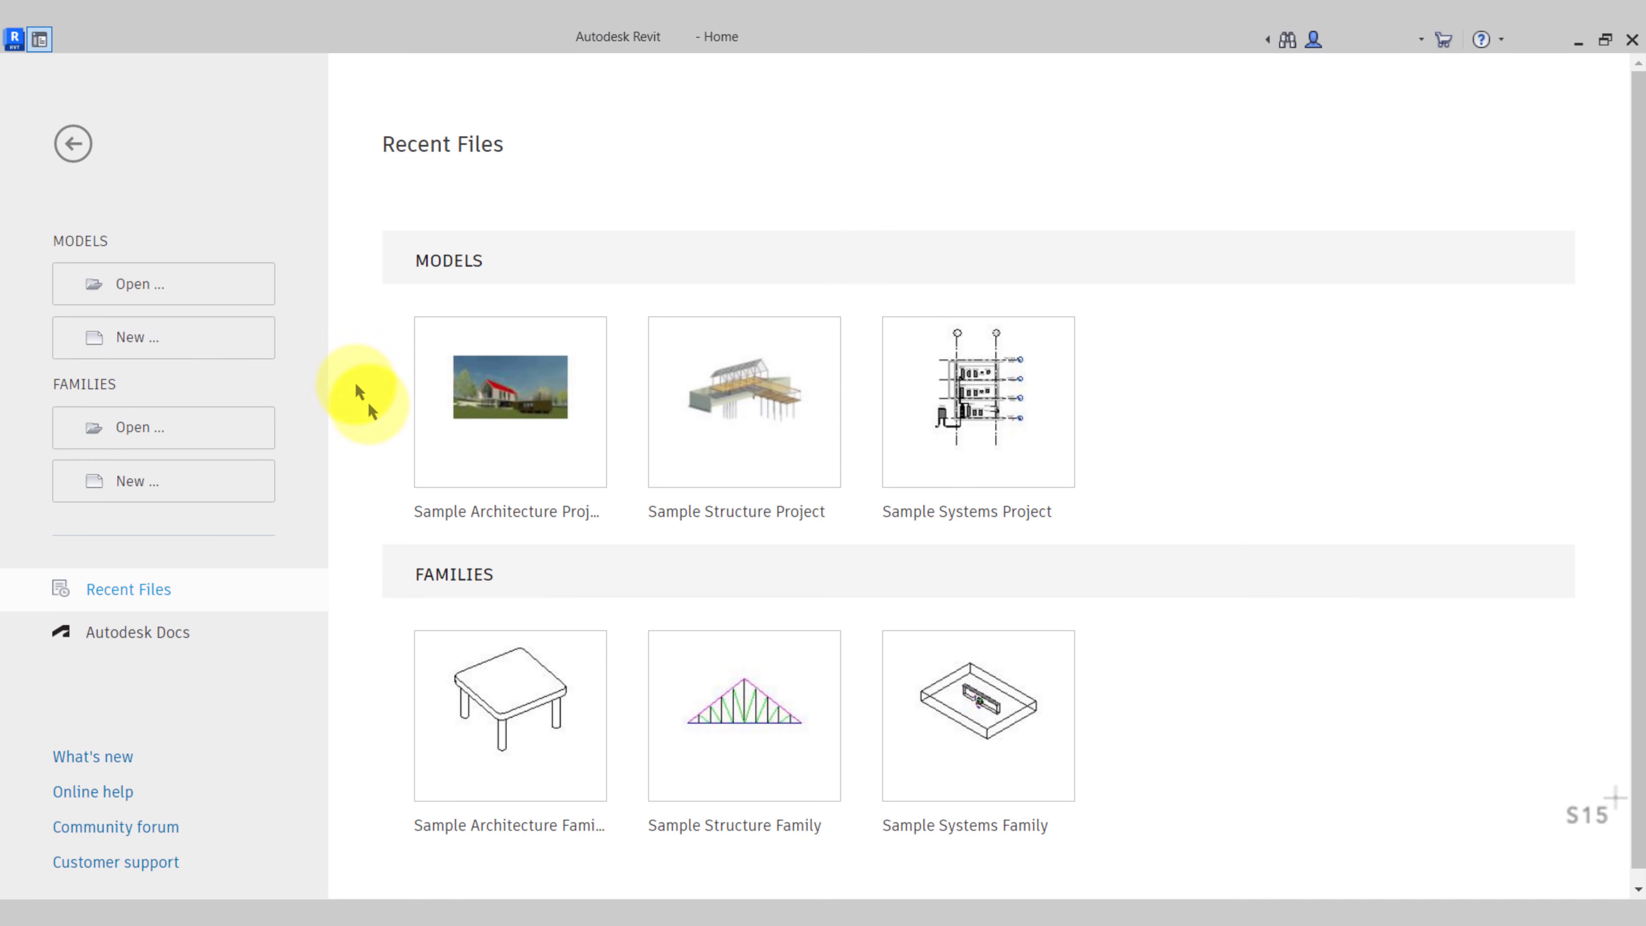
# Create a new project based on the Architectural Template
pyautogui.click(129, 338)
pyautogui.click(715, 427)
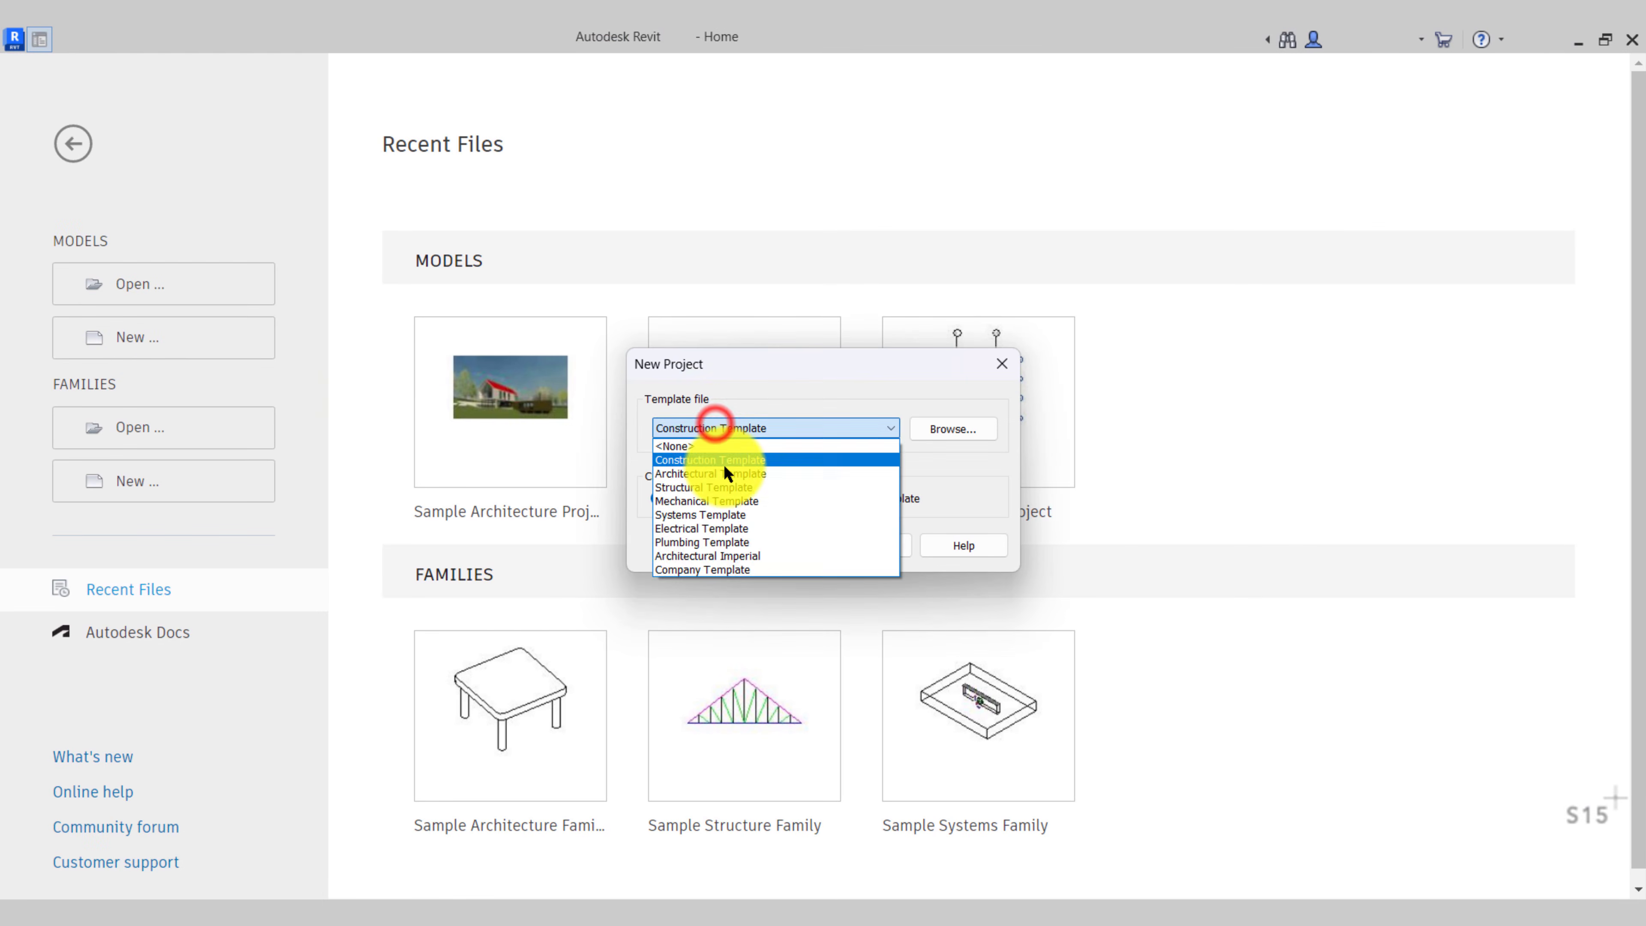
pyautogui.click(724, 468)
pyautogui.click(752, 543)
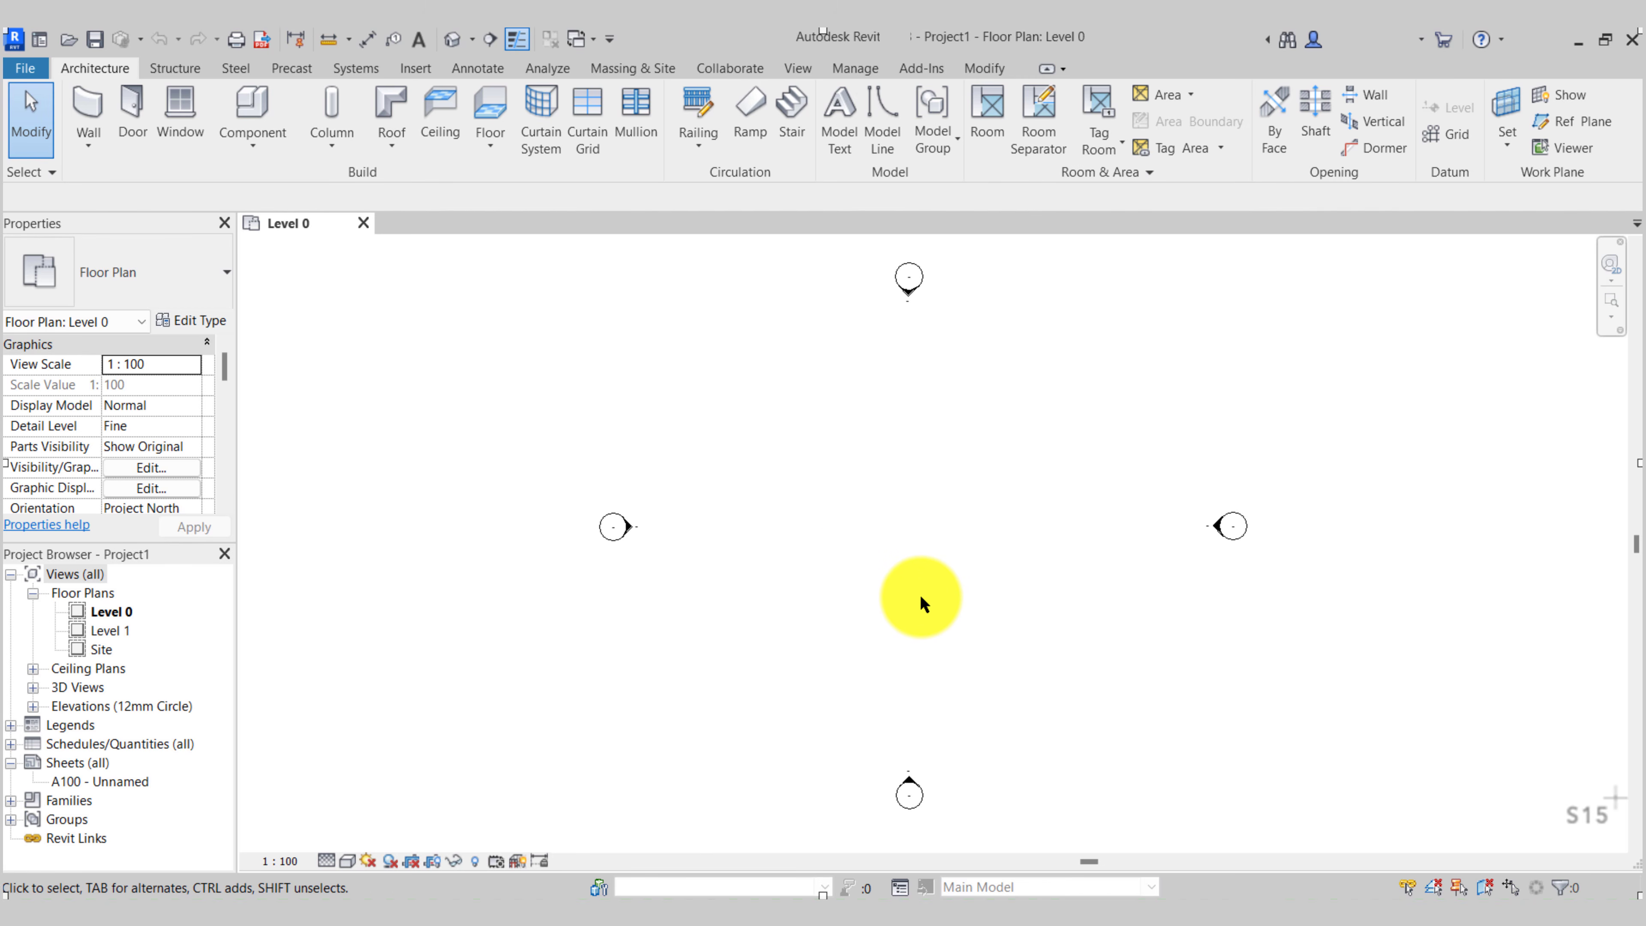
# Expand the elevation views of the project and open the South elevation
pyautogui.click(62, 706)
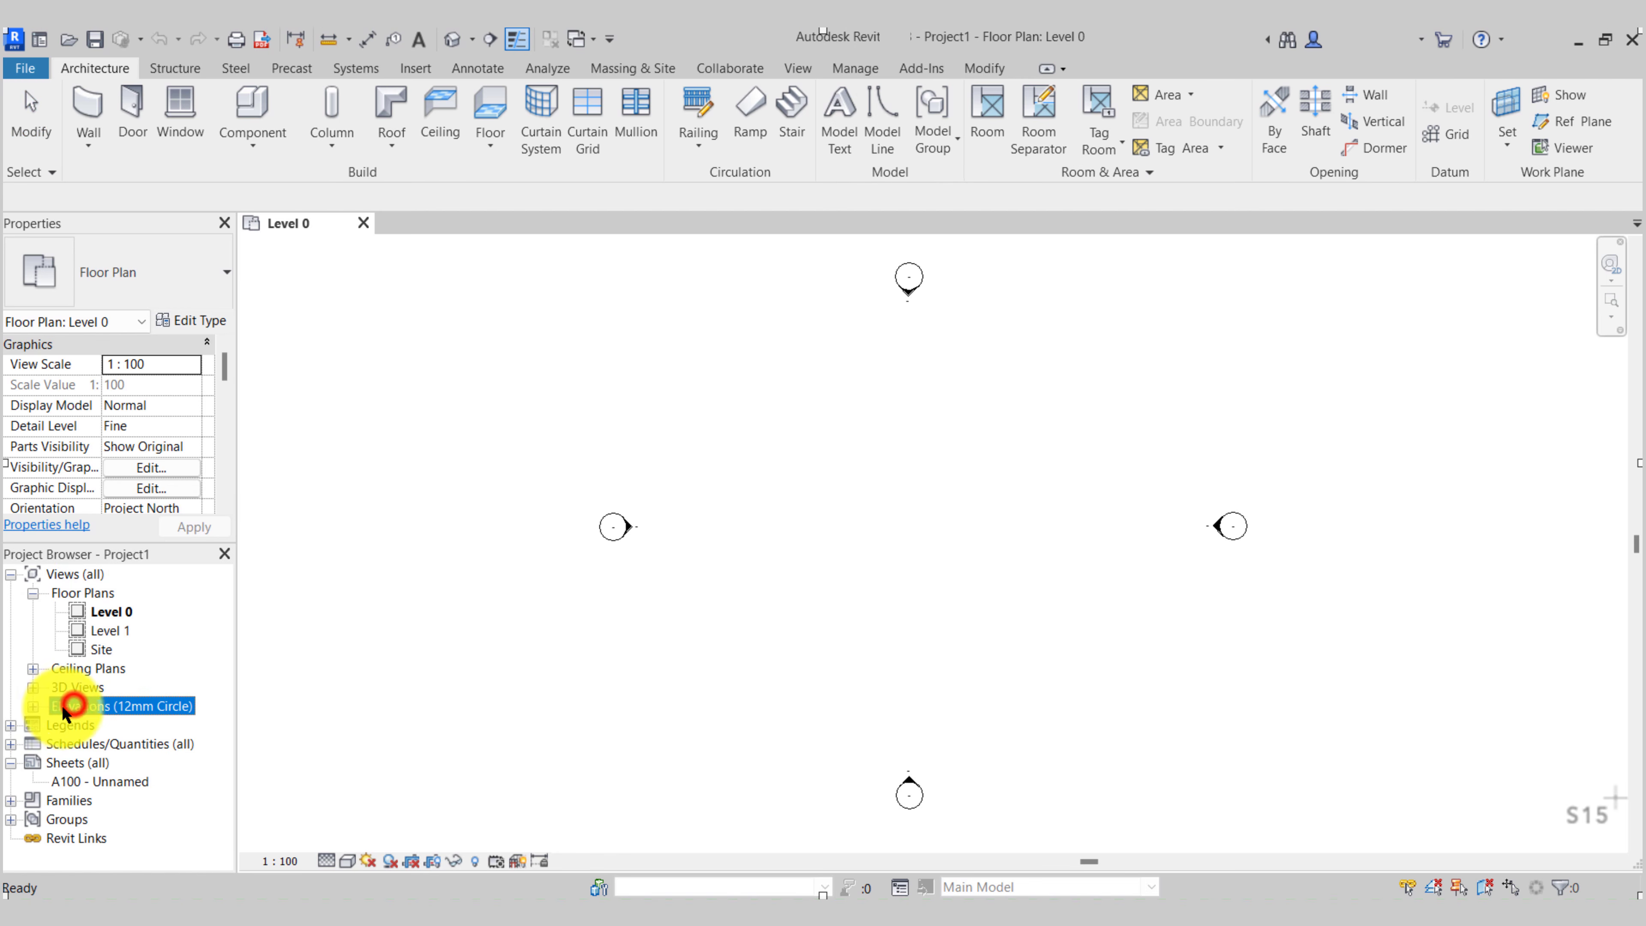
pyautogui.click(33, 707)
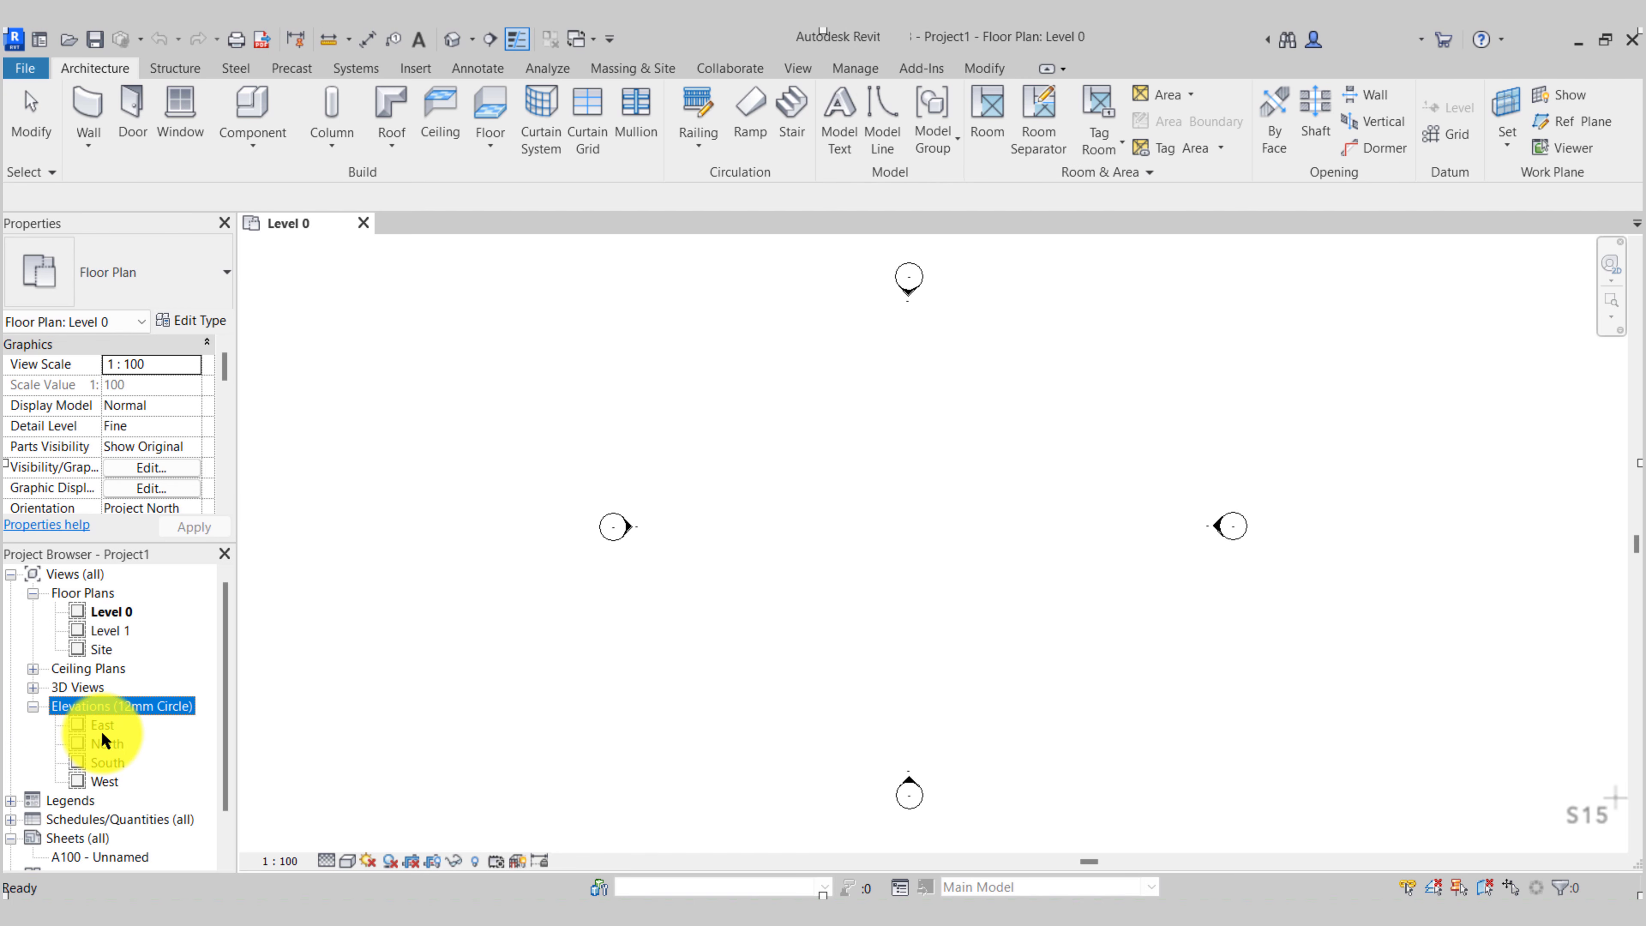
pyautogui.click(103, 762)
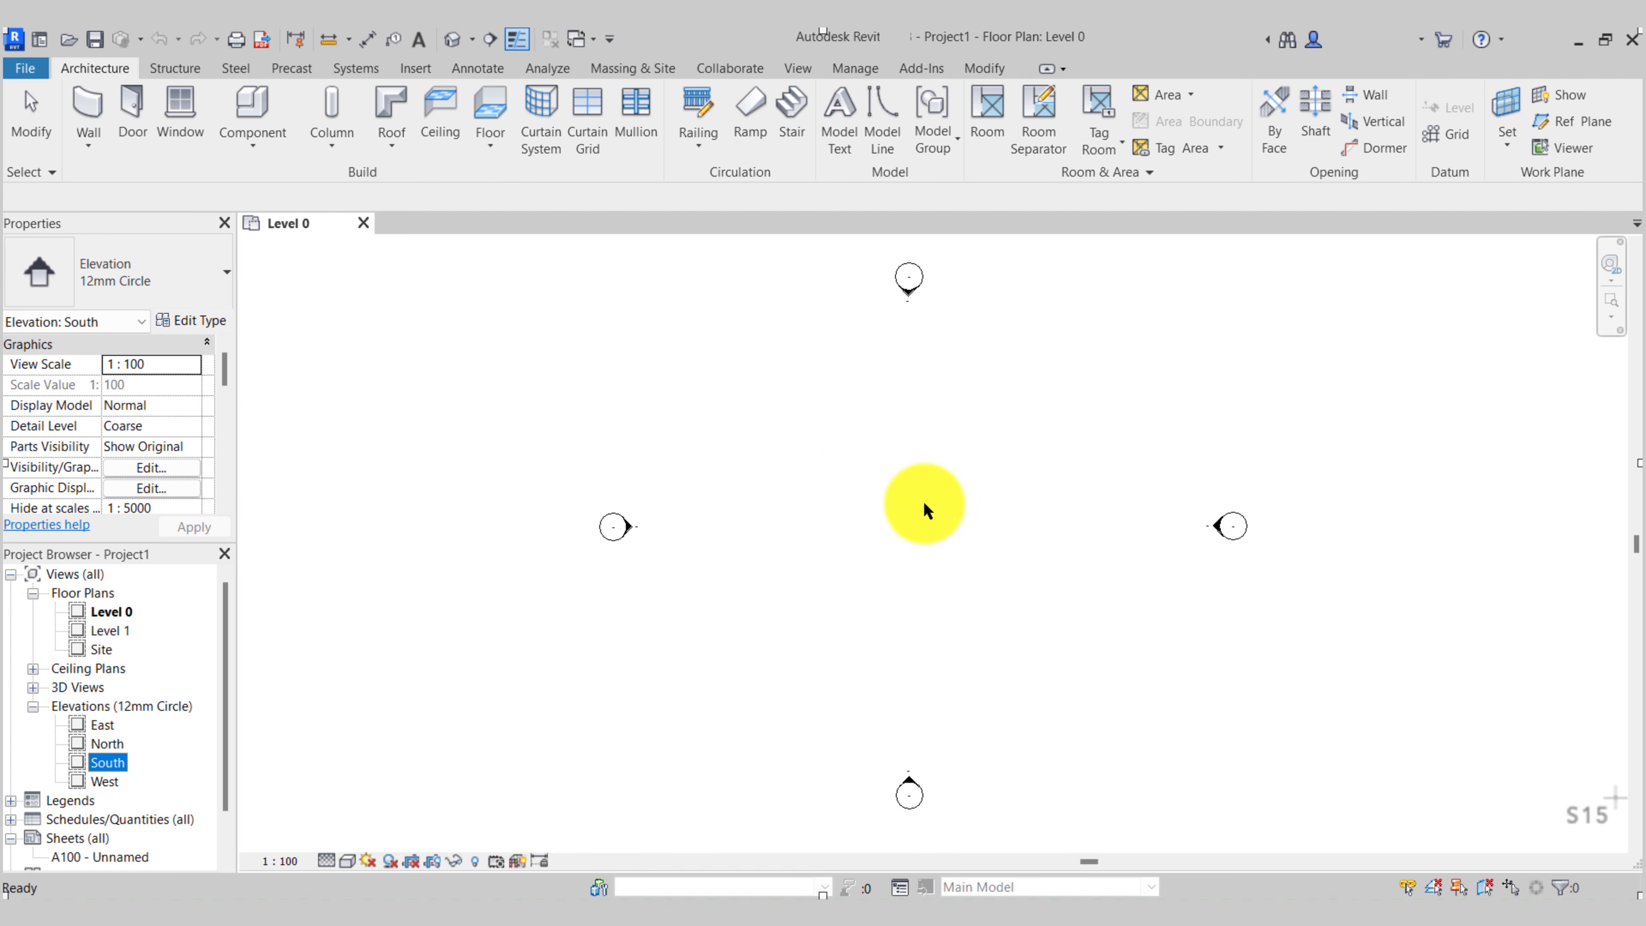
pyautogui.doubleClick(105, 762)
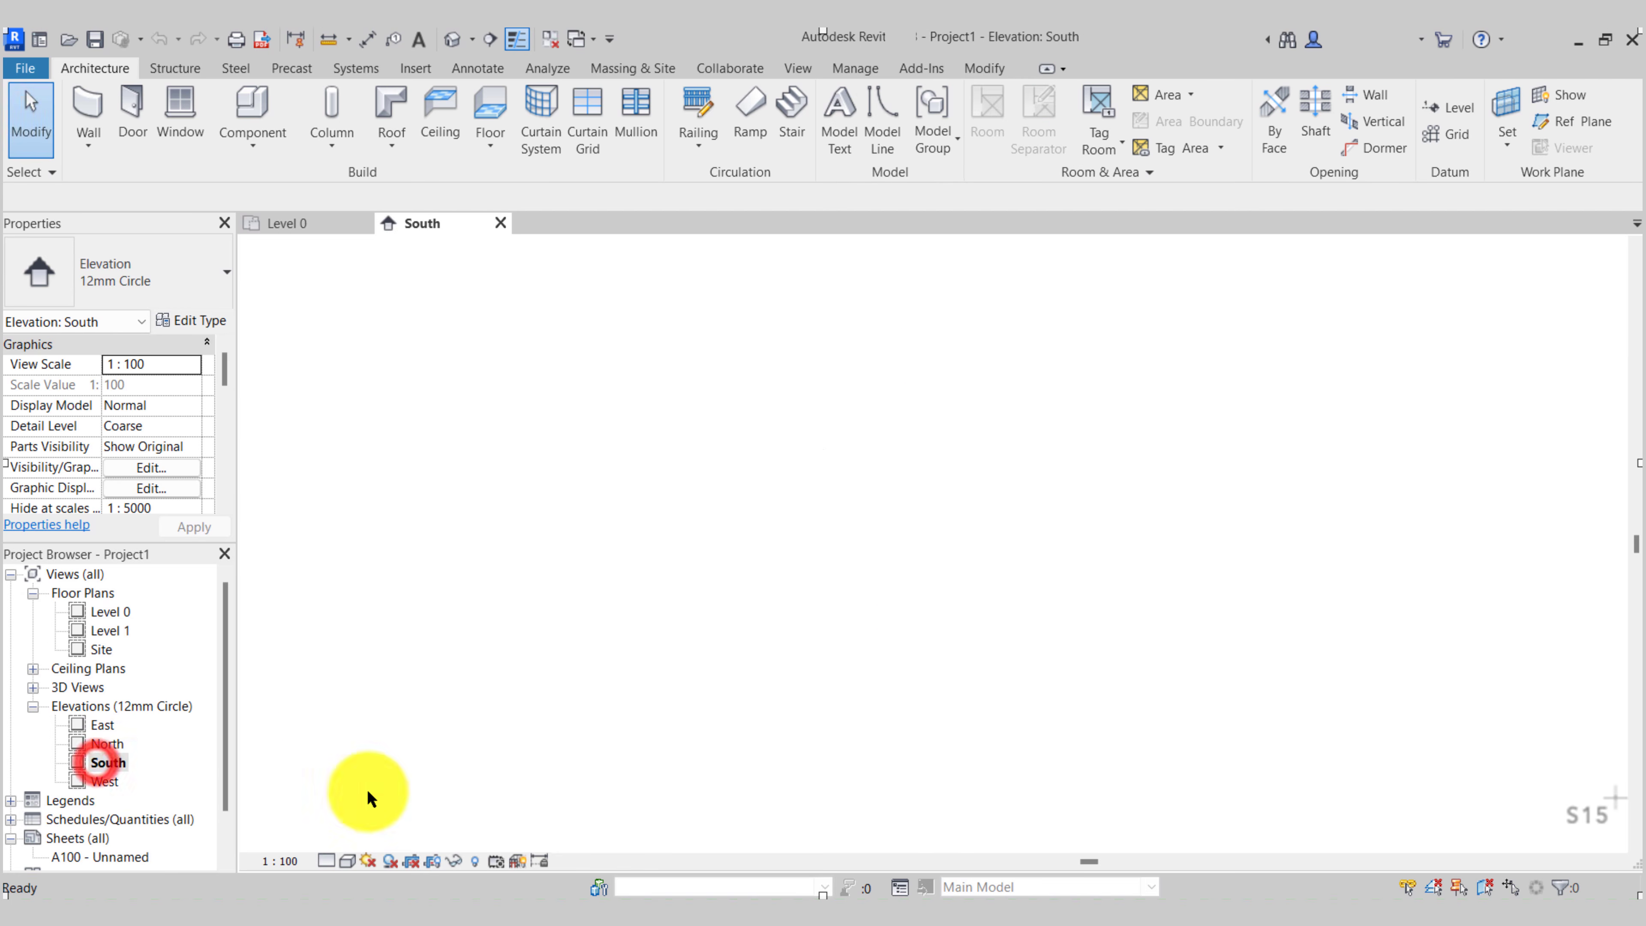
# Rename the Level 0 datum as "01. Ground level" in the South elevation
pyautogui.click(933, 576)
pyautogui.scroll(-2, 769, 569)
pyautogui.moveTo(776, 568); pyautogui.dragTo(530, 594, button='middle')
pyautogui.moveTo(648, 620); pyautogui.dragTo(663, 591, button='middle')
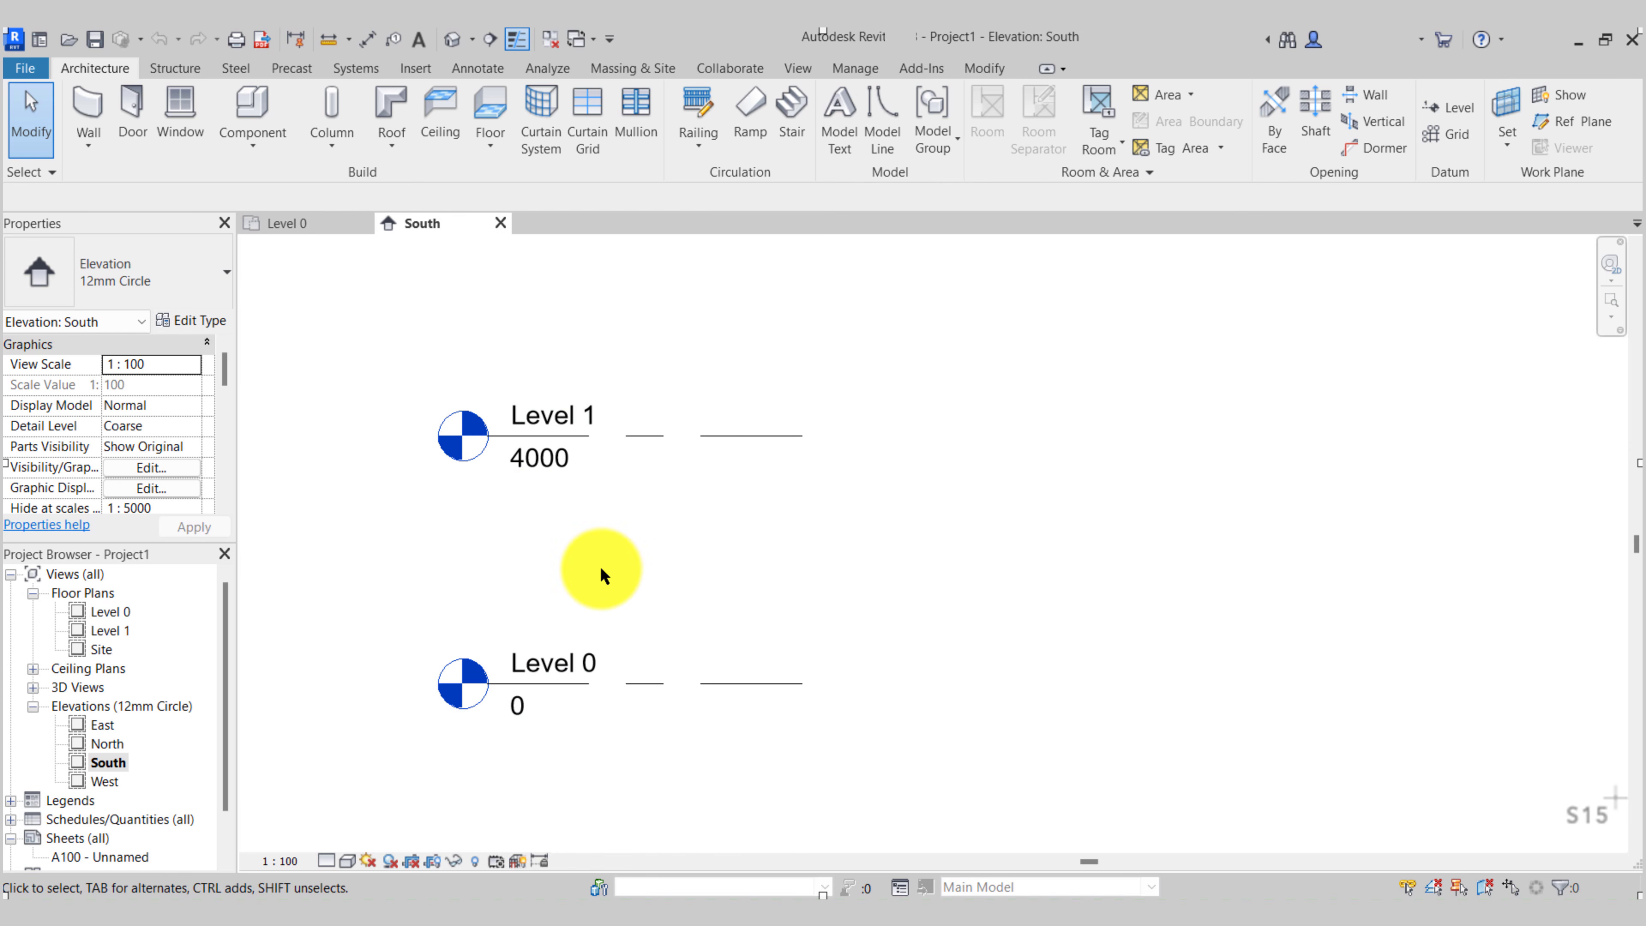
pyautogui.scroll(-2, 658, 581)
pyautogui.scroll(1, 660, 583)
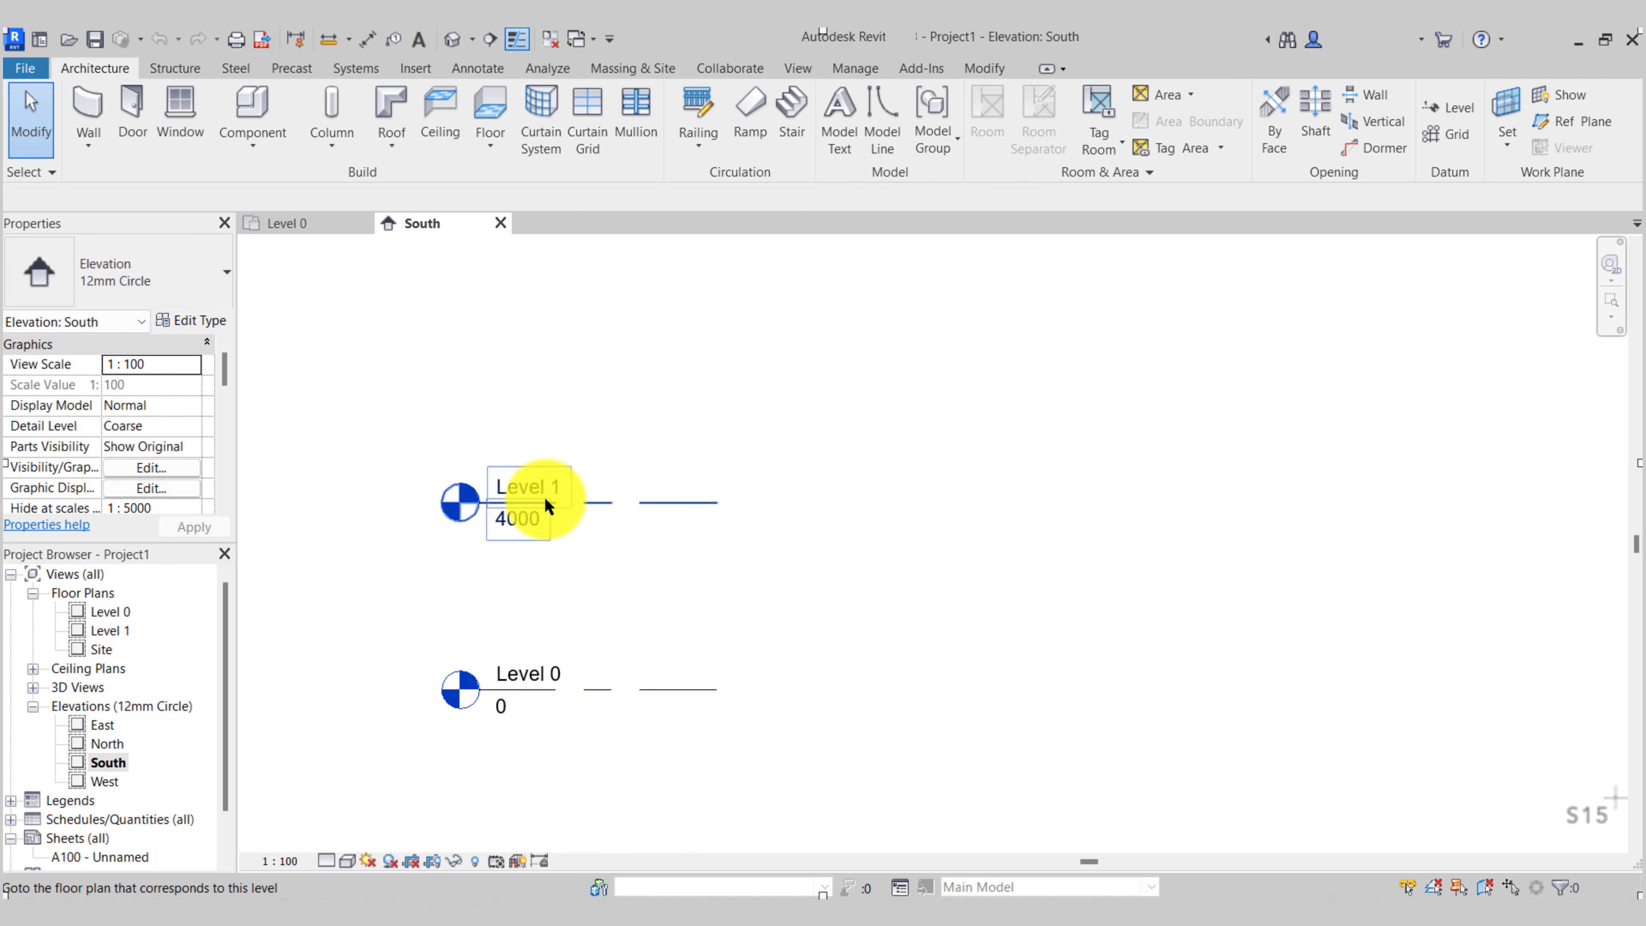
pyautogui.click(531, 666)
pyautogui.scroll(3, 533, 675)
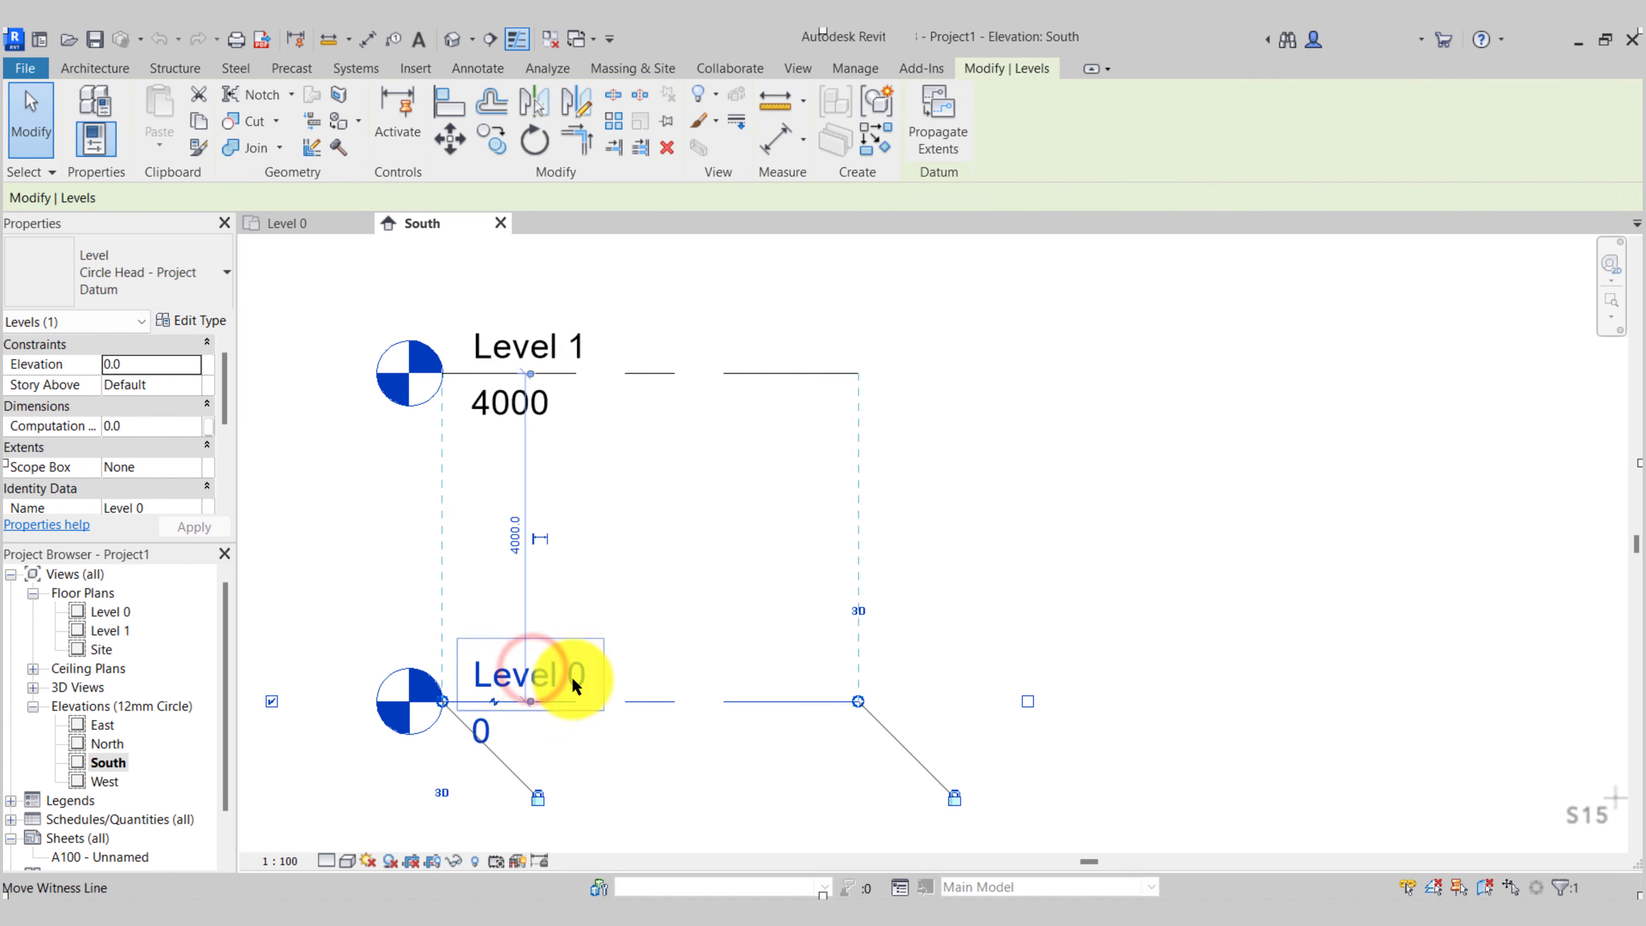
pyautogui.moveTo(524, 681); pyautogui.dragTo(635, 668, button='middle')
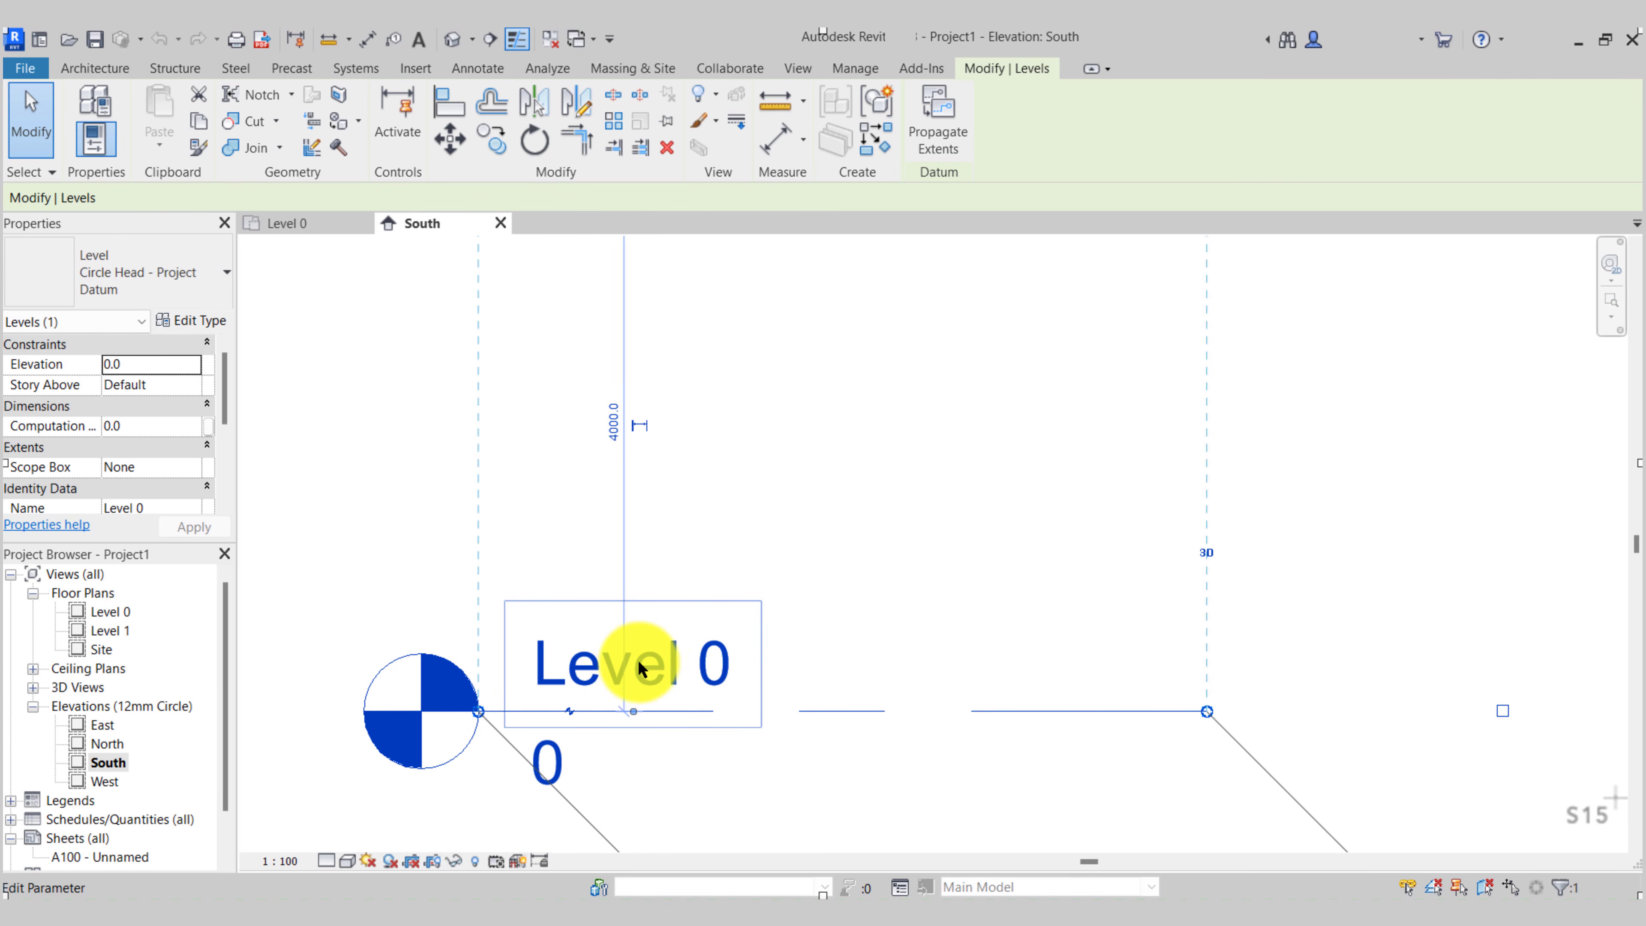
pyautogui.click(638, 664)
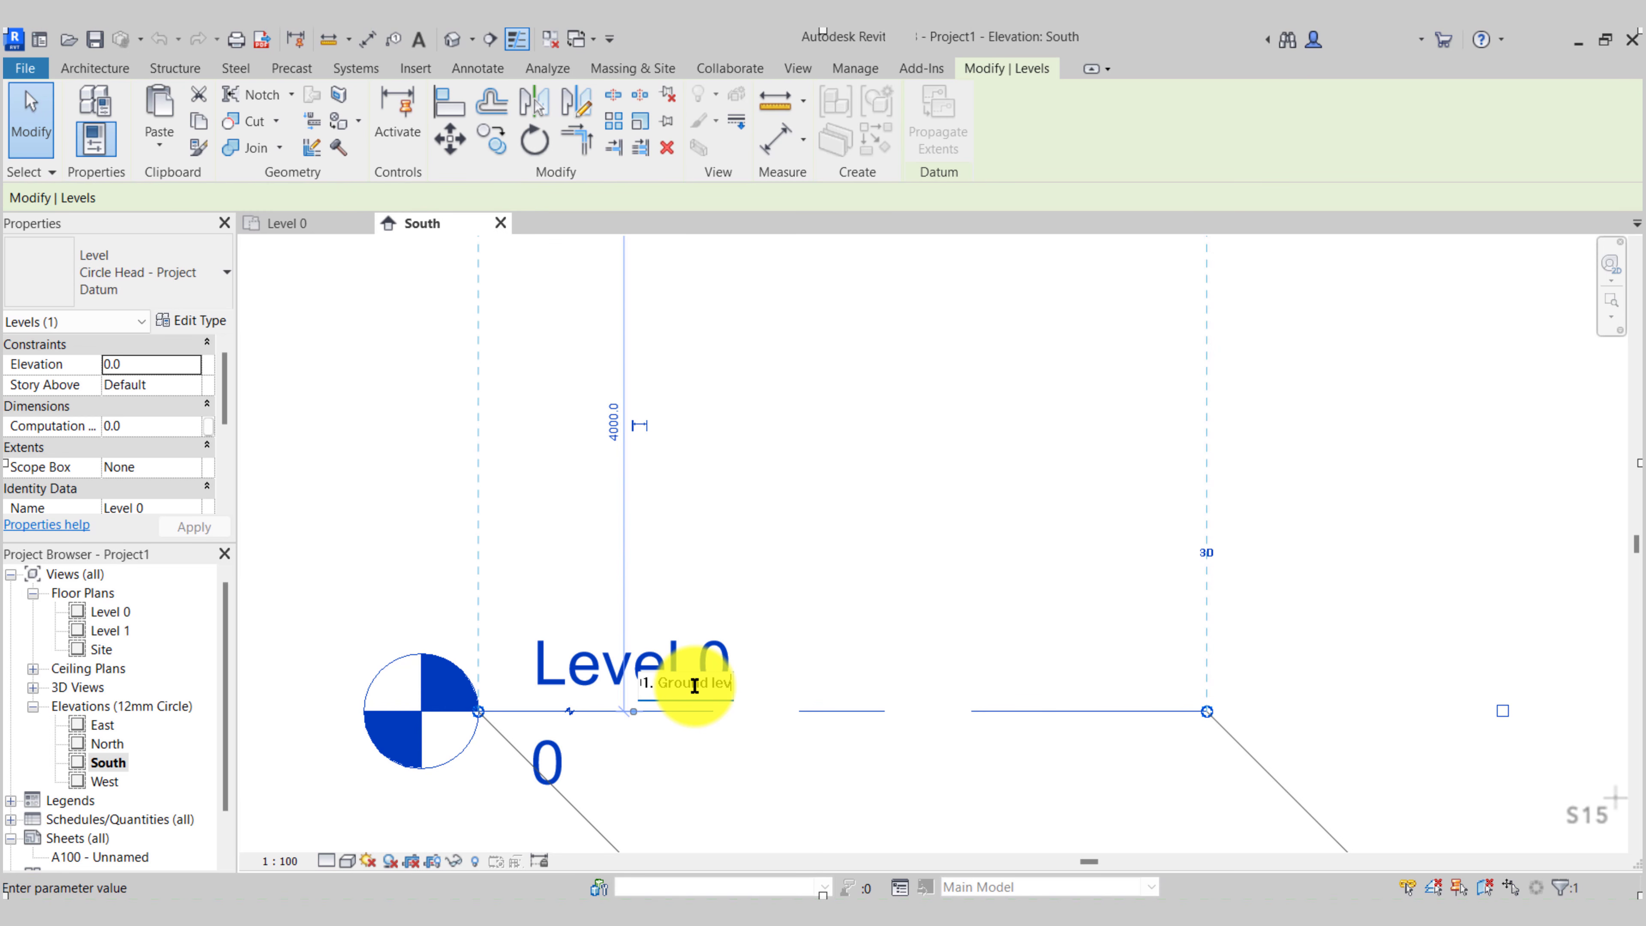
pyautogui.write('l')
pyautogui.press('Return')
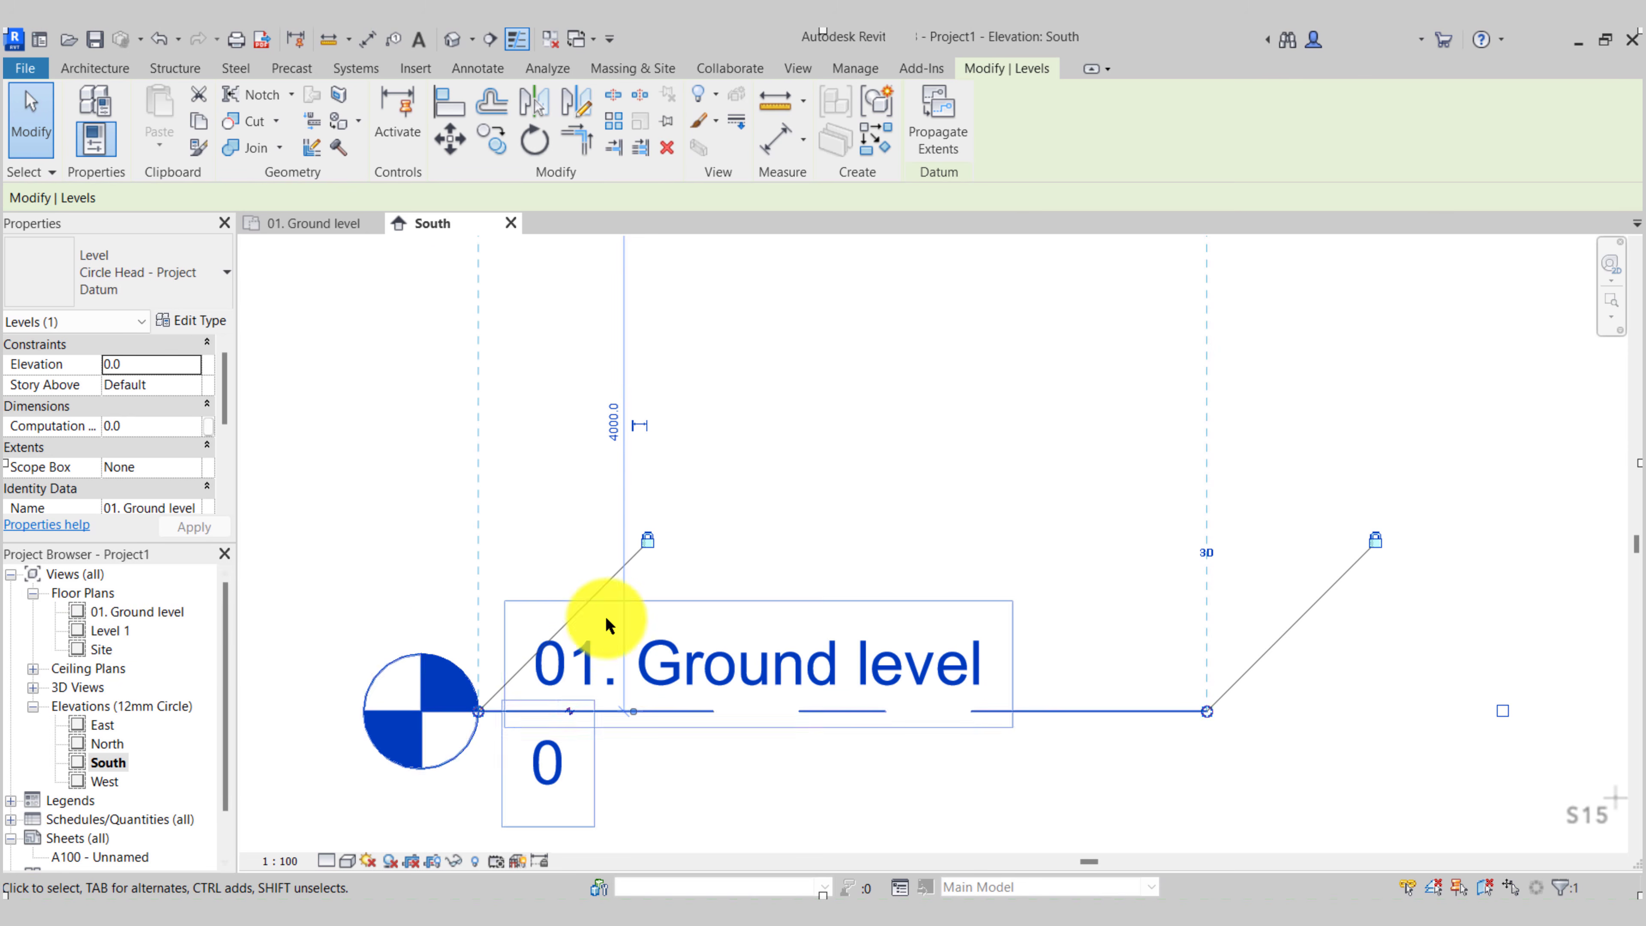
# Rename the Level 1 datum as "02. Ground floor" and deselect it
pyautogui.scroll(-3, 452, 548)
pyautogui.click(570, 339)
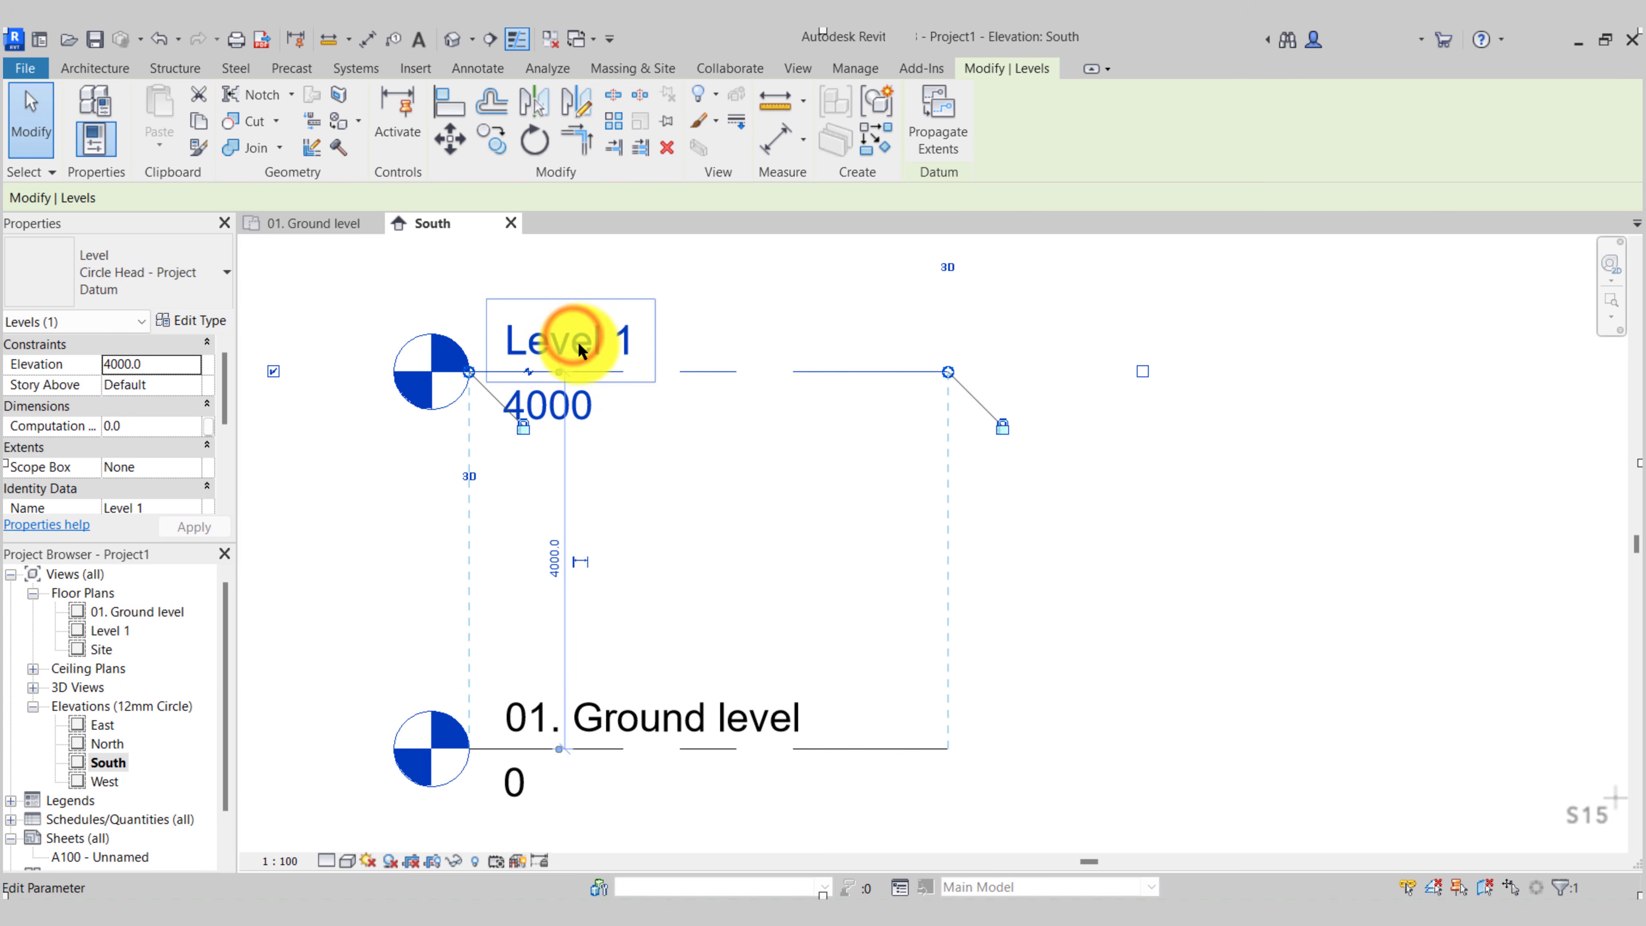
pyautogui.click(572, 348)
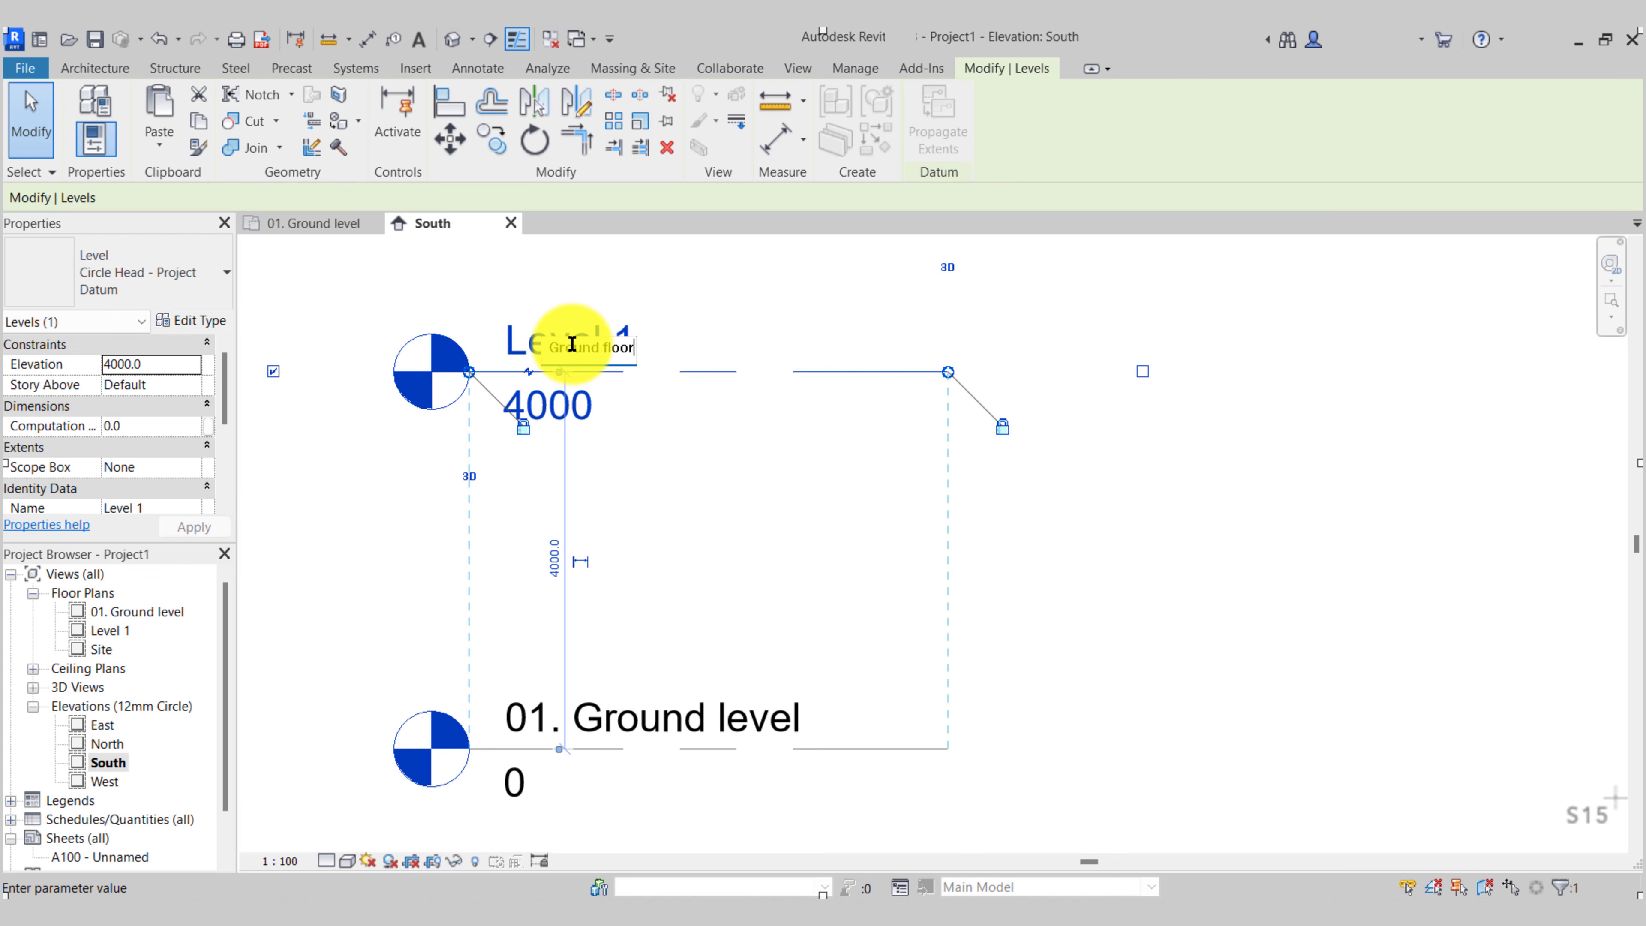
pyautogui.press('Return')
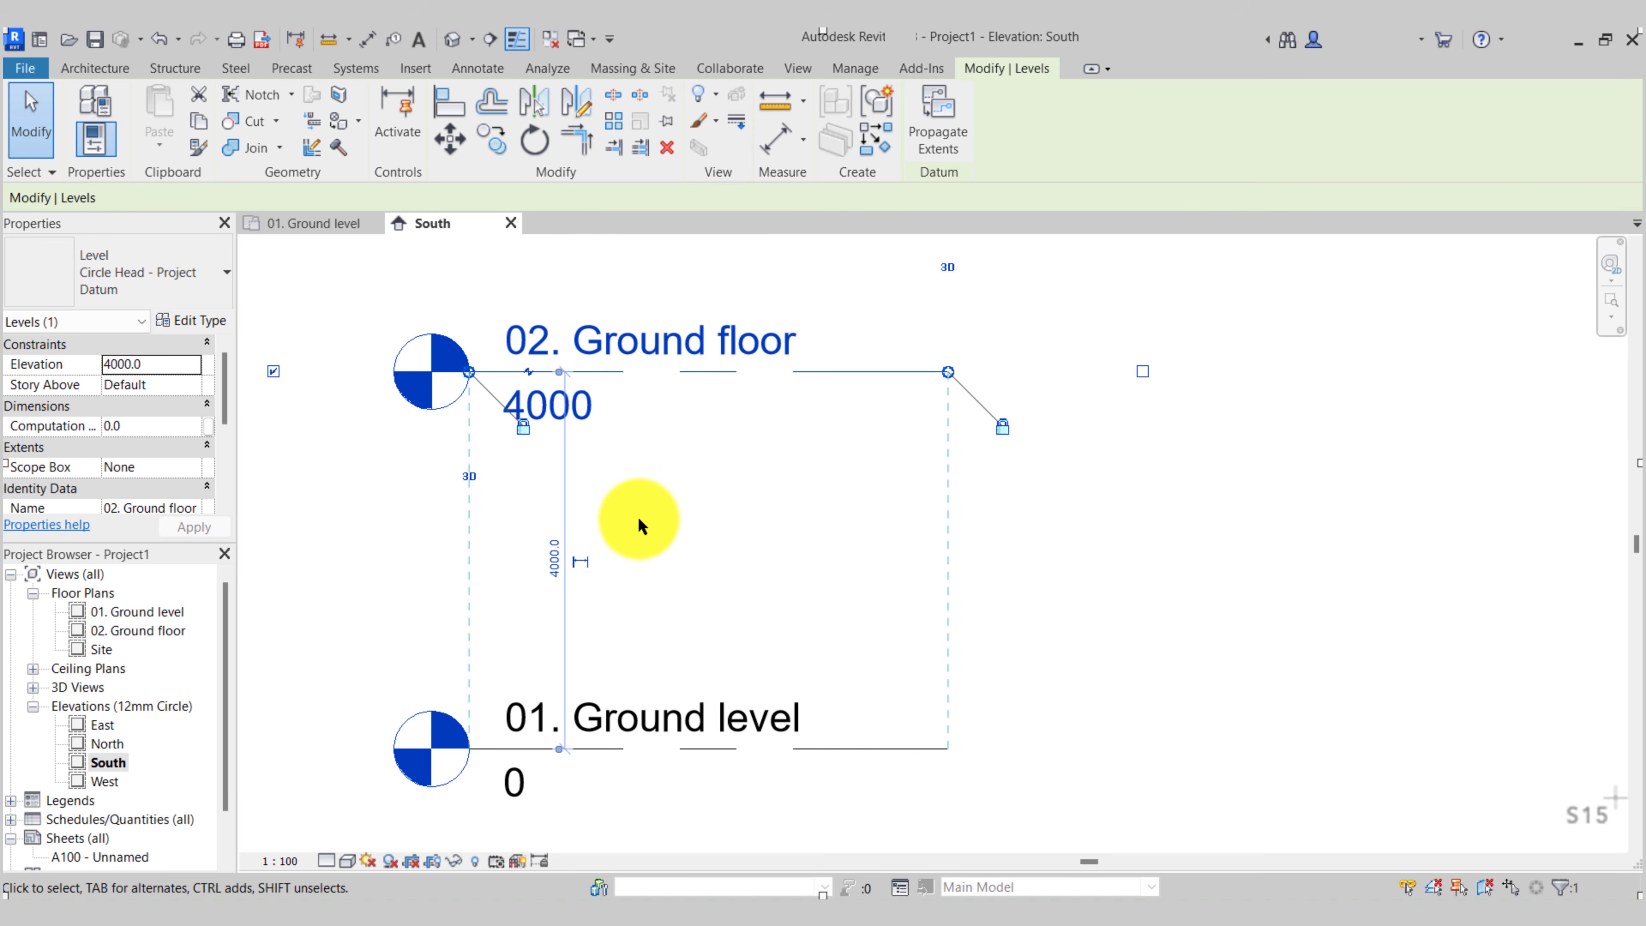
pyautogui.click(642, 505)
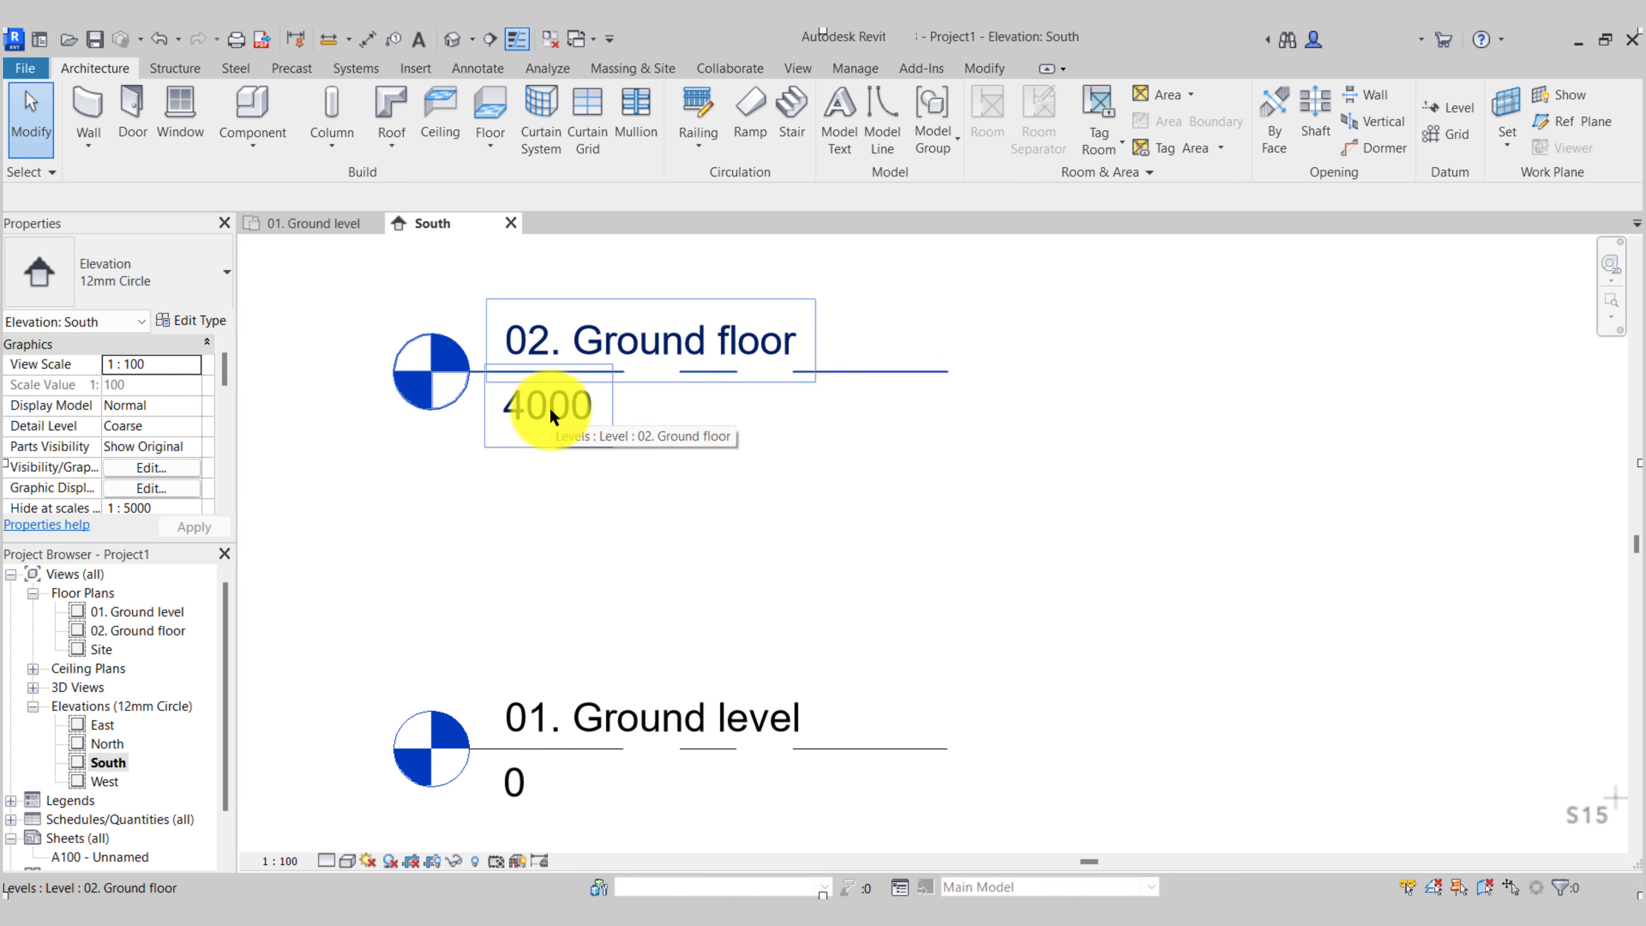
# Set the elevation of the 02. Ground floor level to 300
pyautogui.click(550, 410)
pyautogui.click(551, 417)
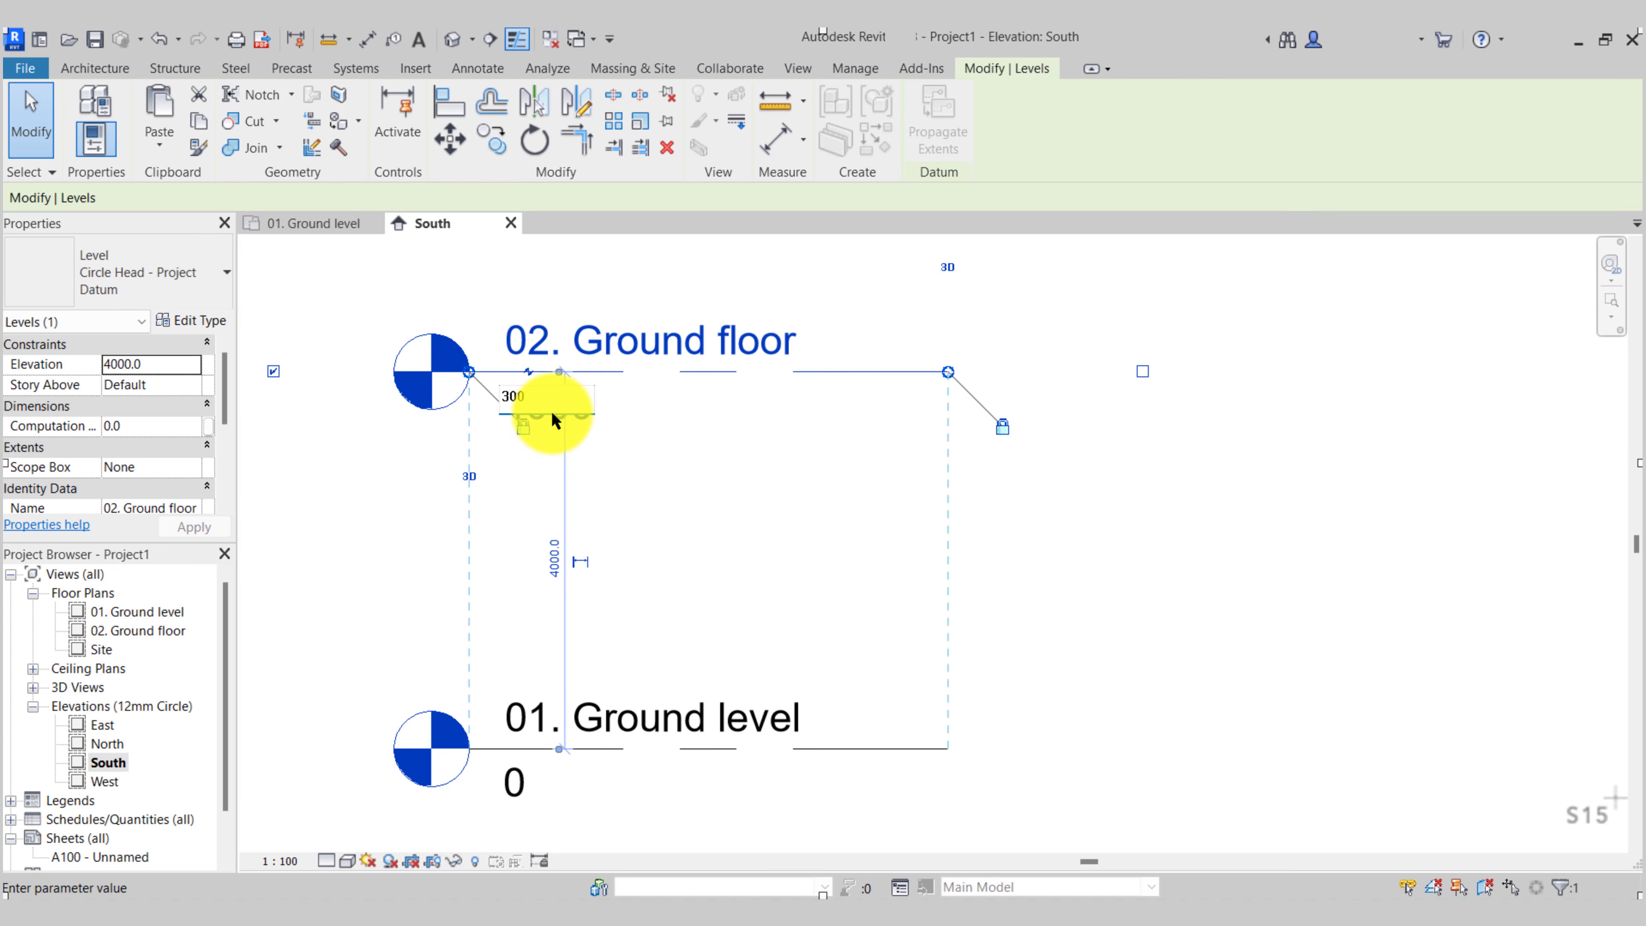
pyautogui.press('Return')
# Stretch the aligned level lines far to the right by their shared end point, and deselect them
pyautogui.scroll(-3, 550, 410)
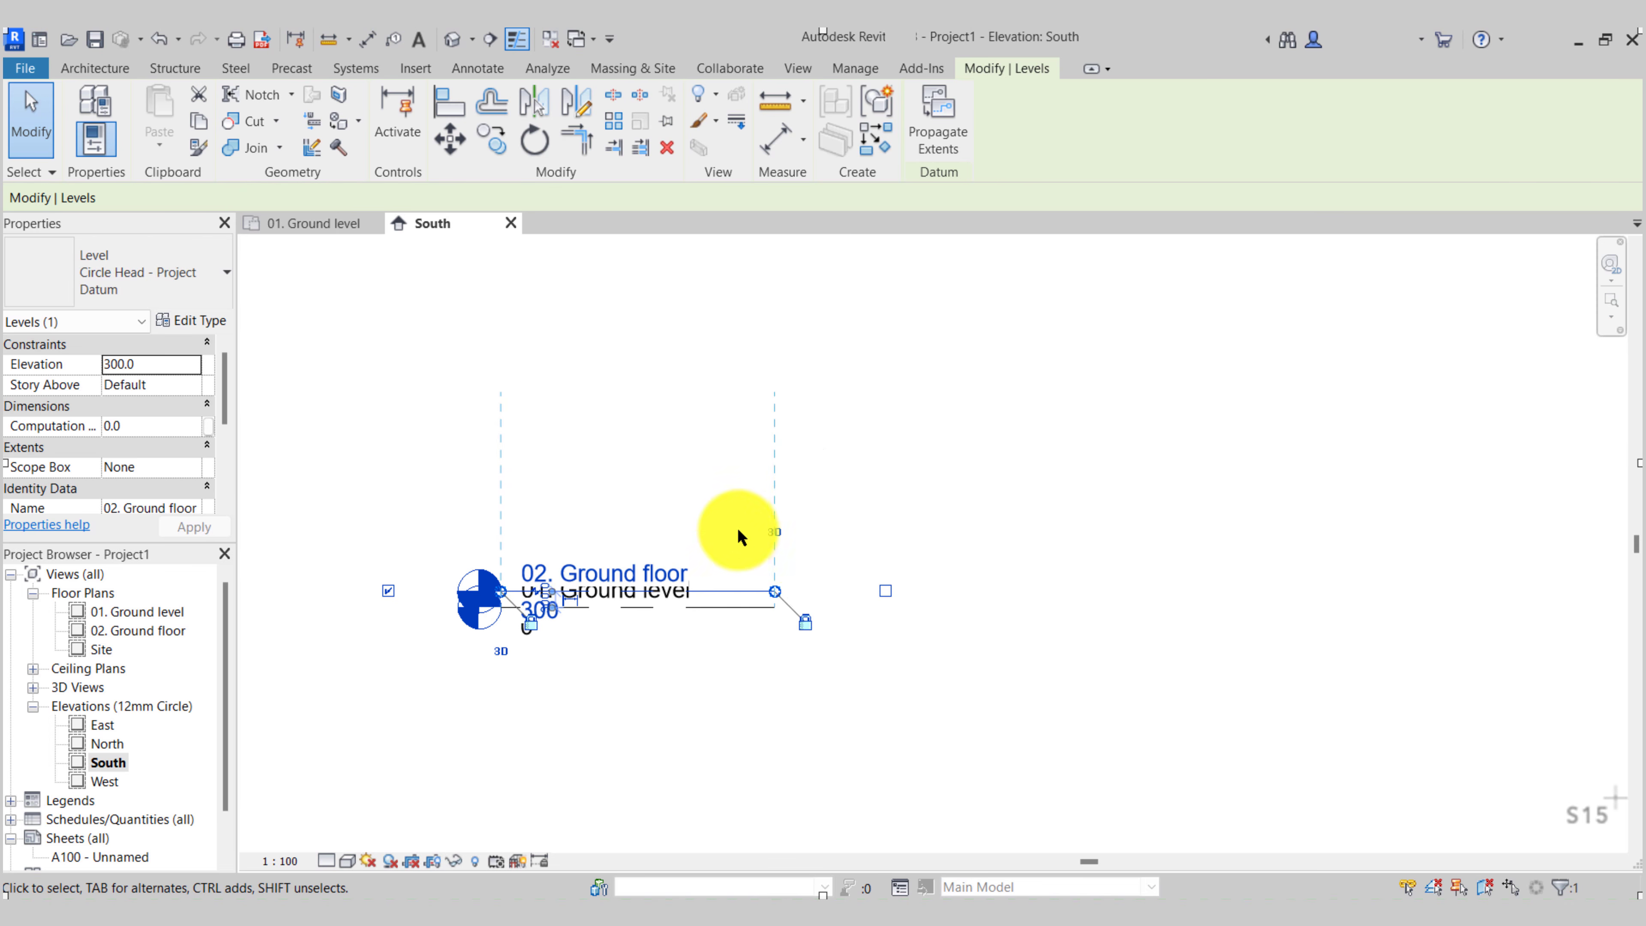
pyautogui.moveTo(774, 591); pyautogui.dragTo(1431, 558)
pyautogui.scroll(-2, 1087, 599)
pyautogui.moveTo(1083, 603); pyautogui.dragTo(784, 641, button='middle')
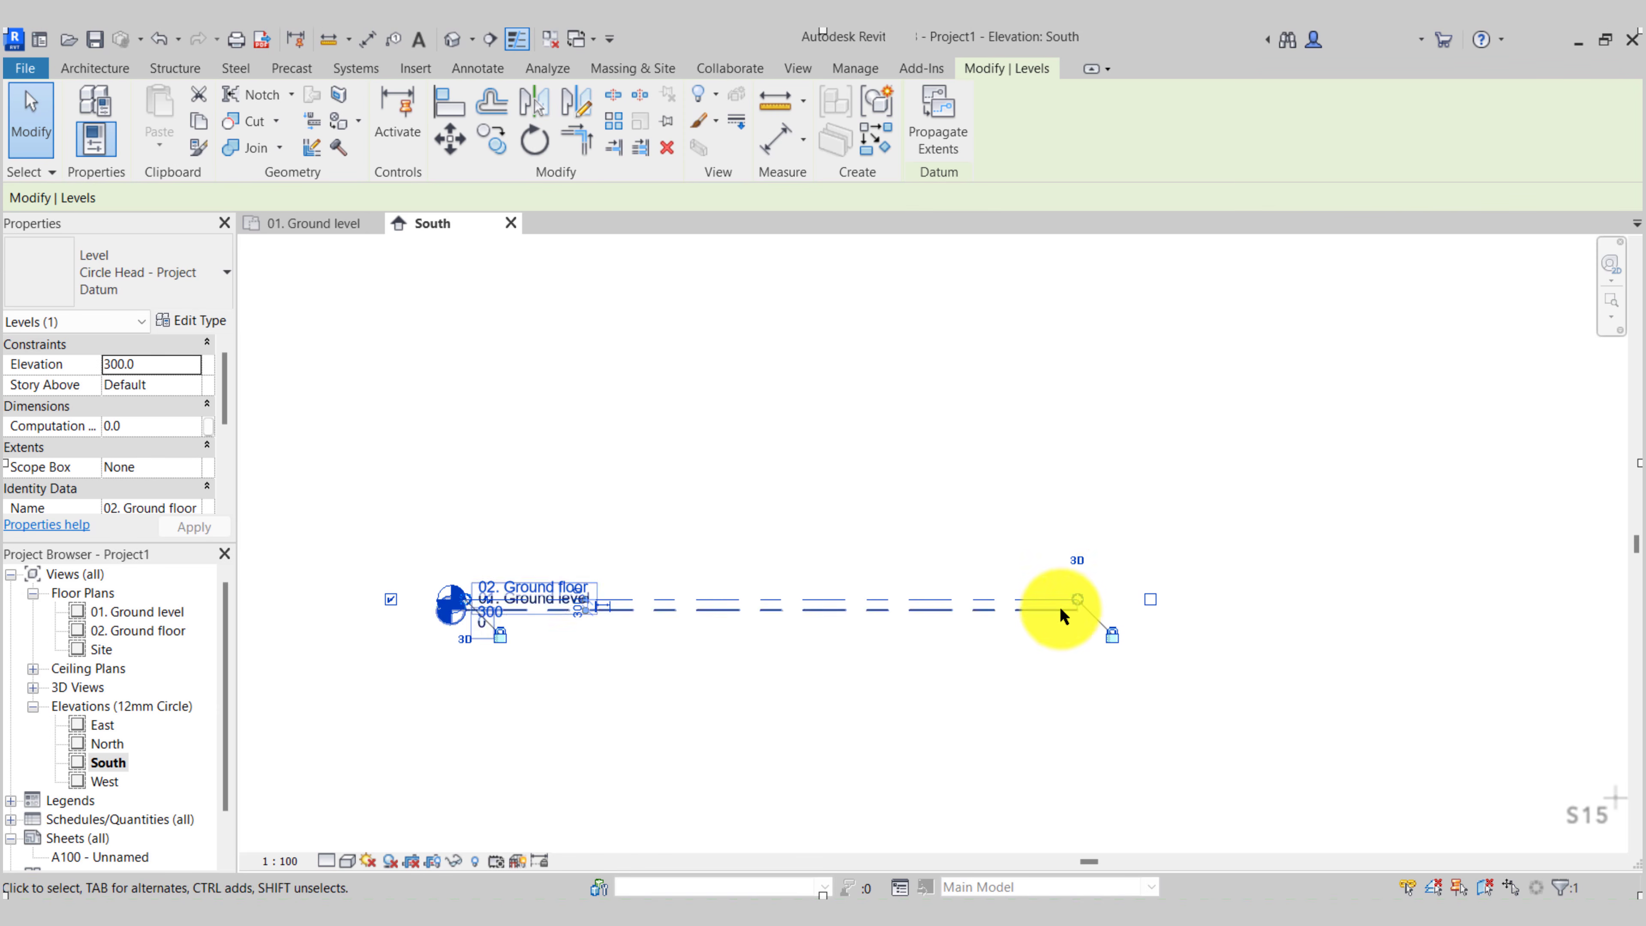
pyautogui.moveTo(1075, 598); pyautogui.dragTo(1404, 600)
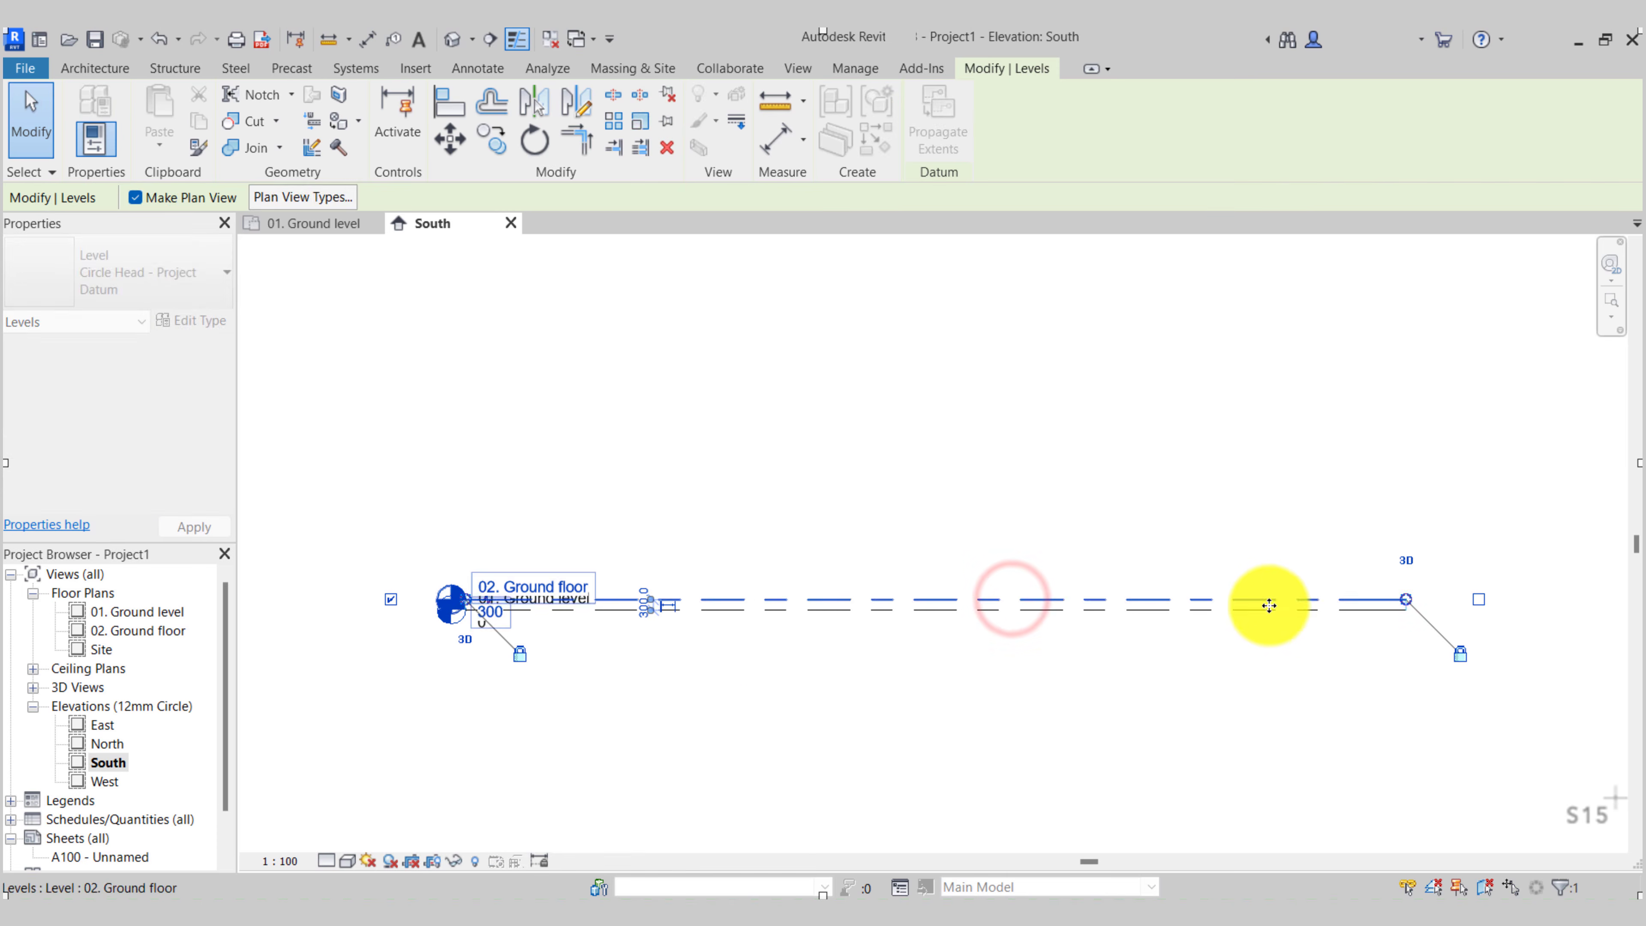
pyautogui.click(577, 715)
# Draw a new level about 2500 above the 02. Ground floor level, aligned with both ends of the existing level lines
pyautogui.moveTo(577, 715); pyautogui.dragTo(545, 750, button='middle')
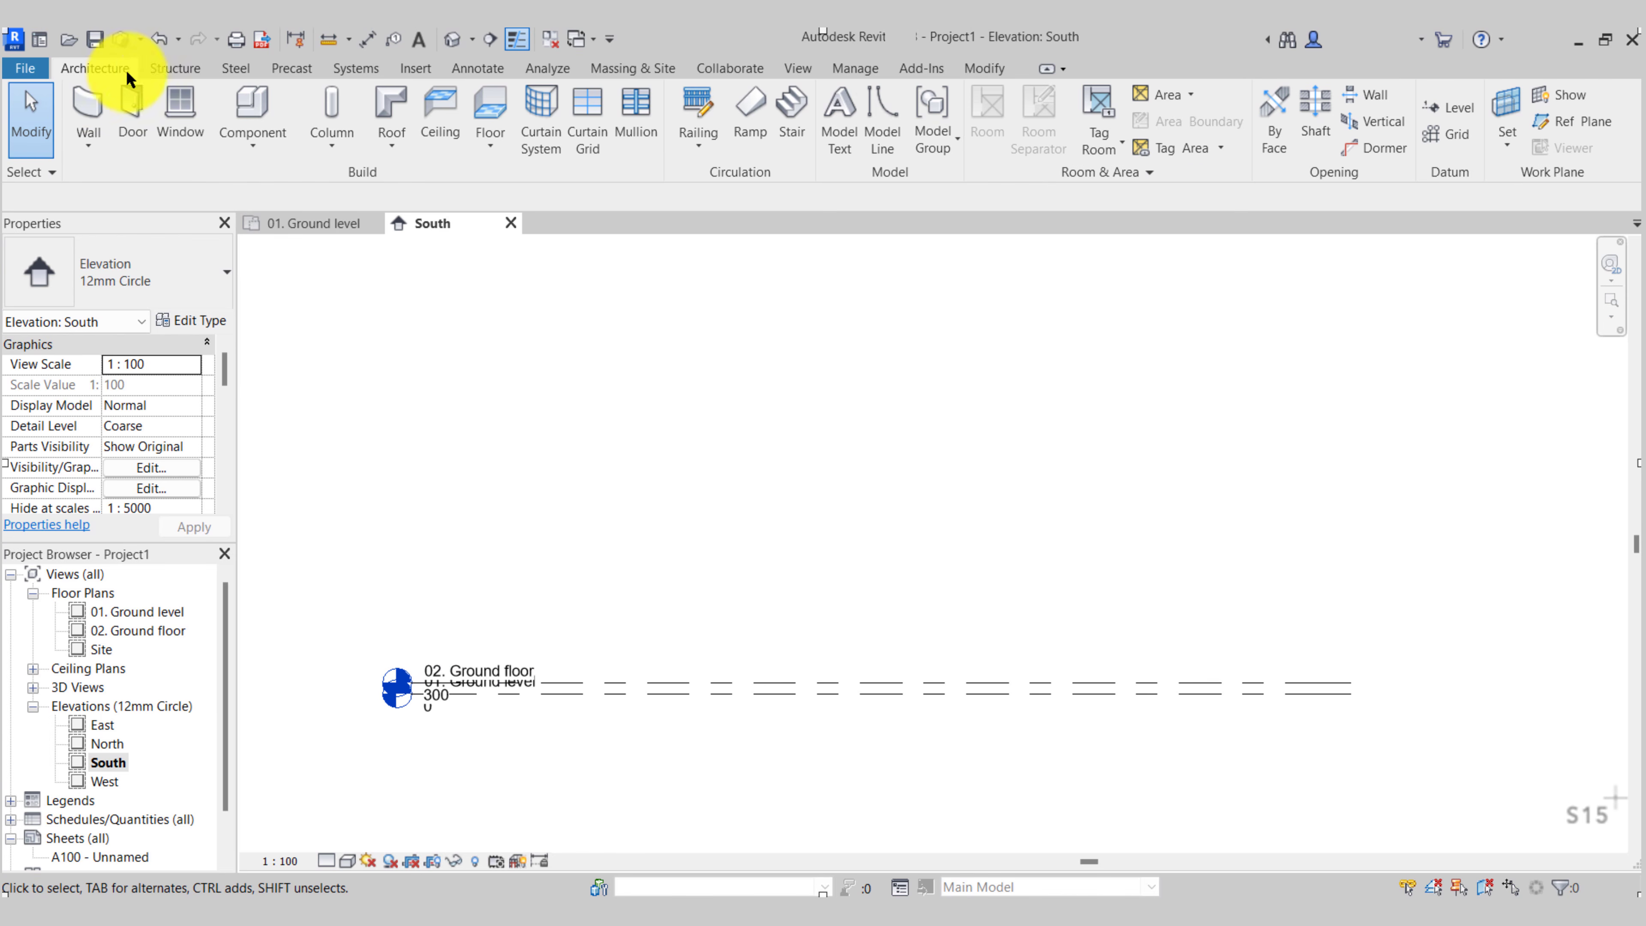
pyautogui.click(1450, 125)
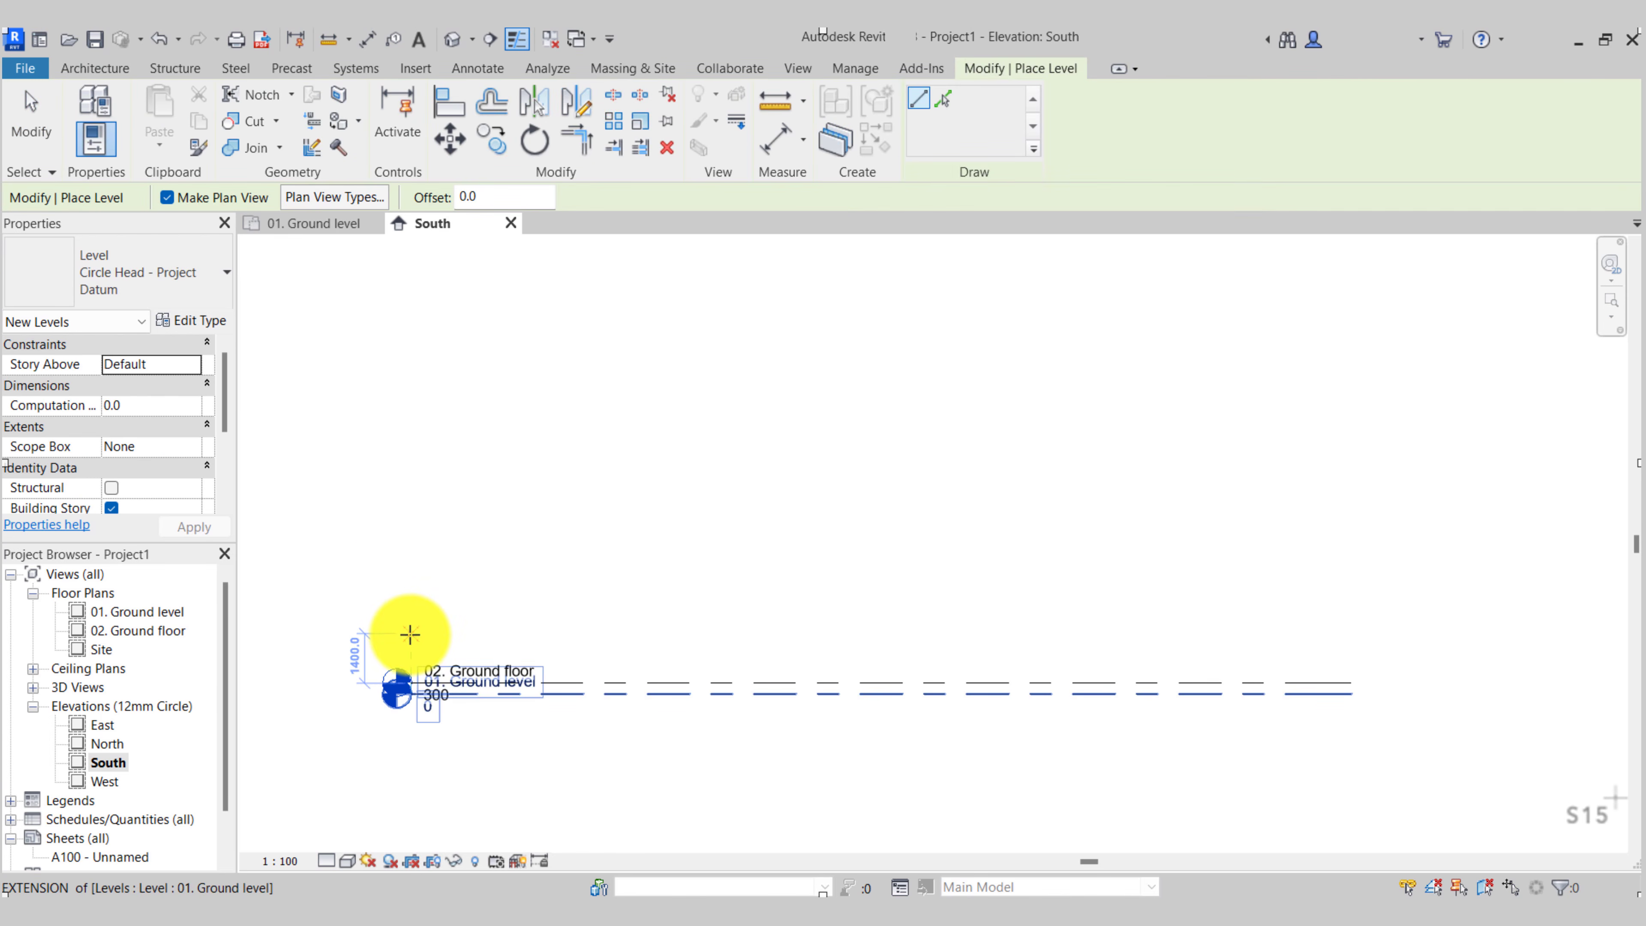
pyautogui.scroll(3, 410, 634)
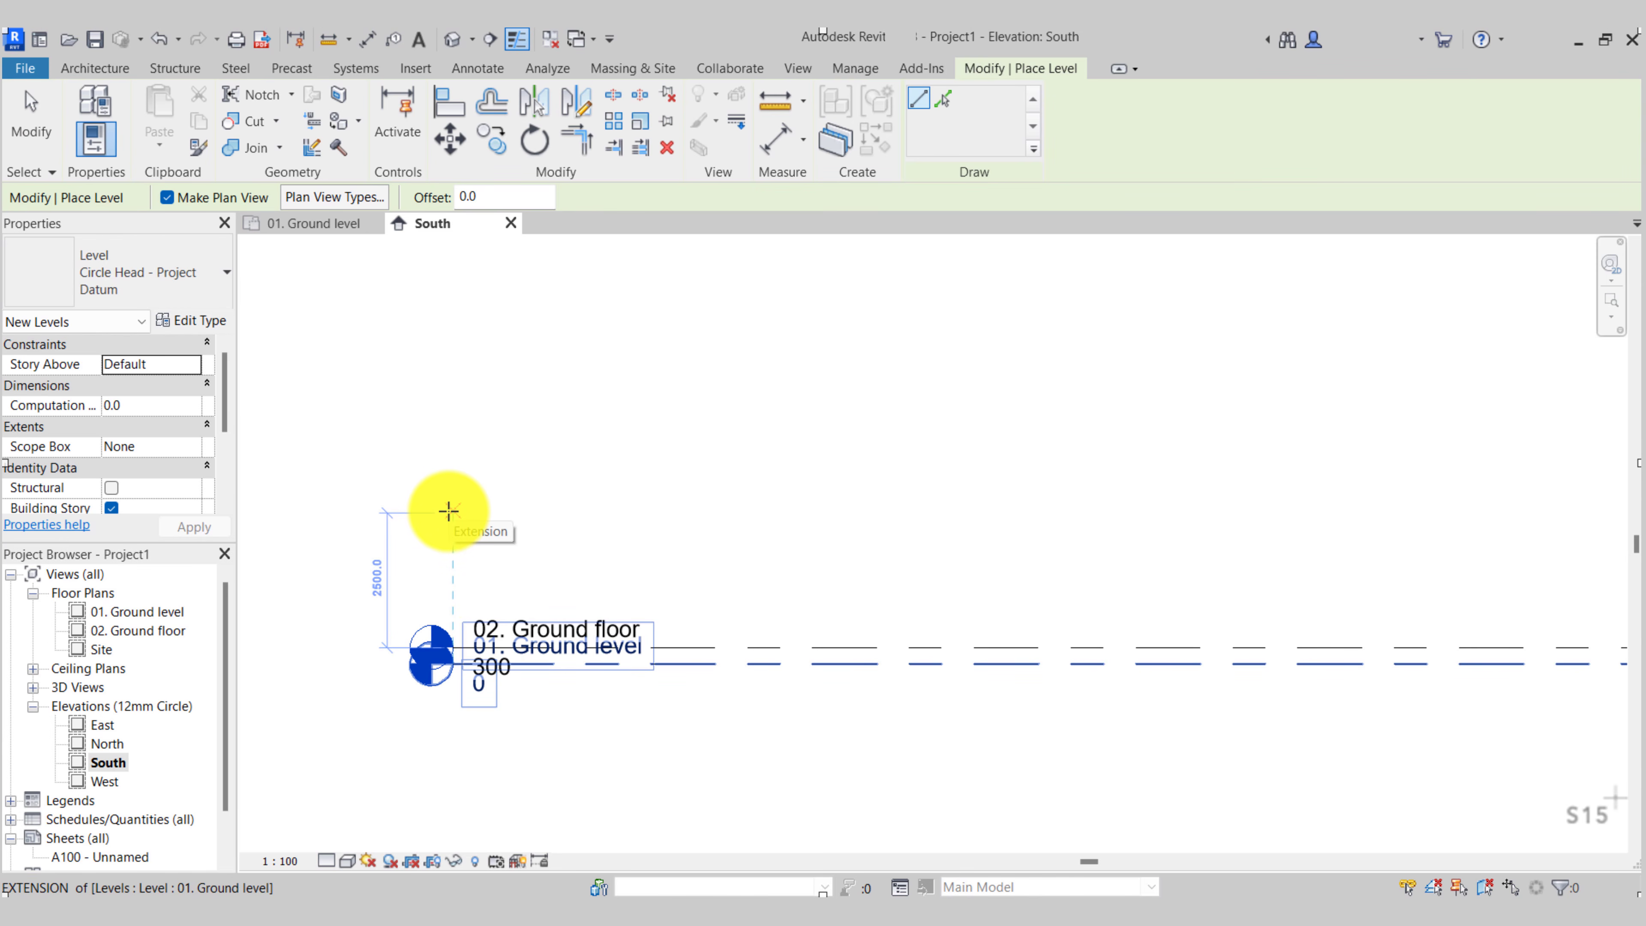
pyautogui.click(448, 511)
pyautogui.scroll(-3, 375, 522)
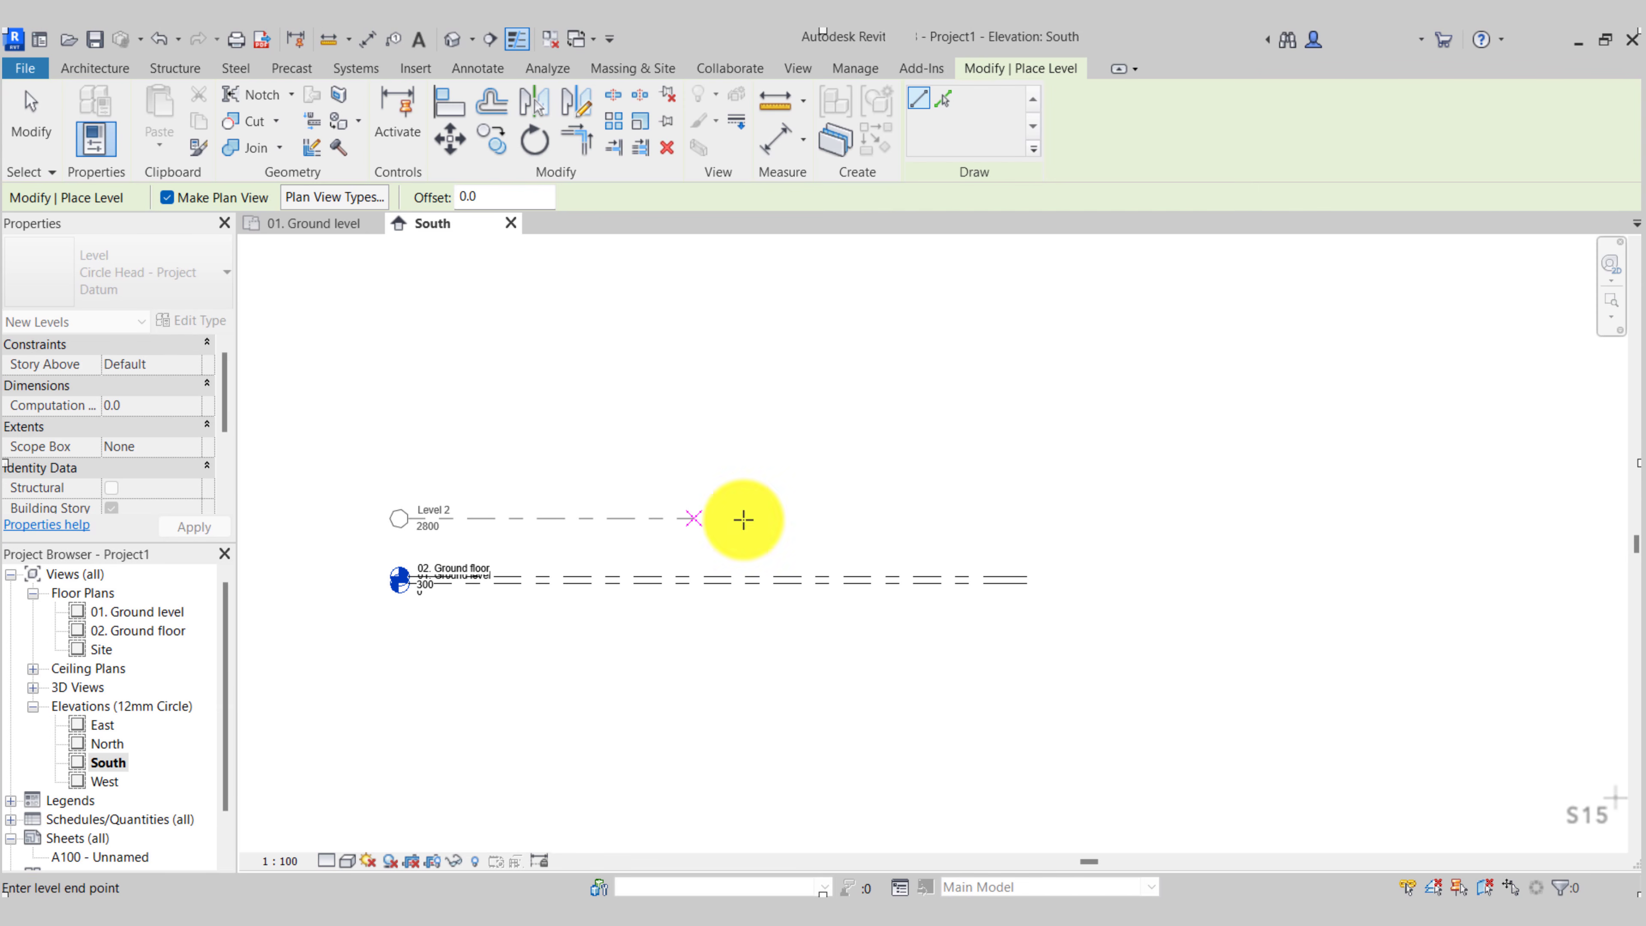
pyautogui.scroll(3, 1014, 516)
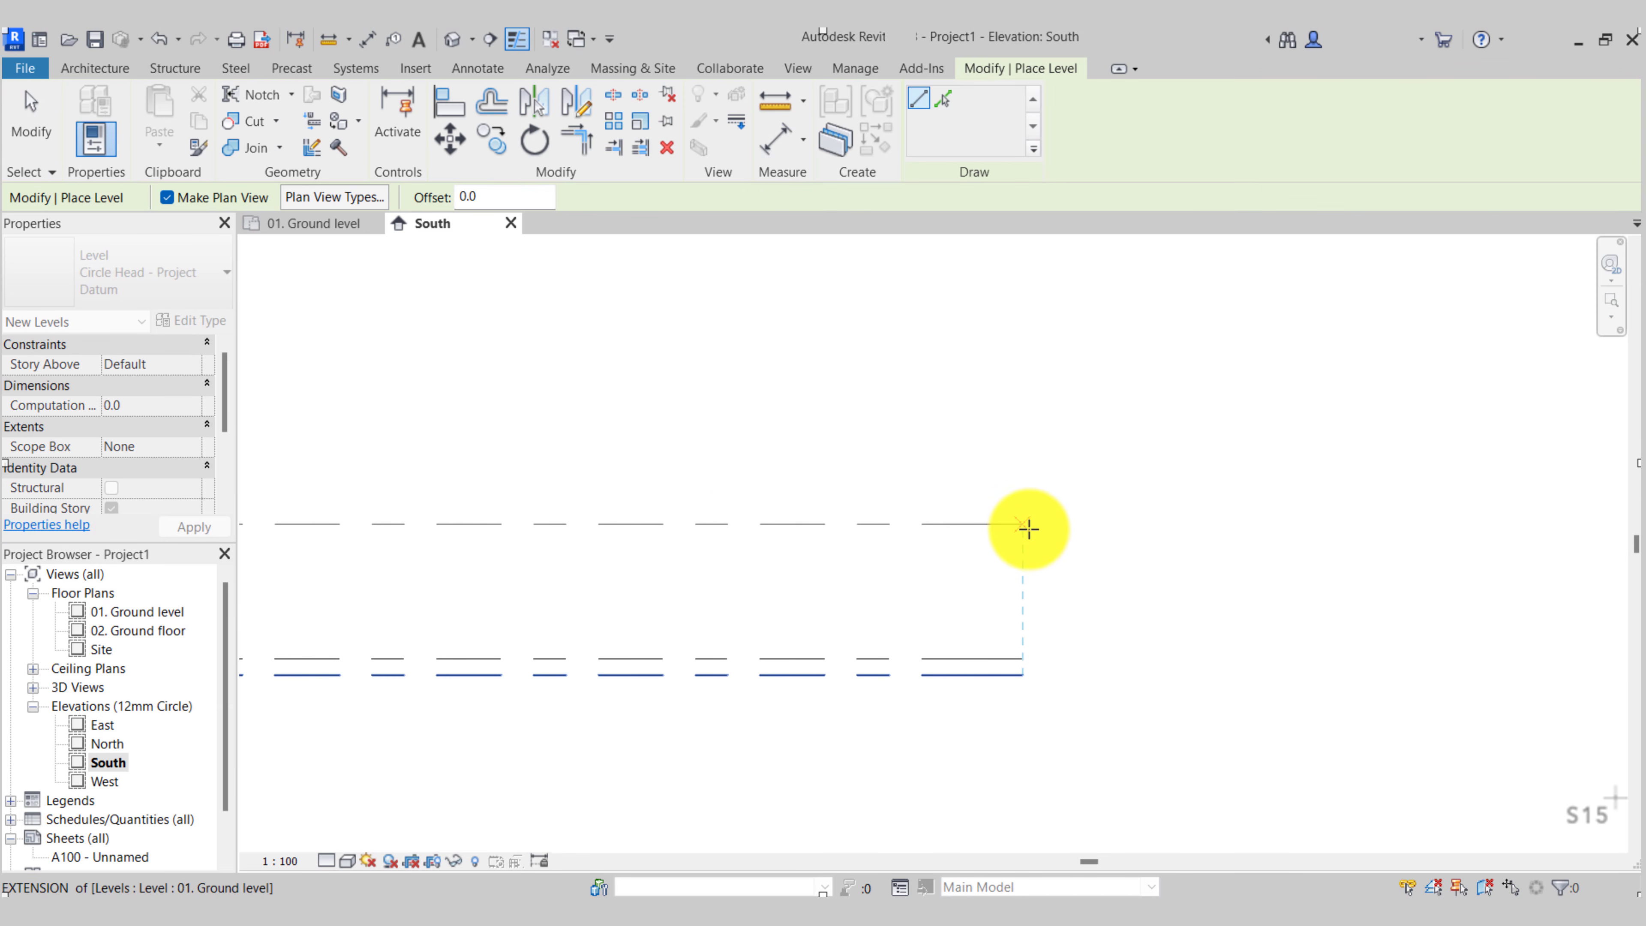
pyautogui.scroll(-1, 1028, 524)
pyautogui.click(1028, 524)
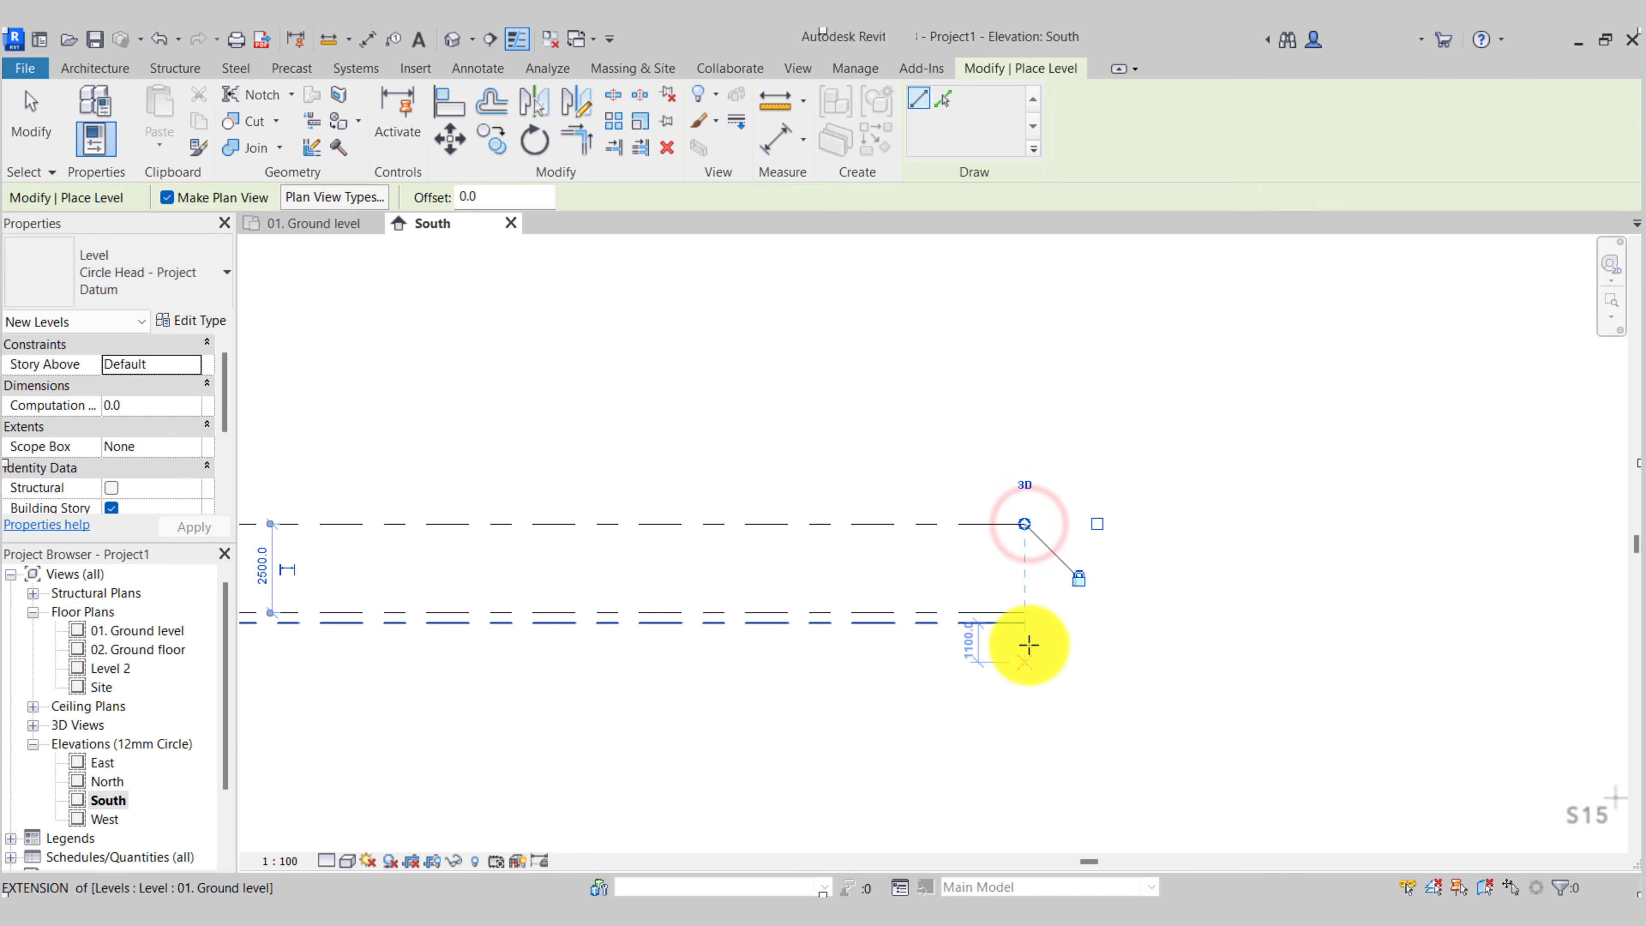
pyautogui.scroll(-2, 974, 533)
pyautogui.moveTo(974, 532); pyautogui.dragTo(1275, 581, button='middle')
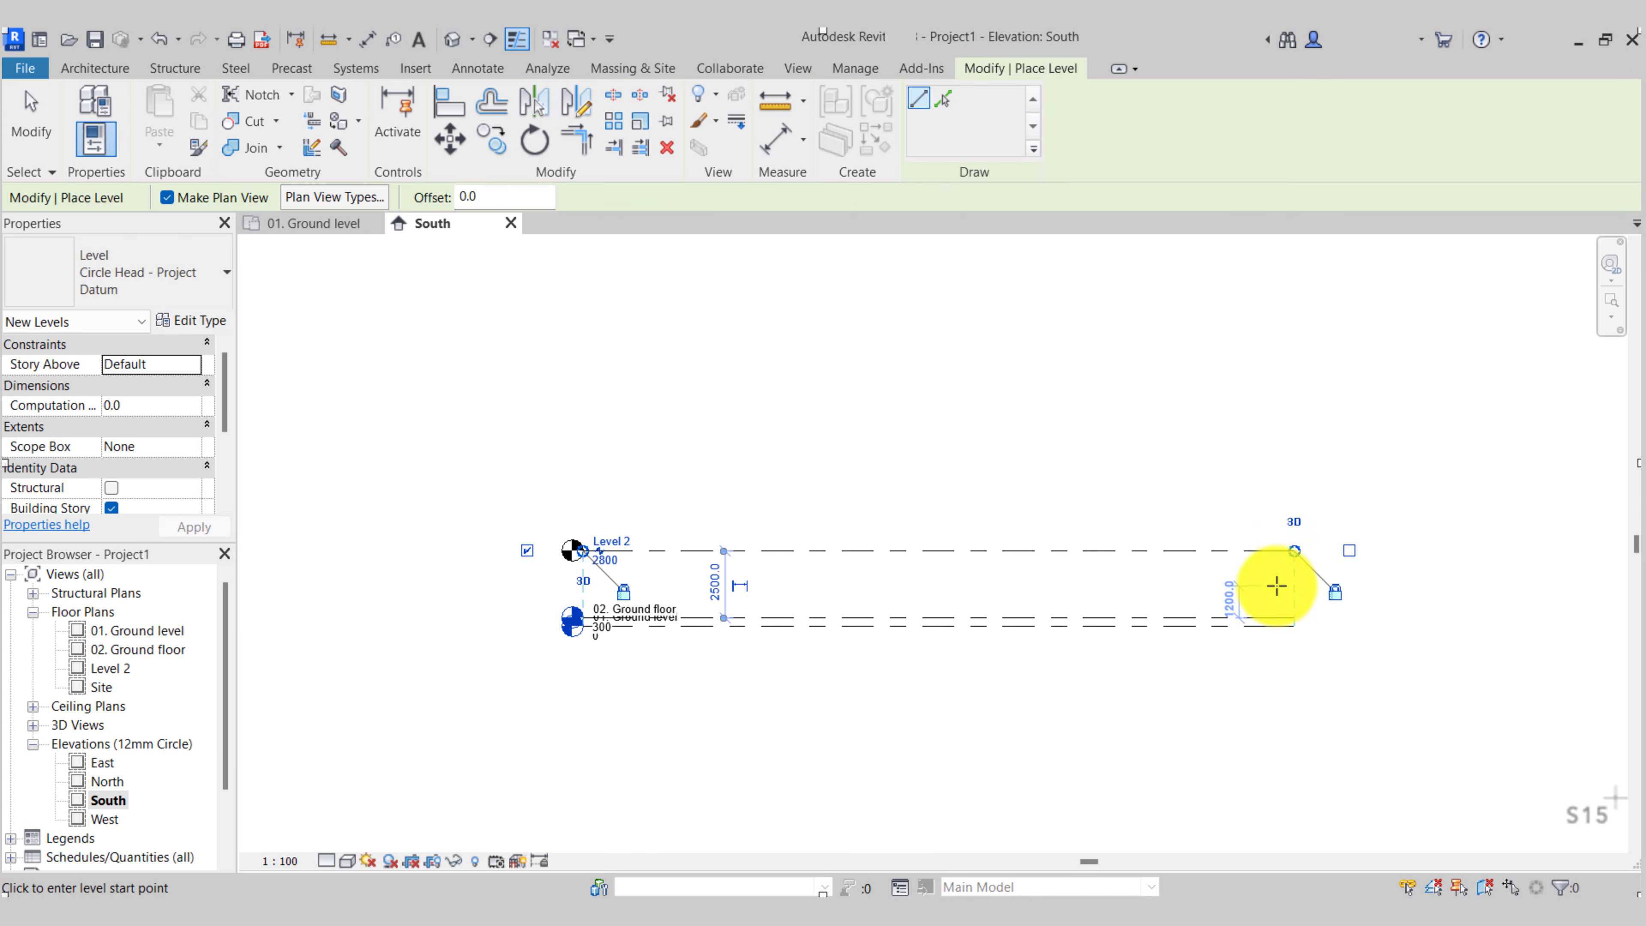
pyautogui.scroll(1, 1293, 583)
pyautogui.press('Escape')
pyautogui.press('Escape')
# Set the elevation of the newly drawn top level to 3000
pyautogui.scroll(2, 518, 570)
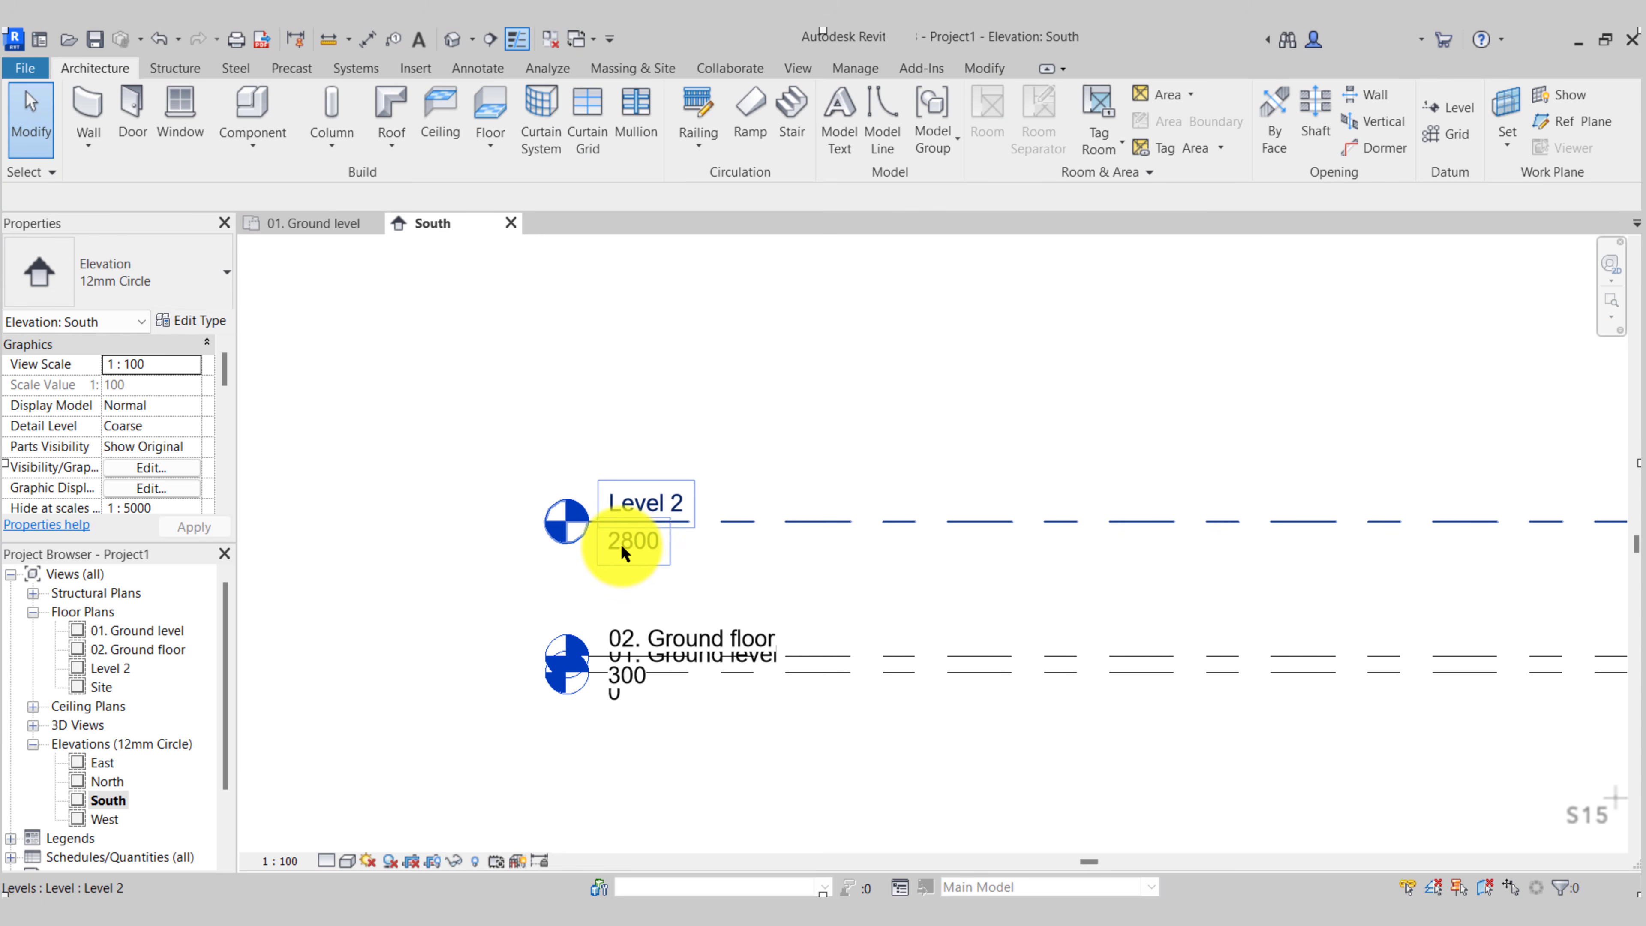
pyautogui.click(623, 548)
pyautogui.click(624, 548)
pyautogui.write('3000')
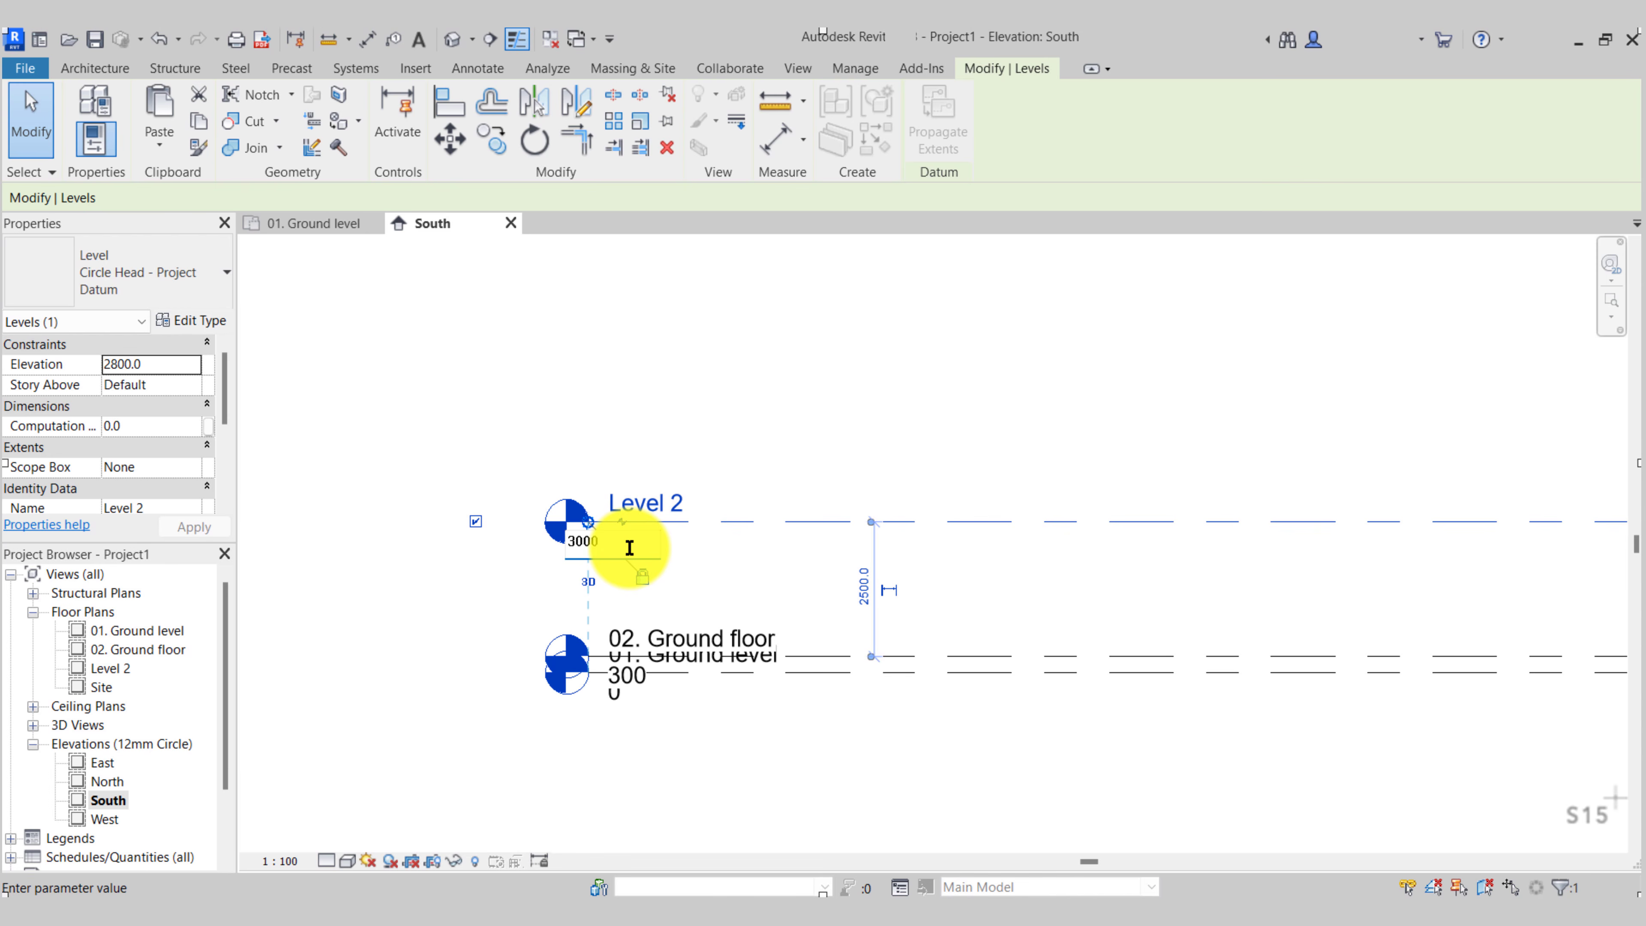
pyautogui.press('Return')
# Rename the Level 2 datum as "03.Roof" and deselect it
pyautogui.click(661, 490)
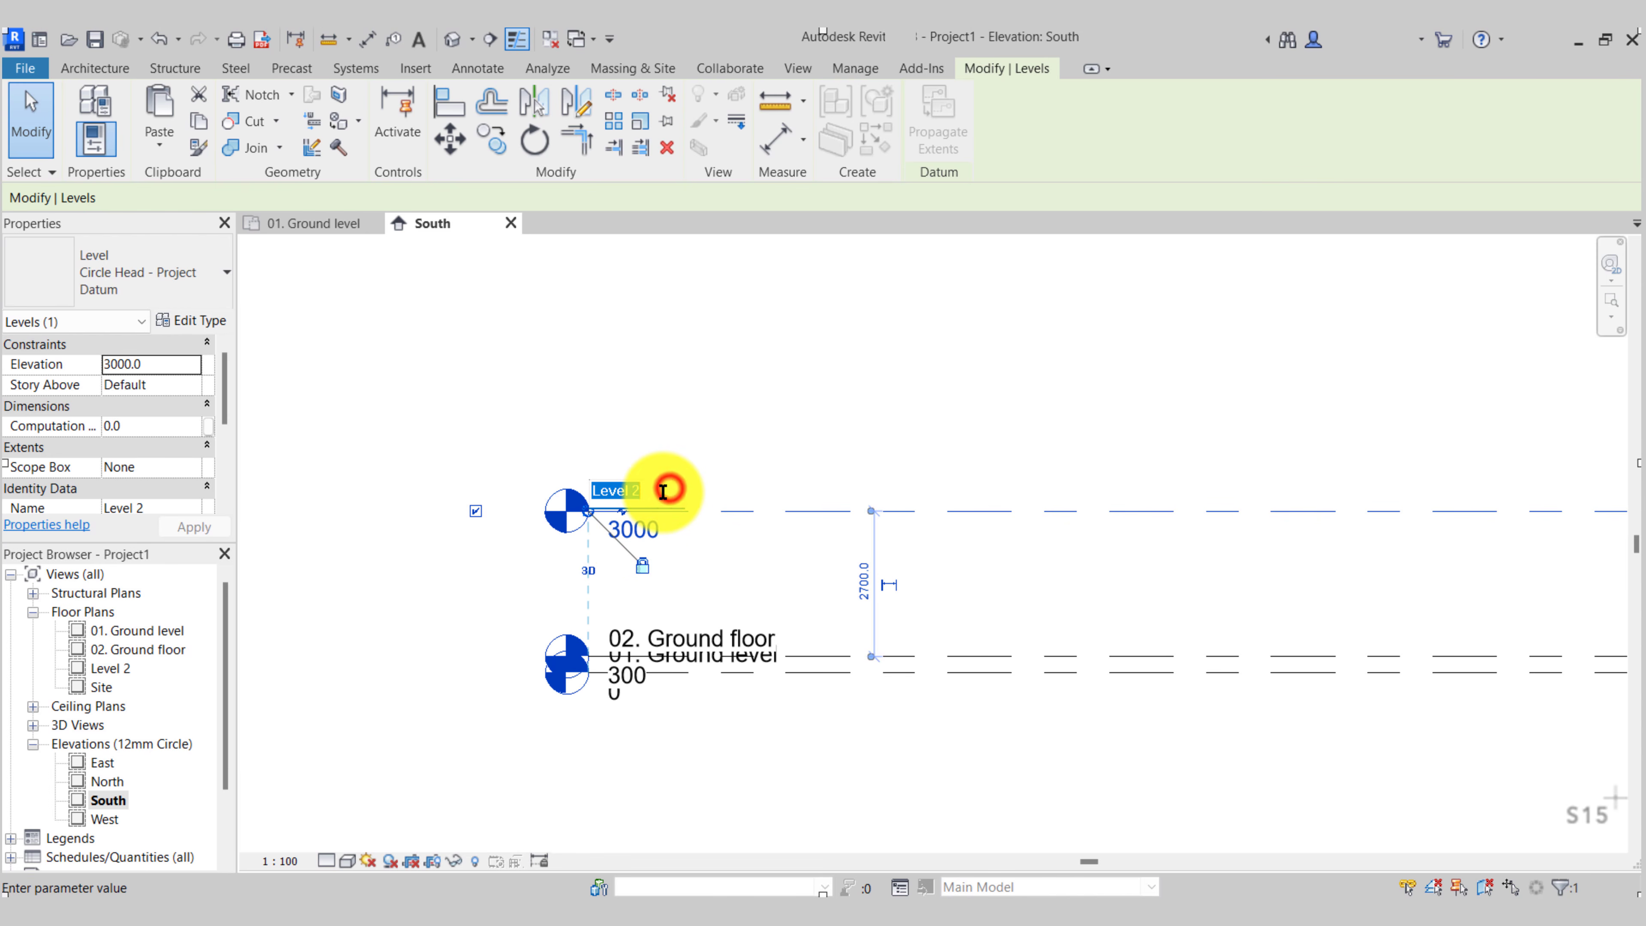
pyautogui.write('03.Roof')
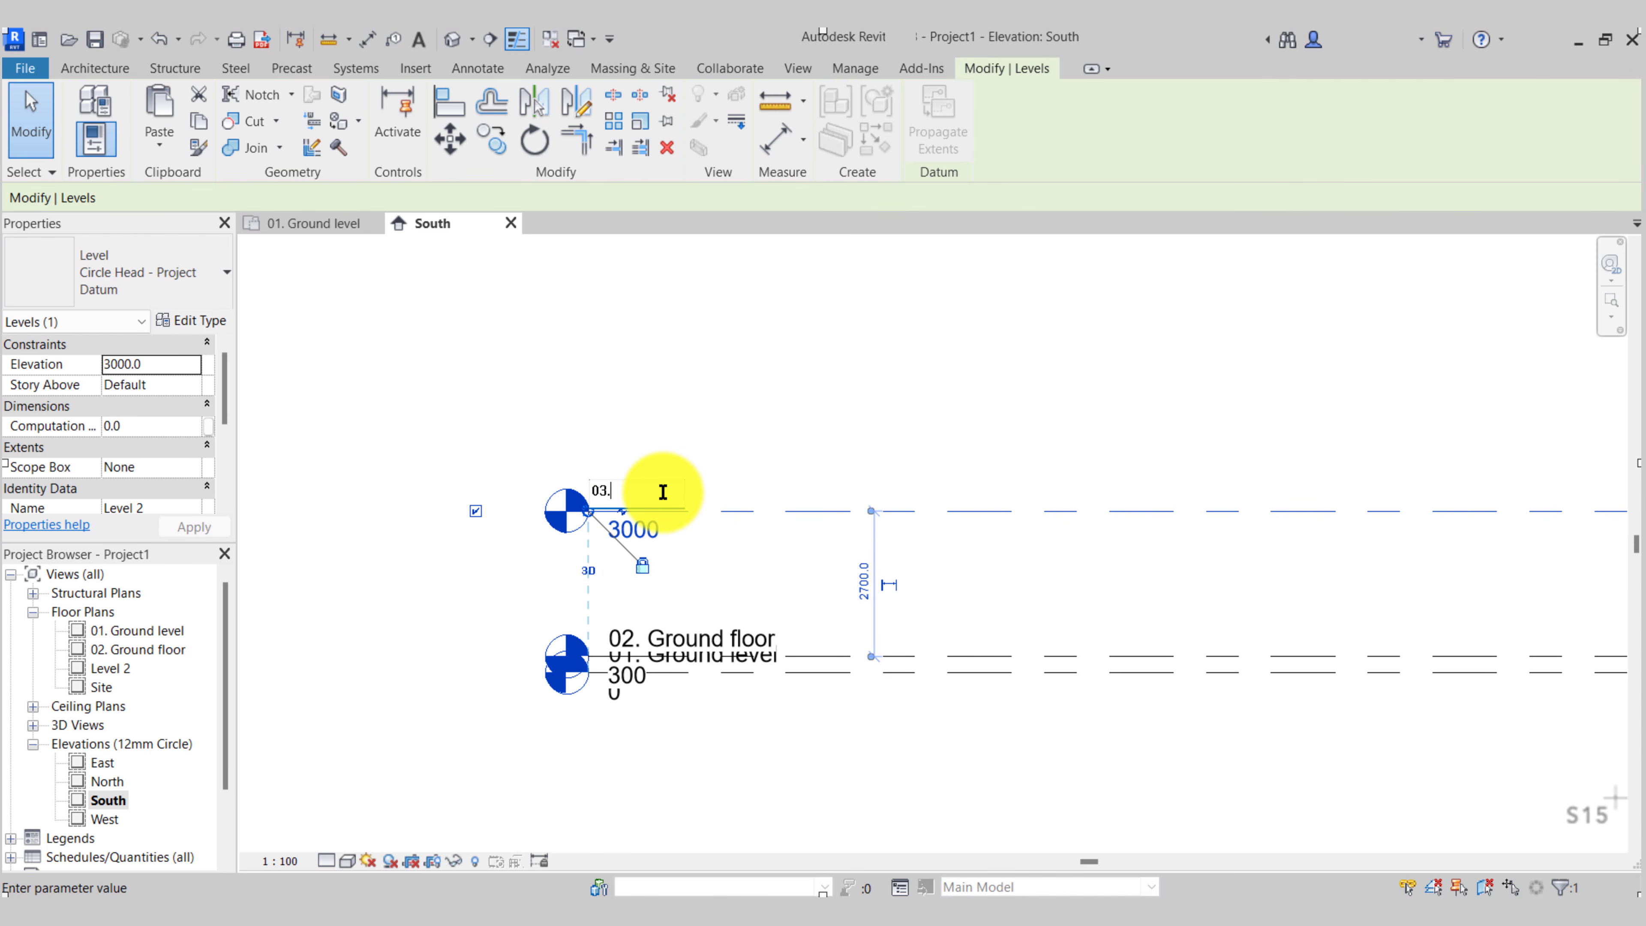
pyautogui.press('Return')
pyautogui.click(632, 386)
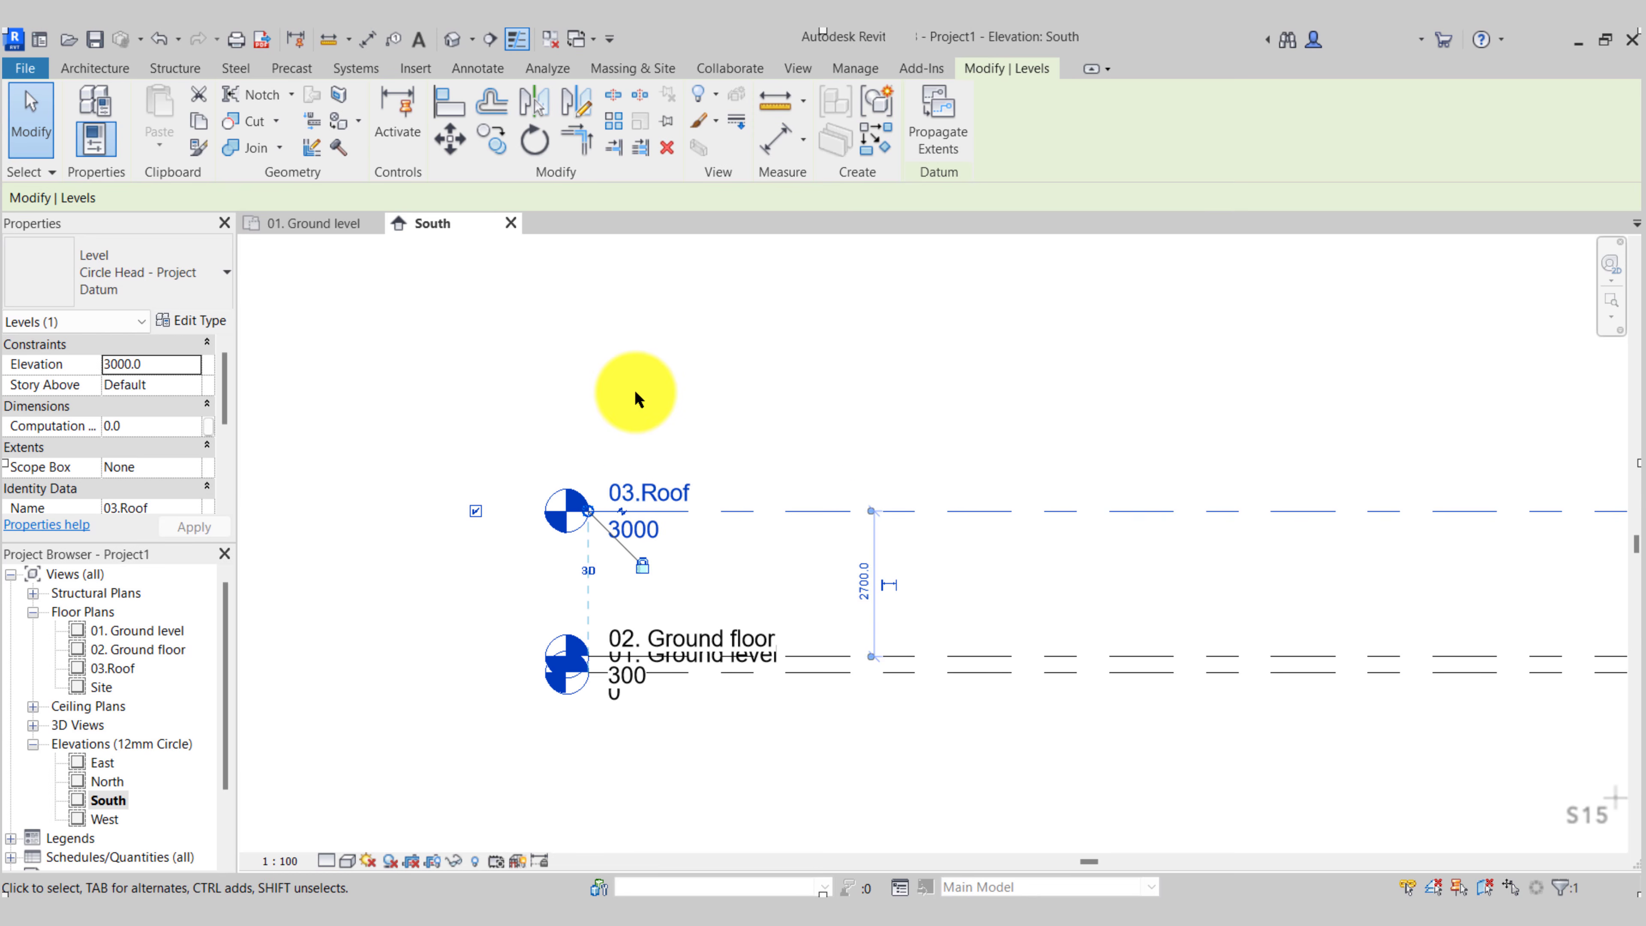
# Add an elbow to the 01. Ground level line beside its level head in the South elevation
pyautogui.scroll(1, 563, 584)
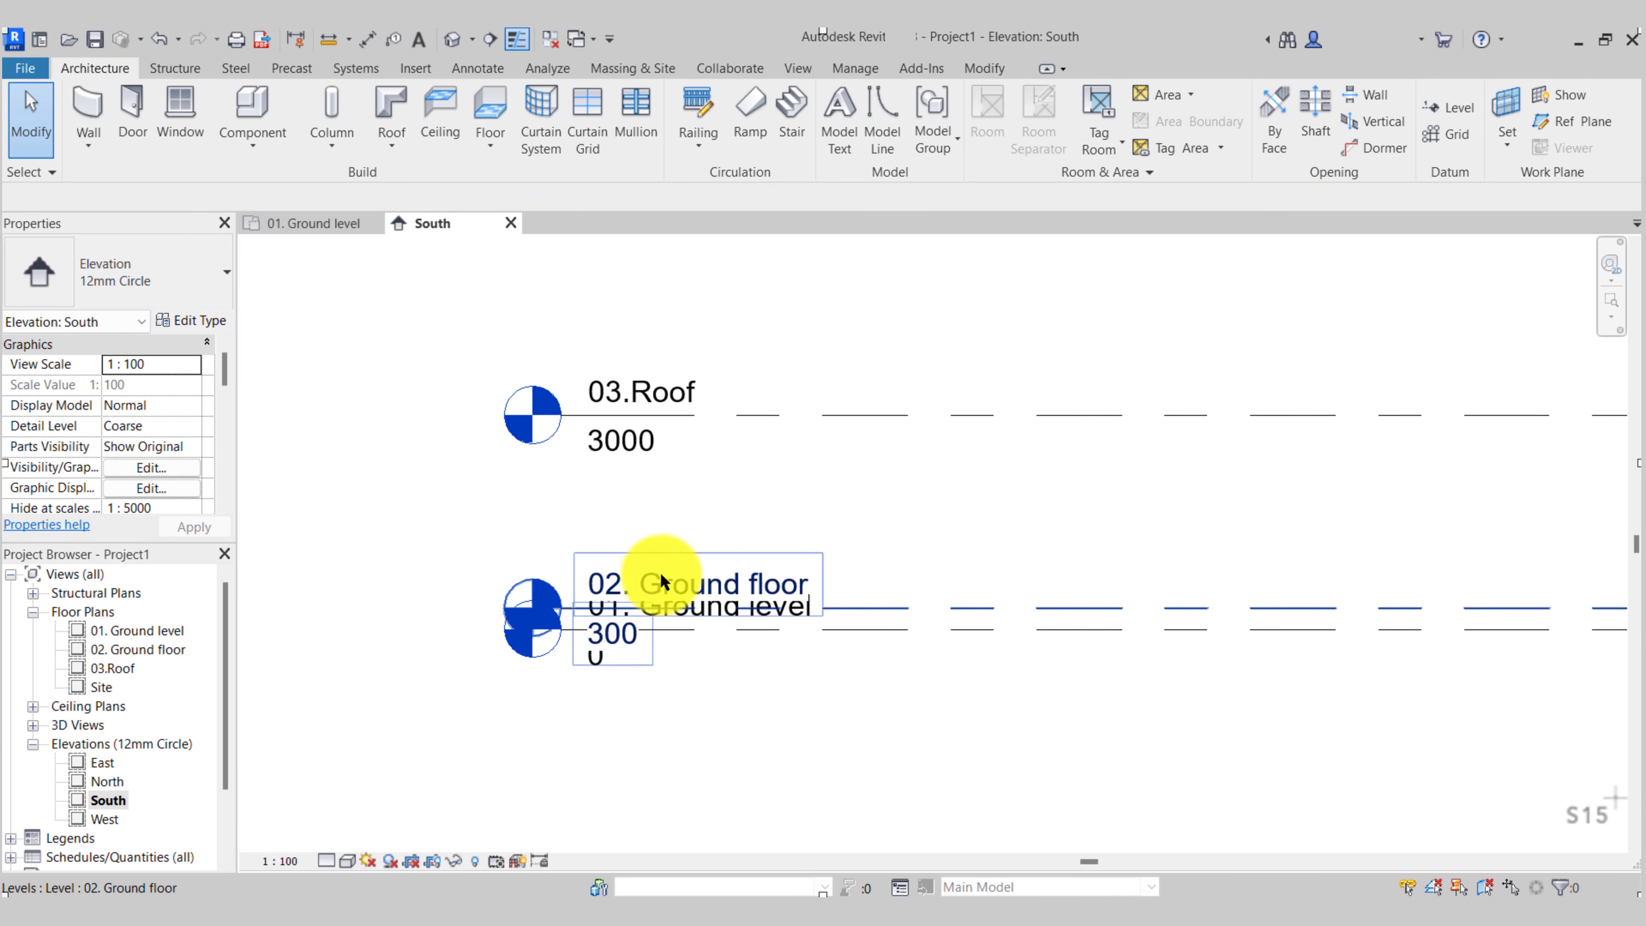
pyautogui.moveTo(697, 682); pyautogui.dragTo(701, 679, button='middle')
pyautogui.scroll(1, 816, 626)
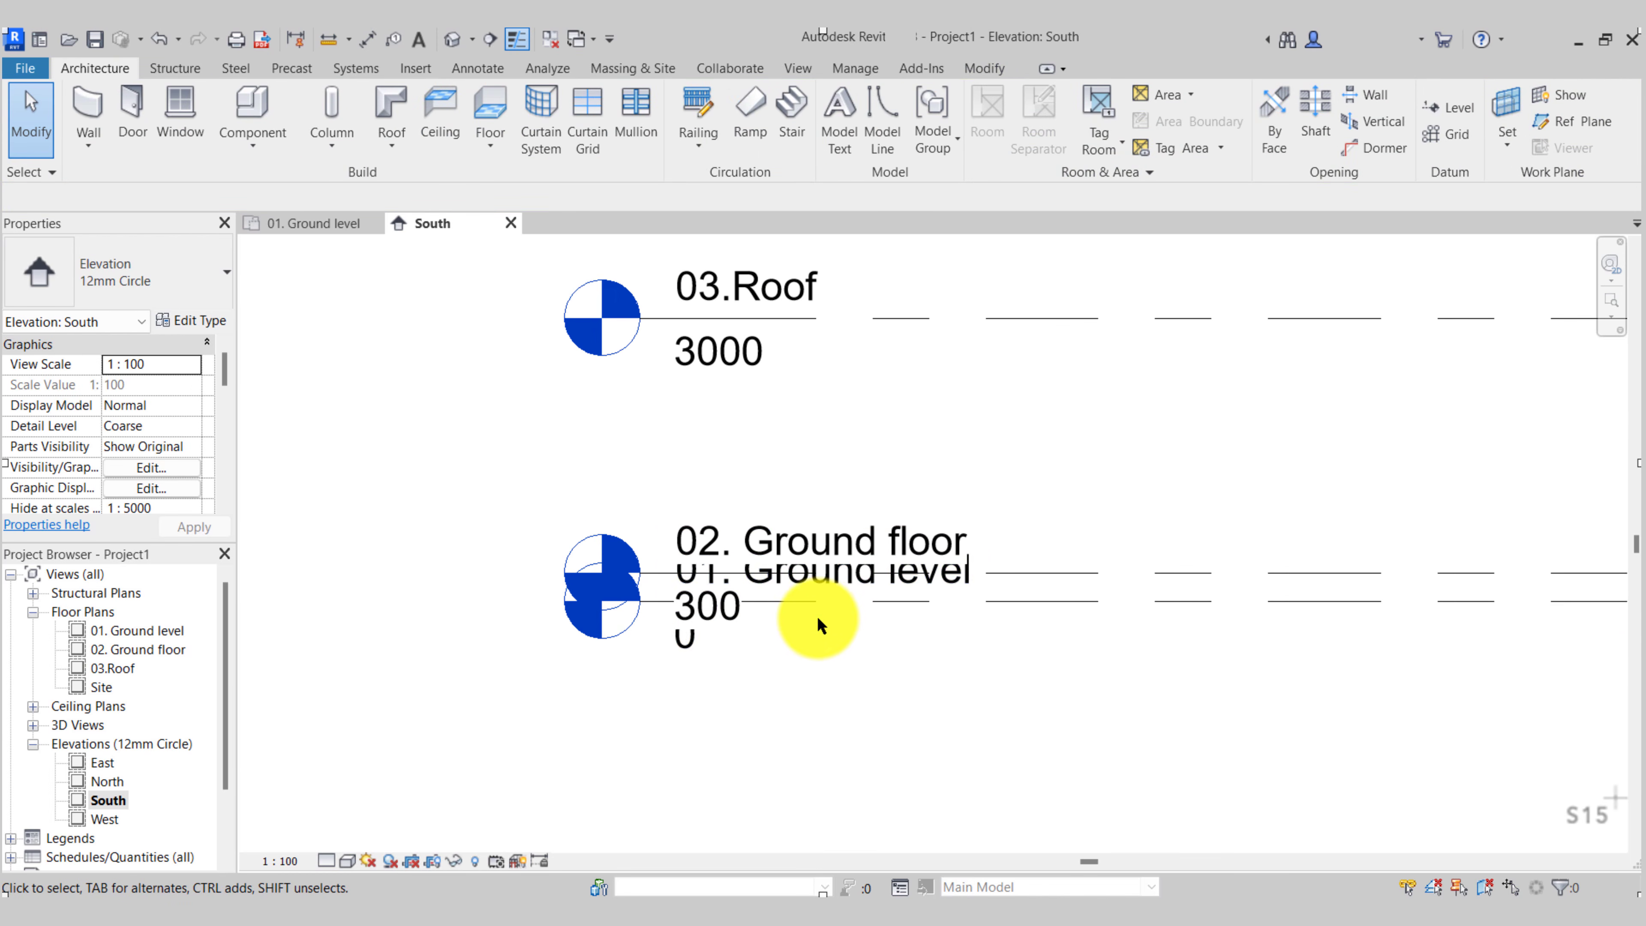
pyautogui.click(818, 607)
pyautogui.scroll(3, 713, 623)
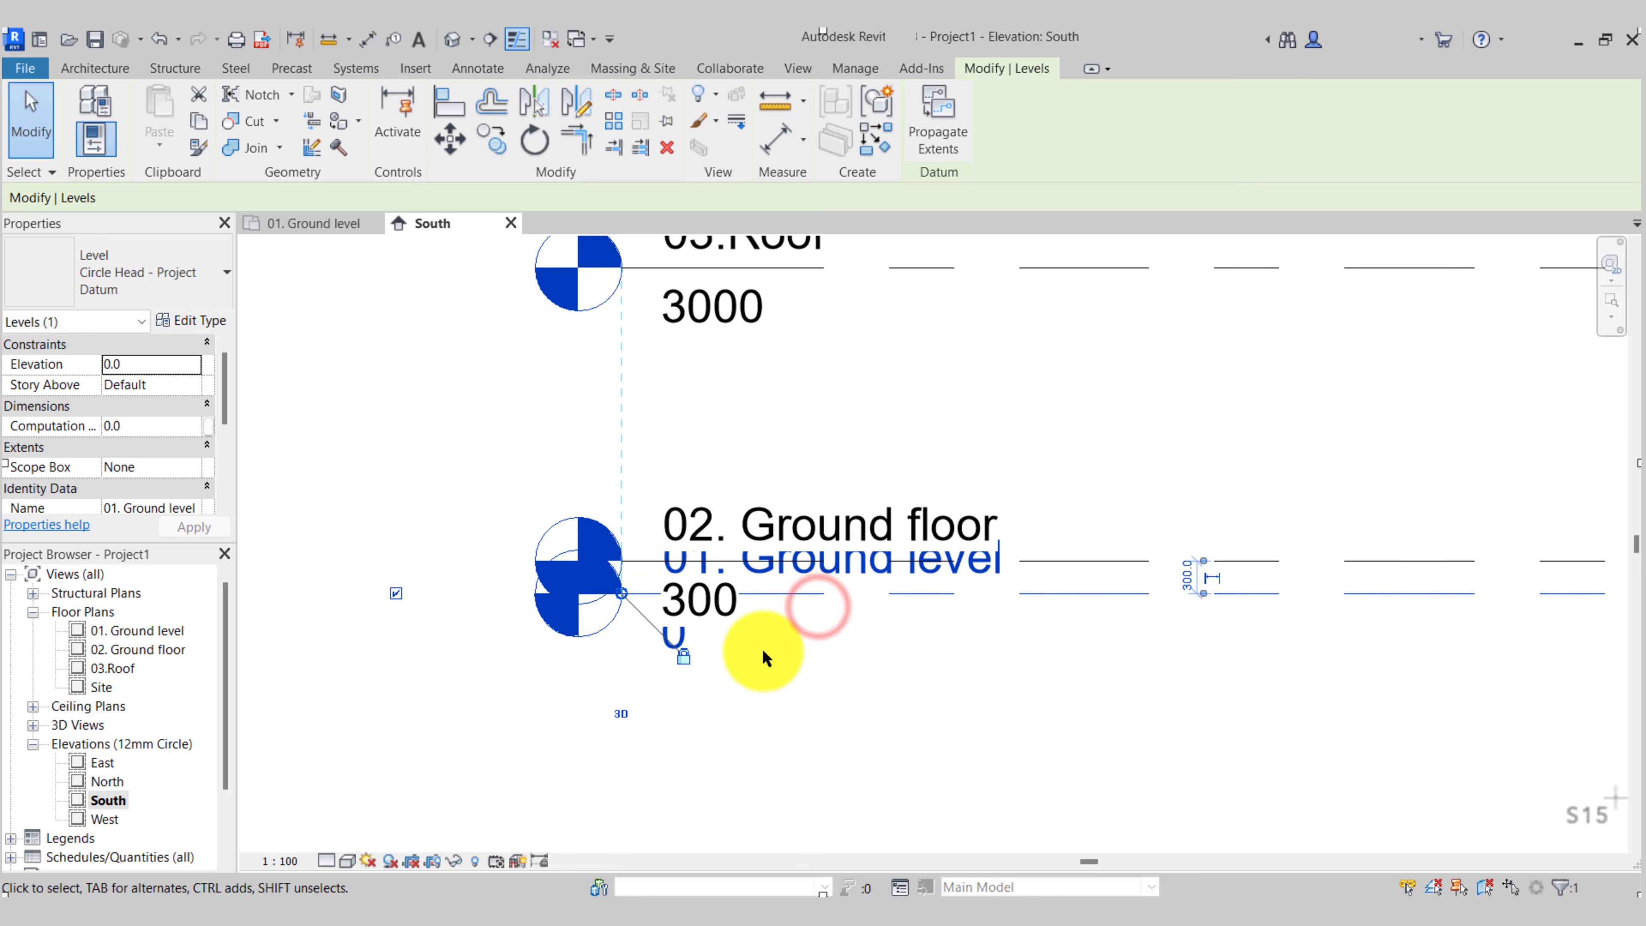
pyautogui.scroll(4, 735, 599)
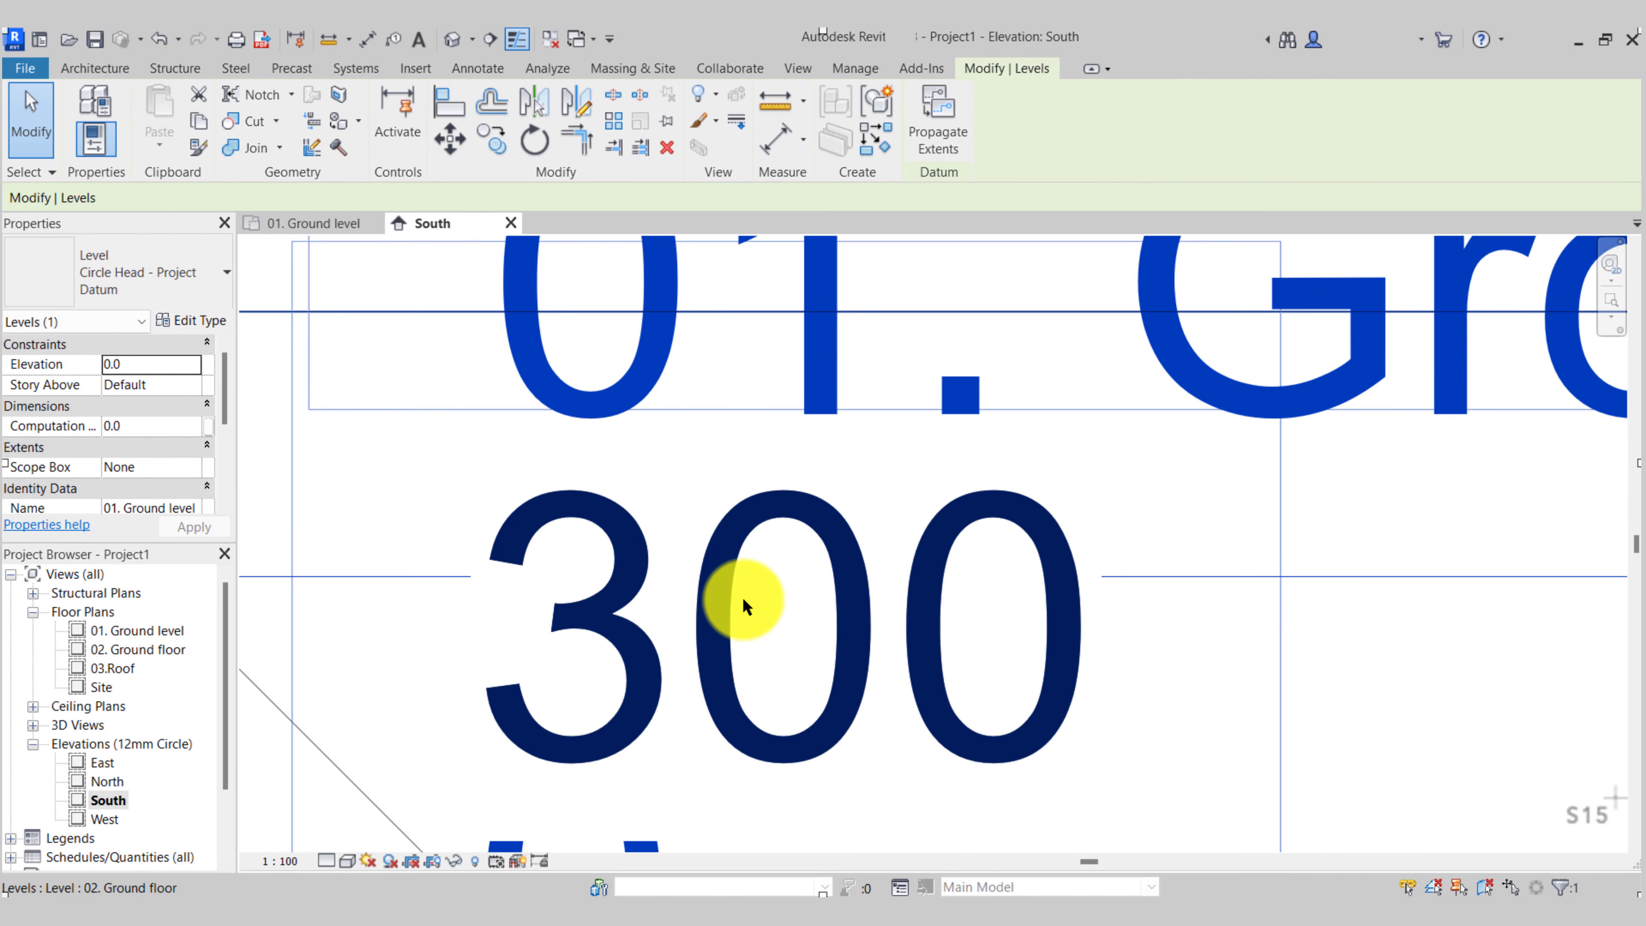
pyautogui.scroll(3, 705, 563)
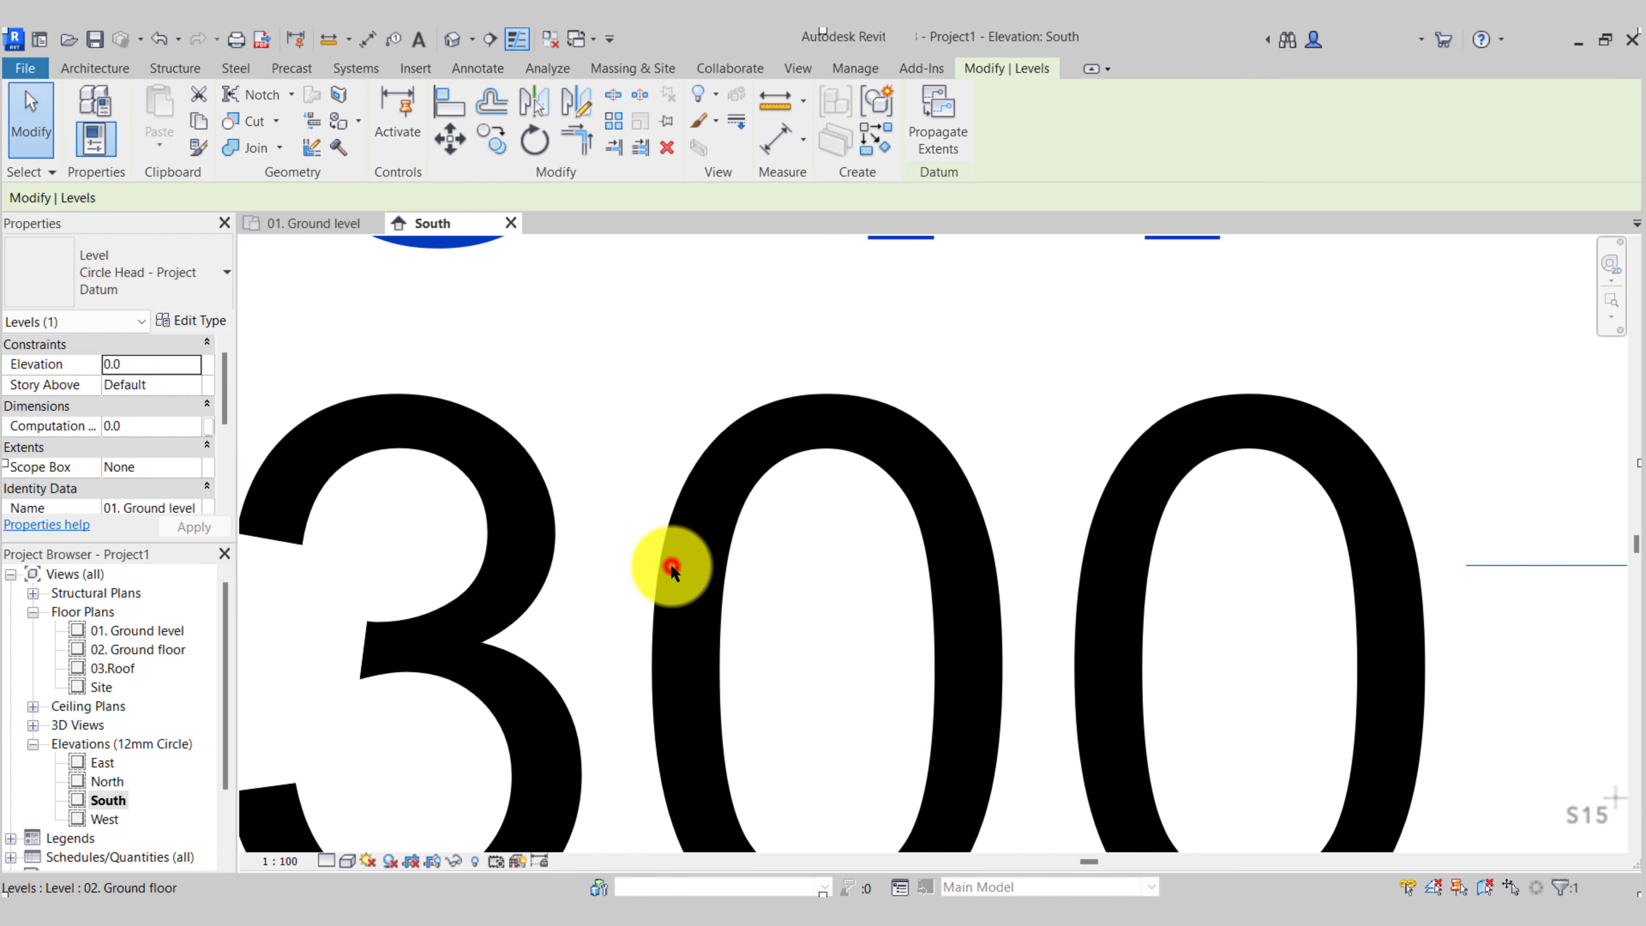
pyautogui.scroll(-4, 667, 560)
pyautogui.scroll(-3, 762, 676)
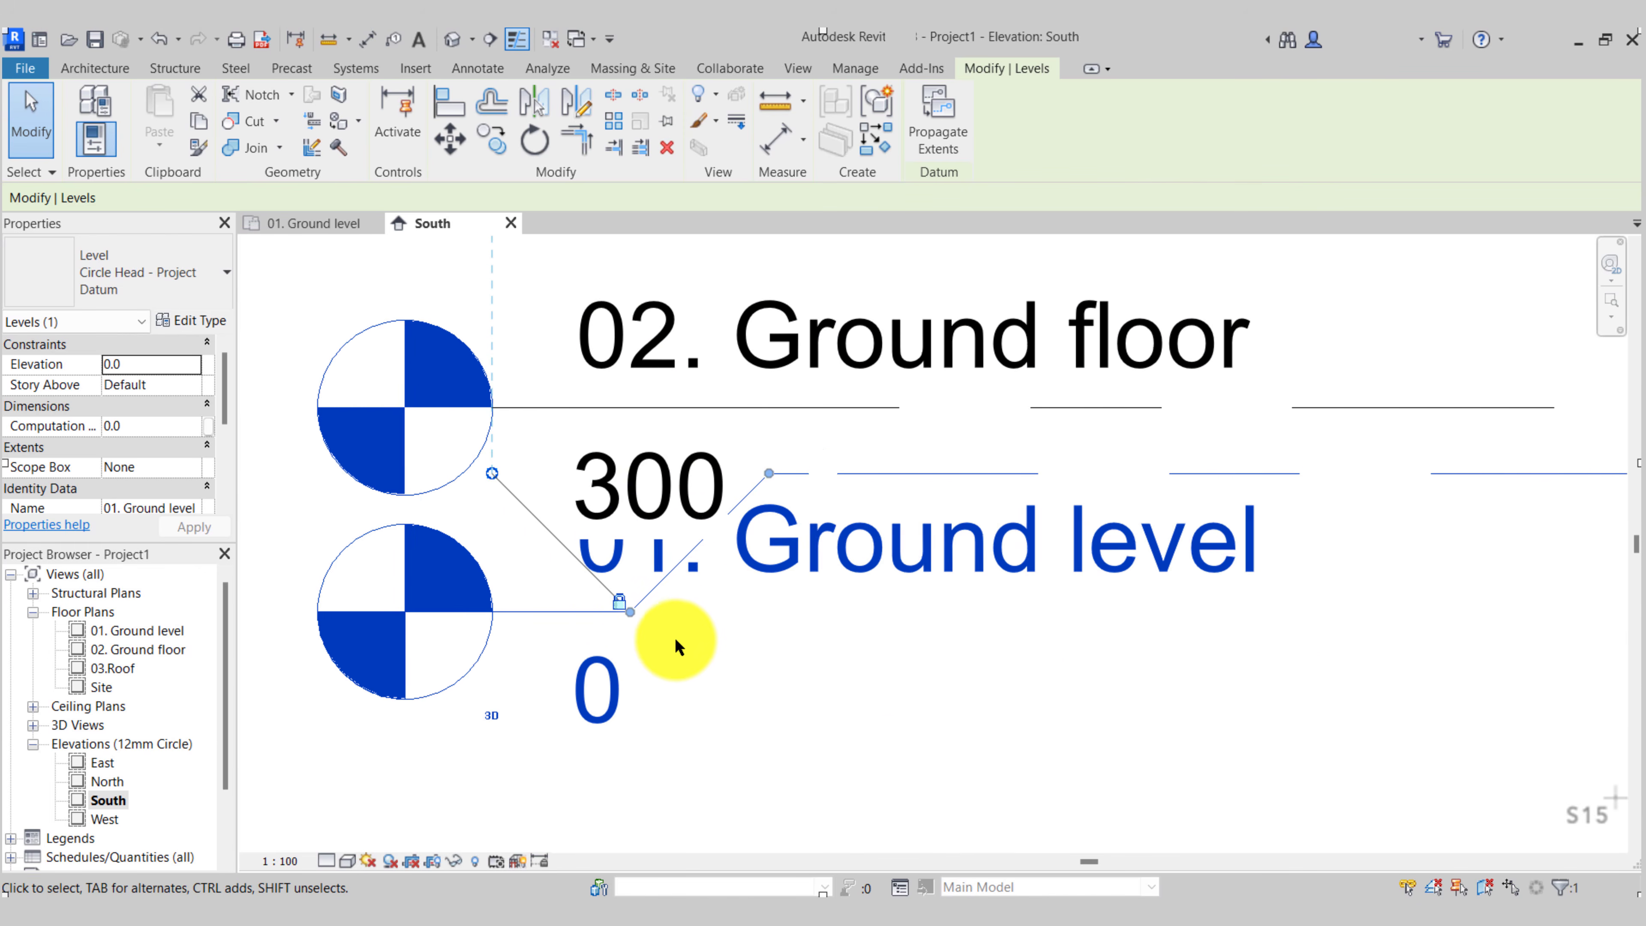
# Stretch the 01. Ground level elbow past the level name, lower its head clear of the 02. Ground floor text, and deselect it
pyautogui.moveTo(581, 605); pyautogui.dragTo(1076, 589)
pyautogui.scroll(-1, 1077, 590)
pyautogui.moveTo(1076, 589); pyautogui.dragTo(1010, 484, button='middle')
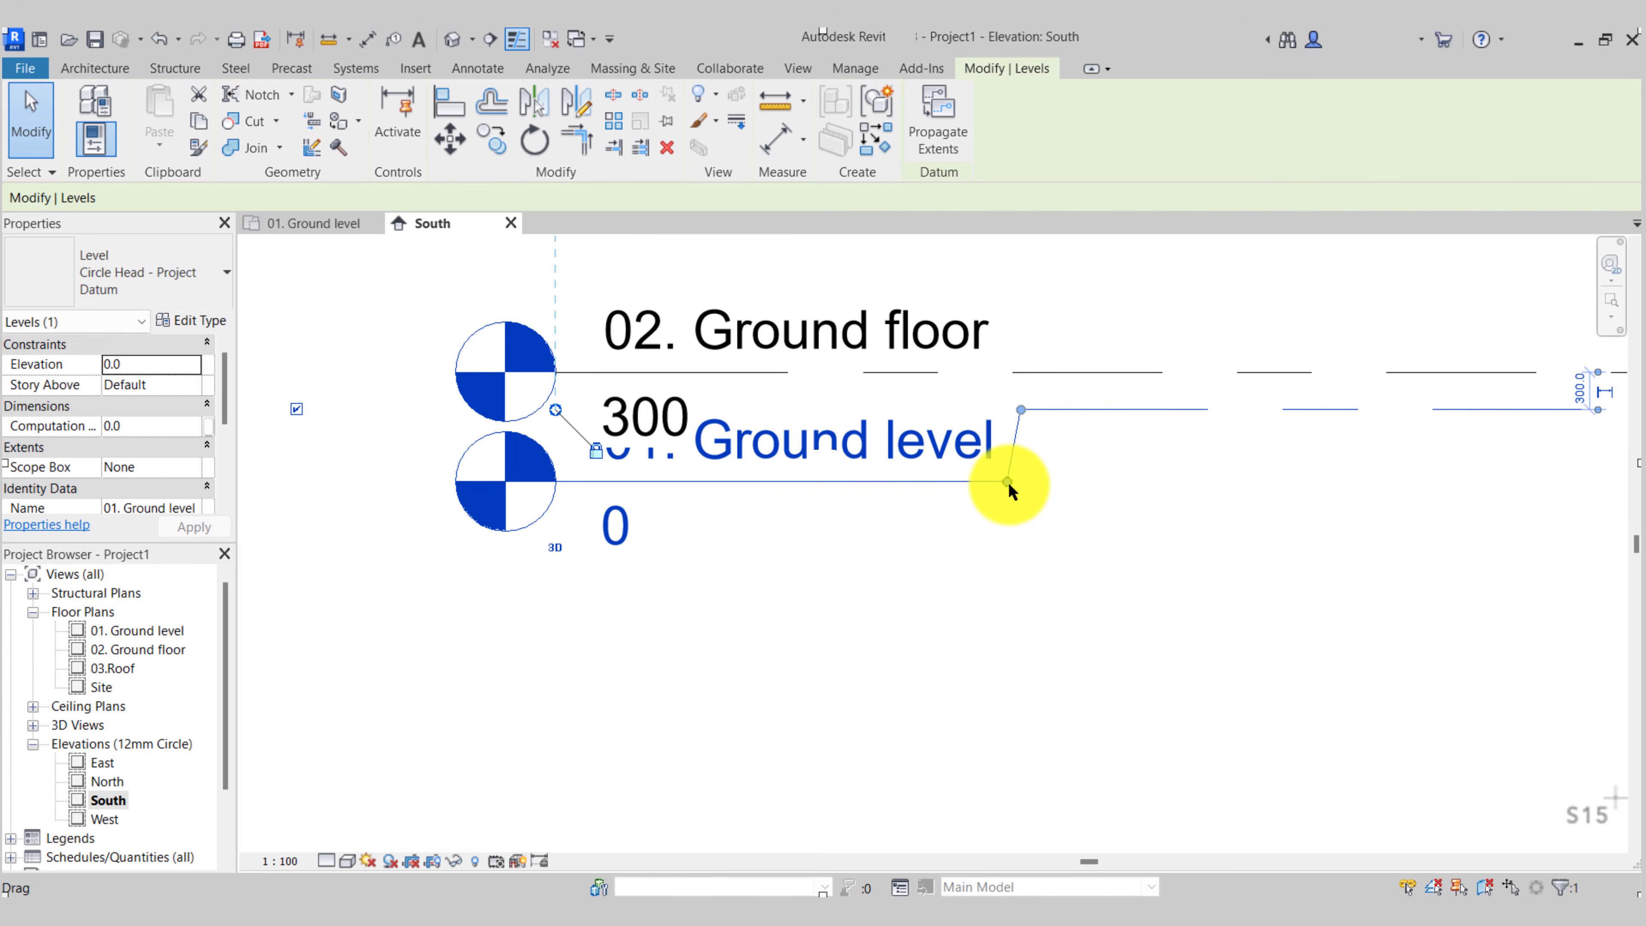
pyautogui.moveTo(1010, 484); pyautogui.dragTo(999, 544)
pyautogui.click(735, 561)
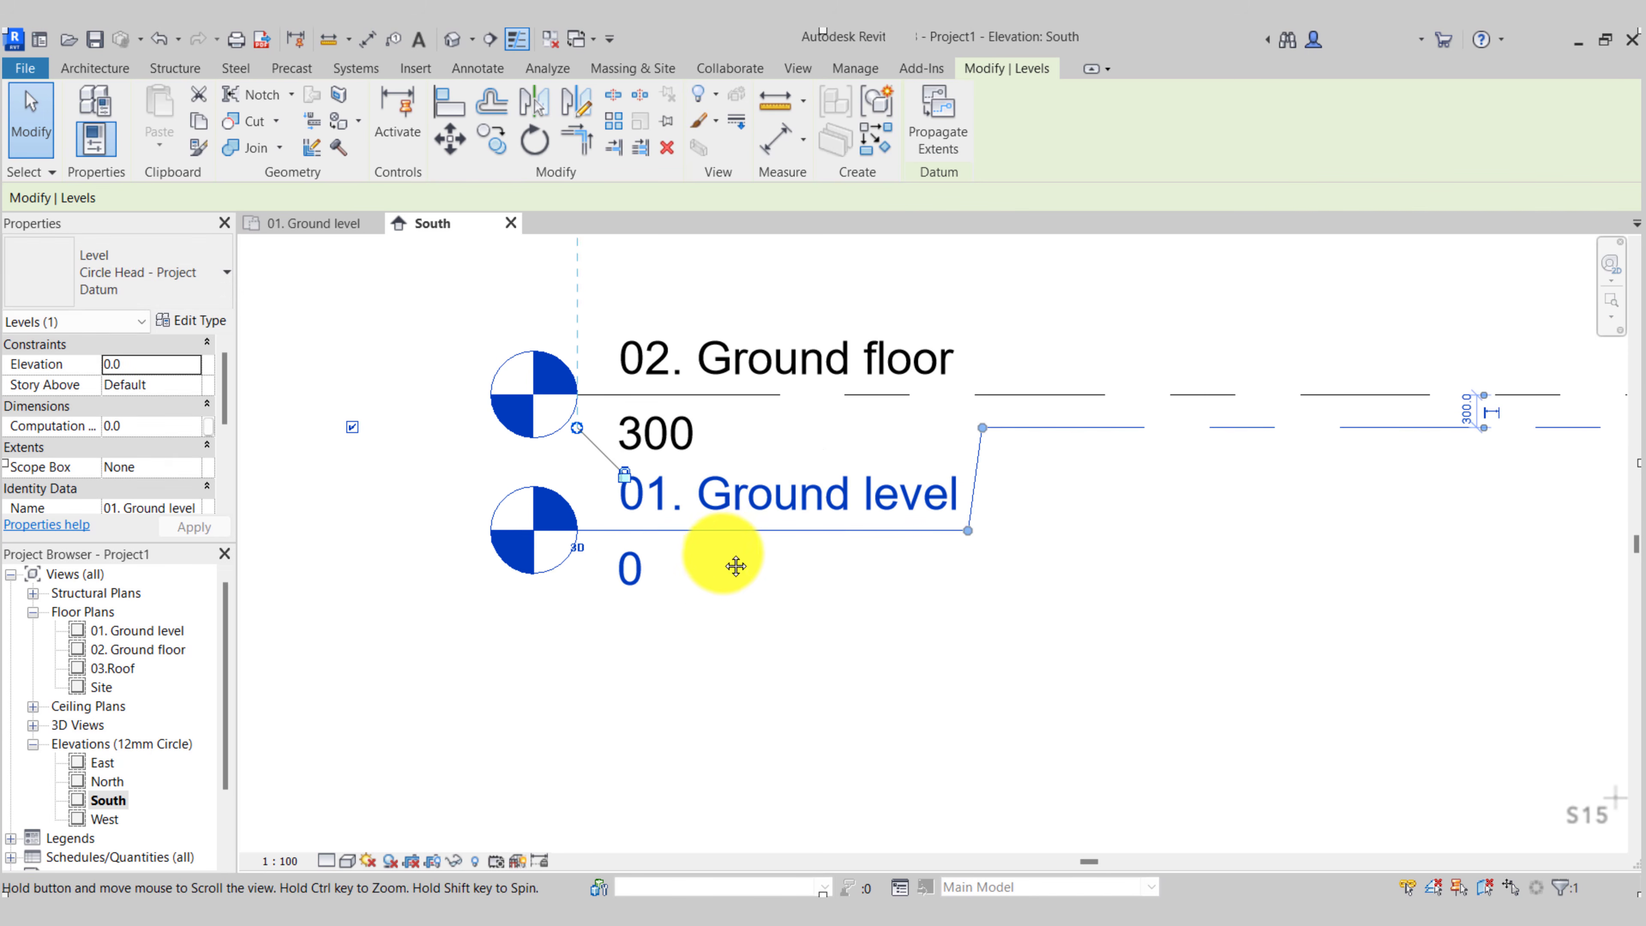
pyautogui.scroll(2, 700, 716)
pyautogui.scroll(-2, 816, 736)
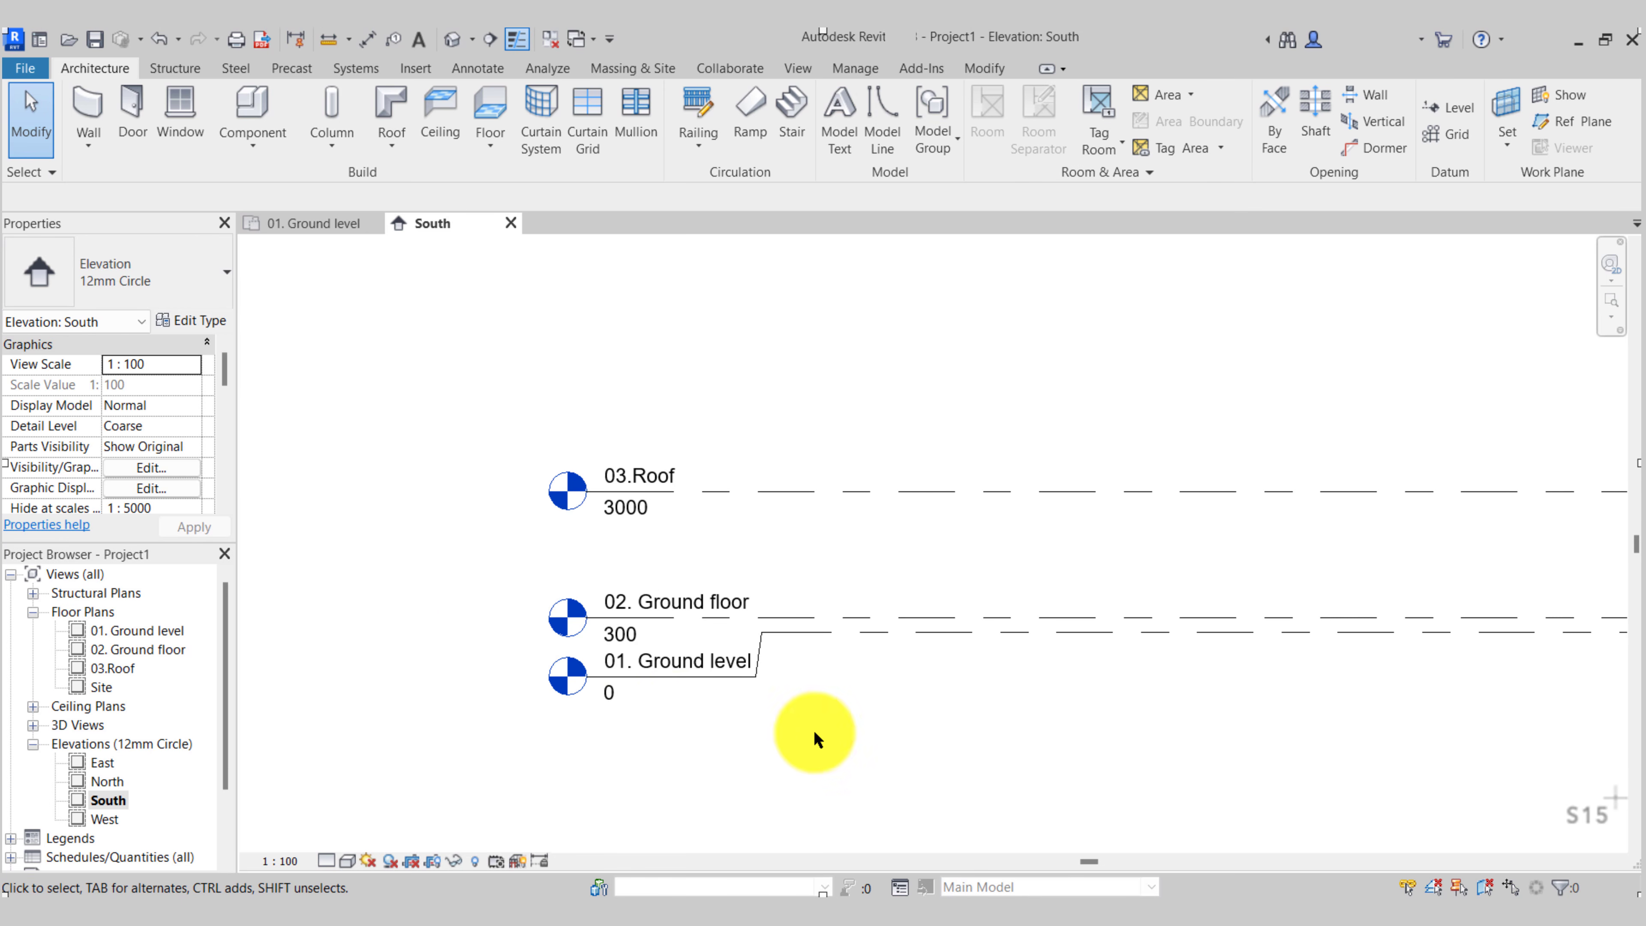
pyautogui.moveTo(816, 735); pyautogui.dragTo(589, 717, button='middle')
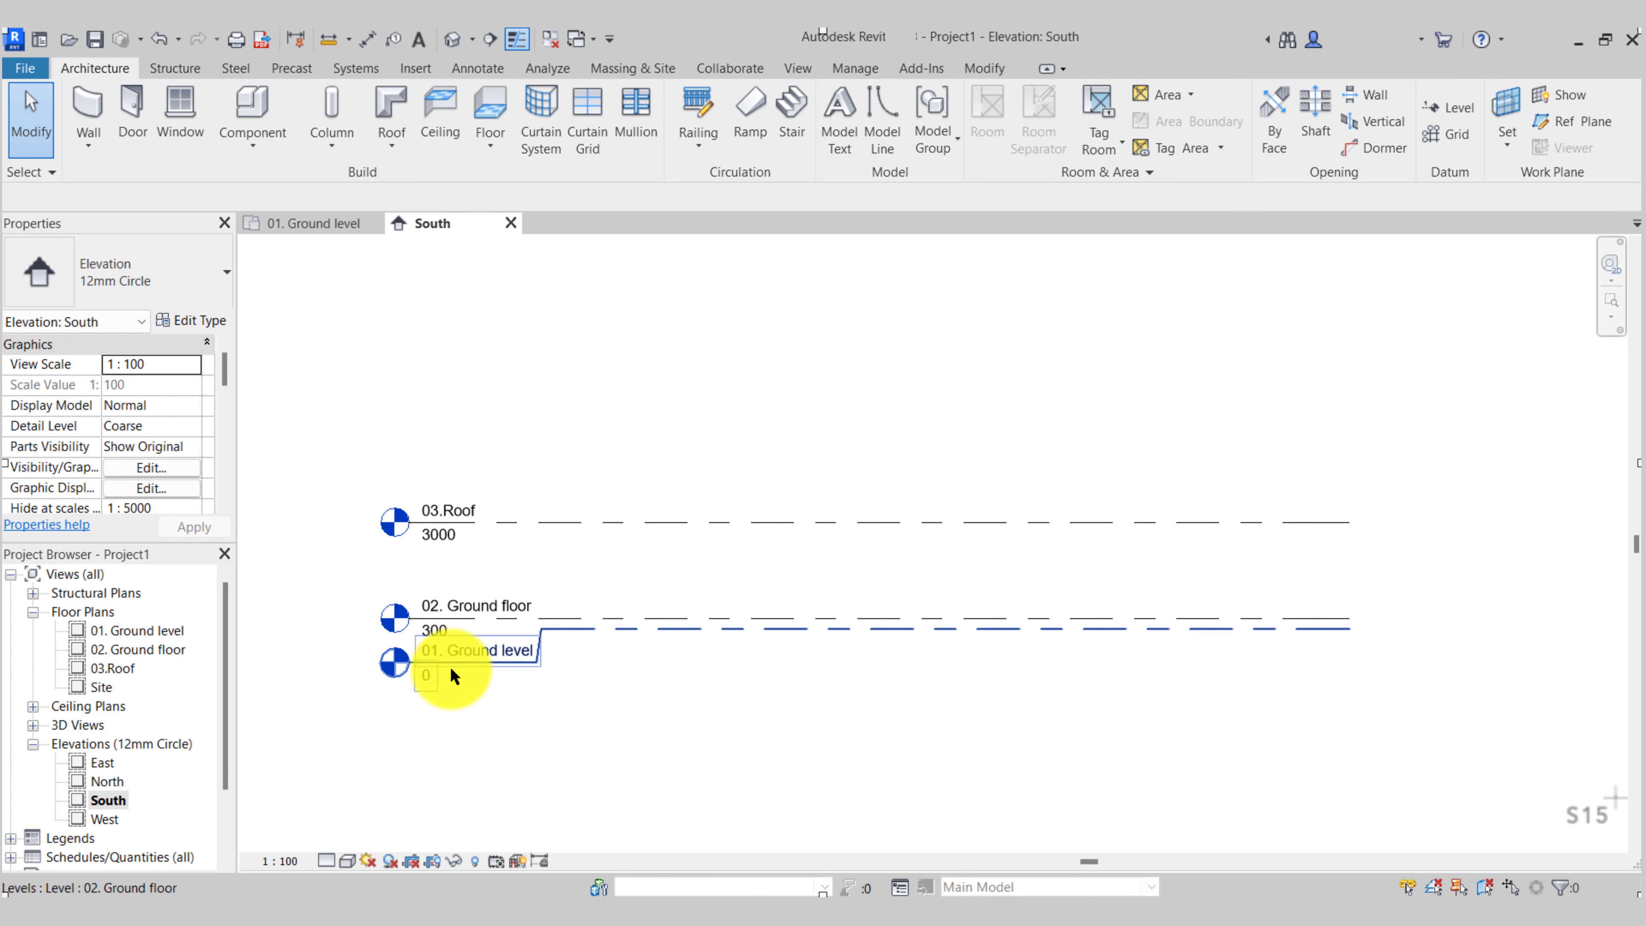
# In the North elevation, add an elbow to 01. Ground level and stretch it past and below the 02. Ground floor label
pyautogui.doubleClick(106, 782)
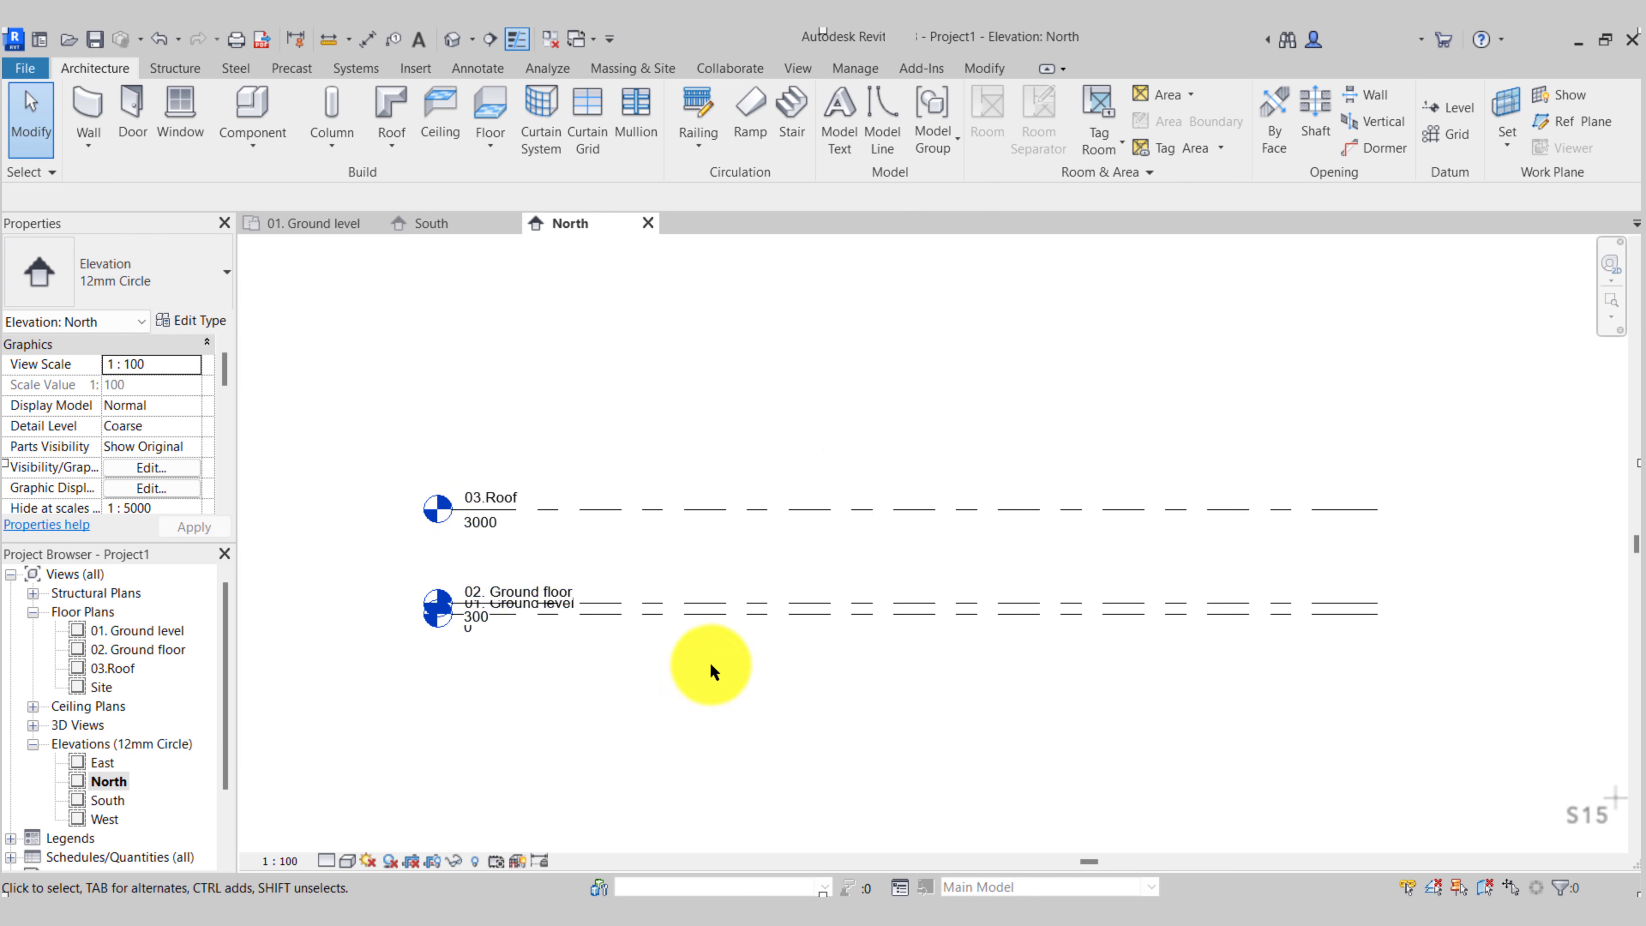
pyautogui.scroll(2, 528, 649)
pyautogui.click(541, 612)
pyautogui.scroll(2, 430, 640)
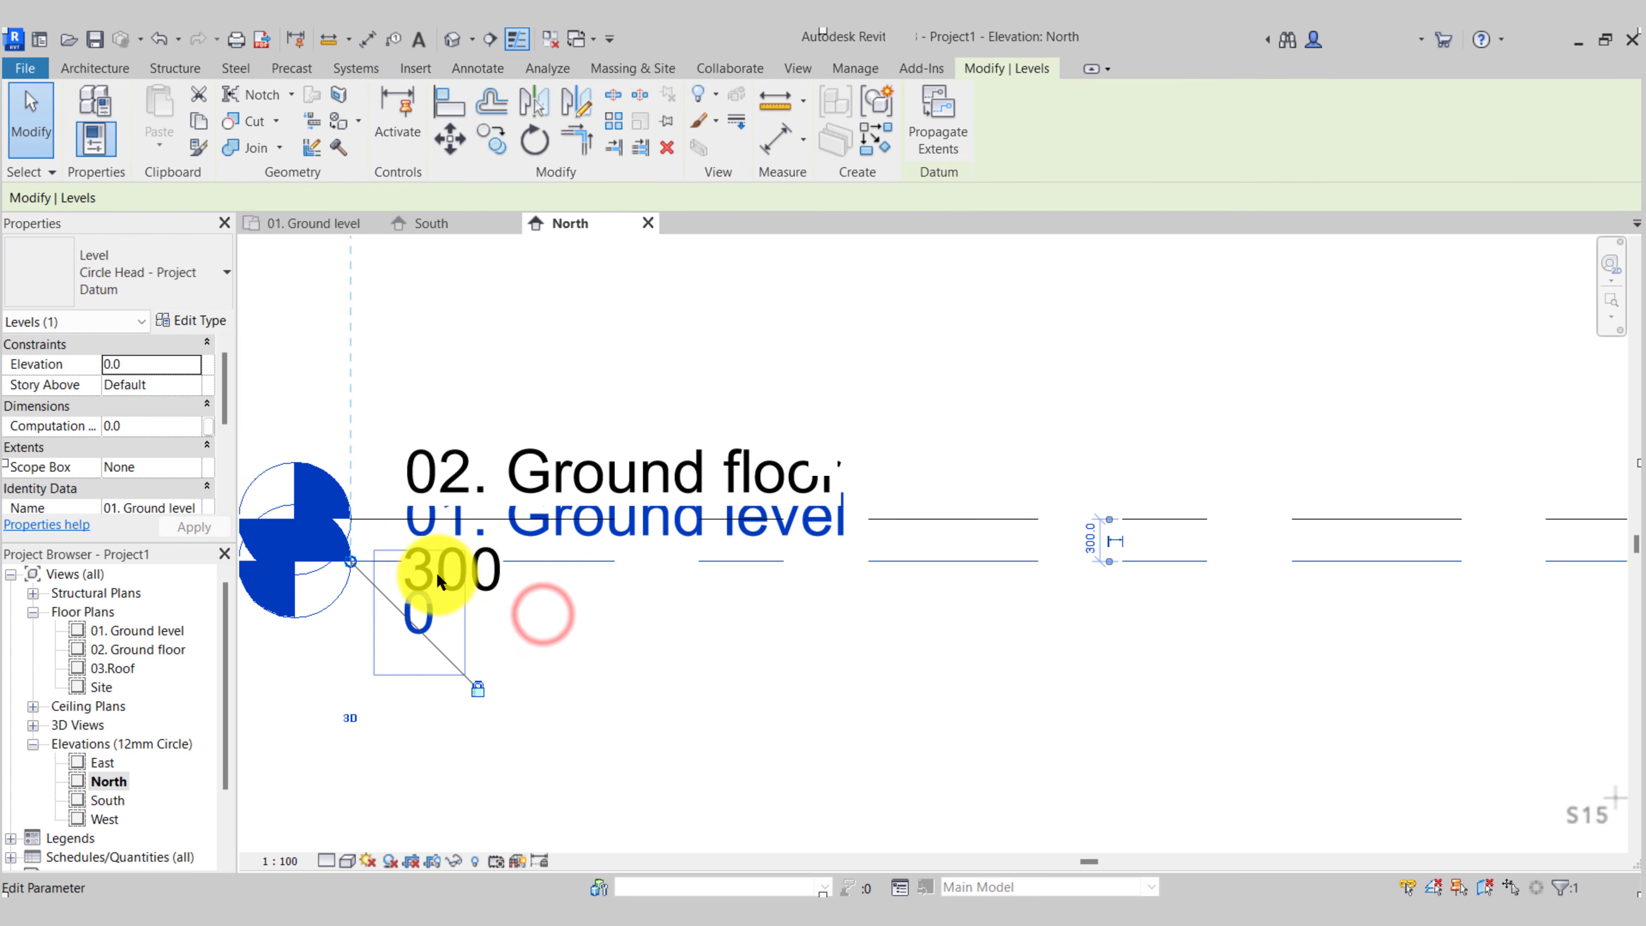
pyautogui.click(444, 562)
pyautogui.moveTo(525, 559); pyautogui.dragTo(889, 561)
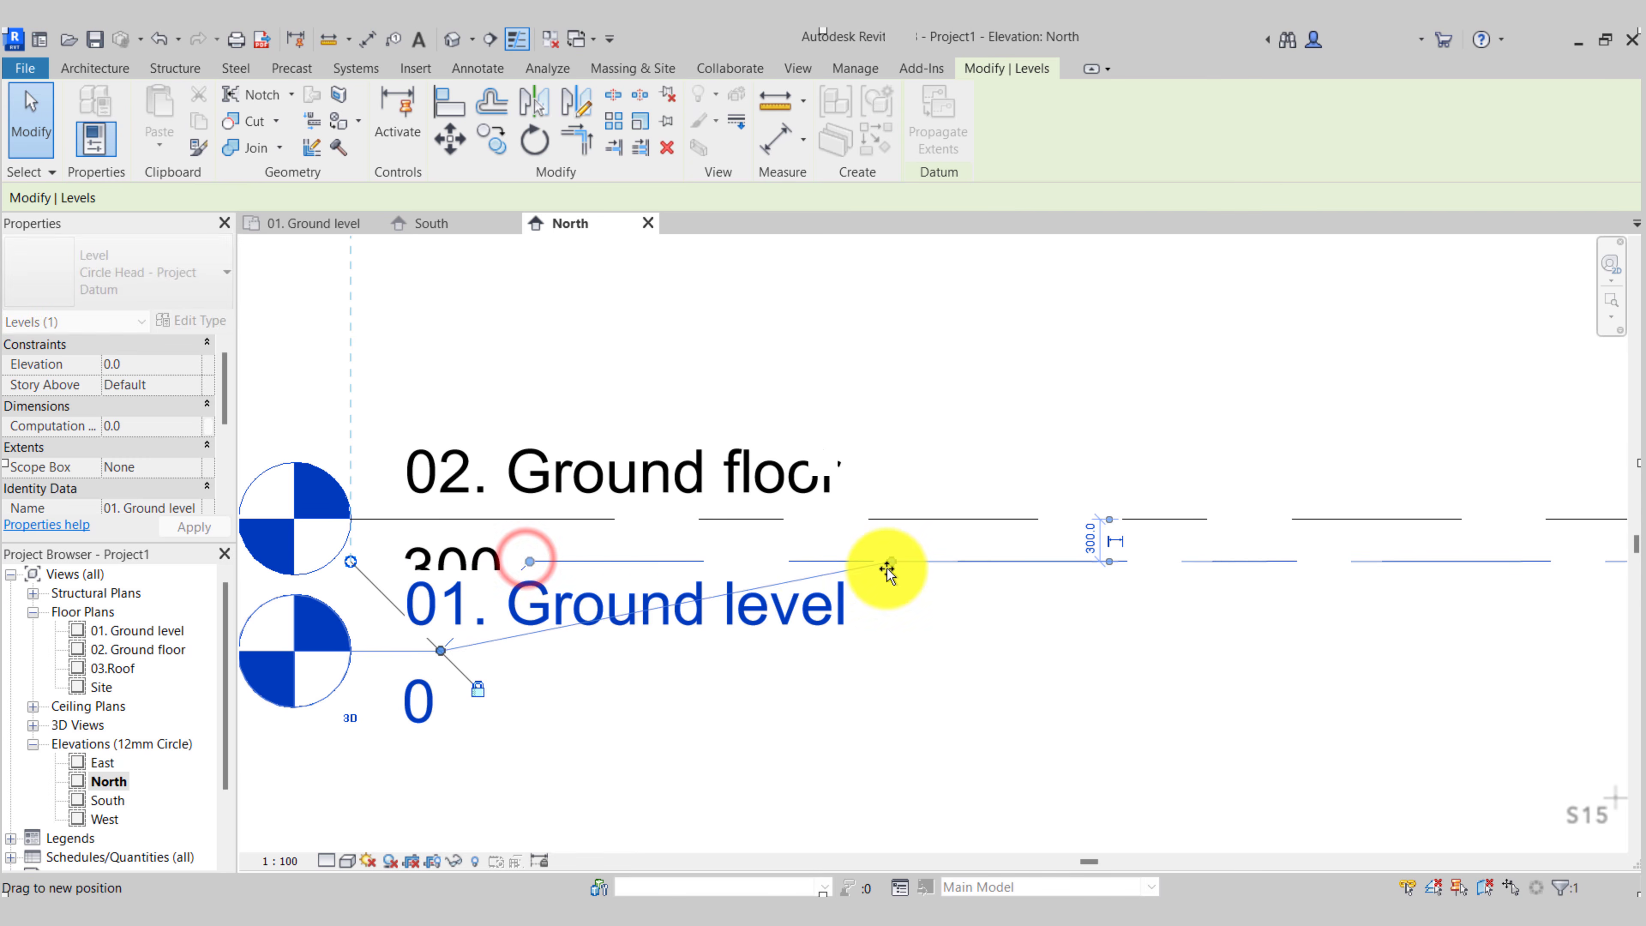
pyautogui.moveTo(432, 654); pyautogui.dragTo(852, 706)
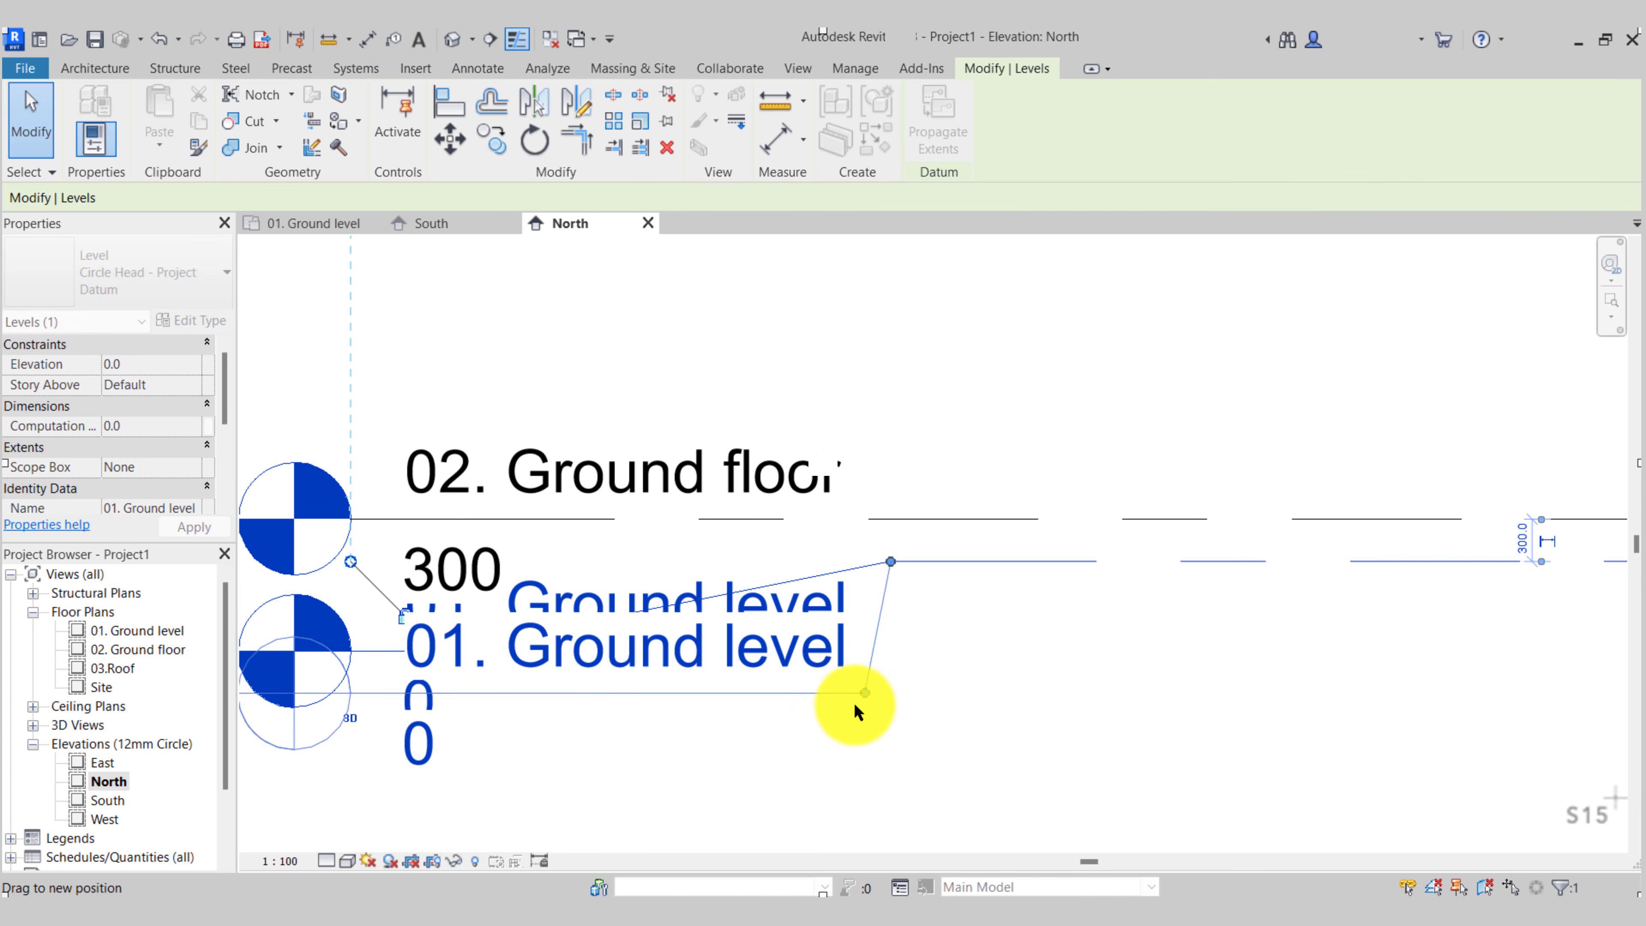
pyautogui.click(871, 765)
# Open the East elevation and extend the aligned level lines well to the right by their shared end point
pyautogui.doubleClick(103, 763)
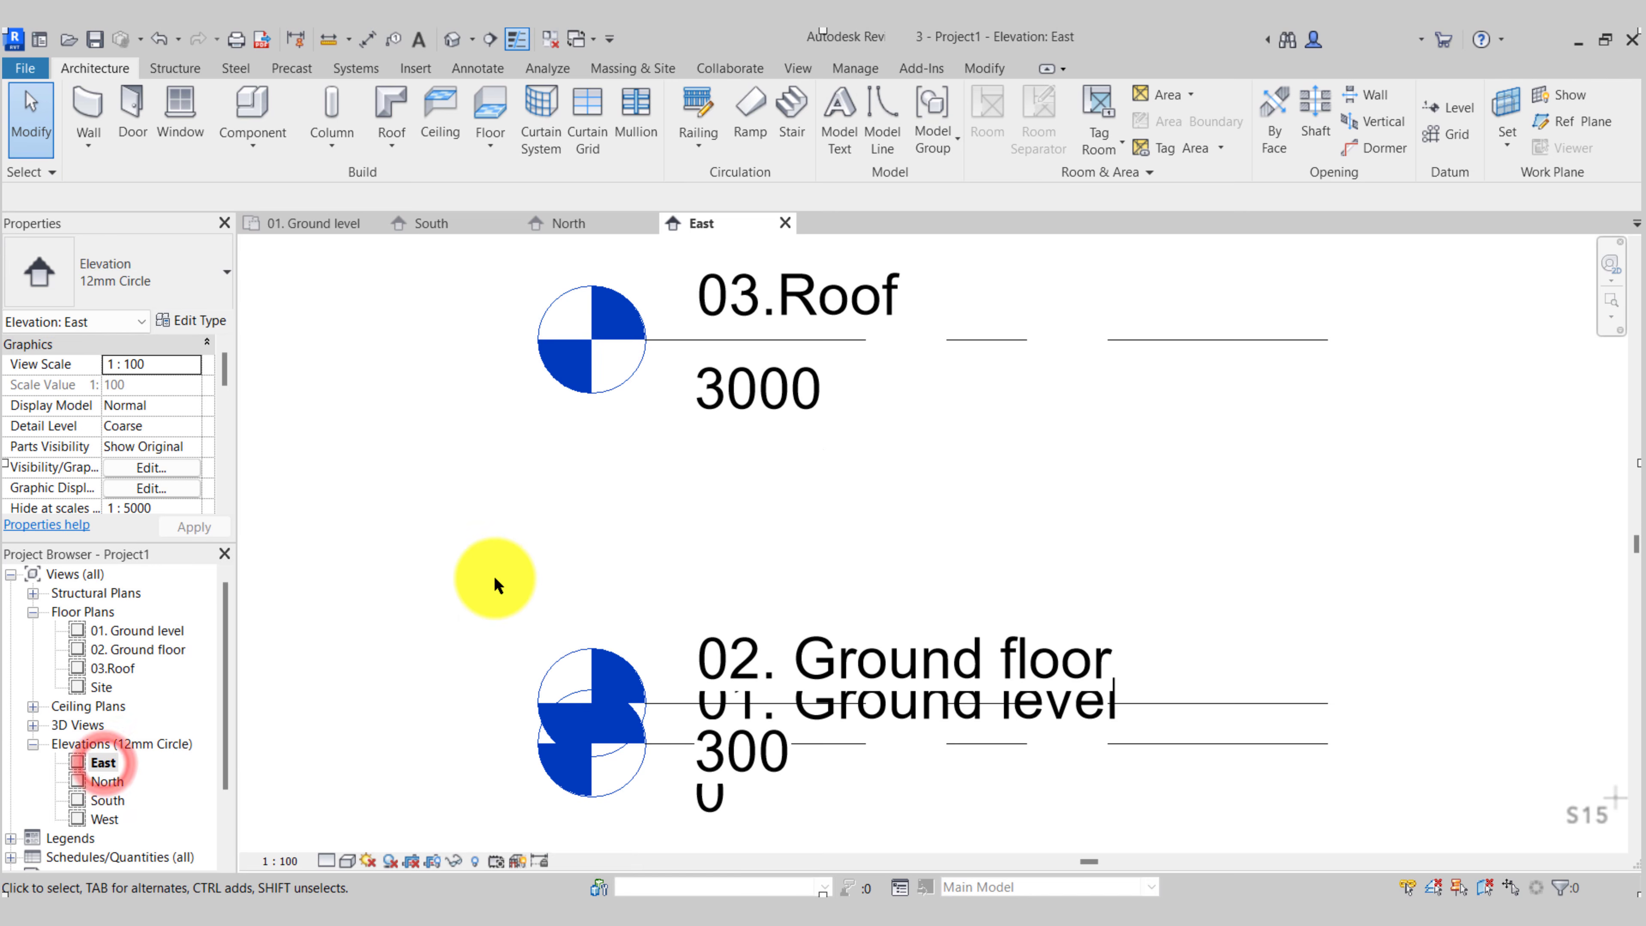
pyautogui.scroll(-3, 485, 577)
pyautogui.click(731, 597)
pyautogui.moveTo(773, 604); pyautogui.dragTo(1591, 606)
pyautogui.scroll(2, 619, 647)
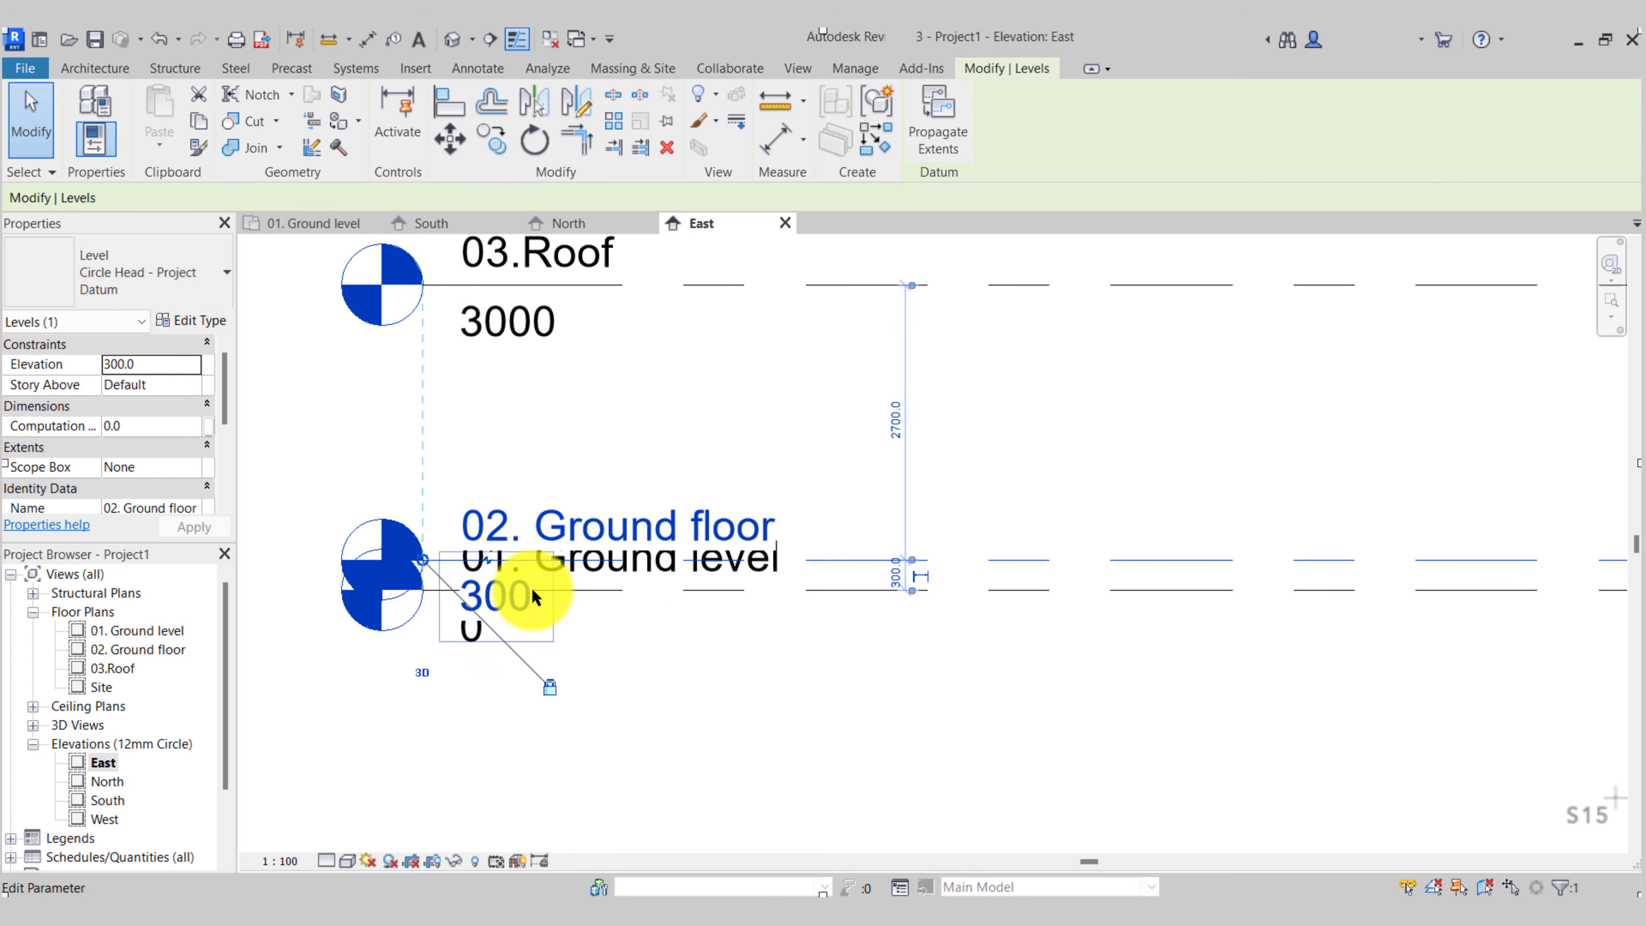
# Add an elbow to 01. Ground level in the East elevation and stretch it so its head and name clear 02. Ground floor
pyautogui.click(724, 591)
pyautogui.click(552, 590)
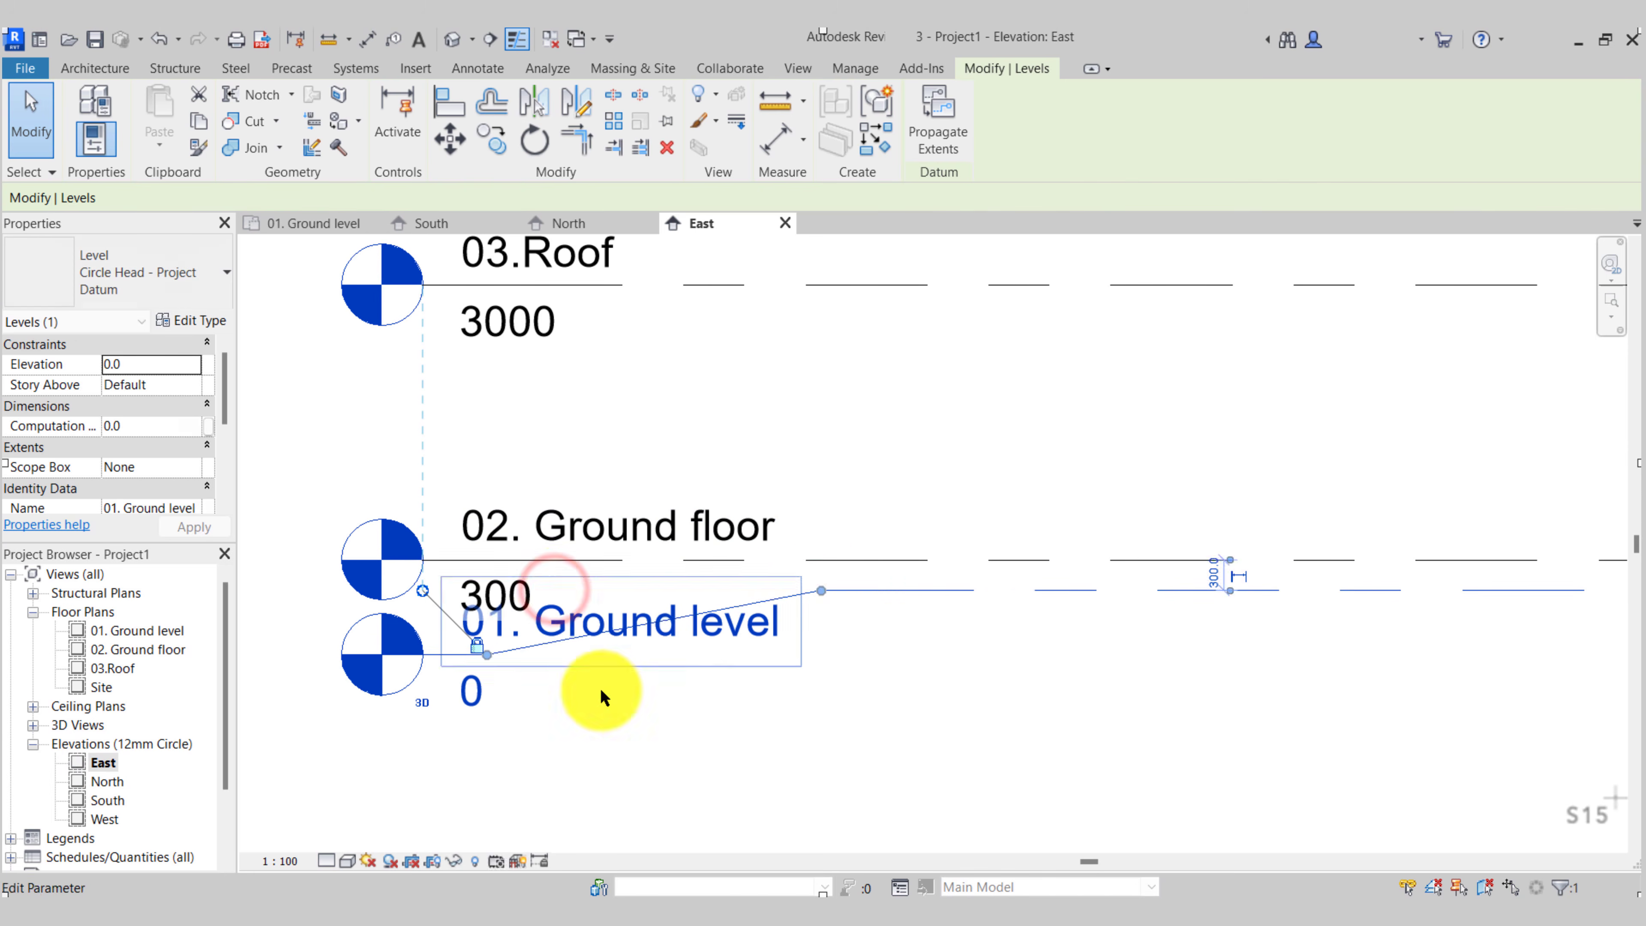
pyautogui.moveTo(486, 655); pyautogui.dragTo(803, 695)
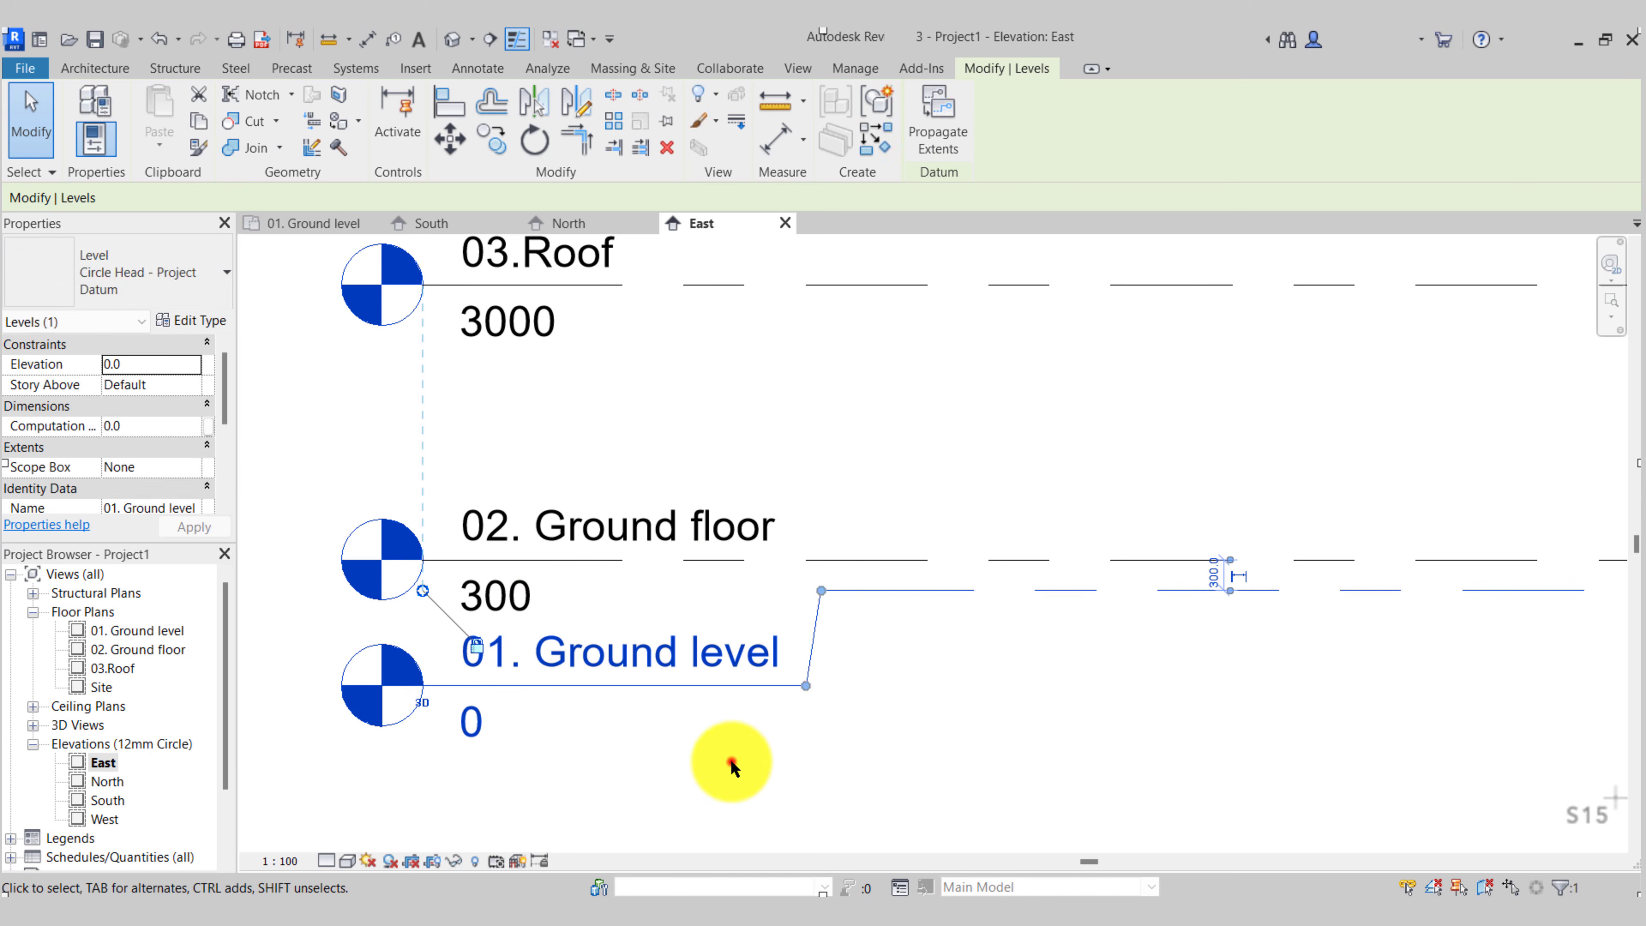
pyautogui.click(728, 762)
# In the West elevation, add an elbow to 01. Ground level and shape it so its label sits clear below 02. Ground floor
pyautogui.doubleClick(107, 819)
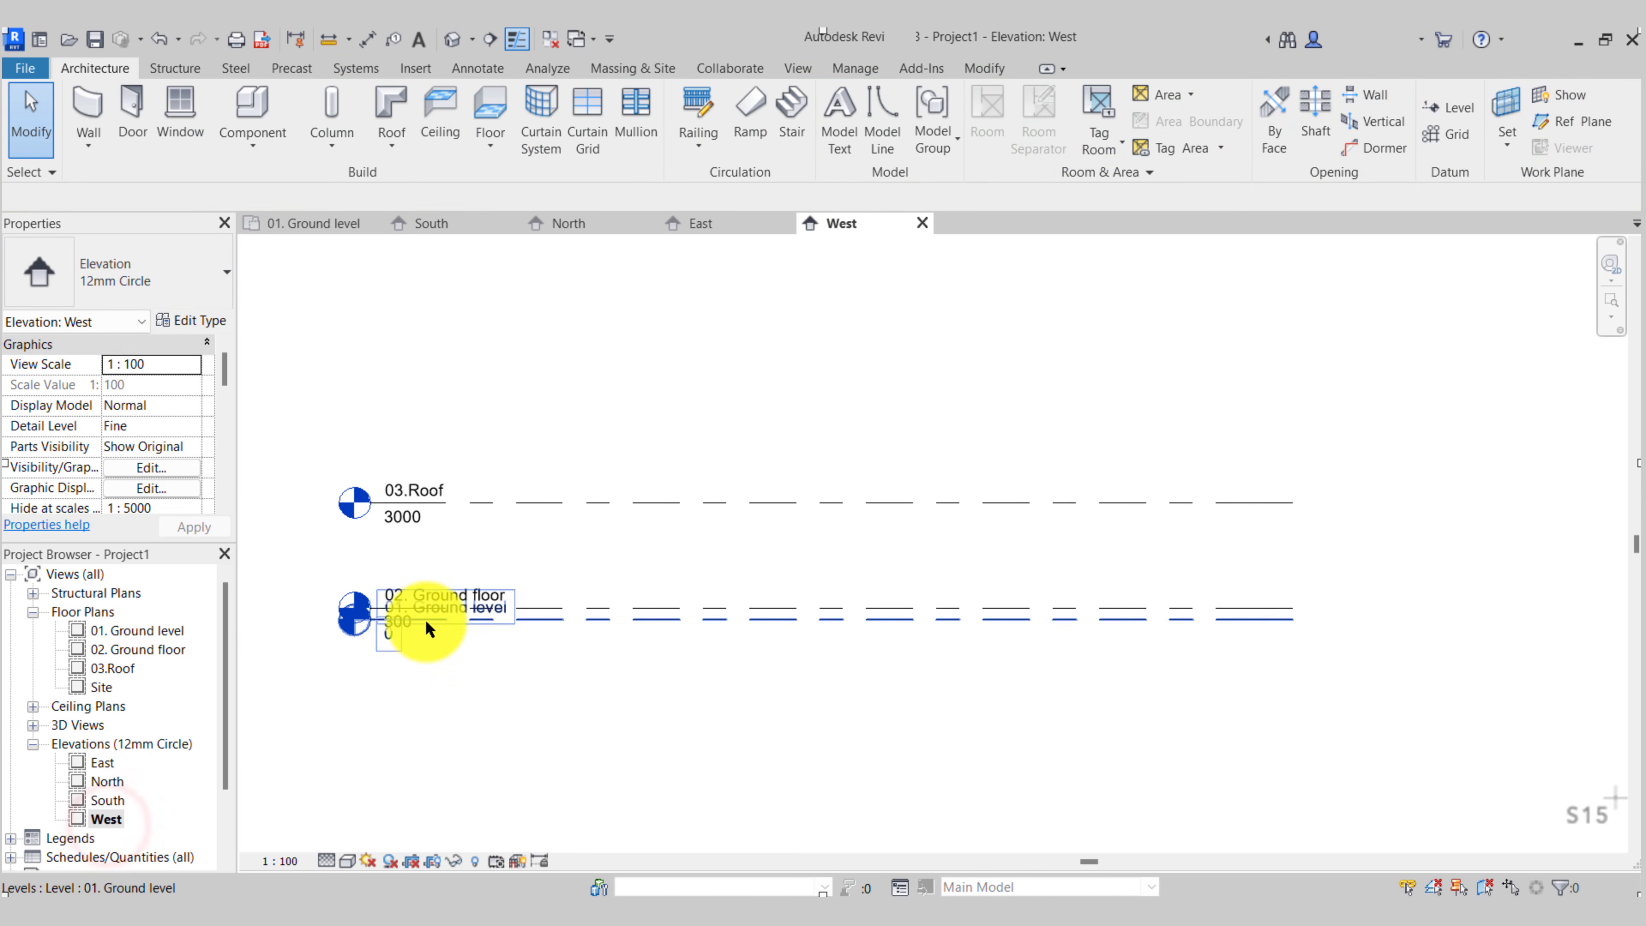
pyautogui.scroll(5, 424, 623)
pyautogui.click(373, 647)
pyautogui.click(364, 623)
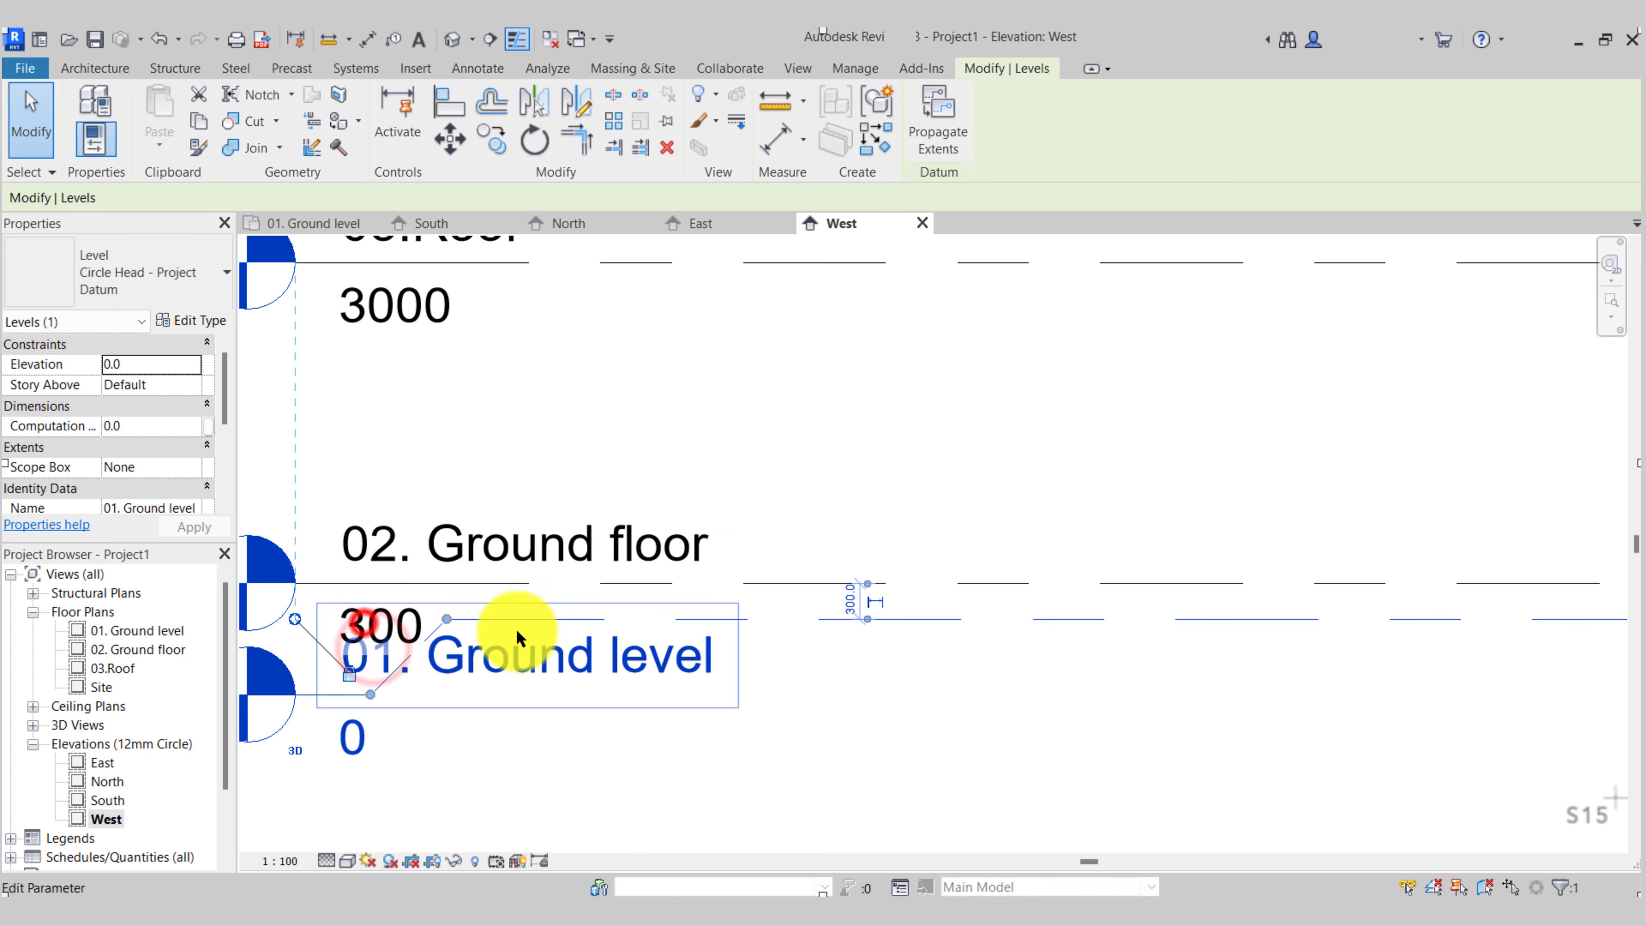
pyautogui.moveTo(453, 623); pyautogui.dragTo(746, 622)
pyautogui.moveTo(369, 695); pyautogui.dragTo(736, 733)
pyautogui.click(706, 778)
pyautogui.scroll(-4, 629, 739)
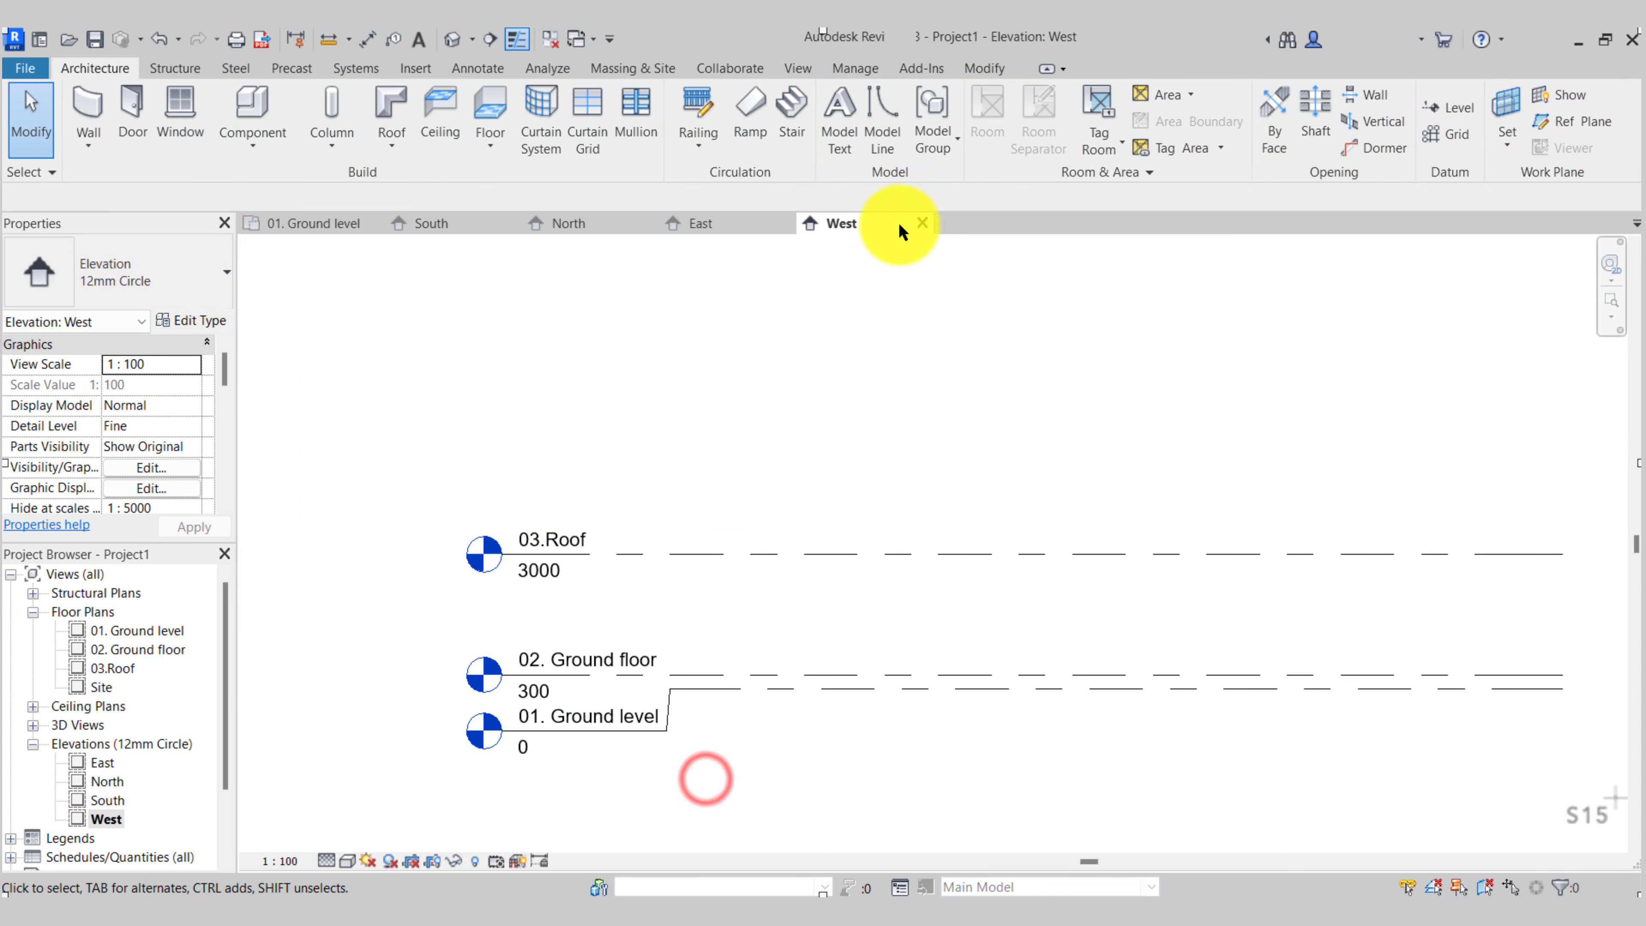
# Close the West, East and North elevation views and switch to the 01. Ground level floor plan
pyautogui.click(922, 223)
pyautogui.click(784, 222)
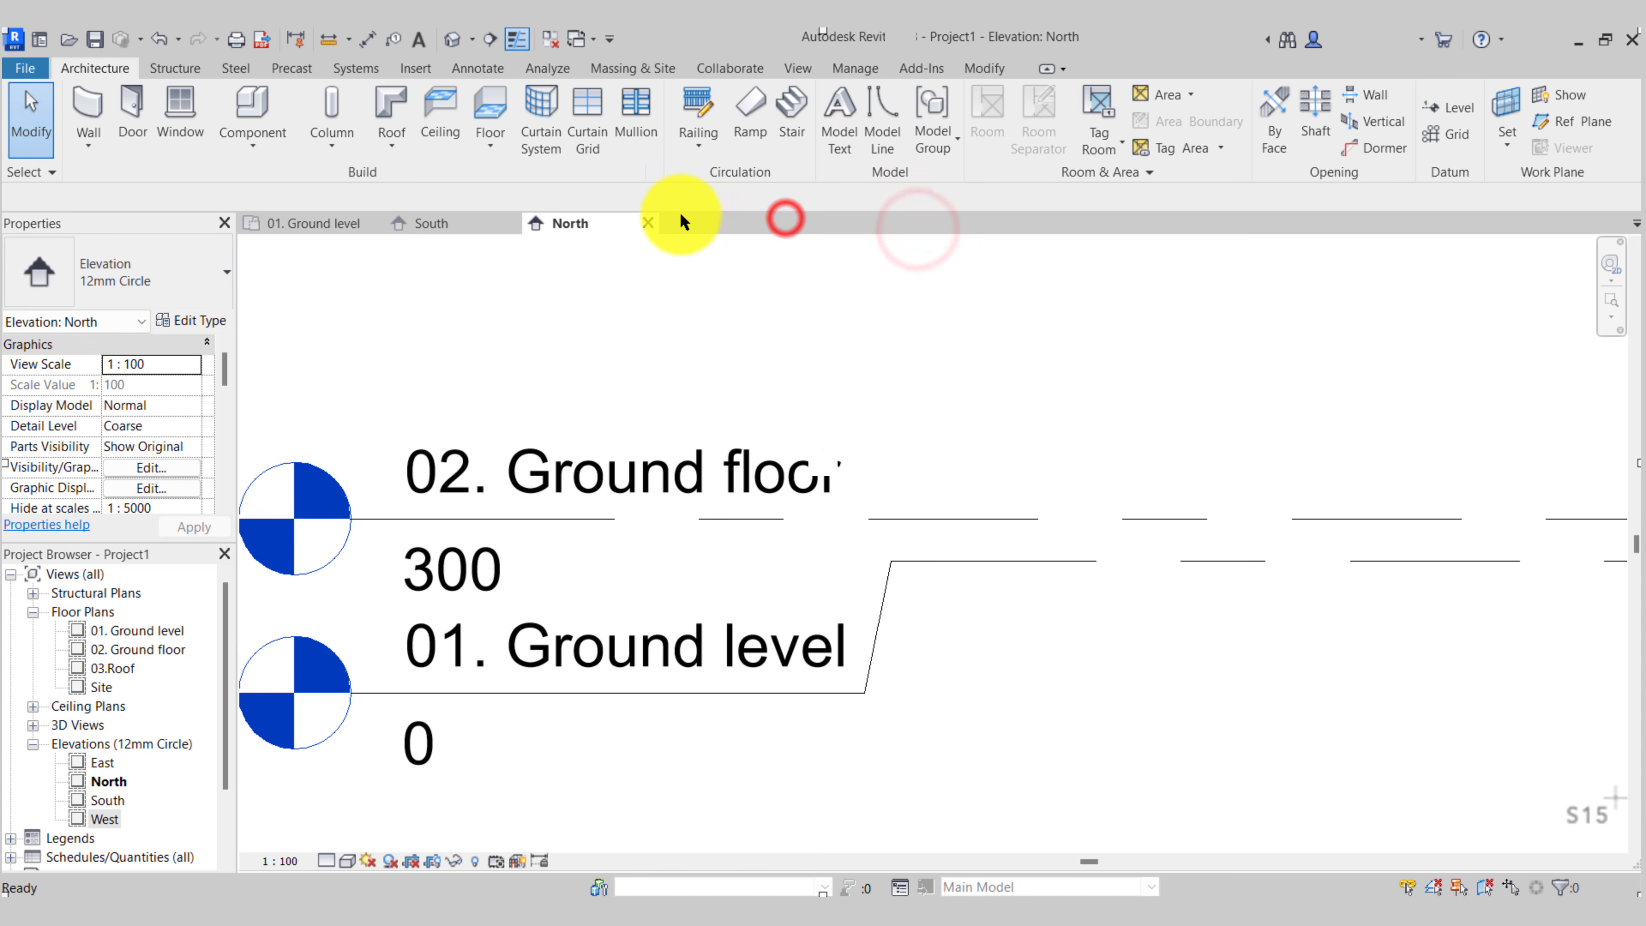
pyautogui.click(648, 222)
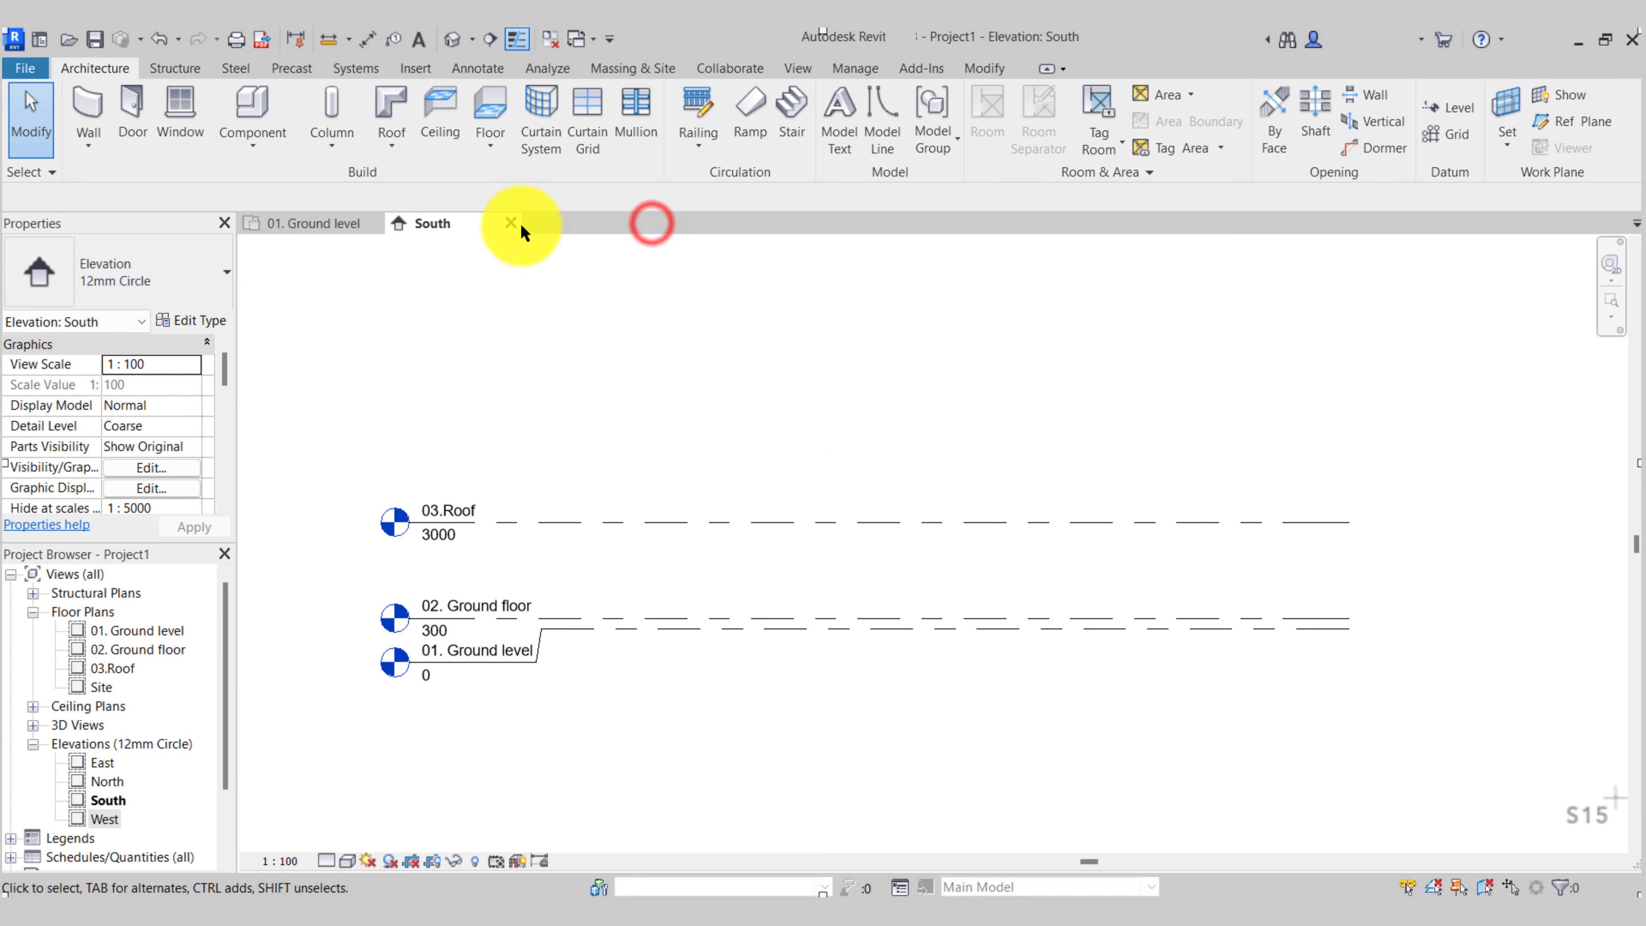
pyautogui.click(304, 225)
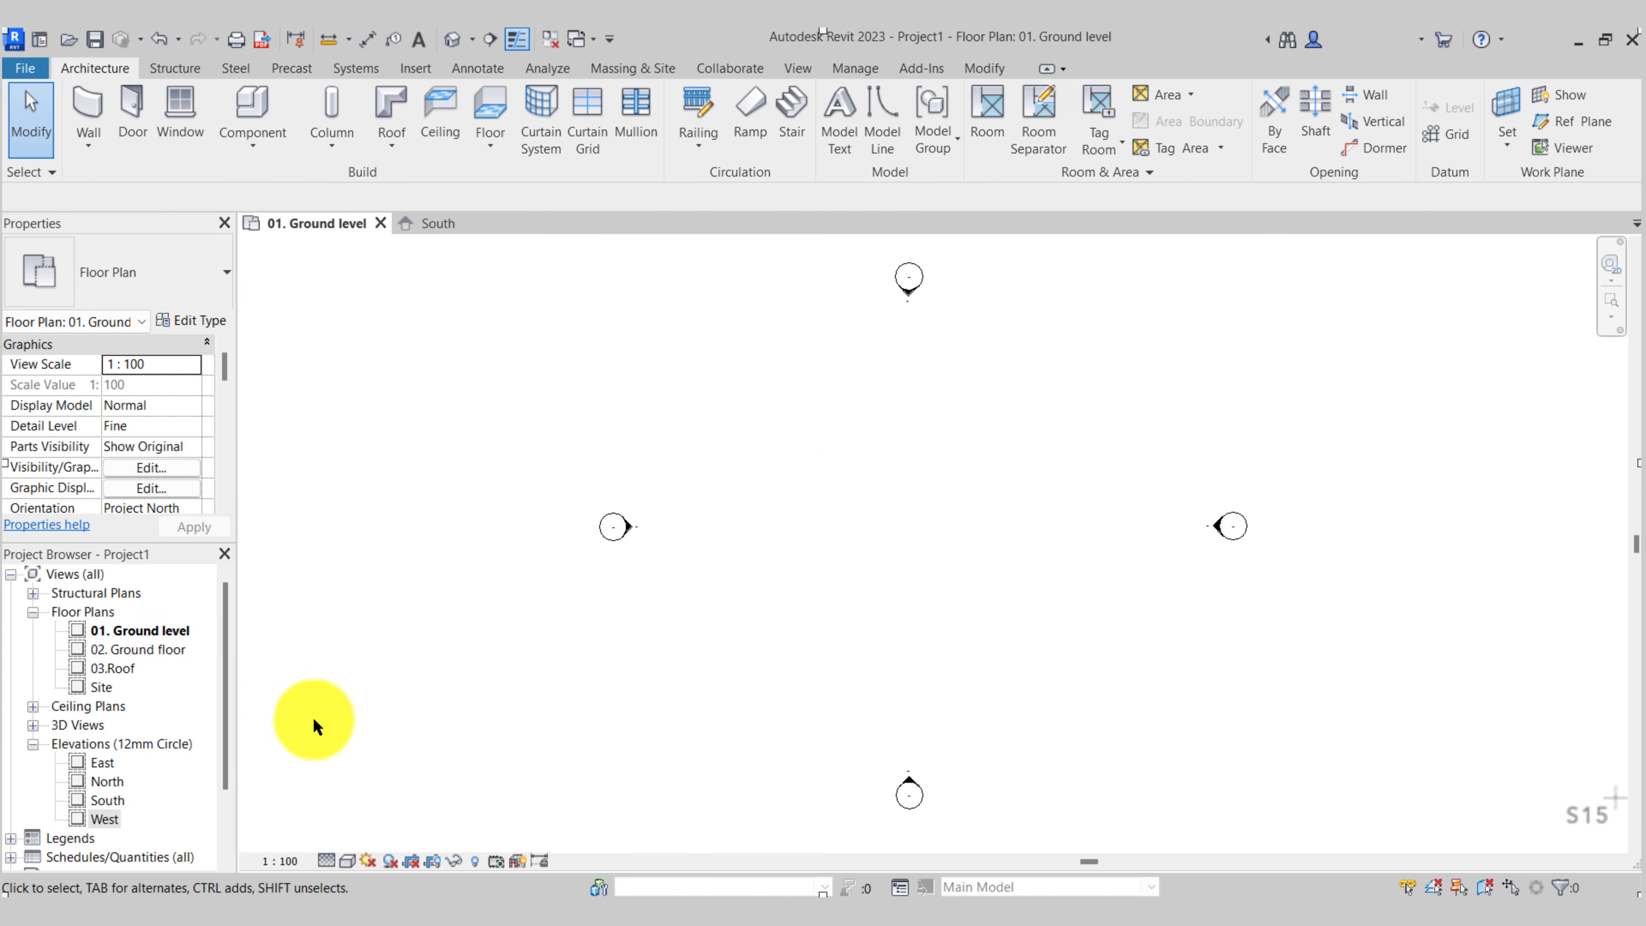
pyautogui.click(73, 612)
pyautogui.click(146, 633)
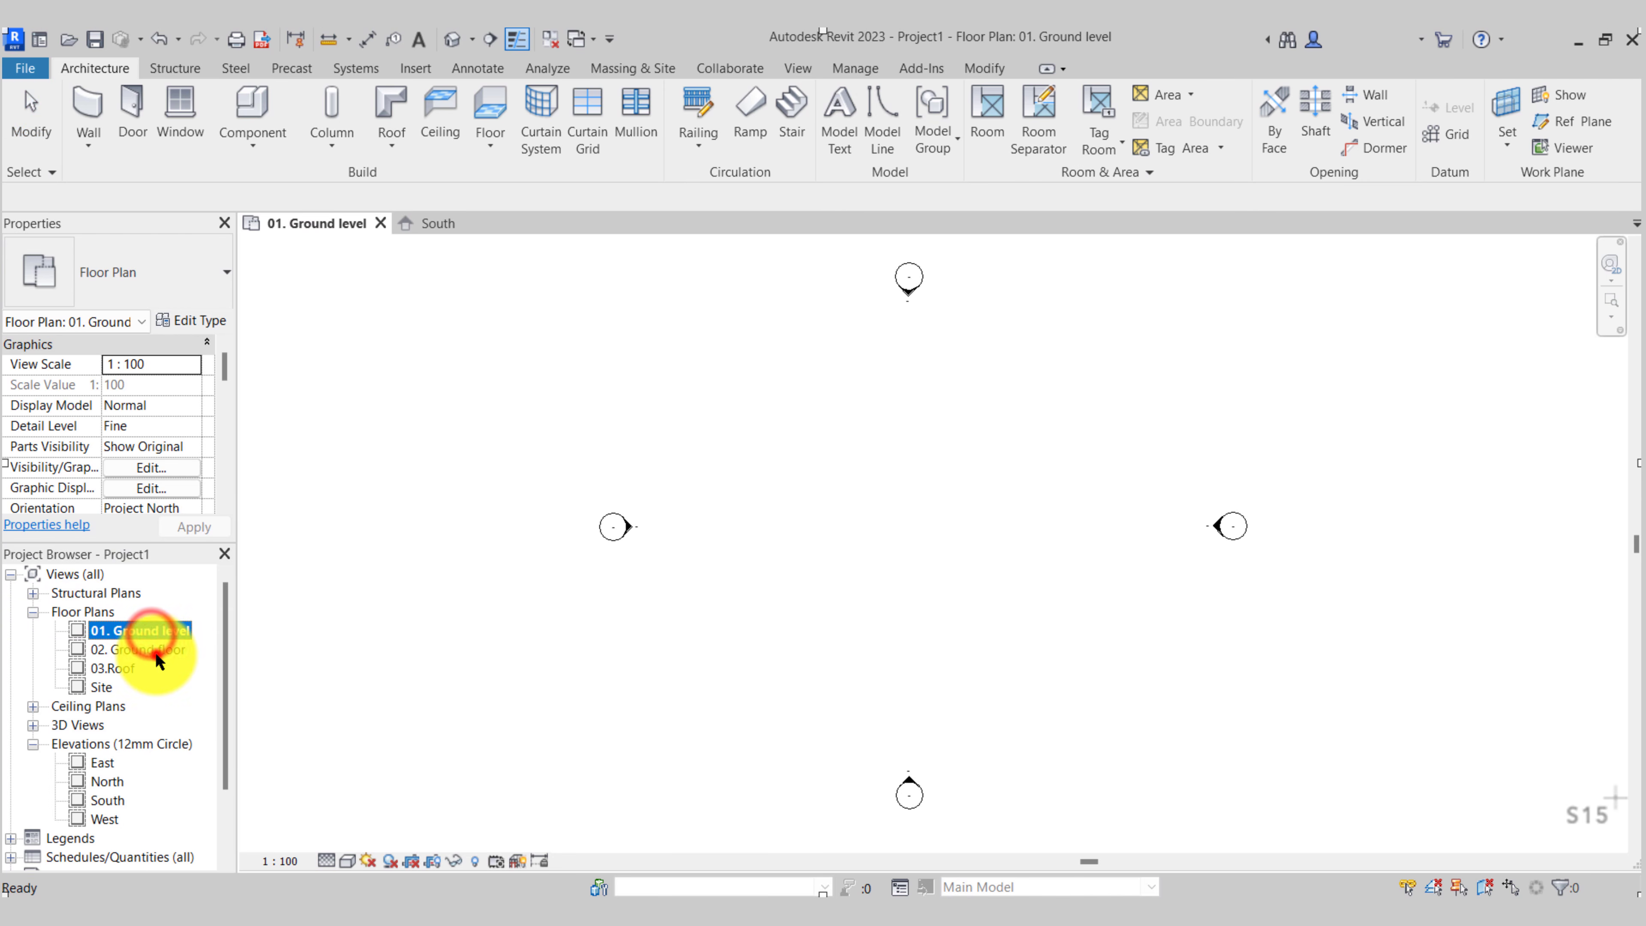
pyautogui.click(112, 669)
pyautogui.click(104, 685)
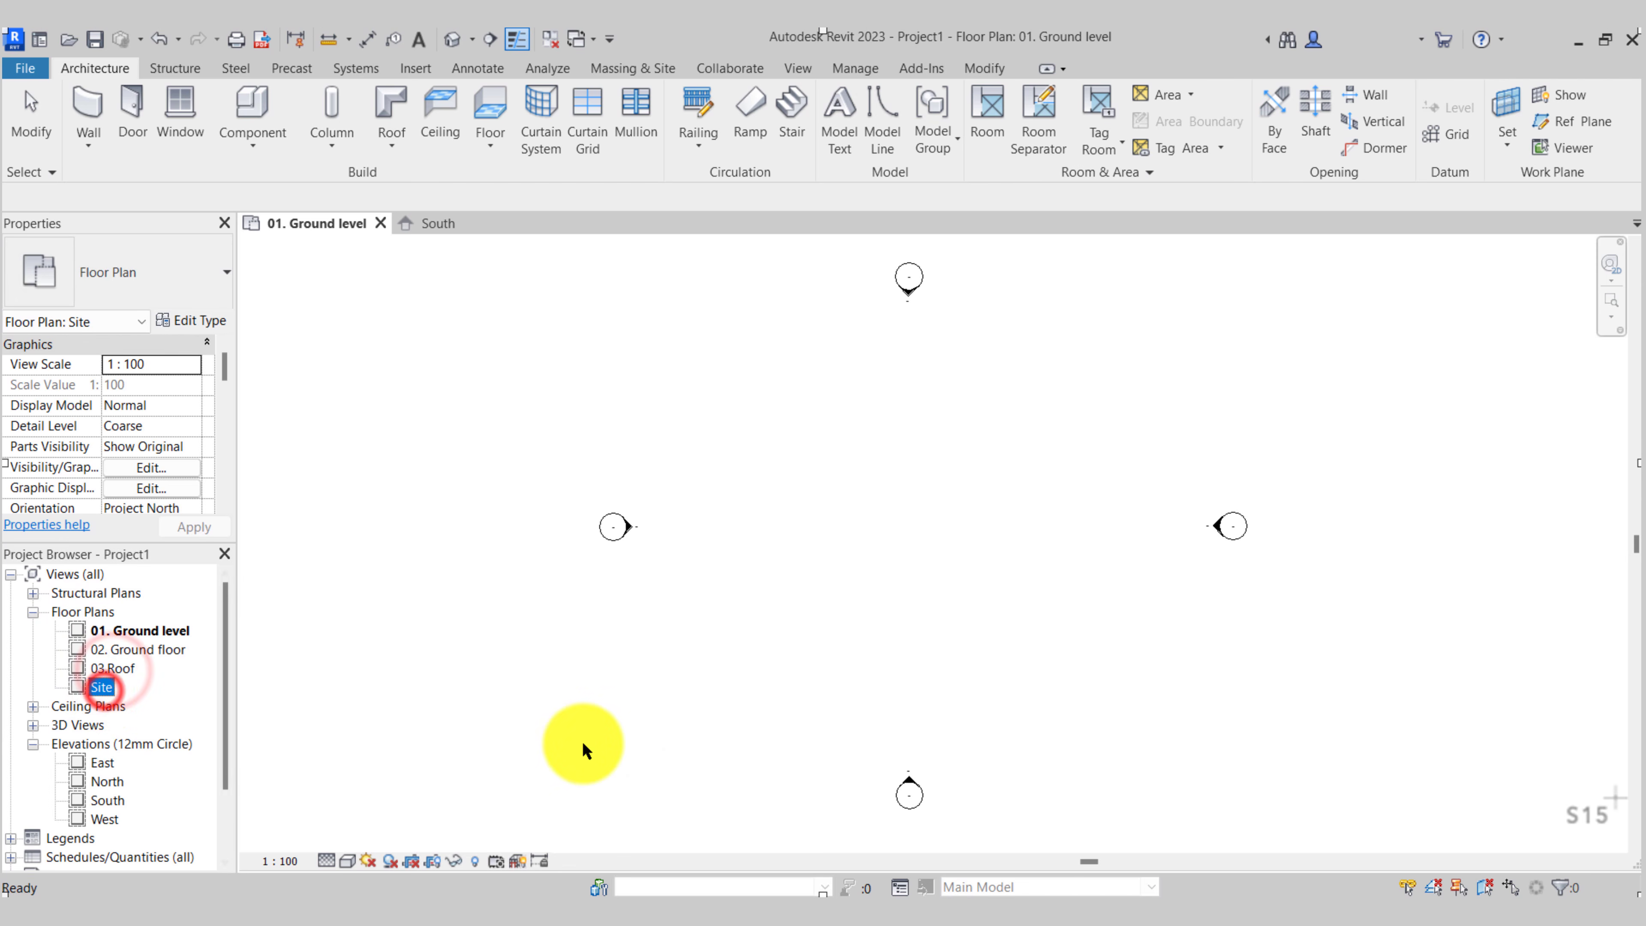
pyautogui.click(696, 729)
pyautogui.moveTo(1205, 734); pyautogui.dragTo(1004, 734, button='middle')
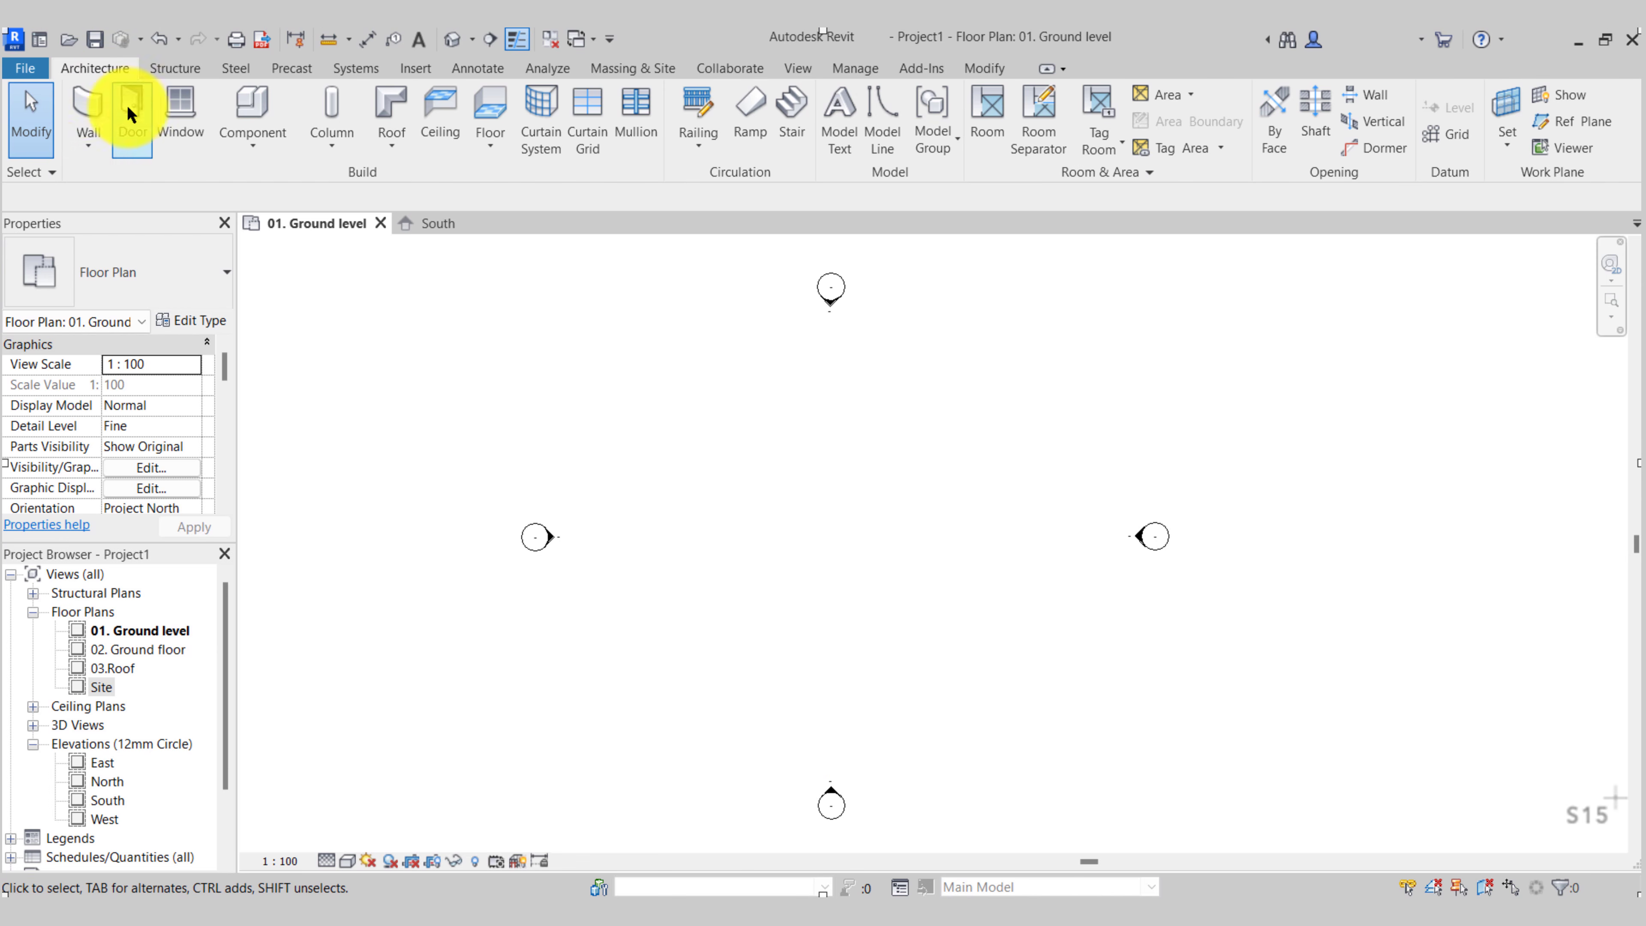
# Start an architectural wall and choose the wall type Wall-Ext_102Bwk-50Air-45Ins-100DBlk-12P
pyautogui.click(80, 103)
pyautogui.click(95, 137)
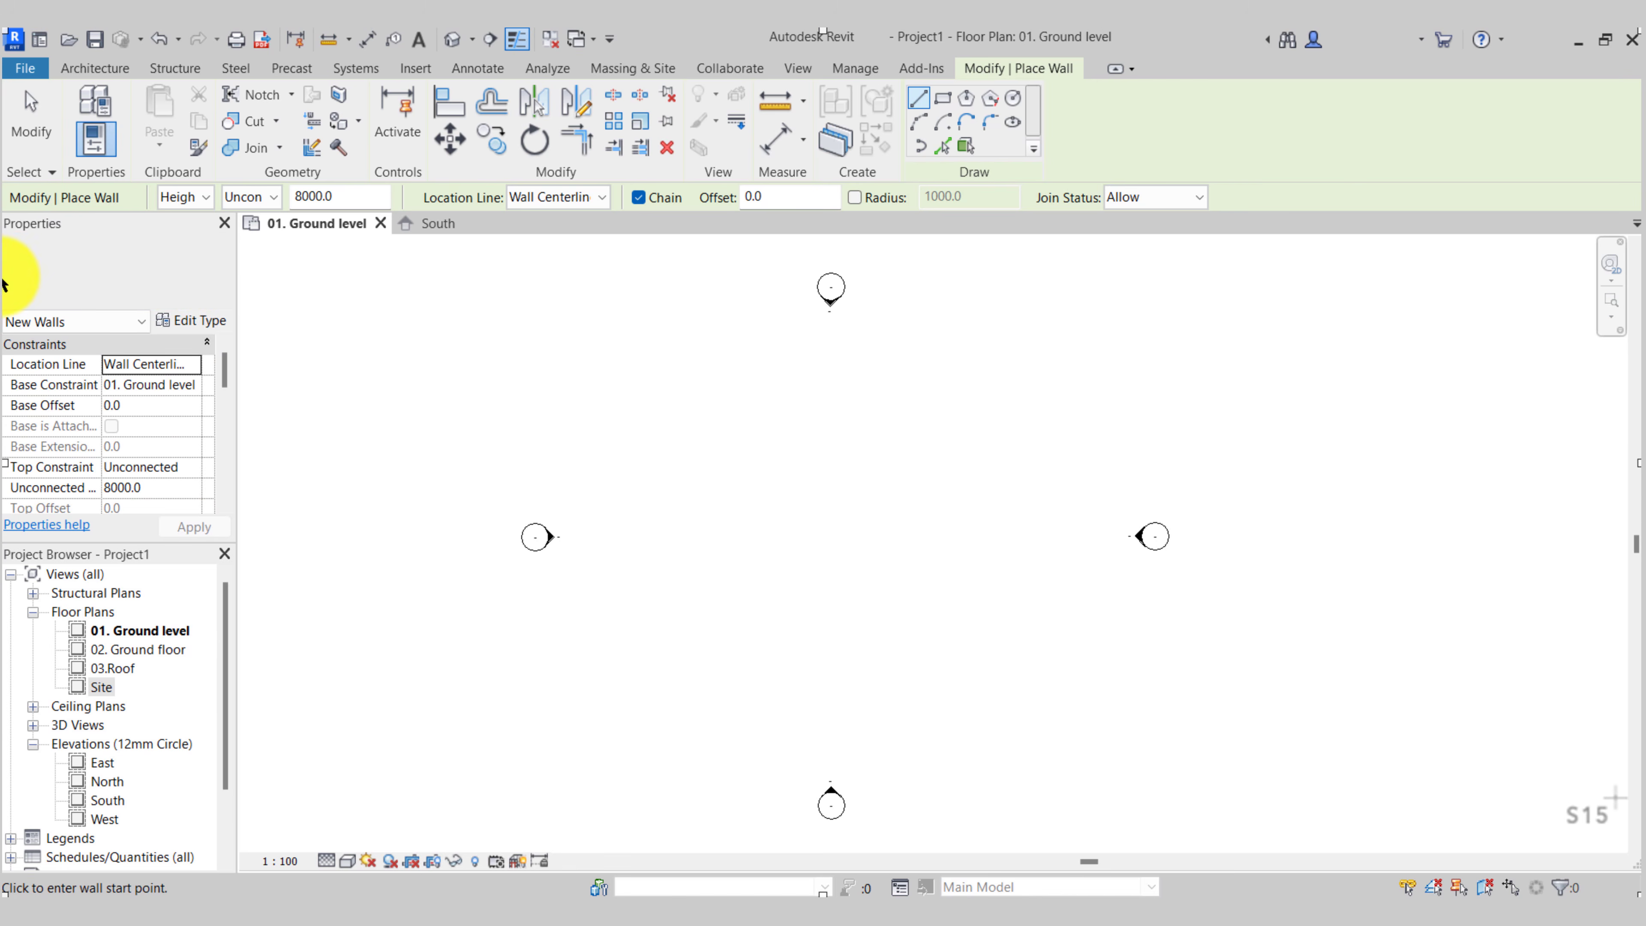
pyautogui.click(189, 270)
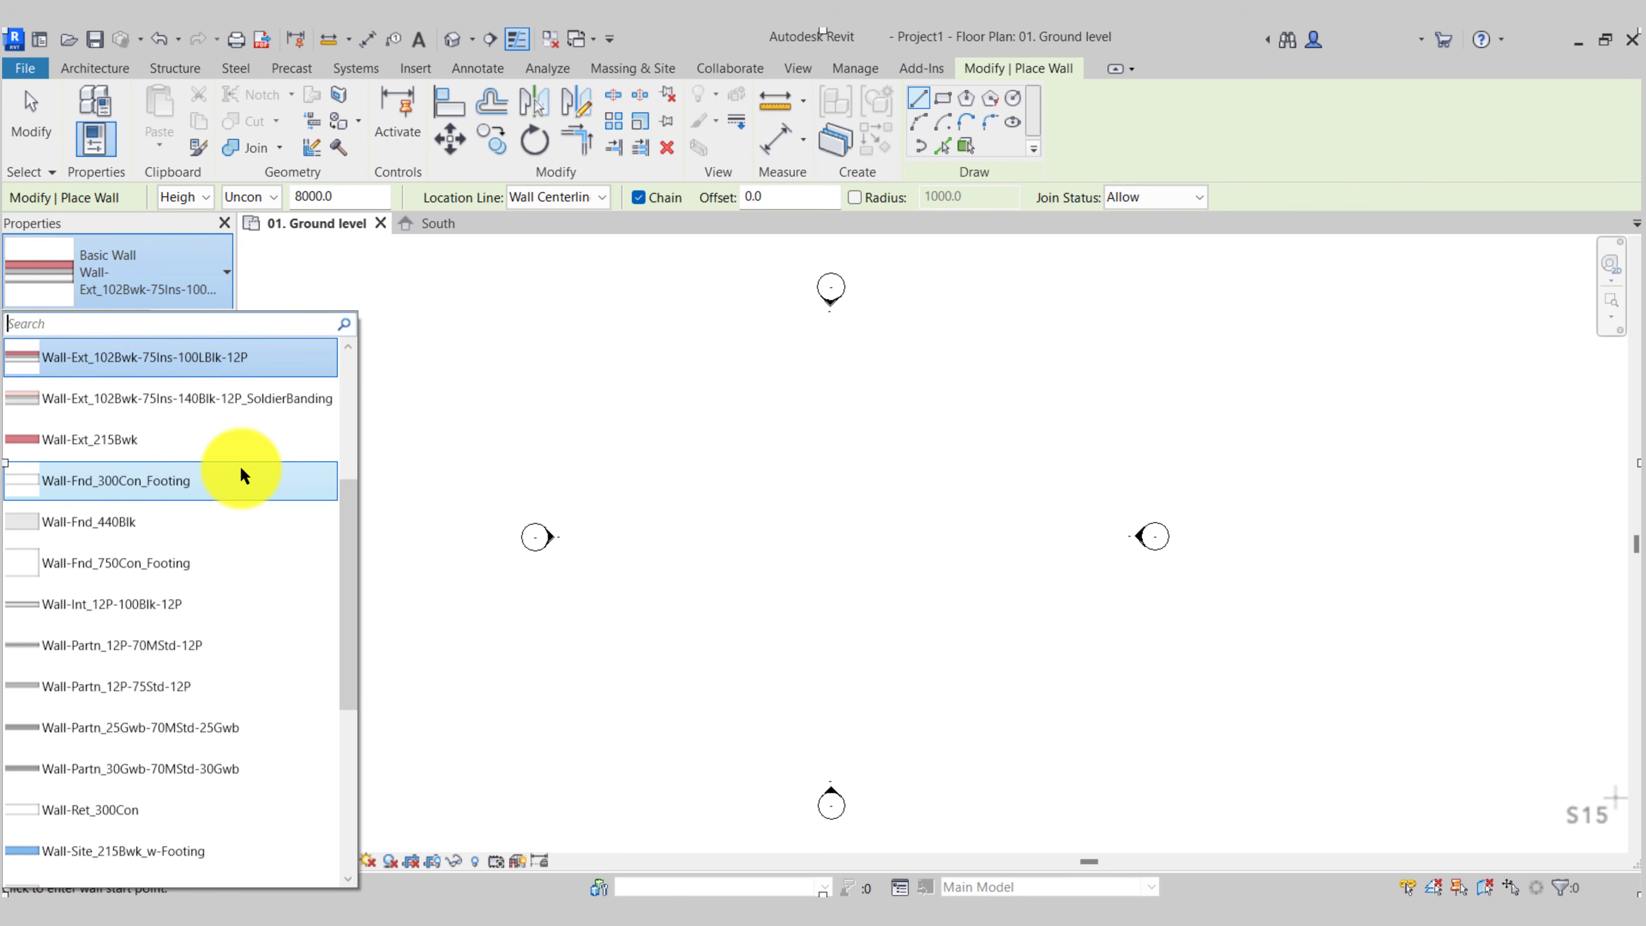
pyautogui.scroll(3, 241, 466)
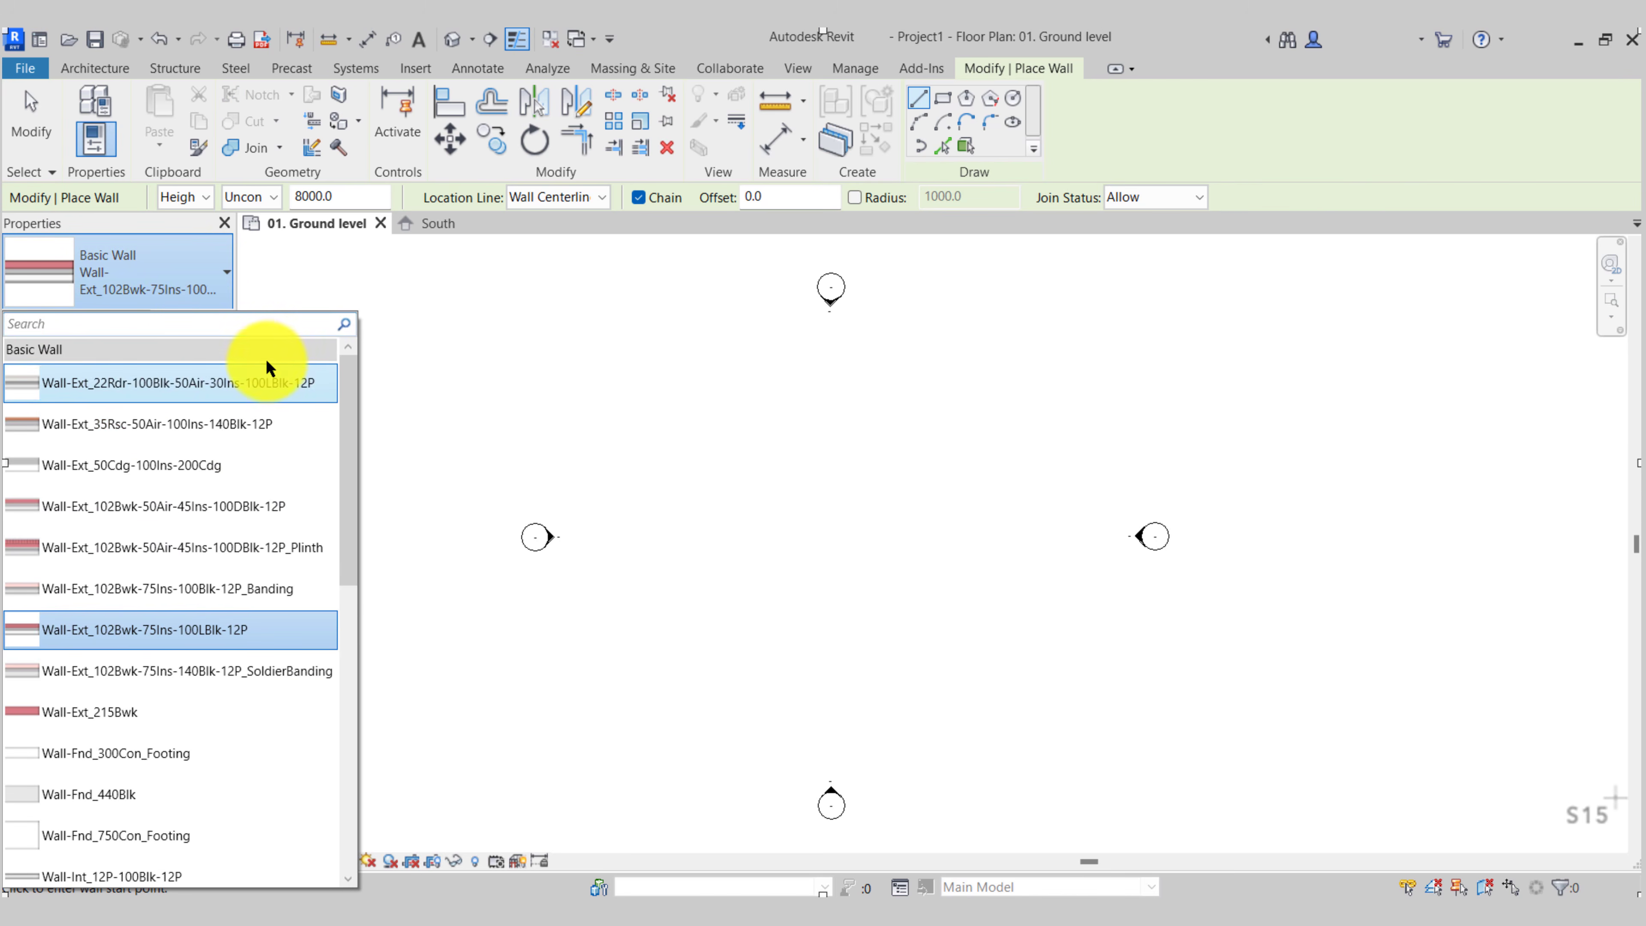
pyautogui.scroll(-4, 266, 411)
pyautogui.scroll(3, 267, 410)
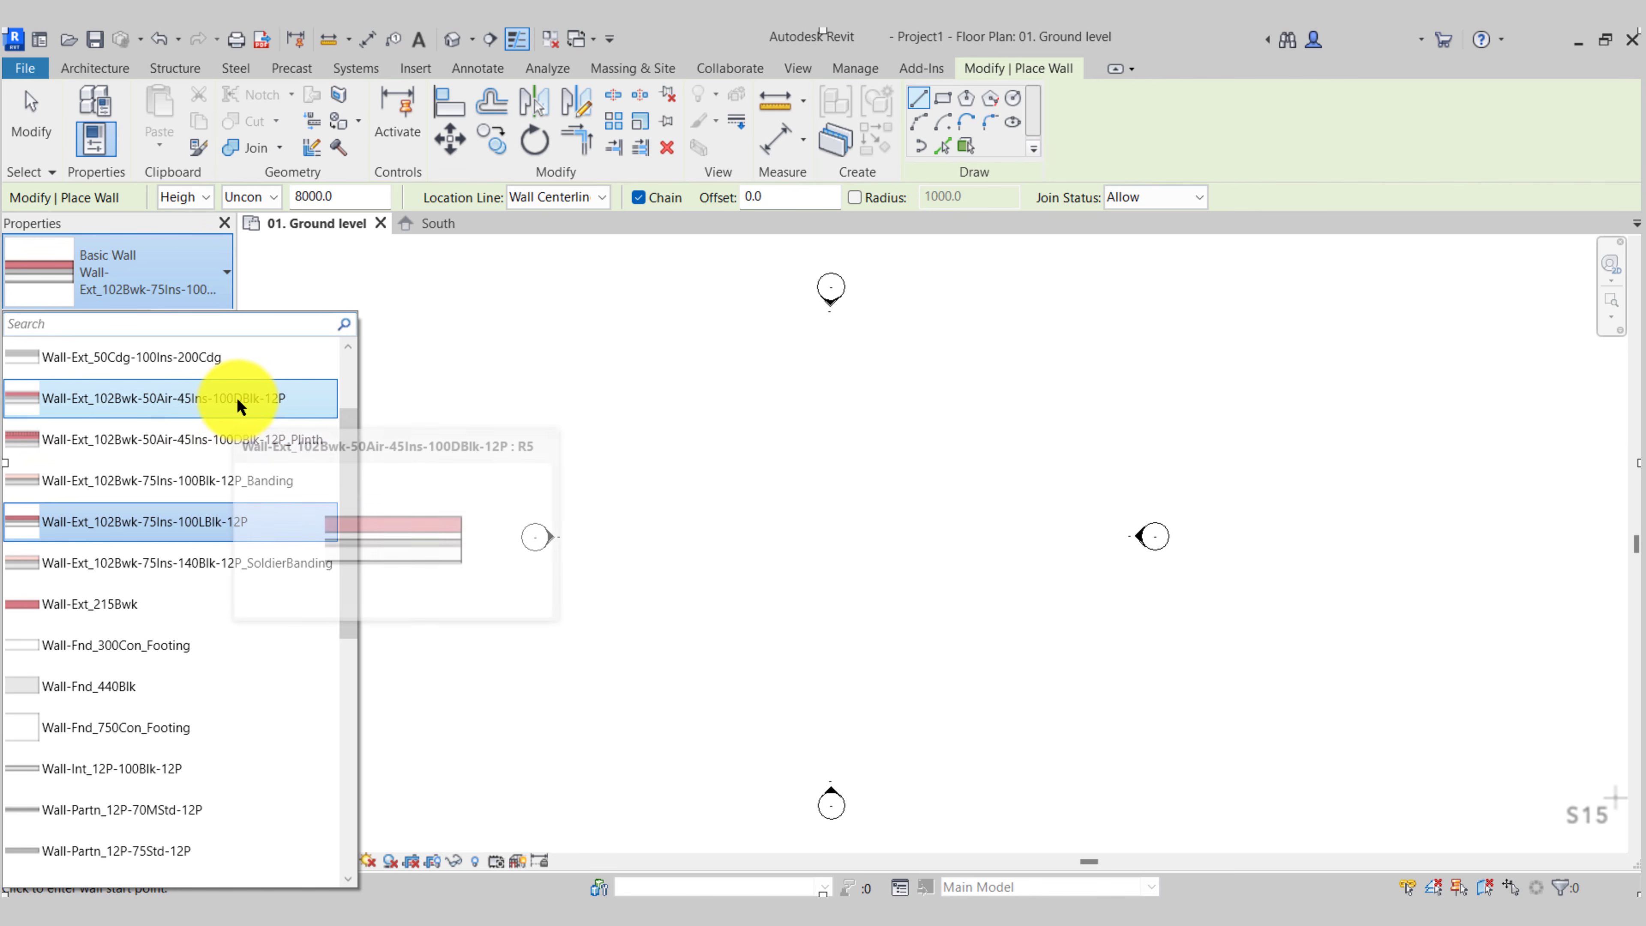
pyautogui.click(284, 401)
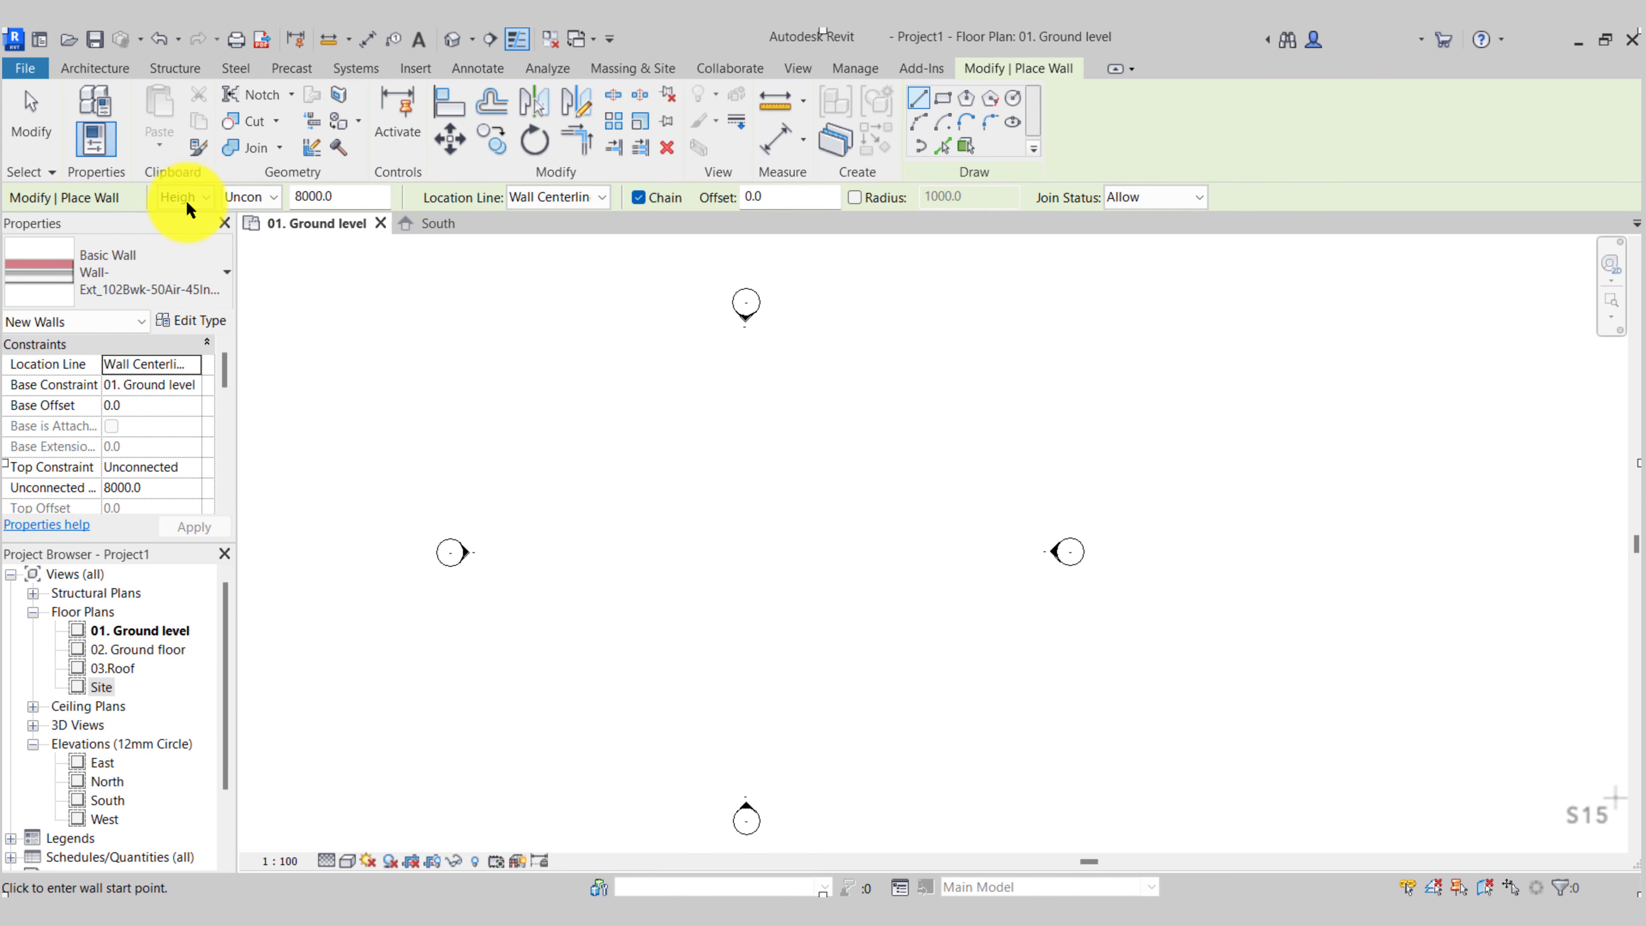
# Set the new wall to be placed by height with its top constrained to level 03.Roof
pyautogui.click(198, 195)
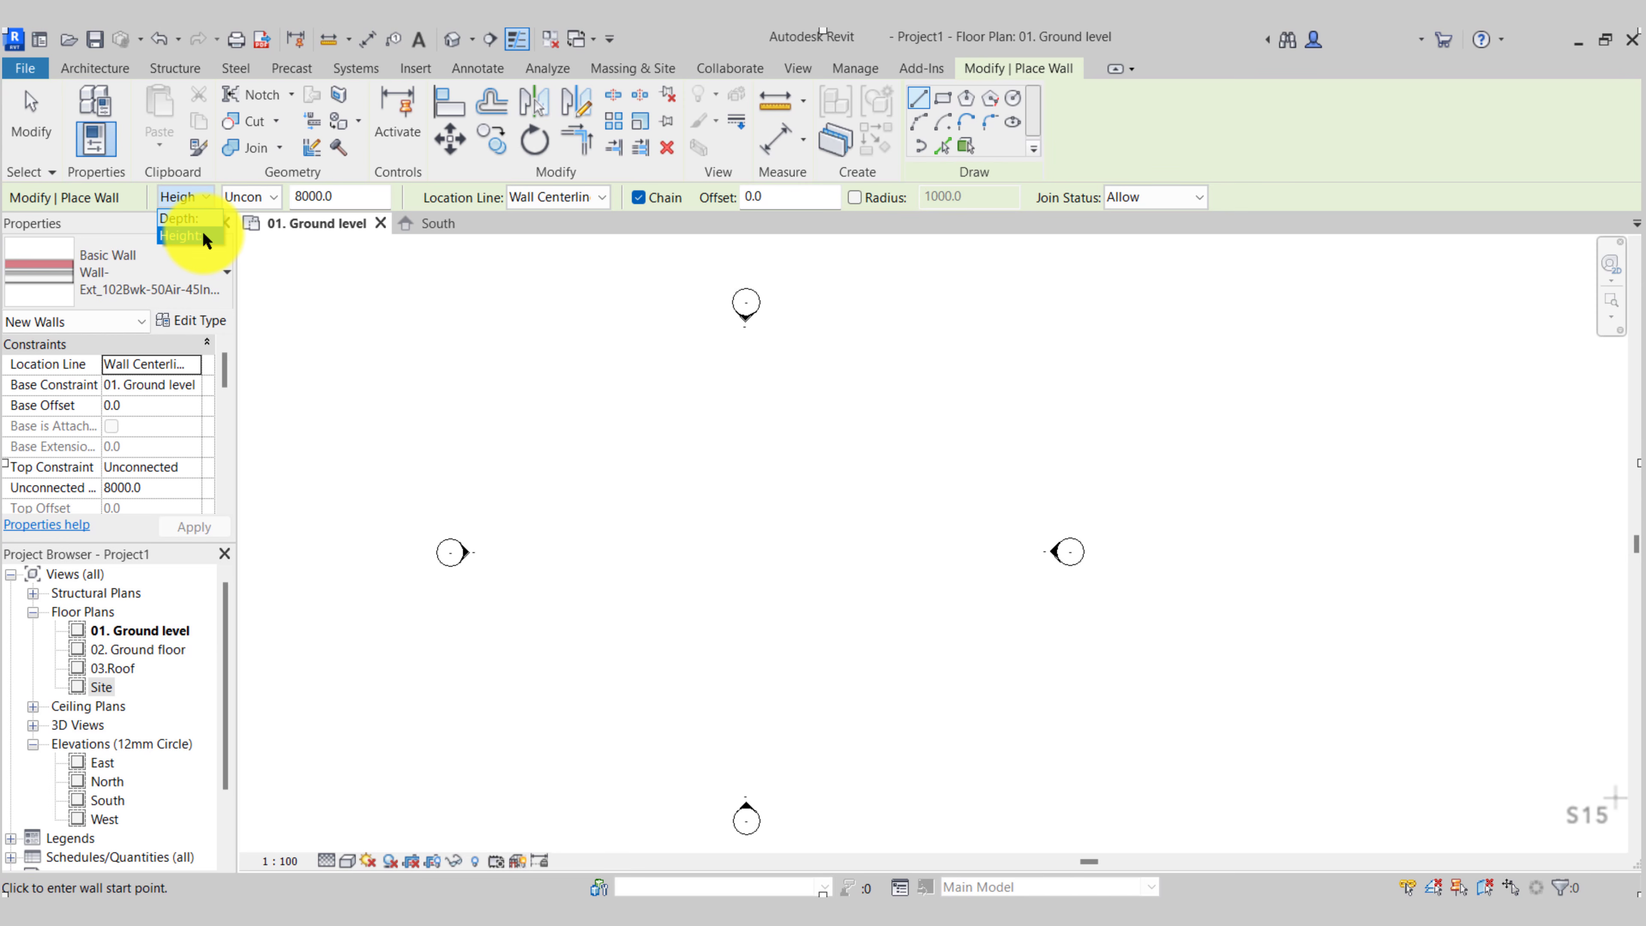
pyautogui.click(203, 235)
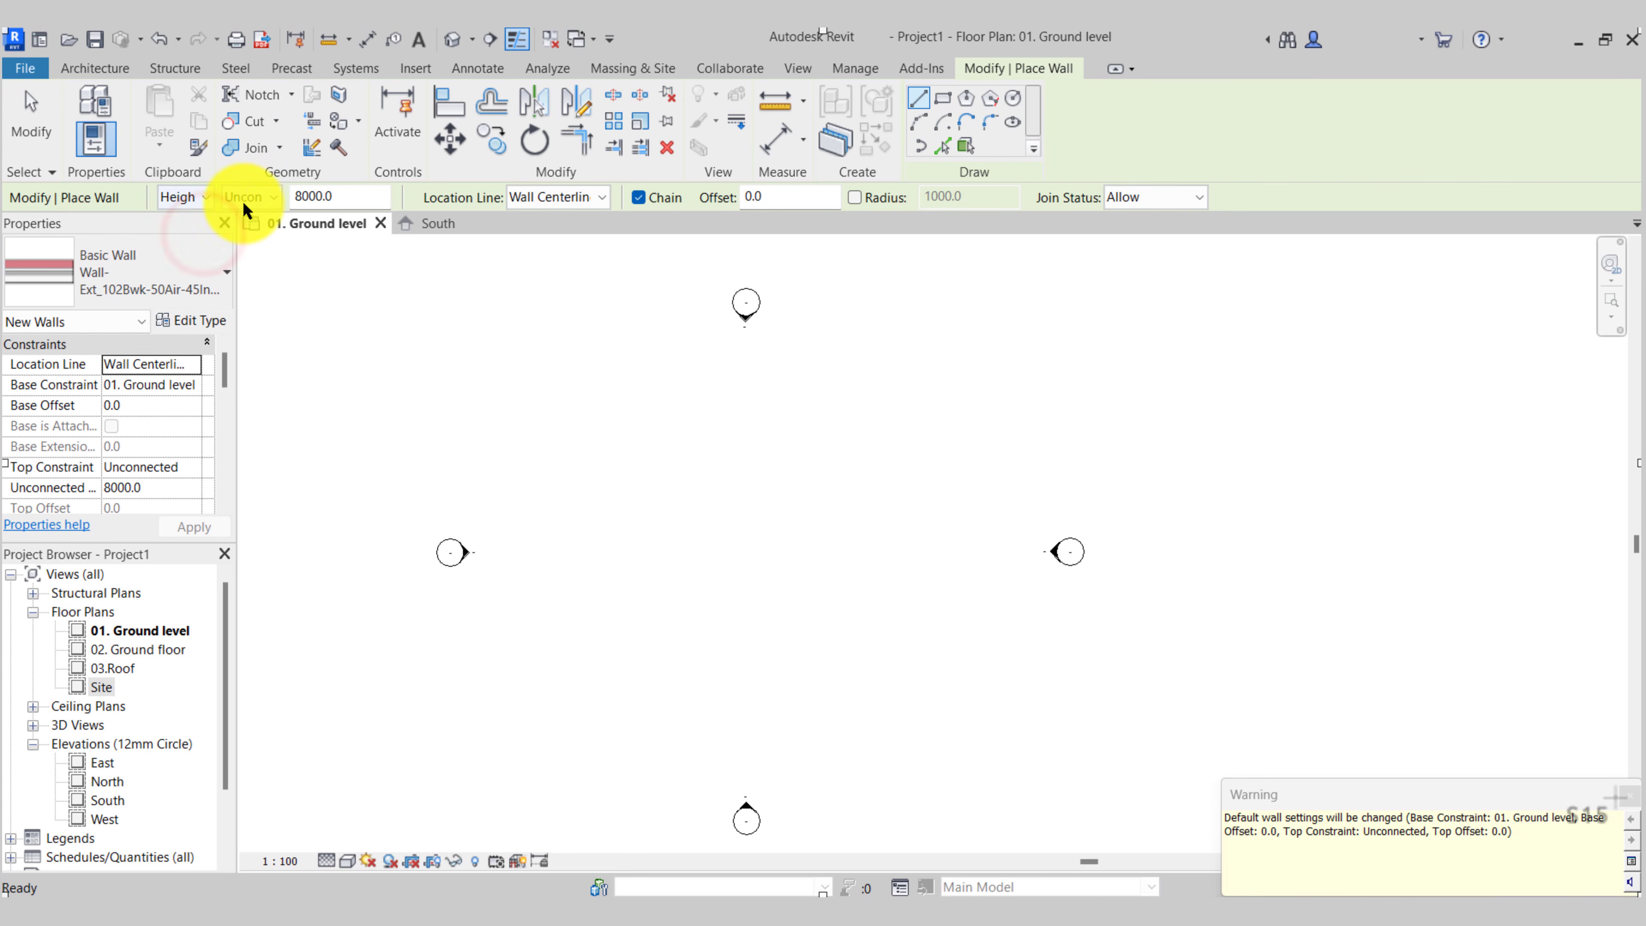
pyautogui.click(259, 199)
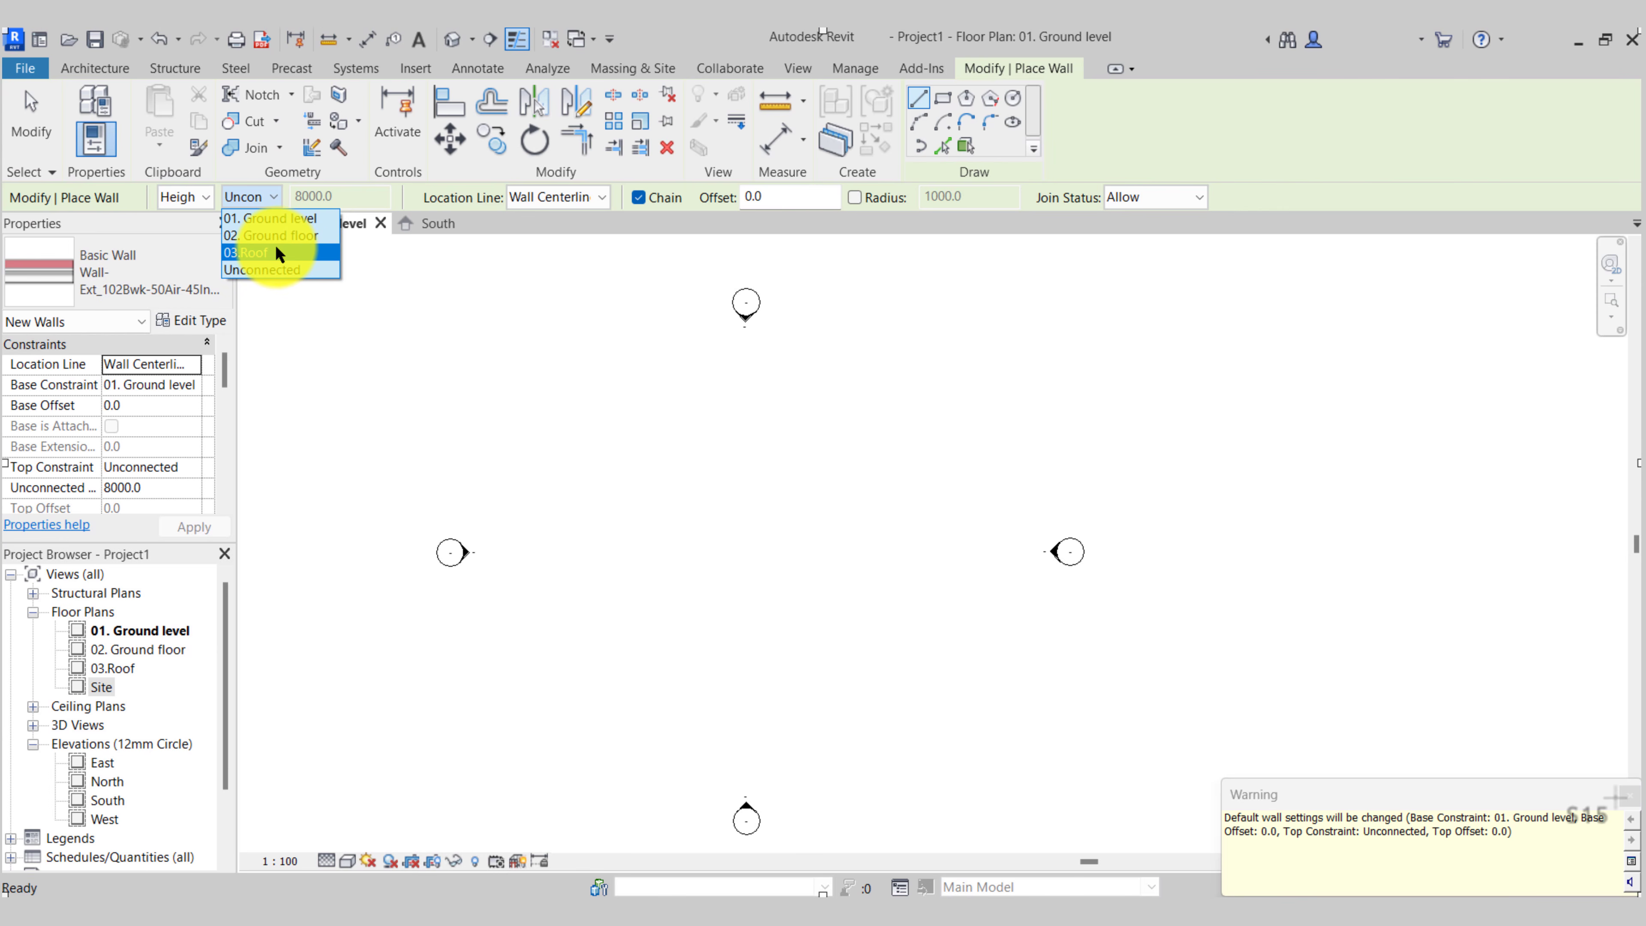
pyautogui.click(276, 246)
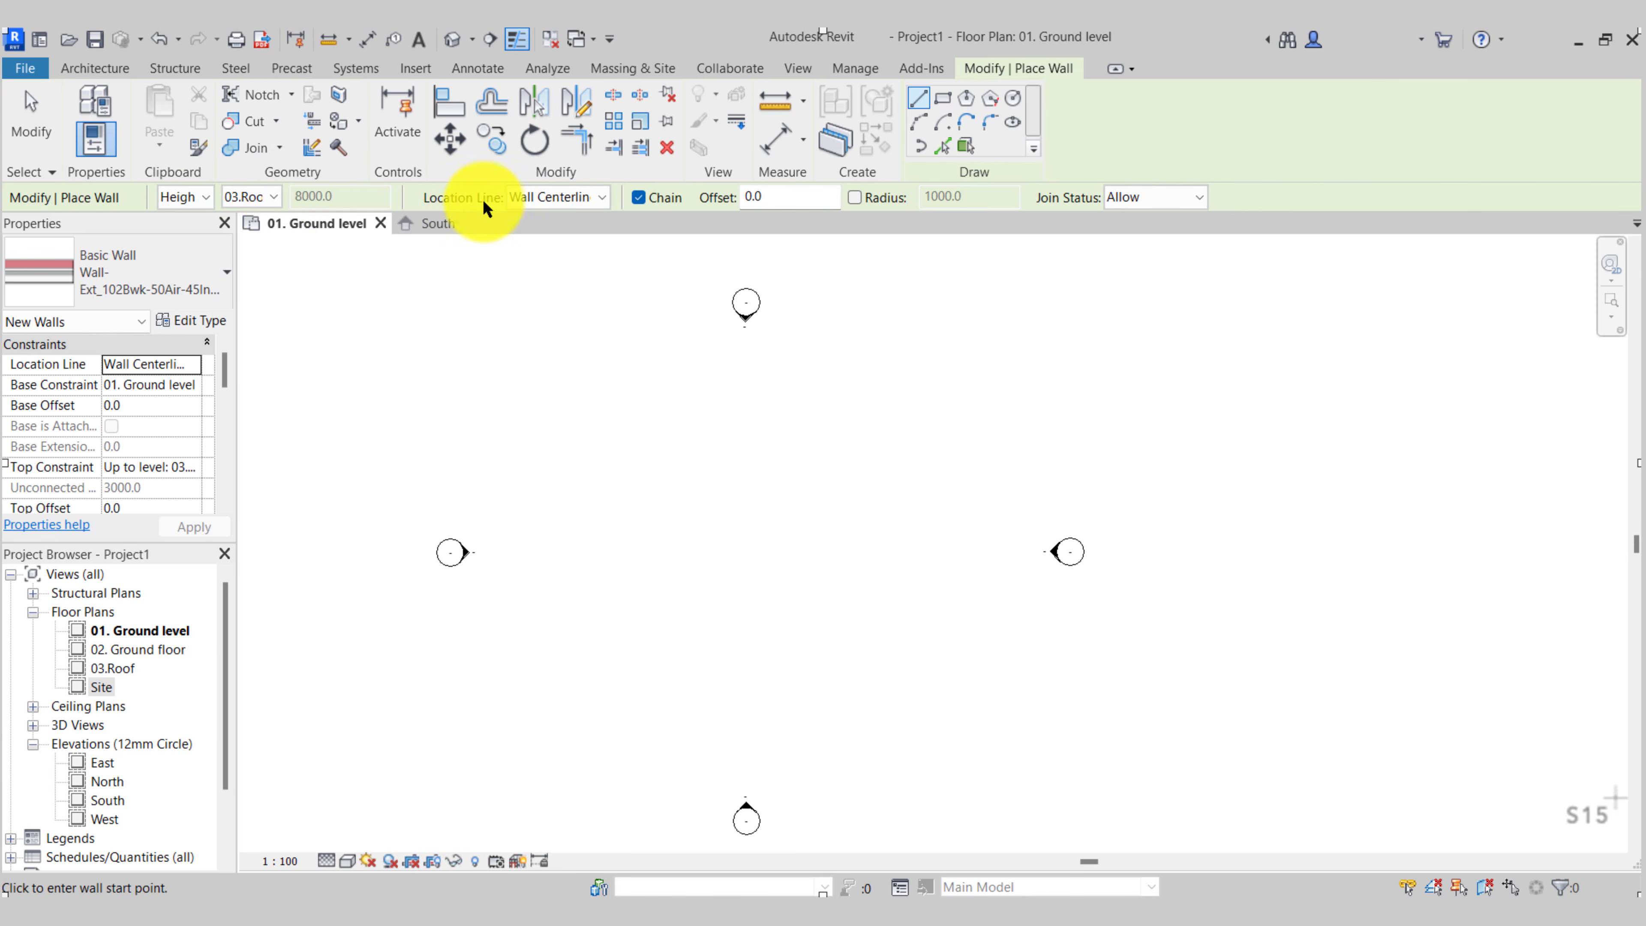
# Try the Finish Face: Exterior location line by previewing a horizontal wall from a trial start point
pyautogui.click(564, 199)
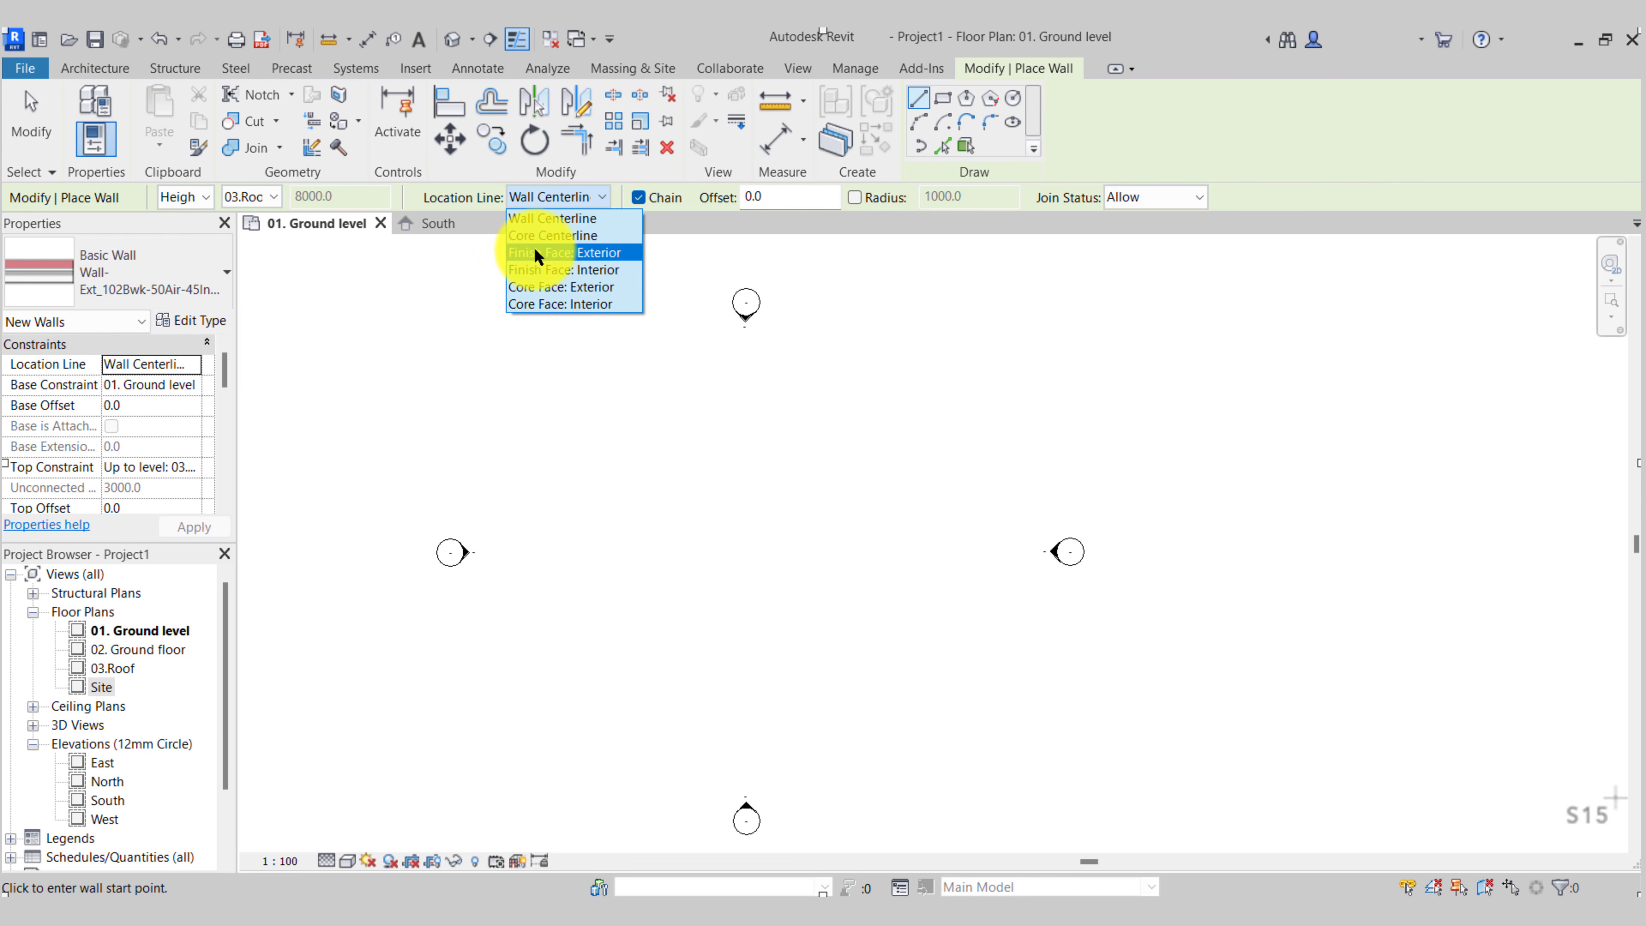
pyautogui.click(587, 253)
pyautogui.scroll(3, 672, 595)
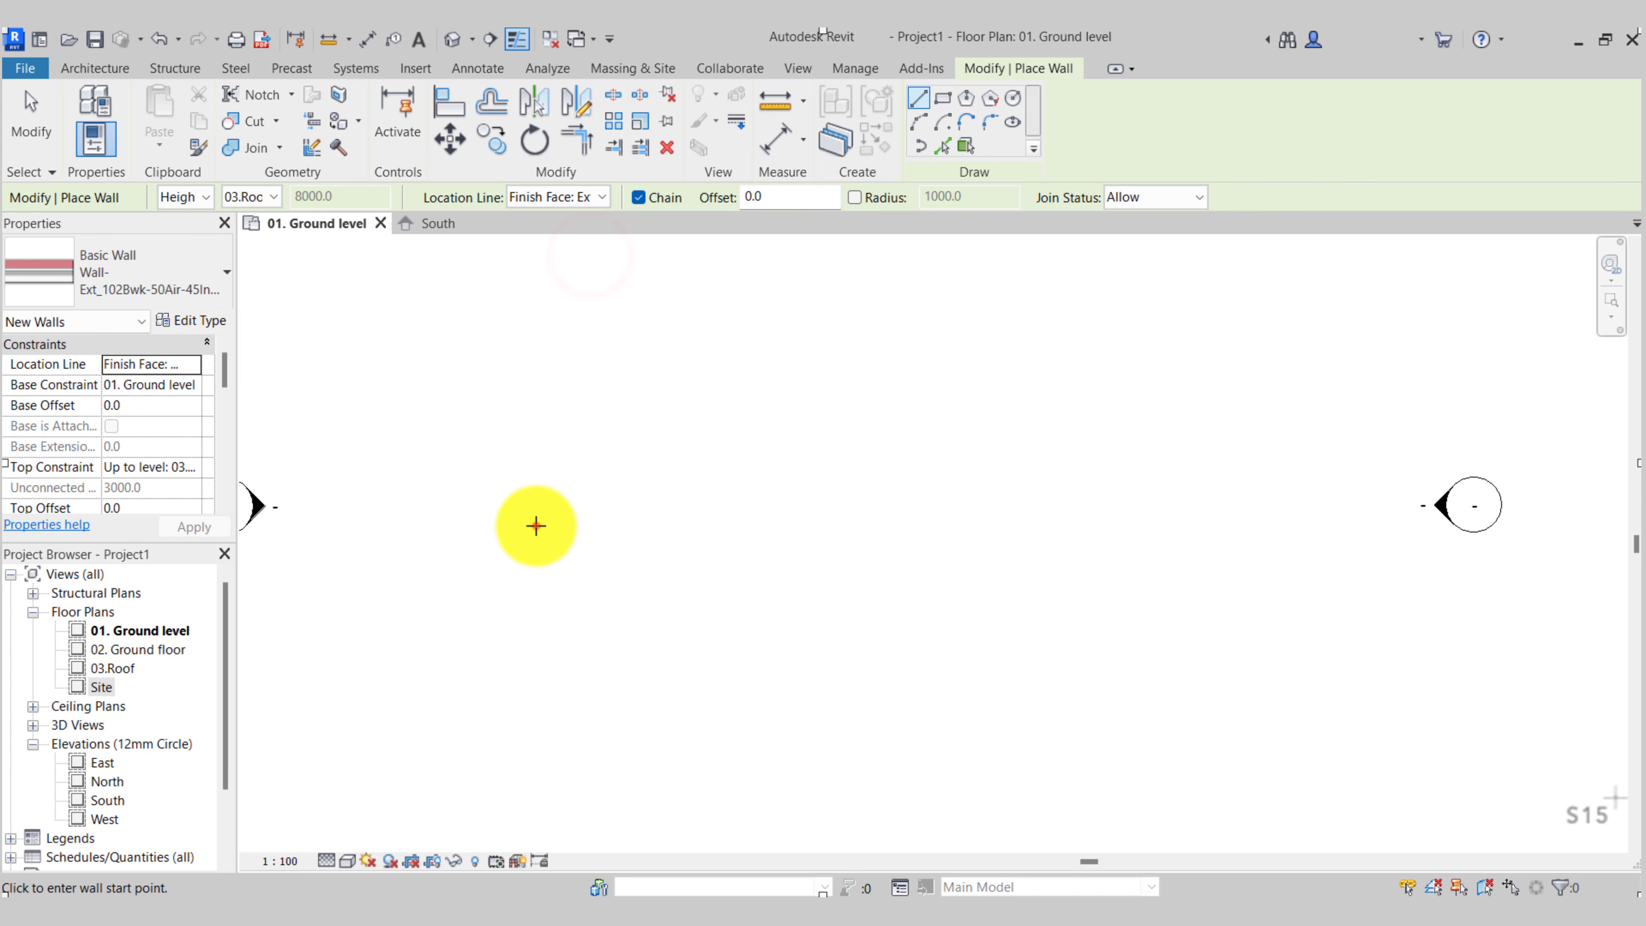
pyautogui.click(535, 525)
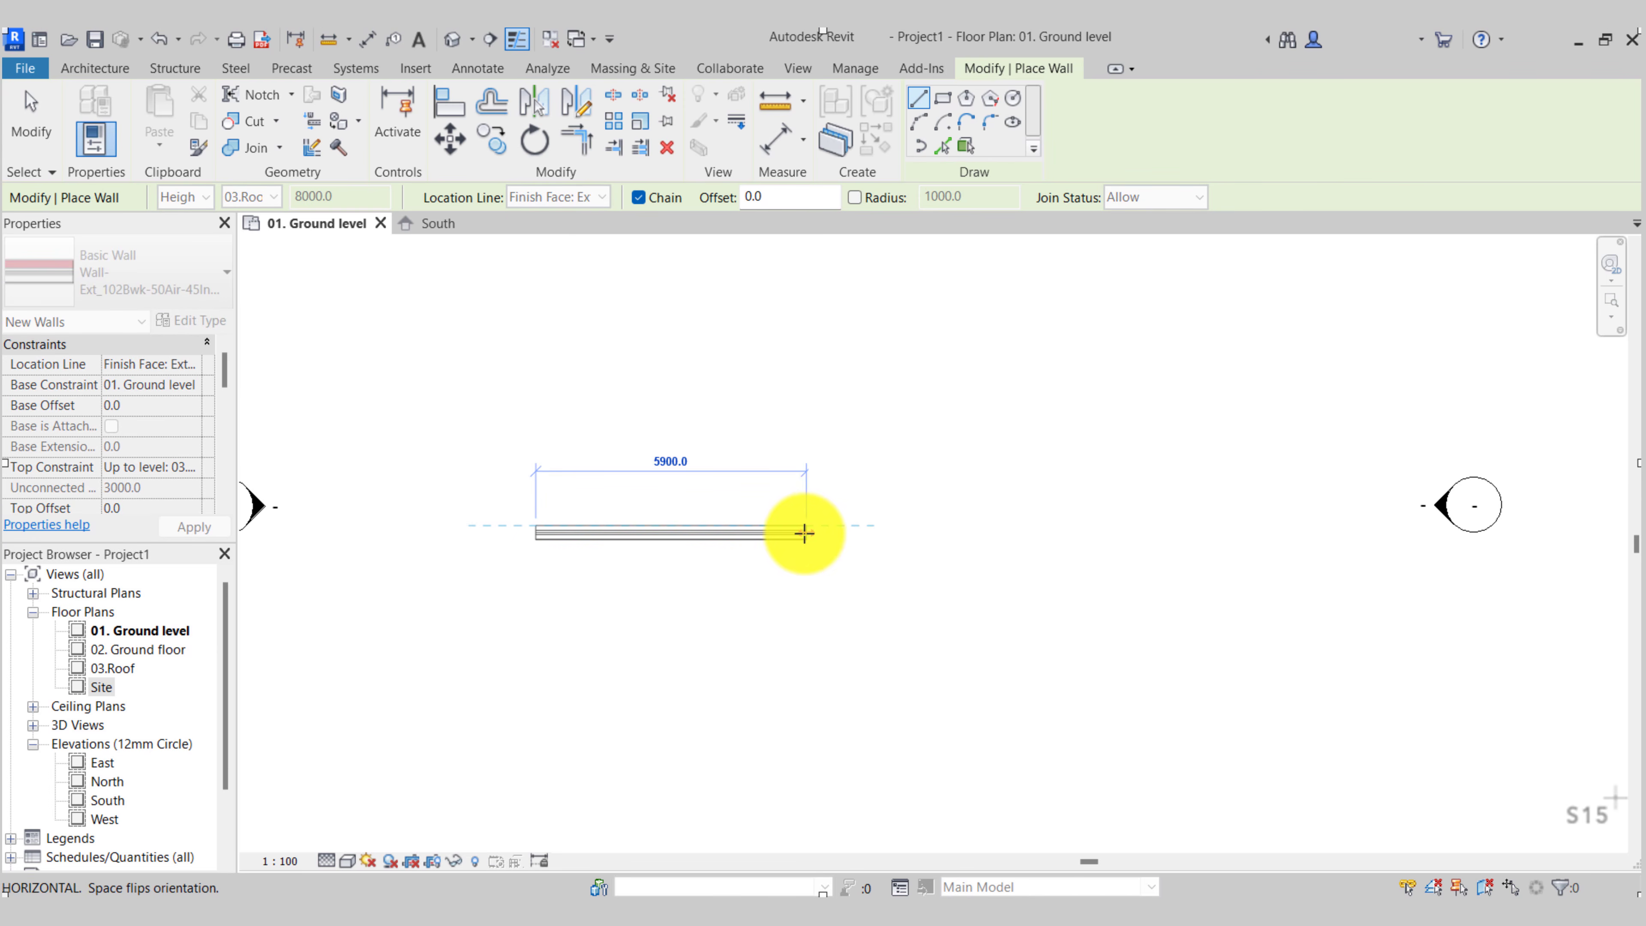
pyautogui.scroll(1, 559, 536)
pyautogui.moveTo(559, 537); pyautogui.dragTo(644, 509, button='middle')
pyautogui.scroll(3, 759, 503)
pyautogui.scroll(1, 875, 506)
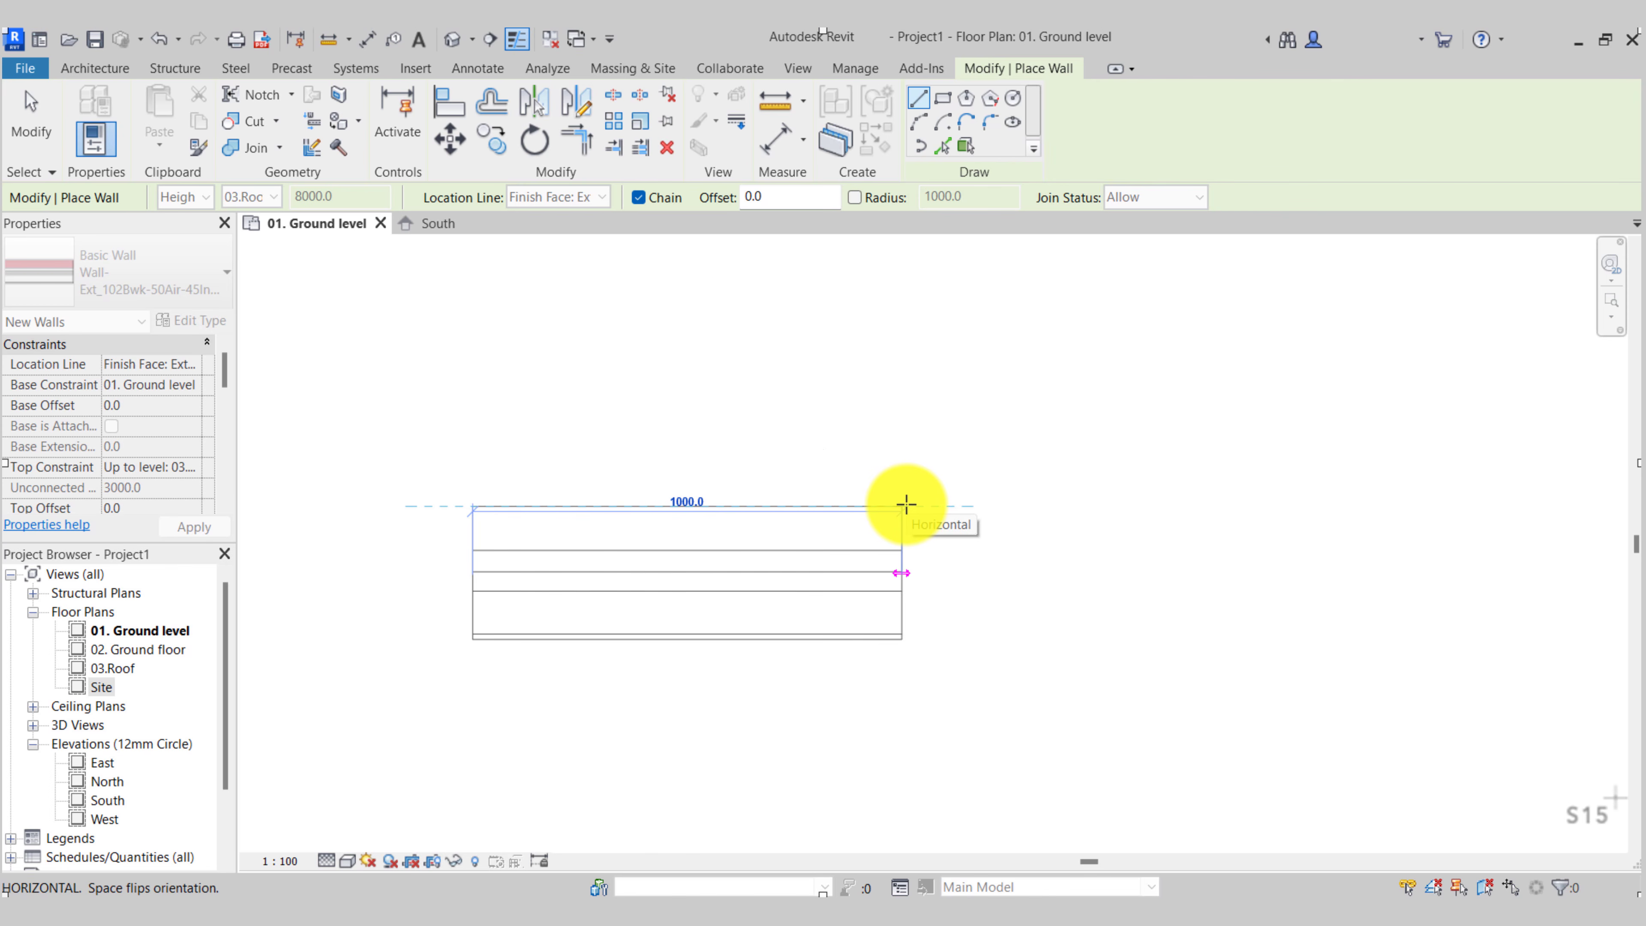
pyautogui.press('Escape')
# Set the wall's location line to Finish Face: Interior and preview its alignment with a trial horizontal wall
pyautogui.click(586, 196)
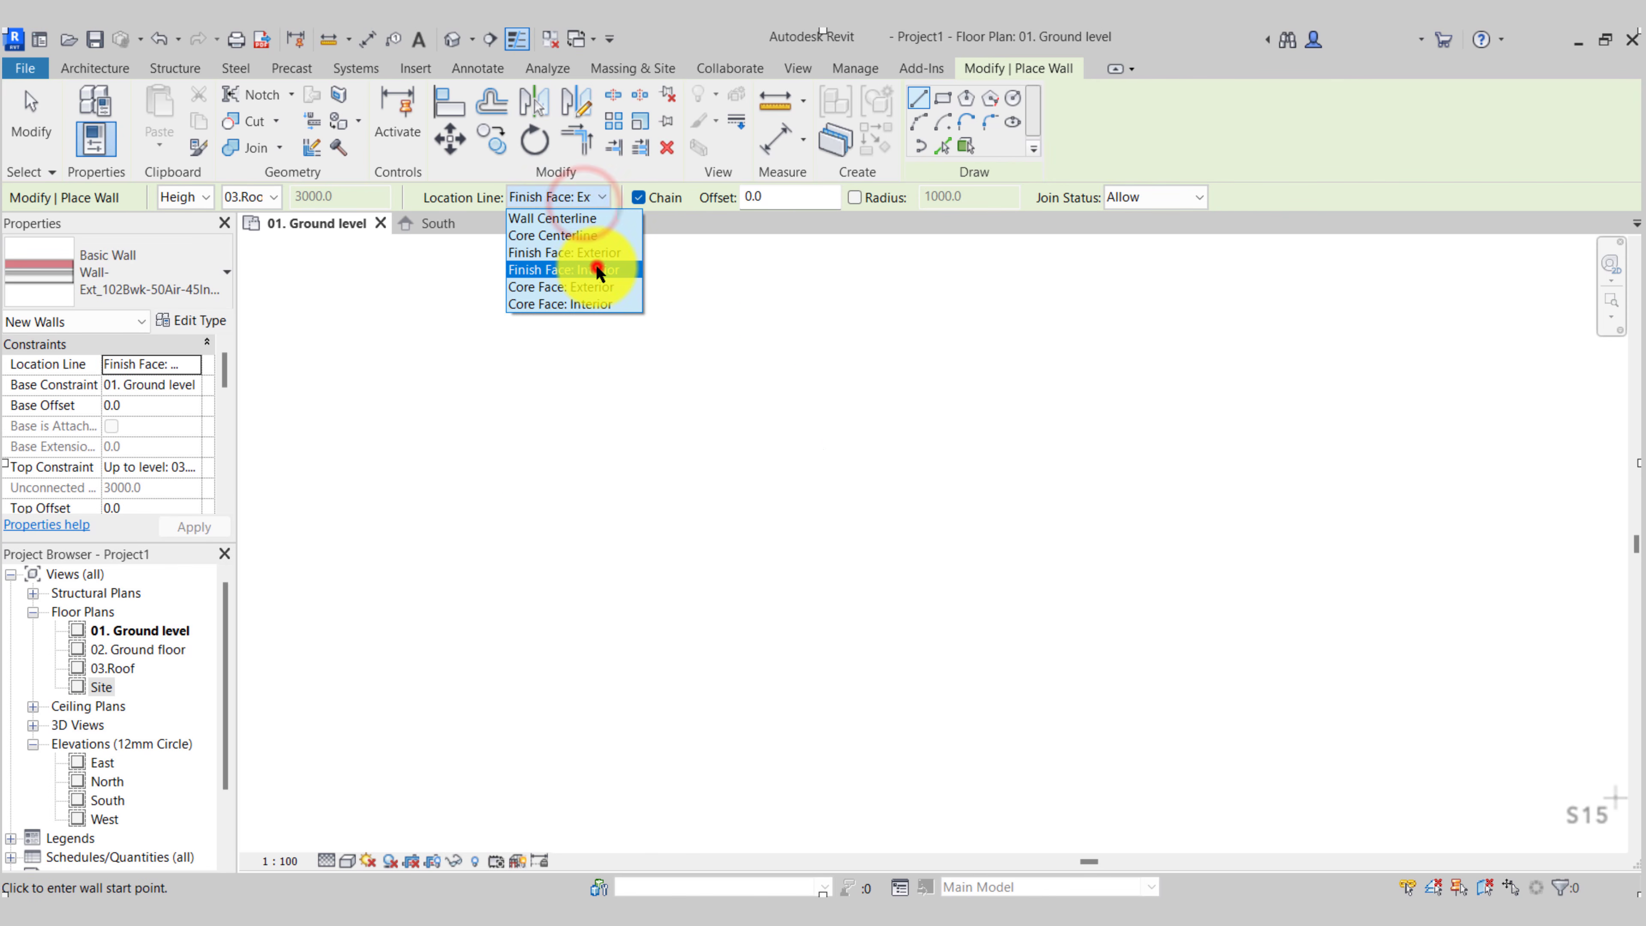
pyautogui.click(597, 270)
pyautogui.click(495, 572)
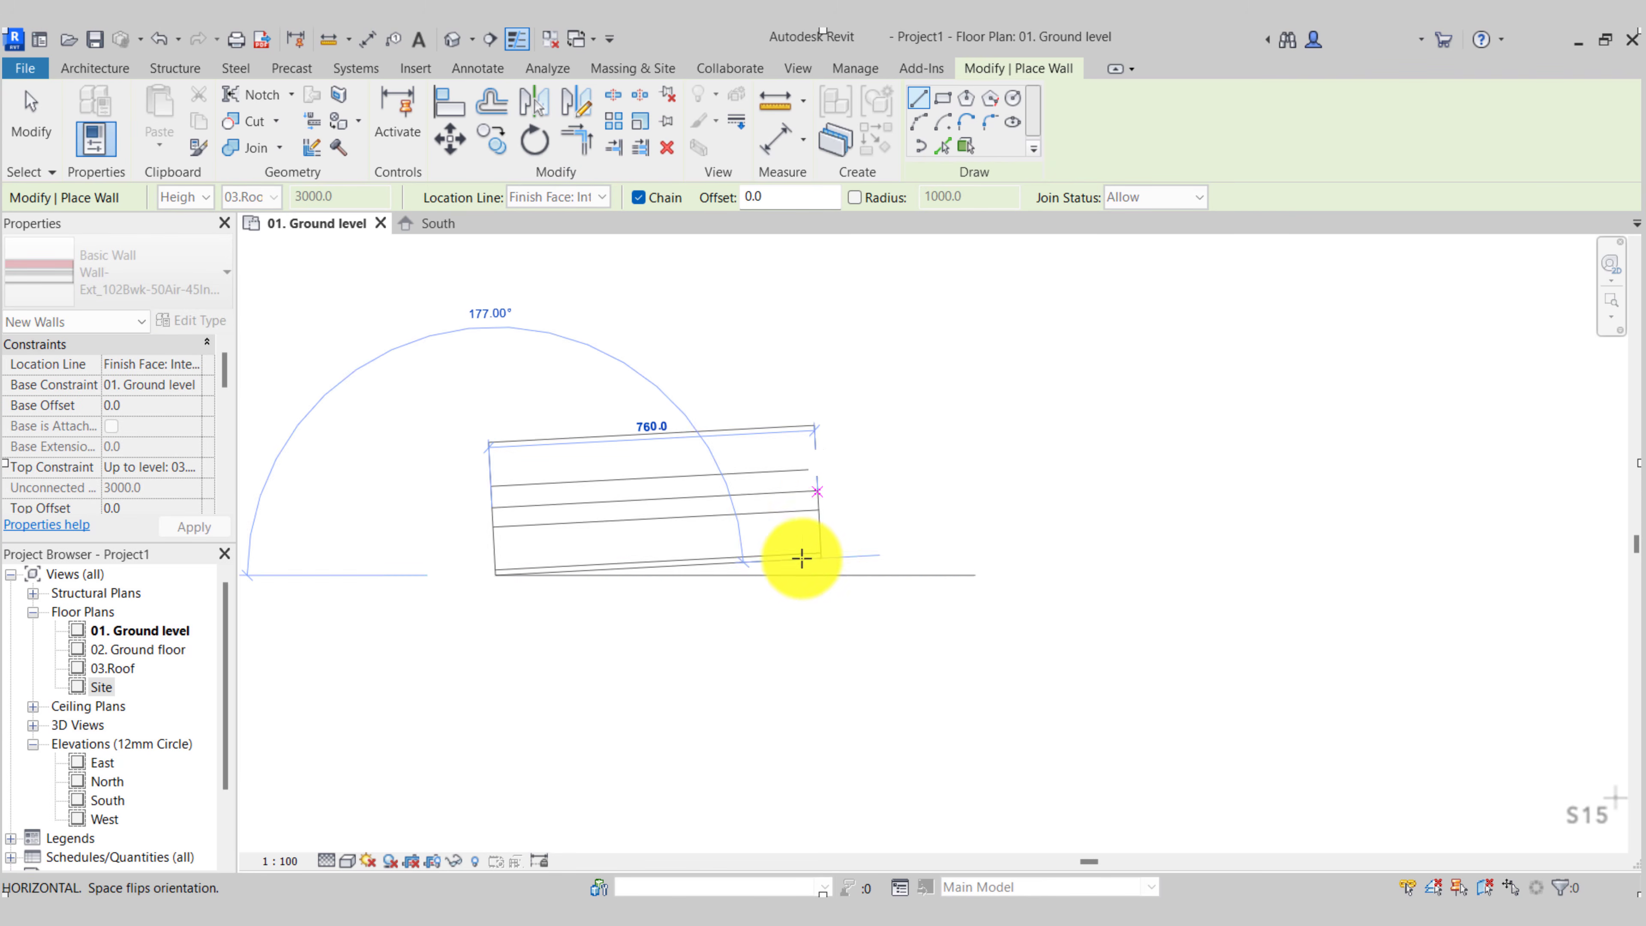
pyautogui.scroll(-2, 1037, 572)
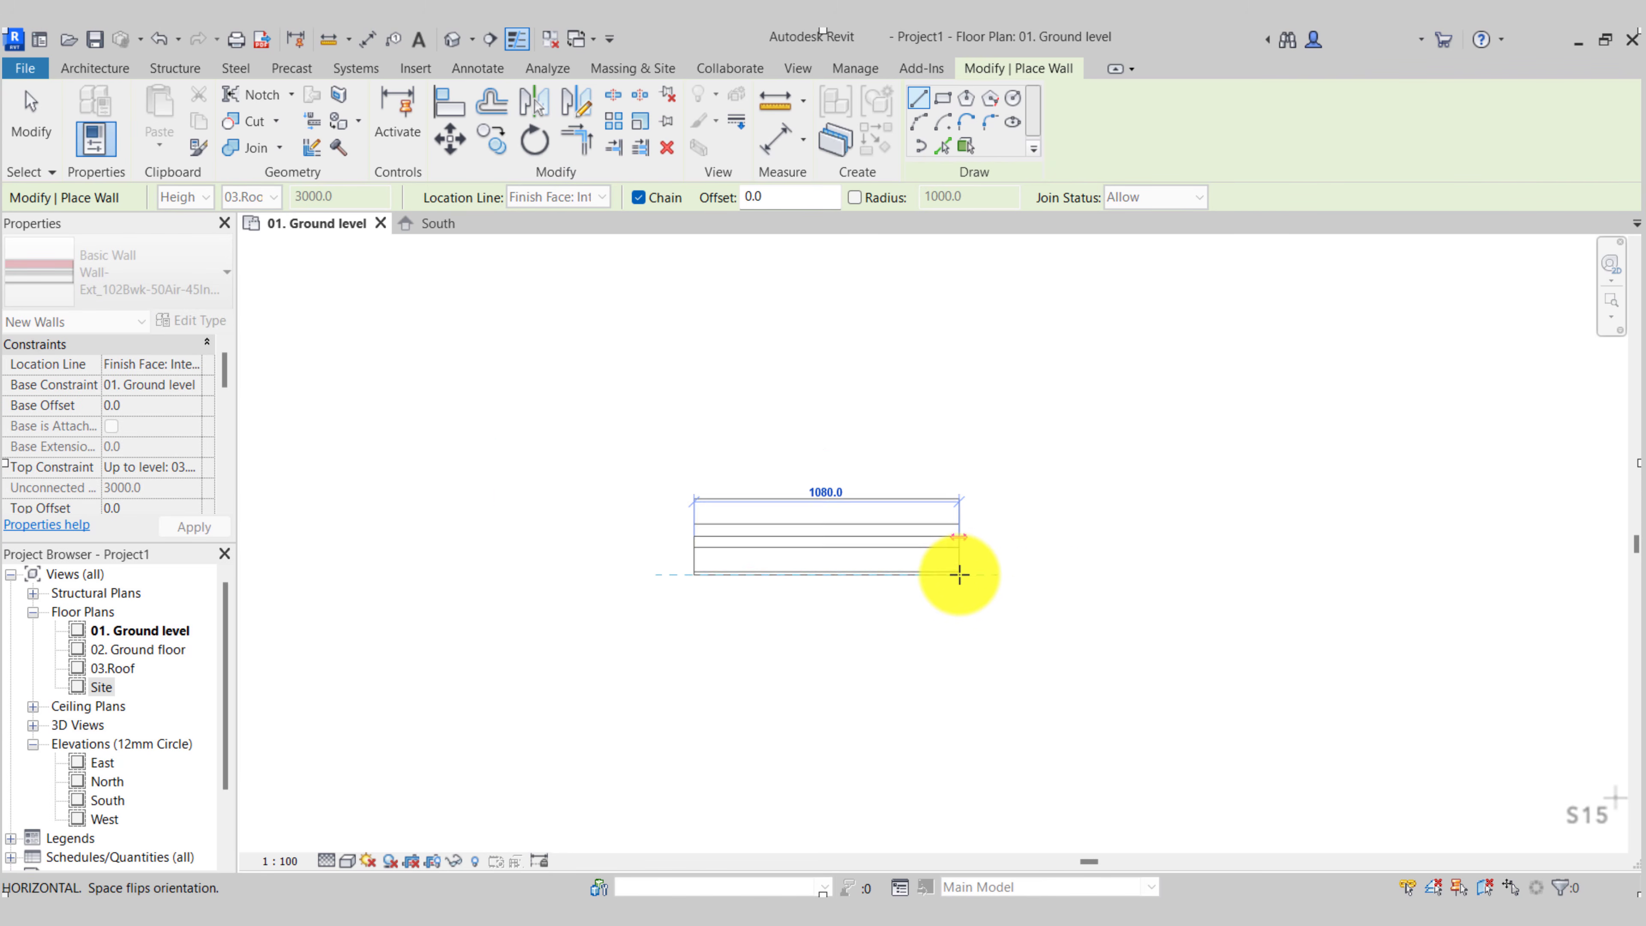
pyautogui.press('Escape')
# Start the exterior wall chain between the west and south elevation markers with a vertical segment running 6000 mm upward
pyautogui.scroll(-3, 719, 568)
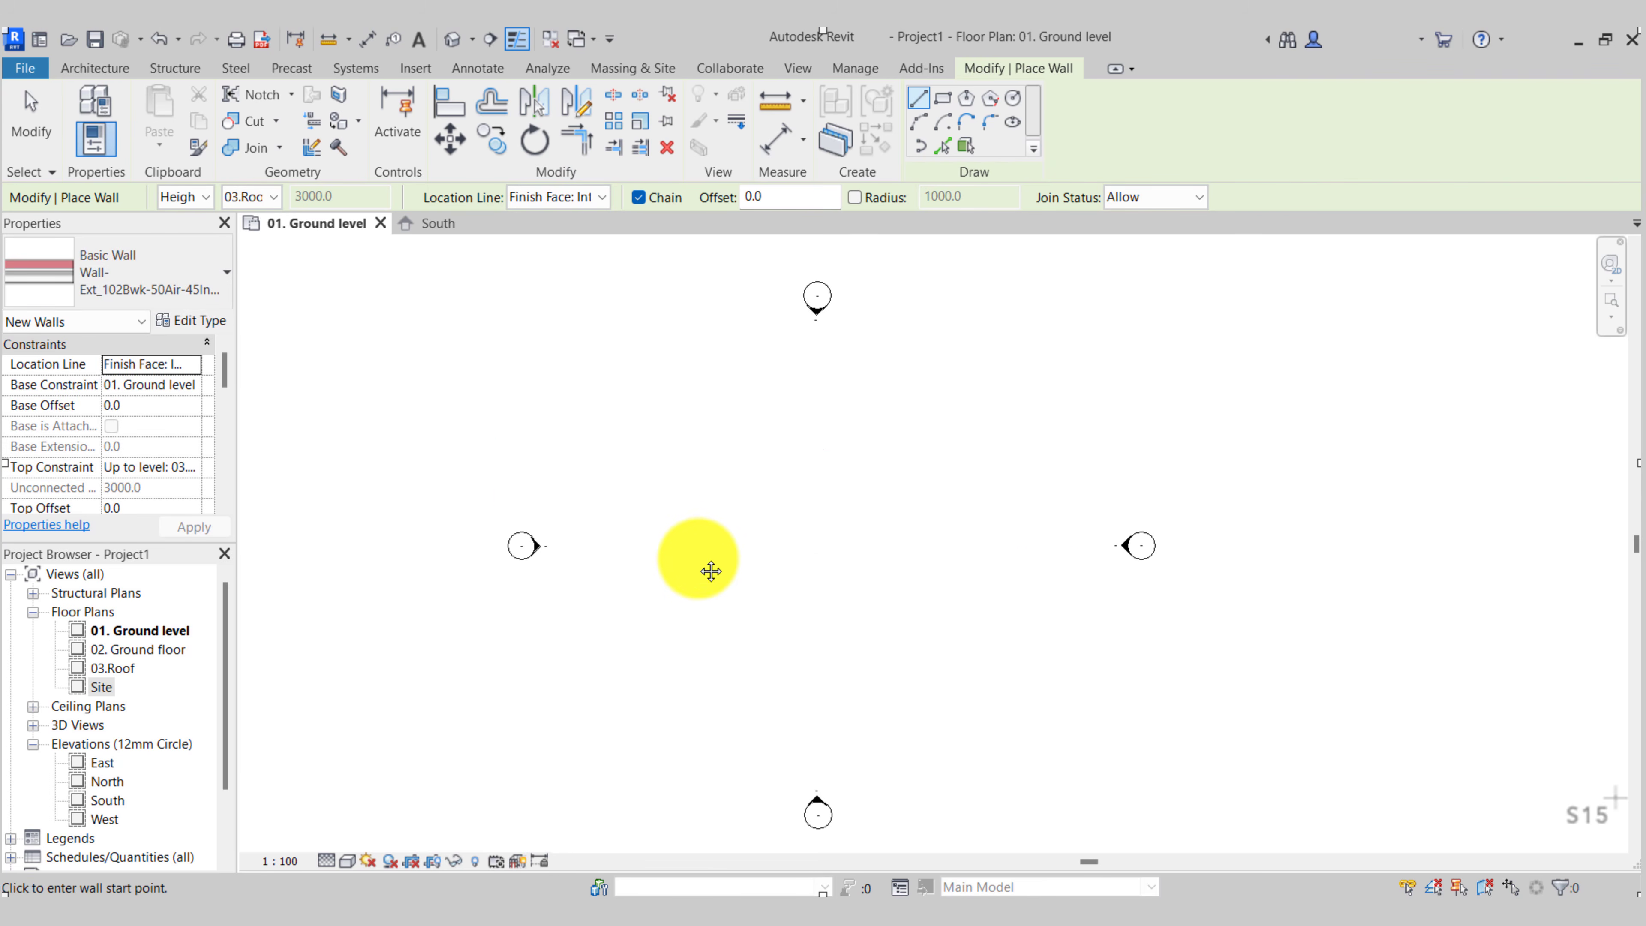
pyautogui.moveTo(710, 571); pyautogui.dragTo(703, 545, button='middle')
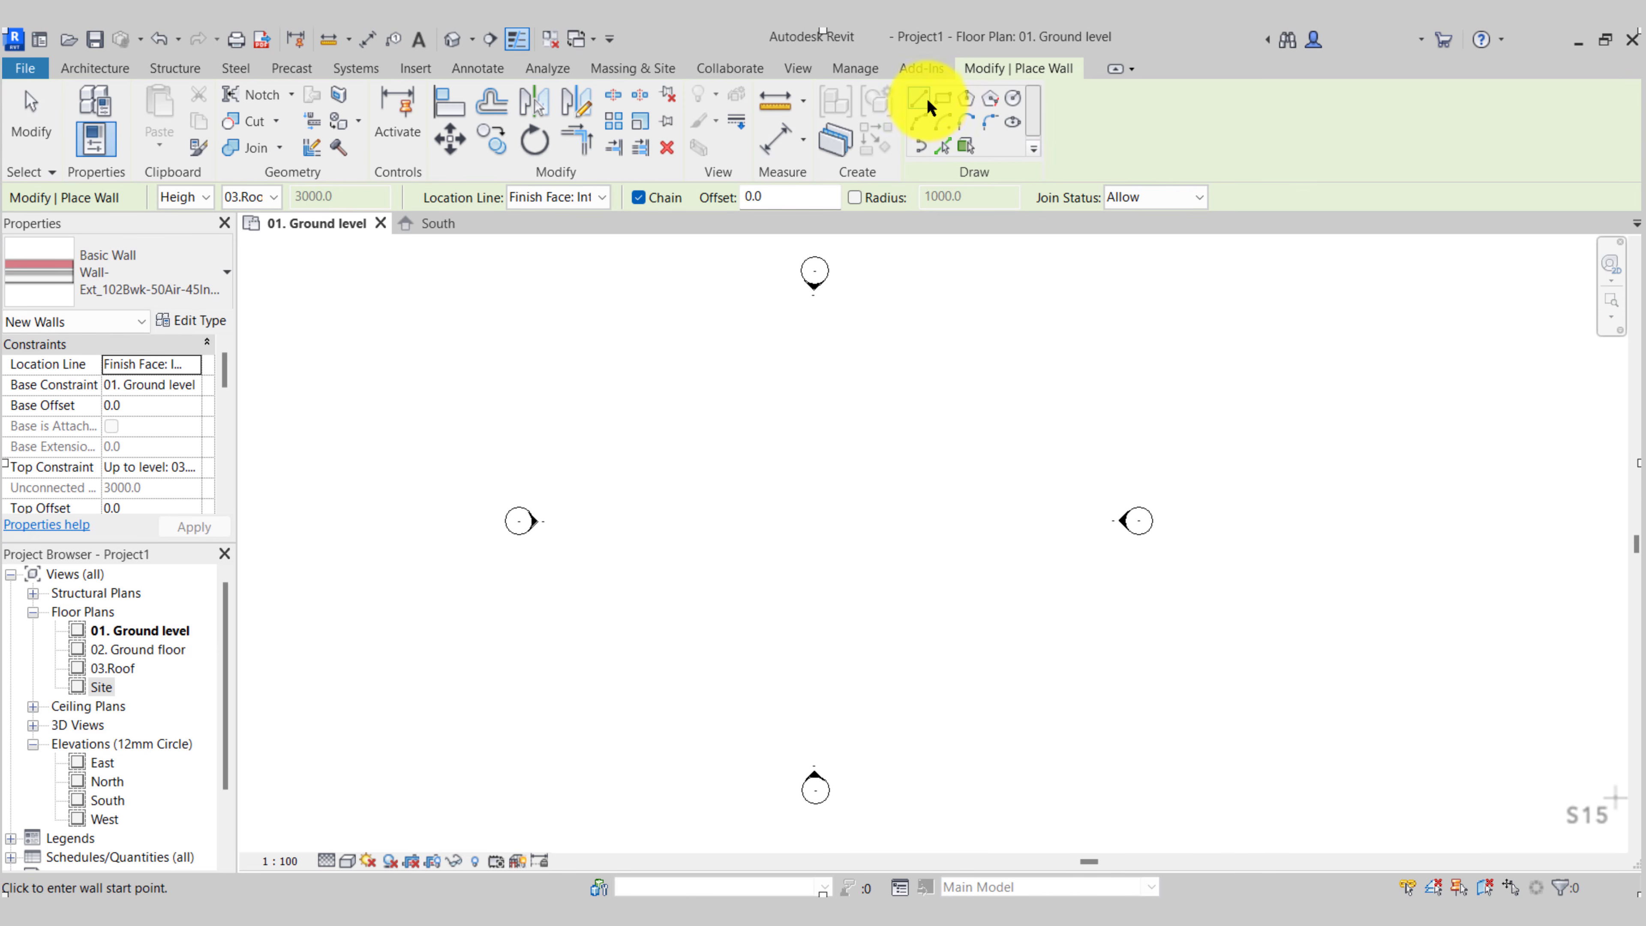
pyautogui.moveTo(687, 677); pyautogui.dragTo(742, 648, button='middle')
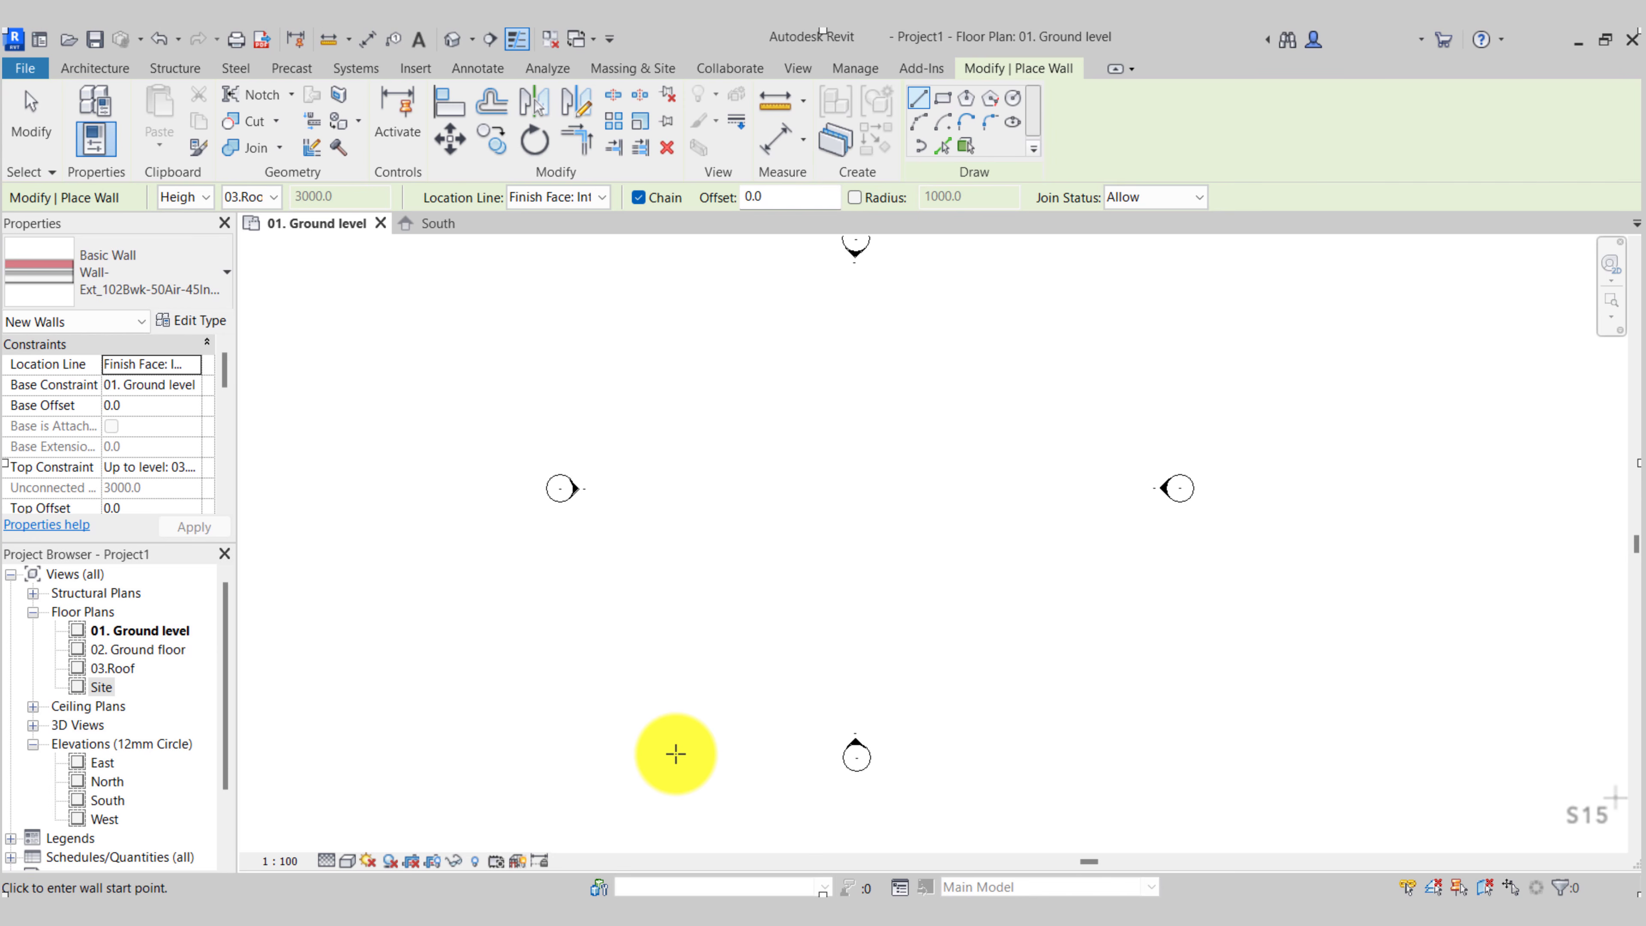
pyautogui.moveTo(674, 754); pyautogui.dragTo(665, 725, button='middle')
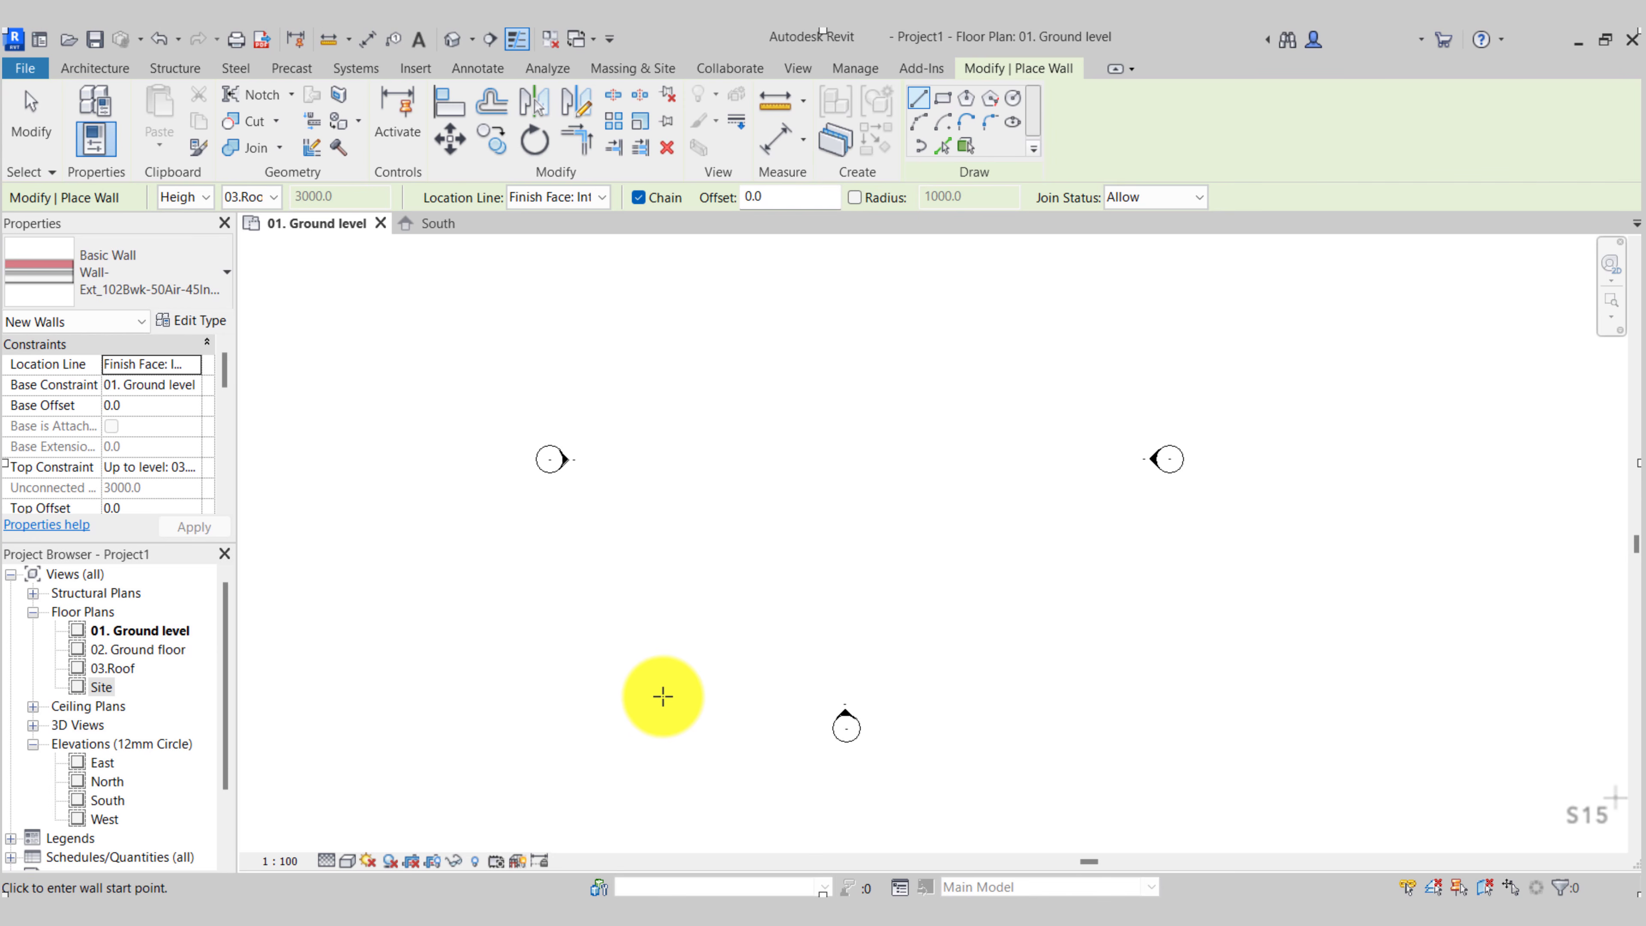
pyautogui.click(672, 717)
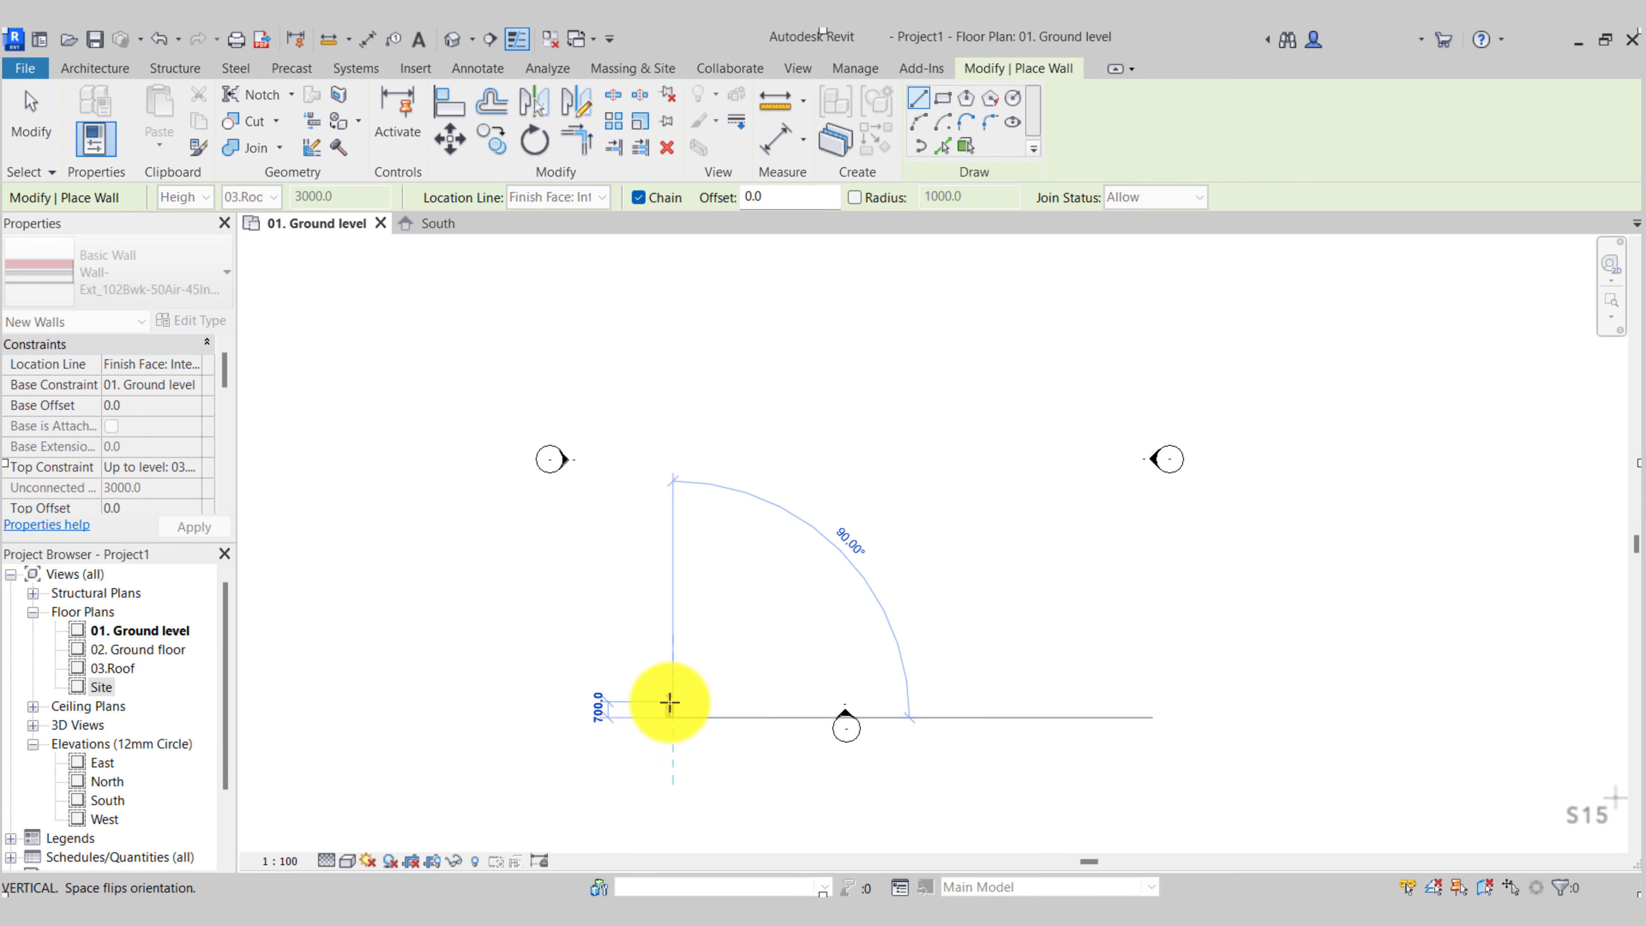
pyautogui.scroll(1, 672, 702)
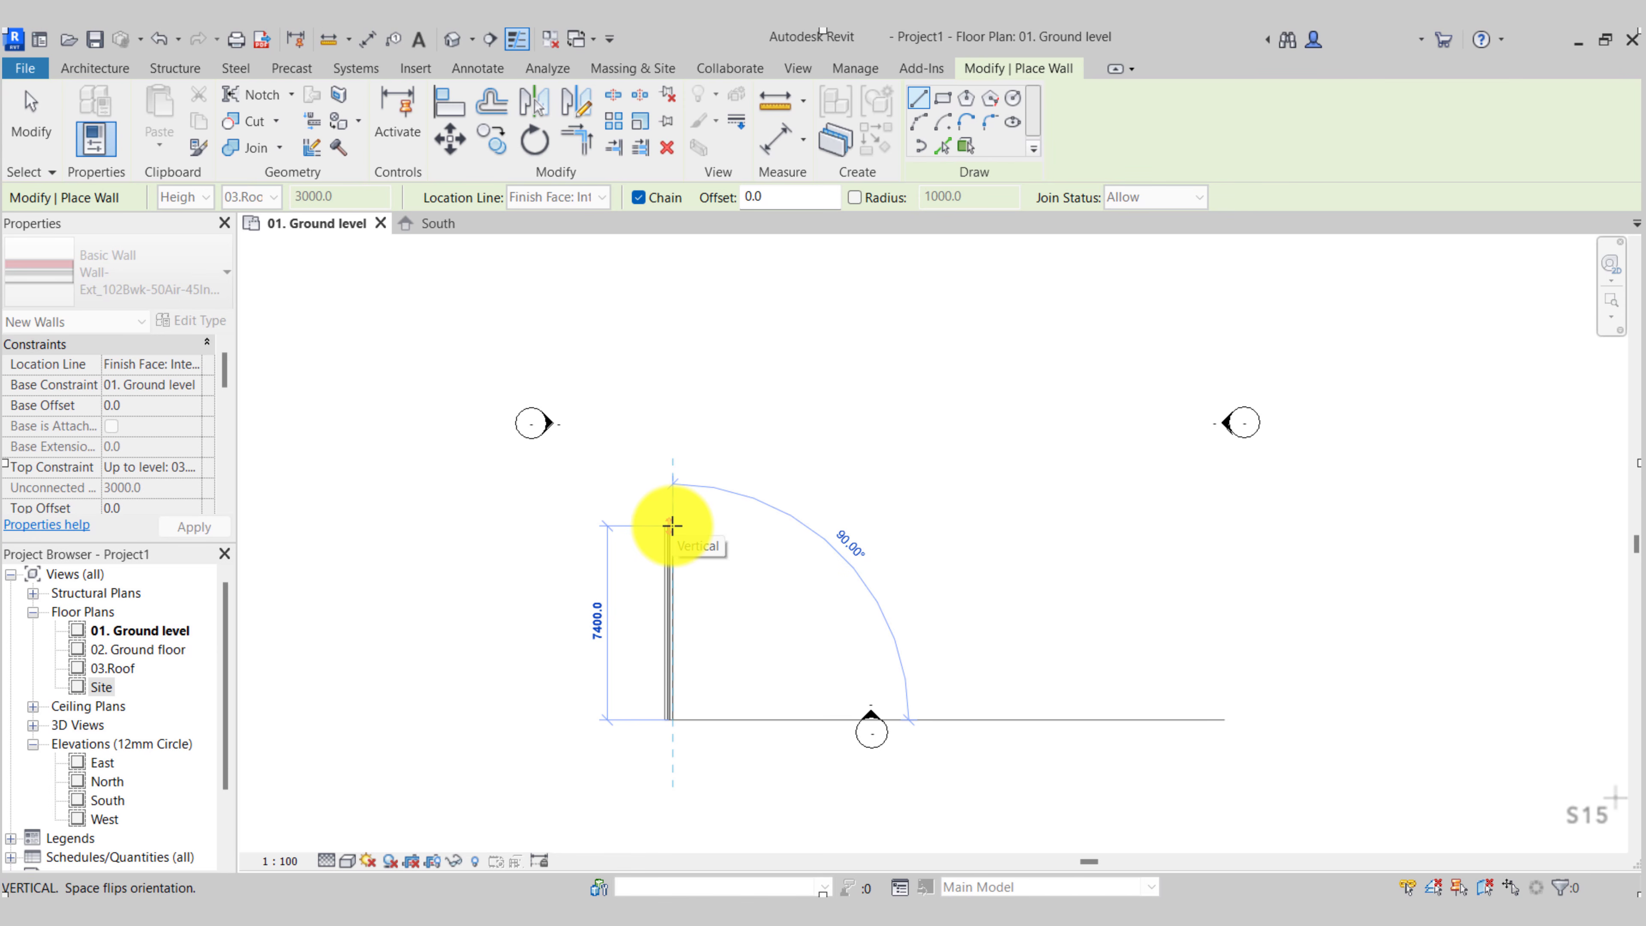
pyautogui.write('6000')
pyautogui.press('Return')
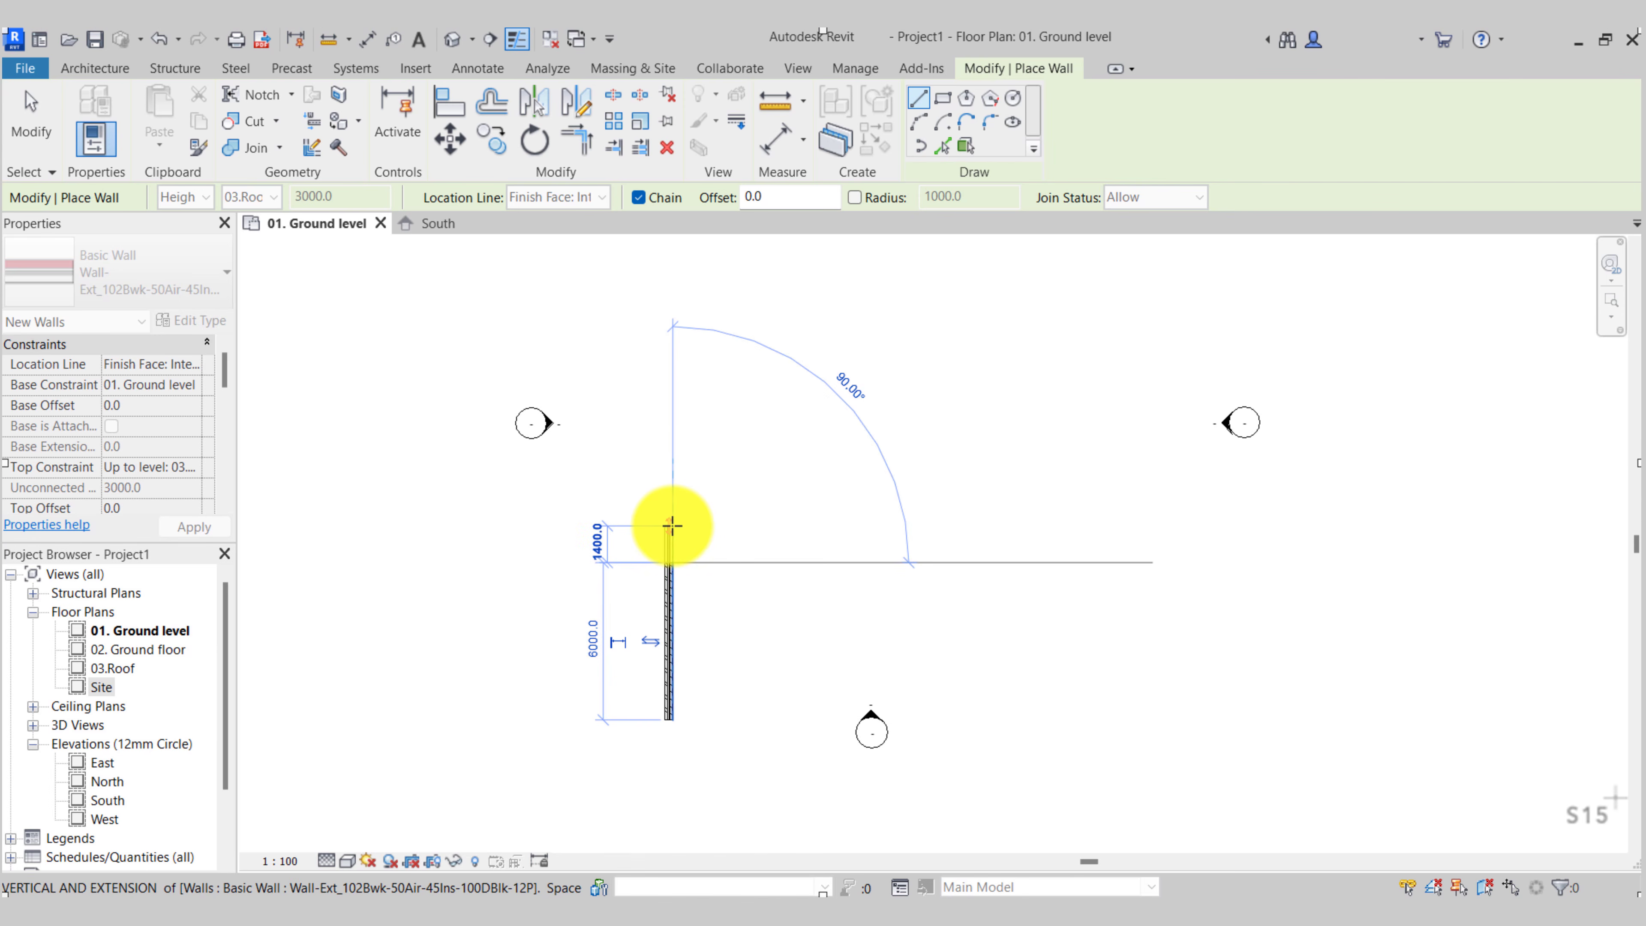
# Continue the wall chain with a 1200 mm segment to the right and a 14660 mm segment upward
pyautogui.scroll(5, 673, 526)
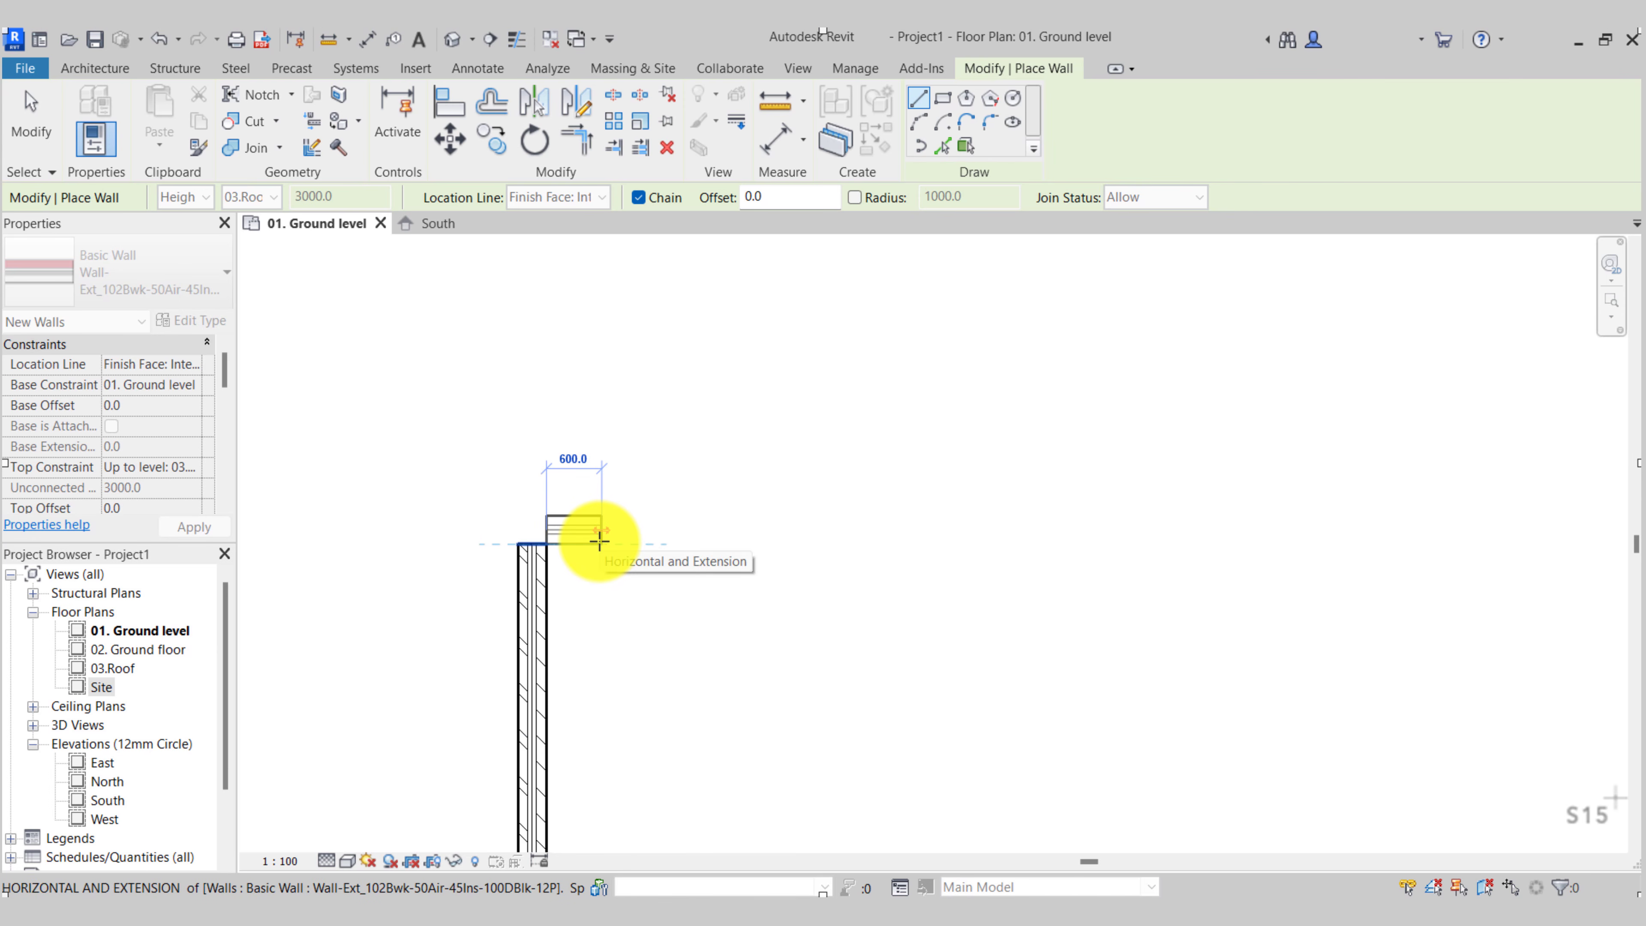
pyautogui.write('1200')
pyautogui.press('Return')
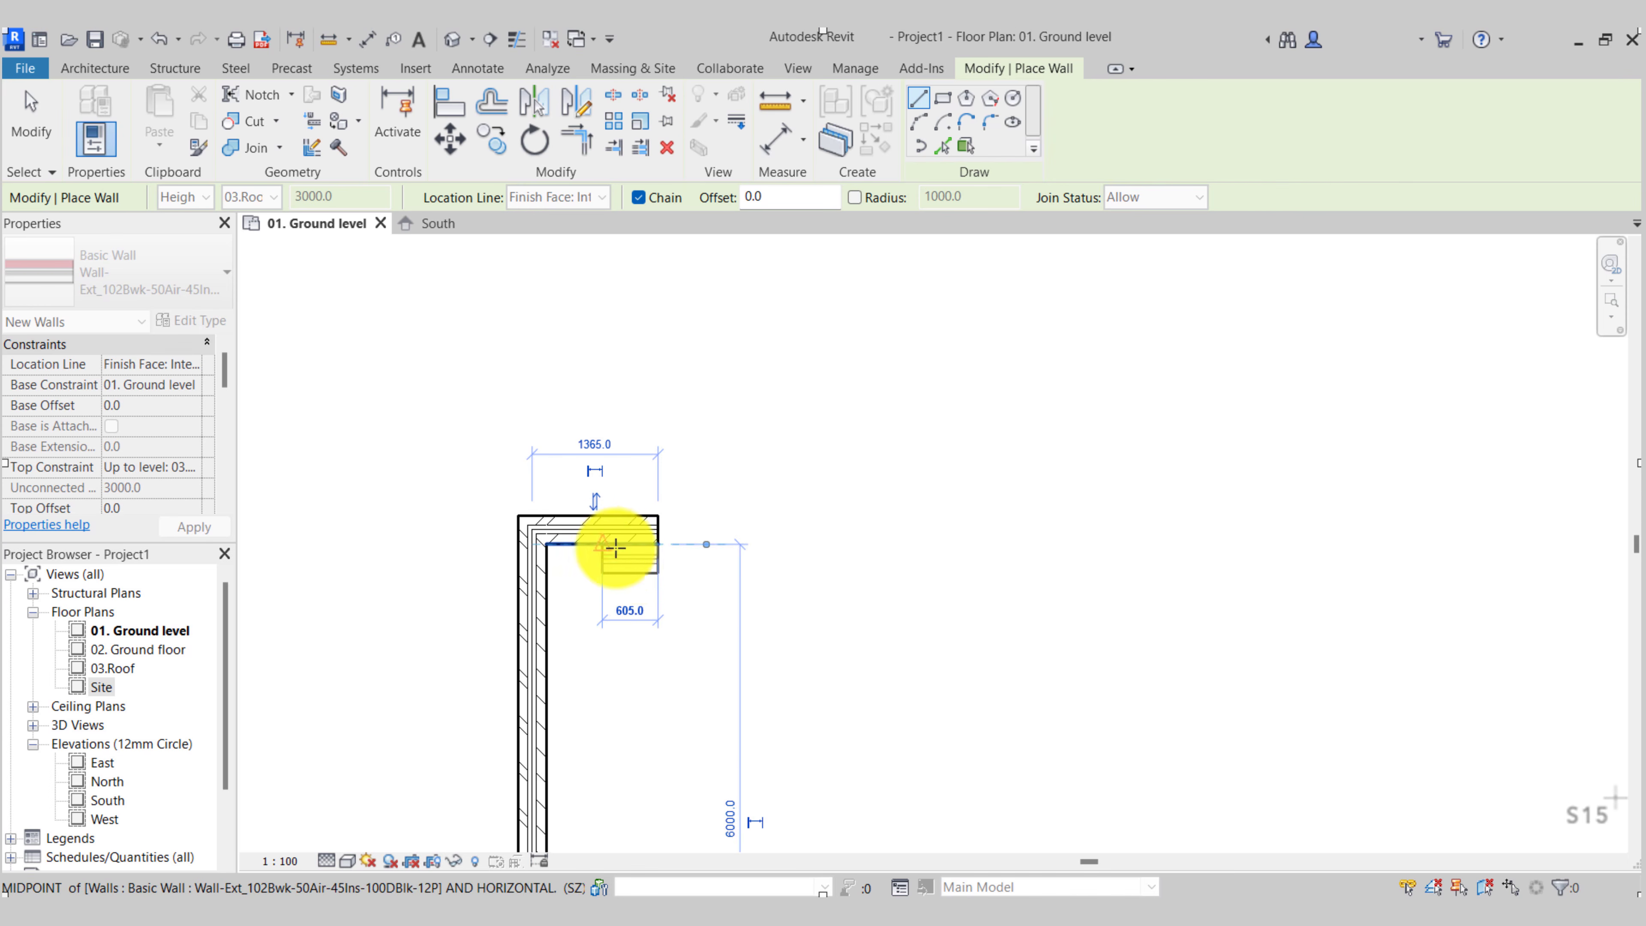
pyautogui.scroll(-4, 616, 548)
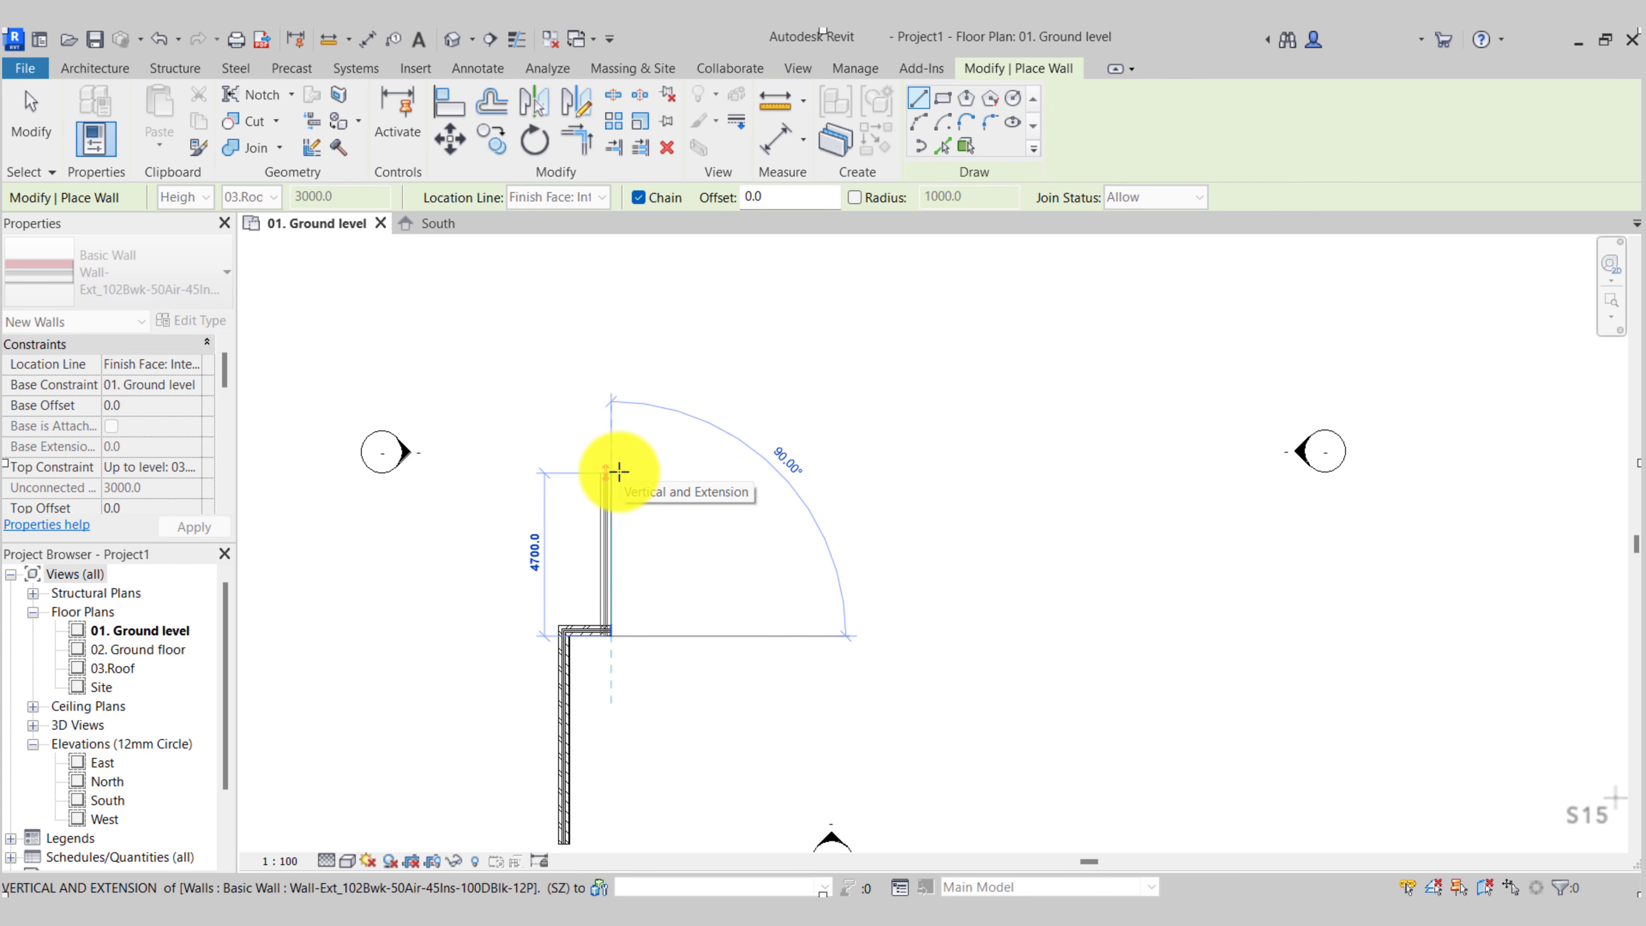
pyautogui.write('1')
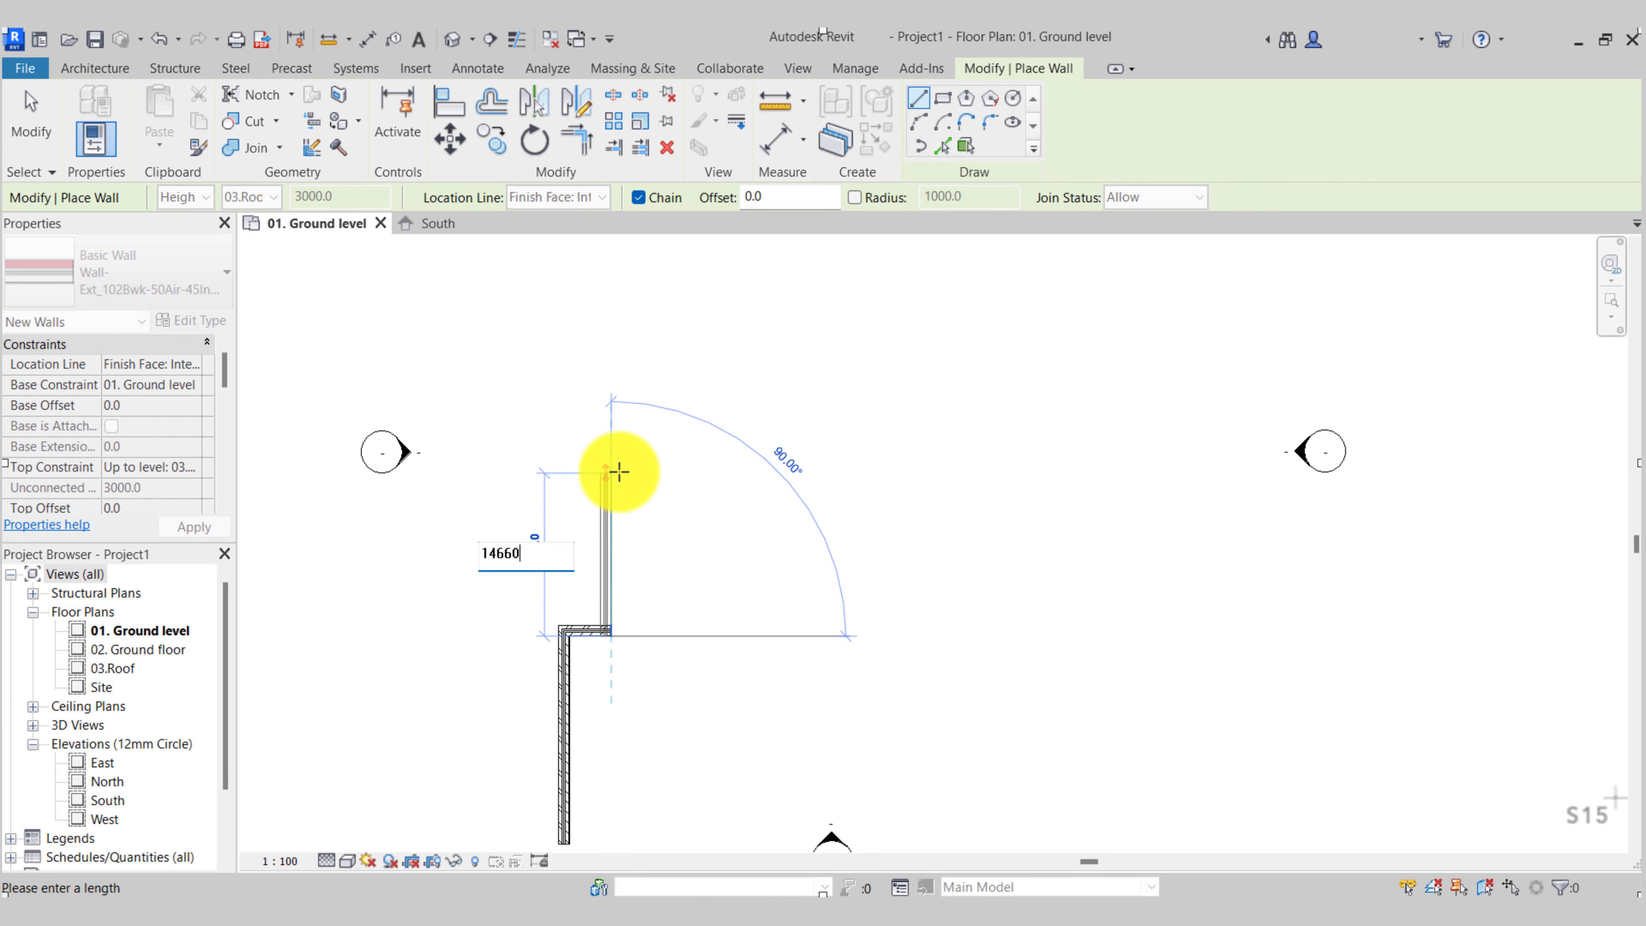
pyautogui.write('4660')
pyautogui.press('Return')
# Continue the wall chain with a 6650 mm segment to the right and a 4580 mm segment downward
pyautogui.scroll(-3, 617, 471)
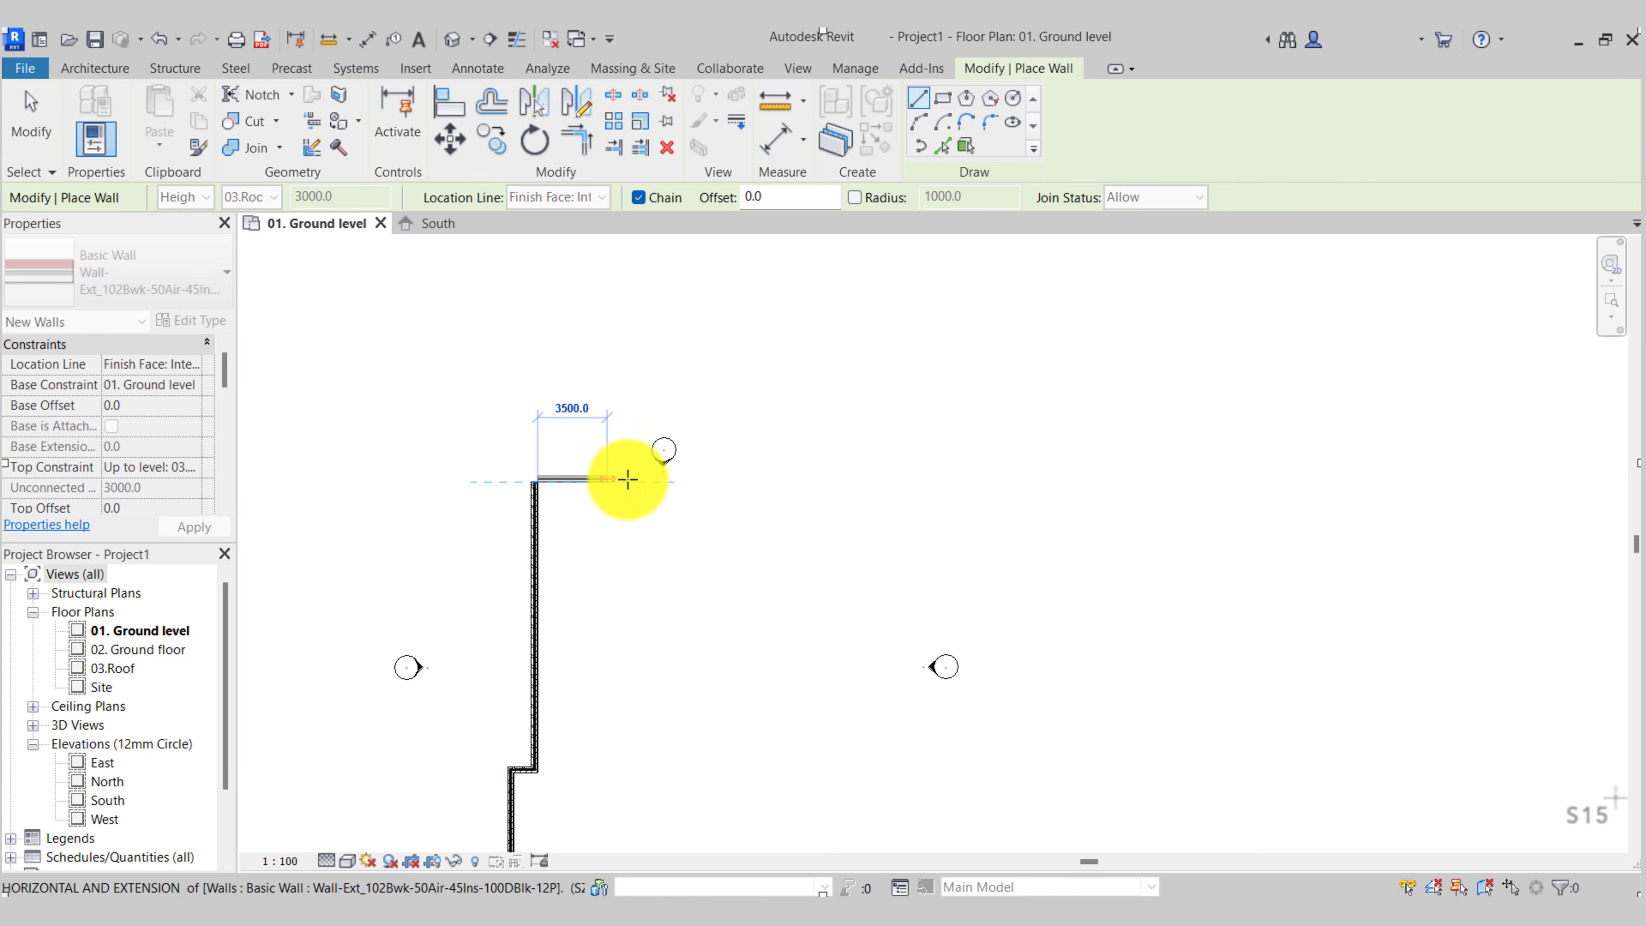
pyautogui.write('6650')
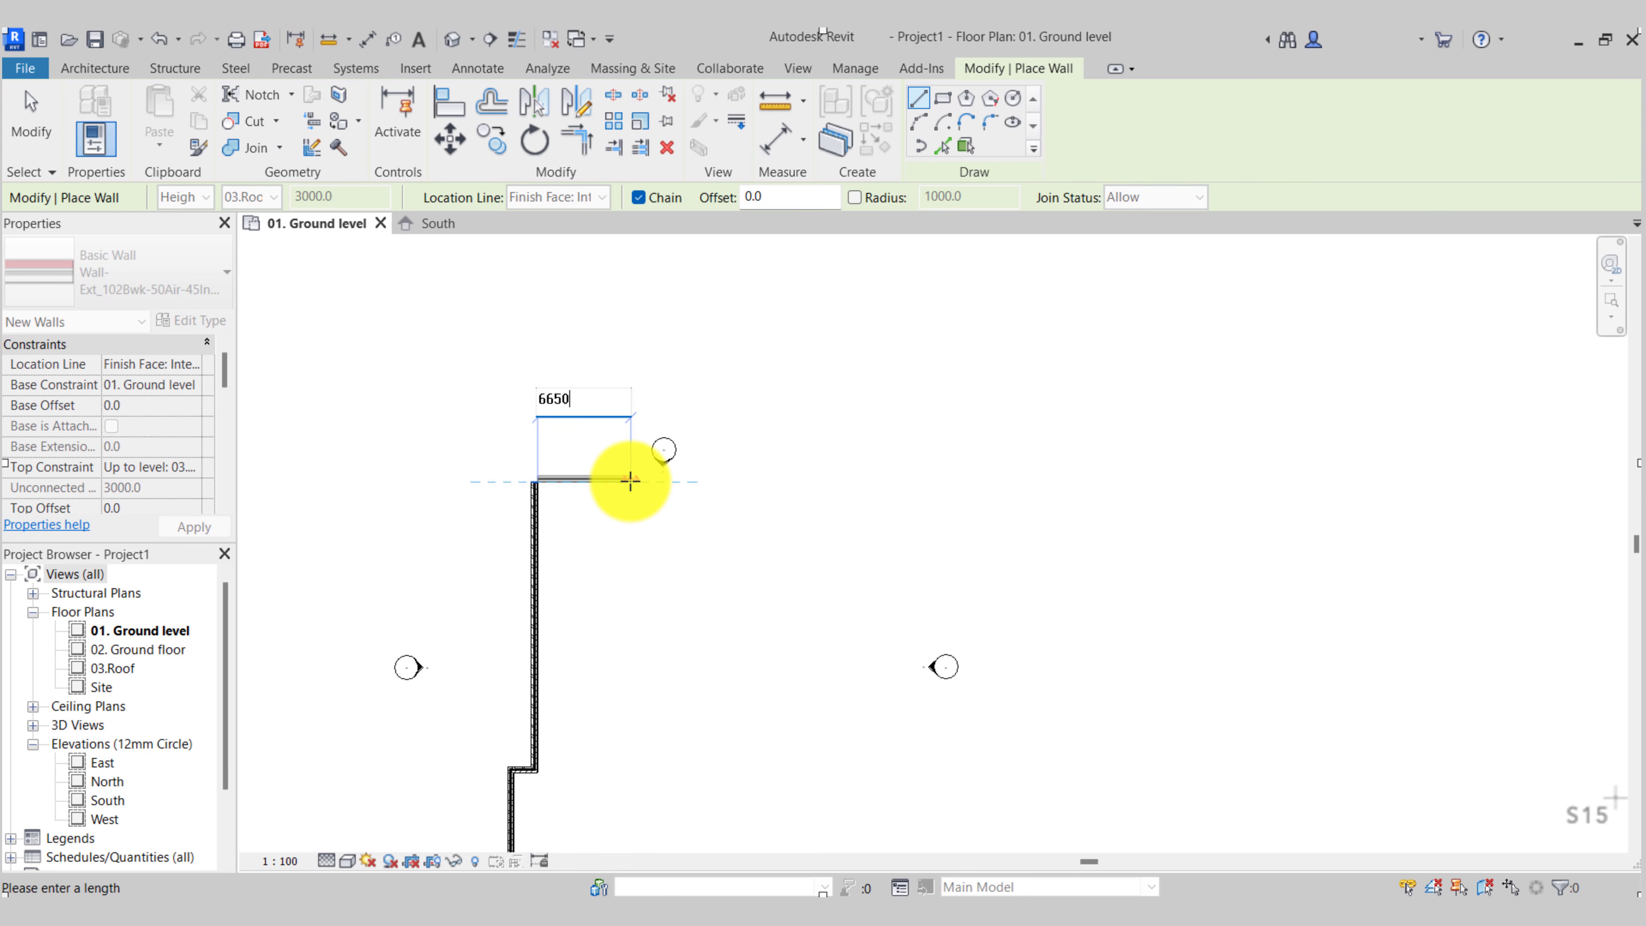
pyautogui.press('Return')
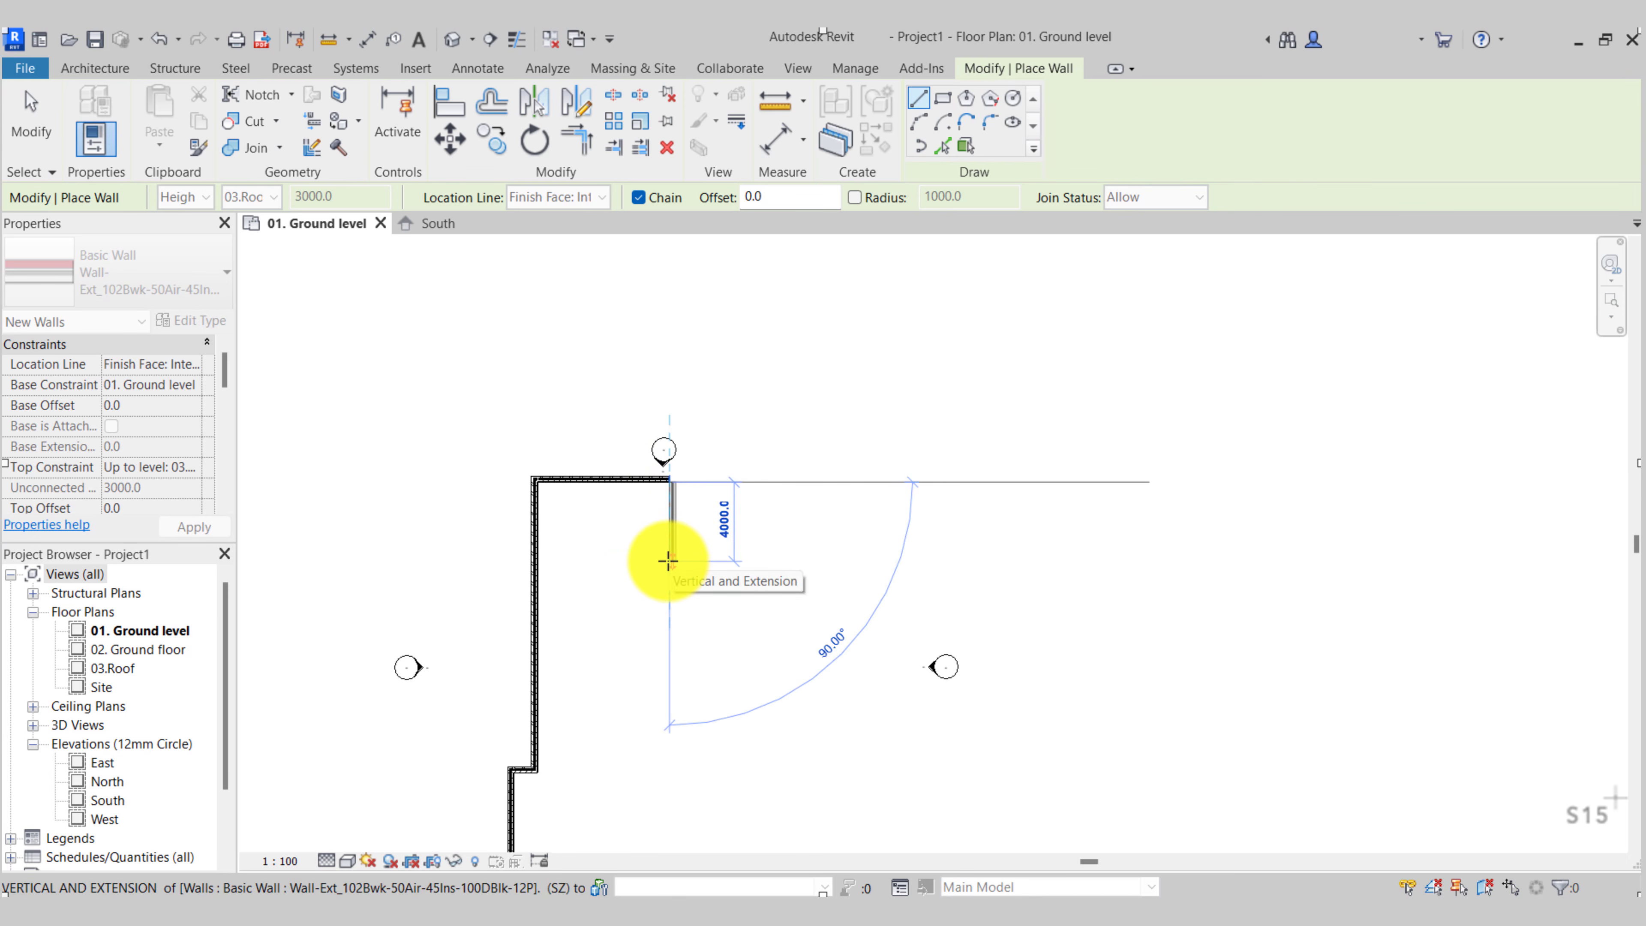
pyautogui.write('4580')
pyautogui.press('Return')
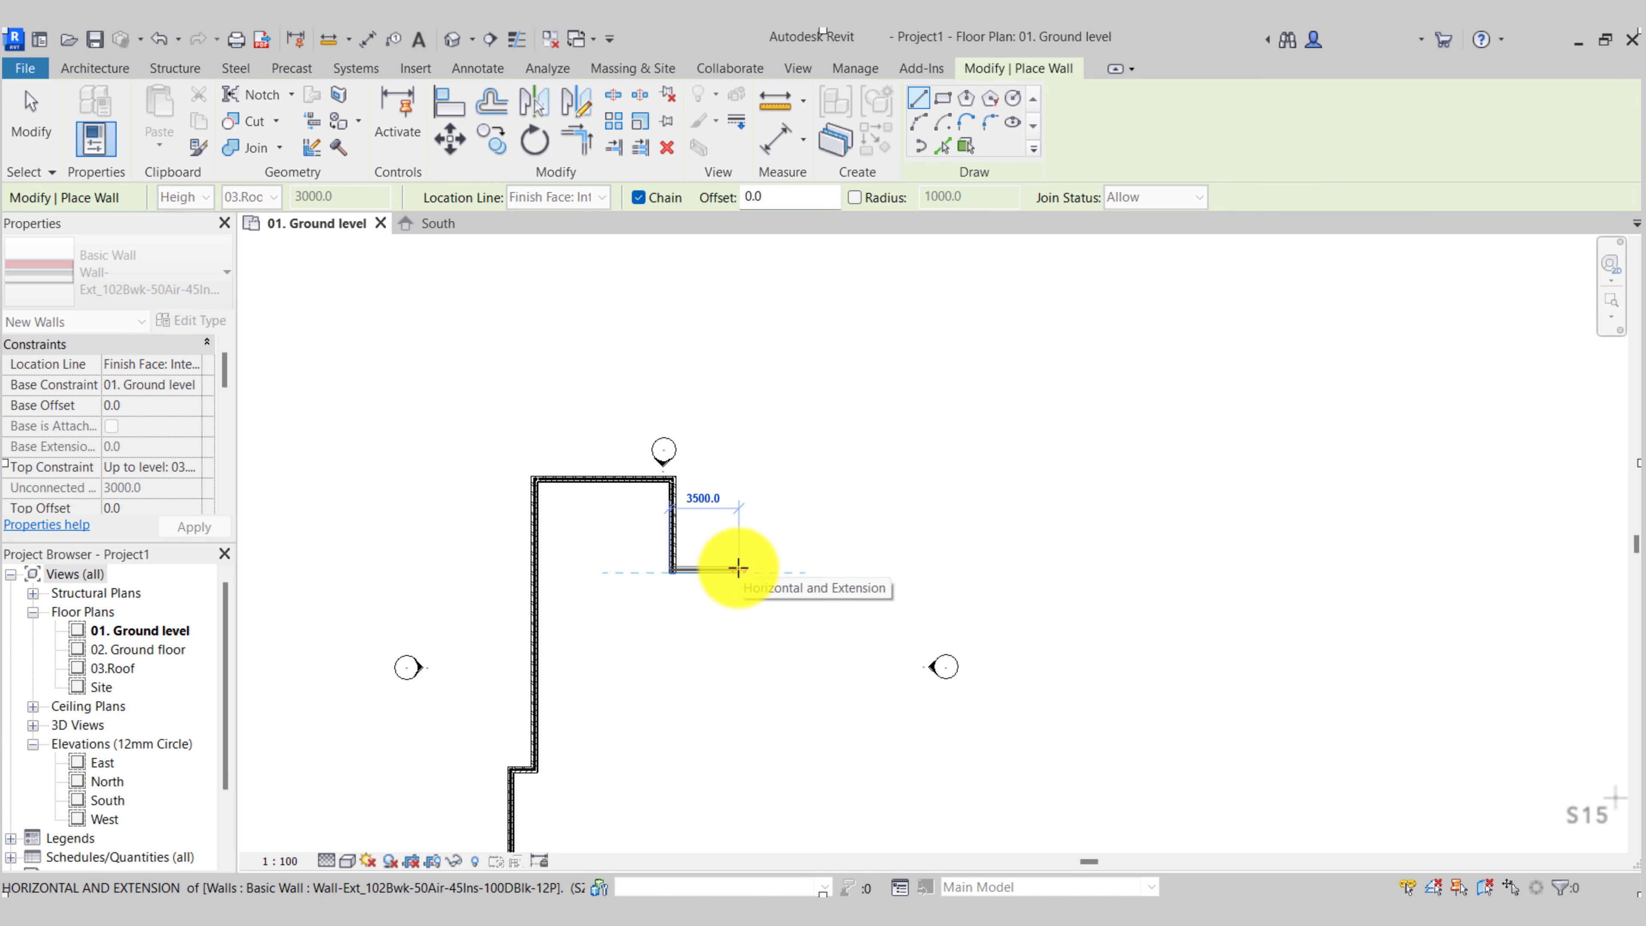
# Extend the wall chain 3040 mm to the right and 3800 mm downward
pyautogui.write('3040')
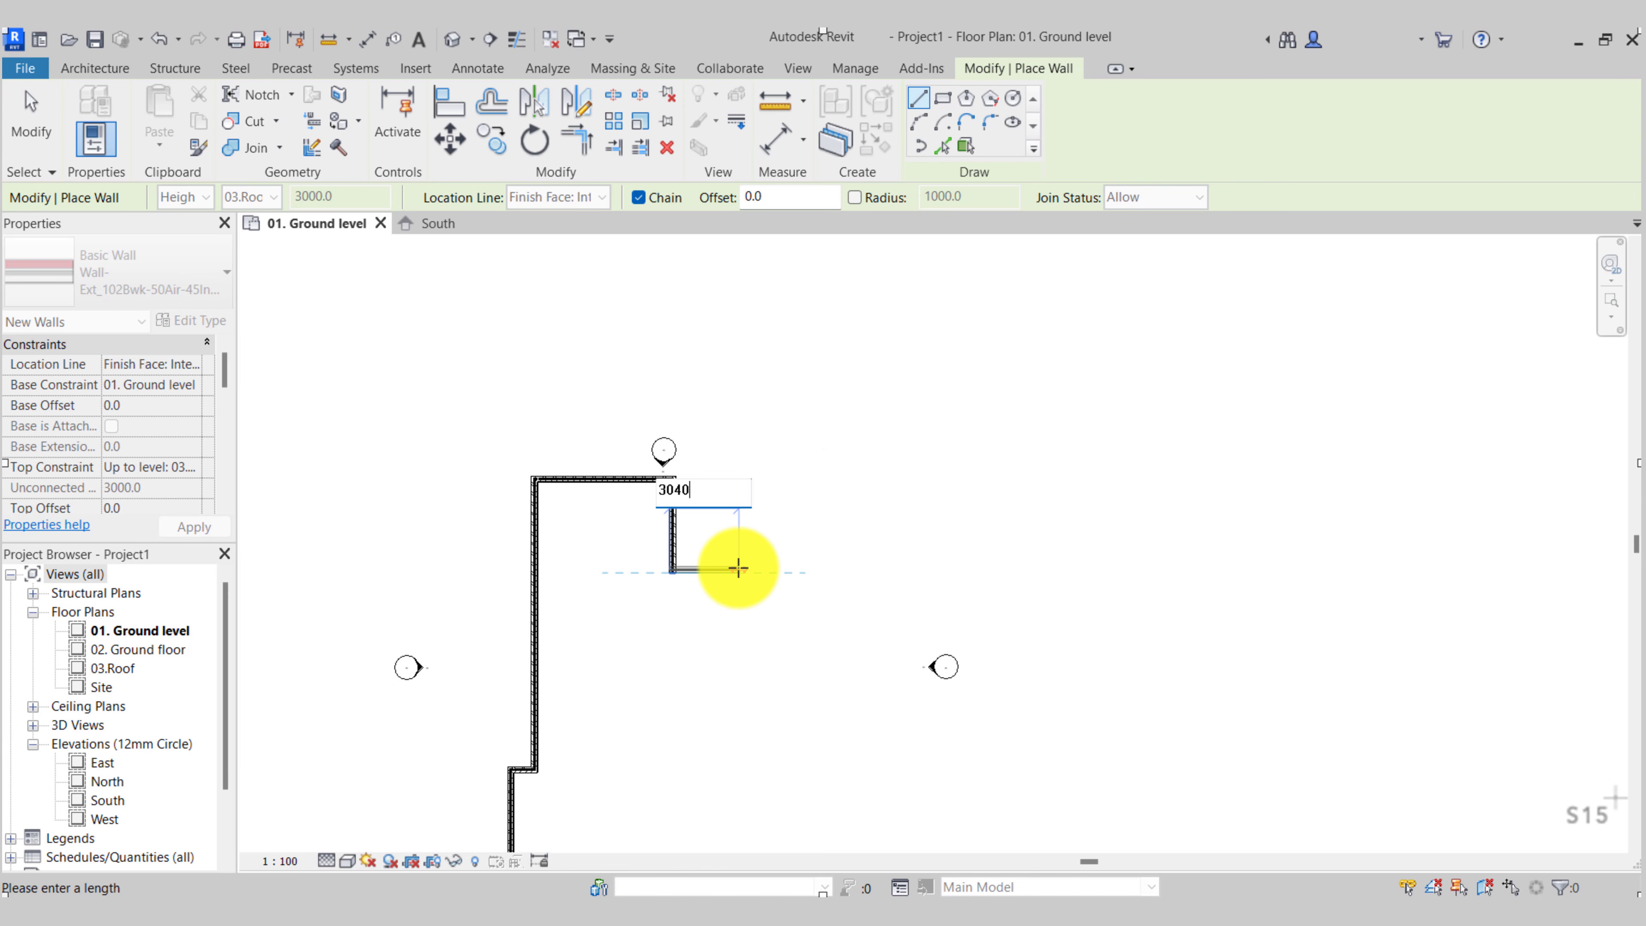
pyautogui.press('Return')
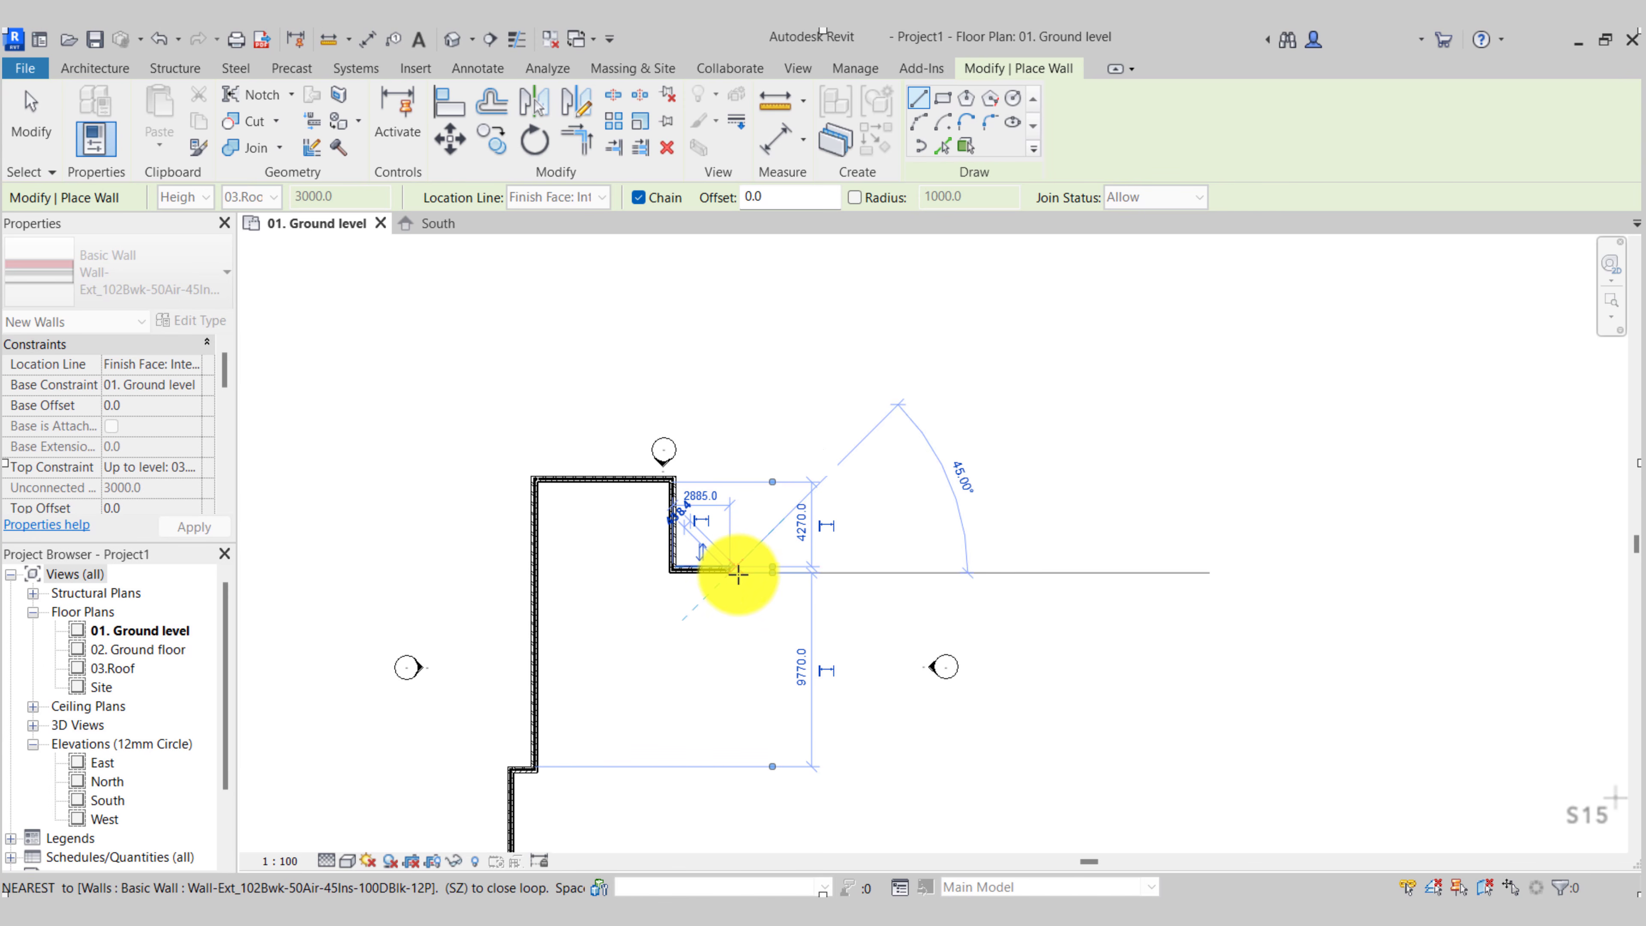
pyautogui.click(732, 573)
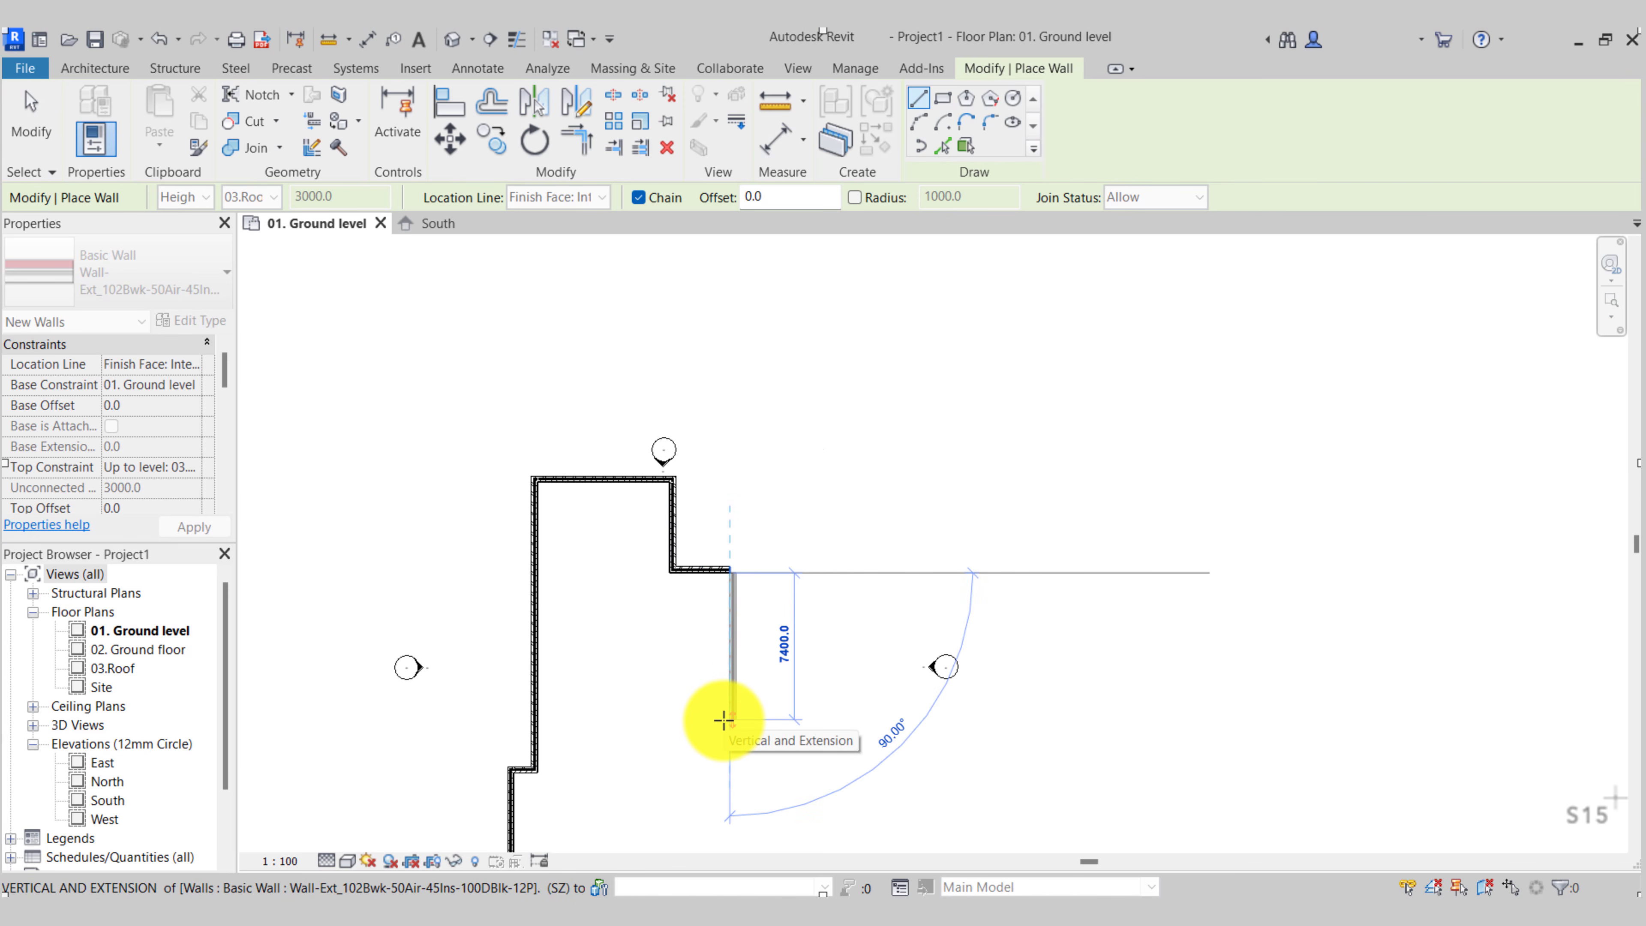
pyautogui.write('3')
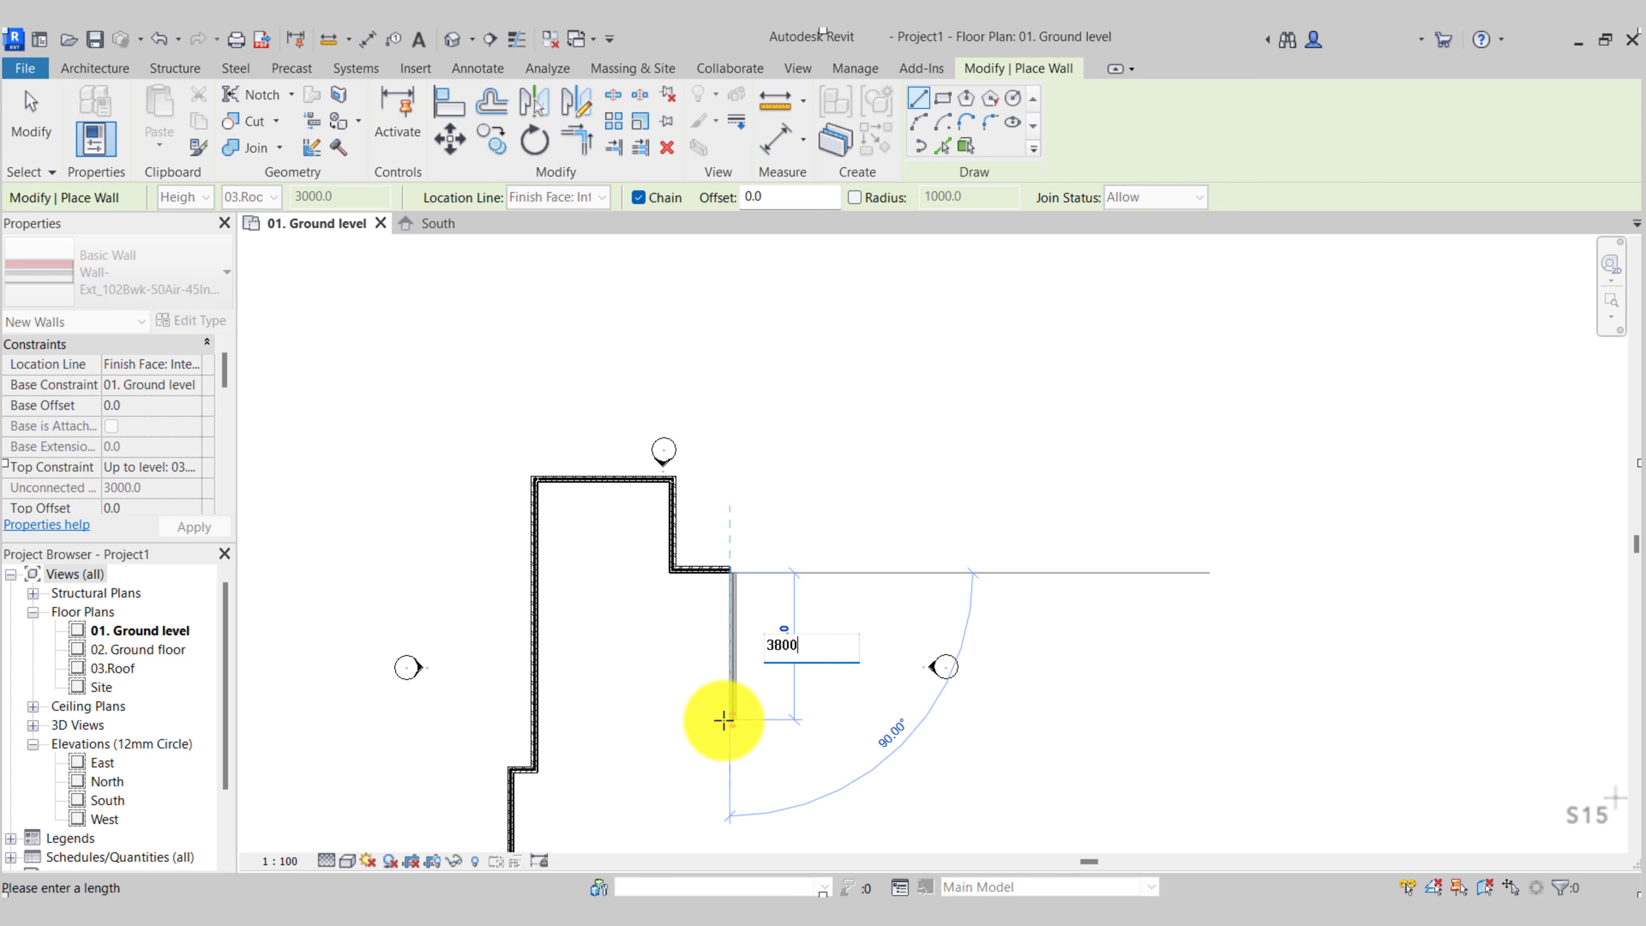
pyautogui.write('800')
pyautogui.press('Return')
# Add a short 650 mm wall segment to the left, followed by a 3245 mm segment downward
pyautogui.moveTo(735, 725); pyautogui.dragTo(735, 624, button='middle')
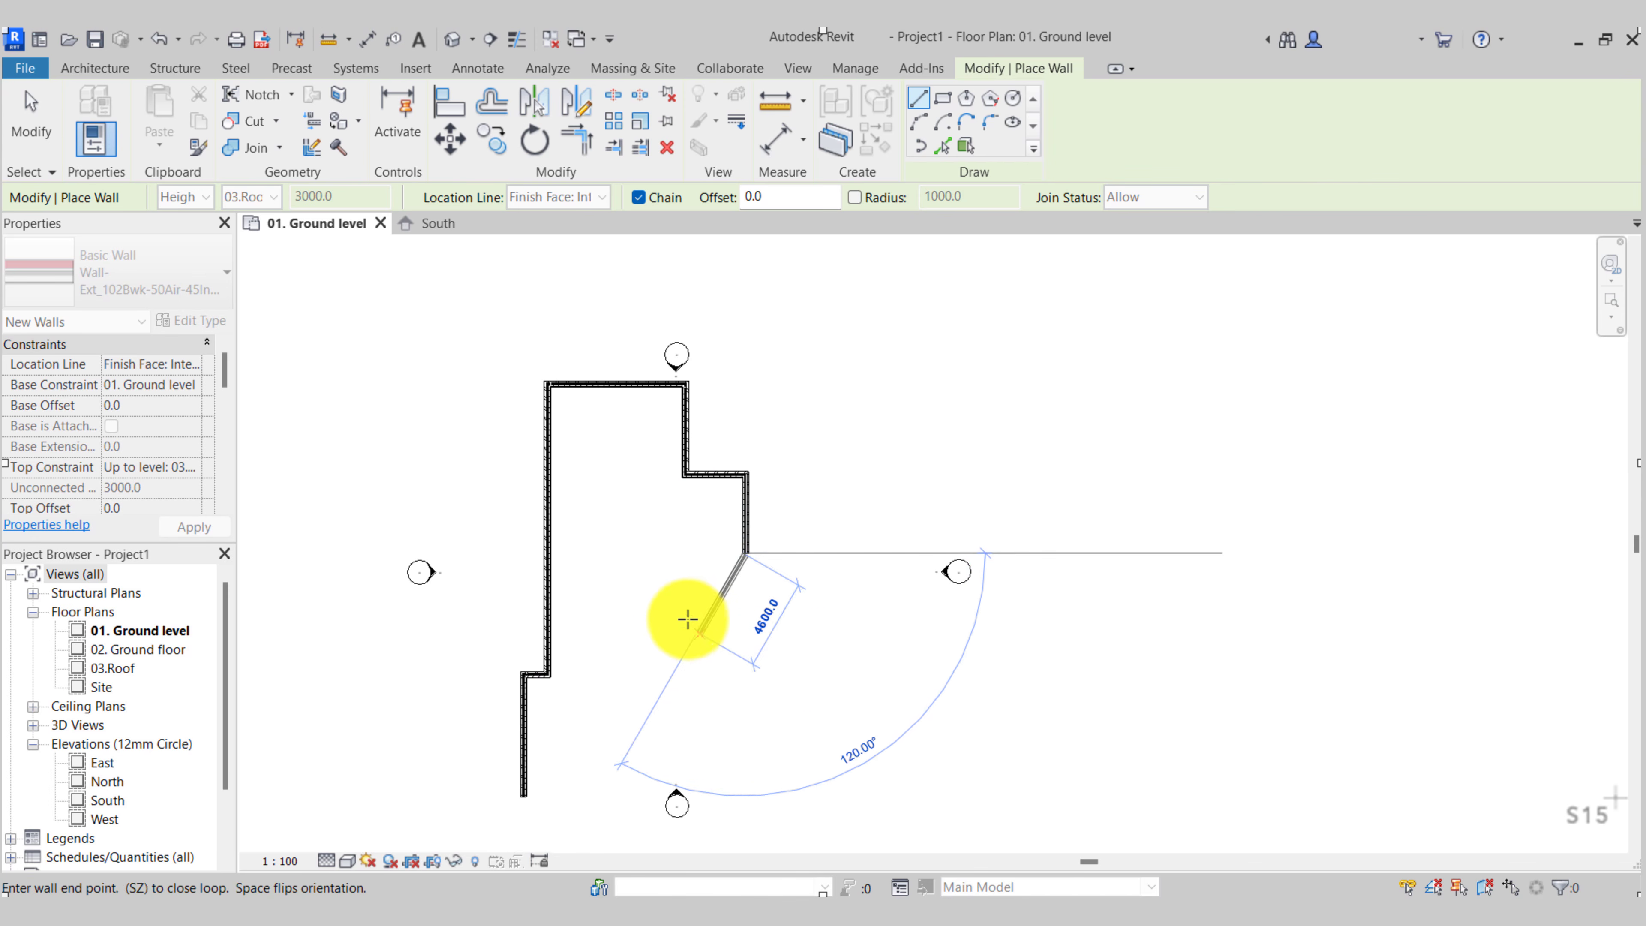
pyautogui.write('750')
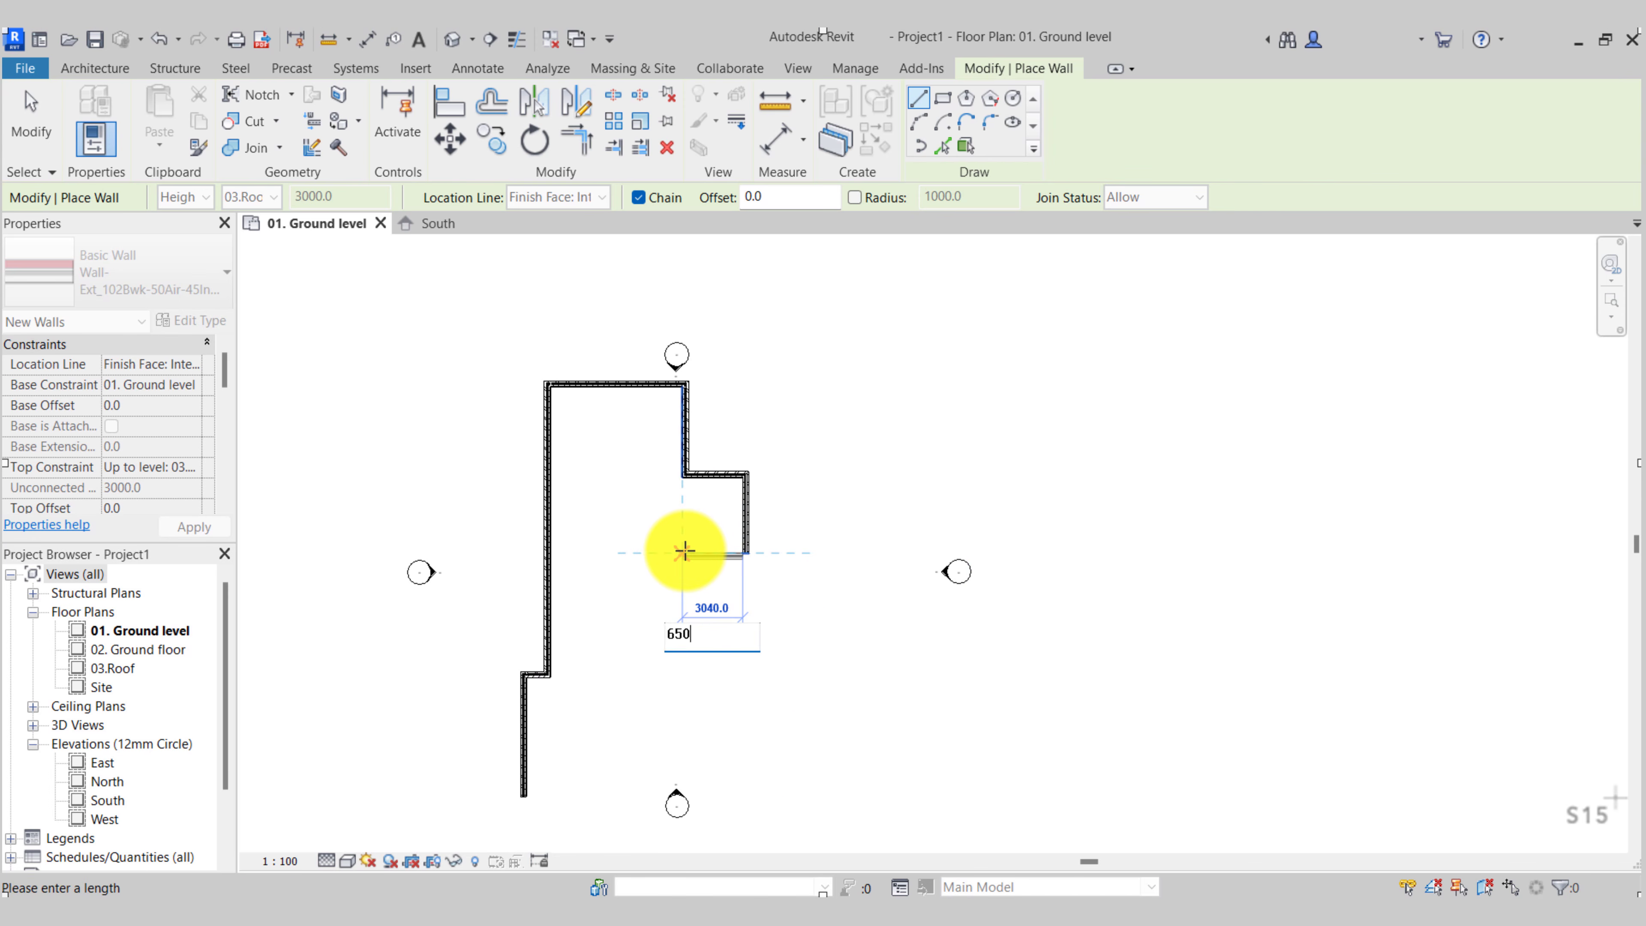
pyautogui.press('Return')
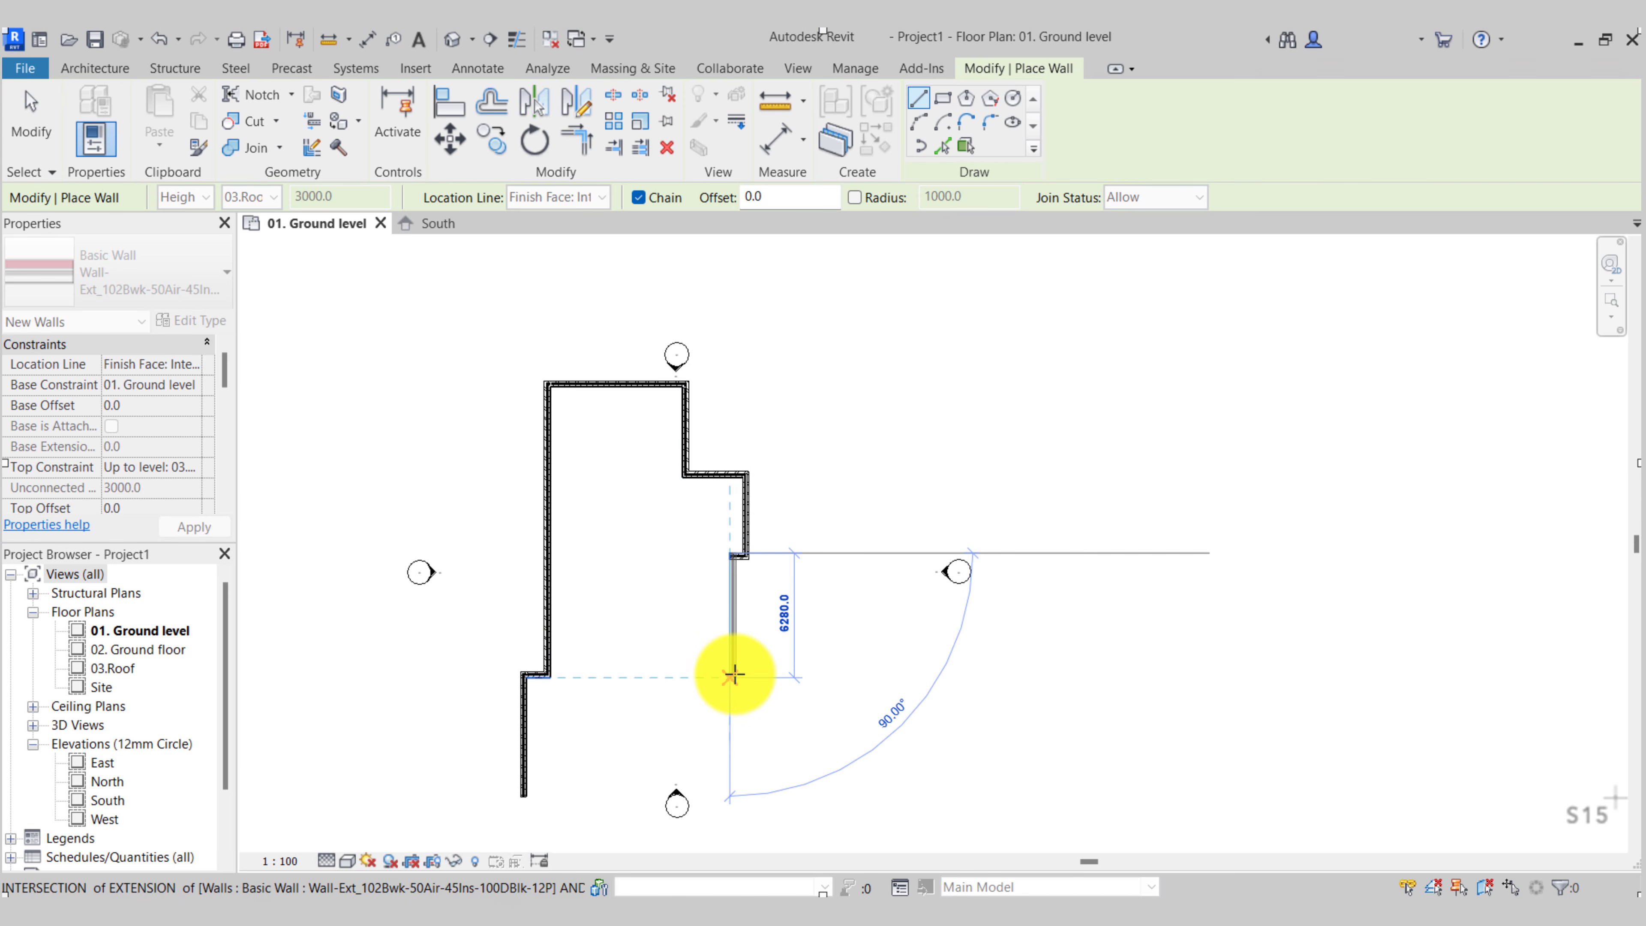
pyautogui.write('32')
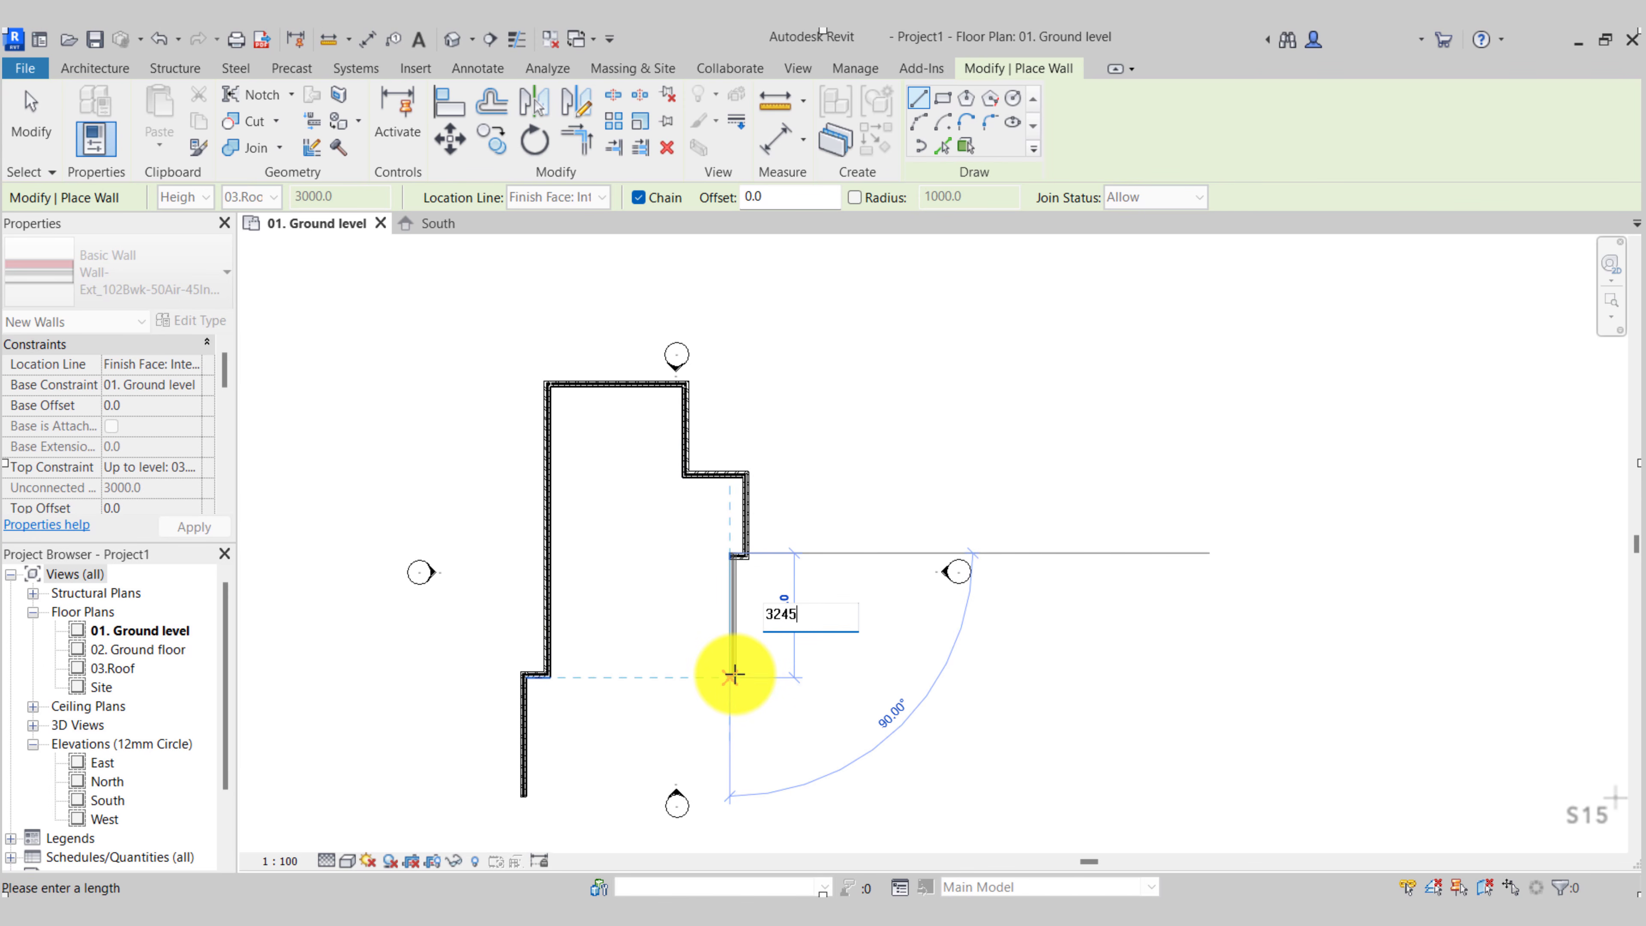
pyautogui.write('45')
pyautogui.press('Return')
pyautogui.scroll(2, 735, 675)
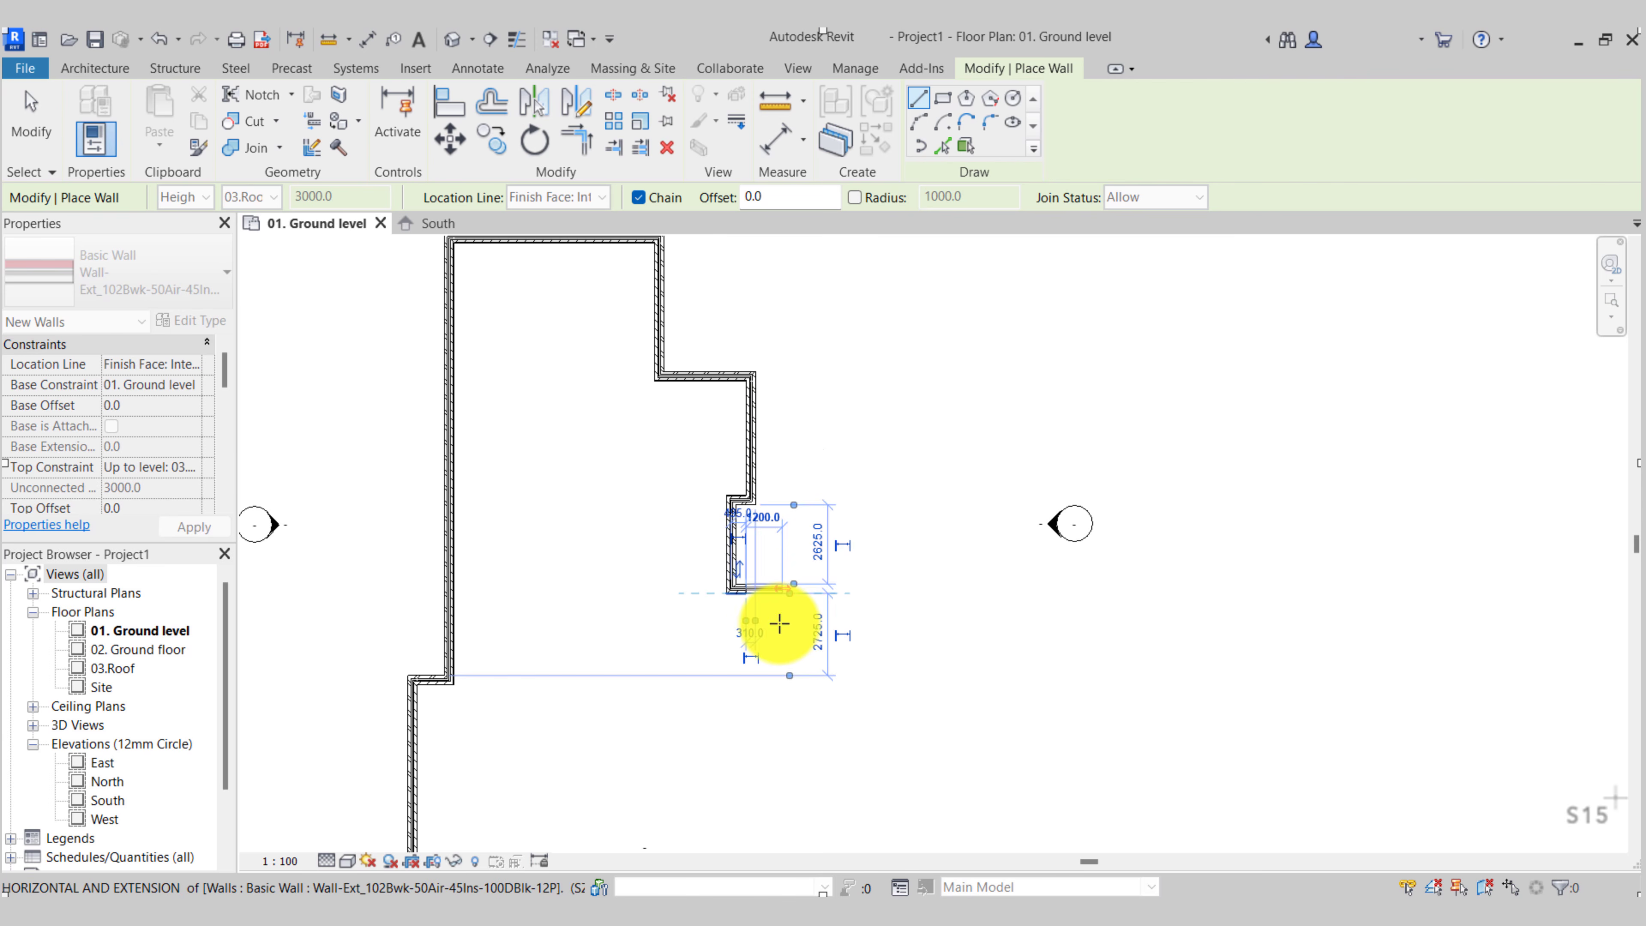
# Continue the wall chain with a 10150 mm segment downward and a 3630 mm segment to the left
pyautogui.moveTo(779, 625); pyautogui.dragTo(800, 407, button='middle')
pyautogui.scroll(-1, 799, 408)
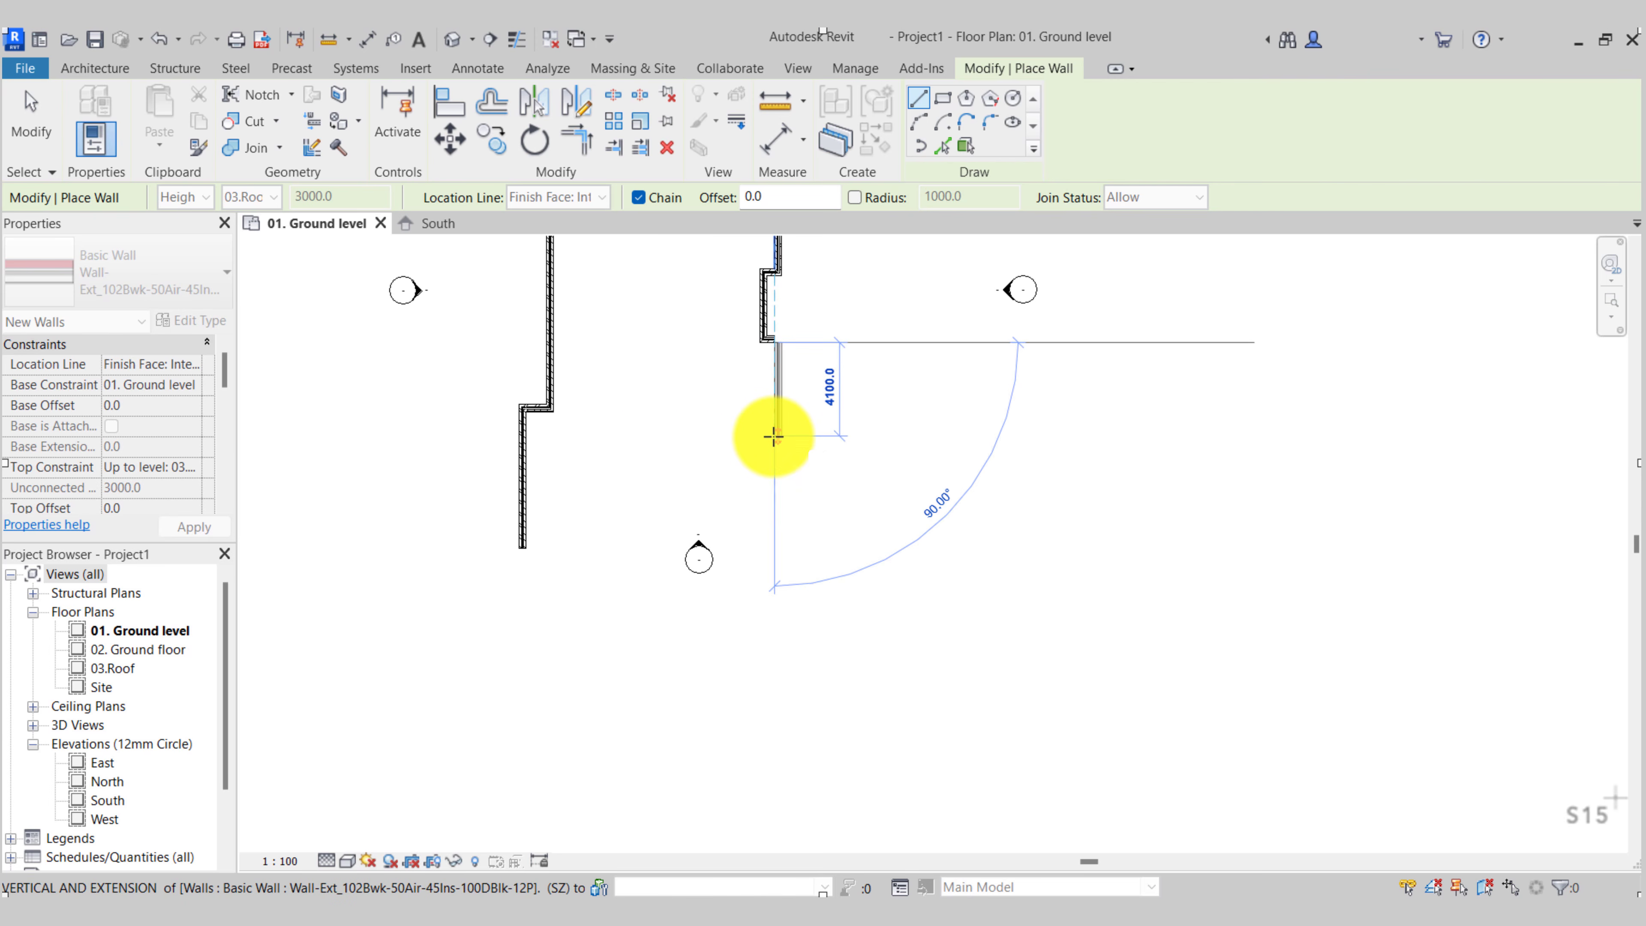
pyautogui.write('1015')
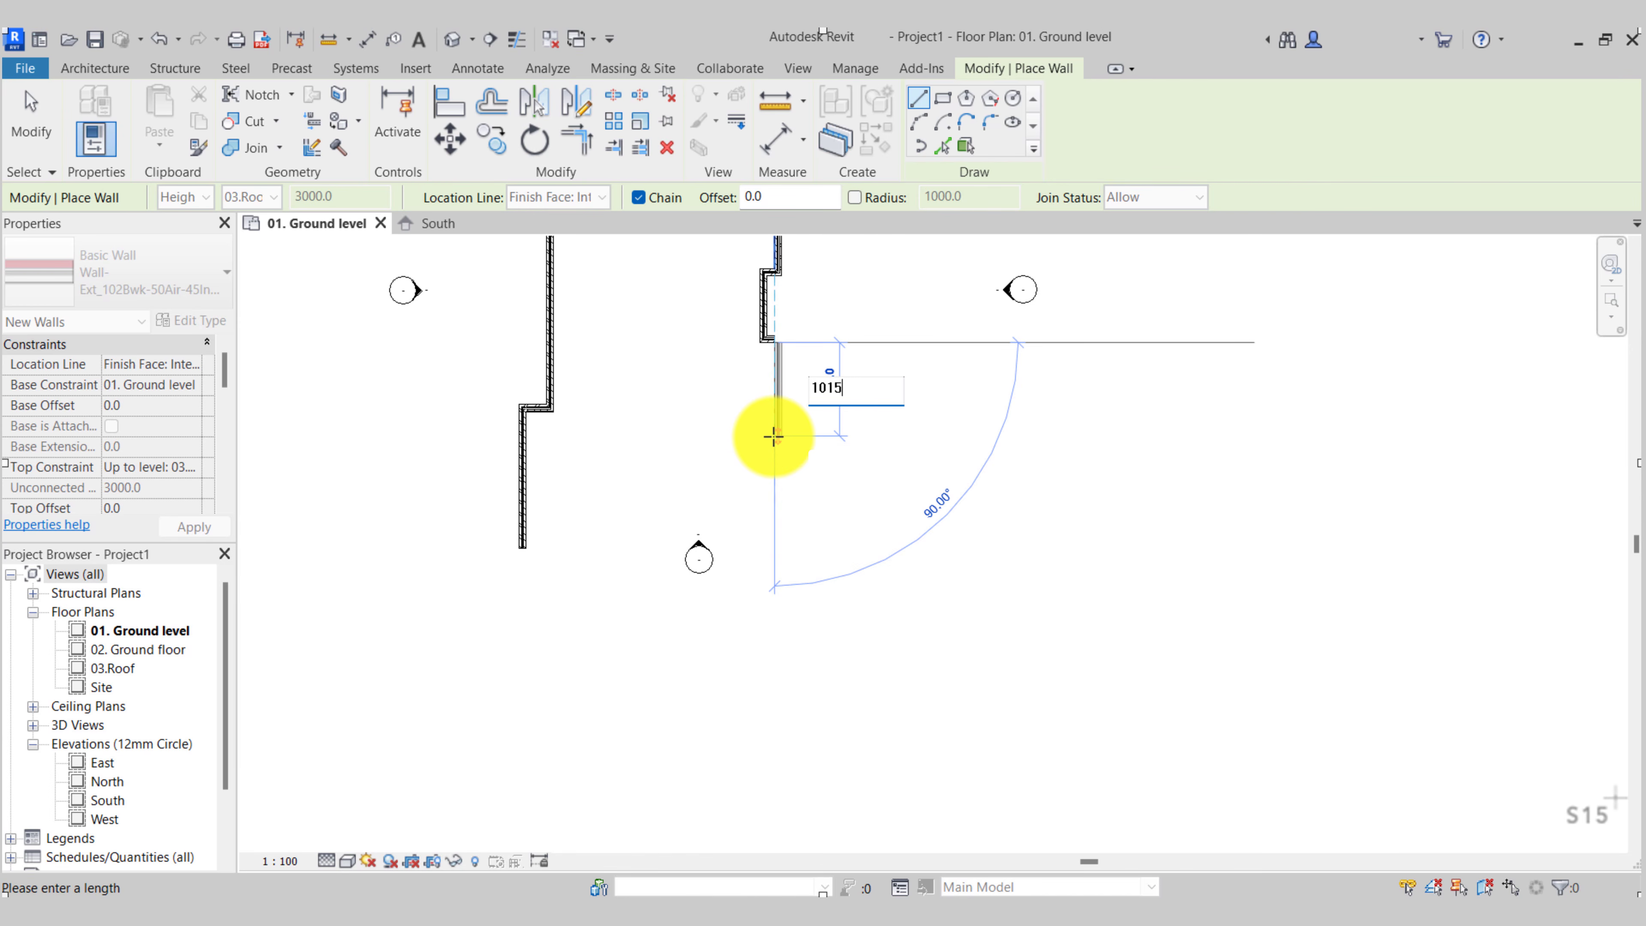
pyautogui.write('0')
pyautogui.press('Return')
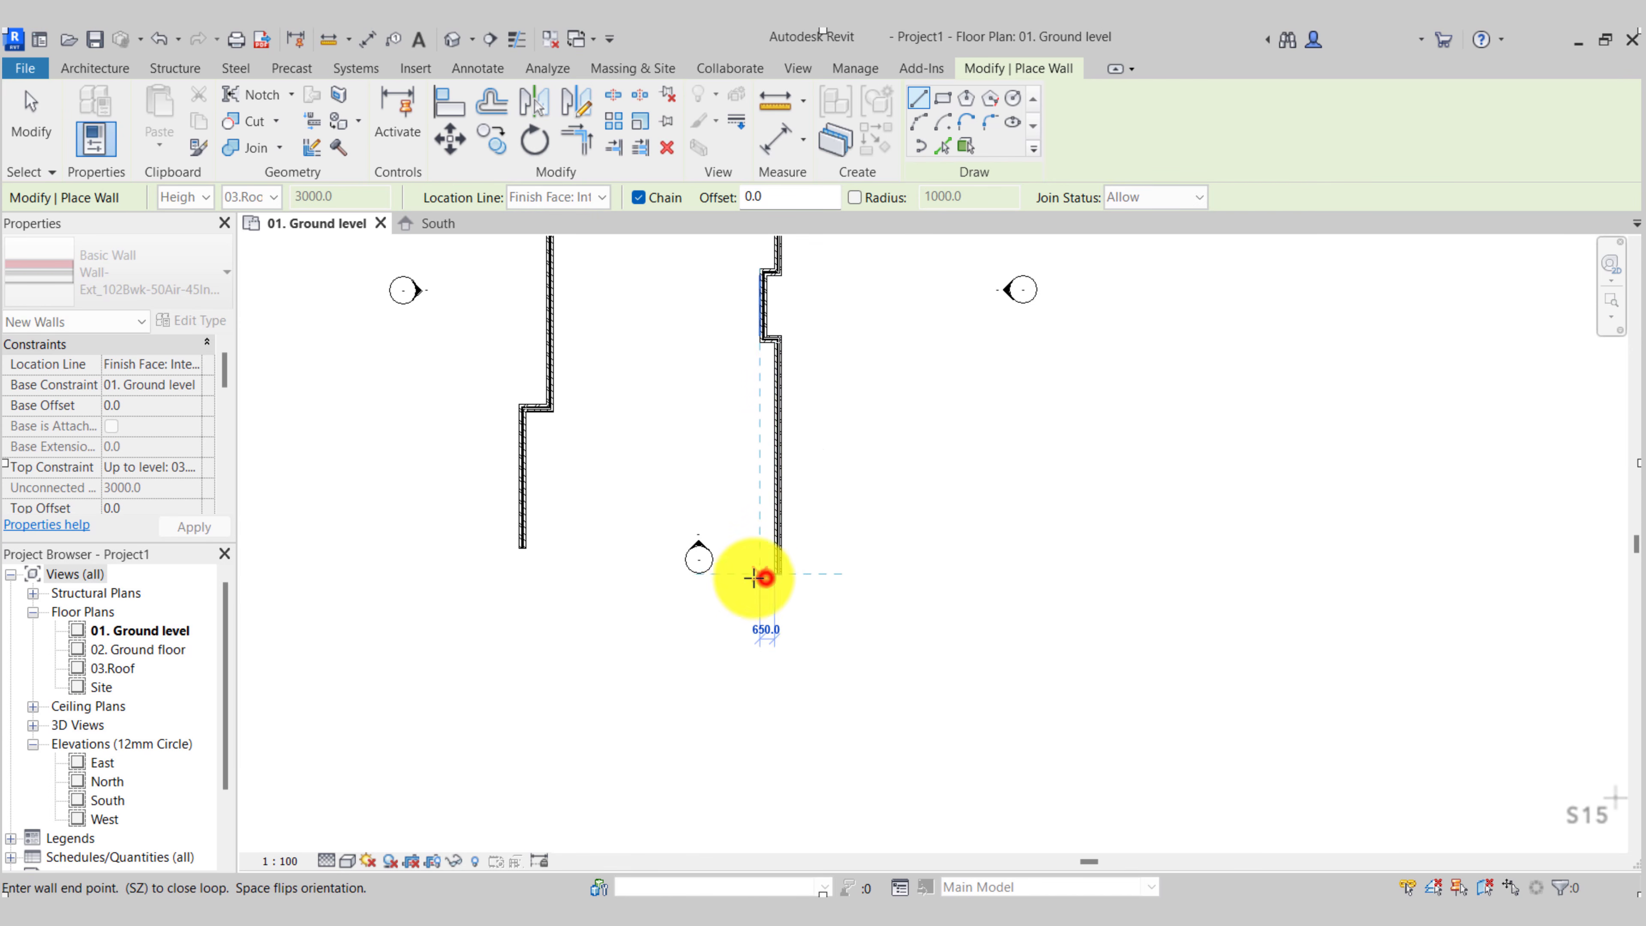
pyautogui.scroll(3, 761, 577)
pyautogui.moveTo(693, 612); pyautogui.dragTo(940, 706, button='middle')
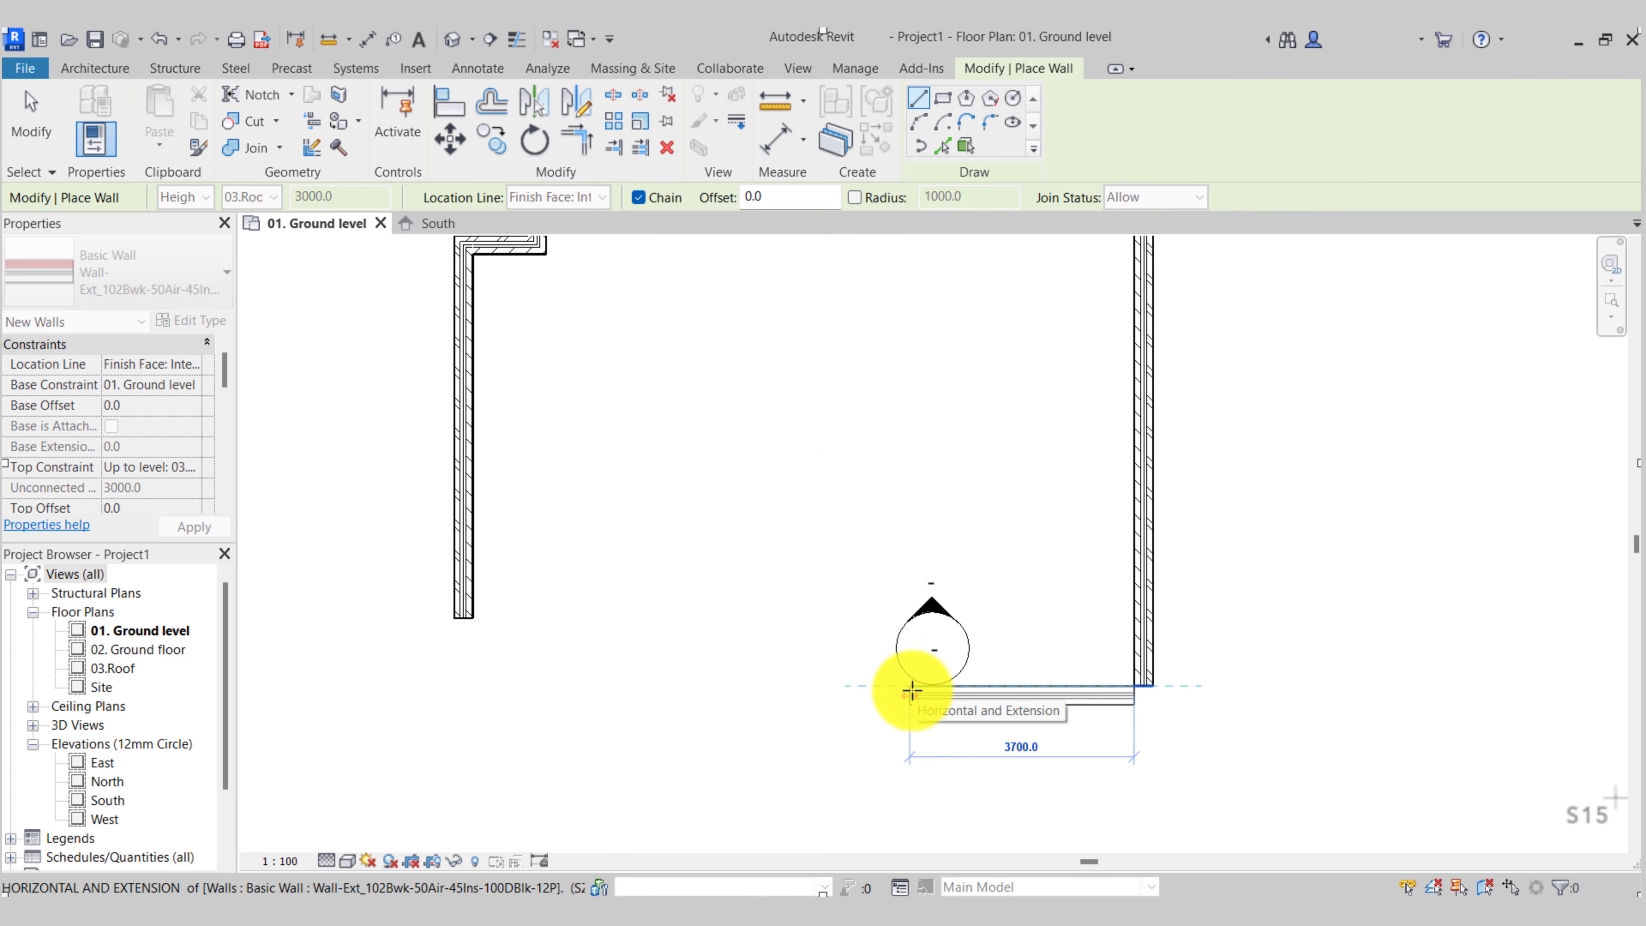
pyautogui.write('3630')
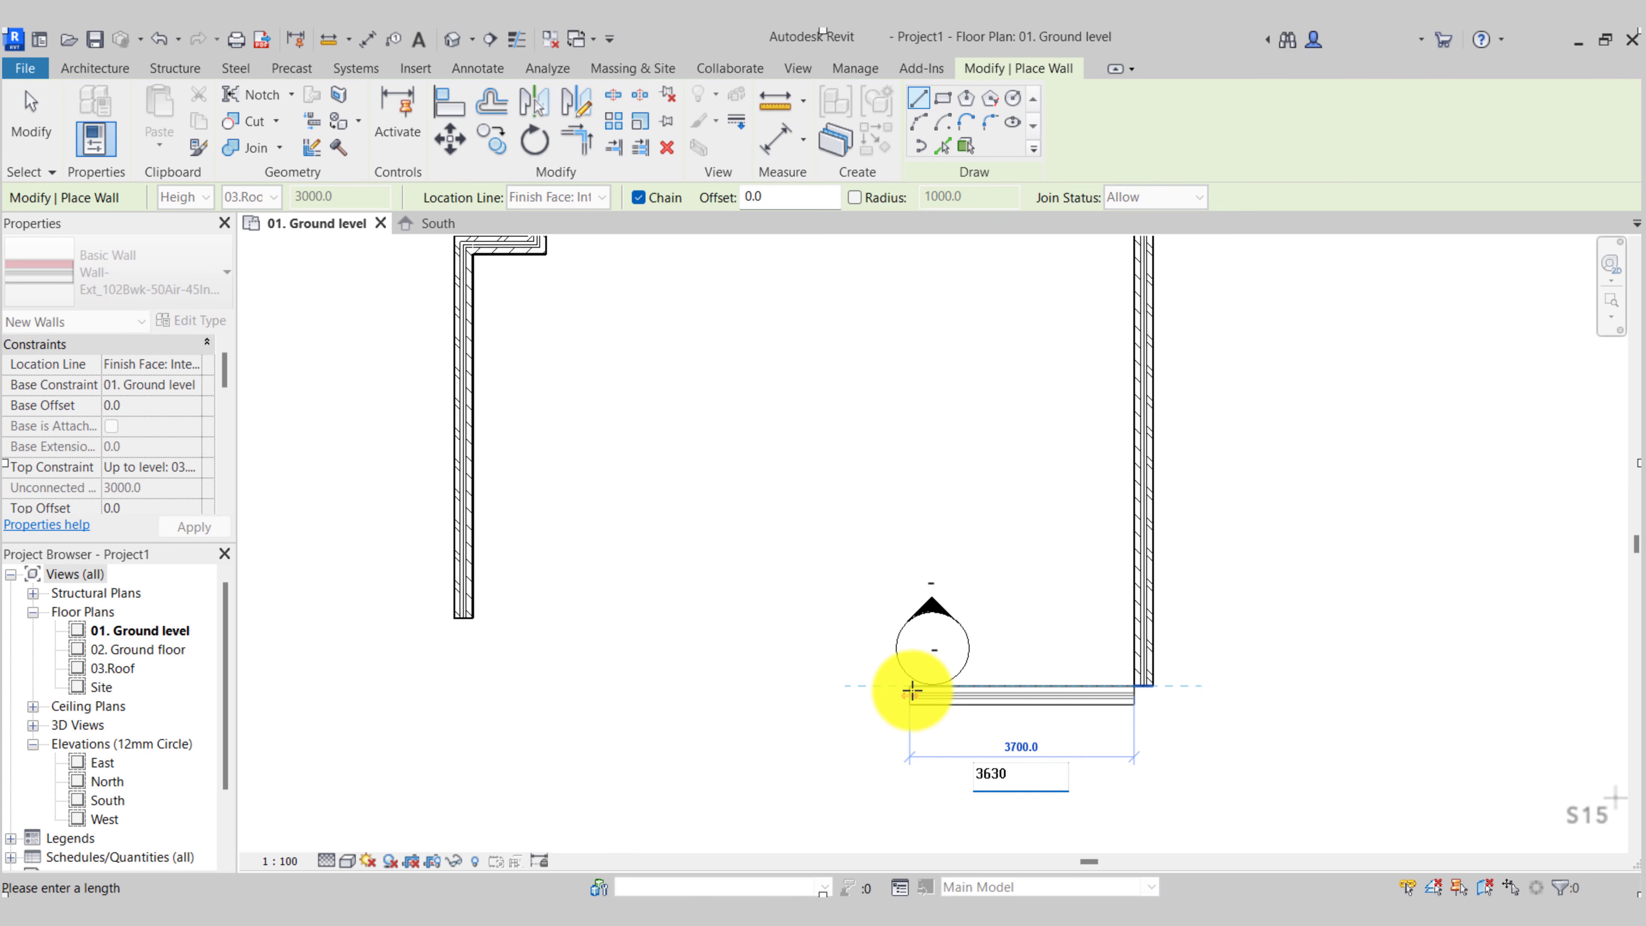
pyautogui.press('Return')
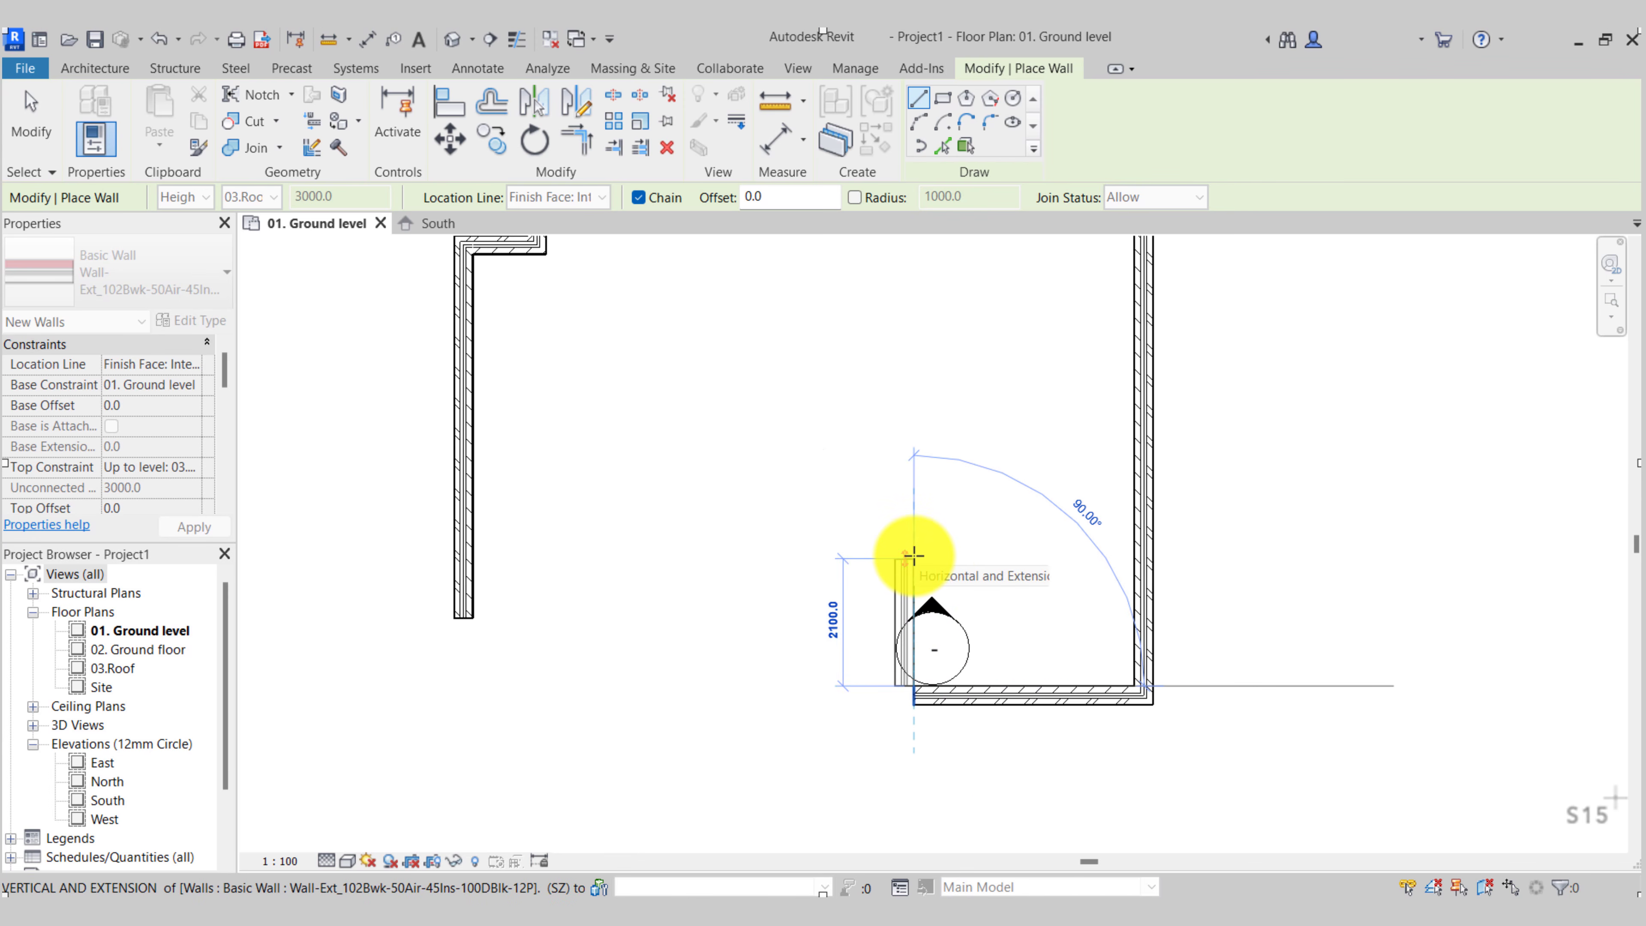
# Add a 1115 mm wall segment upward and close the exterior outline at the open end of the lower-left wall
pyautogui.write('111')
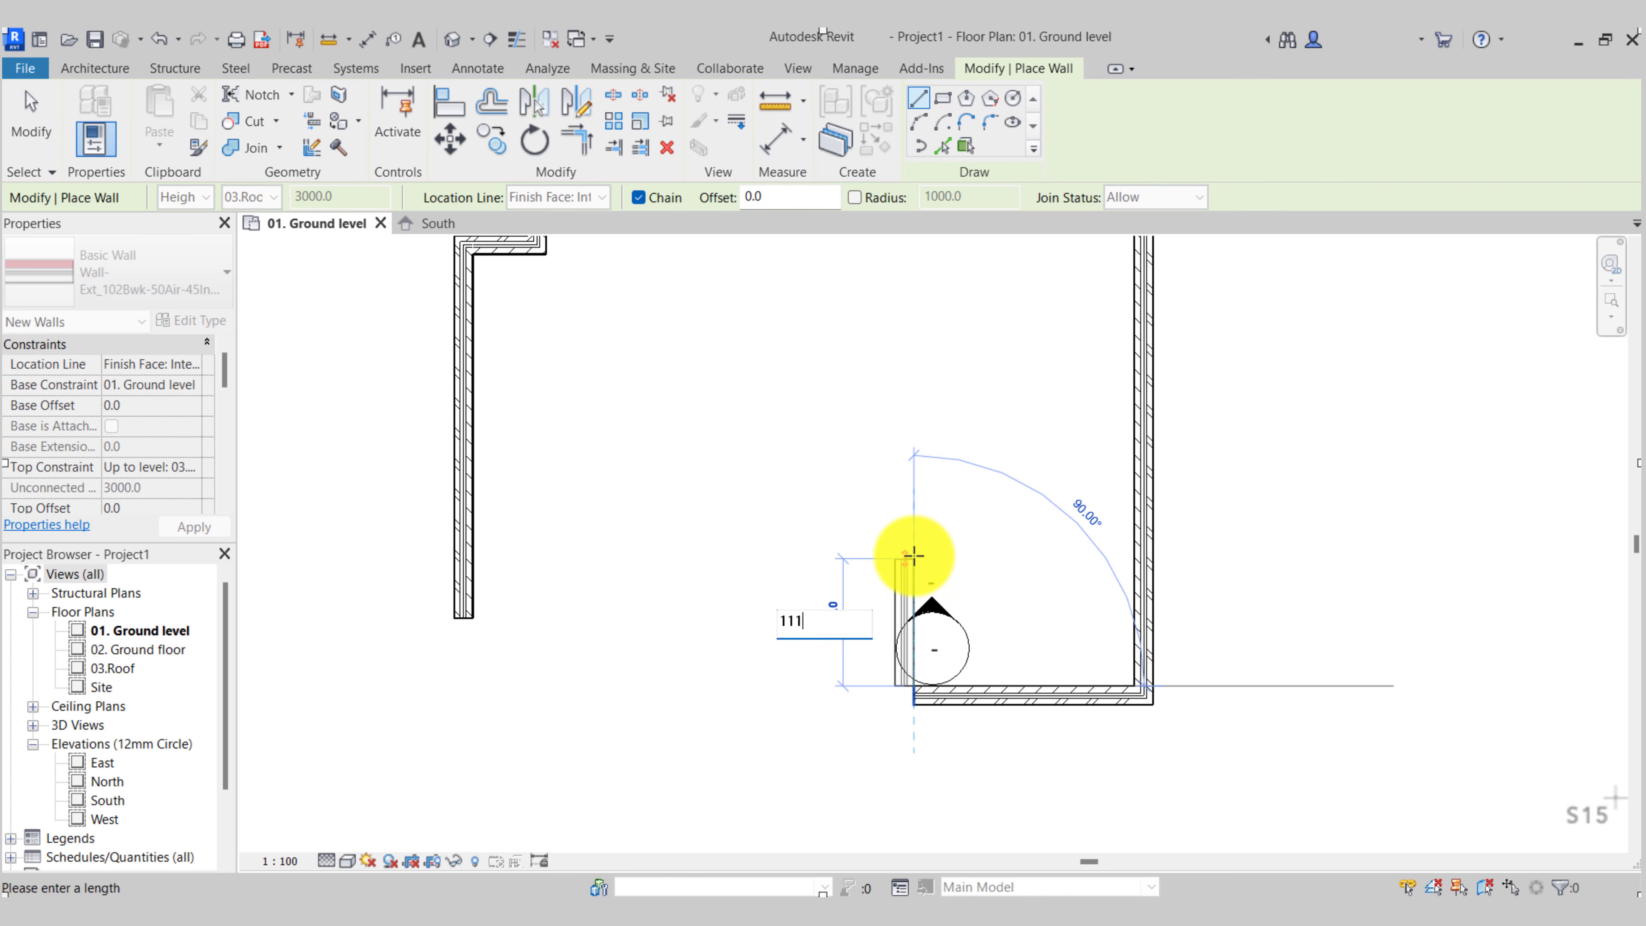
pyautogui.write('5')
pyautogui.press('Return')
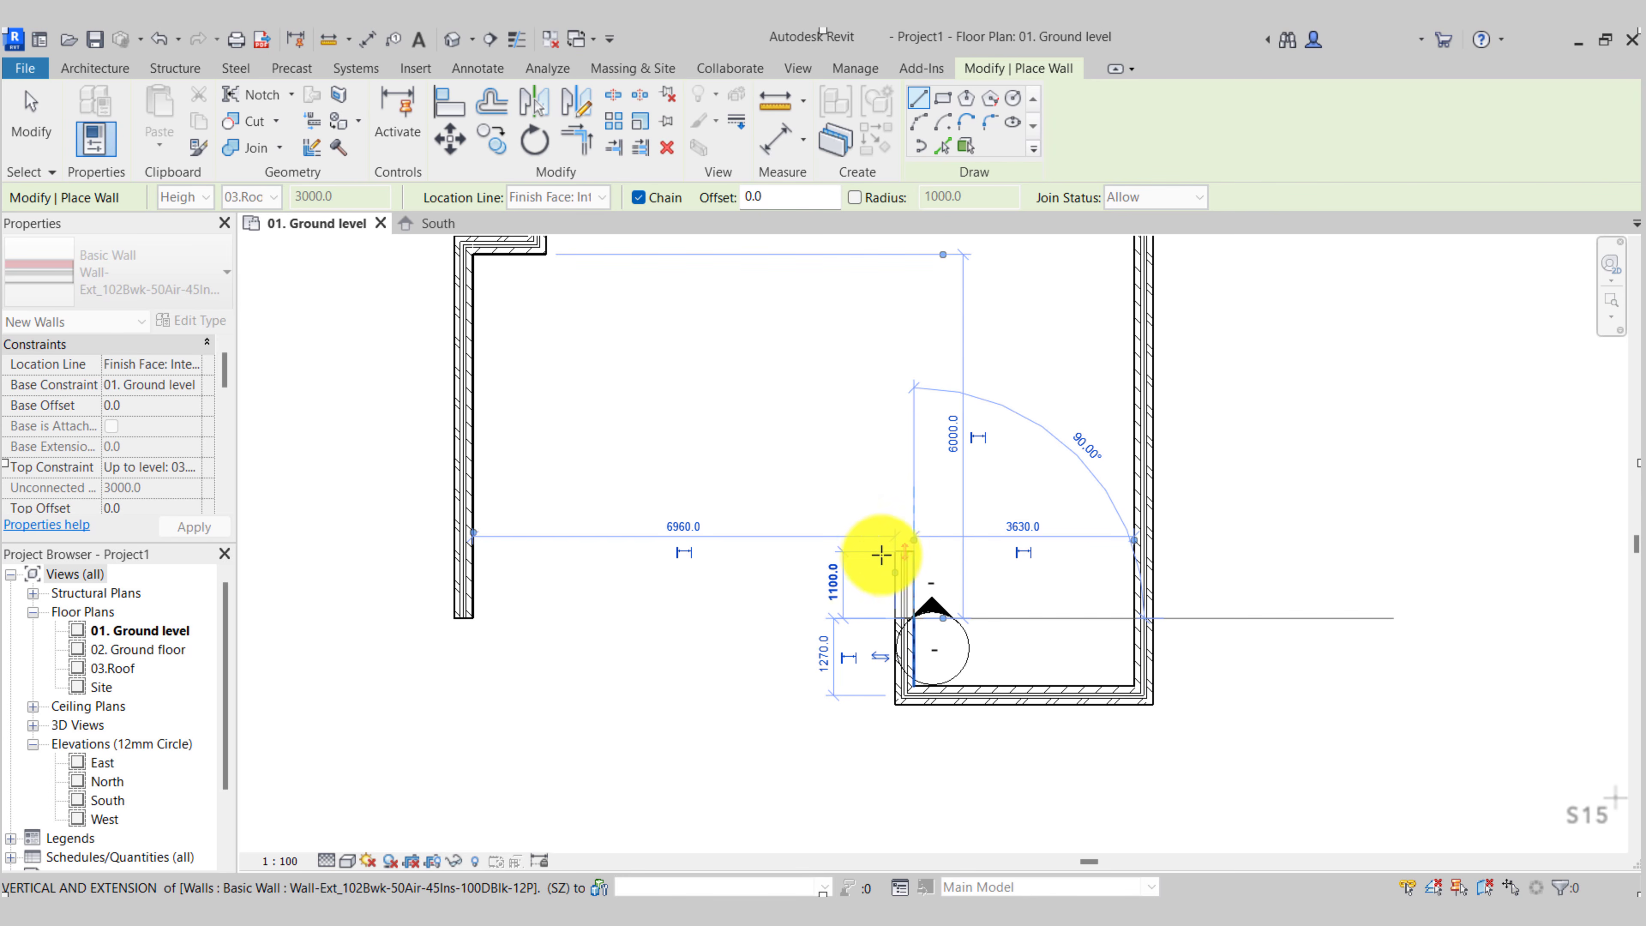
pyautogui.click(469, 619)
pyautogui.scroll(-2, 524, 685)
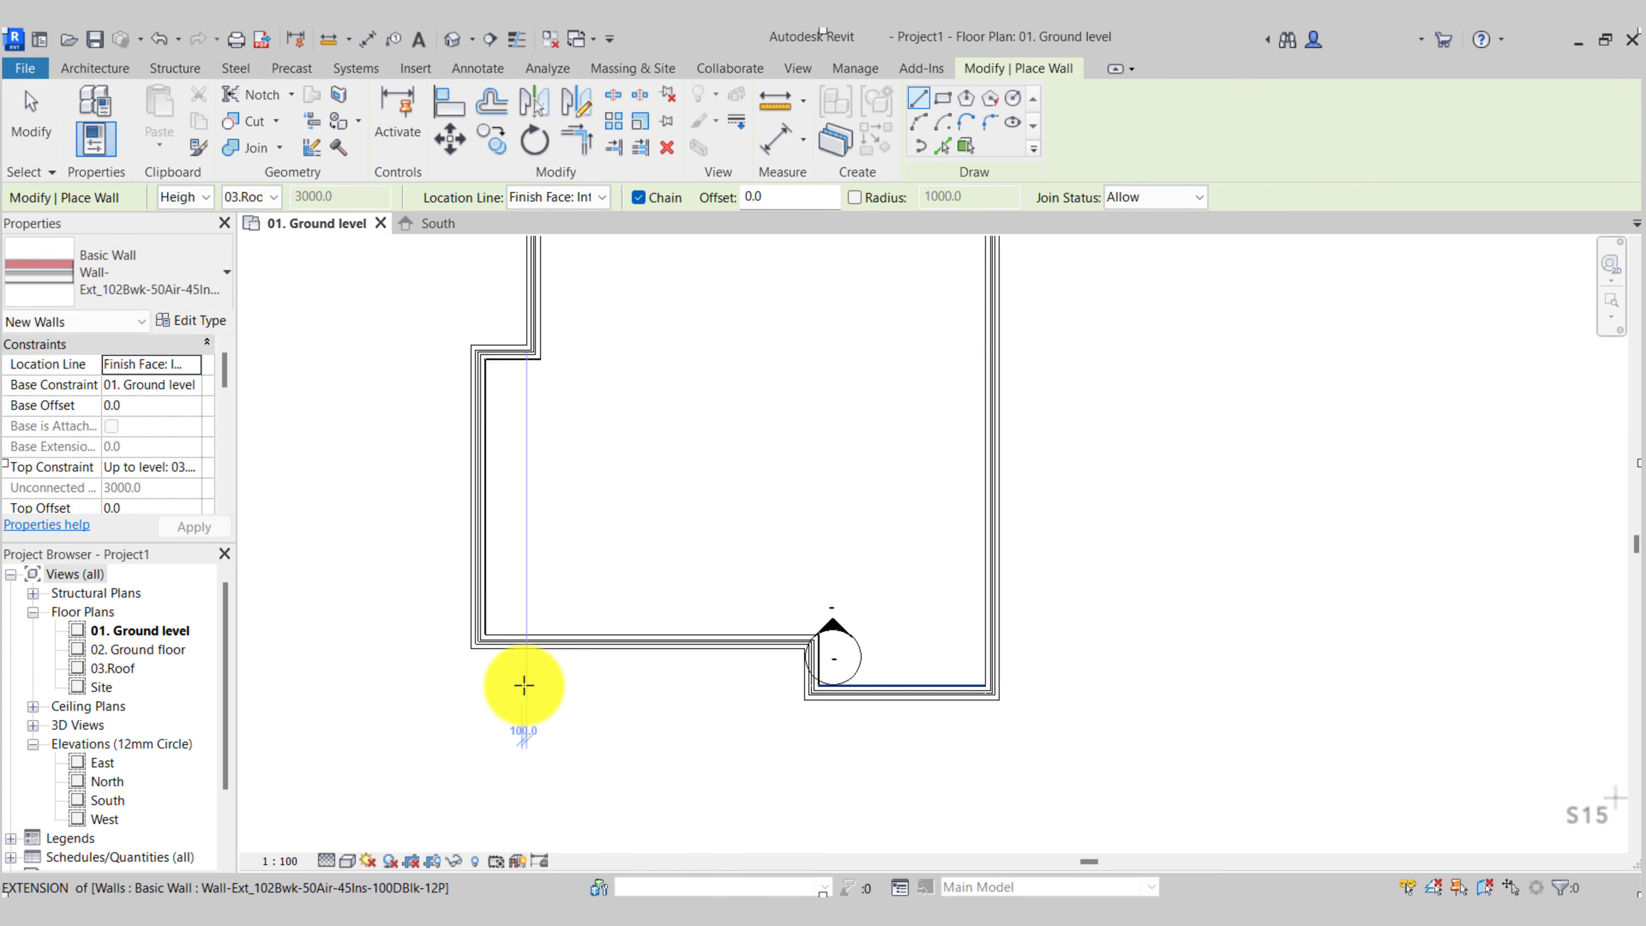
pyautogui.moveTo(610, 673); pyautogui.dragTo(665, 625, button='middle')
pyautogui.press('Escape')
# Move the whole South elevation marker downward so it stands clear of the building's lower walls
pyautogui.scroll(2, 800, 593)
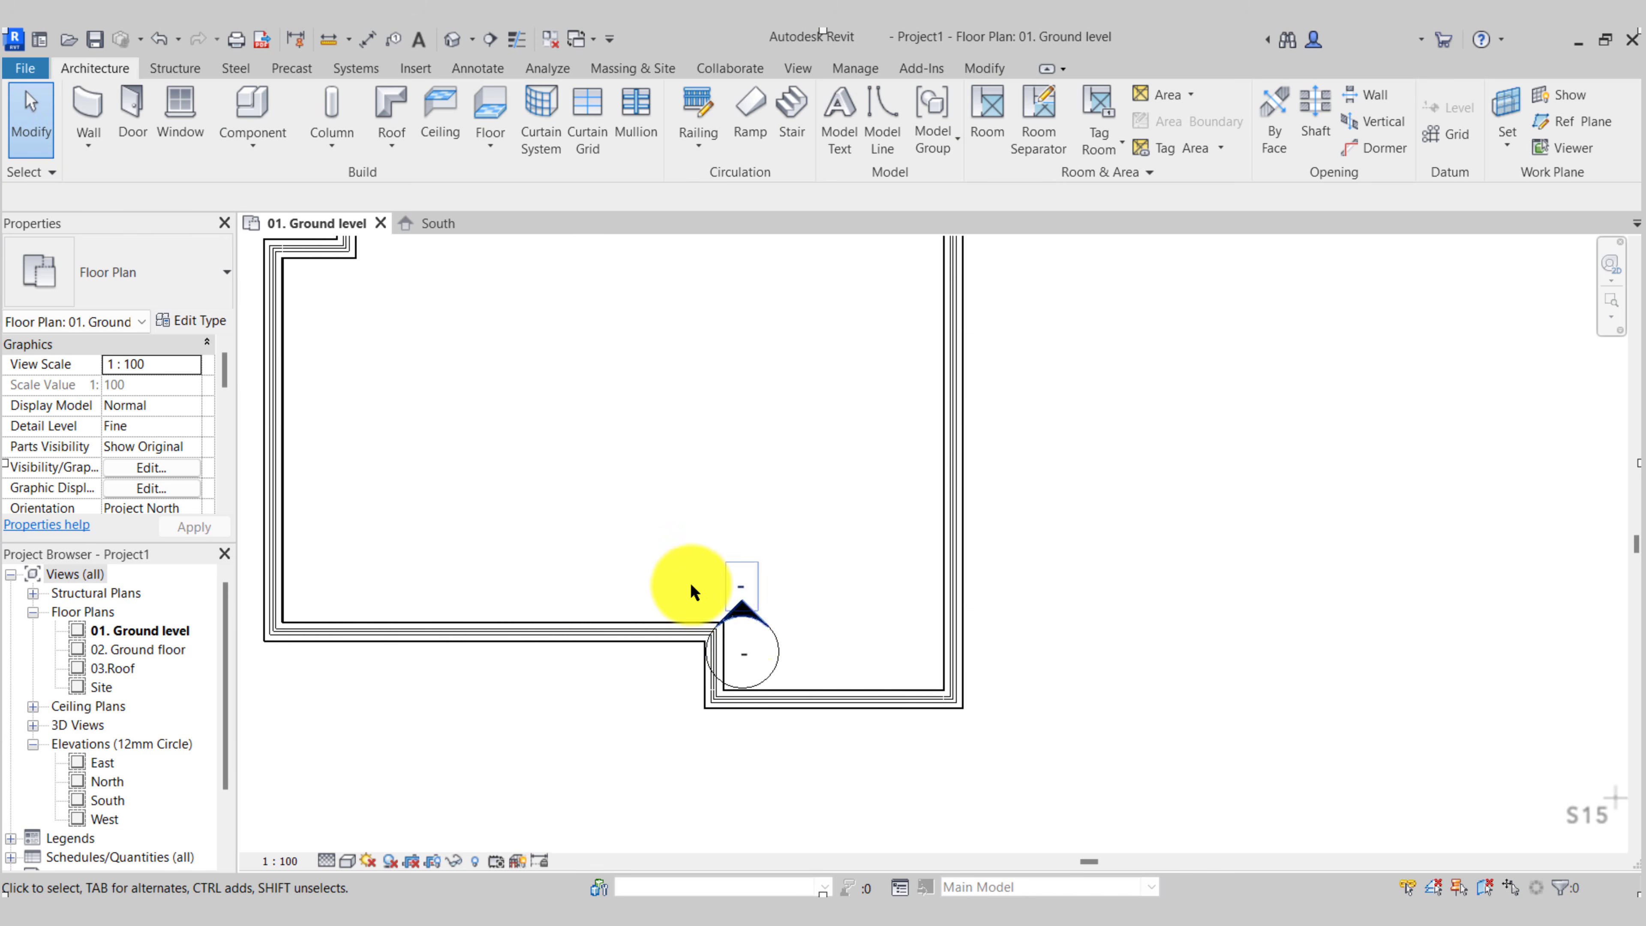
pyautogui.click(753, 611)
pyautogui.press('Escape')
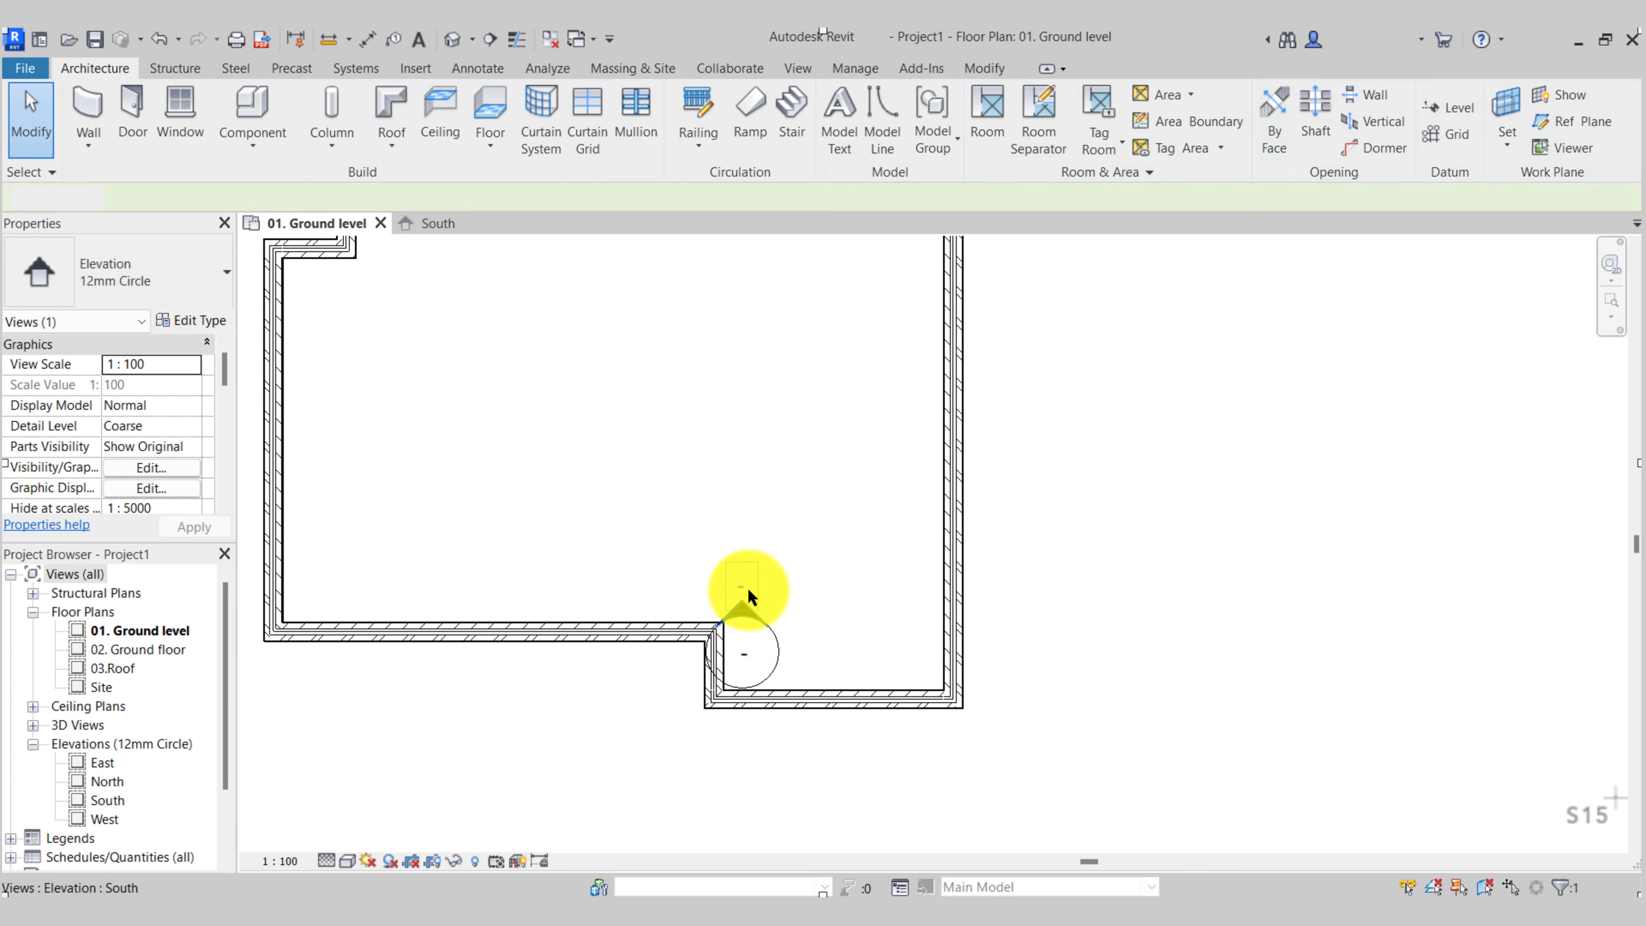
pyautogui.click(750, 617)
pyautogui.click(777, 642)
pyautogui.moveTo(783, 645); pyautogui.dragTo(776, 765)
pyautogui.scroll(-5, 772, 650)
pyautogui.press('Escape')
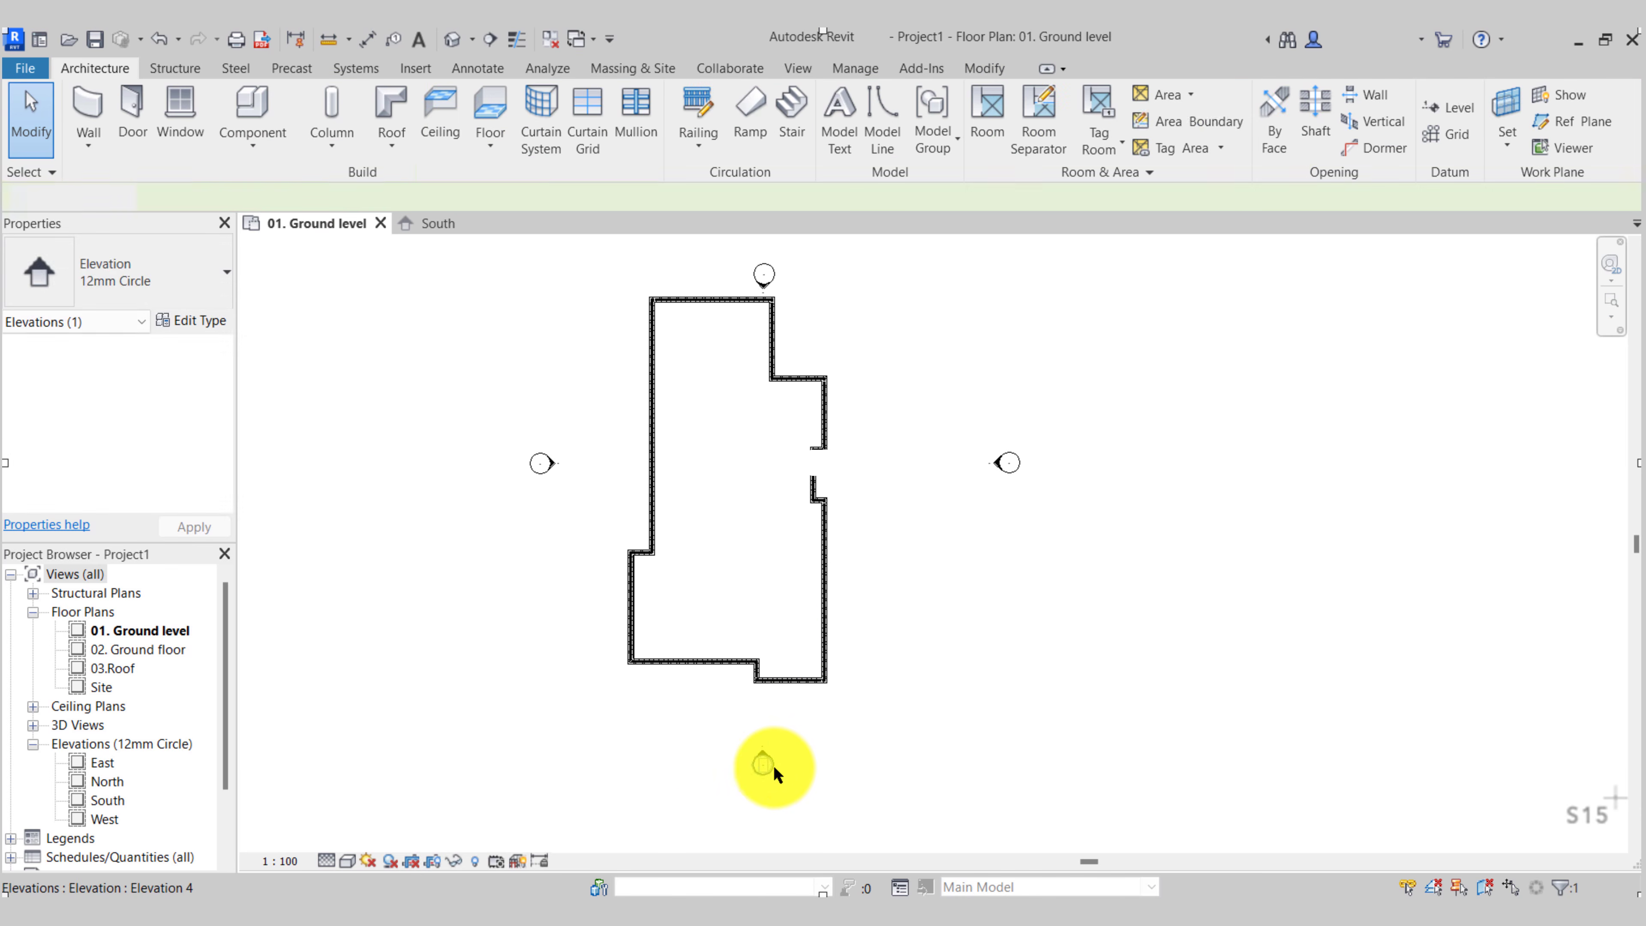
# Reposition the South elevation's view line below the building and its far clip line above the building
pyautogui.scroll(6, 781, 707)
pyautogui.click(782, 666)
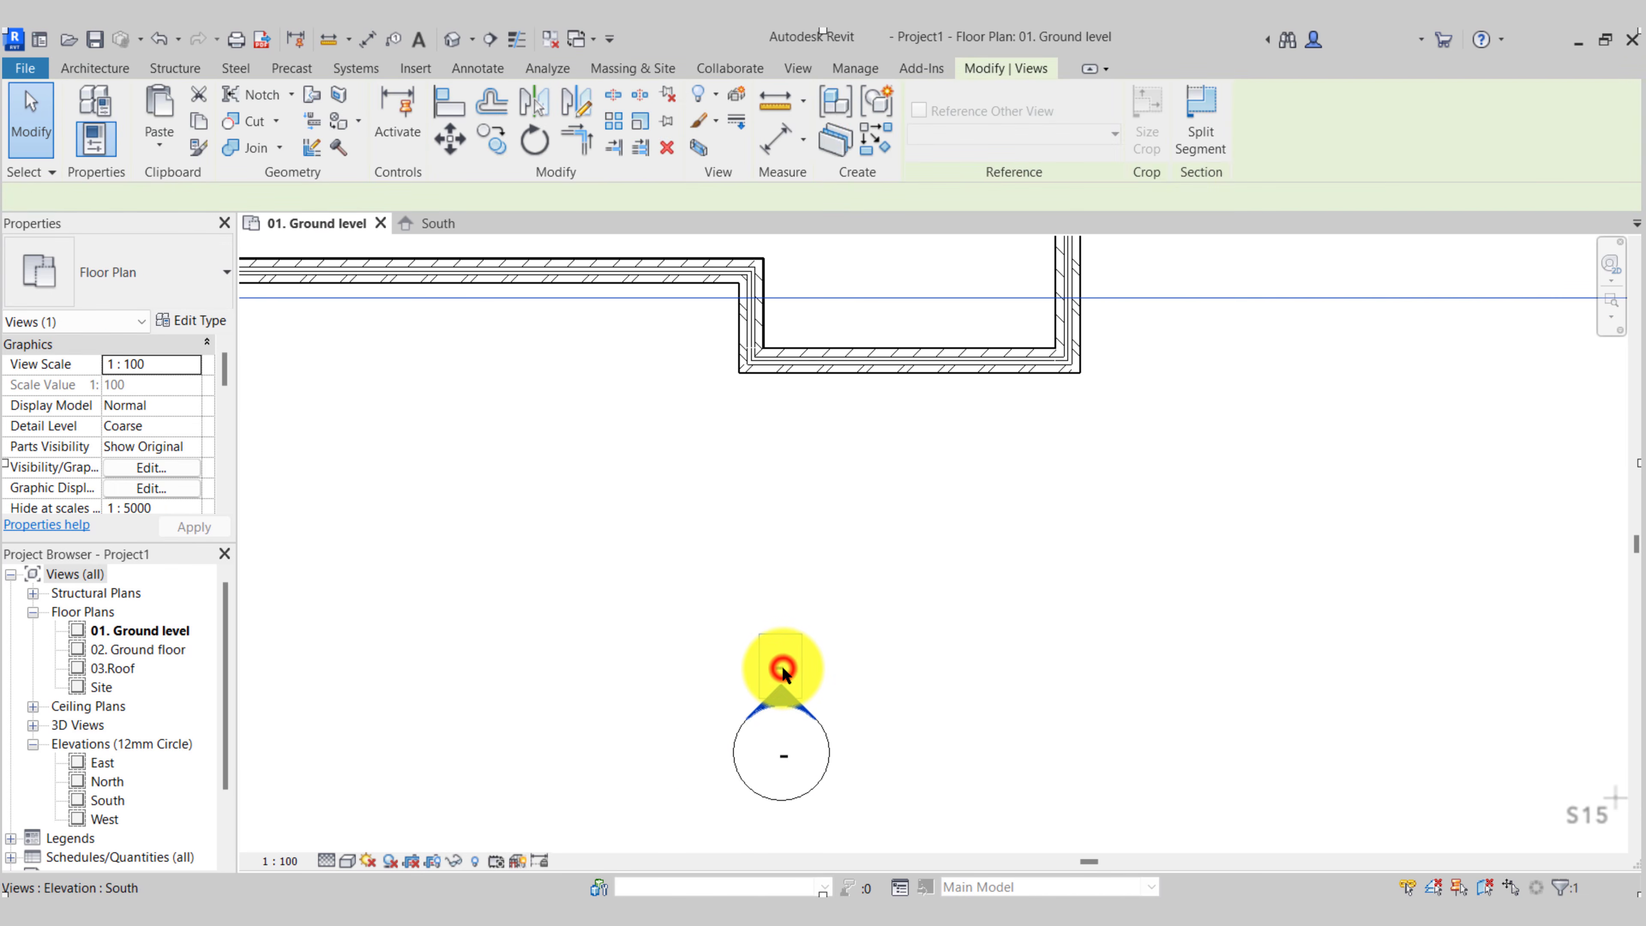
pyautogui.scroll(-5, 779, 677)
pyautogui.scroll(-2, 778, 674)
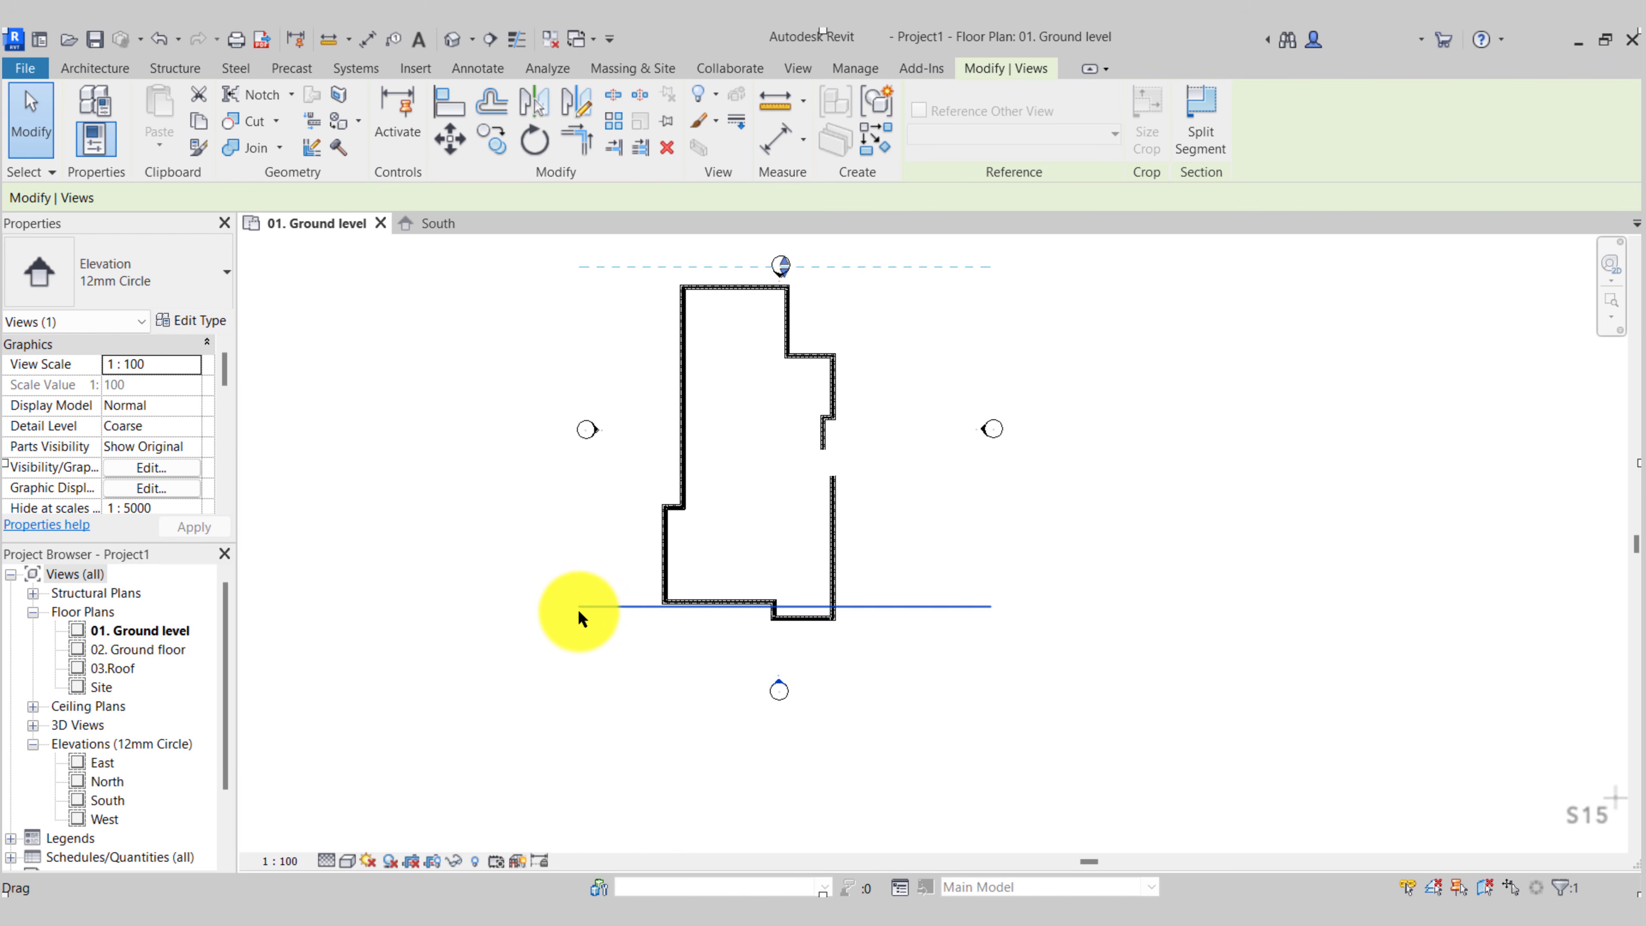
pyautogui.scroll(-1, 650, 649)
pyautogui.moveTo(650, 649); pyautogui.dragTo(631, 691, button='middle')
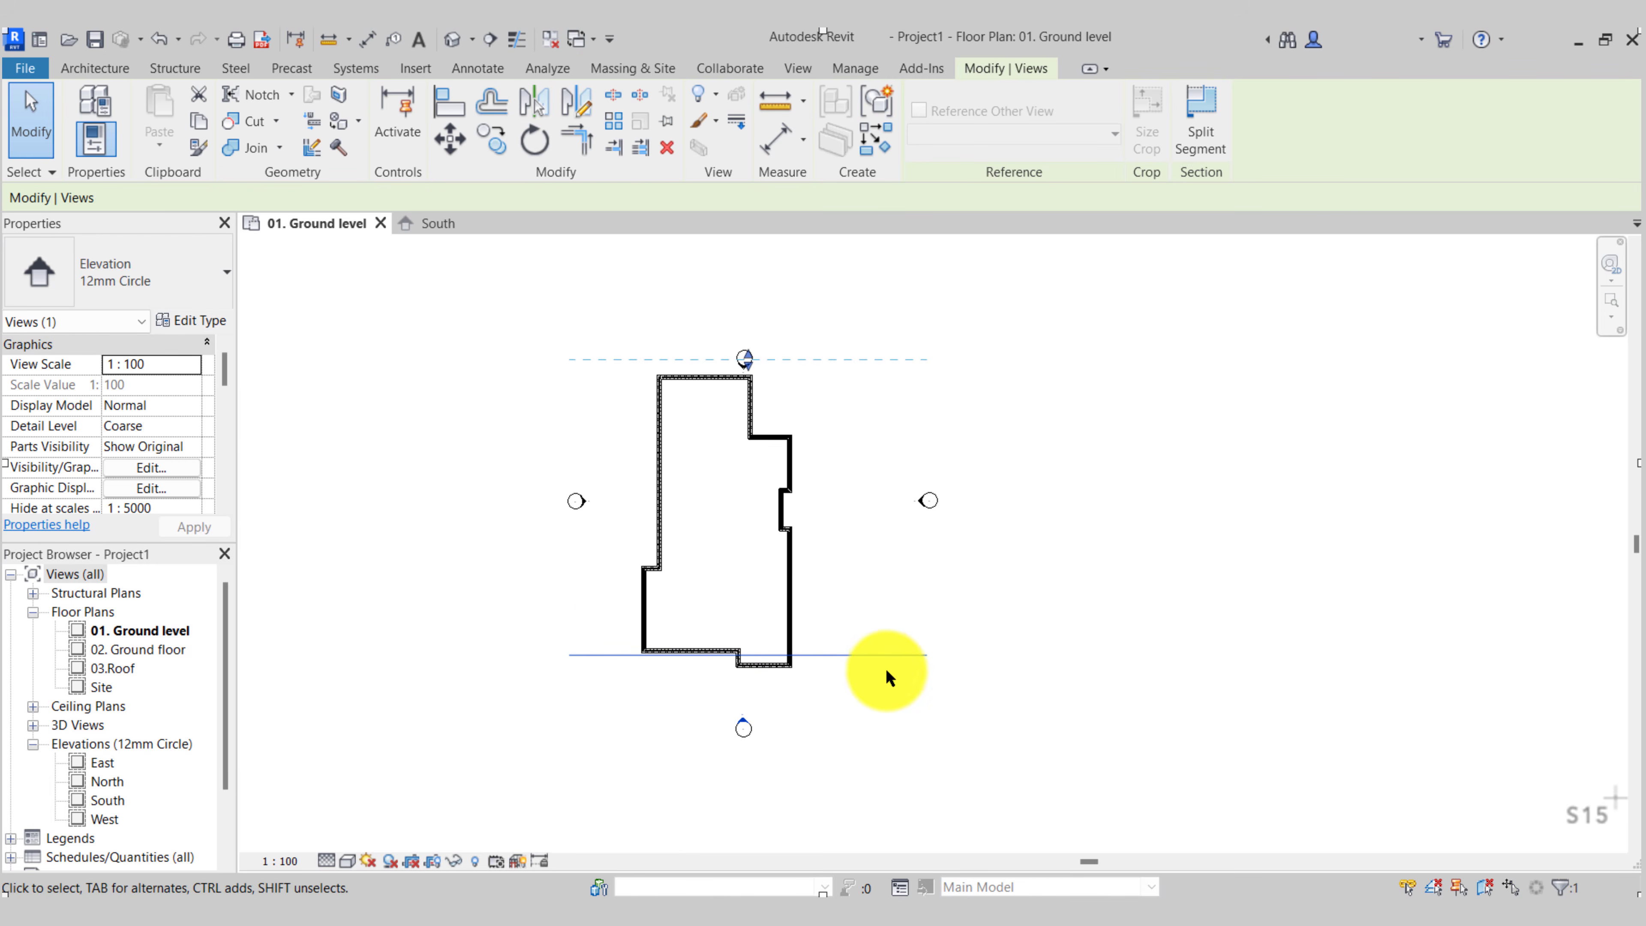
pyautogui.moveTo(860, 657); pyautogui.dragTo(856, 700)
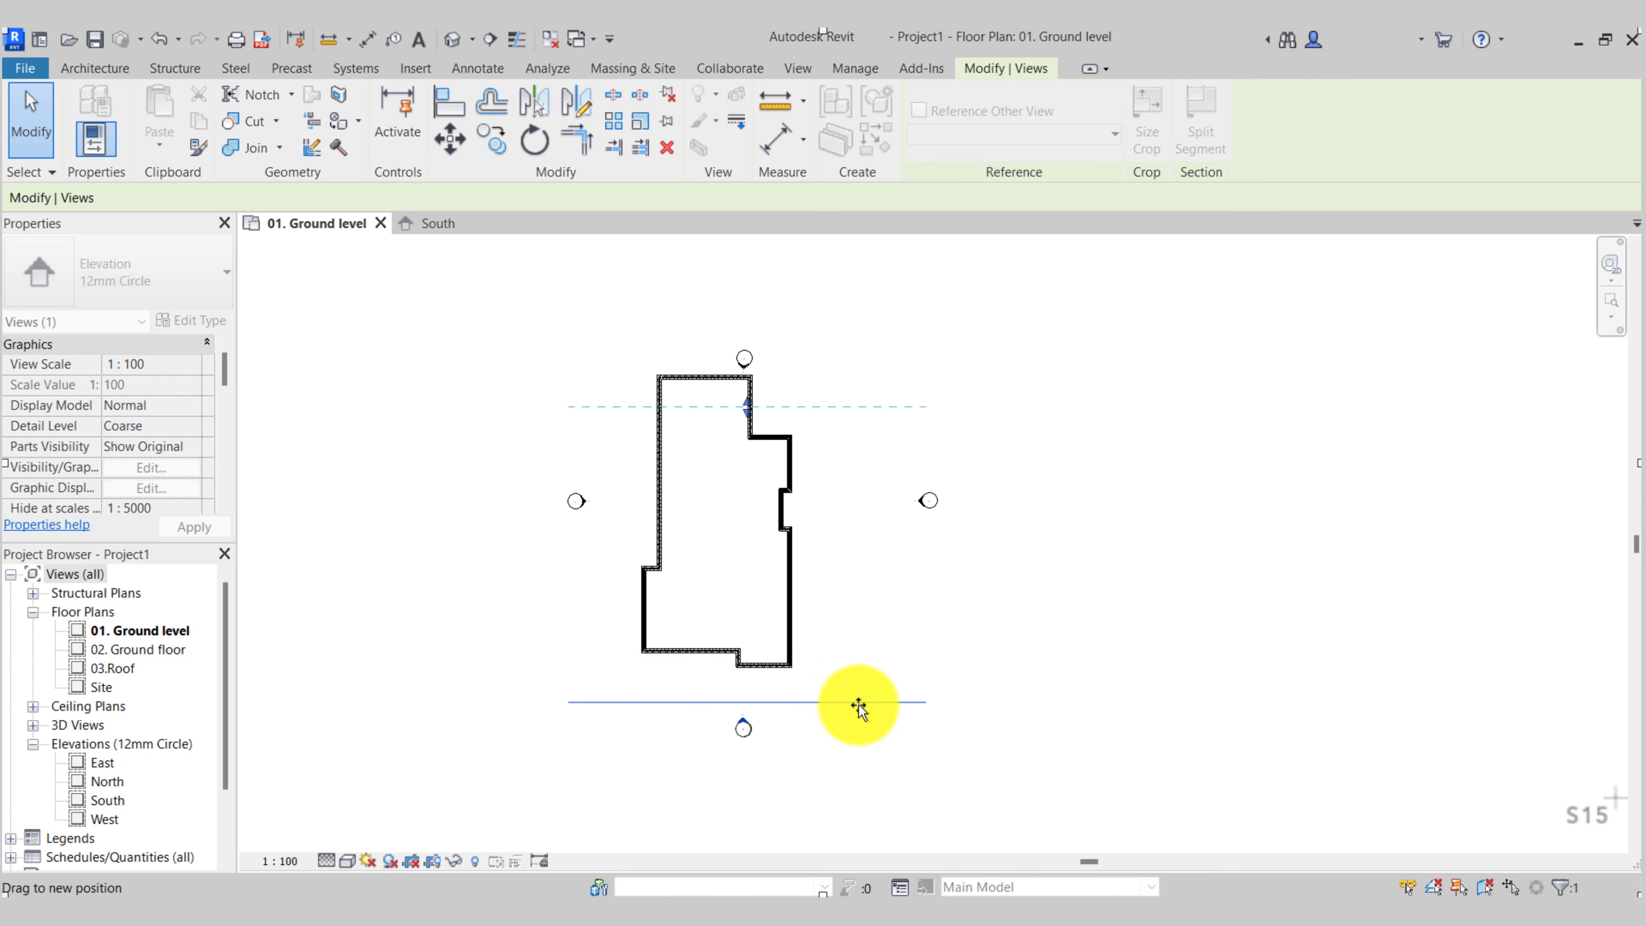
pyautogui.moveTo(749, 415); pyautogui.dragTo(746, 330)
pyautogui.press('Escape')
# Move the whole North elevation marker upward, farther away from the building's upper wall
pyautogui.scroll(3, 778, 334)
pyautogui.moveTo(777, 332); pyautogui.dragTo(789, 543, button='middle')
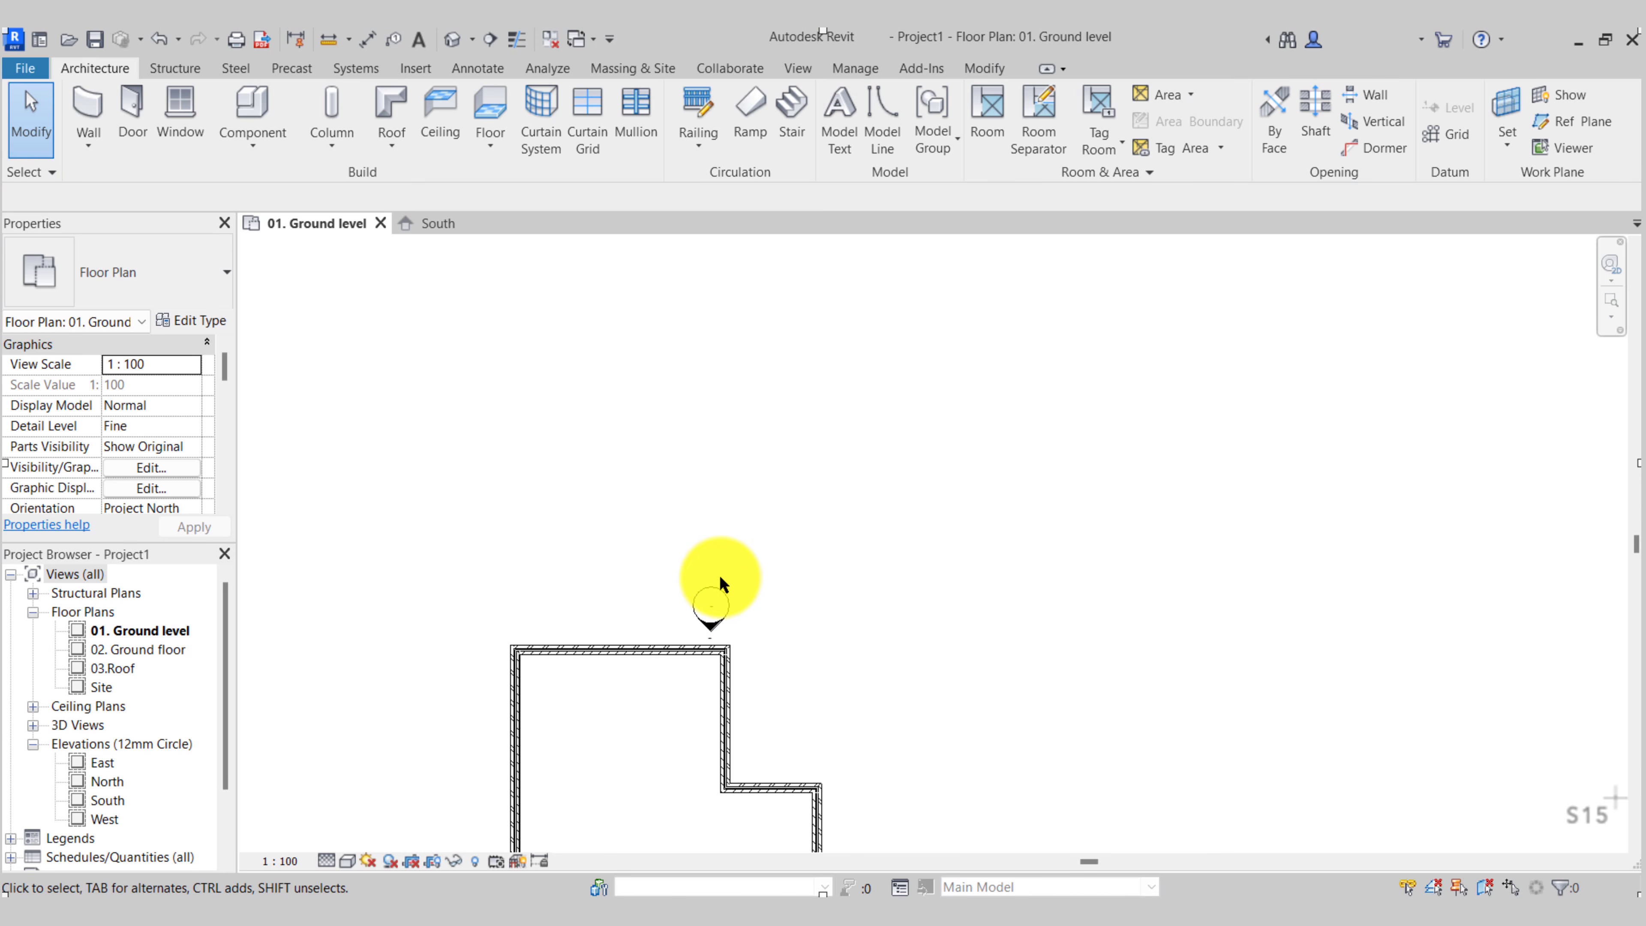
pyautogui.click(720, 580)
pyautogui.moveTo(724, 589); pyautogui.dragTo(739, 430)
pyautogui.press('Escape')
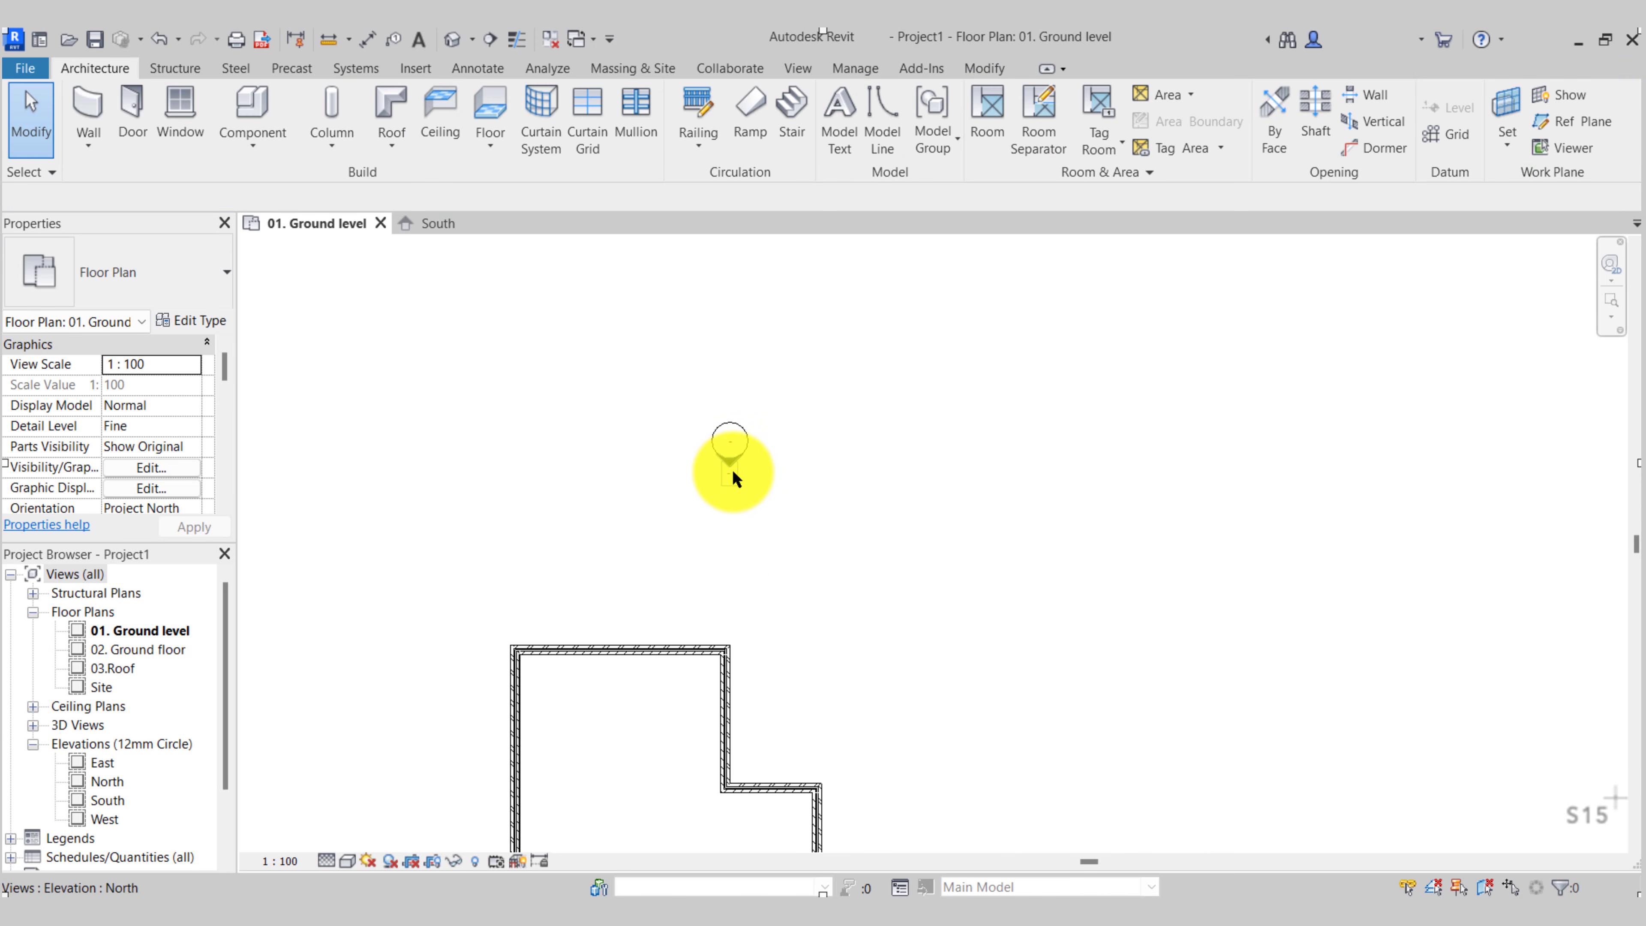
# Extend the North elevation's far clip line down past the building's lowest wall
pyautogui.click(731, 472)
pyautogui.click(817, 609)
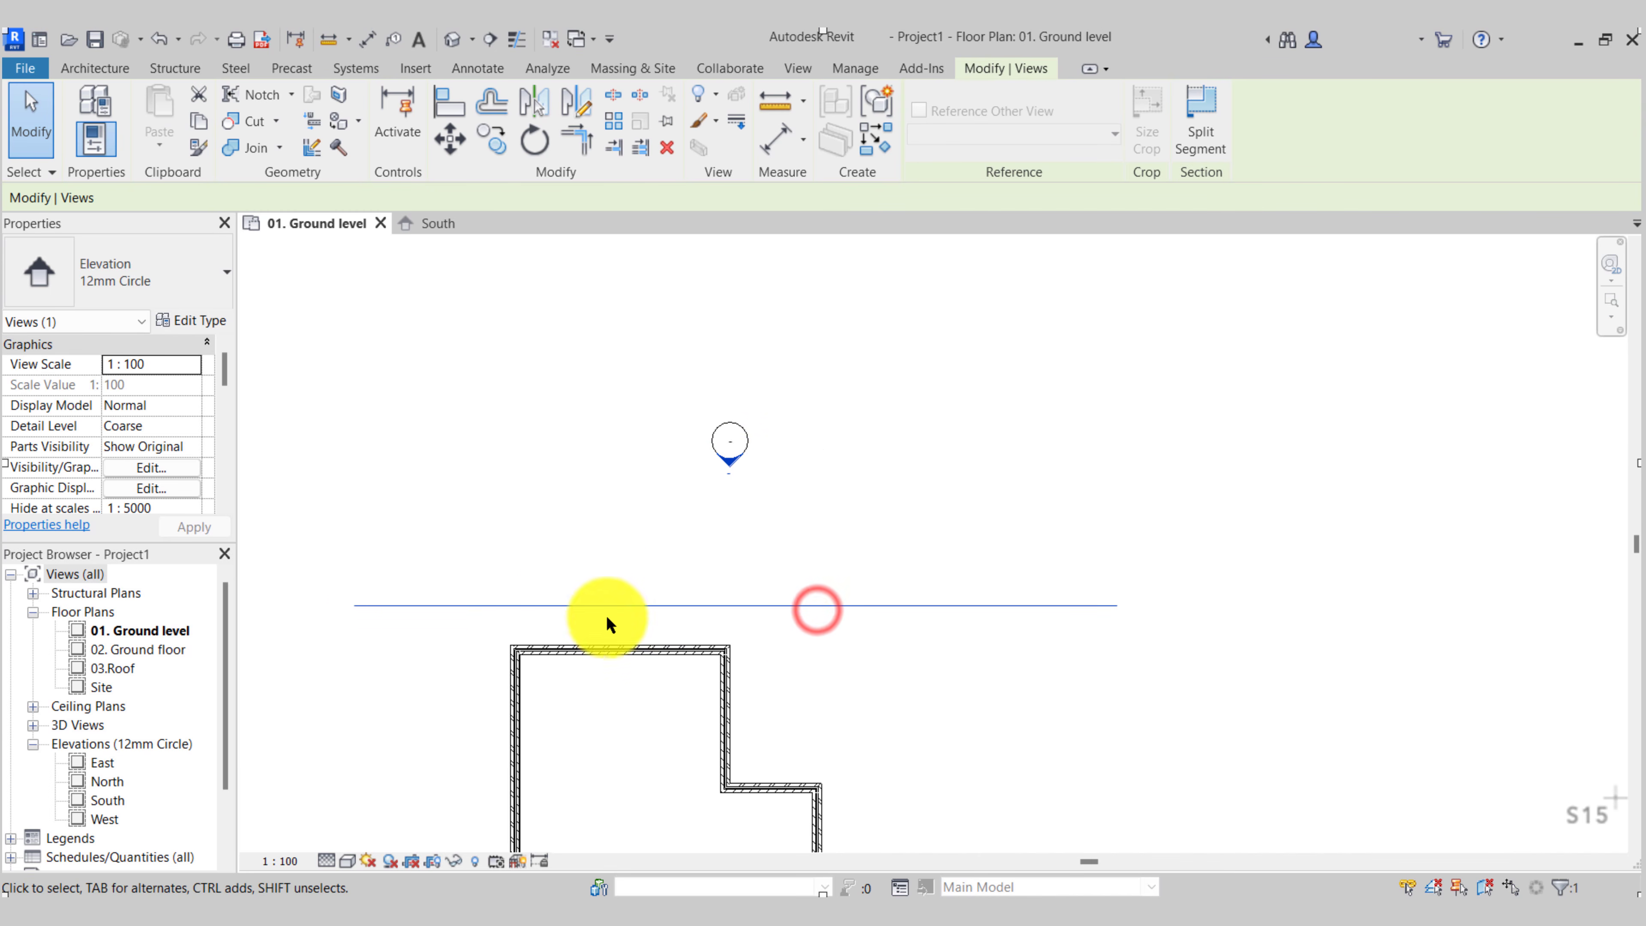
pyautogui.scroll(-1, 804, 654)
pyautogui.scroll(-2, 804, 653)
pyautogui.moveTo(804, 653); pyautogui.dragTo(838, 294, button='middle')
pyautogui.moveTo(796, 613); pyautogui.dragTo(796, 681)
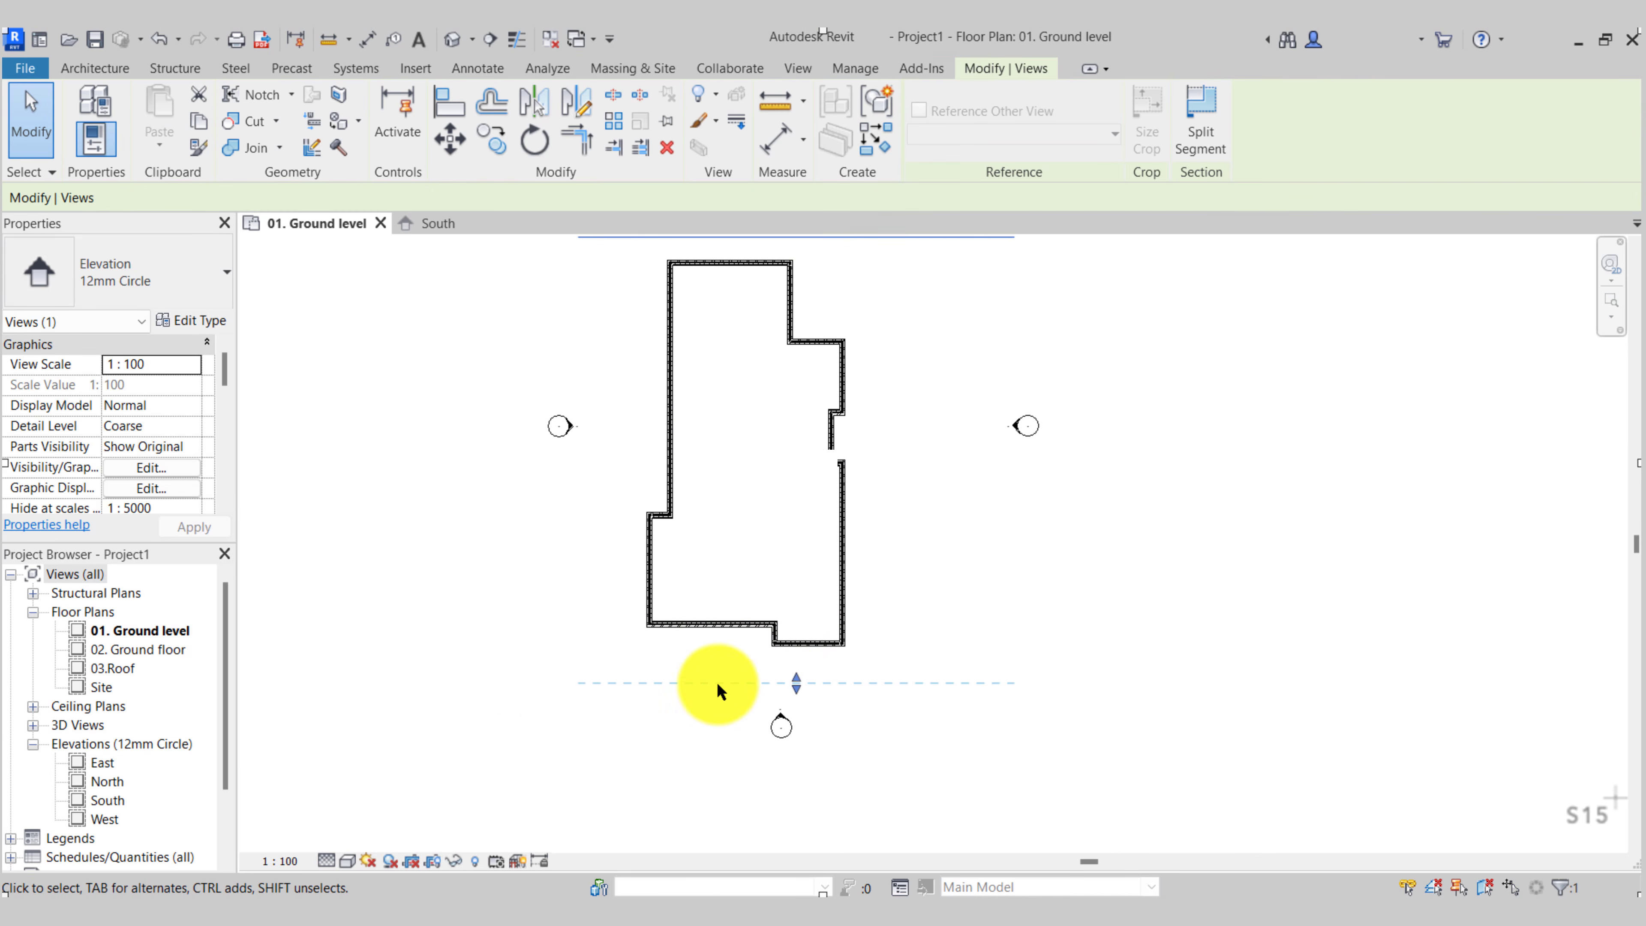
pyautogui.click(890, 590)
# Check the view extents of the East and West elevation markers and inspect the closed exterior wall outline
pyautogui.scroll(1, 981, 454)
pyautogui.moveTo(982, 454); pyautogui.dragTo(959, 534, button='middle')
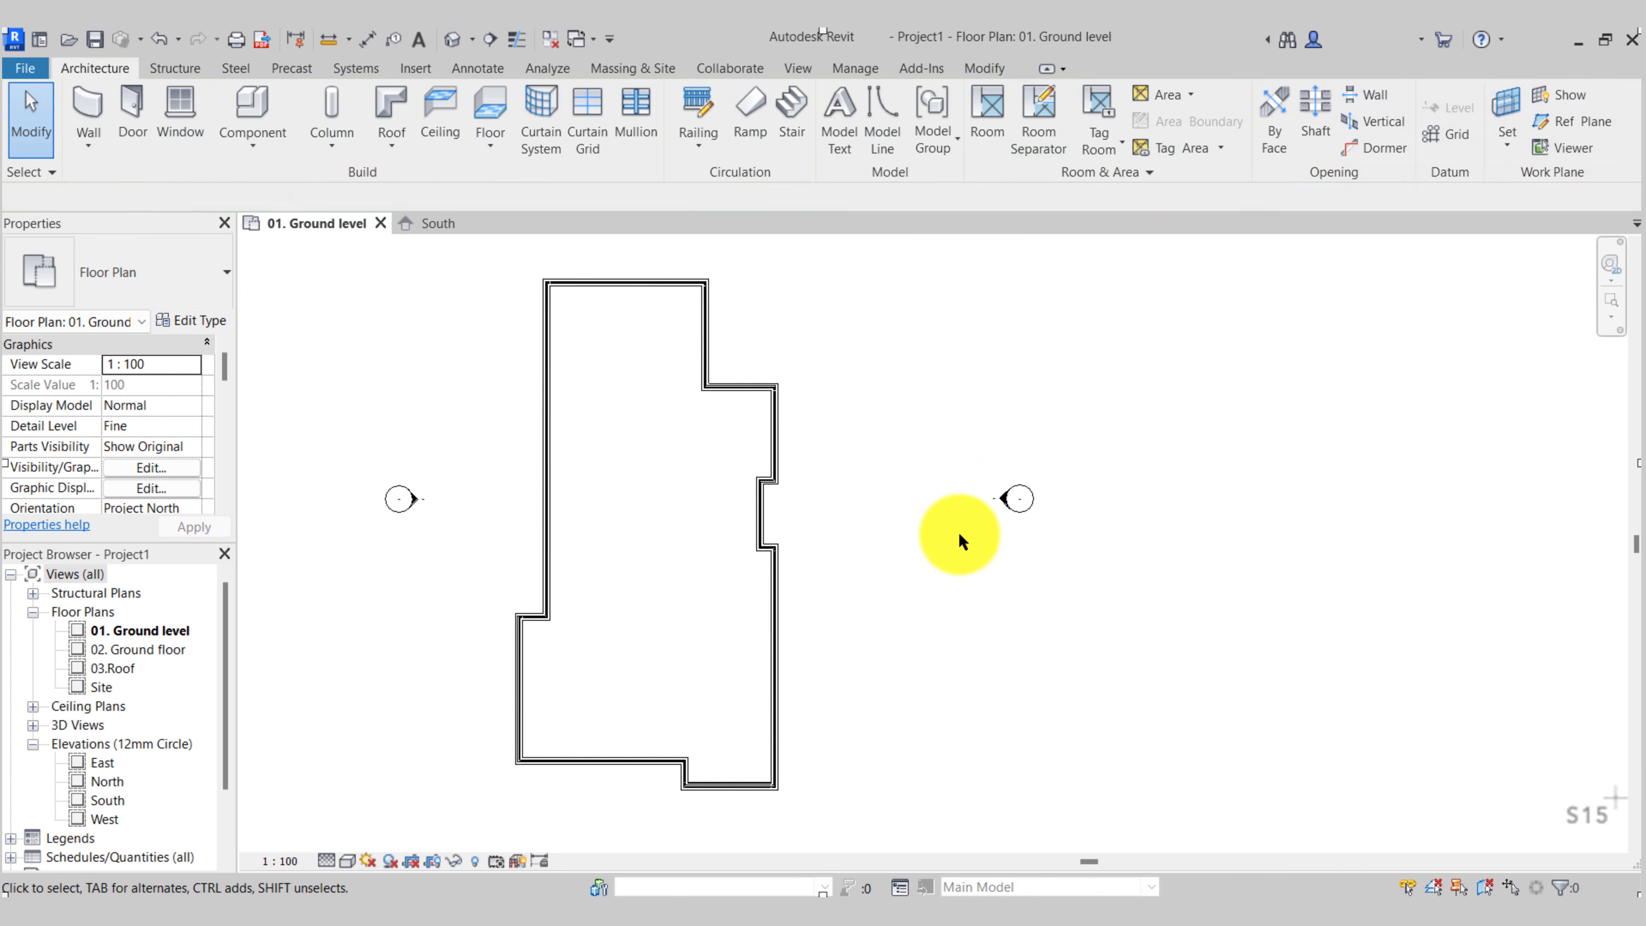
pyautogui.click(1001, 500)
pyautogui.press('Escape')
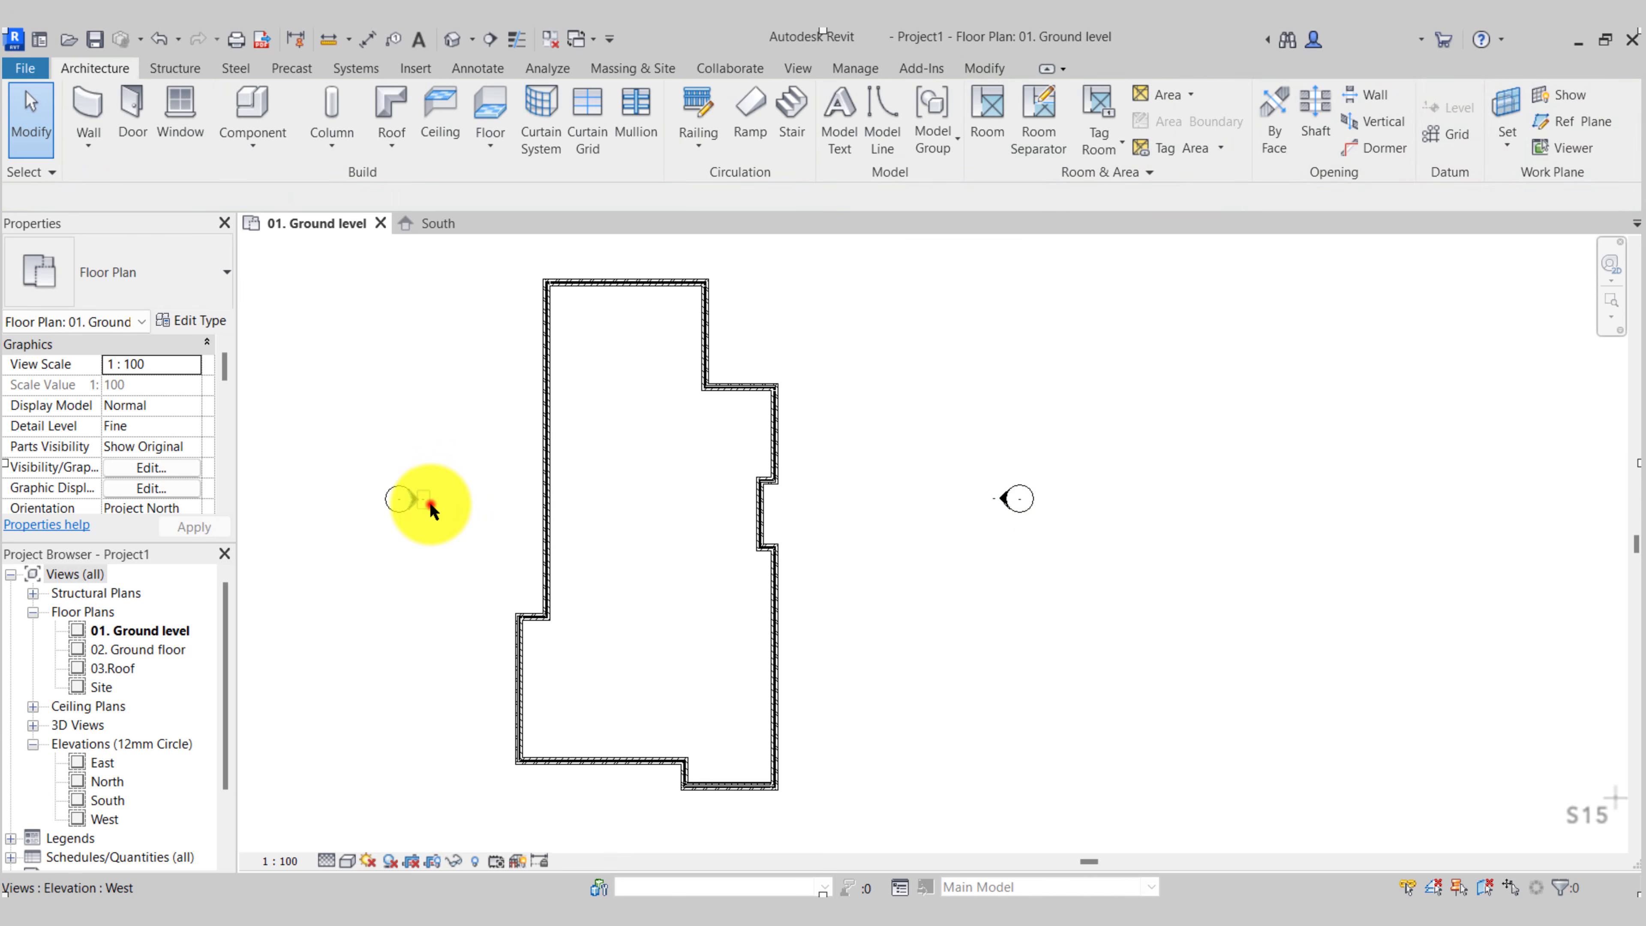
pyautogui.click(430, 504)
pyautogui.press('Escape')
pyautogui.moveTo(496, 522)
pyautogui.mouseDown(button='middle')
pyautogui.moveTo(717, 525)
pyautogui.moveTo(698, 563)
pyautogui.mouseUp(button='middle')
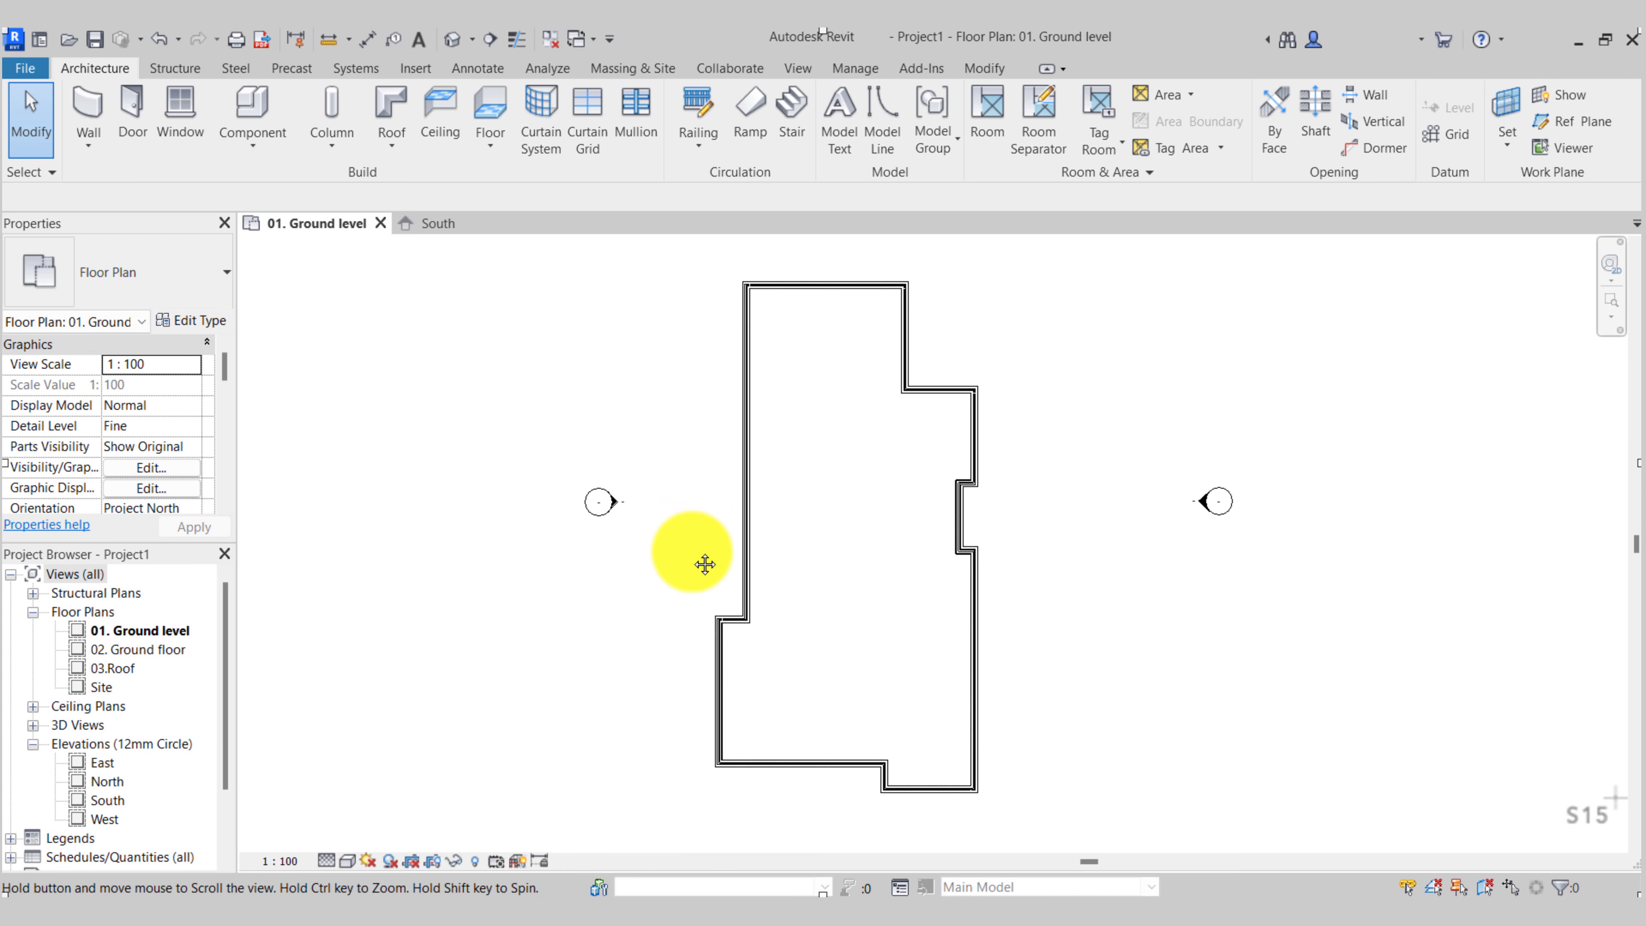
pyautogui.scroll(3, 783, 302)
pyautogui.moveTo(769, 358); pyautogui.dragTo(731, 418, button='middle')
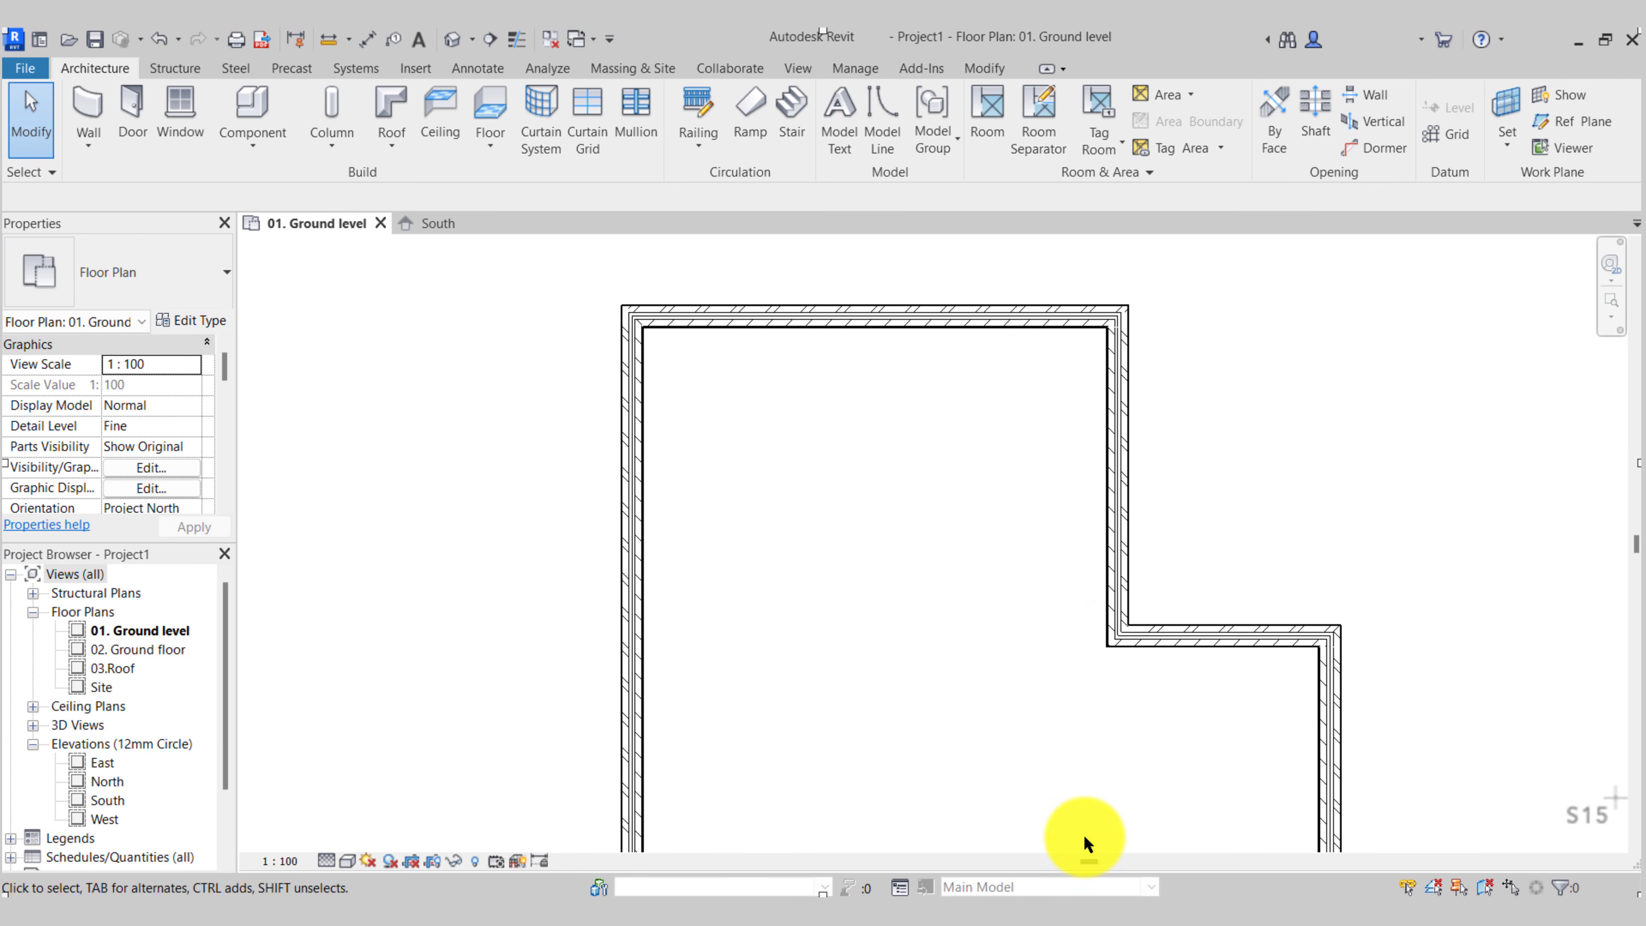
pyautogui.moveTo(1080, 816); pyautogui.dragTo(961, 392, button='middle')
pyautogui.moveTo(996, 699)
pyautogui.mouseDown(button='middle')
pyautogui.moveTo(948, 706)
pyautogui.moveTo(962, 342)
pyautogui.moveTo(1036, 562)
pyautogui.moveTo(970, 687)
pyautogui.mouseUp(button='middle')
pyautogui.middleClick(968, 688)
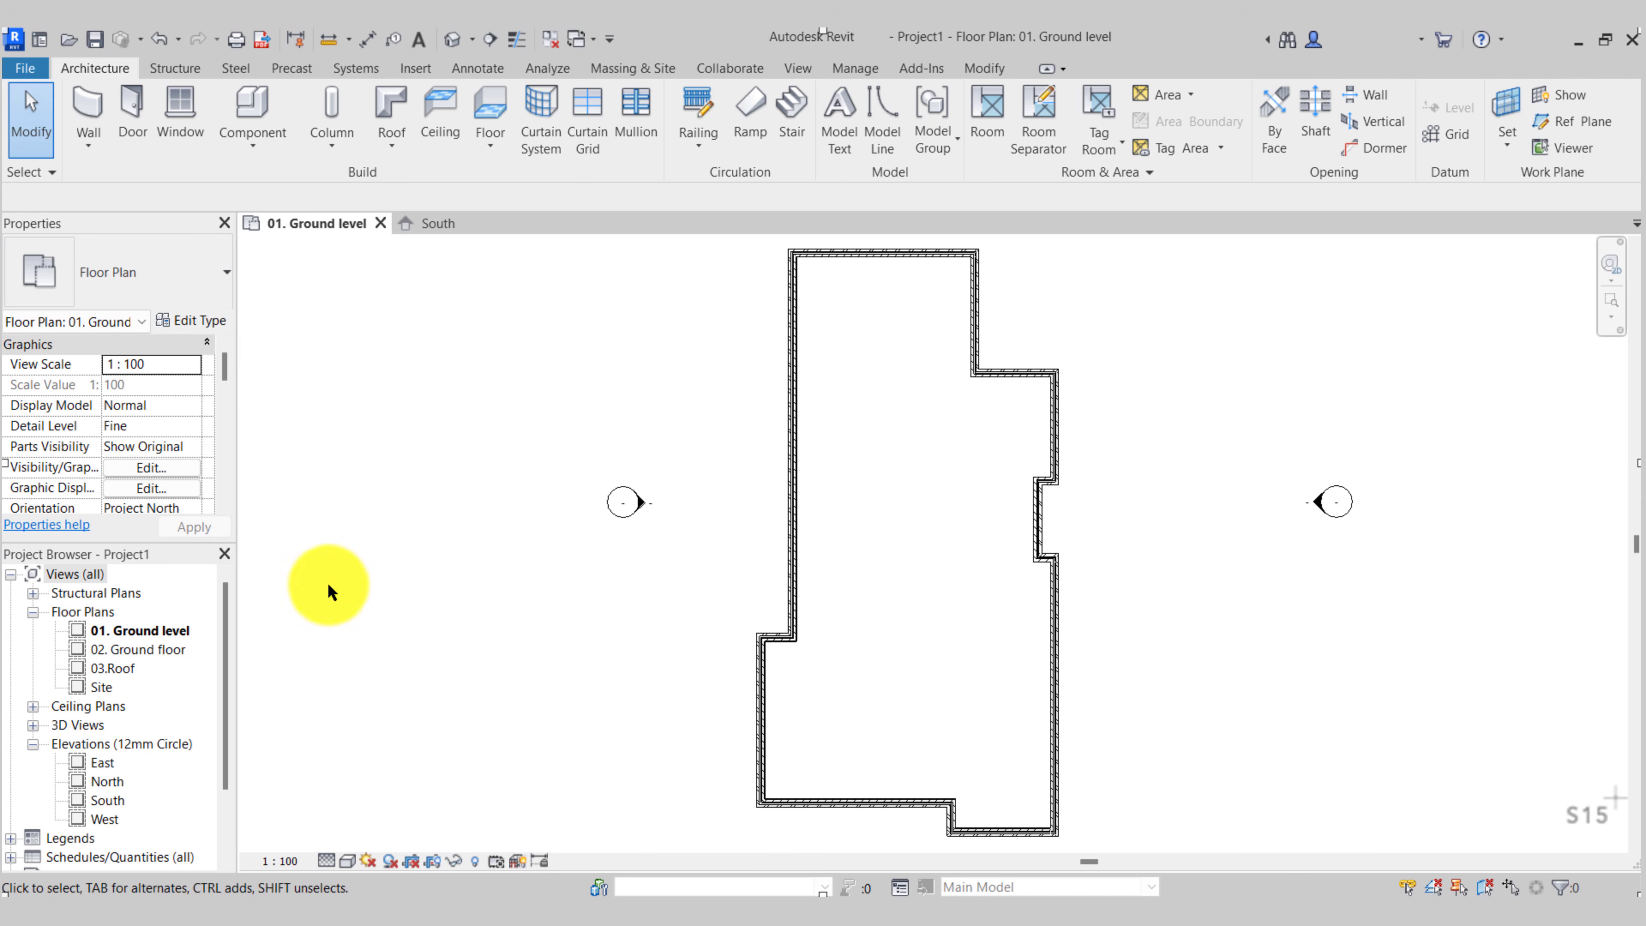
# Start a new wall with the basic wall type Wall-Int_12P-100Blk-12P
pyautogui.click(88, 111)
pyautogui.click(176, 275)
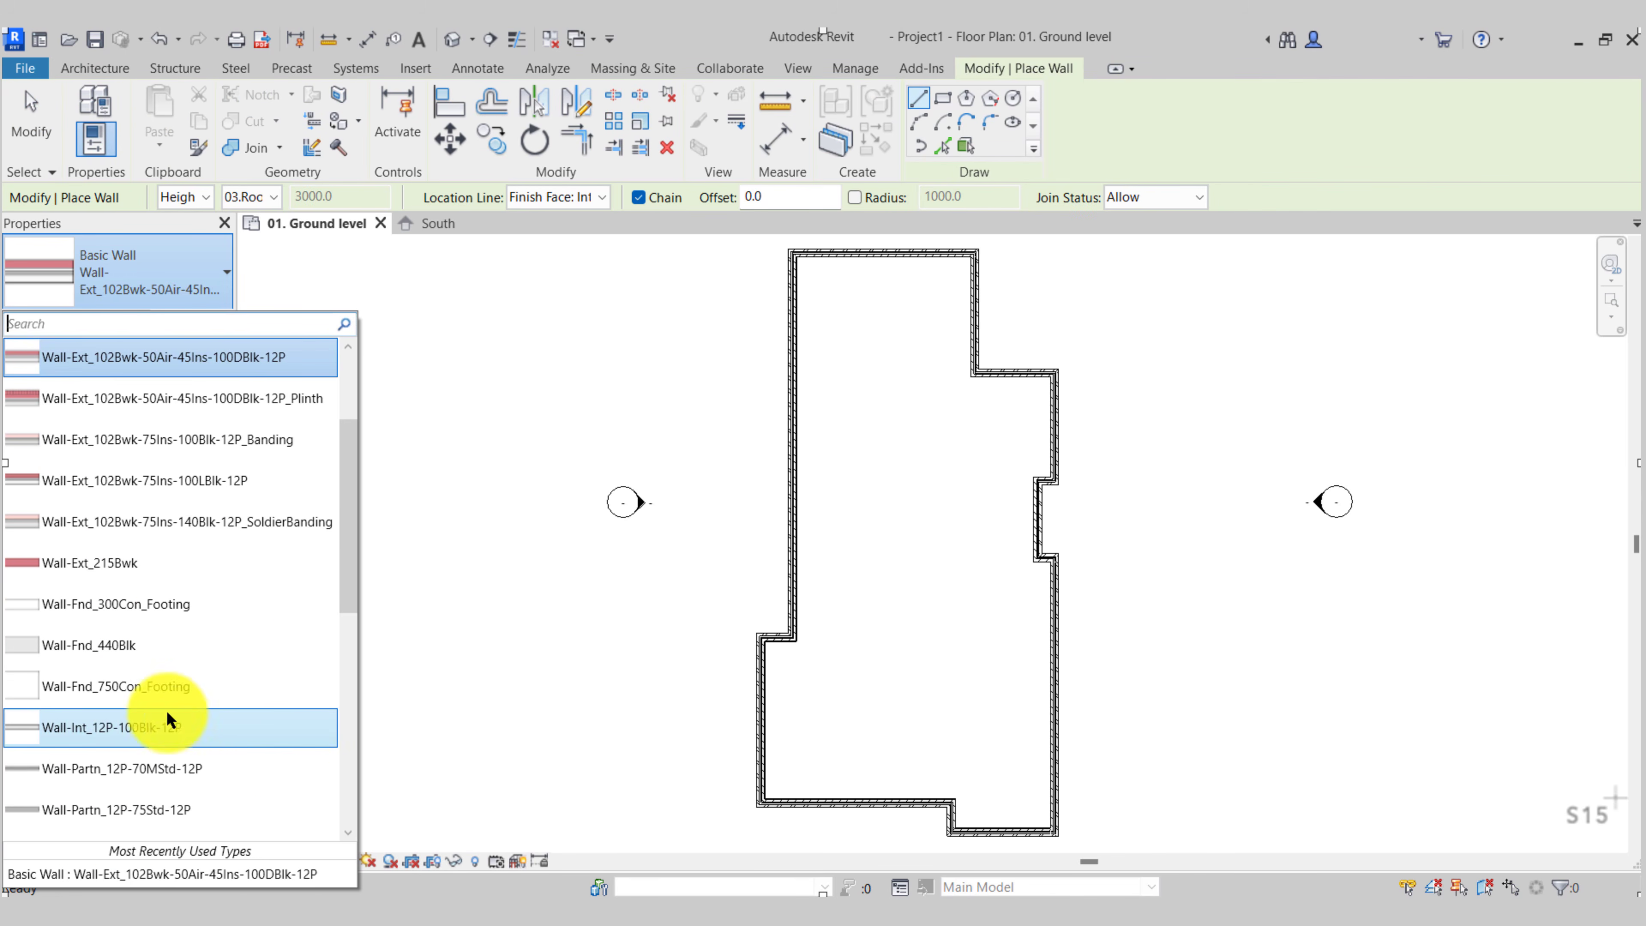
pyautogui.scroll(-2, 181, 649)
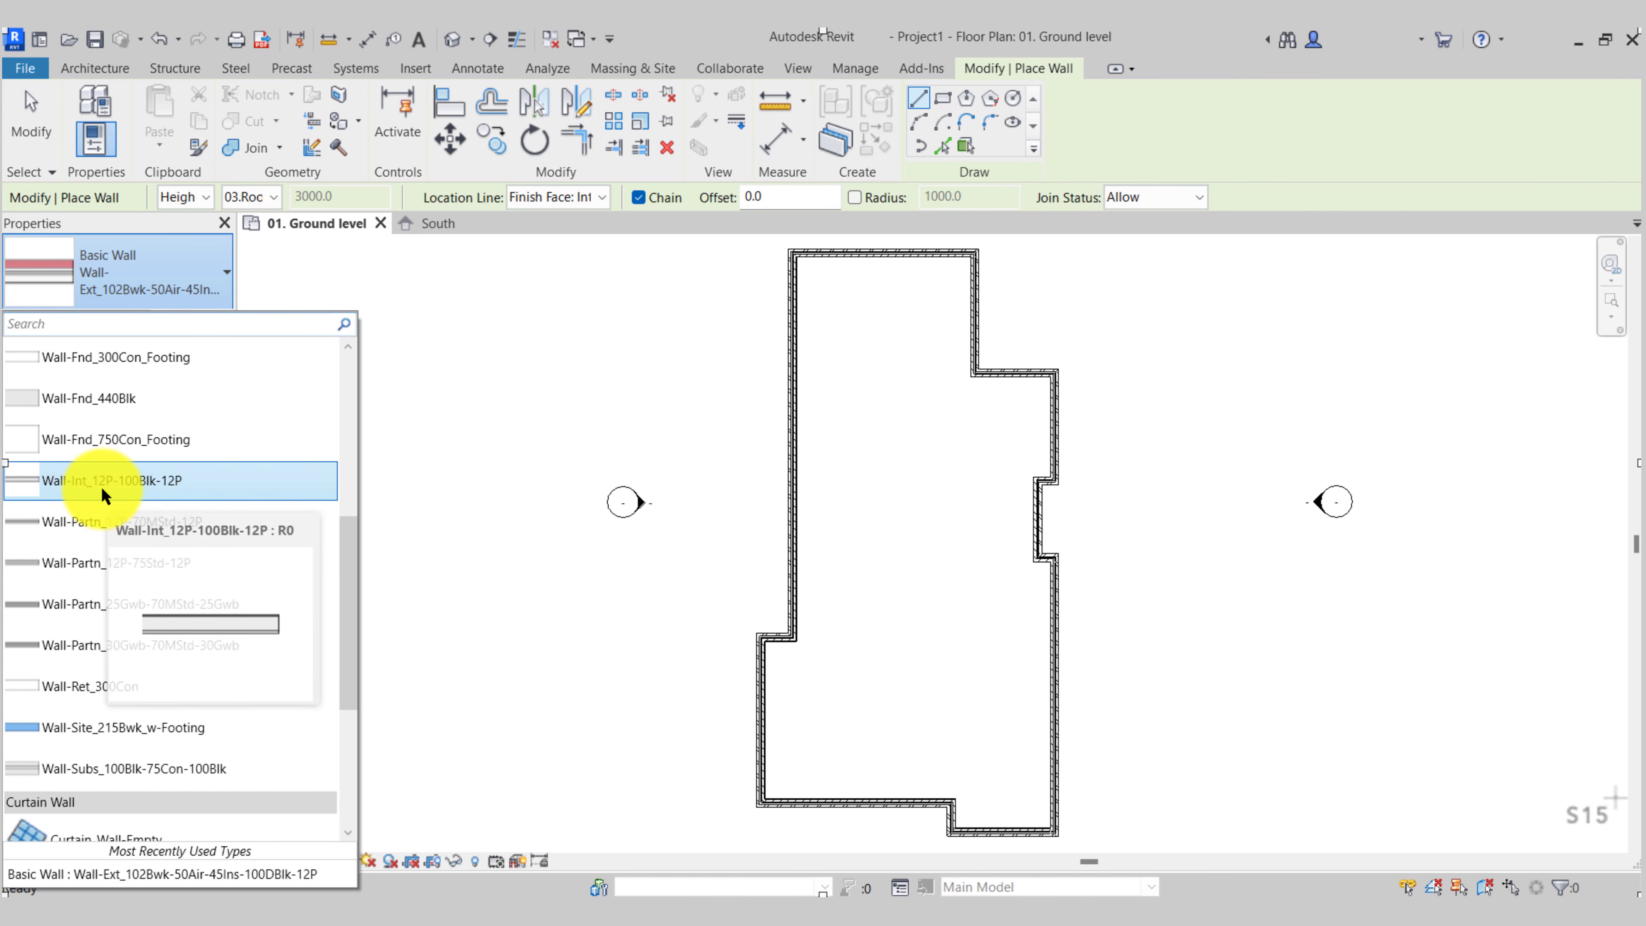
pyautogui.click(158, 486)
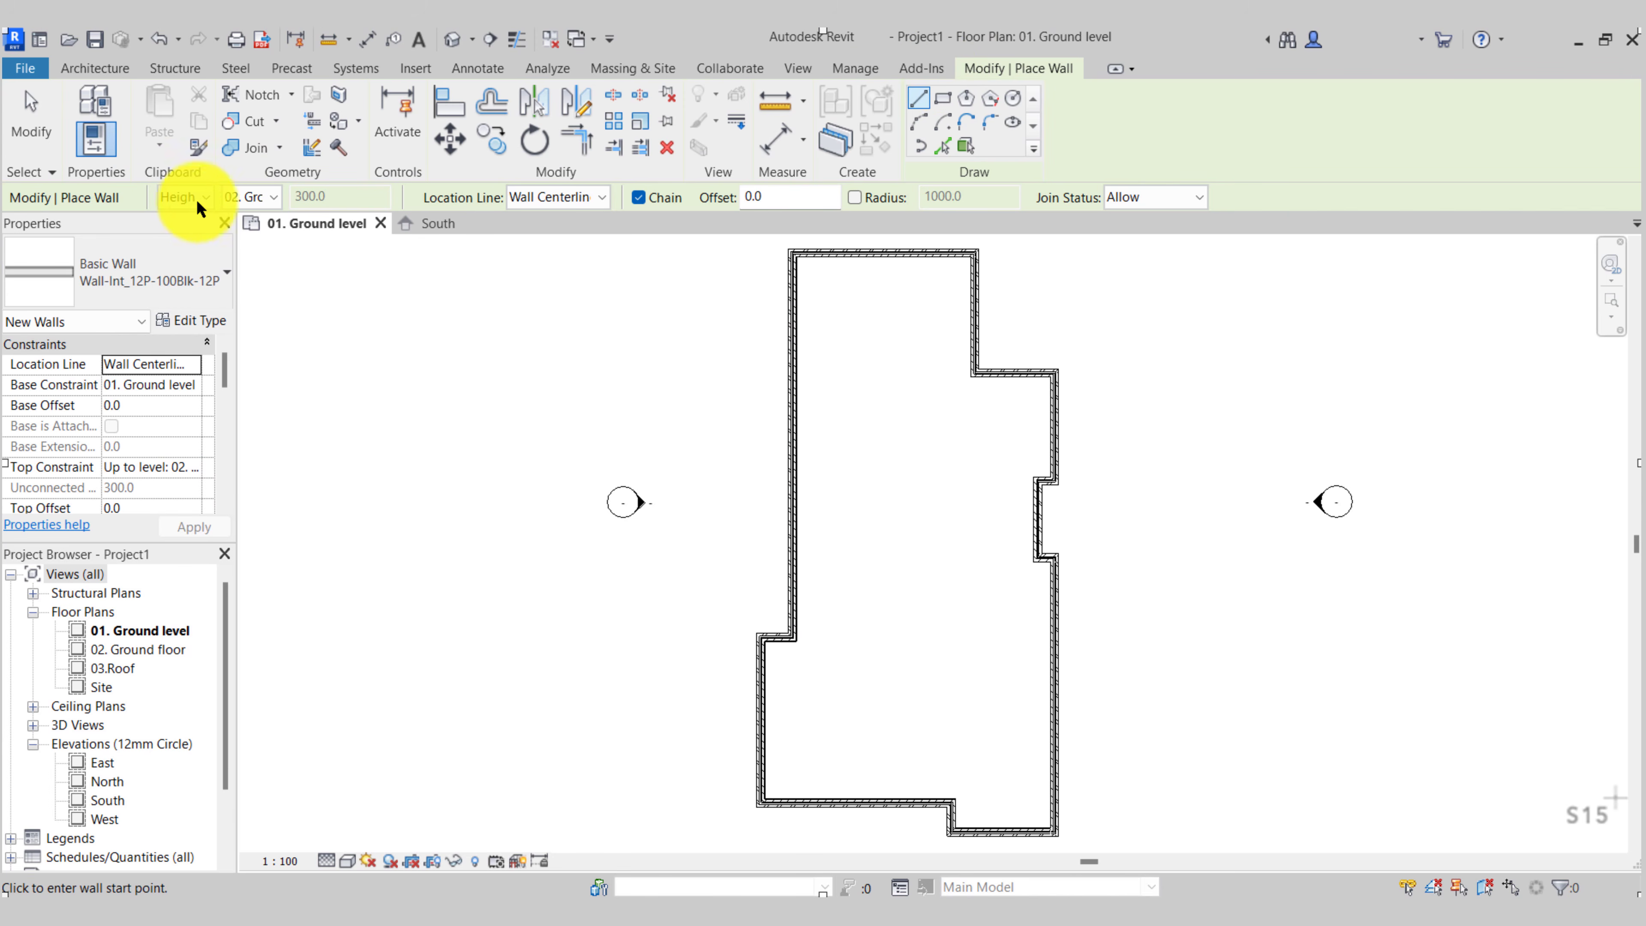
# Set the interior wall's height up to level 03.Roof and its location line to Finish Face: Interior
pyautogui.click(268, 205)
pyautogui.click(272, 240)
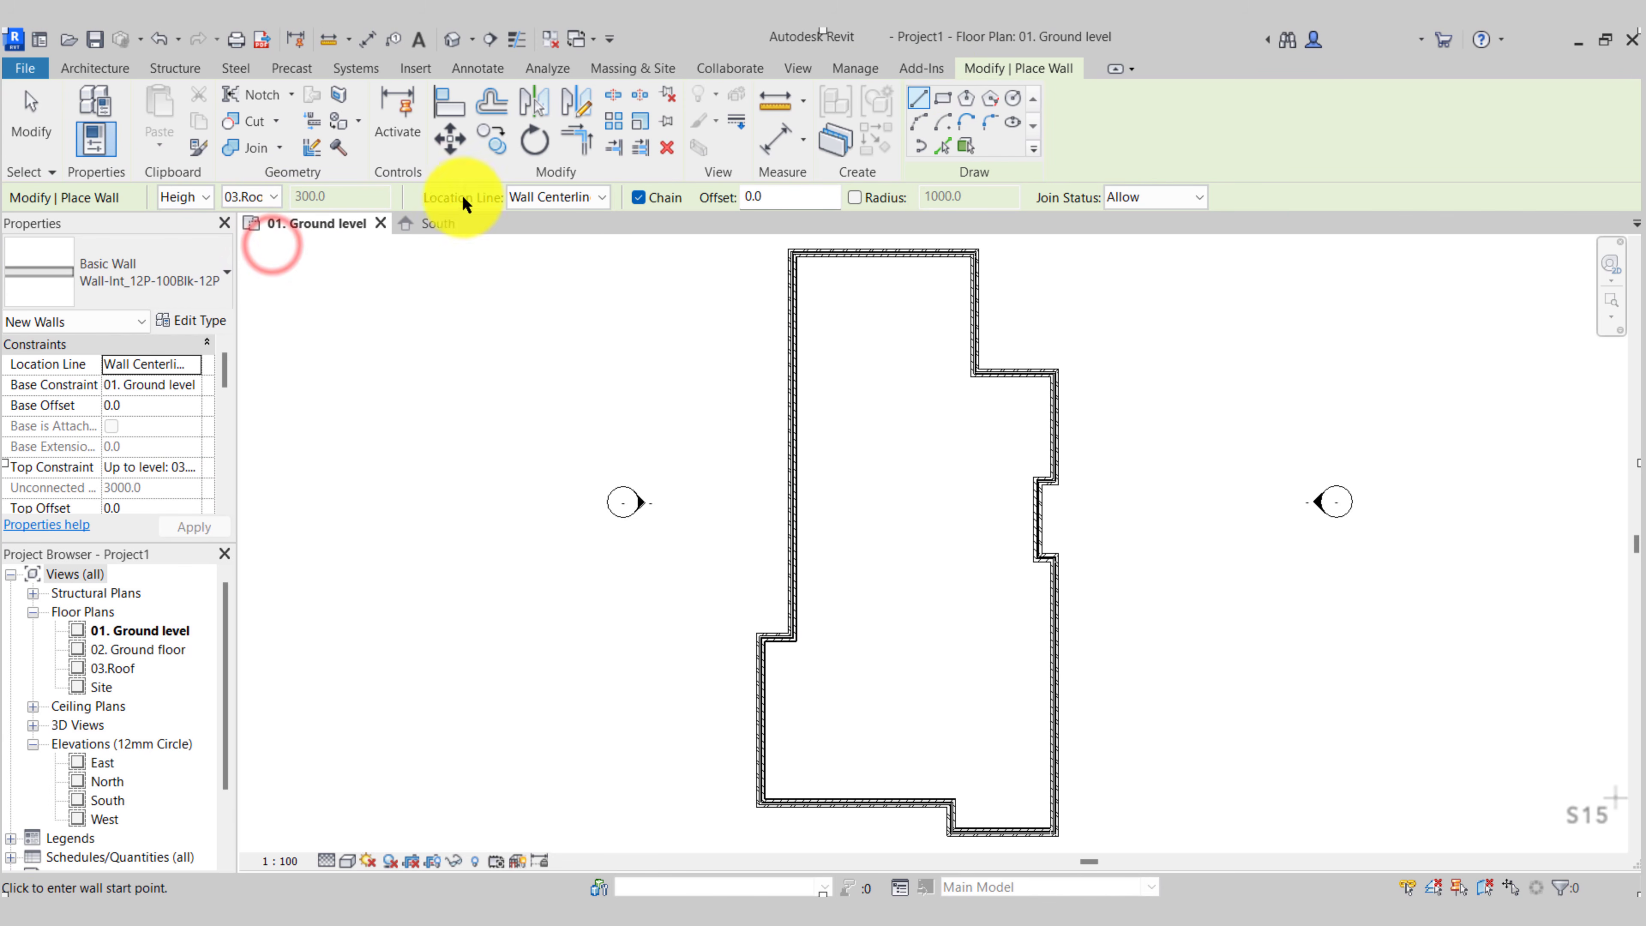
pyautogui.click(549, 197)
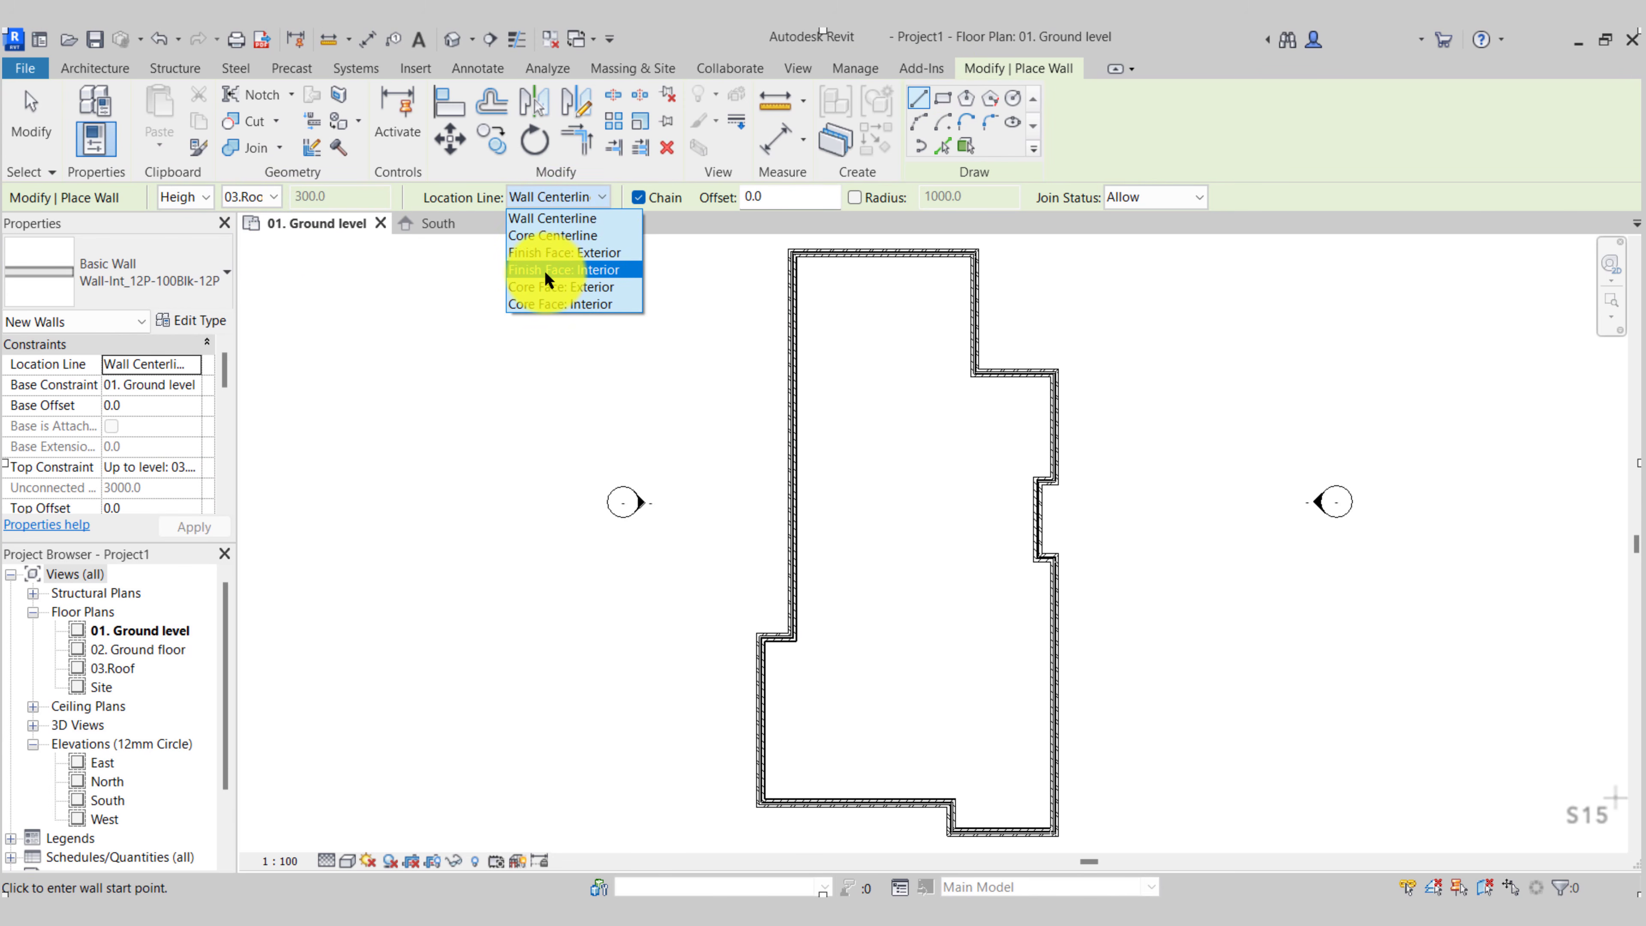
pyautogui.click(593, 272)
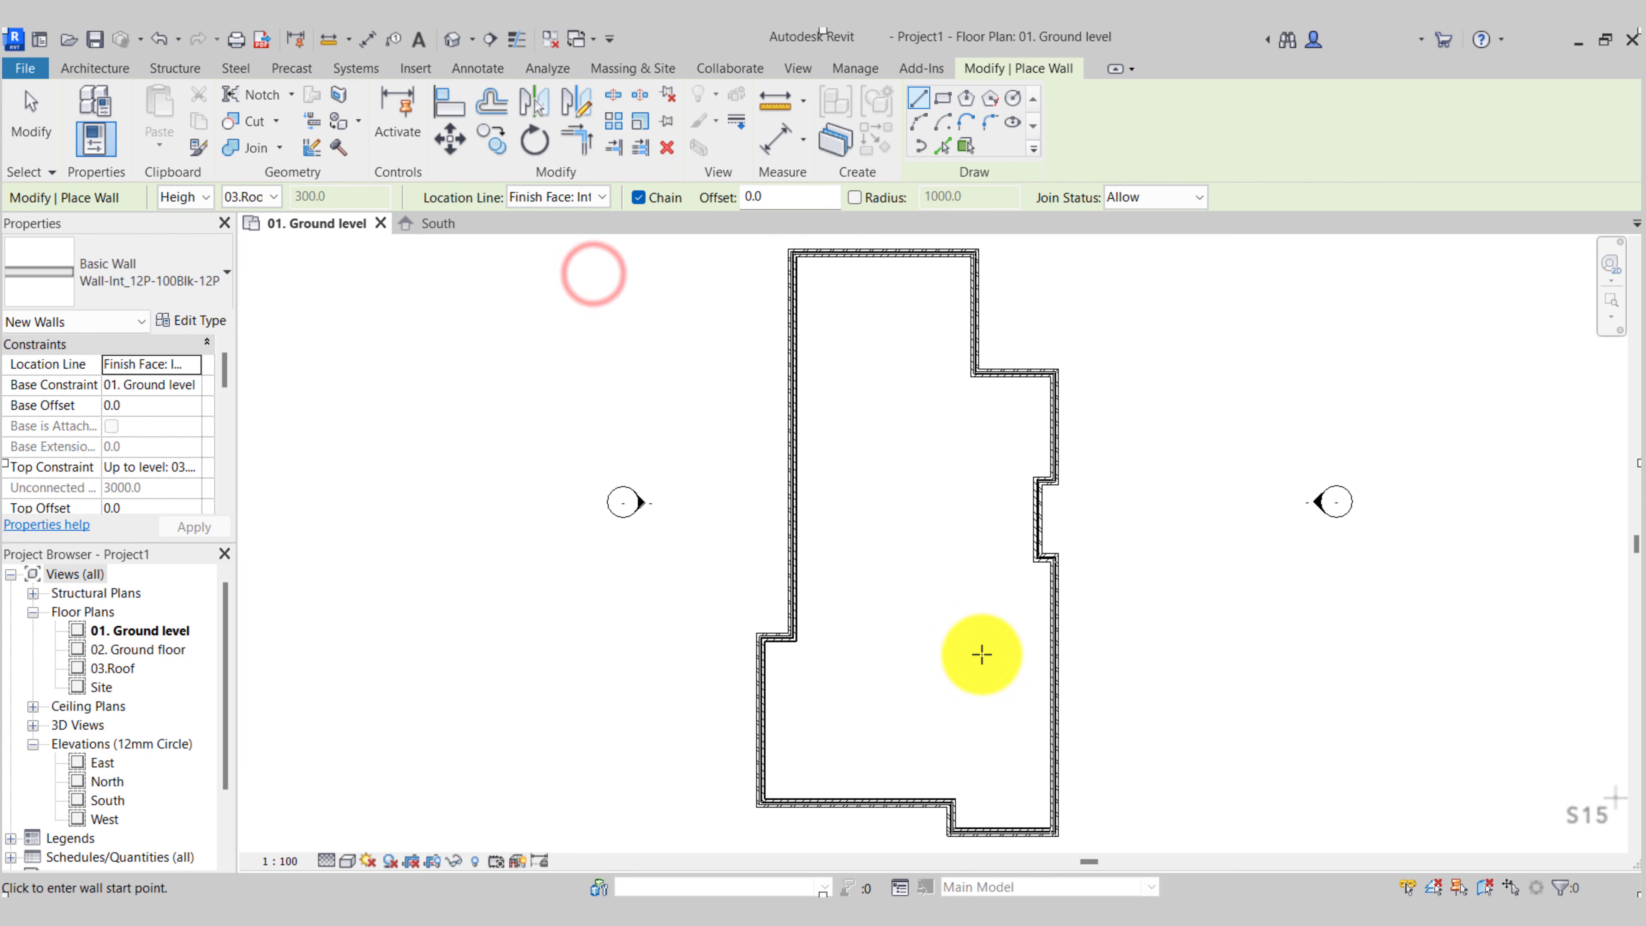
# Draw an interior wall segment 1270 mm upward from the inner corner at the step in the lower exterior wall
pyautogui.click(108, 487)
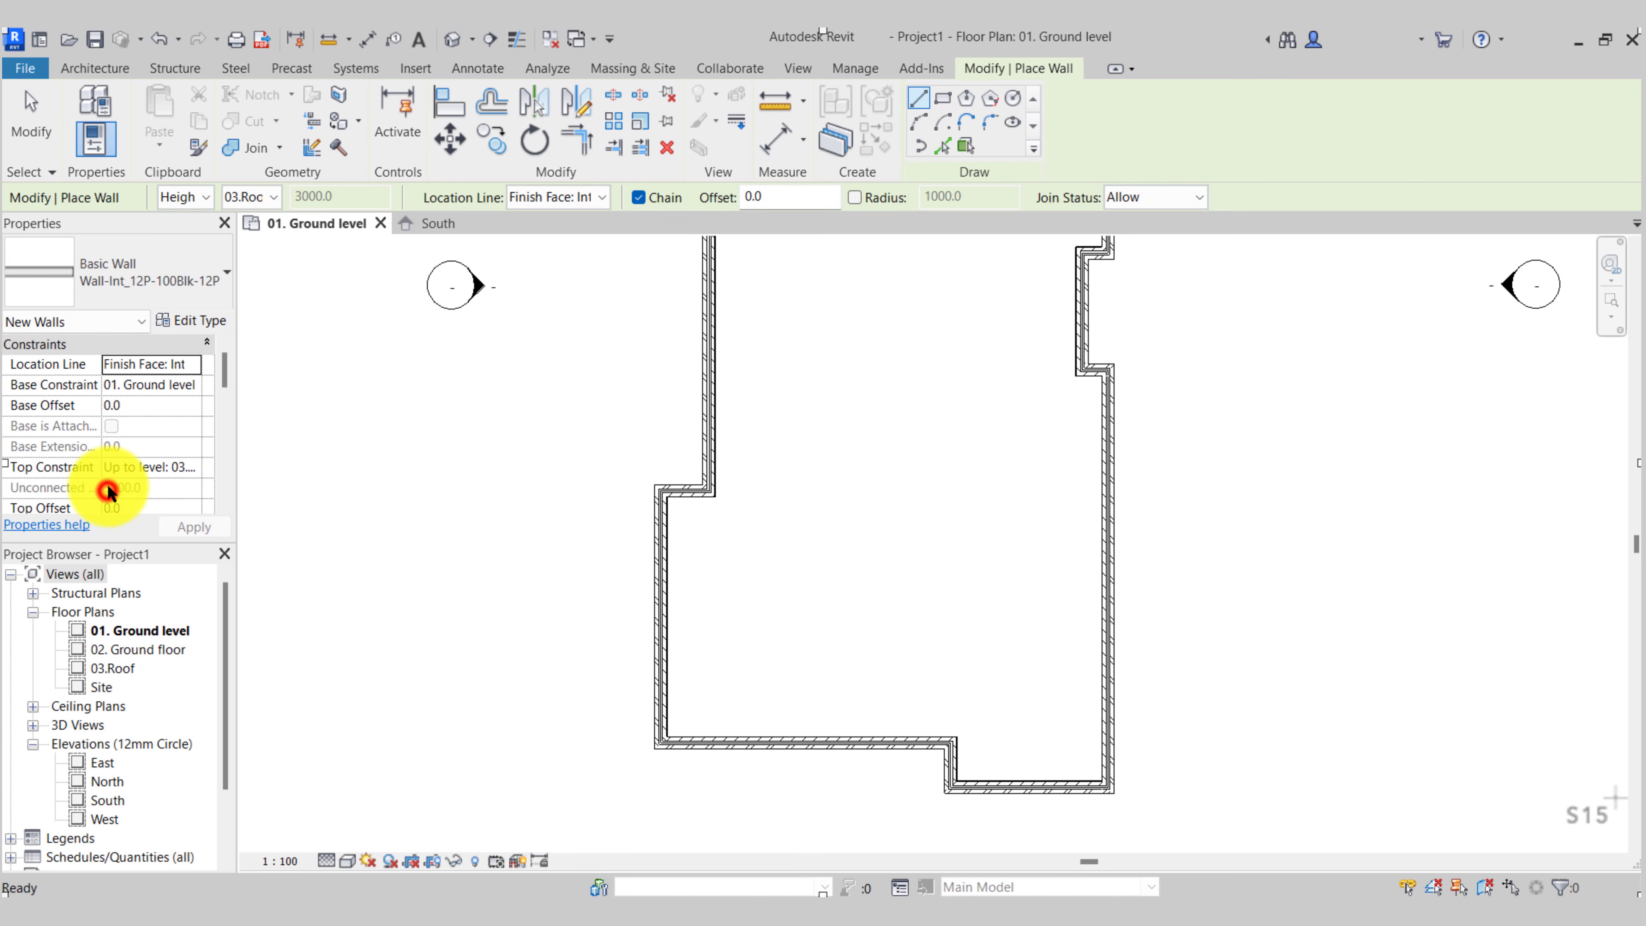
pyautogui.scroll(-1, 924, 638)
pyautogui.scroll(3, 935, 710)
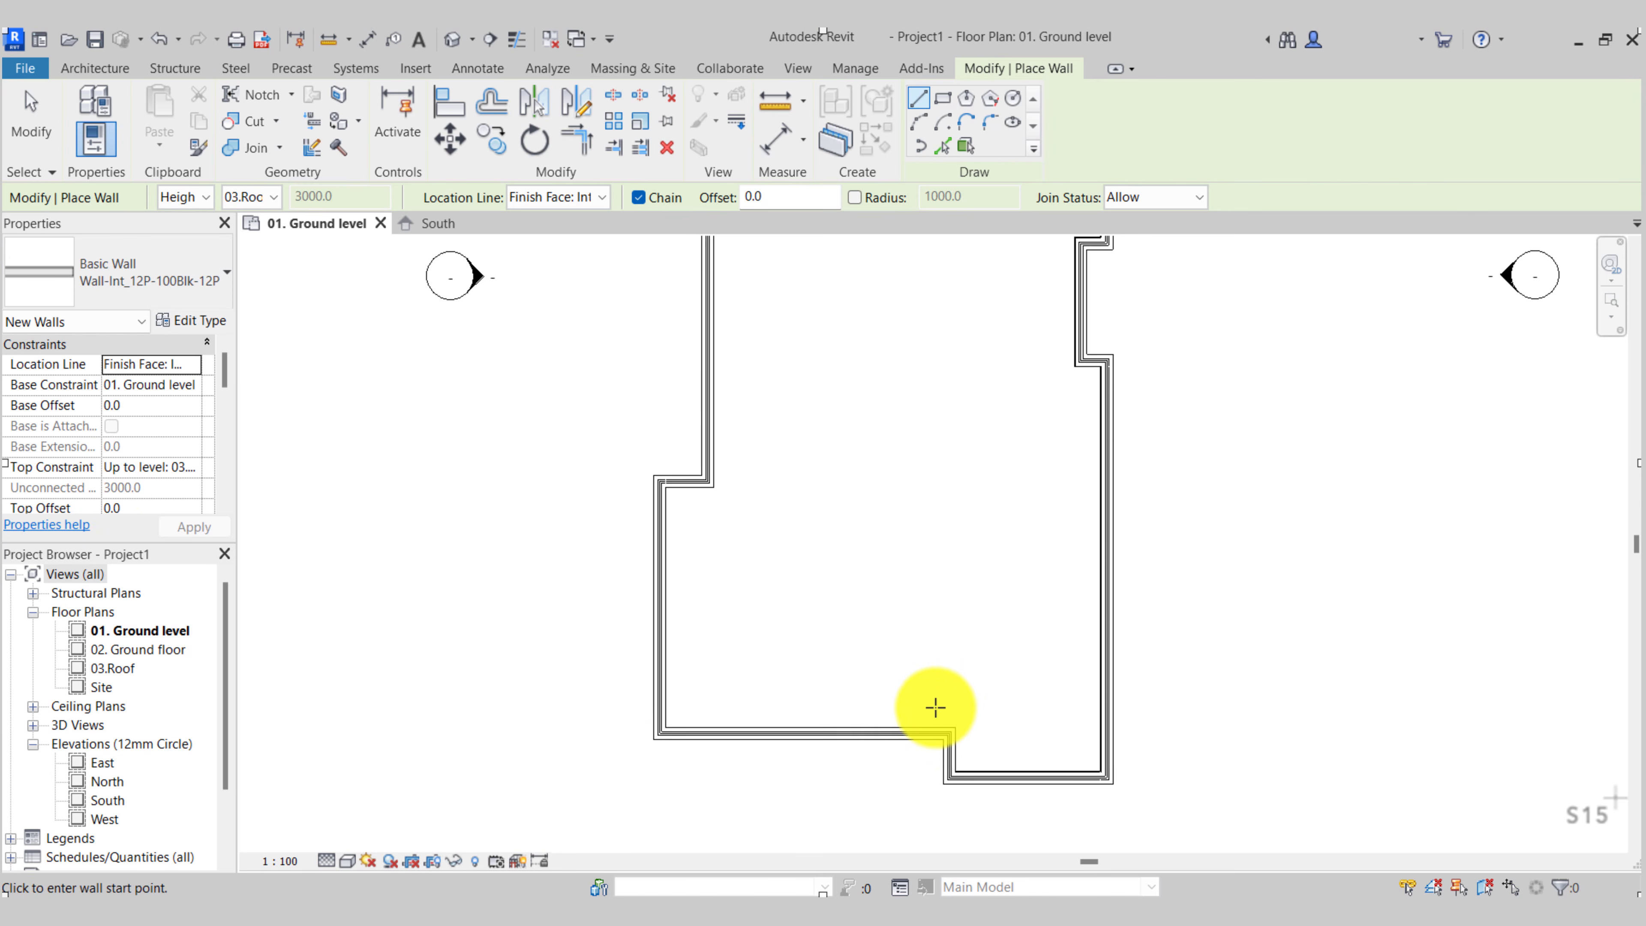
pyautogui.moveTo(963, 735); pyautogui.dragTo(999, 687, button='middle')
pyautogui.scroll(2, 1011, 671)
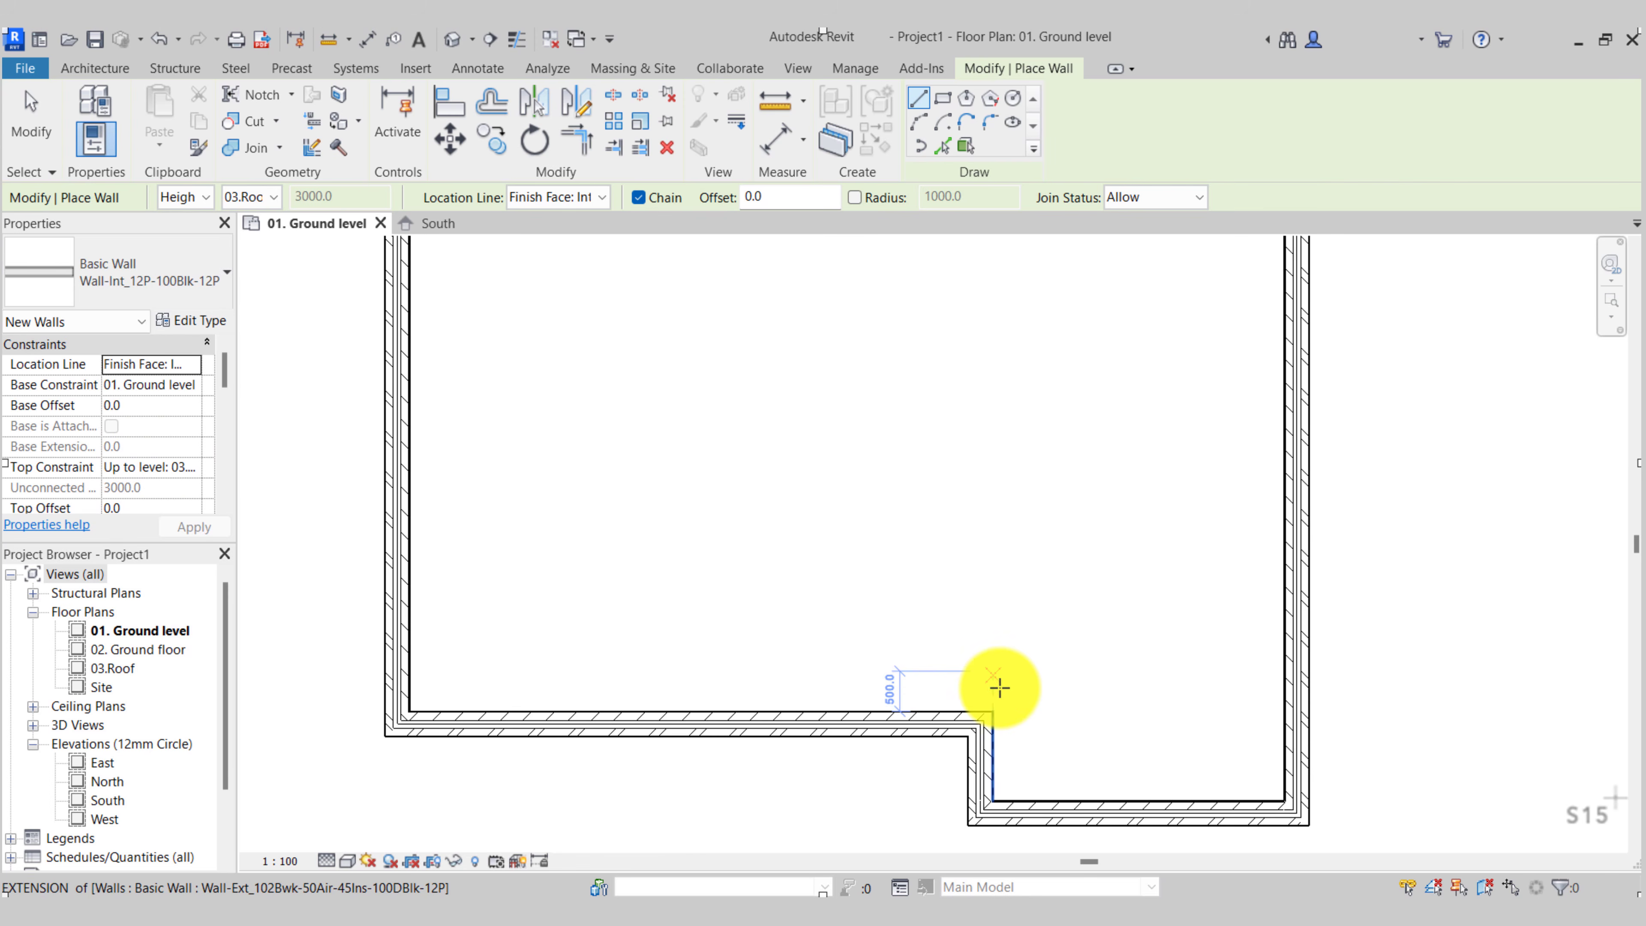
pyautogui.click(999, 707)
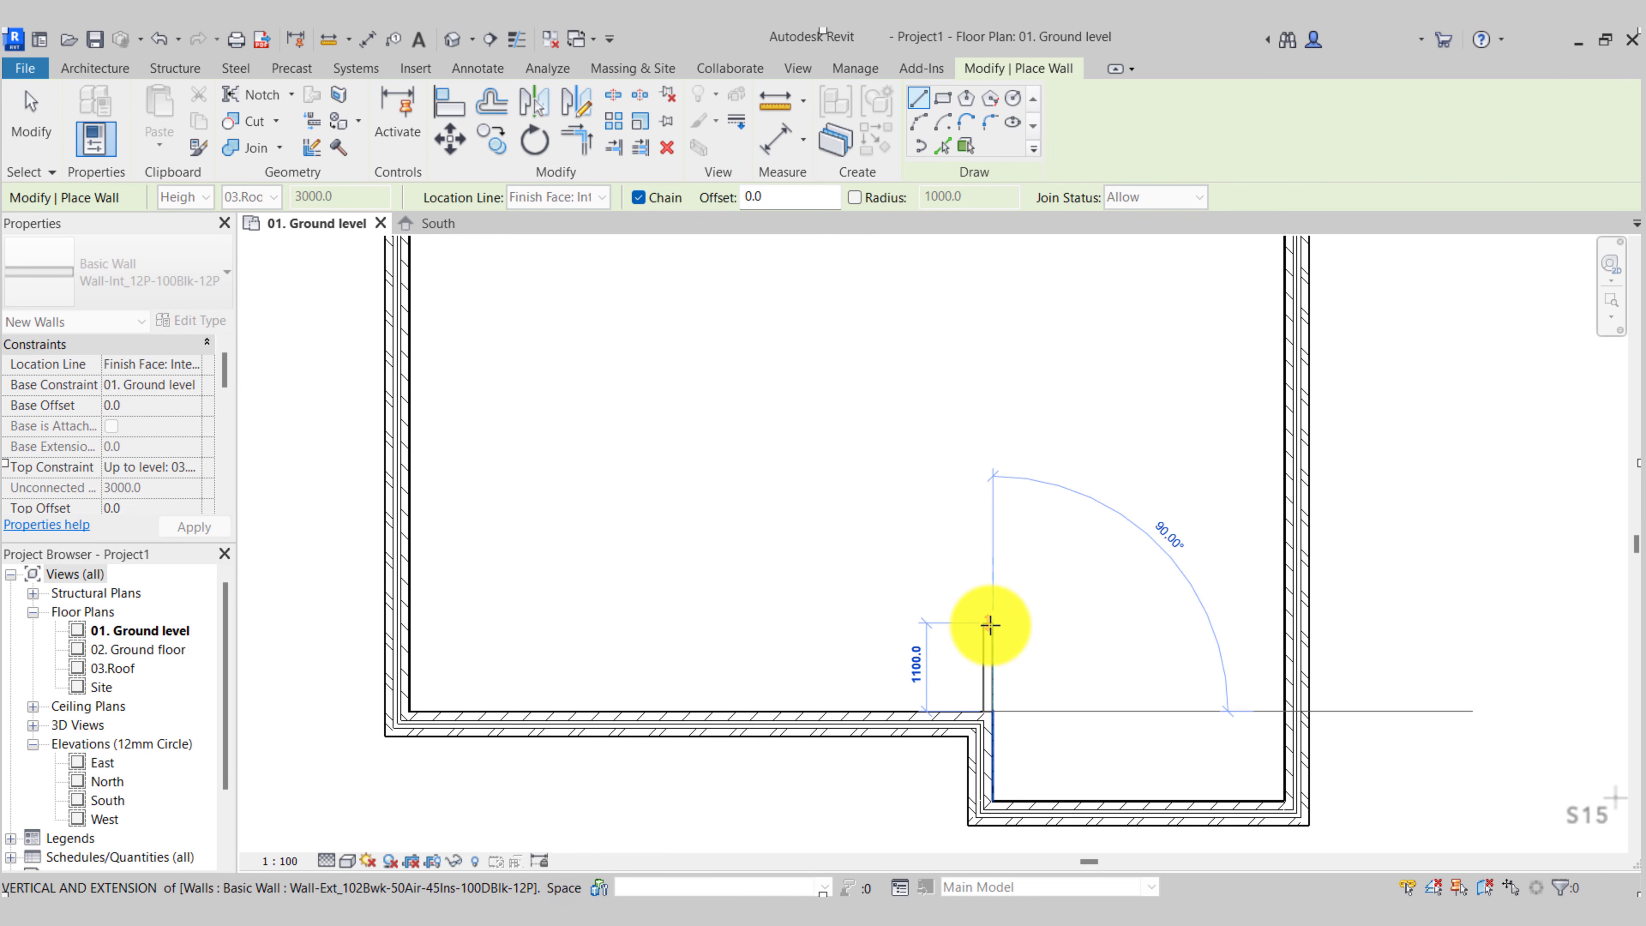
pyautogui.write('12')
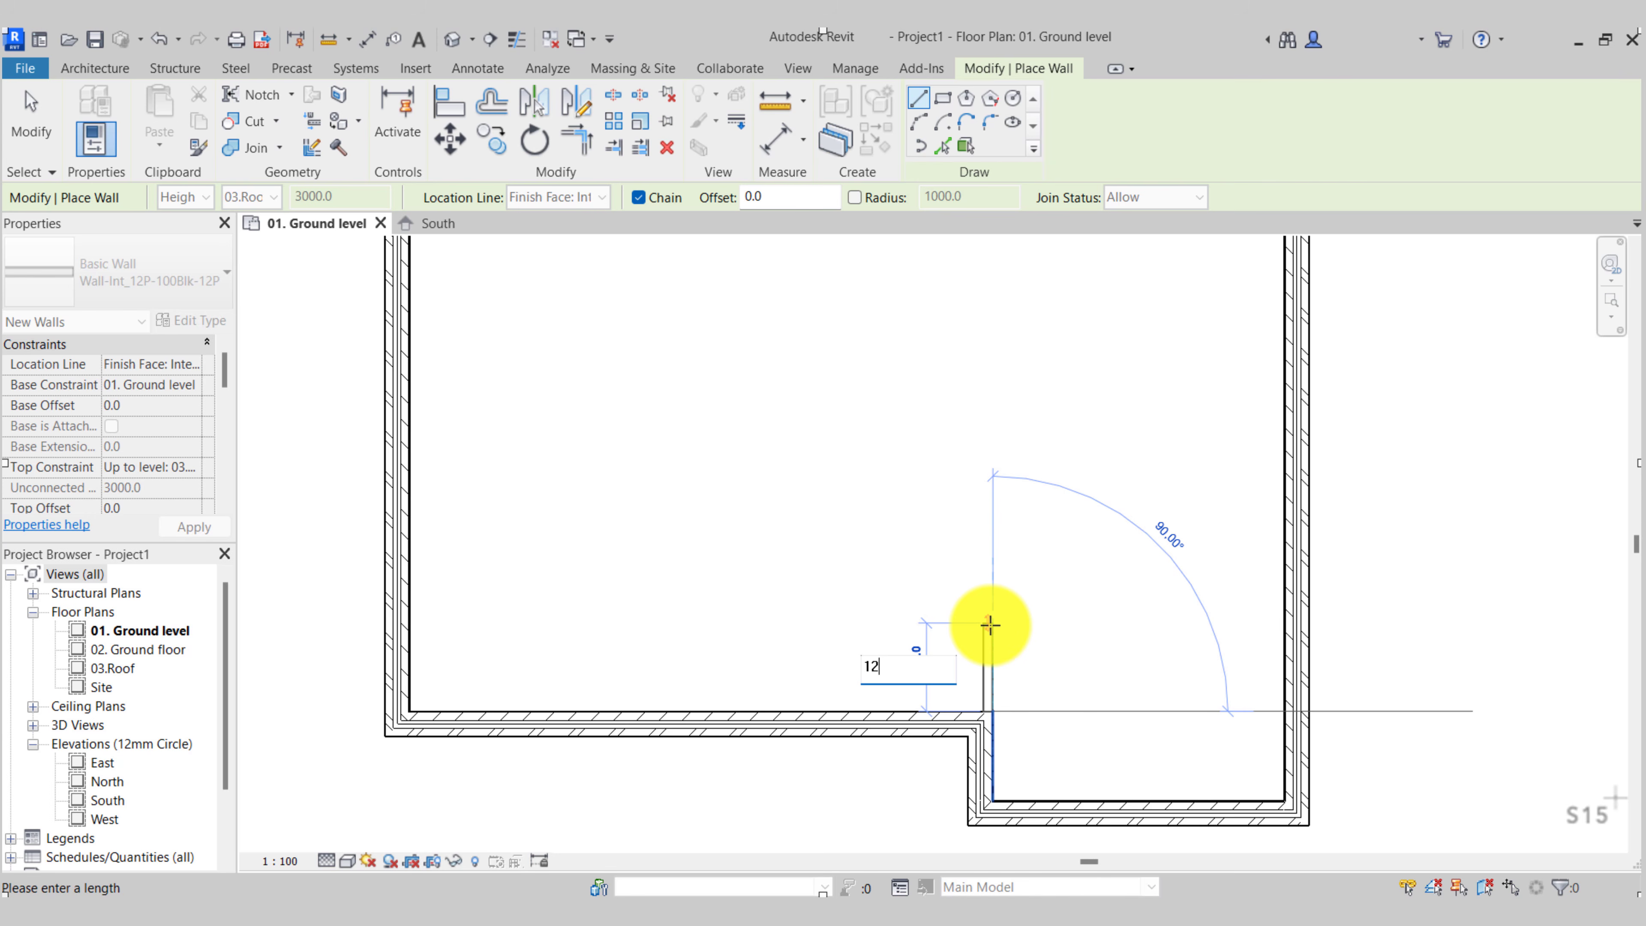
pyautogui.write('70')
pyautogui.press('Return')
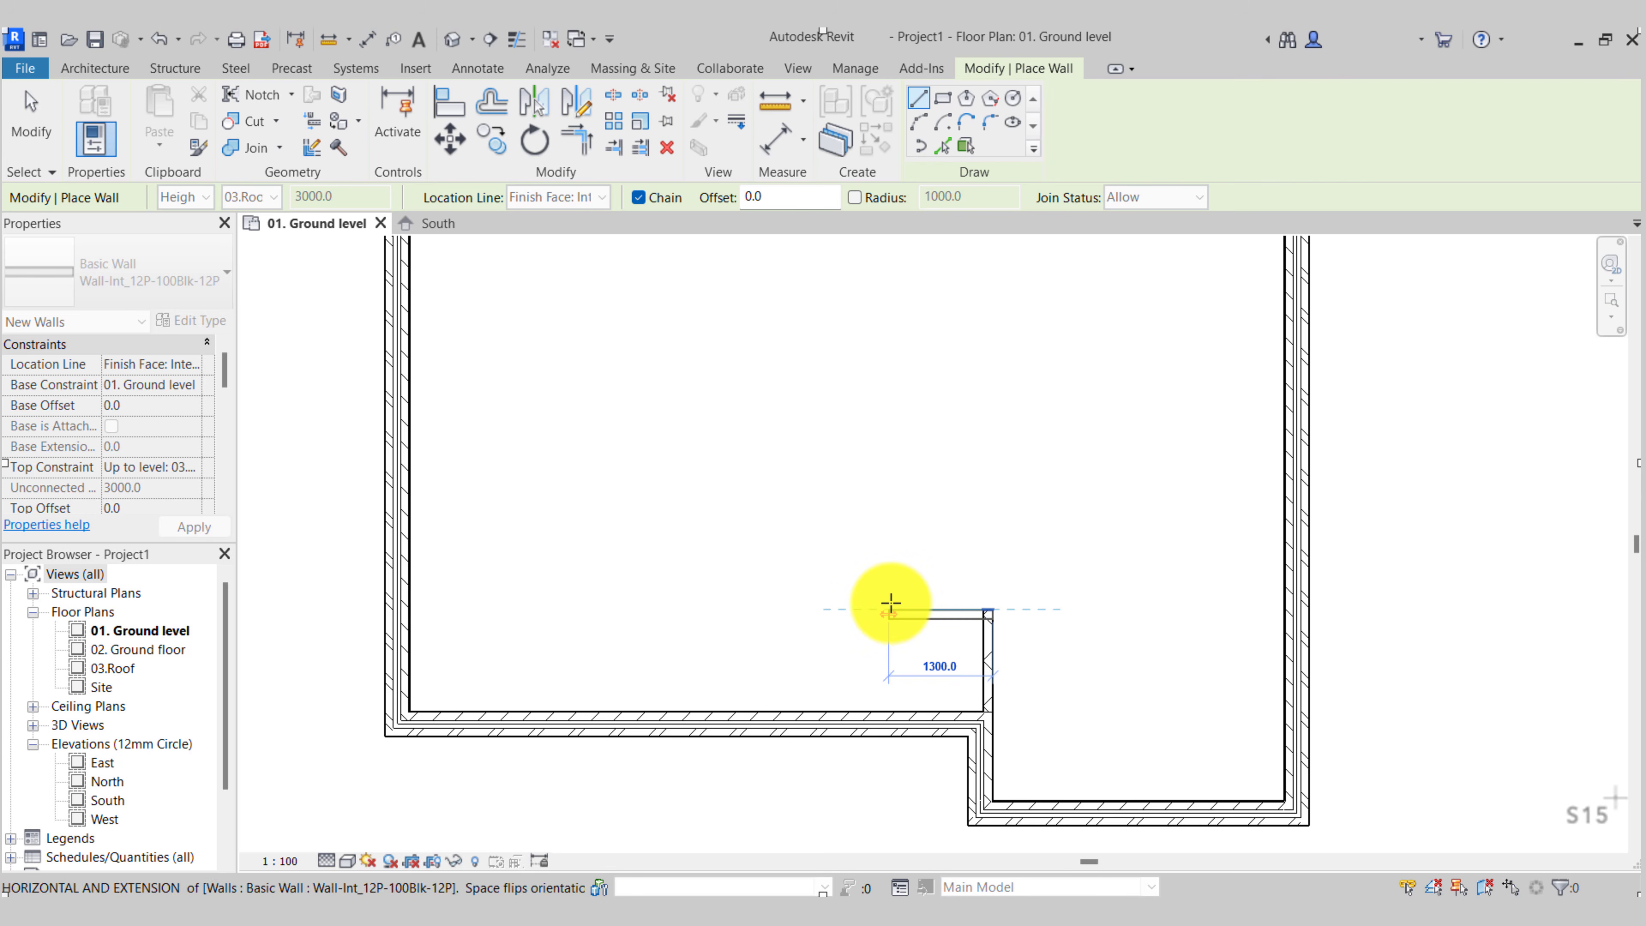
# Continue the interior wall with a short horizontal jog toward the west, followed by a 5715 mm vertical run upward
pyautogui.write('2200')
pyautogui.press('Return')
pyautogui.scroll(-3, 901, 616)
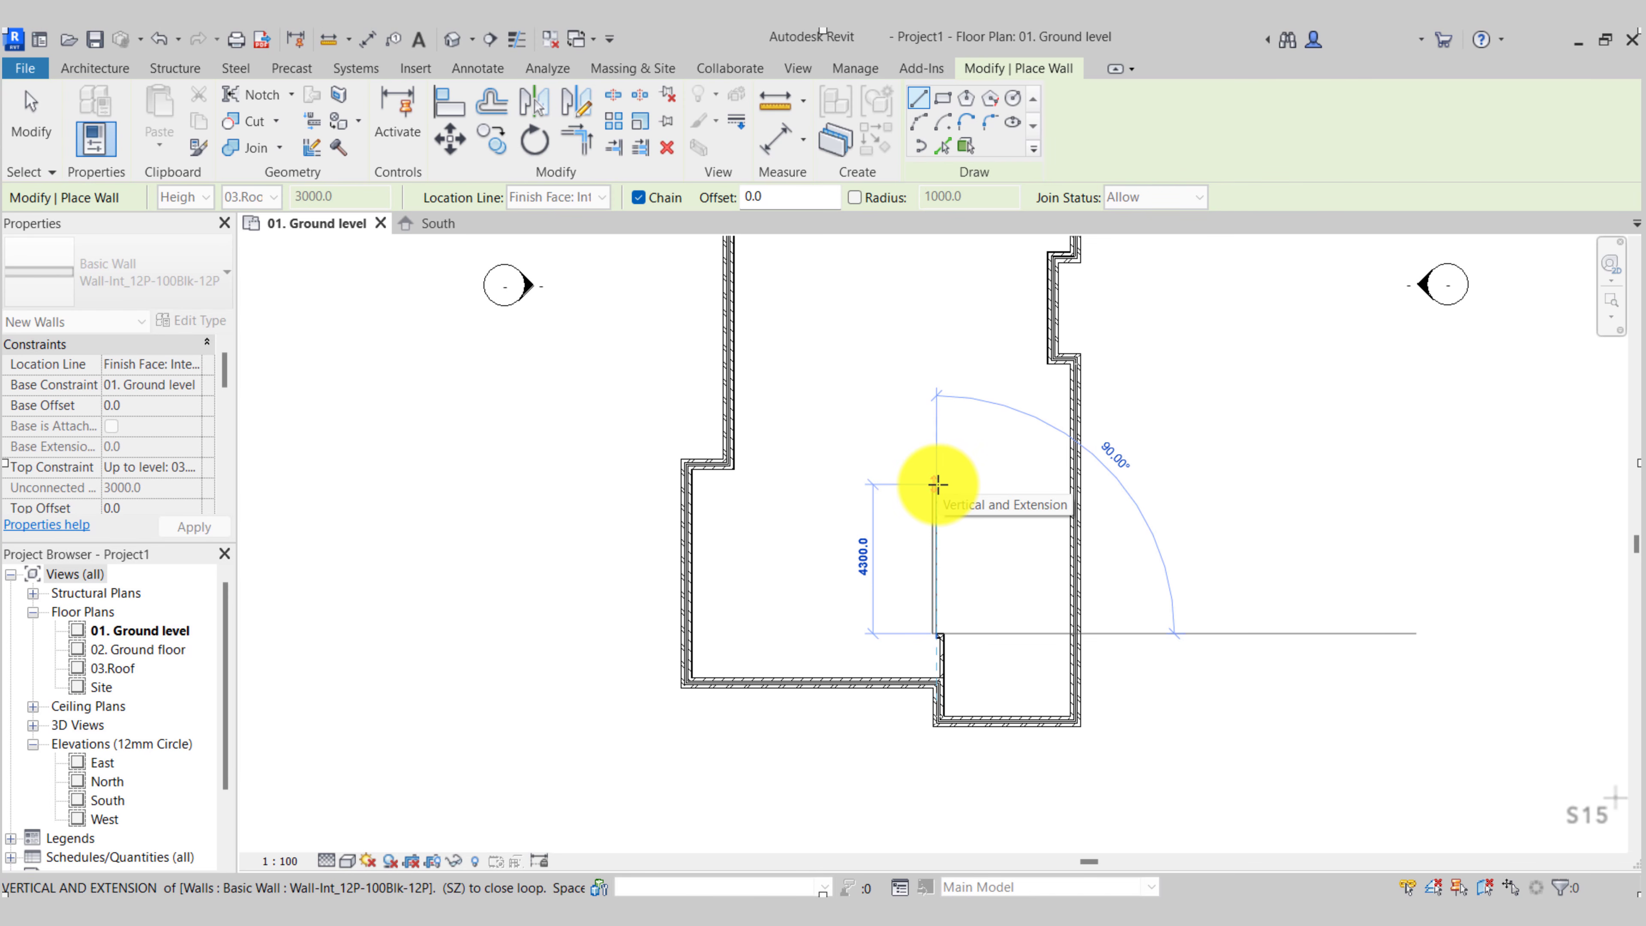
pyautogui.write('5715')
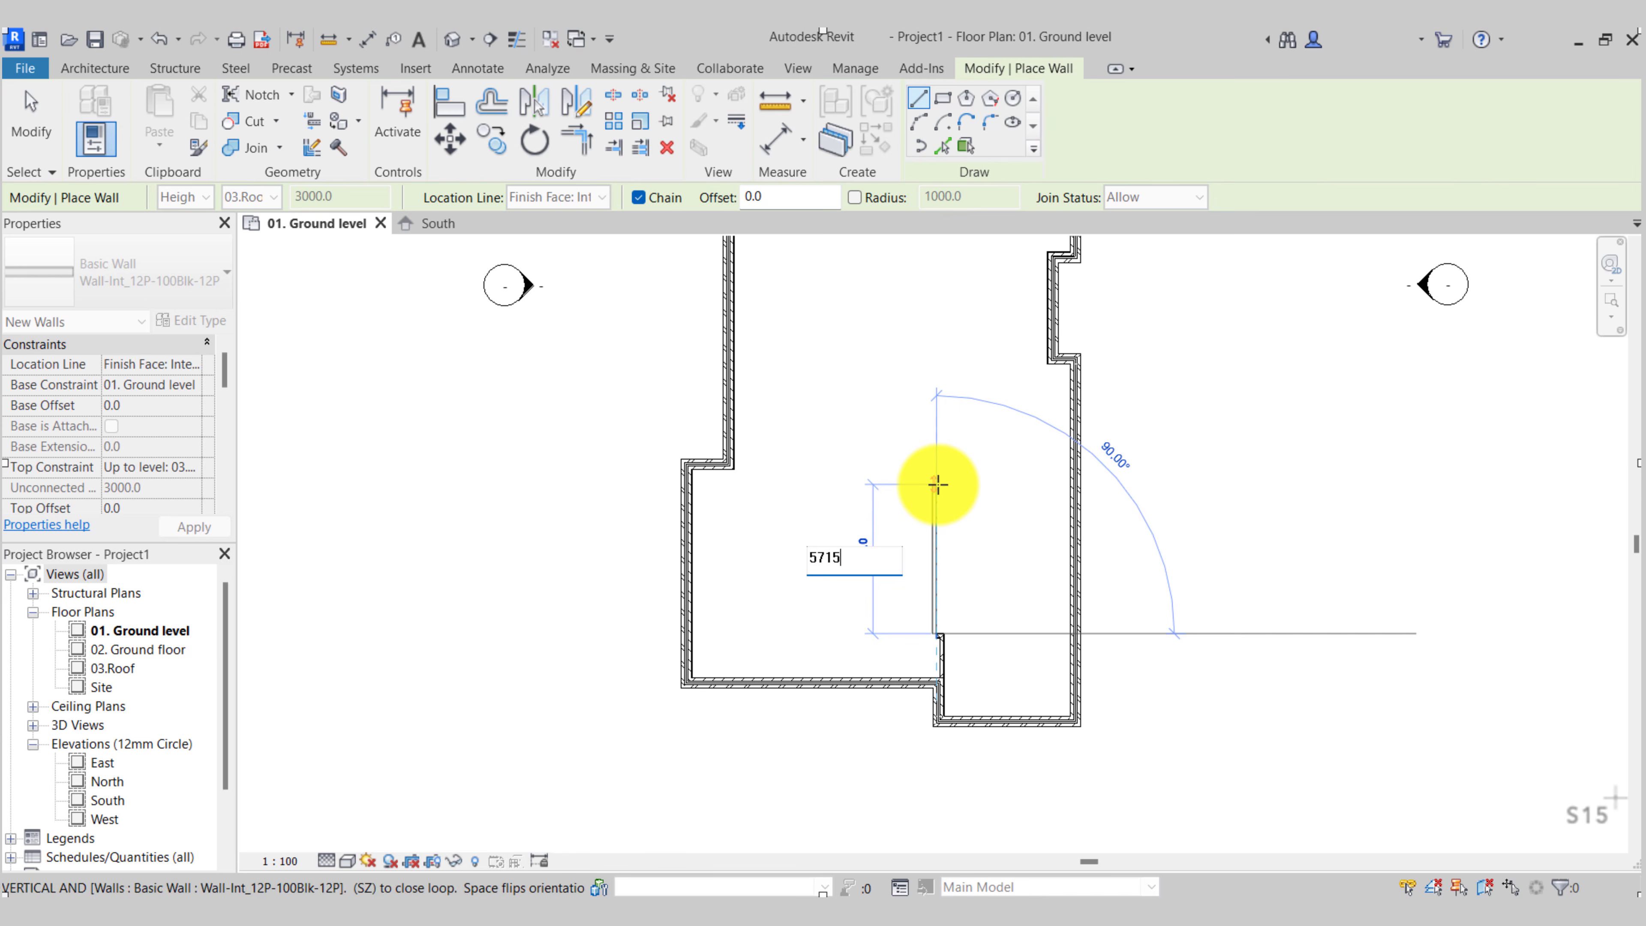
pyautogui.press('Return')
pyautogui.press('Escape')
# Draw a second vertical interior wall west of the first, from the lower exterior wall up to the first wall's upper end, about 7140 mm long
pyautogui.scroll(2, 914, 583)
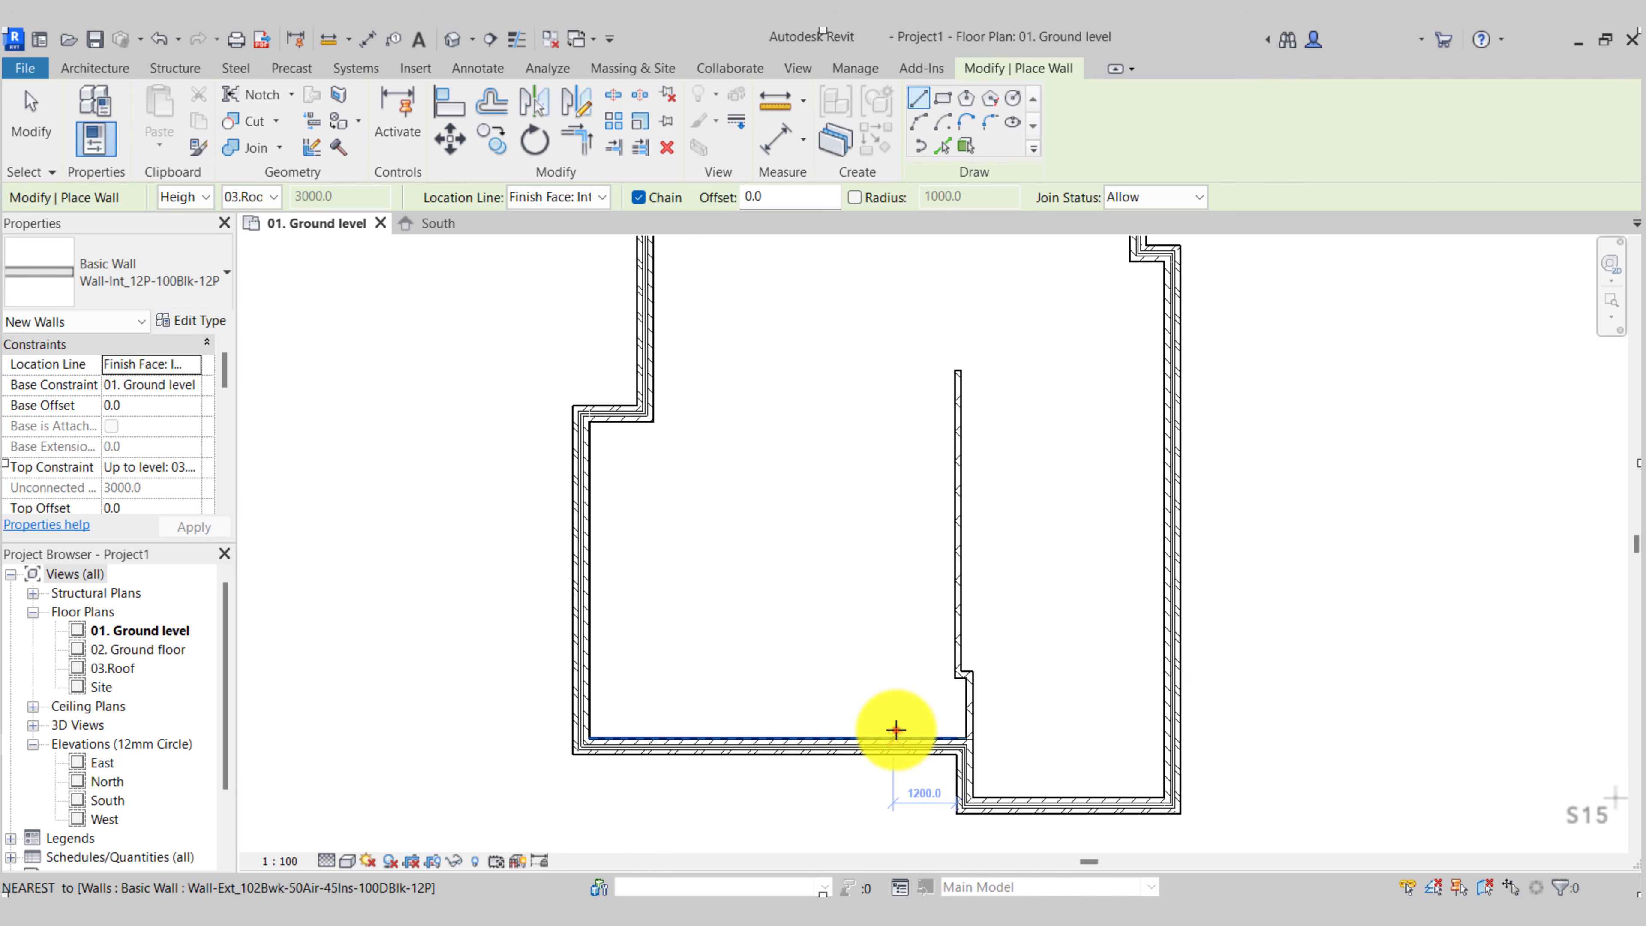
pyautogui.click(893, 736)
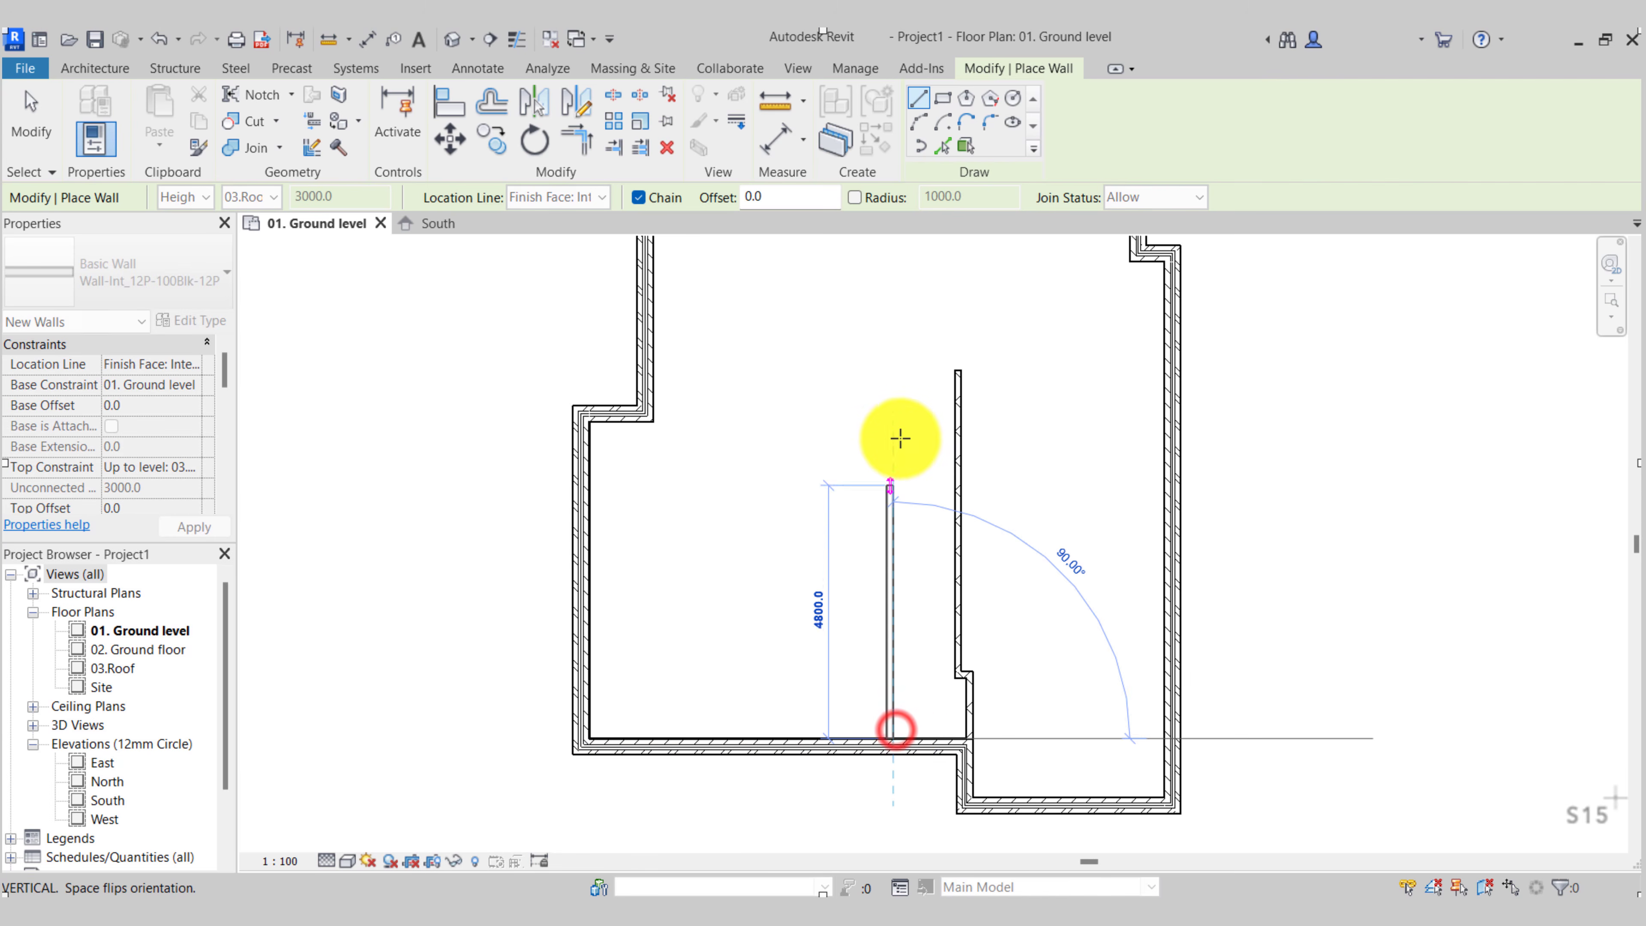
pyautogui.click(899, 374)
pyautogui.press('Escape')
pyautogui.press('Escape')
# Set the clear distance between the two parallel vertical interior walls to 1250 mm by moving the western wall
pyautogui.scroll(1, 887, 415)
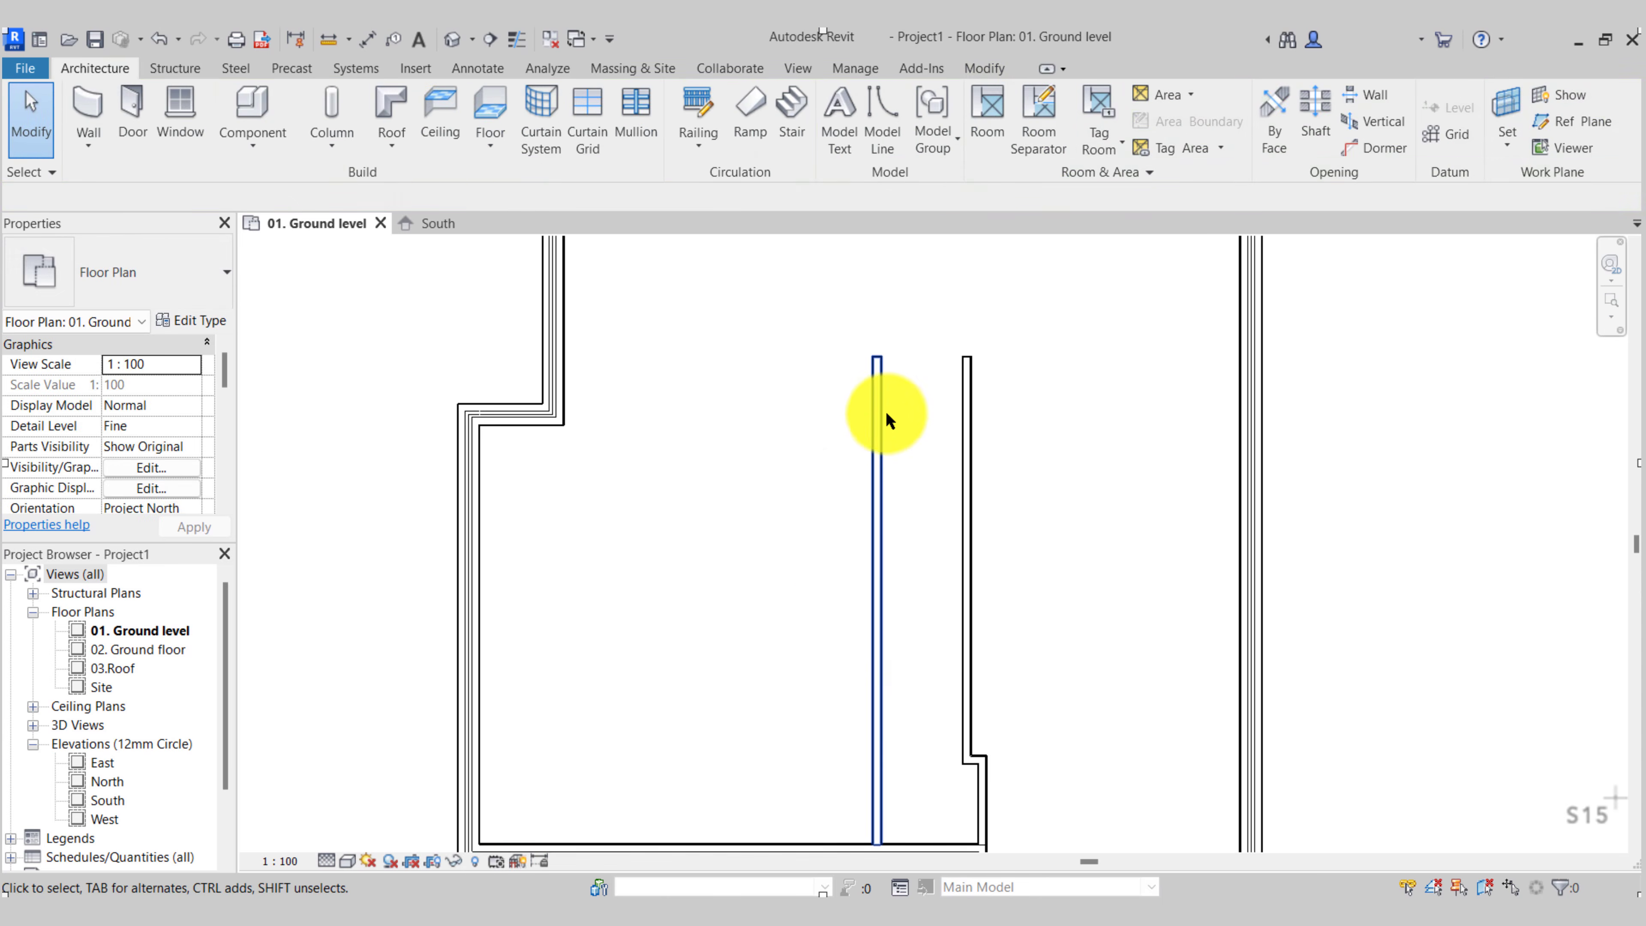
pyautogui.click(886, 420)
pyautogui.moveTo(863, 434); pyautogui.dragTo(812, 423, button='middle')
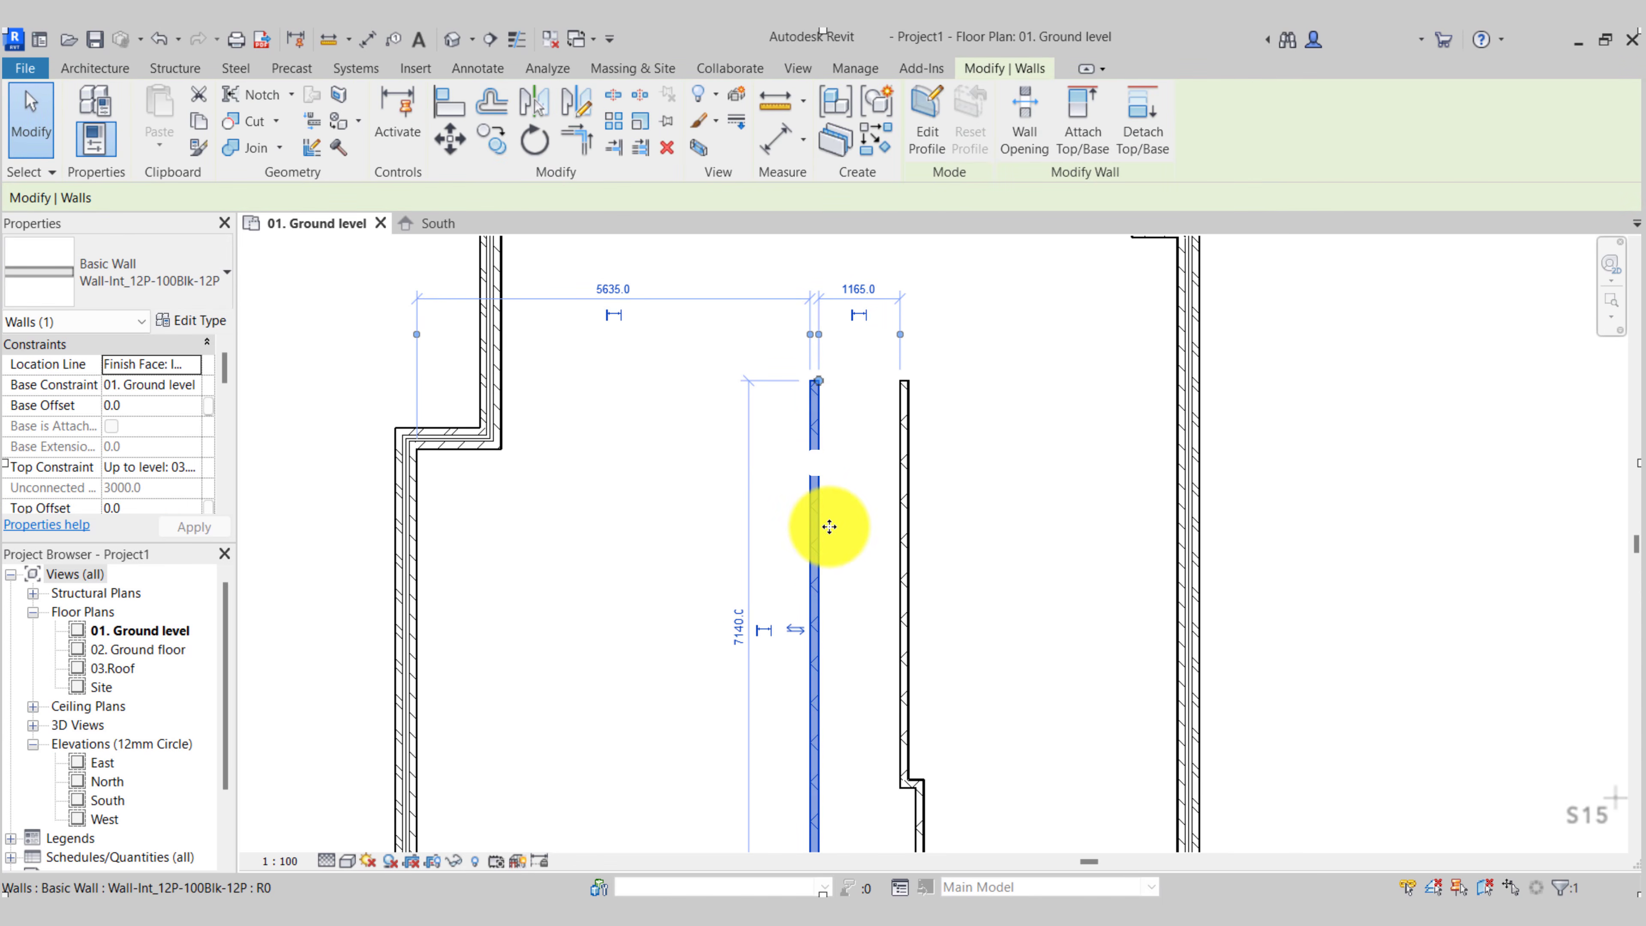
pyautogui.scroll(2, 837, 266)
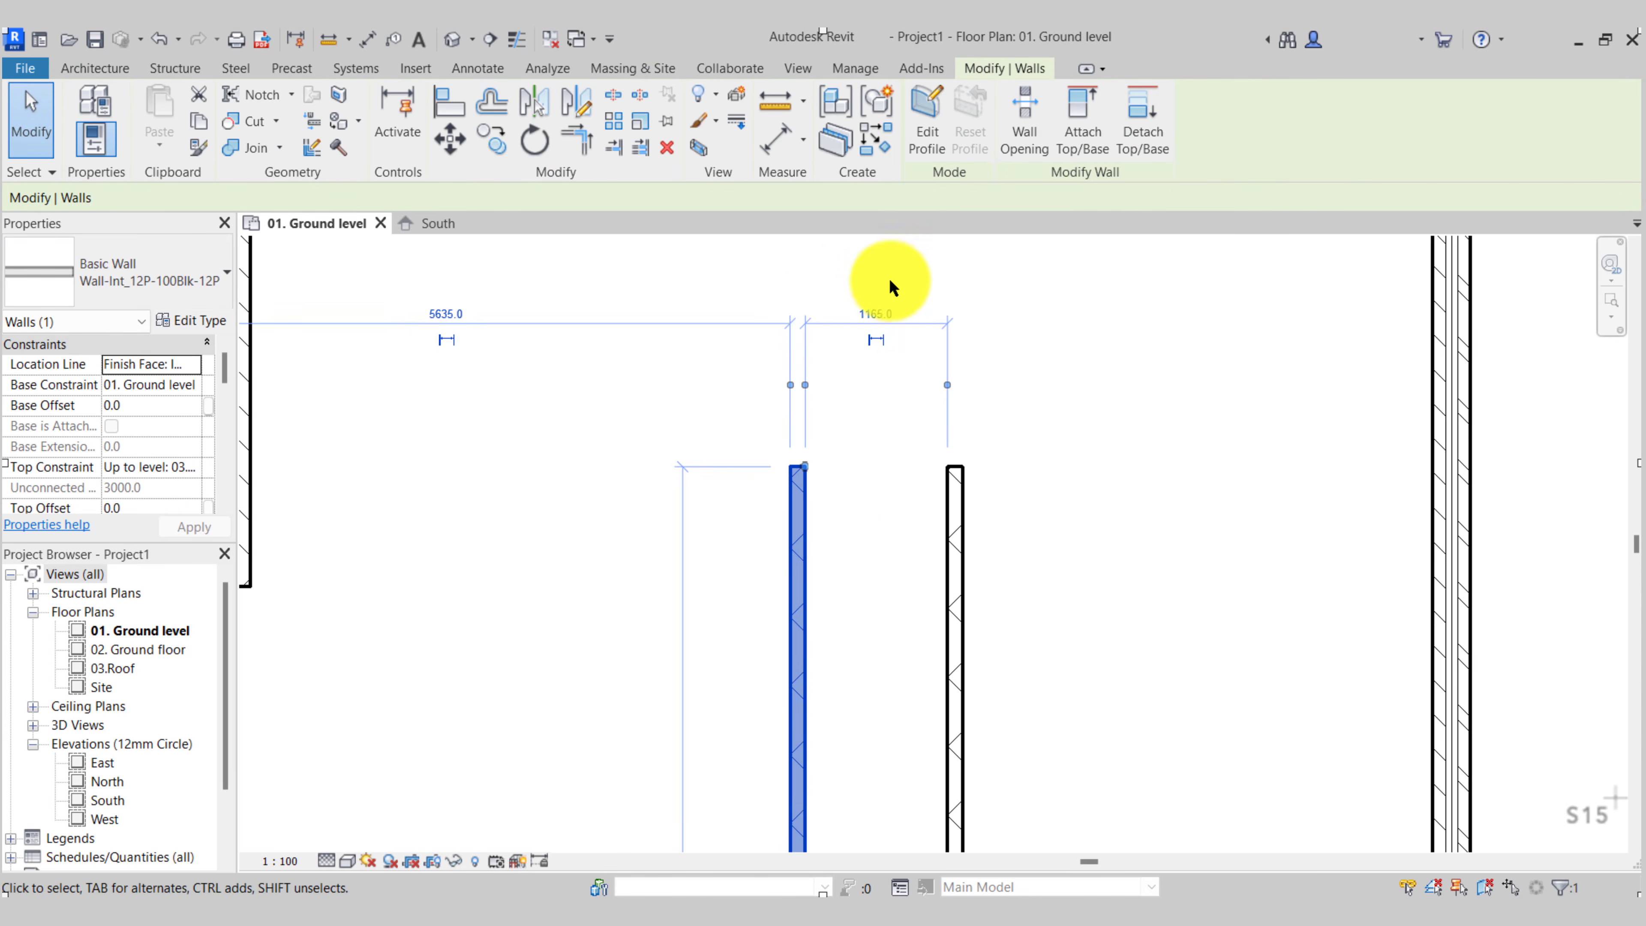
pyautogui.click(869, 315)
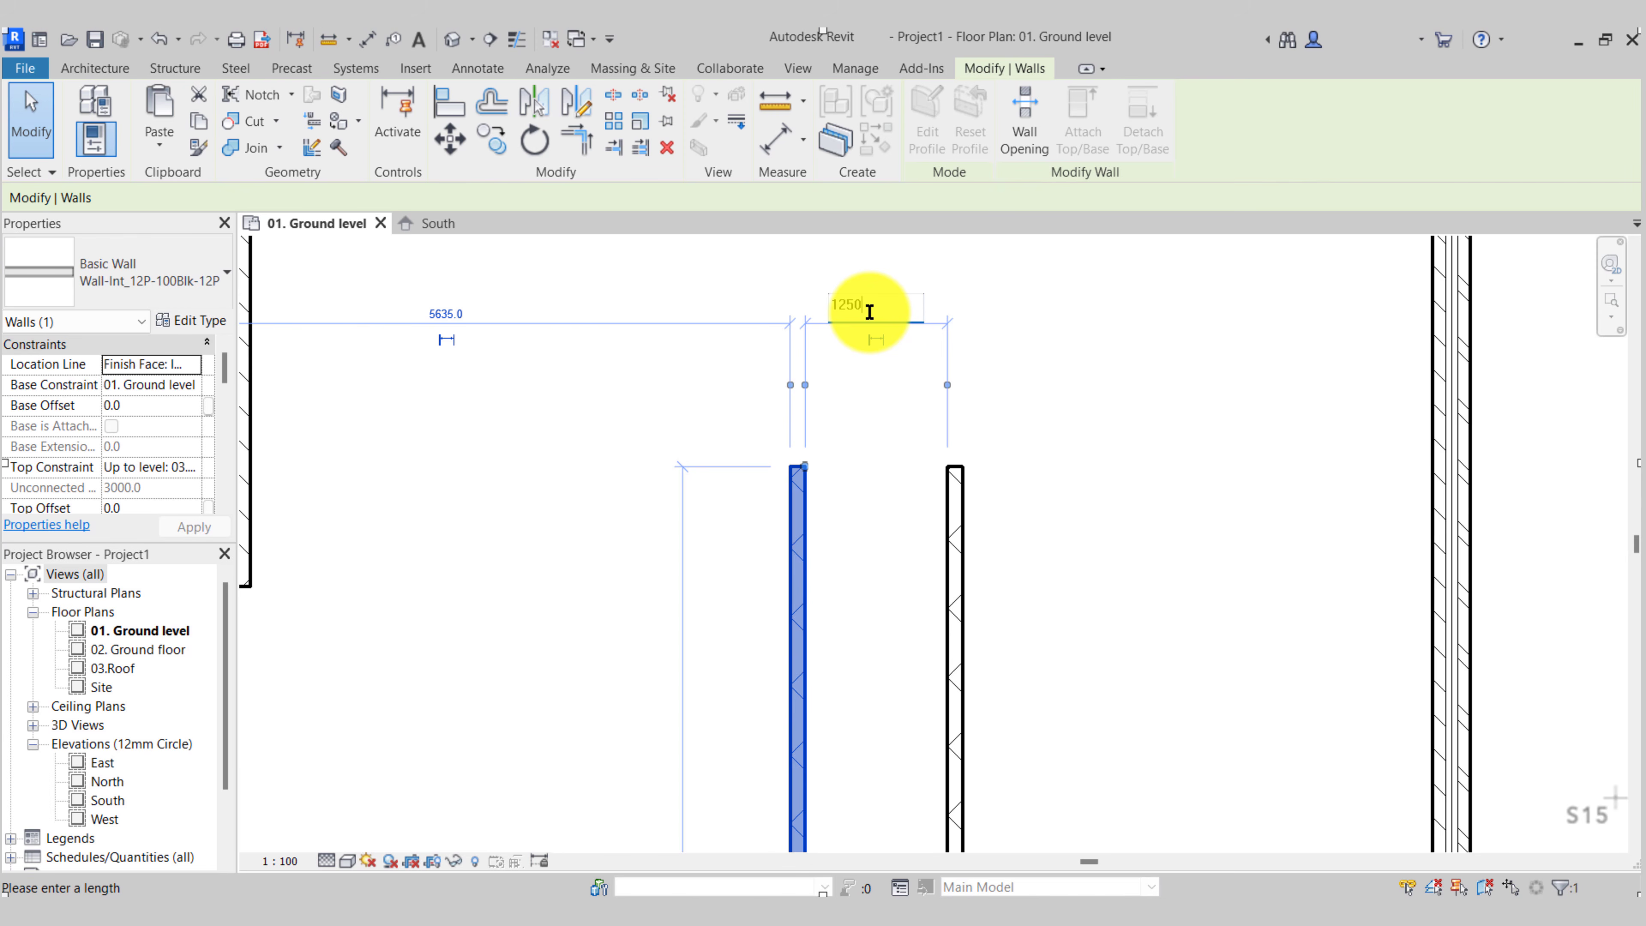
pyautogui.write('1250')
pyautogui.press('Return')
pyautogui.scroll(-2, 867, 310)
pyautogui.press('Escape')
pyautogui.moveTo(868, 339)
pyautogui.mouseDown(button='middle')
pyautogui.moveTo(890, 342)
pyautogui.moveTo(891, 317)
pyautogui.mouseUp(button='middle')
pyautogui.scroll(-1, 890, 342)
# Try a 1000 mm gap by moving the eastern of the two parallel interior walls, and undo that change
pyautogui.click(839, 360)
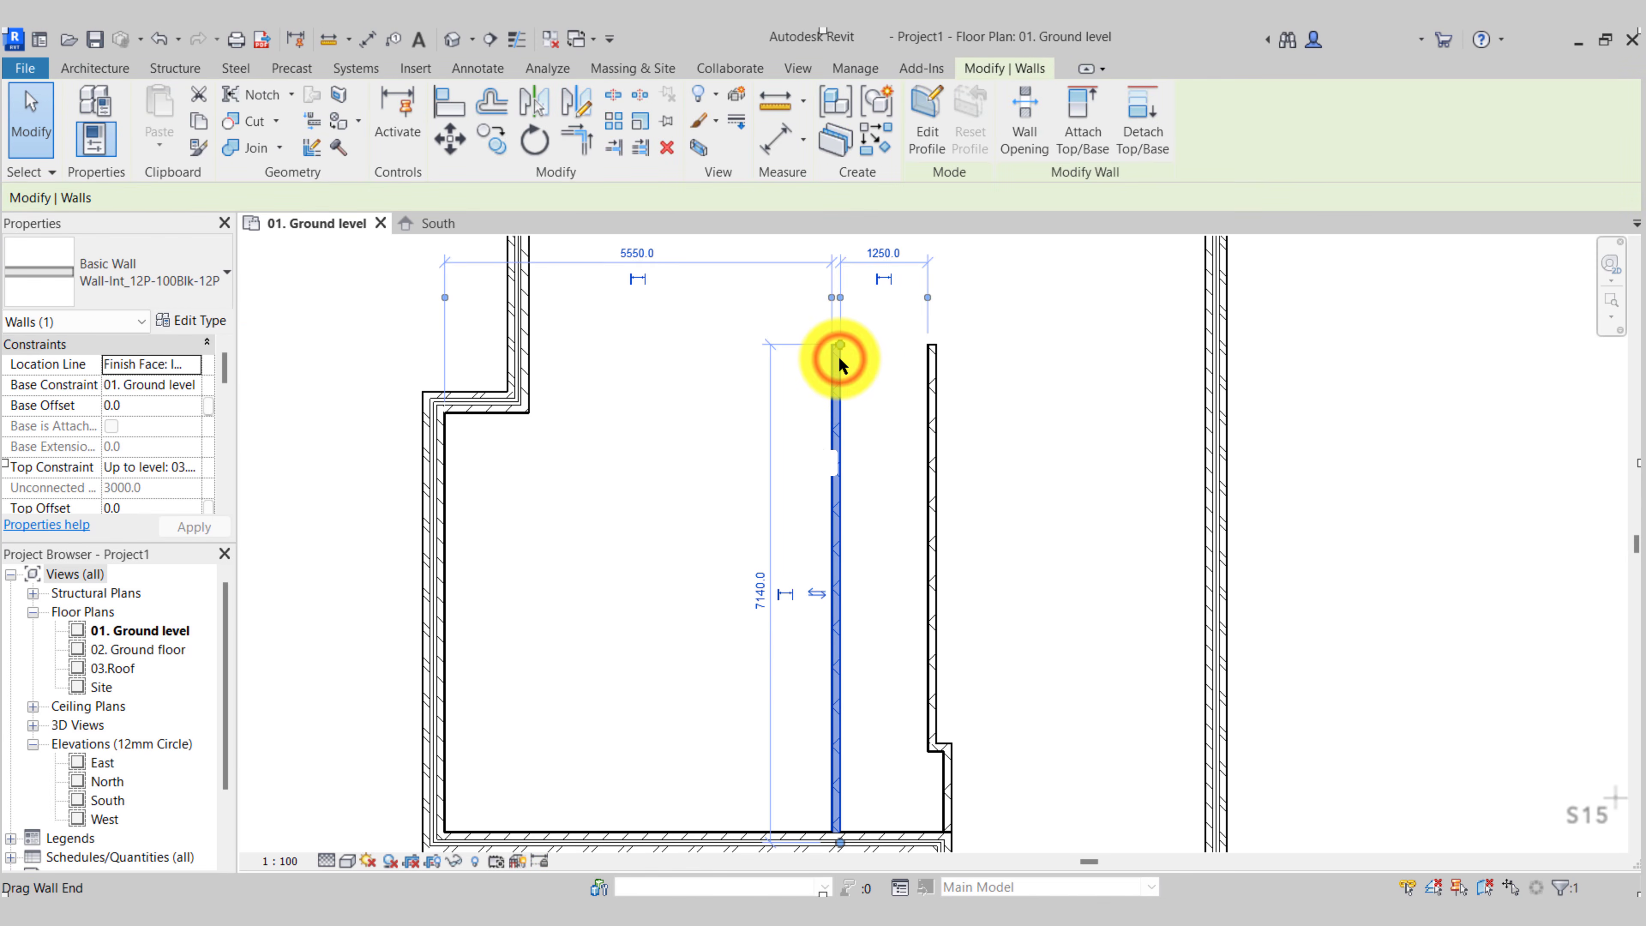
pyautogui.press('Escape')
pyautogui.click(931, 387)
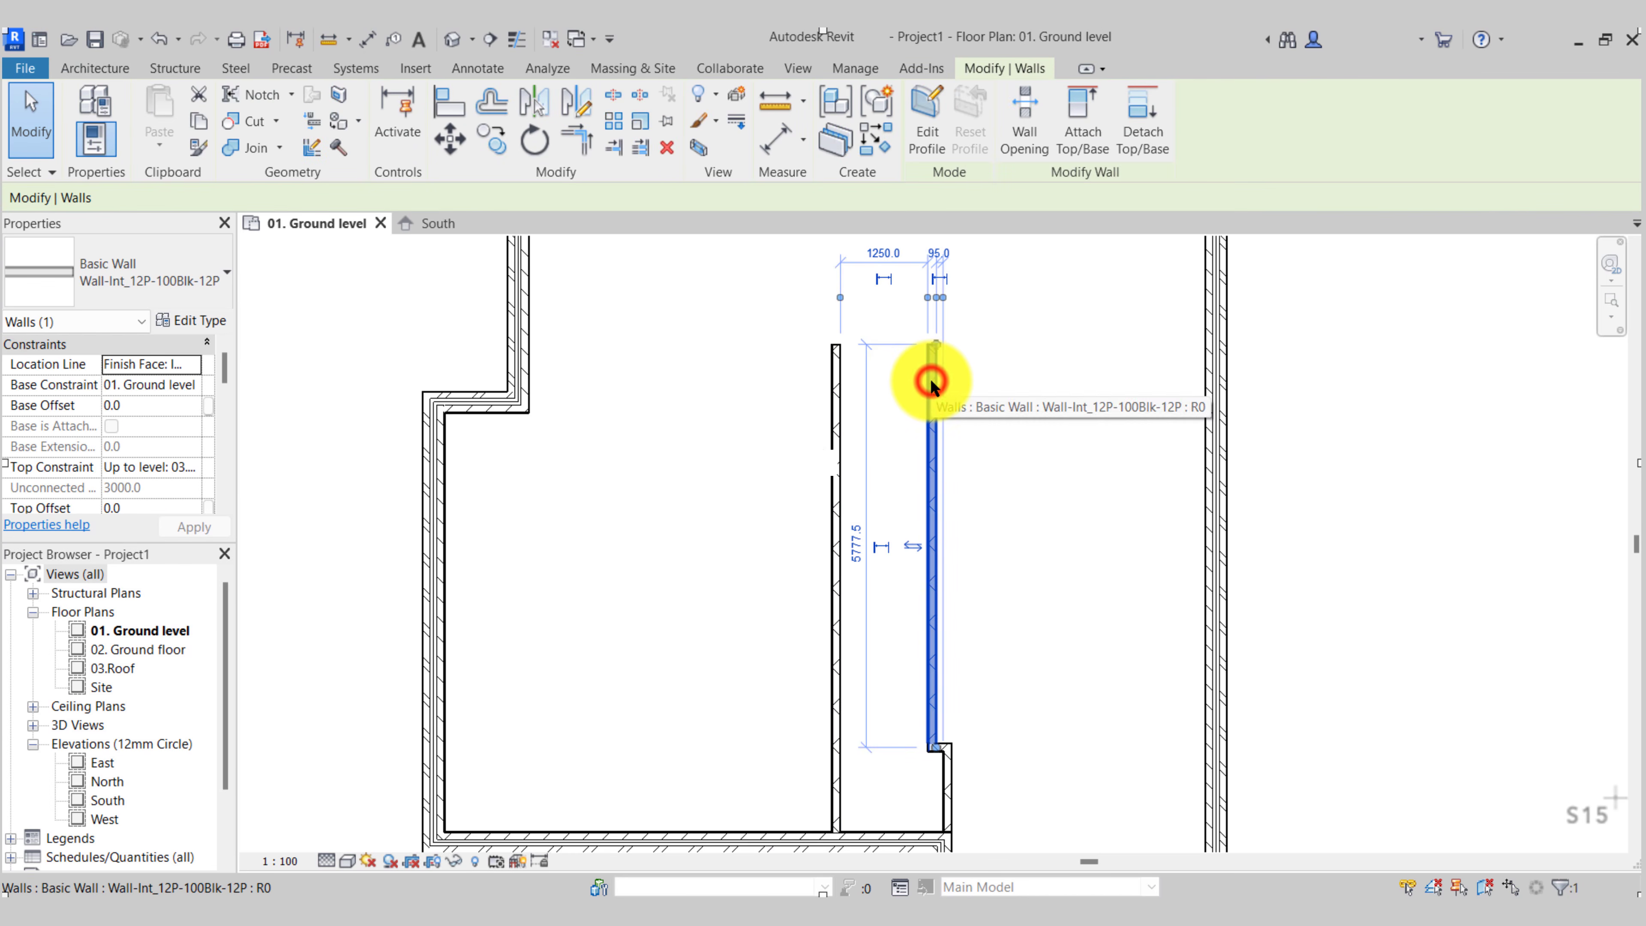
pyautogui.moveTo(896, 405); pyautogui.dragTo(901, 474, button='middle')
pyautogui.click(892, 327)
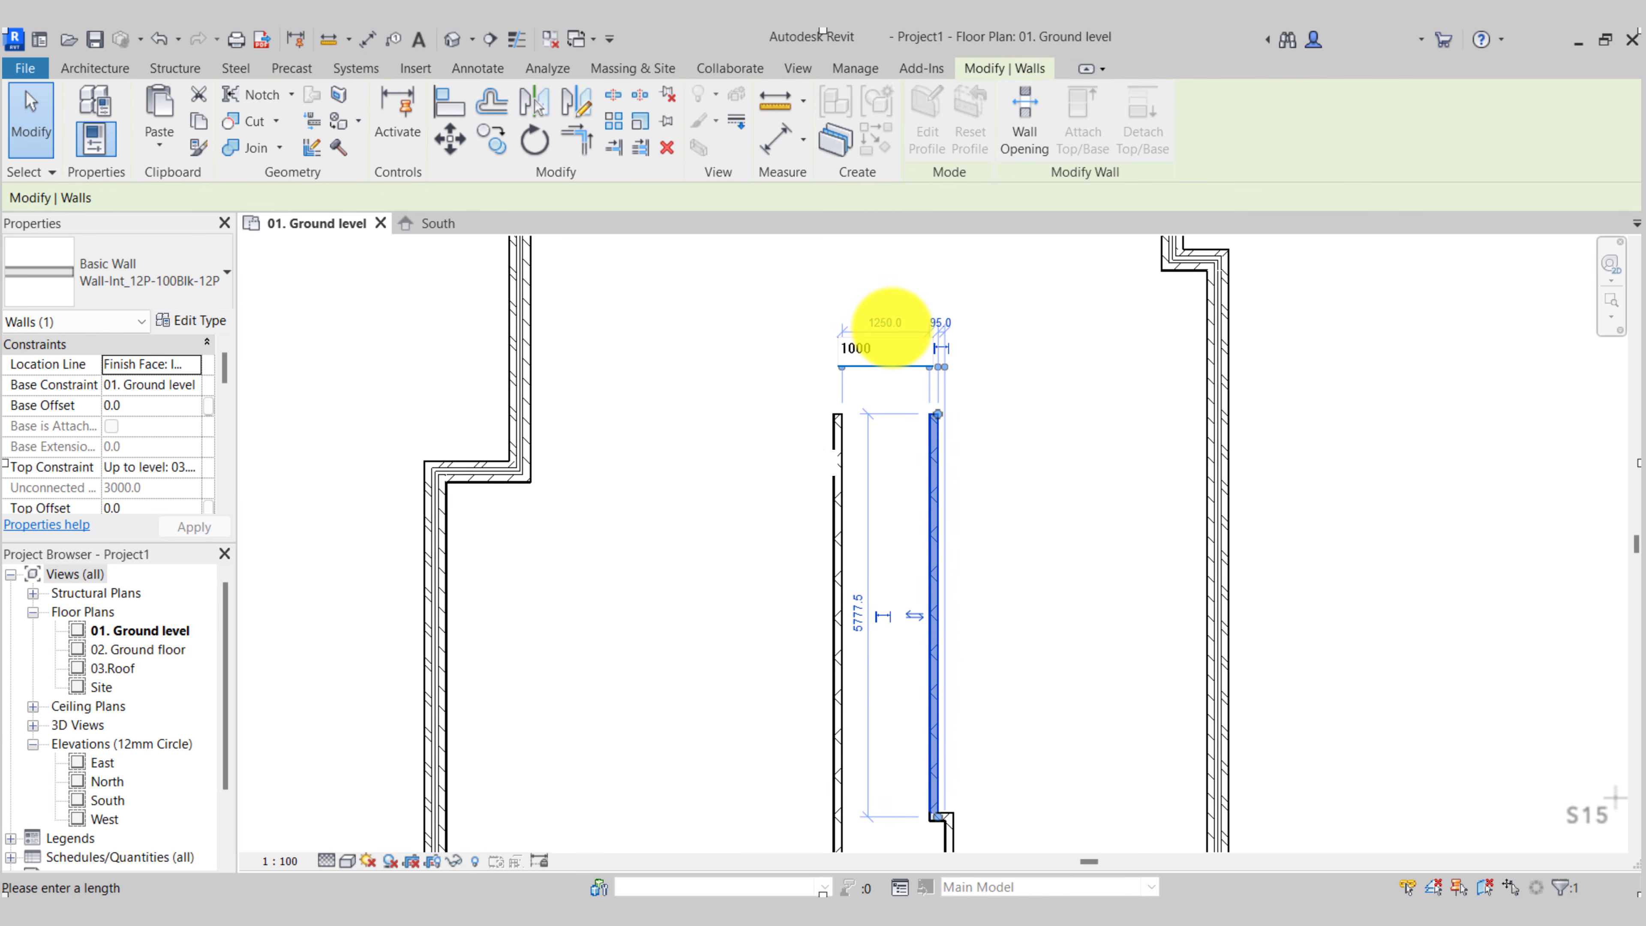
pyautogui.press('Return')
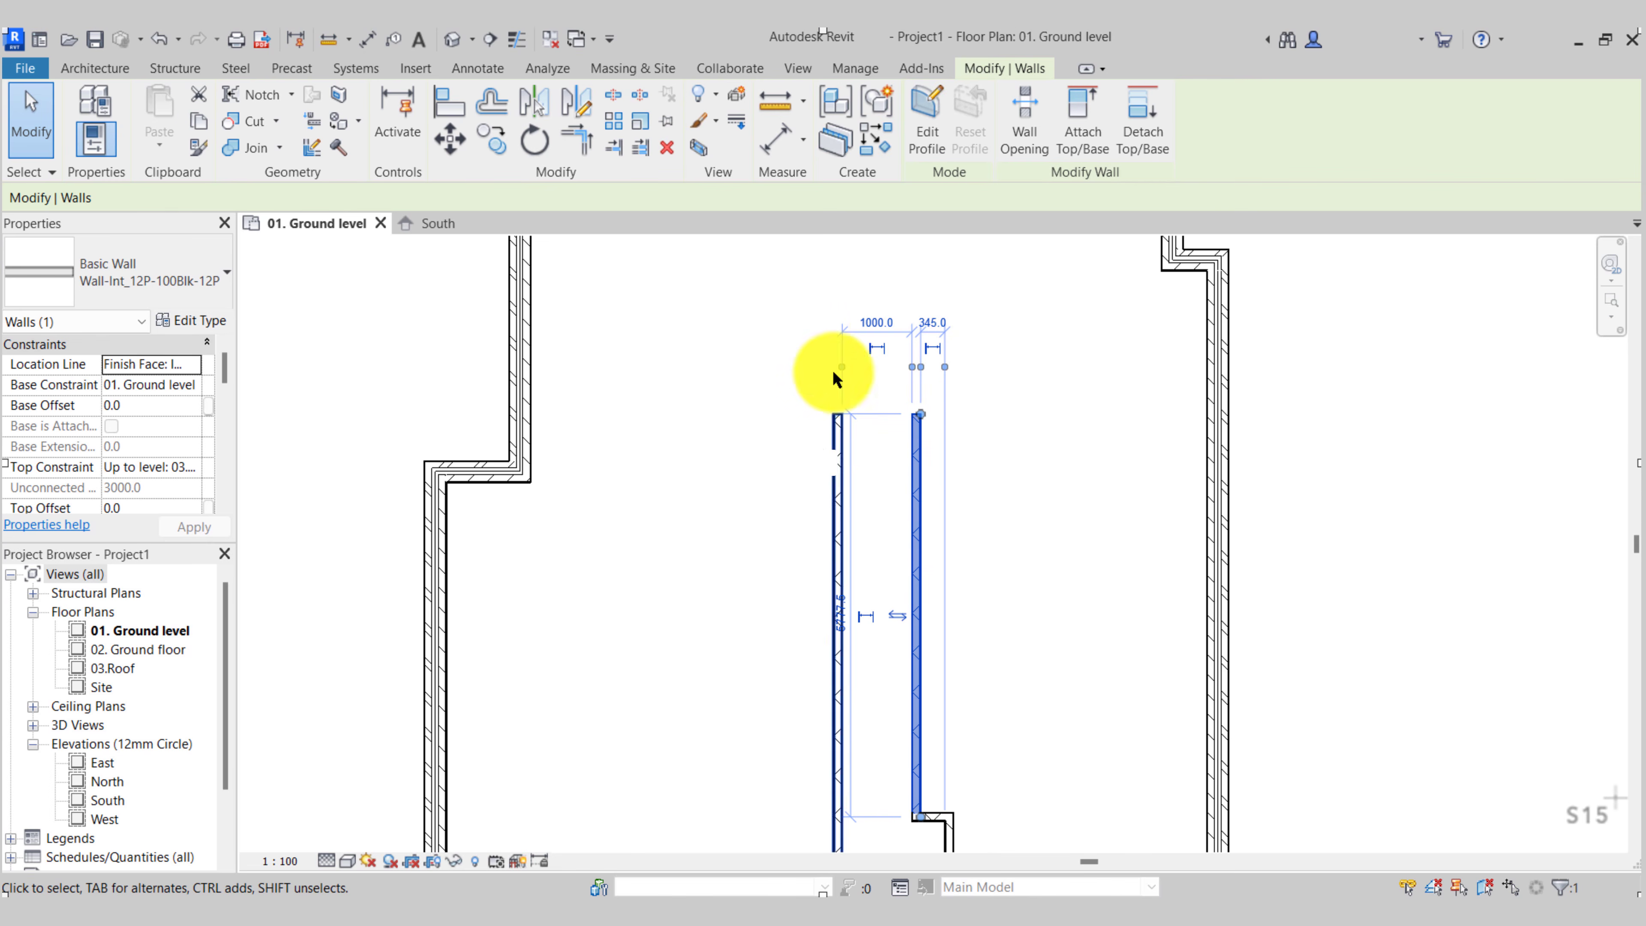
pyautogui.click(852, 450)
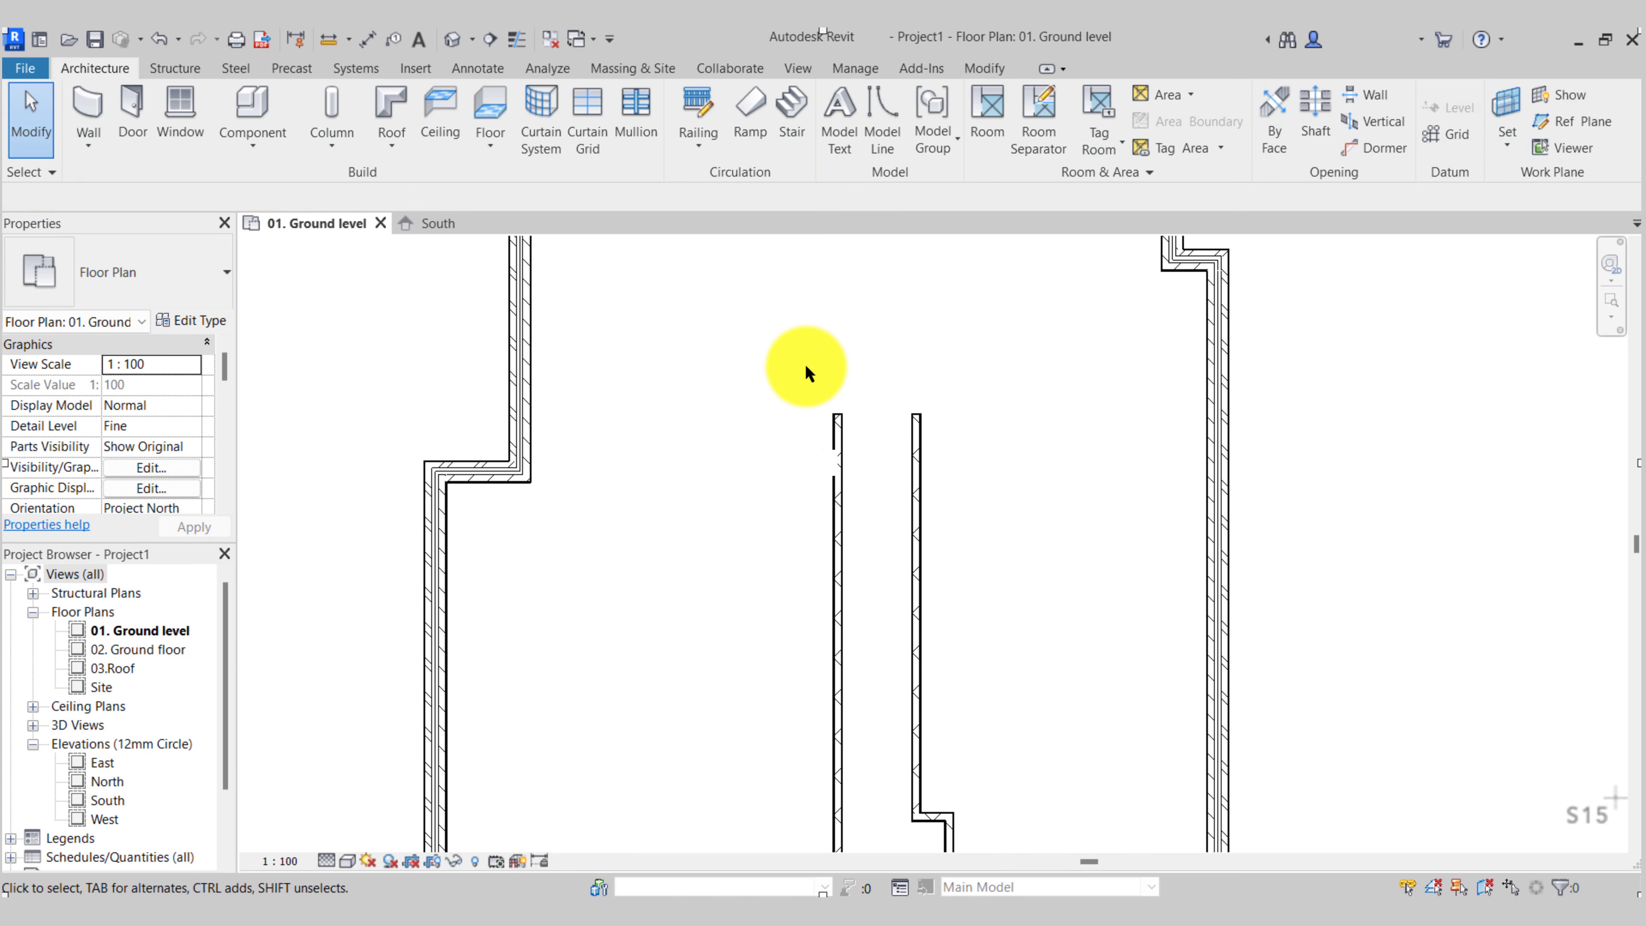
pyautogui.moveTo(898, 451); pyautogui.dragTo(879, 485, button='middle')
pyautogui.click(851, 415)
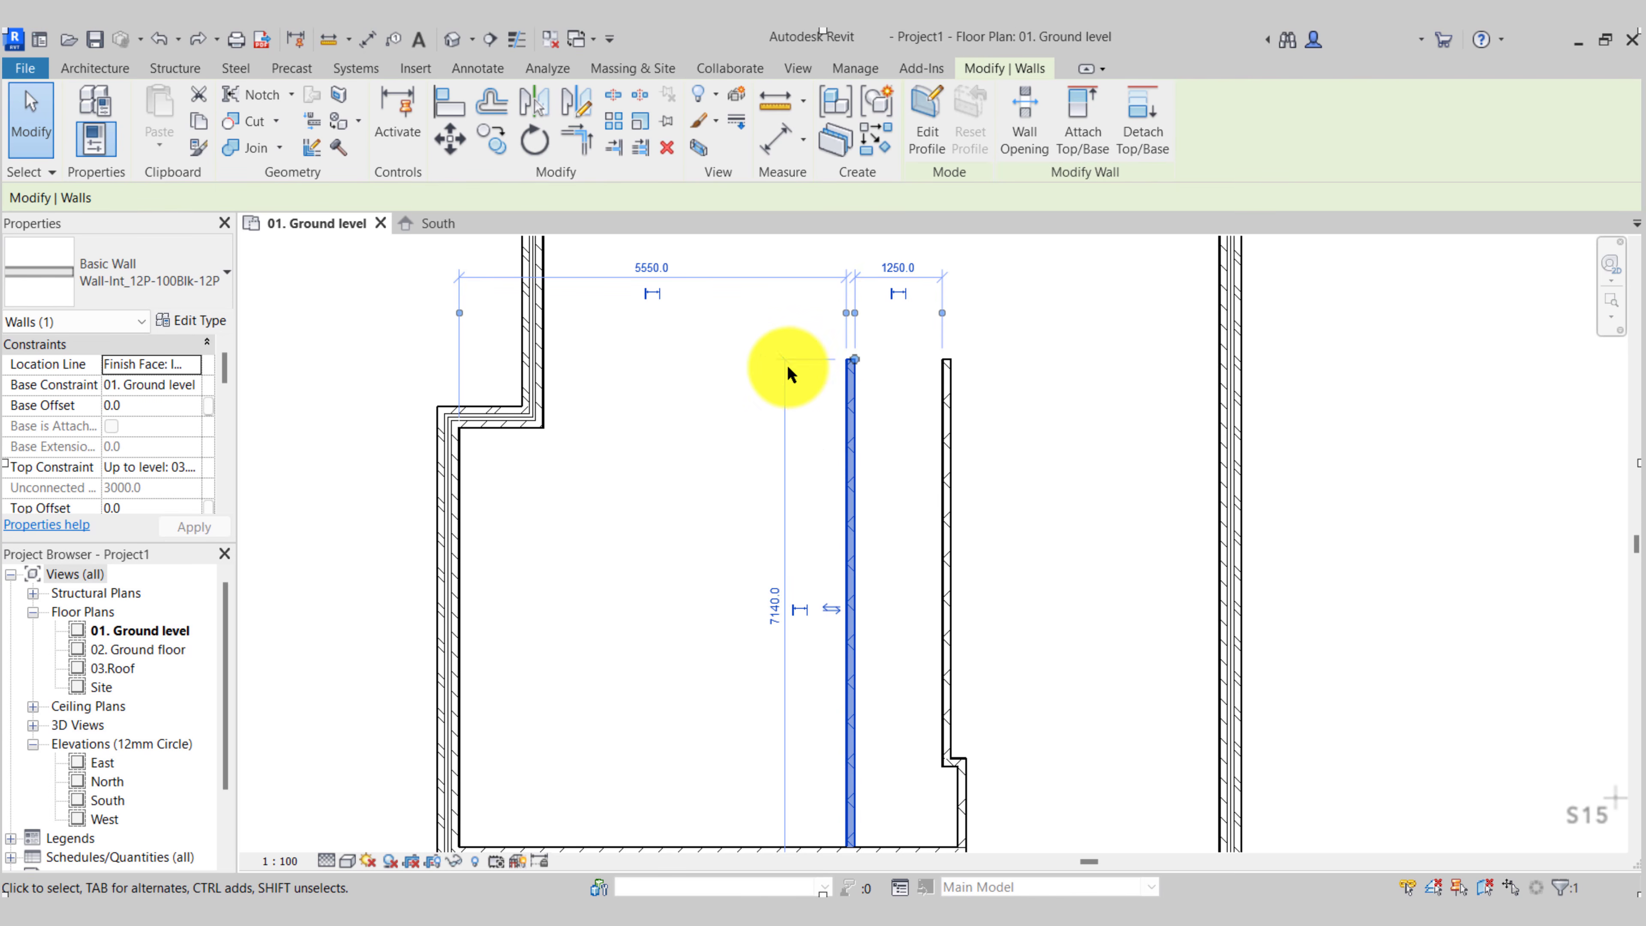
pyautogui.click(661, 378)
# Draw a horizontal interior wall from the inside corner of the west exterior wall's jog to the western vertical interior wall
pyautogui.moveTo(661, 378); pyautogui.dragTo(642, 439, button='middle')
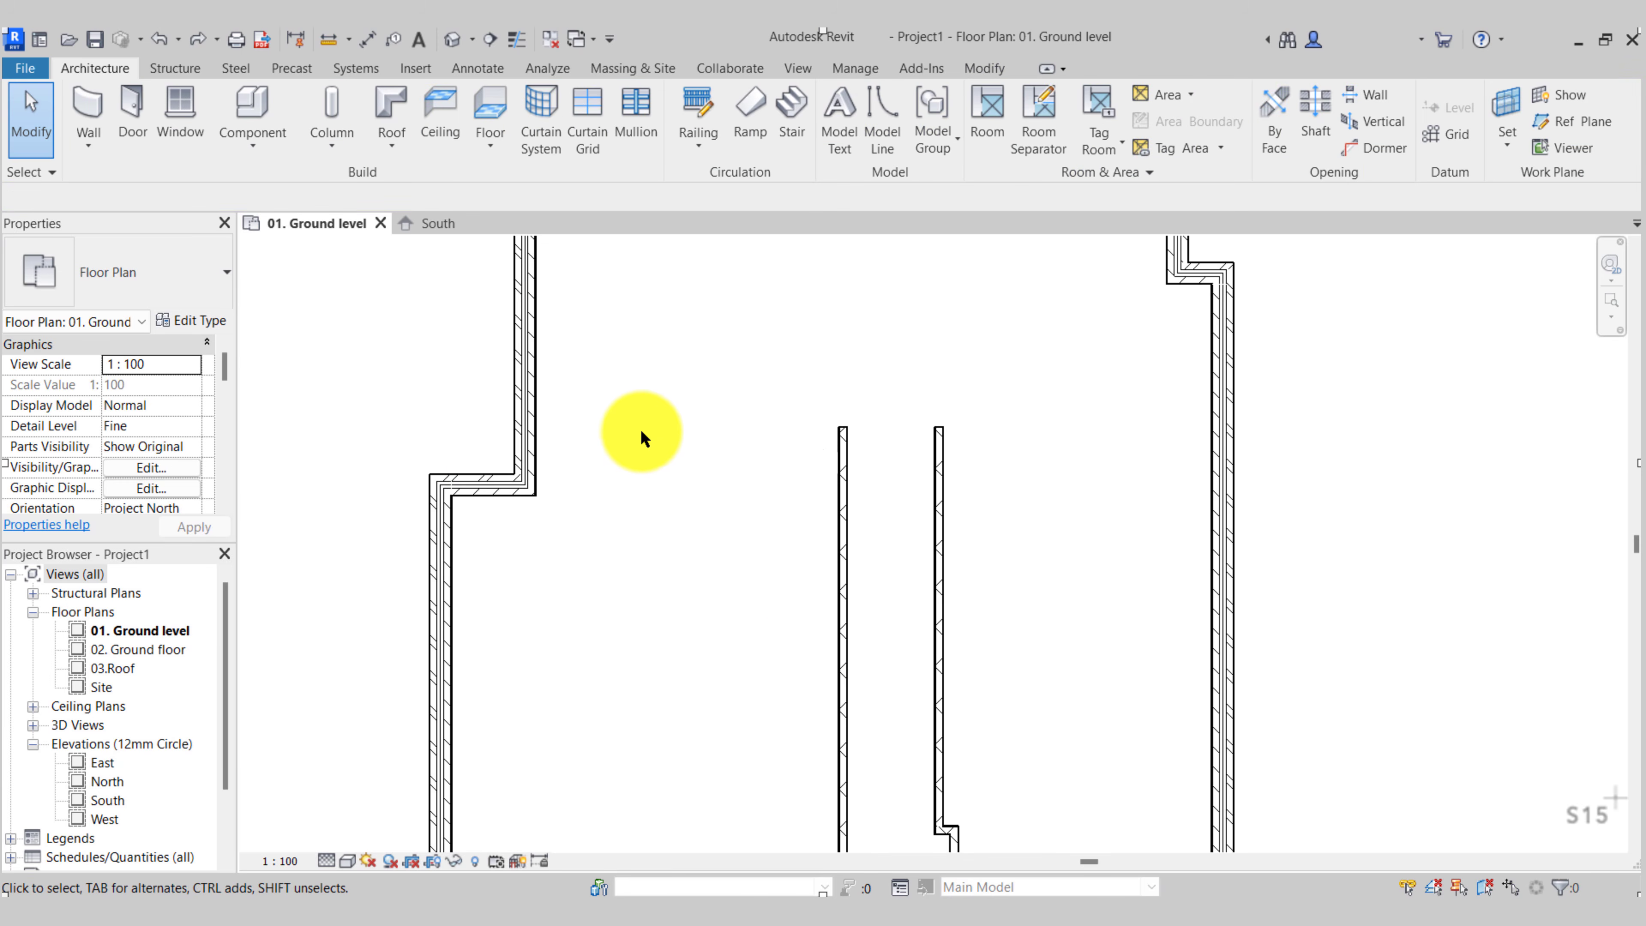
pyautogui.press('w')
pyautogui.press('a')
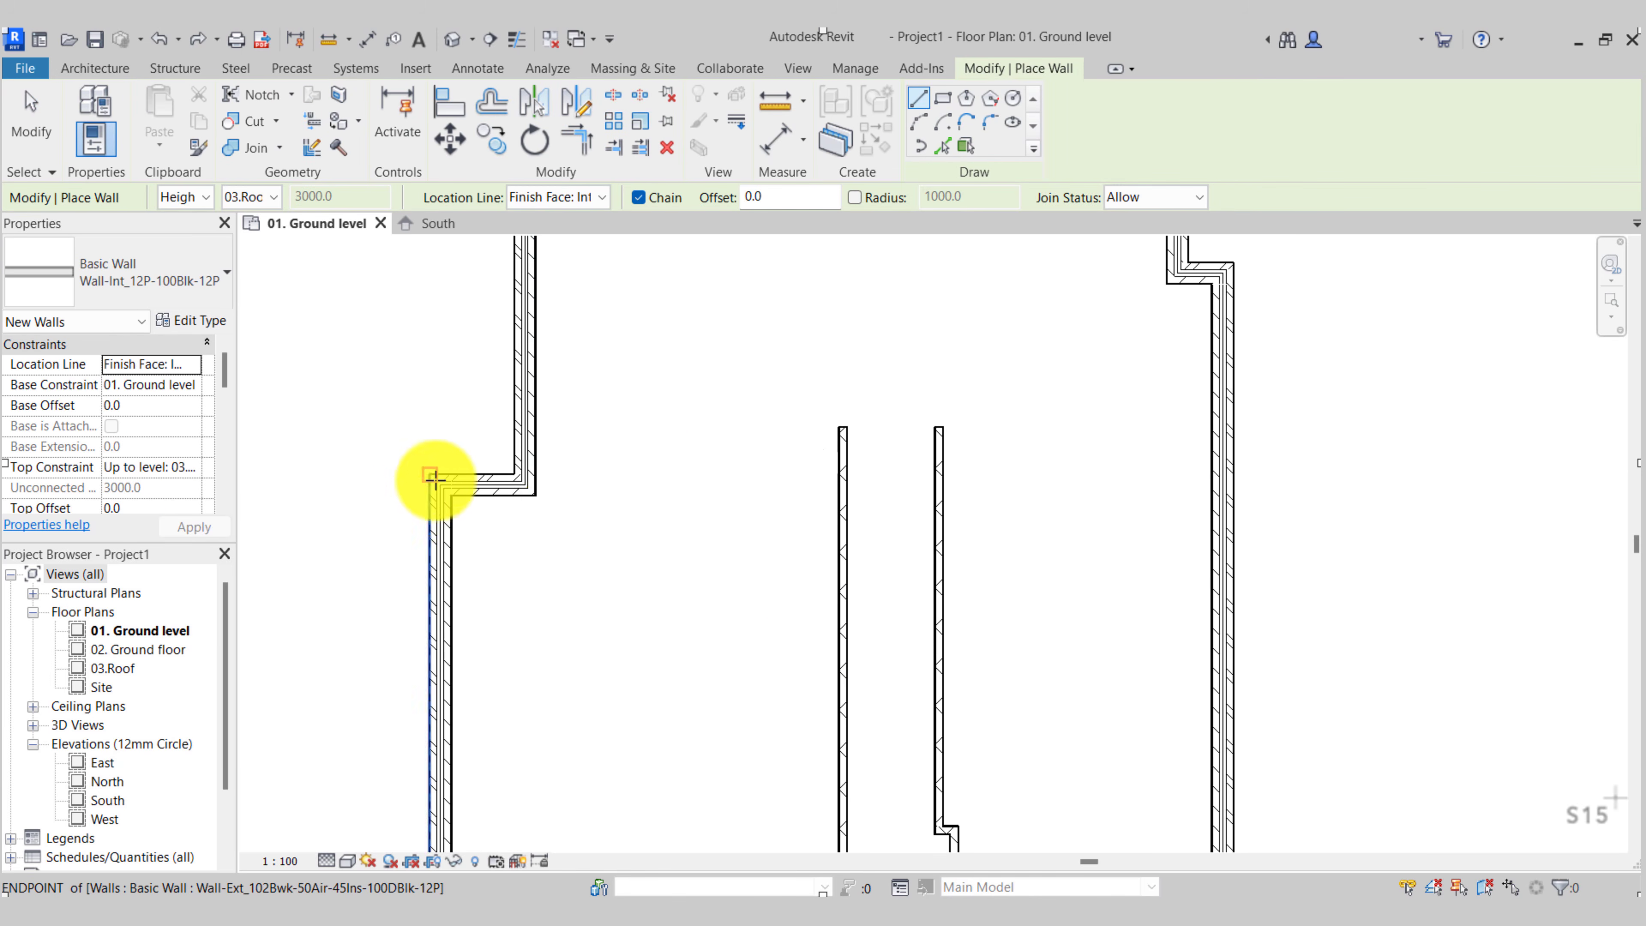
pyautogui.click(537, 491)
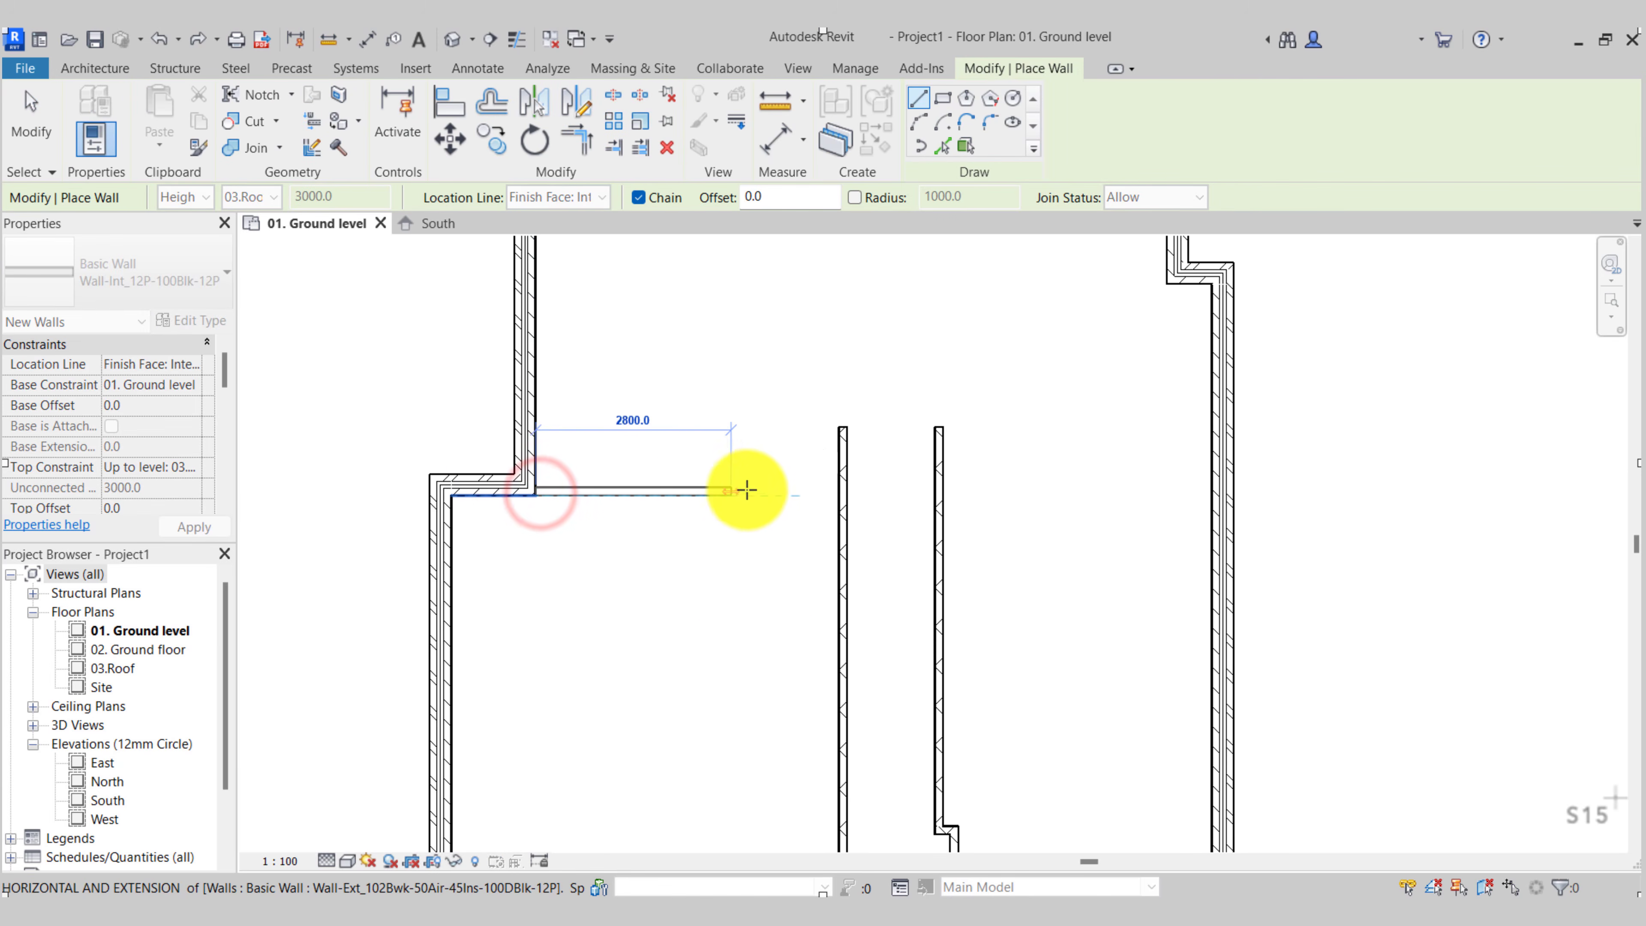
pyautogui.scroll(2, 625, 489)
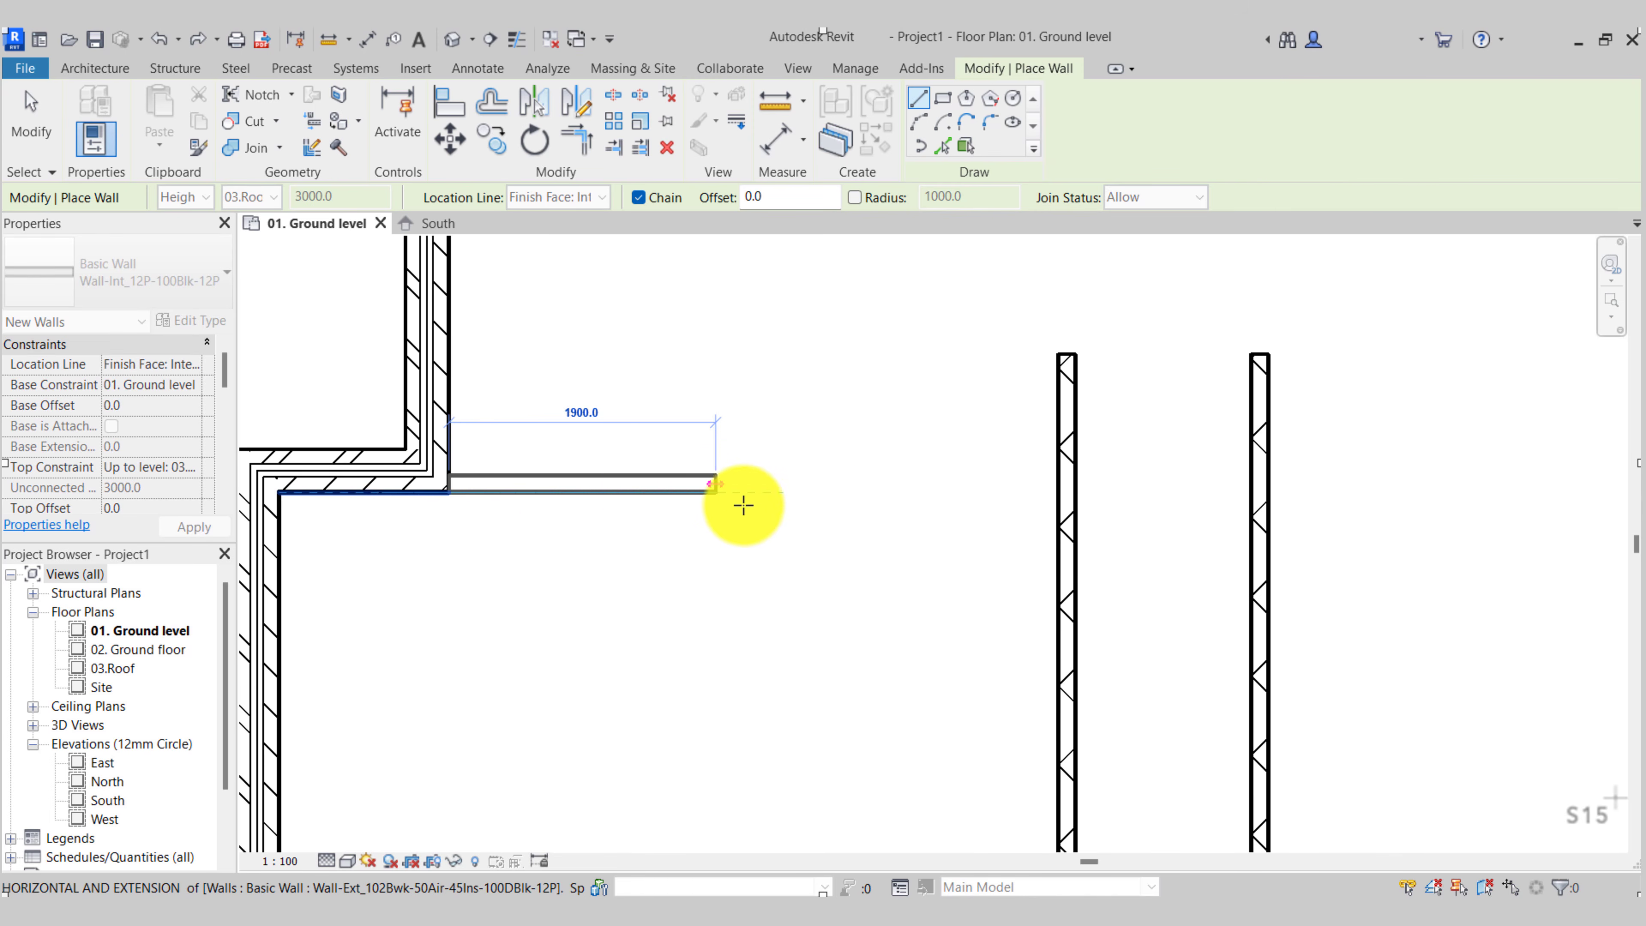
pyautogui.press('space')
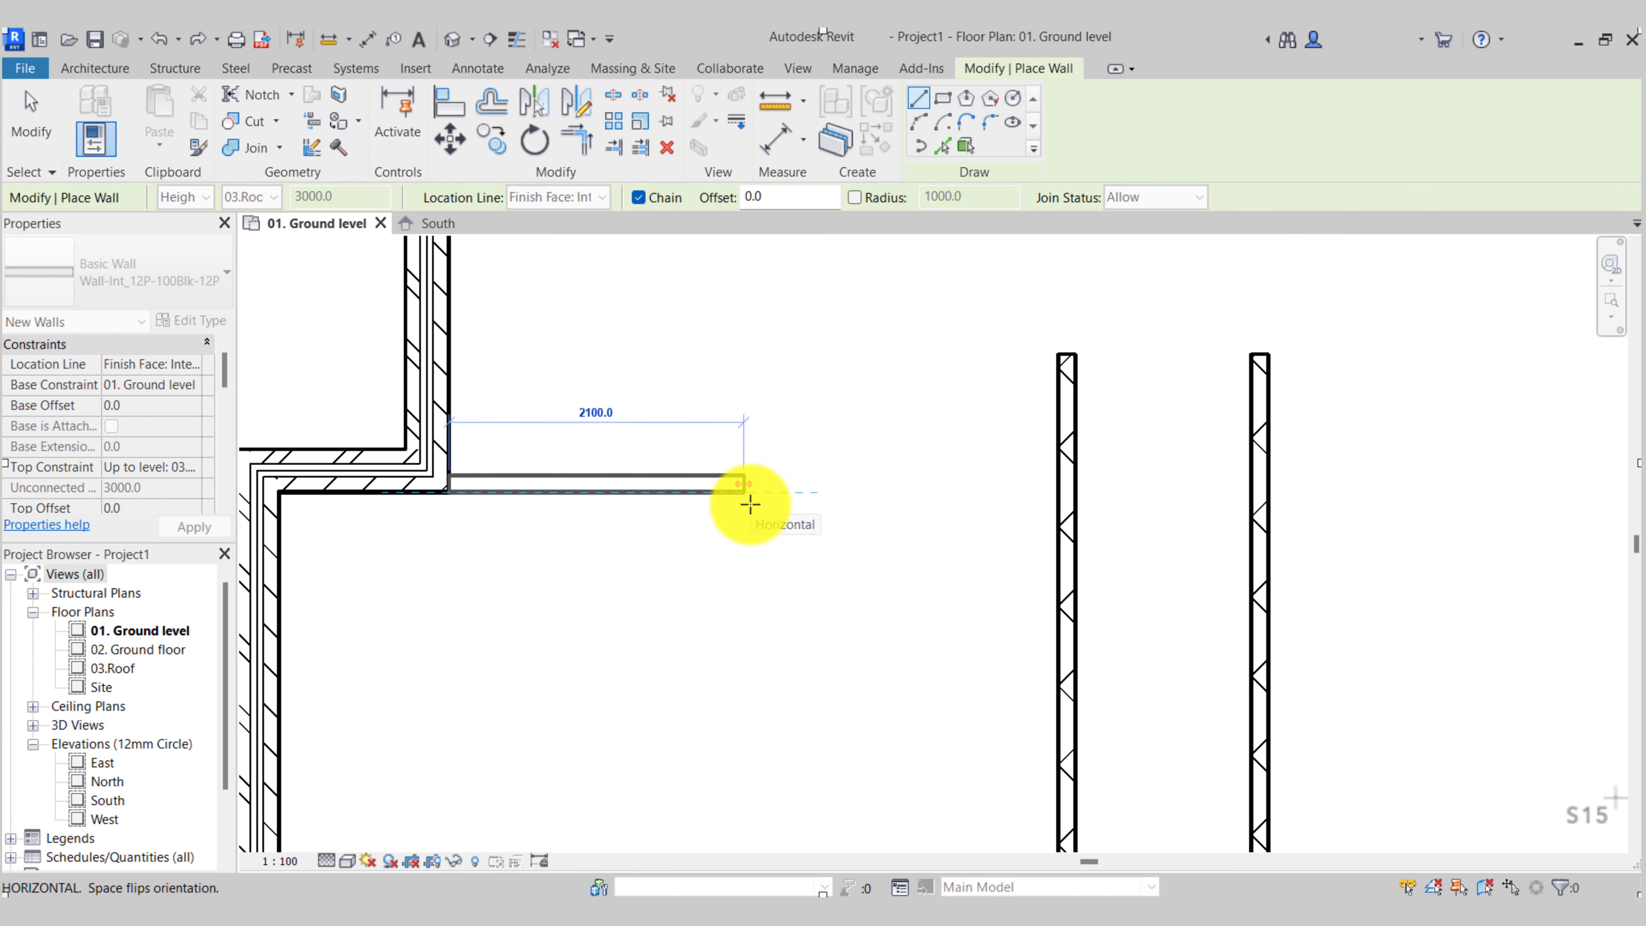
pyautogui.click(1053, 480)
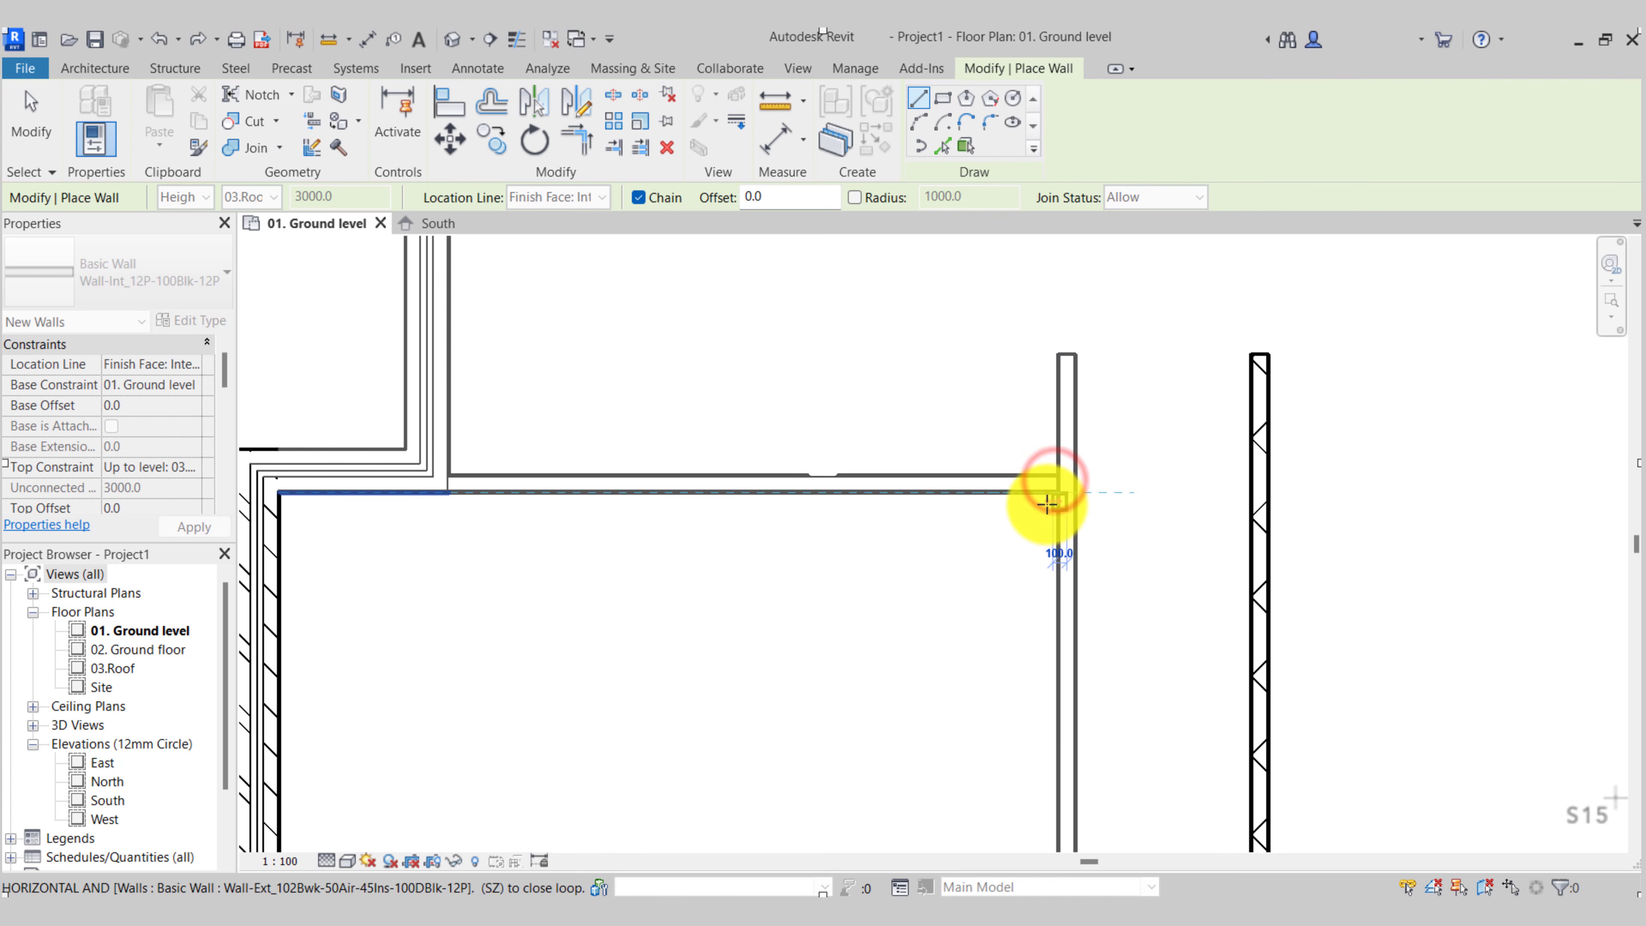
pyautogui.press('Escape')
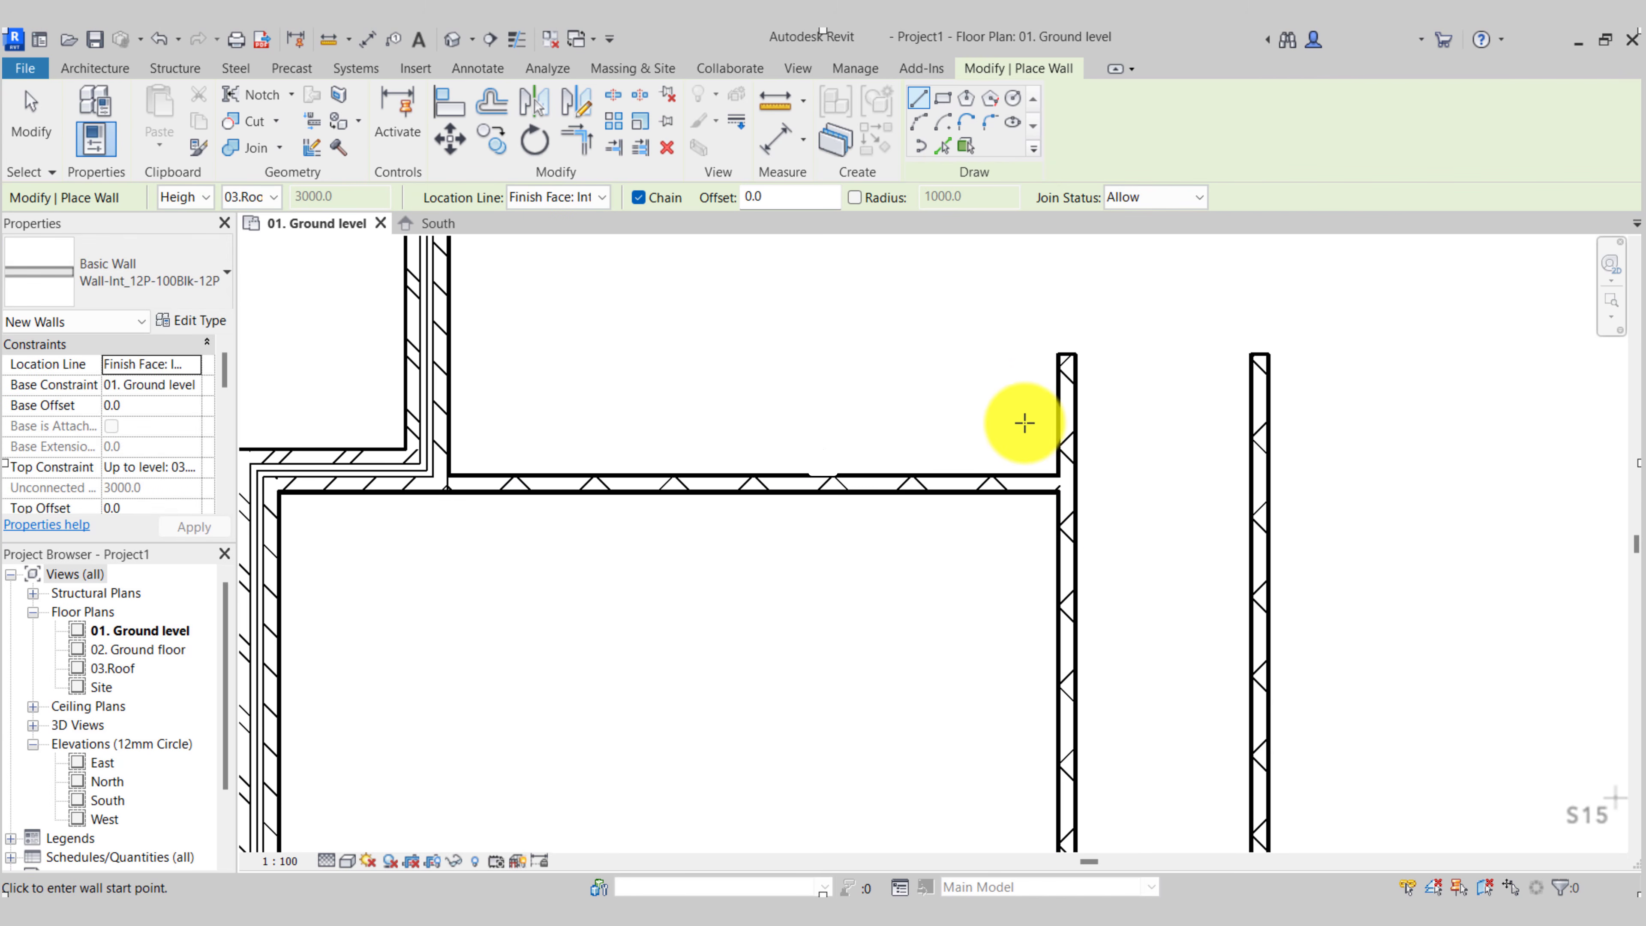
pyautogui.scroll(-4, 1129, 426)
pyautogui.scroll(-3, 929, 579)
pyautogui.press('Escape')
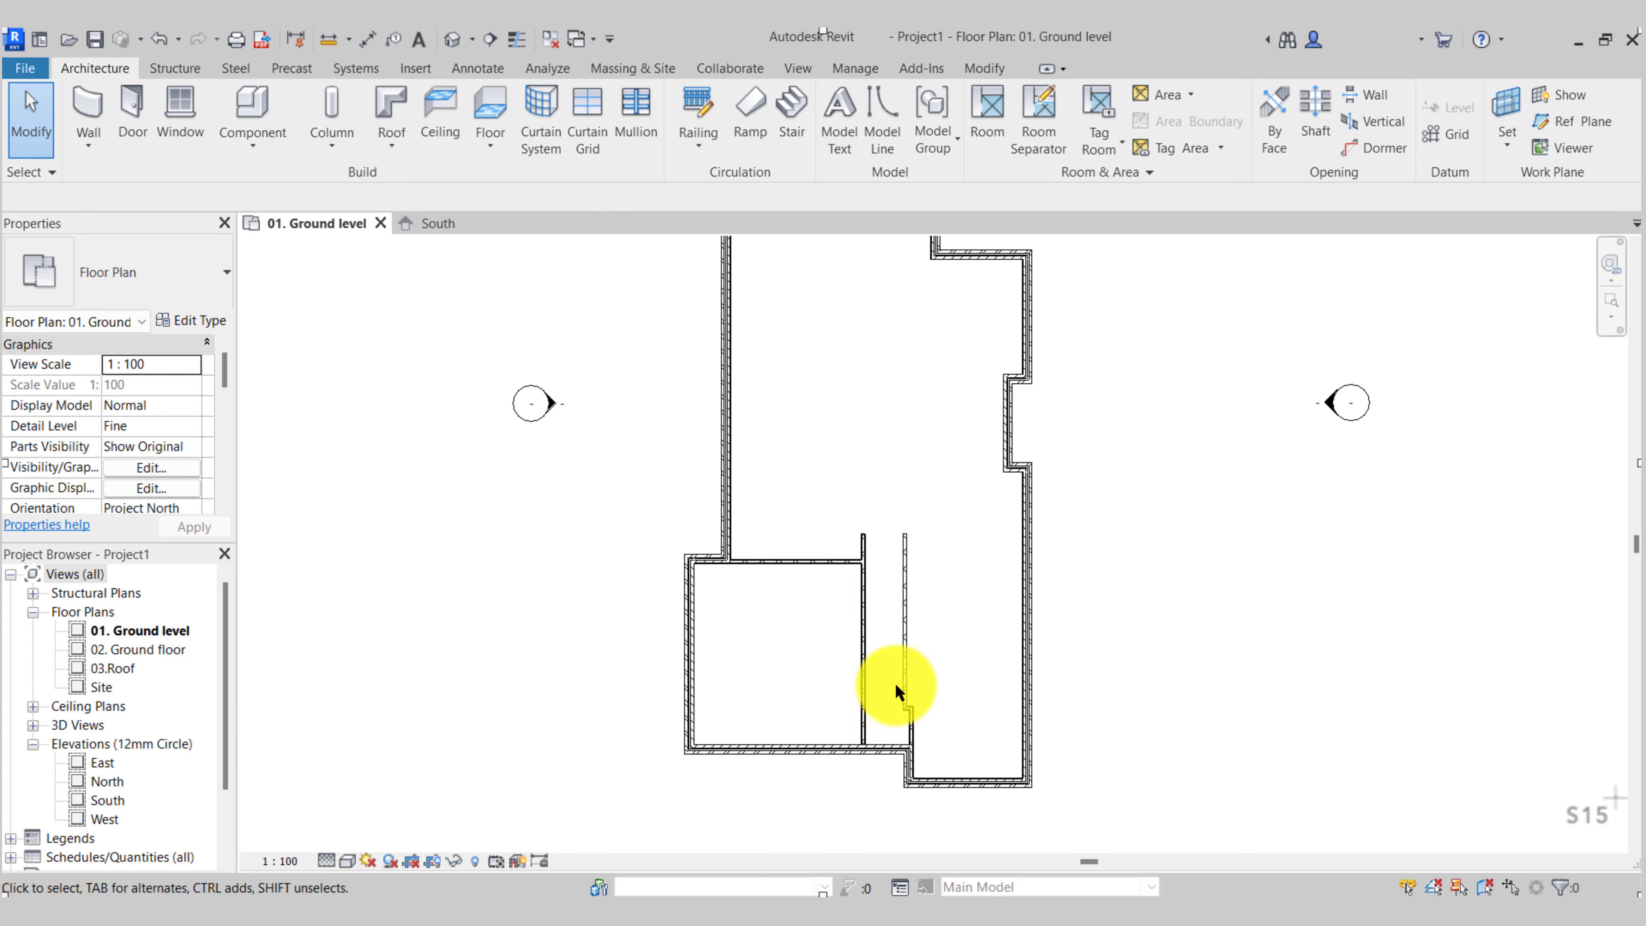
# Draw a horizontal interior wall across the southeast room, from the east exterior wall to the eastern vertical interior wall
pyautogui.scroll(3, 933, 697)
pyautogui.scroll(2, 969, 713)
pyautogui.moveTo(975, 718); pyautogui.dragTo(943, 674, button='middle')
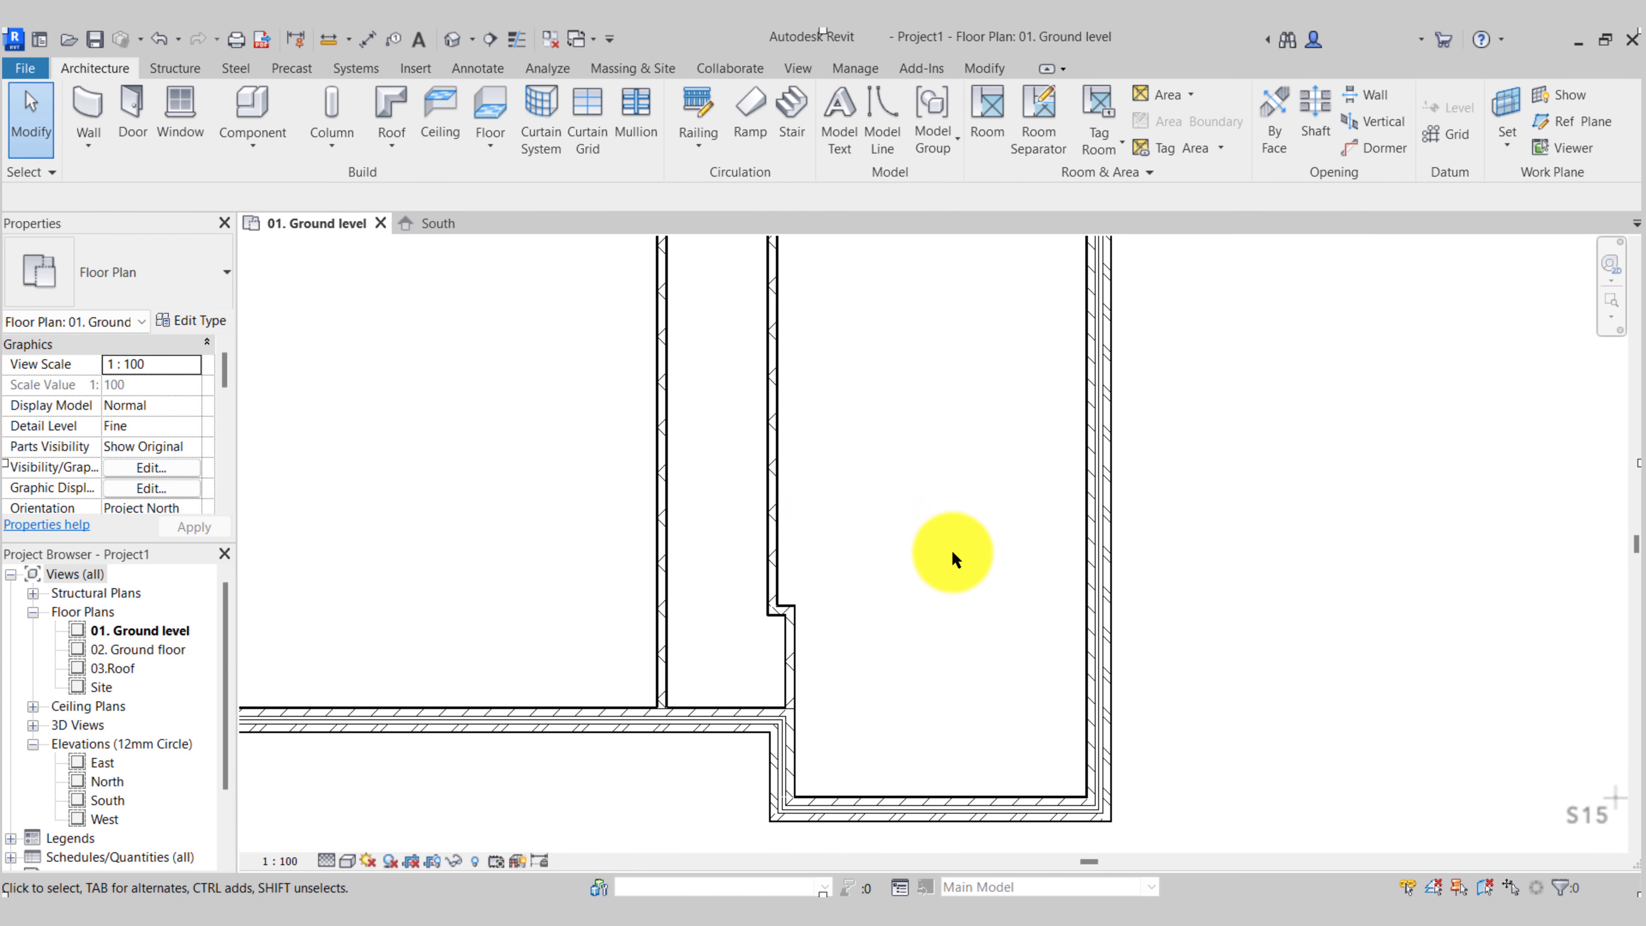
pyautogui.click(104, 106)
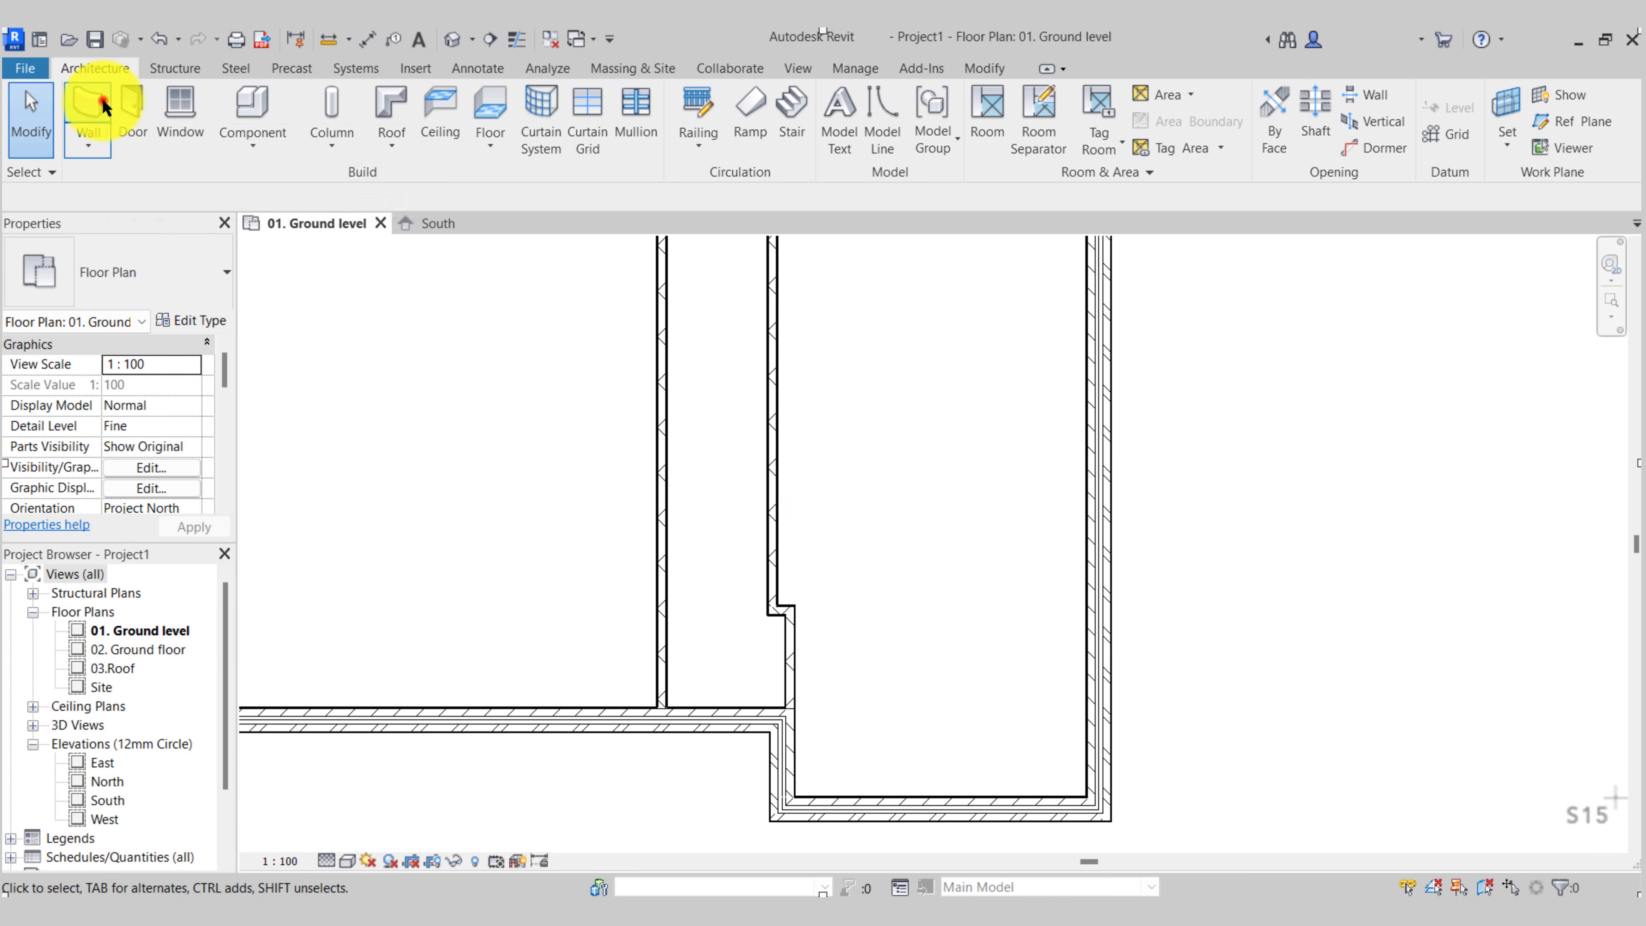
pyautogui.click(1080, 464)
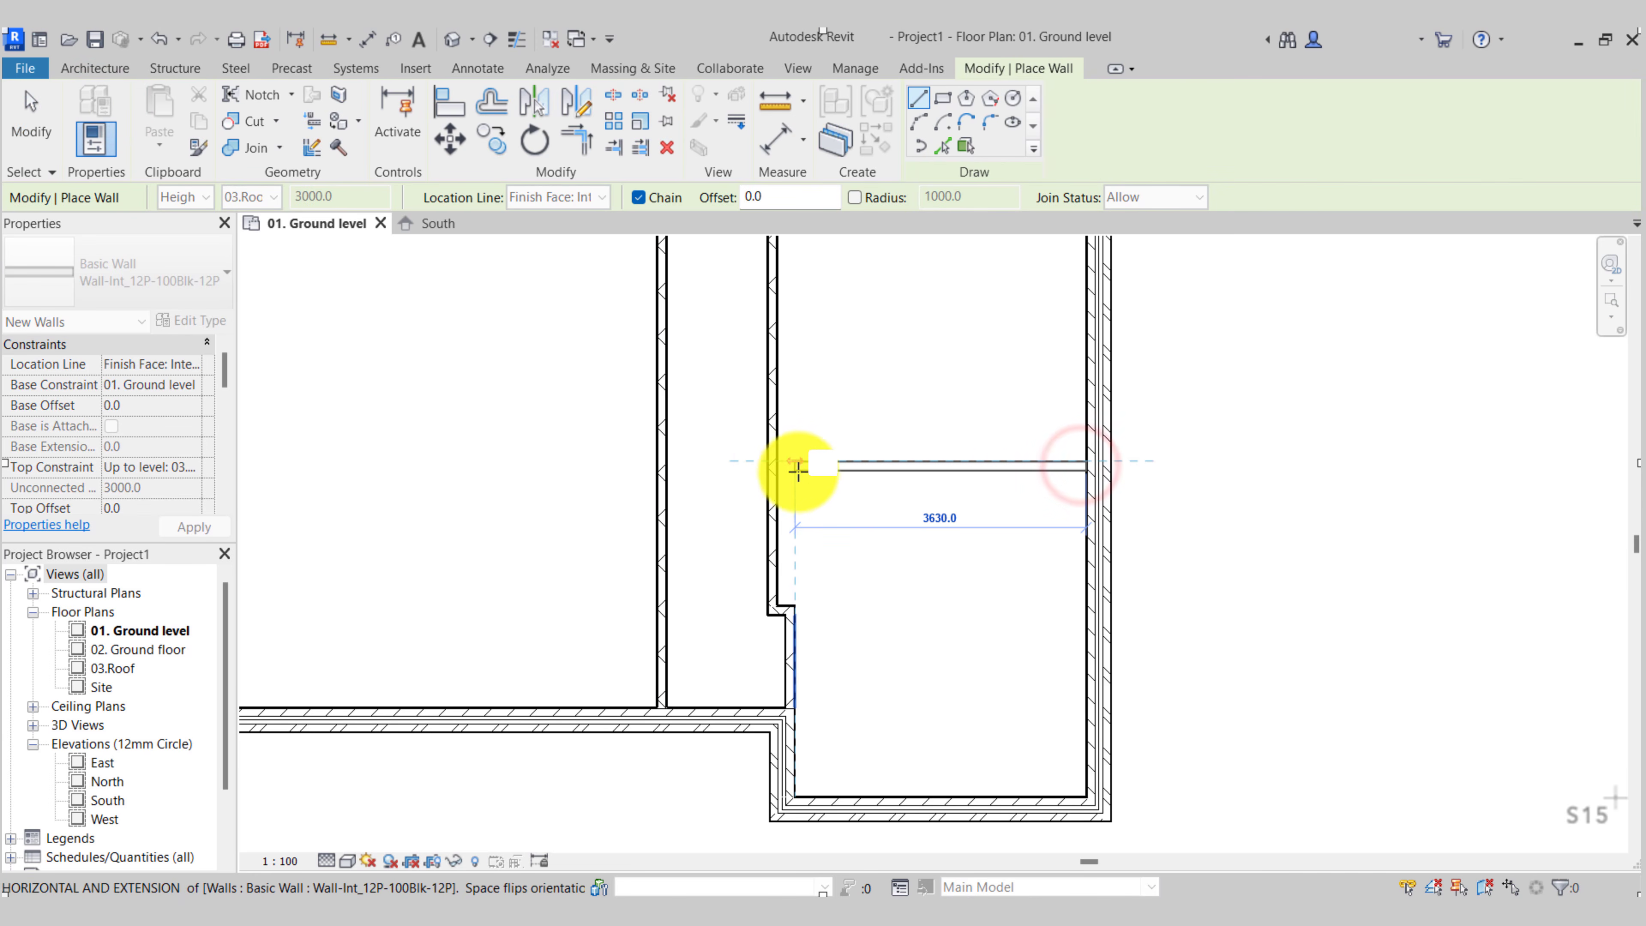
pyautogui.click(781, 471)
pyautogui.press('Escape')
pyautogui.press('Escape')
# Select the southeast room's horizontal interior wall and re-reference its lower temporary dimension to the inner face of the south exterior wall
pyautogui.click(973, 468)
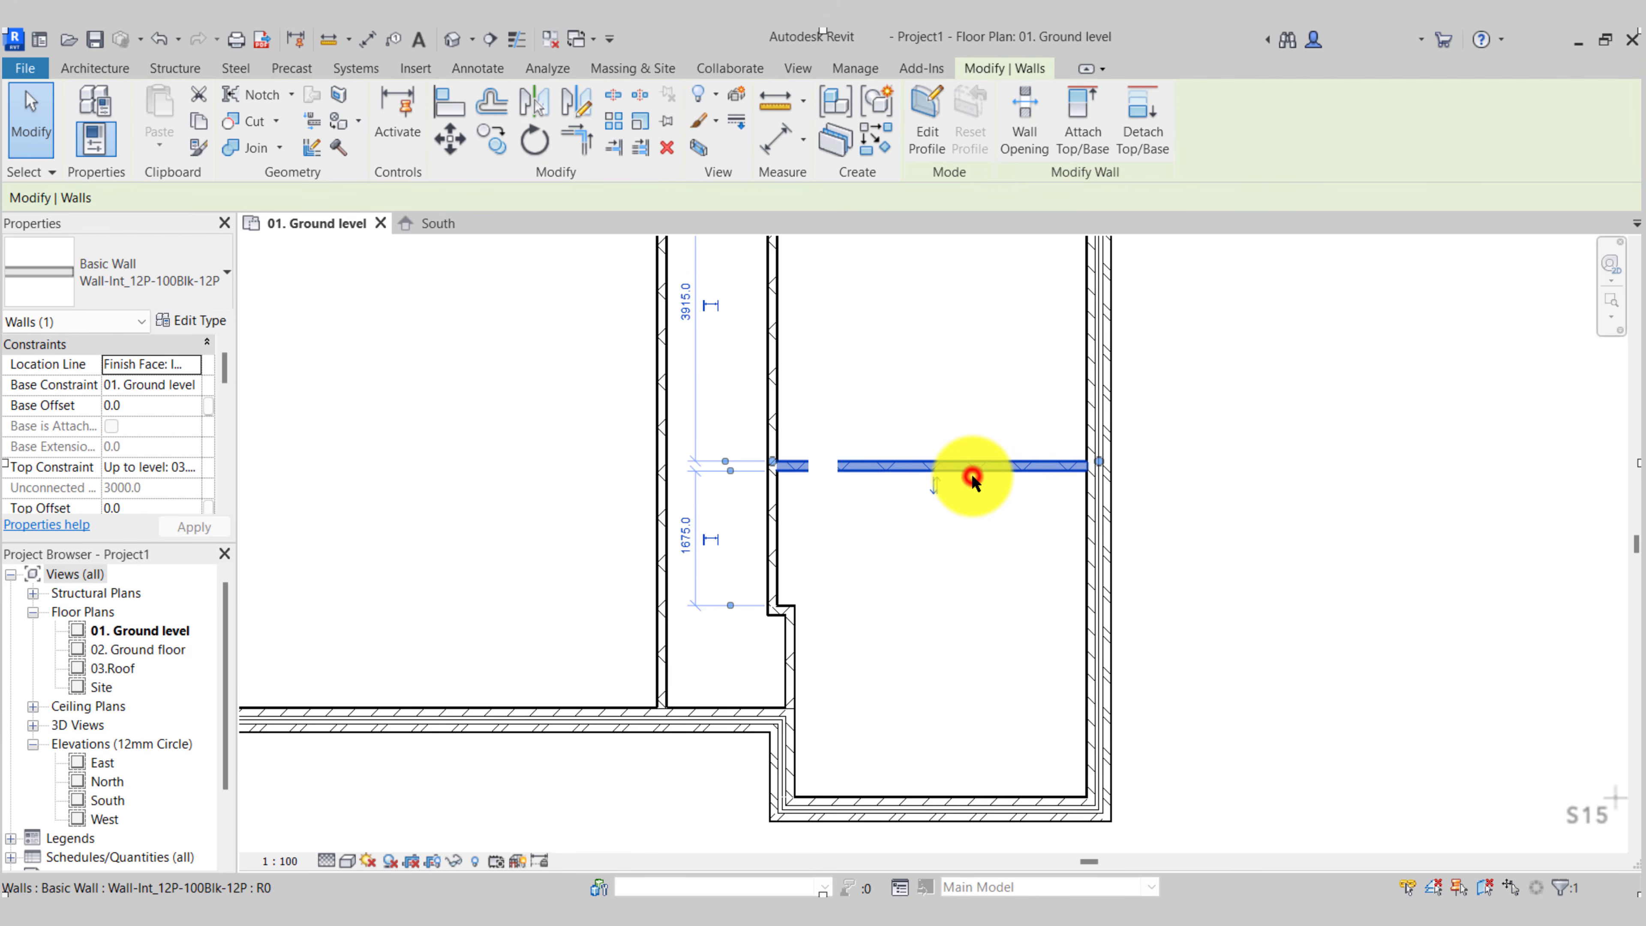
pyautogui.moveTo(986, 561); pyautogui.dragTo(992, 495, button='middle')
pyautogui.scroll(2, 797, 486)
pyautogui.moveTo(817, 490); pyautogui.dragTo(747, 446, button='middle')
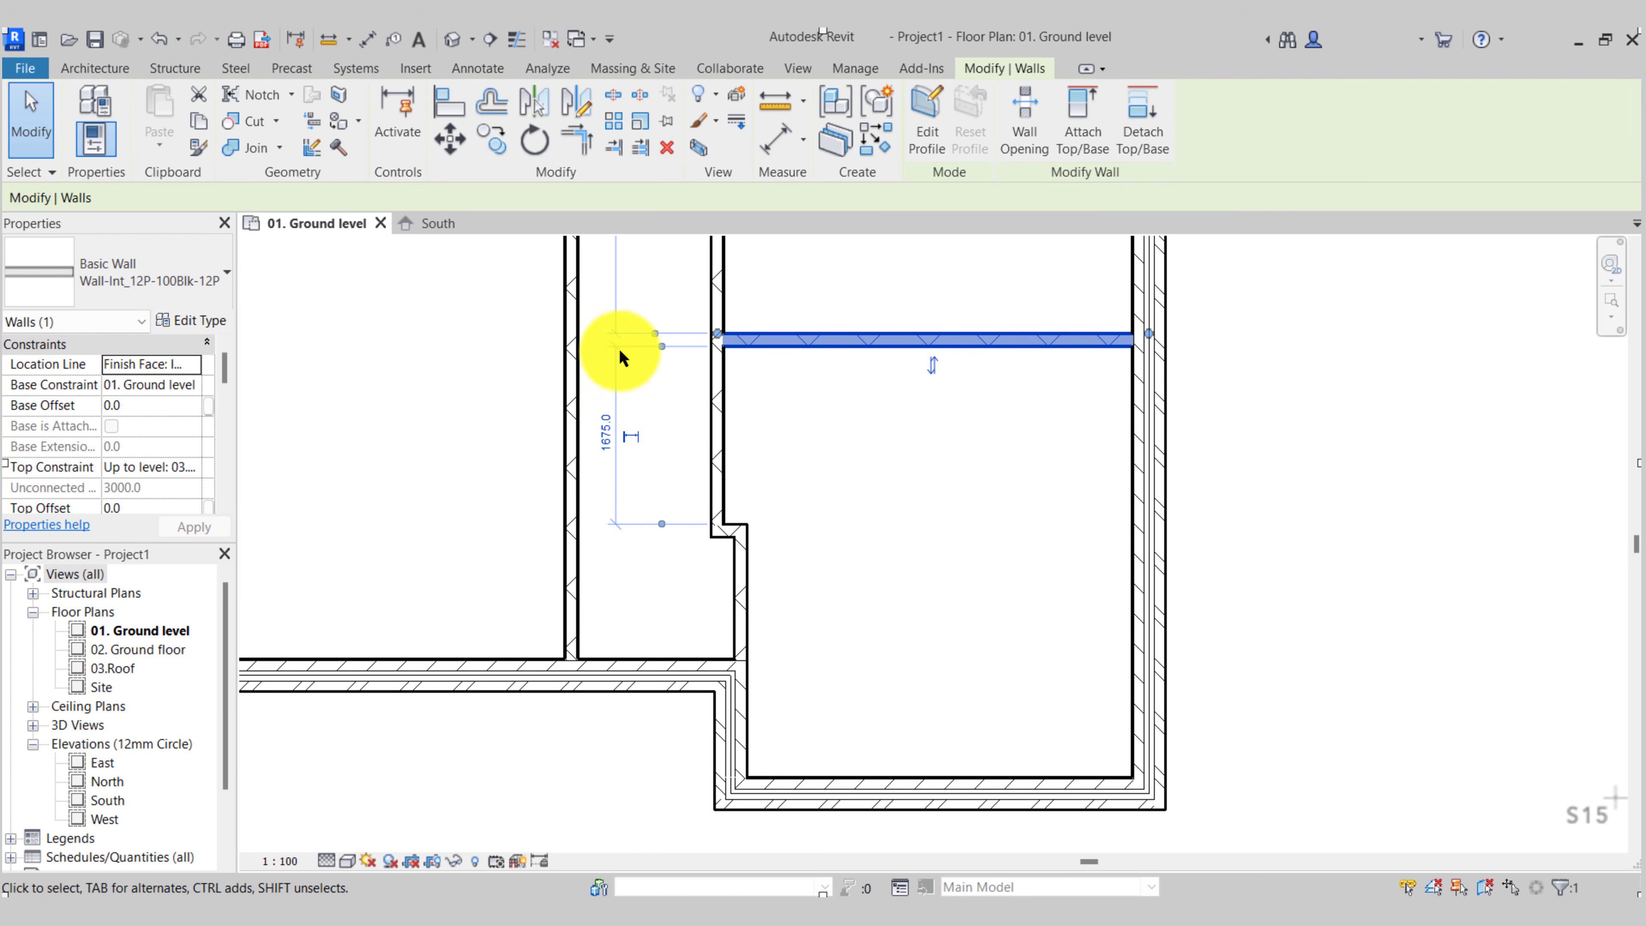
pyautogui.scroll(2, 661, 532)
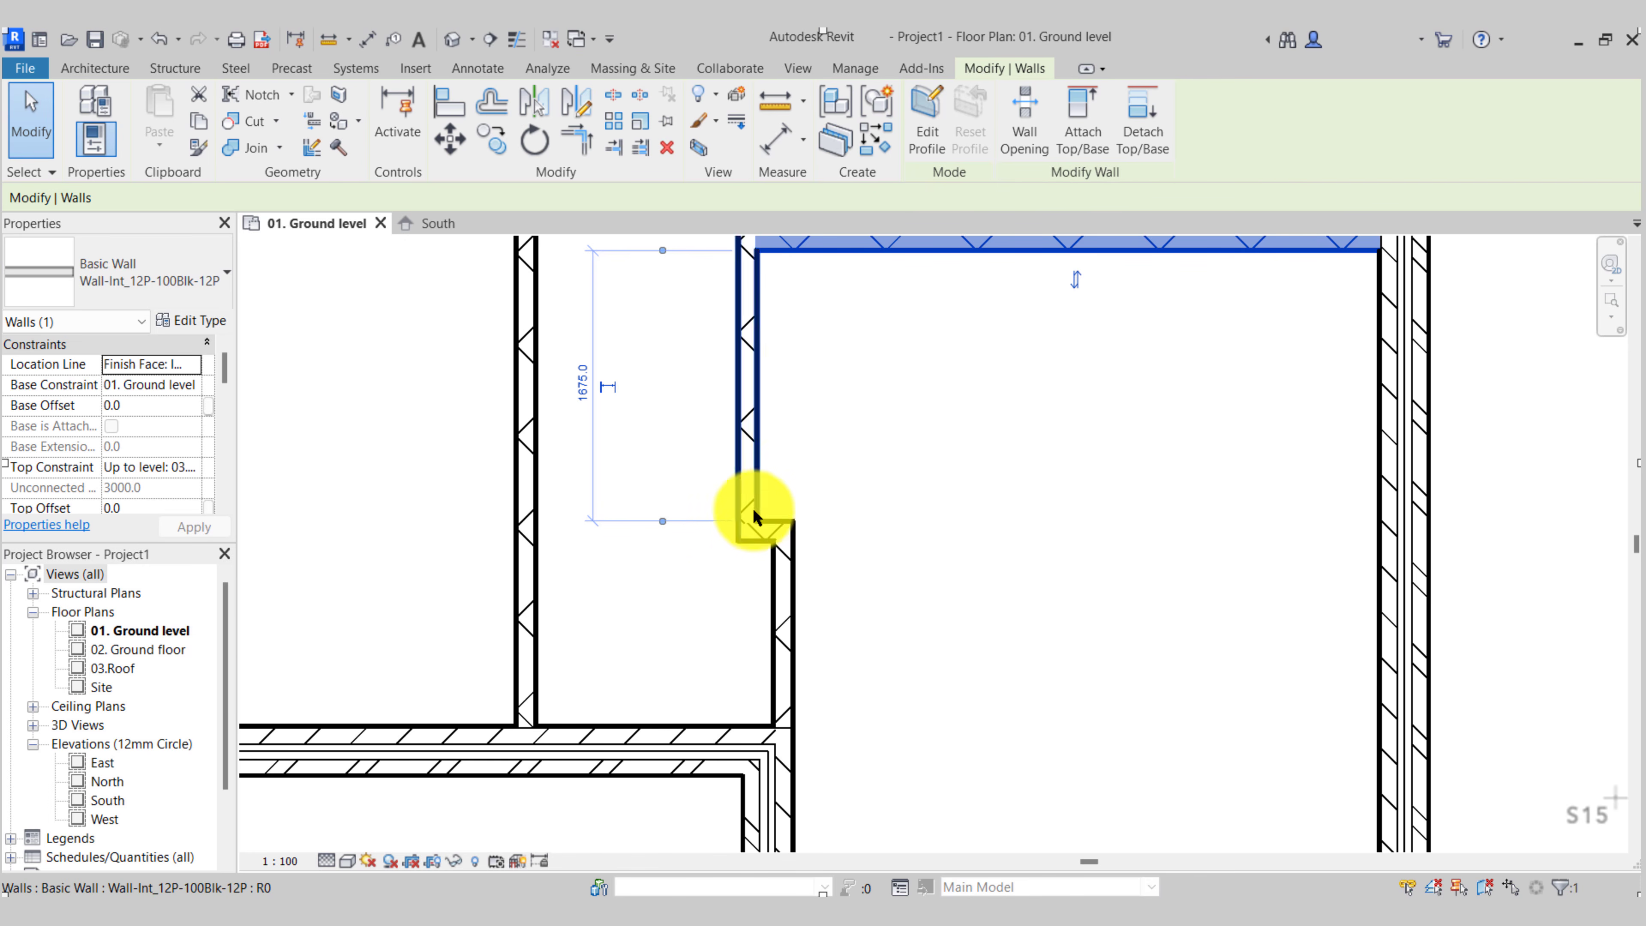
pyautogui.scroll(-2, 728, 518)
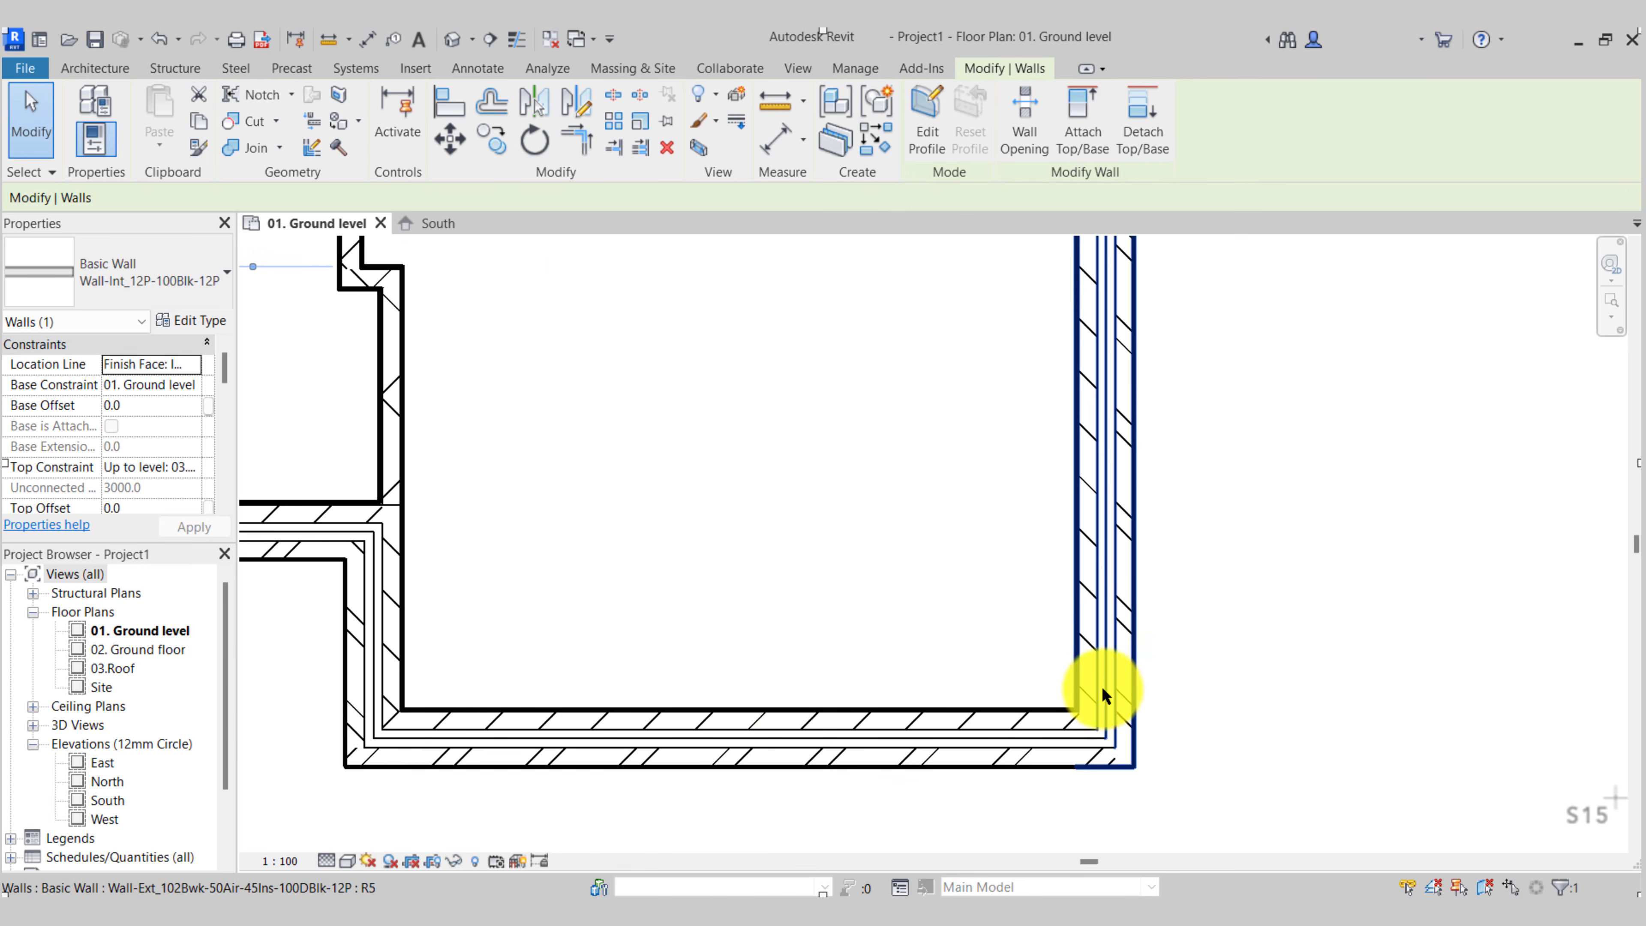
pyautogui.scroll(-2, 1059, 706)
pyautogui.moveTo(866, 546); pyautogui.dragTo(864, 593, button='middle')
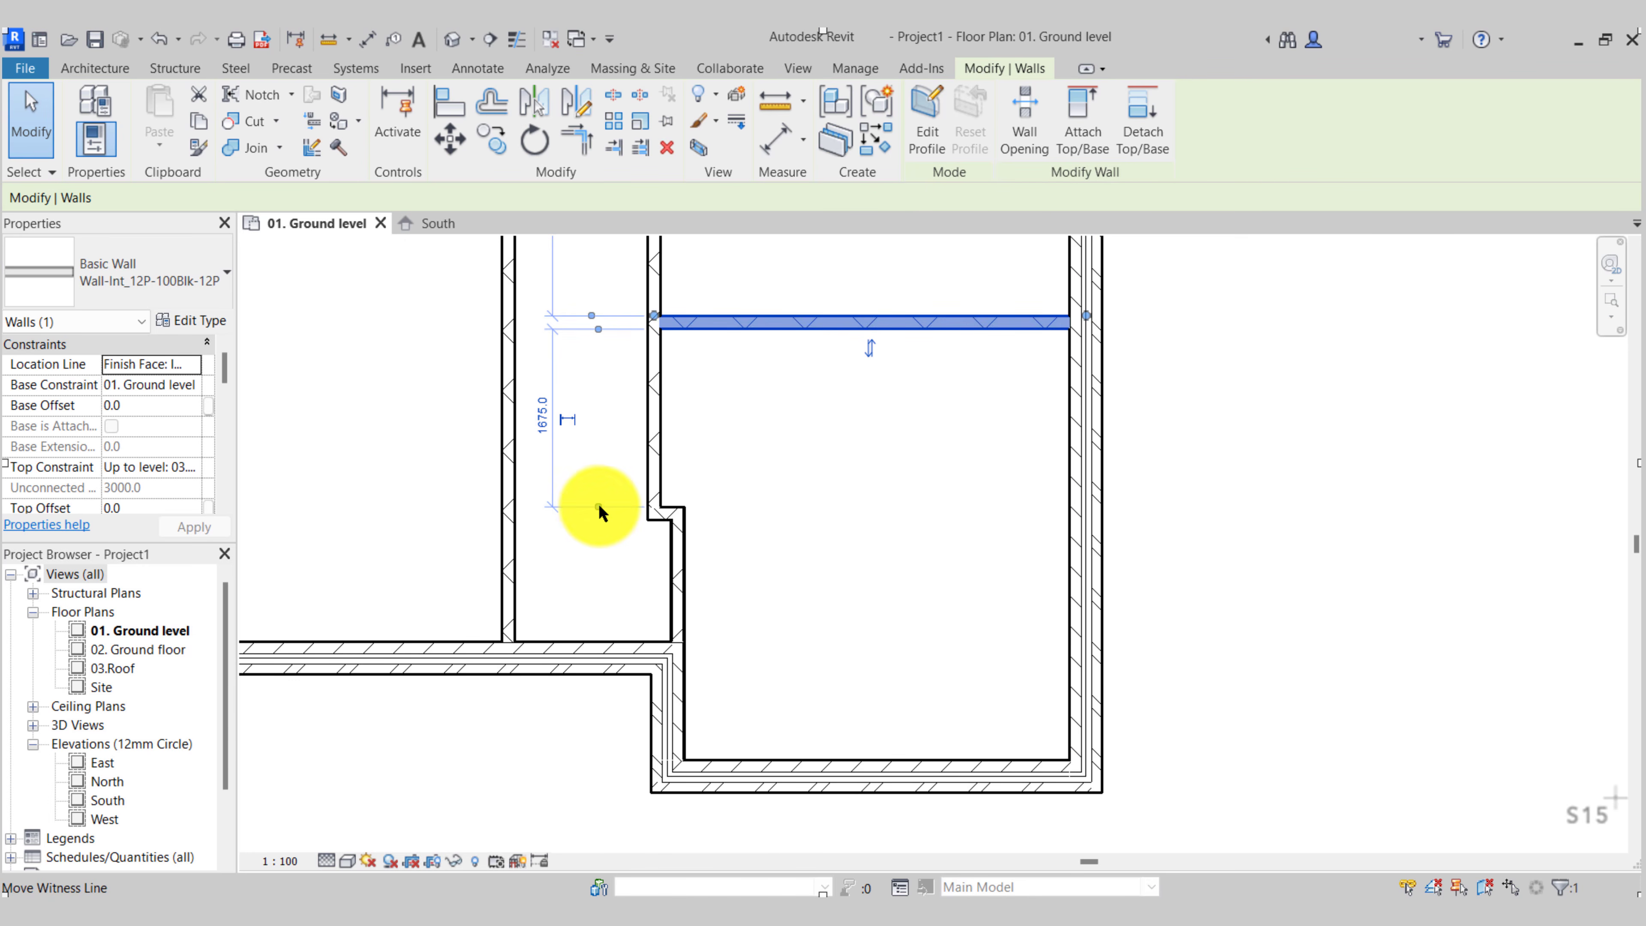
pyautogui.moveTo(598, 504); pyautogui.dragTo(1068, 757)
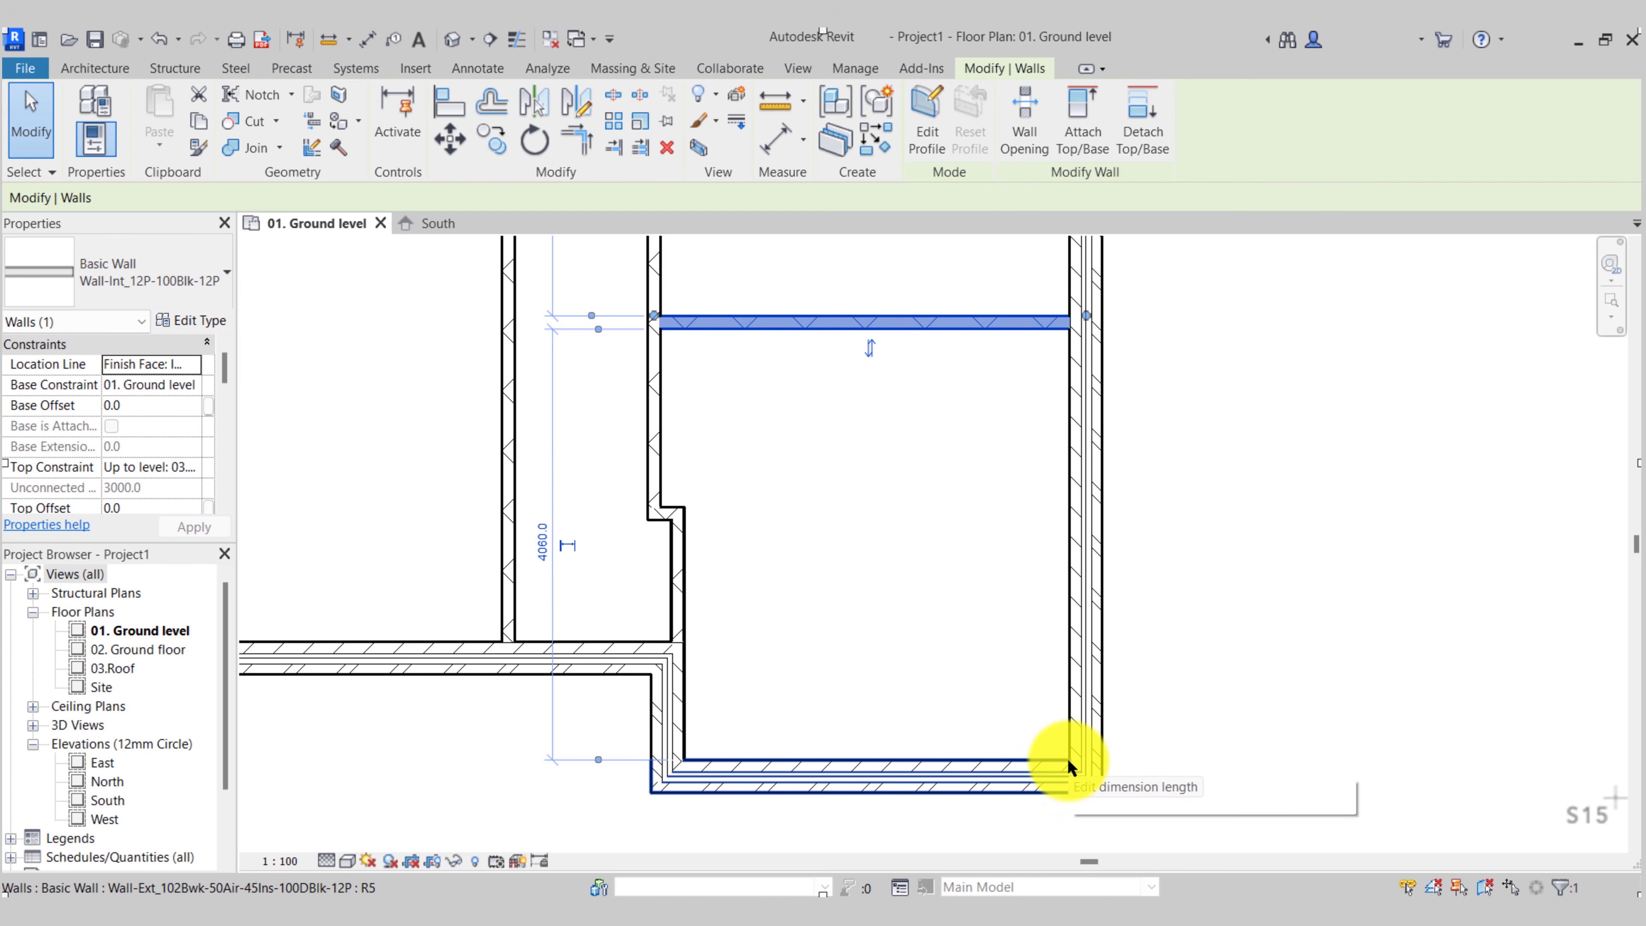
# Set the clear distance from the horizontal interior wall to the south exterior wall to 3920 mm
pyautogui.click(541, 545)
pyautogui.write('302')
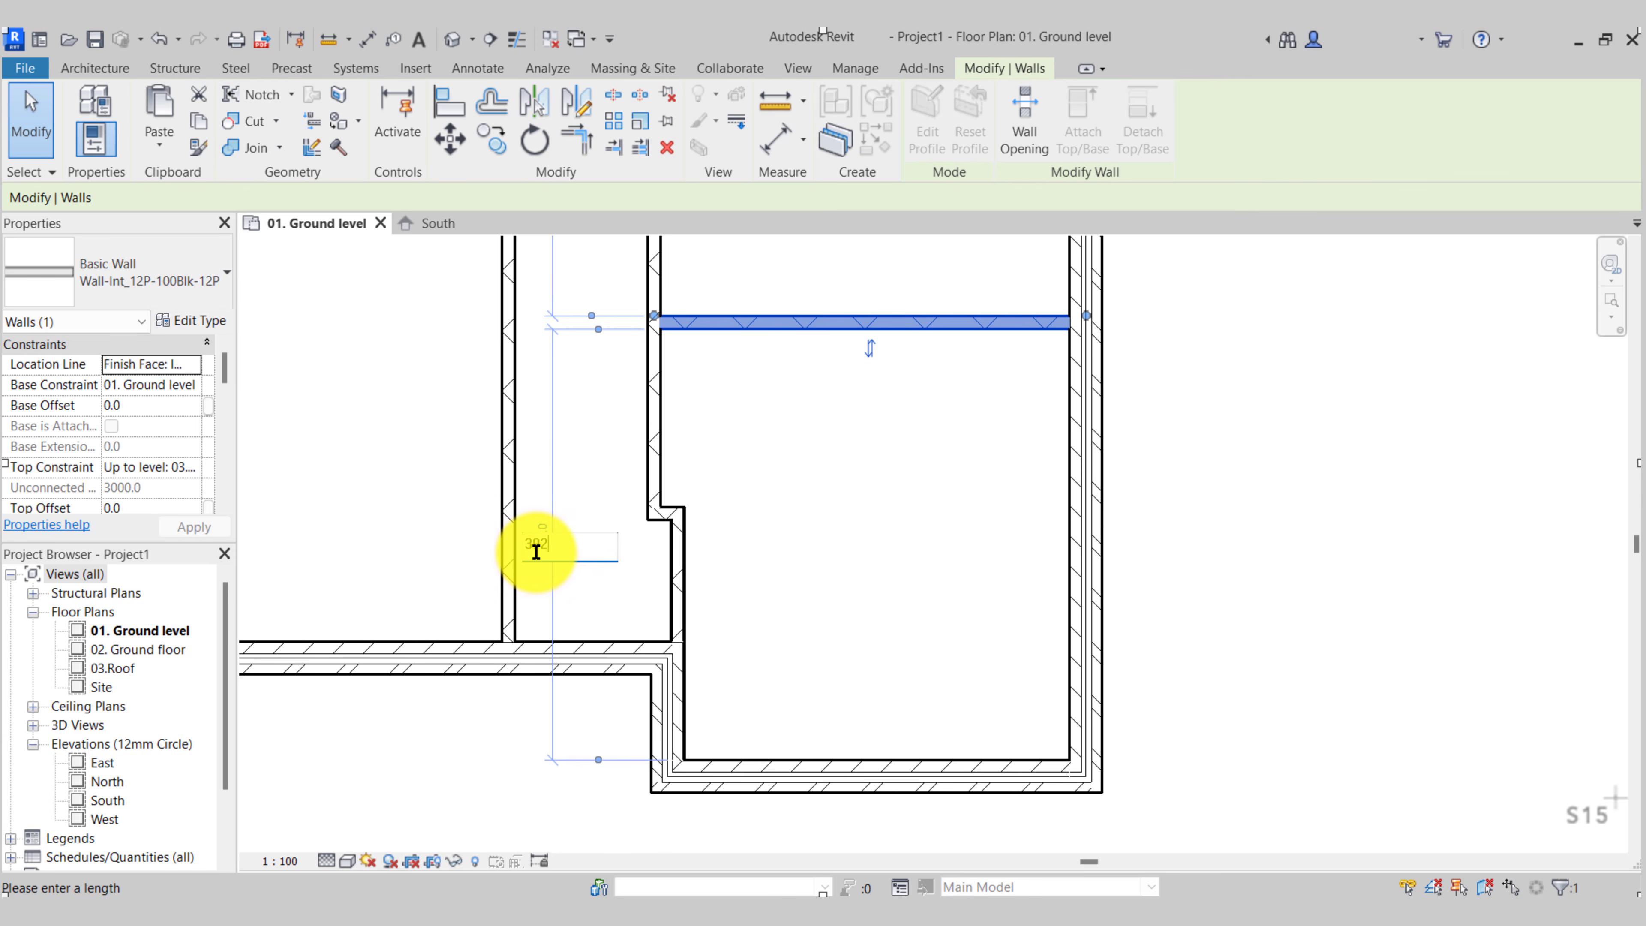
pyautogui.write('0')
pyautogui.press('Return')
pyautogui.press('Escape')
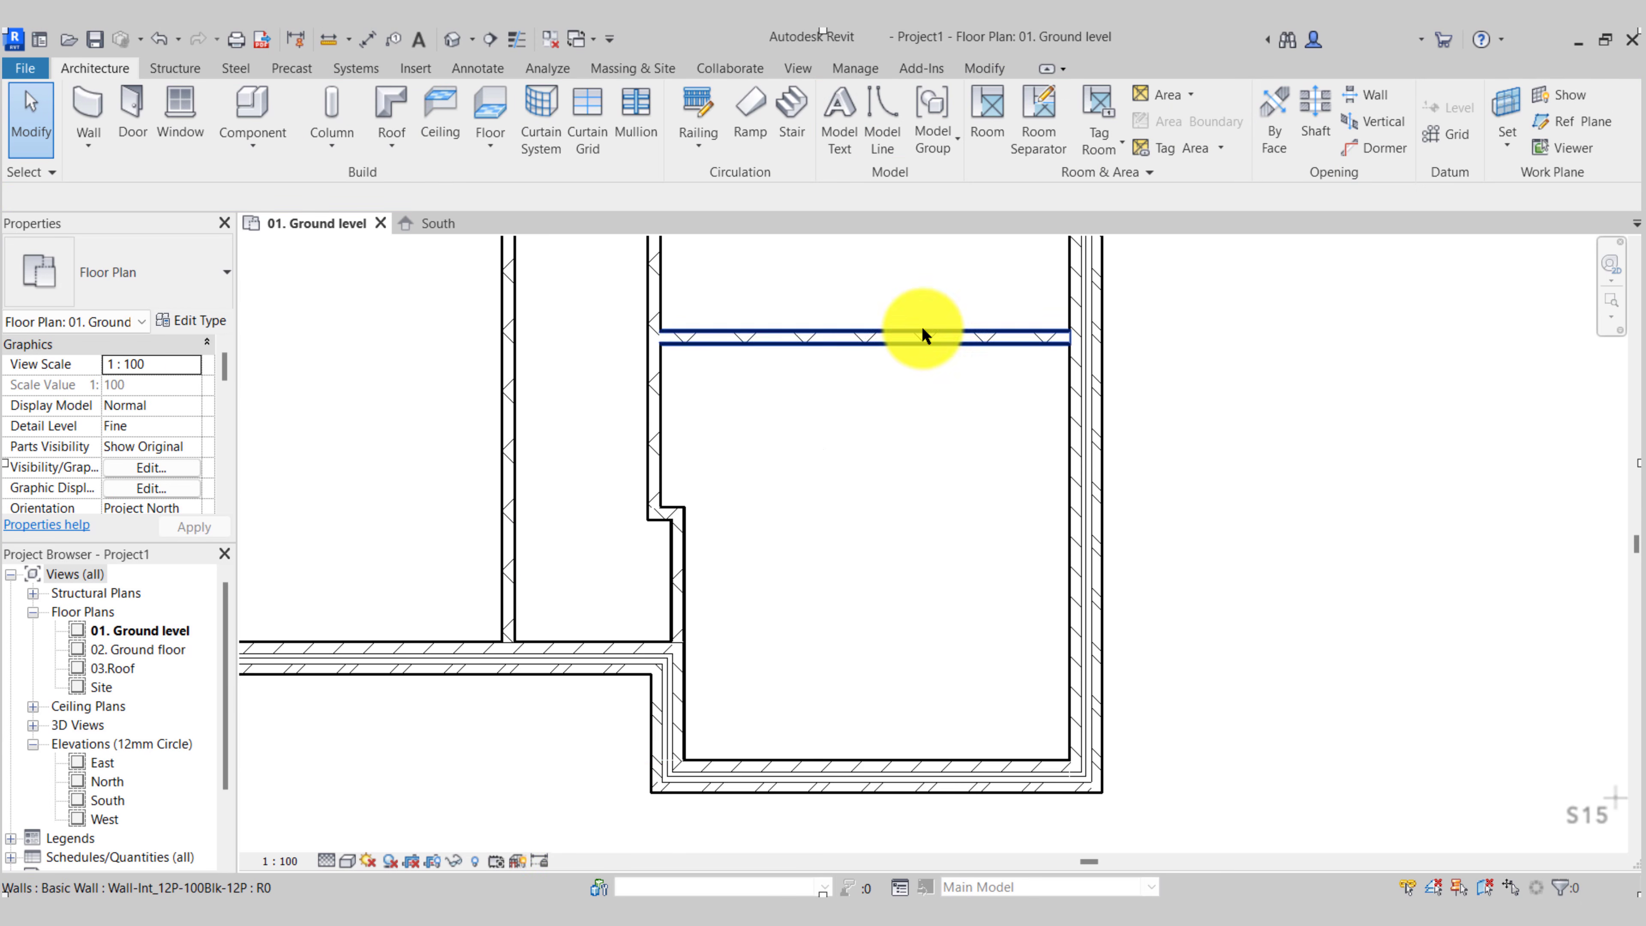
# Copy the horizontal interior wall northward, leaving a clear gap of about 2375 mm between the original and the copy
pyautogui.moveTo(922, 326); pyautogui.dragTo(900, 654, button='middle')
pyautogui.click(847, 664)
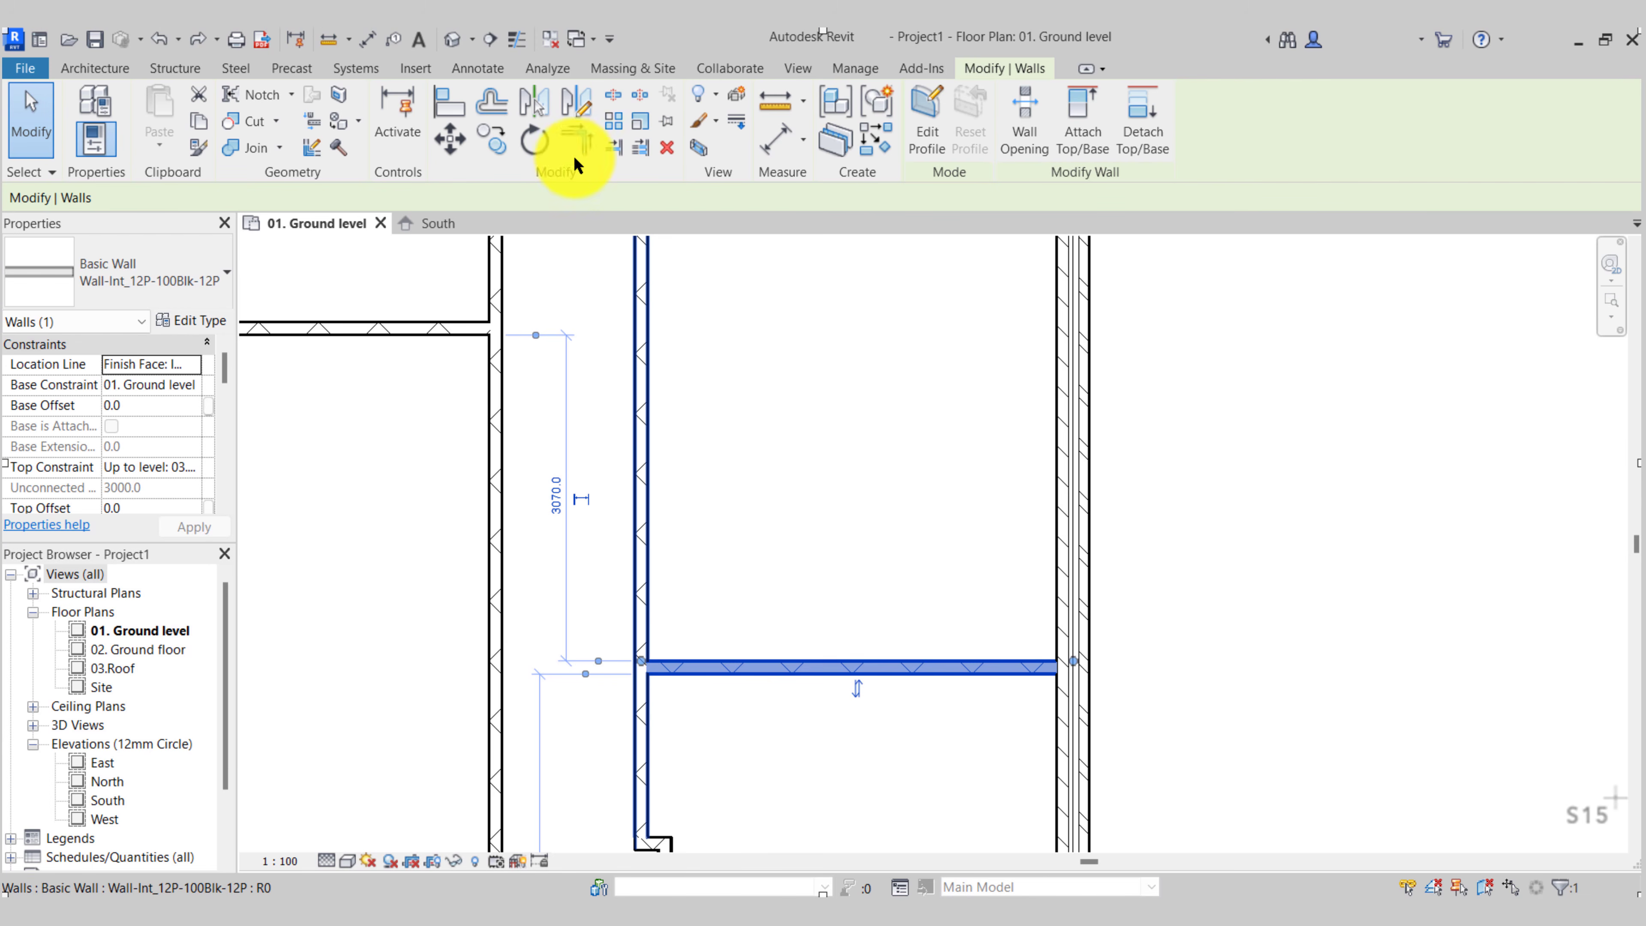
pyautogui.click(502, 141)
pyautogui.click(875, 661)
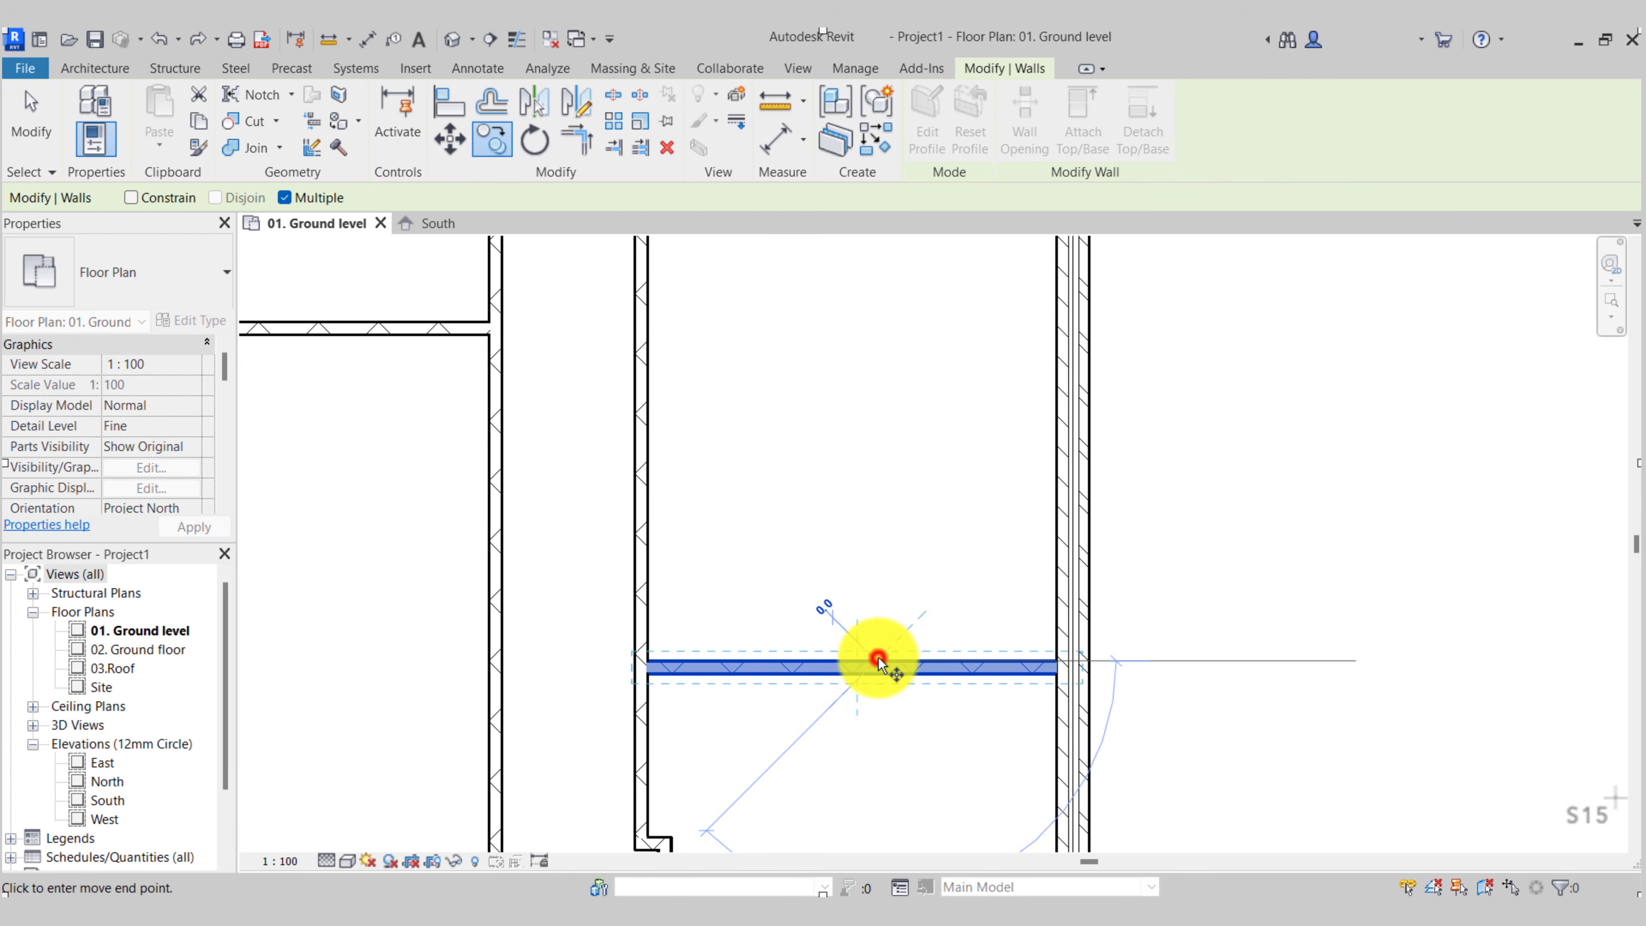
pyautogui.click(874, 400)
pyautogui.press('Escape')
pyautogui.press('Escape')
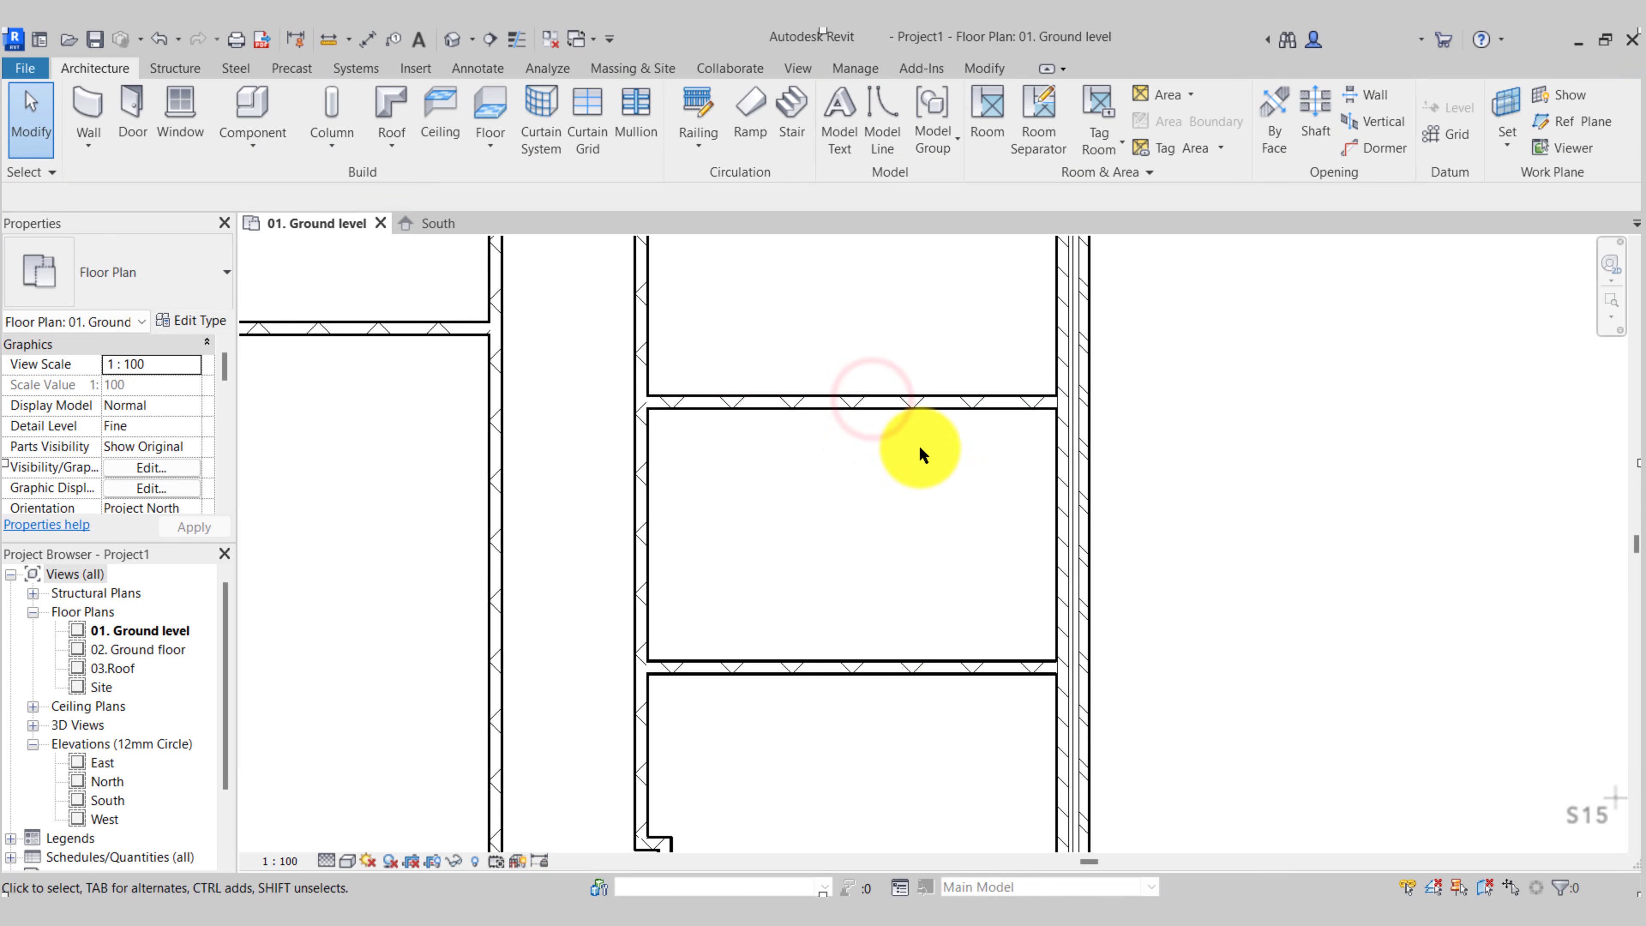
# Set the clear distance between the copied horizontal wall and the original below it to 3280 mm
pyautogui.click(891, 402)
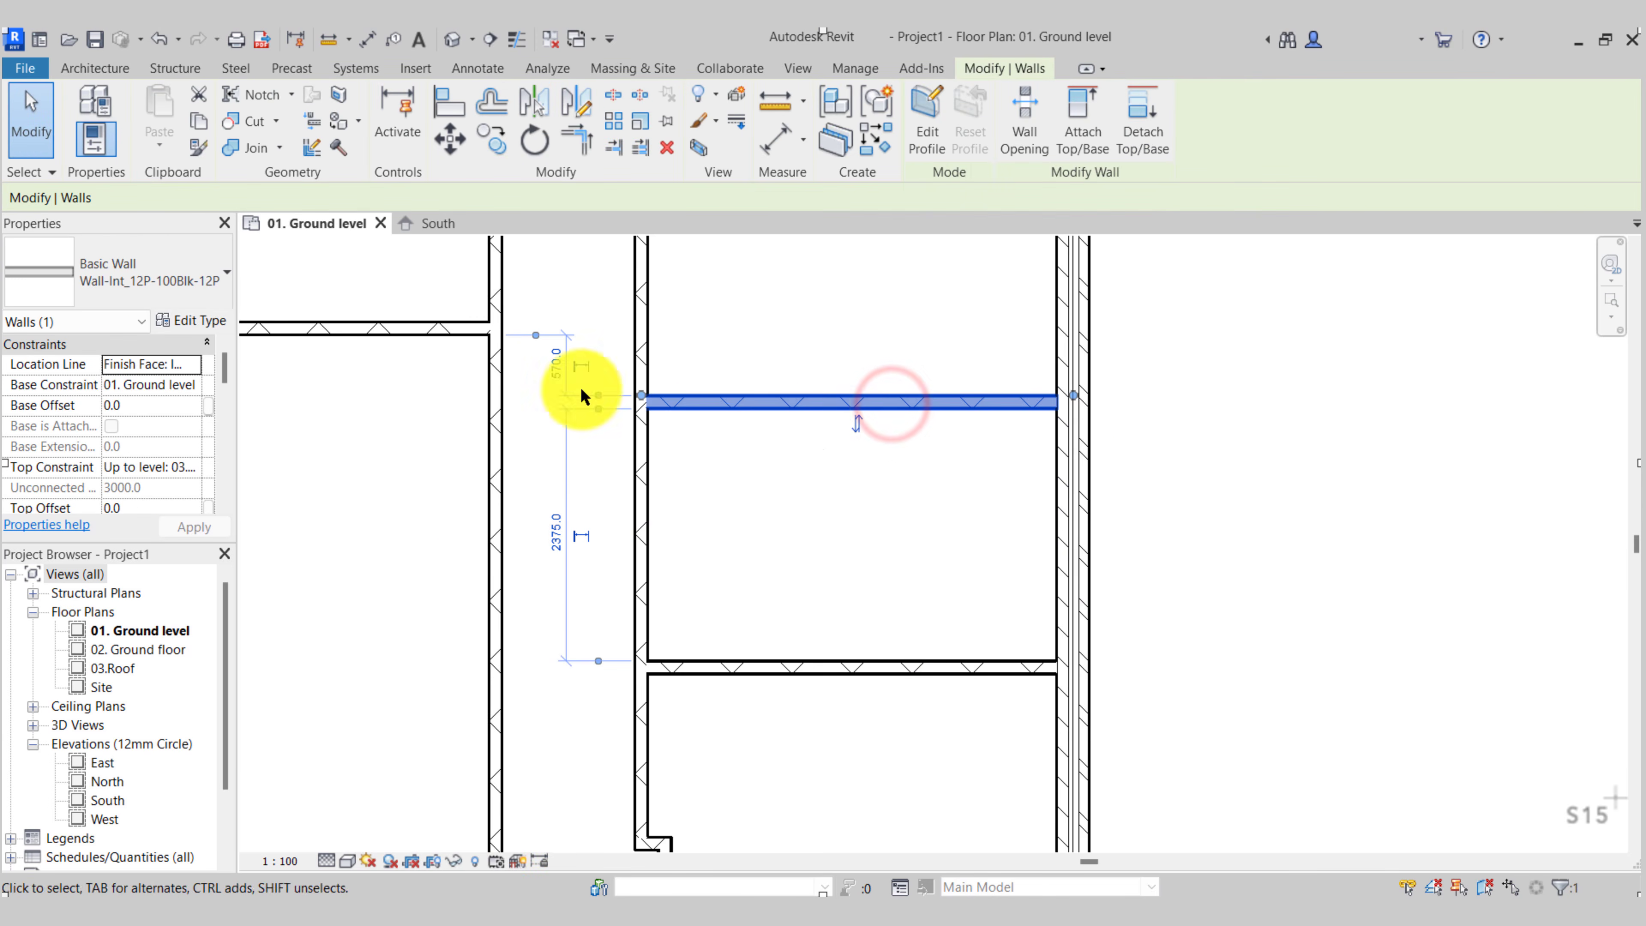
pyautogui.click(556, 533)
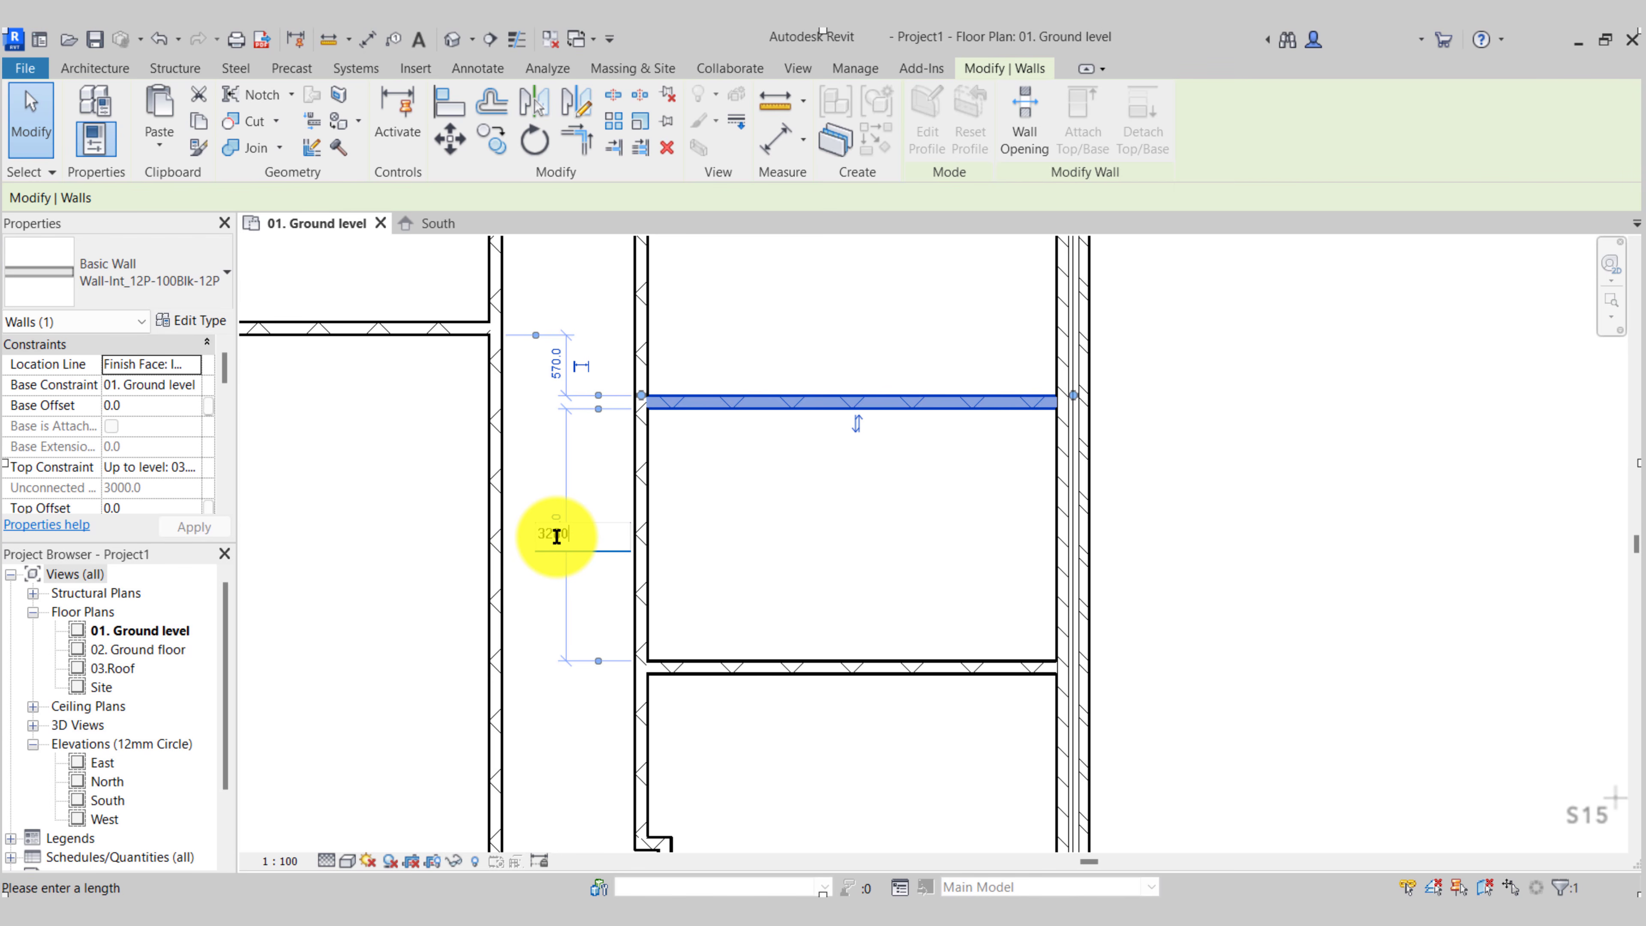
pyautogui.press('Return')
pyautogui.press('Escape')
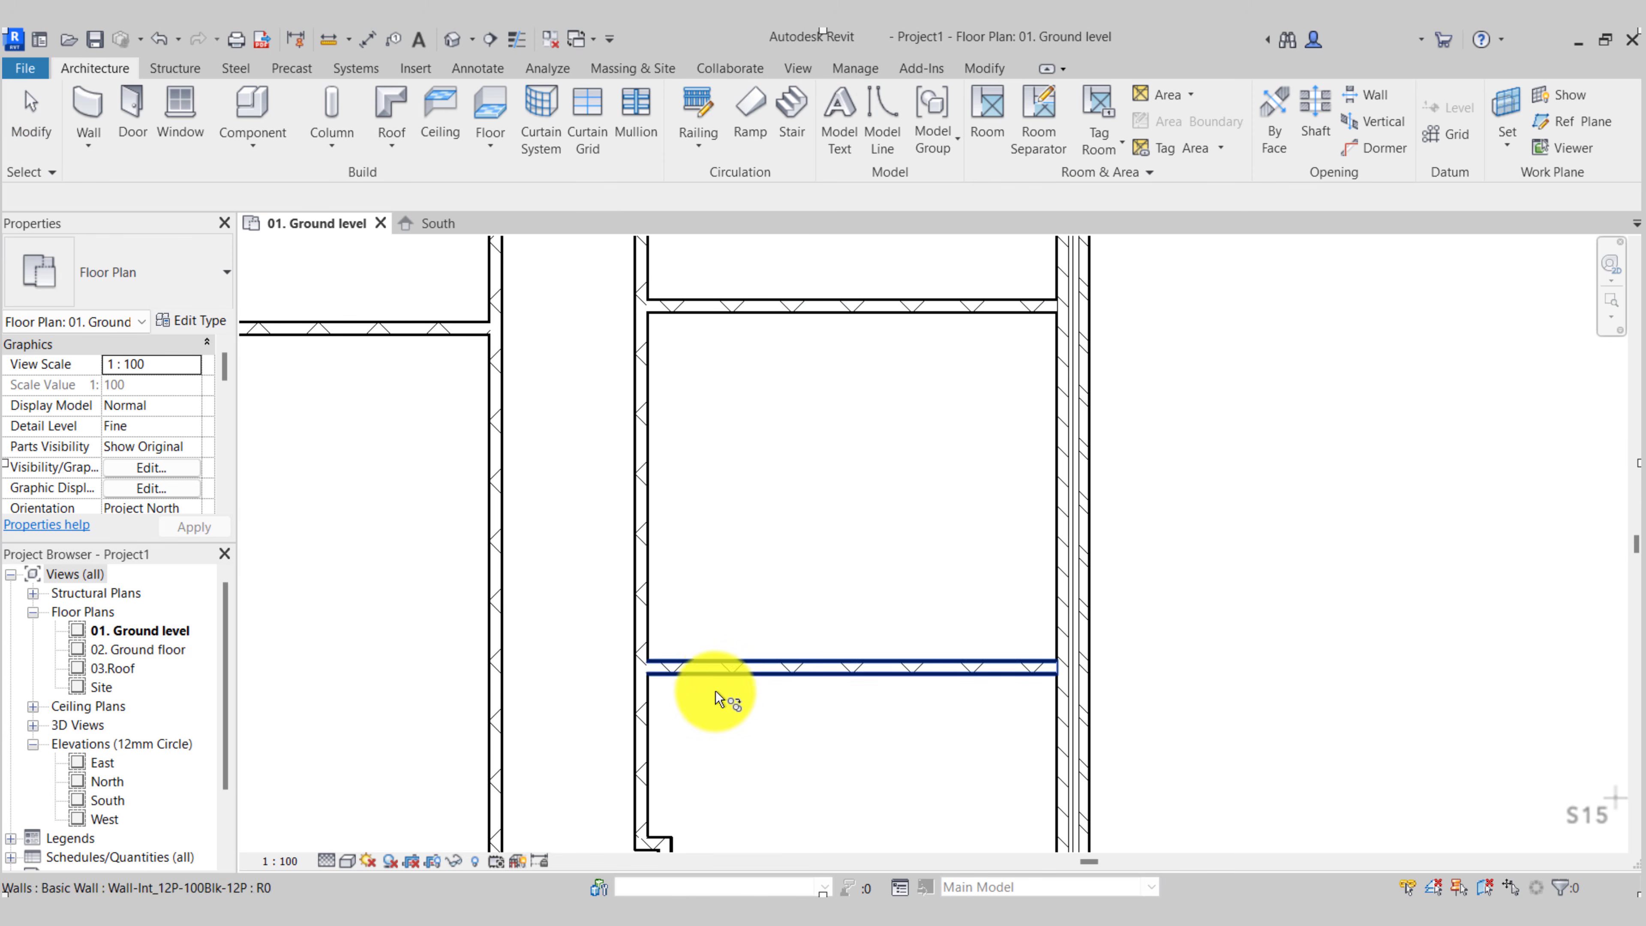
# Draw an L-shaped interior wall from the copied wall about 1000 mm south, turning west to the eastern vertical interior wall
pyautogui.press('w')
pyautogui.press('a')
pyautogui.click(934, 317)
pyautogui.click(934, 418)
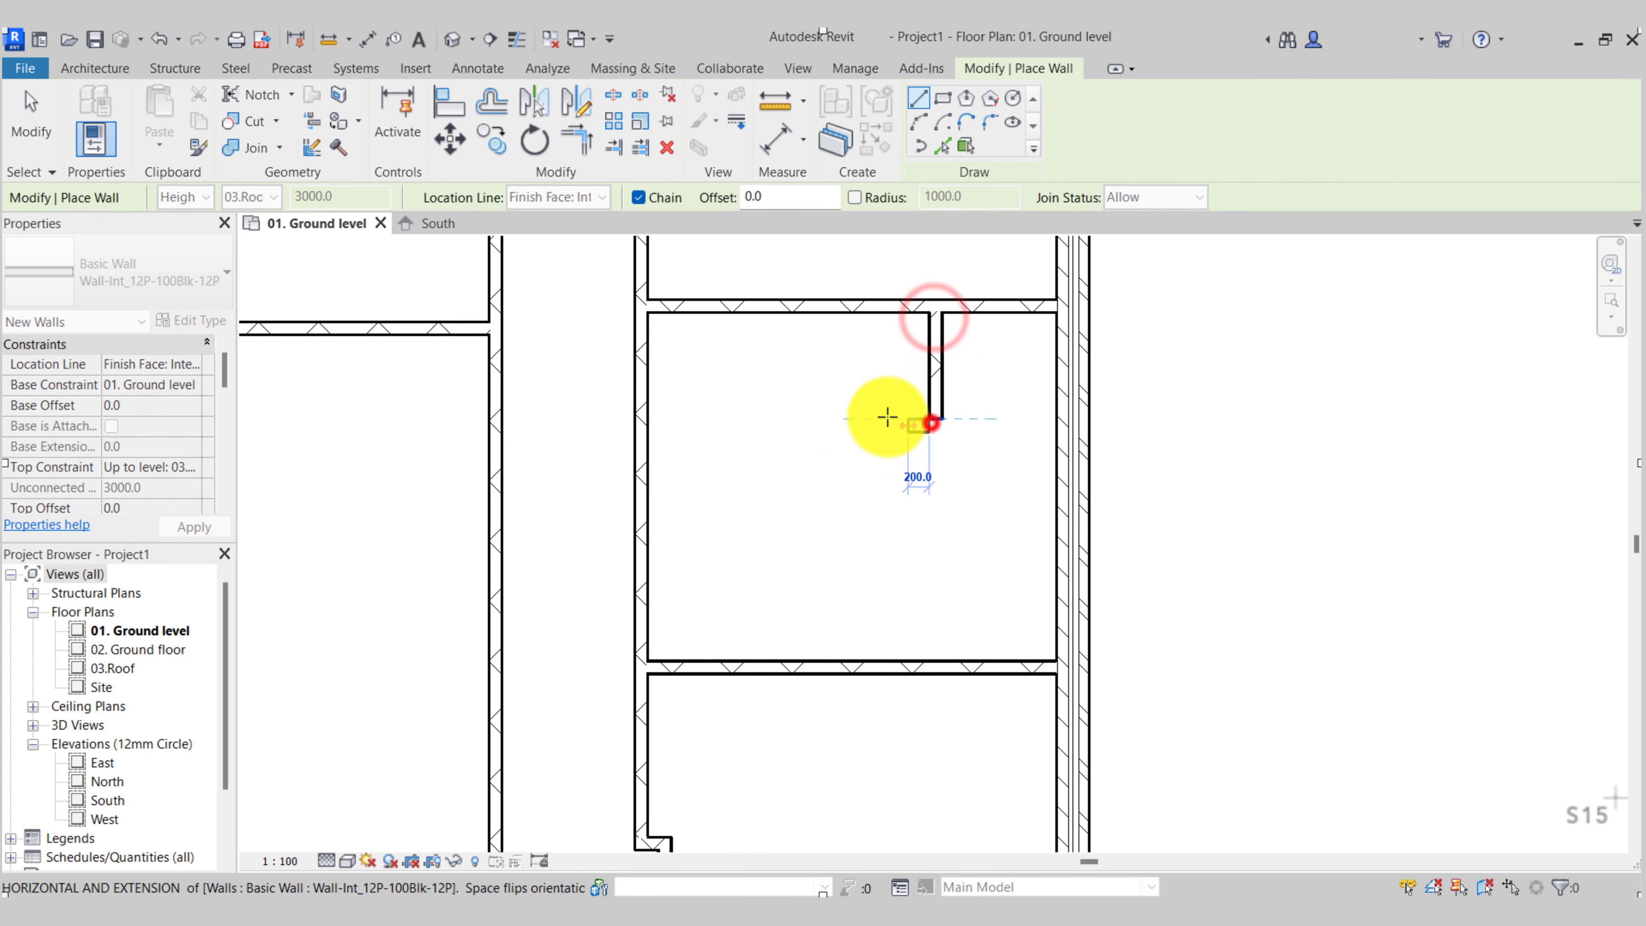
pyautogui.click(652, 415)
pyautogui.press('Escape')
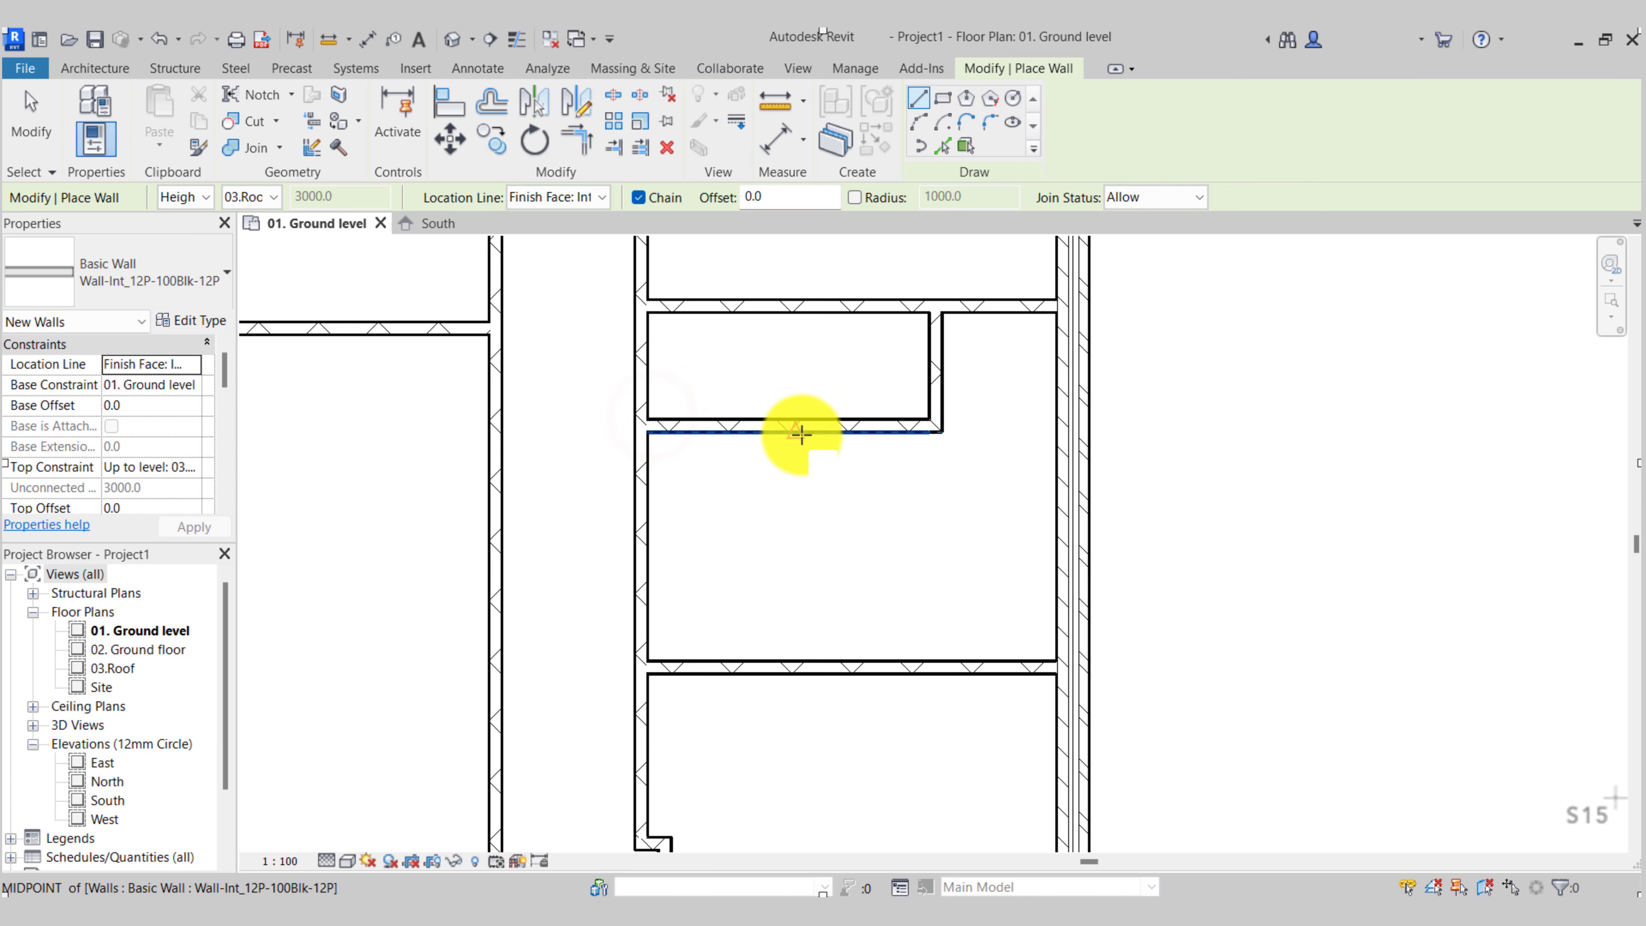
# Draw a vertical wall from the L-shaped wall's horizontal leg midpoint to the wall below, and a short vertical wall across the enclosed strip's west end
pyautogui.click(800, 431)
pyautogui.click(794, 659)
pyautogui.press('Escape')
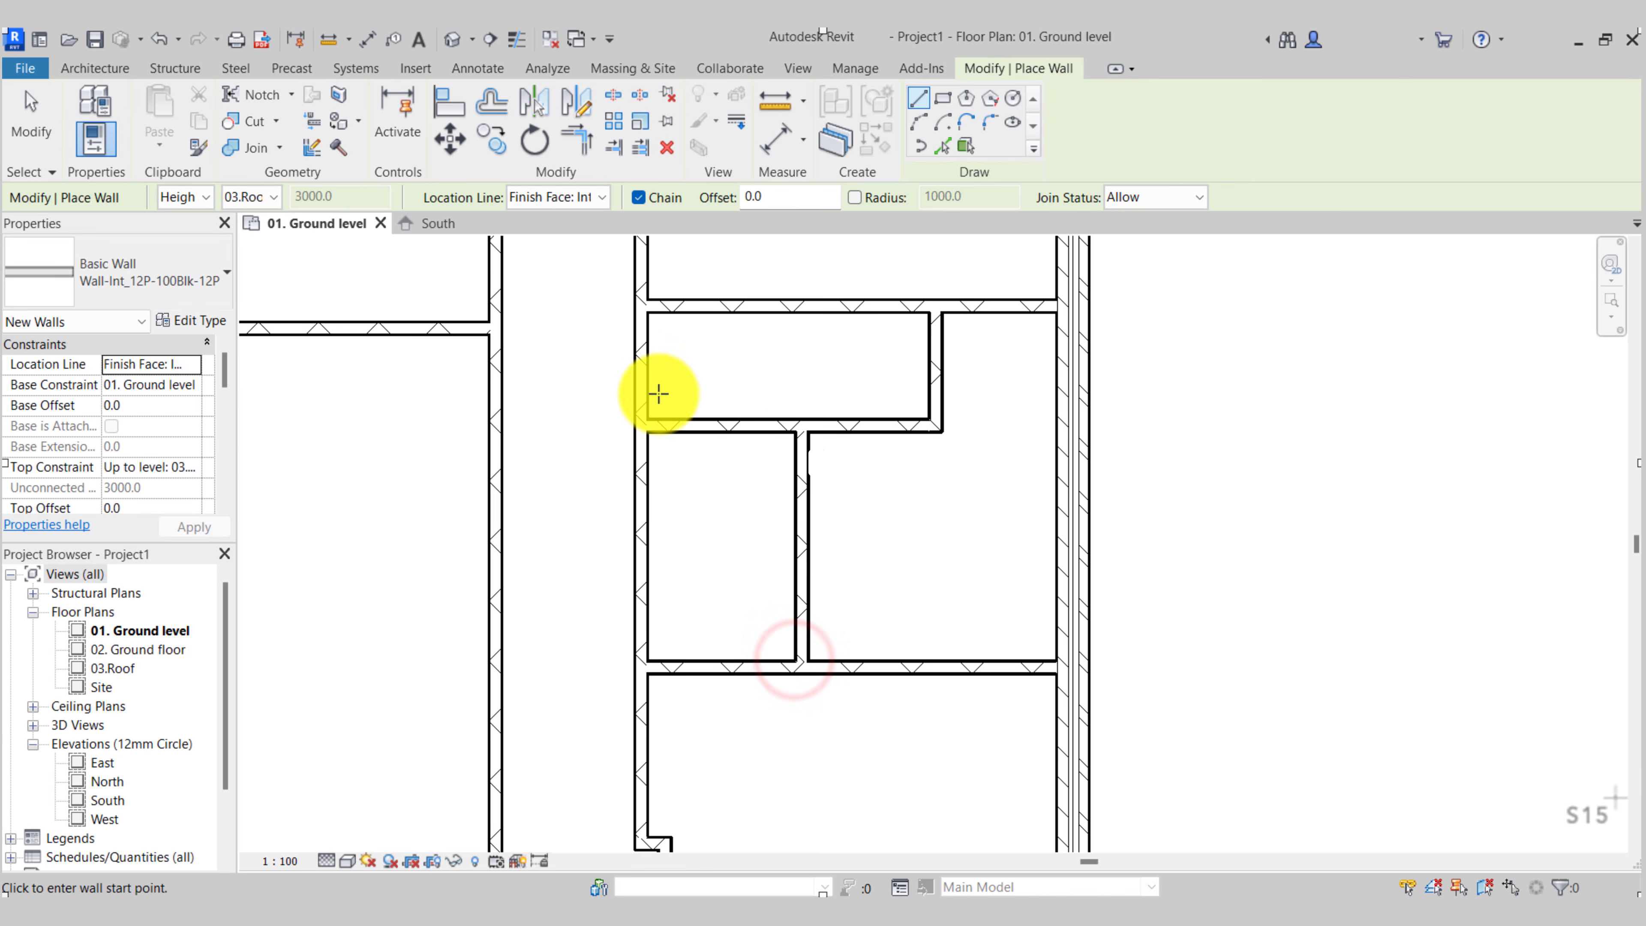
pyautogui.click(695, 417)
pyautogui.click(698, 316)
pyautogui.press('Escape')
pyautogui.press('Escape')
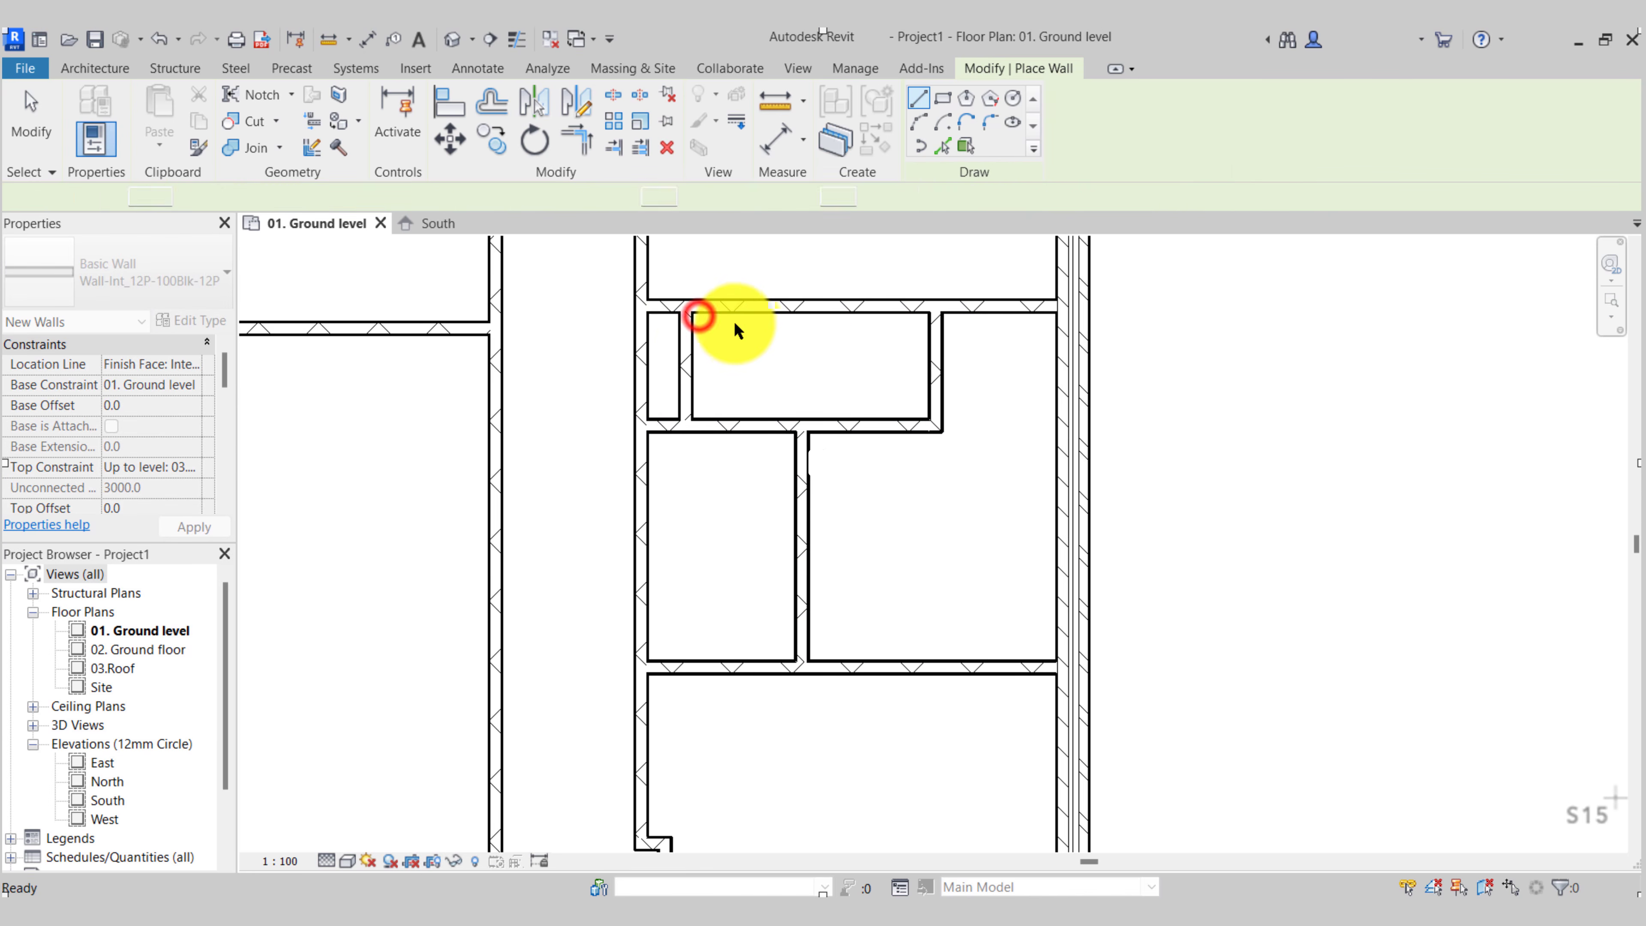
# Set the clear distance between the L-shaped wall's short vertical leg and the east exterior wall to 1200 mm
pyautogui.moveTo(845, 358); pyautogui.dragTo(813, 445, button='middle')
pyautogui.scroll(1, 905, 456)
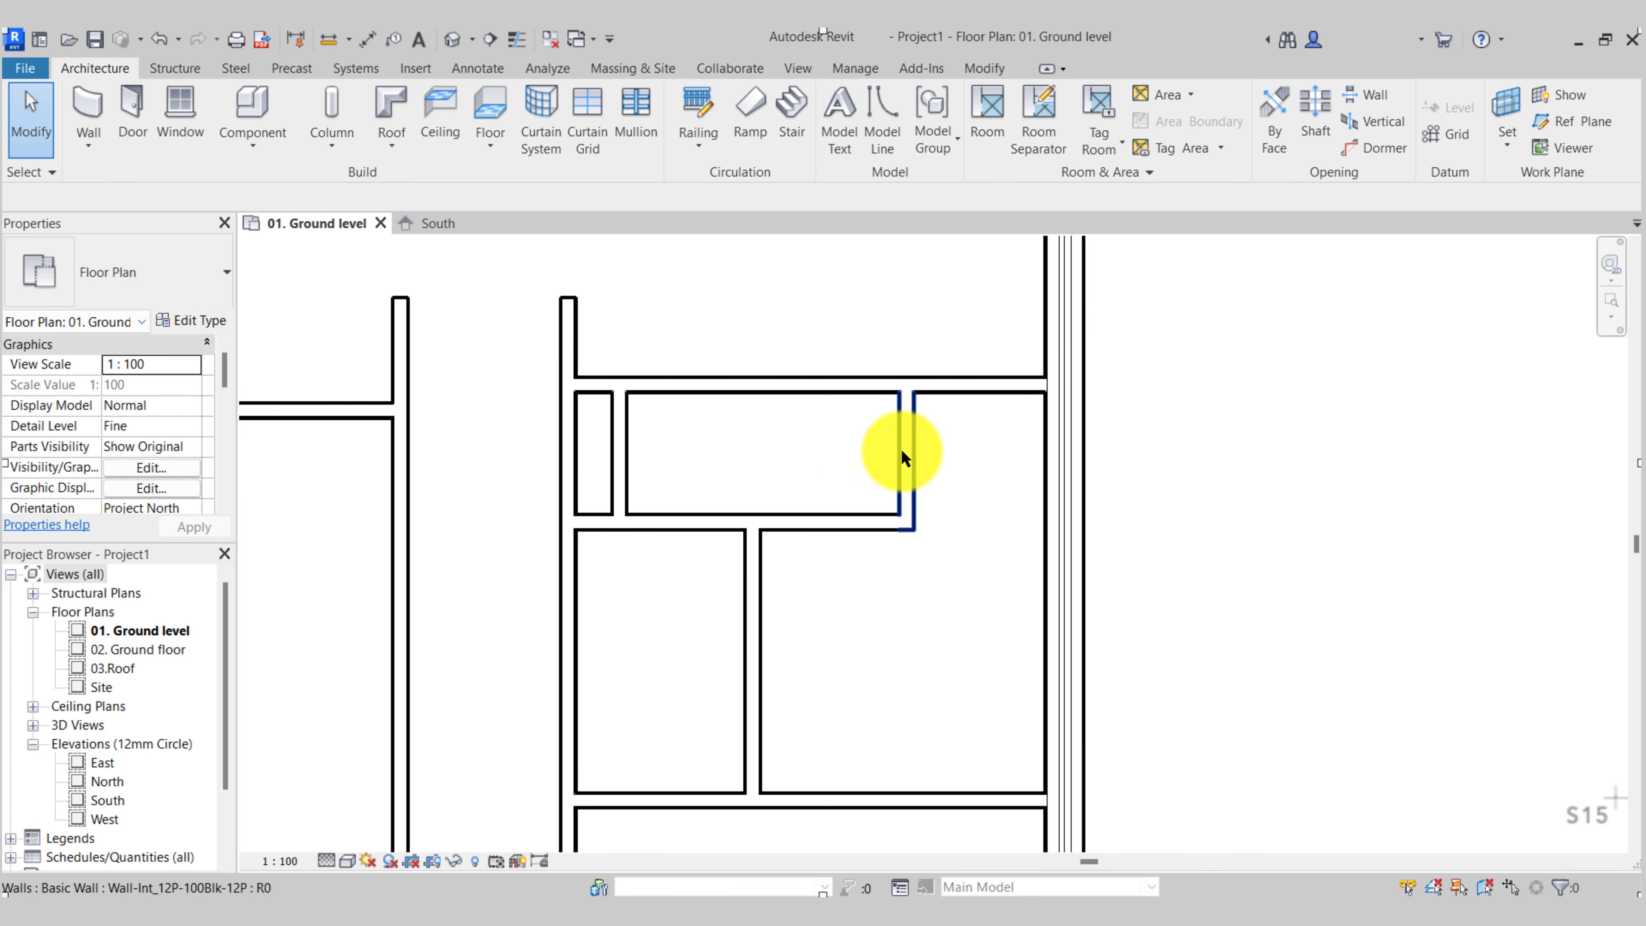
pyautogui.click(909, 464)
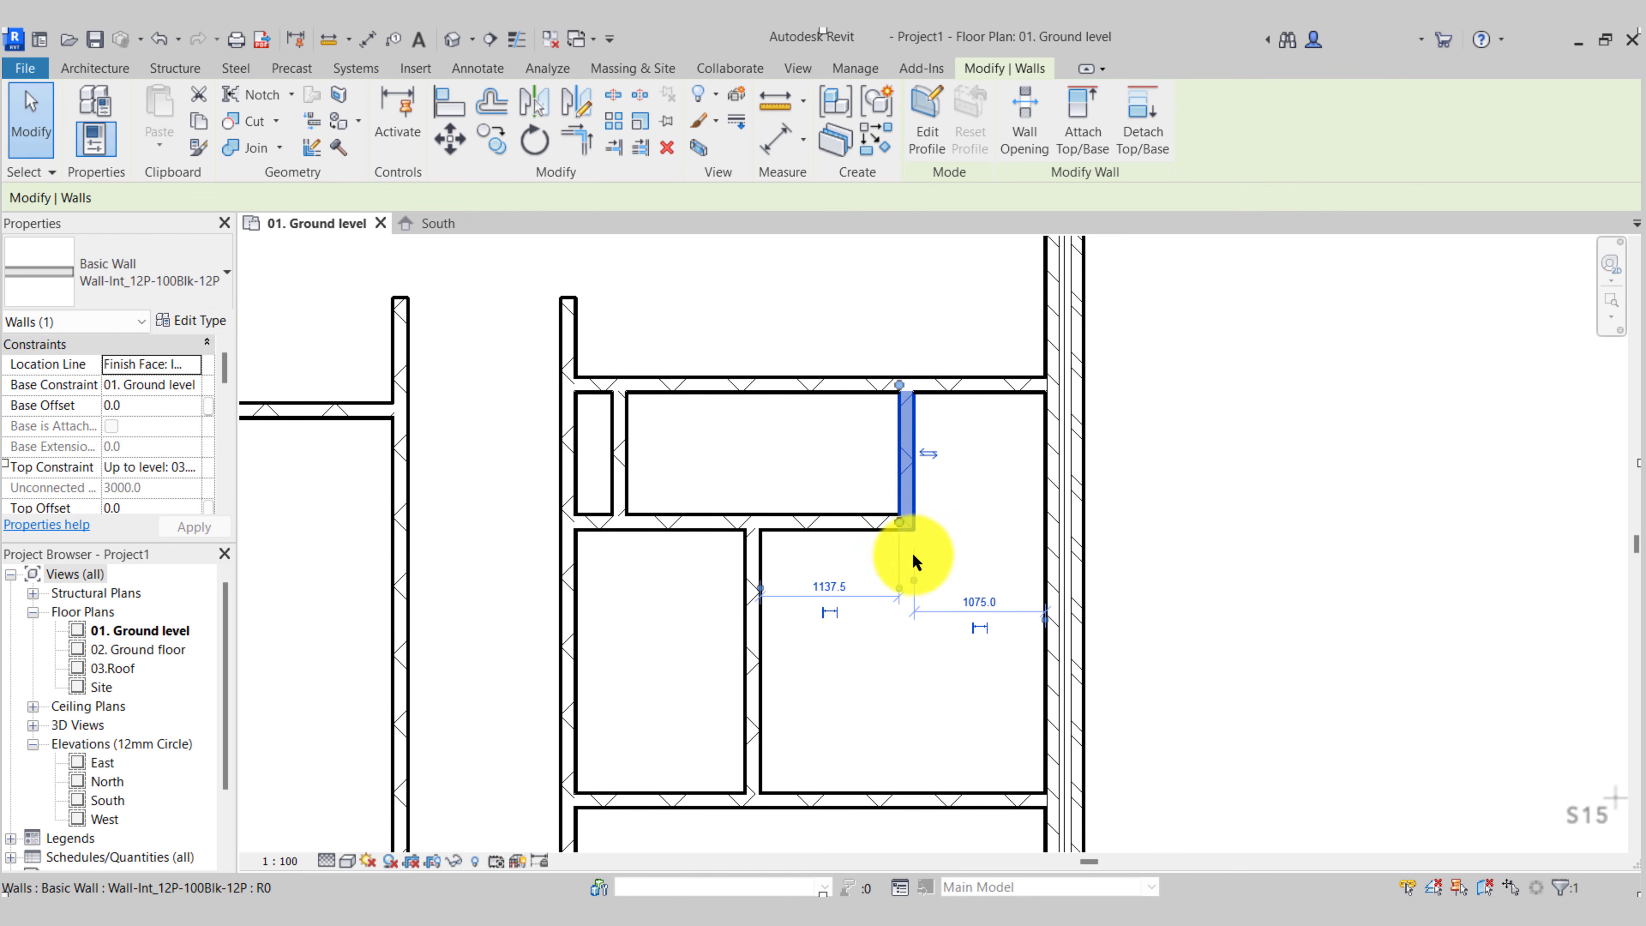
pyautogui.click(979, 598)
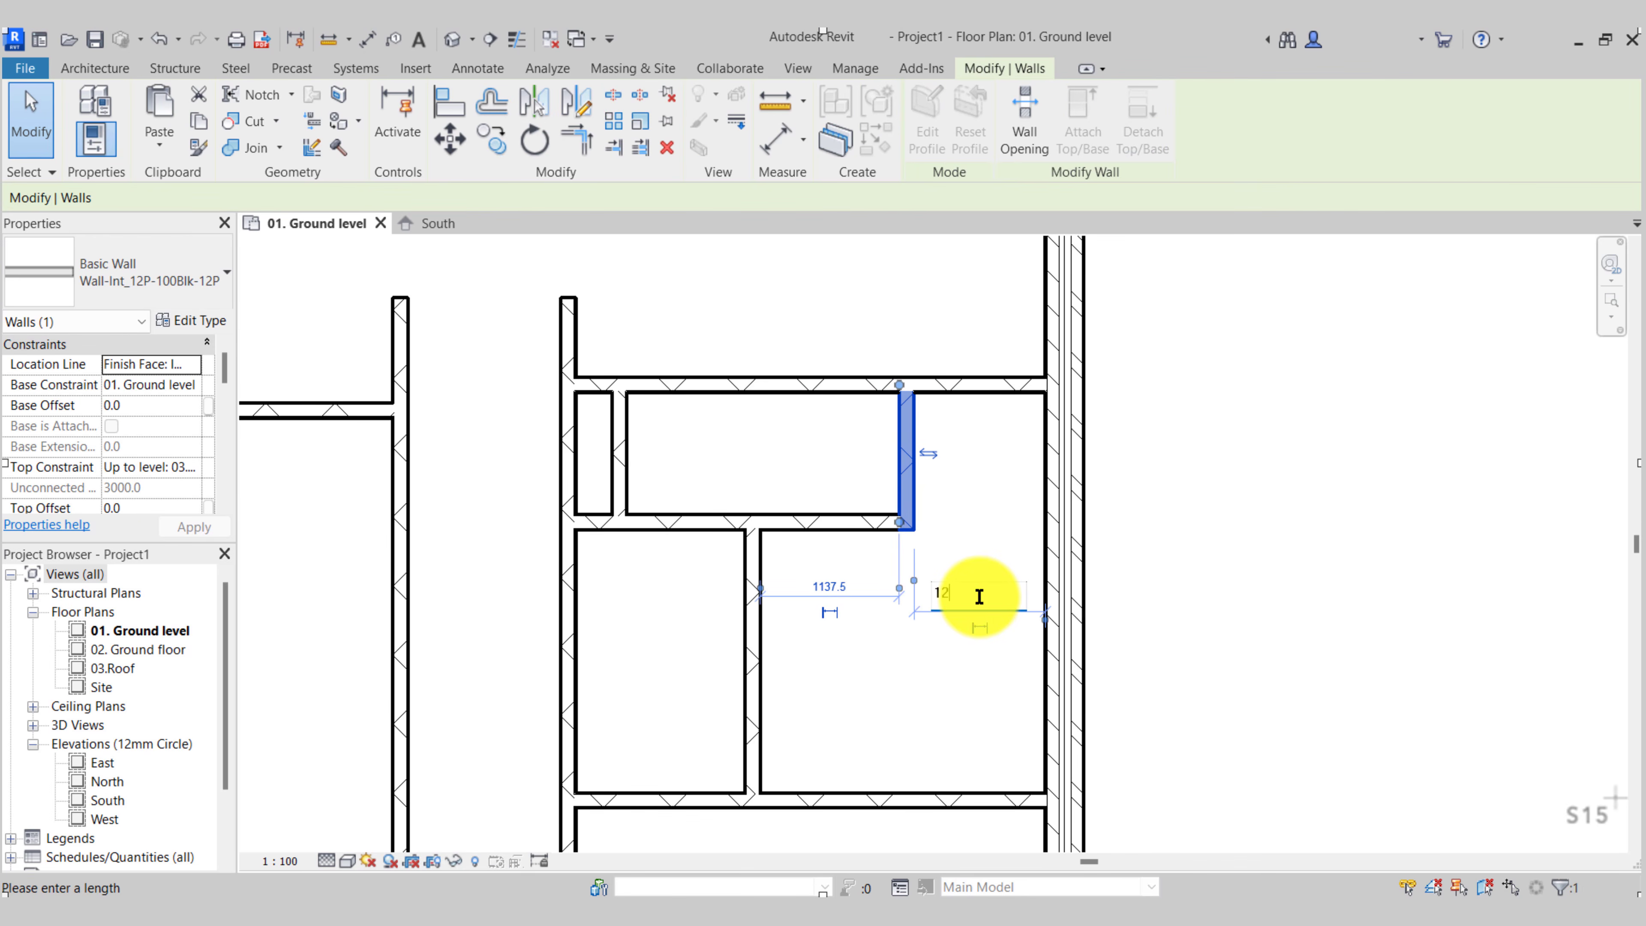
pyautogui.write('1200')
pyautogui.press('Return')
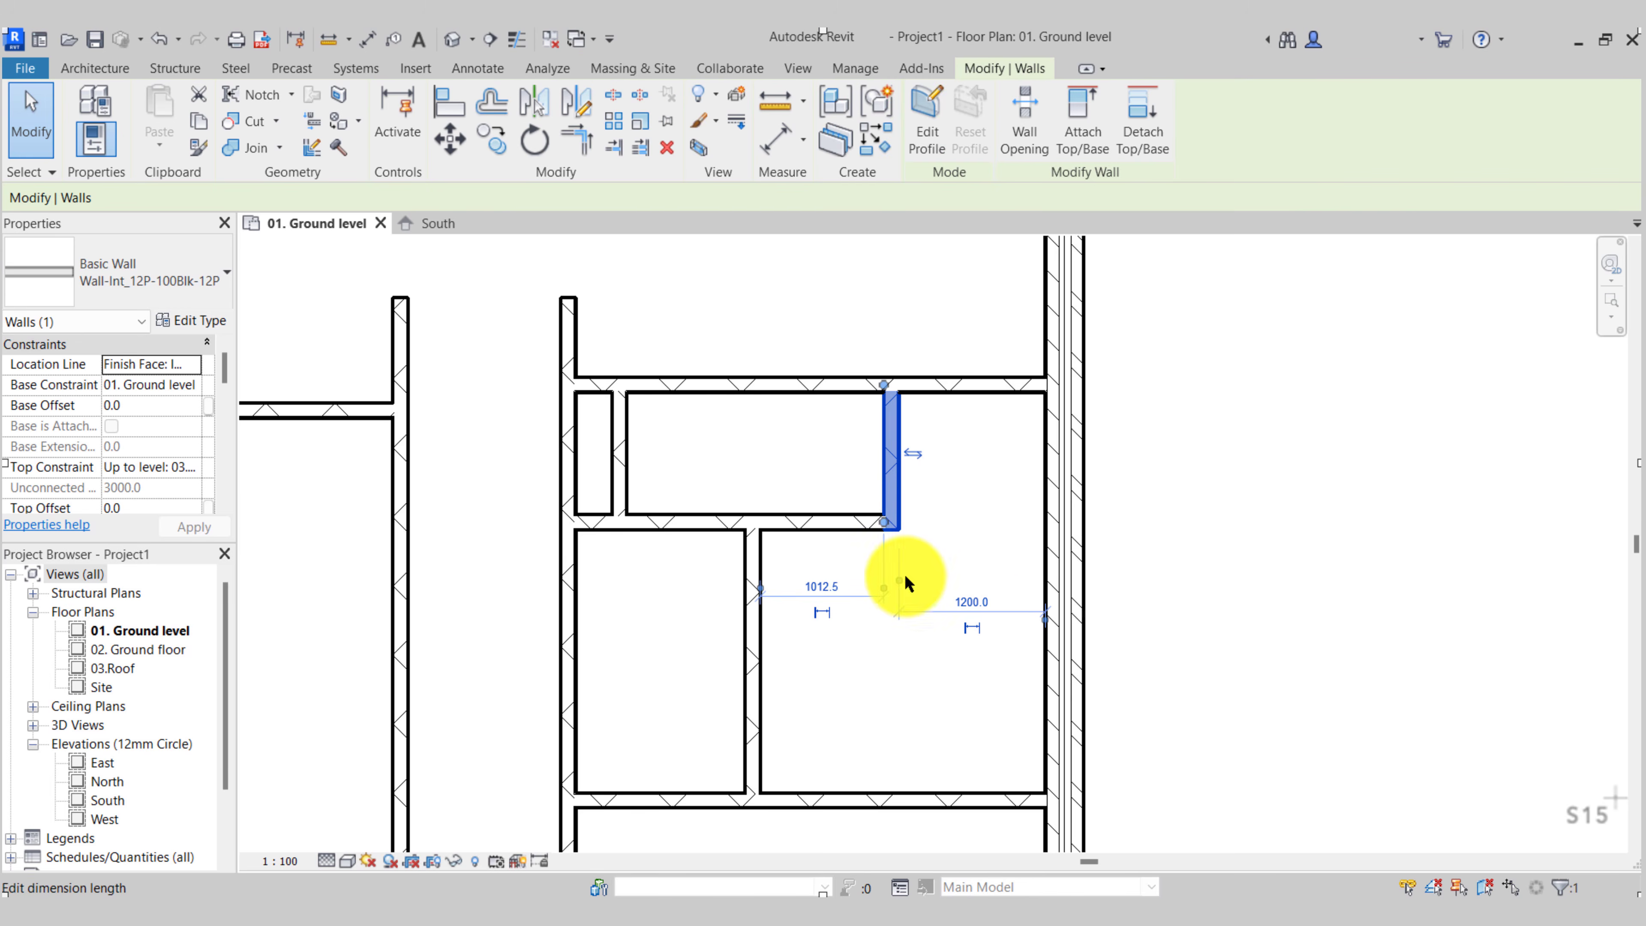
# Widen the small compartment at the strip's west end by increasing its dividing wall's distance from the eastern vertical interior wall
pyautogui.click(621, 454)
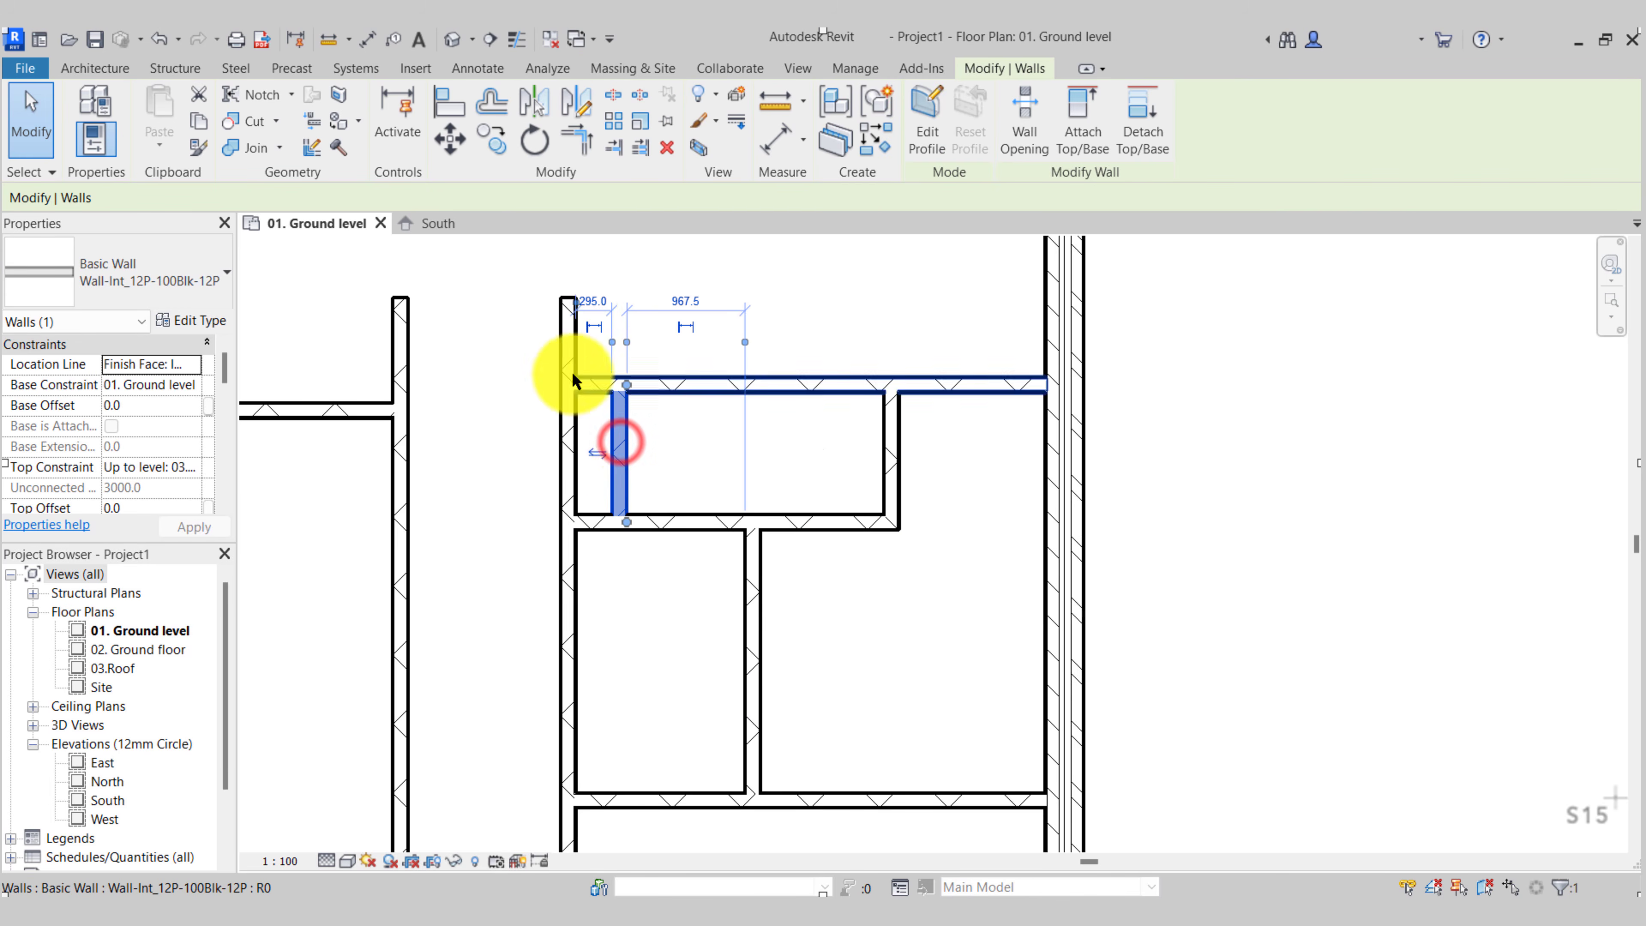
pyautogui.scroll(2, 590, 295)
pyautogui.click(604, 304)
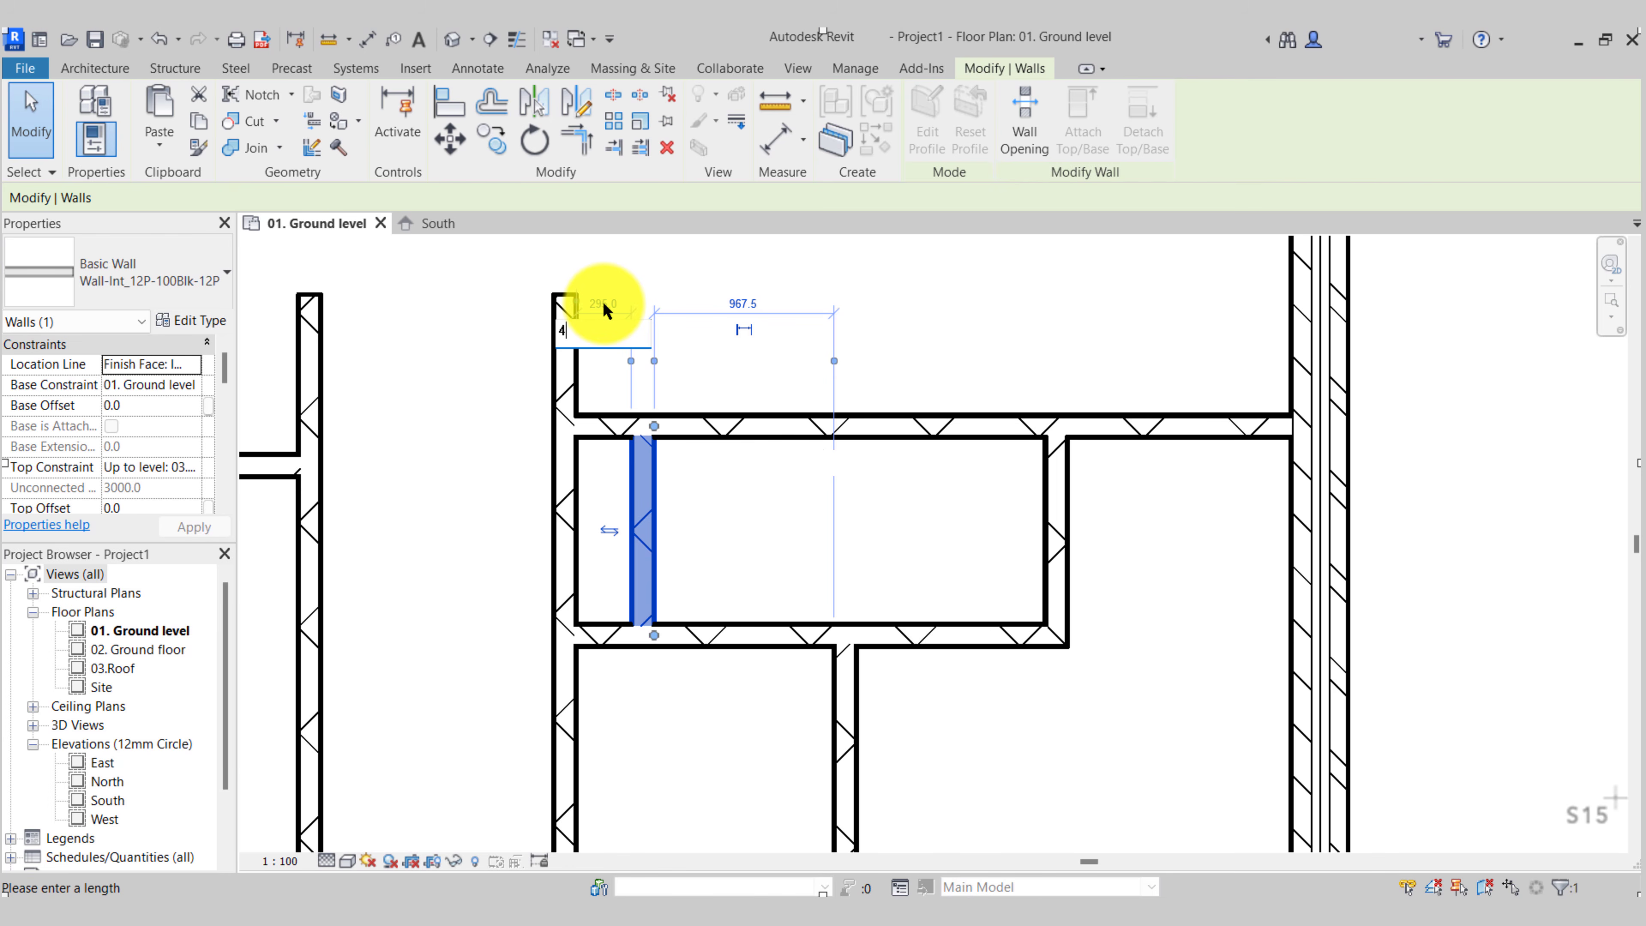
pyautogui.press('Return')
pyautogui.click(952, 543)
pyautogui.moveTo(946, 563); pyautogui.dragTo(926, 512, button='middle')
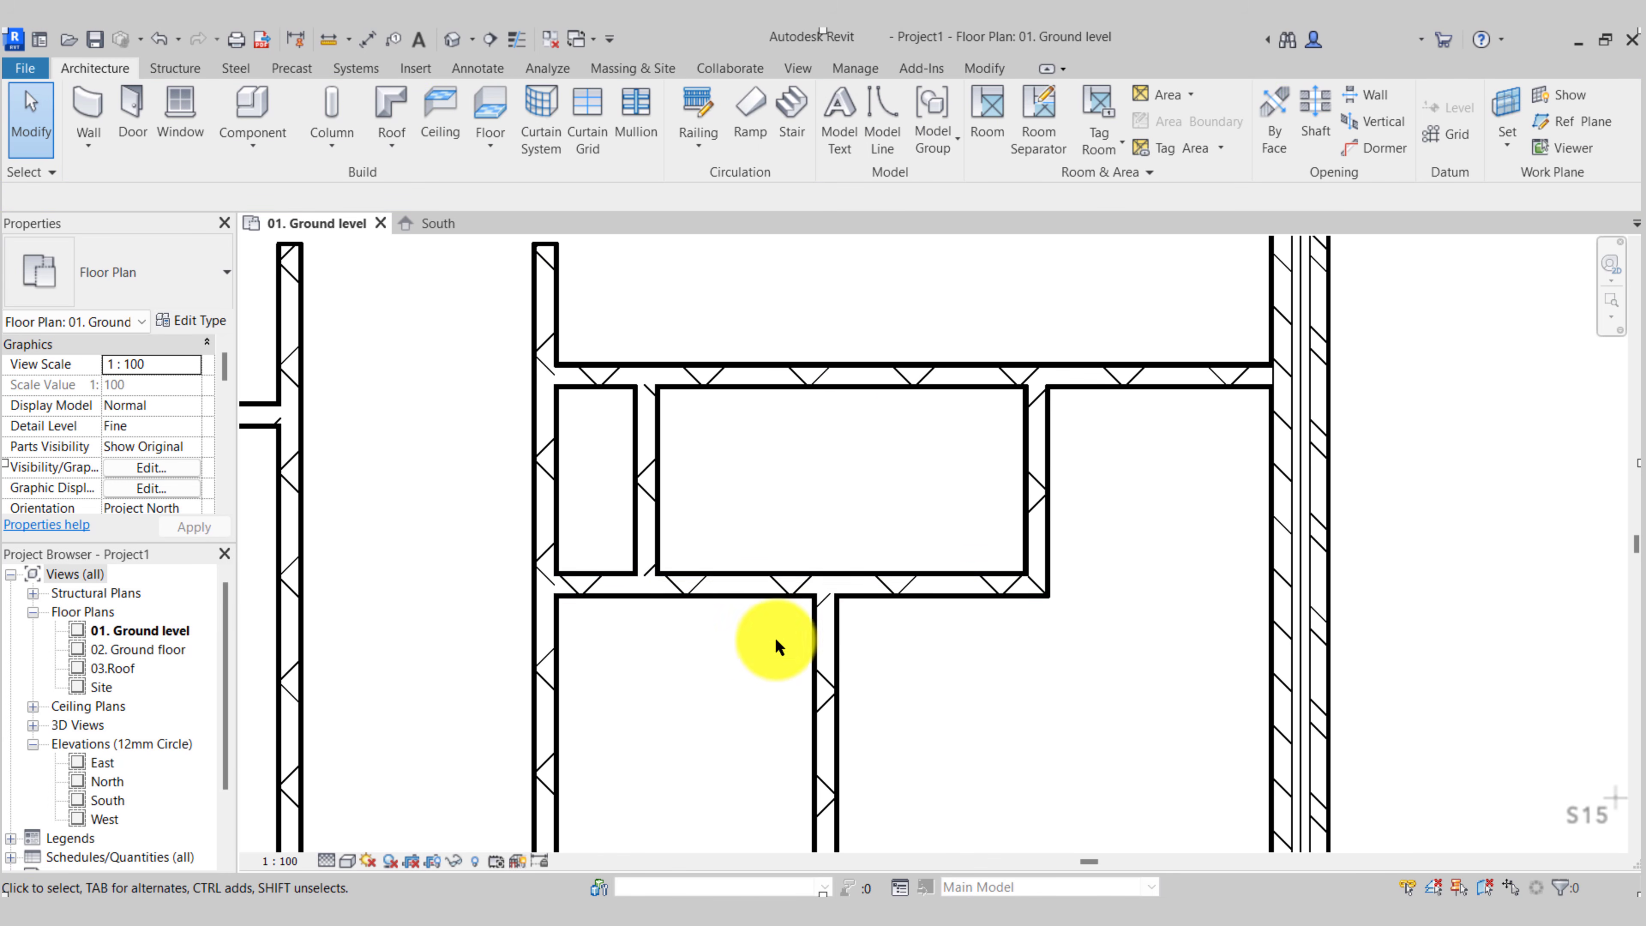
# Set the clear distance between the L-shaped wall's horizontal leg and the horizontal wall south of it to 2300 mm
pyautogui.scroll(-2, 775, 648)
pyautogui.moveTo(783, 650); pyautogui.dragTo(930, 470, button='middle')
pyautogui.click(878, 429)
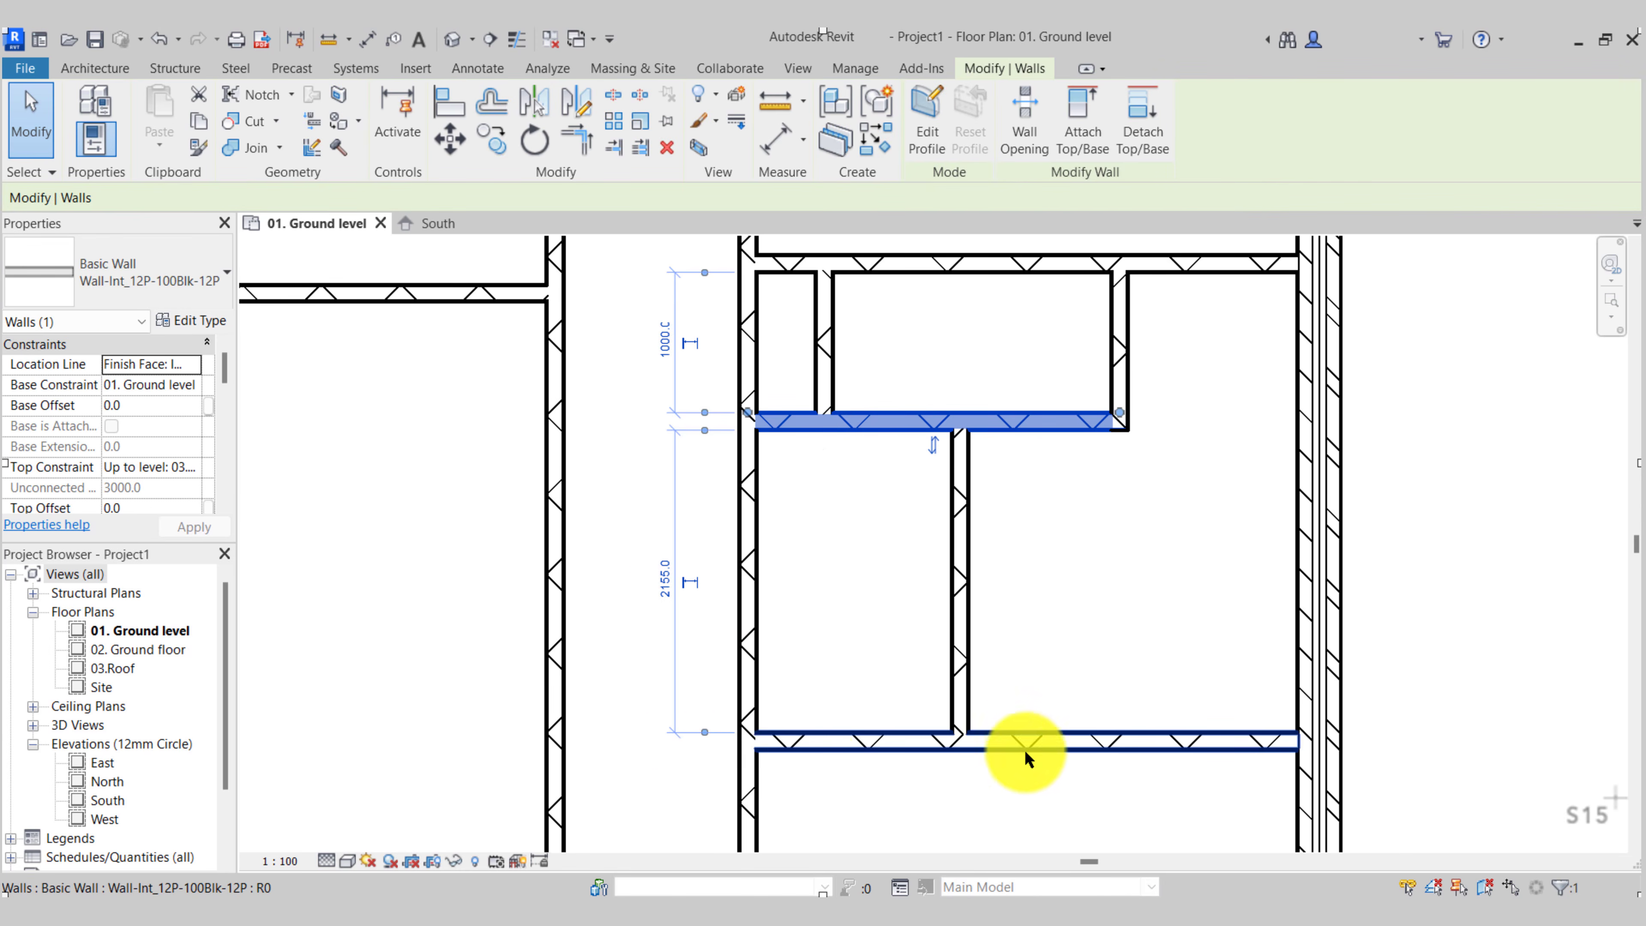
pyautogui.click(671, 585)
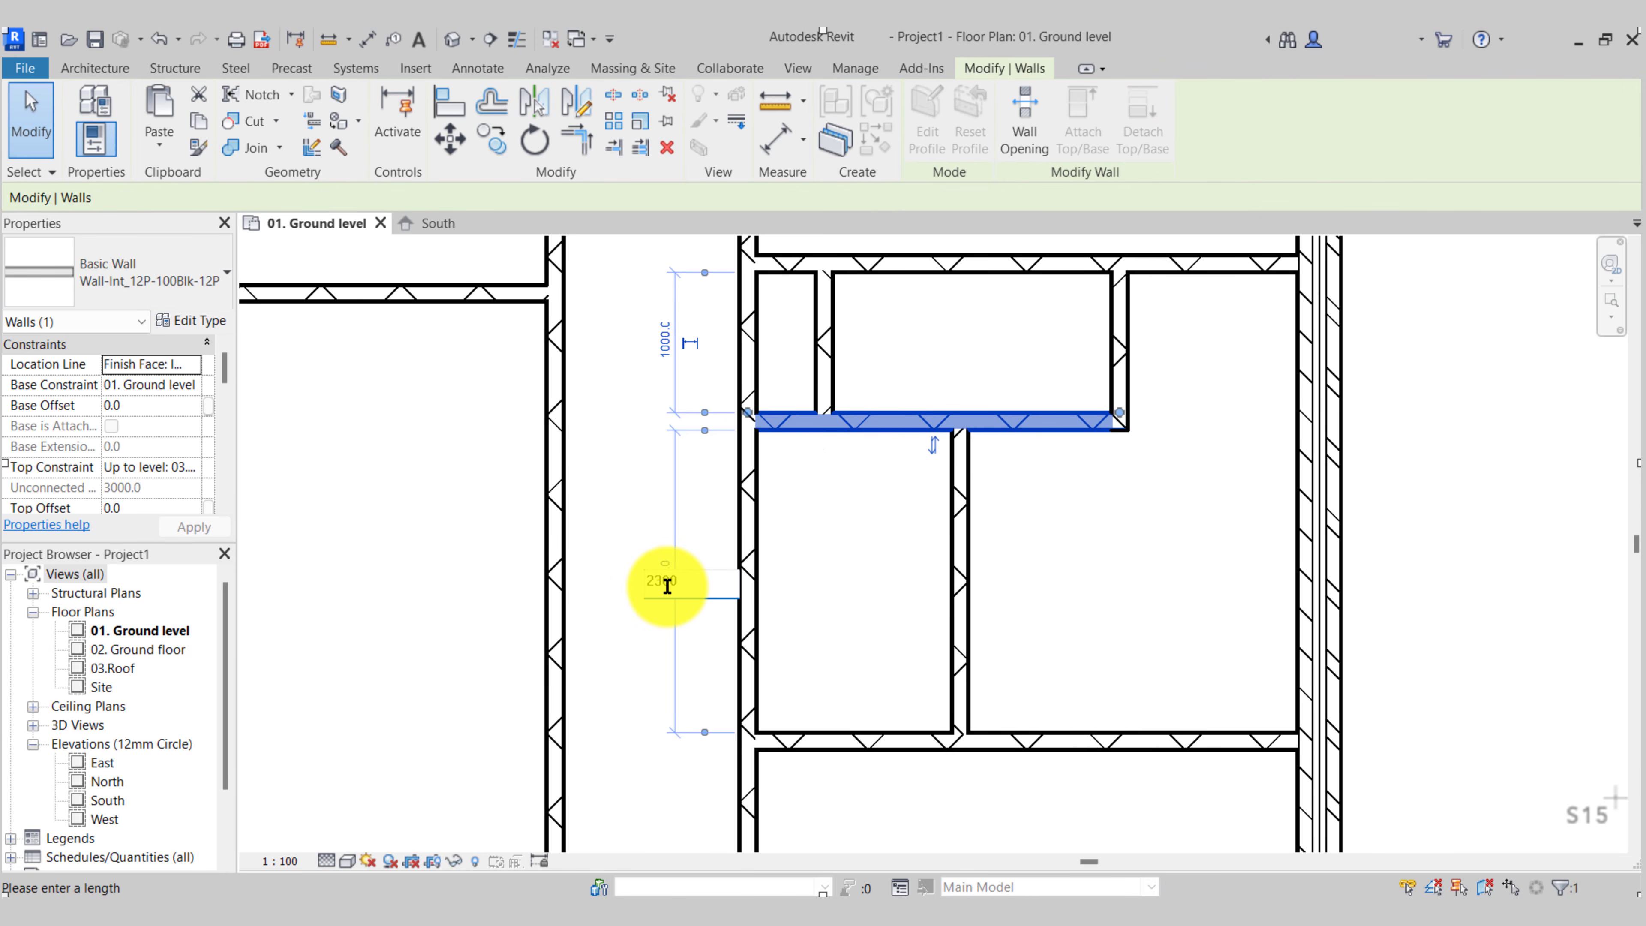
pyautogui.write('2300')
pyautogui.press('Return')
pyautogui.click(877, 559)
pyautogui.scroll(-1, 877, 559)
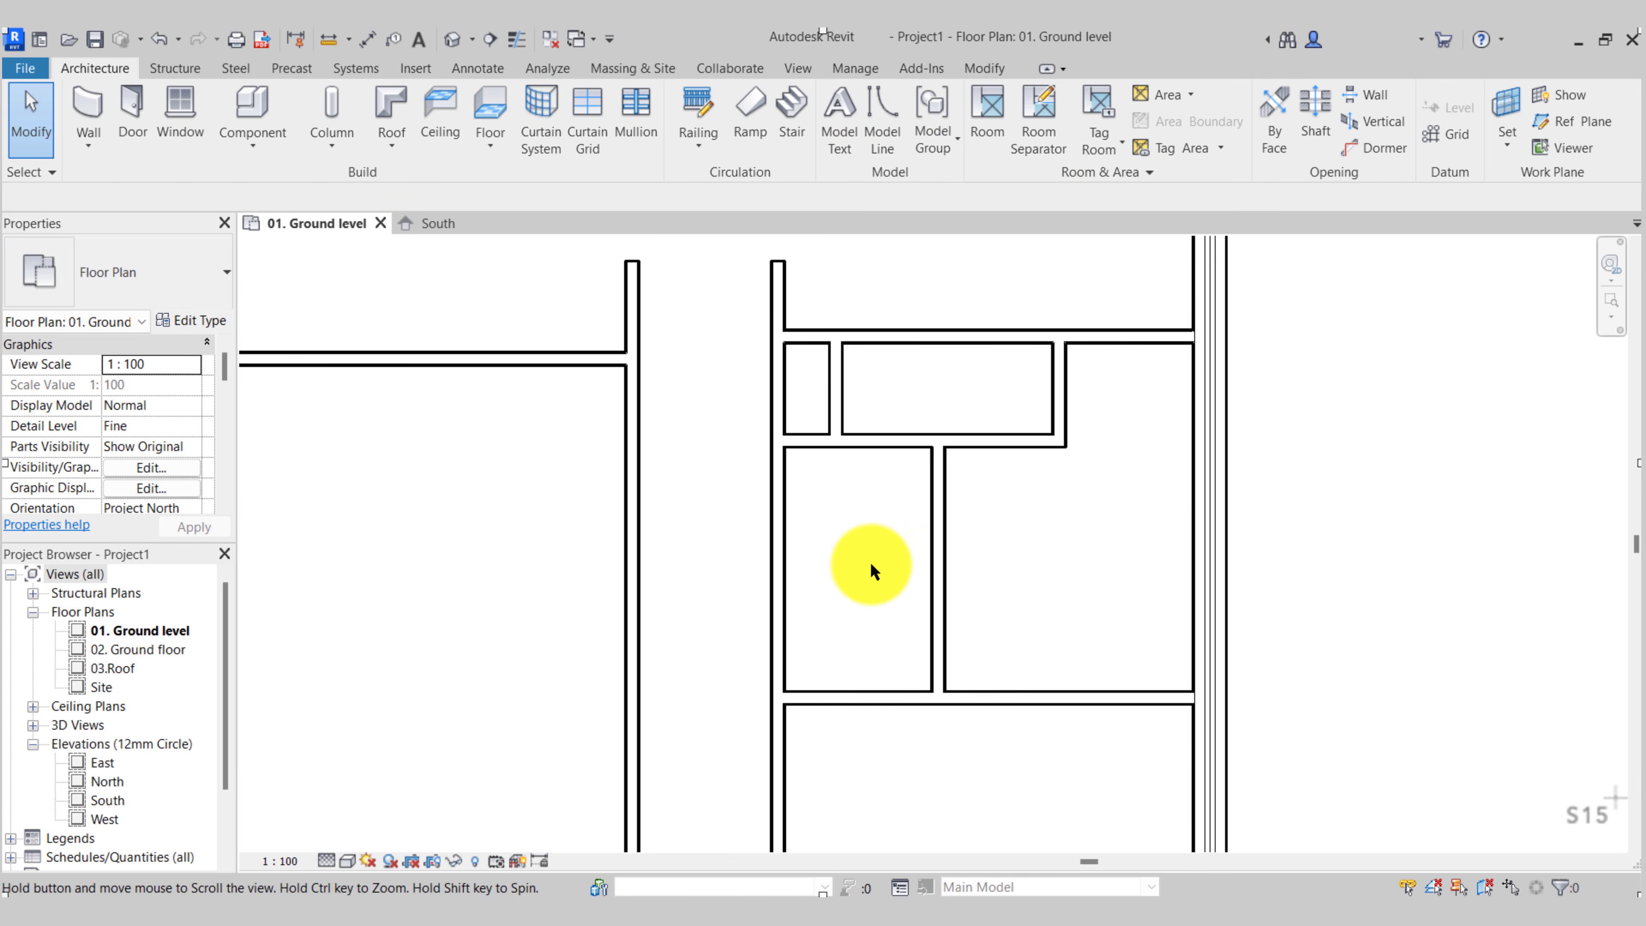
# Extend the north end of the western vertical interior wall further north, well past the end of the eastern one
pyautogui.moveTo(870, 562); pyautogui.dragTo(1040, 724, button='middle')
pyautogui.scroll(-2, 897, 556)
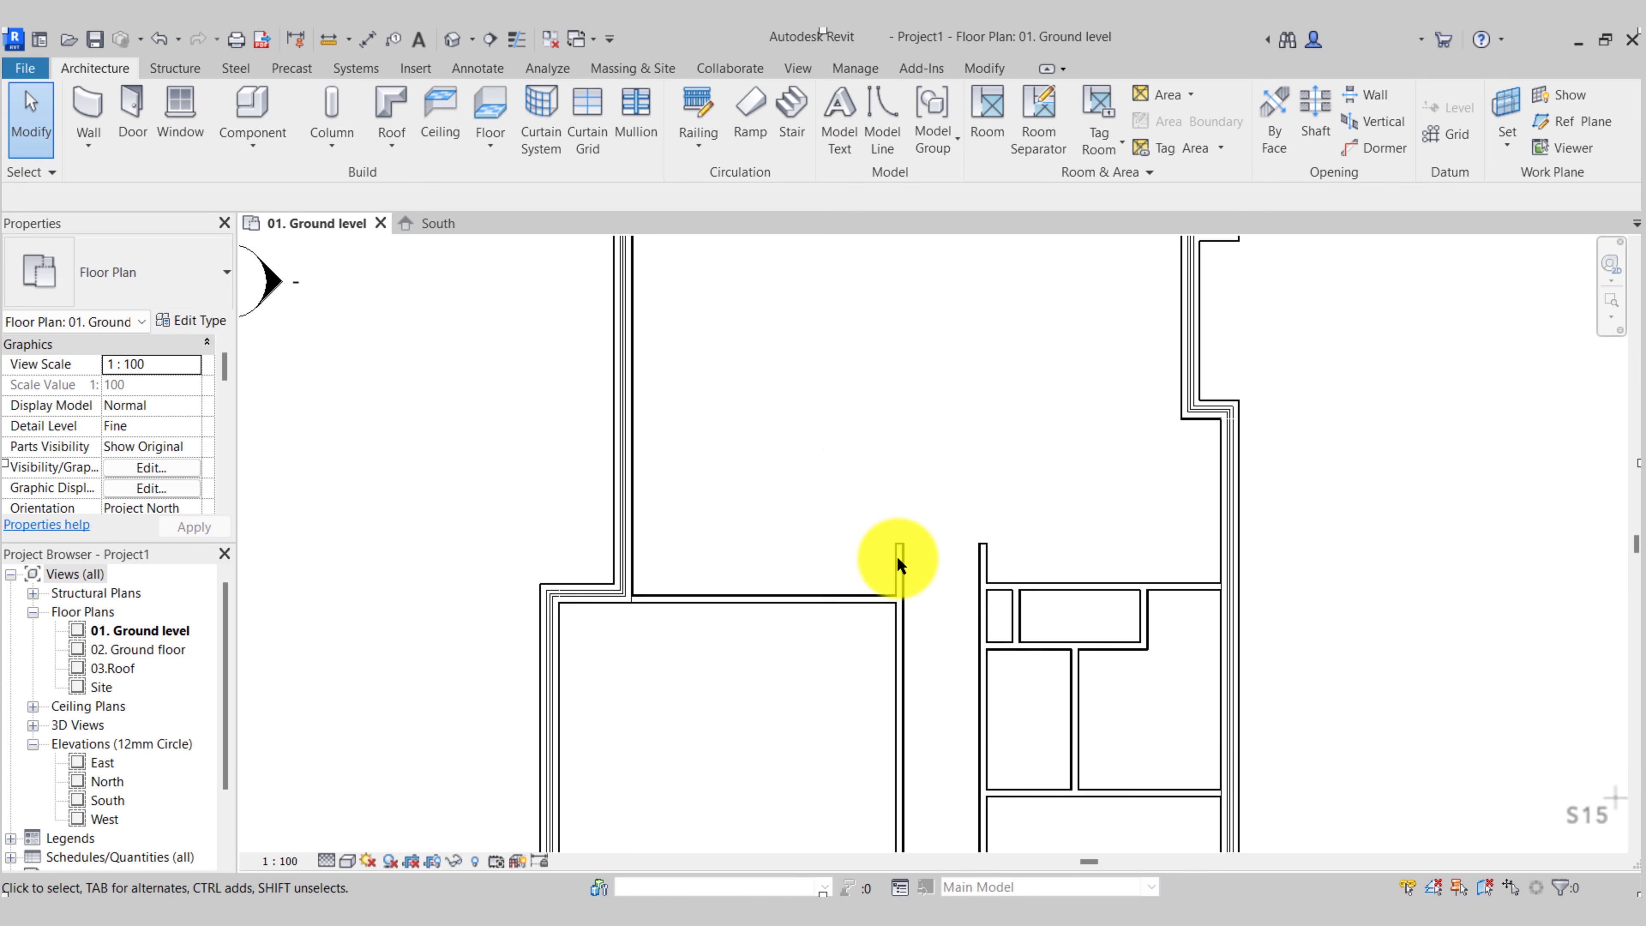
pyautogui.moveTo(896, 555); pyautogui.dragTo(916, 739, button='middle')
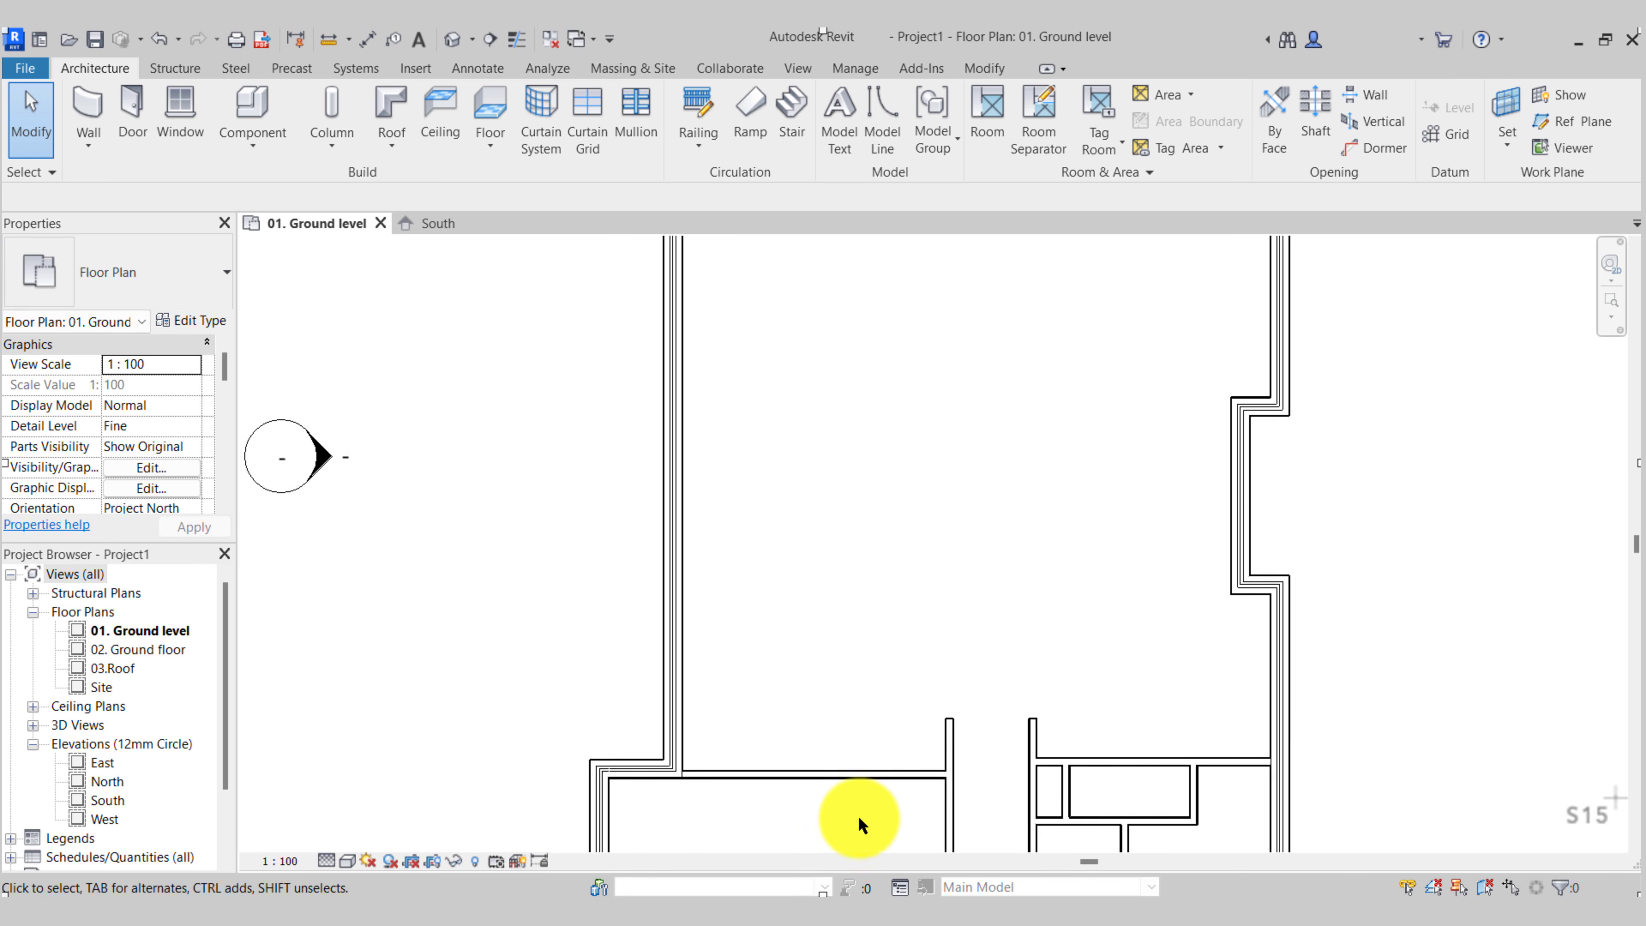
pyautogui.scroll(3, 860, 816)
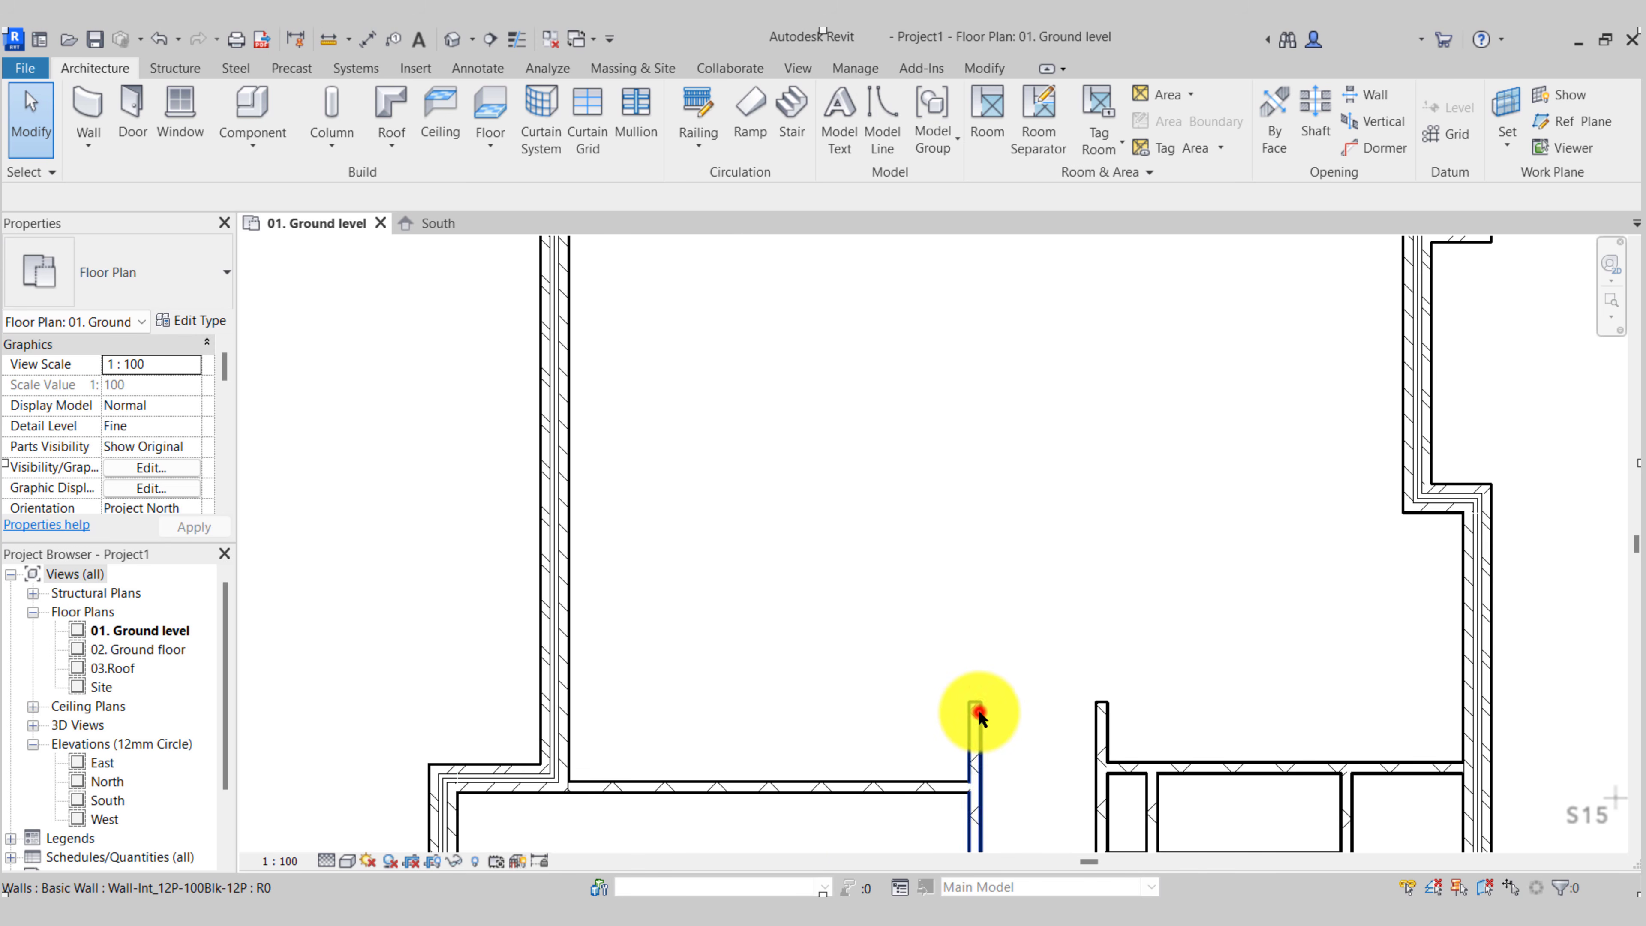
pyautogui.click(980, 715)
pyautogui.scroll(-1, 979, 715)
pyautogui.moveTo(977, 709); pyautogui.dragTo(977, 468)
pyautogui.click(934, 692)
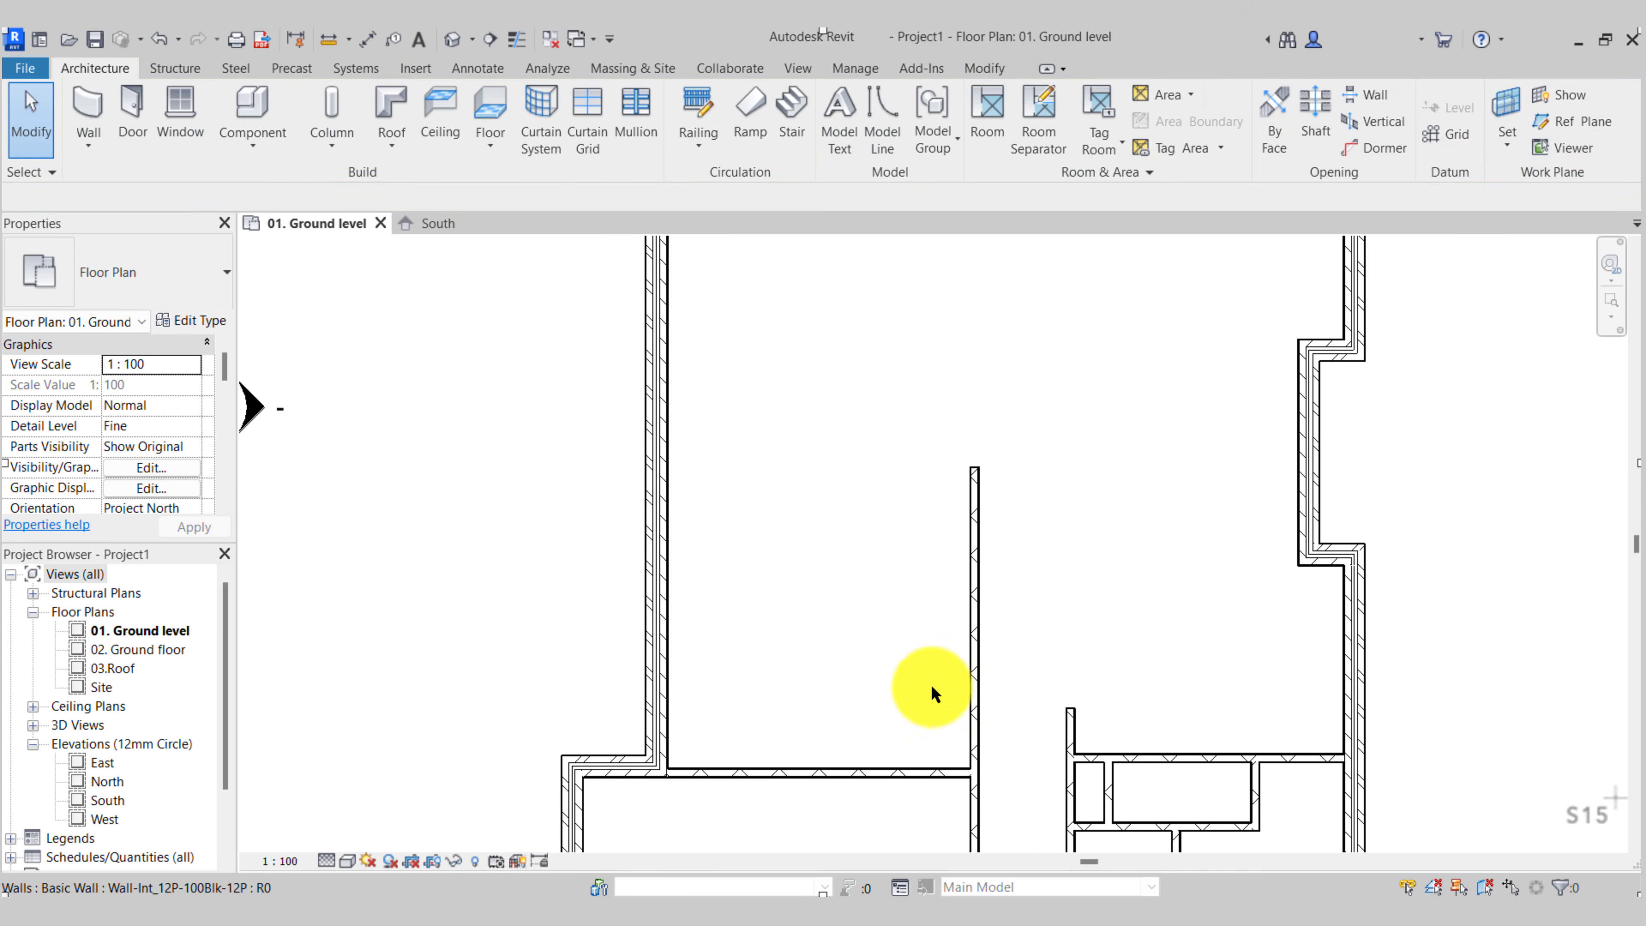
# Draw an L-shaped interior wall about 920 mm north from the horizontal interior wall, then east about 2000 mm to the western vertical interior wall
pyautogui.scroll(3, 760, 736)
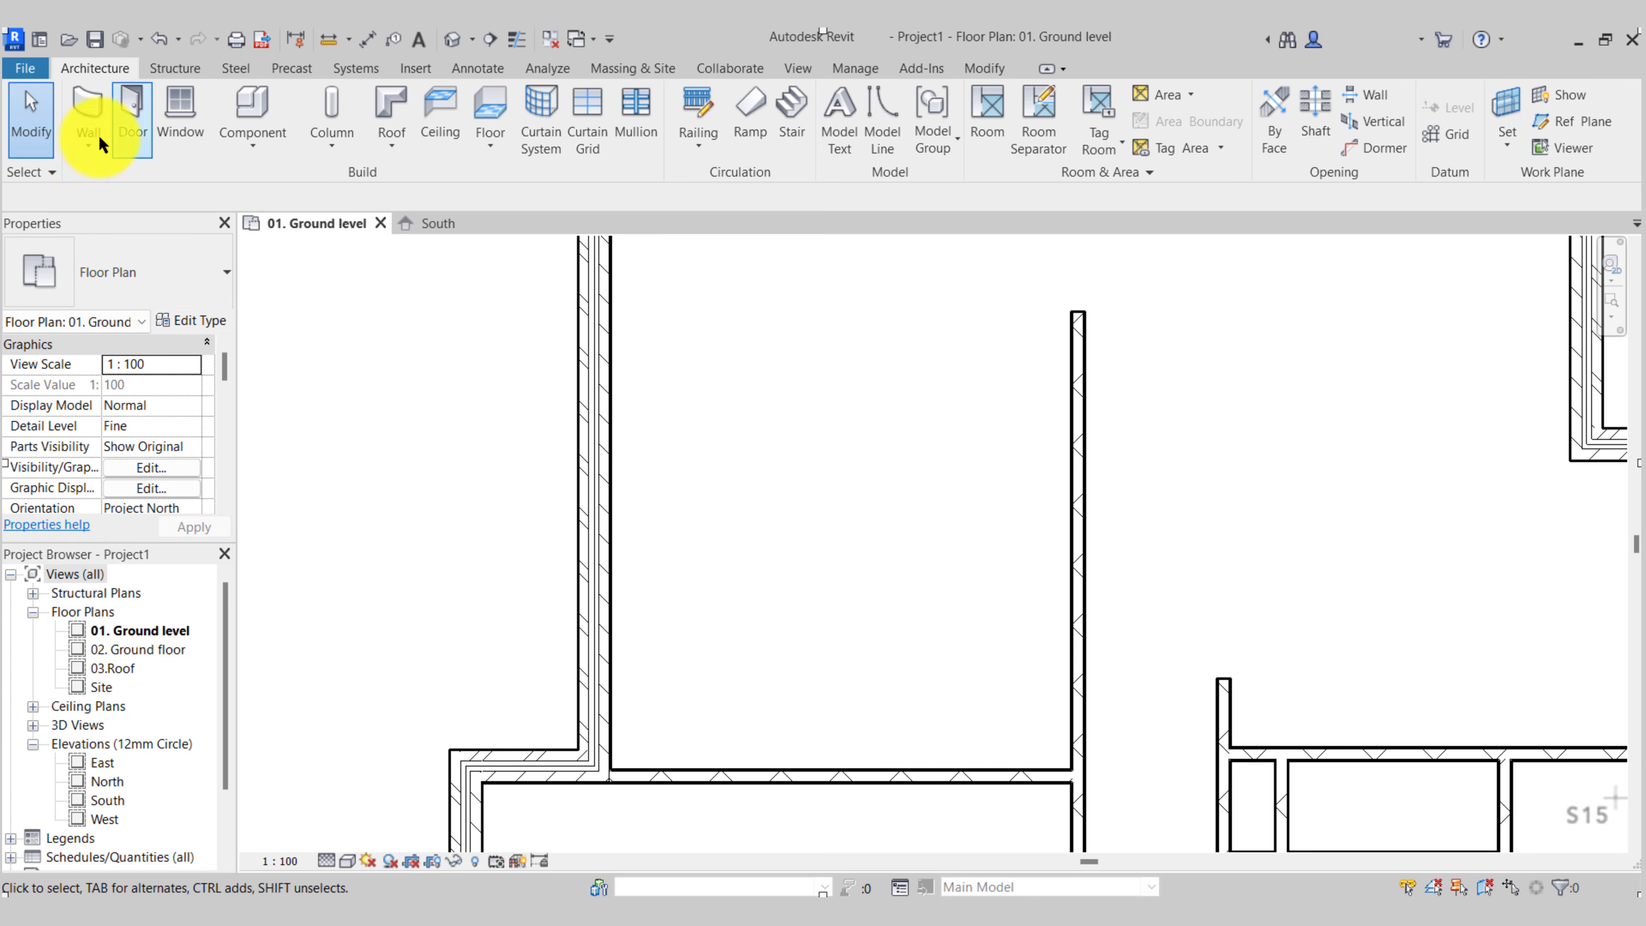
pyautogui.click(81, 114)
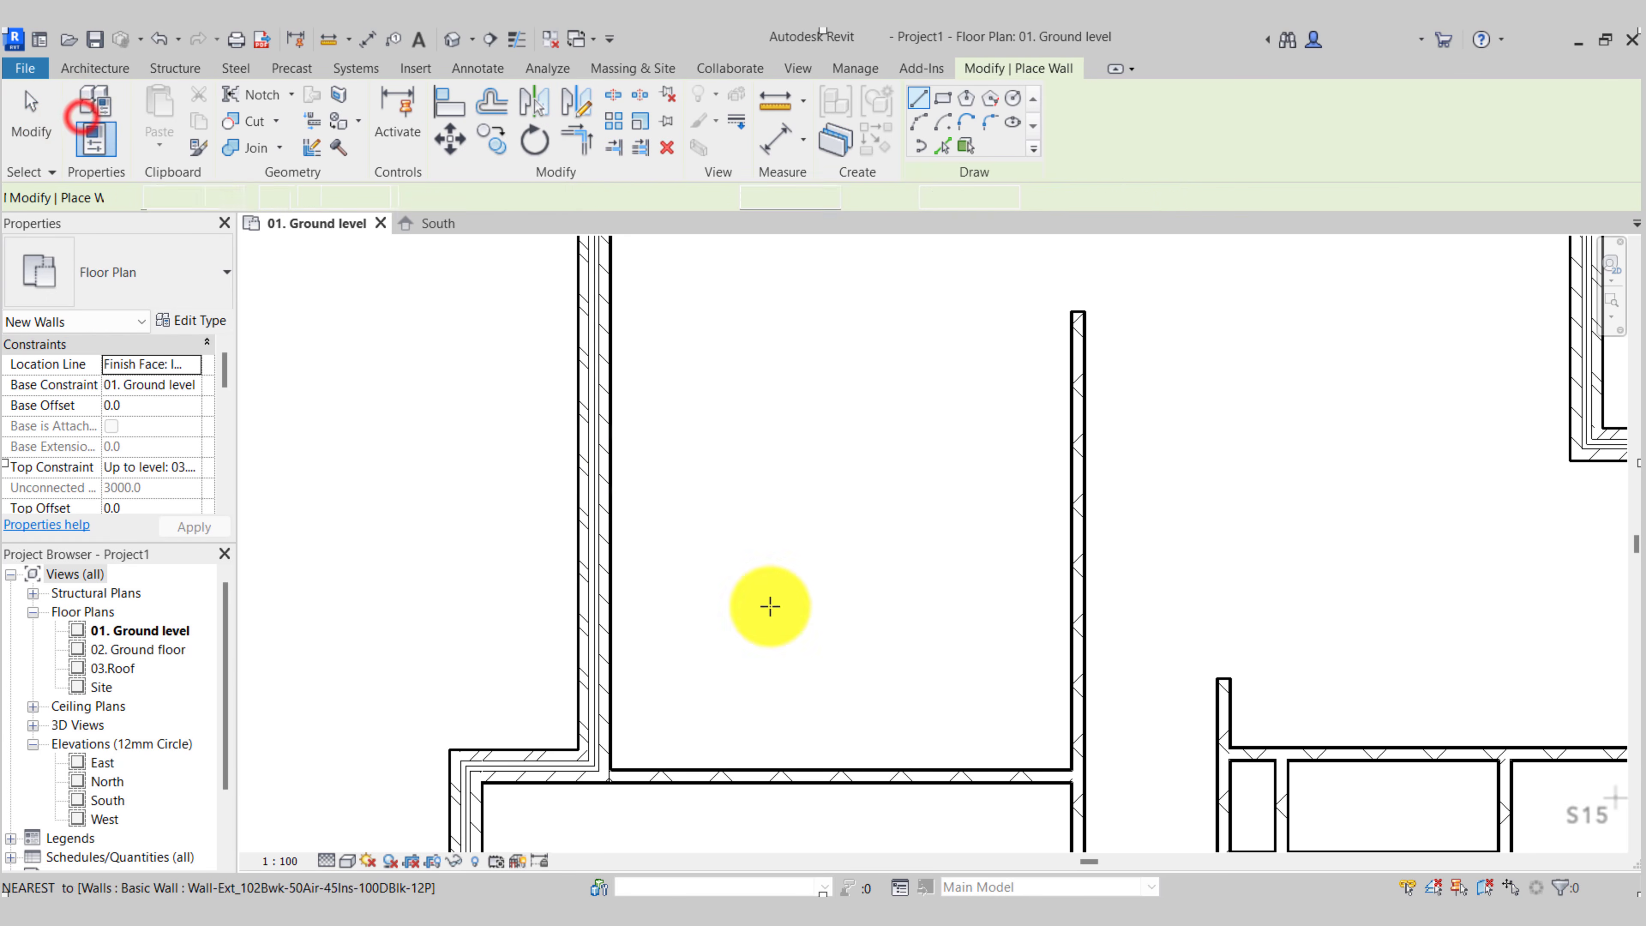
pyautogui.click(860, 761)
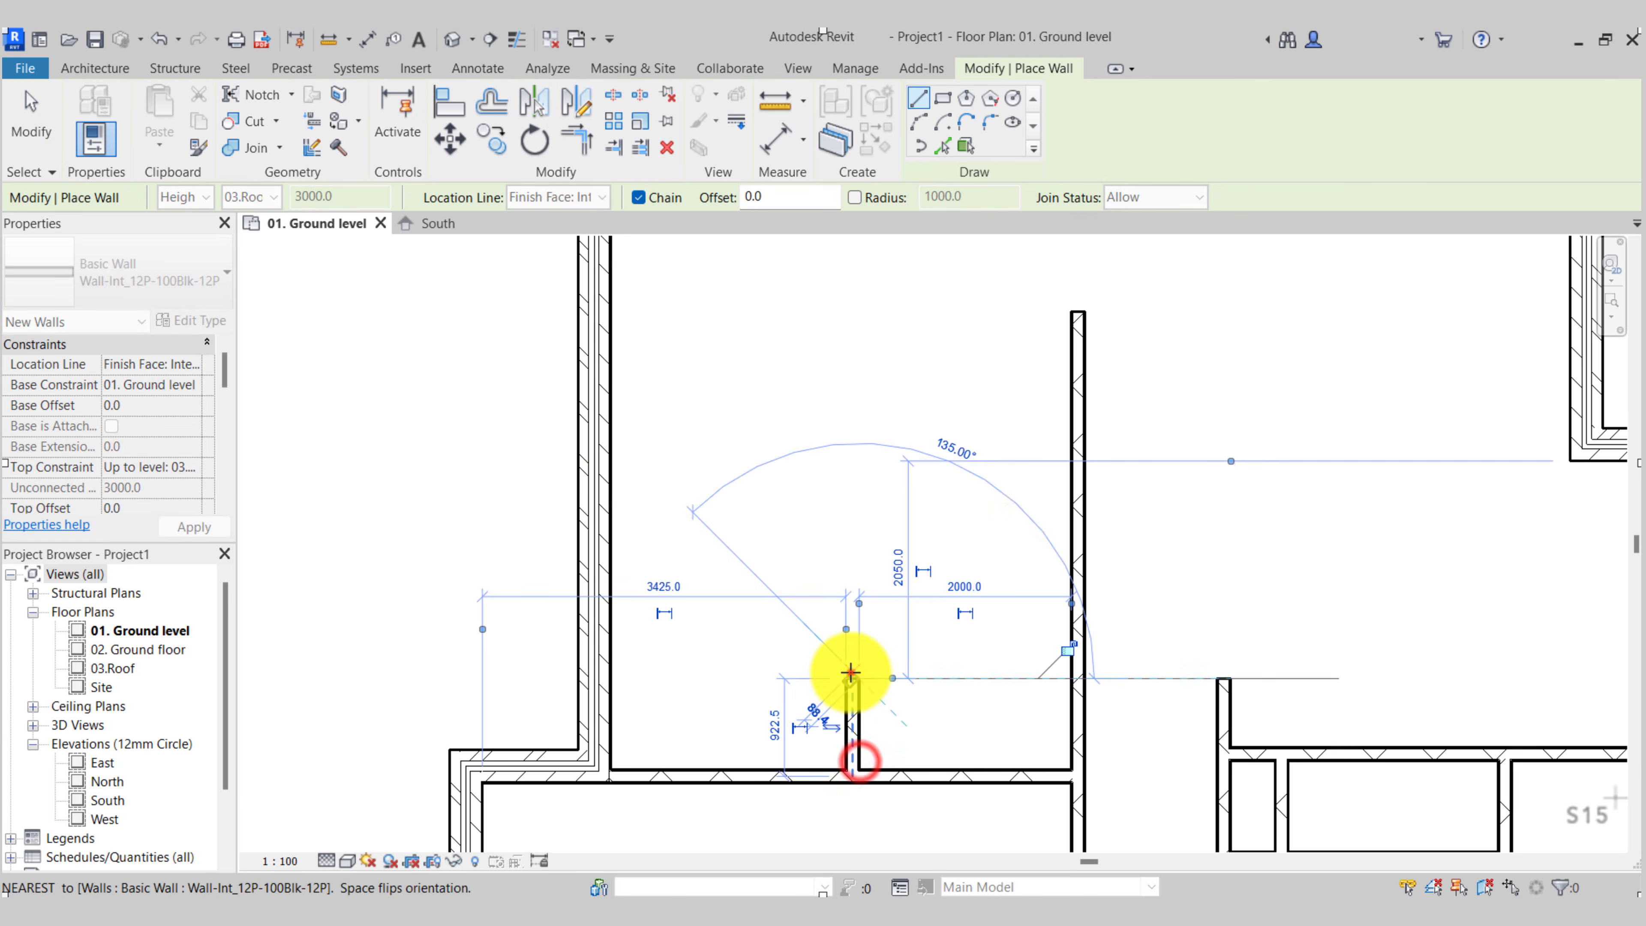
pyautogui.click(849, 672)
pyautogui.click(1068, 681)
pyautogui.press('Escape')
pyautogui.press('Escape')
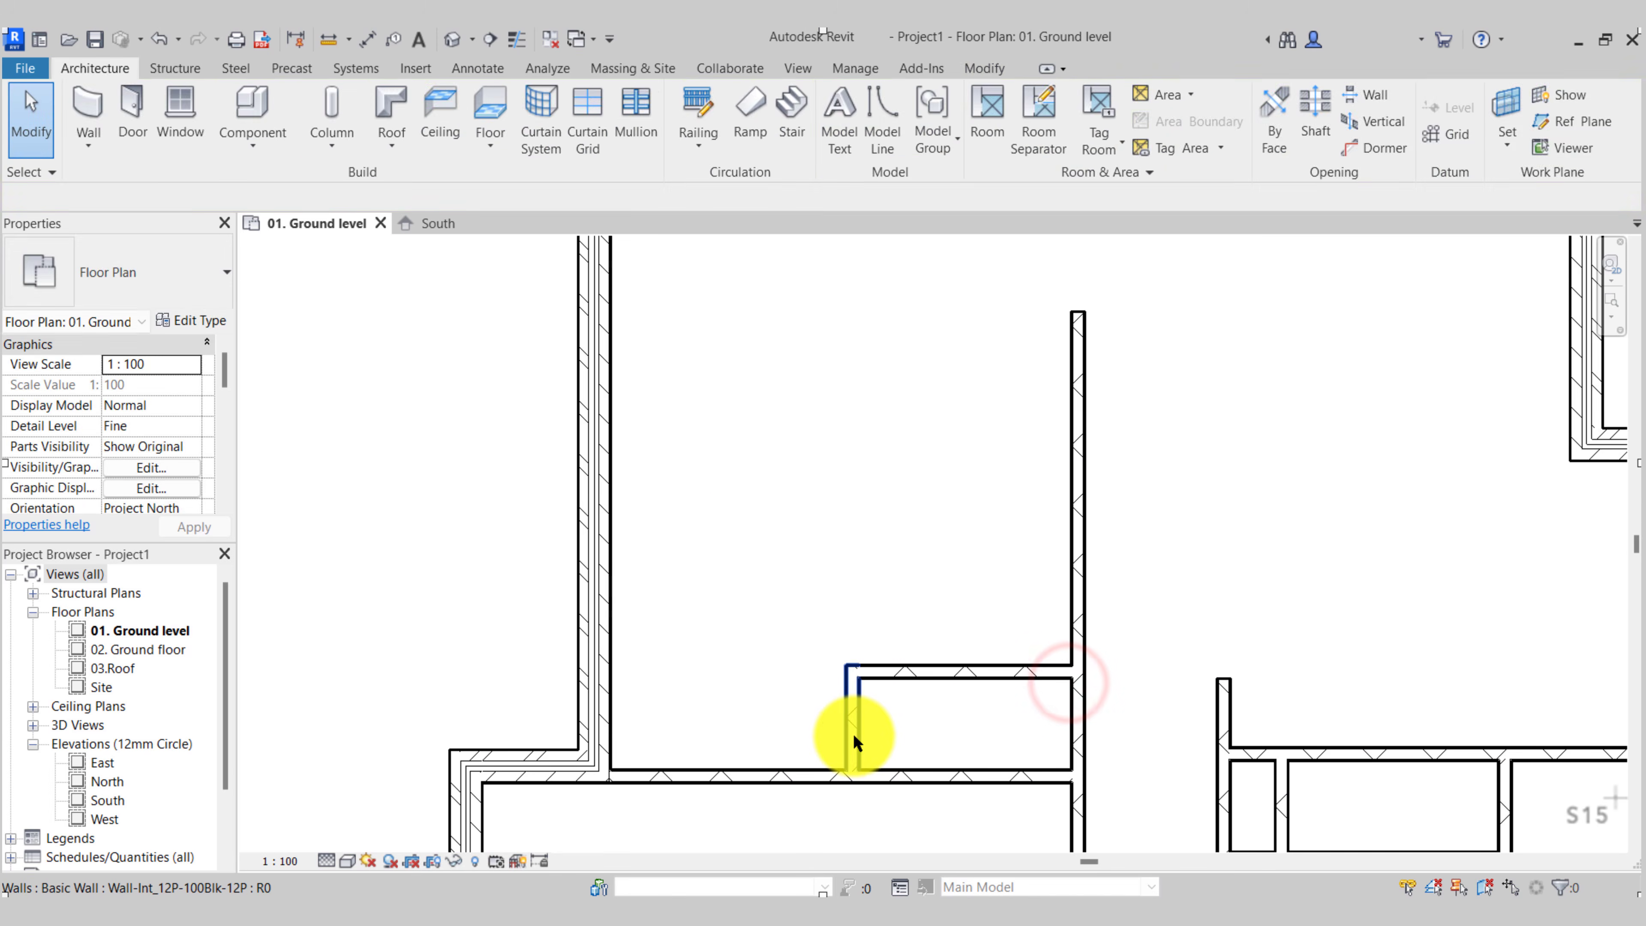
# Set the clear distance between the new L-shaped wall's vertical leg and the western vertical interior wall to 1100 mm
pyautogui.click(853, 733)
pyautogui.moveTo(853, 734); pyautogui.dragTo(831, 717, button='middle')
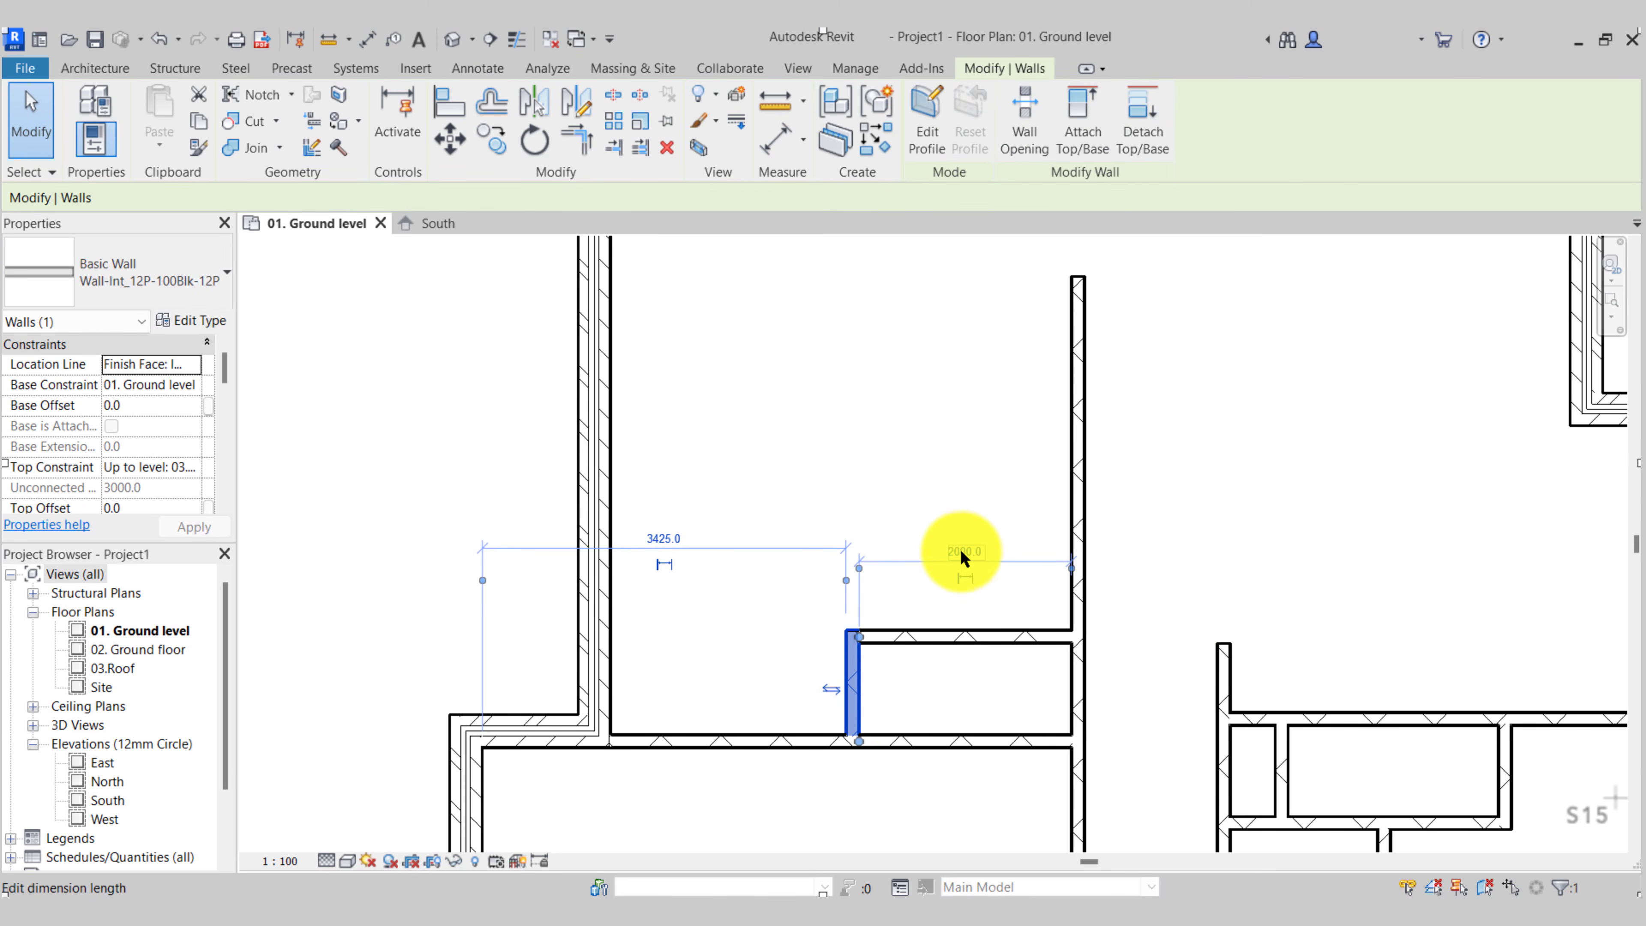
pyautogui.write('1100')
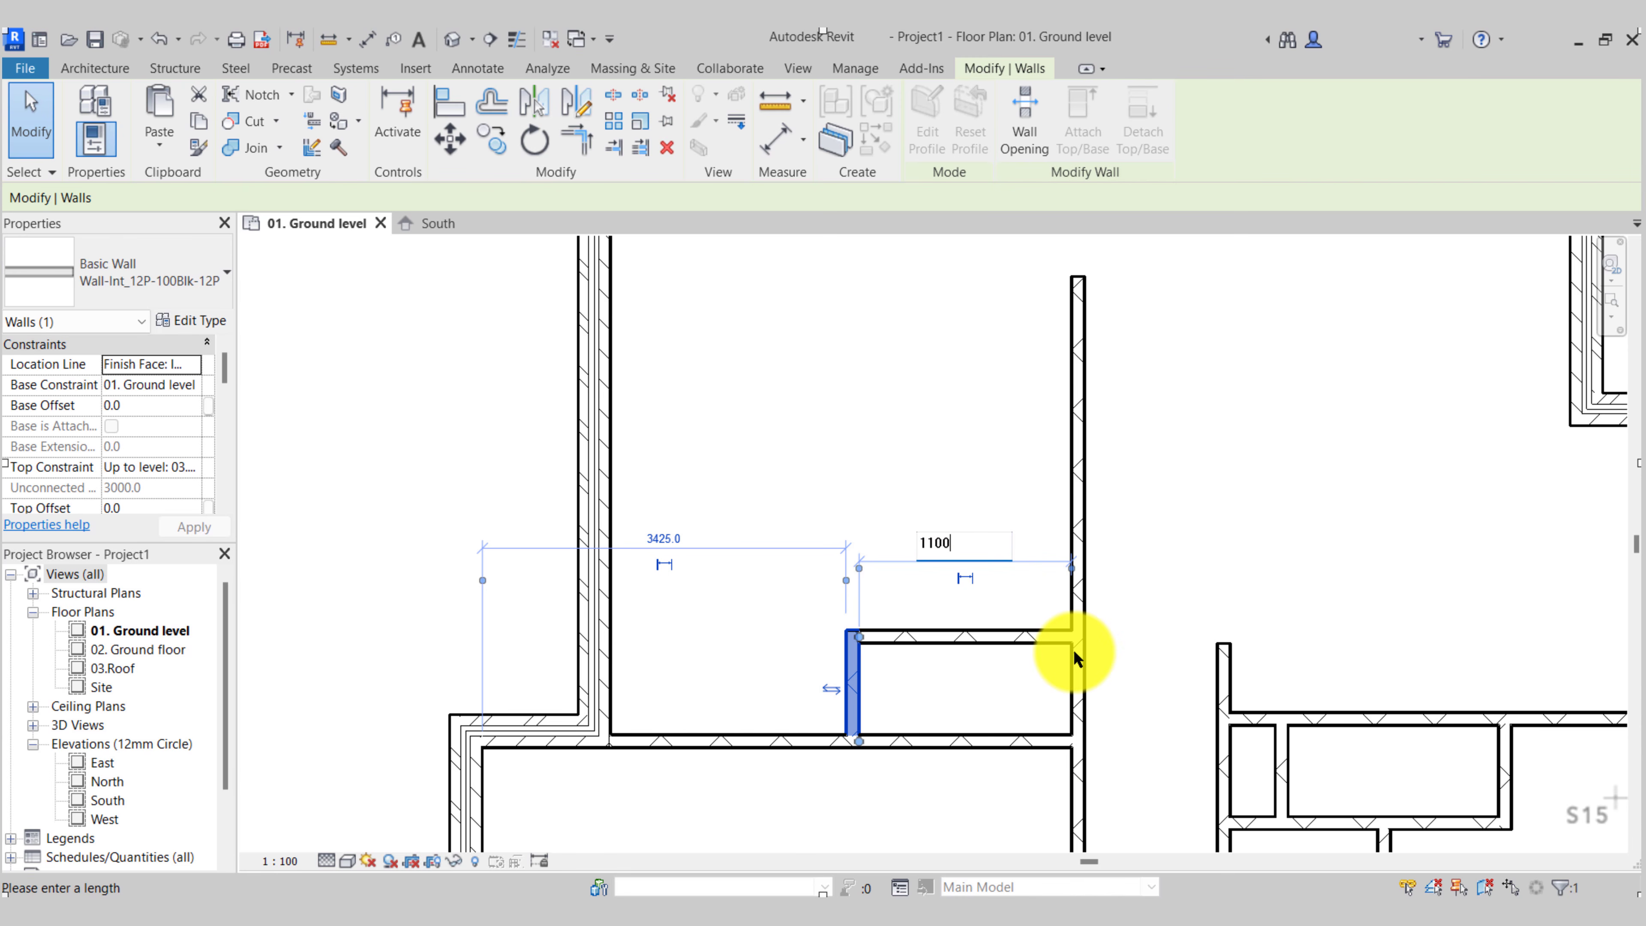
pyautogui.press('Return')
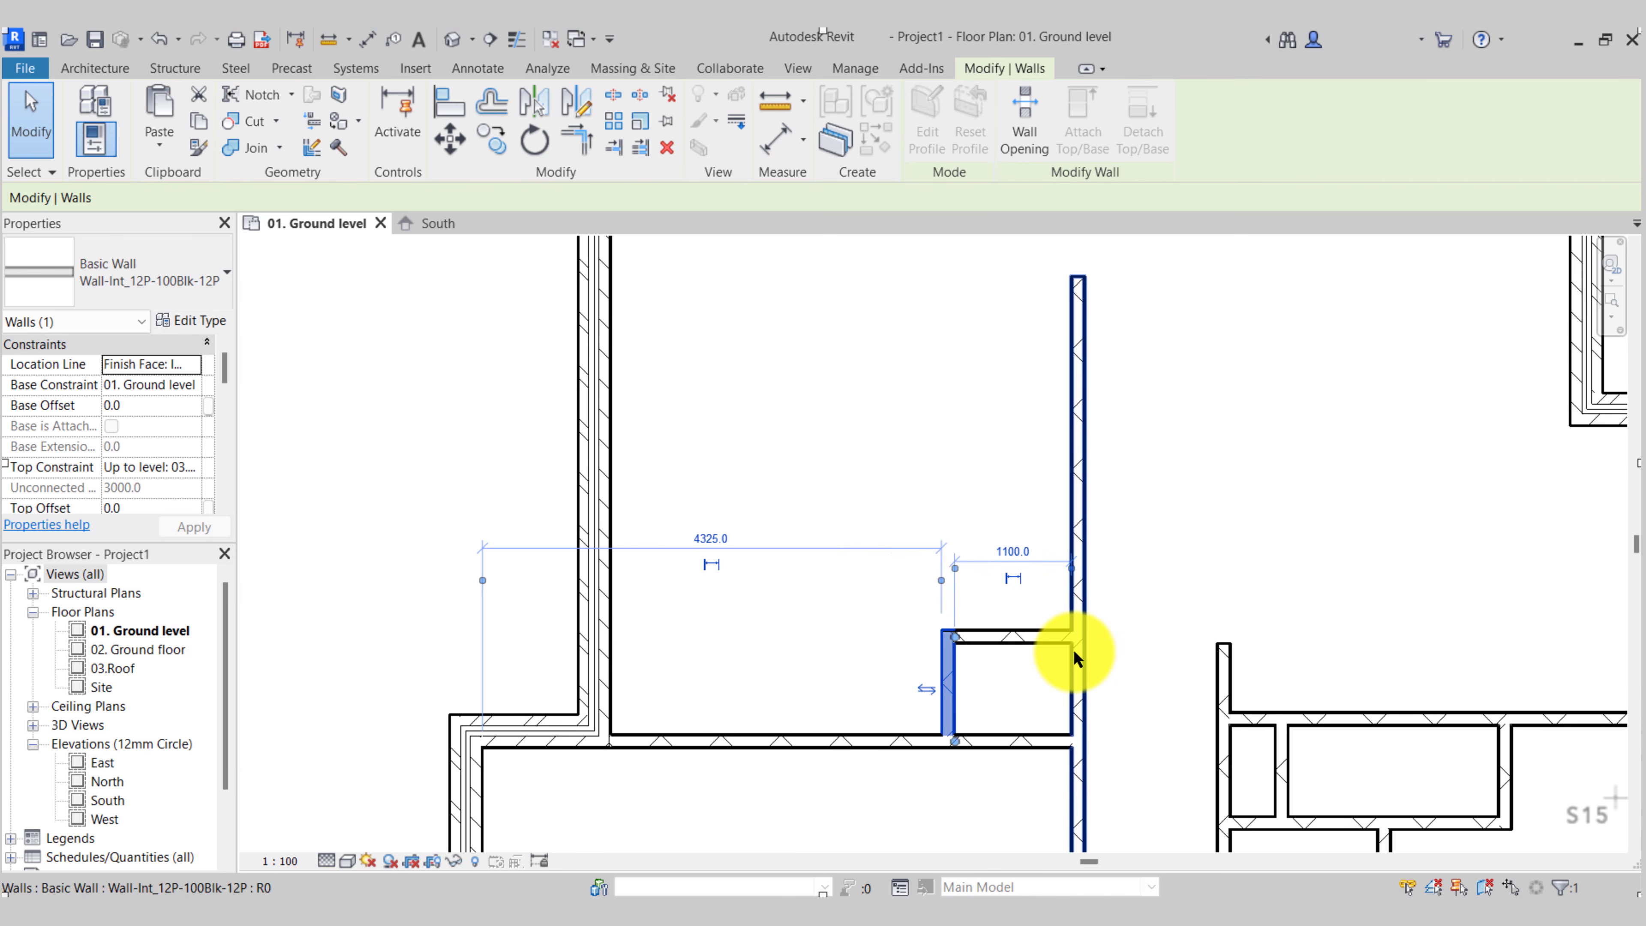
pyautogui.click(993, 679)
# Set the clear distance between the L-shaped wall's horizontal leg and the horizontal interior wall south of it to 1650 mm
pyautogui.click(1003, 644)
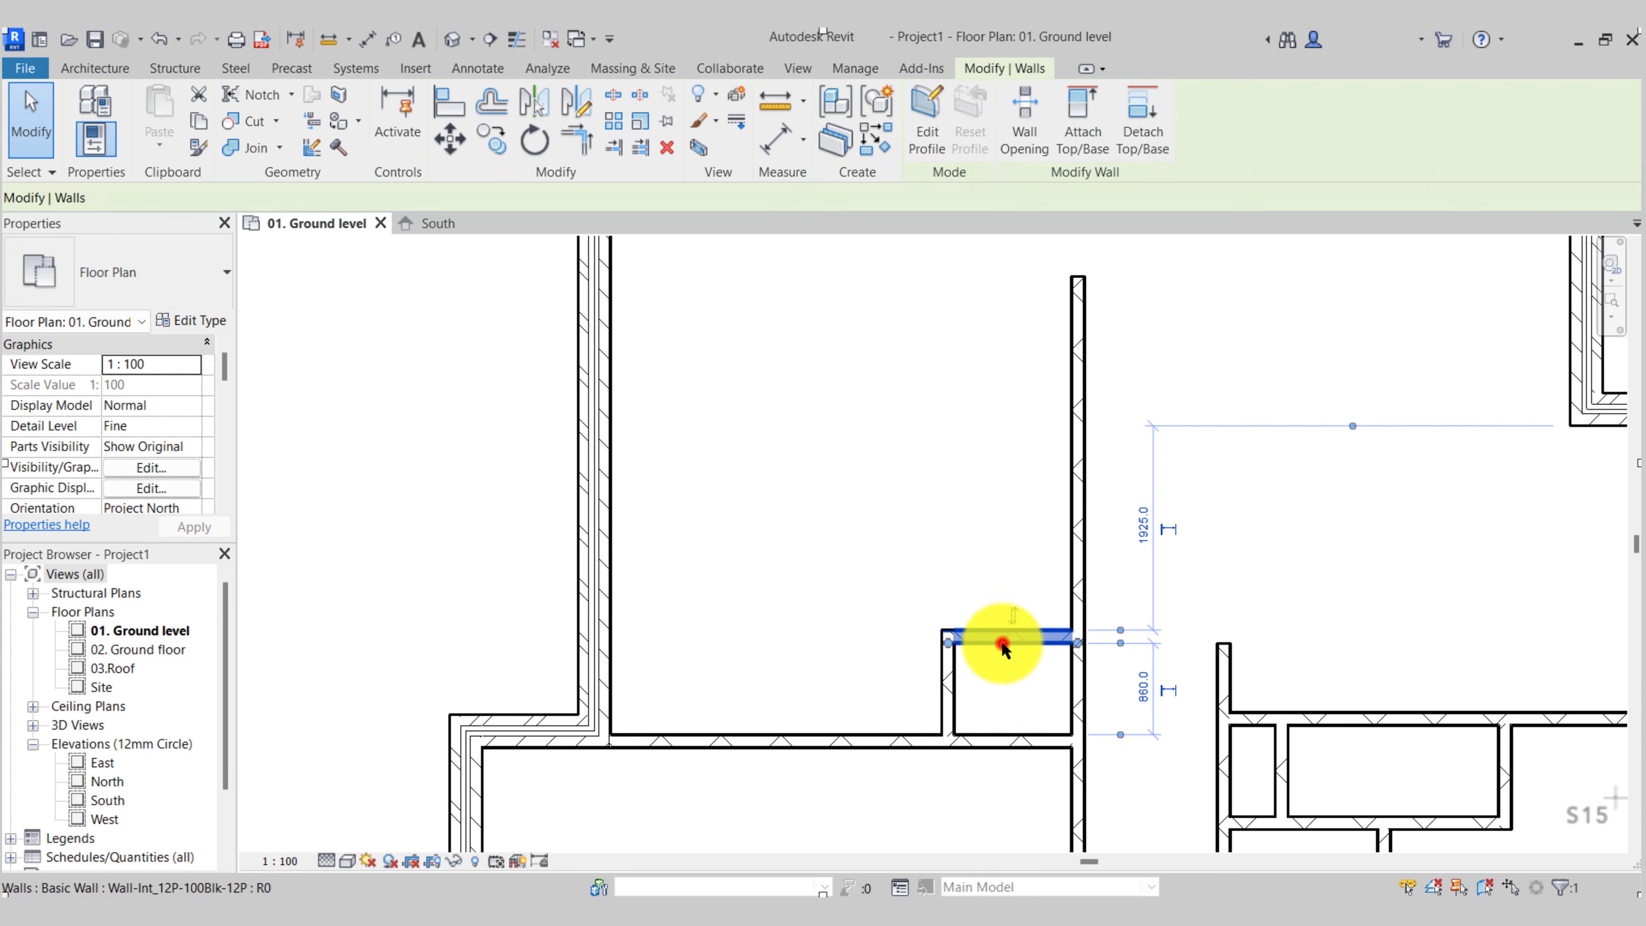
pyautogui.click(1137, 691)
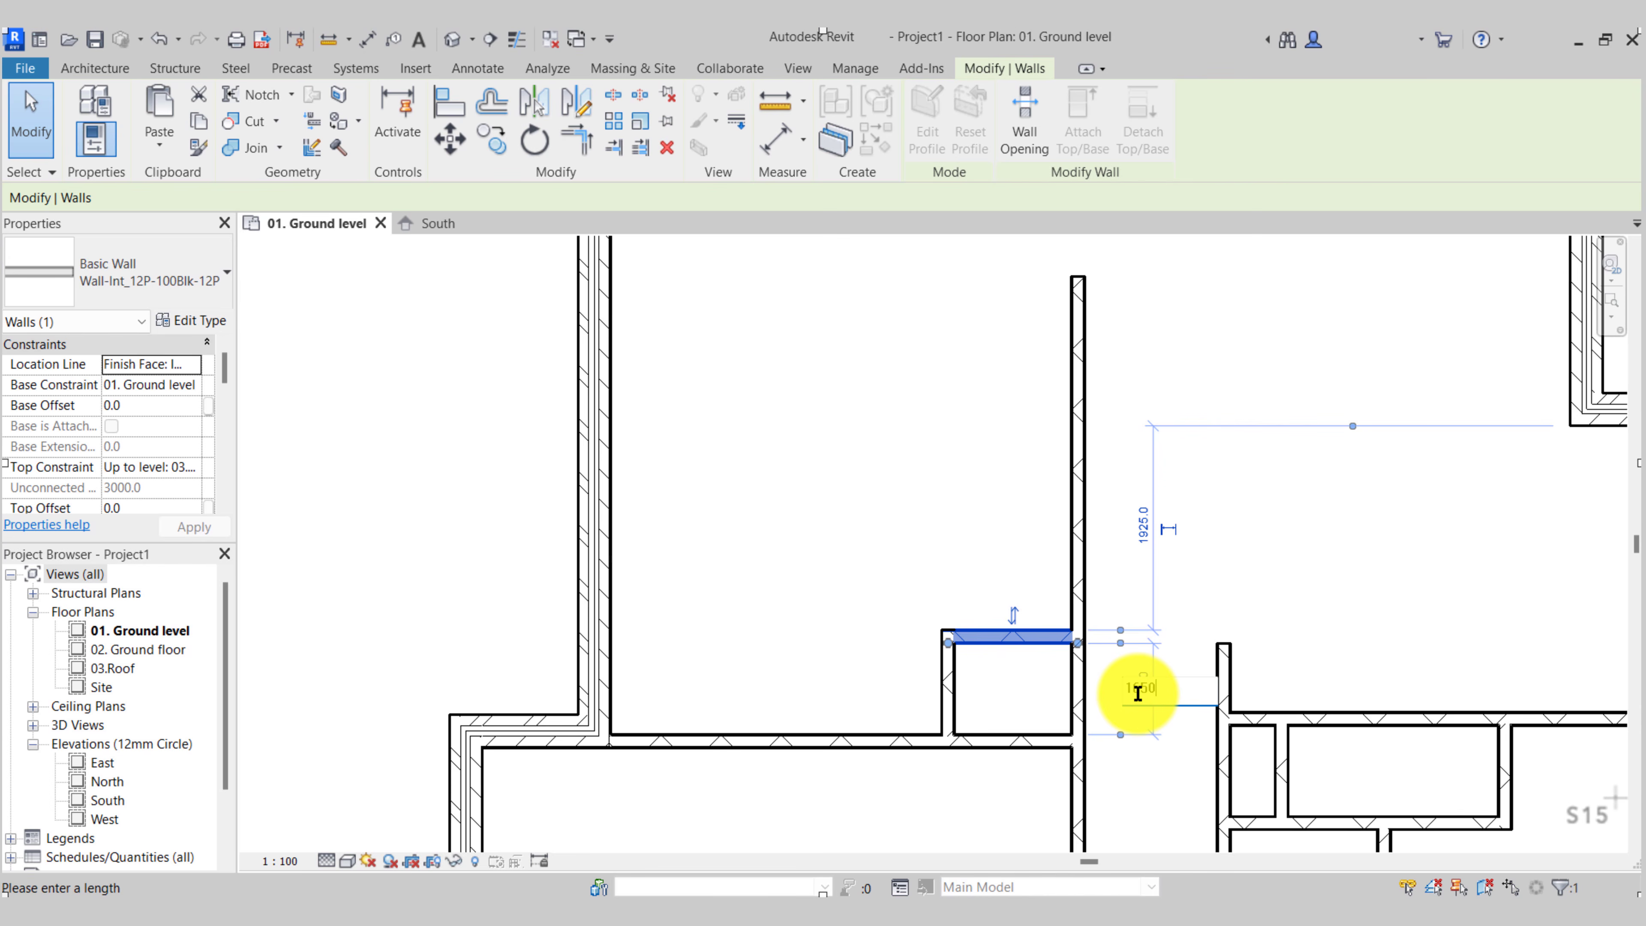
pyautogui.write('1650')
pyautogui.press('Return')
pyautogui.click(969, 513)
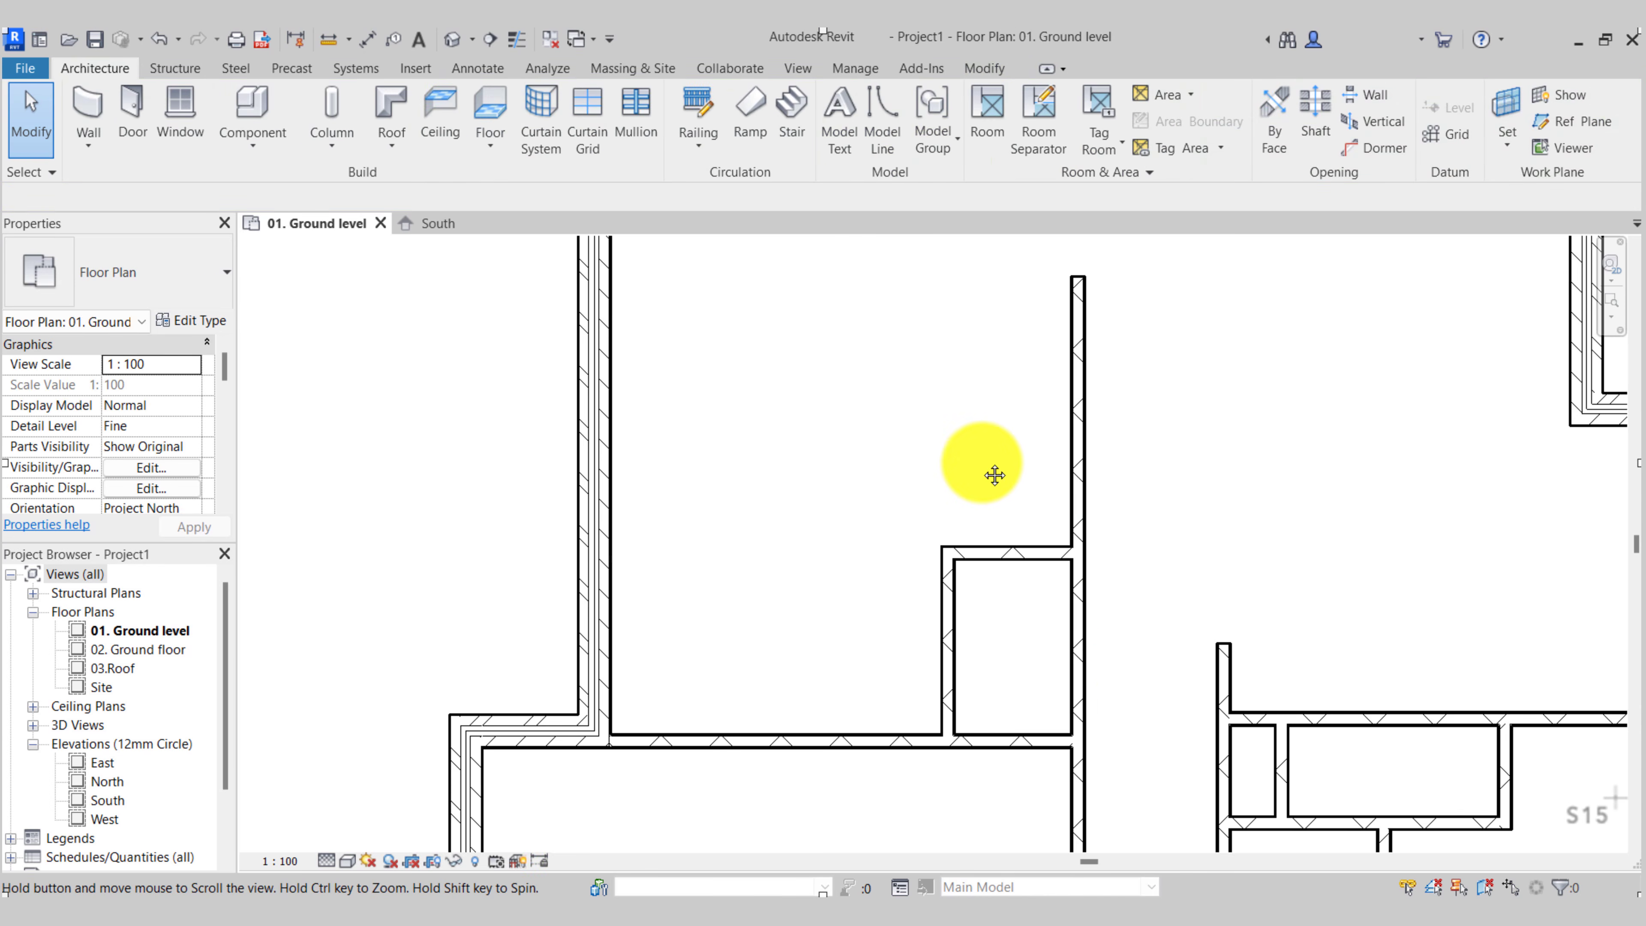
# Draw a stepped interior wall from the west exterior wall: about 1675 mm east, 640 mm north, then 2160 mm east
pyautogui.moveTo(992, 471)
pyautogui.mouseDown(button='middle')
pyautogui.moveTo(998, 601)
pyautogui.moveTo(1016, 527)
pyautogui.mouseUp(button='middle')
pyautogui.click(88, 104)
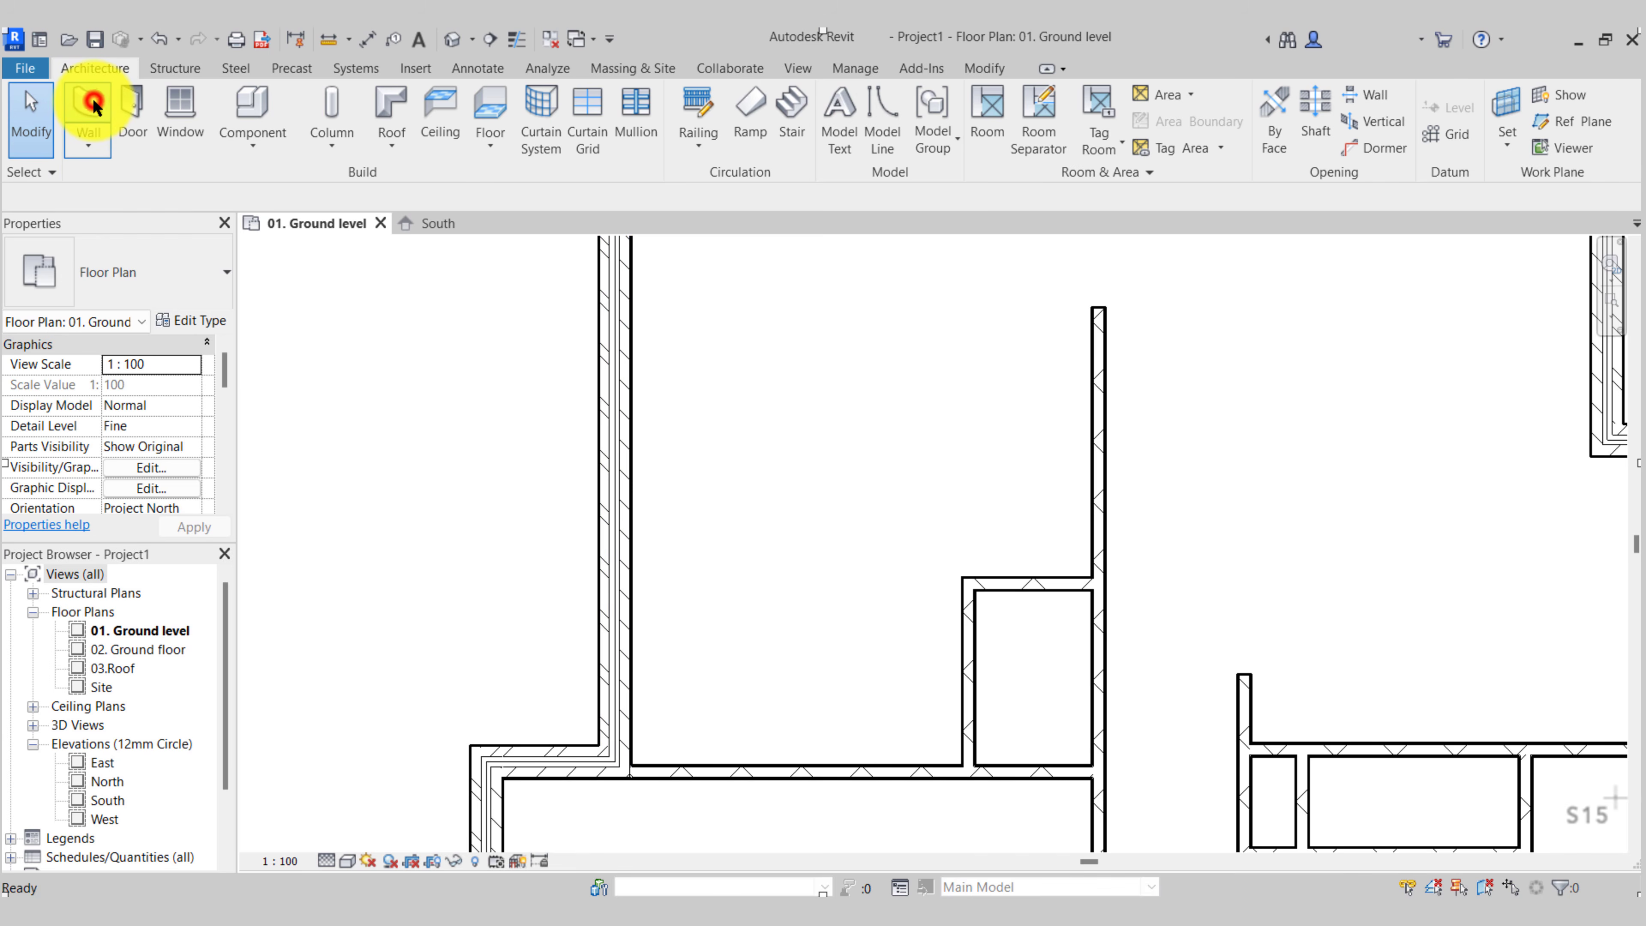
pyautogui.click(637, 385)
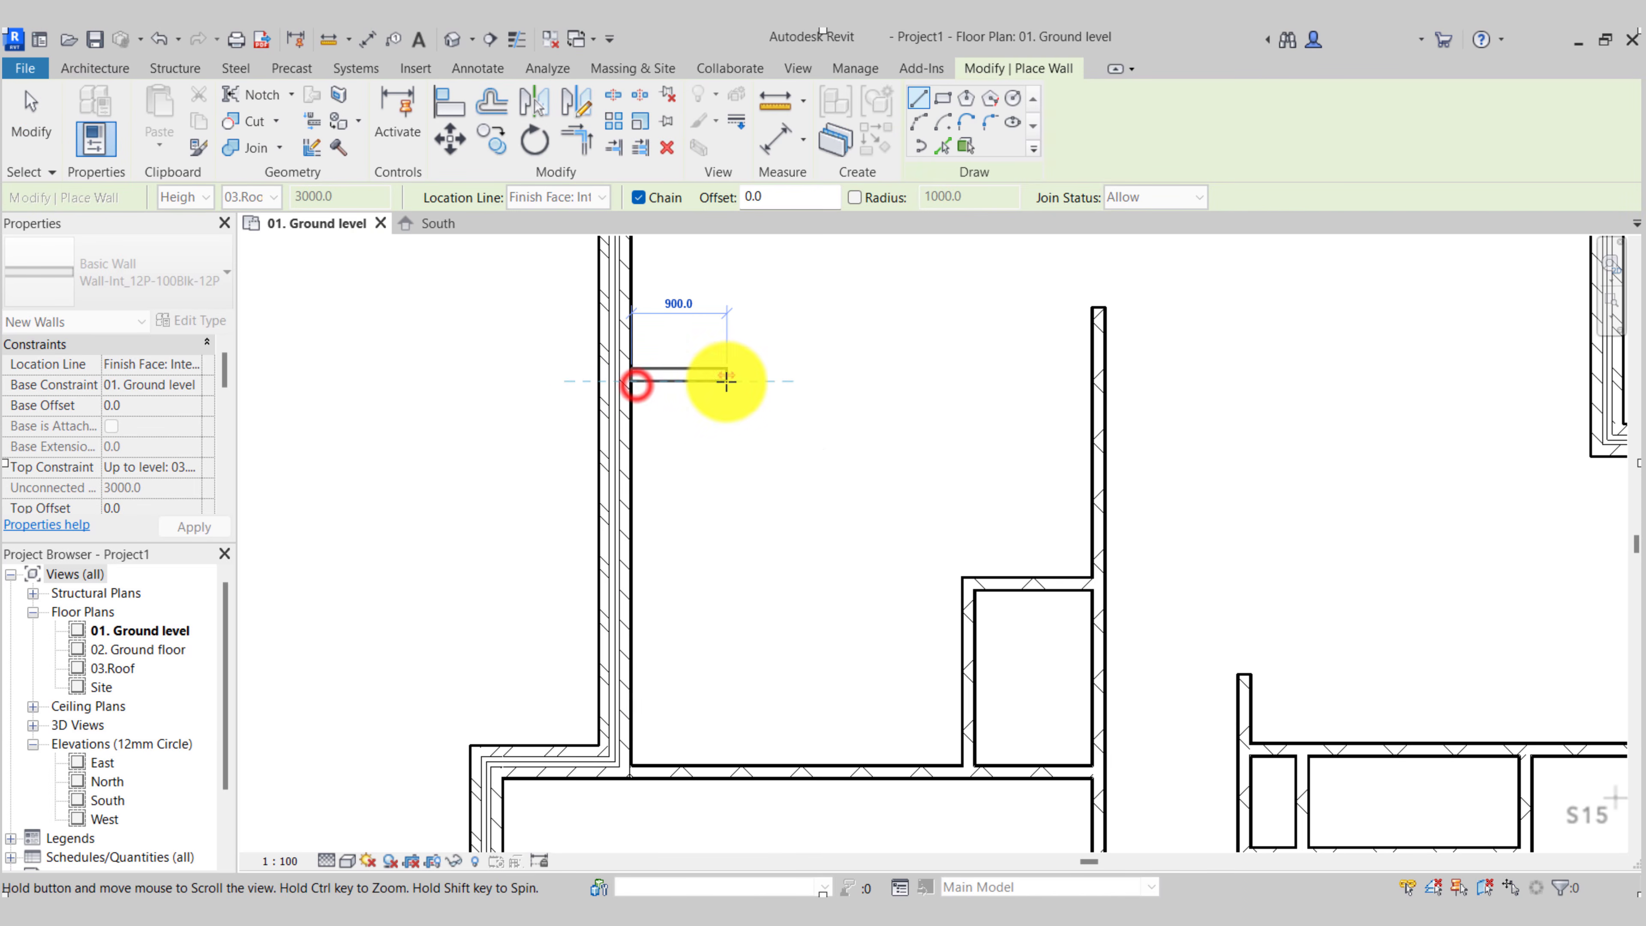
pyautogui.moveTo(728, 379); pyautogui.dragTo(732, 495, button='middle')
pyautogui.click(810, 472)
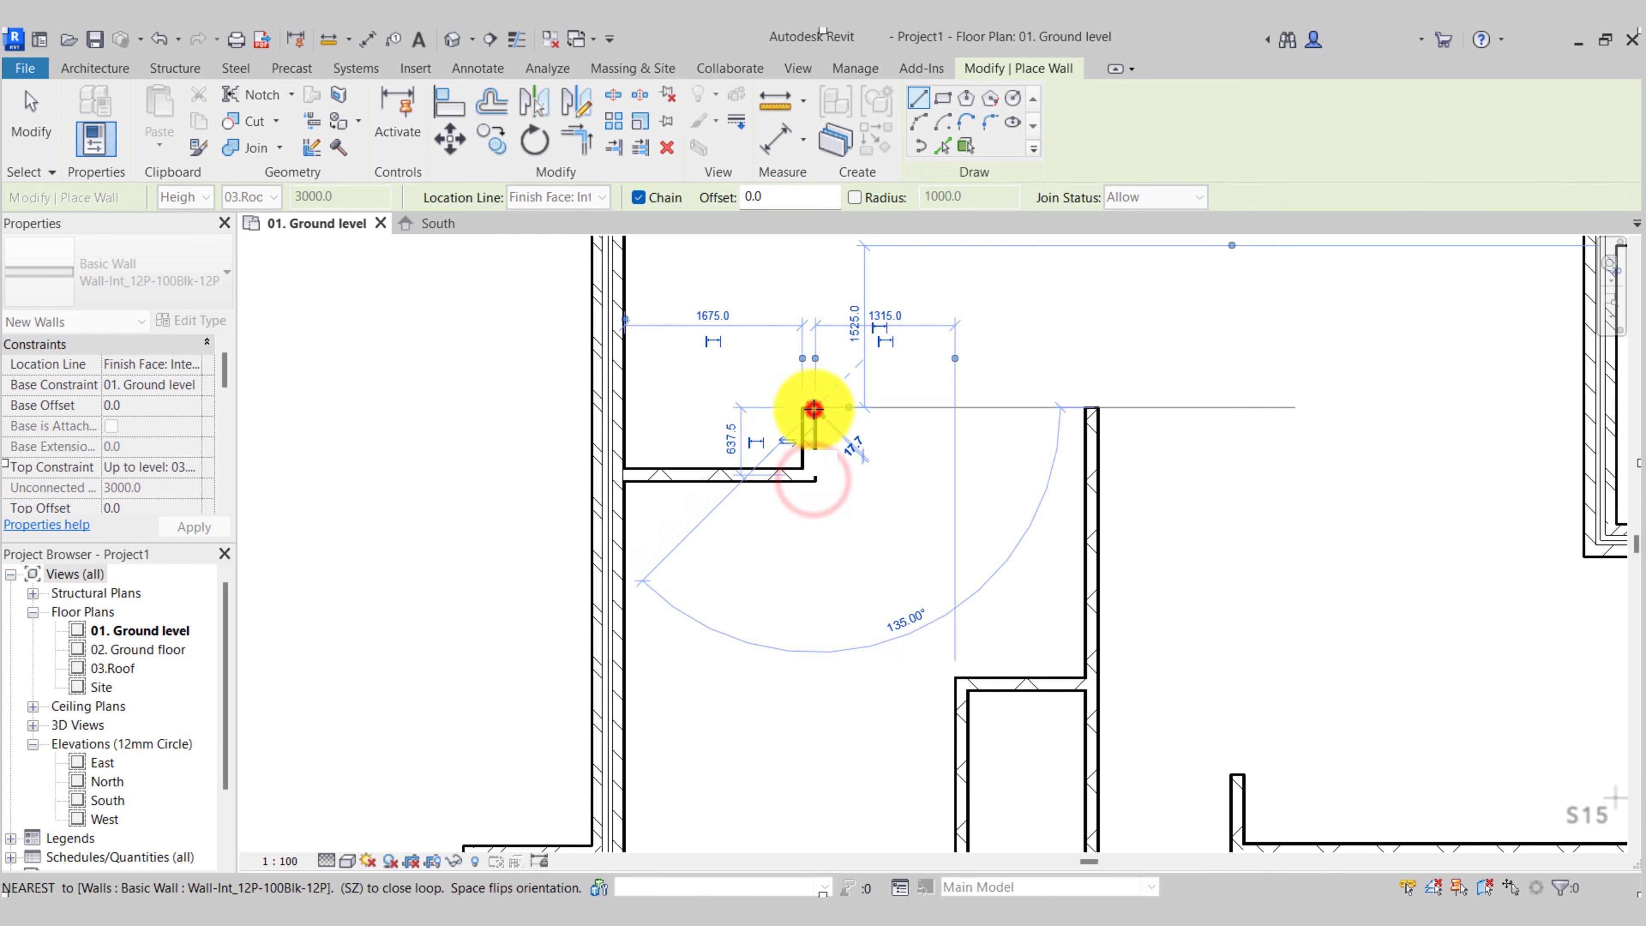
pyautogui.click(814, 408)
pyautogui.click(1039, 402)
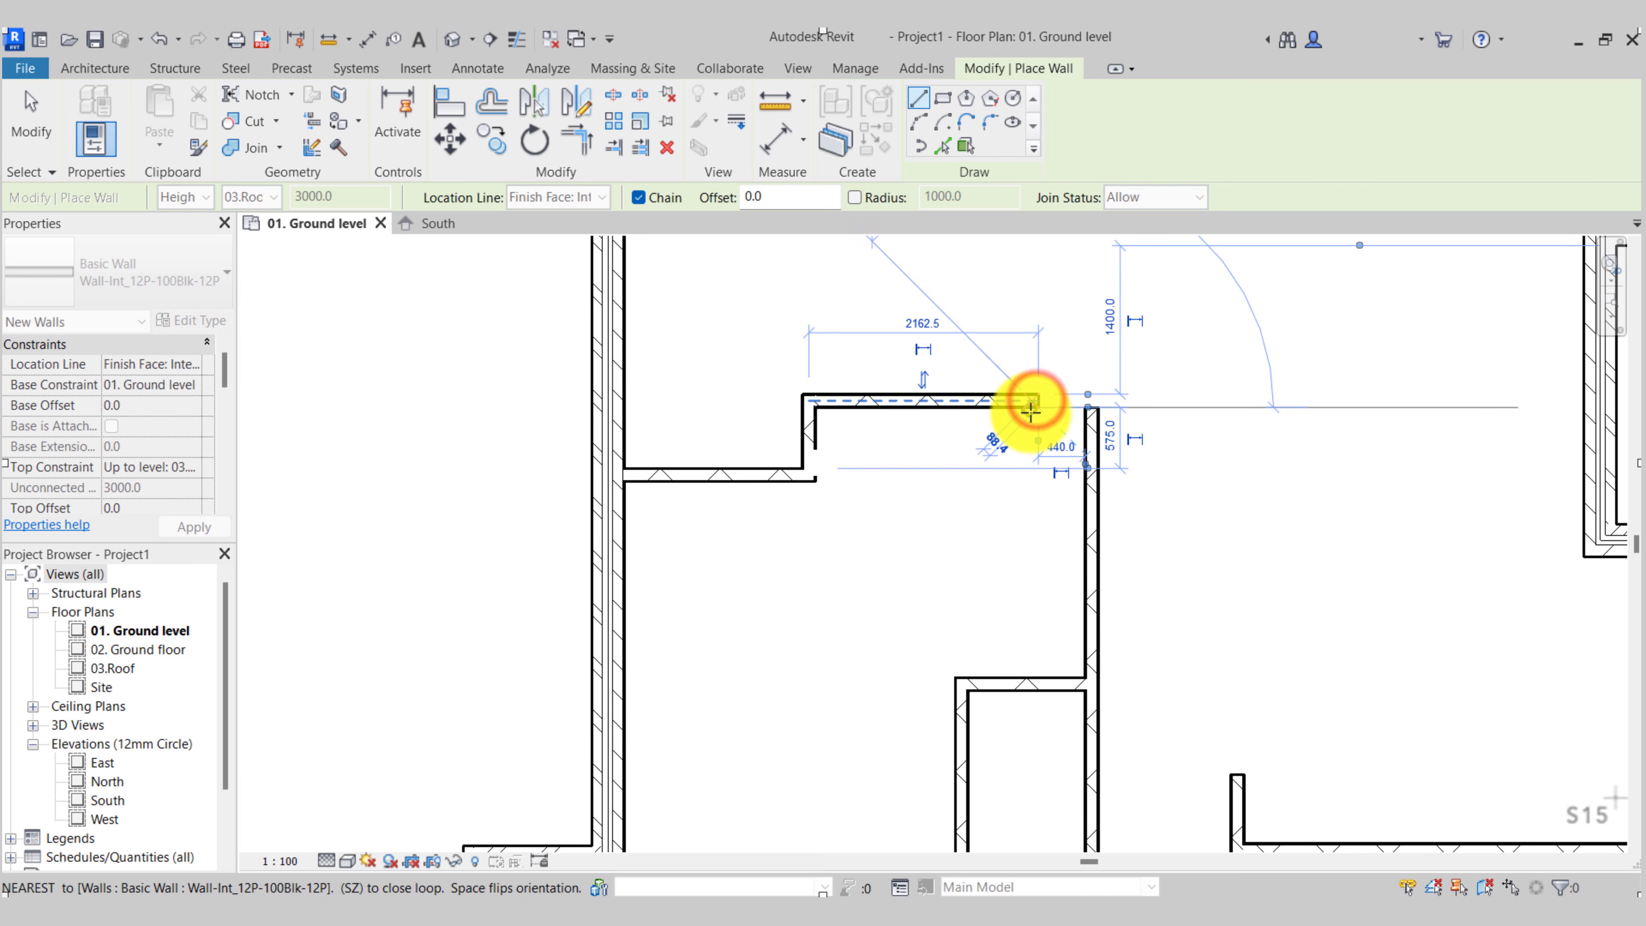
pyautogui.press('Escape')
pyautogui.scroll(-1, 937, 497)
pyautogui.moveTo(938, 497); pyautogui.dragTo(966, 460, button='middle')
pyautogui.press('Escape')
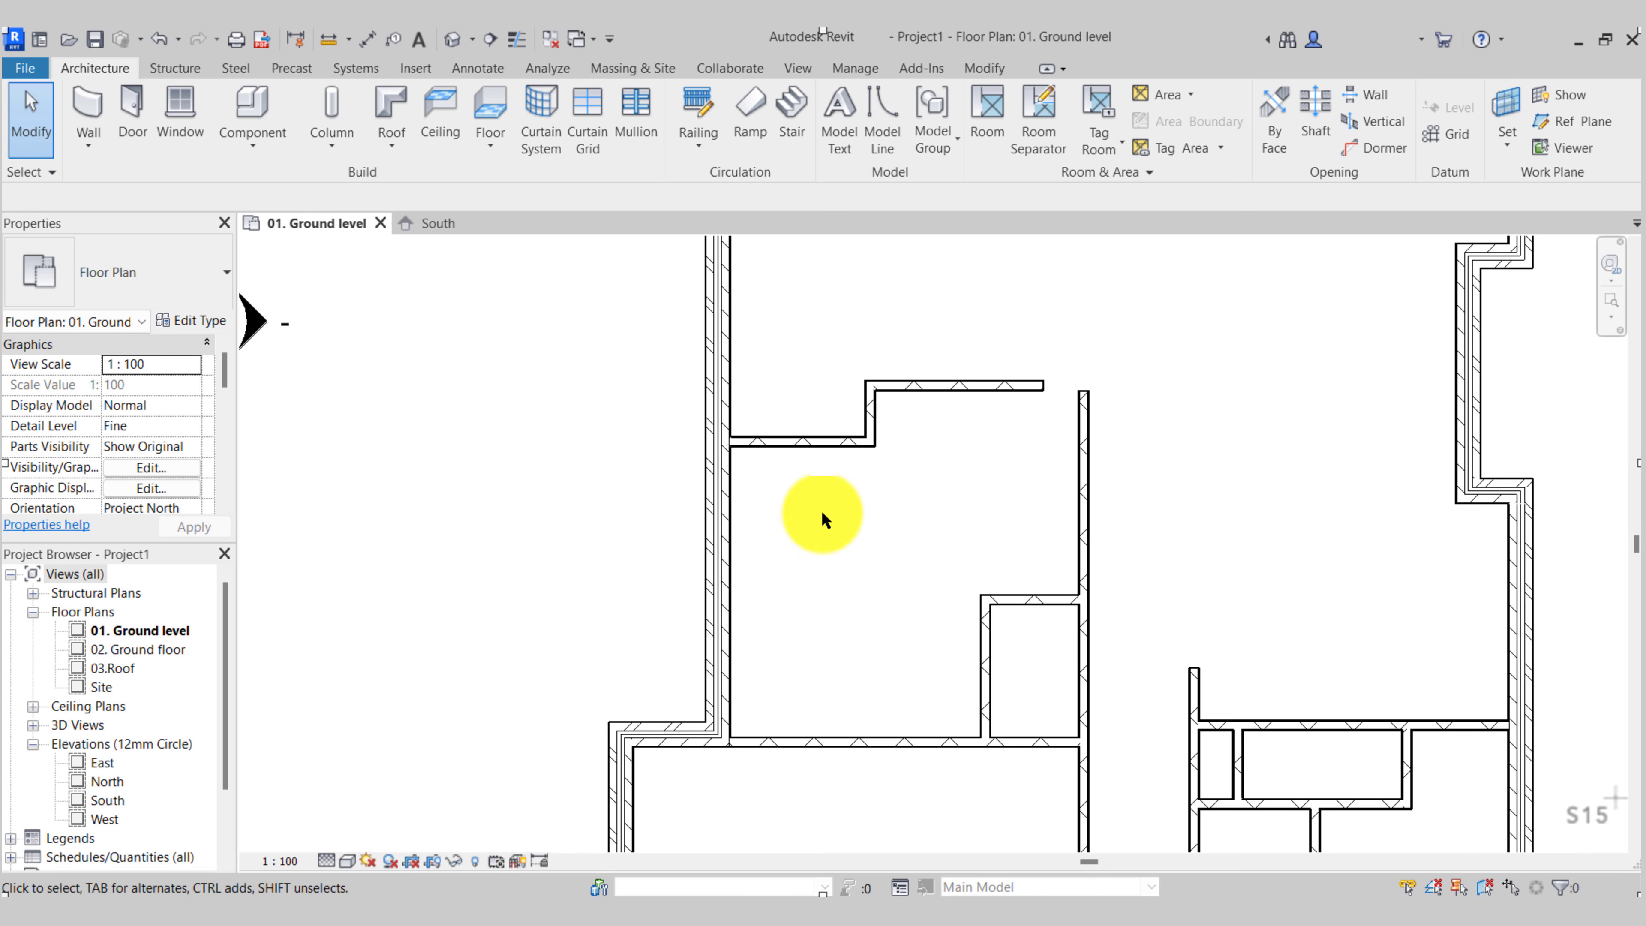
# Set the clear distance between the stepped wall's lower horizontal leg and the horizontal interior wall south of it to 3000 mm
pyautogui.moveTo(791, 457); pyautogui.dragTo(726, 431, button='middle')
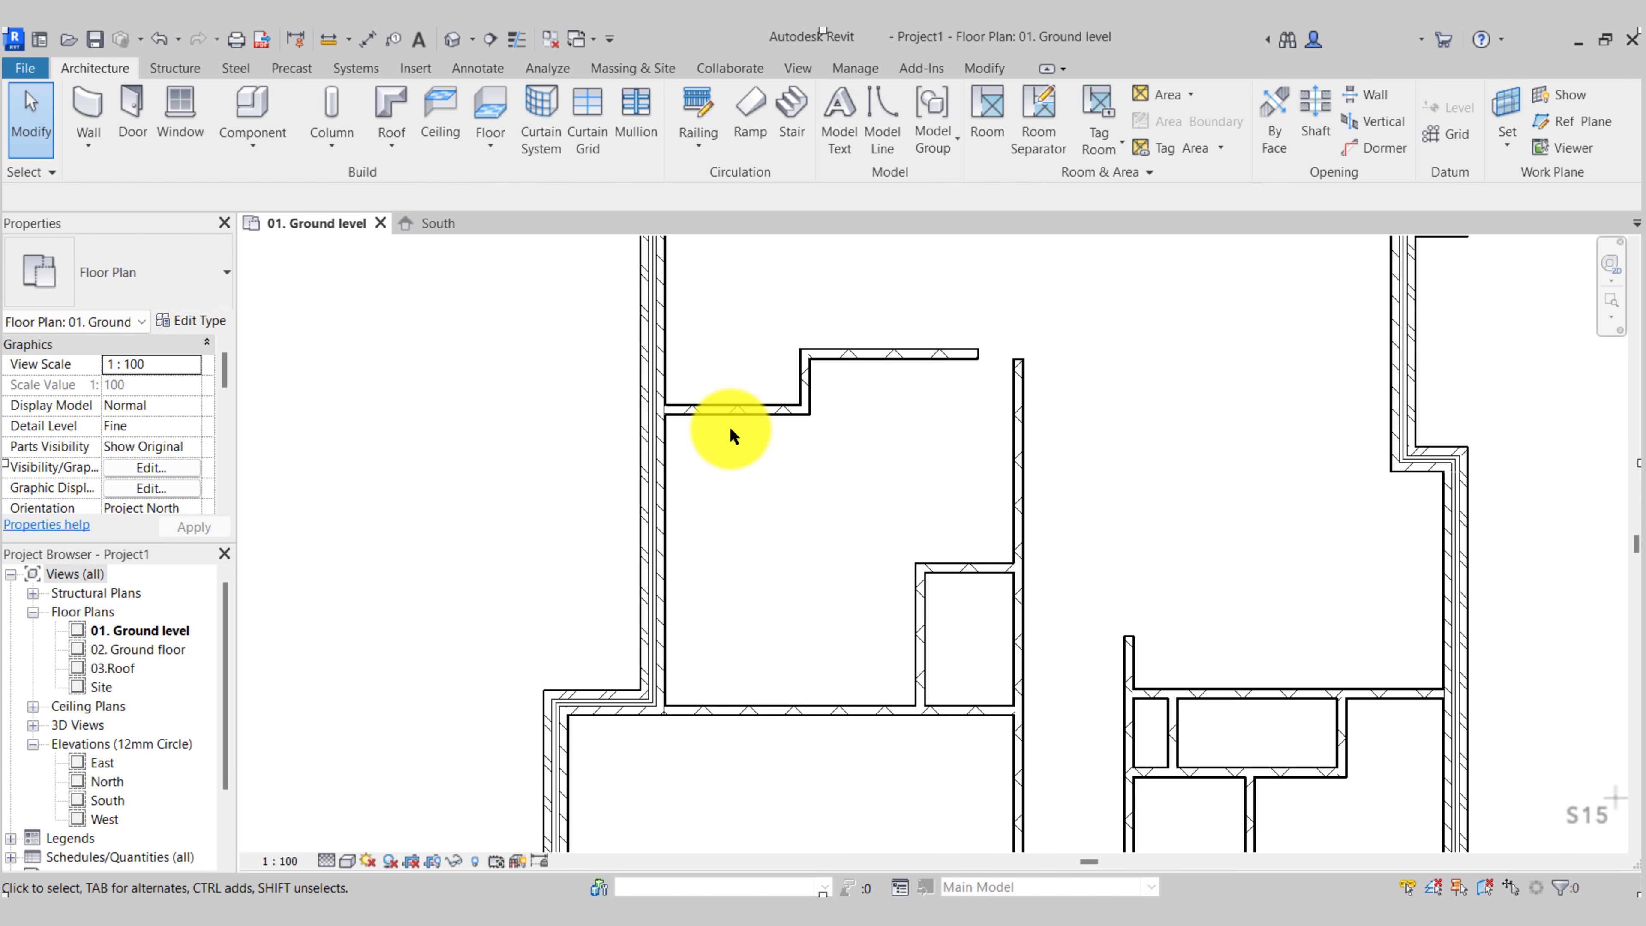
pyautogui.moveTo(747, 463); pyautogui.dragTo(739, 537, button='middle')
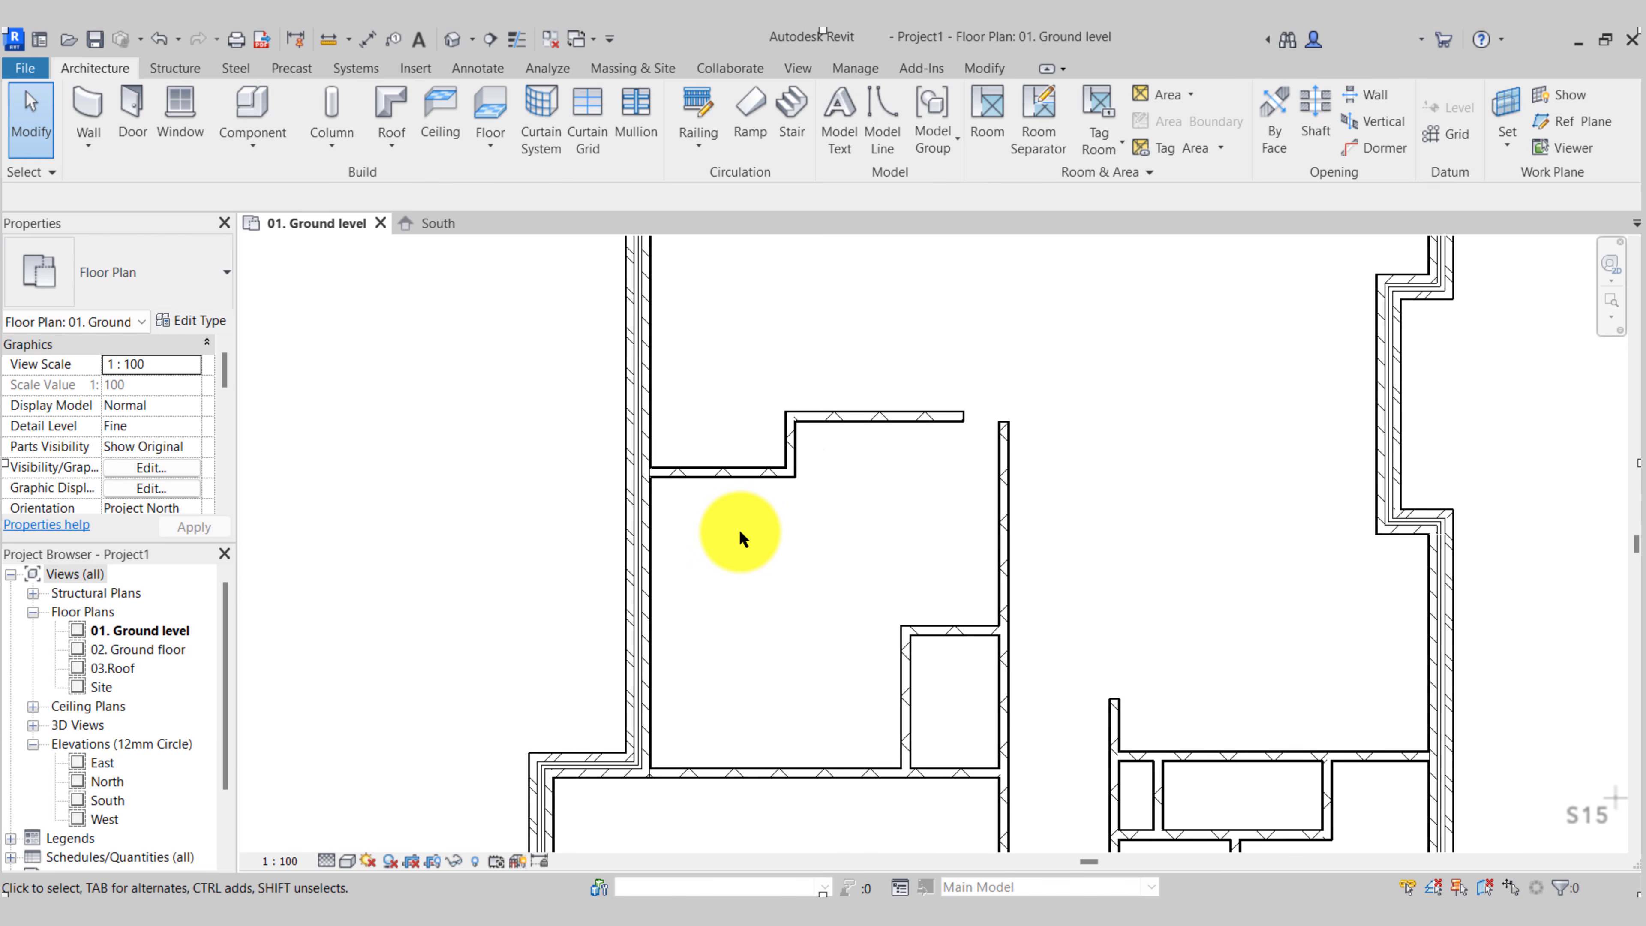
pyautogui.scroll(2, 741, 530)
pyautogui.moveTo(746, 515); pyautogui.dragTo(742, 481, button='middle')
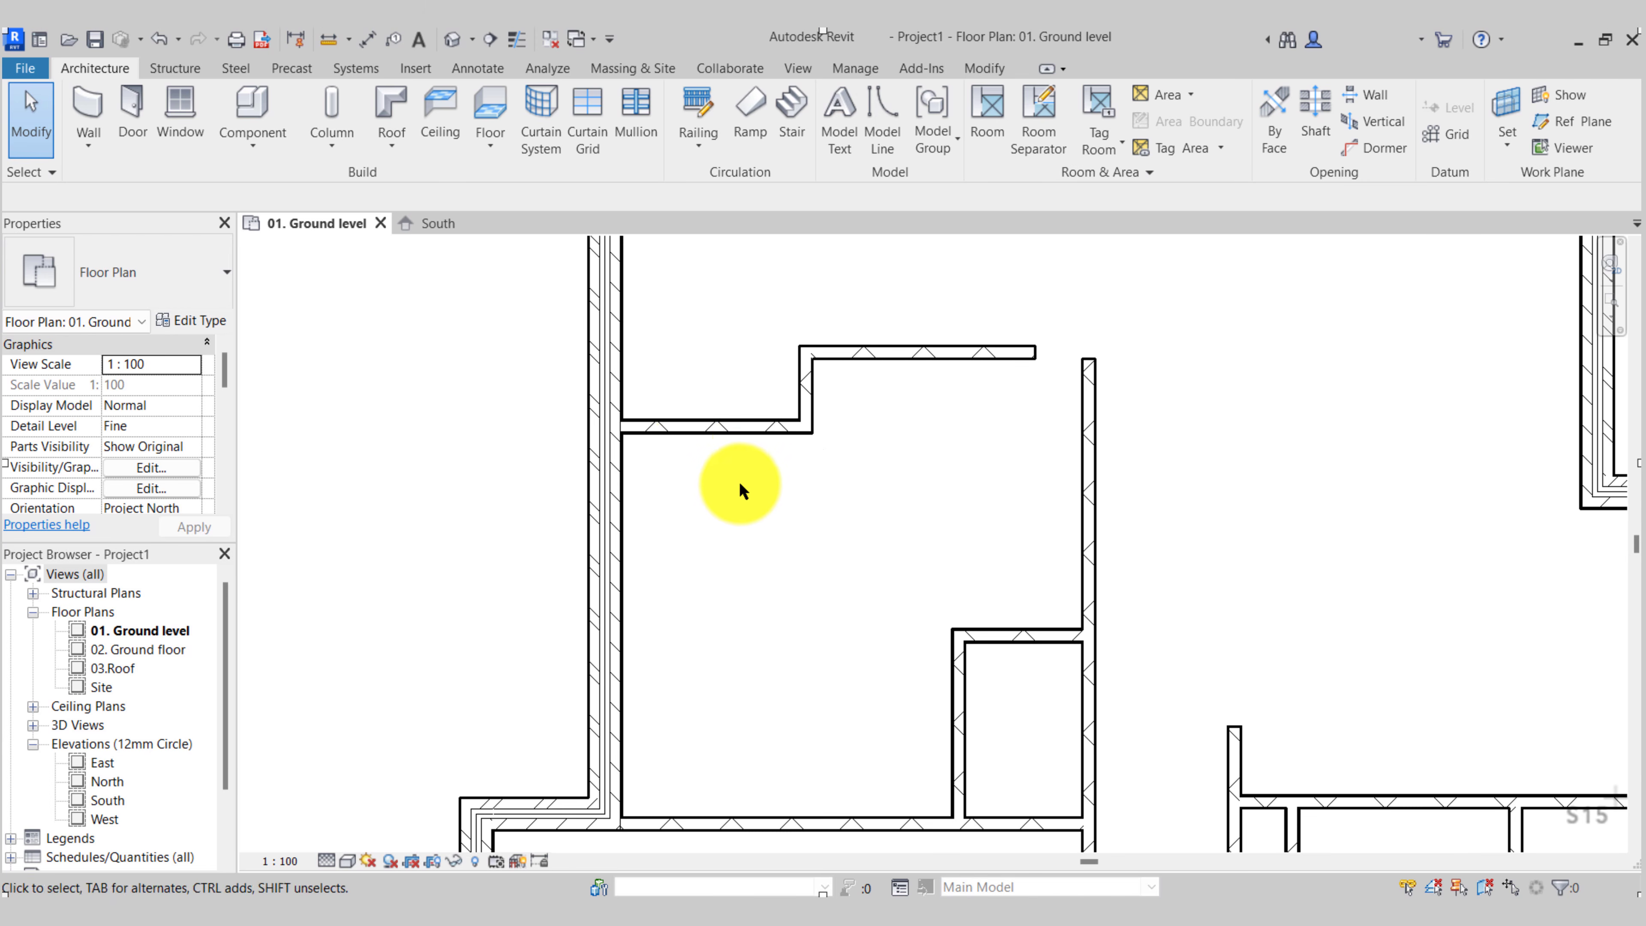
pyautogui.click(686, 429)
pyautogui.moveTo(911, 627); pyautogui.dragTo(655, 818)
pyautogui.click(883, 623)
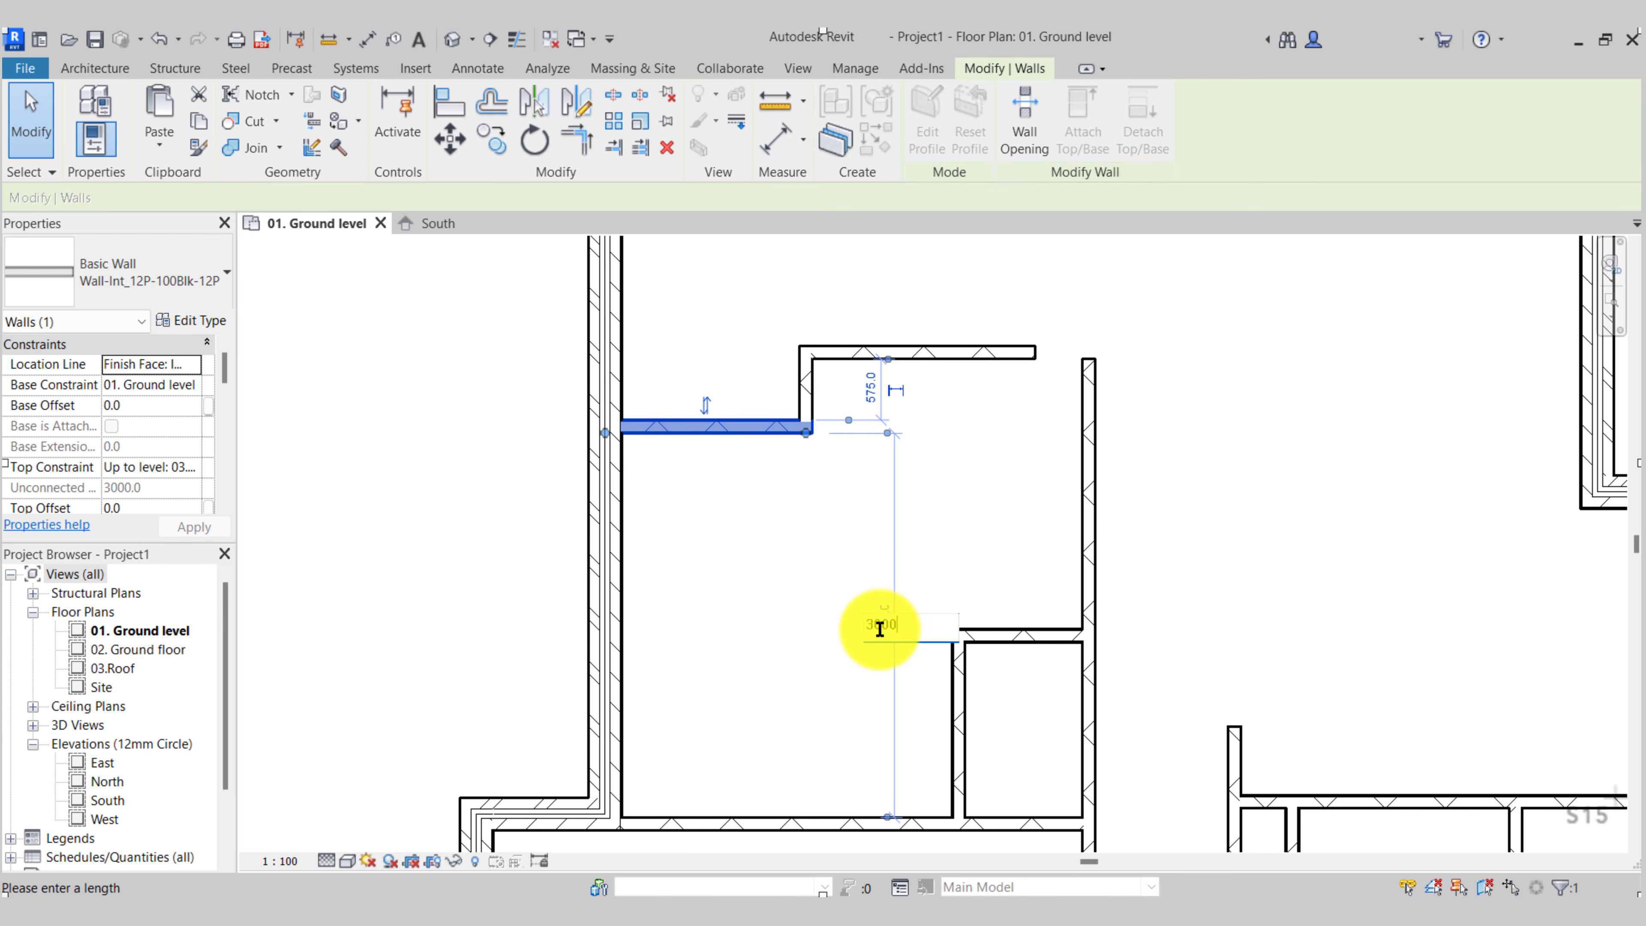
pyautogui.press('Return')
pyautogui.press('Escape')
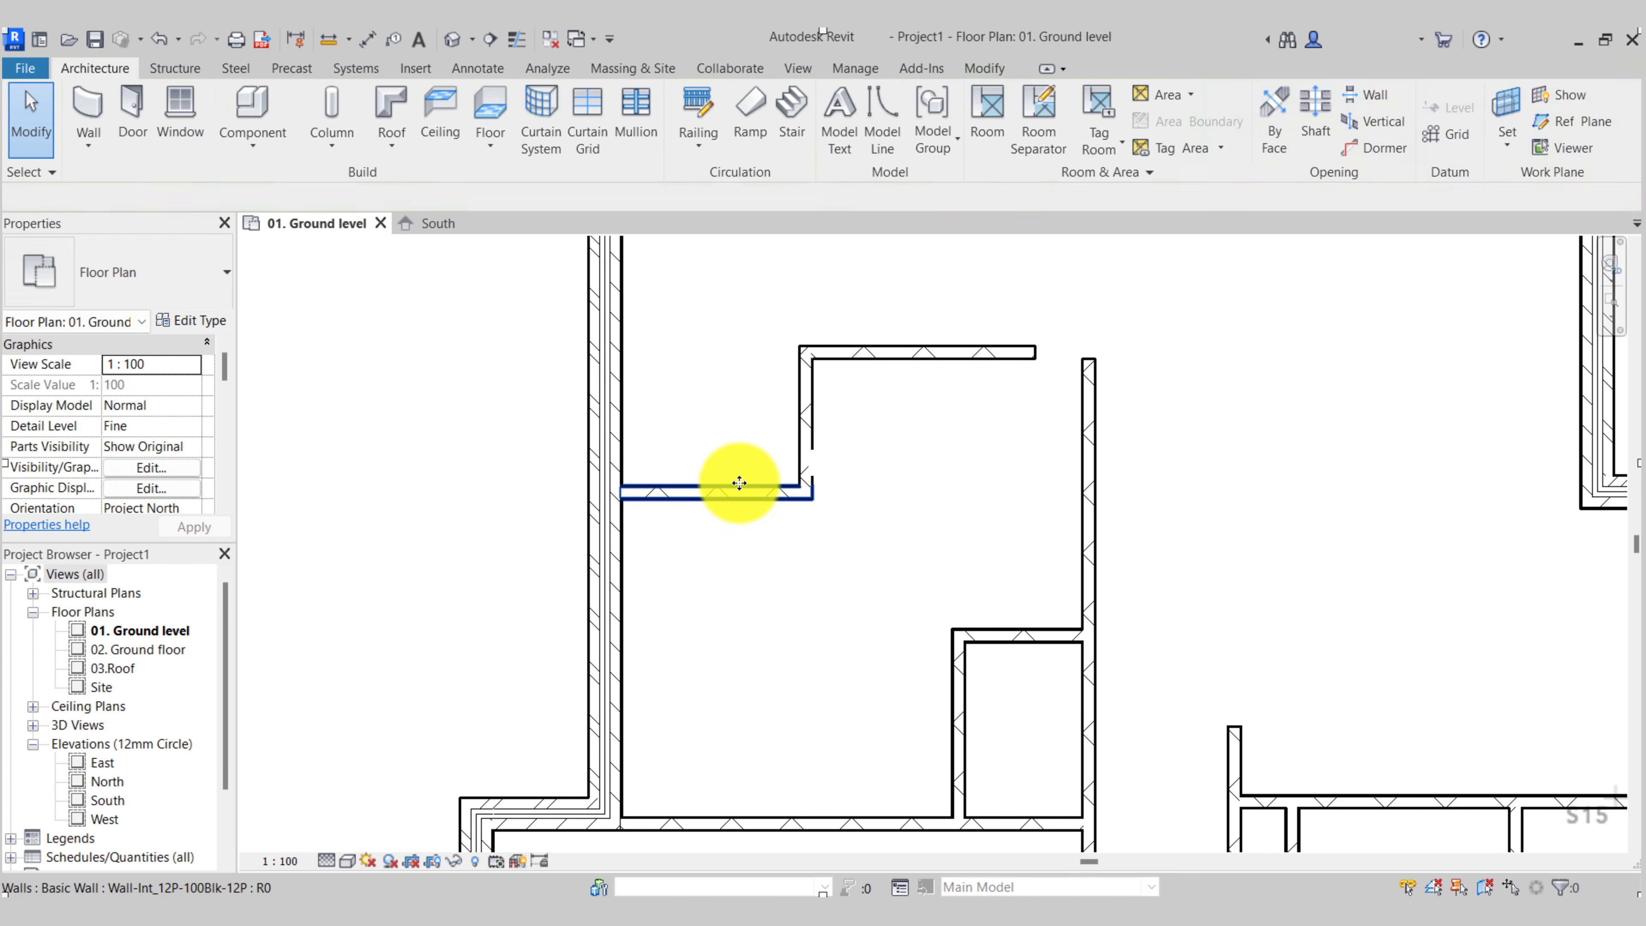
# Set the clear distance between the stepped wall's short vertical leg and the west exterior wall to 1500 mm
pyautogui.click(801, 404)
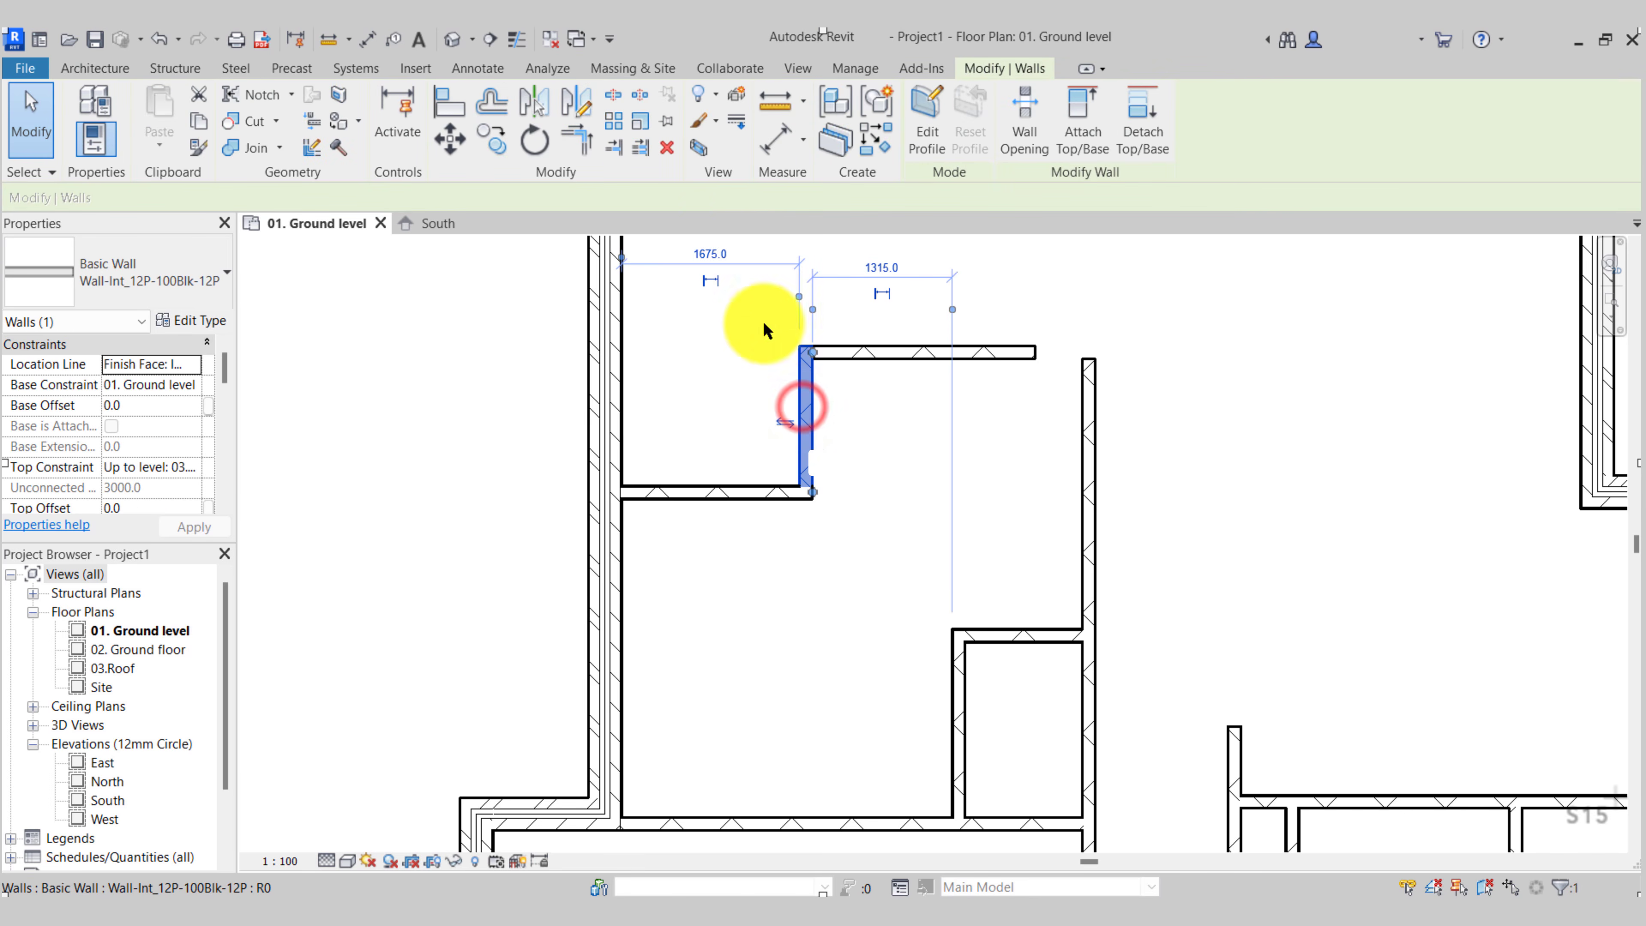
pyautogui.click(703, 253)
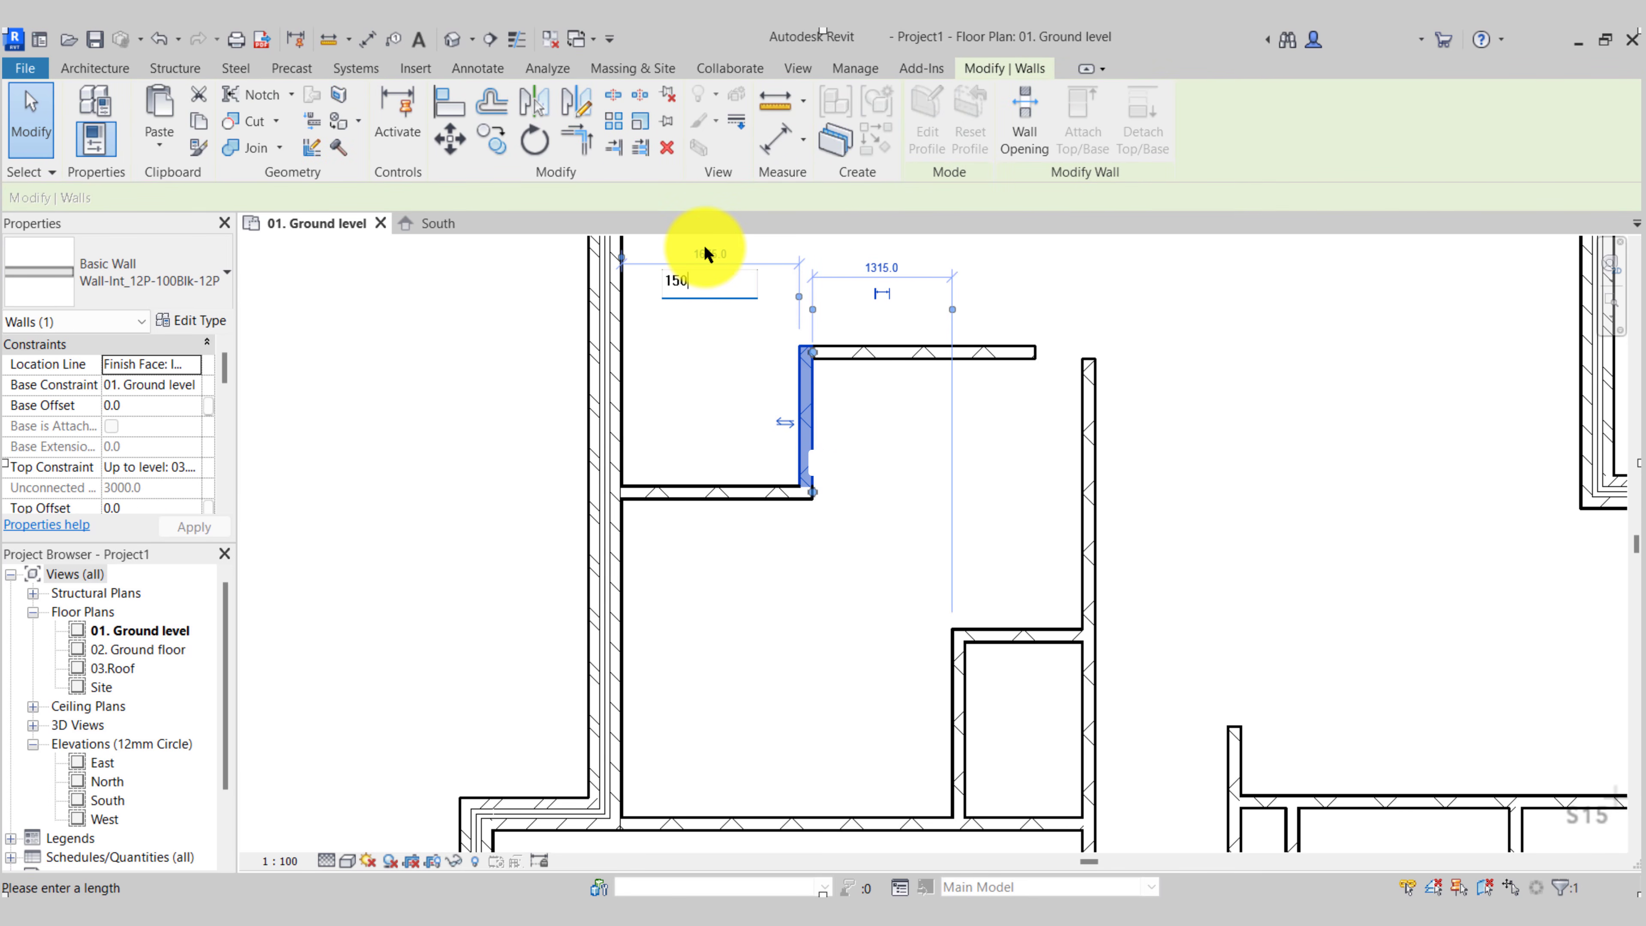
pyautogui.press('Return')
pyautogui.press('Escape')
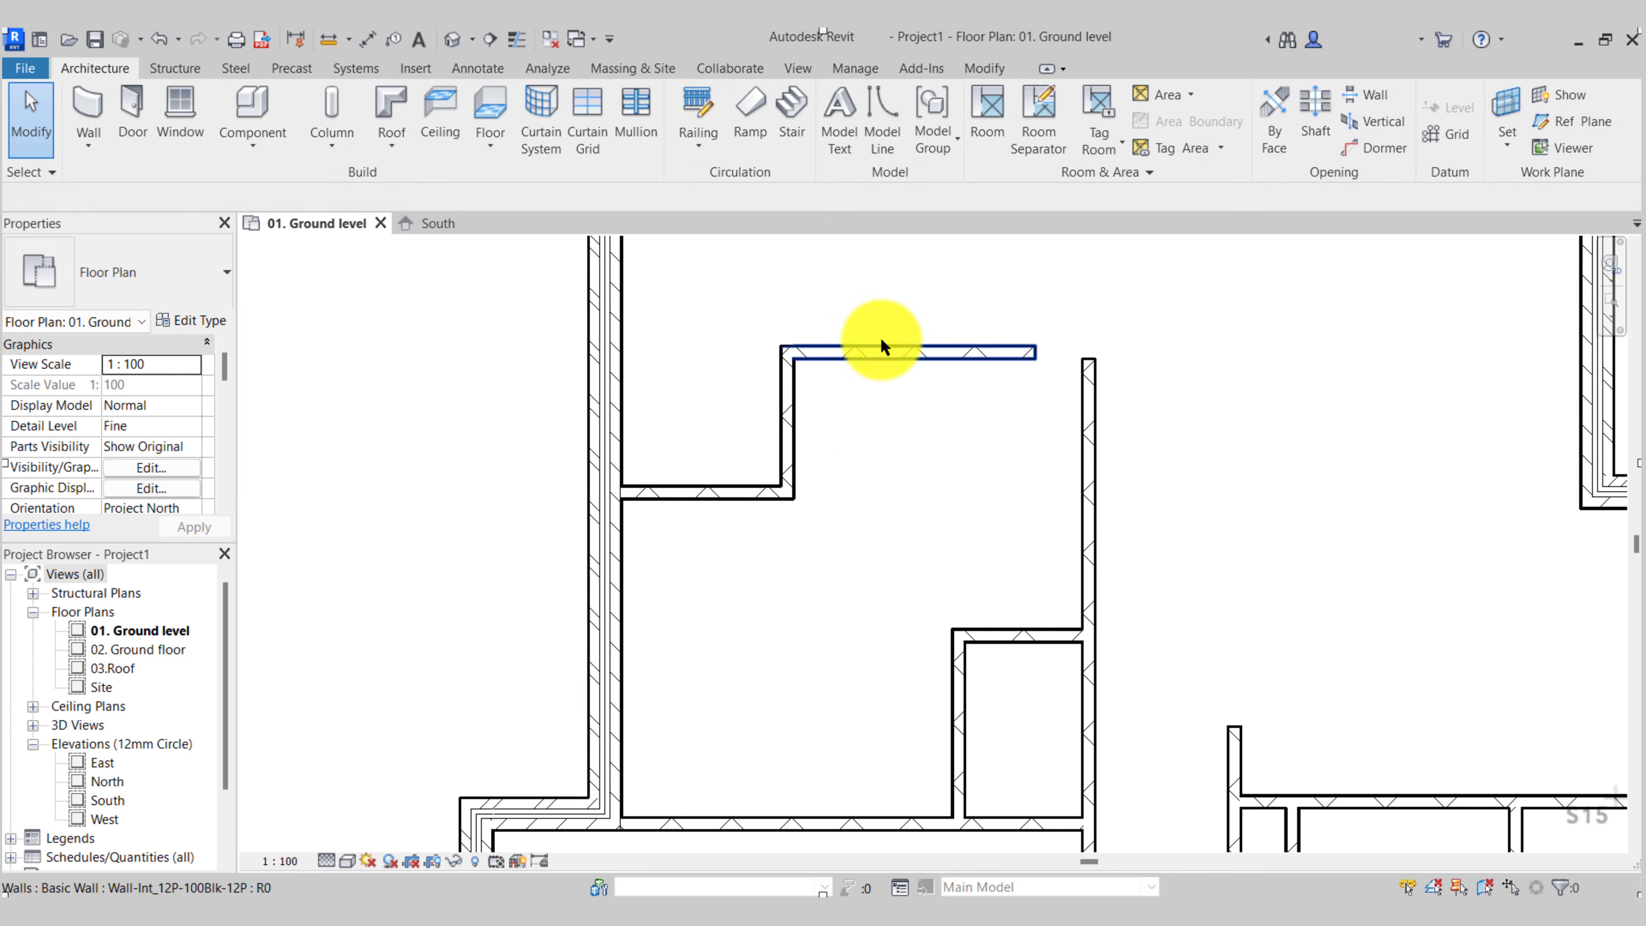
# Set the offset between the stepped wall's upper and lower horizontal legs to 600 mm
pyautogui.click(895, 355)
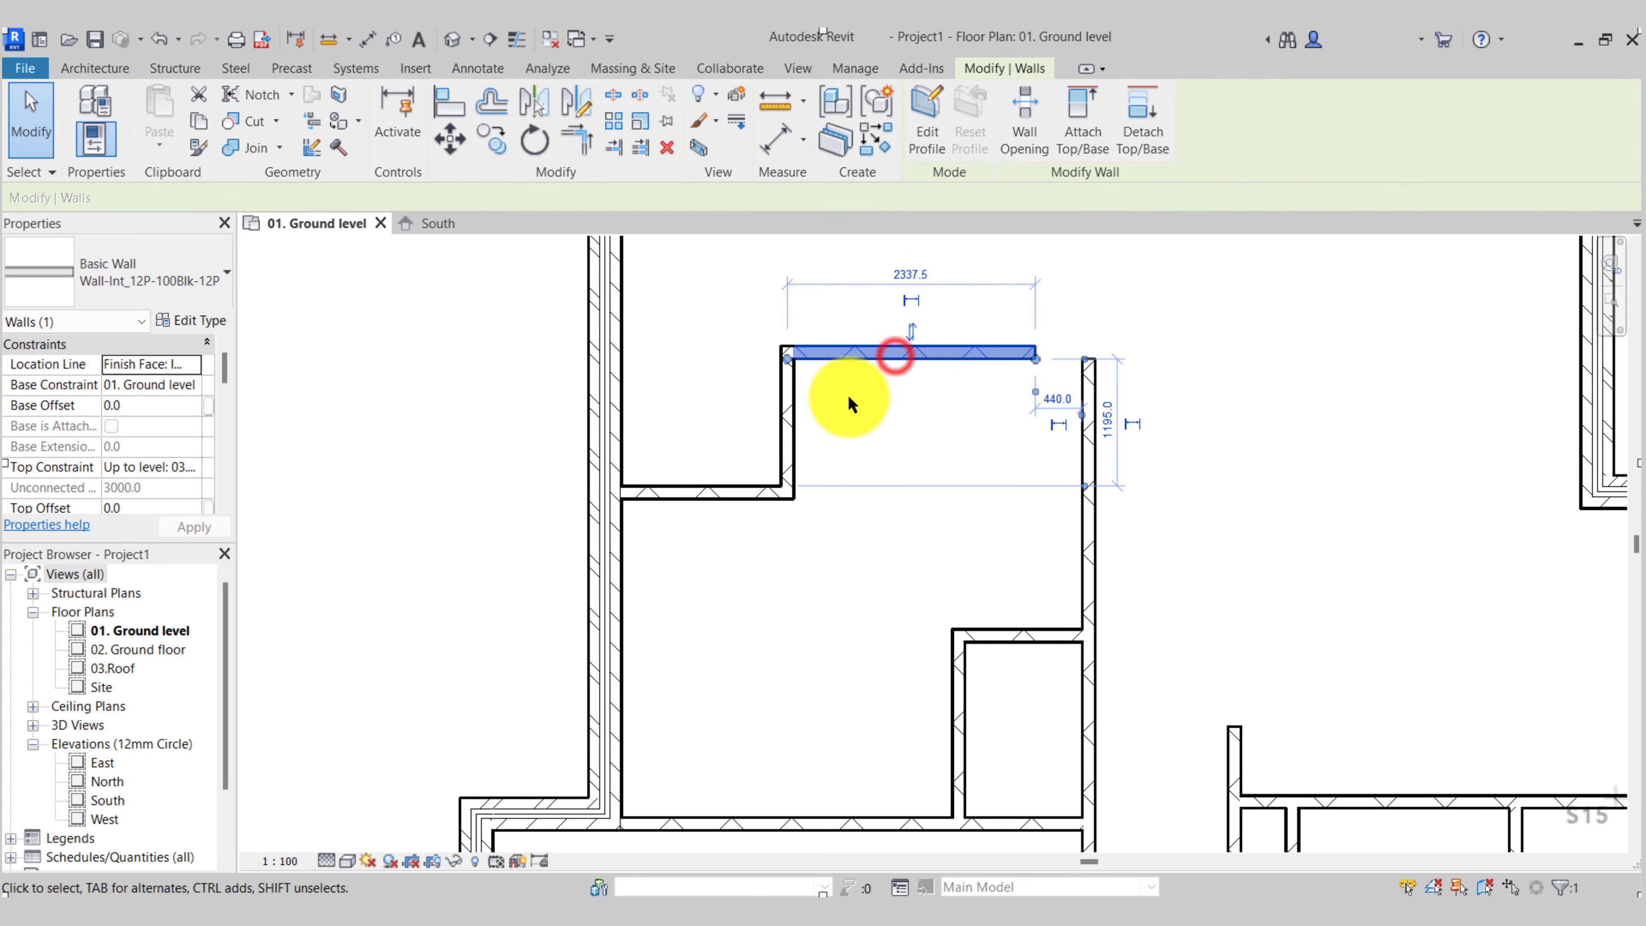
pyautogui.moveTo(1077, 486); pyautogui.dragTo(718, 487)
pyautogui.click(1105, 431)
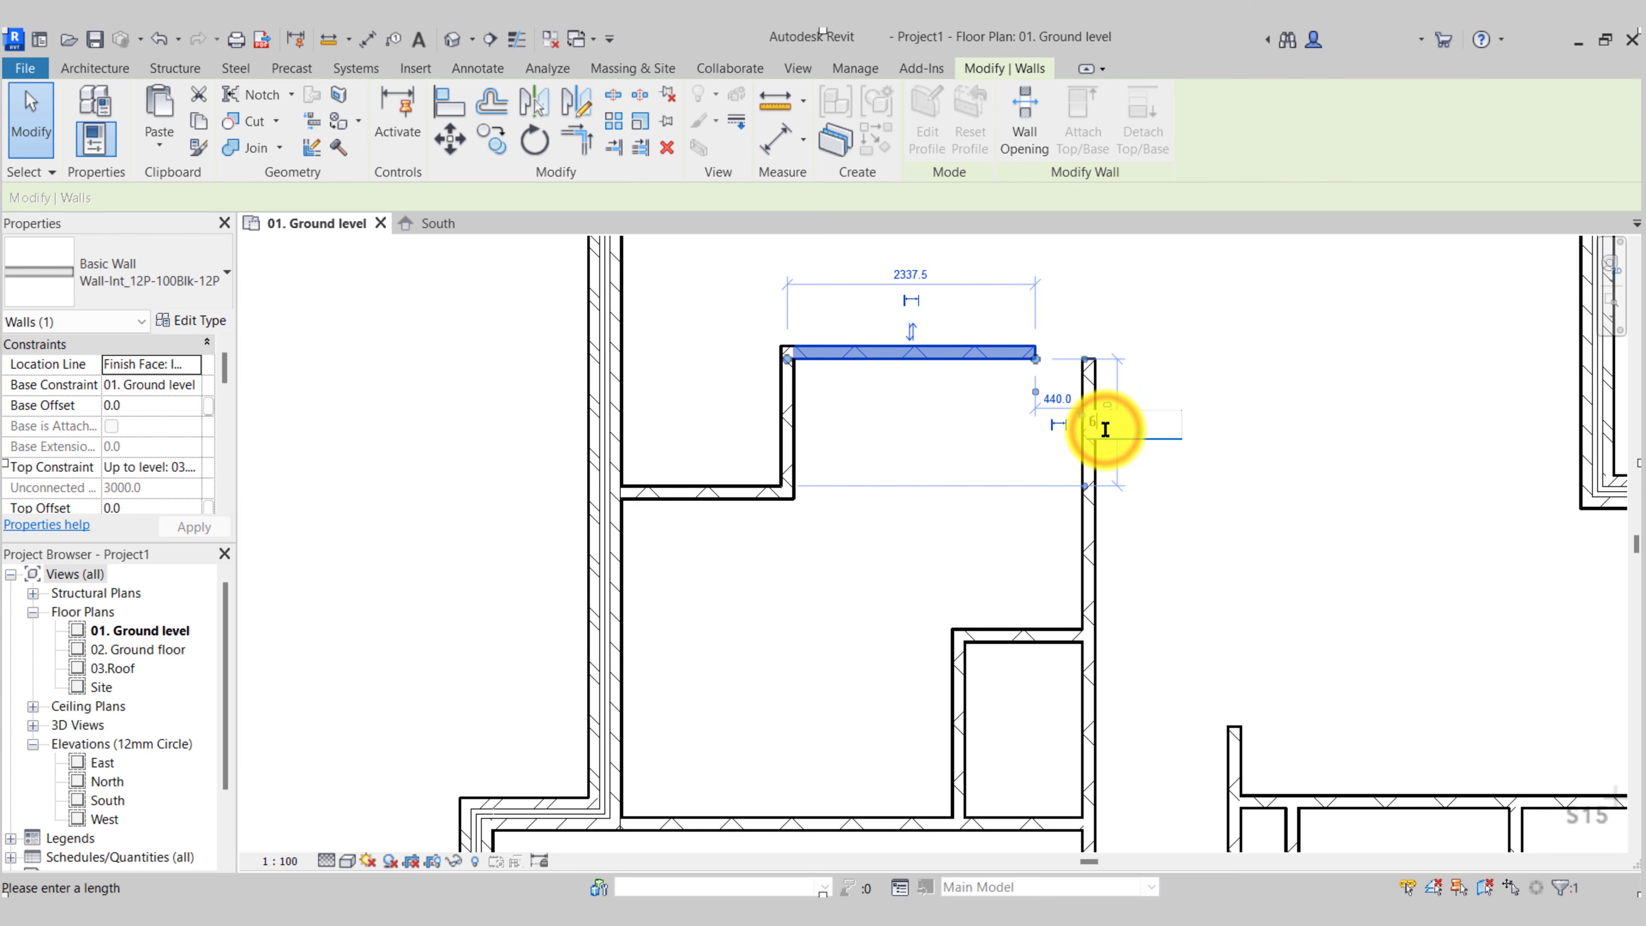
pyautogui.write('600')
pyautogui.press('Return')
pyautogui.click(931, 503)
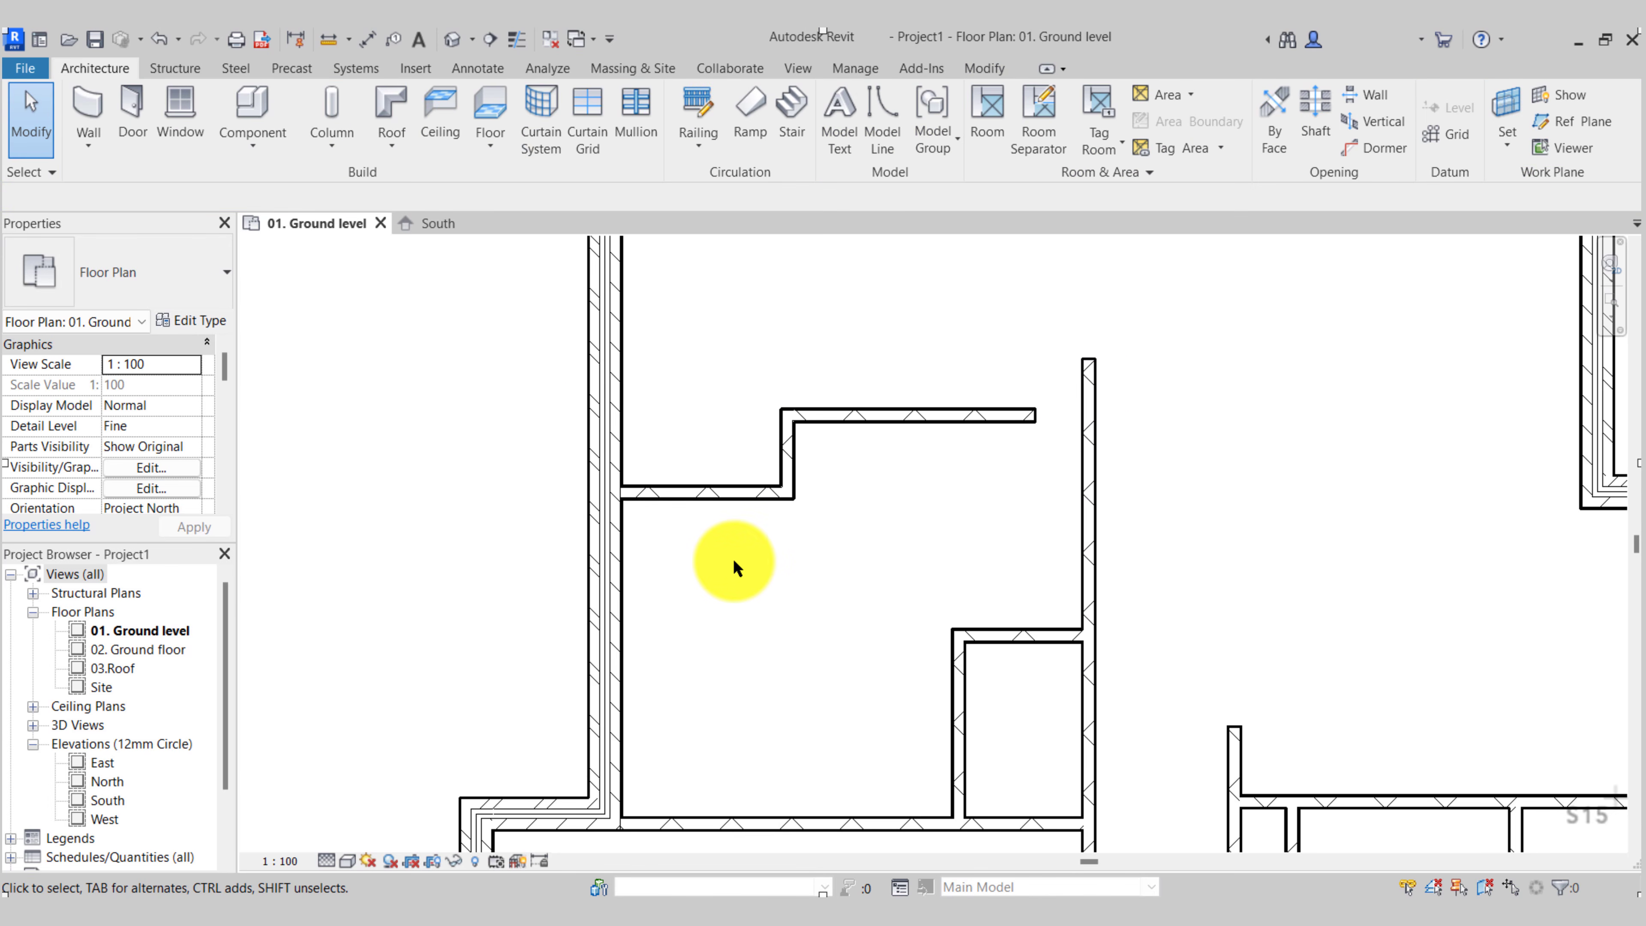
# Draw a vertical interior wall about 10000 mm long, crossing the stepped wall's upper leg and running north to just short of the north exterior wall
pyautogui.click(98, 113)
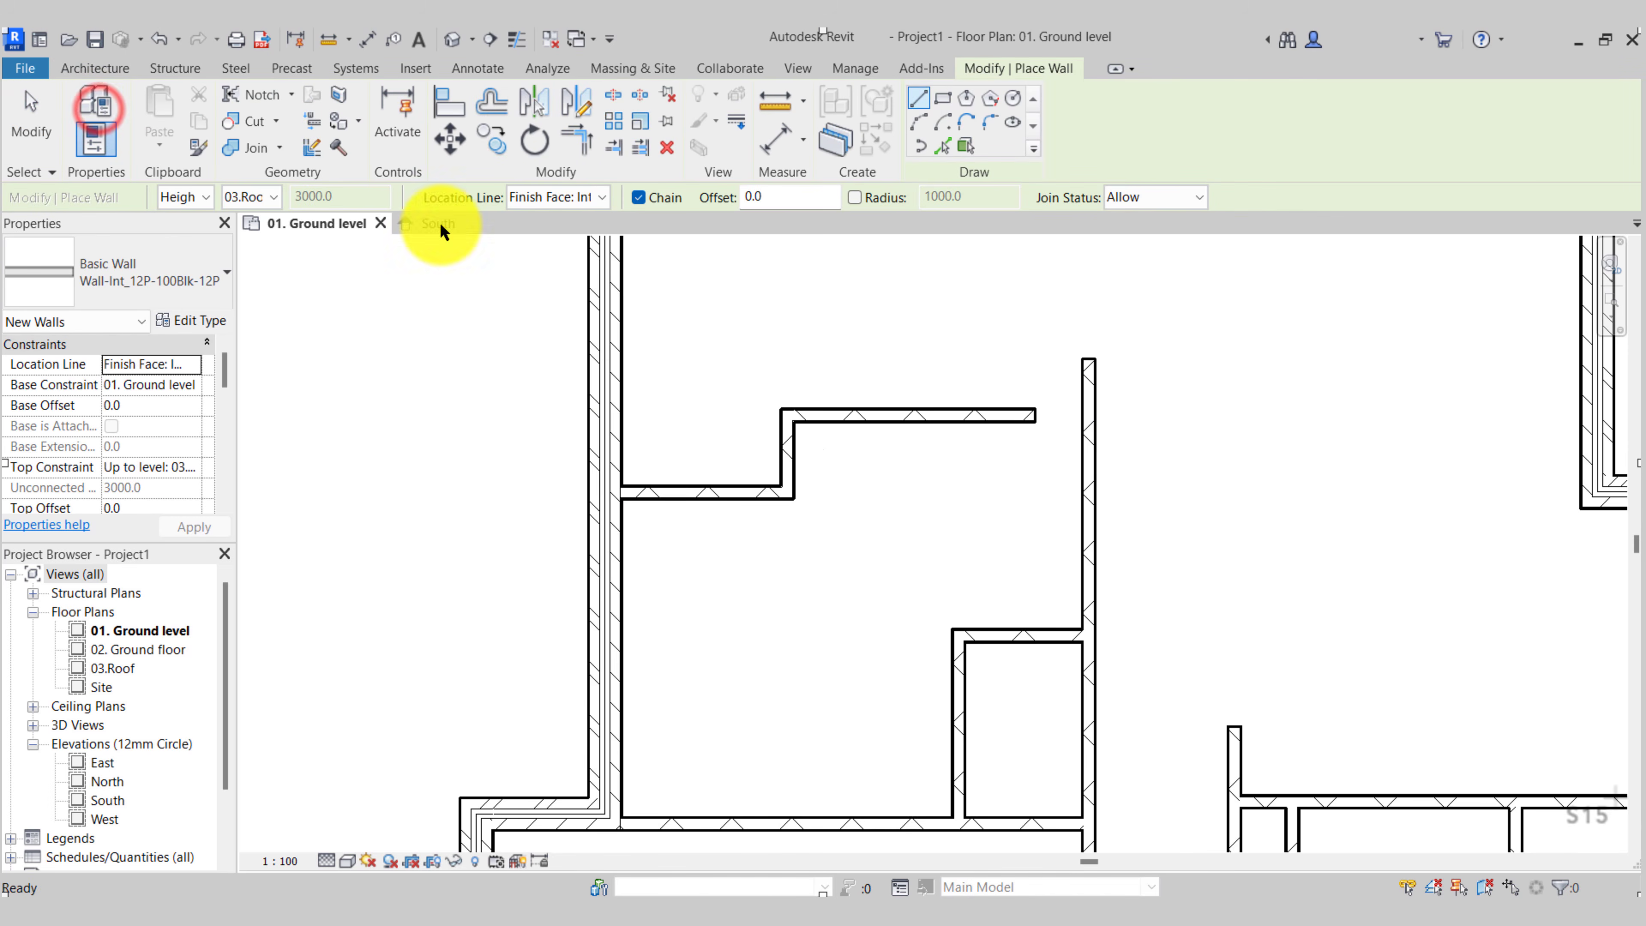
pyautogui.moveTo(929, 335); pyautogui.dragTo(900, 569, button='middle')
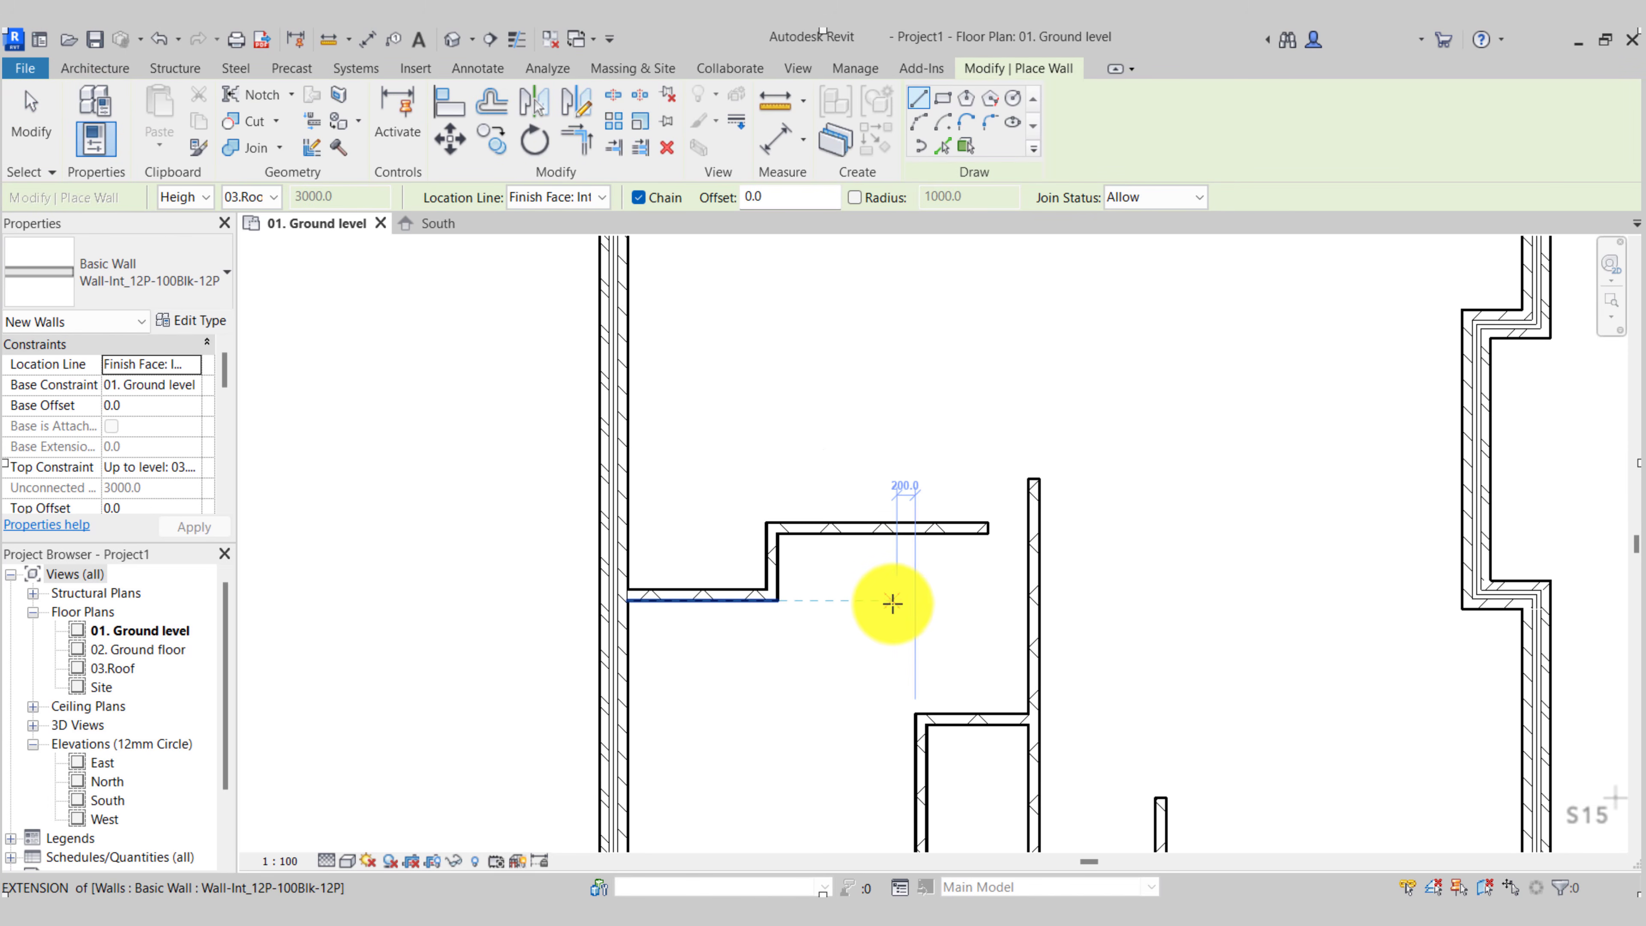
pyautogui.click(895, 601)
pyautogui.scroll(-3, 894, 602)
pyautogui.click(896, 389)
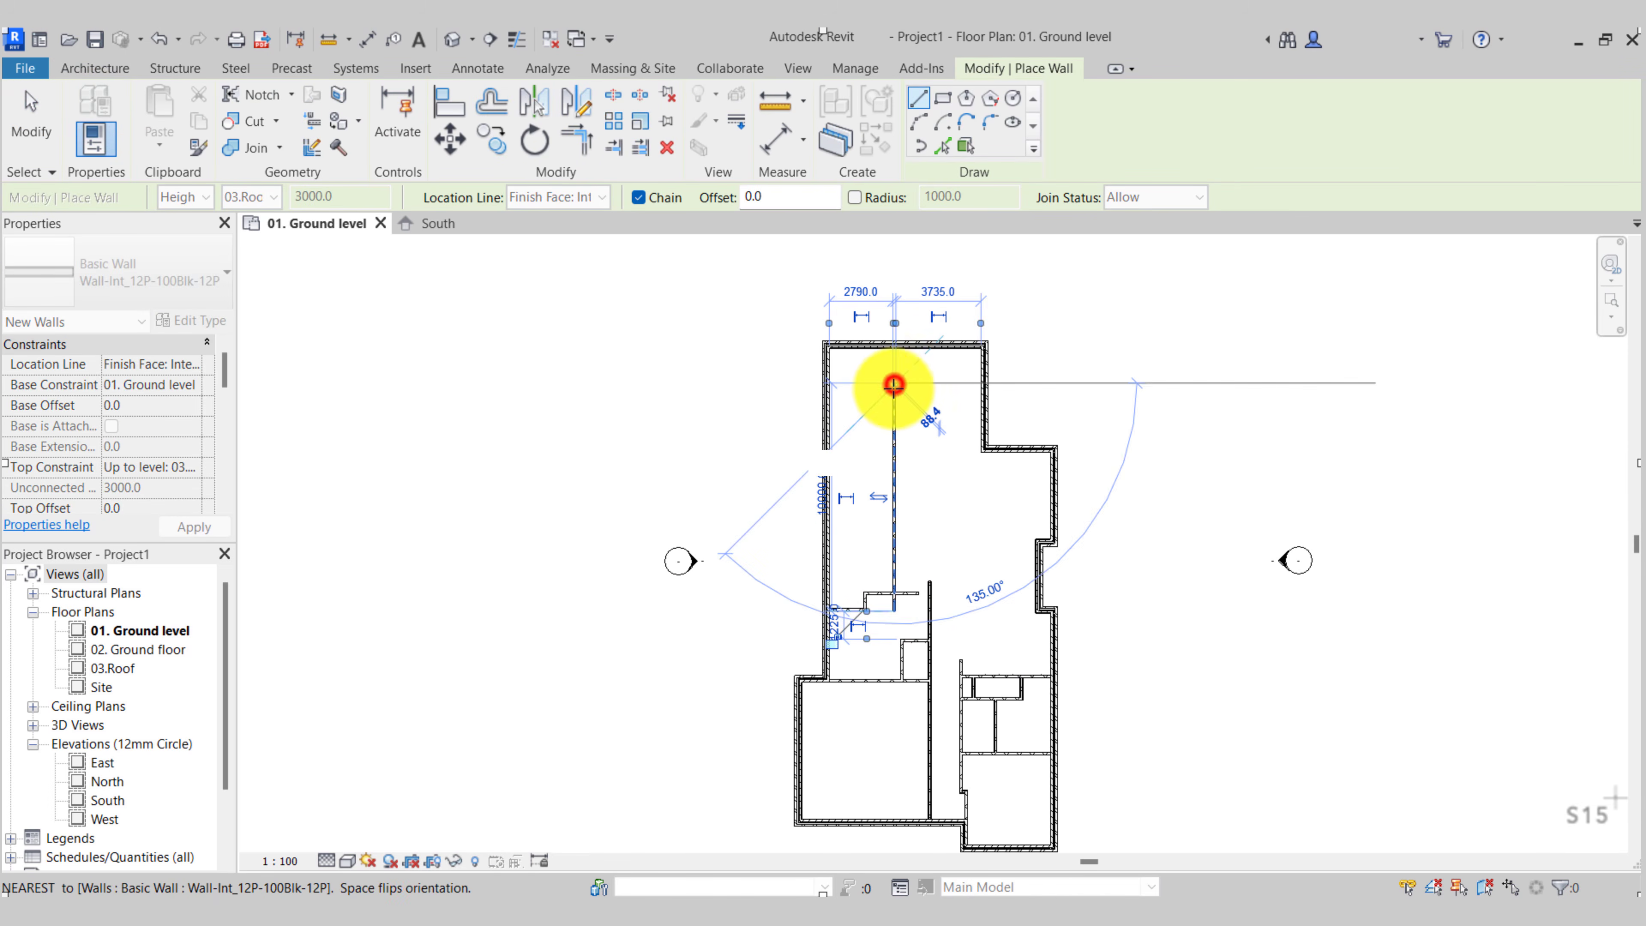
pyautogui.press('Escape')
pyautogui.press('Escape')
# Set the clear distance between the long vertical interior wall and the west exterior wall to 3125 mm
pyautogui.scroll(5, 894, 567)
pyautogui.click(908, 564)
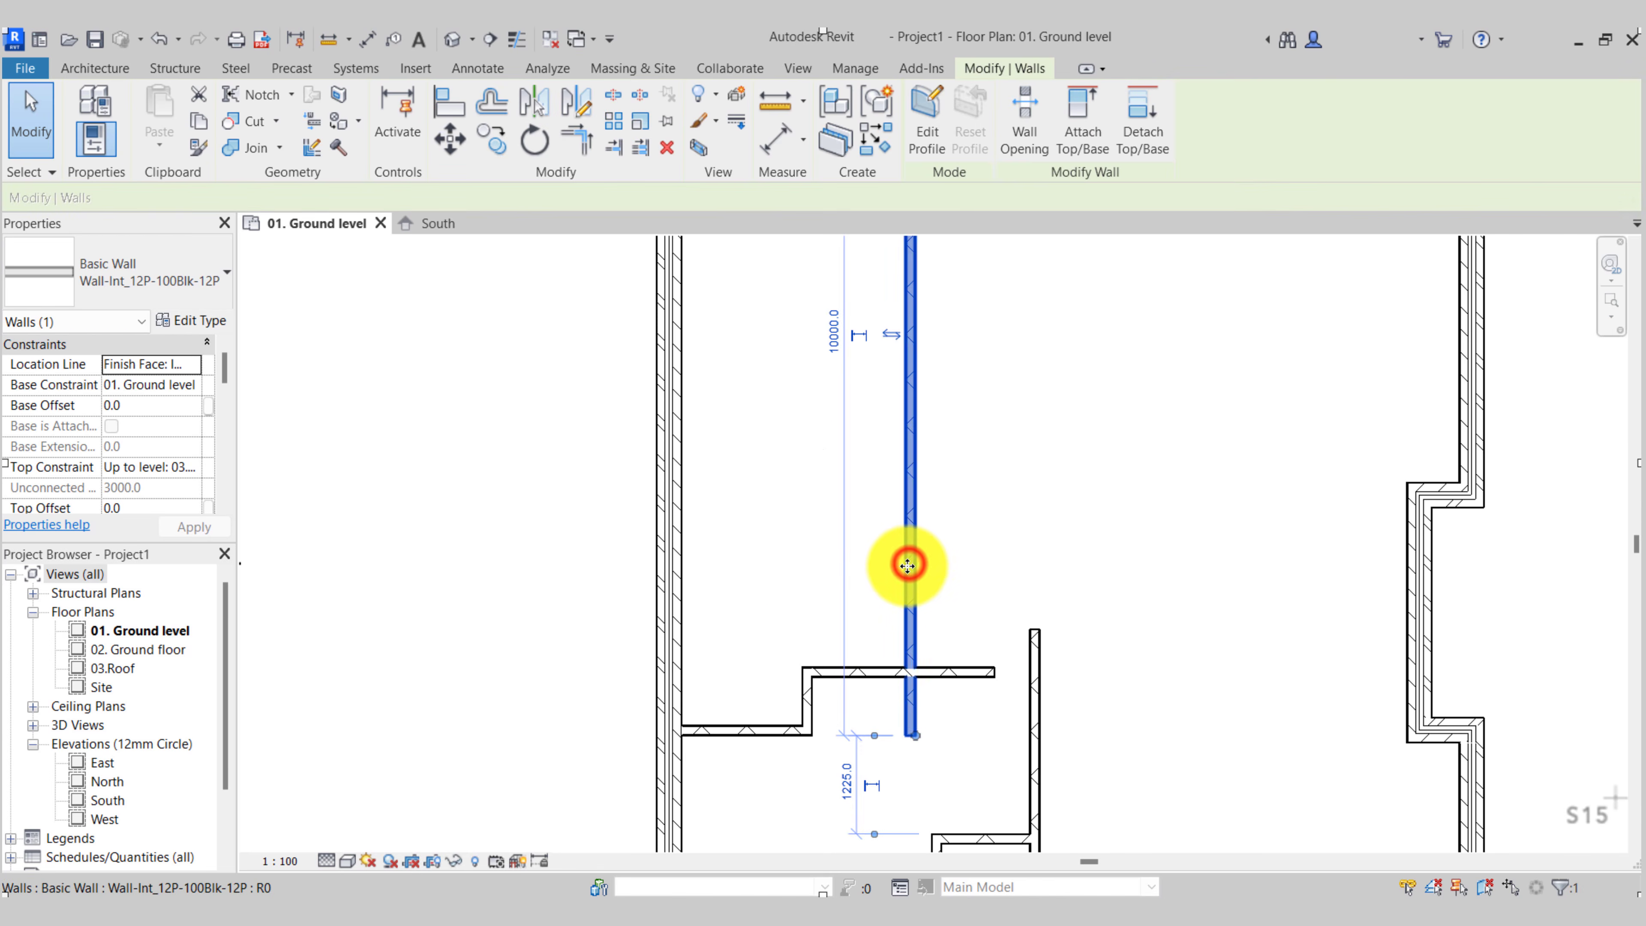
pyautogui.scroll(-4, 808, 596)
pyautogui.scroll(2, 776, 392)
pyautogui.scroll(1, 775, 392)
pyautogui.click(842, 284)
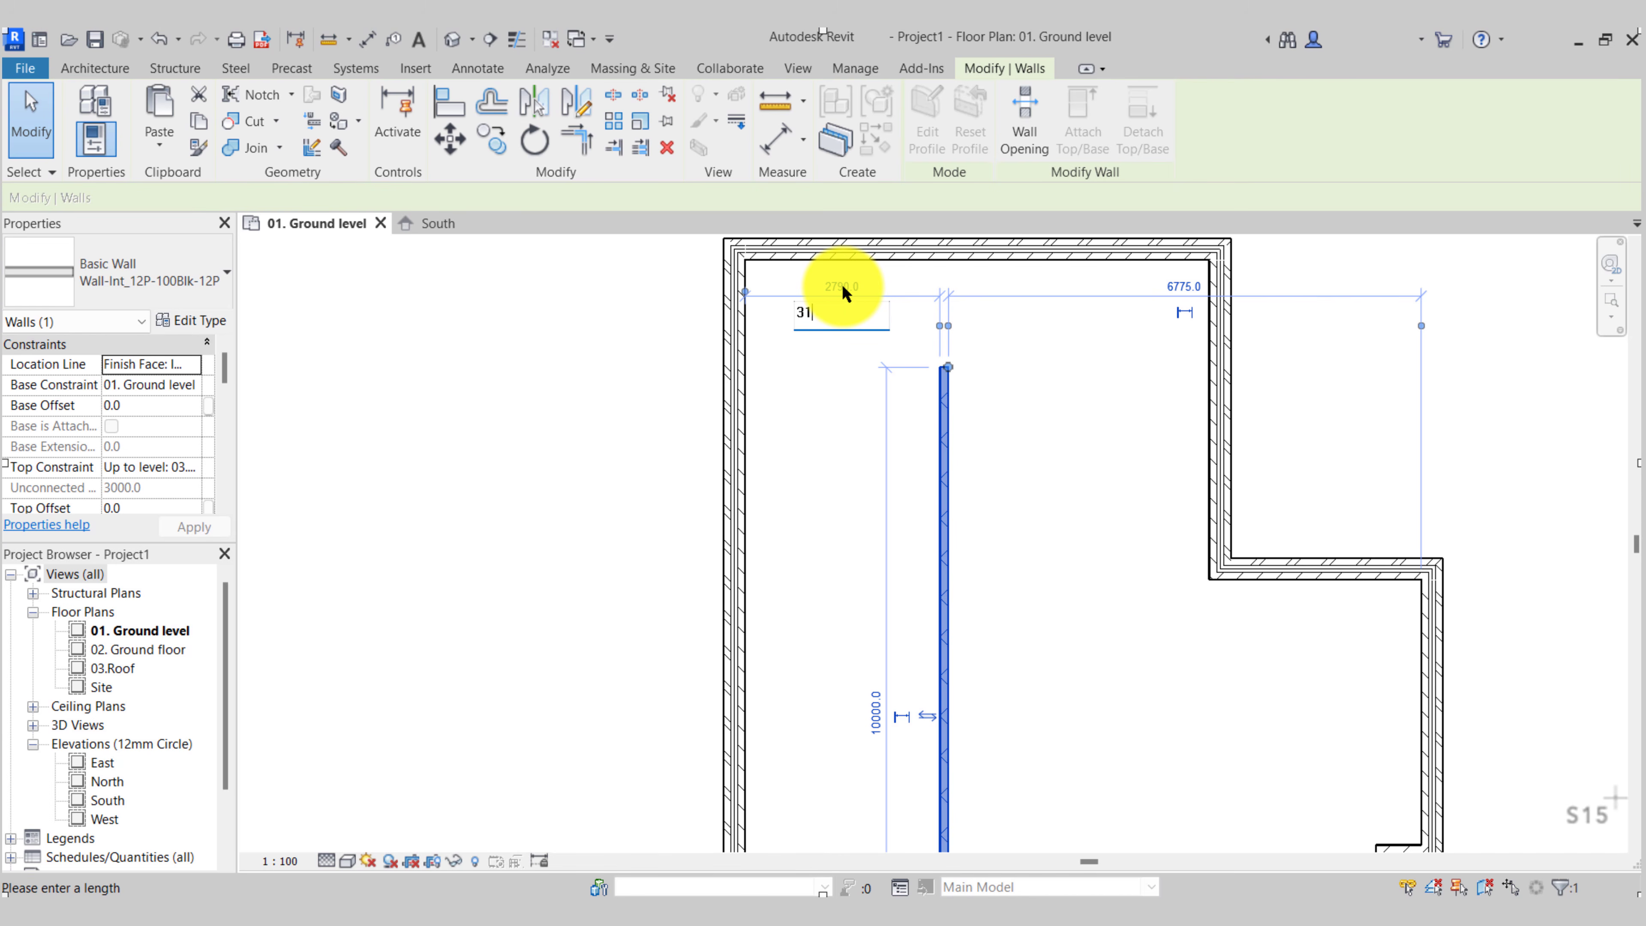
pyautogui.write('3125')
pyautogui.press('Return')
pyautogui.scroll(-3, 963, 412)
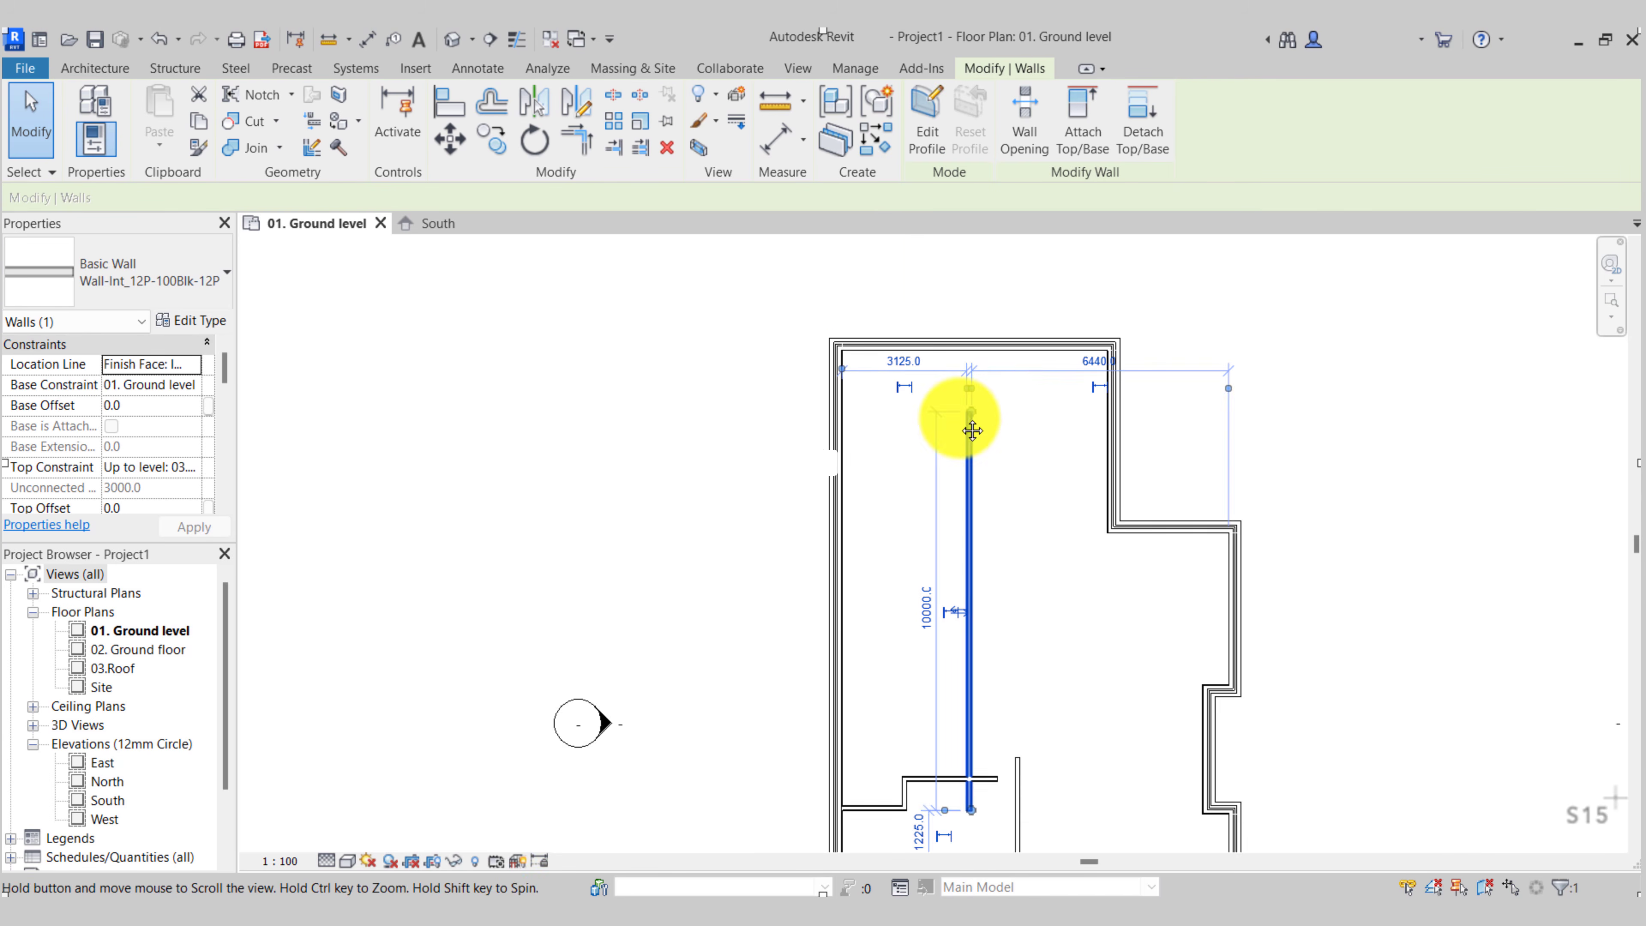
pyautogui.scroll(6, 949, 632)
pyautogui.press('Escape')
# Shorten the stepped wall's upper leg so its east end meets the long vertical interior wall
pyautogui.click(862, 593)
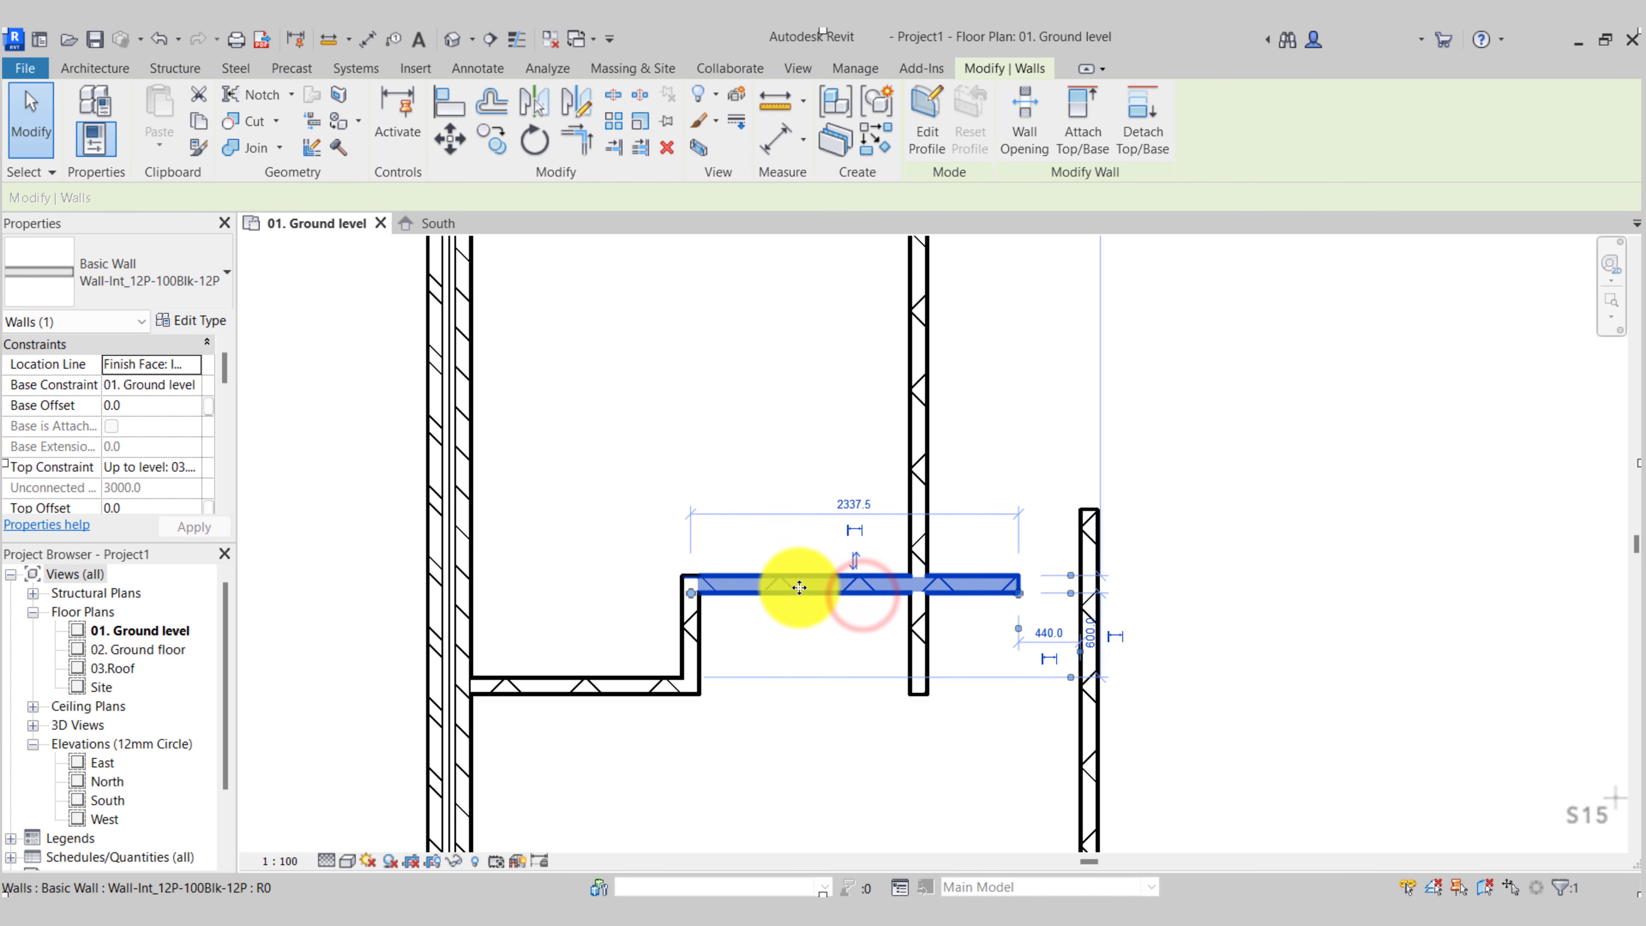
pyautogui.moveTo(1009, 595); pyautogui.dragTo(920, 593)
pyautogui.click(875, 724)
# Extend the south end of the long vertical interior wall further south, past the stepped wall's lower leg
pyautogui.click(914, 662)
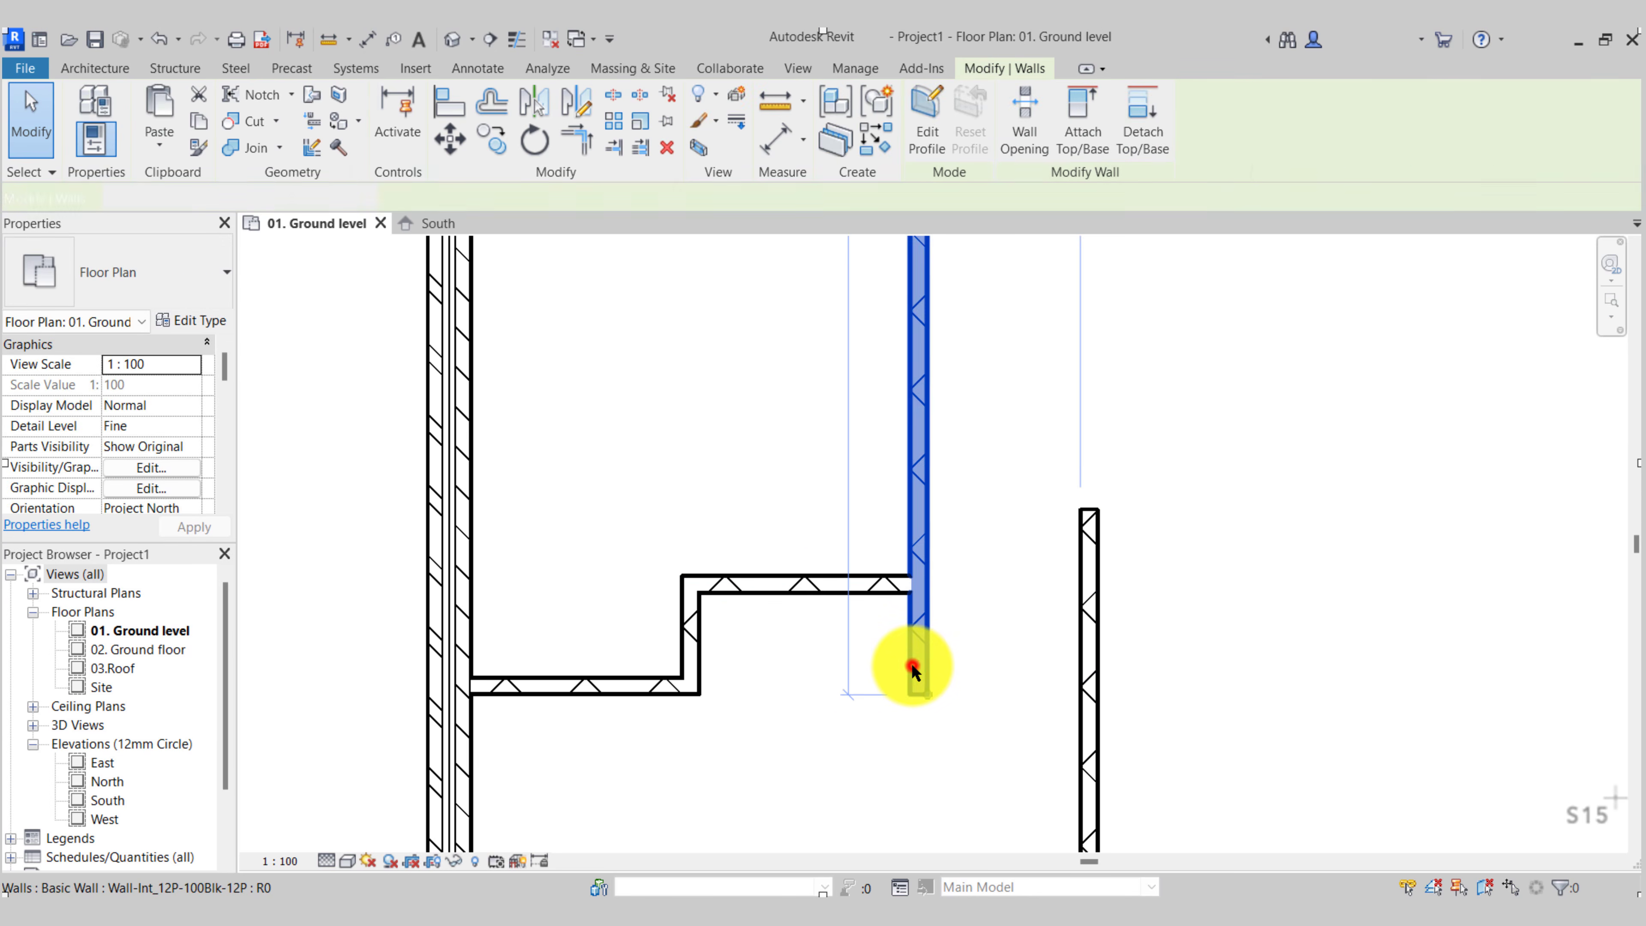
pyautogui.moveTo(926, 694); pyautogui.dragTo(925, 747)
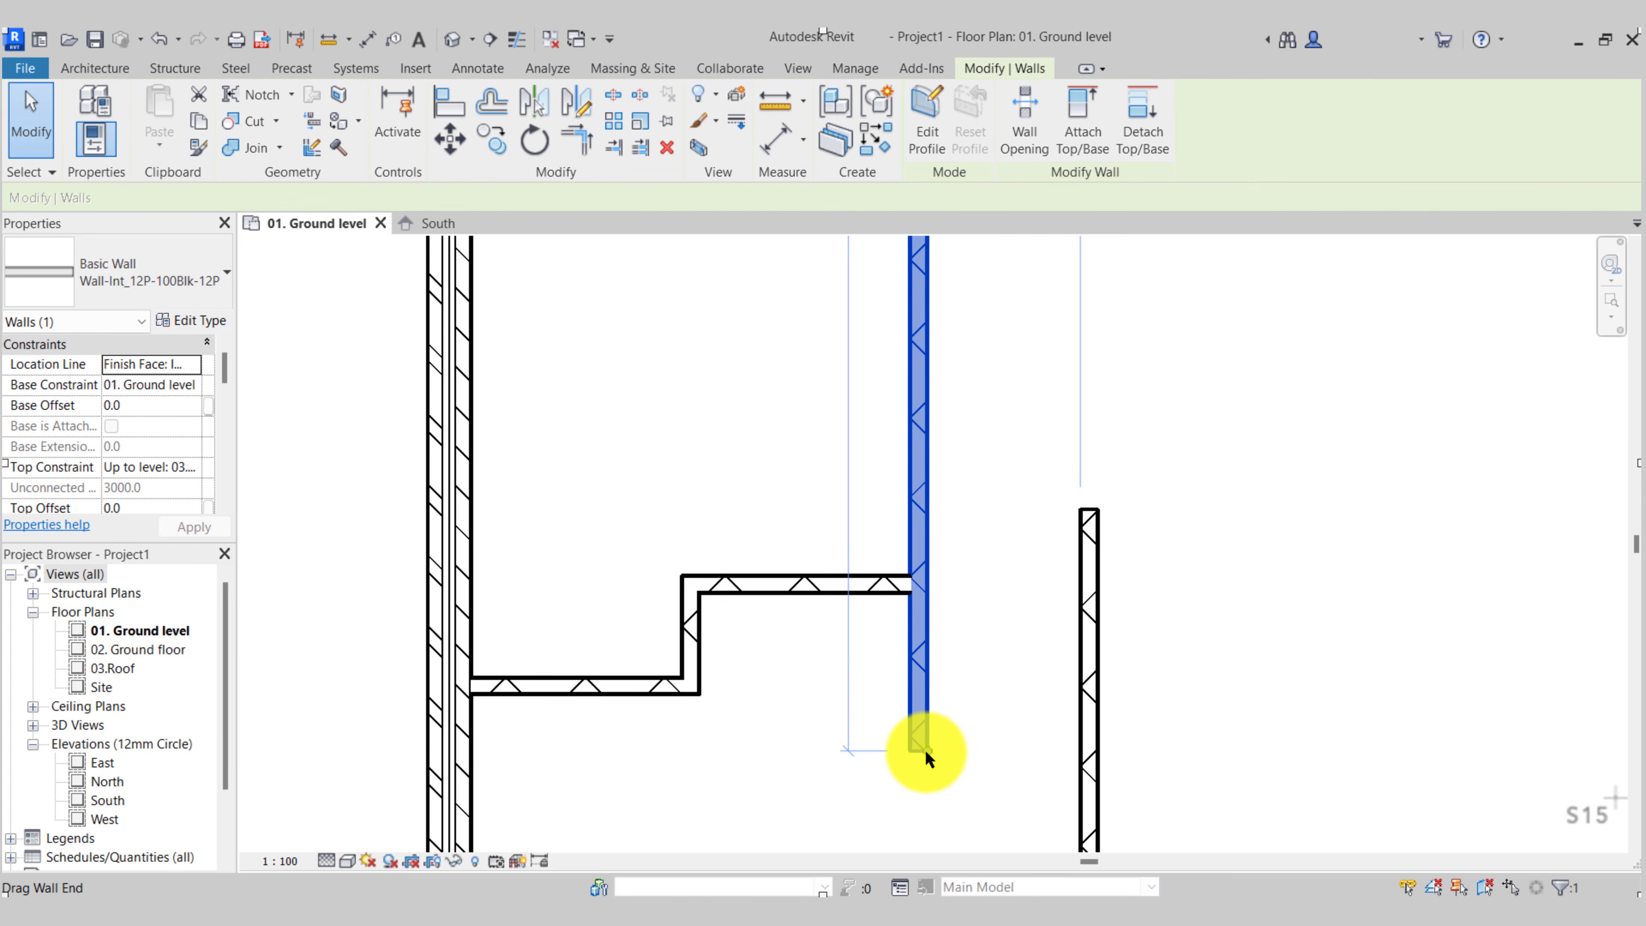
# Shorten the south end of the long vertical interior wall to align with the south face of the stepped wall's lower leg
pyautogui.click(540, 685)
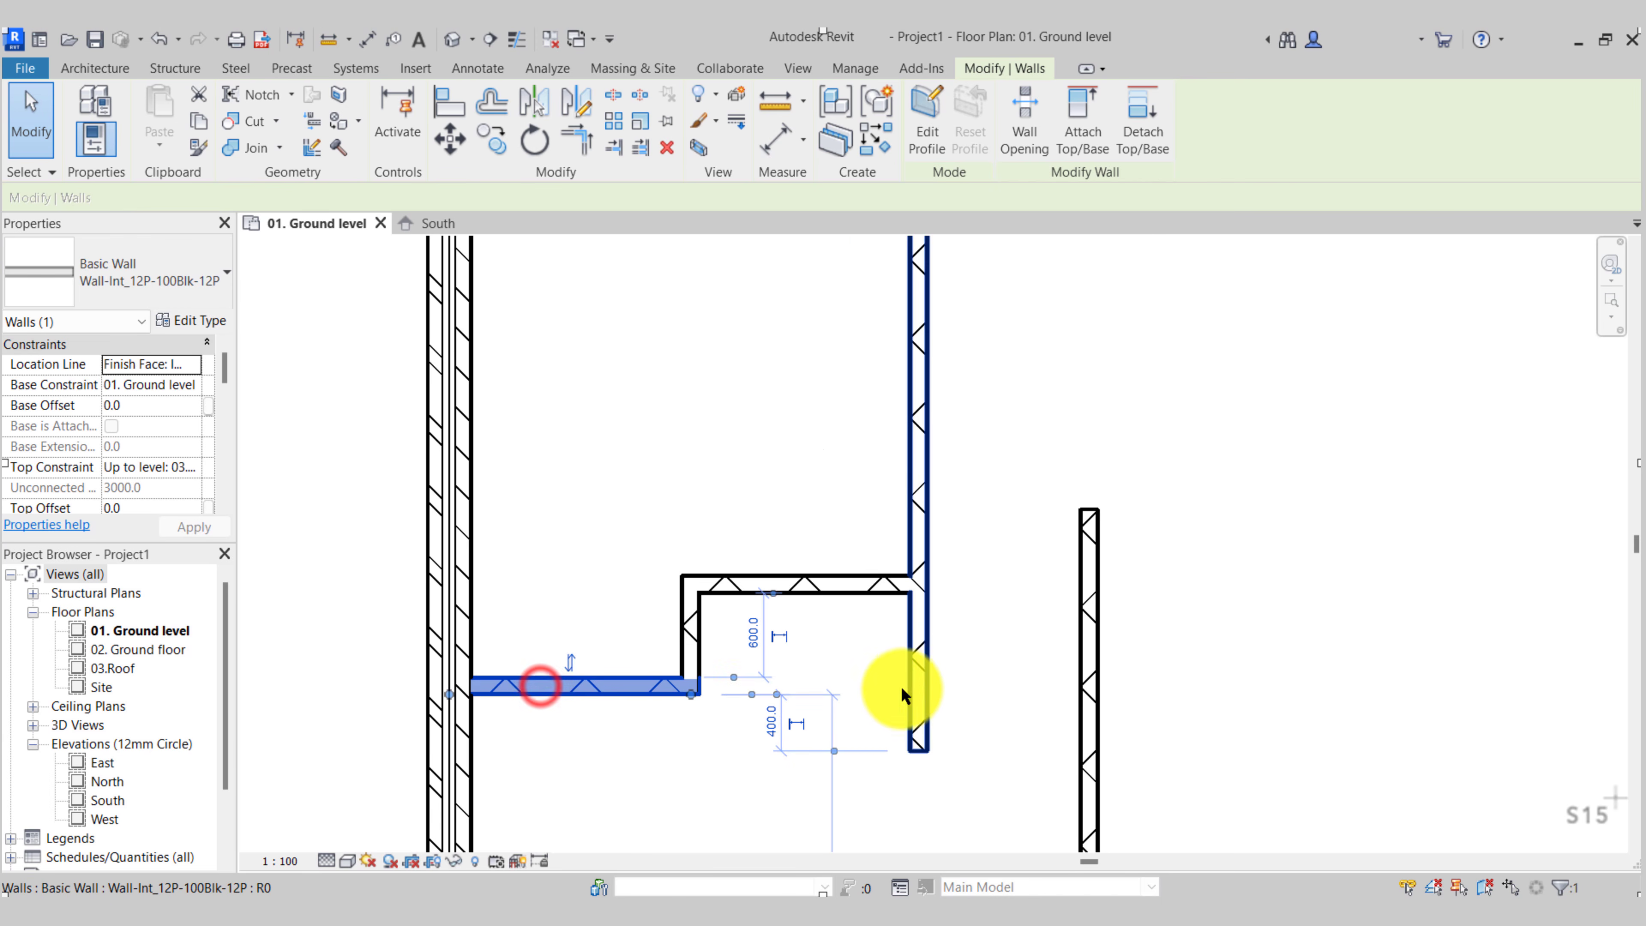
pyautogui.click(915, 681)
pyautogui.moveTo(929, 750); pyautogui.dragTo(928, 703)
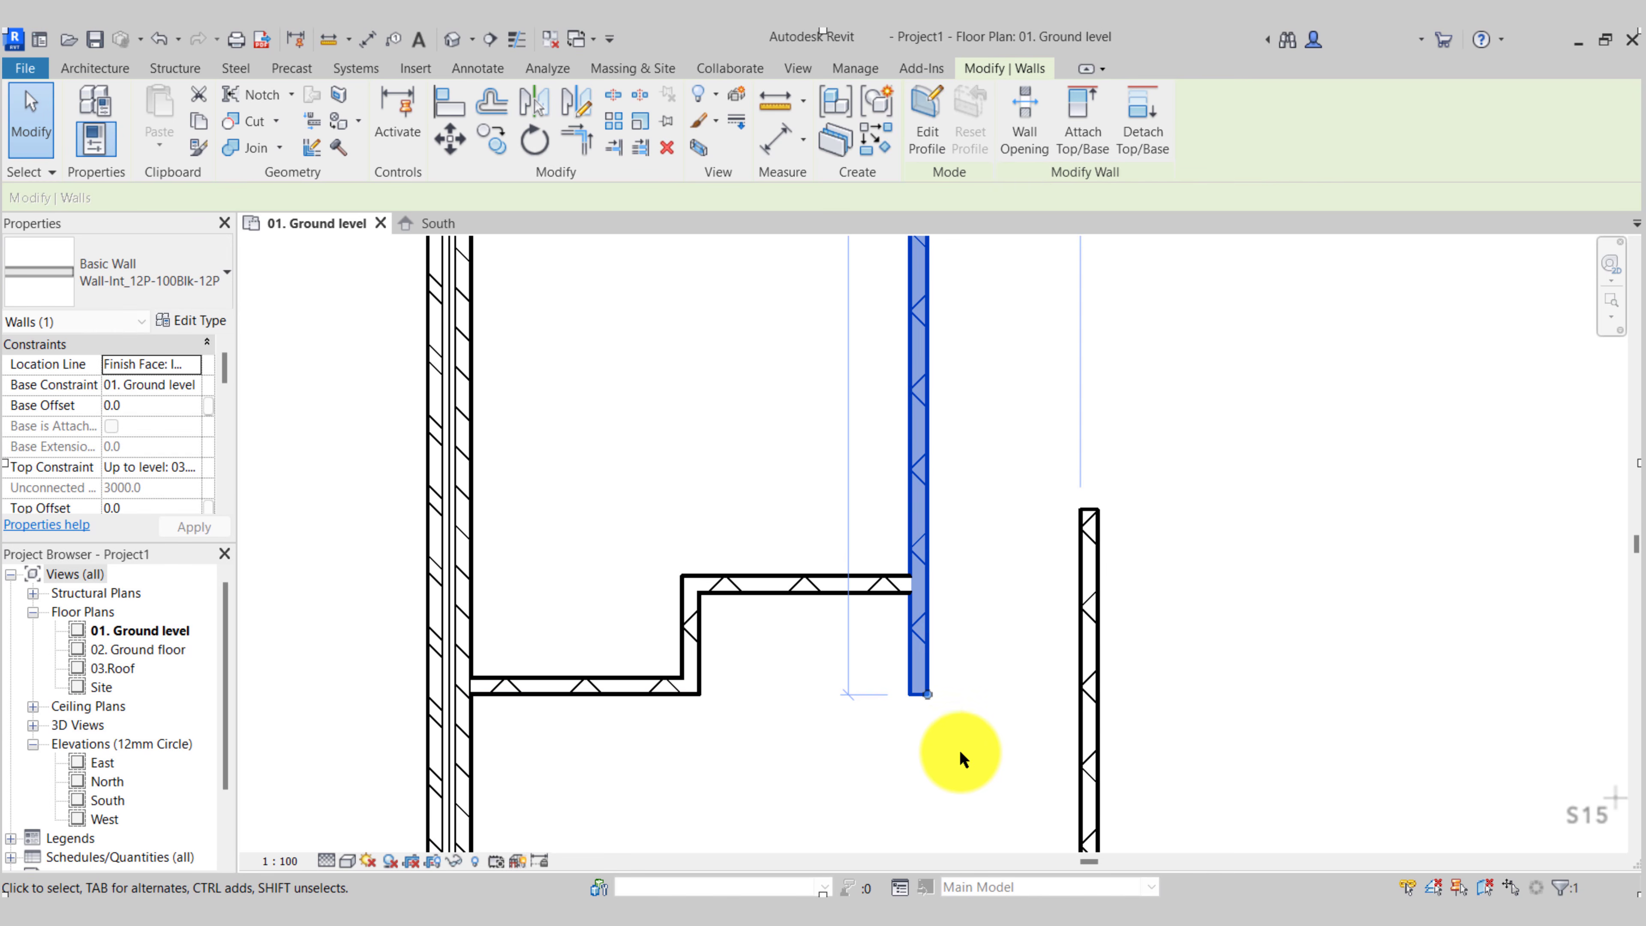
pyautogui.click(574, 695)
pyautogui.press('Escape')
# Draw a horizontal interior wall about 2500 mm long, running east from the long vertical wall's south end across the neighbouring vertical wall
pyautogui.moveTo(911, 732); pyautogui.dragTo(887, 737, button='middle')
pyautogui.click(100, 118)
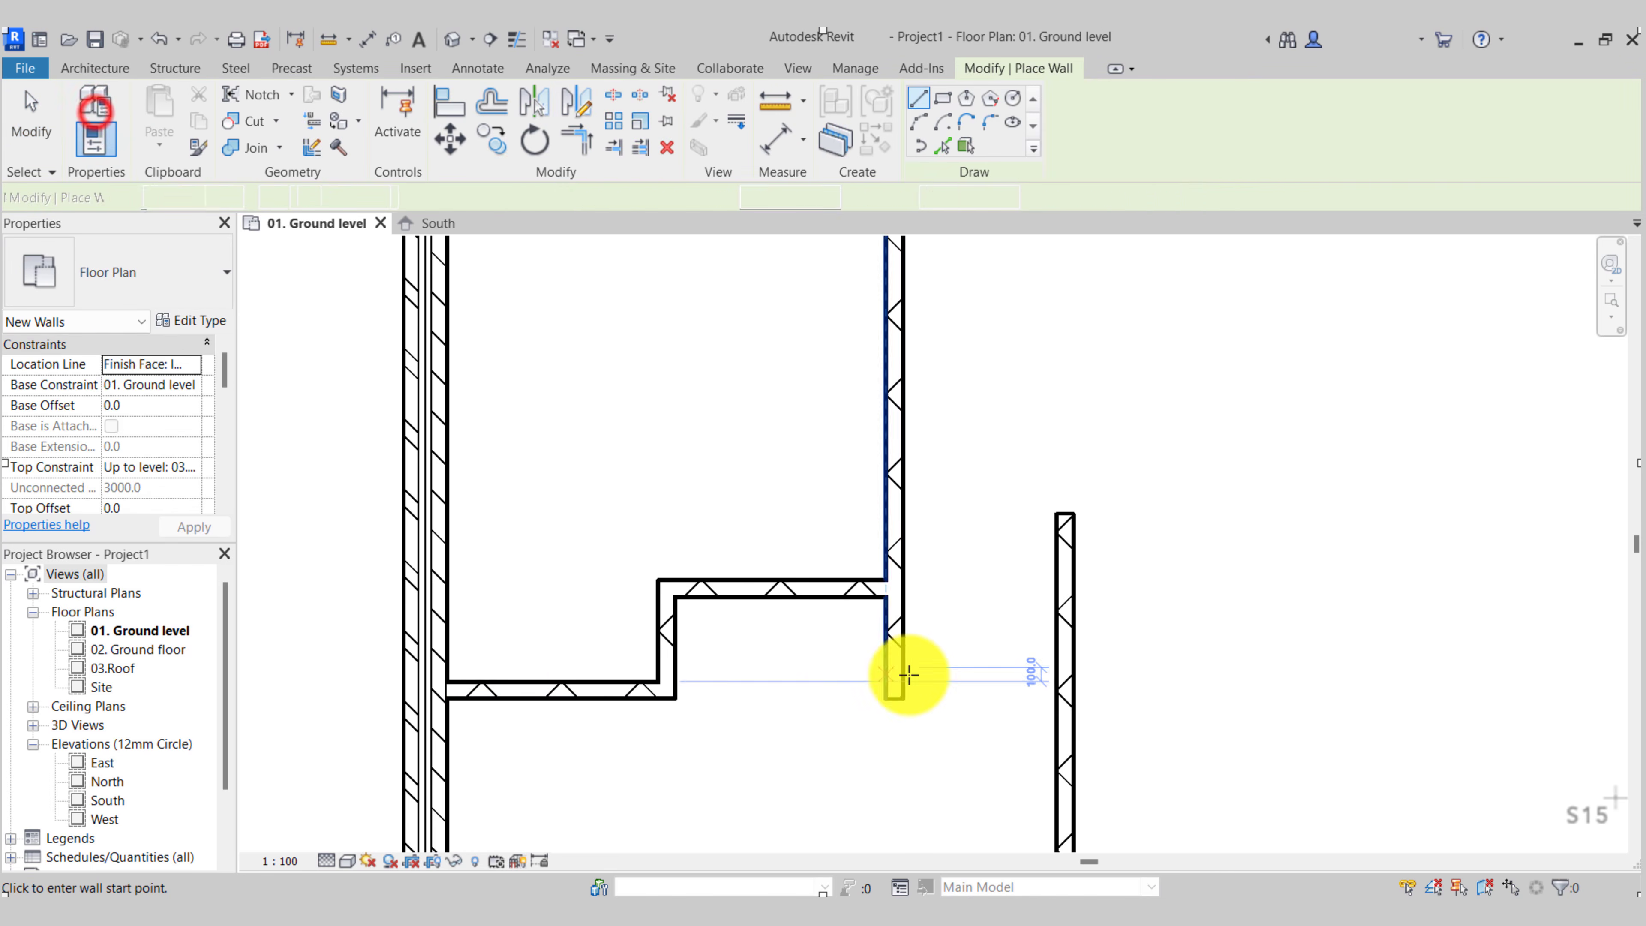
pyautogui.click(903, 696)
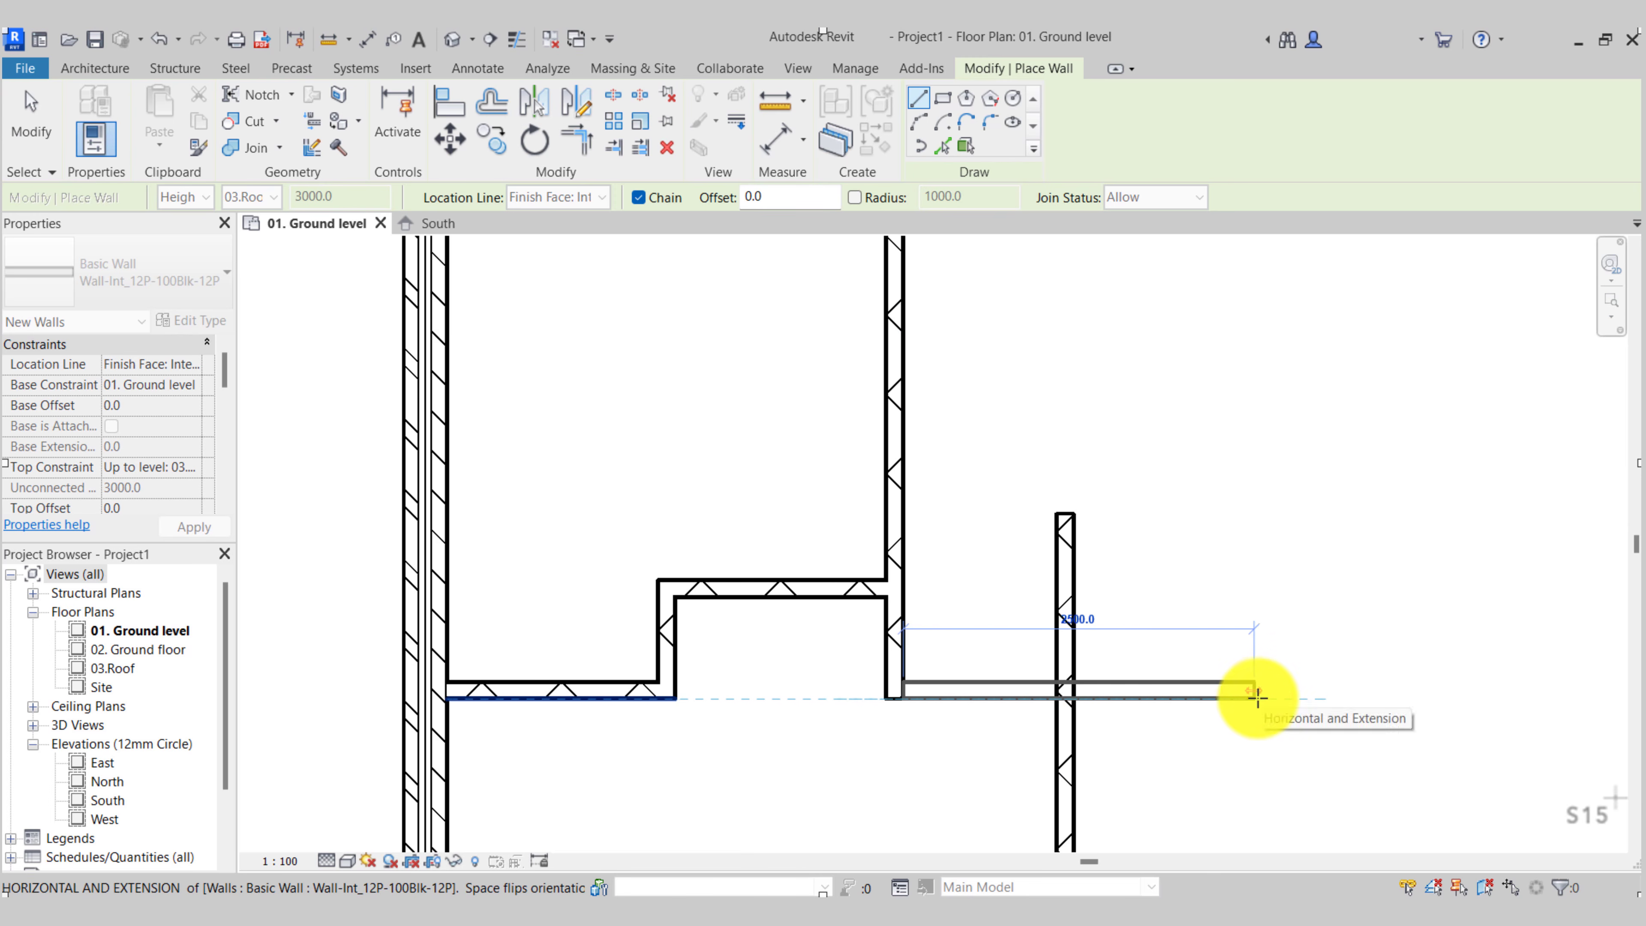
pyautogui.click(1243, 696)
pyautogui.press('Escape')
pyautogui.press('Escape')
# Shorten the north end of the crossed vertical wall so it meets the new horizontal wall
pyautogui.click(1063, 545)
pyautogui.moveTo(1075, 514); pyautogui.dragTo(1078, 692)
pyautogui.press('Escape')
# Draw a second long vertical interior wall about 9860 mm long, running north from the horizontal wall and parallel to the first
pyautogui.scroll(-2, 814, 653)
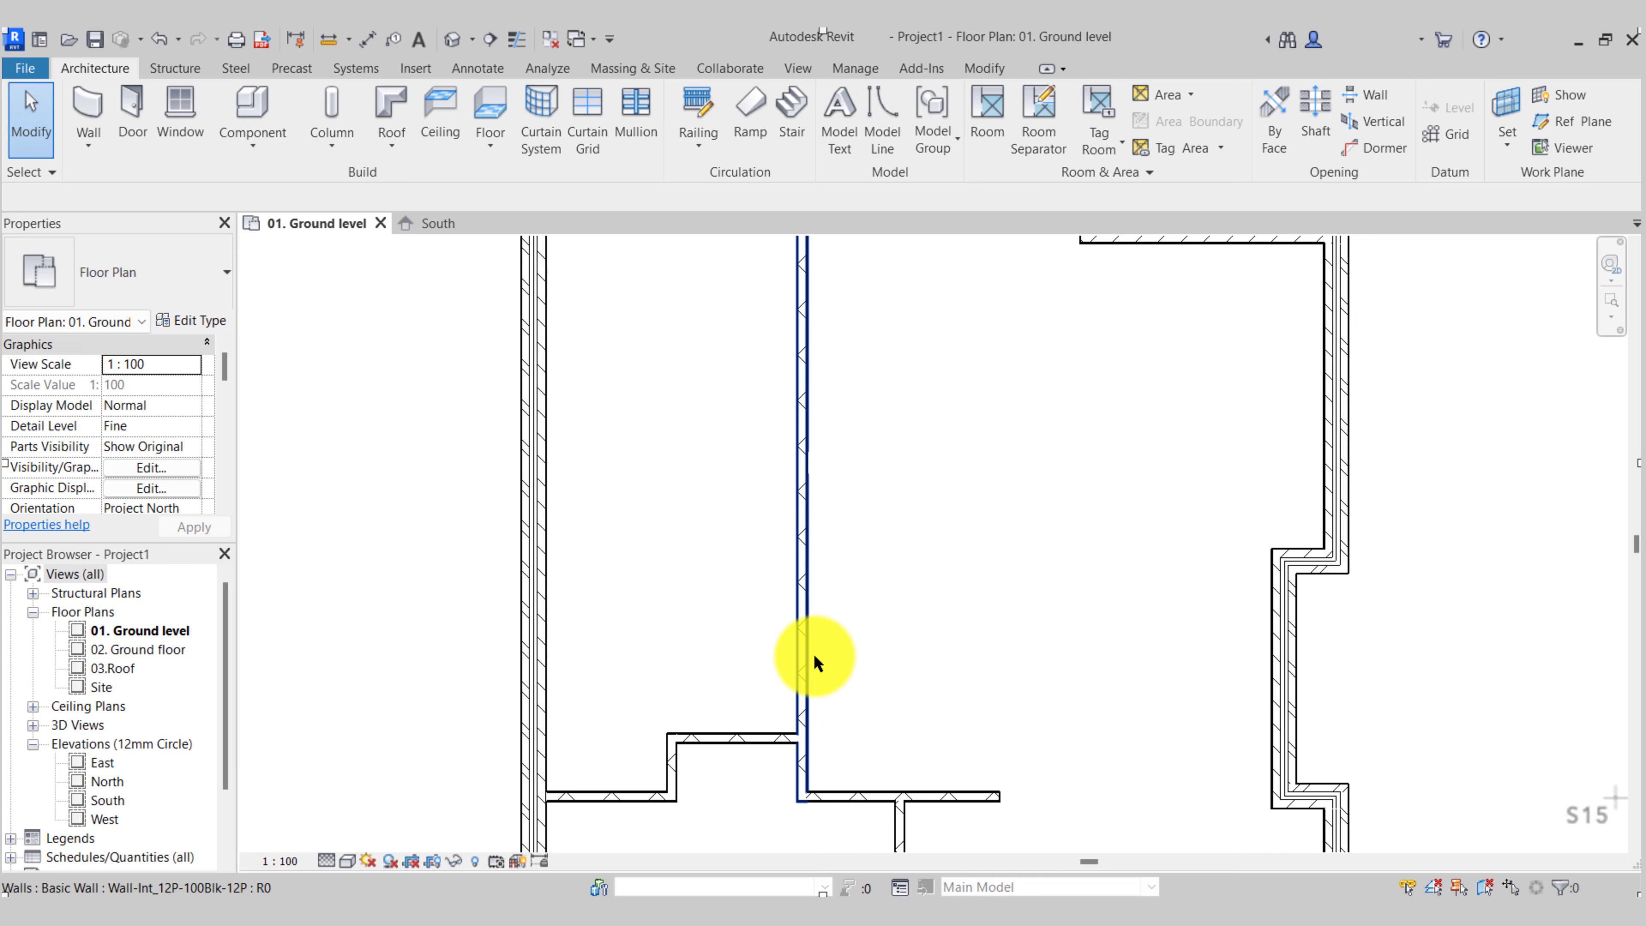
pyautogui.click(76, 109)
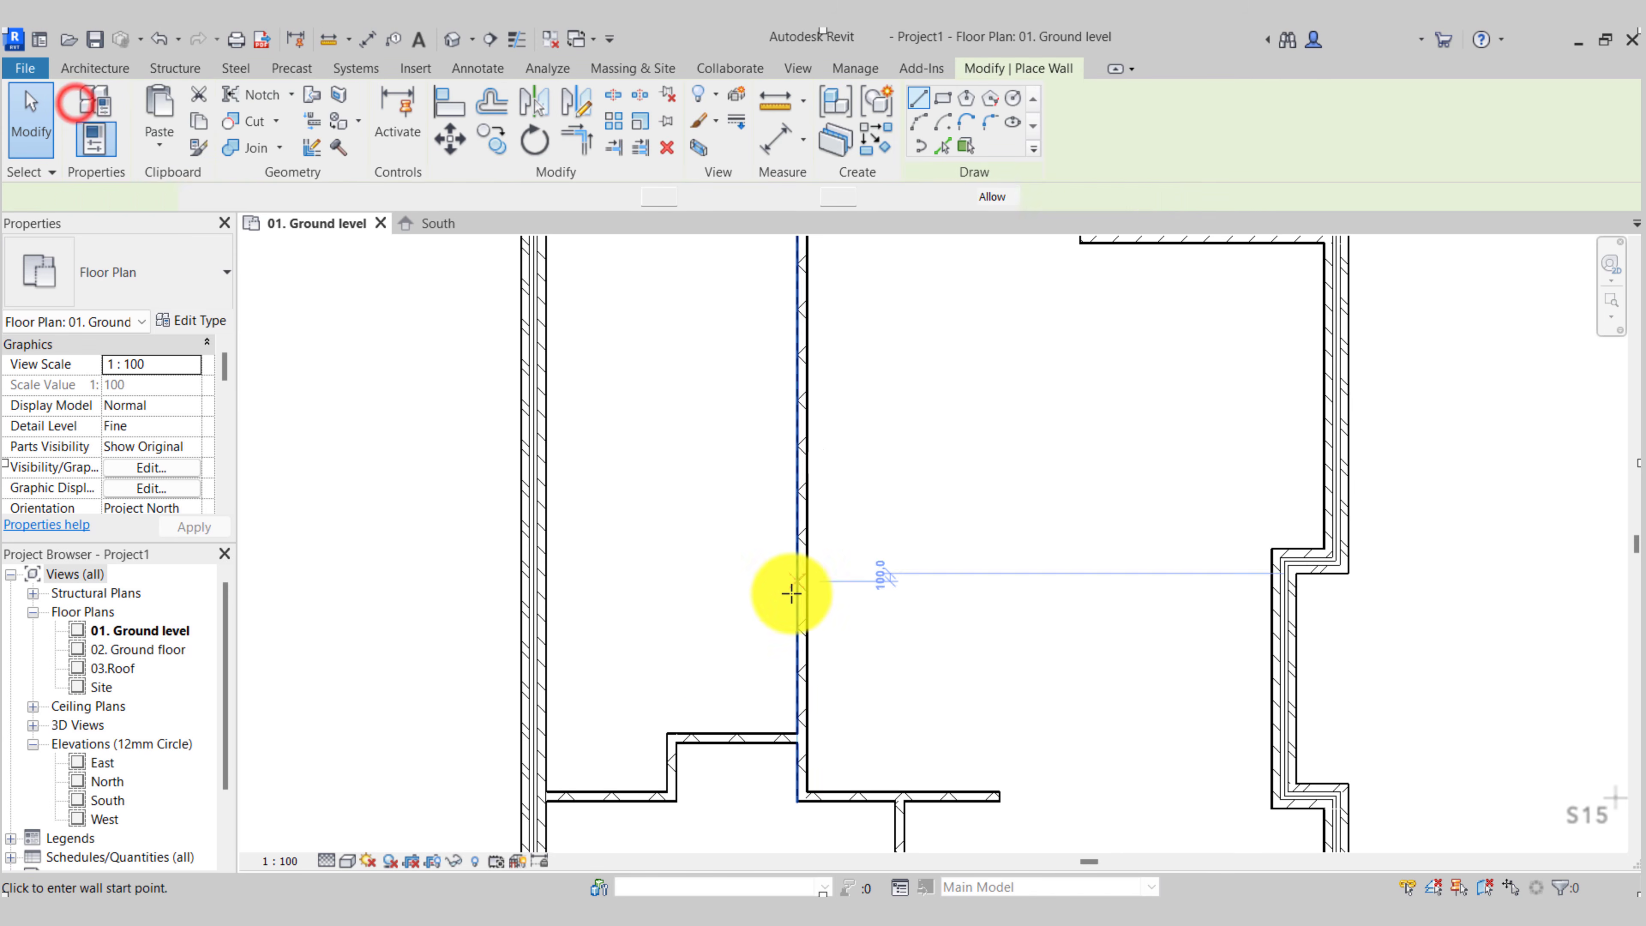
pyautogui.scroll(-3, 884, 791)
pyautogui.click(885, 791)
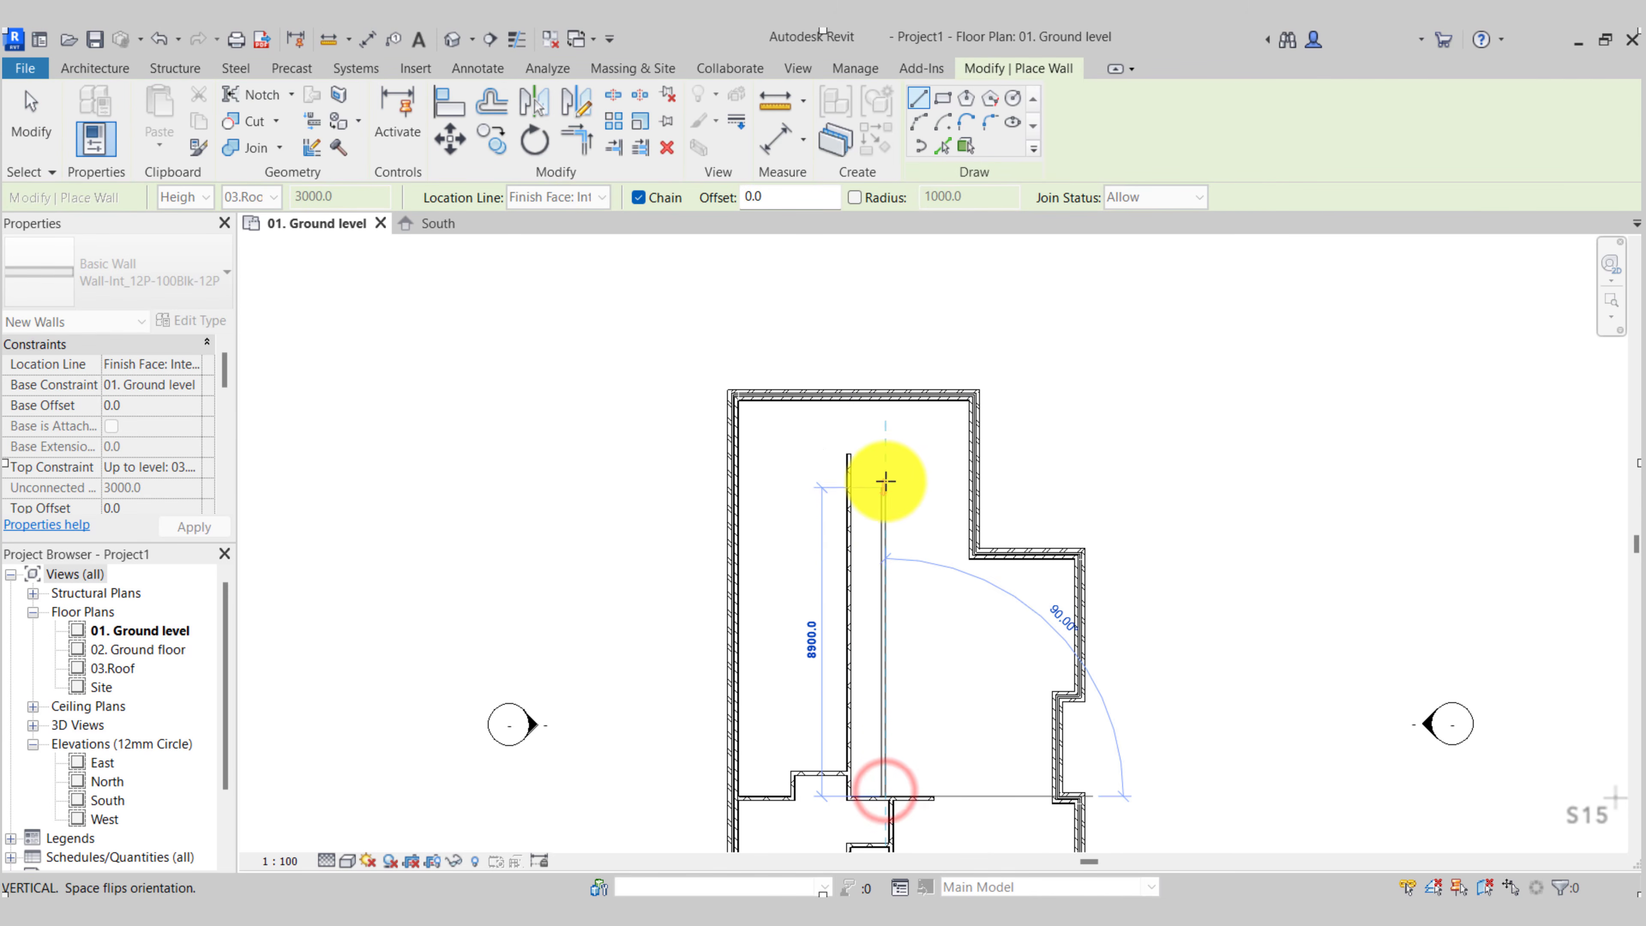
pyautogui.click(882, 455)
pyautogui.press('Escape')
pyautogui.press('Escape')
# Set the clear distance between the two long vertical interior walls to 1000 mm
pyautogui.scroll(3, 882, 716)
pyautogui.click(880, 727)
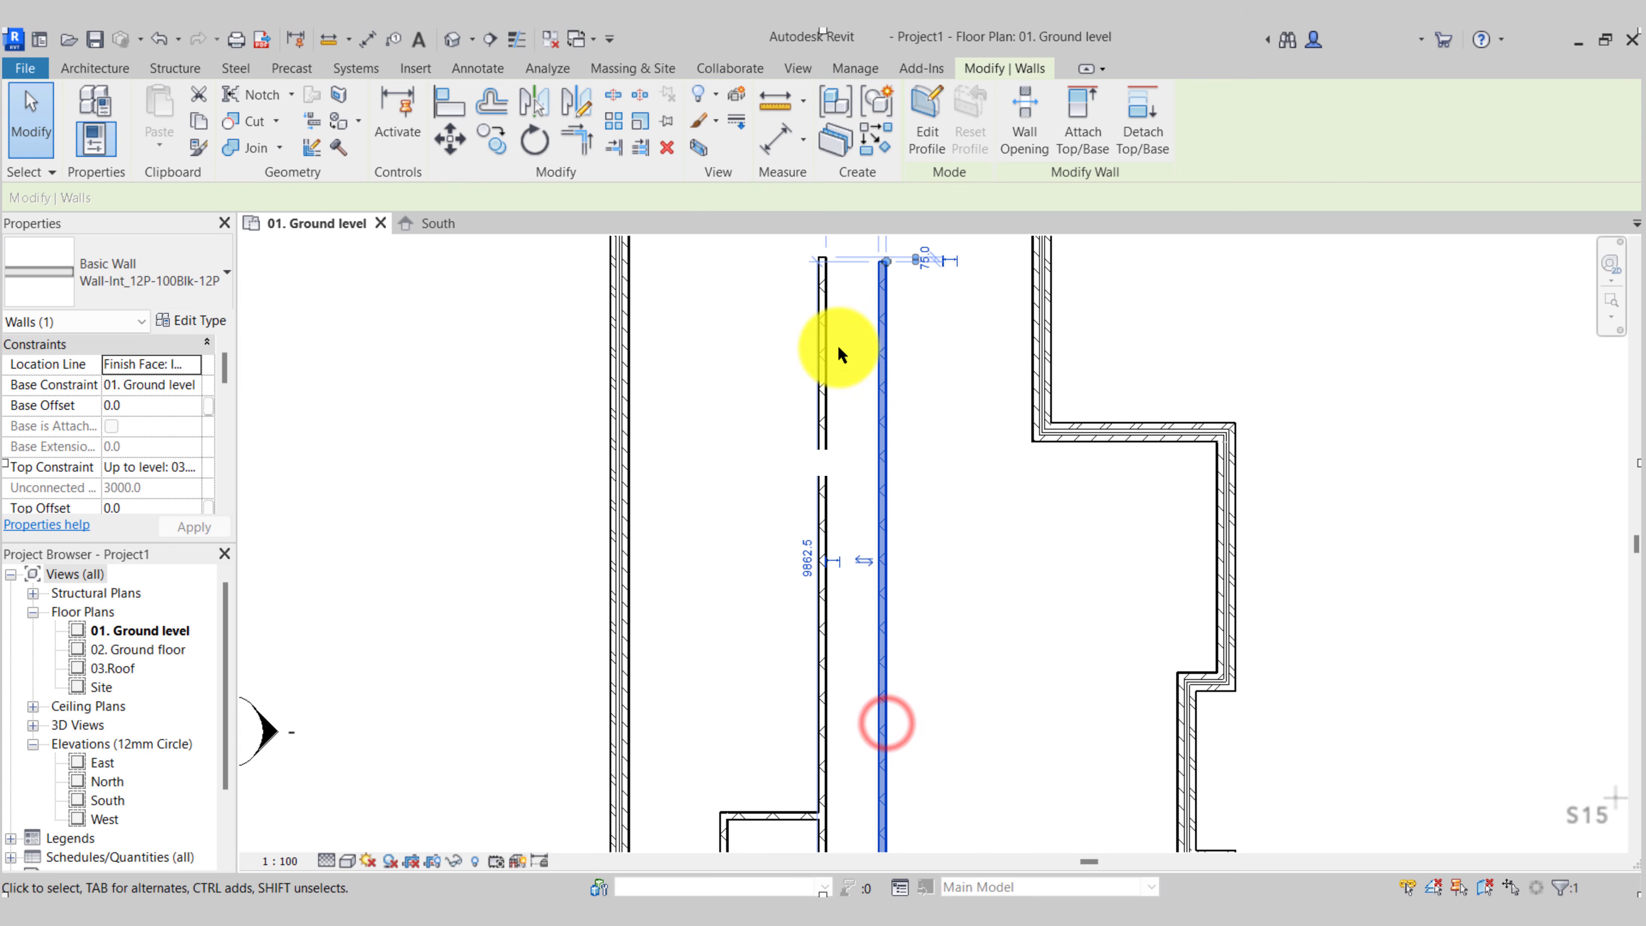
pyautogui.scroll(-1, 837, 345)
pyautogui.moveTo(840, 259); pyautogui.dragTo(849, 415, button='middle')
pyautogui.scroll(4, 850, 414)
pyautogui.click(852, 378)
pyautogui.write('1000')
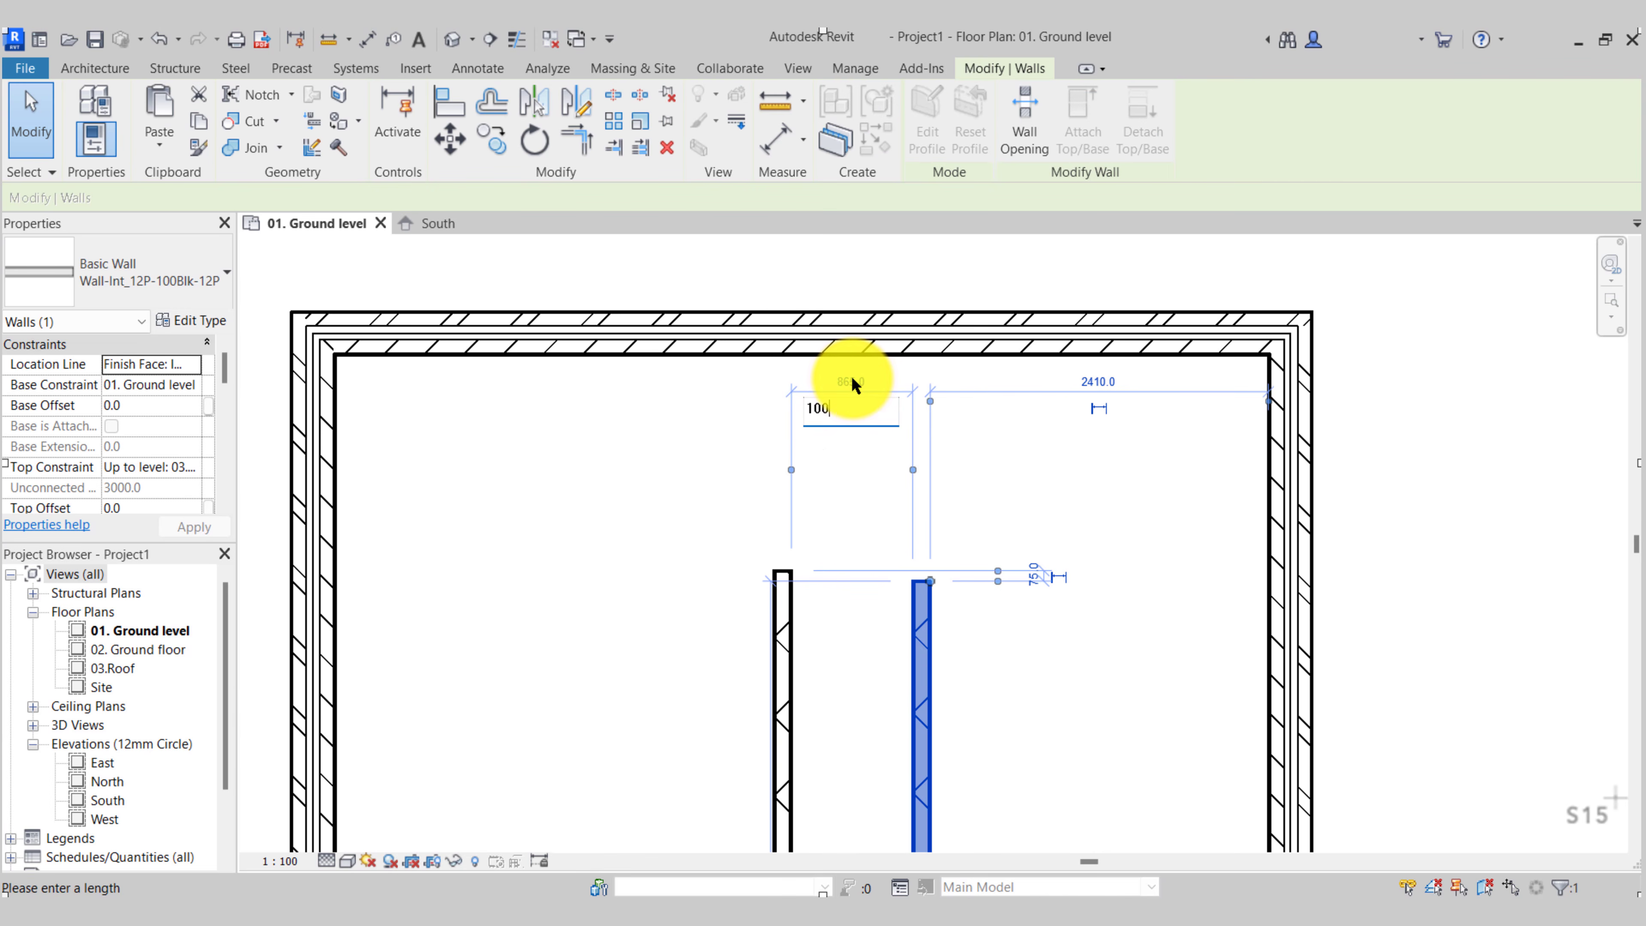
pyautogui.press('Return')
pyautogui.scroll(-4, 856, 402)
pyautogui.moveTo(869, 798); pyautogui.dragTo(928, 307, button='middle')
pyautogui.click(936, 708)
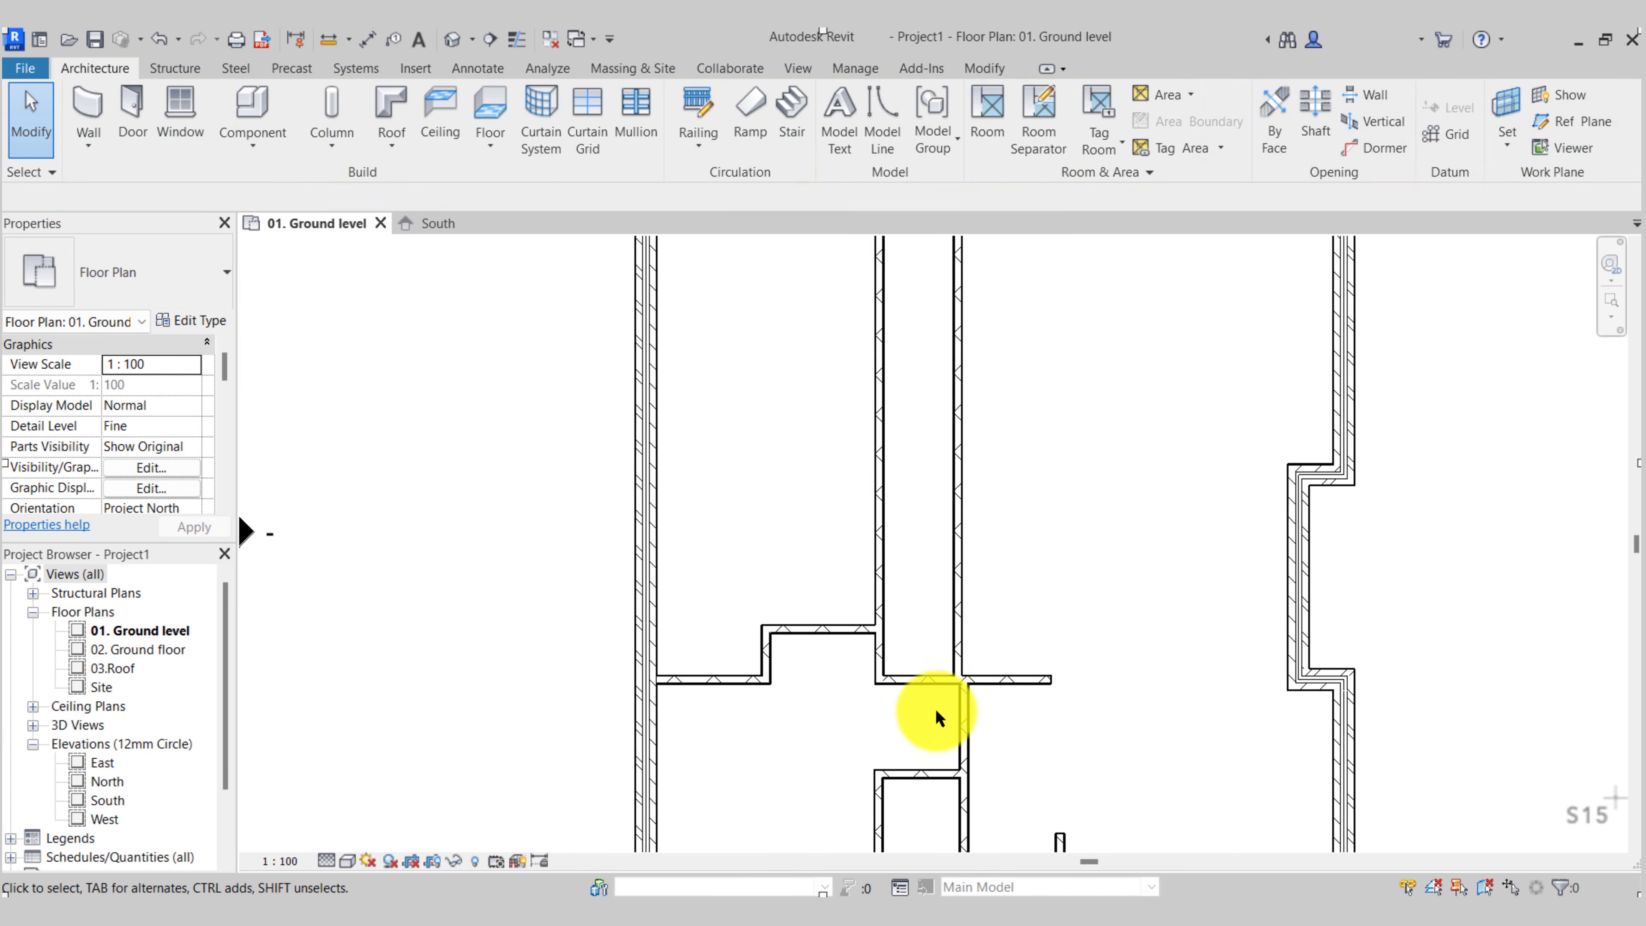
# Draw walls north from the horizontal wall's east end and back west to the second long vertical wall, enclosing a small rectangular space
pyautogui.scroll(2, 935, 709)
pyautogui.click(88, 108)
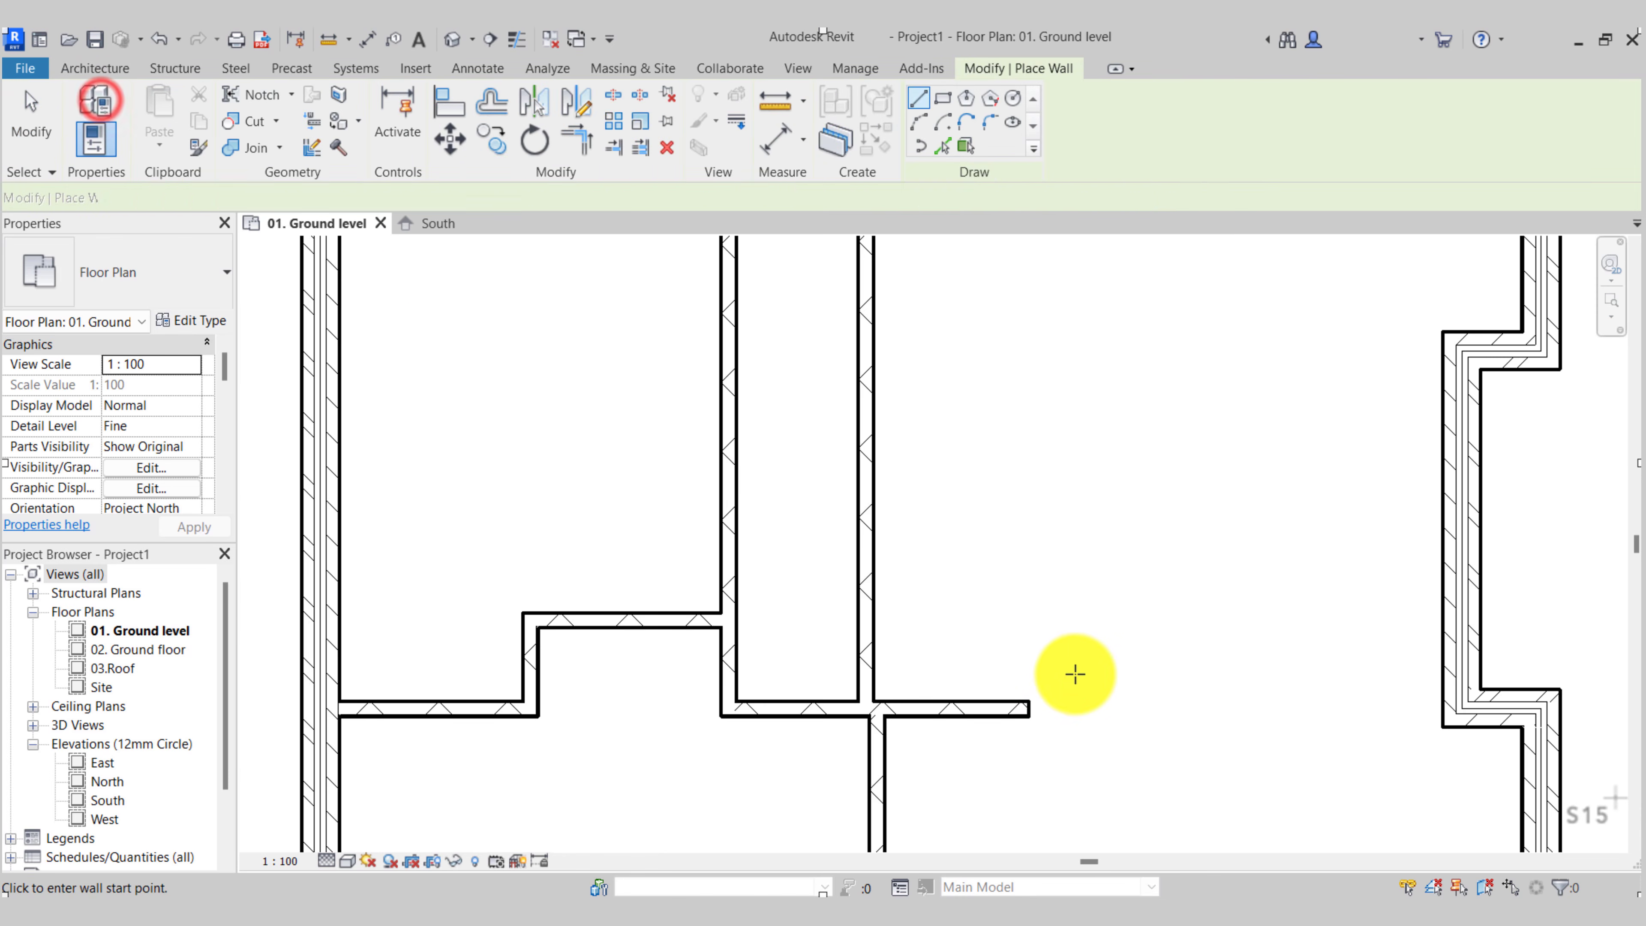
pyautogui.click(1031, 705)
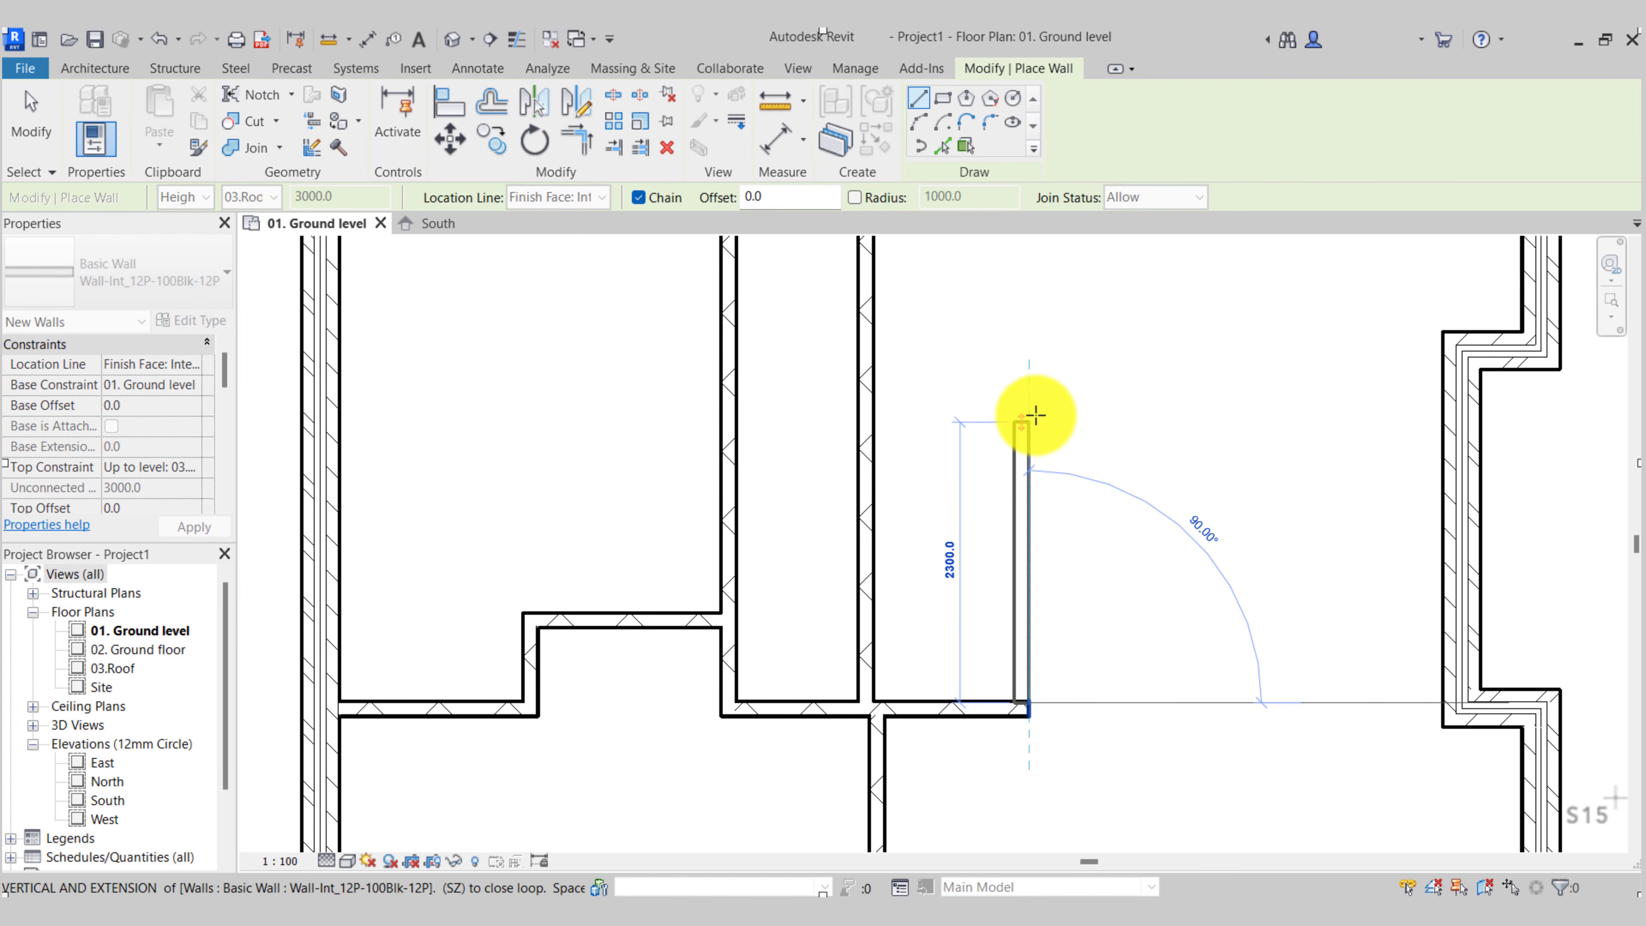
pyautogui.click(1017, 387)
pyautogui.press('Escape')
pyautogui.press('Escape')
# Set the small enclosure's clear width to 760 mm and its clear north-south depth to 1918 mm
pyautogui.click(1022, 634)
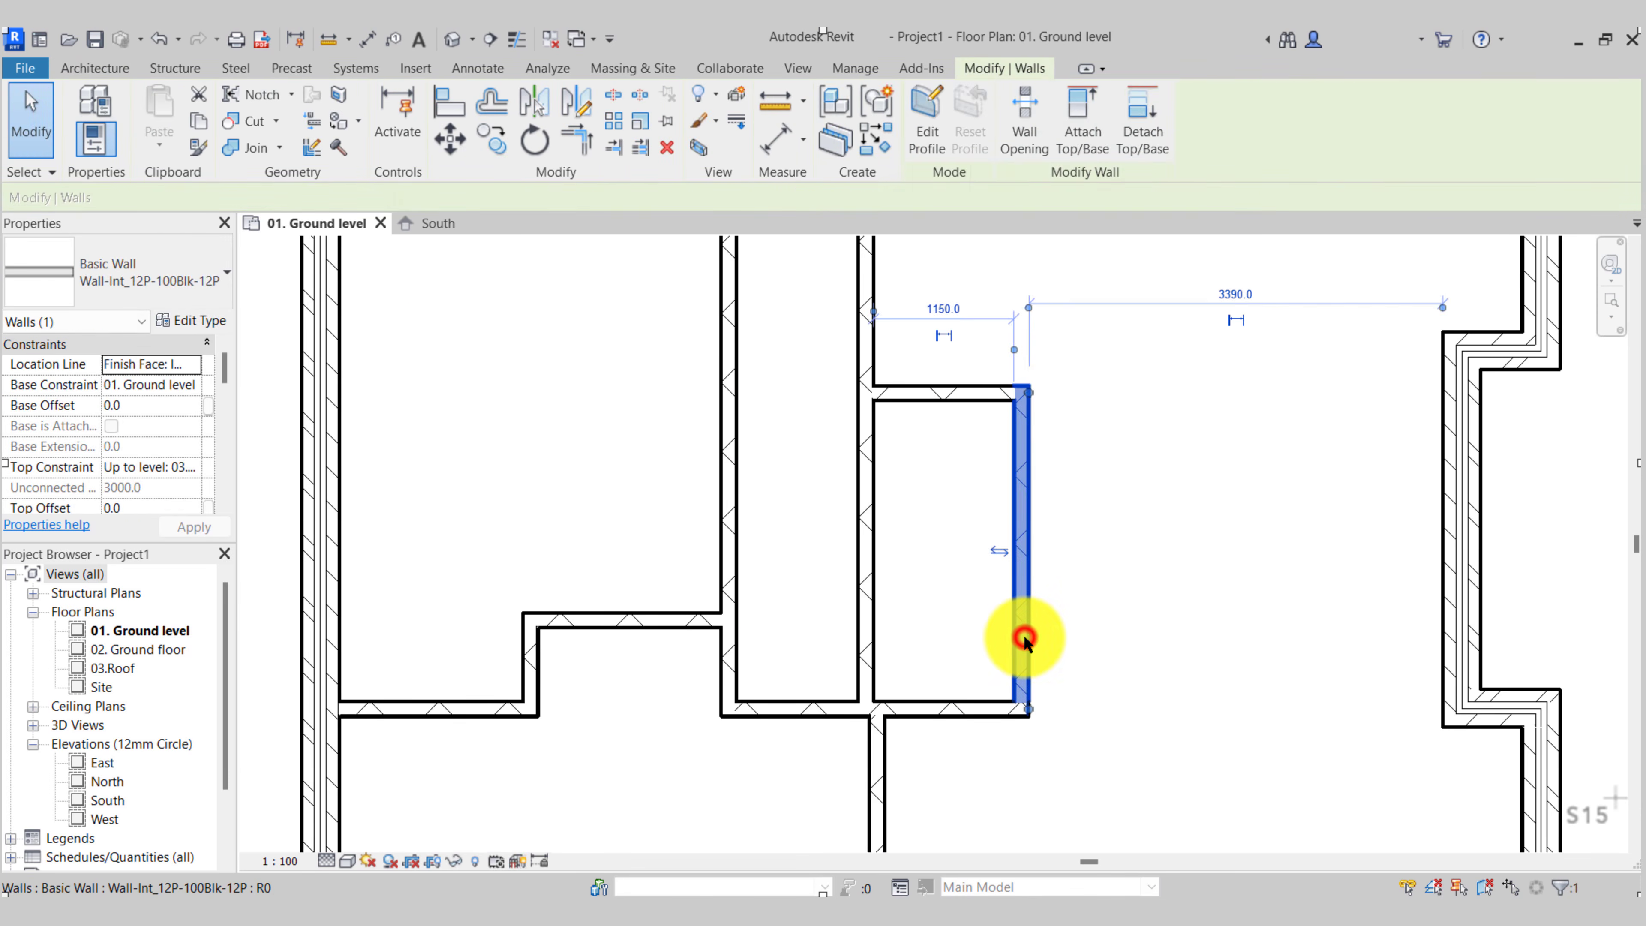
pyautogui.click(951, 310)
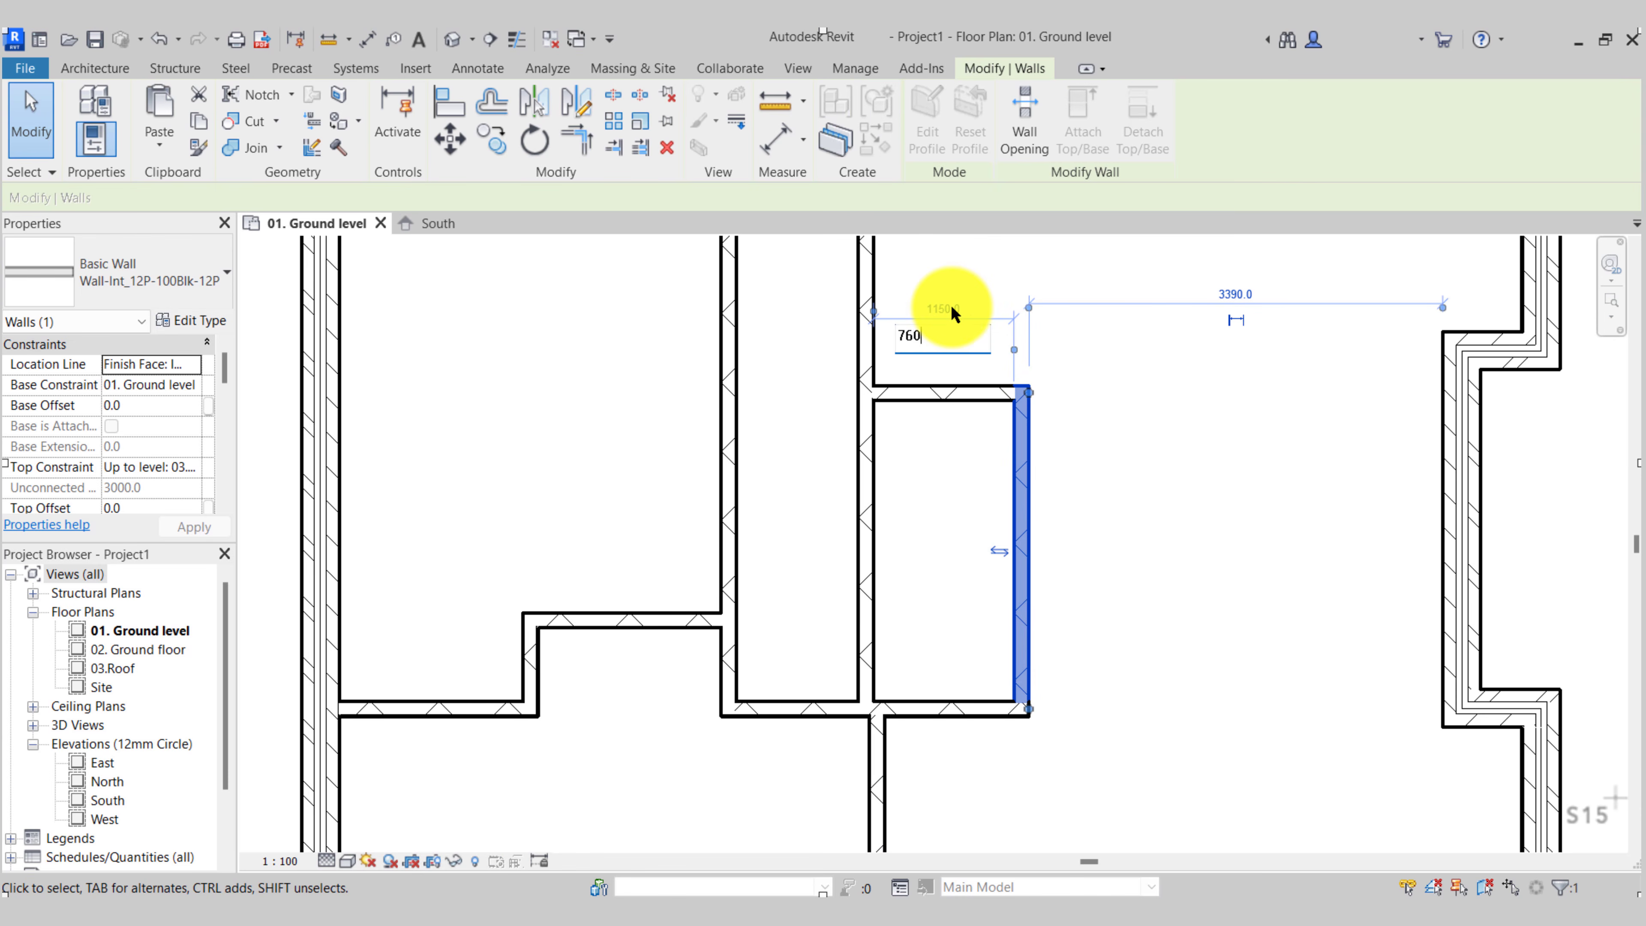
pyautogui.press('Return')
pyautogui.click(900, 368)
pyautogui.click(920, 394)
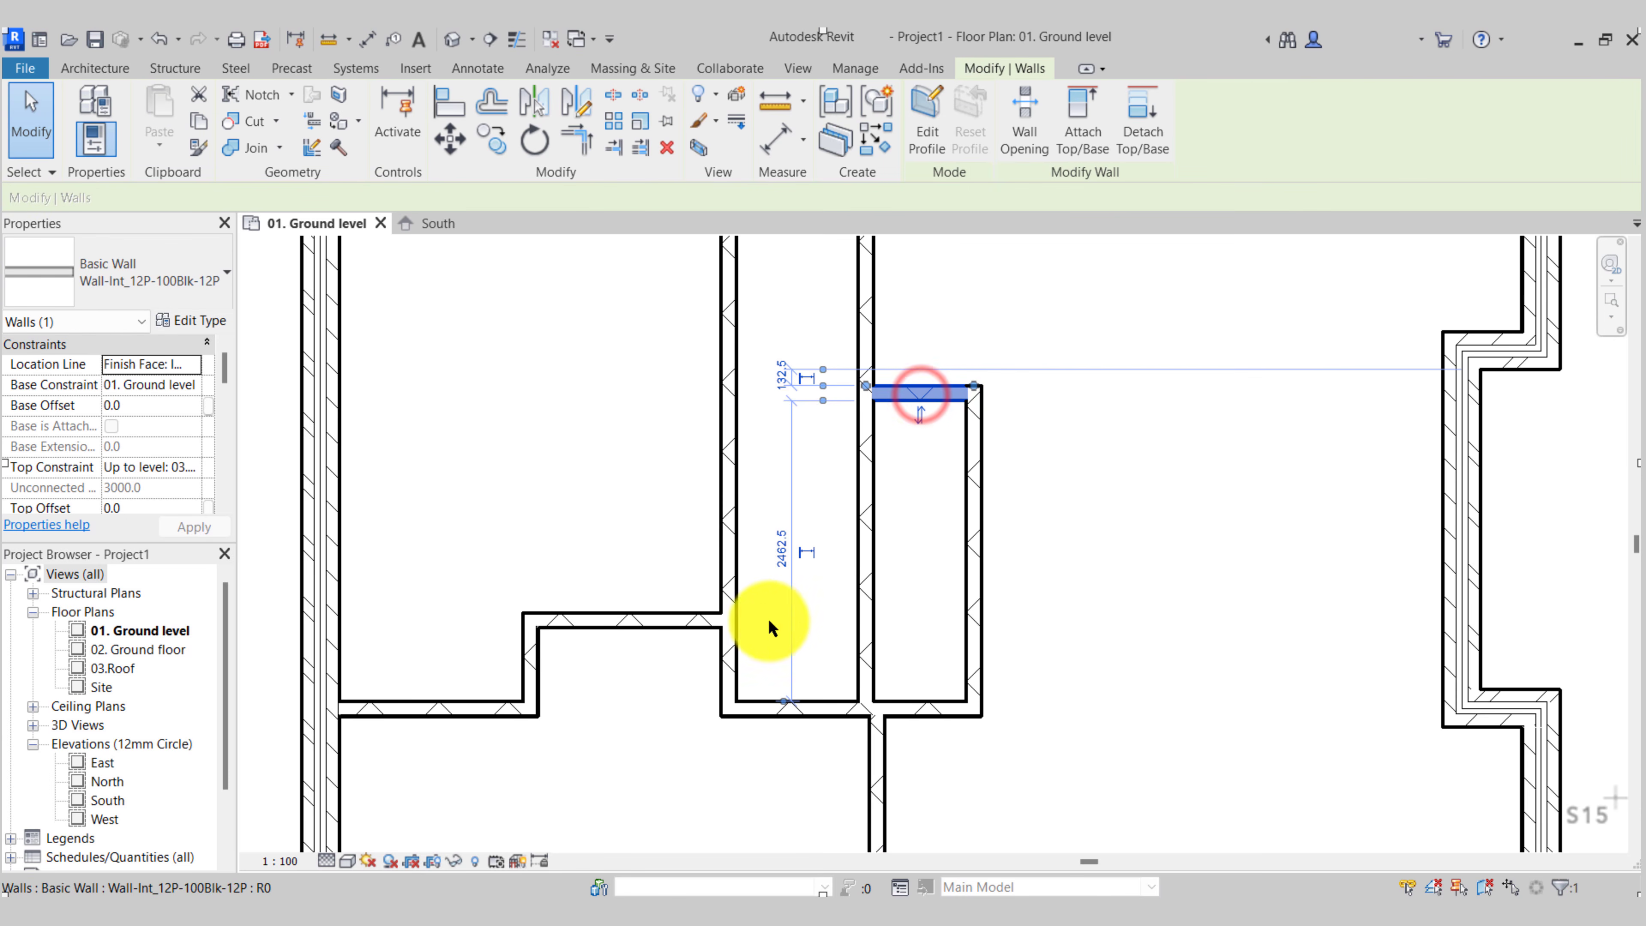
pyautogui.click(779, 551)
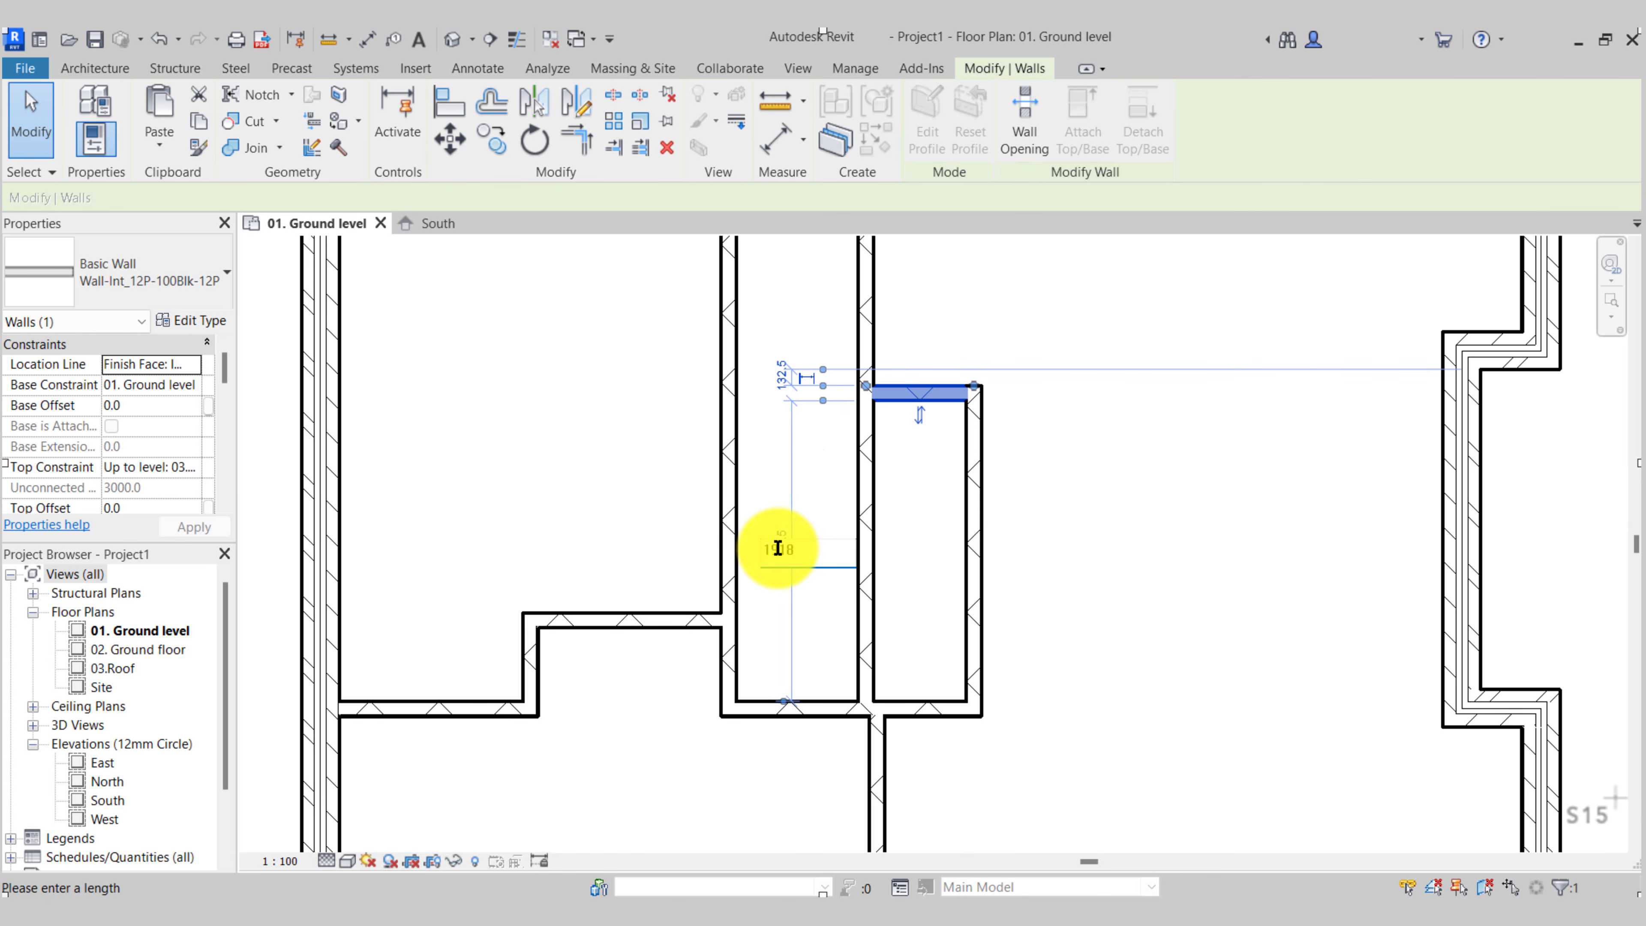
pyautogui.press('Return')
# Draw an L-shaped wall north of the enclosure, about 885 mm east from the second long wall, then about 4300 mm north
pyautogui.press('w')
pyautogui.press('a')
pyautogui.scroll(-3, 909, 441)
pyautogui.moveTo(909, 441); pyautogui.dragTo(911, 698, button='middle')
pyautogui.scroll(4, 912, 700)
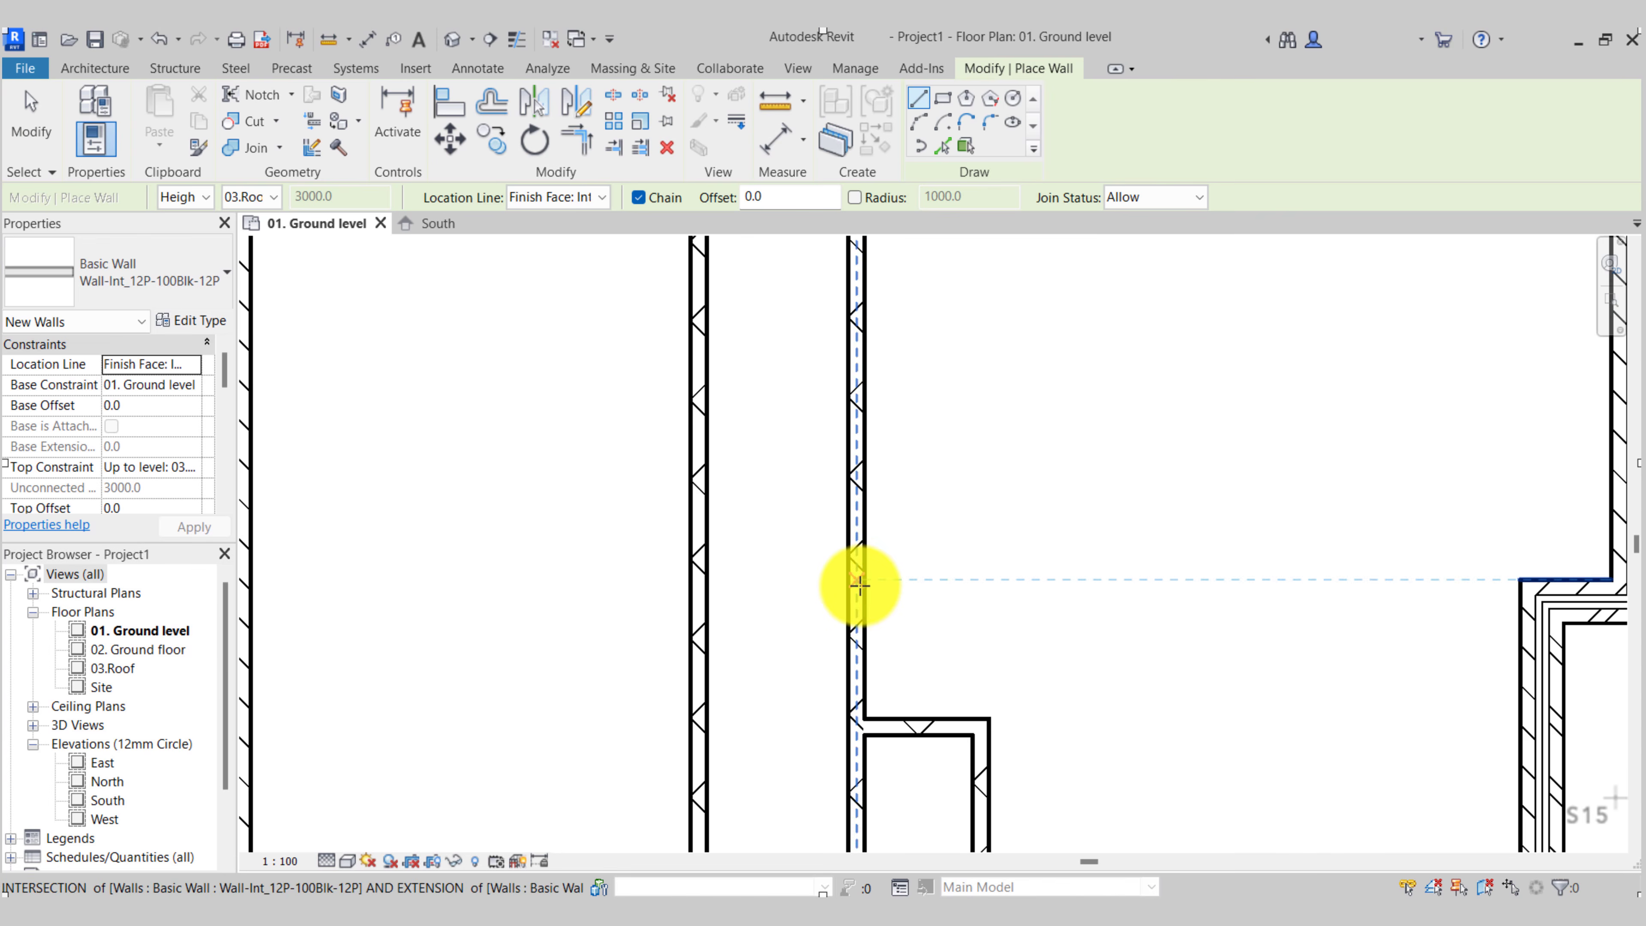
pyautogui.click(868, 586)
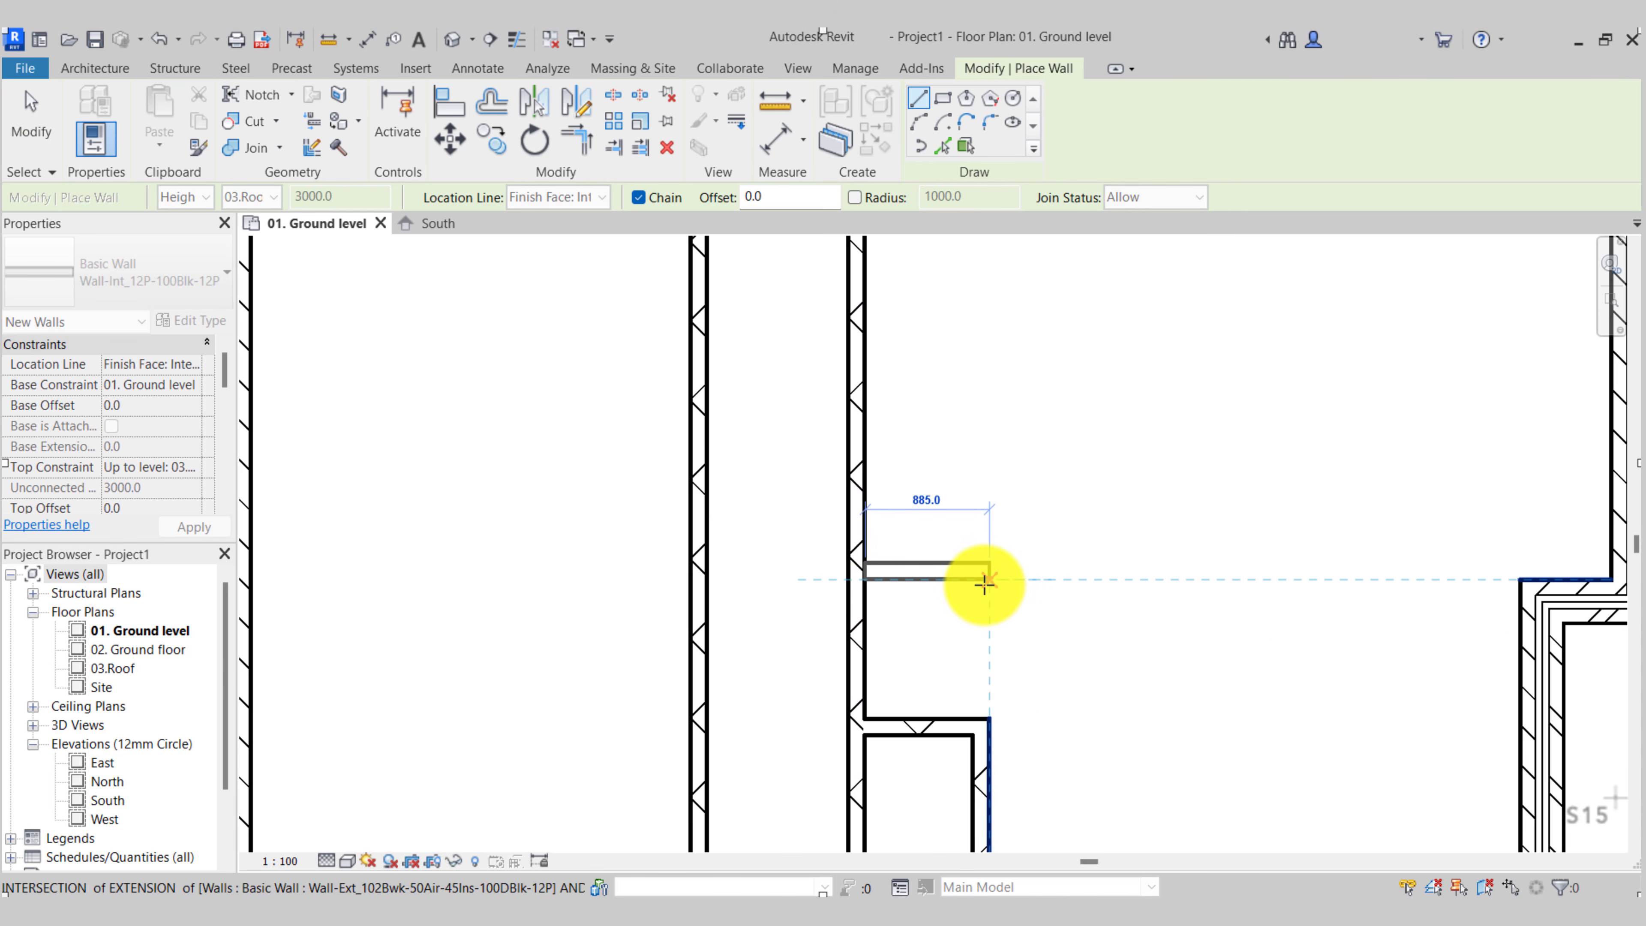
pyautogui.click(985, 584)
pyautogui.scroll(-2, 984, 583)
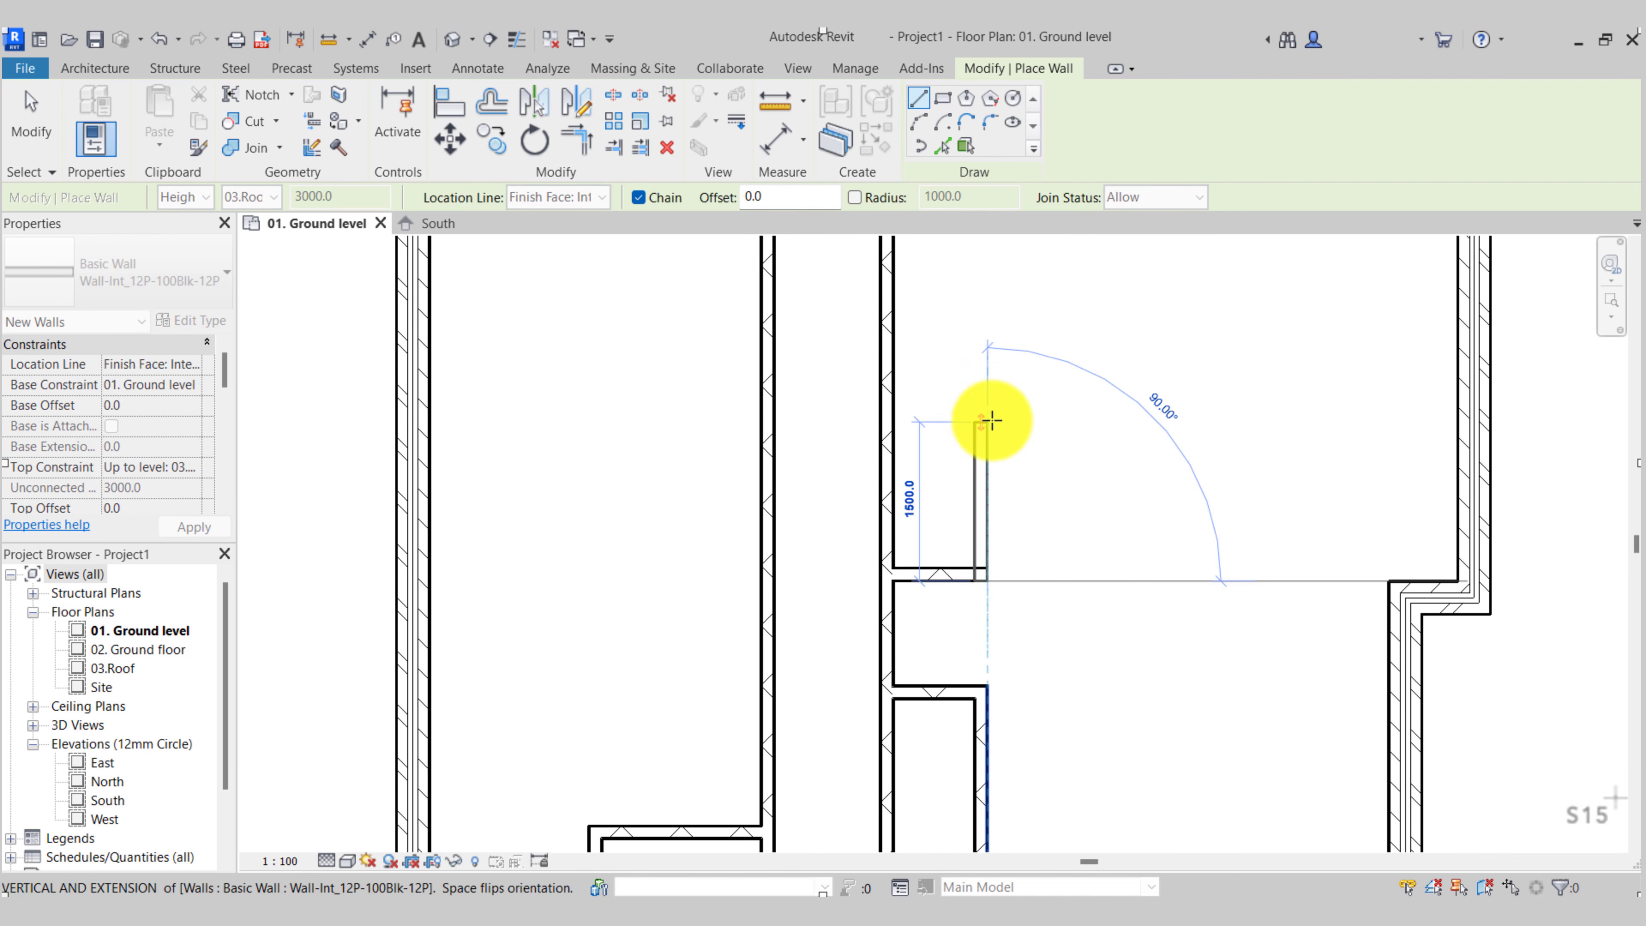
pyautogui.moveTo(990, 420); pyautogui.dragTo(993, 654, button='middle')
pyautogui.scroll(-1, 992, 654)
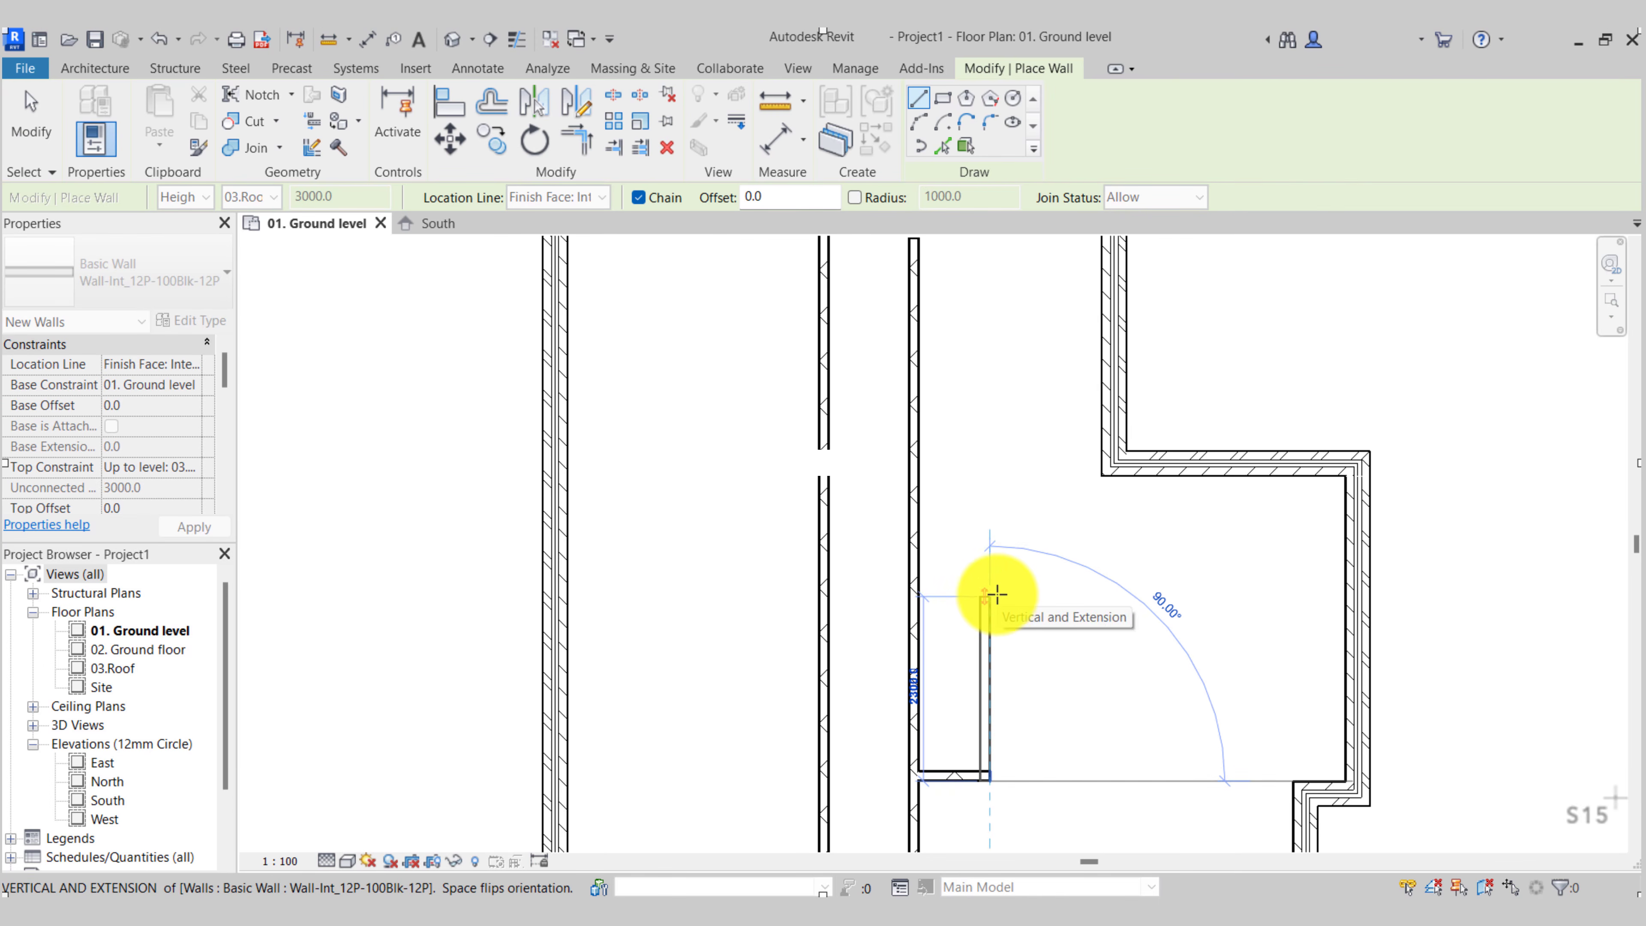
pyautogui.click(989, 431)
pyautogui.press('Escape')
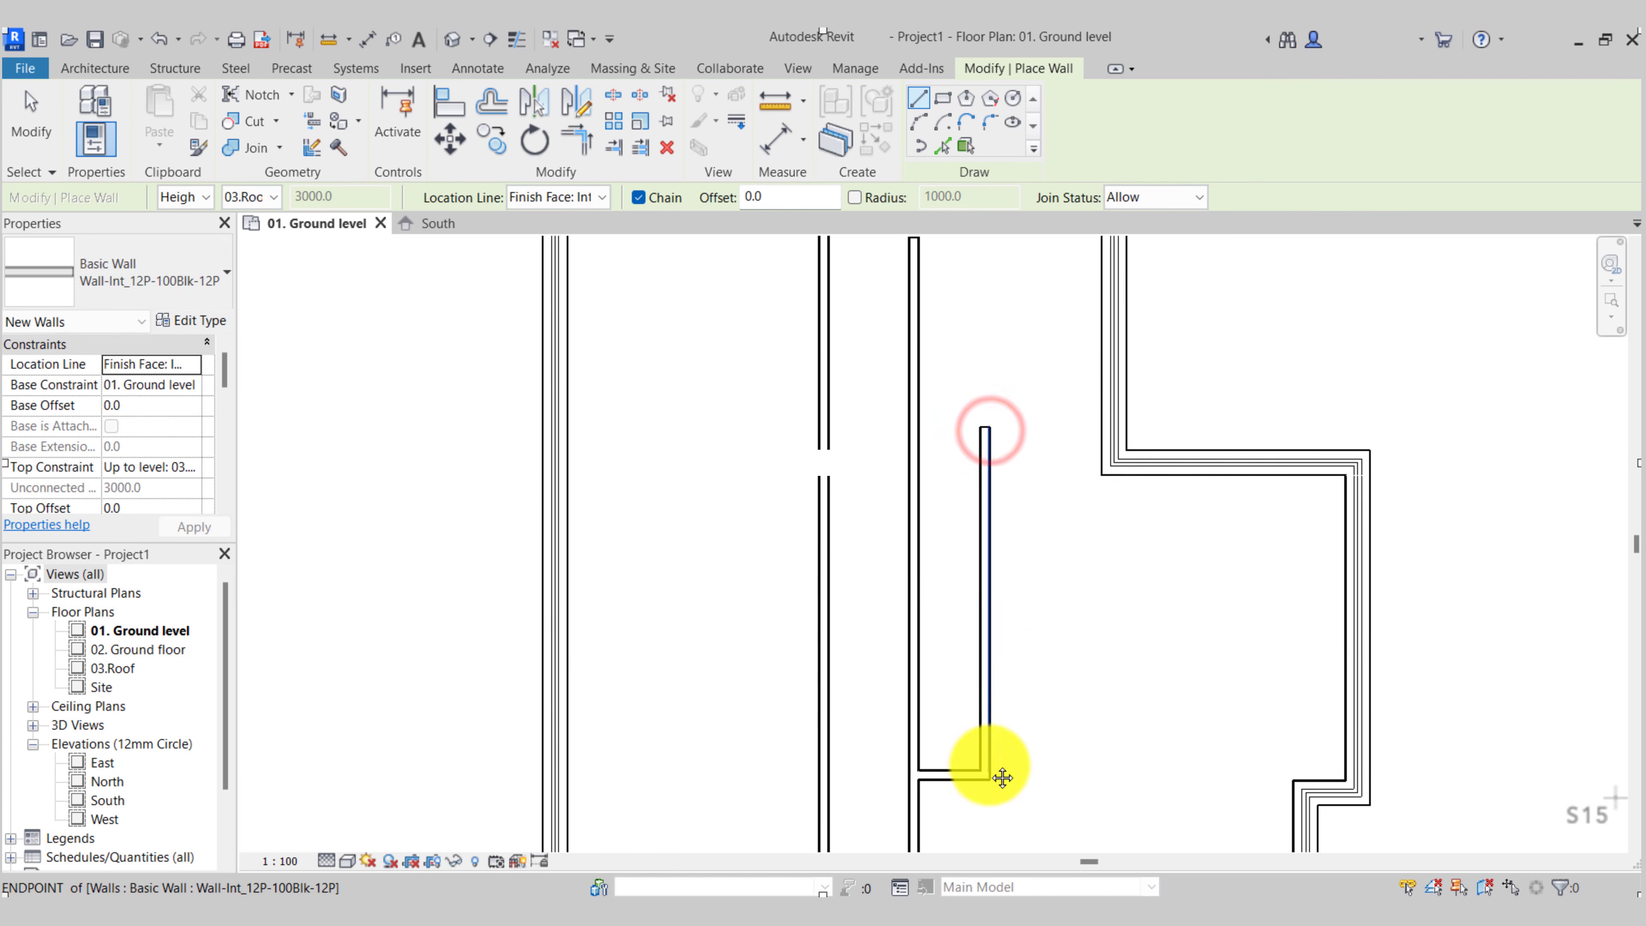
pyautogui.press('Escape')
# Set the clear gap between the L-shaped wall's horizontal leg and the enclosure below it to 1000 mm
pyautogui.moveTo(996, 772); pyautogui.dragTo(1014, 621, button='middle')
pyautogui.scroll(1, 1014, 621)
pyautogui.click(1003, 616)
pyautogui.scroll(1, 1114, 660)
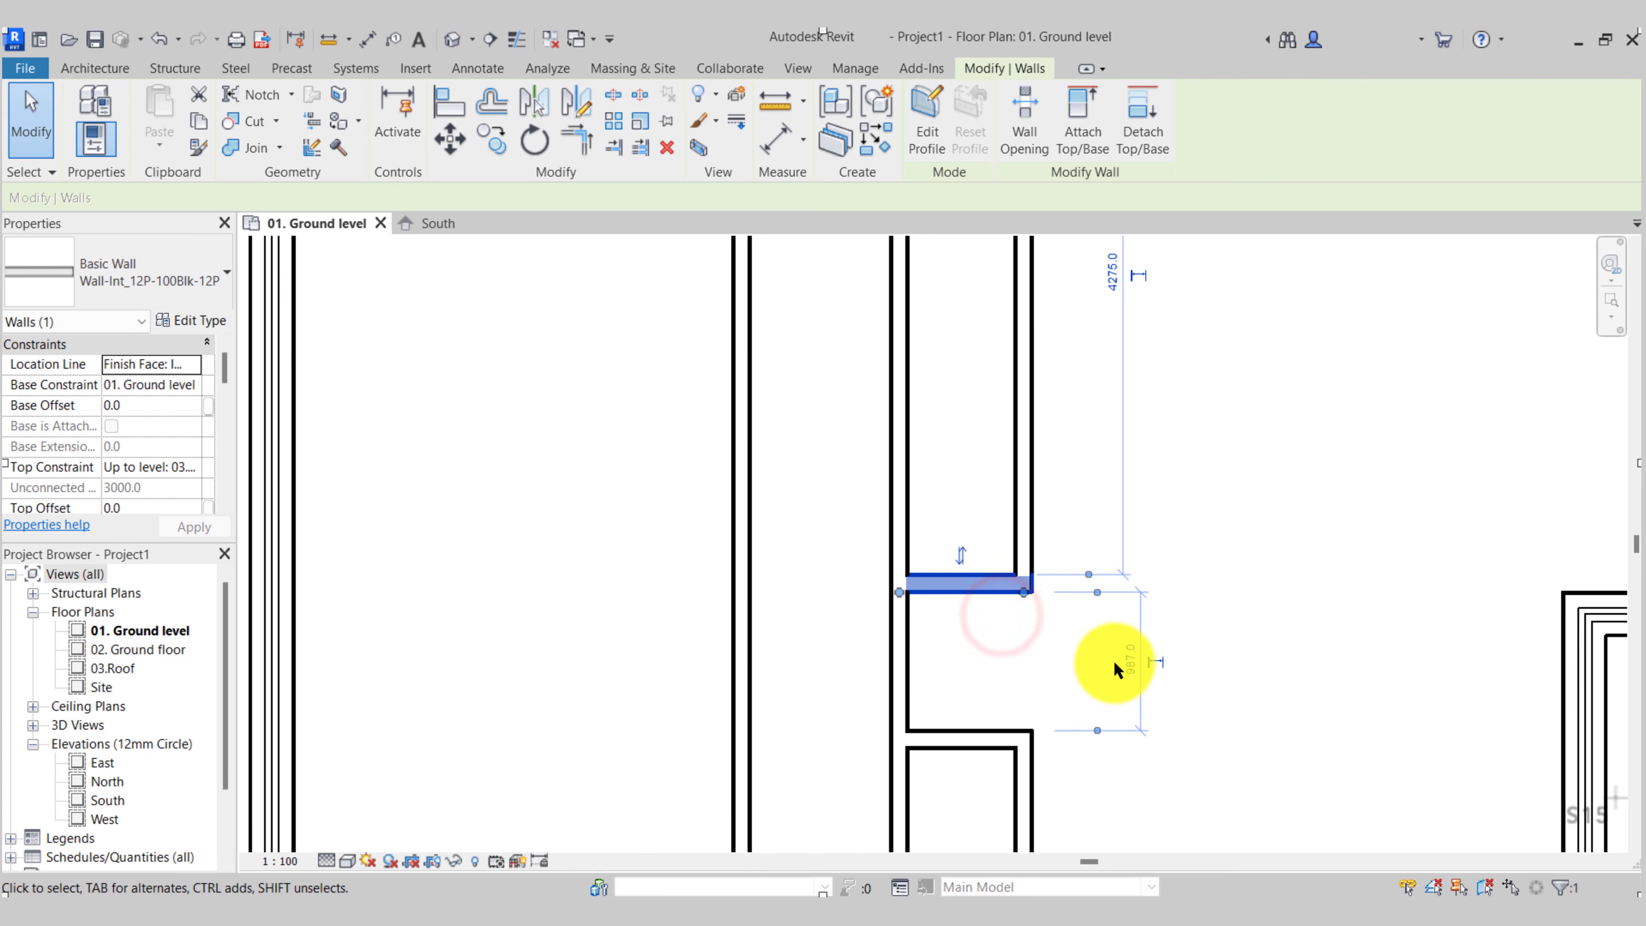
pyautogui.click(1126, 660)
pyautogui.write('1')
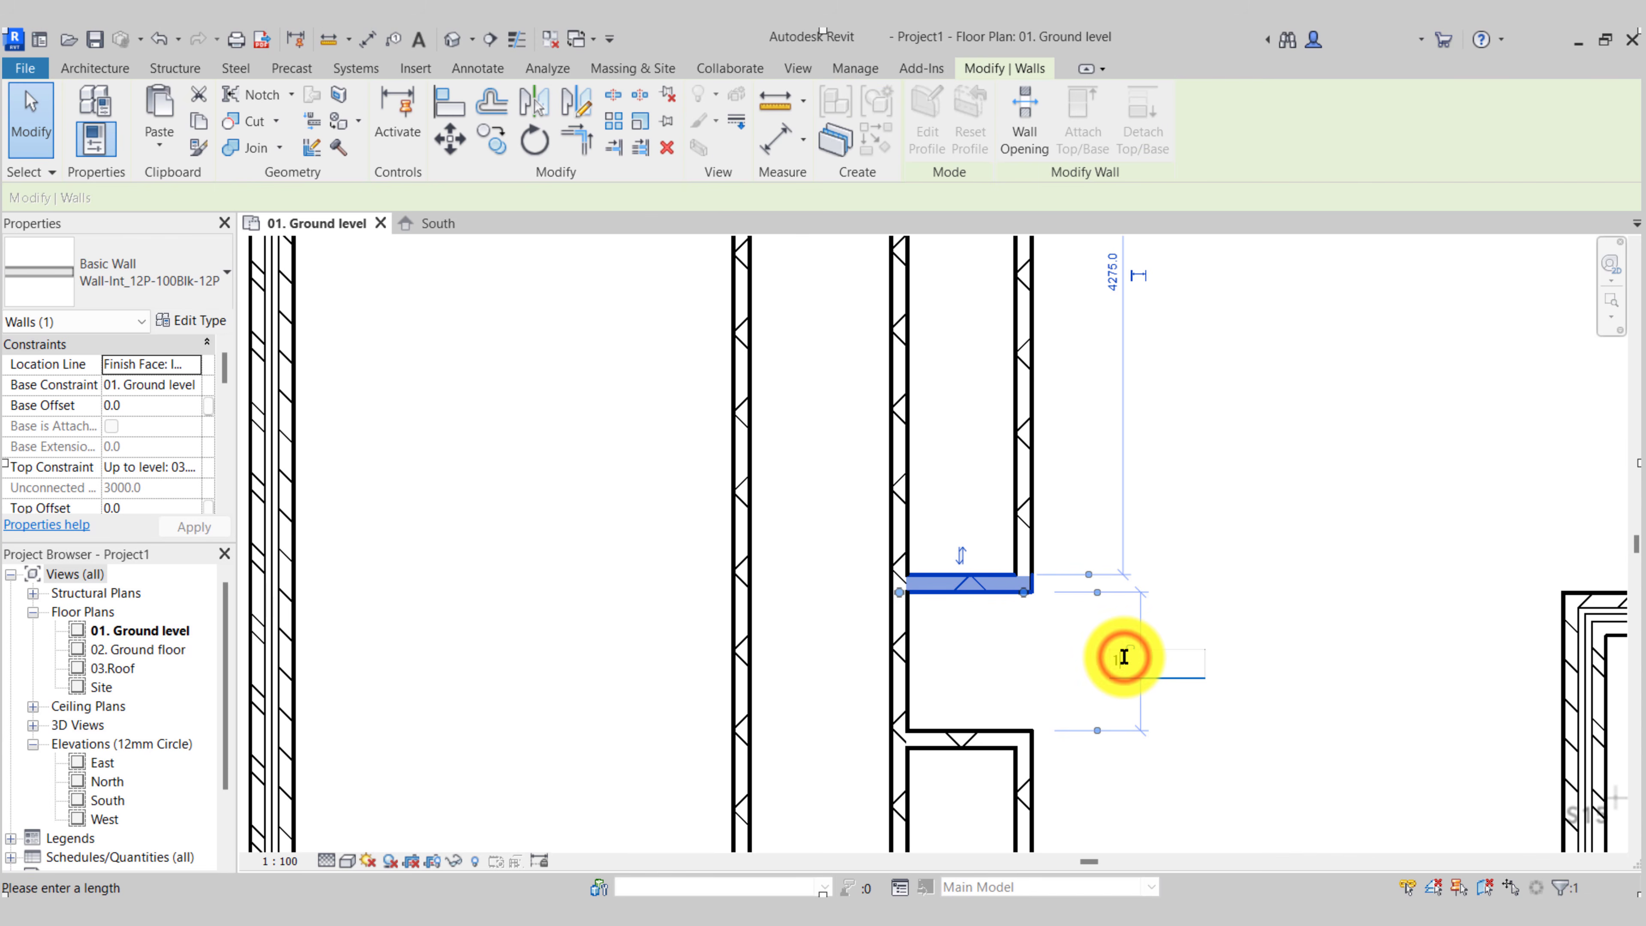
pyautogui.write('000')
pyautogui.press('Return')
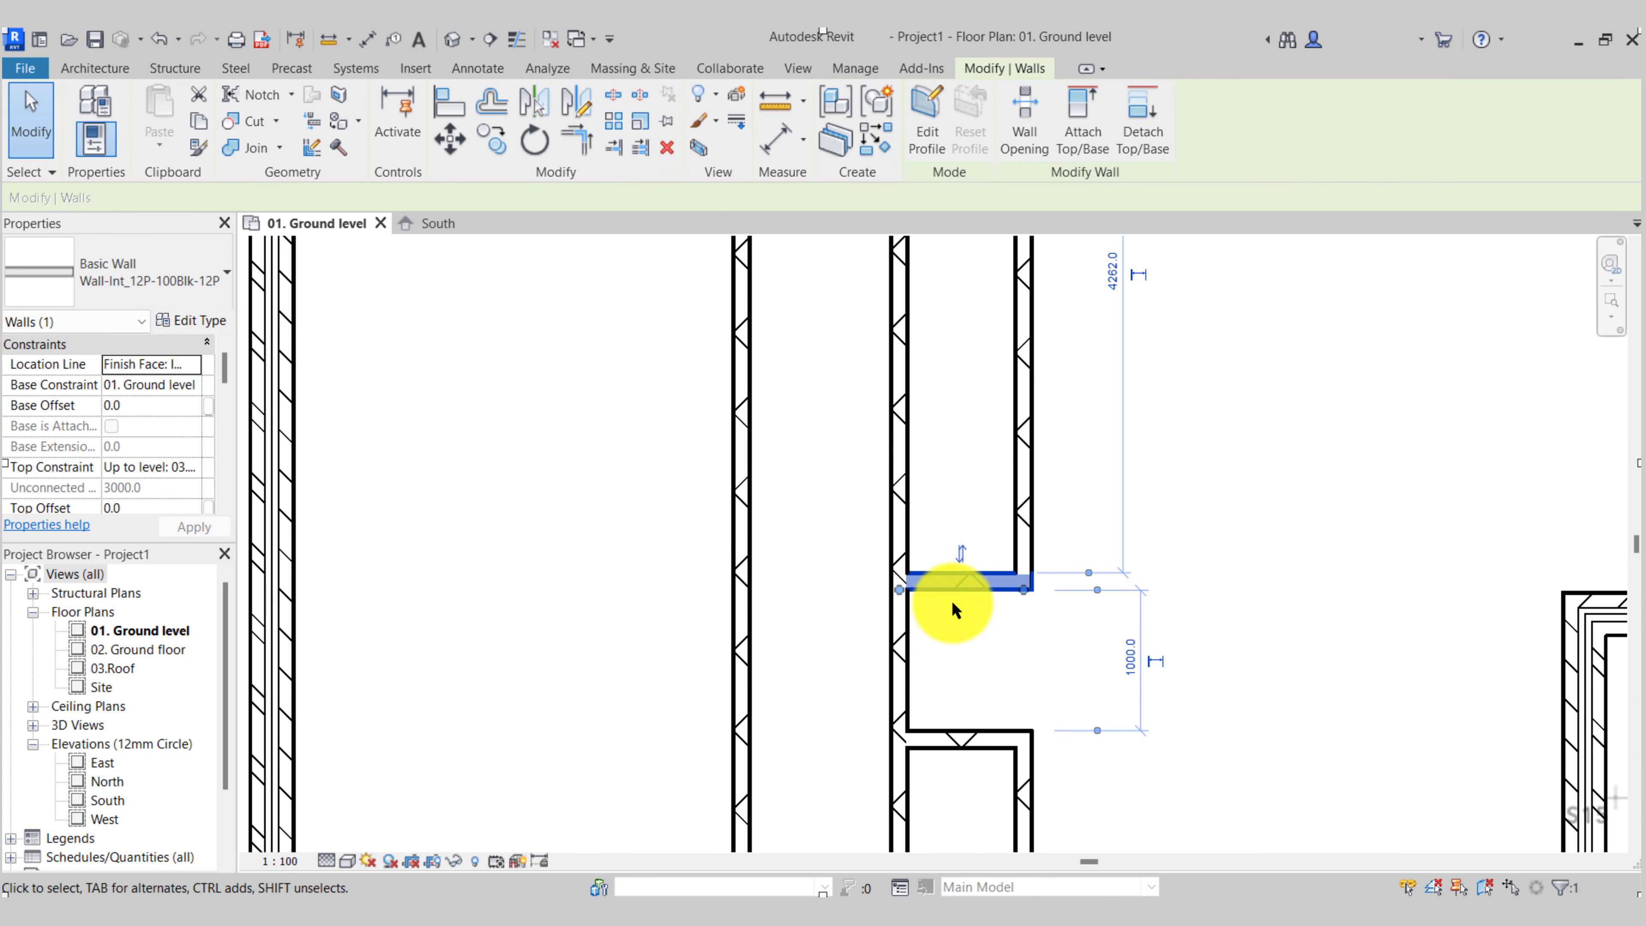
pyautogui.press('Delete')
# Draw a short horizontal partition between the second long vertical wall and the L-shaped wall's vertical leg
pyautogui.moveTo(952, 606); pyautogui.dragTo(937, 598, button='middle')
pyautogui.click(89, 88)
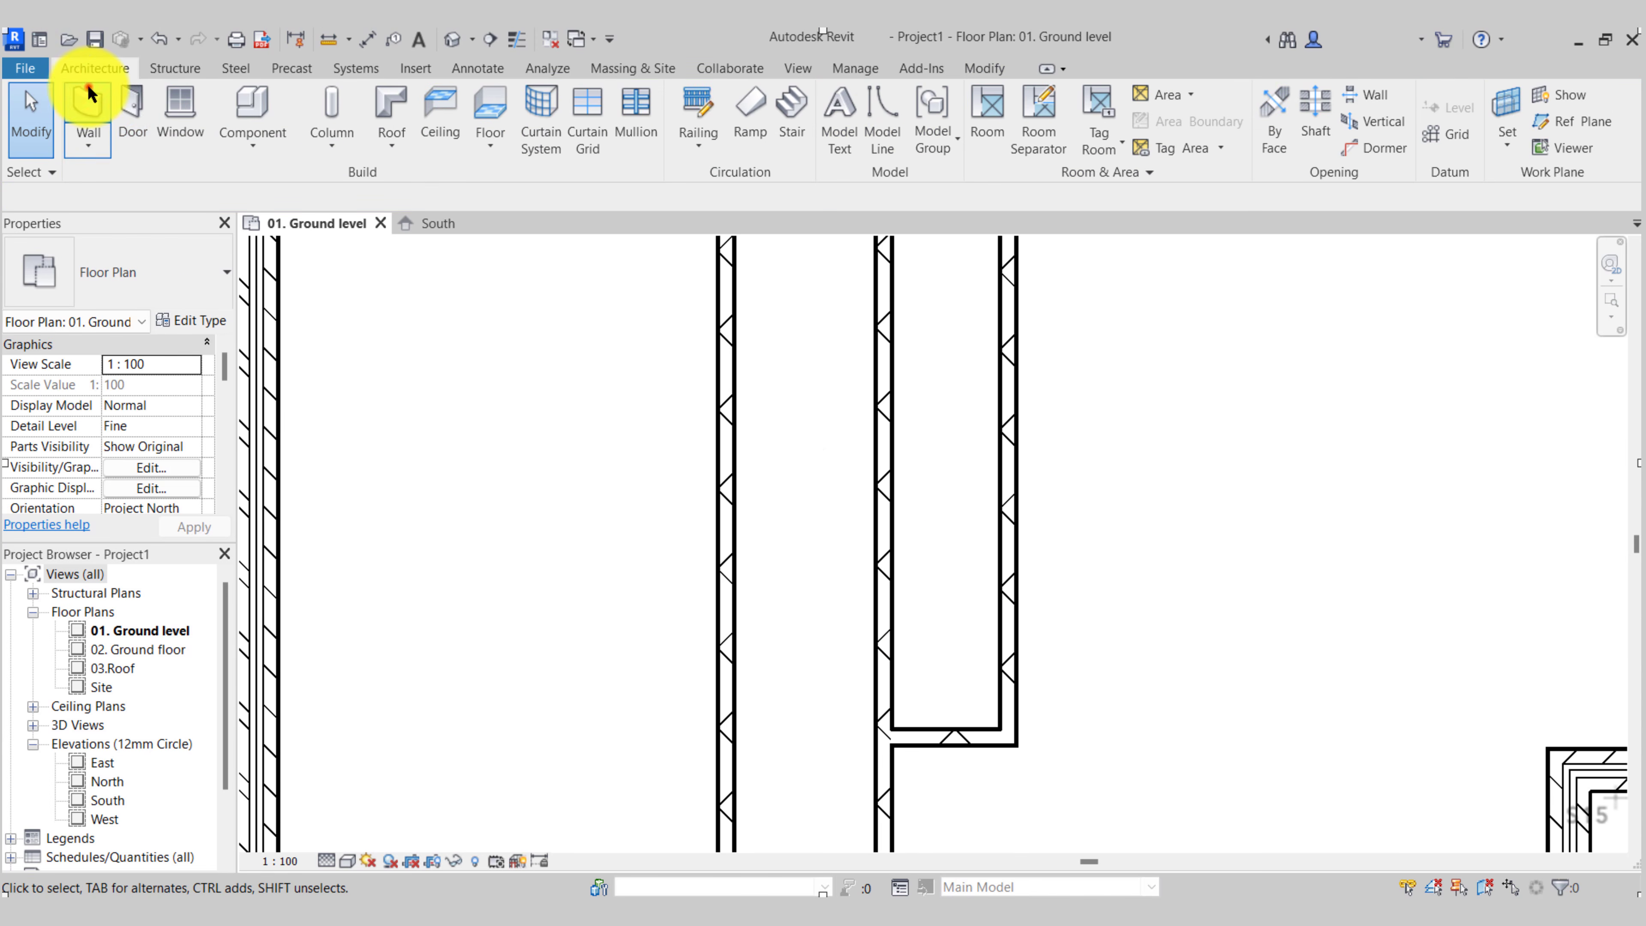
pyautogui.click(882, 496)
pyautogui.click(998, 499)
pyautogui.press('Escape')
pyautogui.press('Escape')
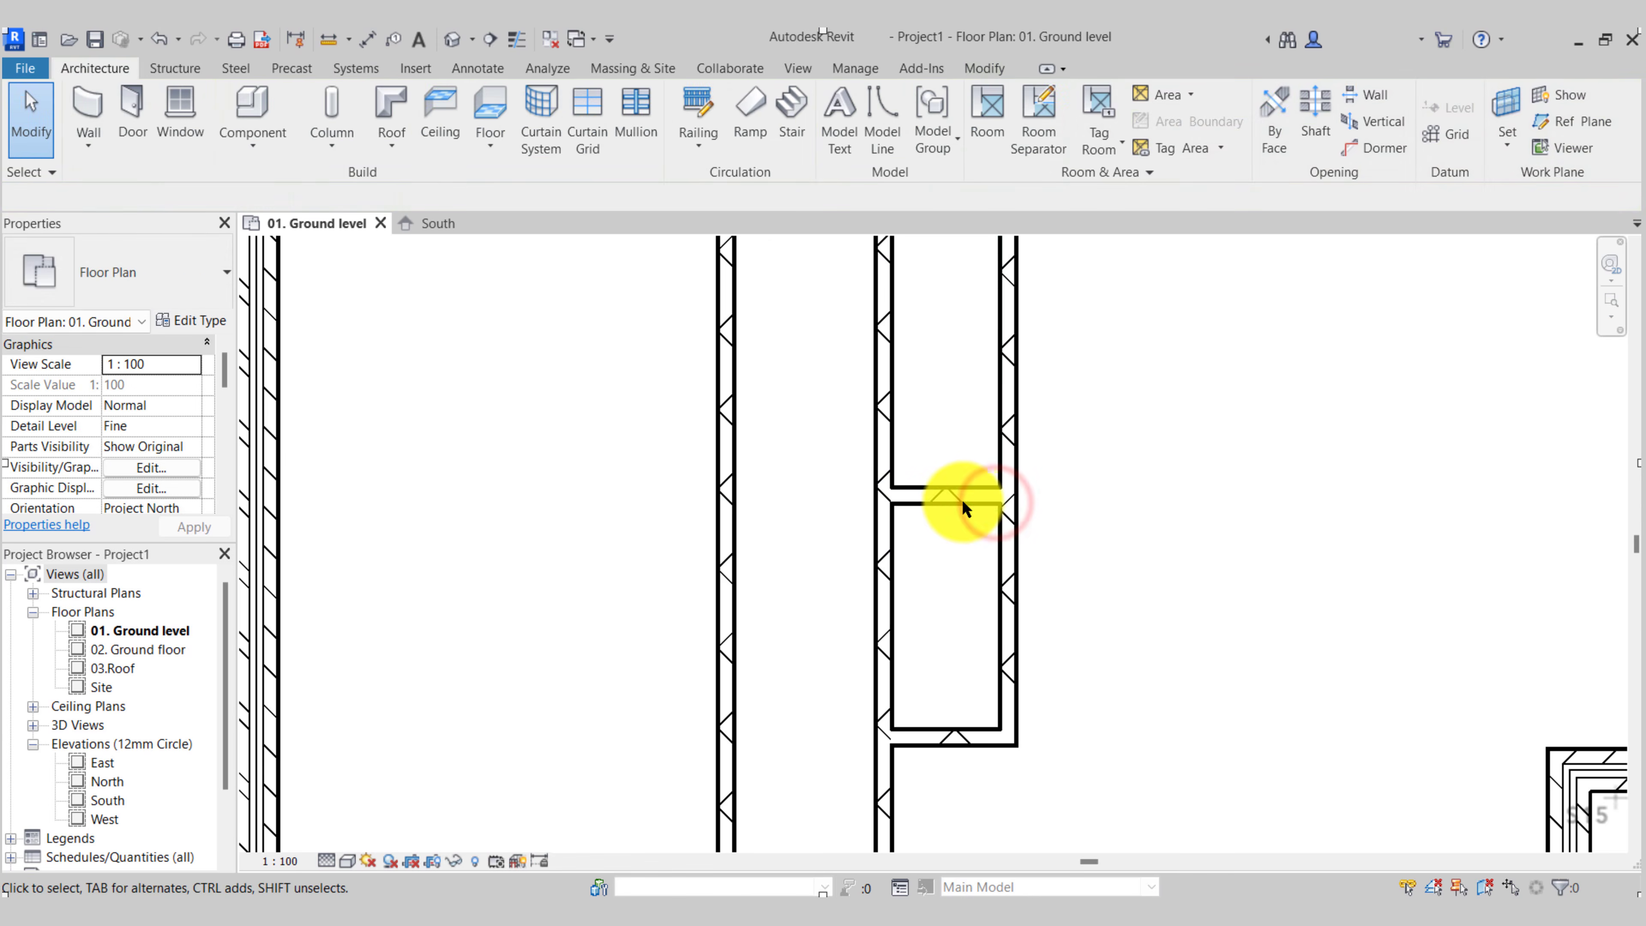
# Set the clear distance between the short partition and the L-shaped wall's horizontal leg to 1600 mm
pyautogui.click(962, 499)
pyautogui.click(1071, 619)
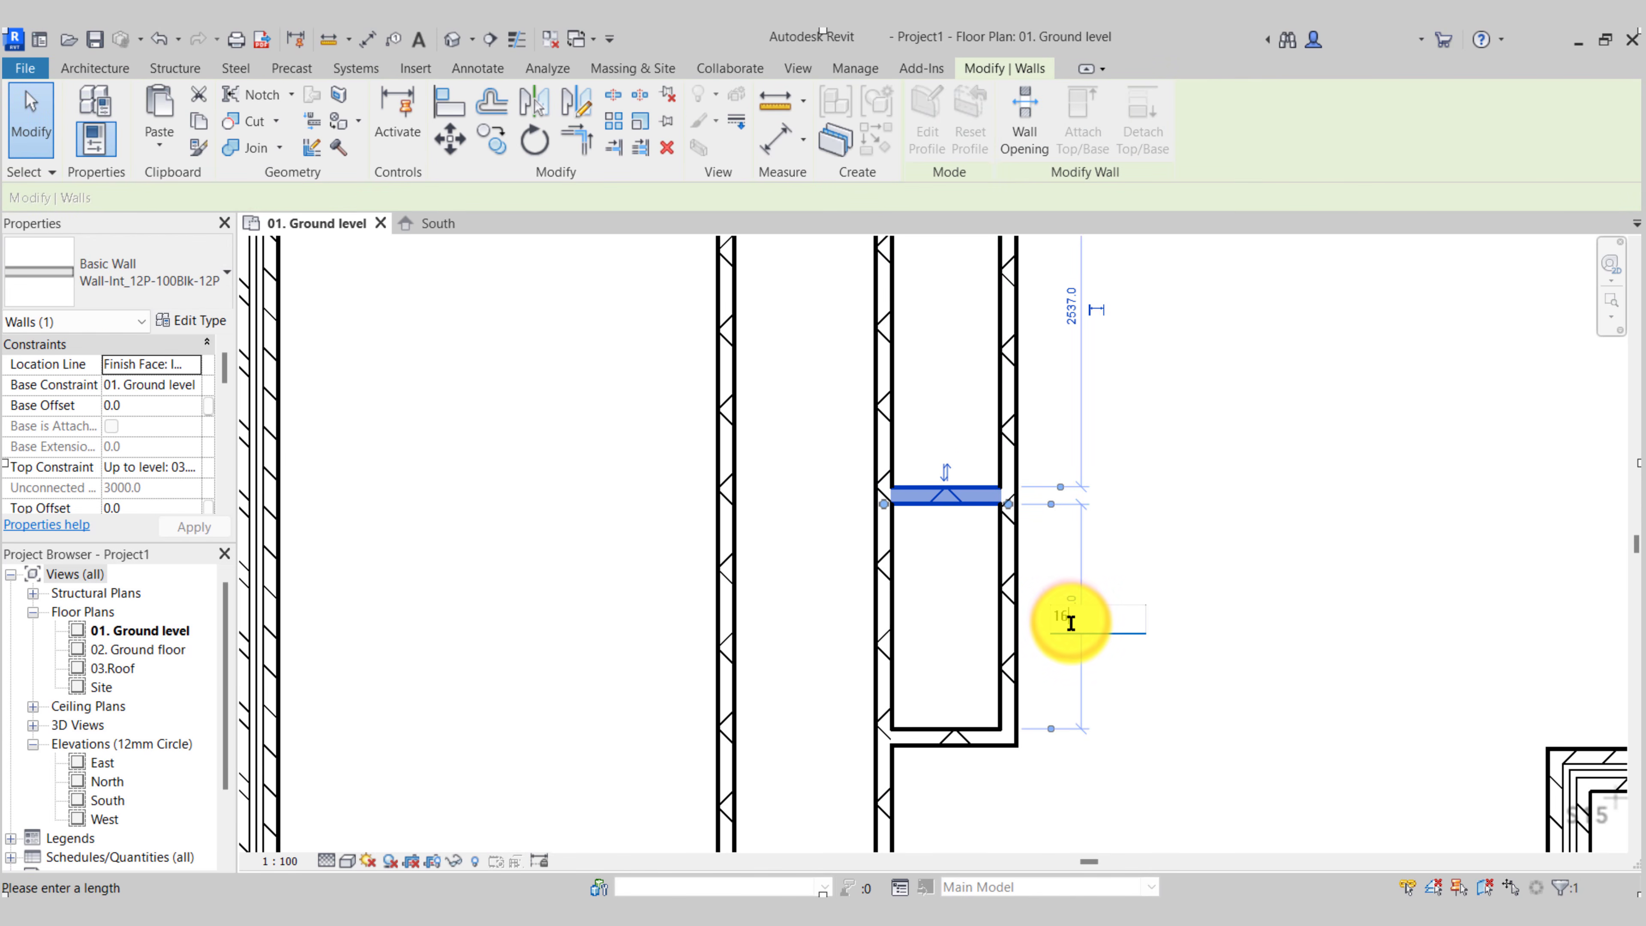
pyautogui.write('1600')
pyautogui.press('Return')
pyautogui.click(981, 638)
# Draw a horizontal interior wall north of the stepped wall, from the first long vertical wall west to the exterior wall
pyautogui.scroll(-2, 943, 460)
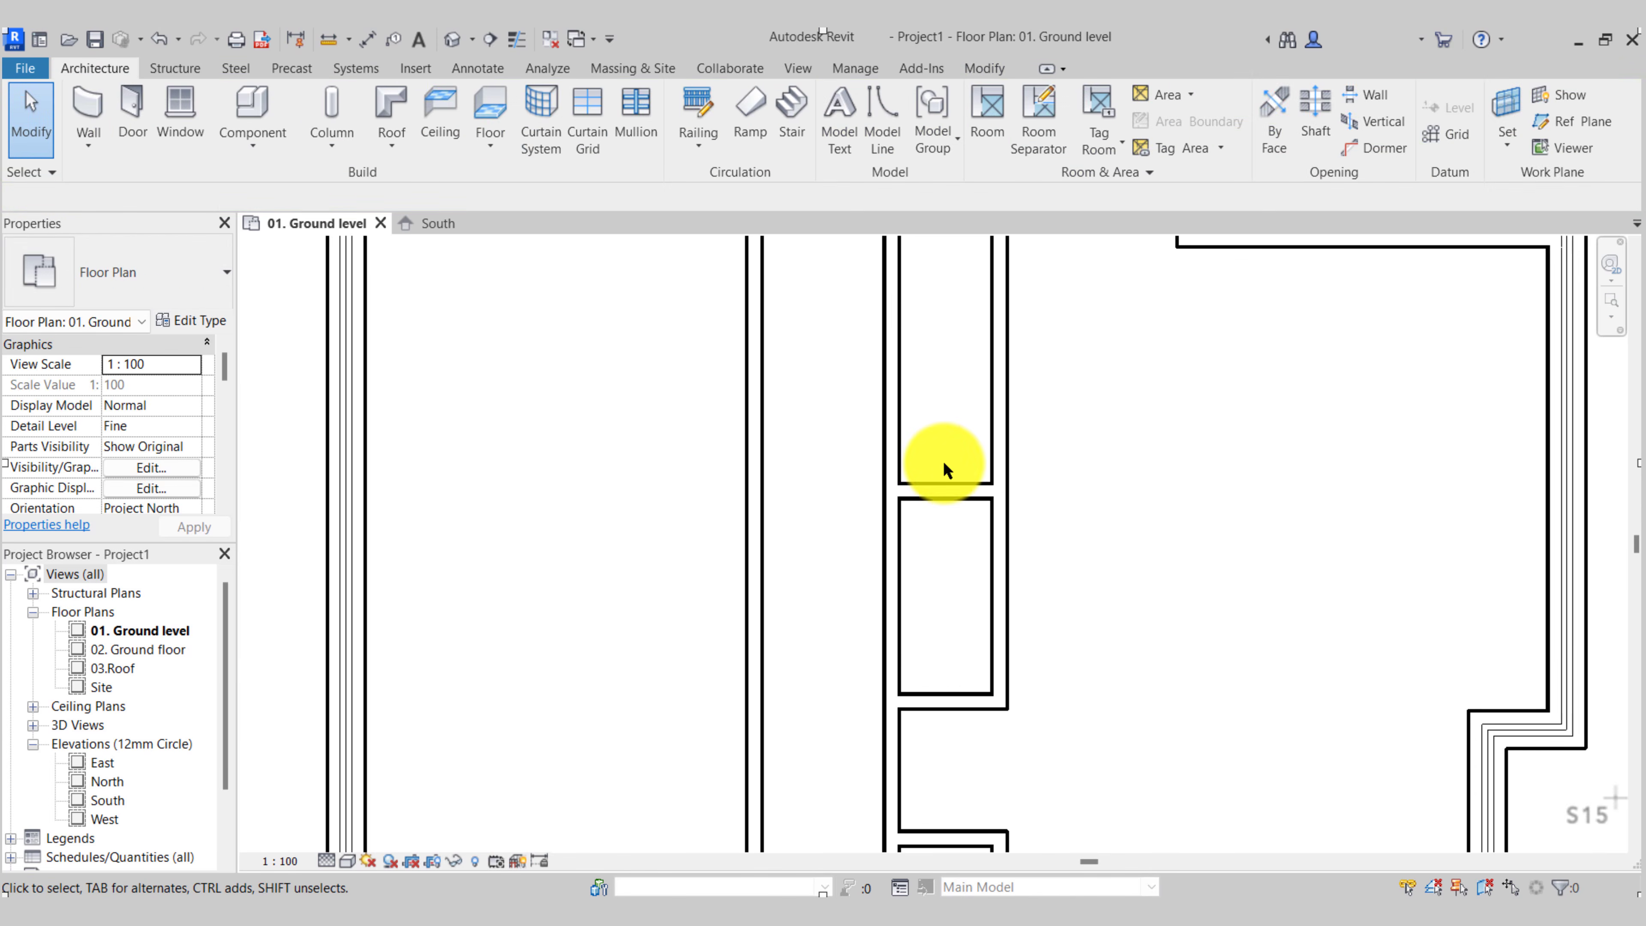
pyautogui.moveTo(943, 461); pyautogui.dragTo(1095, 410, button='middle')
pyautogui.press('w')
pyautogui.press('a')
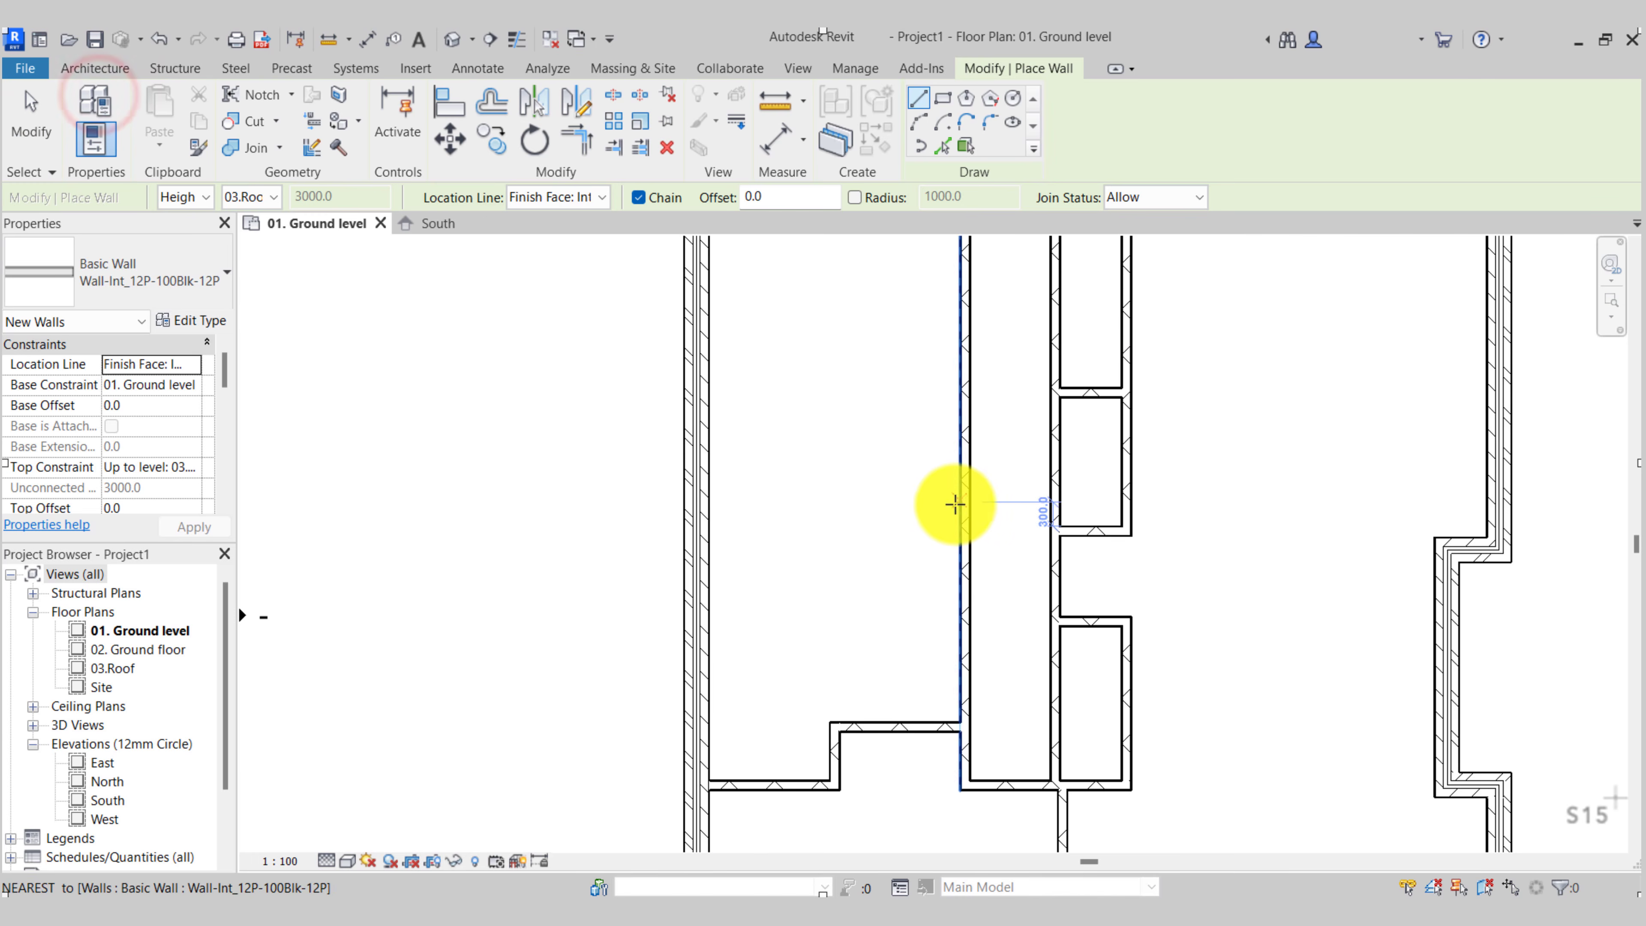
pyautogui.click(958, 514)
pyautogui.click(714, 514)
pyautogui.press('Escape')
pyautogui.press('Escape')
# Set the clear distance between the new horizontal wall and the stepped wall's upper leg to 3000 mm
pyautogui.click(740, 523)
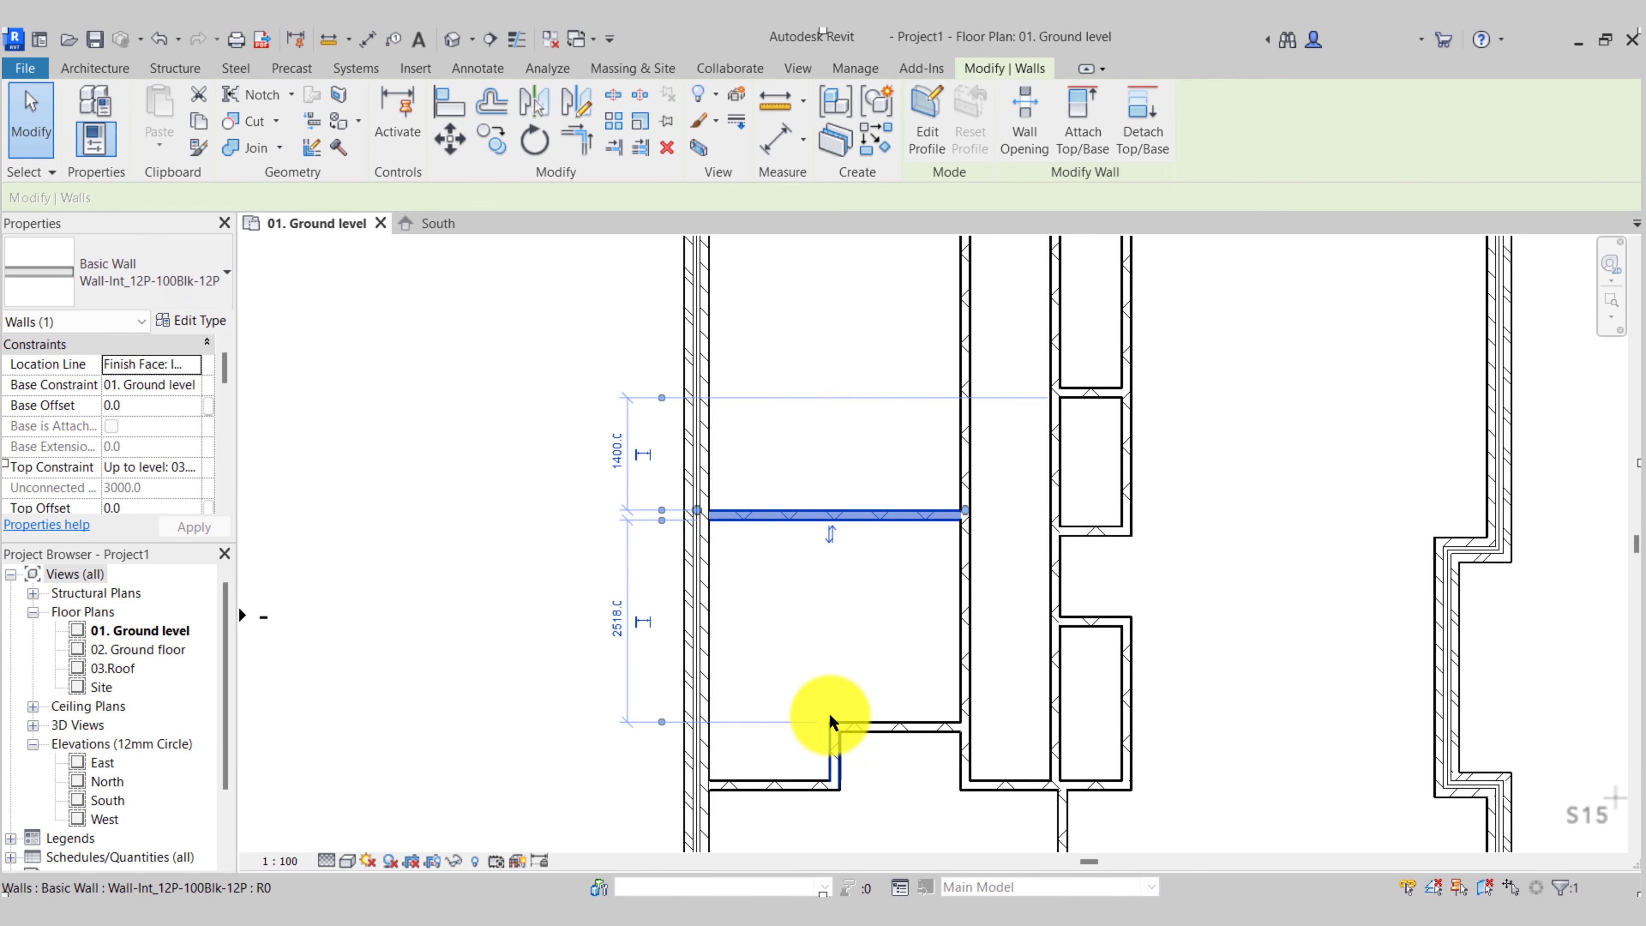
pyautogui.click(912, 723)
pyautogui.click(873, 523)
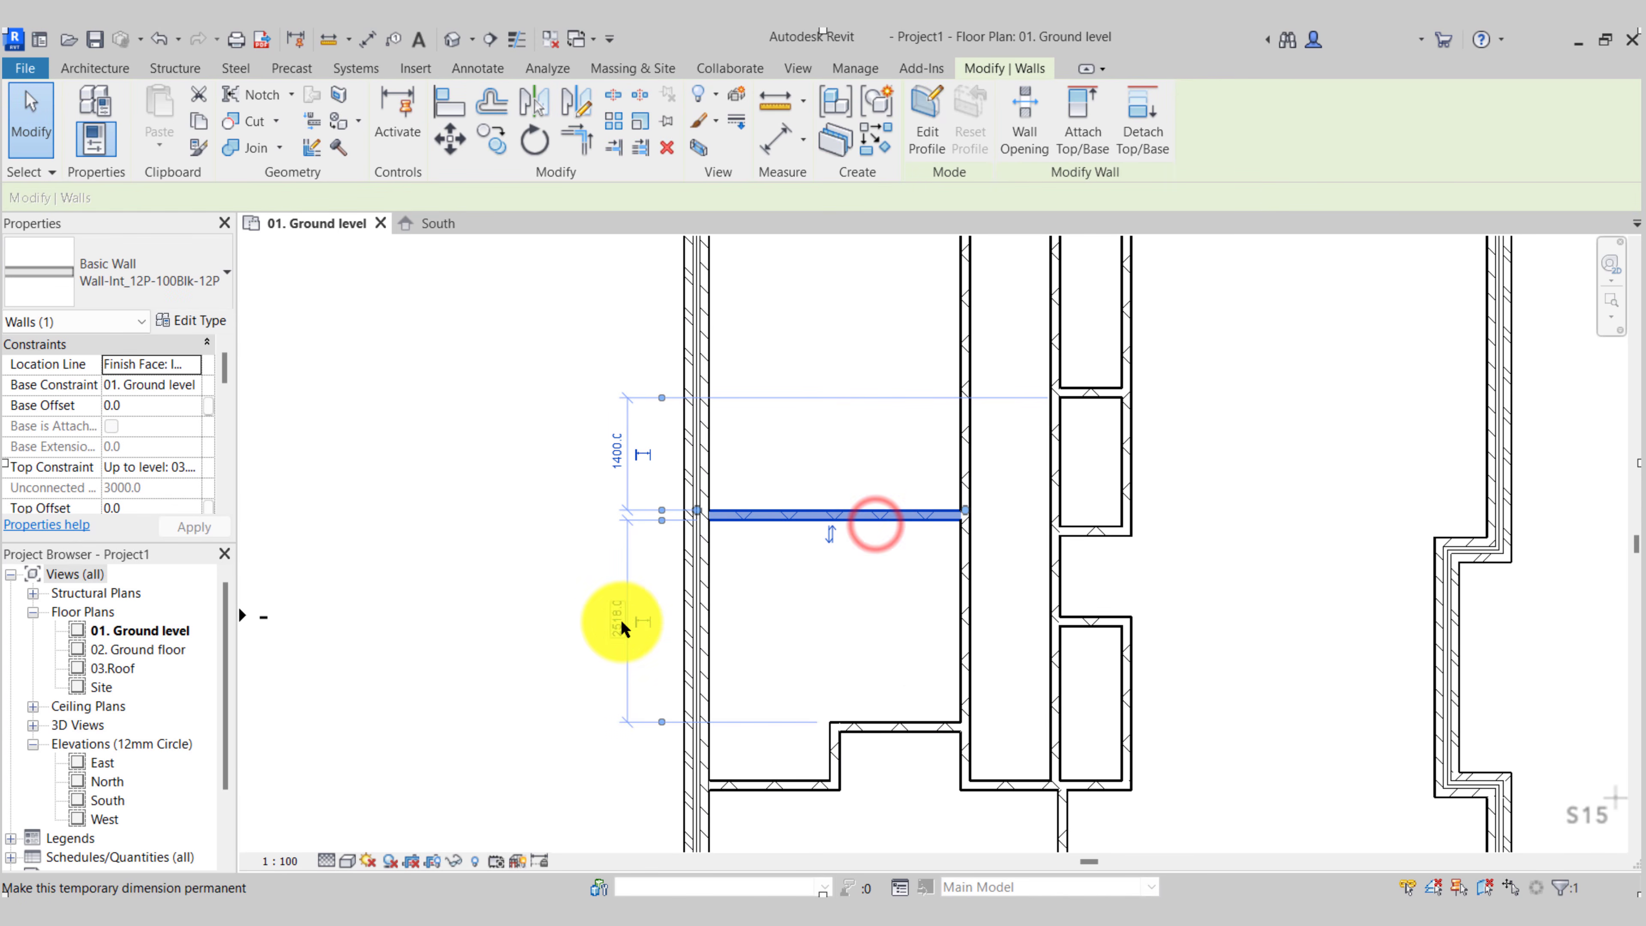
pyautogui.click(621, 621)
pyautogui.write('3000')
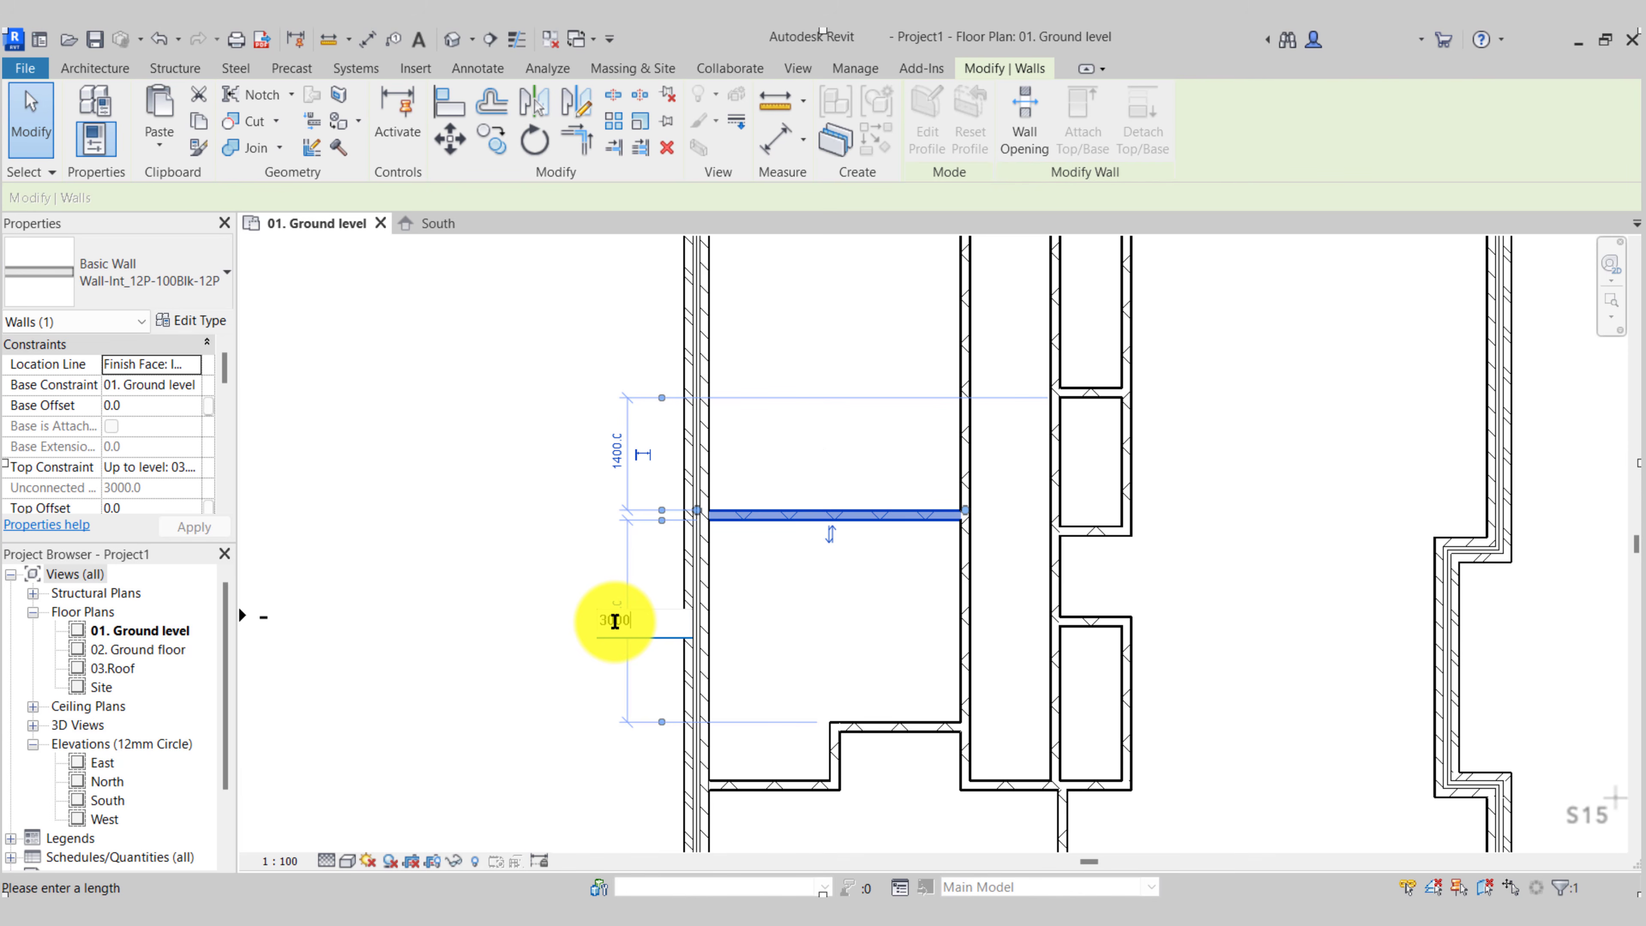
pyautogui.press('Return')
pyautogui.click(760, 430)
# Copy the west room's horizontal wall north, leaving about 1275 mm clear between the two walls
pyautogui.moveTo(760, 430); pyautogui.dragTo(753, 665, button='middle')
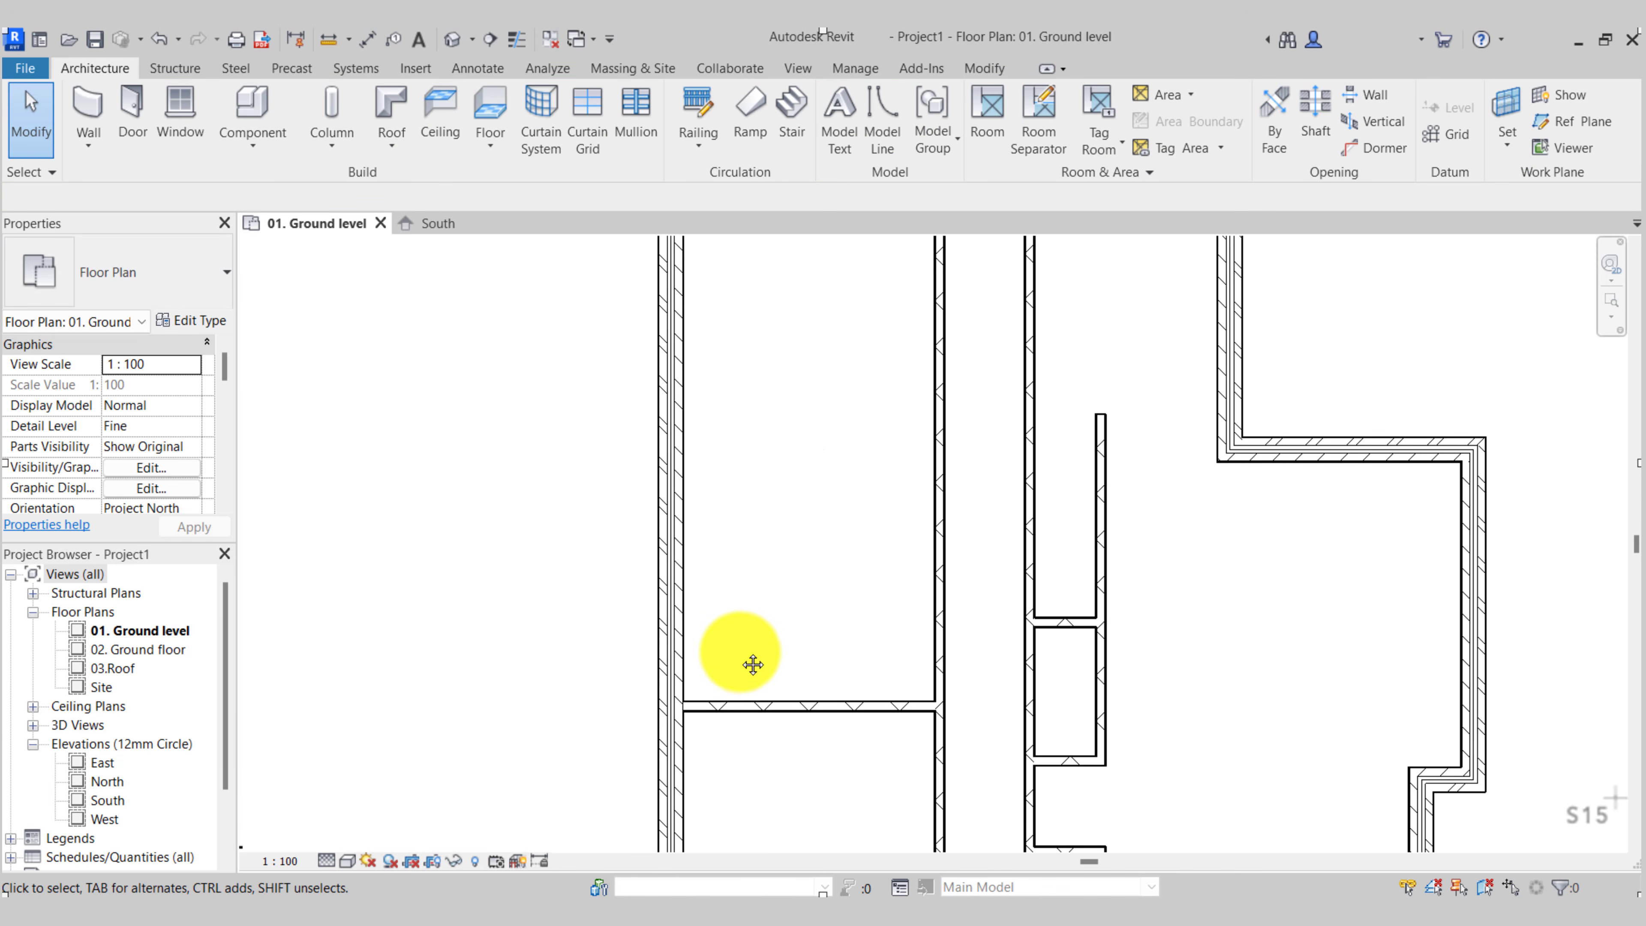
pyautogui.click(746, 701)
pyautogui.click(493, 140)
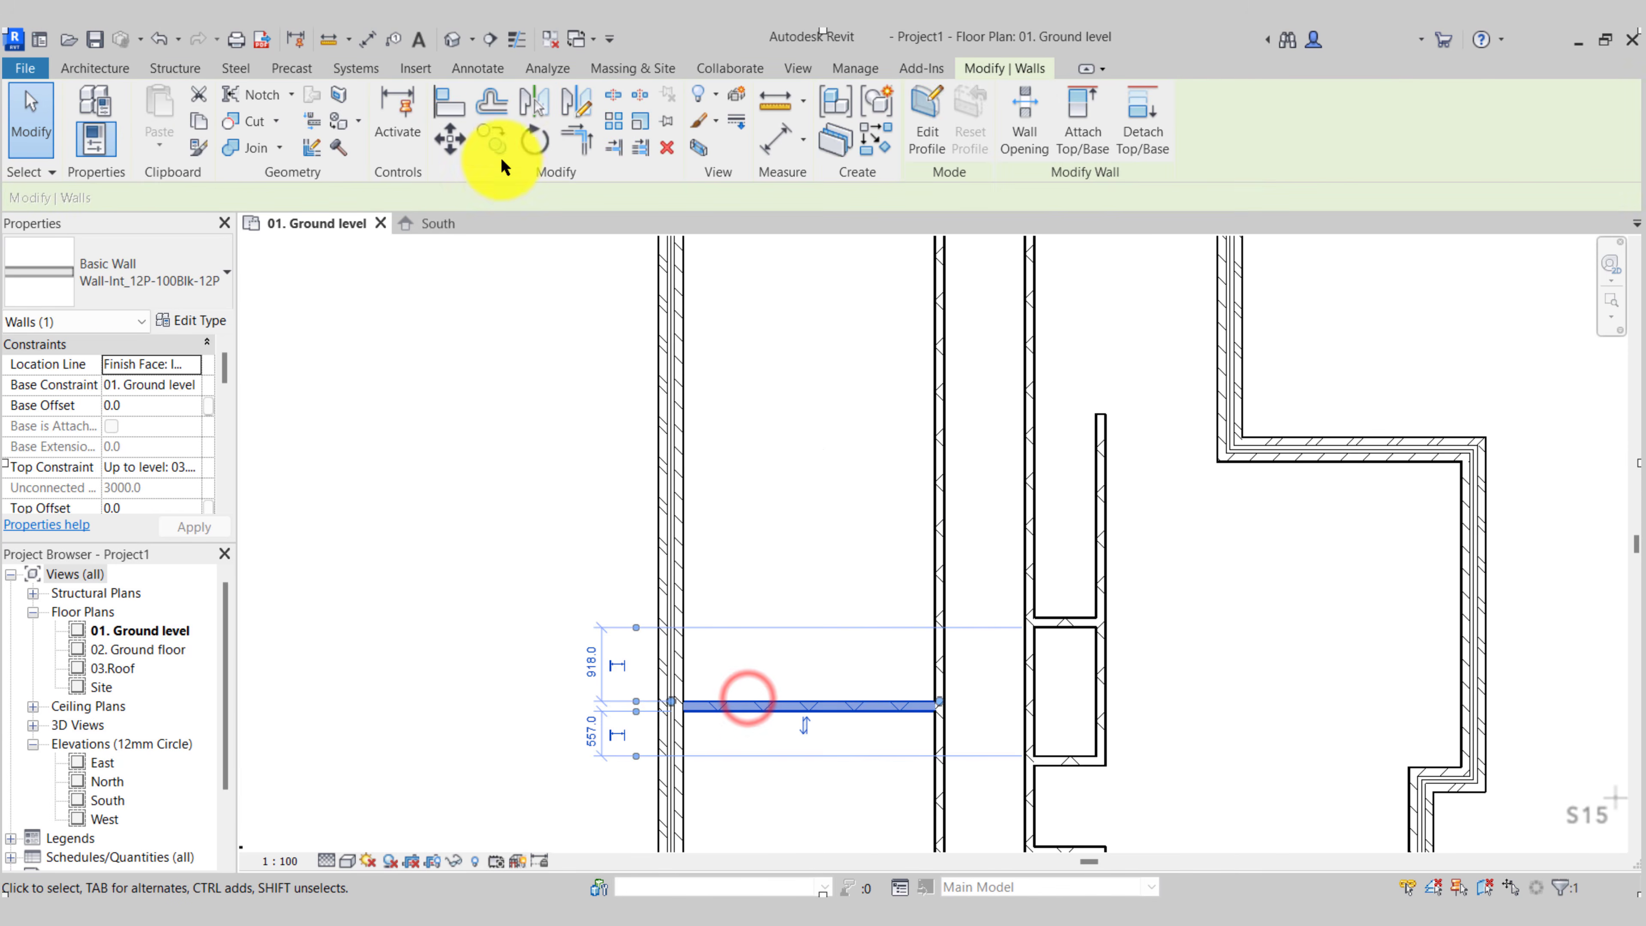
pyautogui.click(787, 701)
pyautogui.click(781, 590)
pyautogui.press('Escape')
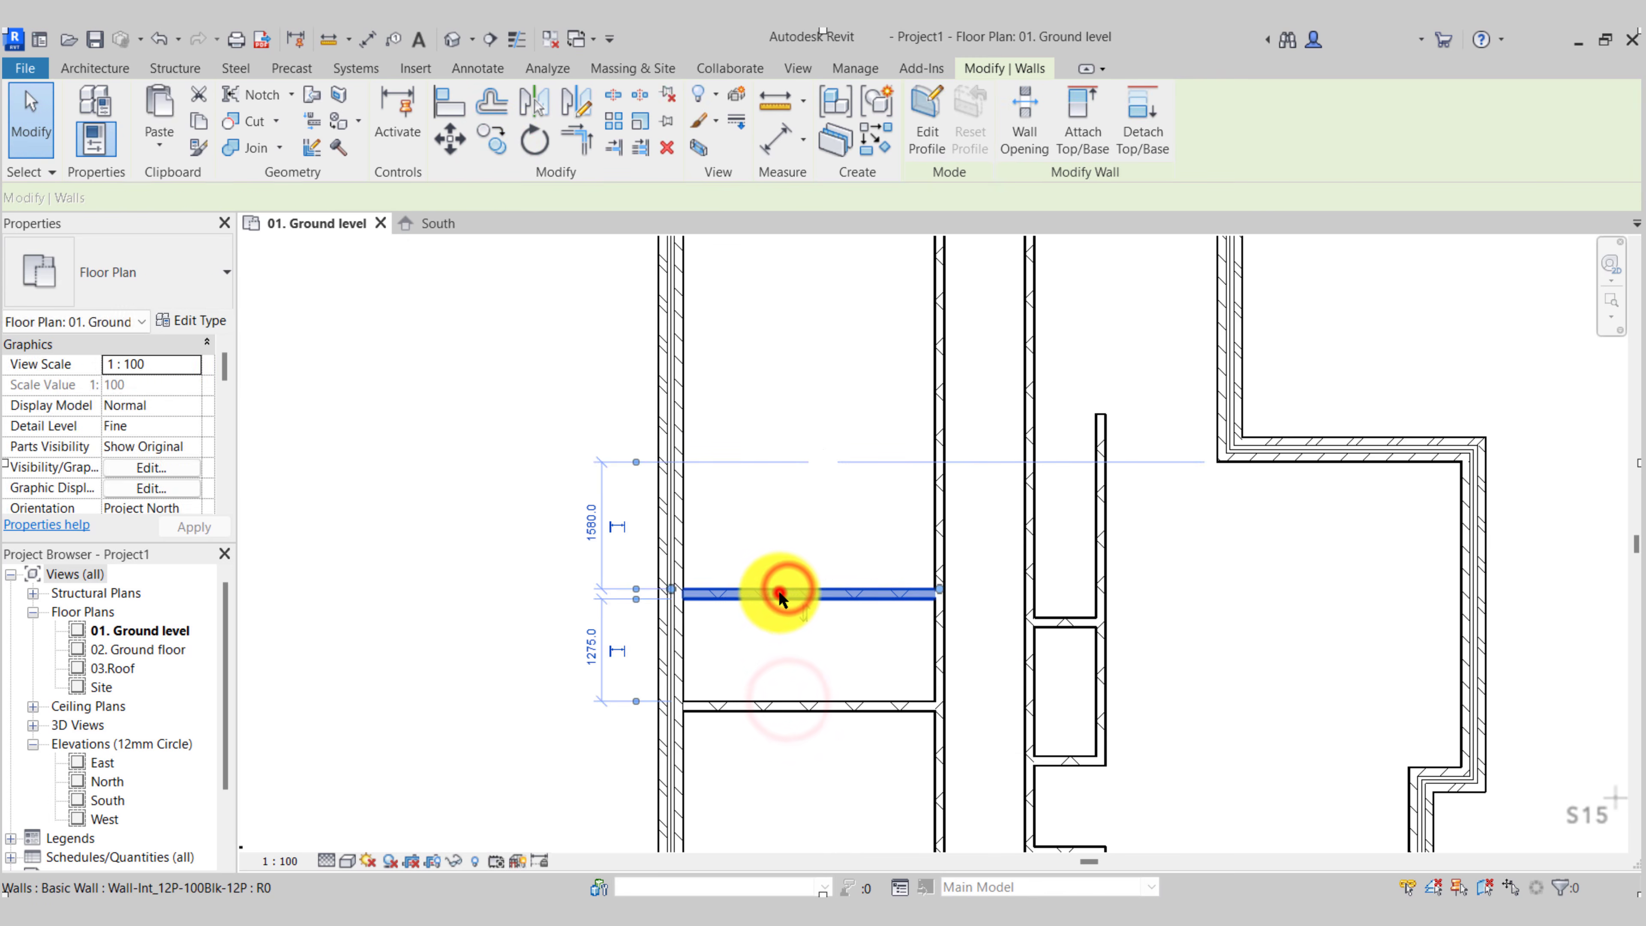
# Set the clear distance between the copied horizontal wall and the wall south of it to 1800 mm
pyautogui.scroll(2, 596, 657)
pyautogui.click(594, 655)
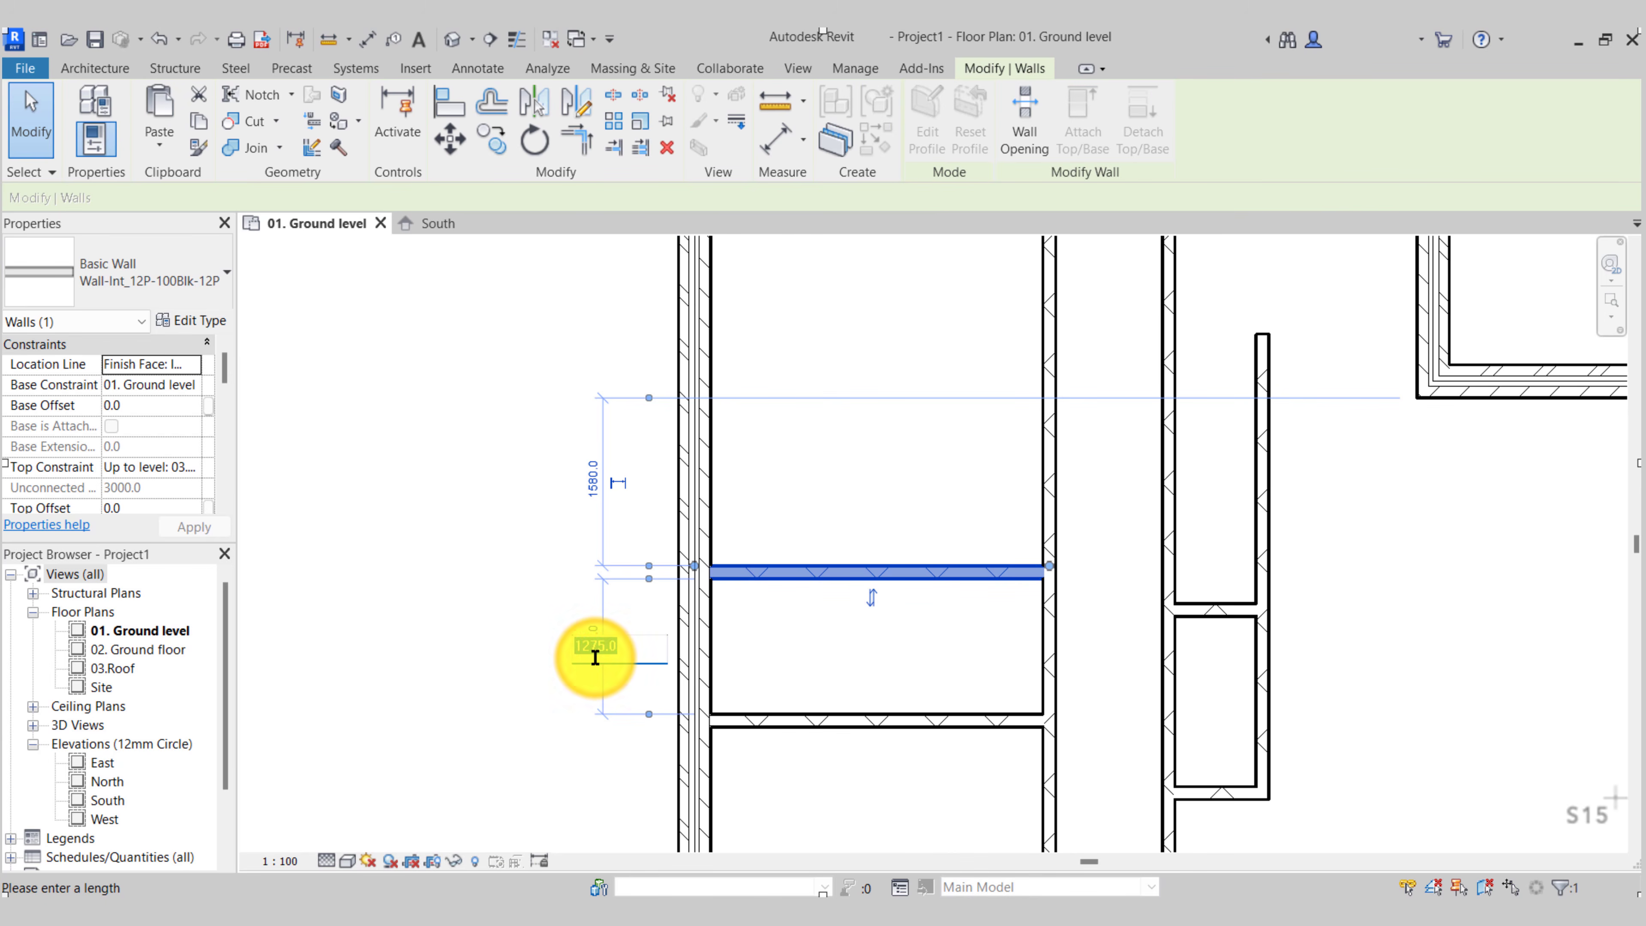
pyautogui.write('1800')
pyautogui.press('Return')
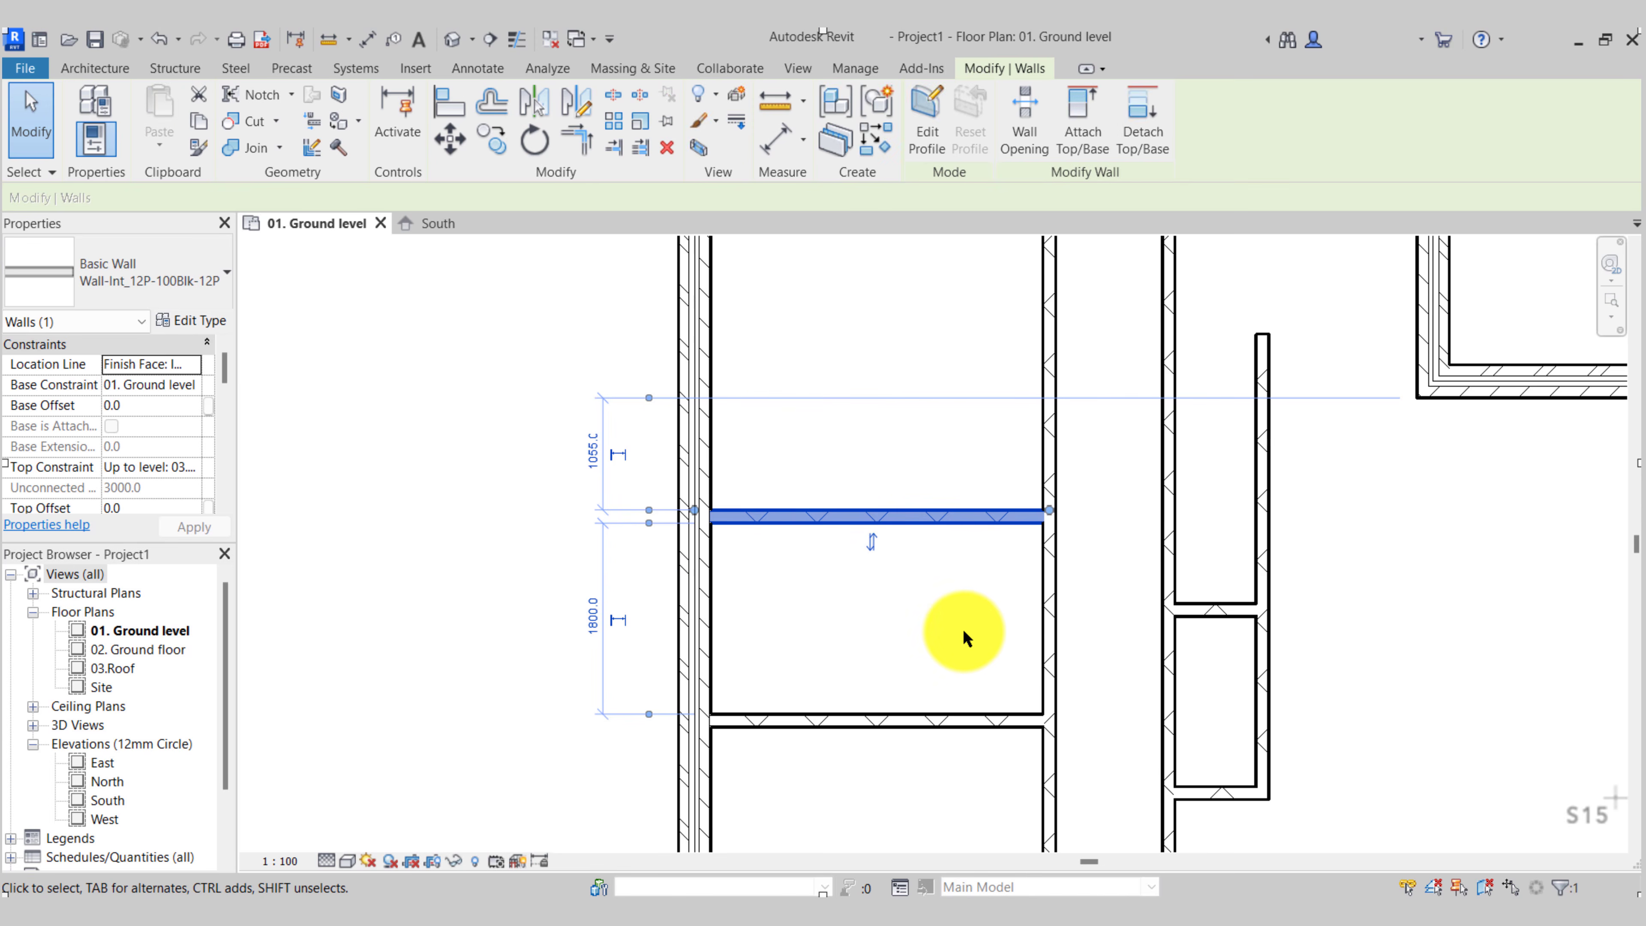
pyautogui.click(964, 630)
pyautogui.moveTo(911, 526); pyautogui.dragTo(898, 615, button='middle')
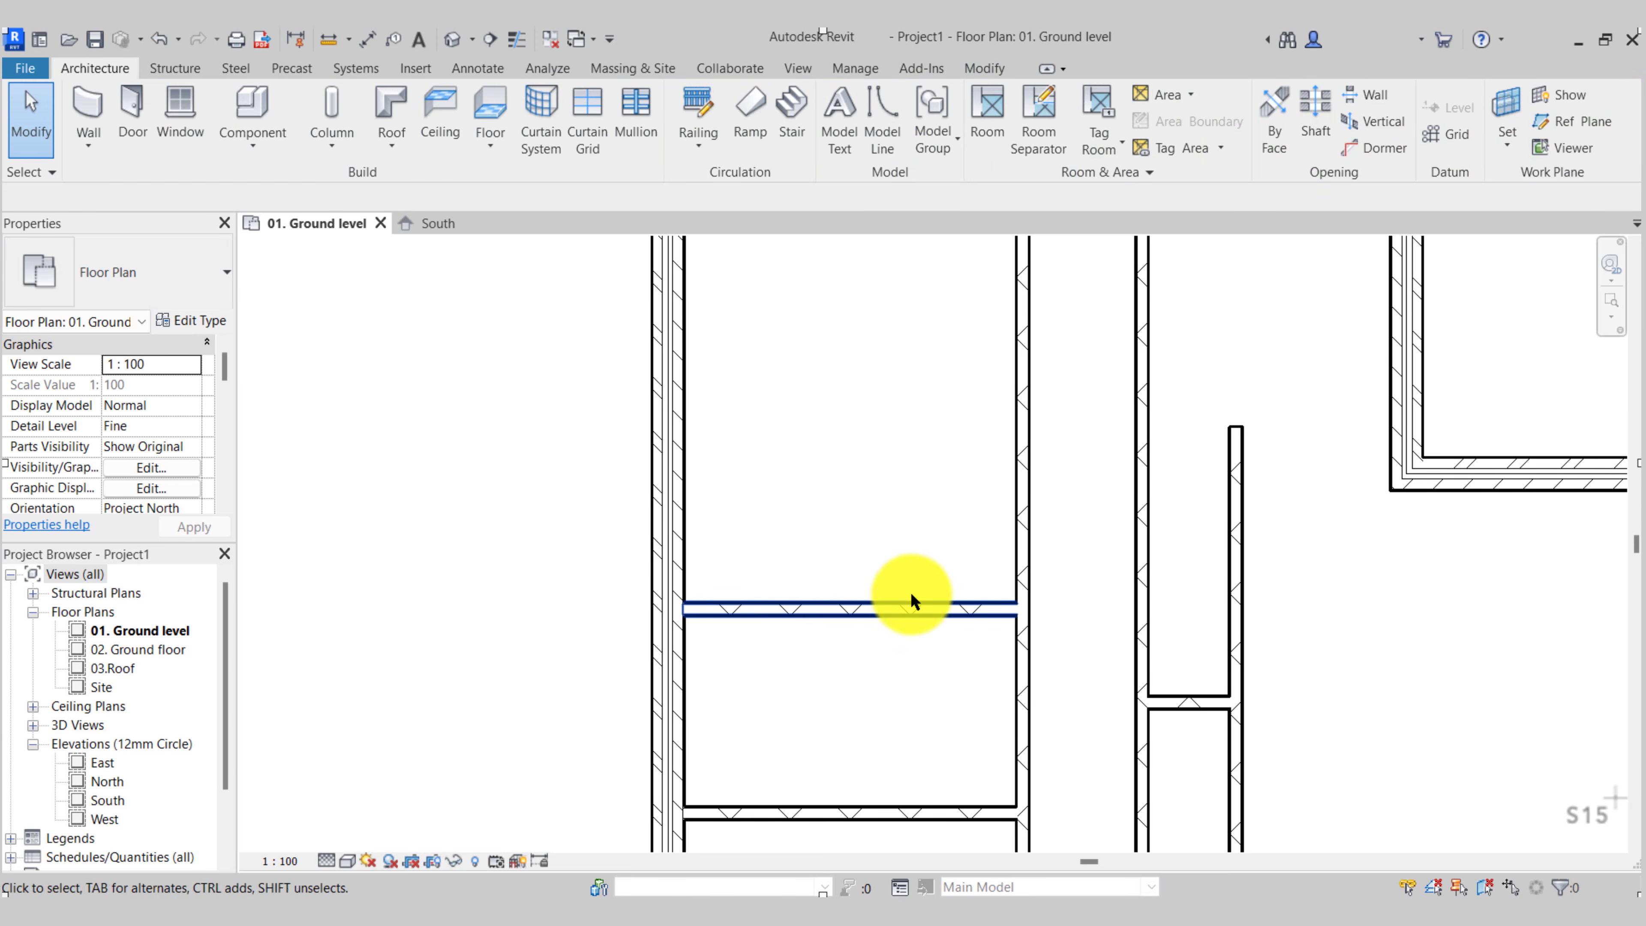
# Trim the copied horizontal wall and the first long vertical wall to a corner, removing the vertical wall's part to the north
pyautogui.click(943, 617)
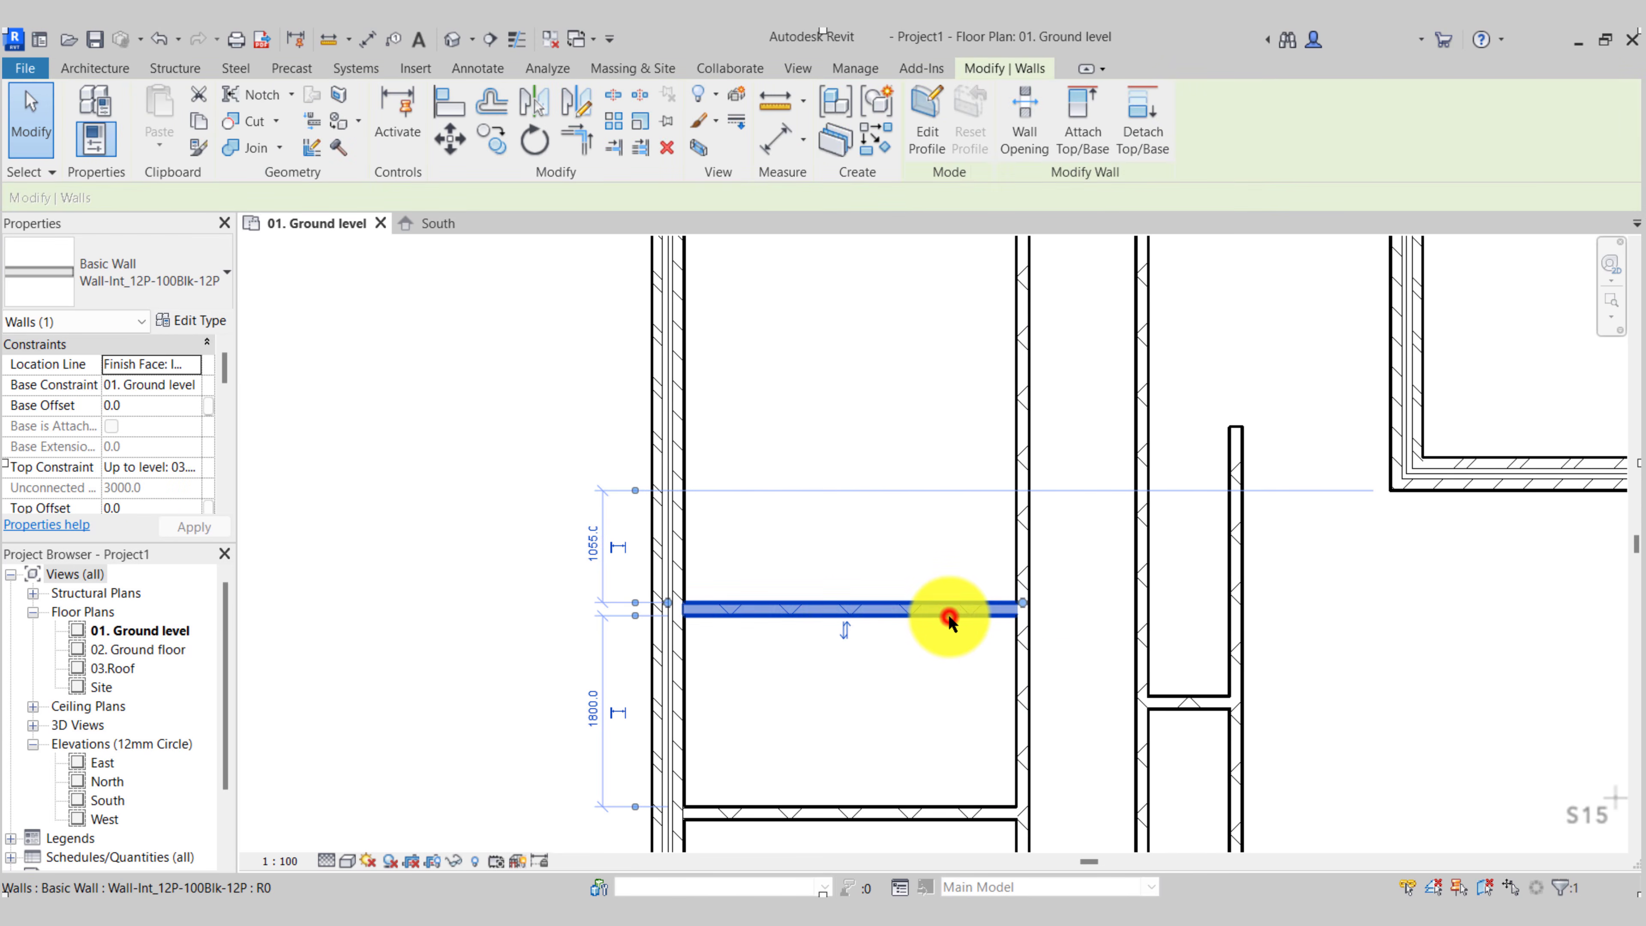
pyautogui.click(578, 150)
pyautogui.click(989, 611)
pyautogui.click(1011, 649)
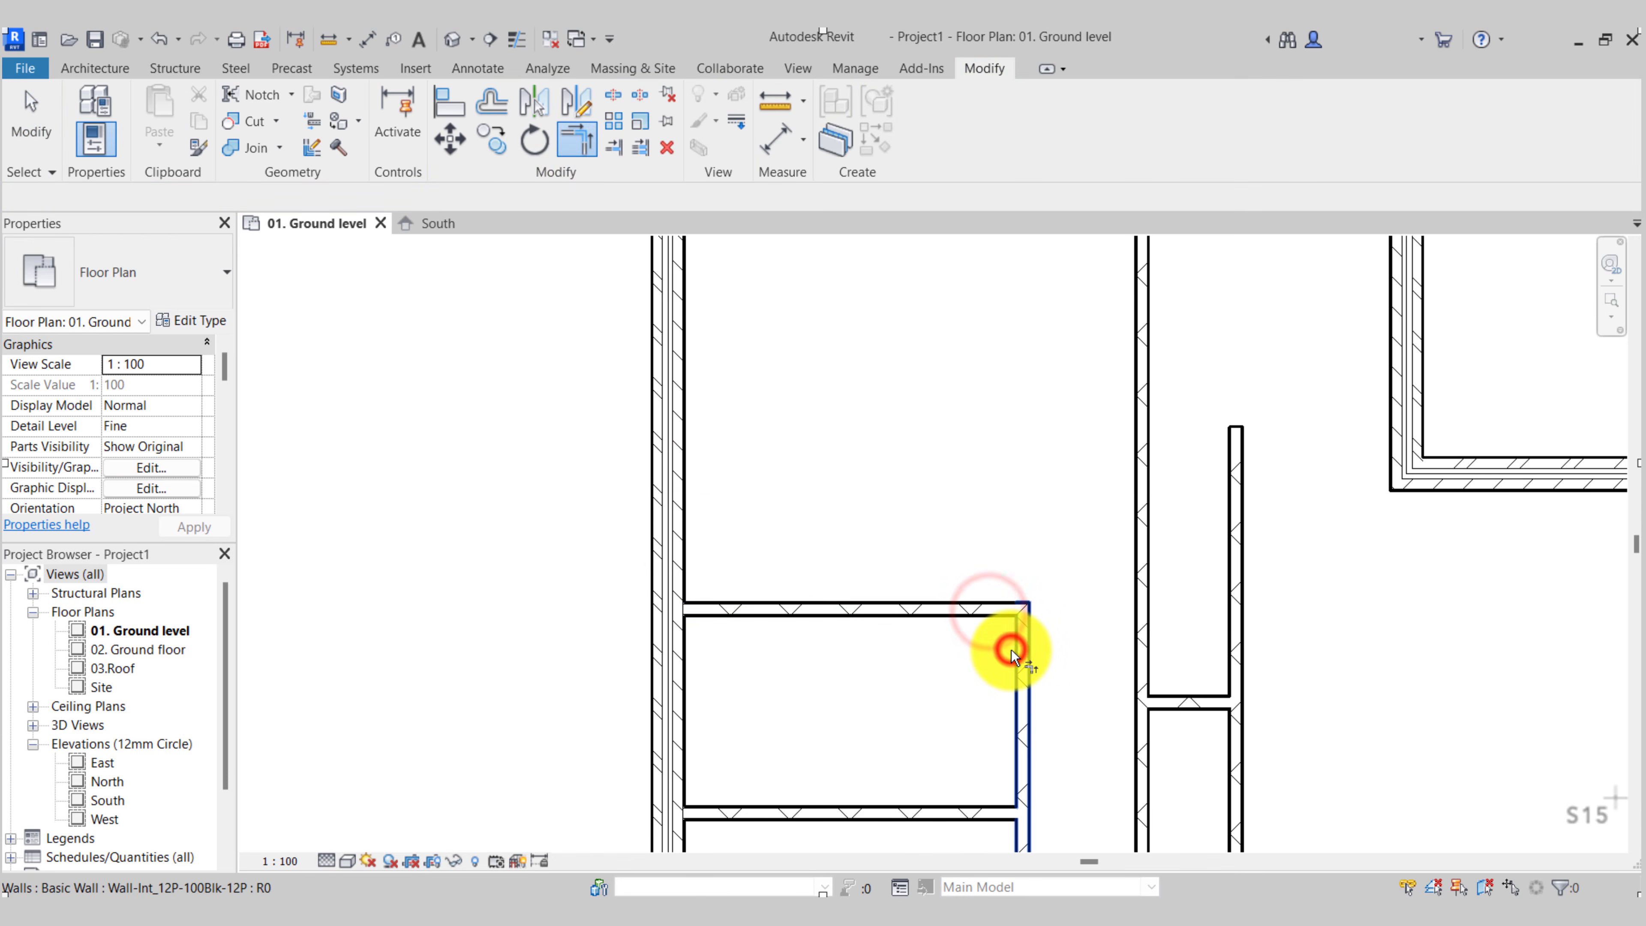
pyautogui.press('Escape')
pyautogui.press('Escape')
pyautogui.scroll(-1, 972, 519)
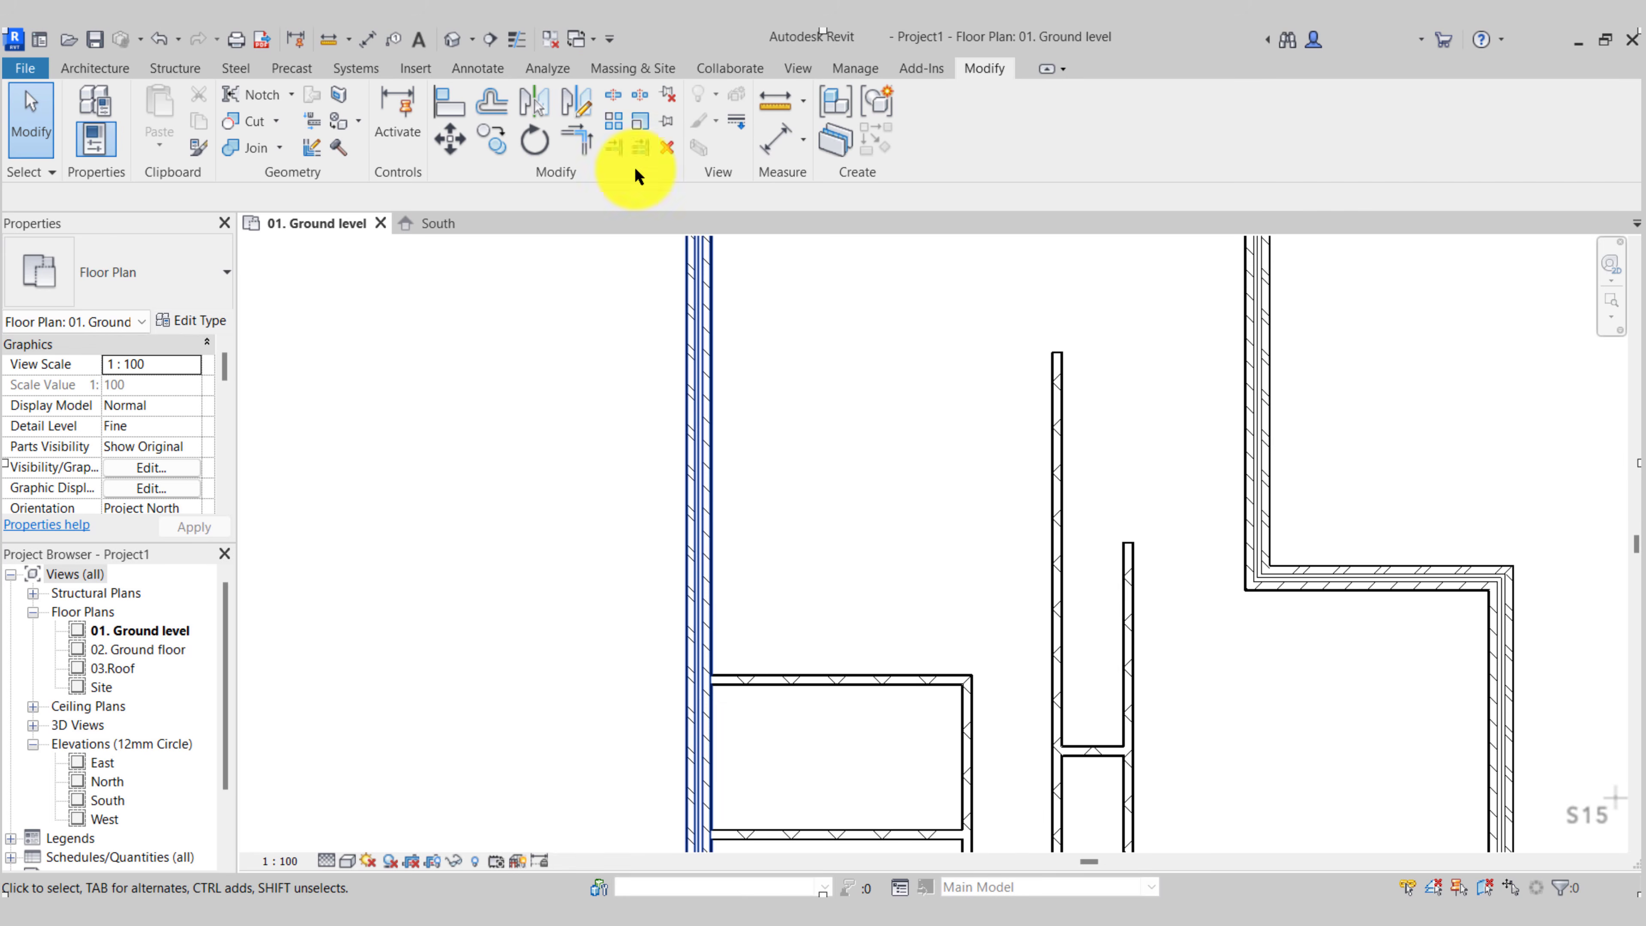
# Draw a horizontal interior wall from the exterior wall's inner corner west to the short vertical partition
pyautogui.click(92, 64)
pyautogui.click(87, 104)
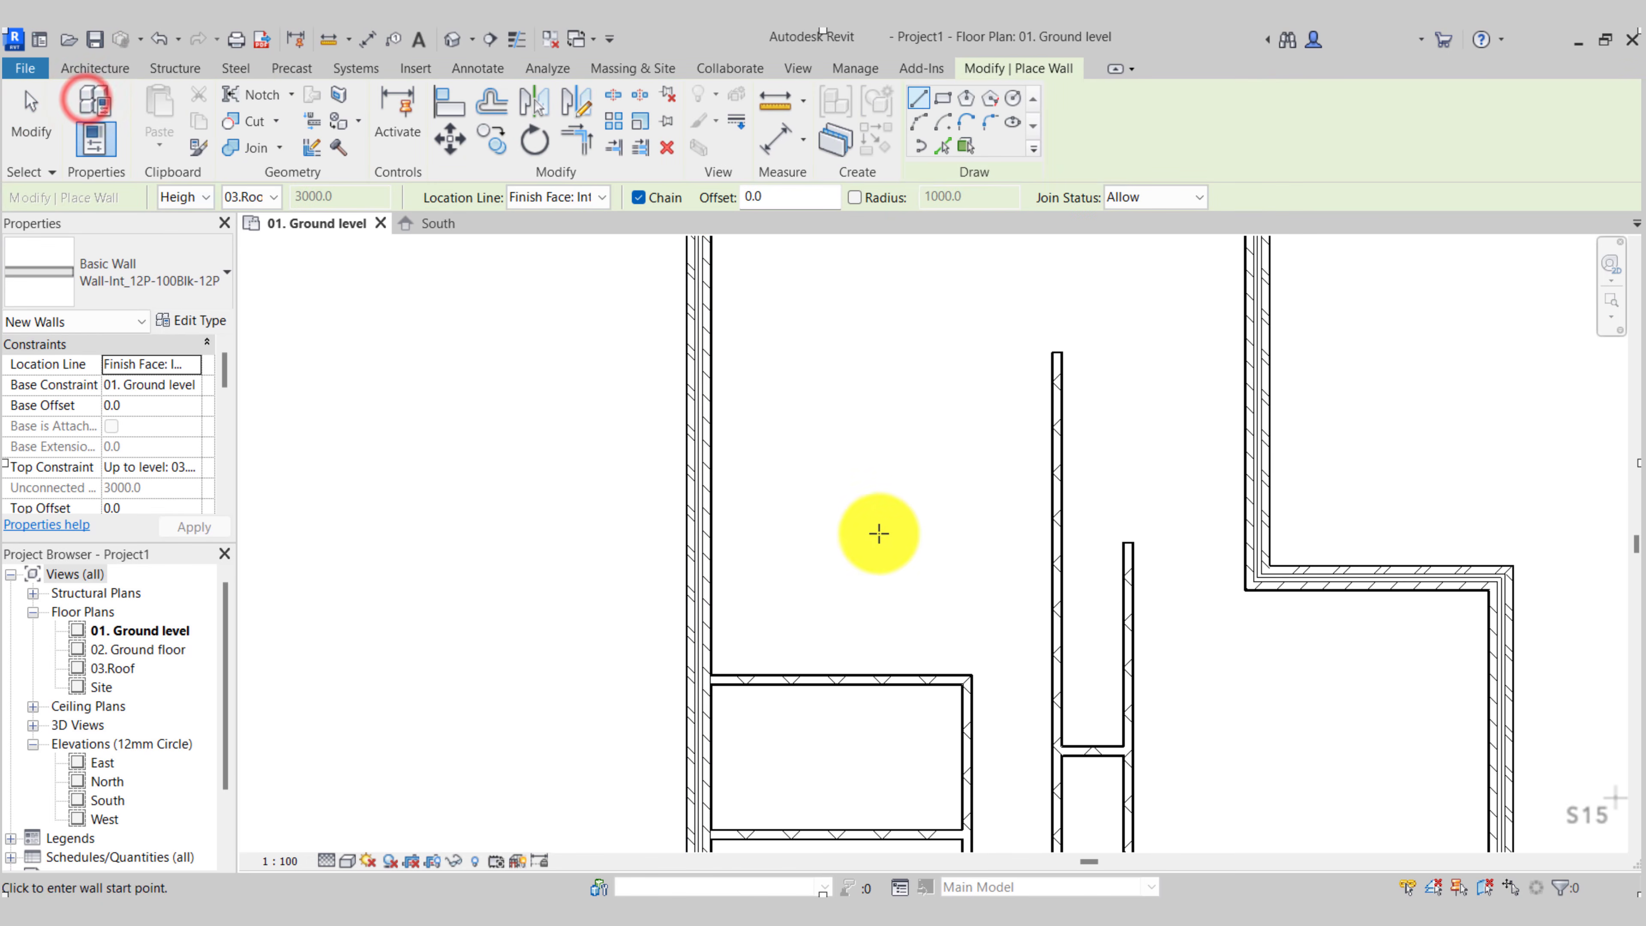
pyautogui.scroll(4, 1254, 579)
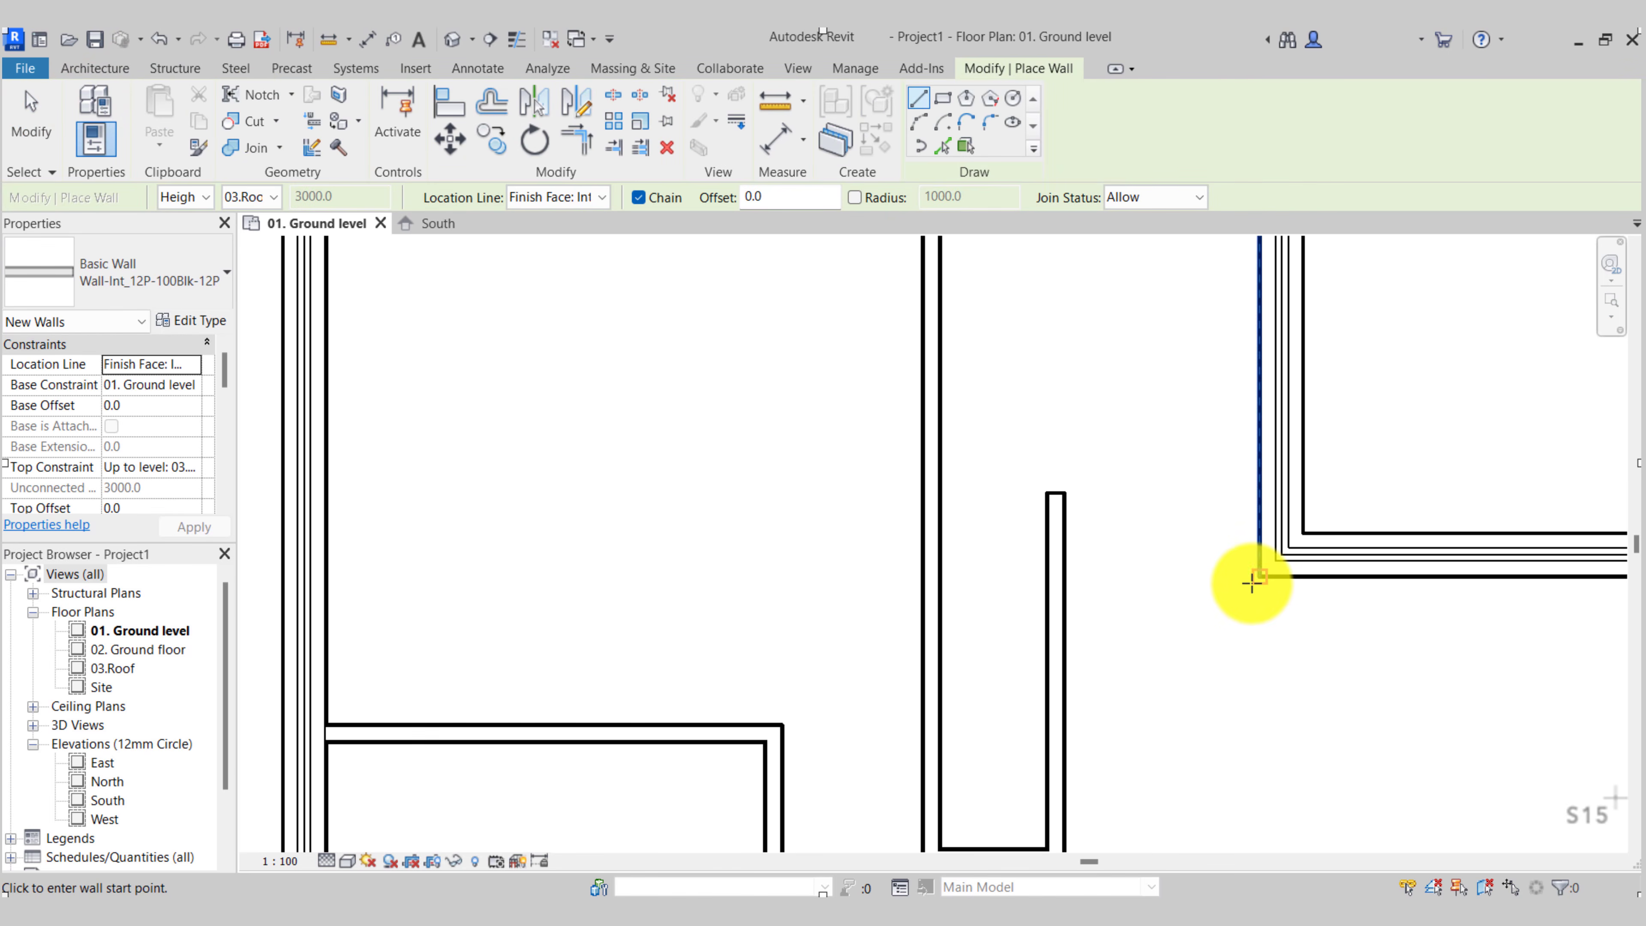
pyautogui.click(1260, 575)
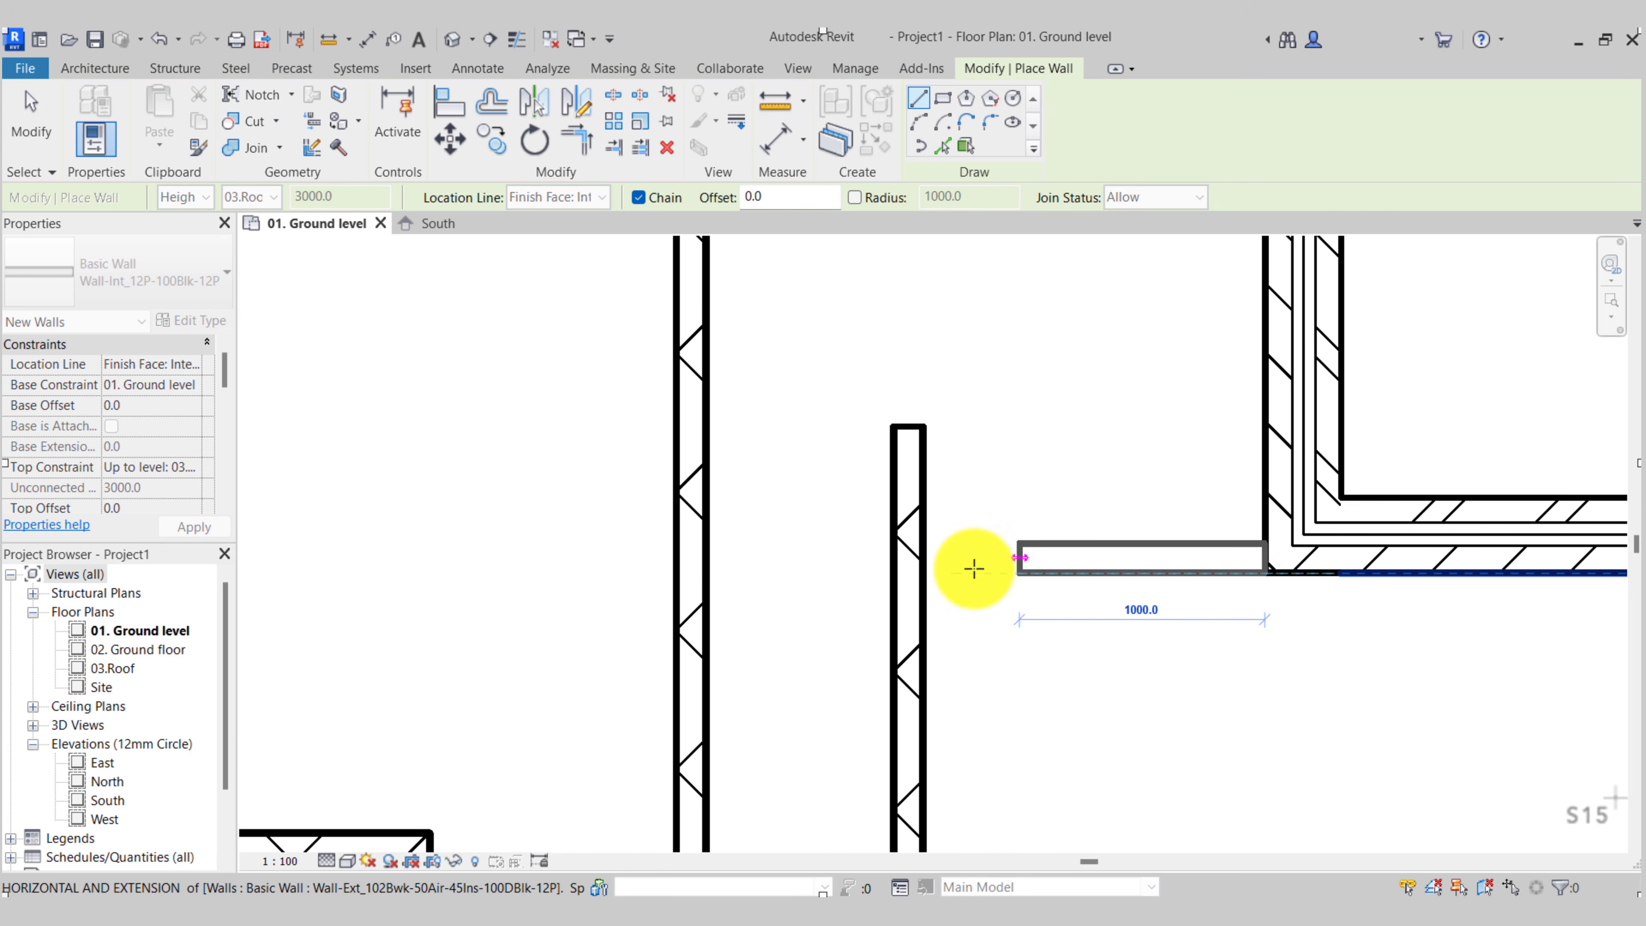
pyautogui.click(908, 568)
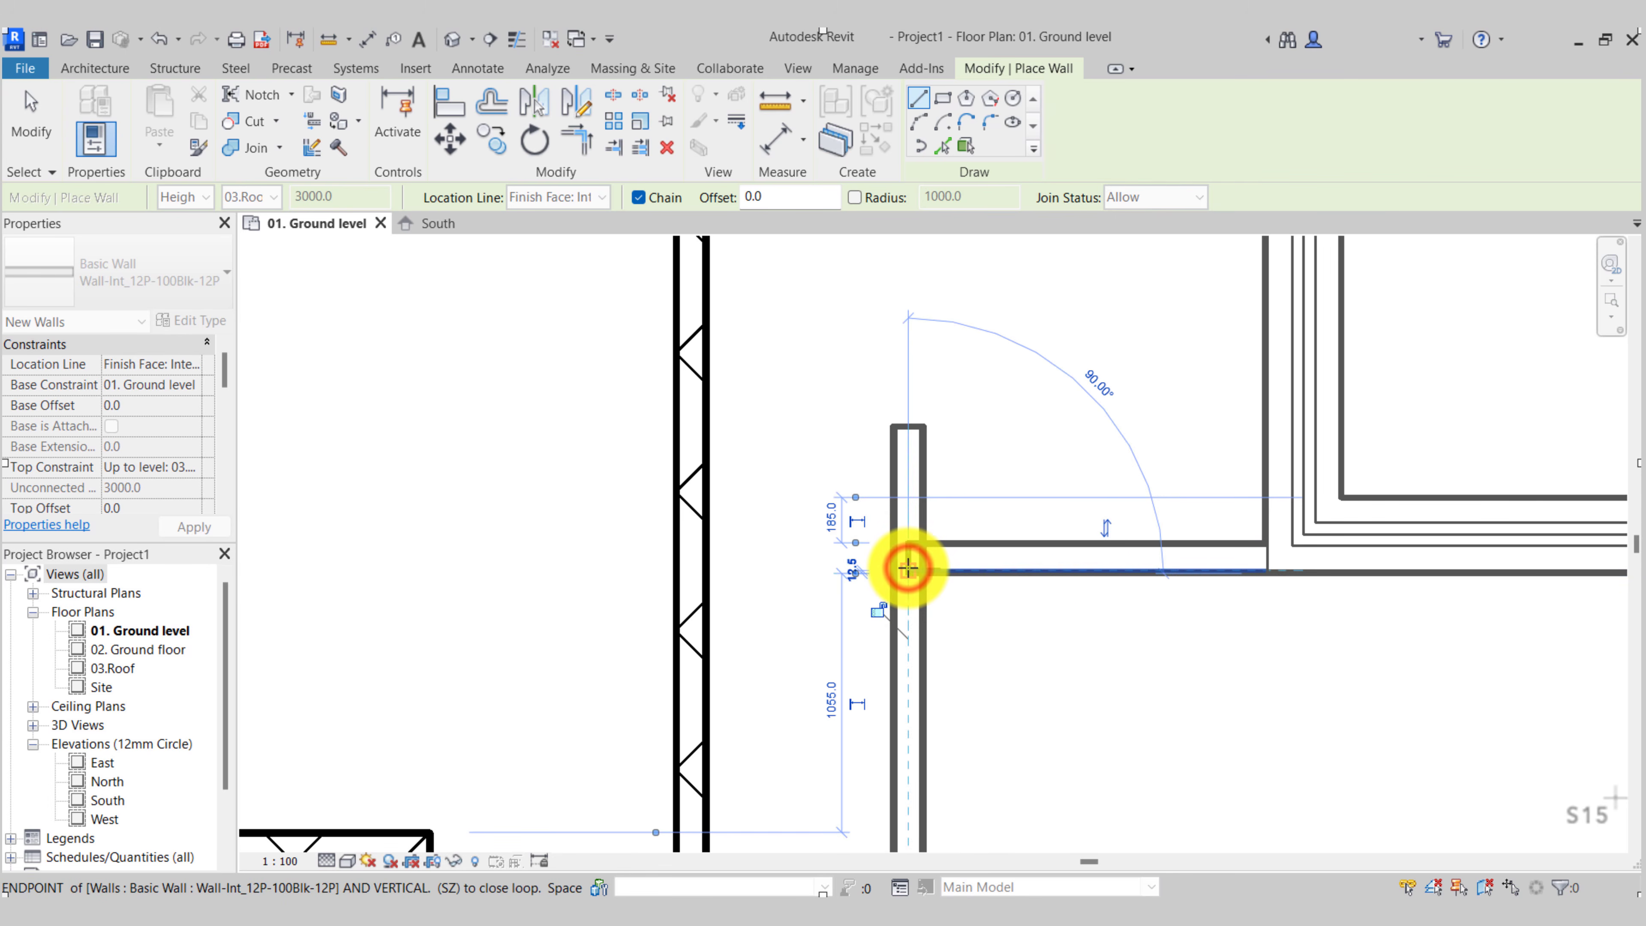
pyautogui.press('Escape')
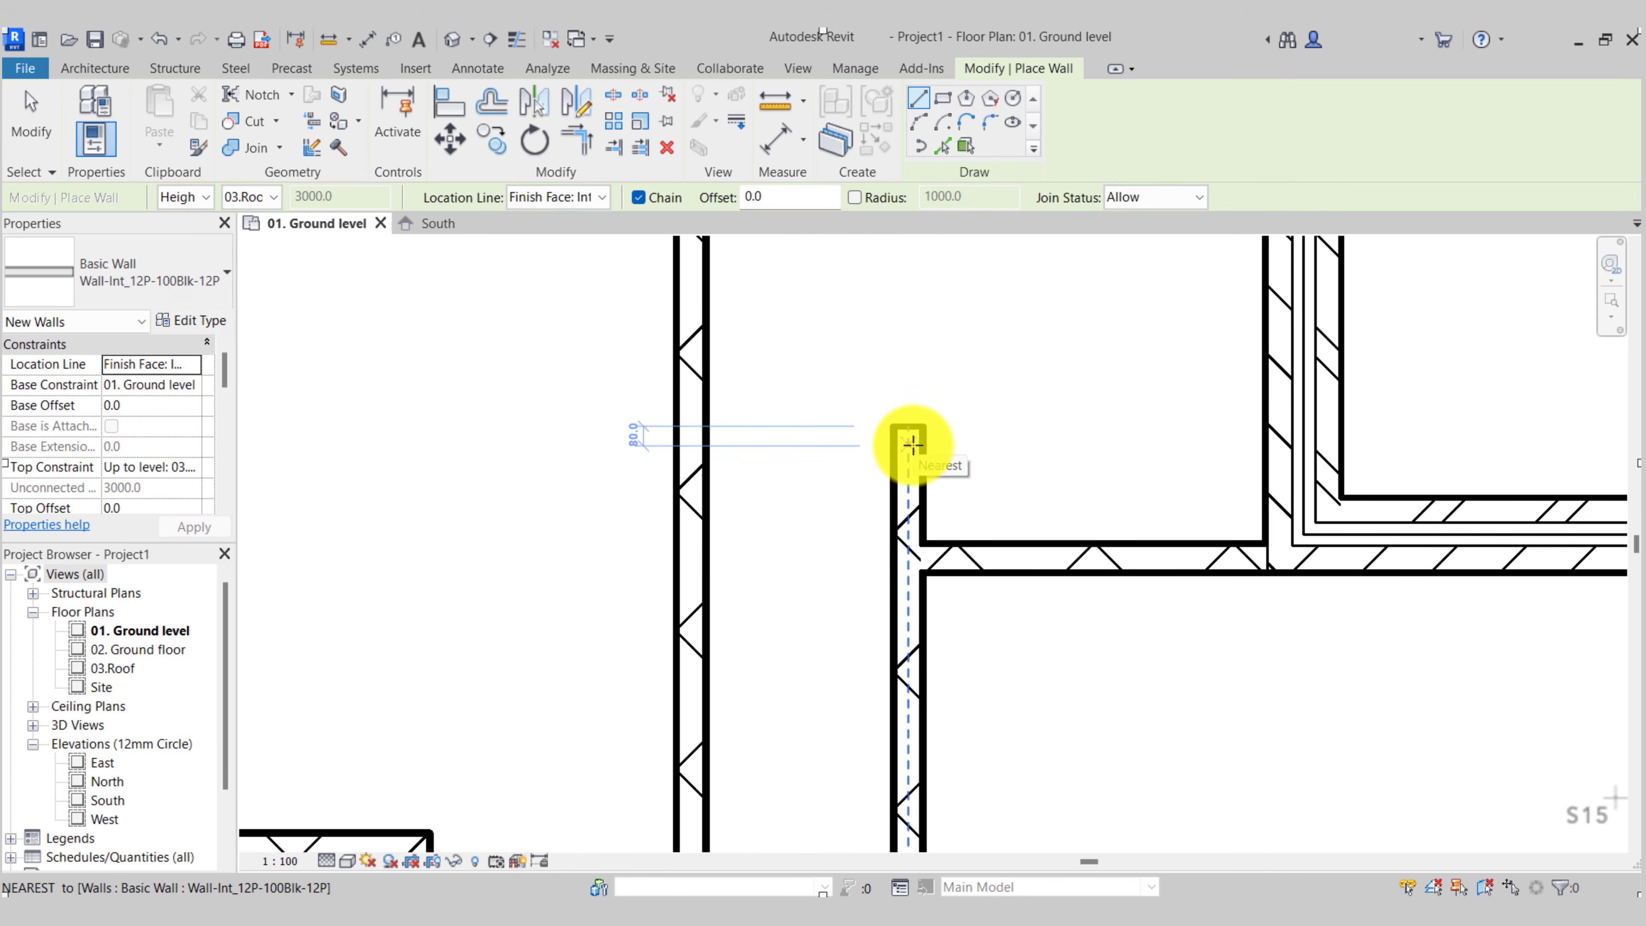
# Draw a horizontal interior wall about 3400 mm long west from the north end of the short vertical partition
pyautogui.click(913, 423)
pyautogui.scroll(-5, 913, 423)
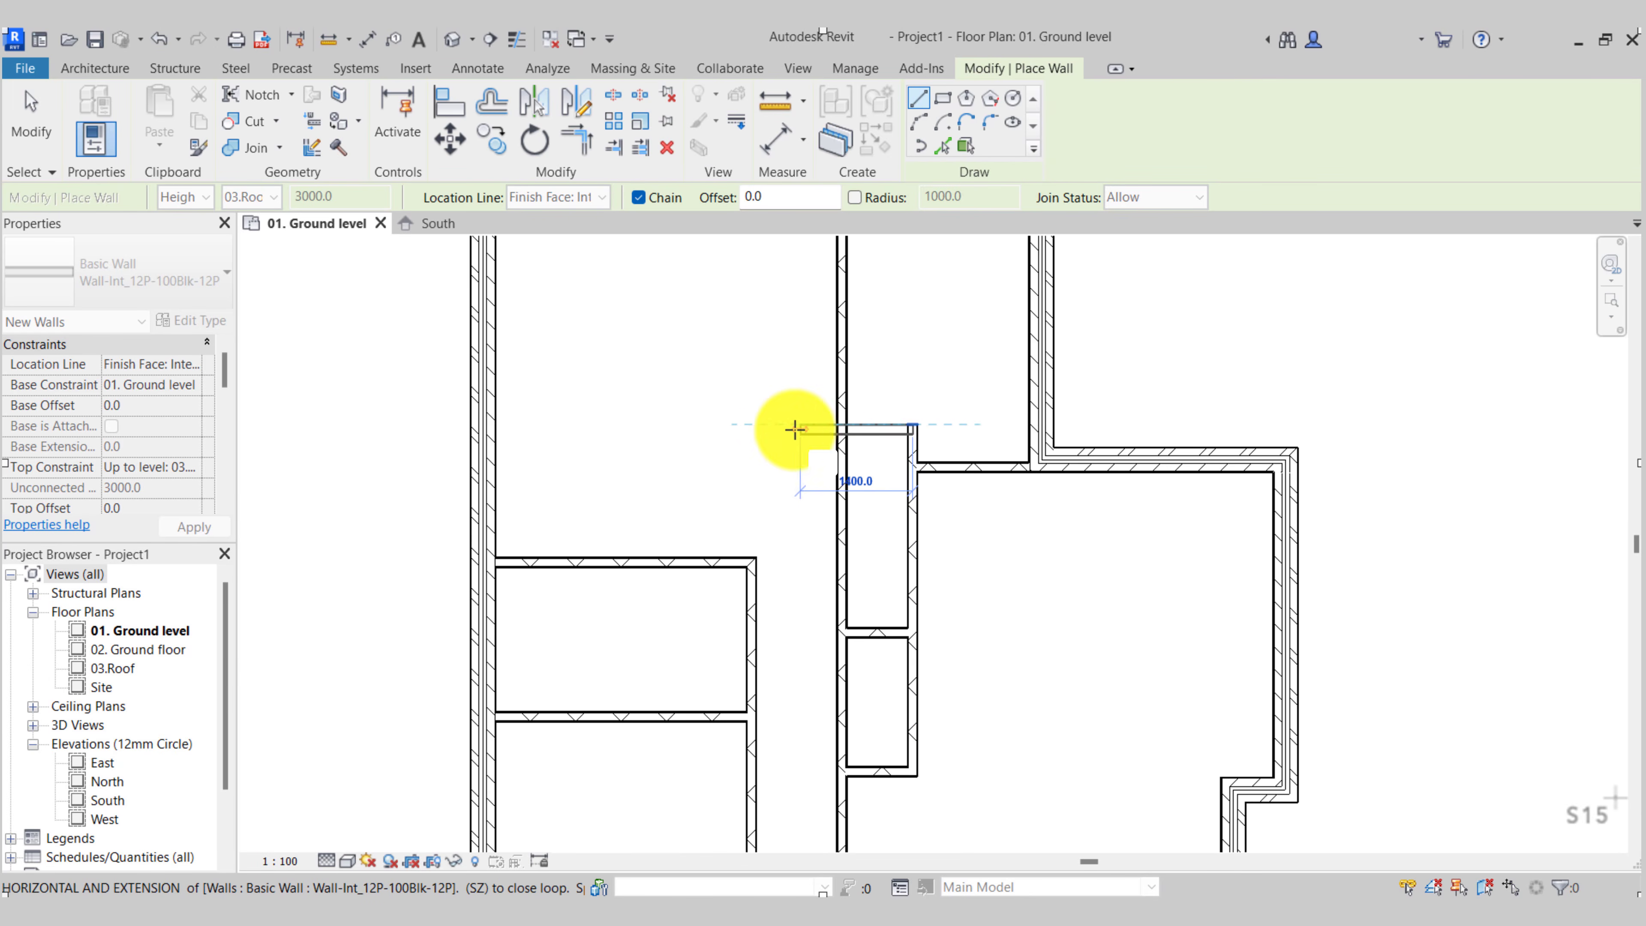
pyautogui.click(640, 426)
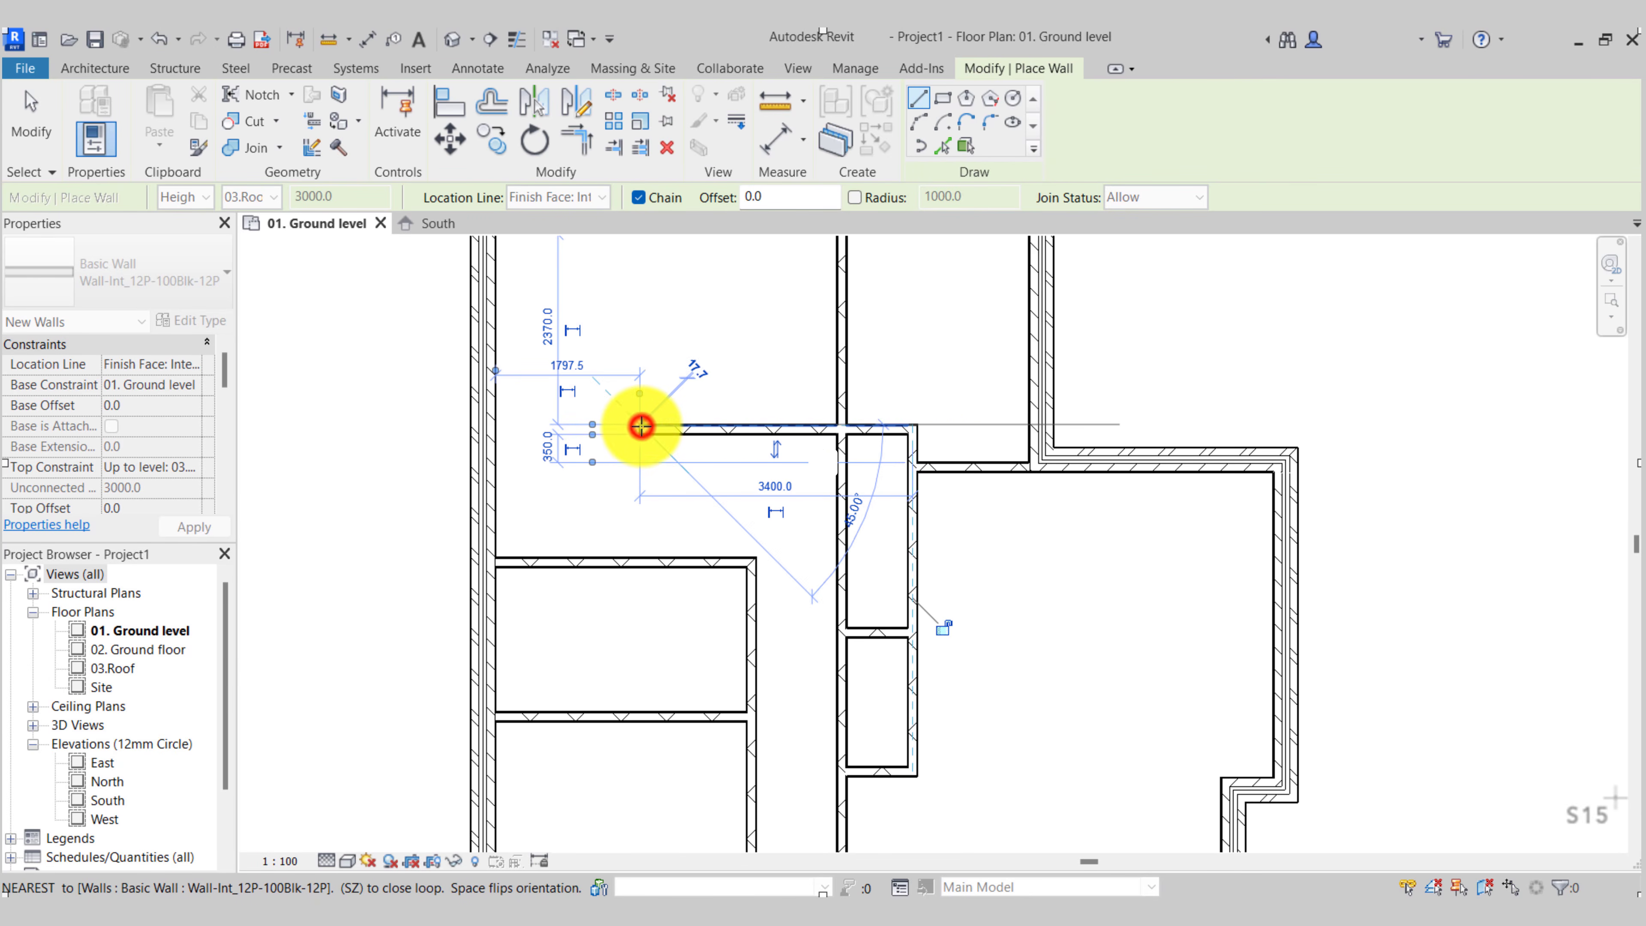
pyautogui.press('Escape')
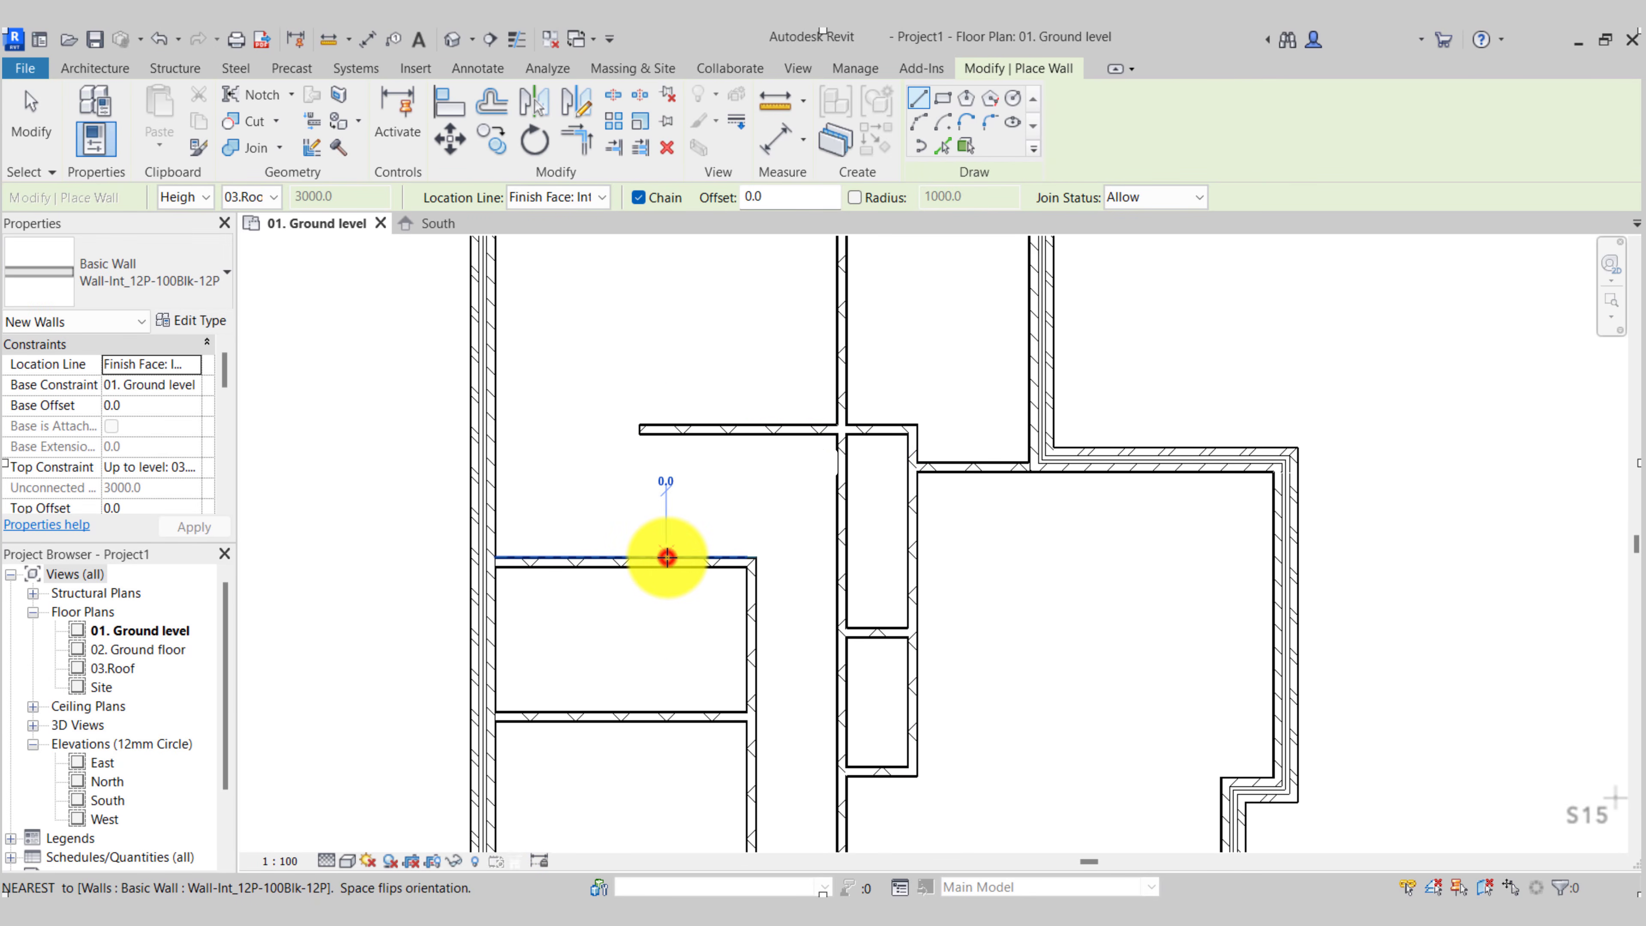
# Draw an L-shaped wall about 1955 mm north from the west room's north wall and about 2000 mm west to the exterior wall
pyautogui.click(667, 556)
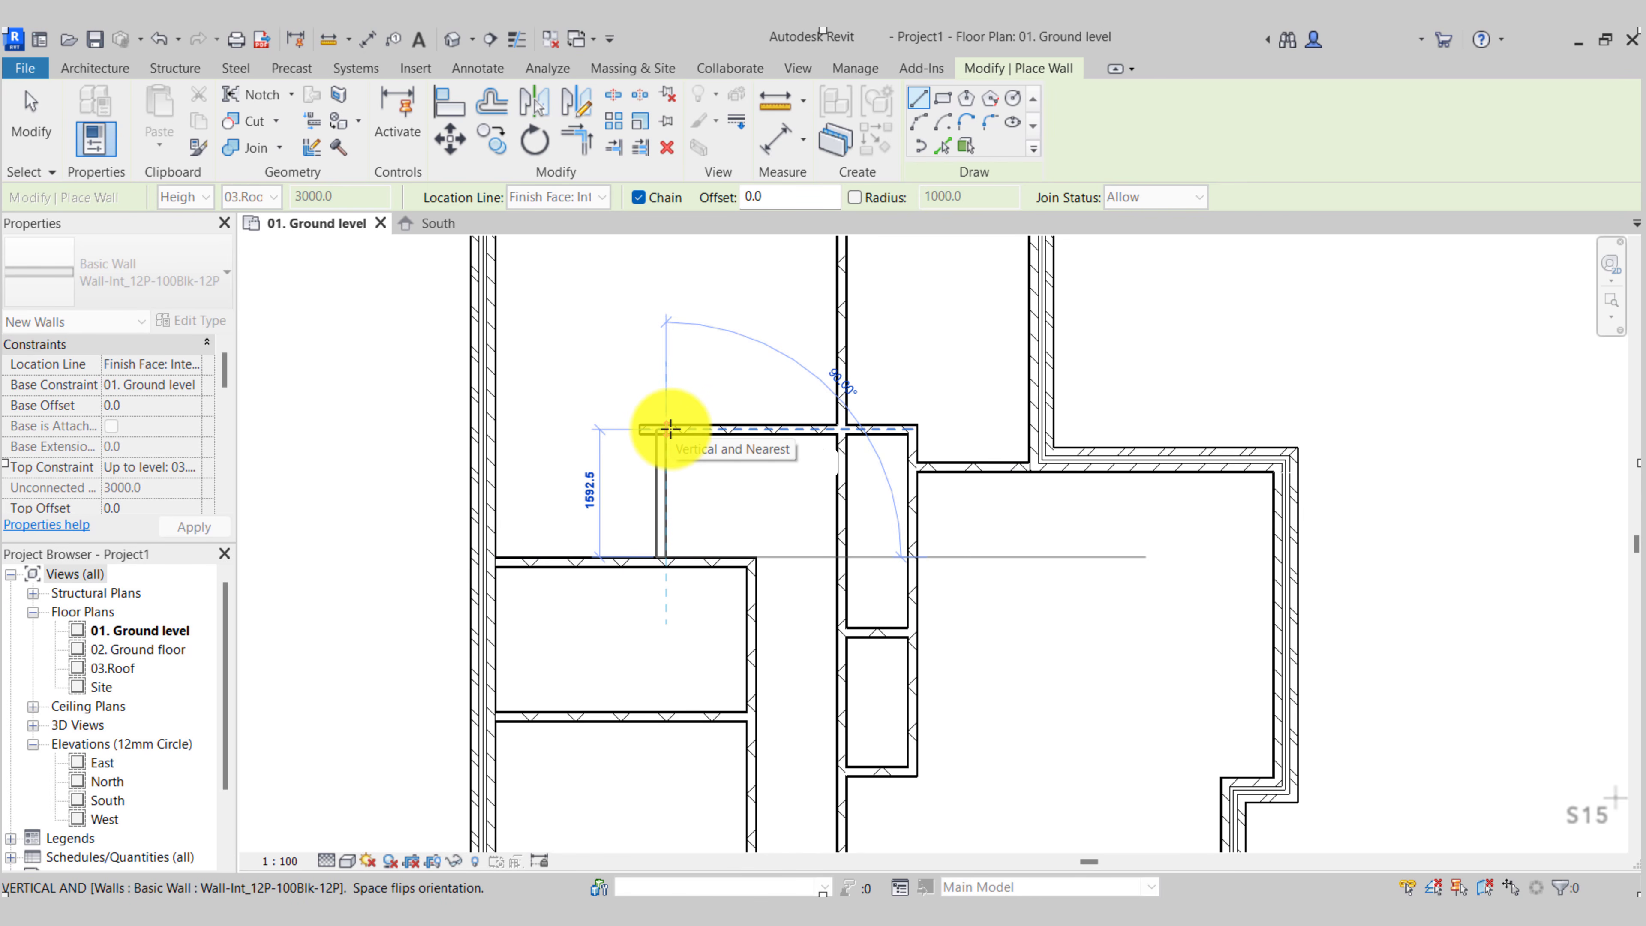
pyautogui.click(663, 405)
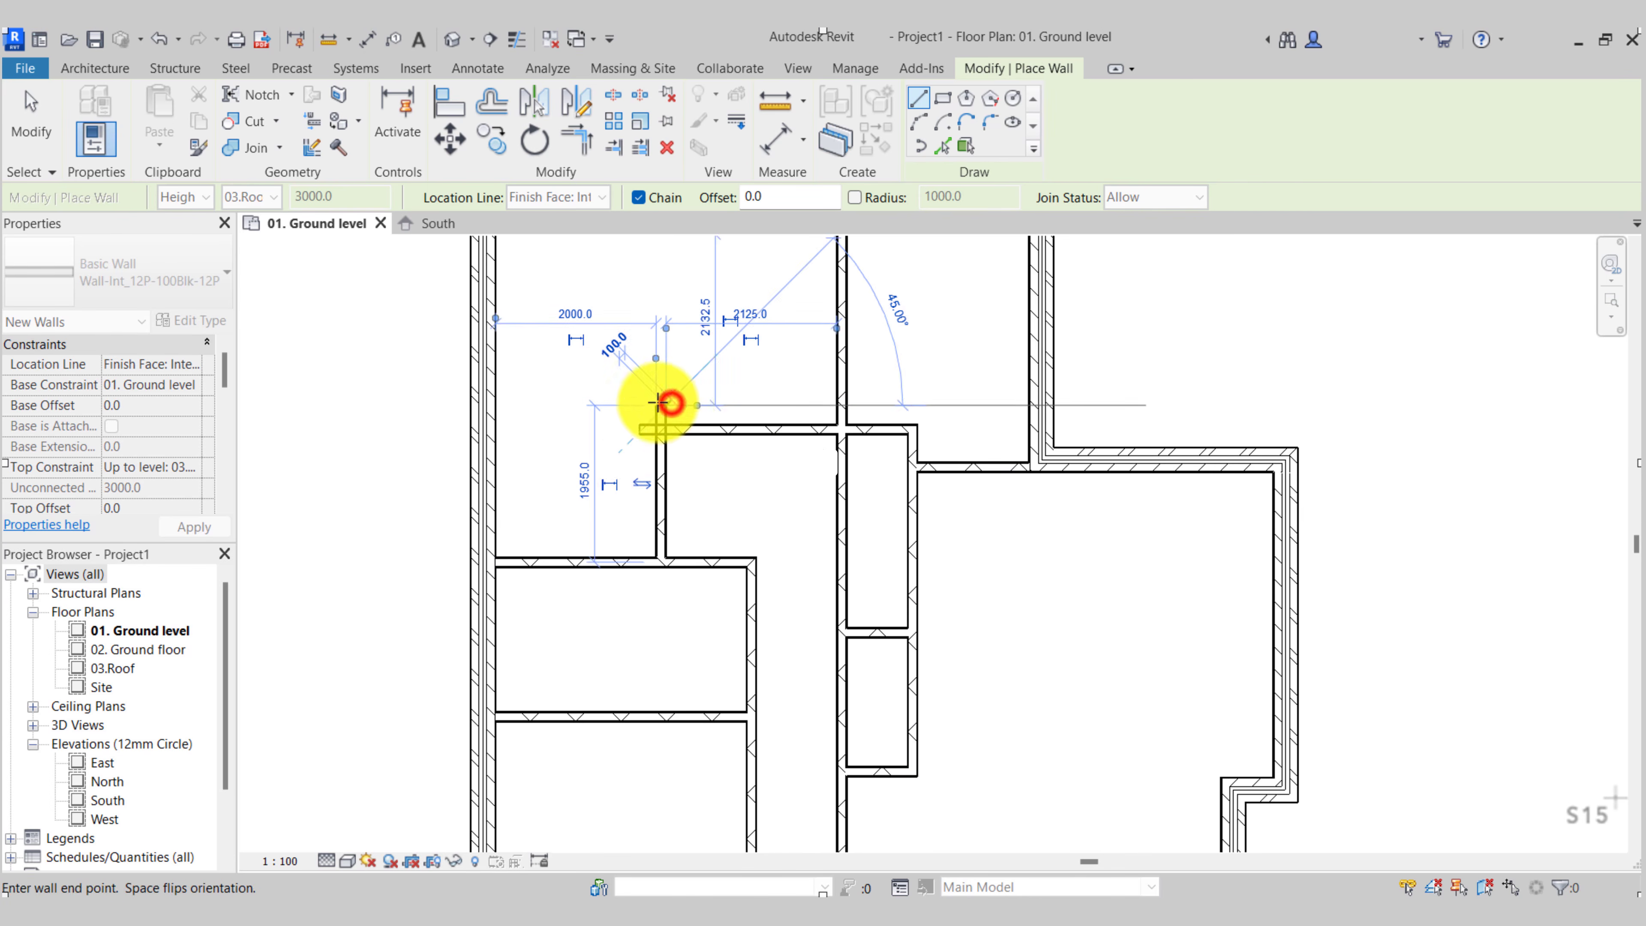
pyautogui.click(490, 407)
pyautogui.press('Escape')
pyautogui.press('Escape')
pyautogui.moveTo(547, 463); pyautogui.dragTo(574, 502, button='middle')
pyautogui.scroll(1, 606, 496)
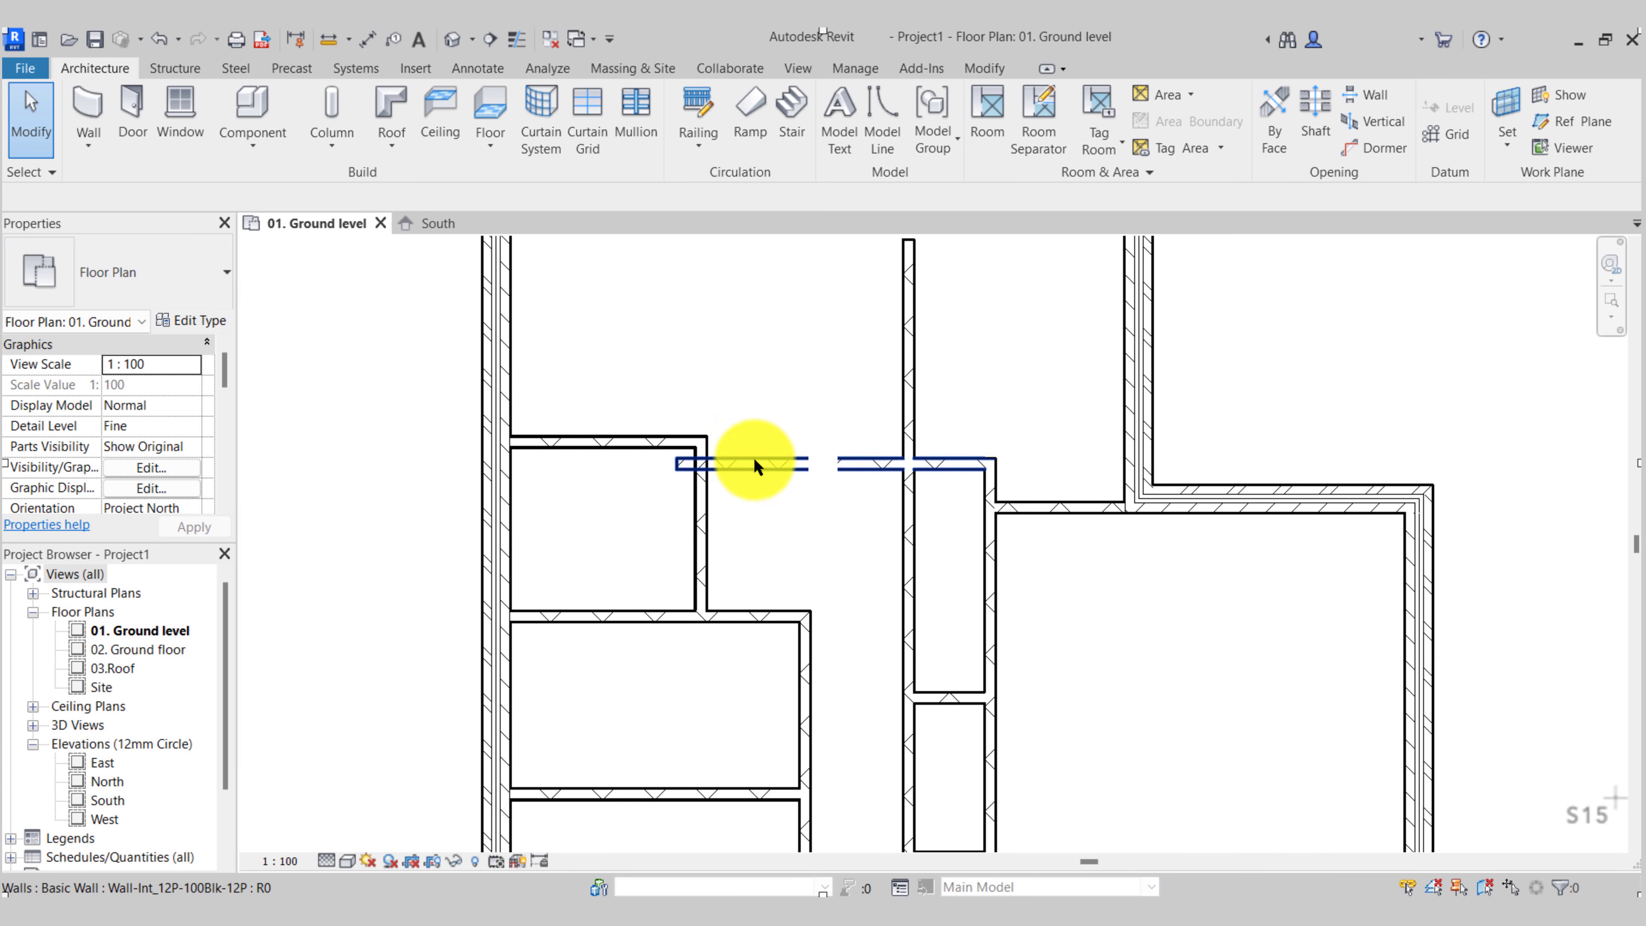
# Shorten the overhanging west end of the long horizontal wall to meet the new vertical wall
pyautogui.click(755, 466)
pyautogui.moveTo(681, 462); pyautogui.dragTo(703, 465)
pyautogui.press('Escape')
# Increase the clear distance between the L-shaped wall's horizontal leg and the room wall south of it
pyautogui.moveTo(608, 504); pyautogui.dragTo(651, 439, button='middle')
pyautogui.scroll(2, 452, 504)
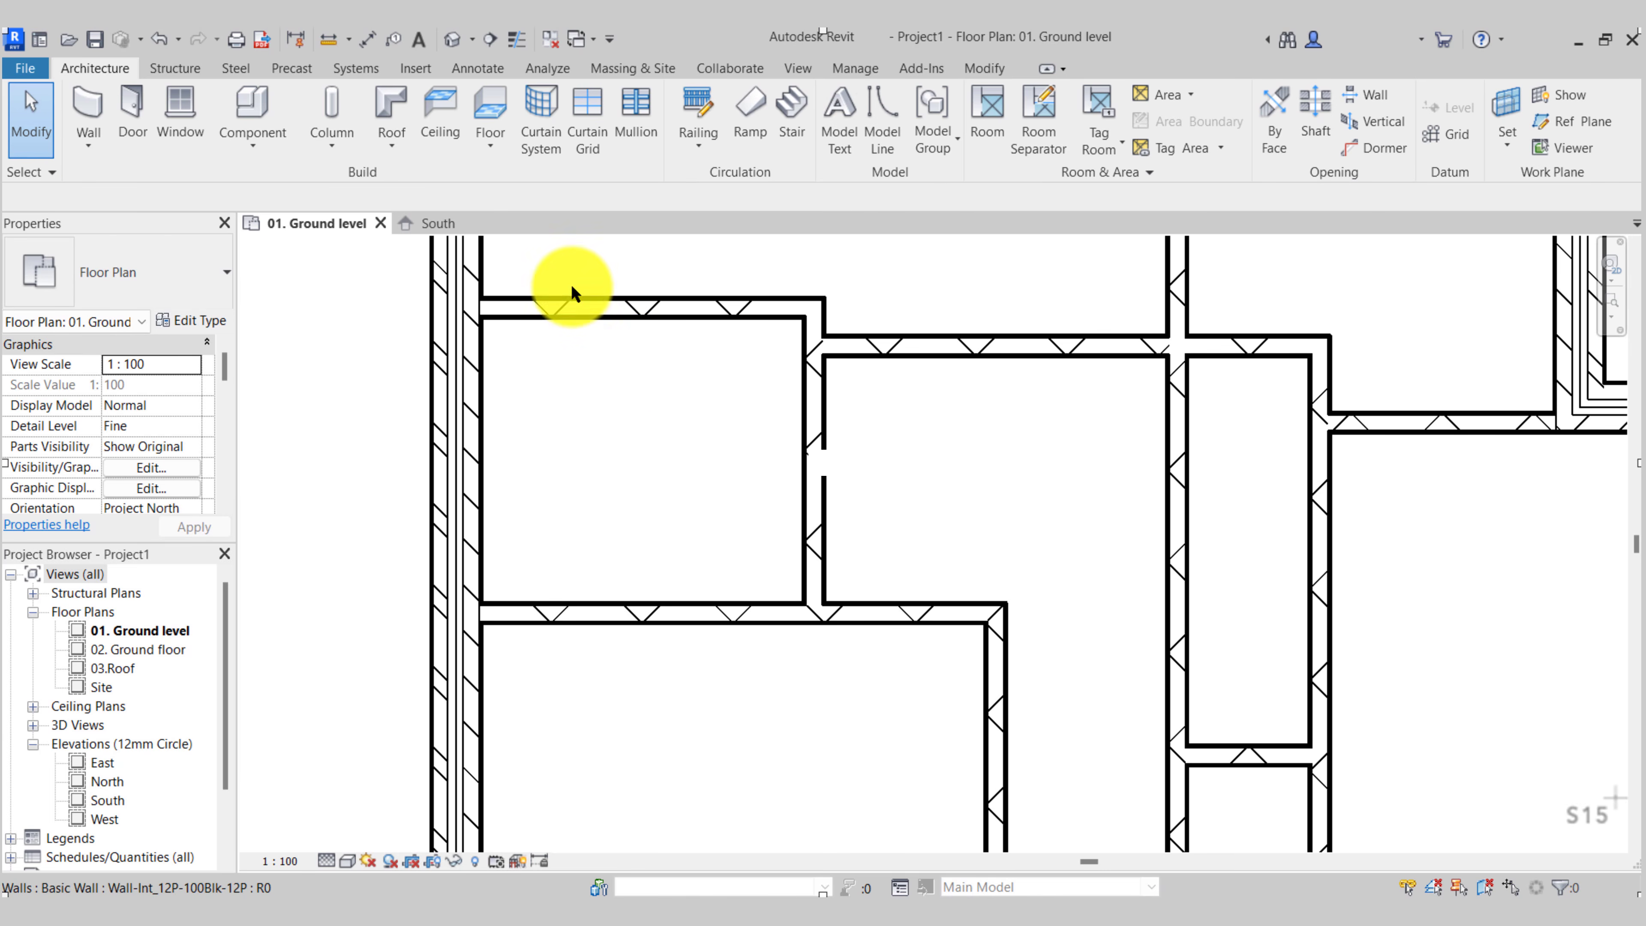
pyautogui.click(546, 306)
pyautogui.click(386, 457)
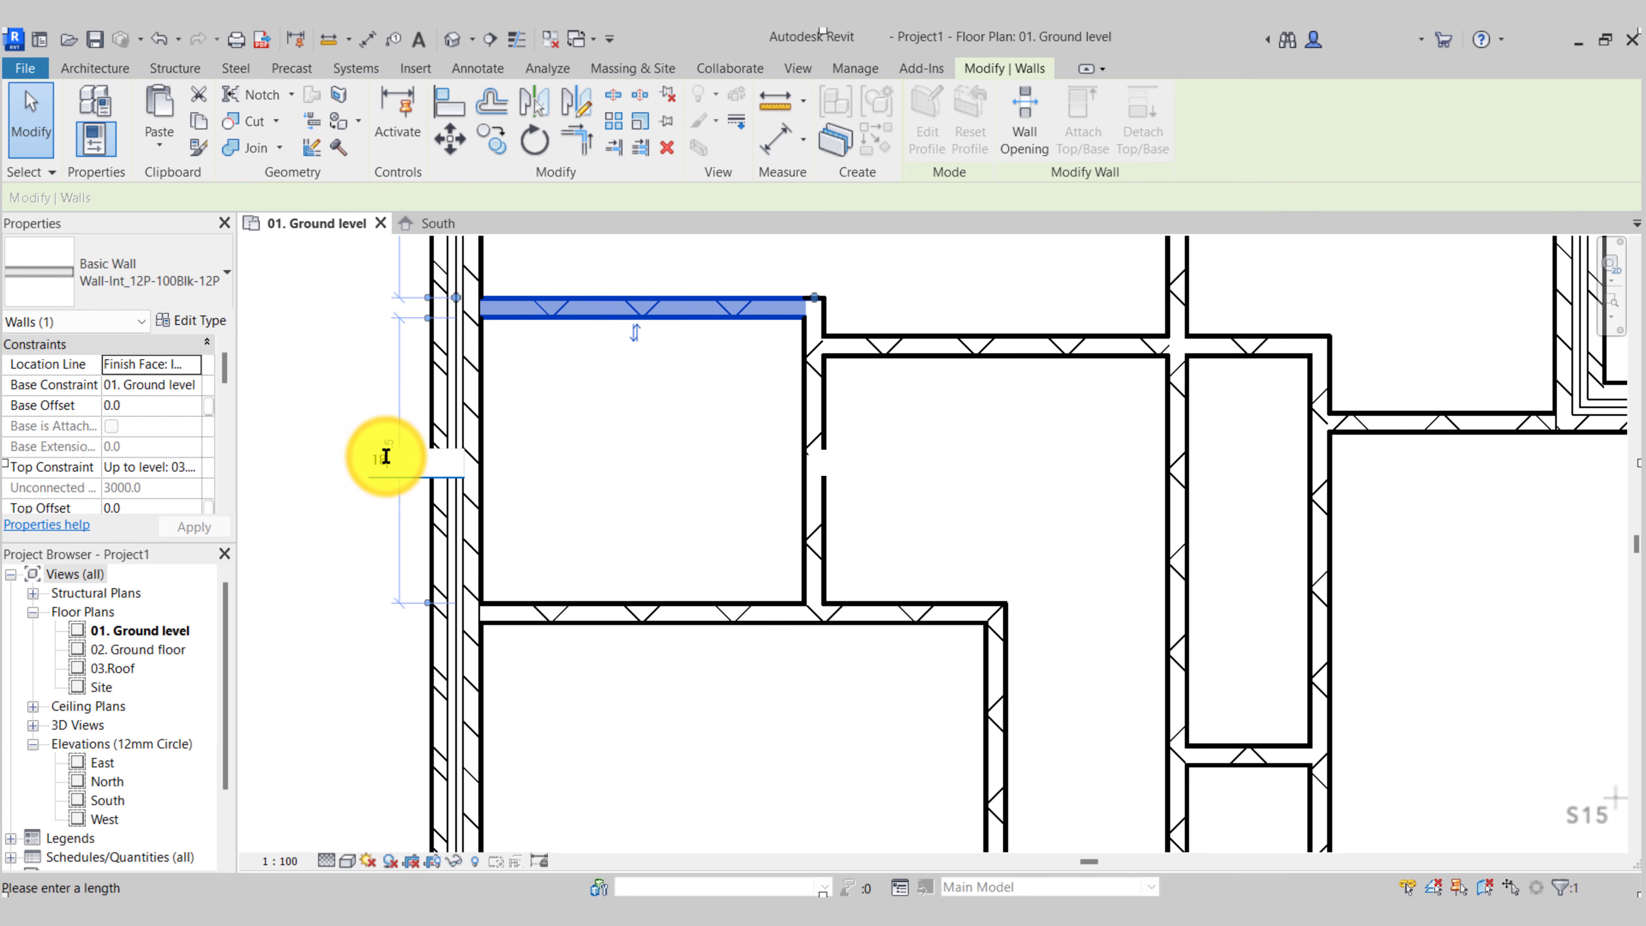
pyautogui.press('Return')
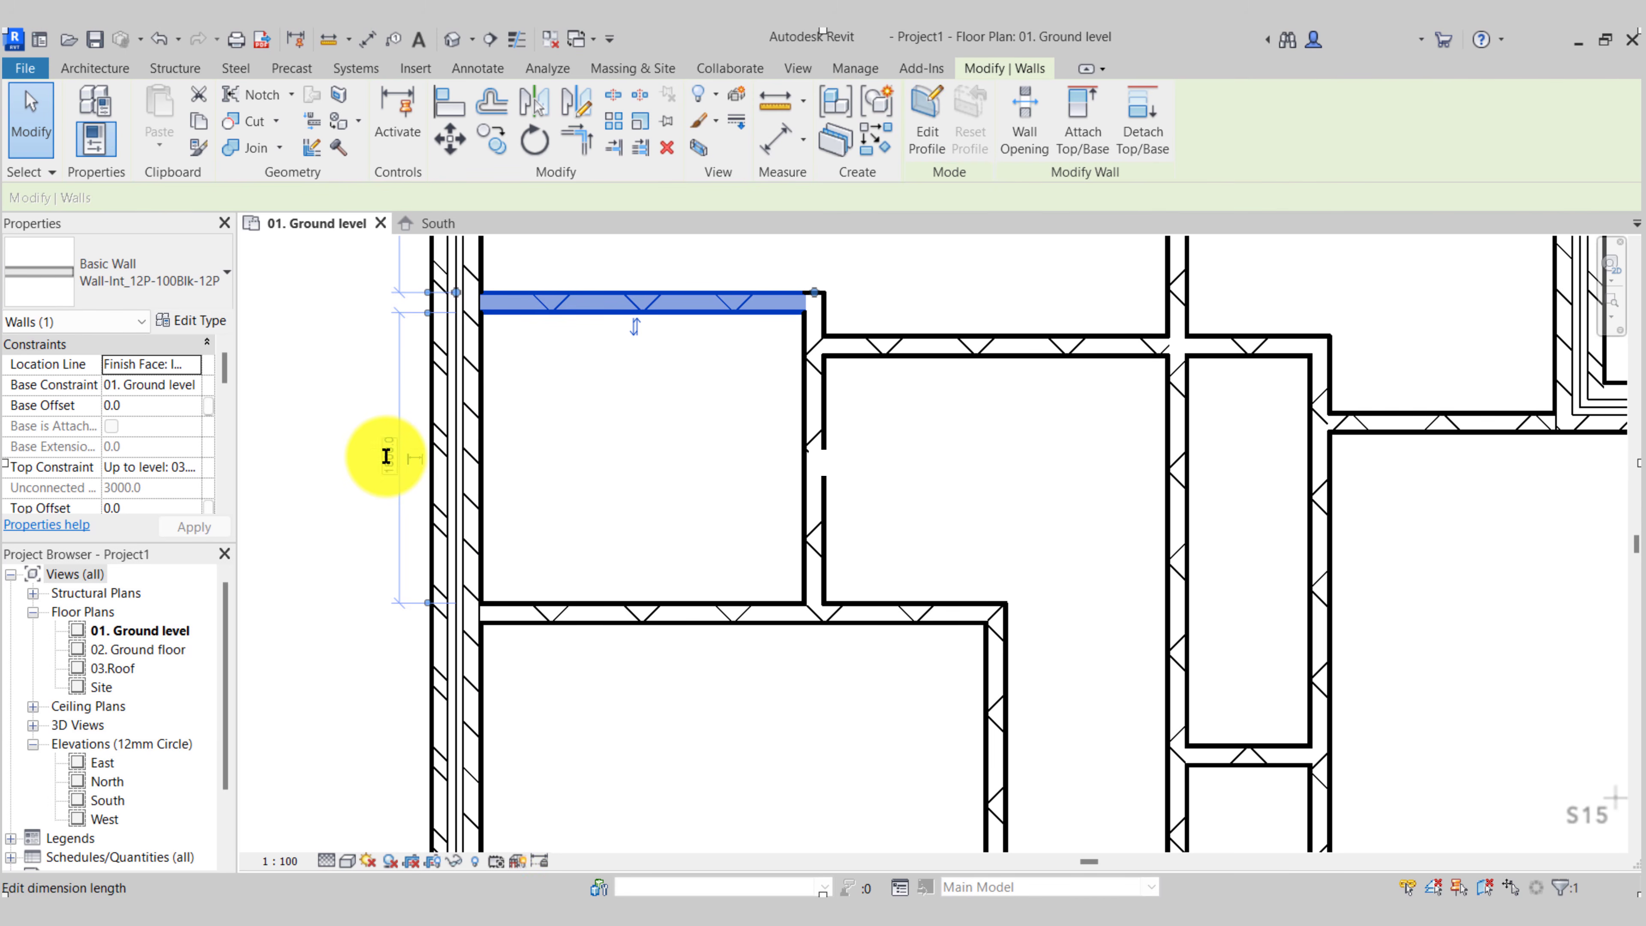
pyautogui.click(719, 523)
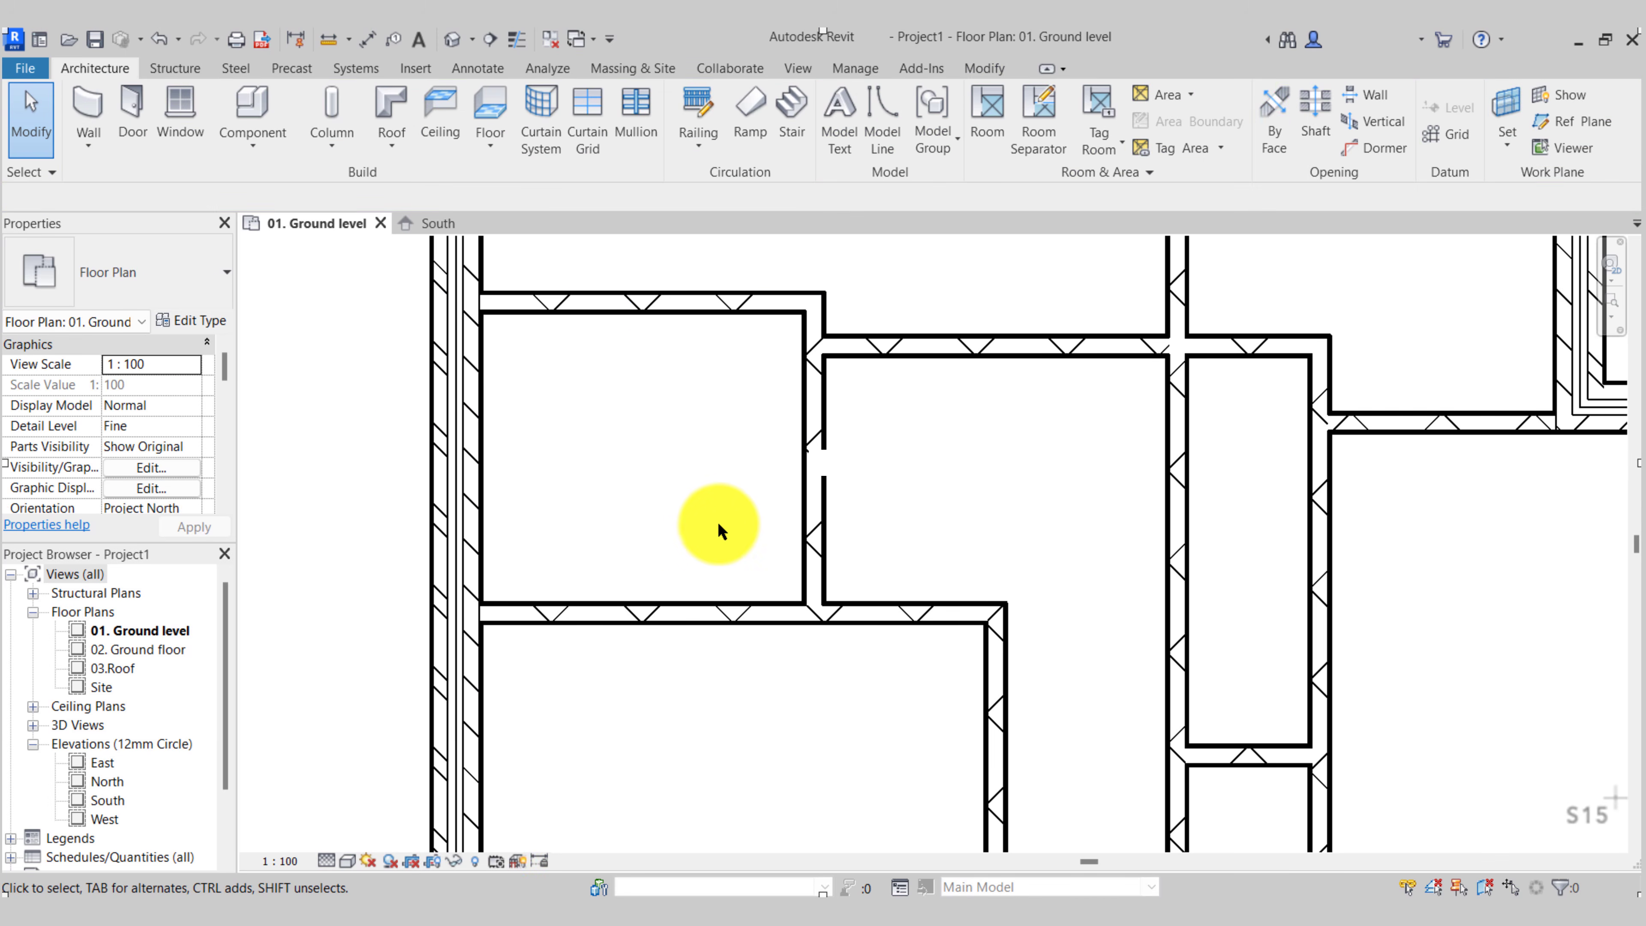
# Set the clear distance between the L-shaped wall's vertical leg and the west exterior wall to 1900 mm
pyautogui.click(802, 492)
pyautogui.moveTo(667, 485); pyautogui.dragTo(684, 552, button='middle')
pyautogui.scroll(1, 684, 551)
pyautogui.click(648, 369)
pyautogui.write('1')
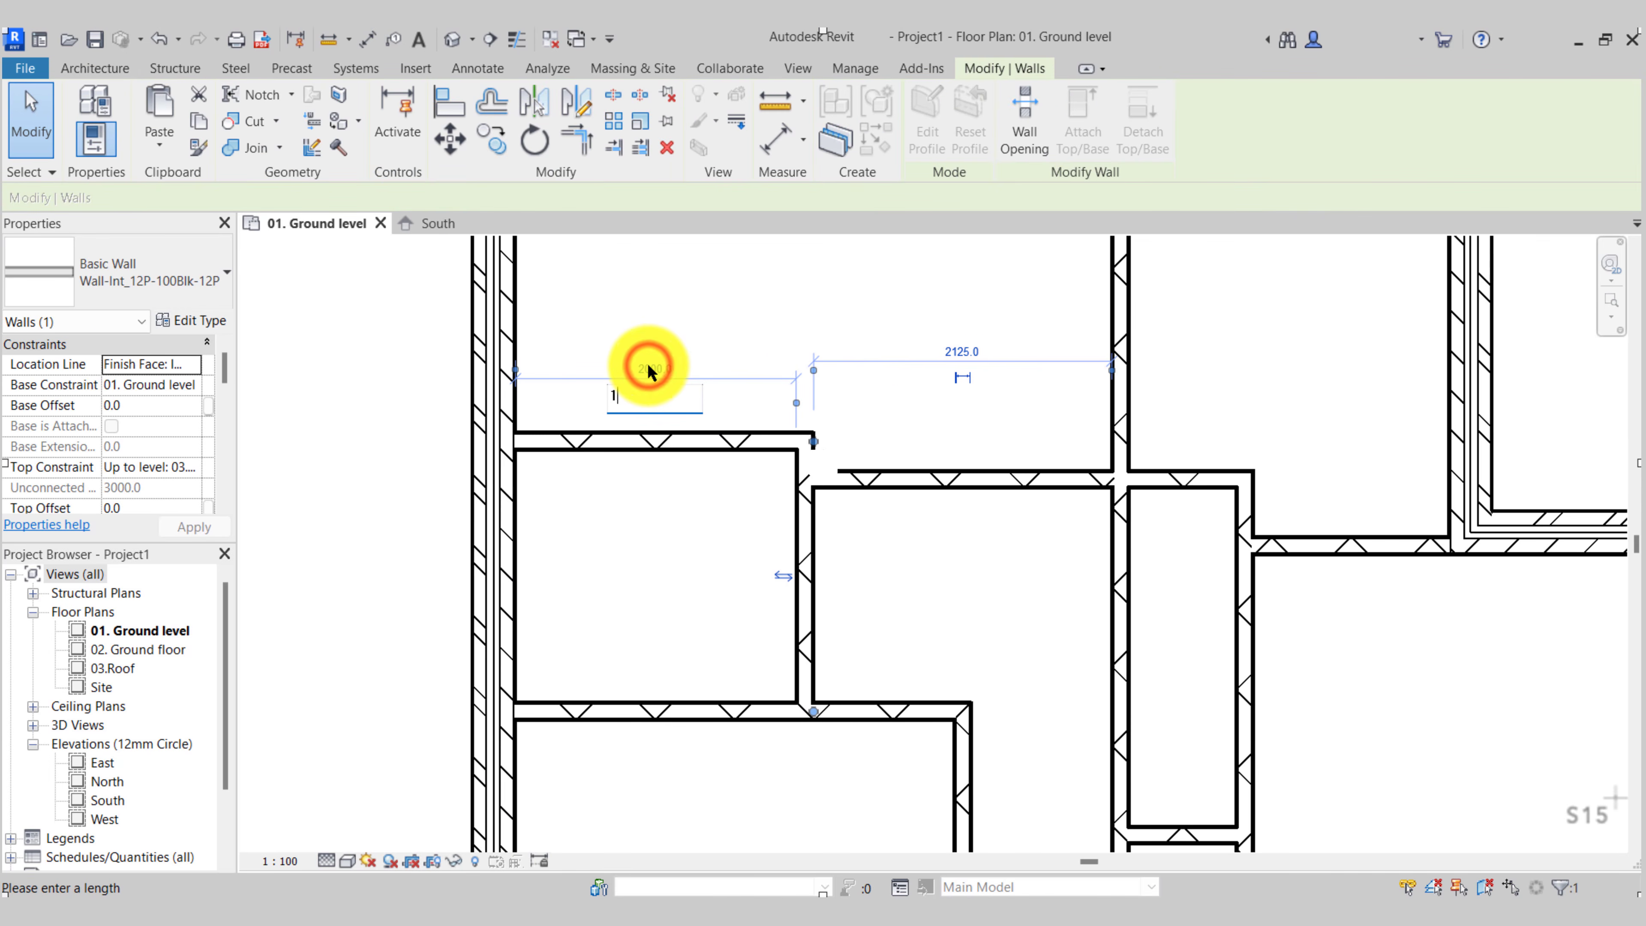
pyautogui.write('900')
pyautogui.press('Return')
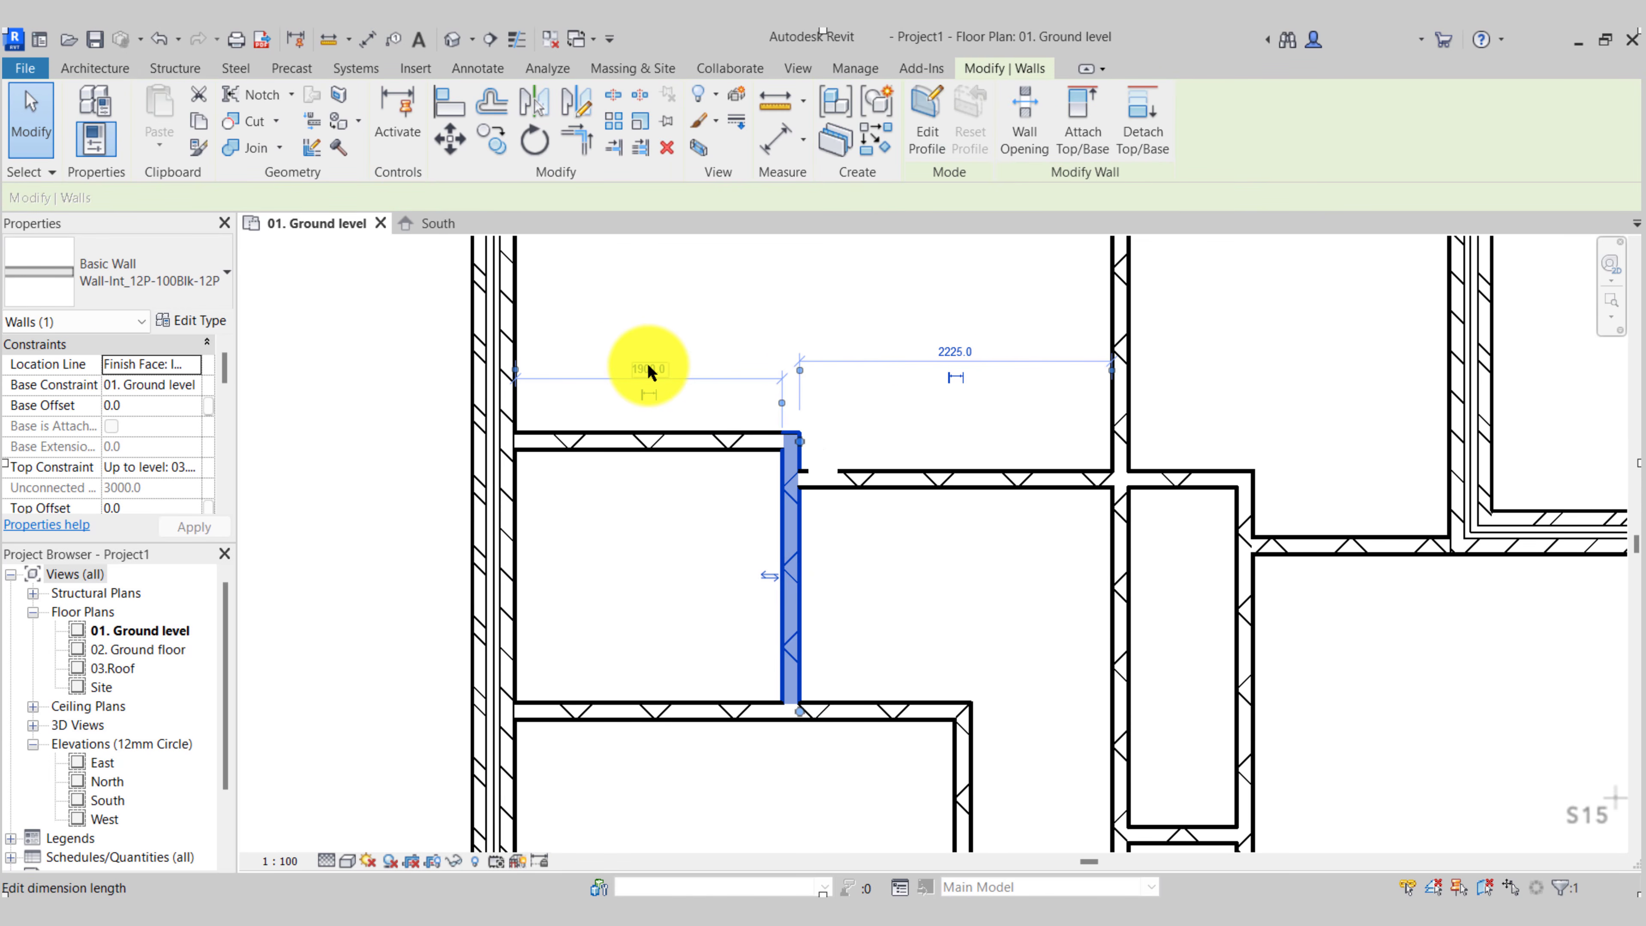
pyautogui.click(876, 406)
# Shorten the north end of the second long vertical wall to meet the horizontal wall crossing it
pyautogui.moveTo(964, 436); pyautogui.dragTo(776, 411, button='middle')
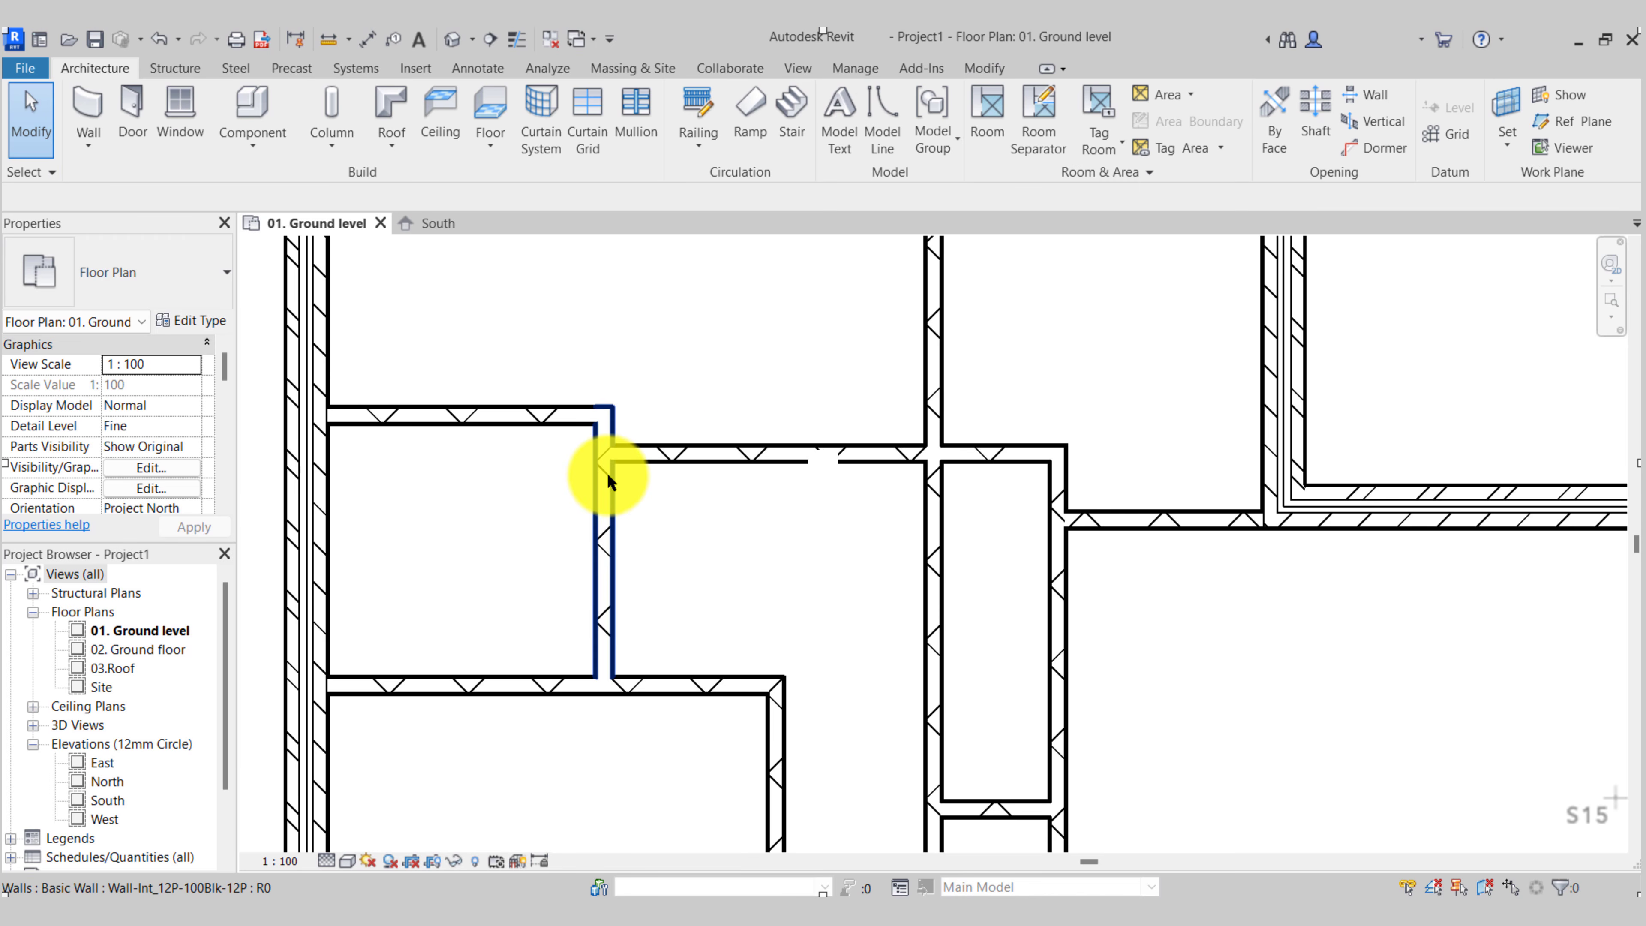
pyautogui.click(930, 392)
pyautogui.scroll(-3, 930, 392)
pyautogui.moveTo(933, 290); pyautogui.dragTo(930, 458)
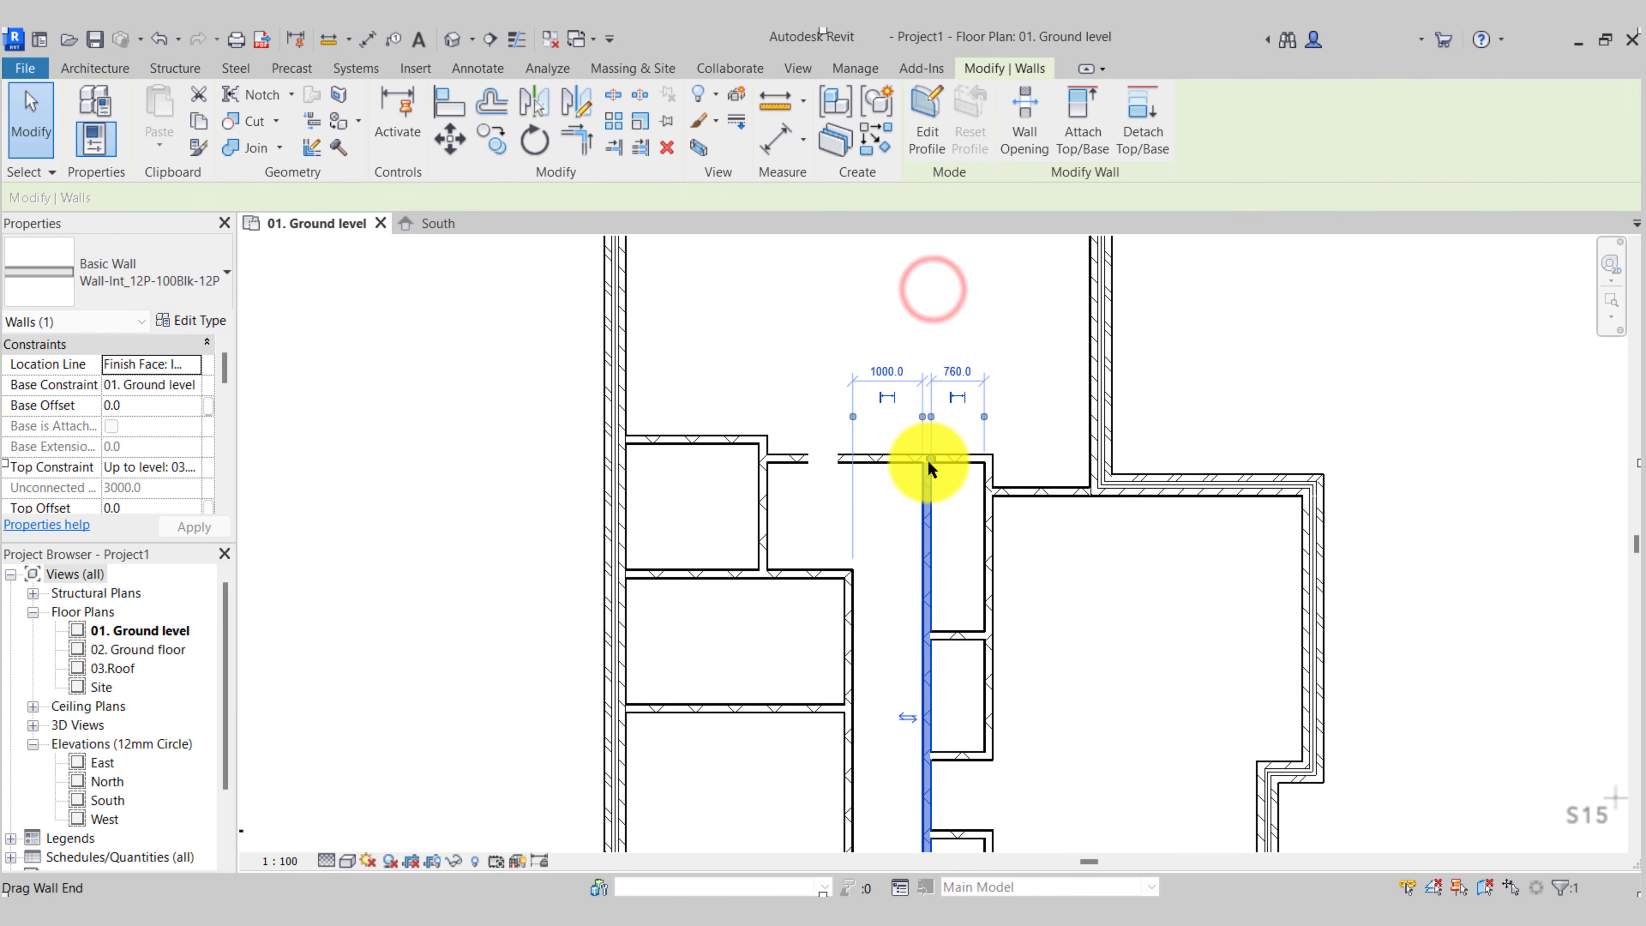
pyautogui.press('Escape')
# Extend the horizontal wall's east end about 440 mm past the short vertical partition
pyautogui.scroll(5, 941, 449)
pyautogui.moveTo(1039, 511)
pyautogui.mouseDown(button='middle')
pyautogui.moveTo(962, 489)
pyautogui.moveTo(972, 478)
pyautogui.moveTo(966, 494)
pyautogui.mouseUp(button='middle')
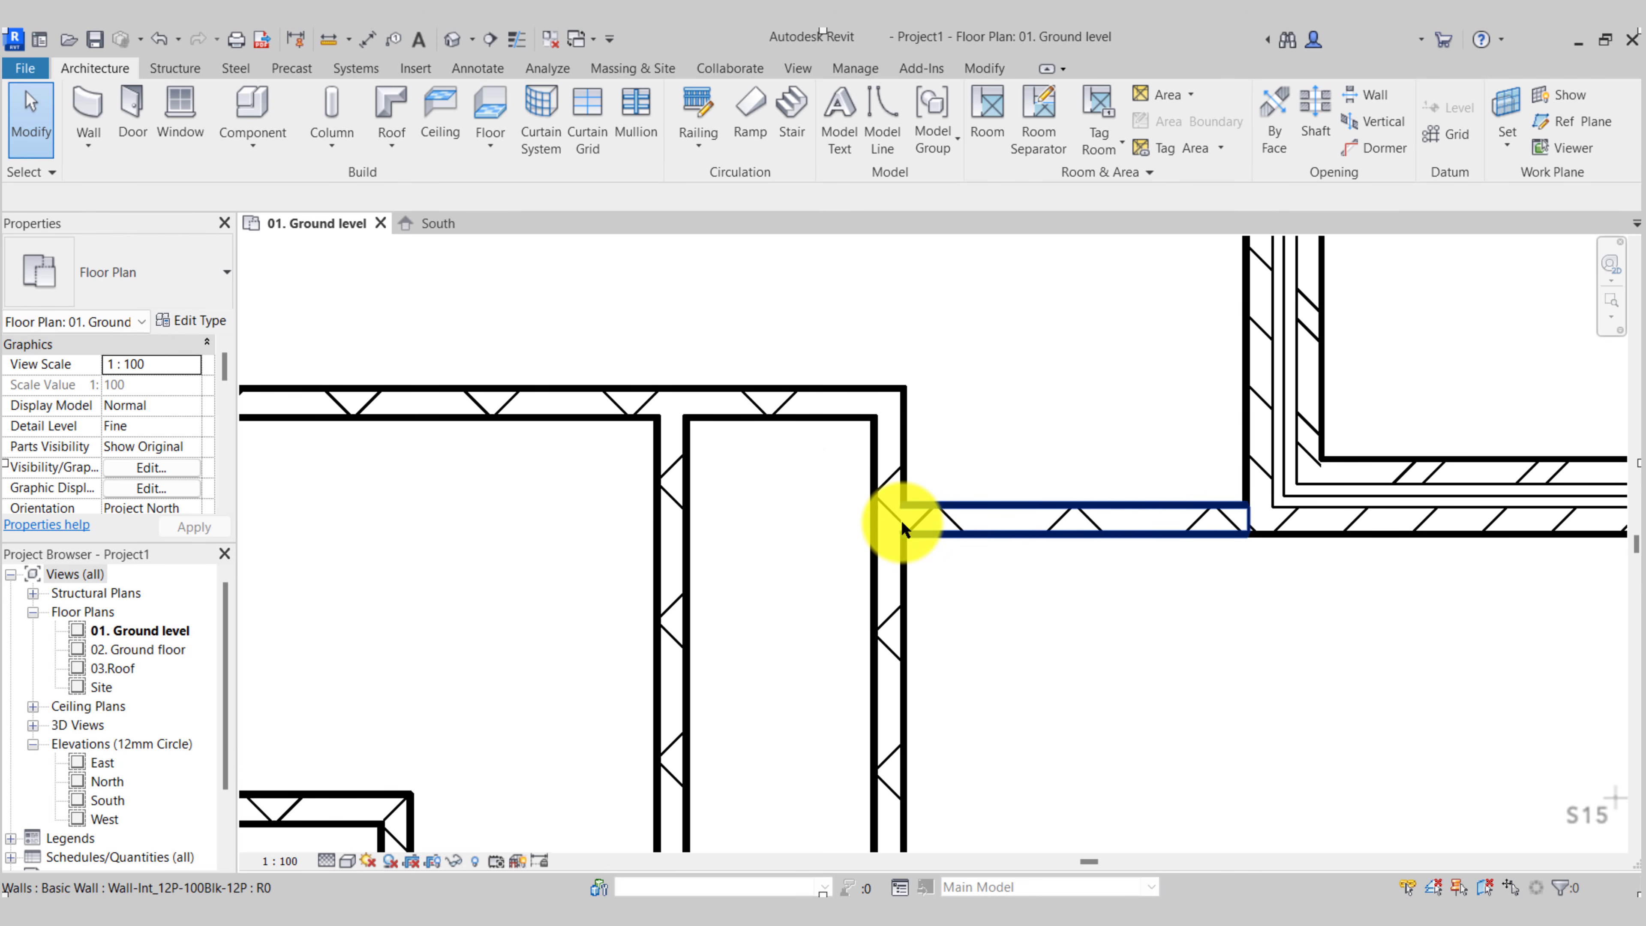
pyautogui.click(838, 389)
pyautogui.moveTo(887, 396); pyautogui.dragTo(1013, 389)
# Draw a short vertical wall from the extended wall's east end south to the wall joining the exterior corner
pyautogui.click(94, 67)
pyautogui.click(96, 104)
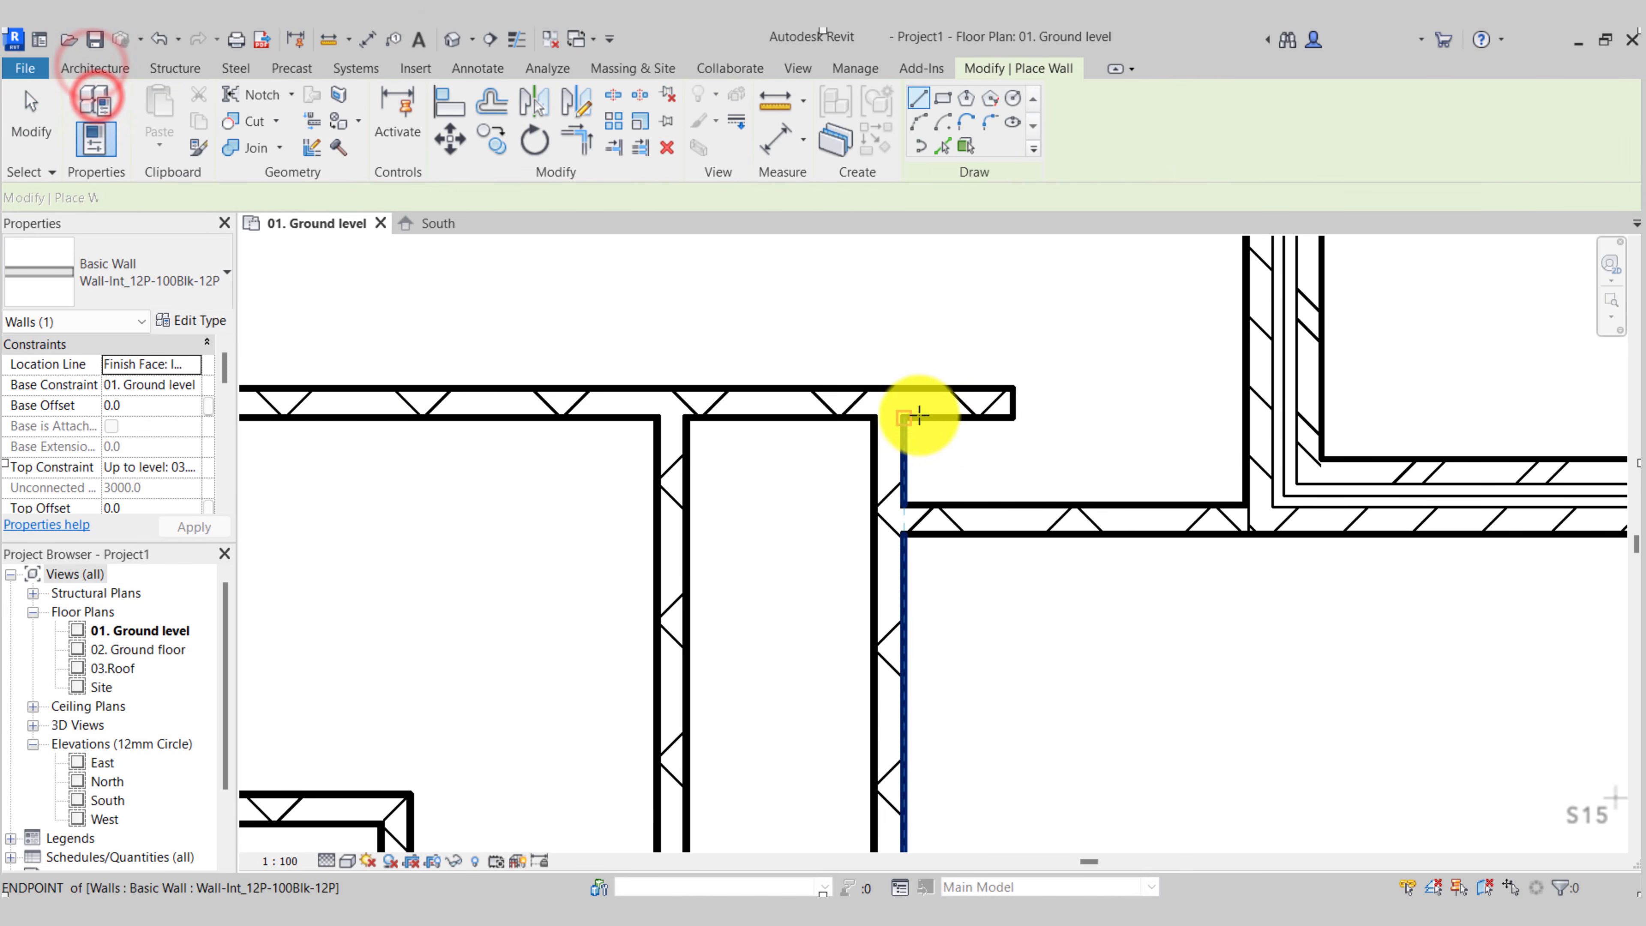
pyautogui.click(1002, 403)
pyautogui.click(1002, 501)
pyautogui.press('Escape')
pyautogui.press('Escape')
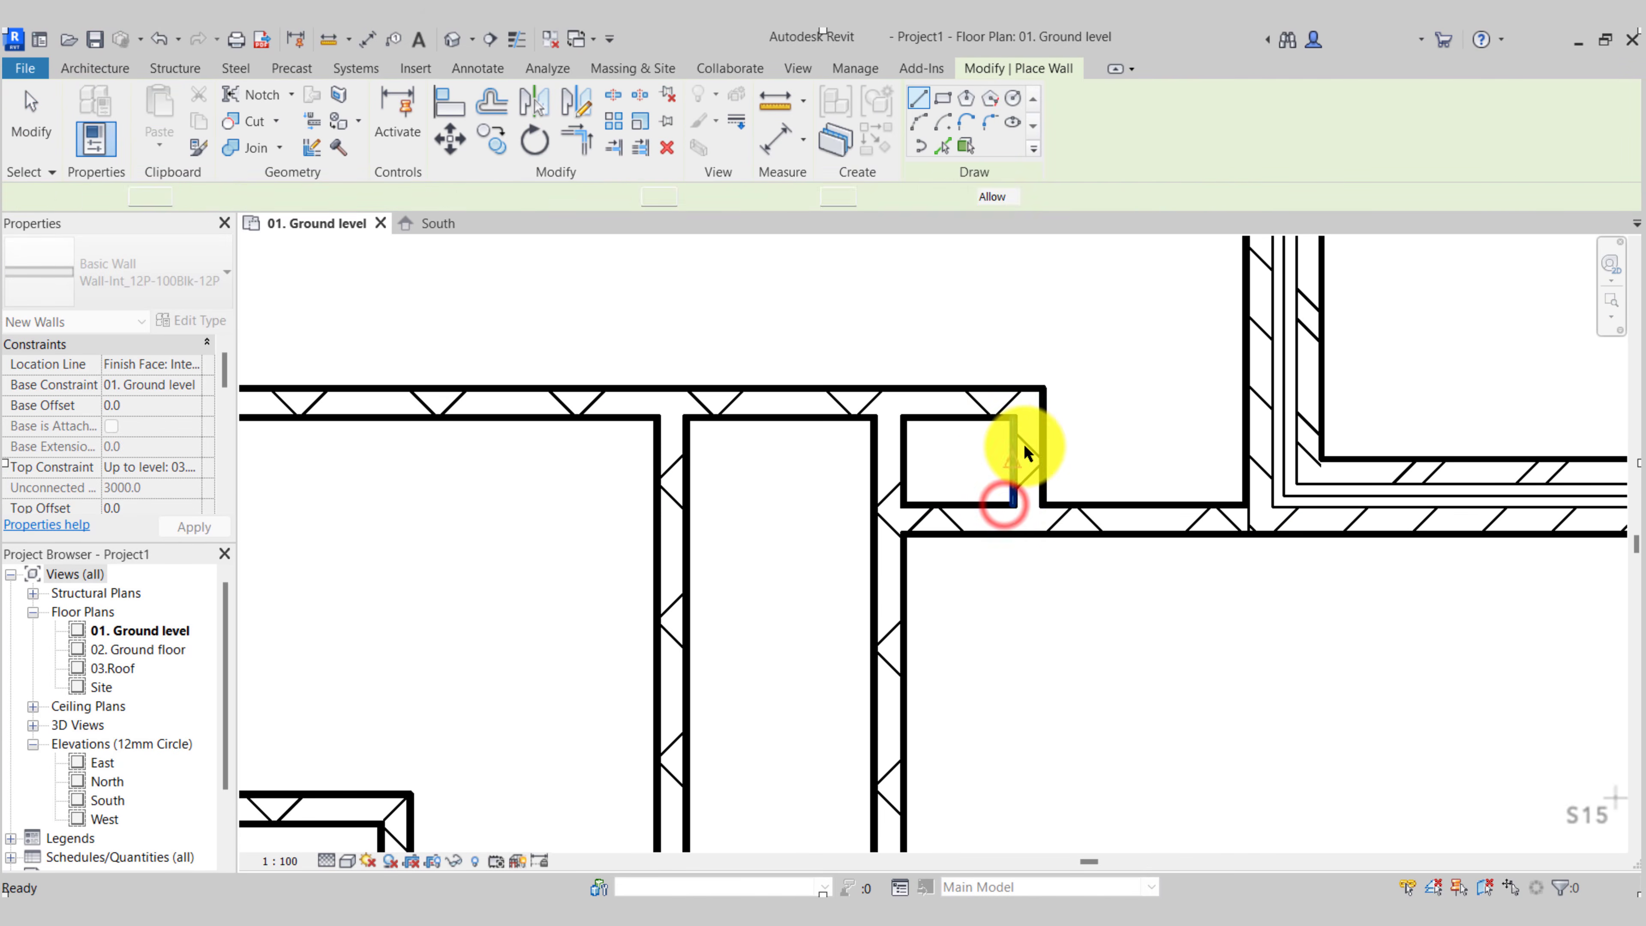
# Set the clear distance between the short closing wall and the partition west of it to 265 mm
pyautogui.click(1034, 457)
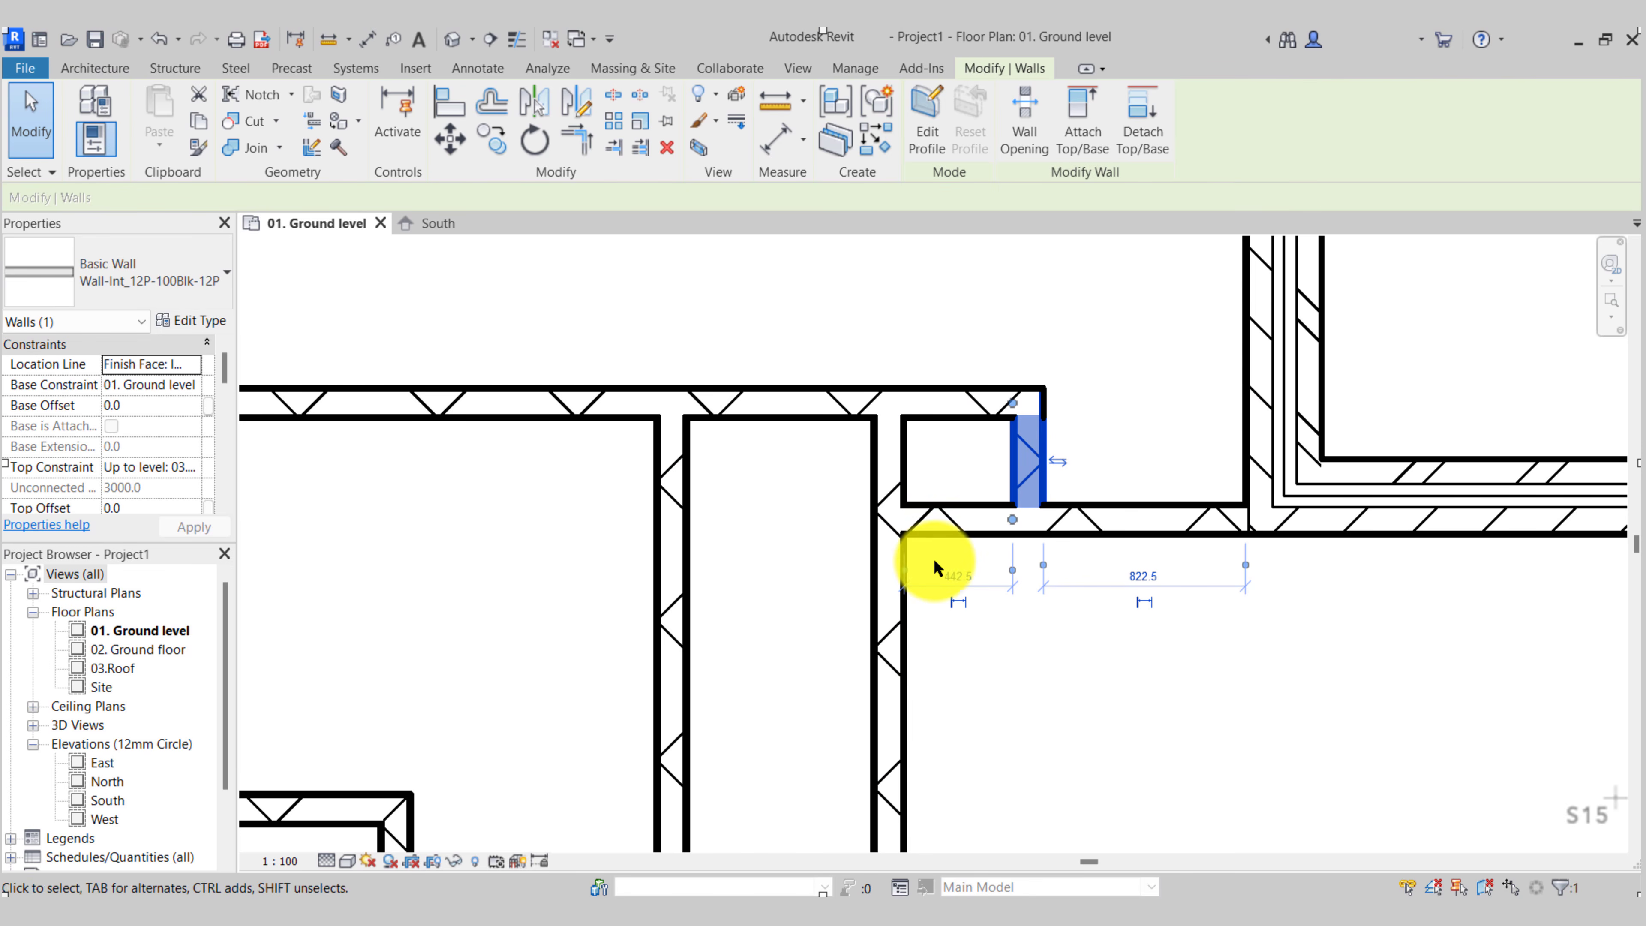
pyautogui.click(957, 576)
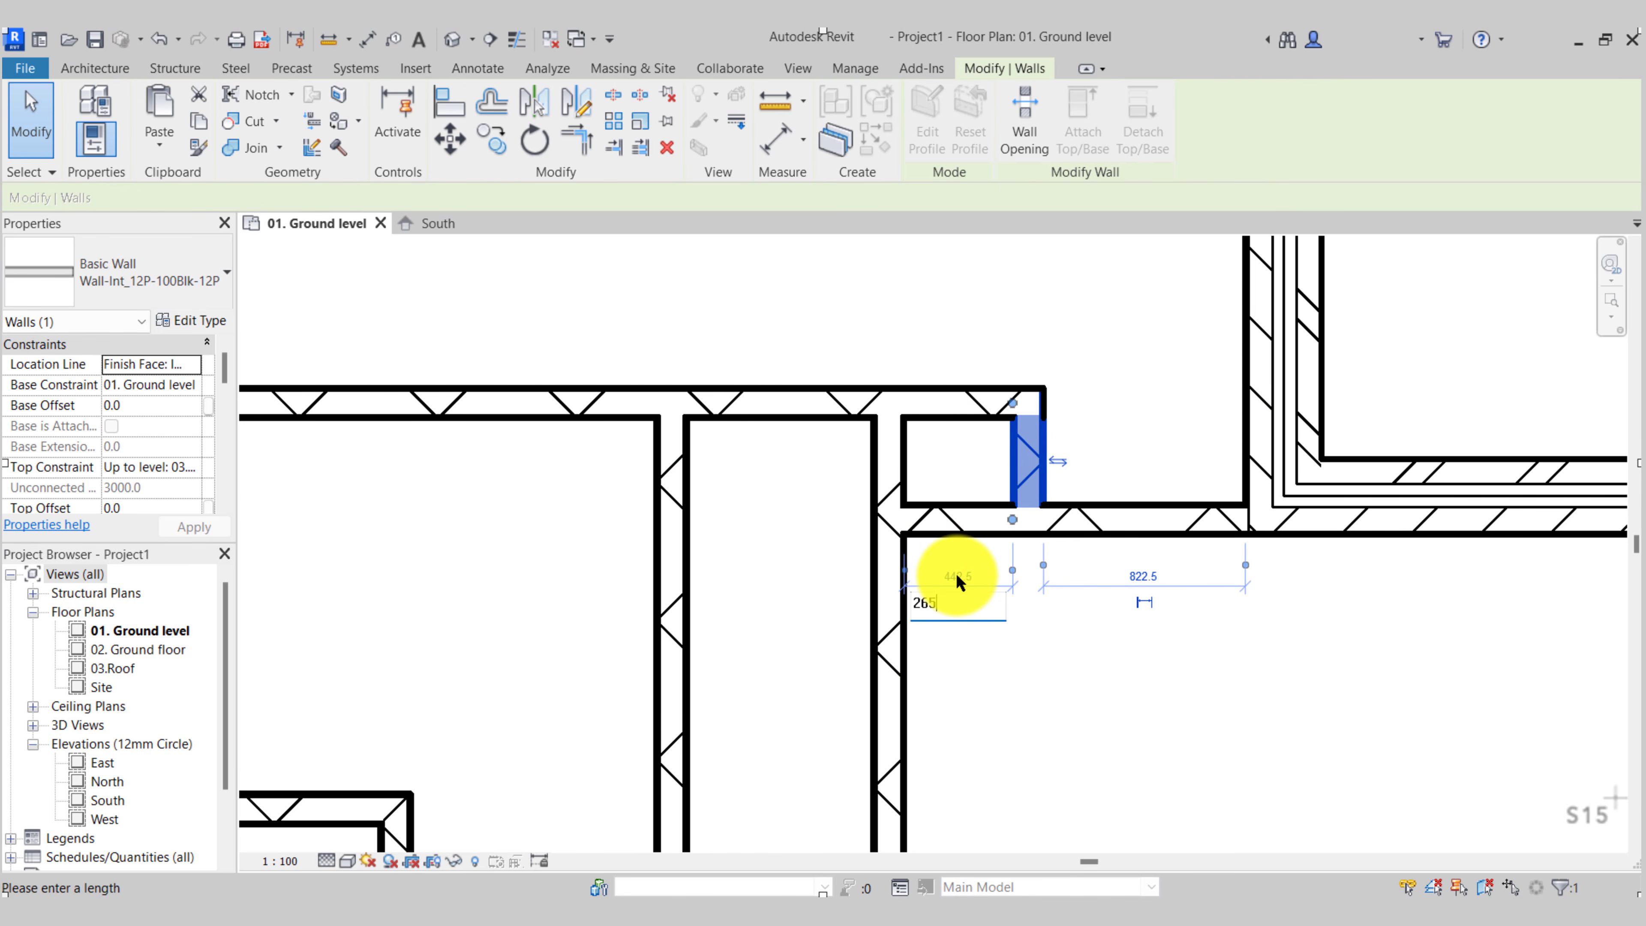
pyautogui.press('Return')
pyautogui.press('Escape')
# Move the extended horizontal wall south by reducing its clear distance to the wall joining the exterior corner
pyautogui.click(936, 410)
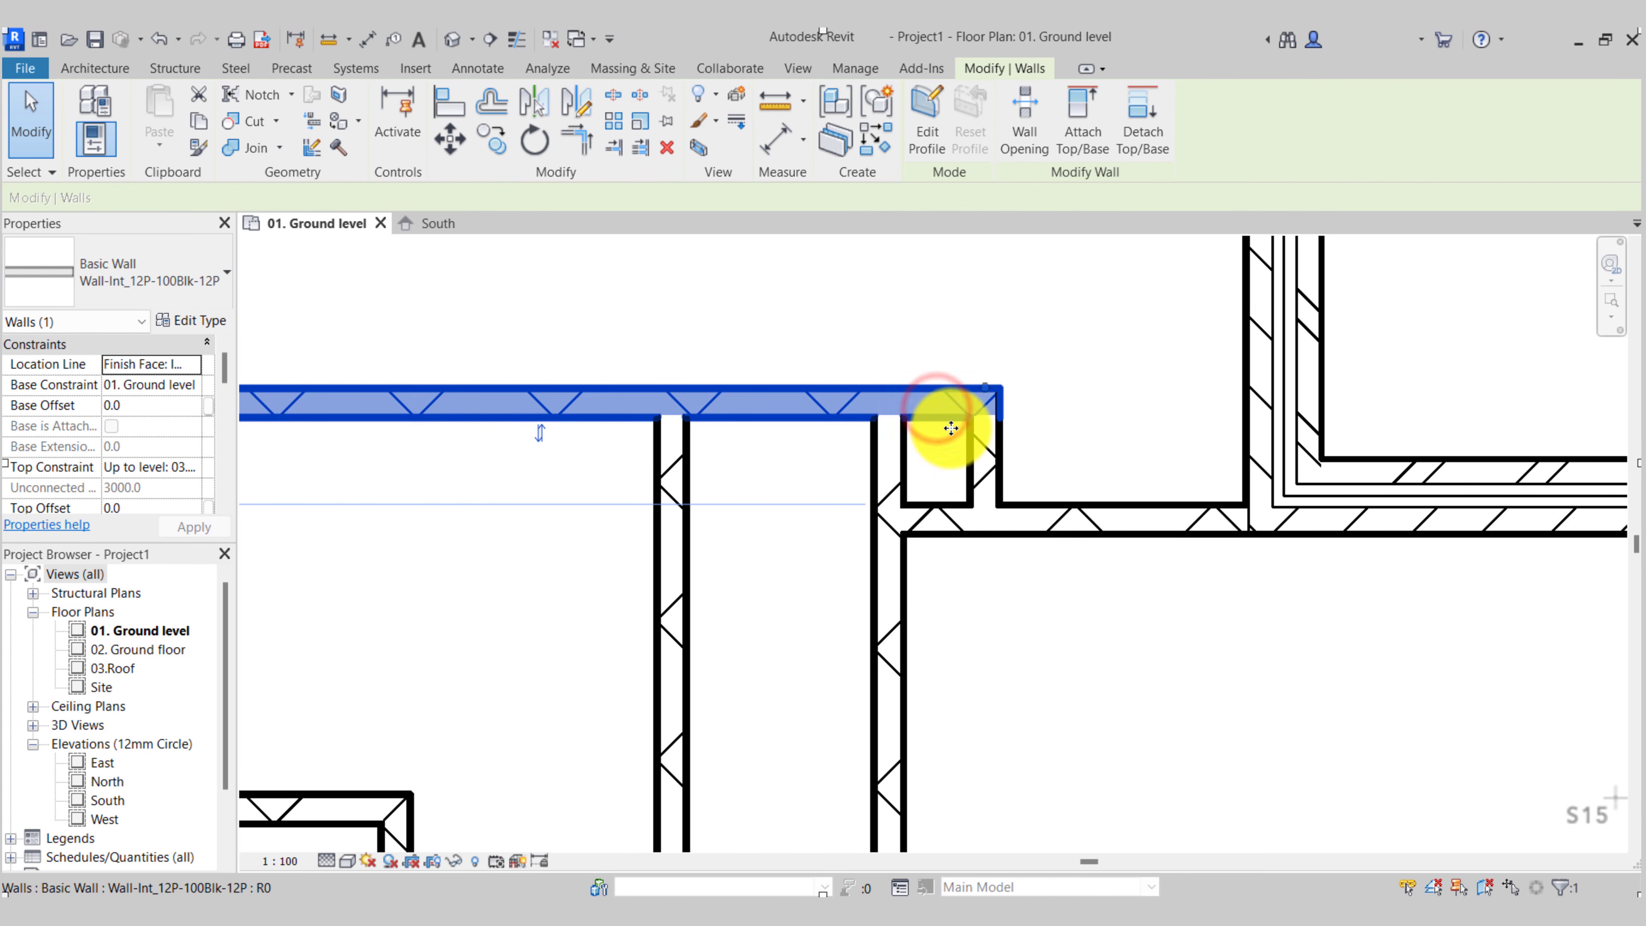
pyautogui.scroll(-3, 985, 415)
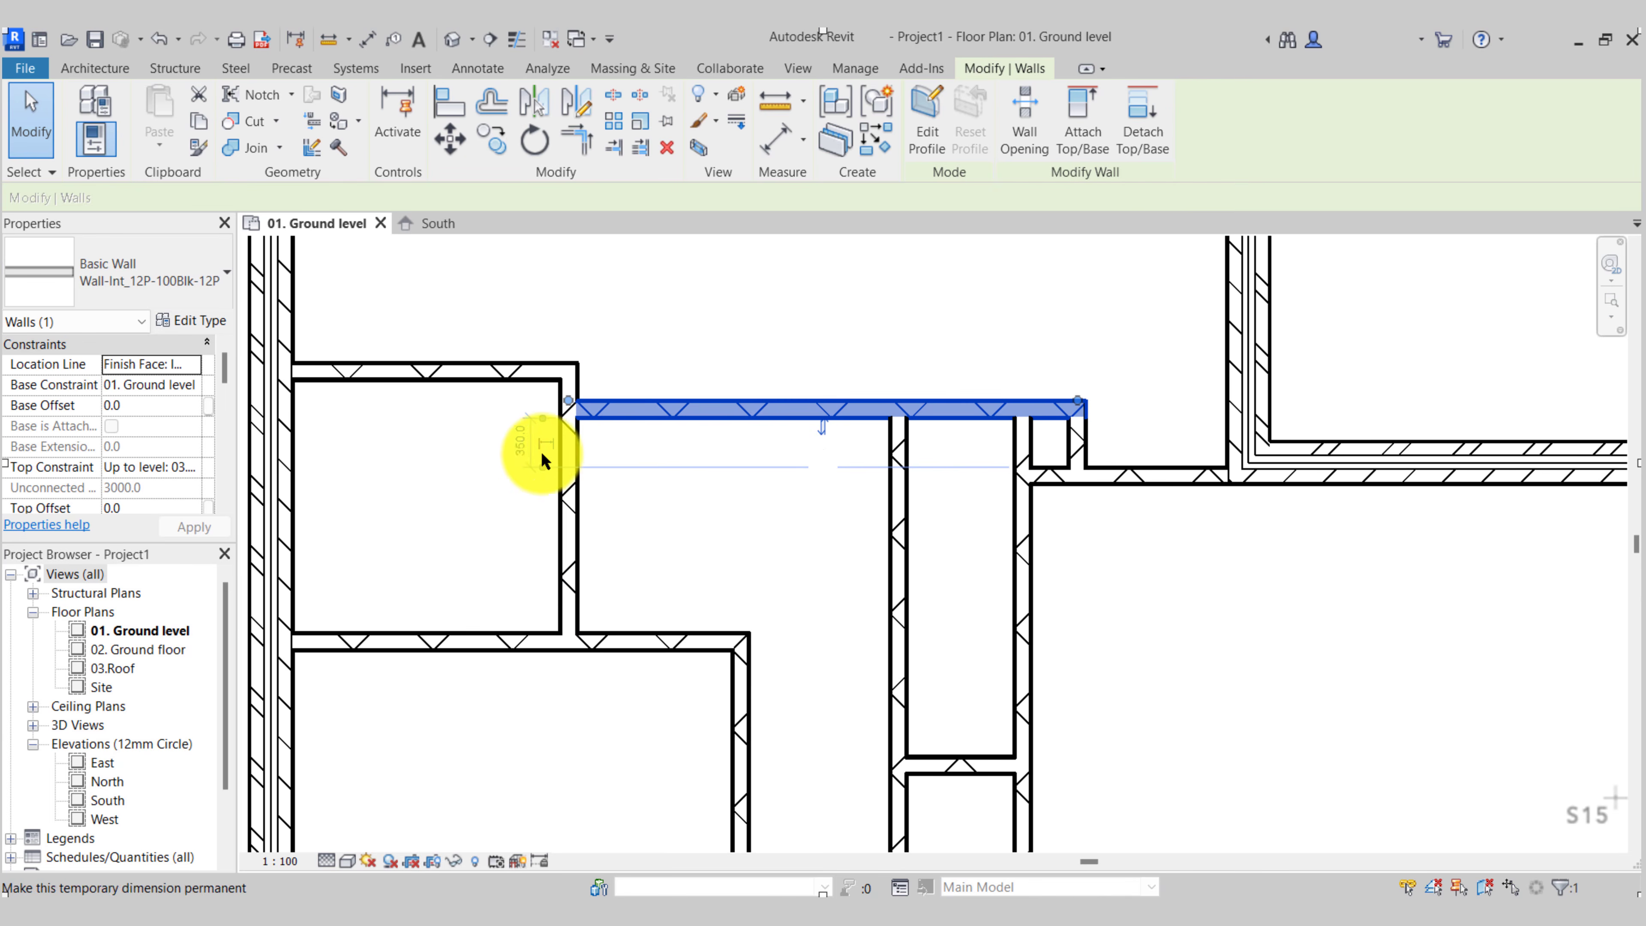
pyautogui.click(514, 446)
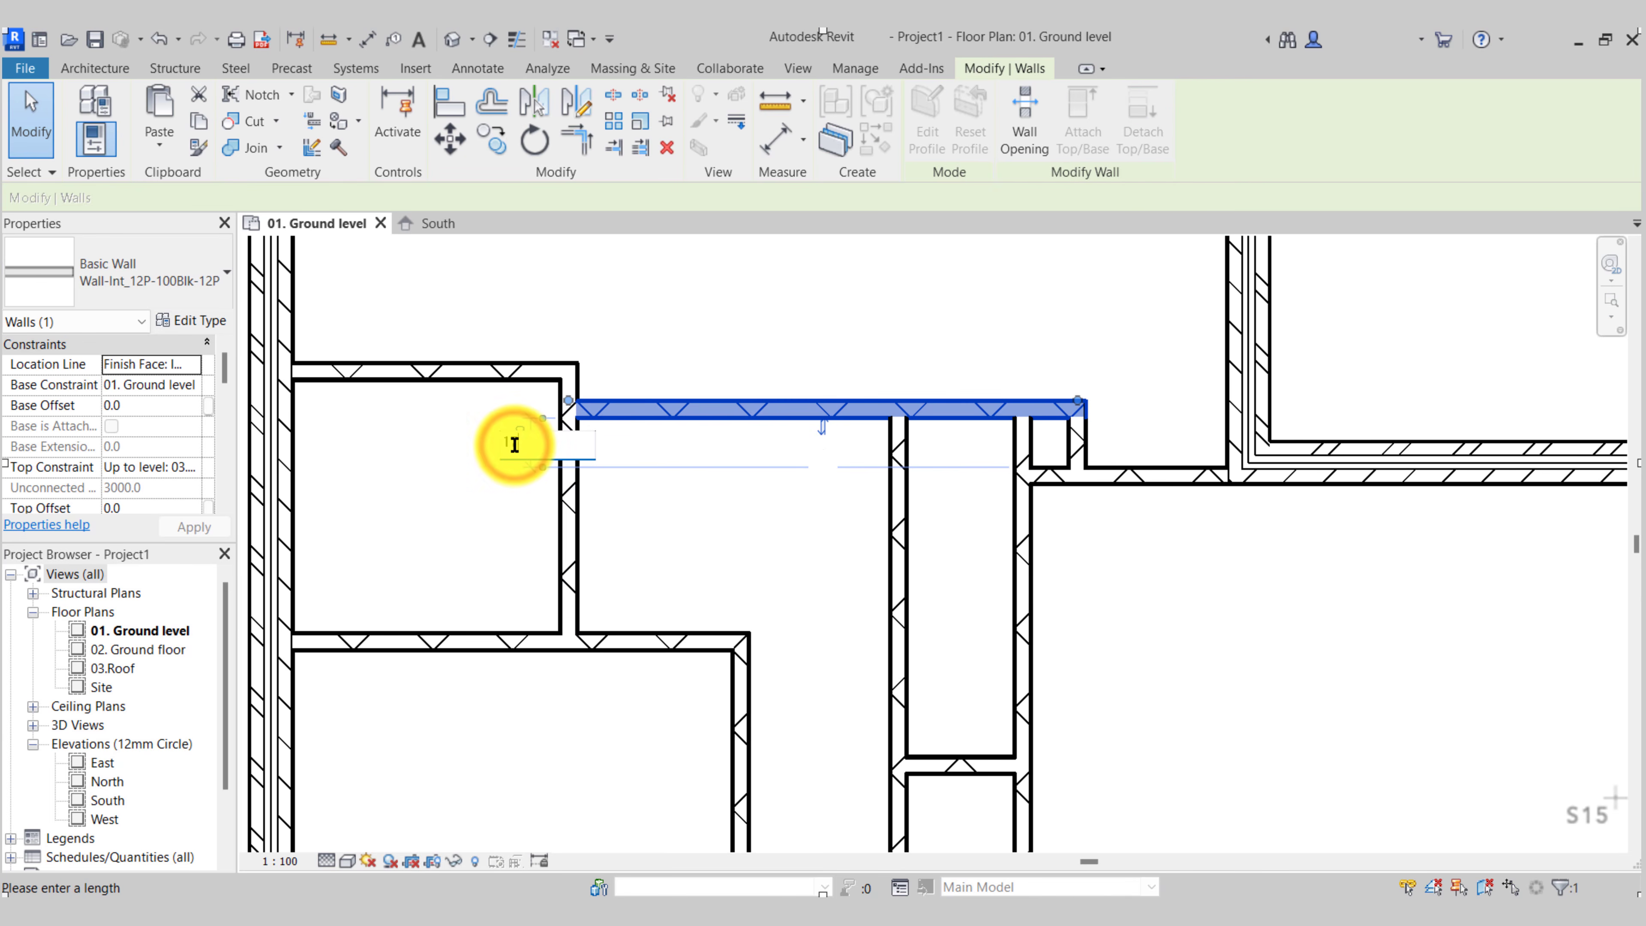
pyautogui.press('Return')
pyautogui.press('Escape')
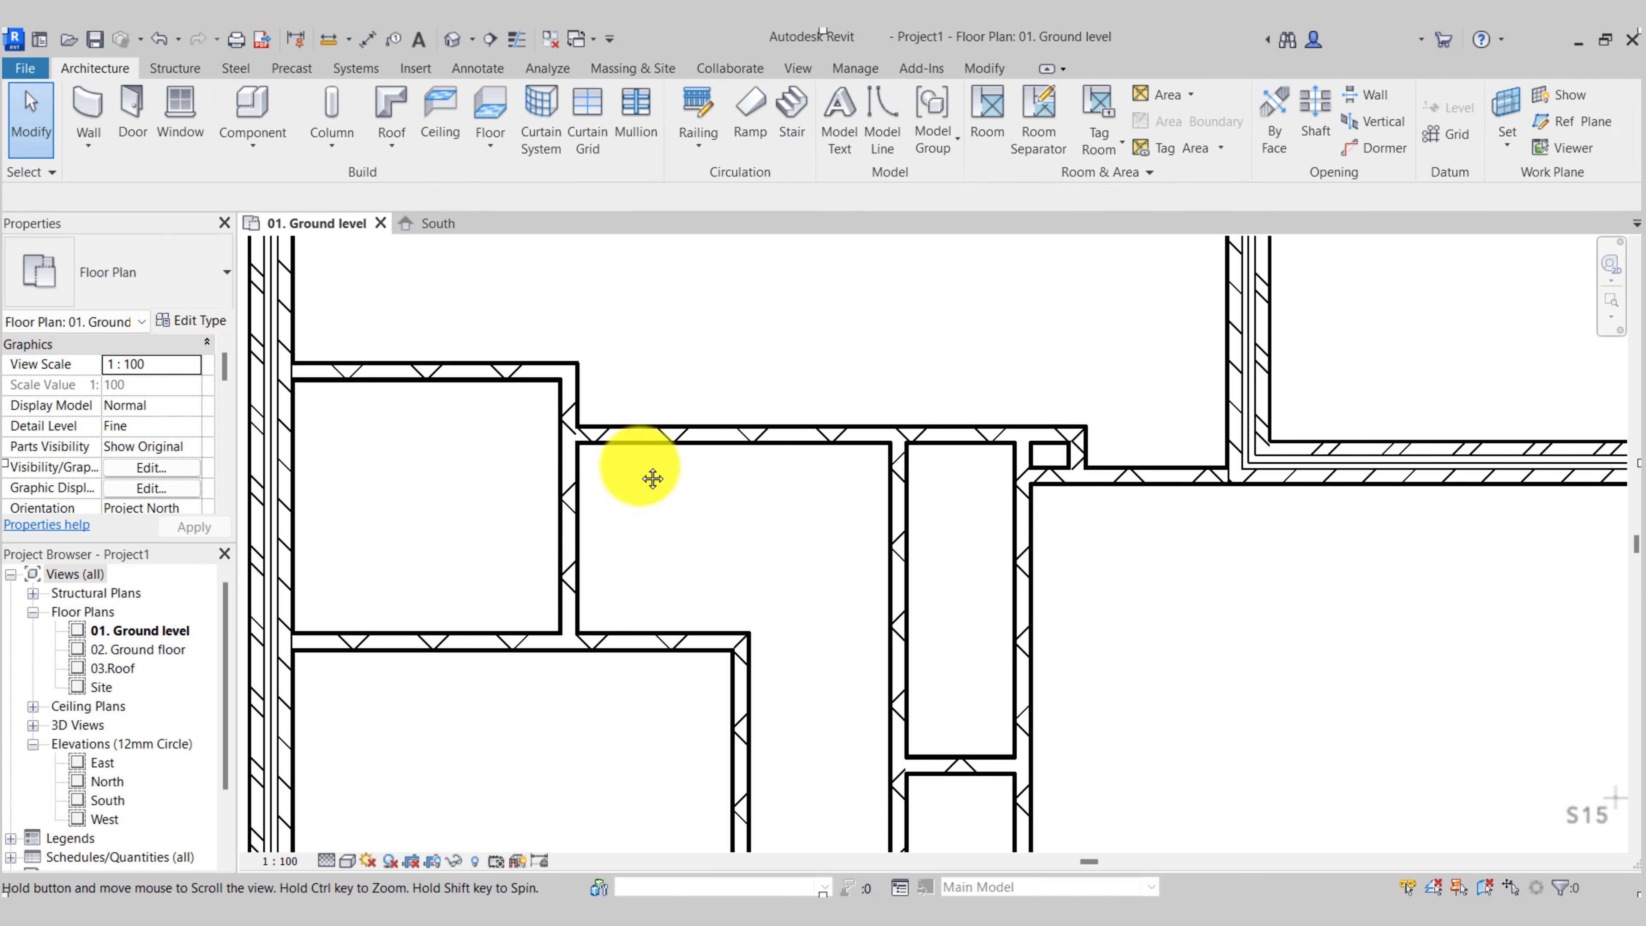
pyautogui.moveTo(647, 478); pyautogui.dragTo(998, 516, button='middle')
pyautogui.click(1049, 430)
pyautogui.scroll(-2, 1051, 431)
pyautogui.moveTo(1052, 431); pyautogui.dragTo(958, 713, button='middle')
pyautogui.scroll(-1, 959, 712)
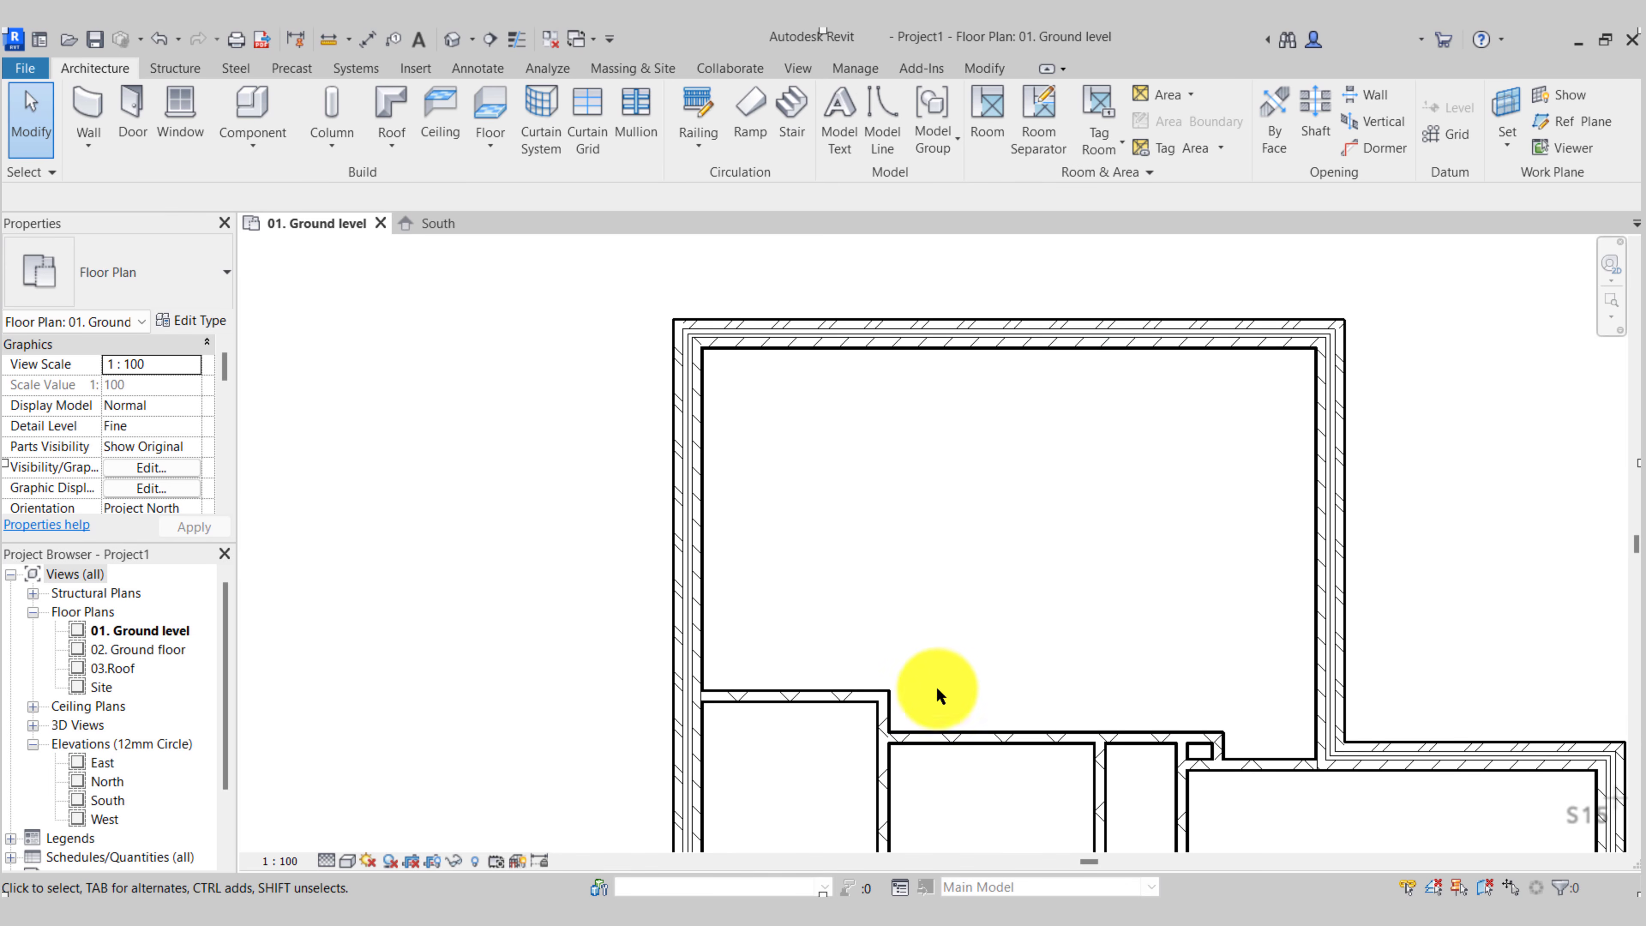
# Draw a vertical partition from the north exterior wall south to the horizontal partition, about 700 mm east of the stepped partition's corner
pyautogui.click(71, 123)
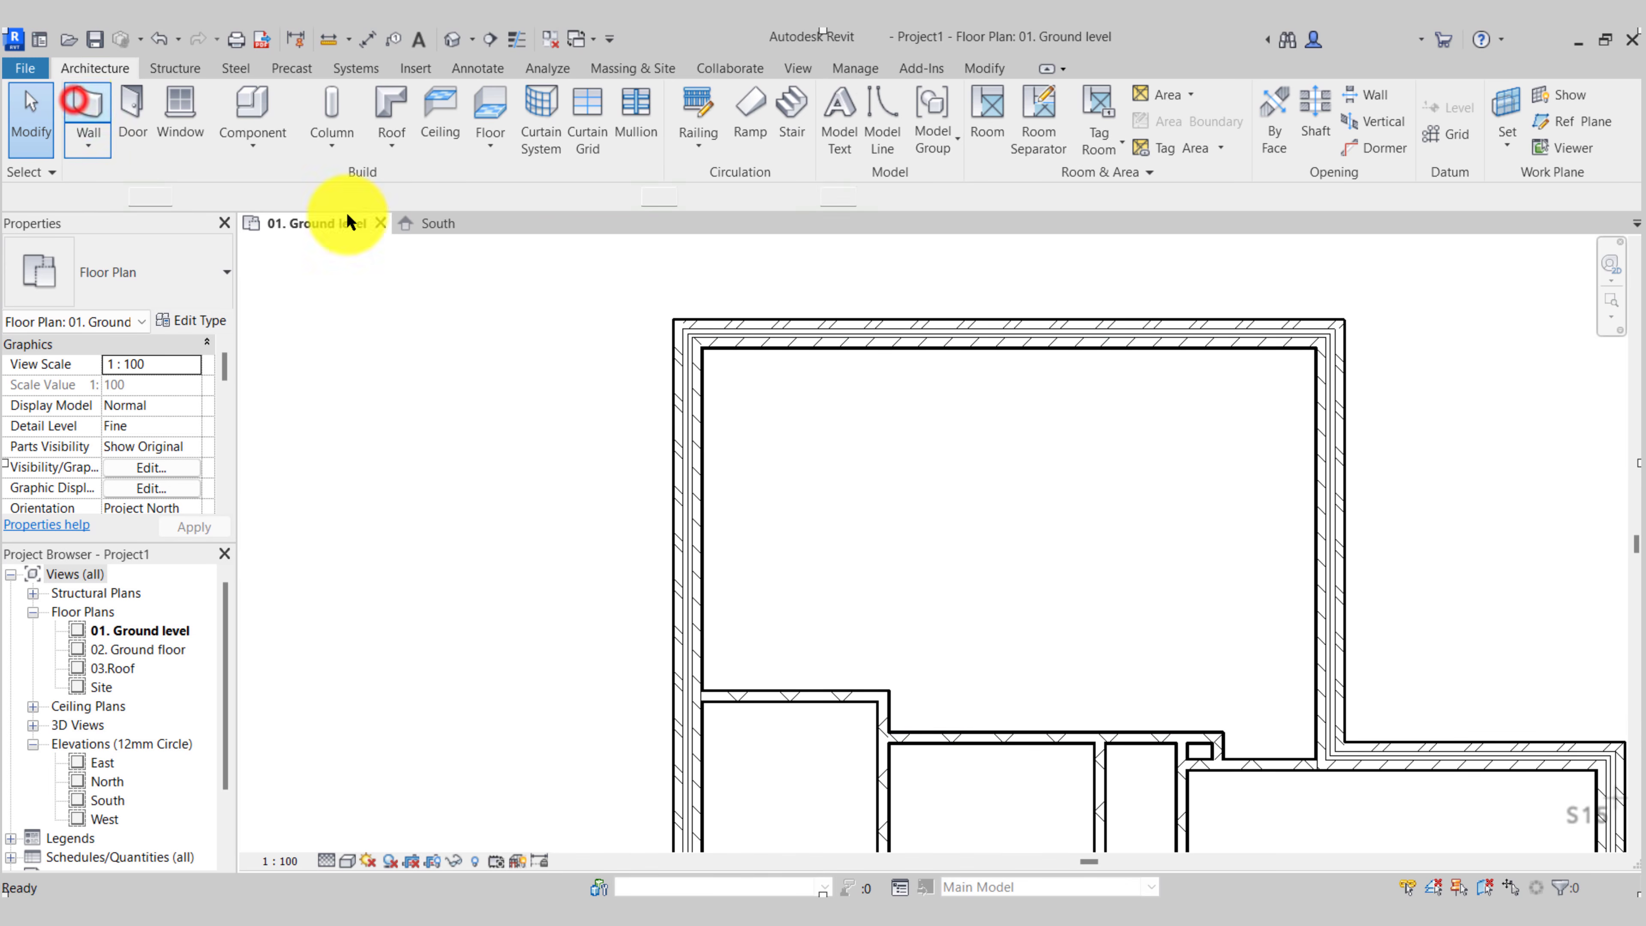
pyautogui.click(953, 351)
pyautogui.click(955, 723)
pyautogui.press('Escape')
pyautogui.press('Escape')
# Set the new vertical partition's clear distance from the west exterior wall to 3125 mm
pyautogui.click(964, 417)
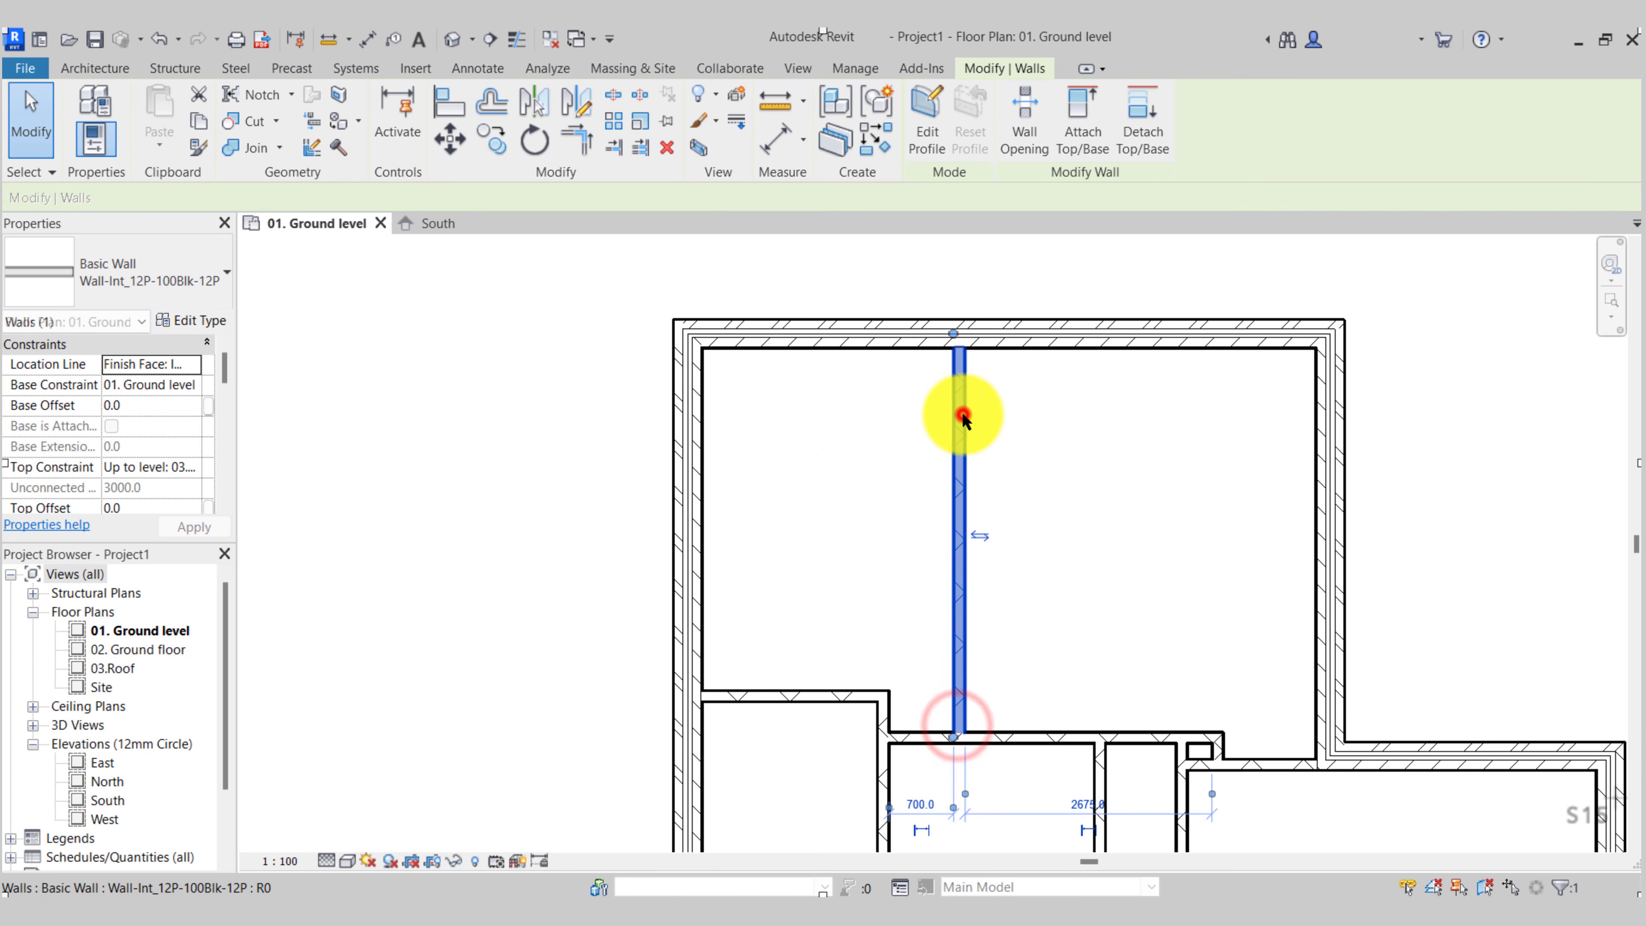
pyautogui.moveTo(893, 793); pyautogui.dragTo(706, 369)
pyautogui.click(826, 802)
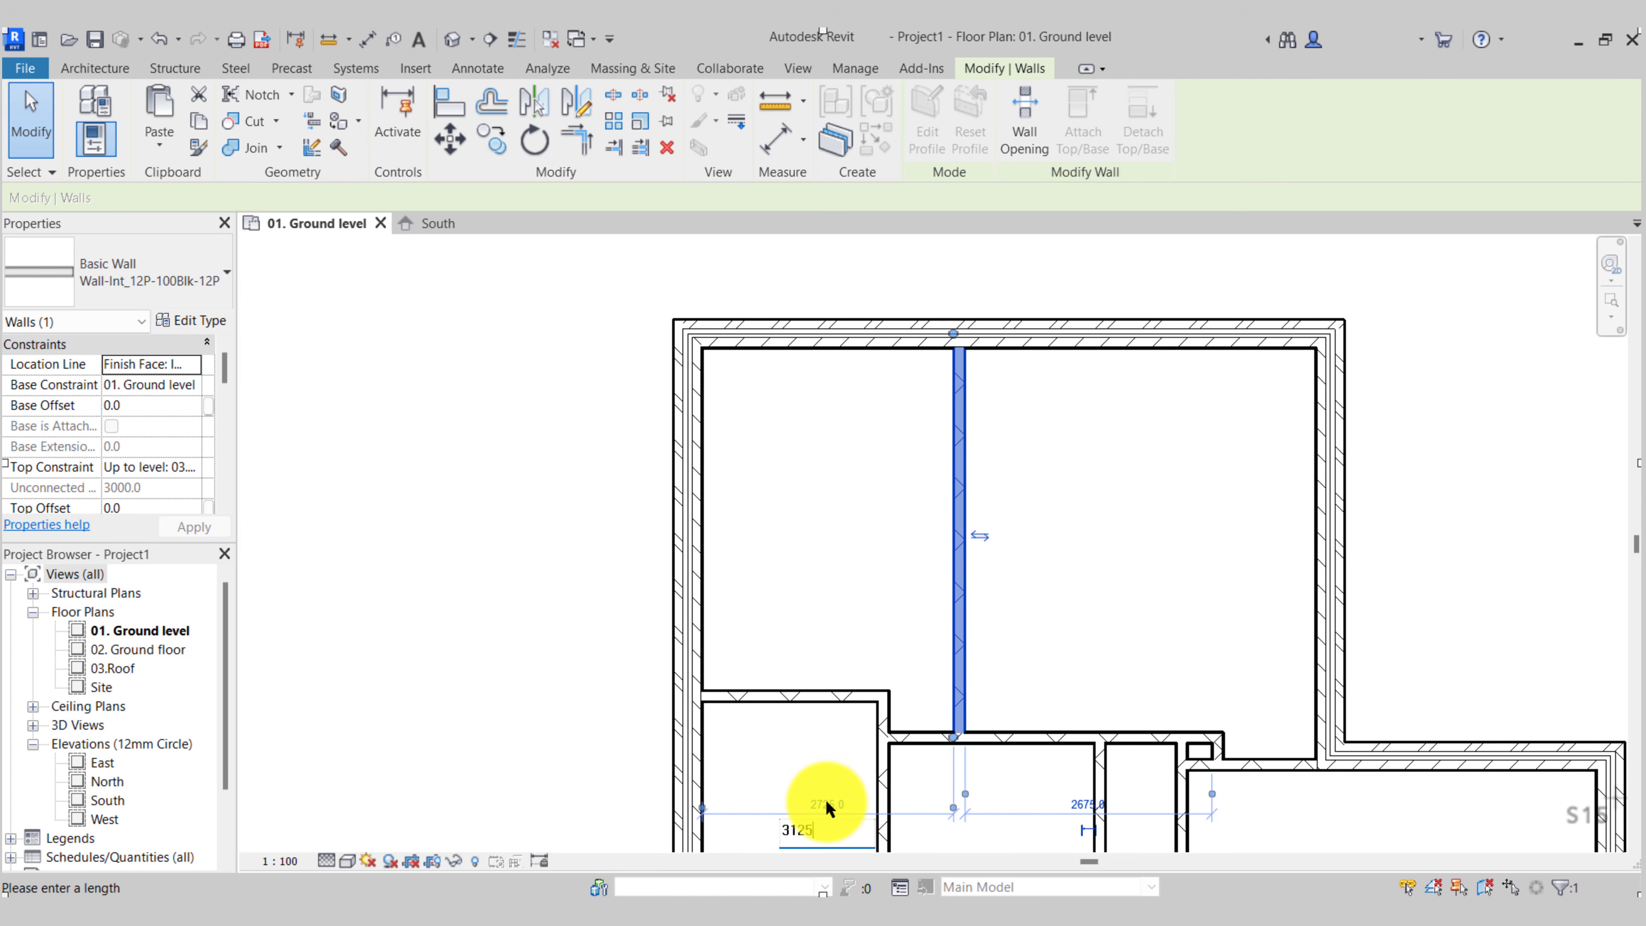
pyautogui.write('3125')
pyautogui.press('Return')
pyautogui.click(905, 570)
# Draw an L-shaped wall from the west exterior wall about 300 mm east, turning south to meet the short horizontal partition
pyautogui.moveTo(905, 570); pyautogui.dragTo(965, 491, button='middle')
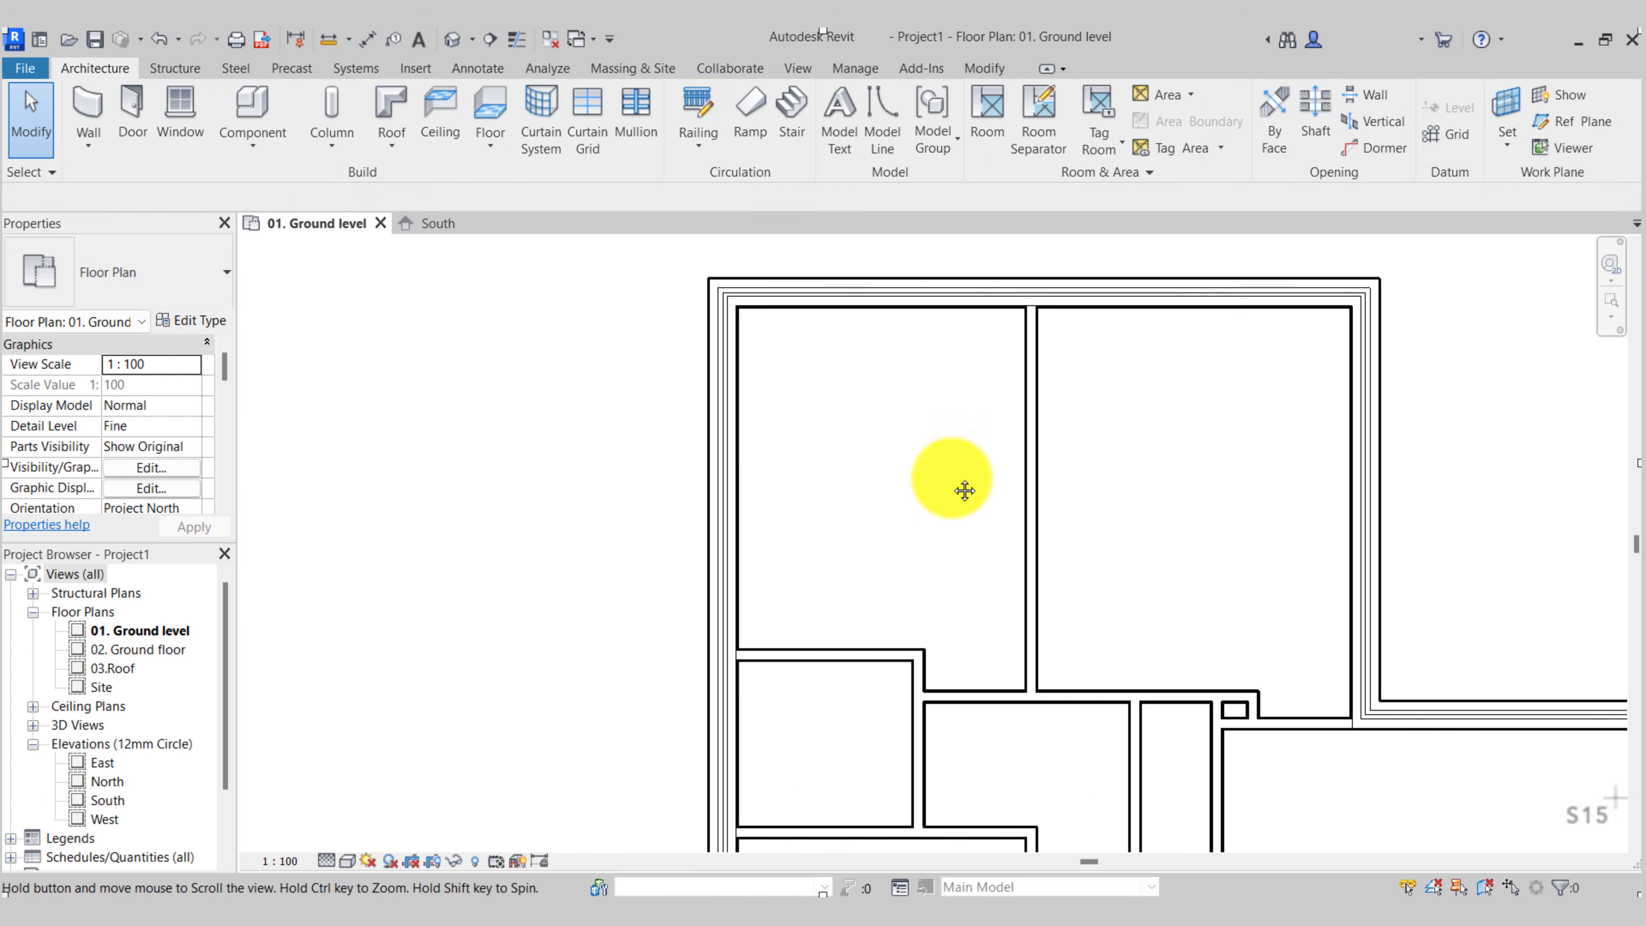
pyautogui.scroll(5, 1005, 599)
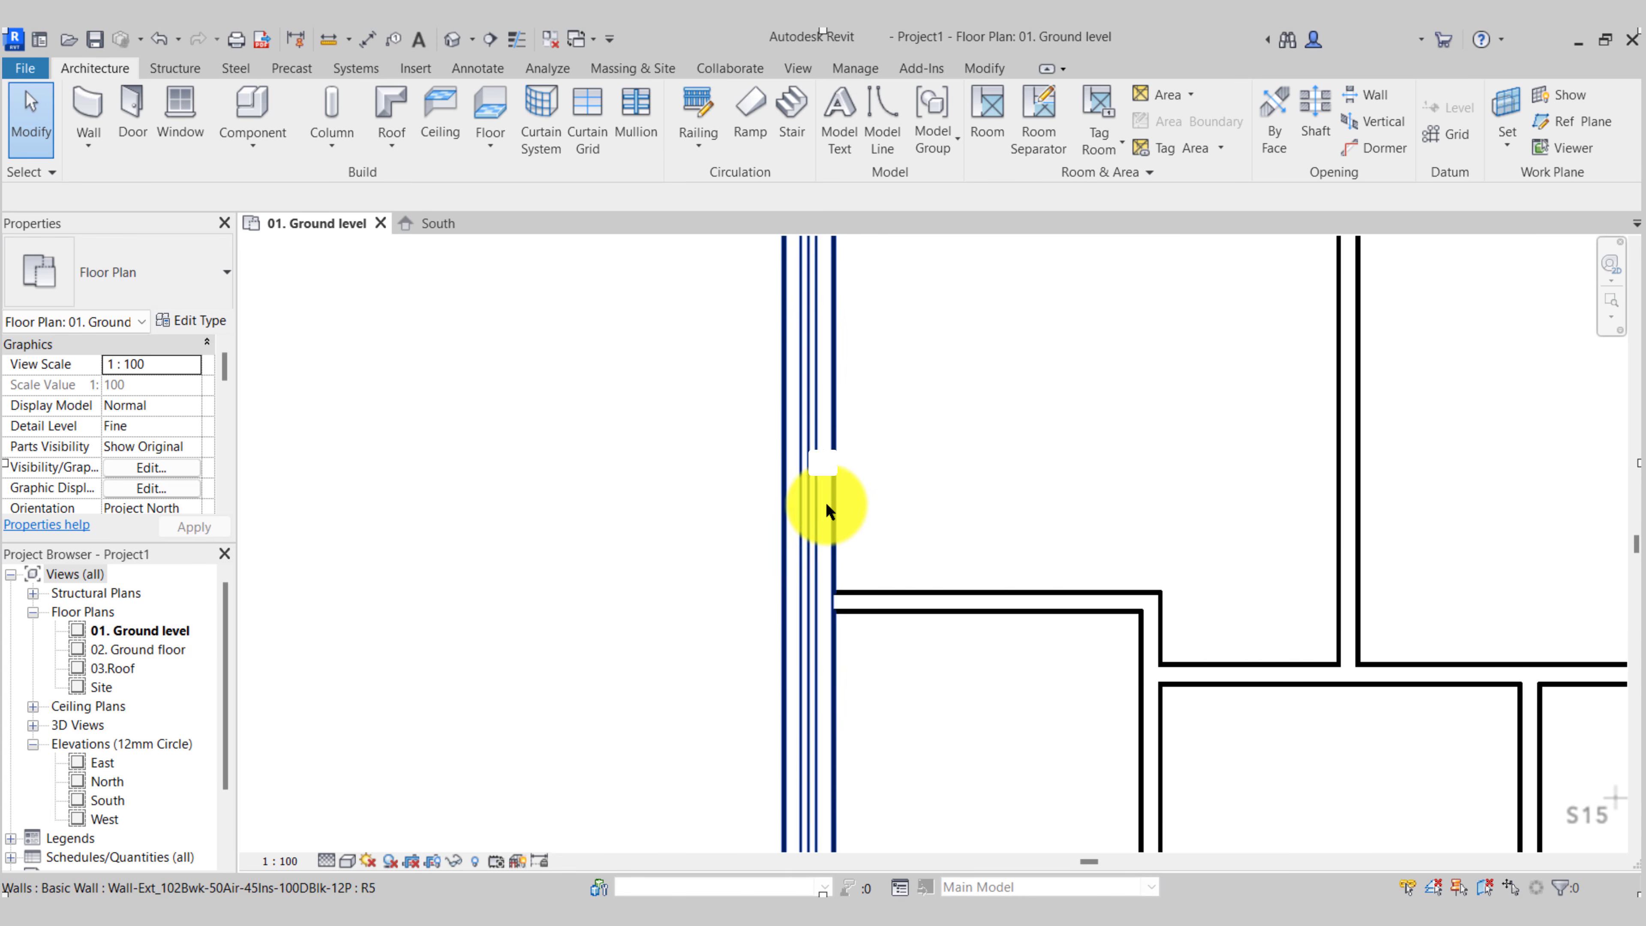
pyautogui.scroll(2, 1053, 616)
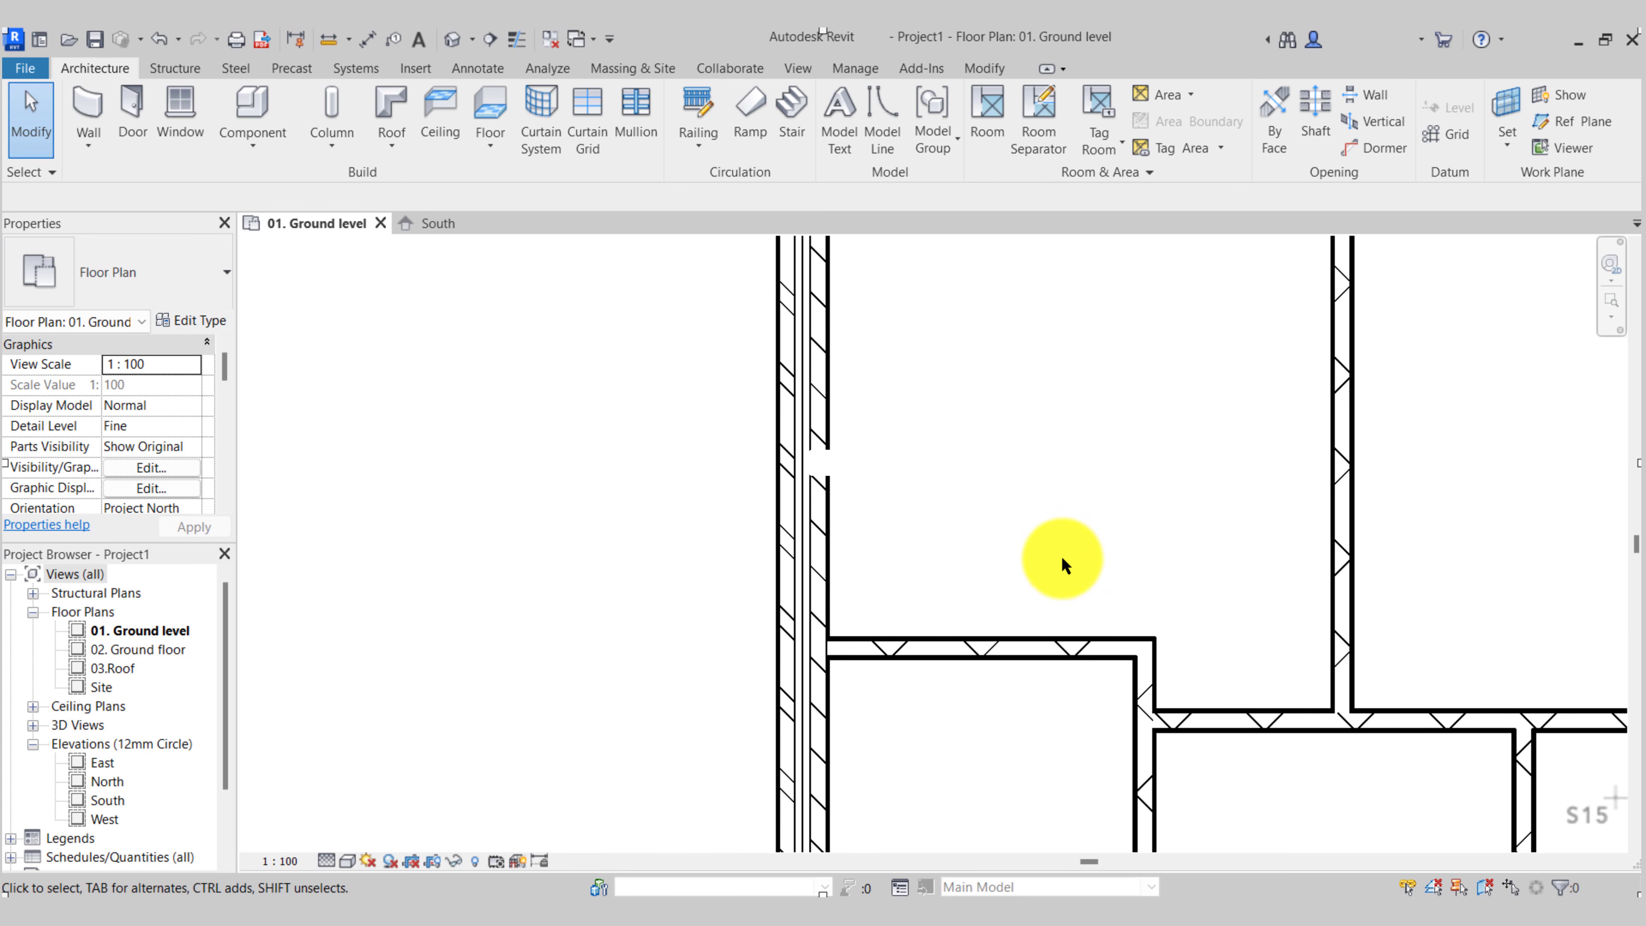
pyautogui.click(104, 100)
pyautogui.click(798, 501)
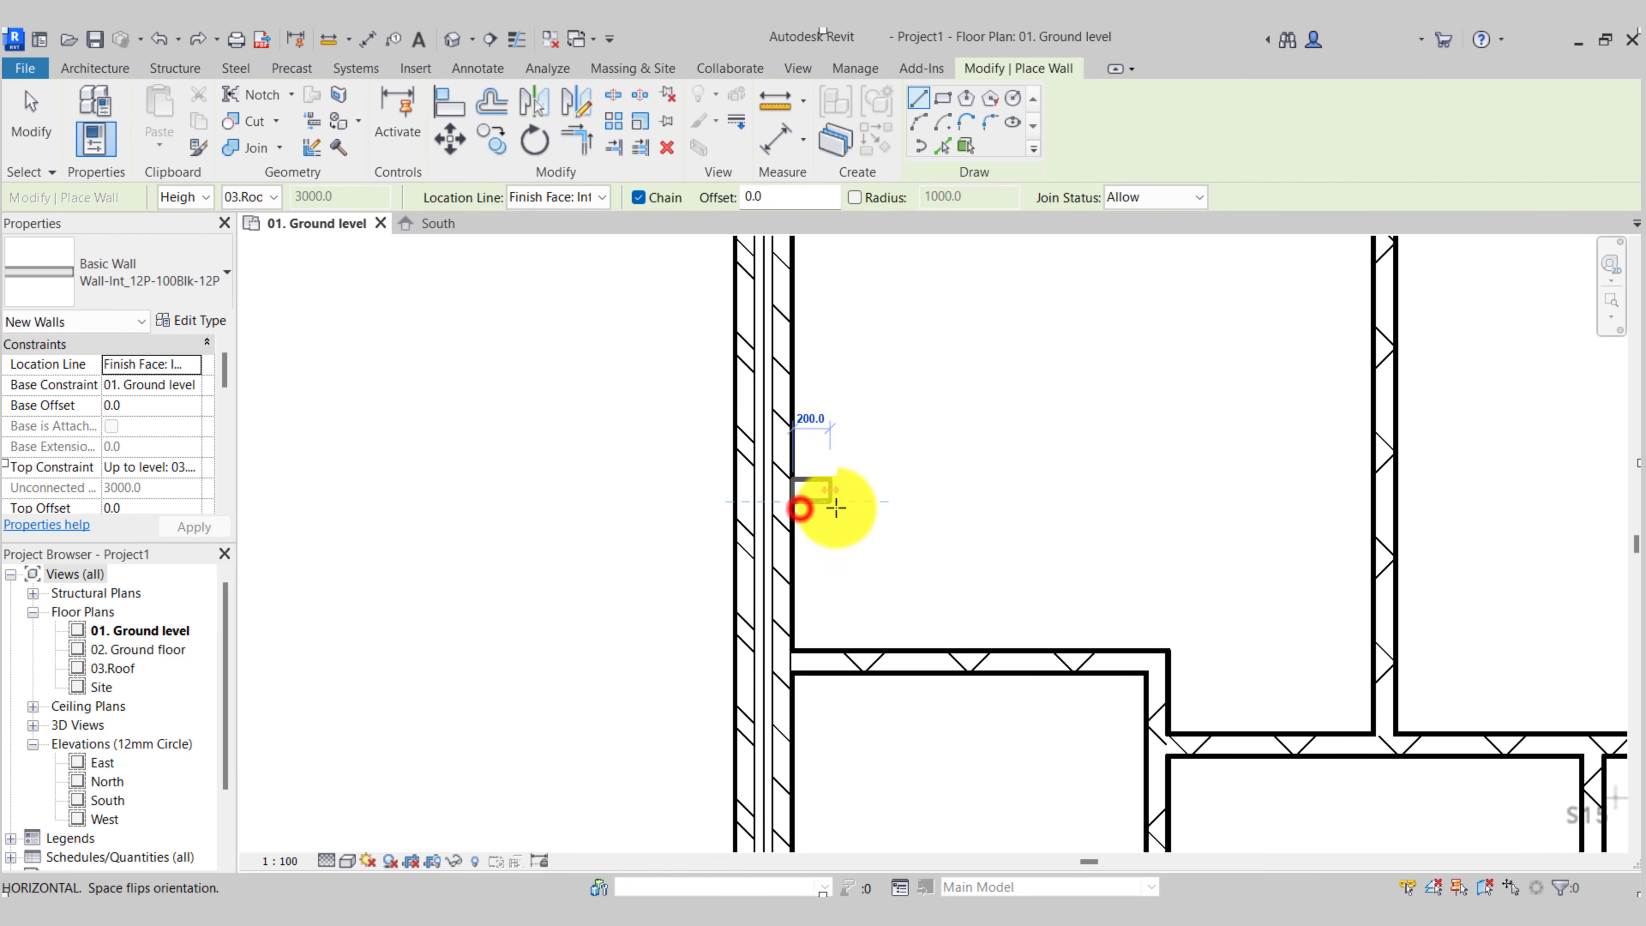
pyautogui.click(846, 500)
pyautogui.click(845, 642)
pyautogui.press('Escape')
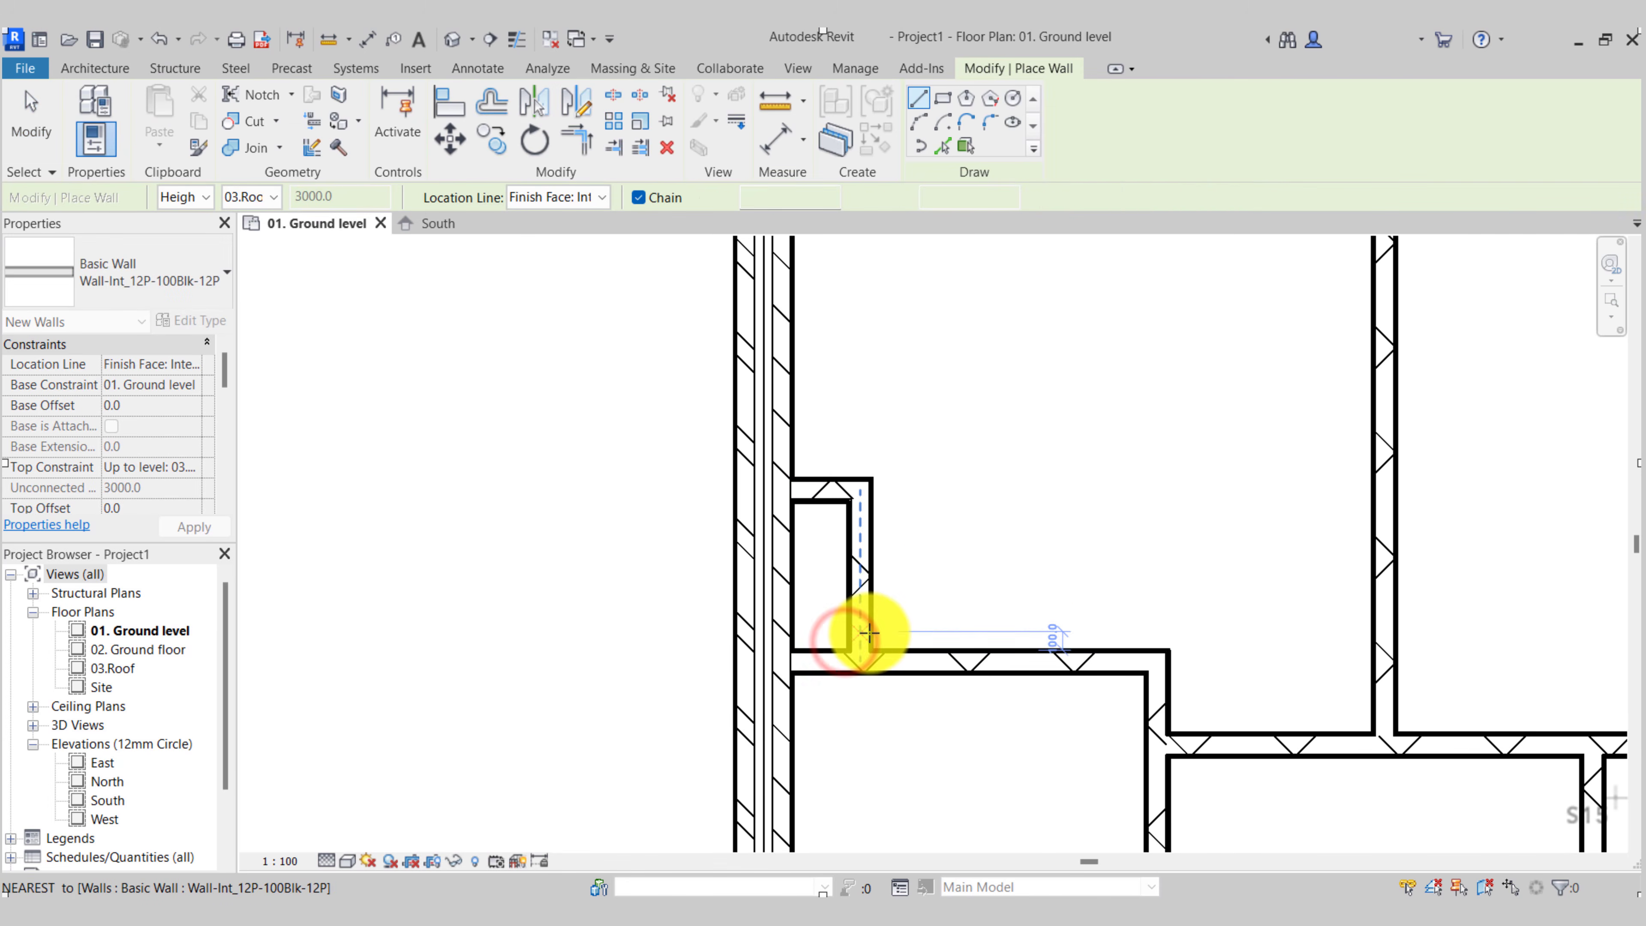
pyautogui.press('Escape')
# Extend the stepped partition's vertical wall north, about level with the north face of the new L-shaped wall
pyautogui.click(1164, 697)
pyautogui.moveTo(1165, 695); pyautogui.dragTo(1168, 476)
pyautogui.click(71, 46)
pyautogui.press('Escape')
pyautogui.press('Escape')
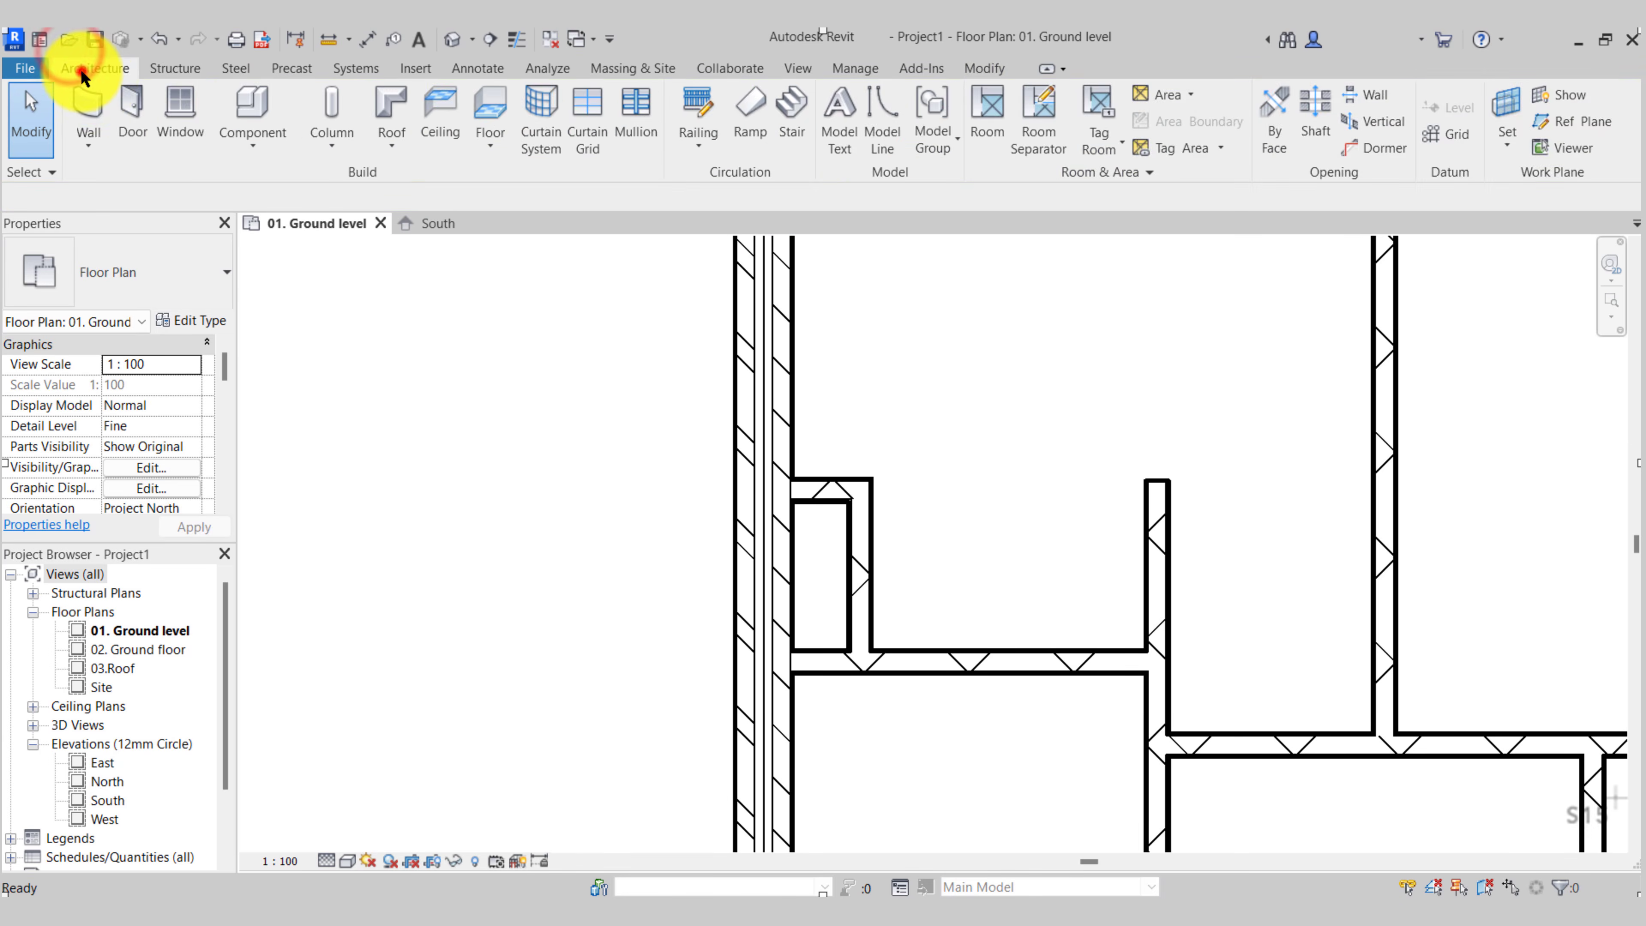
# Draw a wall west from the extended wall's north end, turning south to the short horizontal partition and leaving about 275 mm clear inside
pyautogui.click(85, 69)
pyautogui.click(96, 95)
pyautogui.click(1145, 479)
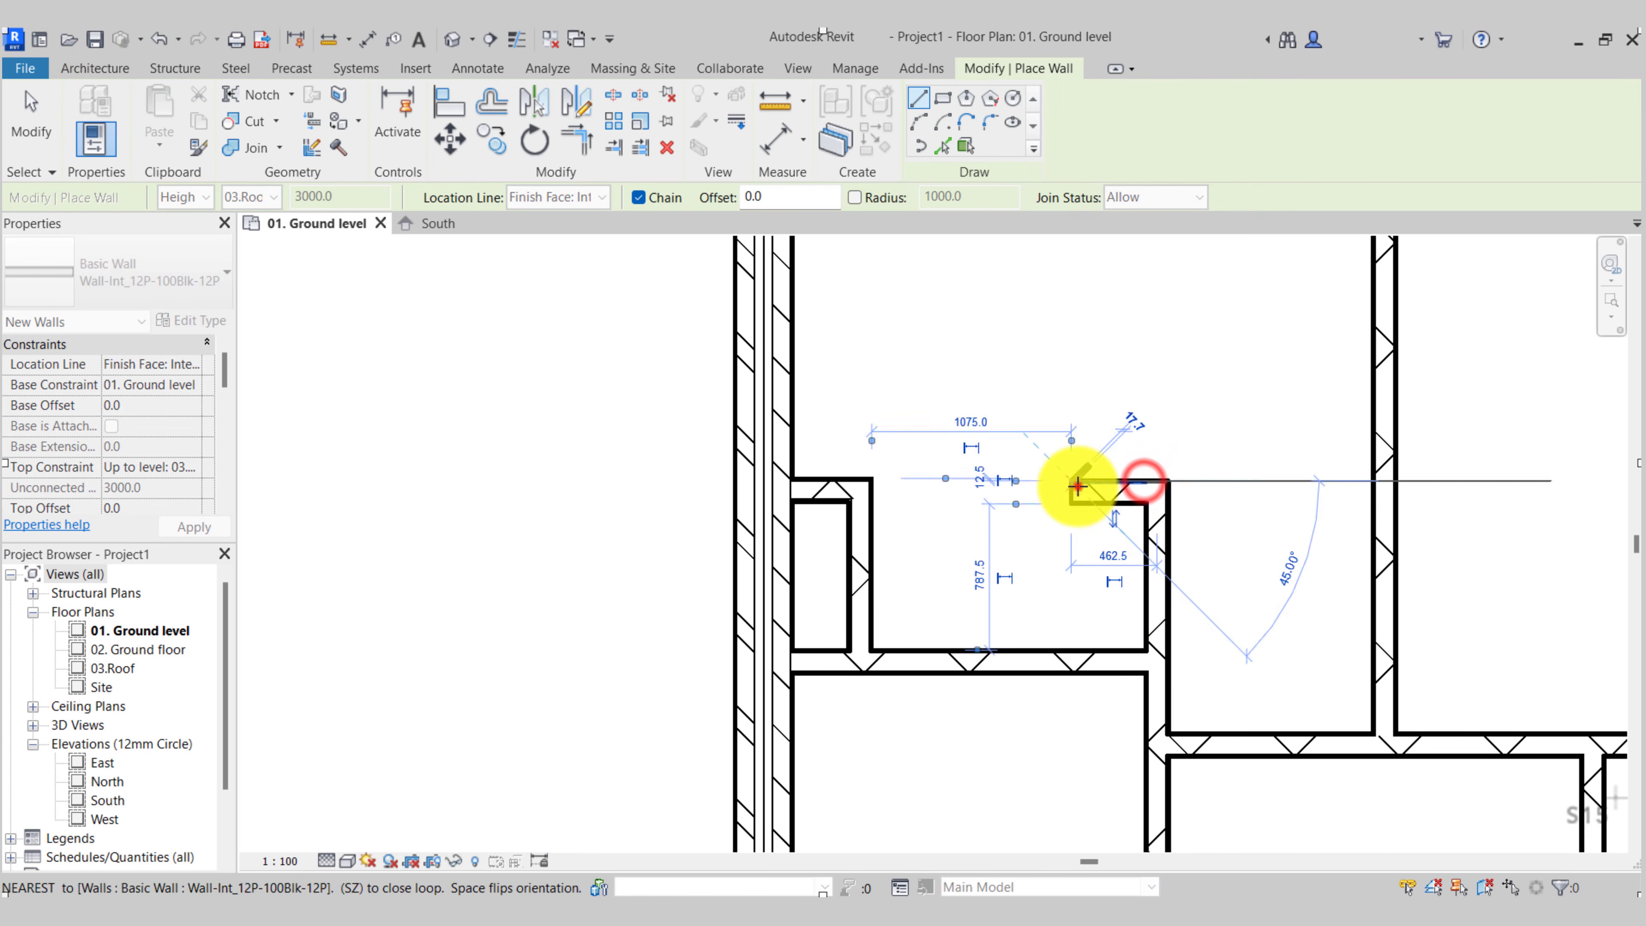
pyautogui.click(1076, 483)
pyautogui.click(1078, 653)
pyautogui.press('Escape')
pyautogui.press('Escape')
# Set the west boxed recess's outer face to 200 mm from the west exterior wall's inner face
pyautogui.click(860, 641)
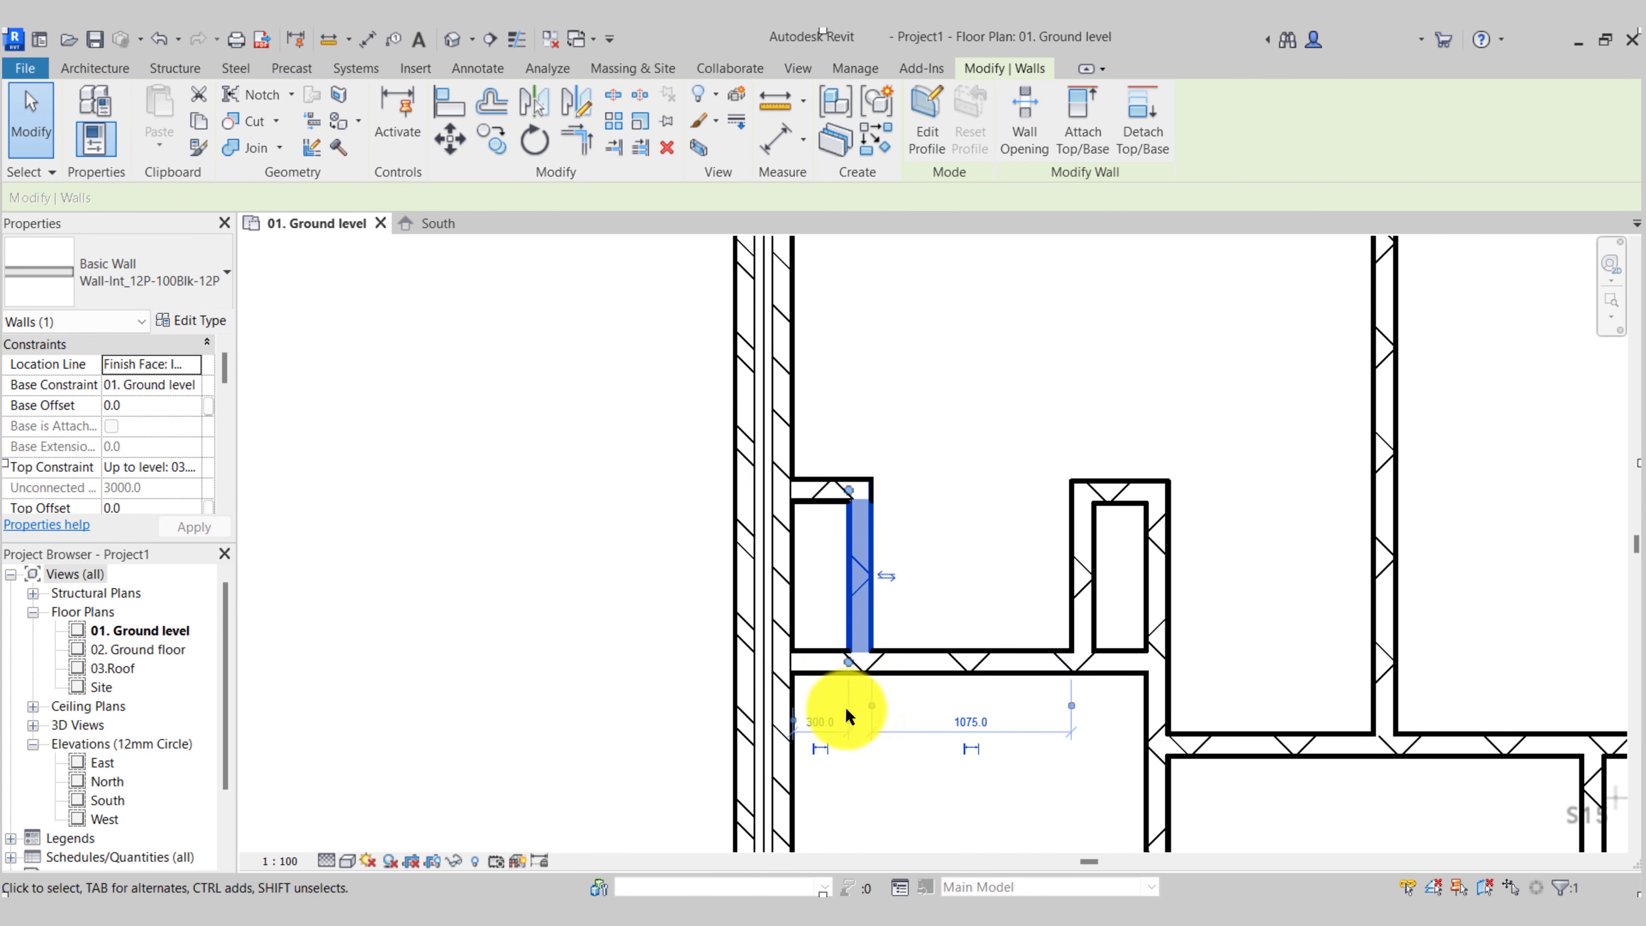
pyautogui.click(847, 712)
pyautogui.click(834, 720)
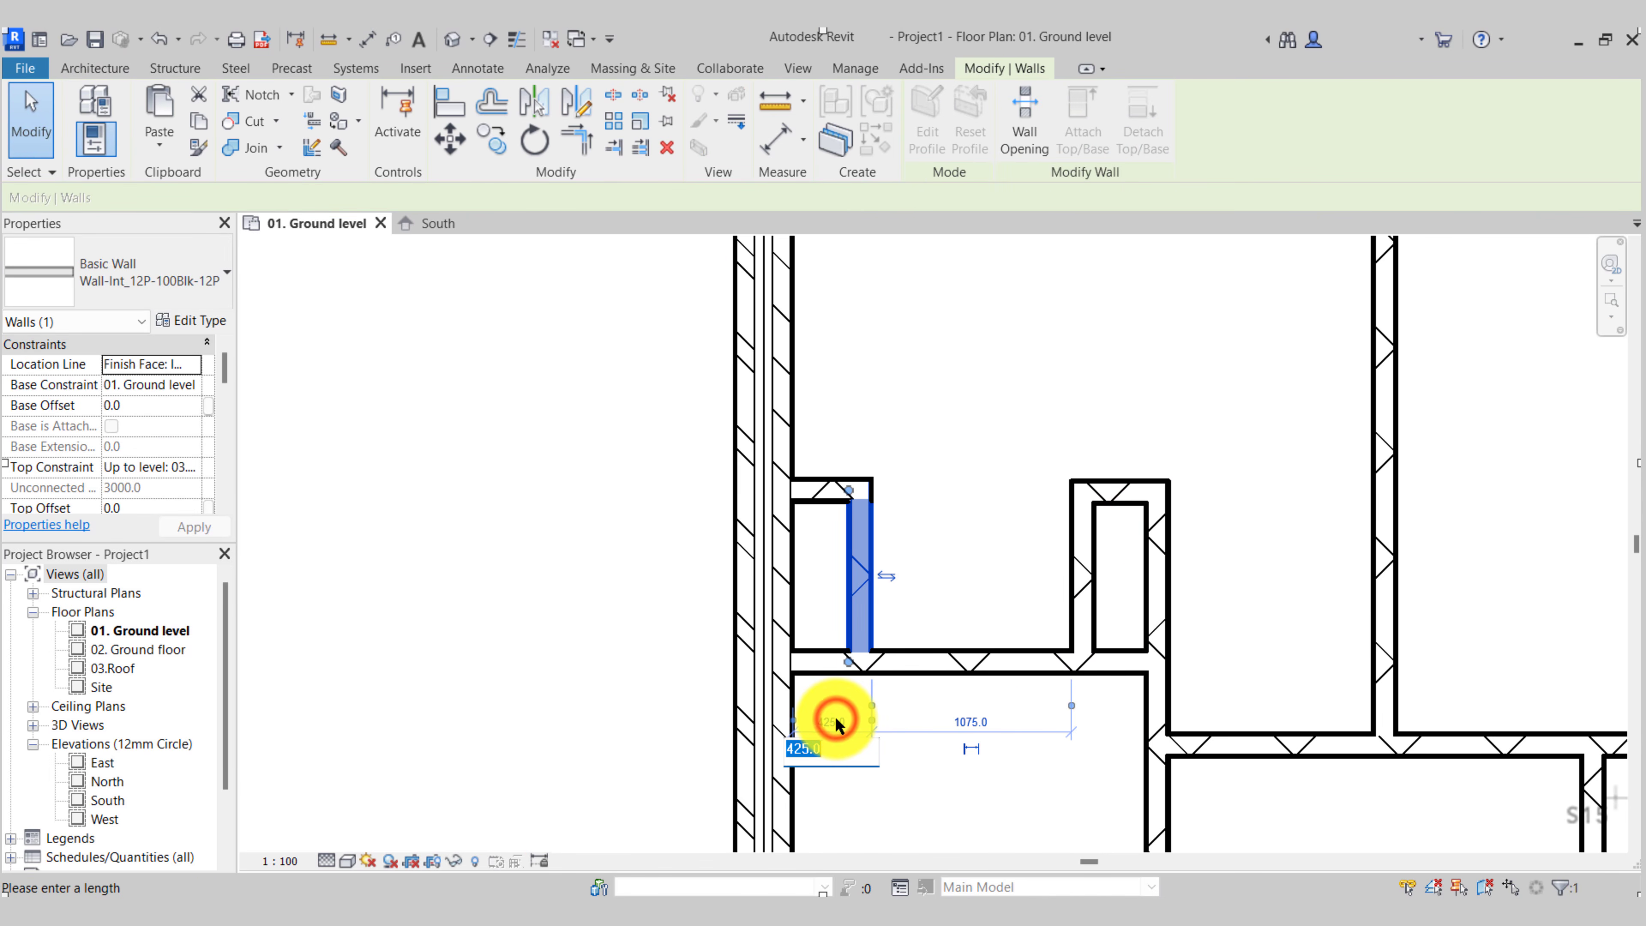
pyautogui.write('200')
pyautogui.press('Return')
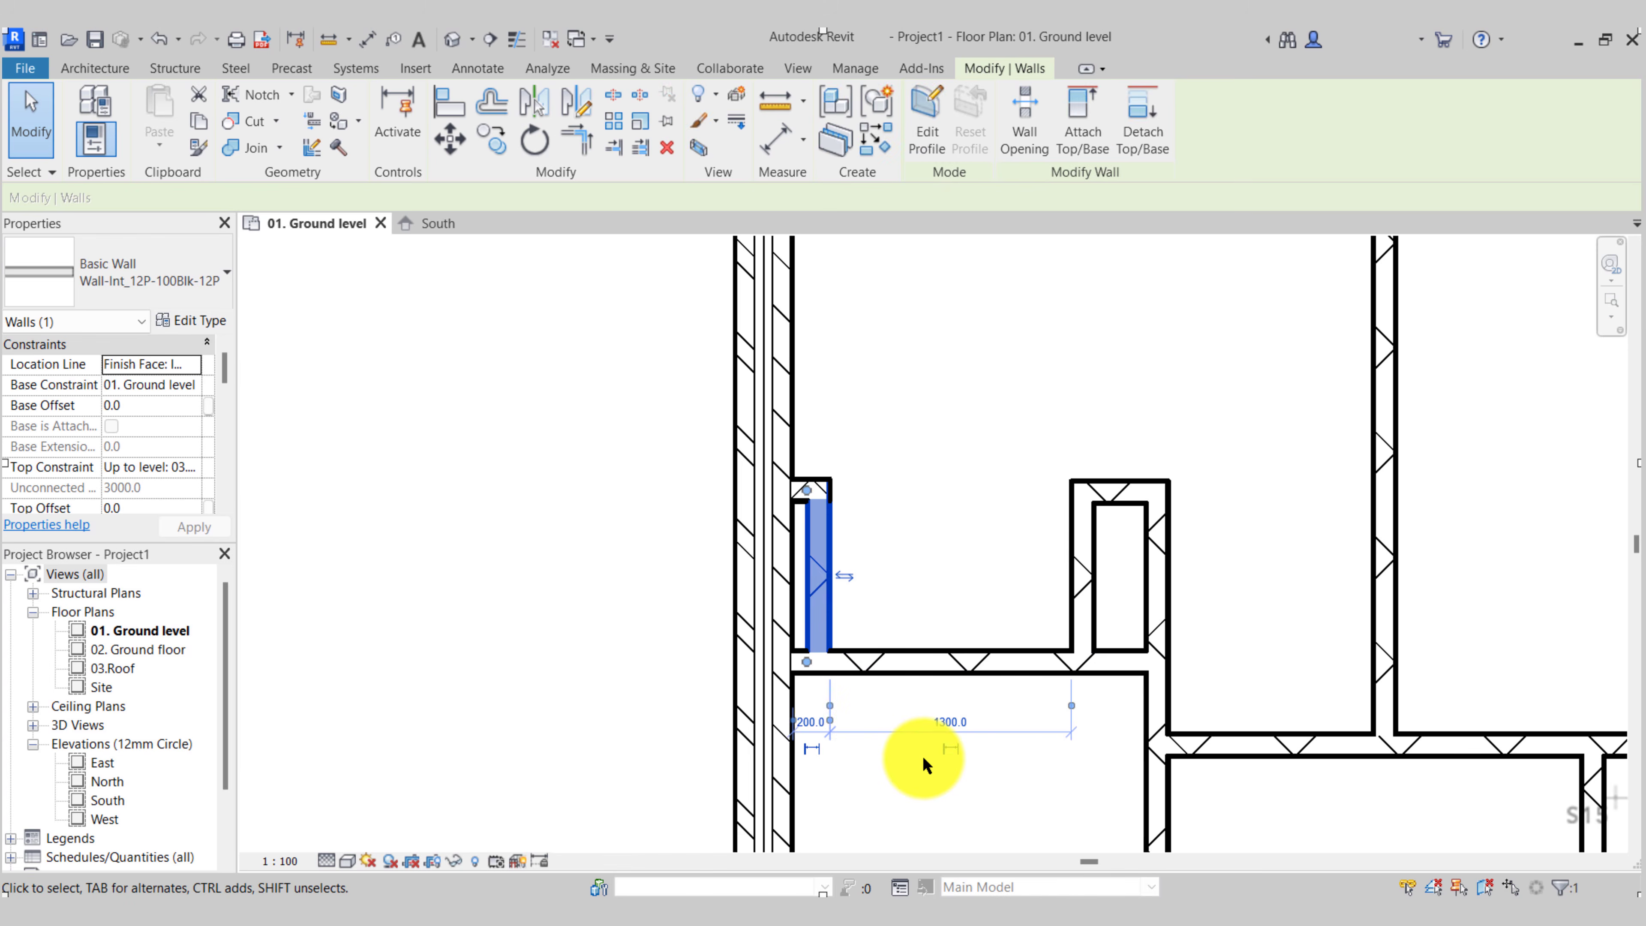
pyautogui.click(931, 707)
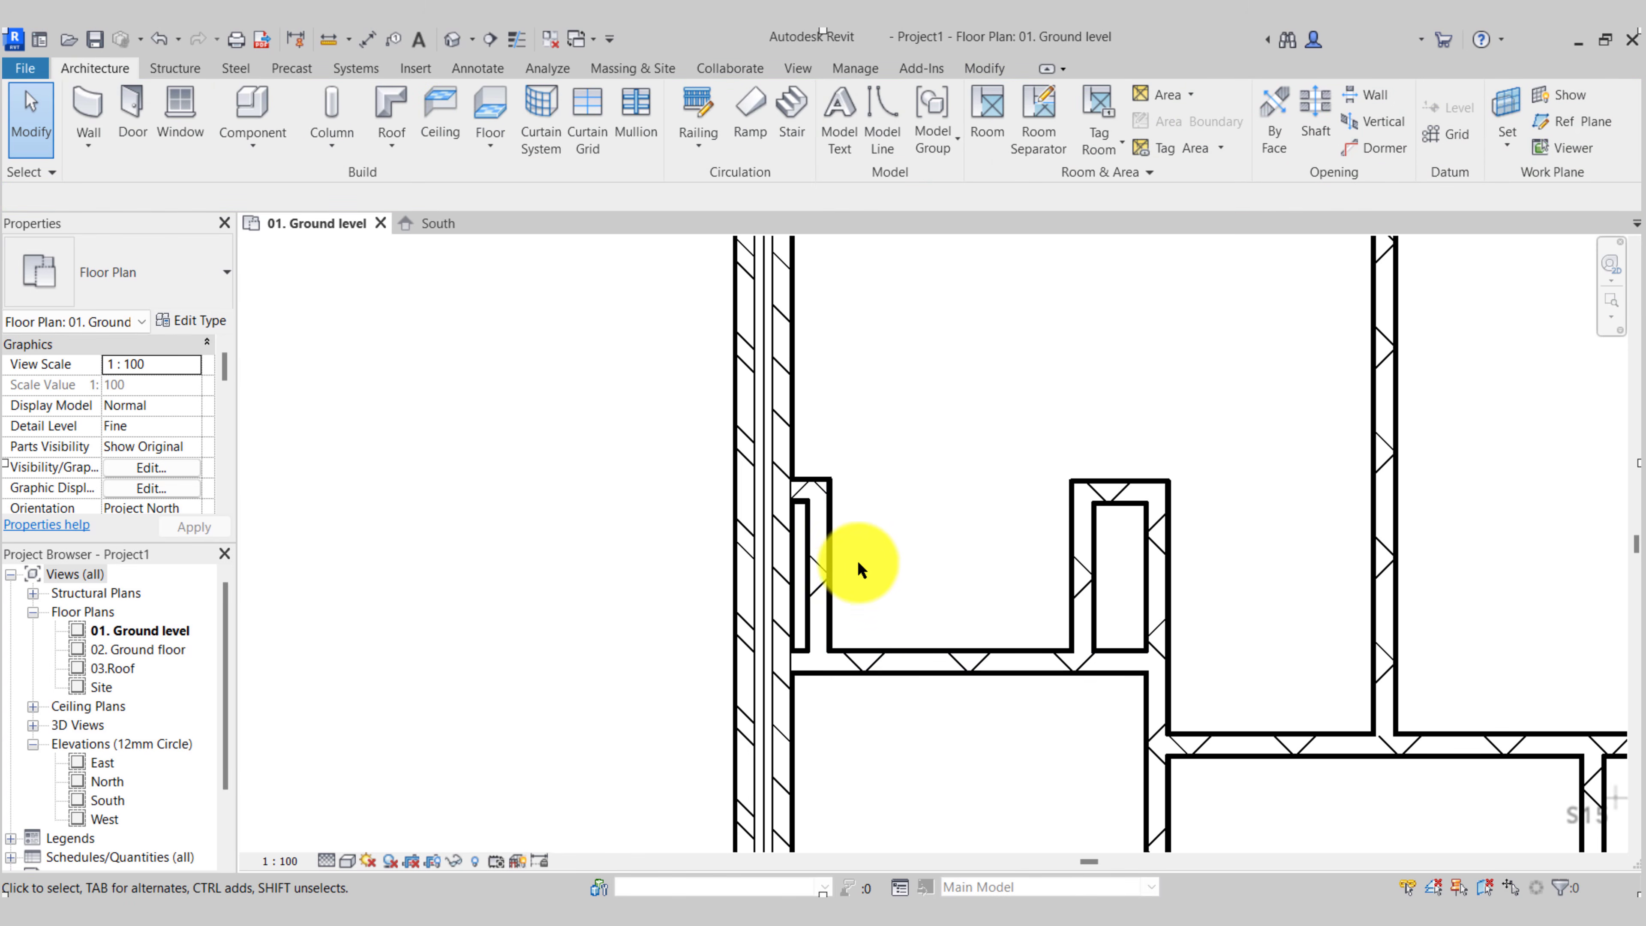
# Set the clear distance between the two short vertical walls of the boxed recesses to 1500 mm
pyautogui.click(818, 571)
pyautogui.click(1075, 559)
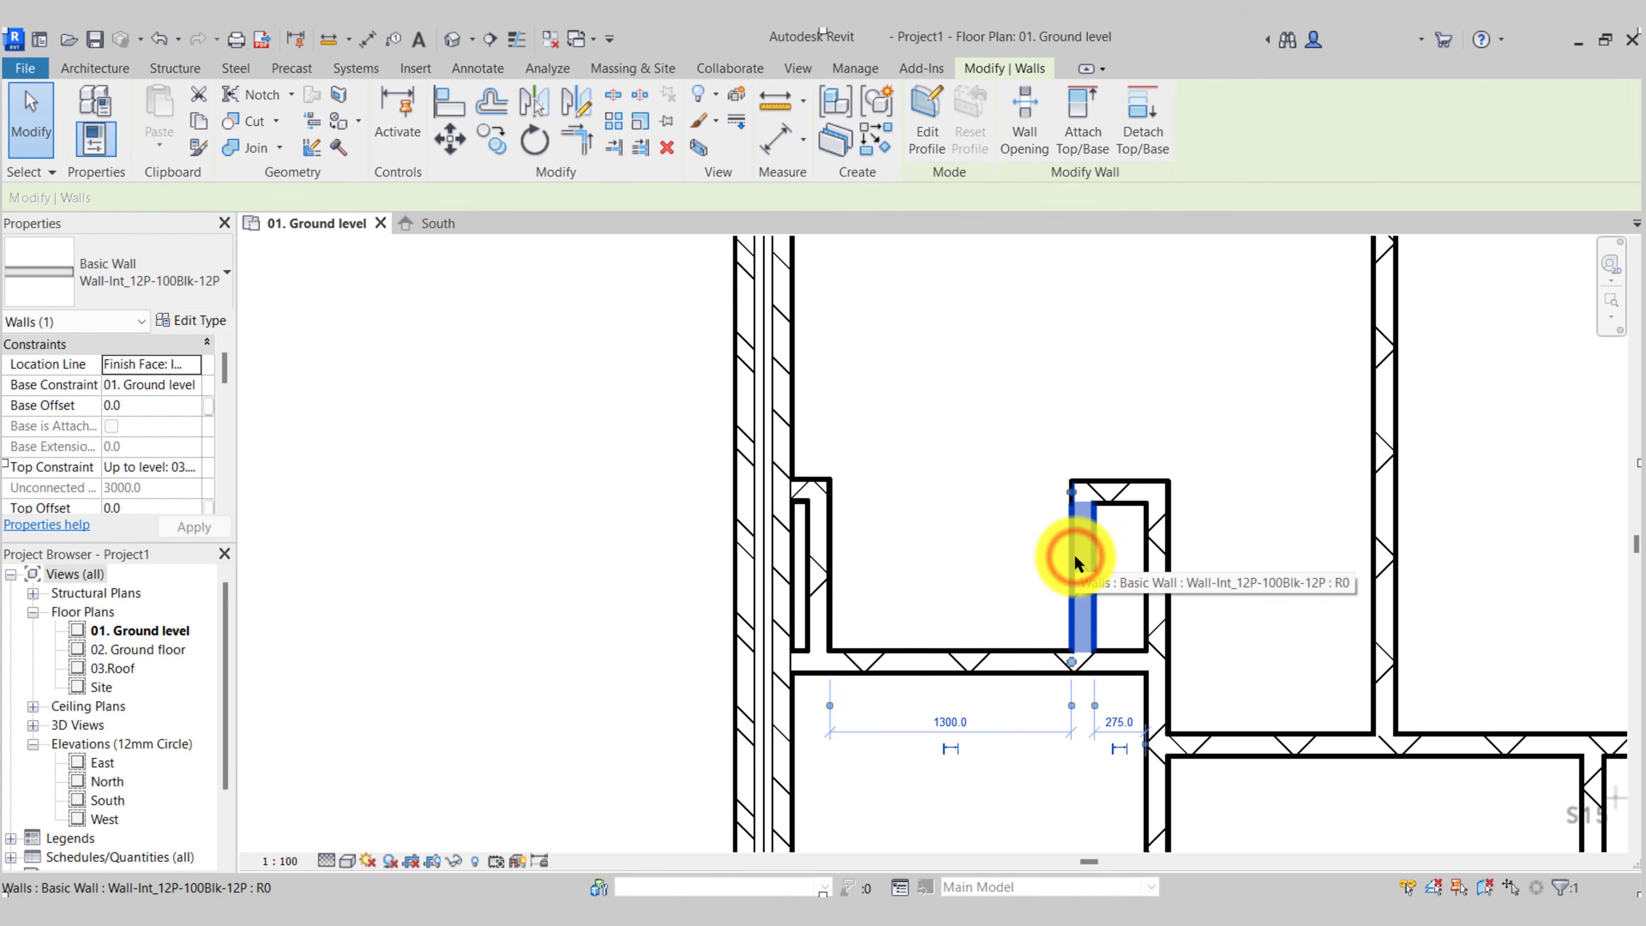
pyautogui.click(953, 721)
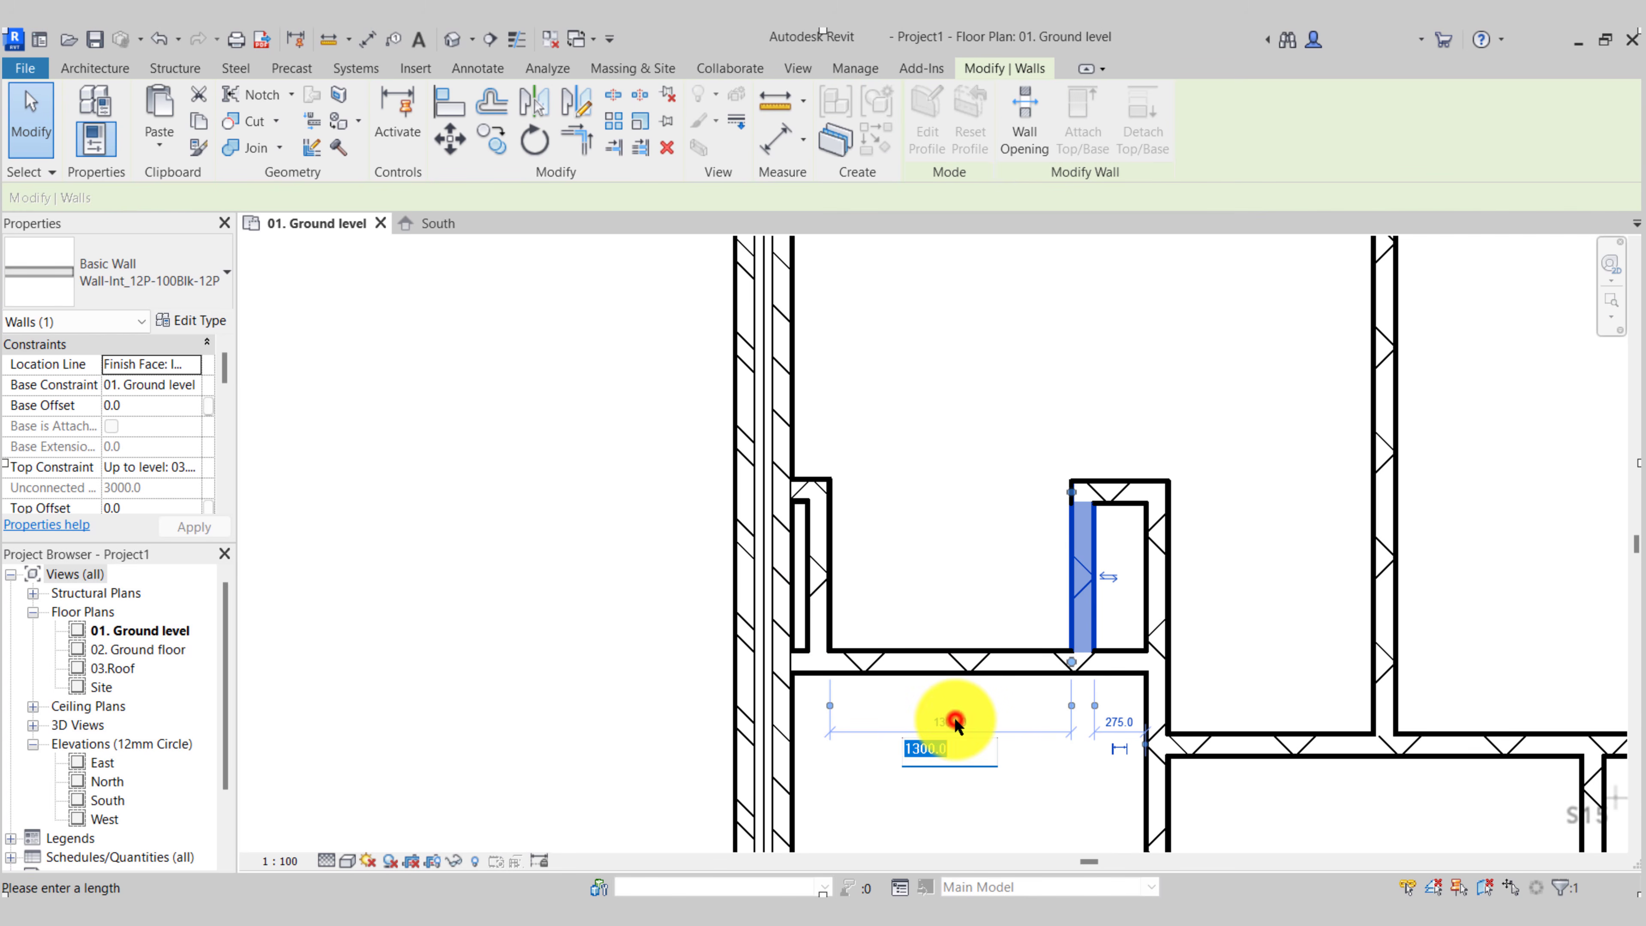
pyautogui.press('Return')
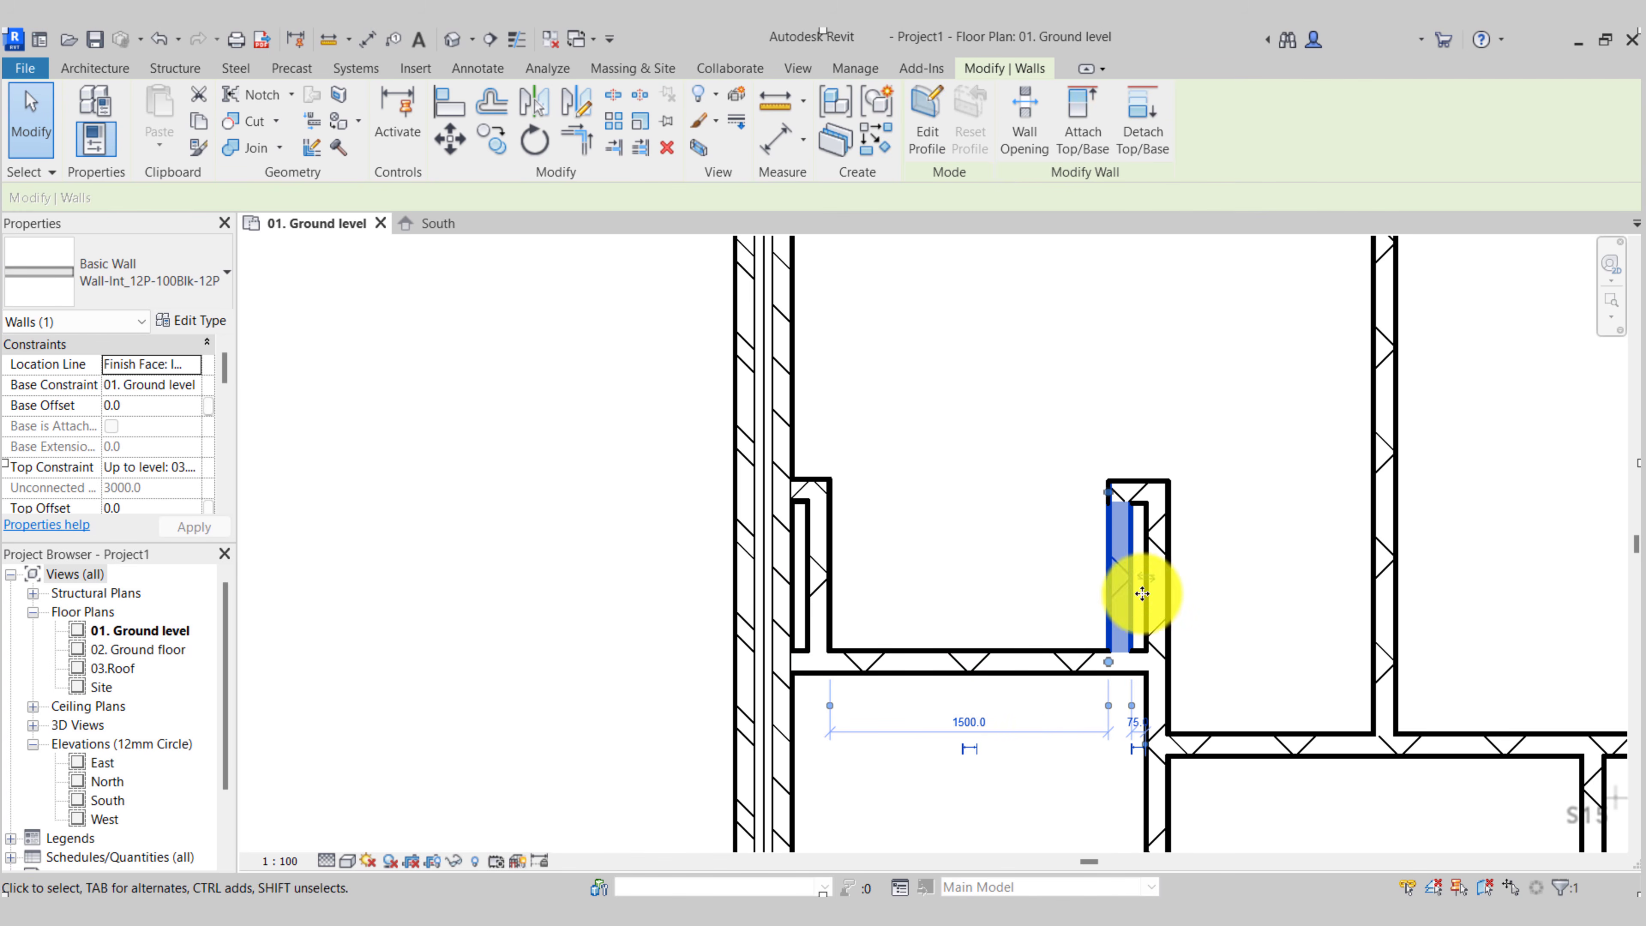
pyautogui.press('Escape')
# Measure the east boxed recess's top wall from its outer face and set its distance to the horizontal partition to 600 mm
pyautogui.click(1146, 479)
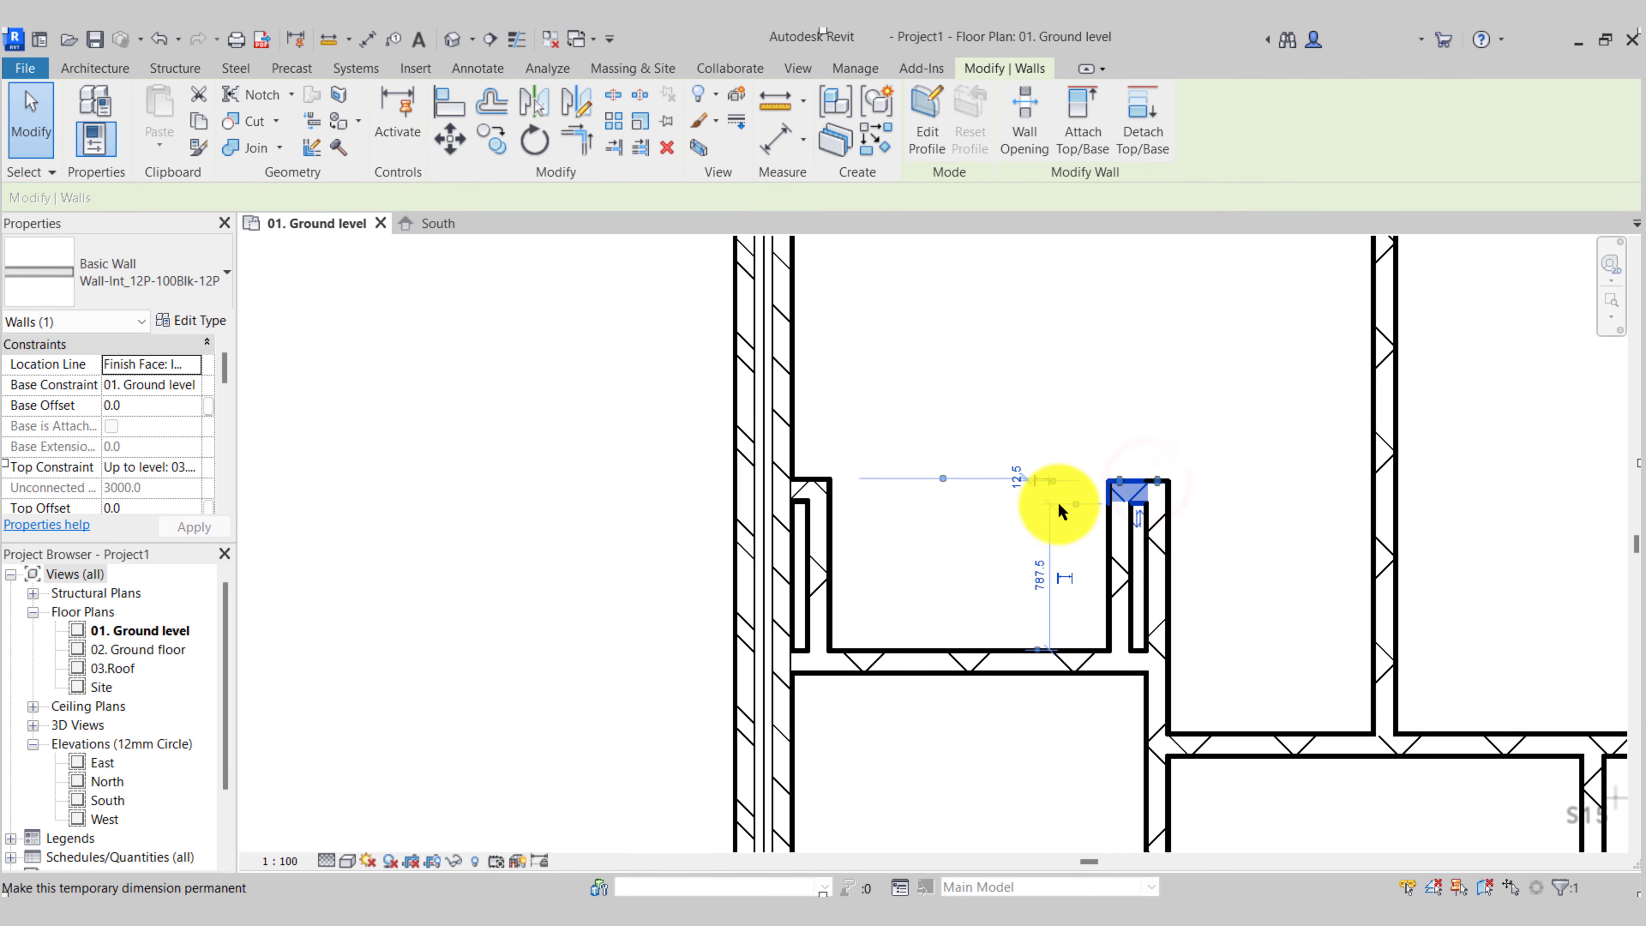
pyautogui.moveTo(1076, 505); pyautogui.dragTo(1109, 485)
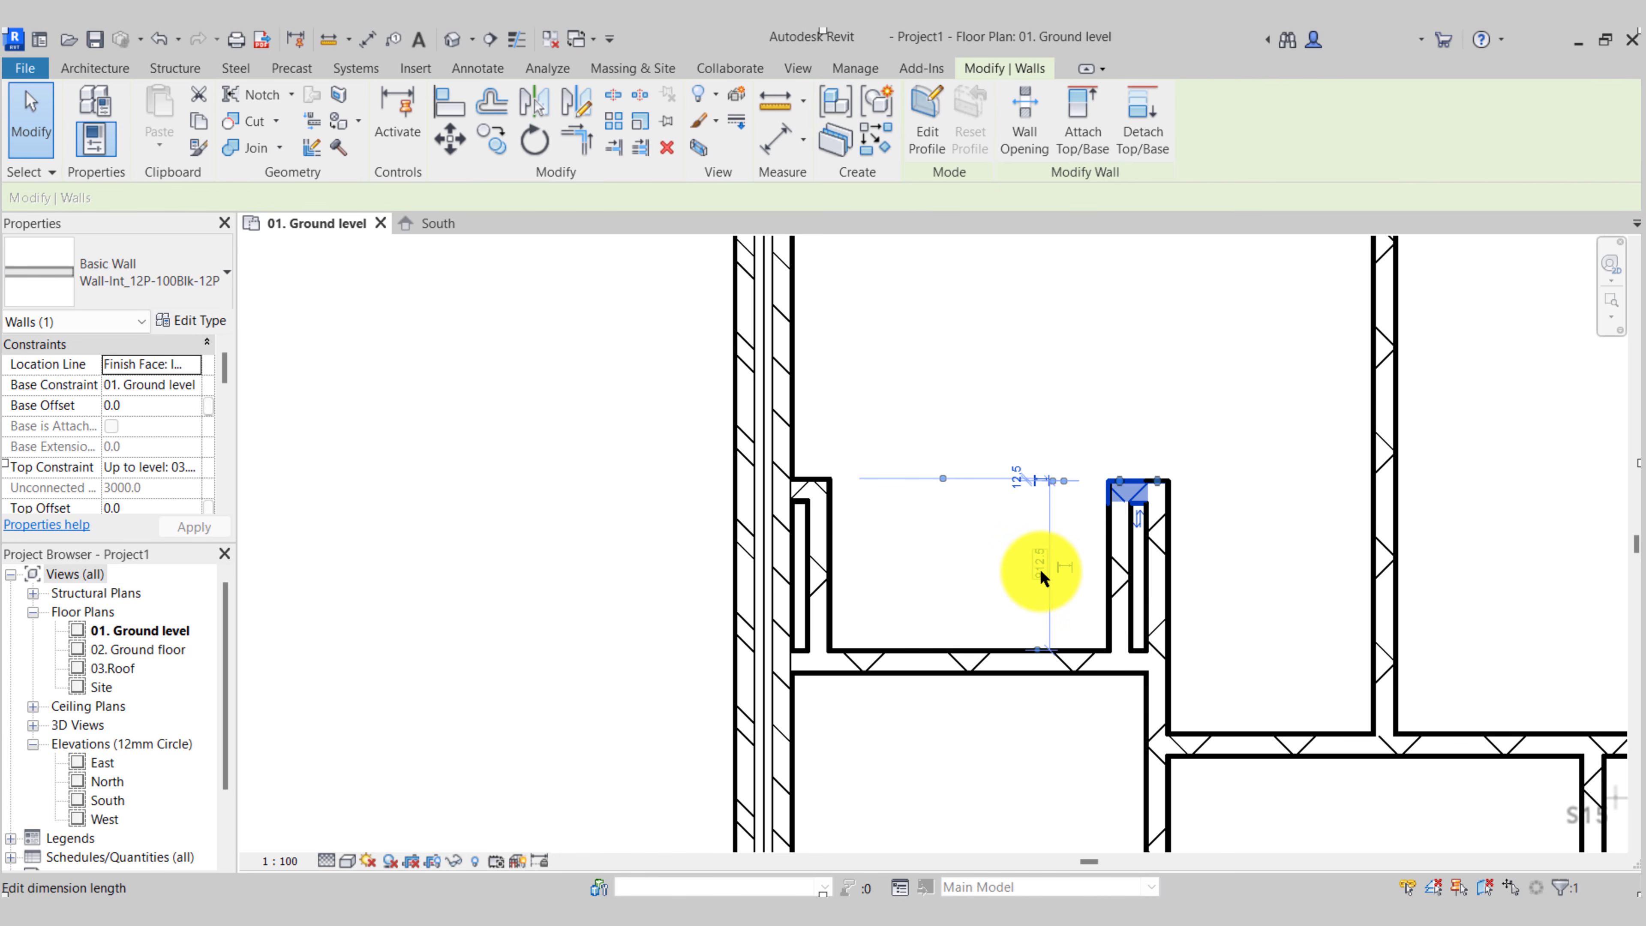
pyautogui.write('600')
pyautogui.press('Return')
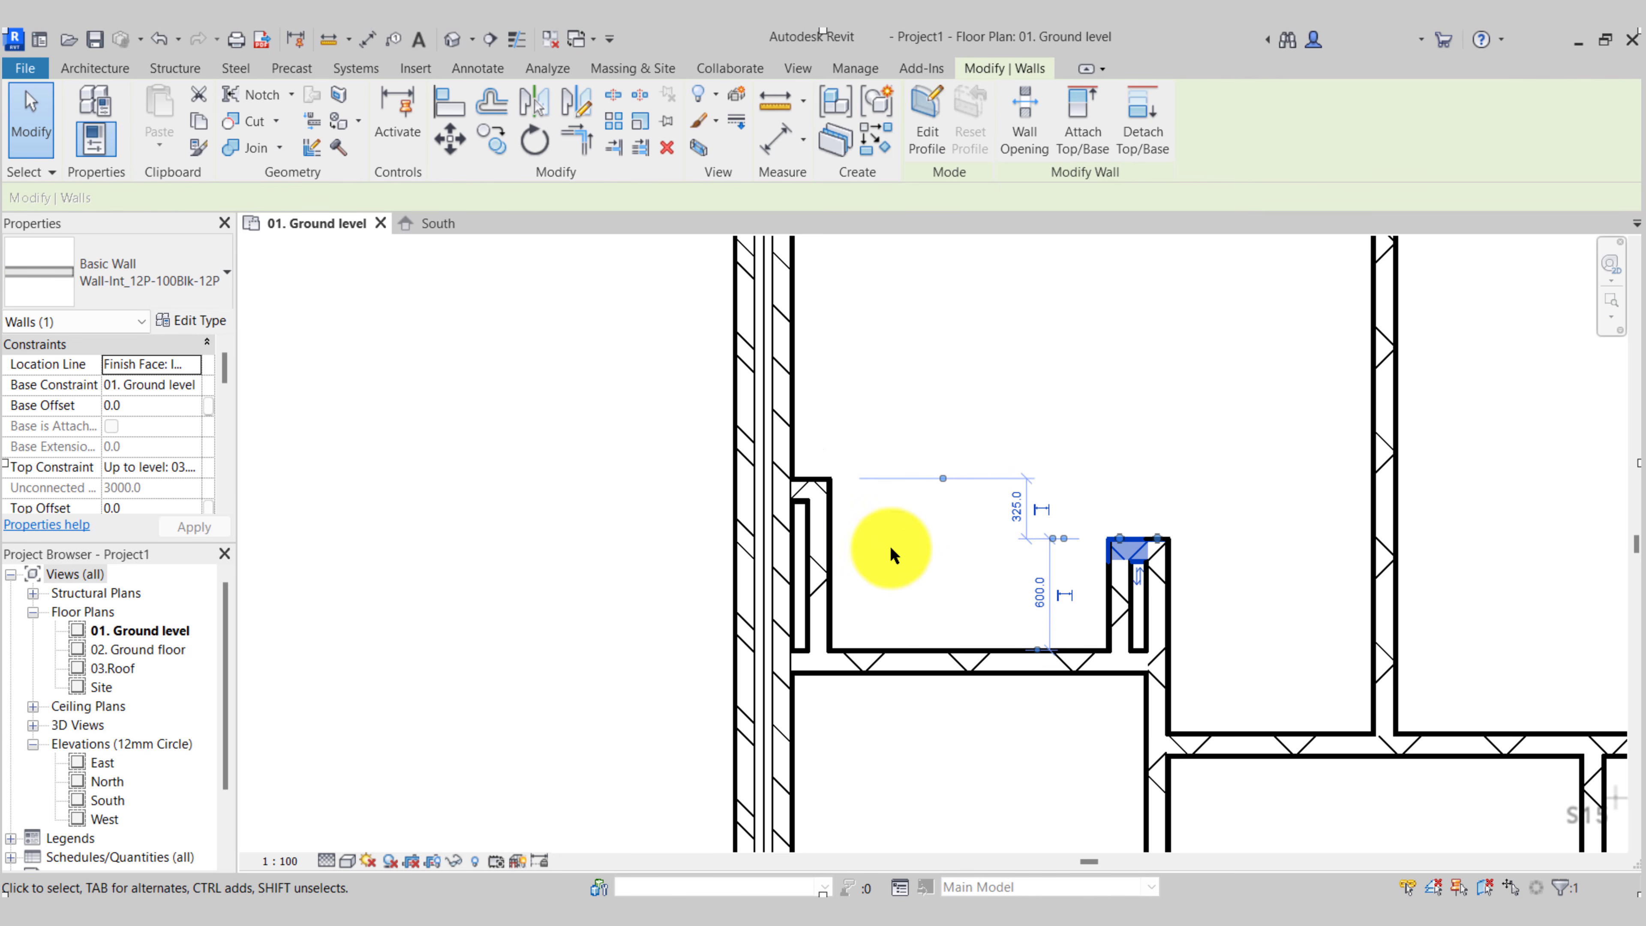
# Move the west boxed recess's top wall south and set its outer face 600 mm from the horizontal partition
pyautogui.click(890, 547)
pyautogui.click(812, 483)
pyautogui.moveTo(812, 483); pyautogui.dragTo(811, 556)
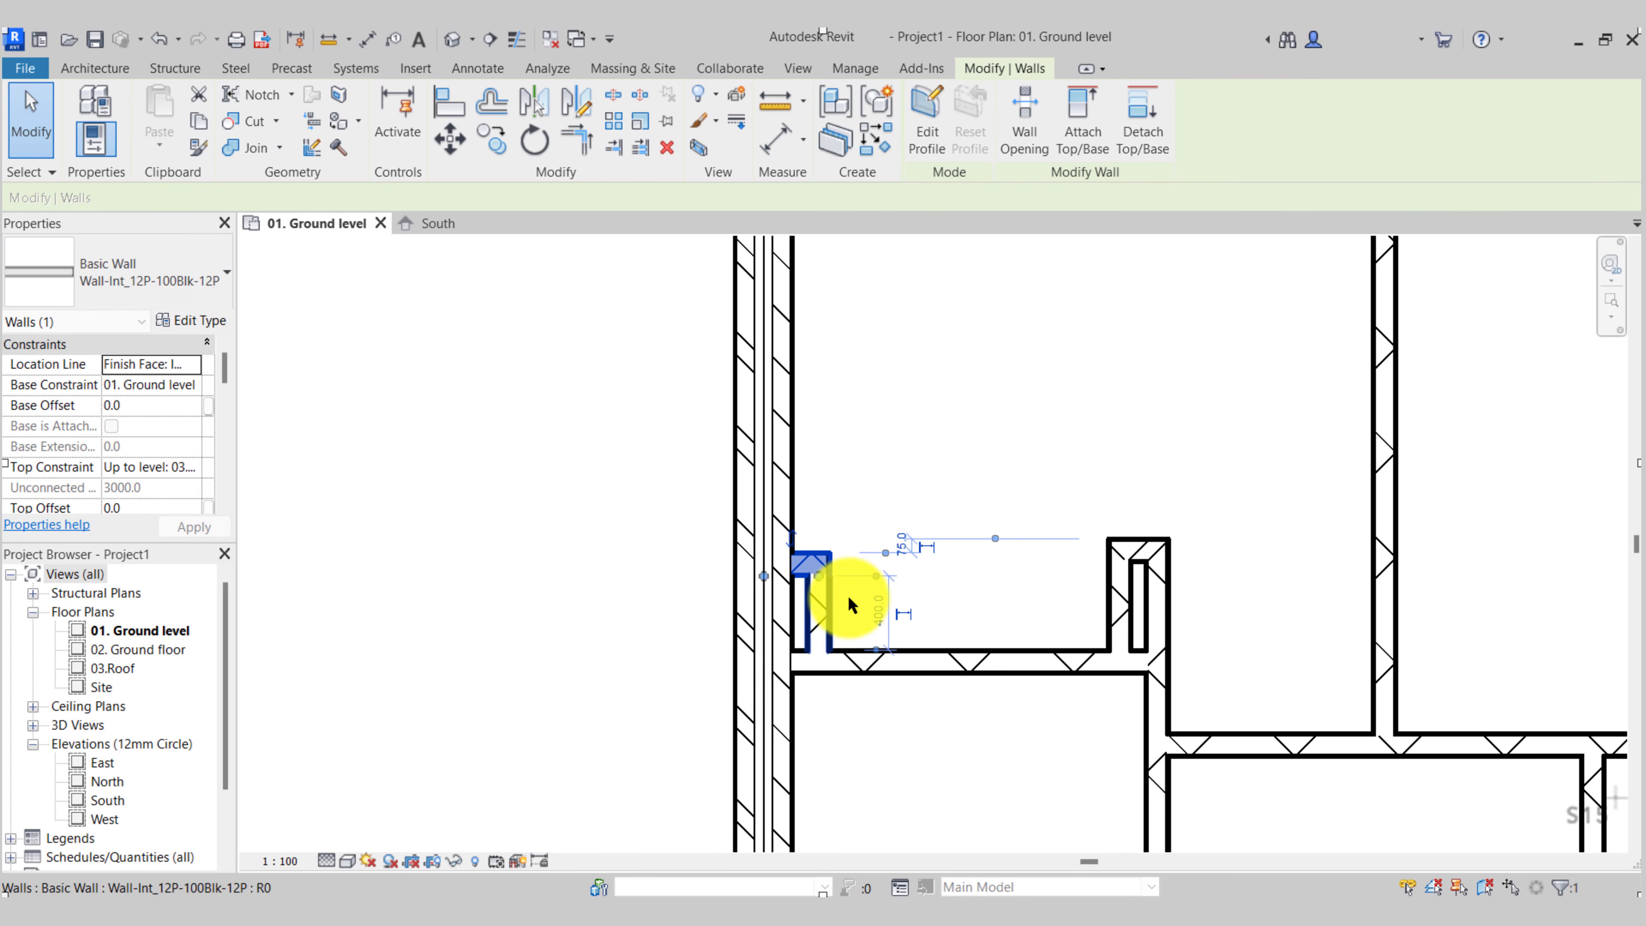
pyautogui.click(879, 603)
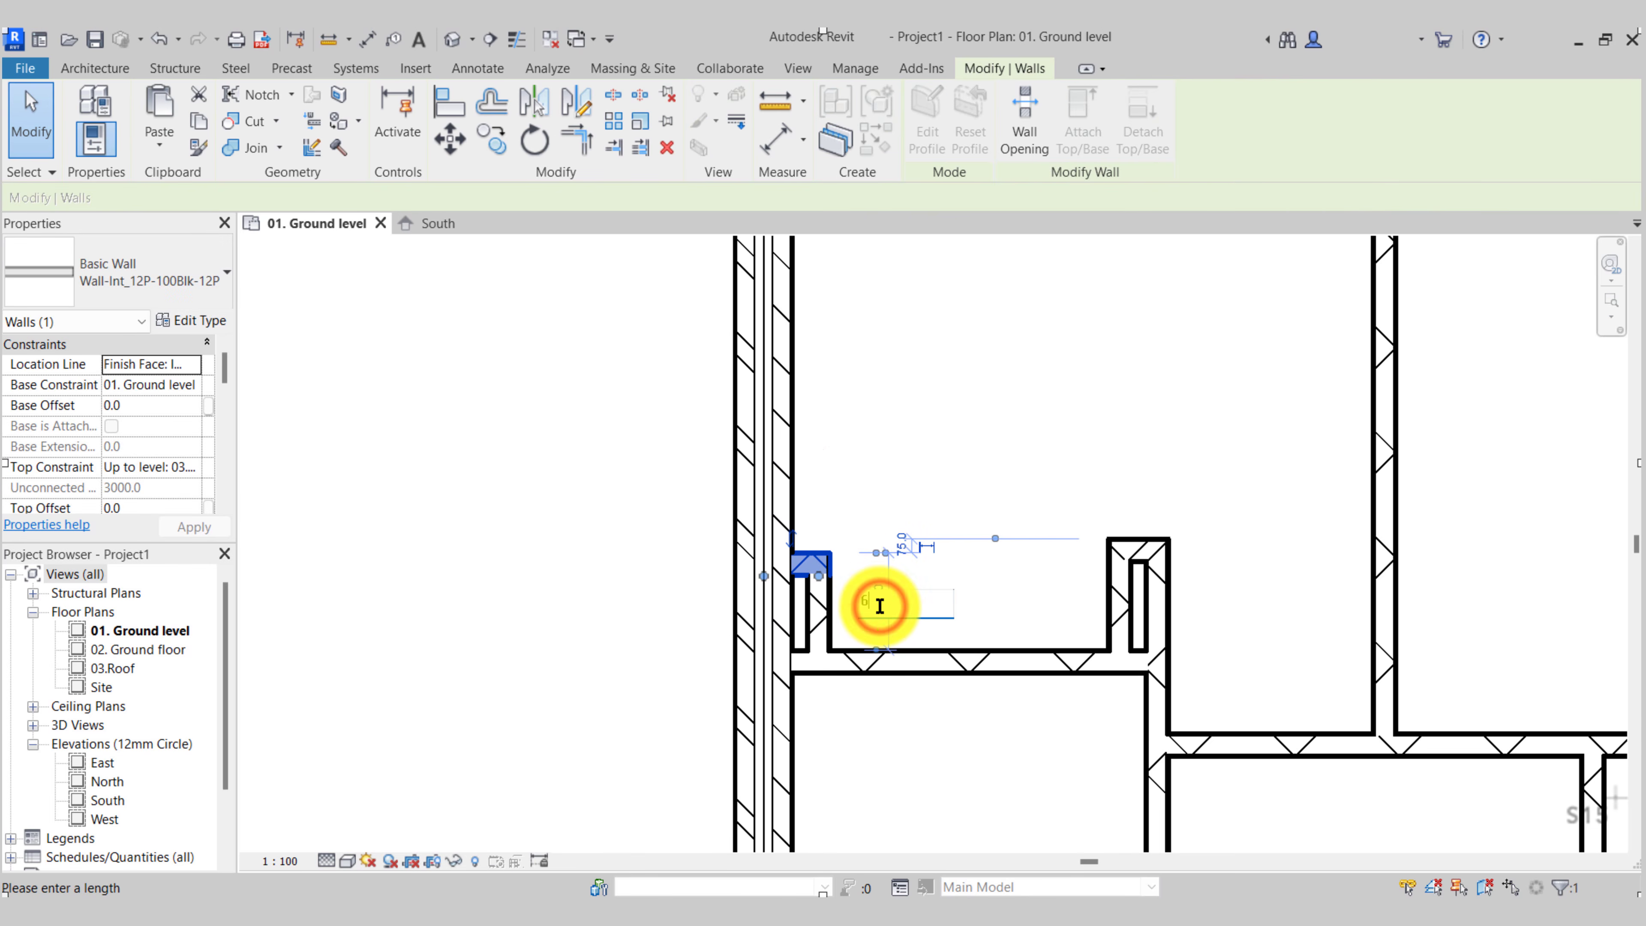
pyautogui.press('Return')
pyautogui.click(941, 451)
# Examine the complete wall layout in plan and in the default 3D view, then return to the ground level plan
pyautogui.scroll(-5, 941, 451)
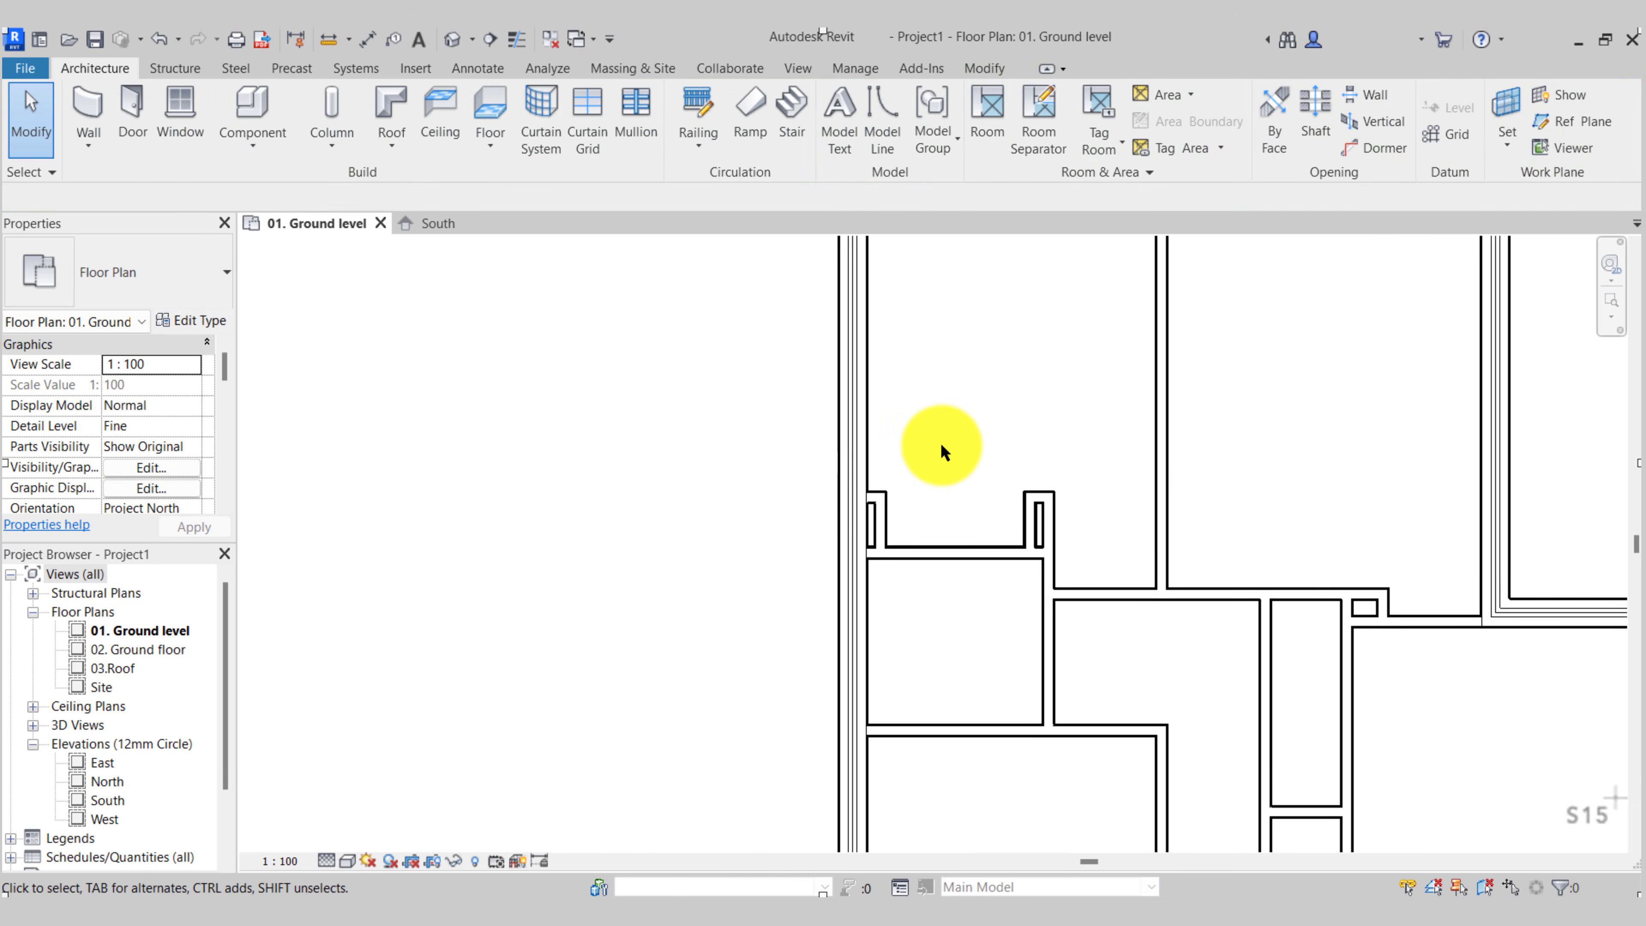
pyautogui.moveTo(941, 452); pyautogui.dragTo(783, 429, button='middle')
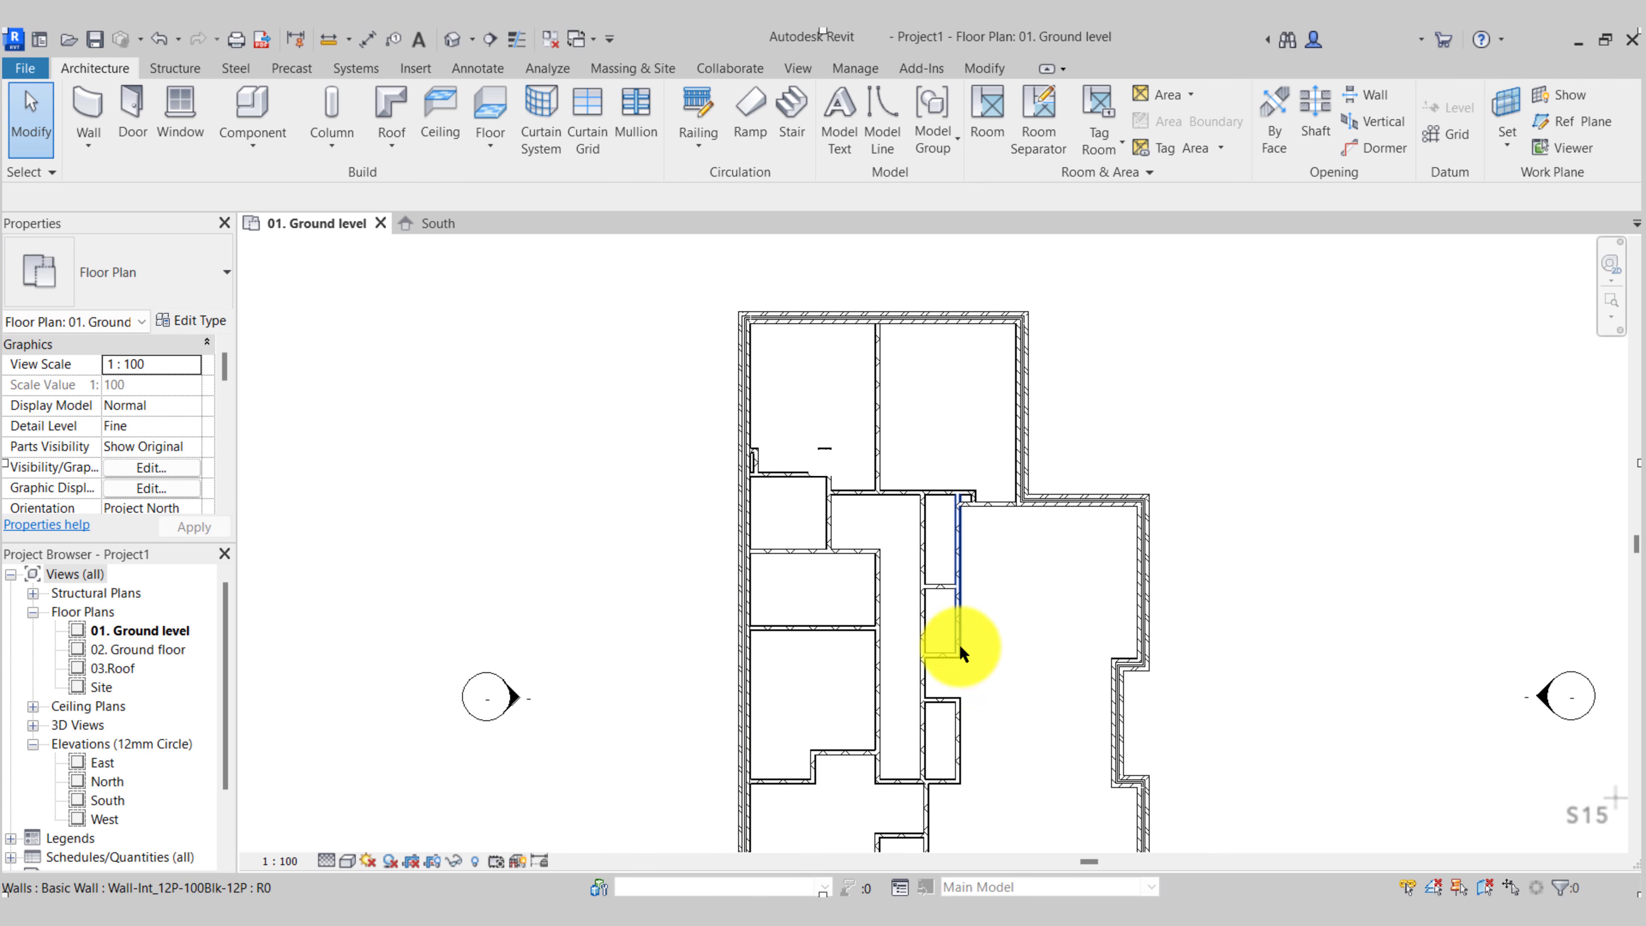
pyautogui.scroll(-1, 1047, 754)
pyautogui.moveTo(1047, 754); pyautogui.dragTo(1040, 581, button='middle')
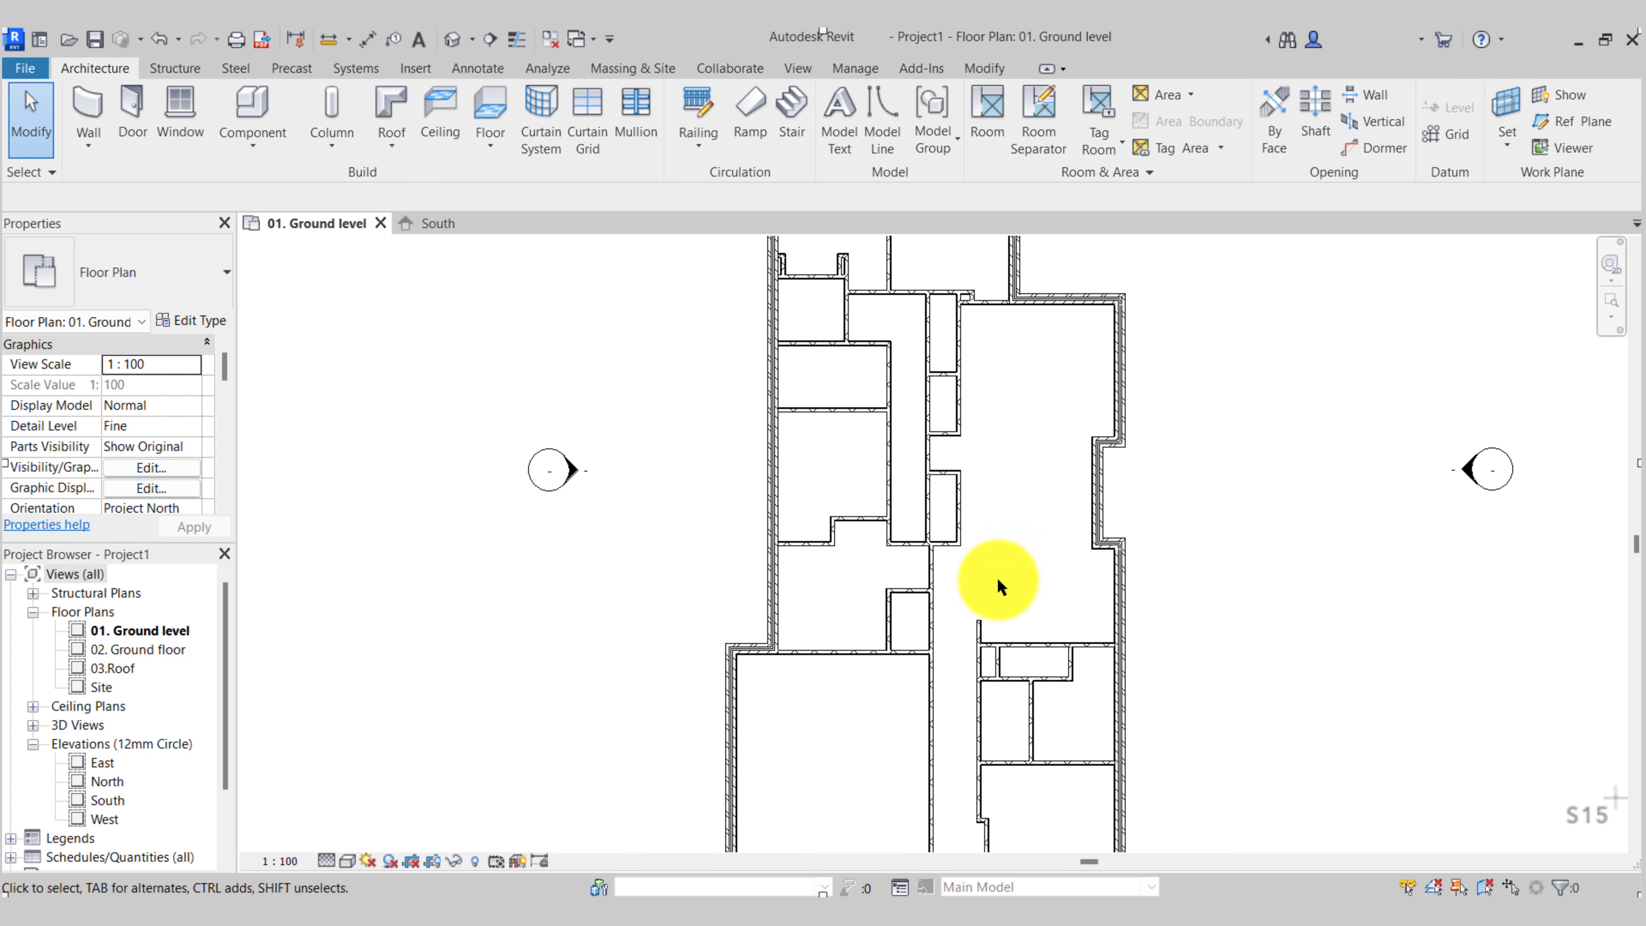
pyautogui.scroll(-2, 967, 585)
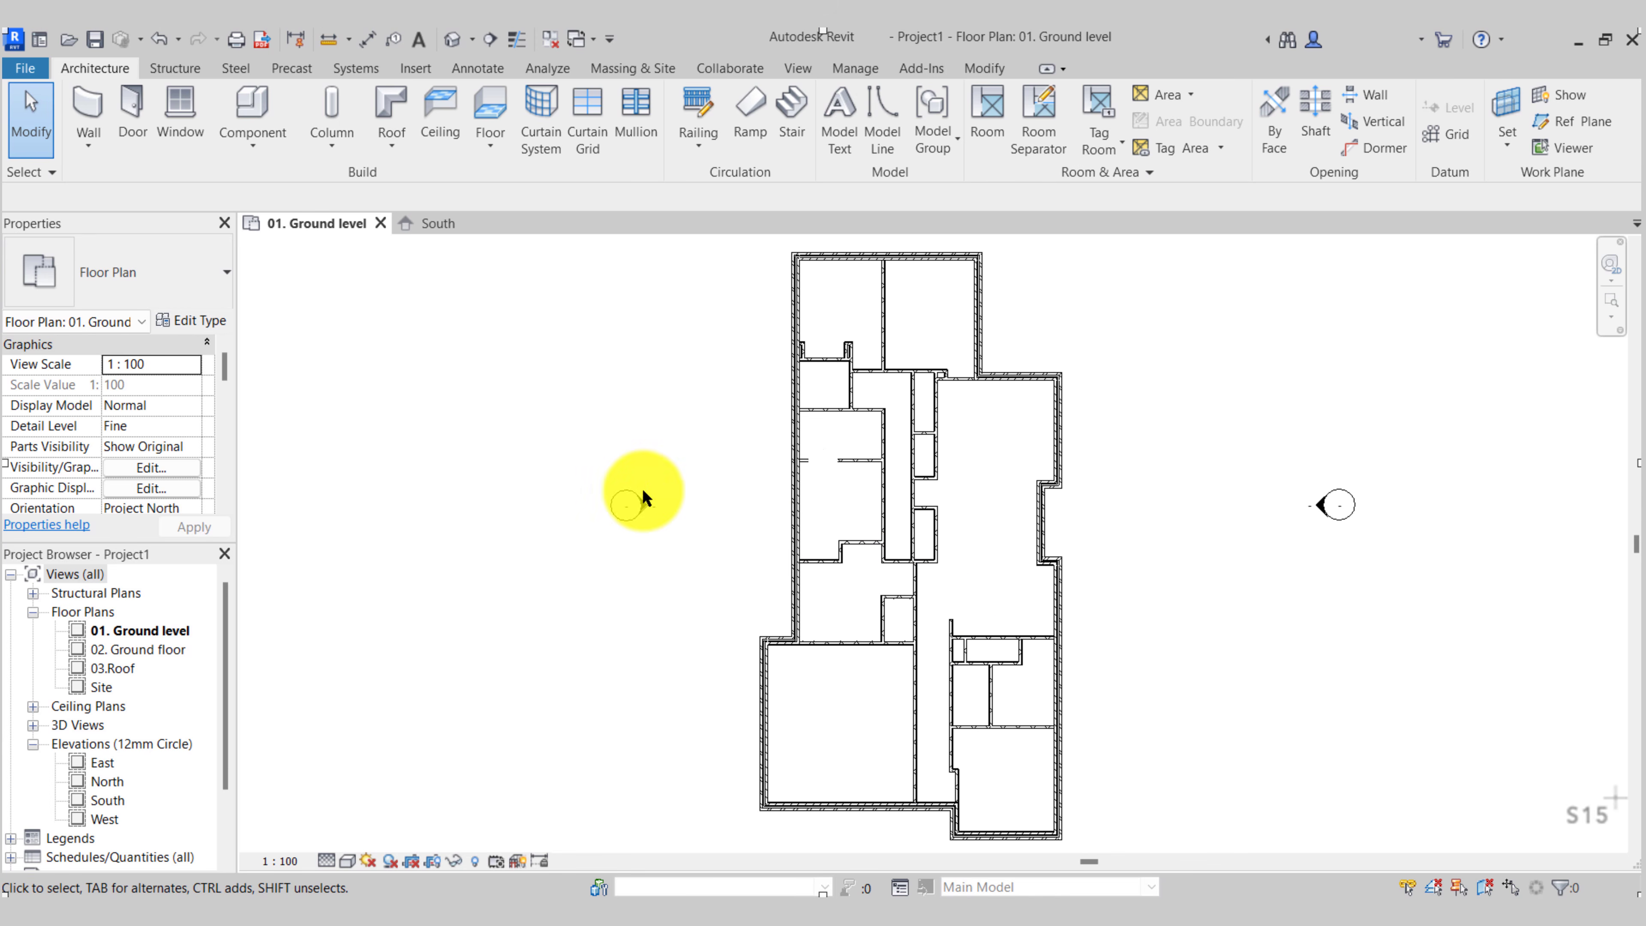
pyautogui.click(584, 445)
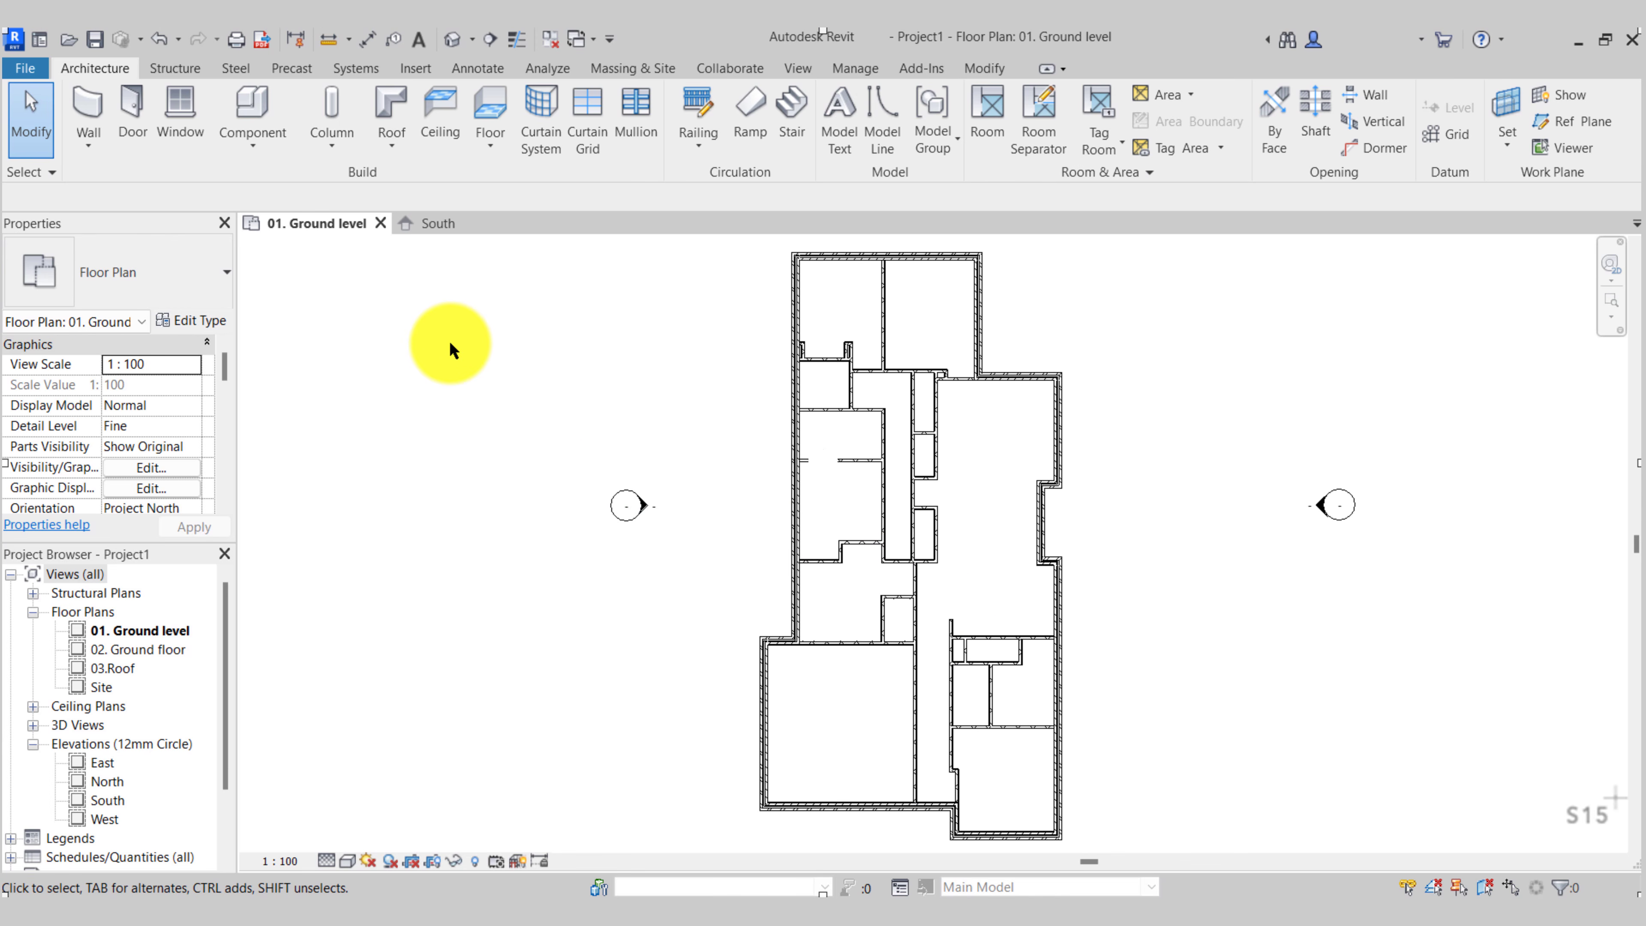
pyautogui.click(453, 40)
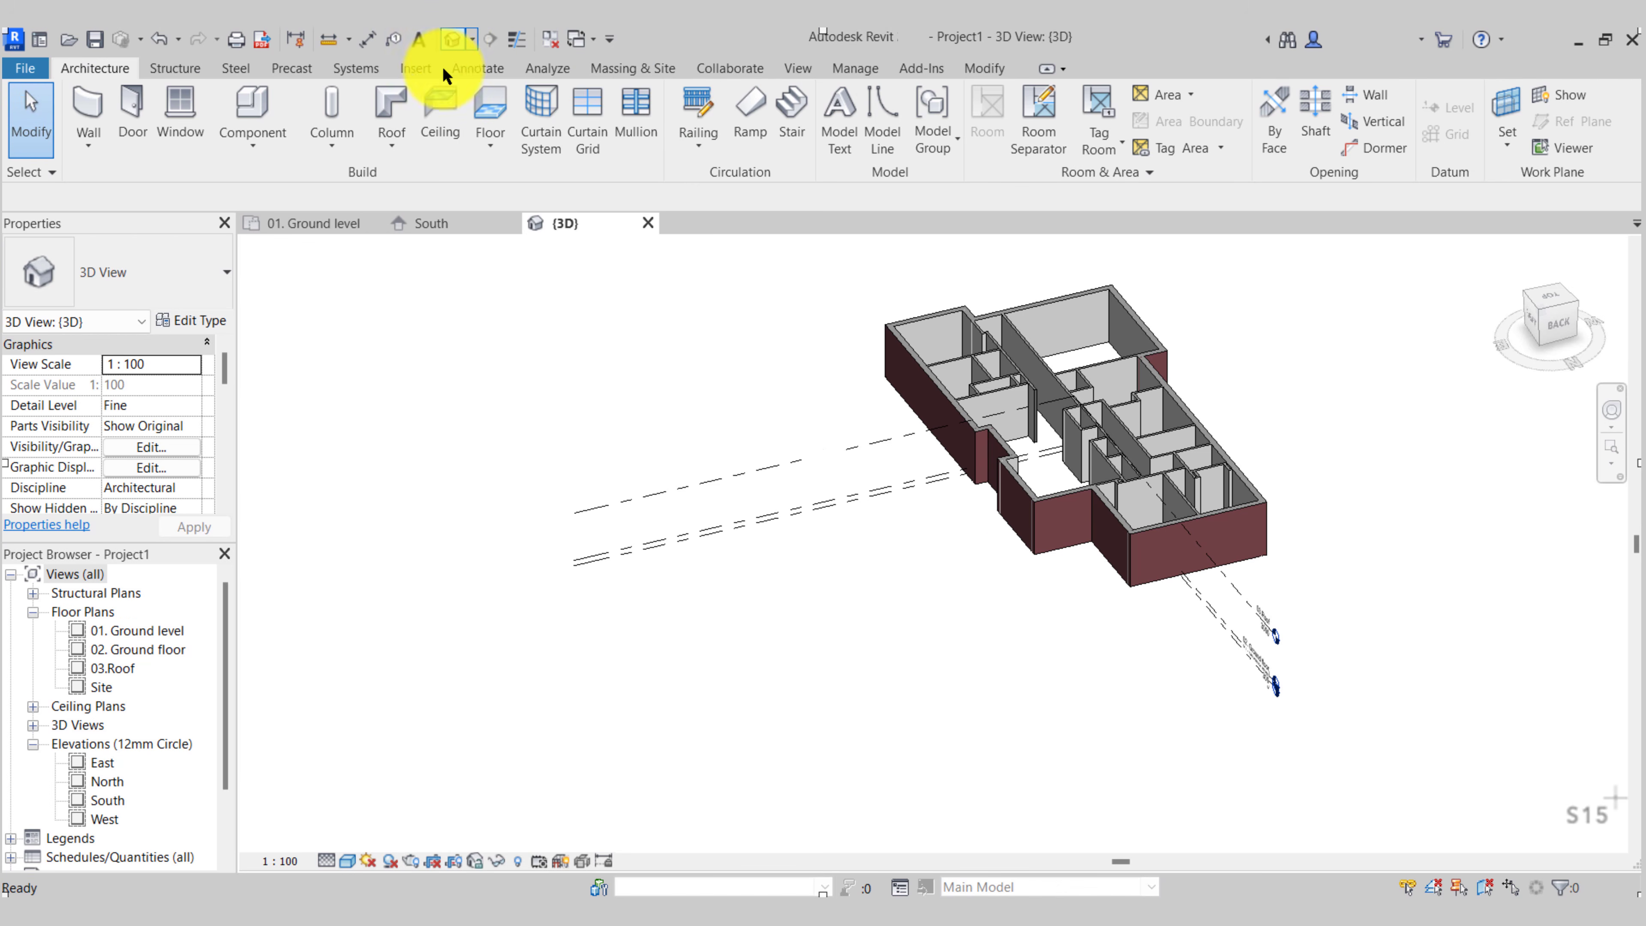
pyautogui.keyDown('shift'); pyautogui.moveTo(1213, 599); pyautogui.dragTo(1221, 710, button='middle'); pyautogui.keyUp('shift')
pyautogui.scroll(2, 1234, 561)
pyautogui.keyDown('shift'); pyautogui.moveTo(1298, 722); pyautogui.dragTo(959, 500, button='middle'); pyautogui.keyUp('shift')
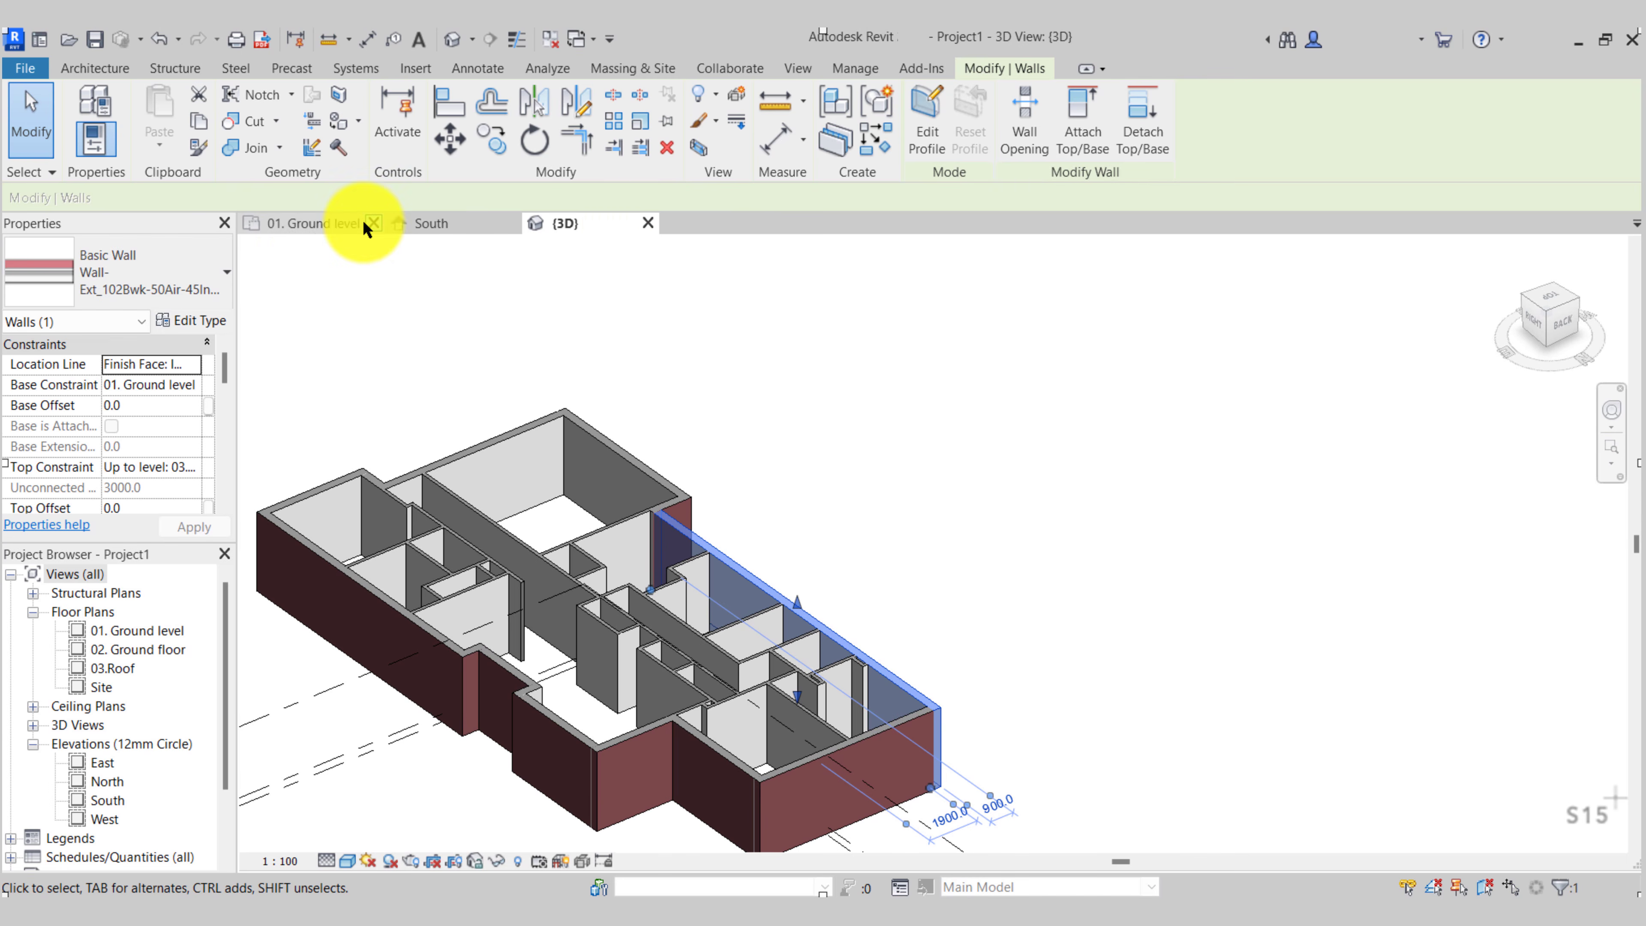
pyautogui.click(297, 225)
pyautogui.click(1128, 452)
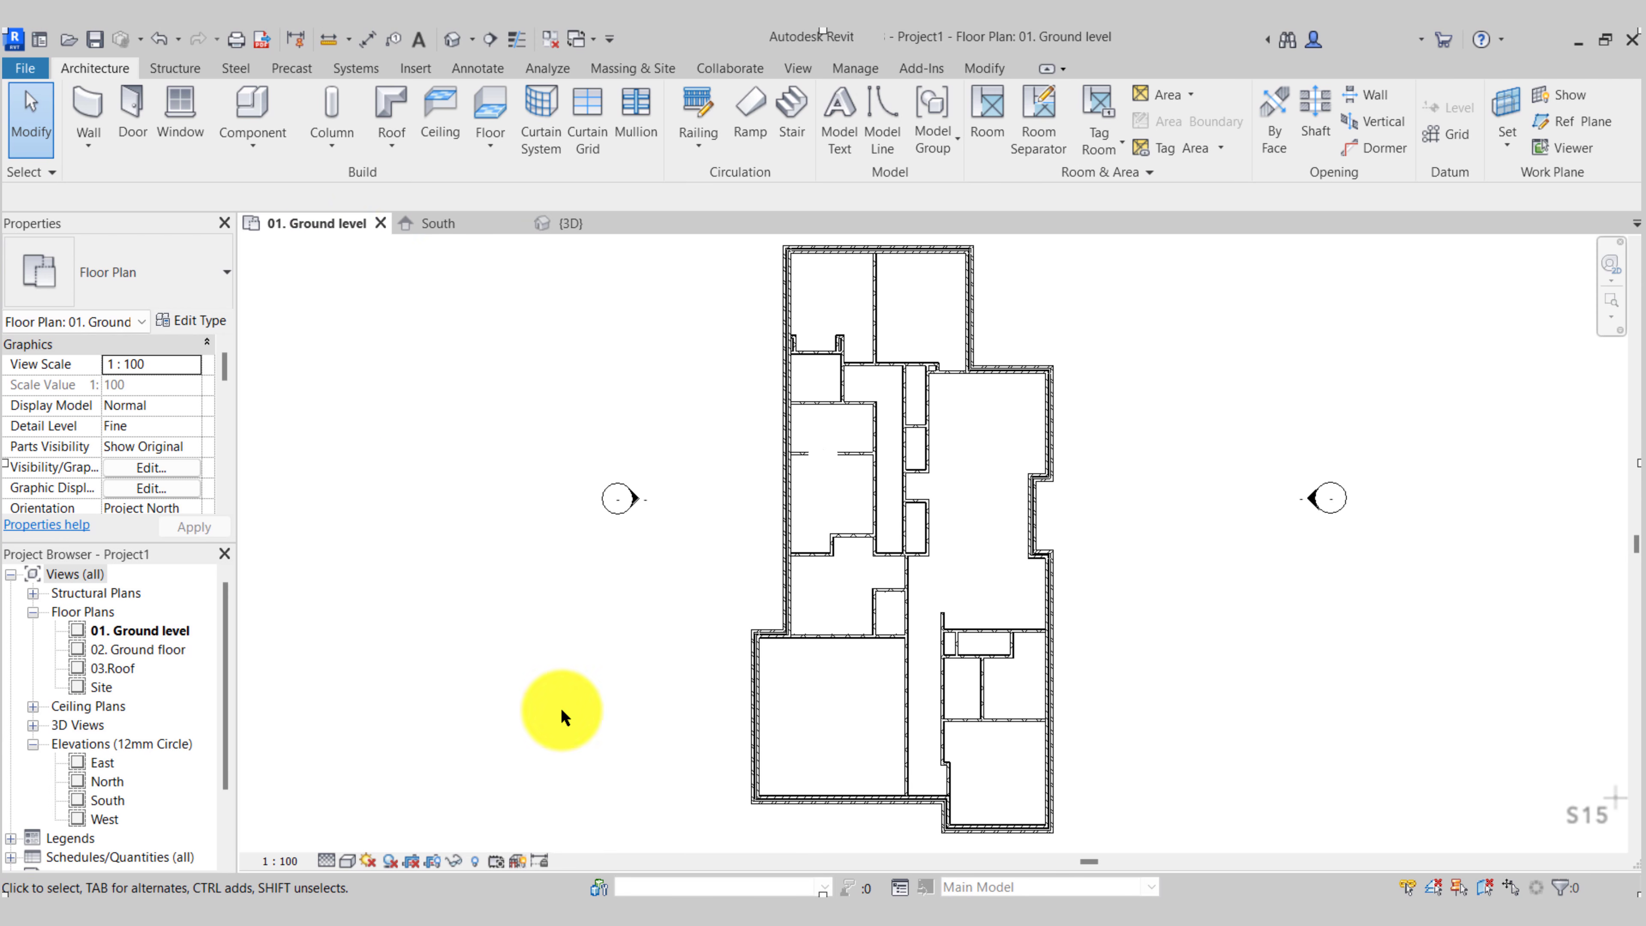
# Start a floor on the ground level using the type Floor-Grnd-Bearing_65Scr-90Ins-125Conc-50SBld-150Hcore
pyautogui.moveTo(561, 706); pyautogui.dragTo(539, 692, button='middle')
pyautogui.scroll(4, 823, 551)
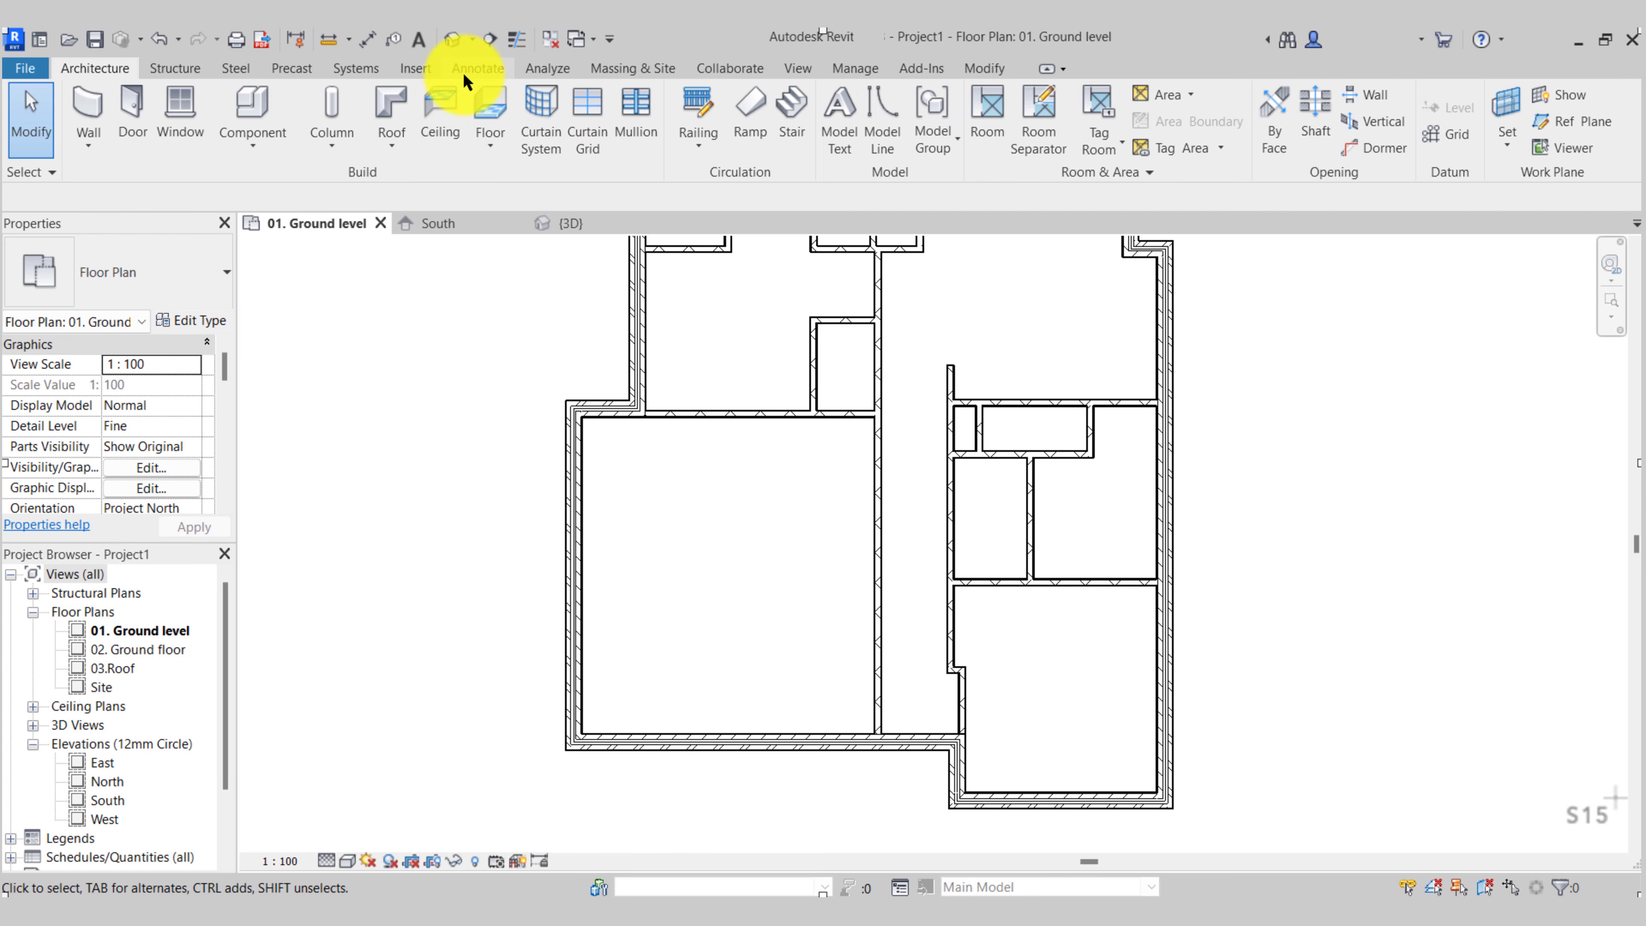
pyautogui.click(488, 99)
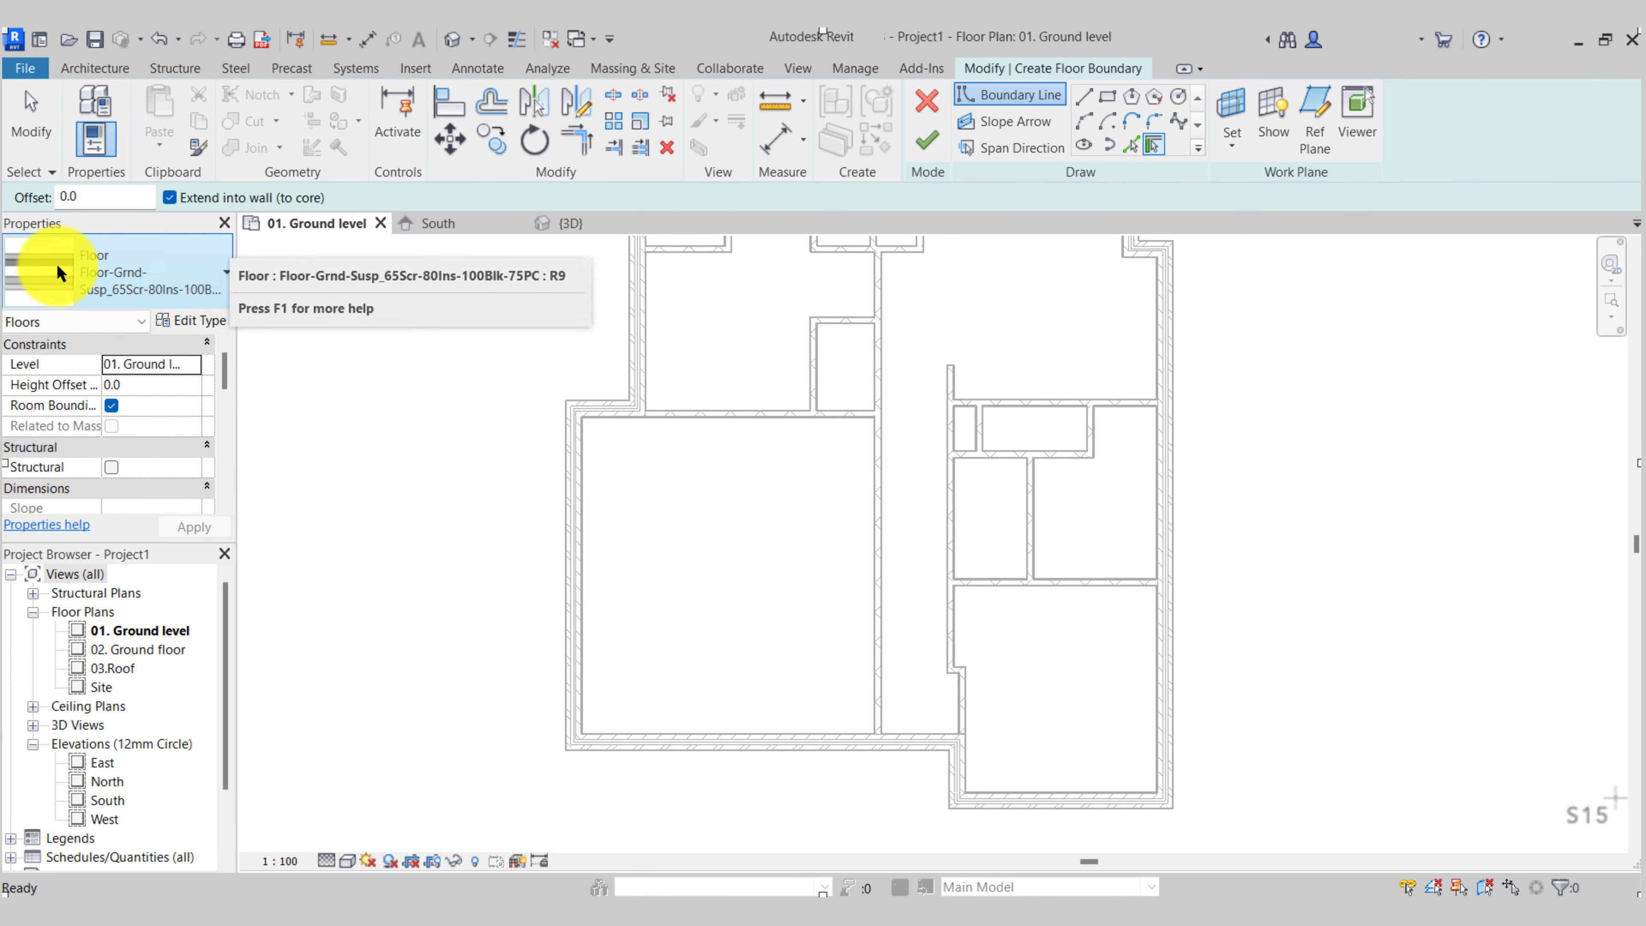
pyautogui.click(210, 272)
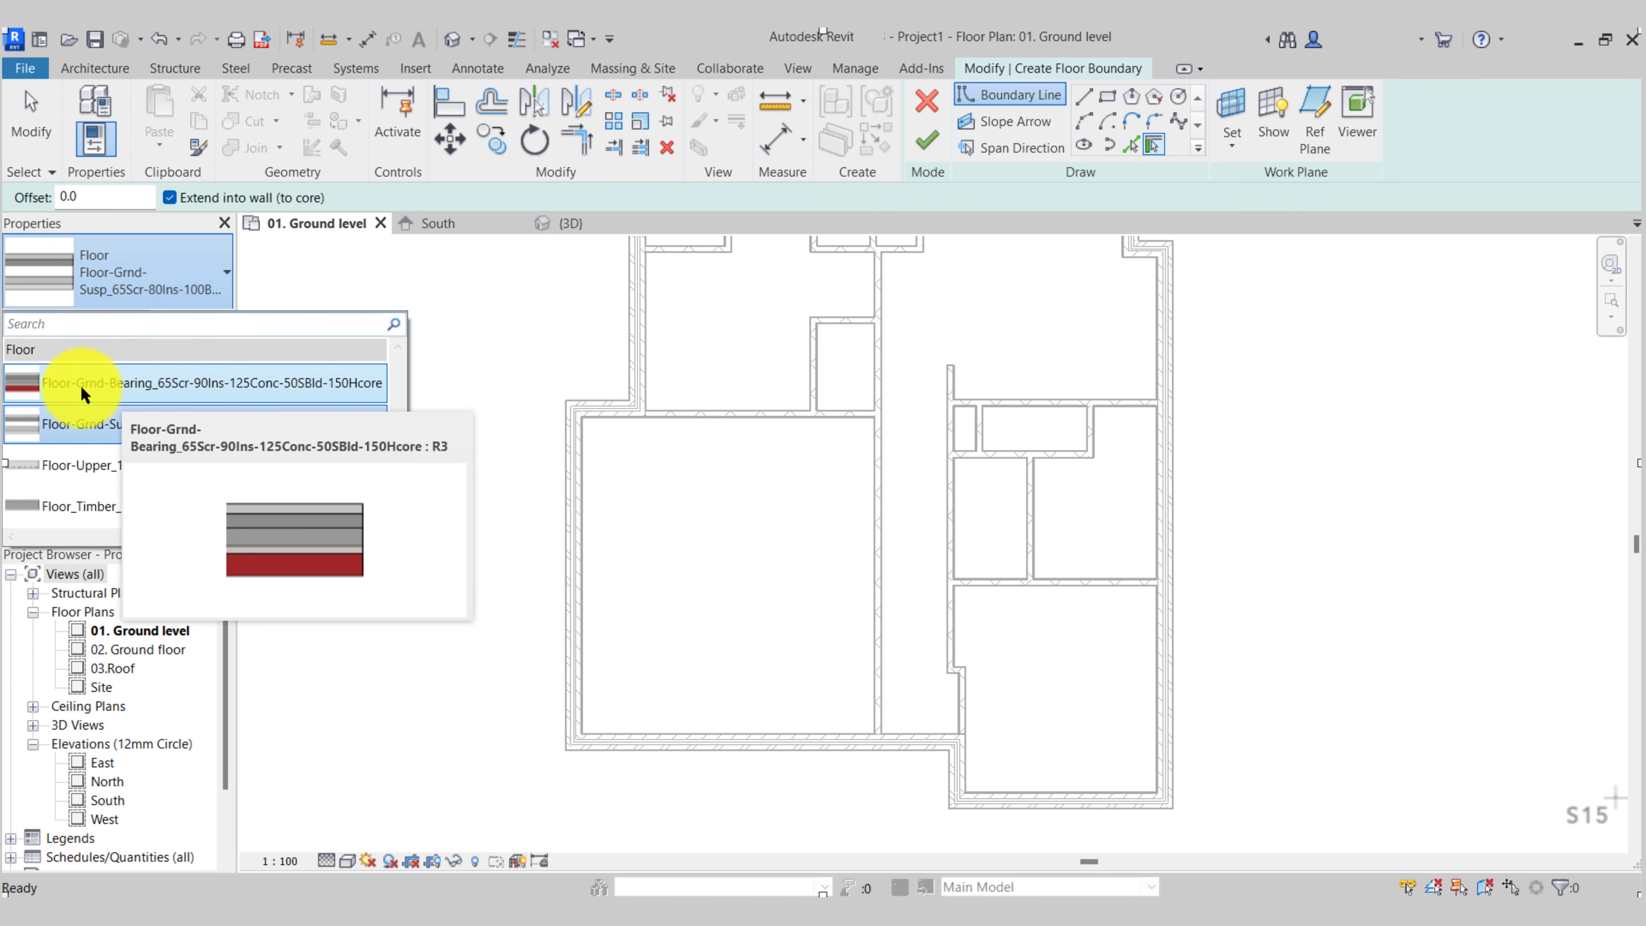
pyautogui.click(146, 386)
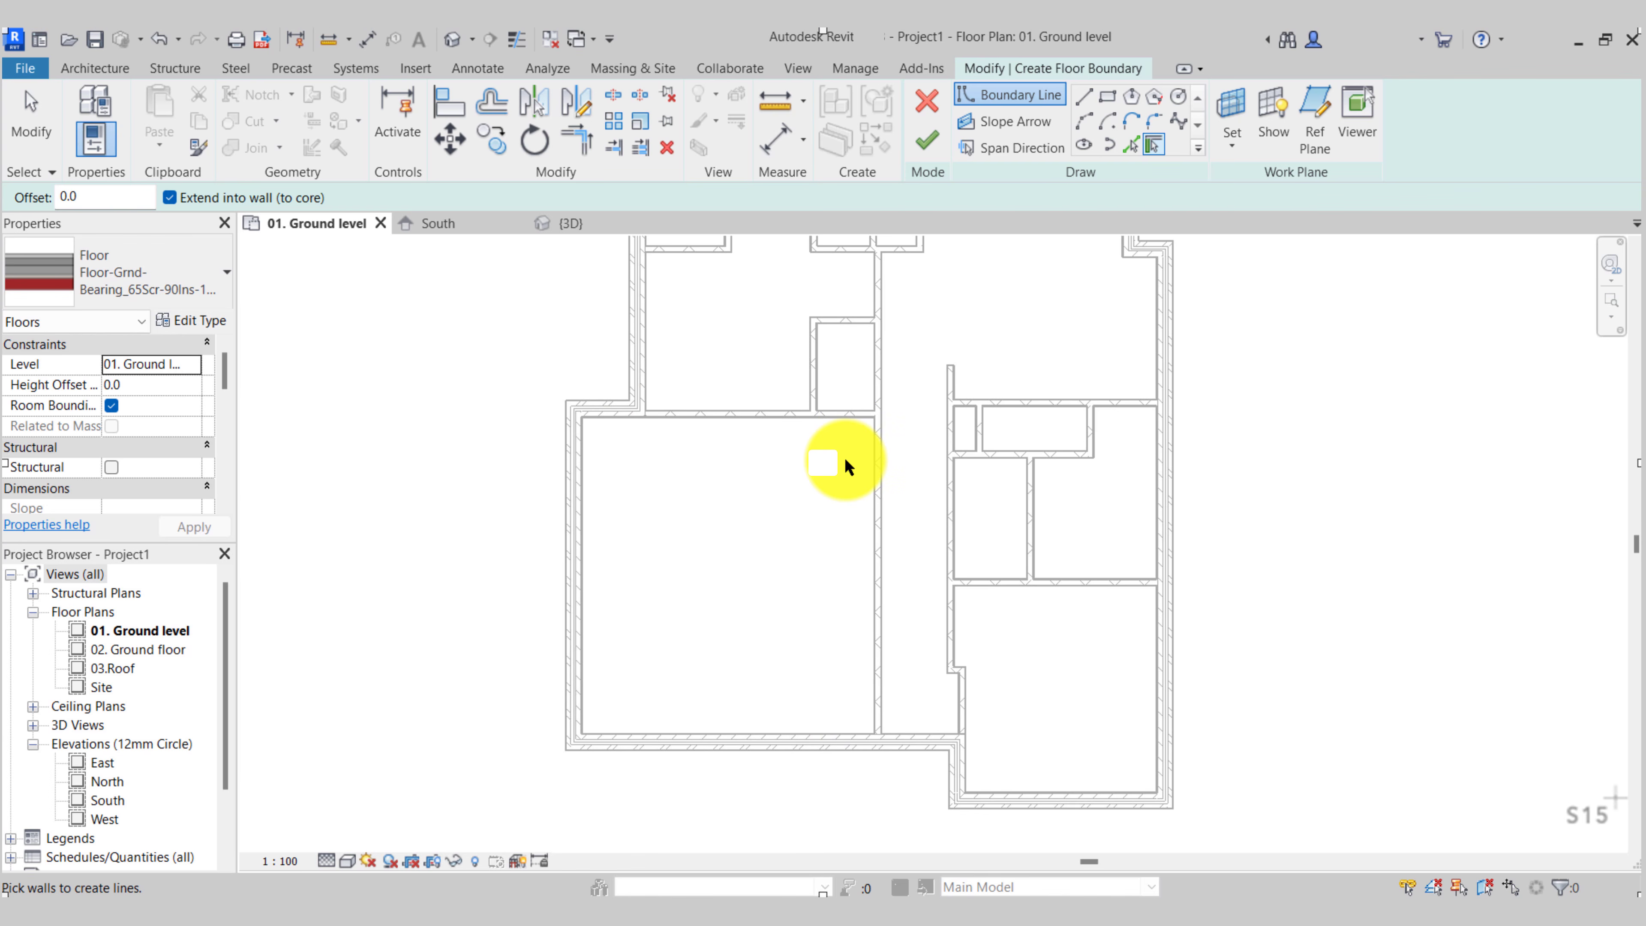
# Create floor boundary lines from the west, south, east and north walls of the large southwest room
pyautogui.click(1155, 141)
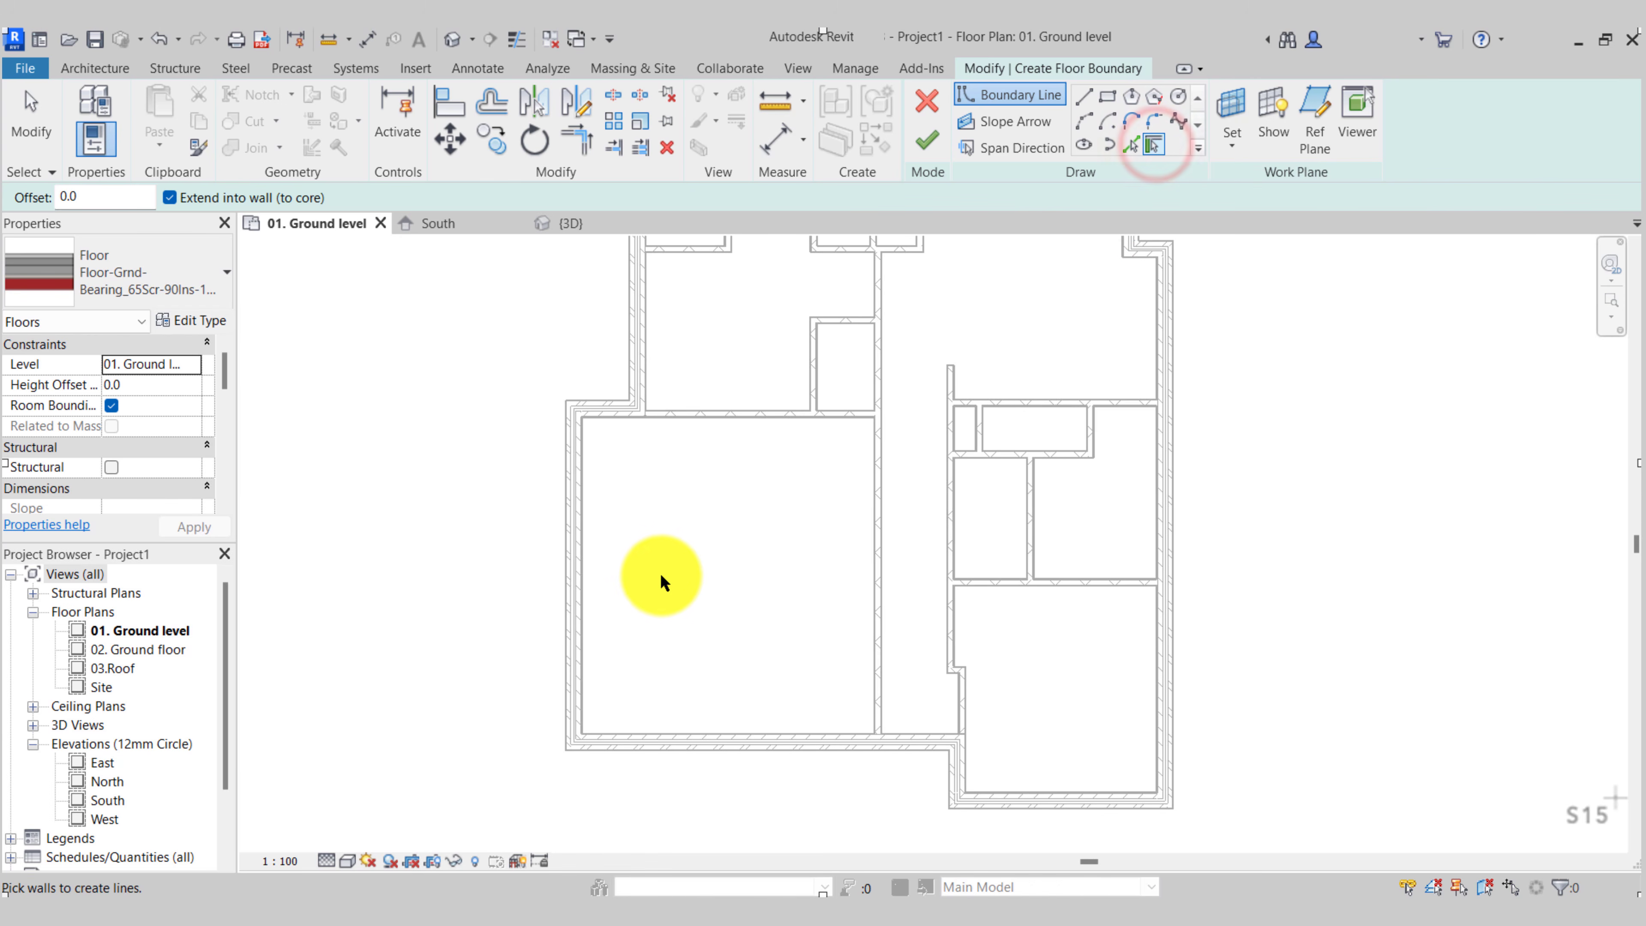
pyautogui.click(581, 559)
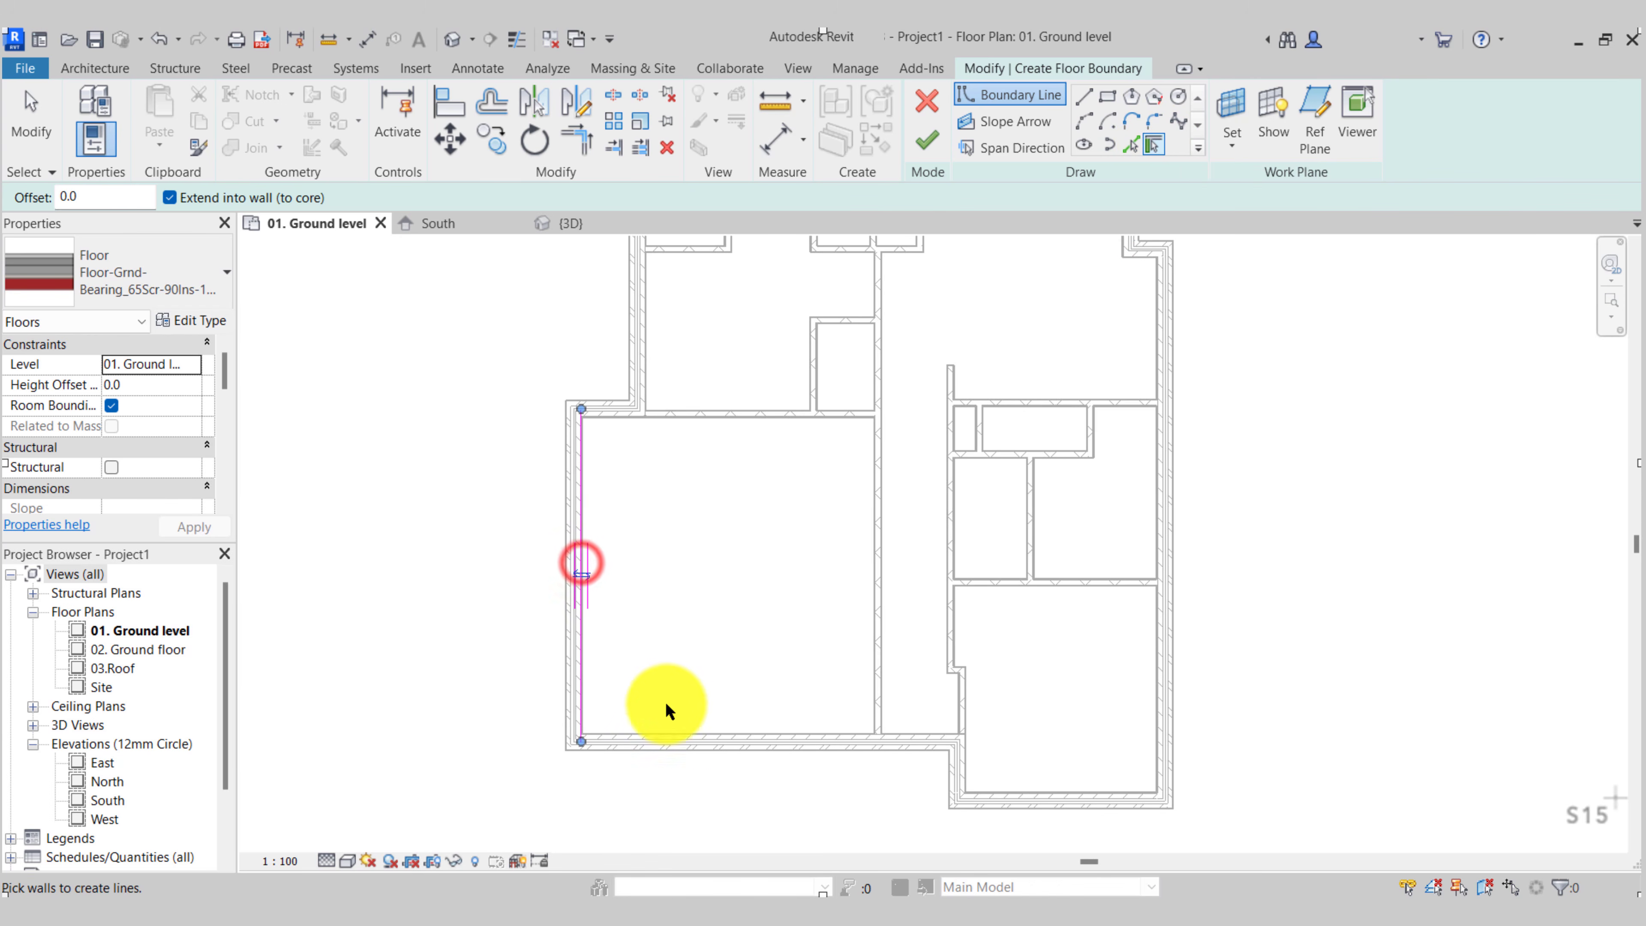
pyautogui.click(655, 734)
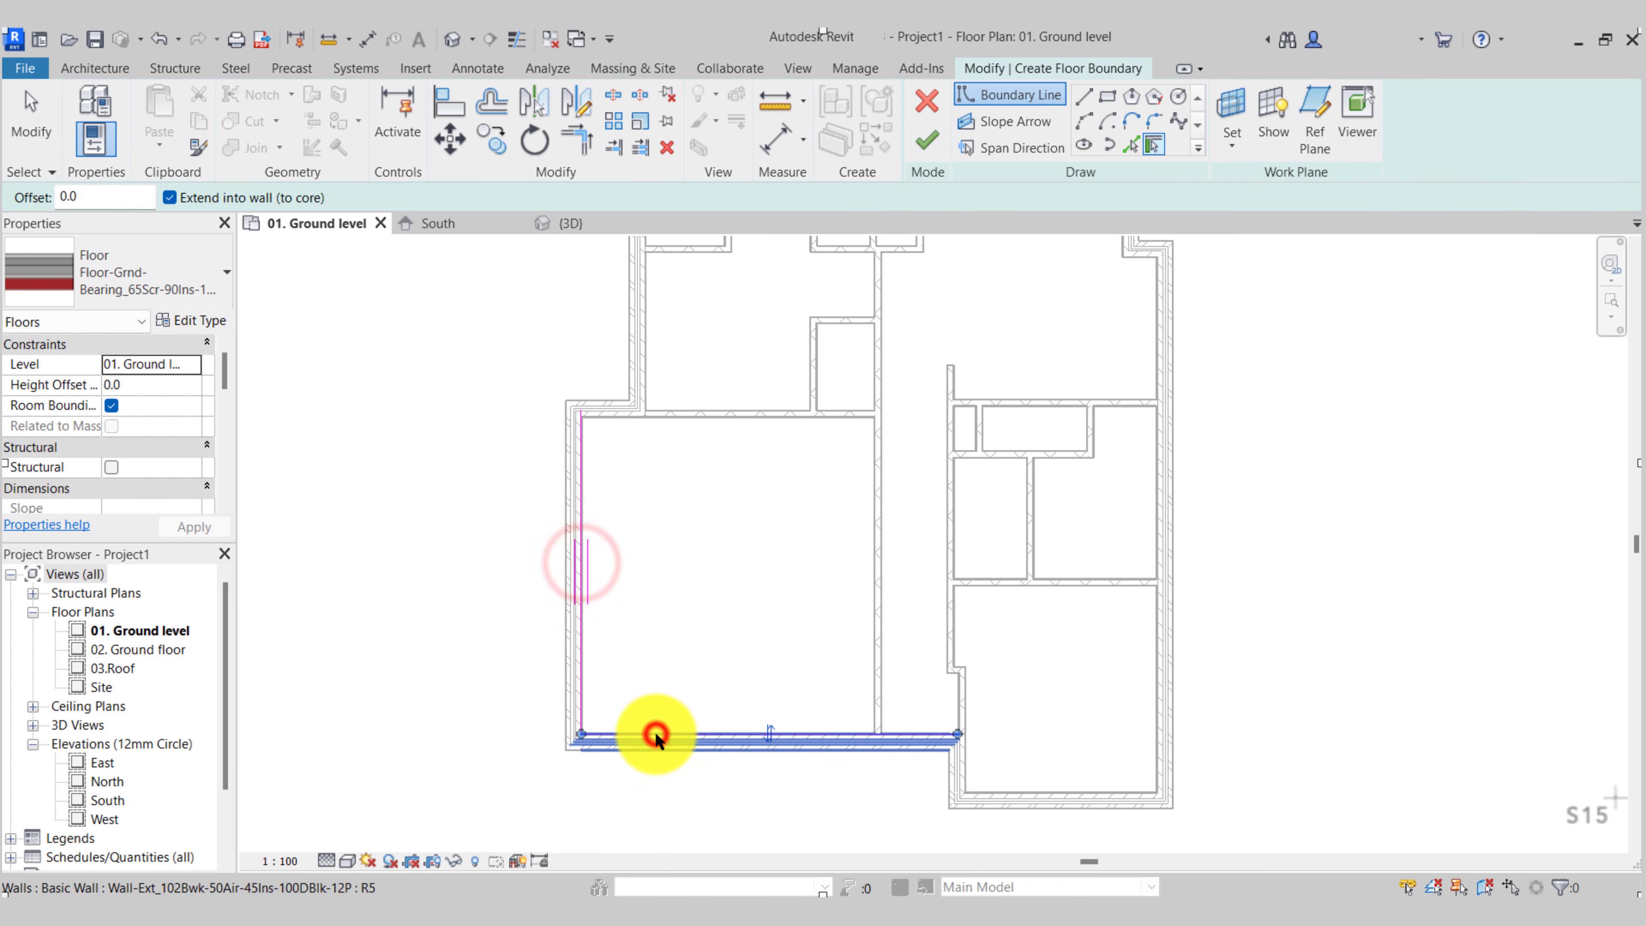
pyautogui.click(869, 605)
pyautogui.click(711, 422)
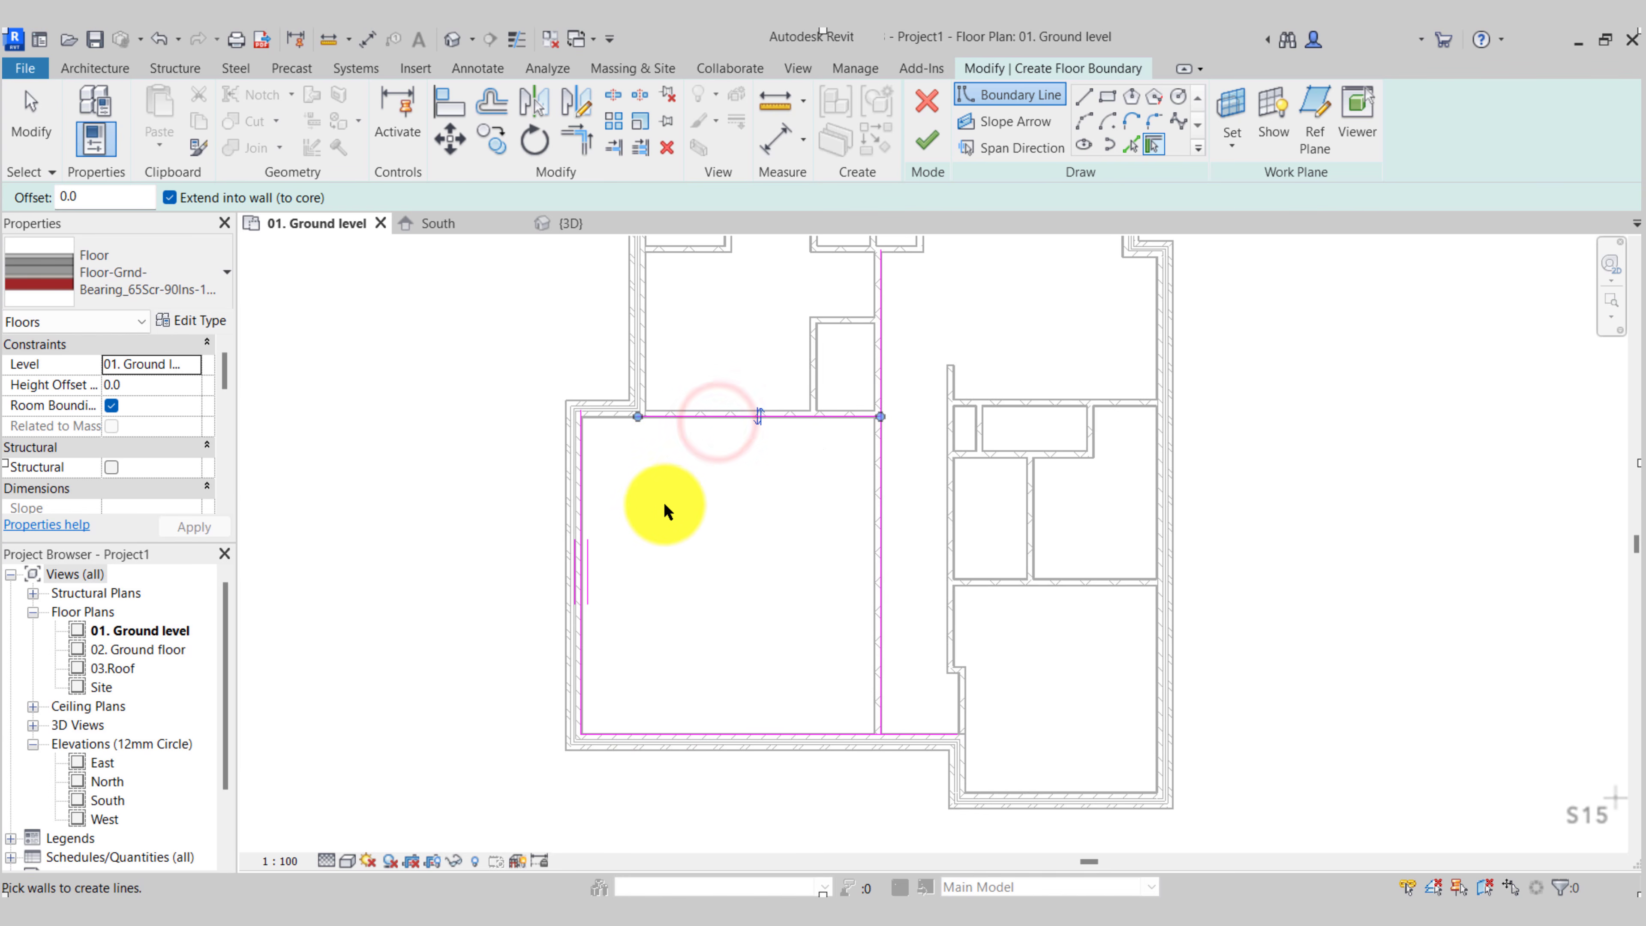
pyautogui.press('Escape')
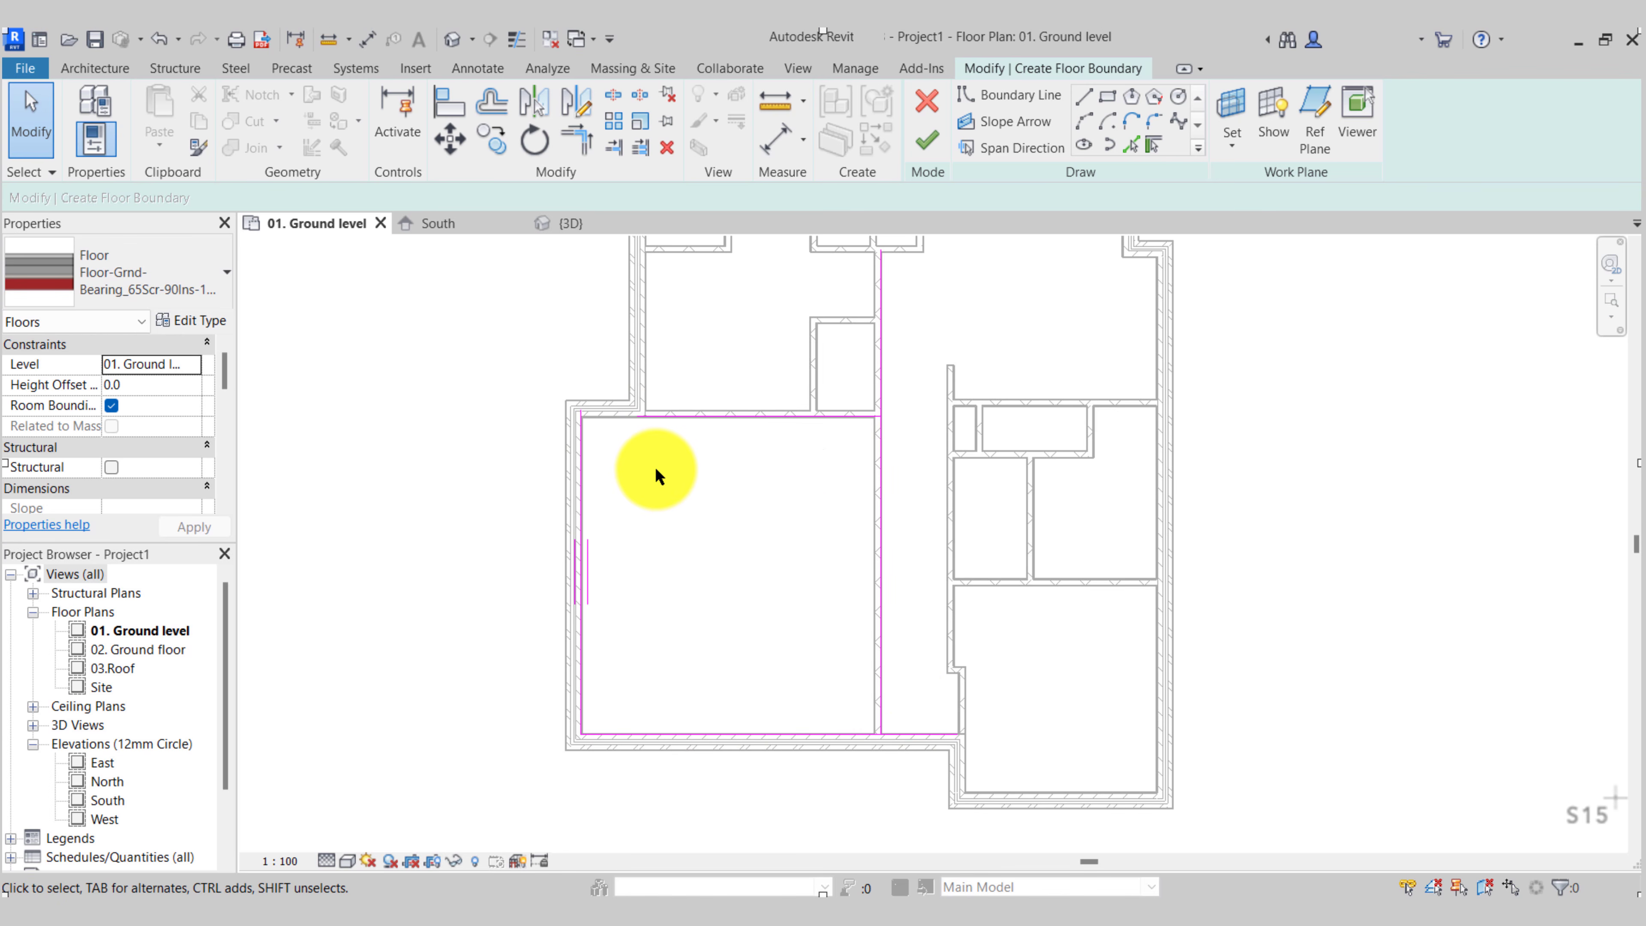
# Trim the north boundary line to the west and east lines so that both northern corners meet
pyautogui.scroll(5, 581, 423)
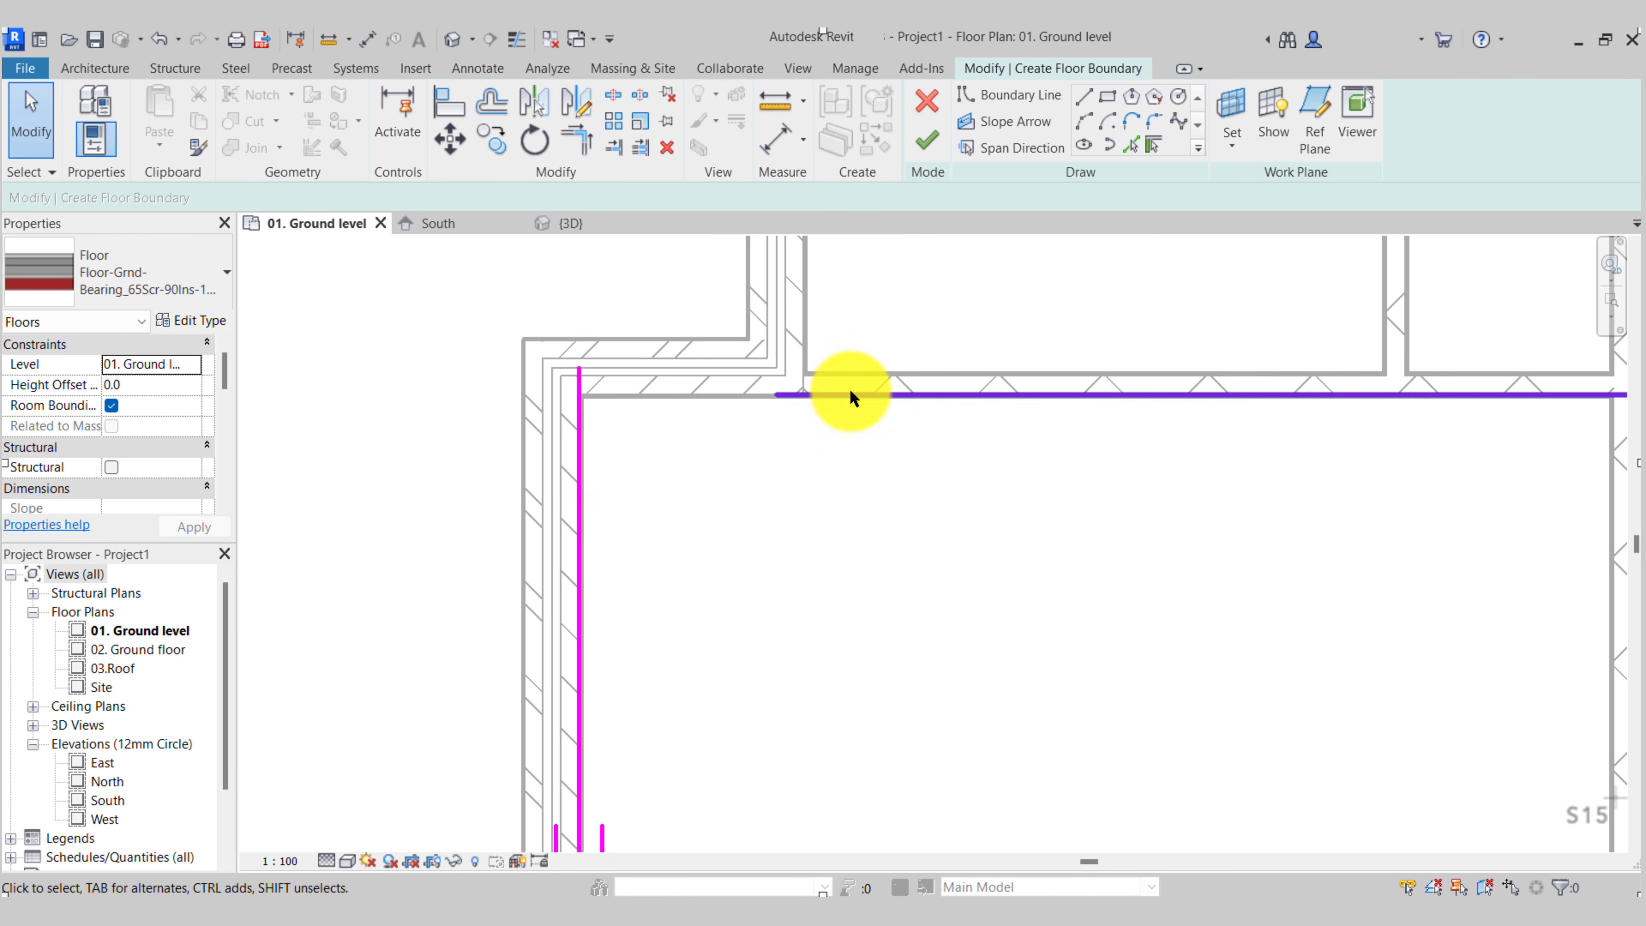
pyautogui.scroll(-4, 664, 476)
pyautogui.moveTo(947, 583); pyautogui.dragTo(805, 540, button='middle')
pyautogui.scroll(-1, 805, 540)
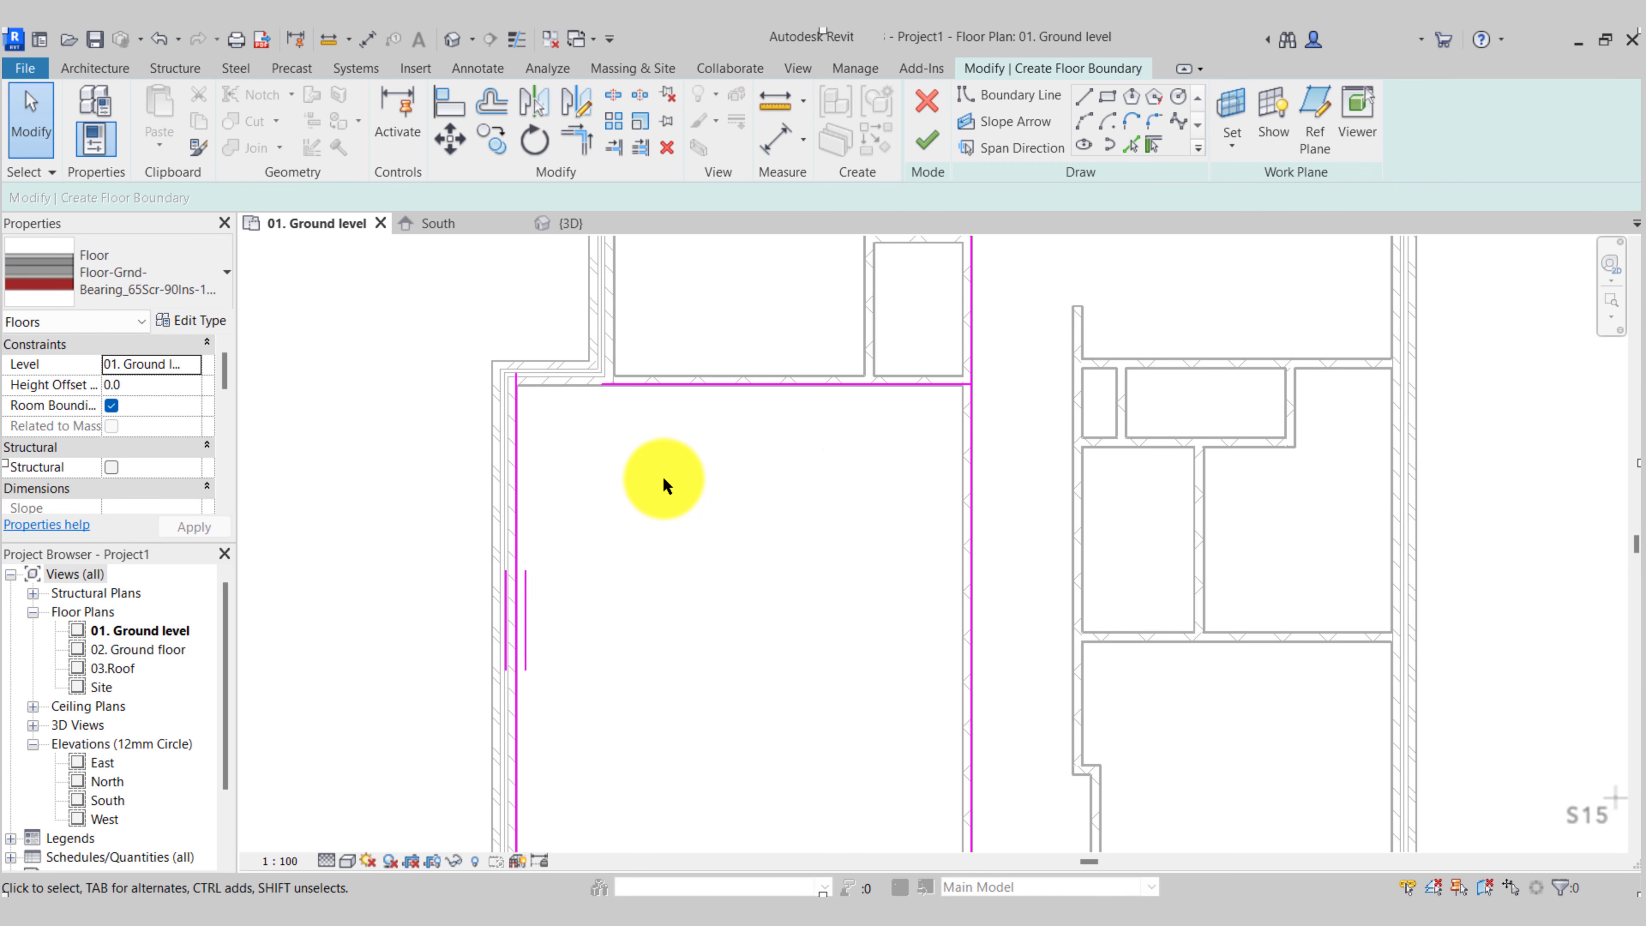
pyautogui.scroll(-2, 639, 442)
pyautogui.scroll(4, 653, 422)
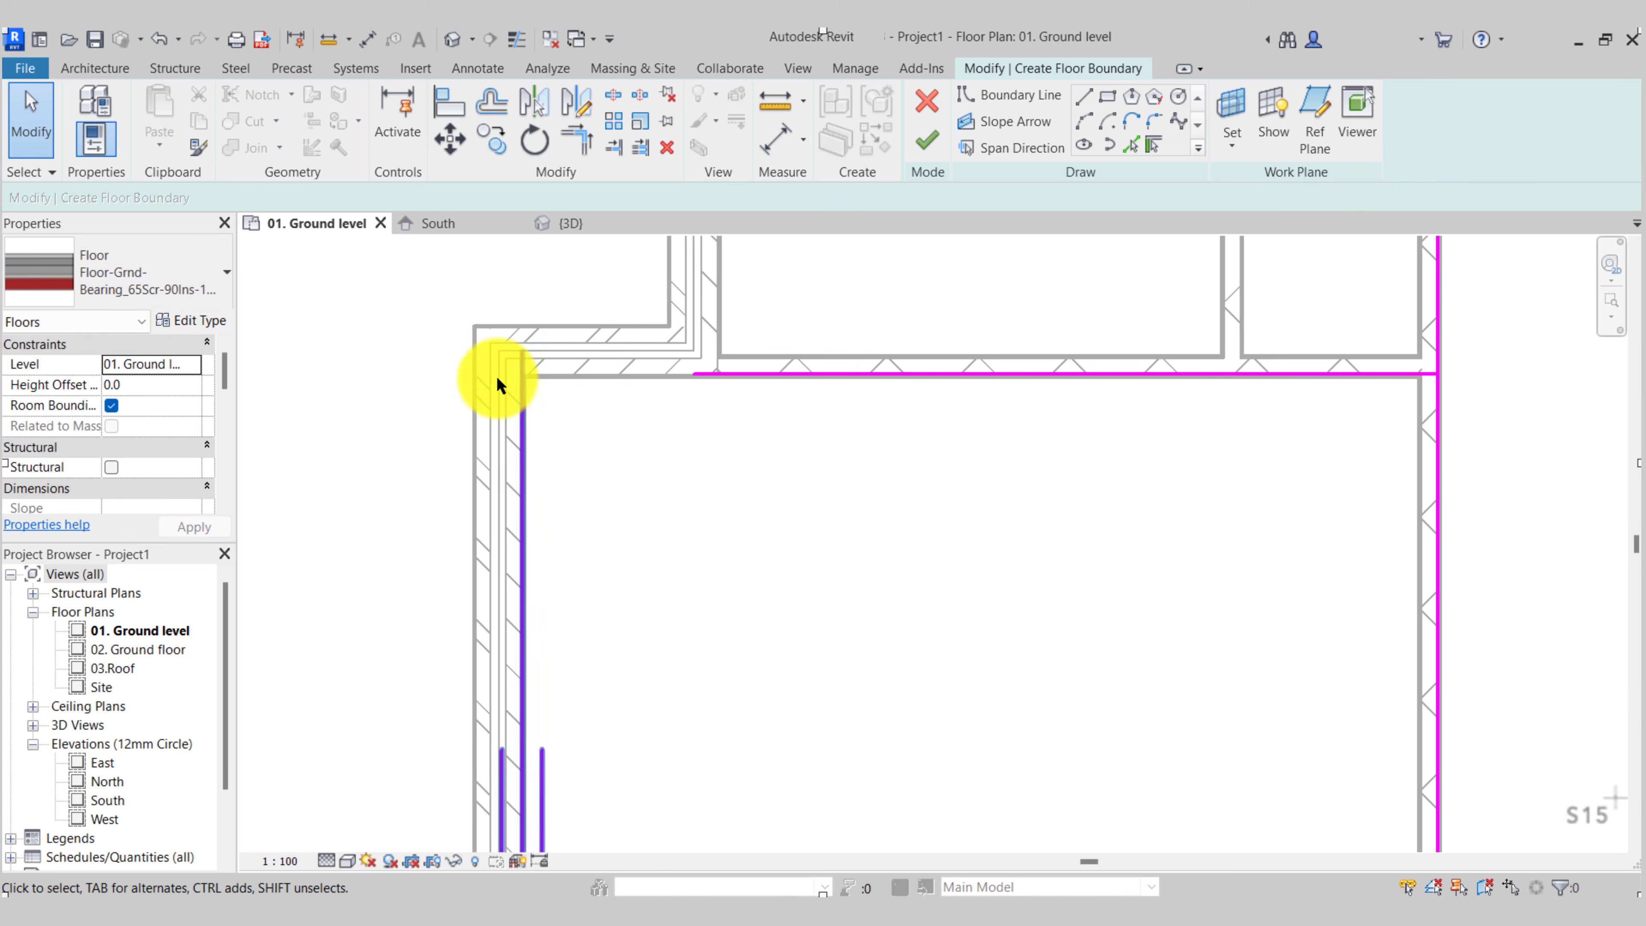
pyautogui.click(582, 135)
pyautogui.click(708, 372)
pyautogui.click(523, 456)
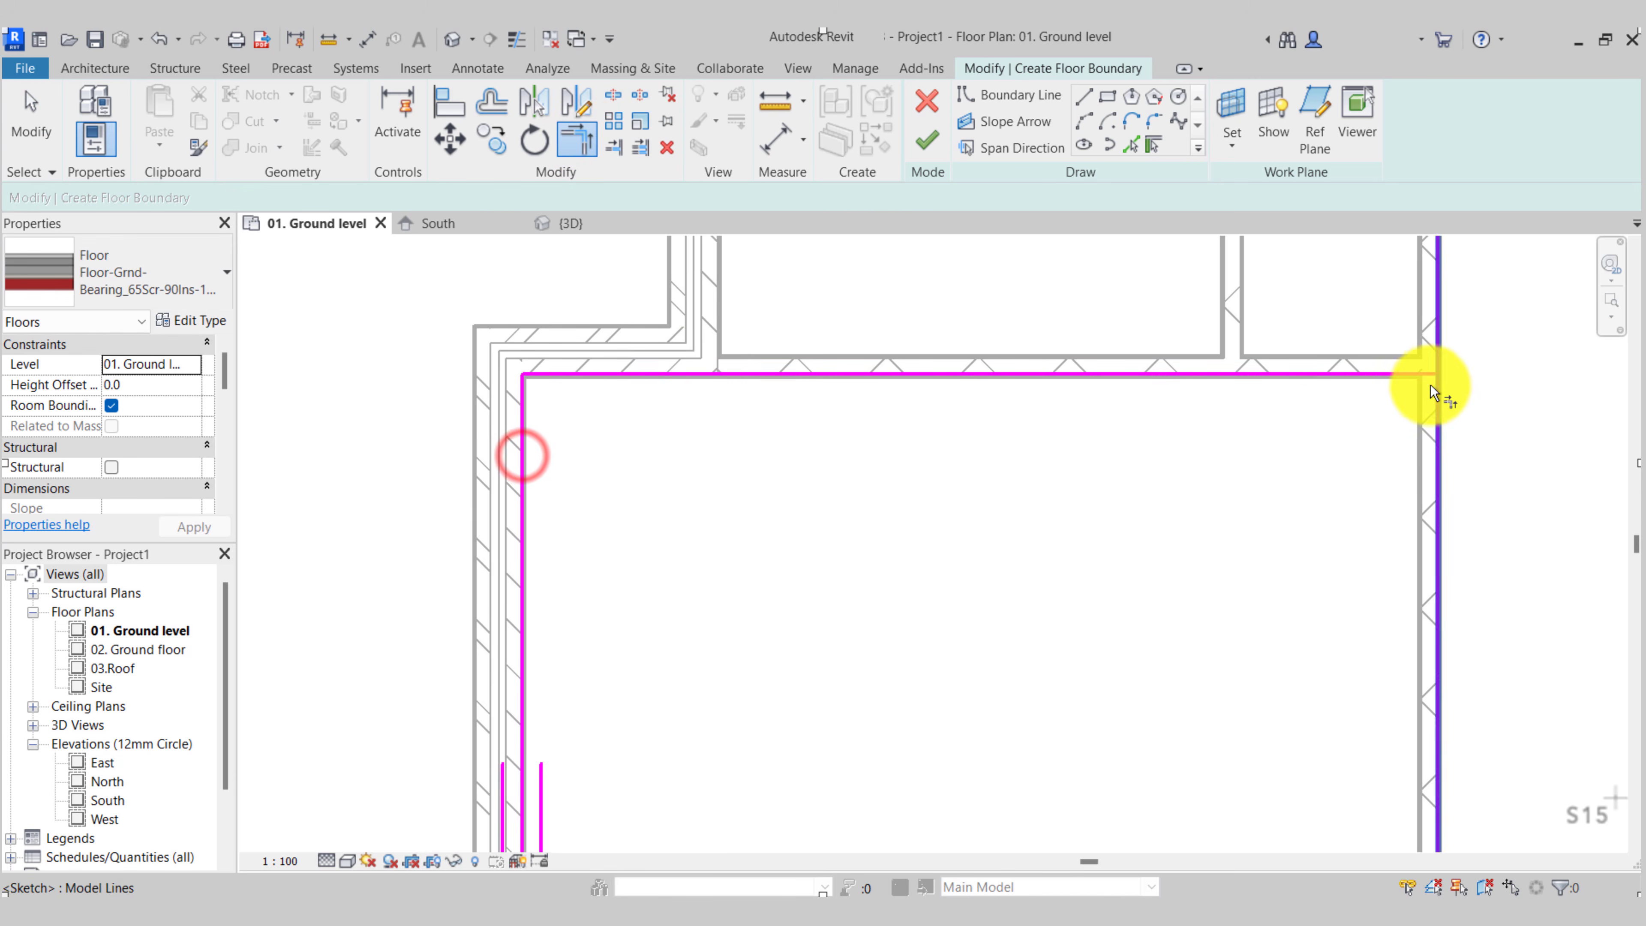
pyautogui.click(1409, 378)
pyautogui.click(1435, 420)
# Trim the south and east boundary lines to each other at the southeast corner of the large room
pyautogui.scroll(-4, 1280, 598)
pyautogui.moveTo(1280, 597); pyautogui.dragTo(1088, 319, button='middle')
pyautogui.scroll(3, 1190, 785)
pyautogui.click(1151, 734)
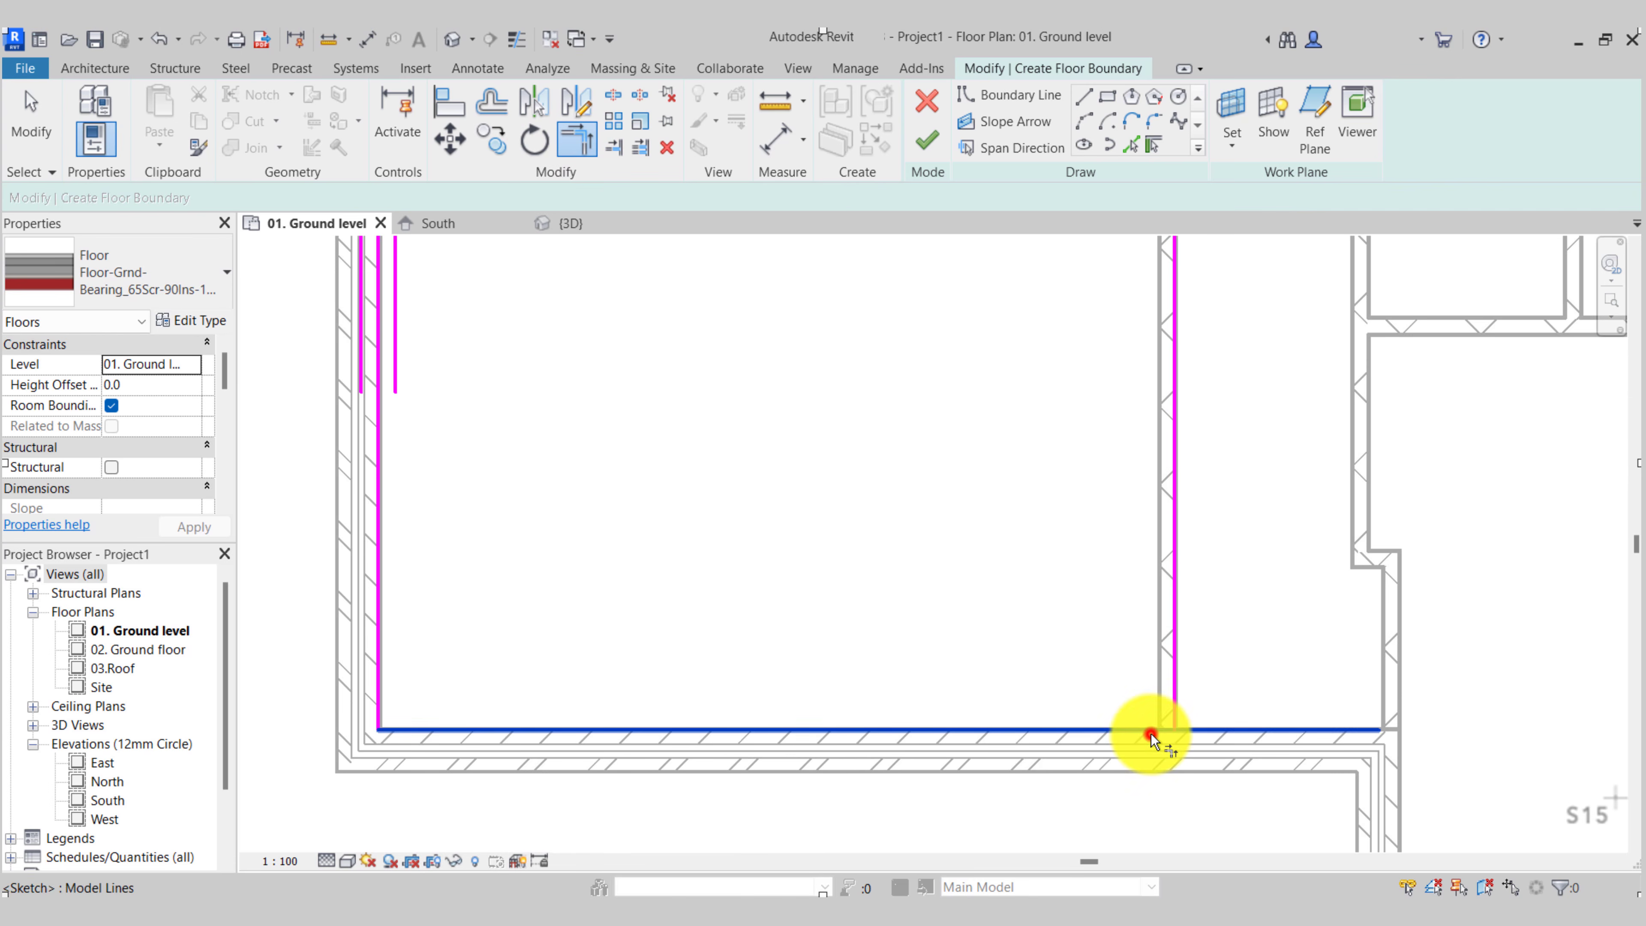
pyautogui.click(1170, 713)
pyautogui.moveTo(757, 702); pyautogui.dragTo(1022, 688, button='middle')
pyautogui.scroll(-2, 814, 691)
pyautogui.moveTo(815, 690); pyautogui.dragTo(706, 709, button='middle')
pyautogui.press('Escape')
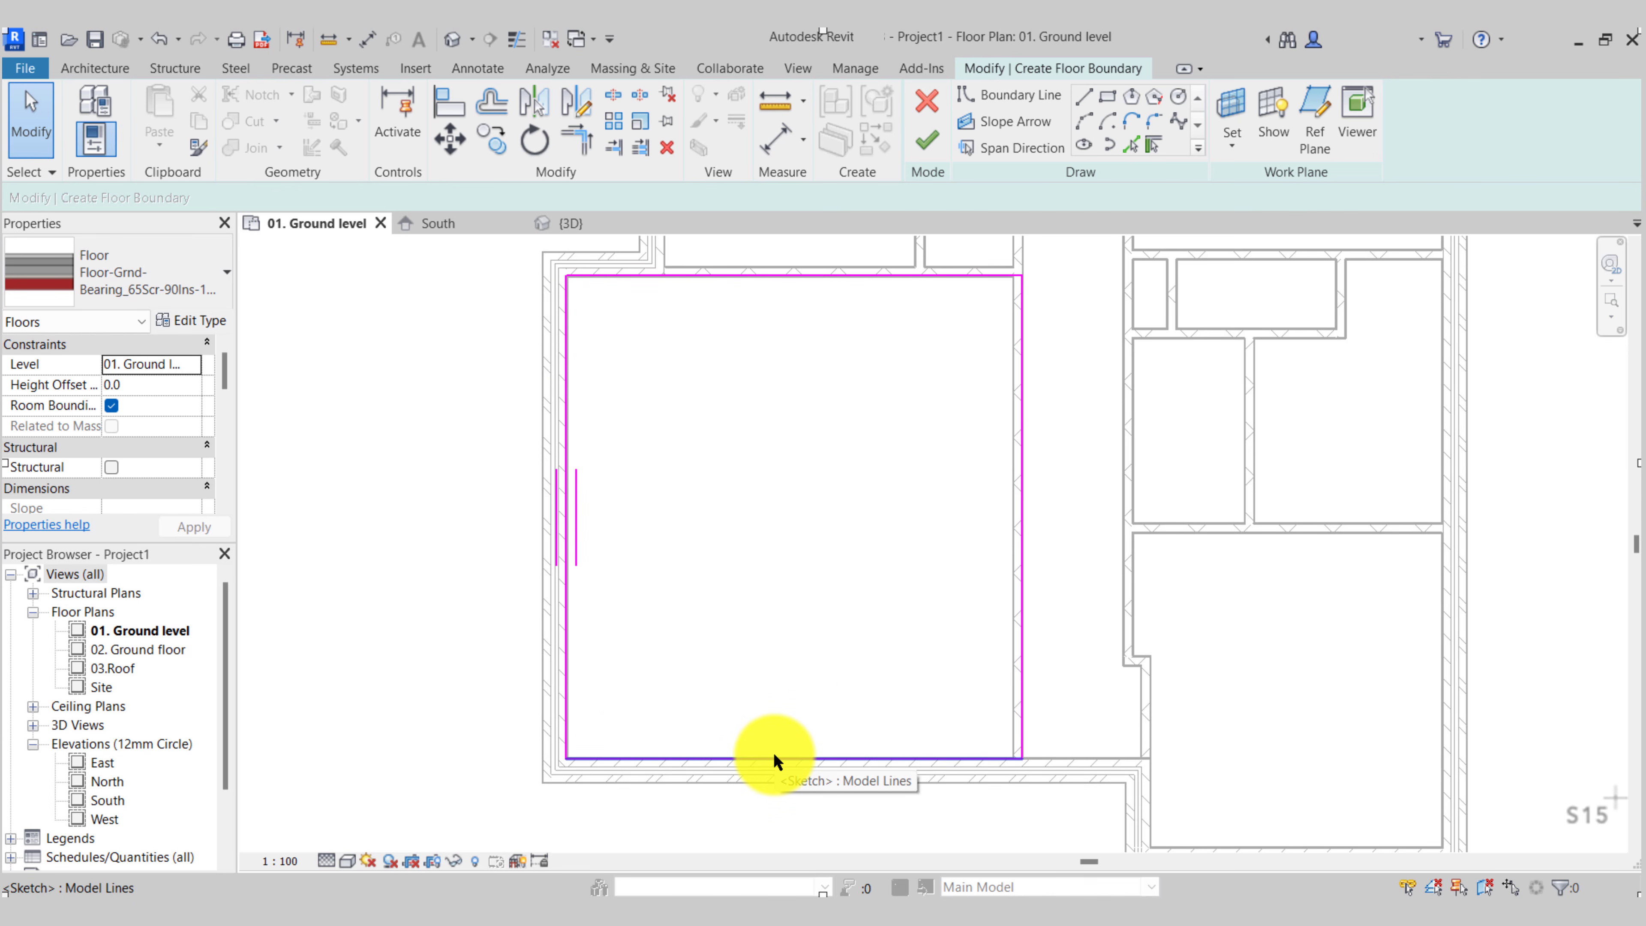
# Select the connected chain of boundary lines to check whether the floor outline forms a closed loop
pyautogui.press('Tab')
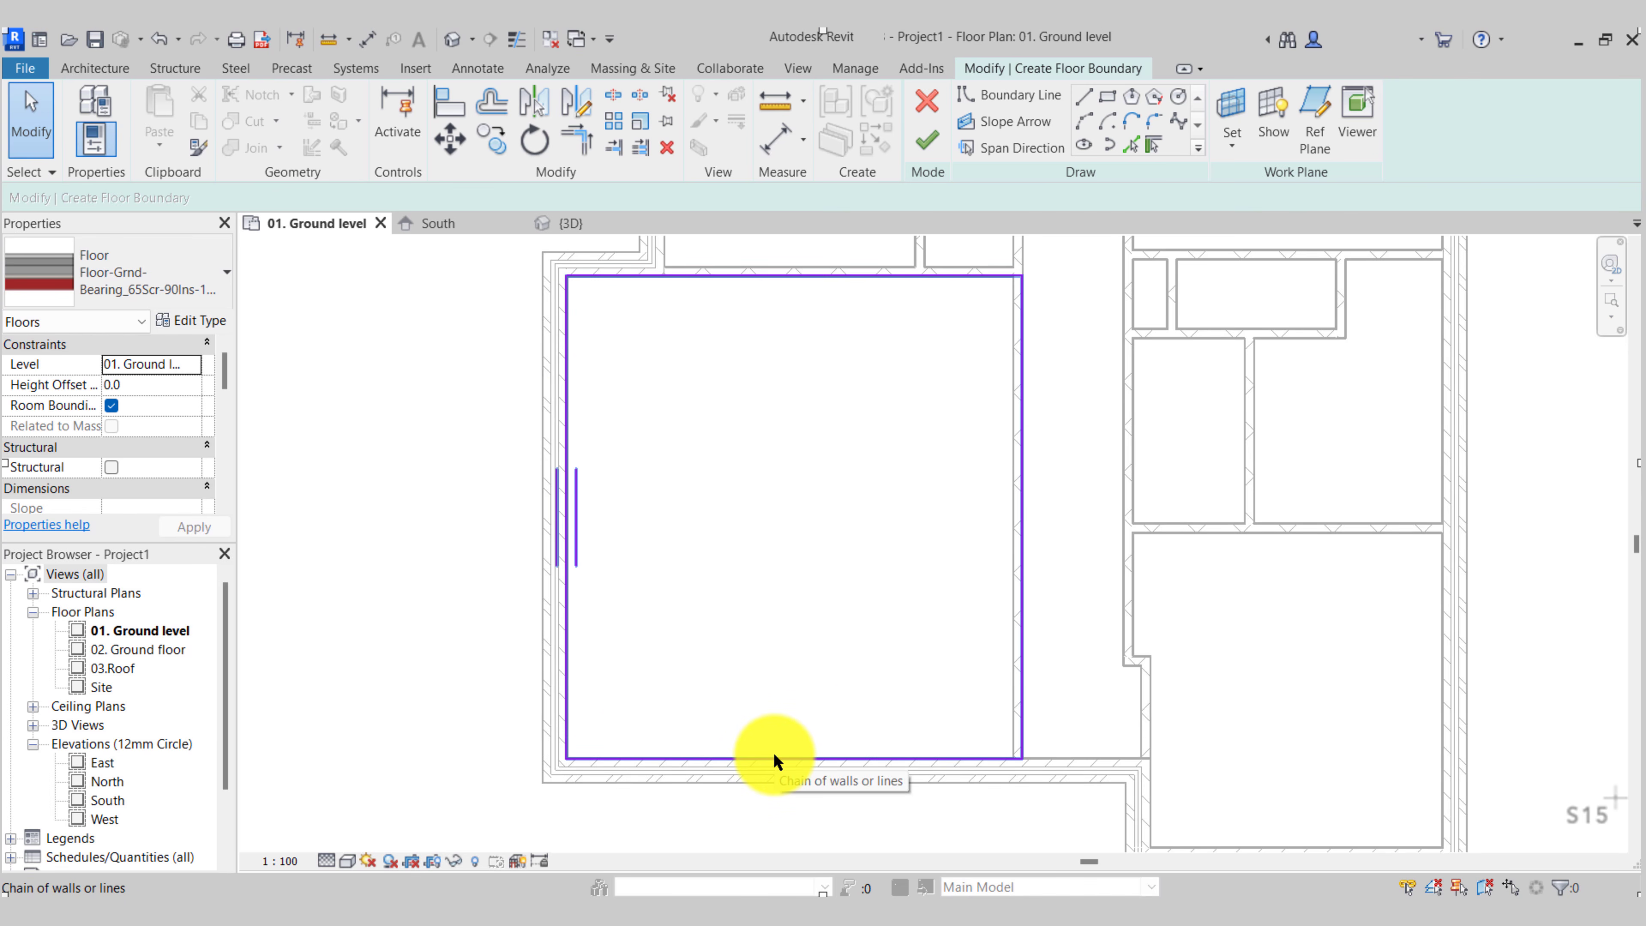
pyautogui.click(718, 754)
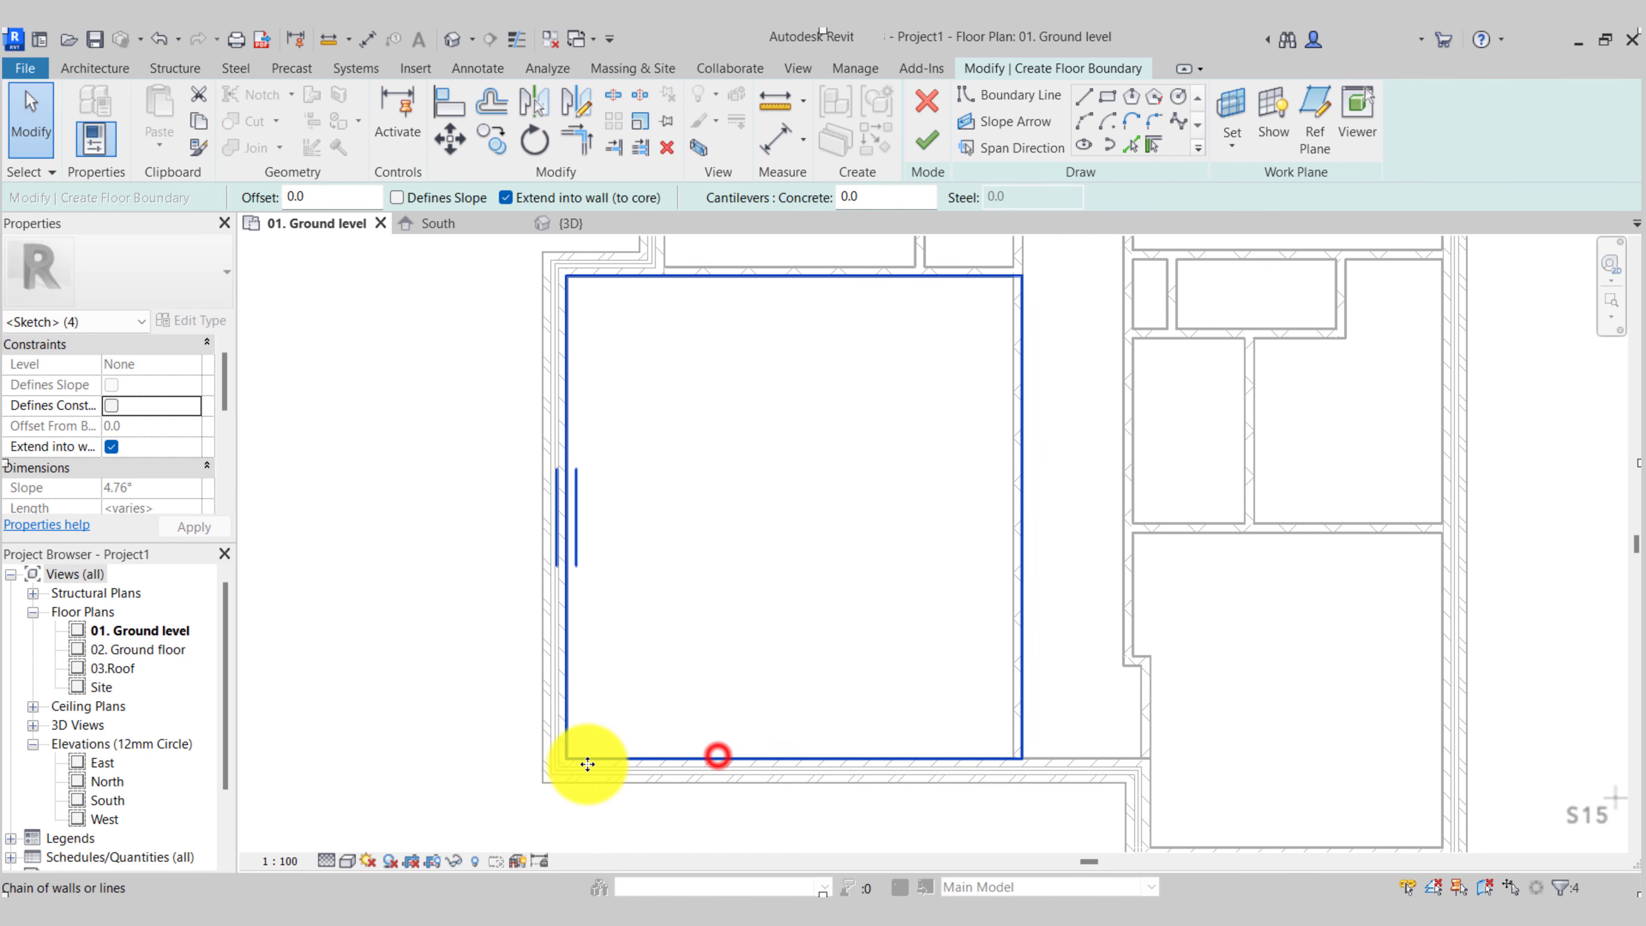
pyautogui.click(591, 760)
pyautogui.scroll(4, 591, 760)
pyautogui.press('Escape')
# Pull the south boundary line's west end away from the corner and check the chain of lines for the gap
pyautogui.click(558, 736)
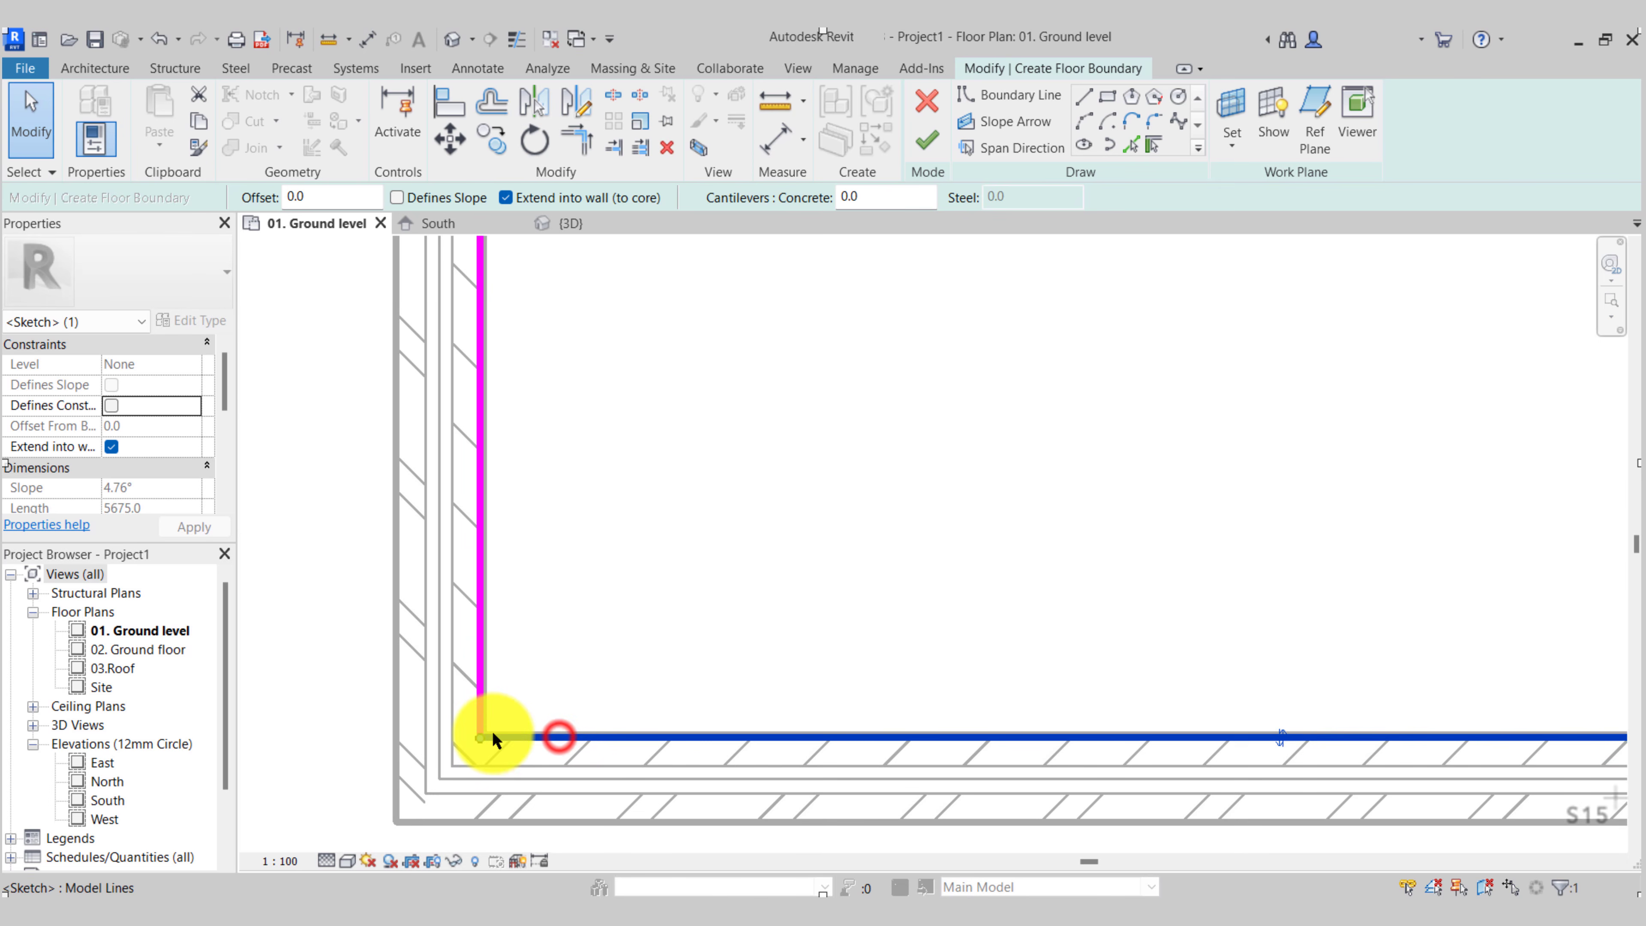
pyautogui.moveTo(485, 733); pyautogui.dragTo(561, 731)
pyautogui.scroll(-5, 683, 788)
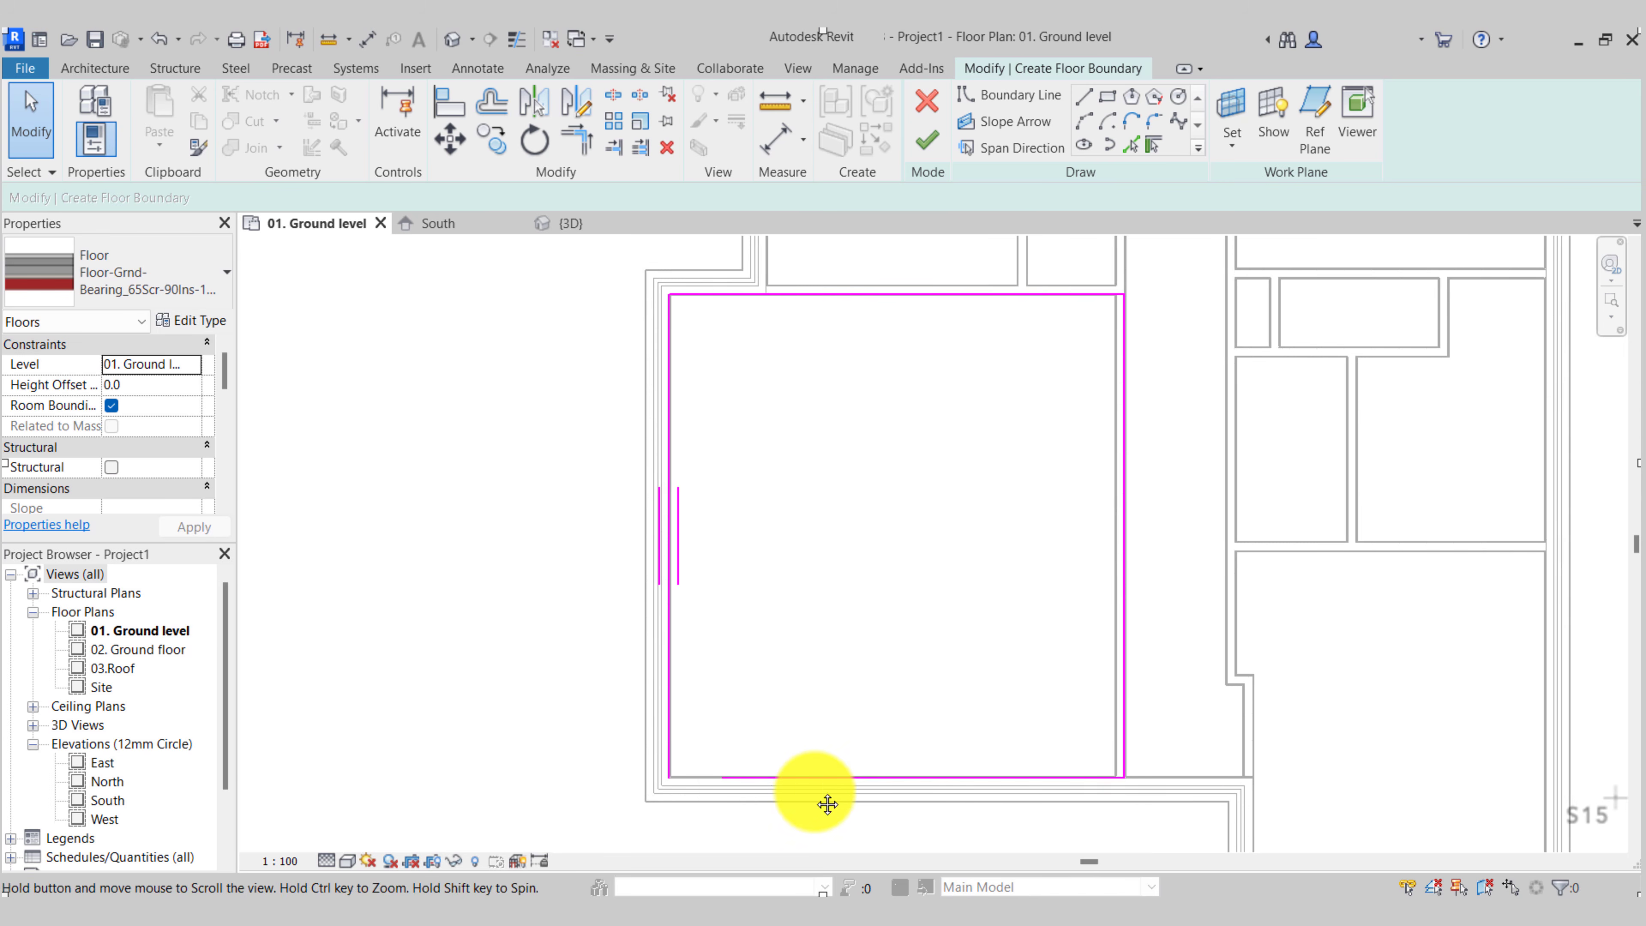
pyautogui.press('Tab')
pyautogui.click(811, 782)
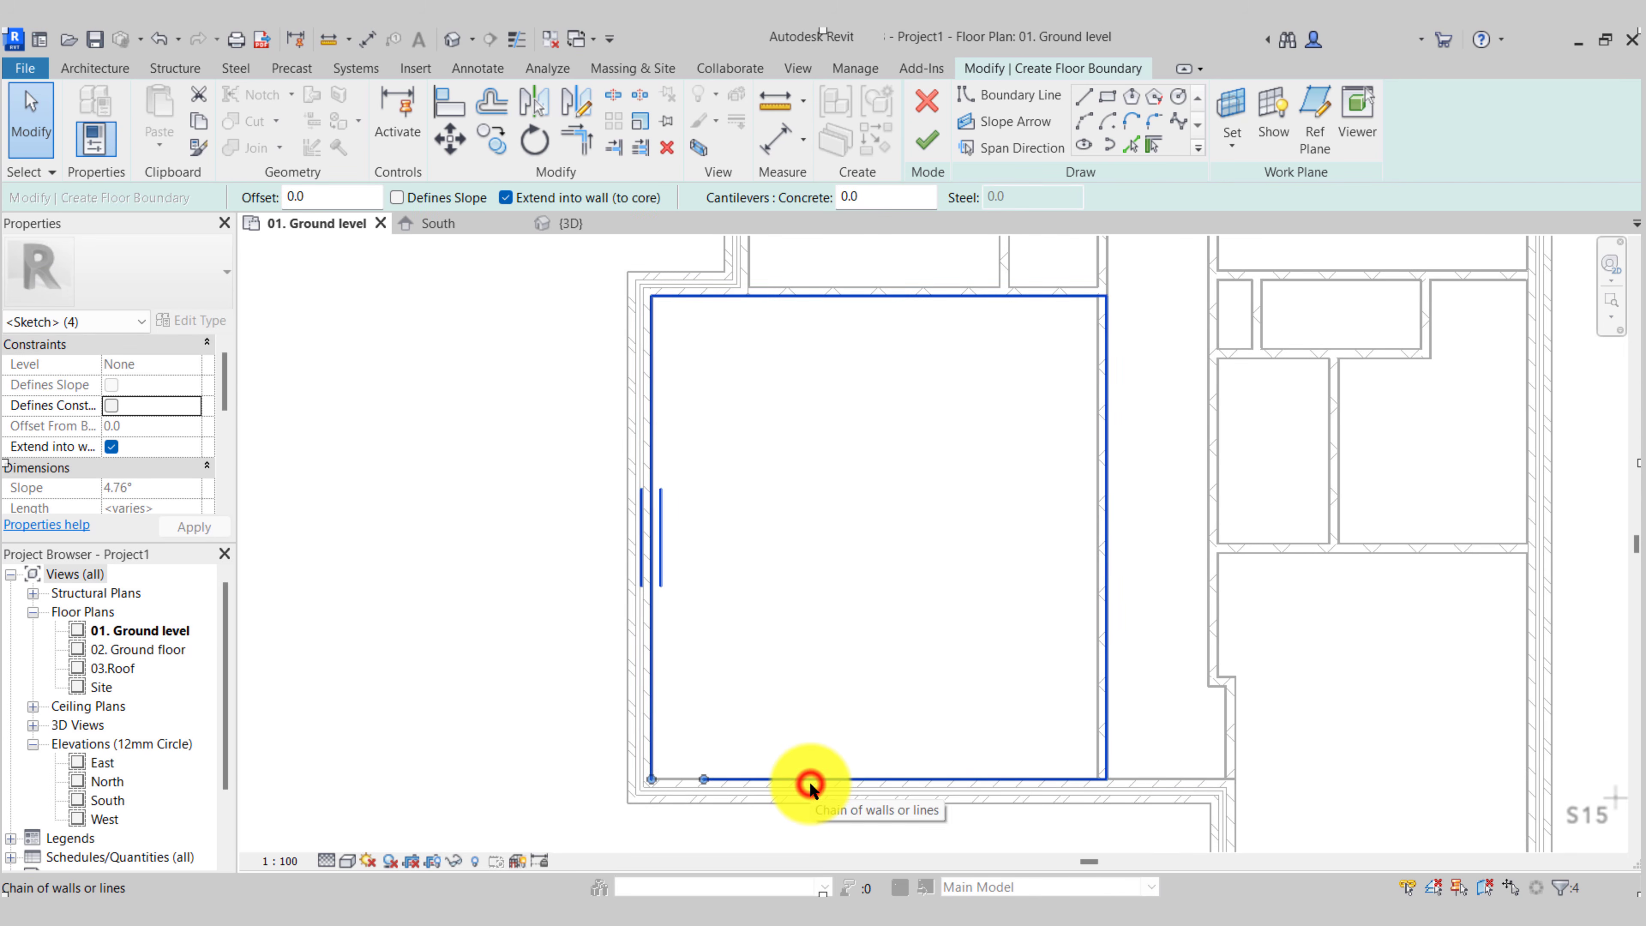
pyautogui.scroll(3, 632, 802)
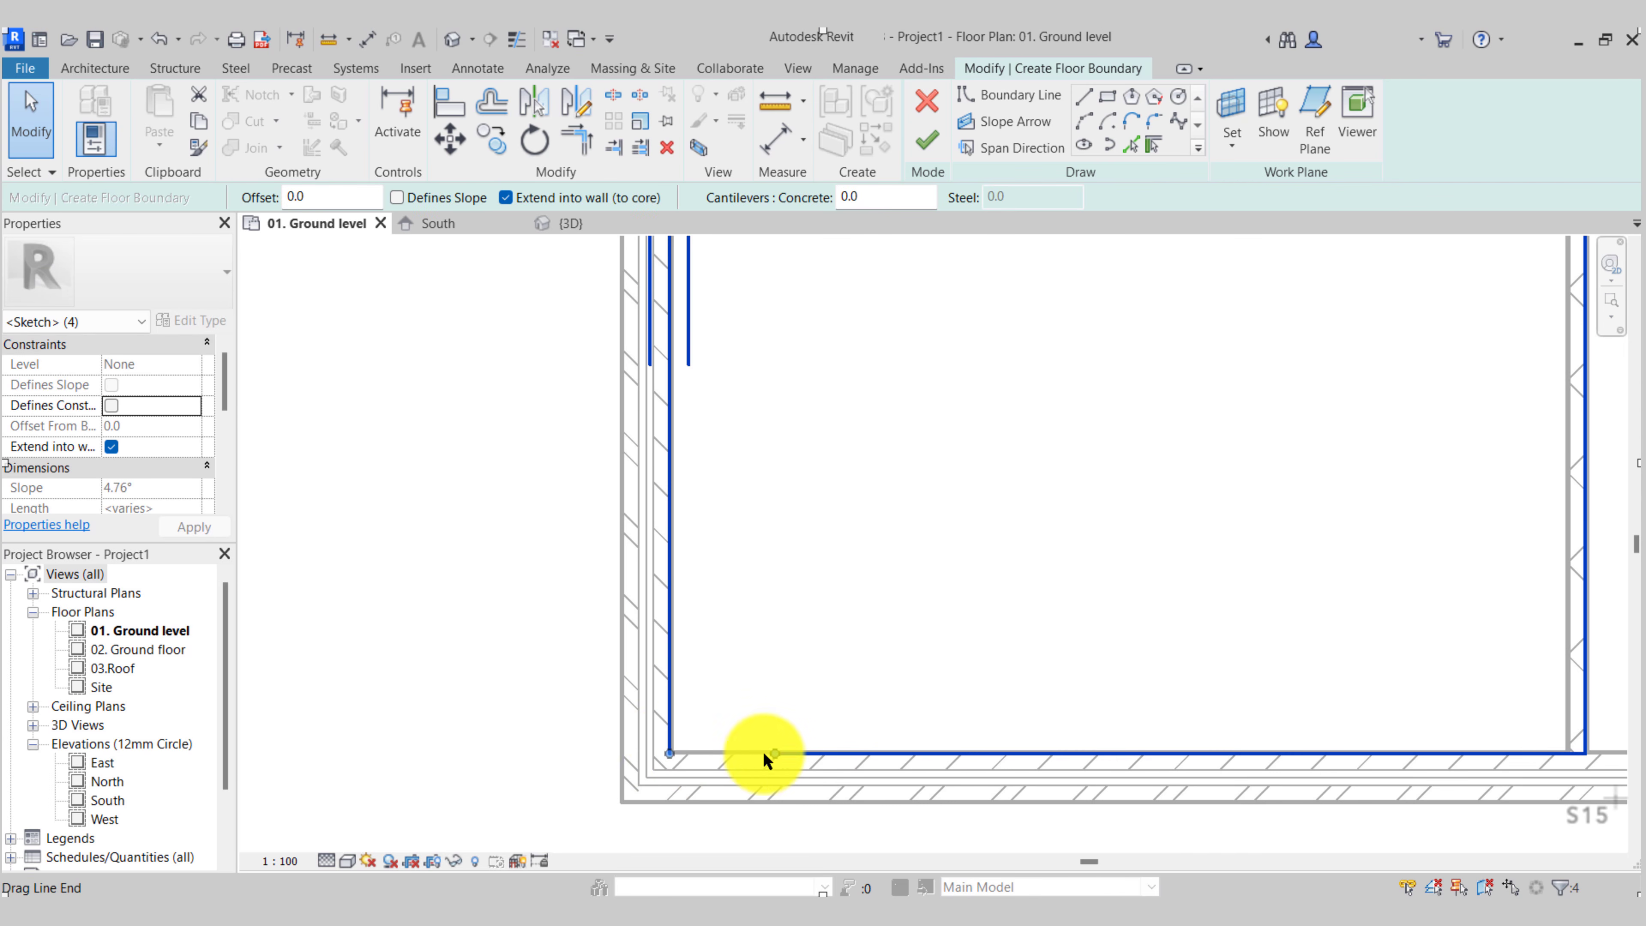
pyautogui.scroll(-3, 669, 745)
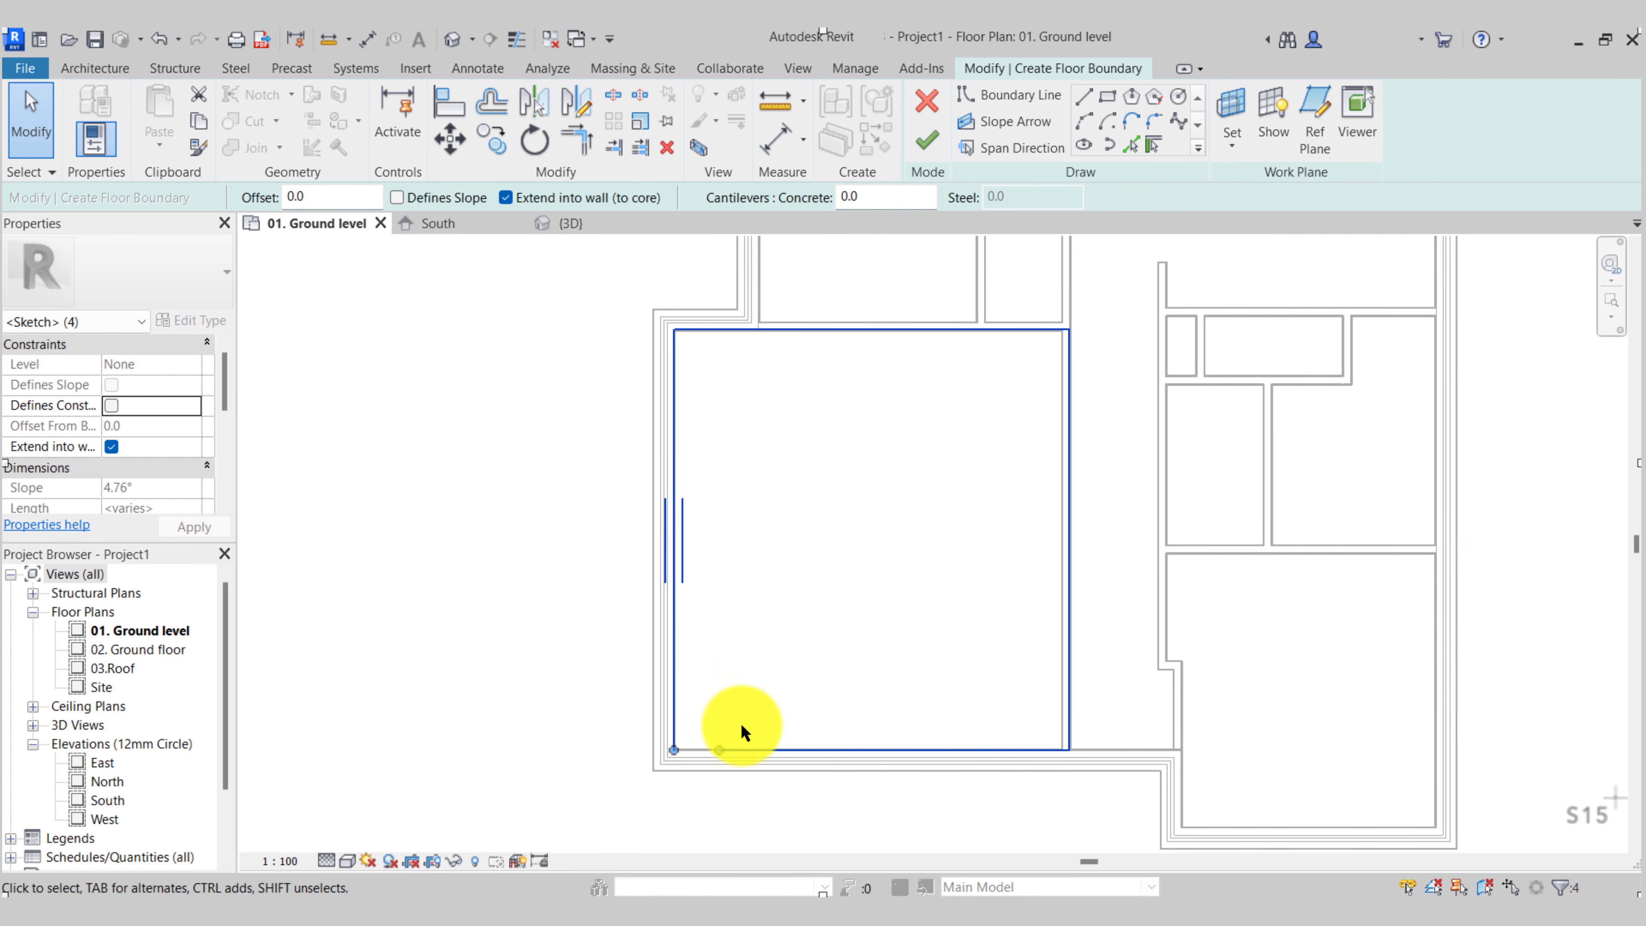
pyautogui.press('Escape')
# Close the gap at the southwest corner by extending the south boundary line and trimming it to the west line
pyautogui.scroll(3, 726, 748)
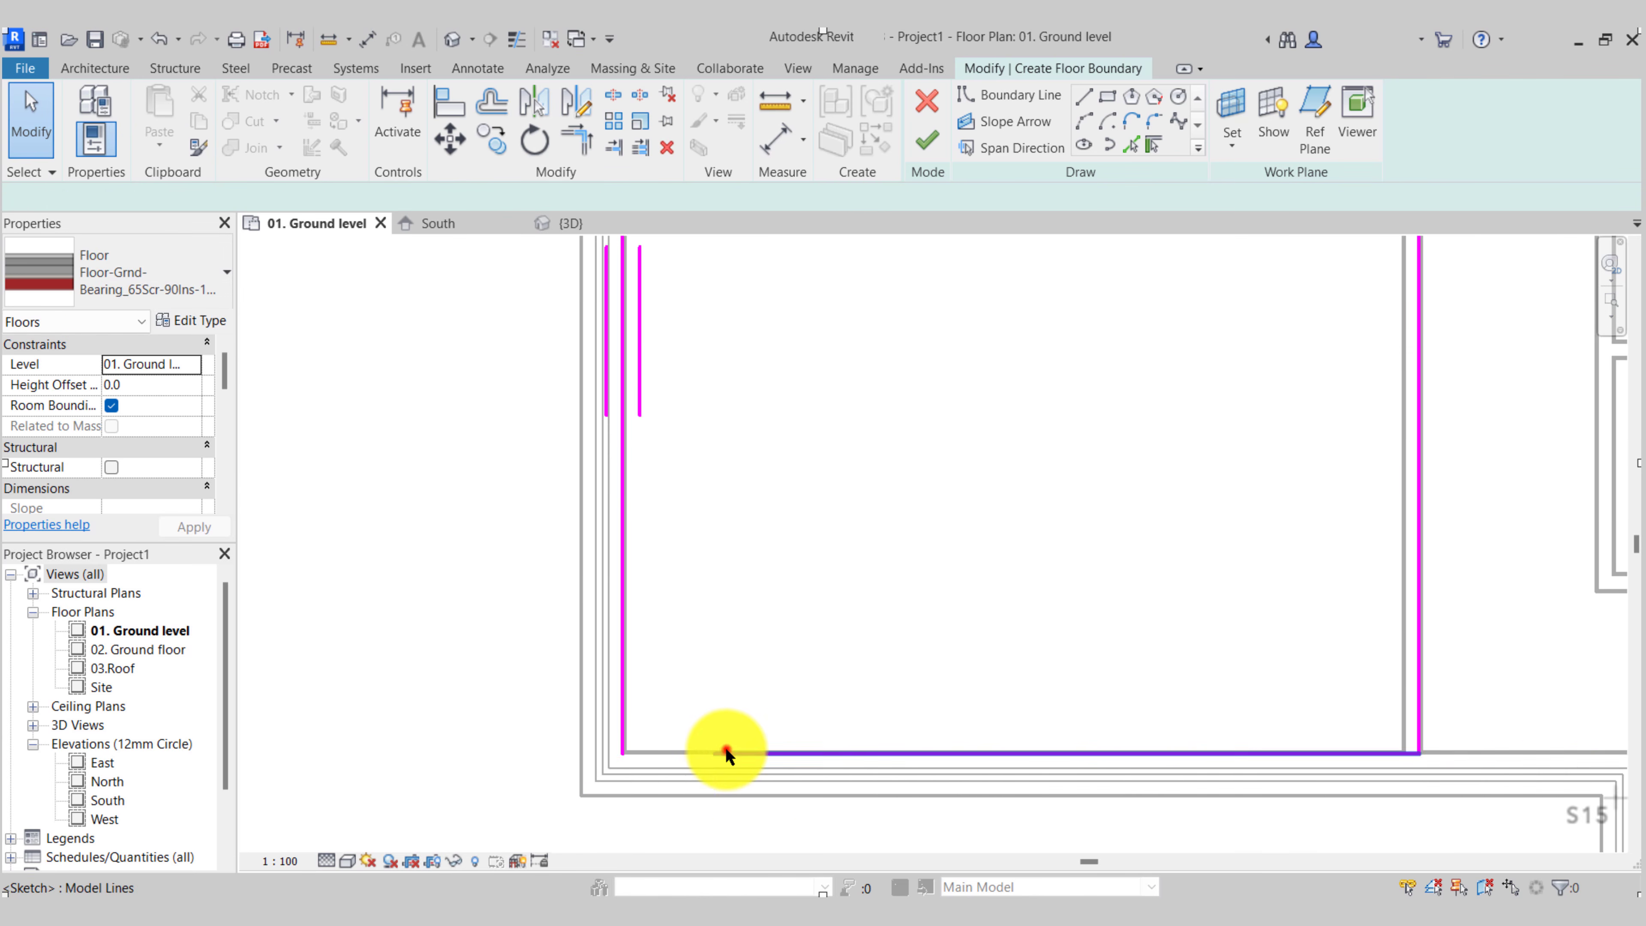
pyautogui.click(726, 751)
pyautogui.moveTo(716, 755); pyautogui.dragTo(674, 752)
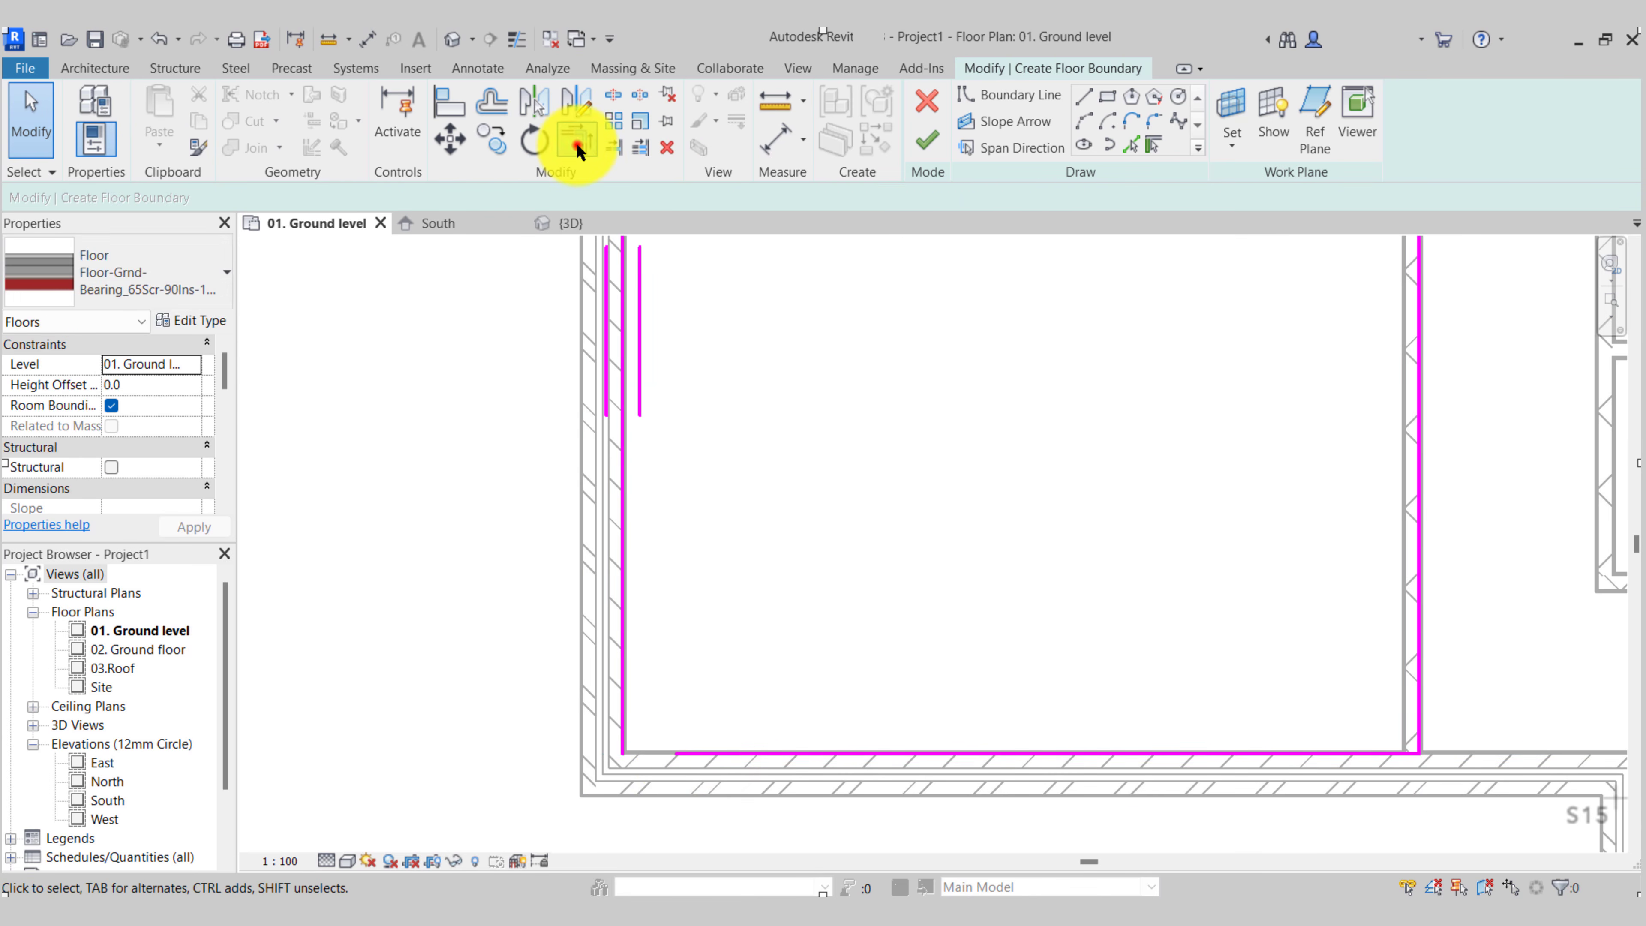
pyautogui.click(576, 142)
pyautogui.click(624, 713)
pyautogui.click(695, 755)
pyautogui.press('Escape')
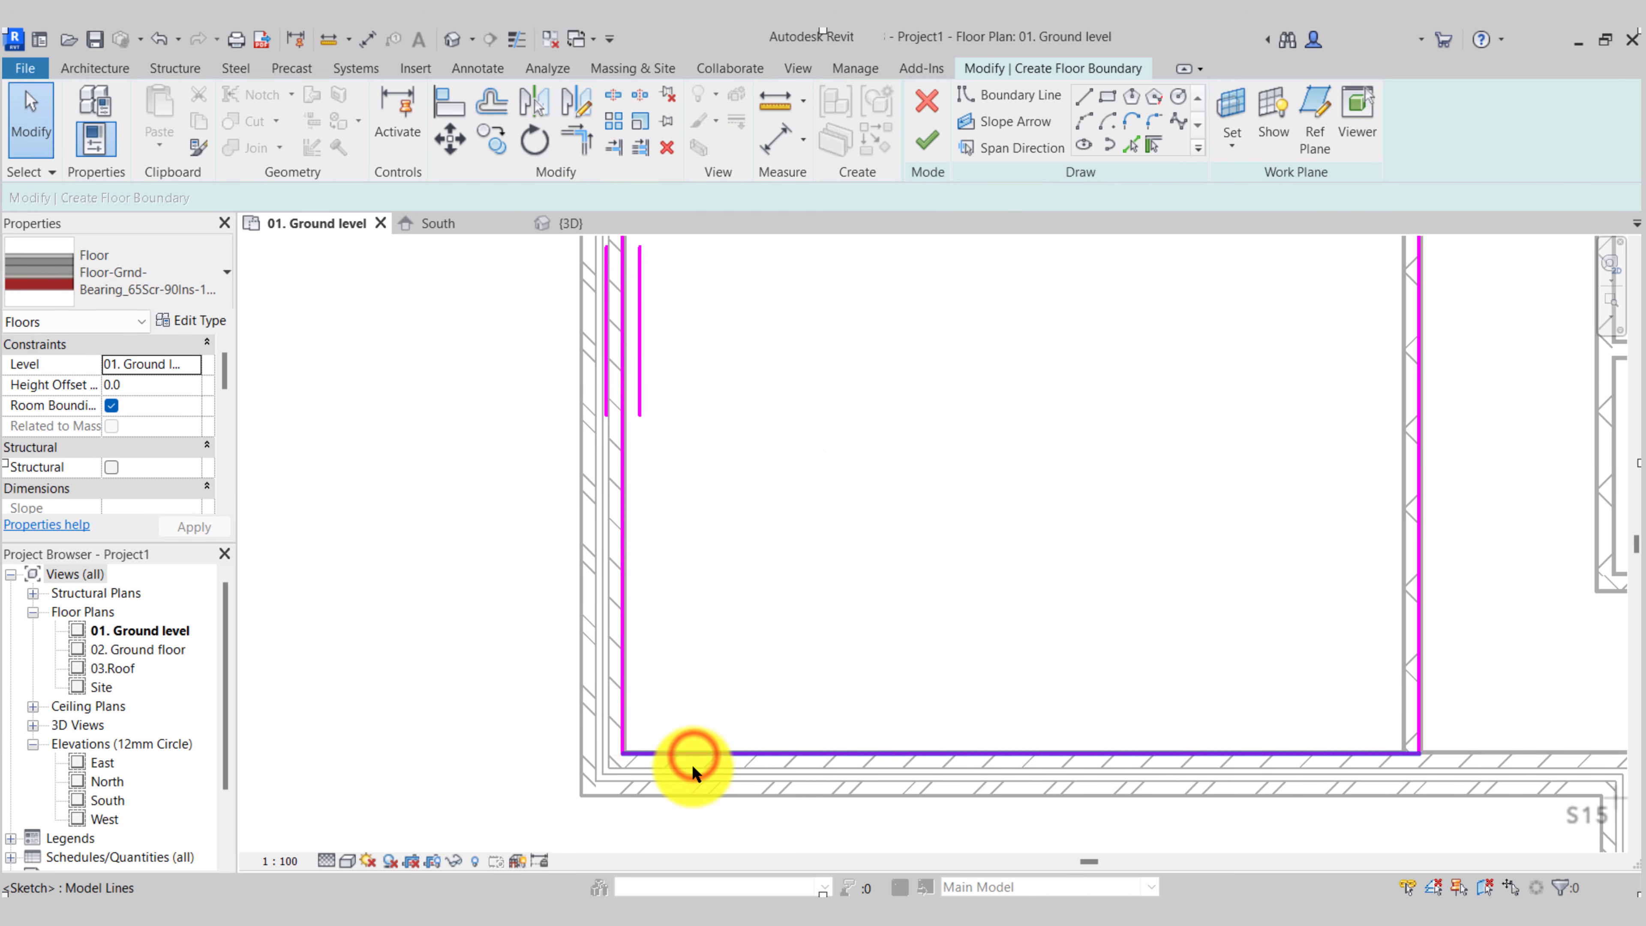
# Flip the north boundary line of the floor sketch to the north side of the partition
pyautogui.scroll(-3, 693, 756)
pyautogui.moveTo(744, 545); pyautogui.dragTo(736, 643, button='middle')
pyautogui.scroll(3, 684, 408)
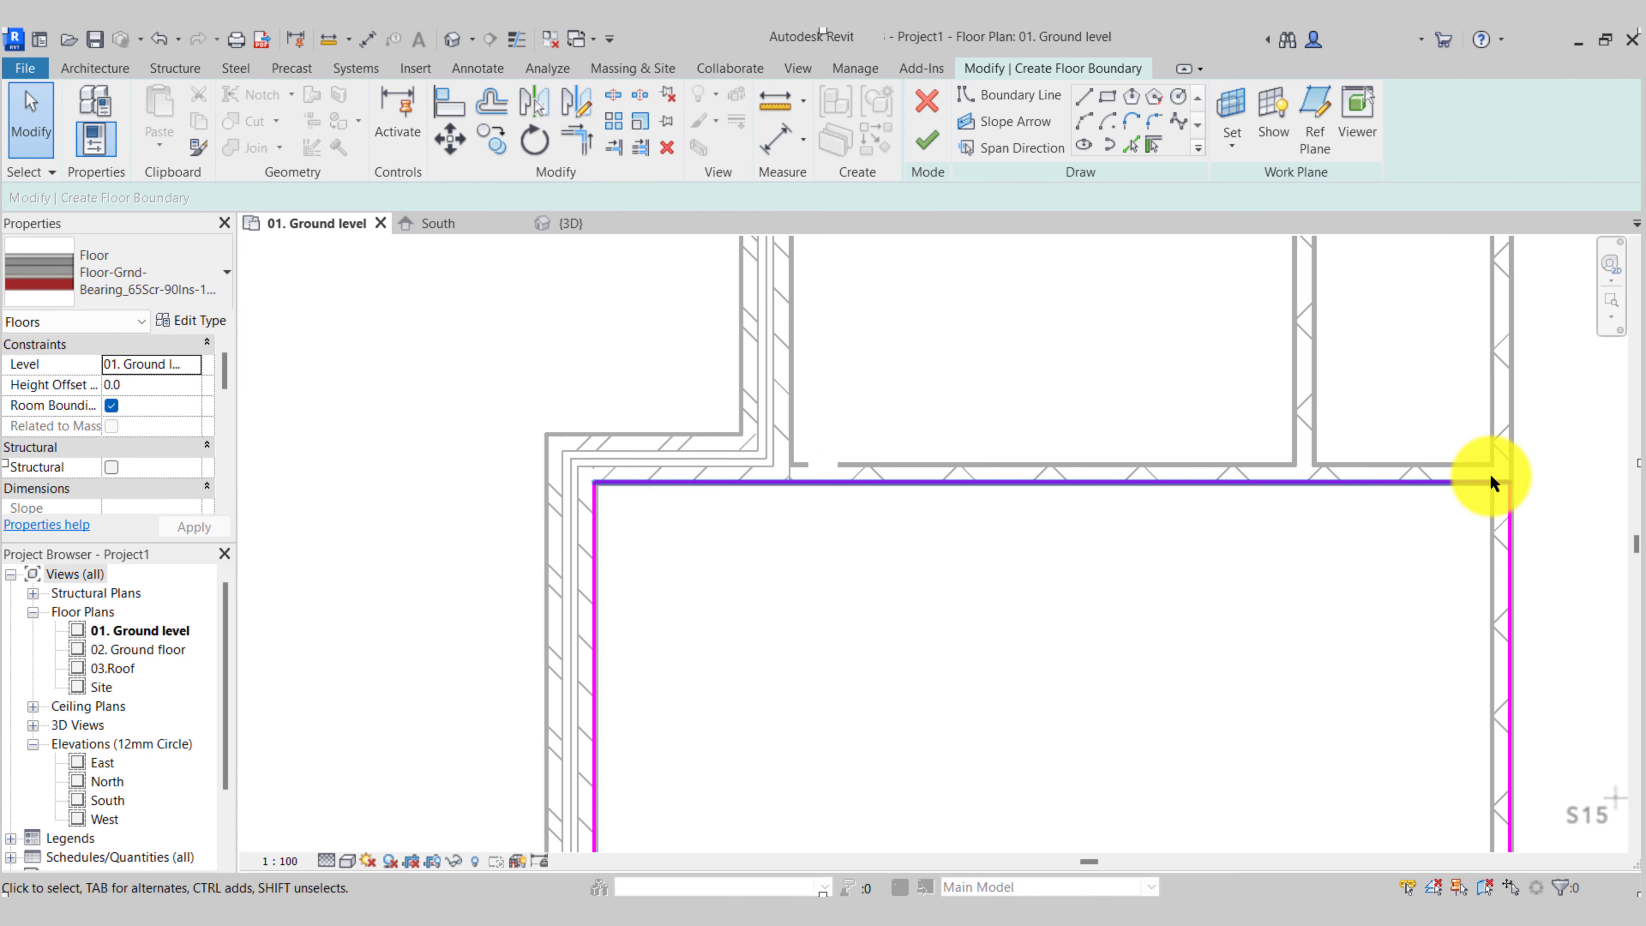
pyautogui.moveTo(929, 599)
pyautogui.mouseDown(button='middle')
pyautogui.moveTo(845, 606)
pyautogui.moveTo(533, 559)
pyautogui.mouseUp(button='middle')
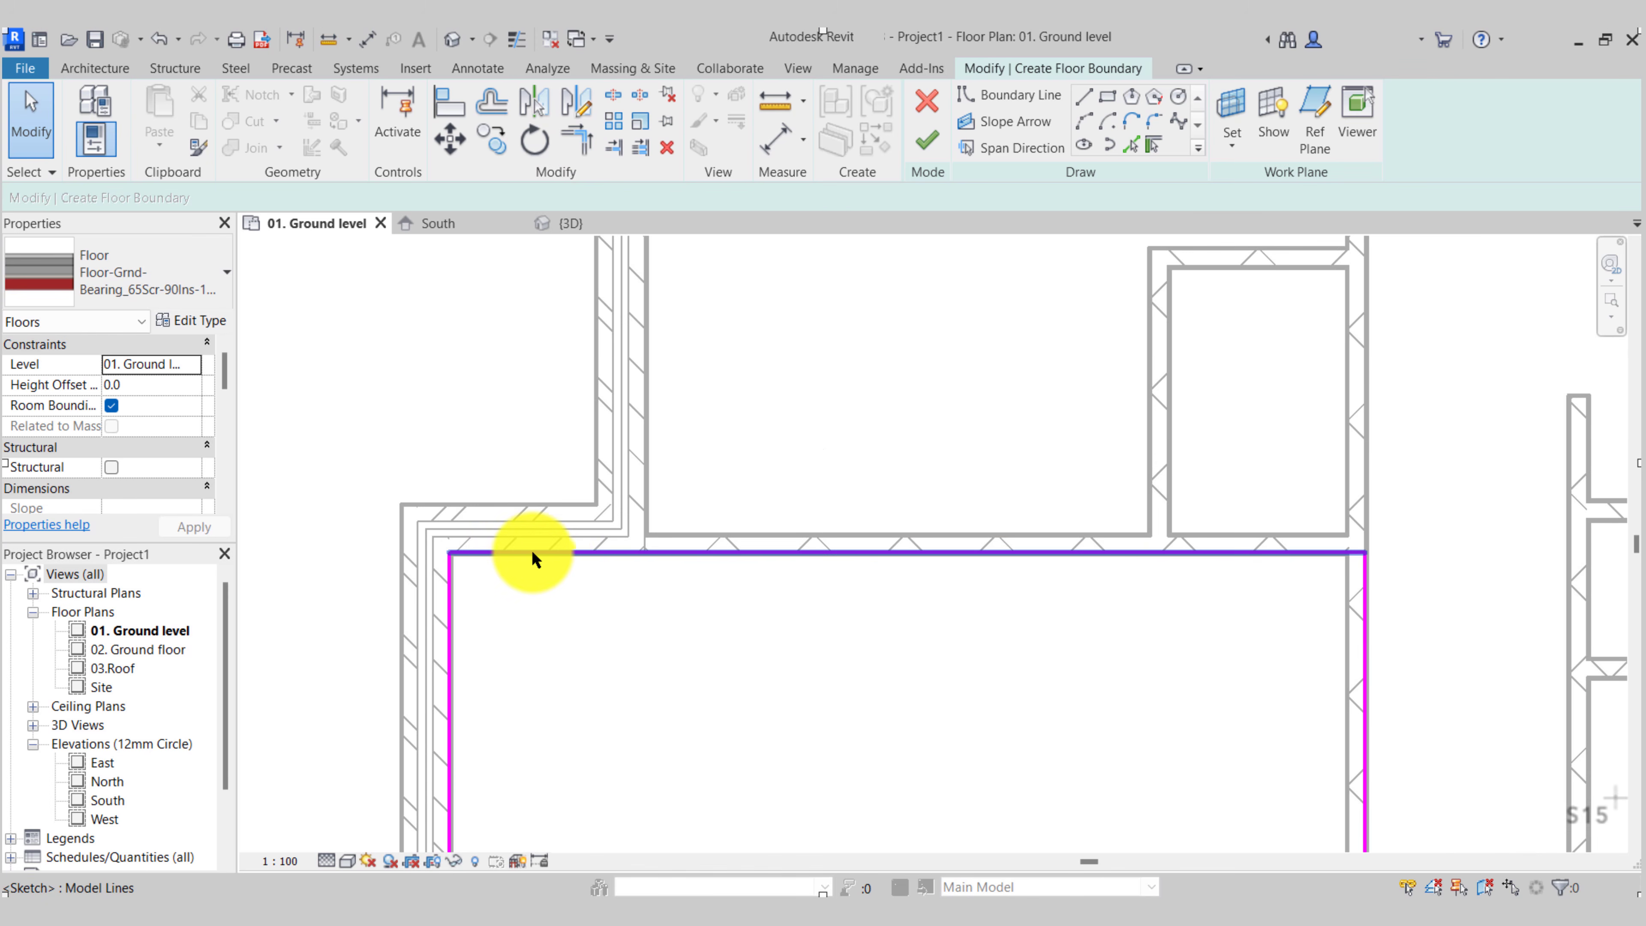
pyautogui.scroll(2, 724, 551)
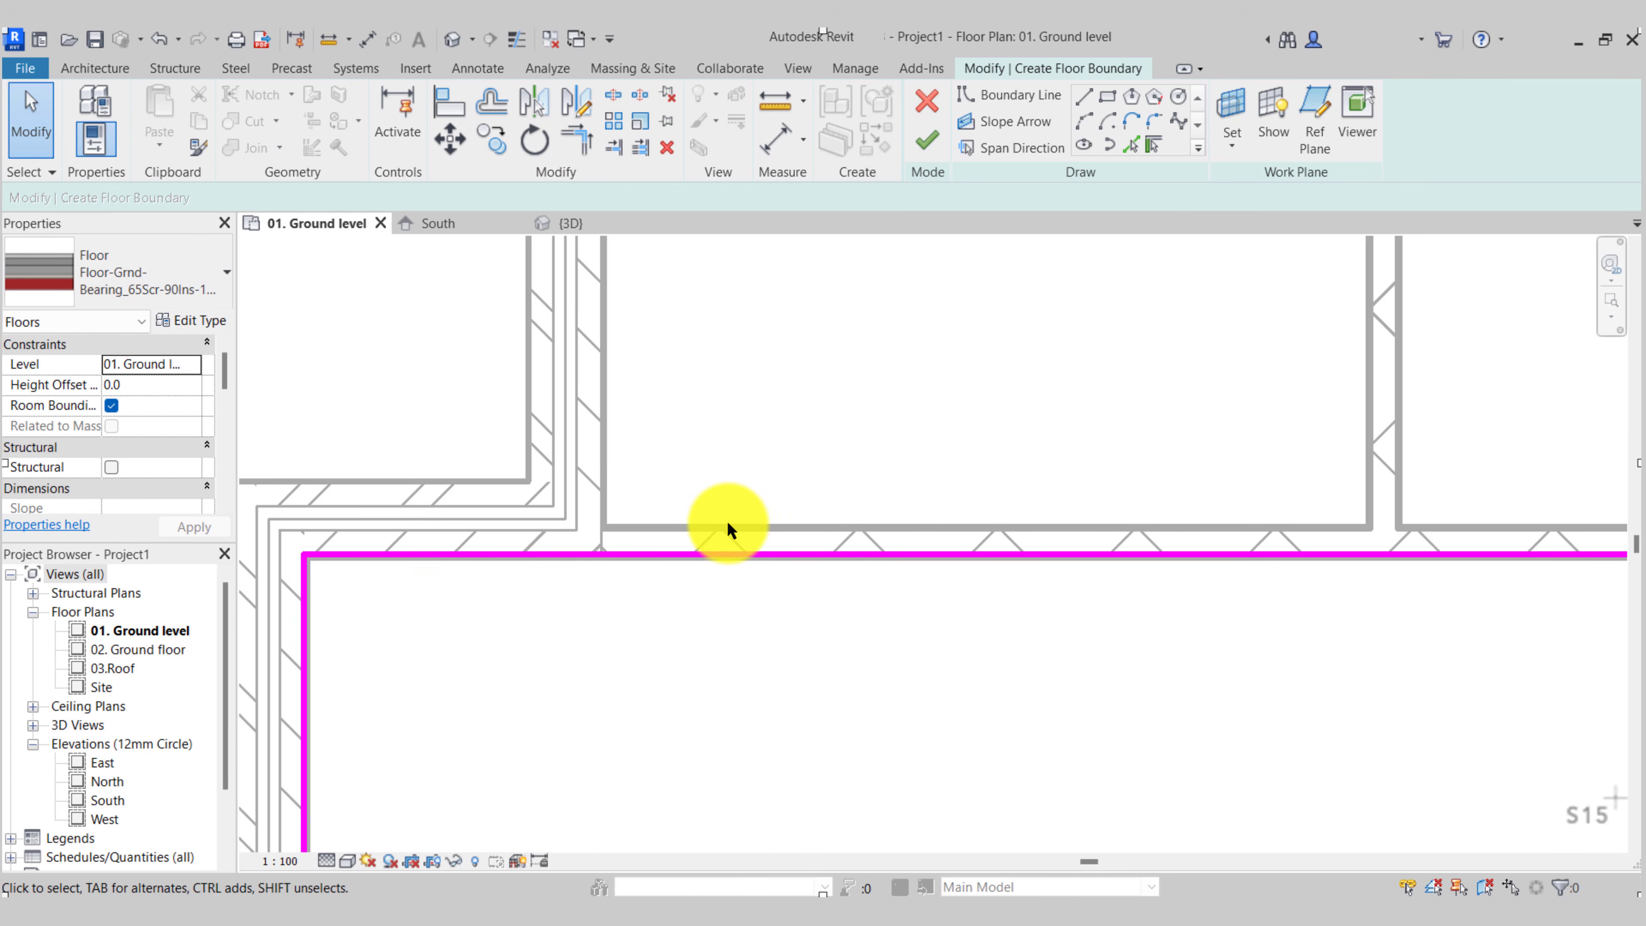
pyautogui.scroll(3, 615, 548)
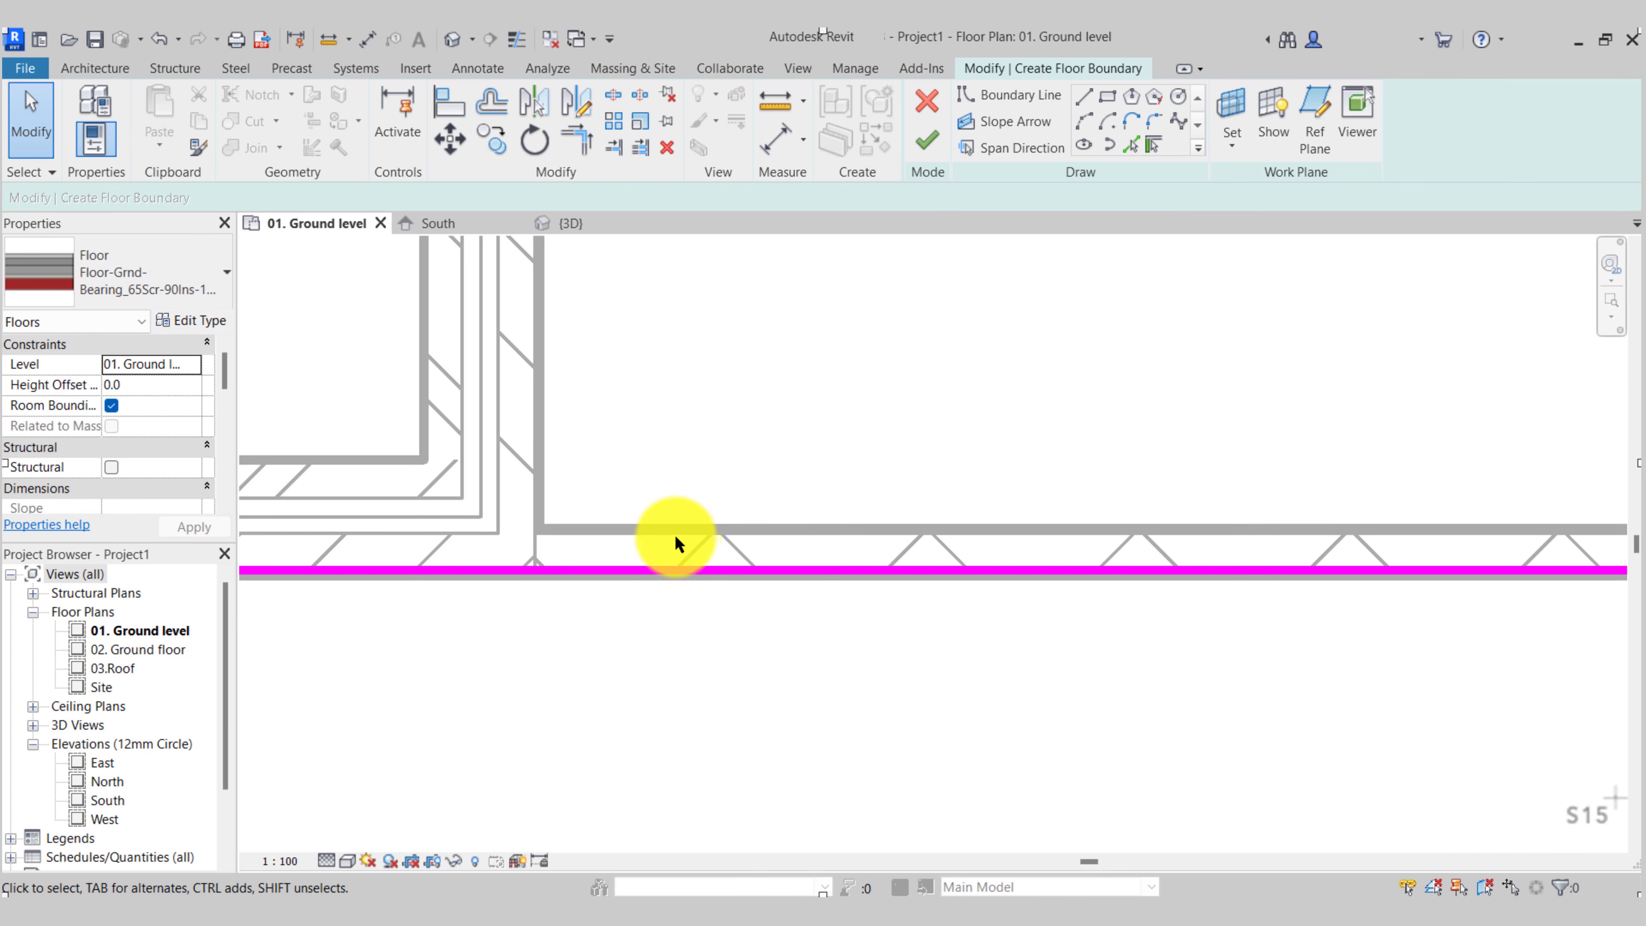
pyautogui.moveTo(636, 569); pyautogui.dragTo(1036, 559, button='middle')
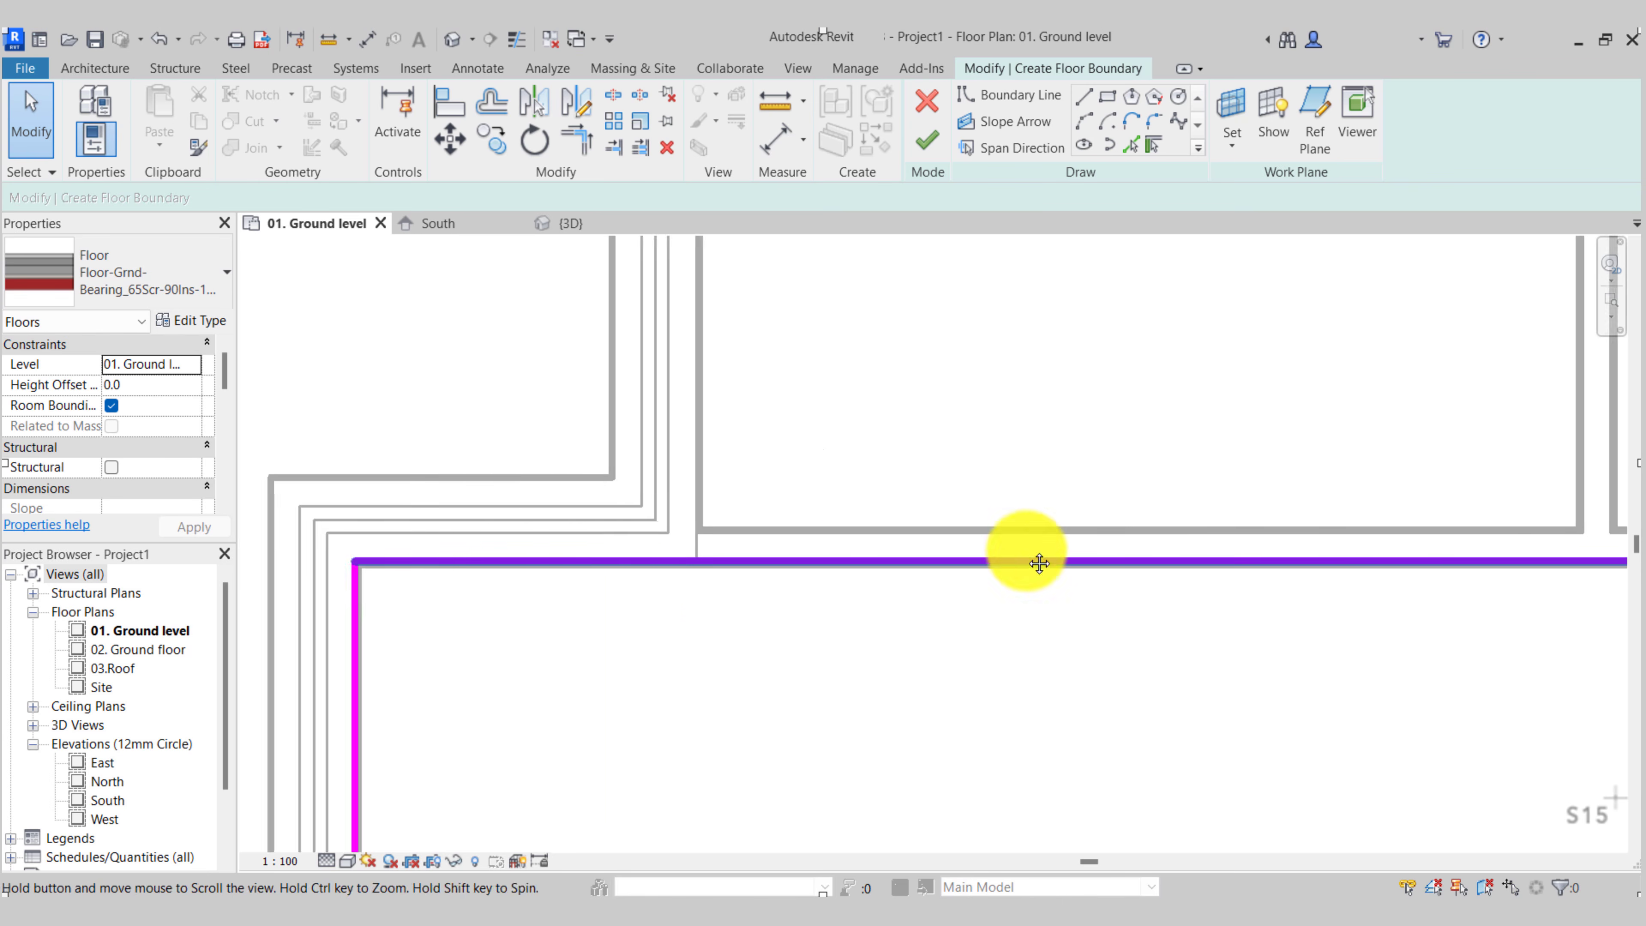
pyautogui.moveTo(448, 552); pyautogui.dragTo(845, 551, button='middle')
pyautogui.click(833, 558)
pyautogui.scroll(-6, 746, 558)
pyautogui.moveTo(1172, 604); pyautogui.dragTo(992, 604, button='middle')
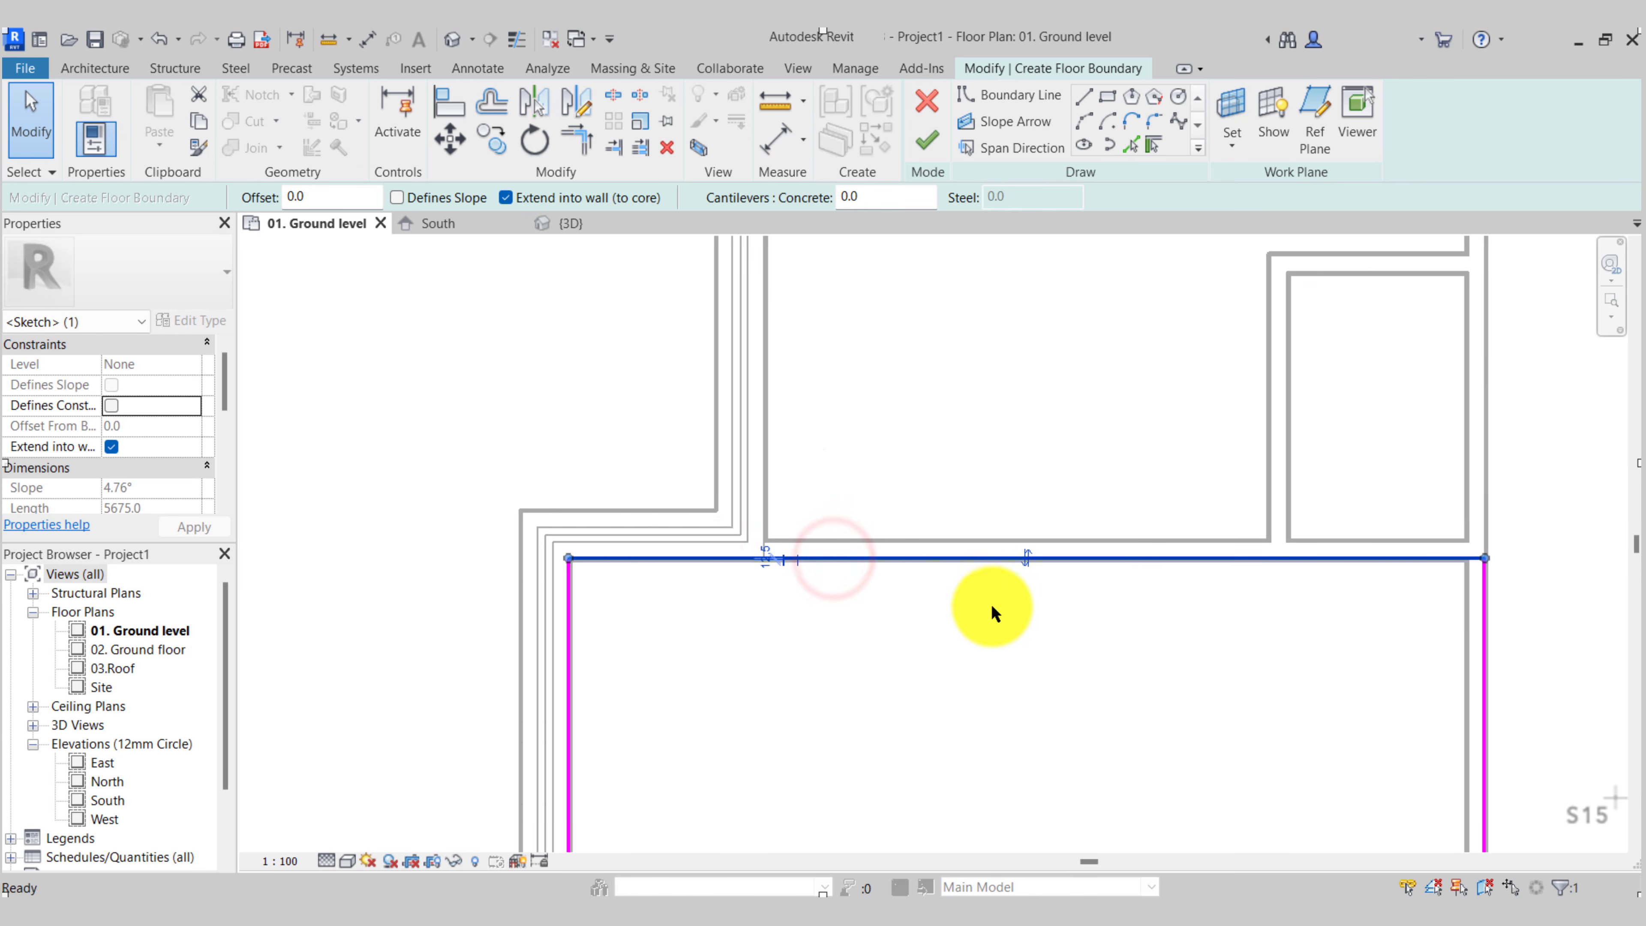
pyautogui.scroll(5, 1016, 583)
pyautogui.scroll(2, 1036, 557)
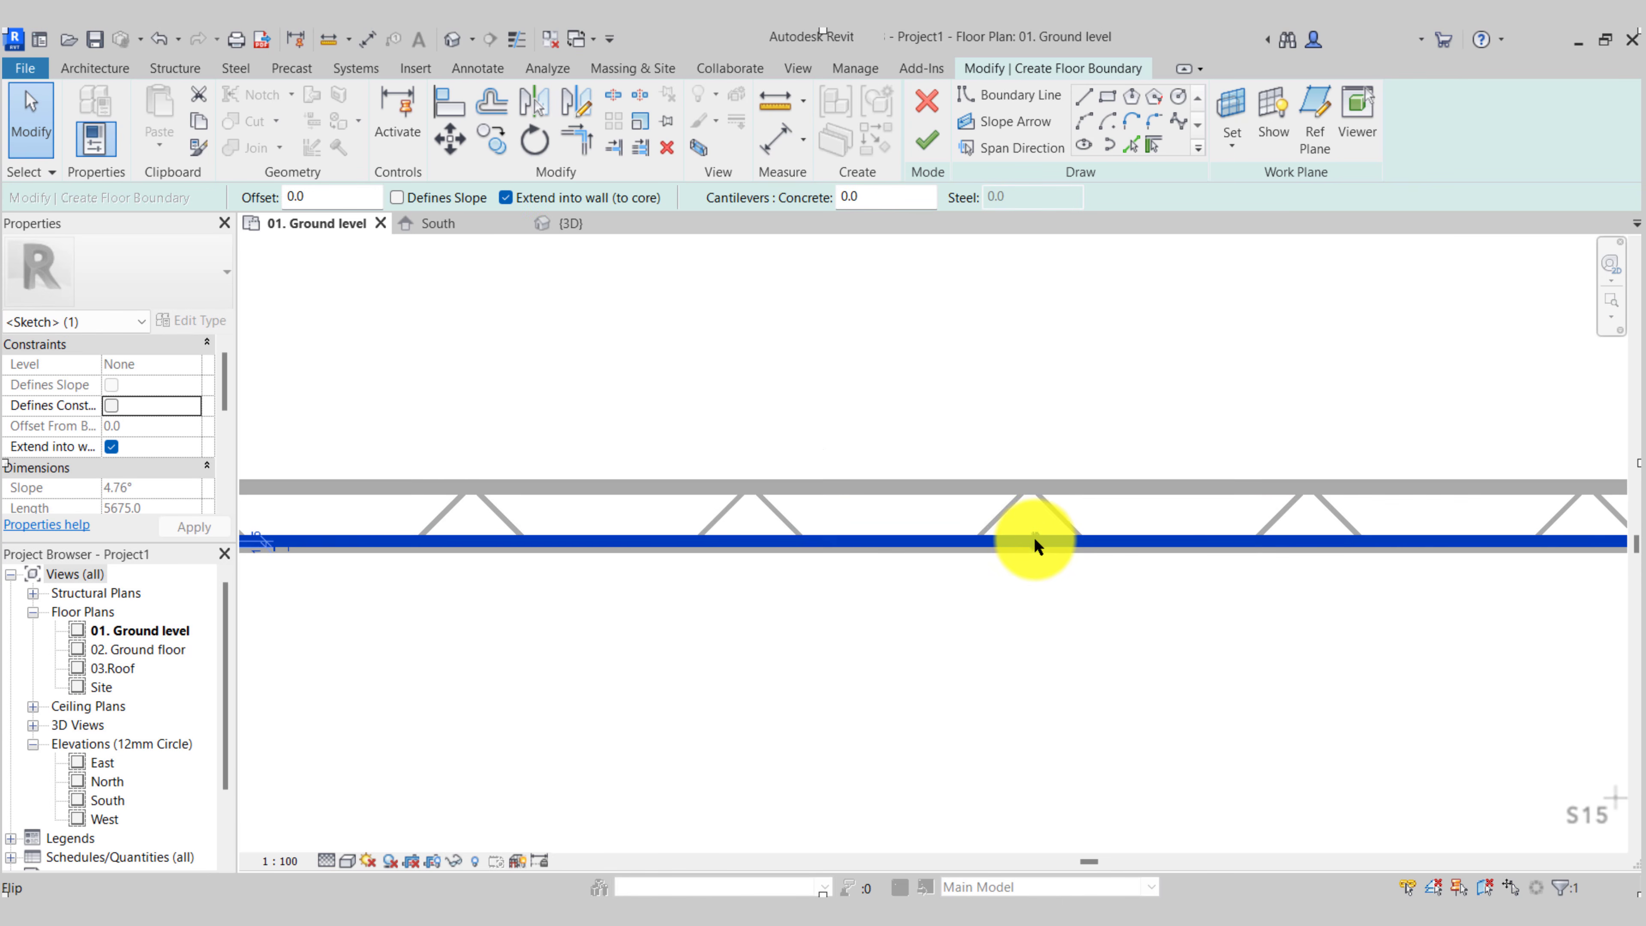
pyautogui.click(1034, 541)
pyautogui.scroll(-4, 1073, 527)
pyautogui.moveTo(570, 723); pyautogui.dragTo(688, 432, button='middle')
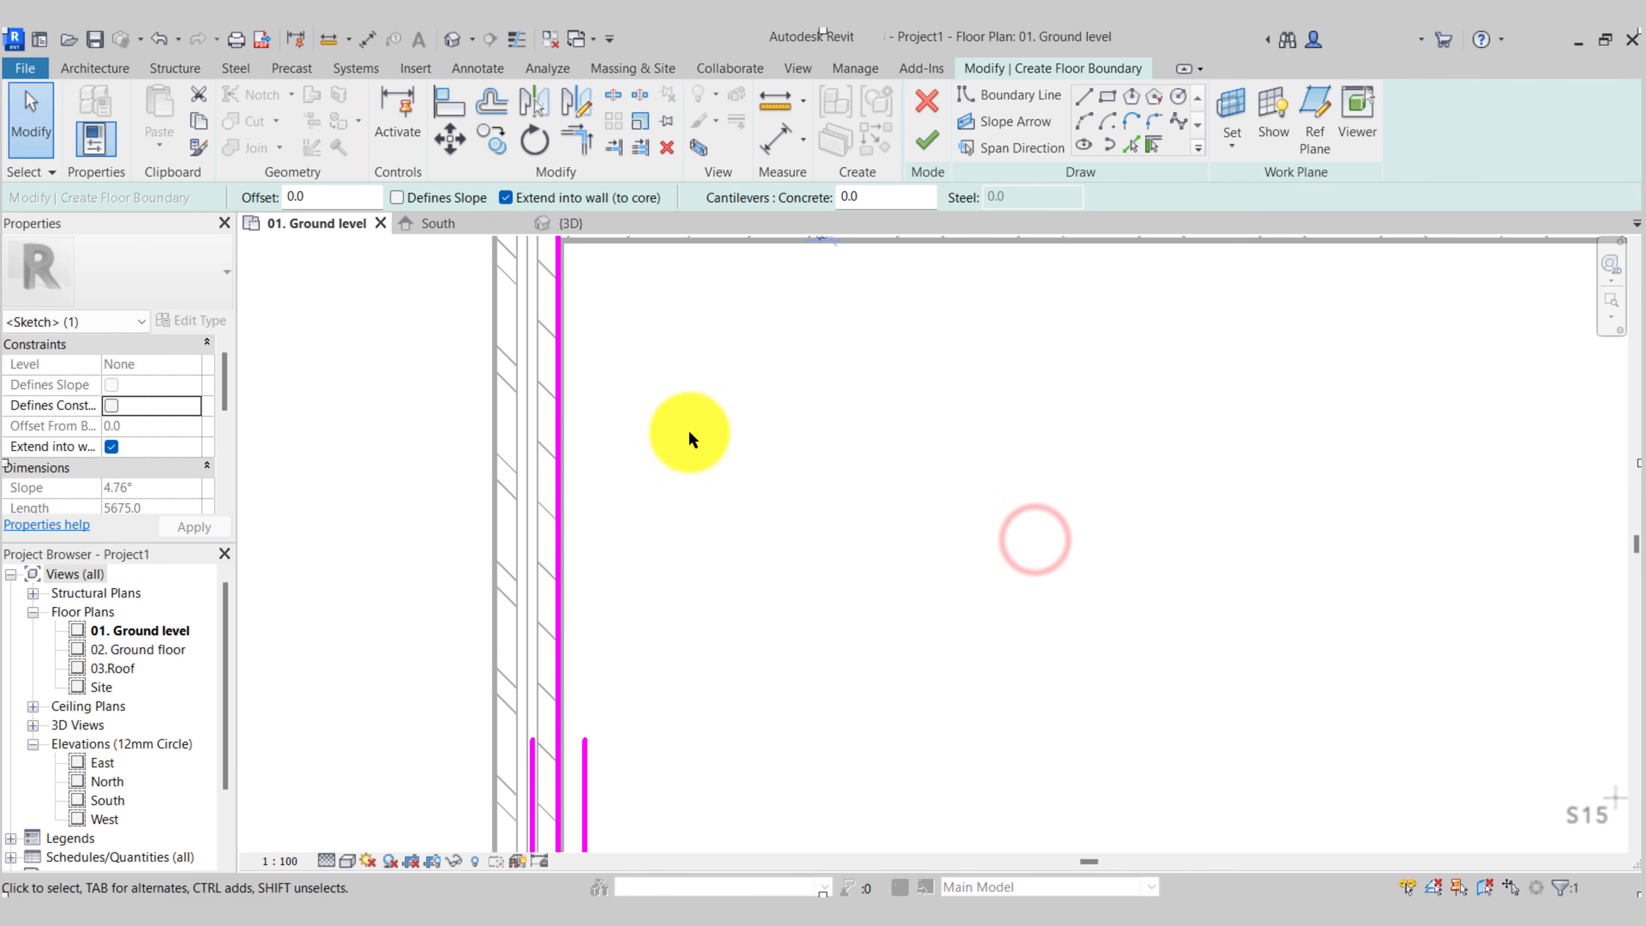
# Flip the west boundary line so the floor's west and south edges follow the outer face of the exterior walls' inner leaf
pyautogui.click(561, 446)
pyautogui.moveTo(650, 540); pyautogui.dragTo(743, 399, button='middle')
pyautogui.click(644, 723)
pyautogui.moveTo(845, 768); pyautogui.dragTo(778, 453, button='middle')
pyautogui.moveTo(875, 765); pyautogui.dragTo(719, 311, button='middle')
pyautogui.moveTo(1373, 428); pyautogui.dragTo(986, 648, button='middle')
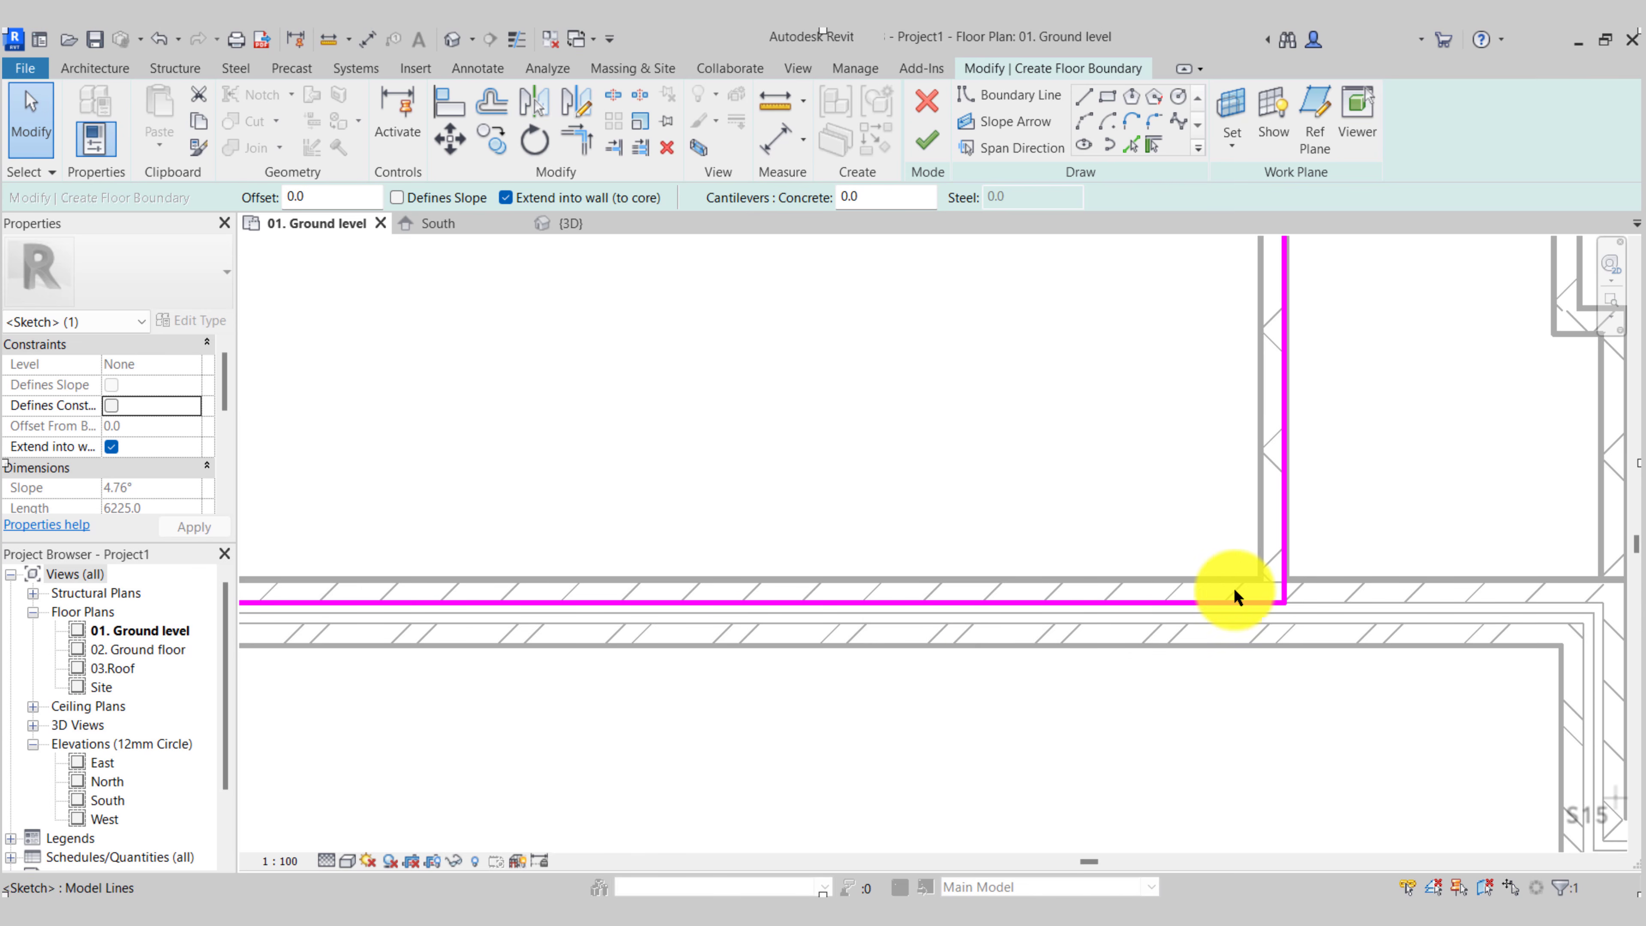
pyautogui.scroll(-3, 1268, 285)
pyautogui.moveTo(1268, 279); pyautogui.dragTo(1228, 601, button='middle')
pyautogui.moveTo(1227, 484); pyautogui.dragTo(1142, 824, button='middle')
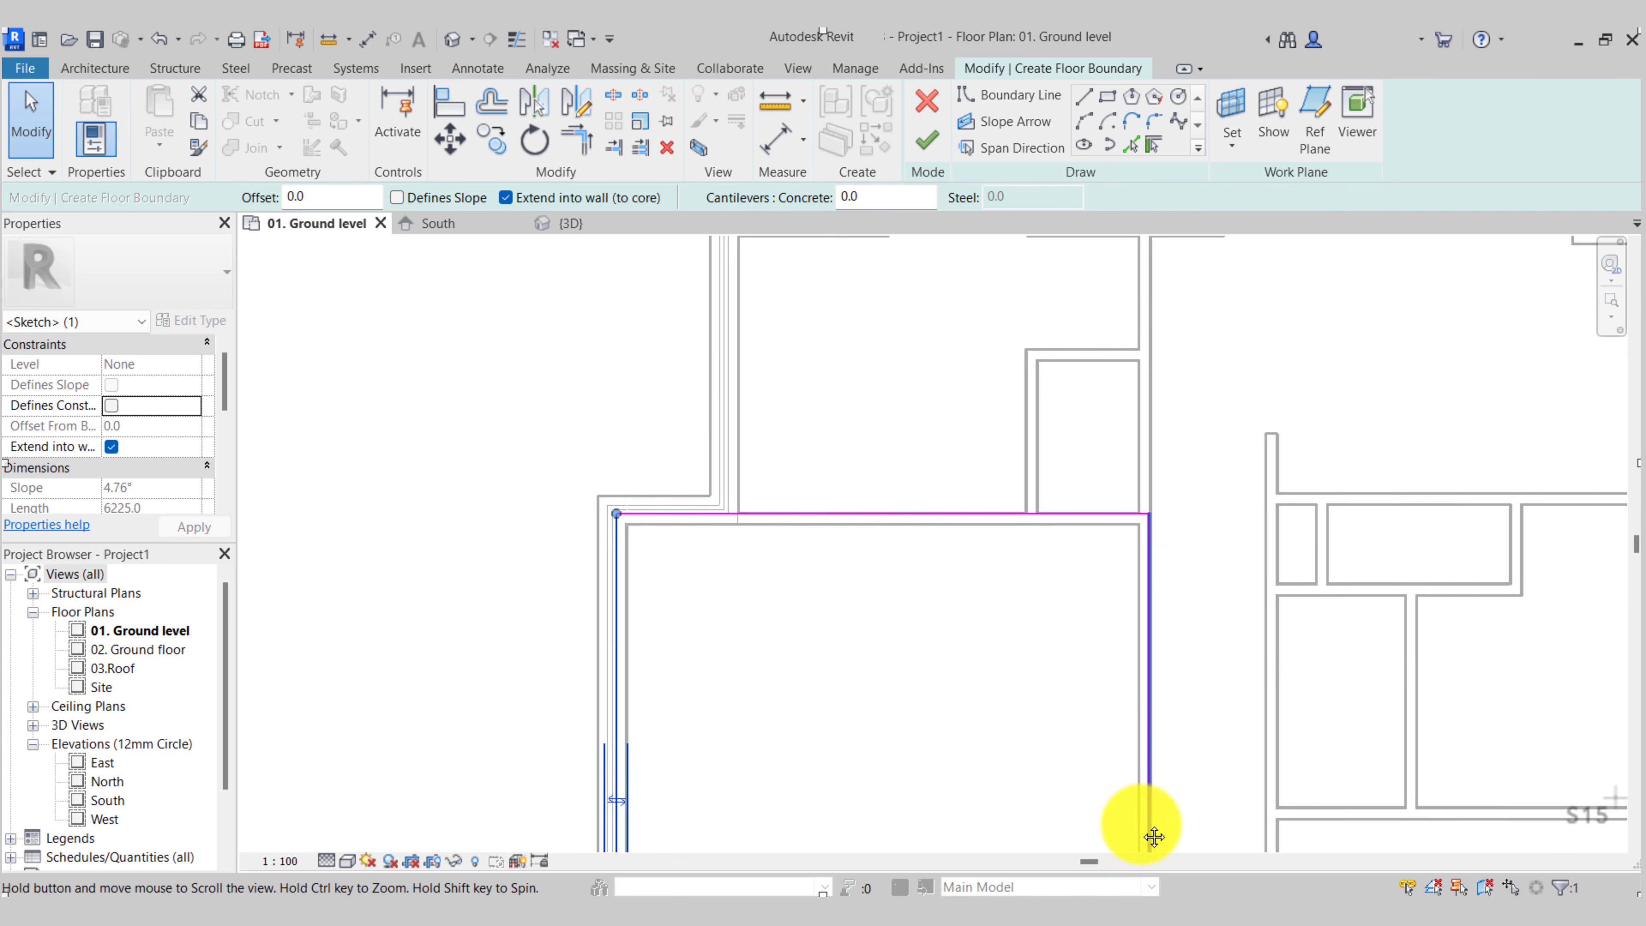
# Finish the floor boundary sketch to create the ground-bearing floor in the southwest room
pyautogui.scroll(4, 1130, 544)
pyautogui.scroll(-2, 968, 626)
pyautogui.moveTo(975, 621)
pyautogui.mouseDown(button='middle')
pyautogui.moveTo(1053, 438)
pyautogui.moveTo(981, 395)
pyautogui.mouseUp(button='middle')
pyautogui.scroll(-1, 1053, 437)
pyautogui.scroll(-2, 1025, 443)
pyautogui.click(982, 395)
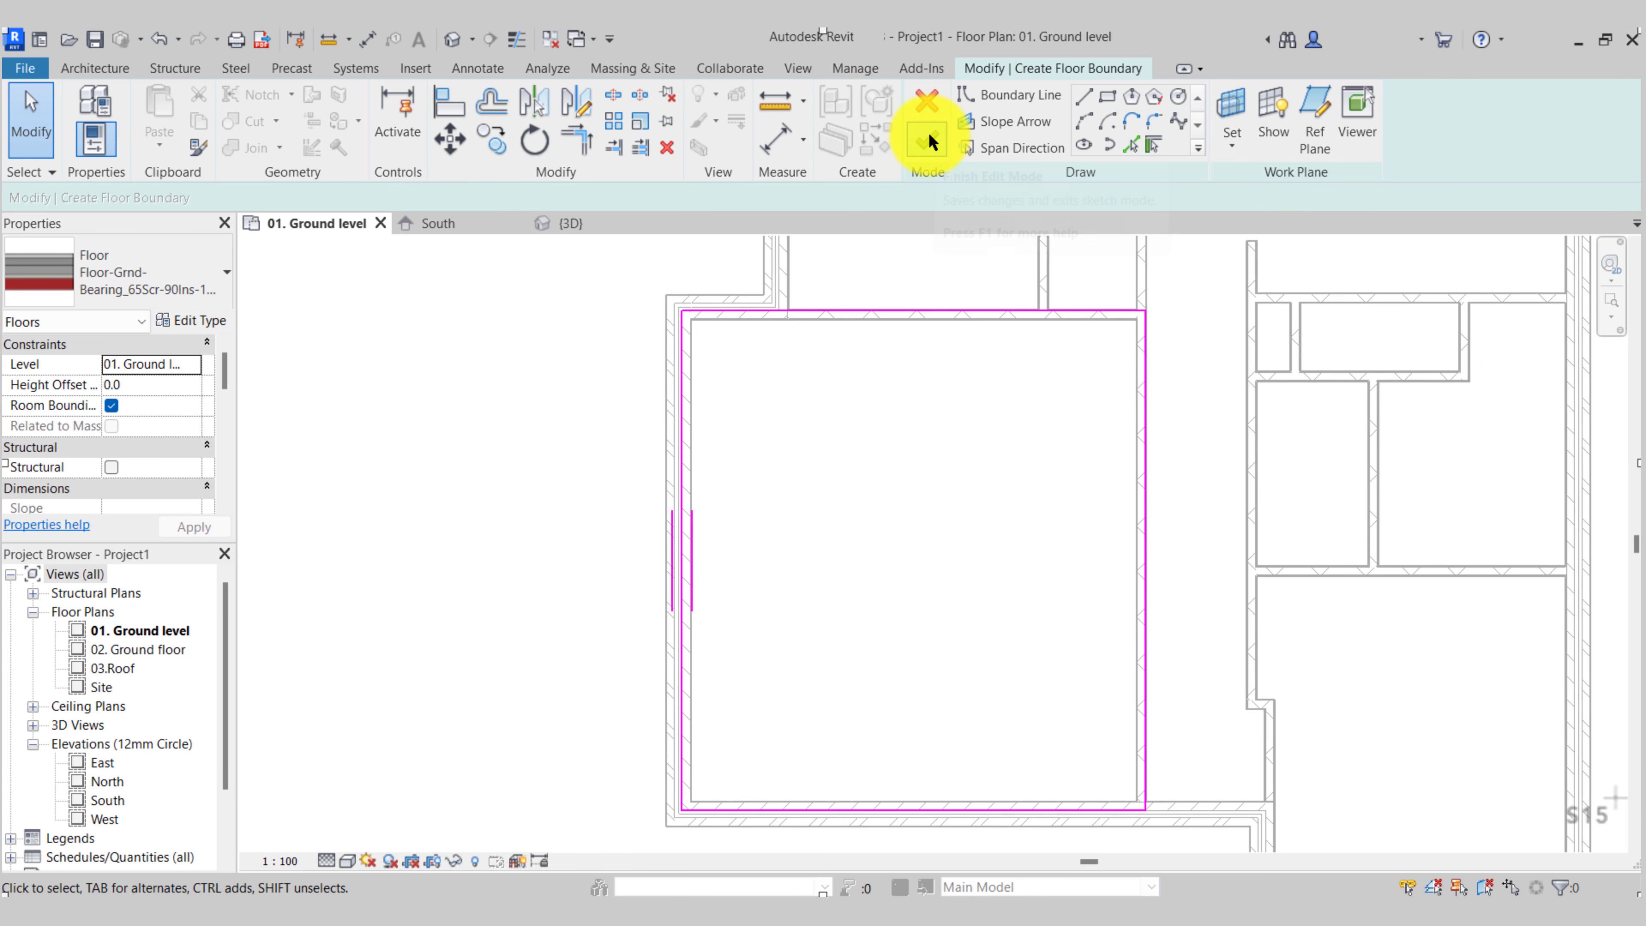
pyautogui.click(929, 133)
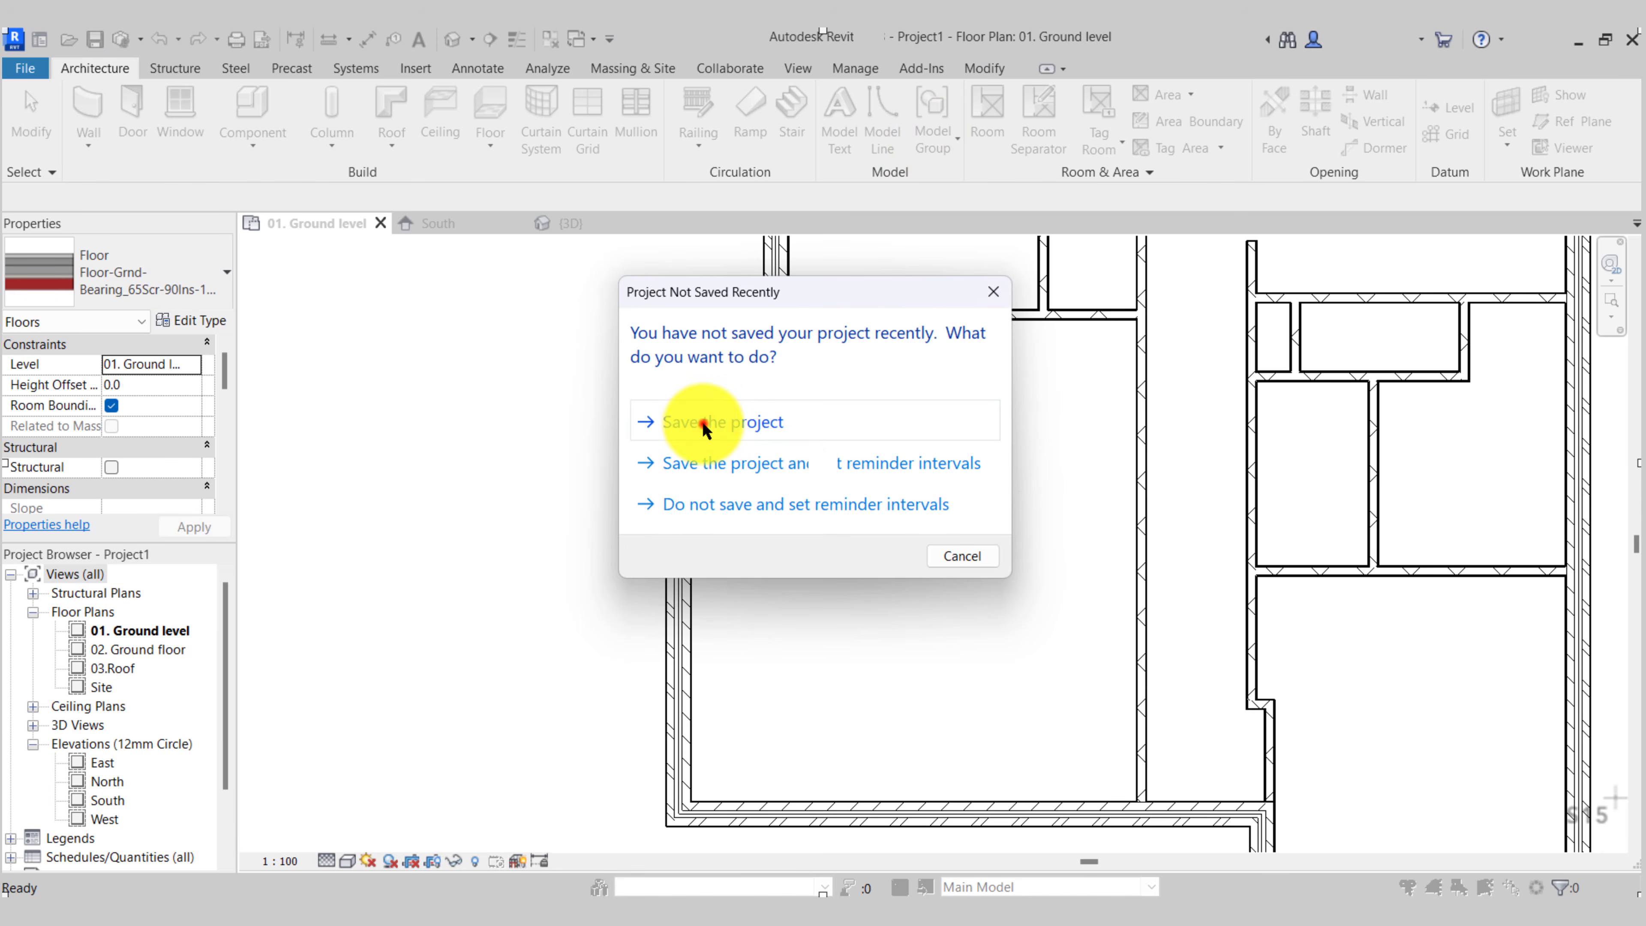
# Save the project as House Project in the House Project folder and deselect the new floor
pyautogui.click(703, 428)
pyautogui.doubleClick(878, 324)
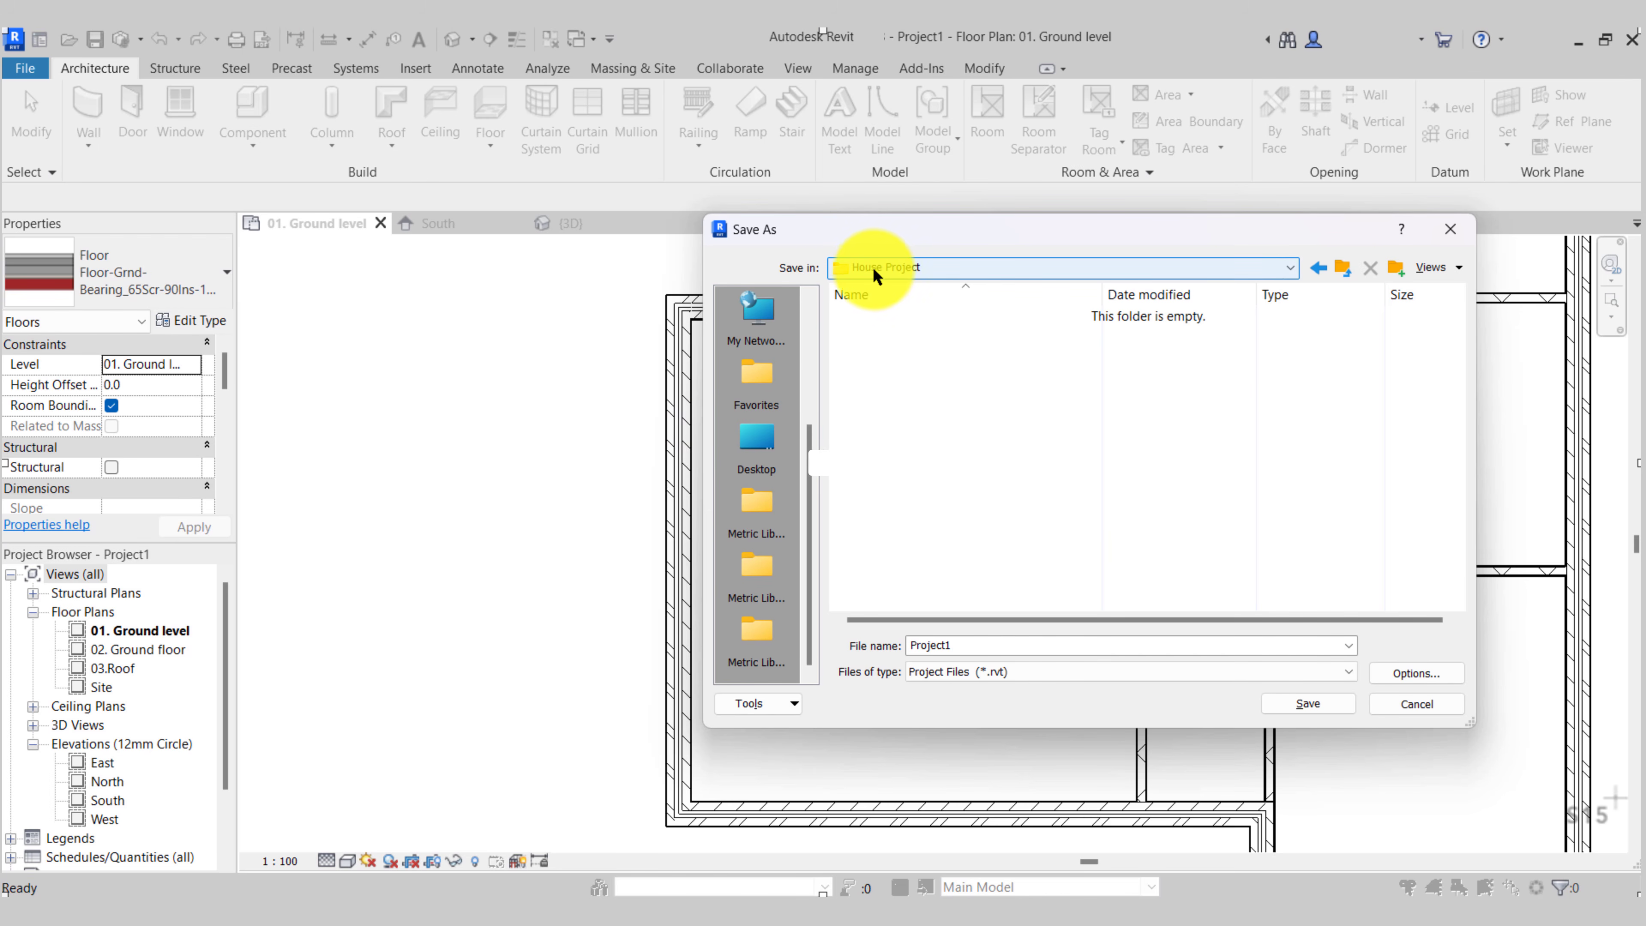
pyautogui.doubleClick(985, 650)
pyautogui.write('House')
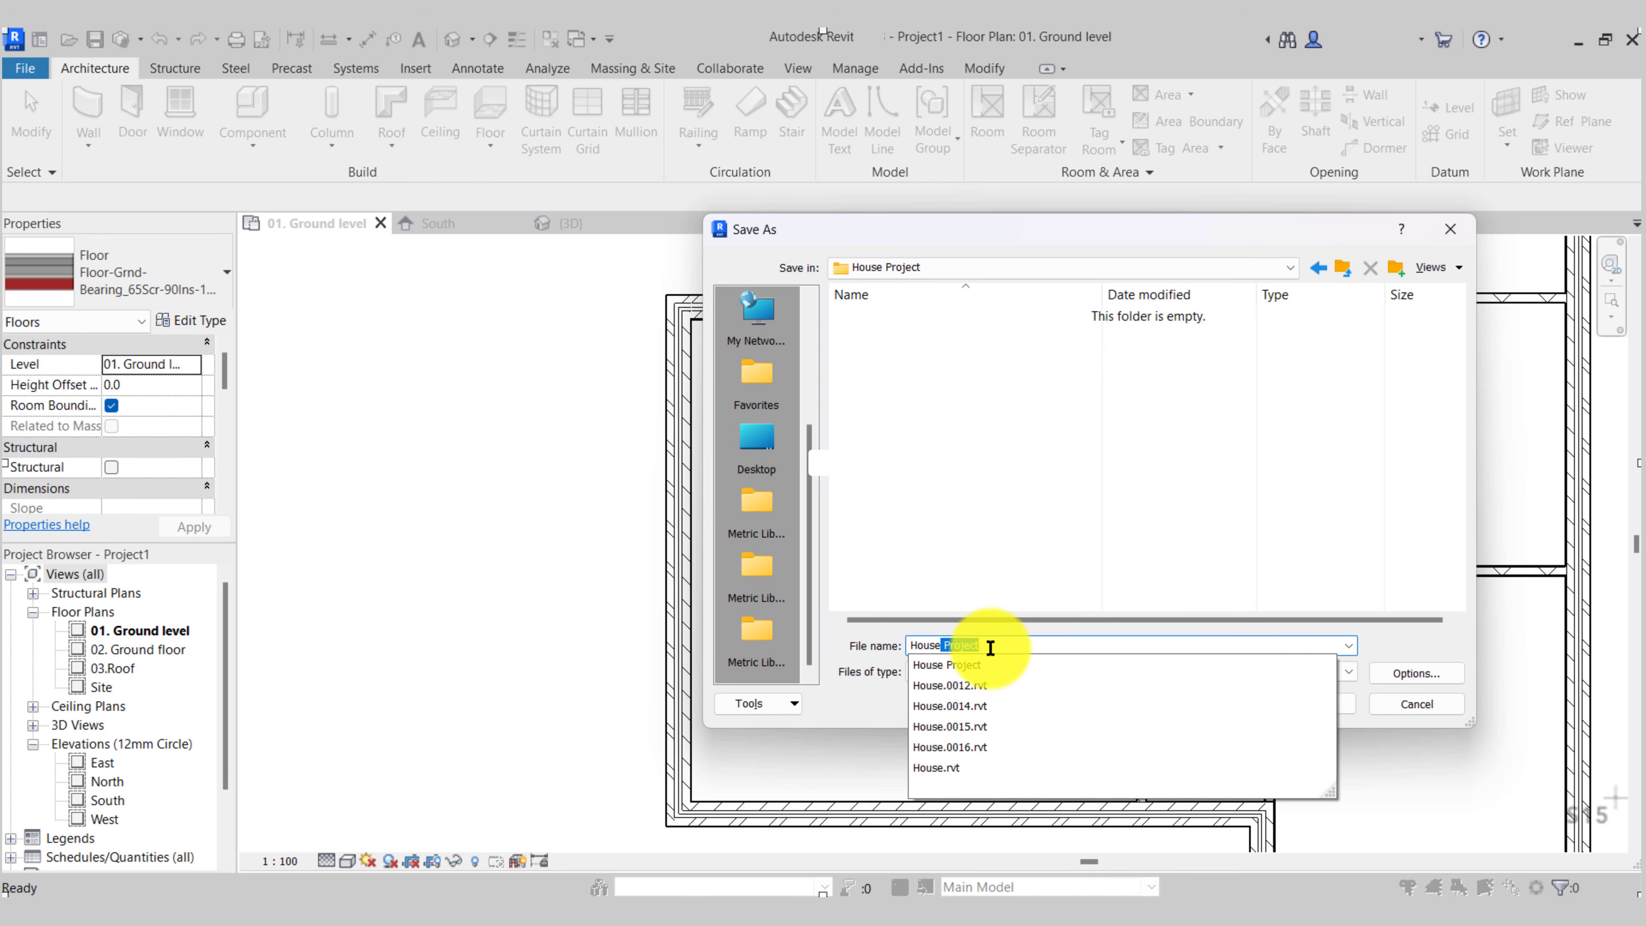
pyautogui.press('Return')
pyautogui.press('Return')
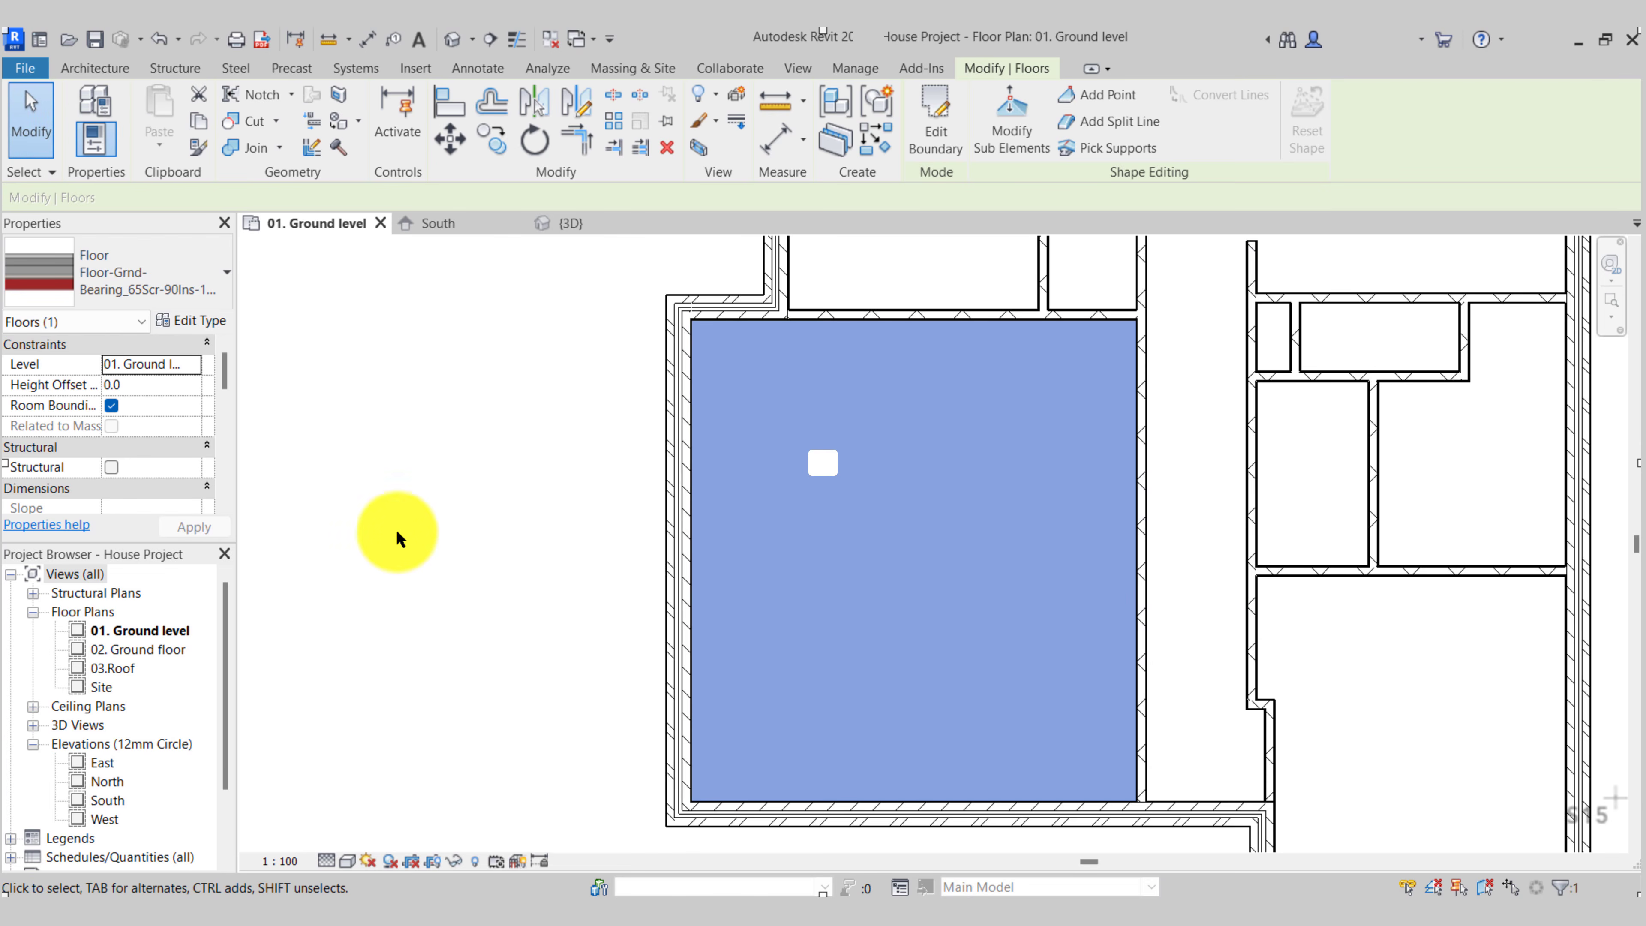
pyautogui.click(425, 479)
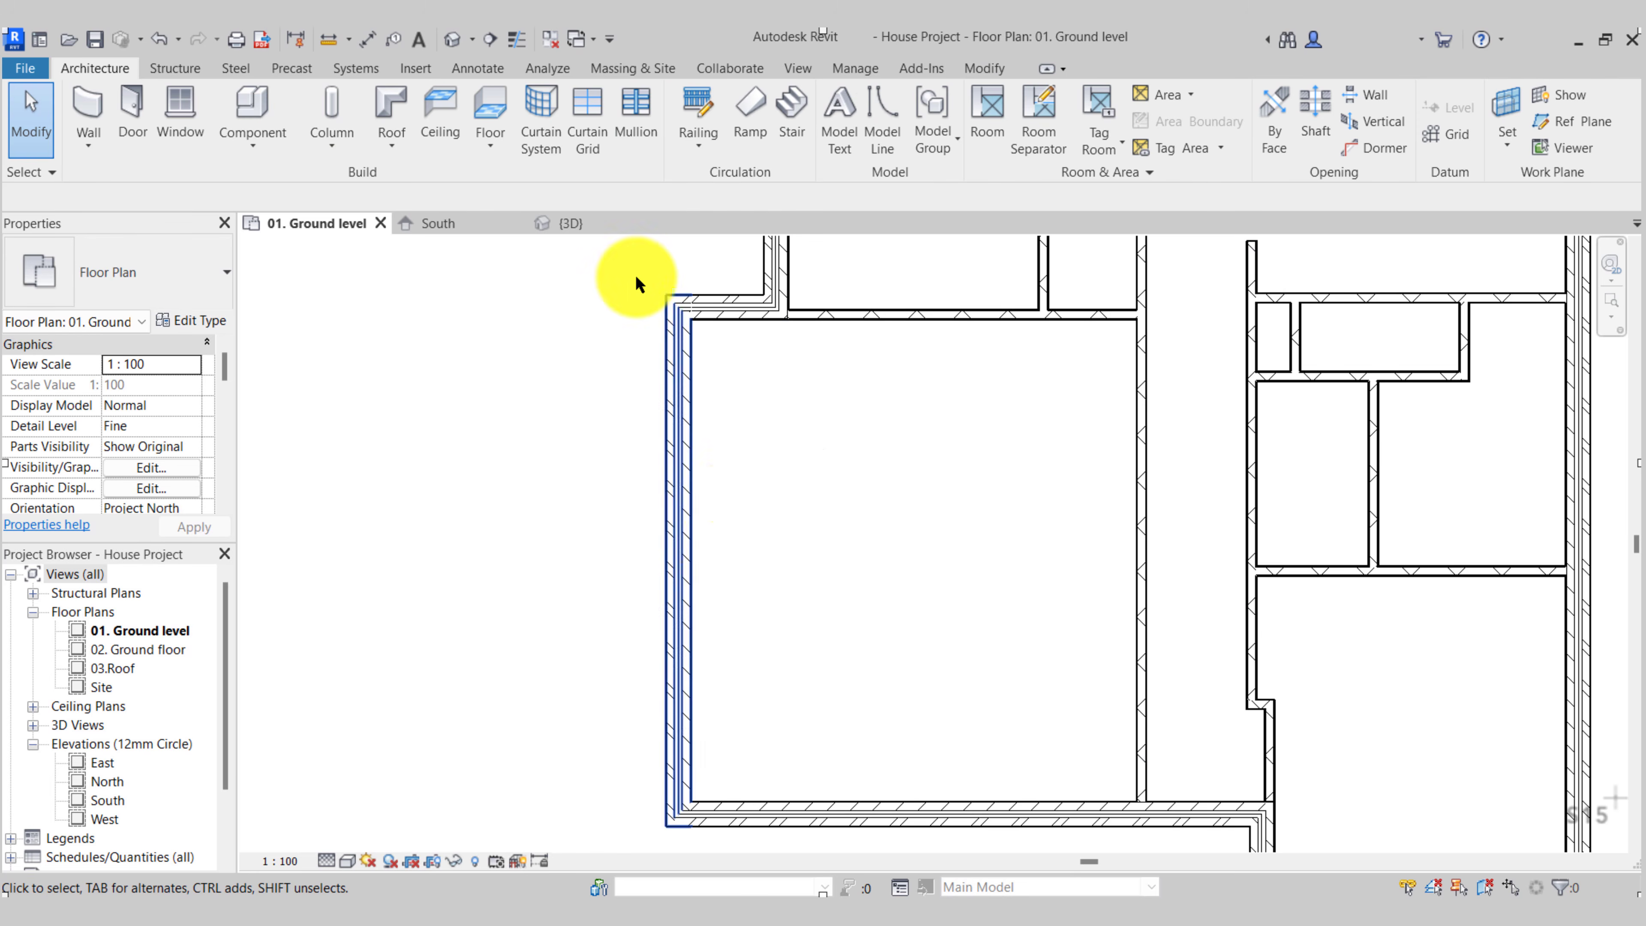
# Examine the new floor in the southwest room from several angles in the 3D view
pyautogui.click(592, 221)
pyautogui.moveTo(695, 550)
pyautogui.keyDown('shift'); pyautogui.mouseDown(button='middle')
pyautogui.moveTo(750, 603)
pyautogui.moveTo(505, 673)
pyautogui.mouseUp(button='middle'); pyautogui.keyUp('shift')
pyautogui.keyDown('shift'); pyautogui.moveTo(1157, 606); pyautogui.dragTo(875, 622, button='middle'); pyautogui.keyUp('shift')
pyautogui.moveTo(875, 622)
pyautogui.mouseDown(button='middle')
pyautogui.moveTo(887, 316)
pyautogui.moveTo(883, 518)
pyautogui.mouseUp(button='middle')
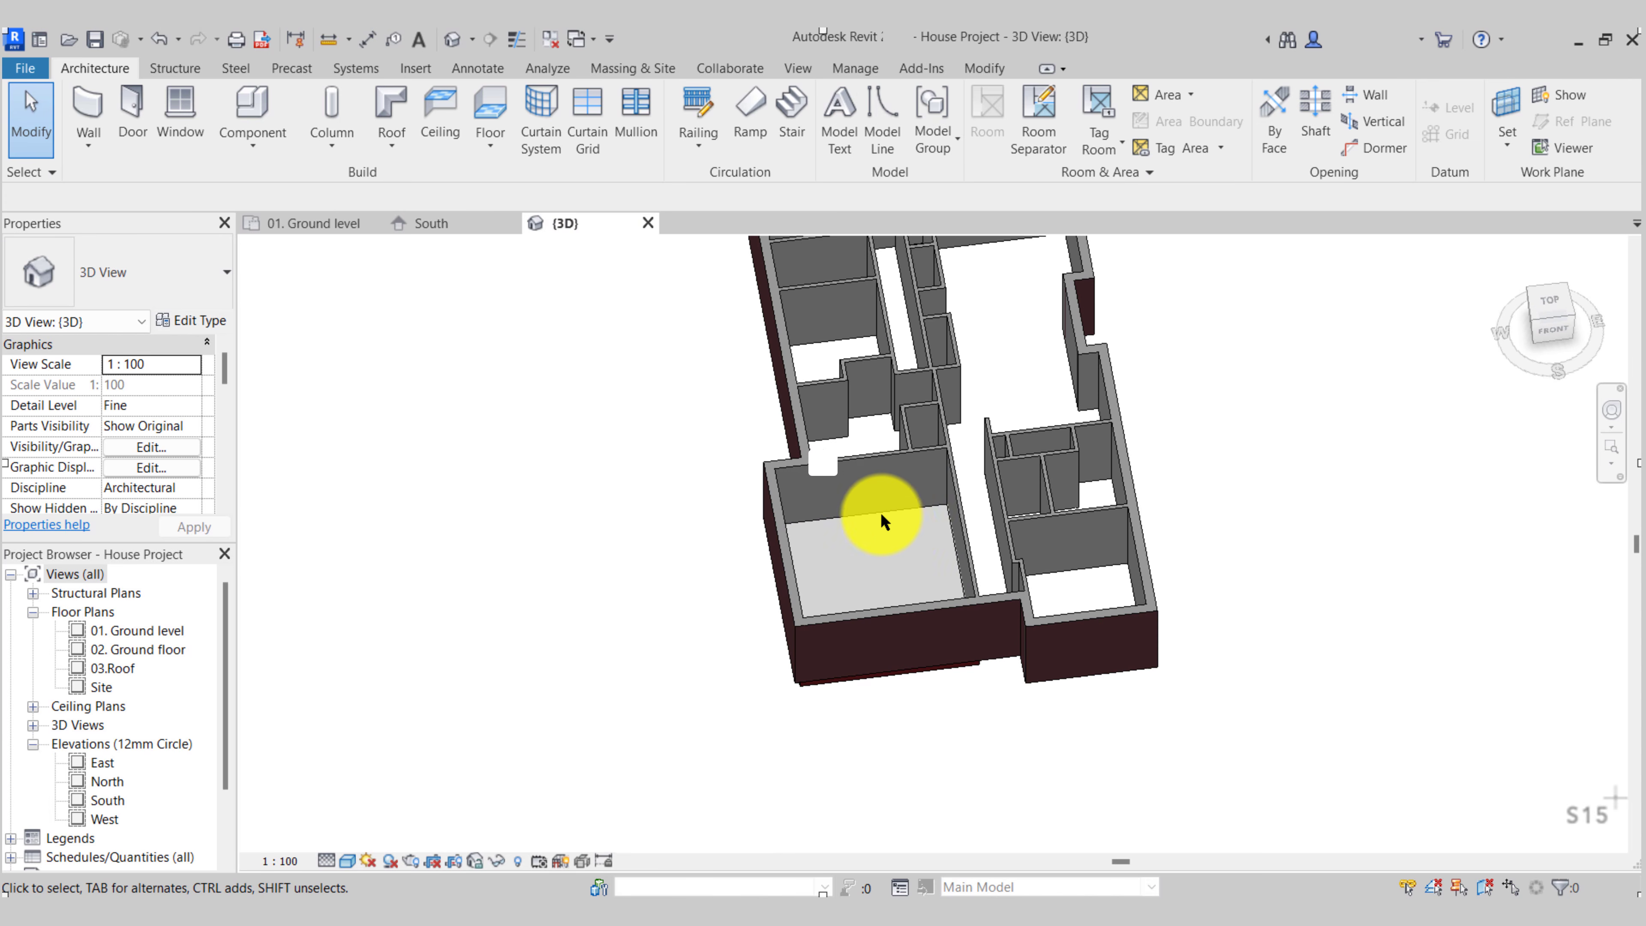
pyautogui.click(911, 509)
pyautogui.keyDown('shift'); pyautogui.moveTo(937, 570); pyautogui.dragTo(1018, 549, button='middle'); pyautogui.keyUp('shift')
pyautogui.click(676, 577)
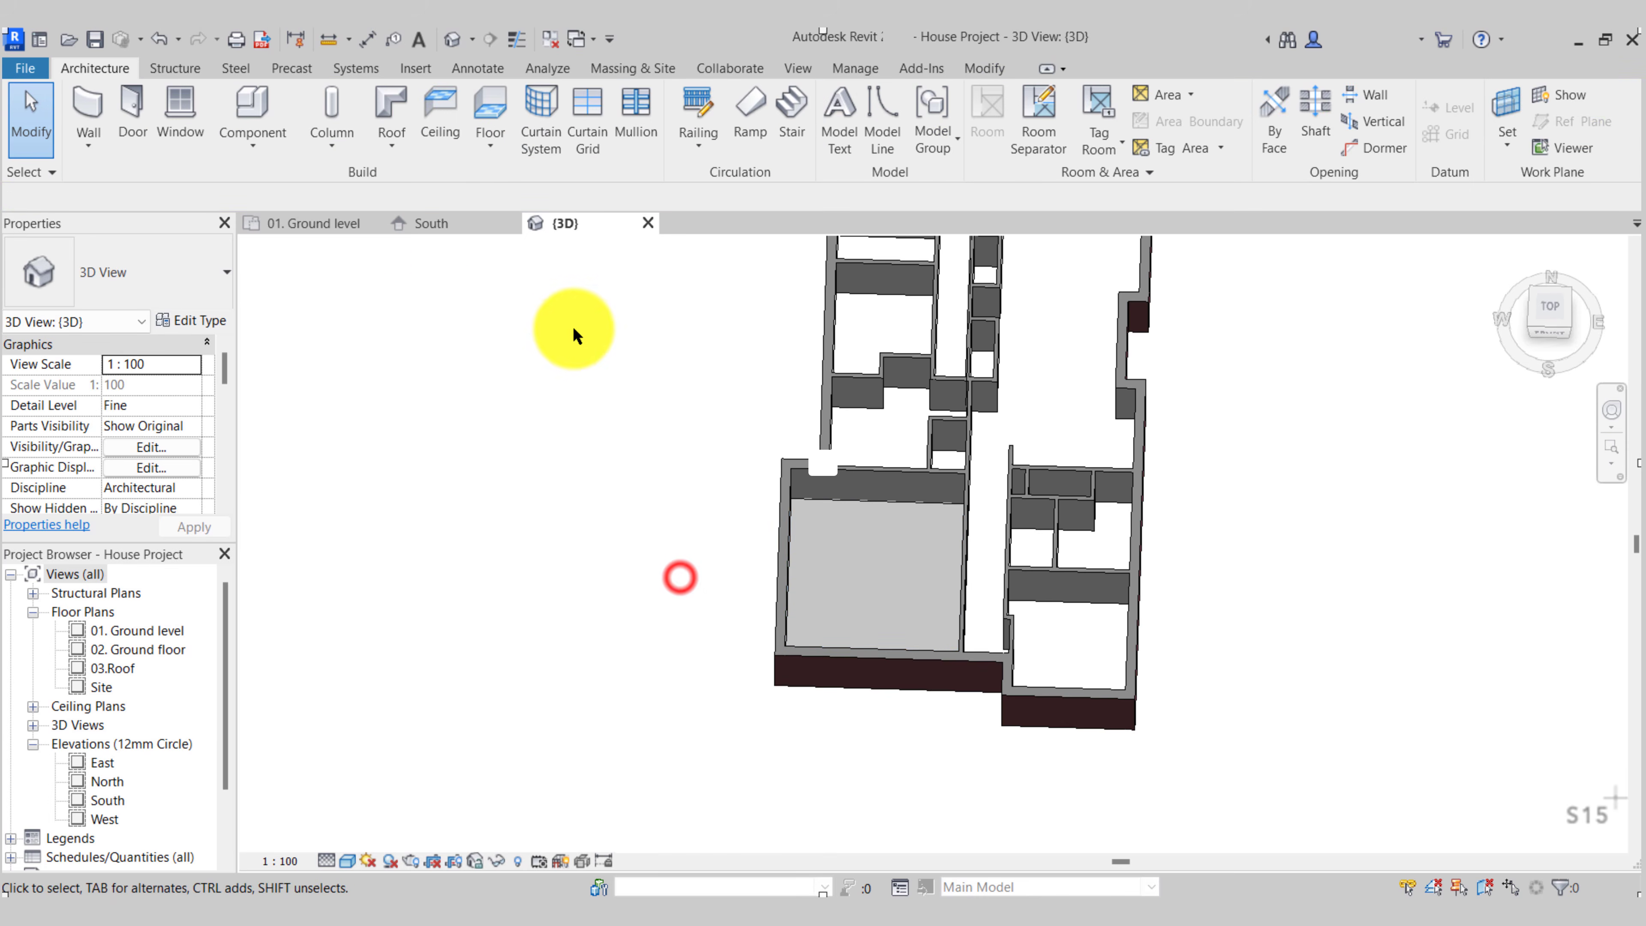
# Examine the ground level and ground floor plans, and compare the 01. Ground level and 02. Ground floor levels in the South elevation
pyautogui.keyDown('shift'); pyautogui.moveTo(676, 577); pyautogui.dragTo(648, 493, button='middle'); pyautogui.keyUp('shift')
pyautogui.doubleClick(155, 649)
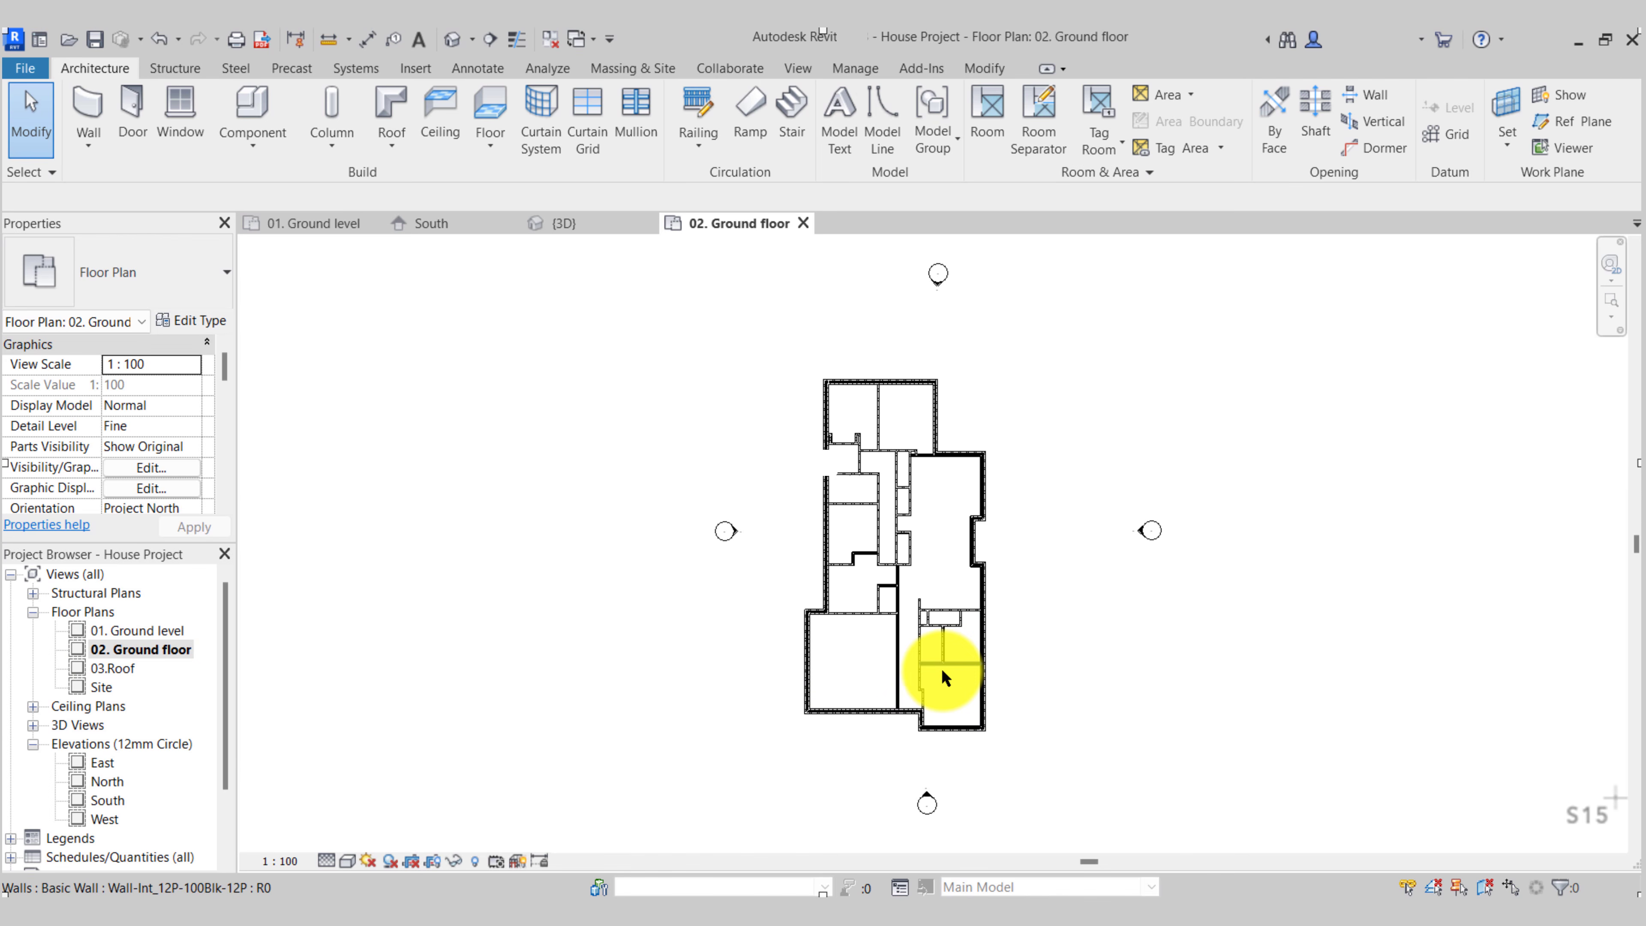
pyautogui.click(323, 225)
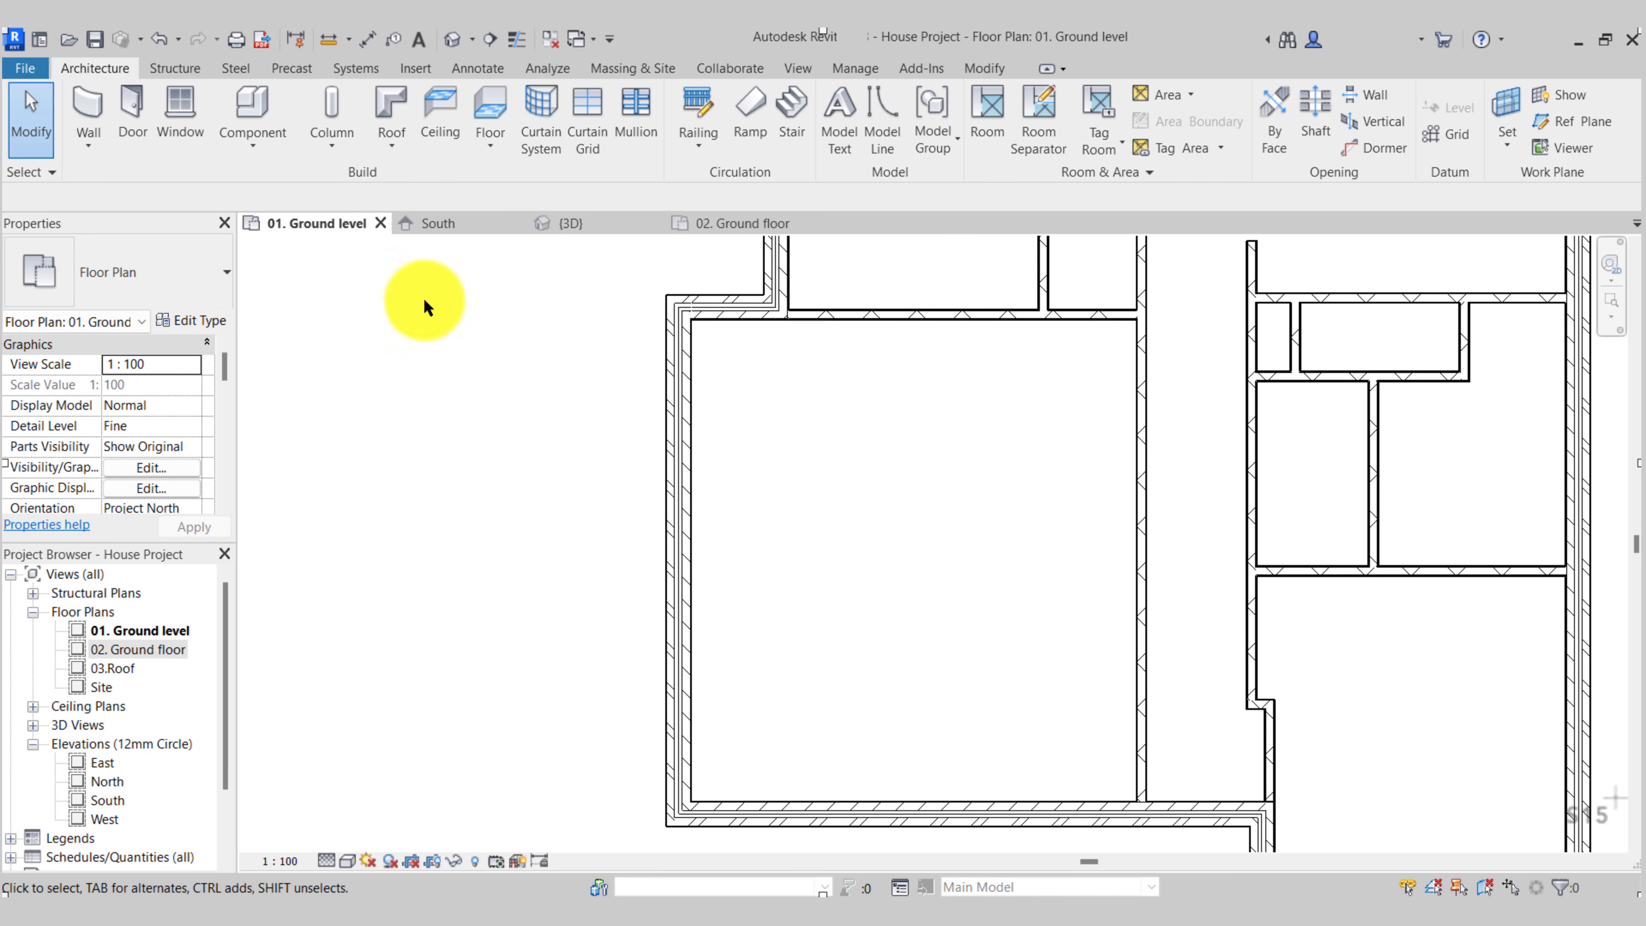
pyautogui.click(418, 220)
pyautogui.moveTo(618, 623); pyautogui.dragTo(1068, 608, button='middle')
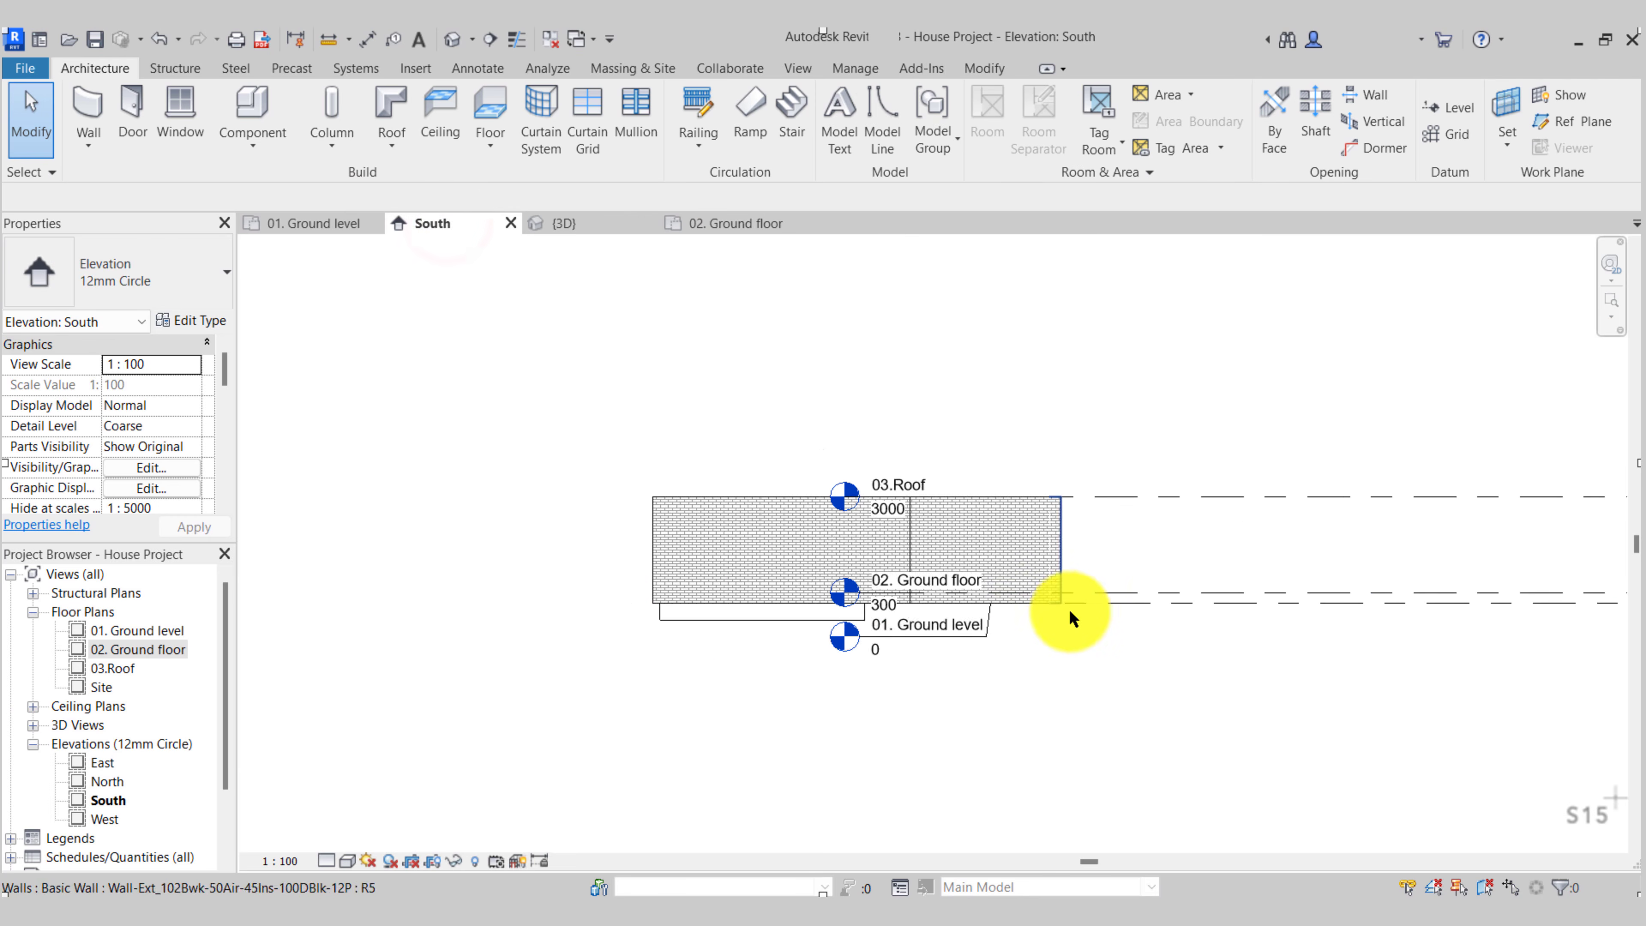
pyautogui.scroll(2, 1102, 606)
pyautogui.click(1127, 600)
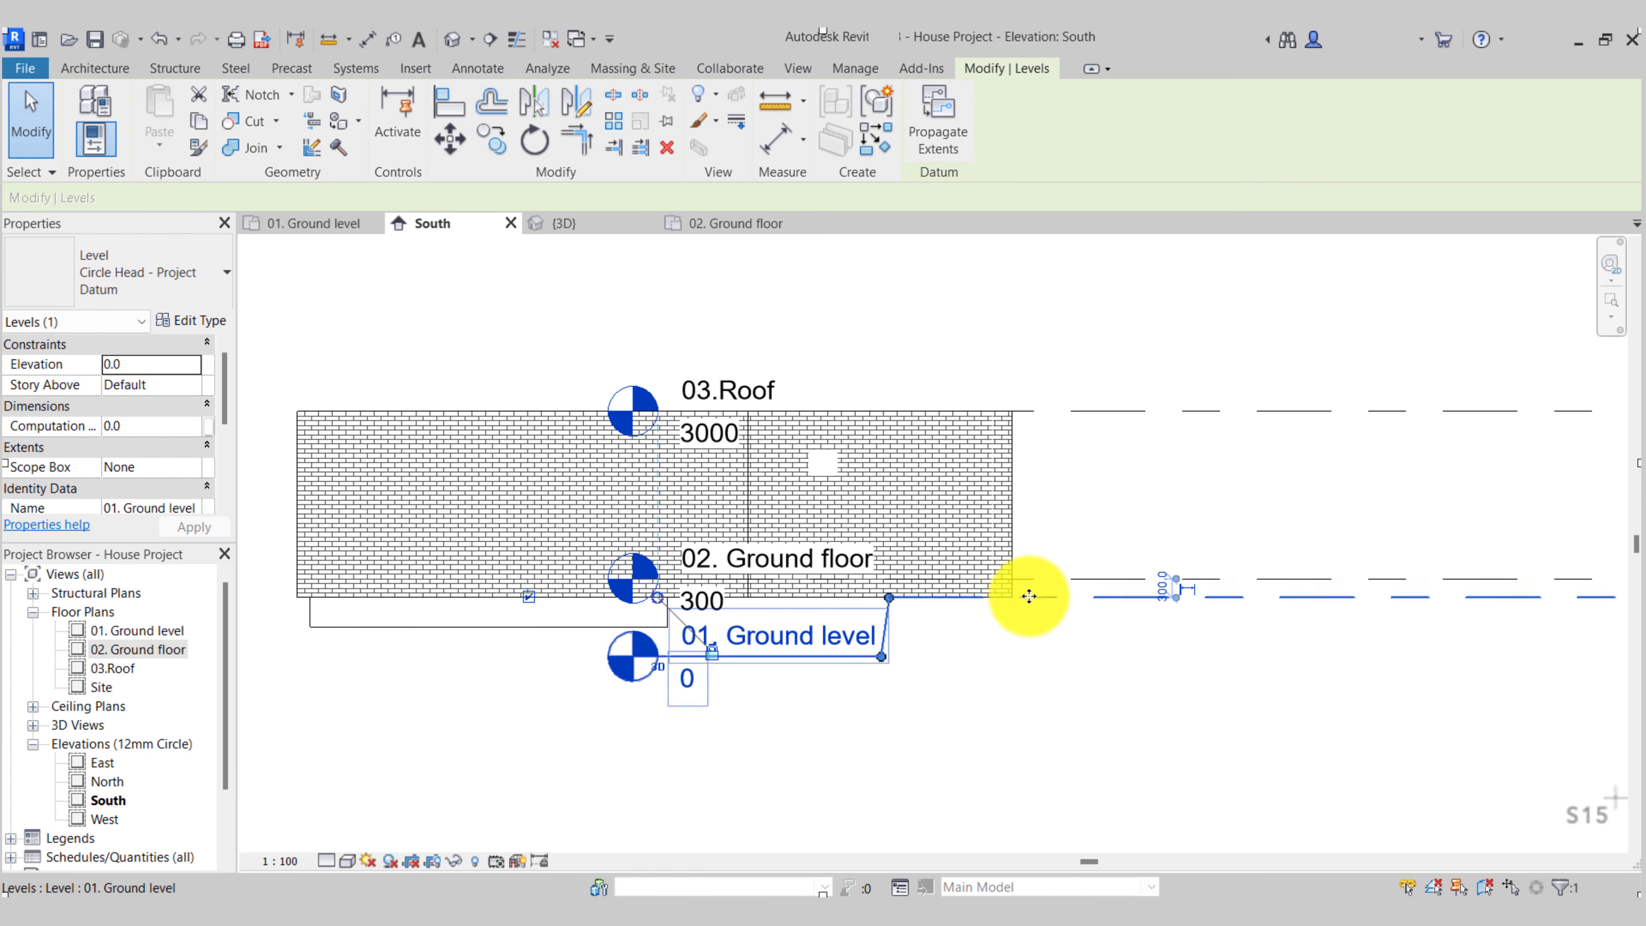
pyautogui.click(1084, 576)
pyautogui.moveTo(879, 728); pyautogui.dragTo(1160, 715, button='middle')
pyautogui.press('Escape')
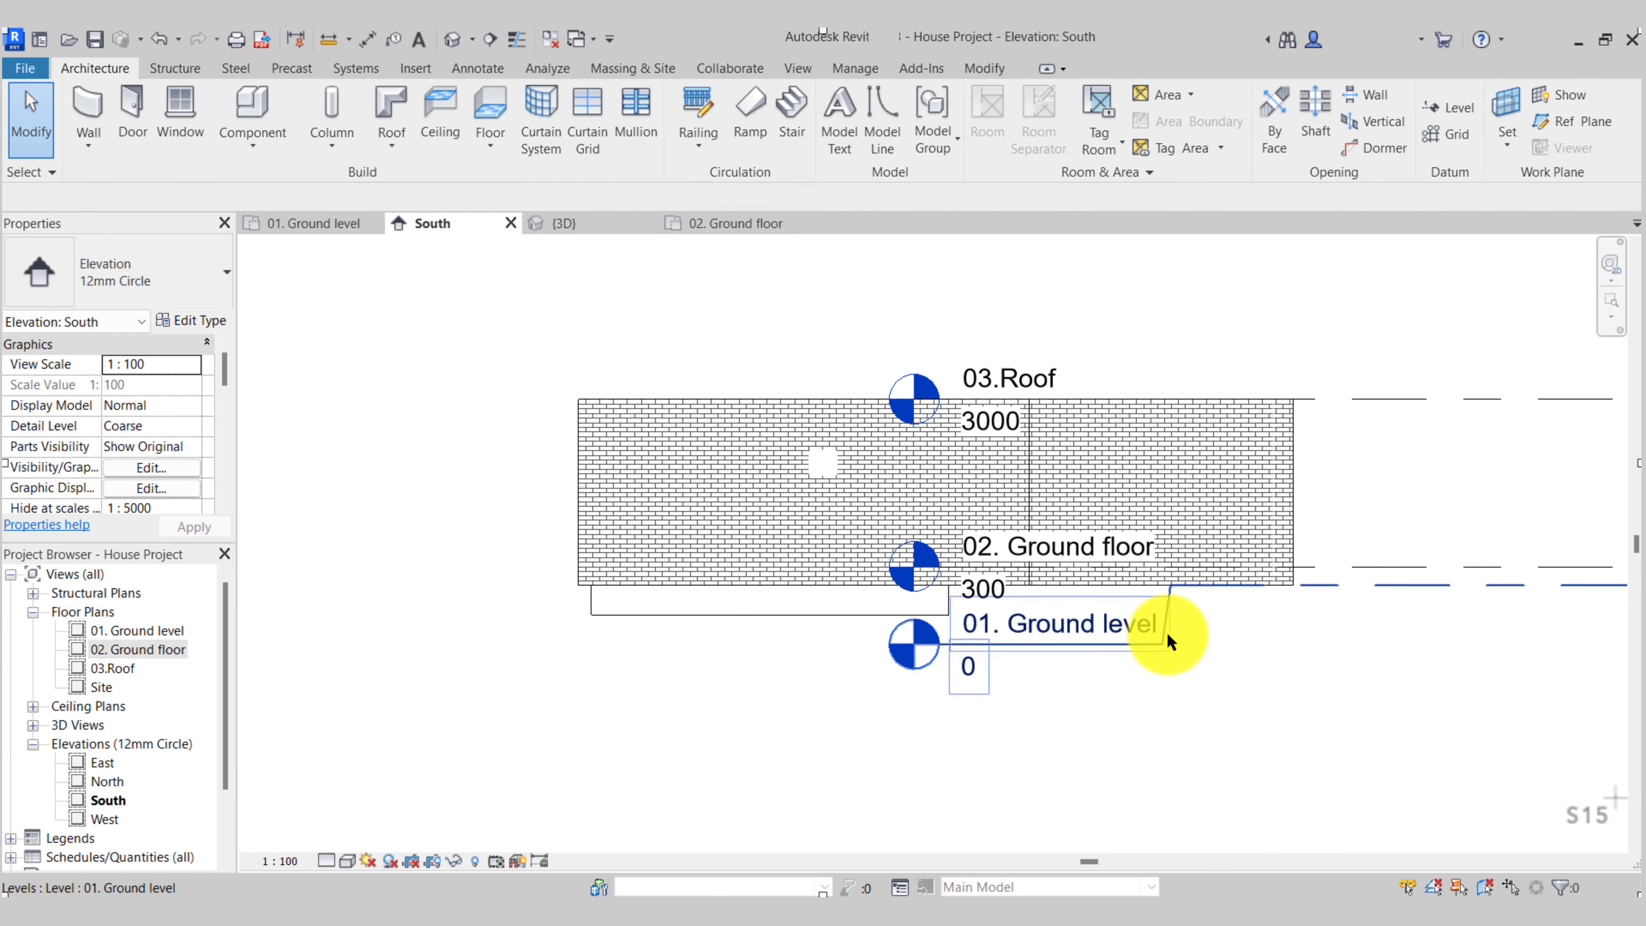
# Start a floor on the 02. Ground floor plan, picking the north wall and the upper east exterior walls down to the recess as boundaries
pyautogui.click(731, 223)
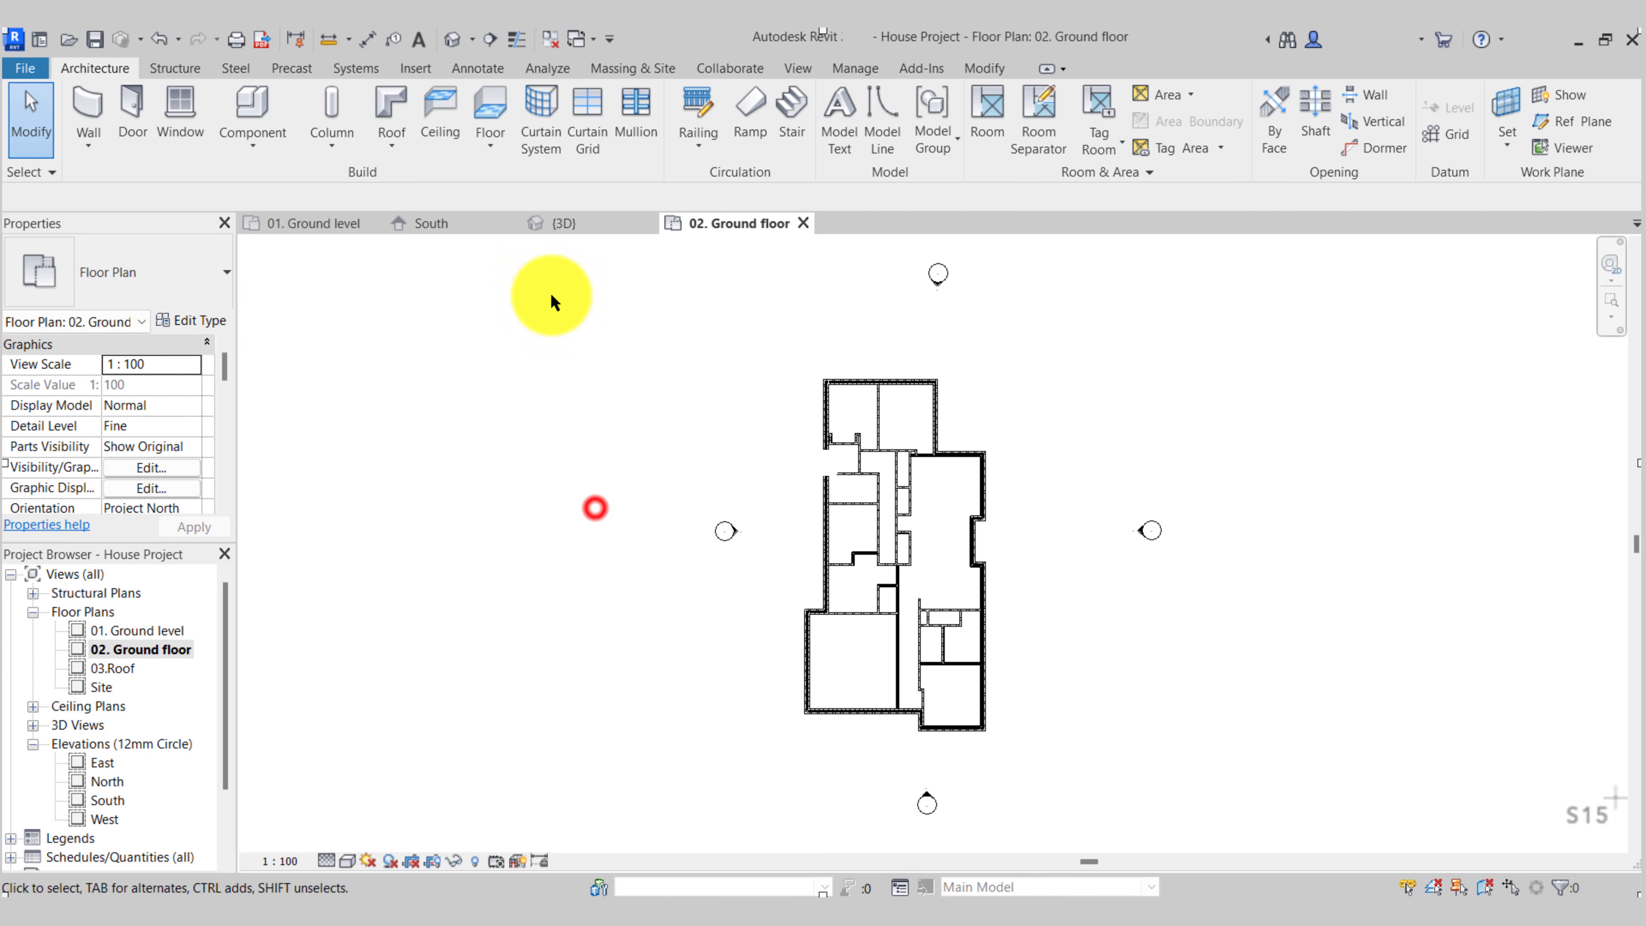
pyautogui.click(480, 99)
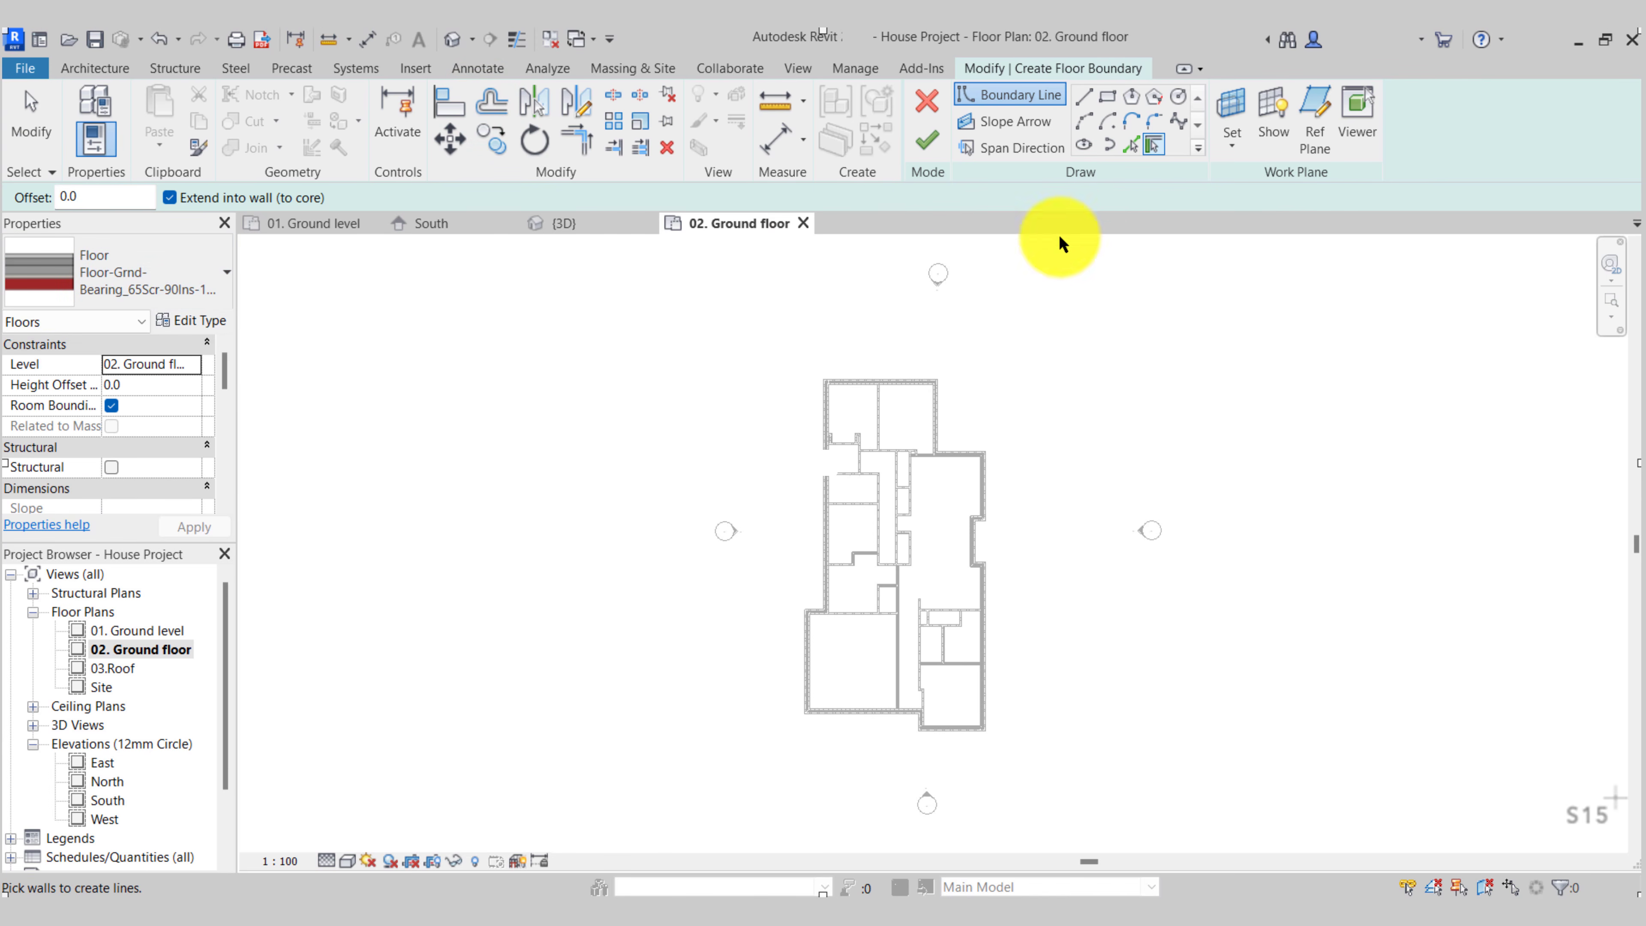
pyautogui.scroll(5, 889, 392)
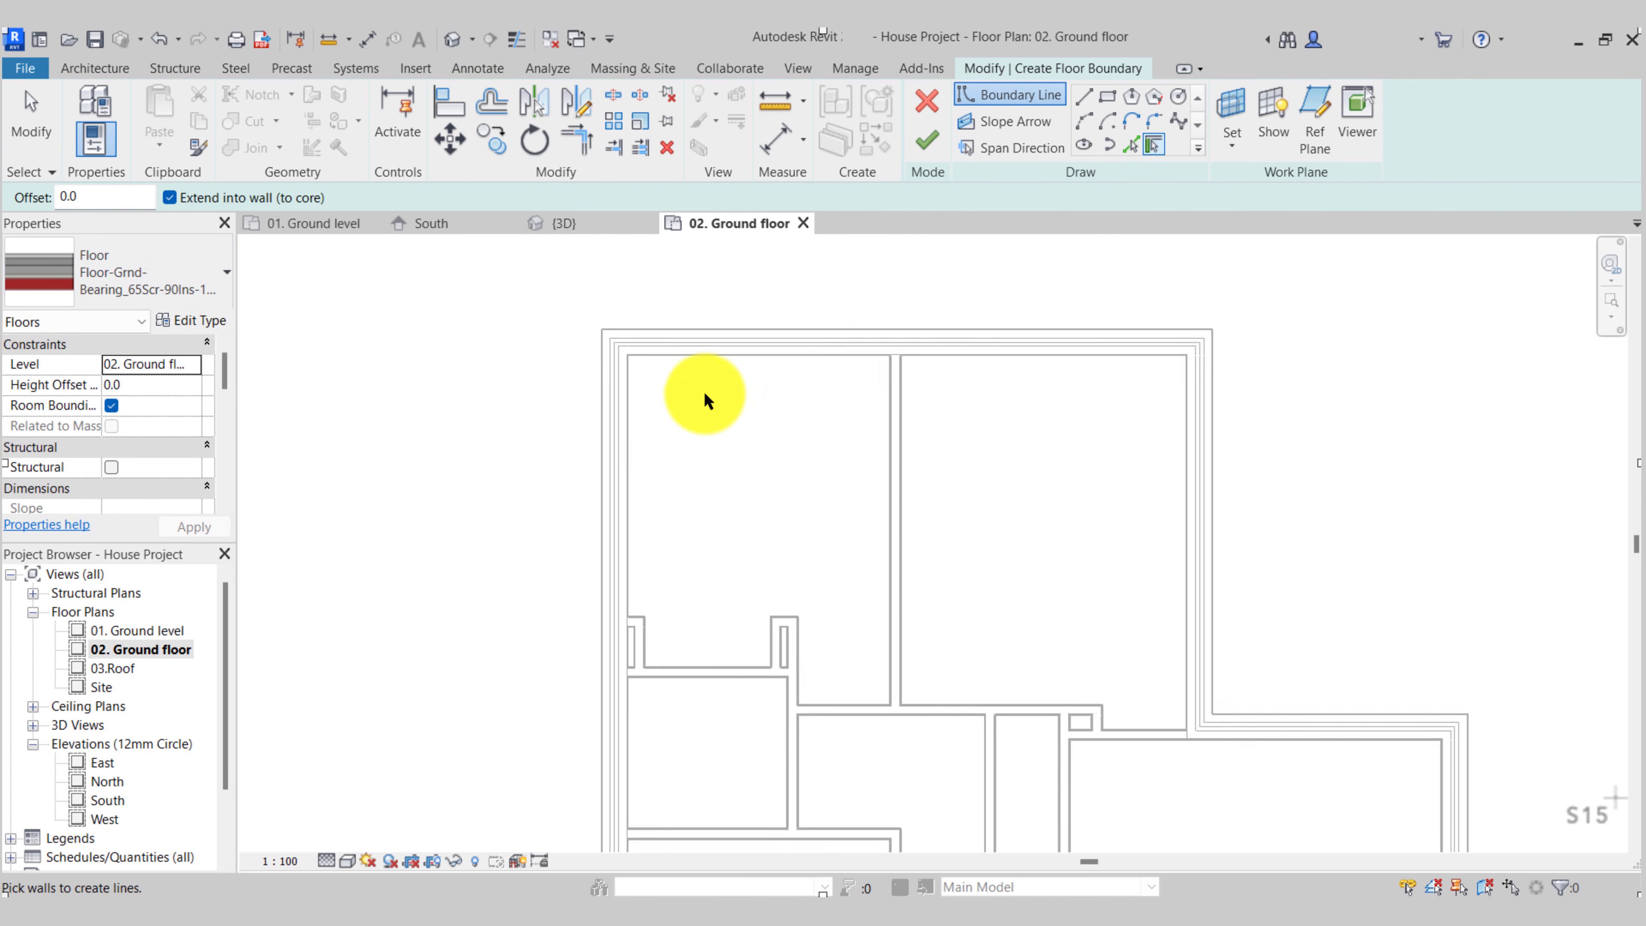
pyautogui.click(752, 316)
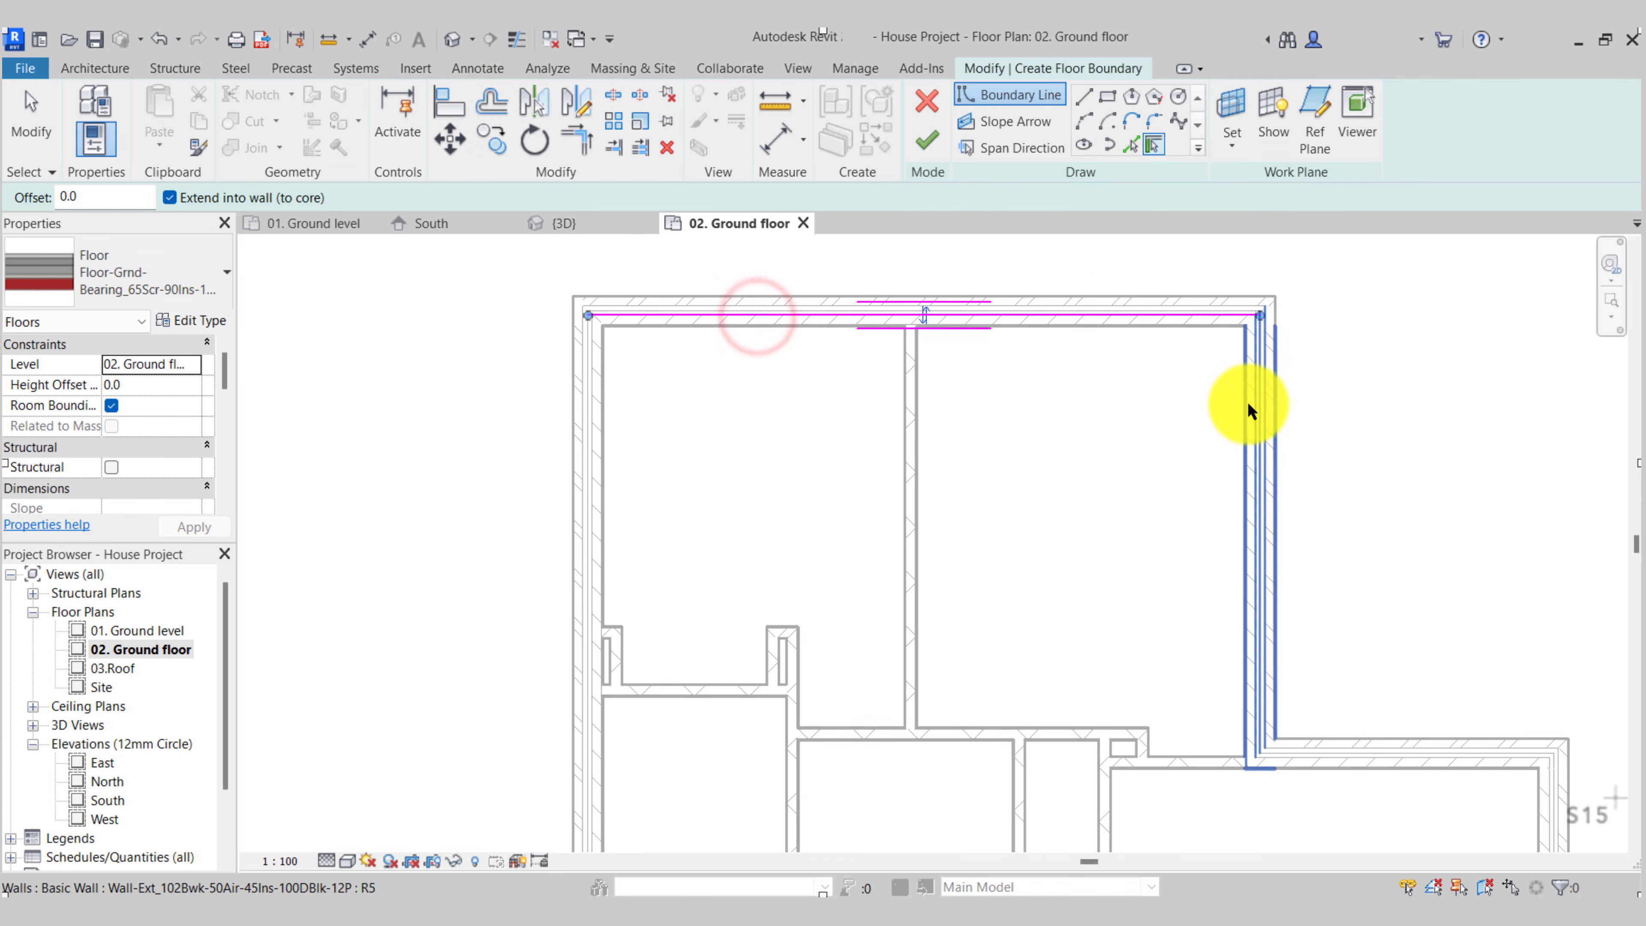
pyautogui.click(1250, 399)
pyautogui.moveTo(1199, 493); pyautogui.dragTo(1065, 504, button='middle')
pyautogui.click(1069, 498)
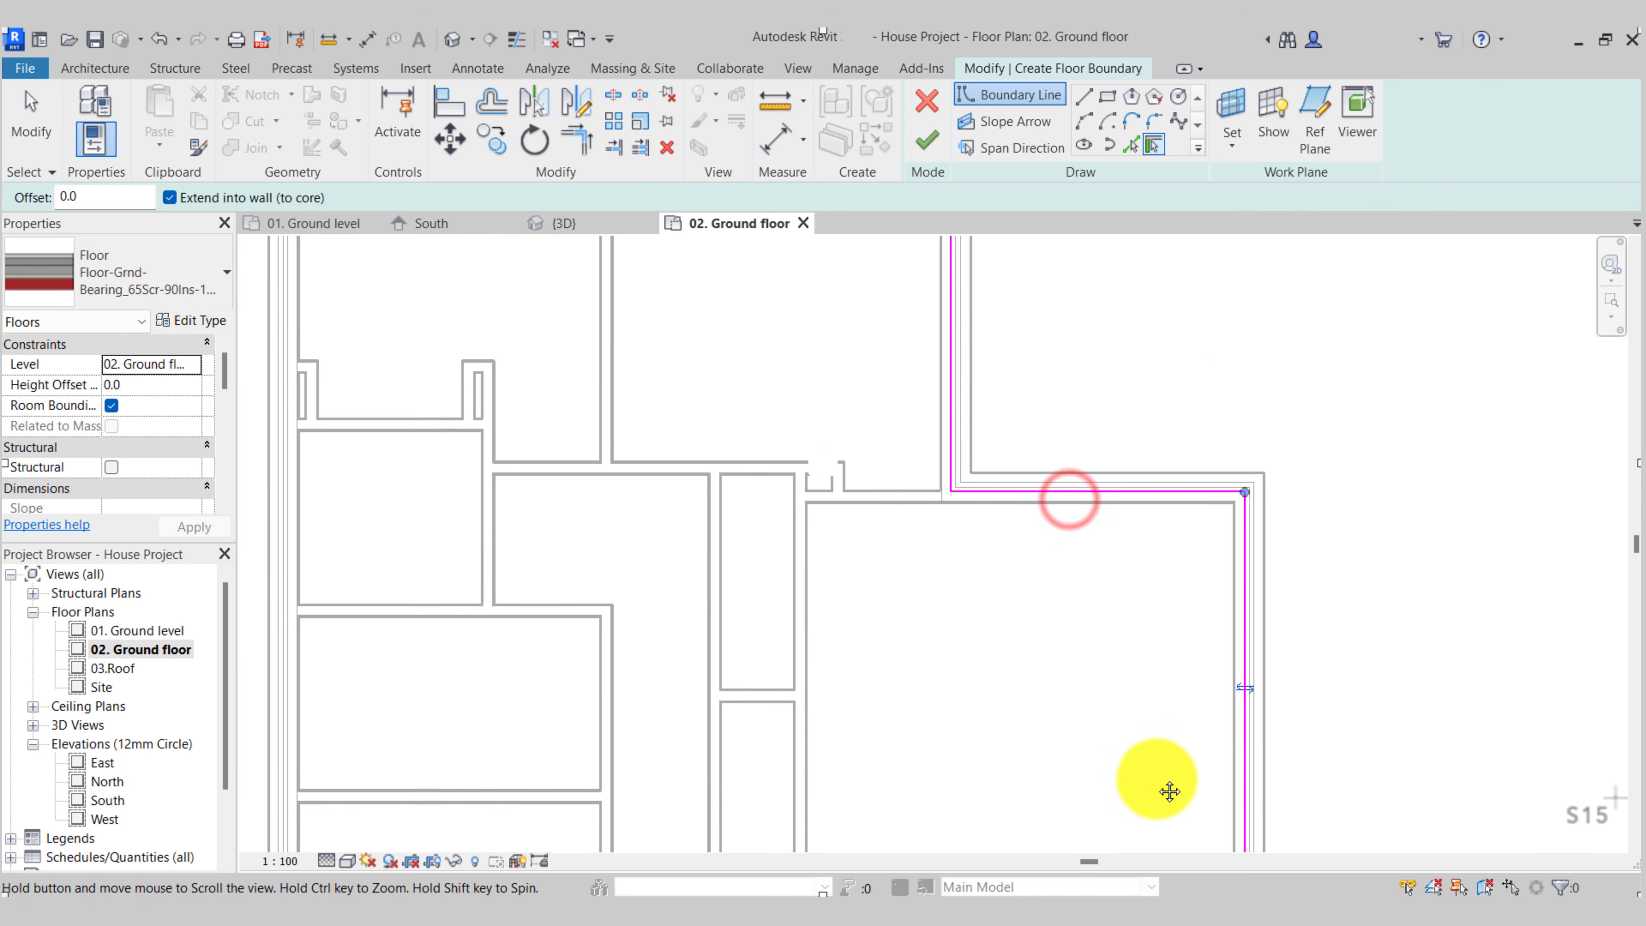
pyautogui.moveTo(1168, 790); pyautogui.dragTo(1061, 406, button='middle')
pyautogui.click(1061, 406)
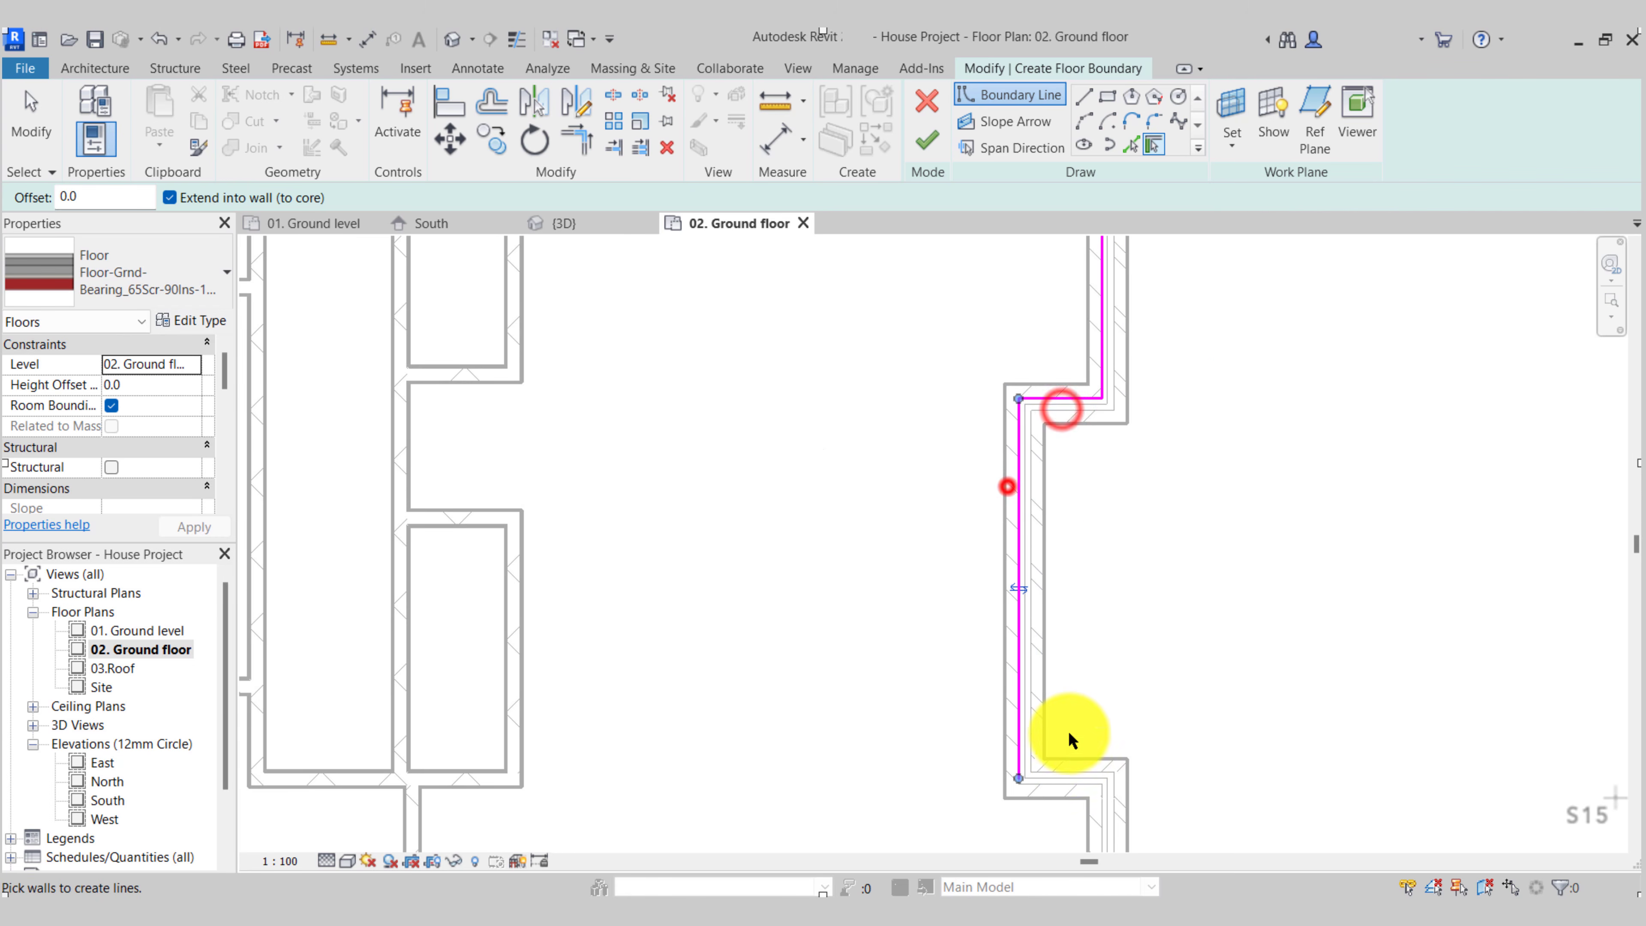
# Continue the floor boundary along the east recess, the lower east wall and the stepped south exterior walls
pyautogui.click(1007, 482)
pyautogui.moveTo(1069, 778); pyautogui.dragTo(1166, 368, button='middle')
pyautogui.click(1167, 370)
pyautogui.moveTo(1004, 661); pyautogui.dragTo(1173, 195, button='middle')
pyautogui.click(1128, 635)
pyautogui.click(838, 577)
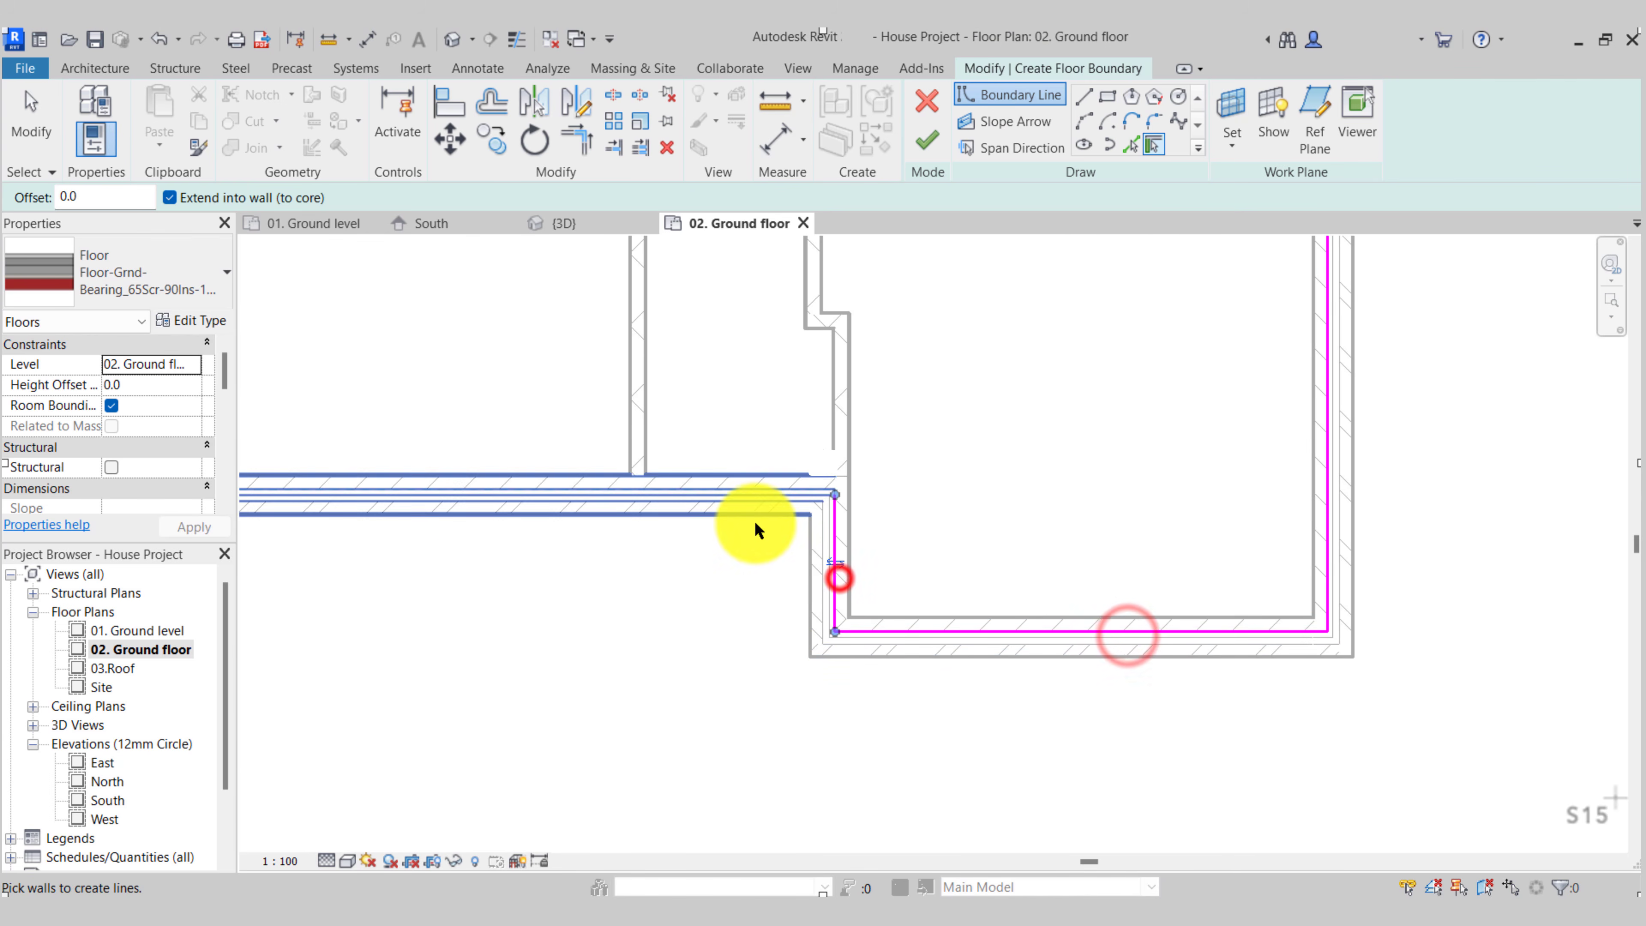
pyautogui.click(750, 508)
# Add floor boundary lines along the large southwest room's east and north walls and the house's west exterior wall
pyautogui.moveTo(496, 562); pyautogui.dragTo(1499, 725, button='middle')
pyautogui.scroll(-3, 823, 639)
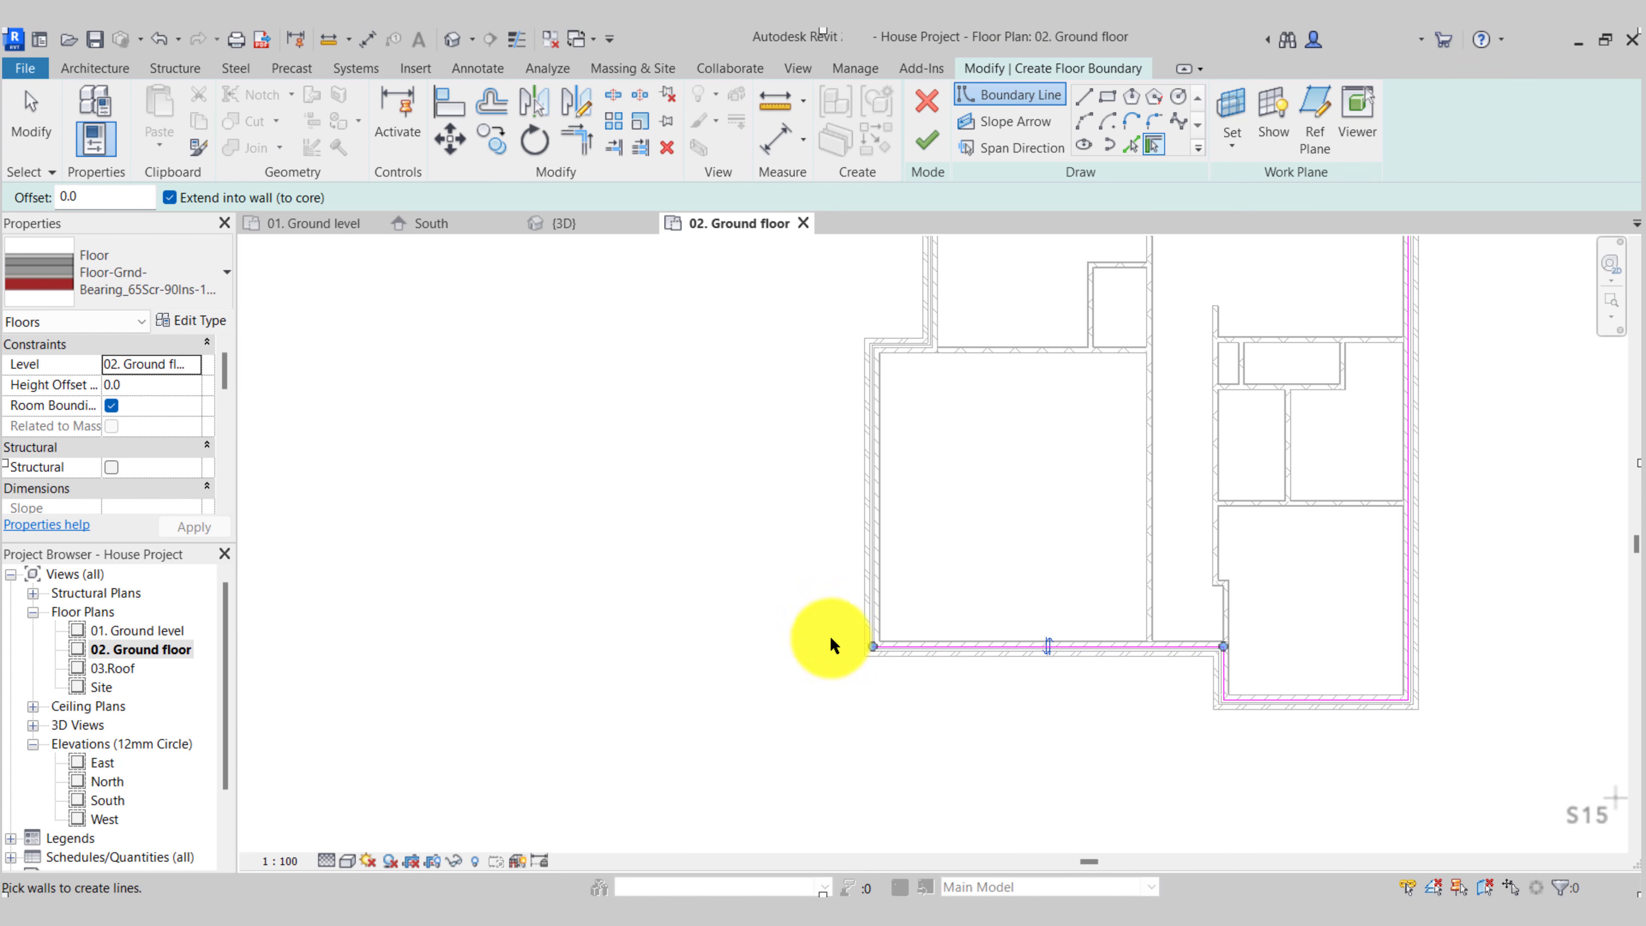
pyautogui.scroll(3, 1252, 654)
pyautogui.click(1021, 591)
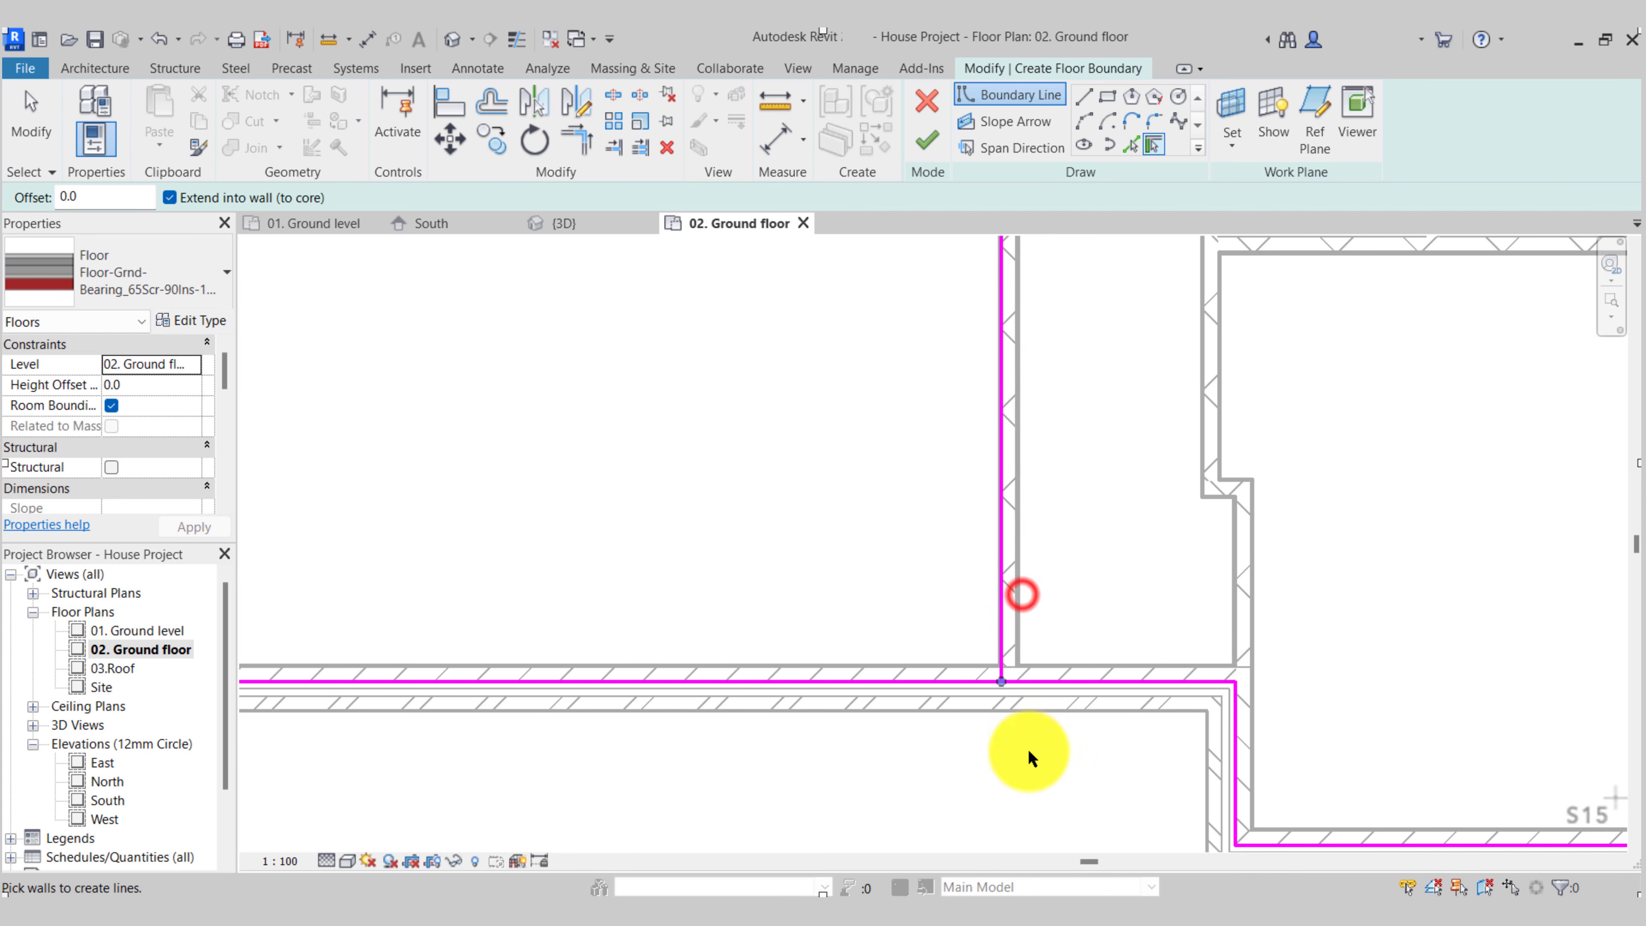
pyautogui.scroll(-3, 1029, 746)
pyautogui.scroll(3, 995, 503)
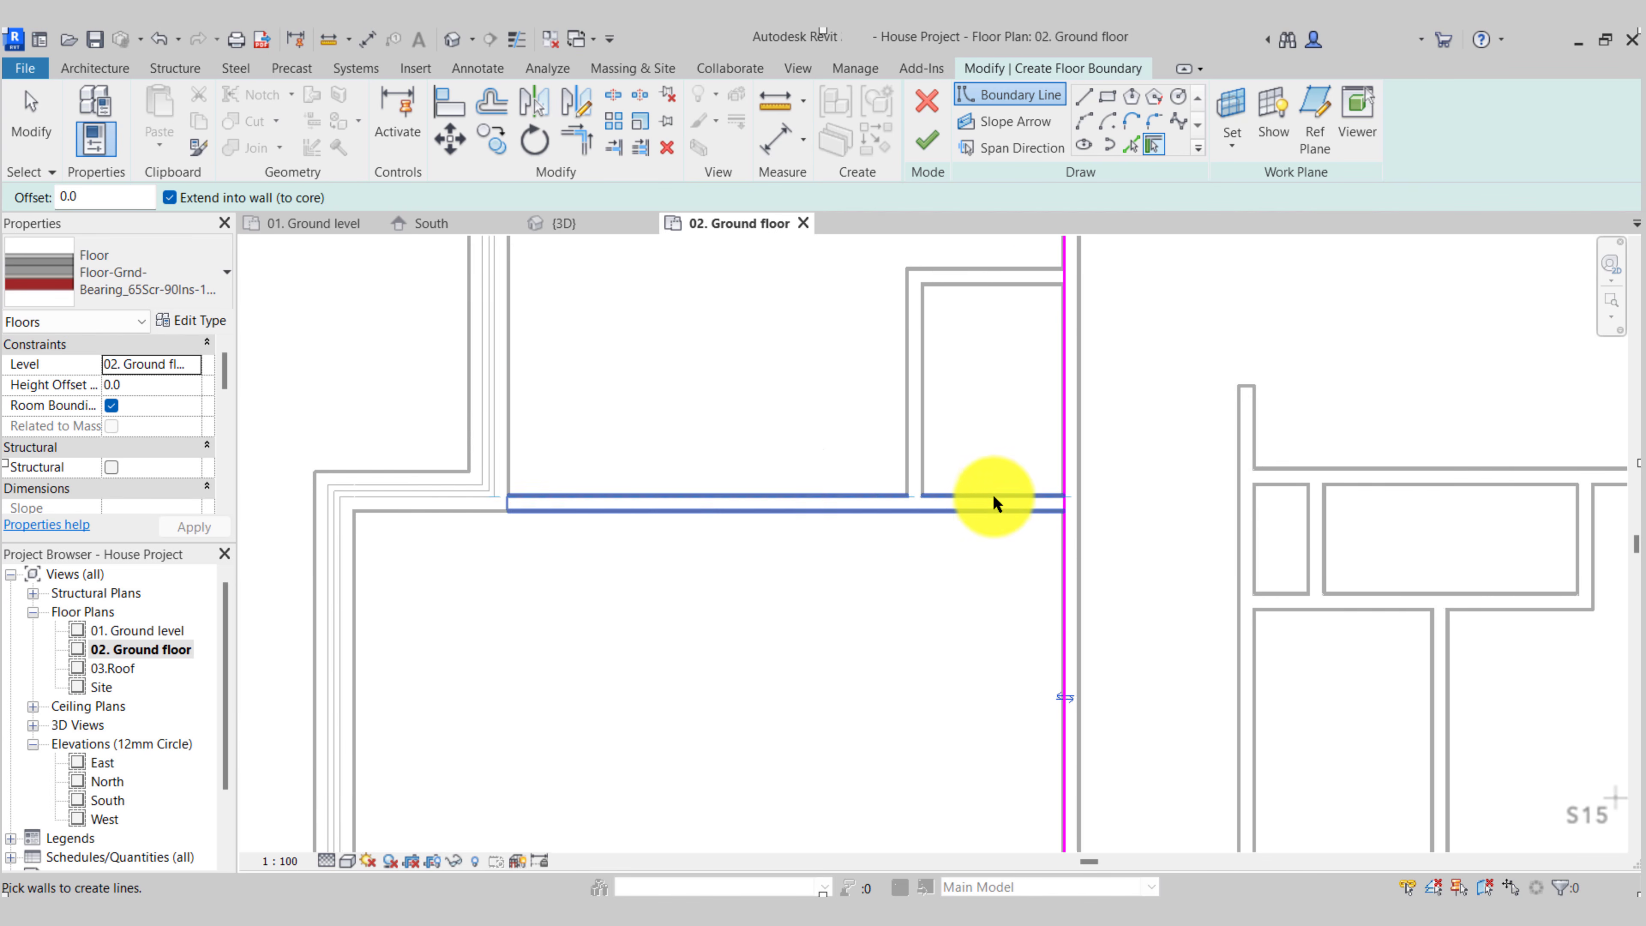
pyautogui.click(488, 441)
pyautogui.scroll(-4, 643, 430)
pyautogui.scroll(3, 715, 724)
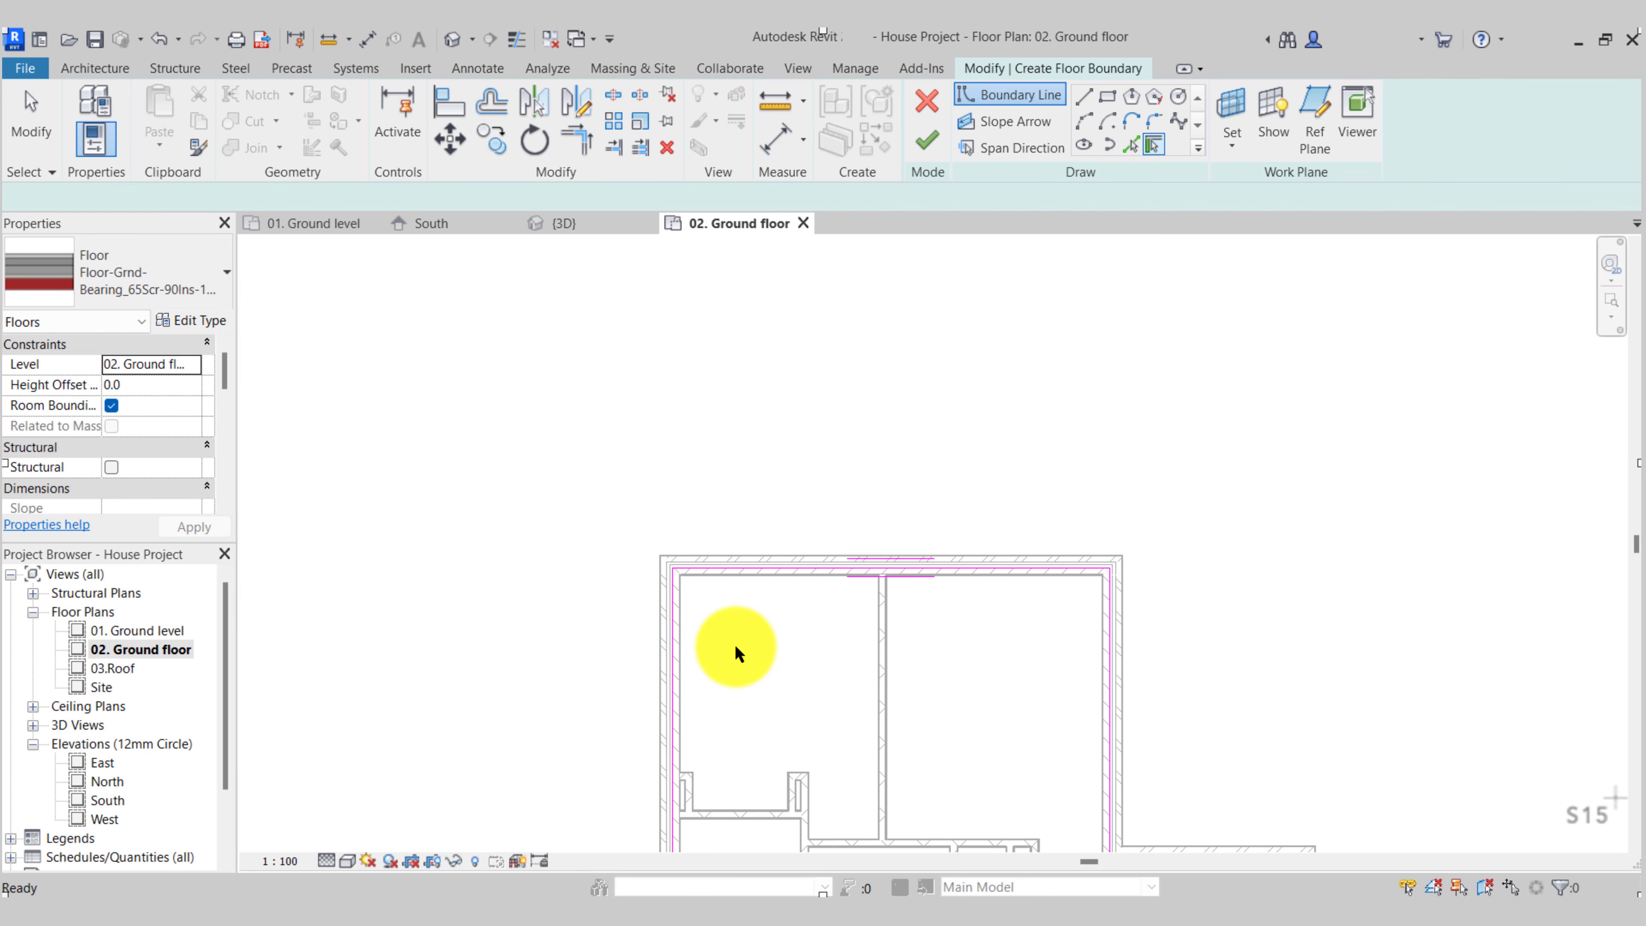
pyautogui.press('Escape')
# Check the floor boundary's continuity by selecting its connected chain of lines and following it around the house to the south walls
pyautogui.moveTo(737, 645); pyautogui.dragTo(828, 468, button='middle')
pyautogui.scroll(3, 793, 460)
pyautogui.scroll(-1, 771, 453)
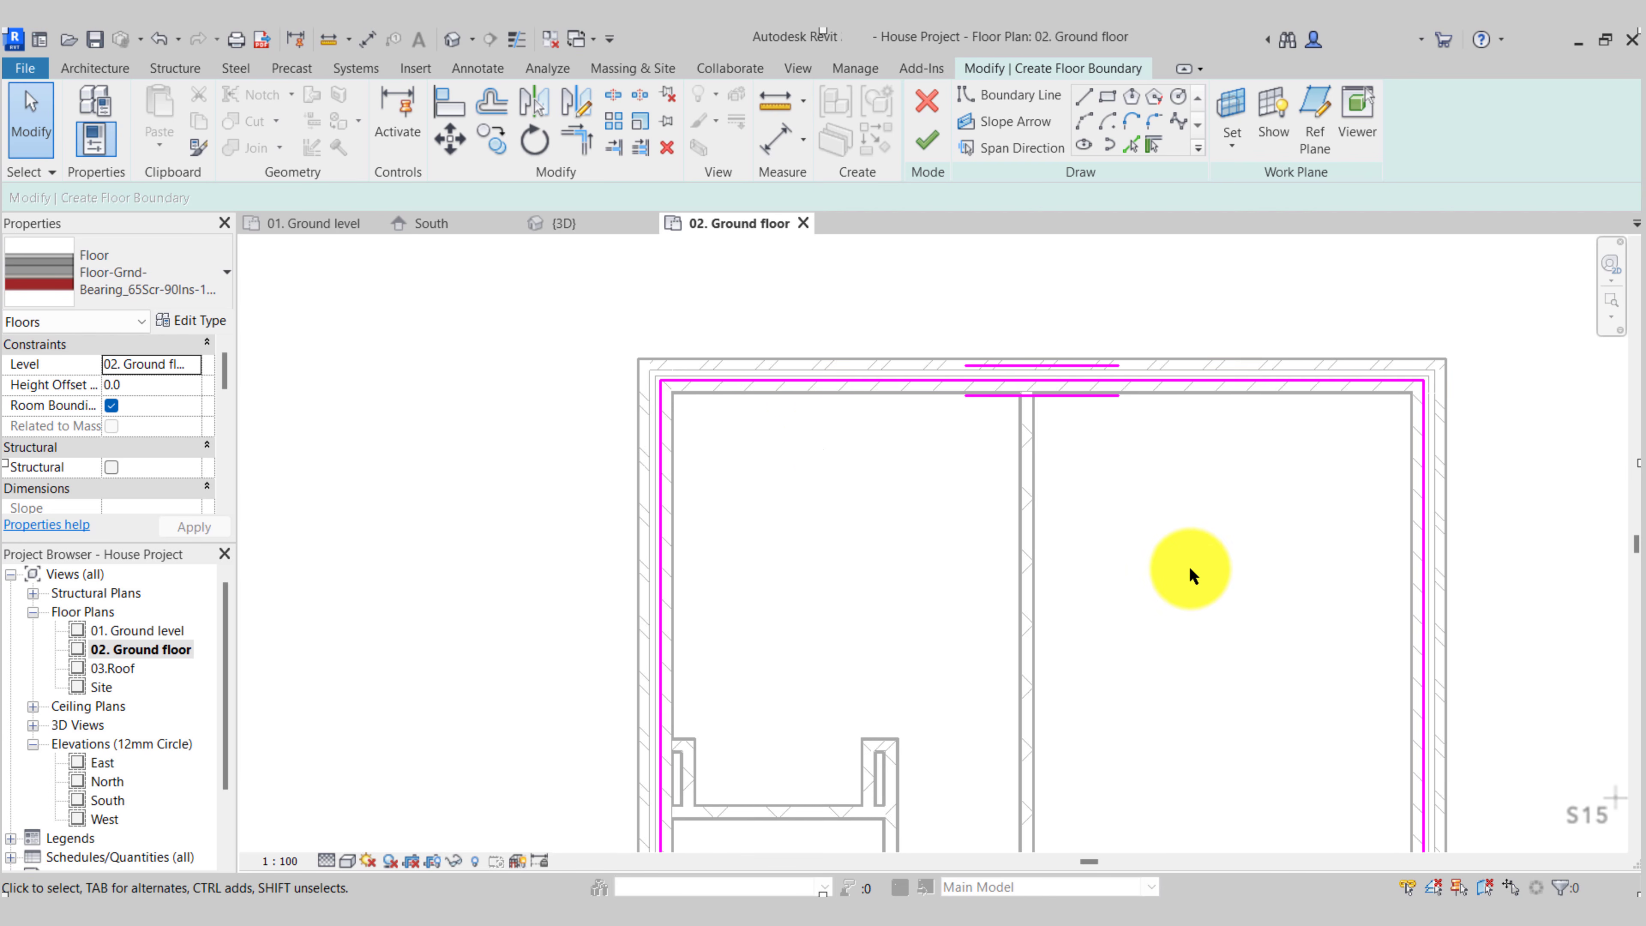
pyautogui.scroll(-2, 1190, 568)
pyautogui.moveTo(1189, 566); pyautogui.dragTo(1027, 400, button='middle')
pyautogui.scroll(-3, 1027, 400)
pyautogui.moveTo(1062, 507); pyautogui.dragTo(989, 450, button='middle')
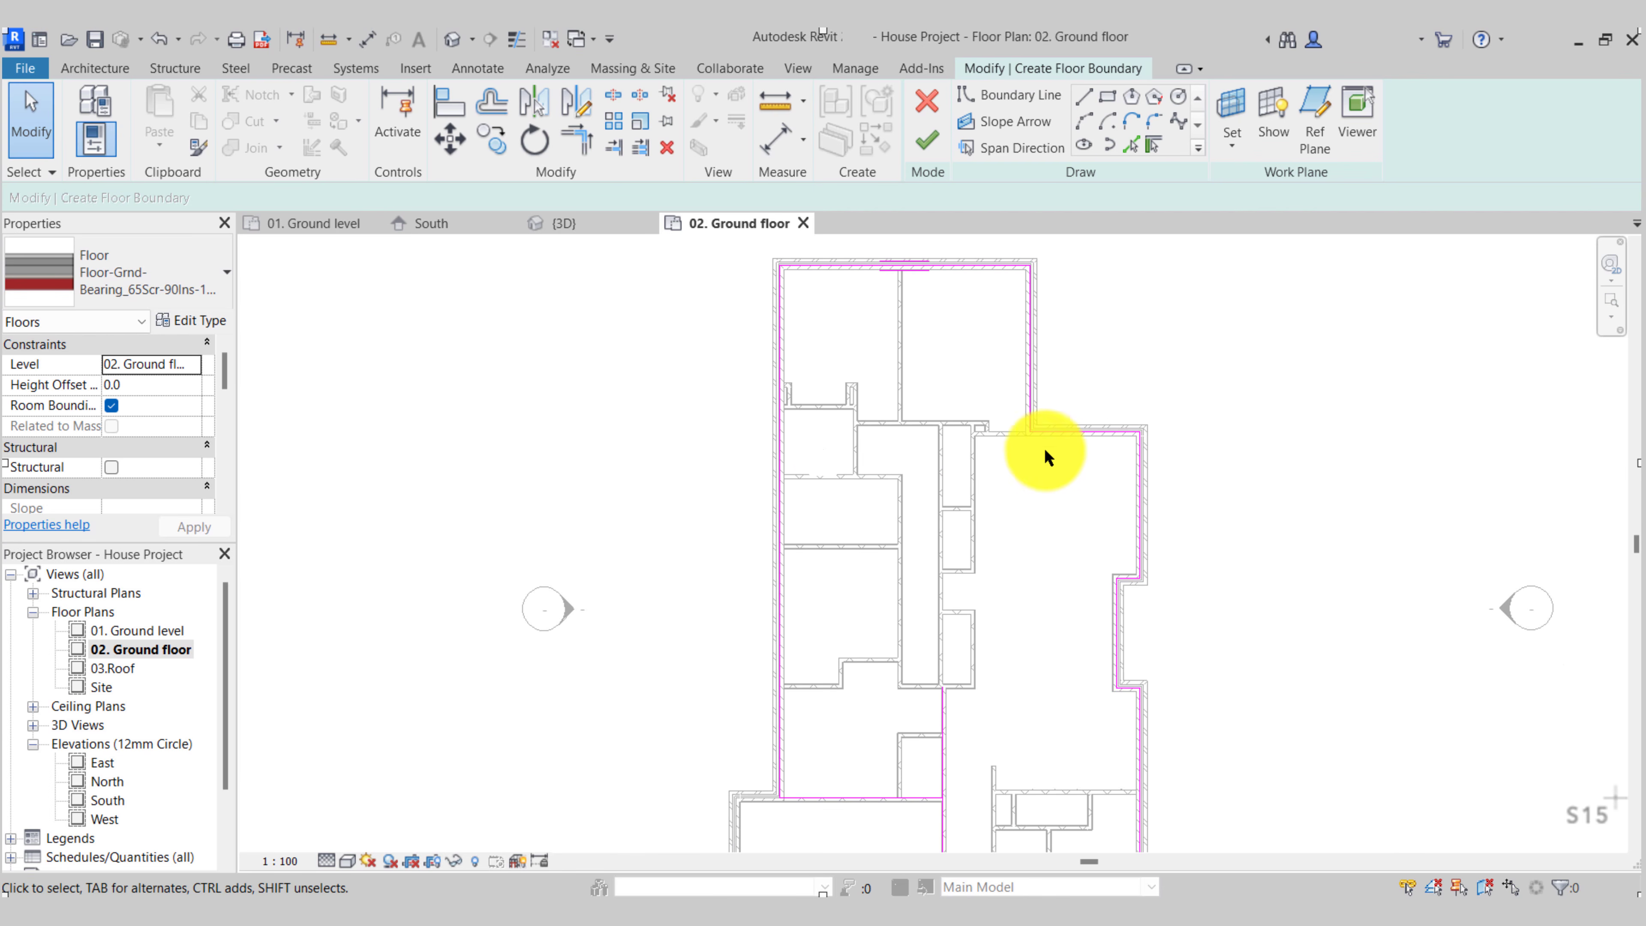
pyautogui.press('Tab')
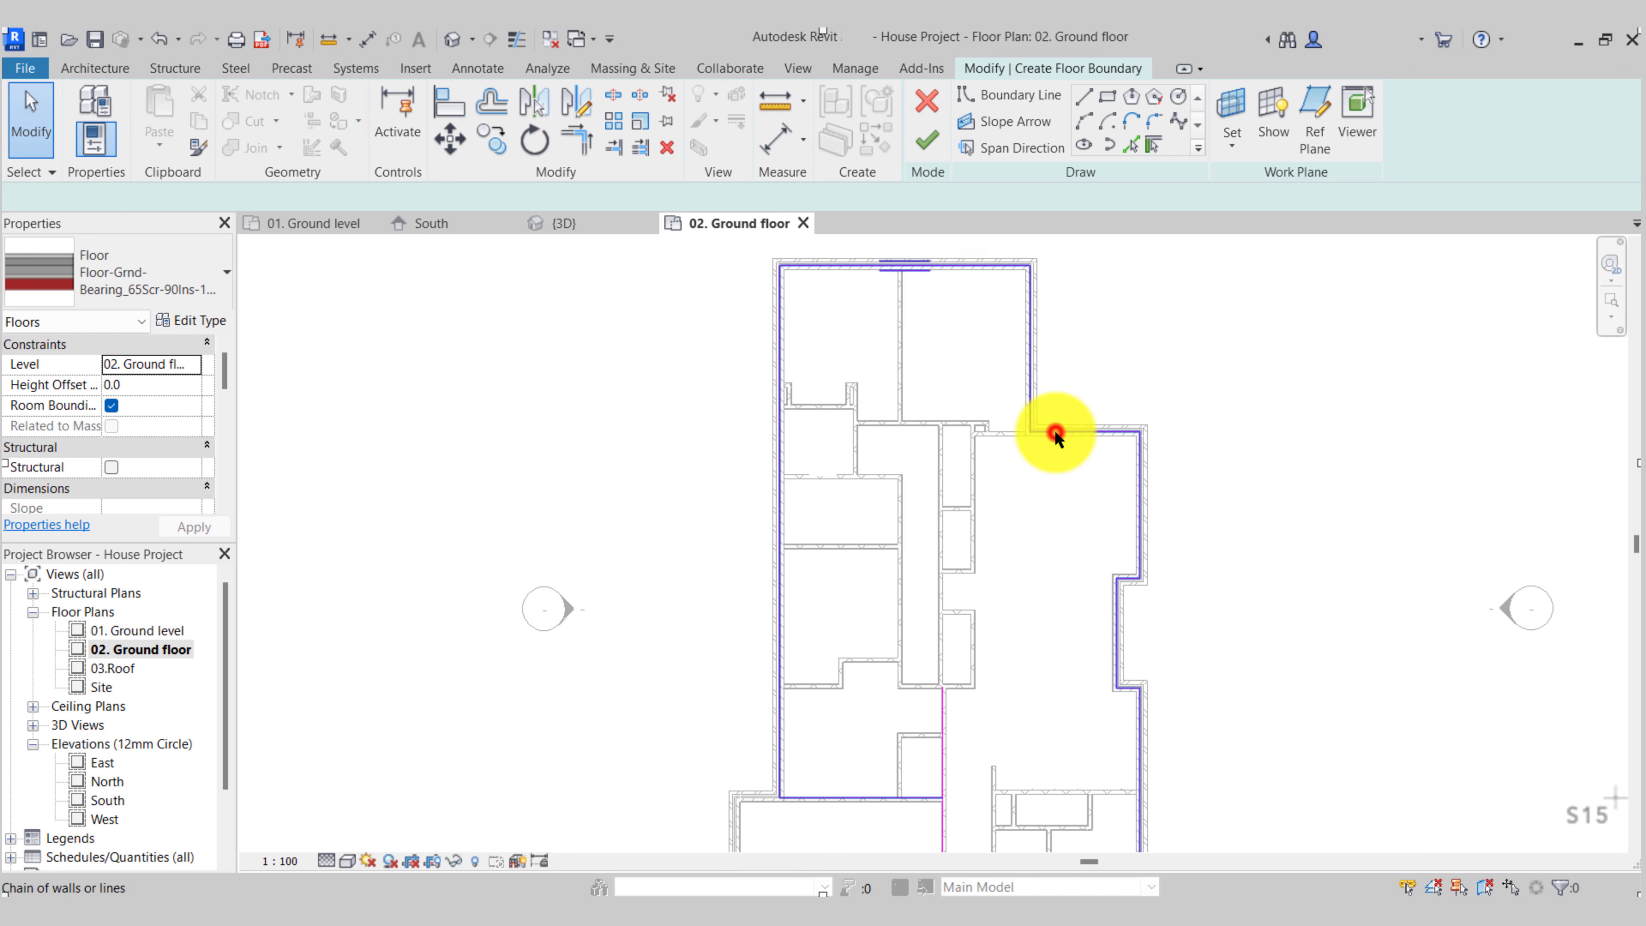
pyautogui.click(1055, 433)
pyautogui.moveTo(1043, 642)
pyautogui.mouseDown(button='middle')
pyautogui.moveTo(1043, 592)
pyautogui.moveTo(1040, 621)
pyautogui.moveTo(962, 536)
pyautogui.moveTo(929, 693)
pyautogui.mouseUp(button='middle')
pyautogui.scroll(3, 766, 353)
pyautogui.moveTo(1283, 705); pyautogui.dragTo(1105, 240, button='middle')
pyautogui.moveTo(1210, 632); pyautogui.dragTo(1187, 253, button='middle')
pyautogui.moveTo(1184, 733); pyautogui.dragTo(1238, 401, button='middle')
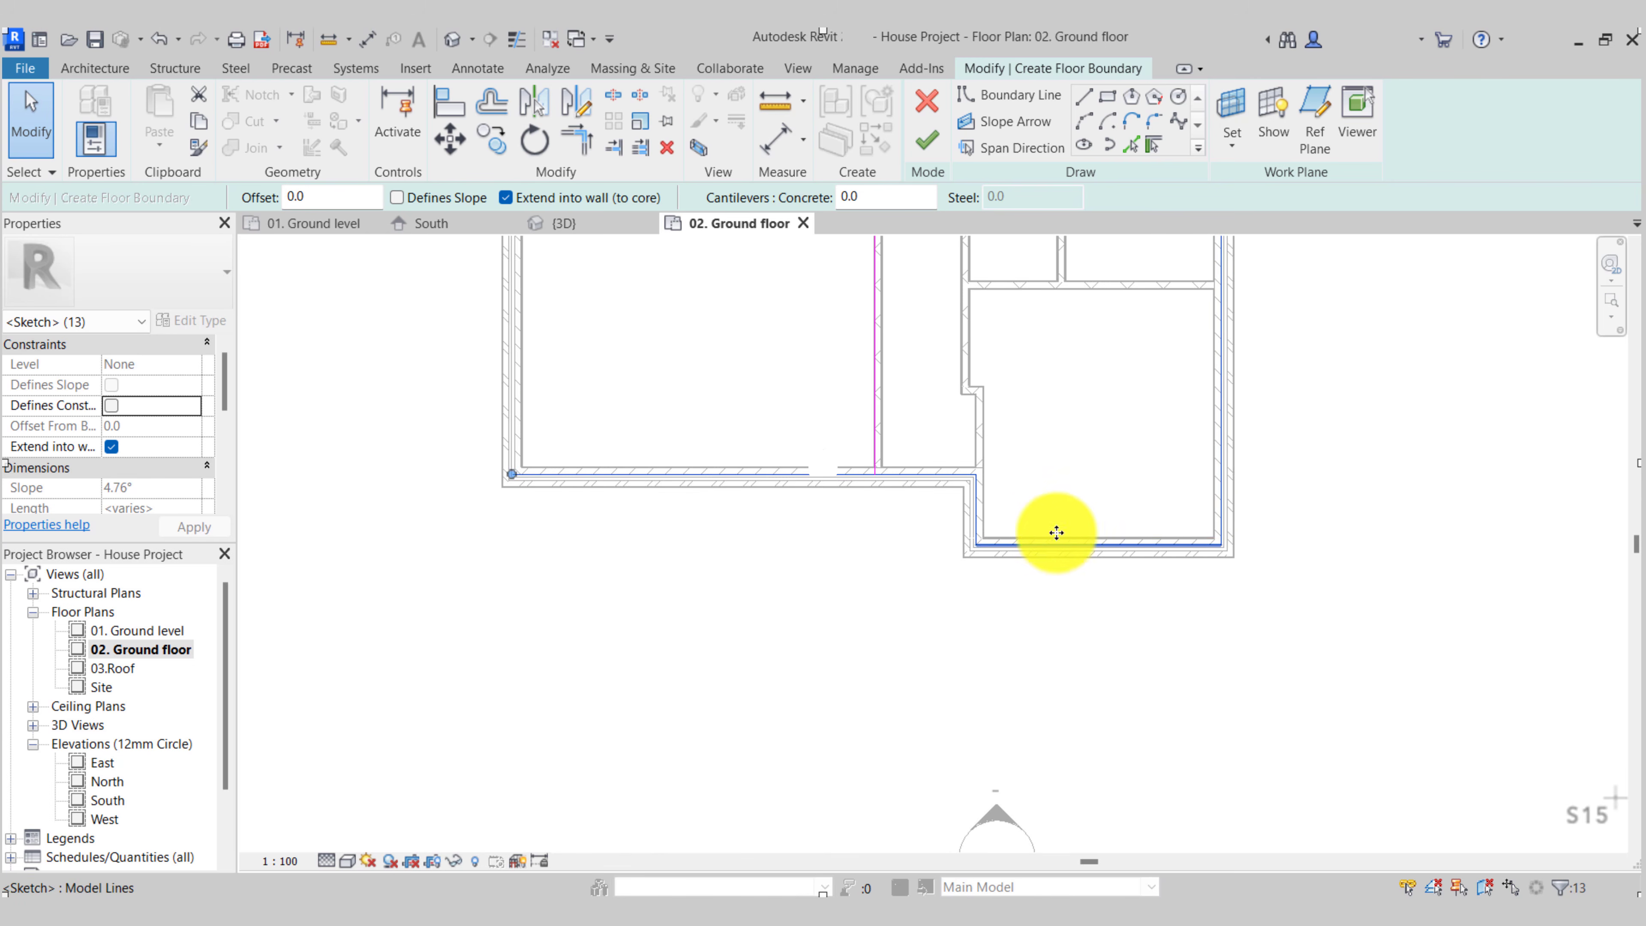
pyautogui.scroll(2, 1055, 533)
pyautogui.moveTo(981, 490); pyautogui.dragTo(1136, 634, button='middle')
pyautogui.moveTo(917, 559); pyautogui.dragTo(841, 625, button='middle')
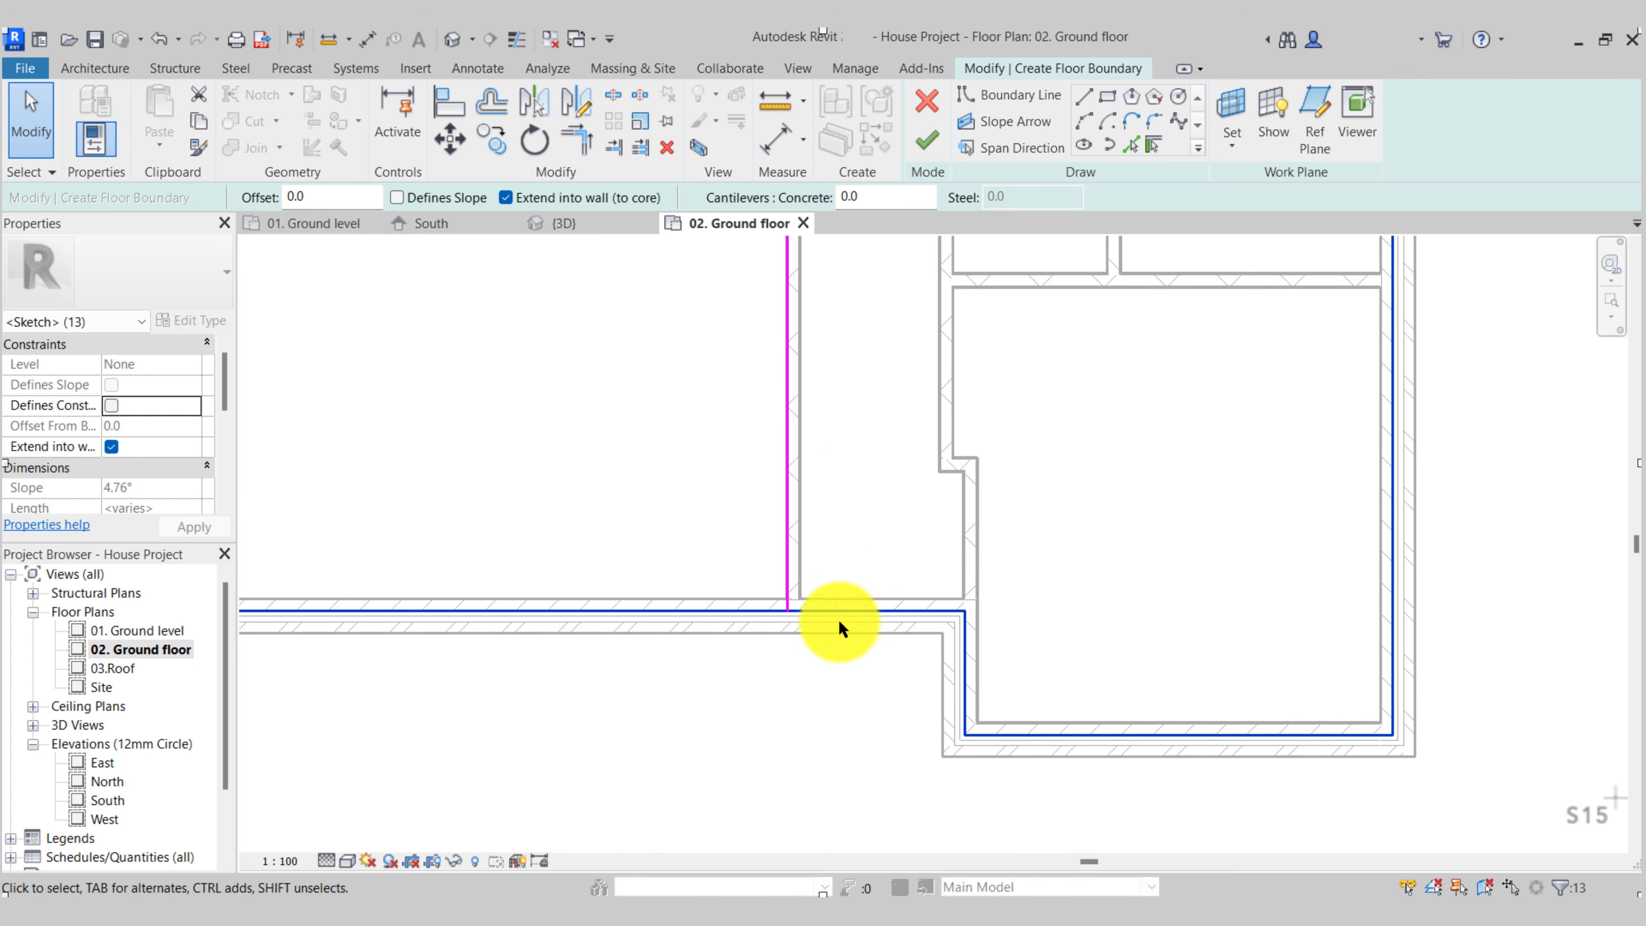
pyautogui.scroll(2, 824, 569)
pyautogui.press('Escape')
# Trim the southwest room's east boundary line and the south boundary line to a corner, keeping the part outside that room
pyautogui.click(579, 141)
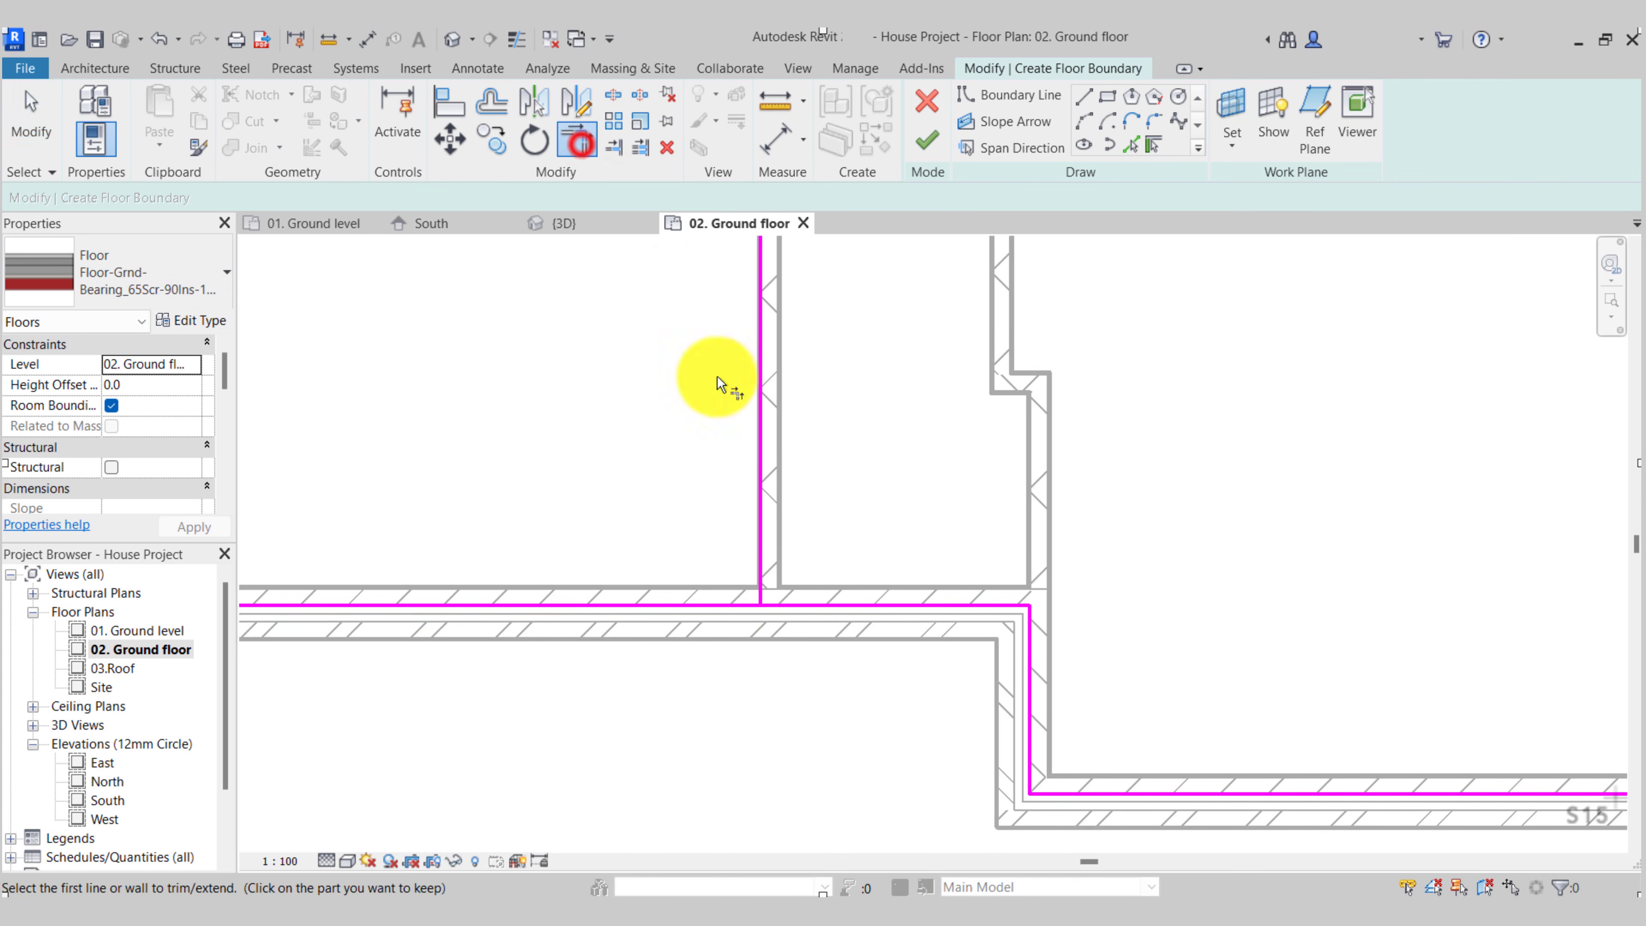
pyautogui.click(762, 549)
pyautogui.click(799, 607)
pyautogui.press('Escape')
pyautogui.scroll(2, 816, 571)
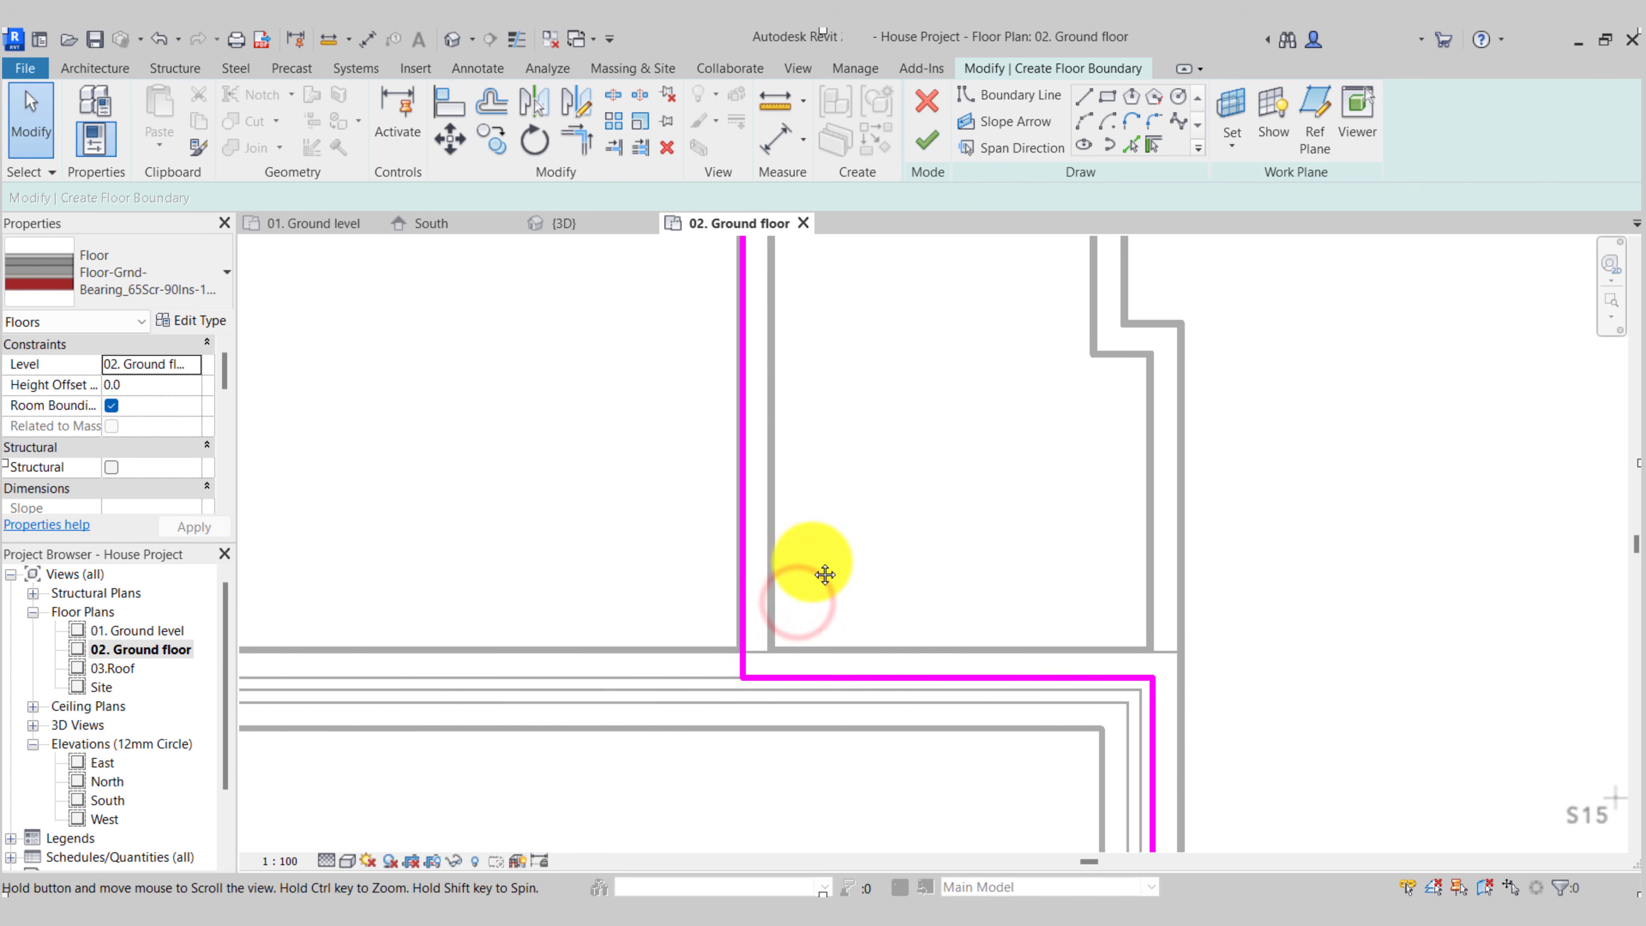
# Flip the boundary line along the southwest room's east wall to the wall's corridor side
pyautogui.click(745, 557)
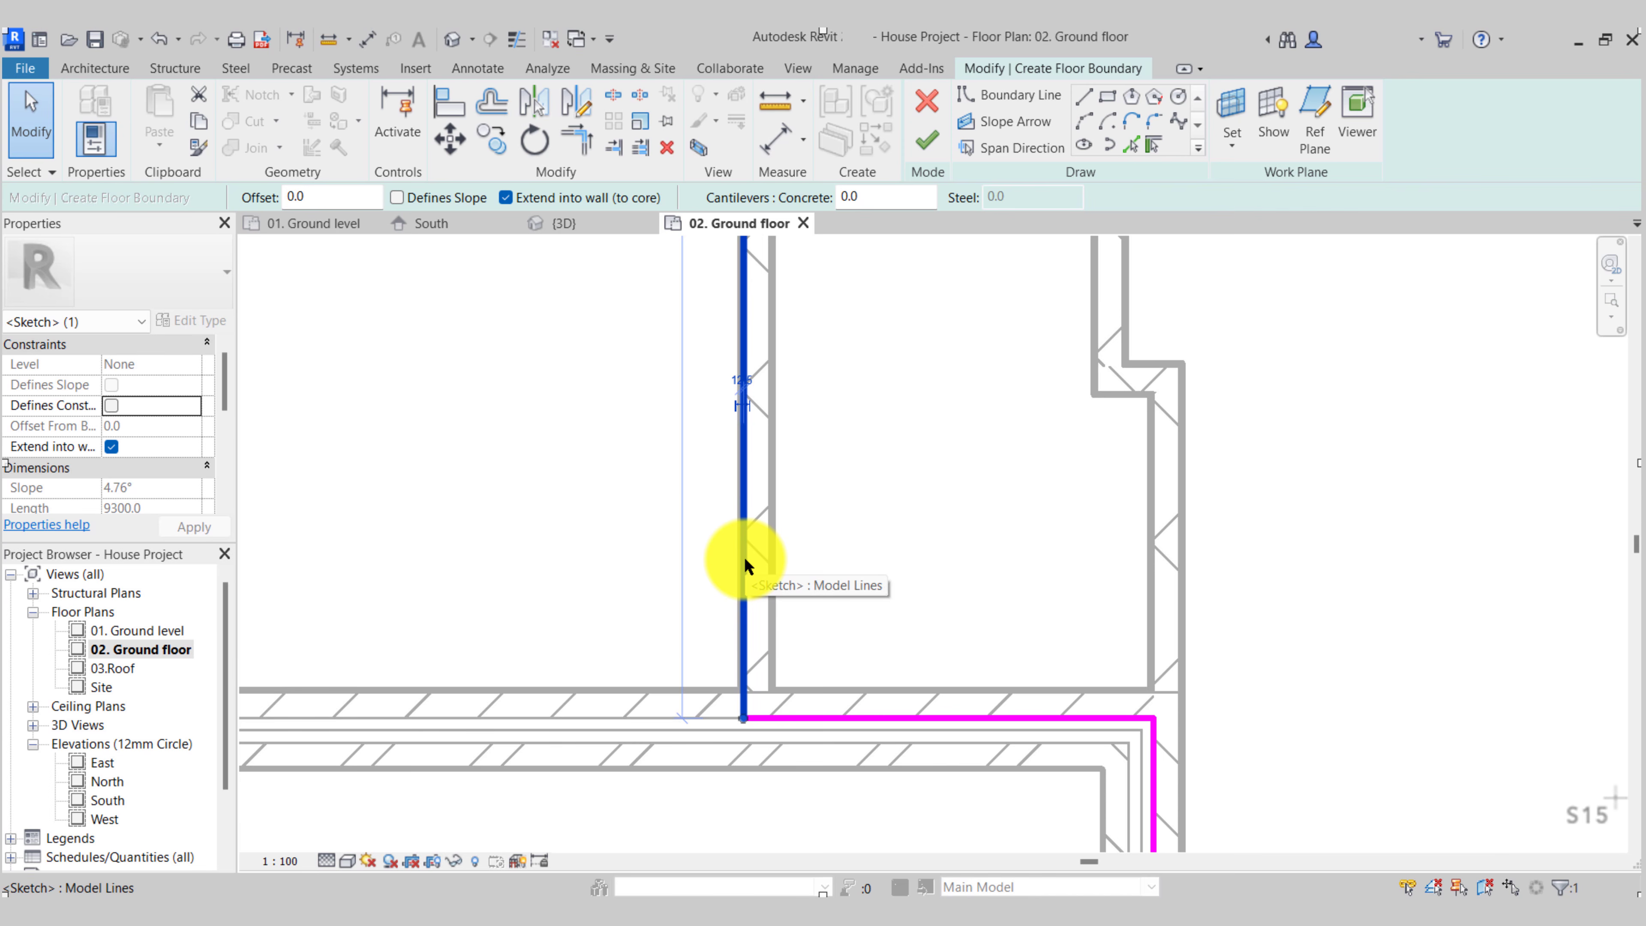
pyautogui.scroll(-4, 770, 763)
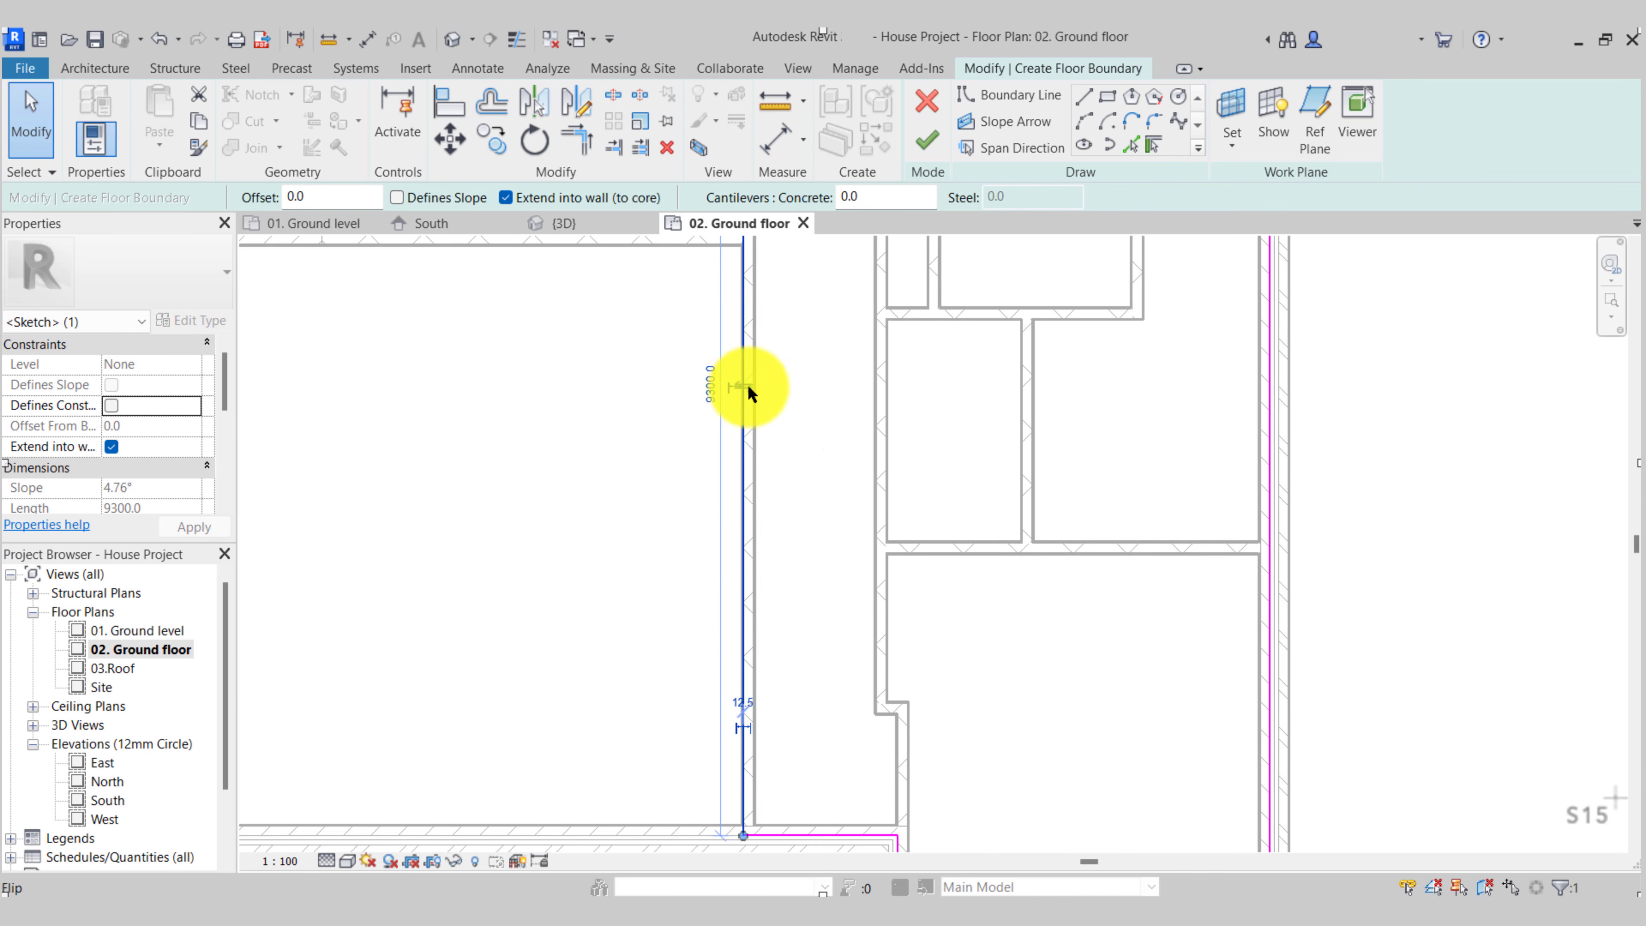
pyautogui.click(748, 387)
pyautogui.moveTo(834, 410); pyautogui.dragTo(709, 471, button='middle')
pyautogui.click(704, 478)
pyautogui.press('Escape')
# Trim the boundary lines along the southwest room's north and east walls to a corner
pyautogui.scroll(3, 924, 481)
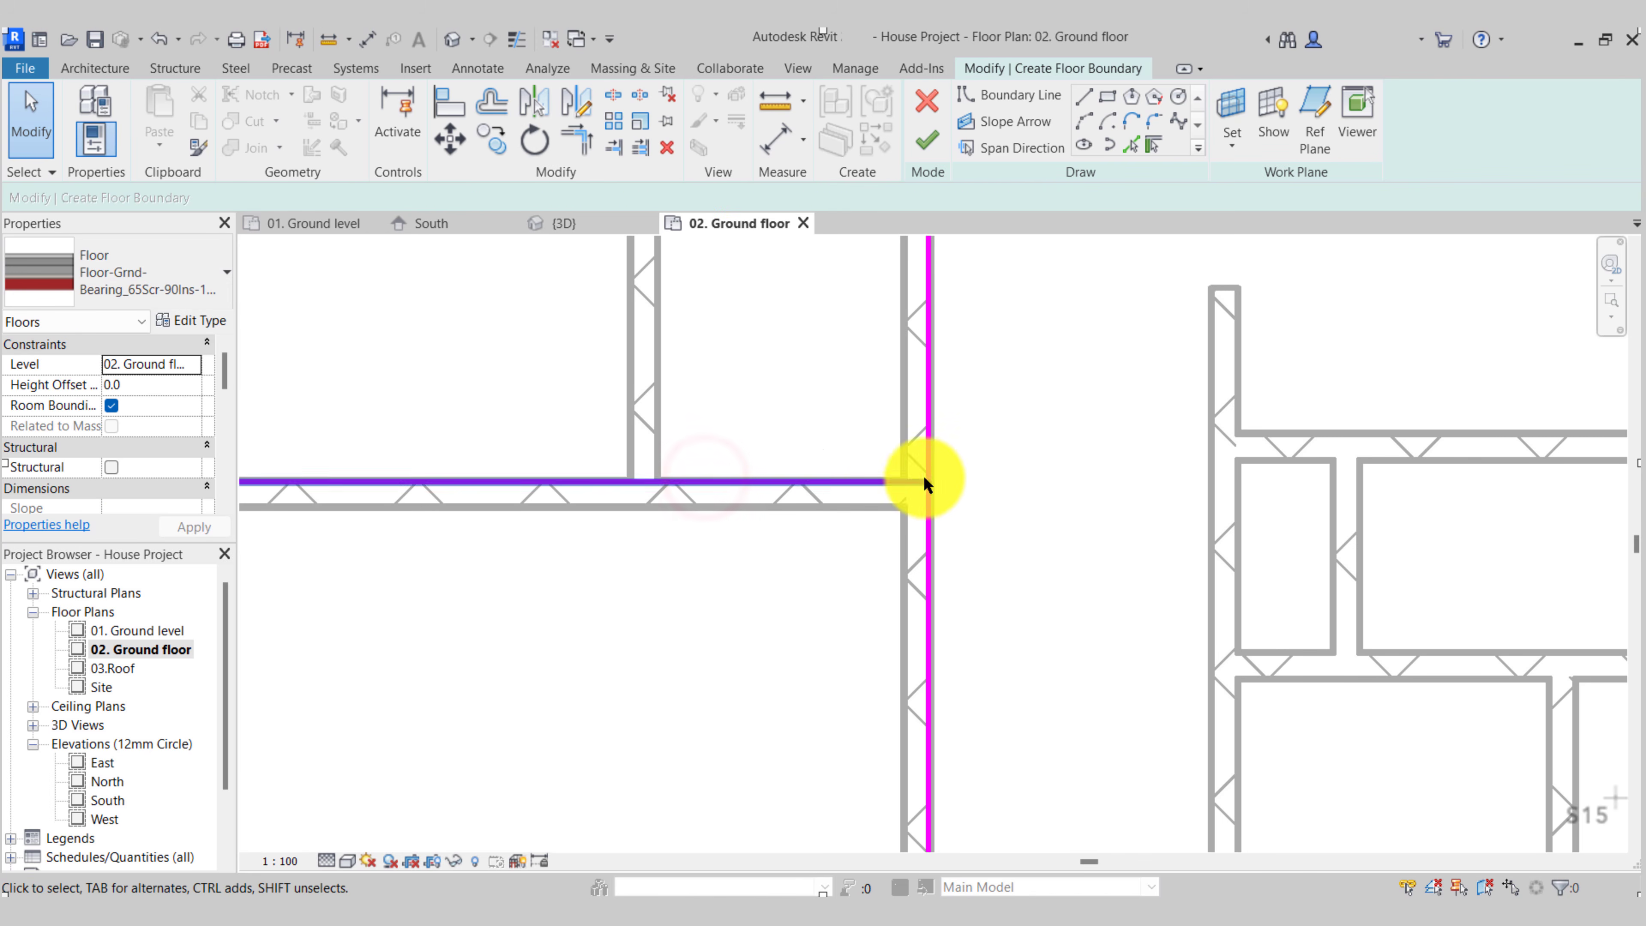
pyautogui.click(589, 144)
pyautogui.click(886, 481)
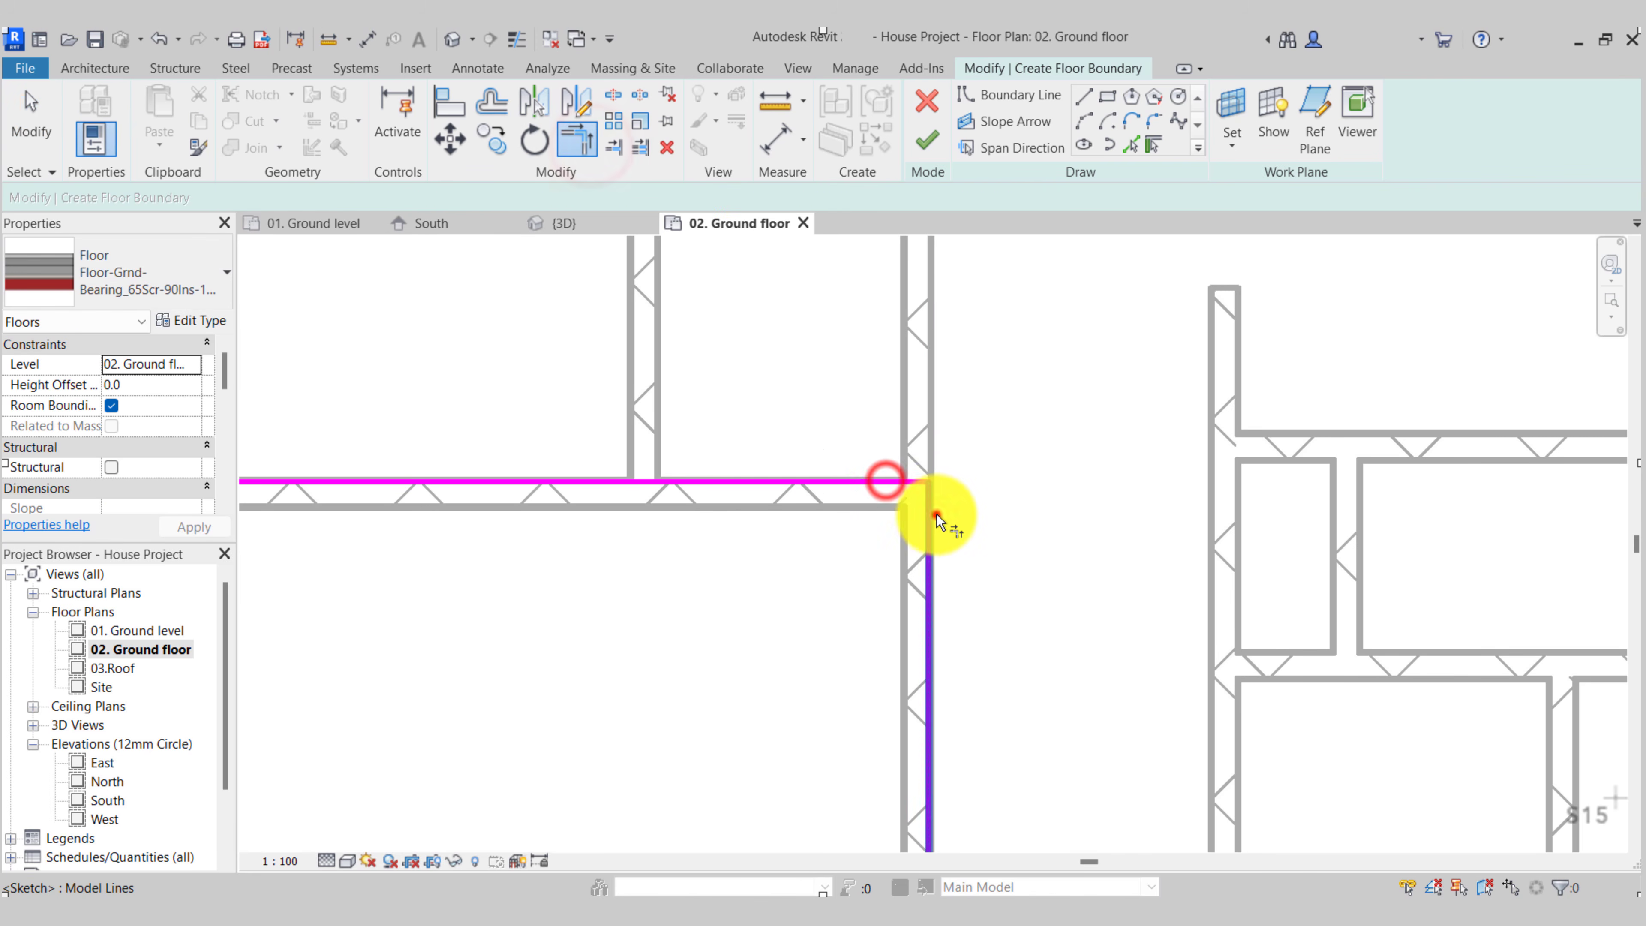
pyautogui.click(937, 515)
pyautogui.scroll(-3, 966, 535)
pyautogui.moveTo(455, 551); pyautogui.dragTo(727, 566, button='middle')
pyautogui.press('Escape')
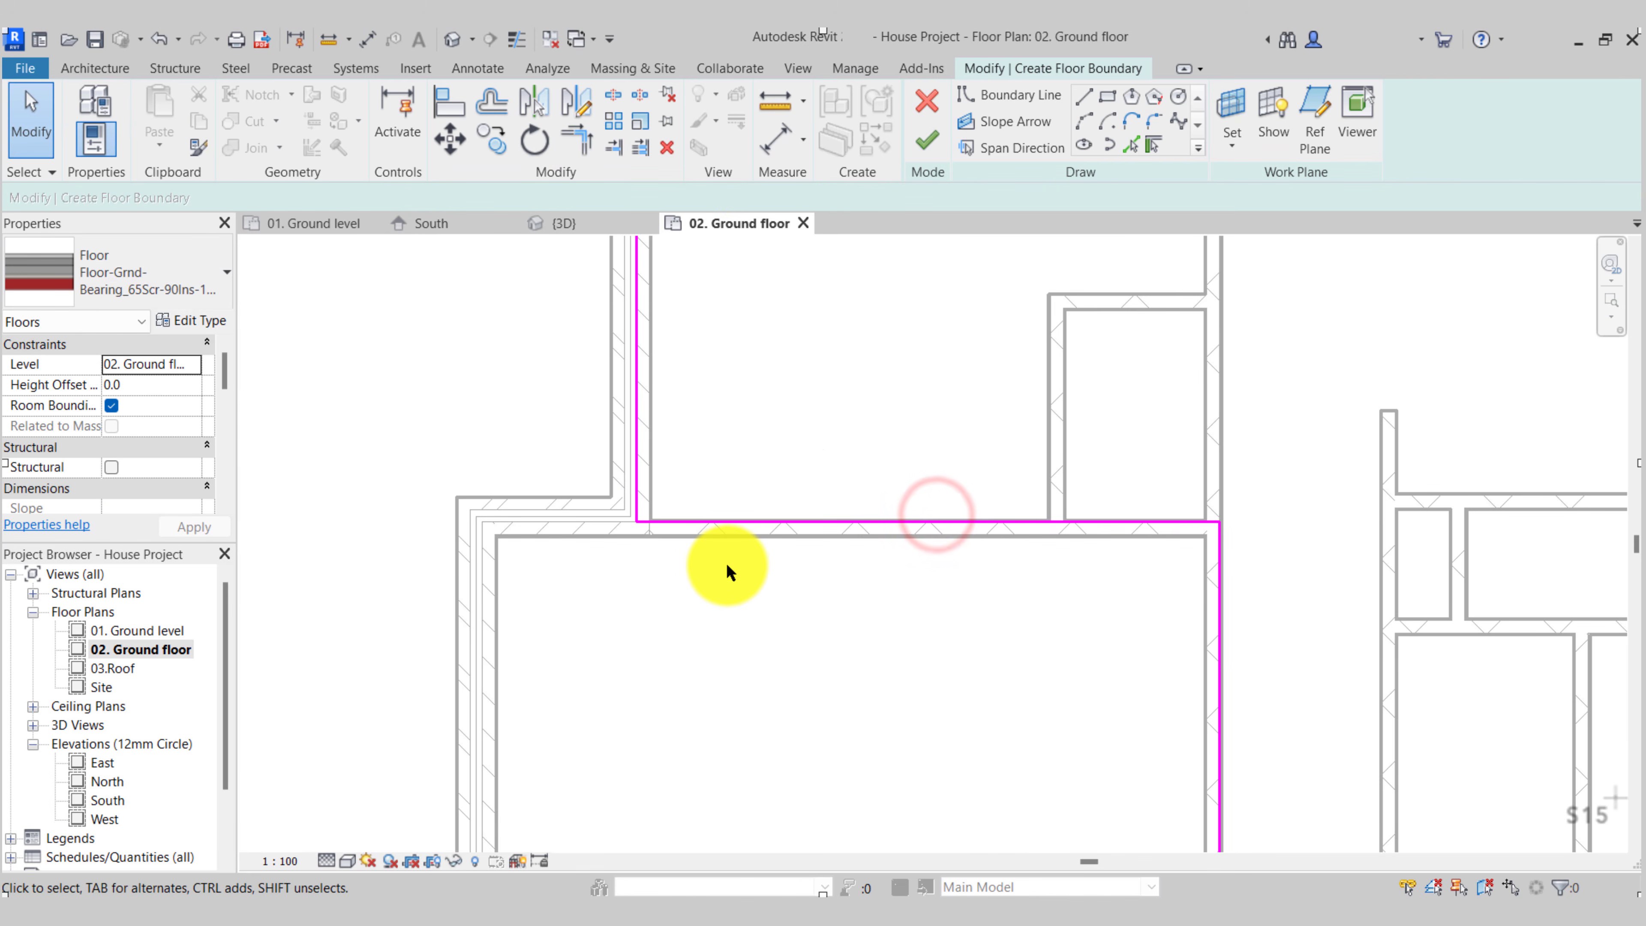
# Select the whole chain of floor boundary lines and inspect the loop around the house for gaps
pyautogui.click(749, 526)
pyautogui.scroll(-3, 720, 571)
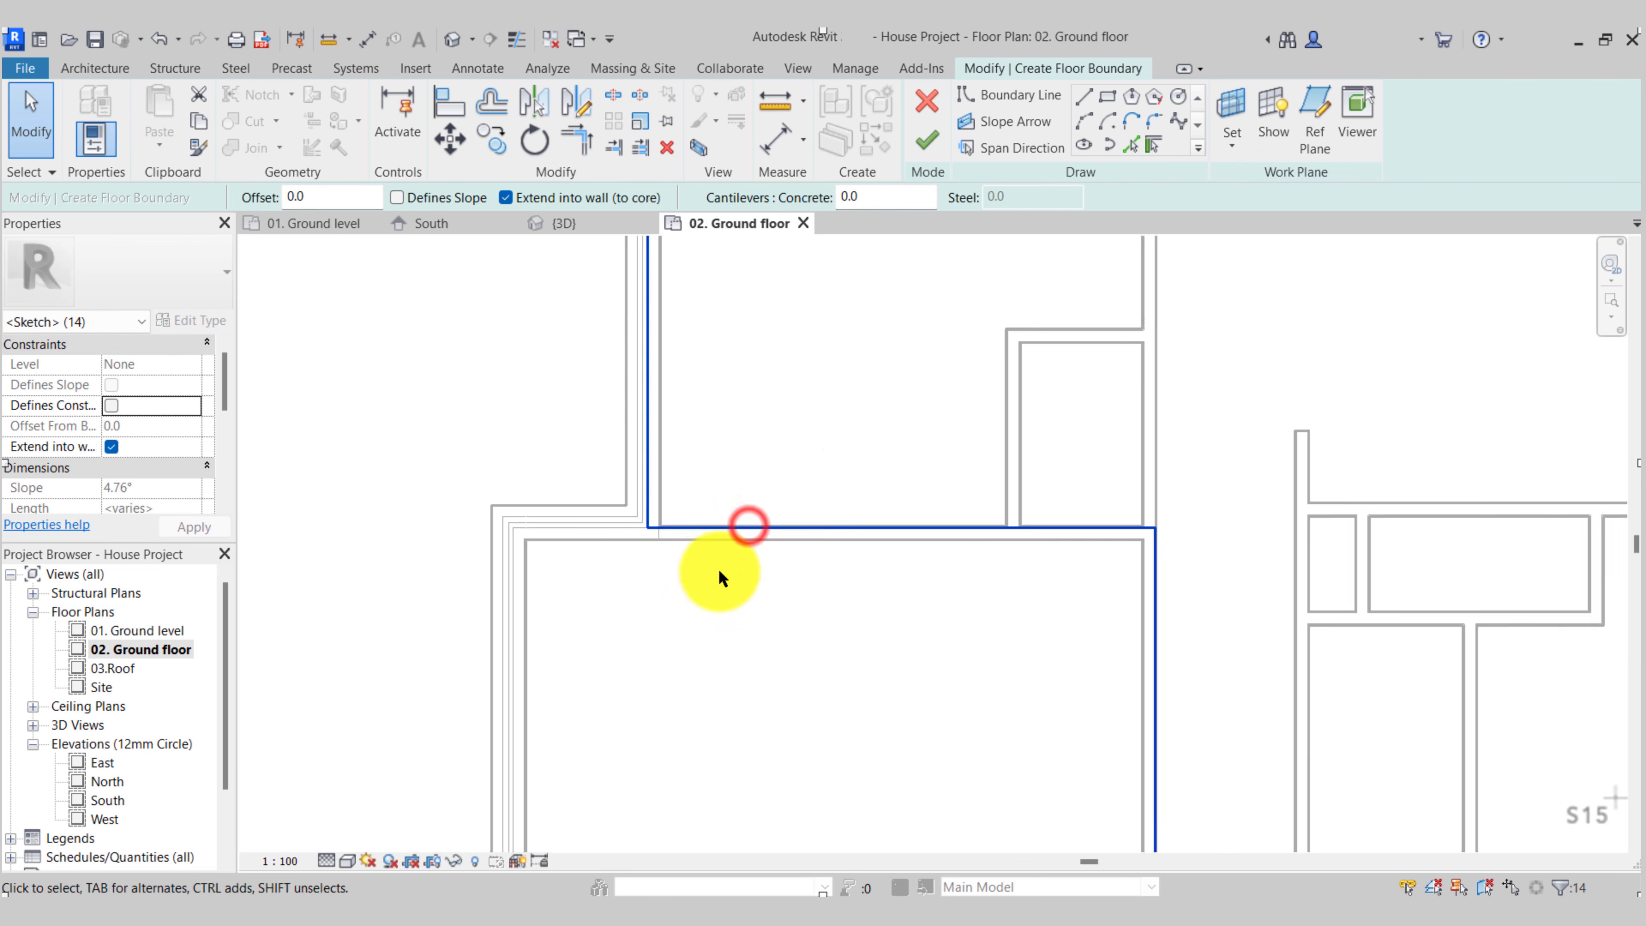
pyautogui.moveTo(701, 493); pyautogui.dragTo(726, 778, button='middle')
pyautogui.moveTo(740, 363); pyautogui.dragTo(749, 778, button='middle')
pyautogui.moveTo(911, 555); pyautogui.dragTo(722, 253, button='middle')
pyautogui.moveTo(905, 565); pyautogui.dragTo(889, 223, button='middle')
pyautogui.moveTo(966, 623)
pyautogui.mouseDown(button='middle')
pyautogui.moveTo(1004, 389)
pyautogui.moveTo(905, 655)
pyautogui.mouseUp(button='middle')
pyautogui.scroll(-2, 969, 417)
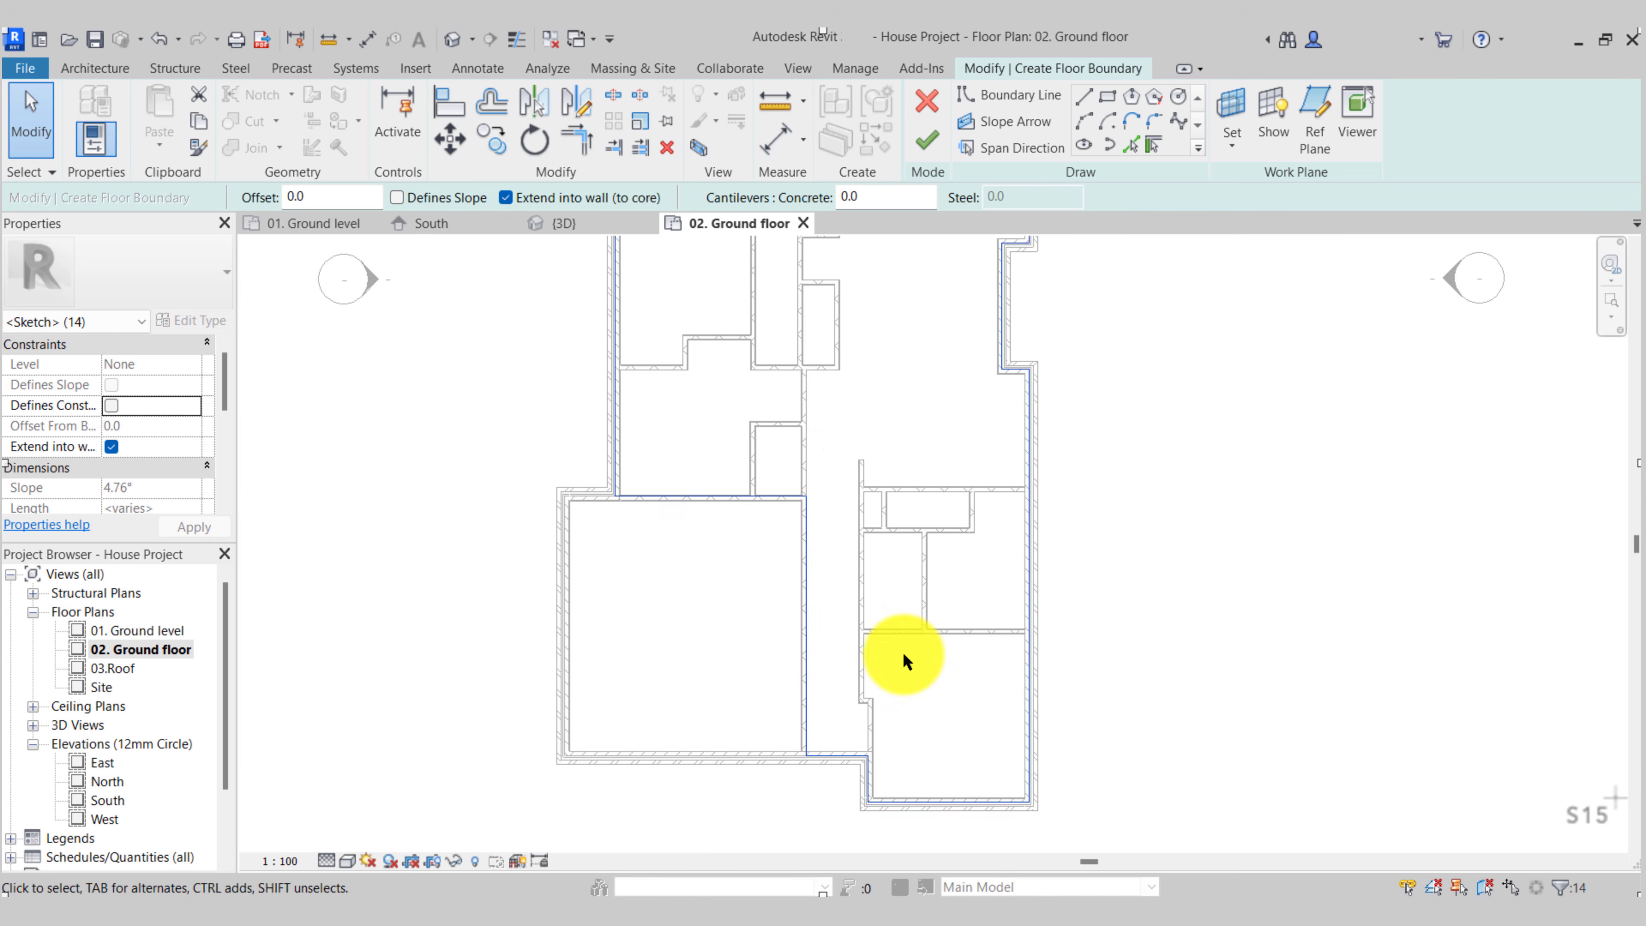
pyautogui.press('Escape')
# Finish the floor sketch, joining its geometry with the overlapping walls and cutting the shared volume out of them
pyautogui.moveTo(875, 433); pyautogui.dragTo(855, 520, button='middle')
pyautogui.click(926, 151)
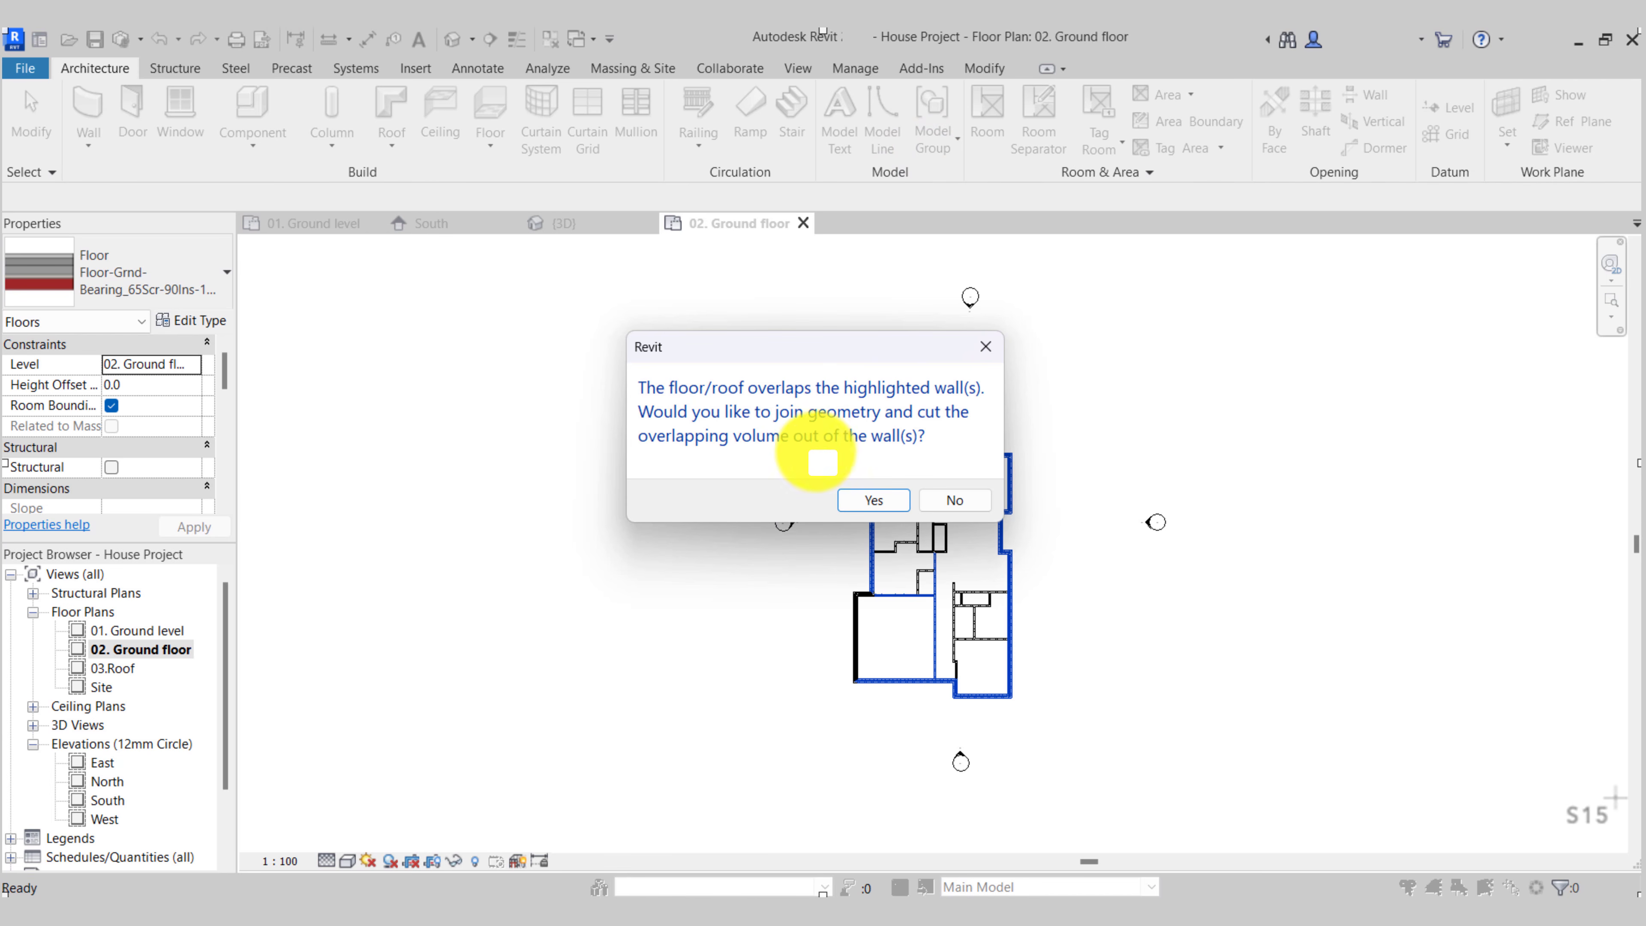
pyautogui.click(879, 497)
pyautogui.scroll(6, 944, 613)
pyautogui.press('Escape')
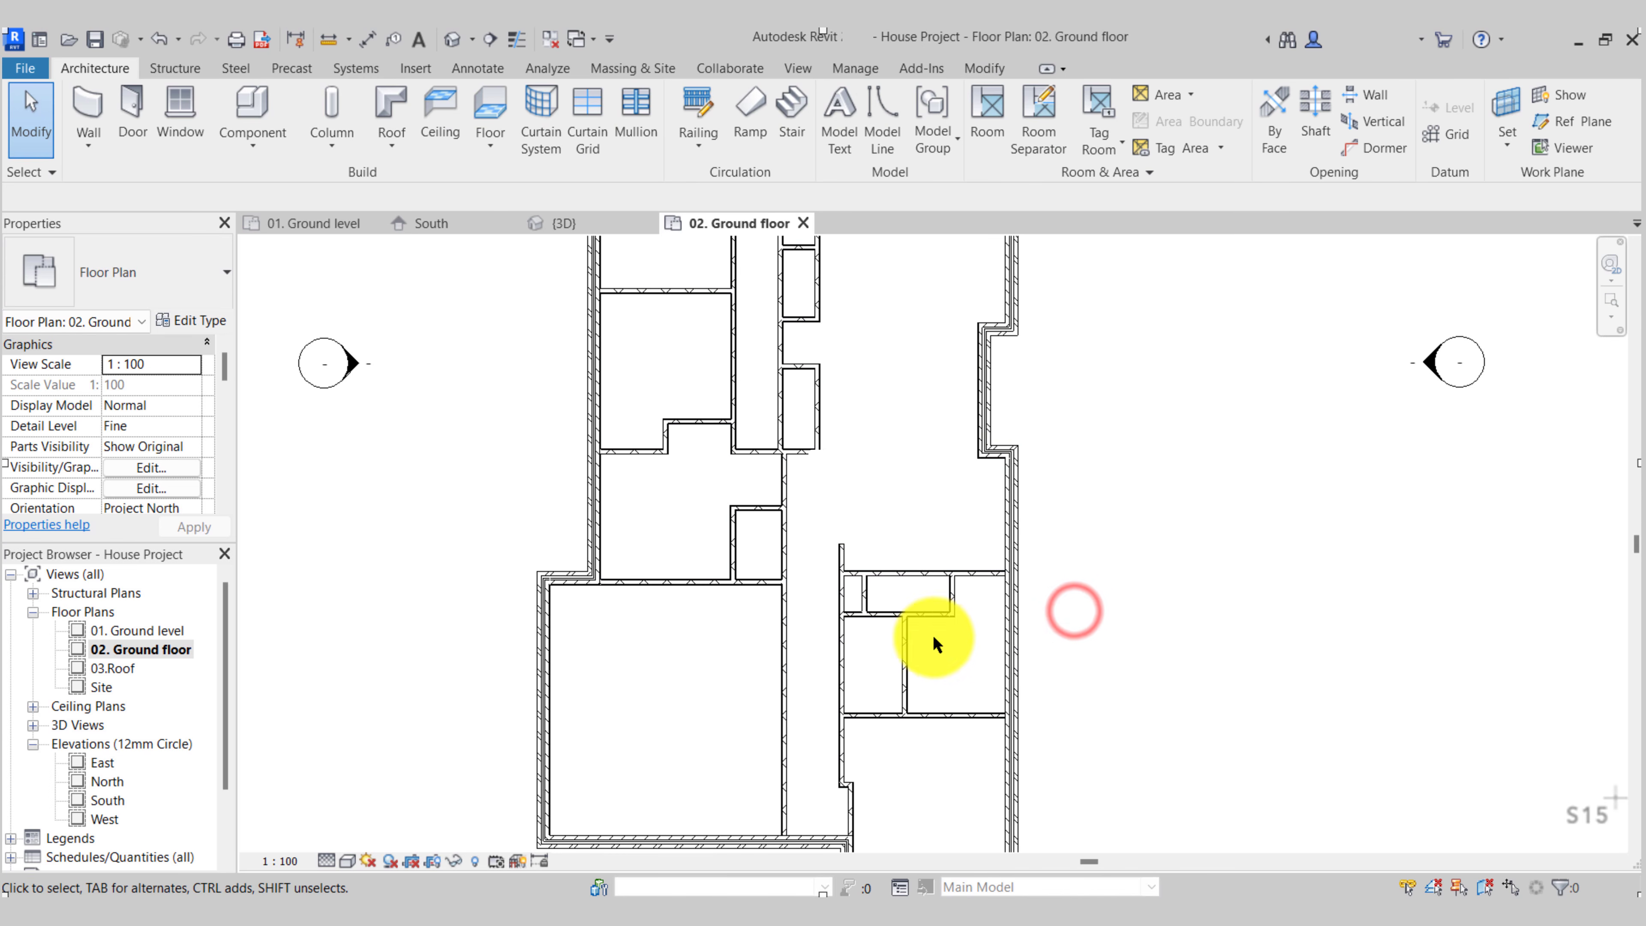
# Cut a north-facing section across the full width of the house just north of the southwest room, and open the section view
pyautogui.scroll(2, 818, 525)
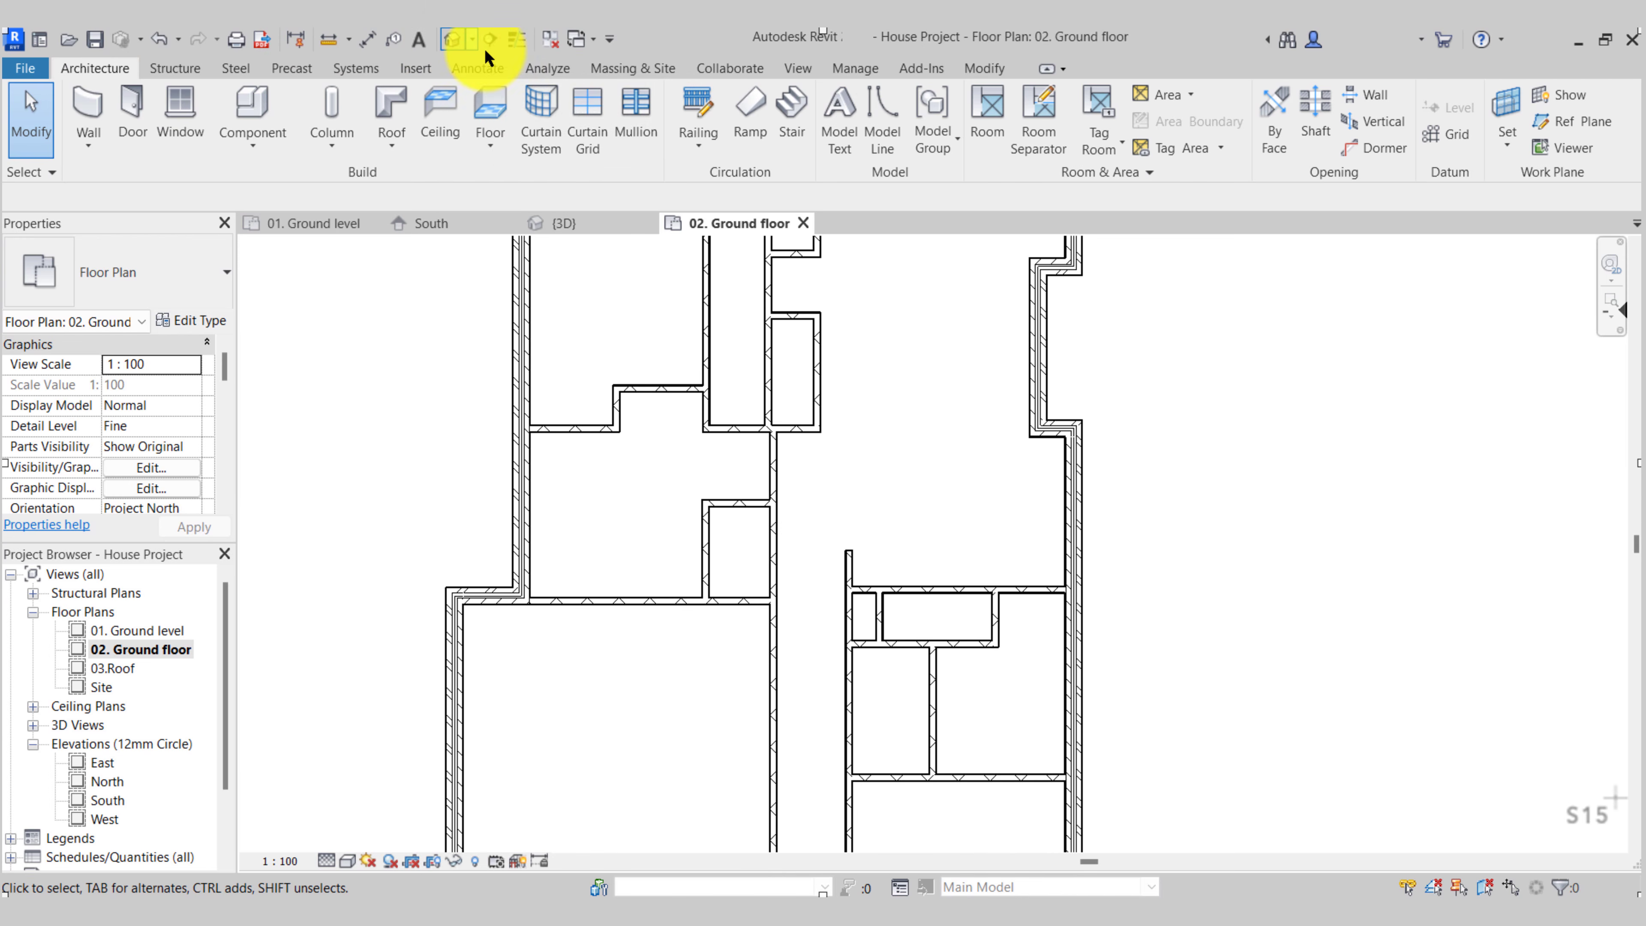
pyautogui.click(494, 41)
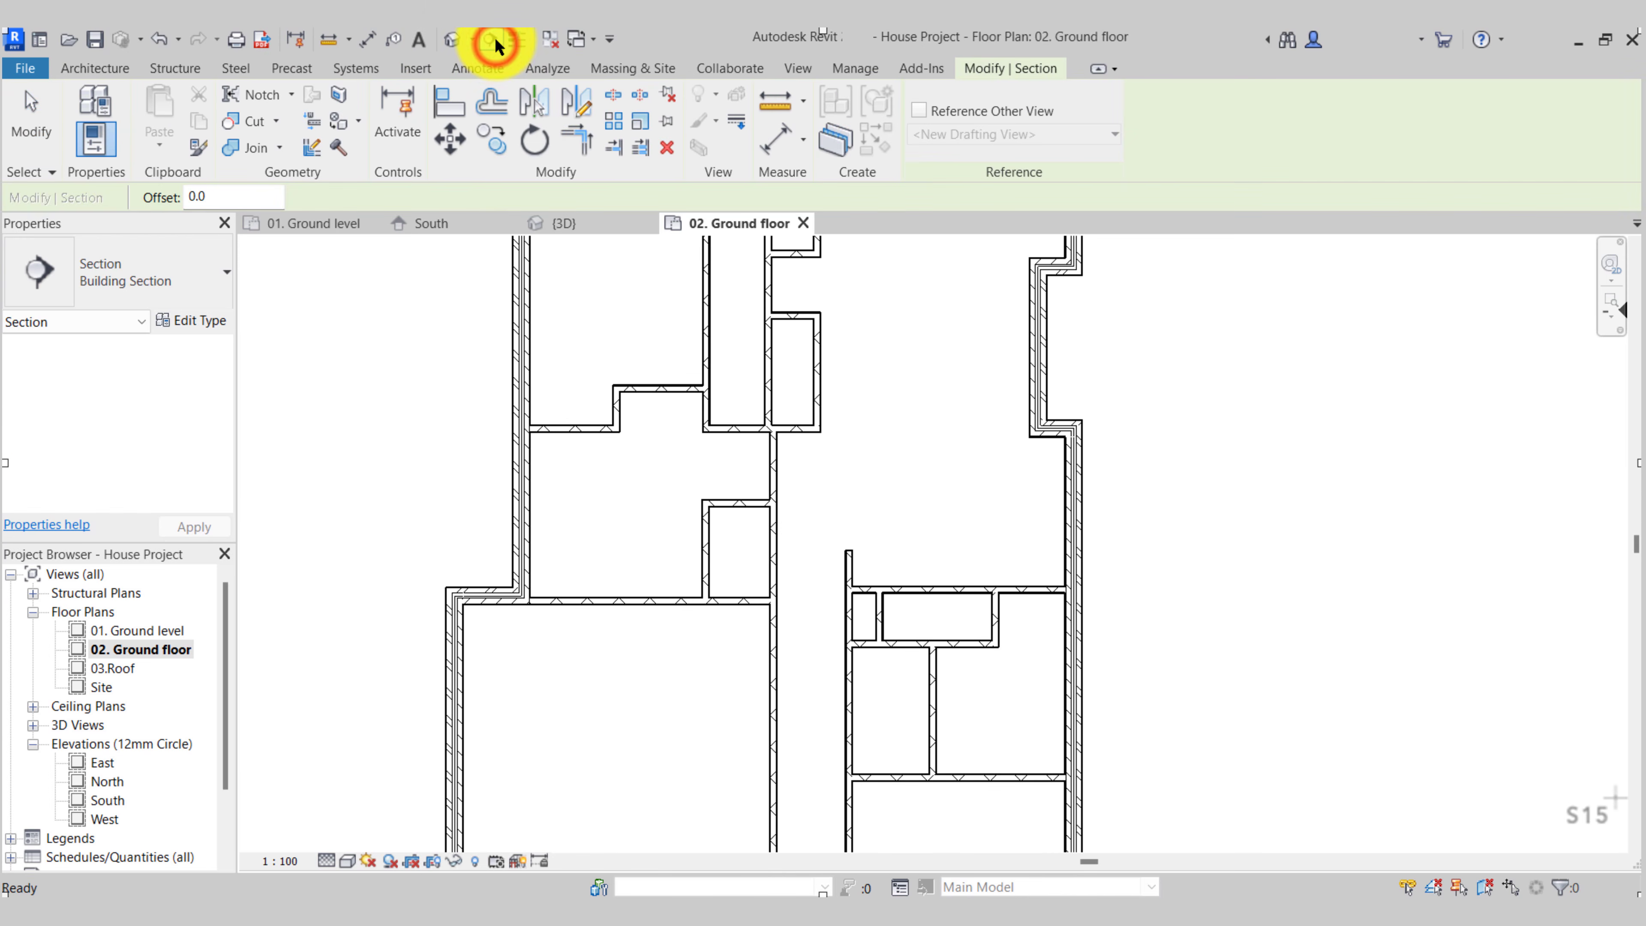
pyautogui.click(475, 532)
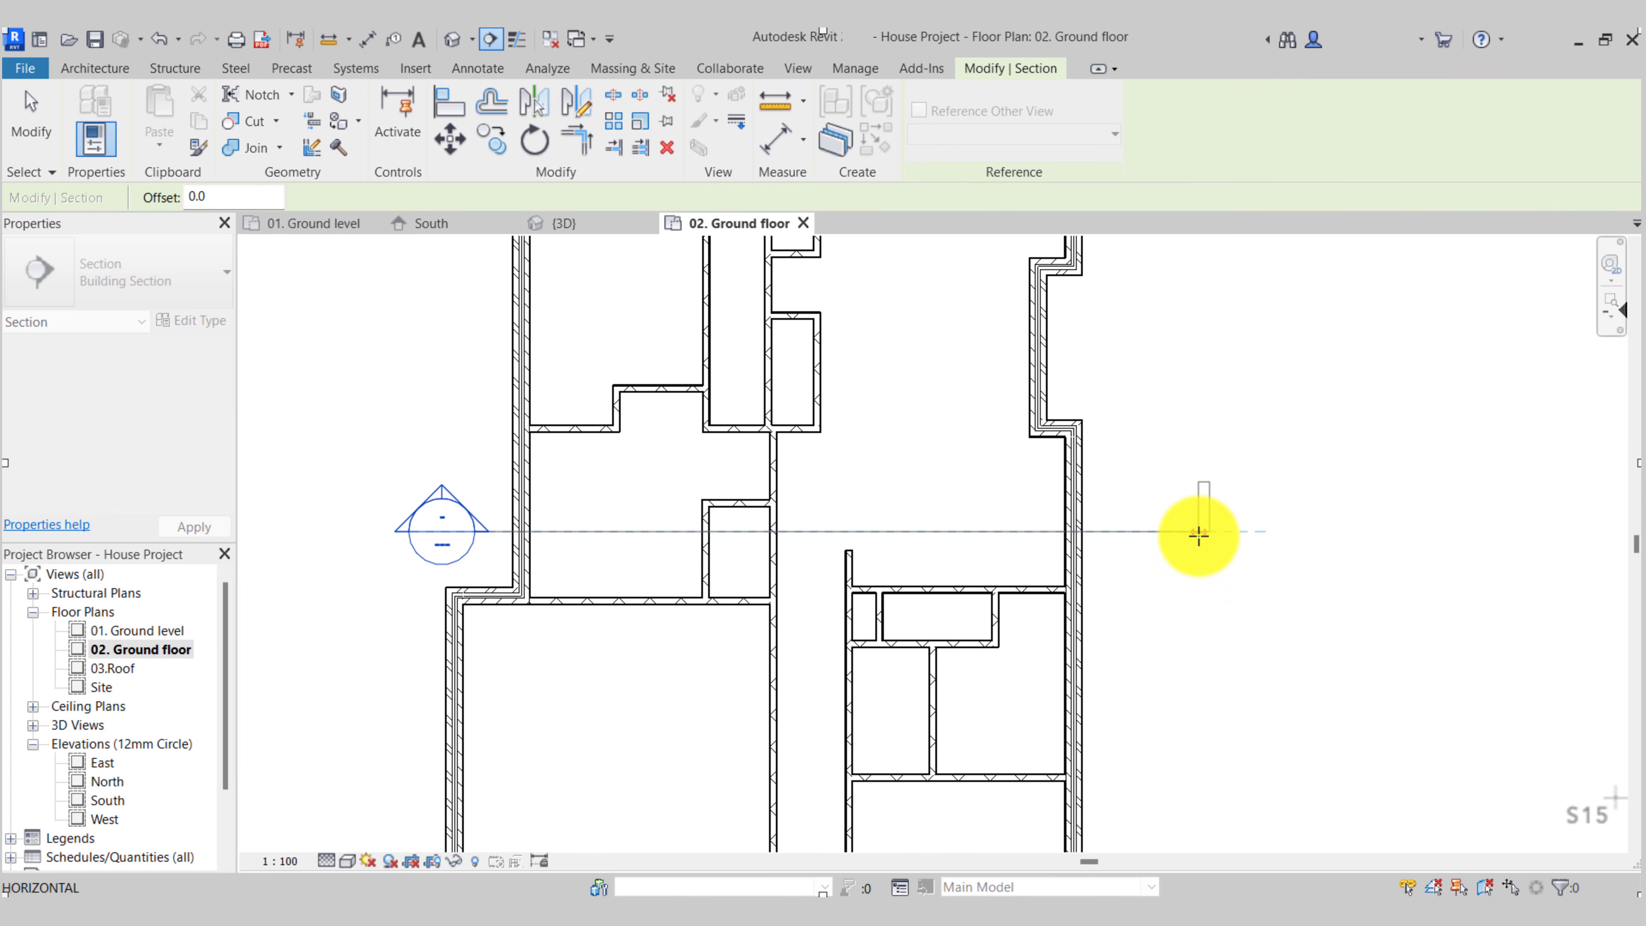
pyautogui.click(1199, 535)
pyautogui.click(1190, 639)
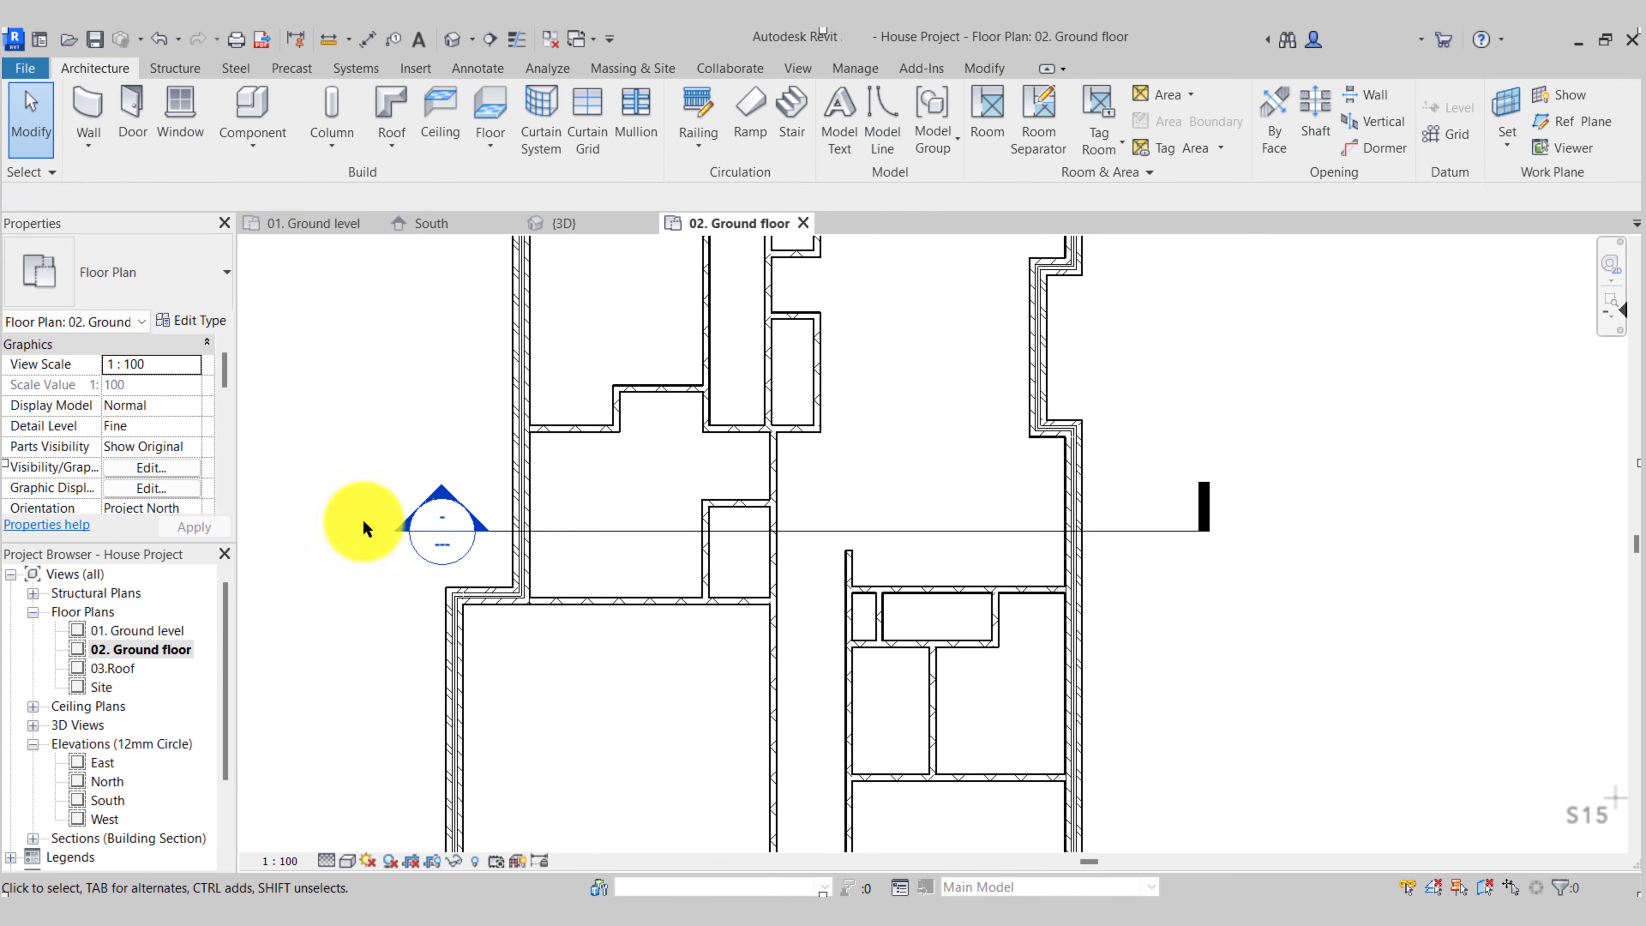
pyautogui.scroll(1, 434, 477)
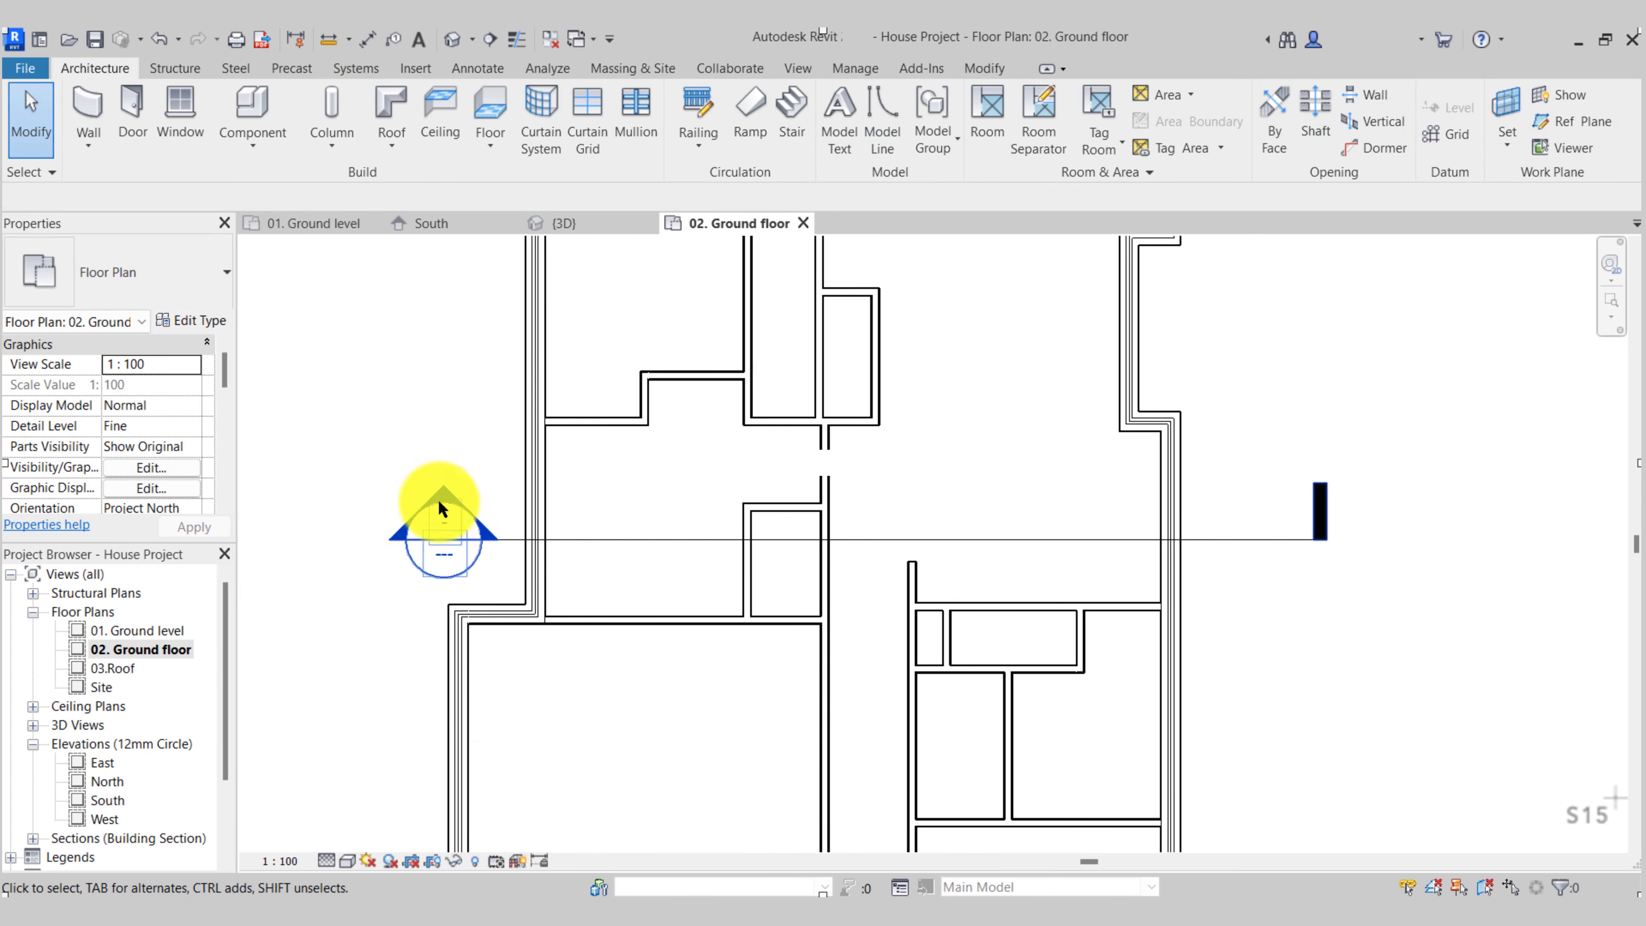
pyautogui.doubleClick(443, 493)
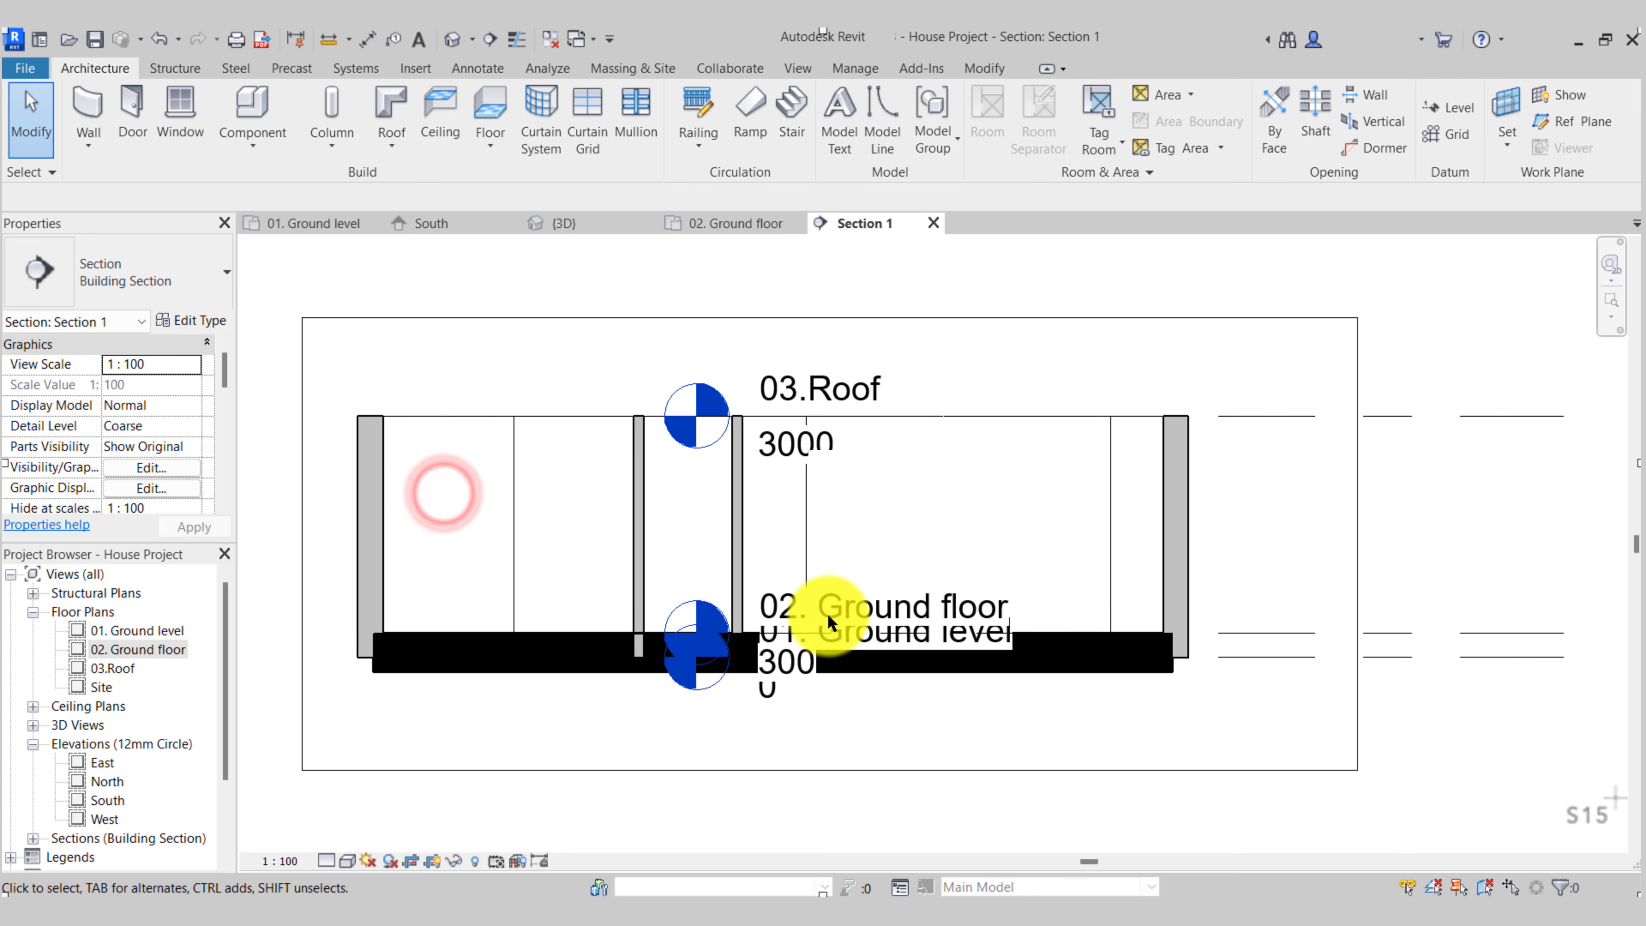
# Set the section view's detail level to Fine
pyautogui.moveTo(596, 709); pyautogui.dragTo(700, 654, button='middle')
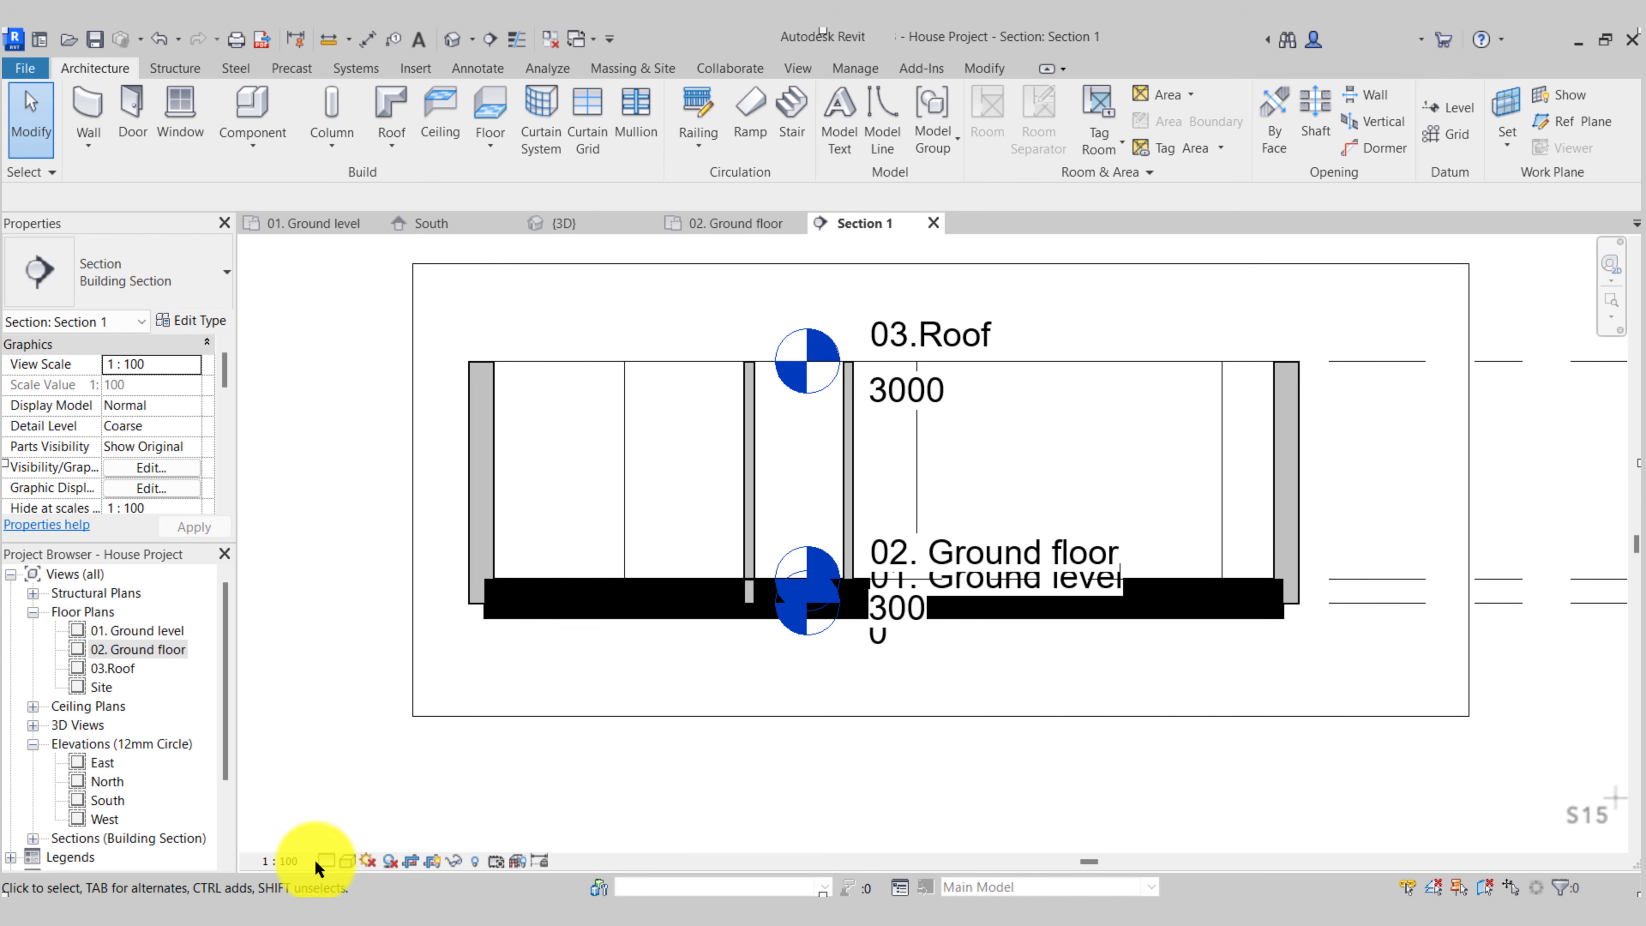
pyautogui.click(329, 862)
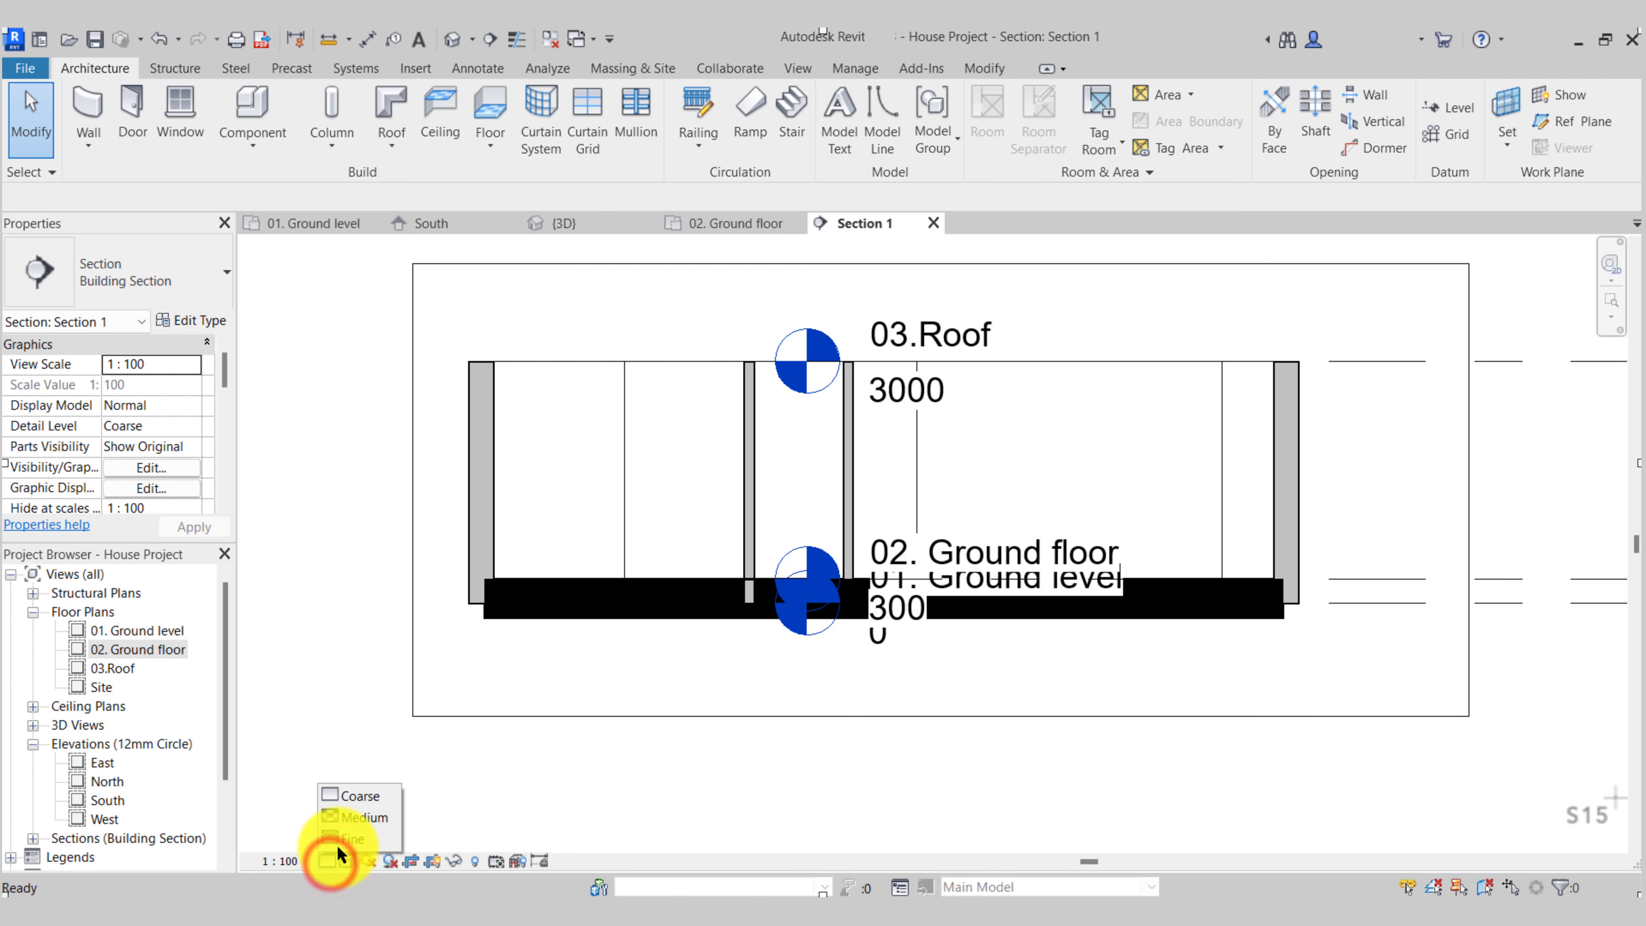
pyautogui.click(338, 841)
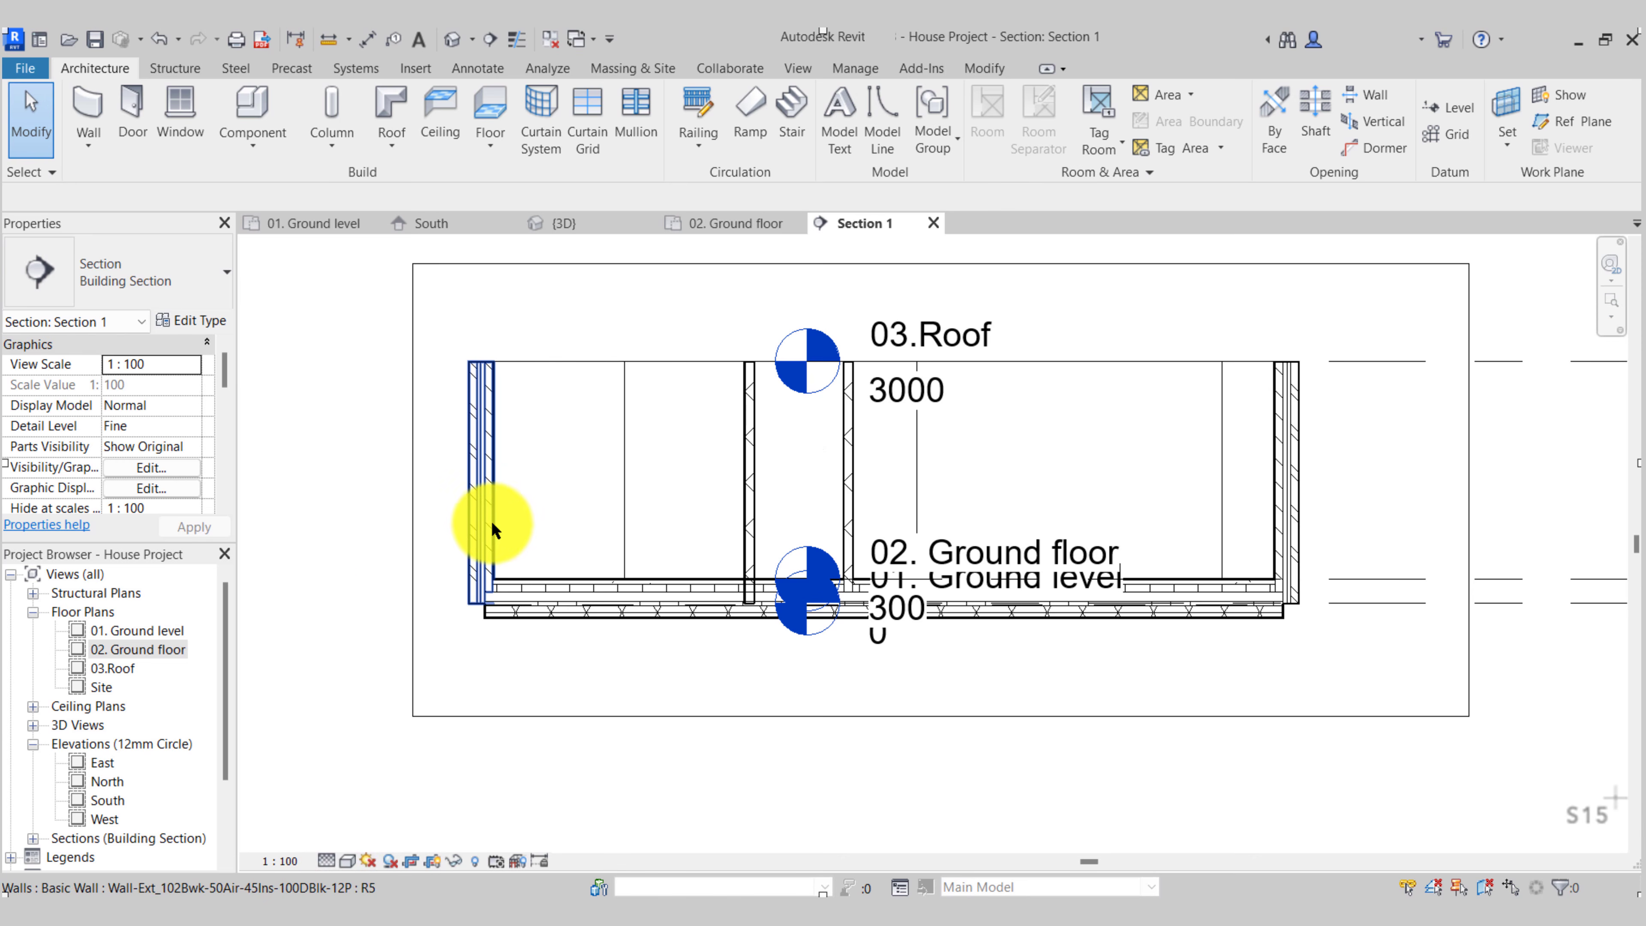
# Examine in the section how the floor slab layers meet the west exterior wall and the base of the interior wall
pyautogui.scroll(2, 485, 479)
pyautogui.scroll(2, 485, 479)
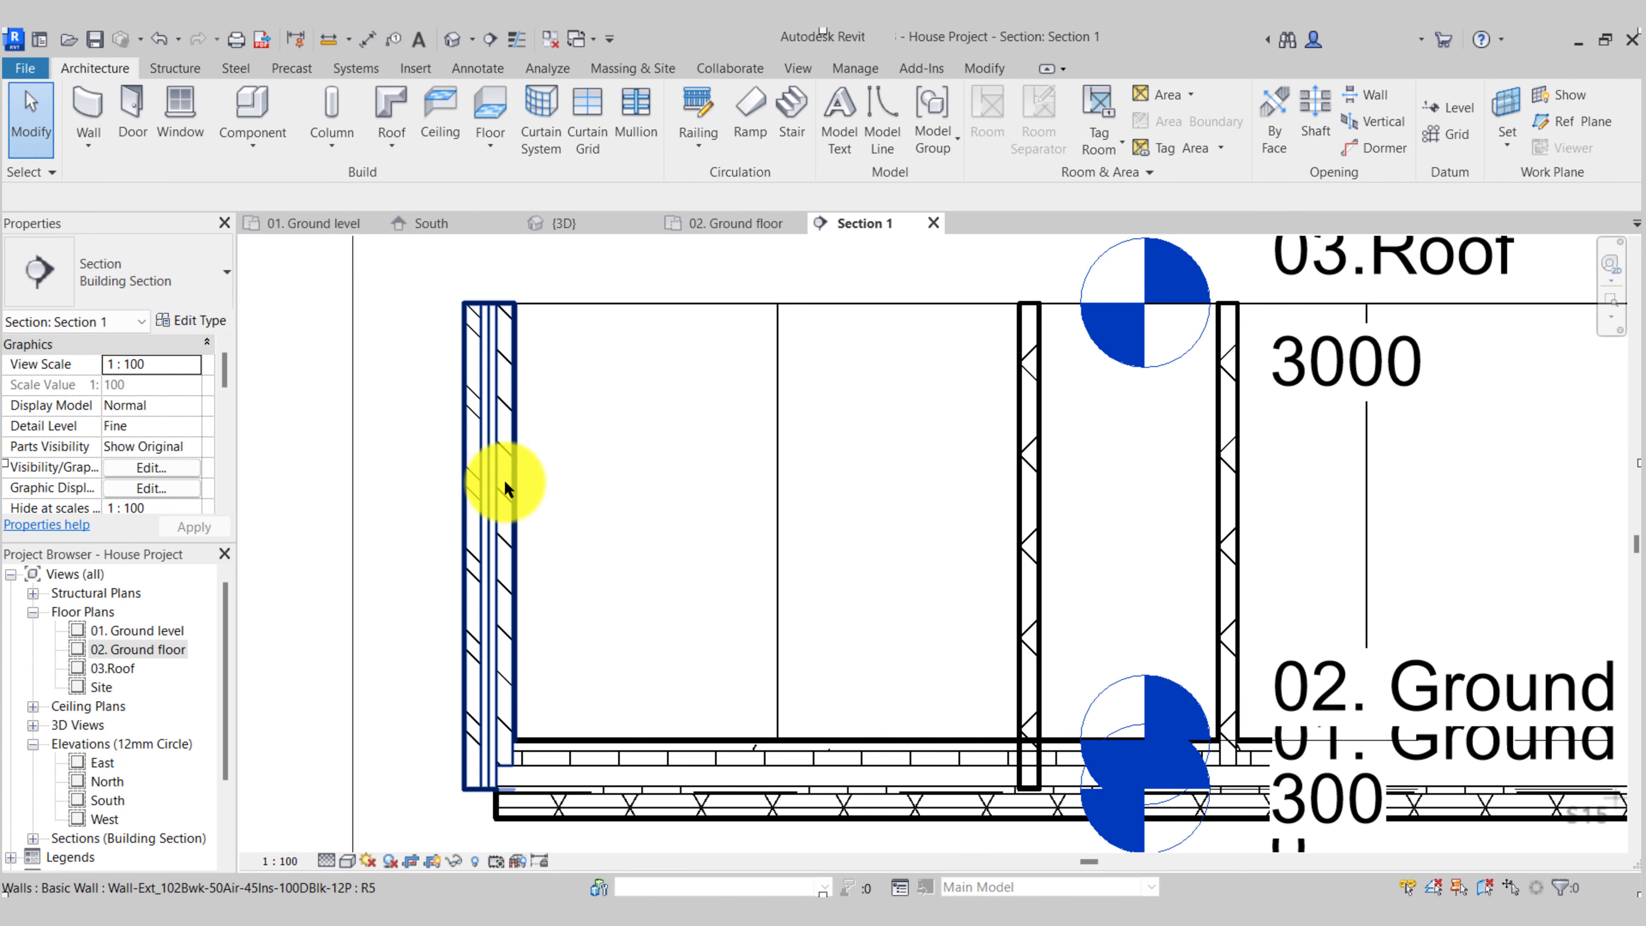
pyautogui.scroll(2, 526, 775)
pyautogui.moveTo(491, 651); pyautogui.dragTo(503, 562, button='middle')
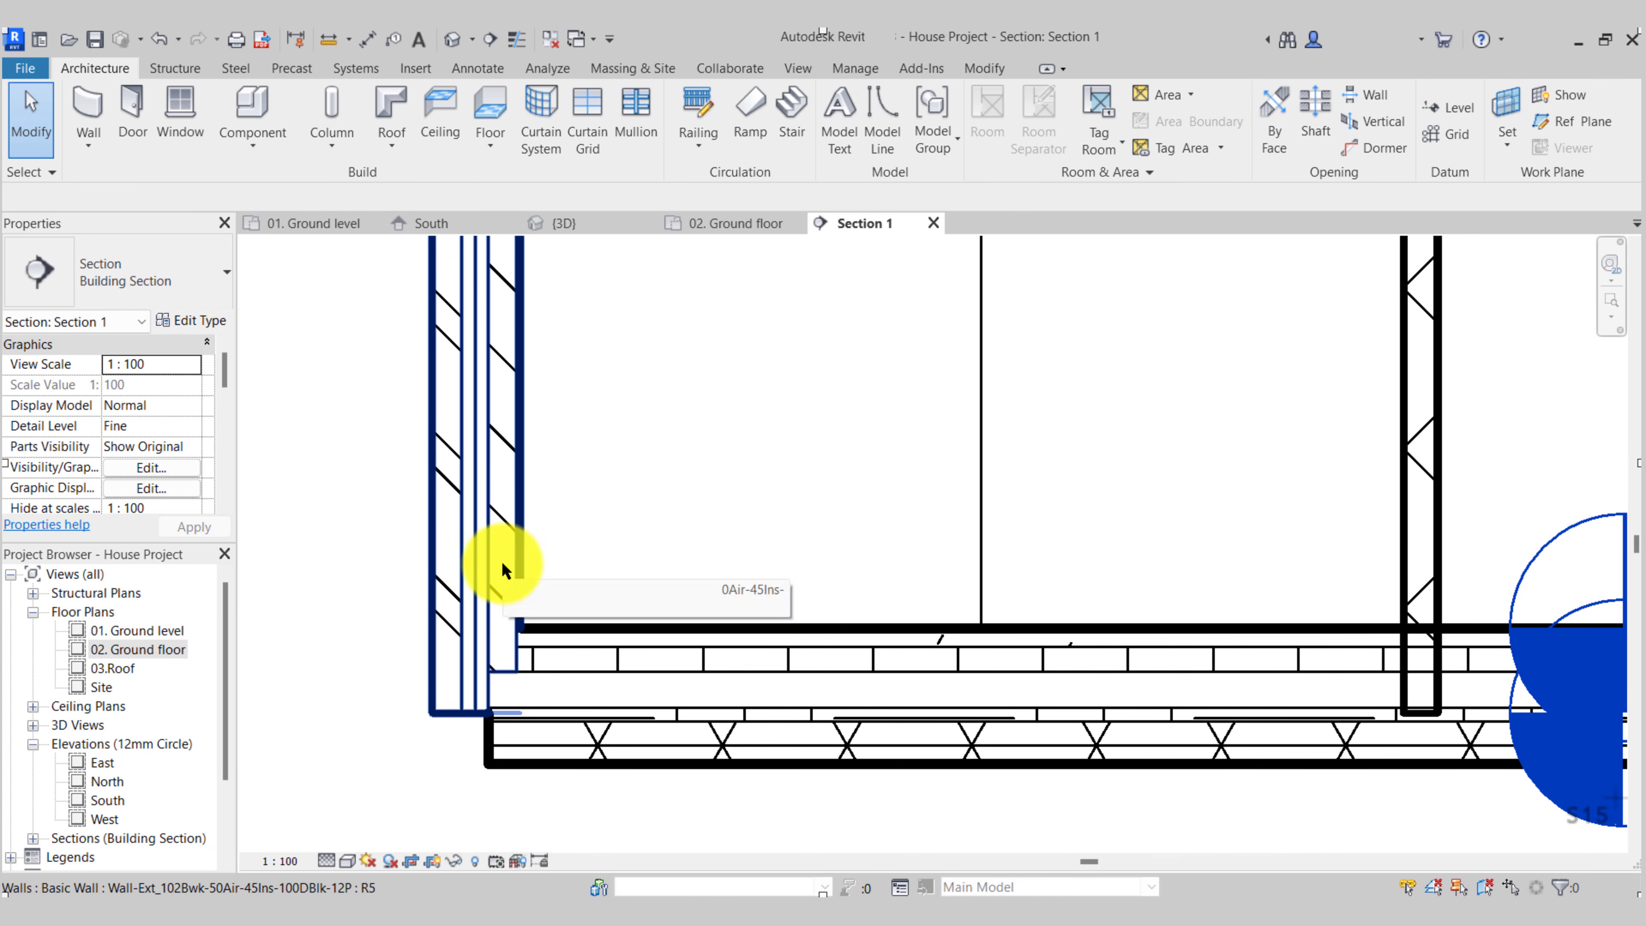
pyautogui.scroll(2, 503, 673)
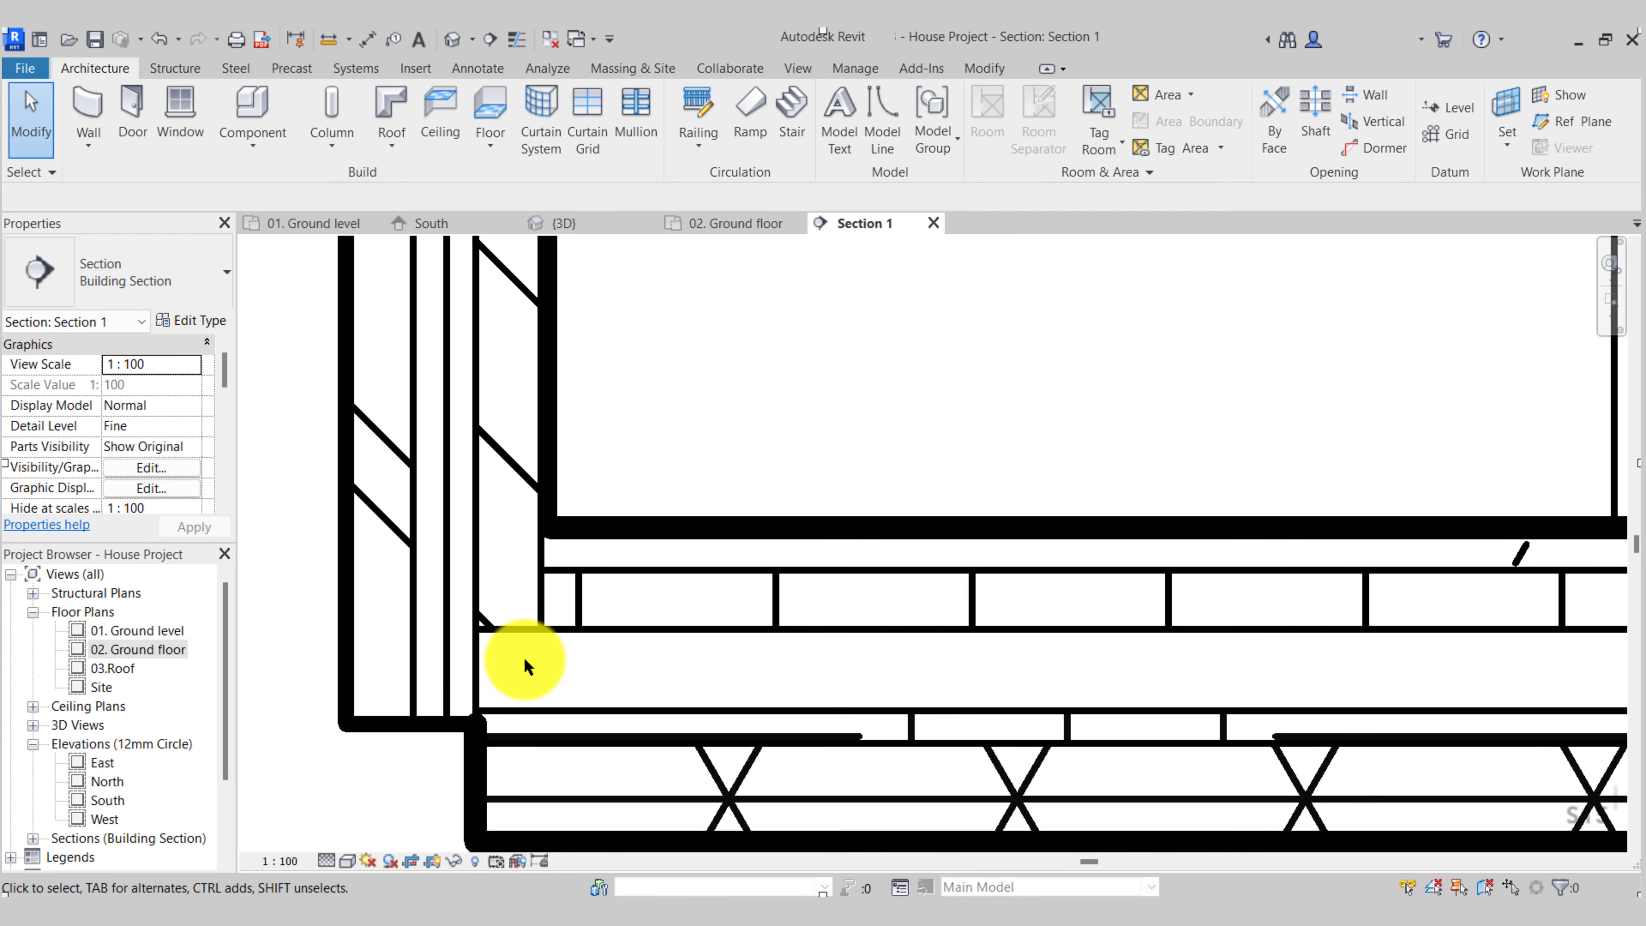
pyautogui.scroll(-1, 524, 657)
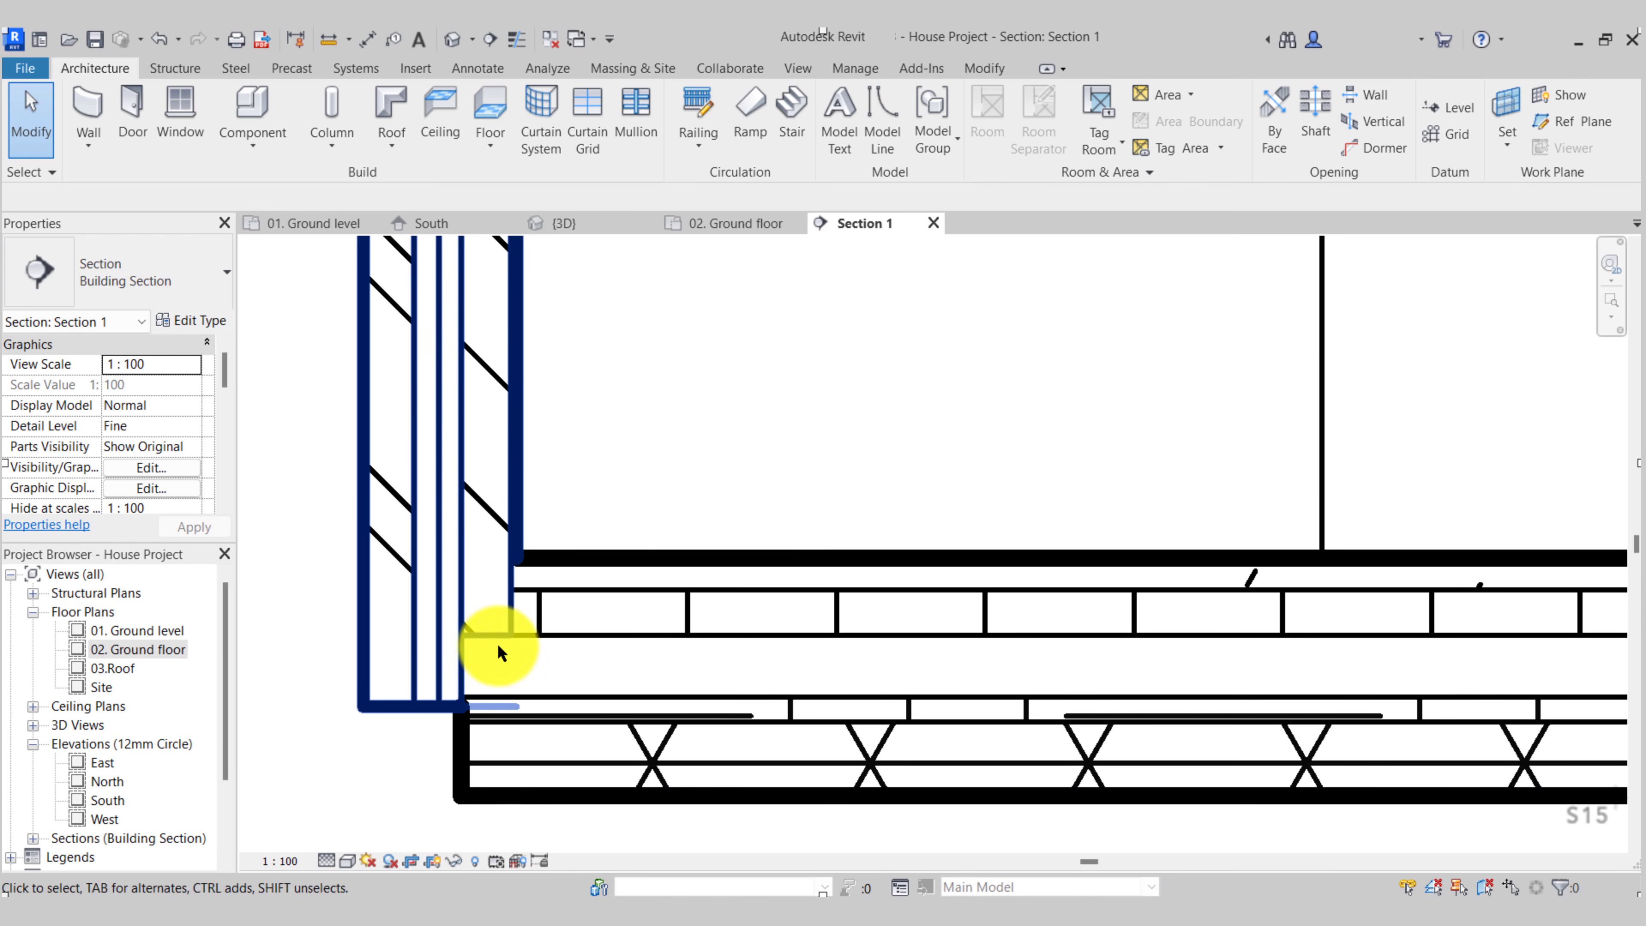
pyautogui.scroll(-8, 496, 508)
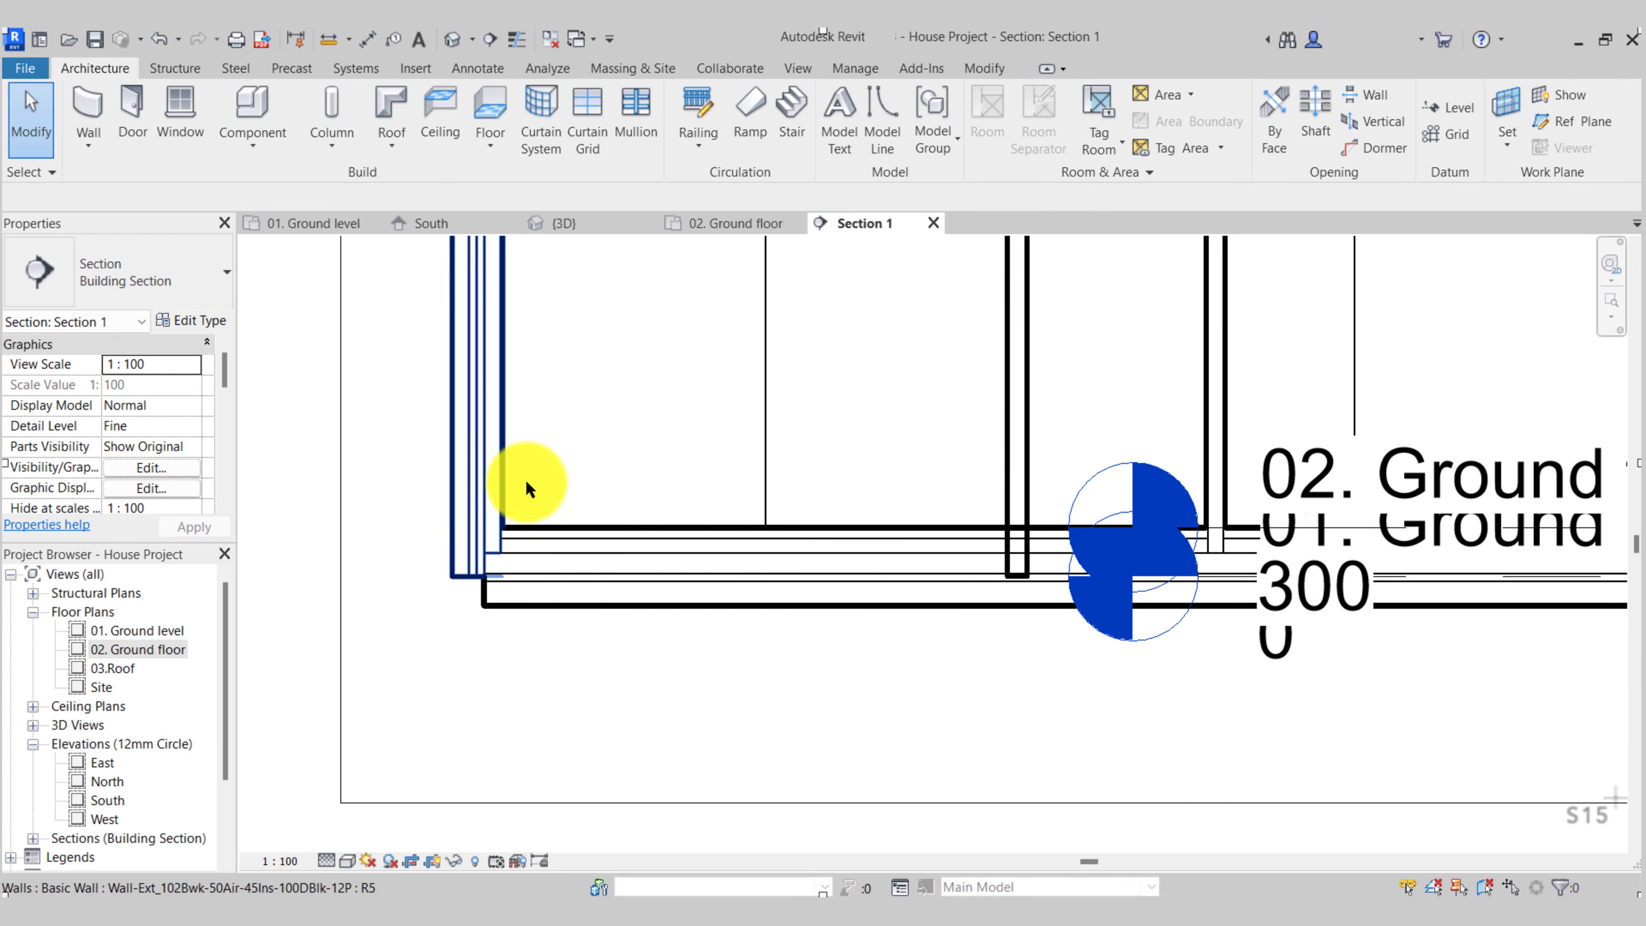
pyautogui.moveTo(713, 478); pyautogui.dragTo(455, 603, button='middle')
pyautogui.scroll(-2, 453, 597)
pyautogui.scroll(1, 633, 556)
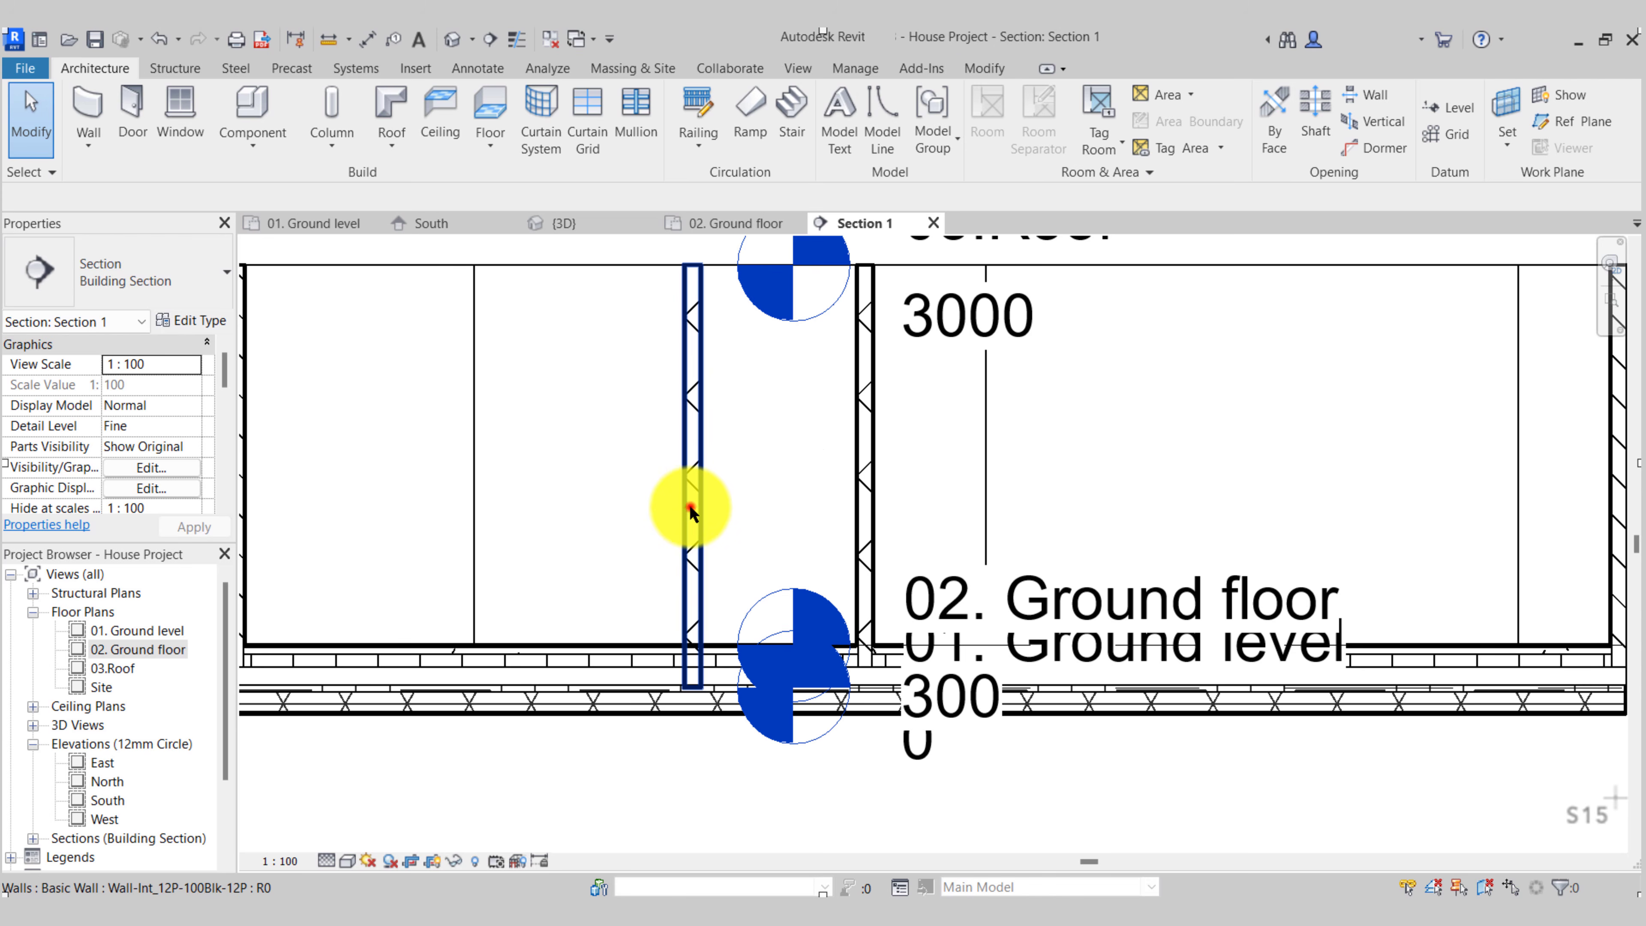
pyautogui.click(687, 503)
pyautogui.scroll(5, 674, 687)
pyautogui.scroll(-6, 721, 654)
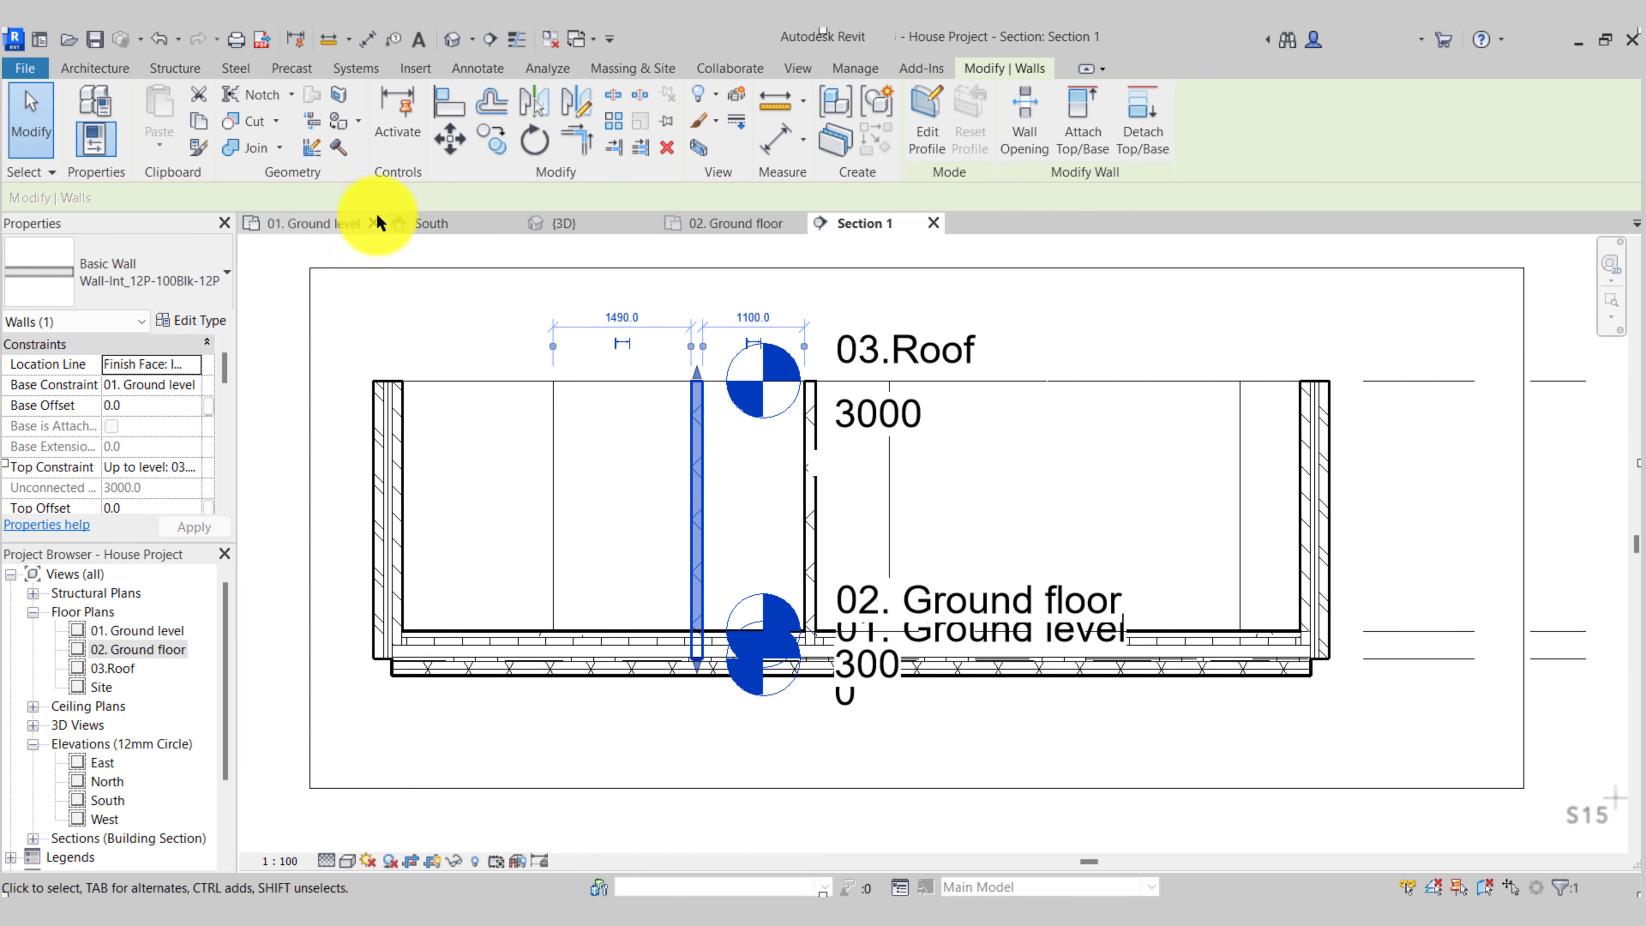
# In the 3D view, select all Wall-Int_12P-100Blk-12P walls in the entire project and set their base constraint to 02. Ground floor
pyautogui.click(566, 224)
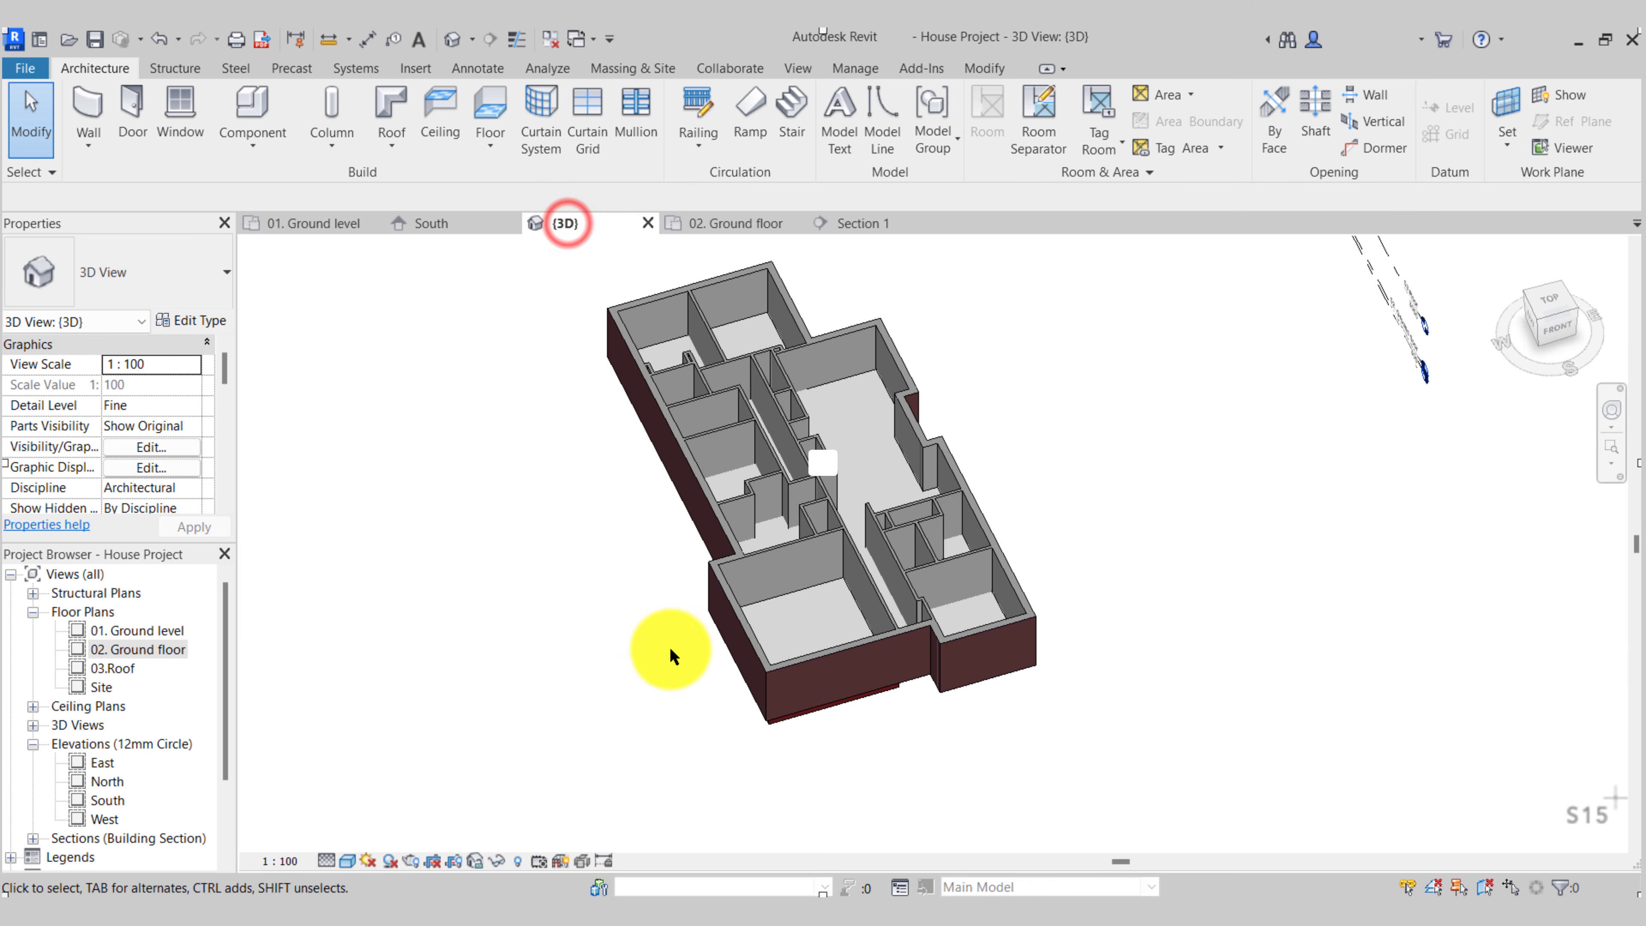
pyautogui.scroll(3, 898, 518)
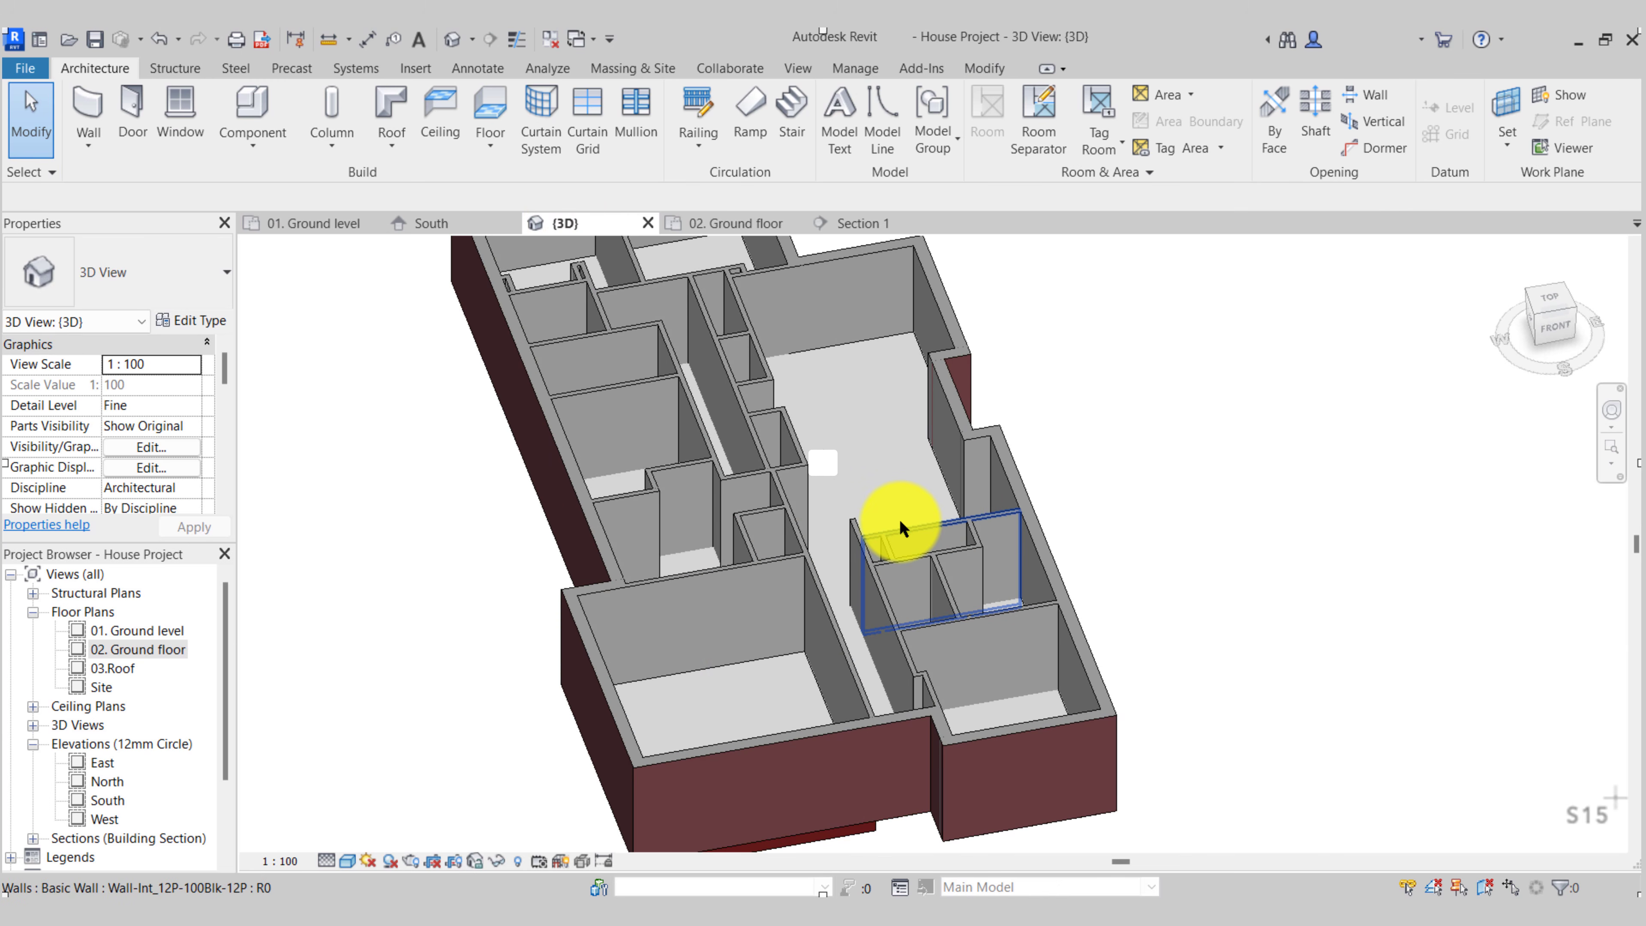
pyautogui.click(900, 521)
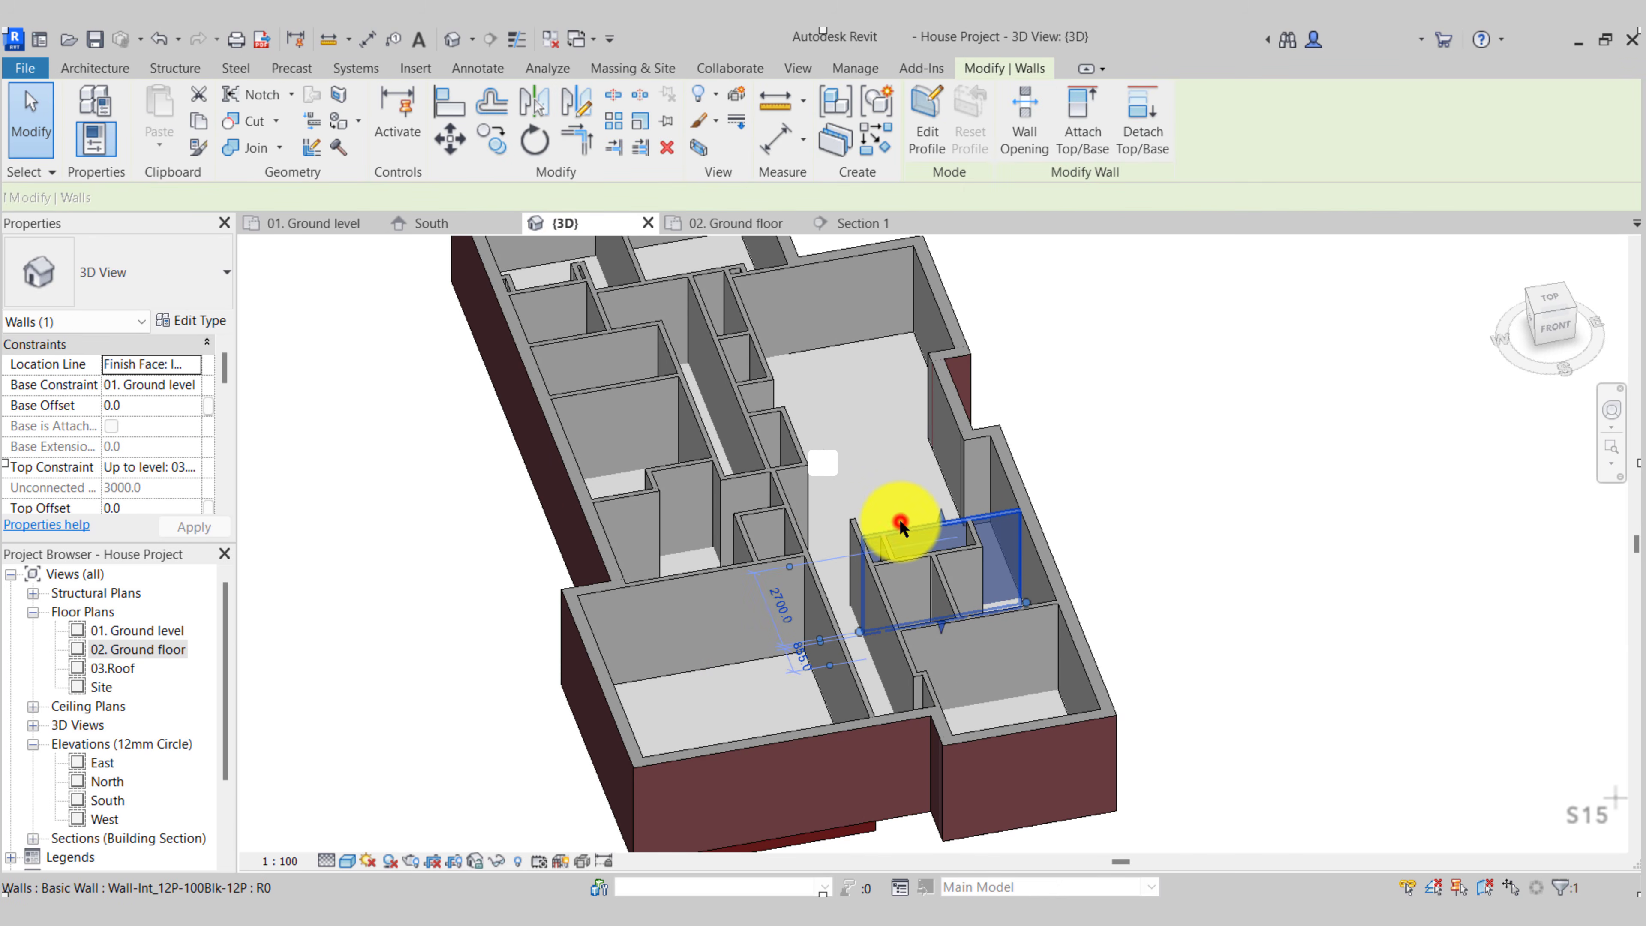
pyautogui.rightClick(888, 487)
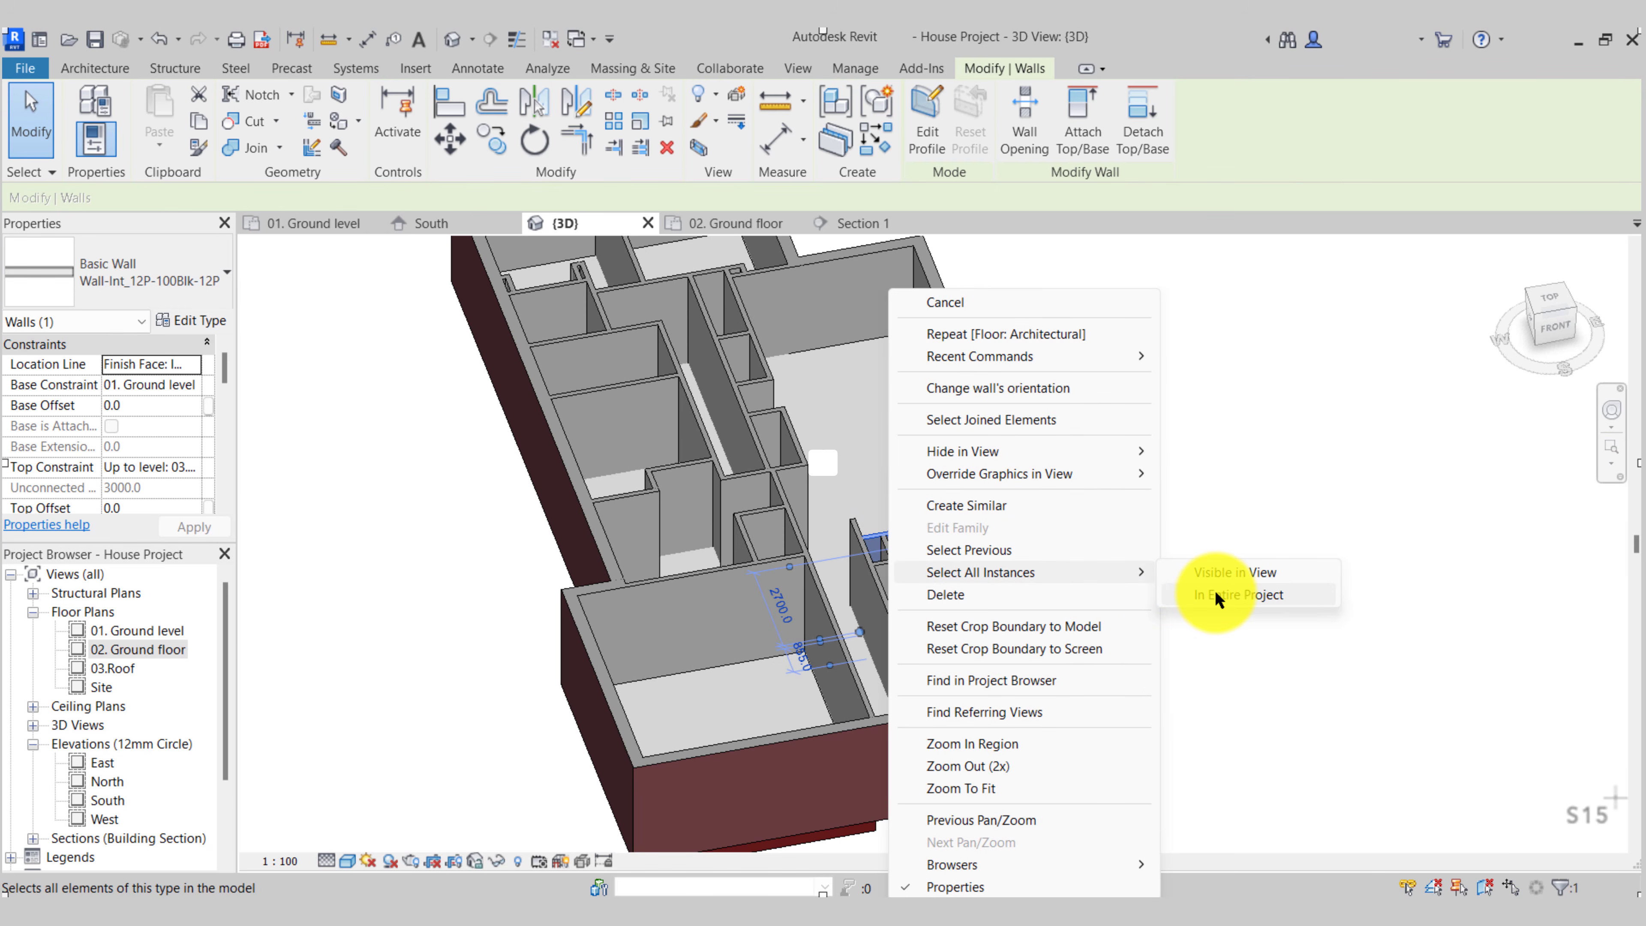
pyautogui.click(1216, 597)
pyautogui.keyDown('shift'); pyautogui.moveTo(1183, 588); pyautogui.dragTo(996, 568, button='middle'); pyautogui.keyUp('shift')
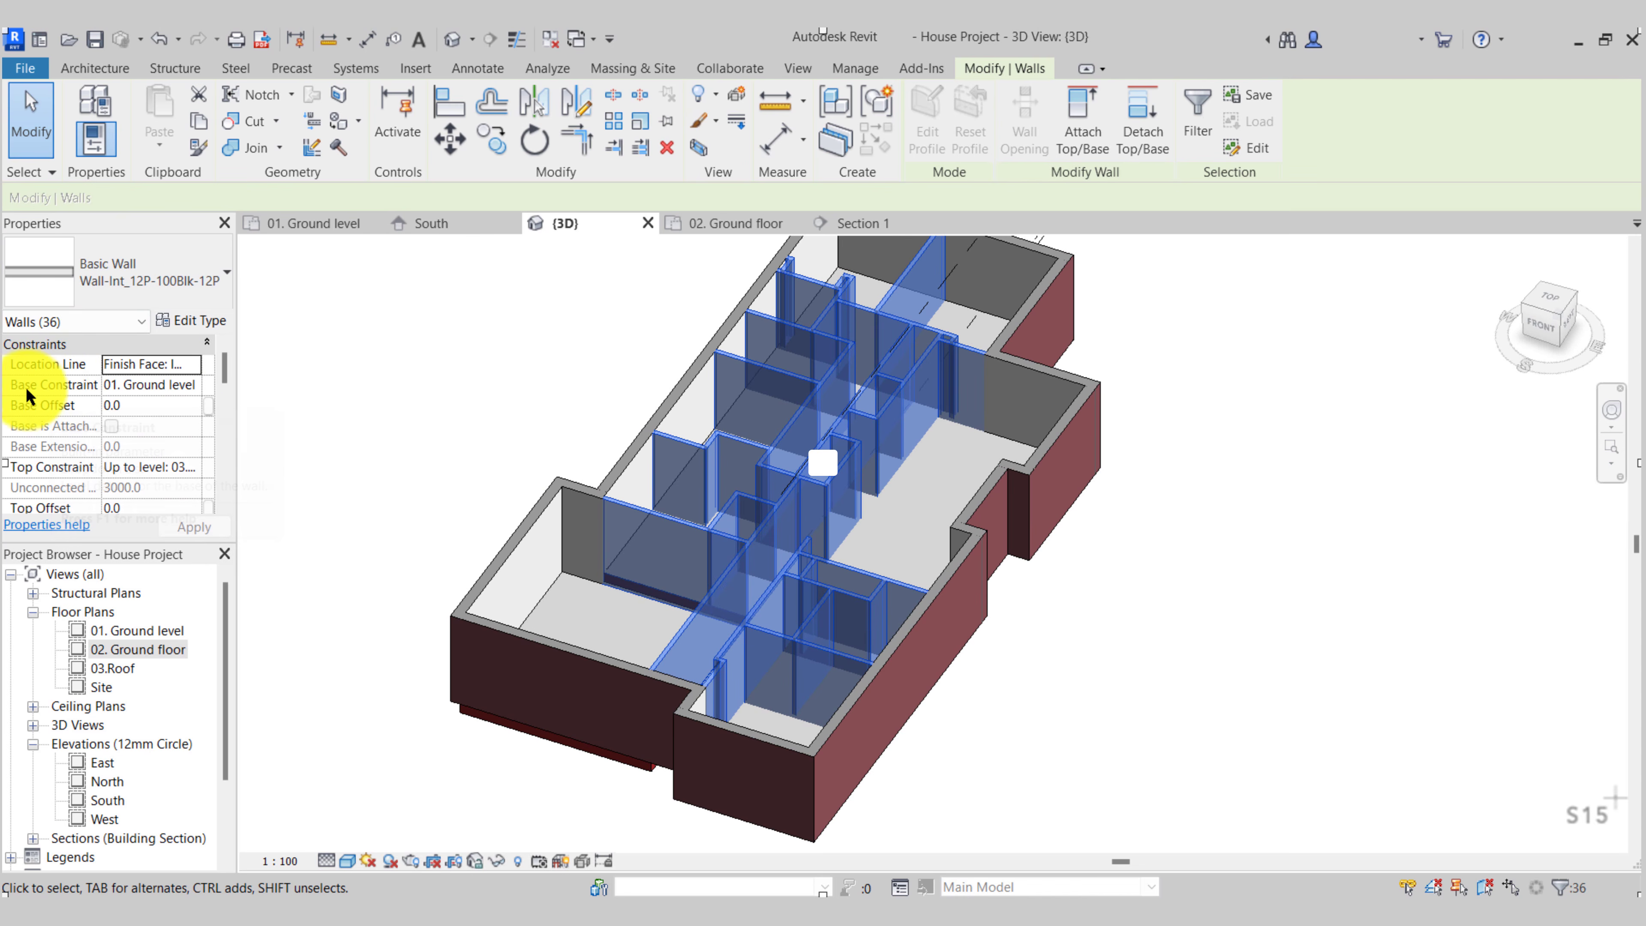
pyautogui.click(189, 383)
pyautogui.click(189, 384)
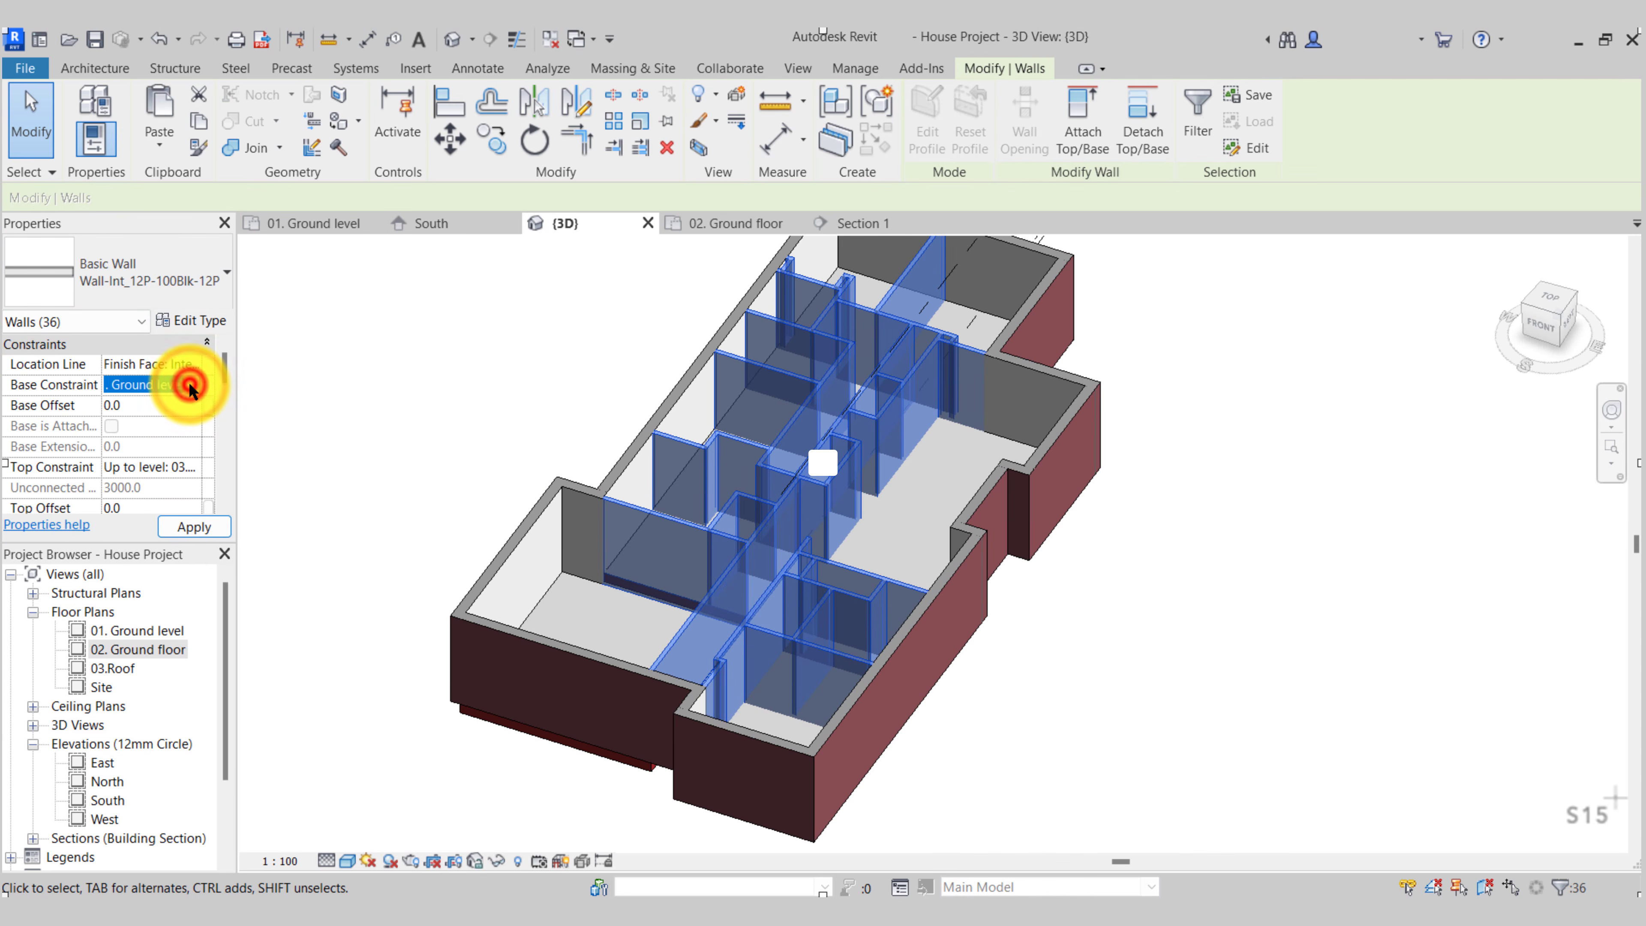
pyautogui.click(189, 384)
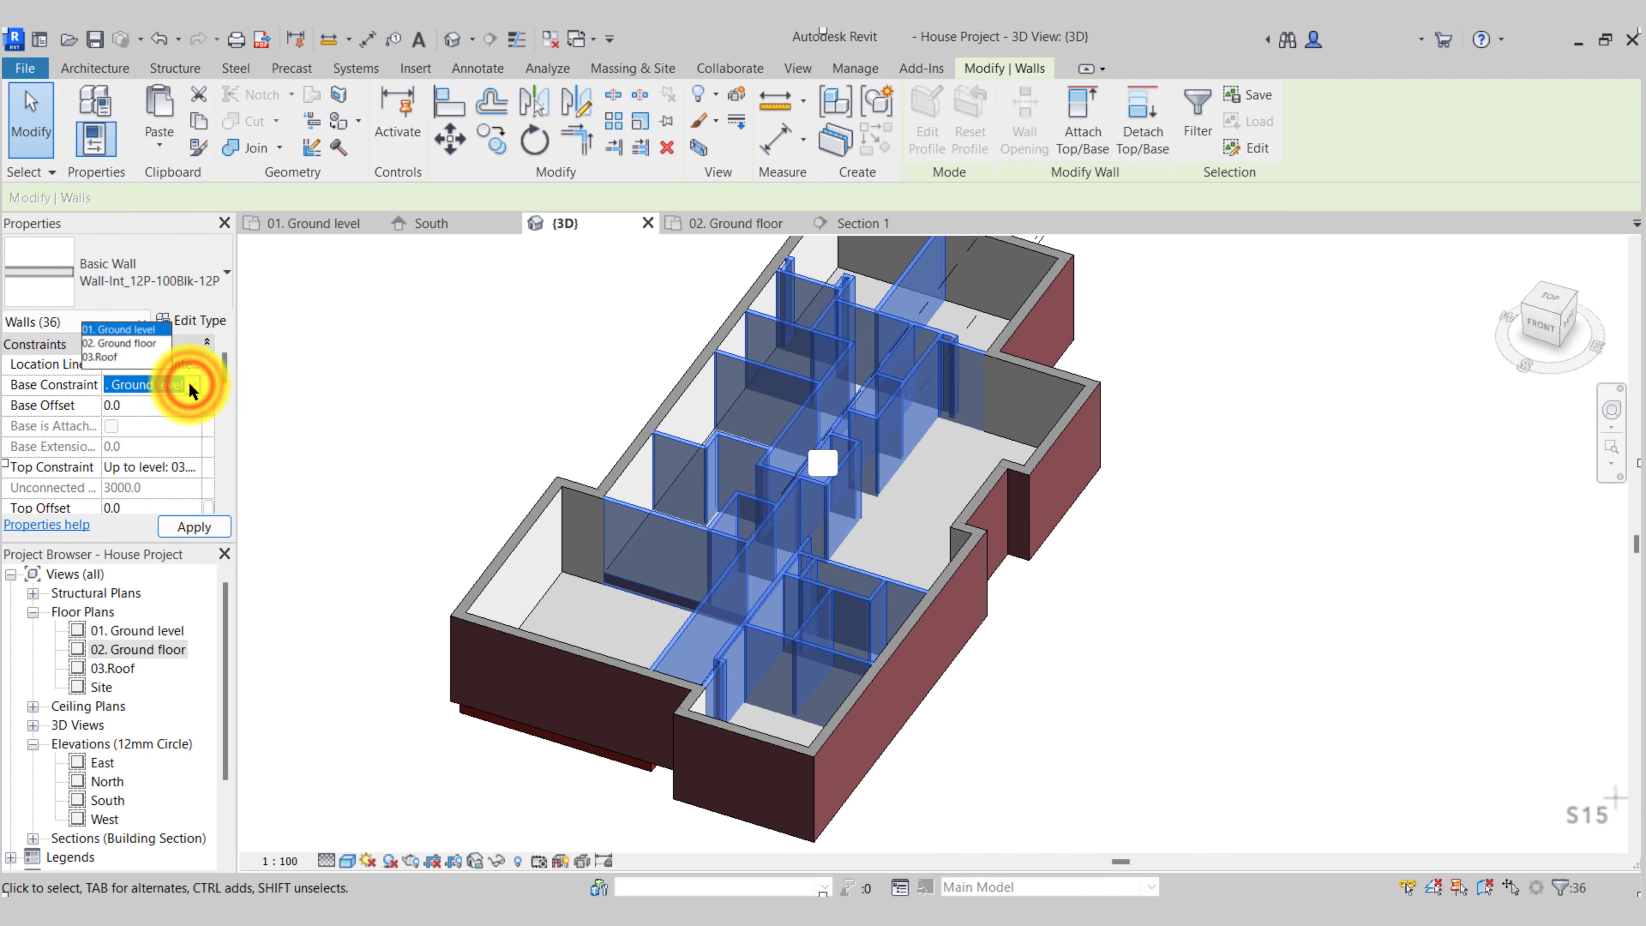
pyautogui.click(131, 344)
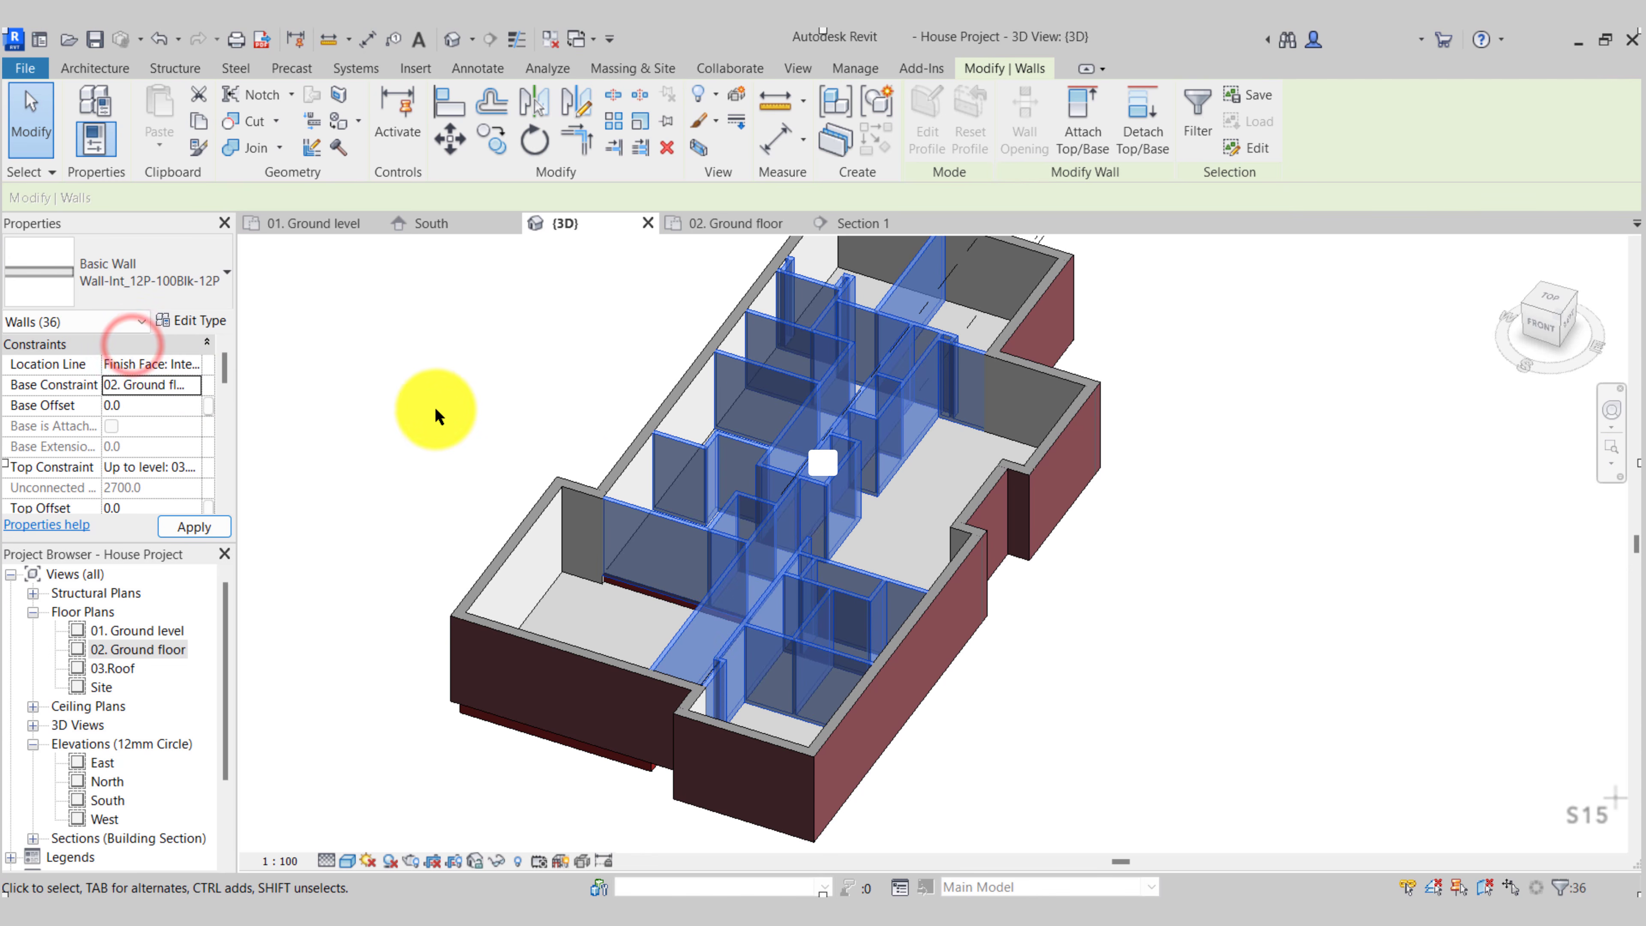
pyautogui.click(441, 395)
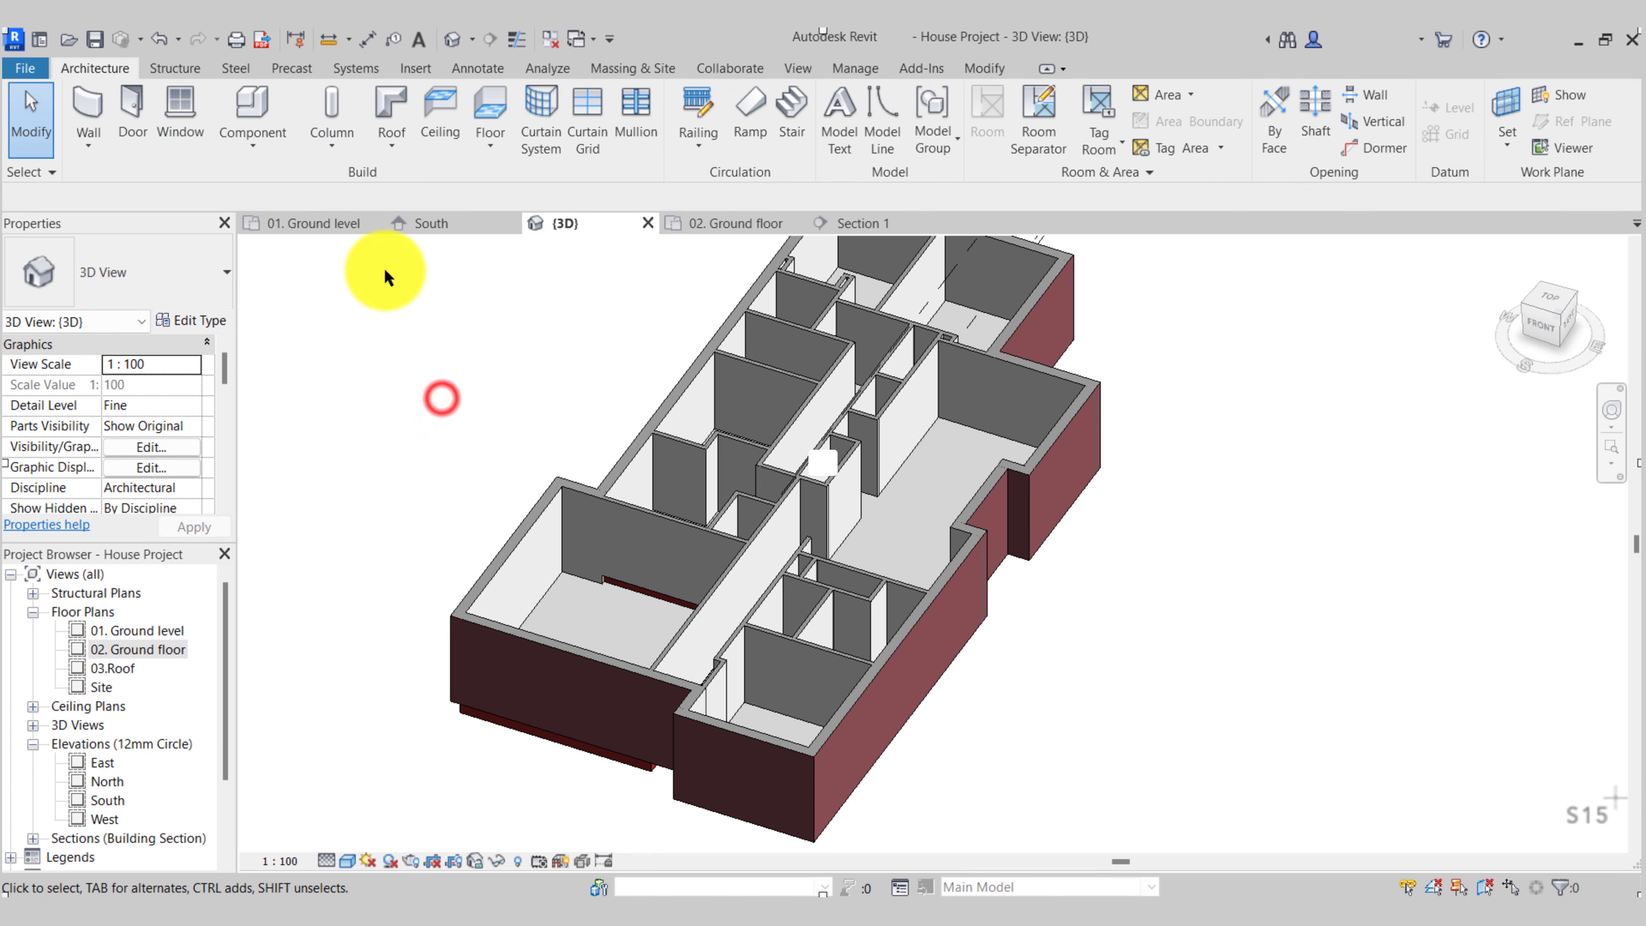
# Check the interior wall's base against the slab's top surface in Section 1
pyautogui.click(886, 224)
pyautogui.scroll(5, 688, 583)
pyautogui.click(701, 575)
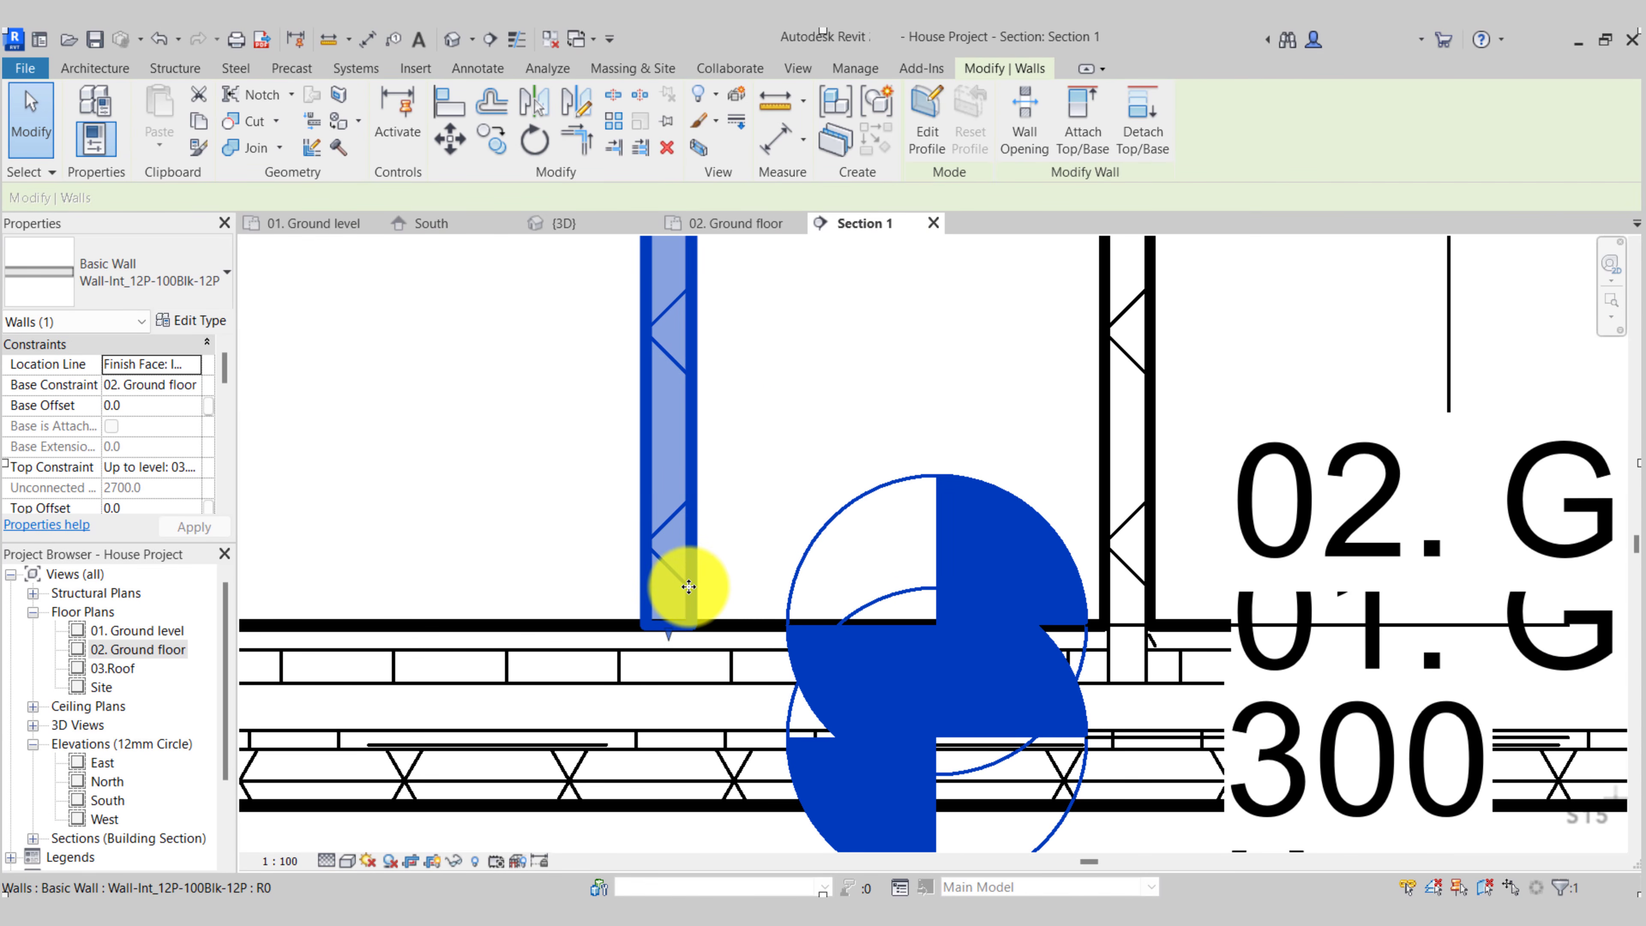
pyautogui.scroll(-5, 680, 603)
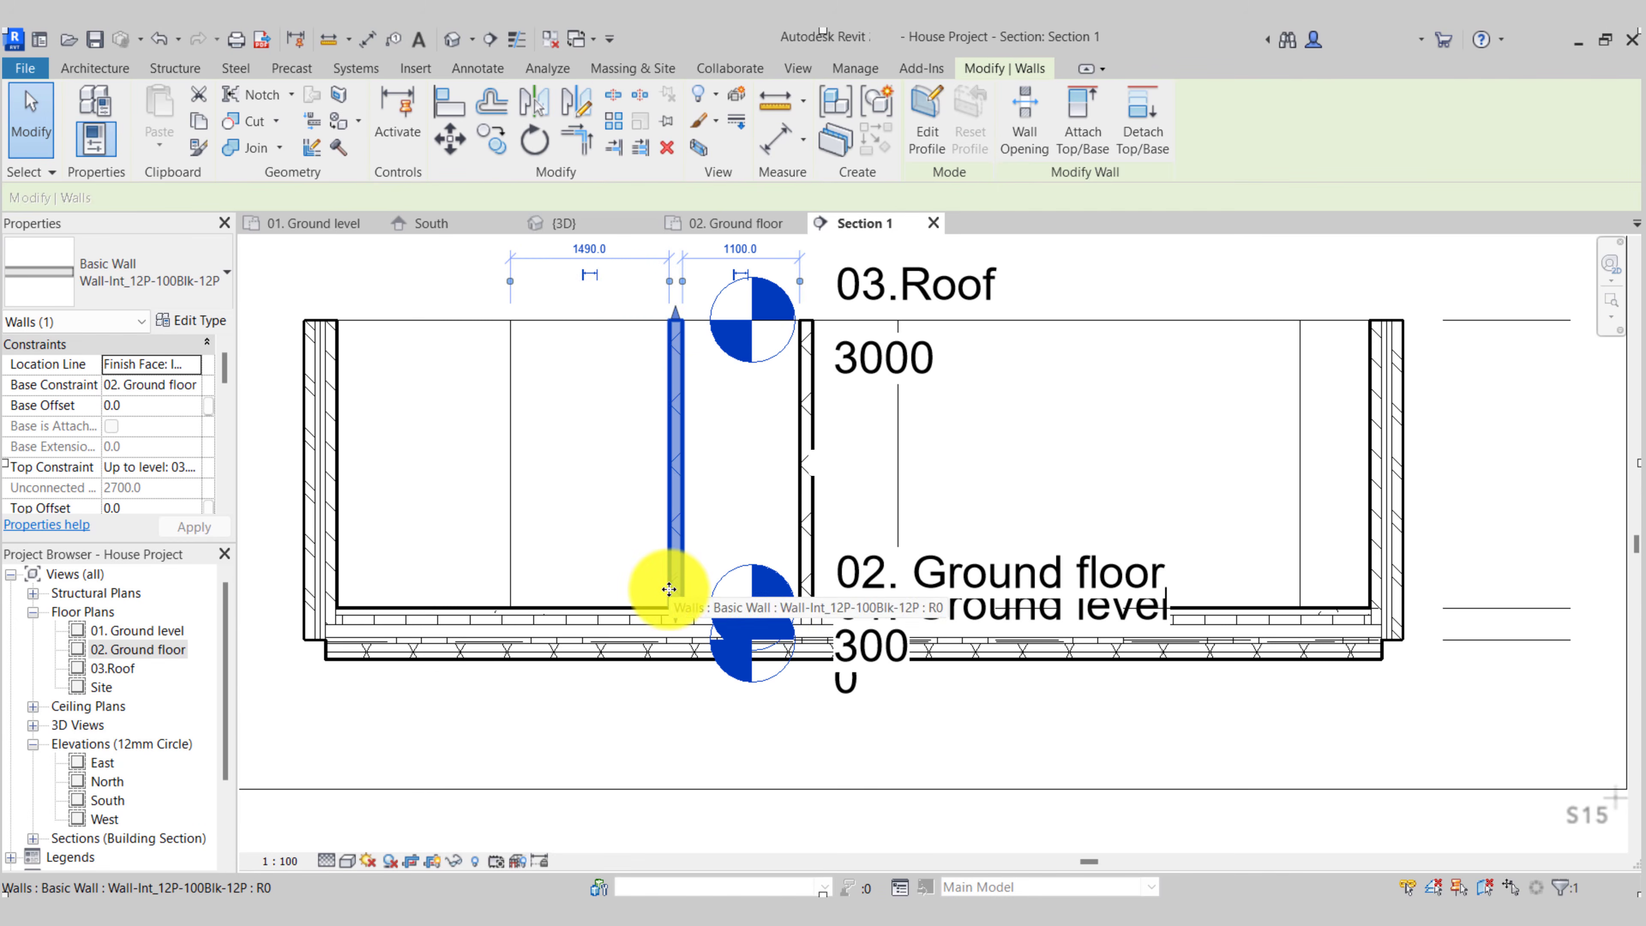
pyautogui.press('Escape')
# In the 3D view, set the base constraint of the southwest room's north interior wall to 01. Ground level
pyautogui.click(583, 223)
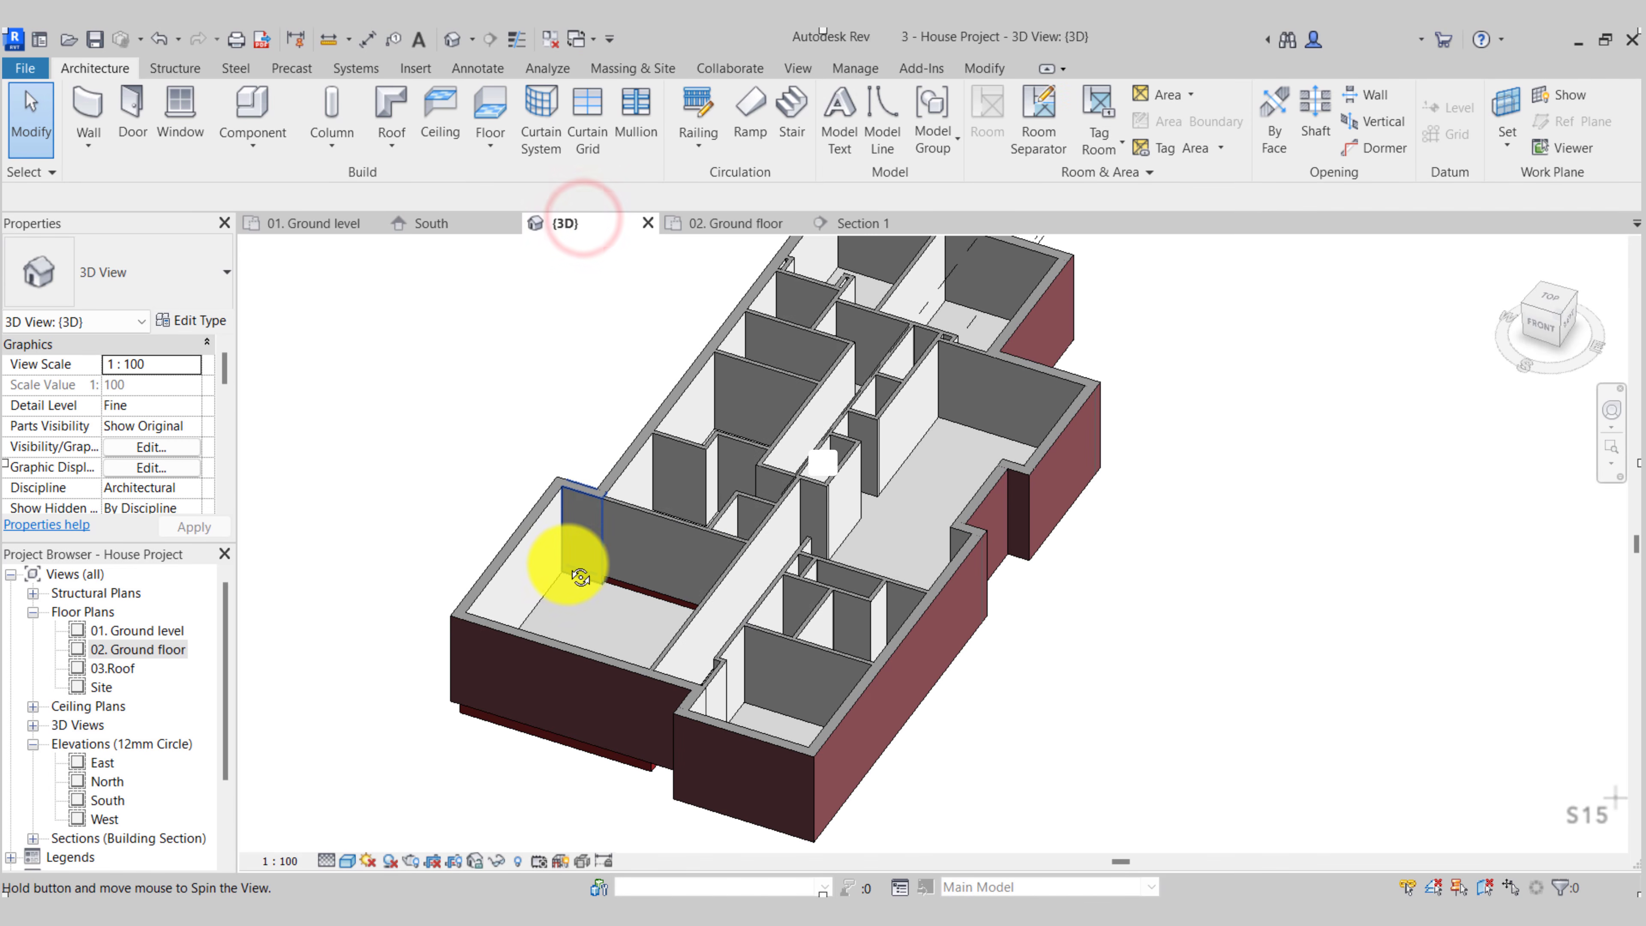
pyautogui.keyDown('shift'); pyautogui.moveTo(562, 559); pyautogui.dragTo(825, 620, button='middle'); pyautogui.keyUp('shift')
pyautogui.scroll(3, 946, 592)
pyautogui.scroll(1, 940, 713)
pyautogui.click(743, 538)
pyautogui.click(665, 423)
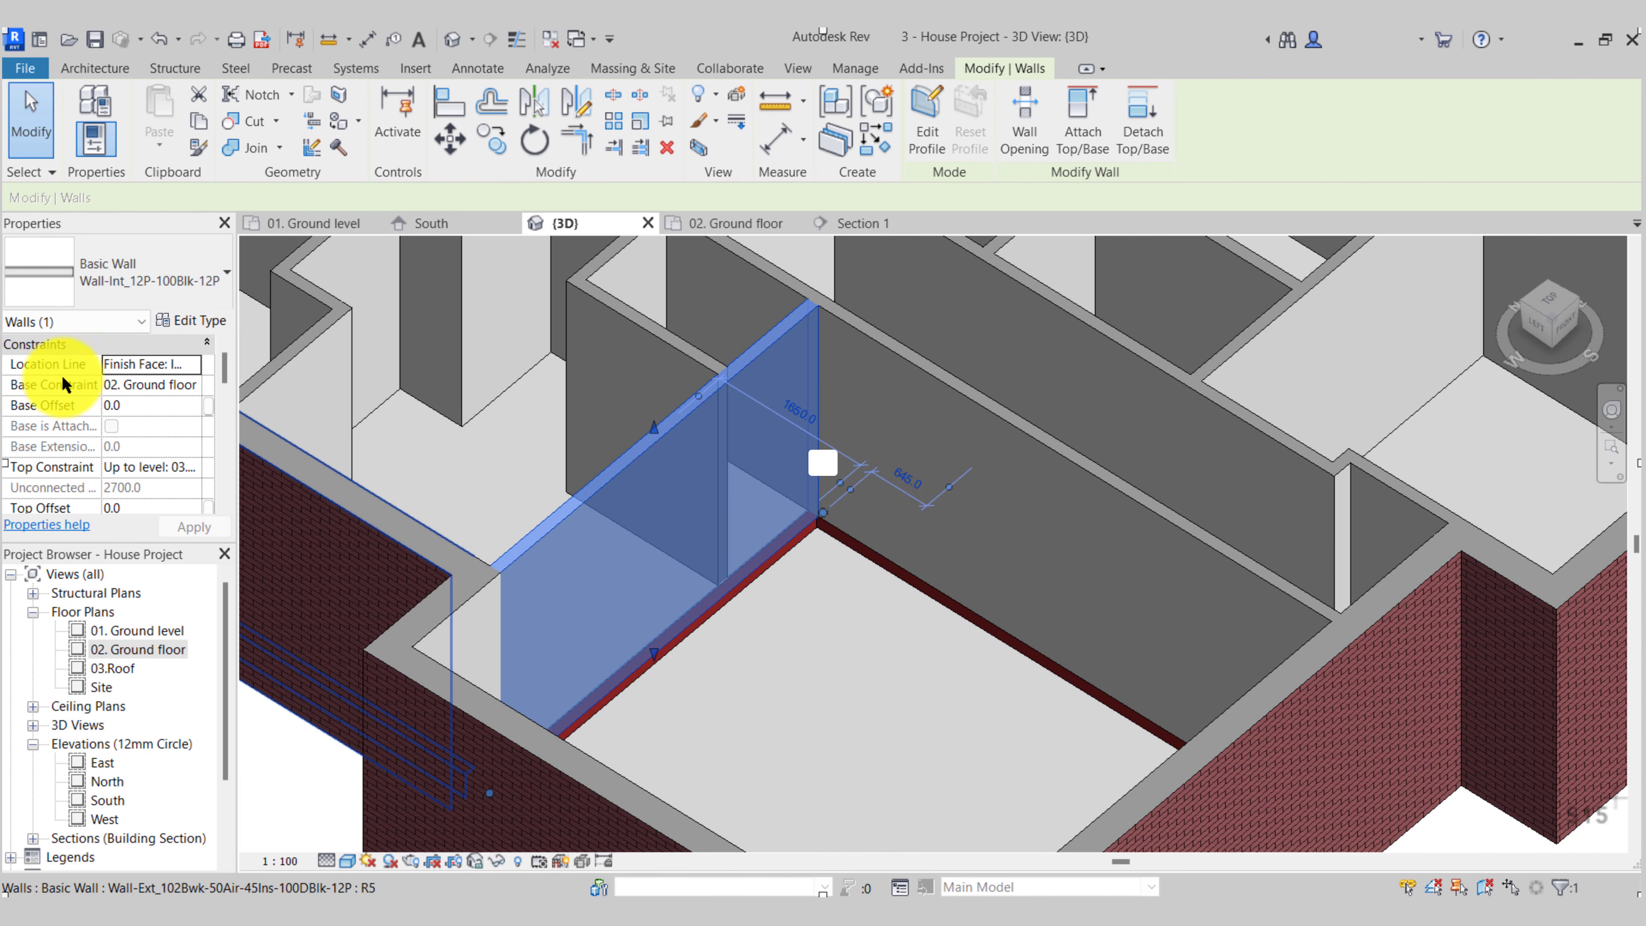
pyautogui.click(193, 386)
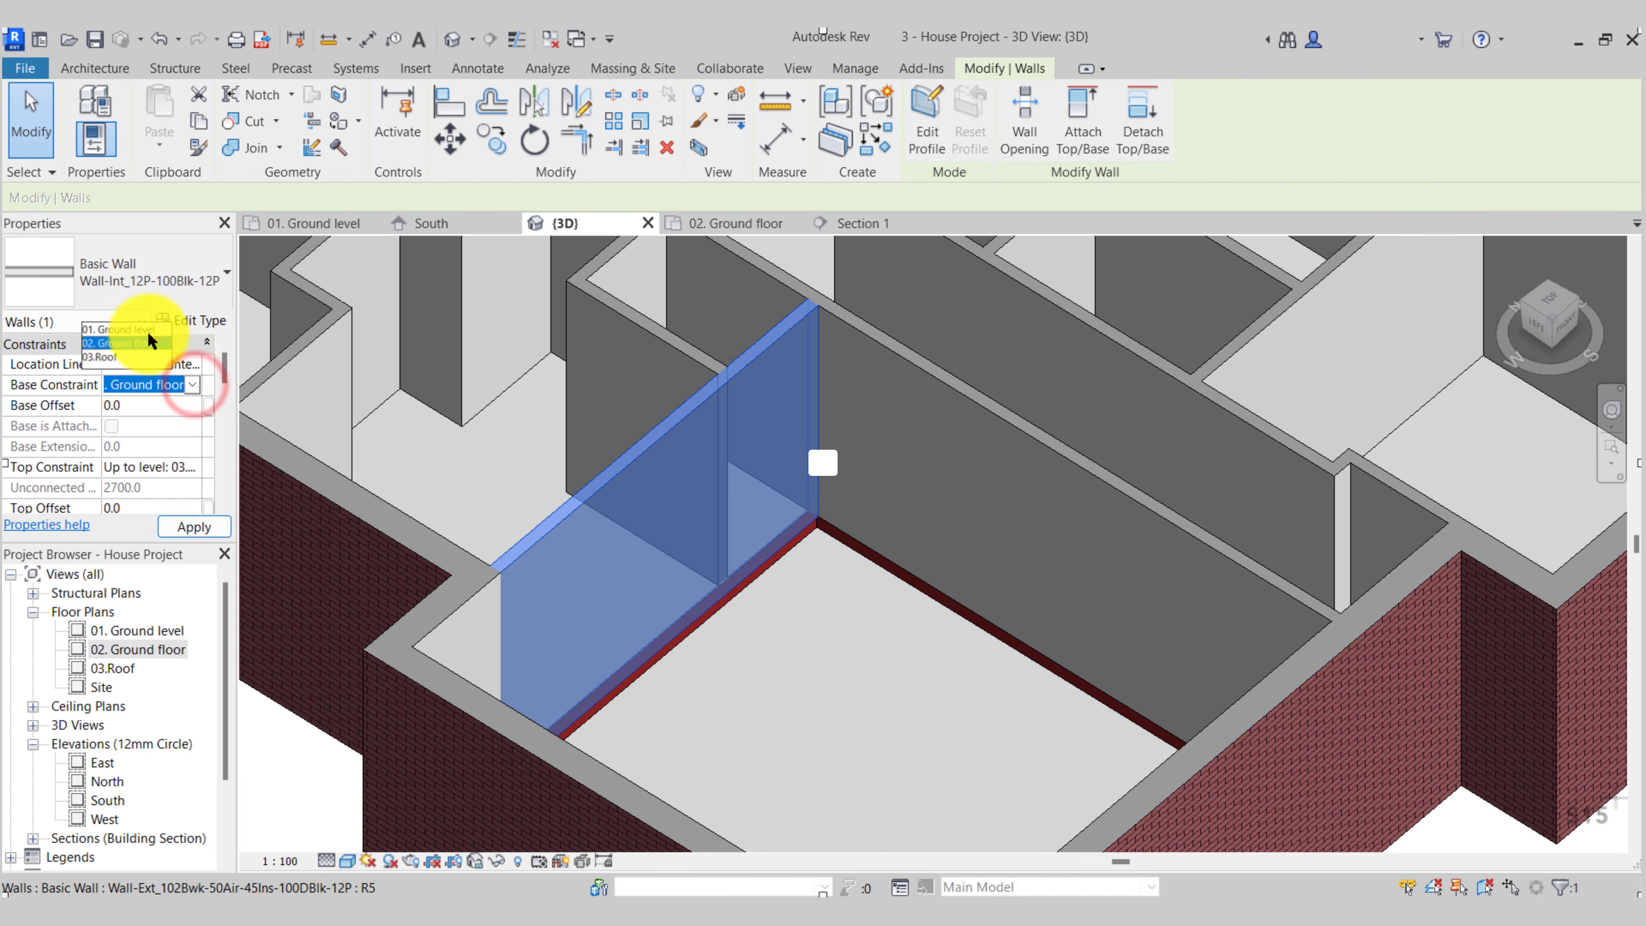
pyautogui.click(999, 544)
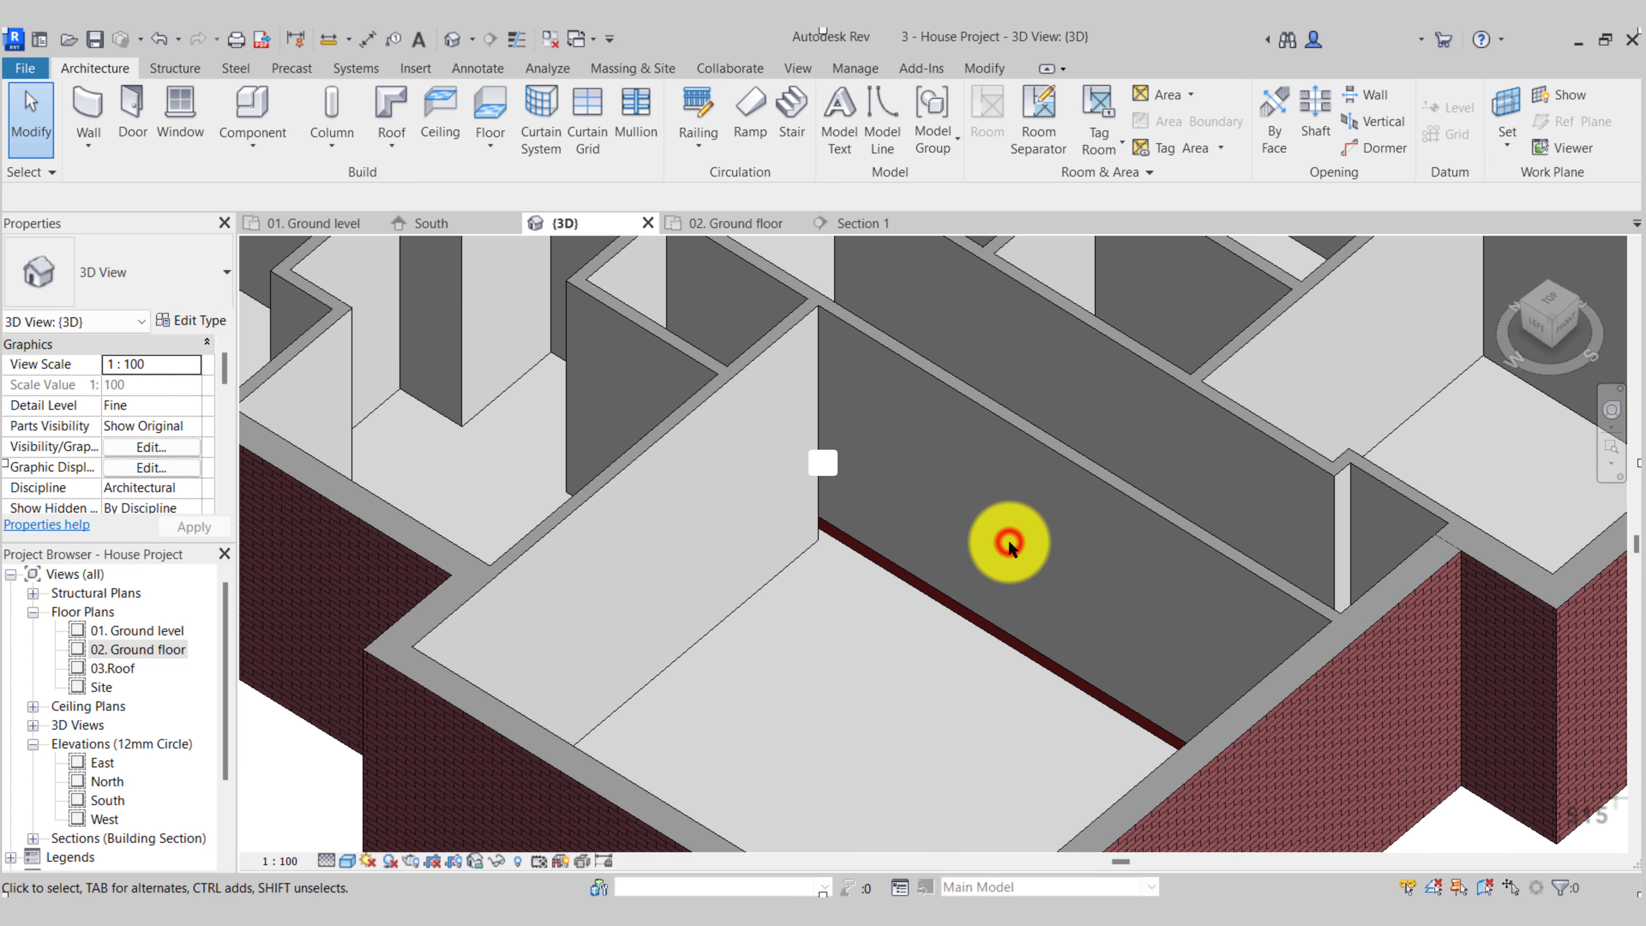
# Set the base constraint of the southwest room's east interior wall, along the corridor, to 01. Ground level
pyautogui.click(1001, 397)
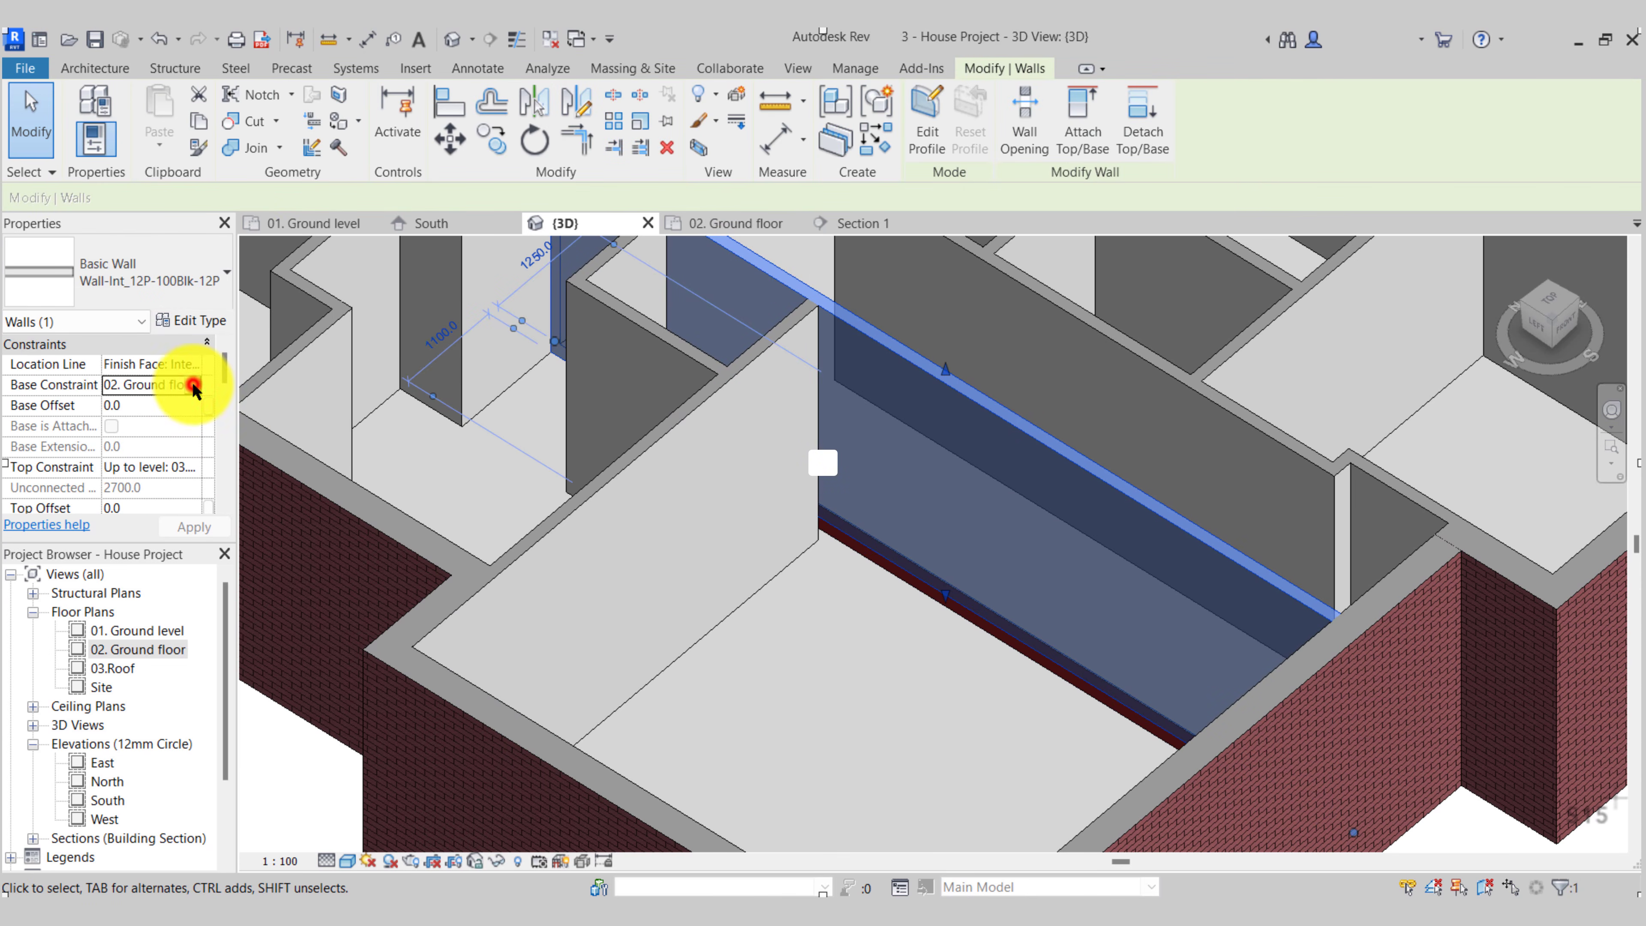
pyautogui.click(193, 387)
pyautogui.click(153, 329)
pyautogui.keyDown('shift'); pyautogui.moveTo(1047, 661); pyautogui.dragTo(927, 616, button='middle'); pyautogui.keyUp('shift')
pyautogui.click(292, 549)
# Close the 01. Ground level floor plan view
pyautogui.scroll(-3, 407, 579)
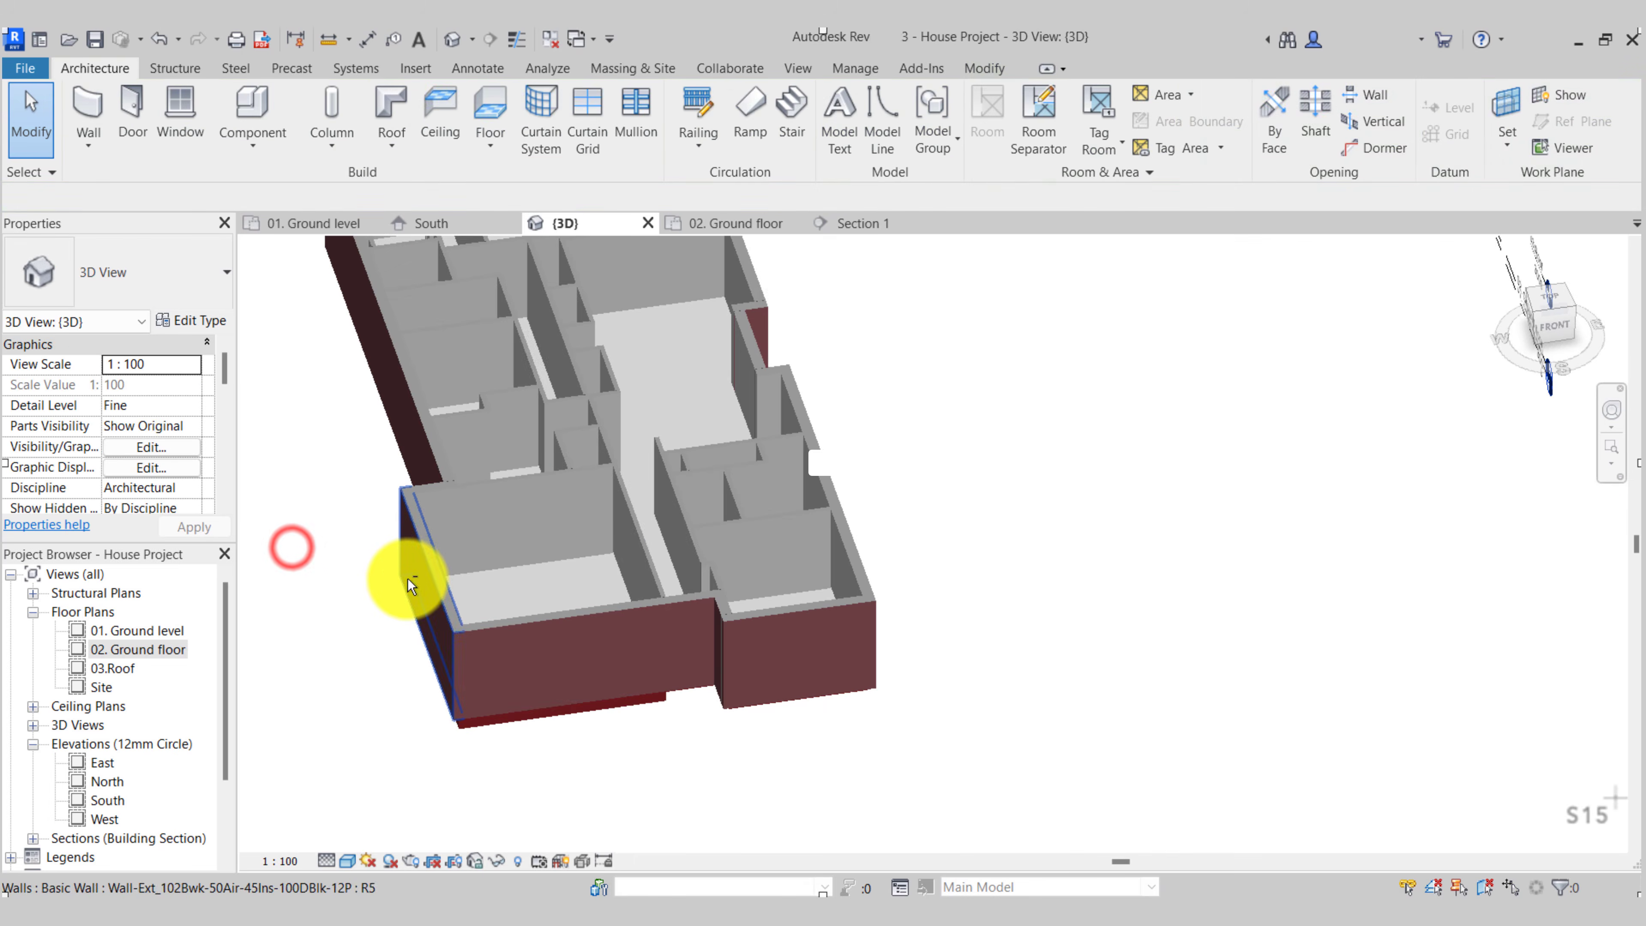
pyautogui.keyDown('shift'); pyautogui.moveTo(409, 580); pyautogui.dragTo(471, 513, button='middle'); pyautogui.keyUp('shift')
pyautogui.click(326, 224)
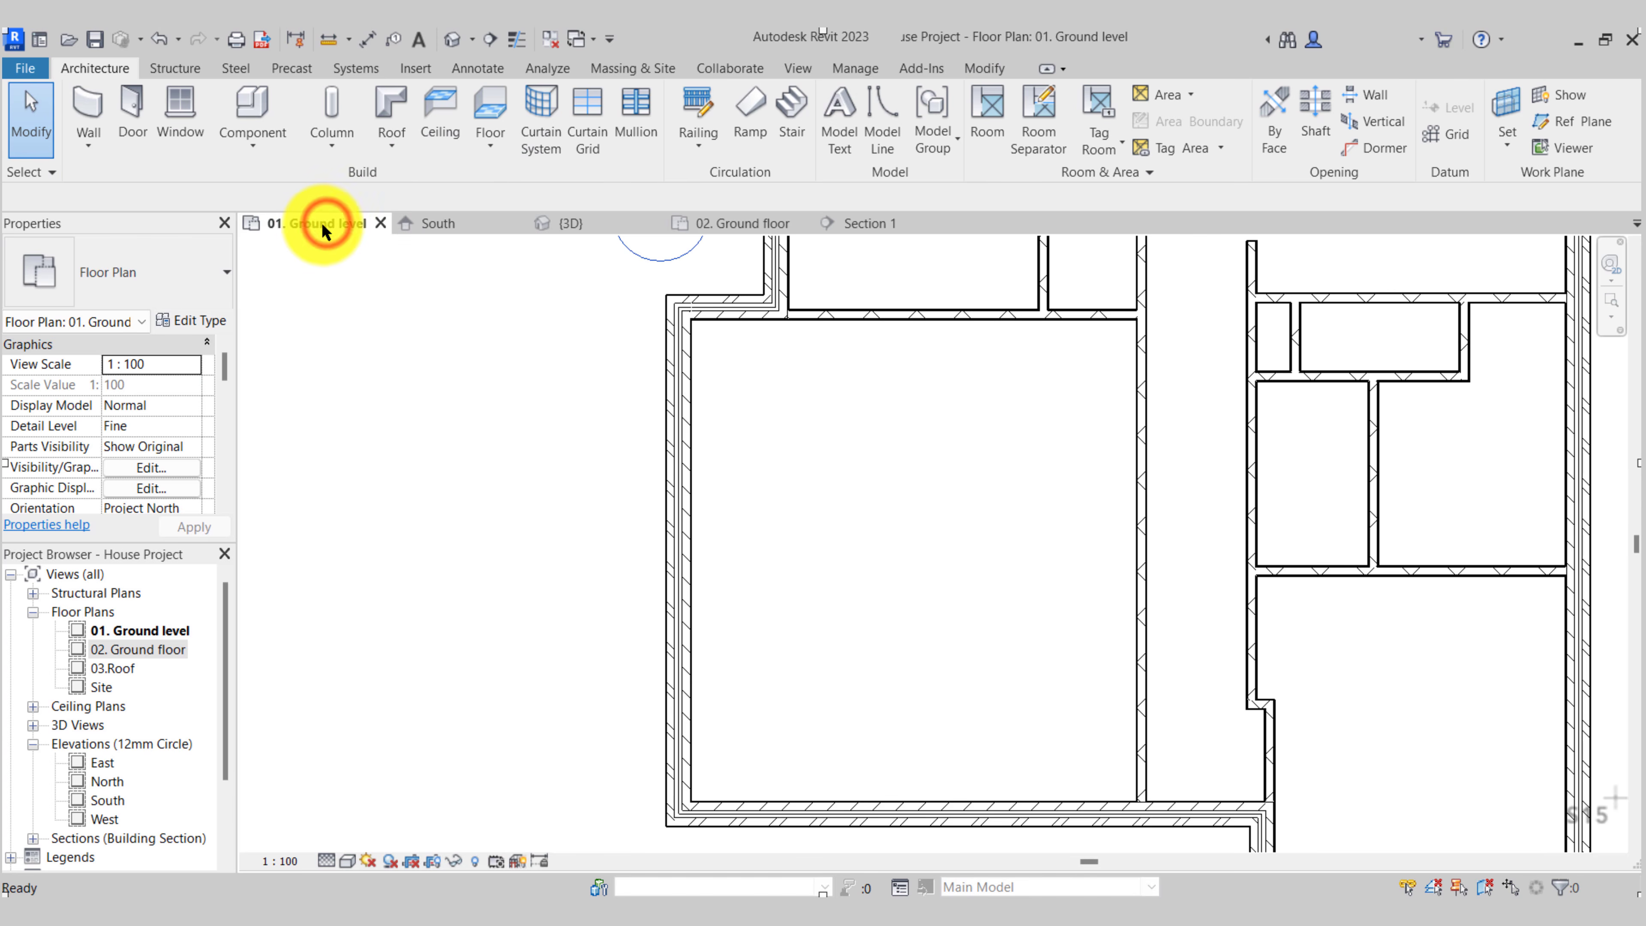
pyautogui.click(378, 224)
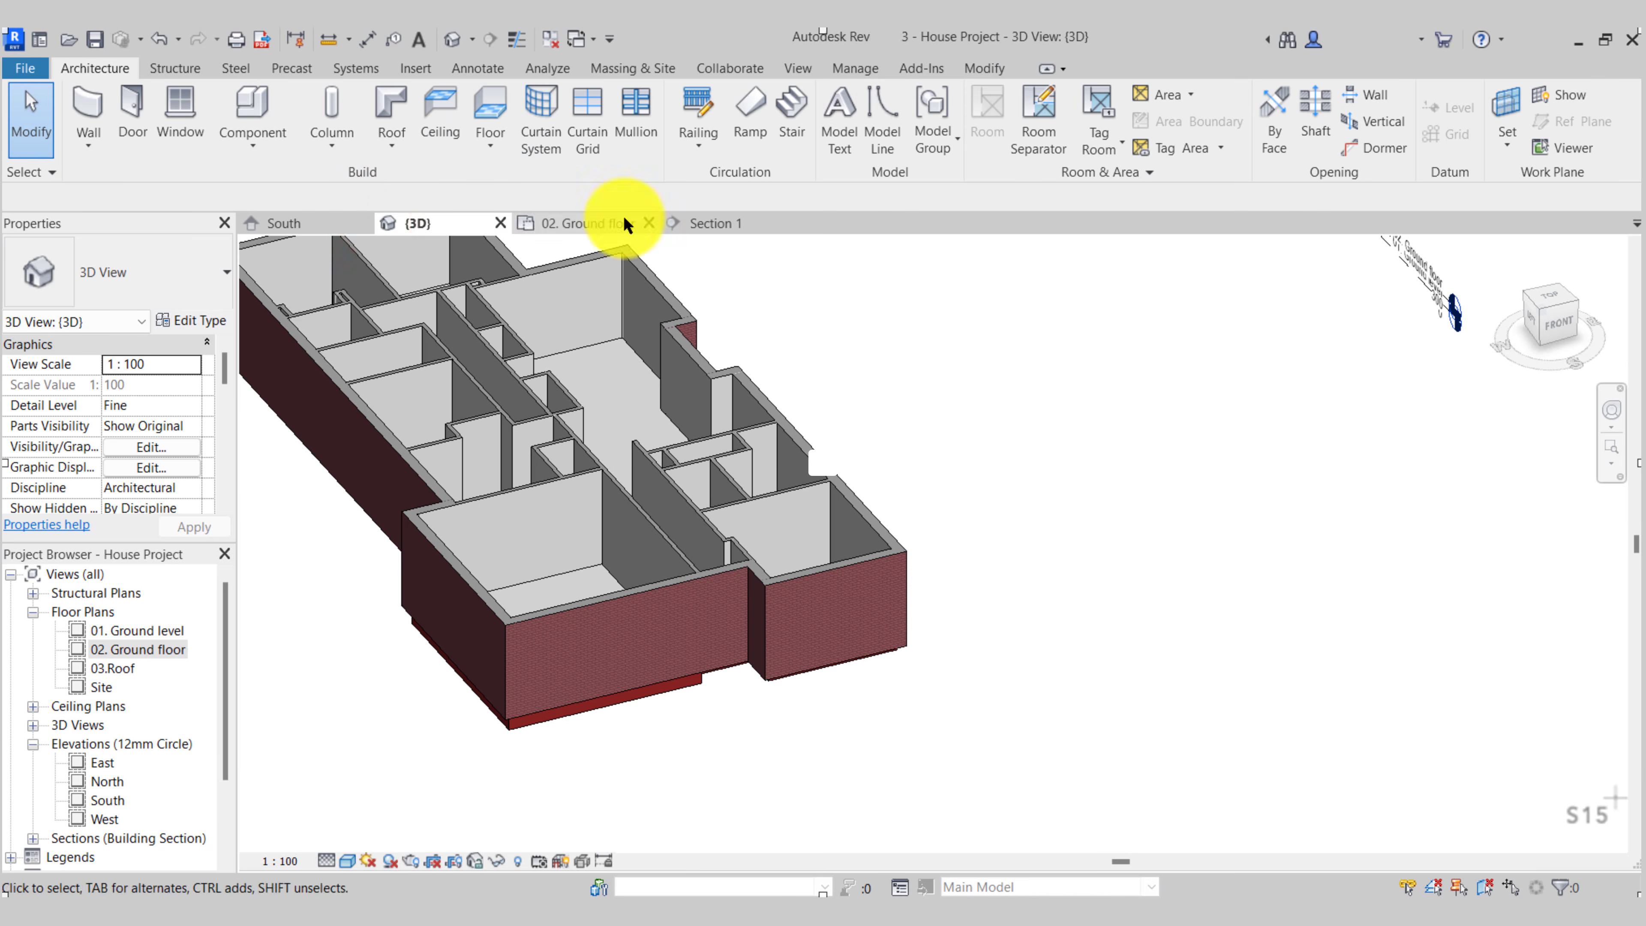
# Close the Section 1 view and move the 02. Ground floor plan to the front of the open views
pyautogui.click(724, 222)
pyautogui.click(786, 222)
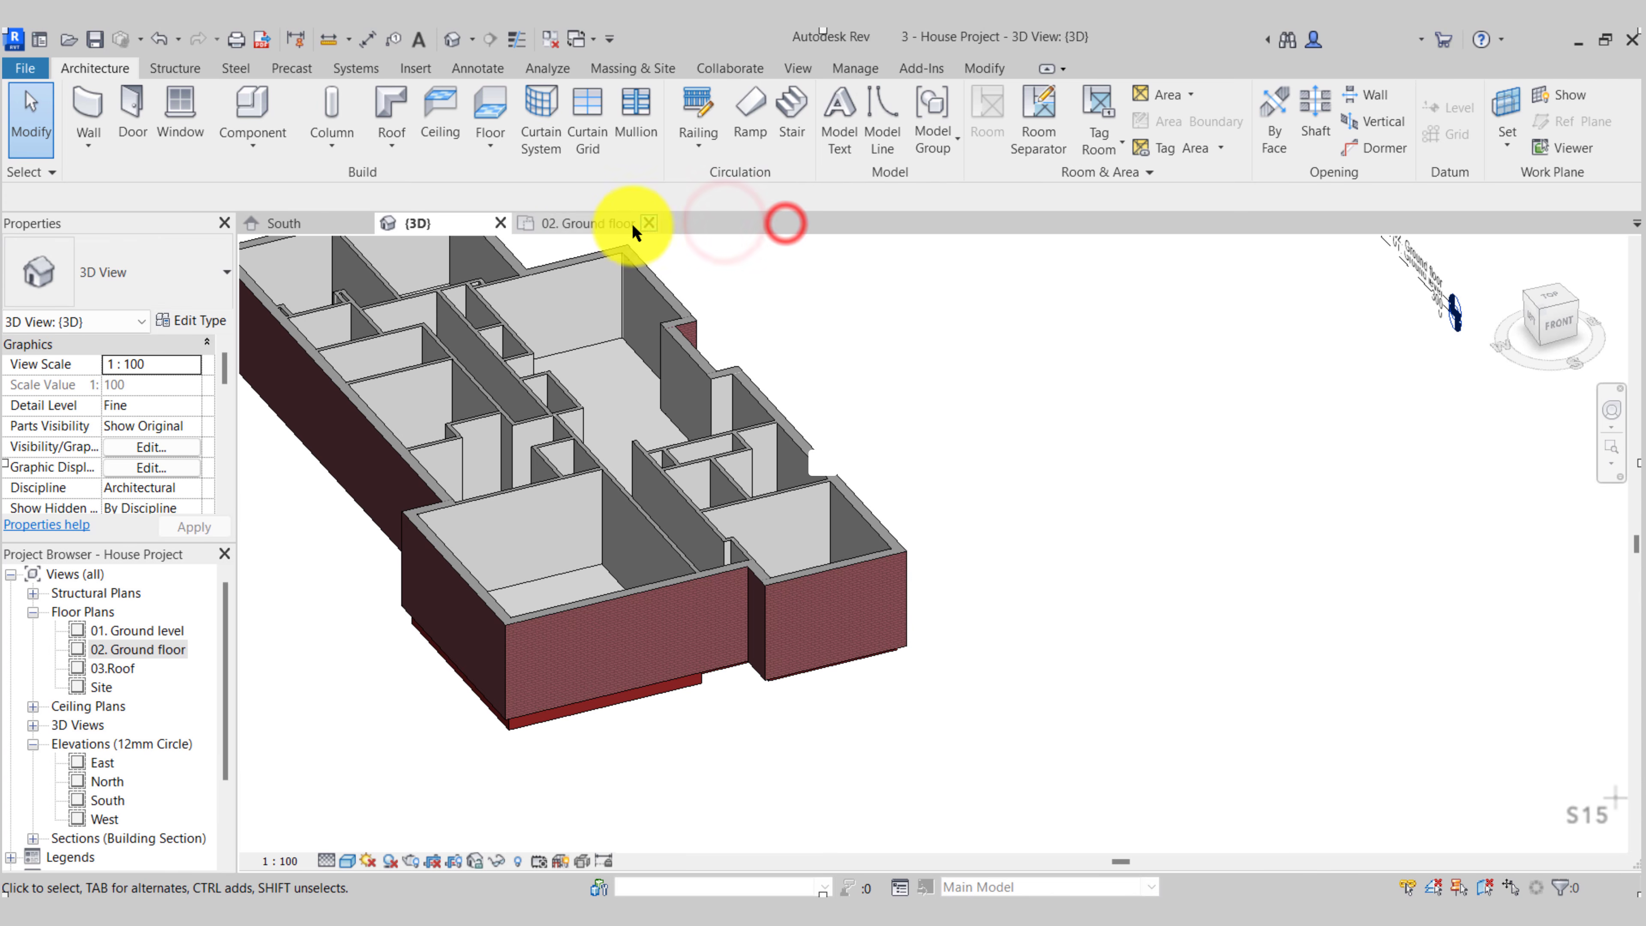
pyautogui.moveTo(588, 225); pyautogui.dragTo(341, 226)
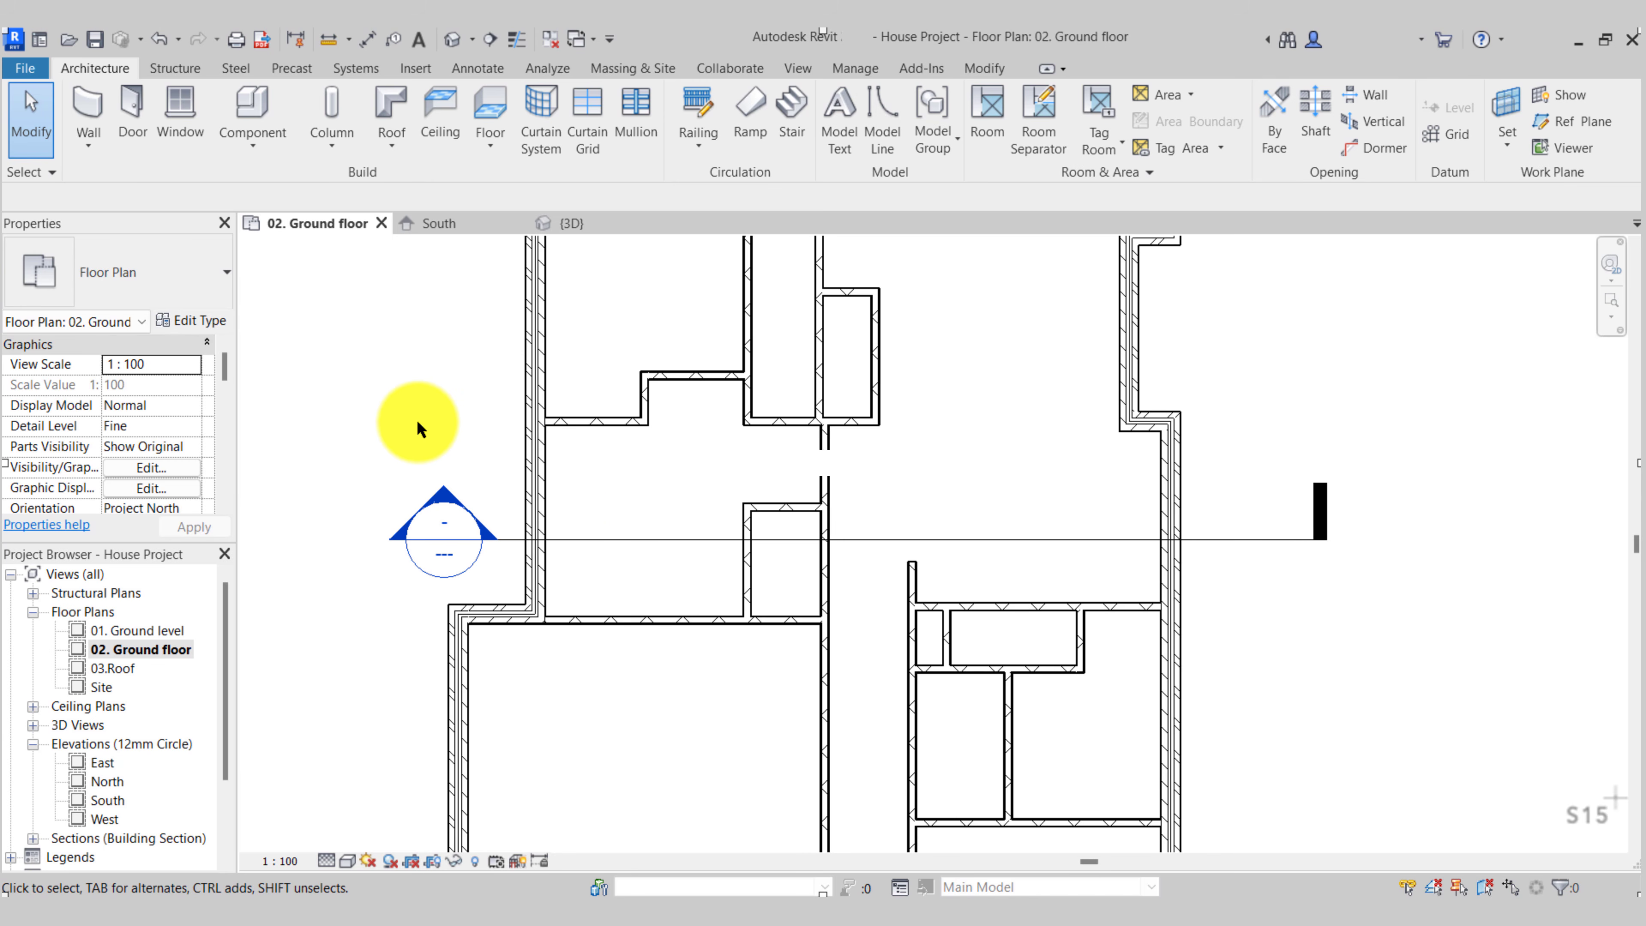
# Delete the Section 1 line from the 02. Ground floor plan
pyautogui.click(955, 541)
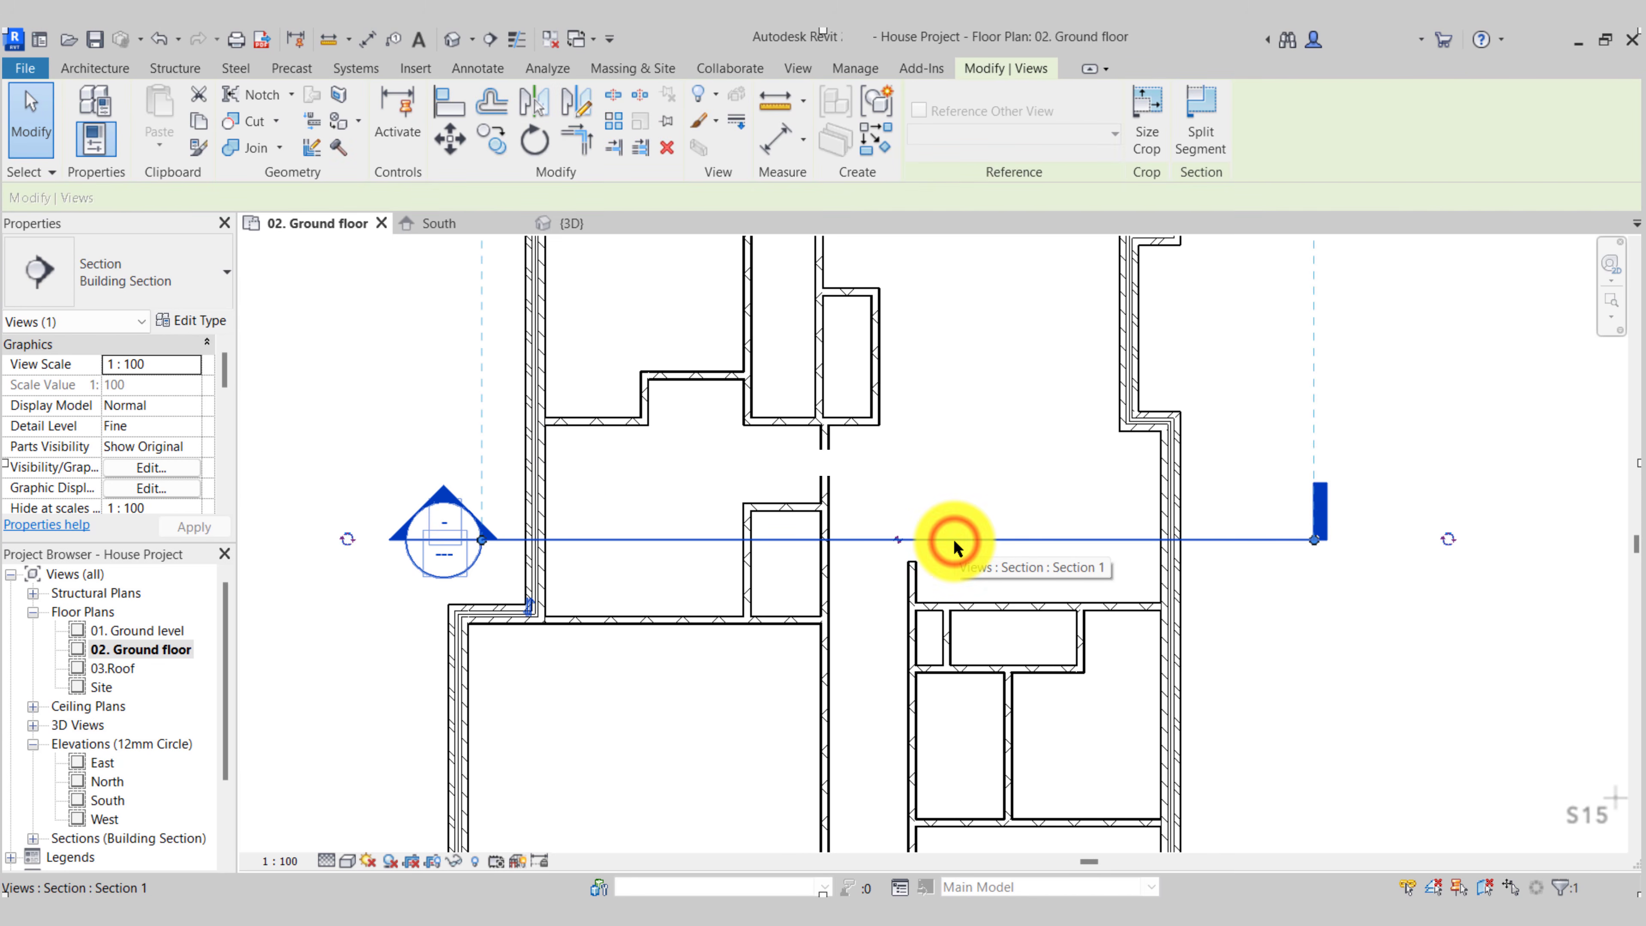
pyautogui.press('Delete')
pyautogui.click(908, 539)
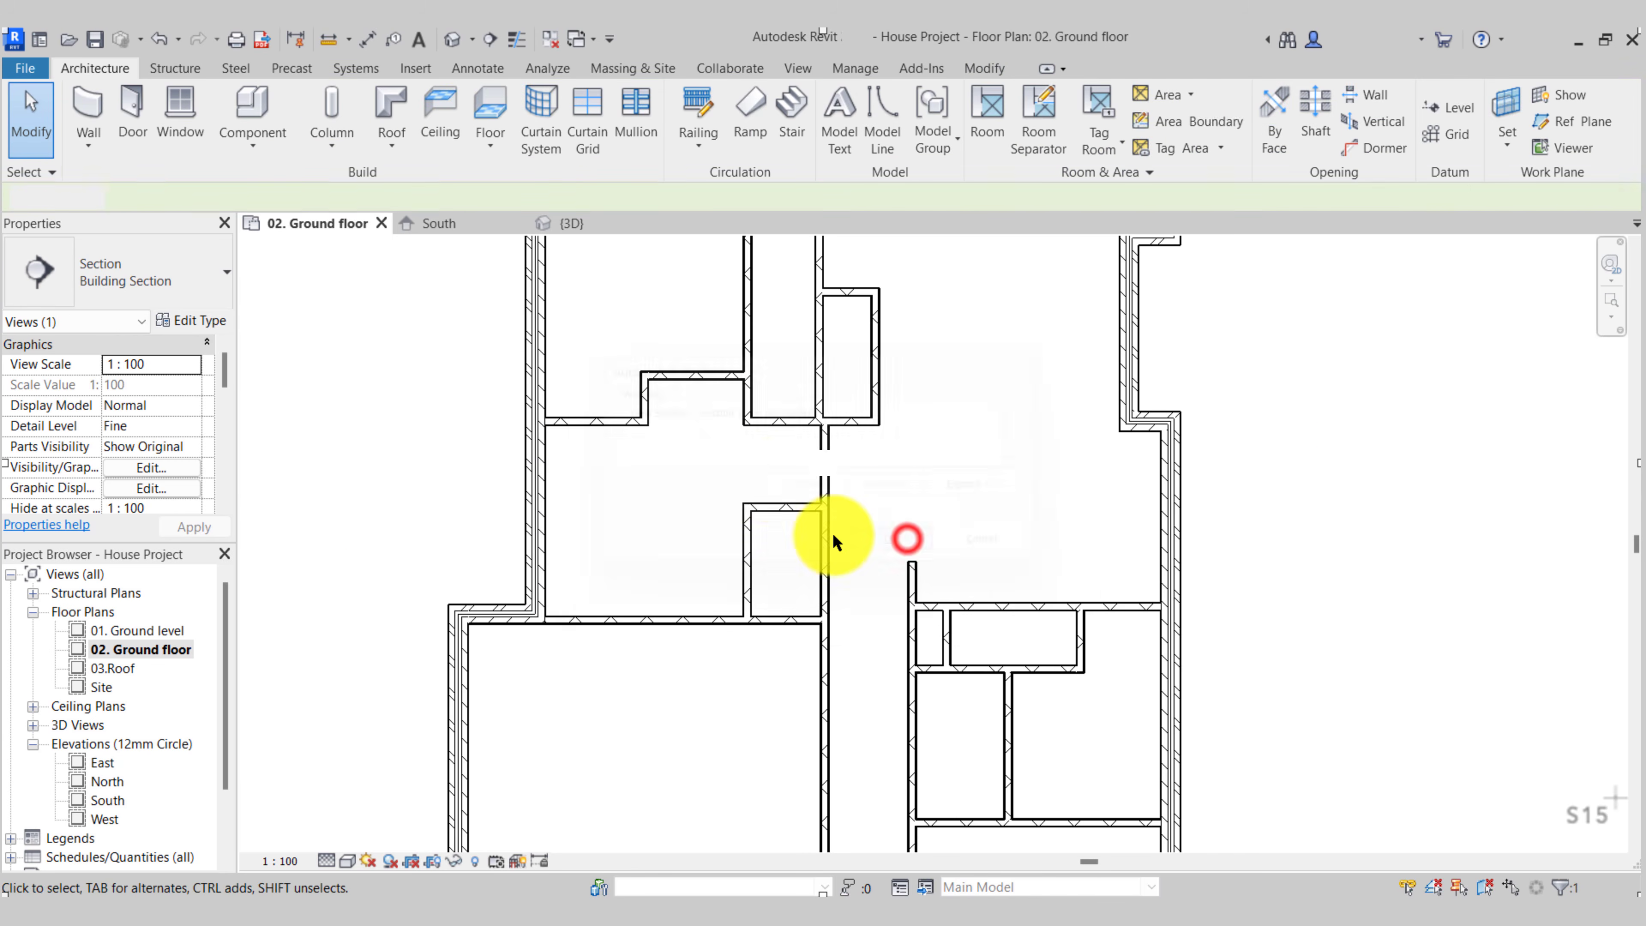
pyautogui.scroll(-5, 767, 480)
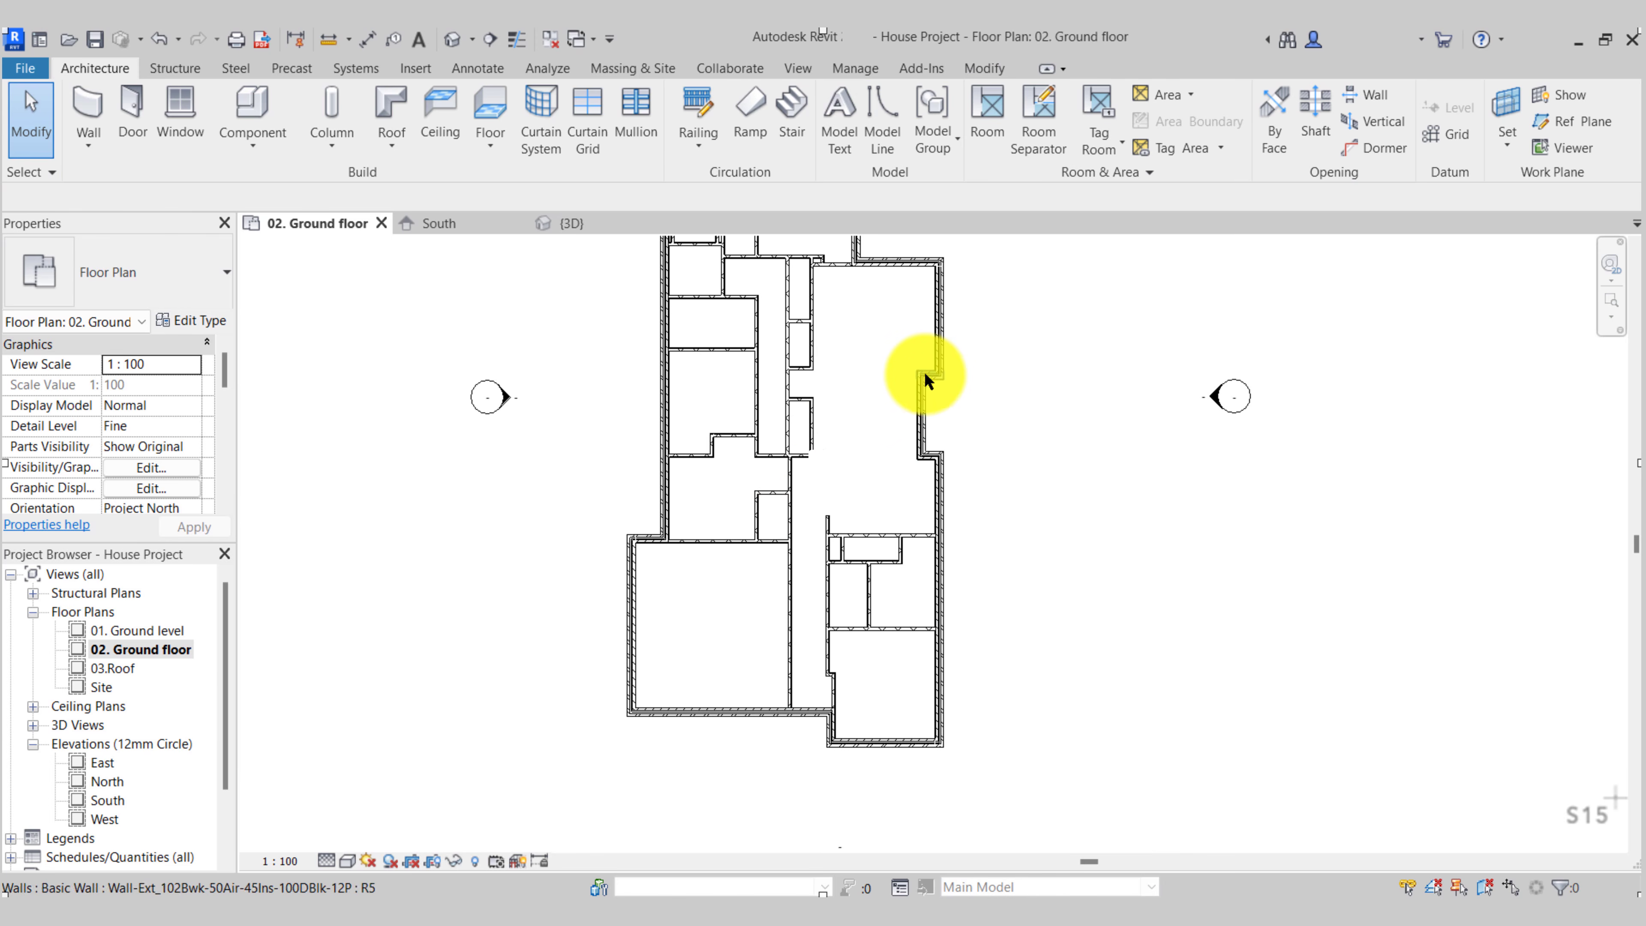
pyautogui.moveTo(921, 476)
pyautogui.mouseDown(button='middle')
pyautogui.moveTo(934, 513)
pyautogui.moveTo(948, 471)
pyautogui.mouseUp(button='middle')
pyautogui.scroll(-1, 948, 471)
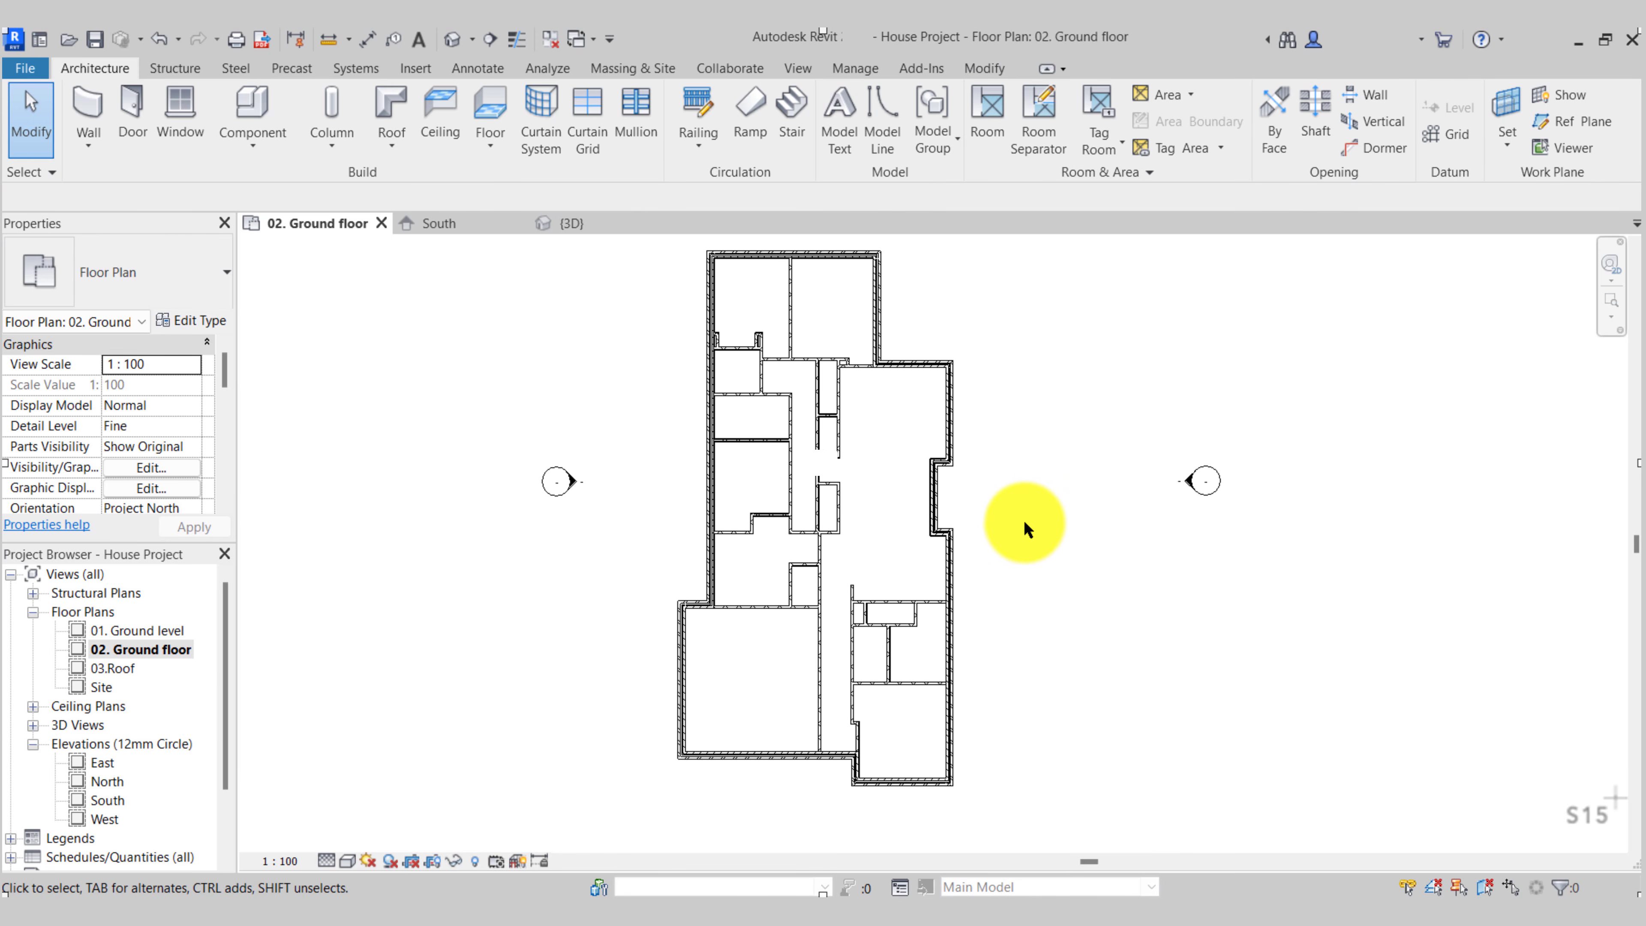
pyautogui.click(401, 405)
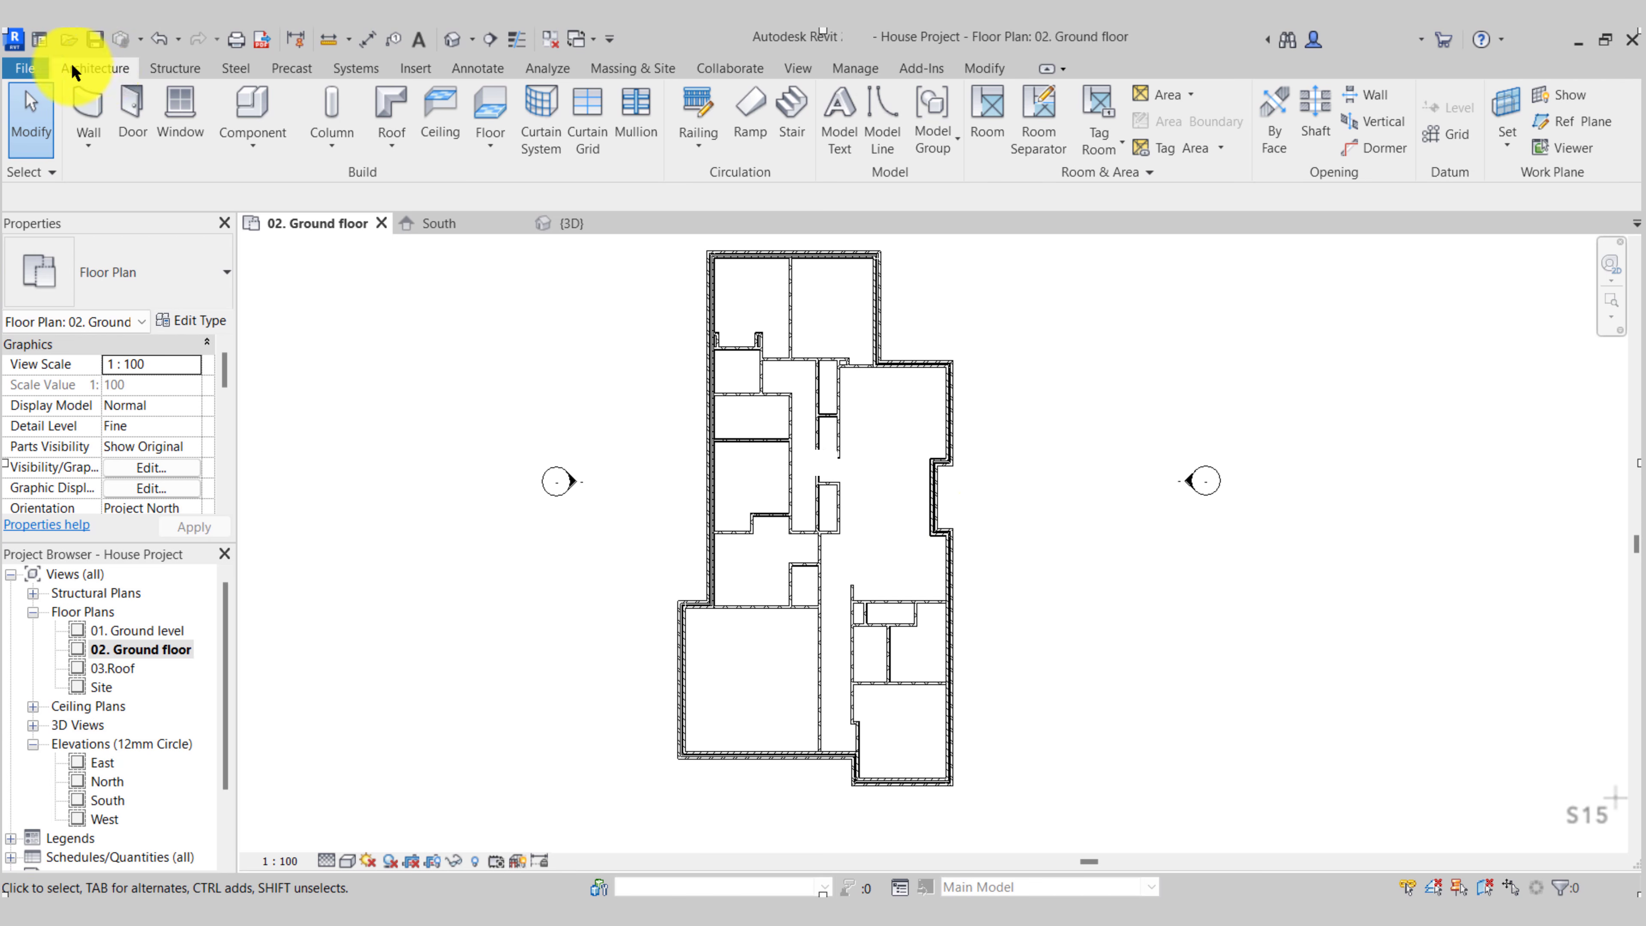
# Place a Doors_IntSgl 810x2110mm door in the short wall south of the northwest room, 100 mm from the partition to its east
pyautogui.click(129, 115)
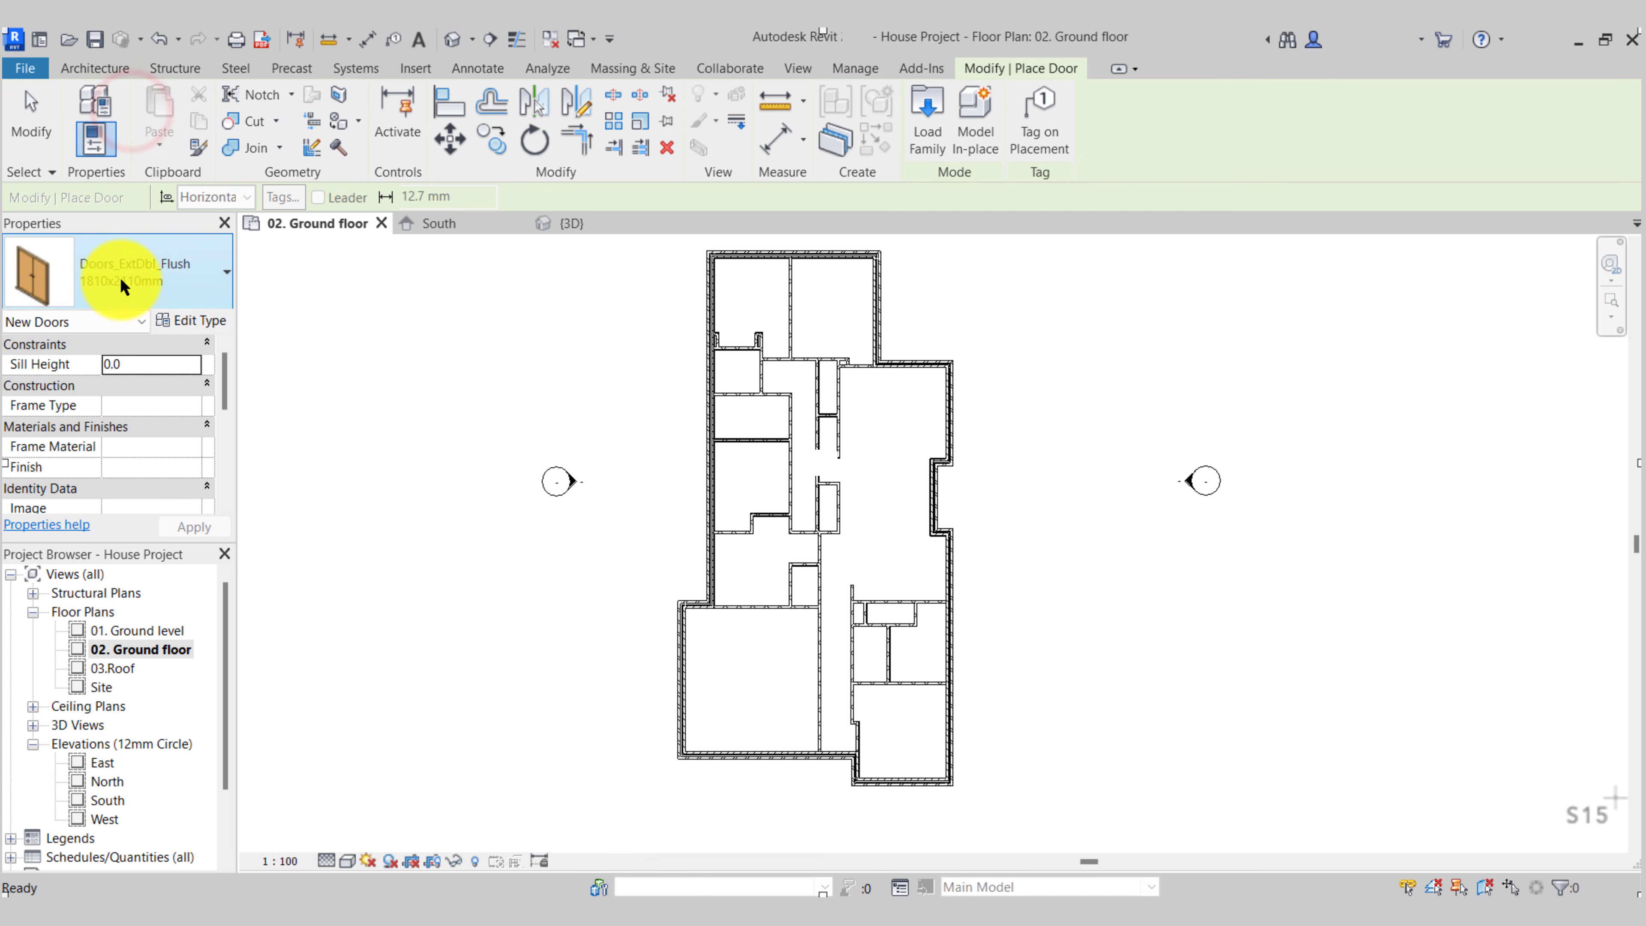
pyautogui.click(172, 283)
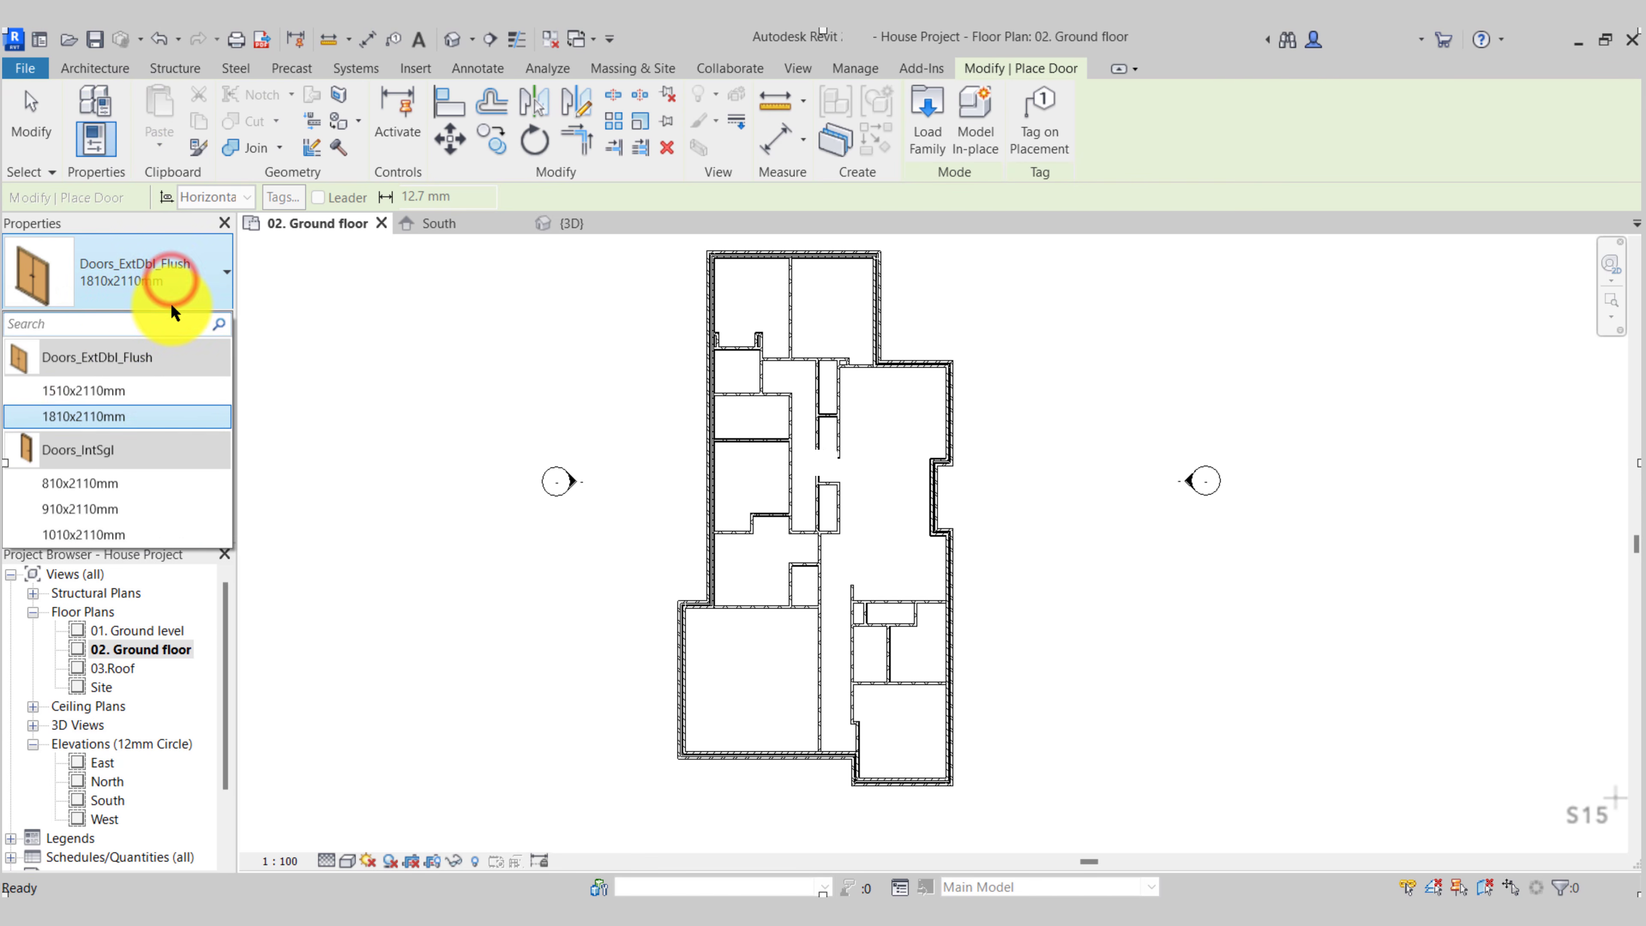
pyautogui.click(65, 483)
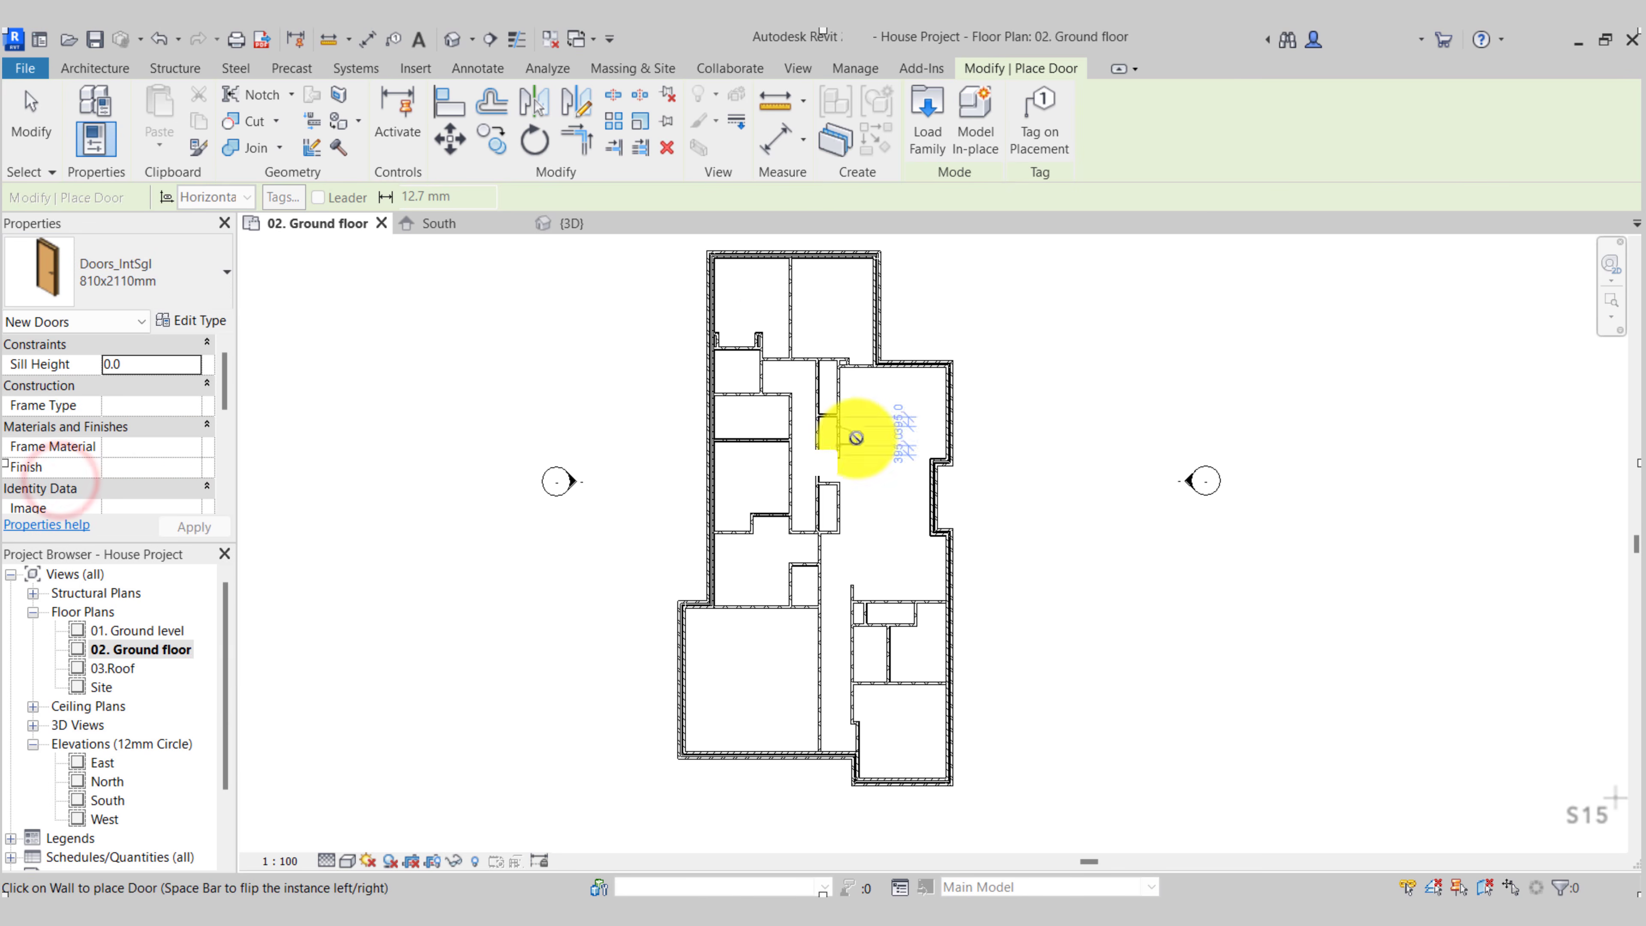
pyautogui.scroll(4, 806, 335)
pyautogui.scroll(3, 651, 358)
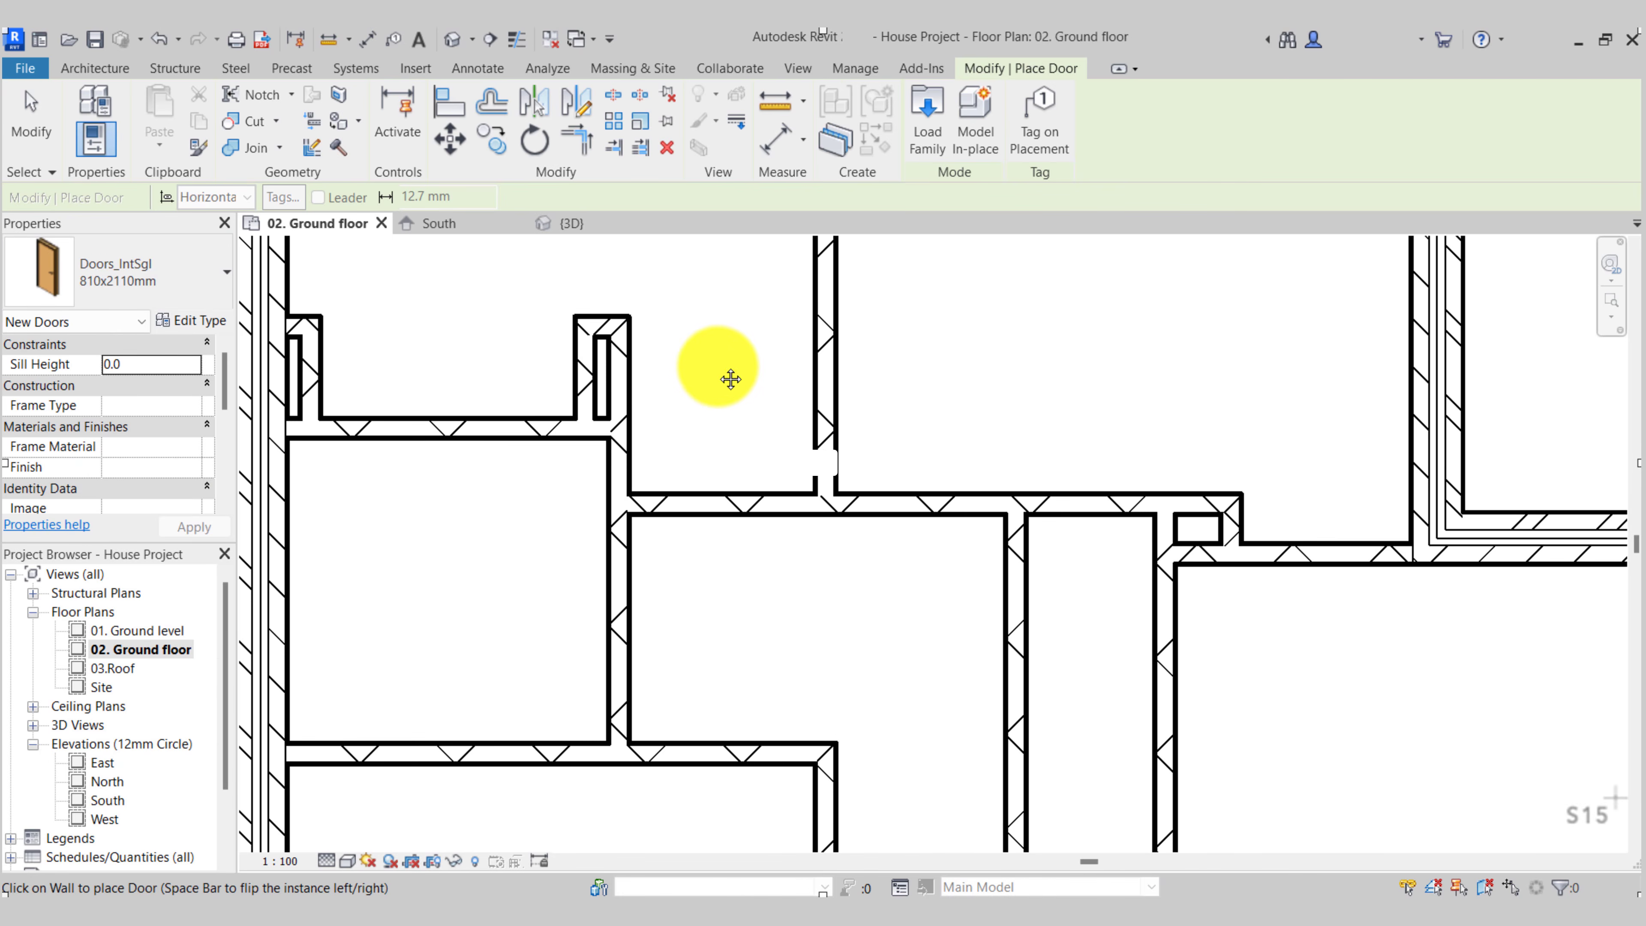
pyautogui.moveTo(724, 374); pyautogui.dragTo(735, 595, button='middle')
pyautogui.scroll(3, 728, 607)
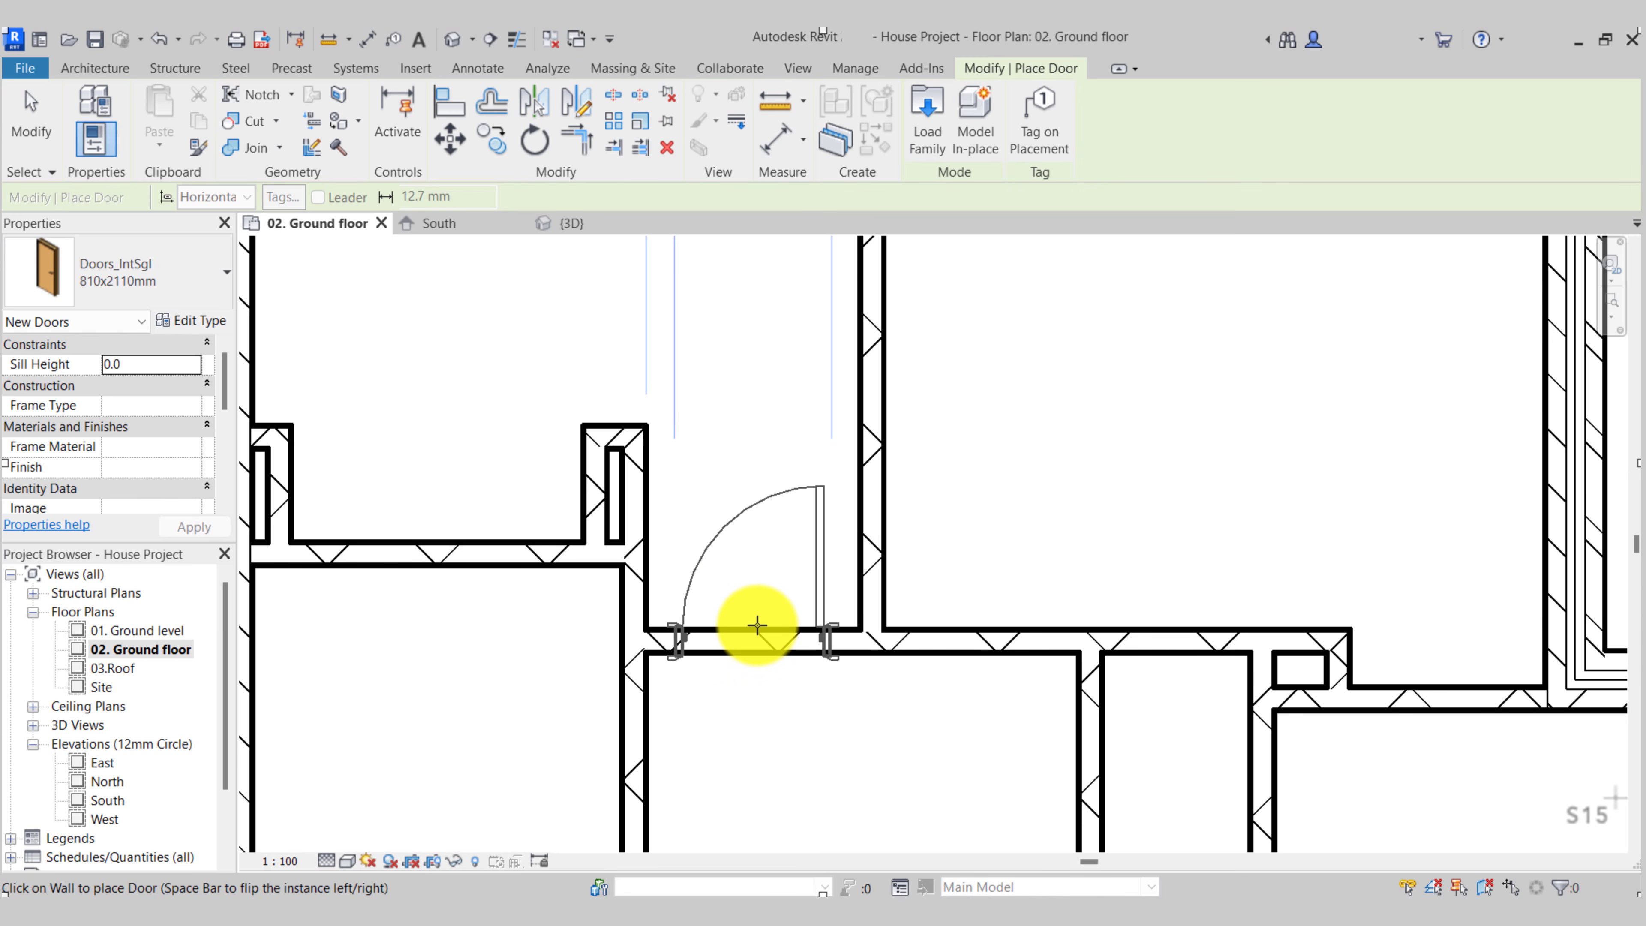
pyautogui.scroll(-3, 756, 626)
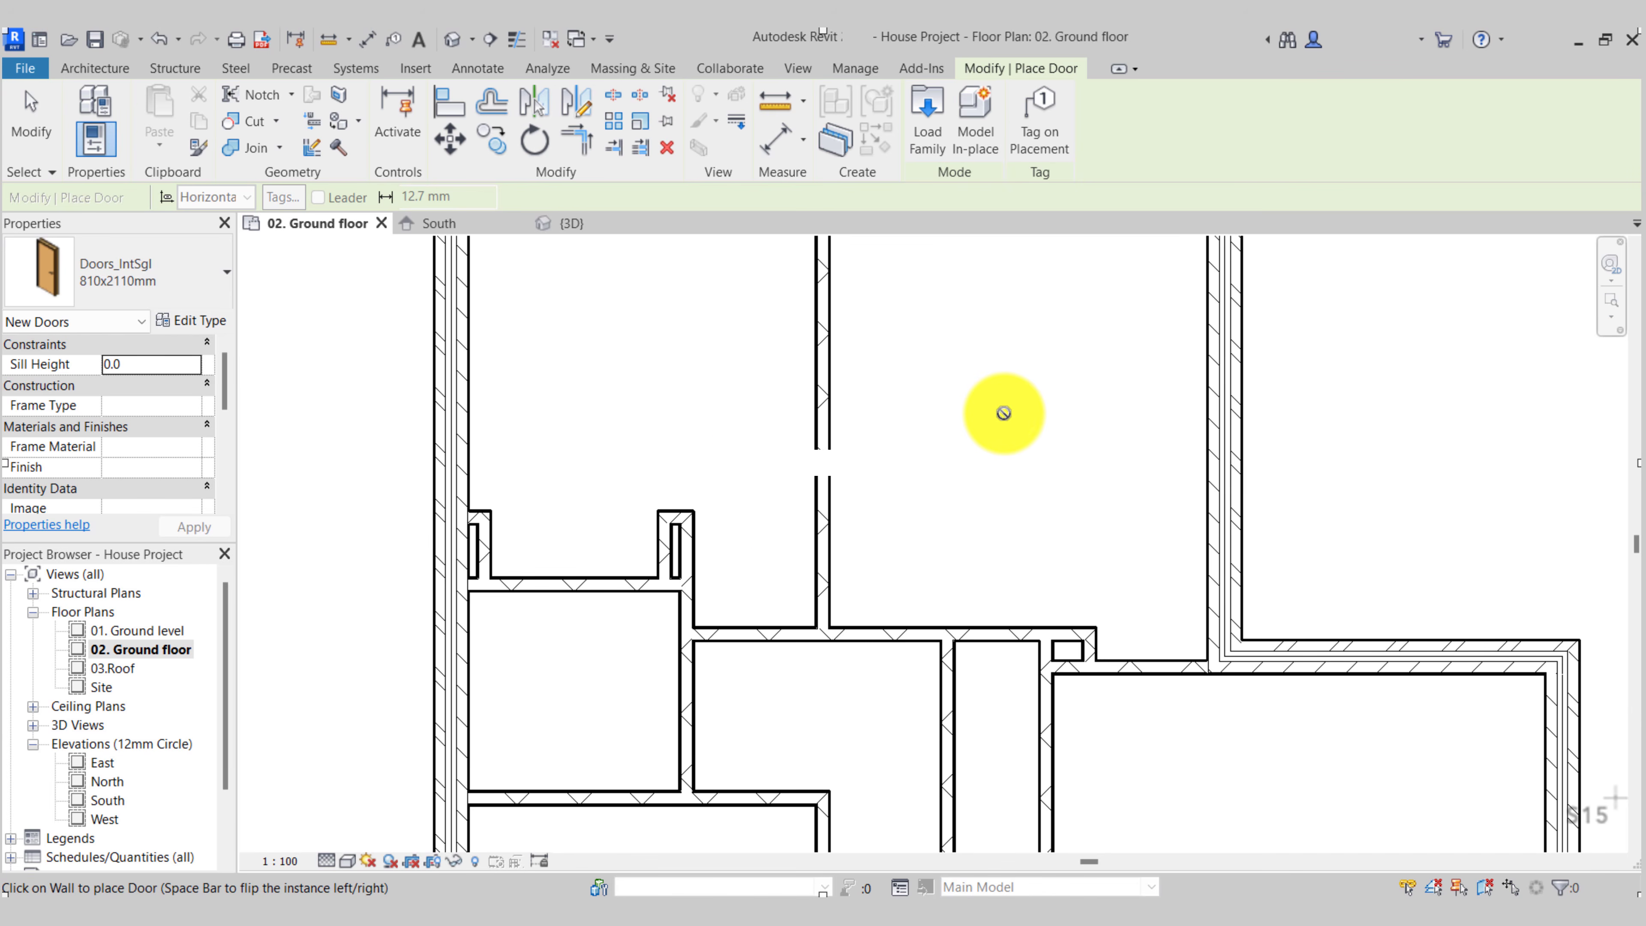
pyautogui.scroll(3, 755, 603)
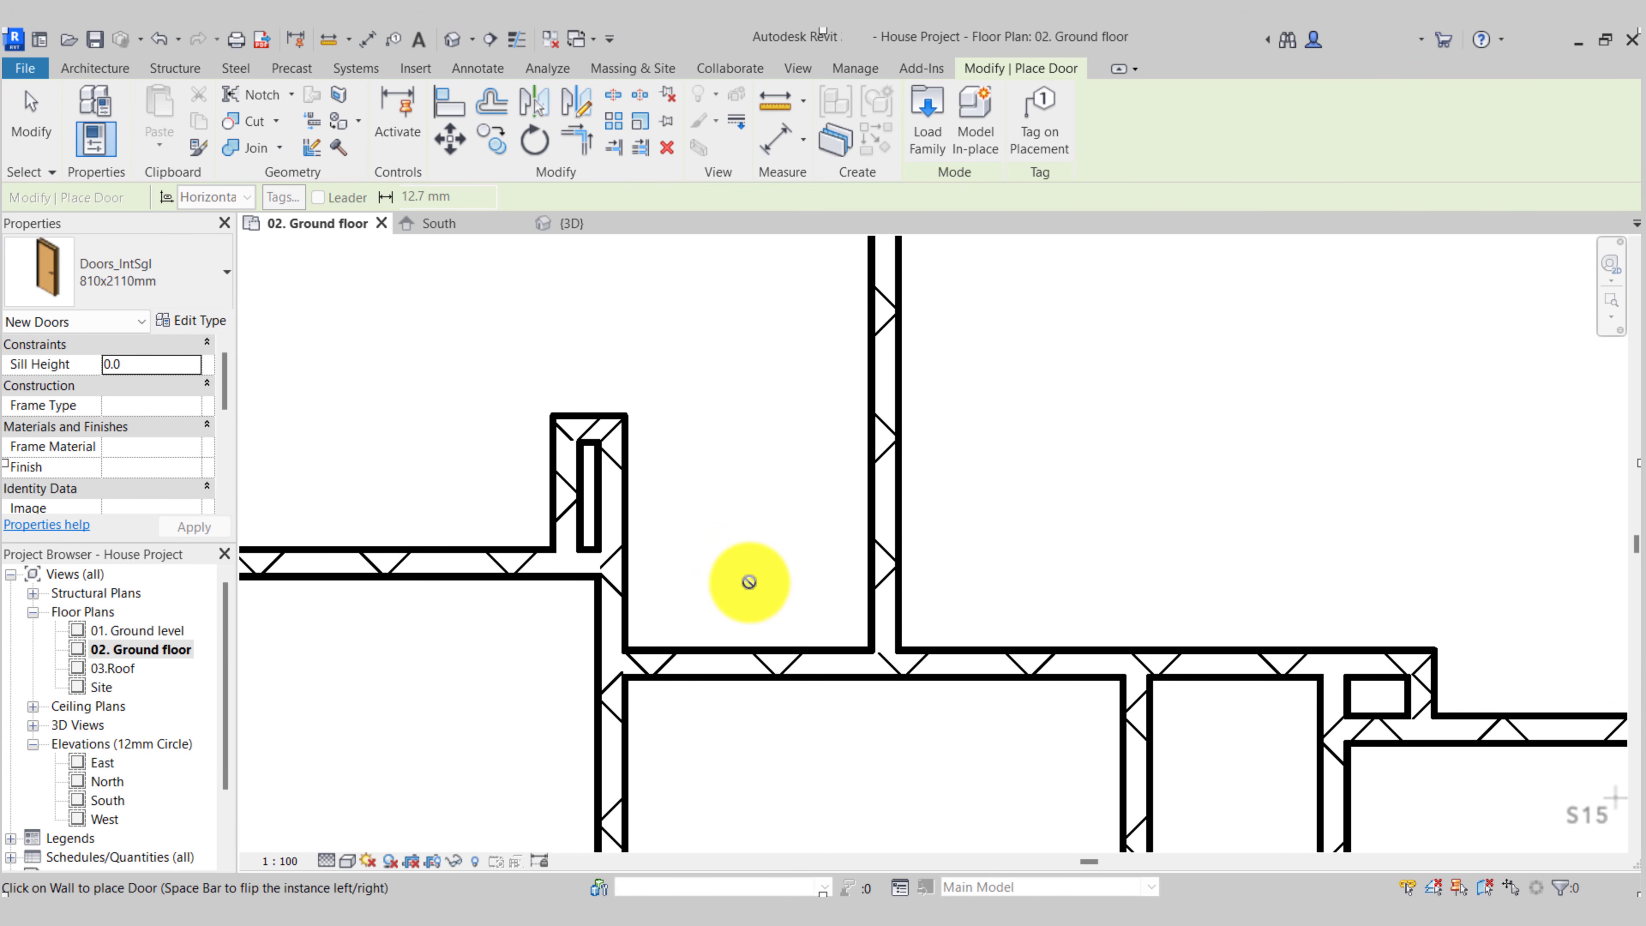
pyautogui.scroll(4, 748, 581)
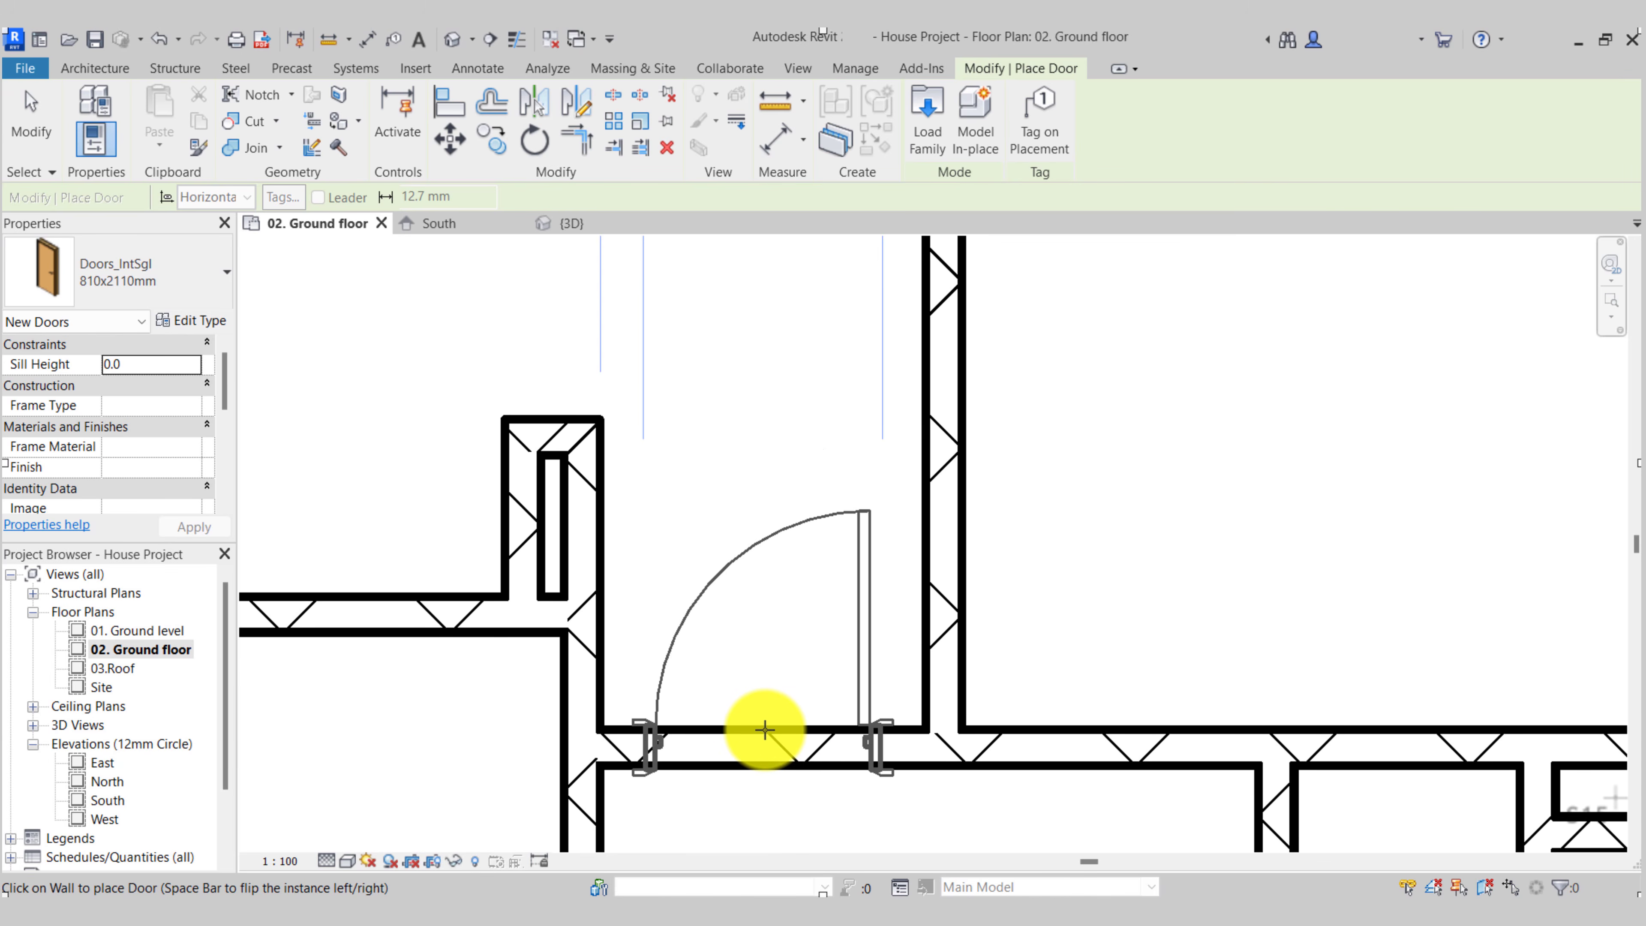
pyautogui.moveTo(765, 730); pyautogui.dragTo(775, 587, button='middle')
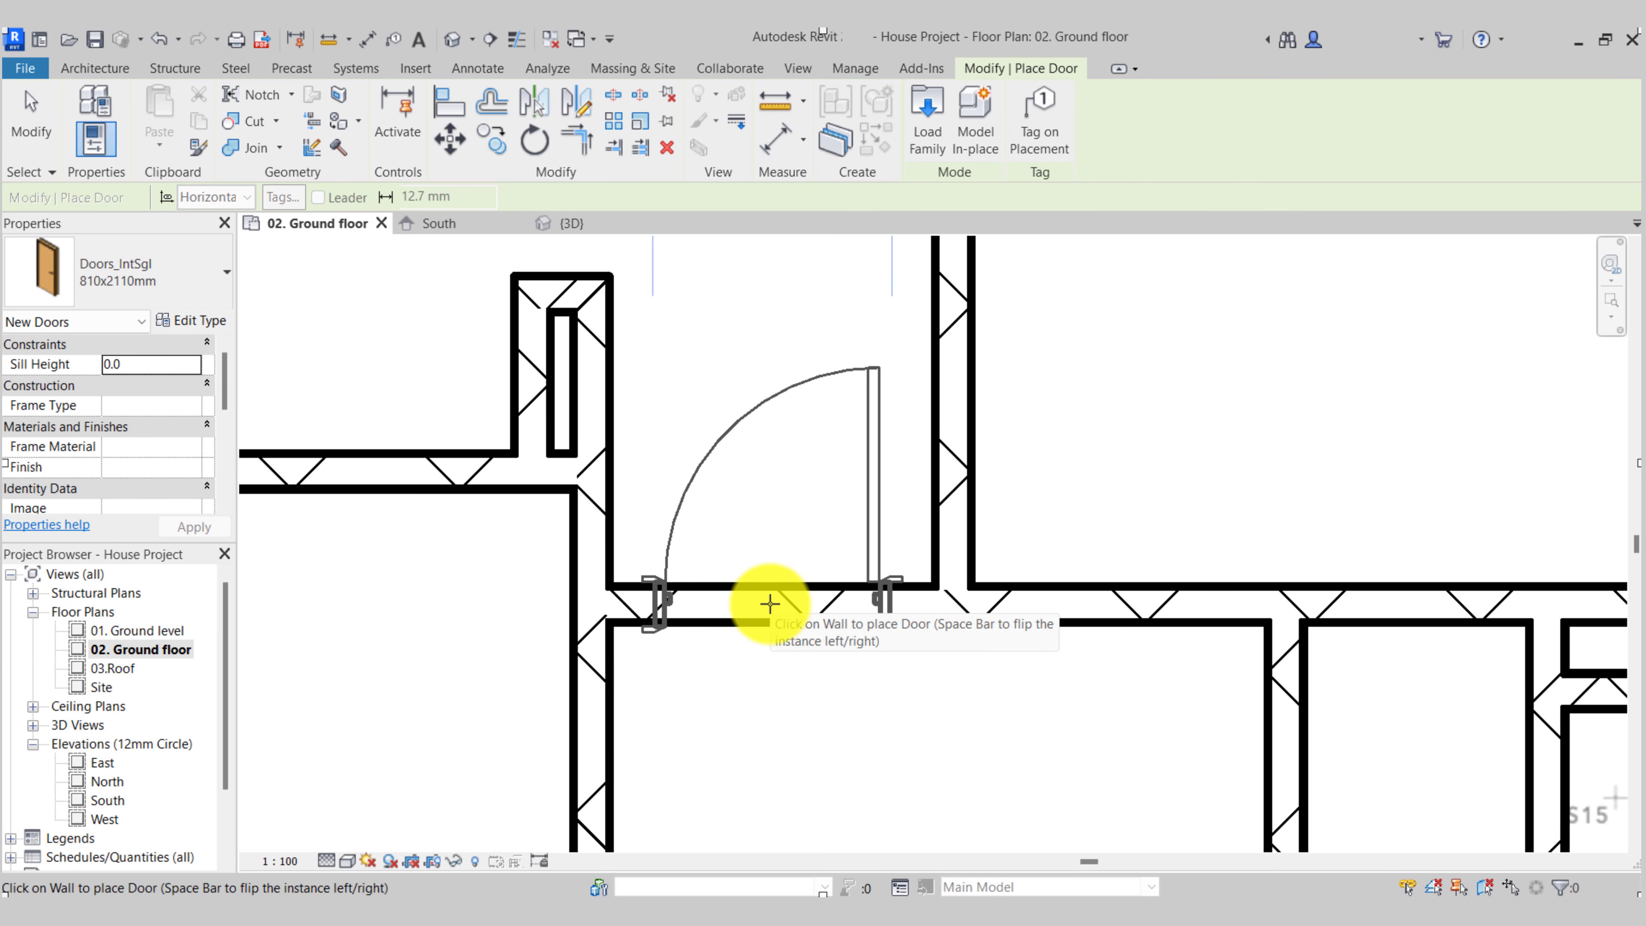
pyautogui.scroll(-4, 771, 603)
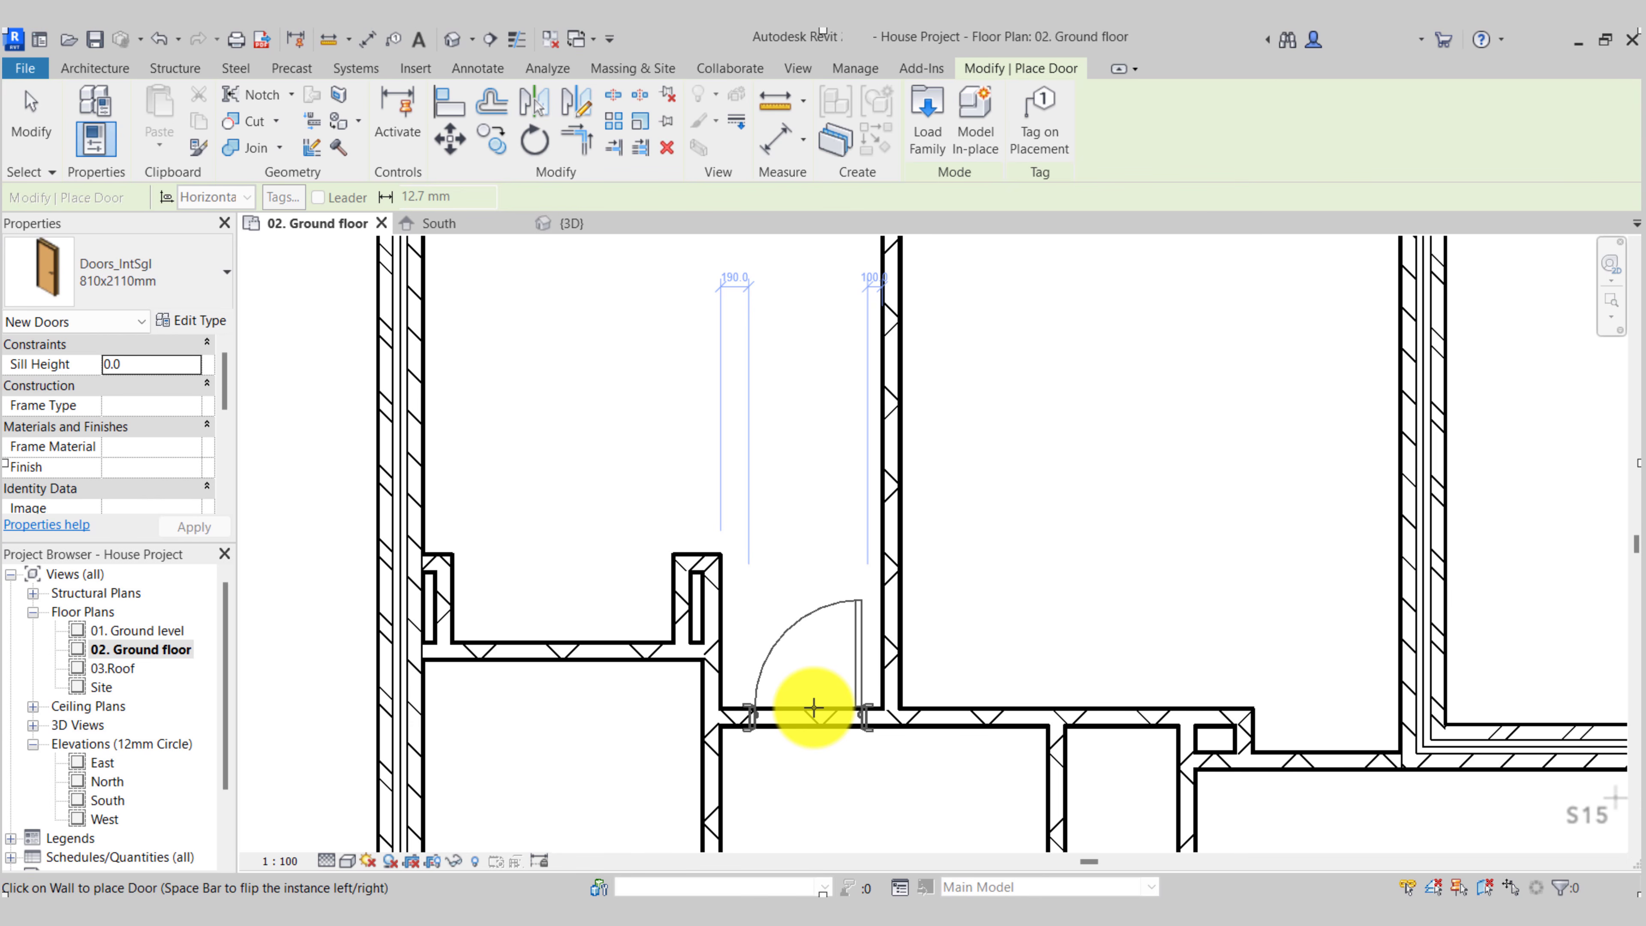
pyautogui.click(814, 707)
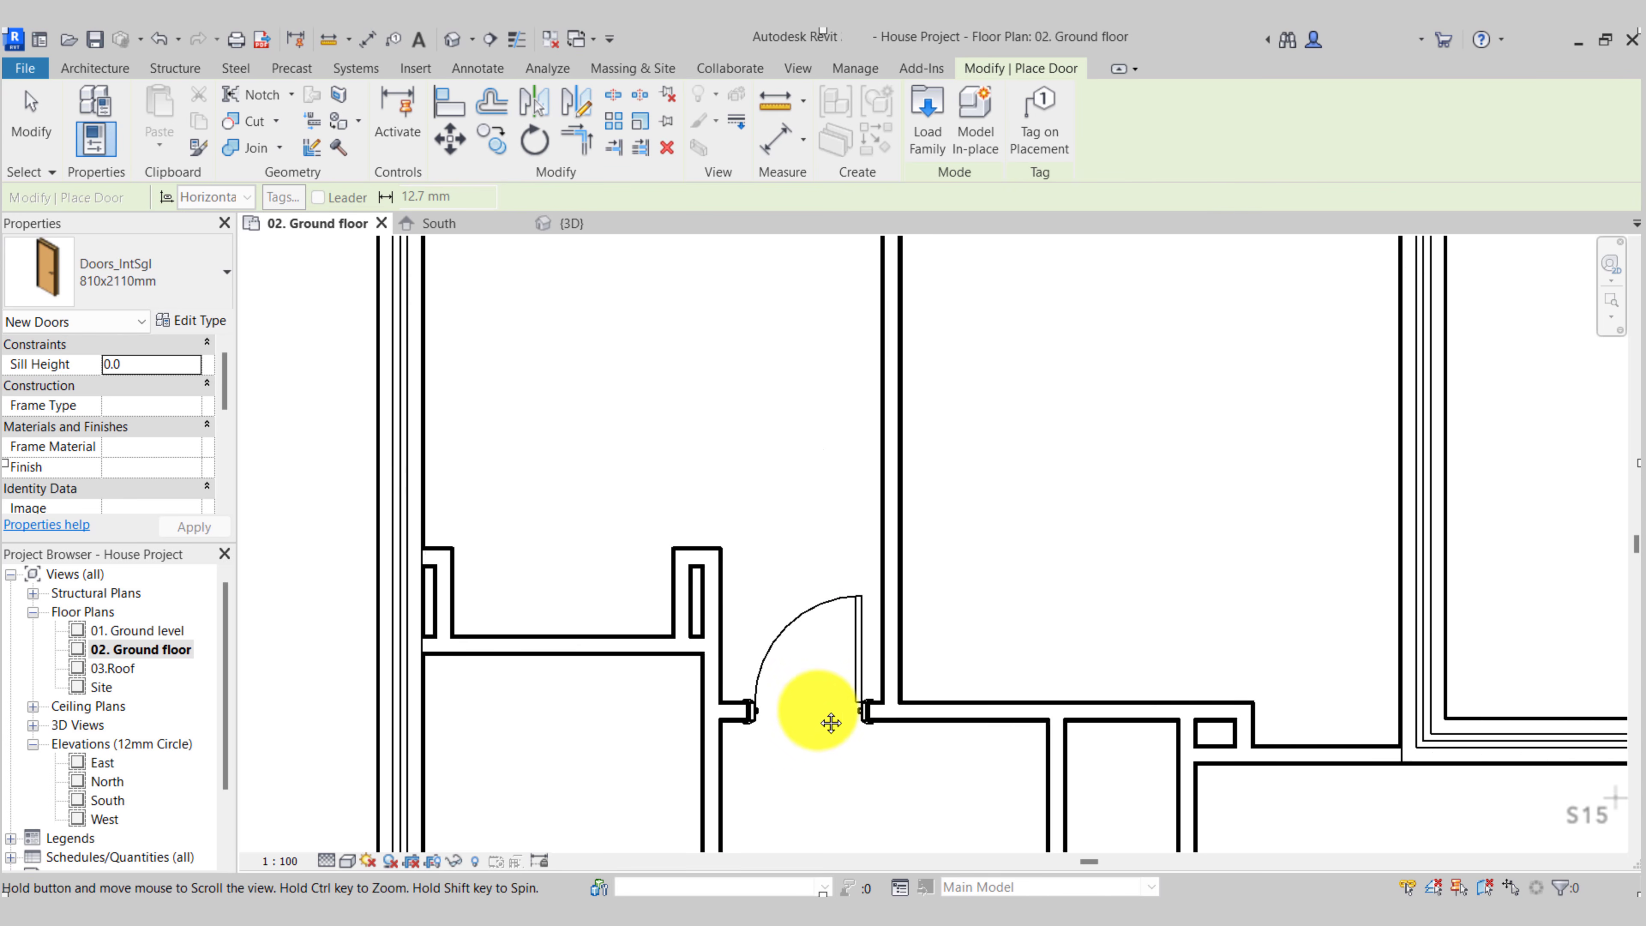
pyautogui.scroll(3, 835, 719)
pyautogui.press('Escape')
# Place another 810x2110mm door in the east wall of the adjoining small west room, about 200 mm from its south wall
pyautogui.scroll(-4, 818, 519)
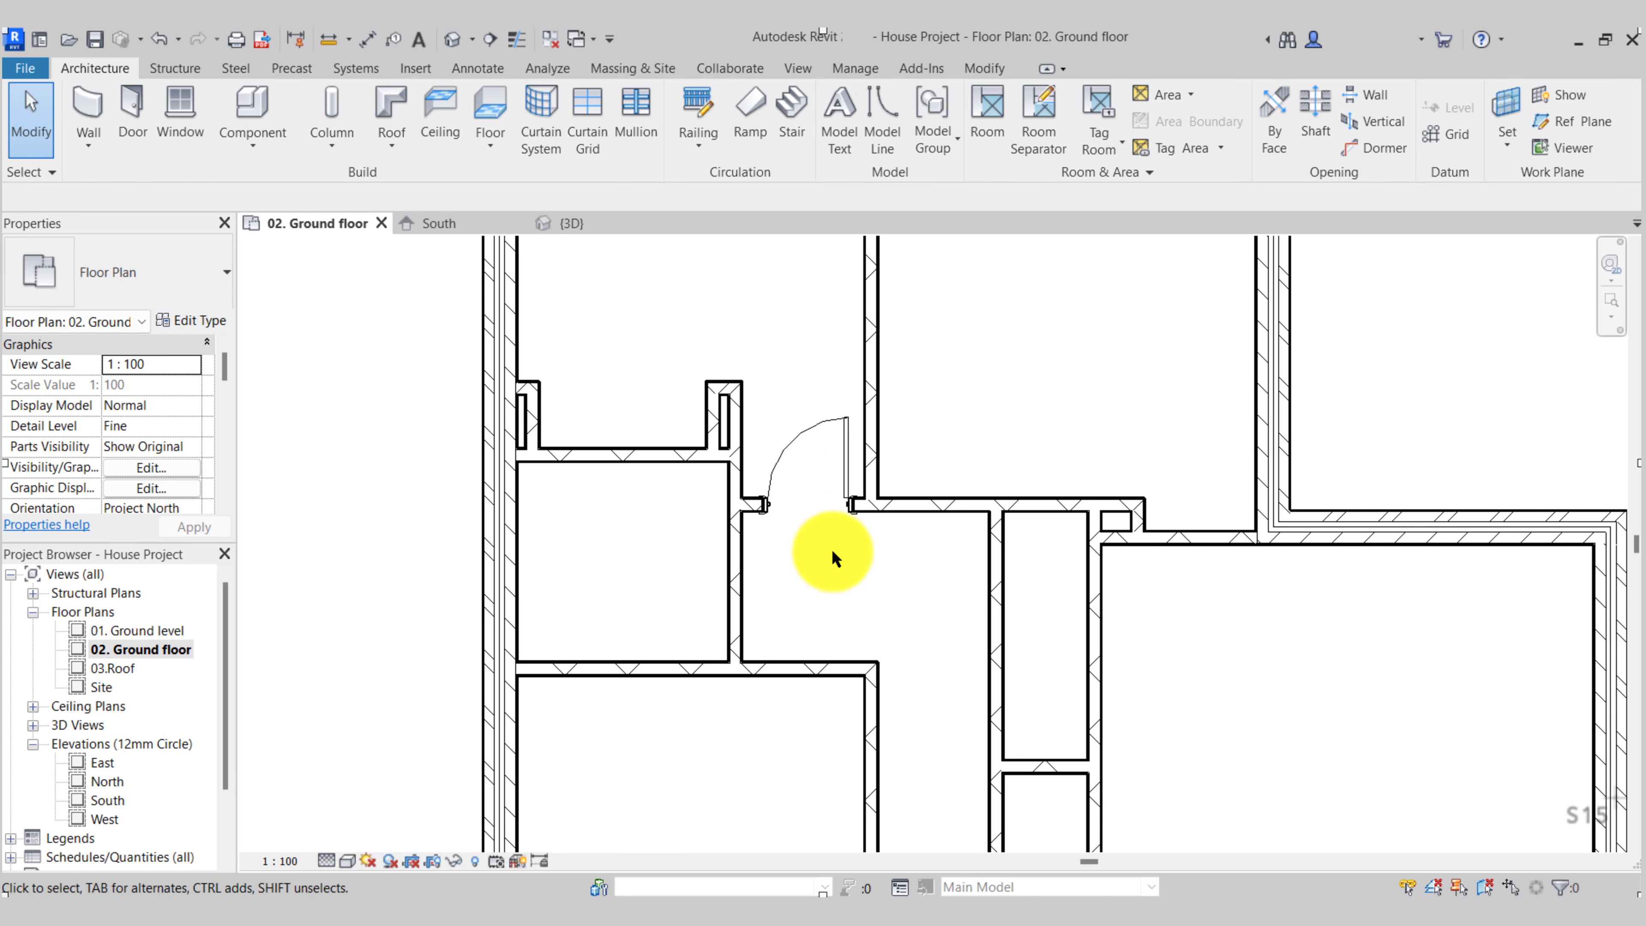
pyautogui.moveTo(811, 556); pyautogui.dragTo(978, 528, button='middle')
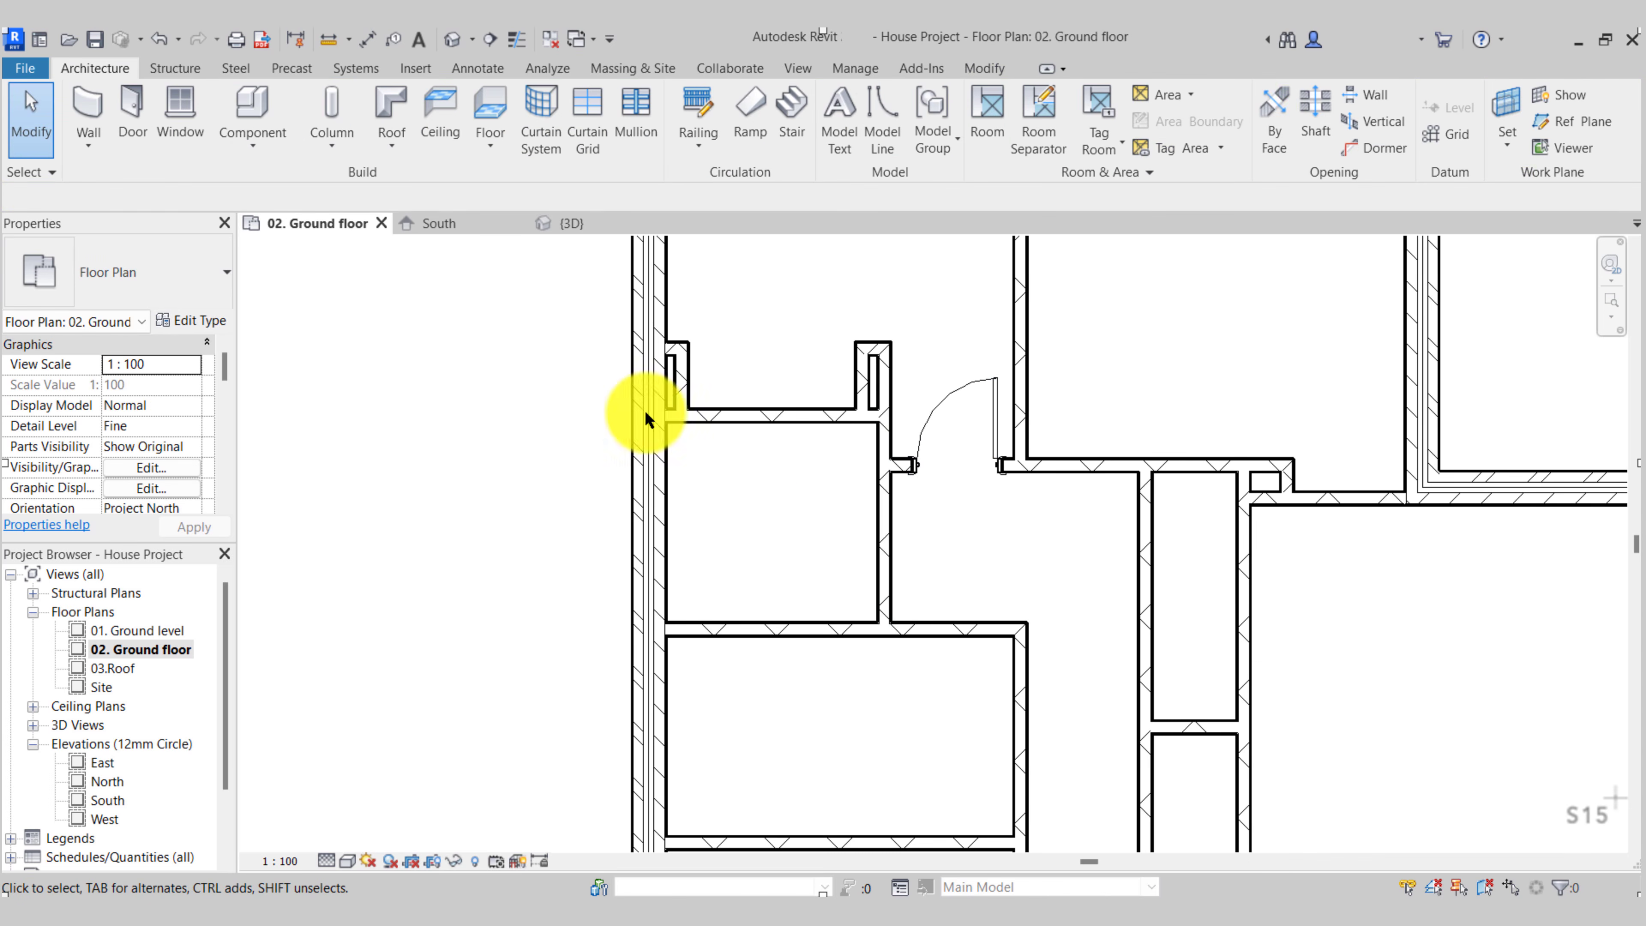
pyautogui.click(132, 105)
pyautogui.click(886, 559)
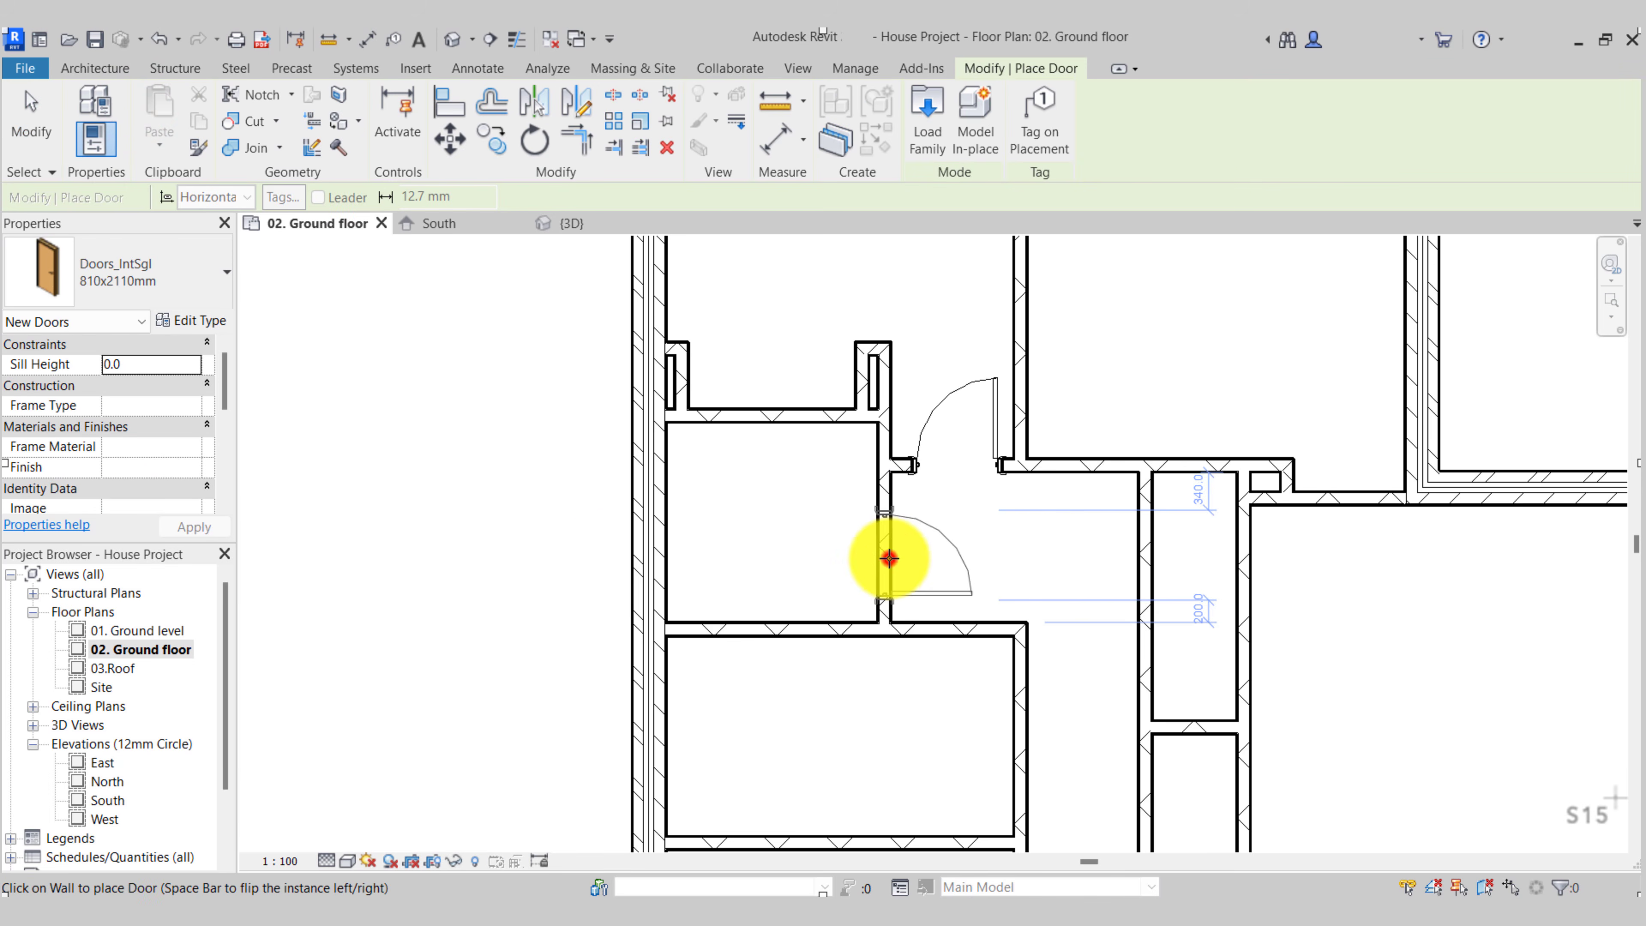
pyautogui.scroll(5, 944, 562)
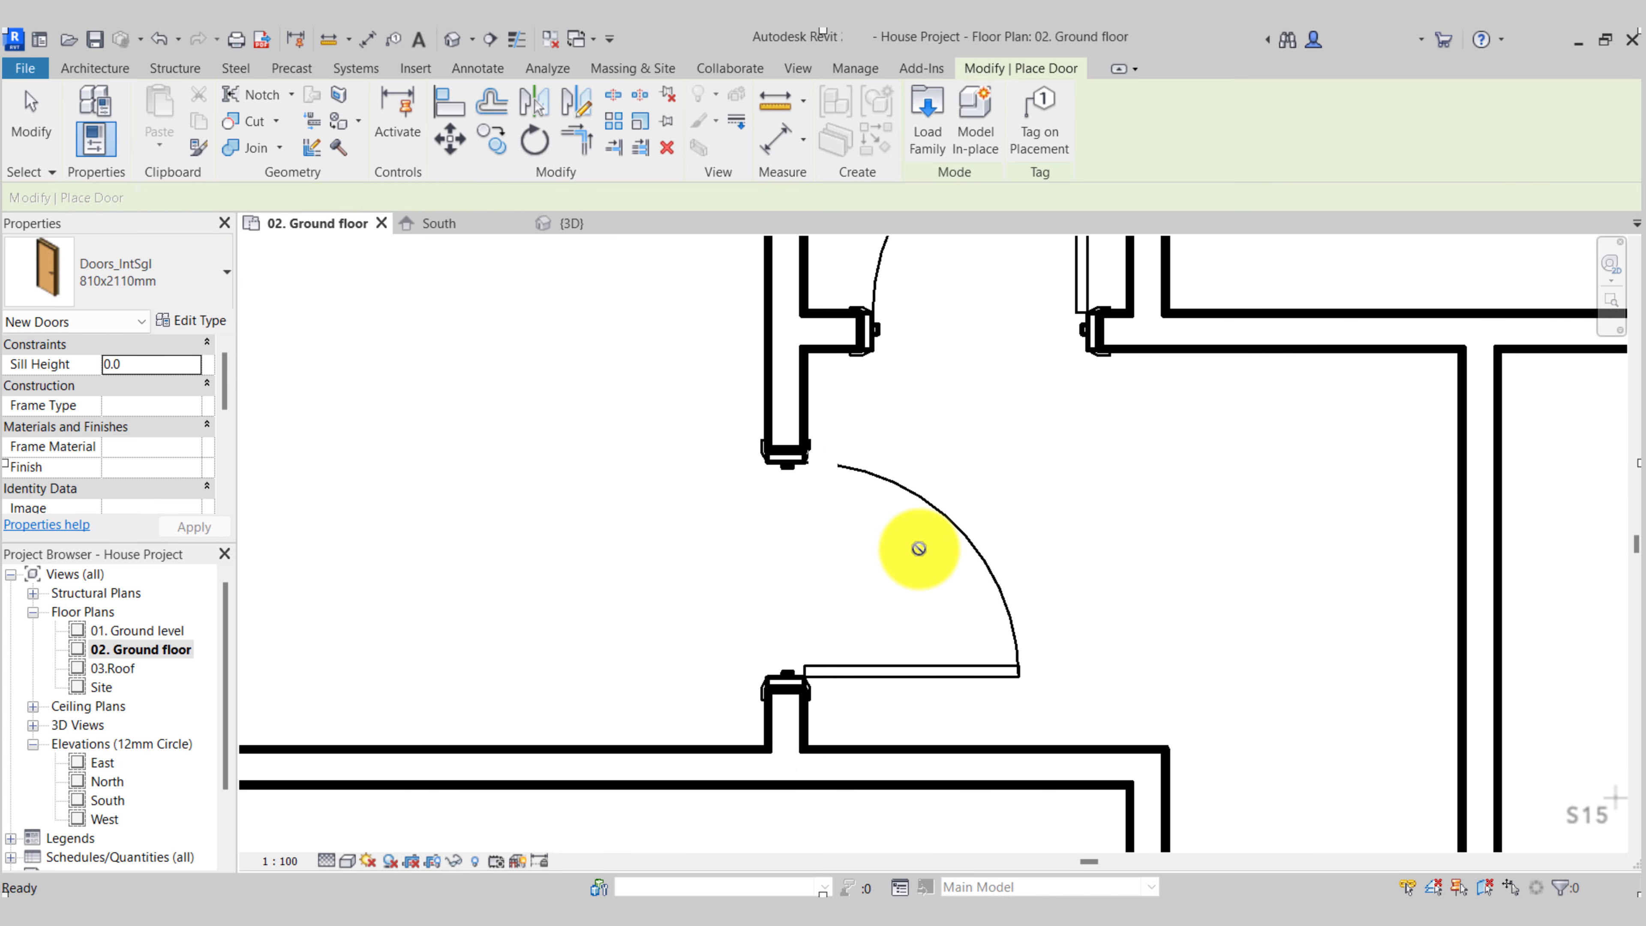
pyautogui.press('Escape')
# Flip the small west room's door so that it opens into the room
pyautogui.moveTo(915, 544); pyautogui.dragTo(872, 554, button='middle')
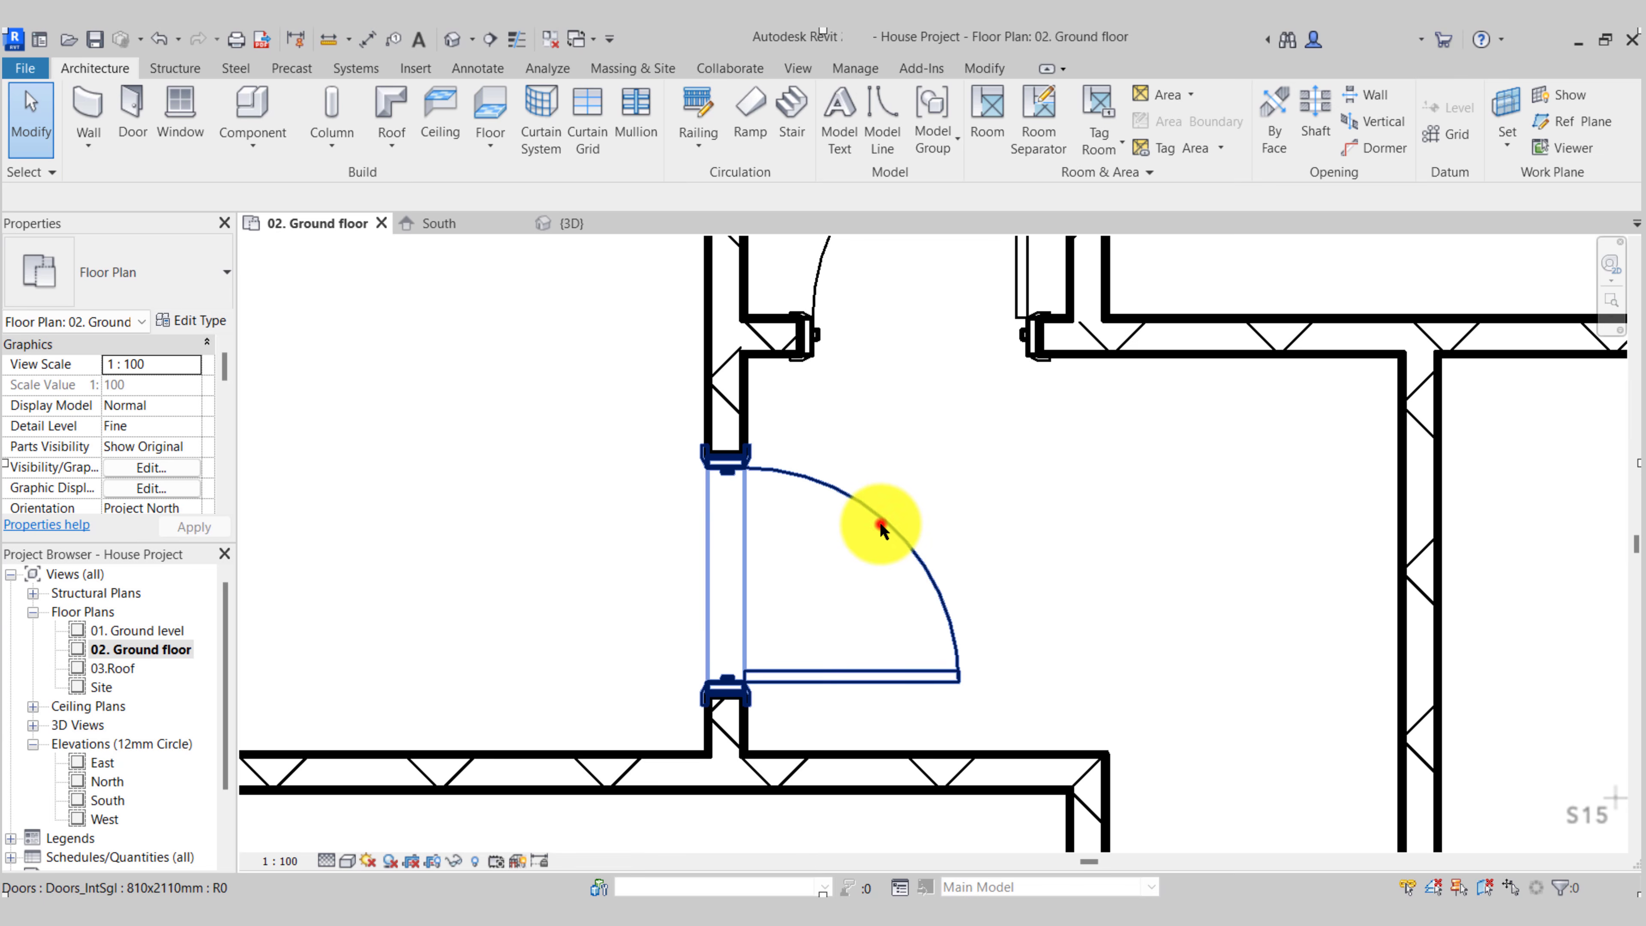
pyautogui.click(879, 522)
pyautogui.scroll(-2, 856, 561)
pyautogui.moveTo(856, 562); pyautogui.dragTo(883, 592, button='middle')
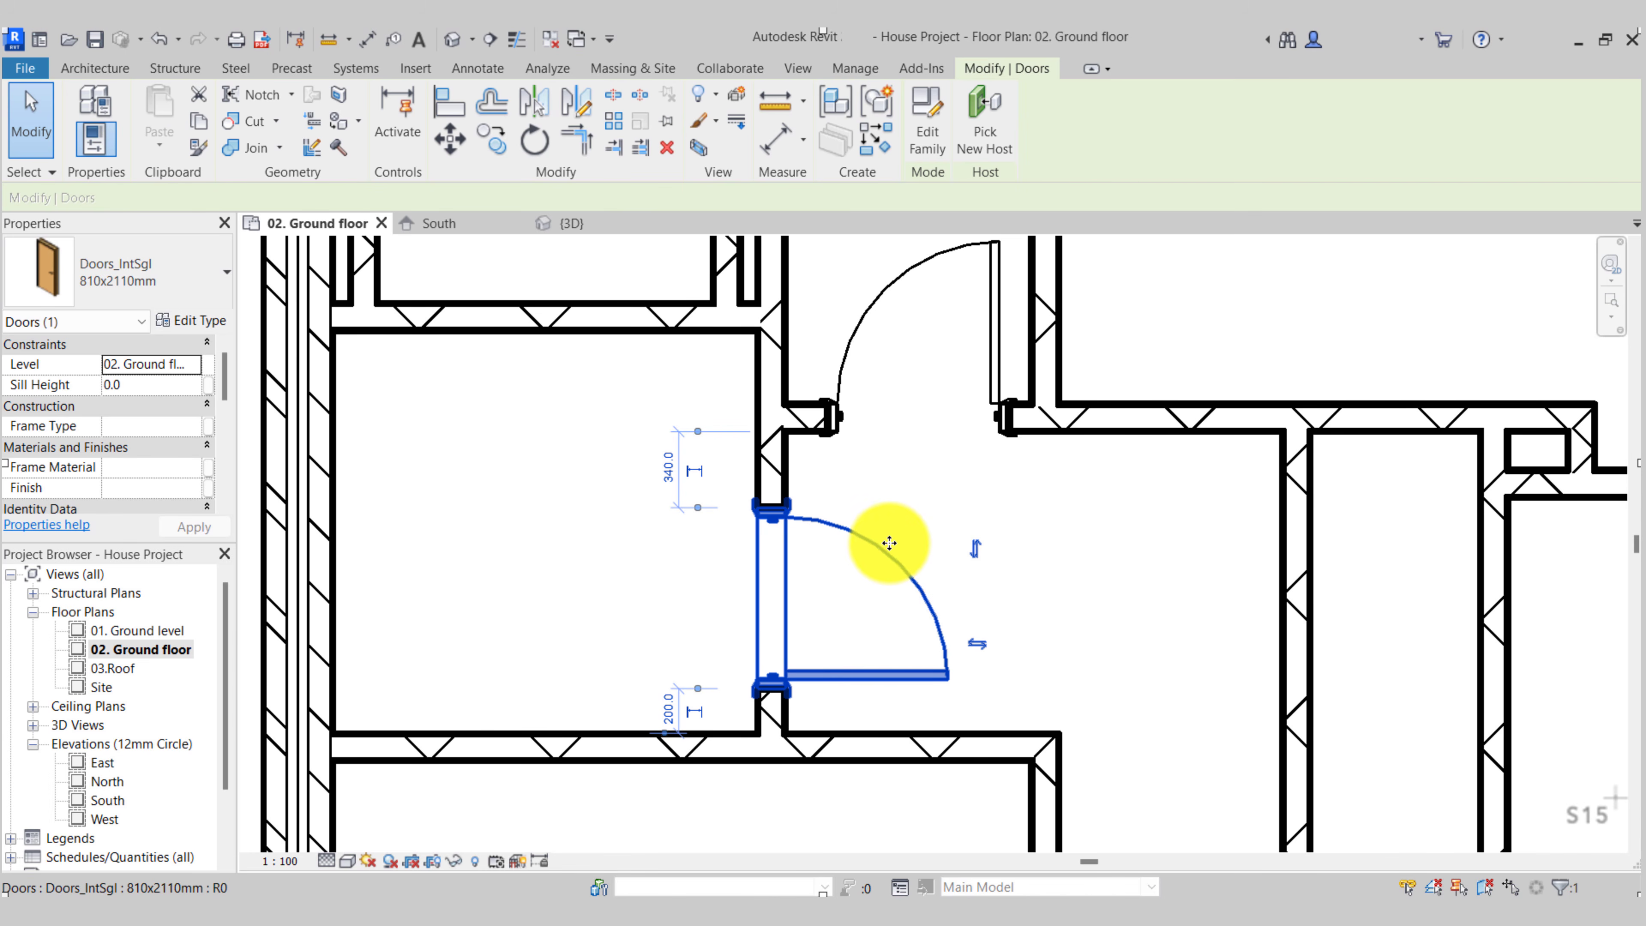
pyautogui.click(977, 642)
pyautogui.moveTo(725, 603); pyautogui.dragTo(749, 570, button='middle')
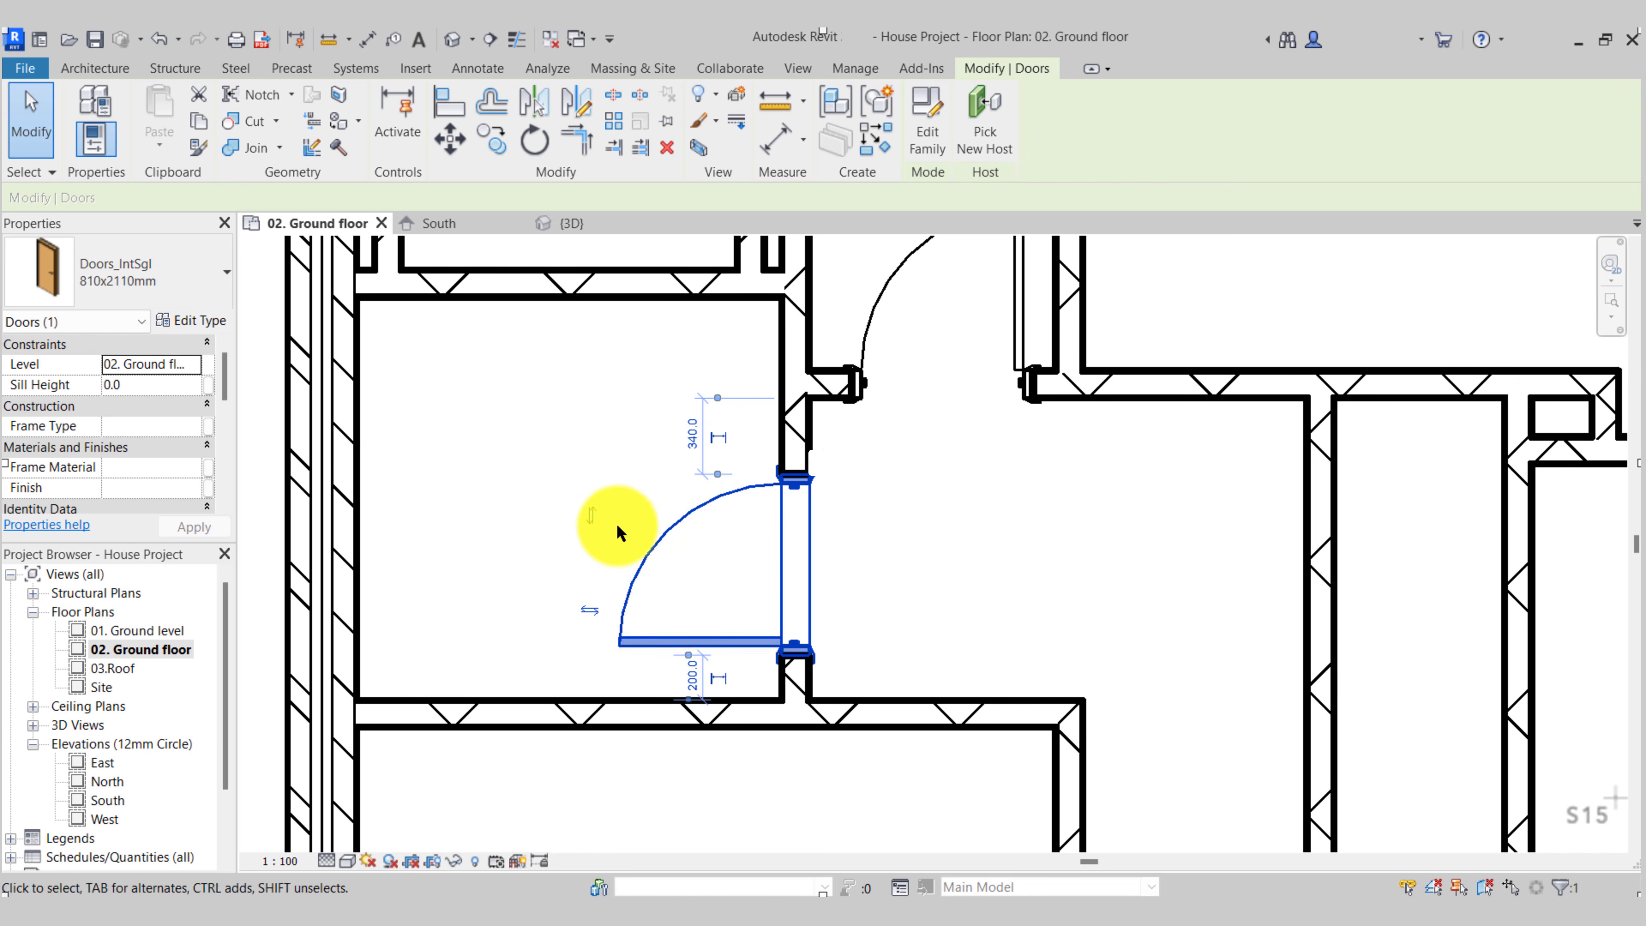
pyautogui.click(591, 516)
pyautogui.click(589, 609)
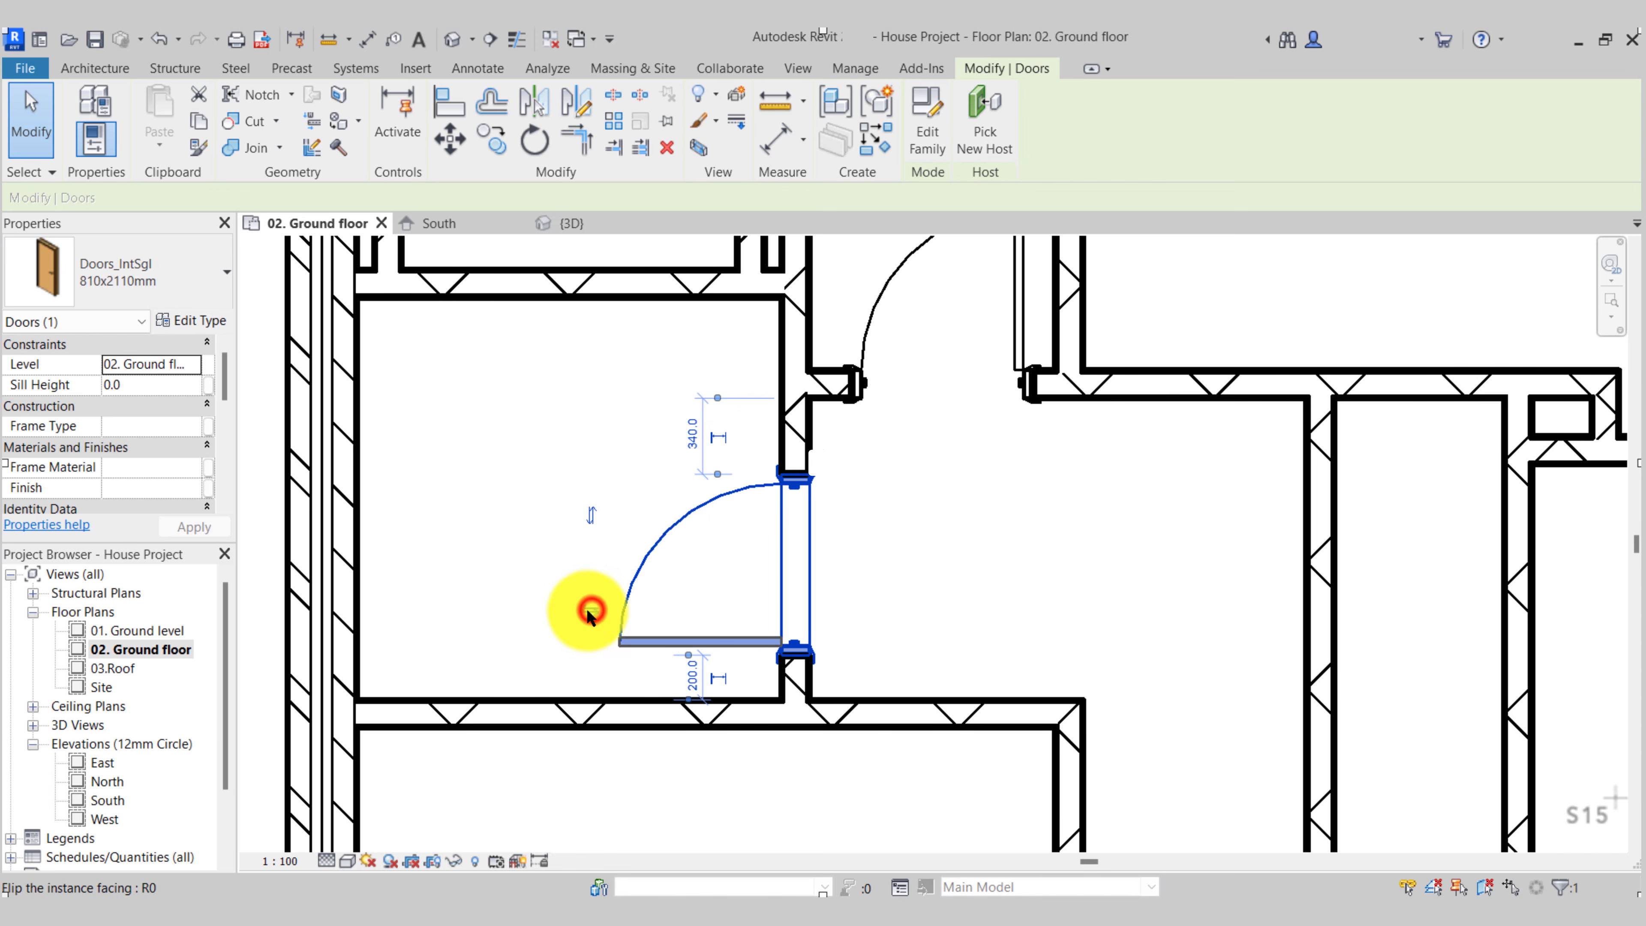
pyautogui.click(761, 669)
pyautogui.moveTo(723, 647); pyautogui.dragTo(801, 614, button='middle')
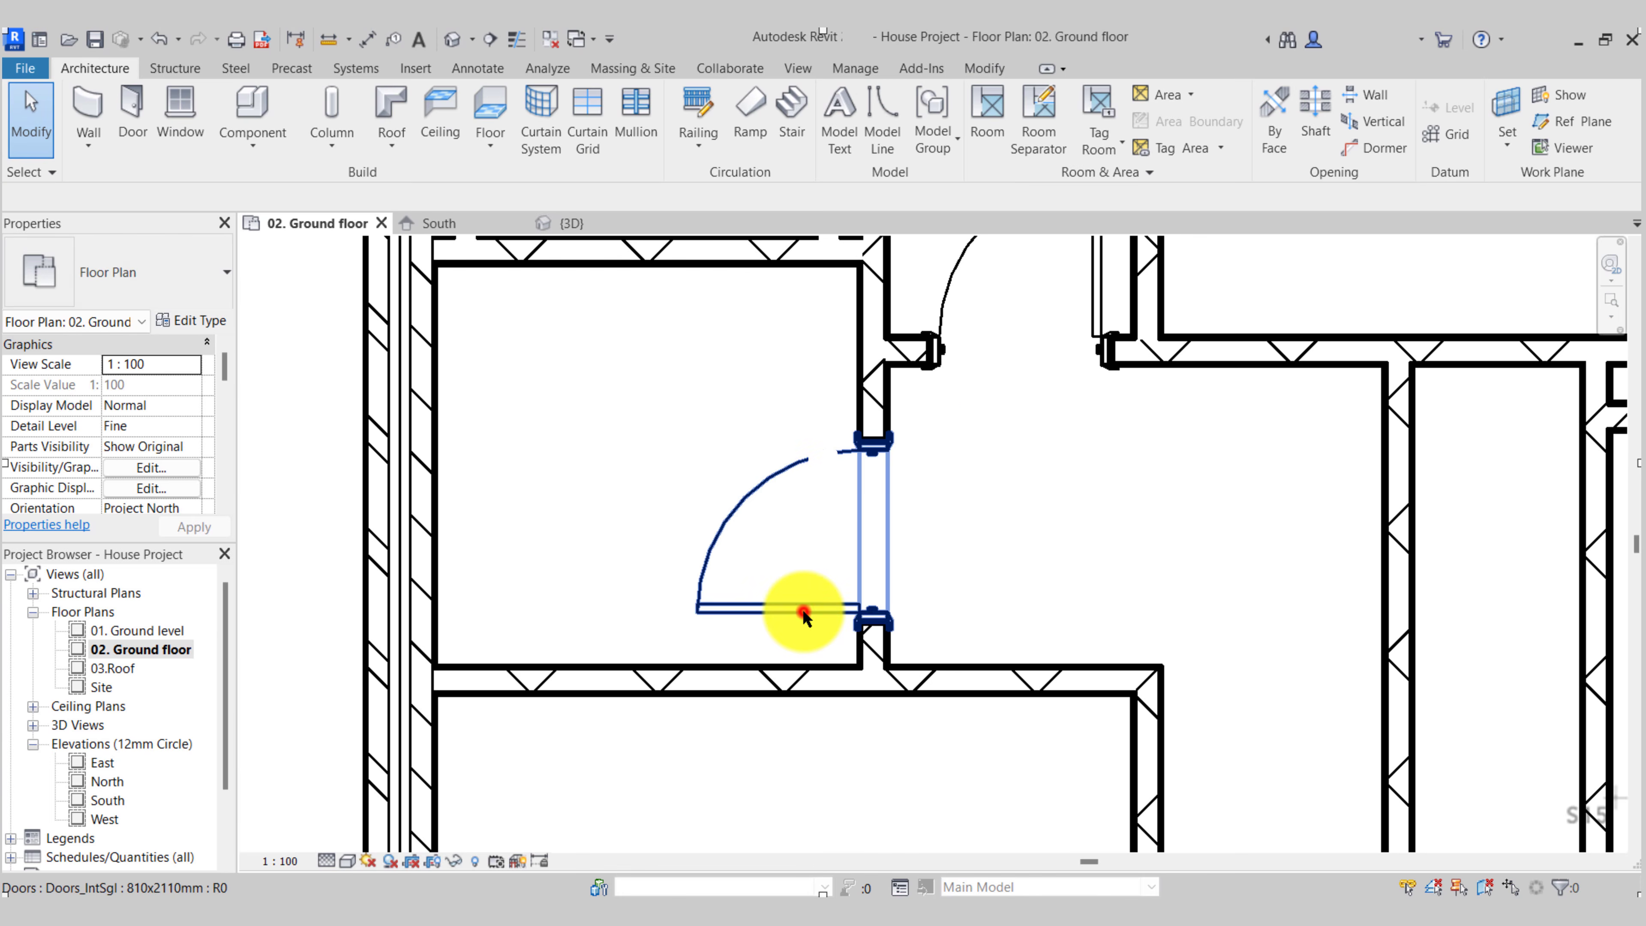
# Set the distance between the small west room's door and the room's south wall to 100 mm
pyautogui.click(804, 609)
pyautogui.scroll(1, 812, 606)
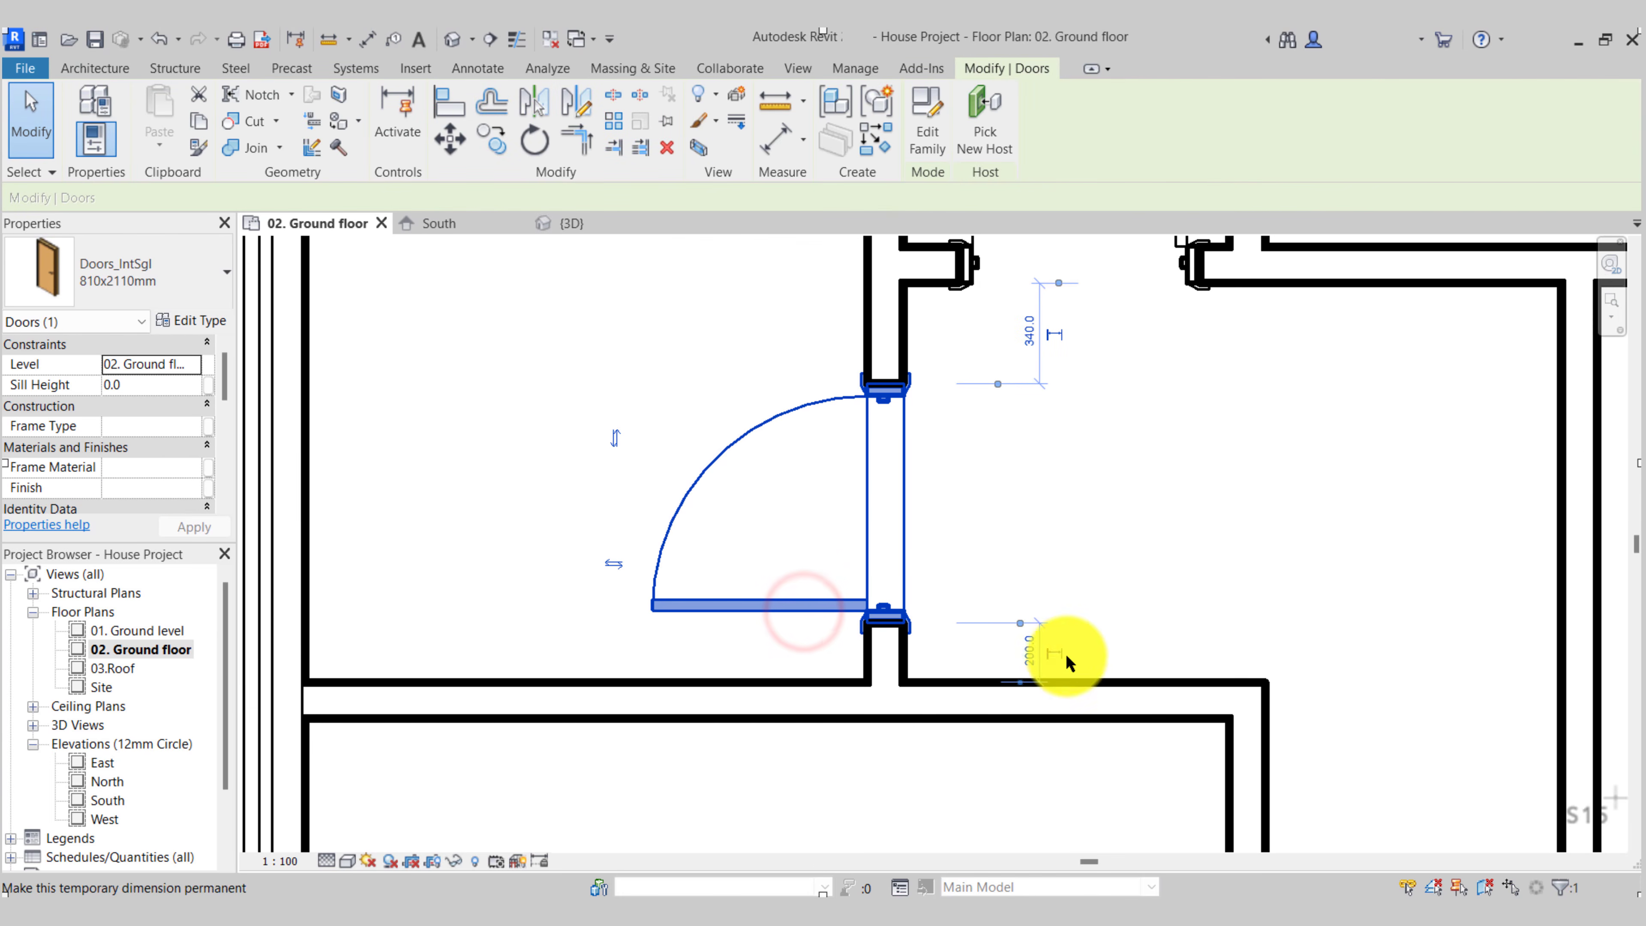
pyautogui.click(1033, 653)
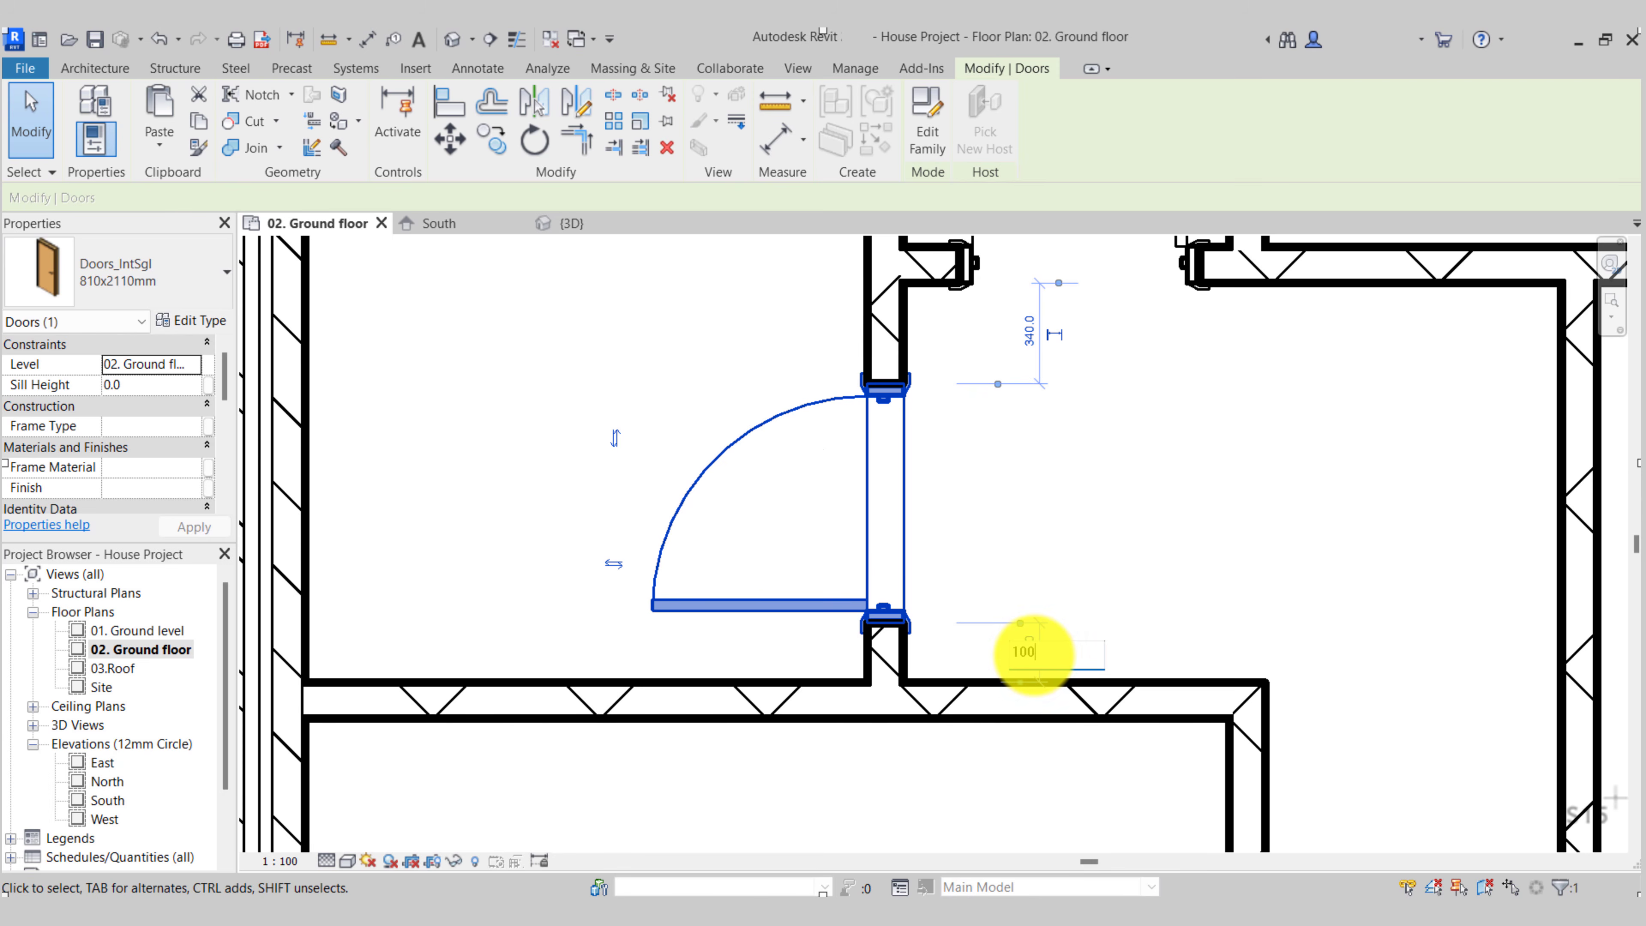
pyautogui.press('Return')
pyautogui.click(849, 559)
# Create a similar 810x2110mm door in the west wall of the narrow room across the hall, about 500 mm from its north wall
pyautogui.scroll(-5, 799, 541)
pyautogui.moveTo(1005, 575); pyautogui.dragTo(735, 562, button='middle')
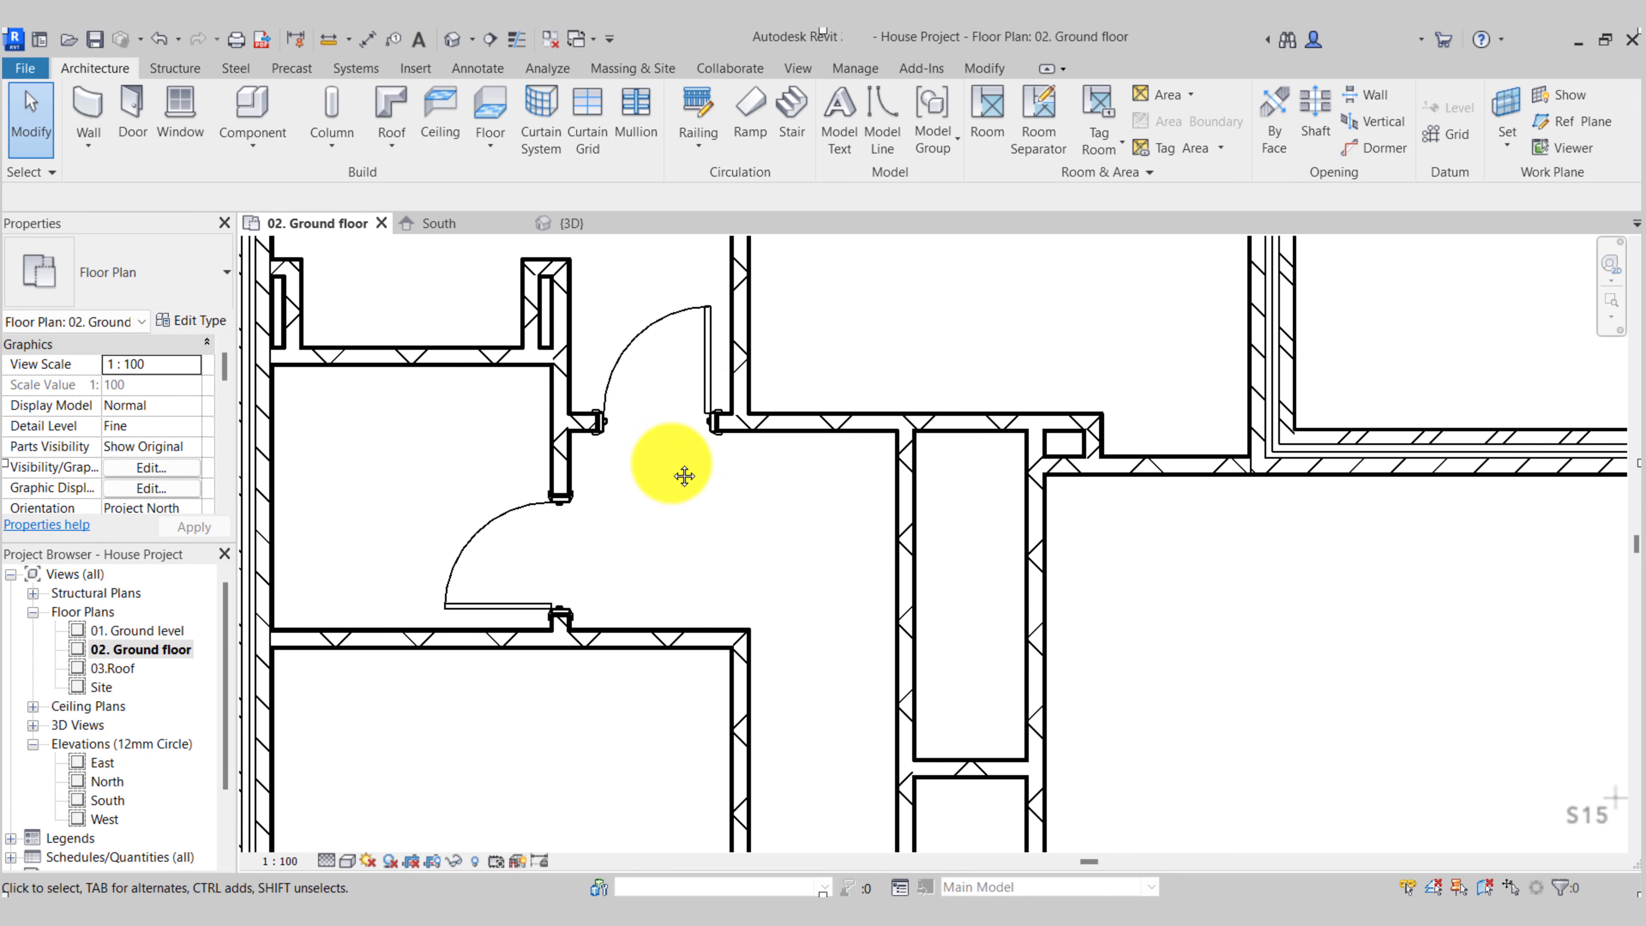
pyautogui.click(135, 101)
pyautogui.press('Escape')
pyautogui.click(705, 350)
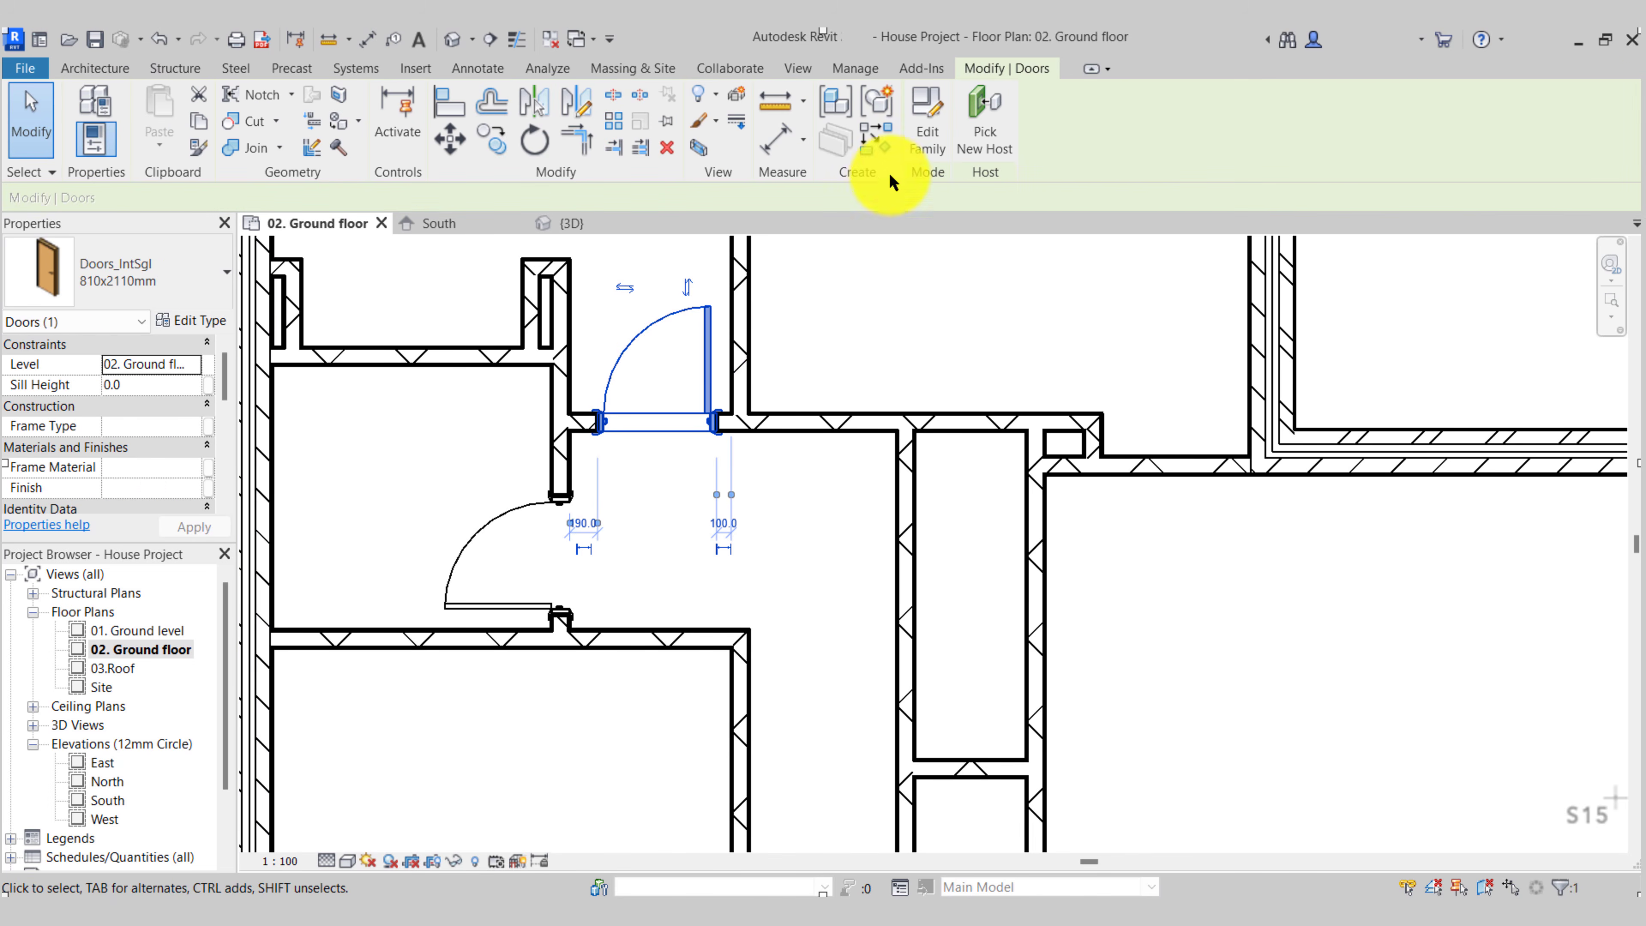
pyautogui.click(872, 143)
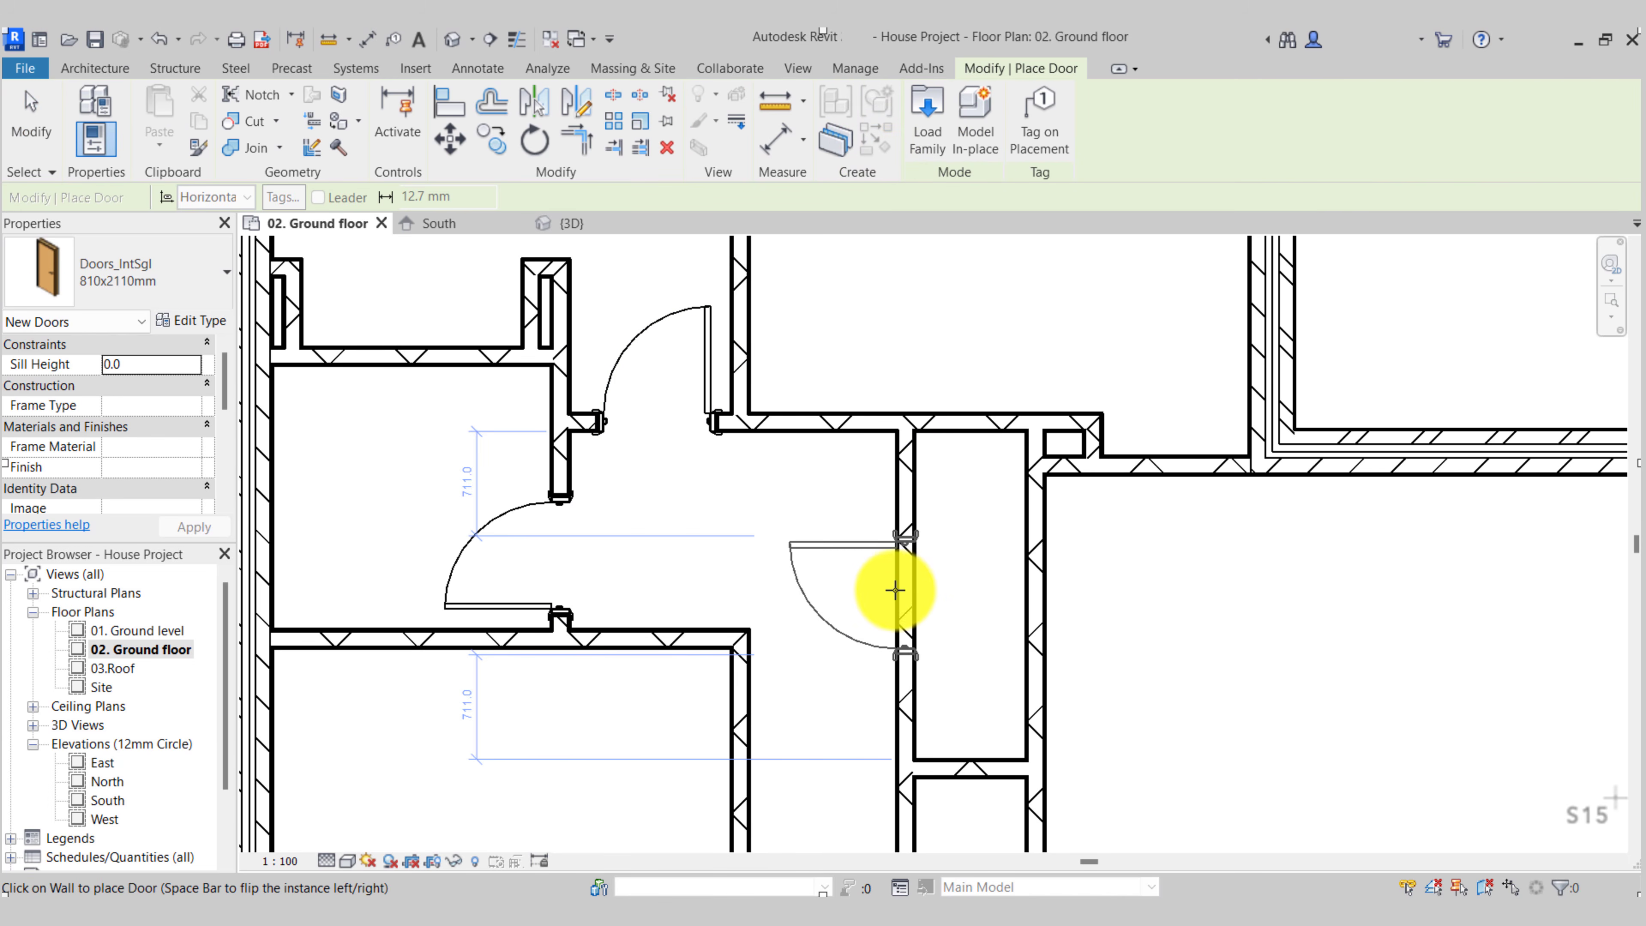
pyautogui.click(894, 552)
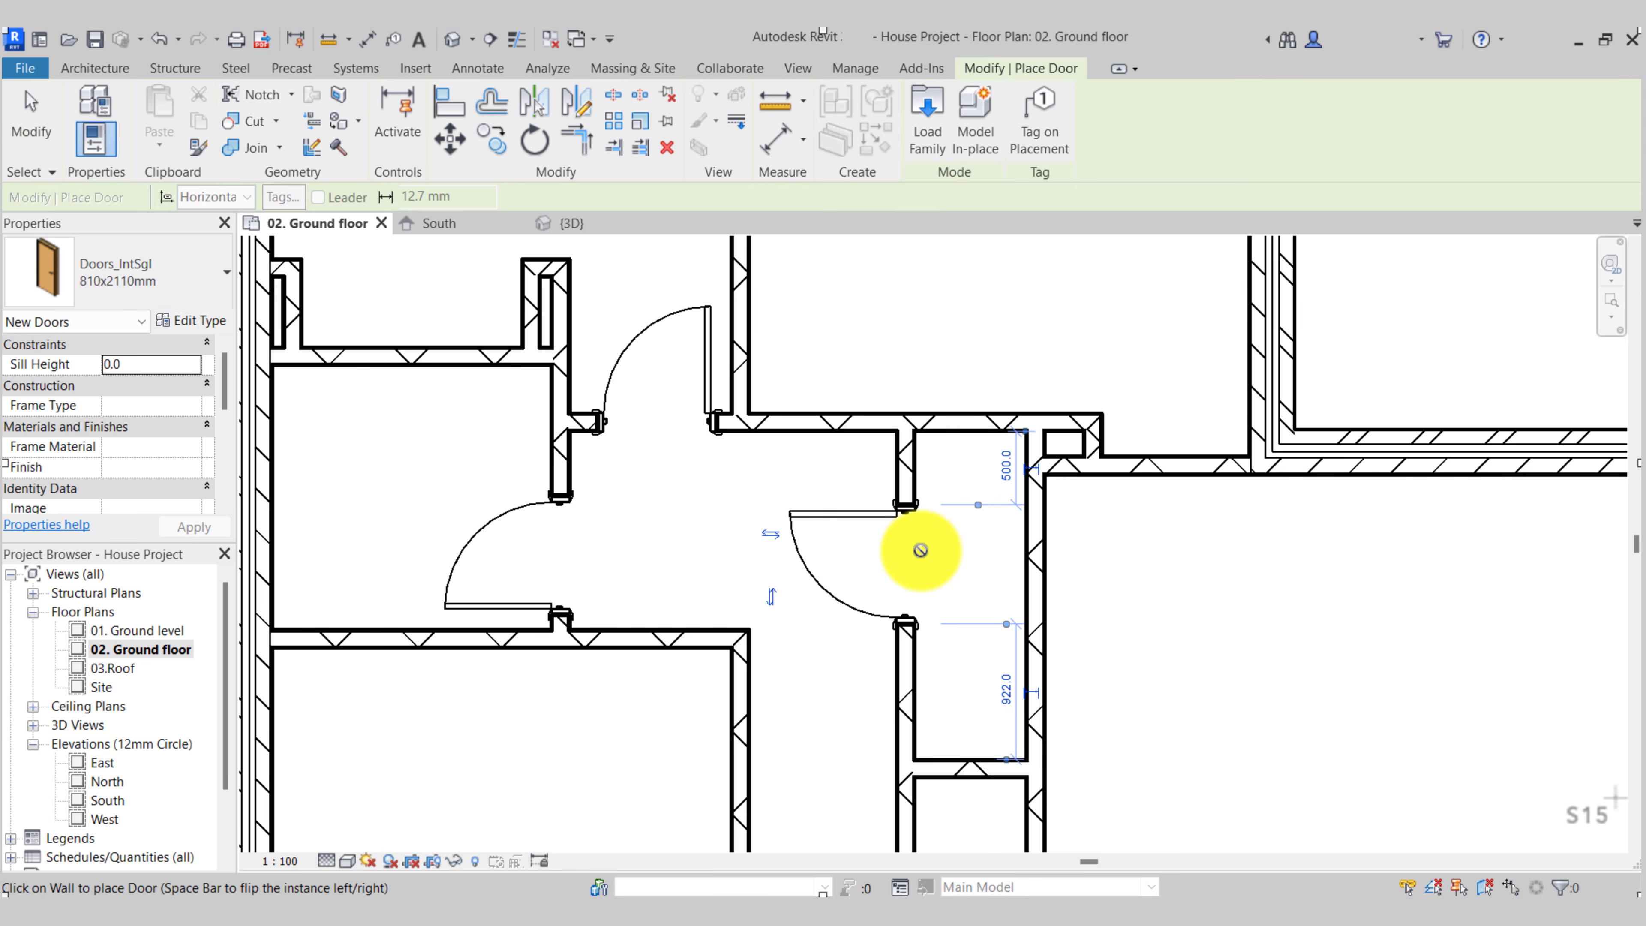
pyautogui.scroll(-1, 896, 562)
pyautogui.moveTo(897, 562); pyautogui.dragTo(849, 456, button='middle')
pyautogui.press('Escape')
pyautogui.click(918, 460)
pyautogui.scroll(2, 794, 393)
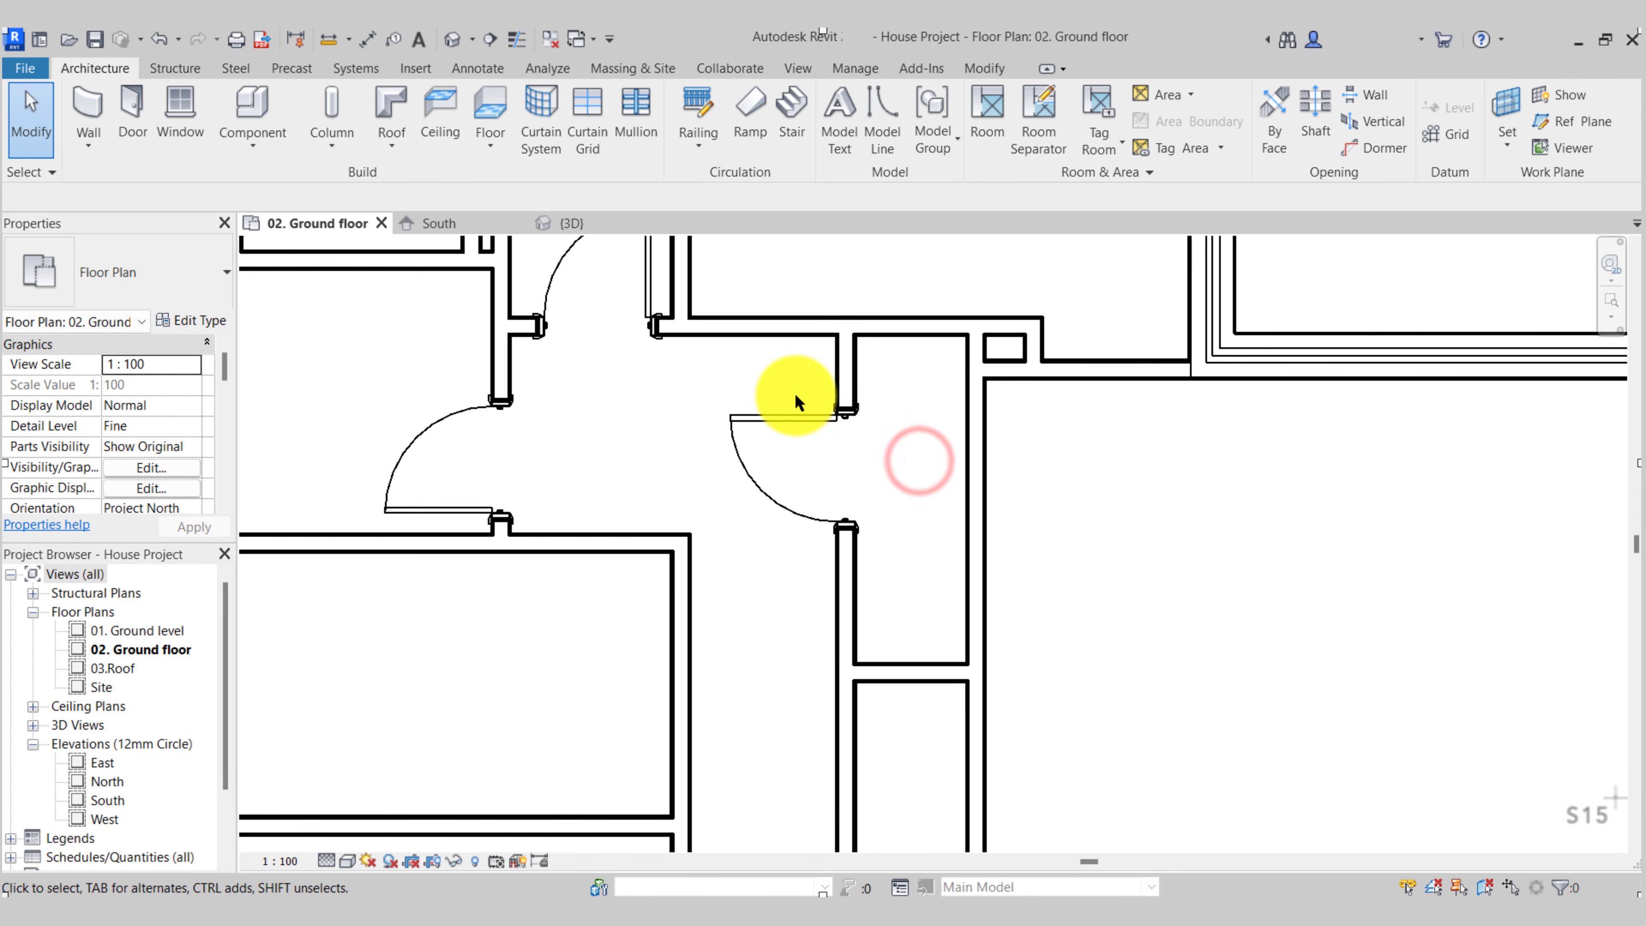
# Set the distance between the narrow room's door and the room's north wall to 700 mm
pyautogui.moveTo(795, 392); pyautogui.dragTo(776, 457, button='middle')
pyautogui.click(761, 472)
pyautogui.click(926, 429)
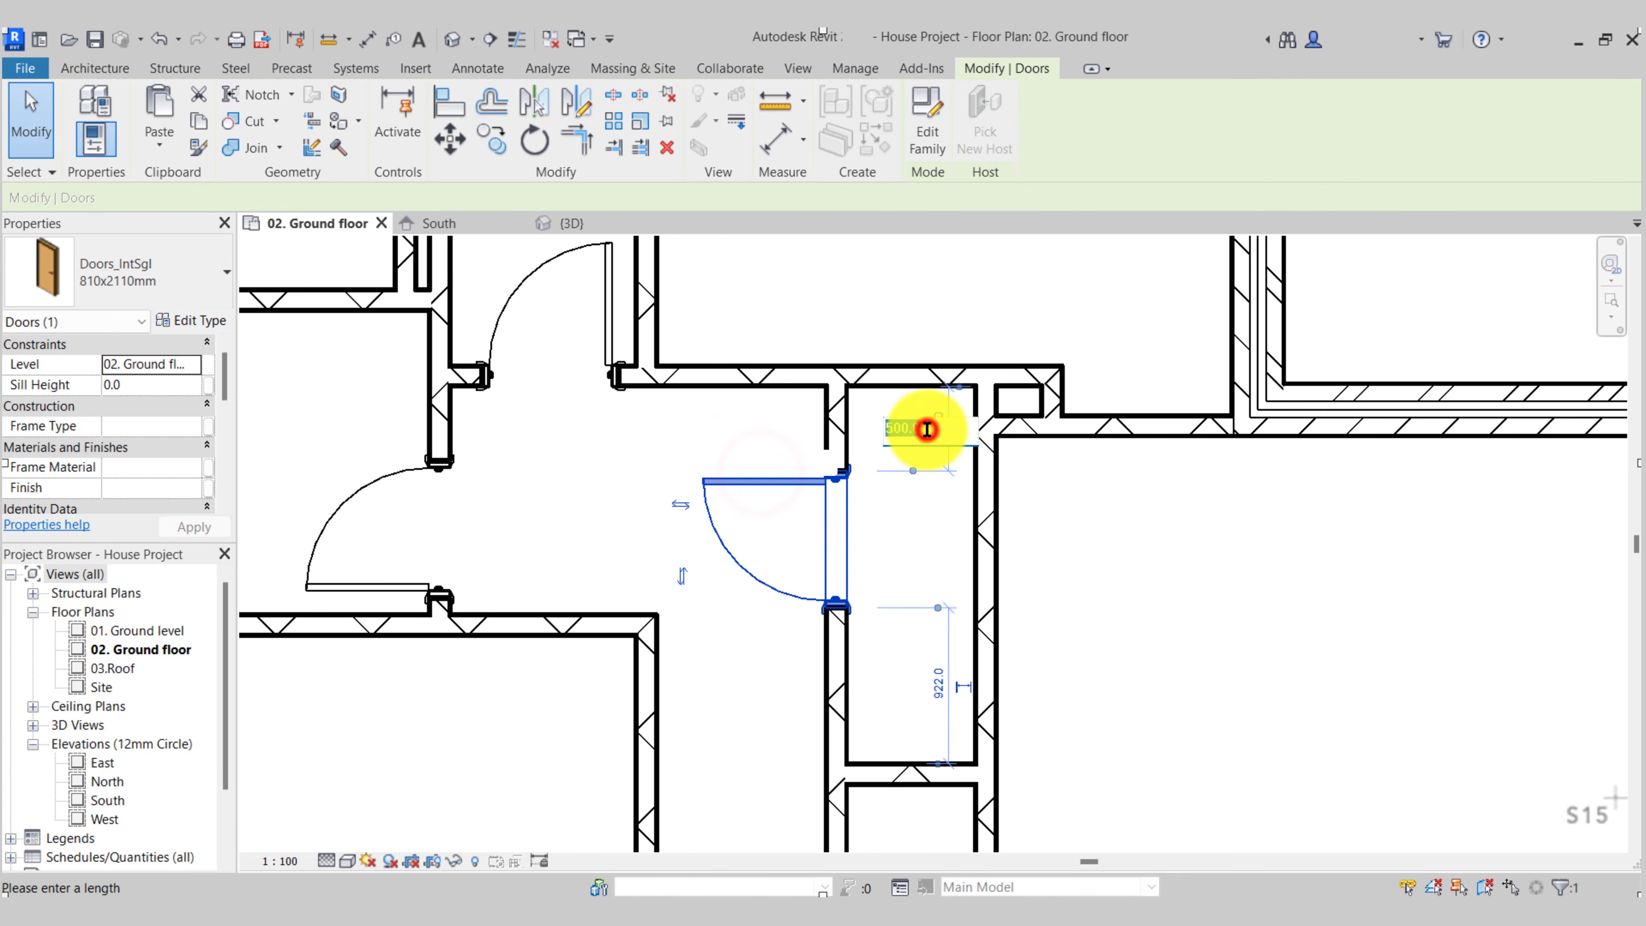
pyautogui.write('700')
pyautogui.press('Return')
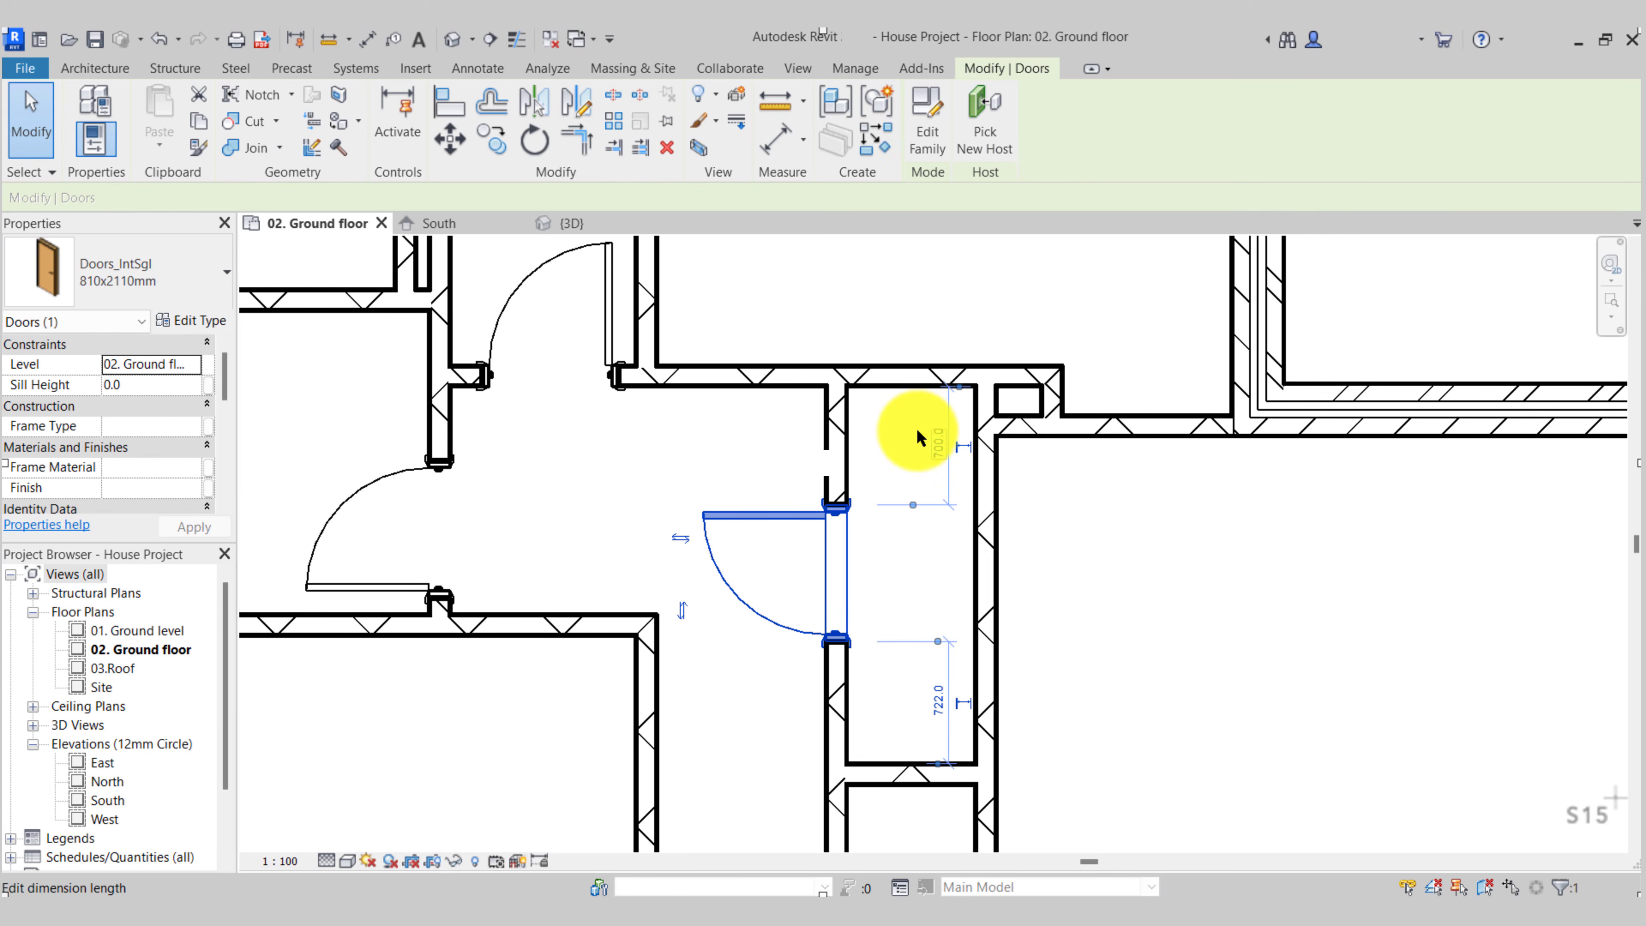
pyautogui.click(880, 376)
pyautogui.press('Escape')
pyautogui.scroll(-3, 881, 377)
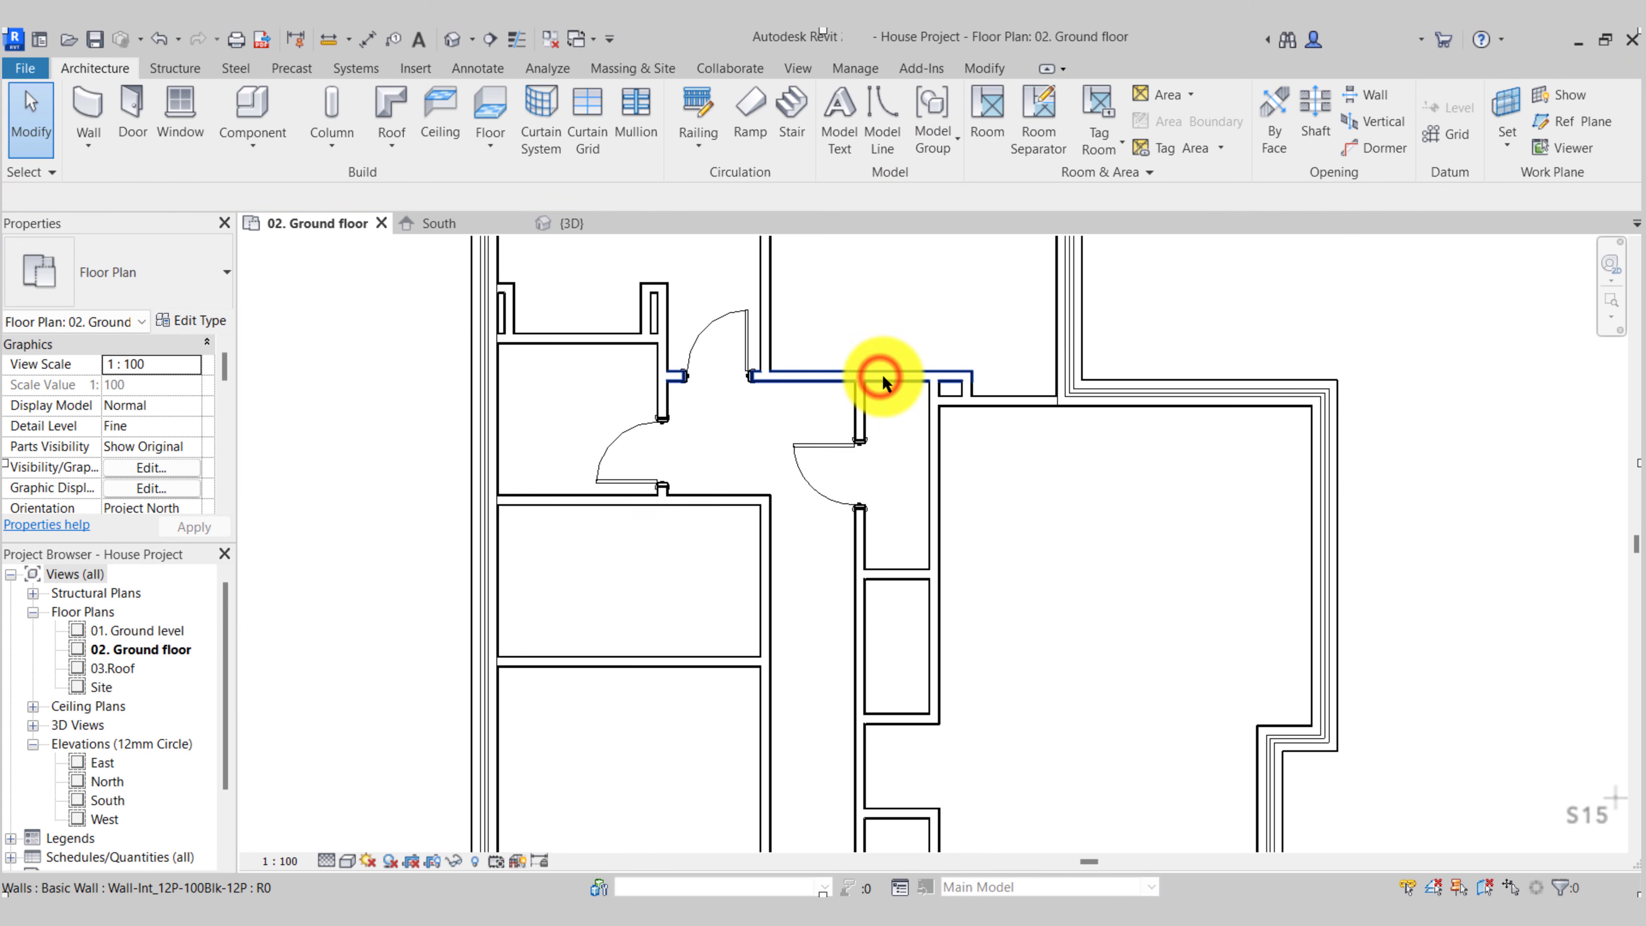
# Create a similar 810x2110mm door in the north wall of the room south of the small west room, about 145 mm from its east wall
pyautogui.moveTo(875, 484); pyautogui.dragTo(887, 606, button='middle')
pyautogui.scroll(2, 763, 642)
pyautogui.moveTo(762, 642)
pyautogui.mouseDown(button='middle')
pyautogui.moveTo(785, 451)
pyautogui.moveTo(766, 638)
pyautogui.mouseUp(button='middle')
pyautogui.click(763, 426)
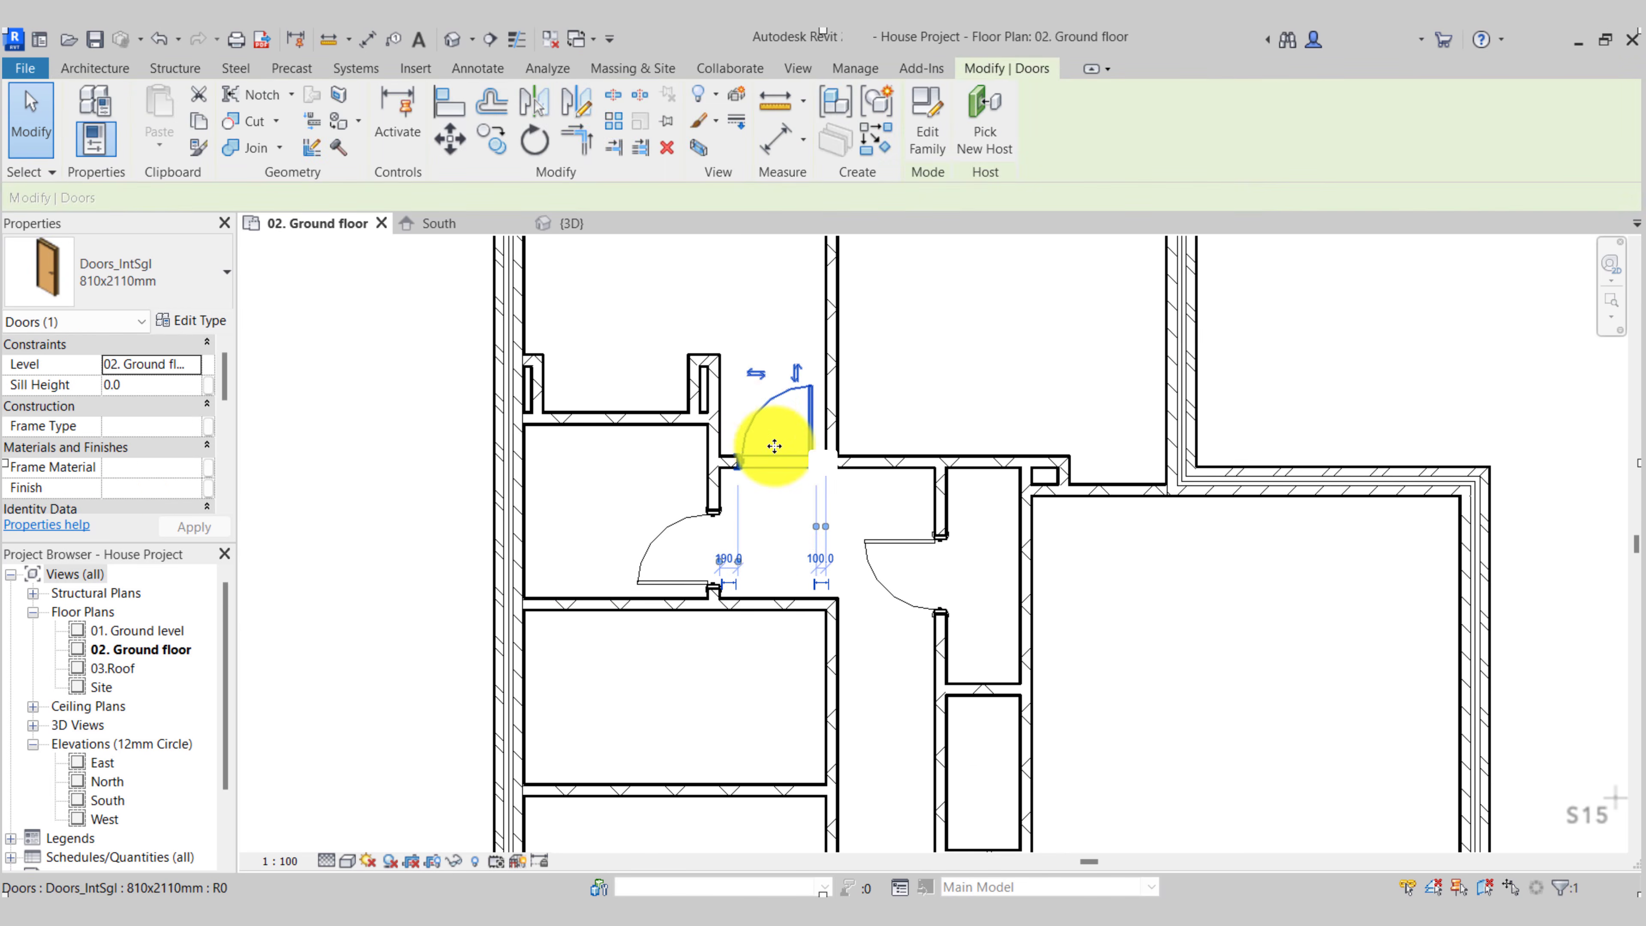
pyautogui.click(867, 139)
pyautogui.scroll(4, 800, 580)
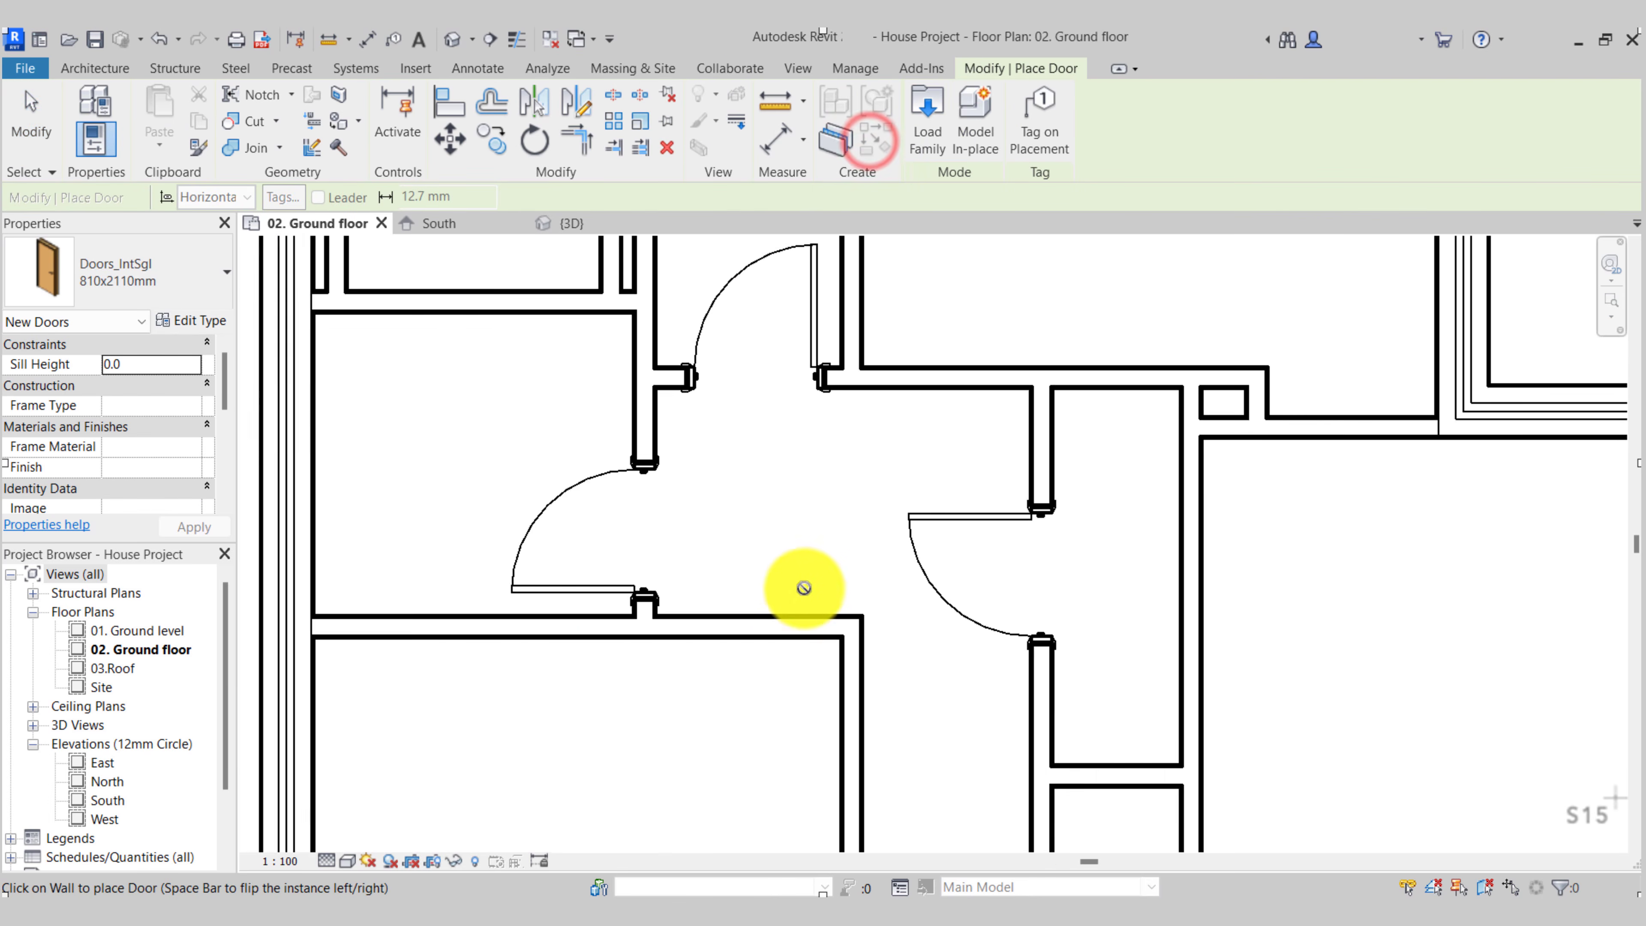
pyautogui.scroll(-1, 727, 659)
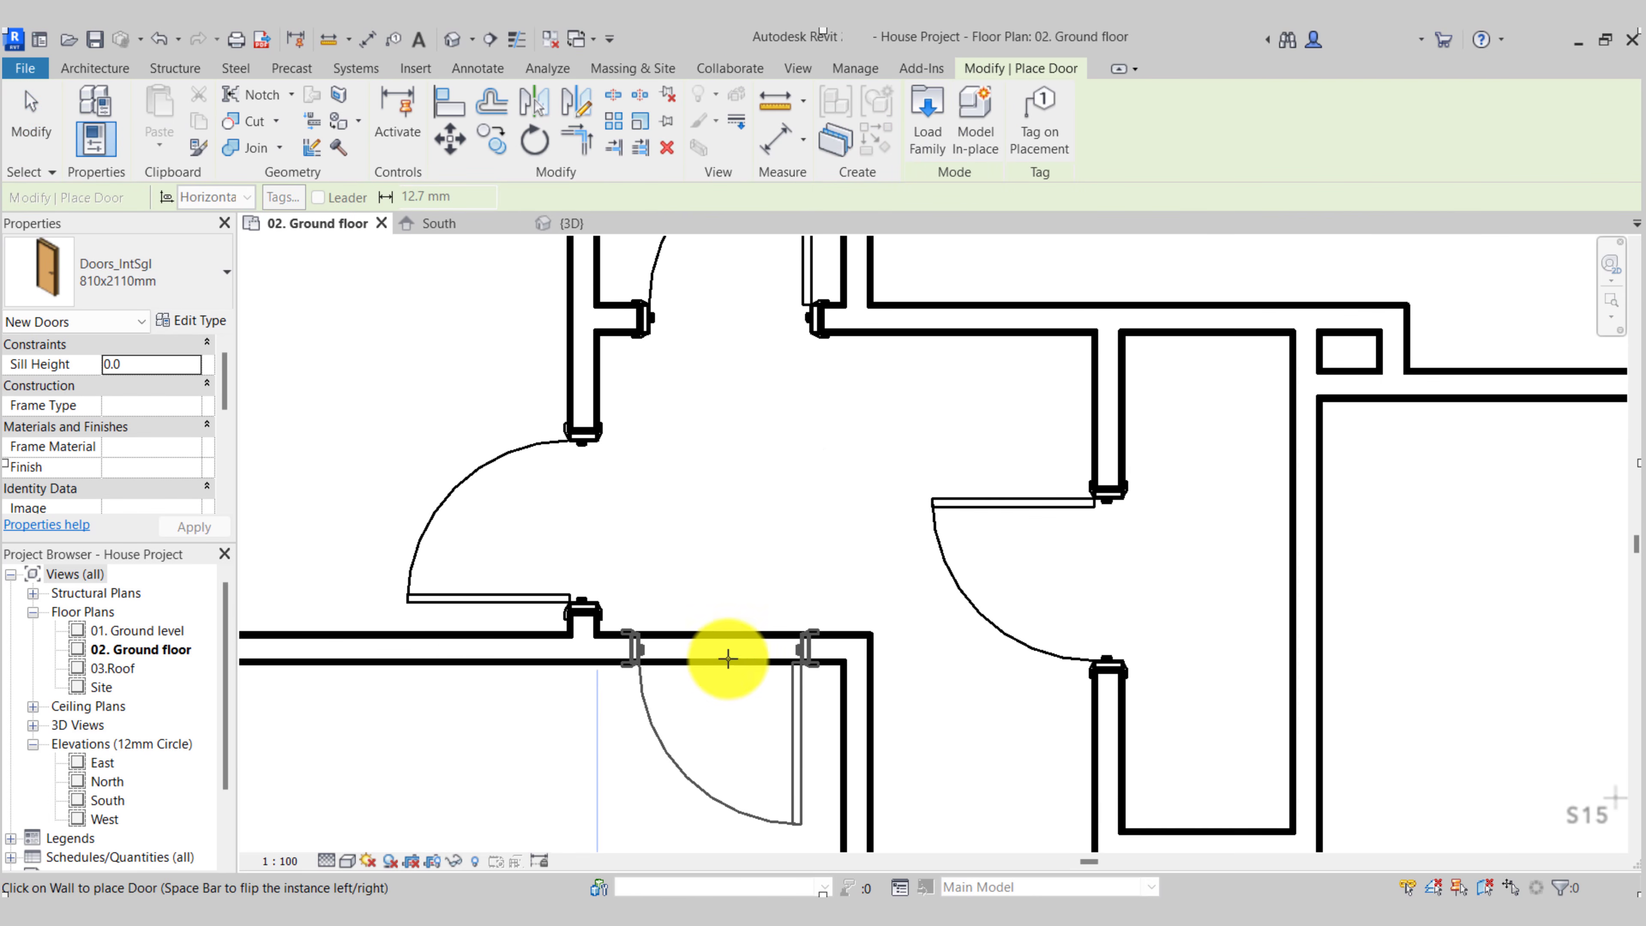
pyautogui.moveTo(727, 655); pyautogui.dragTo(789, 441, button='middle')
pyautogui.scroll(-1, 786, 441)
pyautogui.click(789, 448)
pyautogui.scroll(-1, 789, 448)
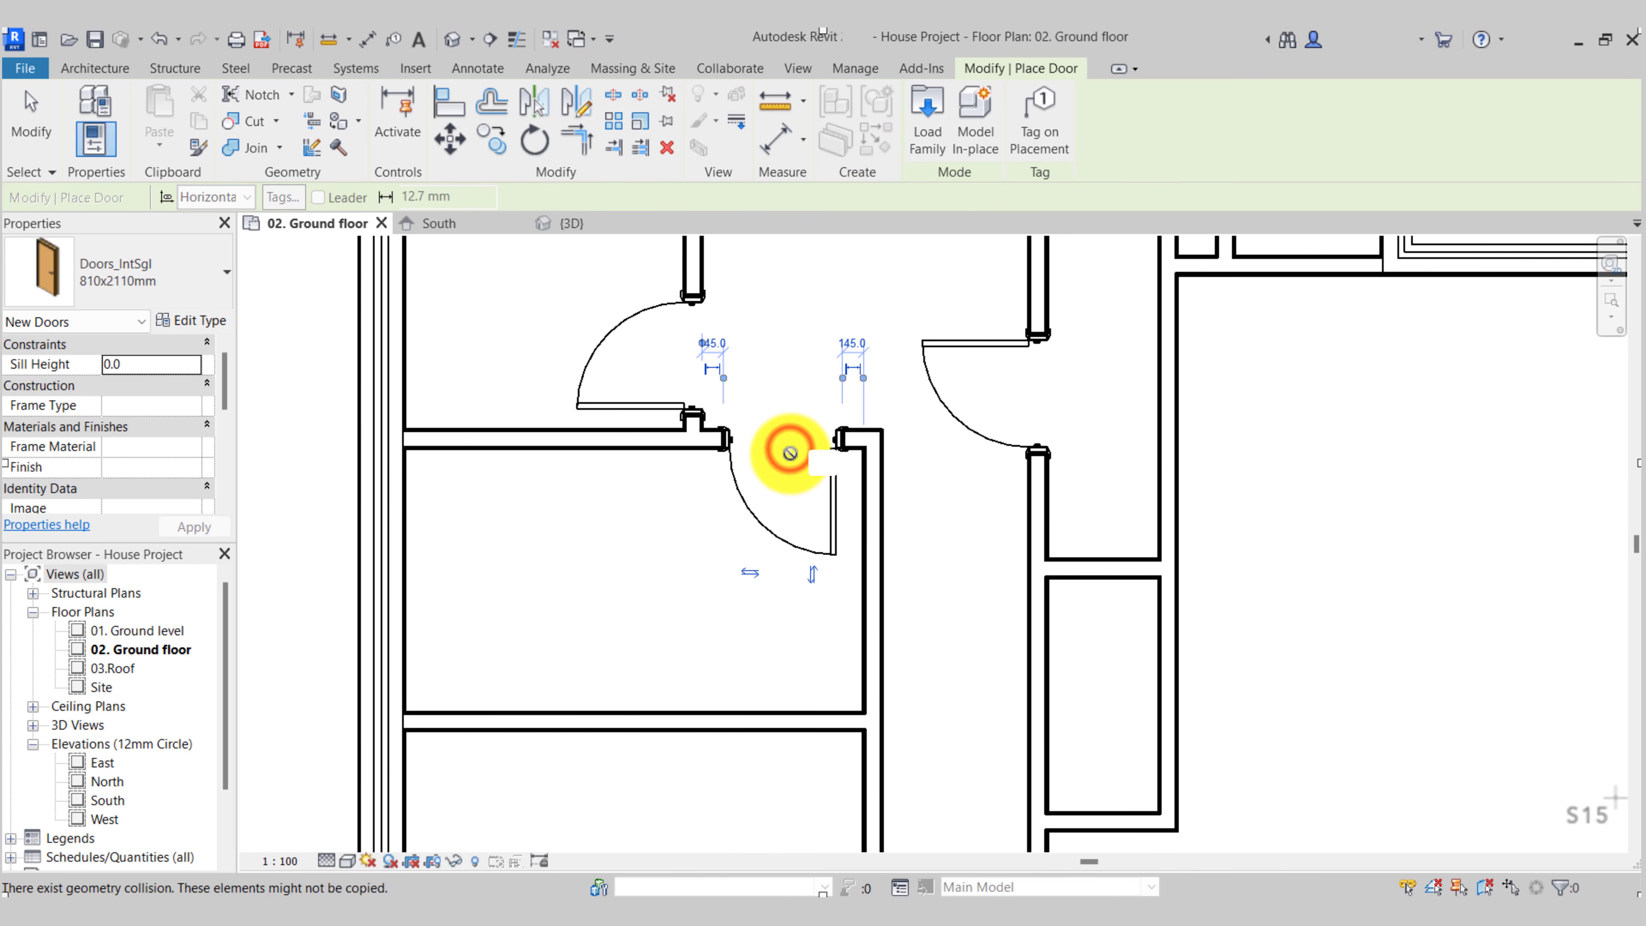
pyautogui.press('Escape')
# Set the distance between this north-wall door and the room's east wall to 100 mm
pyautogui.click(836, 480)
pyautogui.scroll(2, 836, 479)
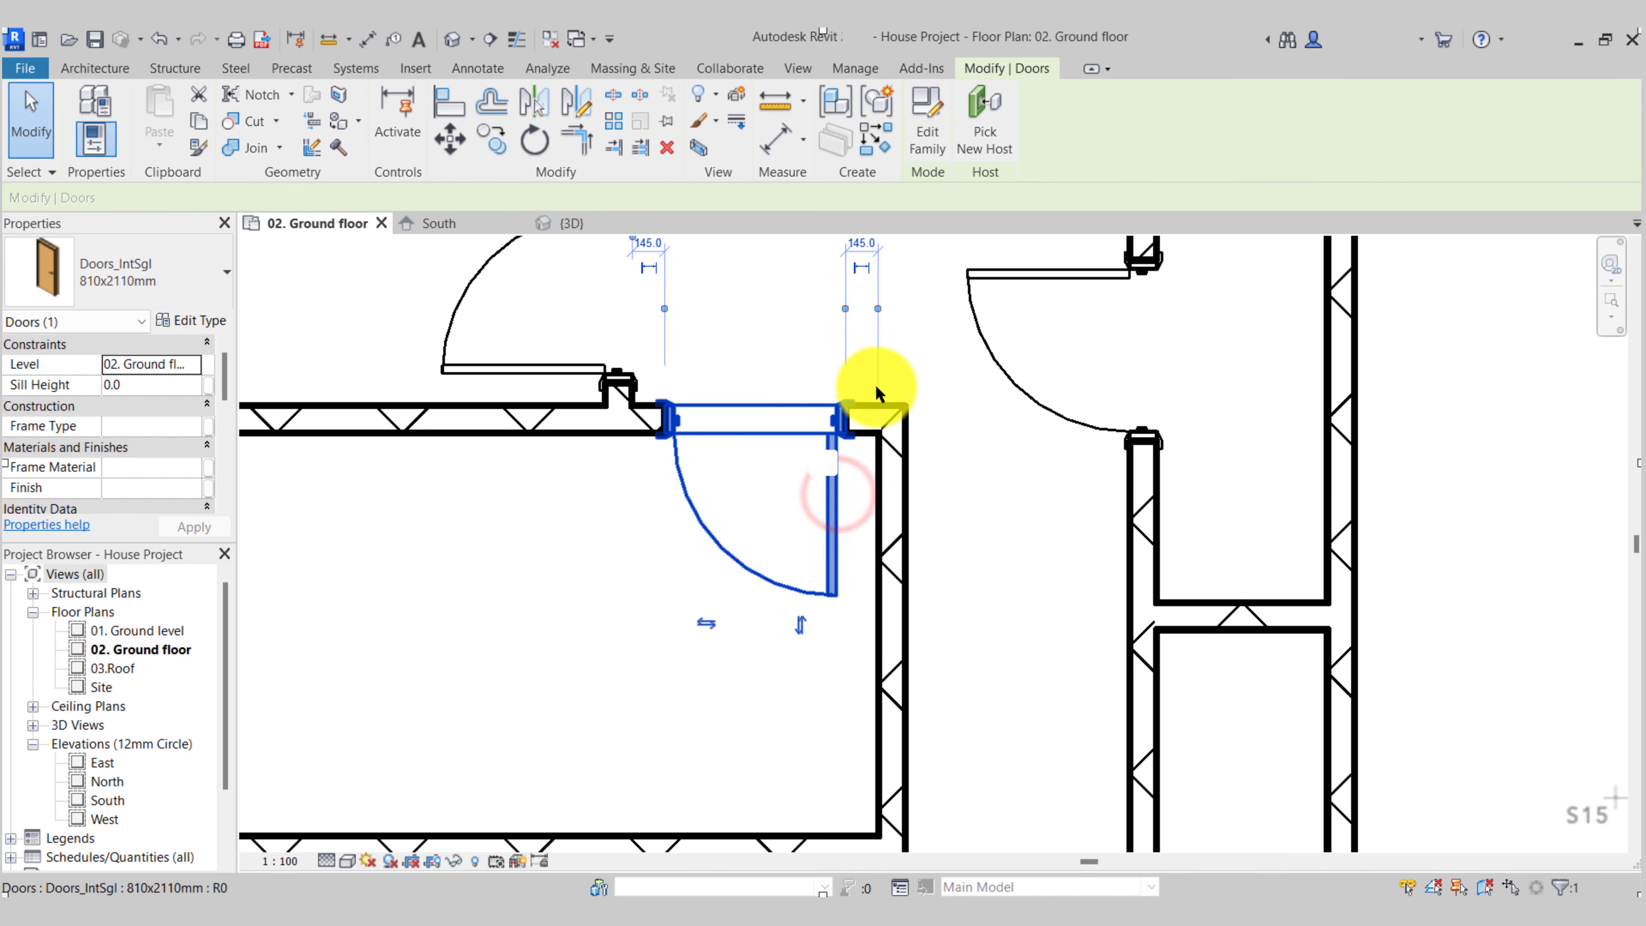
pyautogui.moveTo(871, 379); pyautogui.dragTo(856, 470, button='middle')
pyautogui.click(854, 345)
pyautogui.write('100')
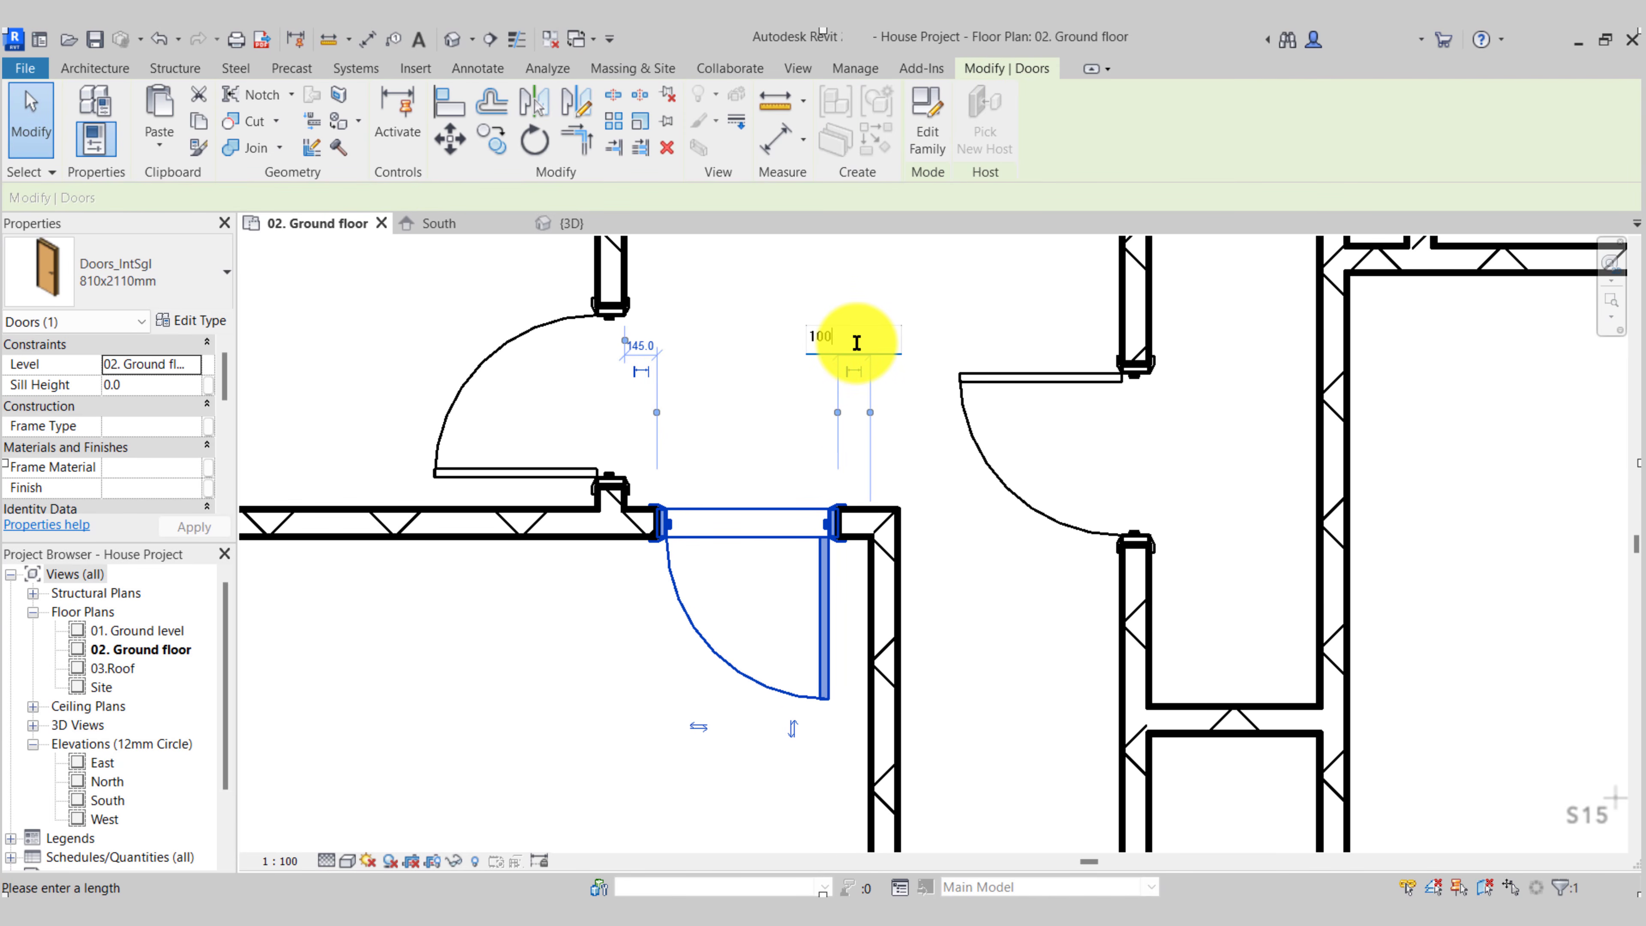
pyautogui.press('Return')
pyautogui.scroll(-2, 838, 360)
pyautogui.press('Escape')
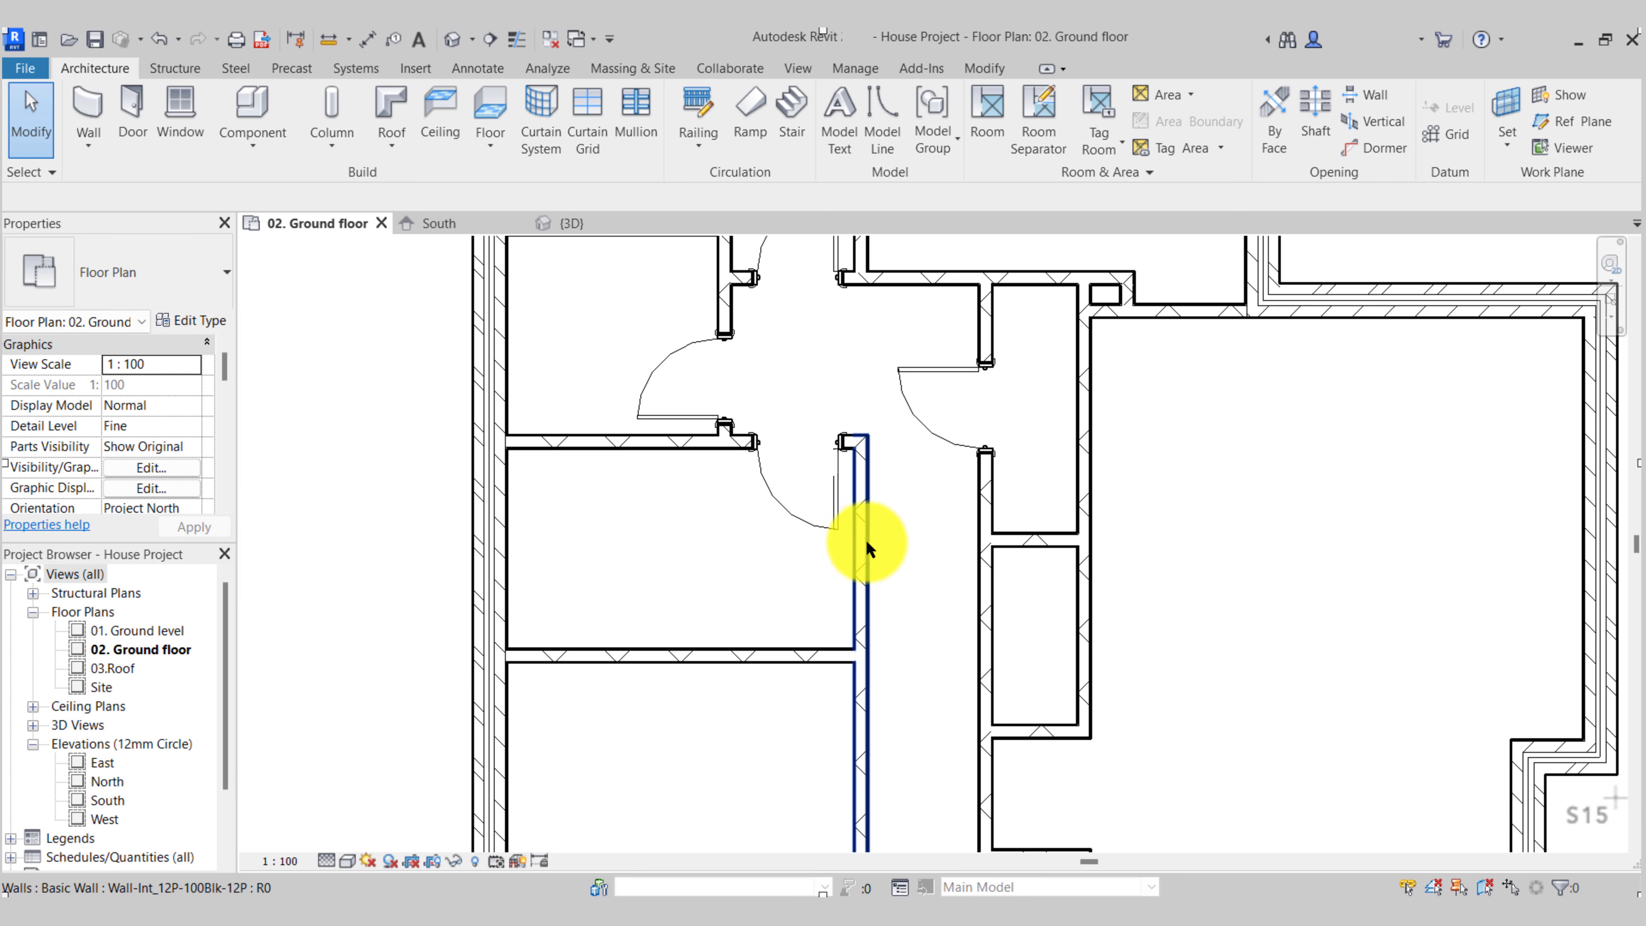
# Place an 810x2110mm door in the east wall of the large west room, about 200 mm from the stepped south wall
pyautogui.moveTo(853, 618); pyautogui.dragTo(872, 415, button='middle')
pyautogui.click(140, 107)
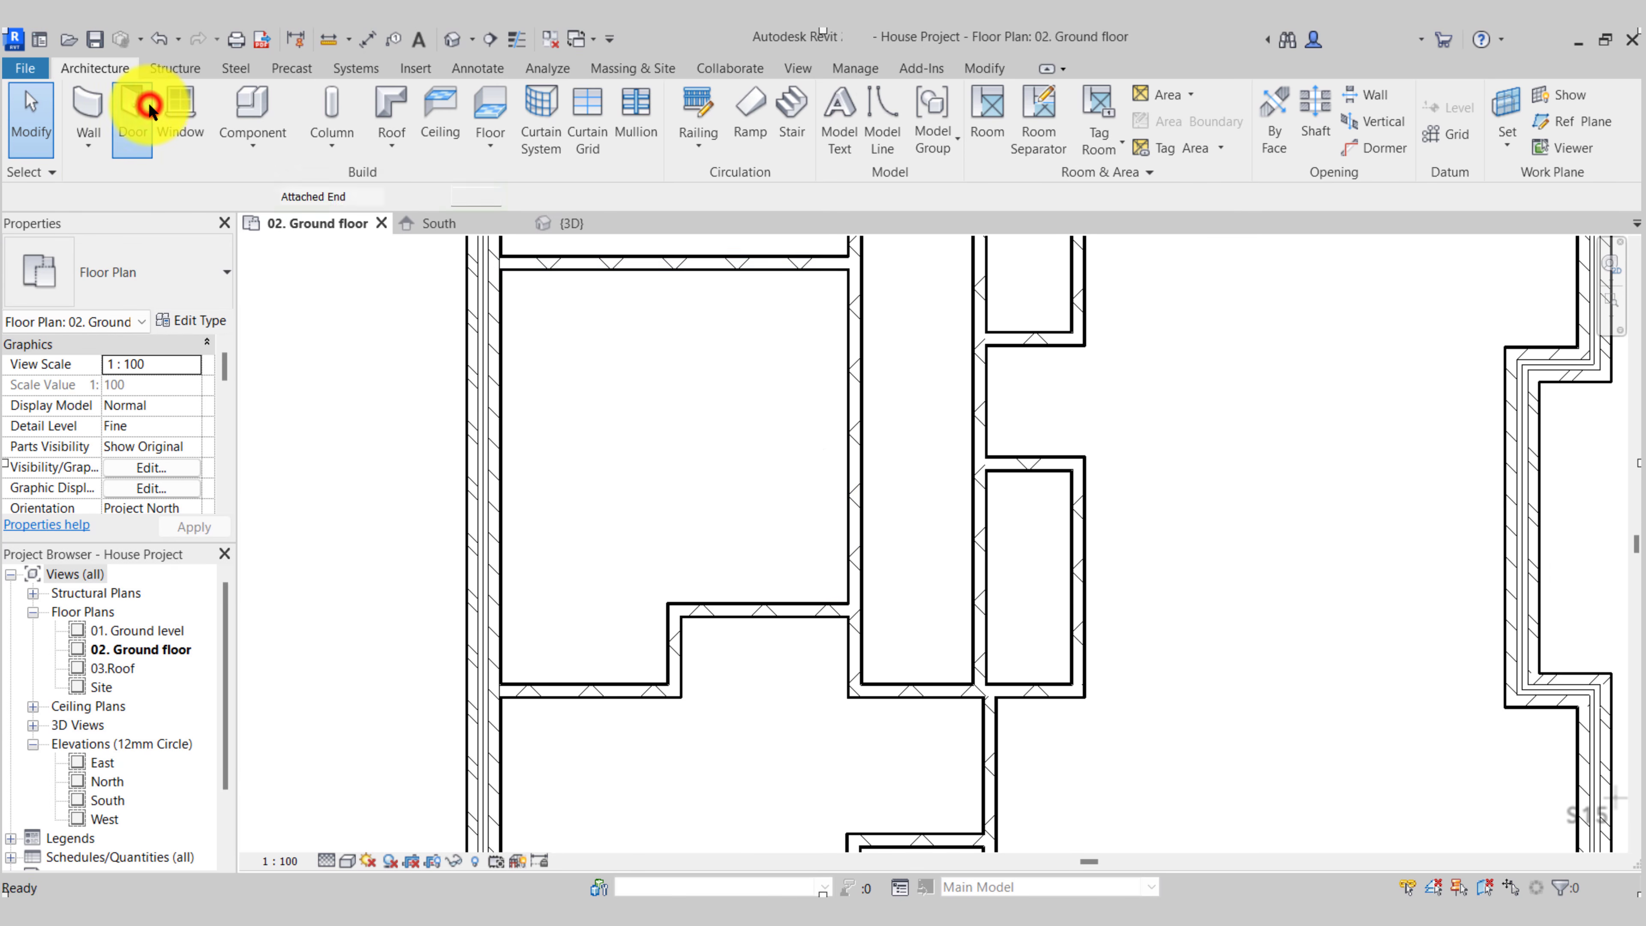
pyautogui.click(858, 539)
pyautogui.press('Escape')
pyautogui.press('Escape')
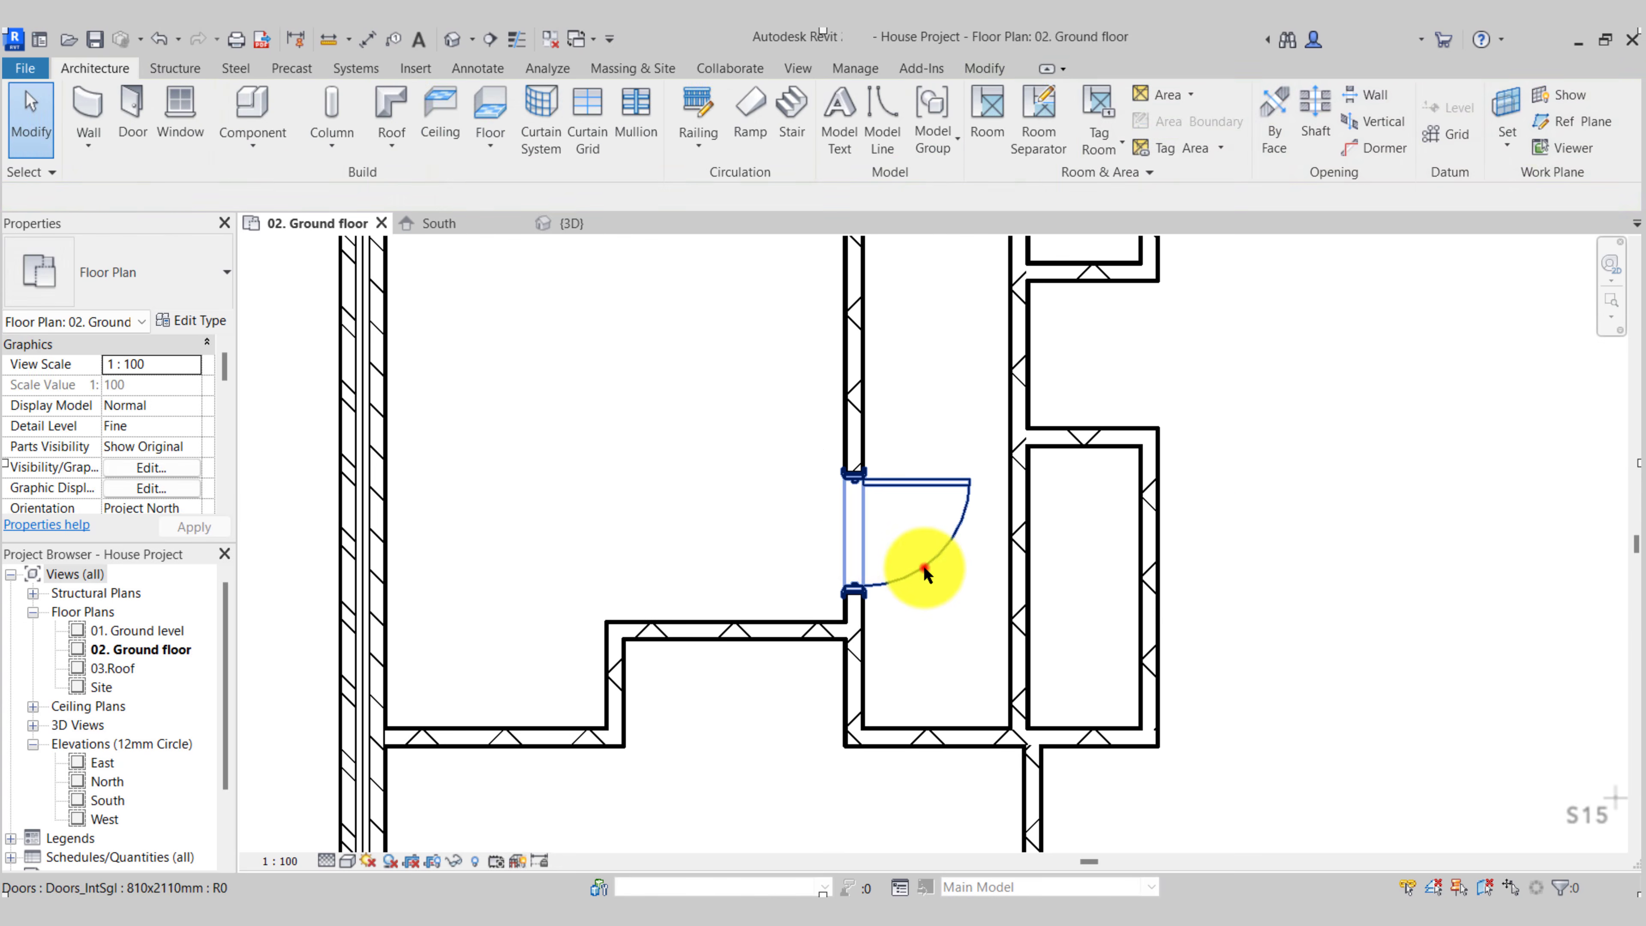
# Flip the large west room's door so that it opens into the room with its hinge on the south side
pyautogui.scroll(3, 919, 551)
pyautogui.click(924, 568)
pyautogui.press('space')
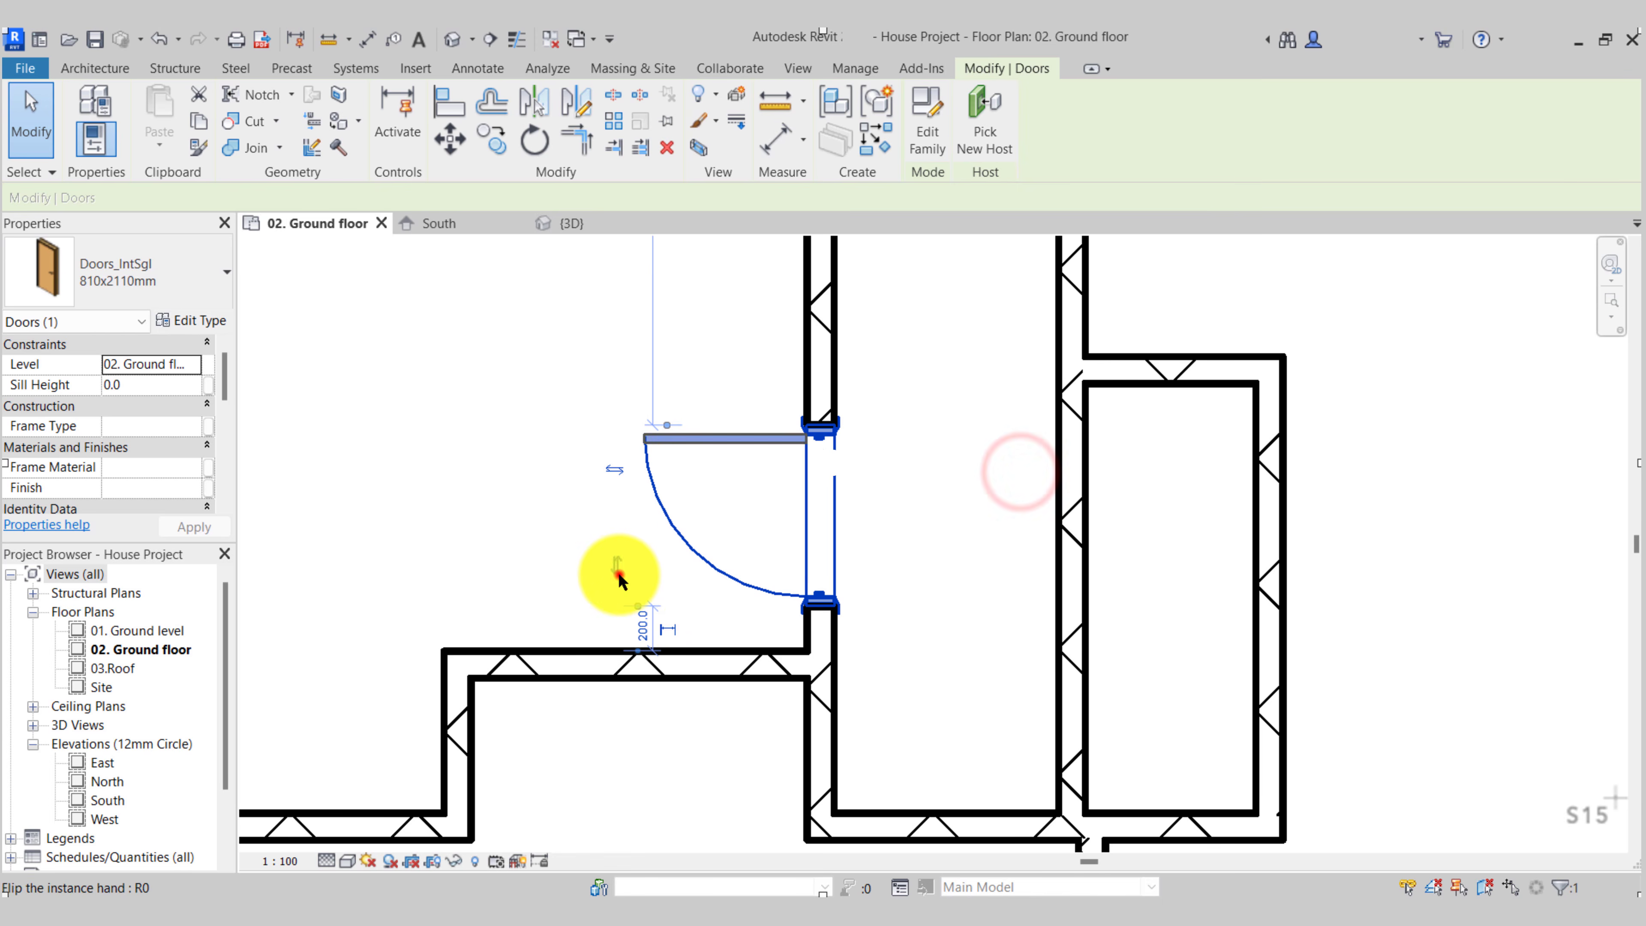
pyautogui.click(617, 566)
pyautogui.press('Escape')
# Set the distance between the large west room's door and the stepped south wall to 100 mm
pyautogui.click(757, 597)
pyautogui.click(930, 628)
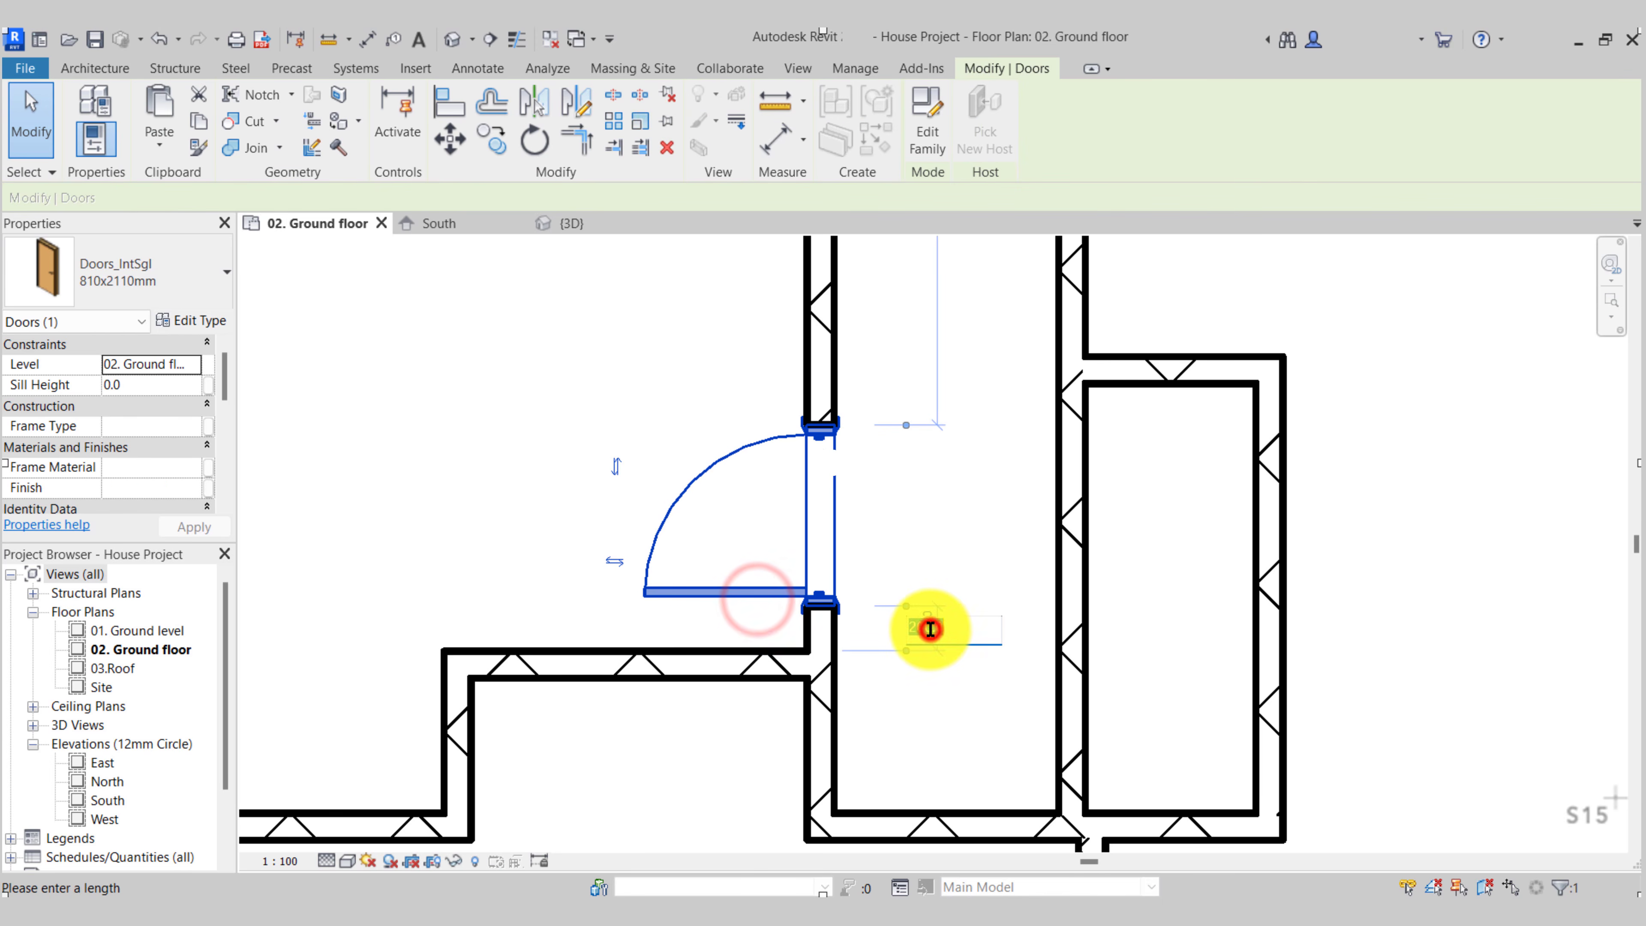
pyautogui.write('100')
pyautogui.press('Return')
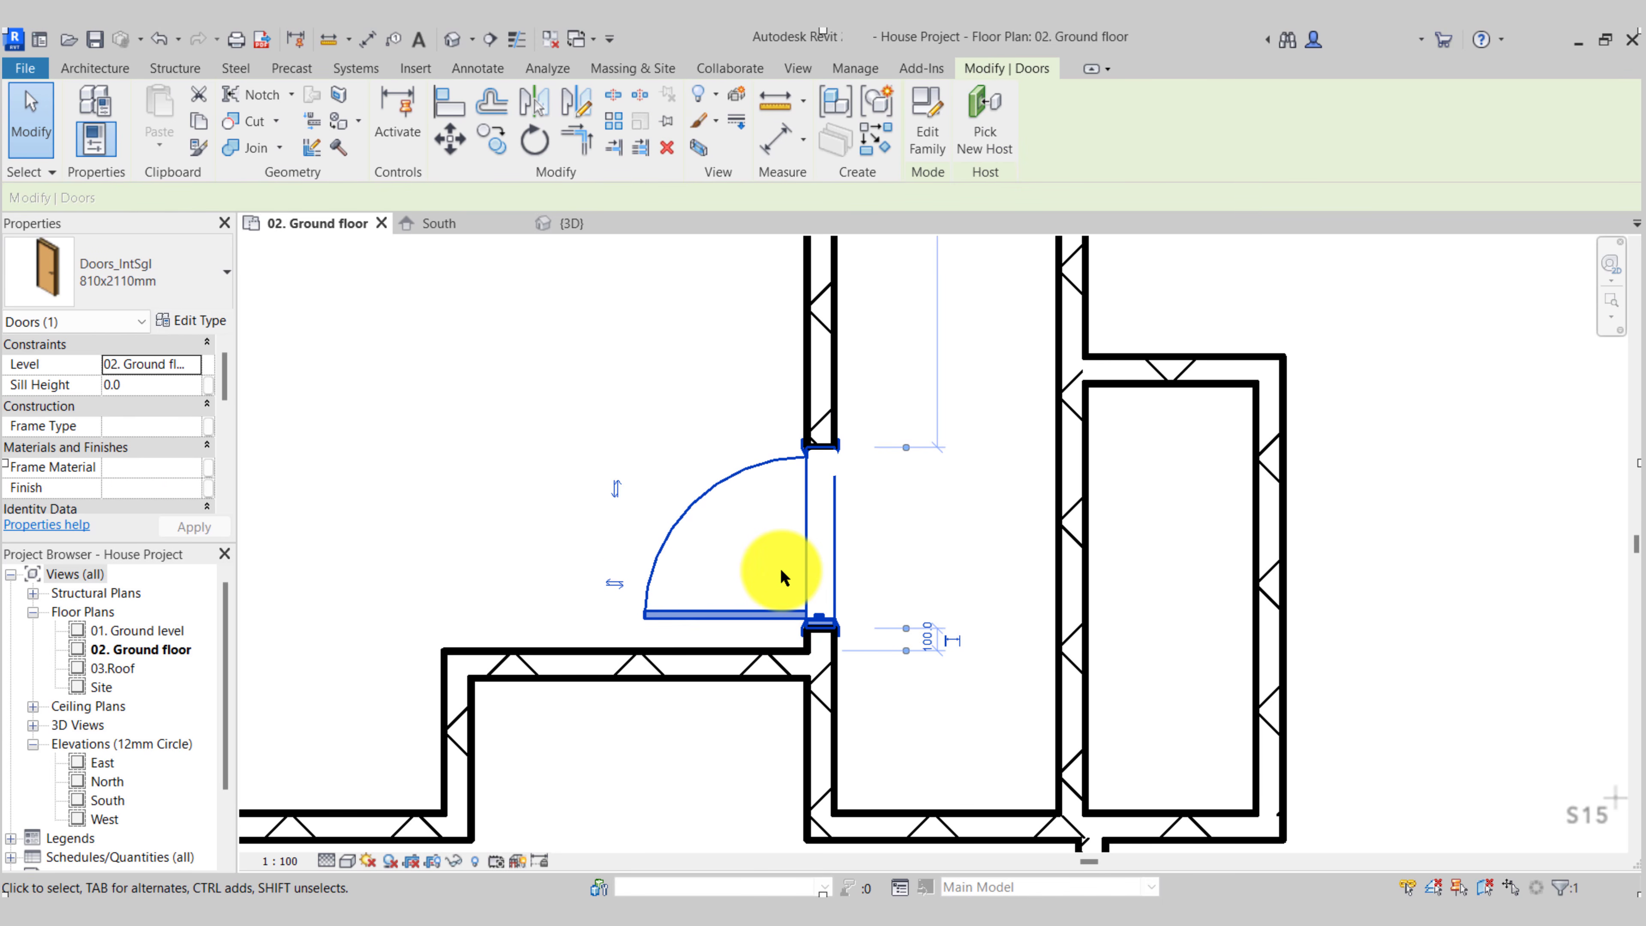
pyautogui.press('Escape')
pyautogui.scroll(-1, 772, 576)
# Create a similar 810x2110mm door in the wall closing the hall's south end, about 95 mm from each side wall
pyautogui.moveTo(775, 579); pyautogui.dragTo(695, 388, button='middle')
pyautogui.click(660, 398)
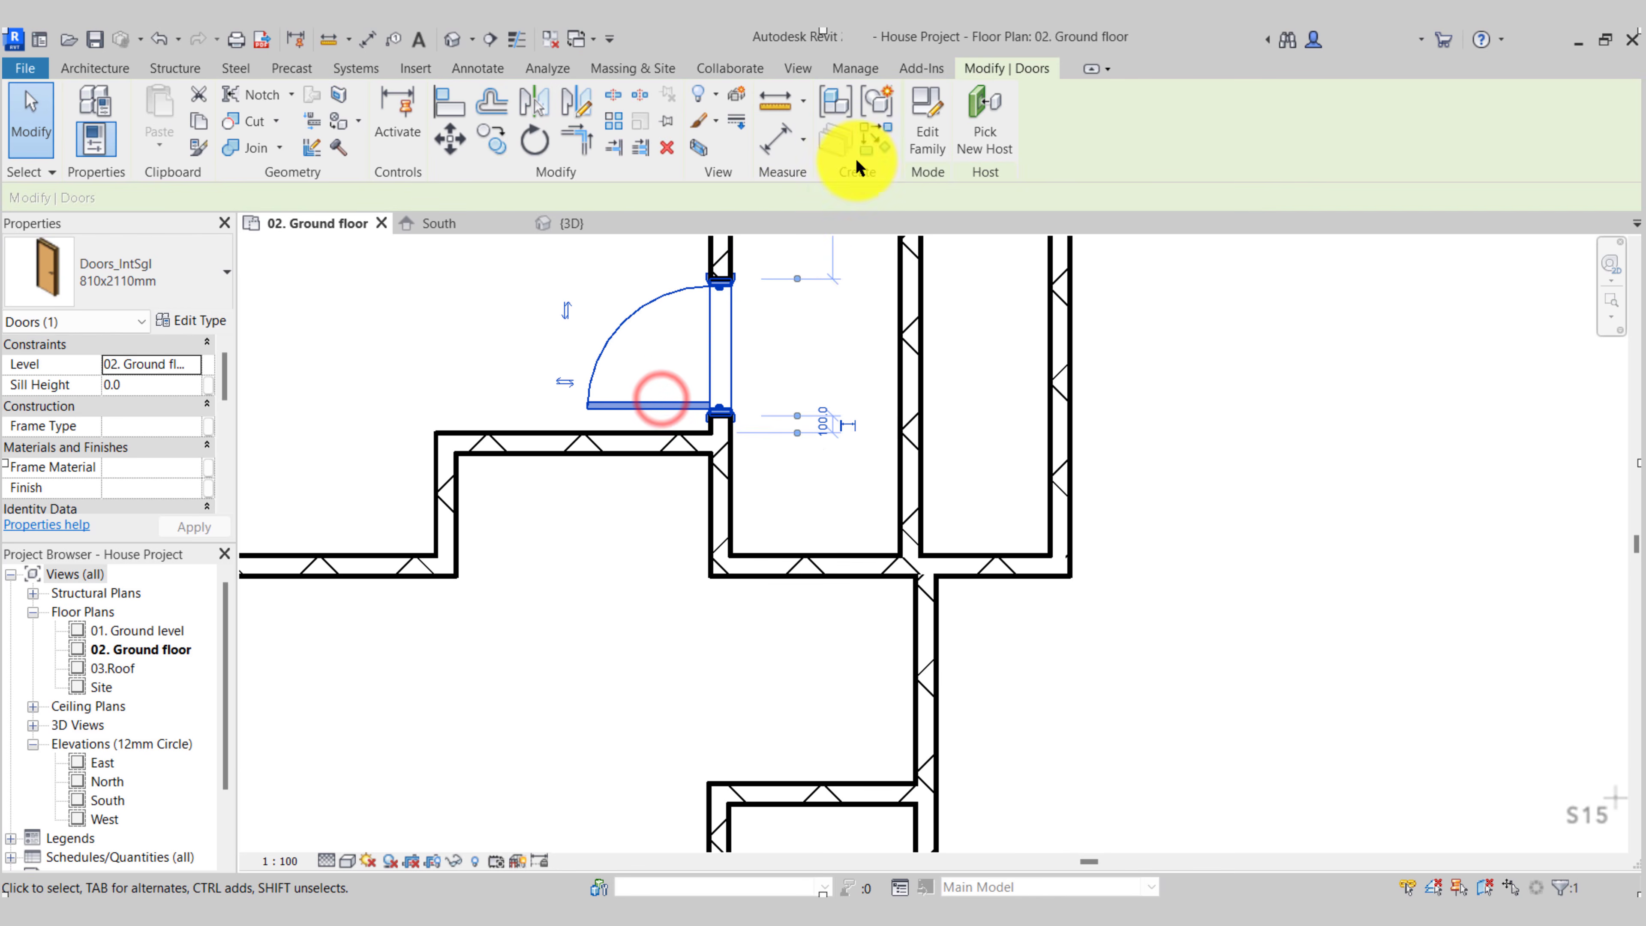
pyautogui.click(872, 143)
pyautogui.click(823, 567)
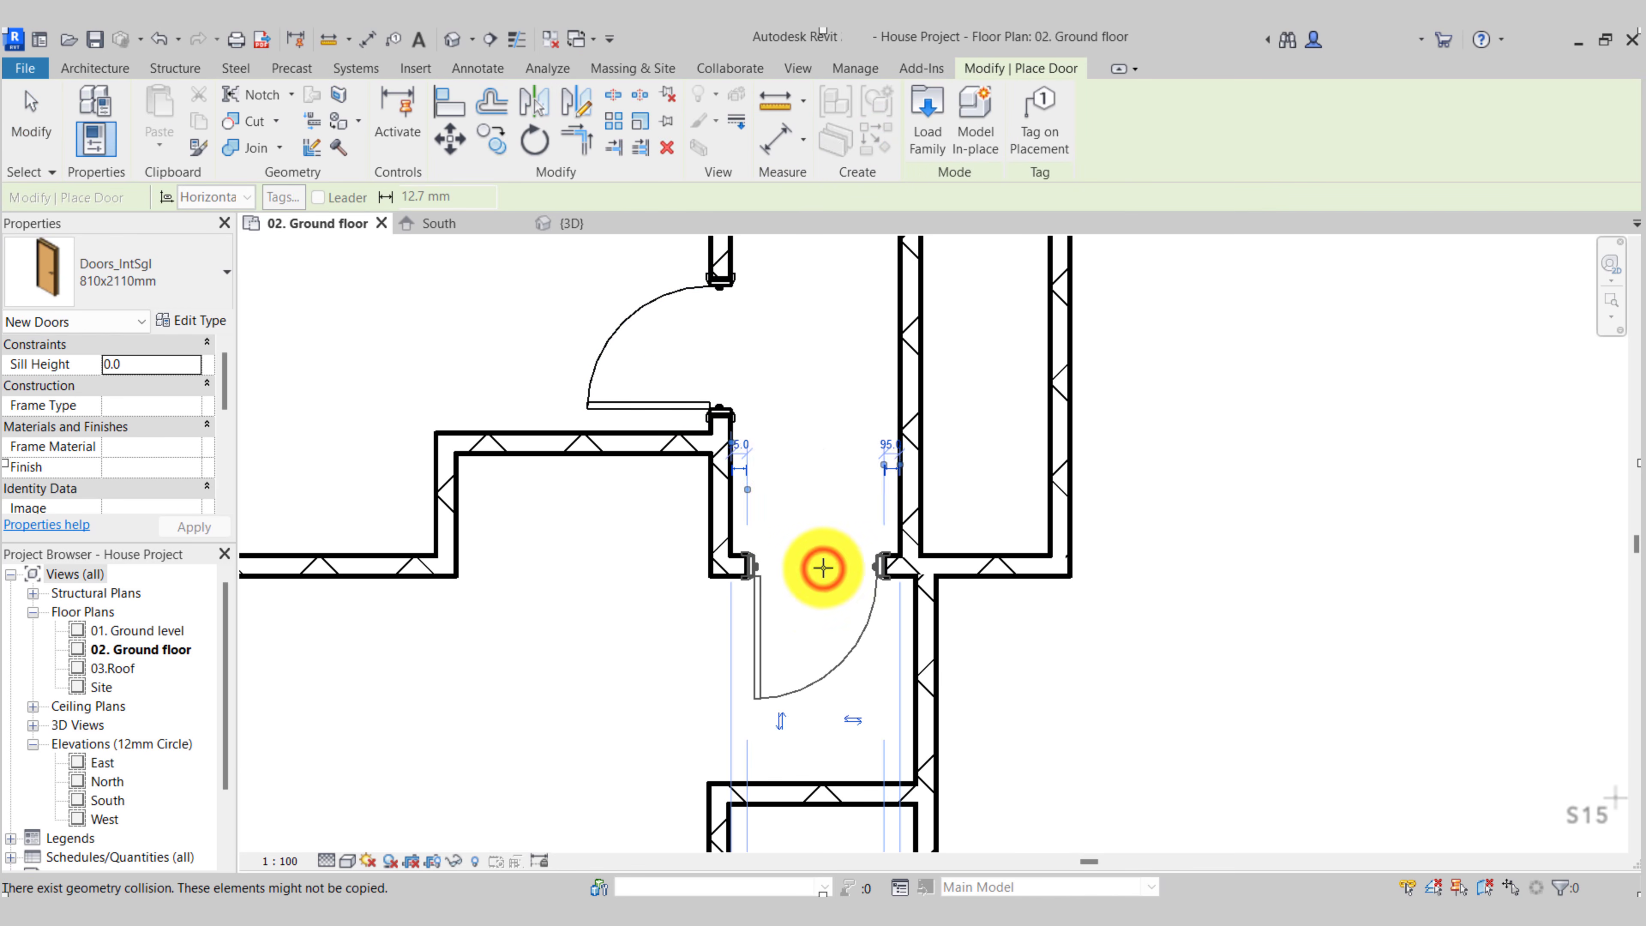
pyautogui.press('Escape')
# Flip the hand of the hall's south-end door so that it hinges on the east side
pyautogui.click(824, 681)
pyautogui.click(860, 720)
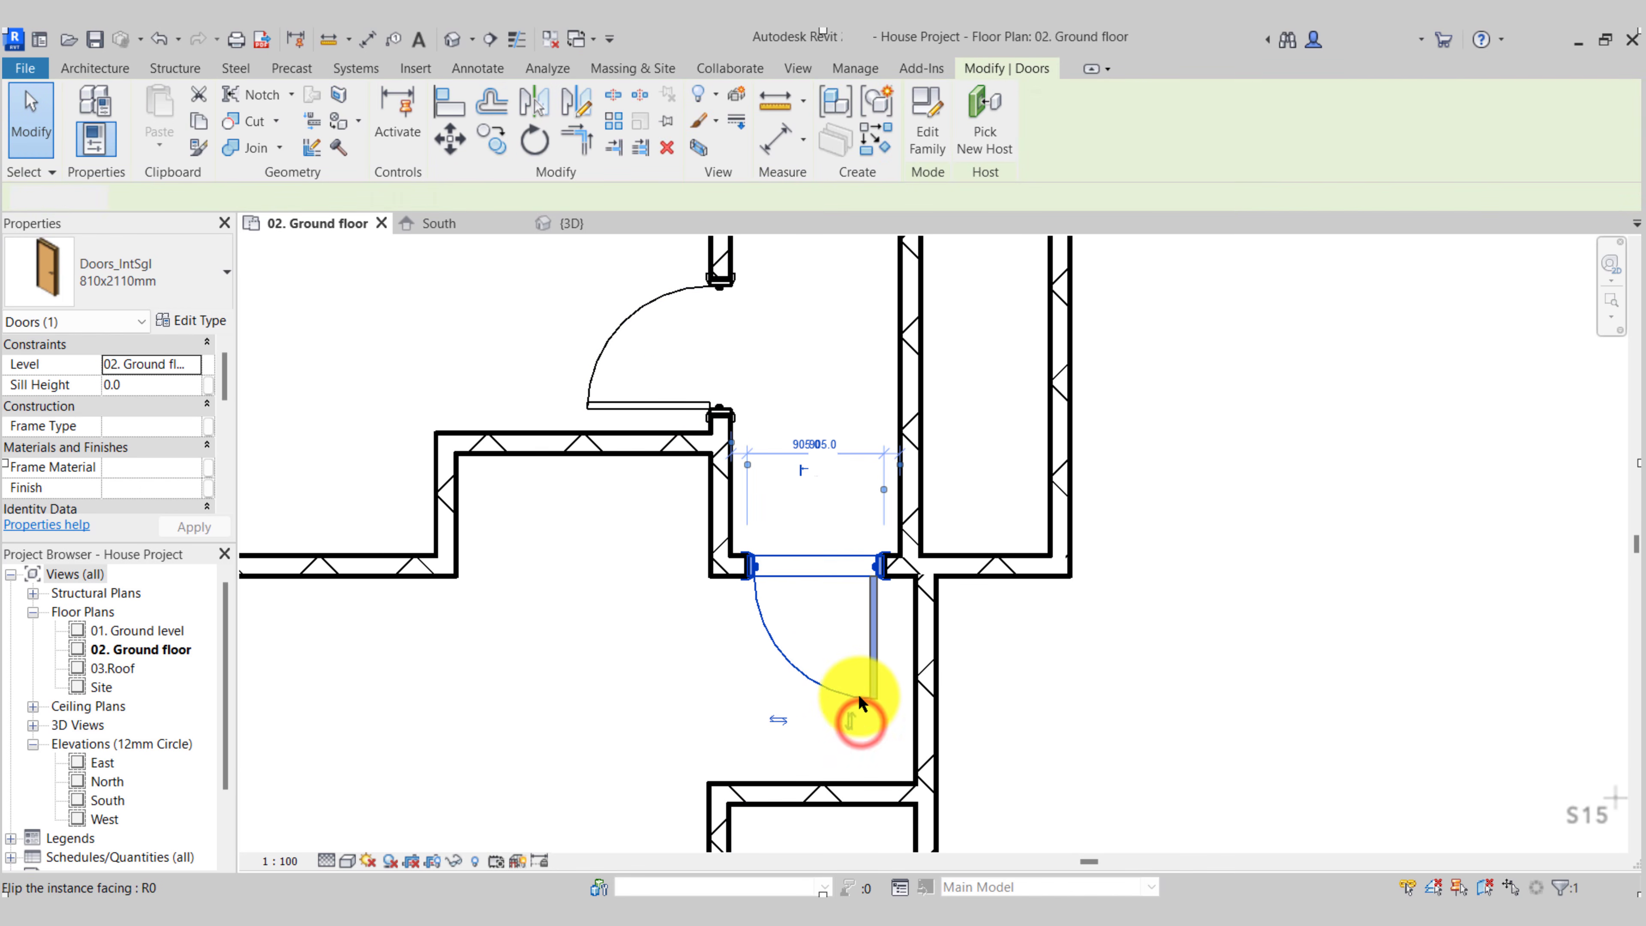
pyautogui.press('Escape')
# Set the distance between the hall's south-end door and the hall's east wall to 100 mm
pyautogui.click(850, 684)
pyautogui.scroll(3, 901, 450)
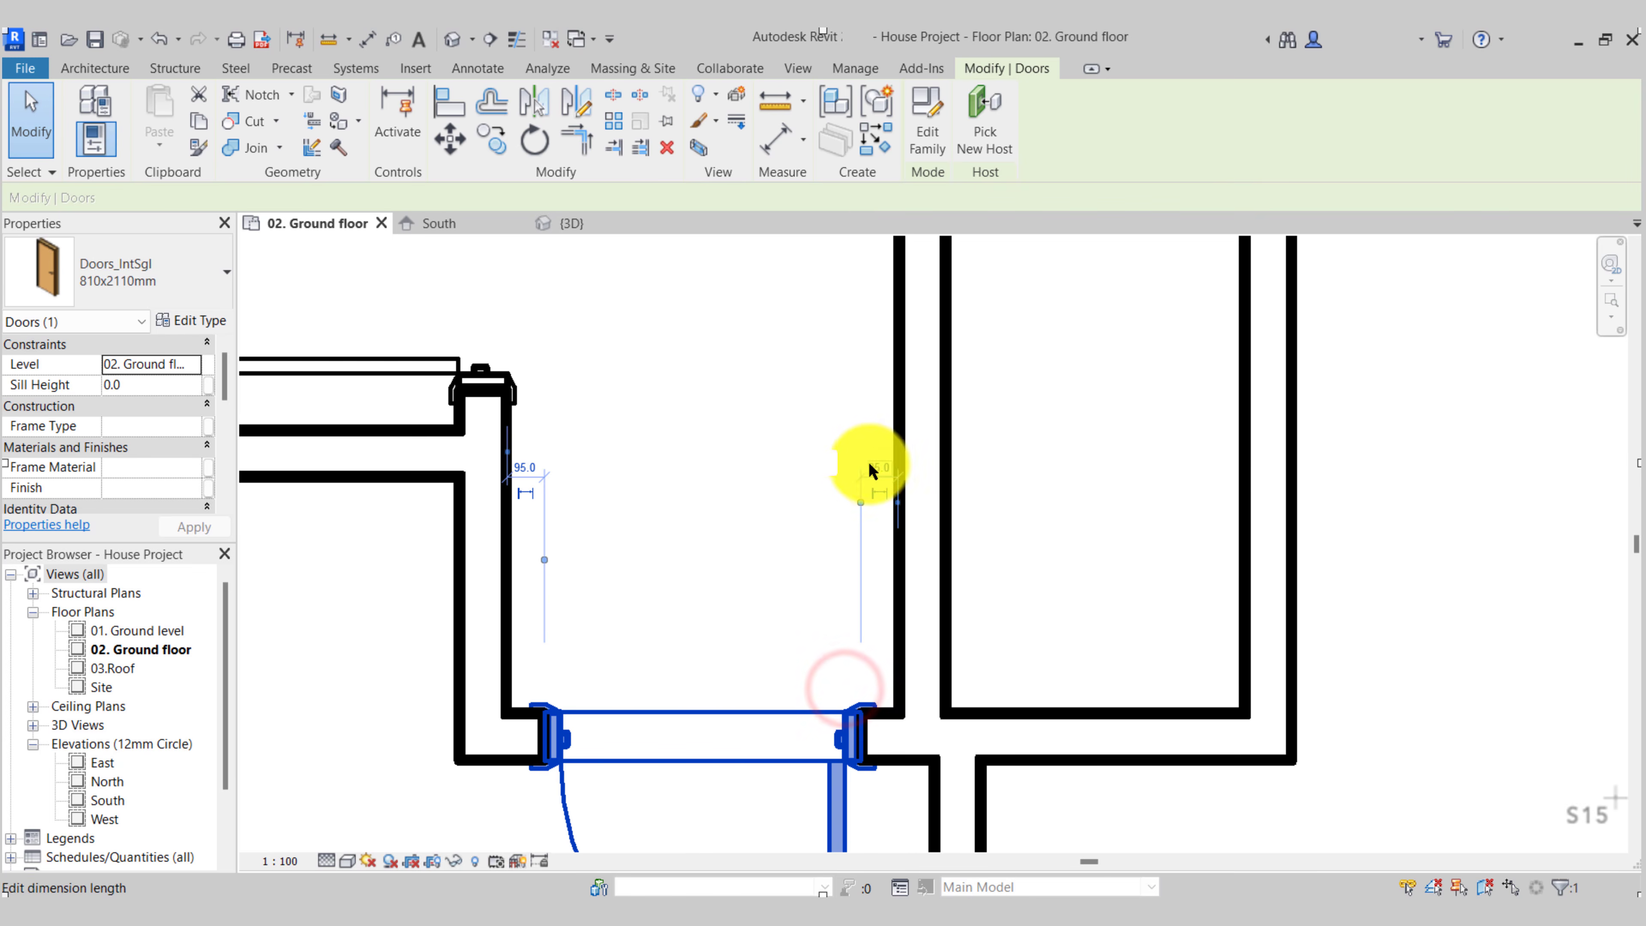
pyautogui.click(874, 464)
pyautogui.write('100')
pyautogui.press('Return')
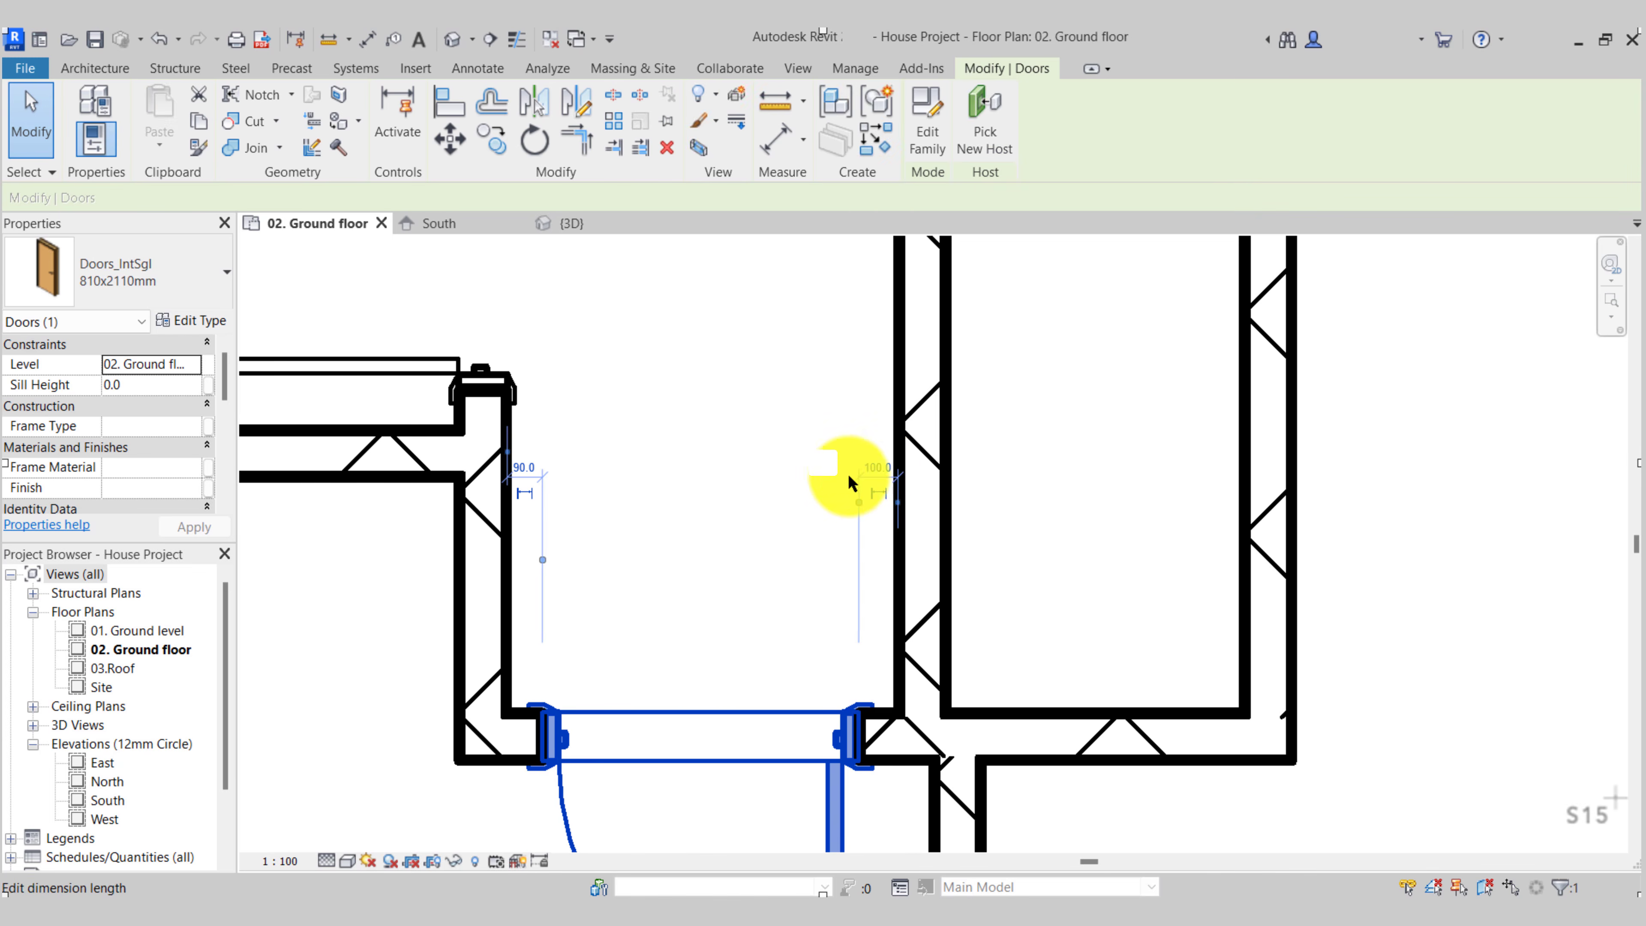
pyautogui.press('Escape')
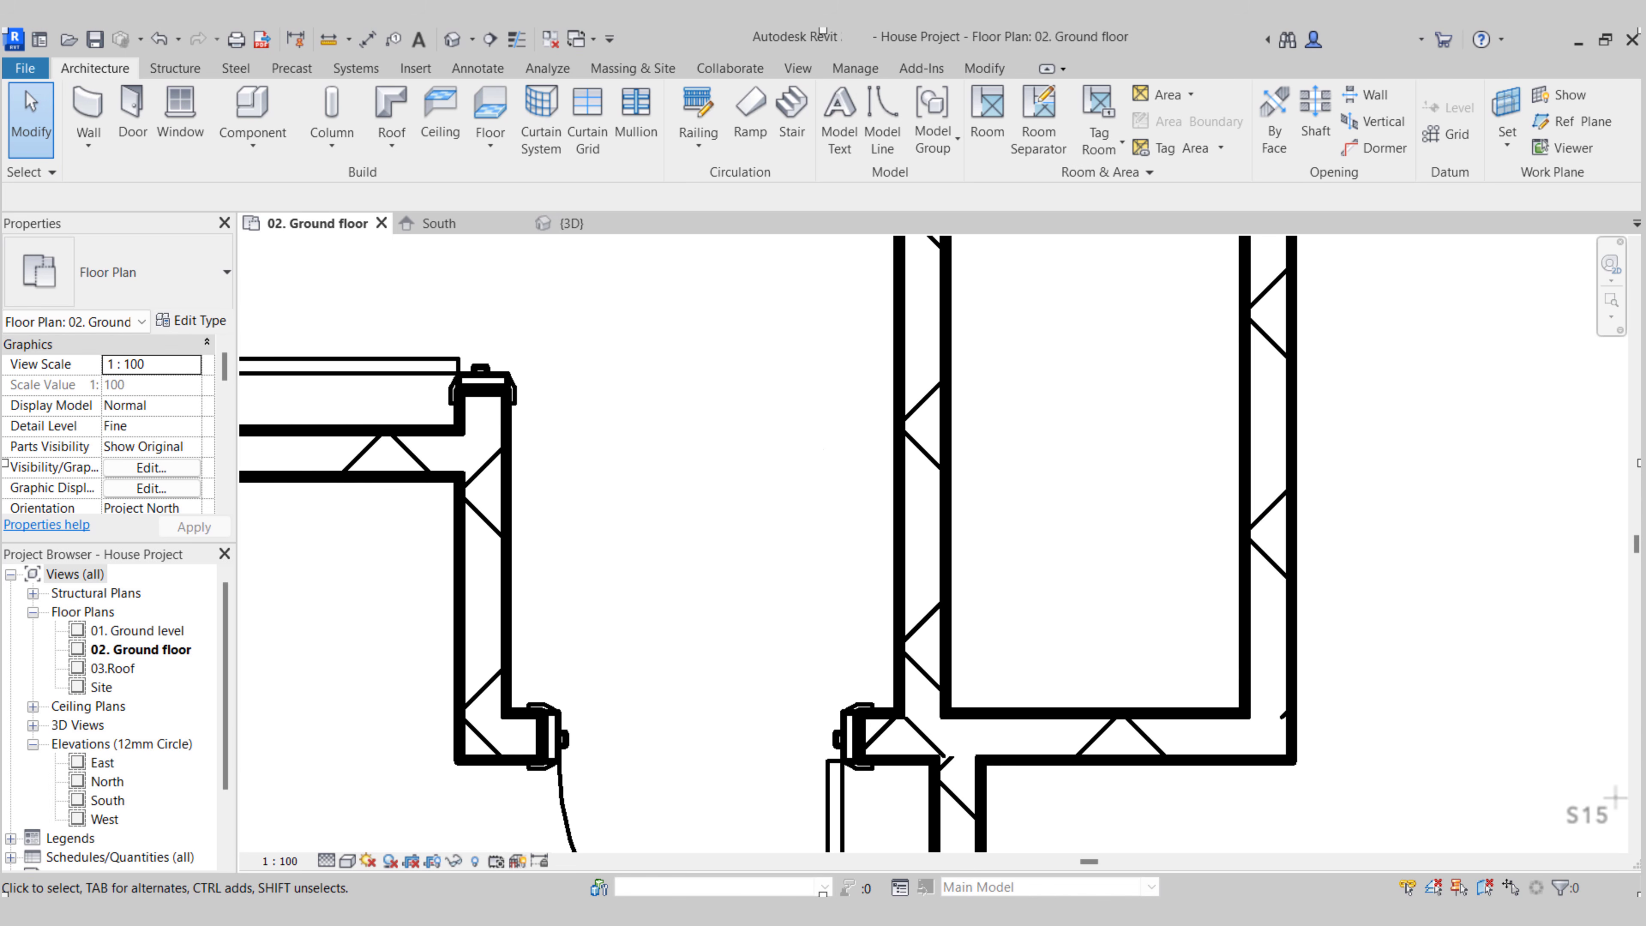
# Start the Door command, check the available door types and open the Internal Doors folder of the UK library for loading a family
pyautogui.scroll(-3, 801, 713)
pyautogui.moveTo(758, 710); pyautogui.dragTo(867, 479, button='middle')
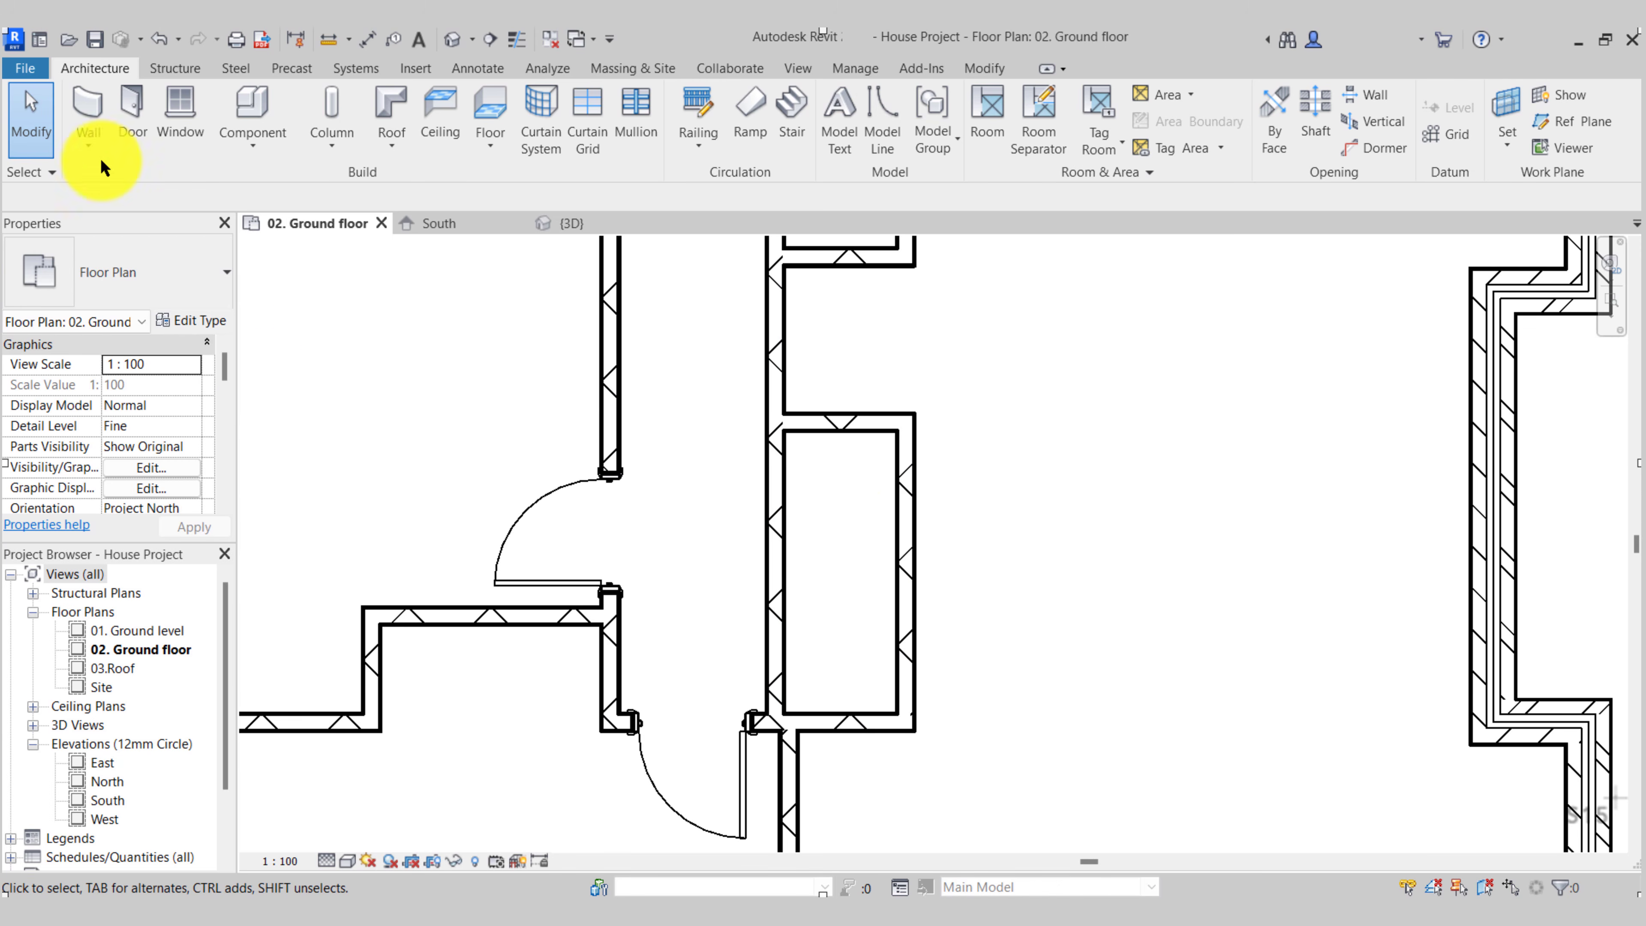
pyautogui.click(132, 116)
pyautogui.click(166, 277)
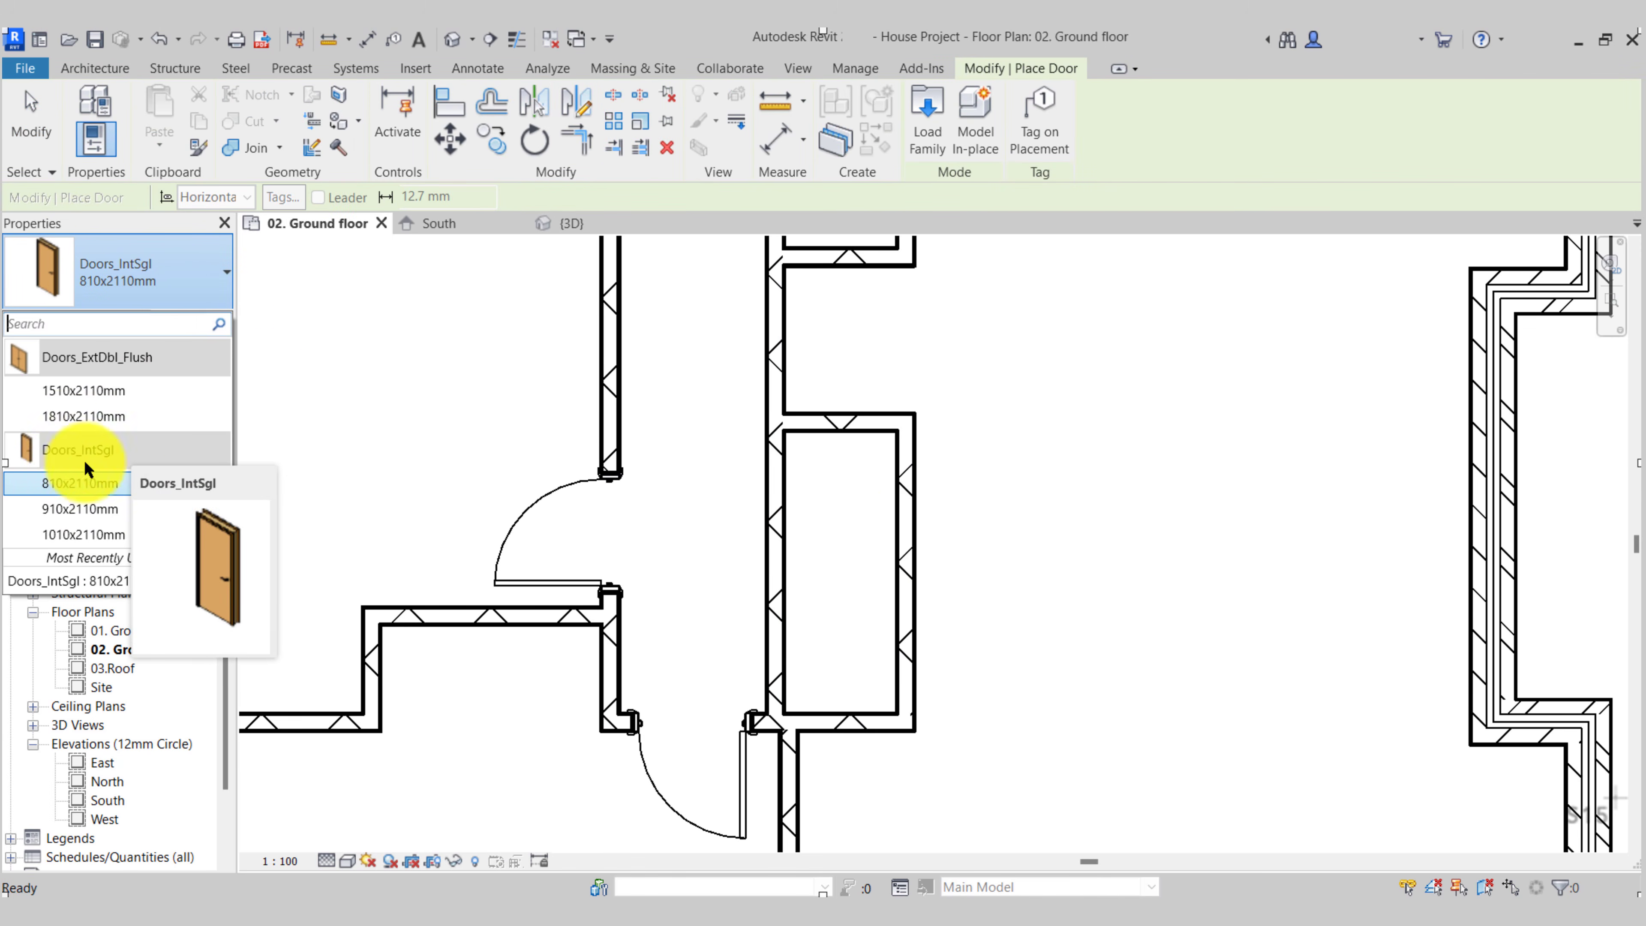
pyautogui.moveTo(108, 448)
pyautogui.moveTo(84, 356)
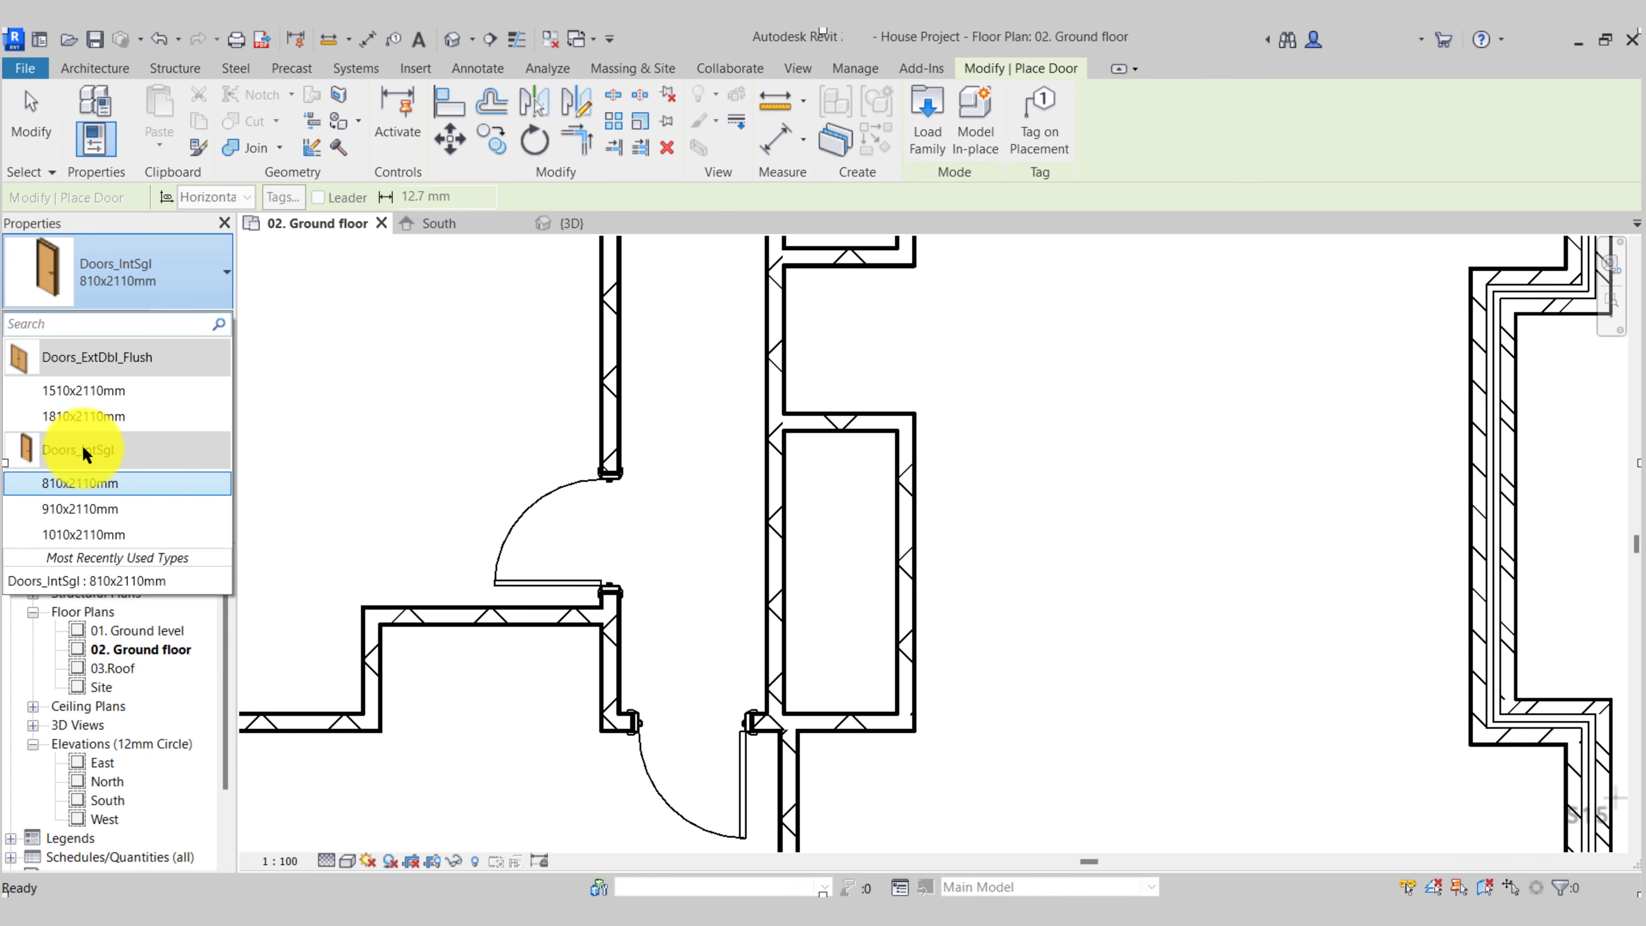
pyautogui.moveTo(86, 448)
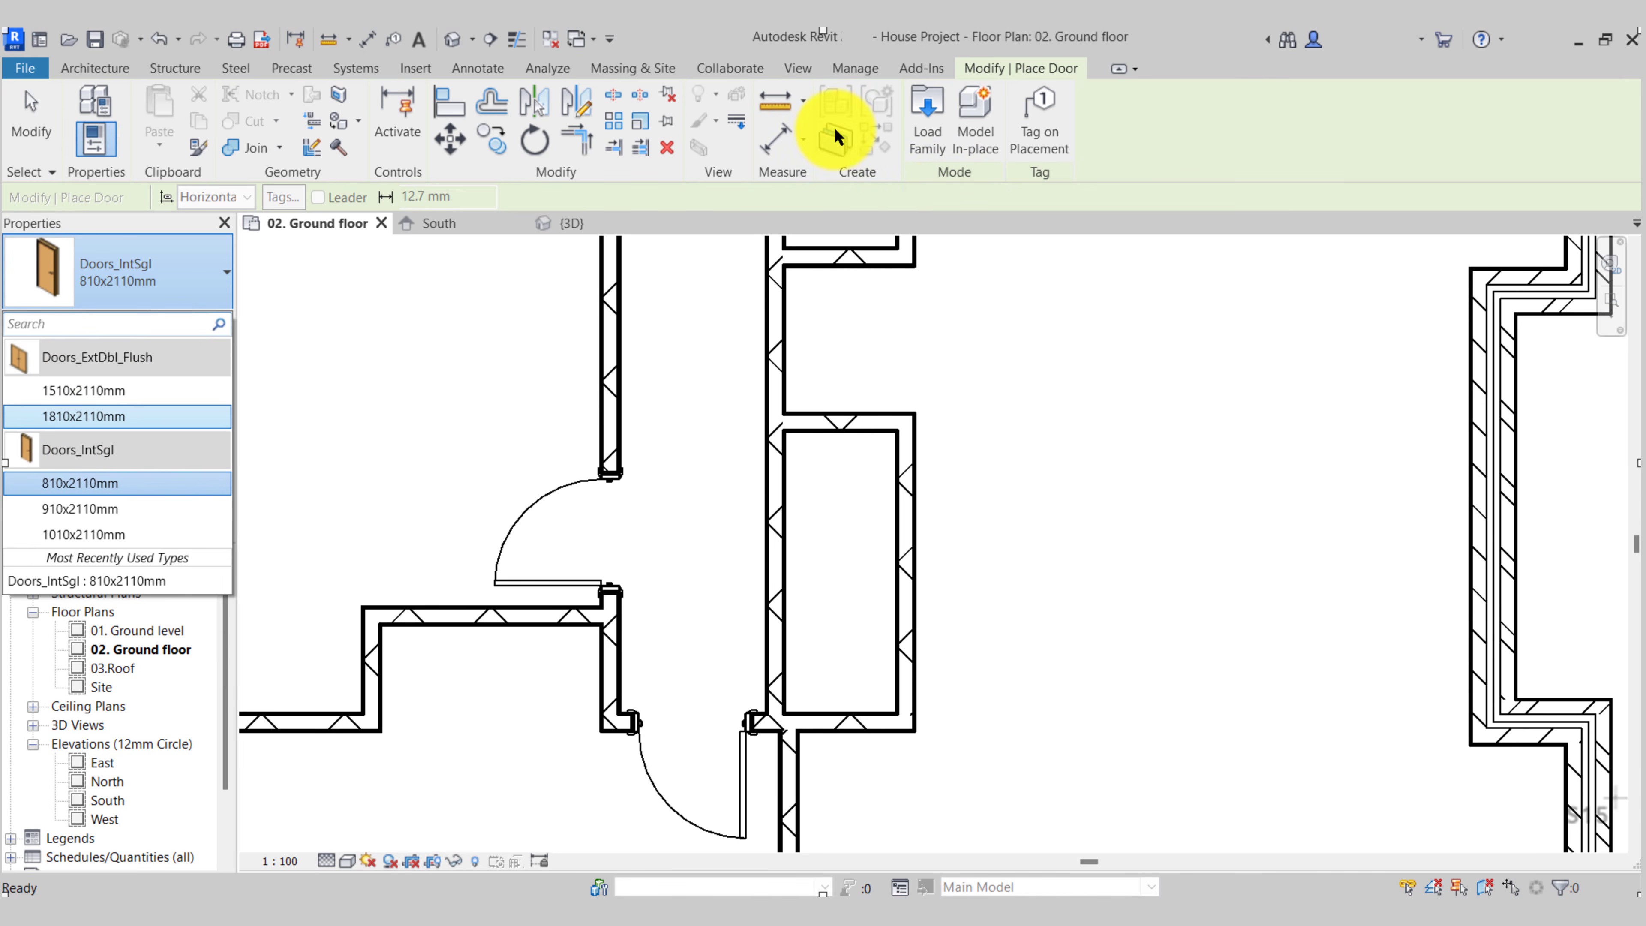
pyautogui.click(927, 135)
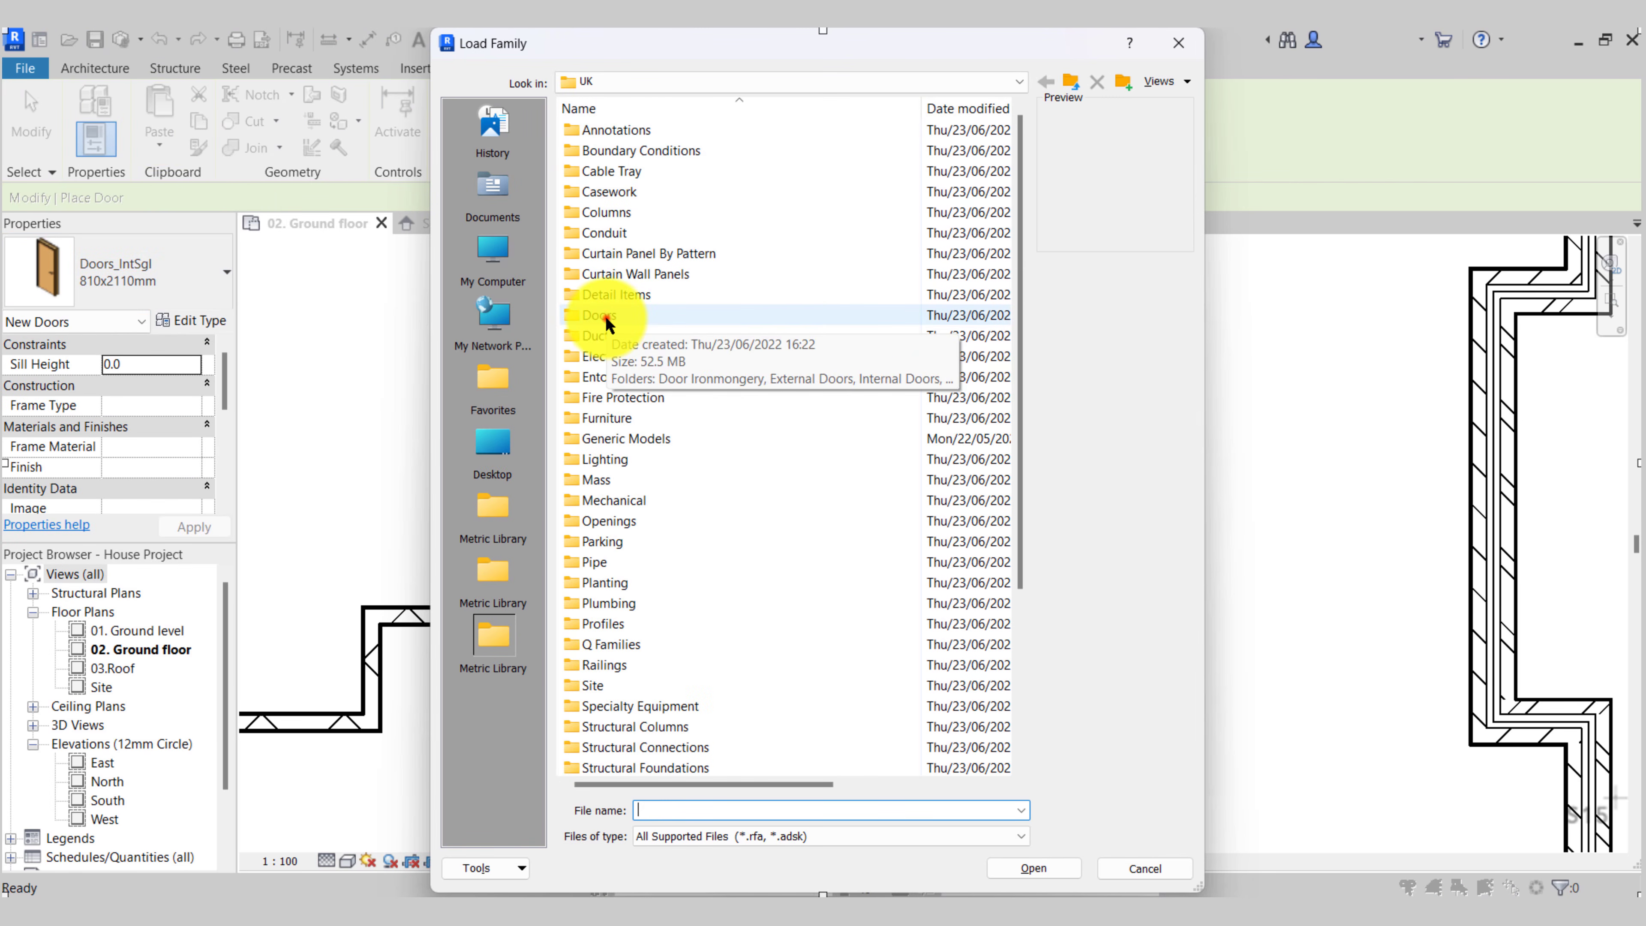
pyautogui.doubleClick(606, 317)
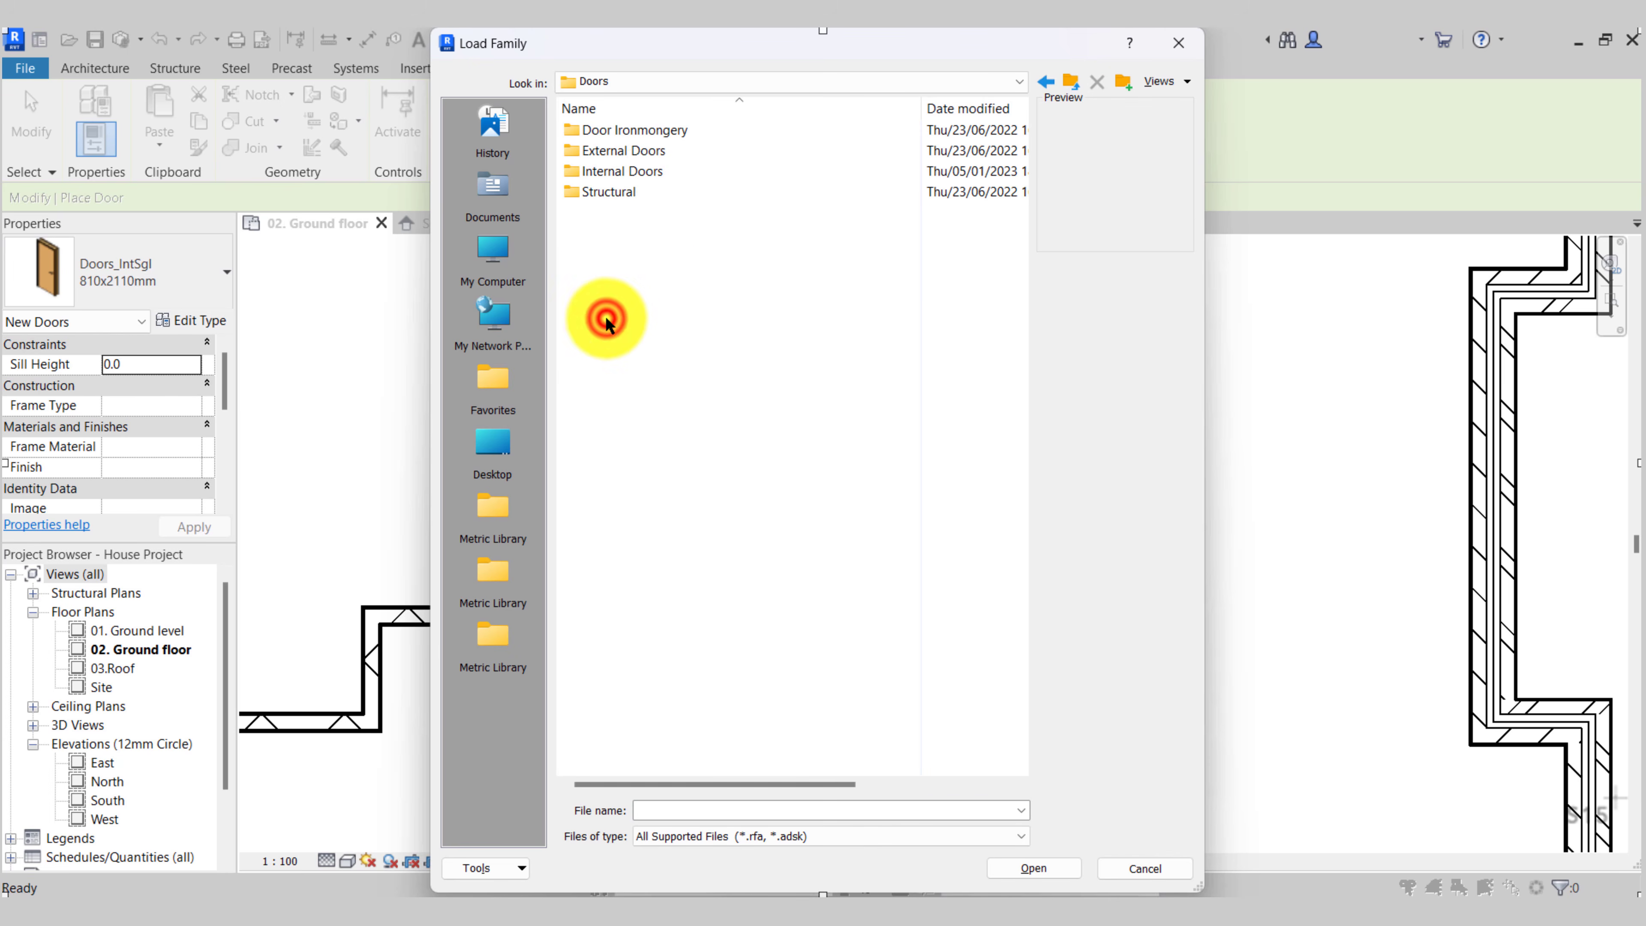
pyautogui.doubleClick(605, 170)
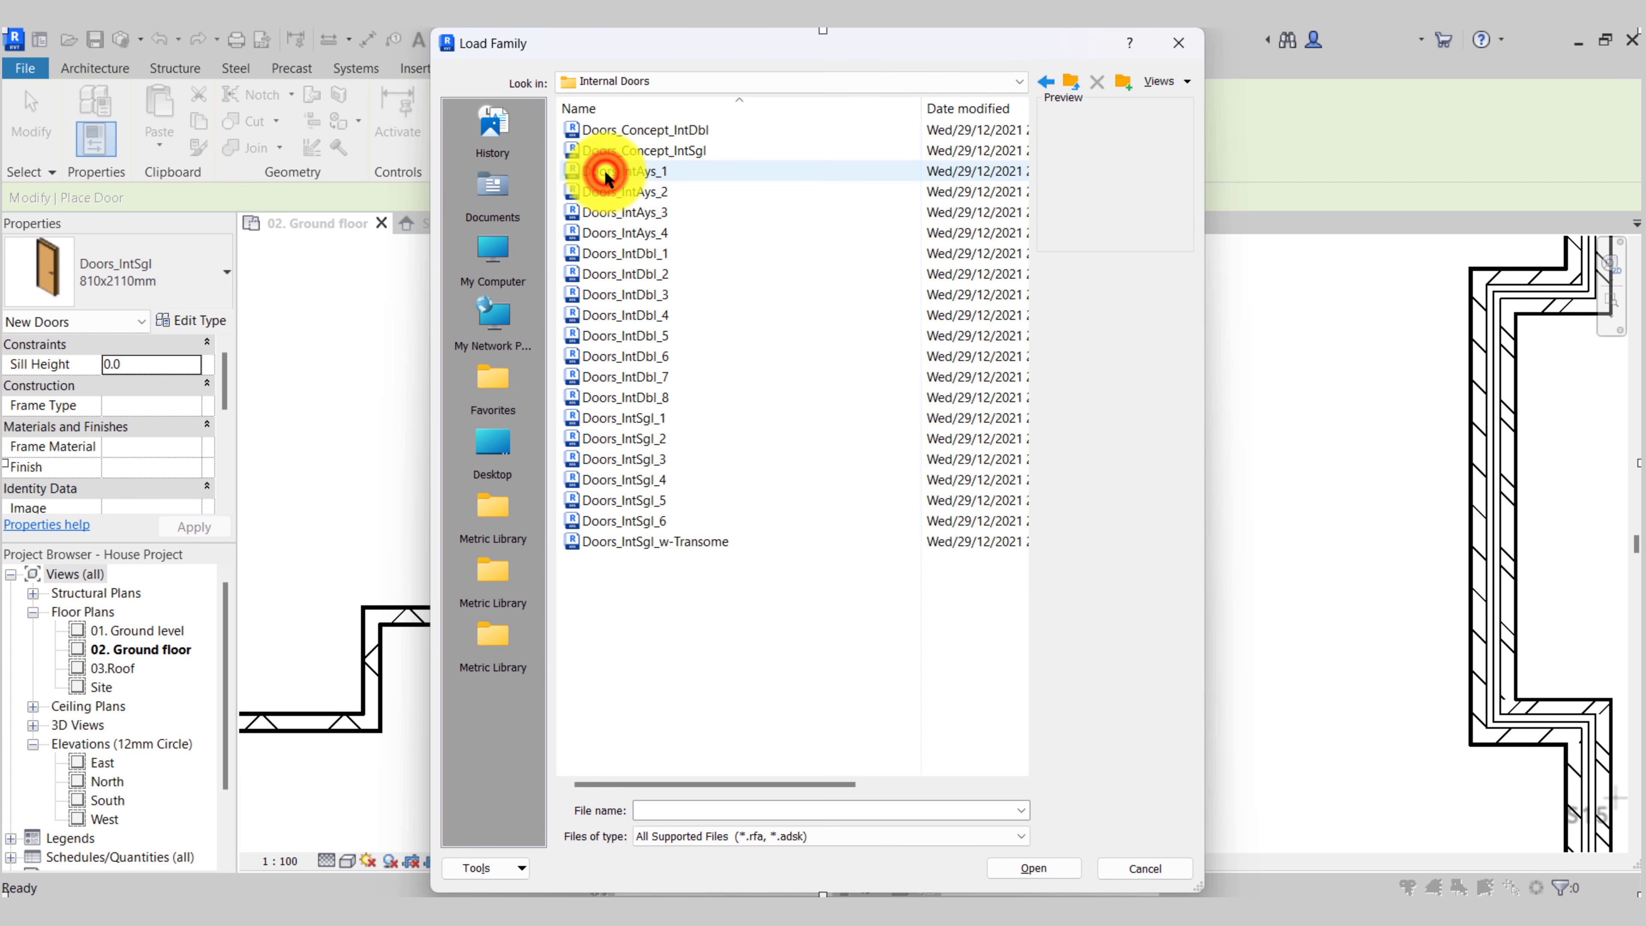
# Examine the previews of the internal door families from Doors_Concept_IntDbl through Doors_IntSgl_w-Transome
pyautogui.click(661, 135)
pyautogui.press('Down')
pyautogui.press('Down')
pyautogui.press('Down')
pyautogui.press('Down')
pyautogui.press('Down')
pyautogui.press('Down')
pyautogui.press('Down')
pyautogui.press('Down')
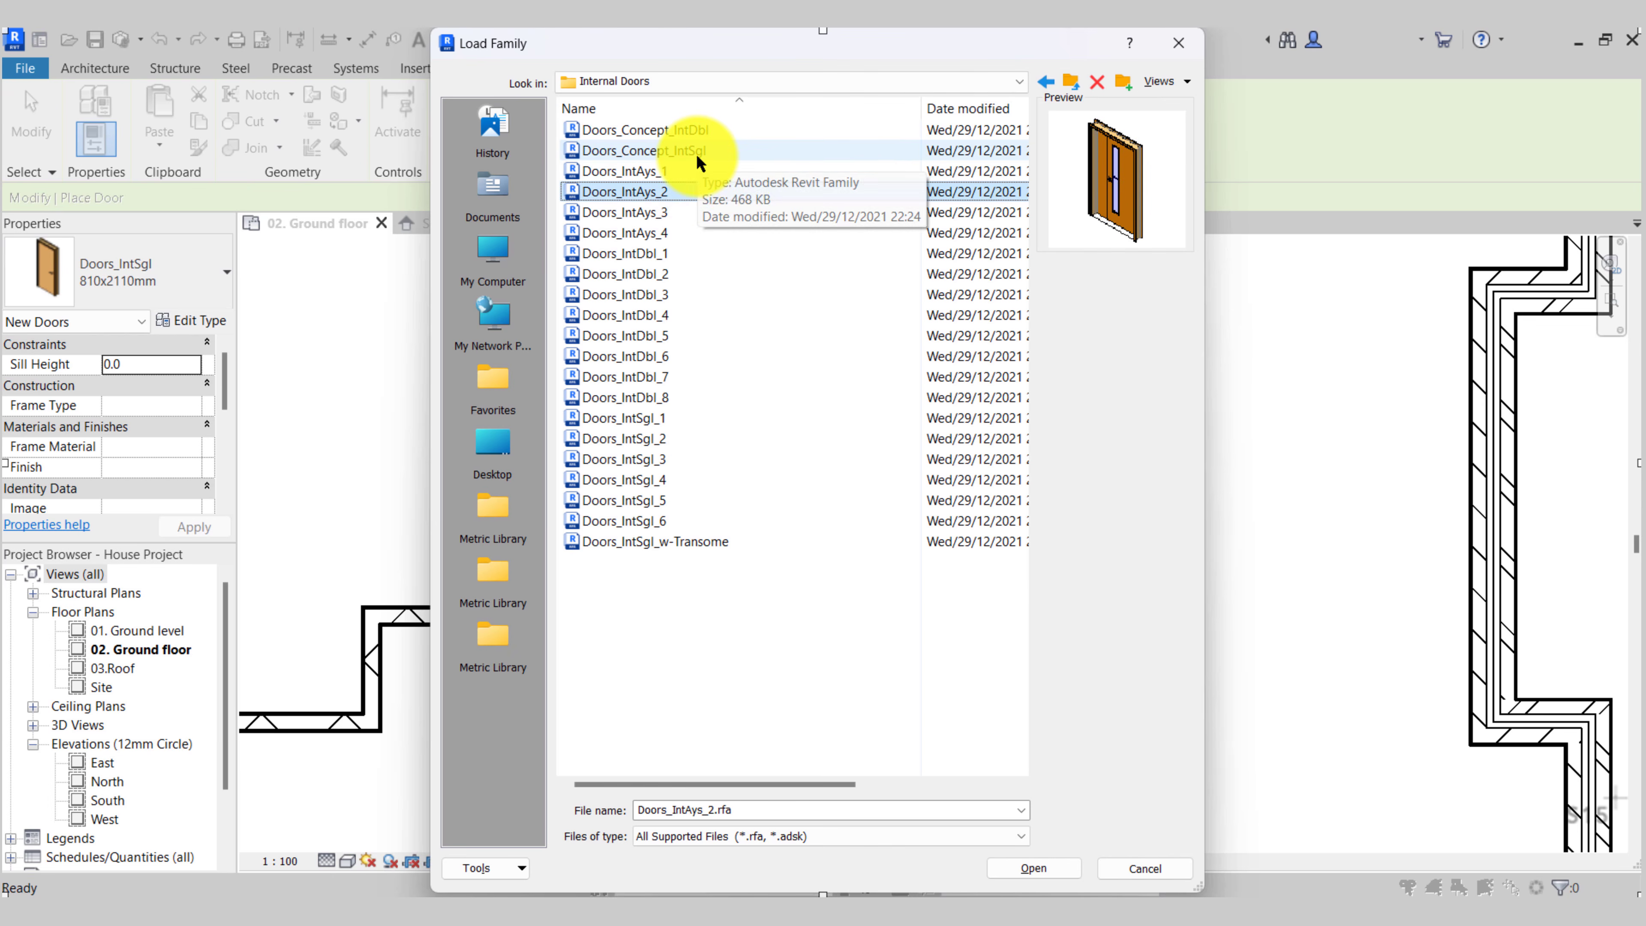
pyautogui.press('Down')
pyautogui.press('Down')
pyautogui.press('Down')
pyautogui.press('Down')
pyautogui.press('Down')
pyautogui.press('Down')
pyautogui.press('Down')
pyautogui.press('Down')
pyautogui.press('Down')
pyautogui.press('Down')
pyautogui.press('Down')
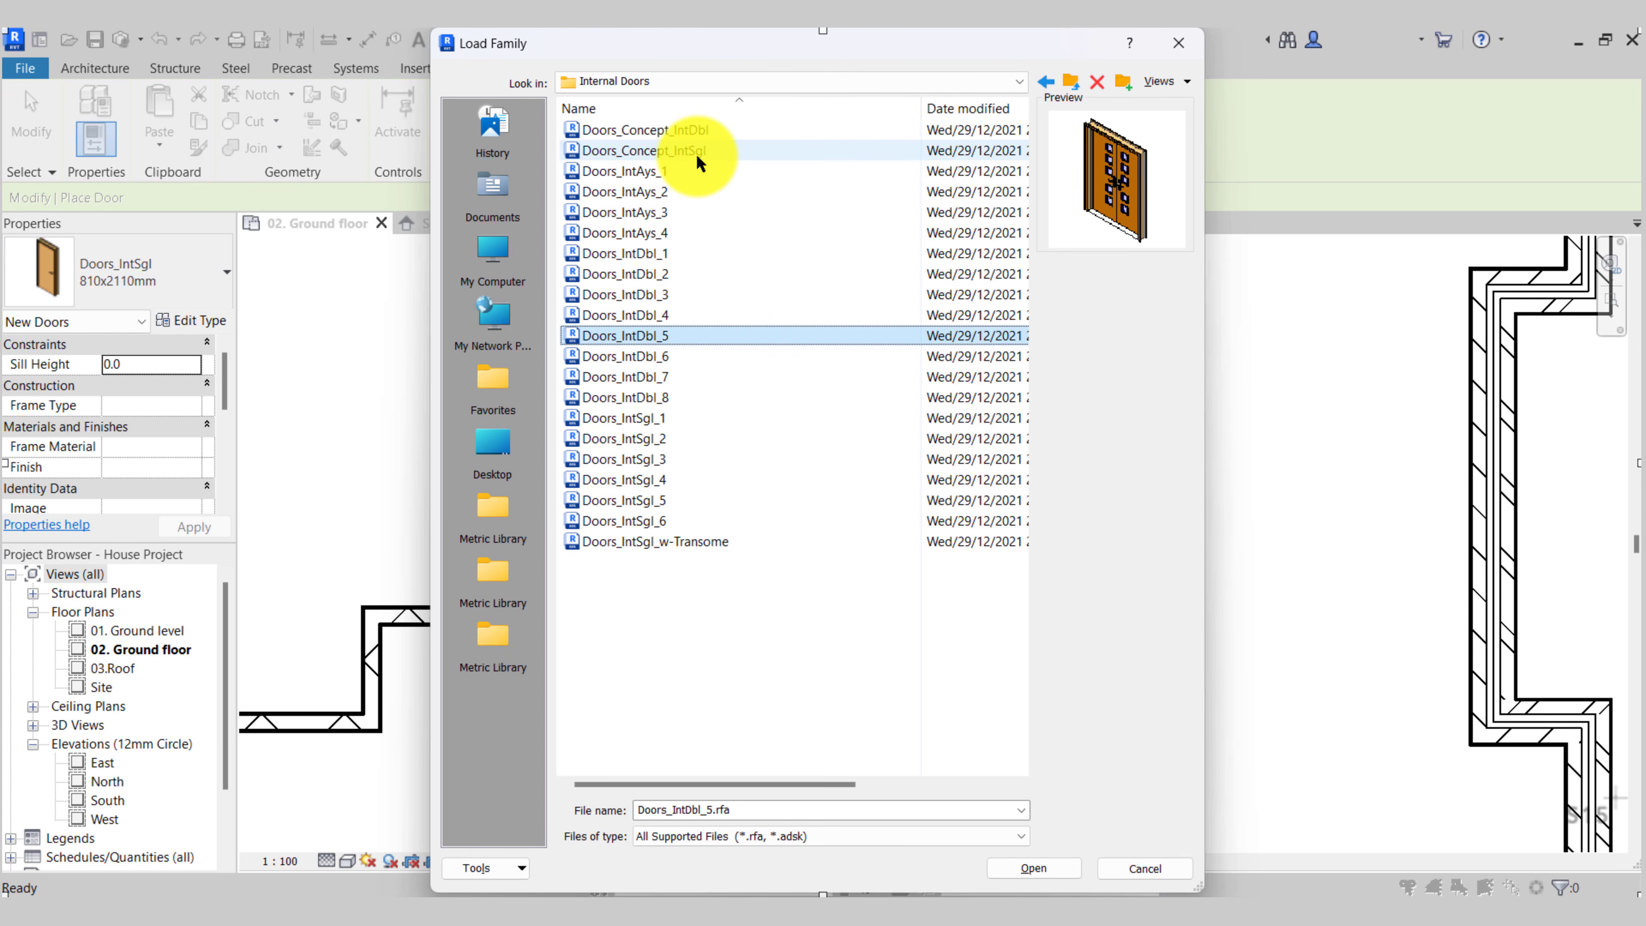
pyautogui.press('Down')
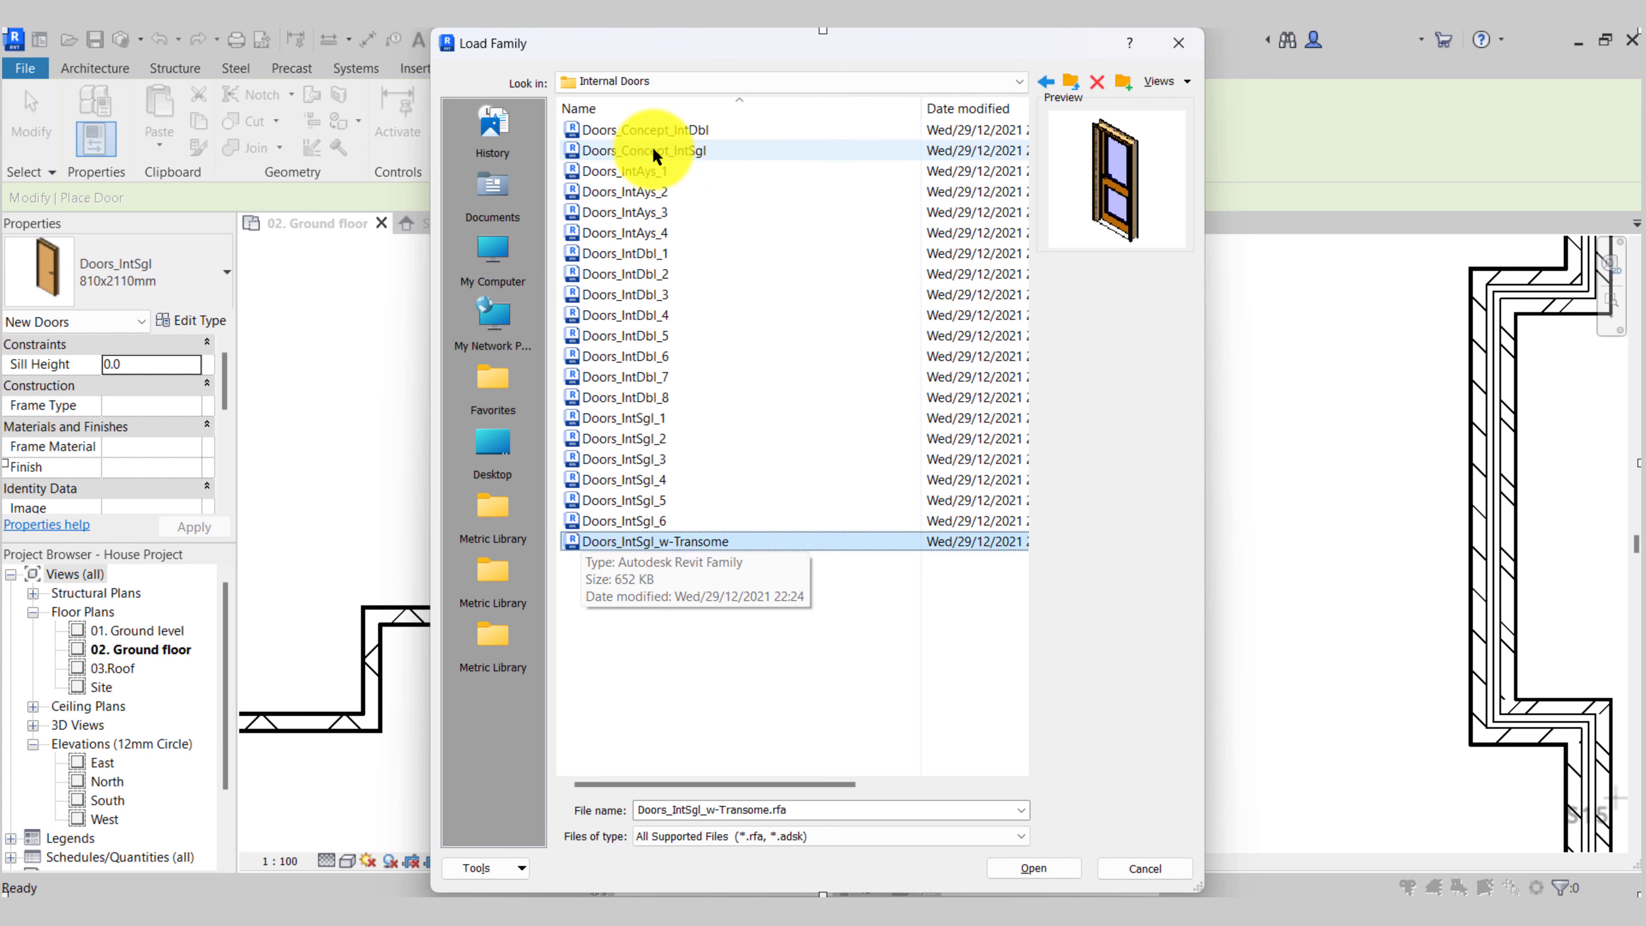
# Load the Doors_IntDbl_1 double door family and choose its 1510x2110mm type for placement
pyautogui.click(660, 252)
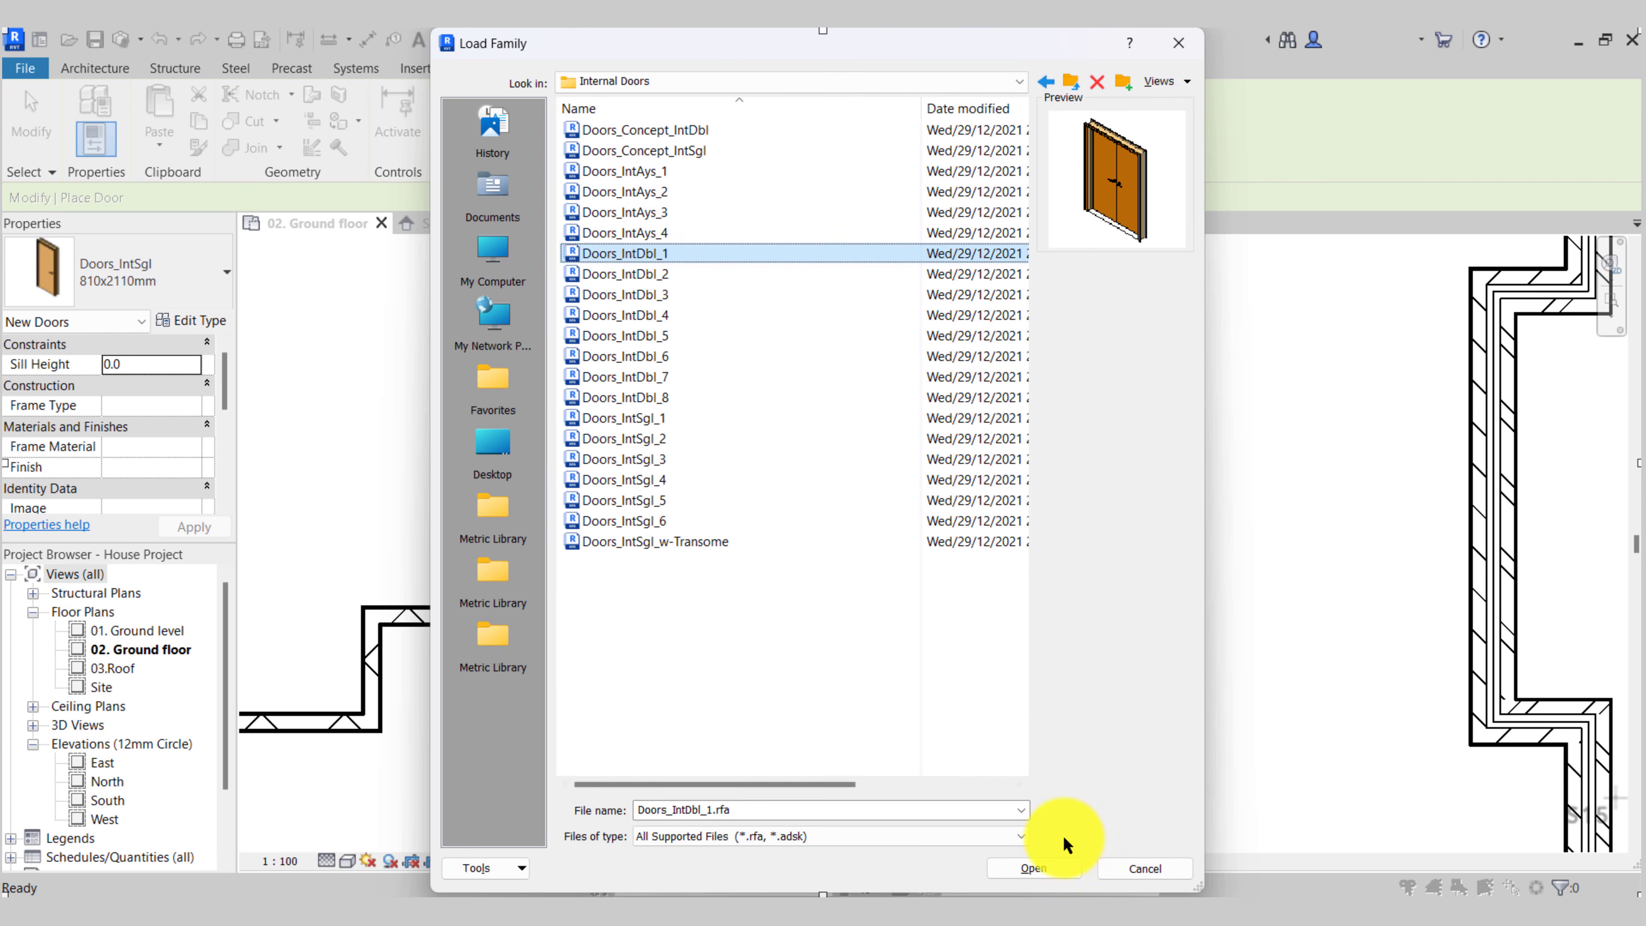
pyautogui.click(1053, 866)
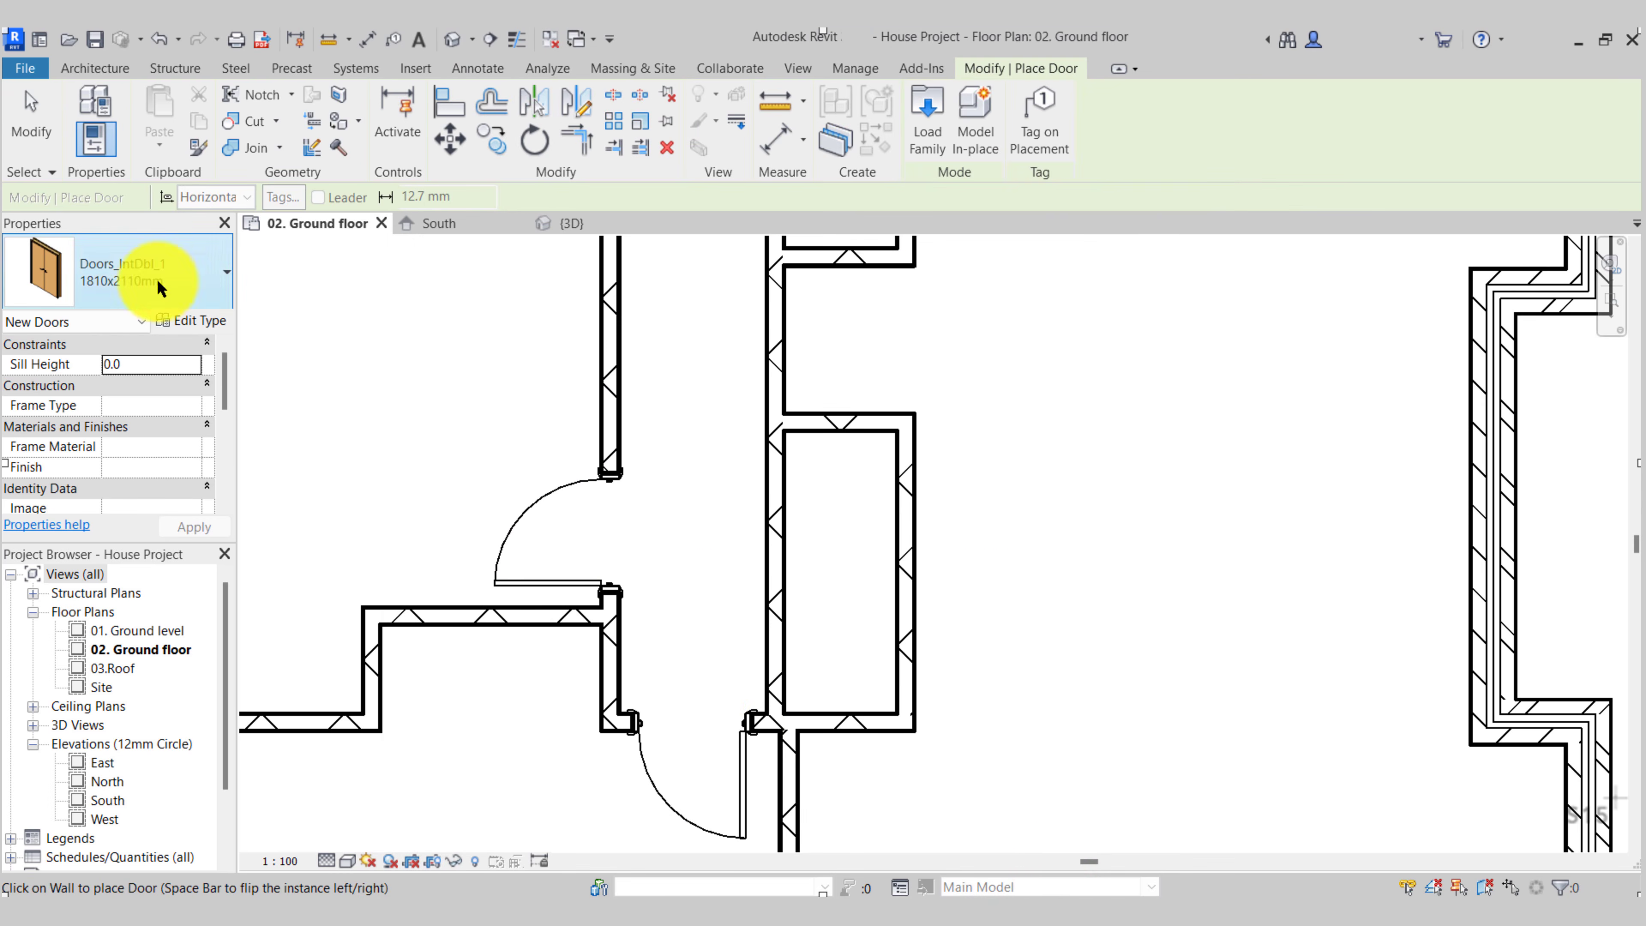
pyautogui.click(94, 279)
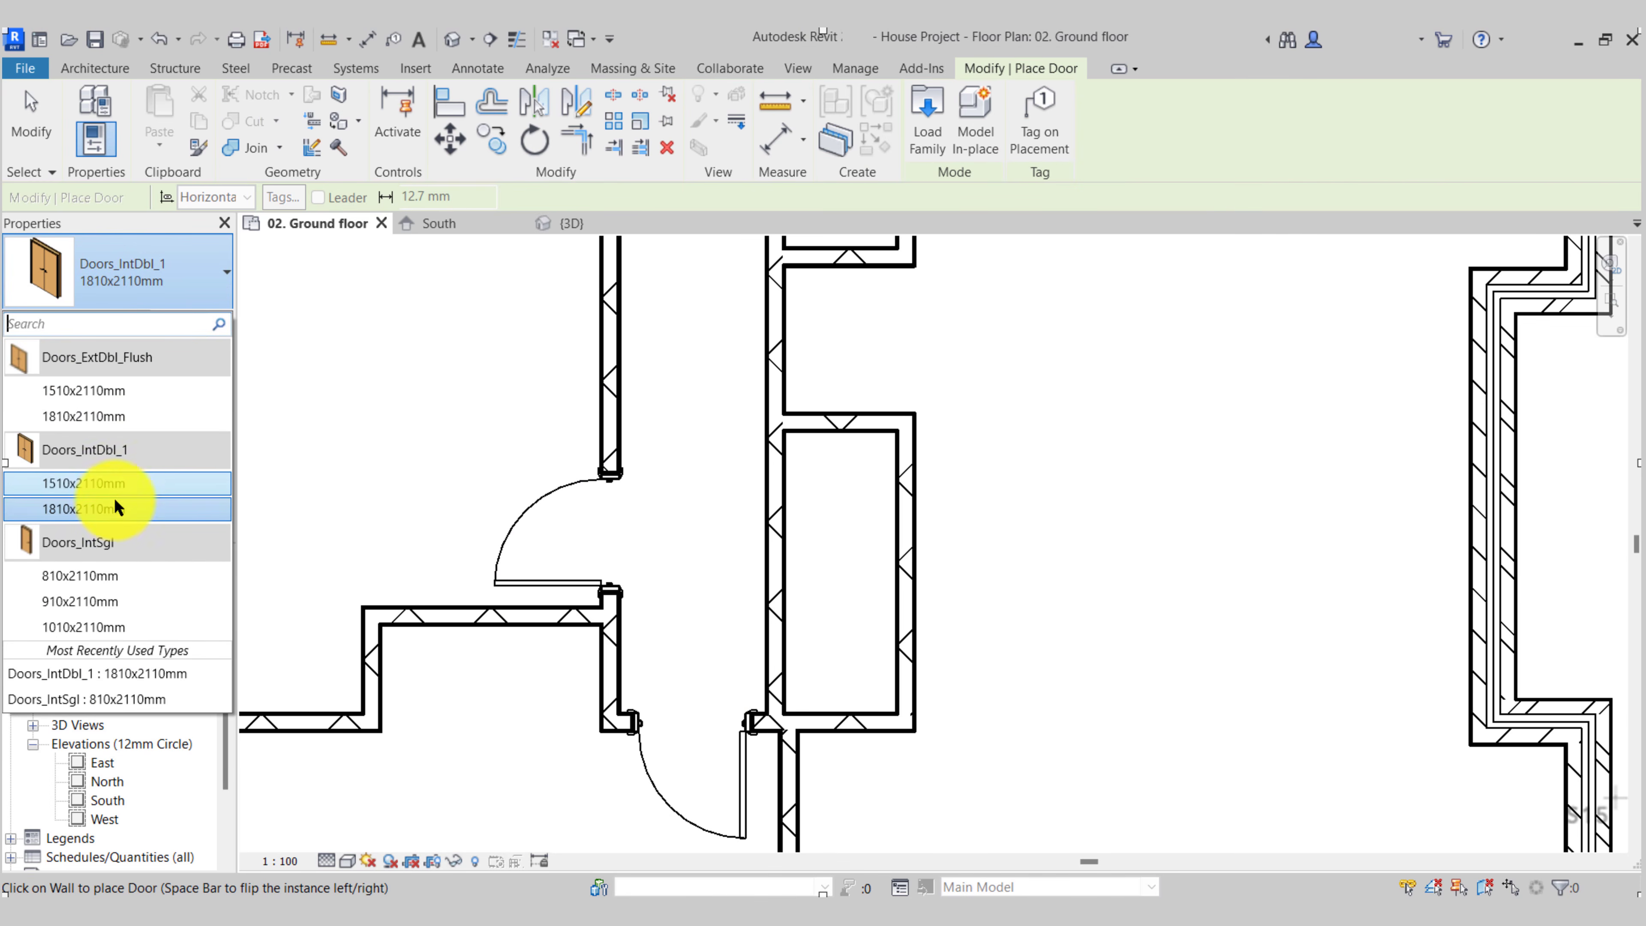
pyautogui.click(51, 483)
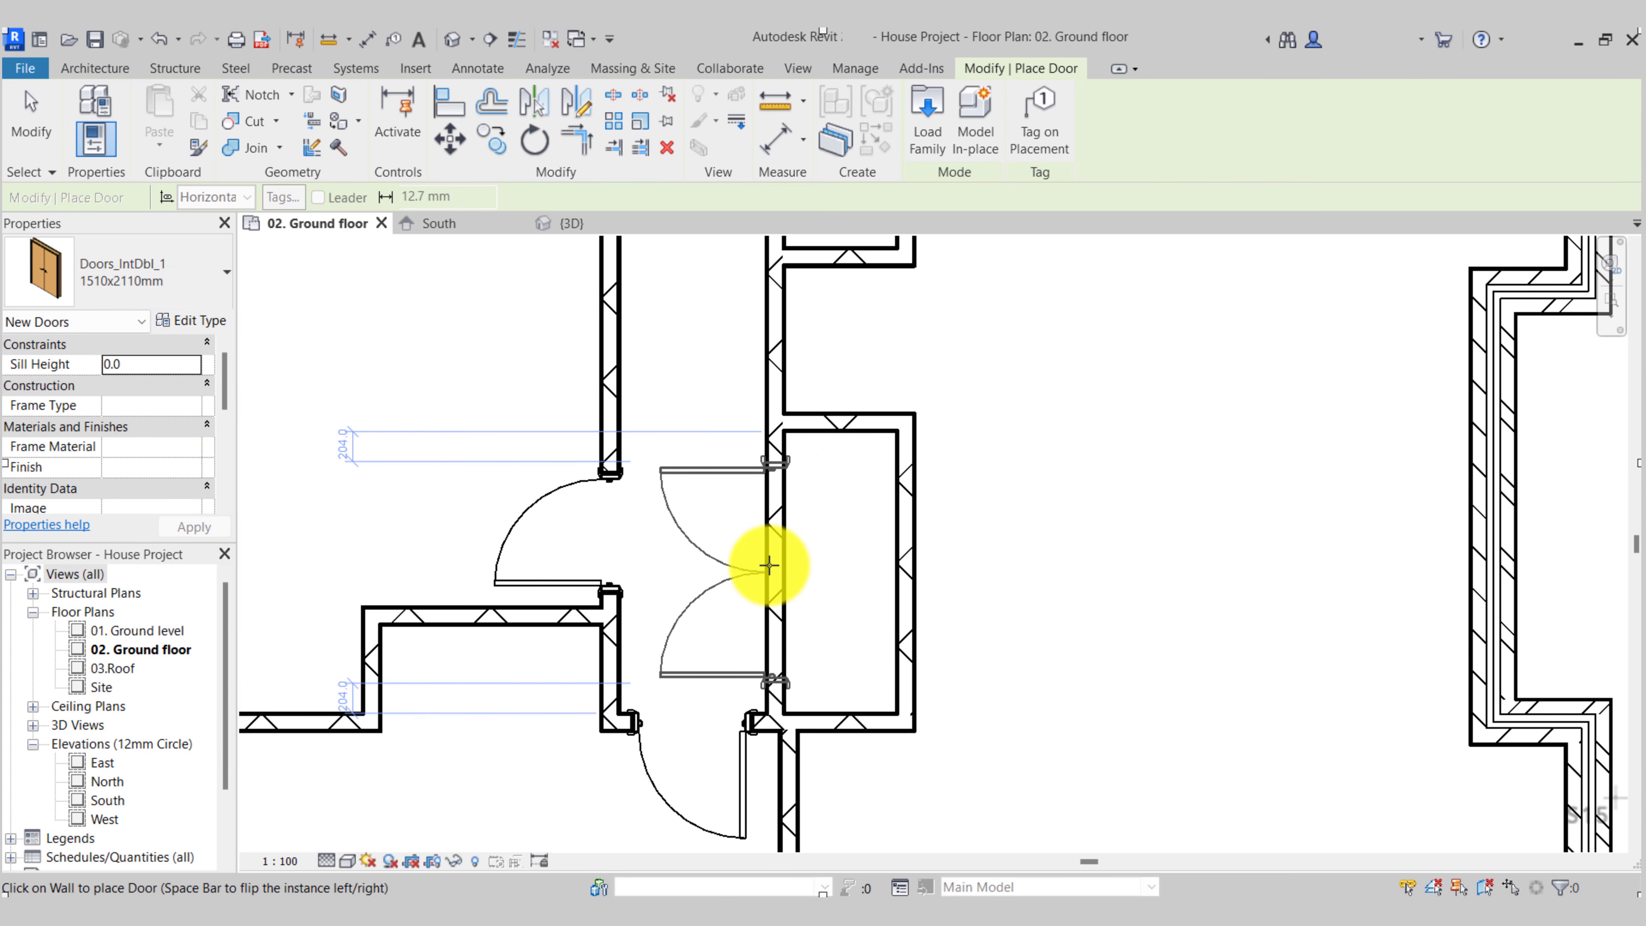
# Place the 1510x2110mm double door centred in the closet's west wall, 204 mm from each end, with its leaves opening into the hall
pyautogui.moveTo(769, 565); pyautogui.dragTo(911, 543, button='middle')
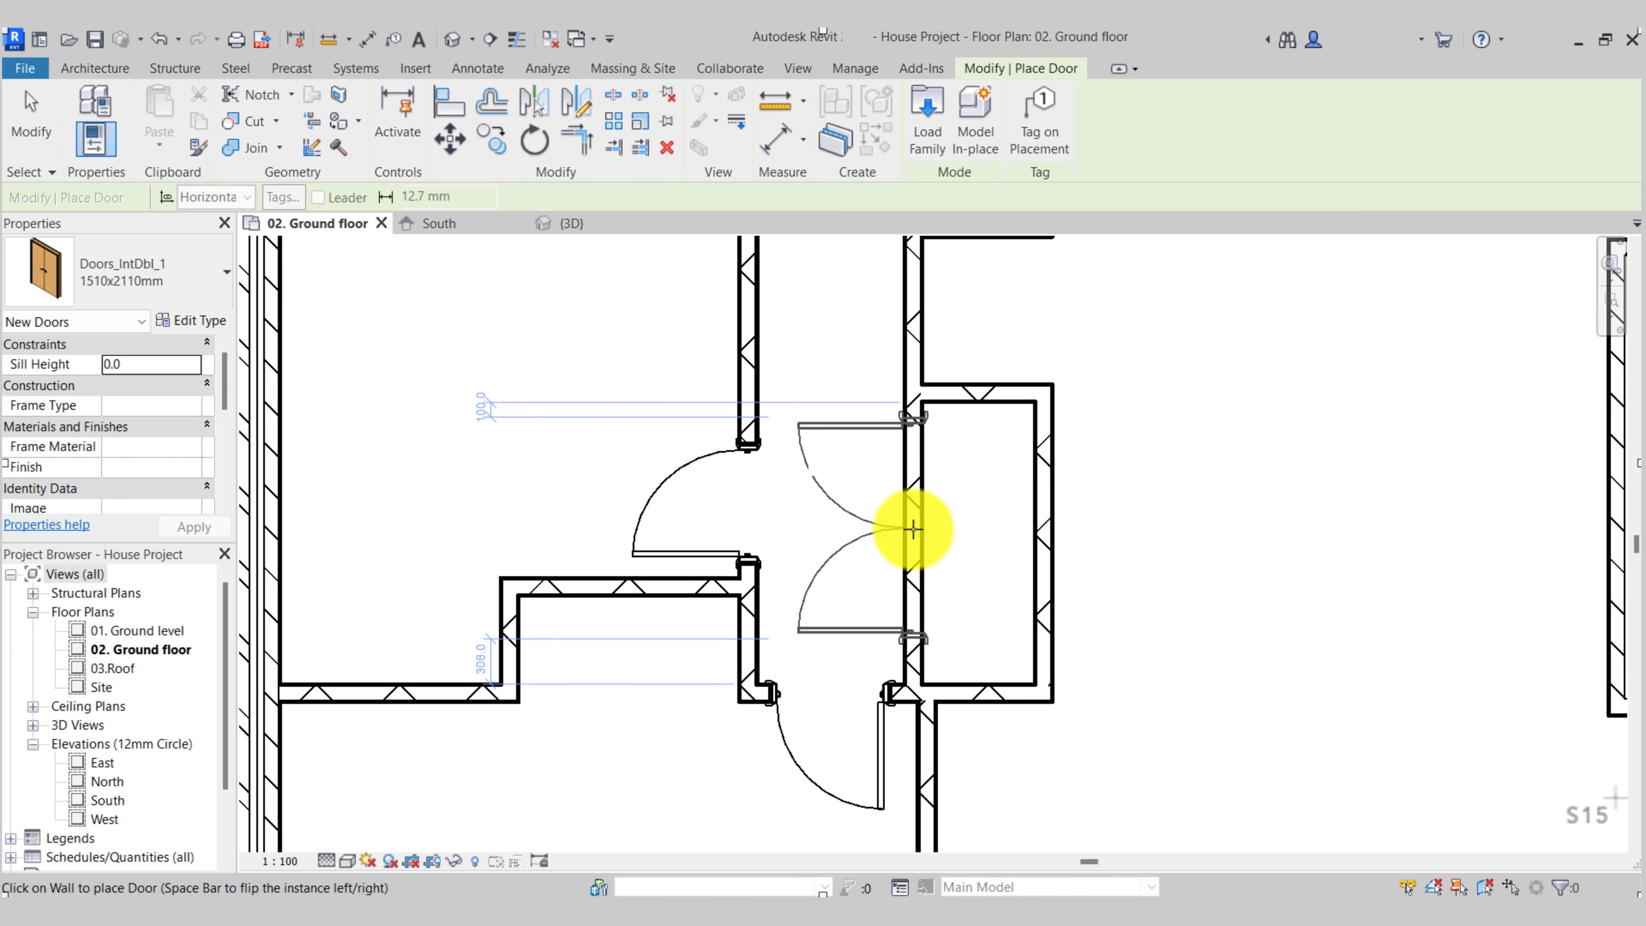
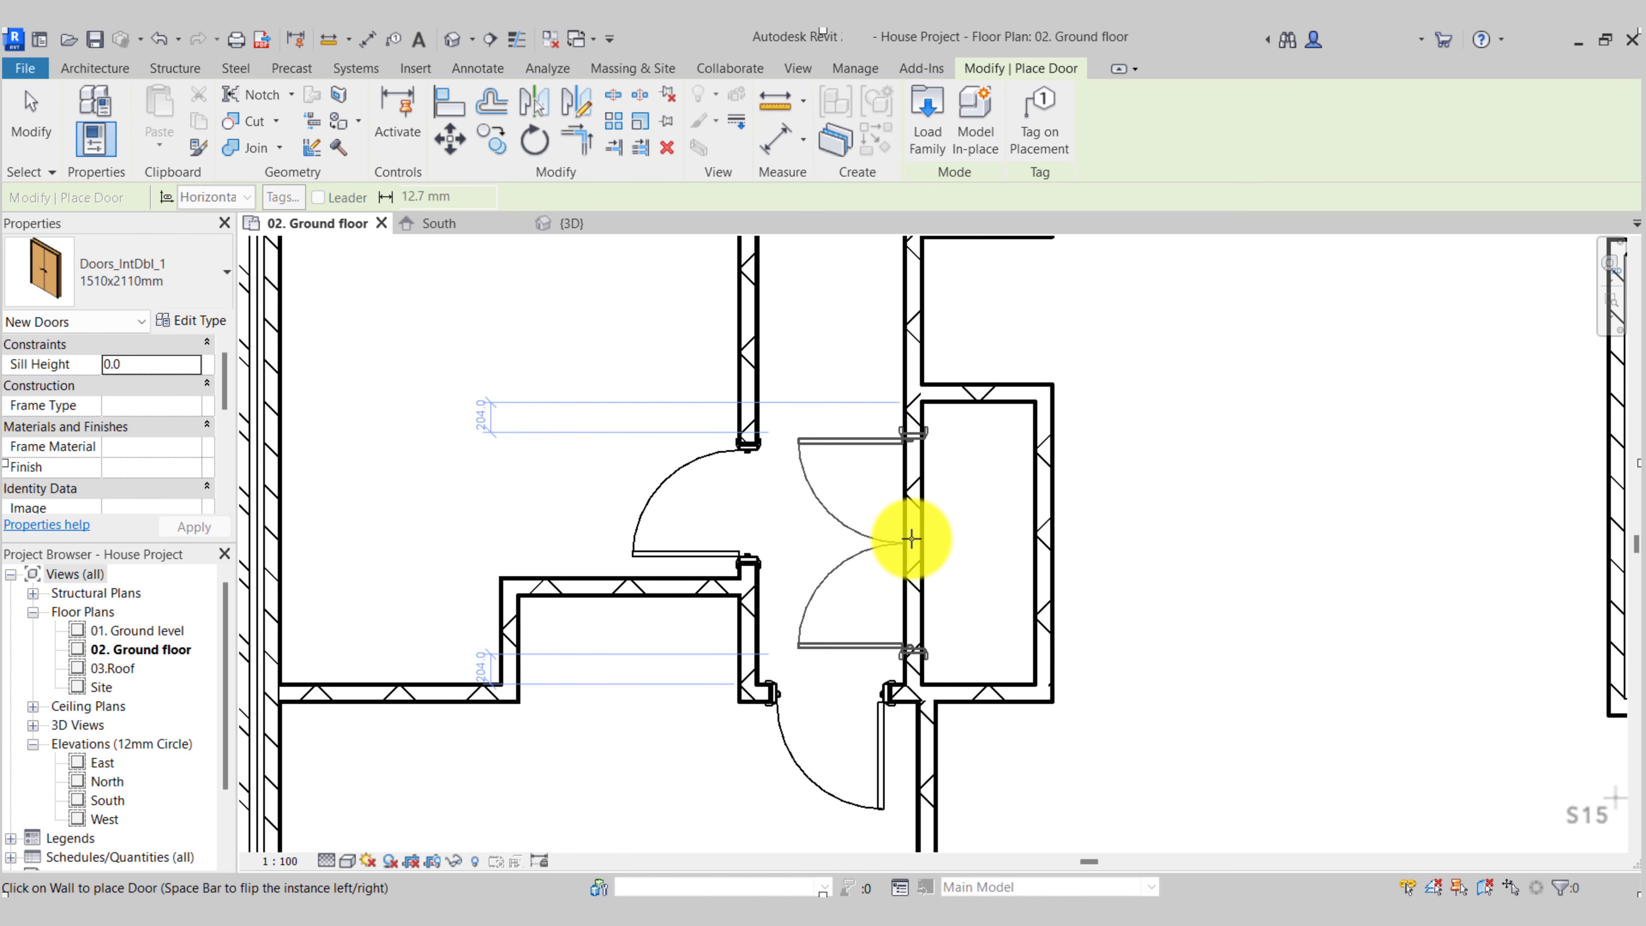
pyautogui.click(912, 538)
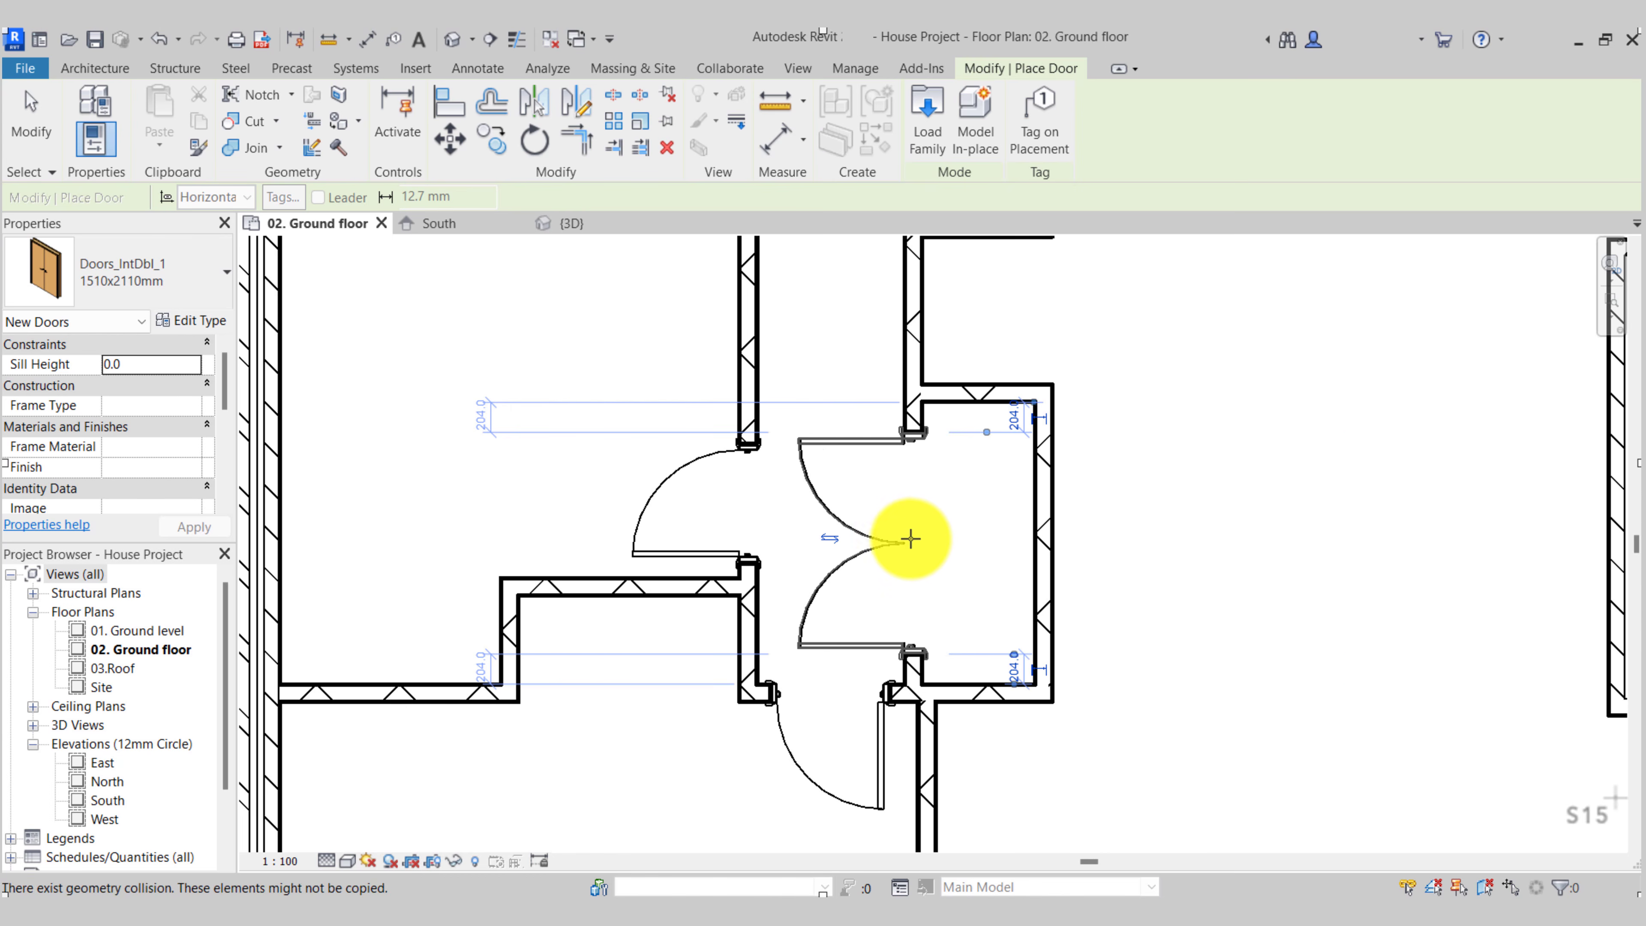
pyautogui.press('Escape')
pyautogui.press('Escape')
# Place a matching Doors_IntSgl 810x2110mm door in the east wall of the small room south of the hall, 100 mm from its north wall
pyautogui.scroll(-3, 797, 518)
pyautogui.scroll(-2, 842, 454)
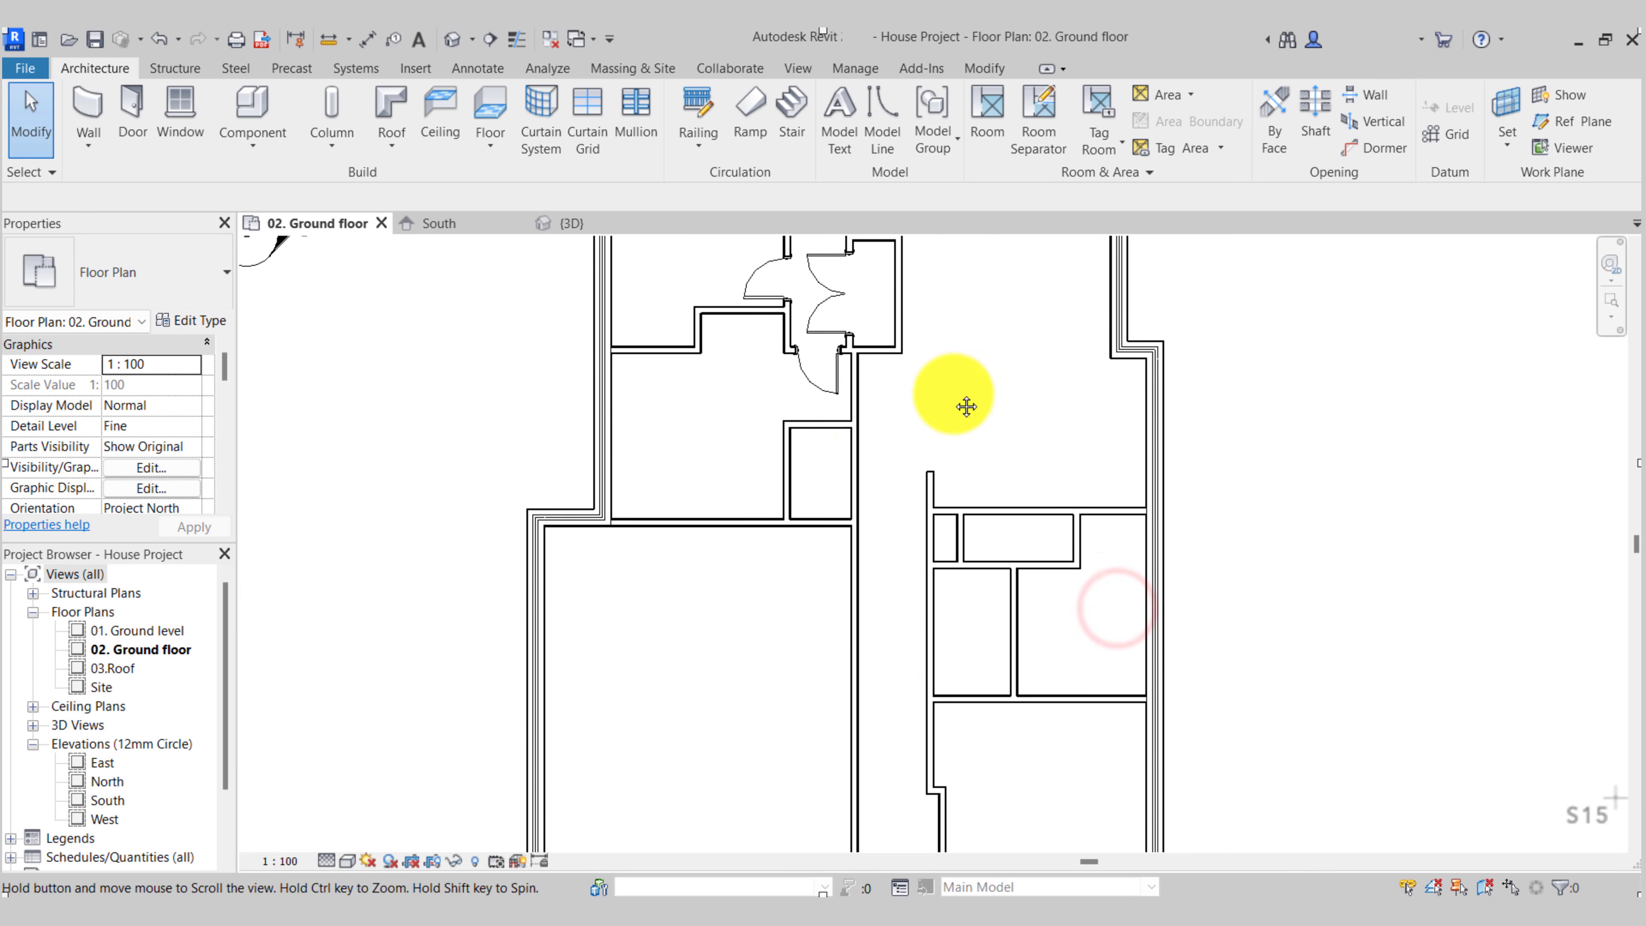
pyautogui.scroll(5, 862, 427)
pyautogui.moveTo(762, 479); pyautogui.dragTo(753, 507, button='middle')
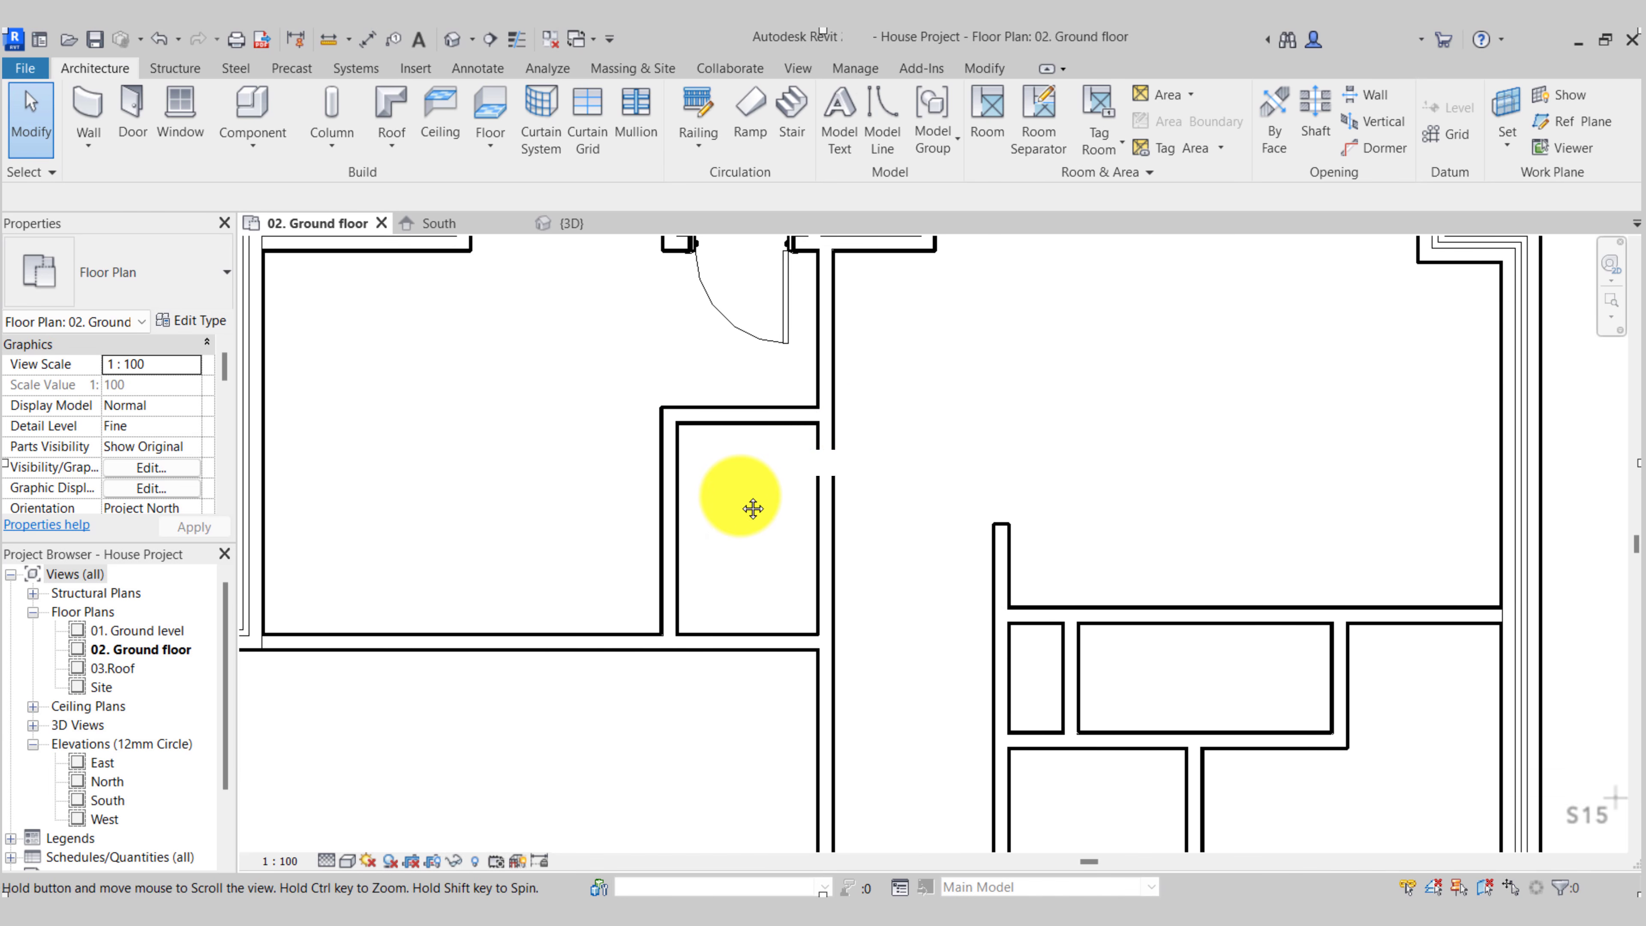
pyautogui.scroll(-2, 812, 512)
pyautogui.moveTo(821, 565); pyautogui.dragTo(834, 686, button='middle')
pyautogui.click(712, 366)
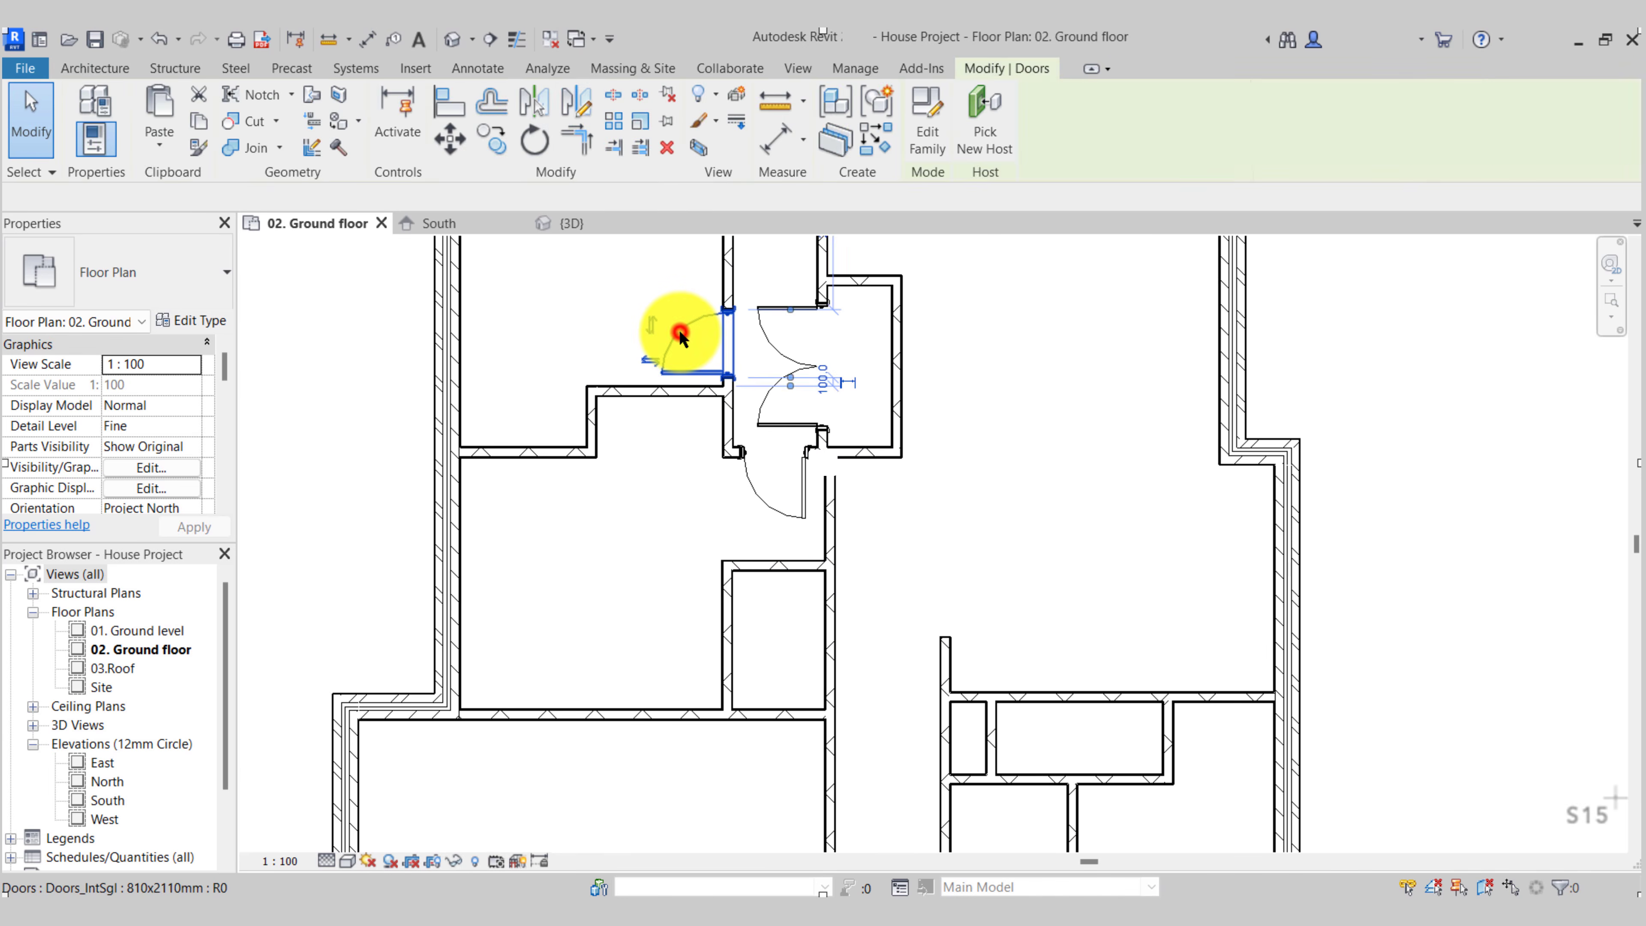
pyautogui.click(872, 141)
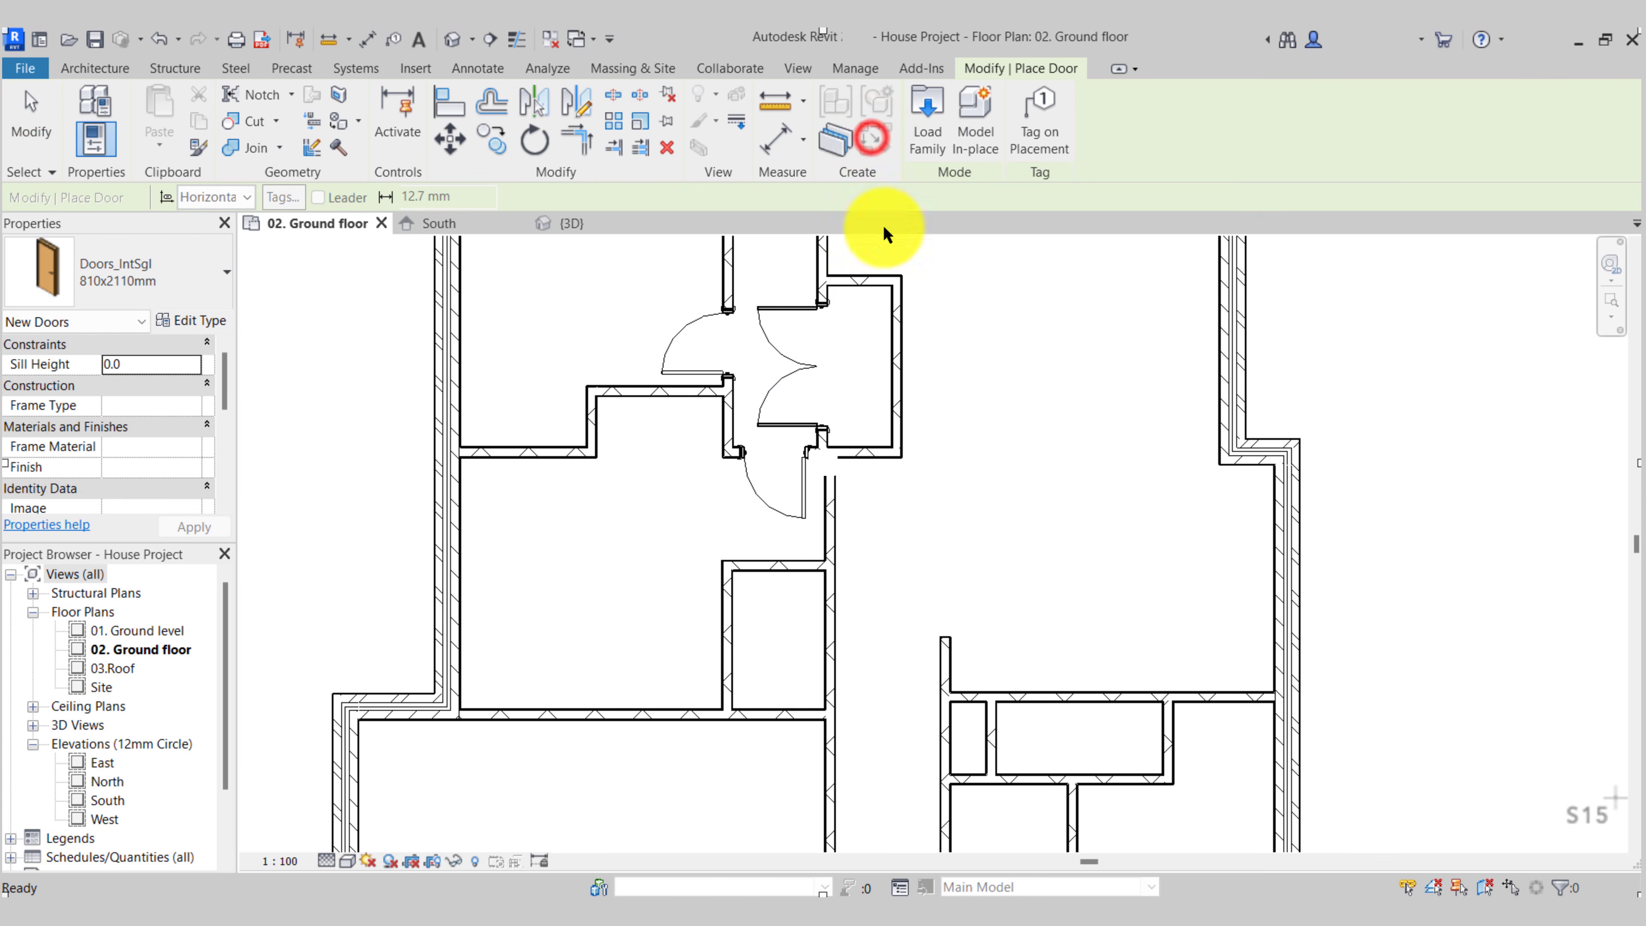
pyautogui.scroll(2, 731, 555)
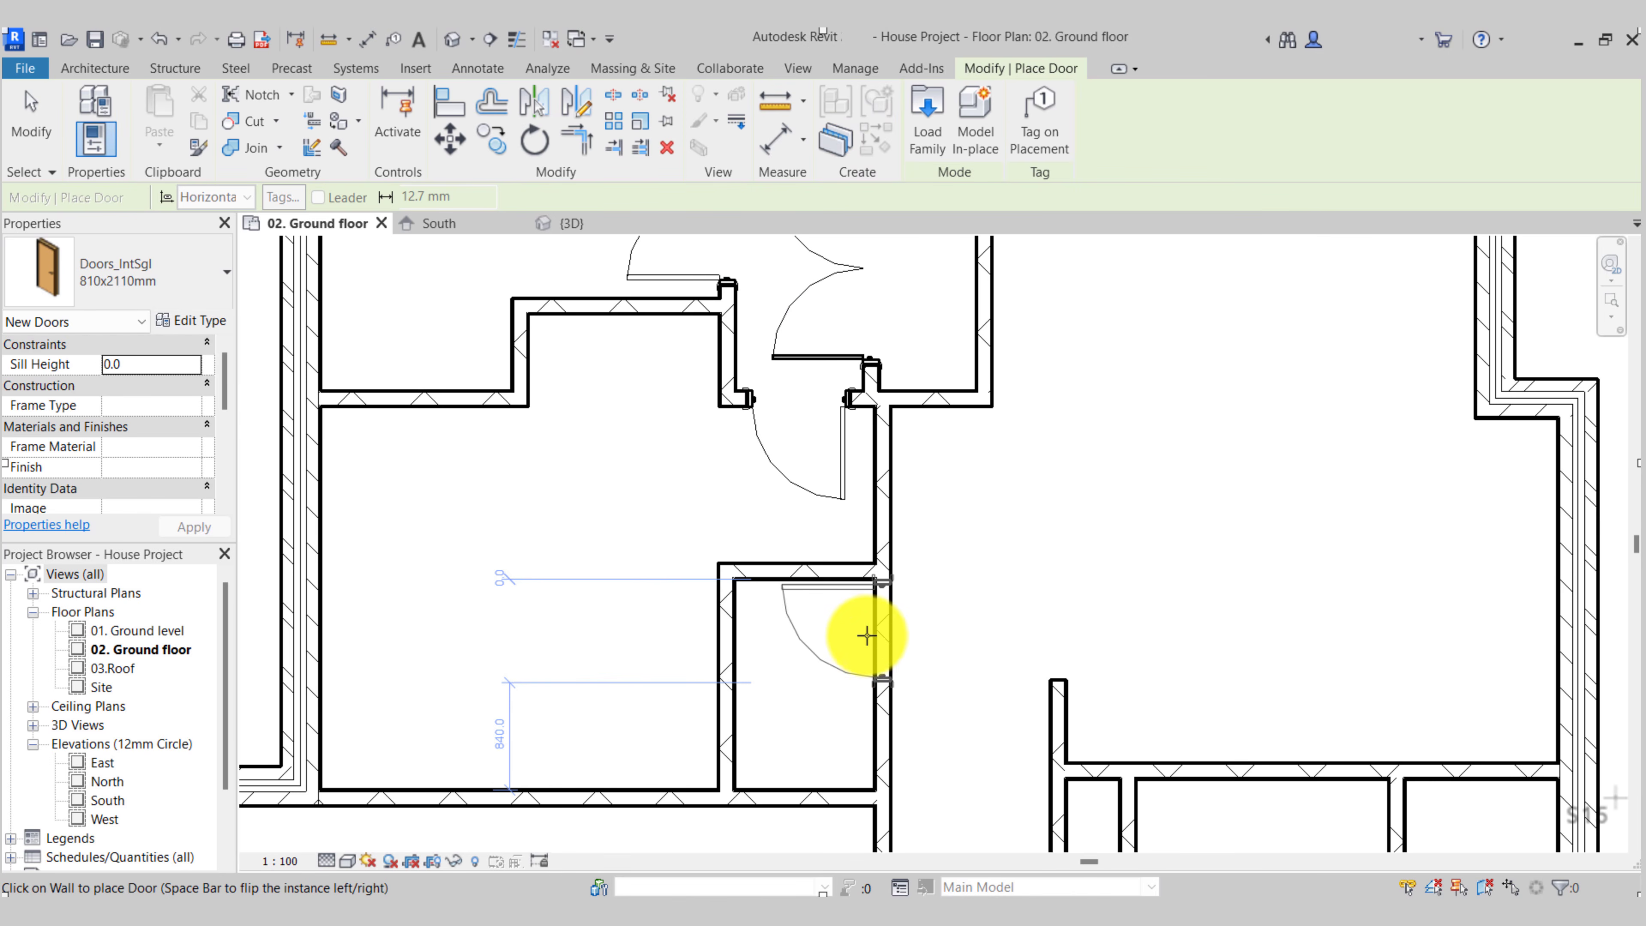
pyautogui.click(877, 648)
pyautogui.scroll(2, 937, 650)
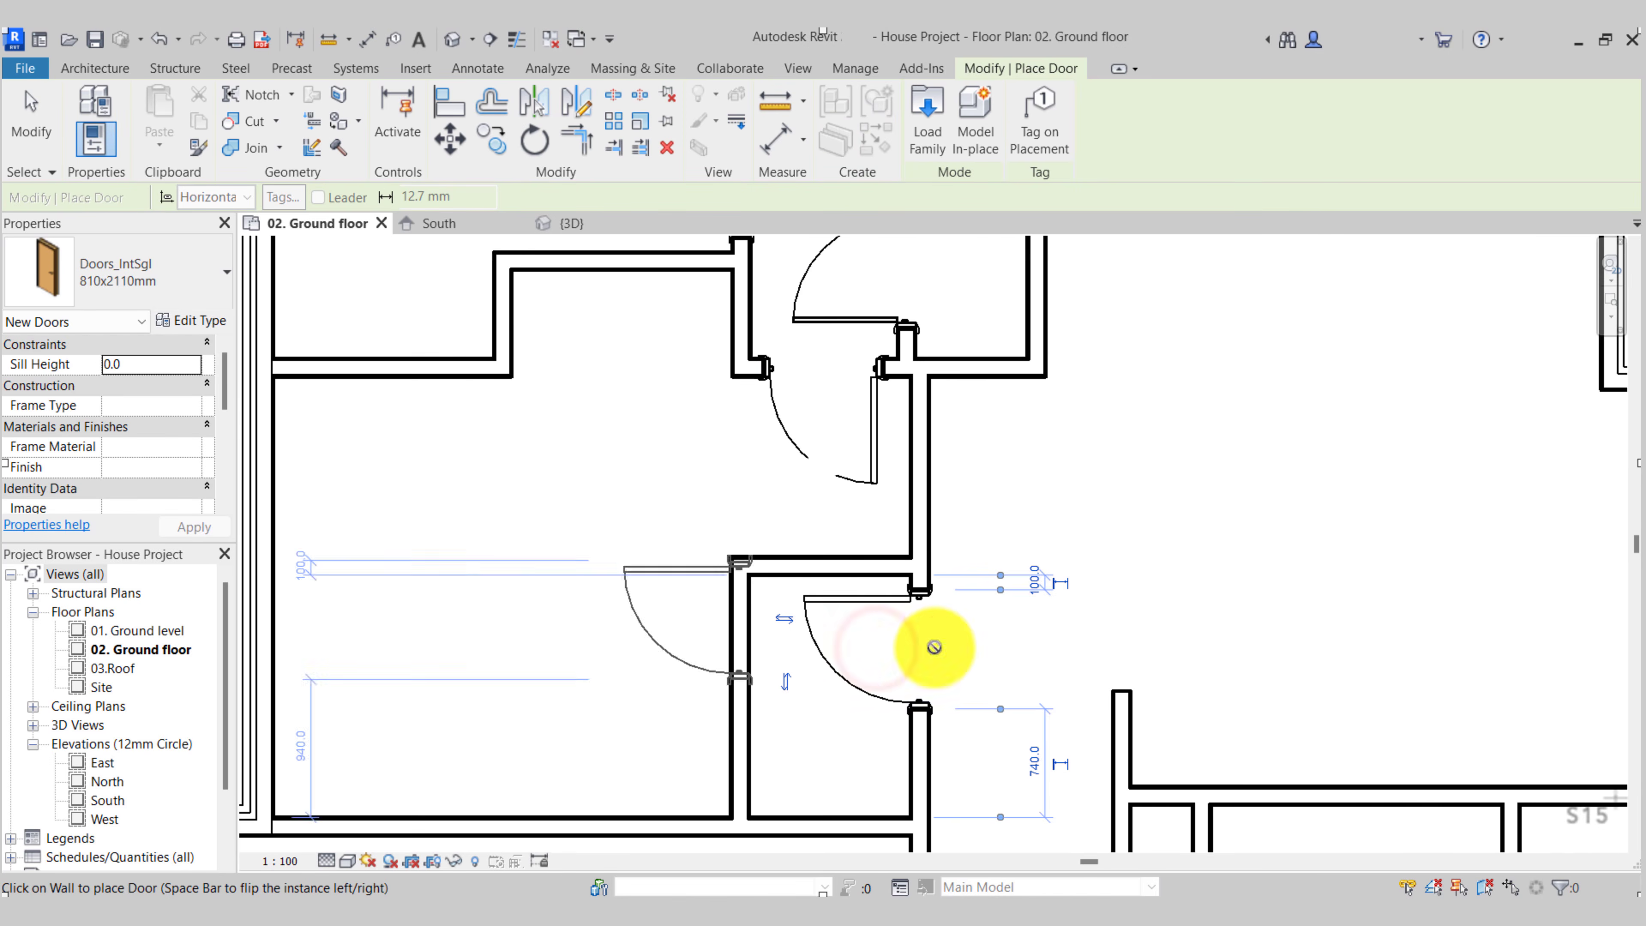
# Place an 810x2110mm single door in the short south wall of the narrow eastern room, between the partition and its east wall, opening inward
pyautogui.scroll(-2, 973, 533)
pyautogui.scroll(-2, 927, 655)
pyautogui.moveTo(928, 655); pyautogui.dragTo(745, 551, button='middle')
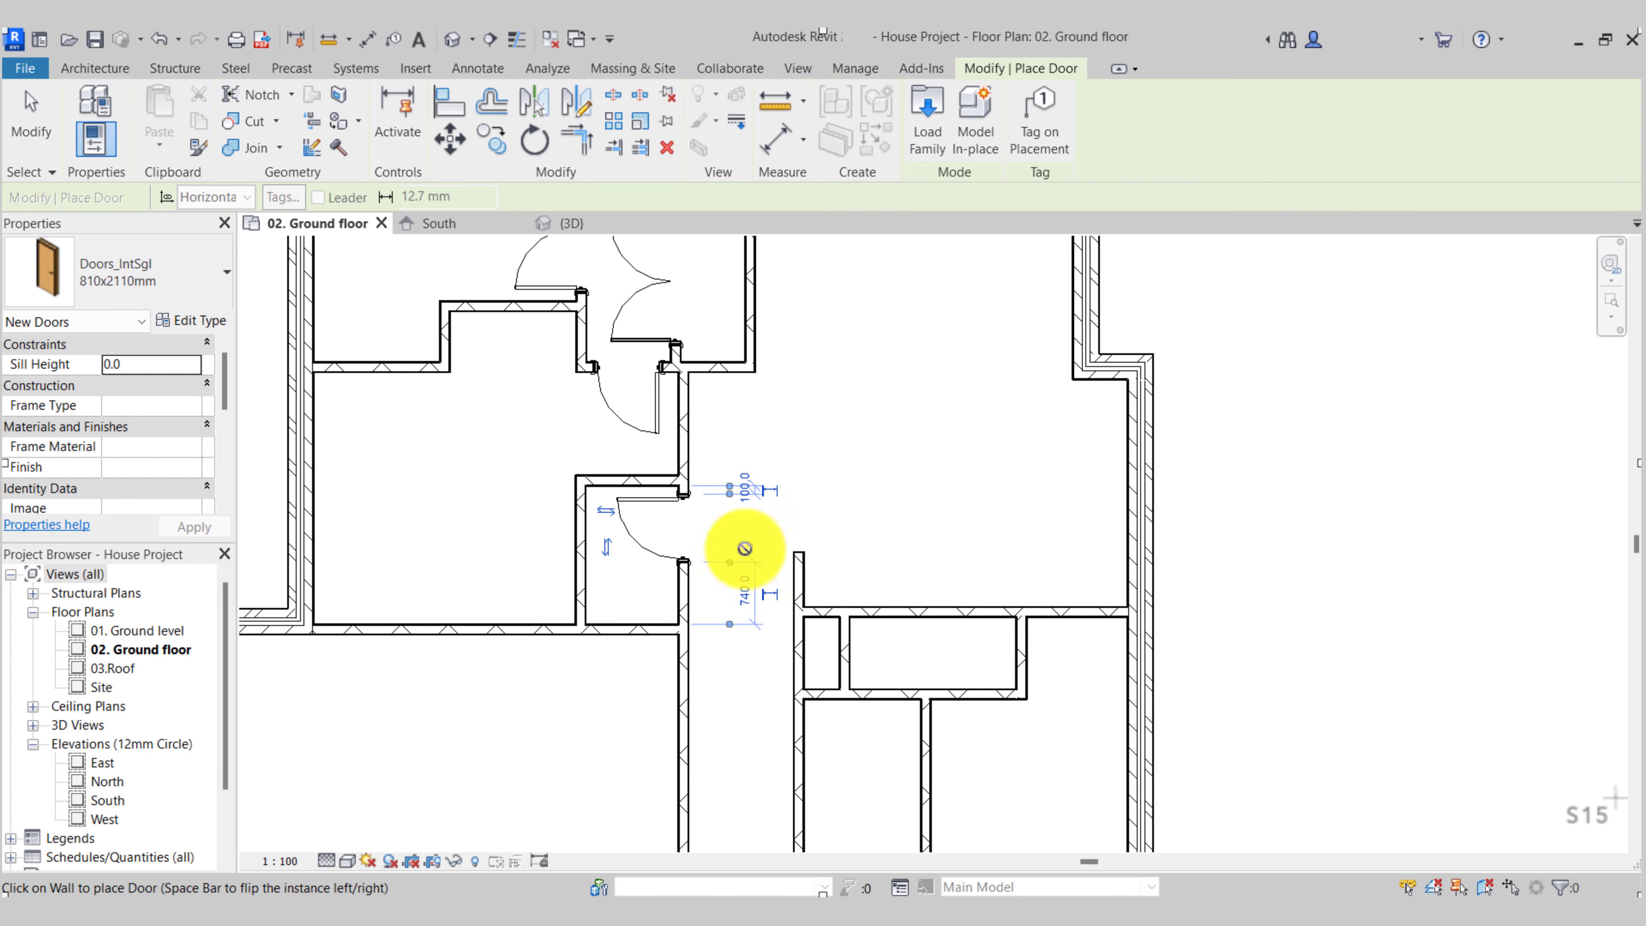
pyautogui.scroll(1, 1008, 575)
pyautogui.scroll(2, 983, 658)
pyautogui.moveTo(984, 658); pyautogui.dragTo(1011, 567, button='middle')
pyautogui.scroll(2, 1010, 567)
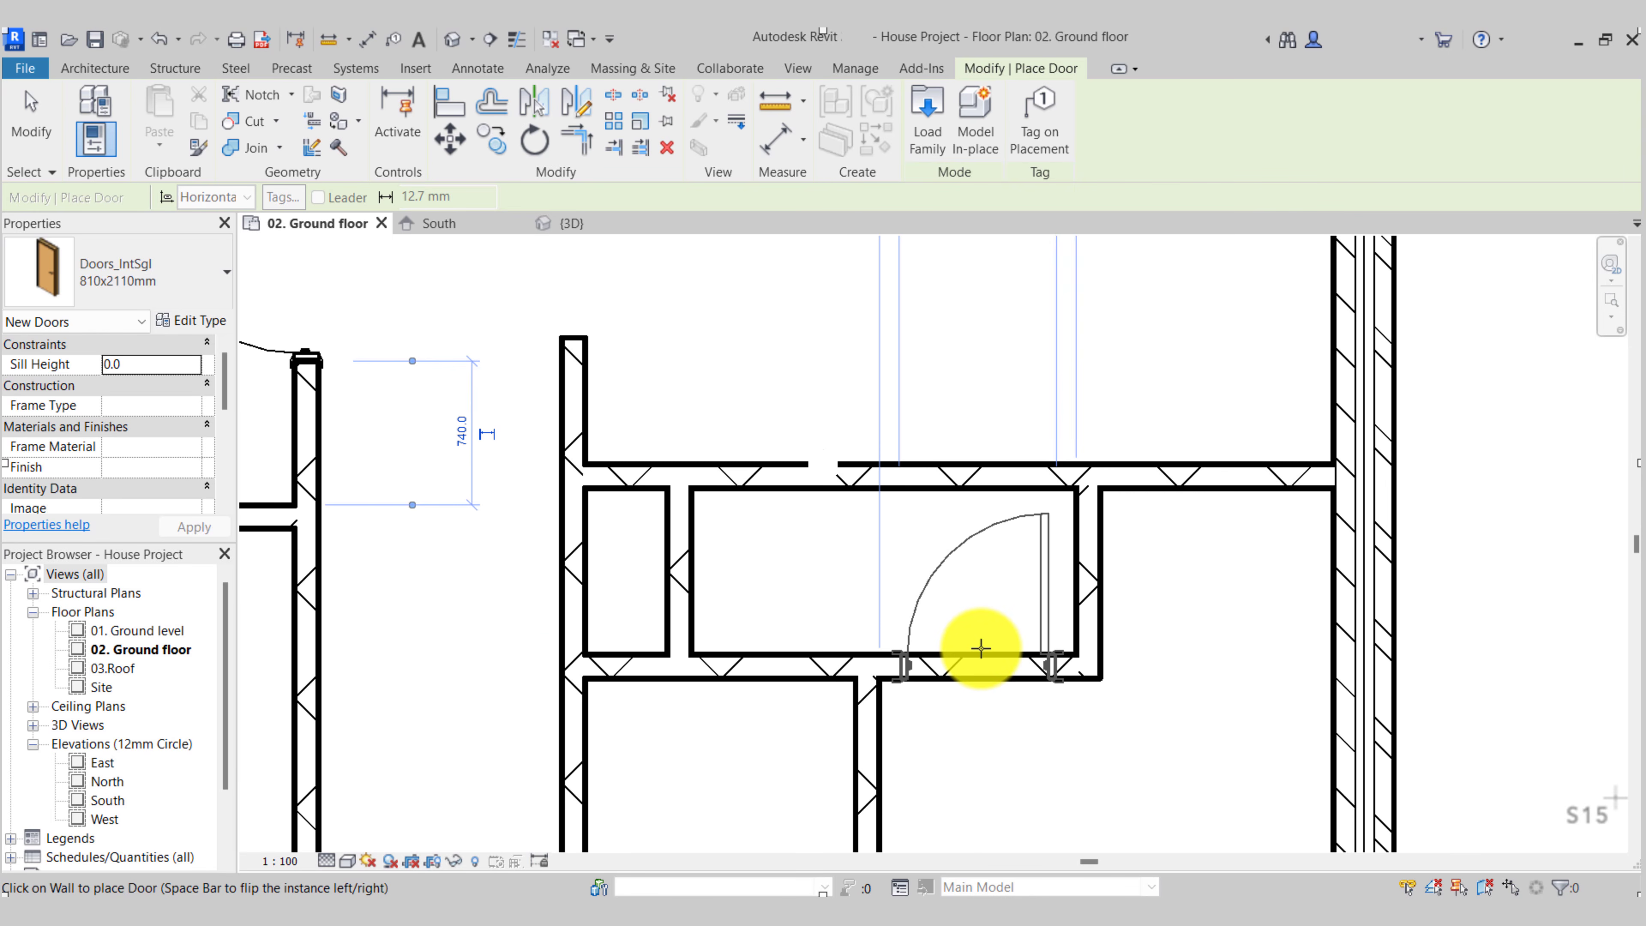
pyautogui.scroll(-2, 990, 652)
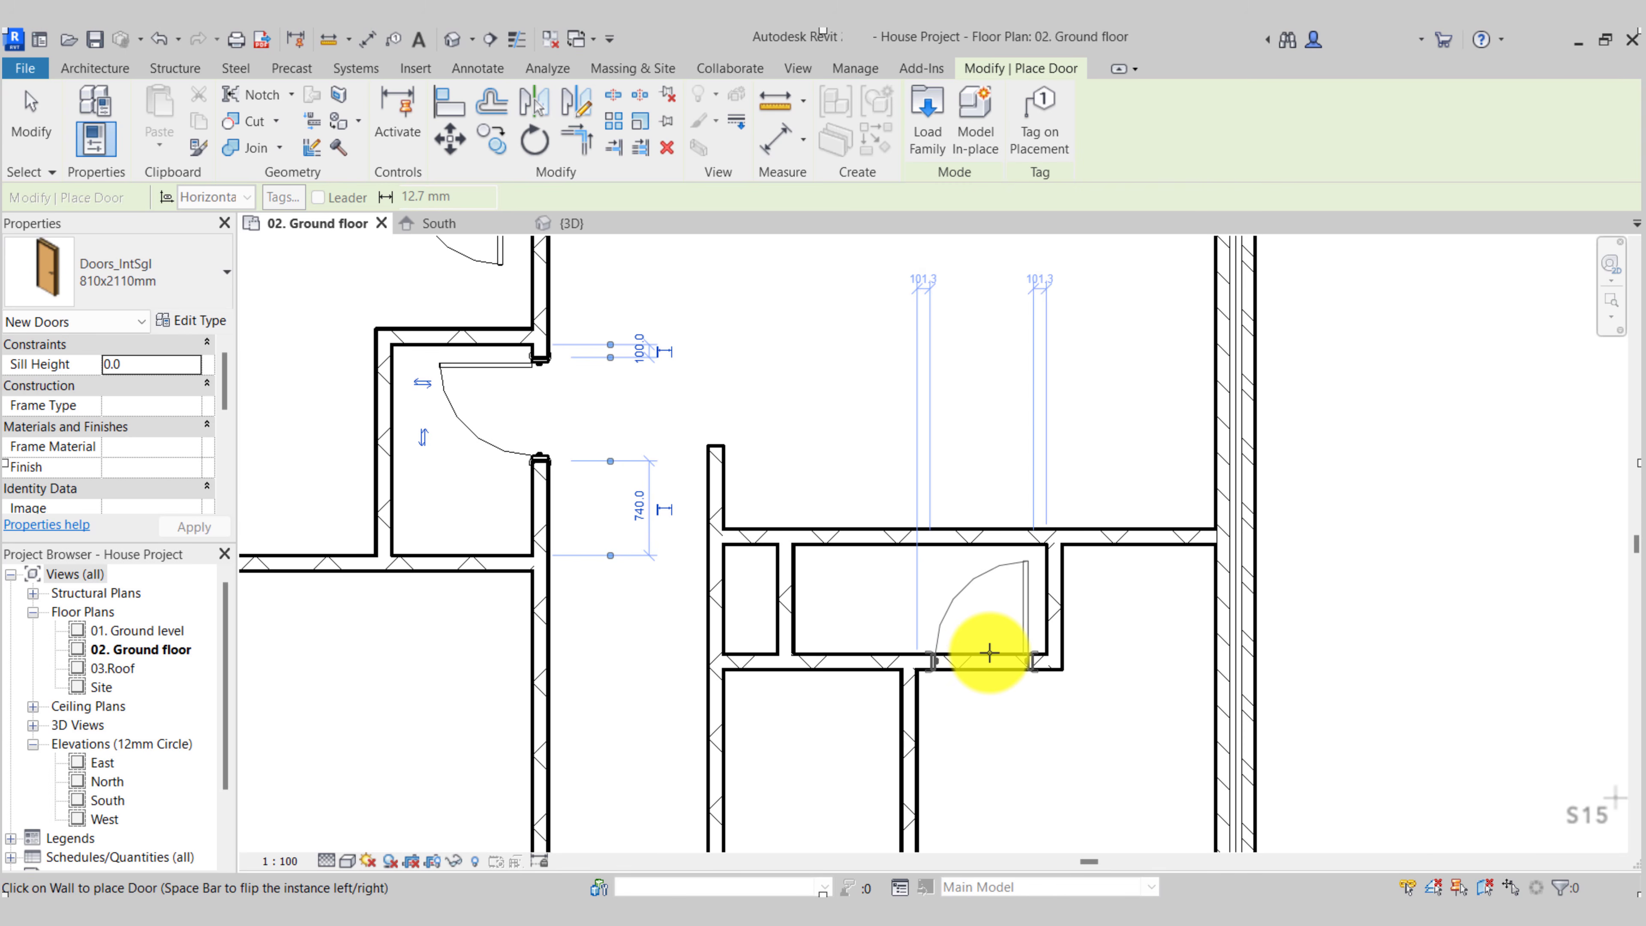
pyautogui.click(989, 654)
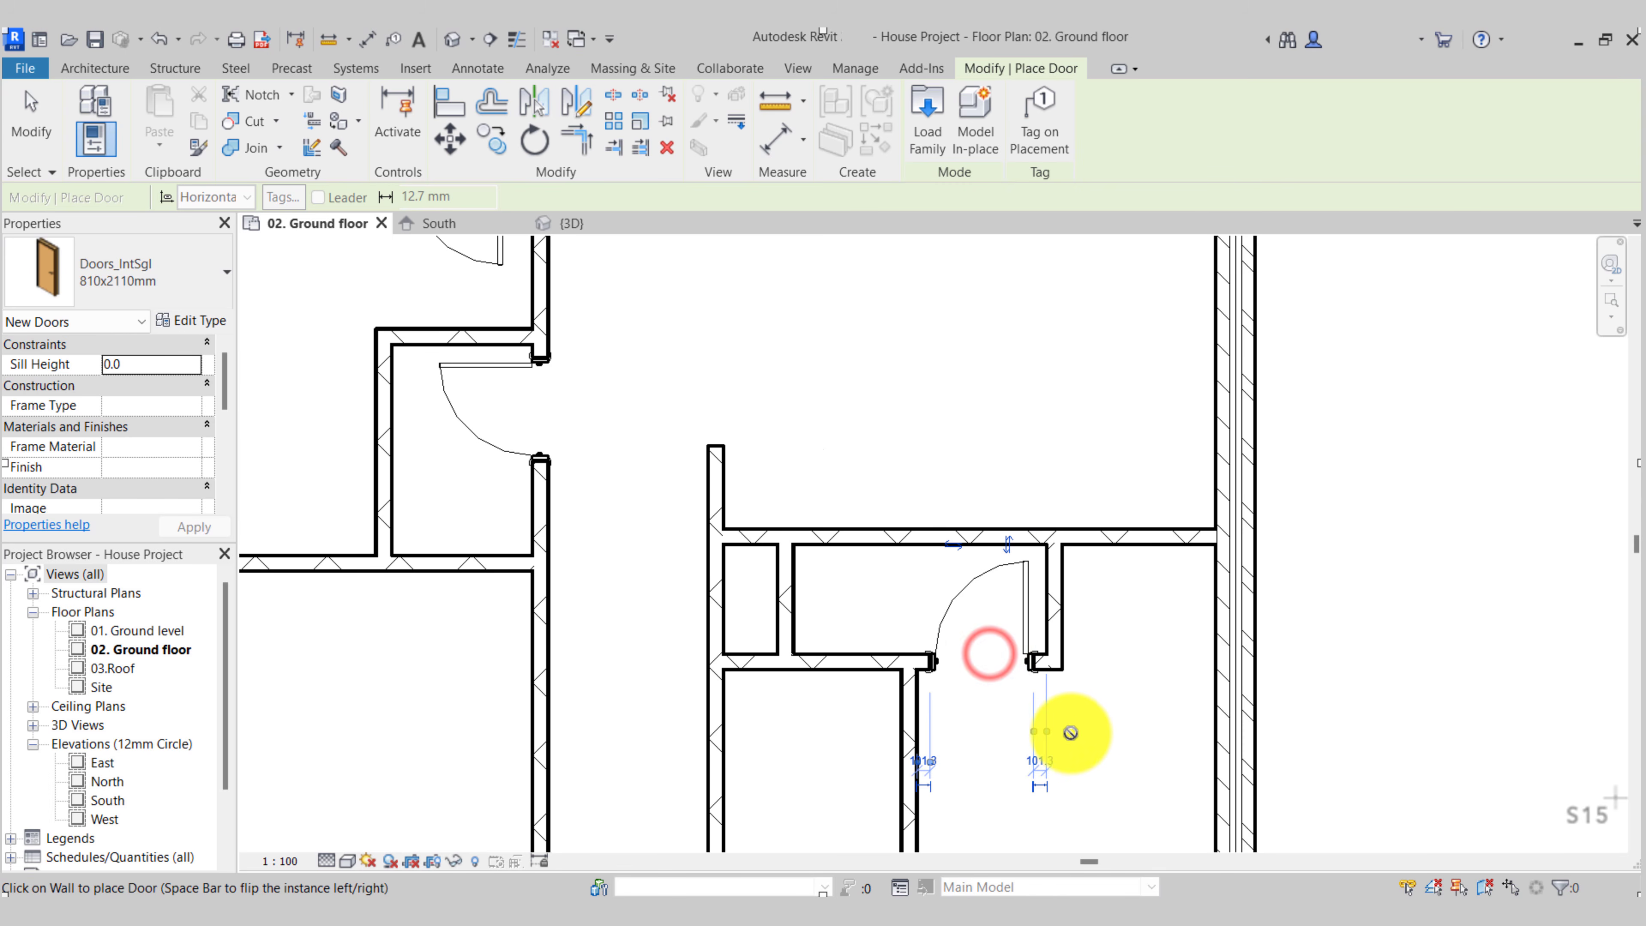
# Place a flipped 810x2110mm door in the next wall south, hinged on the west side about 160 mm from the partition
pyautogui.moveTo(1049, 736); pyautogui.dragTo(1085, 546, button='middle')
pyautogui.moveTo(1067, 722); pyautogui.dragTo(1077, 640, button='middle')
pyautogui.scroll(2, 1019, 700)
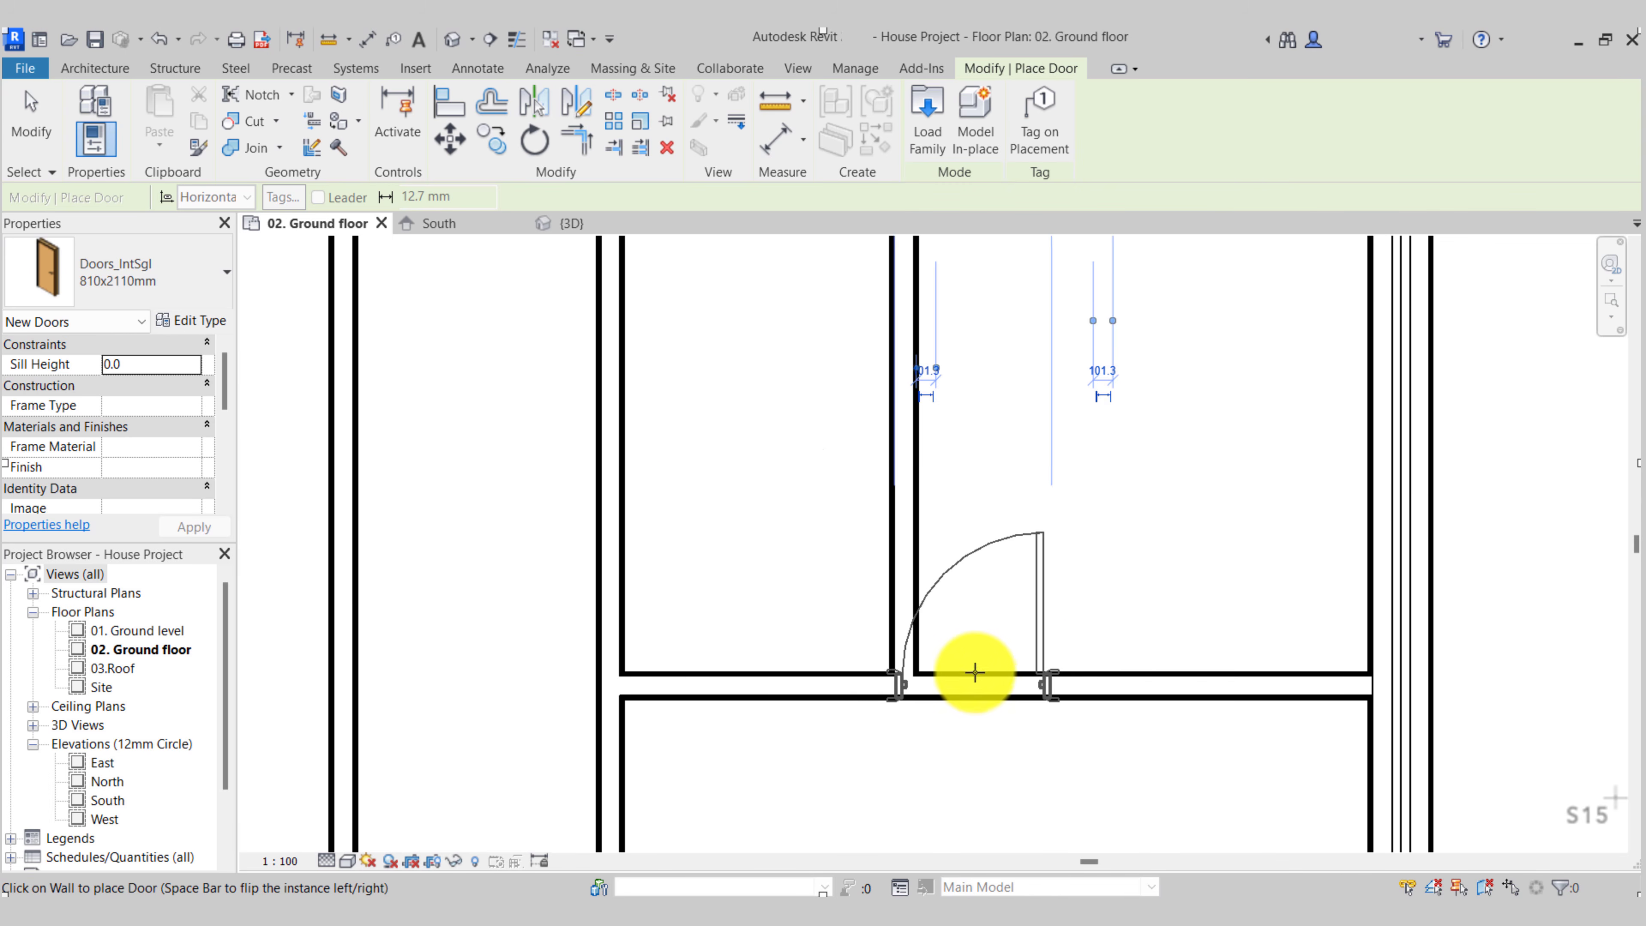
pyautogui.press('space')
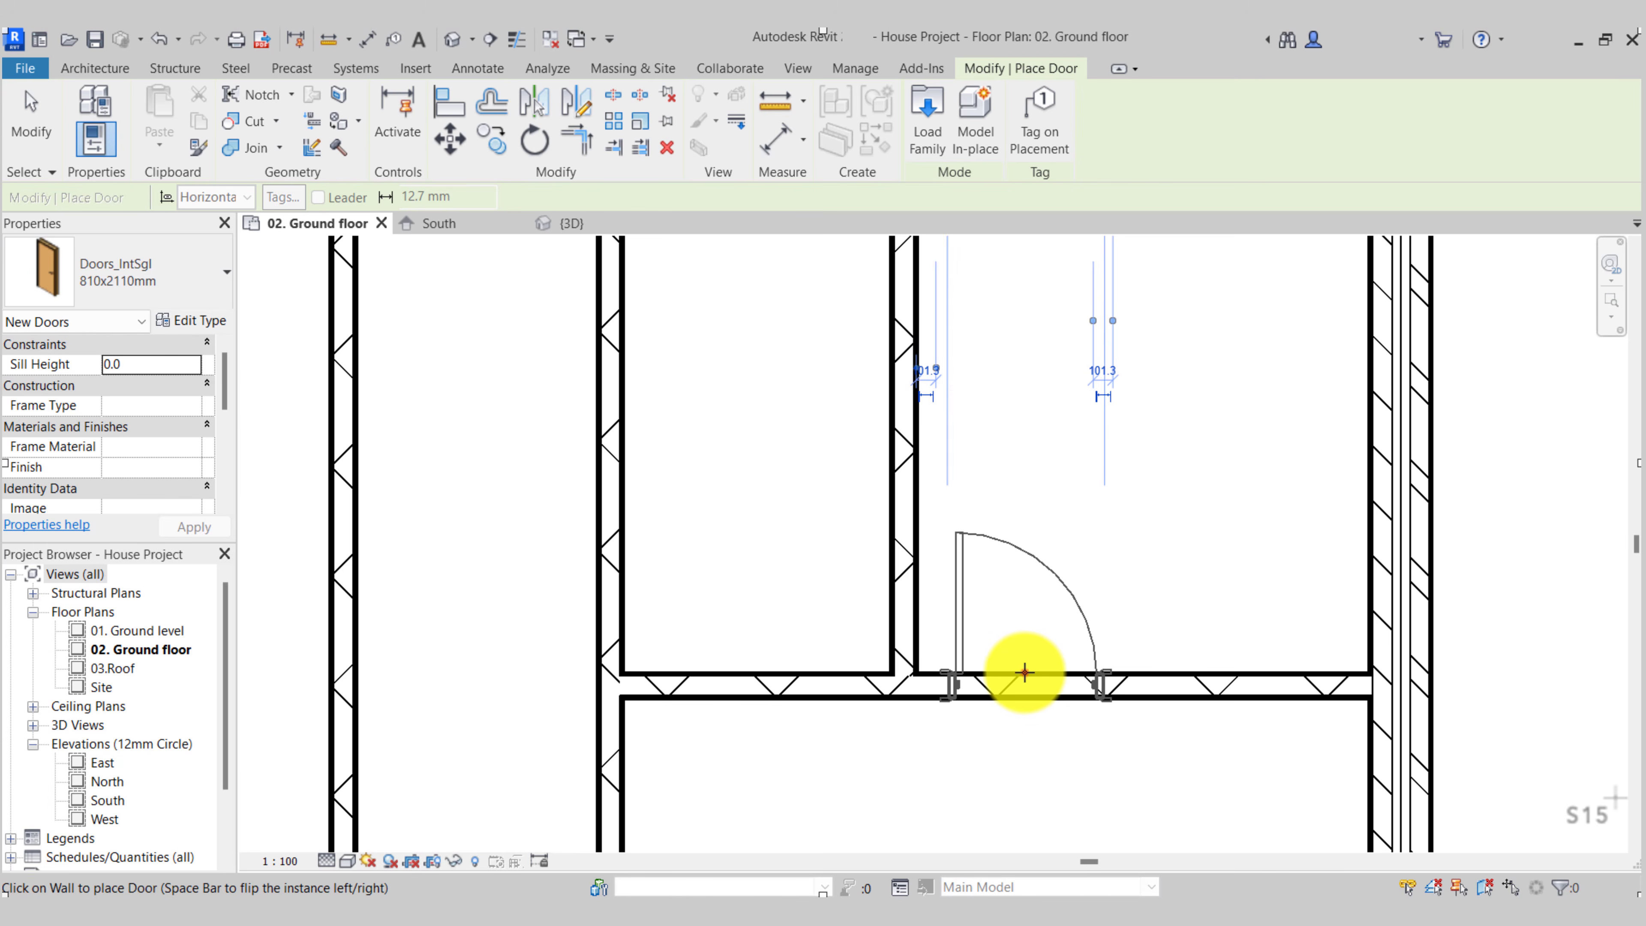
pyautogui.click(1022, 673)
# Place an 810x2110mm door in the corridor's west wall, opening into the large western room about 200 mm from its north wall
pyautogui.scroll(-1, 1018, 672)
pyautogui.scroll(-2, 1019, 673)
pyautogui.moveTo(1021, 672); pyautogui.dragTo(1084, 565, button='middle')
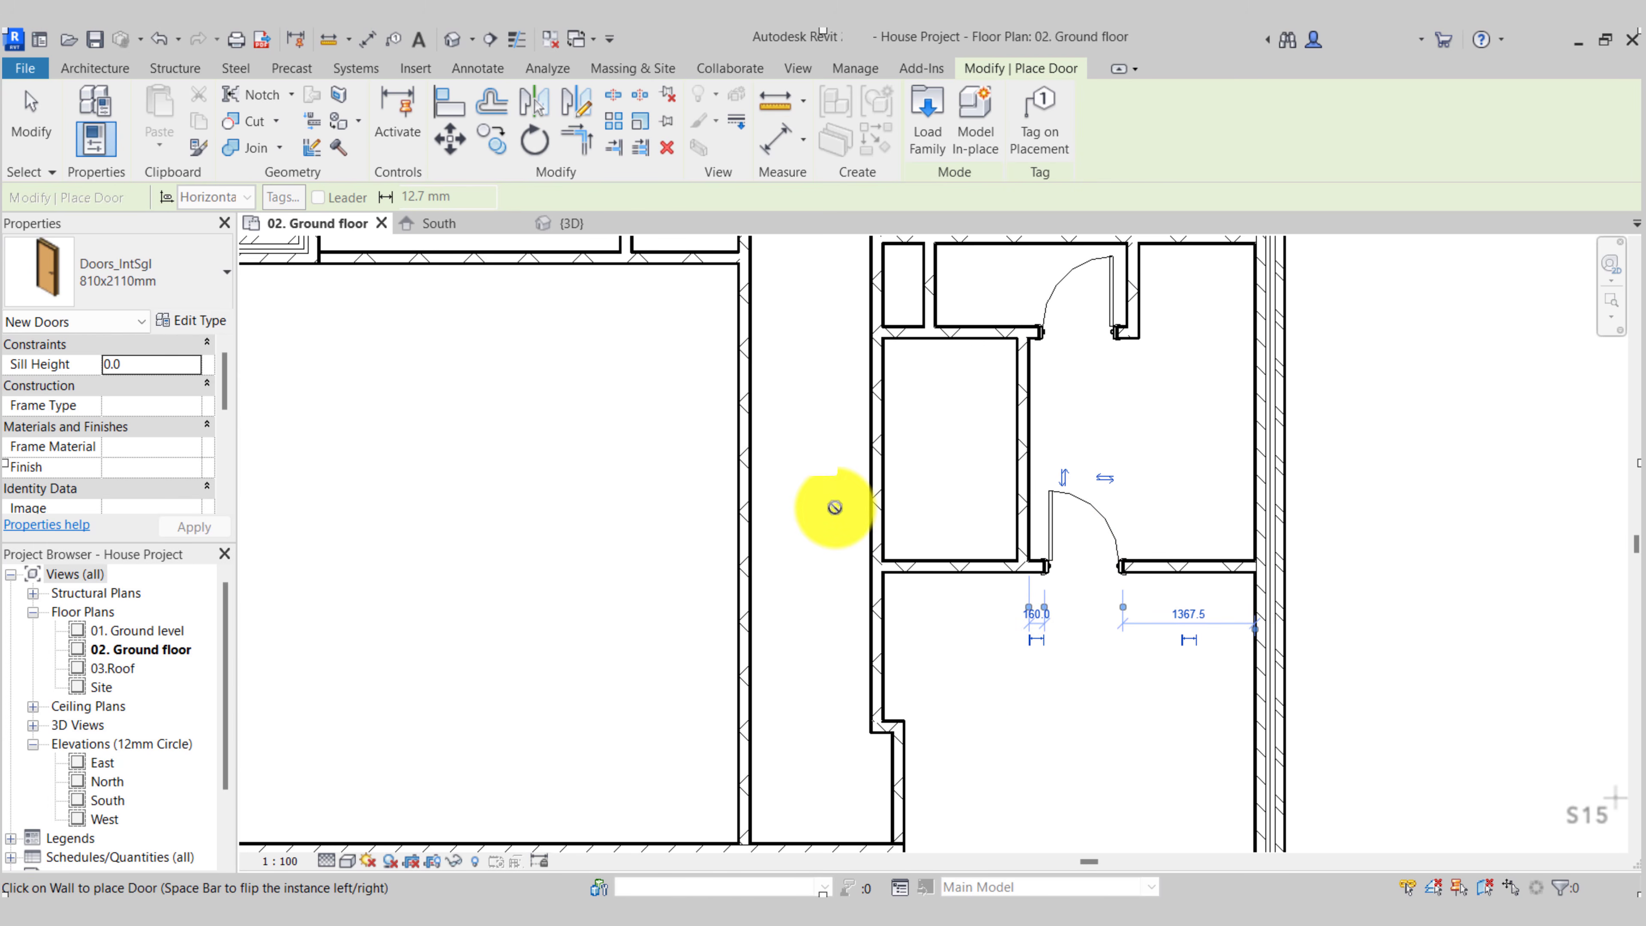
pyautogui.scroll(2, 745, 362)
pyautogui.moveTo(745, 362); pyautogui.dragTo(786, 483, button='middle')
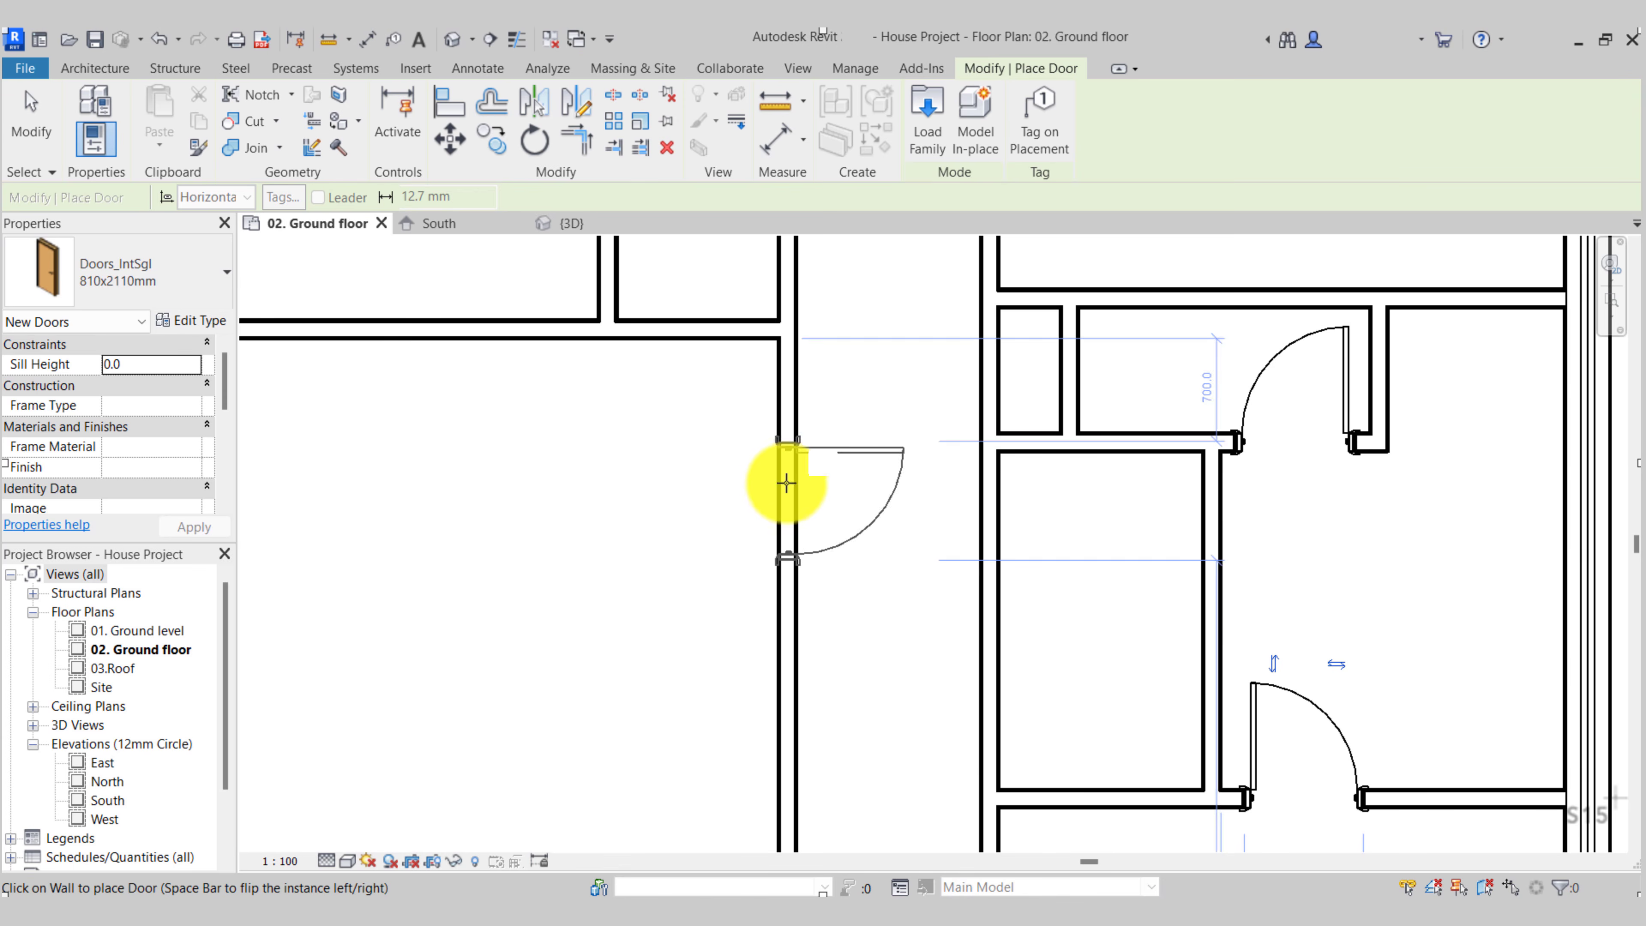
pyautogui.click(775, 419)
pyautogui.press('Escape')
pyautogui.press('Escape')
# Set the distance between the narrow eastern room's door and that room's east wall to 100 mm
pyautogui.scroll(-2, 724, 446)
pyautogui.scroll(3, 1051, 418)
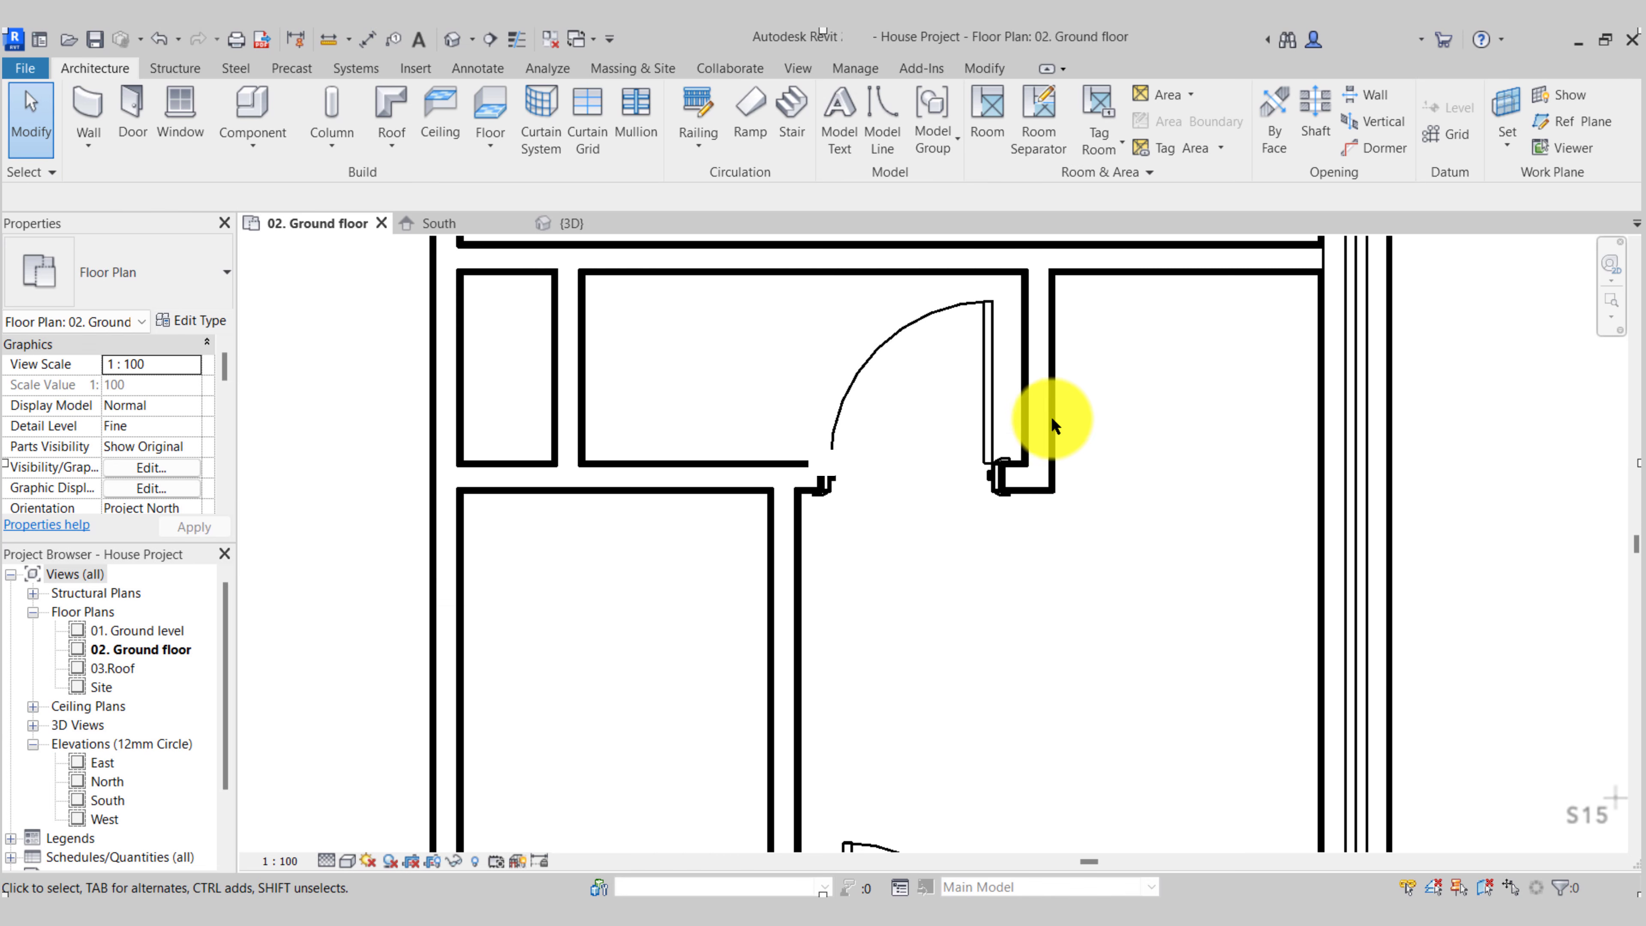
pyautogui.click(984, 434)
pyautogui.scroll(2, 1015, 678)
pyautogui.click(1015, 664)
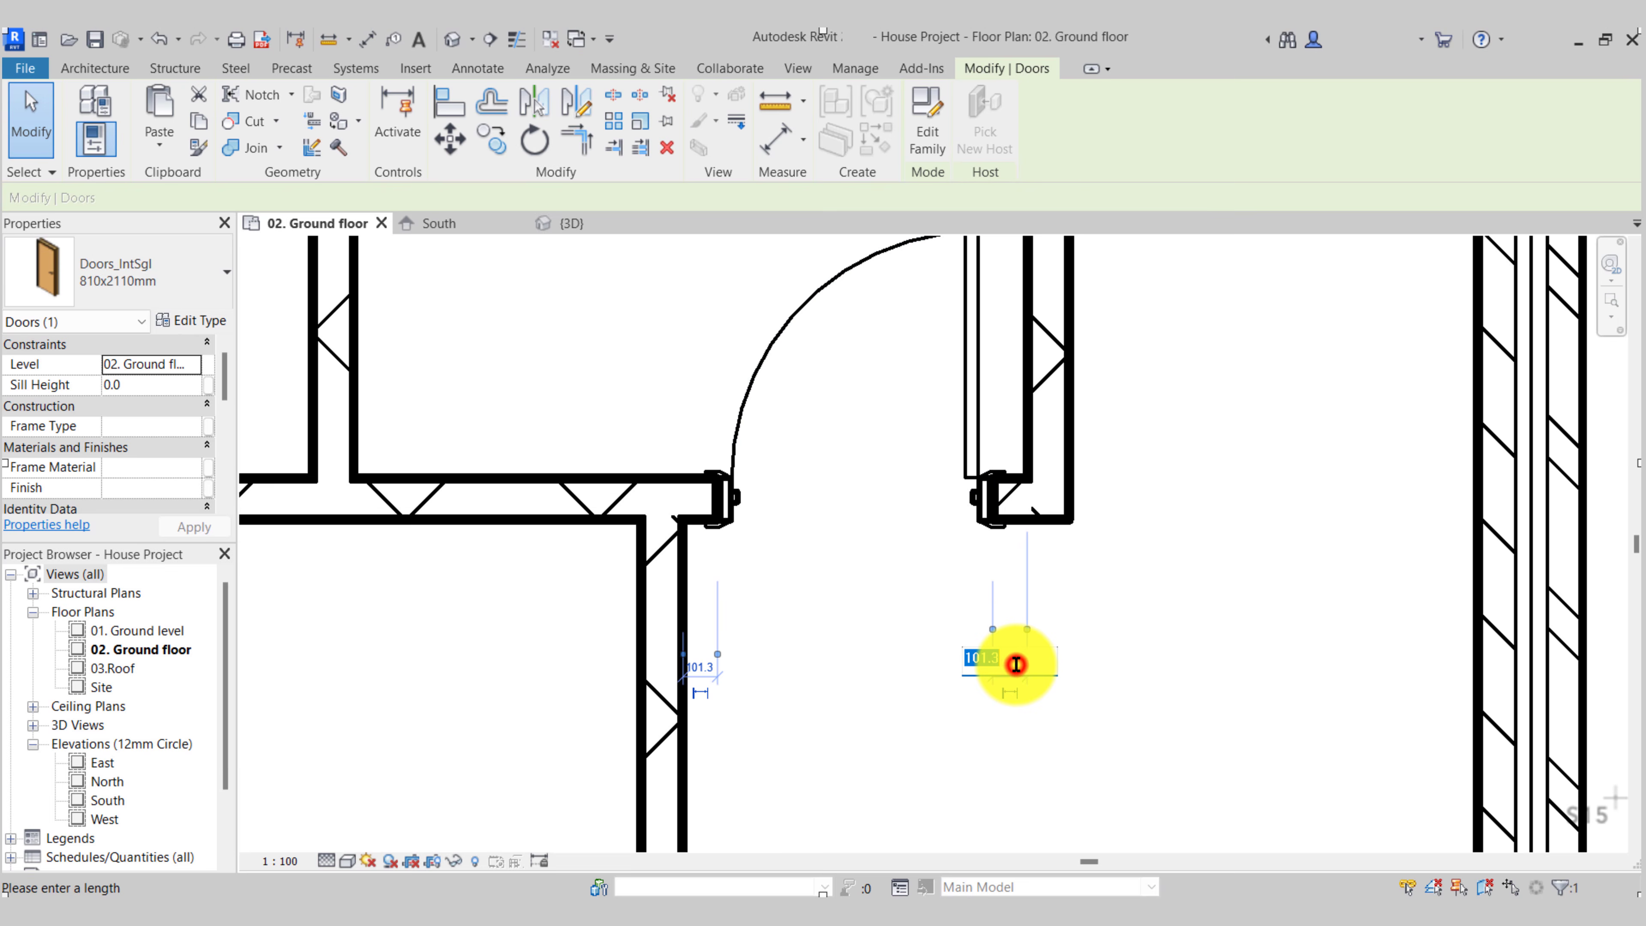
pyautogui.write('100')
pyautogui.press('Return')
pyautogui.scroll(-3, 1037, 361)
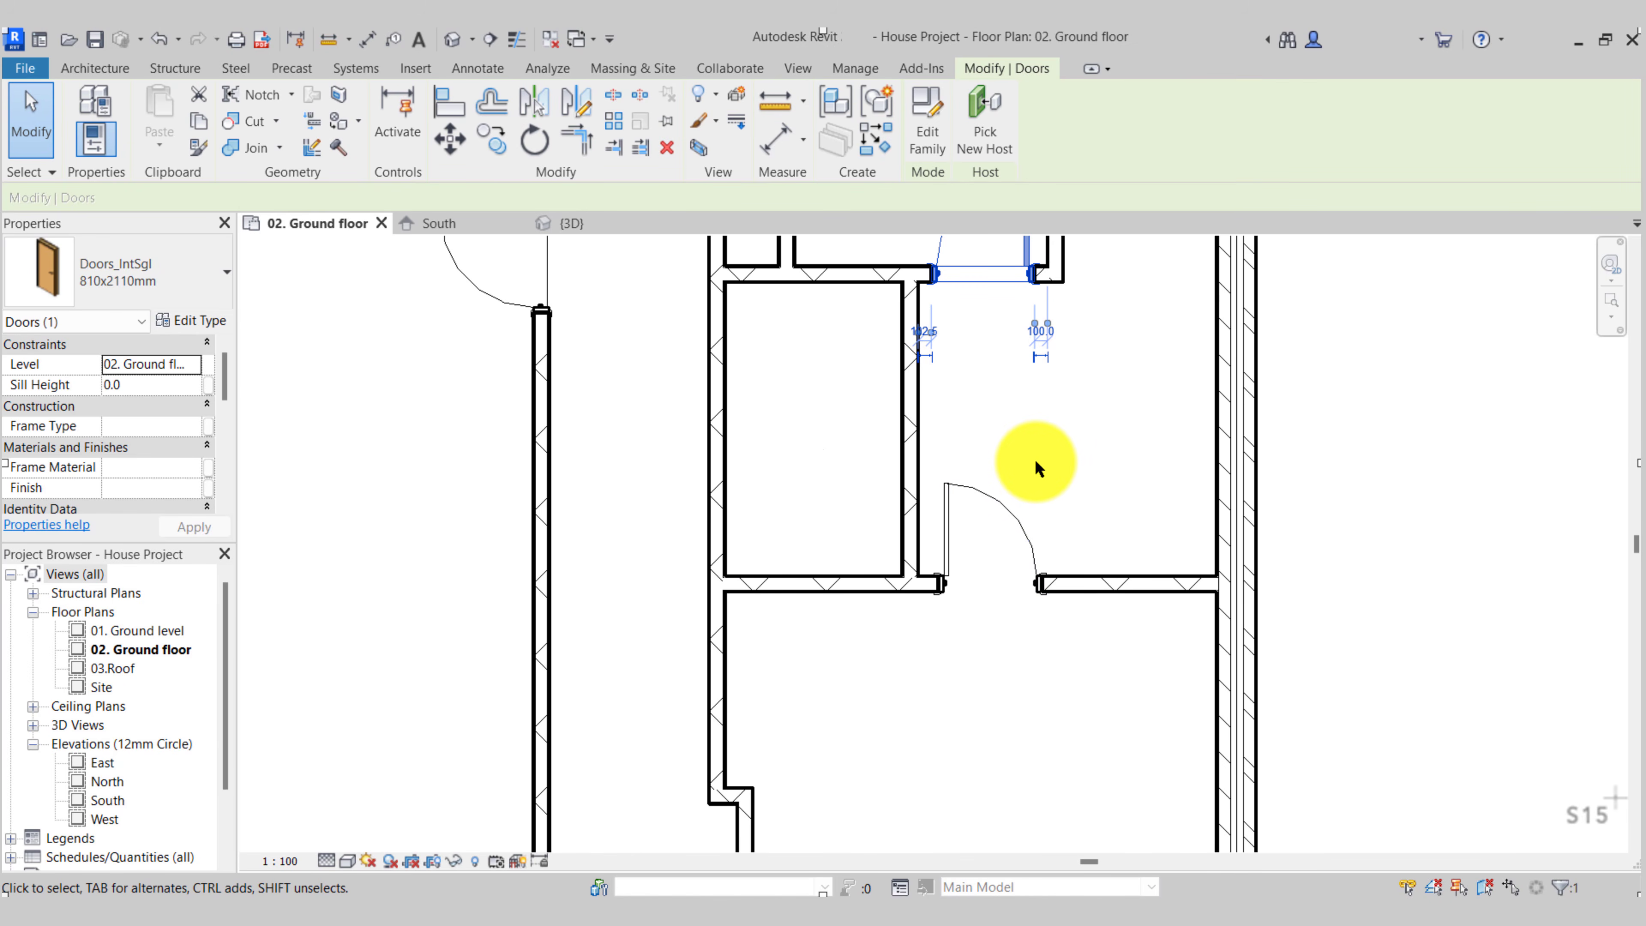
# Set the distance between the flipped door further south and the partition west of it to 100 mm
pyautogui.press('Escape')
pyautogui.scroll(2, 1021, 524)
pyautogui.click(1026, 502)
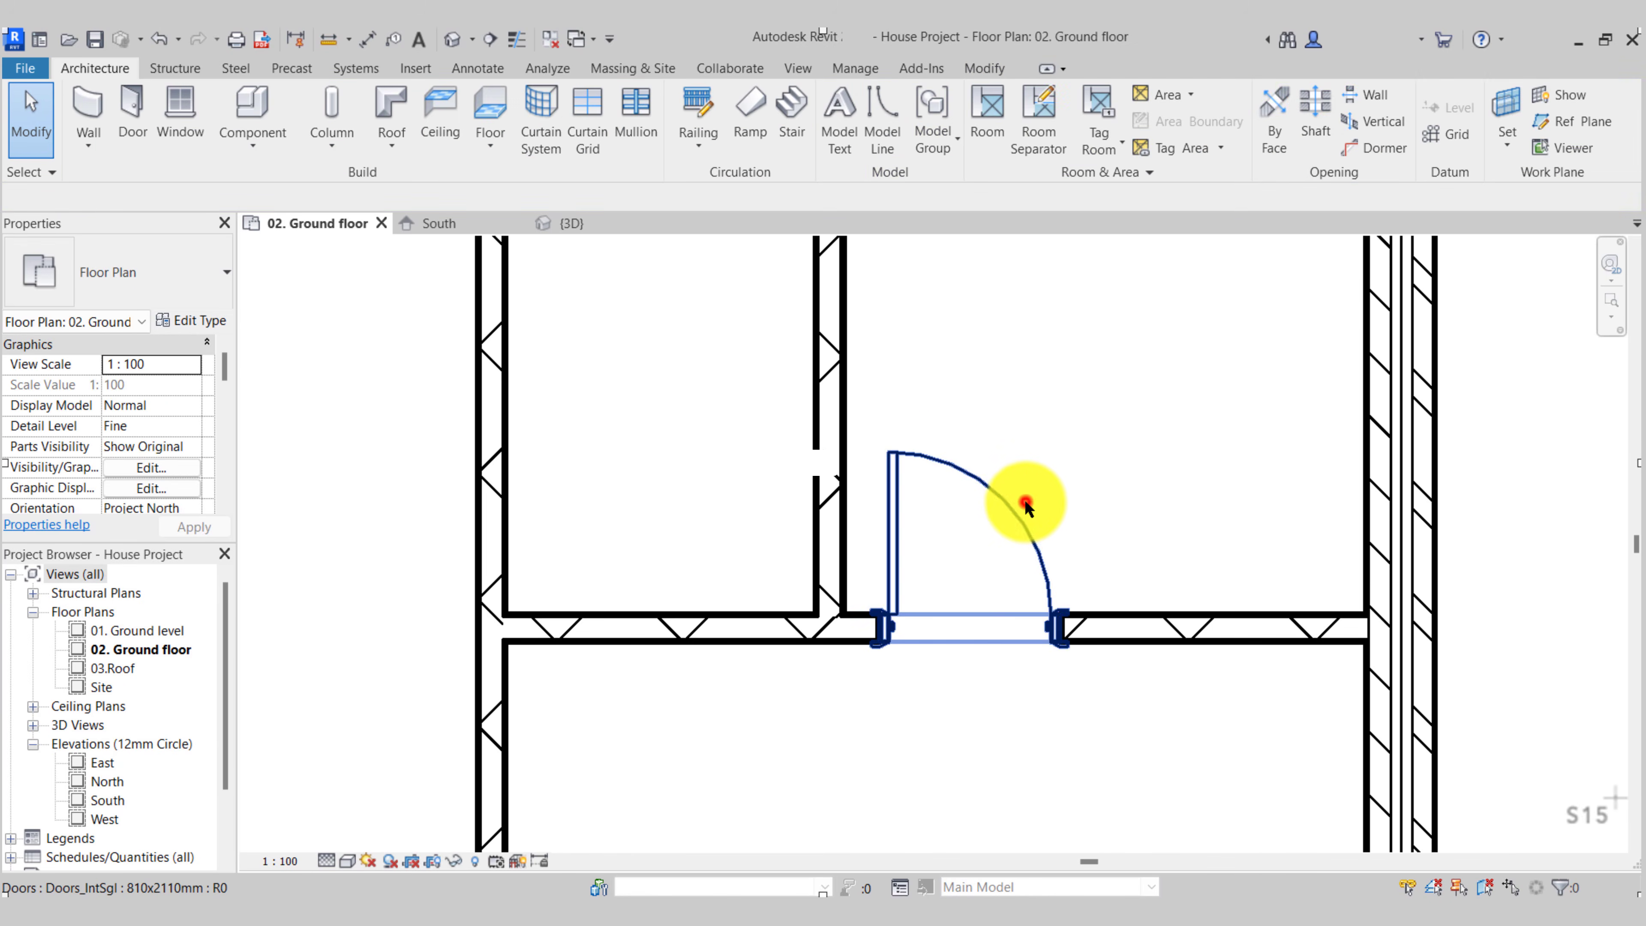
pyautogui.click(999, 516)
pyautogui.click(858, 735)
pyautogui.write('160.')
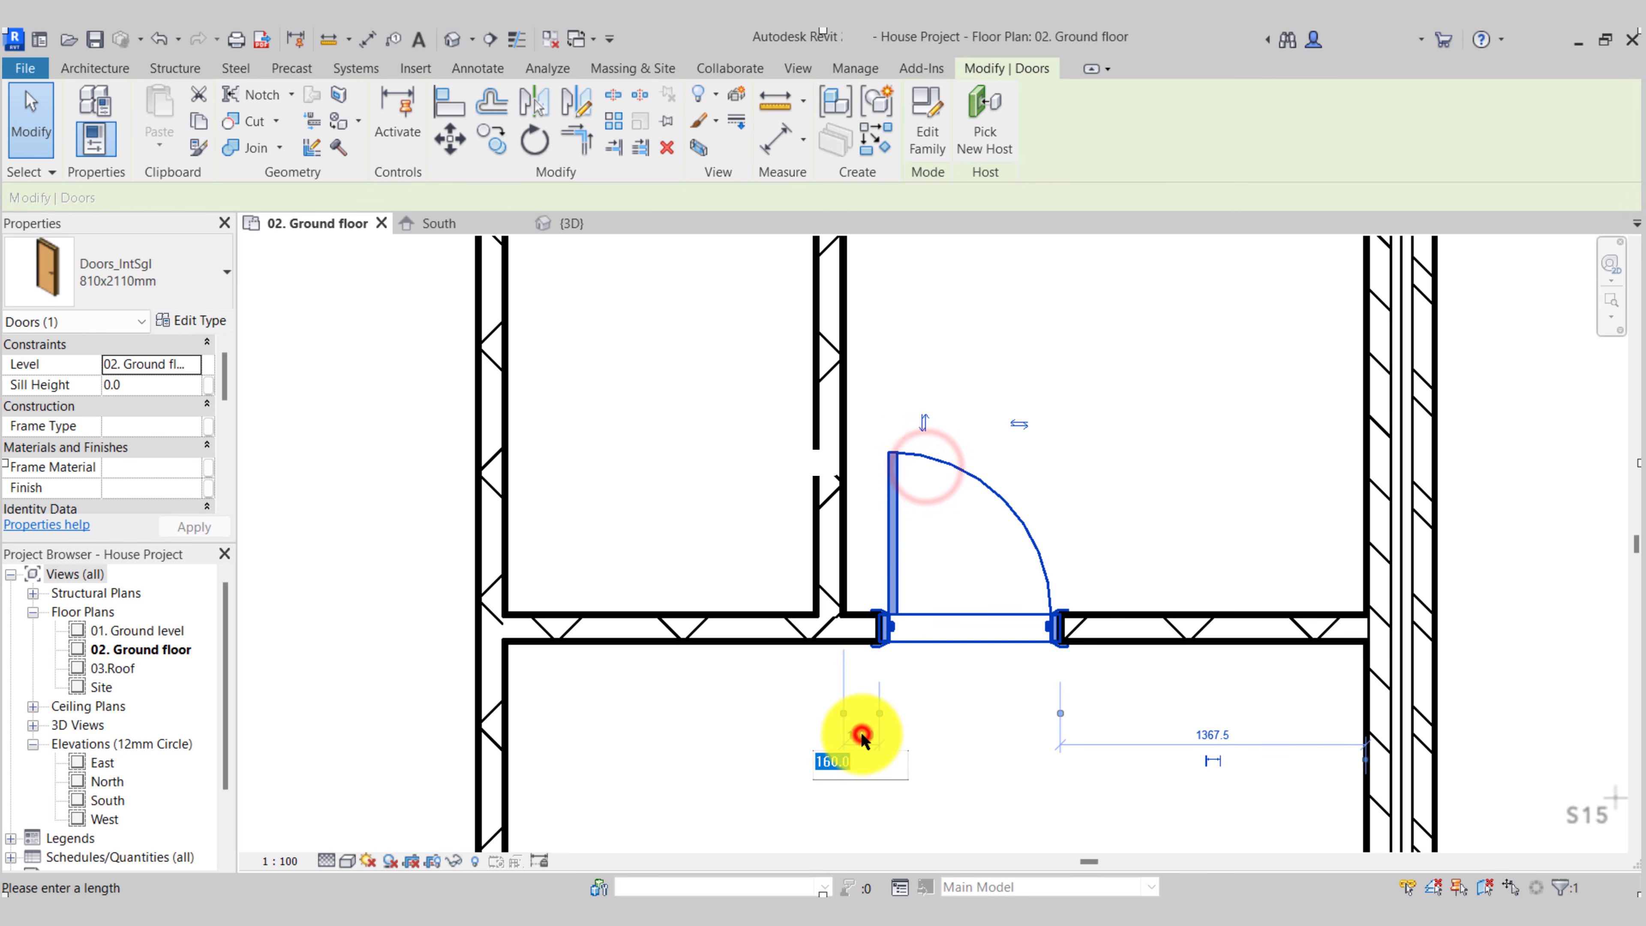
pyautogui.write('00')
pyautogui.press('Return')
# Set the distance between the large western room's corridor door and the room's north wall to 100 mm
pyautogui.scroll(-3, 1089, 590)
pyautogui.moveTo(794, 415); pyautogui.dragTo(788, 505, button='middle')
pyautogui.scroll(3, 759, 450)
pyautogui.press('Escape')
pyautogui.click(746, 420)
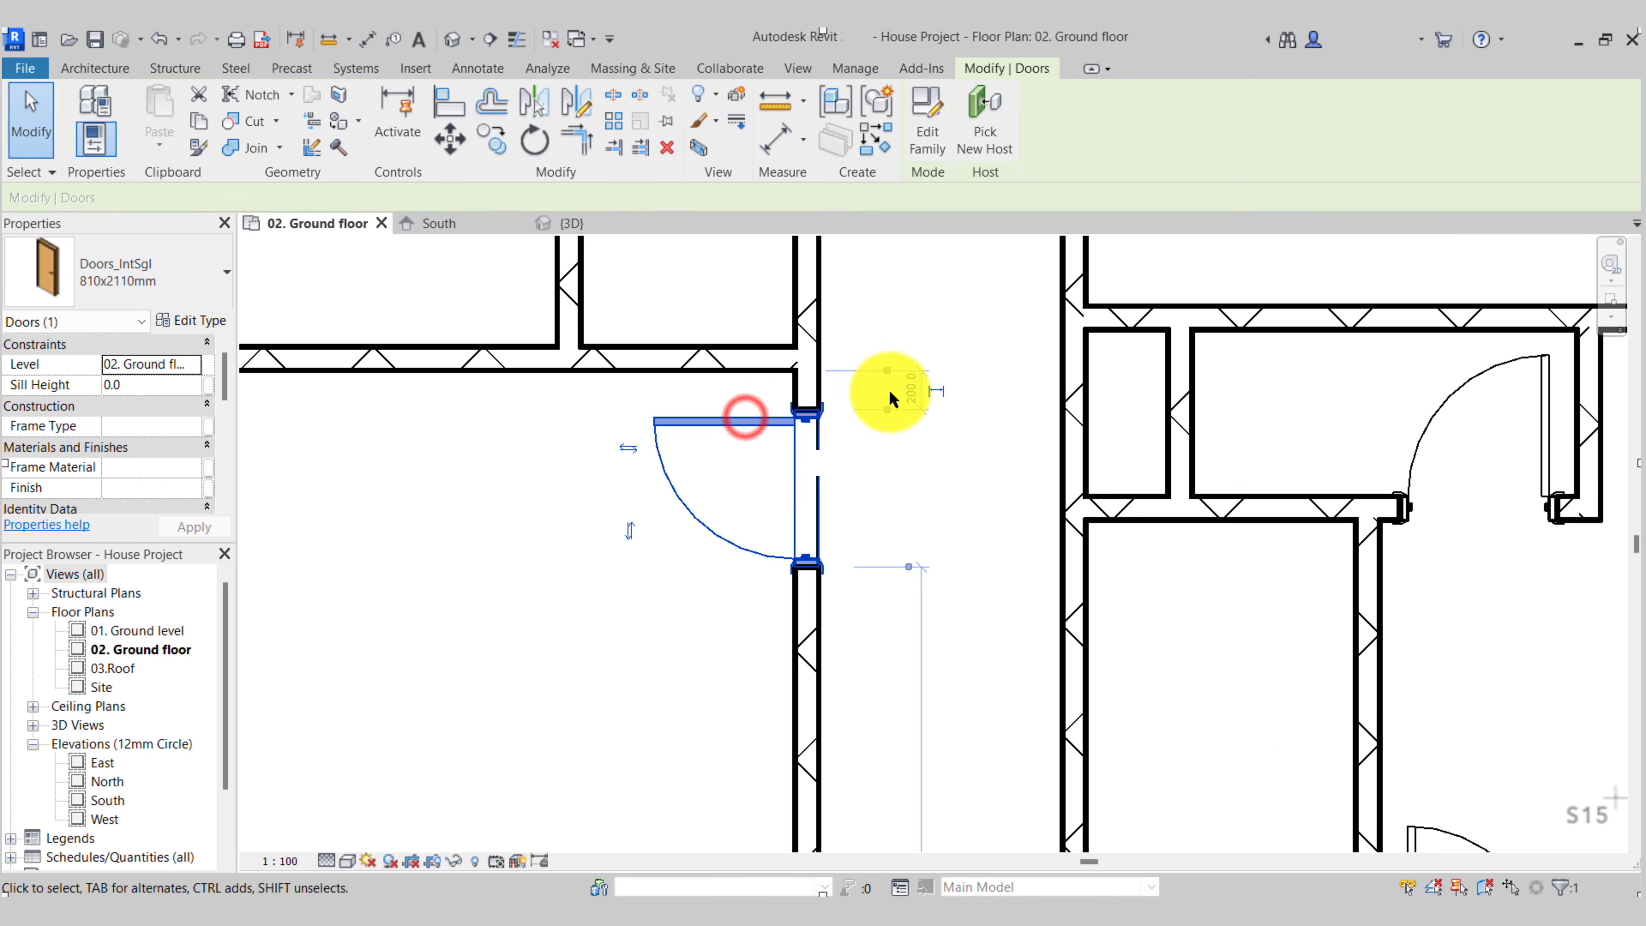
pyautogui.click(914, 386)
pyautogui.write('100')
pyautogui.press('Return')
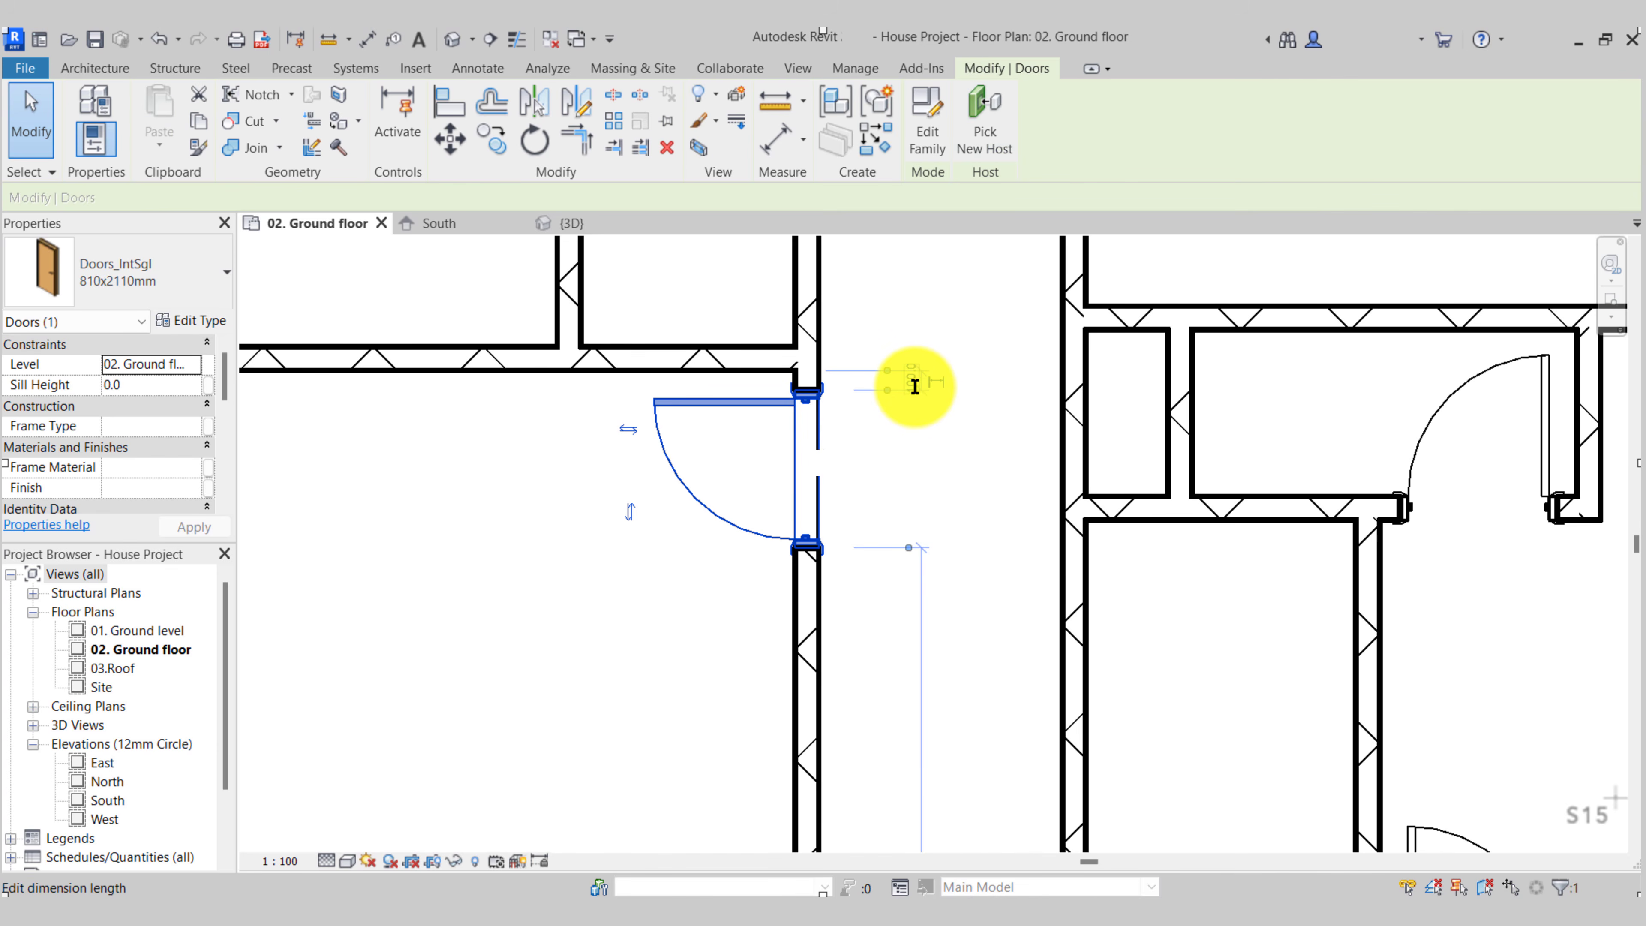
pyautogui.scroll(-3, 915, 387)
pyautogui.moveTo(923, 499); pyautogui.dragTo(880, 365, button='middle')
pyautogui.press('Escape')
# Start the Door command and load the Doors_IntAys_1 family from the Internal Doors folder
pyautogui.moveTo(940, 588); pyautogui.dragTo(866, 412, button='middle')
pyautogui.scroll(2, 910, 502)
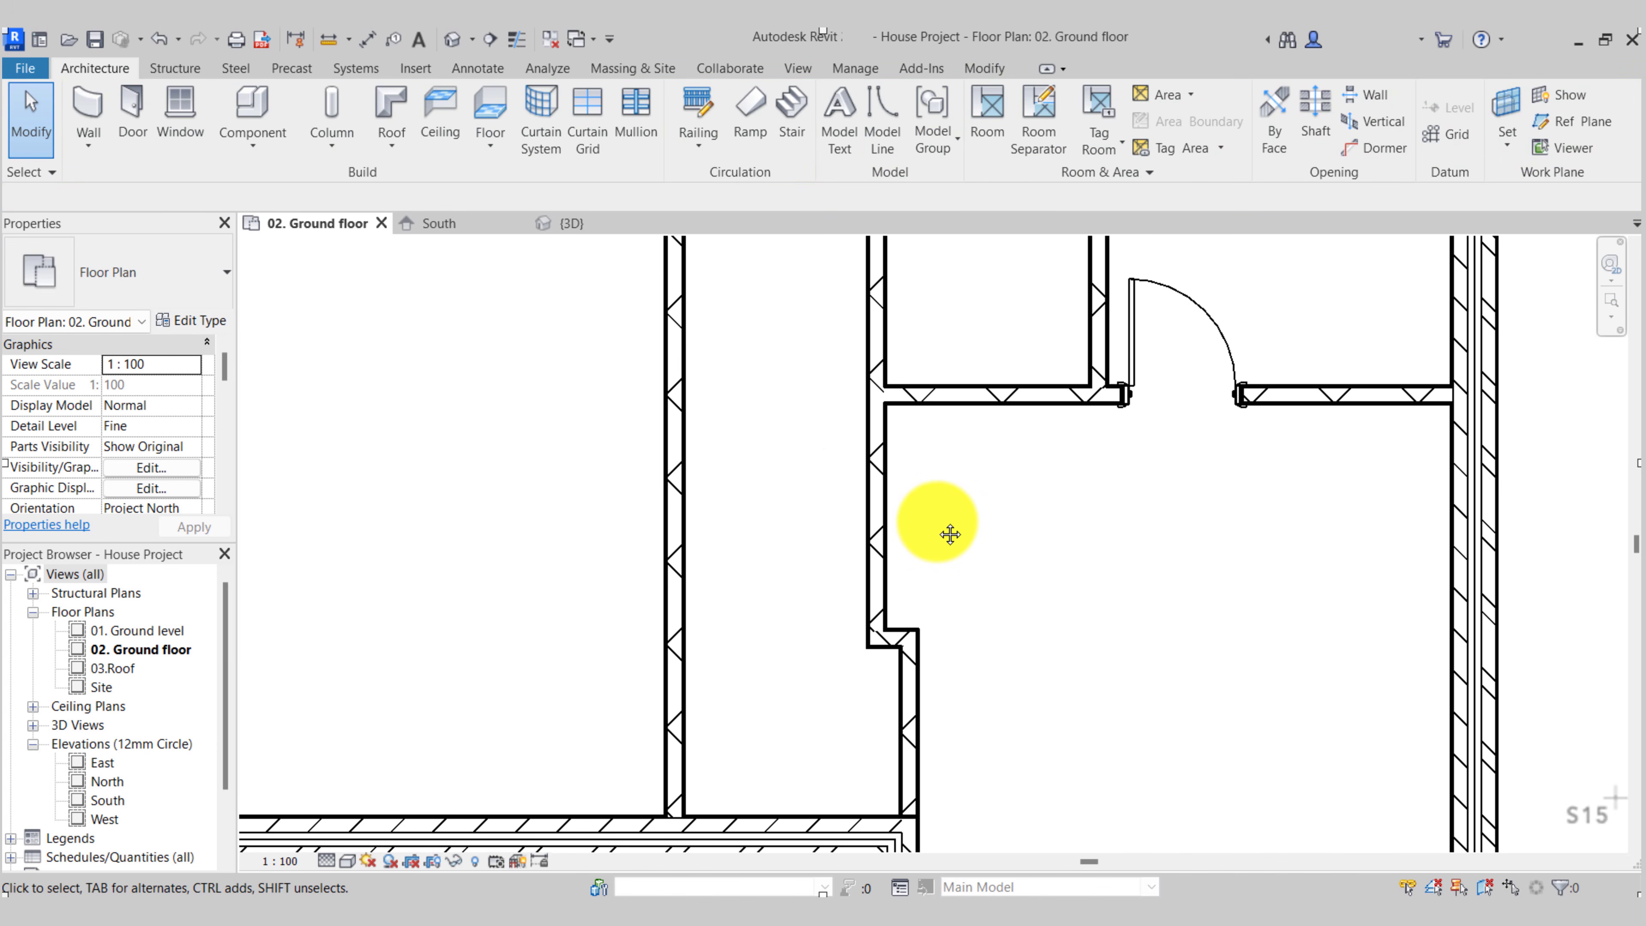
pyautogui.scroll(2, 936, 519)
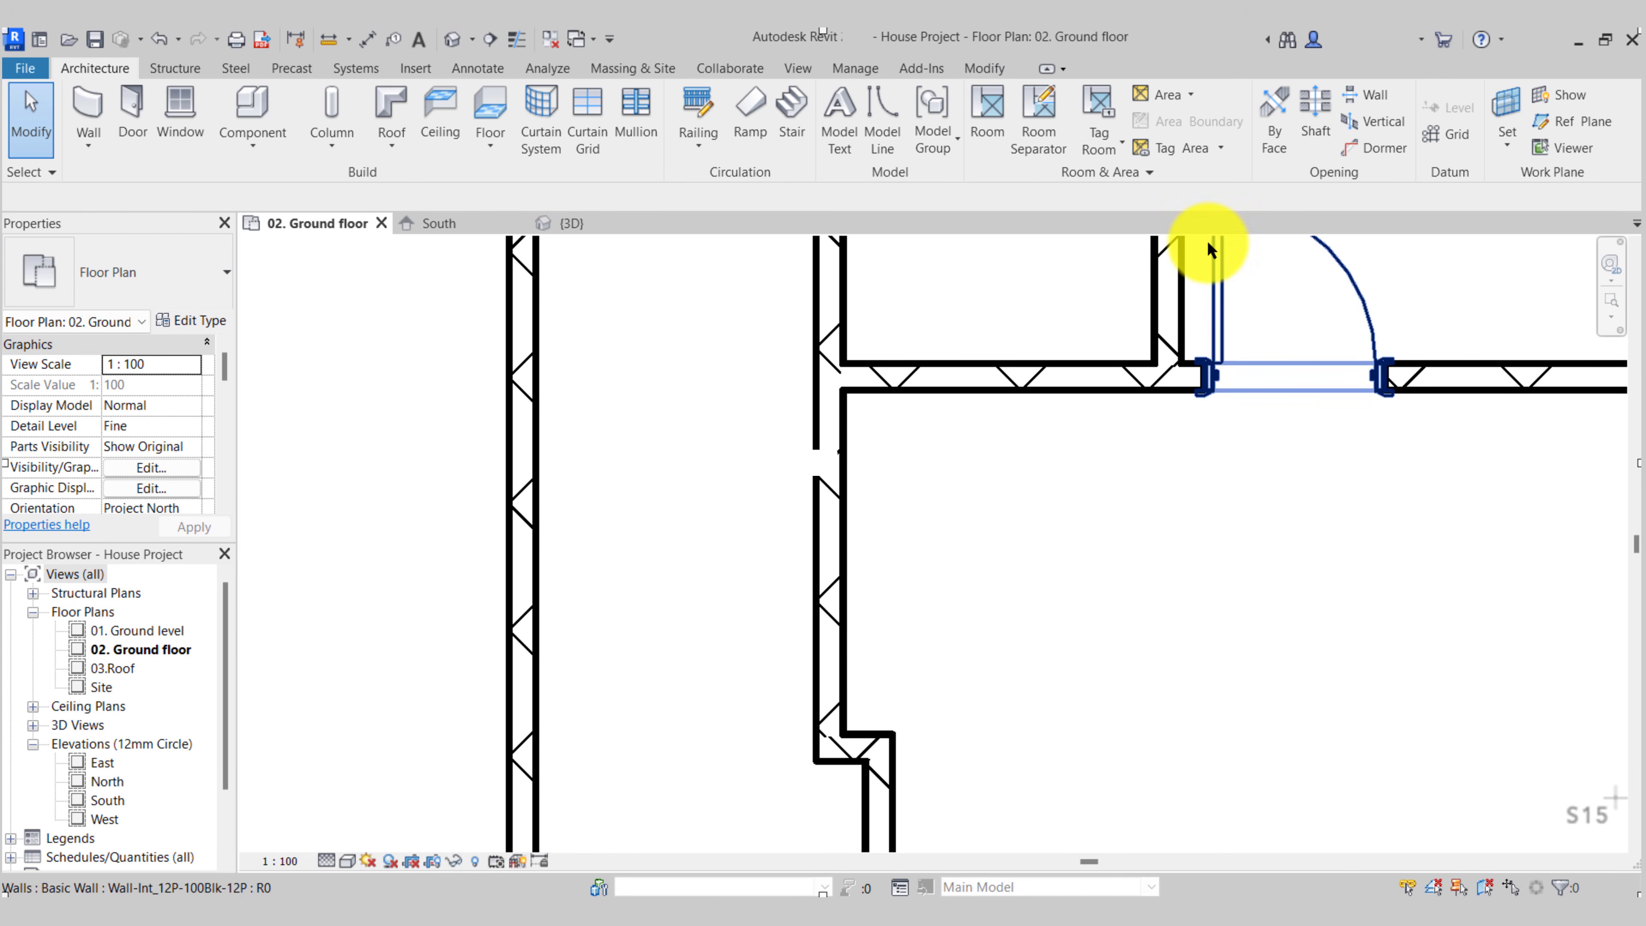
pyautogui.click(134, 115)
pyautogui.click(926, 101)
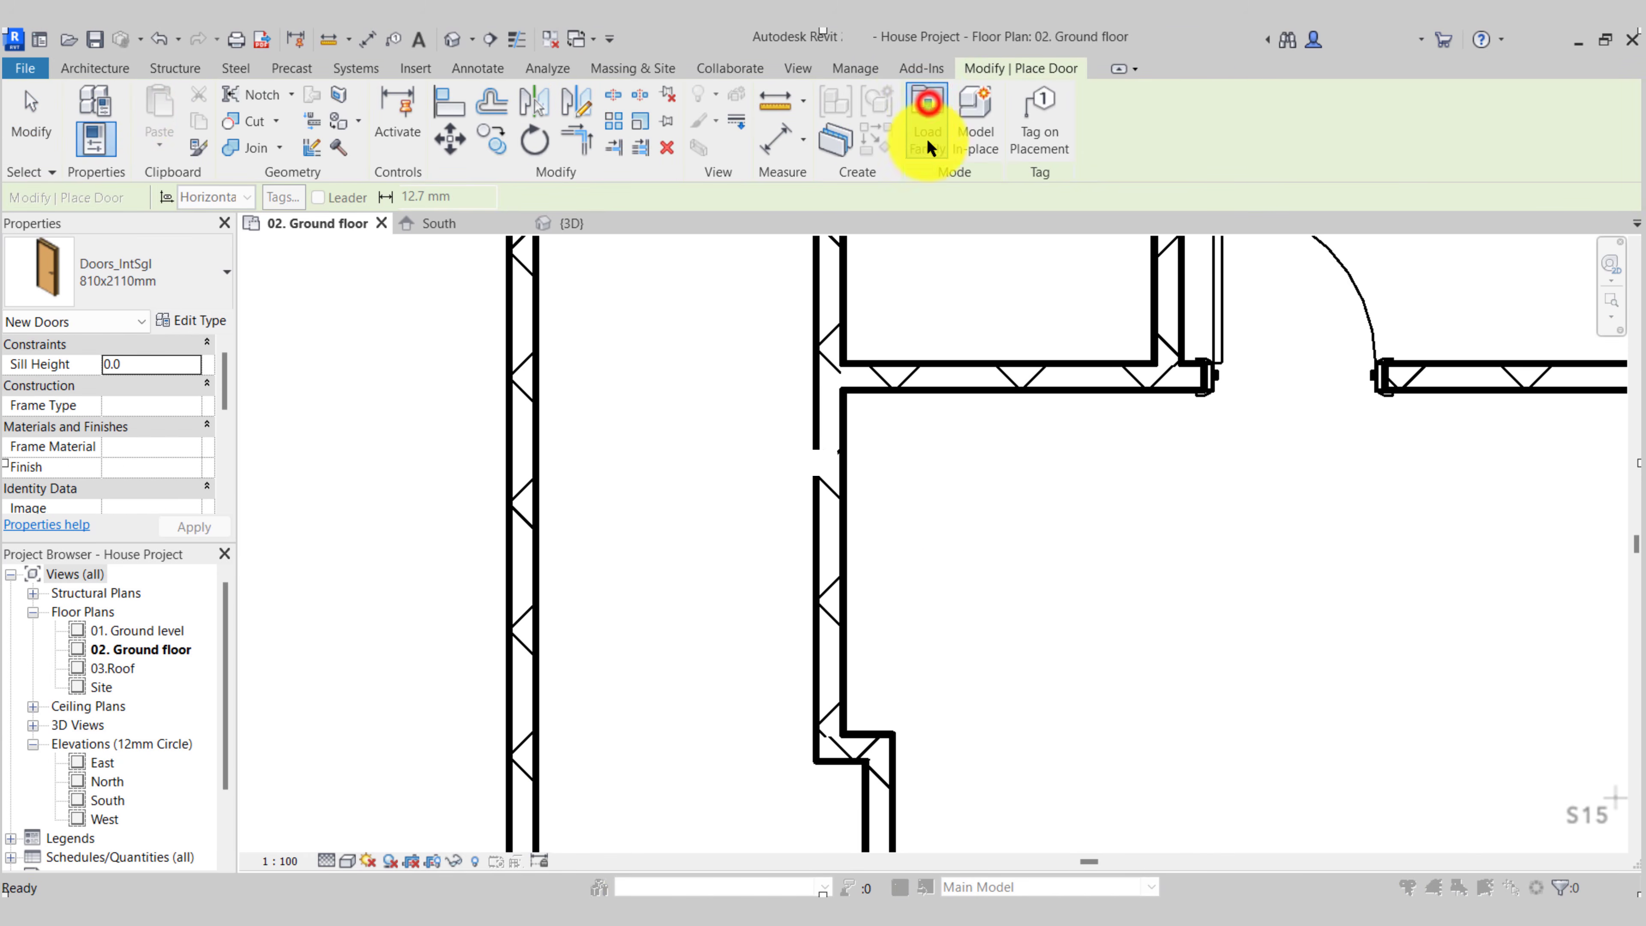
pyautogui.click(660, 168)
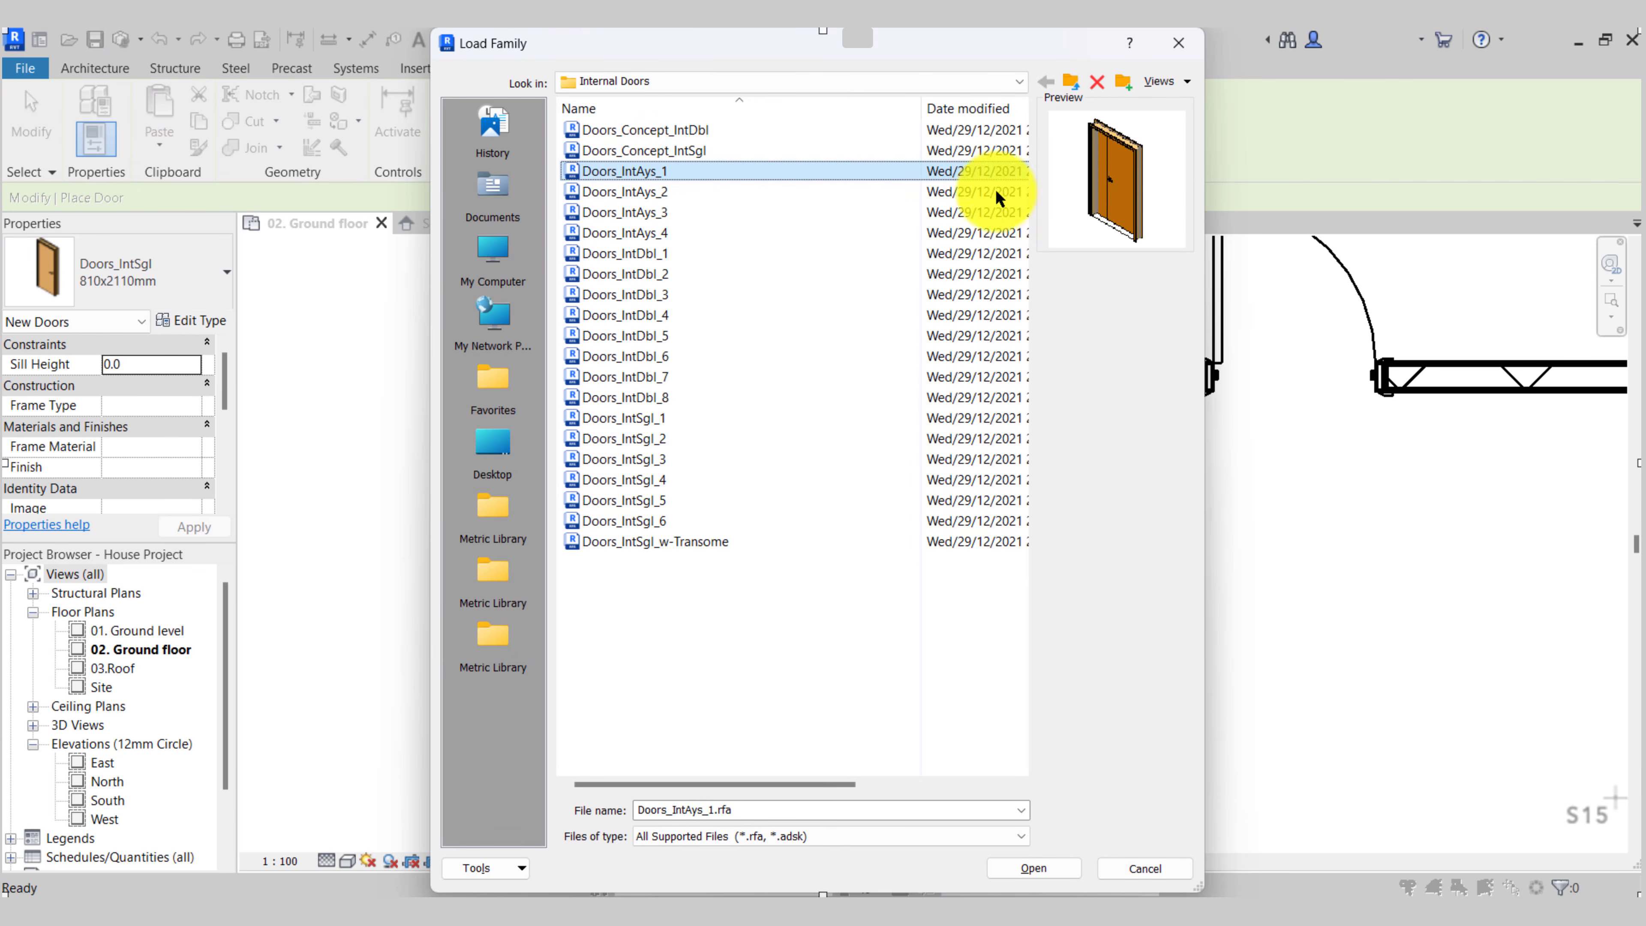
pyautogui.click(1032, 866)
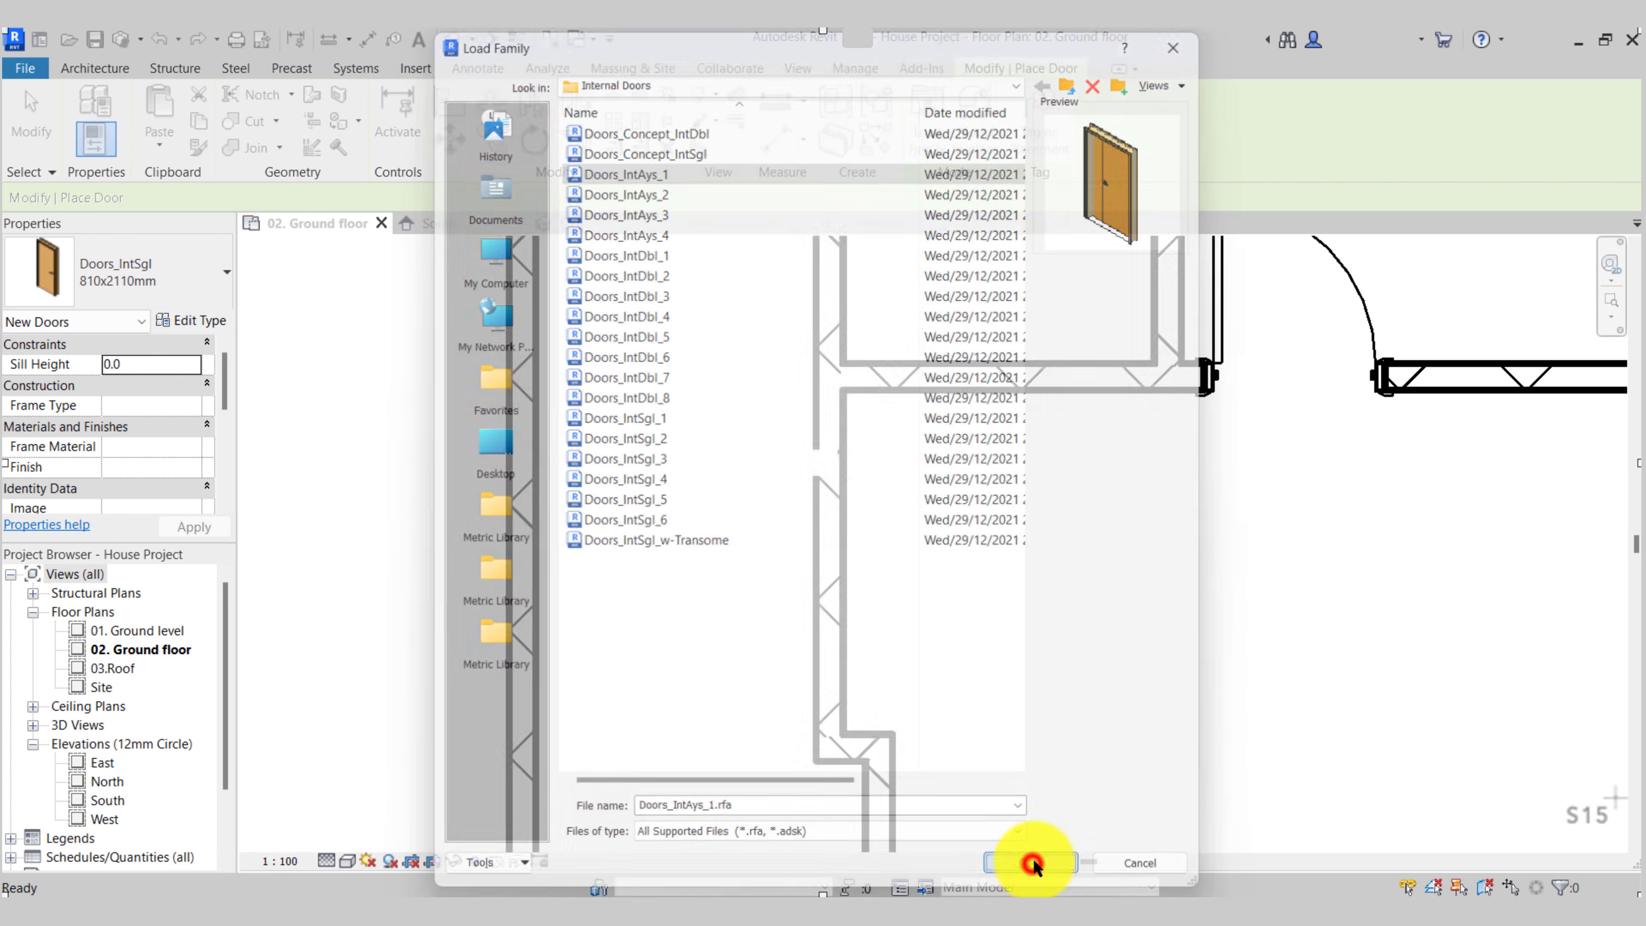
# Place a Doors_IntAys_1 1210x2110mm-Sgl_Swing door in the southeast room's west wall, about 120 mm from its north wall, with the larger leaf north
pyautogui.click(181, 276)
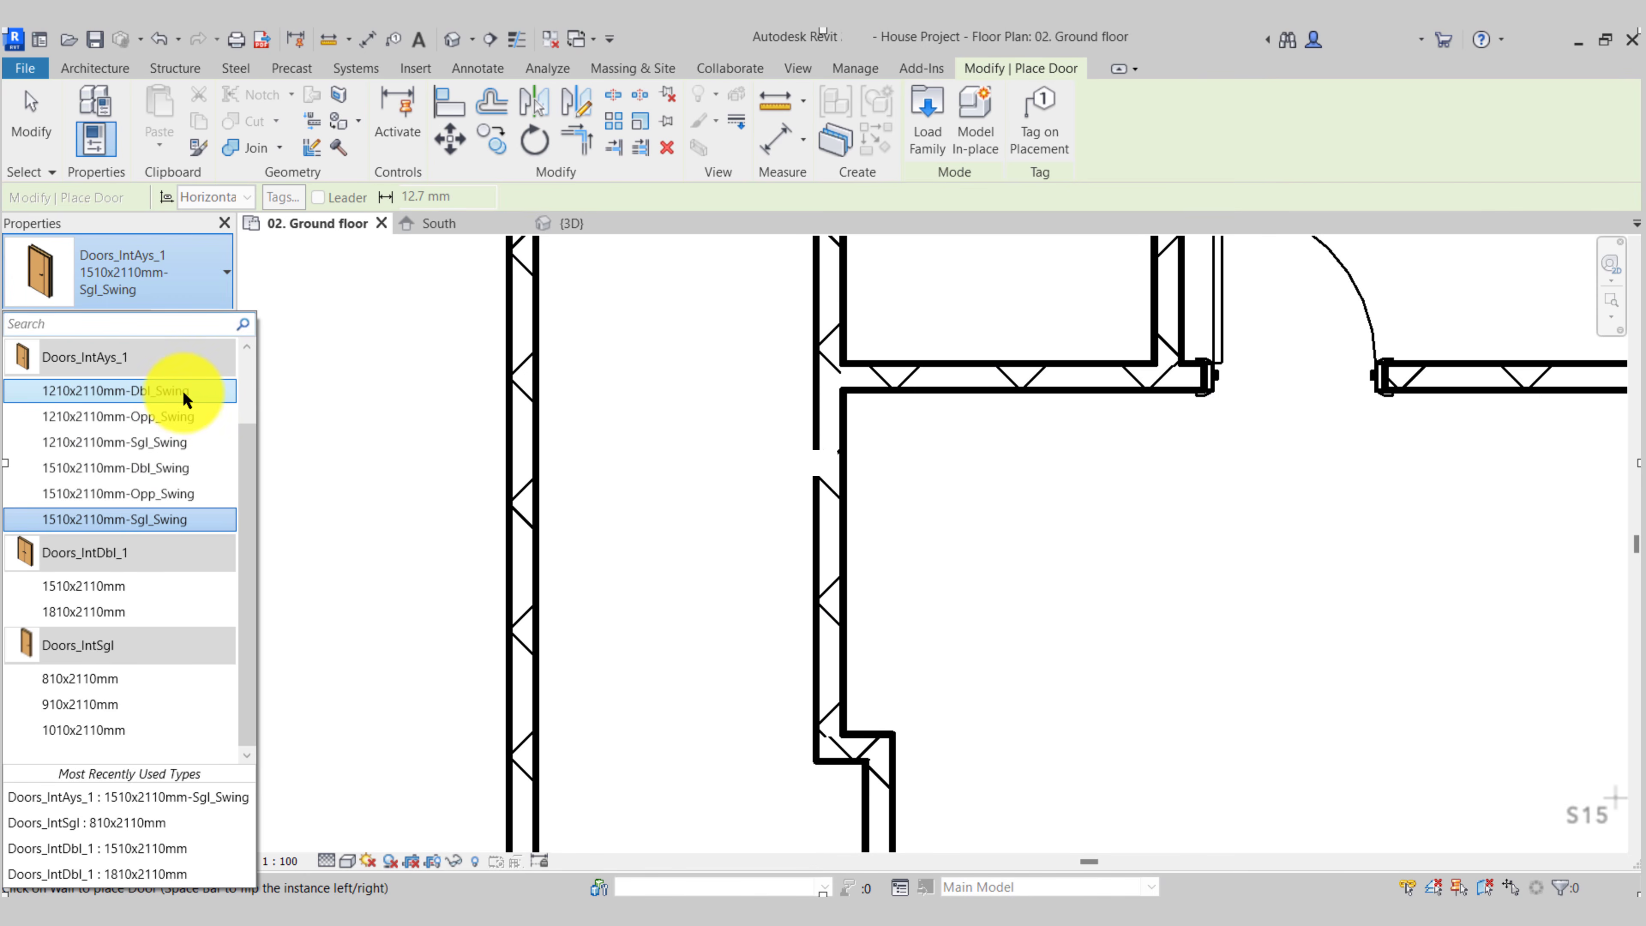
pyautogui.click(185, 391)
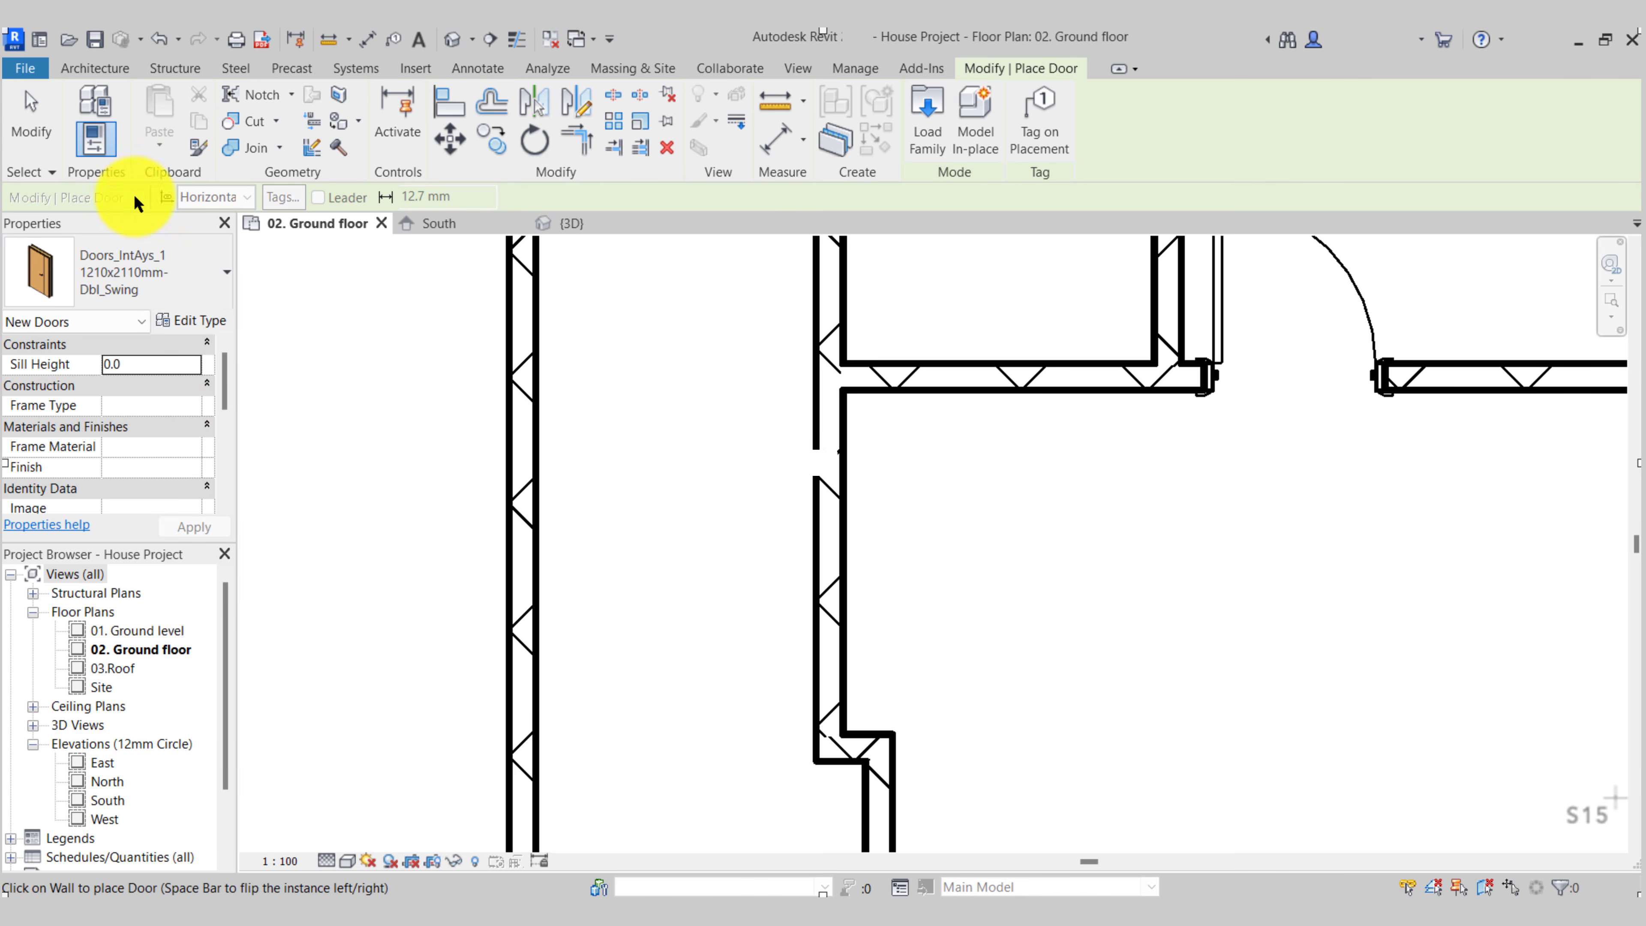
pyautogui.click(148, 287)
pyautogui.moveTo(184, 447)
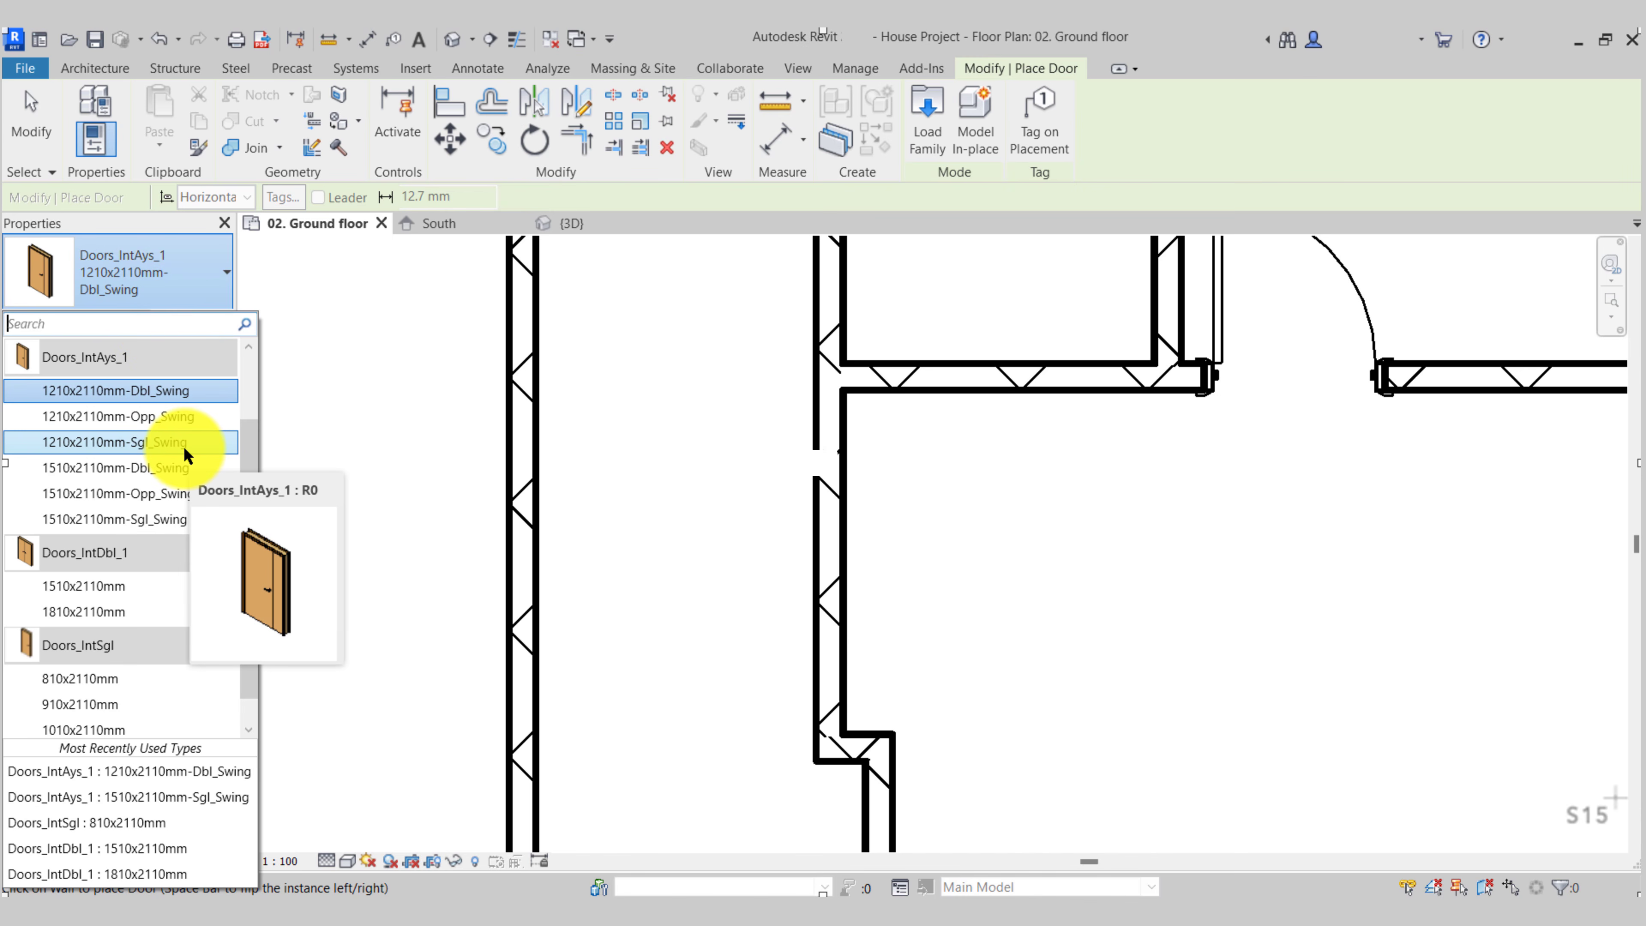
pyautogui.click(184, 444)
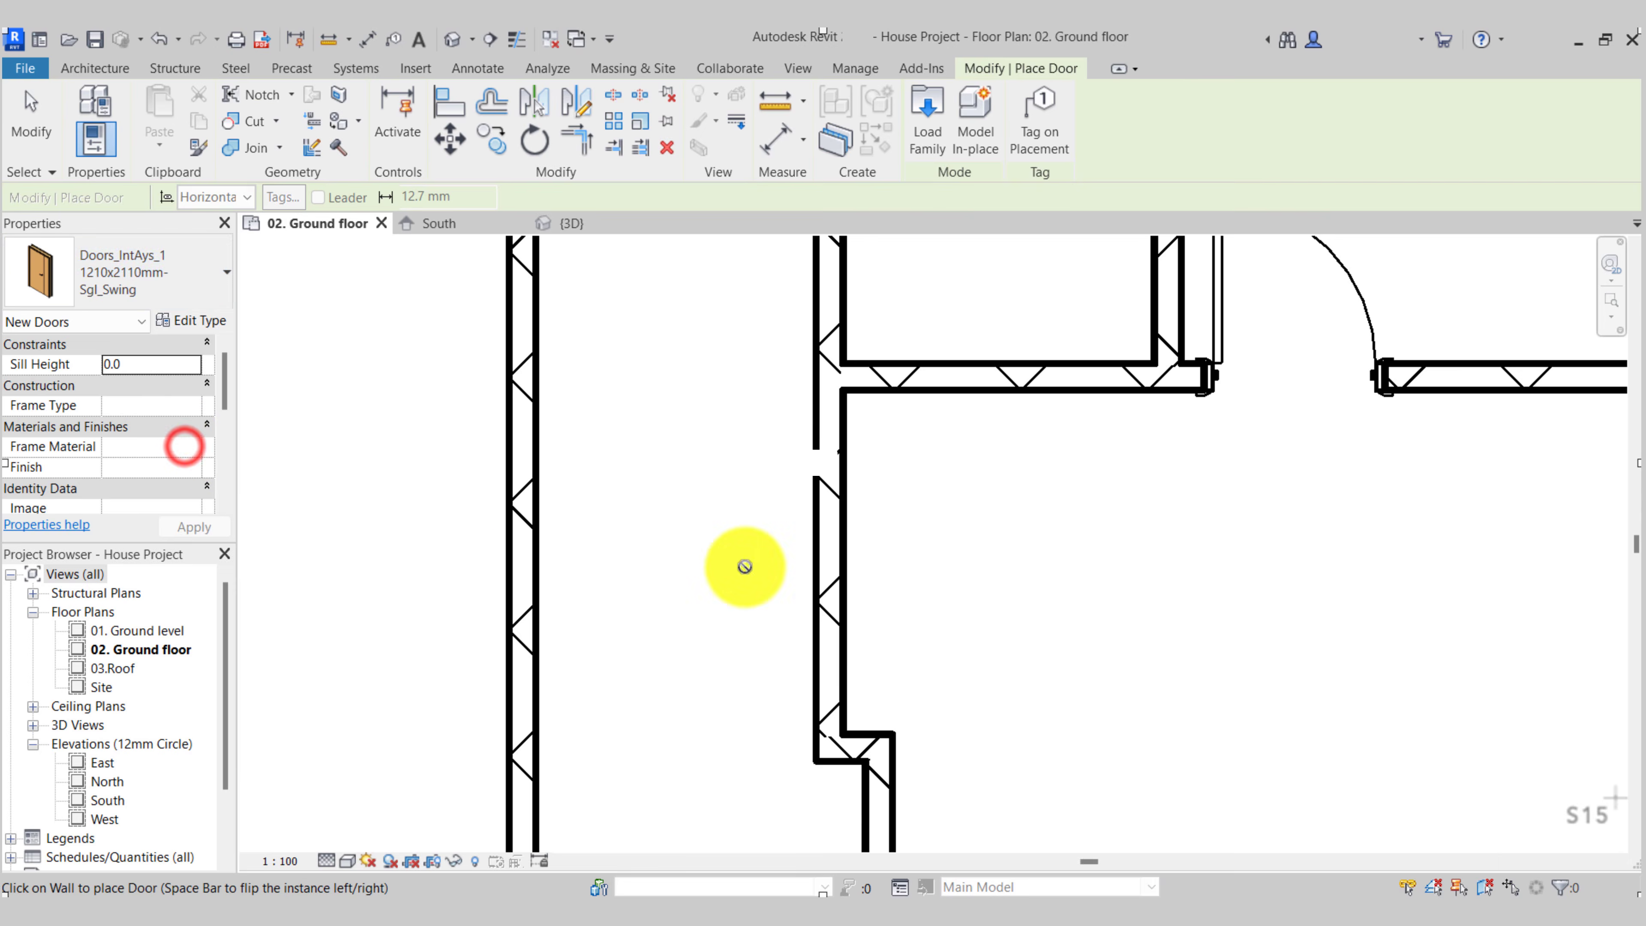
pyautogui.press('space')
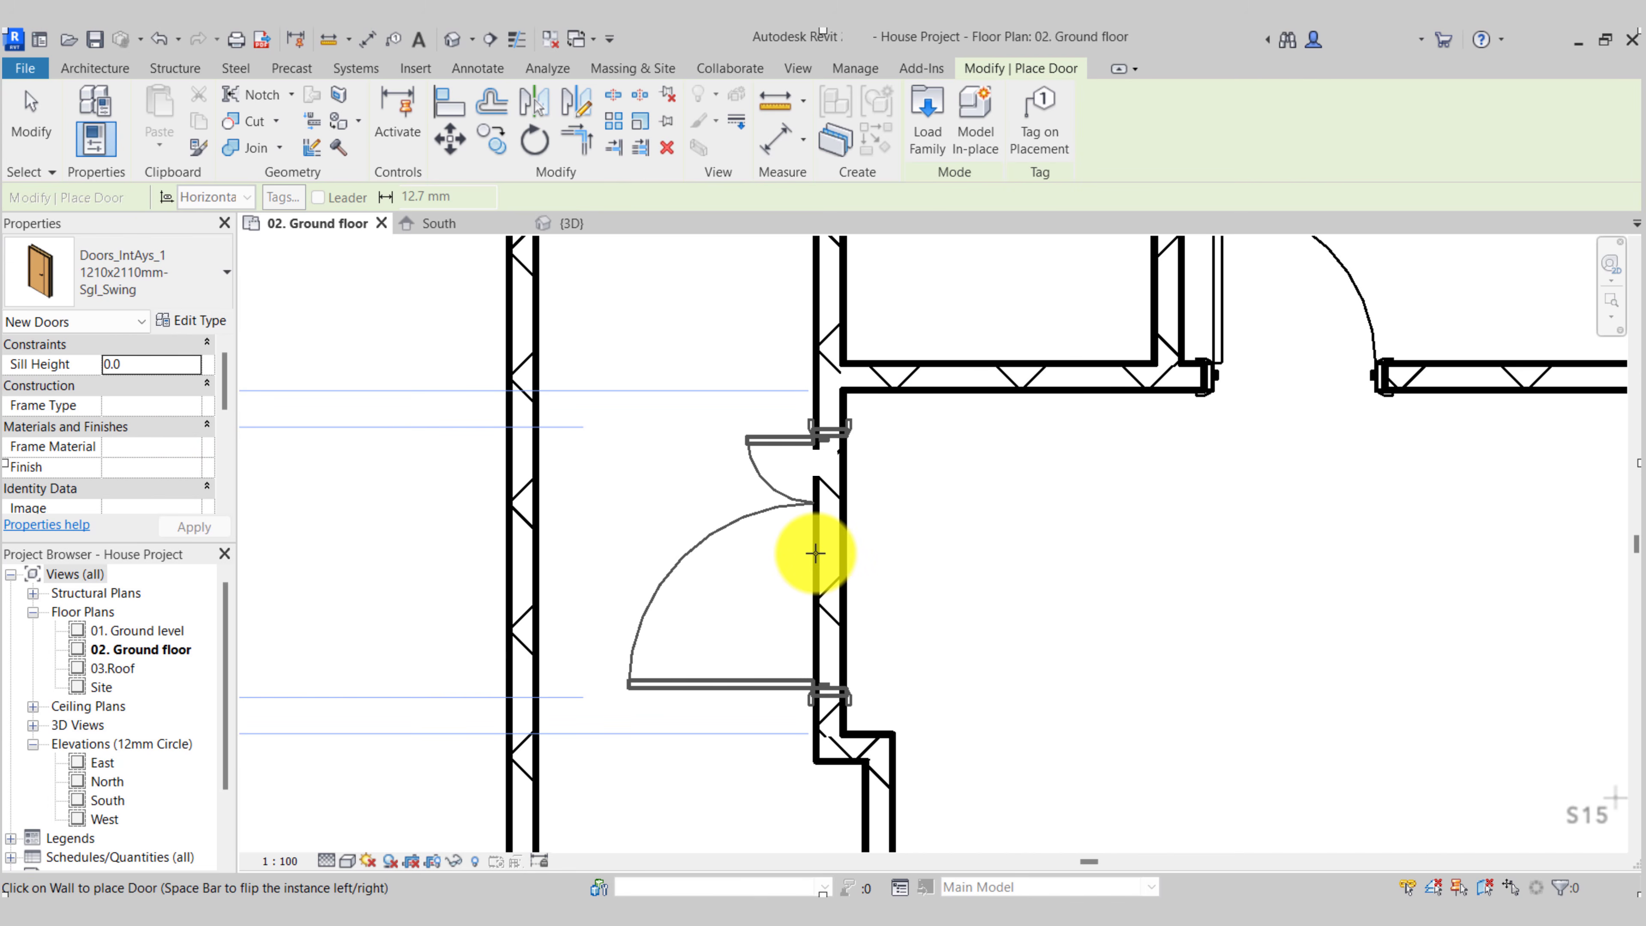
pyautogui.press('space')
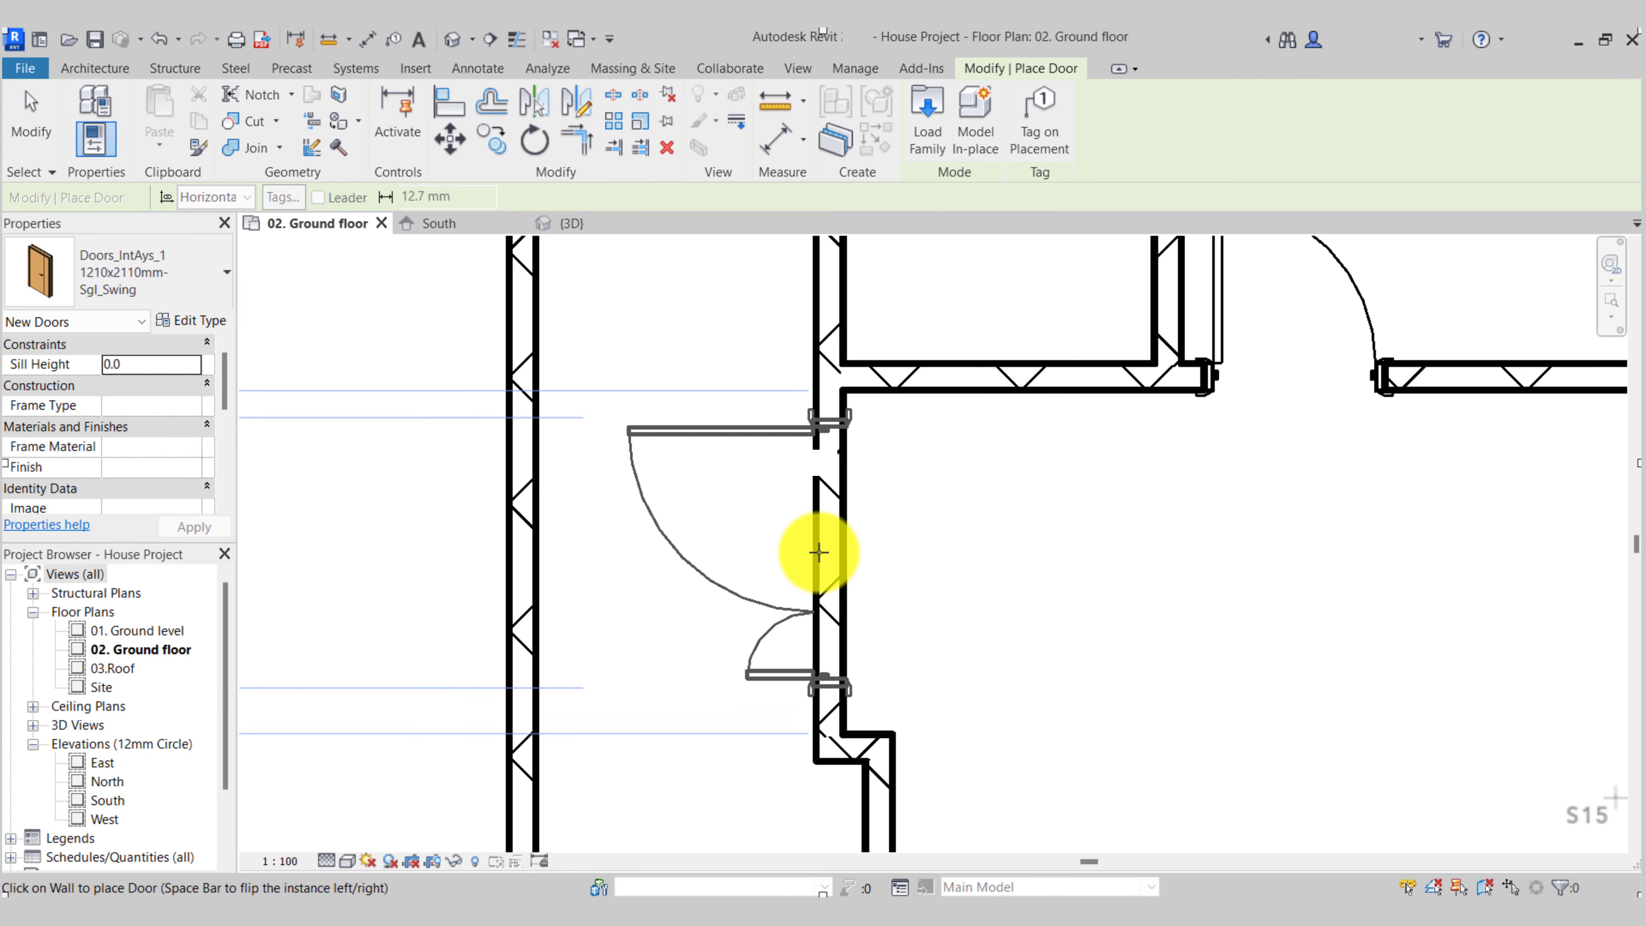
pyautogui.click(819, 552)
pyautogui.press('Escape')
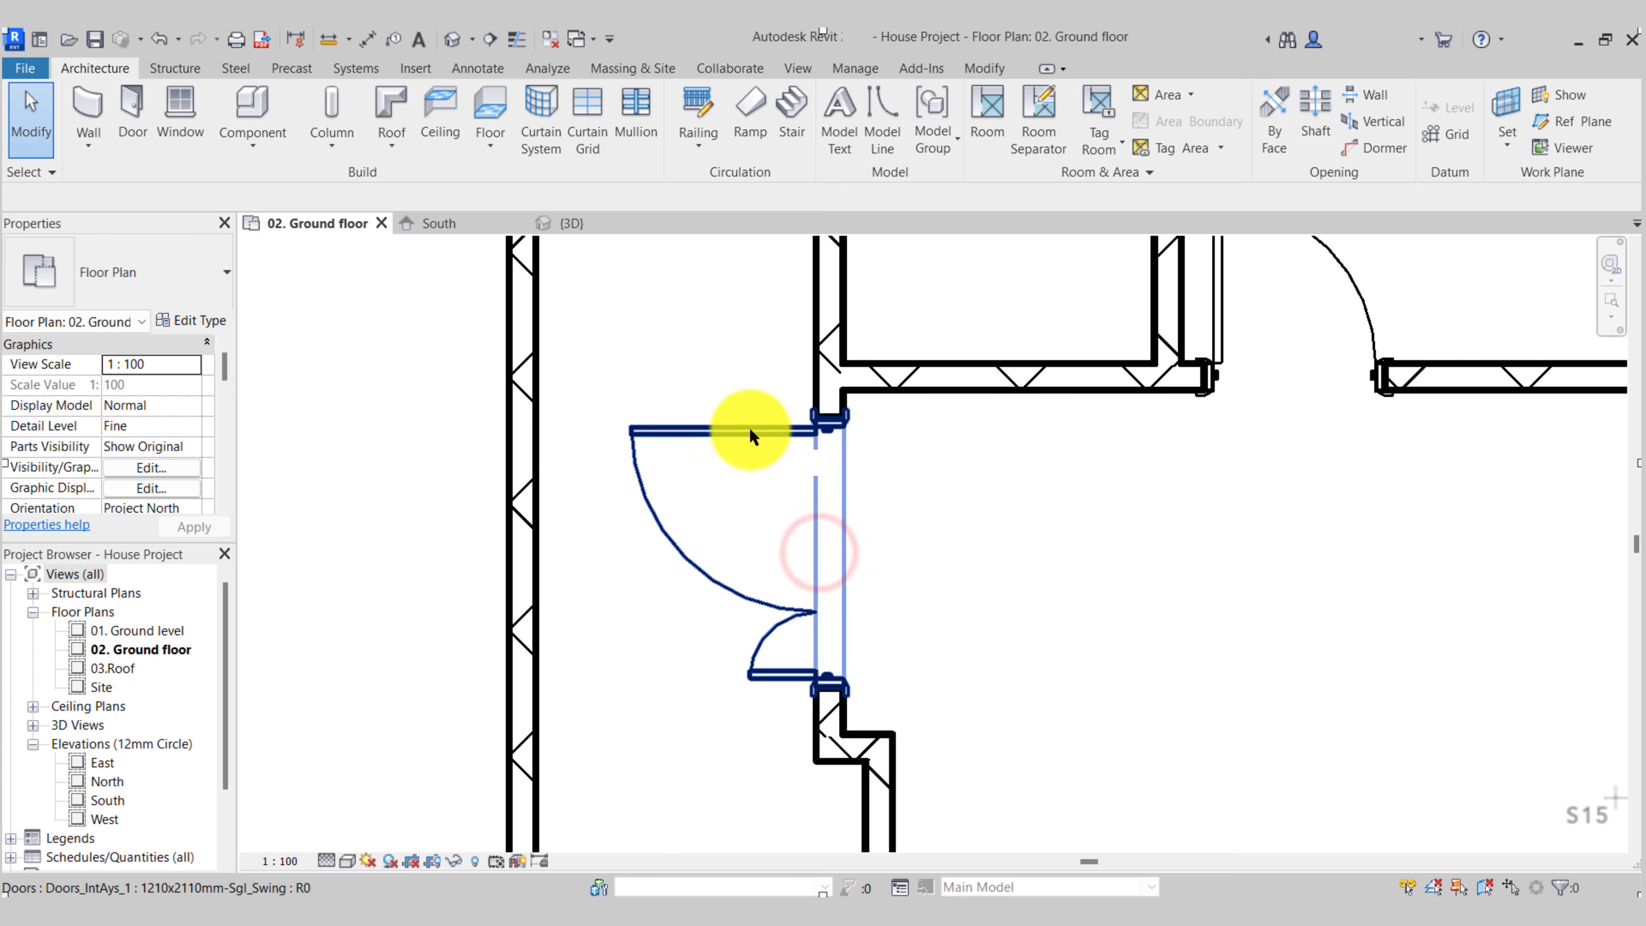
# Flip the facing of the new unequal-leaf door so both leaves open into the southeast room
pyautogui.click(749, 430)
pyautogui.click(621, 561)
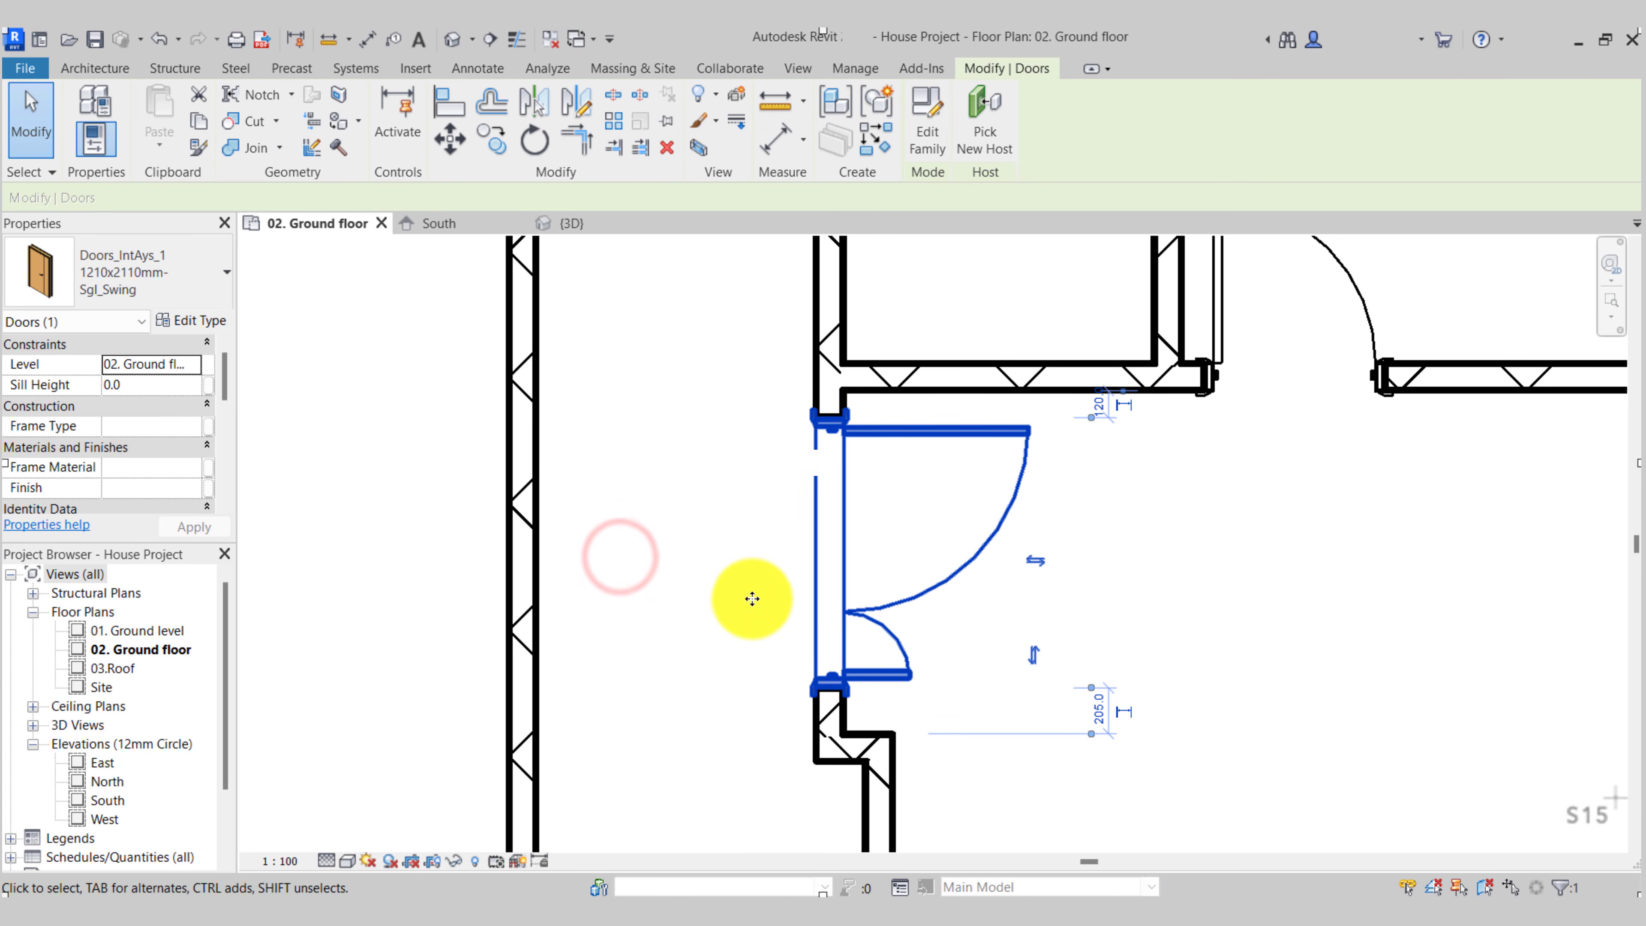
pyautogui.press('Escape')
pyautogui.scroll(-2, 810, 513)
pyautogui.scroll(-6, 810, 512)
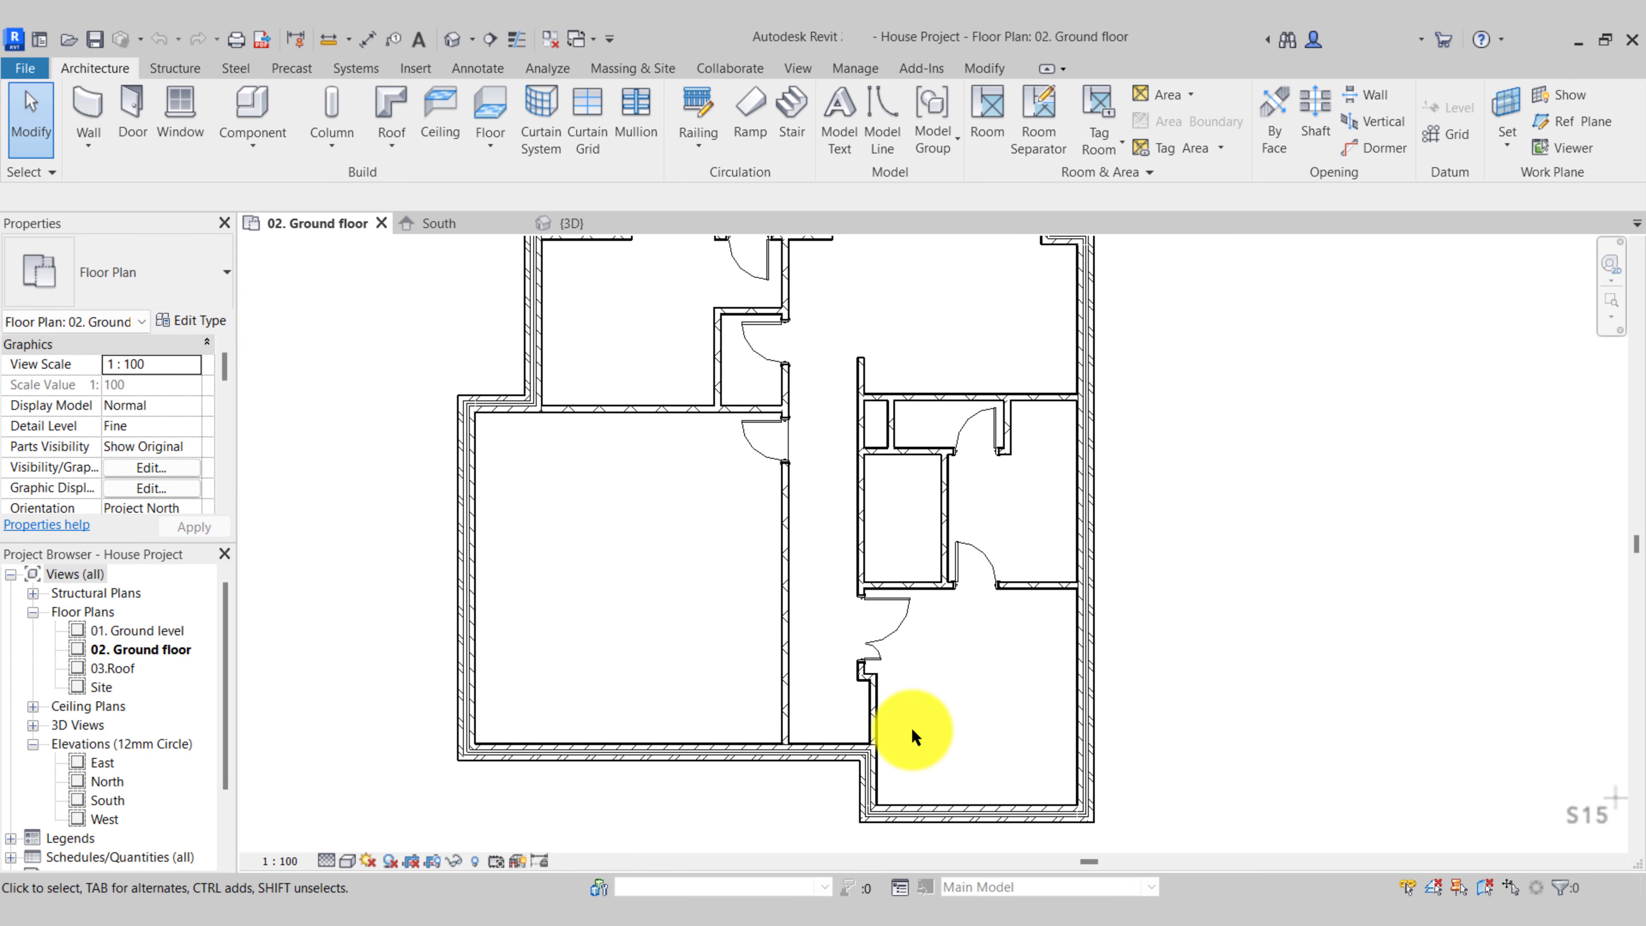
pyautogui.click(696, 657)
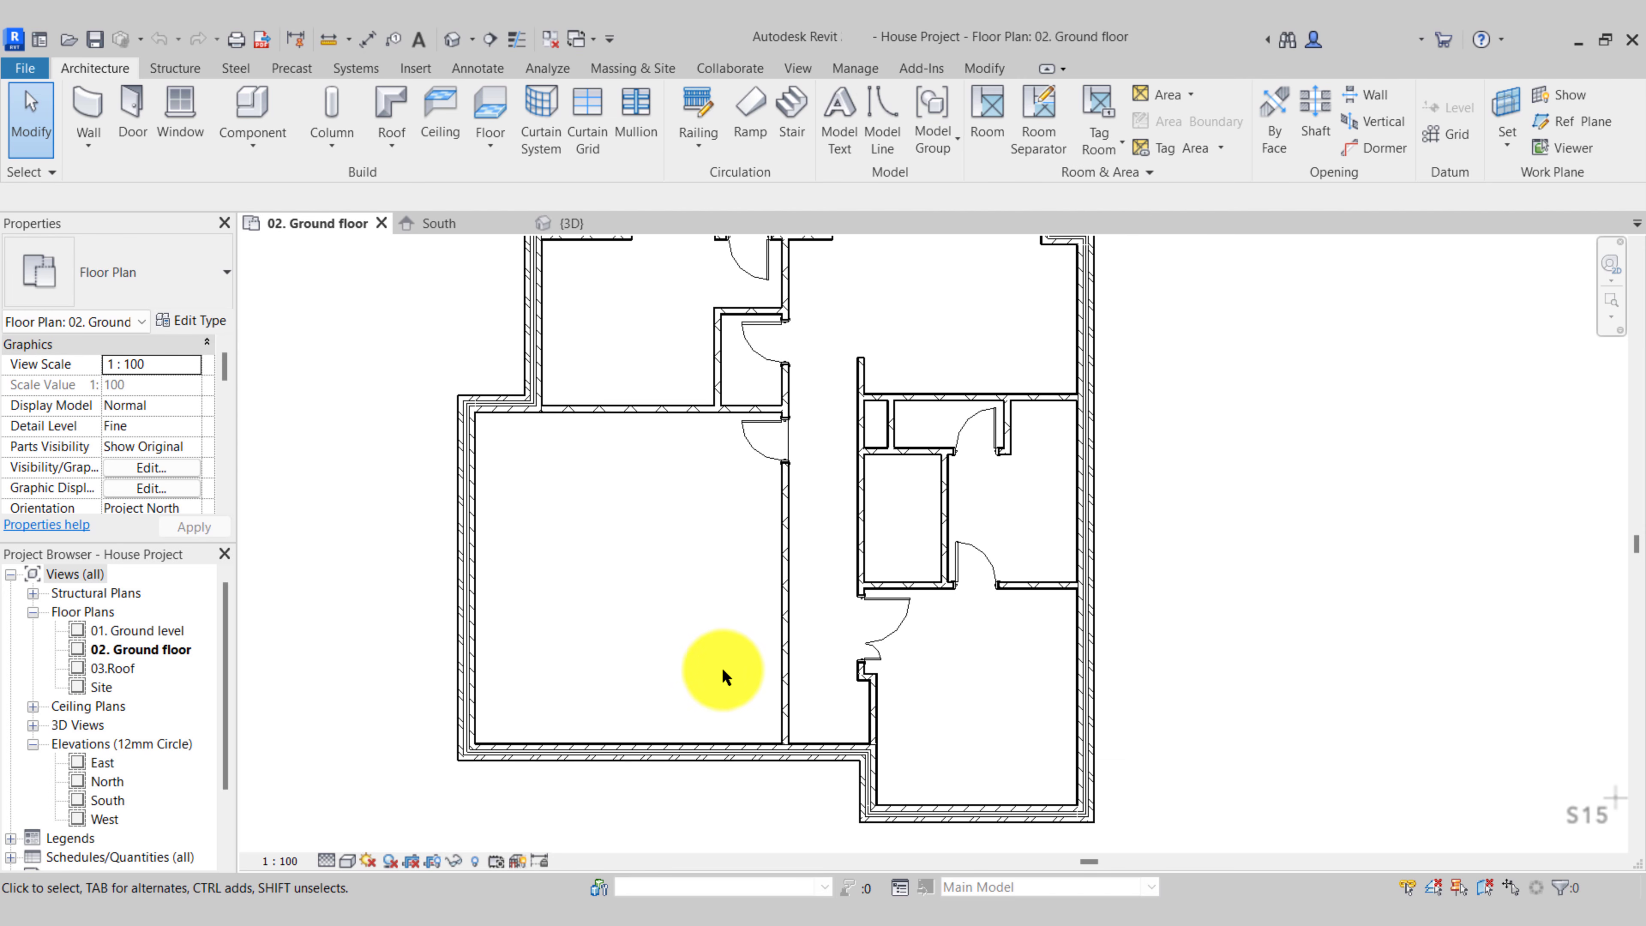
# Start the Door command and load the Doors_ExtSgl_8 family from the External Doors folder
pyautogui.scroll(3, 835, 763)
pyautogui.moveTo(849, 751)
pyautogui.mouseDown(button='middle')
pyautogui.moveTo(849, 691)
pyautogui.moveTo(836, 765)
pyautogui.mouseUp(button='middle')
pyautogui.scroll(-2, 852, 662)
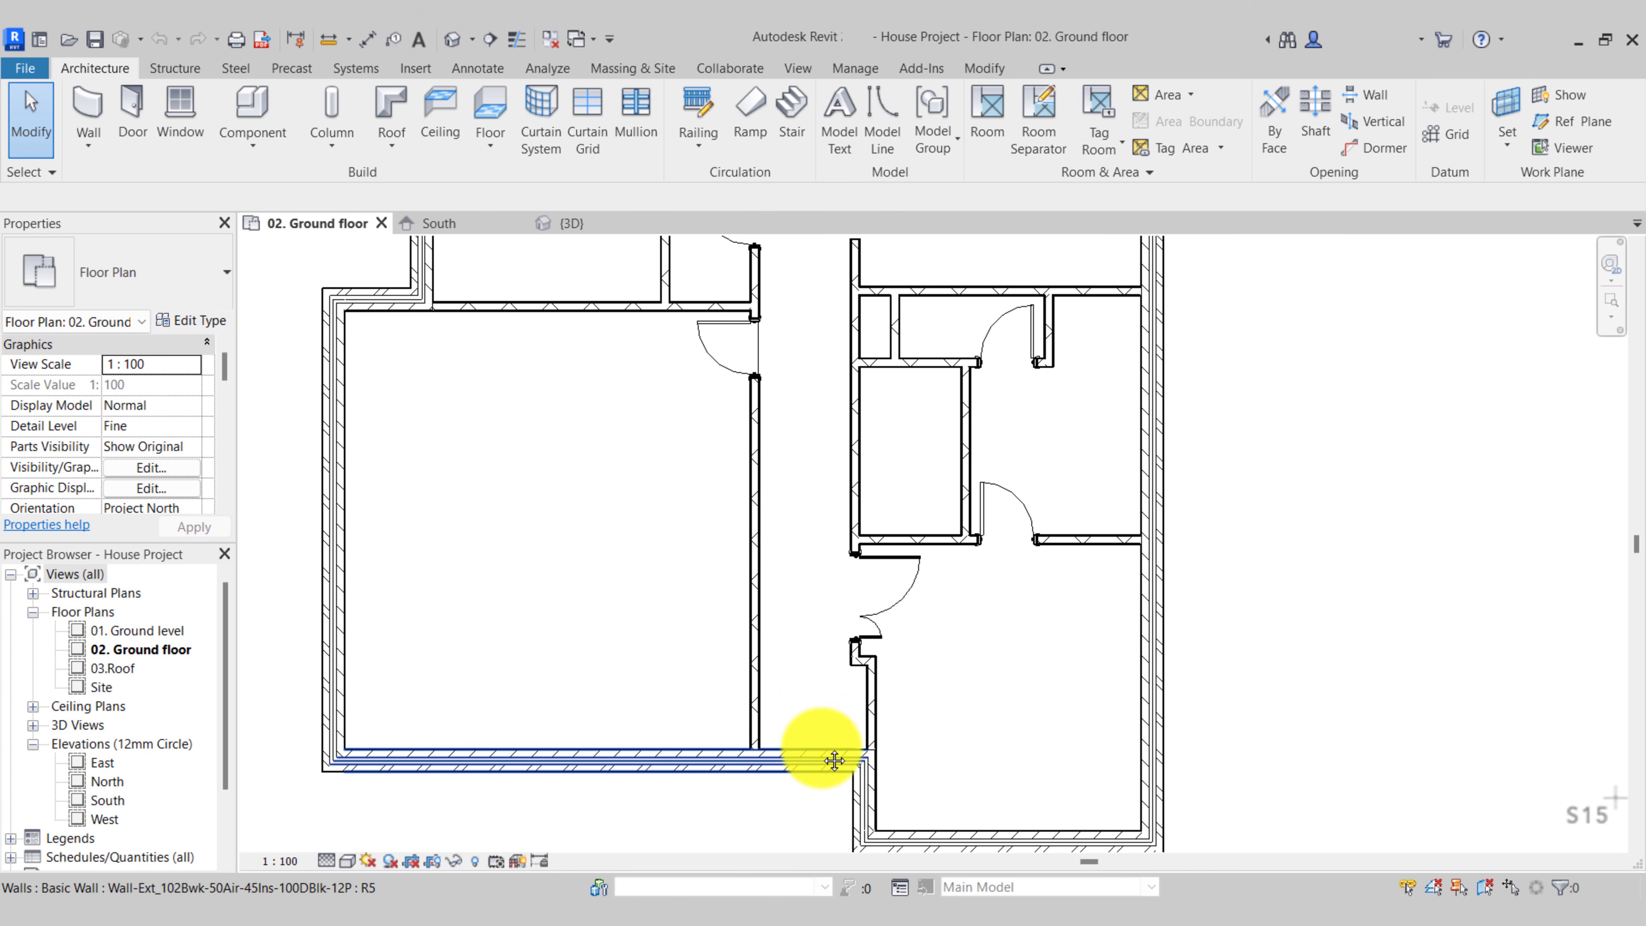
pyautogui.click(130, 106)
pyautogui.click(179, 277)
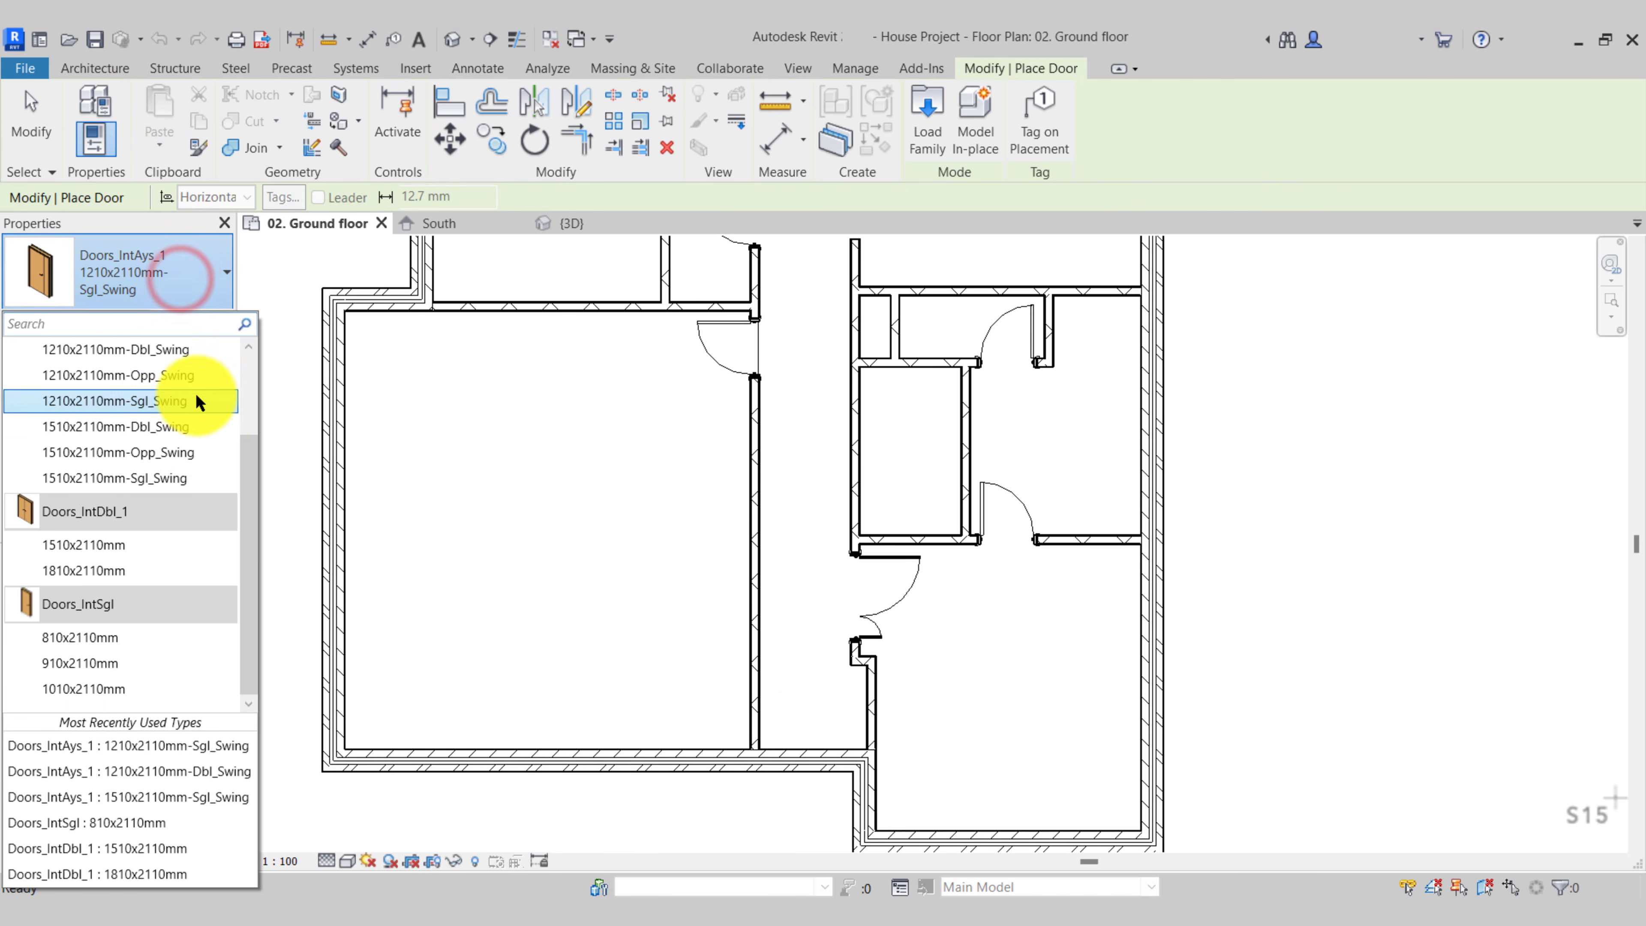
pyautogui.moveTo(245, 446)
pyautogui.mouseDown()
pyautogui.moveTo(246, 365)
pyautogui.moveTo(244, 472)
pyautogui.mouseUp()
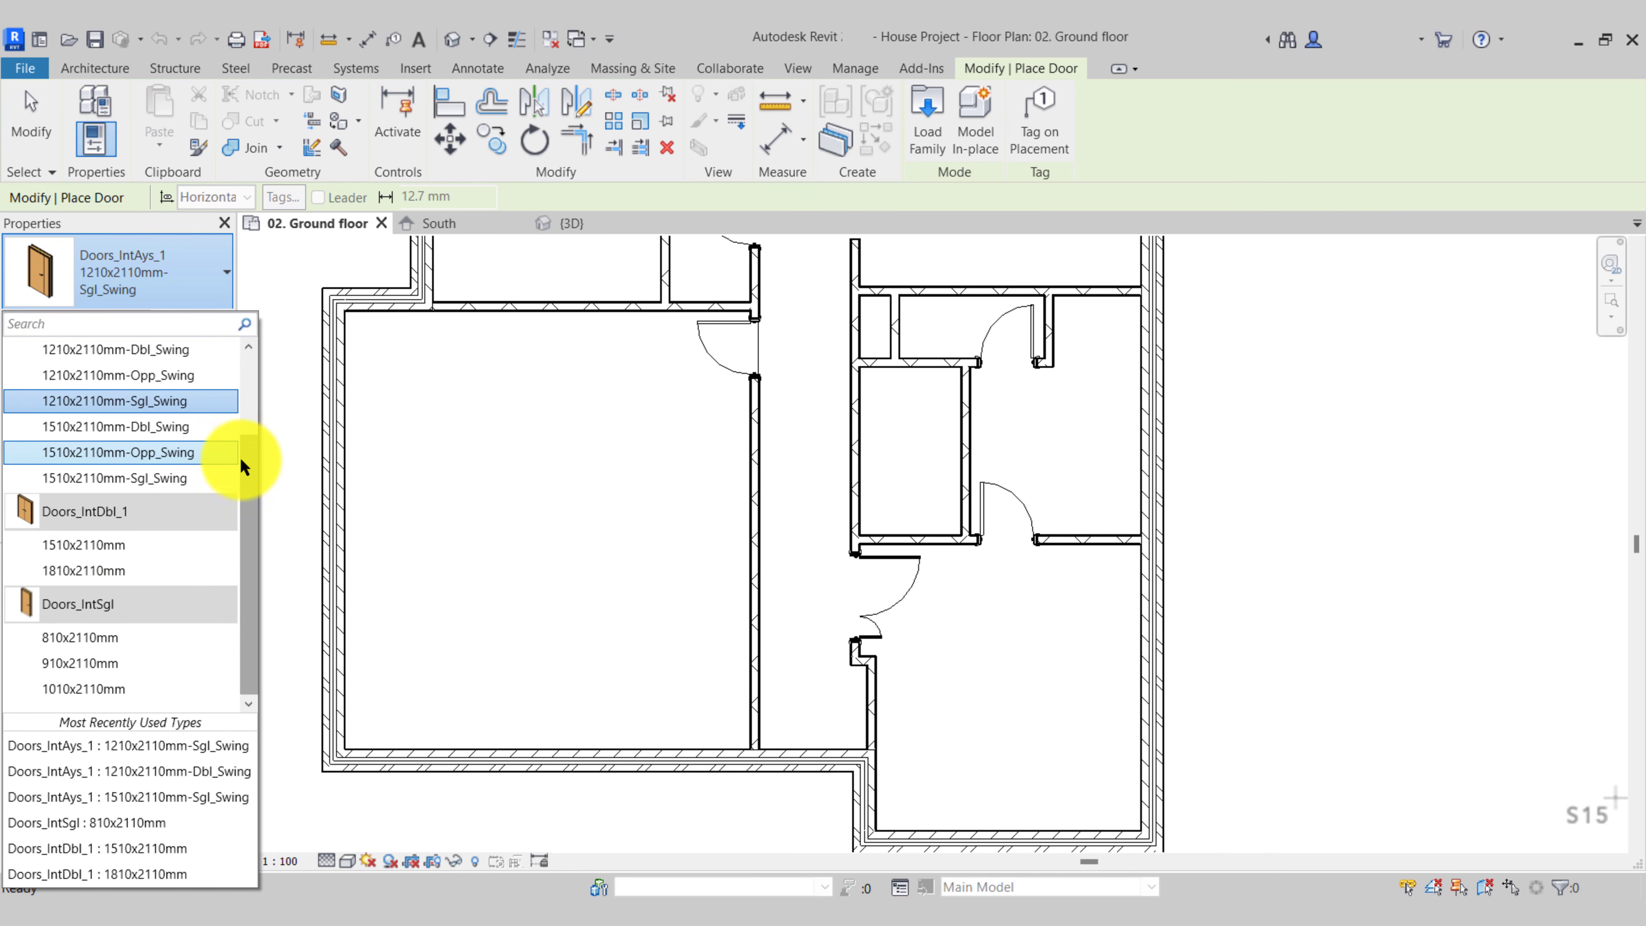
pyautogui.click(928, 141)
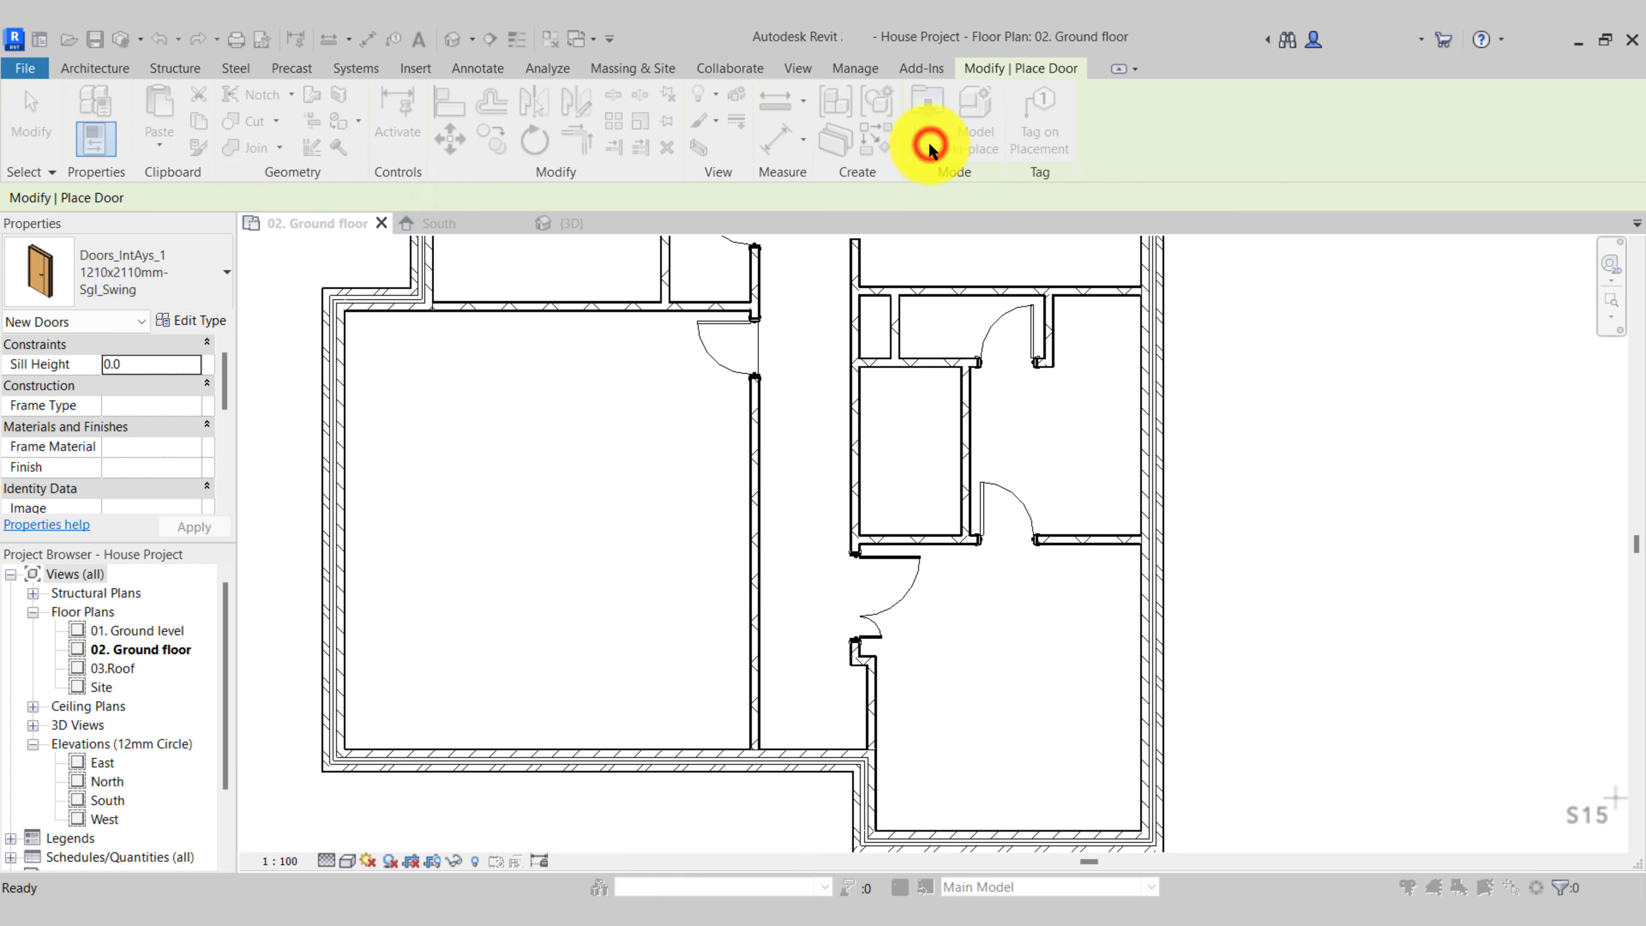
pyautogui.doubleClick(594, 318)
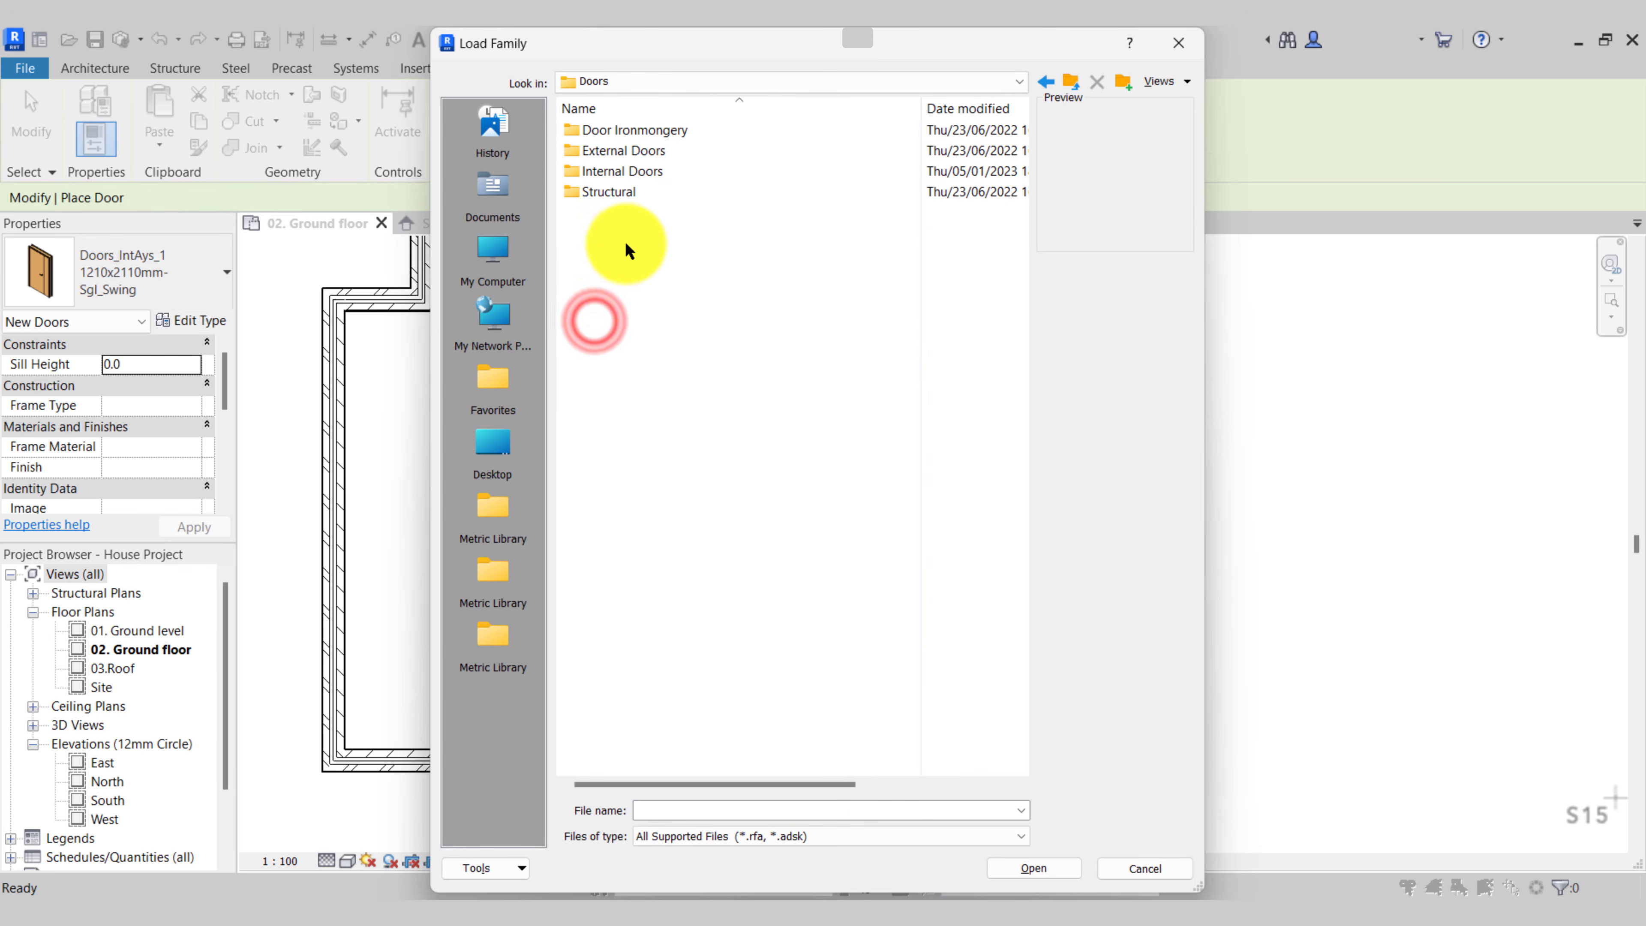
pyautogui.doubleClick(640, 148)
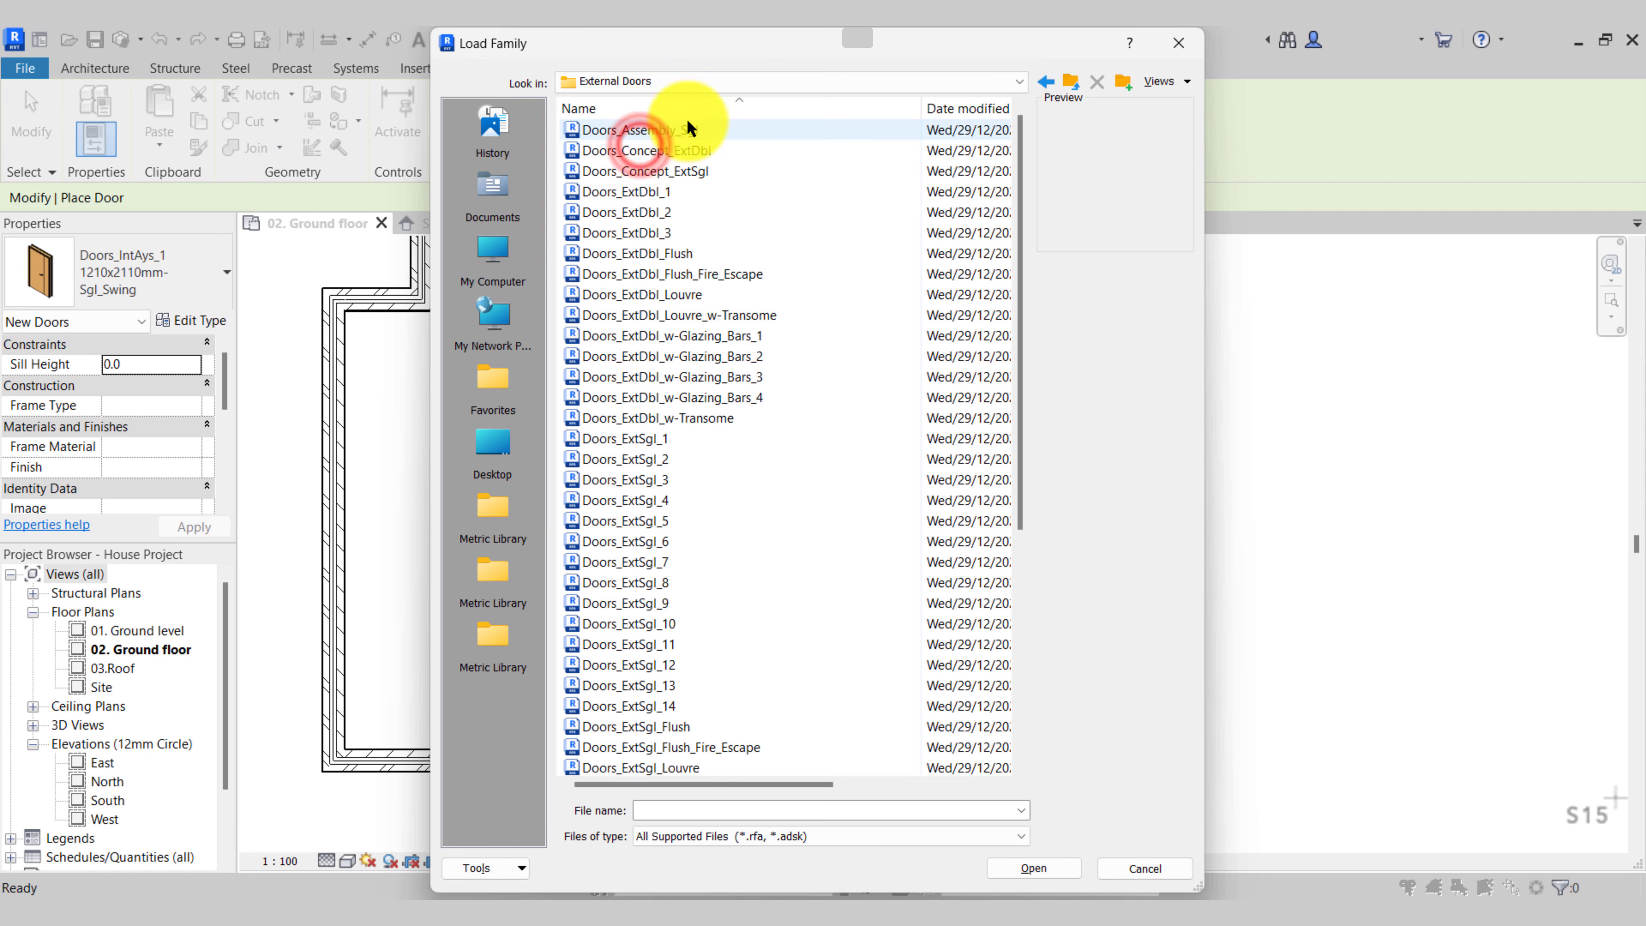
pyautogui.click(686, 130)
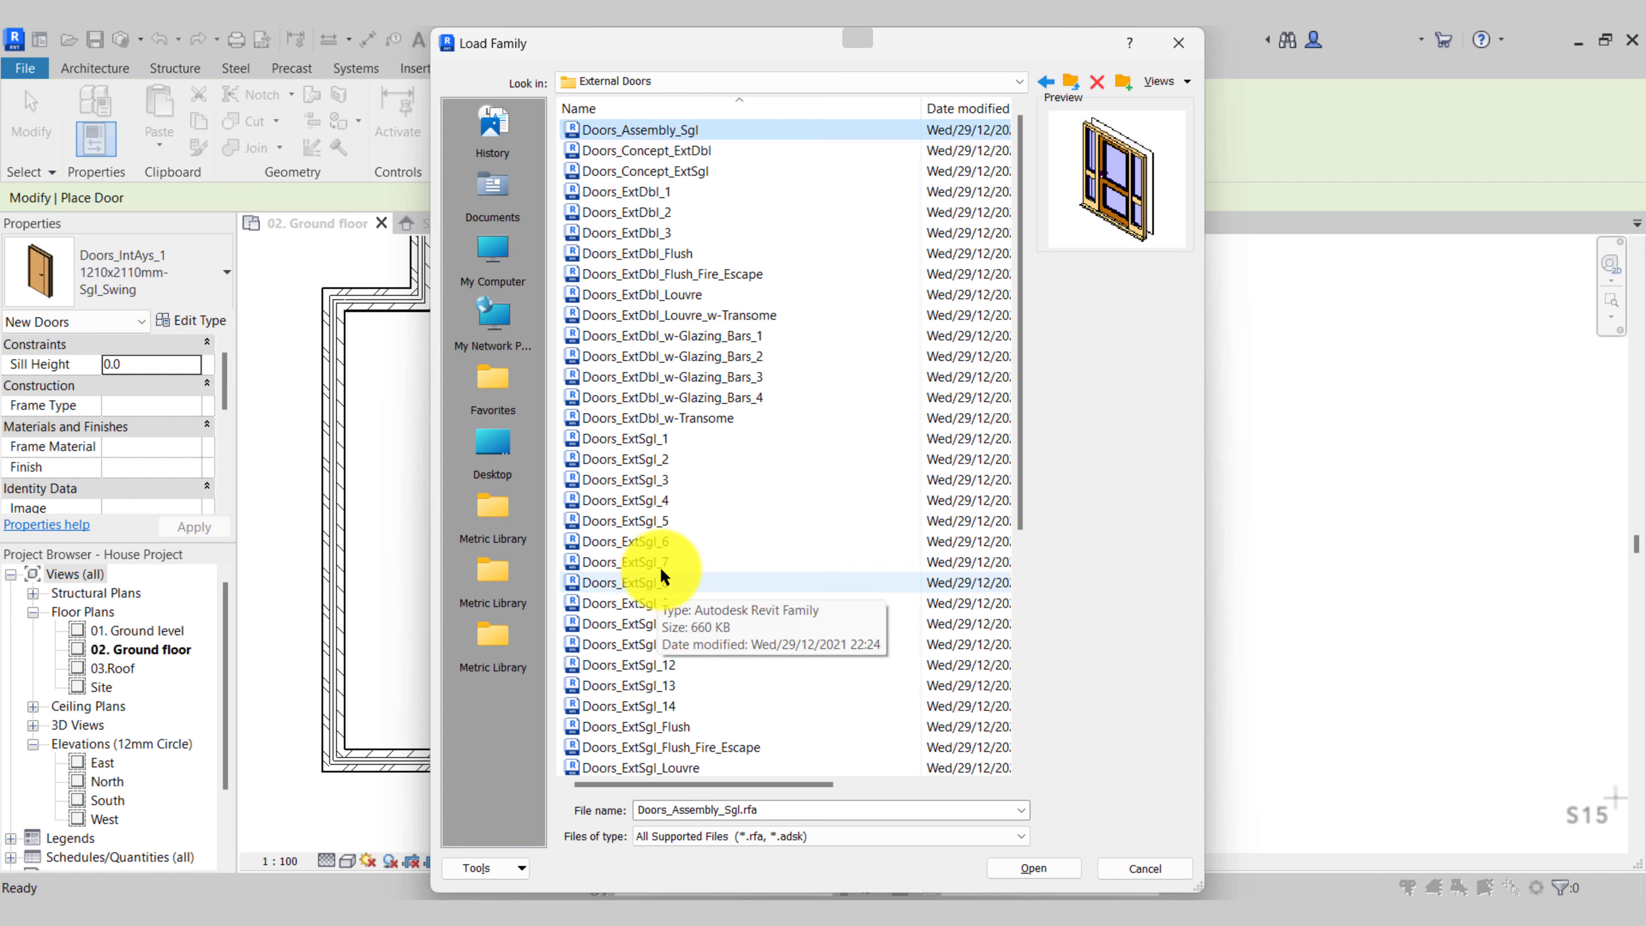
pyautogui.click(653, 437)
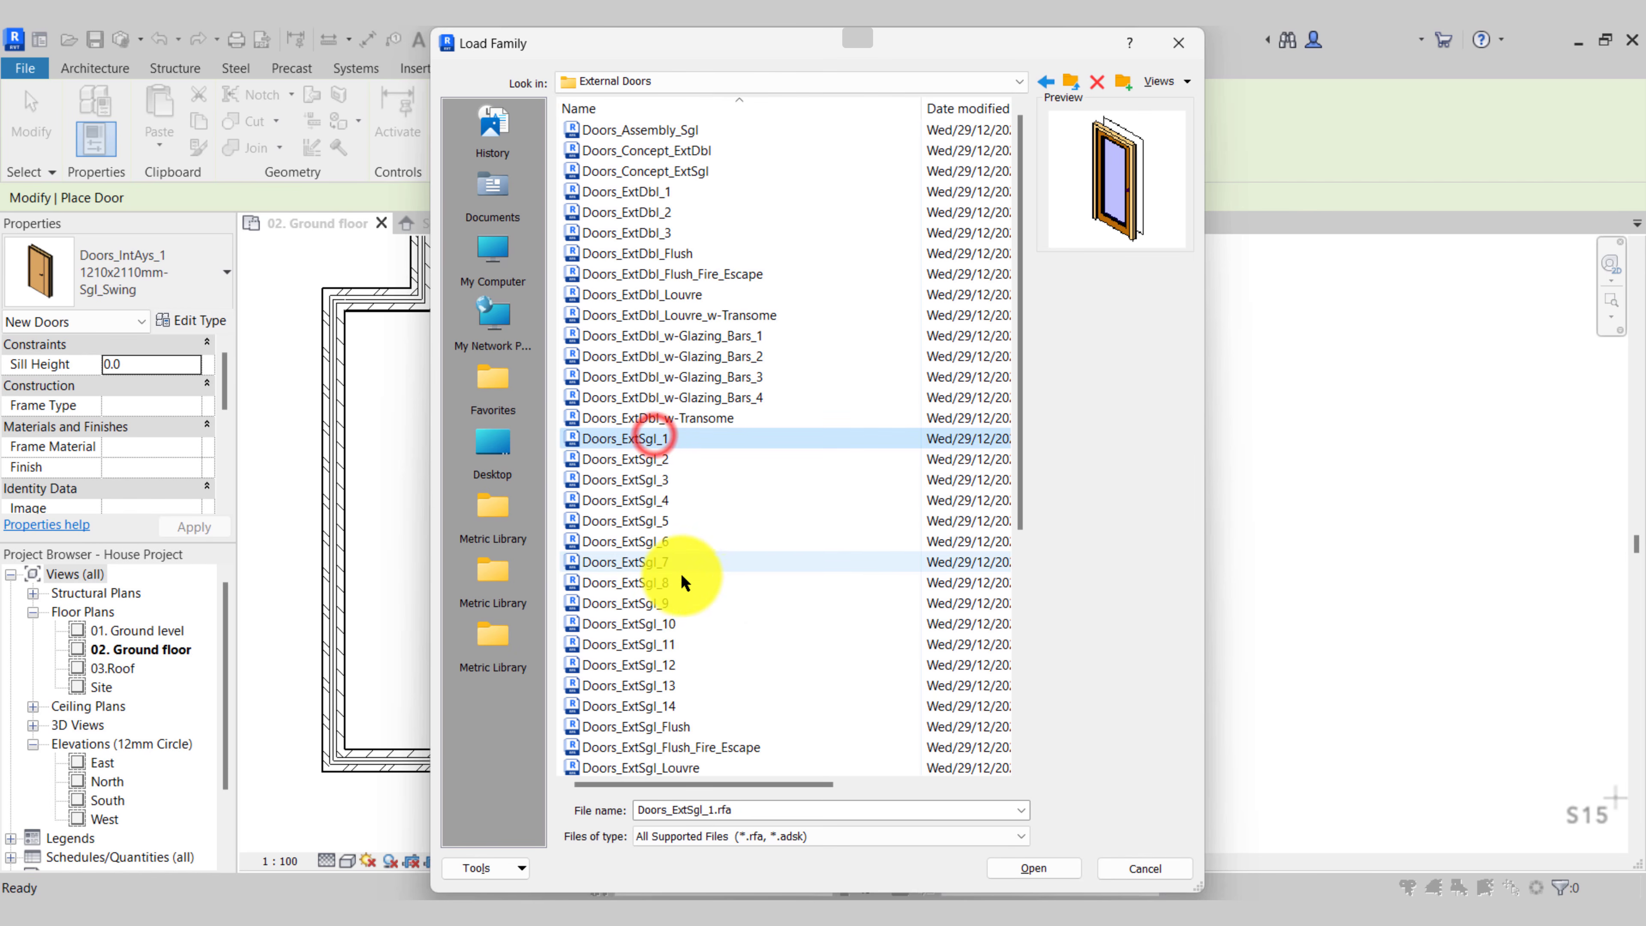
pyautogui.click(661, 582)
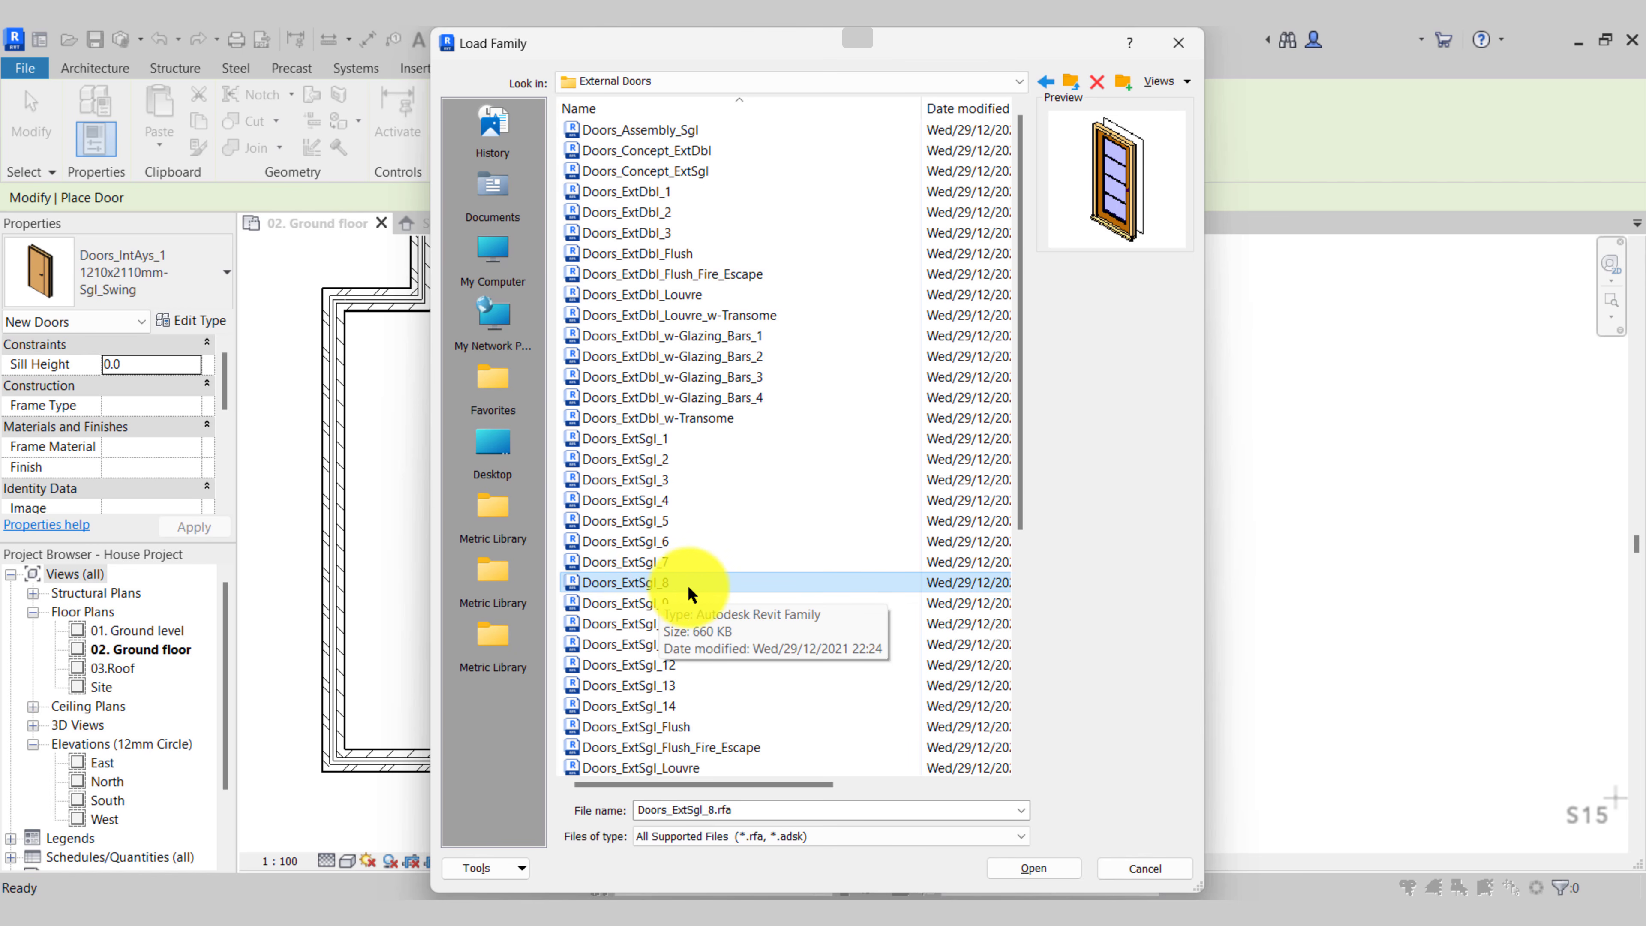
pyautogui.click(1031, 867)
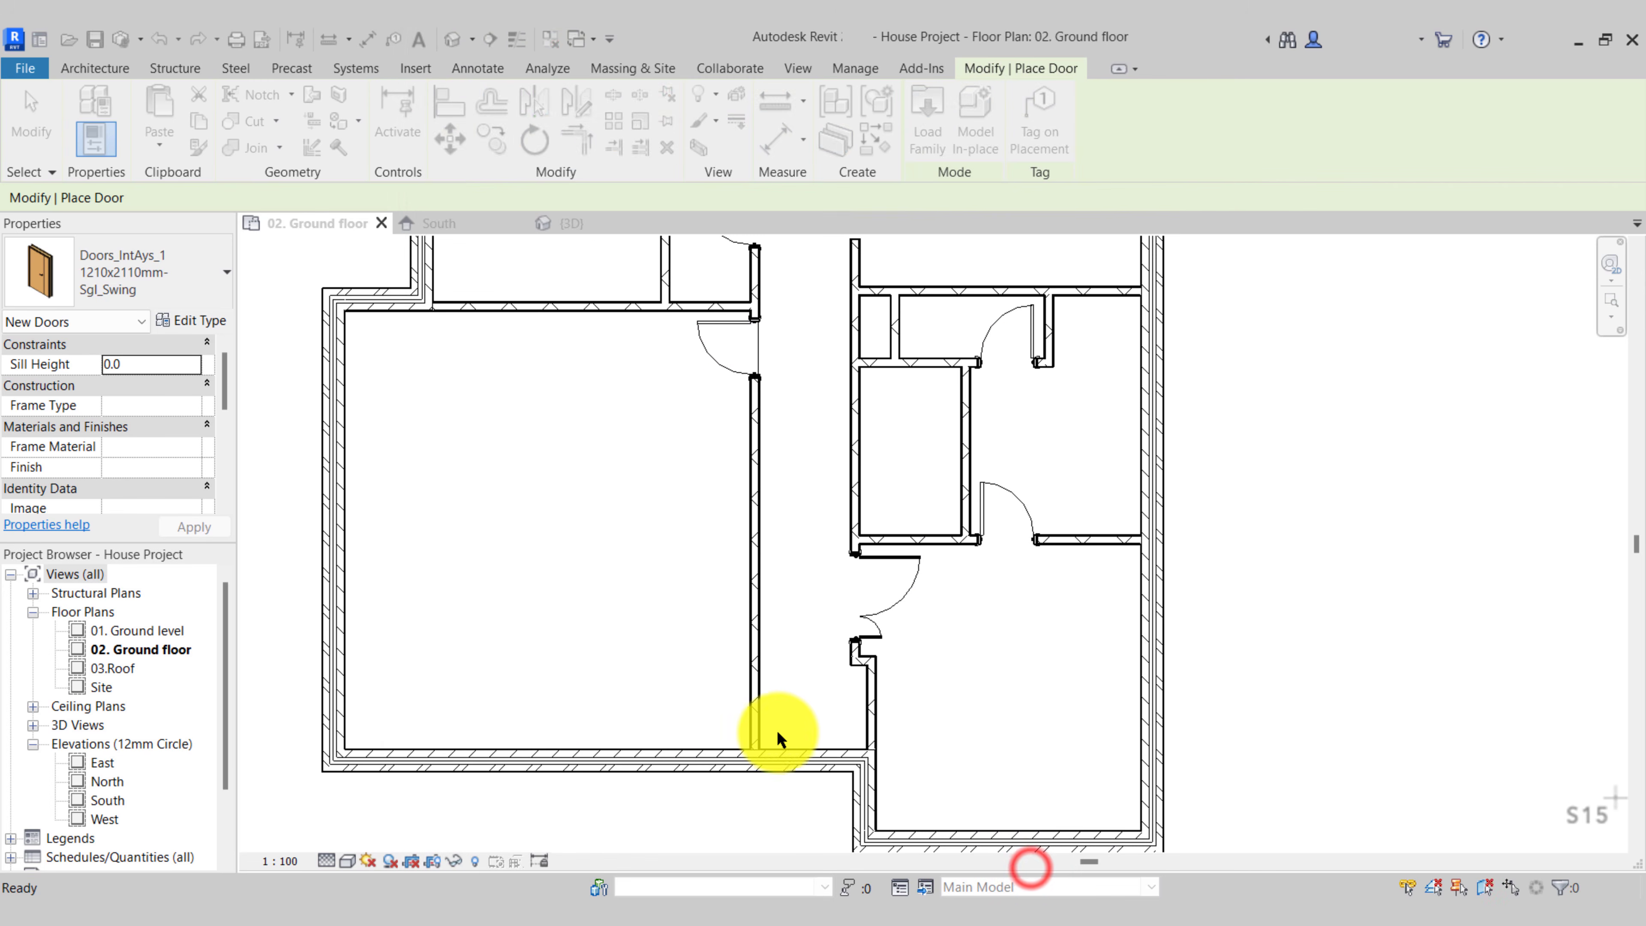
# Place a Doors_ExtSgl_8 1010x2110mm door in the exterior wall at the corridor's south end, opening inwards, about 137.5 mm from the west partition
pyautogui.click(182, 286)
pyautogui.scroll(3, 114, 334)
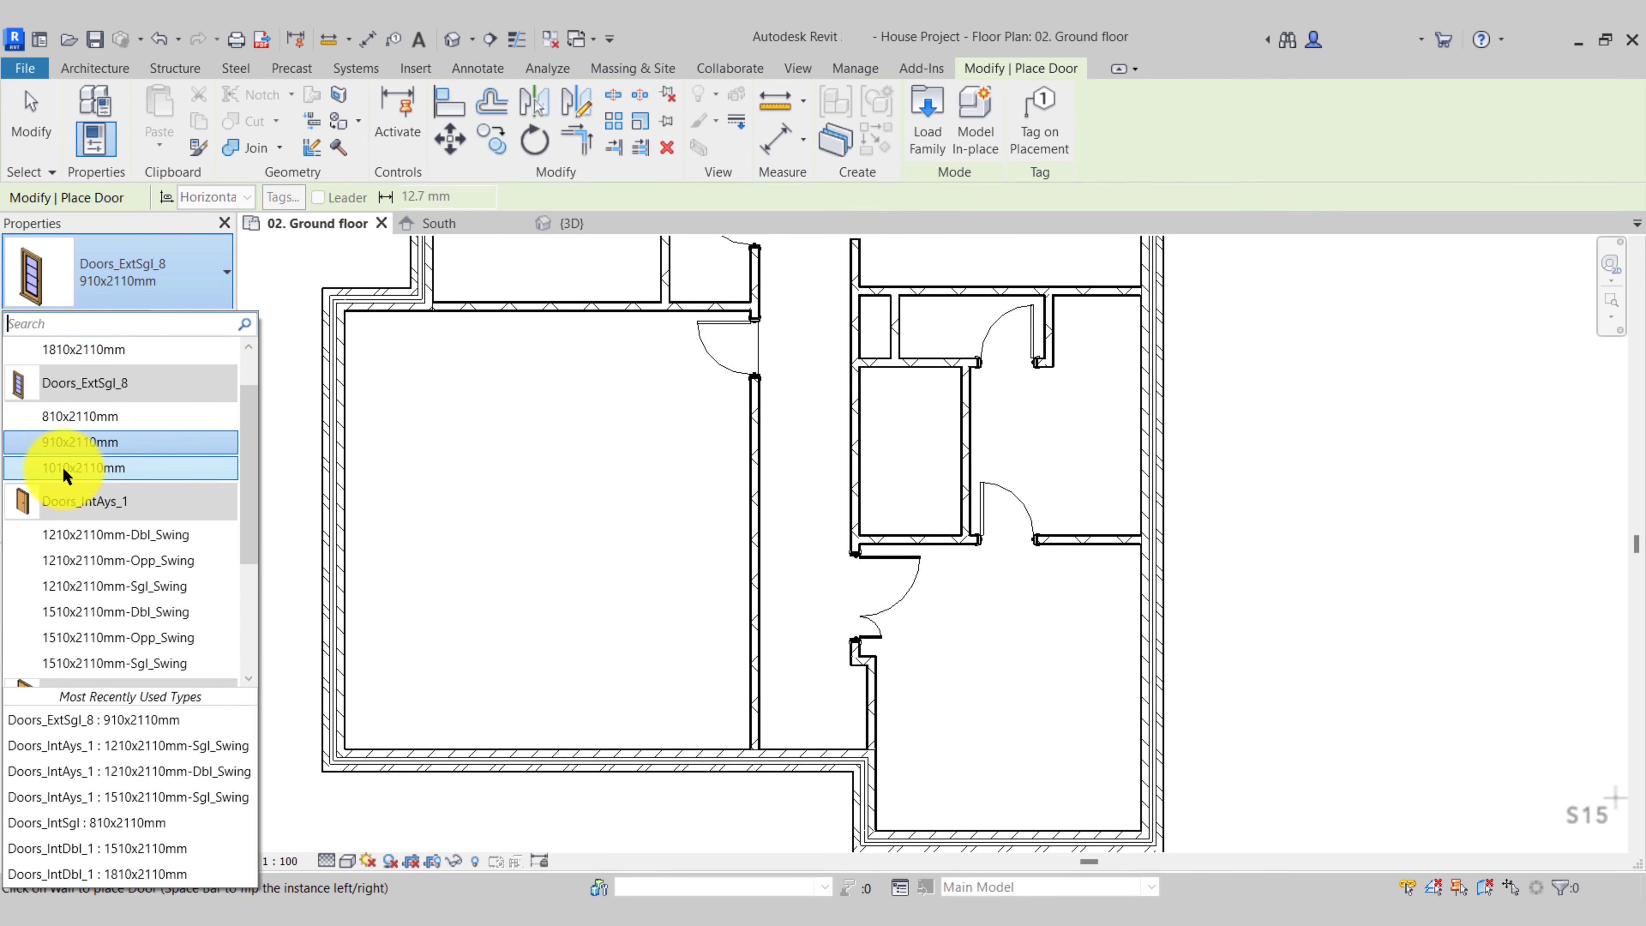
pyautogui.click(91, 464)
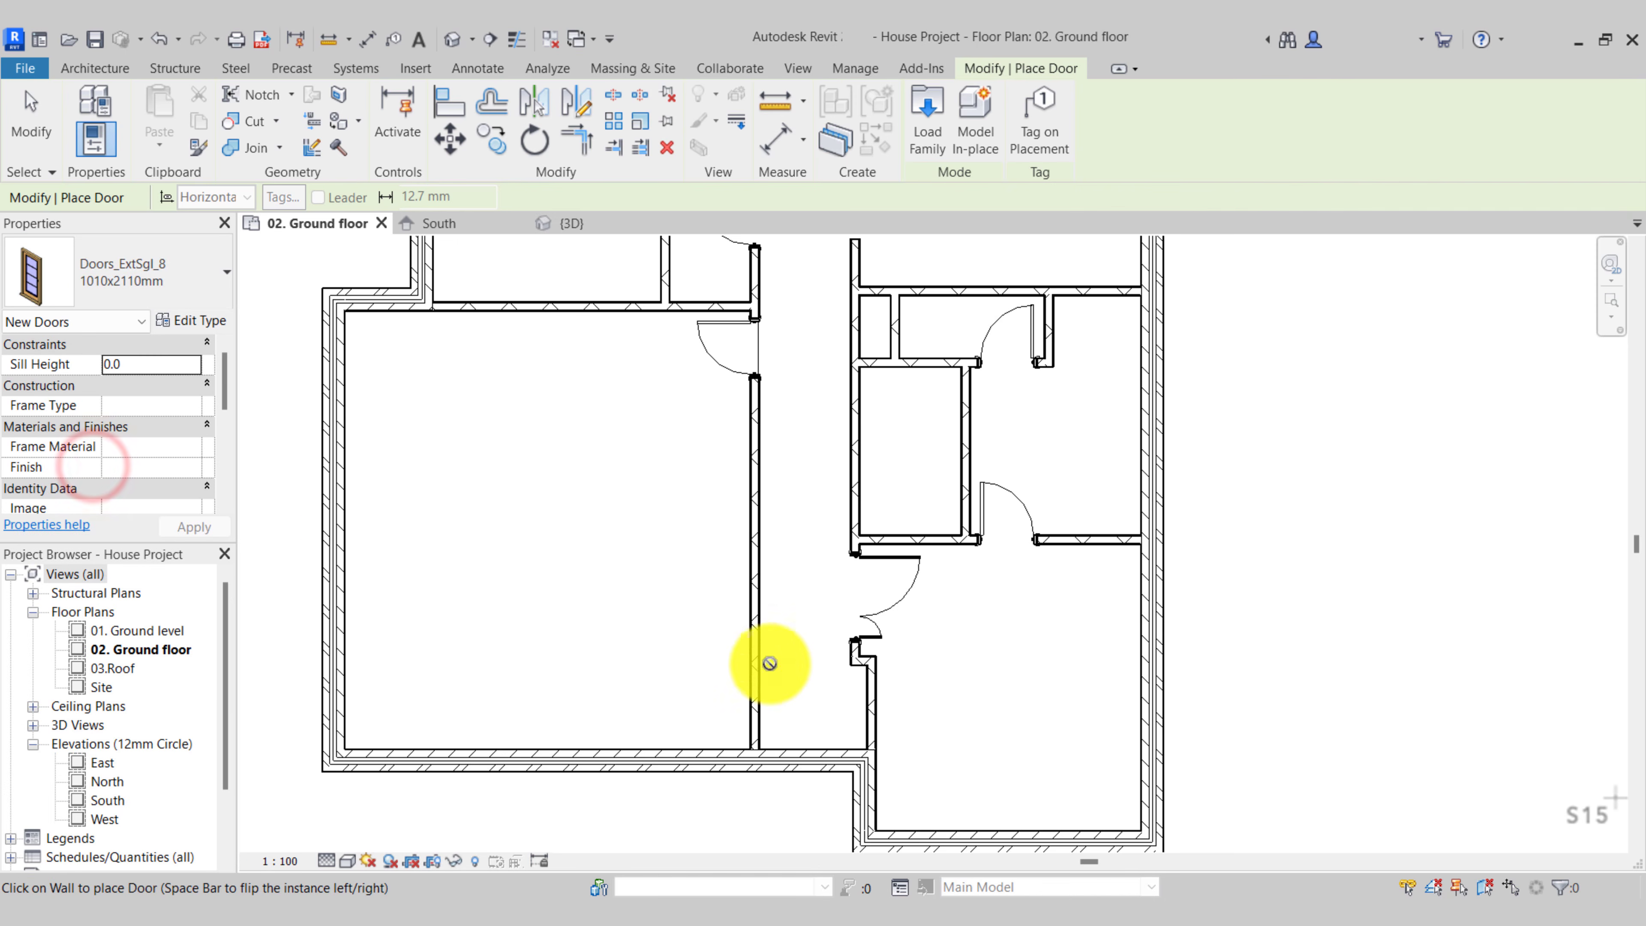
pyautogui.scroll(2, 836, 778)
pyautogui.moveTo(841, 783); pyautogui.dragTo(767, 721, button='middle')
pyautogui.scroll(1, 766, 719)
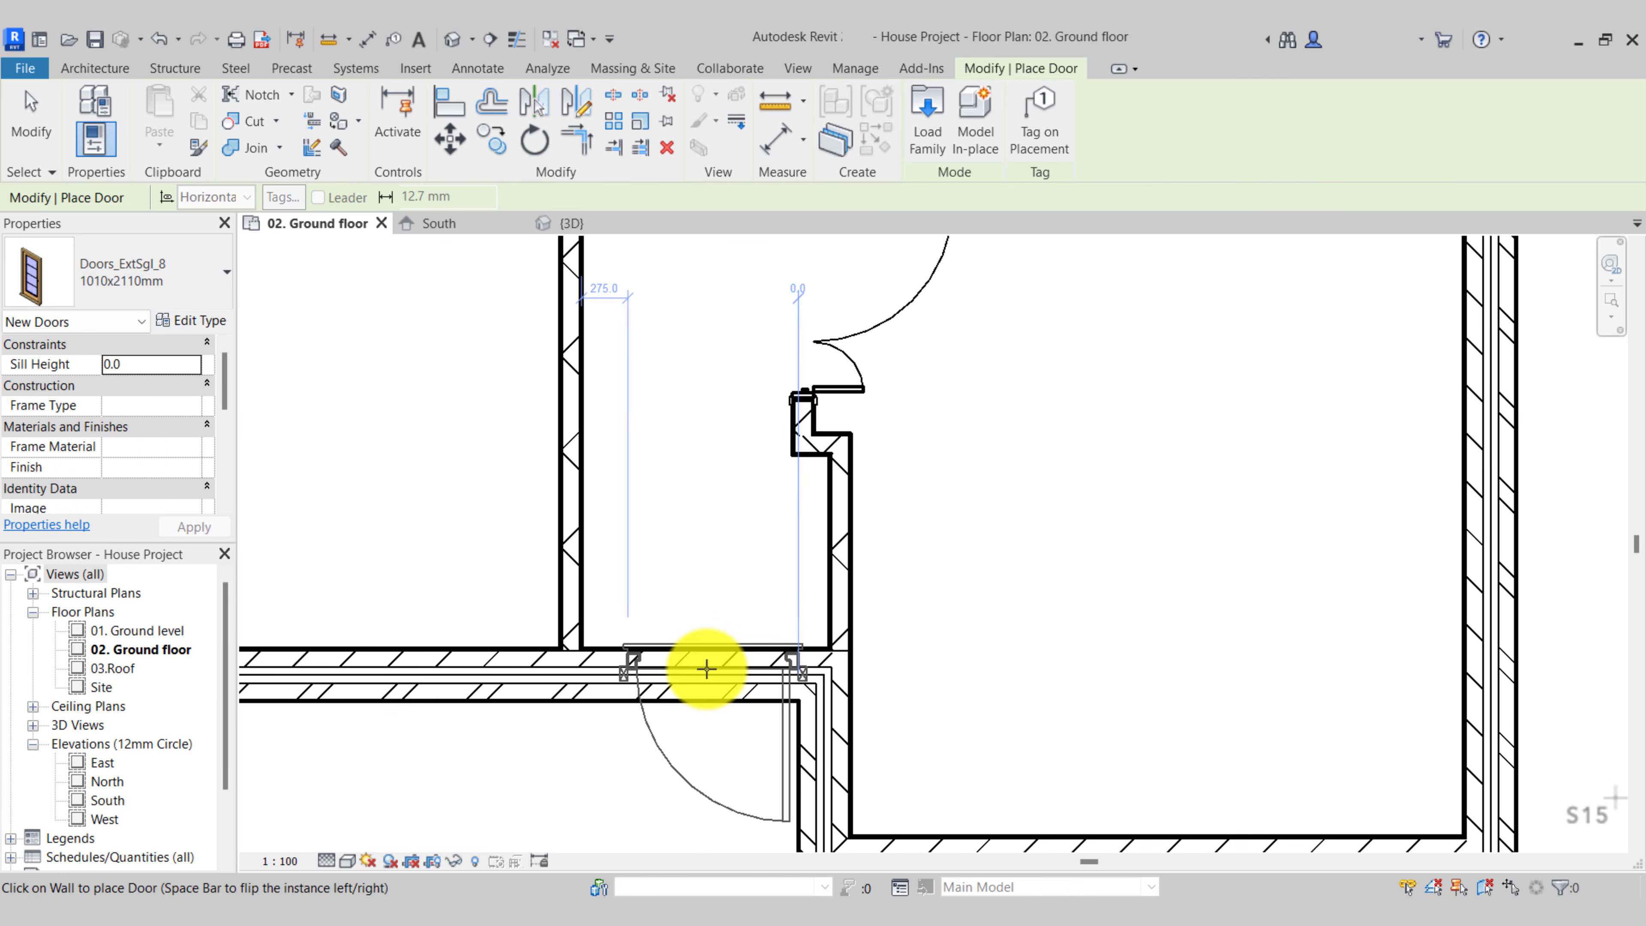
pyautogui.scroll(-2, 700, 682)
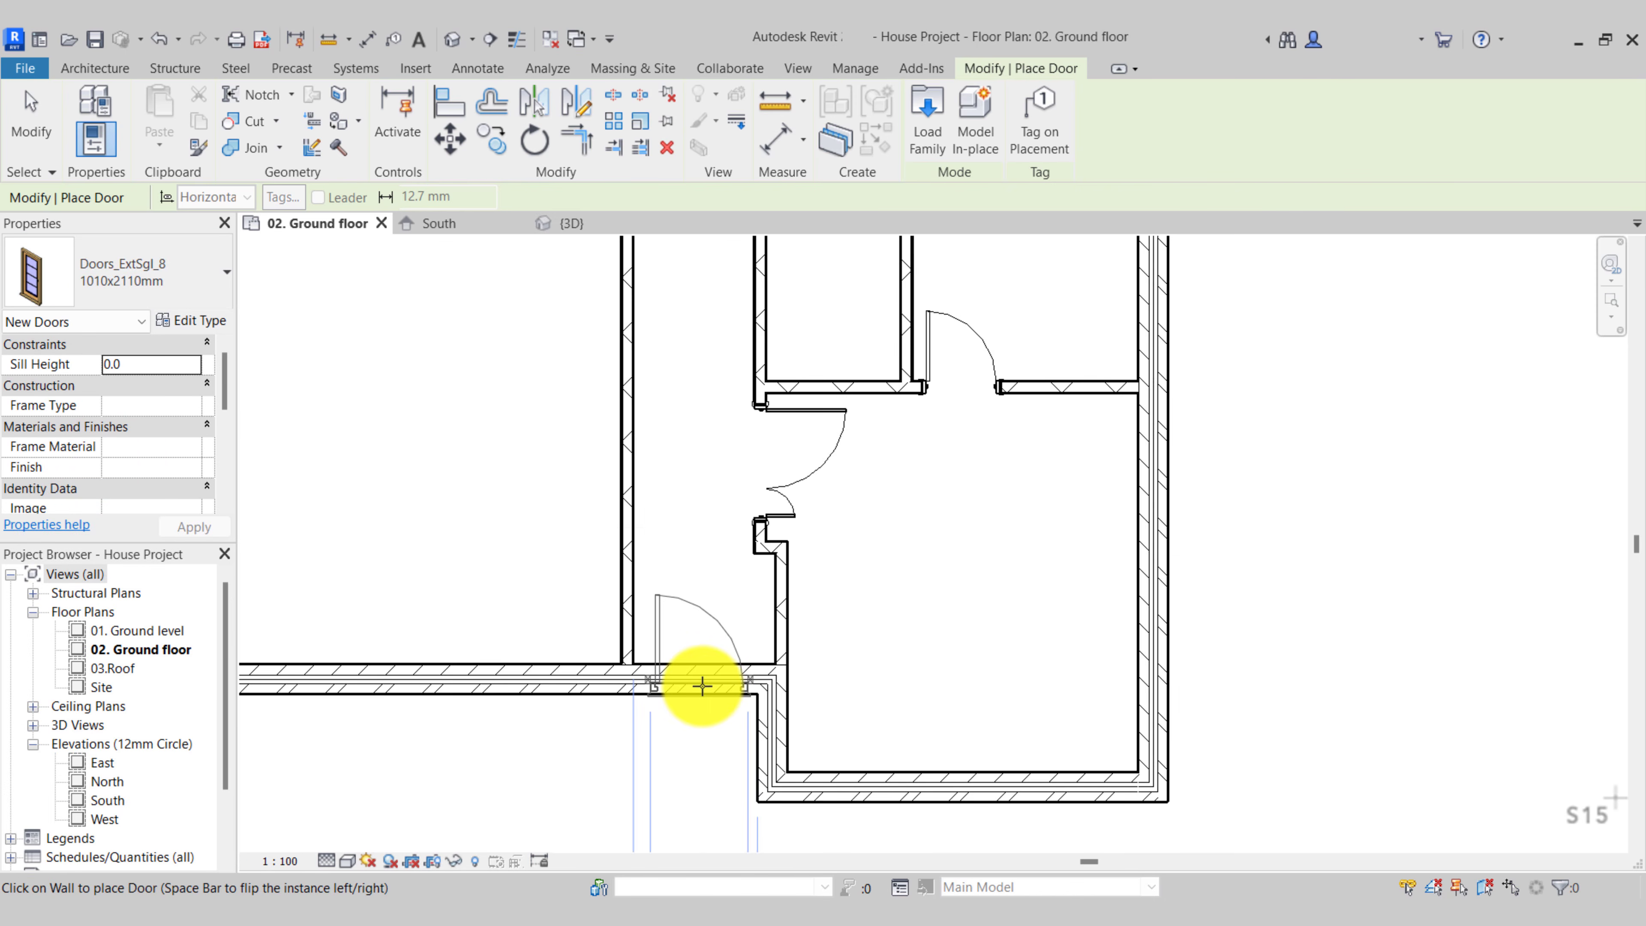
pyautogui.scroll(2, 705, 685)
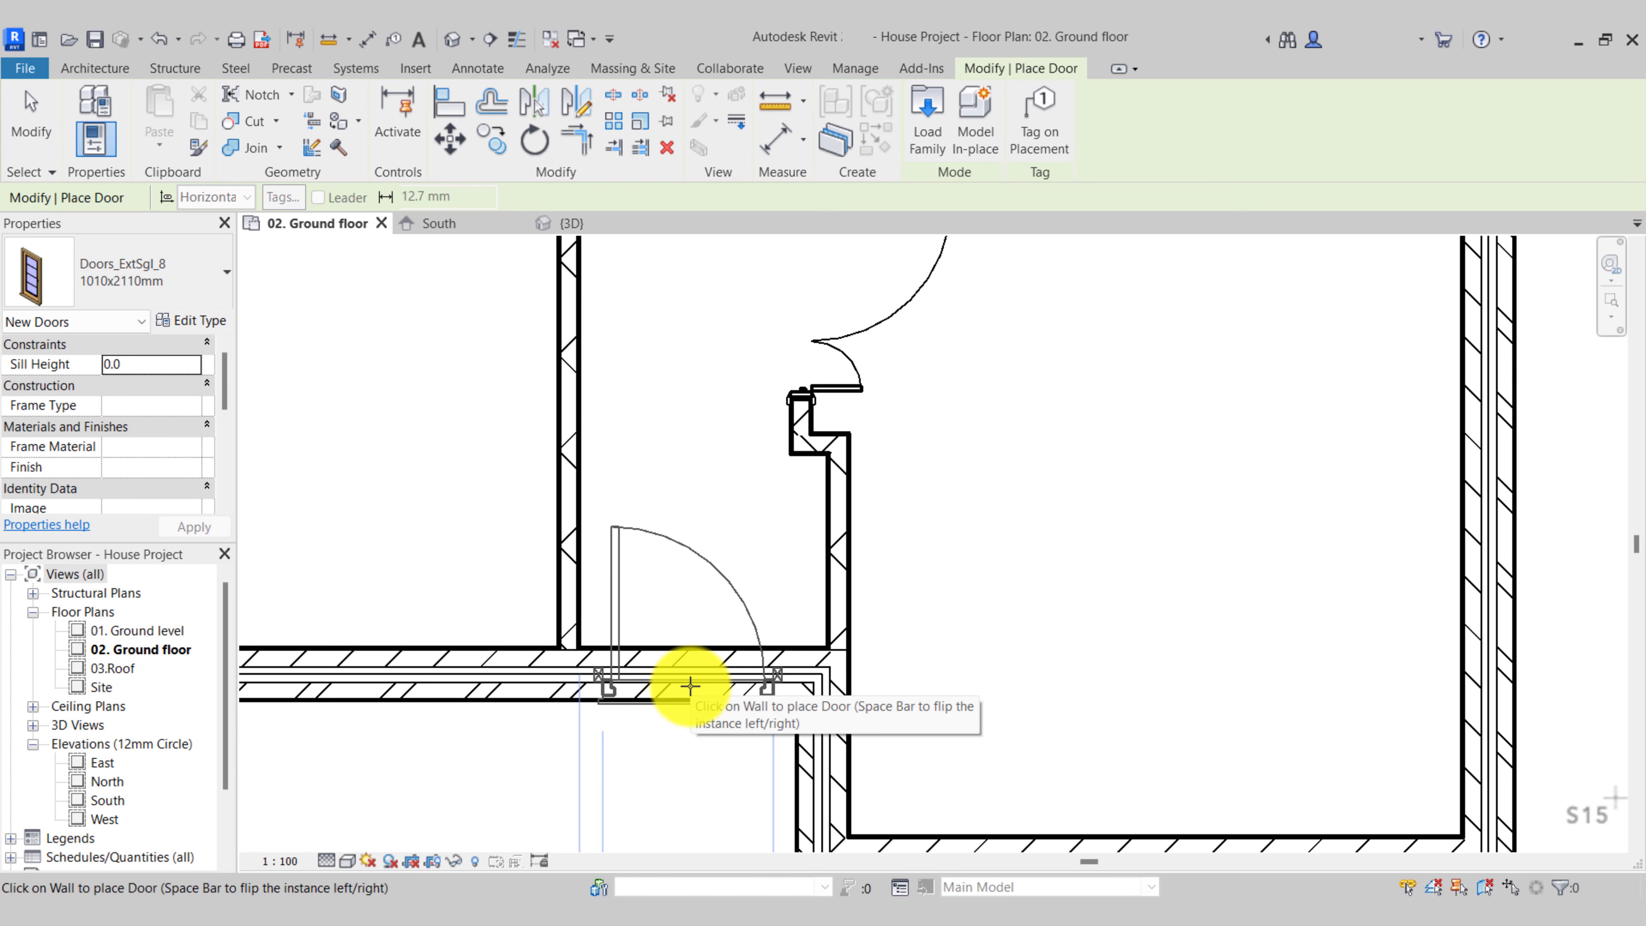
pyautogui.click(690, 686)
pyautogui.scroll(-1, 690, 684)
pyautogui.scroll(1, 690, 684)
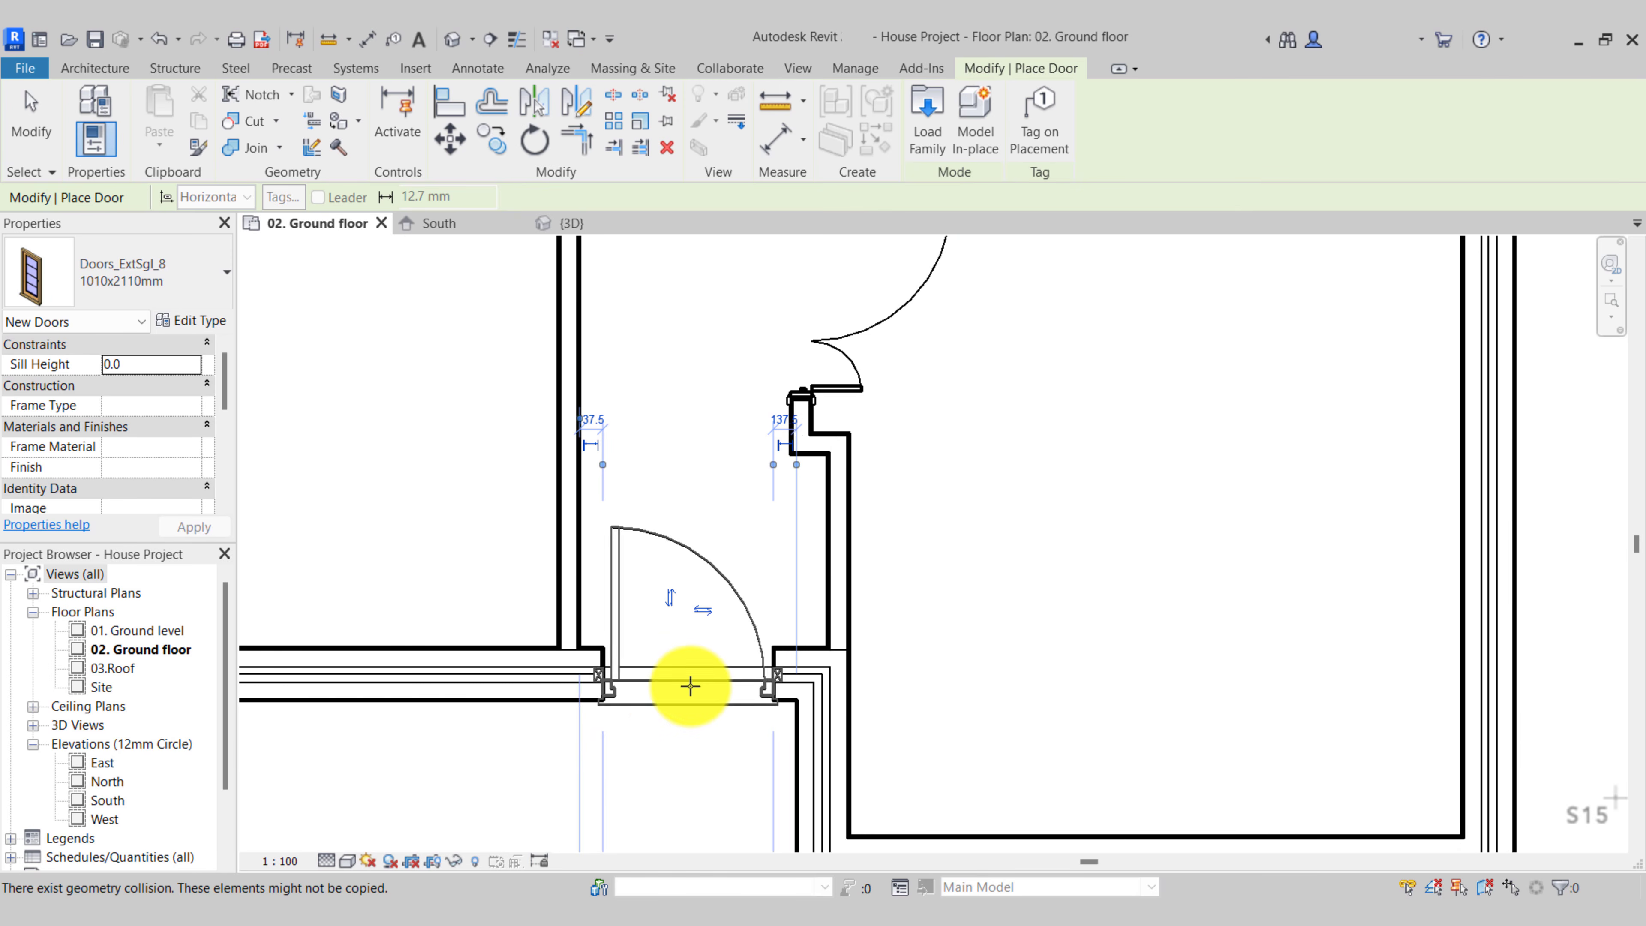
pyautogui.scroll(2, 690, 686)
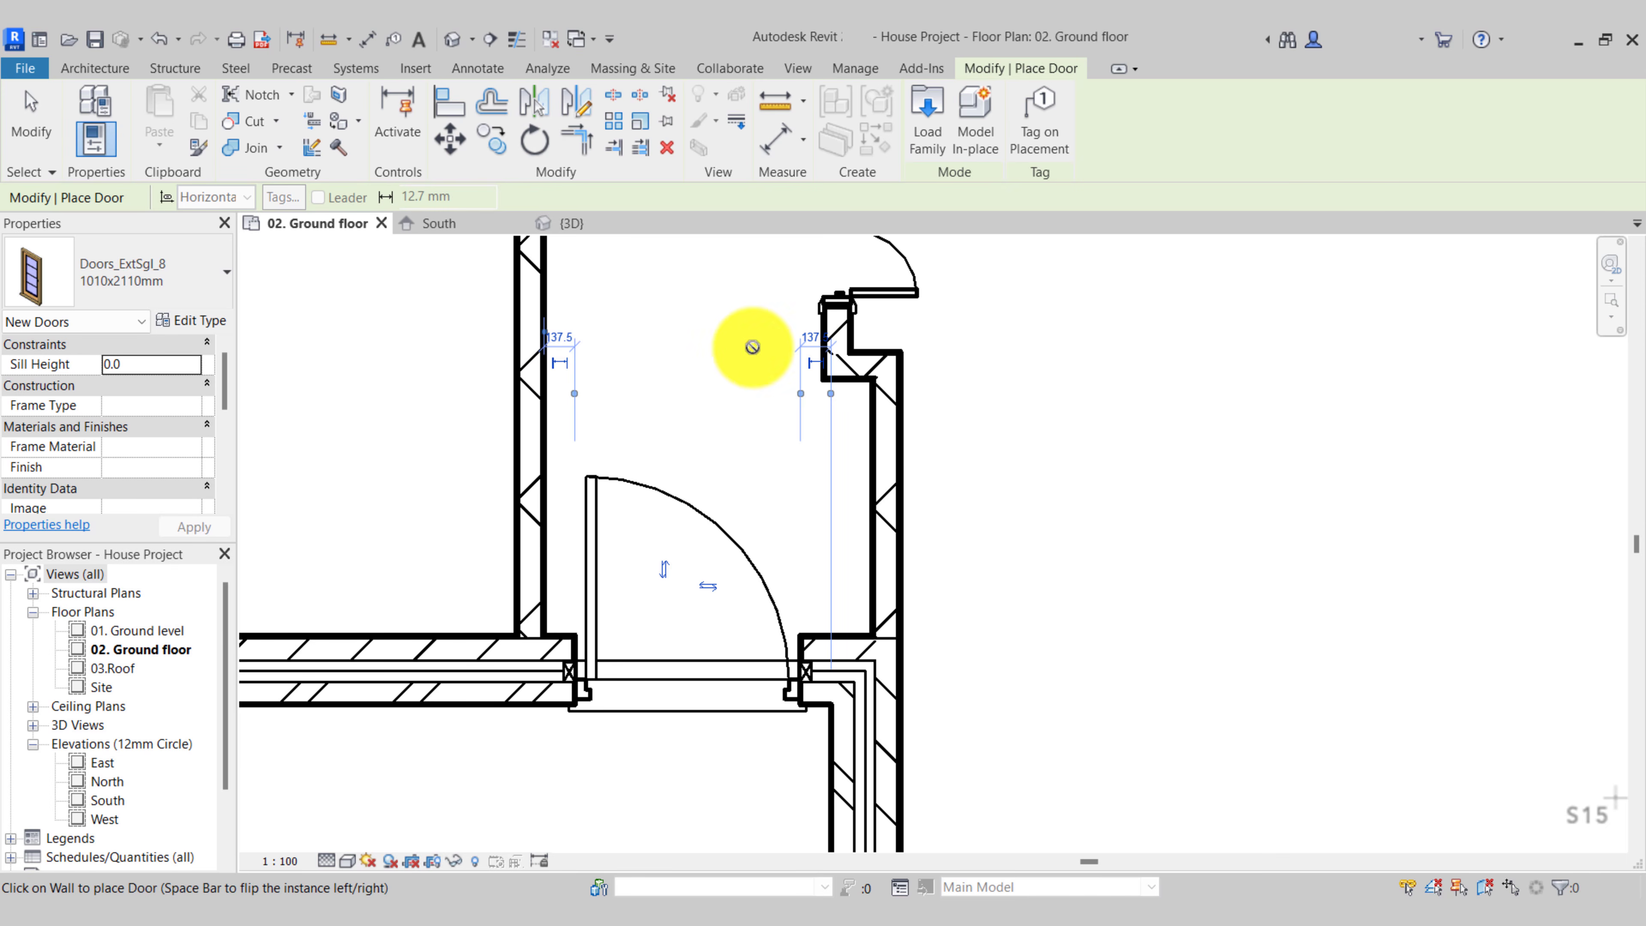
pyautogui.press('Escape')
pyautogui.press('Escape')
# Restart the Door command and load the Doors_ExtDbl_w-Glazing_Bars_3 family from the External Doors folder
pyautogui.scroll(-3, 709, 576)
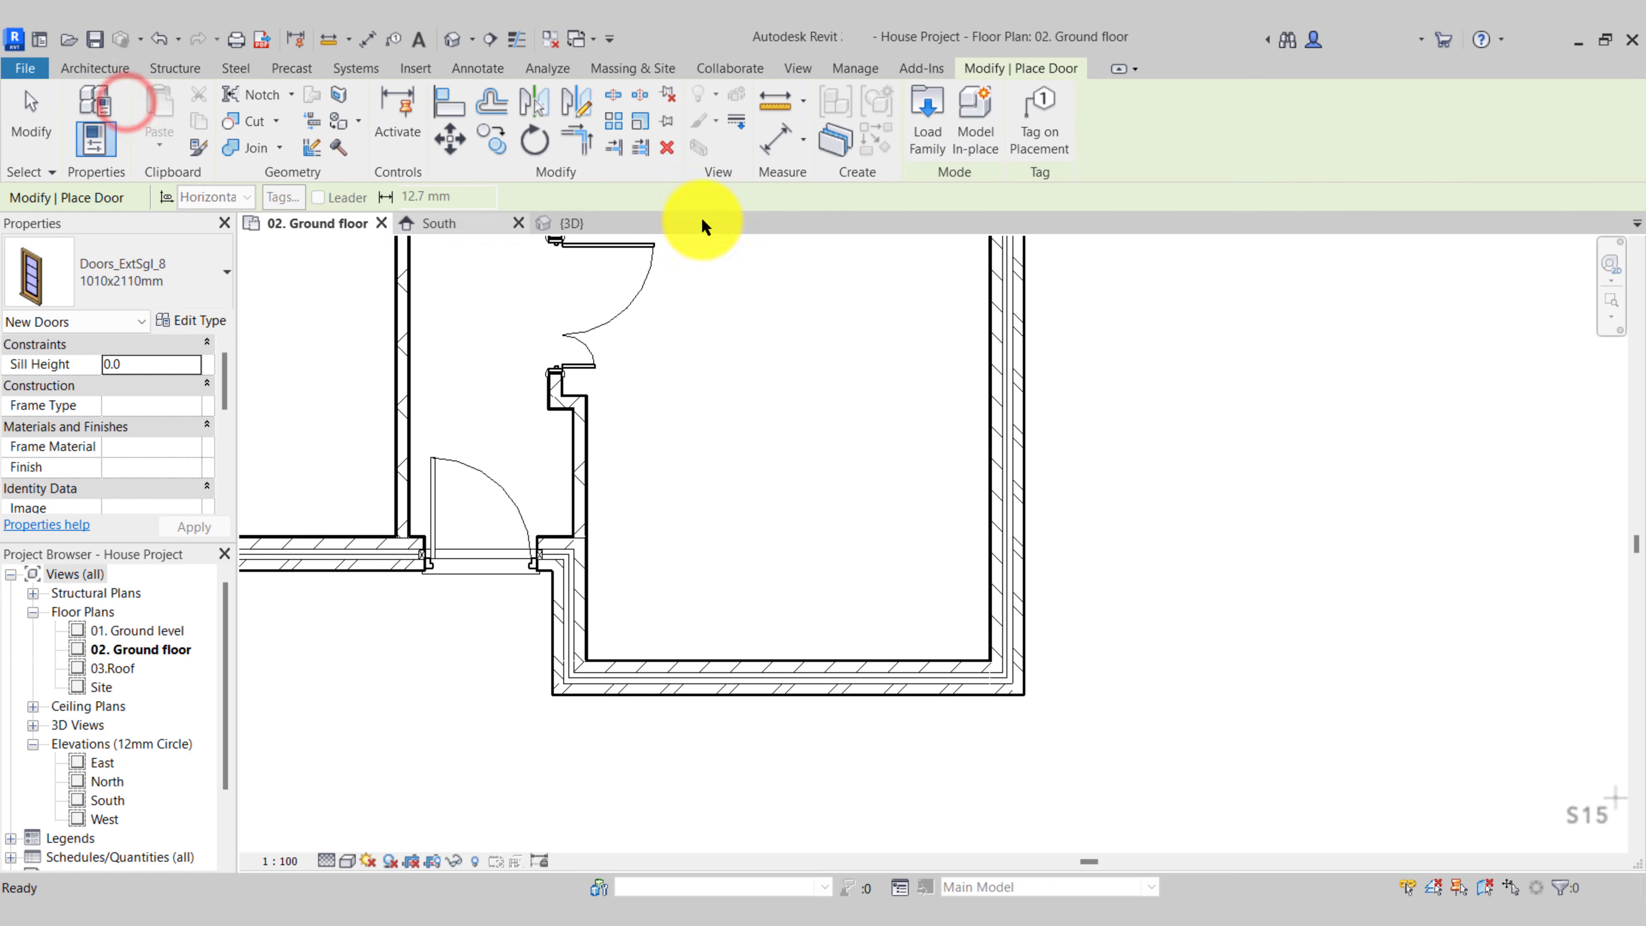
pyautogui.click(923, 110)
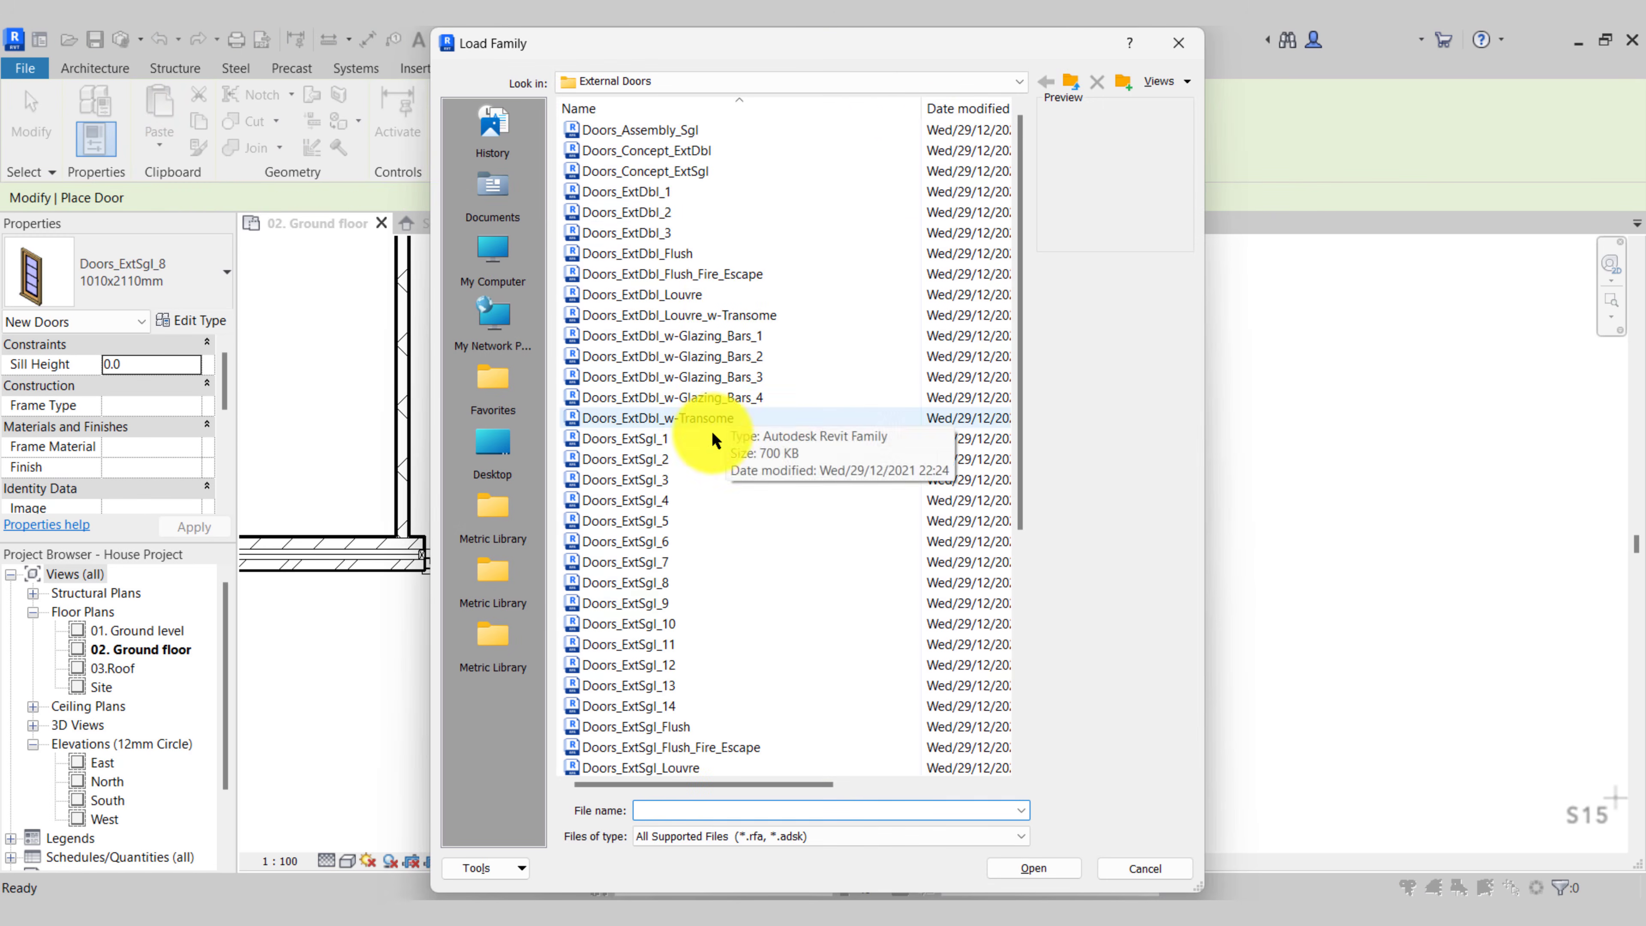
pyautogui.click(633, 600)
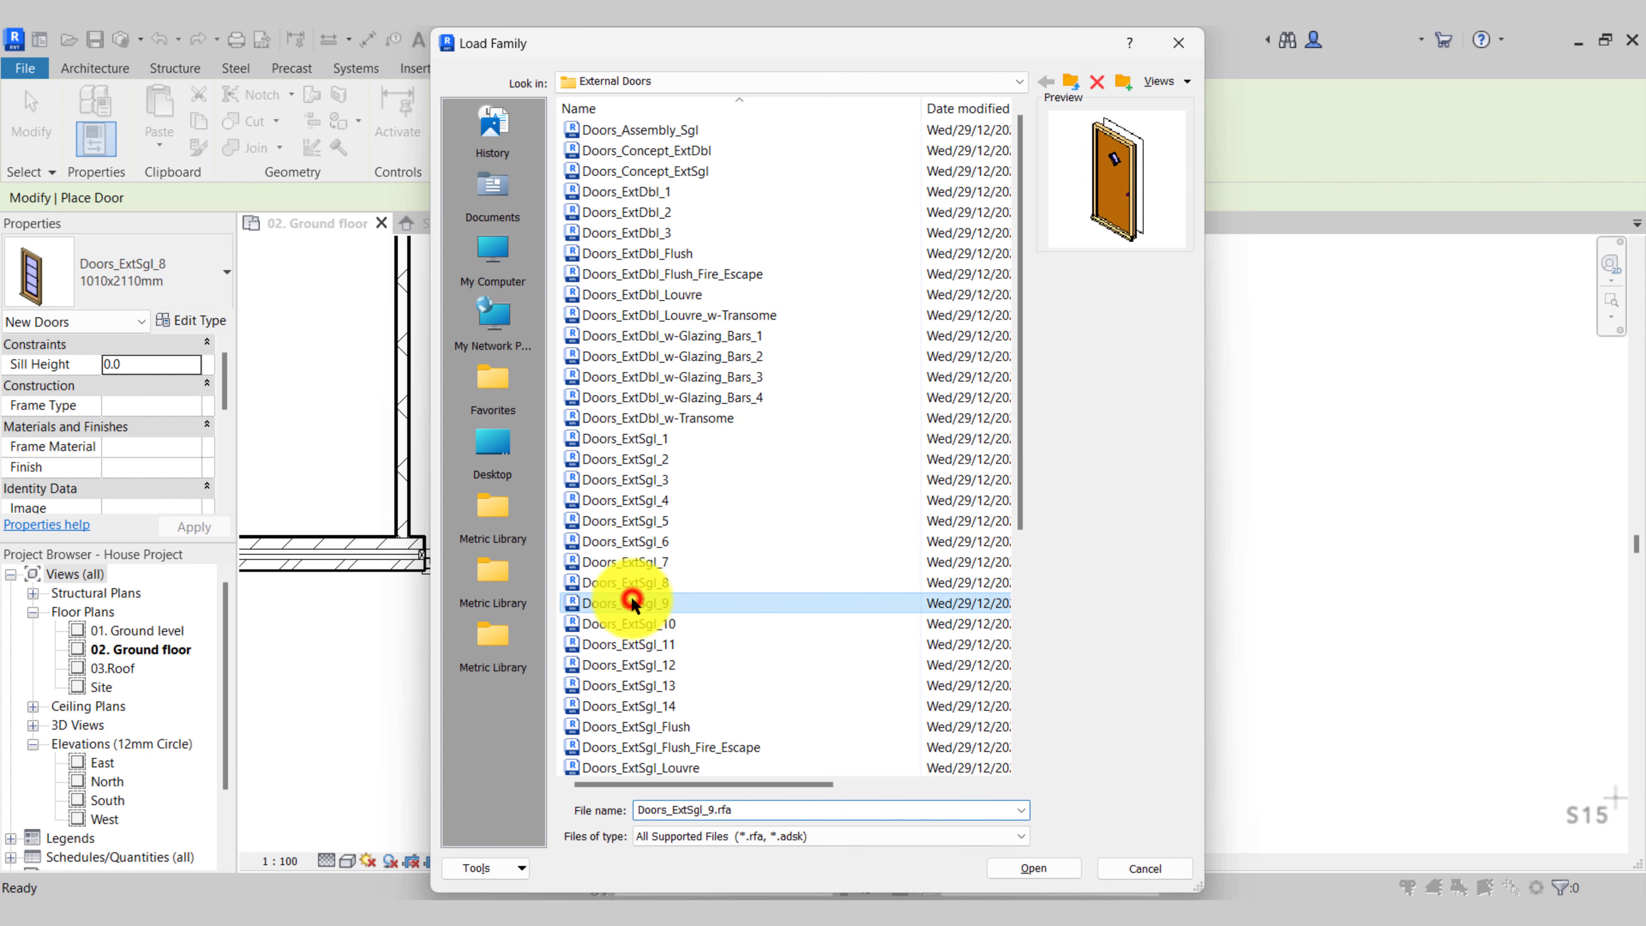
pyautogui.click(677, 208)
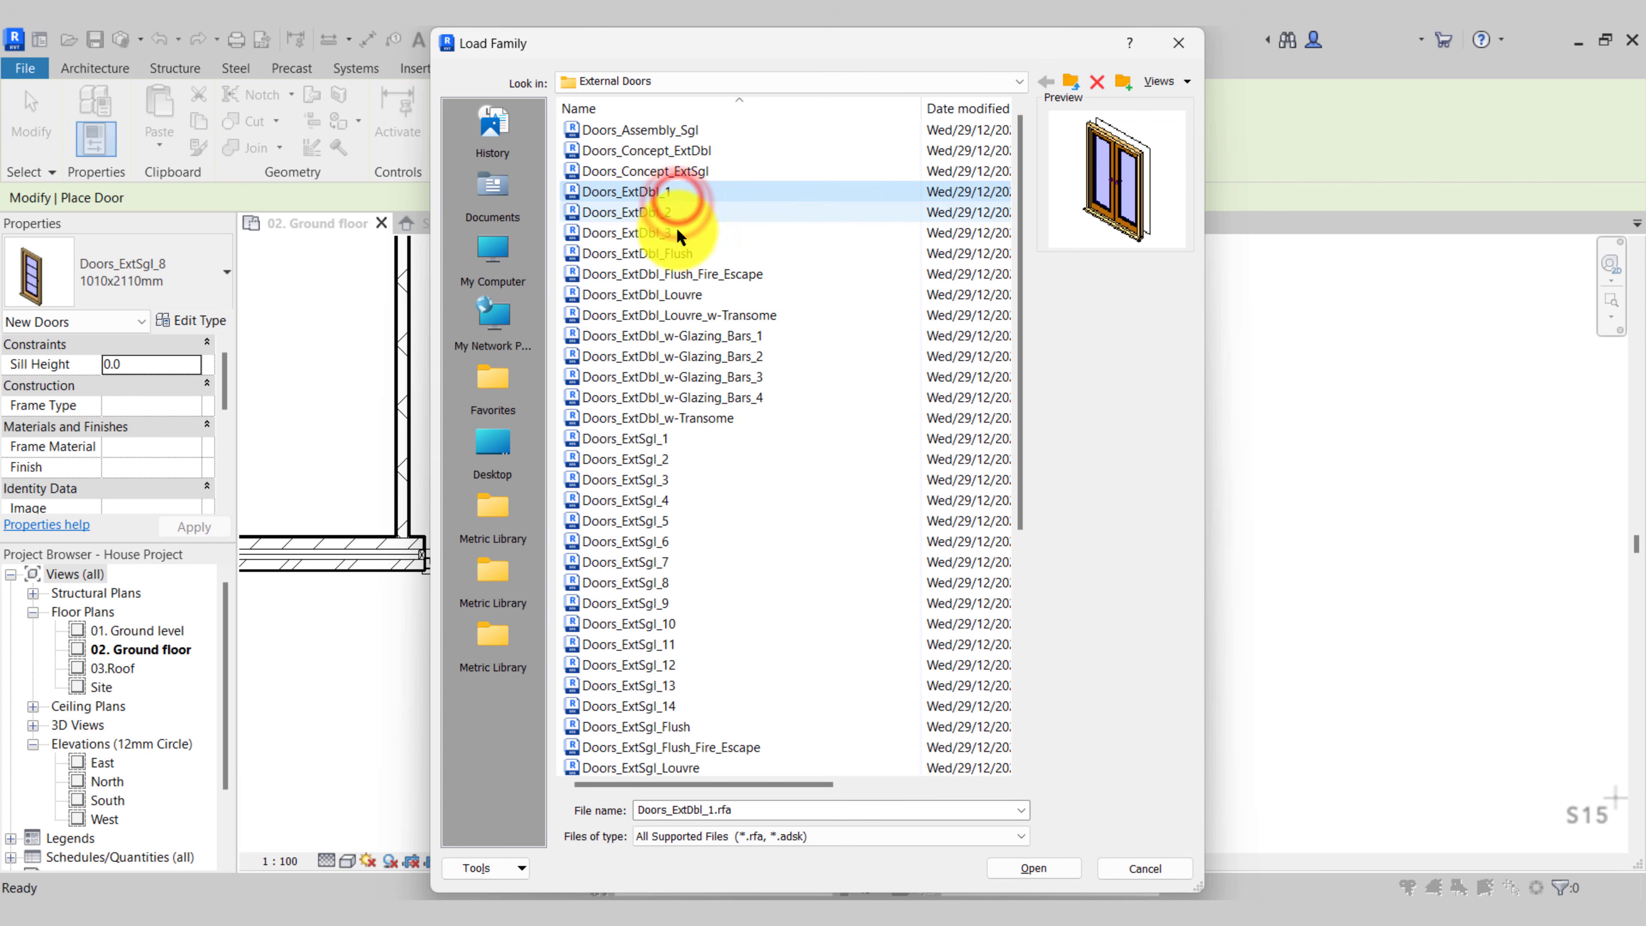
pyautogui.click(634, 379)
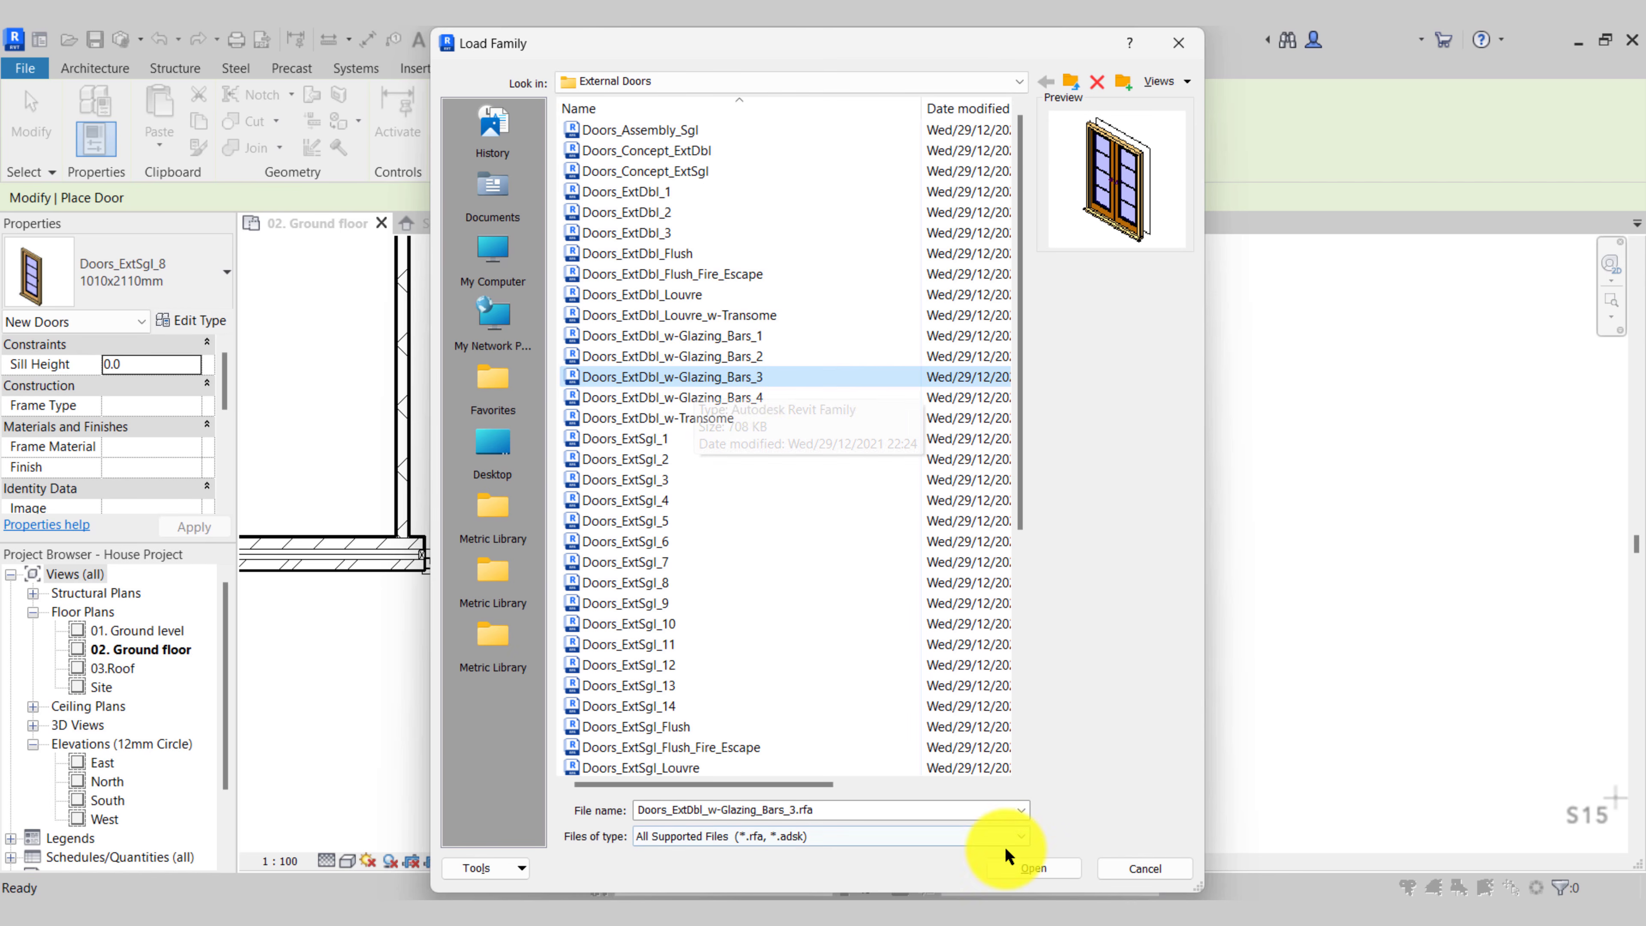
pyautogui.click(1017, 867)
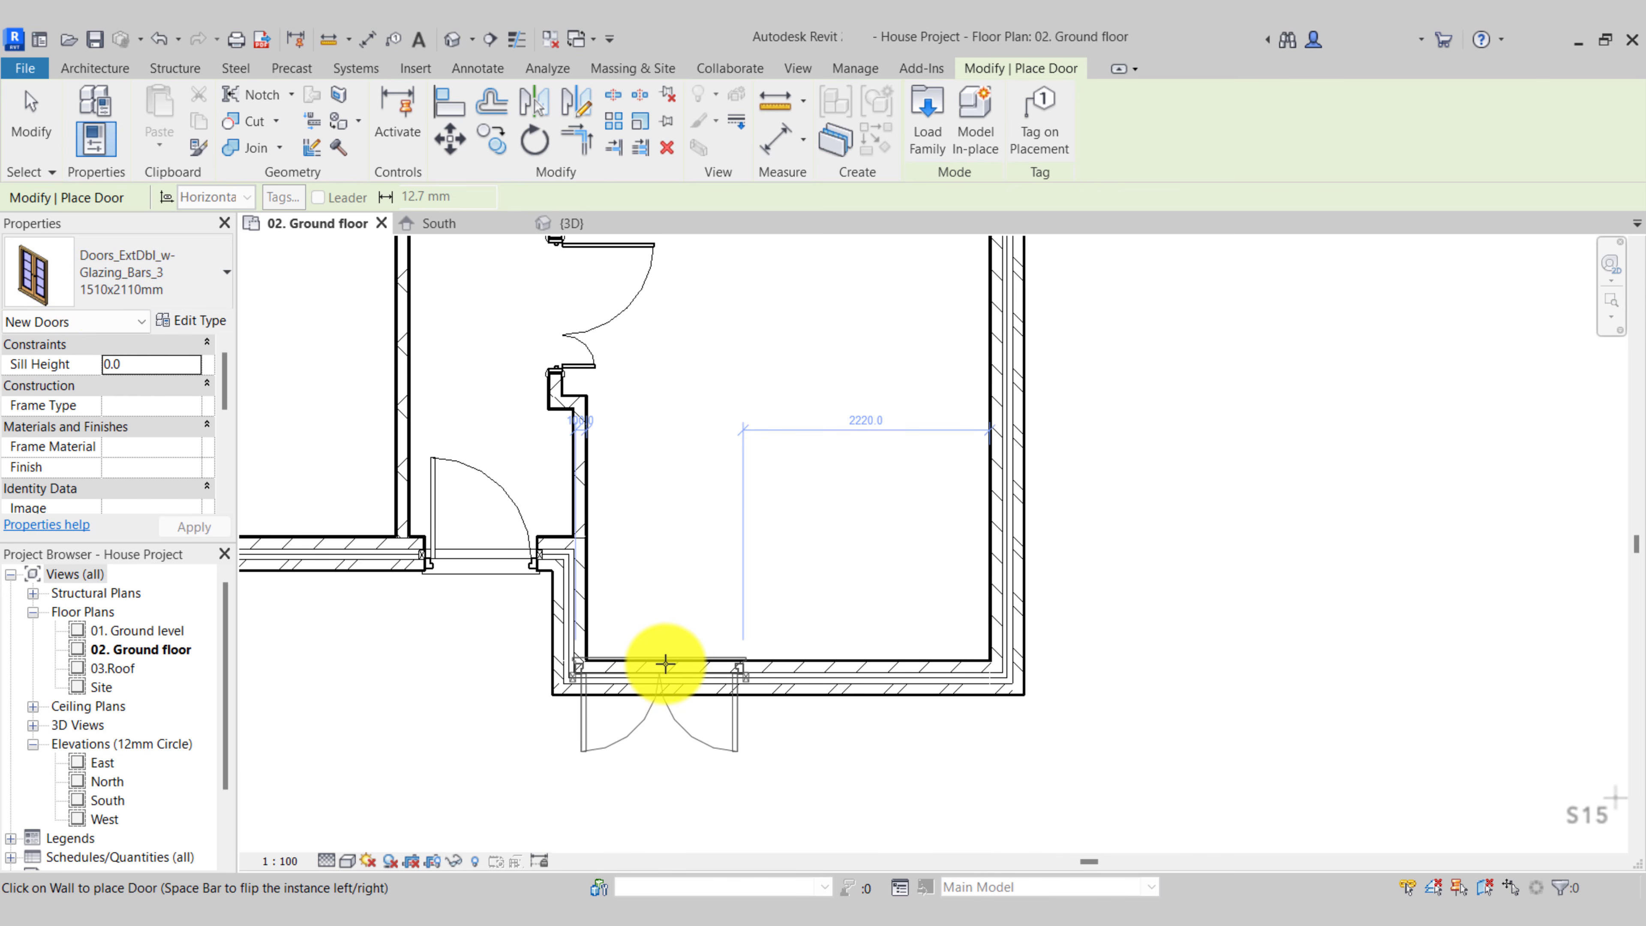
# Place the 1510x2110mm glazed double door in the southeast room's south exterior wall, opening inwards, about 1920 mm from the east wall
pyautogui.click(691, 687)
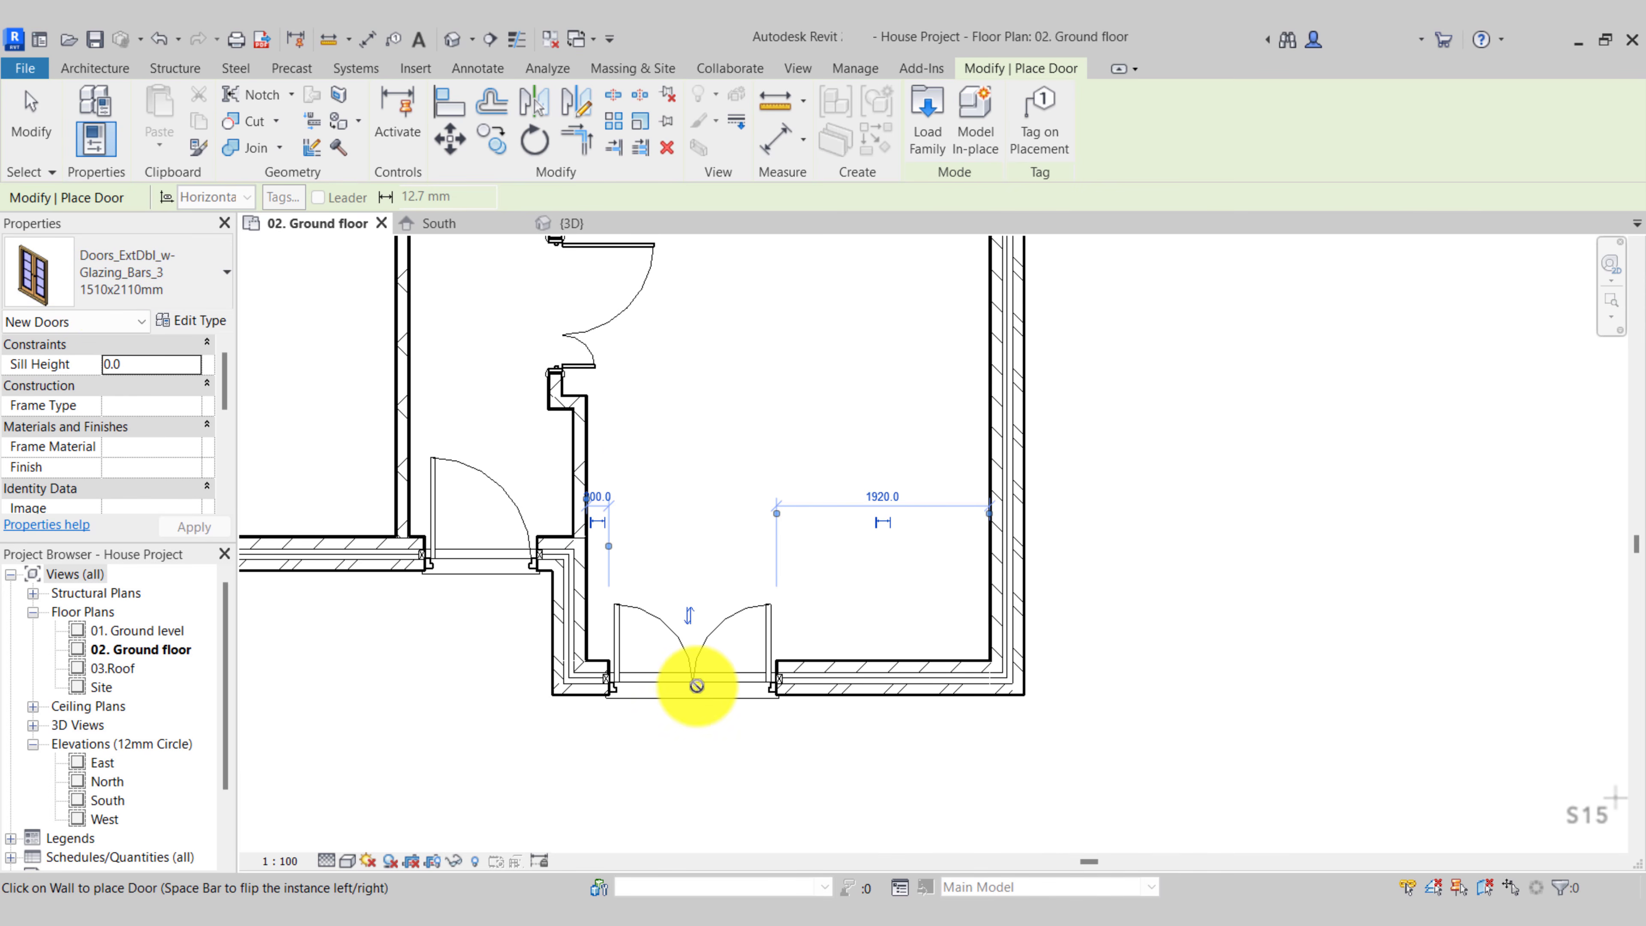
pyautogui.press('Escape')
pyautogui.press('Escape')
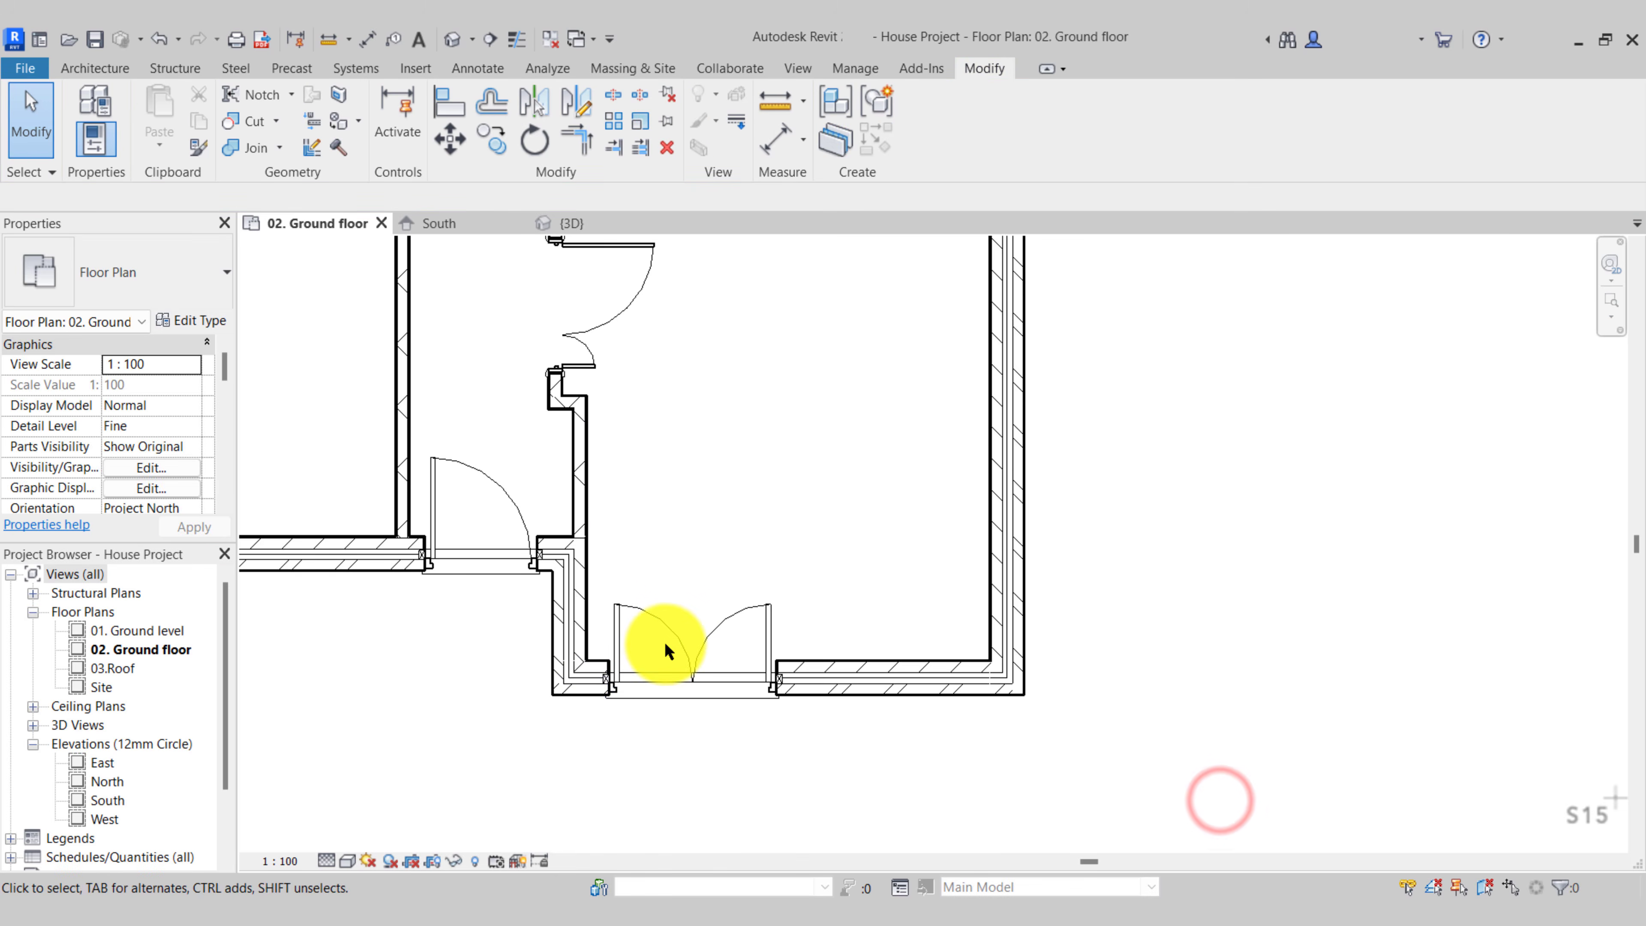
# Check the glazed double door's distances to the side walls in the southeast room's south exterior wall
pyautogui.click(666, 645)
pyautogui.scroll(3, 619, 649)
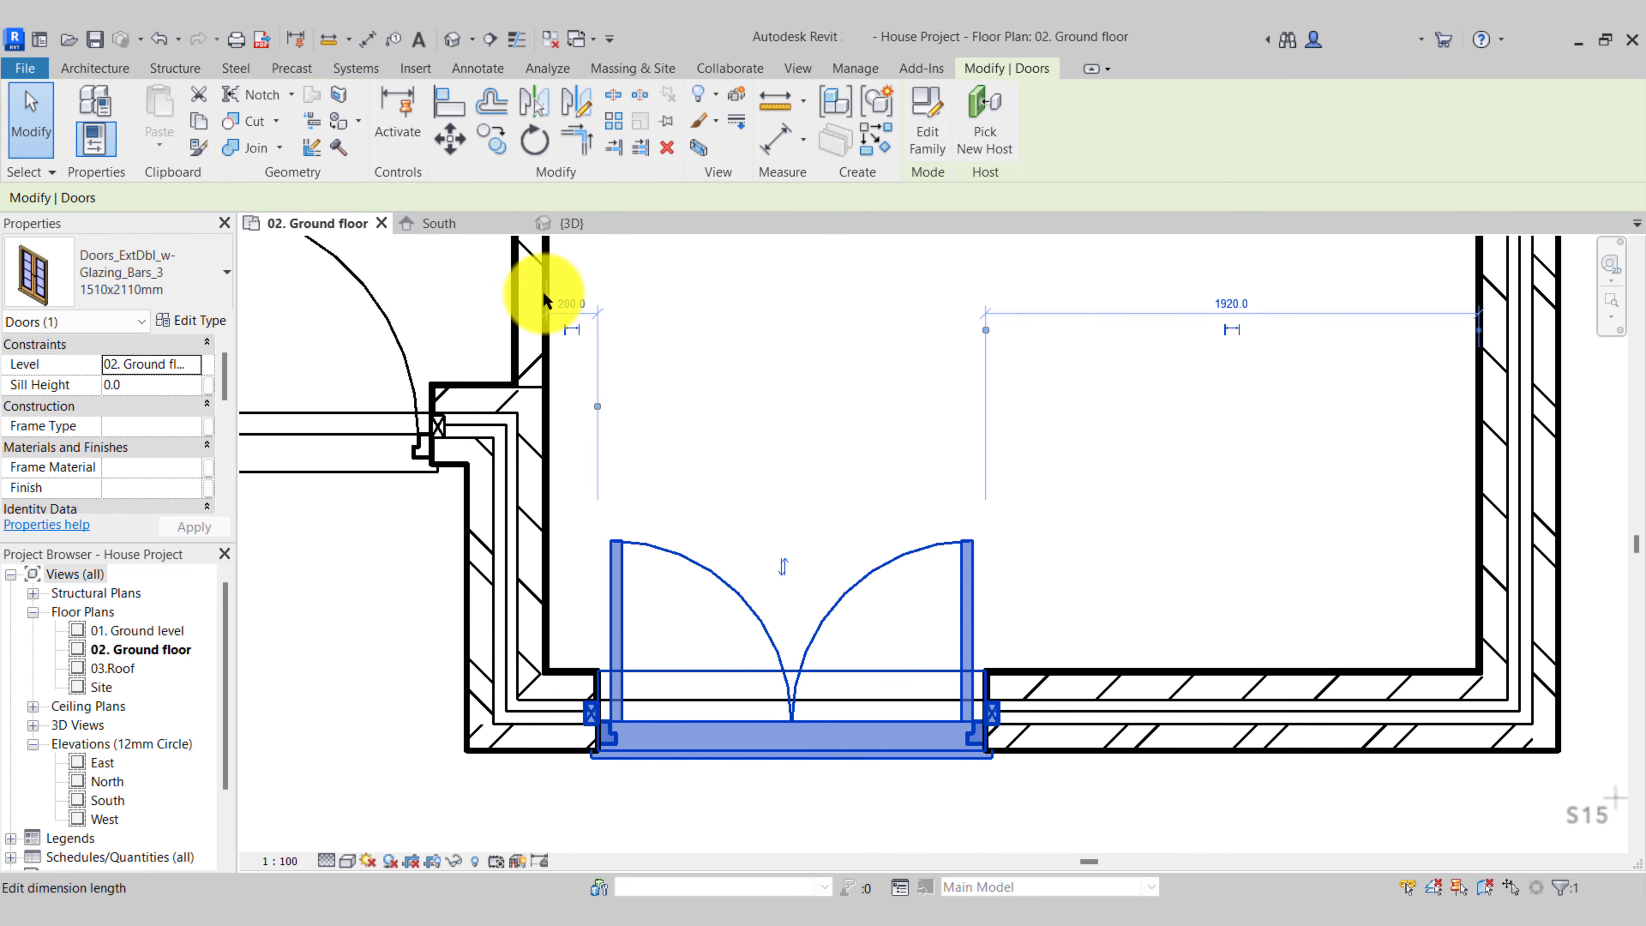
pyautogui.scroll(-2, 538, 627)
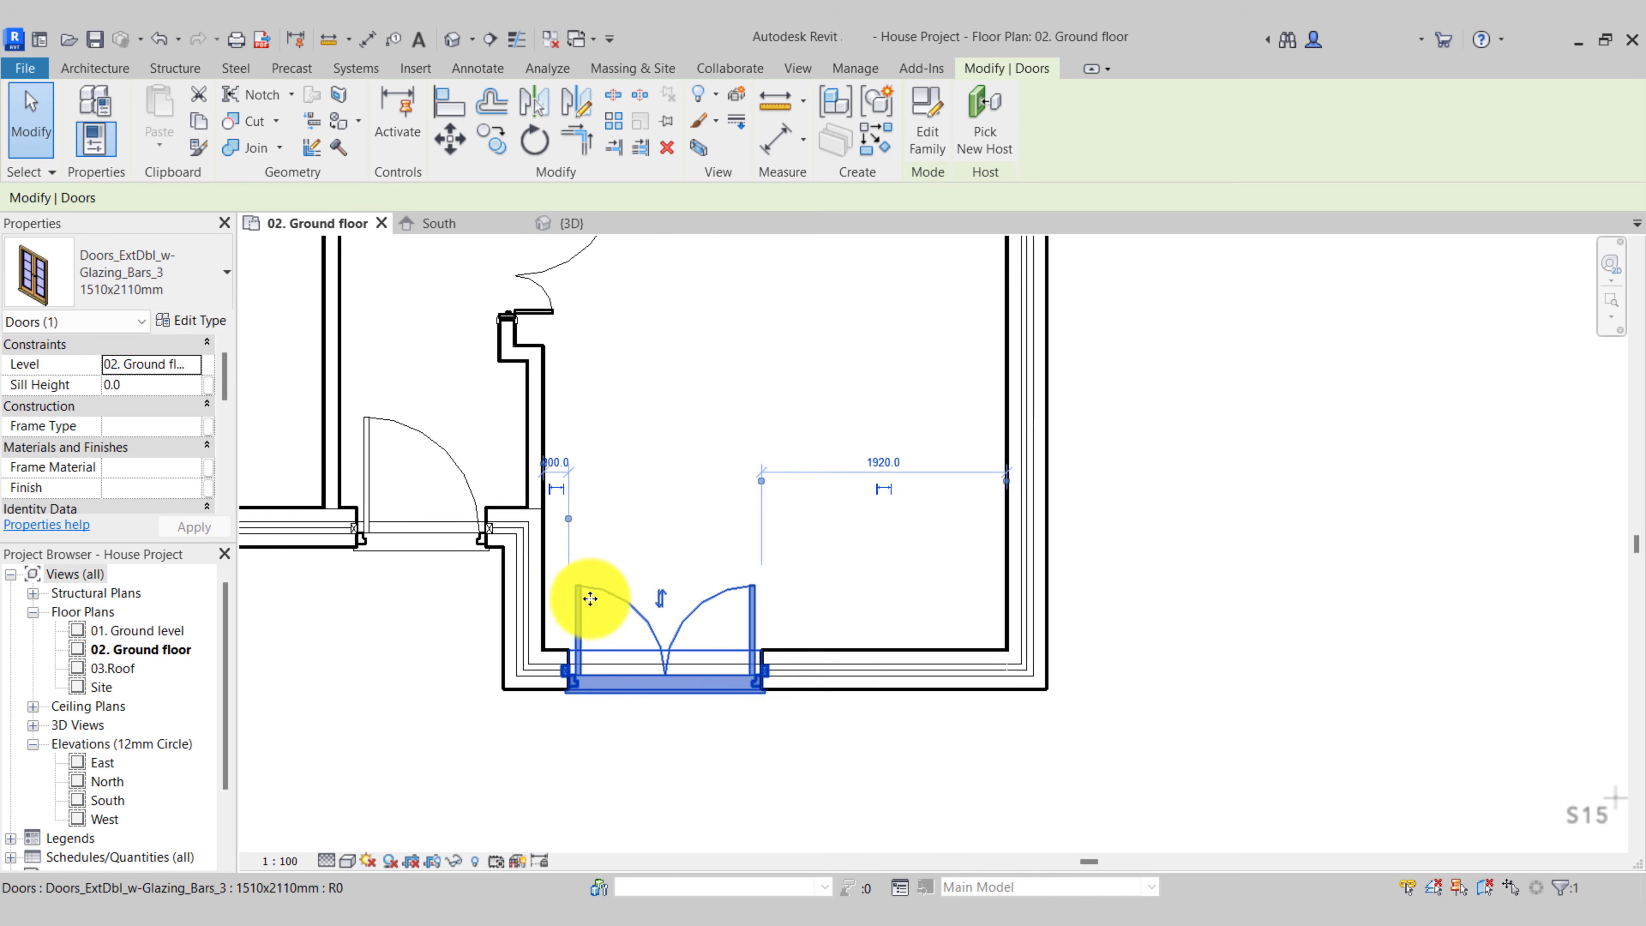
pyautogui.press('Escape')
# Place a Doors_ExtSgl_8 810x2110mm door in the southwest room's short north exterior wall, opening inwards, hinged on the west side, about 76 mm from the east corner
pyautogui.scroll(-5, 609, 590)
pyautogui.moveTo(634, 600); pyautogui.dragTo(656, 758, button='middle')
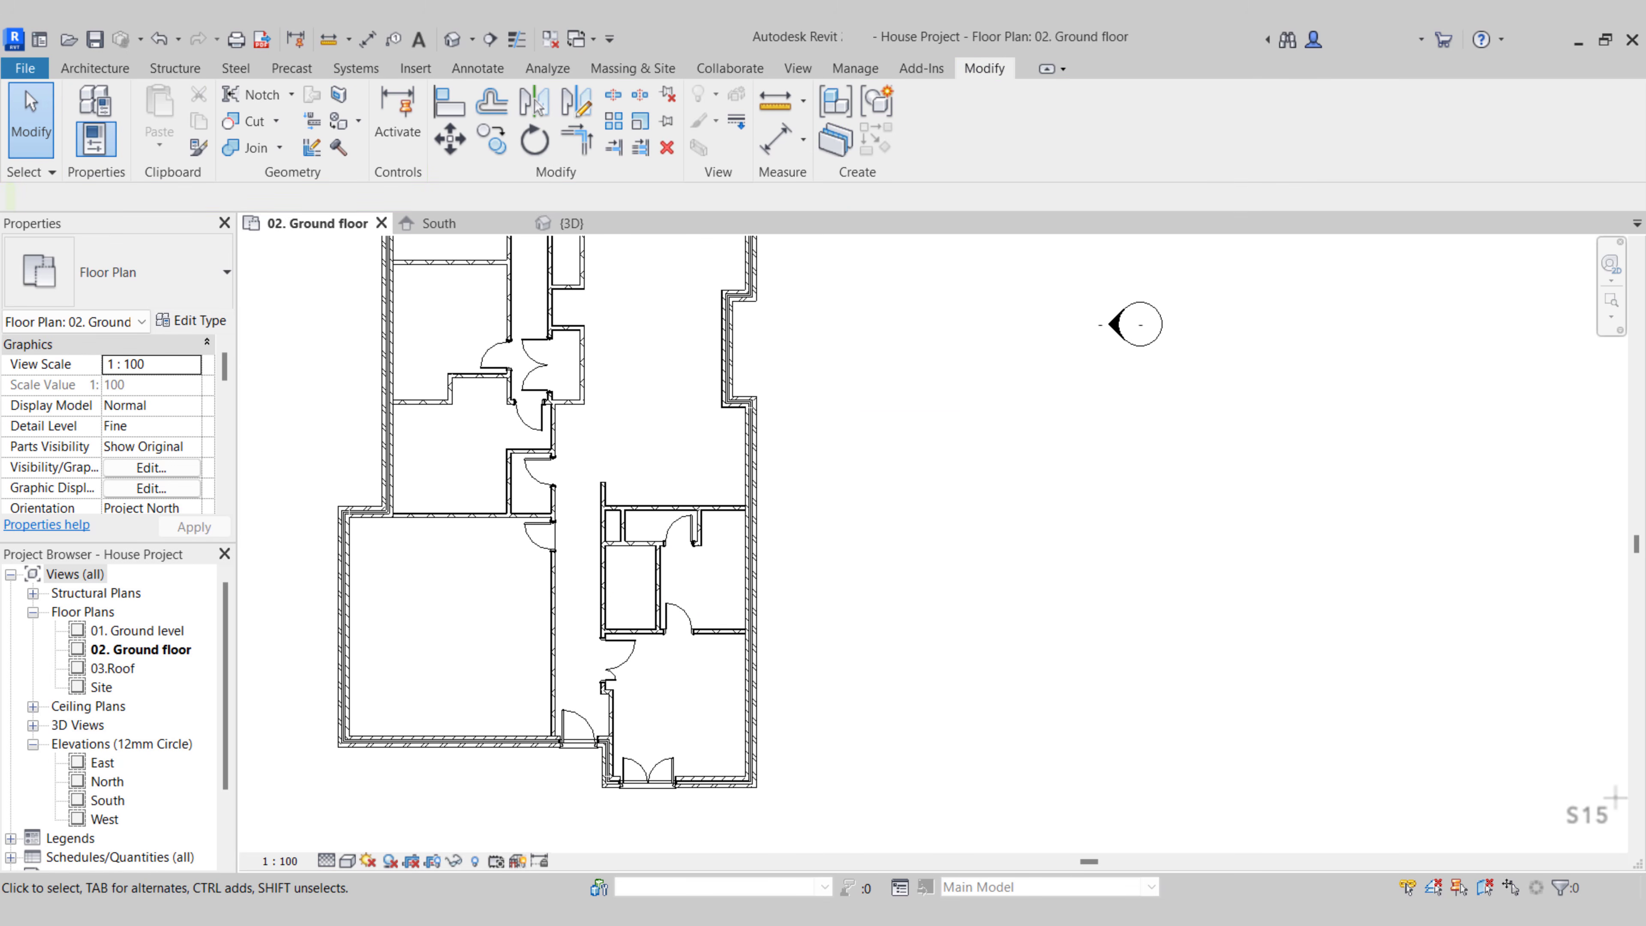
pyautogui.scroll(8, 385, 562)
pyautogui.moveTo(569, 471); pyautogui.dragTo(572, 506, button='middle')
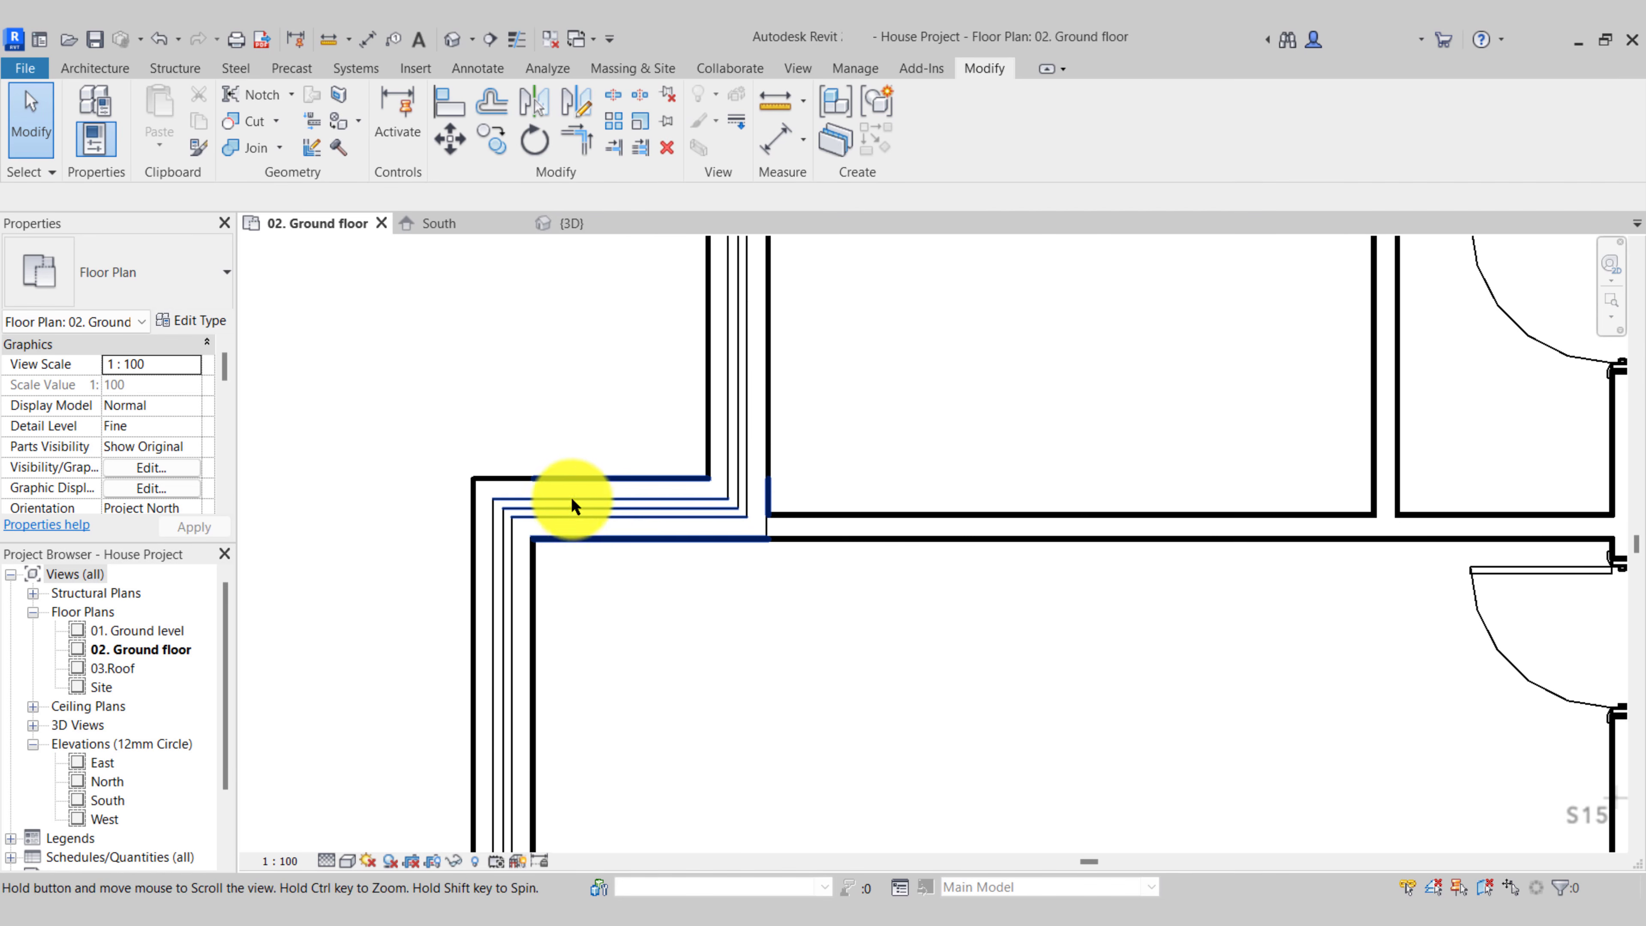
pyautogui.click(87, 63)
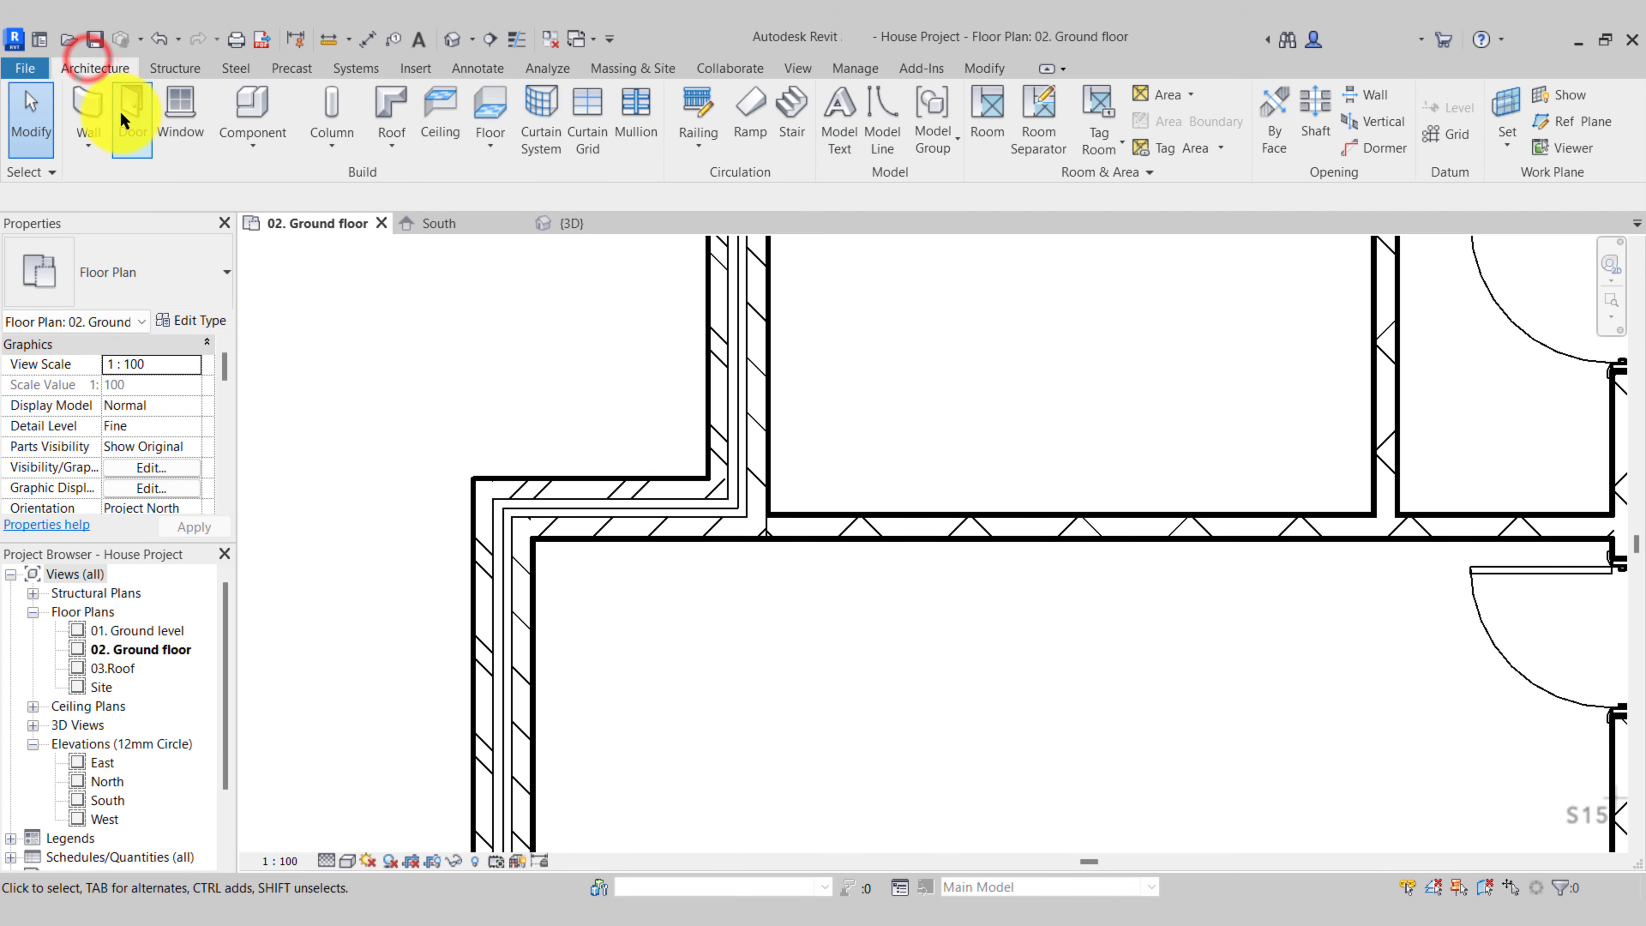
pyautogui.click(121, 110)
pyautogui.click(192, 285)
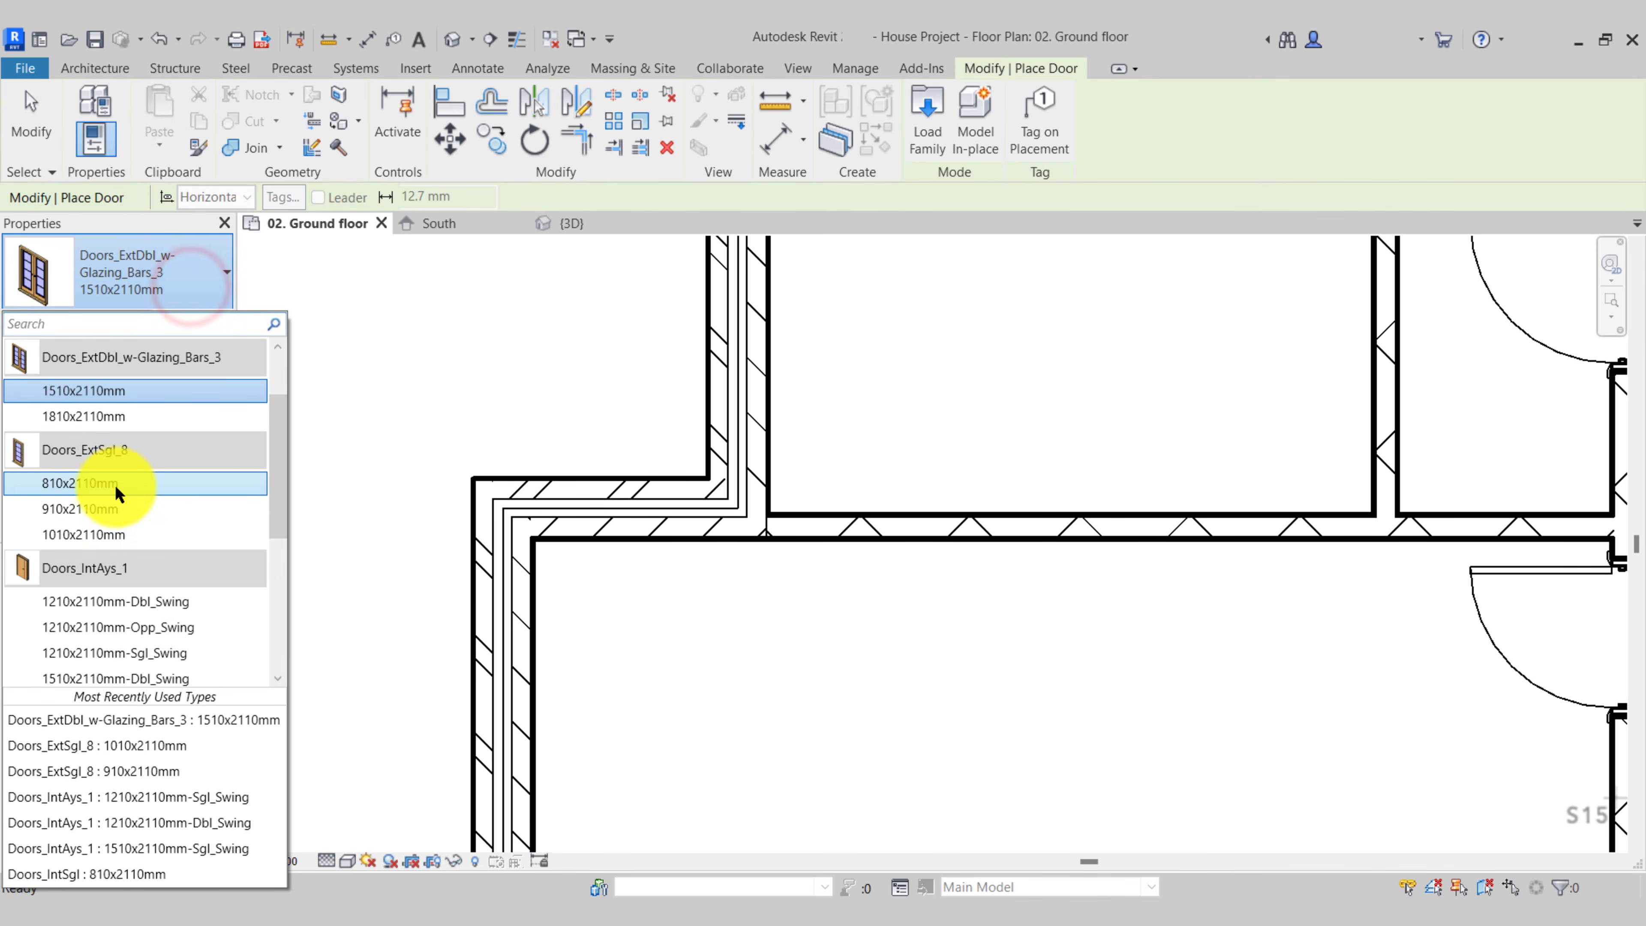
pyautogui.click(67, 488)
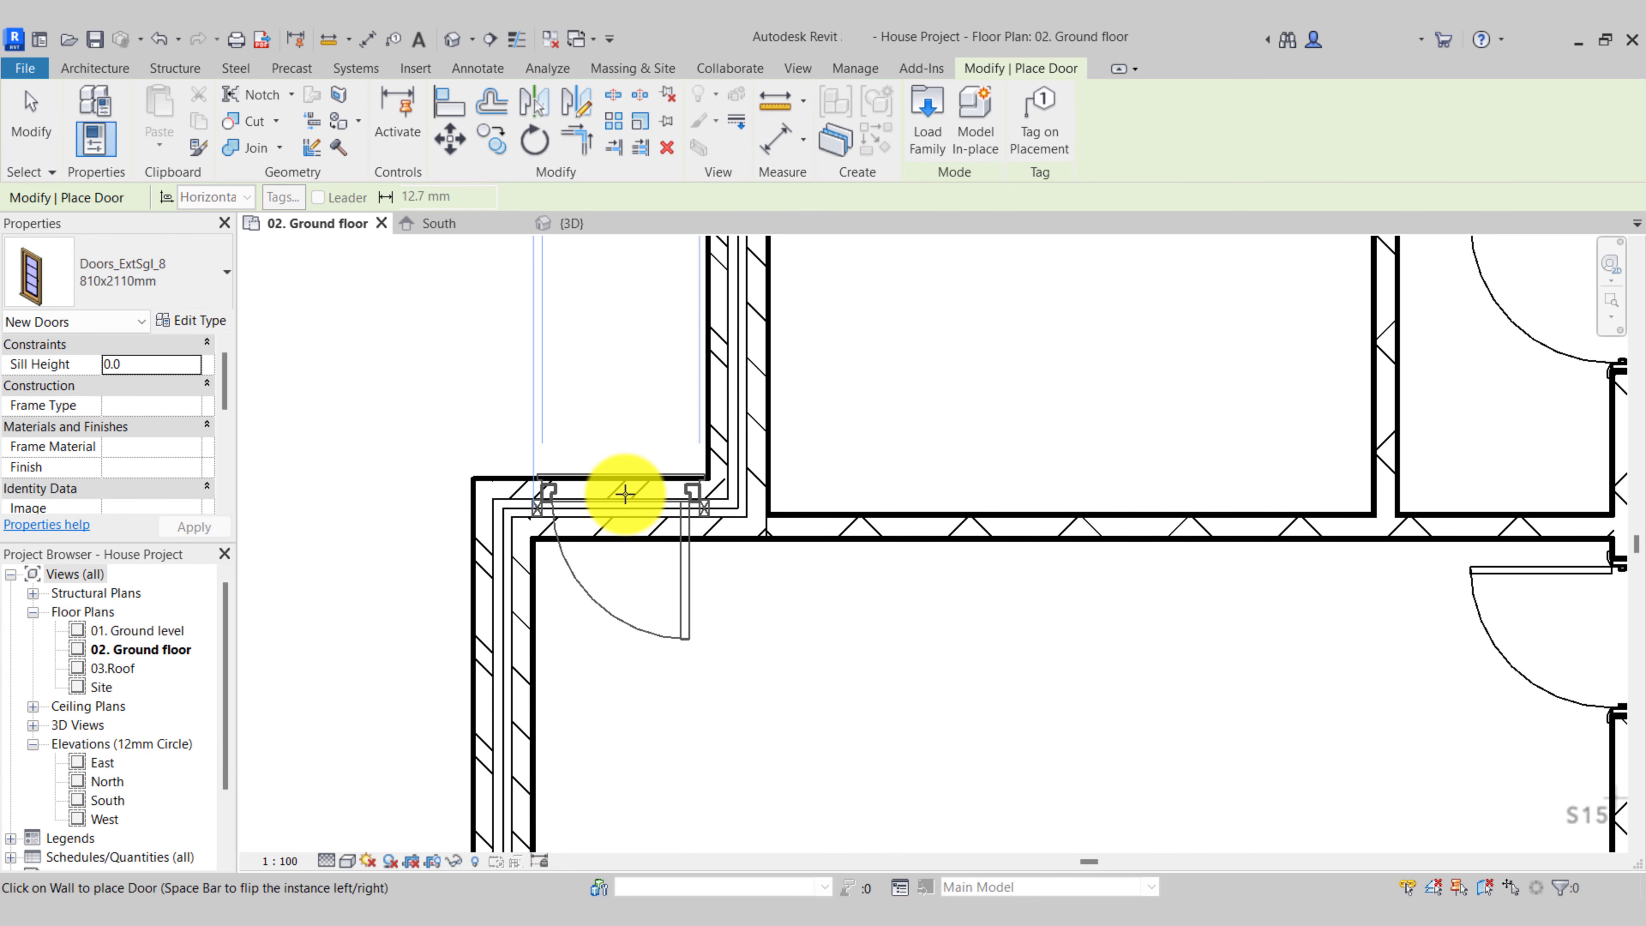
pyautogui.press('space')
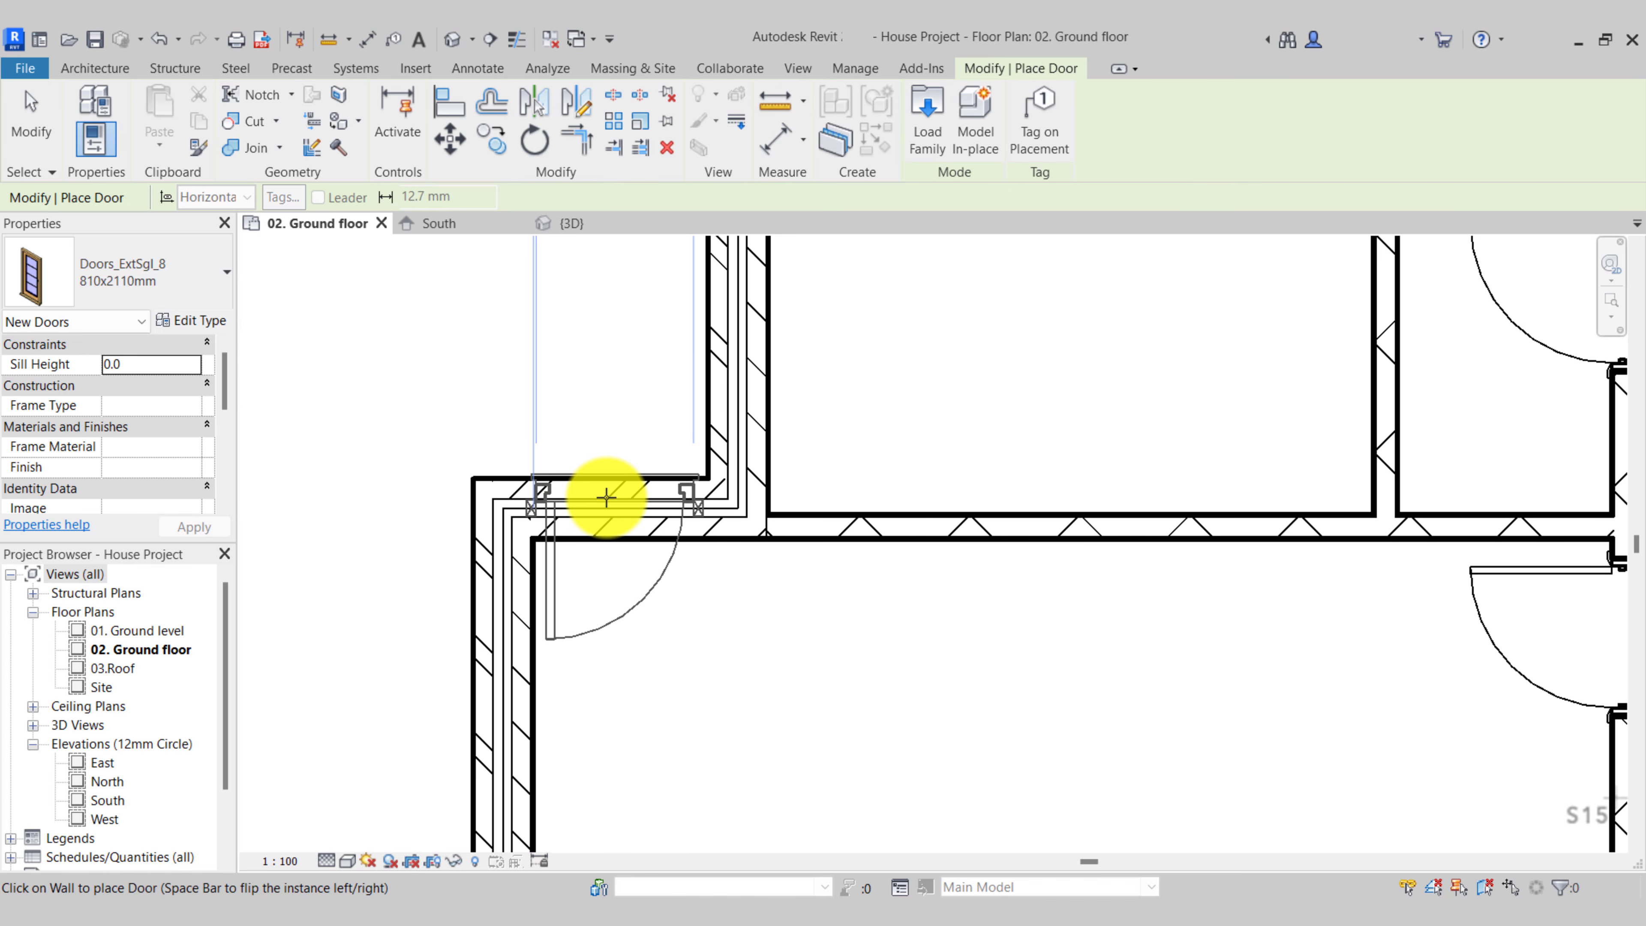
pyautogui.click(606, 498)
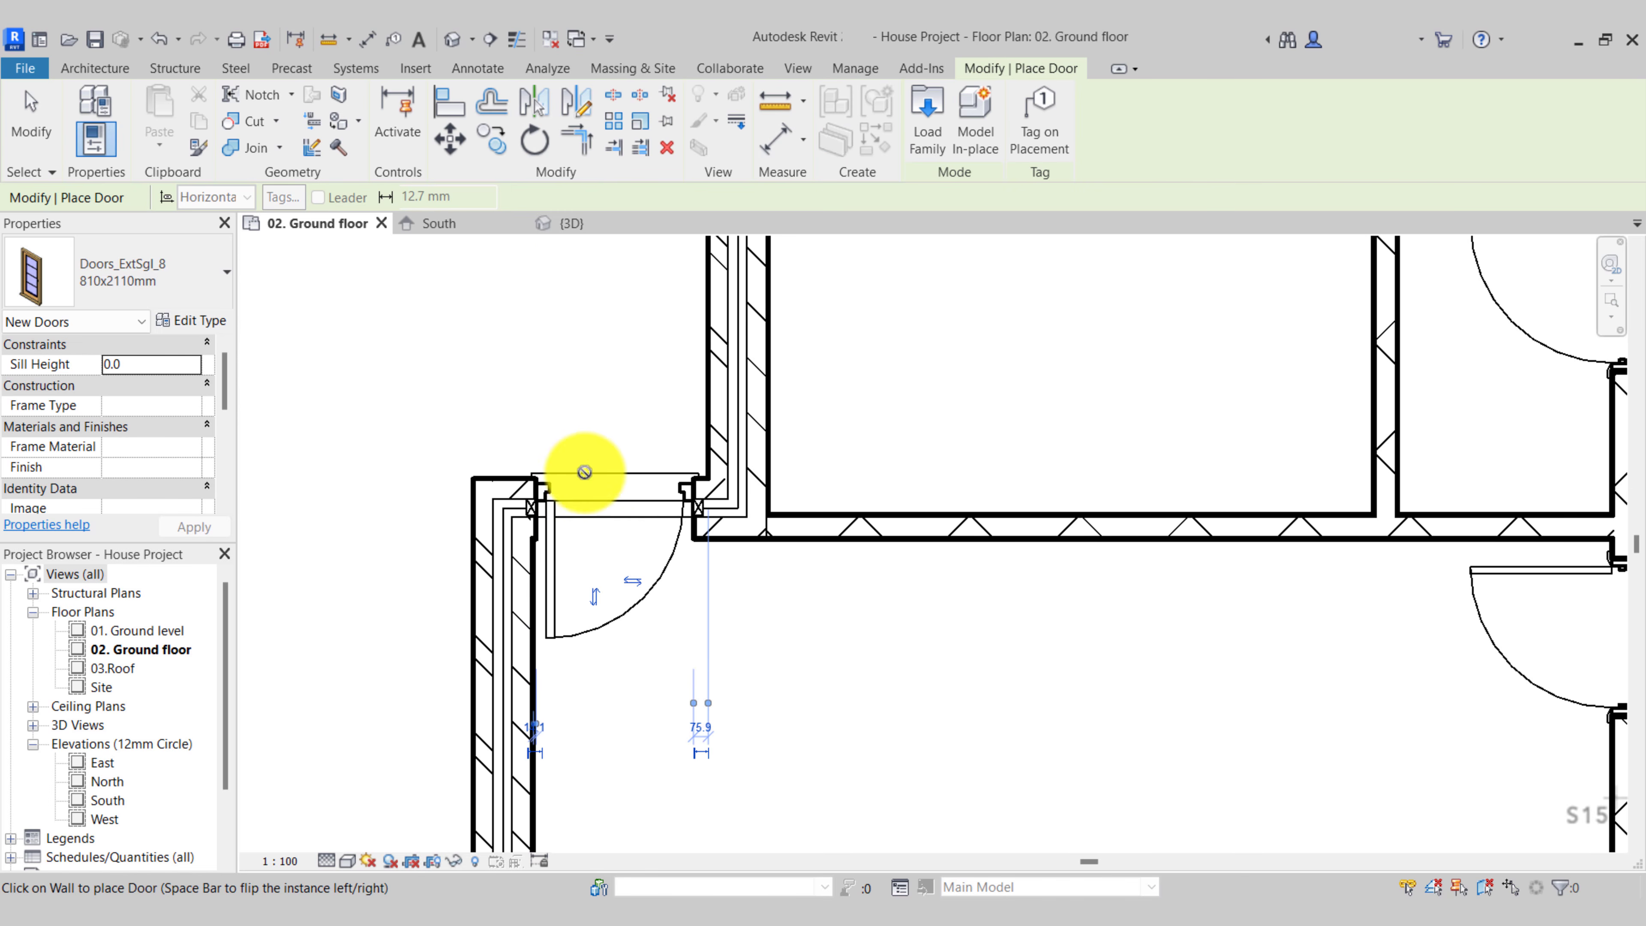
pyautogui.press('Escape')
# Place a Doors_ExtDbl_w-Glazing_Bars_3 1810x2110mm door centred in the recessed east exterior wall, opening outwards, 407.5 mm from each side
pyautogui.scroll(-5, 533, 581)
pyautogui.scroll(6, 779, 570)
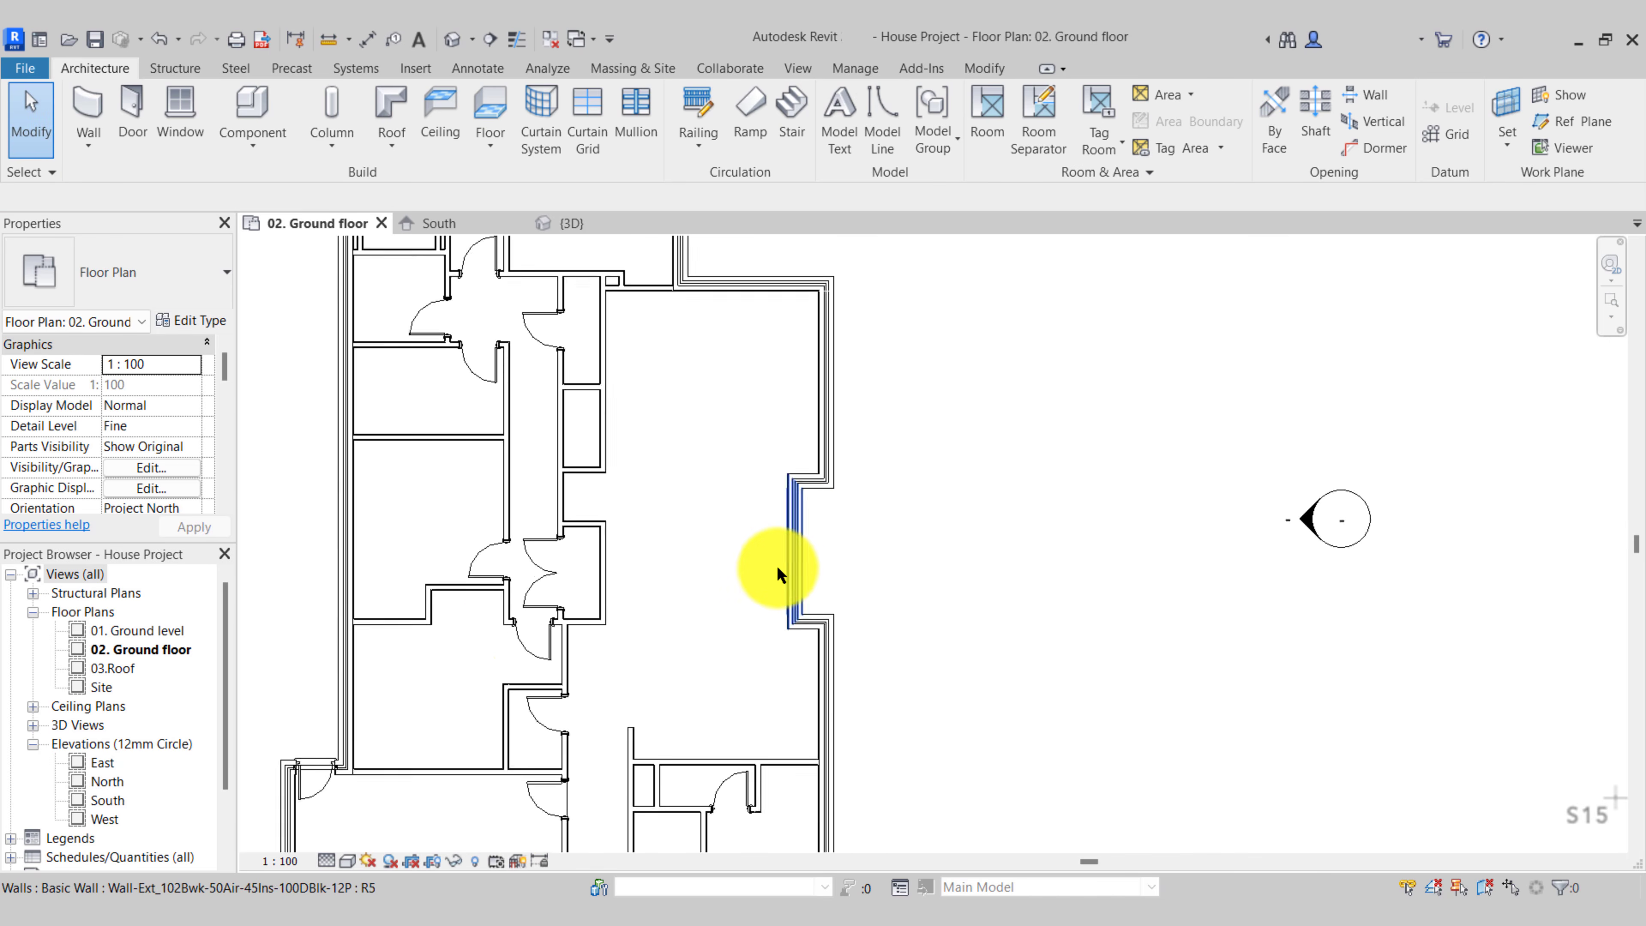
pyautogui.scroll(2, 862, 556)
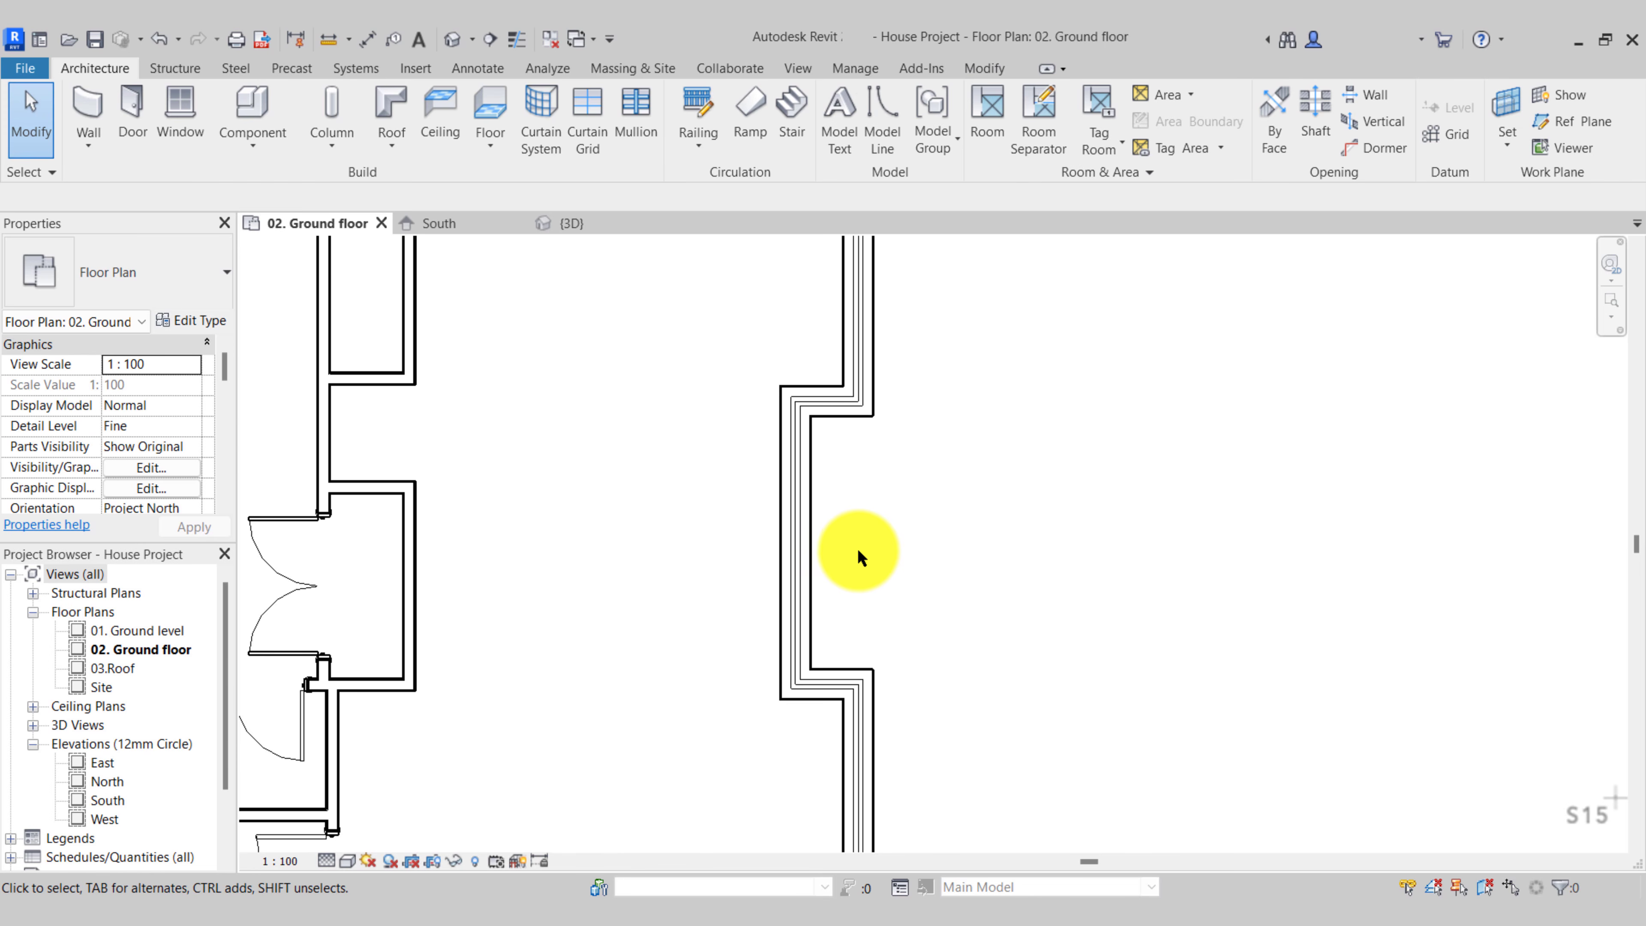
pyautogui.click(131, 113)
pyautogui.click(122, 259)
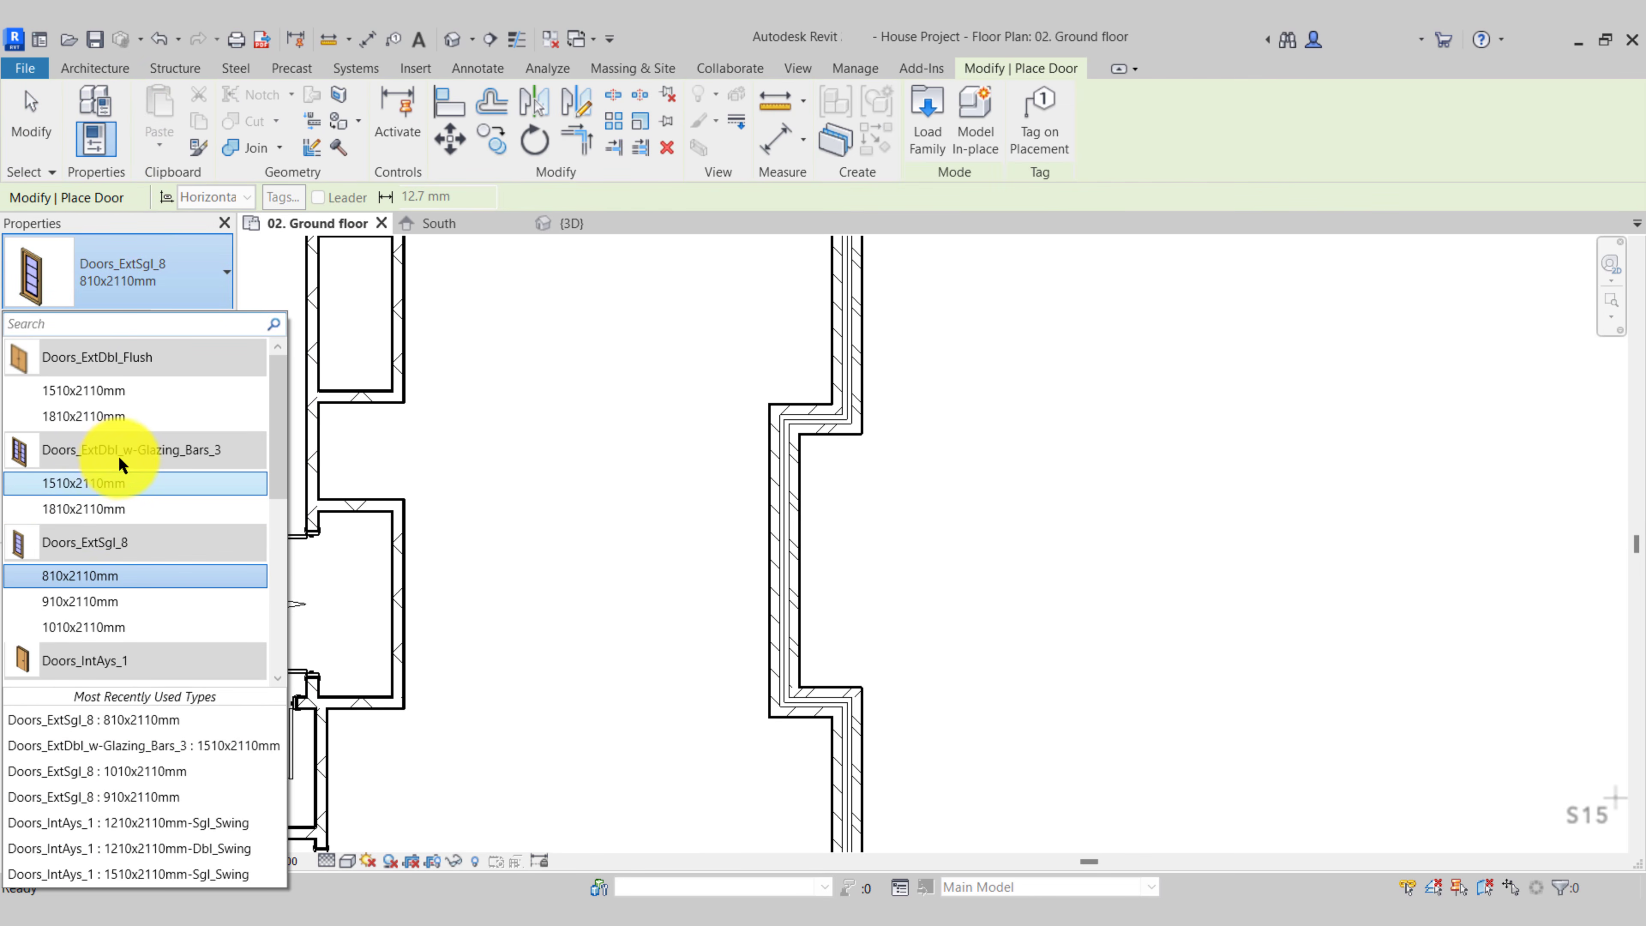
pyautogui.click(67, 512)
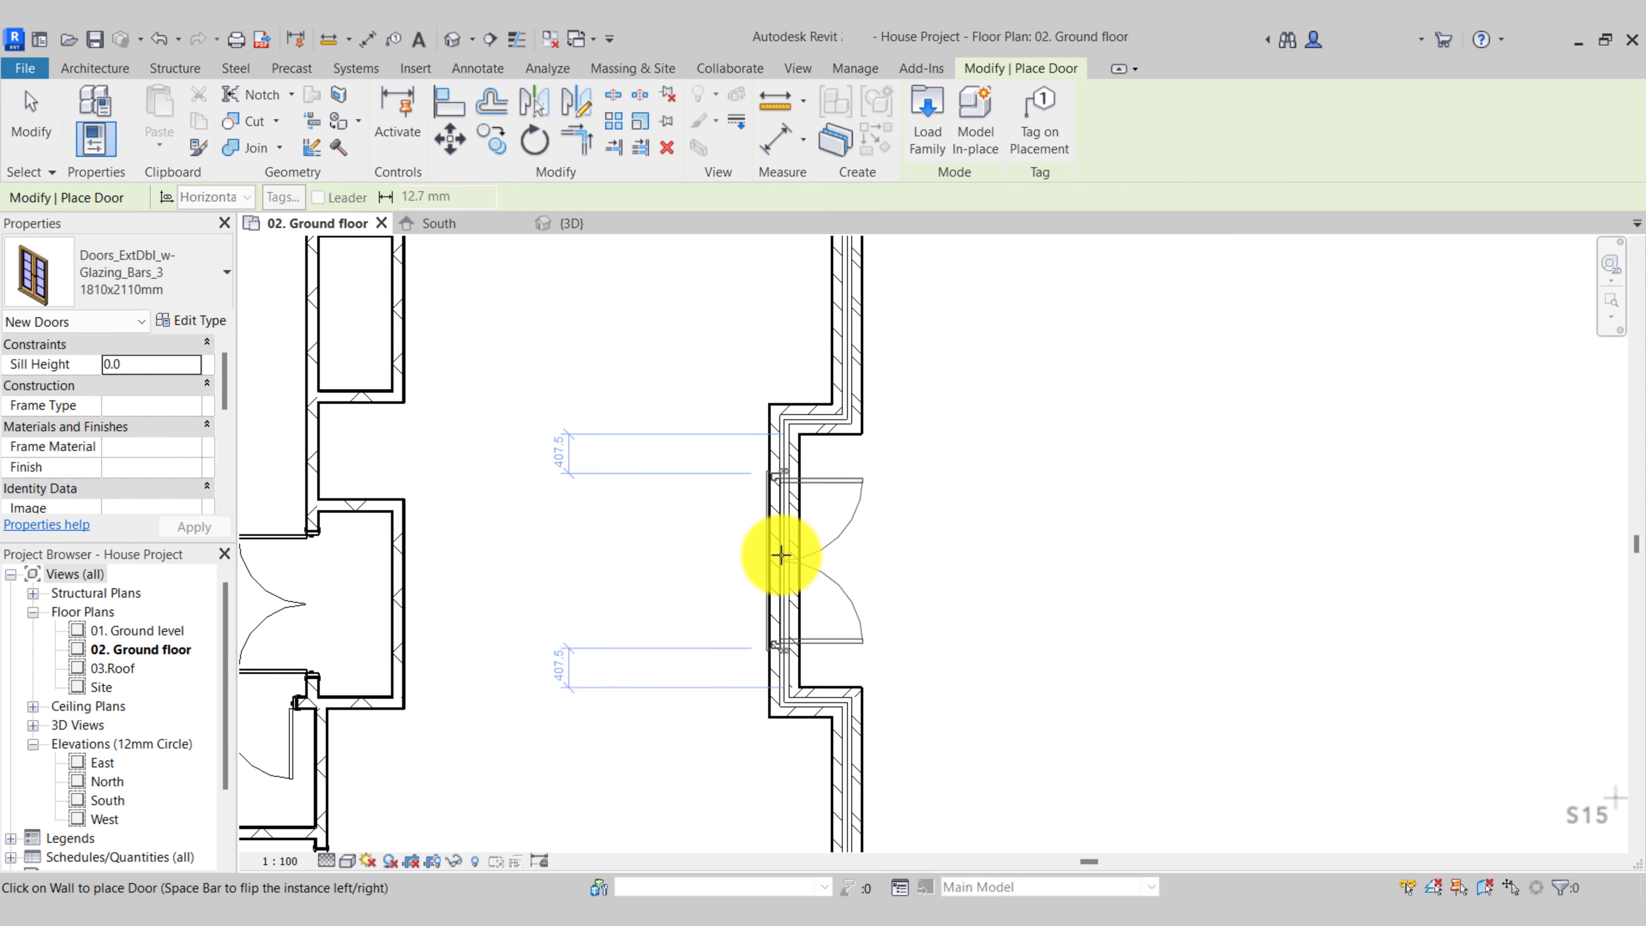
pyautogui.click(782, 555)
# Place another 1810x2110mm glazed double door in the northernmost room's east exterior wall, opening inwards, nearer the wall's south end
pyautogui.scroll(-4, 758, 648)
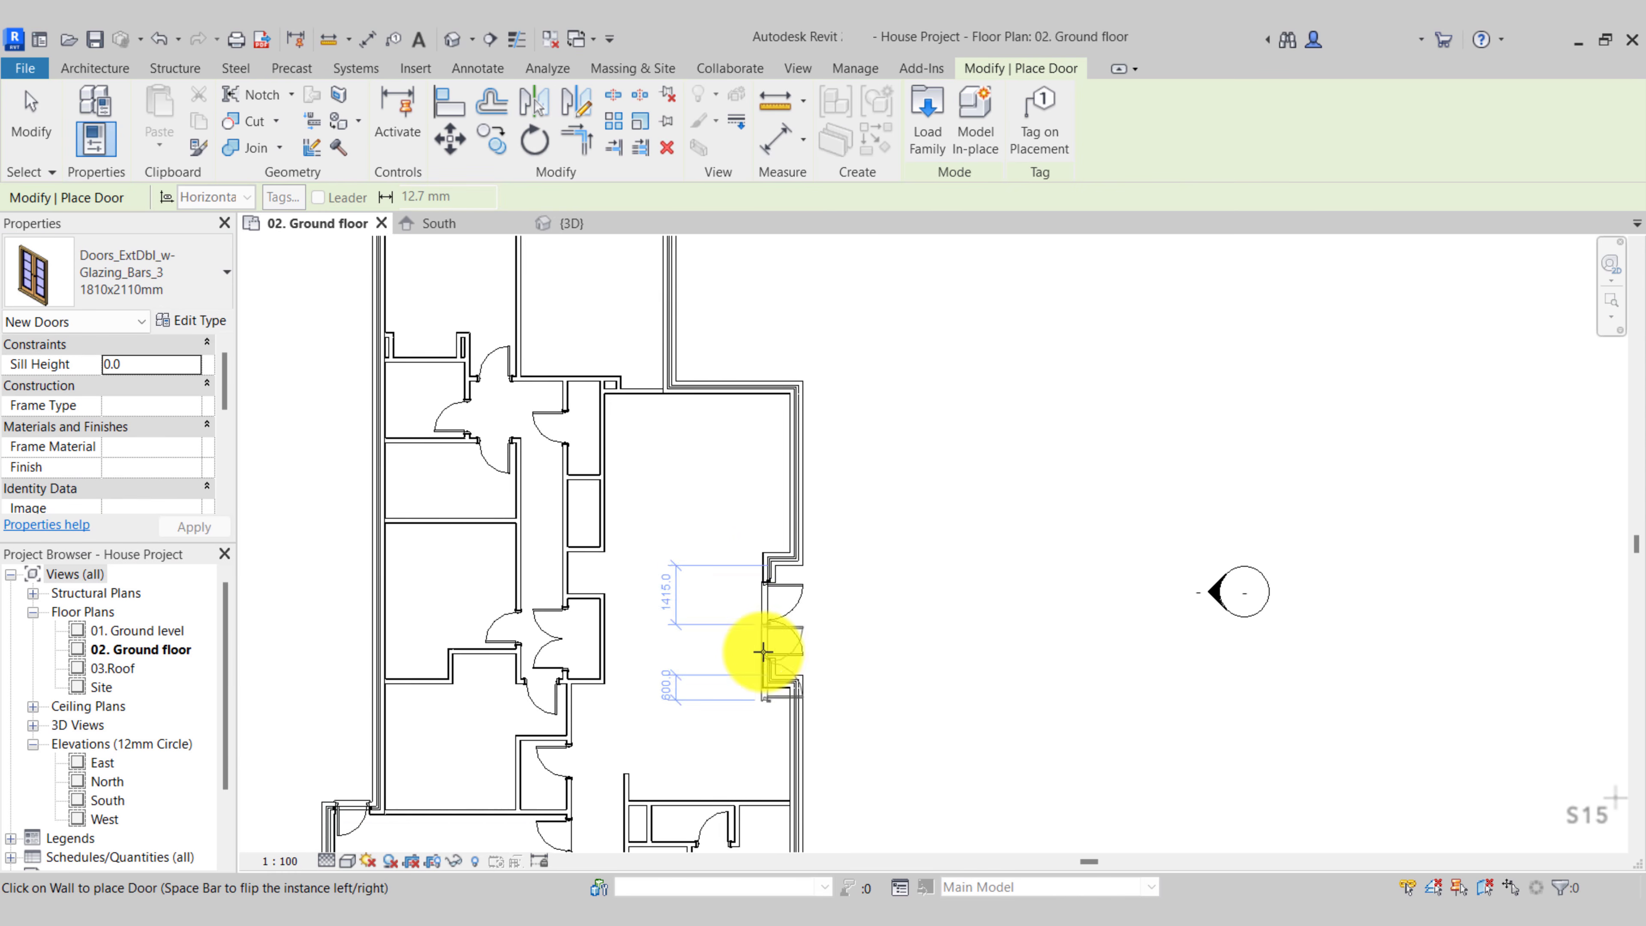
pyautogui.moveTo(761, 655); pyautogui.dragTo(803, 723, button='middle')
pyautogui.press('Escape')
pyautogui.click(962, 724)
pyautogui.click(841, 764)
pyautogui.click(886, 145)
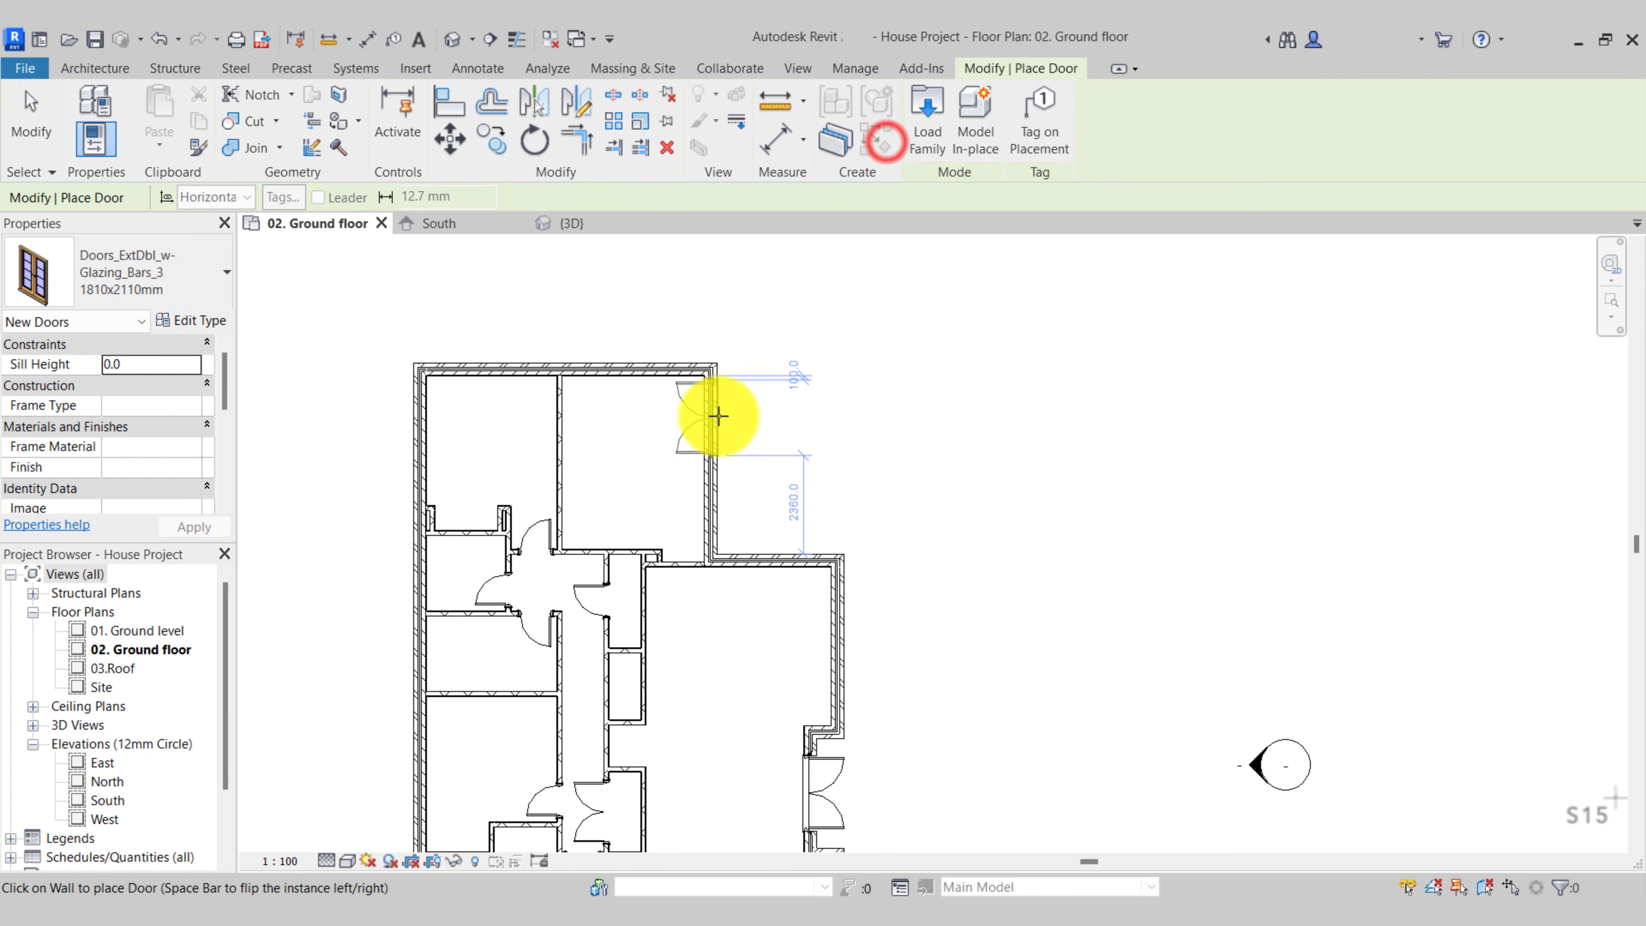
pyautogui.scroll(1, 714, 431)
pyautogui.scroll(2, 714, 431)
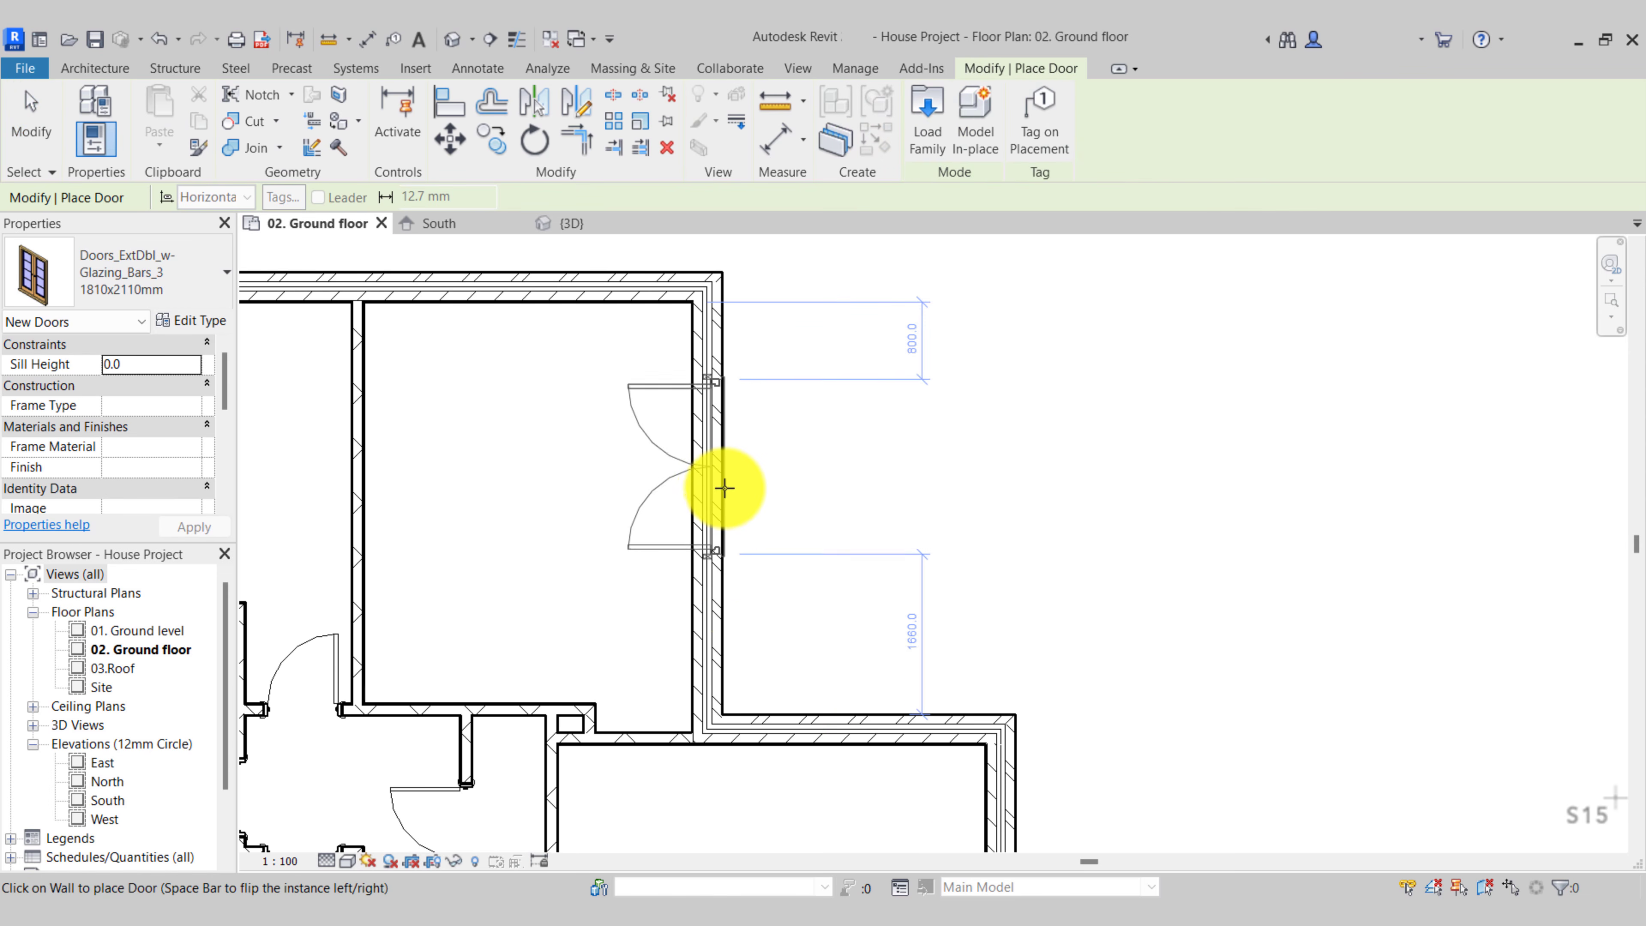
pyautogui.click(722, 561)
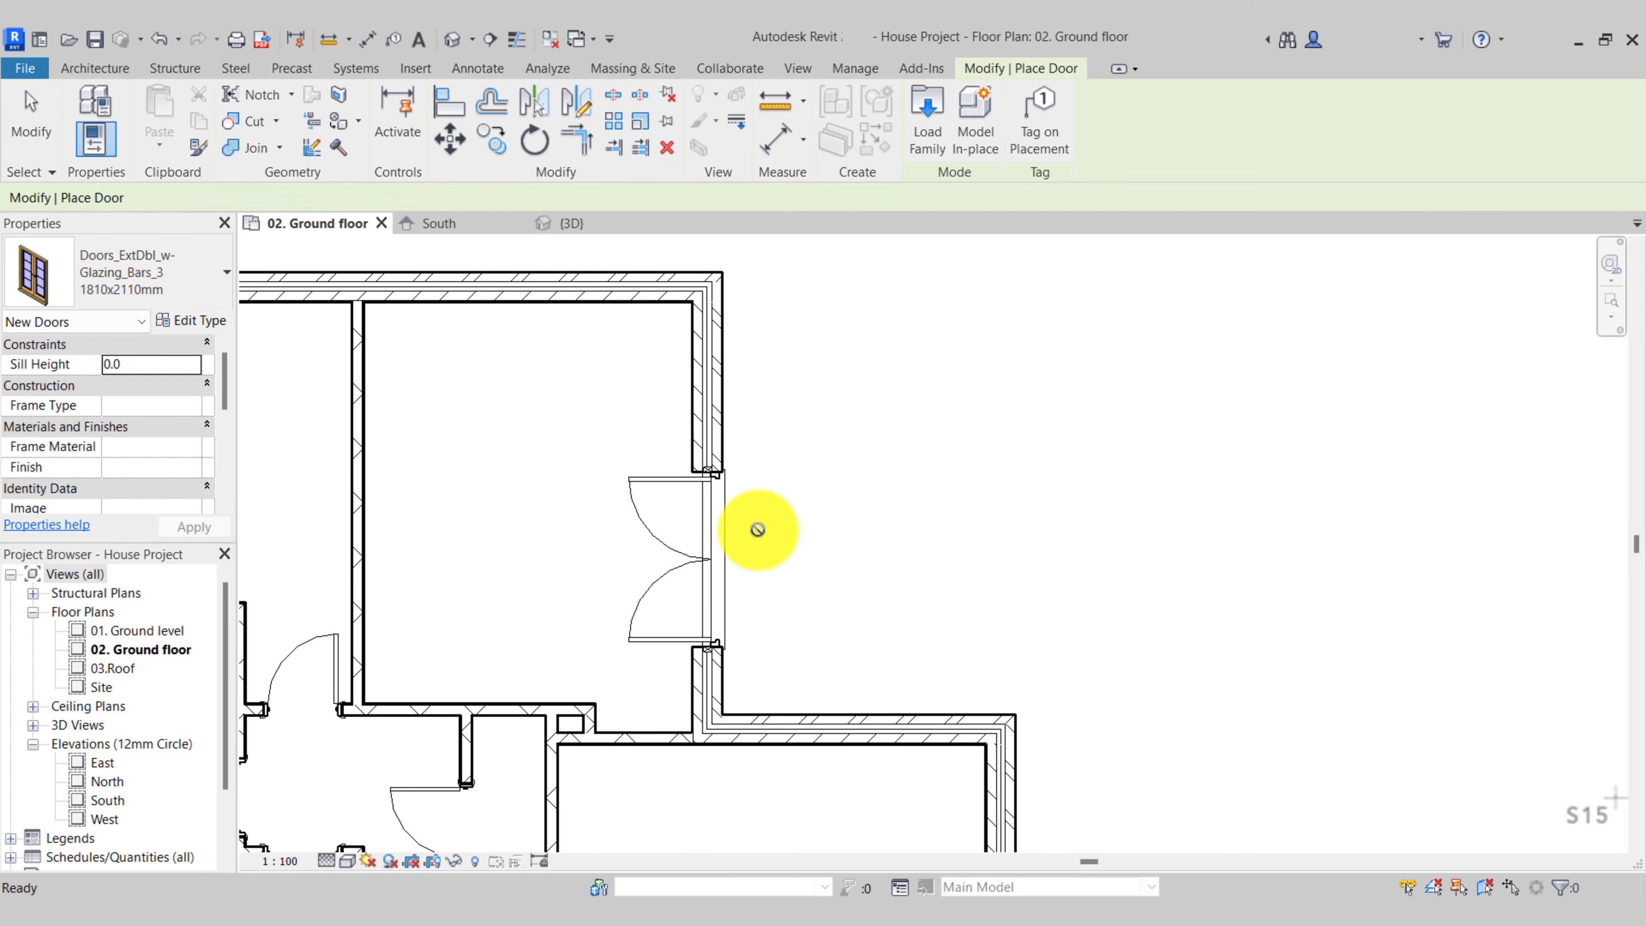
pyautogui.press('Escape')
pyautogui.press('Escape')
# Review the ground floor plan from the north rooms down to the southeast room's south exterior wall
pyautogui.scroll(-1, 757, 529)
pyautogui.scroll(-4, 715, 564)
pyautogui.moveTo(735, 526); pyautogui.dragTo(772, 304, button='middle')
pyautogui.scroll(-2, 772, 353)
pyautogui.scroll(-1, 752, 397)
pyautogui.scroll(1, 771, 642)
pyautogui.moveTo(770, 641); pyautogui.dragTo(760, 577, button='middle')
pyautogui.scroll(-1, 760, 578)
pyautogui.moveTo(833, 759); pyautogui.dragTo(831, 684, button='middle')
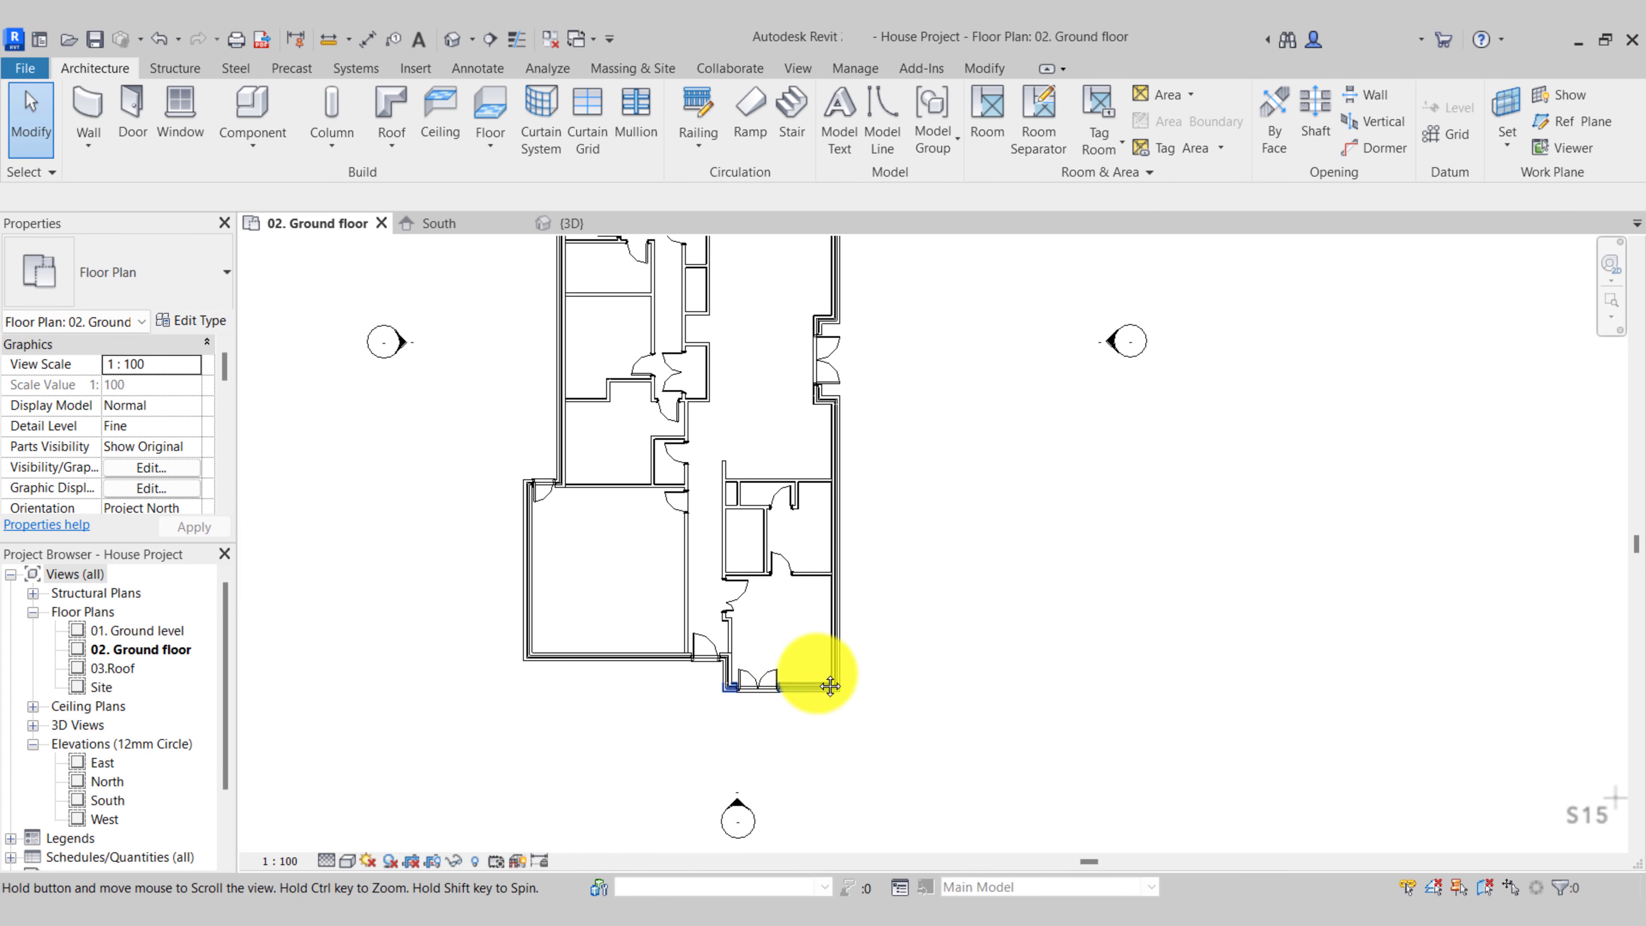
pyautogui.scroll(5, 808, 697)
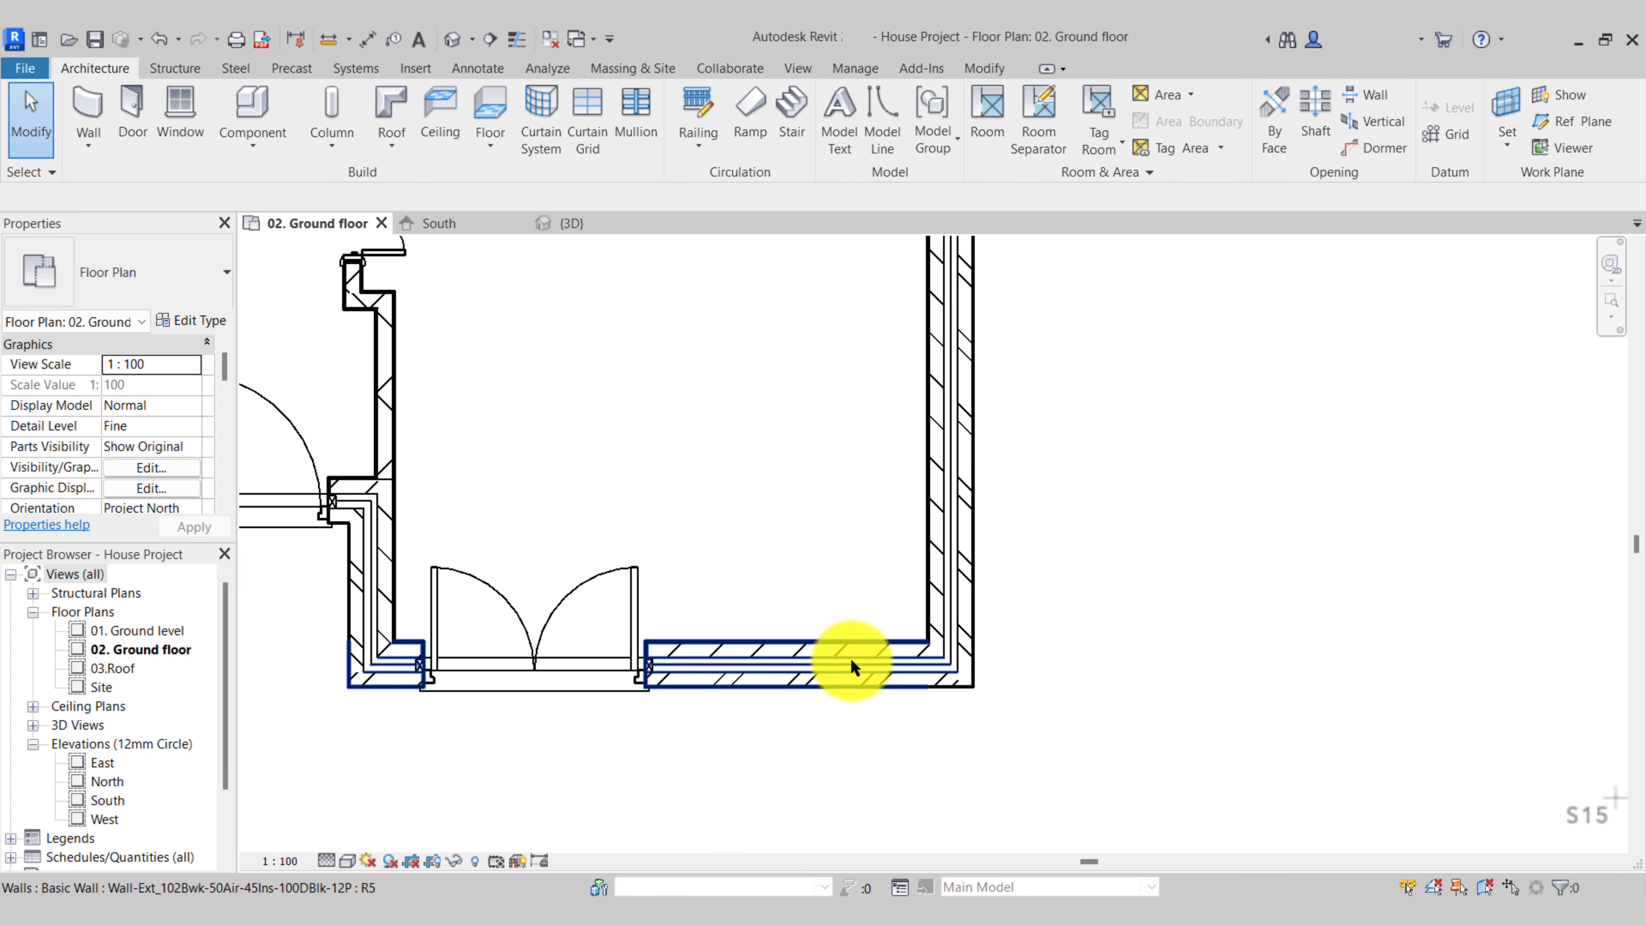
pyautogui.moveTo(850, 646); pyautogui.dragTo(726, 644, button='middle')
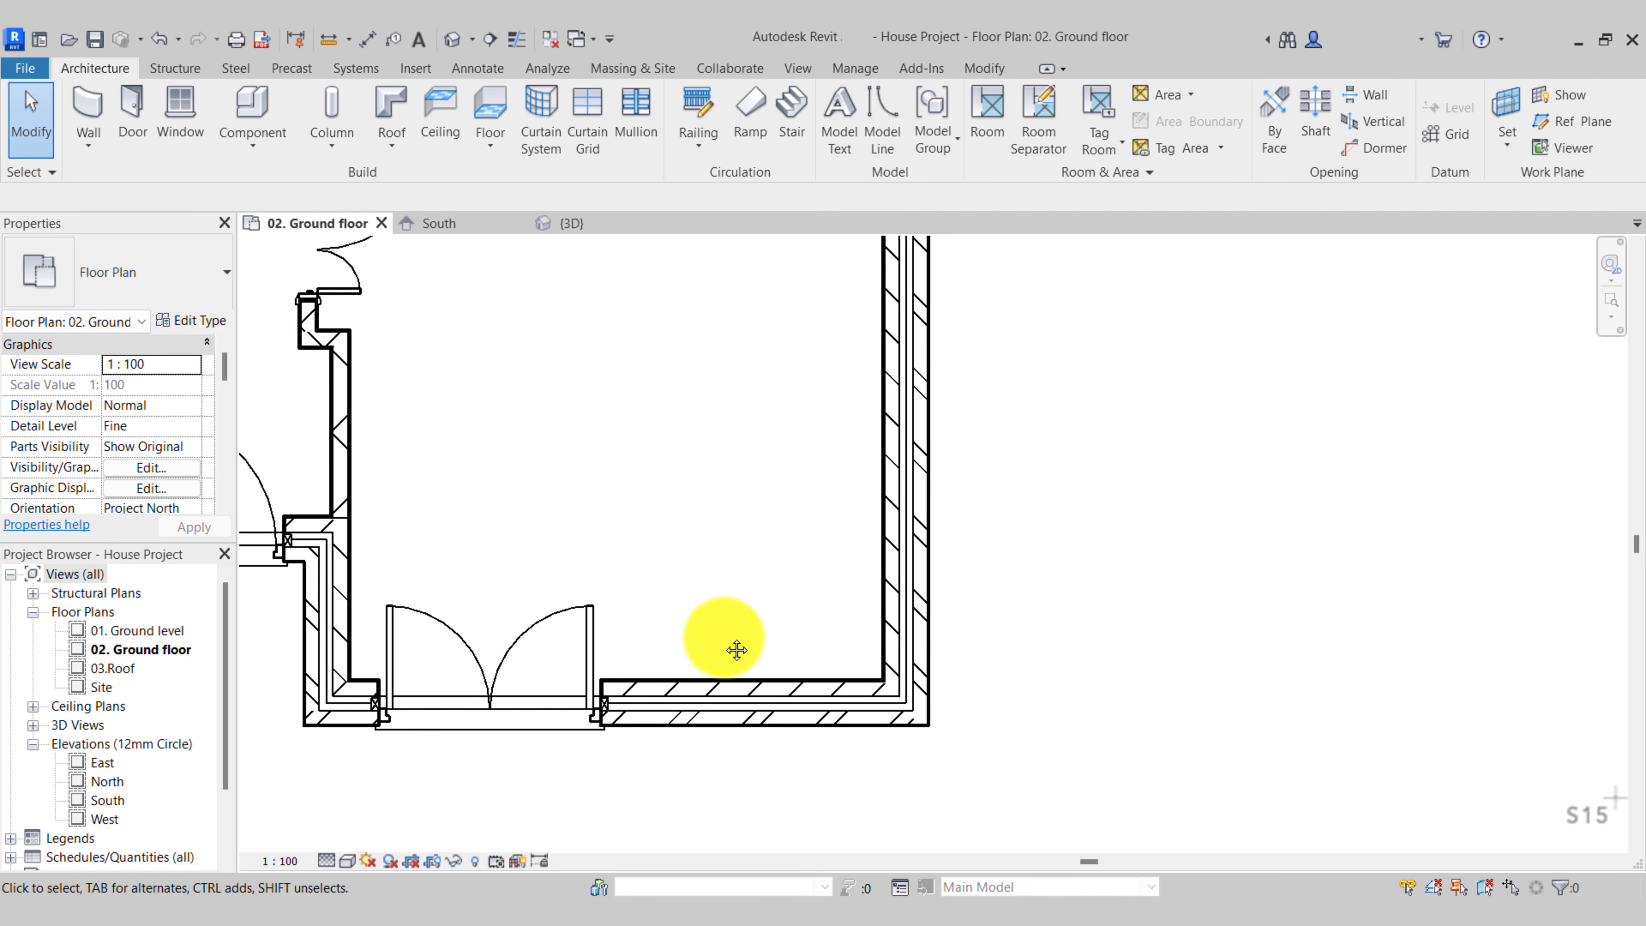
# Start the Window command and load the Windows_Sgl_All_Bars family from the UK library's Windows folder
pyautogui.click(172, 104)
pyautogui.click(181, 267)
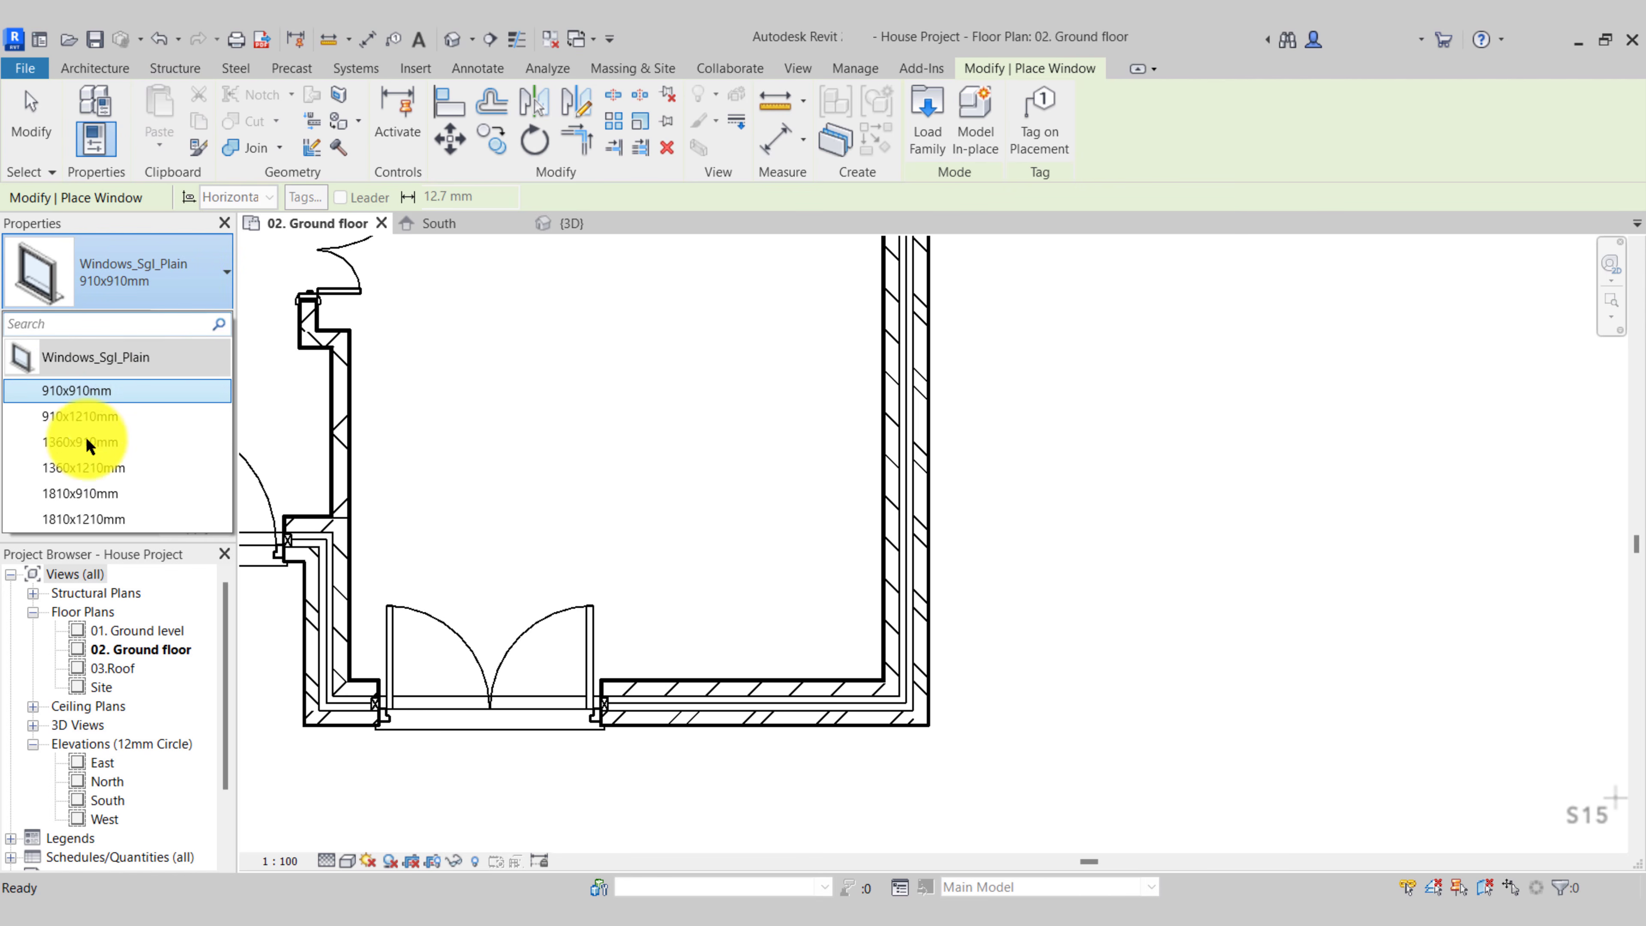
pyautogui.click(139, 276)
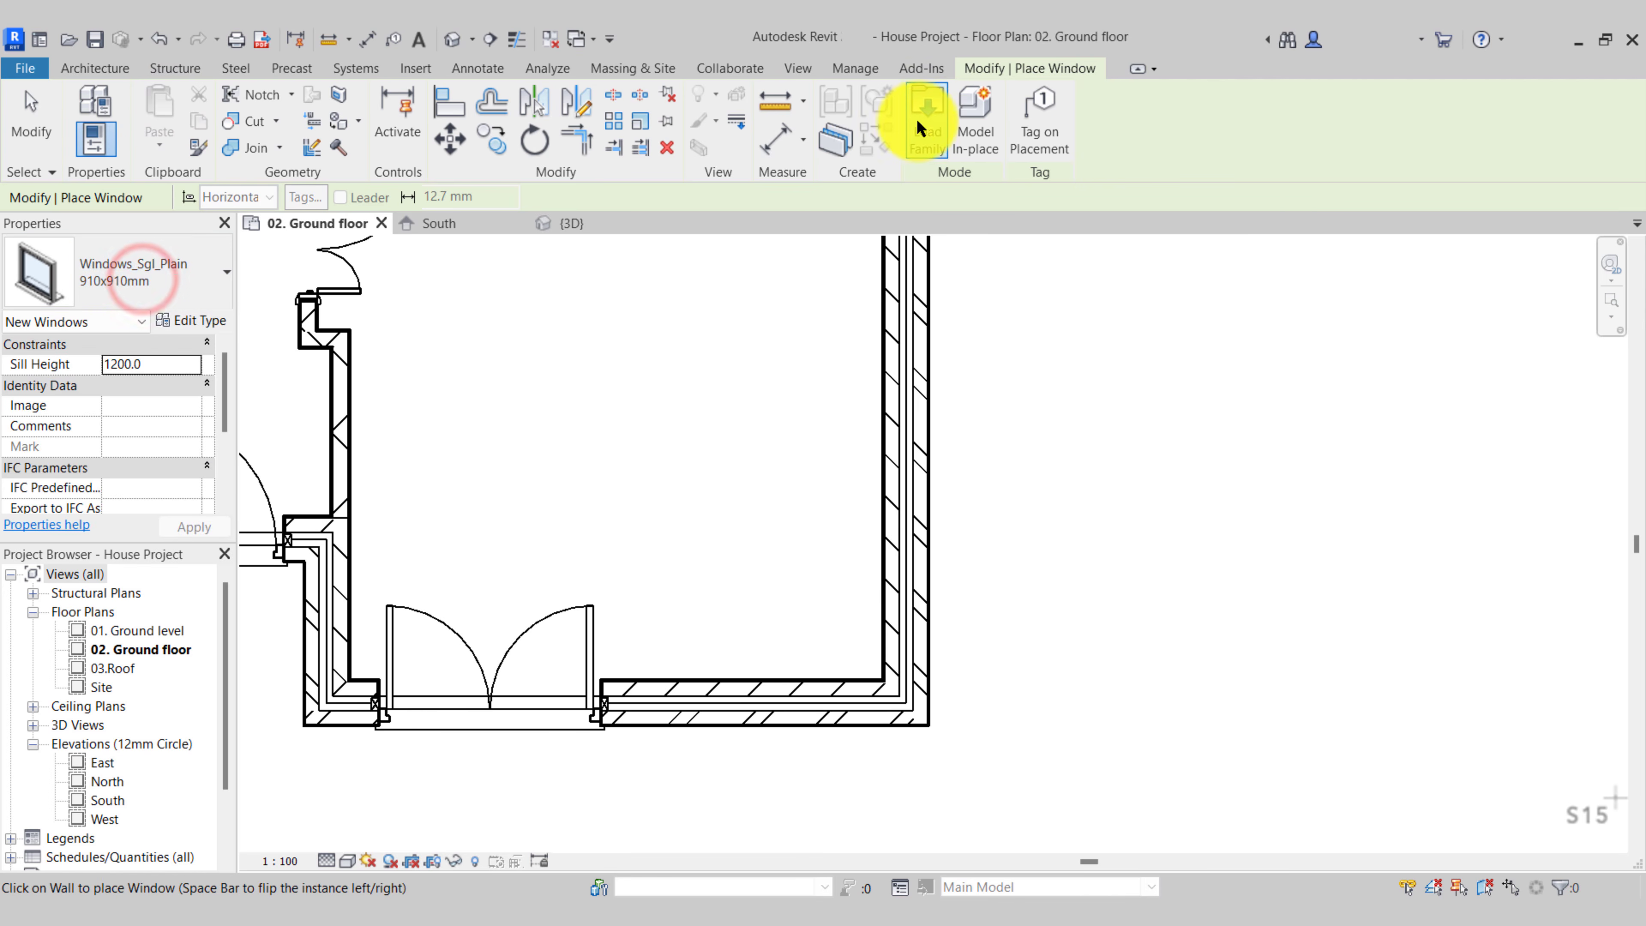
pyautogui.click(927, 125)
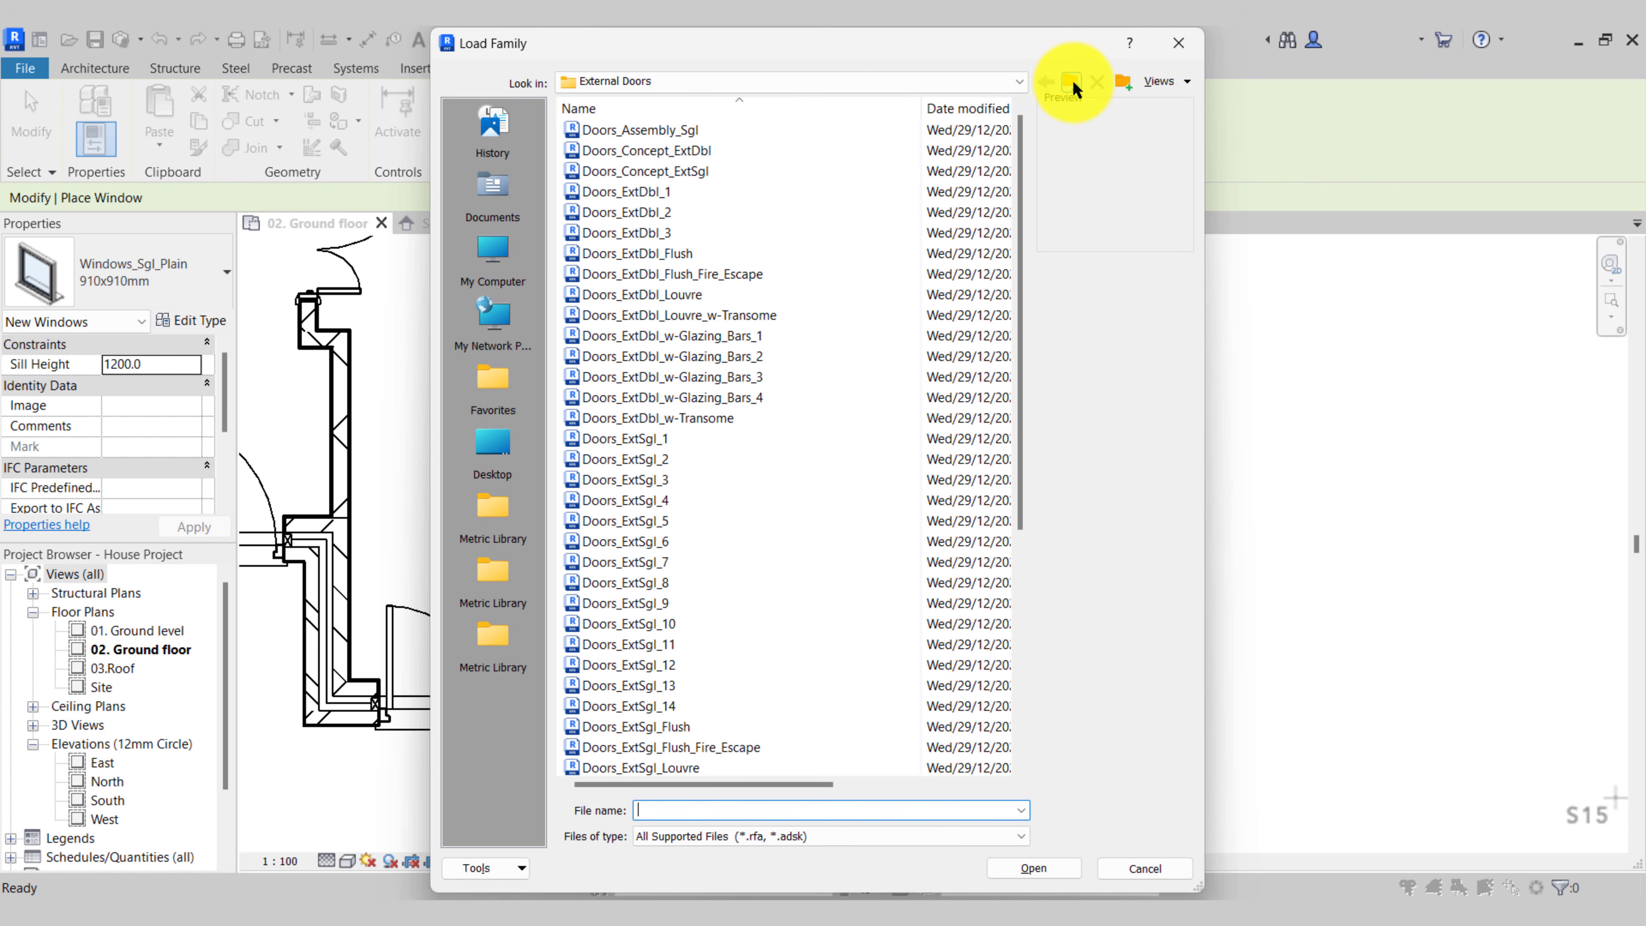
pyautogui.click(1072, 84)
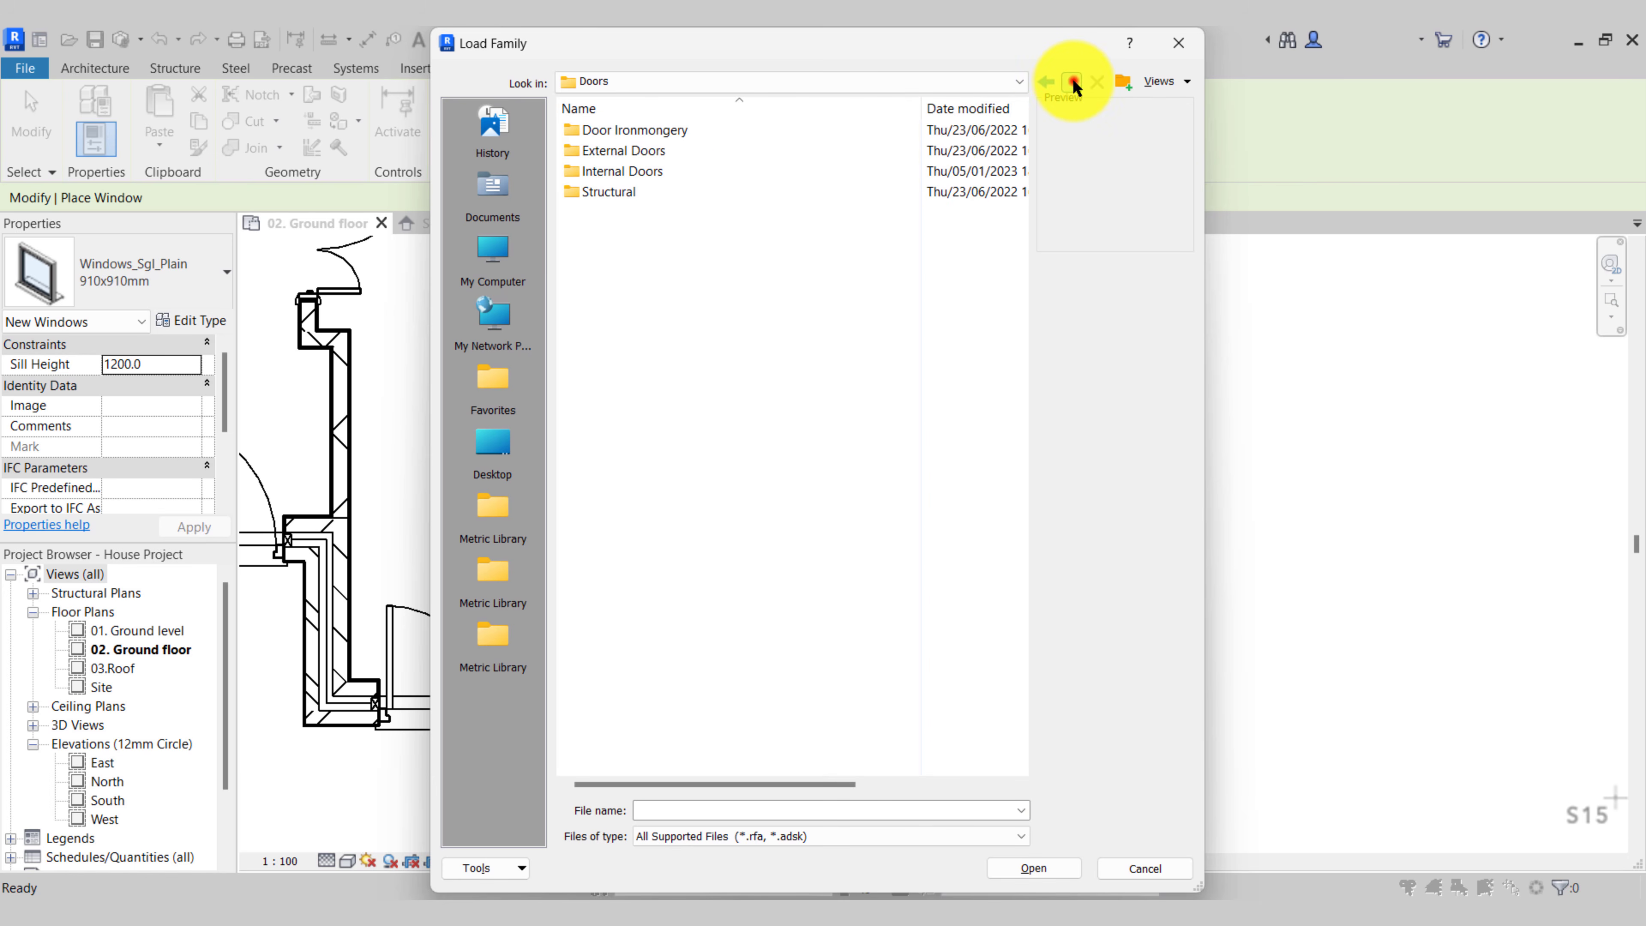
pyautogui.click(1072, 79)
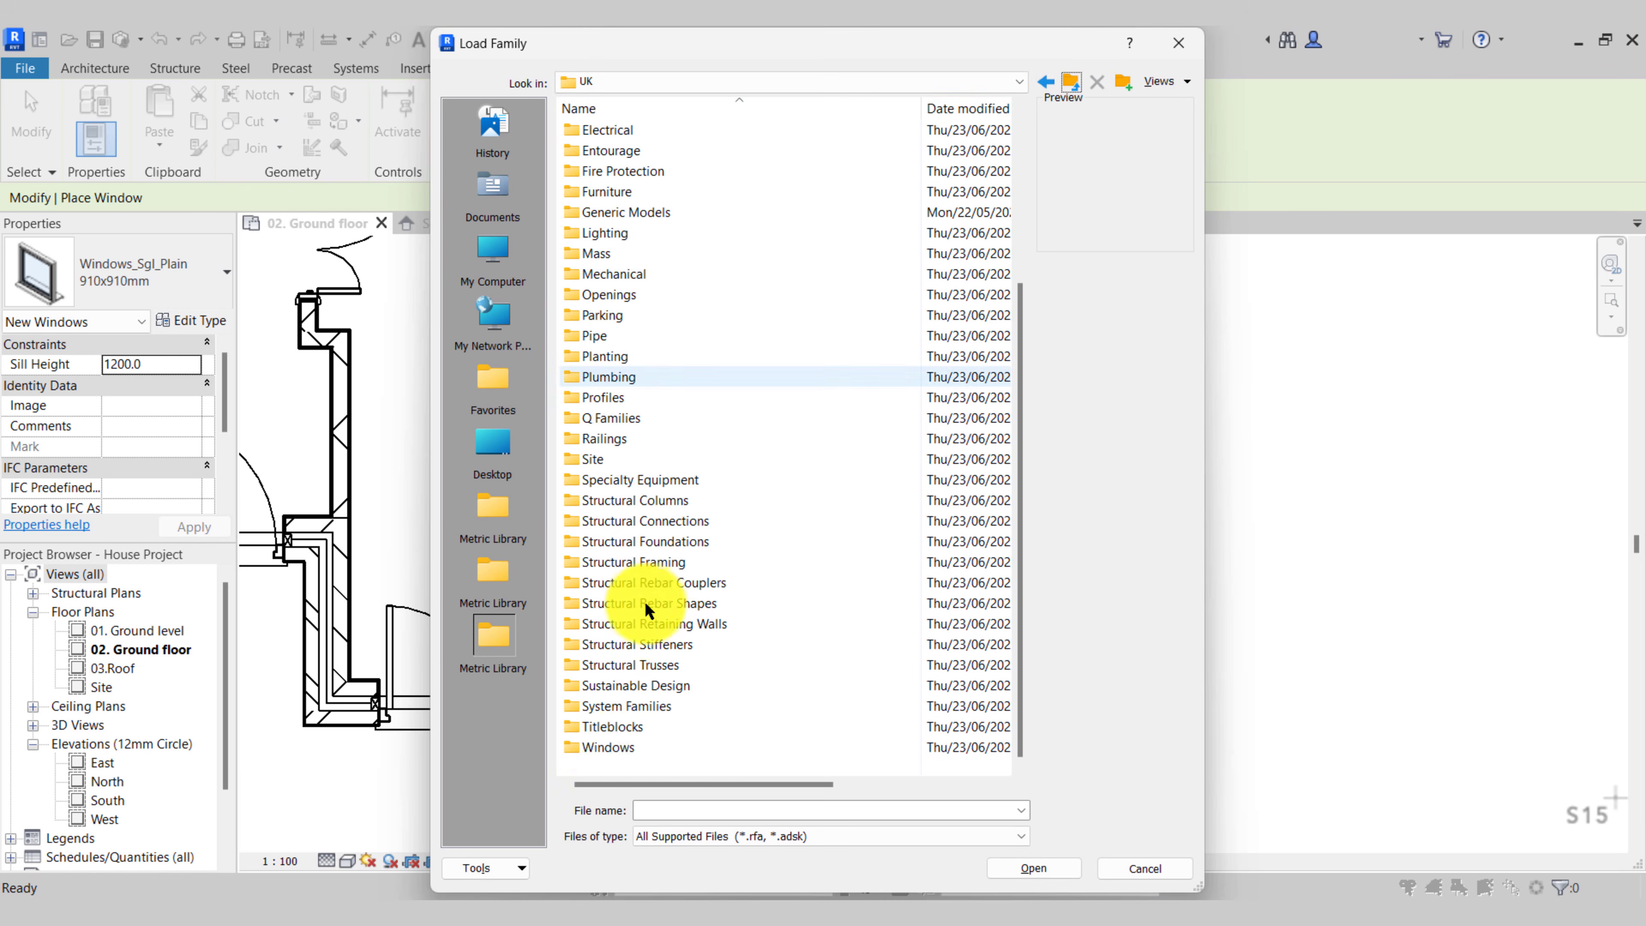
pyautogui.doubleClick(611, 748)
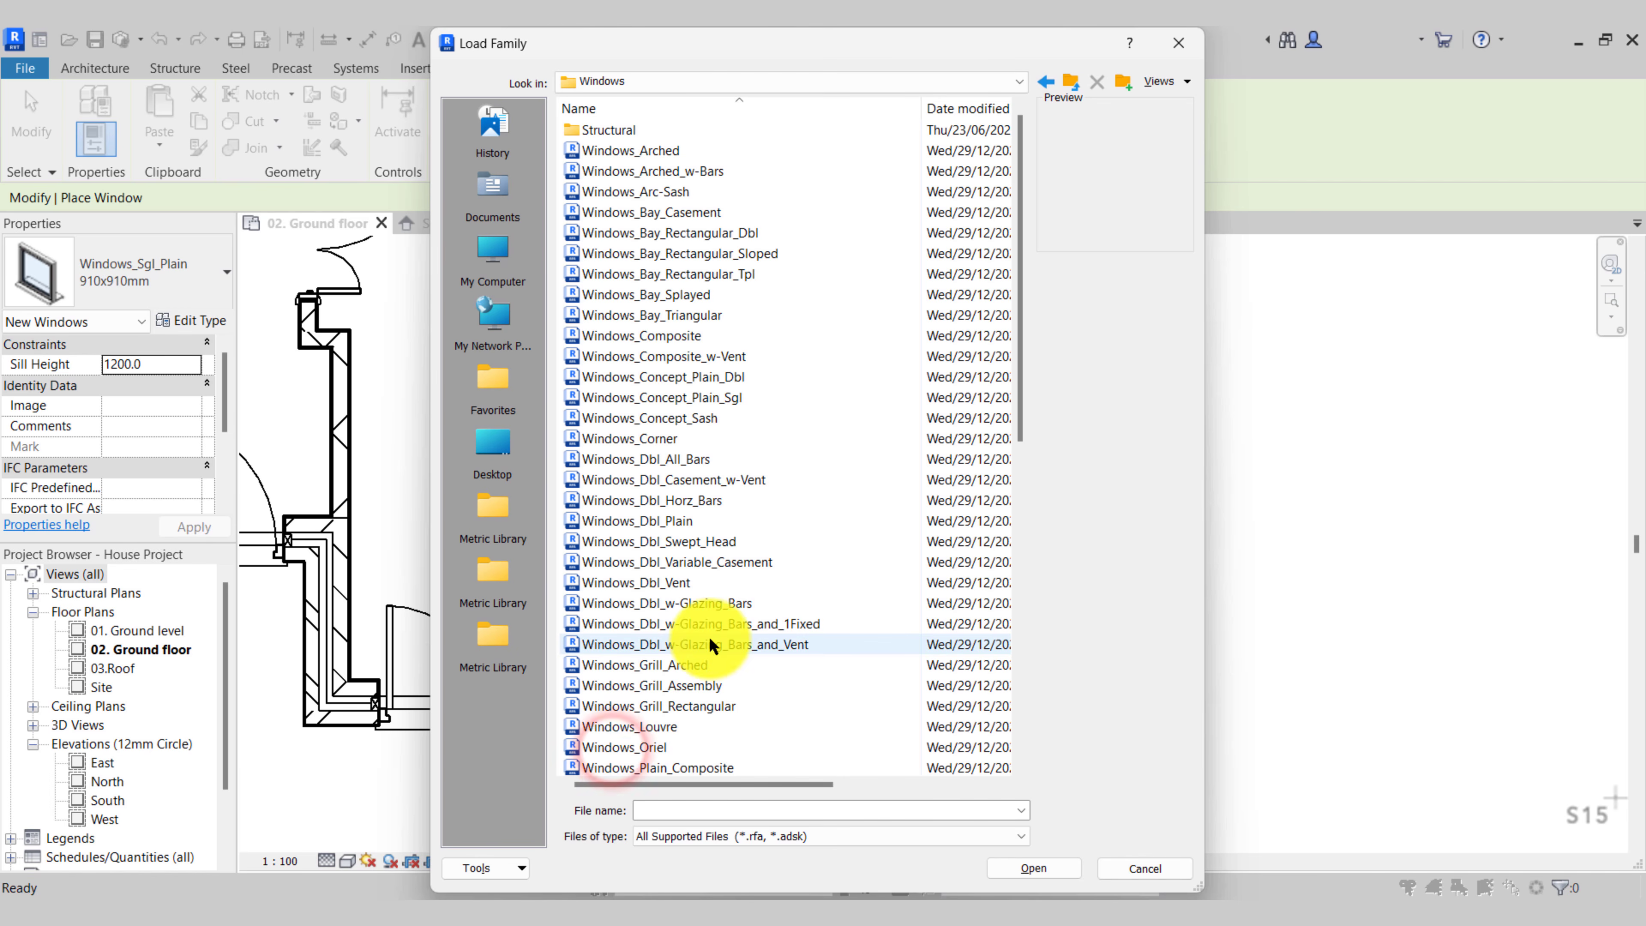
pyautogui.scroll(-10, 708, 636)
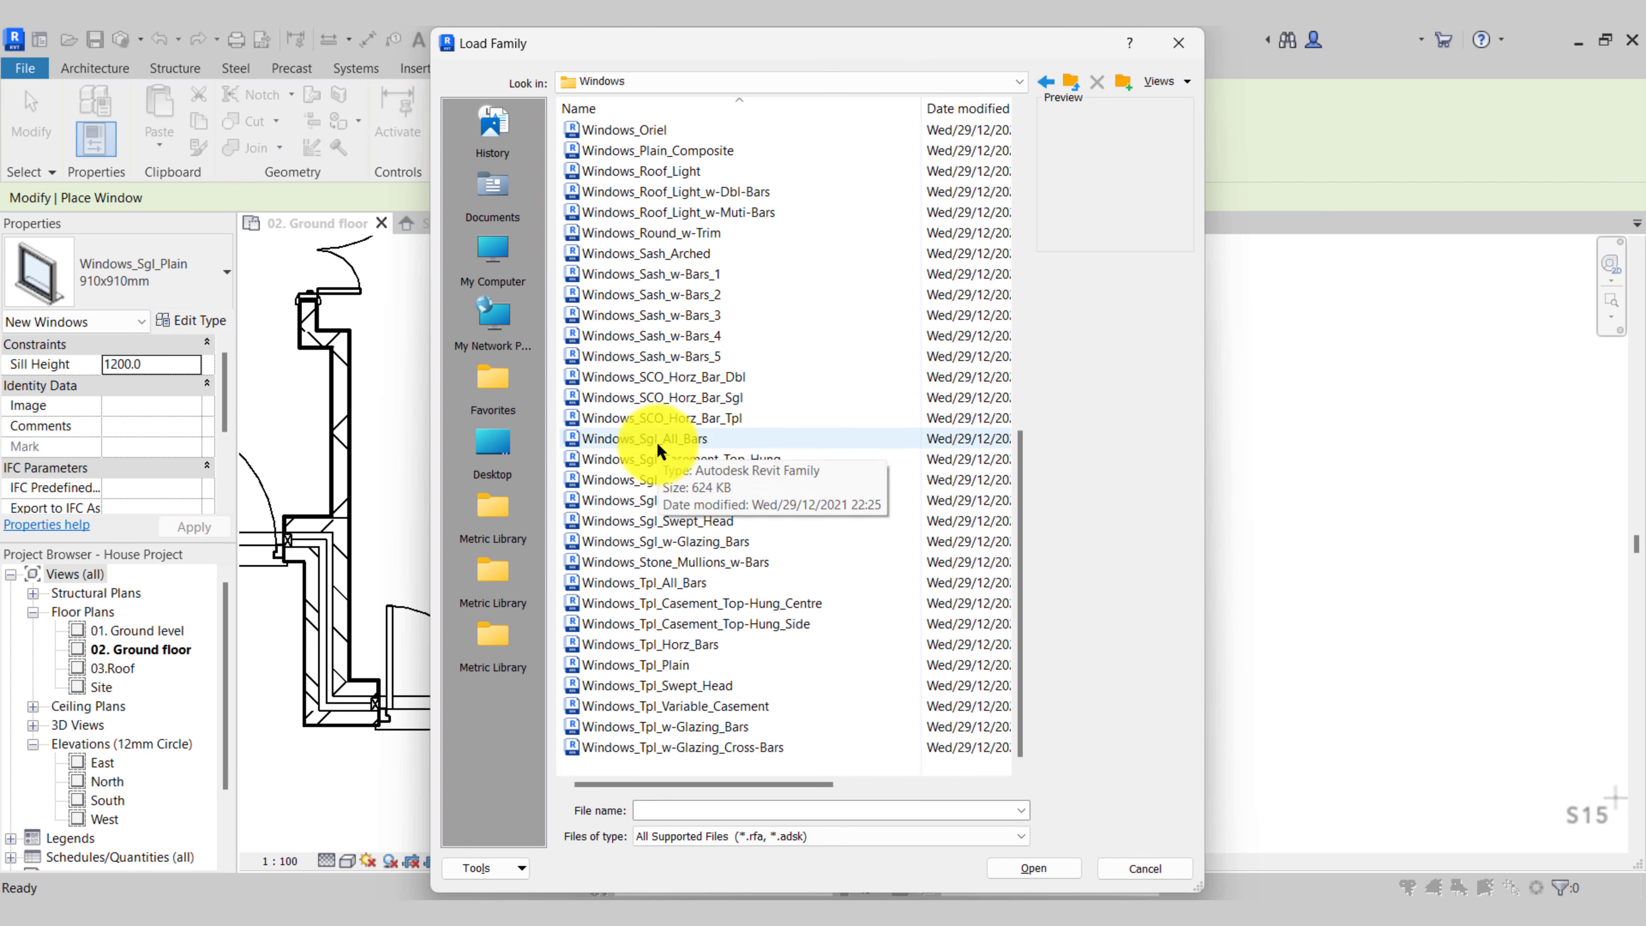
pyautogui.click(657, 440)
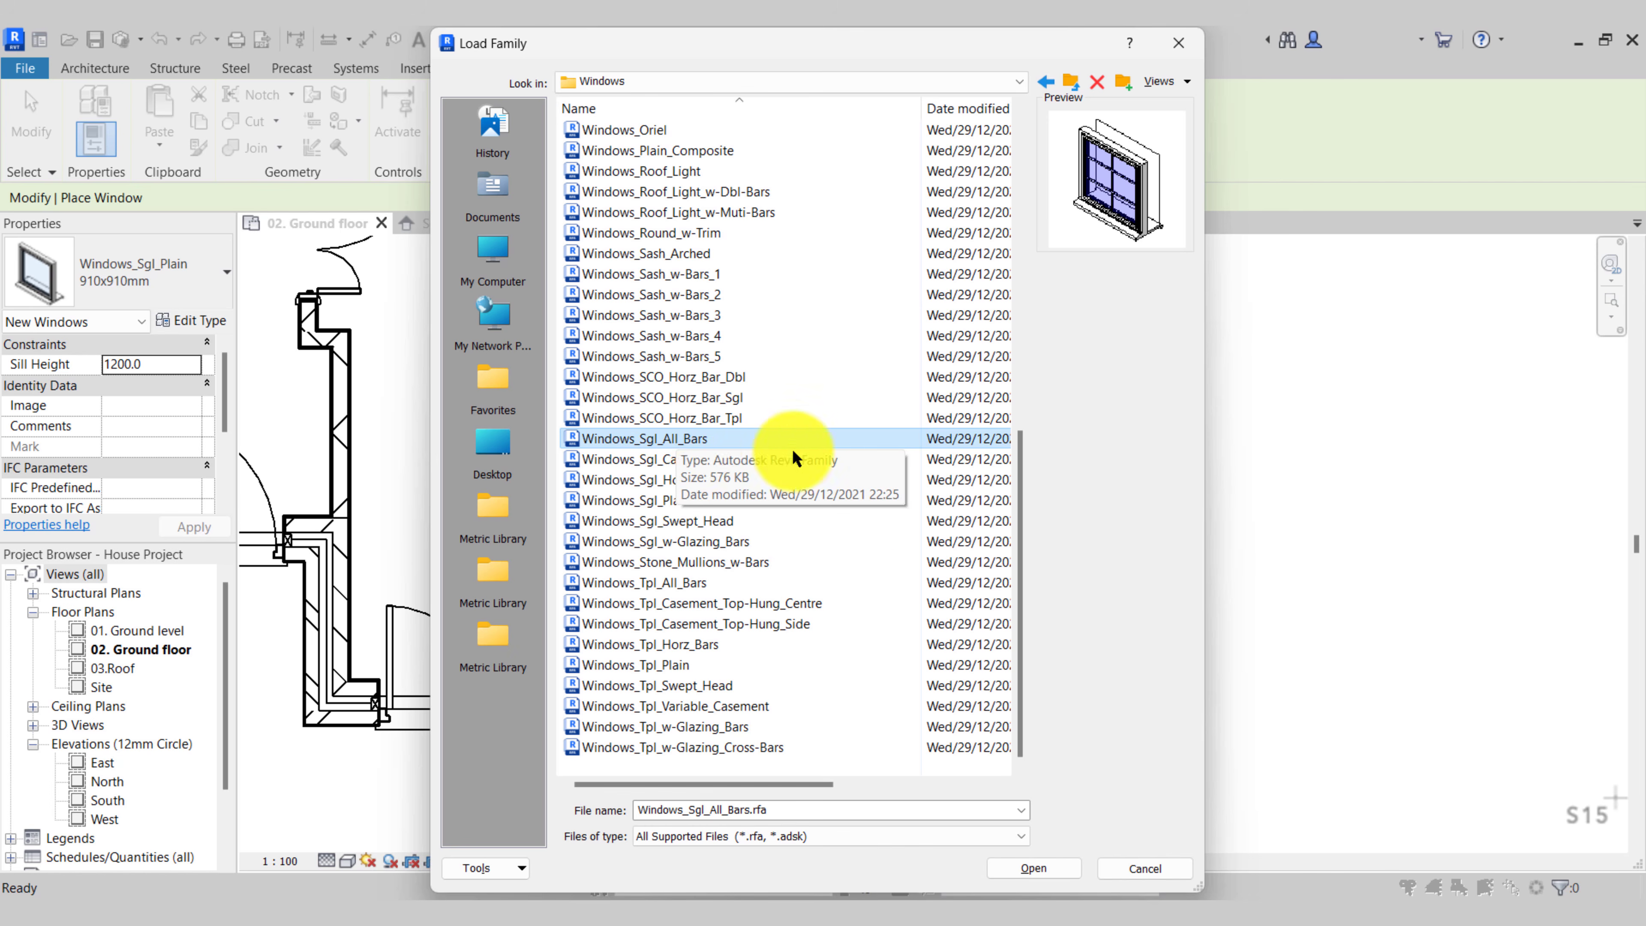
pyautogui.click(1026, 866)
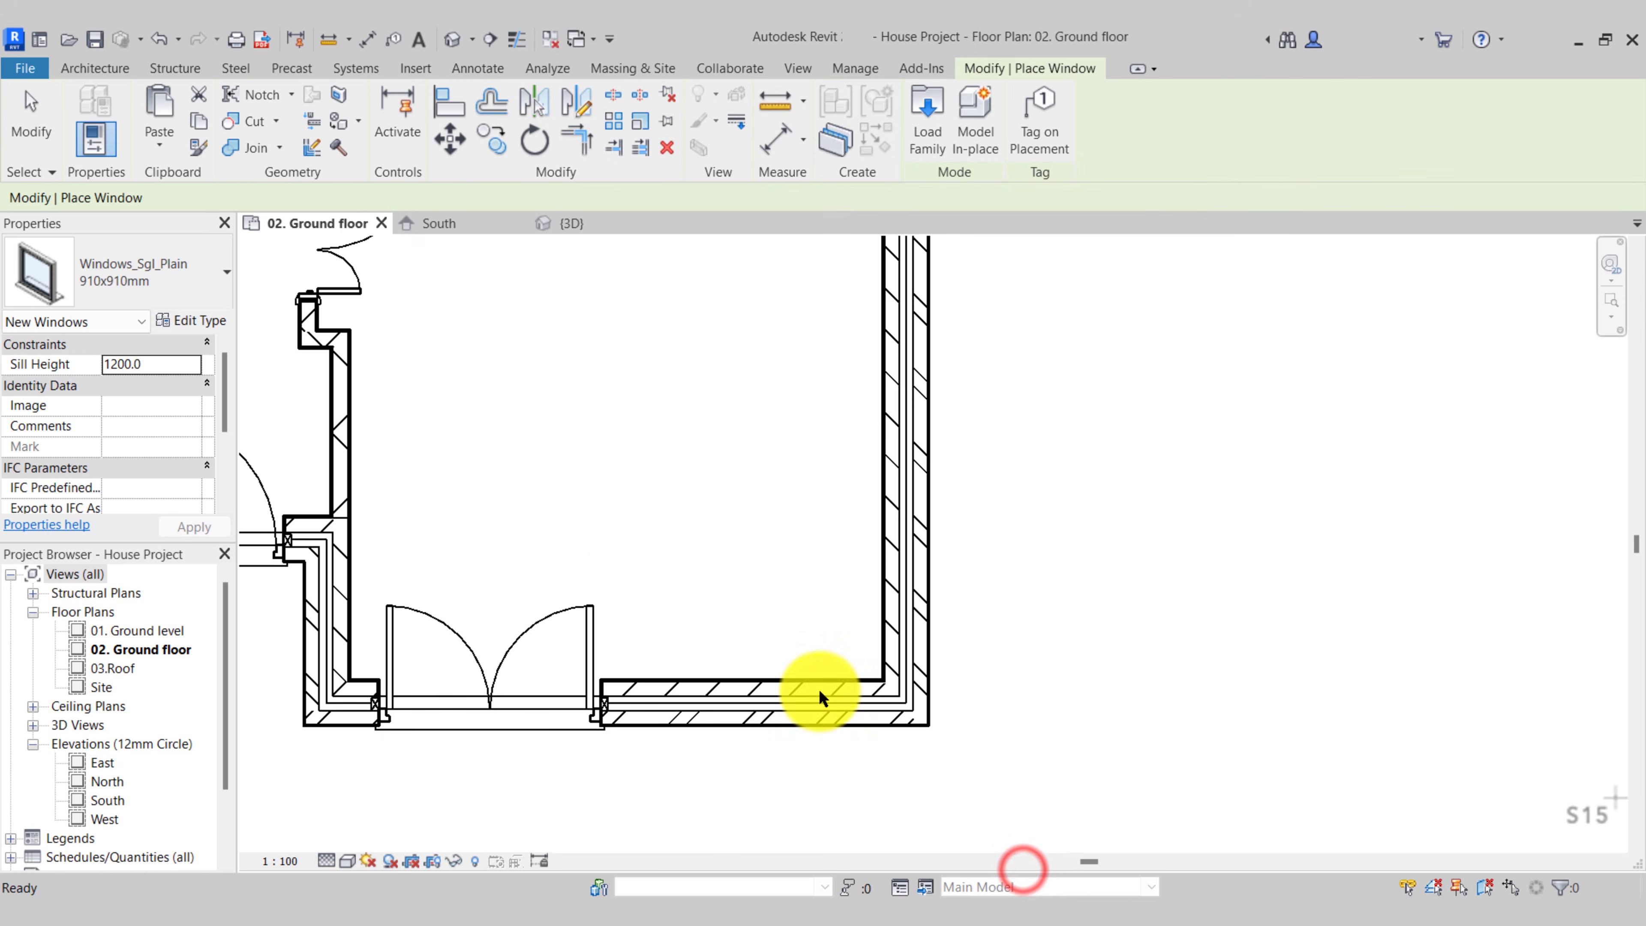
# Duplicate the Windows_Sgl_All_Bars 910x910mm type as 410x2110mm
pyautogui.click(214, 297)
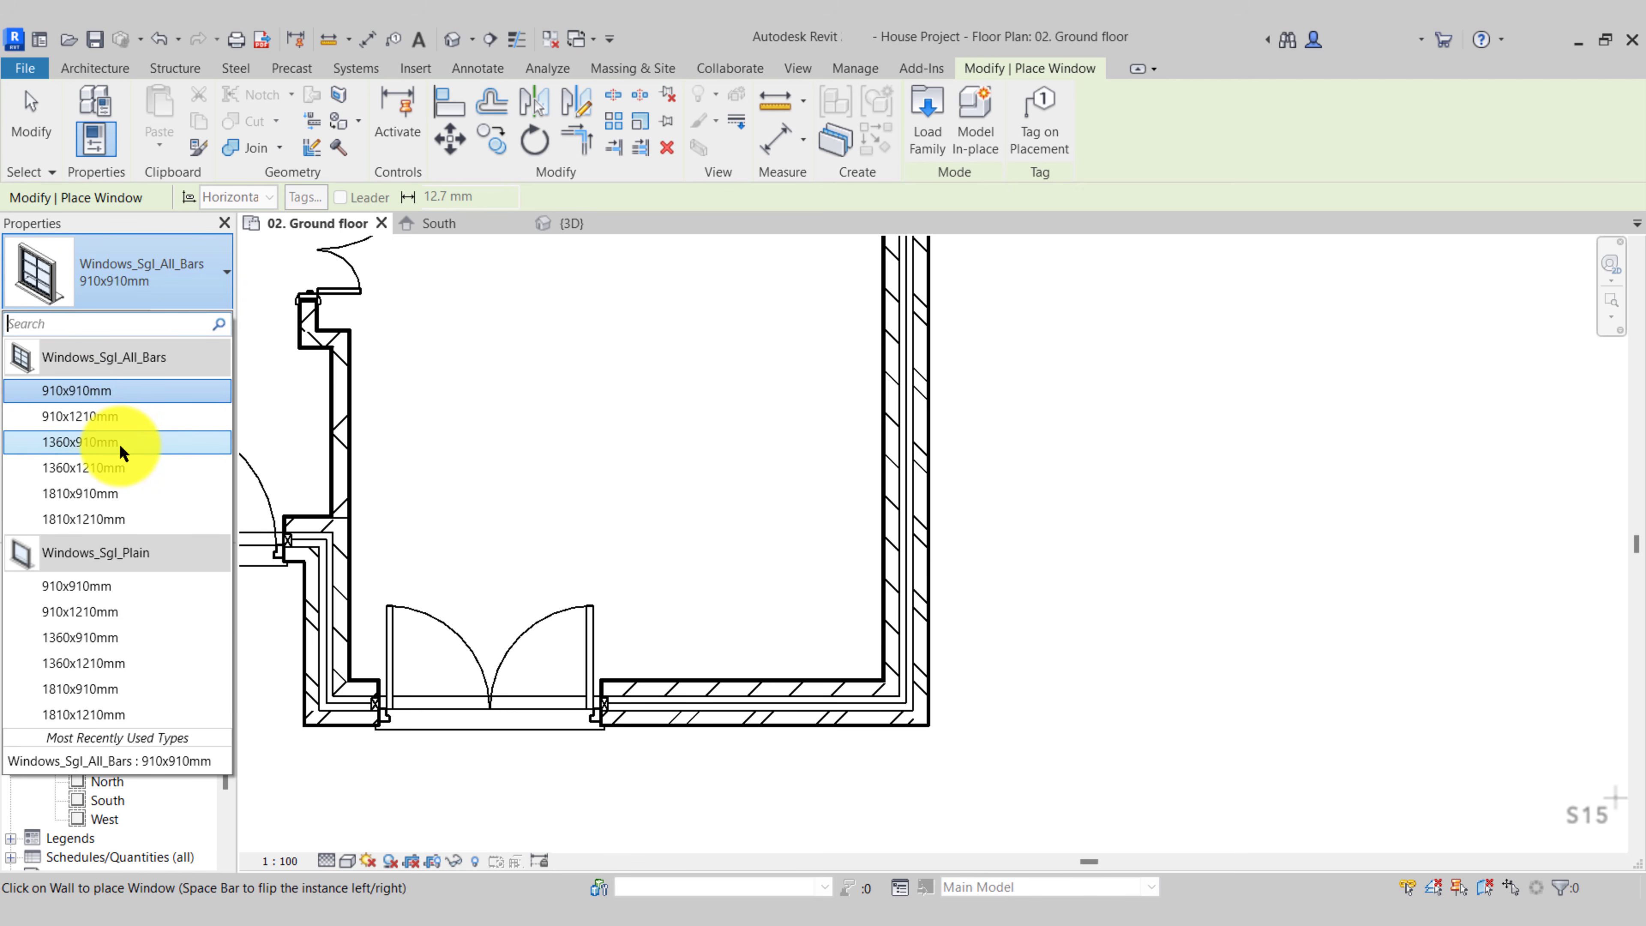
pyautogui.click(101, 401)
pyautogui.click(201, 320)
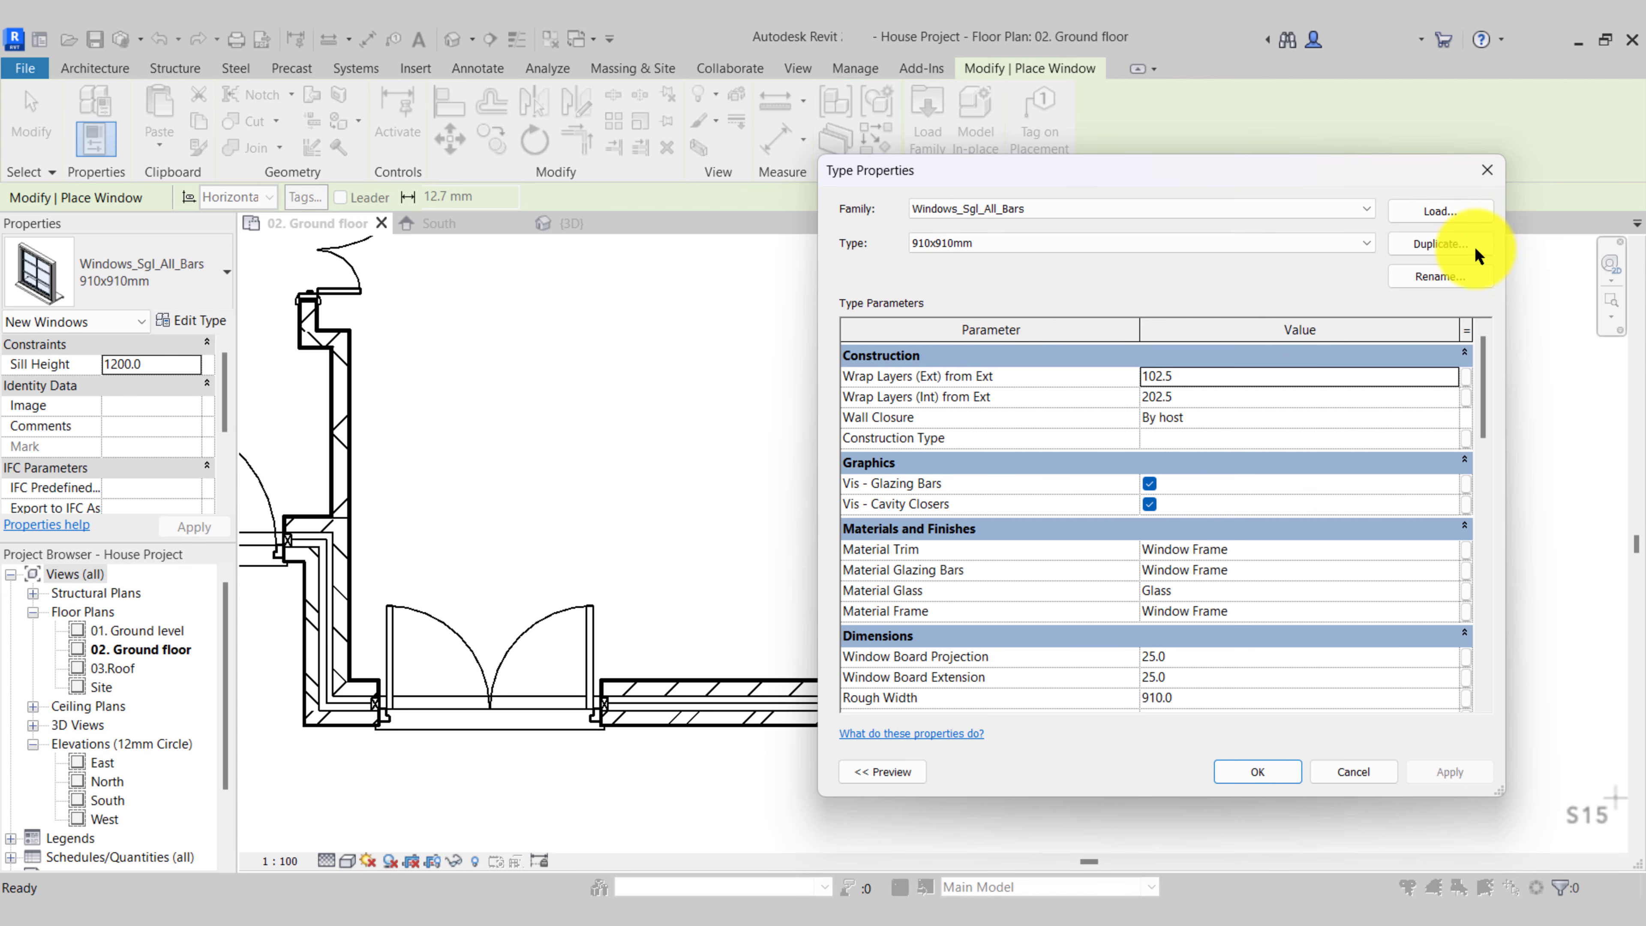
pyautogui.click(1423, 243)
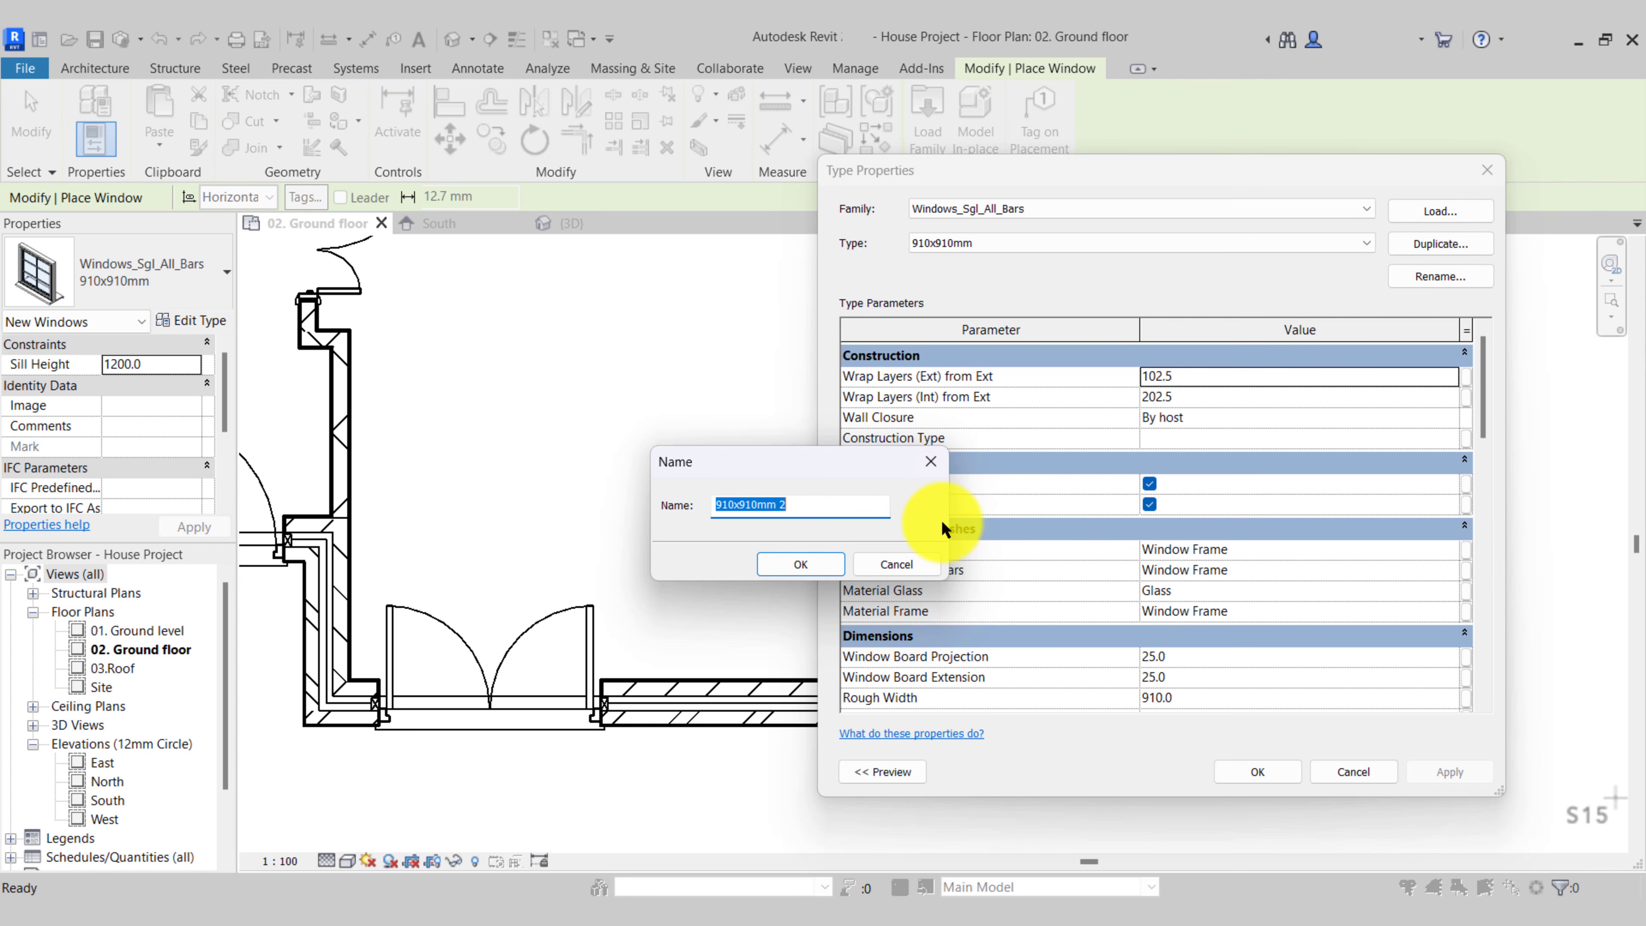
pyautogui.write('410x2110mm')
pyautogui.click(804, 563)
# Set the new window type's height to 2110 mm and its width to 410 mm
pyautogui.scroll(-3, 1234, 499)
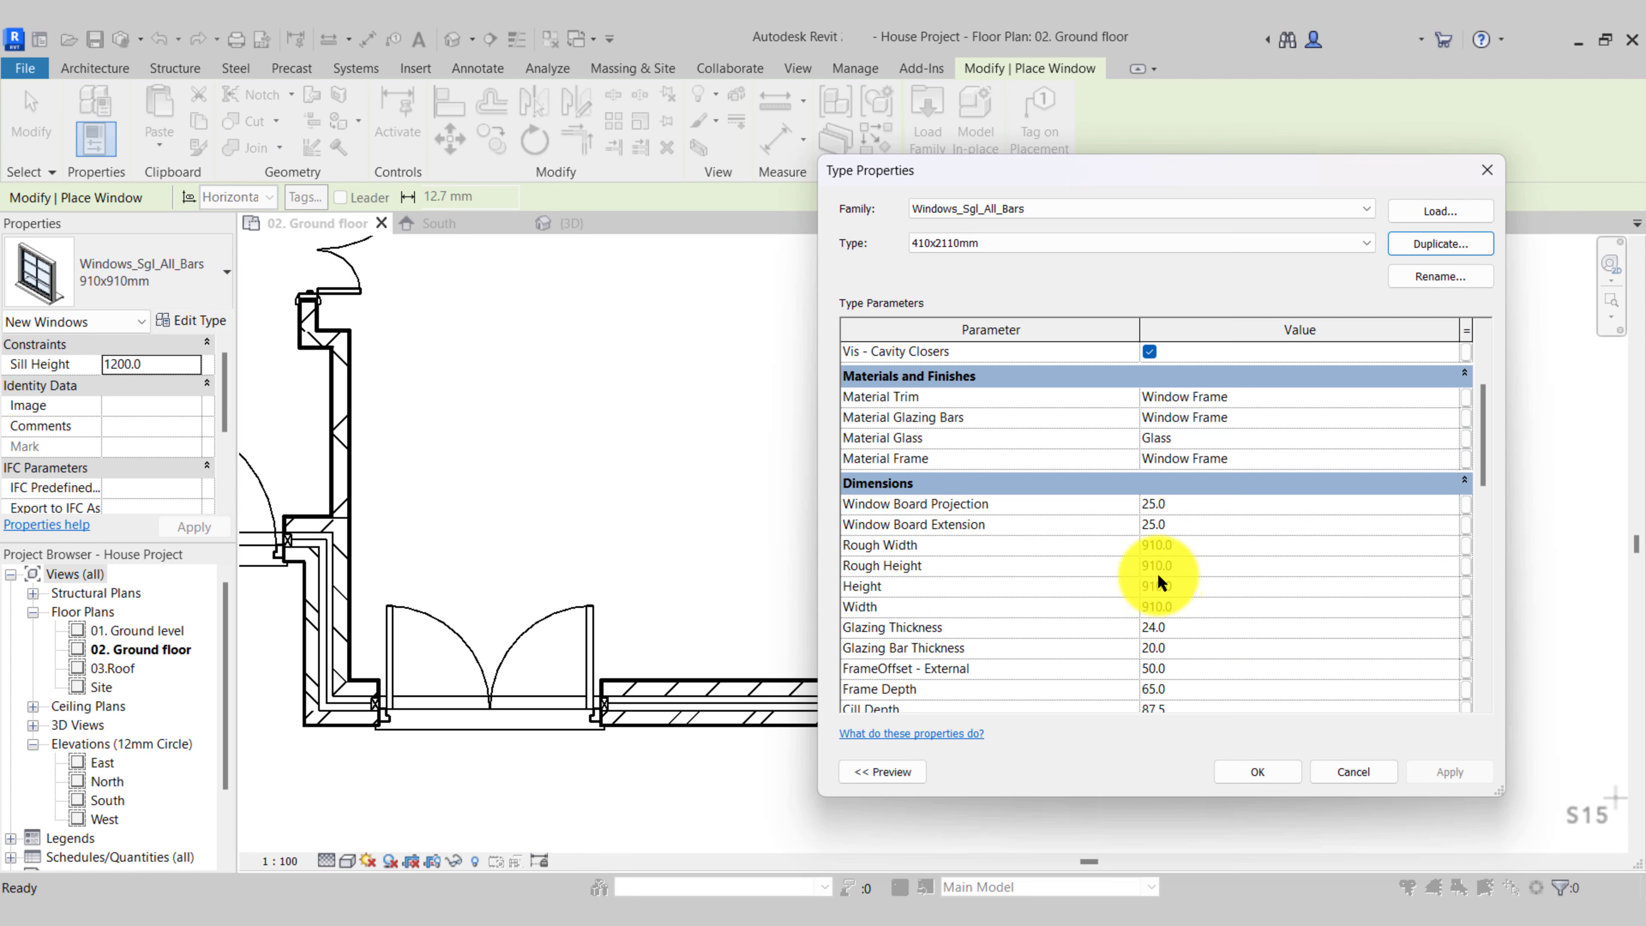
pyautogui.click(1197, 585)
pyautogui.click(1197, 586)
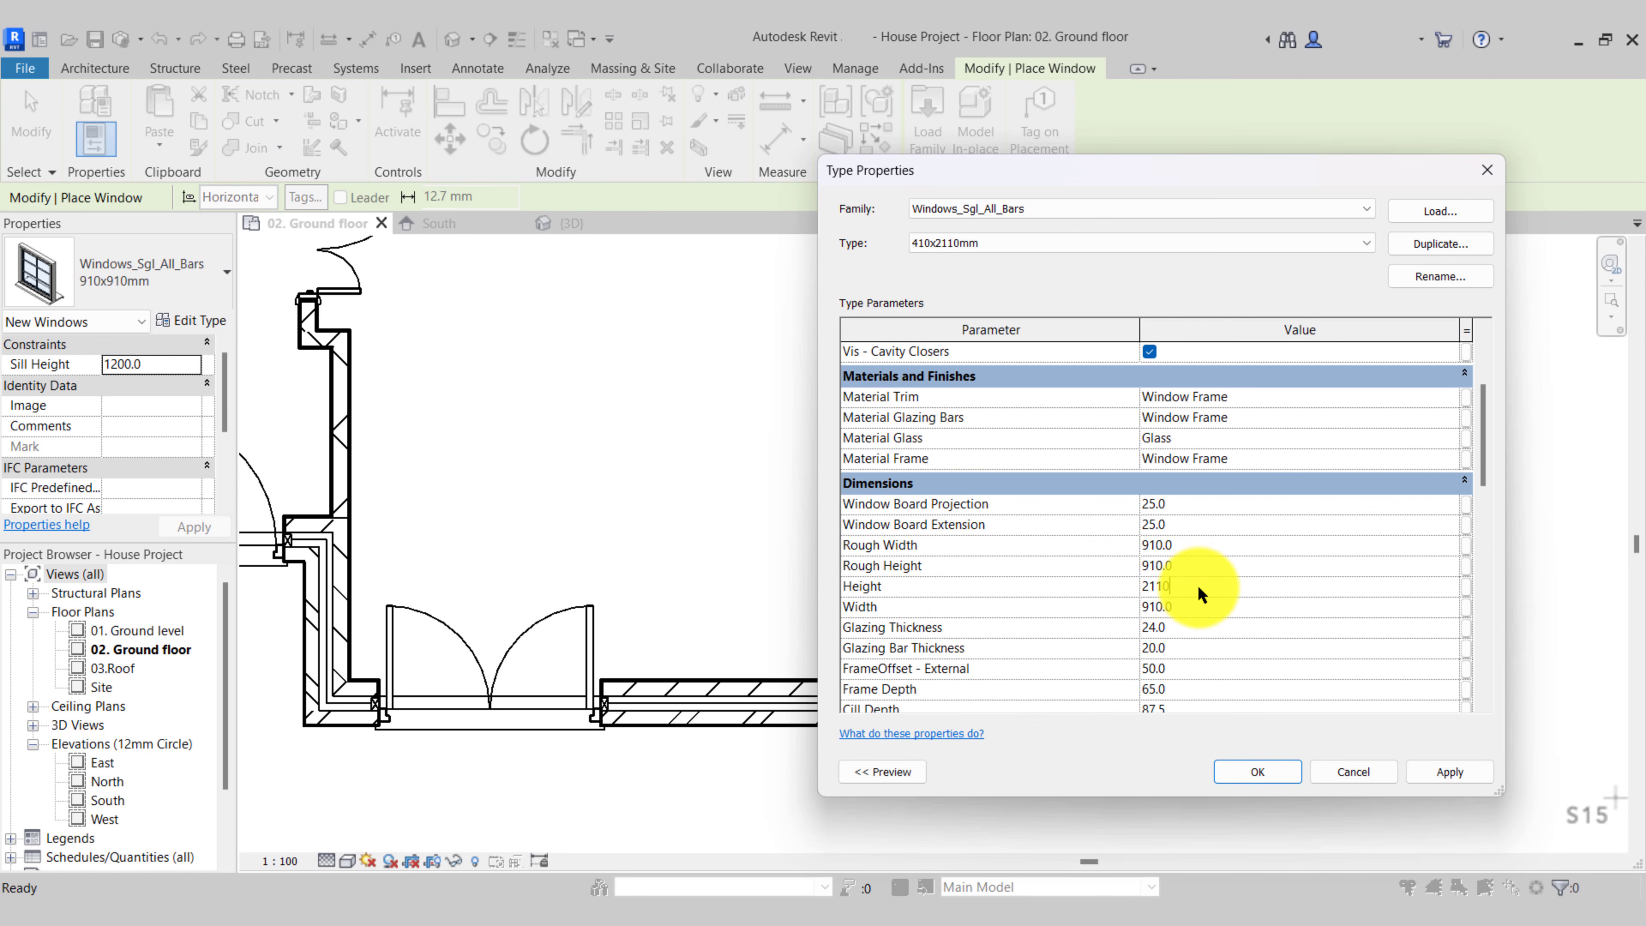
pyautogui.click(1196, 609)
pyautogui.write('410')
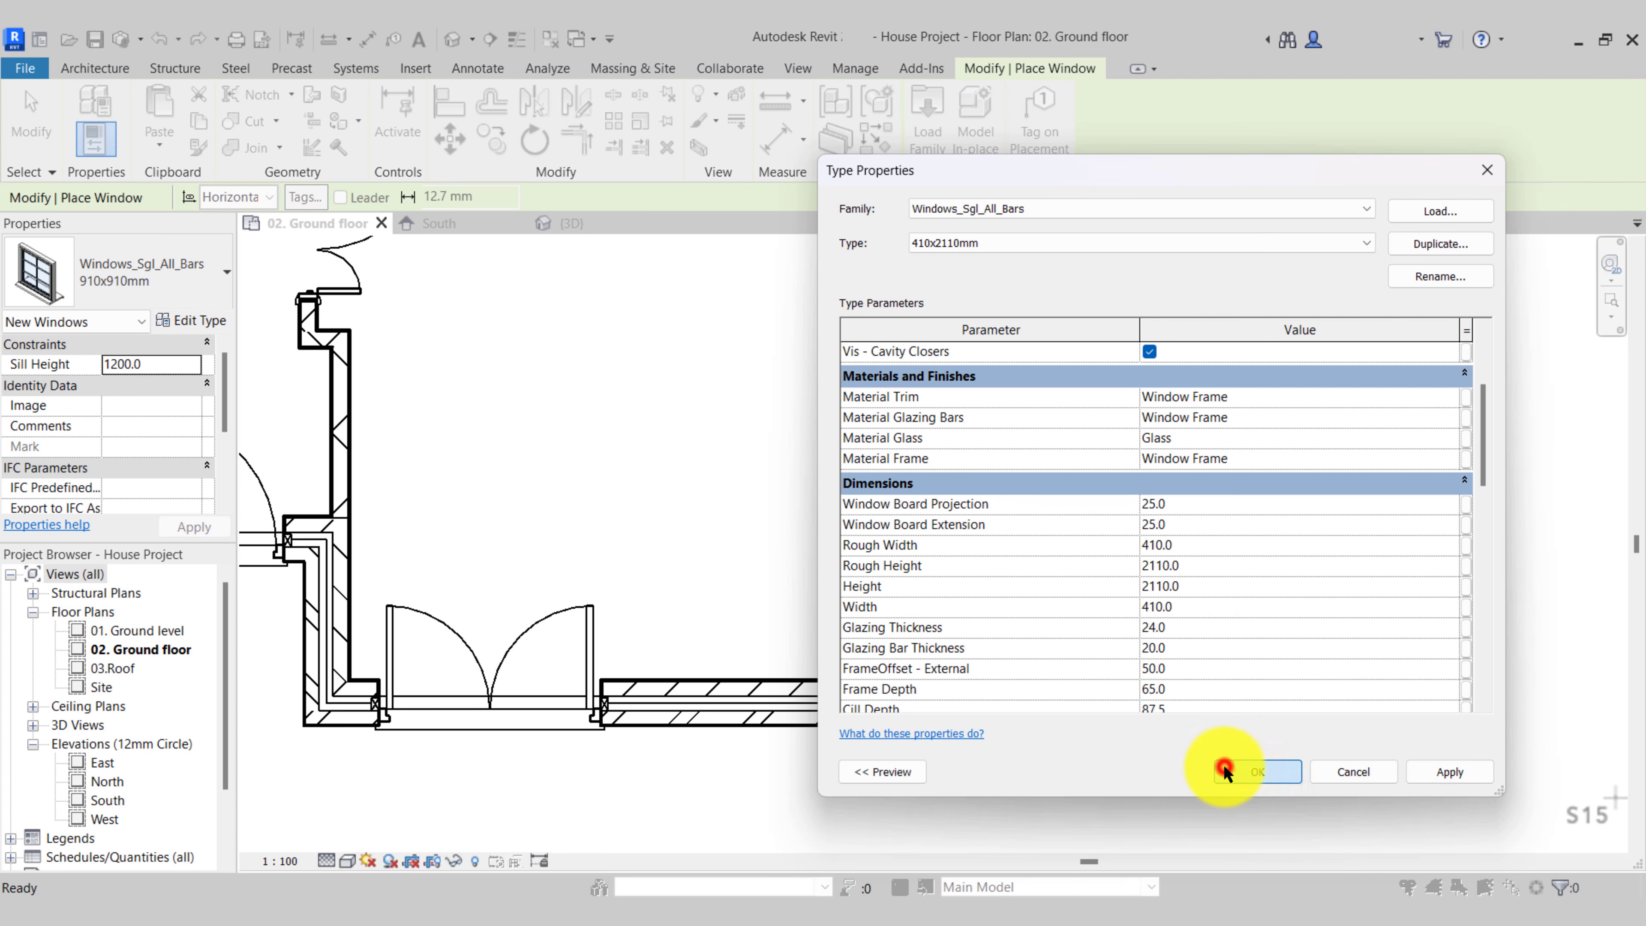
# Place a 410x2110mm window in the southeast room's south exterior wall, 1310 mm from the double door and 200 mm from the east wall
pyautogui.click(1224, 766)
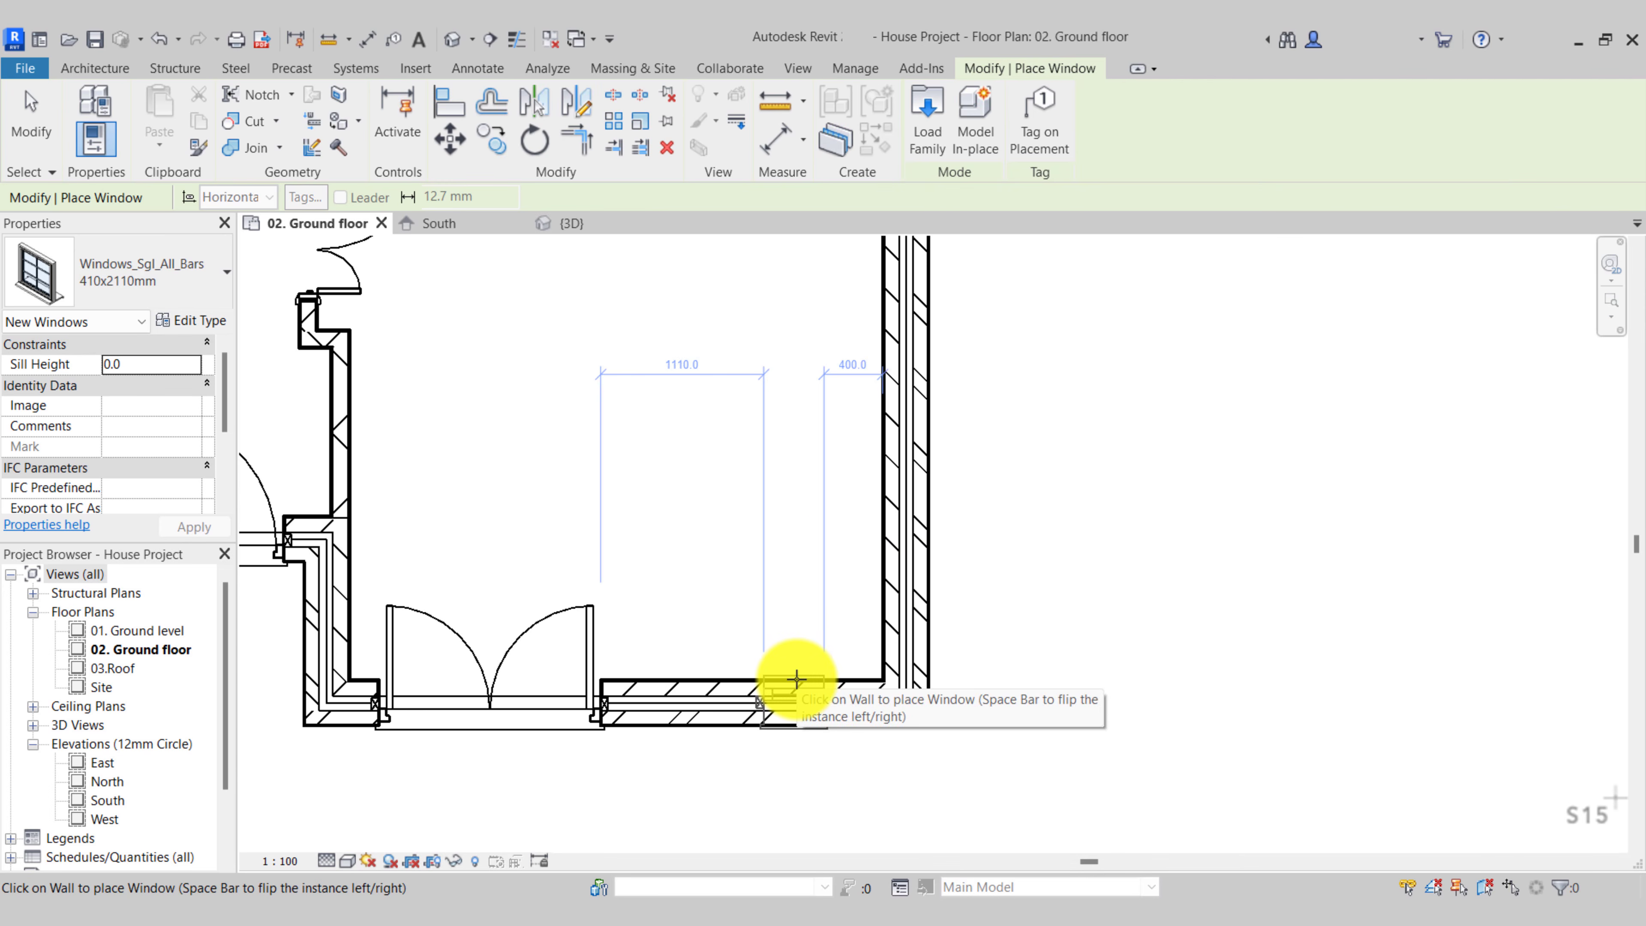
pyautogui.moveTo(798, 714); pyautogui.dragTo(806, 496, button='middle')
pyautogui.scroll(-1, 806, 538)
pyautogui.scroll(1, 806, 538)
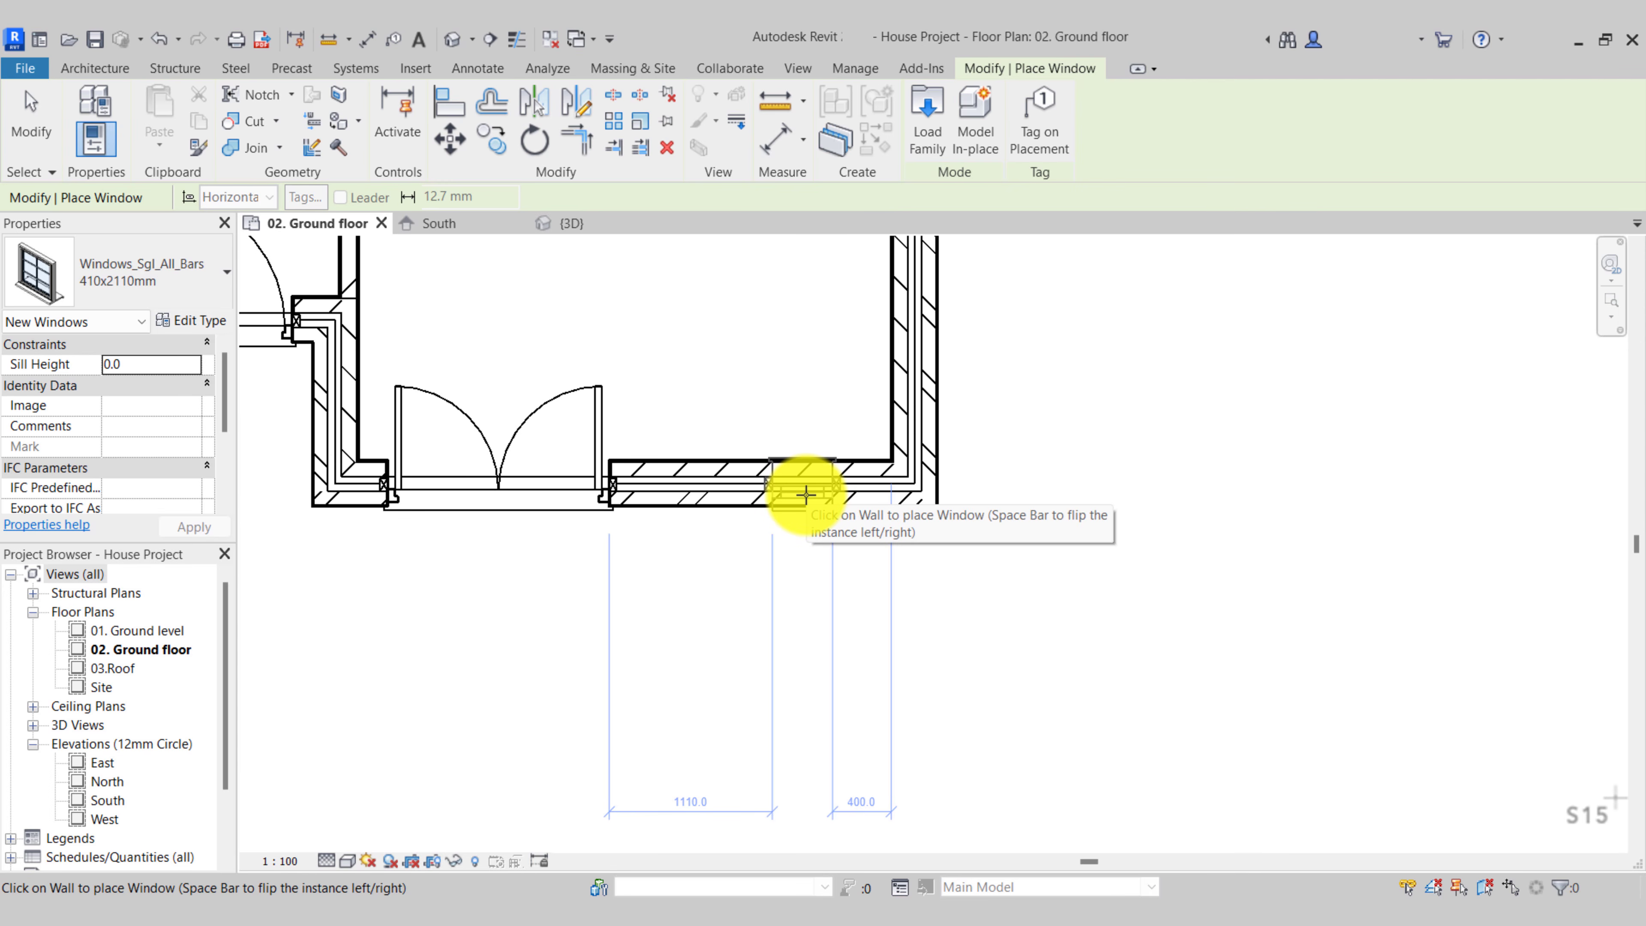
pyautogui.moveTo(803, 479); pyautogui.dragTo(802, 665, button='middle')
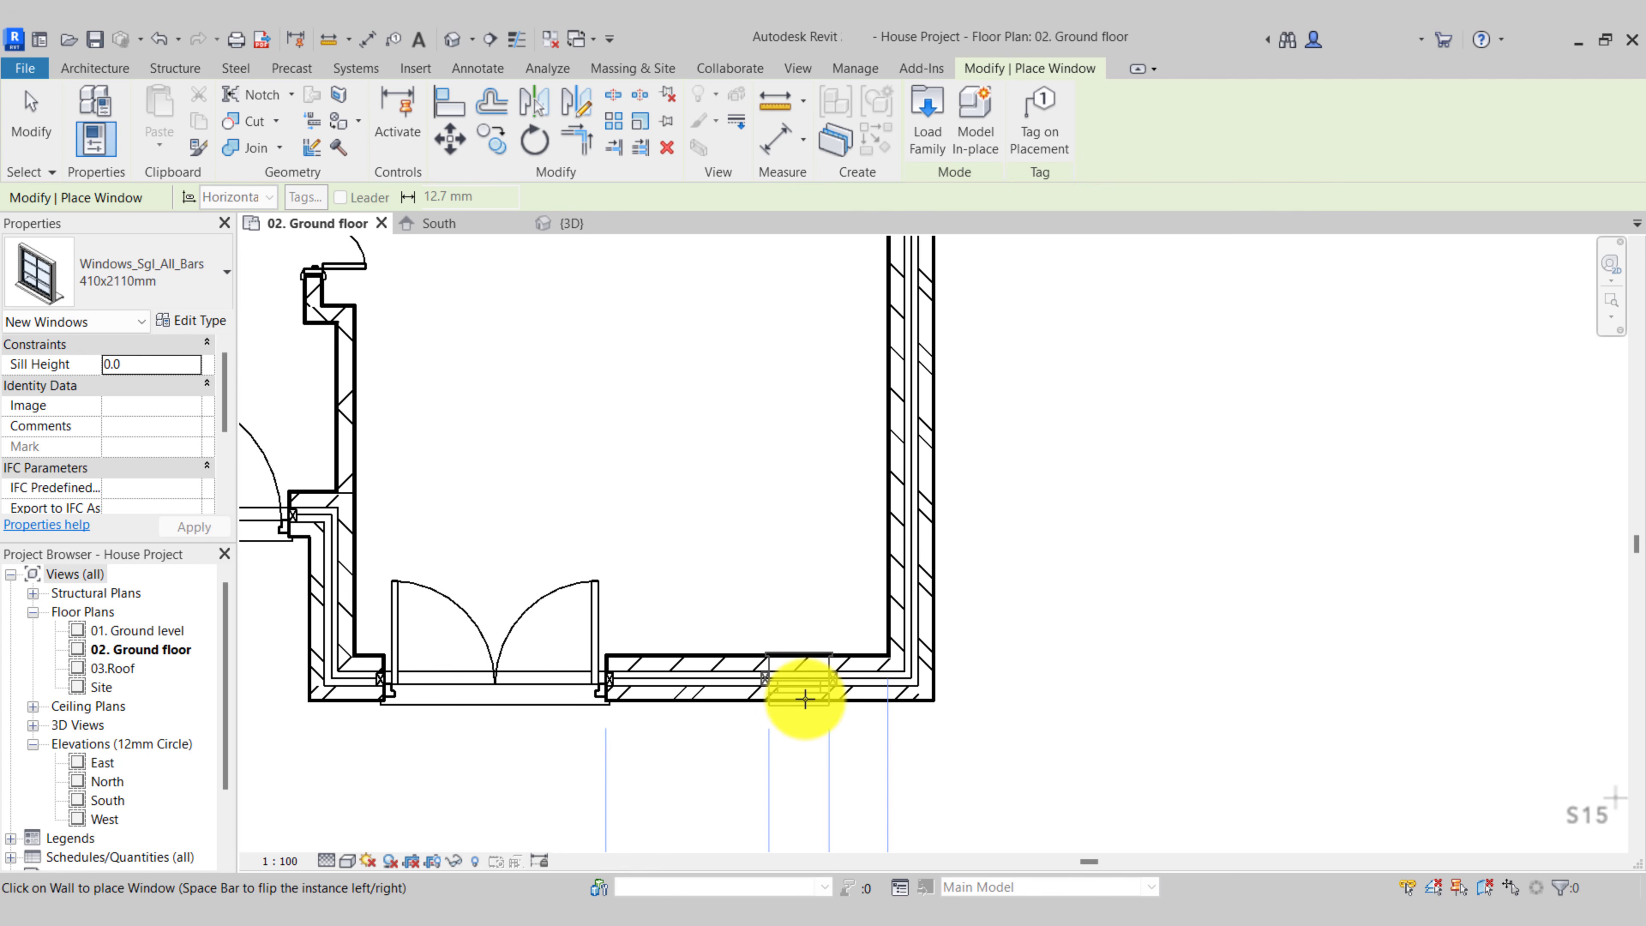
pyautogui.moveTo(806, 700); pyautogui.dragTo(809, 530, button='middle')
pyautogui.scroll(-2, 808, 570)
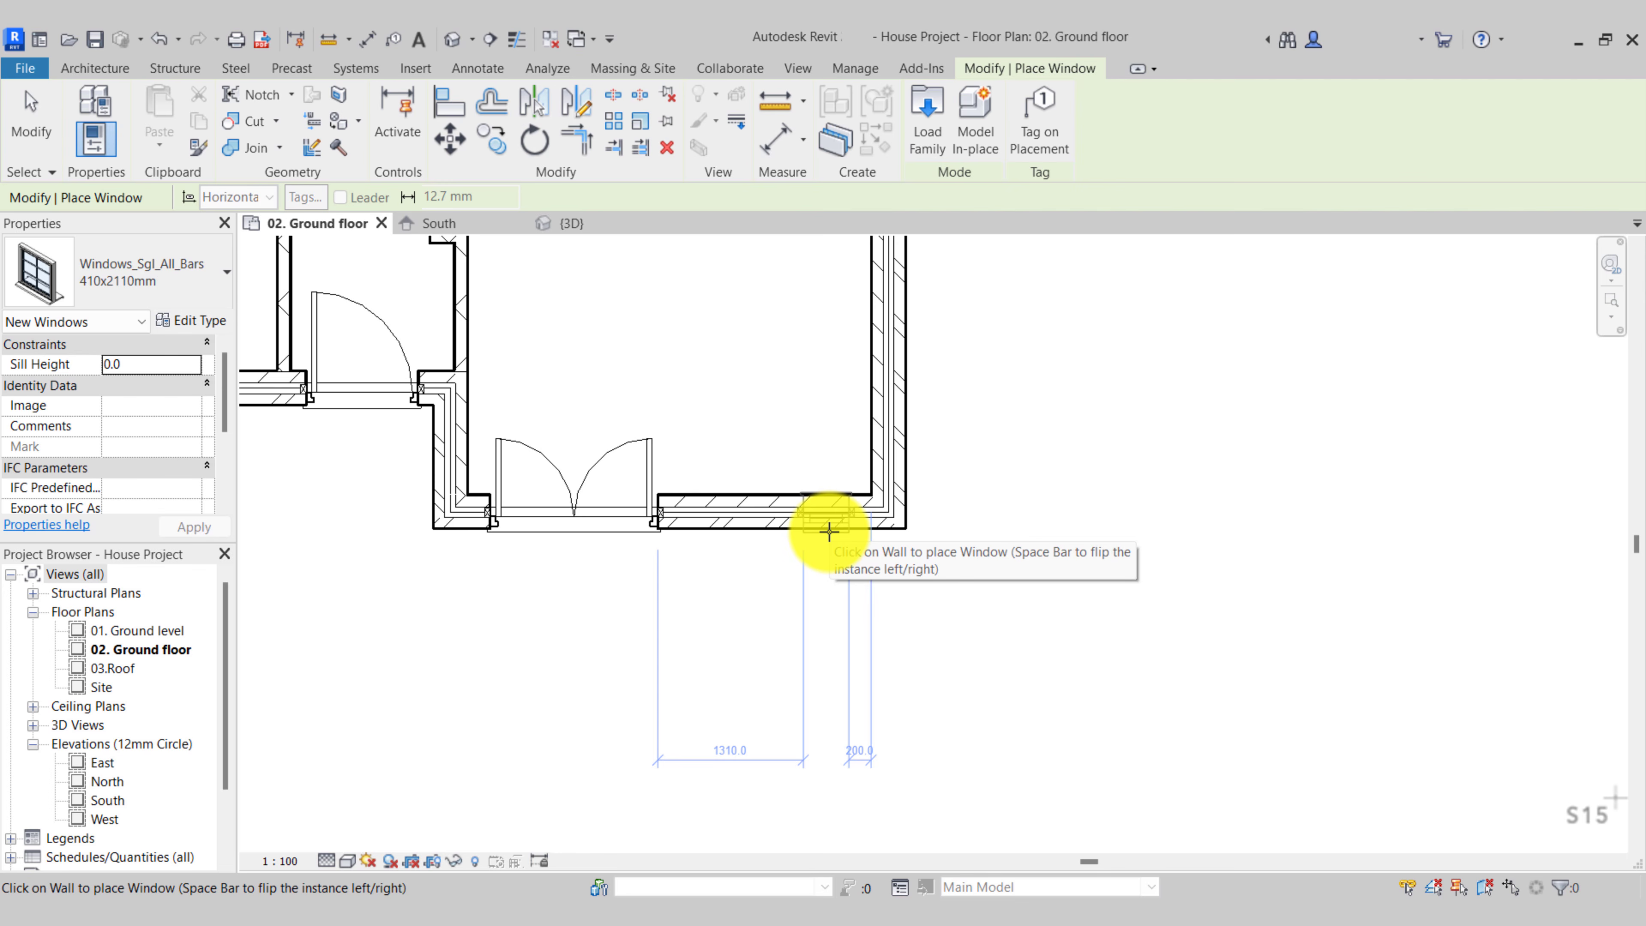
pyautogui.click(829, 532)
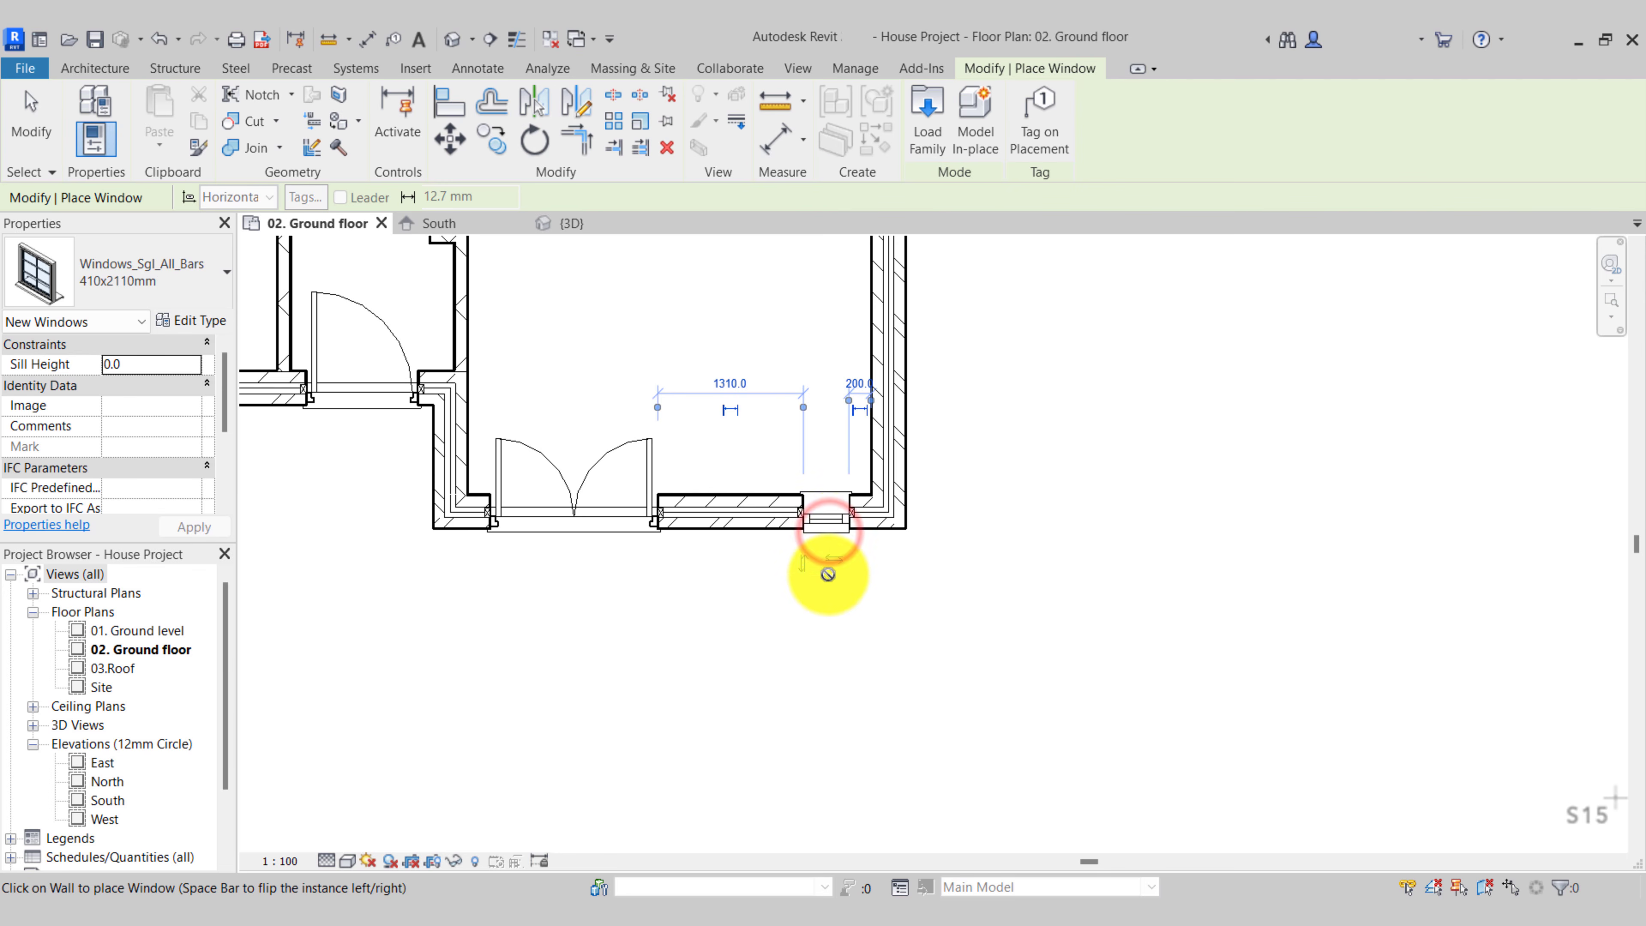
pyautogui.press('Escape')
pyautogui.press('Escape')
# Create a similar 410x2110mm window in the east exterior wall, 800 mm north of the partition above the southeast room
pyautogui.scroll(-1, 818, 491)
pyautogui.moveTo(828, 494); pyautogui.dragTo(779, 783, button='middle')
pyautogui.click(779, 783)
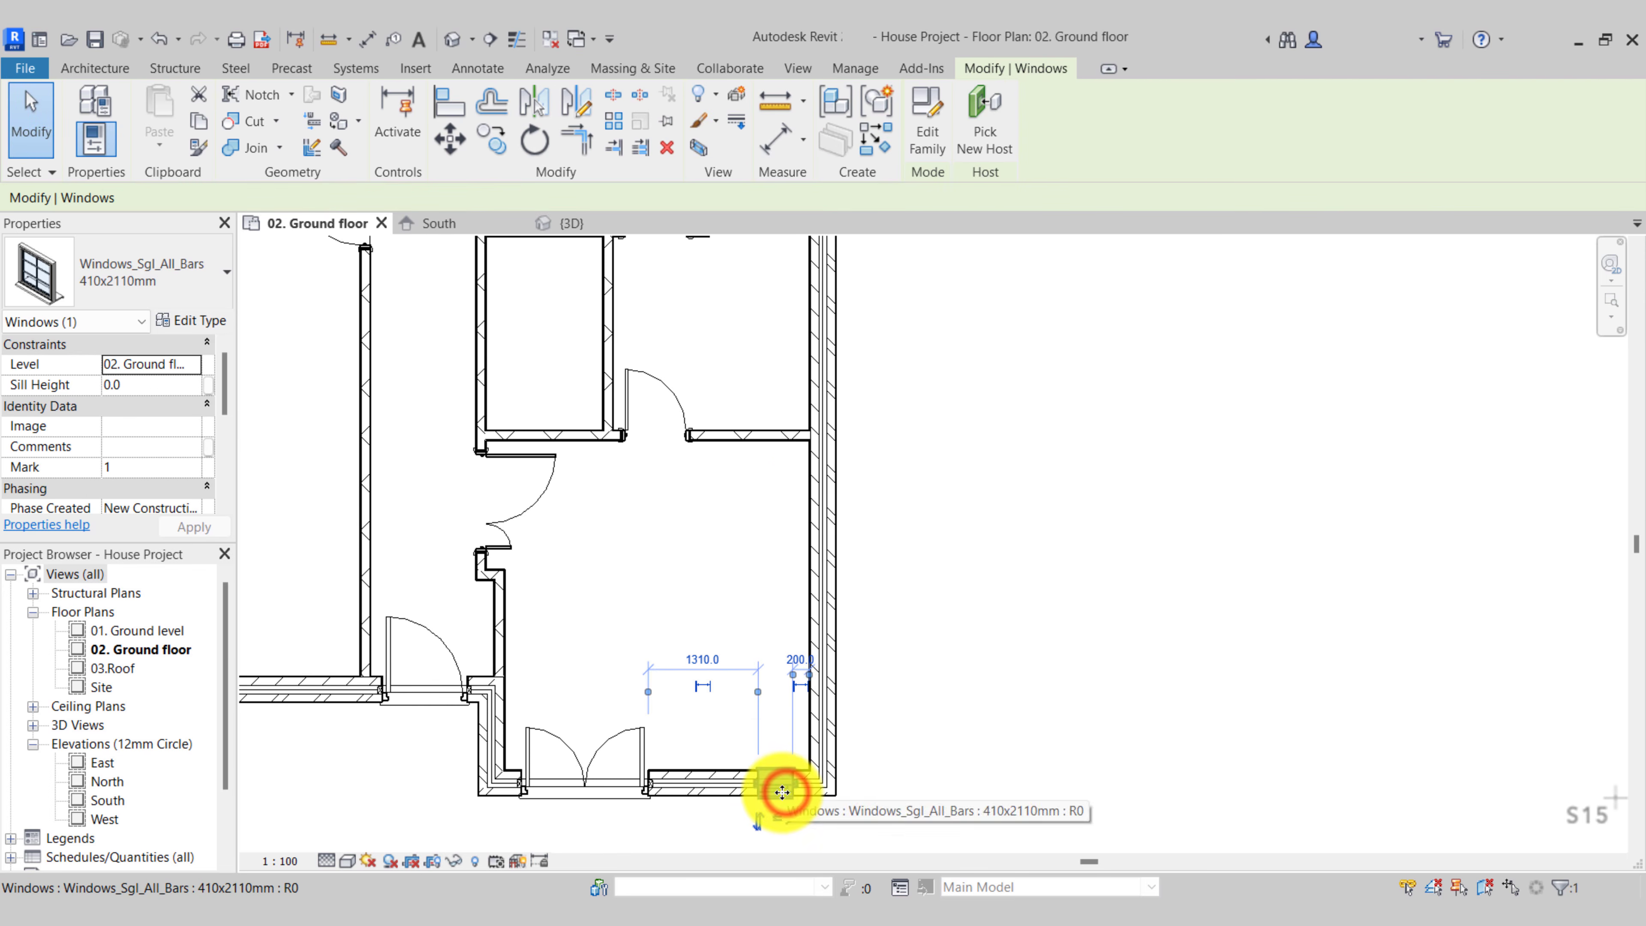
pyautogui.click(877, 137)
pyautogui.moveTo(936, 286); pyautogui.dragTo(920, 557, button='middle')
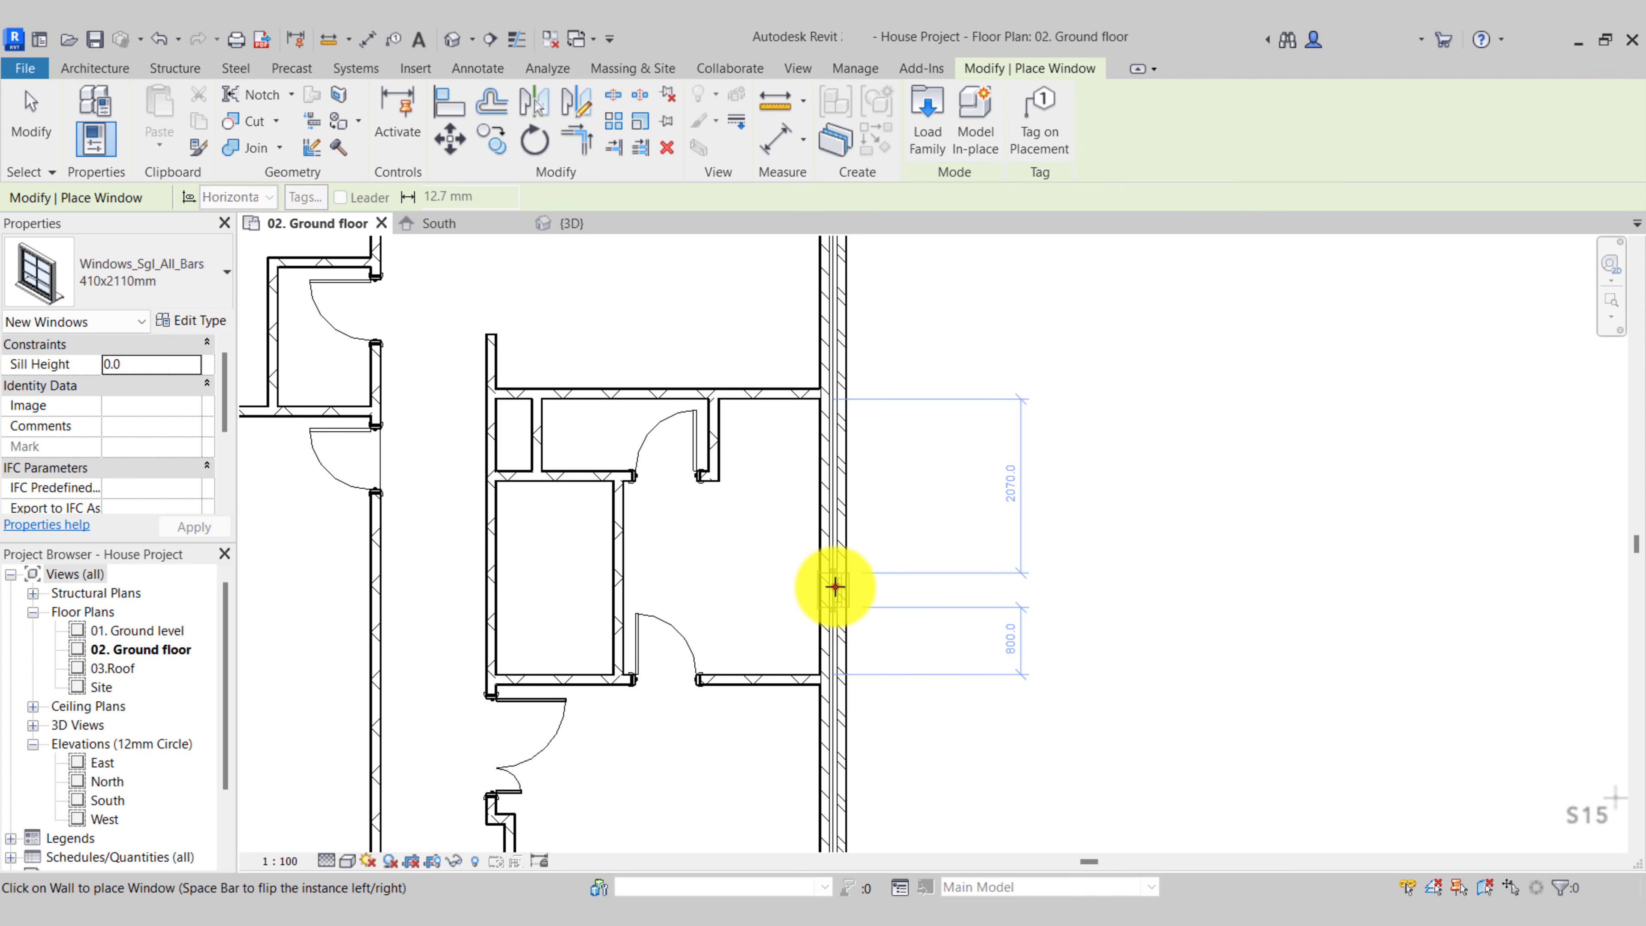
pyautogui.click(835, 587)
pyautogui.press('Escape')
pyautogui.press('Escape')
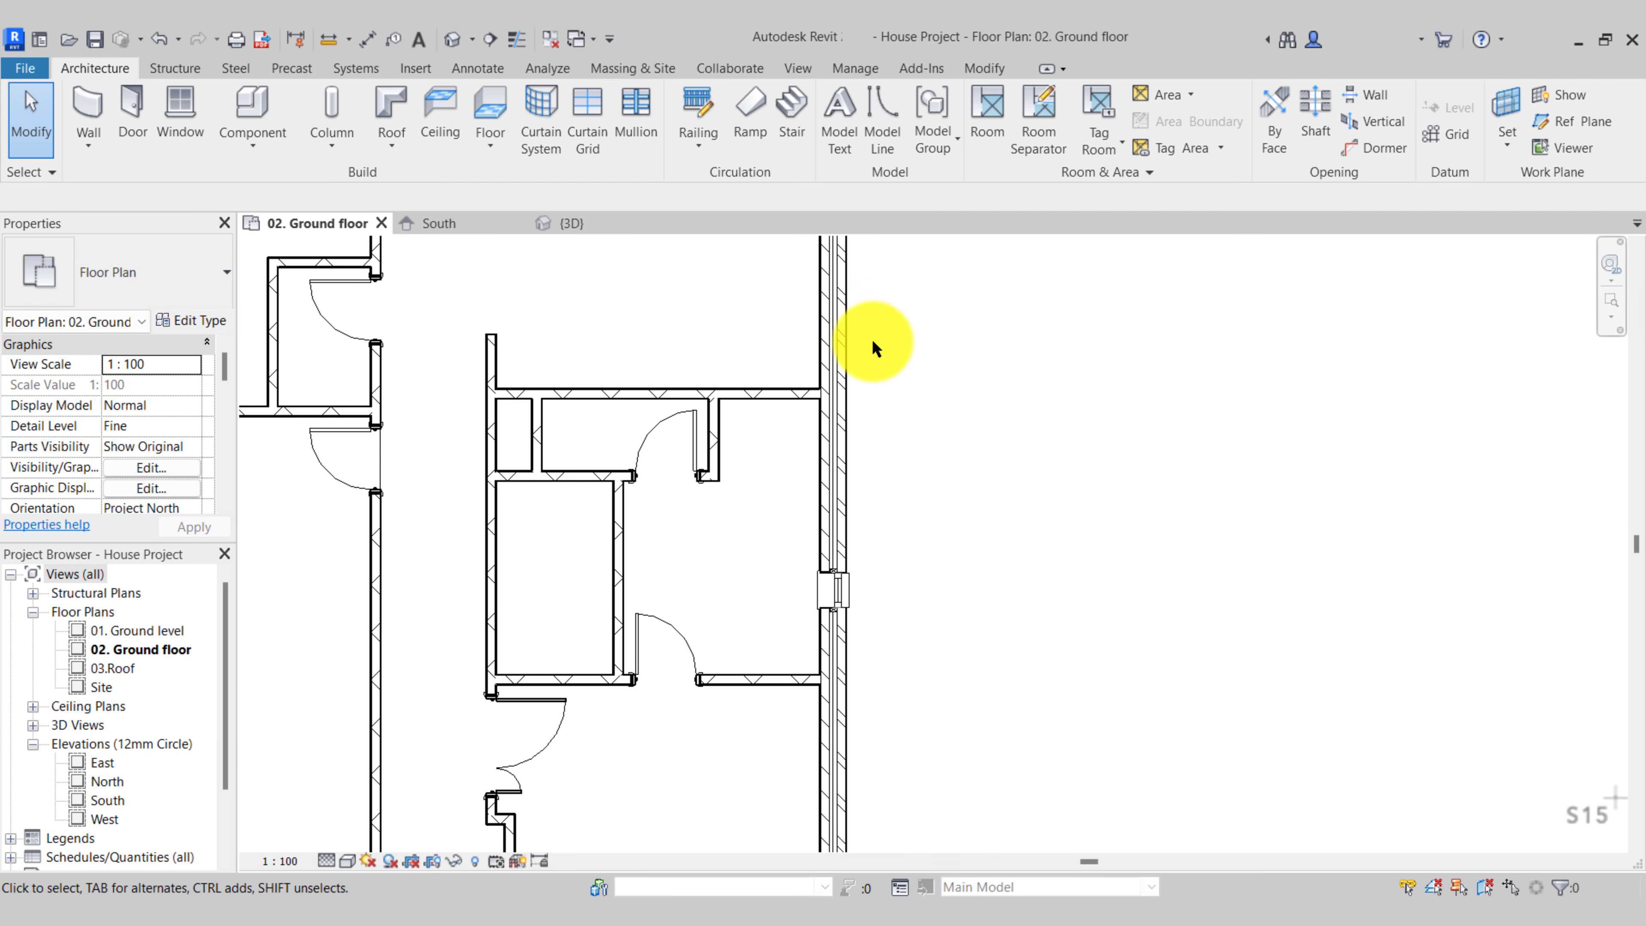
# Start the Window command and duplicate the Windows_Sgl_All_Bars 410x2110mm type as 2110x1010mm
pyautogui.moveTo(872, 339); pyautogui.dragTo(842, 652, button='middle')
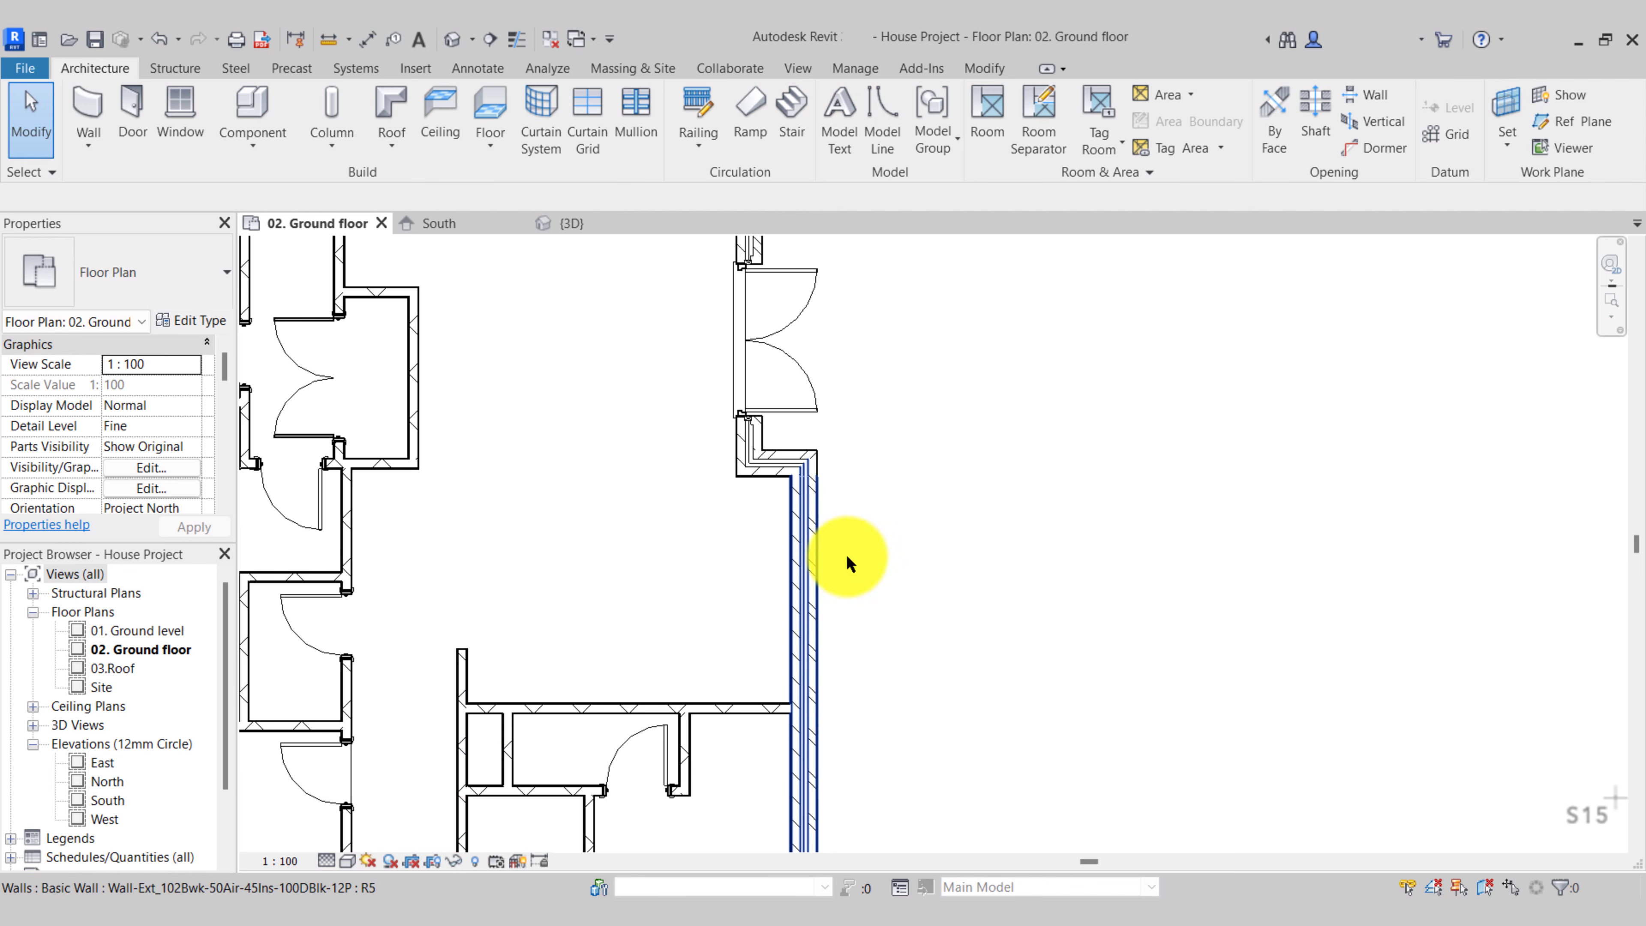
pyautogui.click(201, 135)
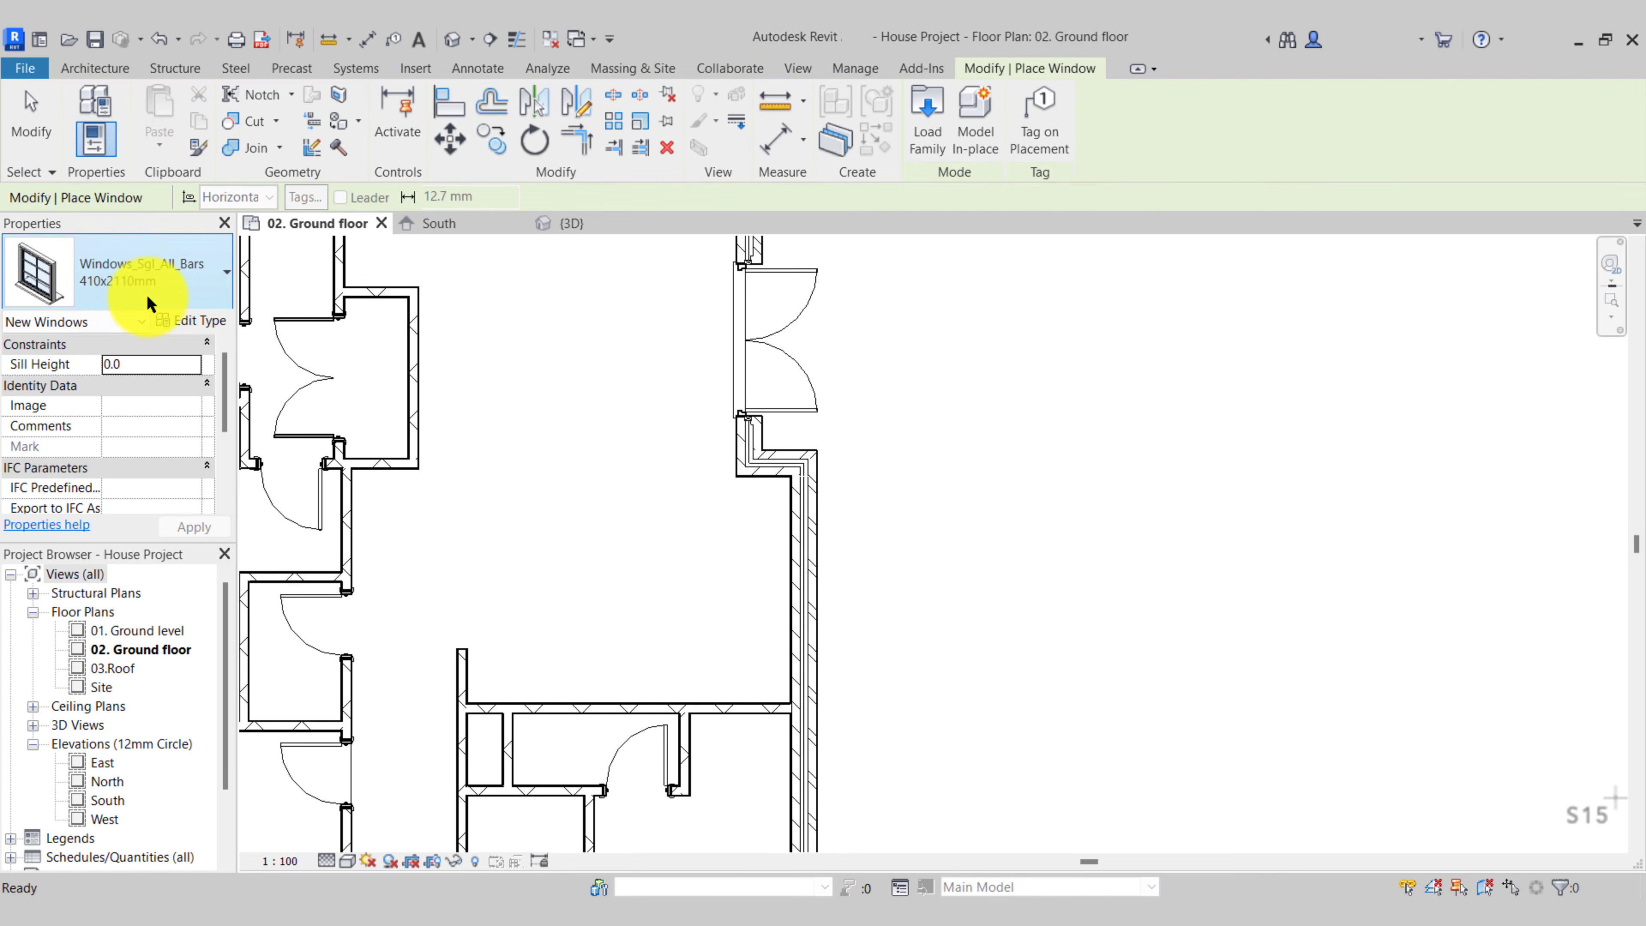
pyautogui.click(137, 263)
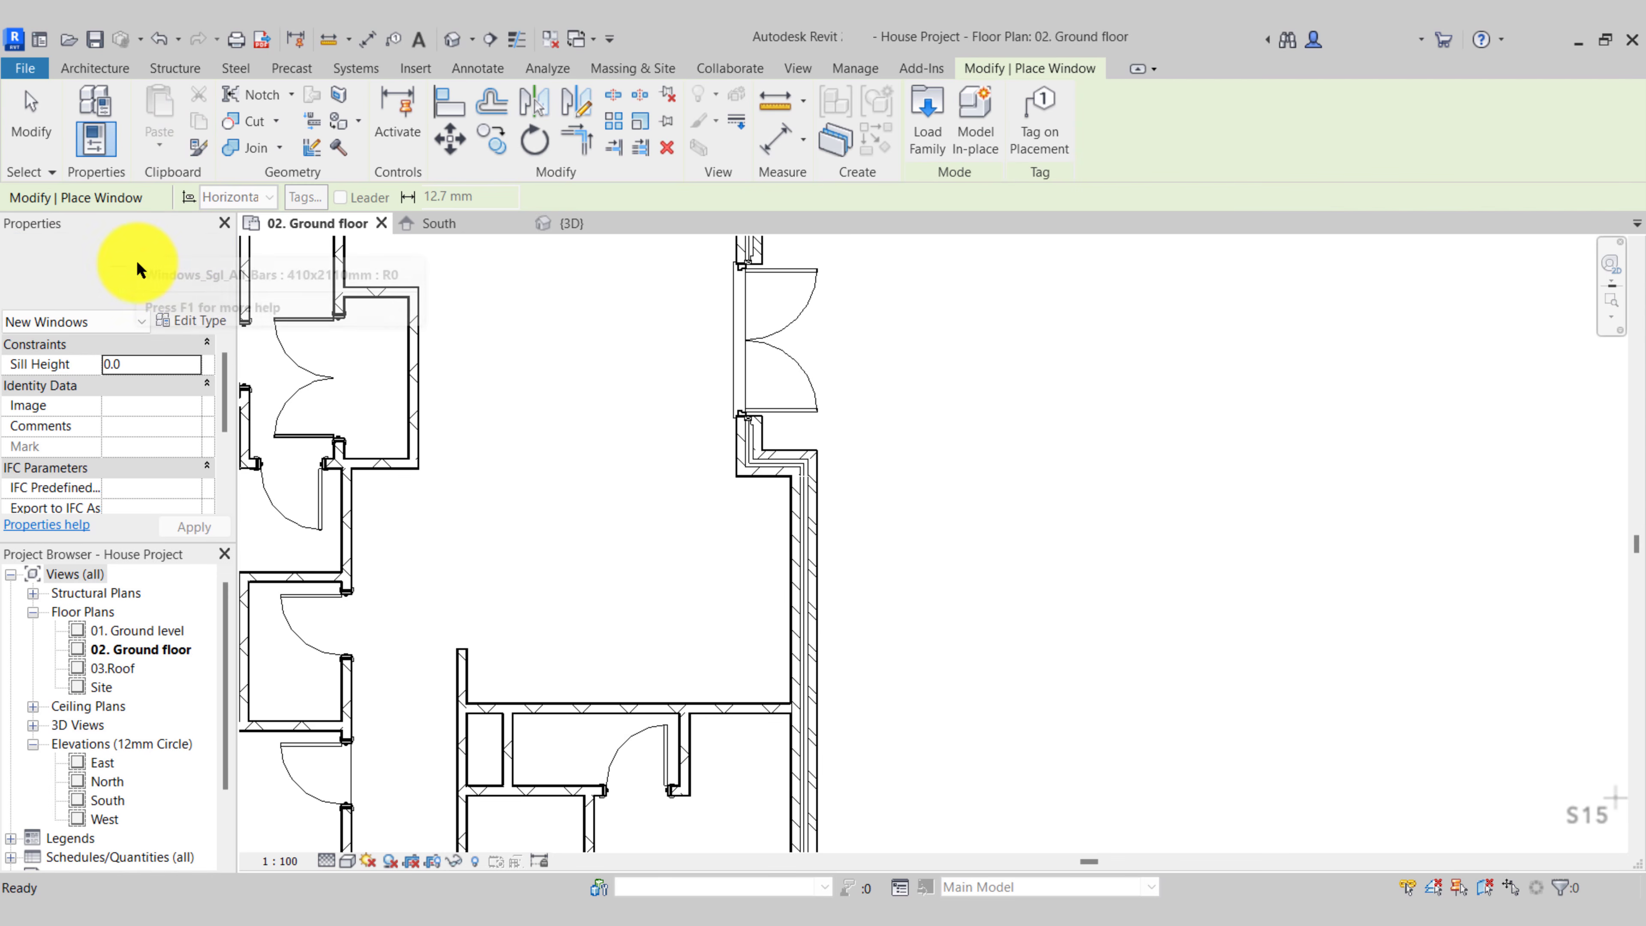
pyautogui.click(192, 319)
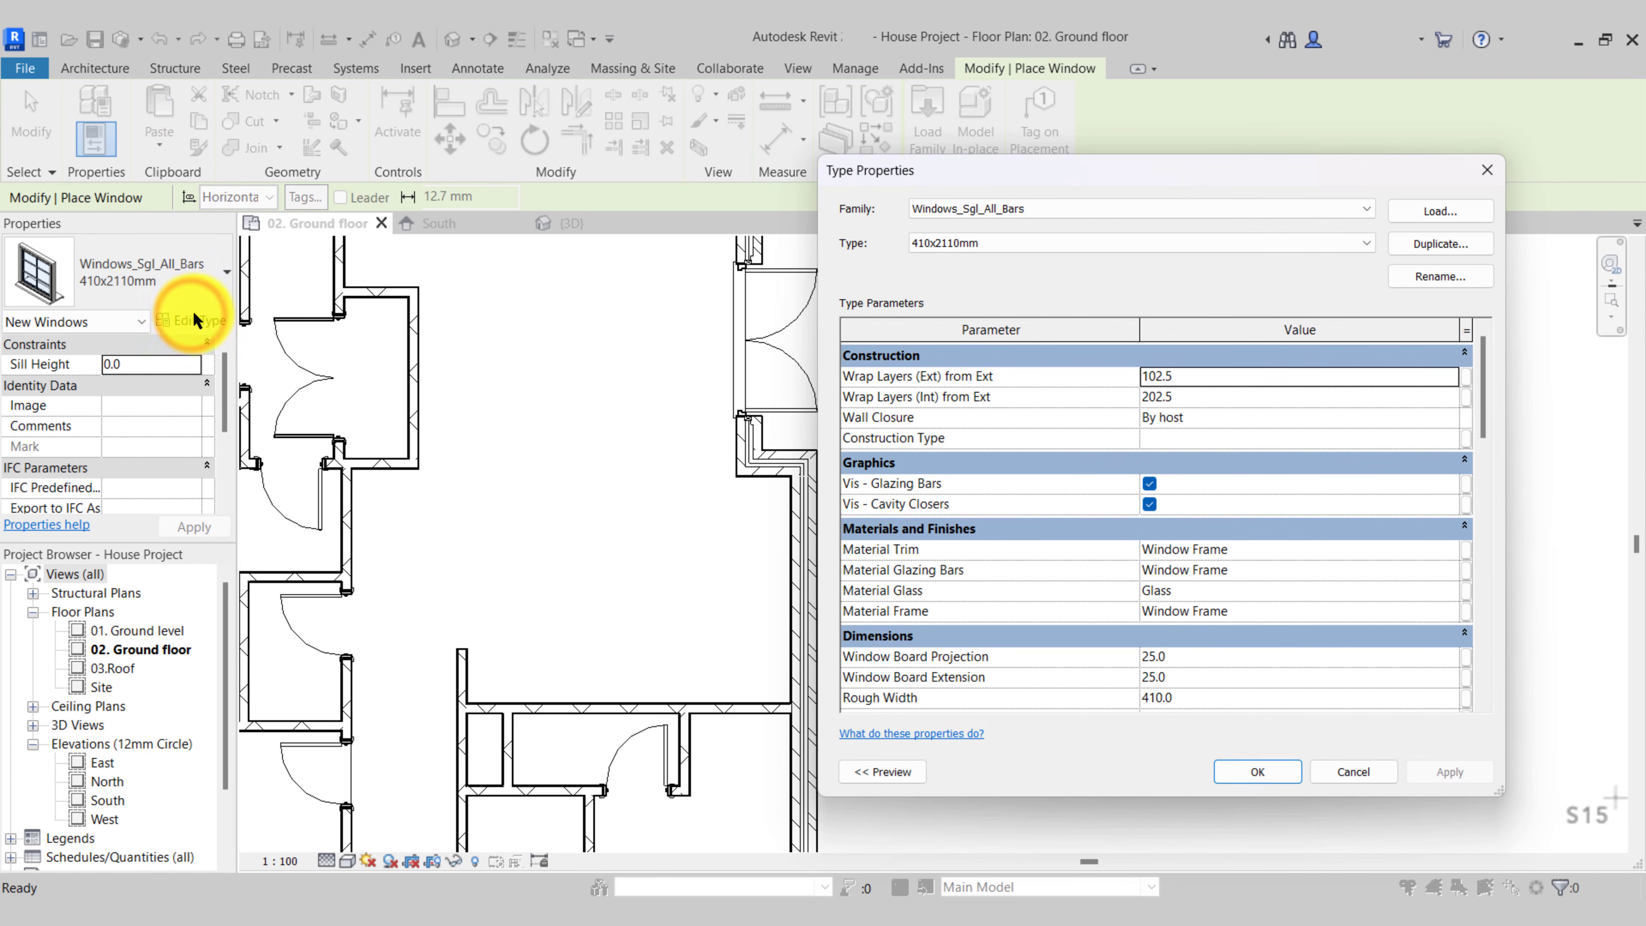
pyautogui.click(1410, 244)
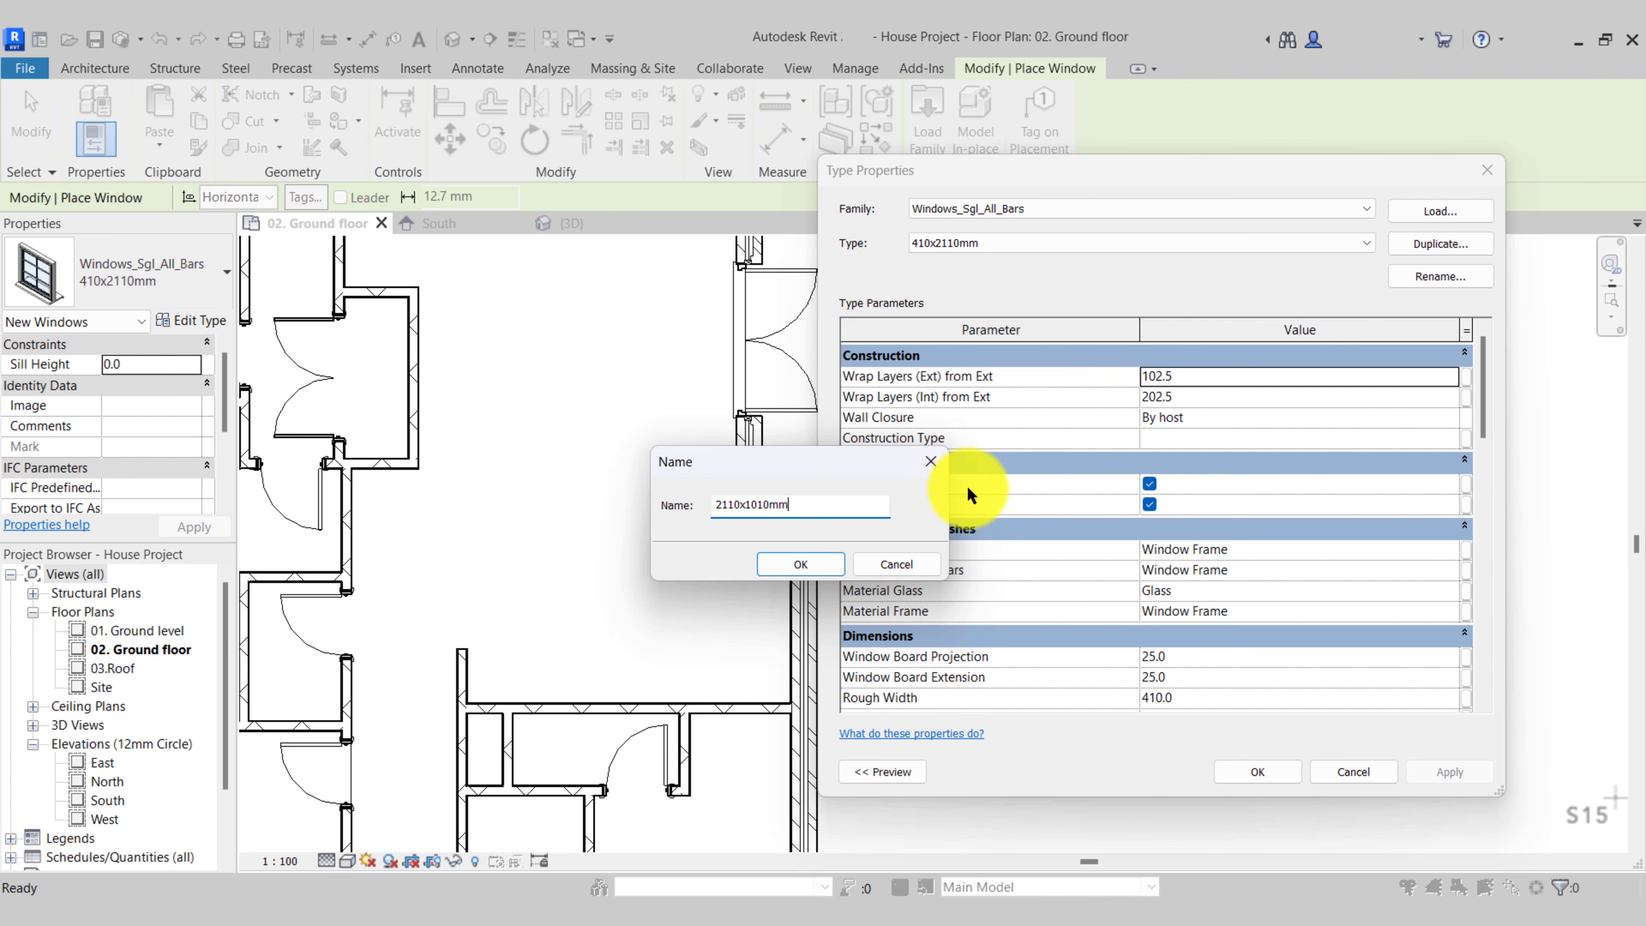
pyautogui.click(802, 564)
# Set the 2110x1010mm window type's height to 1010 mm and its width to 2110 mm
pyautogui.scroll(-1, 1204, 636)
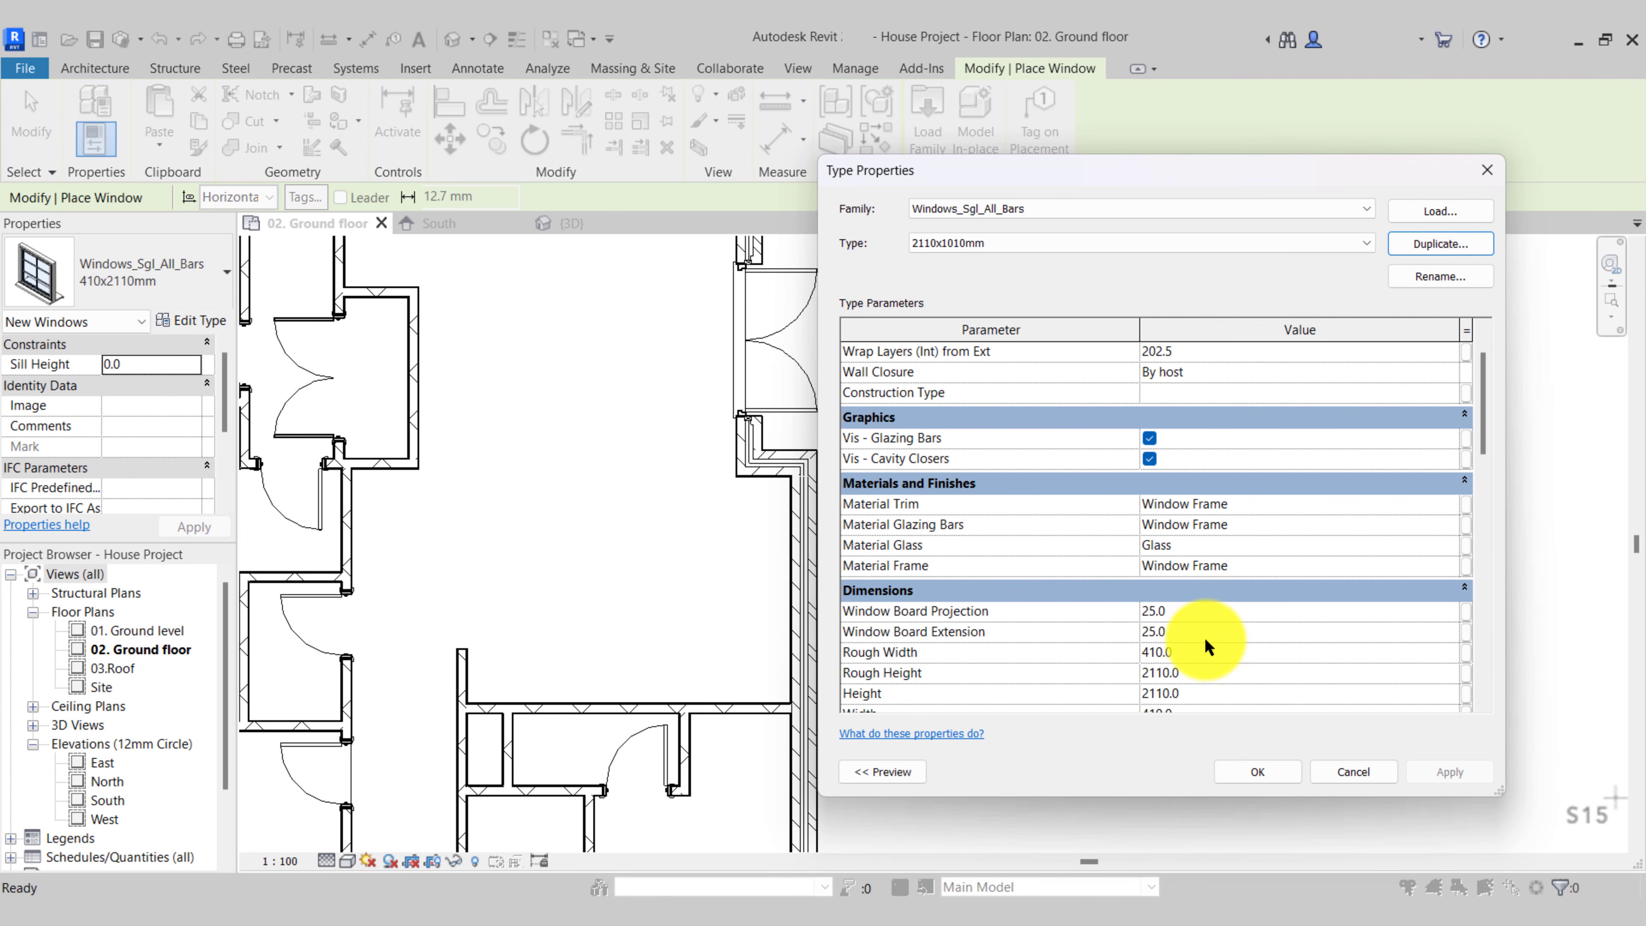
pyautogui.scroll(-2, 1202, 675)
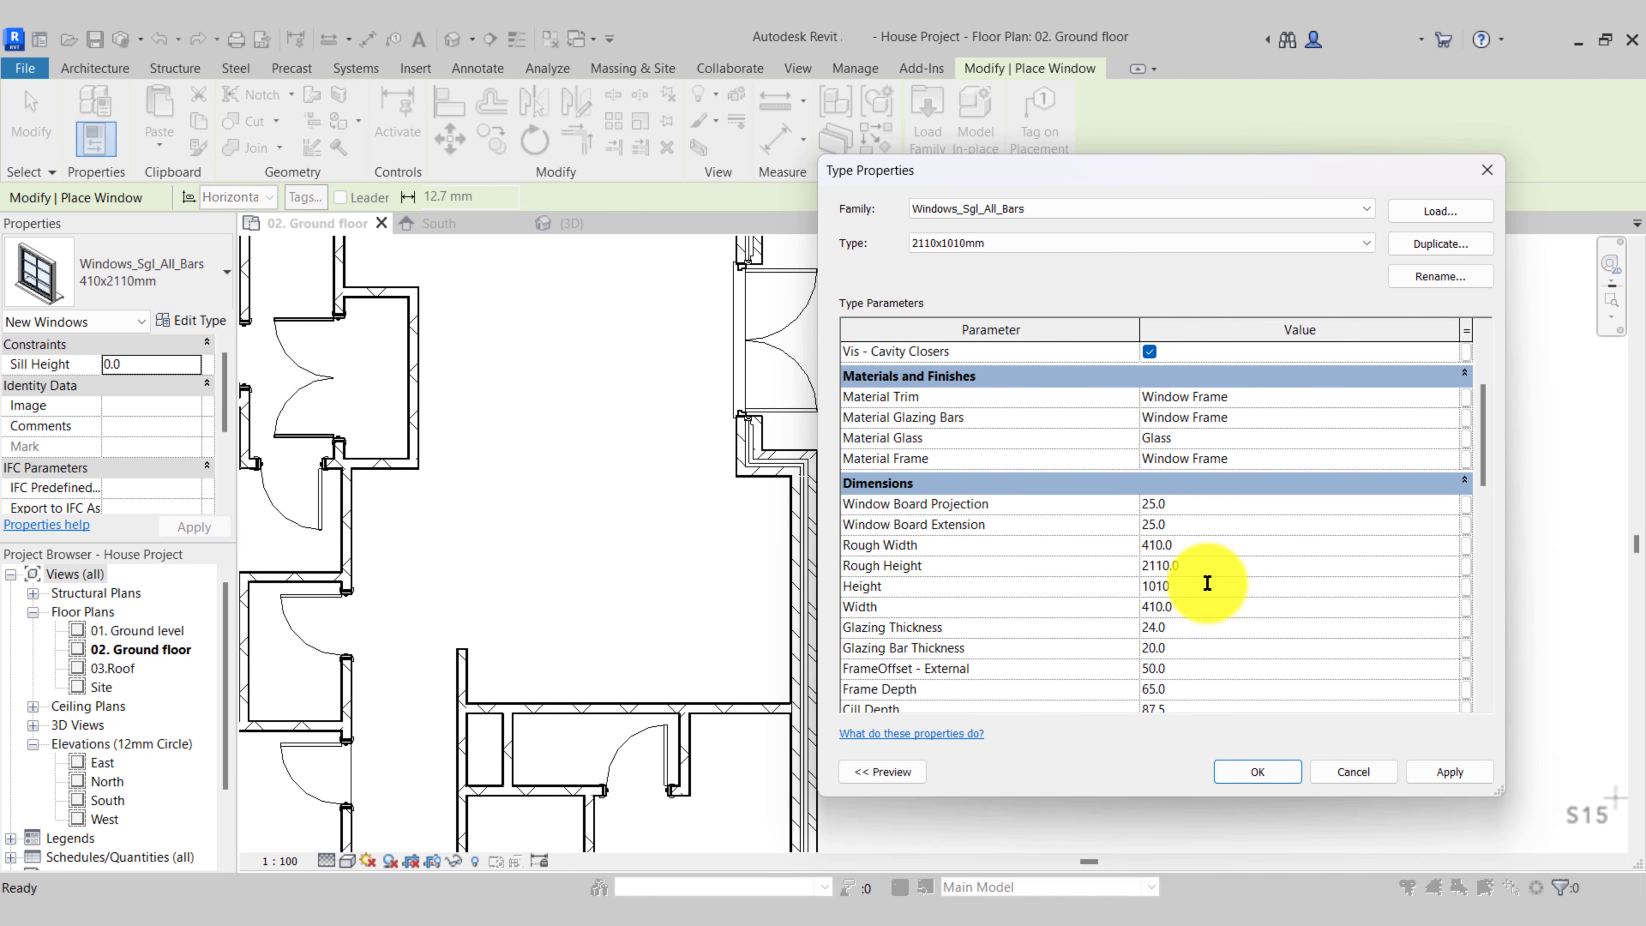
pyautogui.click(1269, 603)
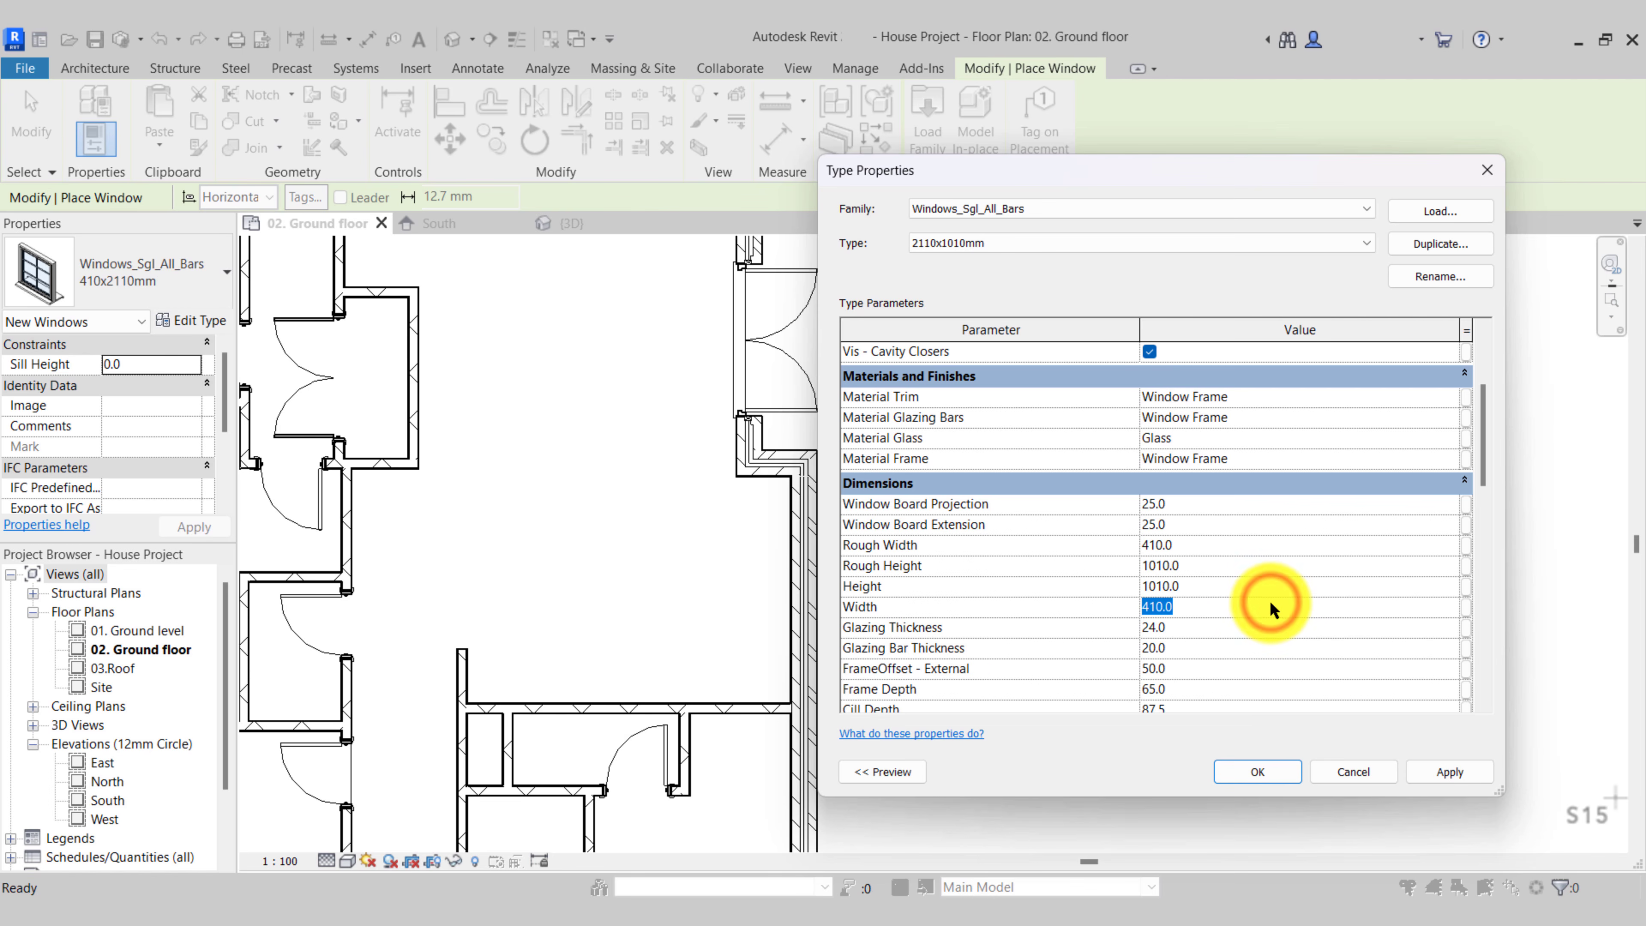
pyautogui.write('2110')
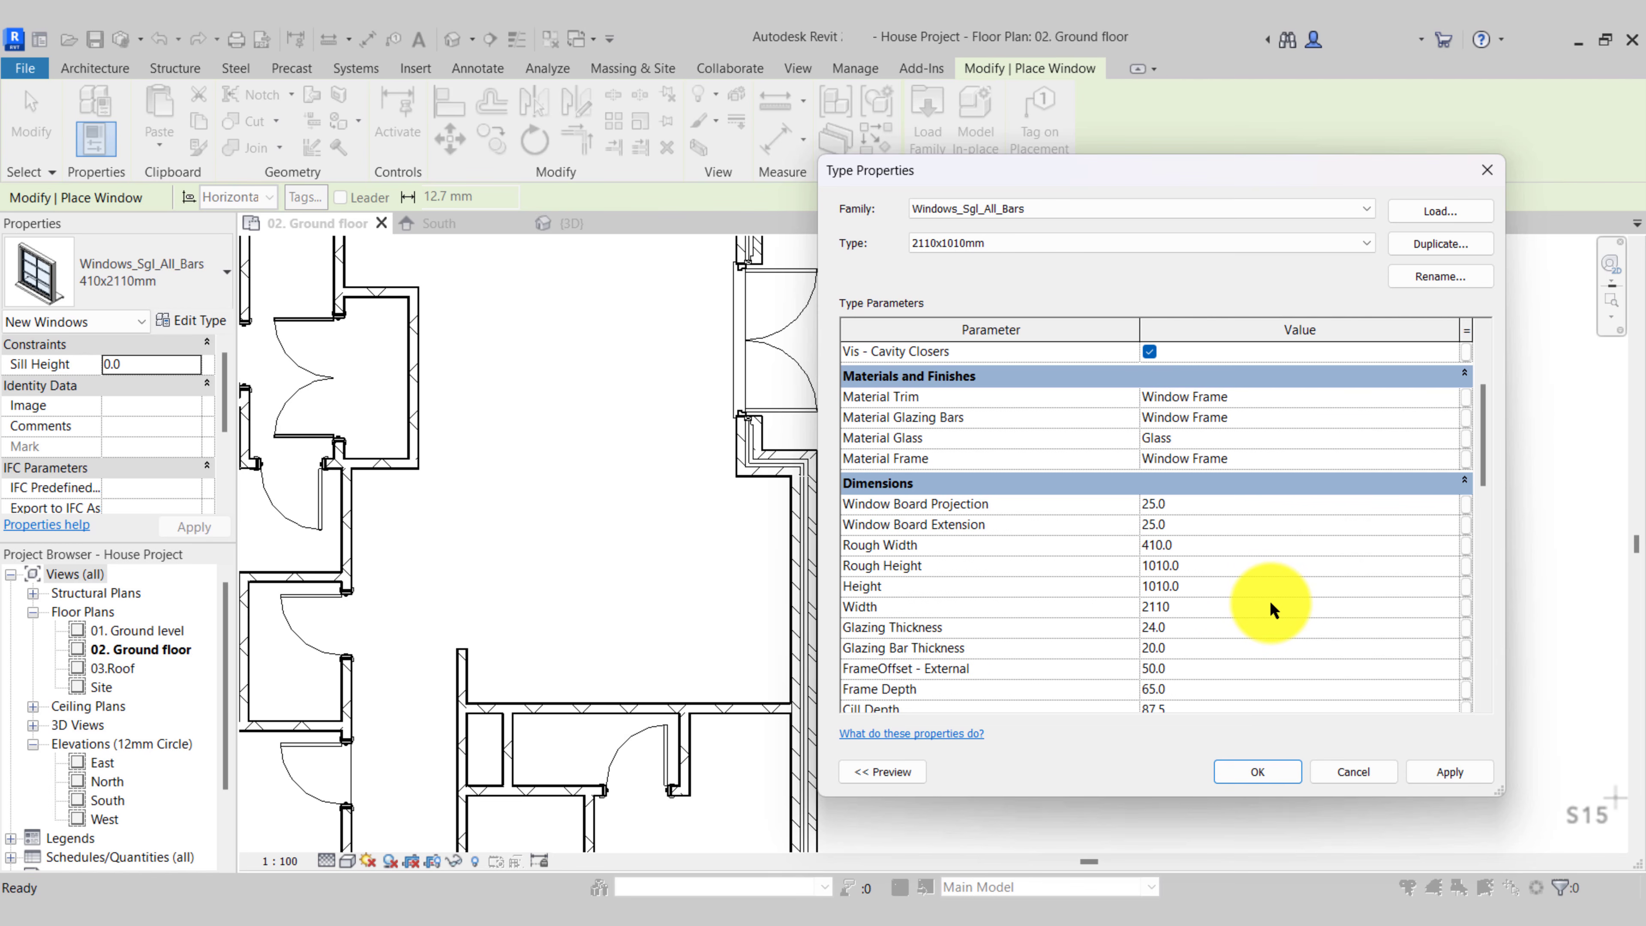
pyautogui.click(1254, 773)
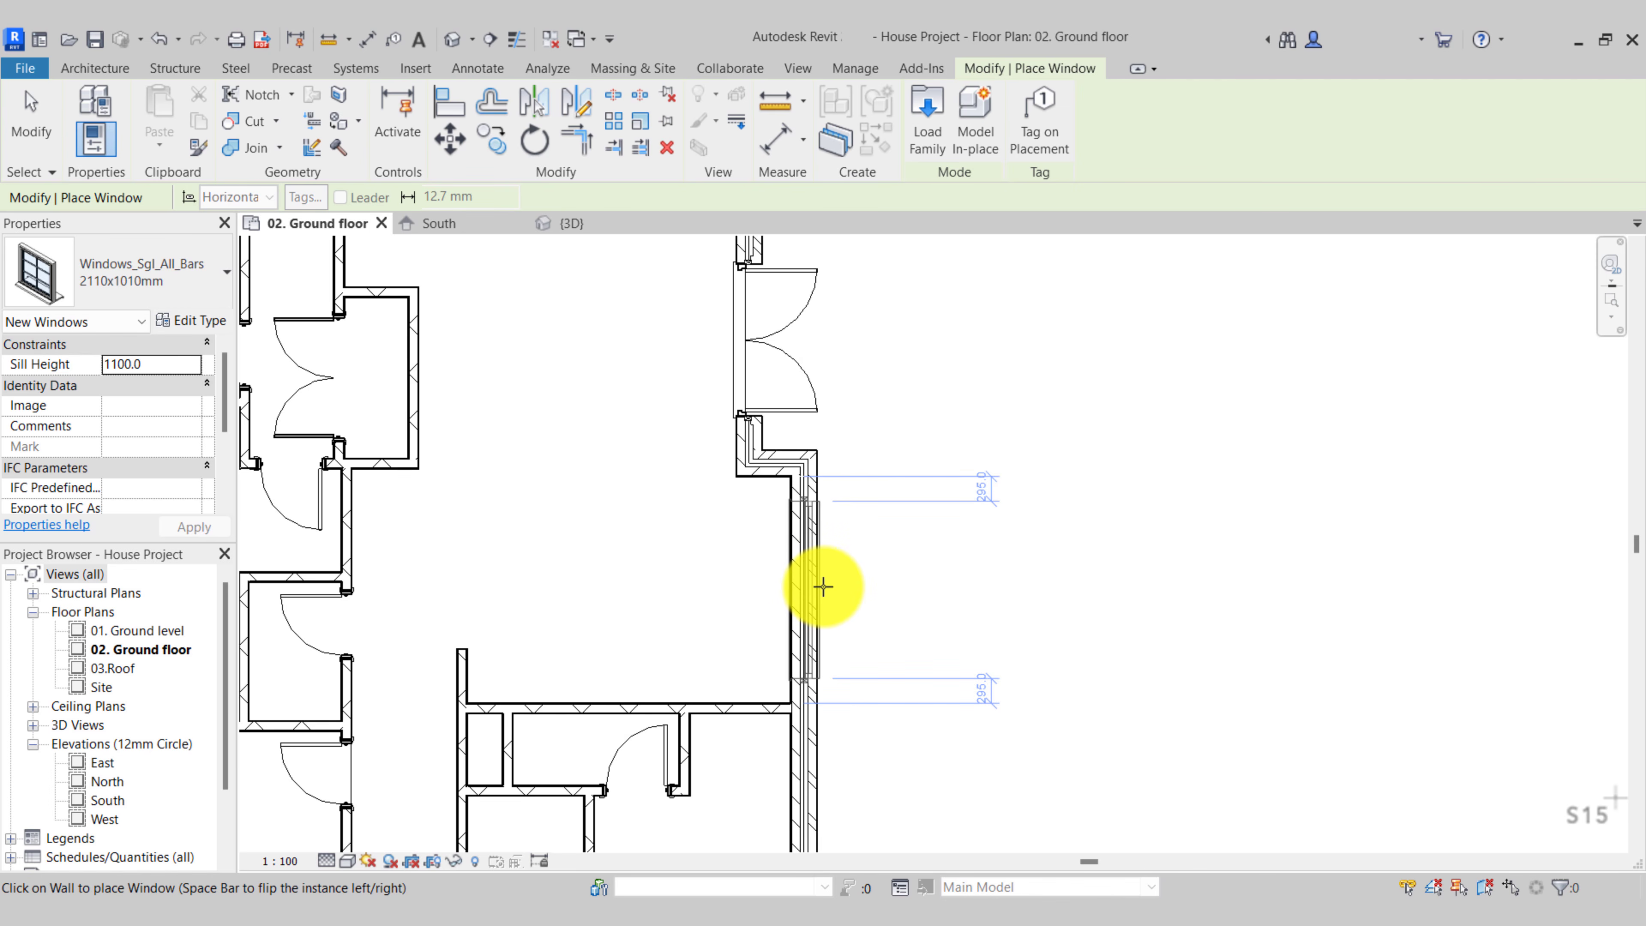
# Place the 2110x1010mm window in the east exterior wall south of the double door, 295 mm from the walls on both sides
pyautogui.click(824, 586)
pyautogui.press('Escape')
pyautogui.press('Escape')
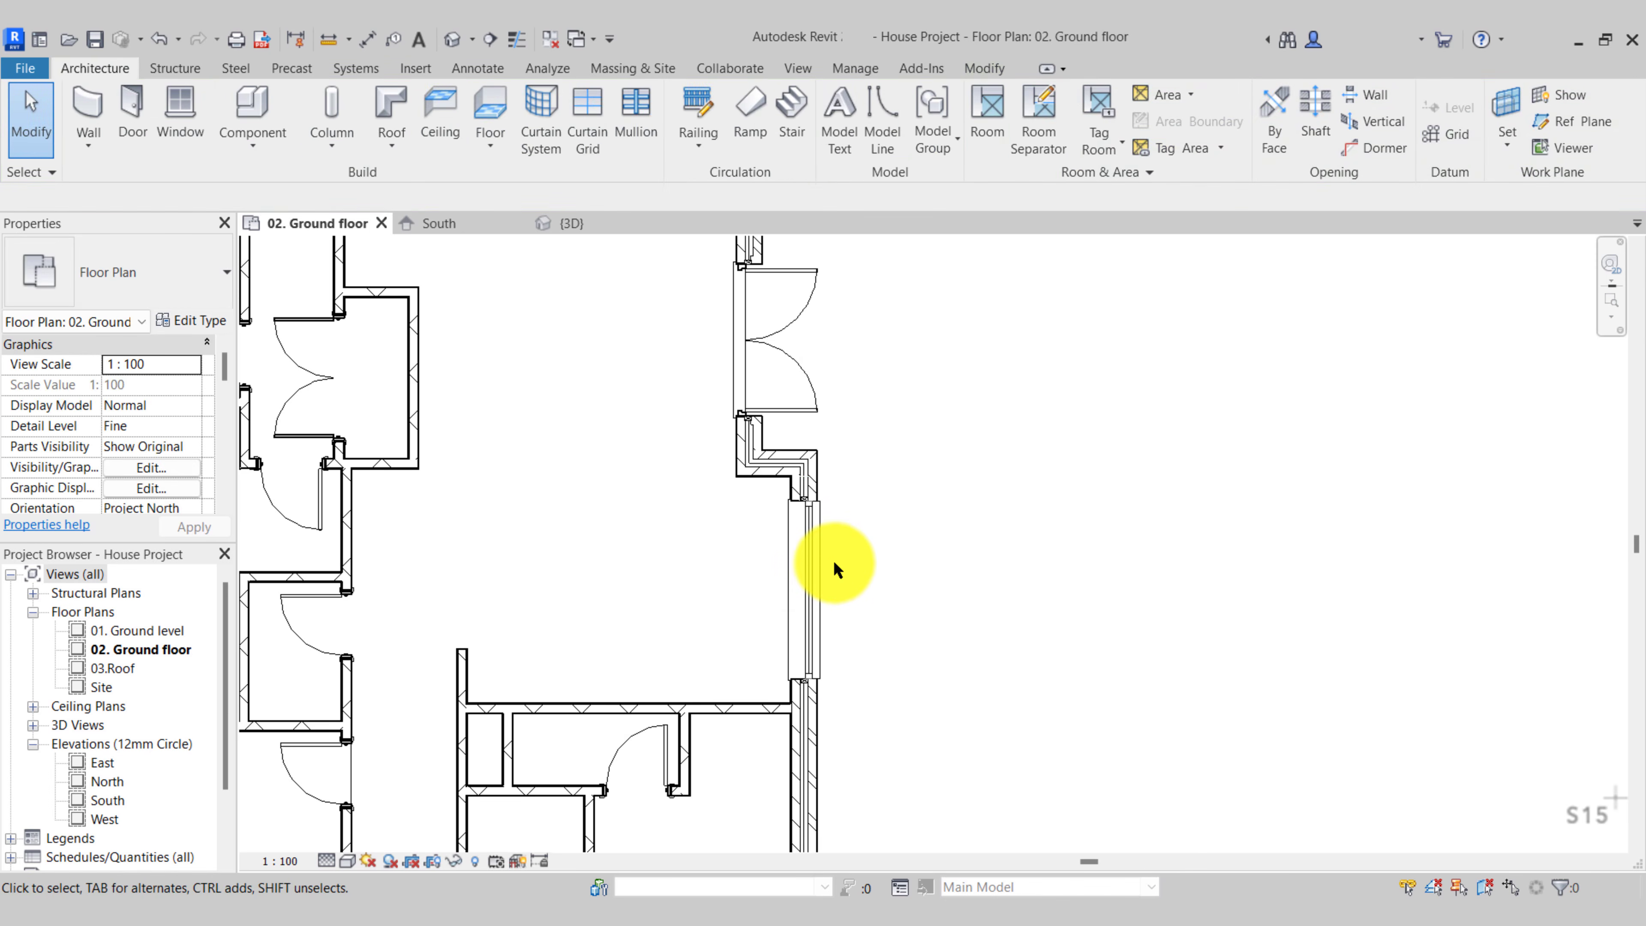
# Examine the sill height of the 2110x1010mm window in the east exterior wall
pyautogui.scroll(2, 823, 571)
pyautogui.click(807, 556)
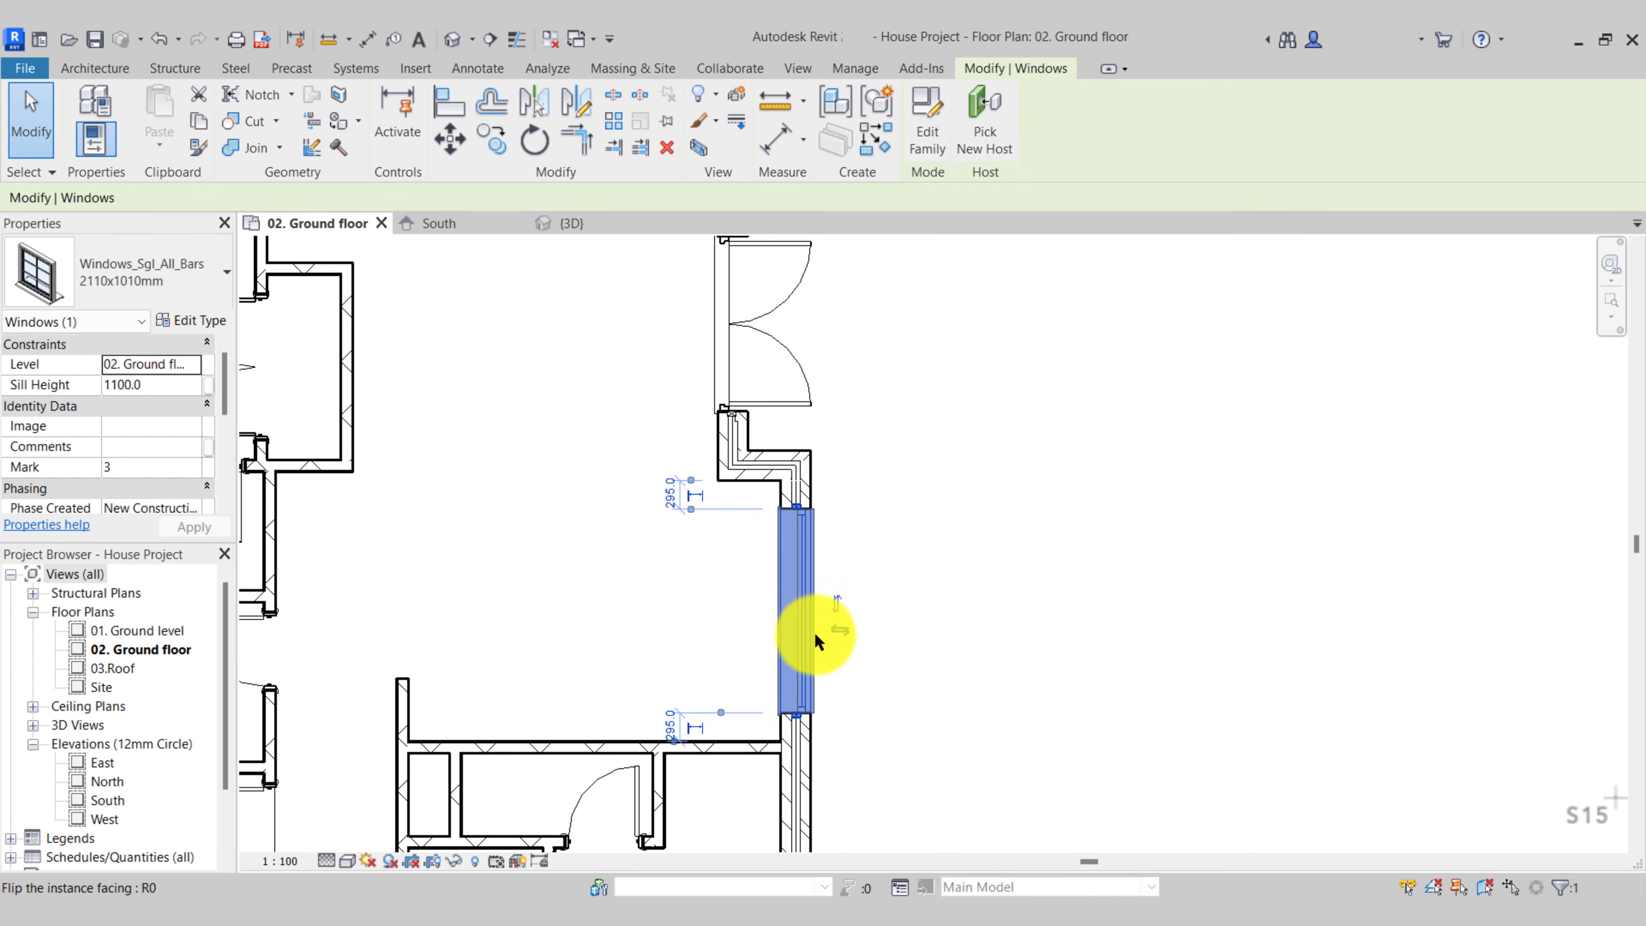
pyautogui.click(831, 587)
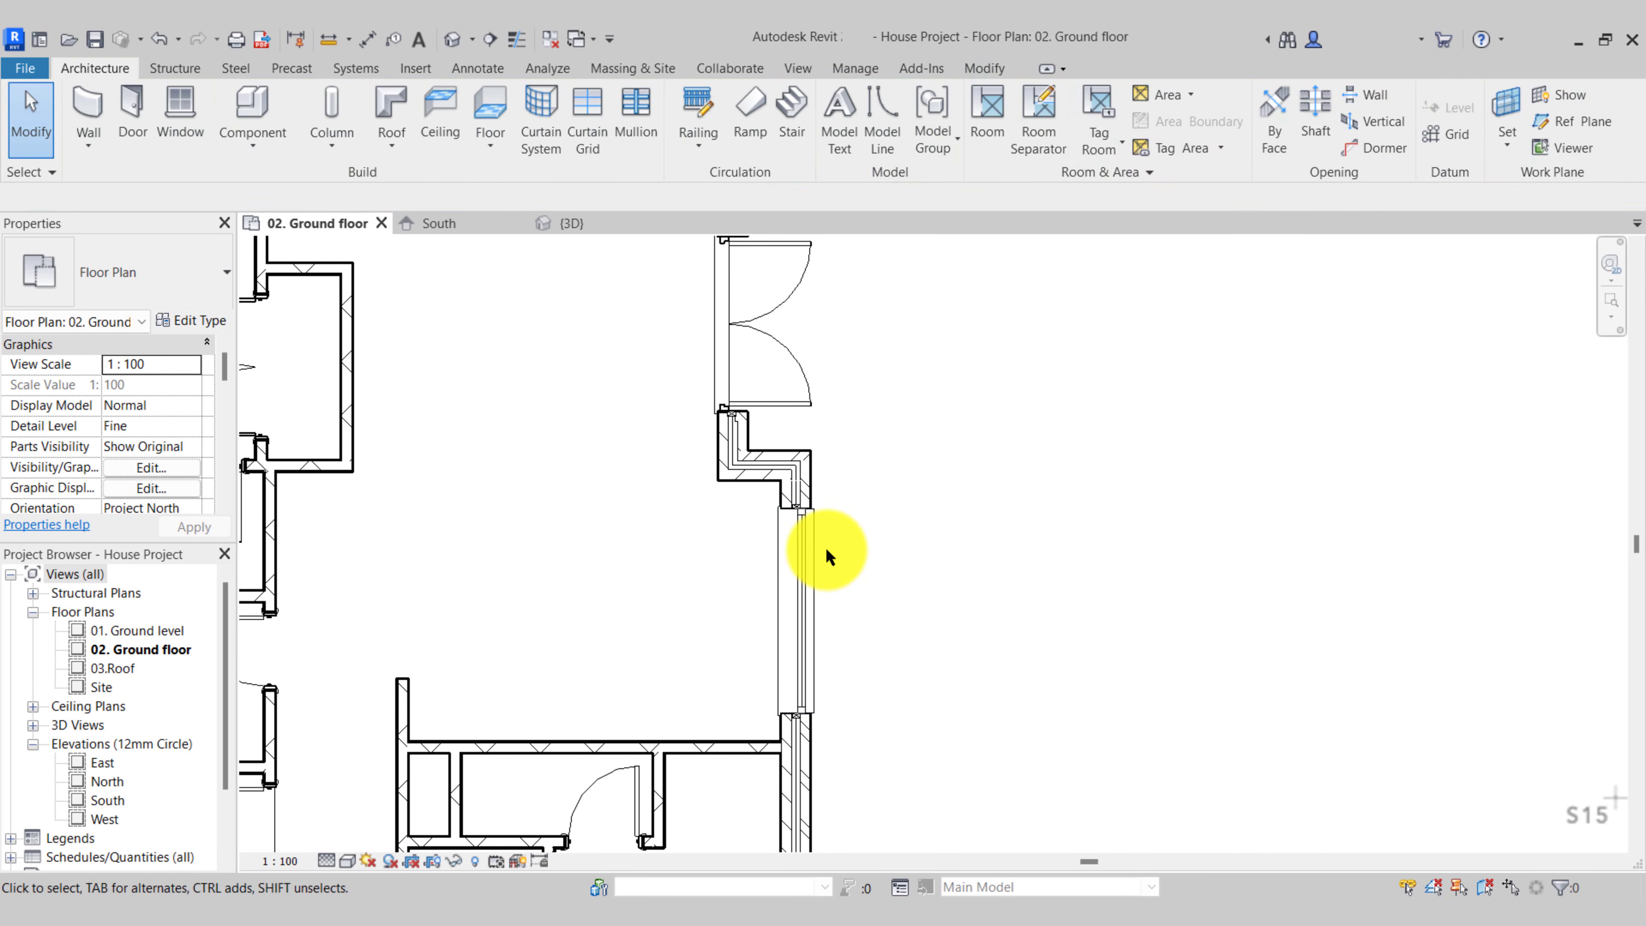
pyautogui.click(807, 561)
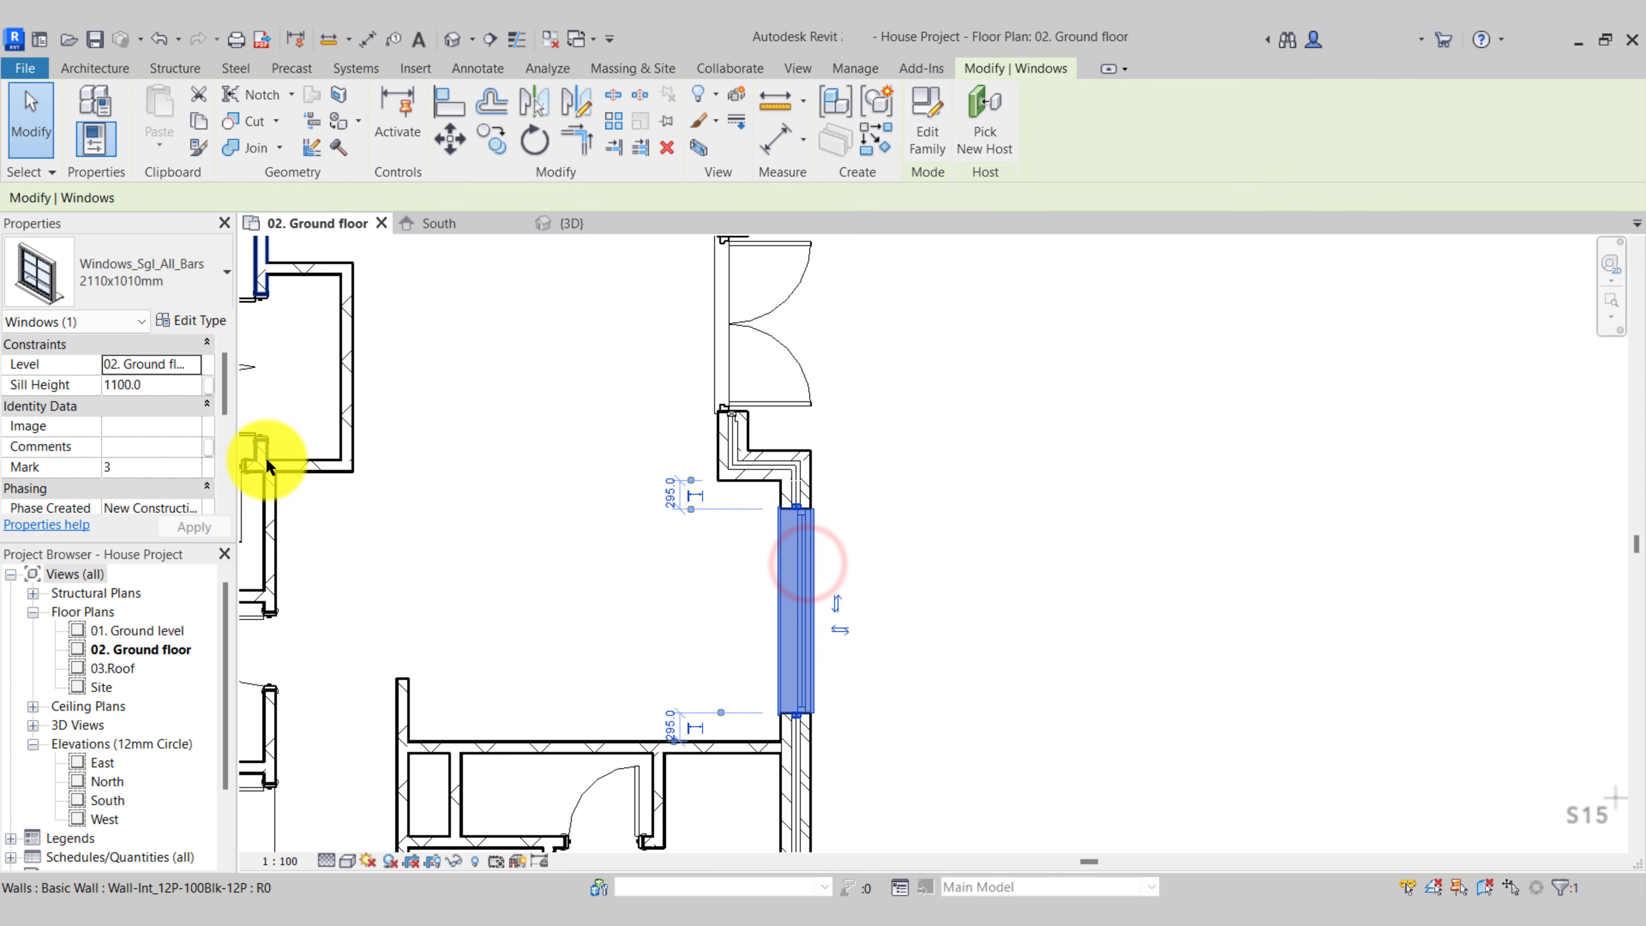
pyautogui.click(154, 385)
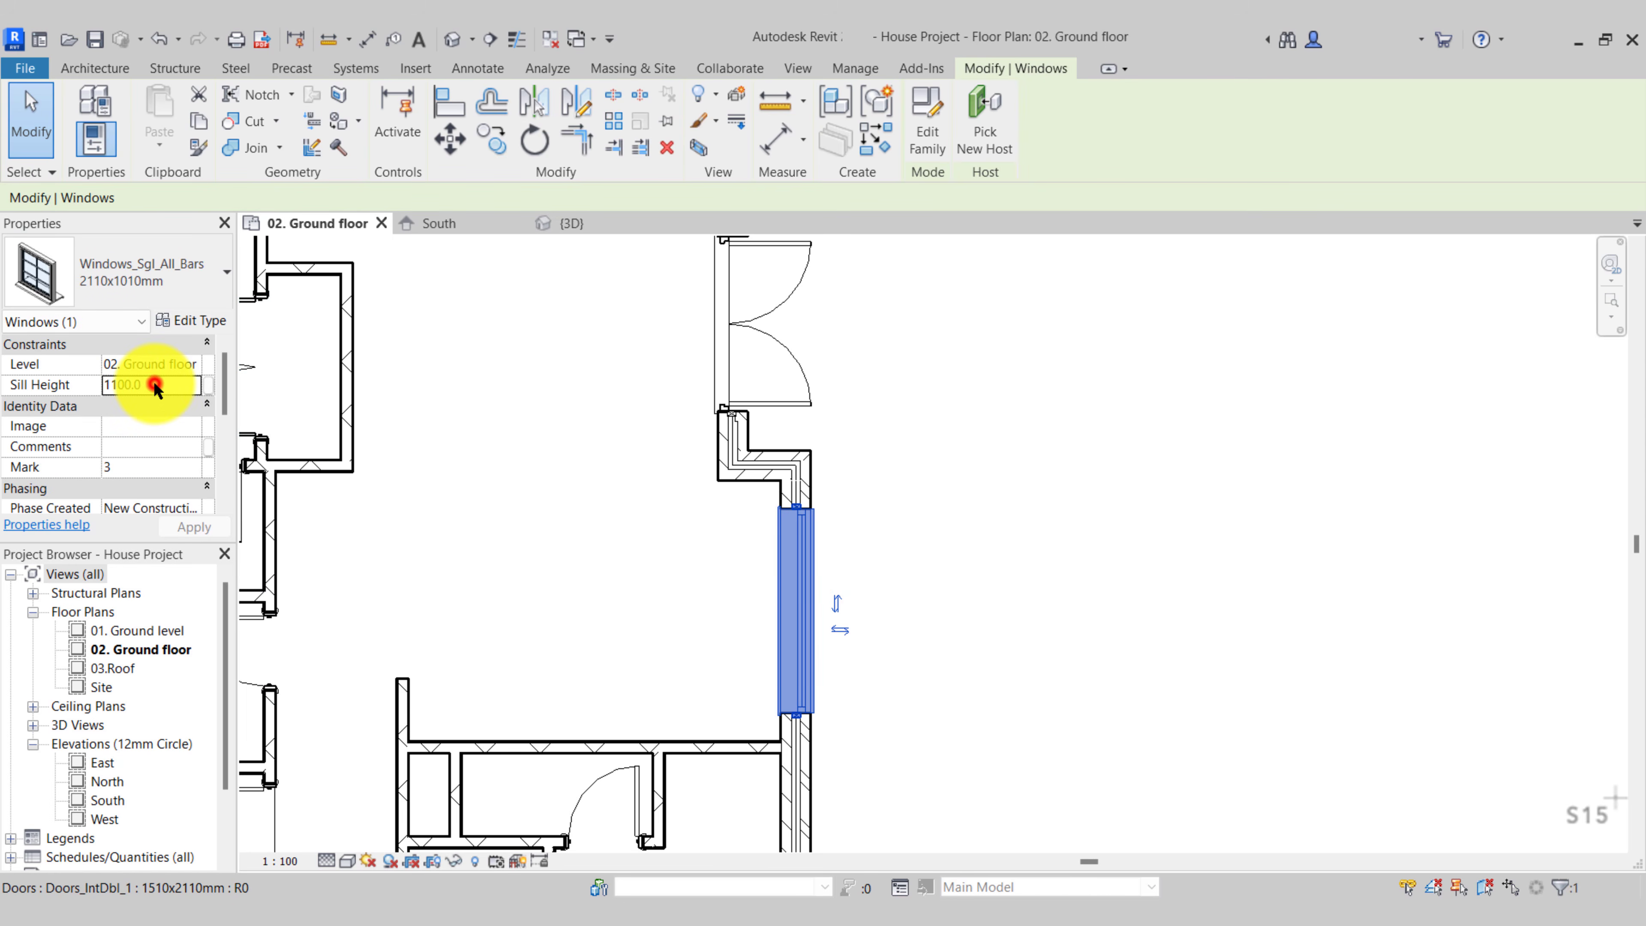
pyautogui.moveTo(154, 385); pyautogui.dragTo(69, 389)
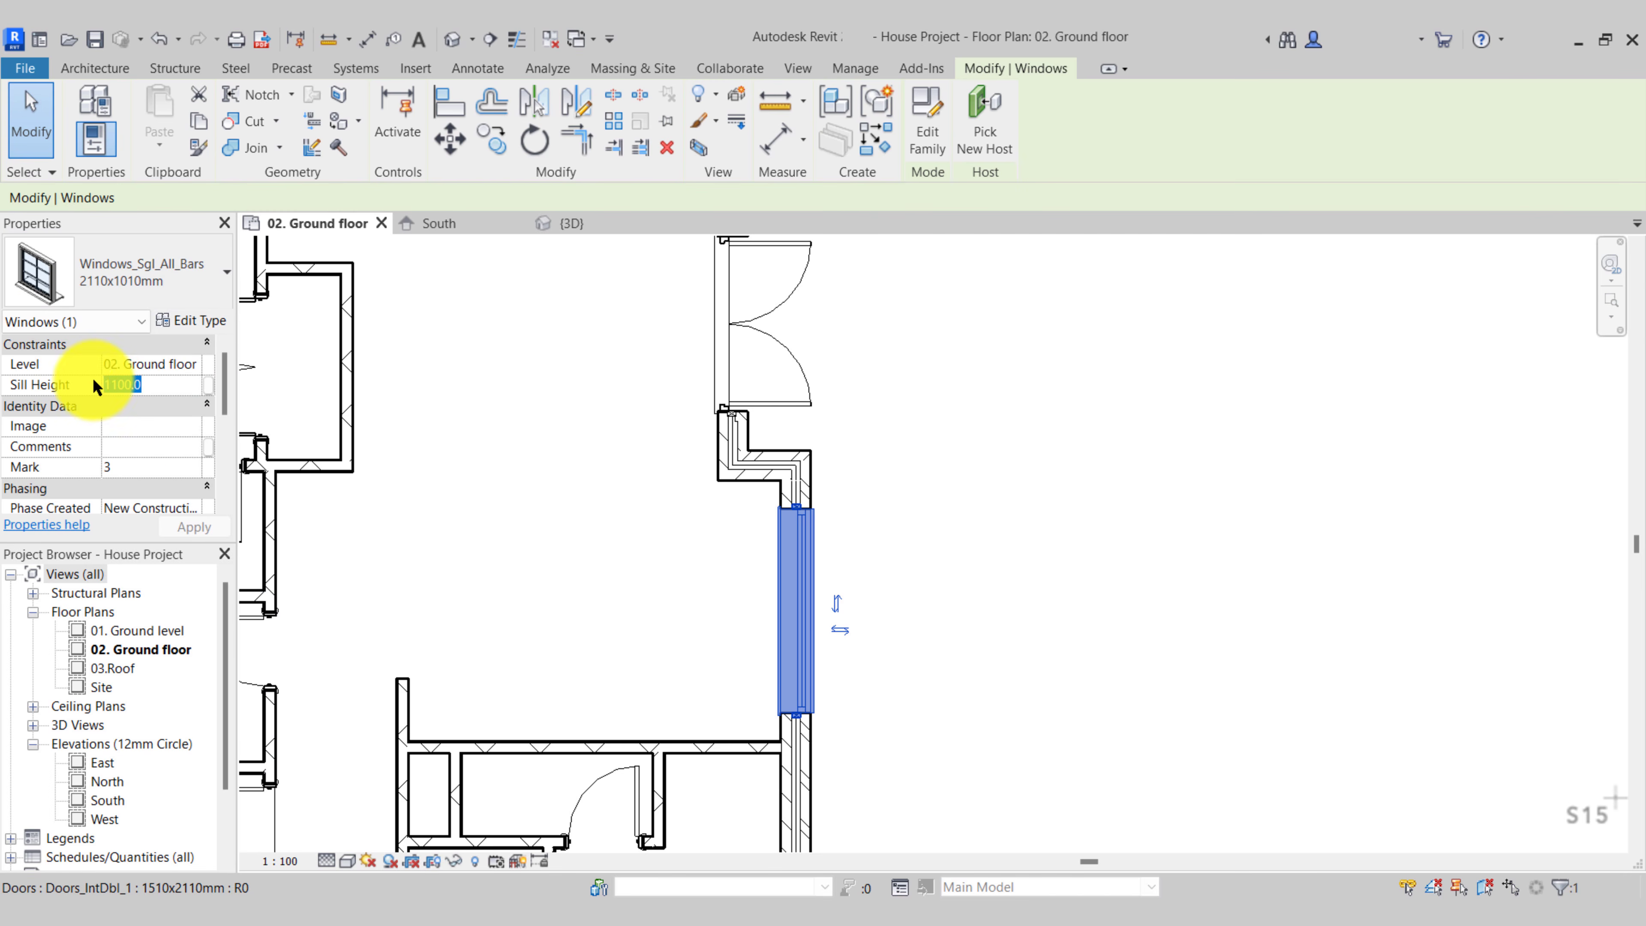
pyautogui.click(849, 512)
pyautogui.moveTo(904, 568); pyautogui.dragTo(863, 566, button='middle')
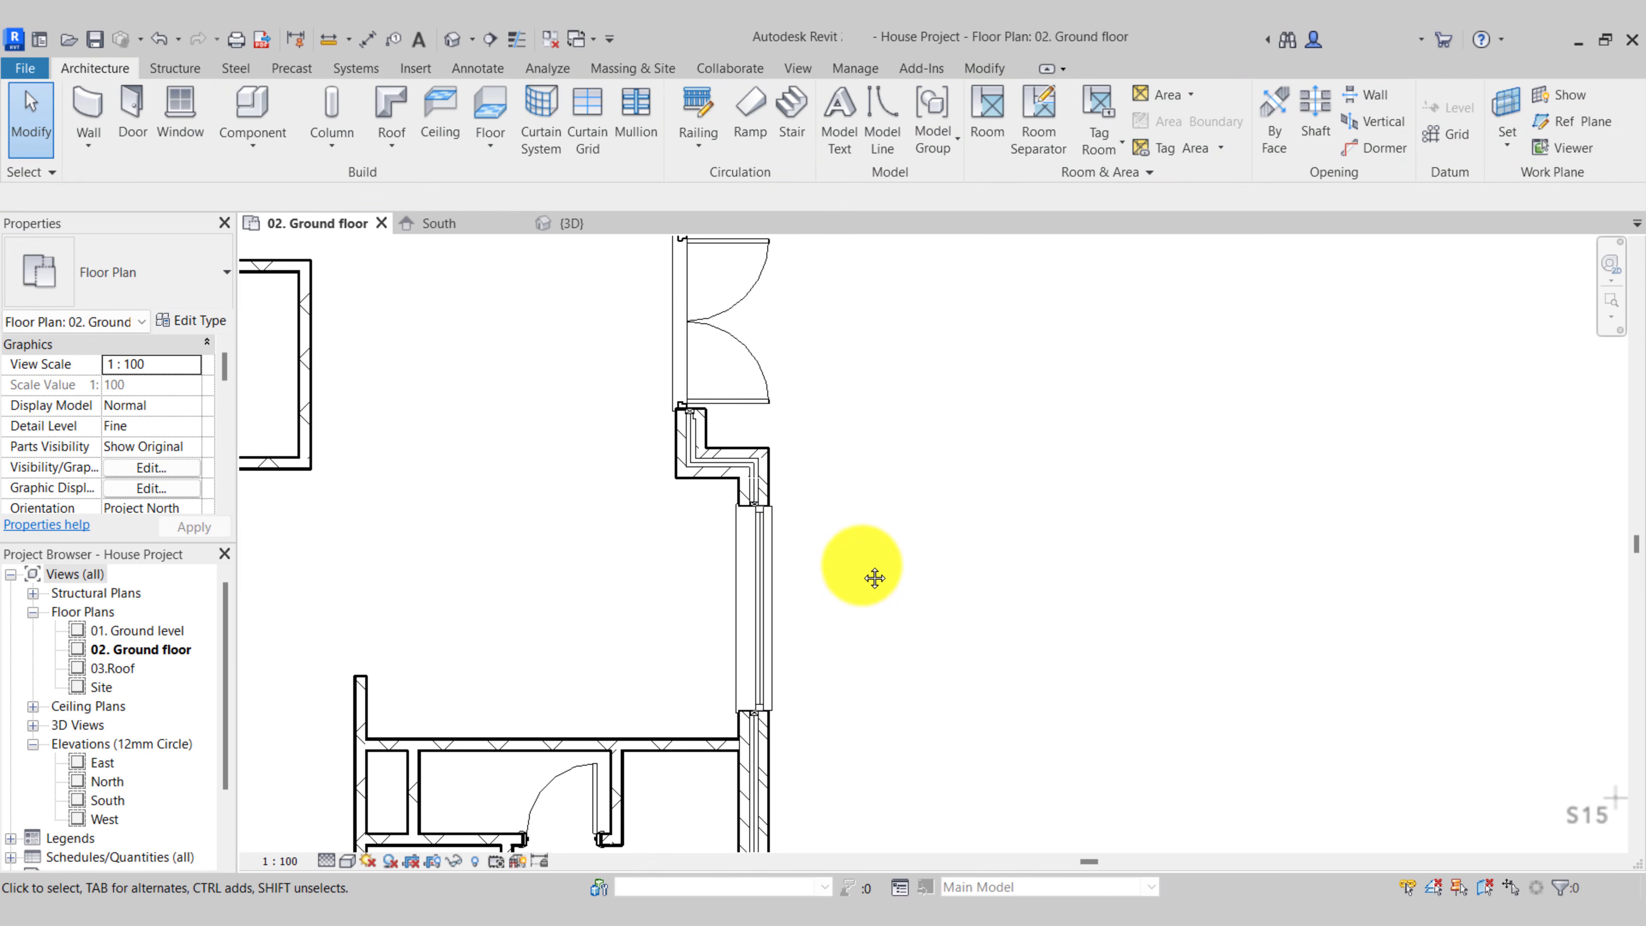
pyautogui.click(771, 599)
# Switch to the 3D view and try a sill height of 500 mm on the 2110x1010mm window
pyautogui.click(589, 223)
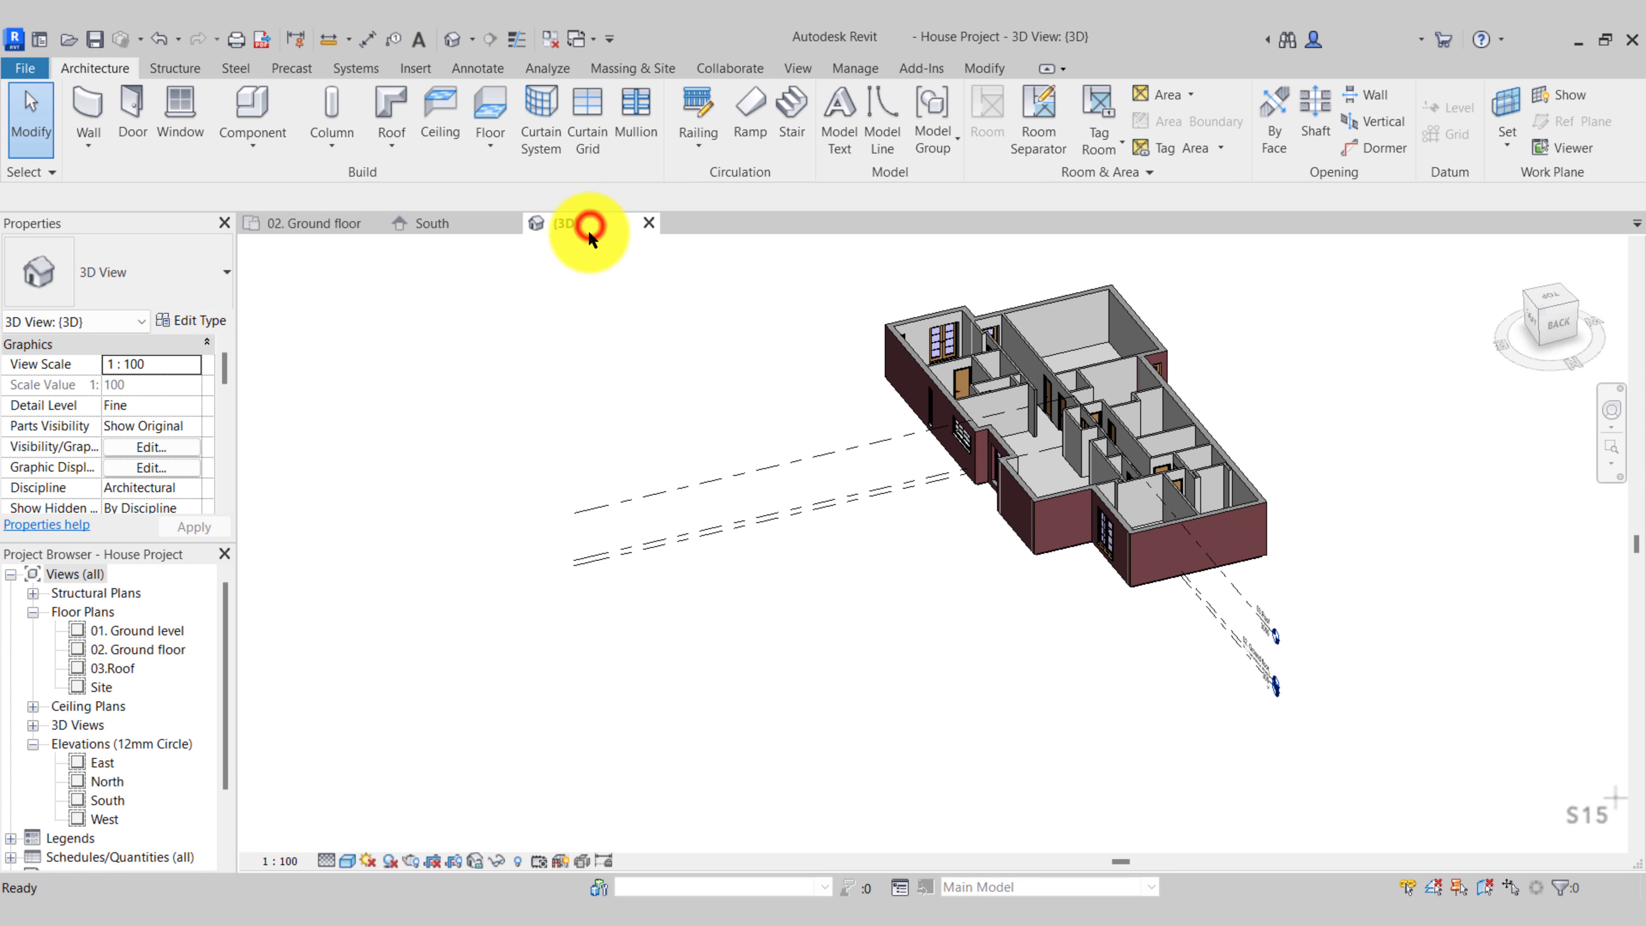
pyautogui.keyDown('shift'); pyautogui.moveTo(927, 582); pyautogui.dragTo(978, 646, button='middle'); pyautogui.keyUp('shift')
pyautogui.scroll(5, 752, 468)
pyautogui.scroll(5, 992, 640)
pyautogui.scroll(-1, 946, 596)
pyautogui.click(927, 569)
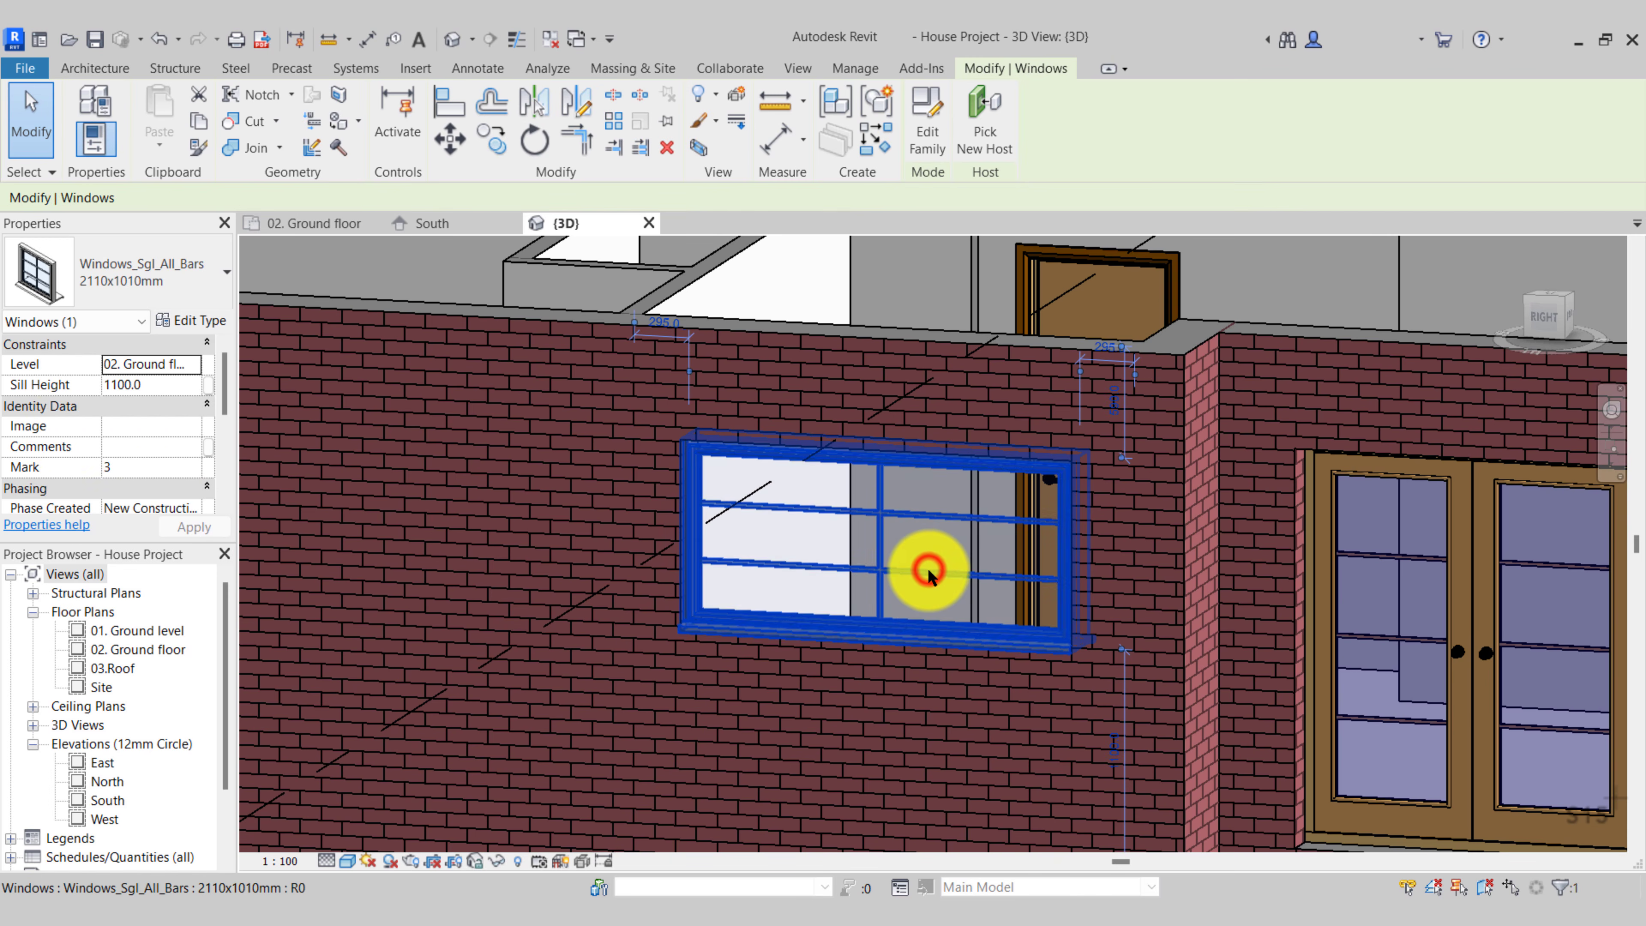
pyautogui.click(172, 385)
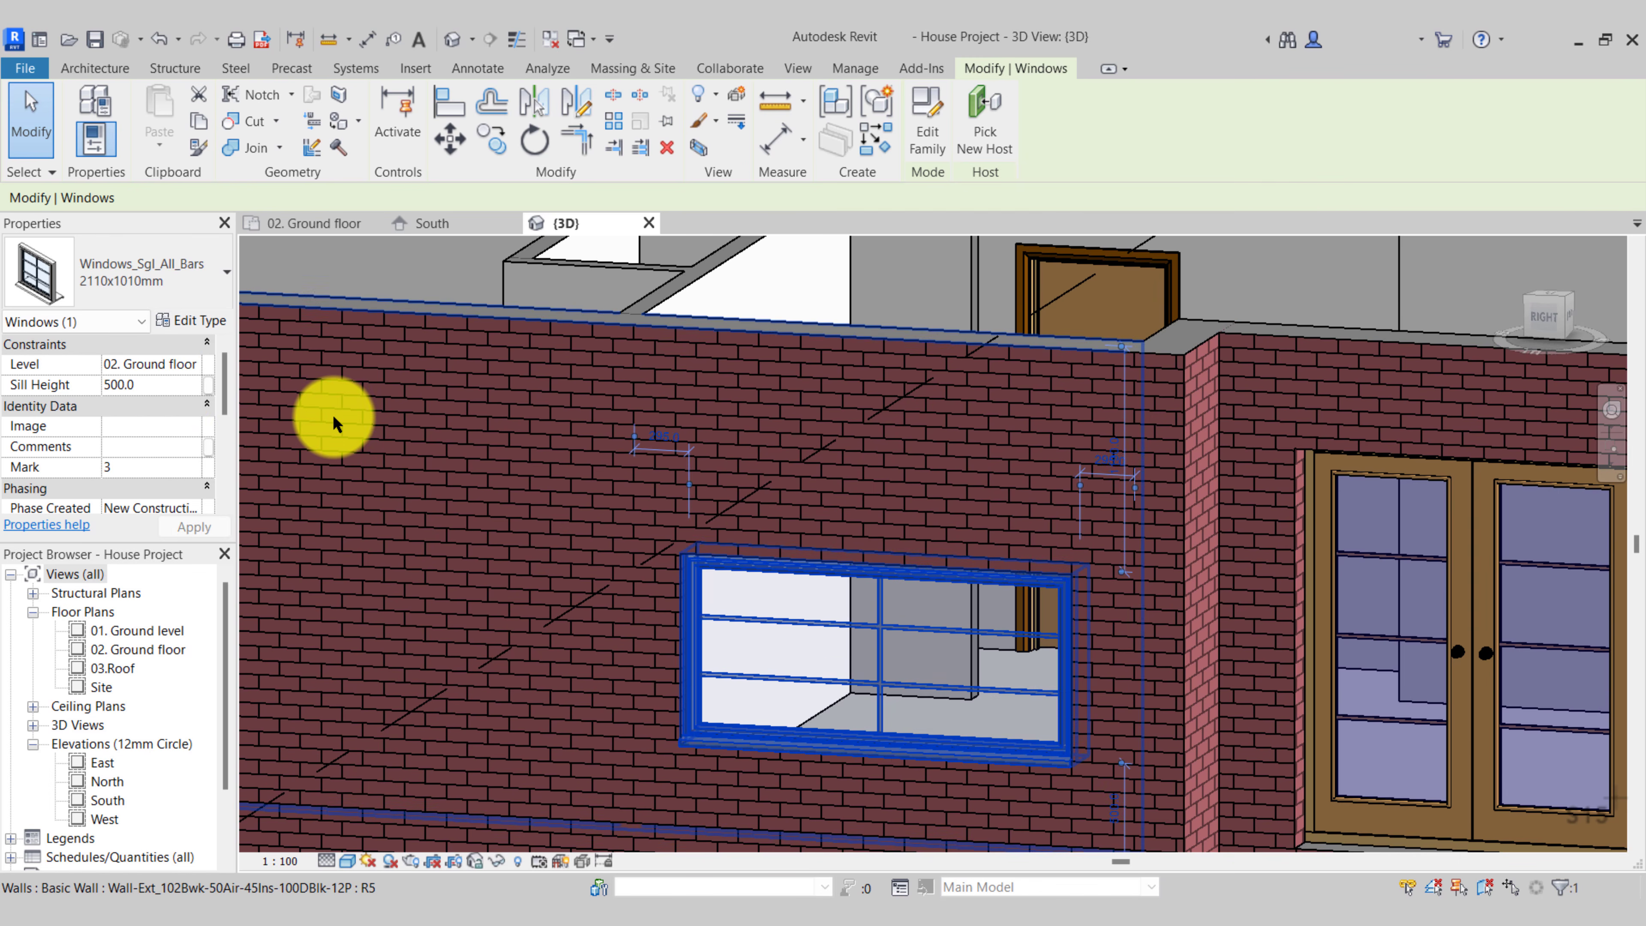
# Restore the 2110x1010mm window's sill height to 1100 mm
pyautogui.click(154, 387)
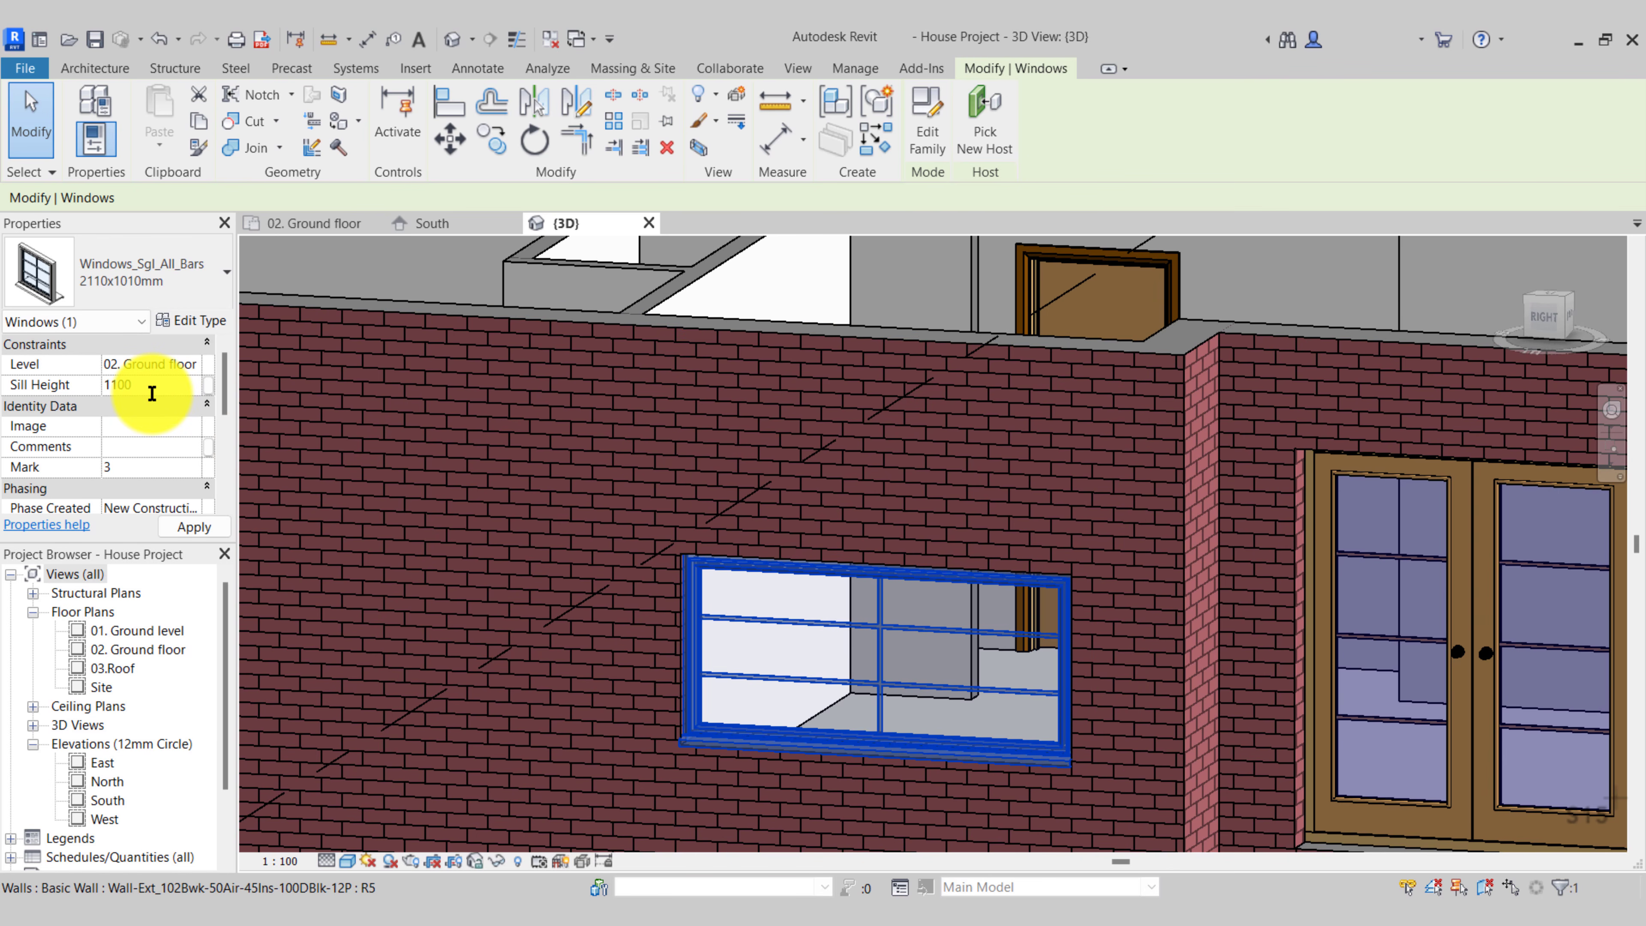
pyautogui.press('Escape')
pyautogui.scroll(-2, 598, 468)
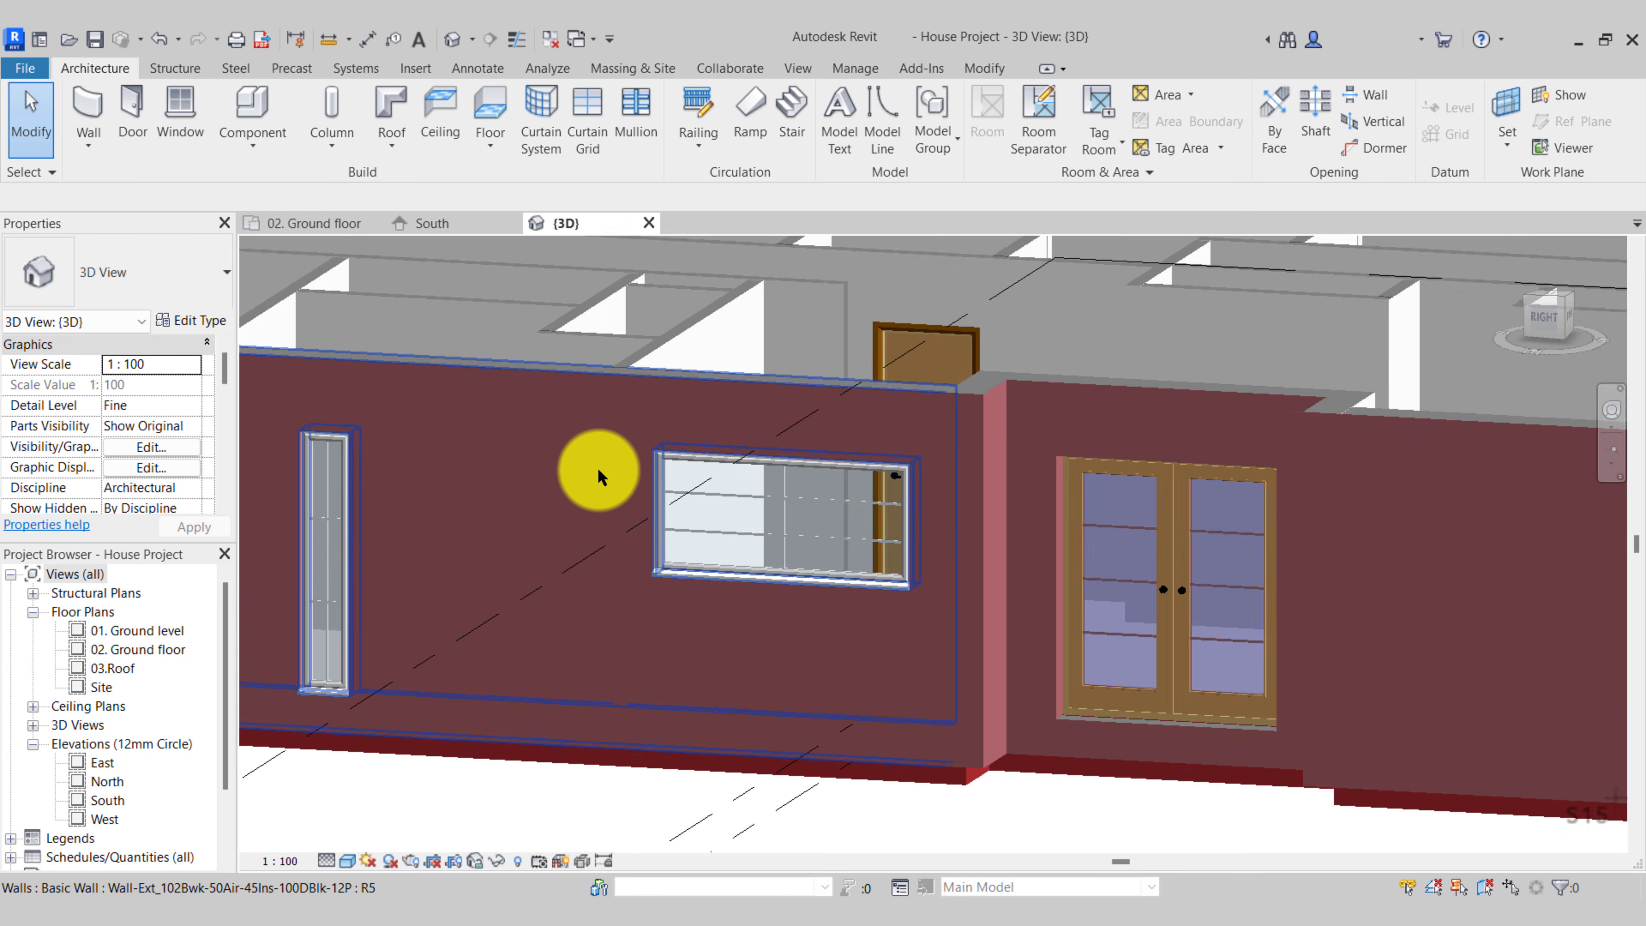
# In the ground floor plan, start placing a window and duplicate the 2110x1010mm type as 2110x610mm
pyautogui.click(327, 228)
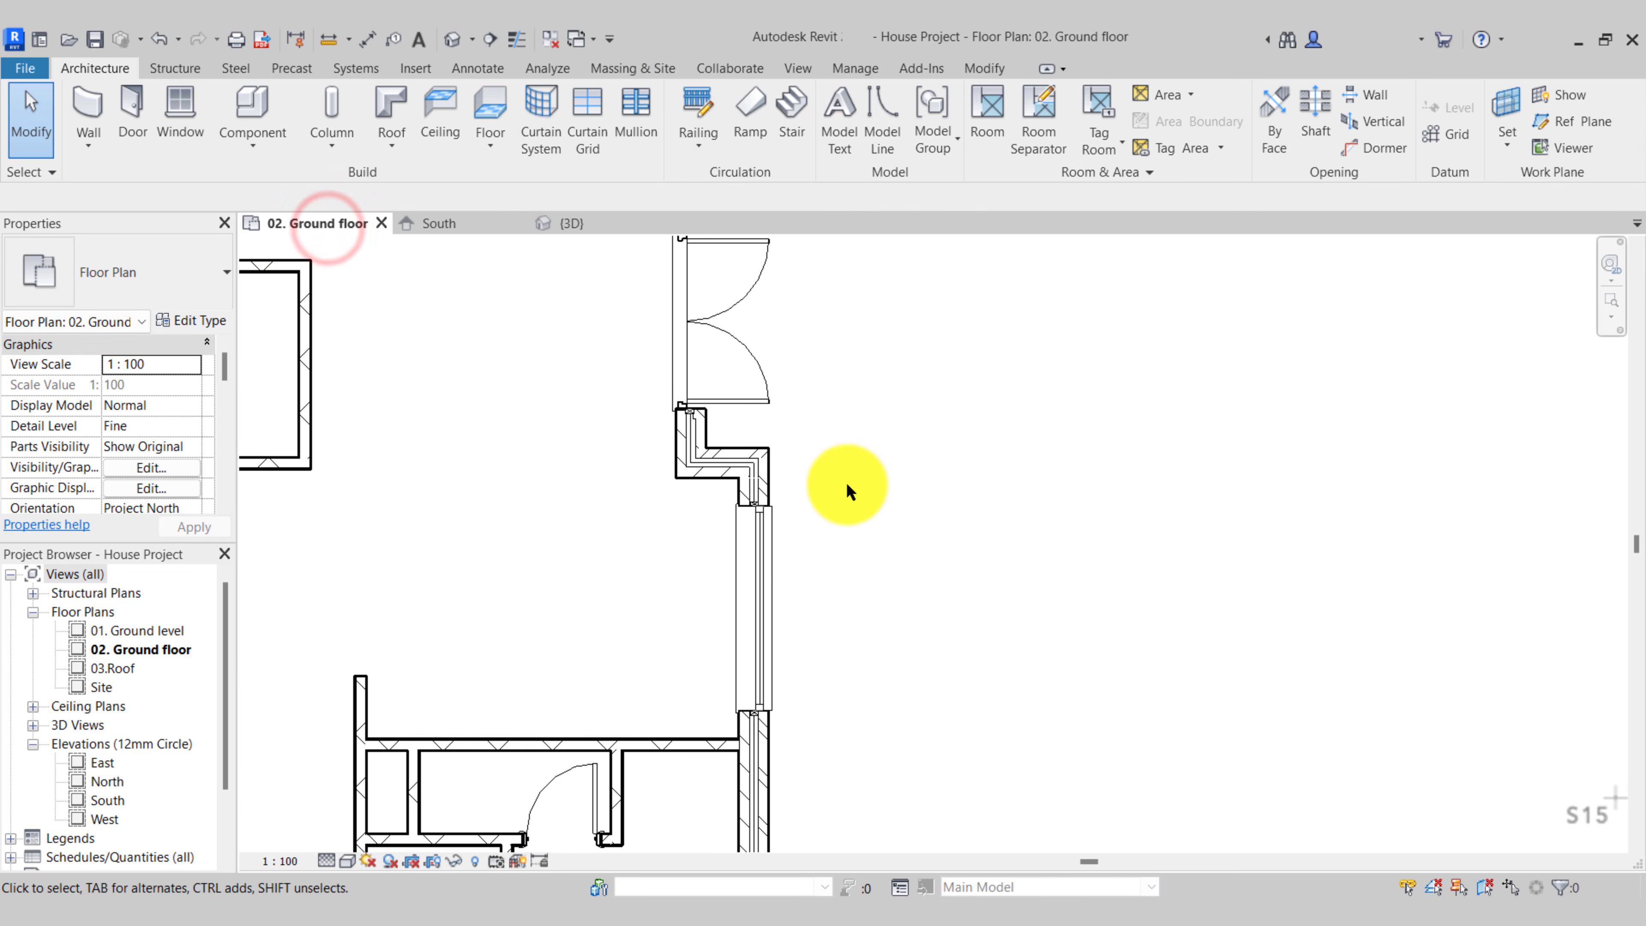
pyautogui.moveTo(849, 485); pyautogui.dragTo(863, 620, button='middle')
pyautogui.scroll(2, 746, 408)
pyautogui.moveTo(753, 422); pyautogui.dragTo(783, 498, button='middle')
pyautogui.click(170, 107)
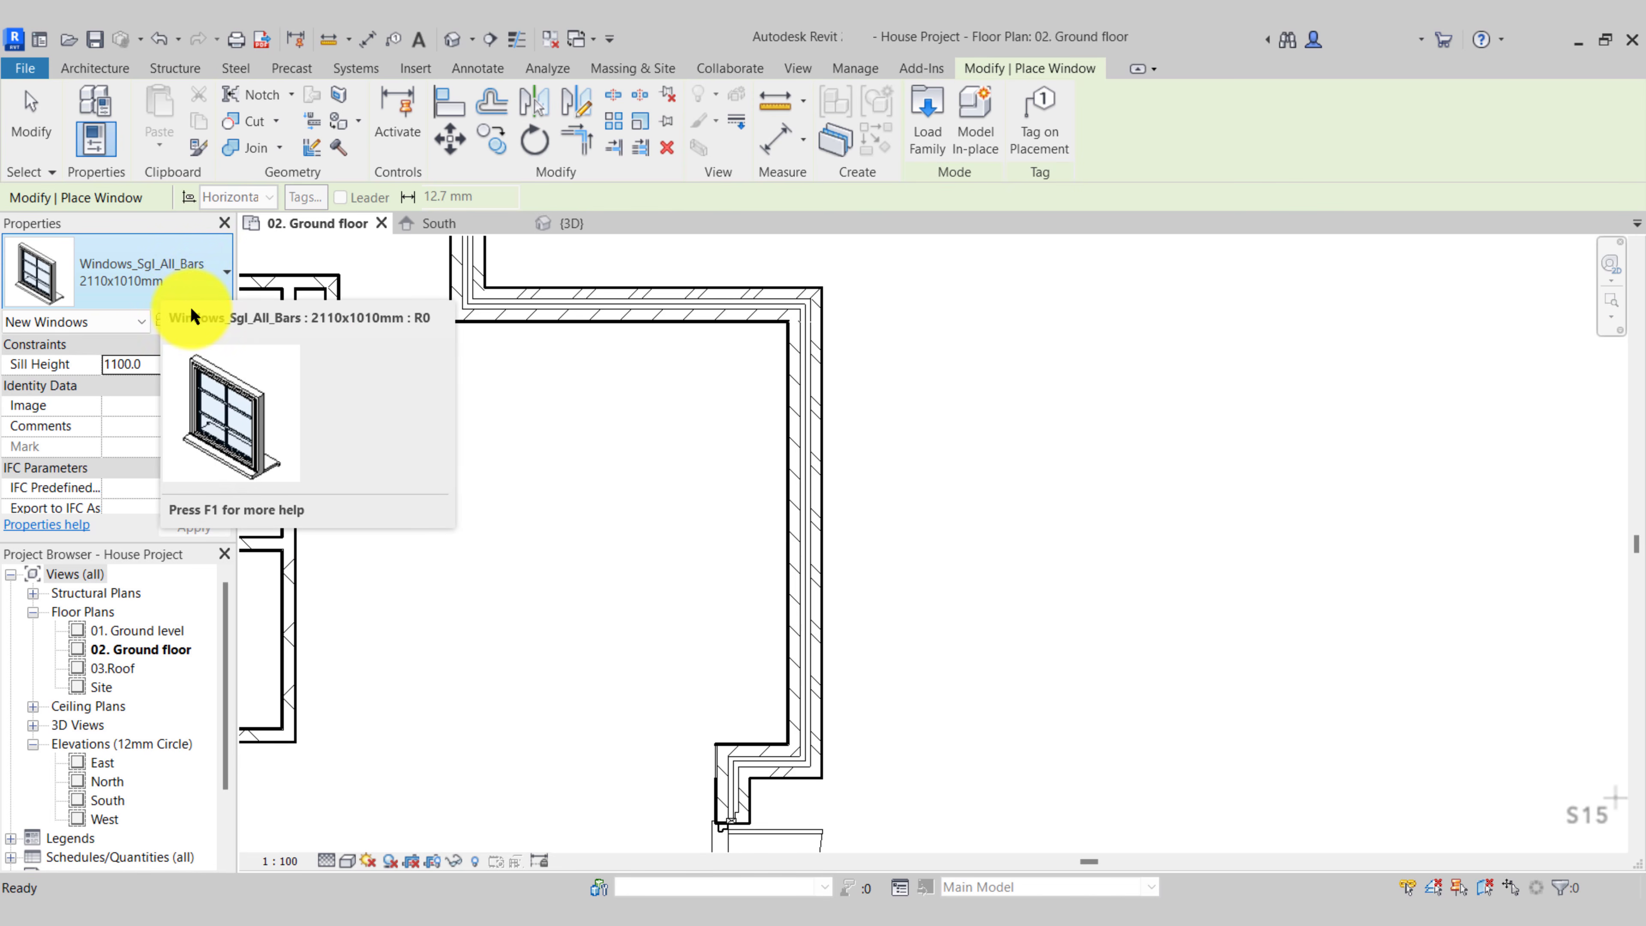
pyautogui.click(195, 319)
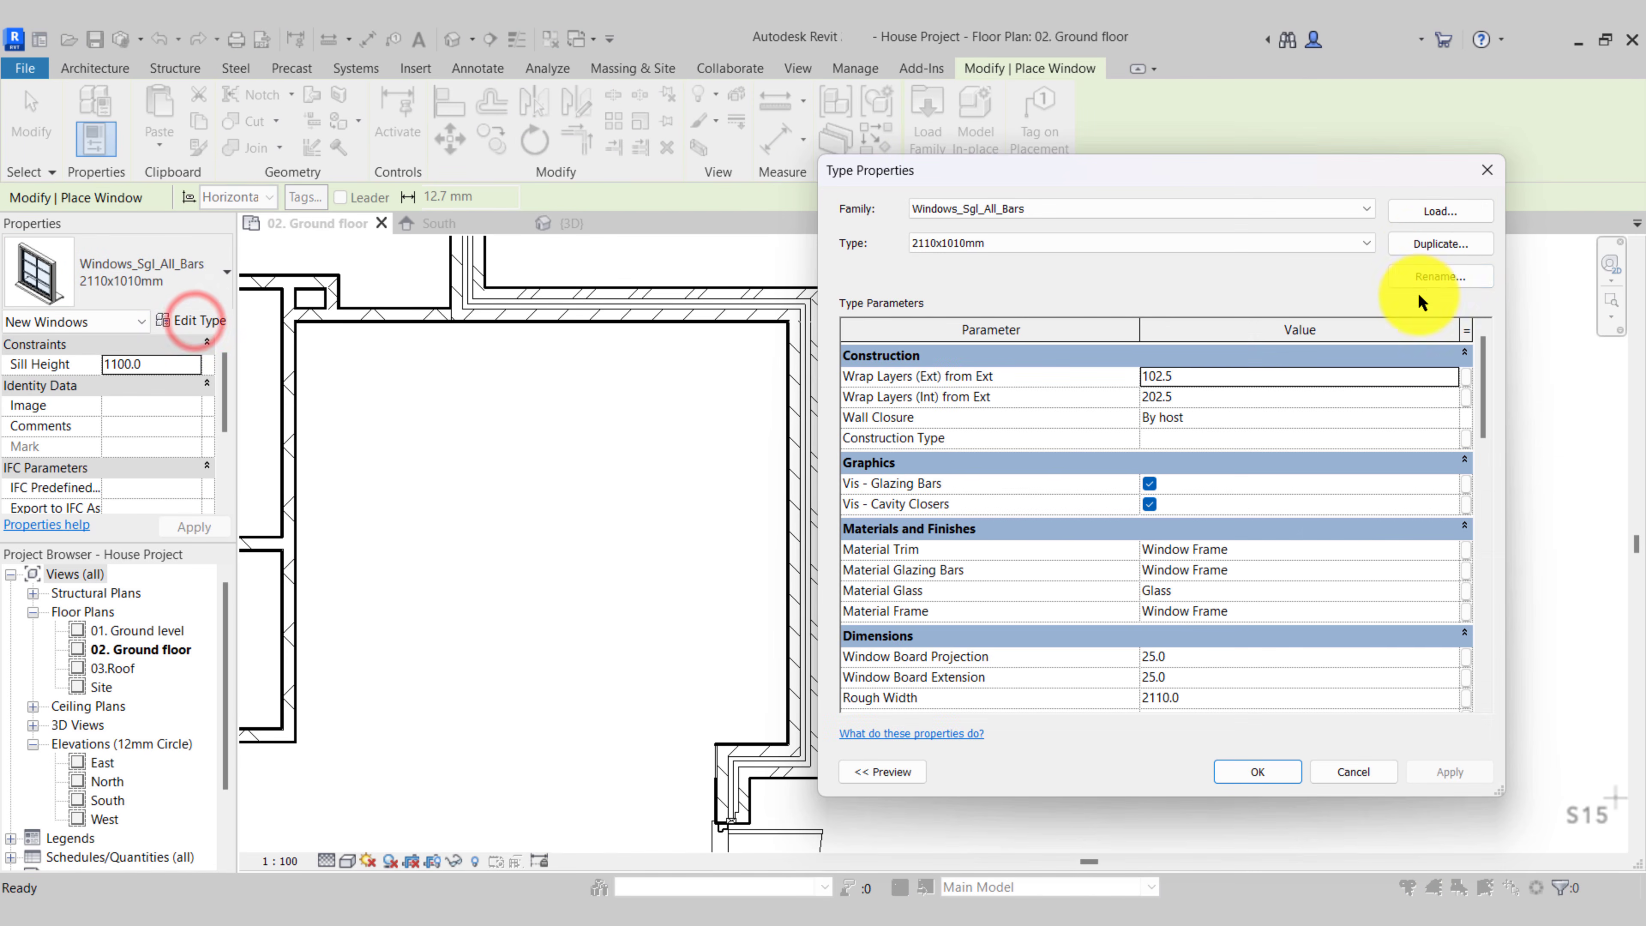
pyautogui.click(1425, 245)
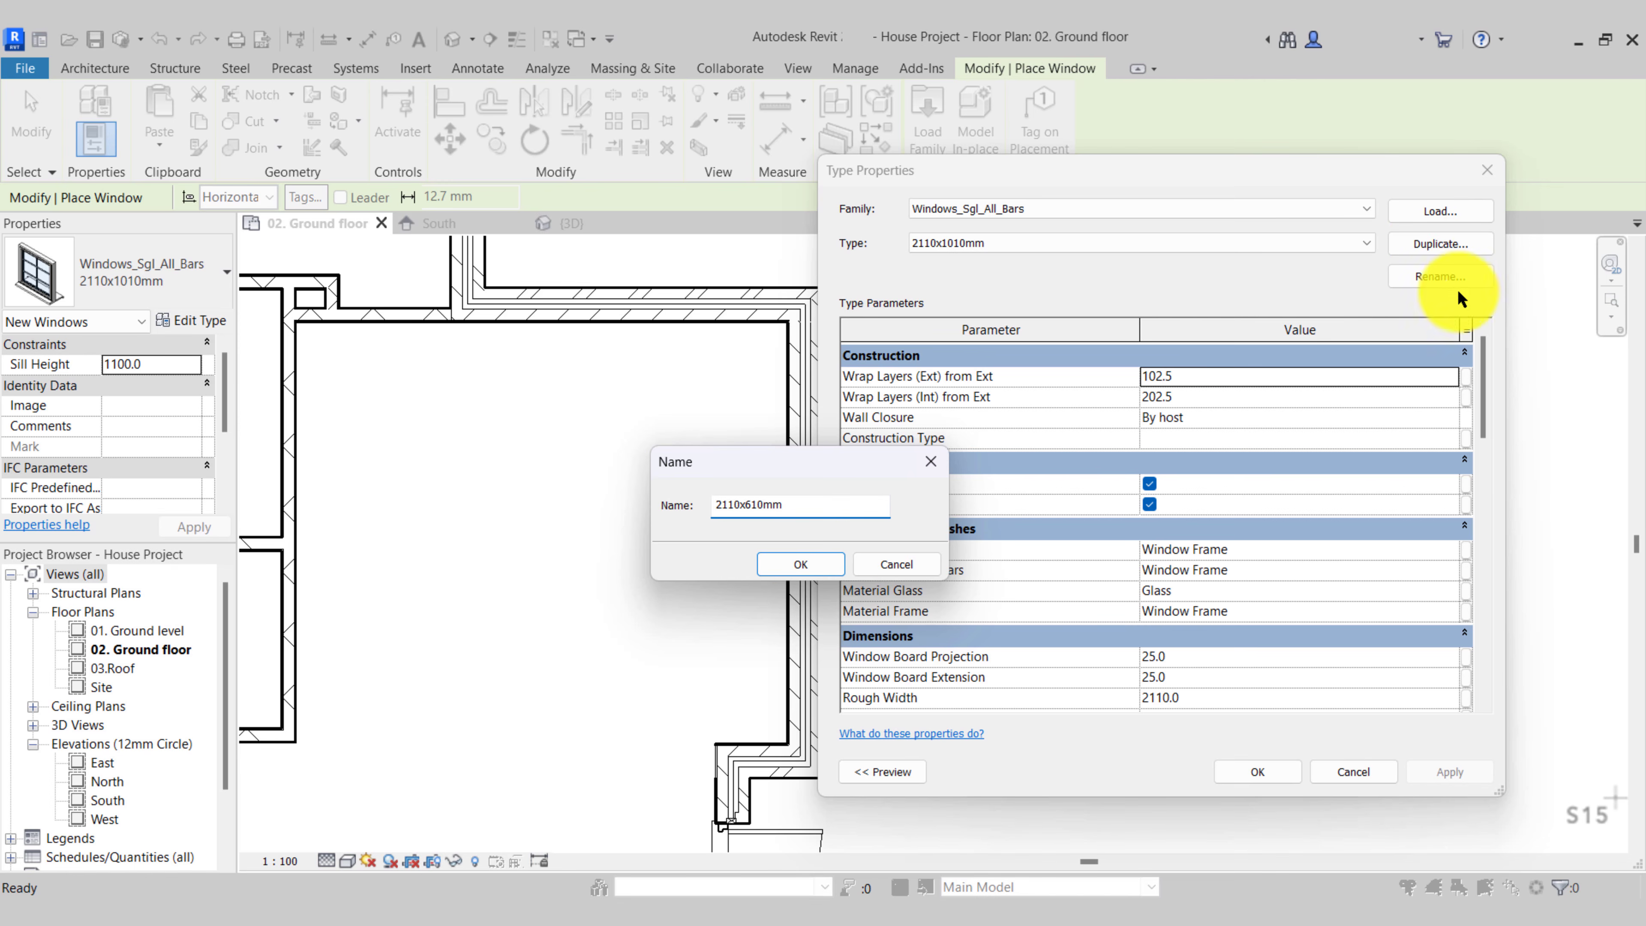
pyautogui.click(800, 563)
# Set the height of the 2110x610mm window type to 610 mm and accept the type properties
pyautogui.scroll(-1, 1199, 645)
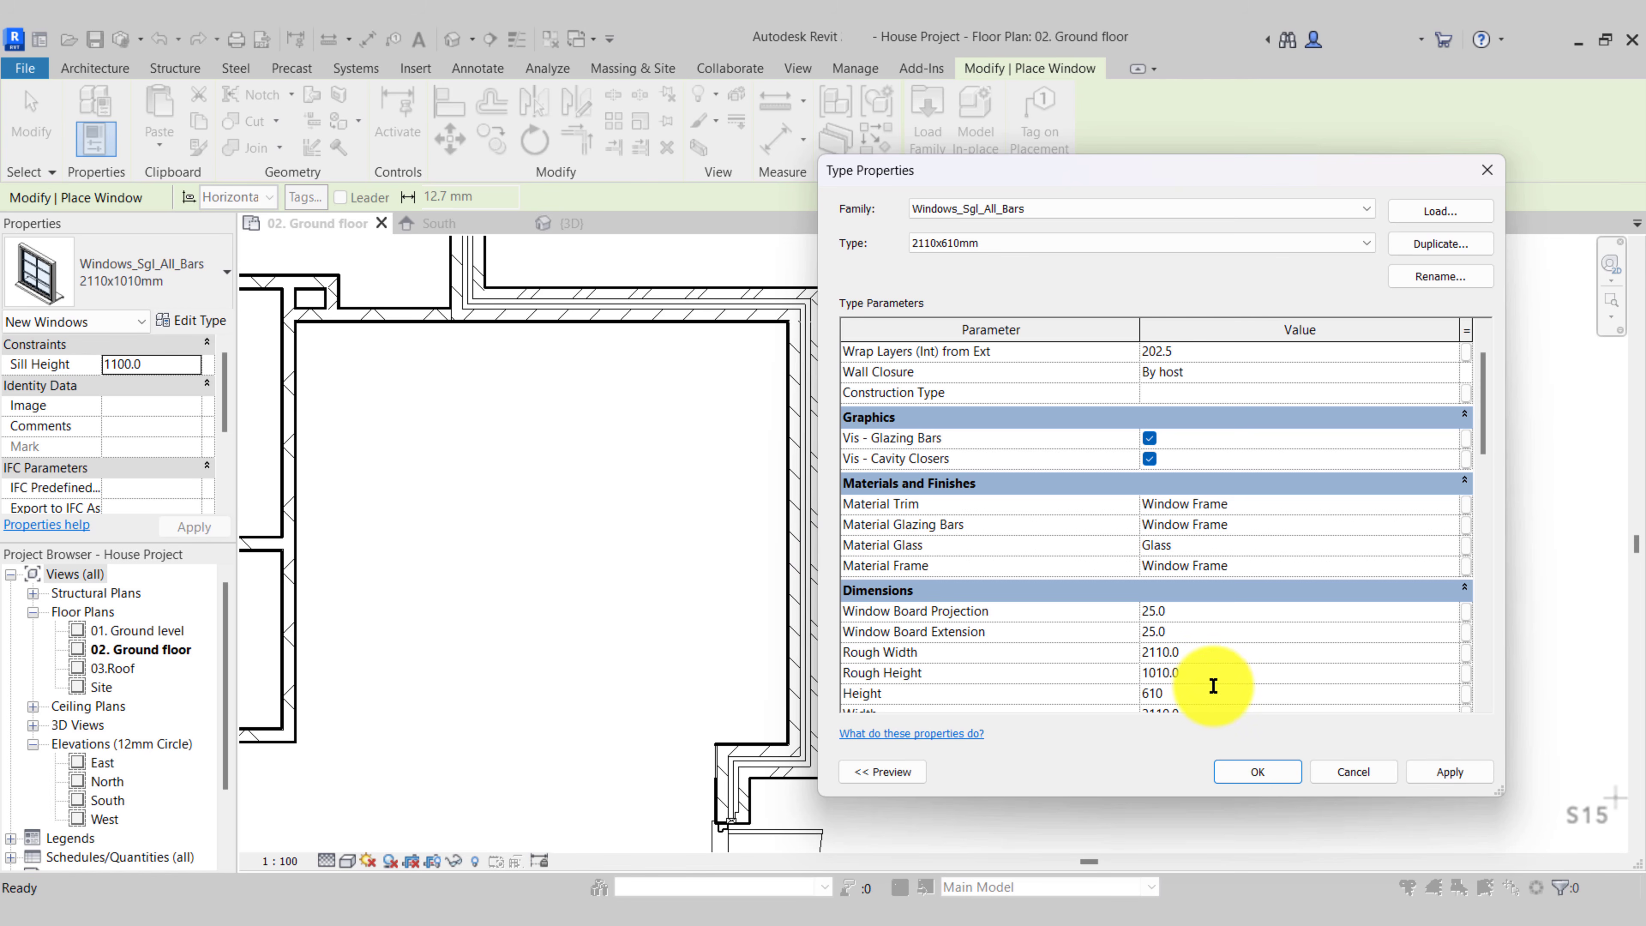
pyautogui.scroll(-1, 1205, 702)
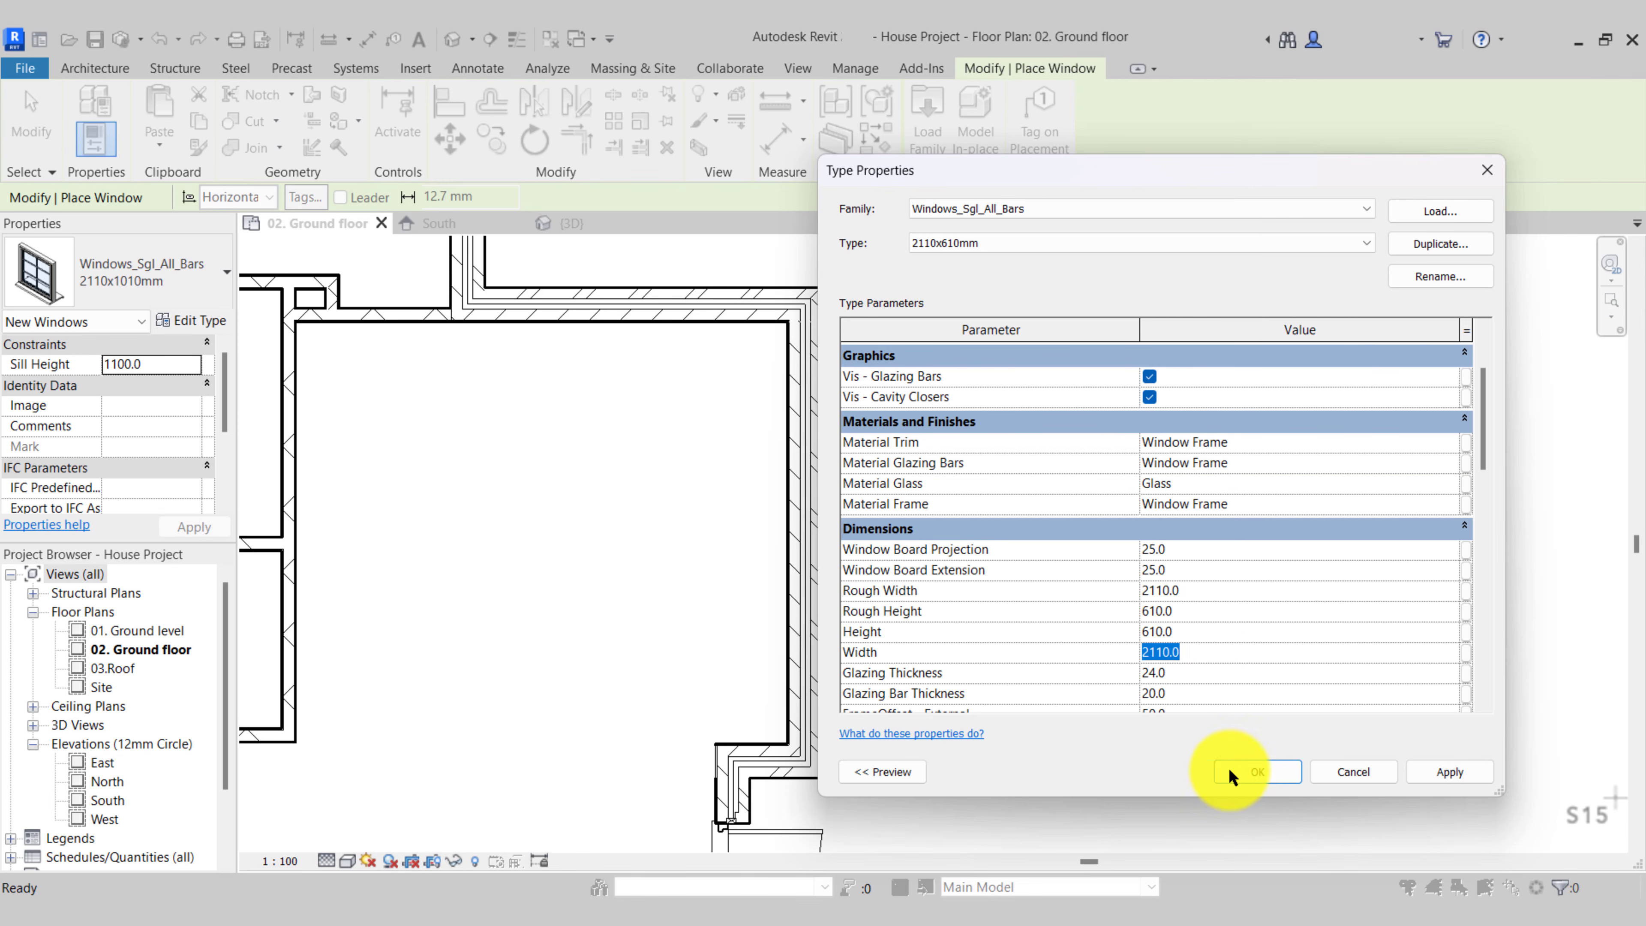
pyautogui.click(1250, 771)
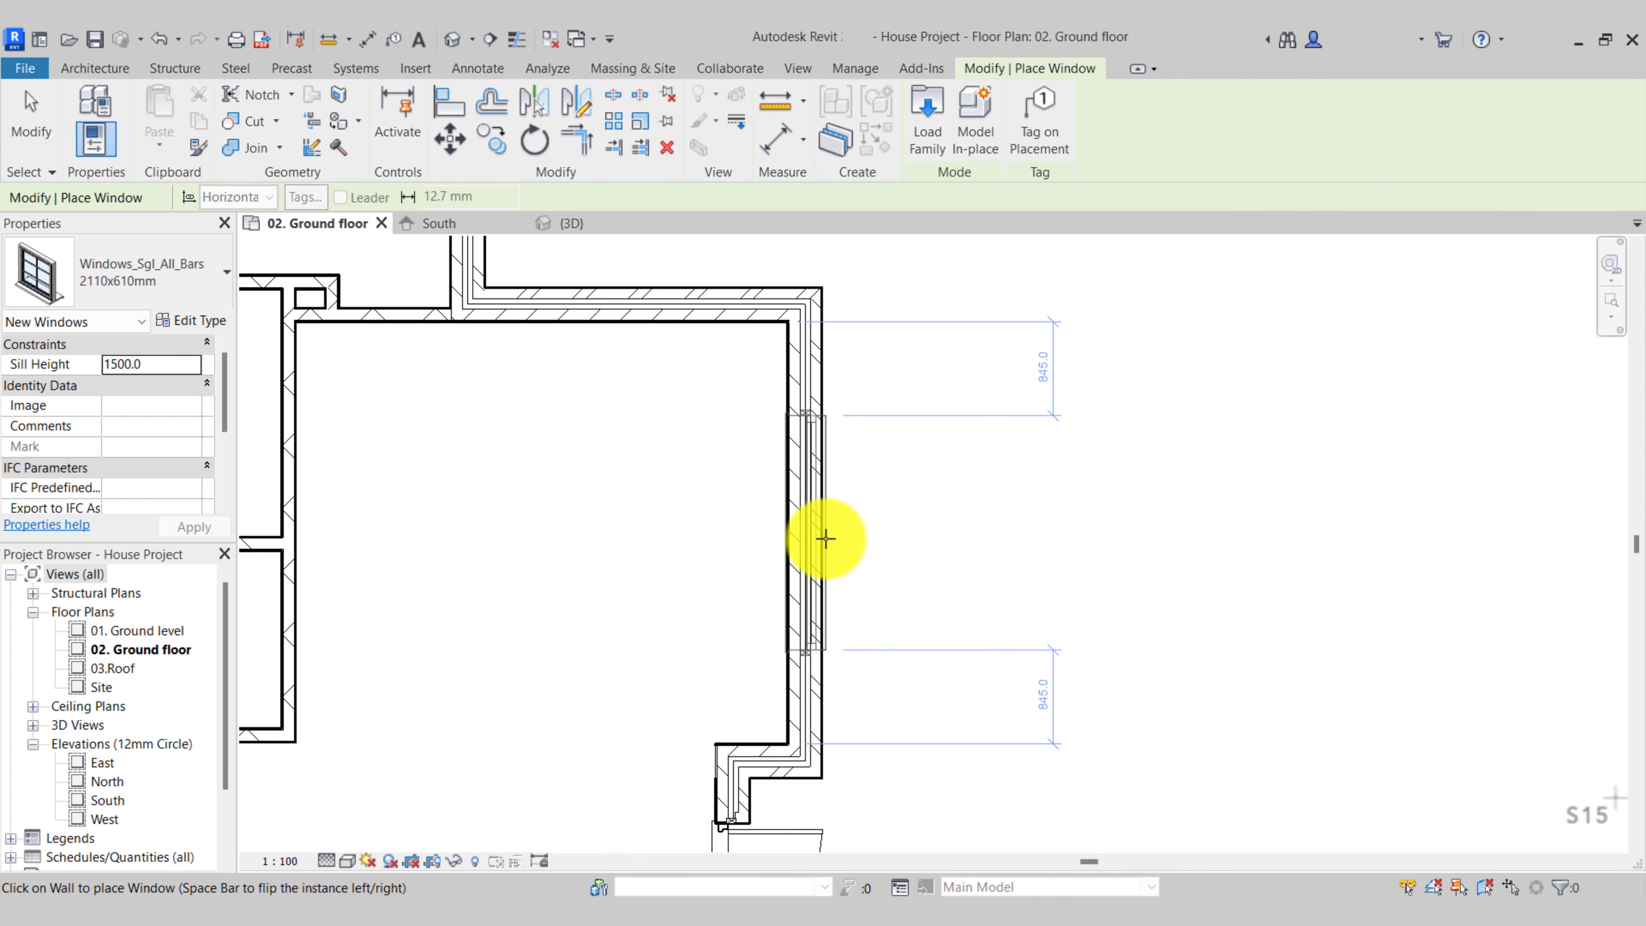
# Place a 2110x610mm window with a sill height of 1500 mm in the east exterior wall north of the double door
pyautogui.scroll(1, 826, 542)
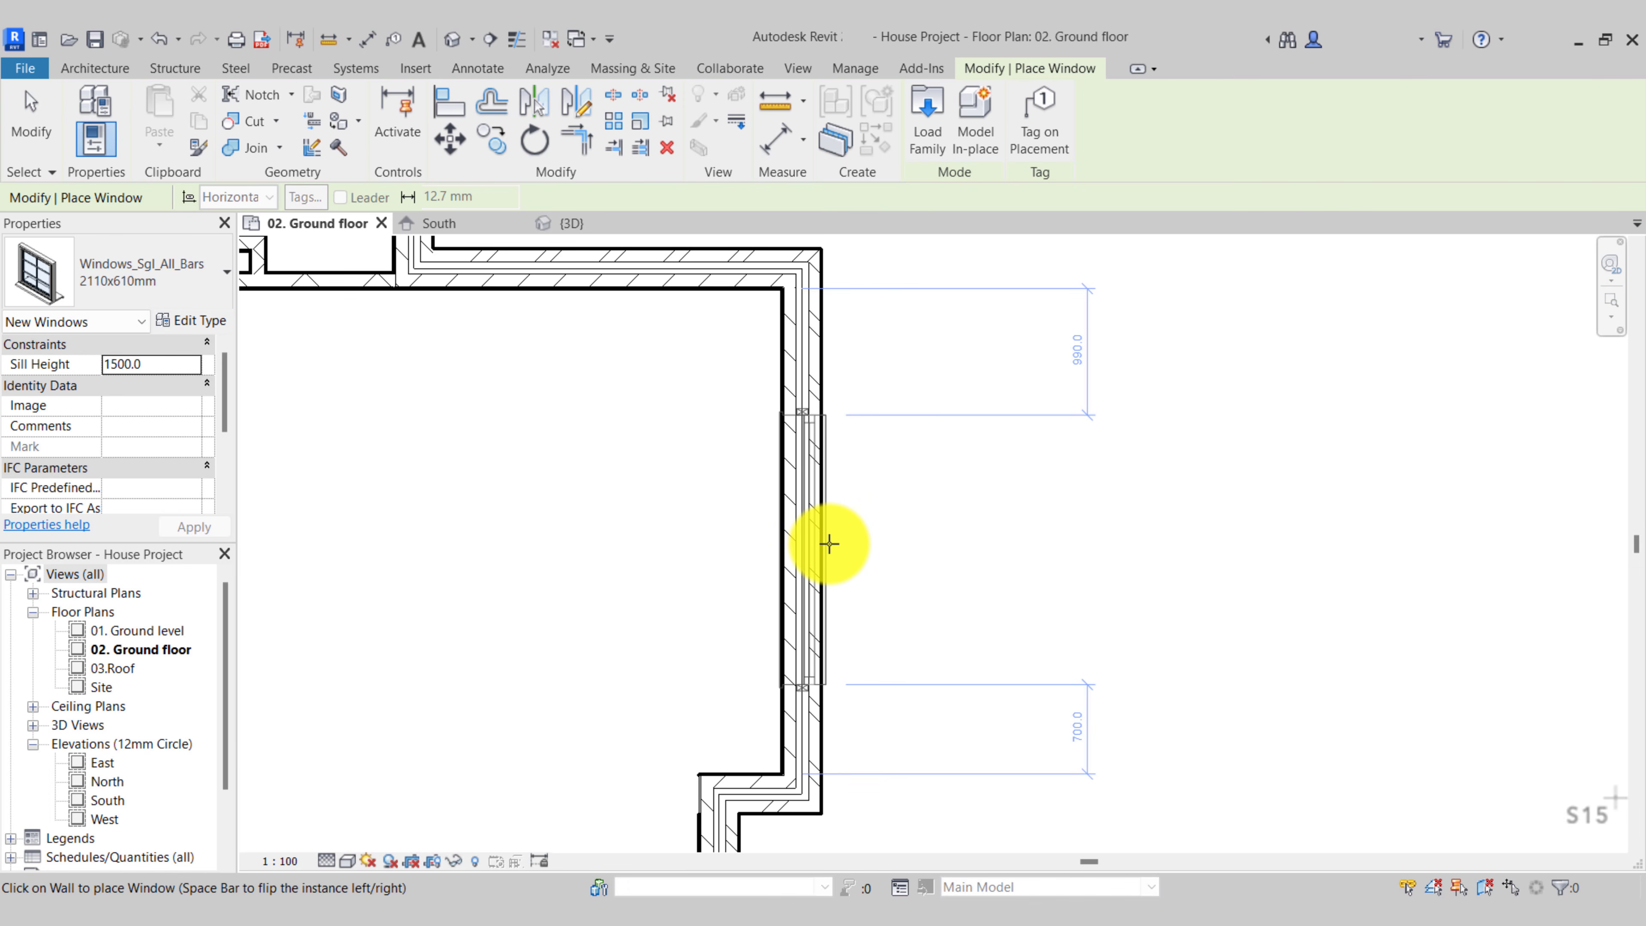
pyautogui.click(830, 542)
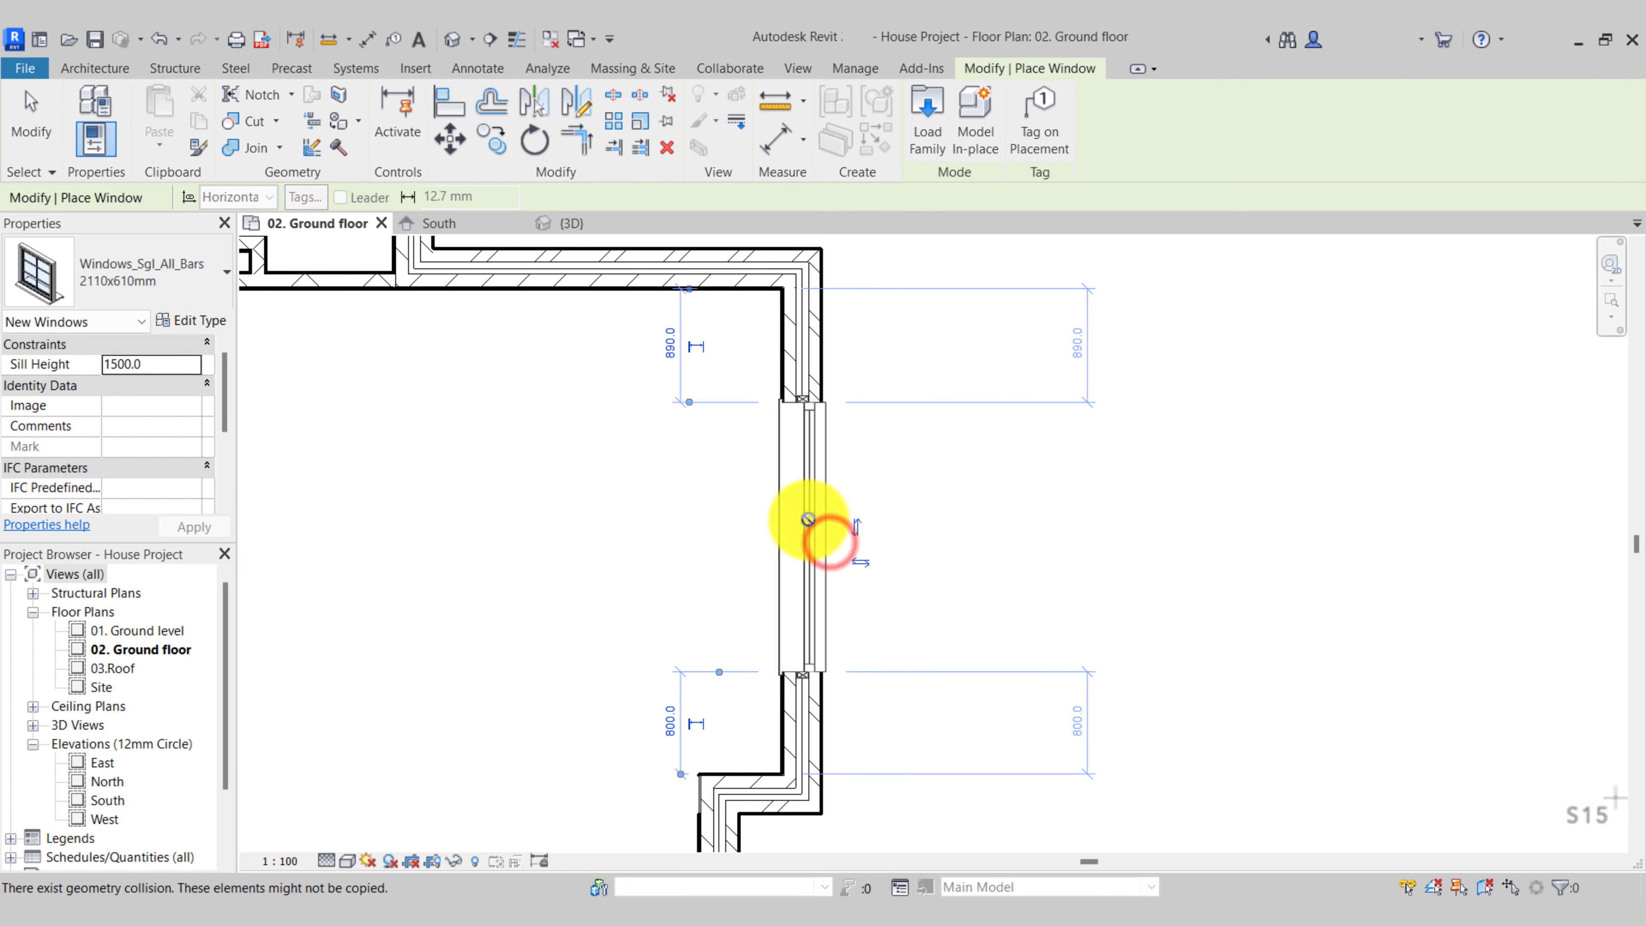
pyautogui.press('Escape')
# Set the distance between the 2110x610mm window and the wall to its north to 850 mm
pyautogui.click(805, 490)
pyautogui.click(670, 339)
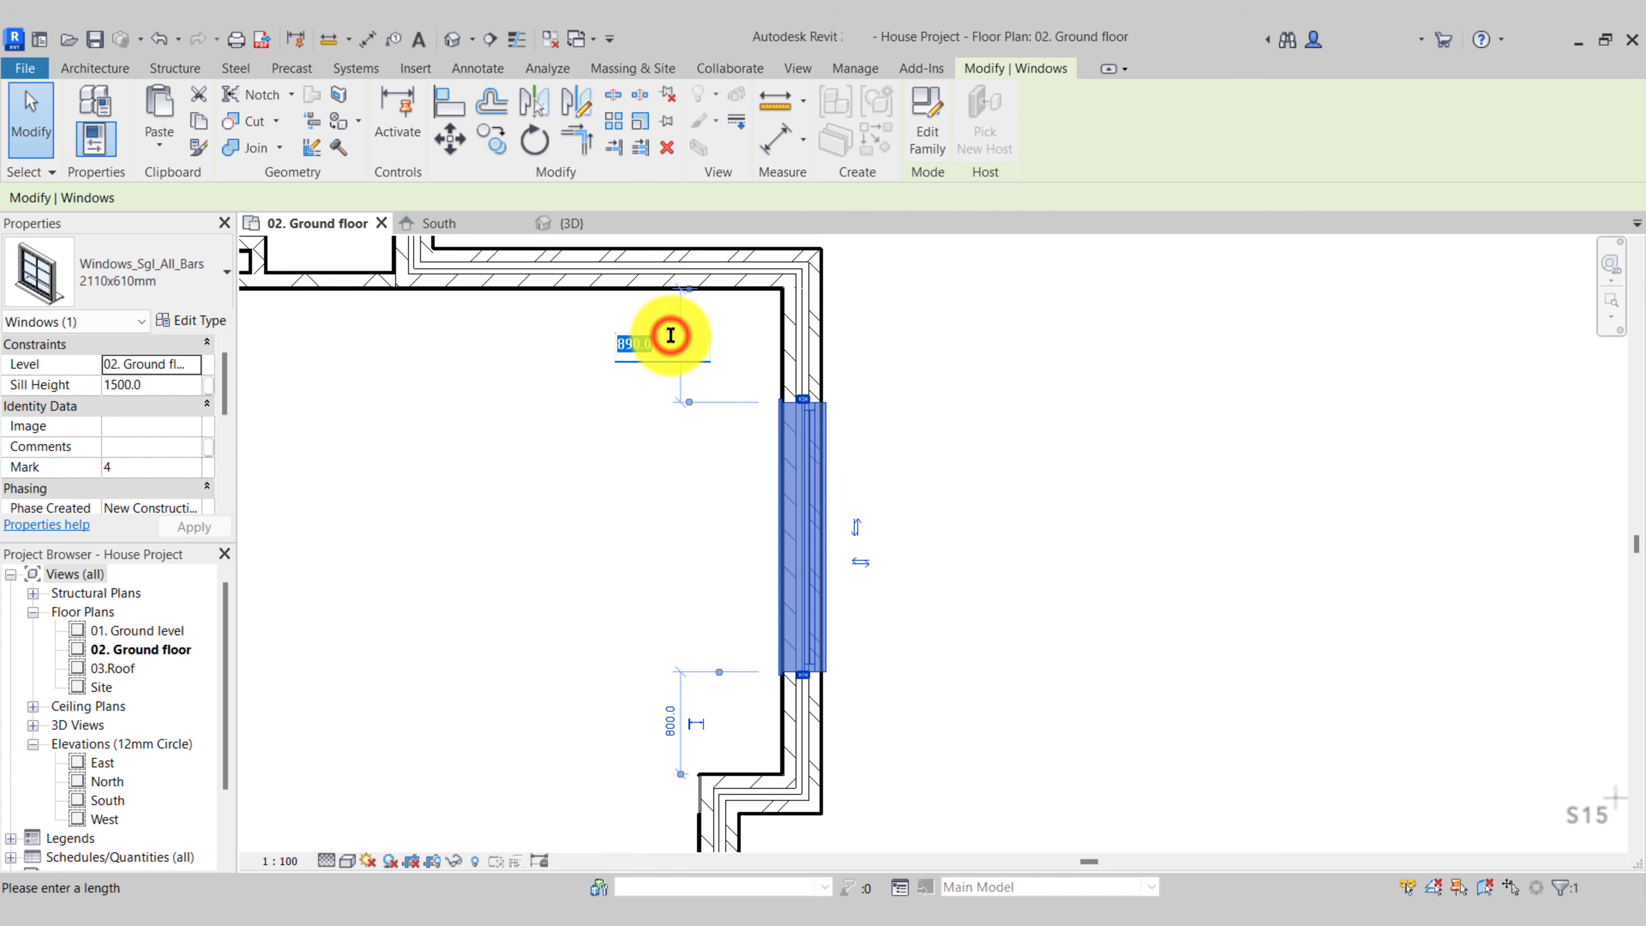
pyautogui.write('850')
pyautogui.press('Return')
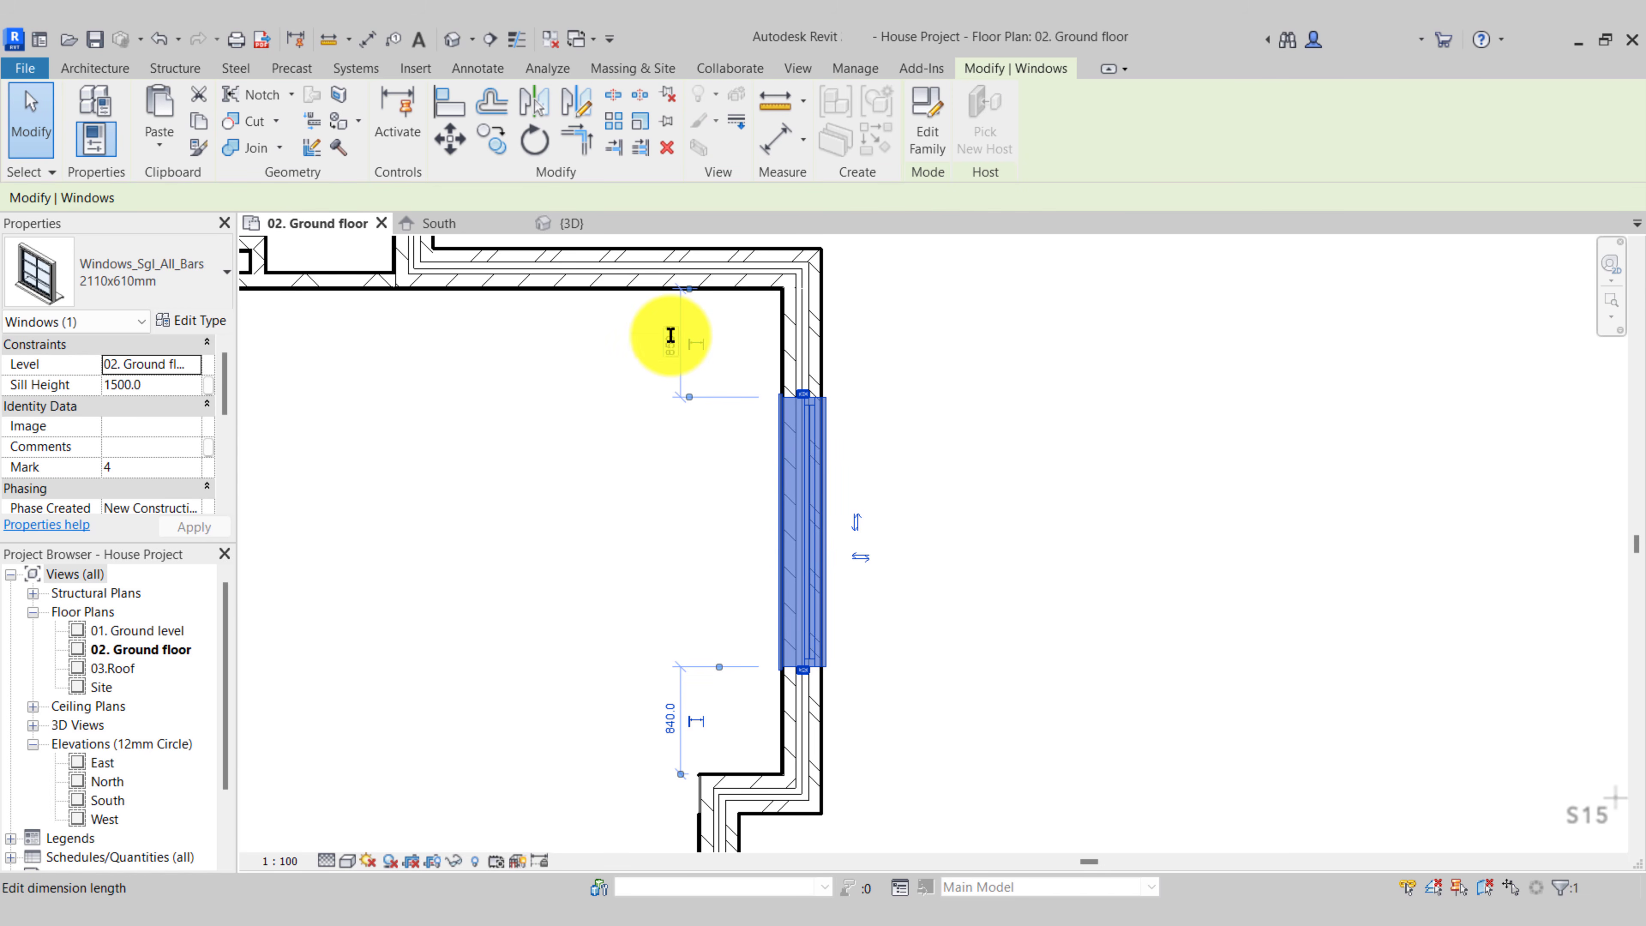
pyautogui.click(714, 485)
# Start placing another window and duplicate the 2110x610mm type as 2110x2110mm
pyautogui.moveTo(636, 452); pyautogui.dragTo(797, 643, button='middle')
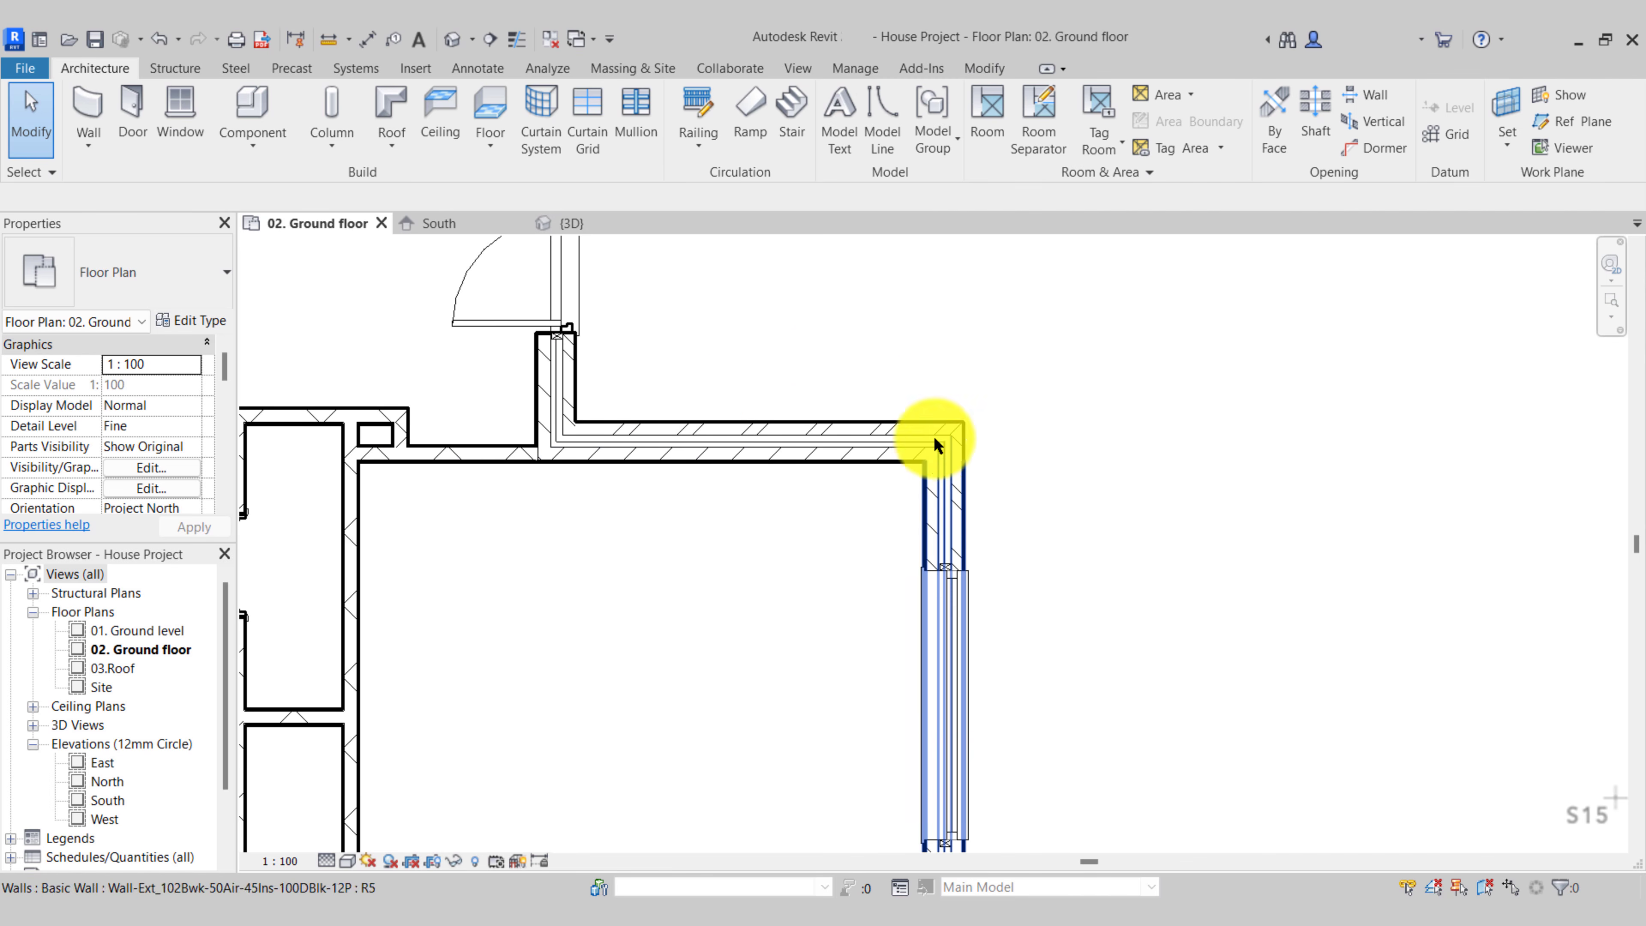
pyautogui.click(188, 110)
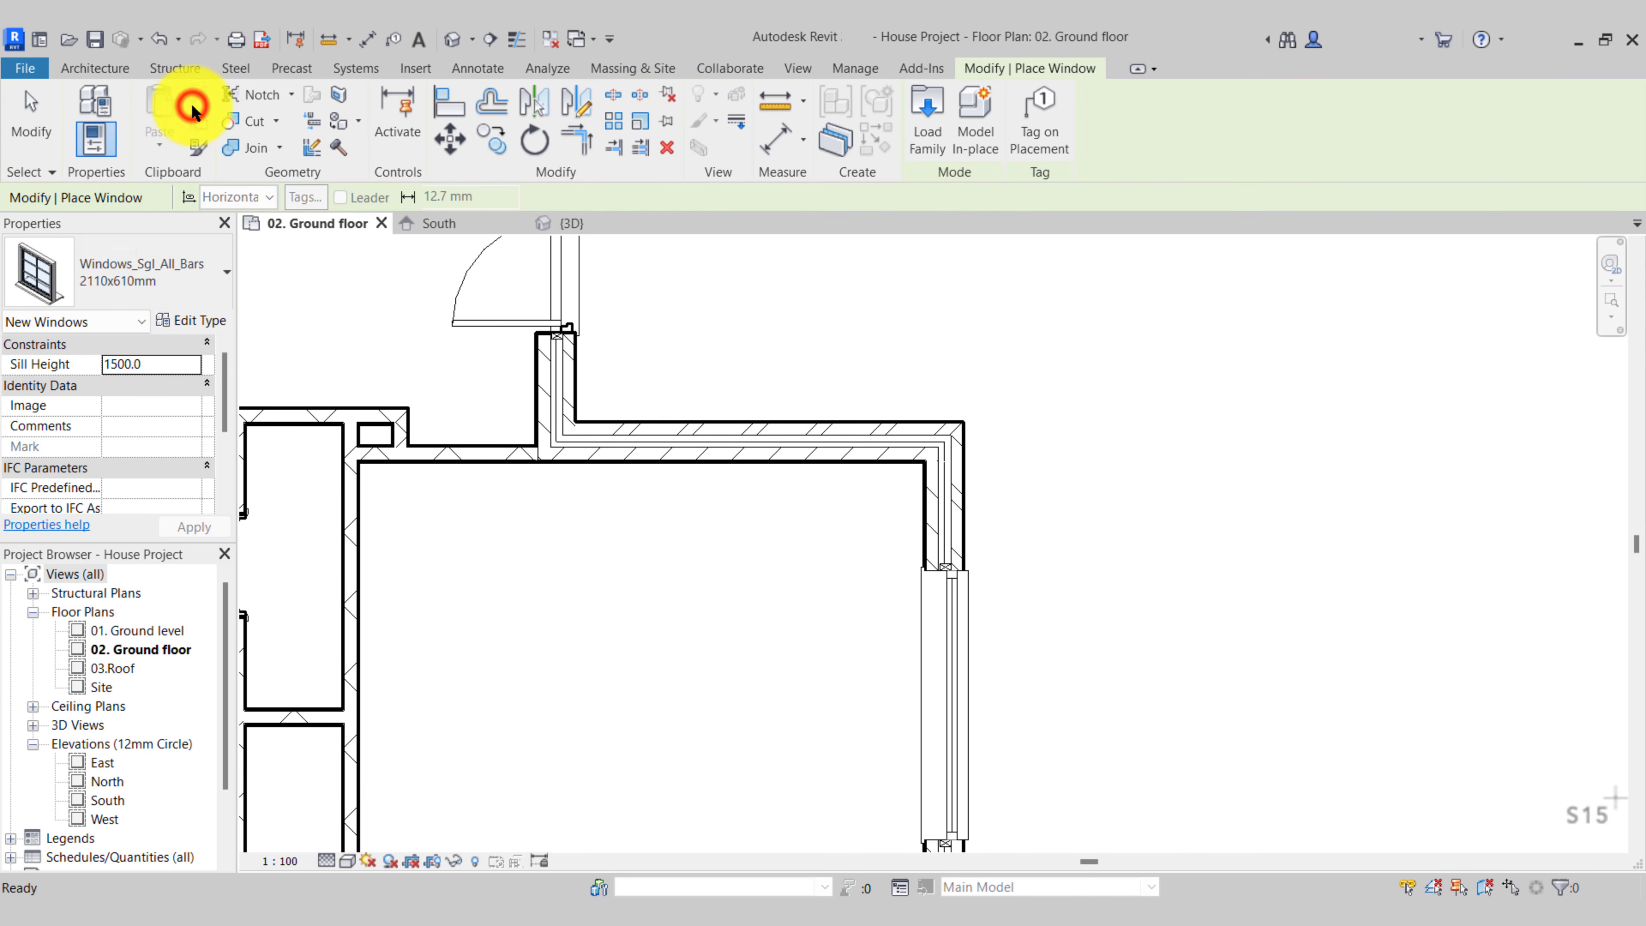
pyautogui.click(181, 266)
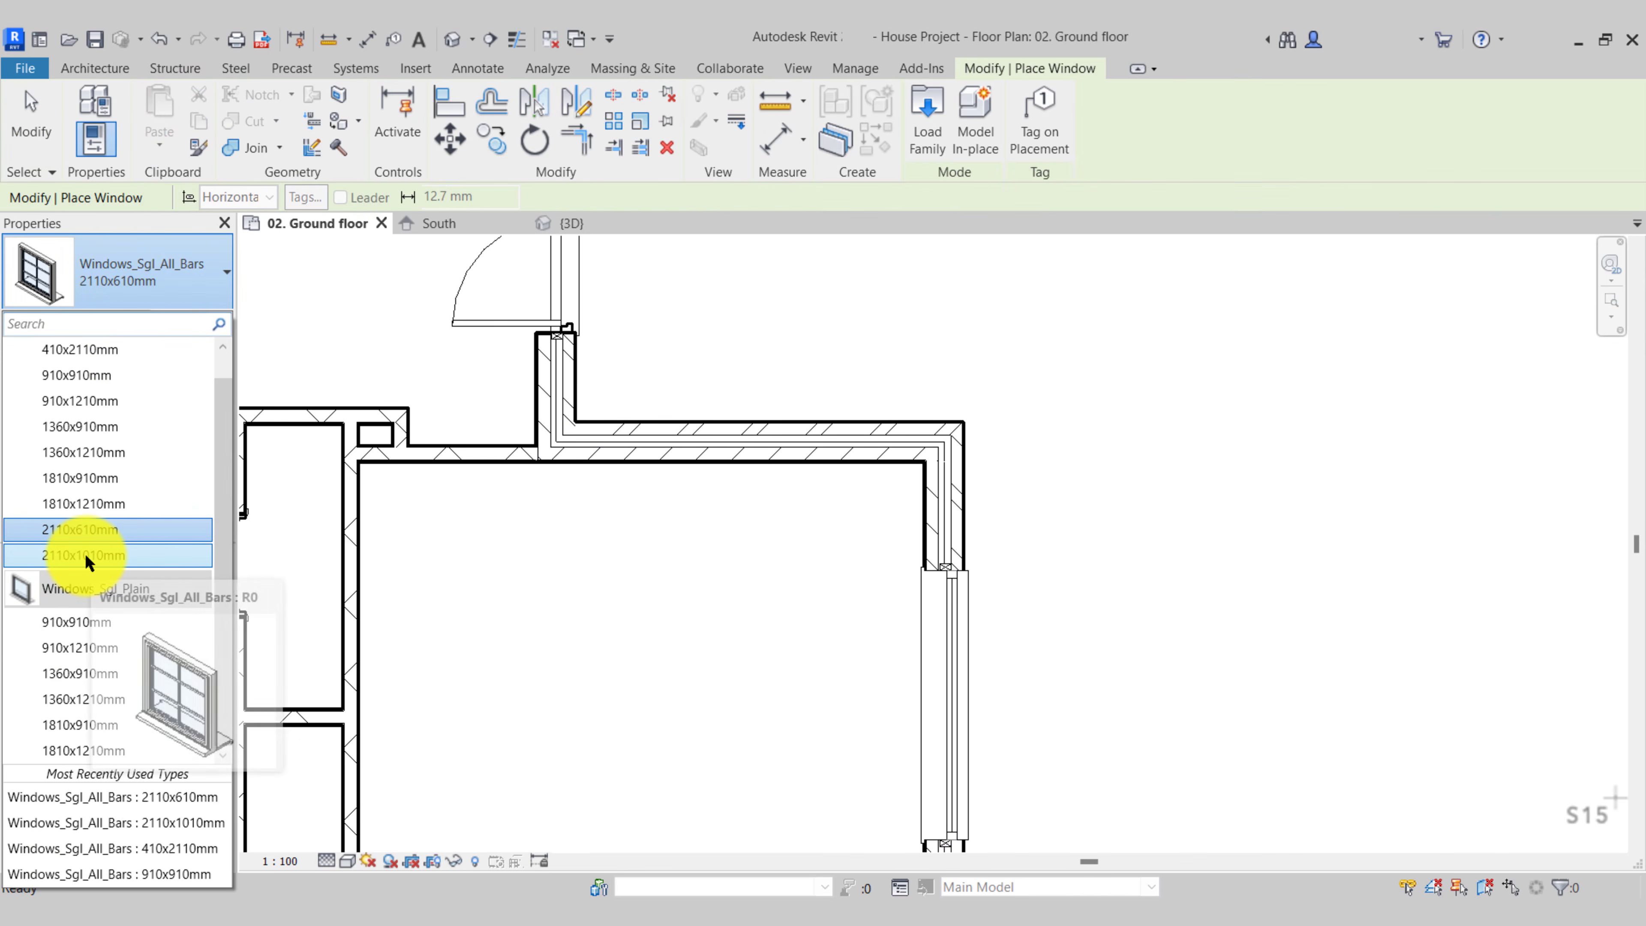
pyautogui.click(170, 288)
pyautogui.click(199, 322)
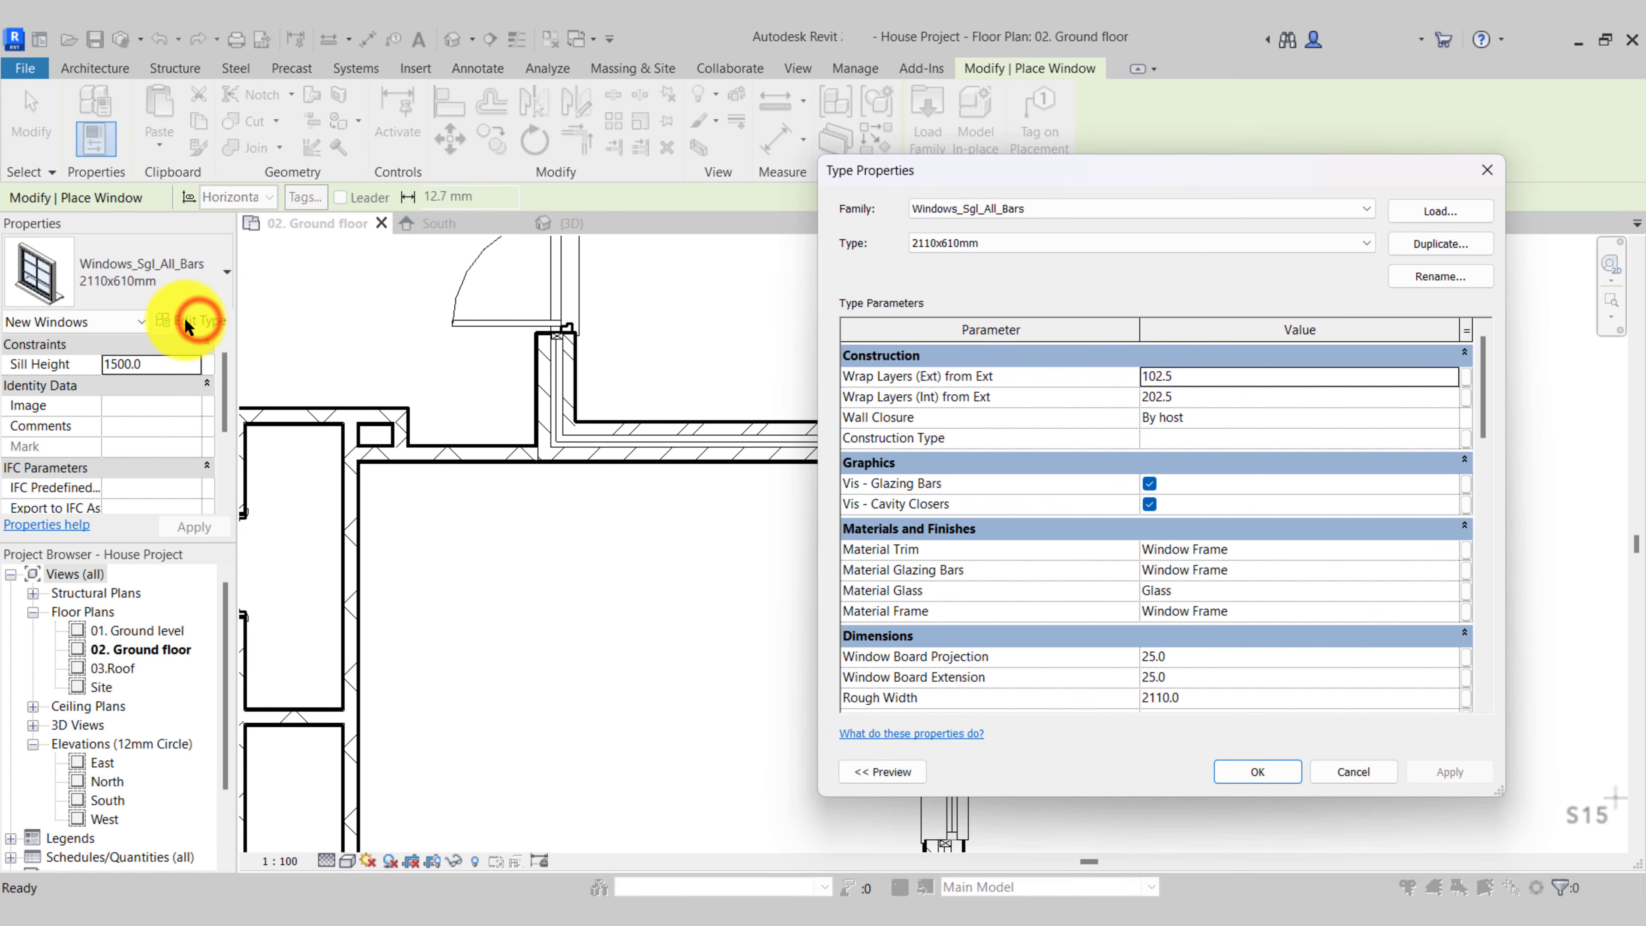
pyautogui.click(1434, 247)
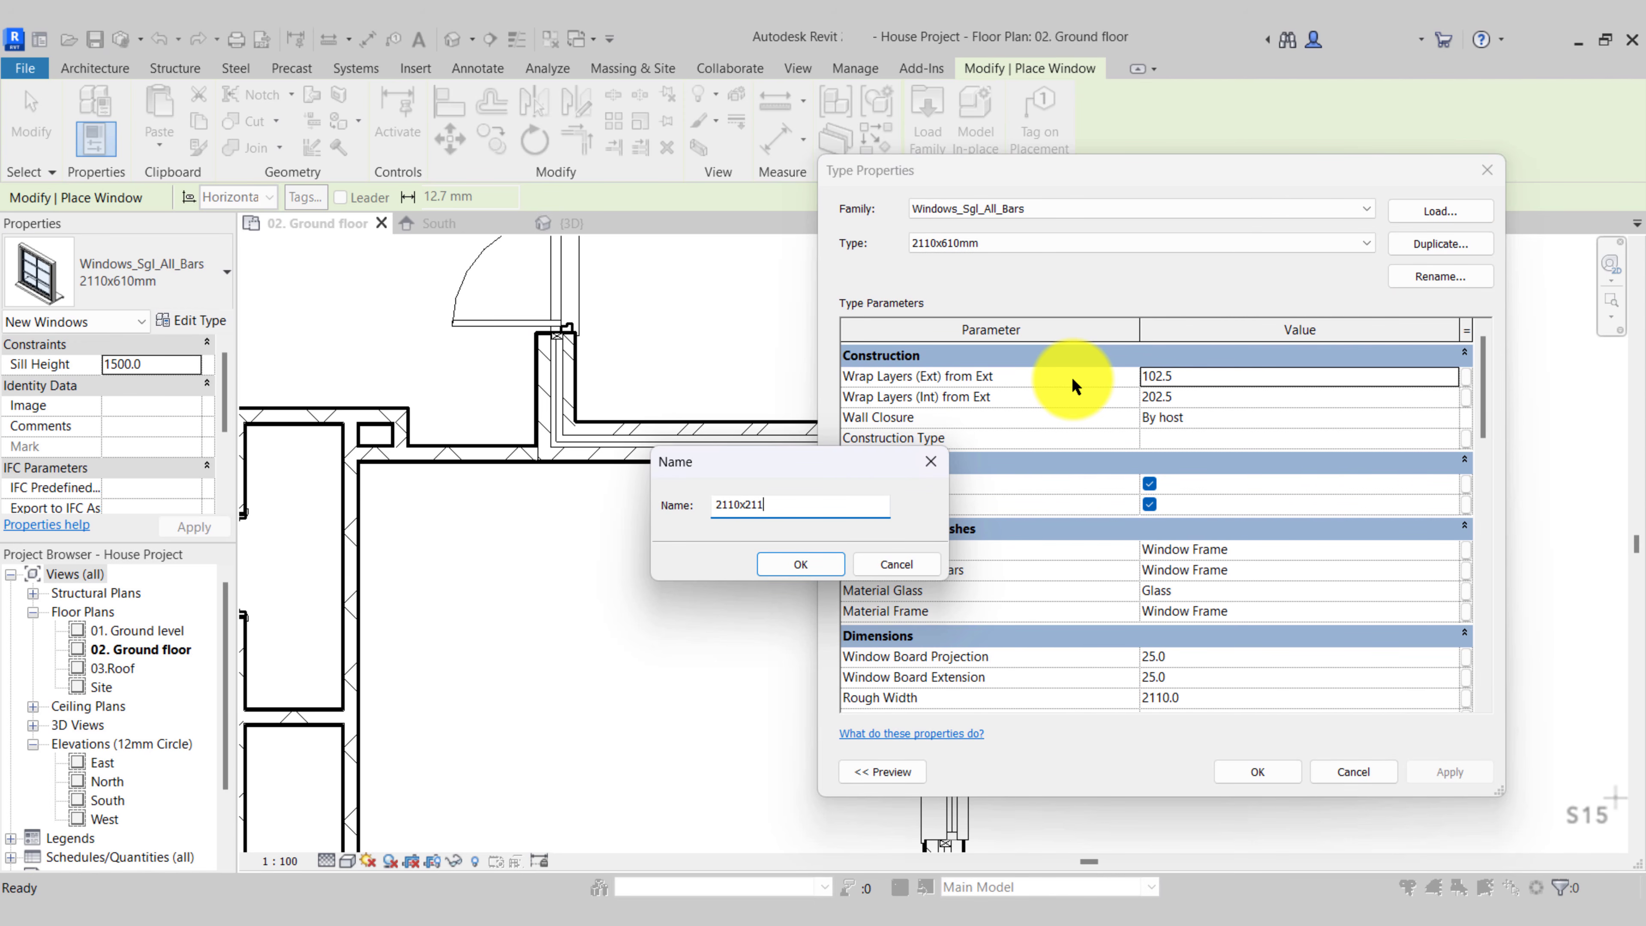
pyautogui.press('Return')
# Set the height of the 2110x2110mm window type to 2110 mm and accept the type properties
pyautogui.scroll(-3, 1241, 665)
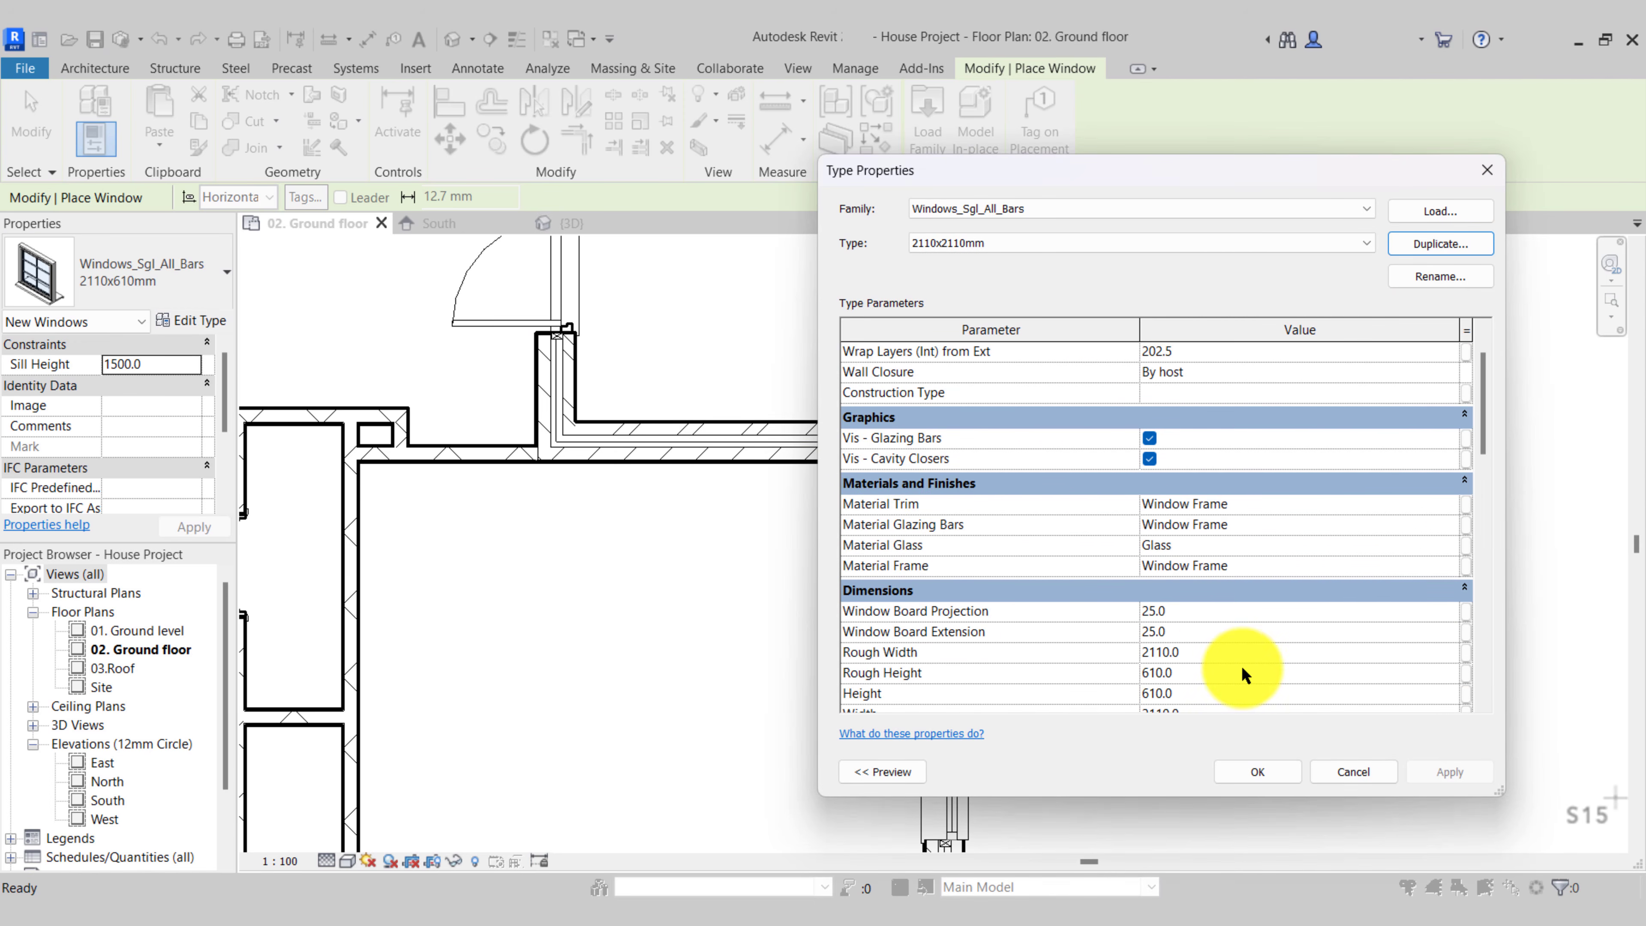
pyautogui.scroll(-1, 1199, 665)
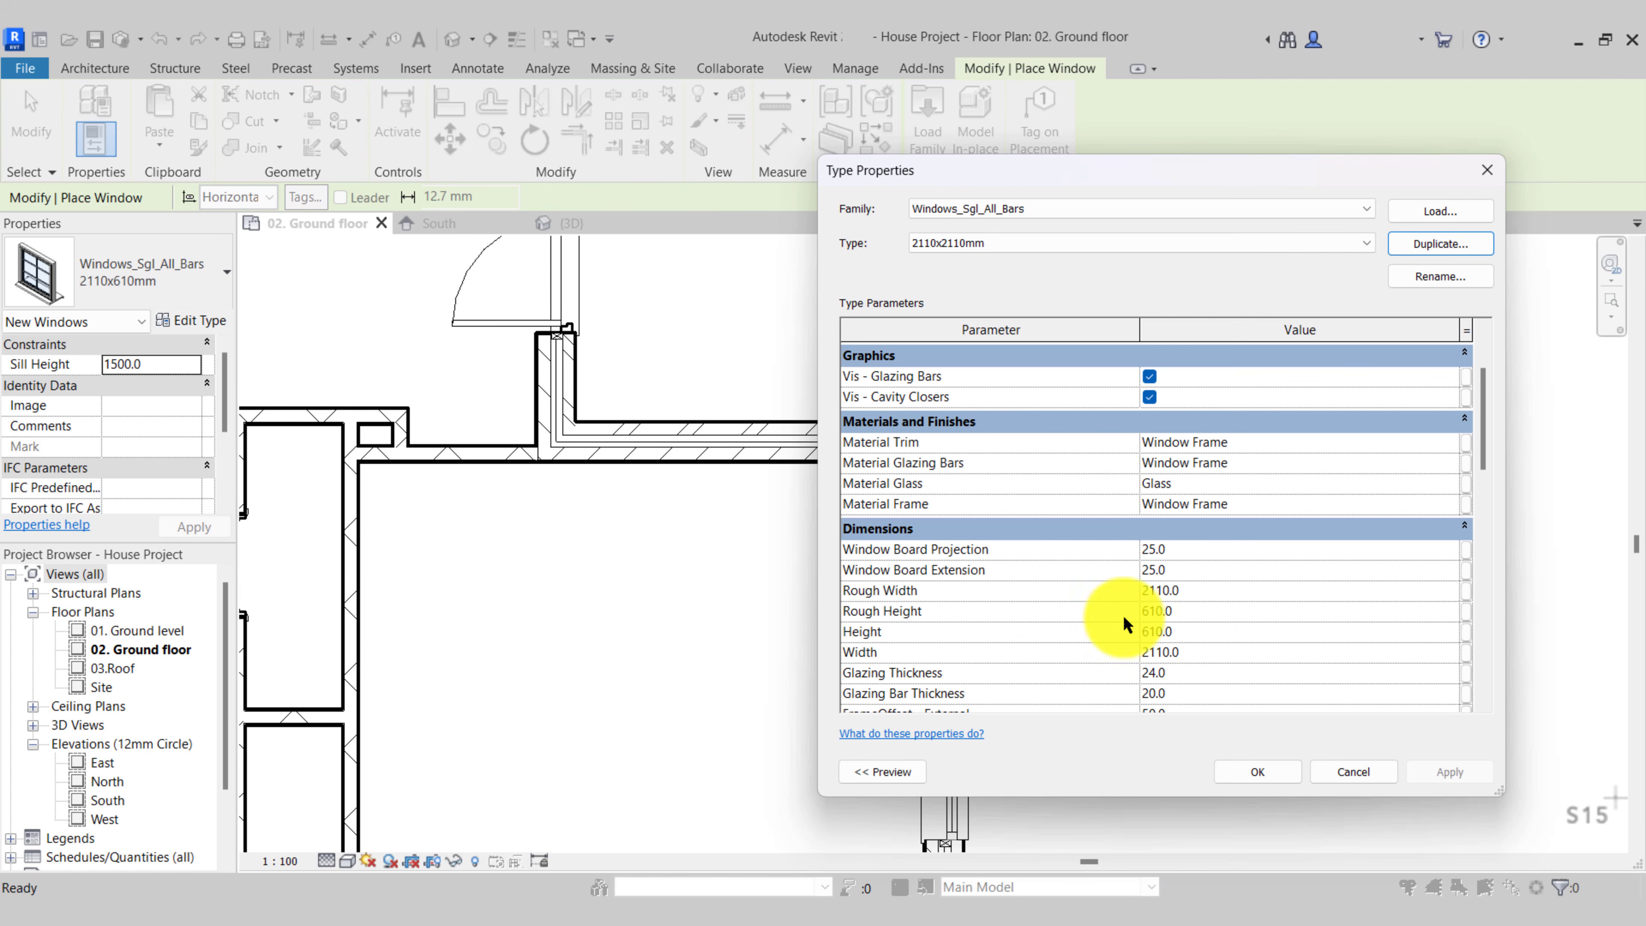
pyautogui.click(1209, 633)
pyautogui.write('2110')
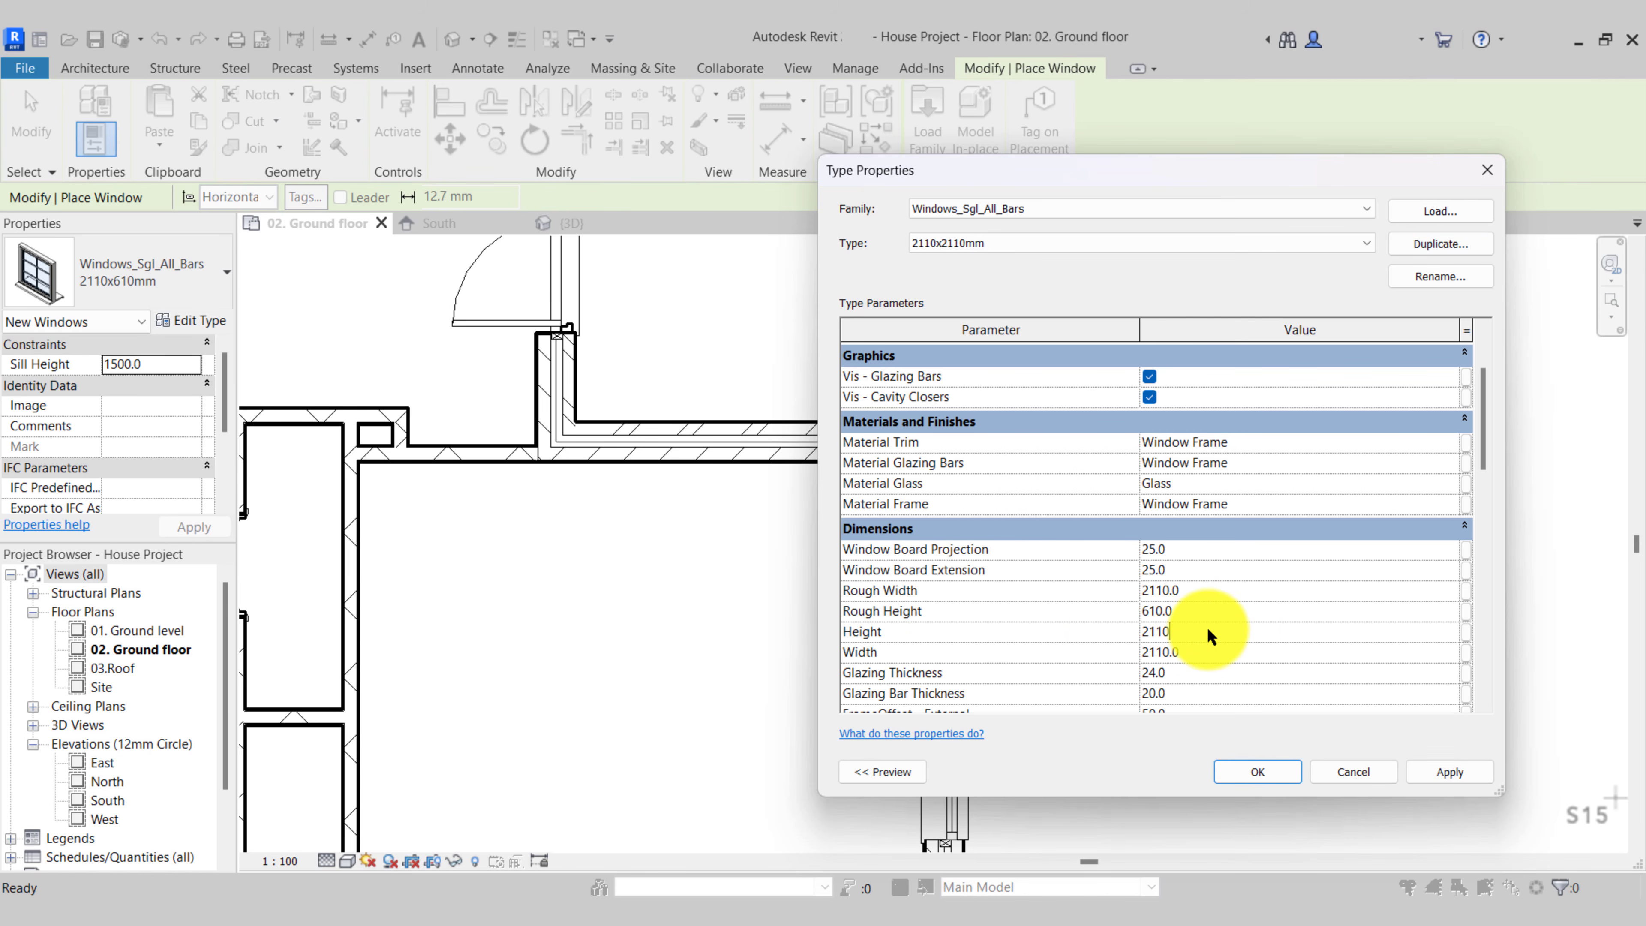
pyautogui.click(1227, 767)
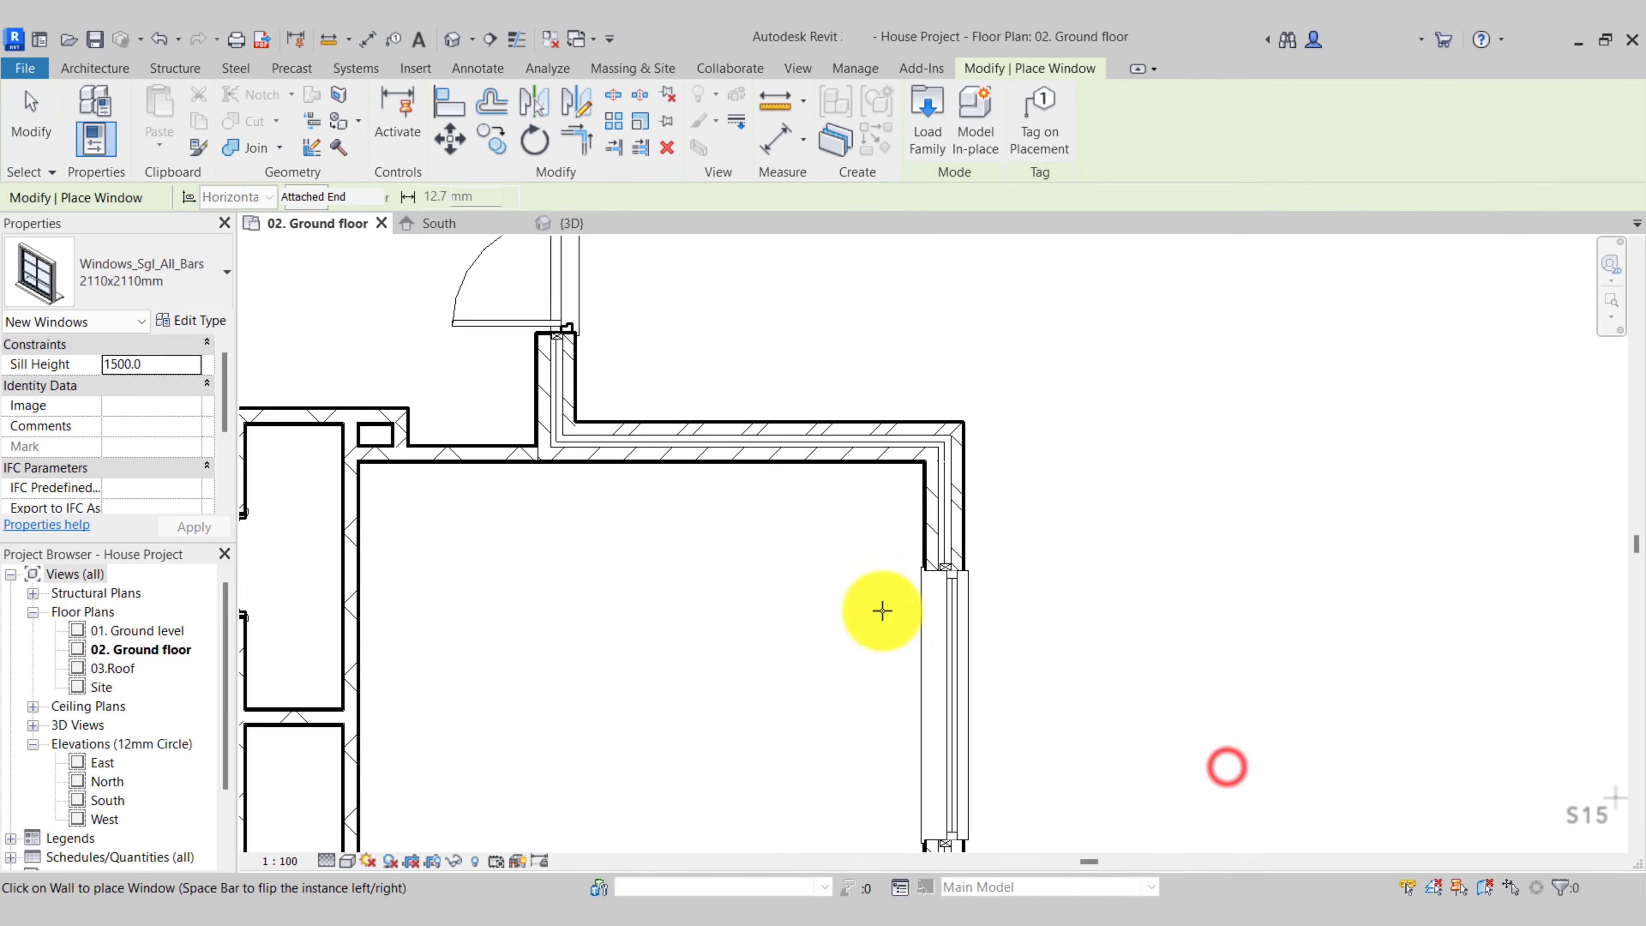
# Place a 2110x2110mm window with sill height 0 in the short north-facing wall beside the corner, 310 mm from both adjoining walls
pyautogui.click(752, 432)
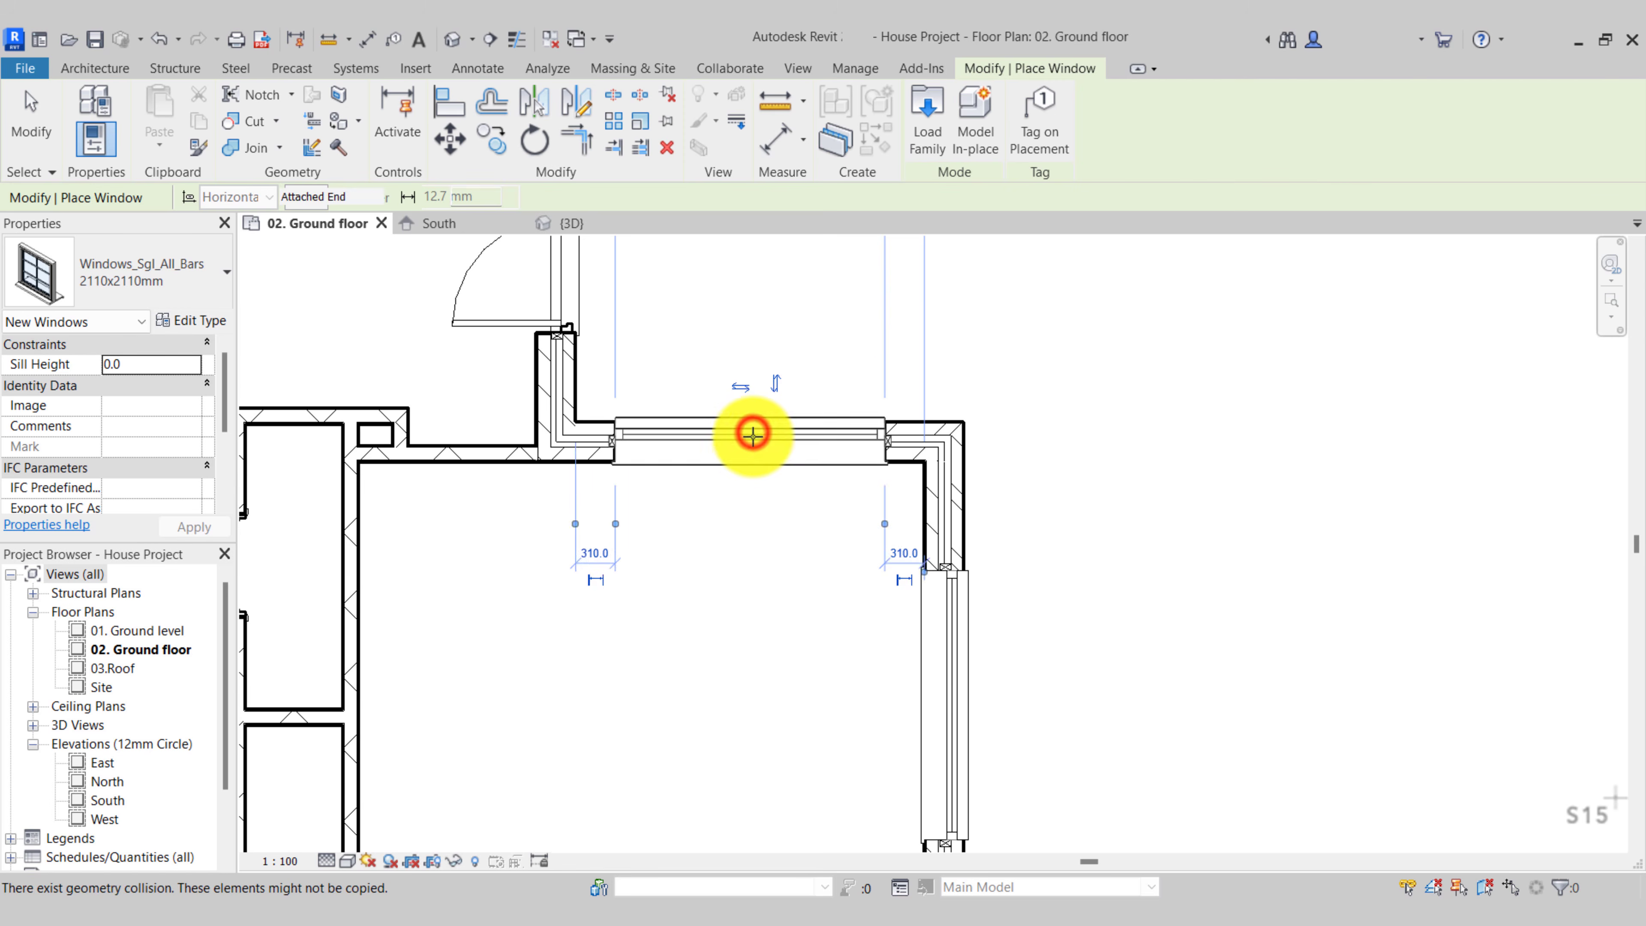
pyautogui.moveTo(753, 430); pyautogui.dragTo(762, 671, button='middle')
pyautogui.press('Escape')
pyautogui.press('Escape')
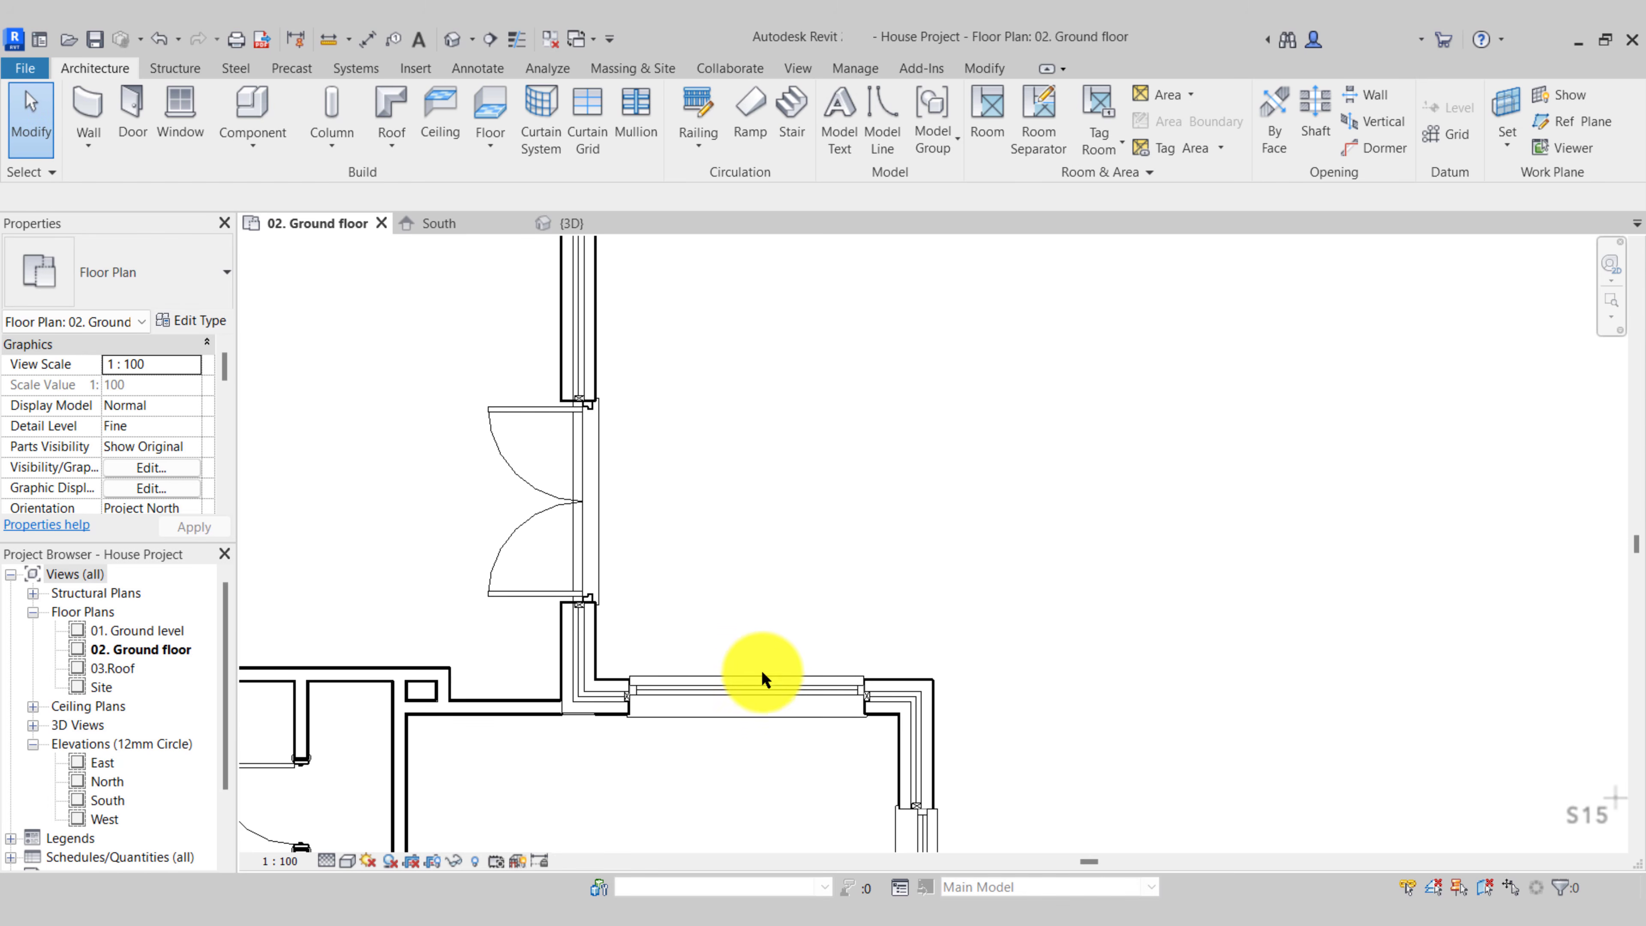
pyautogui.click(766, 699)
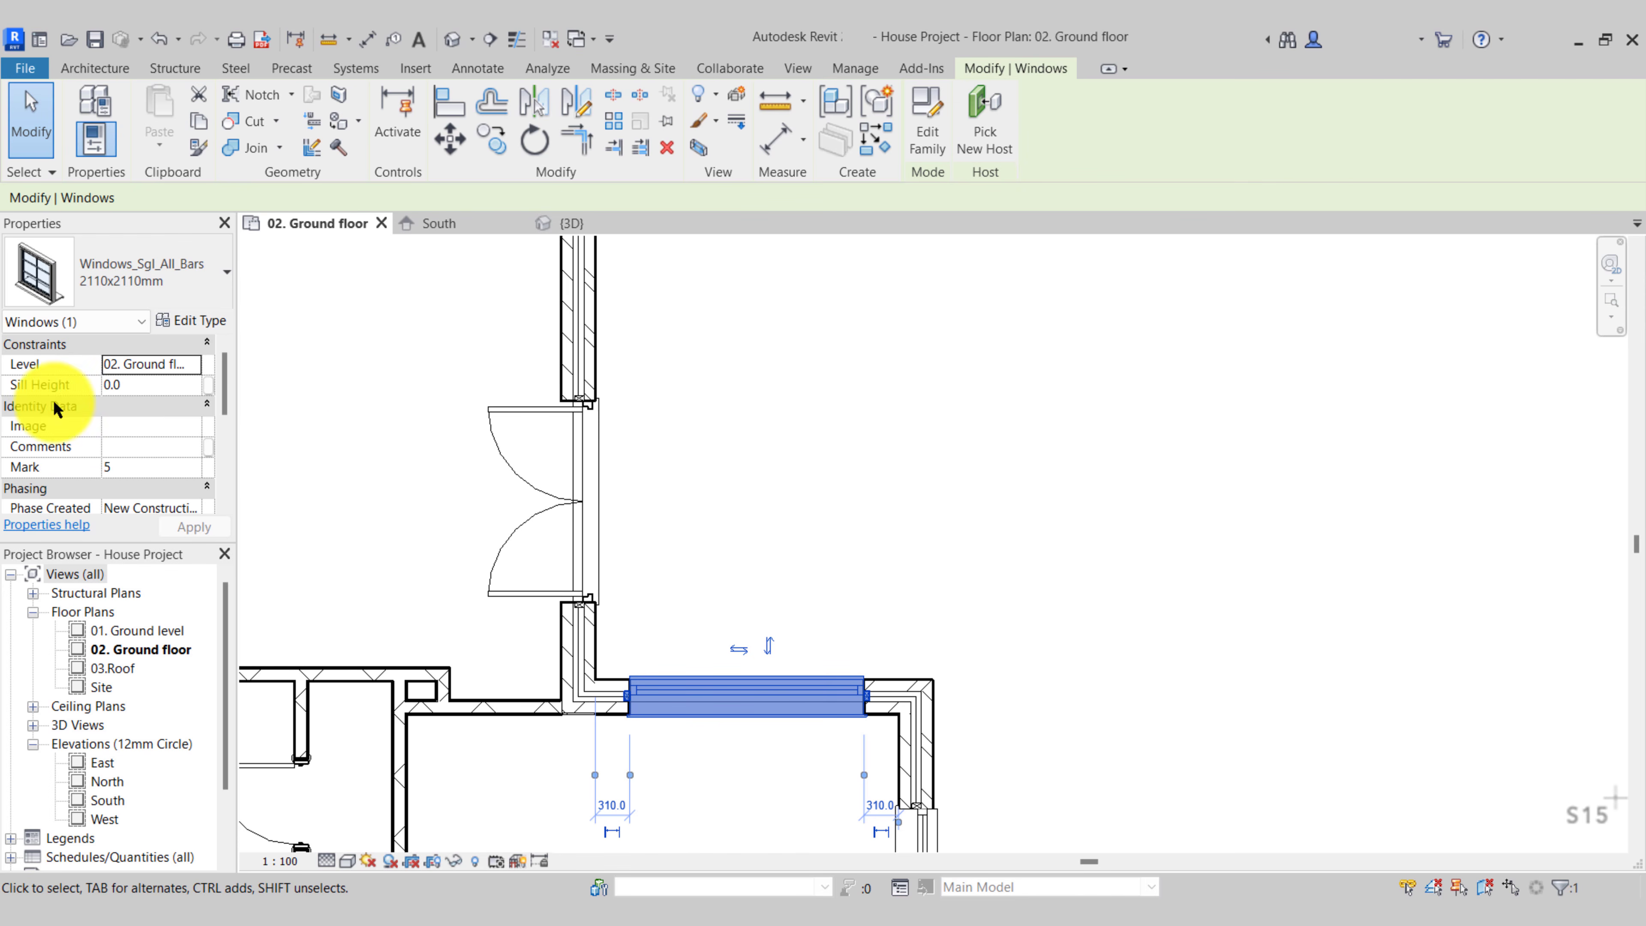
pyautogui.click(634, 493)
# Create a window like the east wall's 2110x610mm one in the north exterior wall, 500 mm from the northeast corner room's east wall, and check its sill height
pyautogui.scroll(-3, 634, 493)
pyautogui.moveTo(442, 395)
pyautogui.mouseDown(button='middle')
pyautogui.moveTo(703, 493)
pyautogui.moveTo(673, 412)
pyautogui.moveTo(549, 236)
pyautogui.mouseUp(button='middle')
pyautogui.scroll(2, 729, 447)
pyautogui.scroll(-2, 672, 412)
pyautogui.click(829, 568)
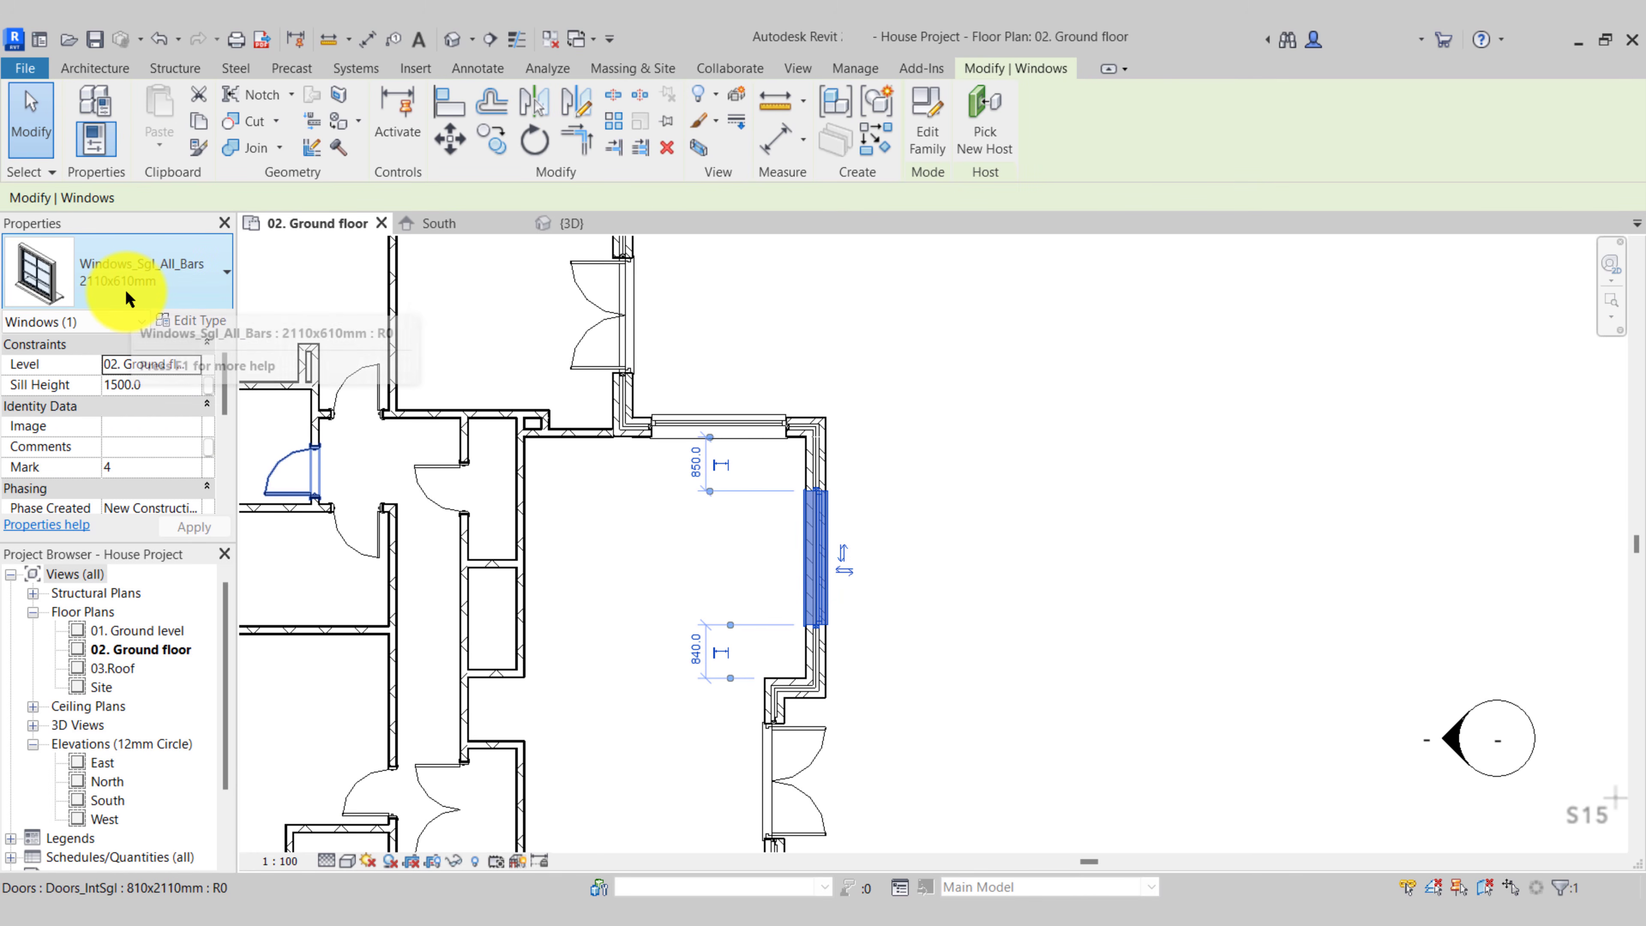
pyautogui.click(886, 149)
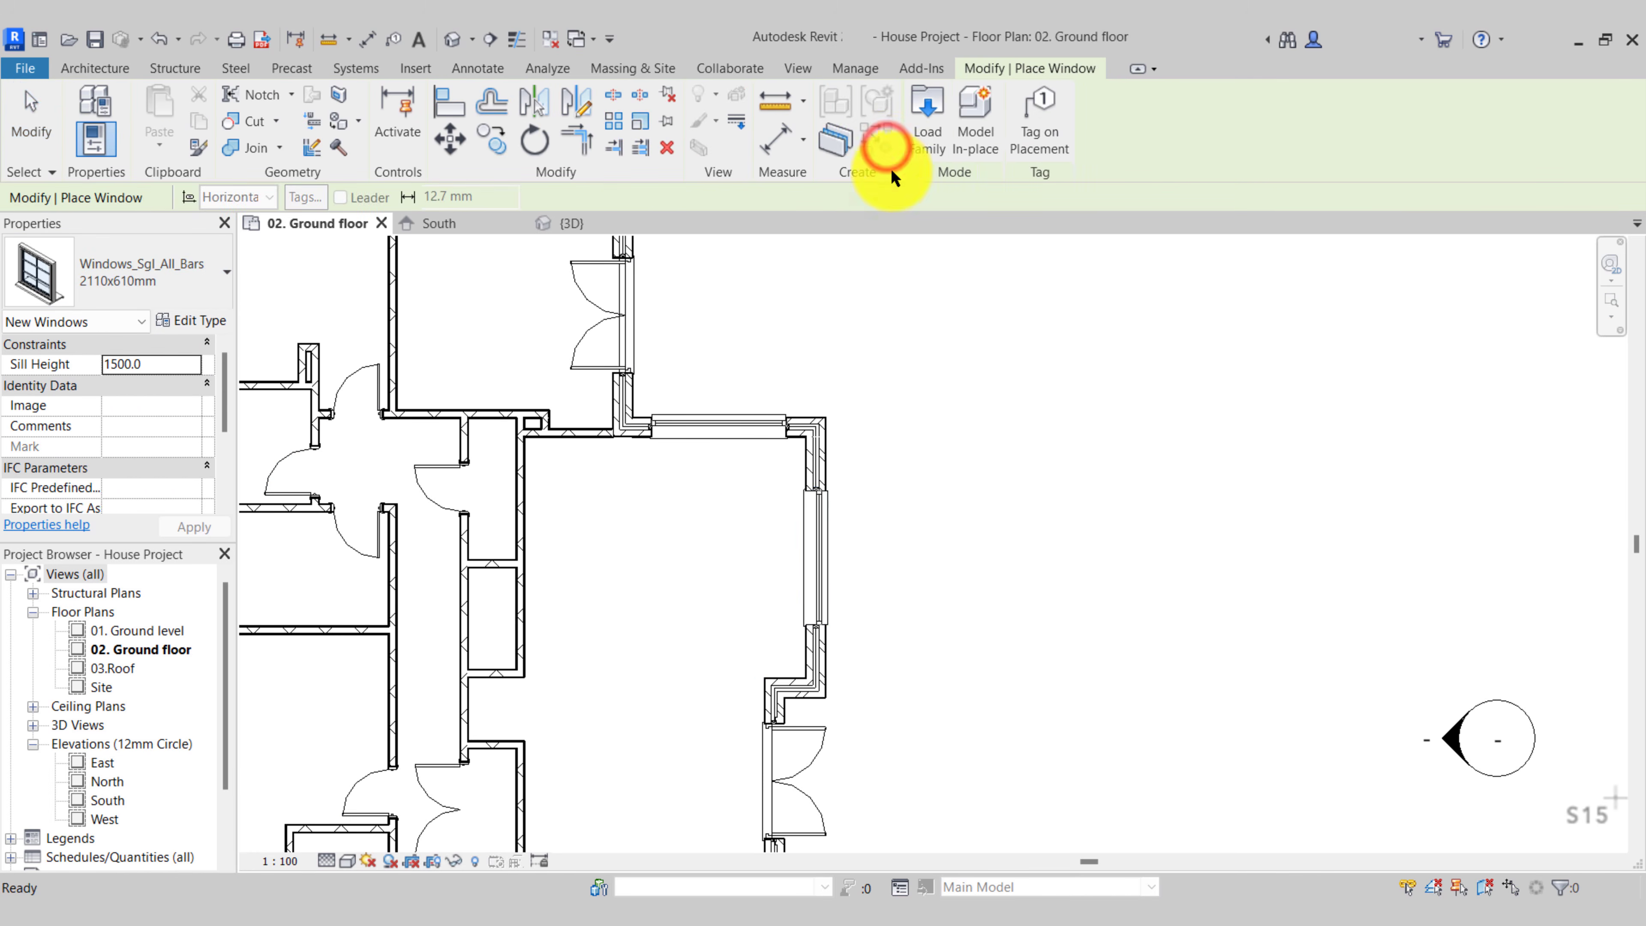
pyautogui.moveTo(745, 280); pyautogui.dragTo(1037, 656, button='middle')
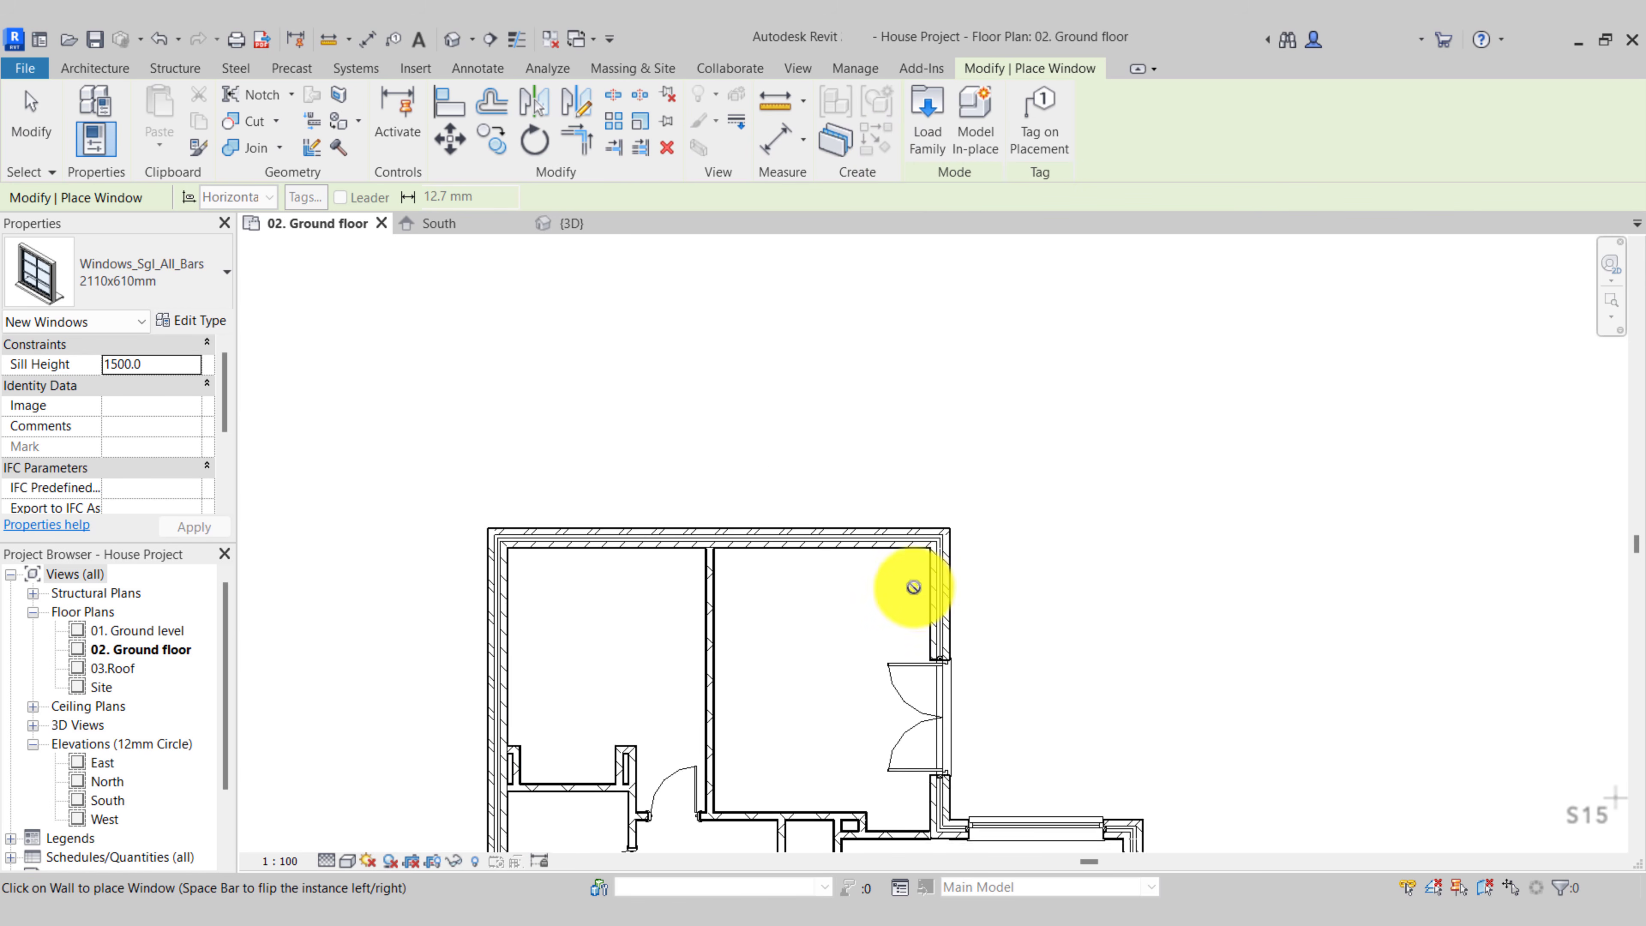
pyautogui.scroll(3, 911, 588)
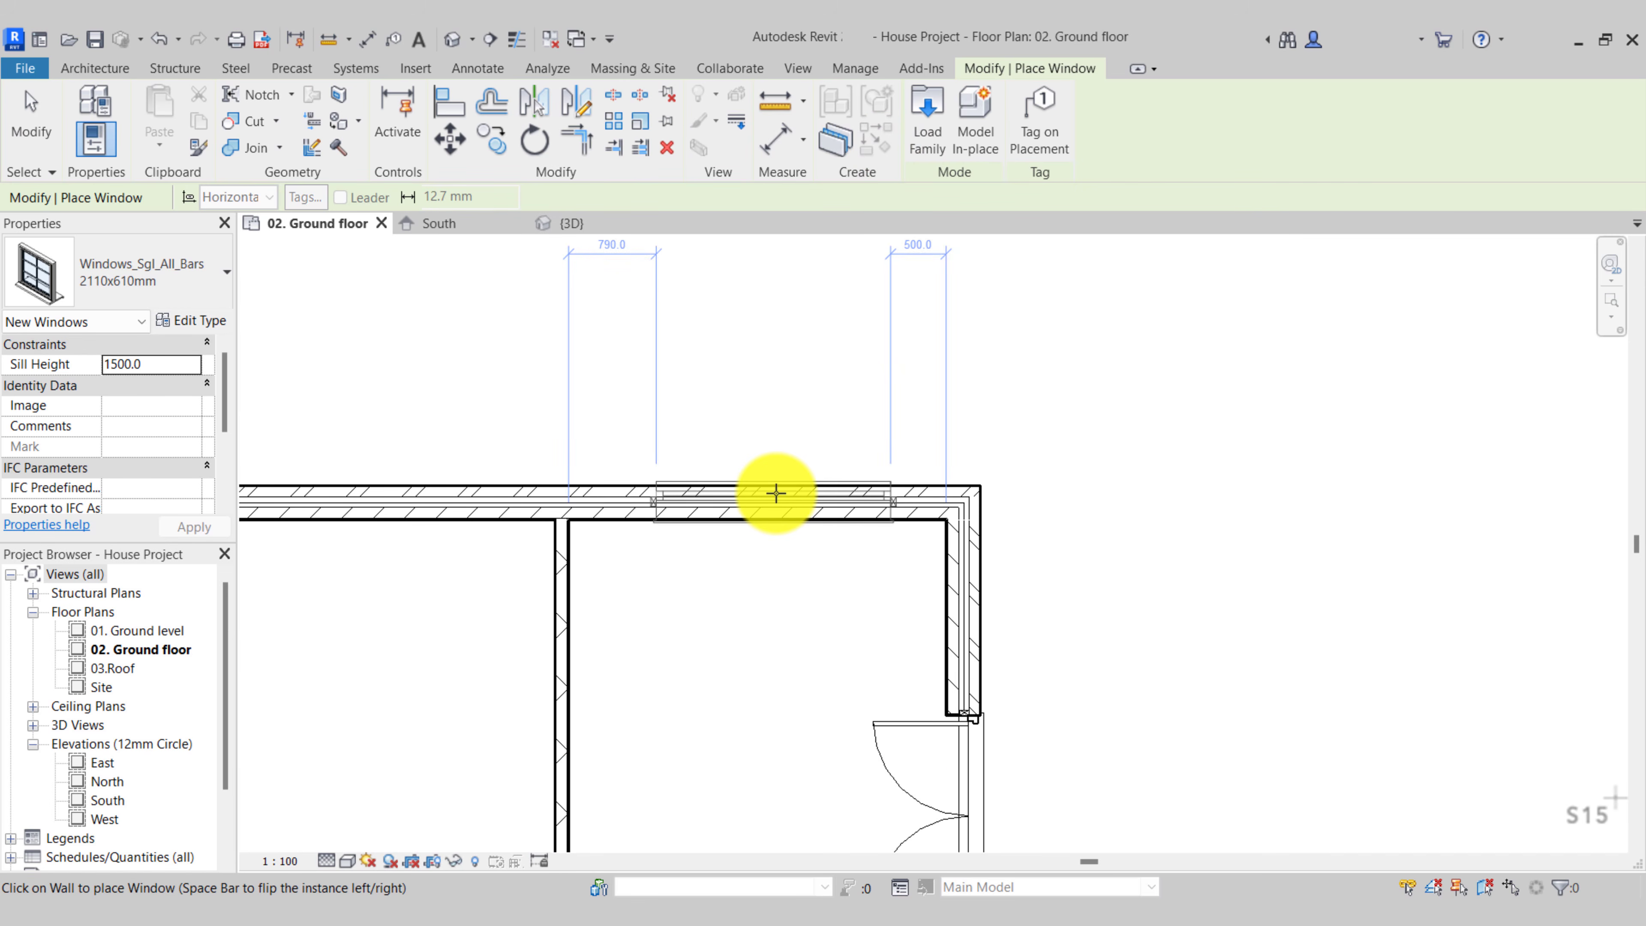
pyautogui.click(776, 493)
pyautogui.press('Escape')
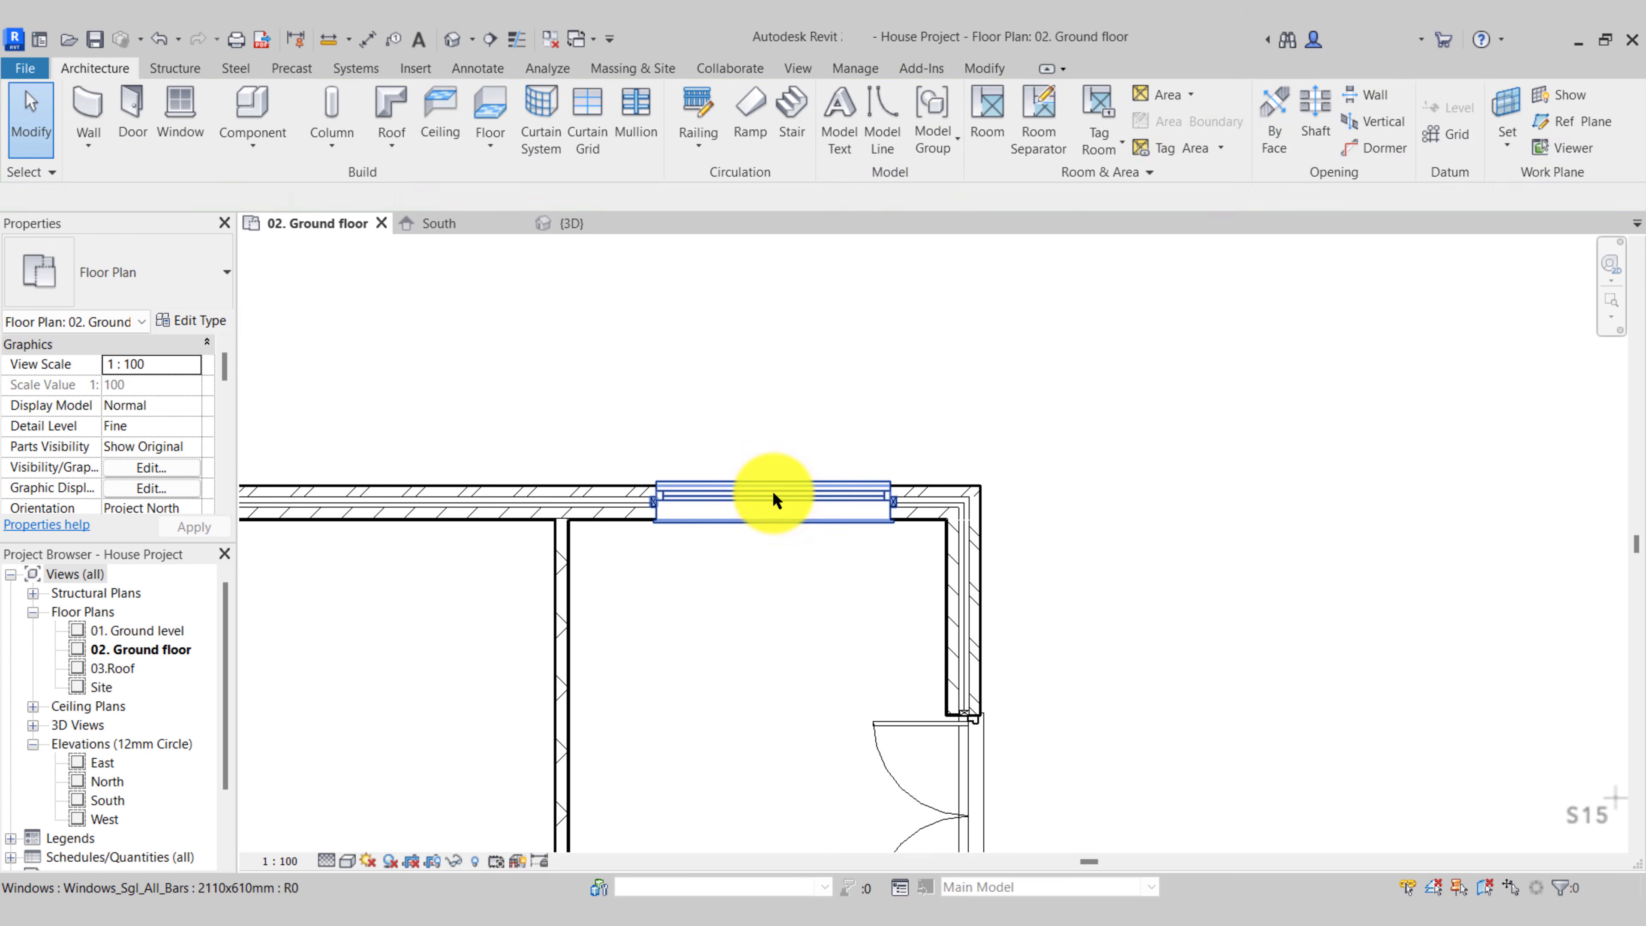
pyautogui.click(773, 495)
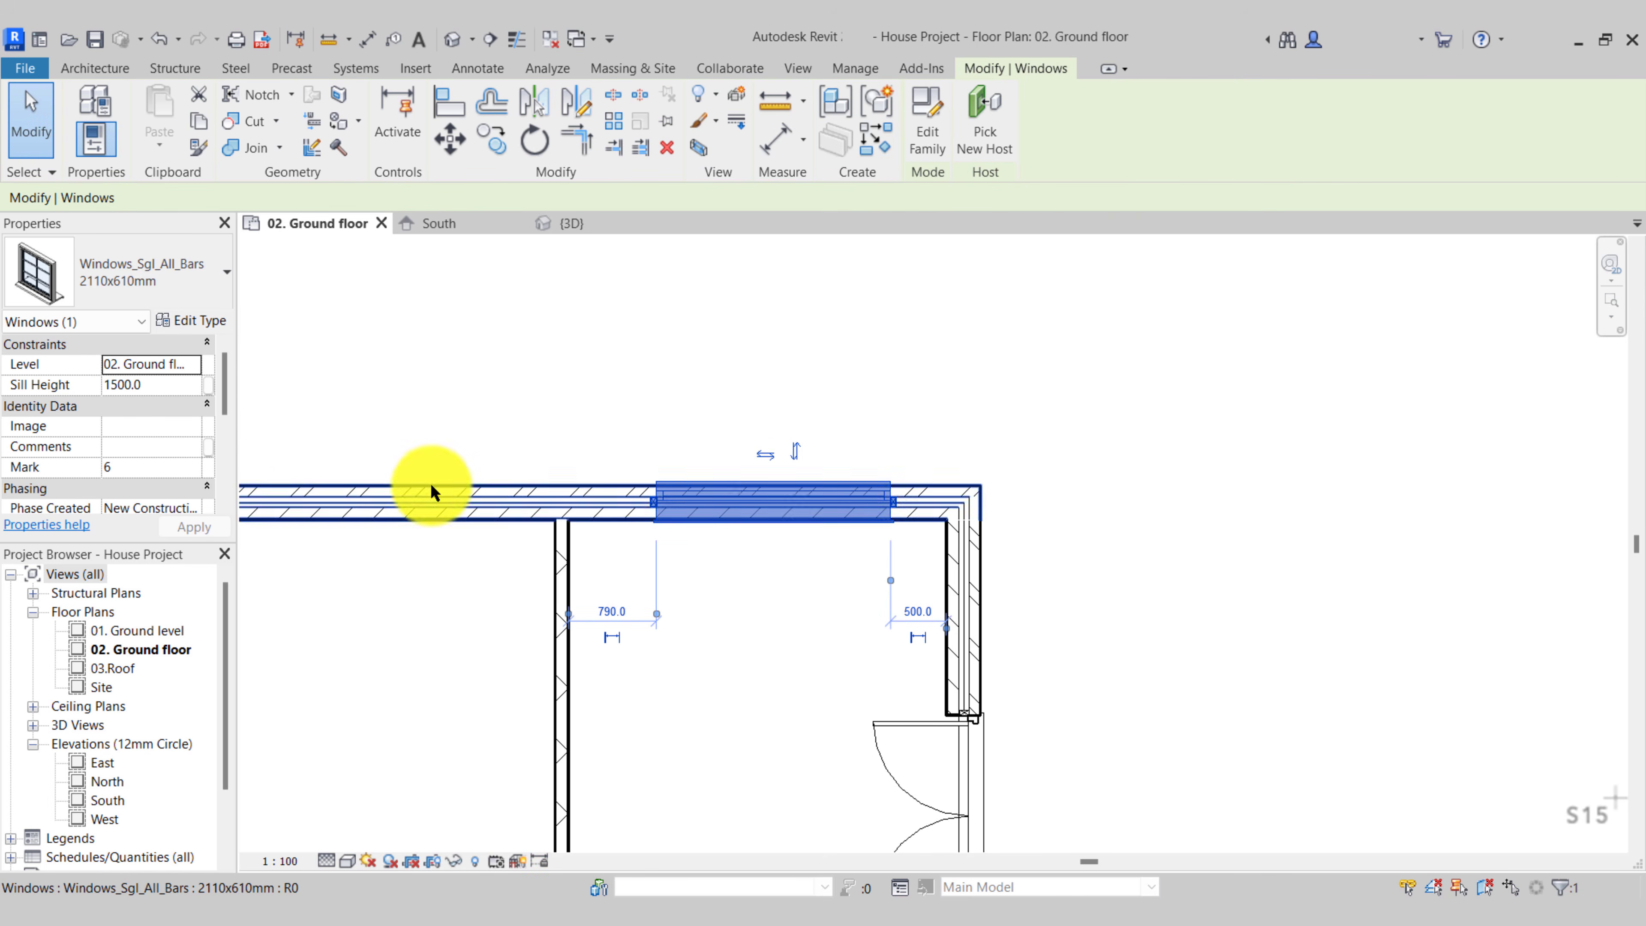
pyautogui.click(174, 386)
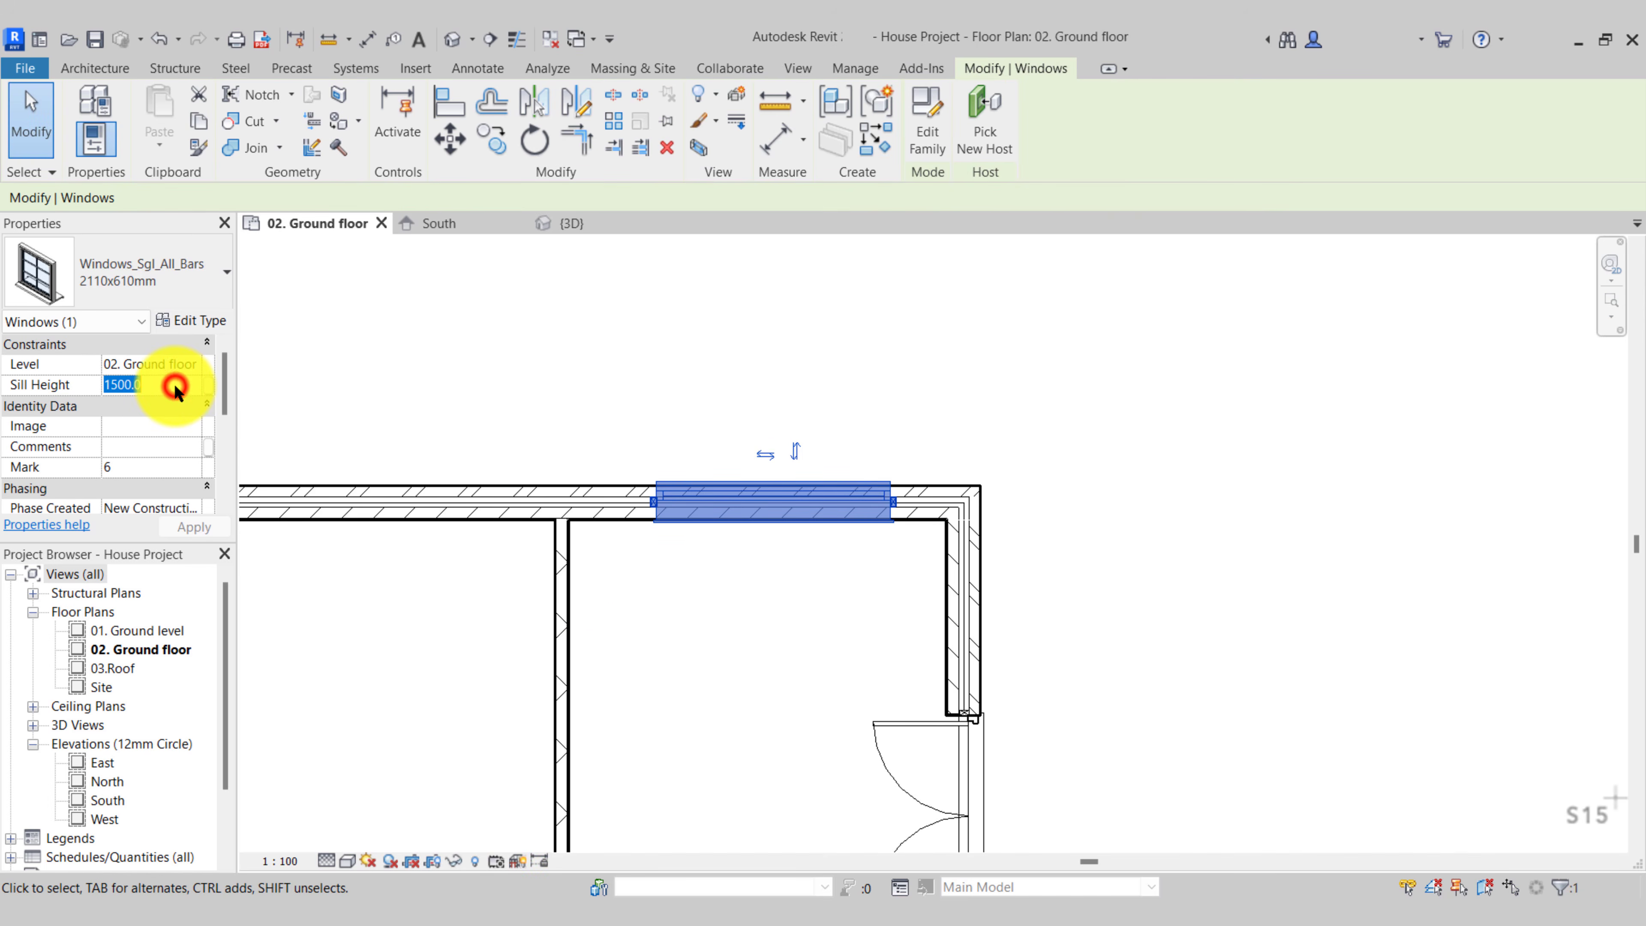
pyautogui.click(545, 432)
# Create another window like the 2110x2110mm one in the north exterior wall of the northwest room, 507.5 mm from both side walls
pyautogui.scroll(-2, 545, 433)
pyautogui.moveTo(545, 433); pyautogui.dragTo(746, 383, button='middle')
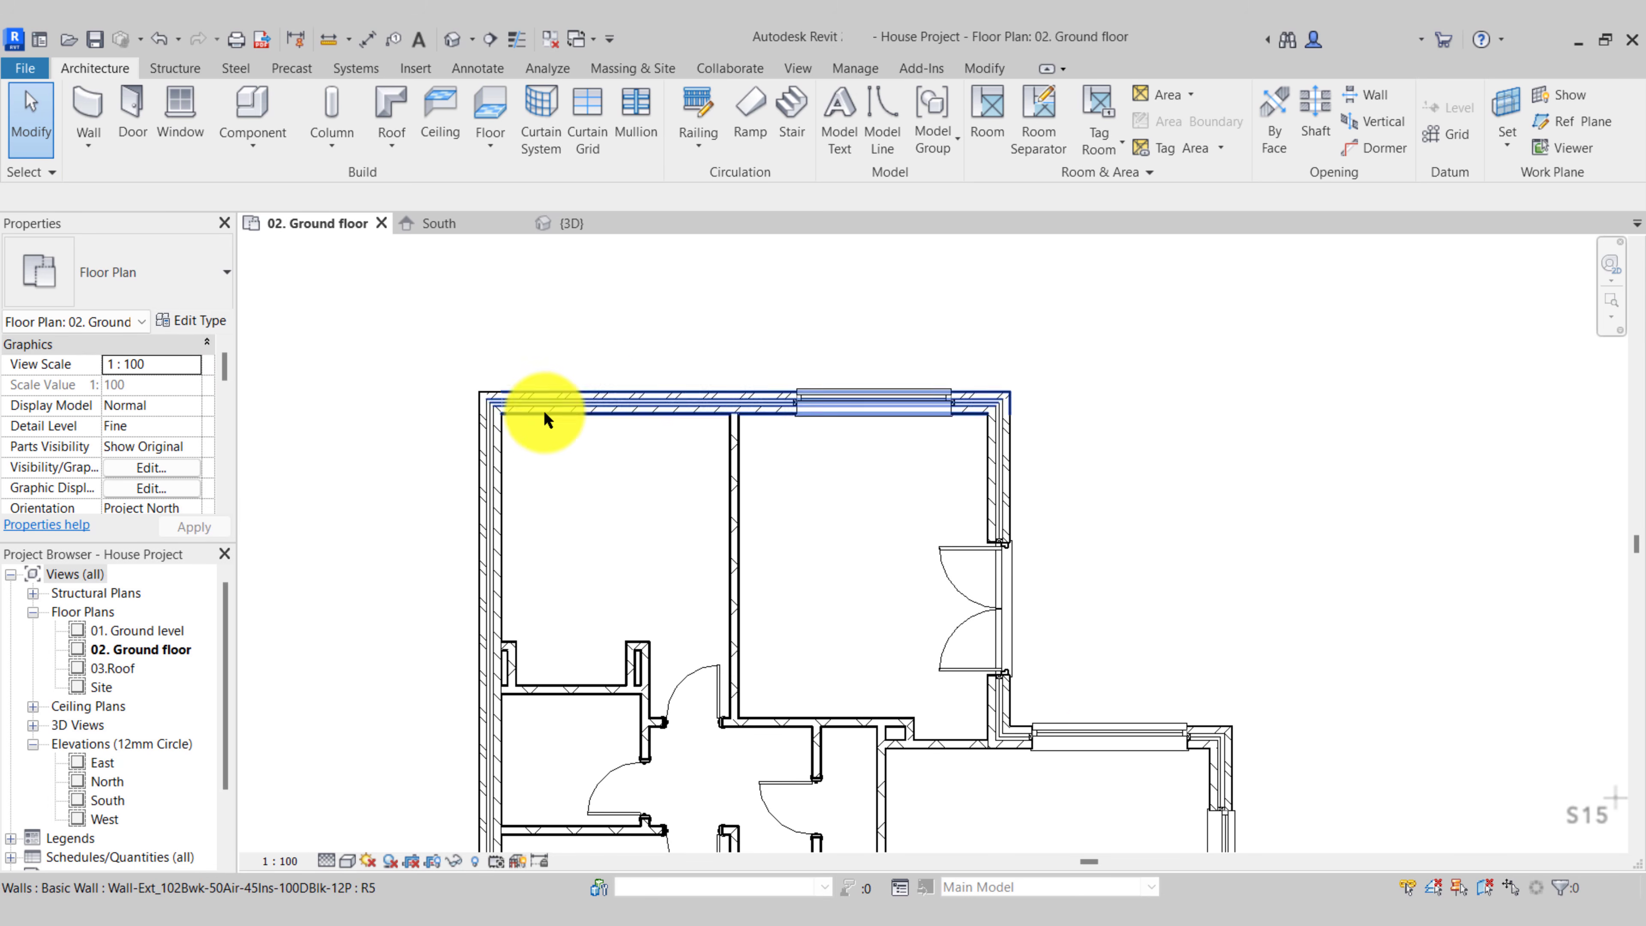
pyautogui.click(1100, 740)
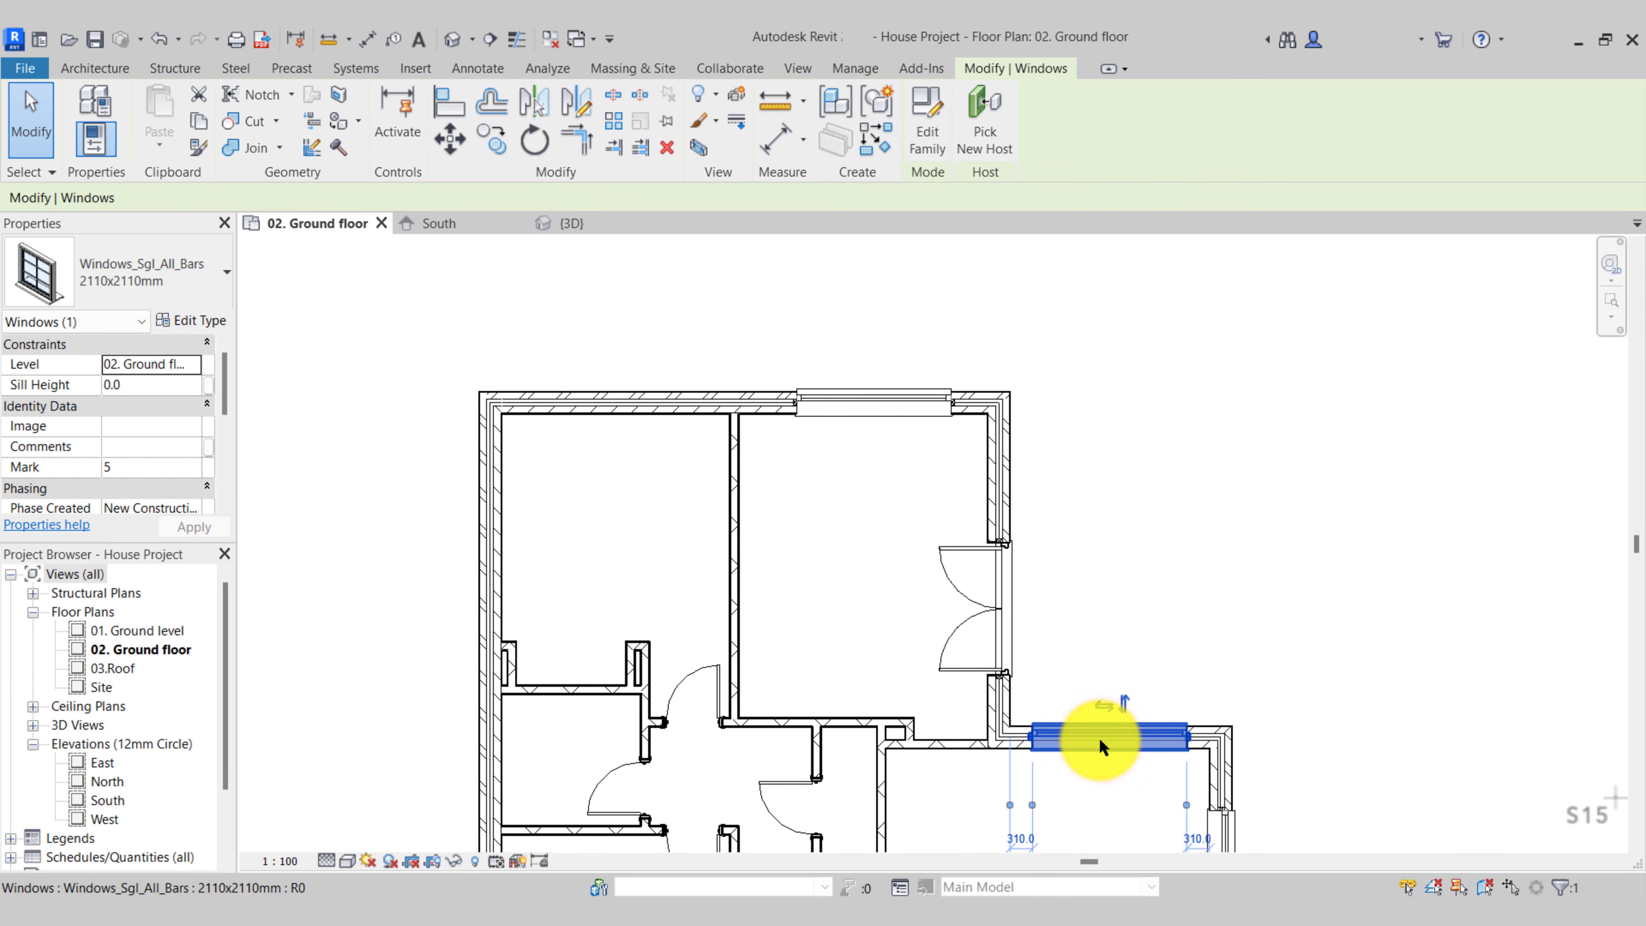
pyautogui.click(879, 142)
pyautogui.moveTo(606, 397); pyautogui.dragTo(621, 623, button='middle')
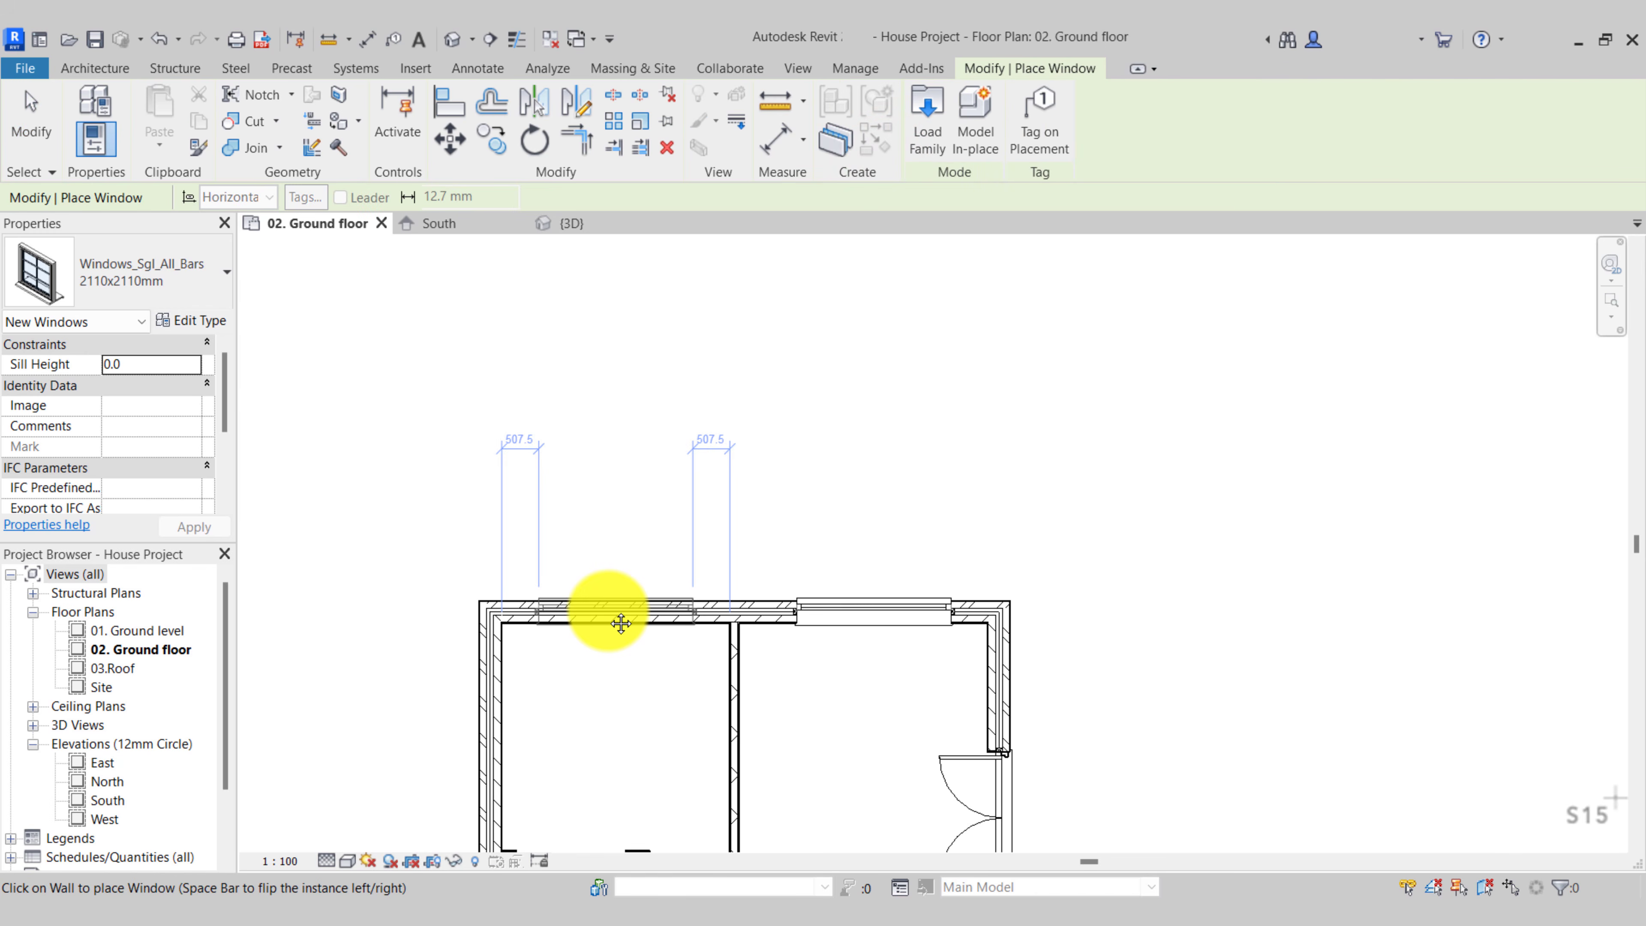
pyautogui.click(608, 610)
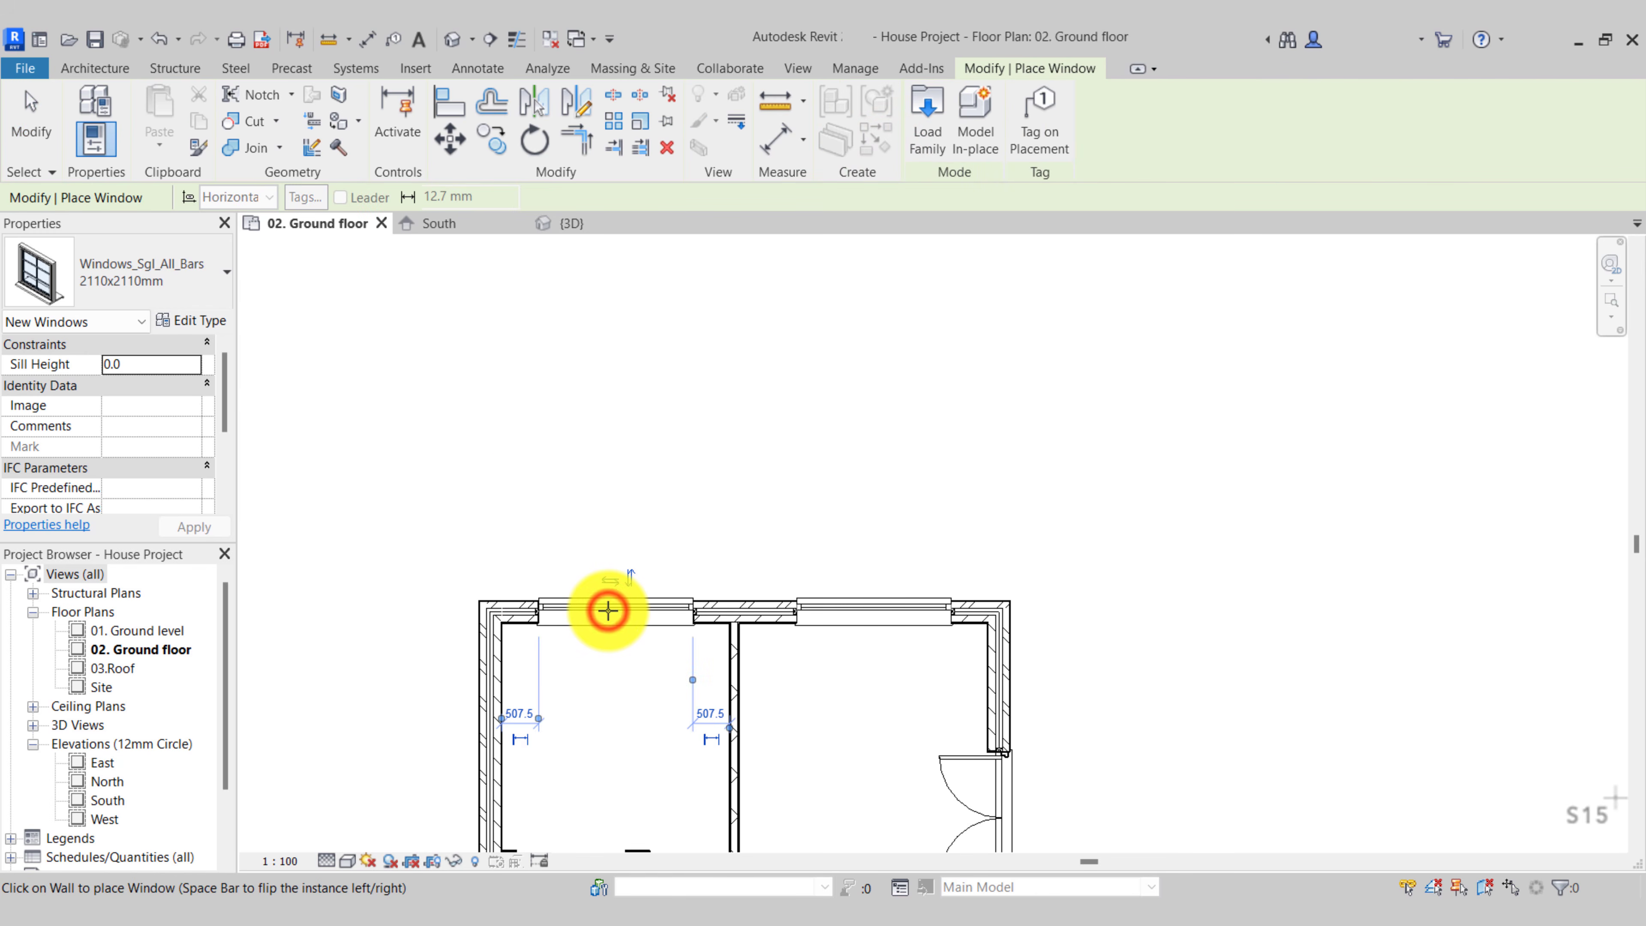
pyautogui.press('Escape')
pyautogui.press('Escape')
pyautogui.click(608, 610)
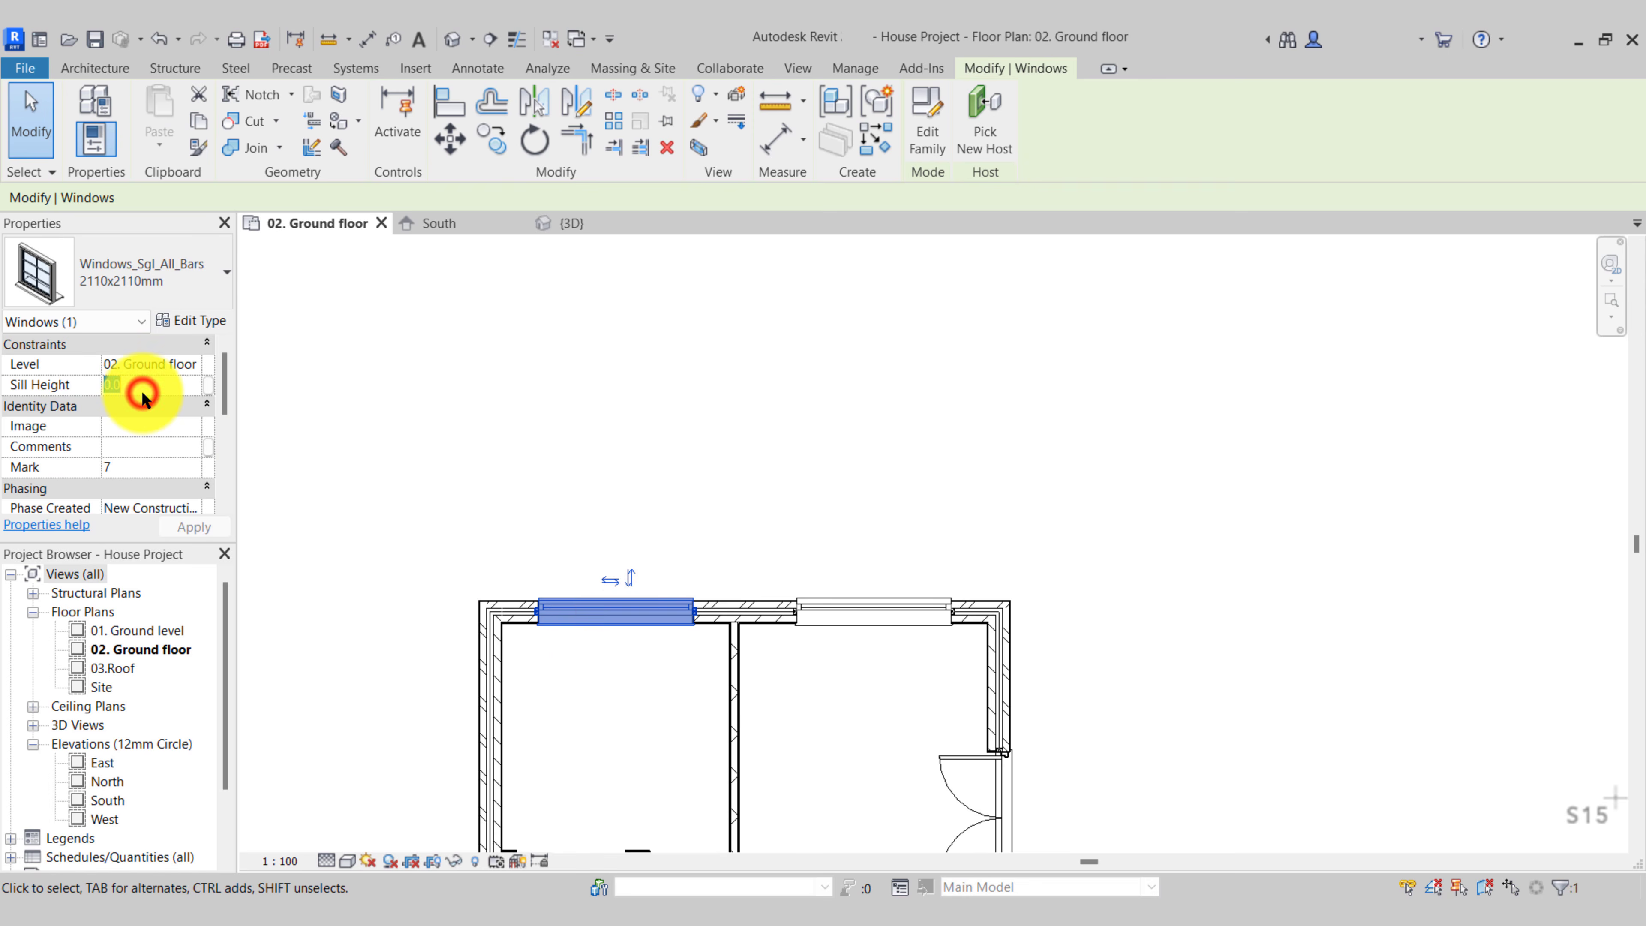
# Duplicate the 2110x2110mm window type under the name 1410x1210mm
pyautogui.click(598, 489)
pyautogui.moveTo(599, 489)
pyautogui.mouseDown(button='middle')
pyautogui.moveTo(764, 395)
pyautogui.moveTo(731, 537)
pyautogui.moveTo(808, 258)
pyautogui.moveTo(761, 352)
pyautogui.moveTo(788, 369)
pyautogui.moveTo(705, 459)
pyautogui.mouseUp(button='middle')
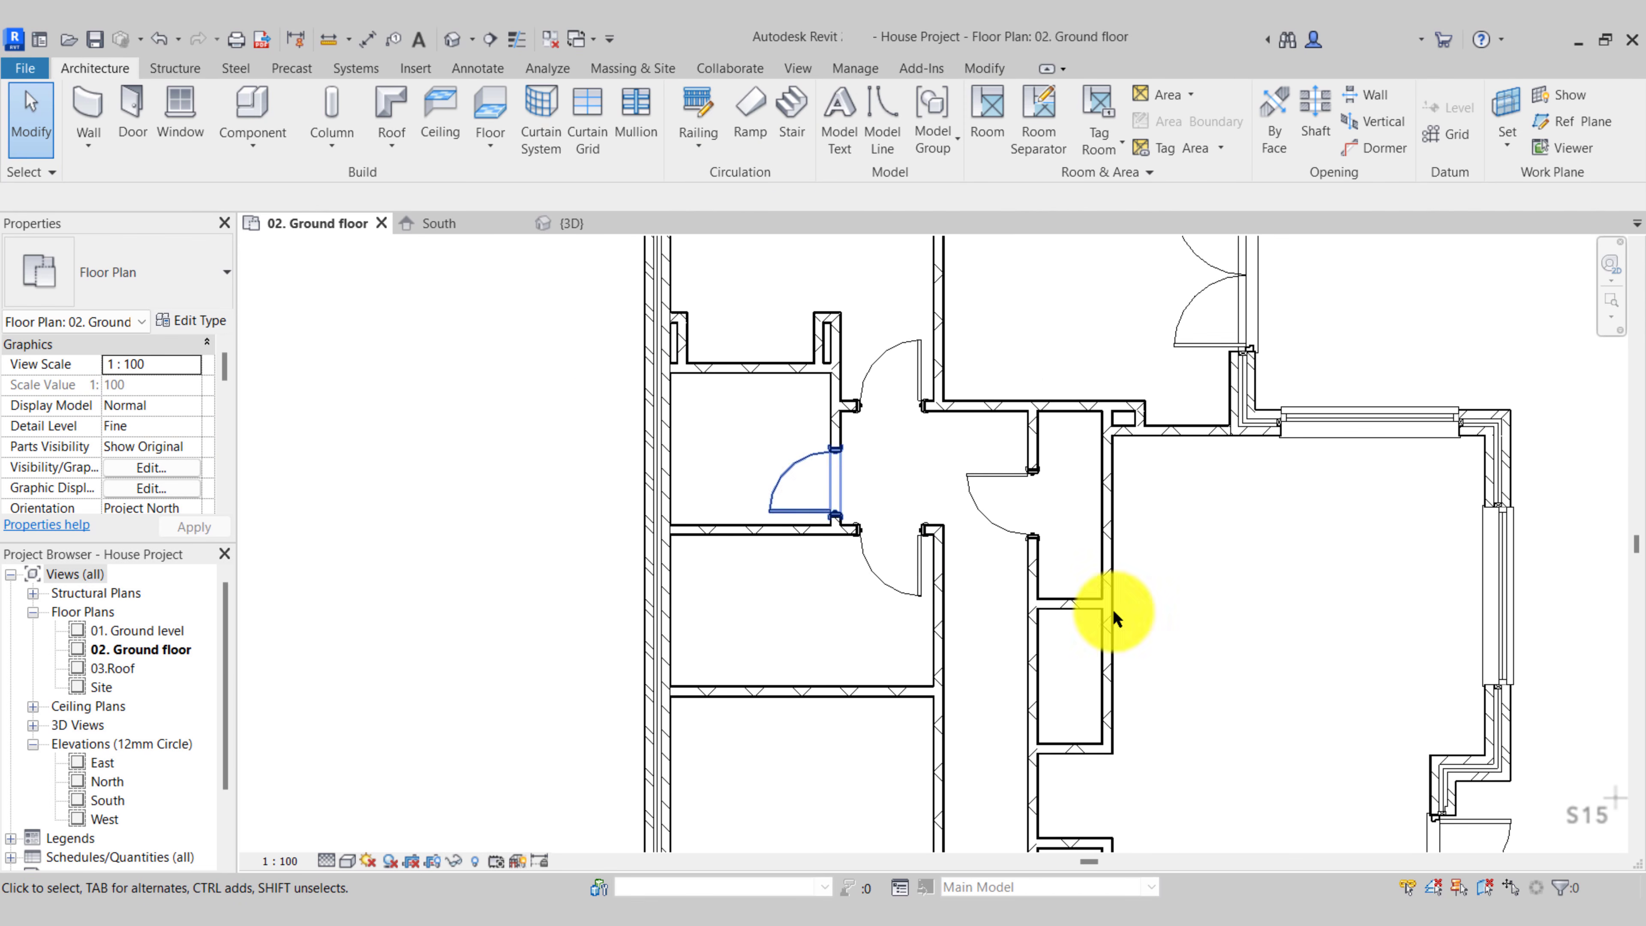
pyautogui.click(538, 580)
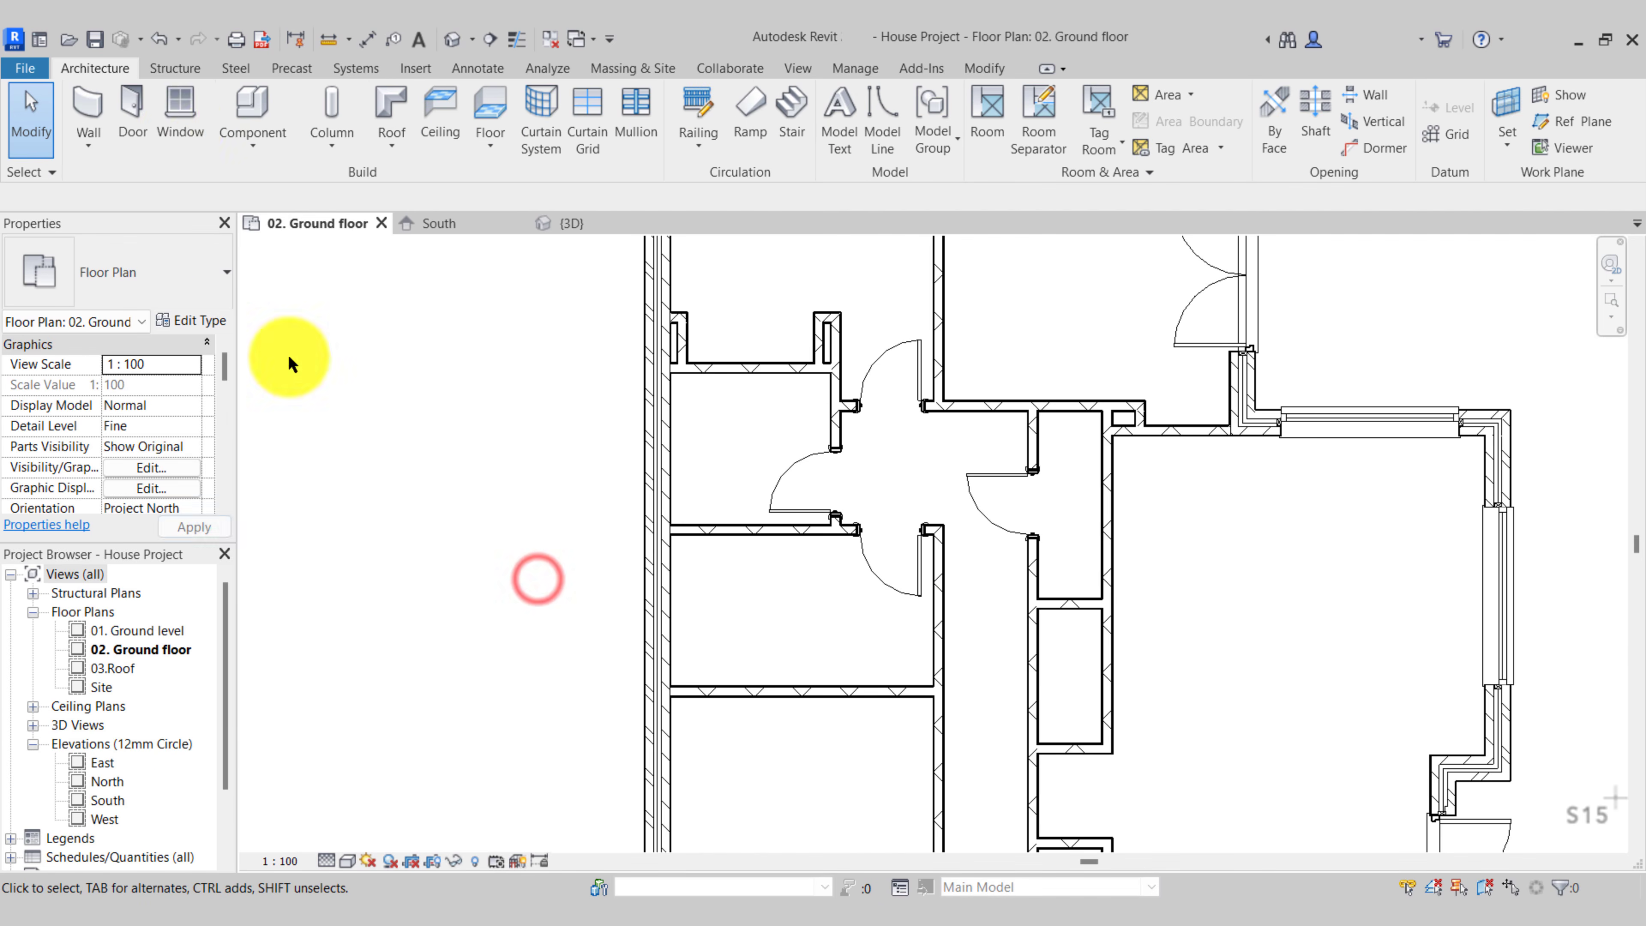
pyautogui.click(166, 115)
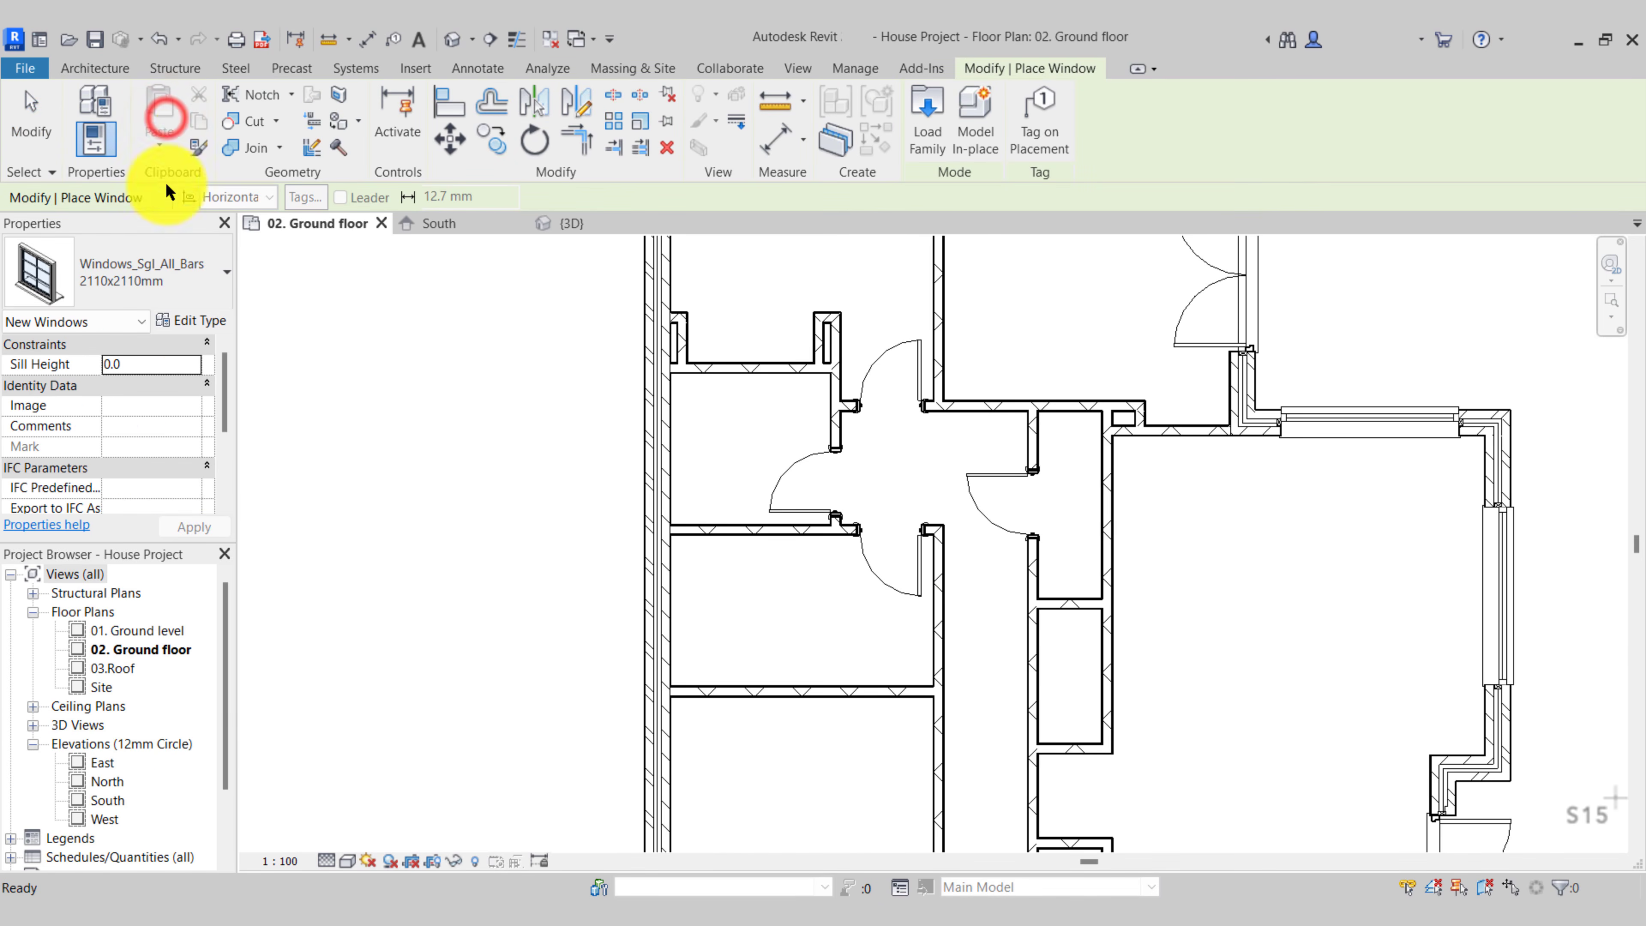
pyautogui.click(187, 320)
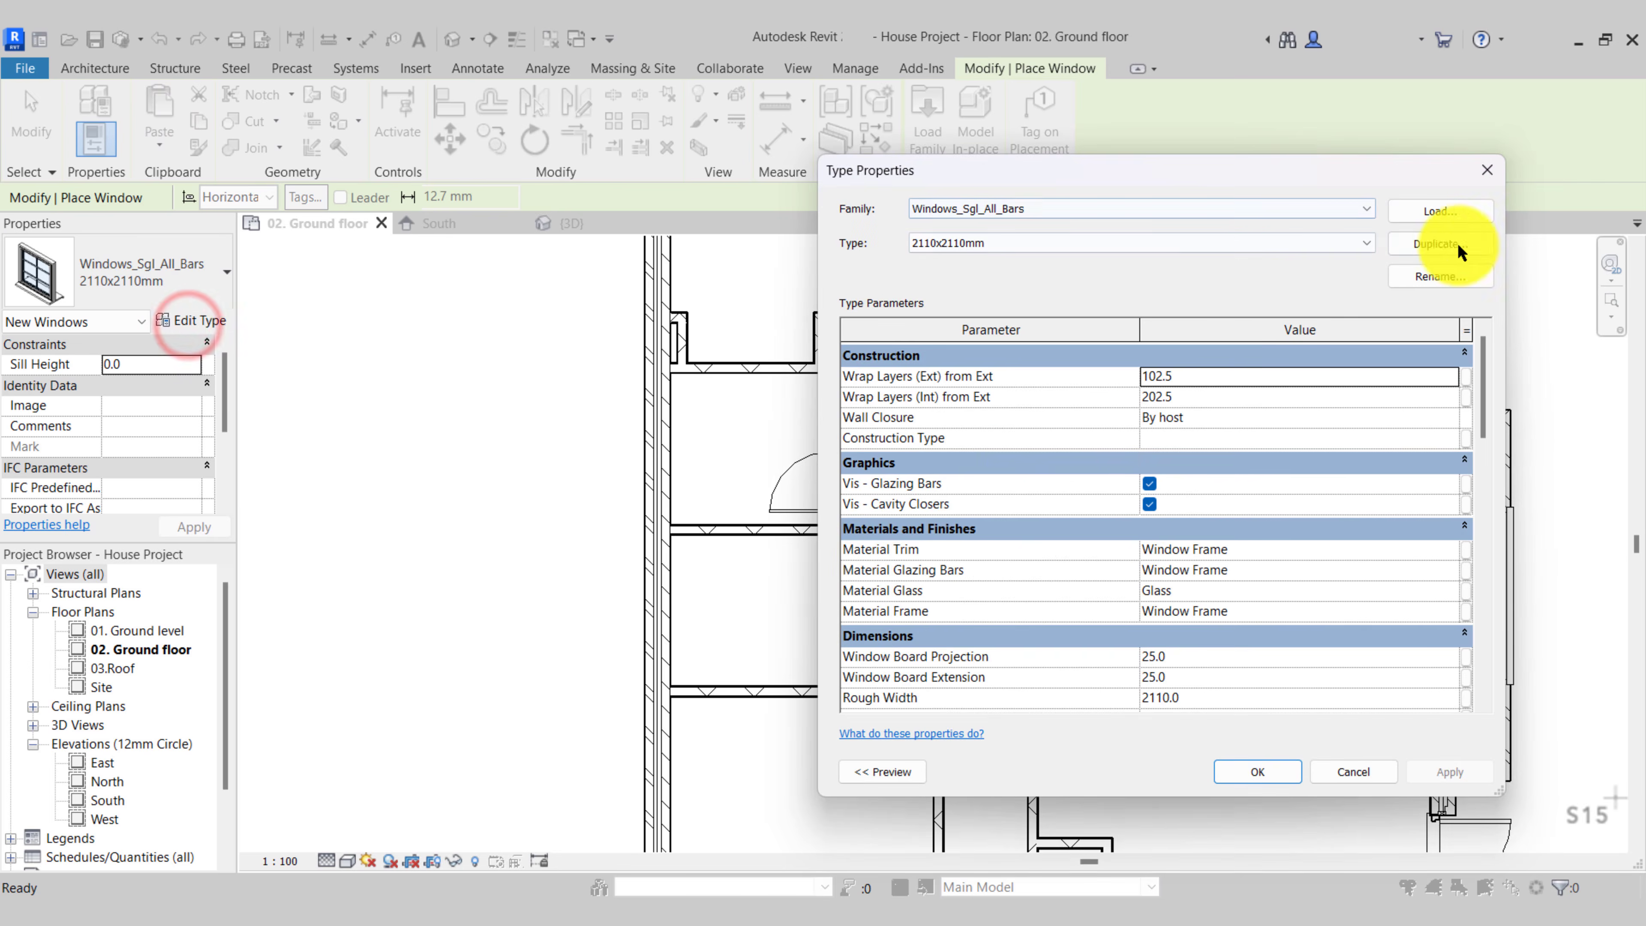
pyautogui.click(1445, 244)
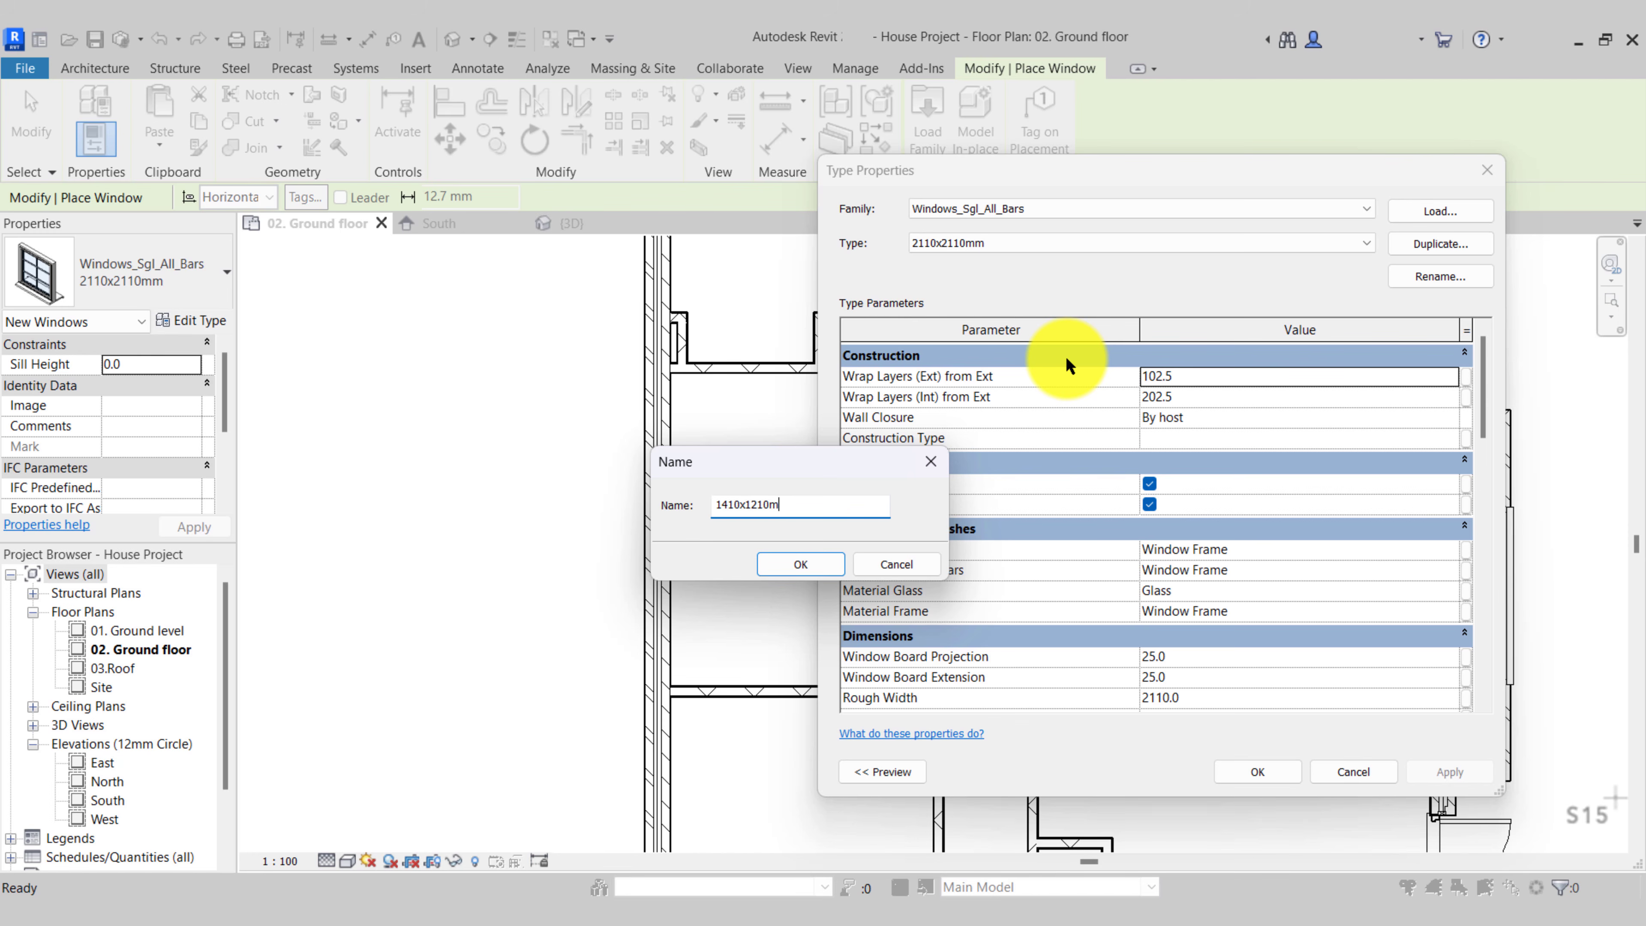
pyautogui.write('1410x1210mm')
pyautogui.click(828, 562)
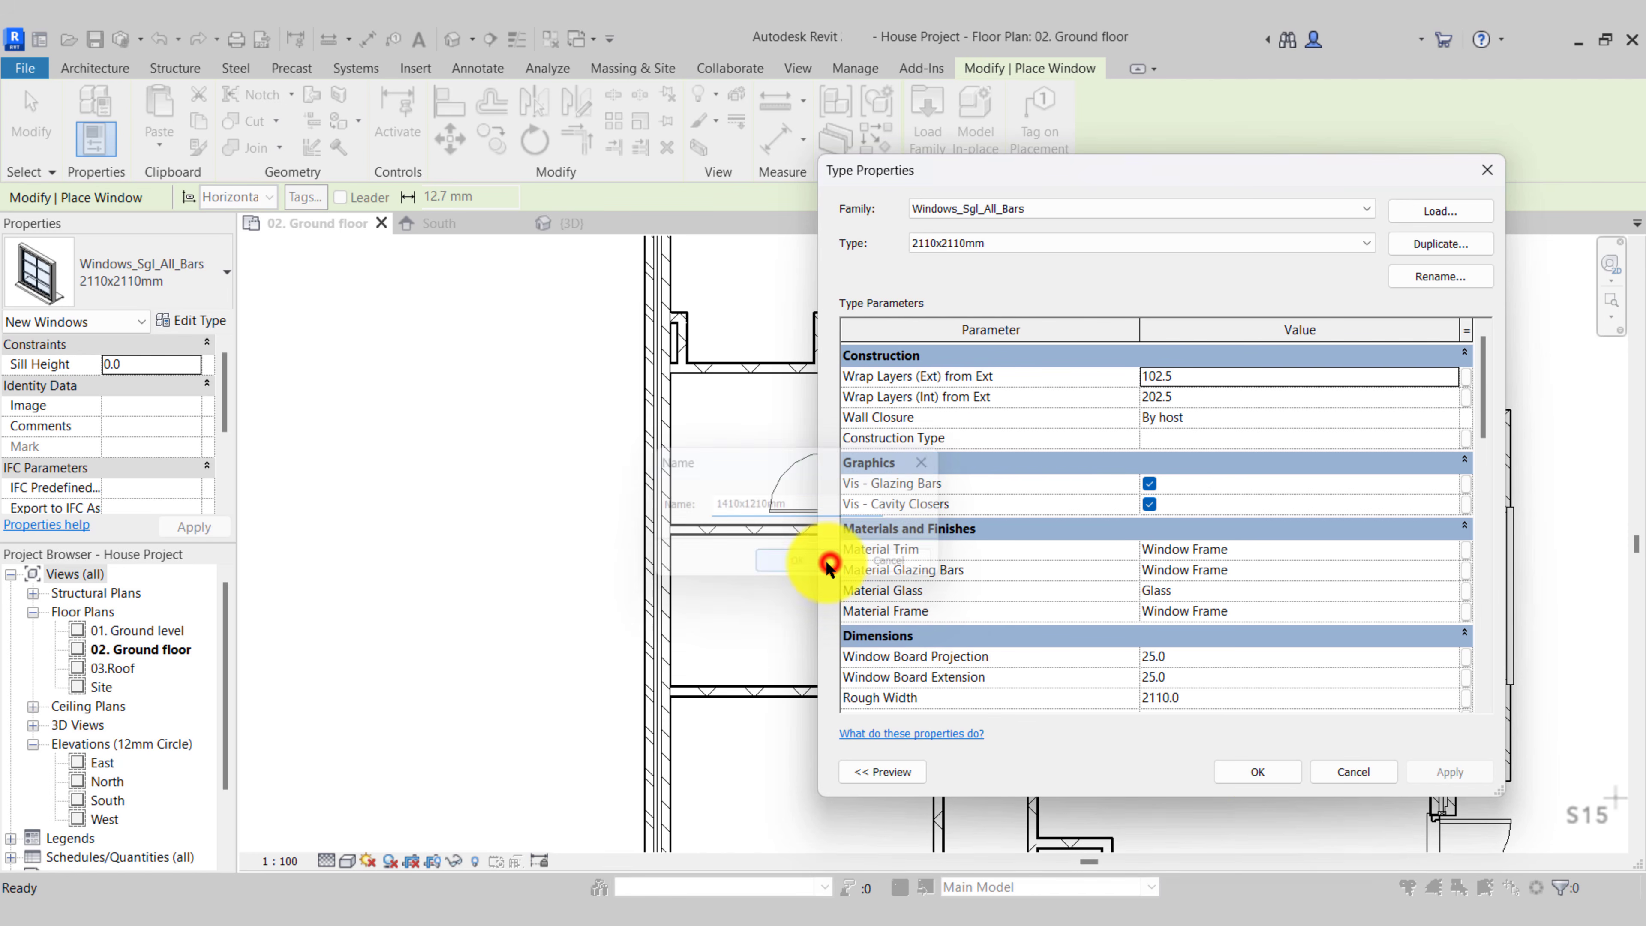
# Set the 1410x1210mm window type's height to 1210 and width to 1410, and accept the type properties
pyautogui.scroll(-3, 1125, 651)
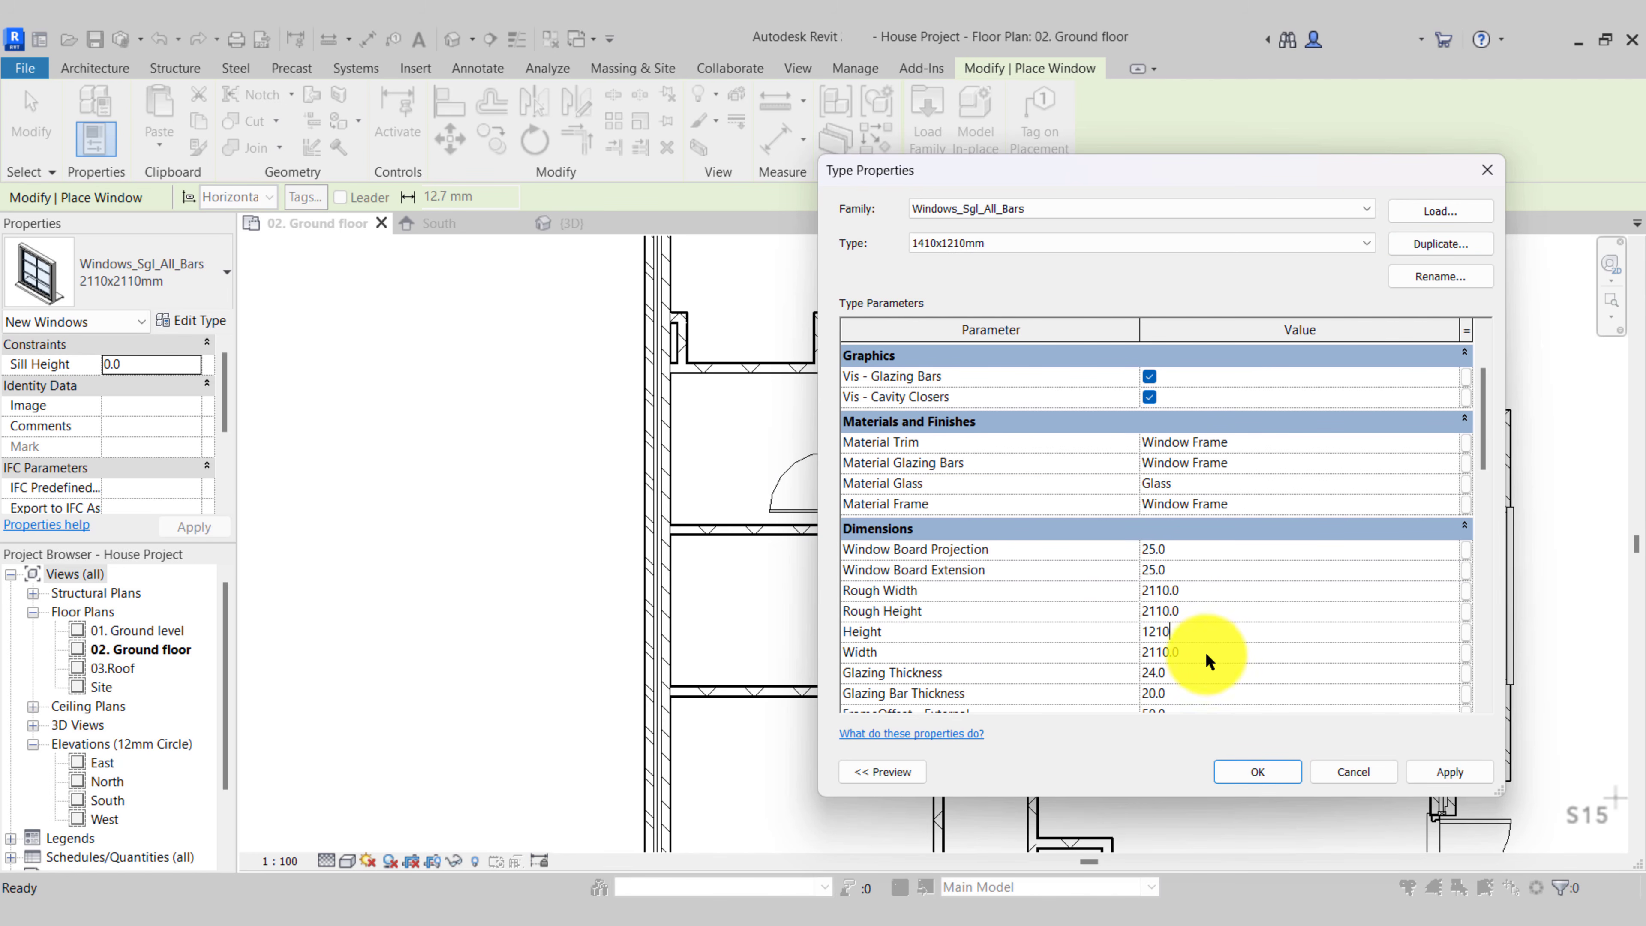
pyautogui.write('1410')
pyautogui.click(1248, 775)
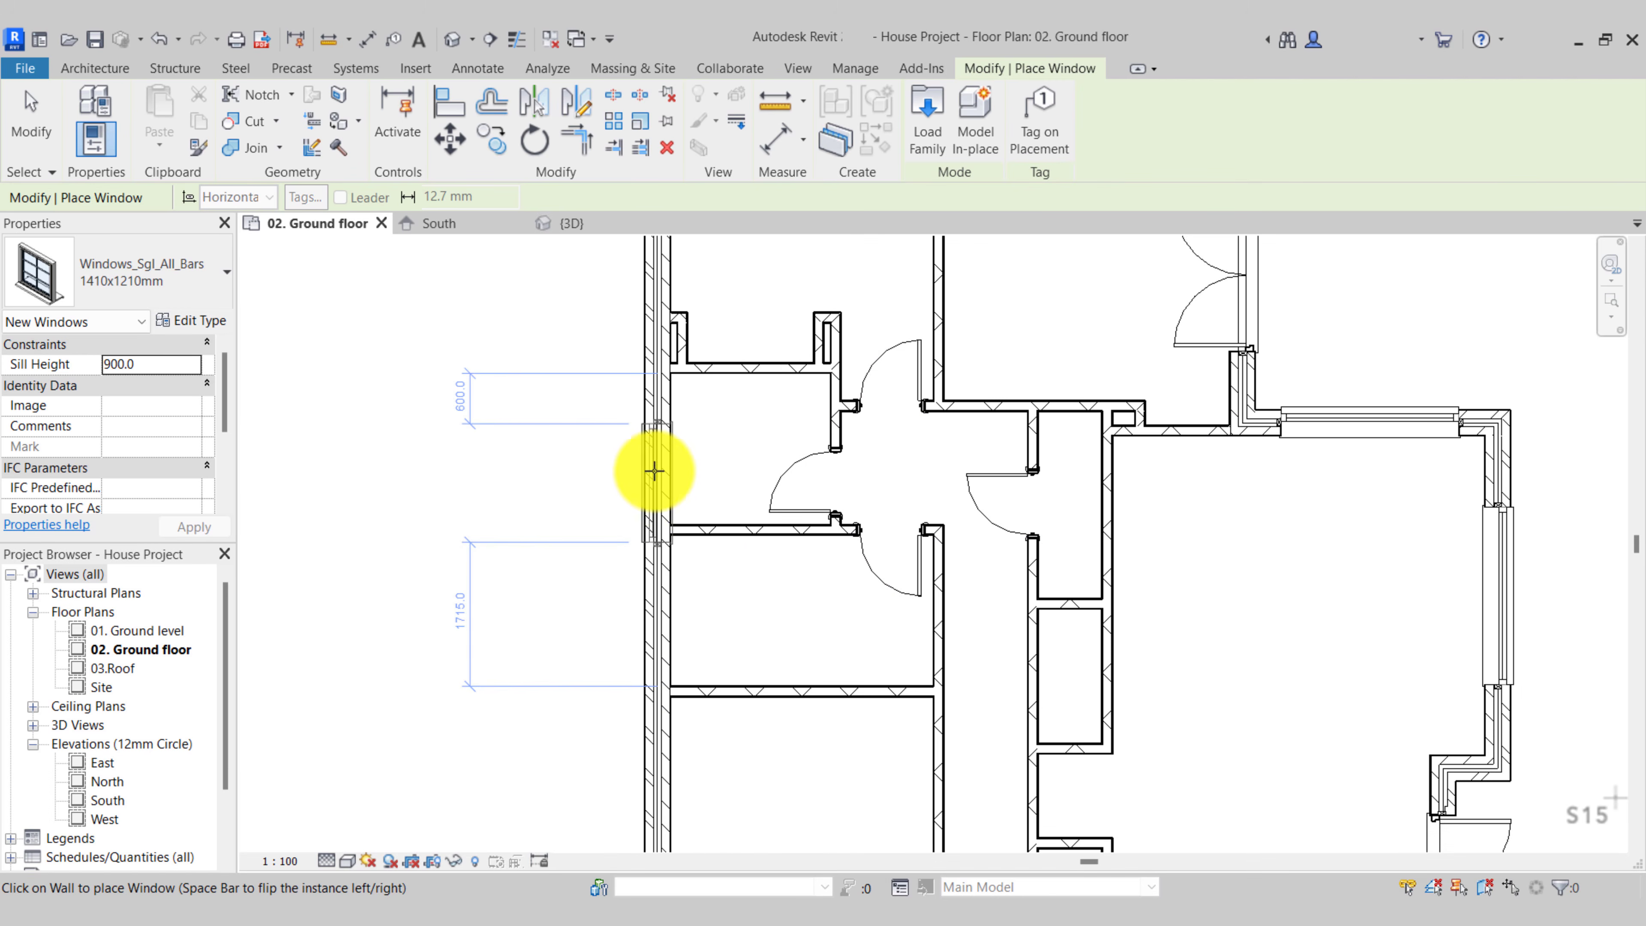
# Place 1410x1210mm windows with sill height 900 centred in the west exterior walls of two adjacent small rooms, and check their sill heights
pyautogui.scroll(2, 643, 437)
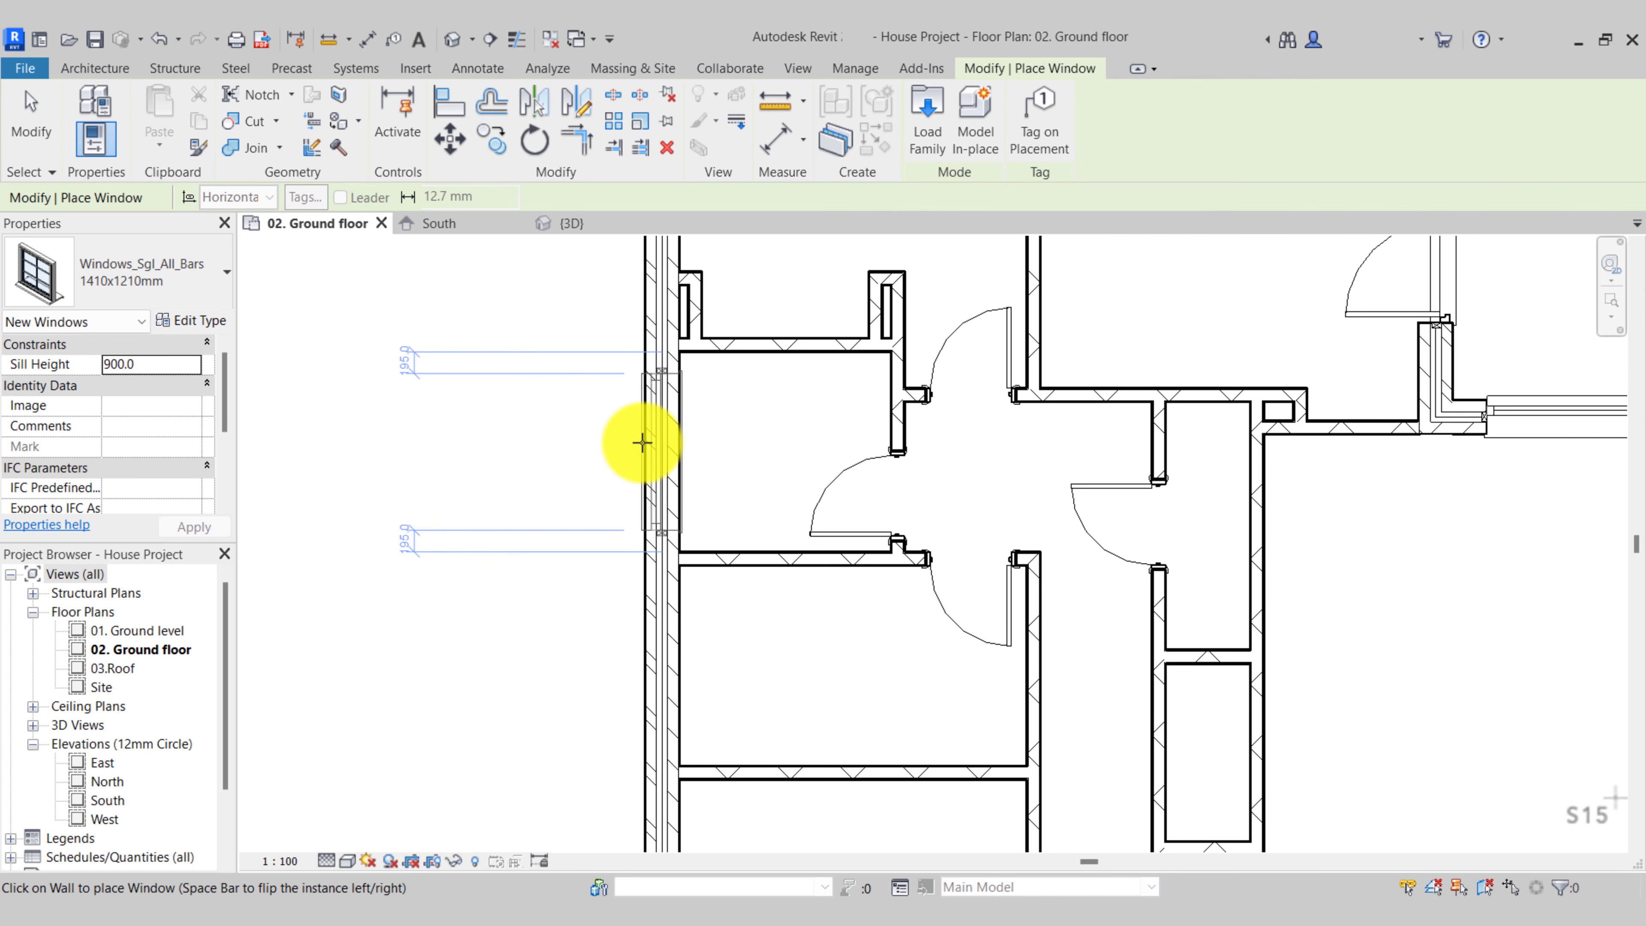
pyautogui.click(642, 443)
pyautogui.moveTo(536, 521); pyautogui.dragTo(541, 387, button='middle')
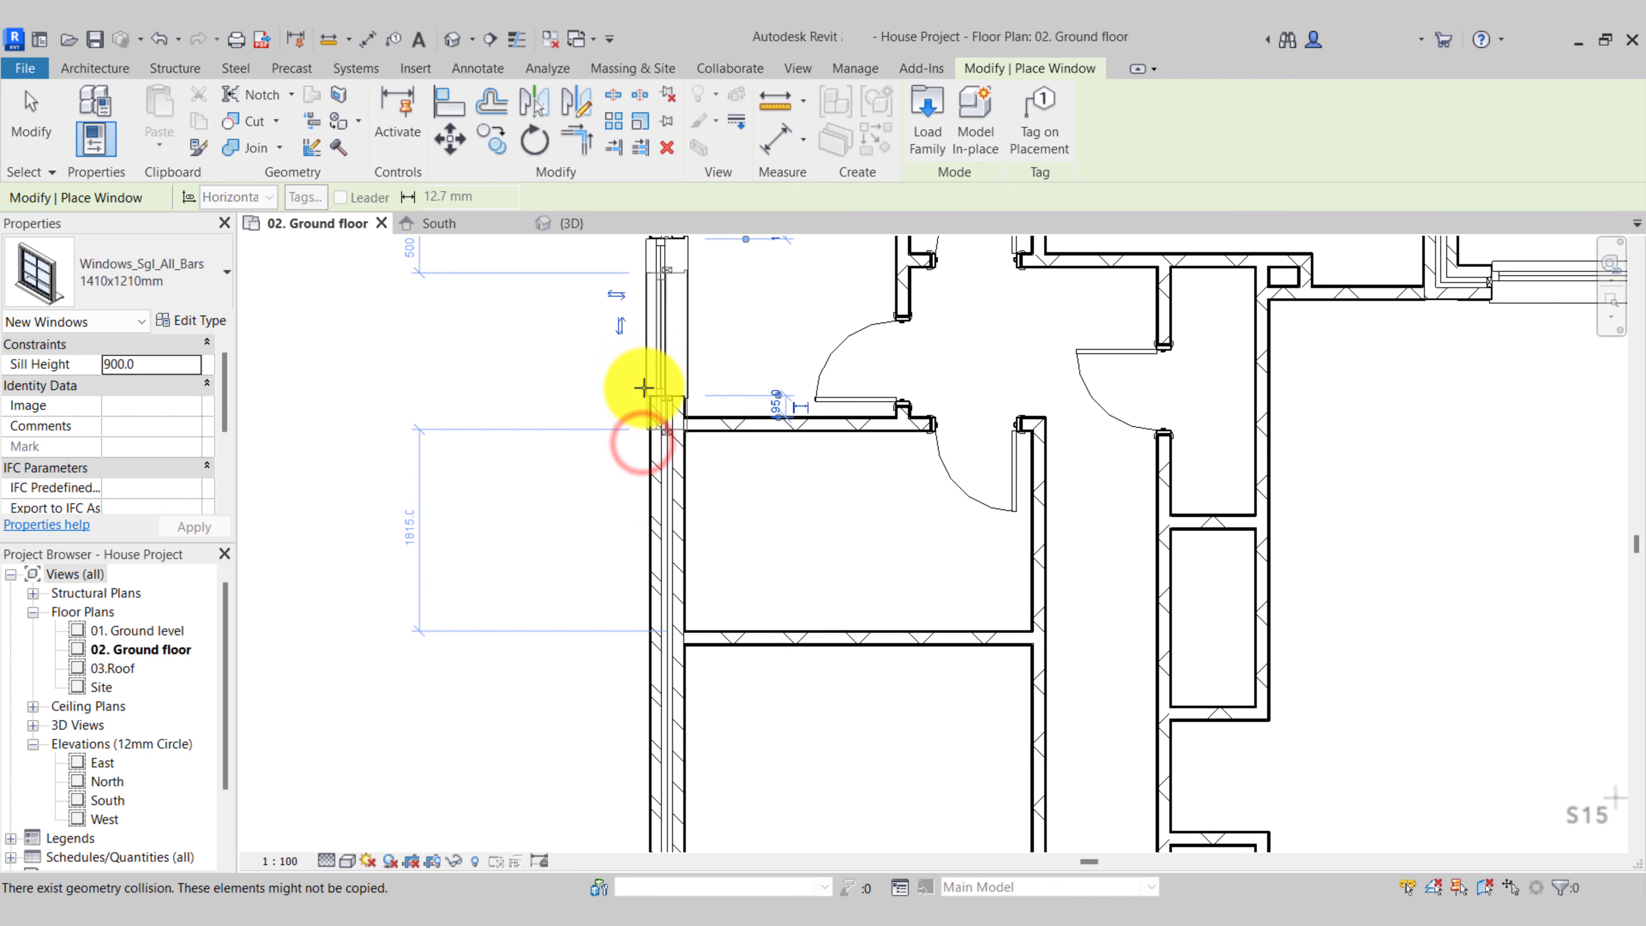
pyautogui.click(653, 522)
pyautogui.scroll(-1, 653, 522)
pyautogui.moveTo(653, 523); pyautogui.dragTo(653, 598, button='middle')
pyautogui.press('Escape')
pyautogui.press('Escape')
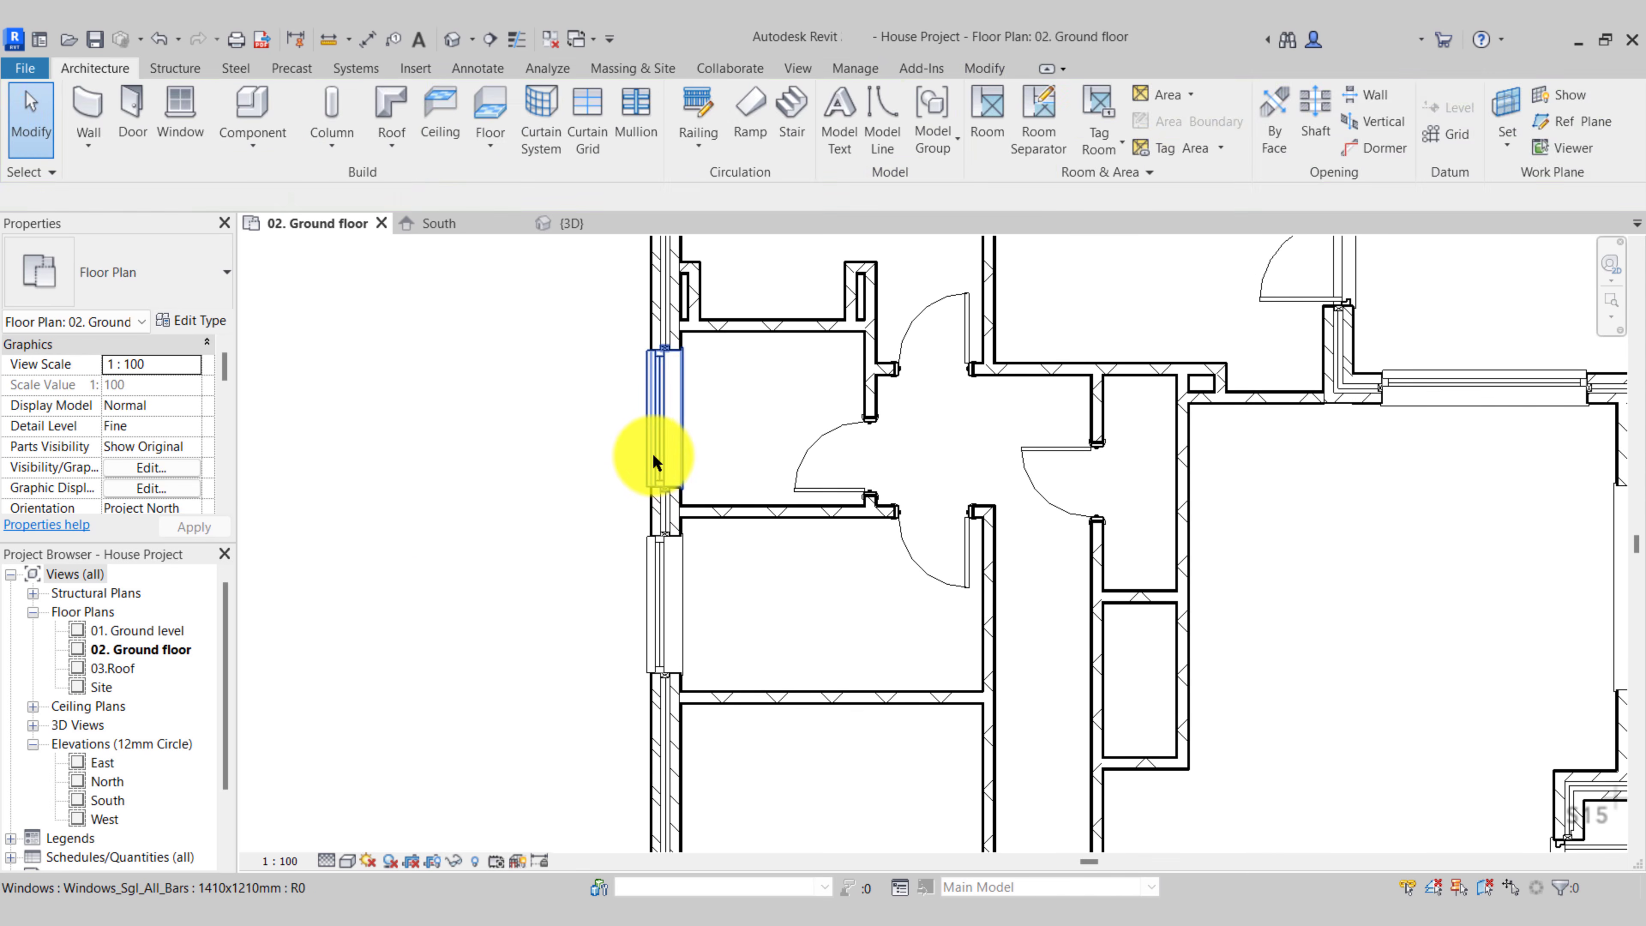
pyautogui.click(653, 454)
pyautogui.click(166, 388)
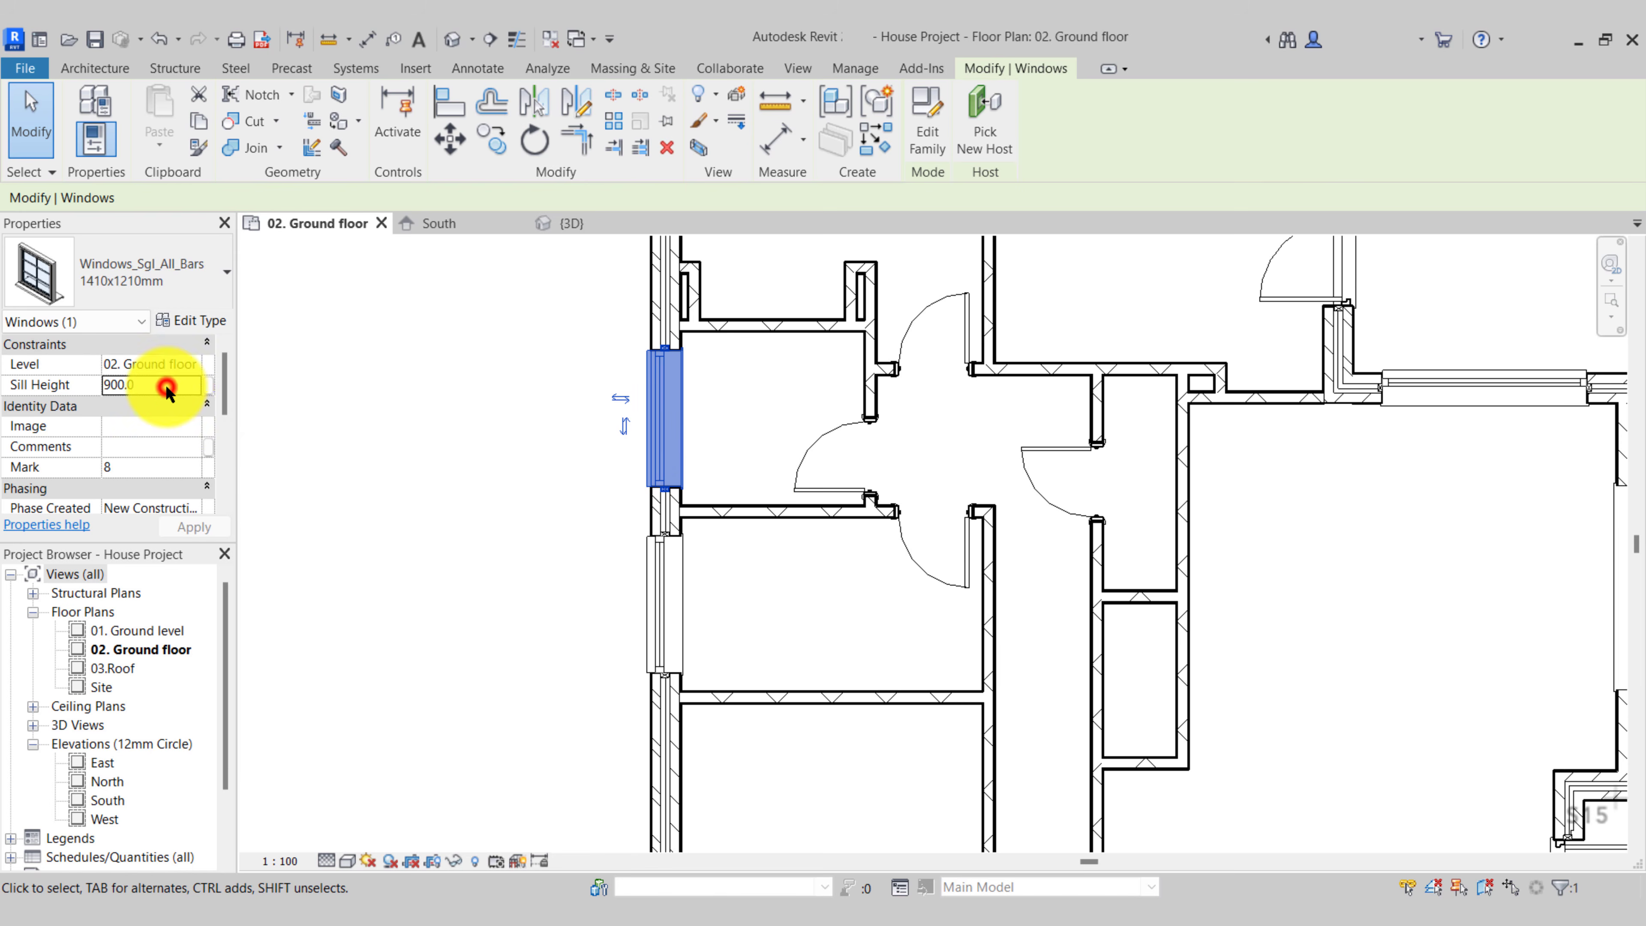
pyautogui.click(349, 458)
pyautogui.click(659, 609)
pyautogui.click(327, 571)
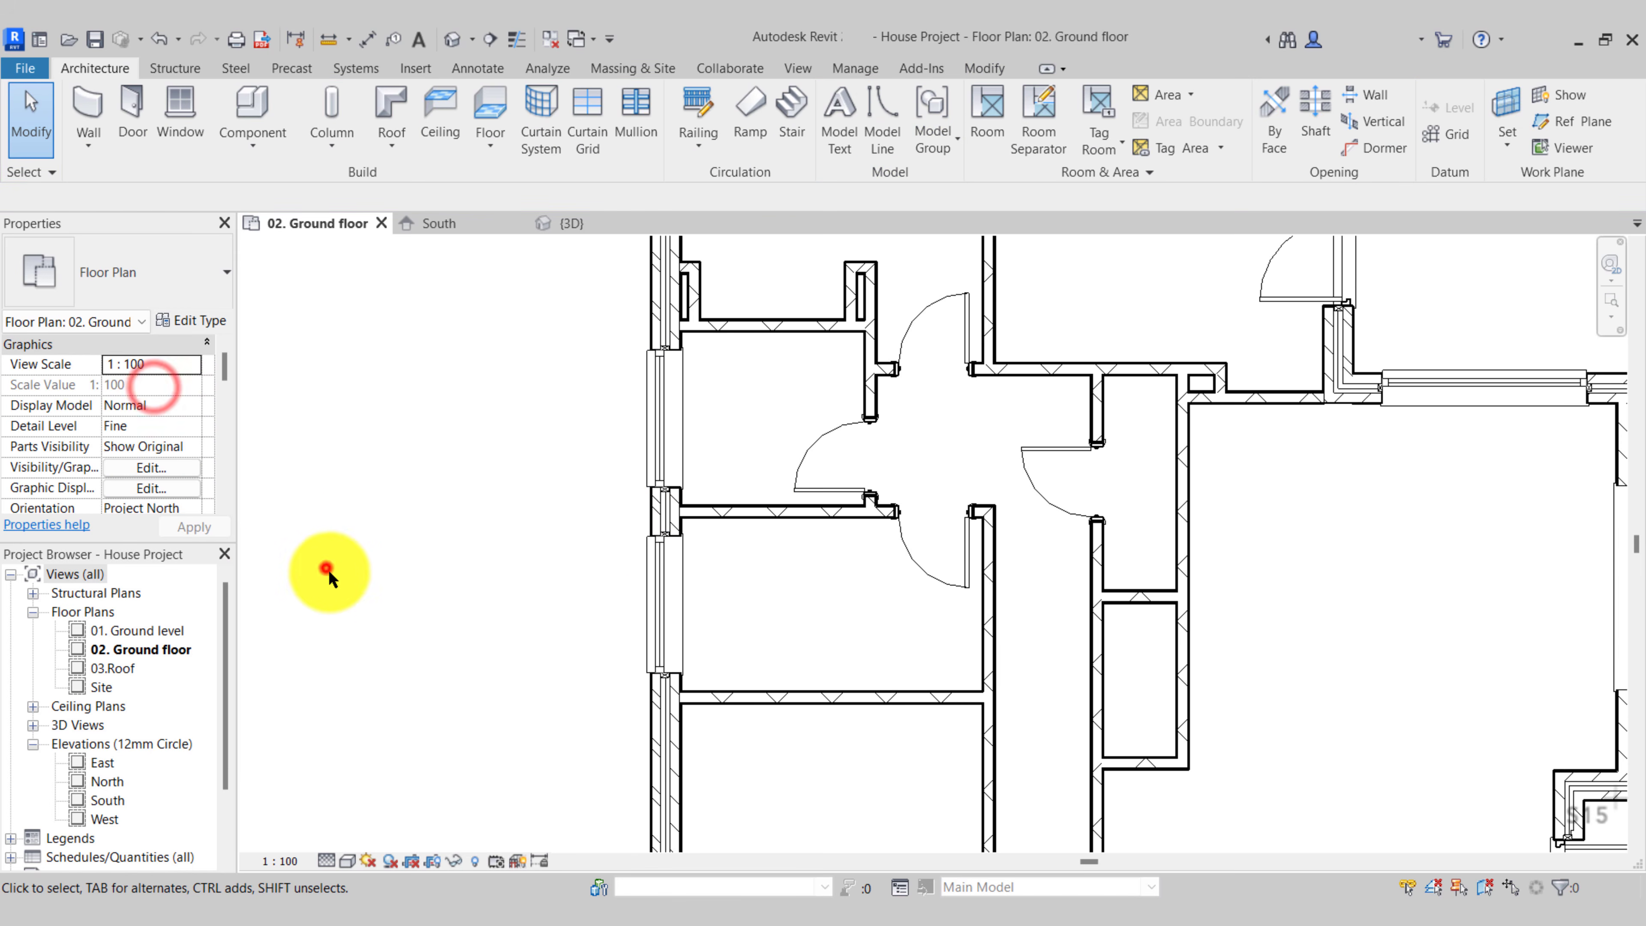
# Duplicate the 1410x1210mm window type under the name 1810x2110mm
pyautogui.moveTo(534, 713); pyautogui.dragTo(551, 441, button='middle')
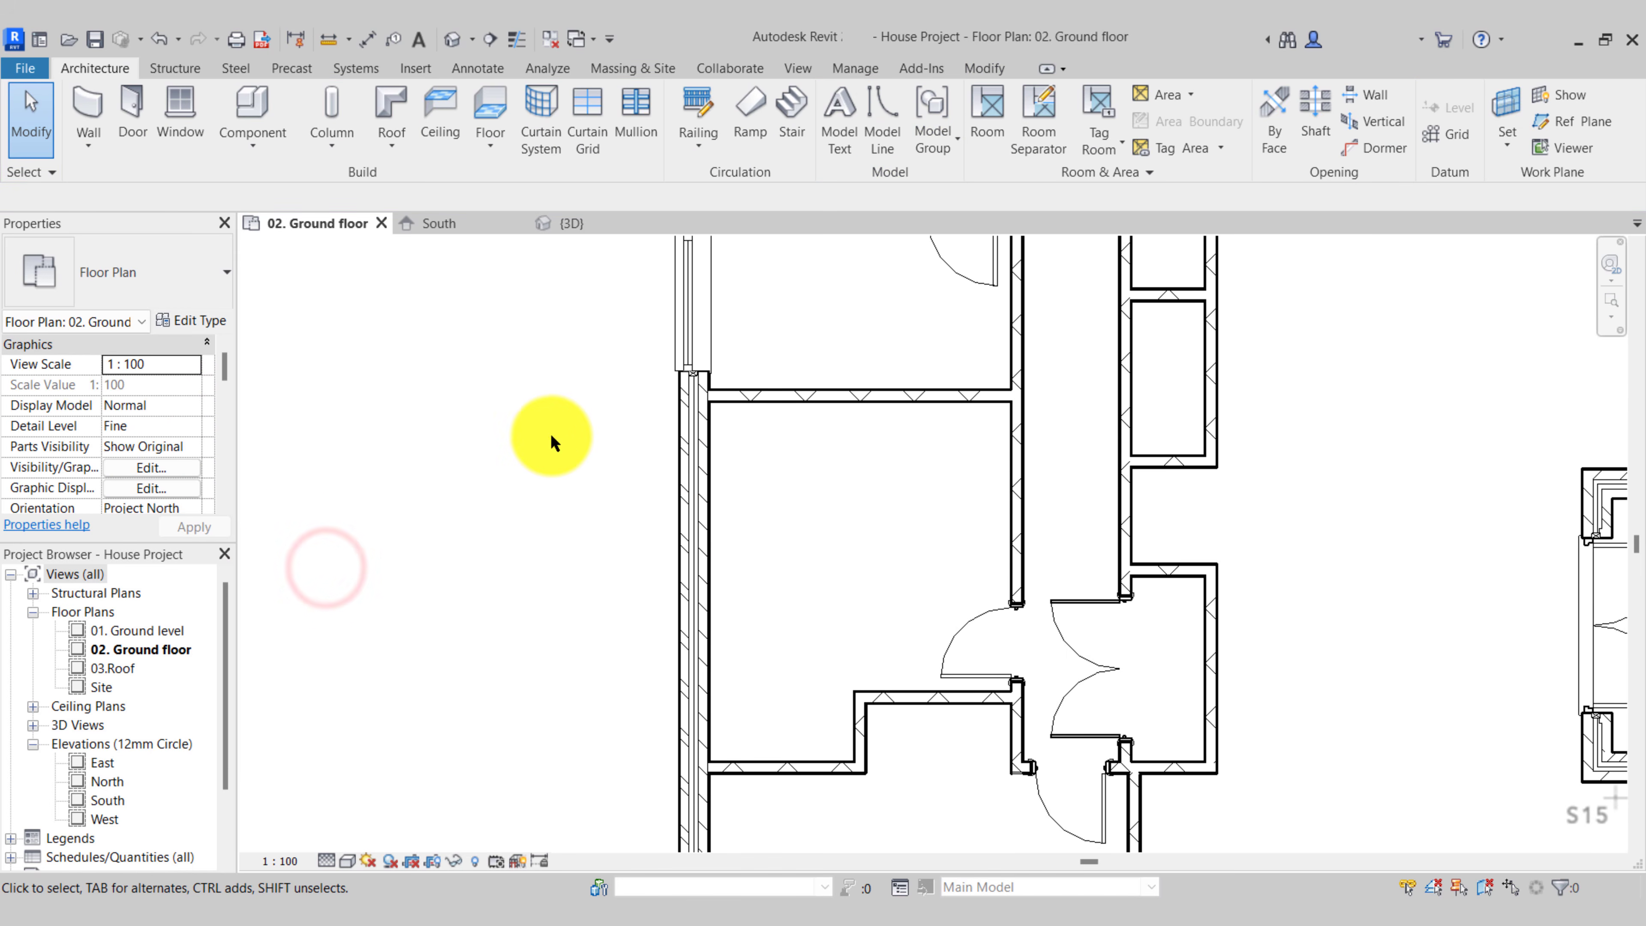
pyautogui.click(170, 120)
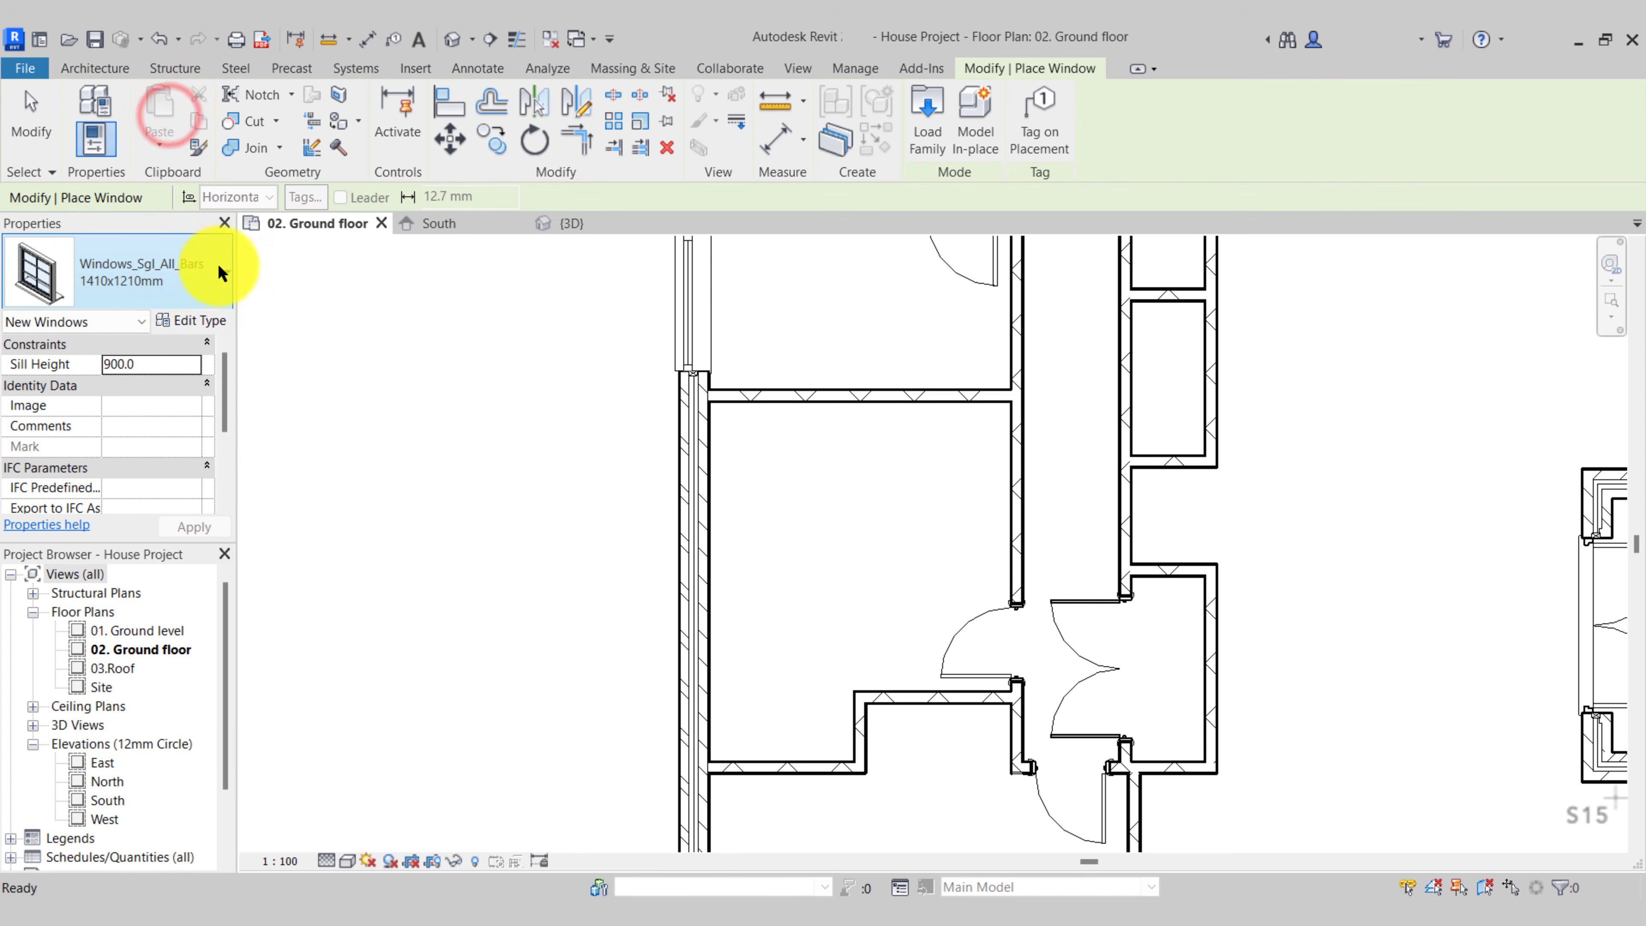
pyautogui.click(202, 269)
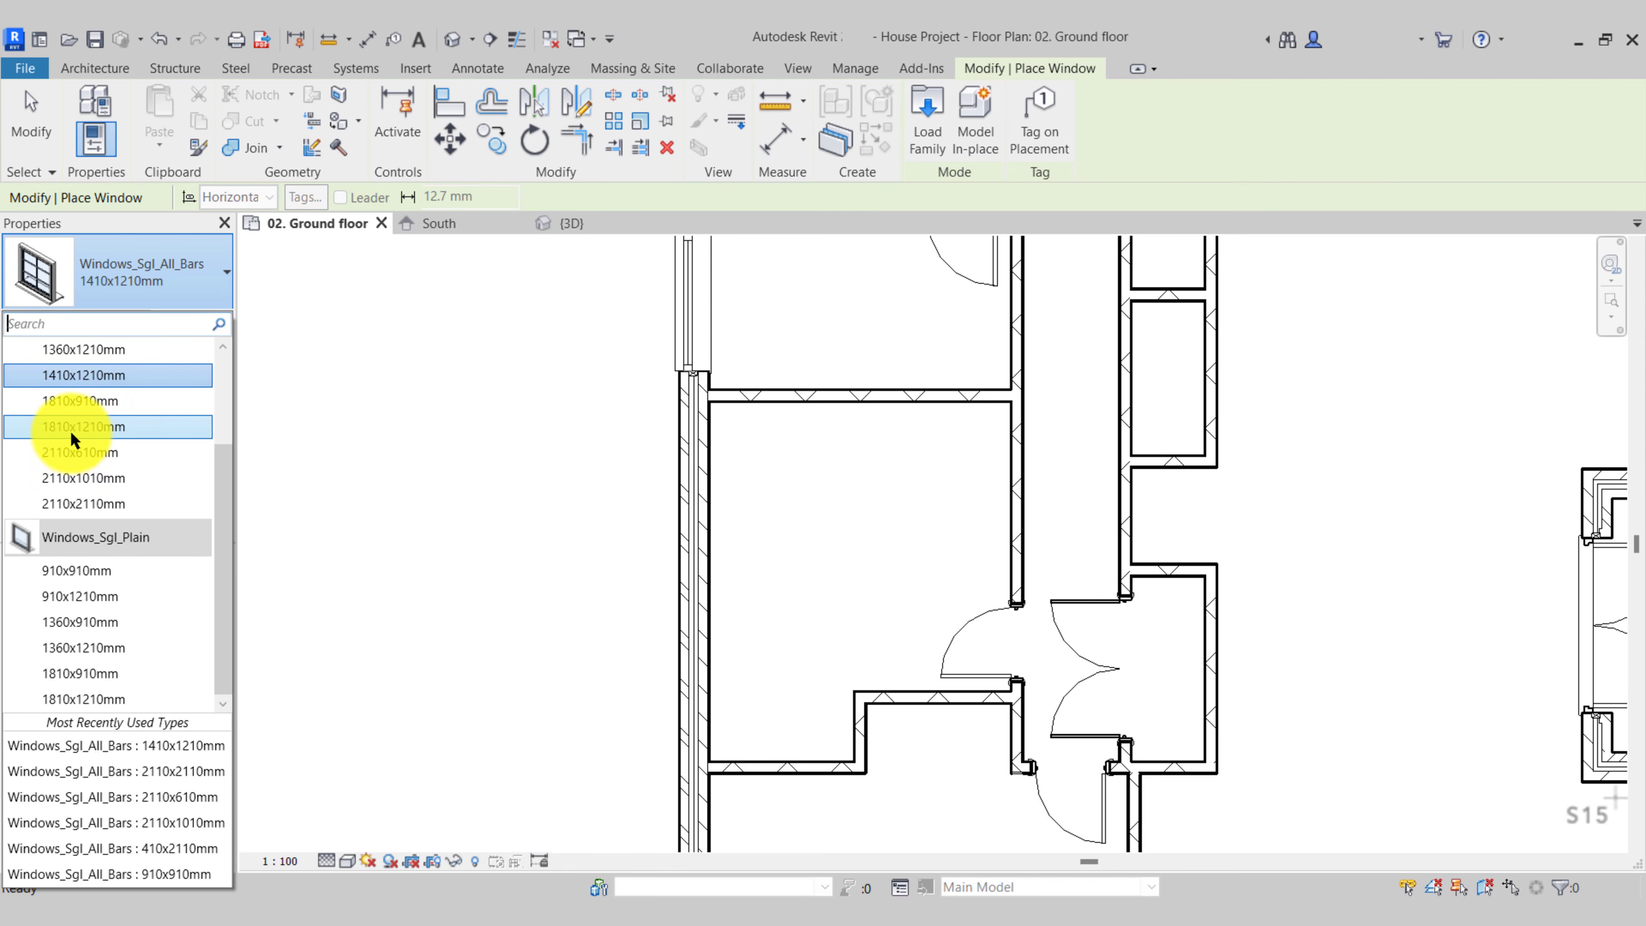
pyautogui.click(120, 250)
pyautogui.click(198, 320)
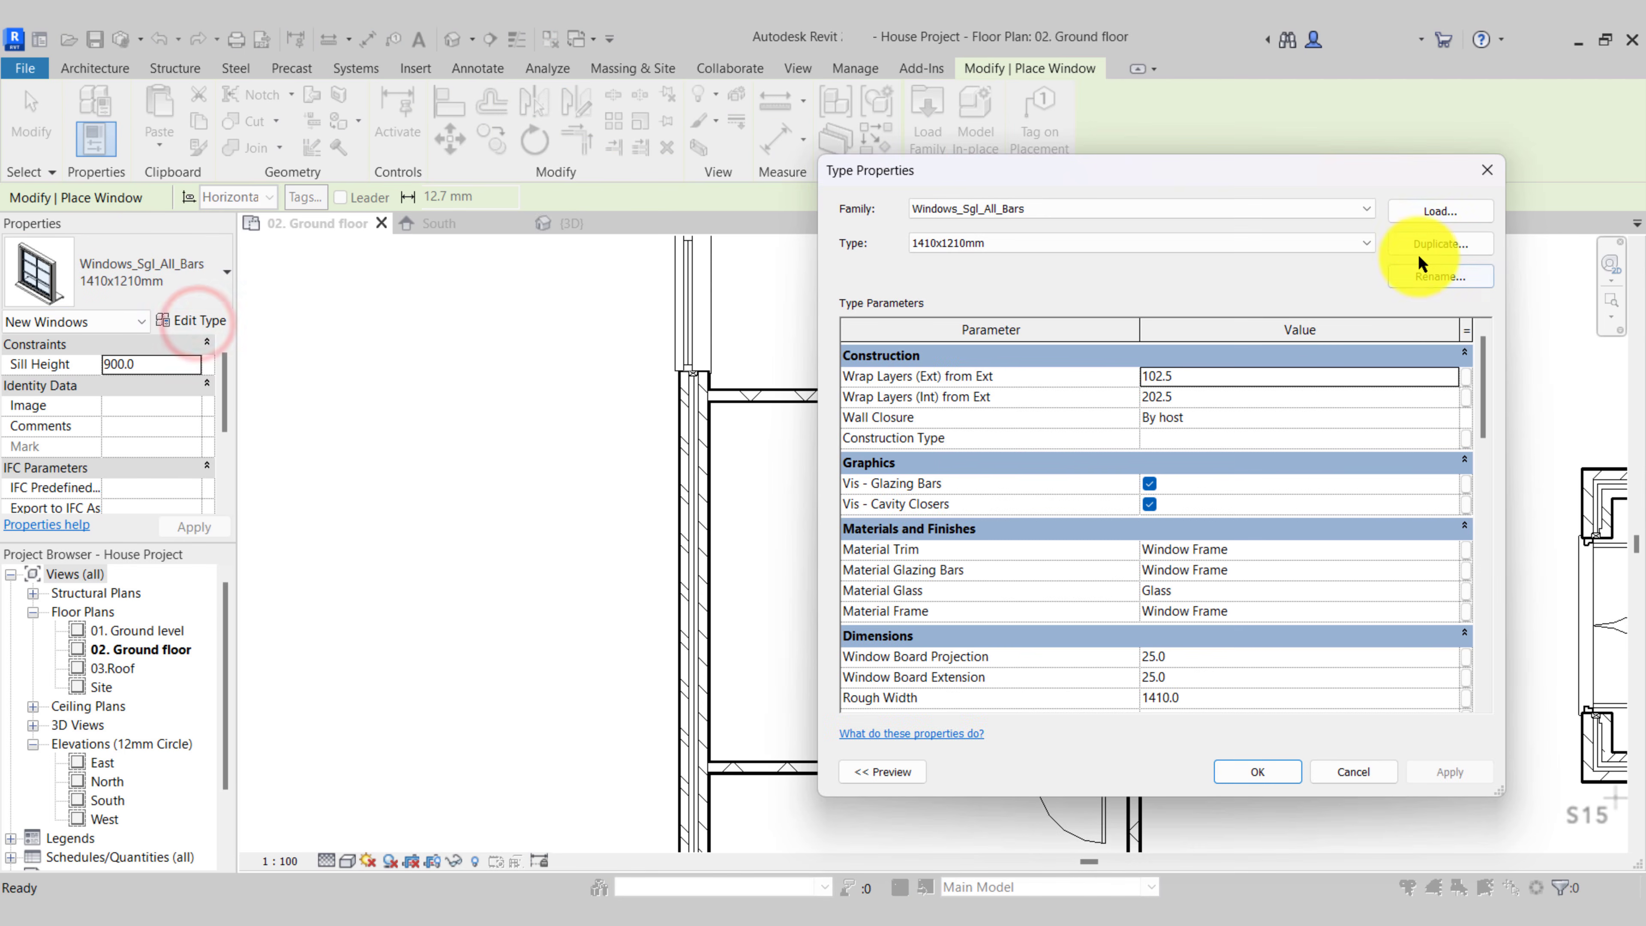
pyautogui.click(1426, 244)
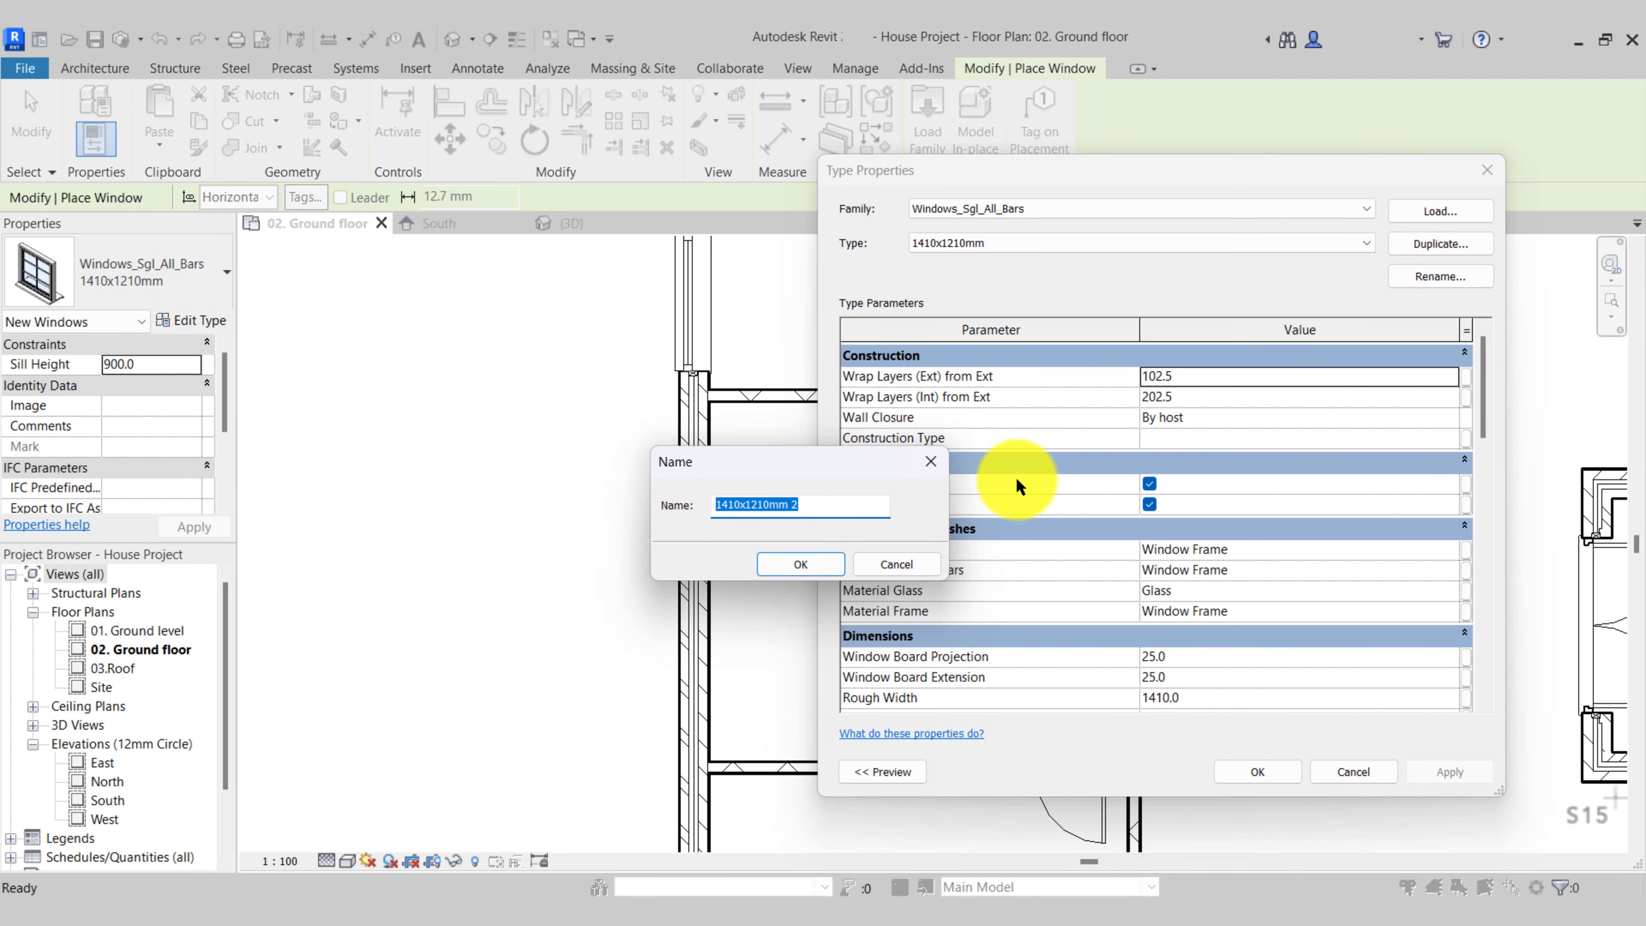
pyautogui.write('1810x2110mm')
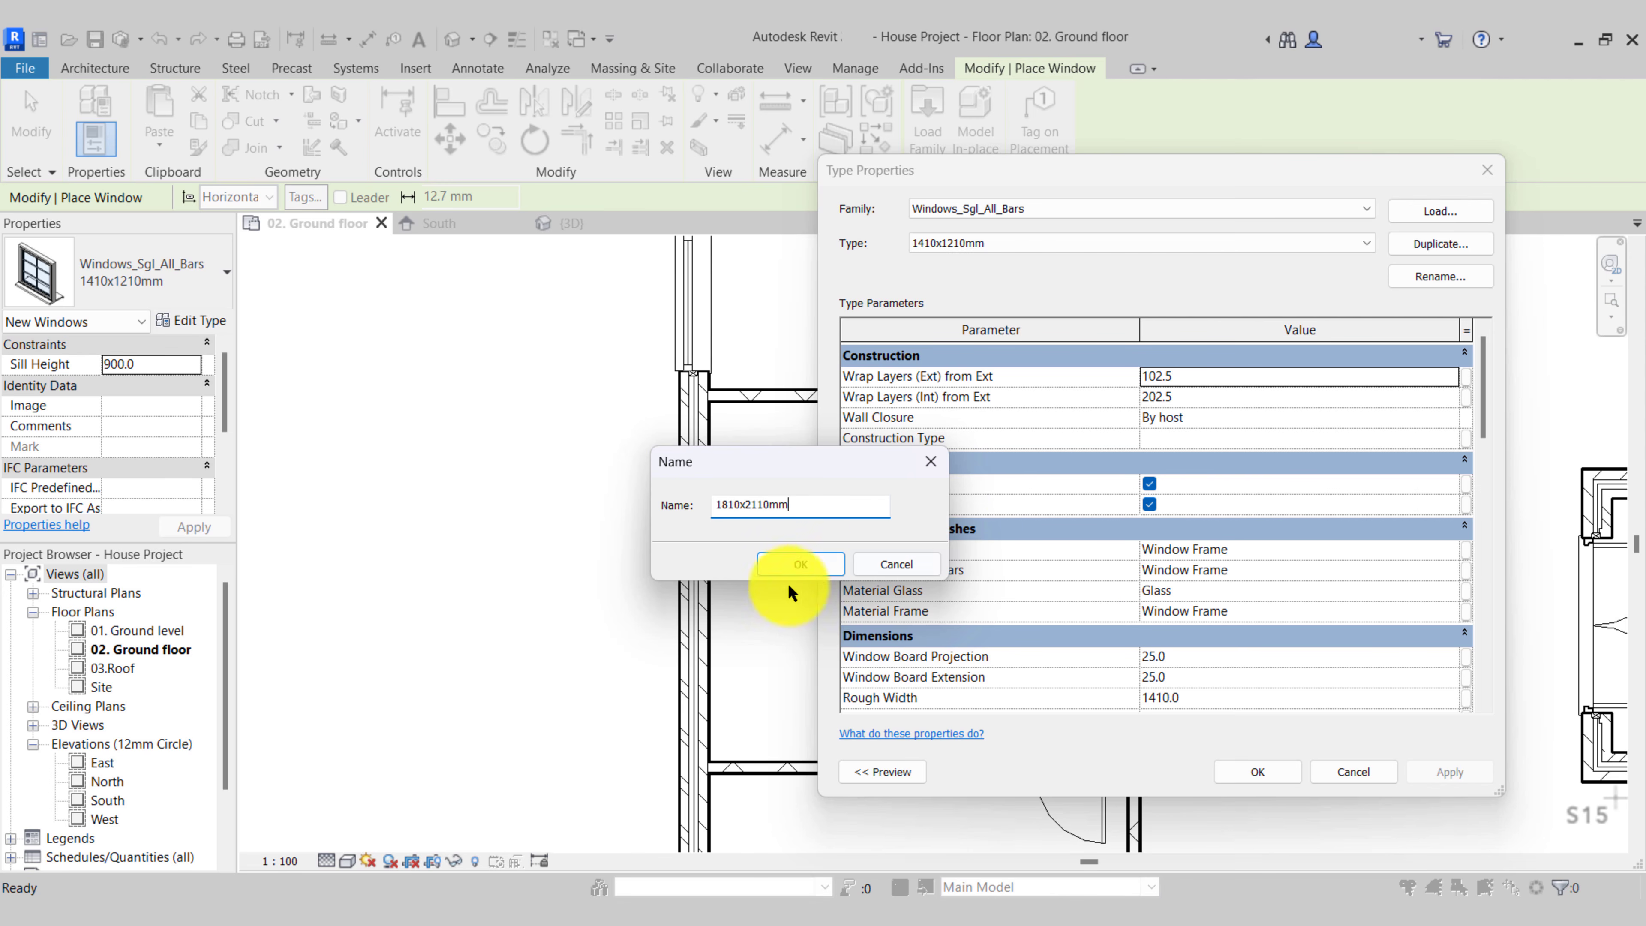
pyautogui.click(796, 566)
# Set the 1810x2110mm window type's width to 1810 and height to 2110, and accept the type properties
pyautogui.scroll(-3, 1030, 570)
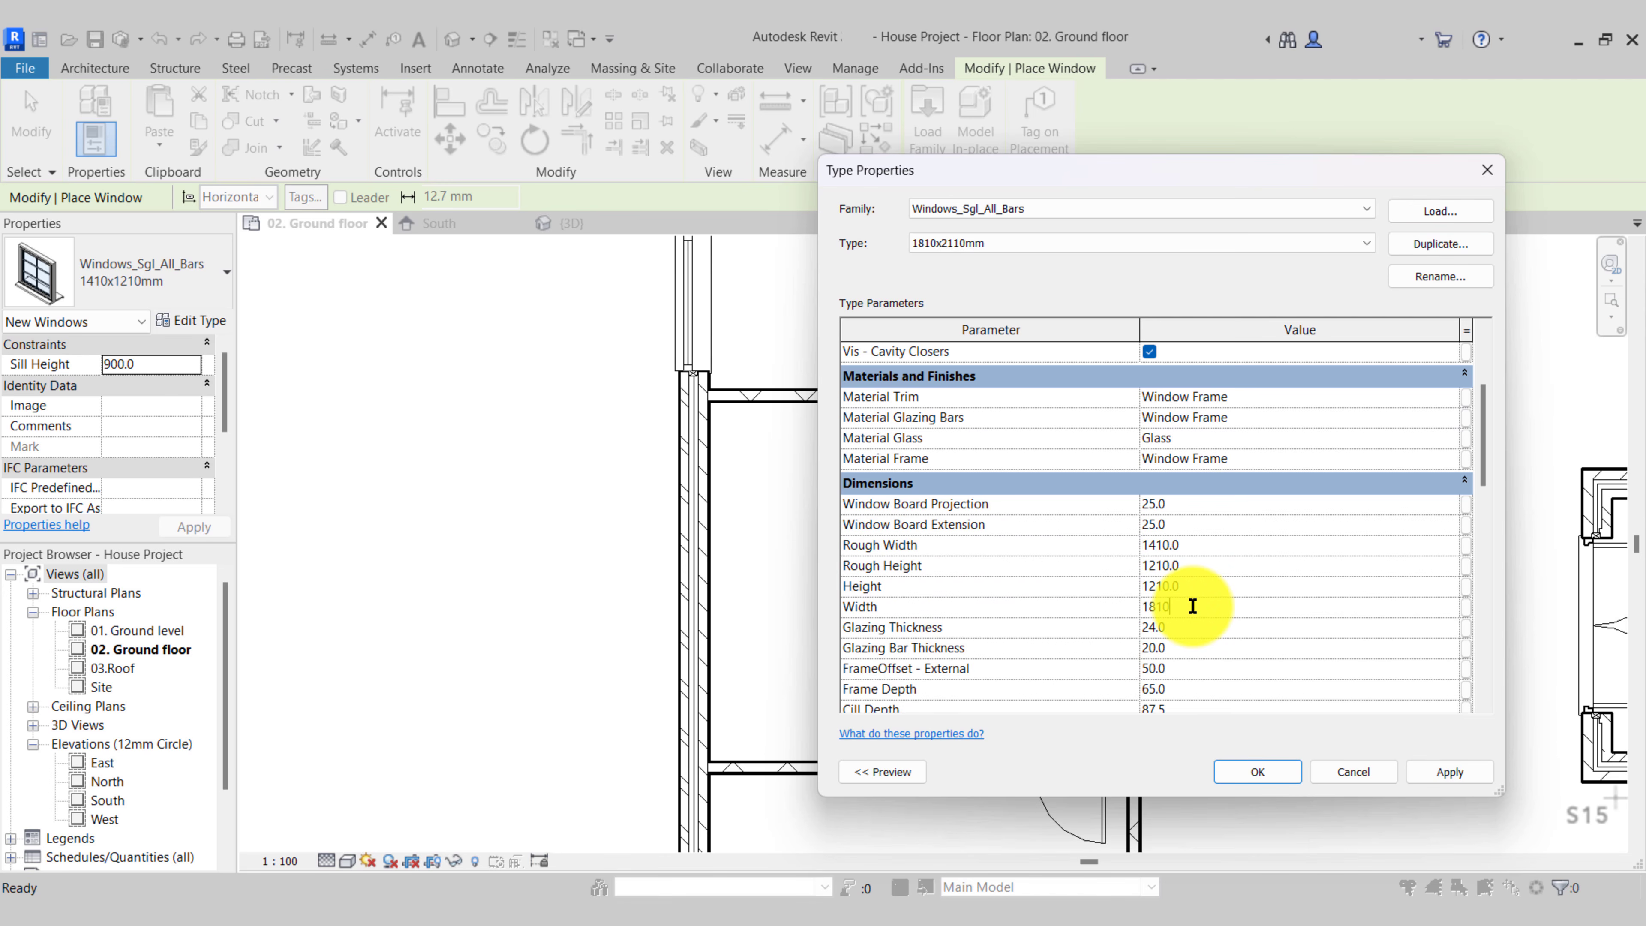
pyautogui.write('2110')
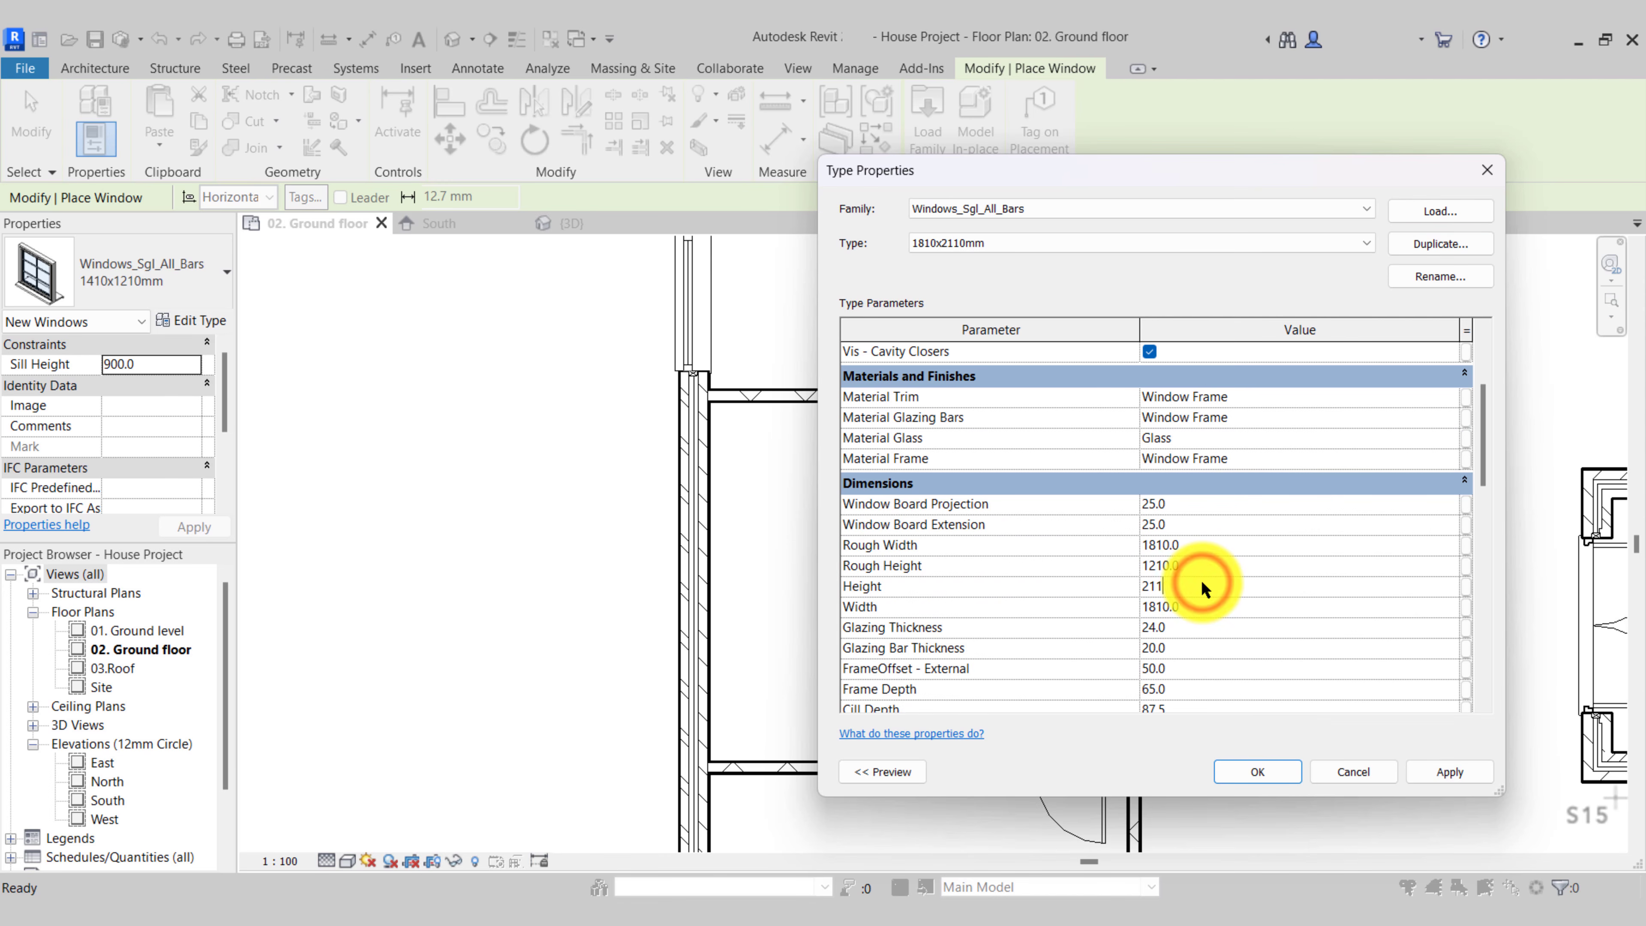
pyautogui.click(1274, 772)
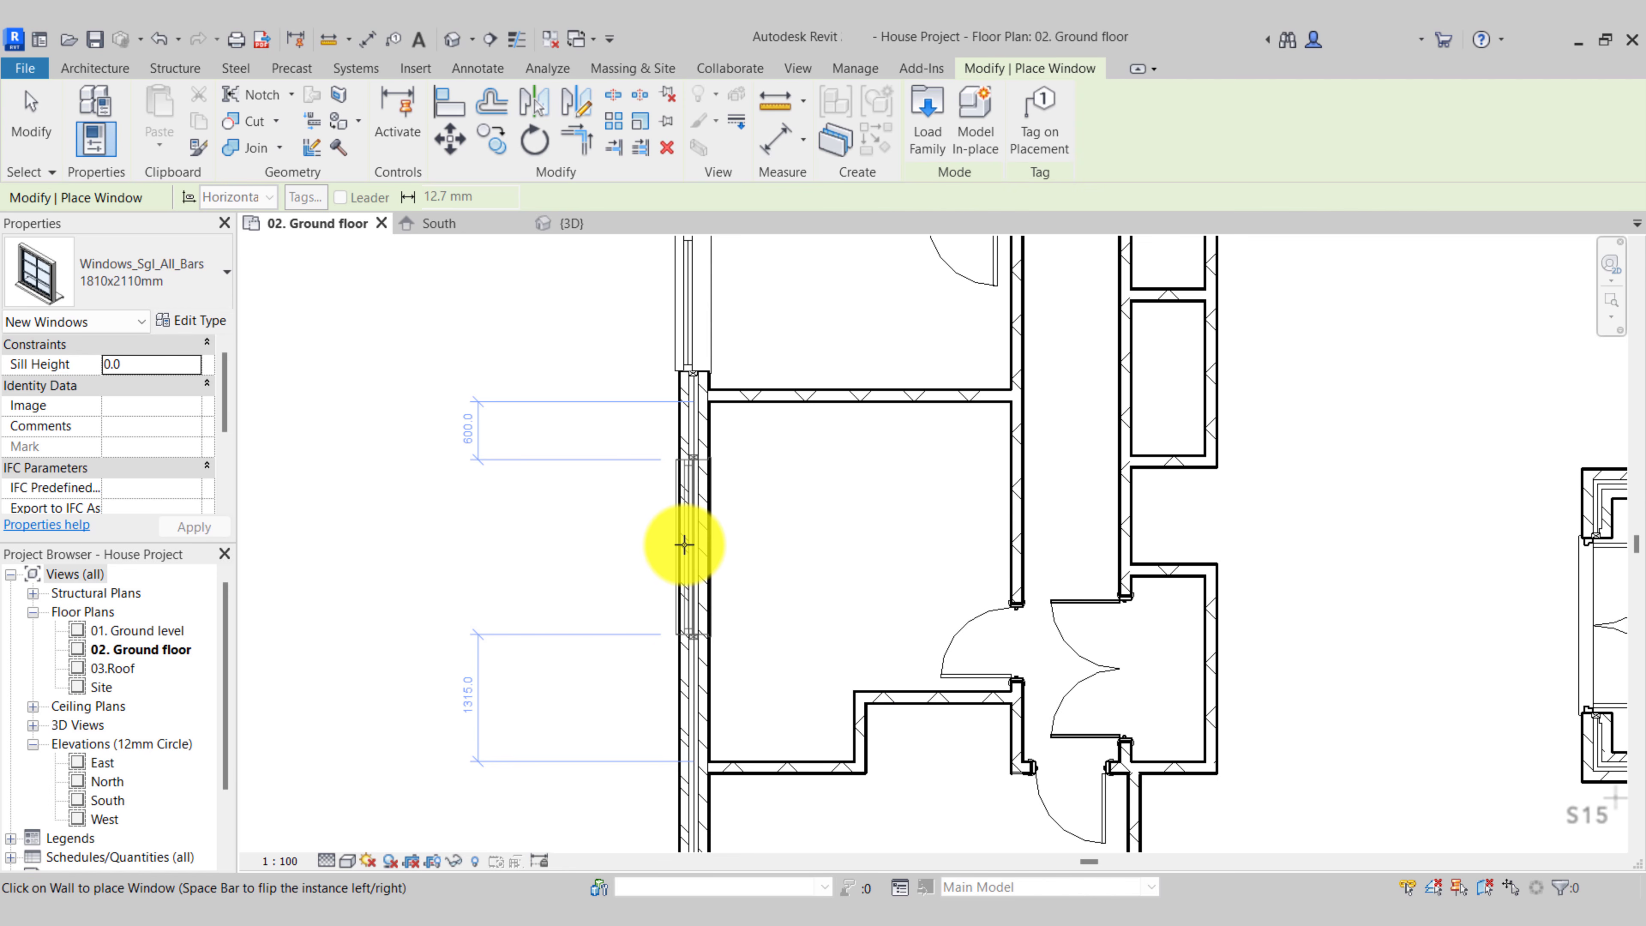
# Place an 1810x2110mm window with sill height 0 in the next room's west exterior wall, 600 mm from its north partition, and check its properties
pyautogui.click(684, 545)
pyautogui.press('Escape')
pyautogui.click(692, 532)
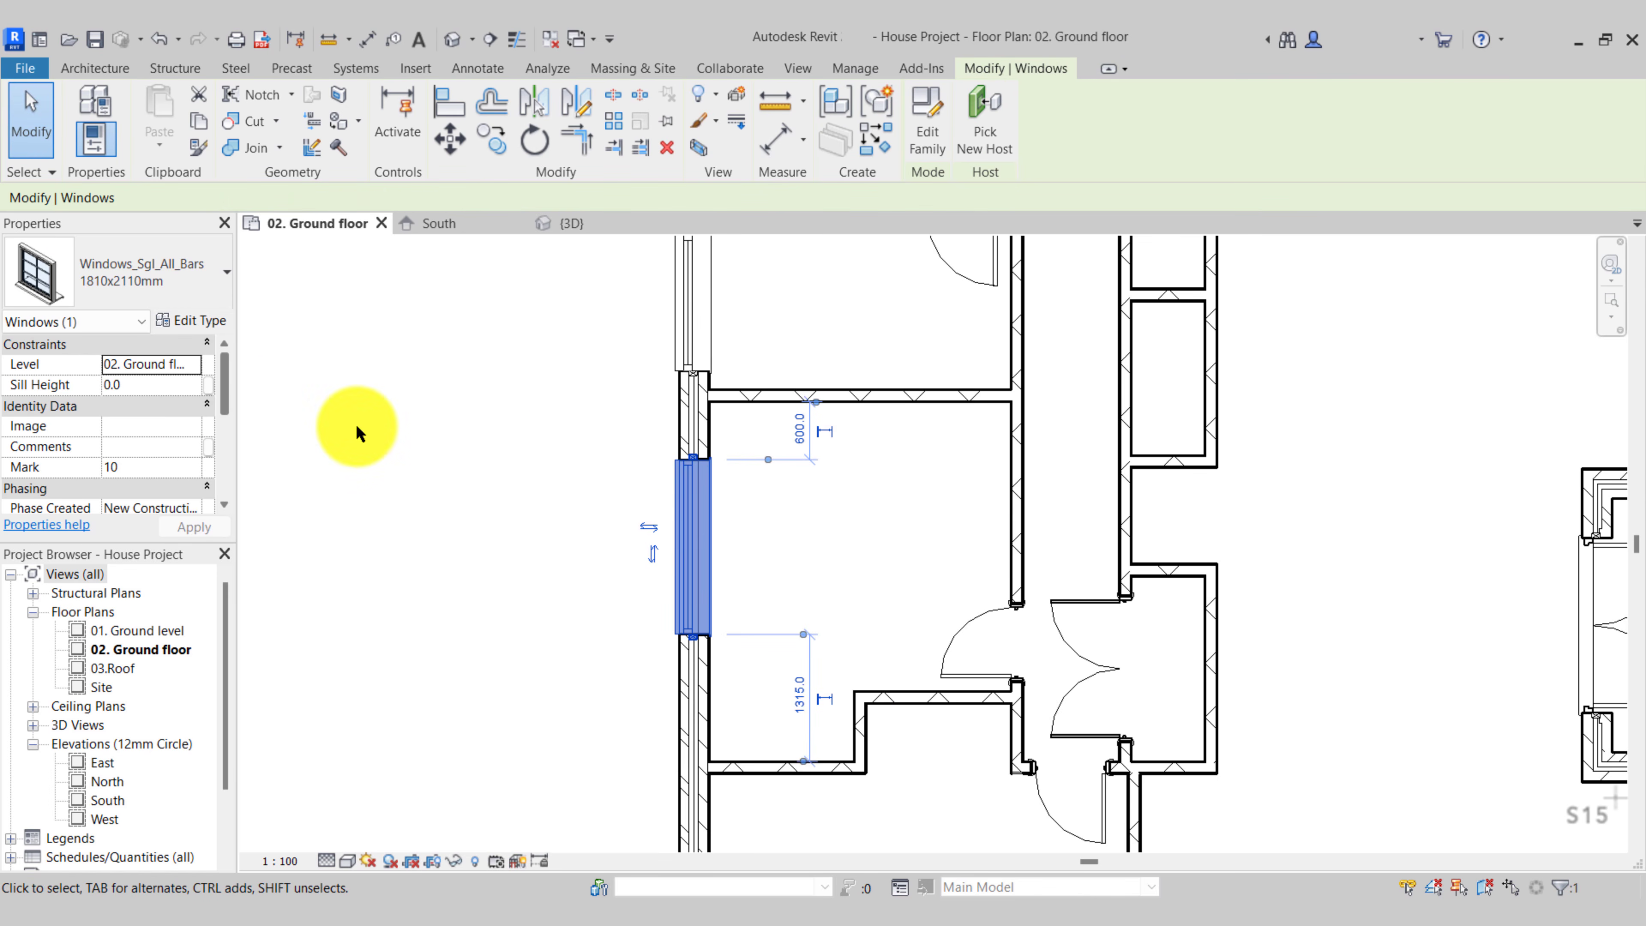
pyautogui.click(529, 591)
# Create another window like the 1810x2110mm one in the west exterior wall of the adjoining room to the south
pyautogui.moveTo(529, 591); pyautogui.dragTo(539, 430, button='middle')
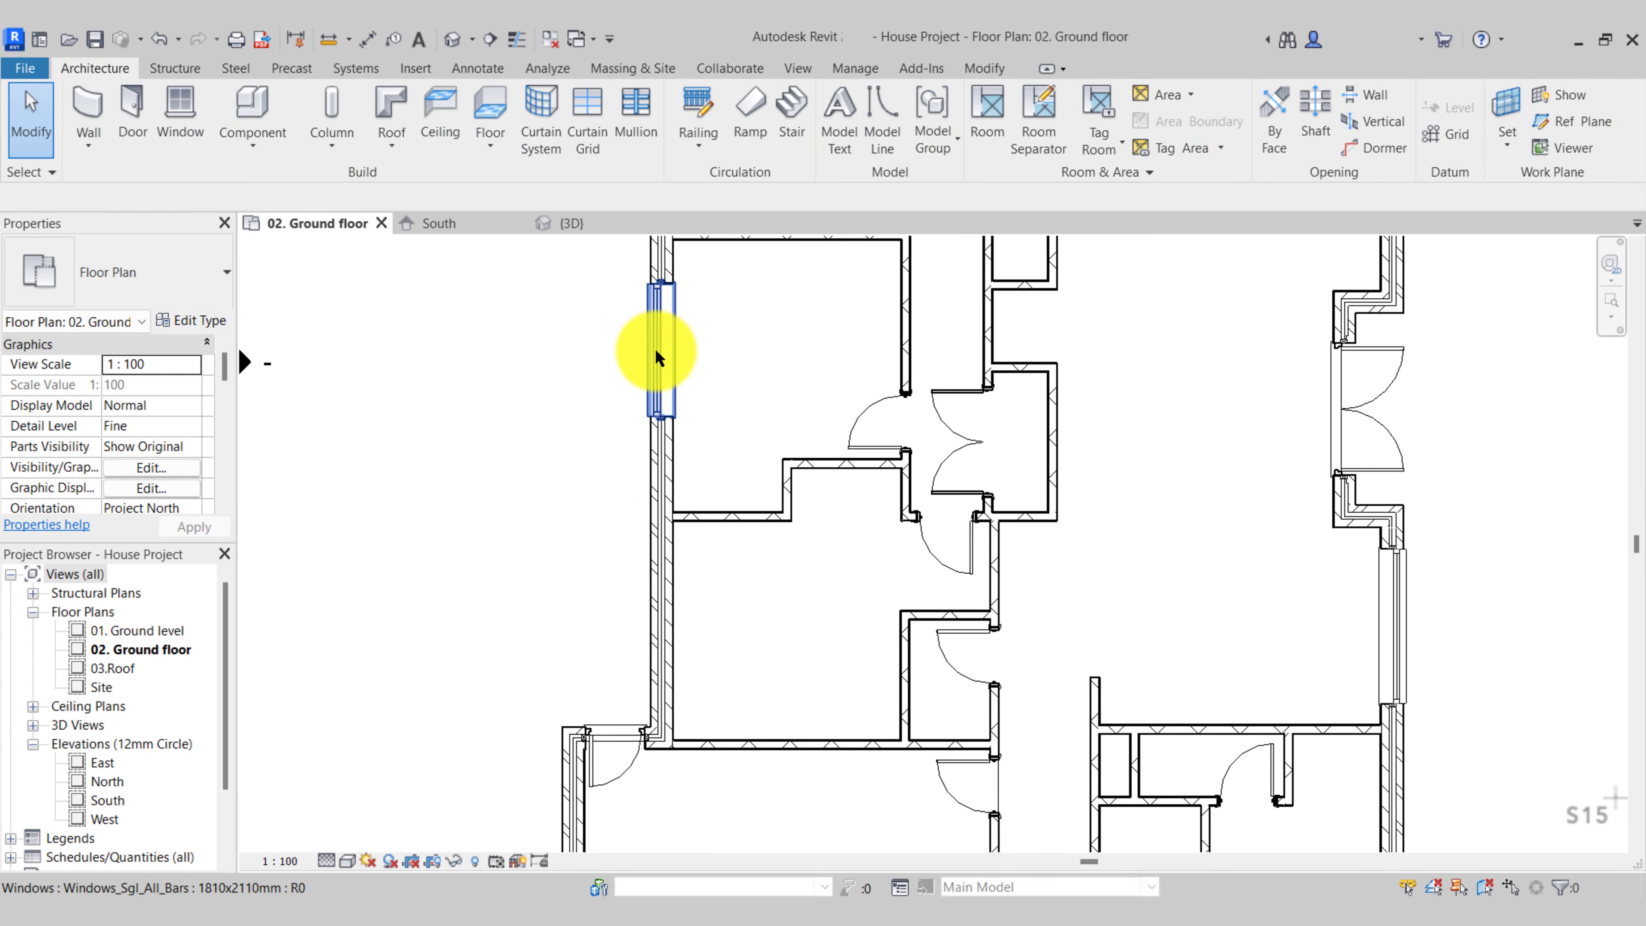
pyautogui.click(654, 349)
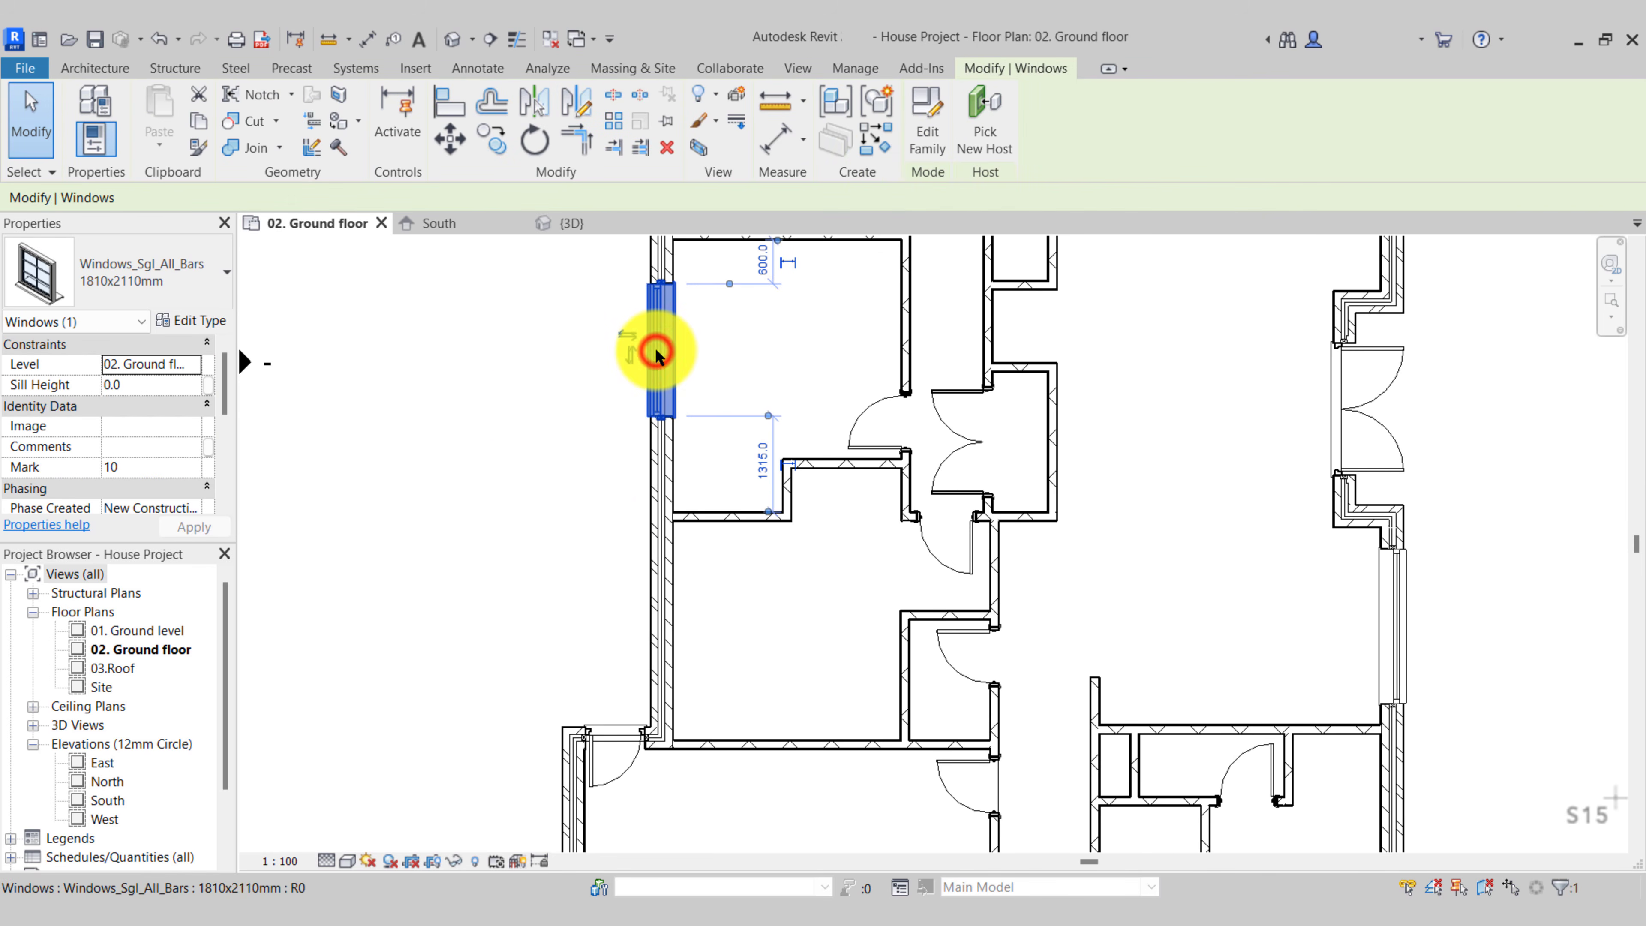
pyautogui.click(876, 138)
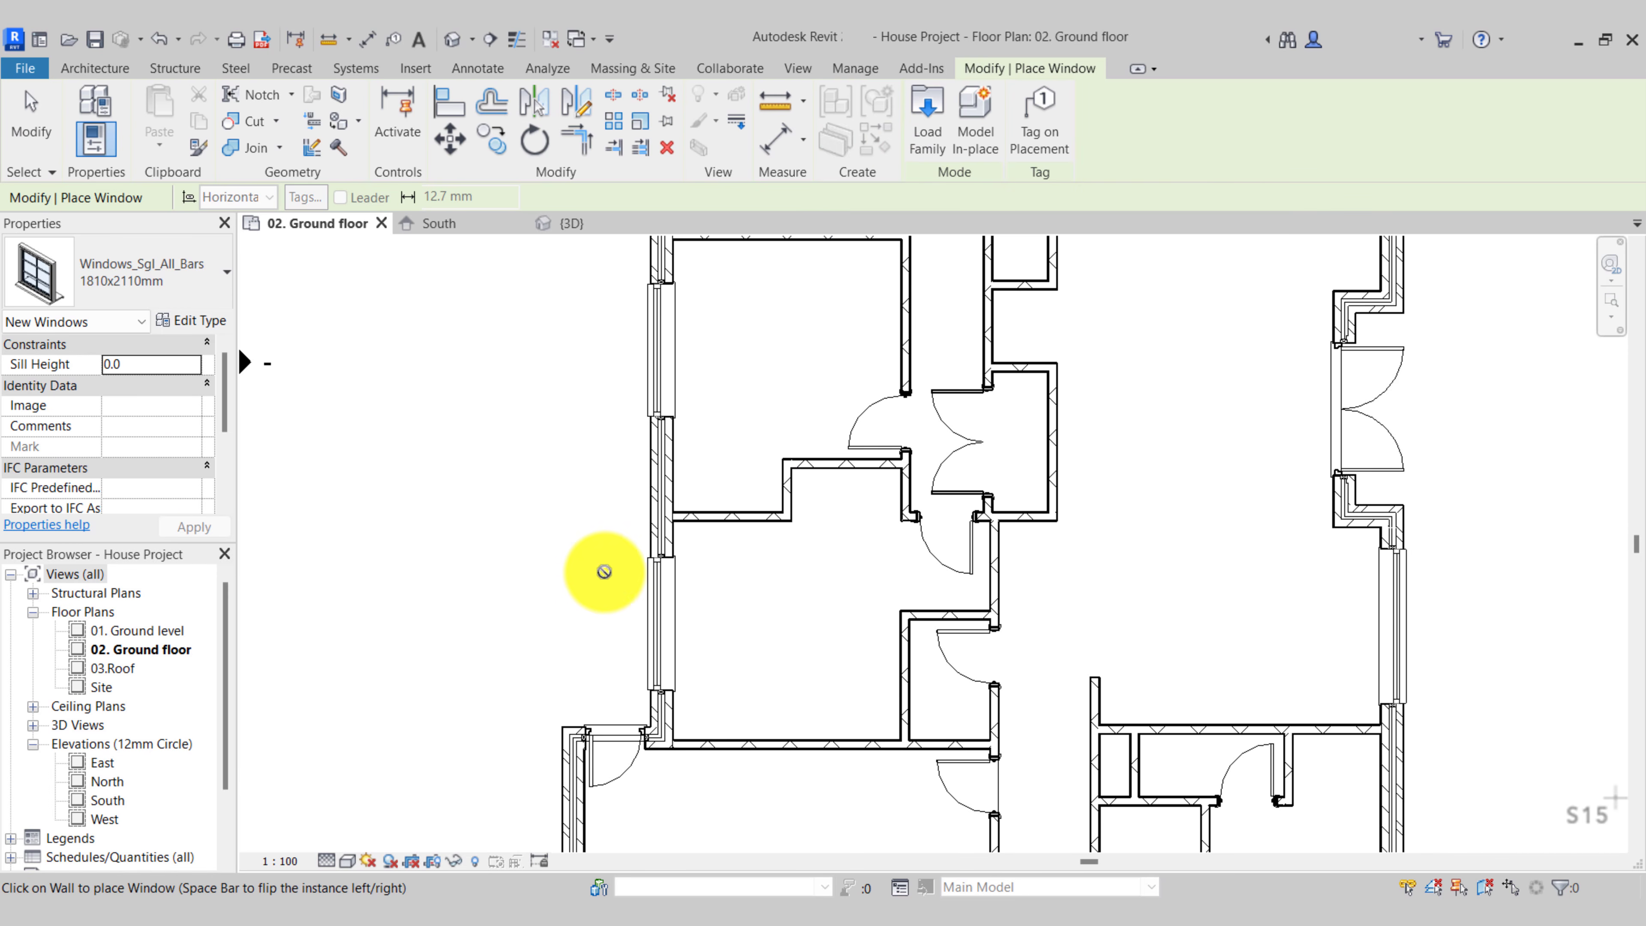
pyautogui.press('Escape')
pyautogui.press('Escape')
# Load the Doors_Garage_Horz_Pnl door family from the External Doors folder of the UK library
pyautogui.moveTo(587, 644); pyautogui.dragTo(444, 340, button='middle')
pyautogui.moveTo(631, 615); pyautogui.dragTo(687, 532, button='middle')
pyautogui.scroll(2, 671, 596)
pyautogui.scroll(1, 653, 558)
pyautogui.moveTo(670, 593)
pyautogui.mouseDown(button='middle')
pyautogui.moveTo(651, 537)
pyautogui.moveTo(665, 610)
pyautogui.mouseUp(button='middle')
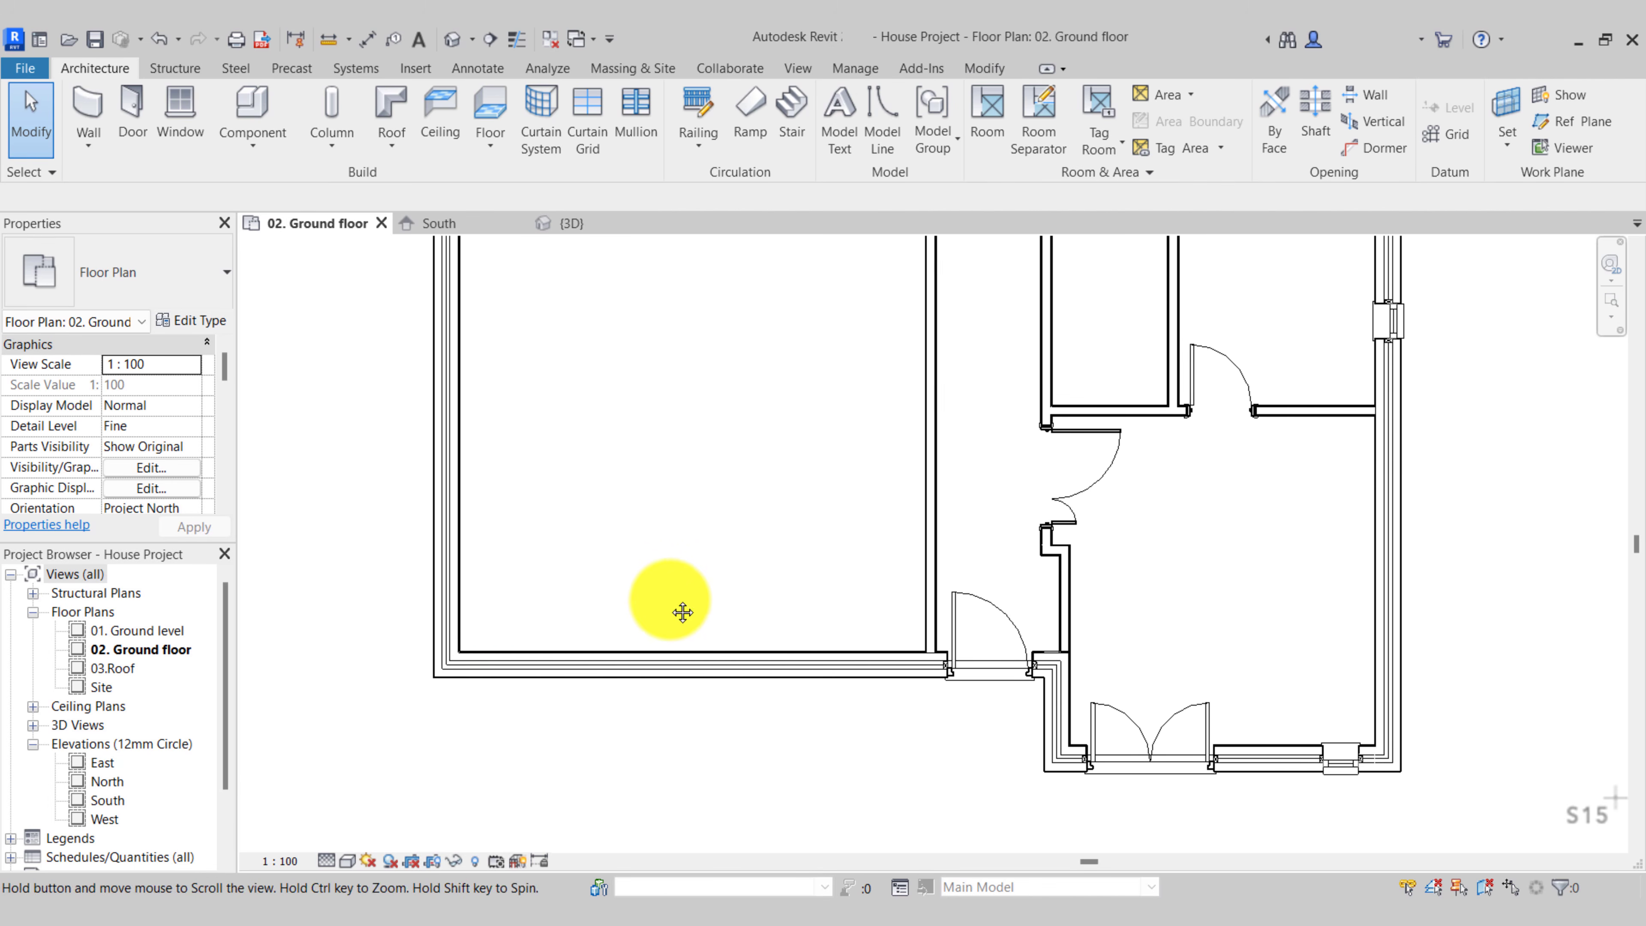
pyautogui.click(135, 119)
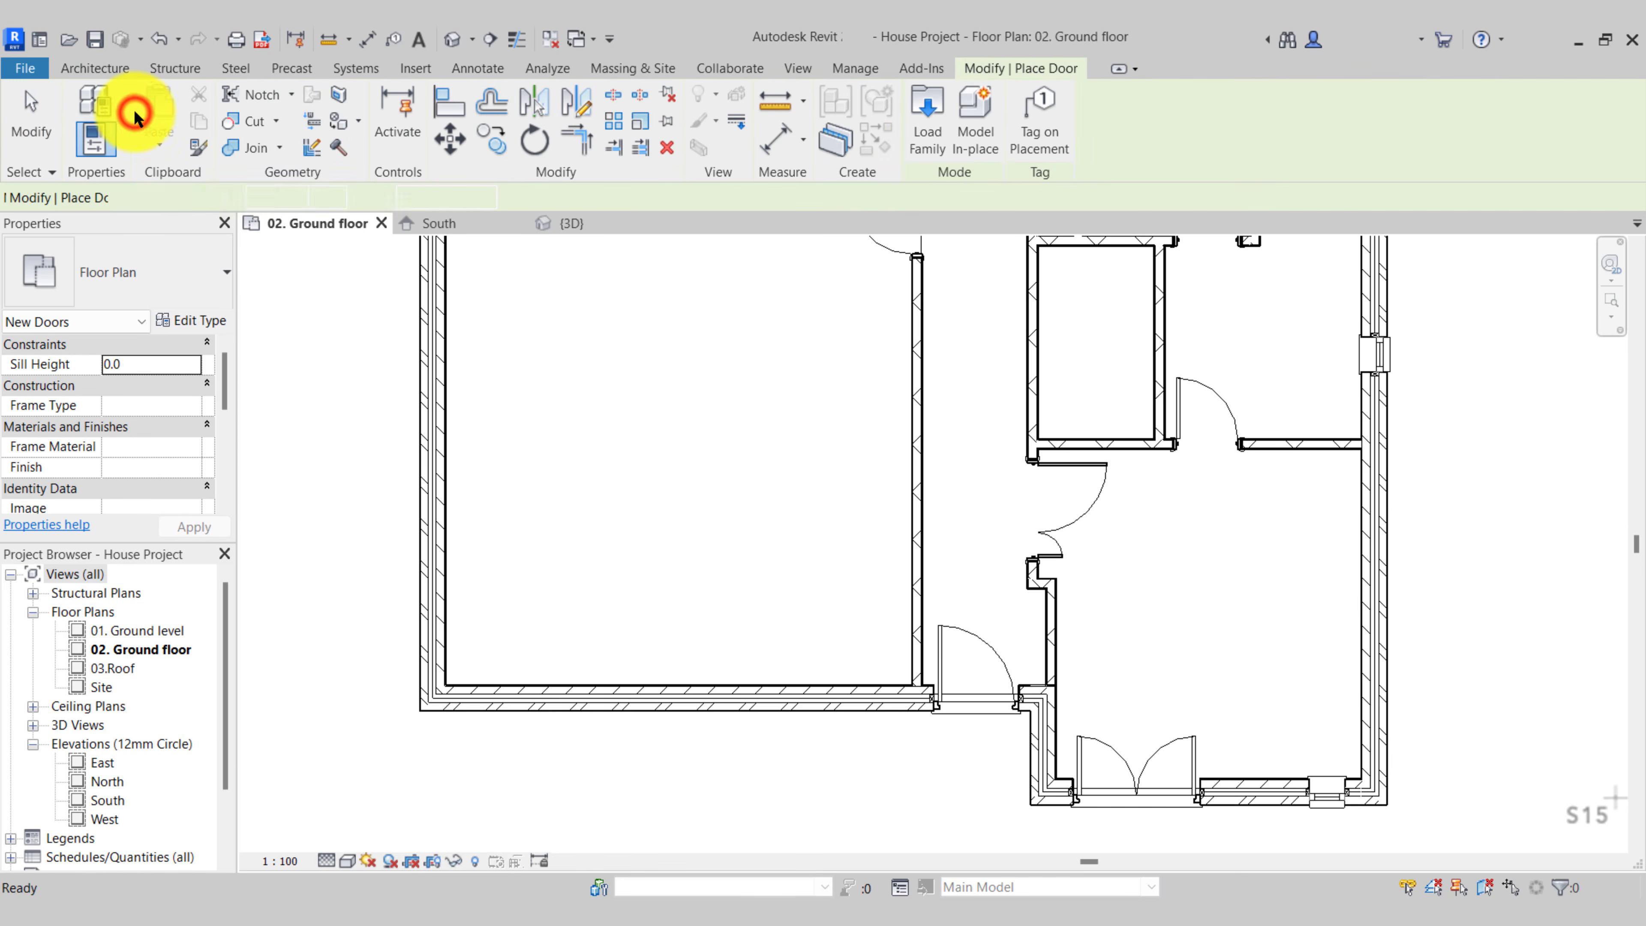
pyautogui.click(919, 150)
pyautogui.click(1072, 81)
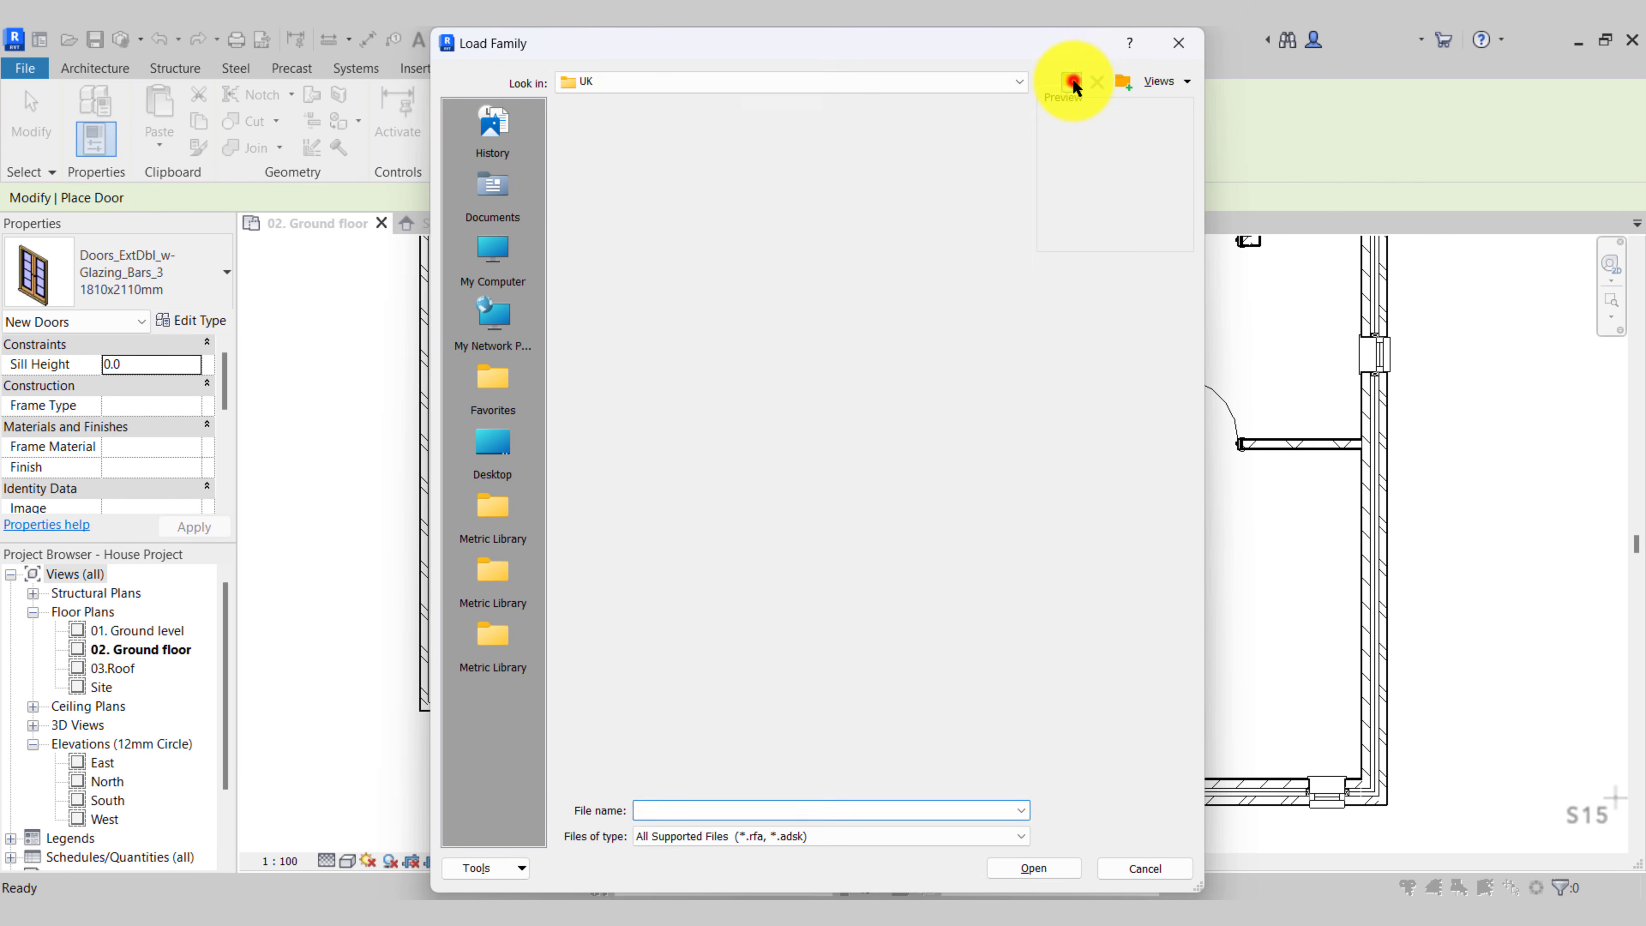
pyautogui.doubleClick(590, 309)
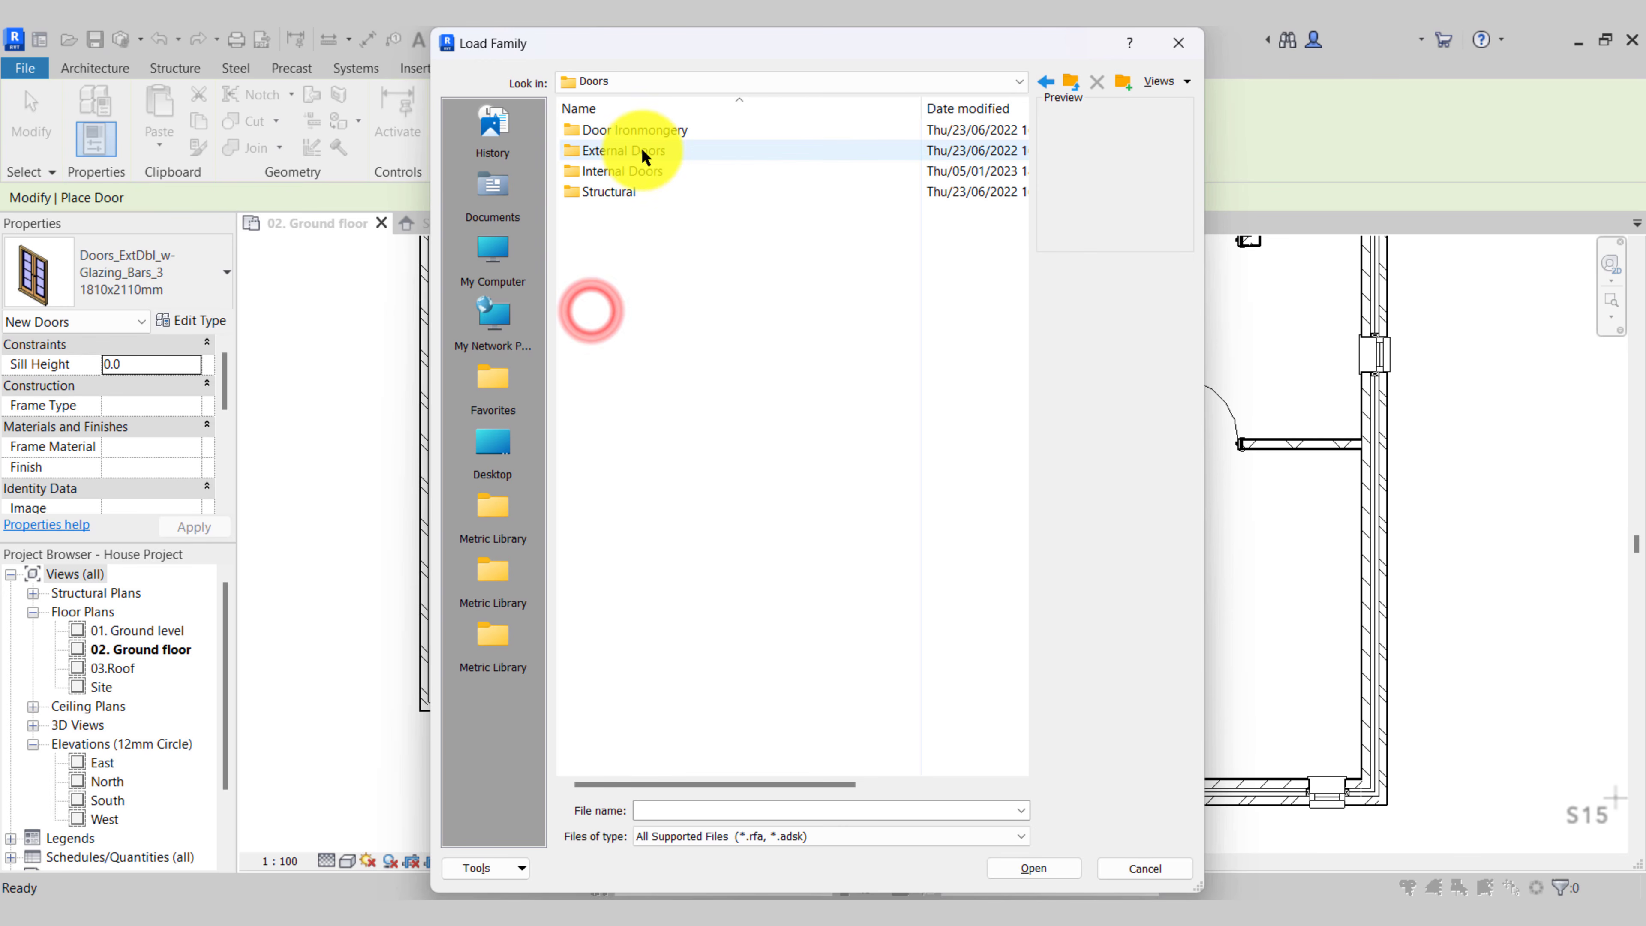
pyautogui.click(653, 148)
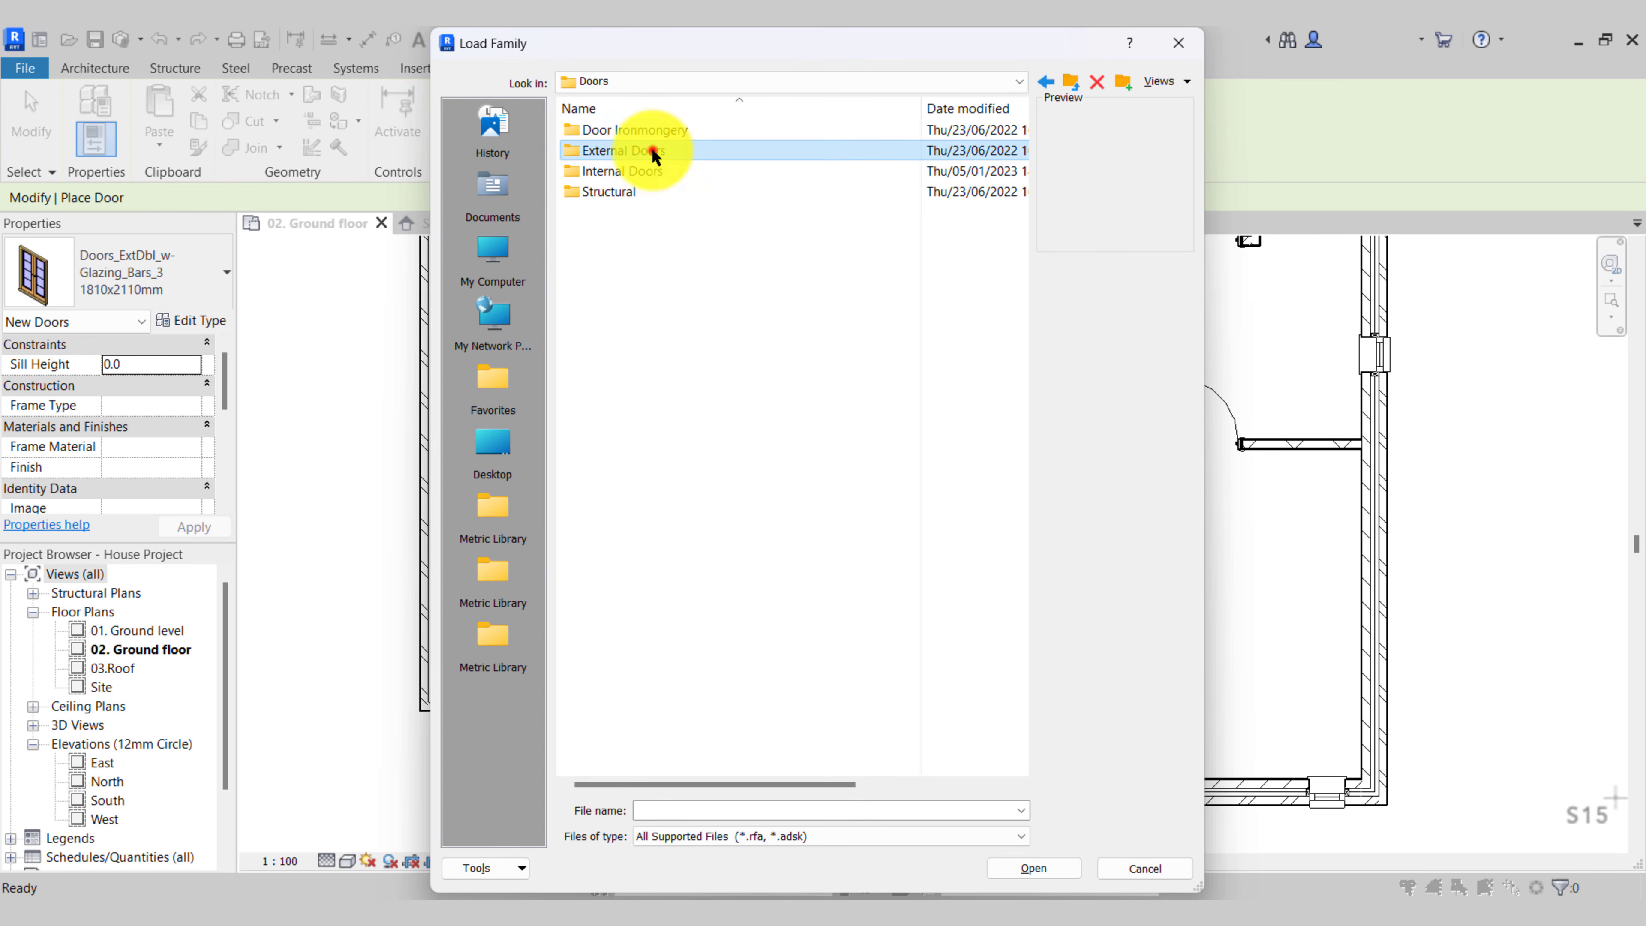
pyautogui.doubleClick(652, 150)
pyautogui.scroll(-6, 746, 322)
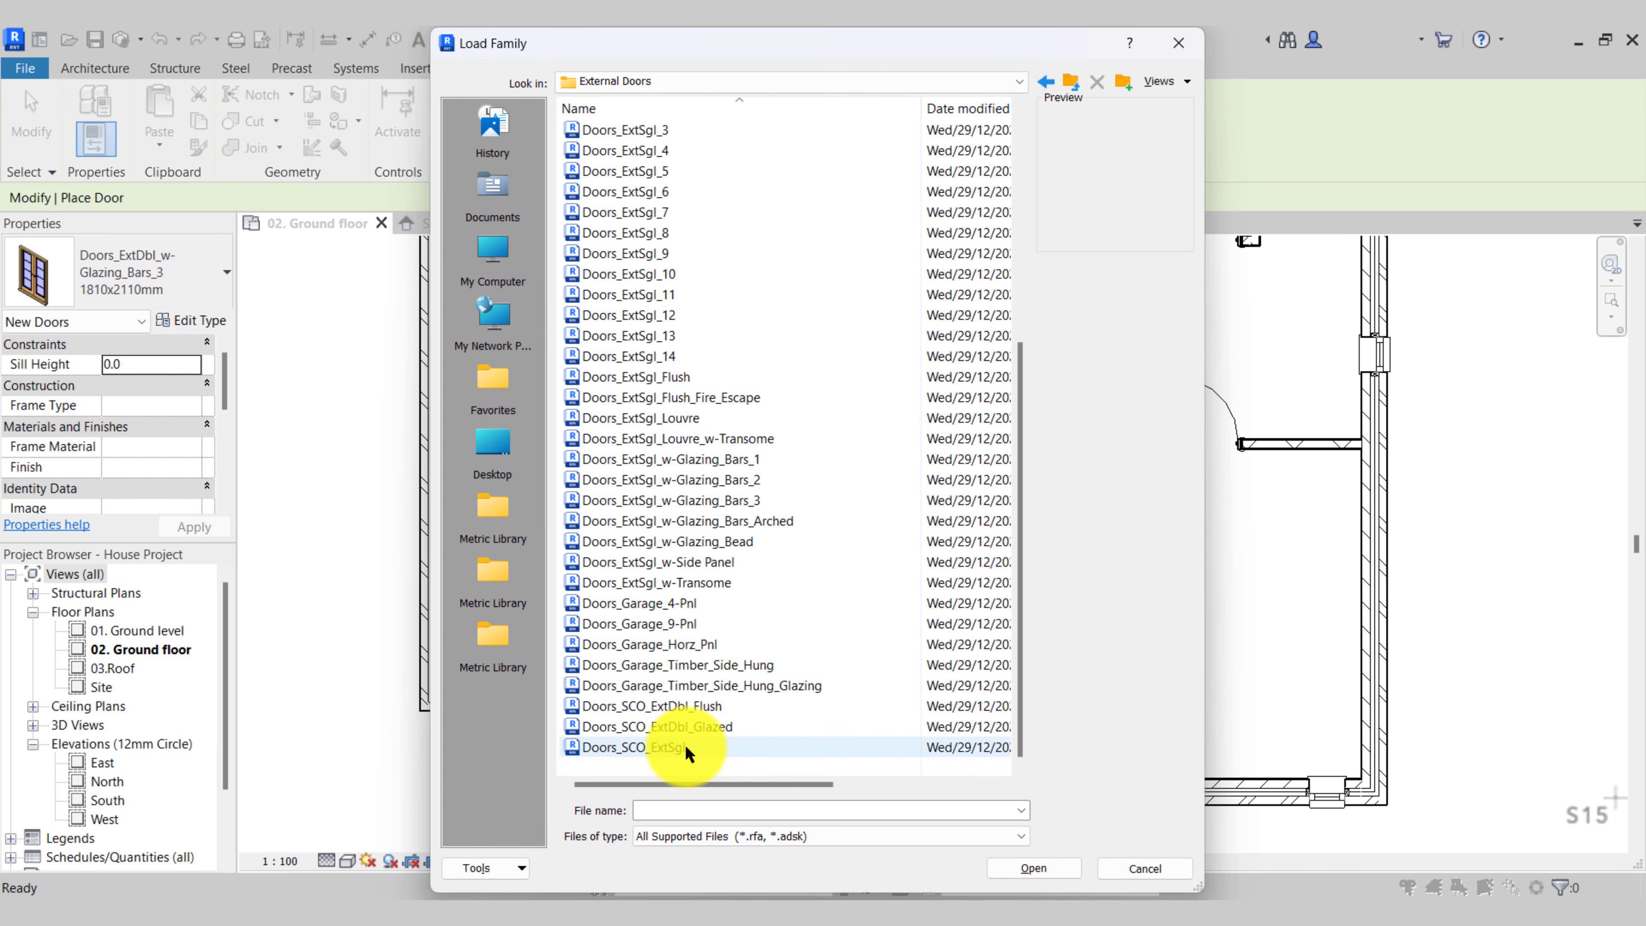
pyautogui.click(691, 642)
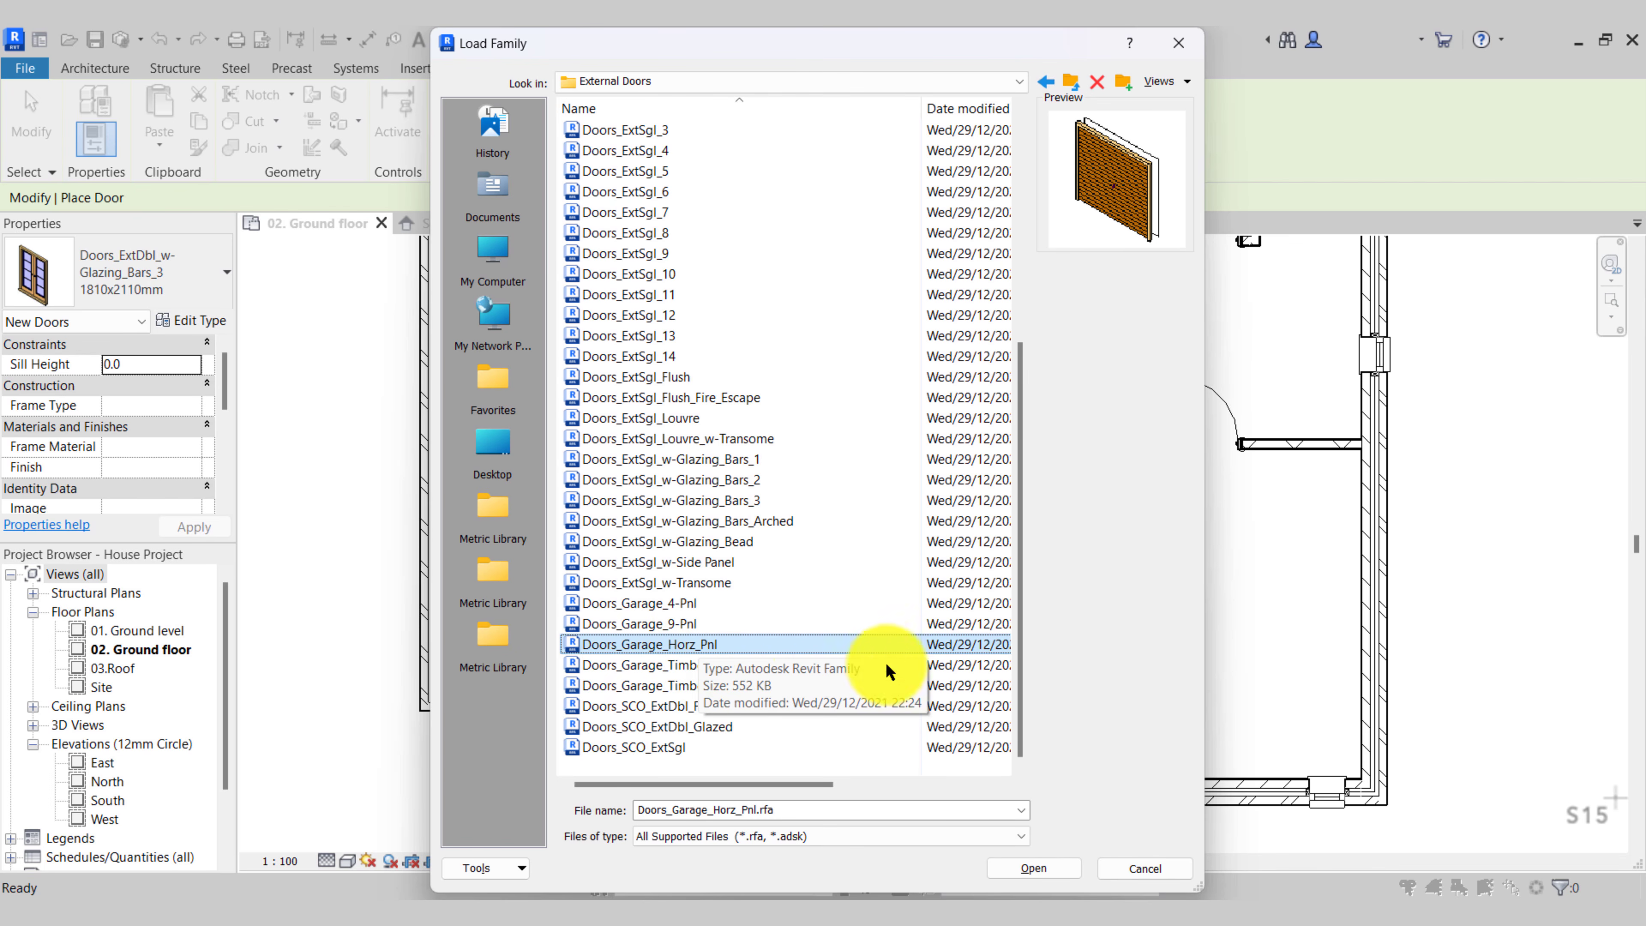
pyautogui.click(1033, 867)
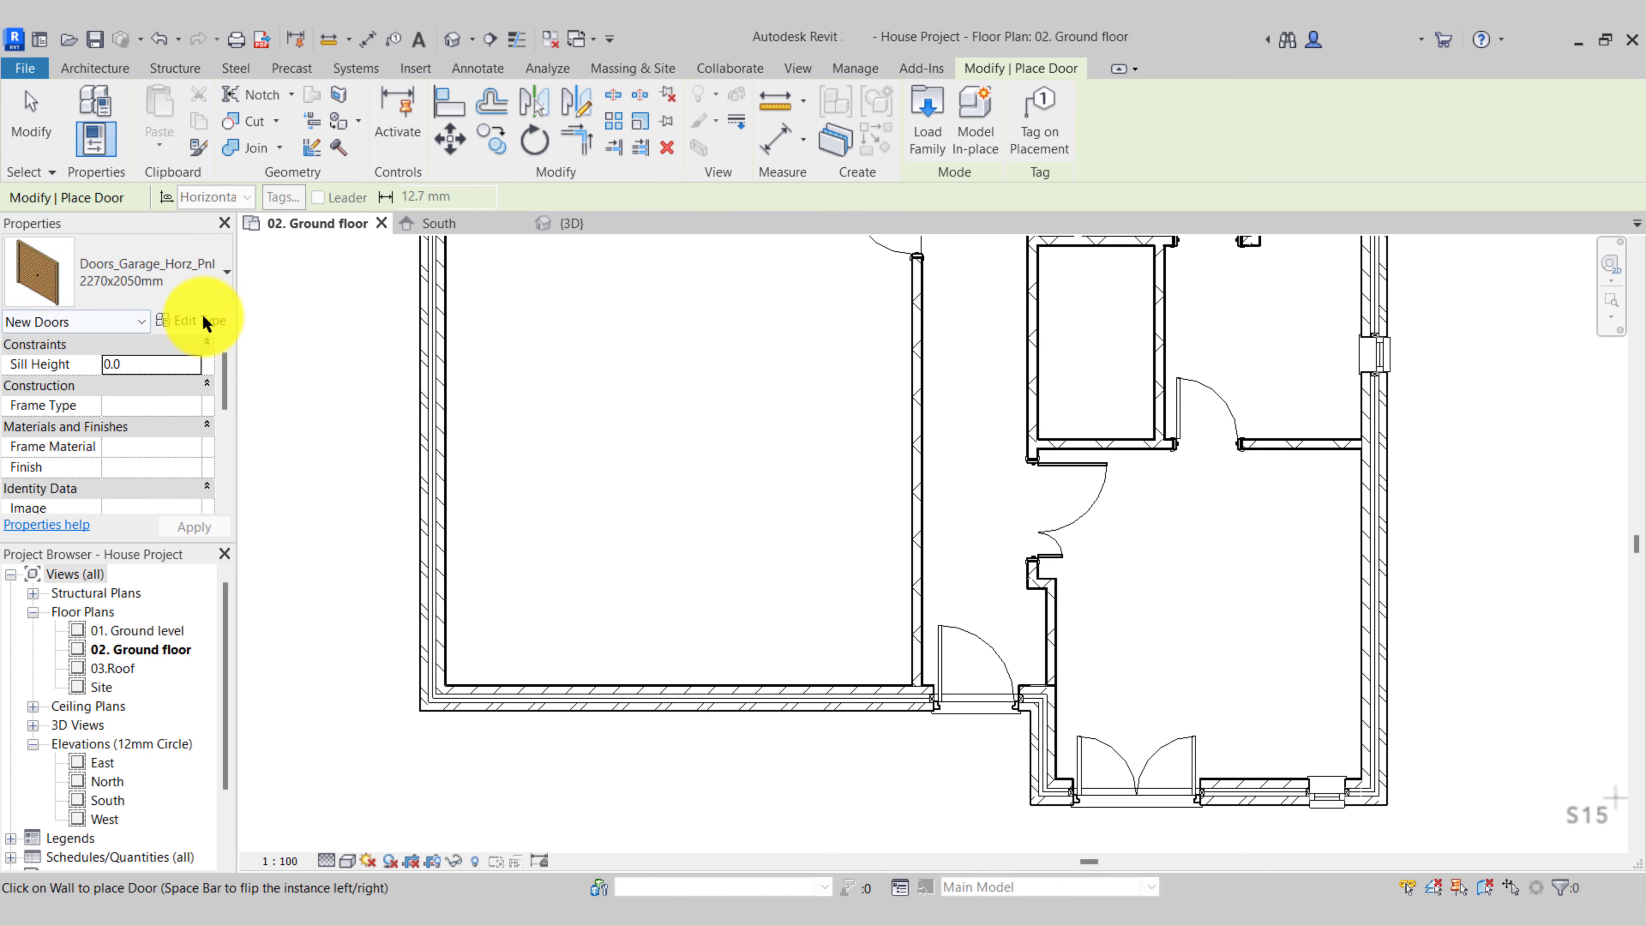
# Duplicate the Doors_Garage_Horz_Pnl door type under the name 4810x2410mm
pyautogui.click(190, 320)
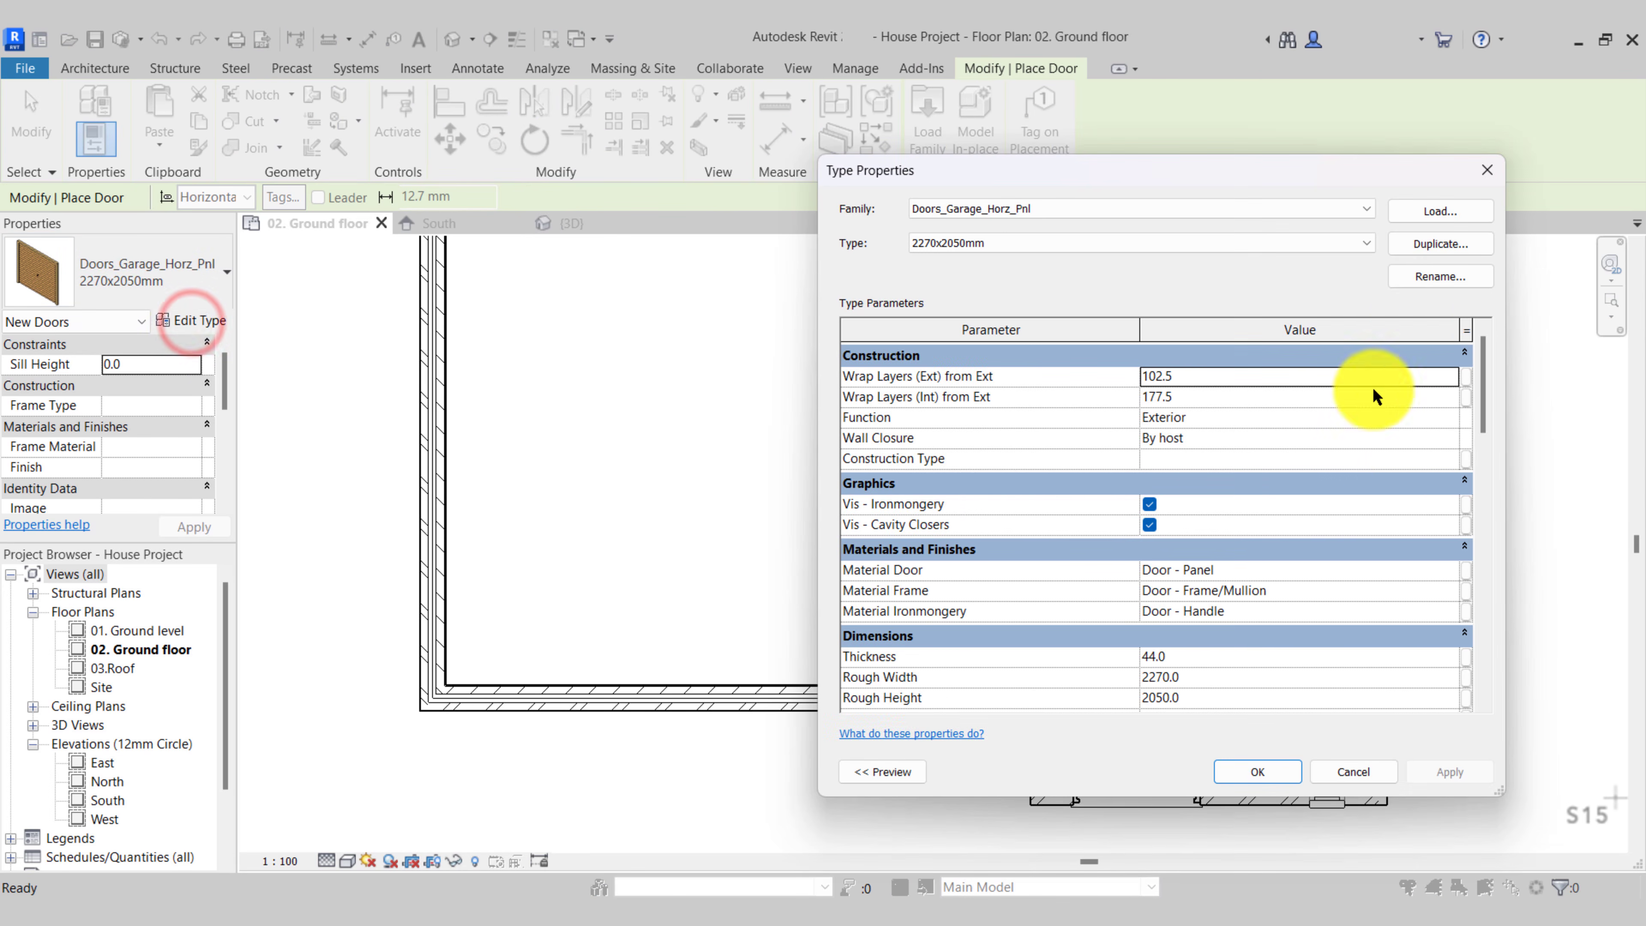
pyautogui.click(1446, 245)
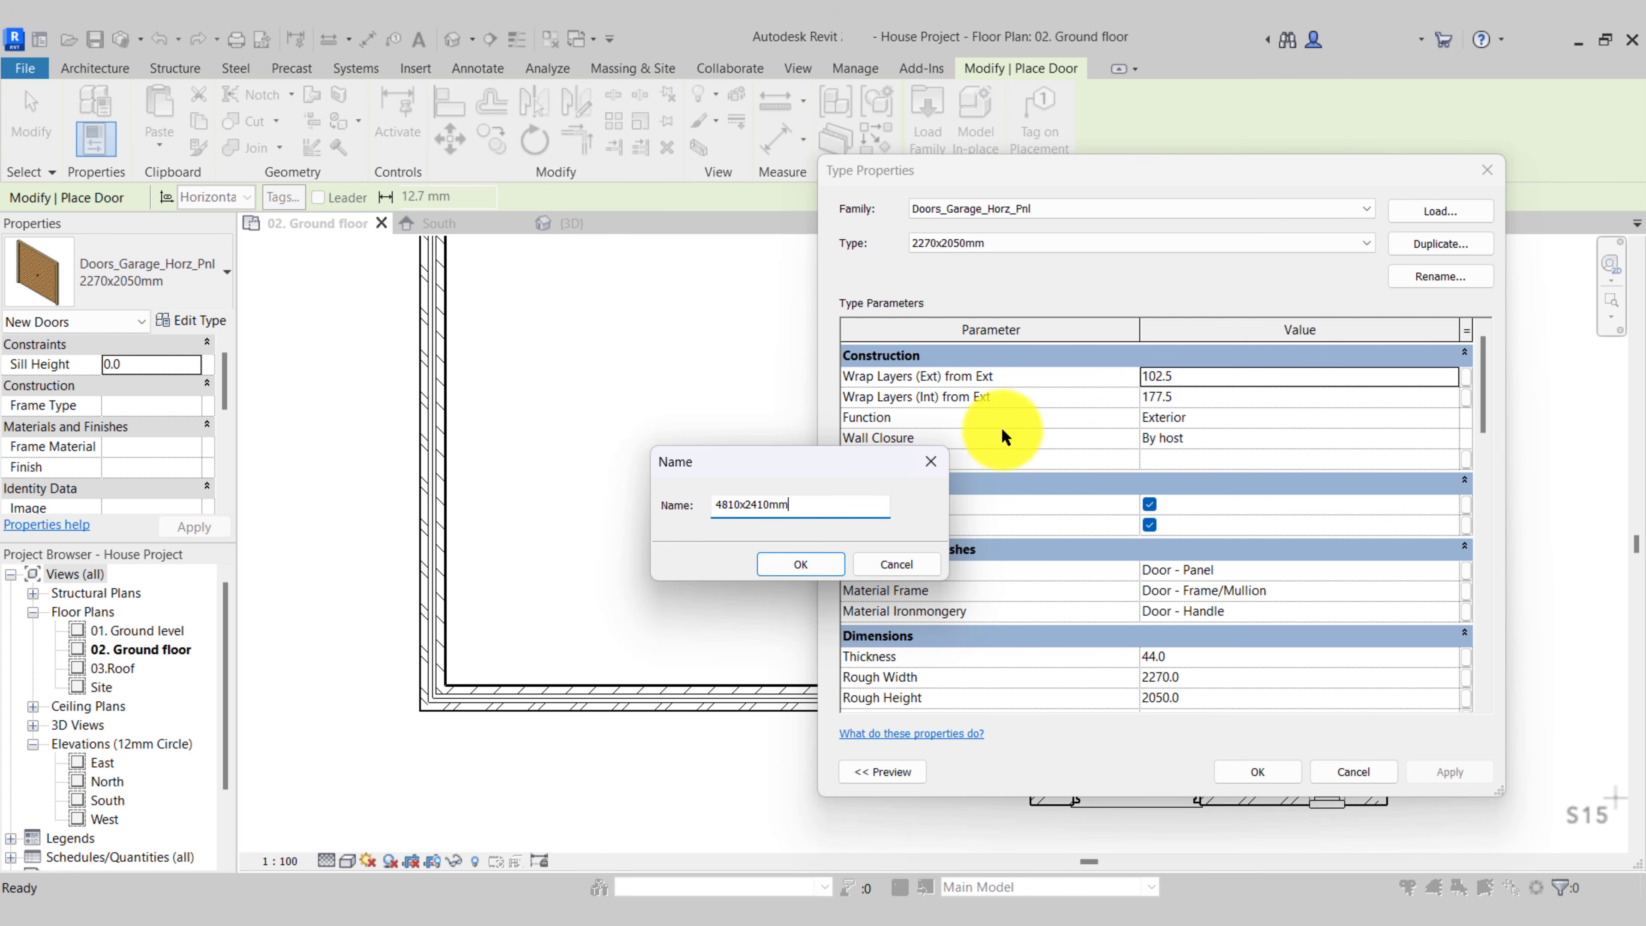
pyautogui.click(781, 563)
# Set the 4810x2410mm door type's height to 2410 and width to 4810, and accept the type properties
pyautogui.scroll(-2, 1084, 586)
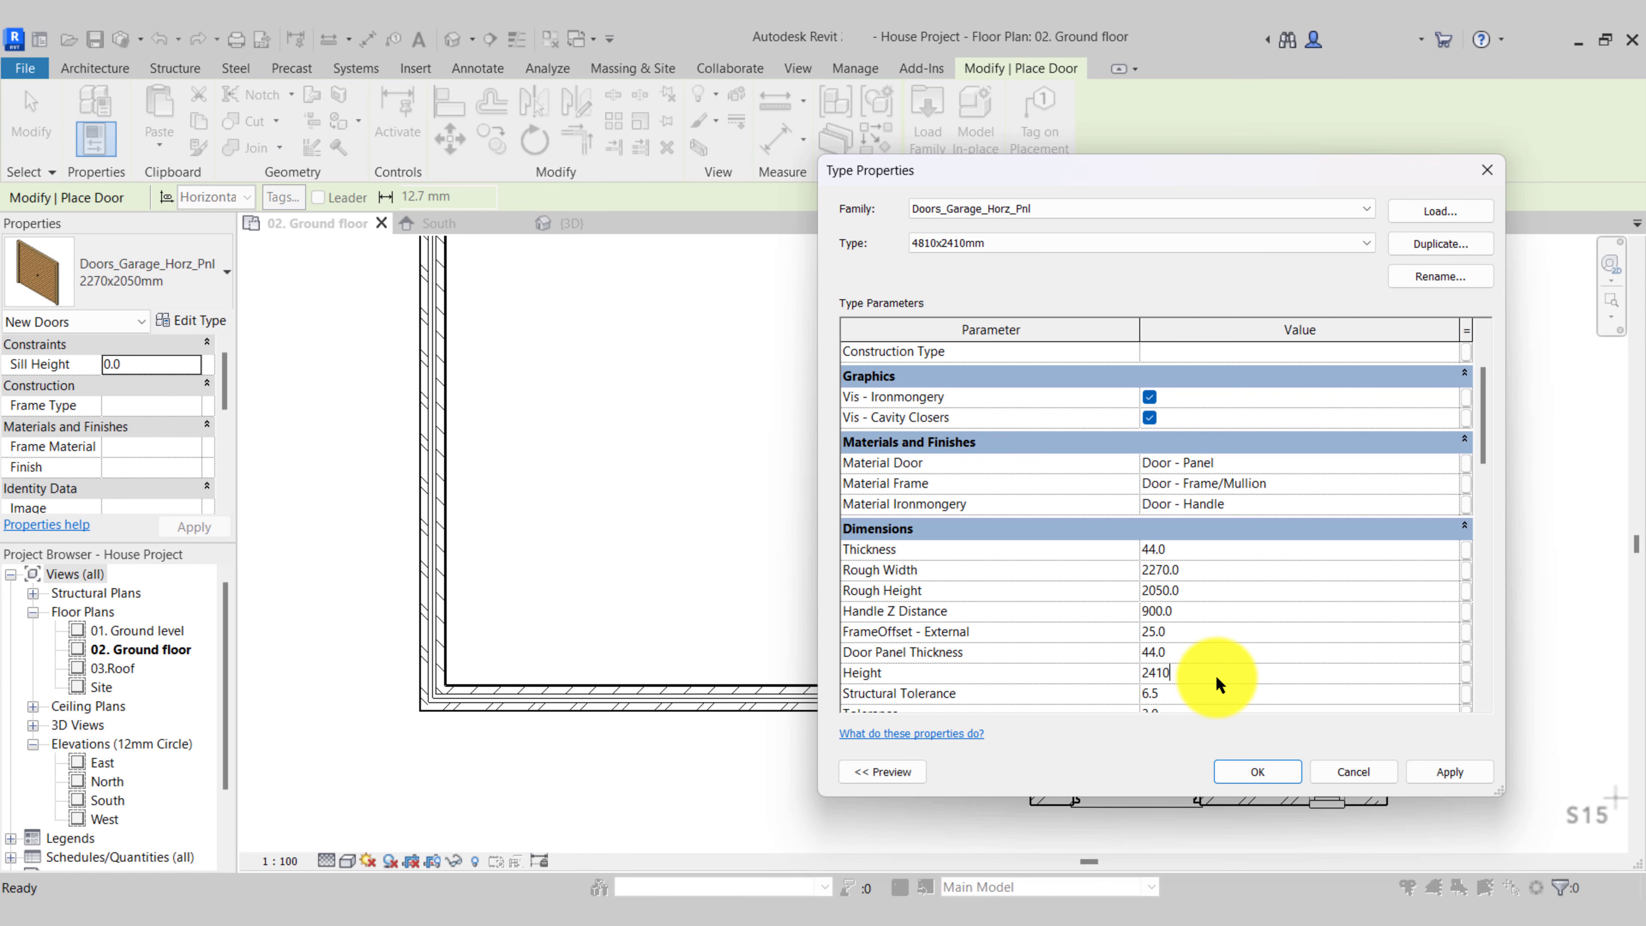
pyautogui.scroll(-2, 1189, 680)
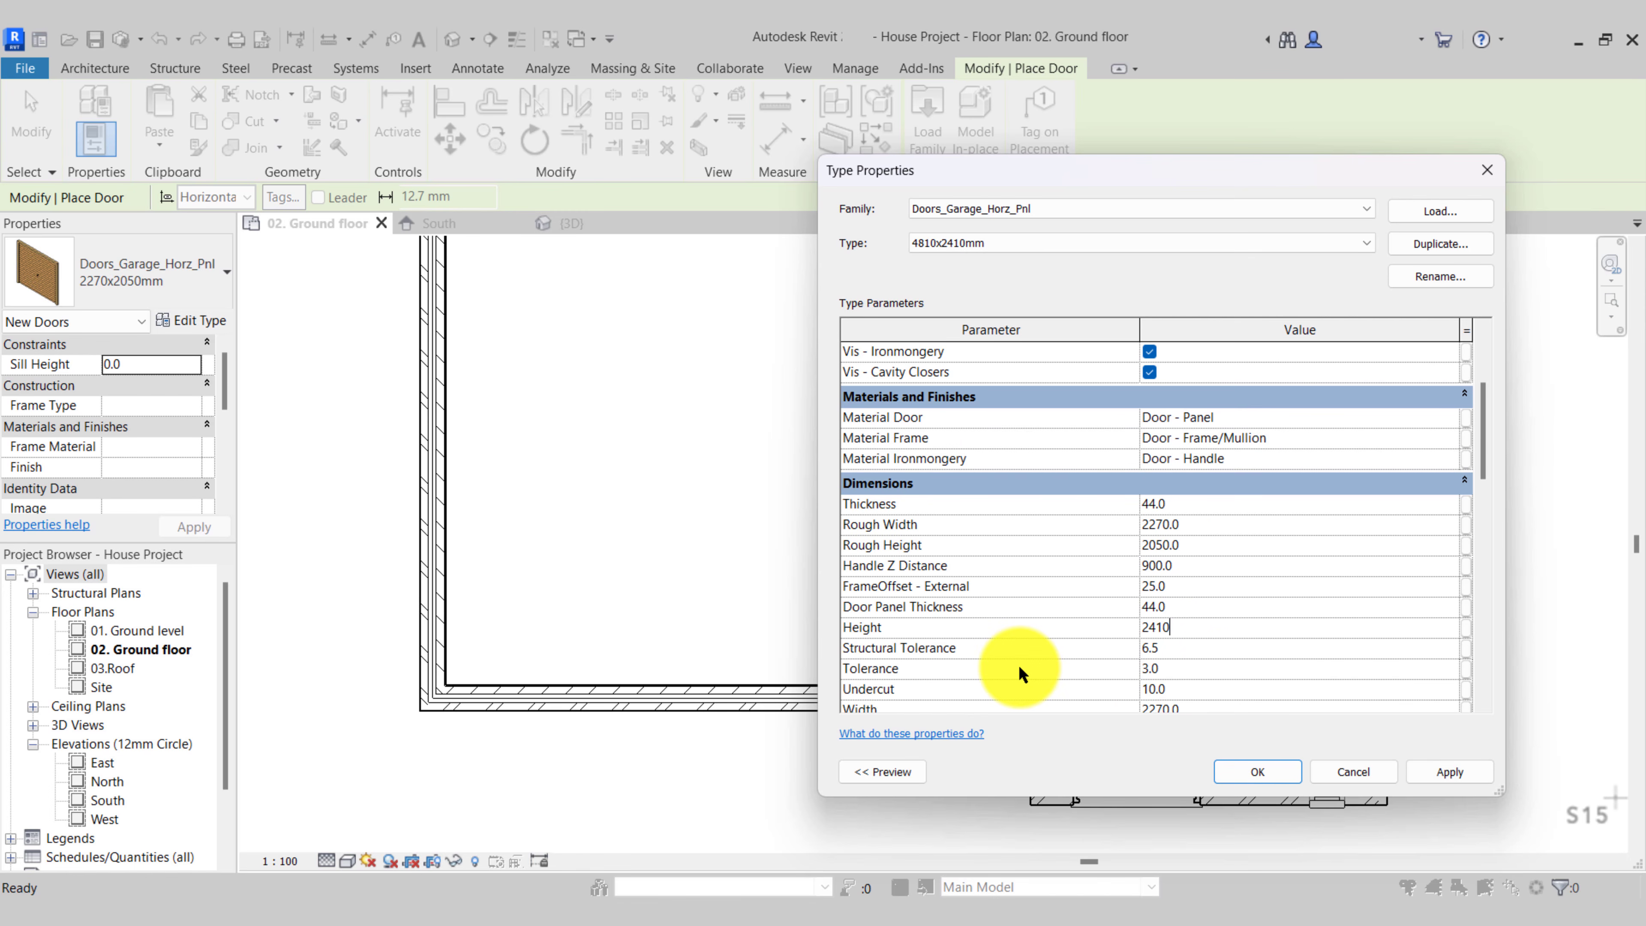
pyautogui.scroll(-2, 1019, 666)
pyautogui.click(1205, 664)
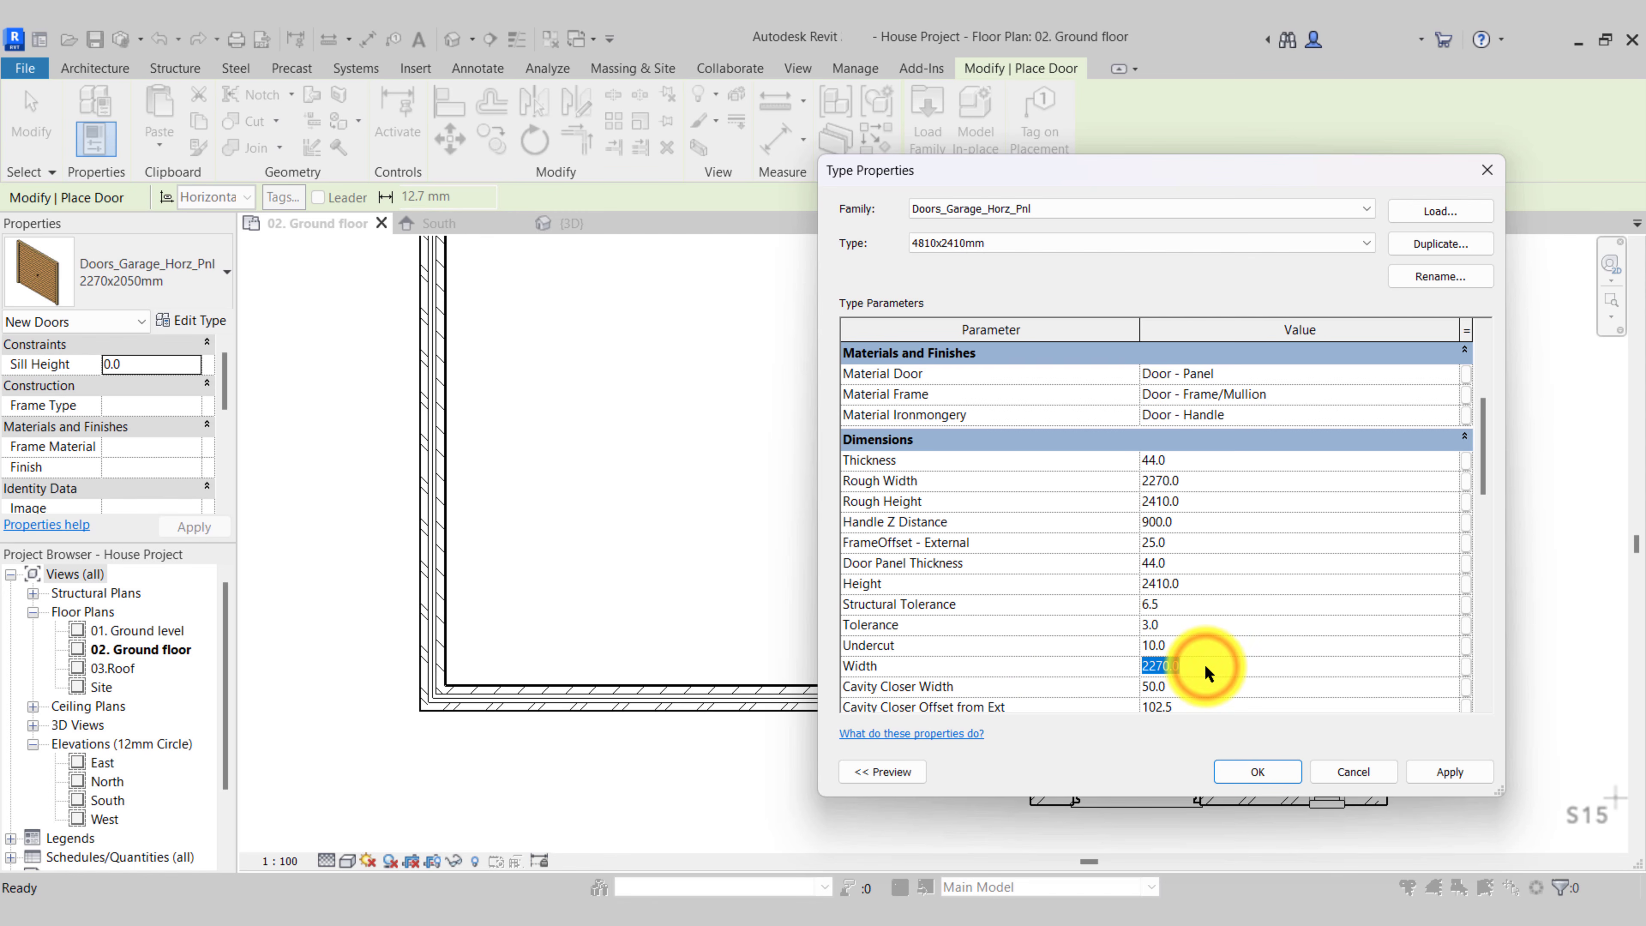
pyautogui.write('48')
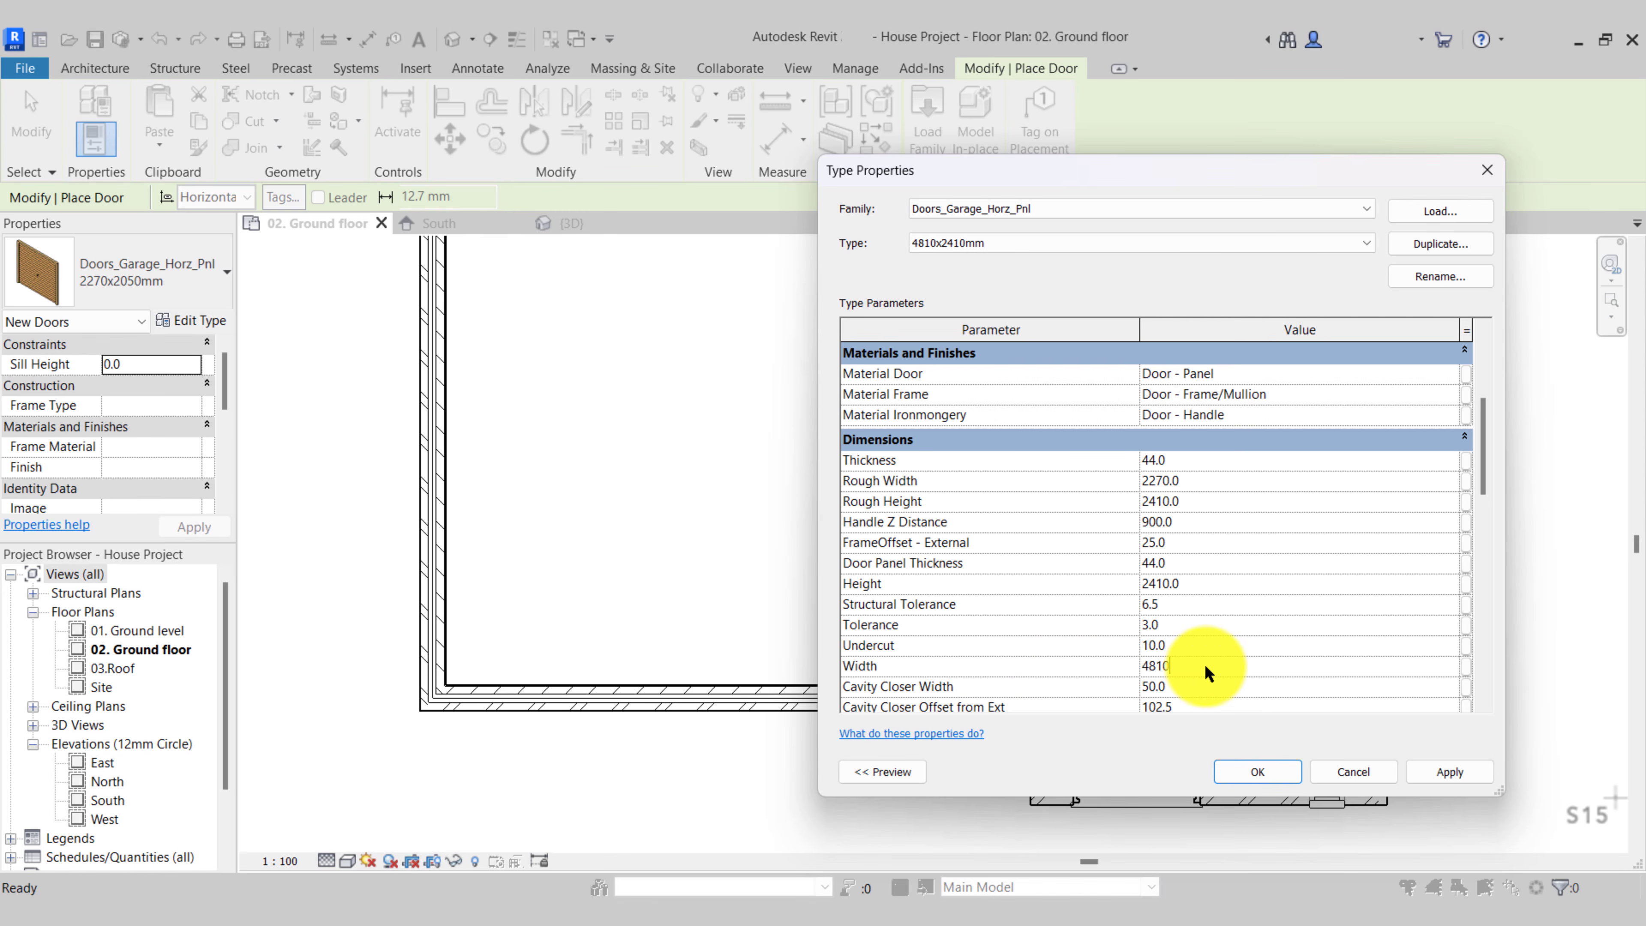
pyautogui.write('10')
pyautogui.click(1258, 772)
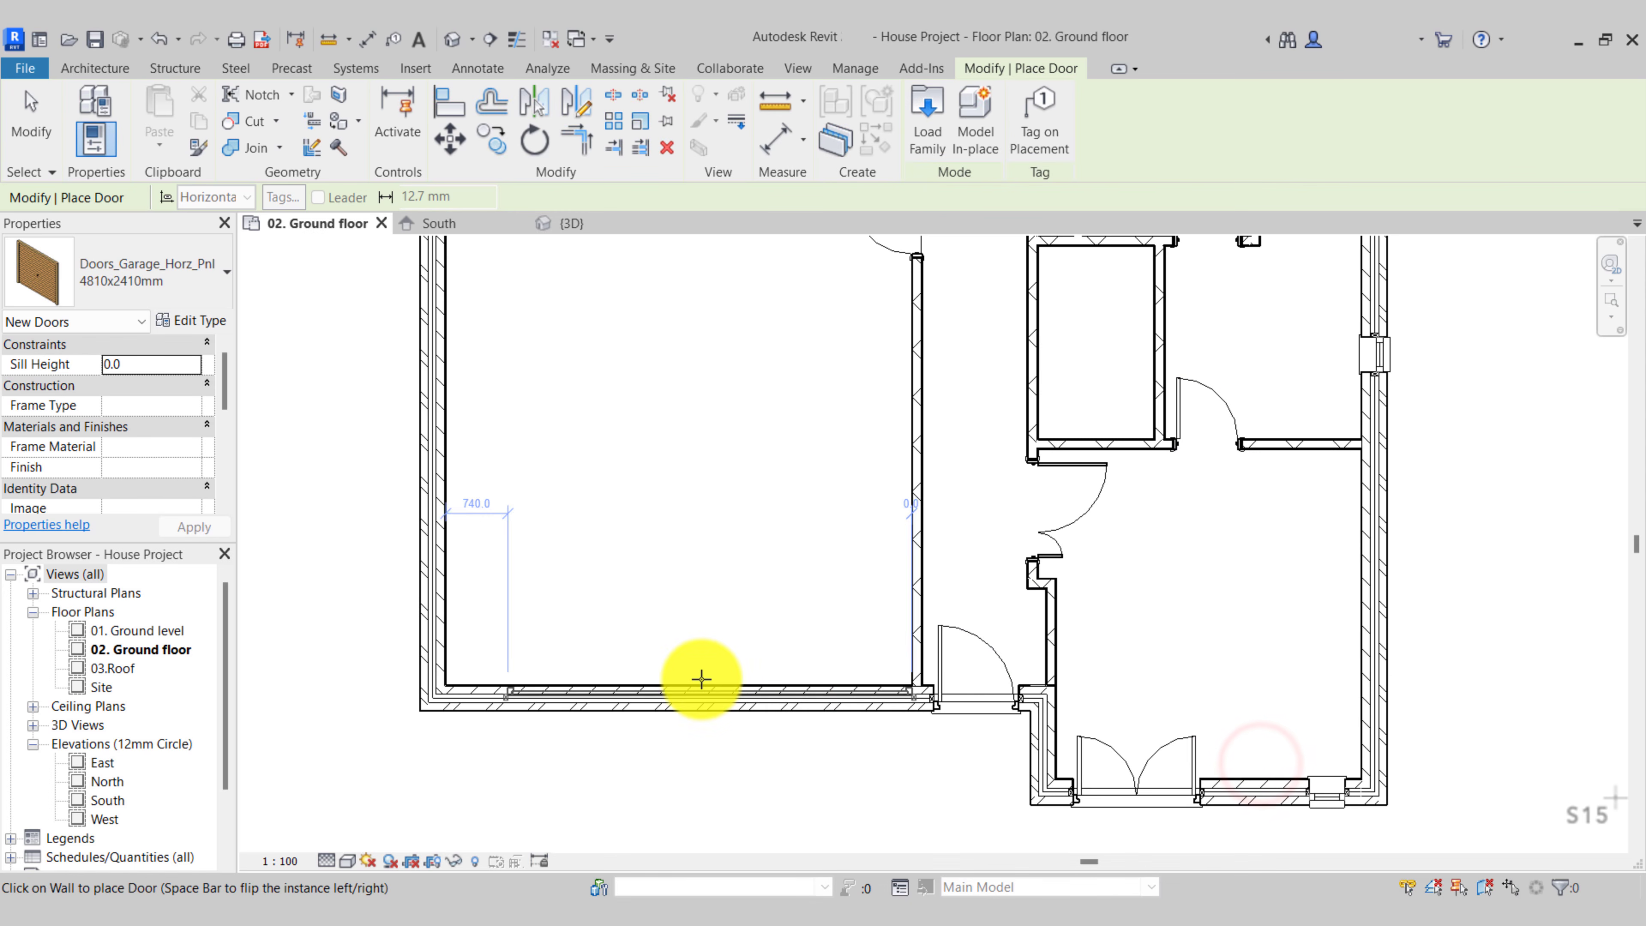
# Place the 4810x2410mm garage door centred in the garage's south exterior wall, 370 mm from each side wall, and end door placement
pyautogui.click(684, 718)
pyautogui.scroll(-1, 710, 649)
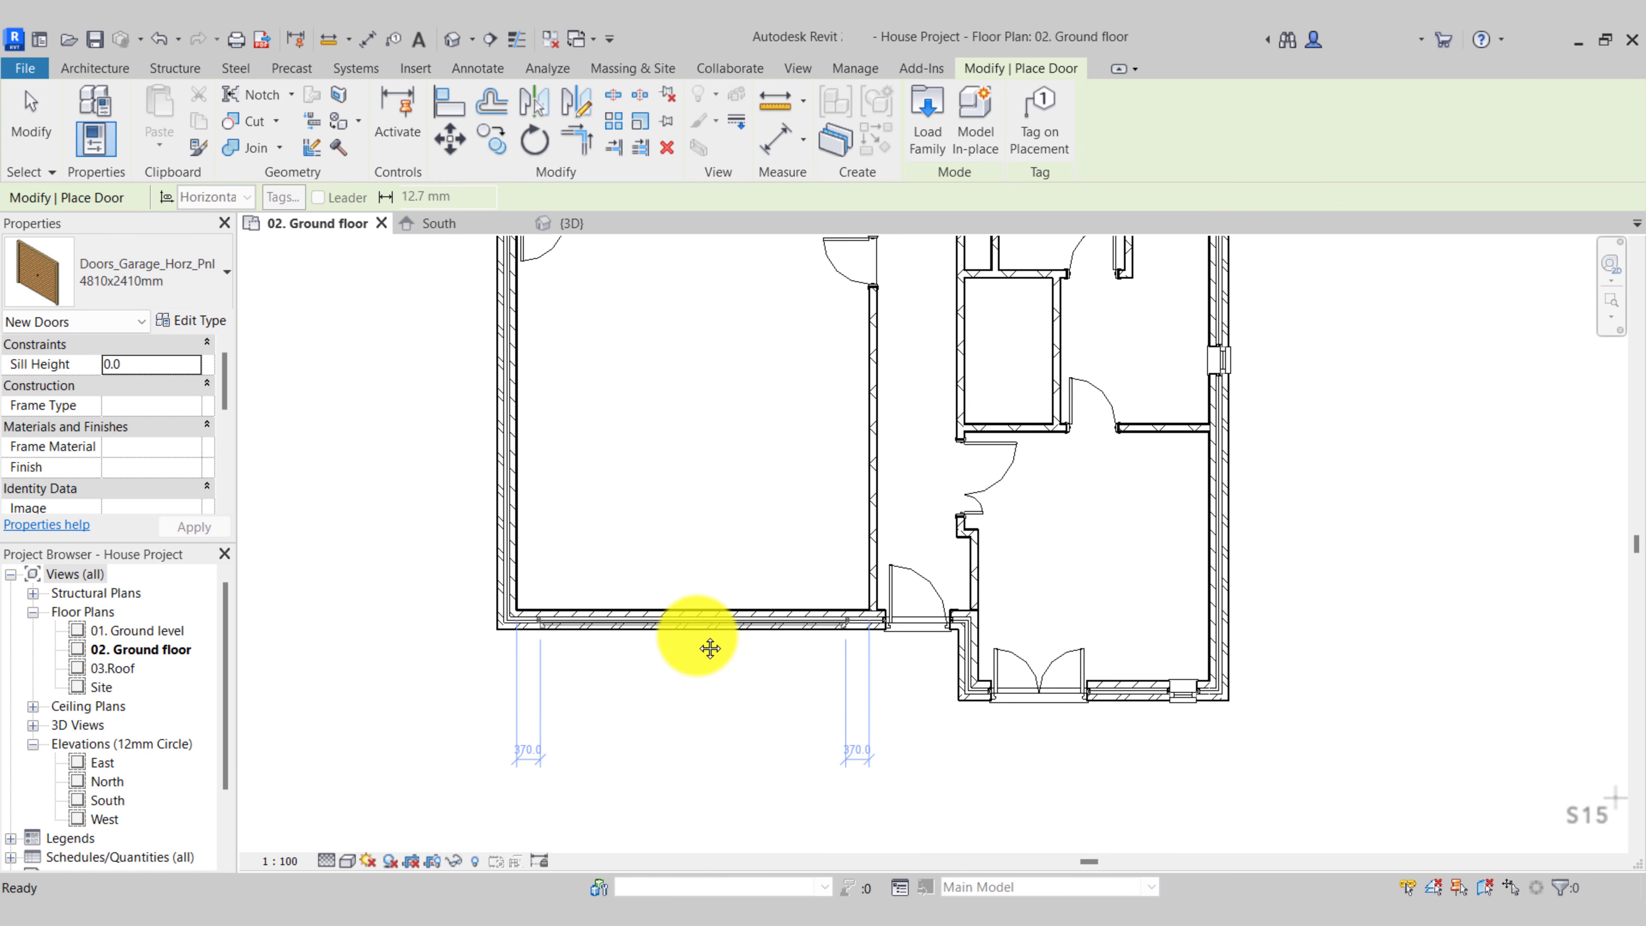
pyautogui.click(698, 636)
pyautogui.press('Escape')
pyautogui.press('Escape')
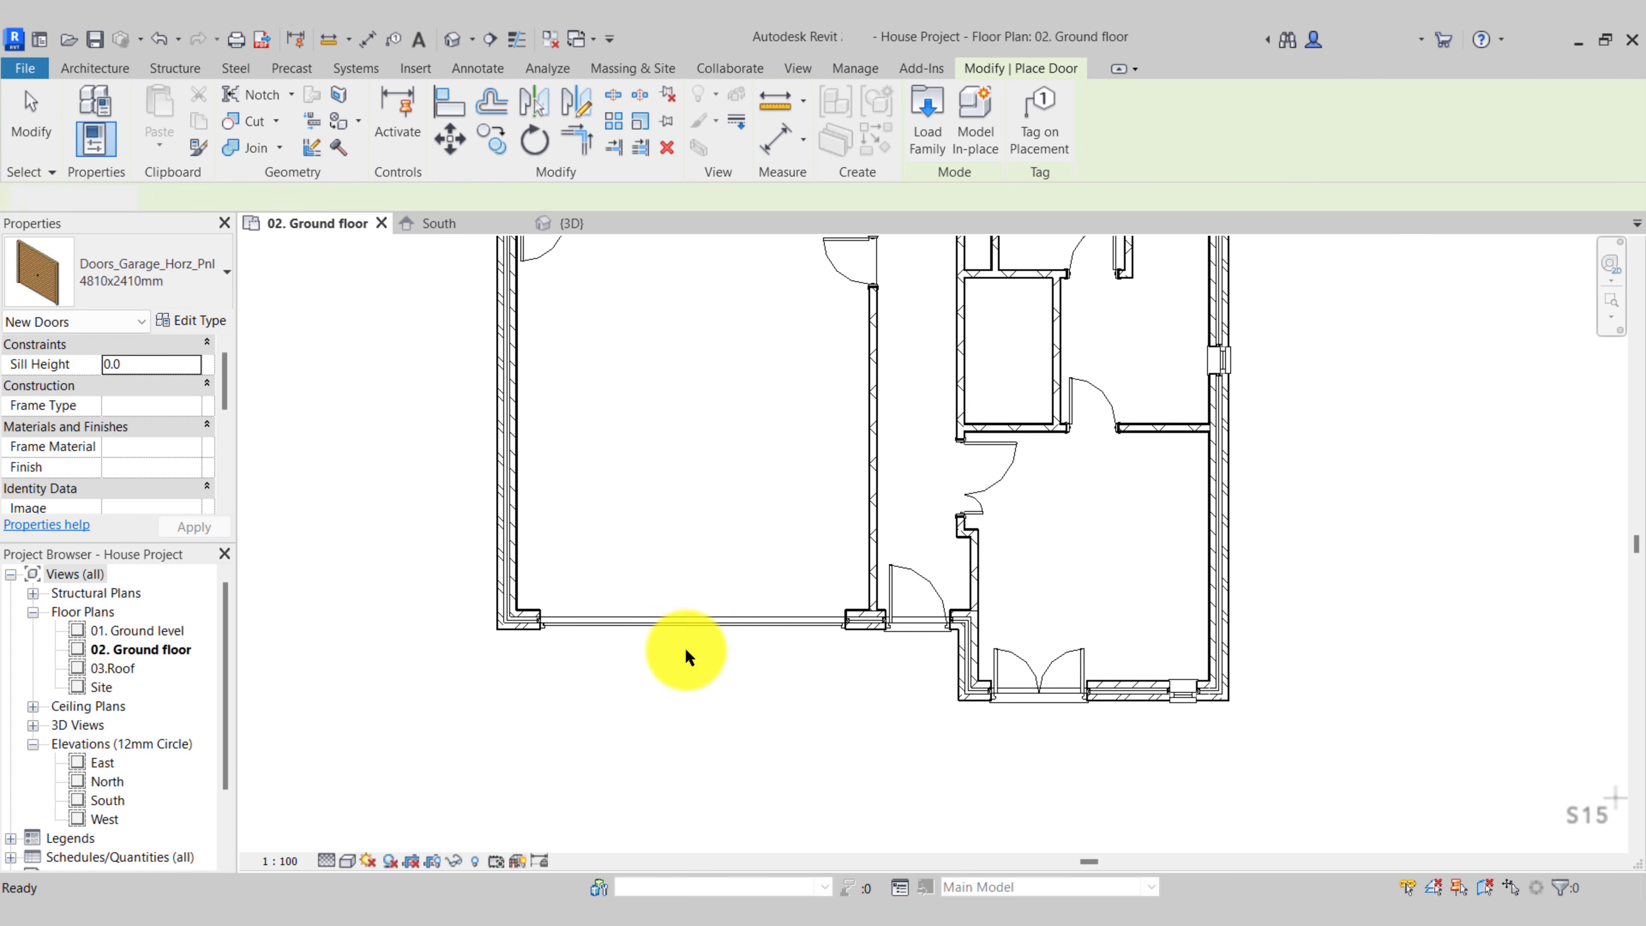
# Examine the garage door from the front in the 3D view and compare its base with the brick wall and plinth
pyautogui.scroll(-3, 686, 647)
pyautogui.moveTo(730, 555); pyautogui.dragTo(835, 709, button='middle')
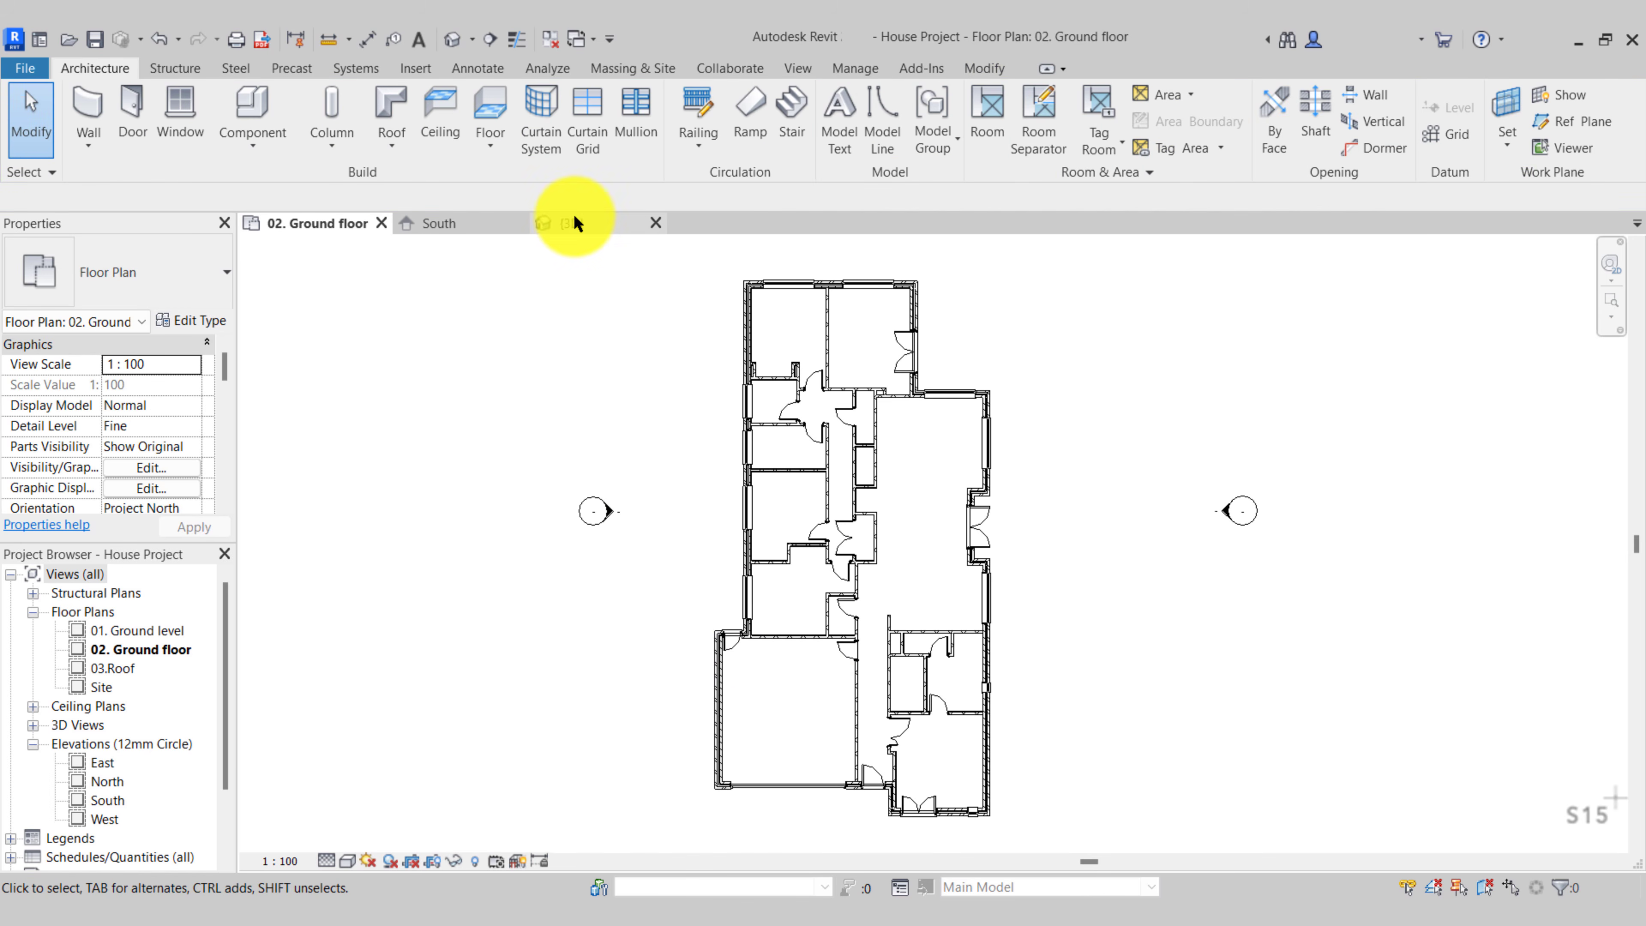
pyautogui.click(570, 223)
pyautogui.keyDown('shift'); pyautogui.moveTo(1279, 665); pyautogui.dragTo(1231, 632, button='middle'); pyautogui.keyUp('shift')
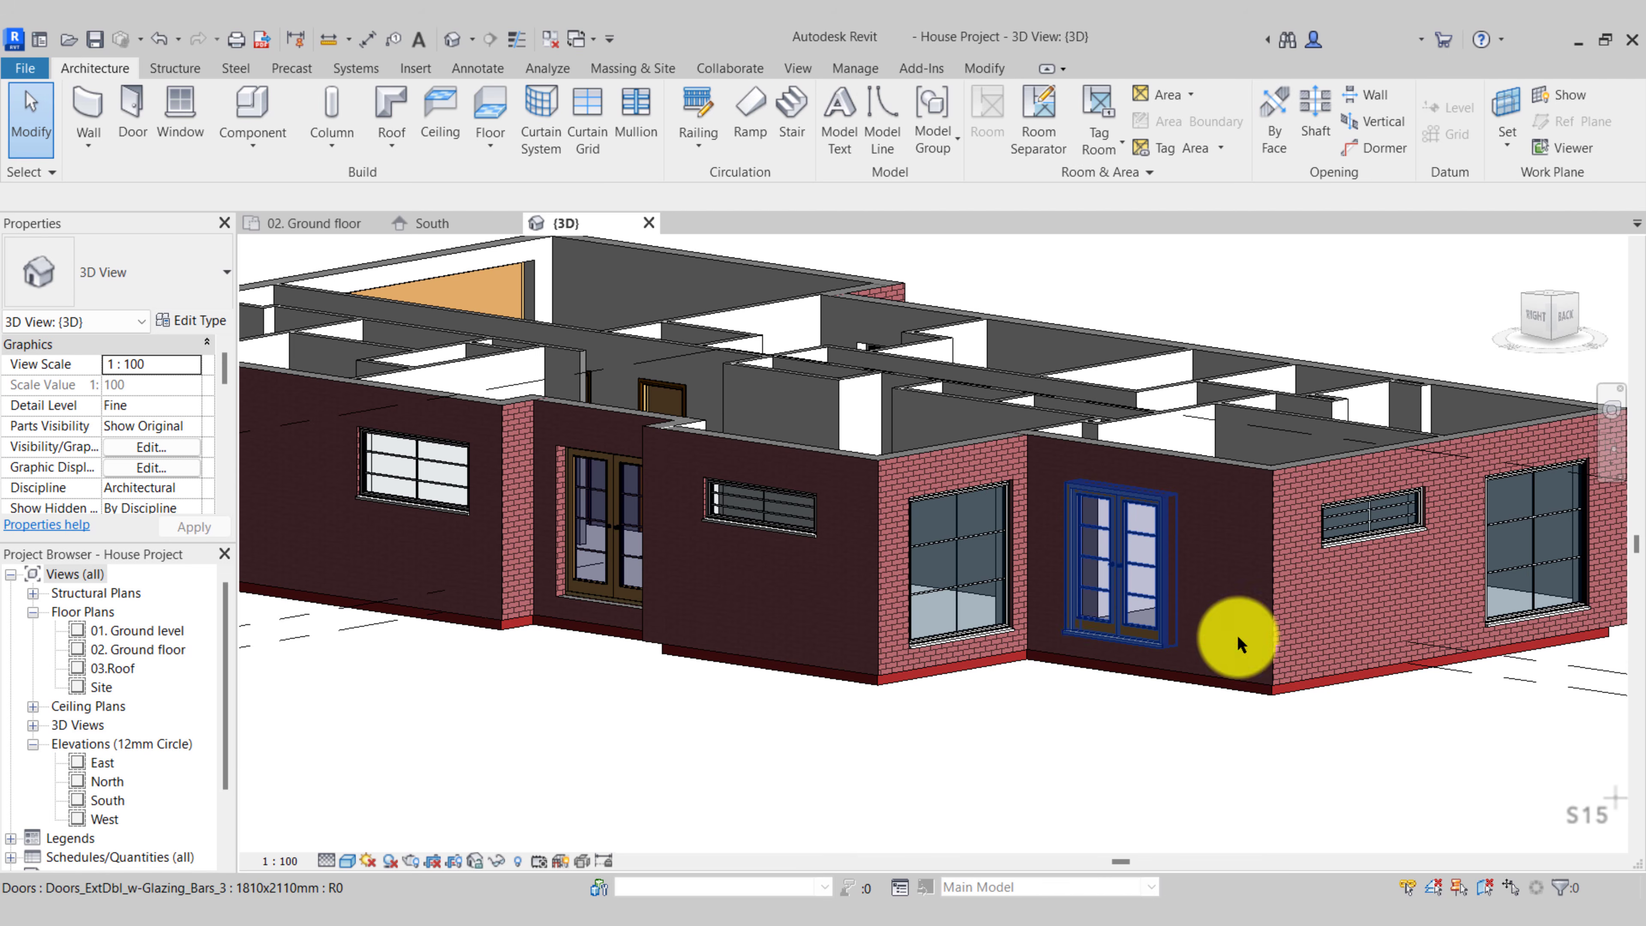
pyautogui.click(1281, 632)
pyautogui.keyDown('shift'); pyautogui.moveTo(1356, 652); pyautogui.dragTo(1437, 684, button='middle'); pyautogui.keyUp('shift')
pyautogui.scroll(2, 935, 340)
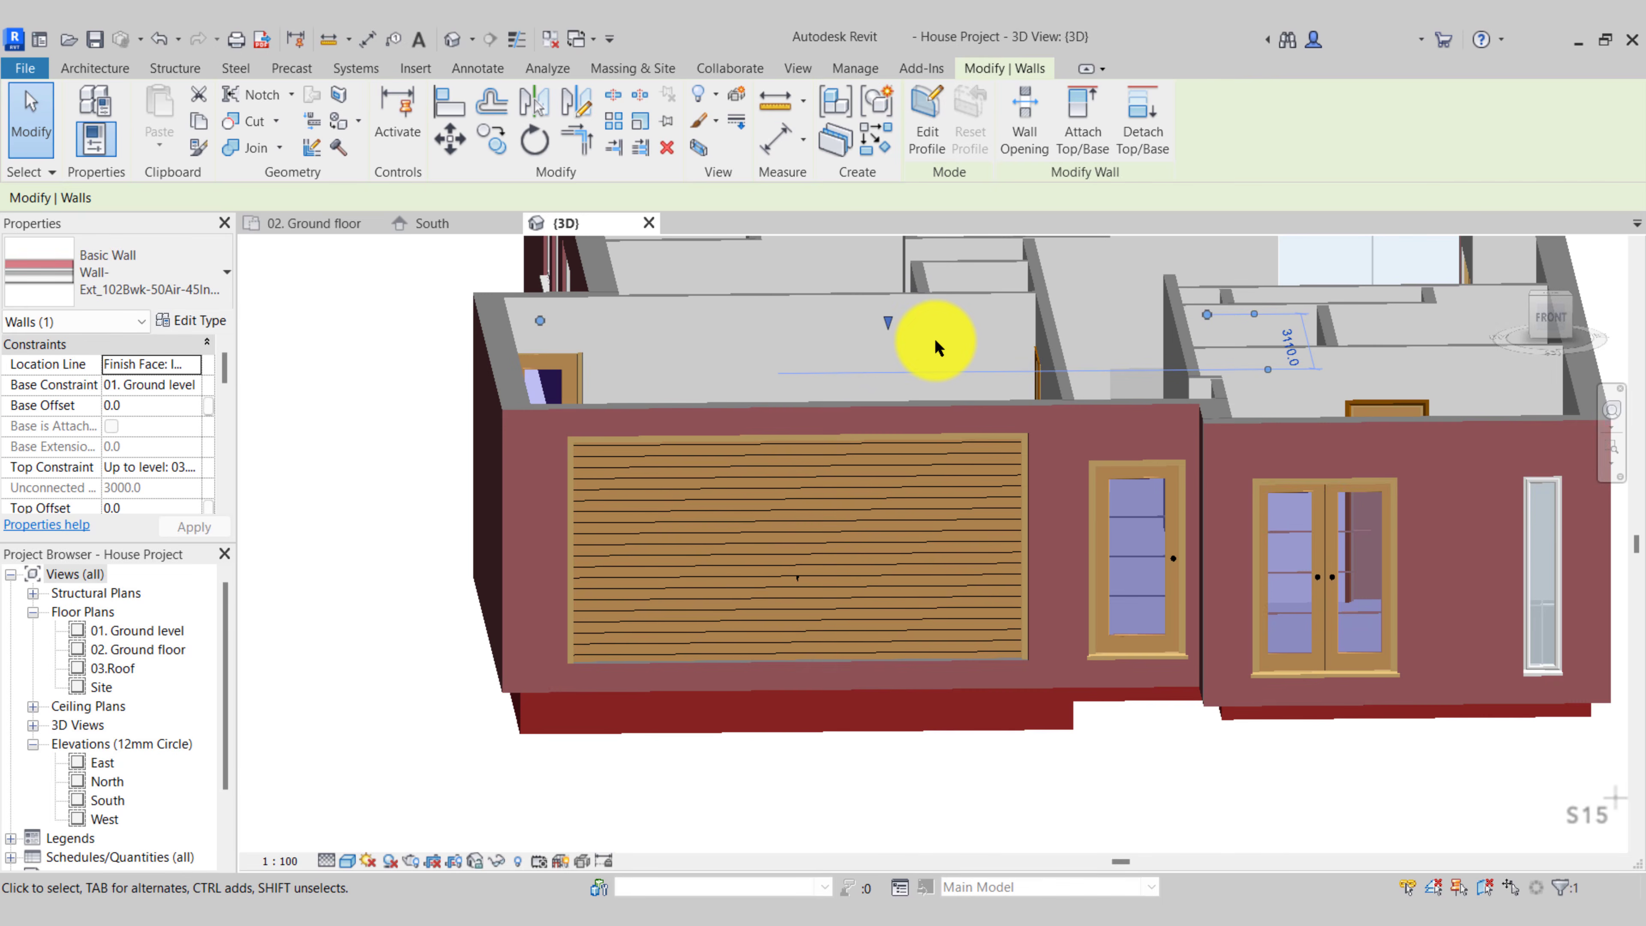
pyautogui.scroll(1, 936, 345)
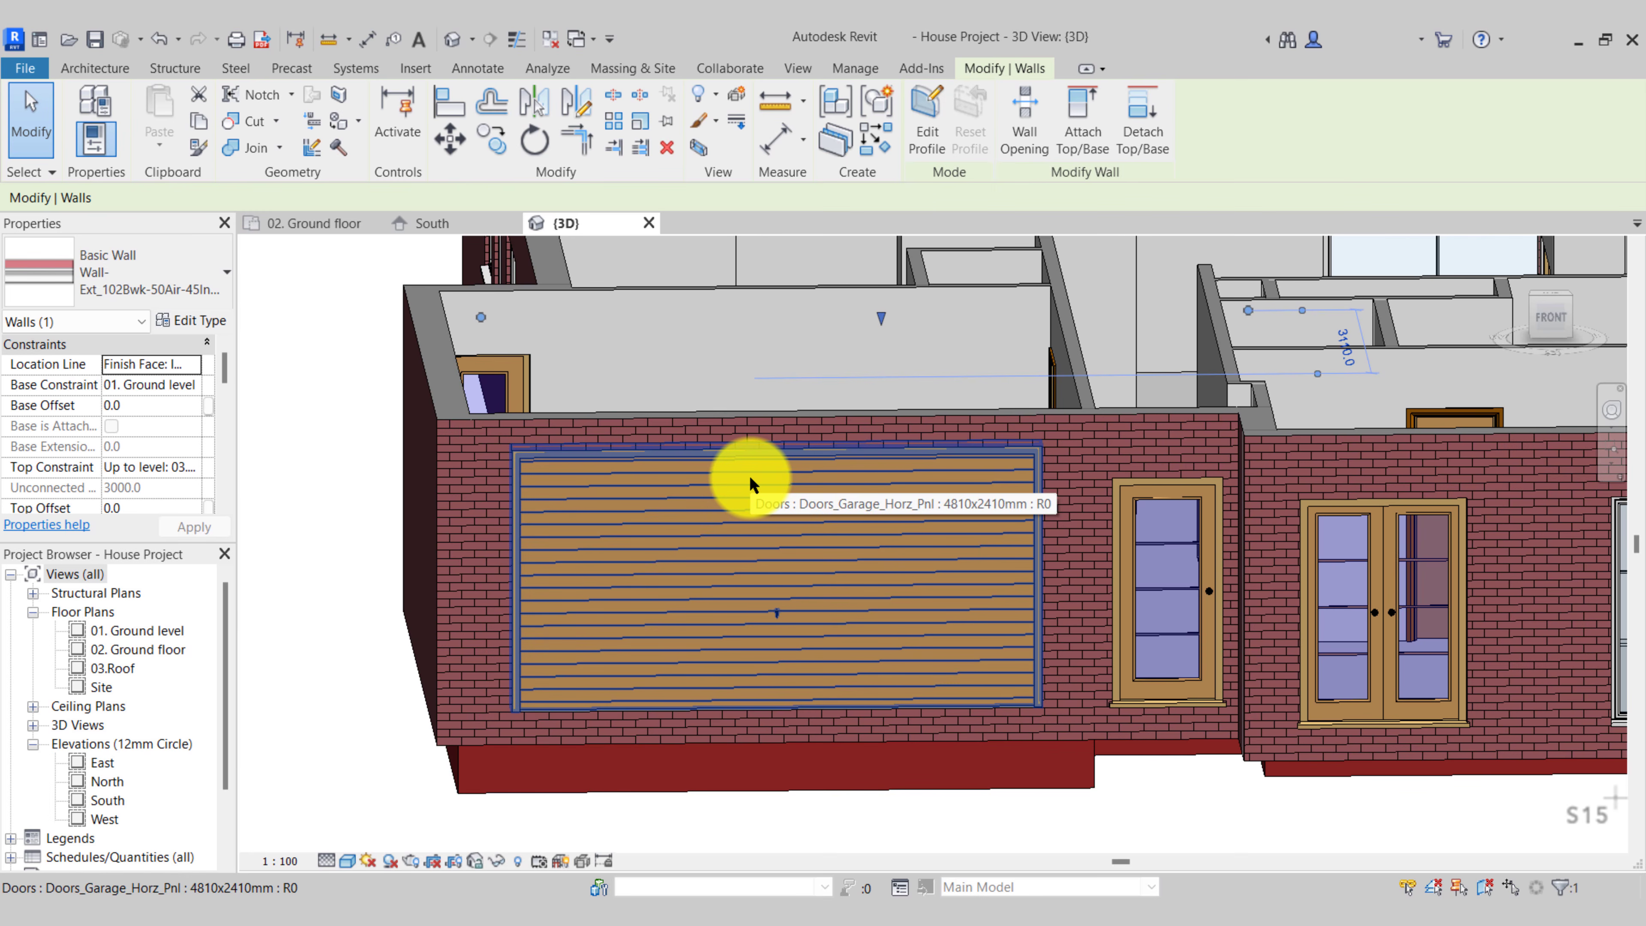
pyautogui.click(336, 223)
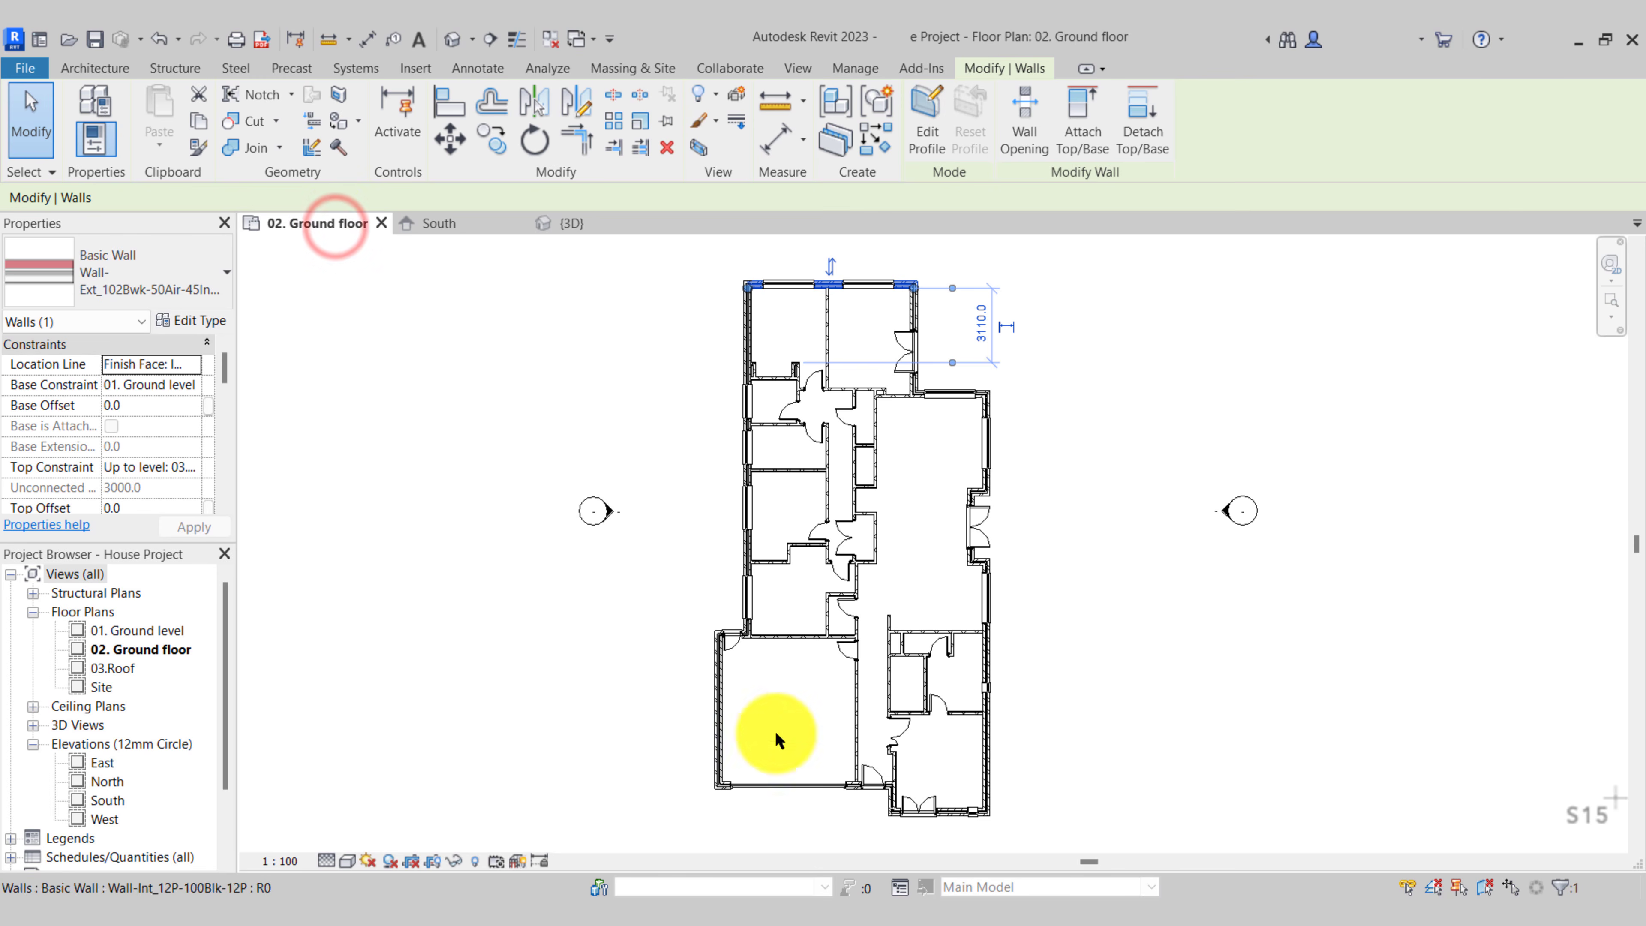
pyautogui.click(371, 651)
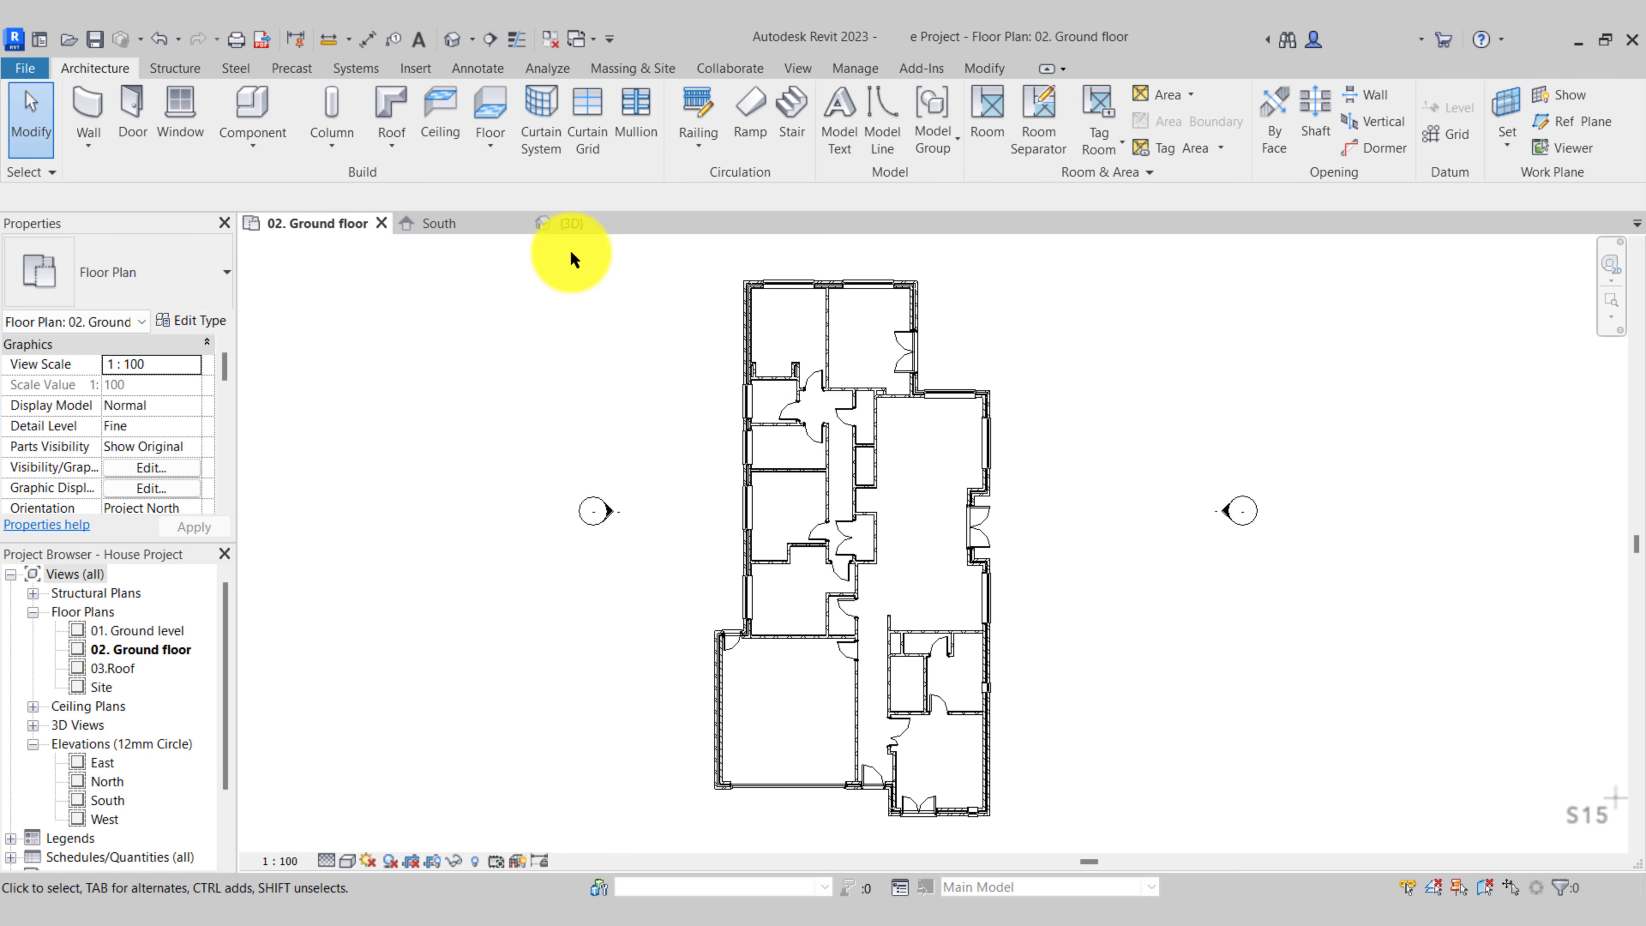
pyautogui.click(585, 225)
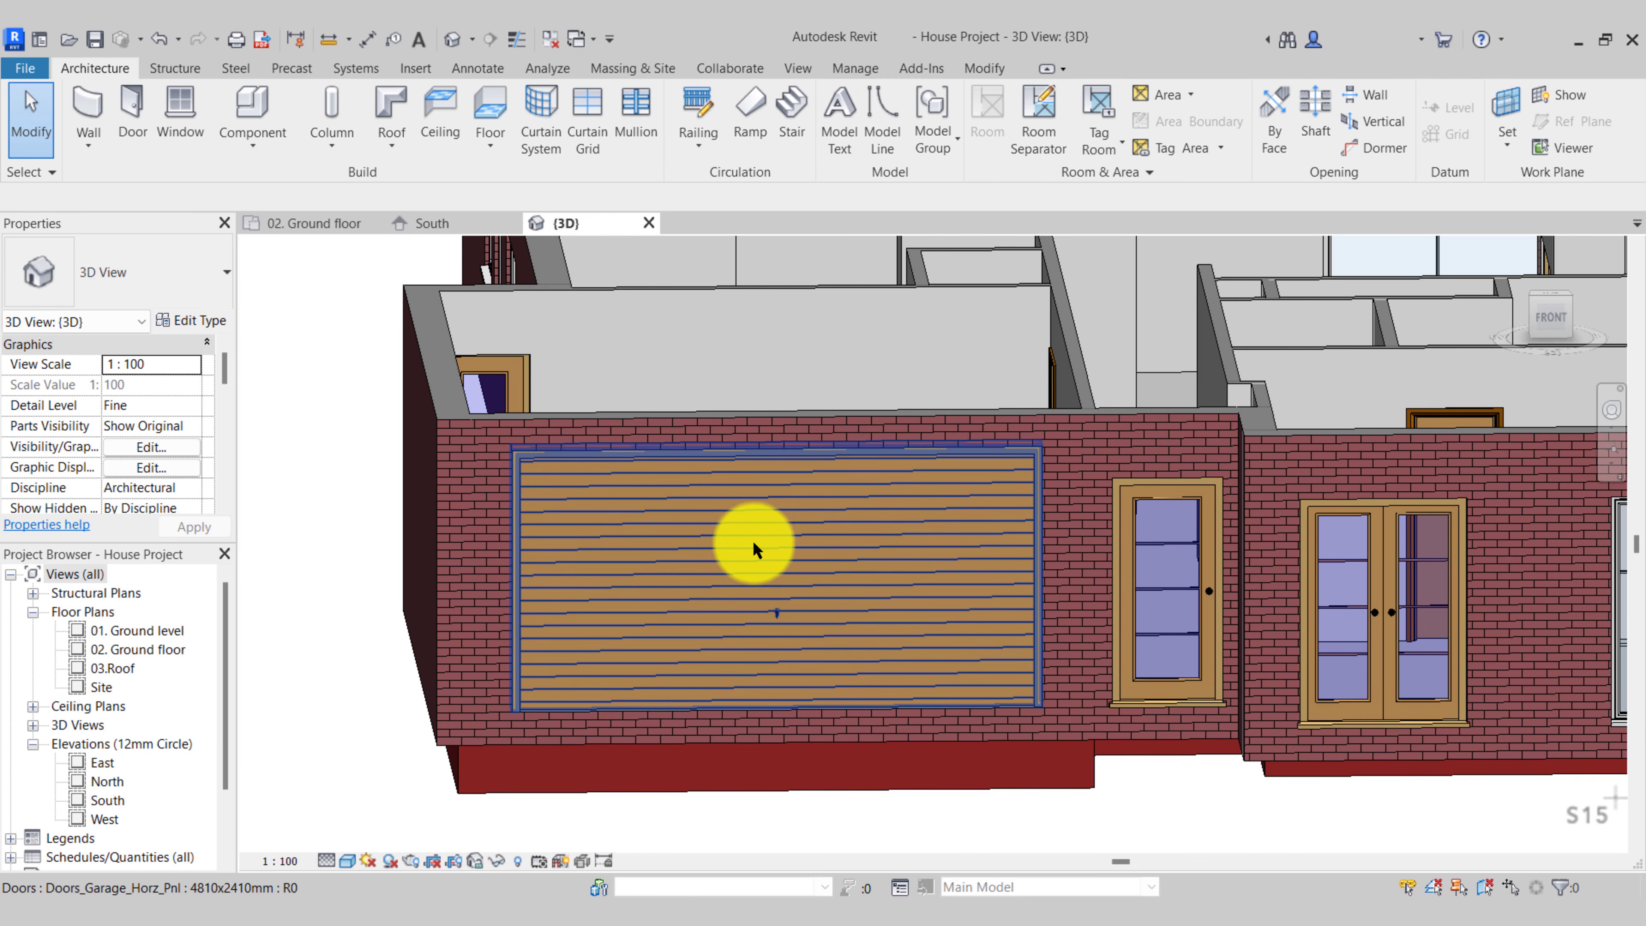
# Change the garage door's level to 01. Ground level and deselect it
pyautogui.click(678, 537)
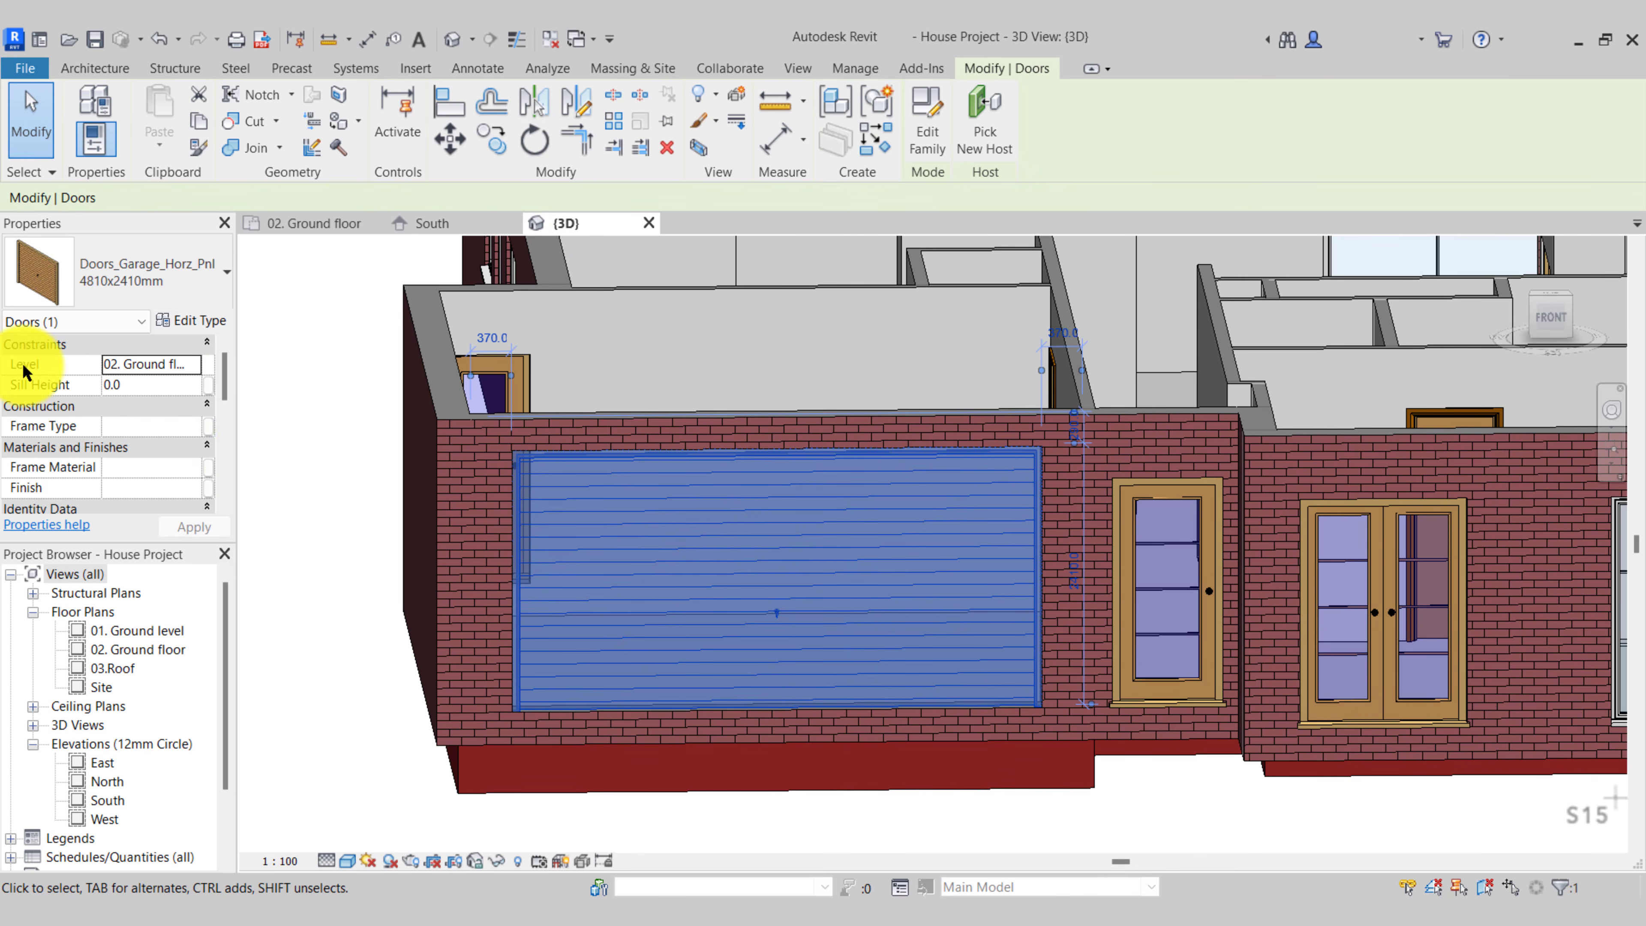
pyautogui.click(193, 364)
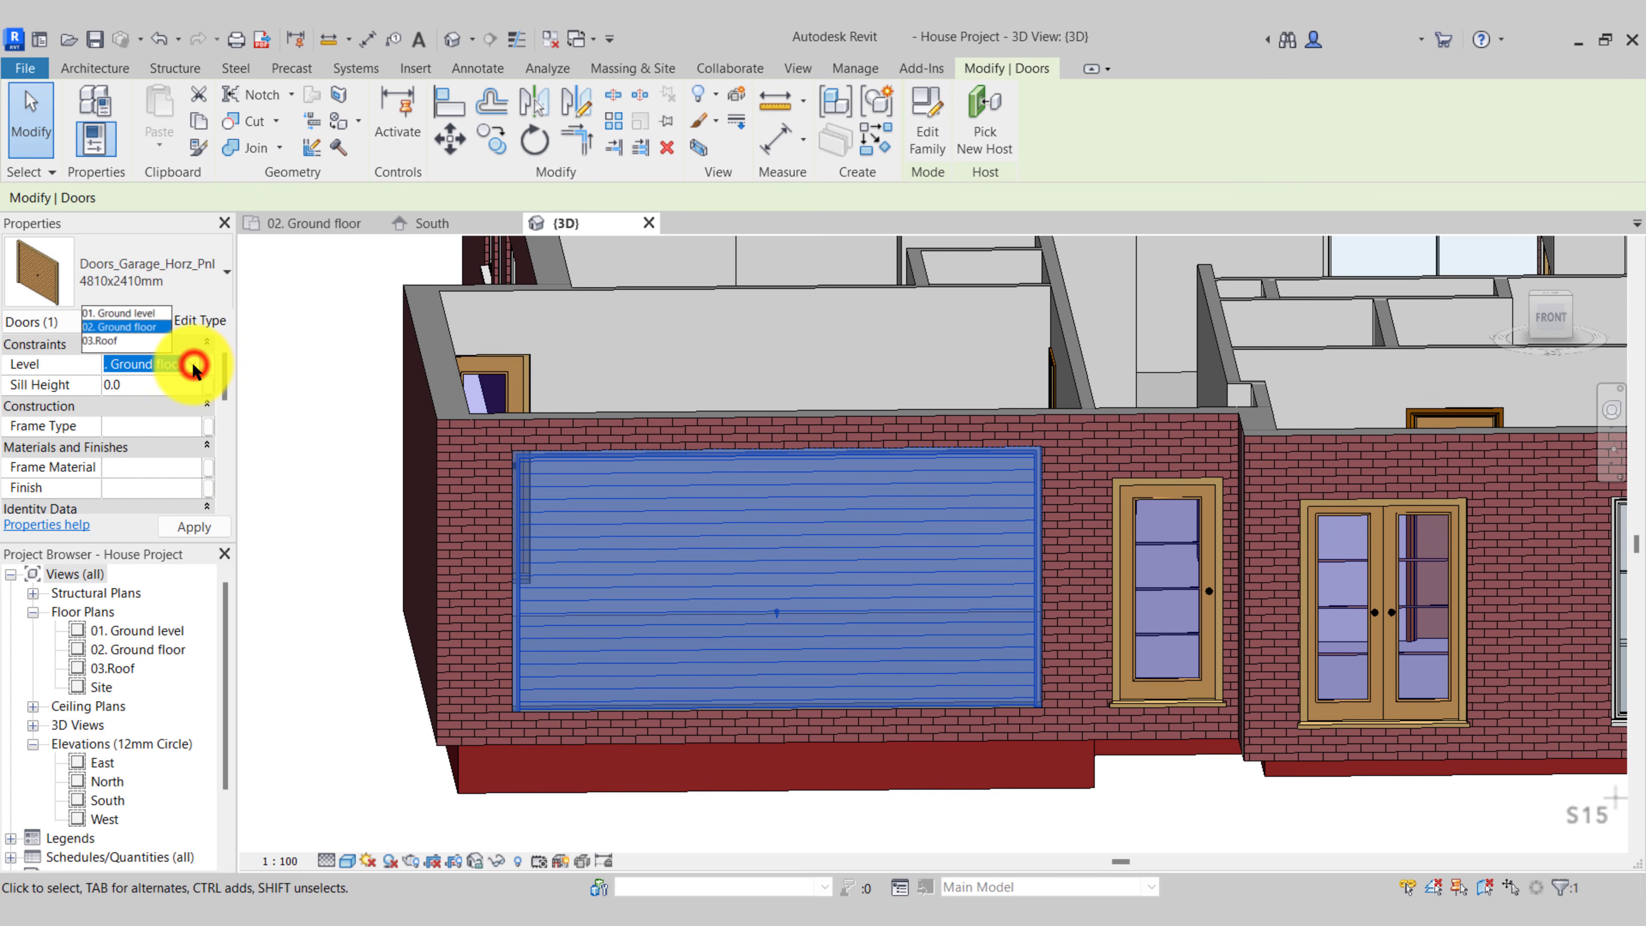
pyautogui.click(140, 314)
pyautogui.press('Escape')
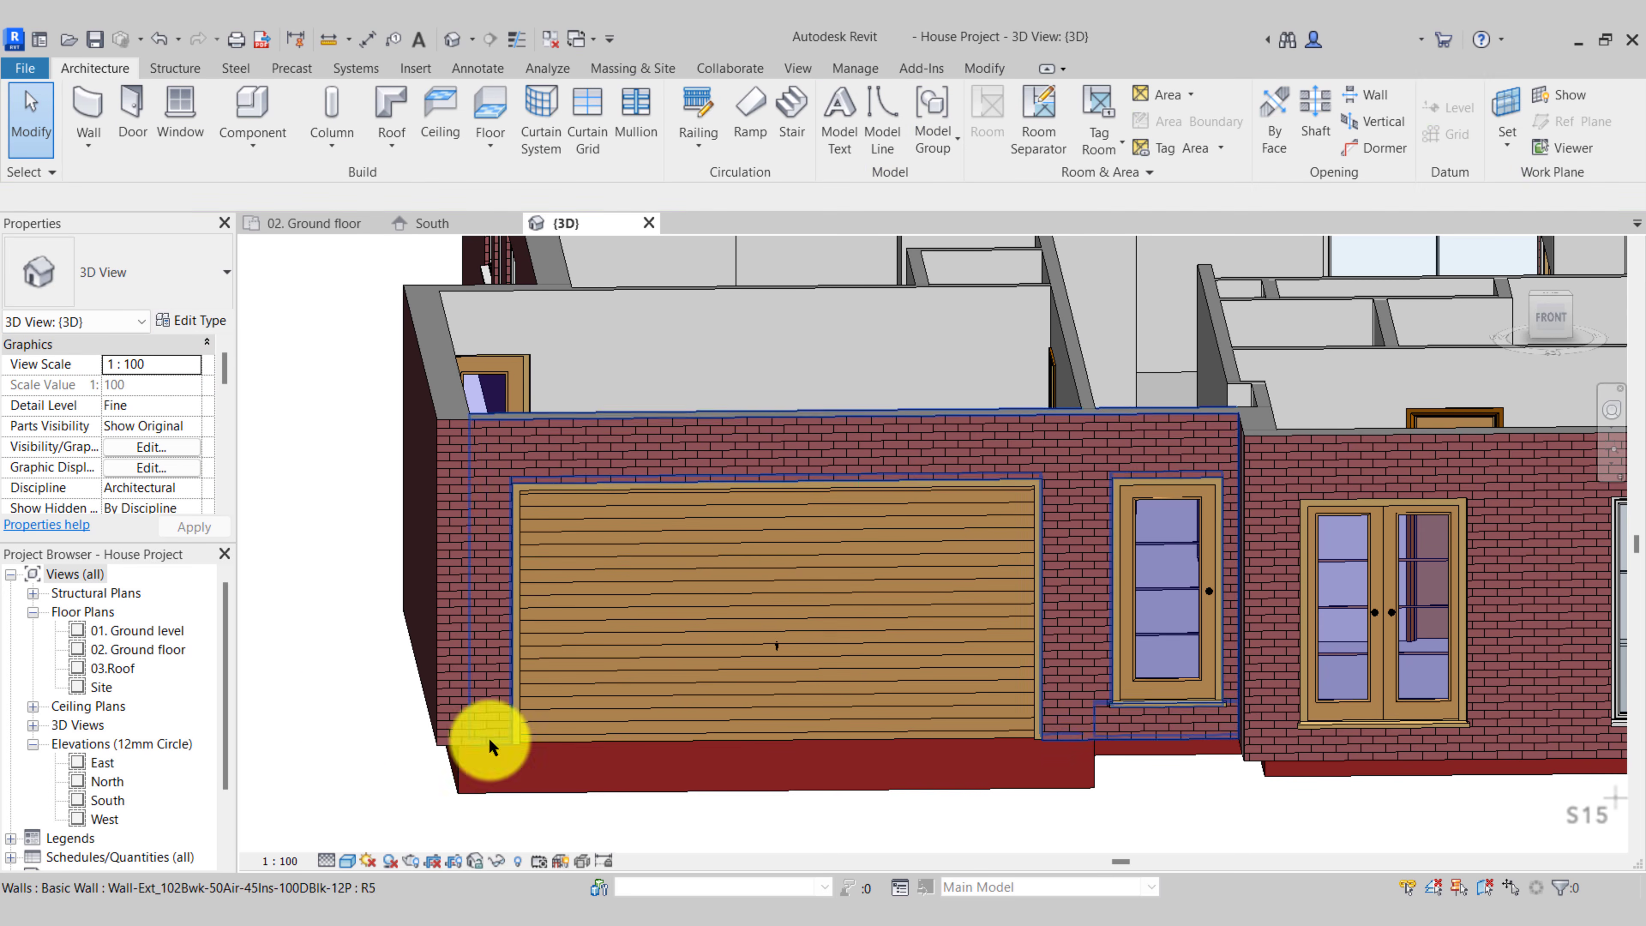
# Check the garage door's vertical position against the levels in the South elevation
pyautogui.doubleClick(107, 800)
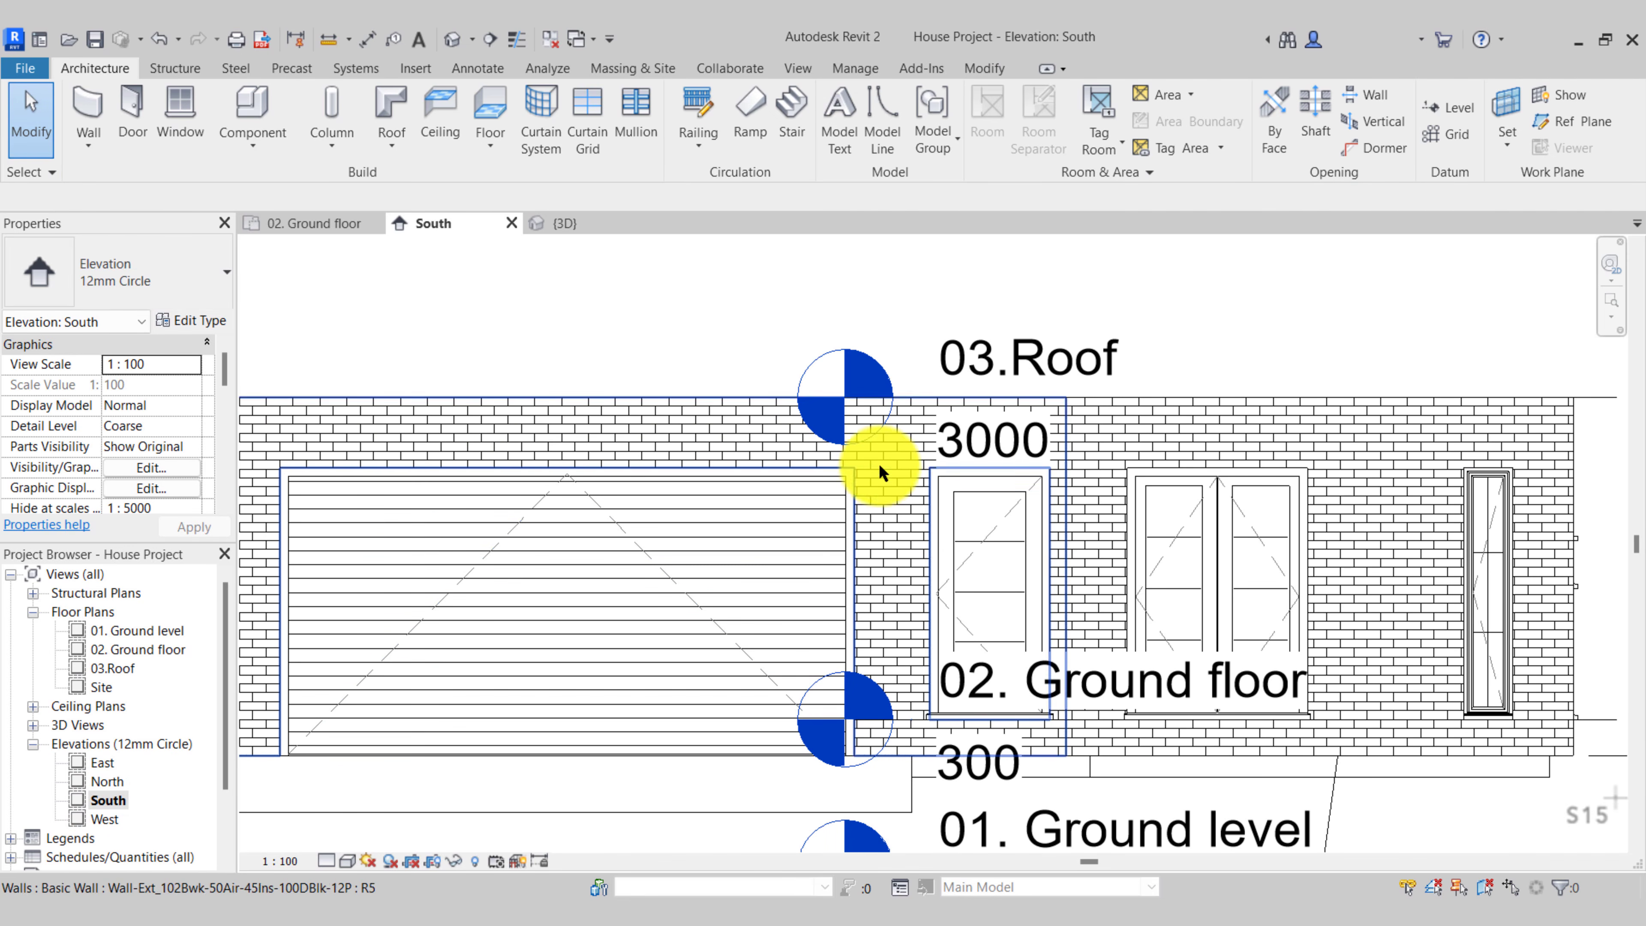
pyautogui.scroll(-1, 716, 525)
pyautogui.moveTo(716, 525); pyautogui.dragTo(947, 465, button='middle')
pyautogui.scroll(1, 717, 483)
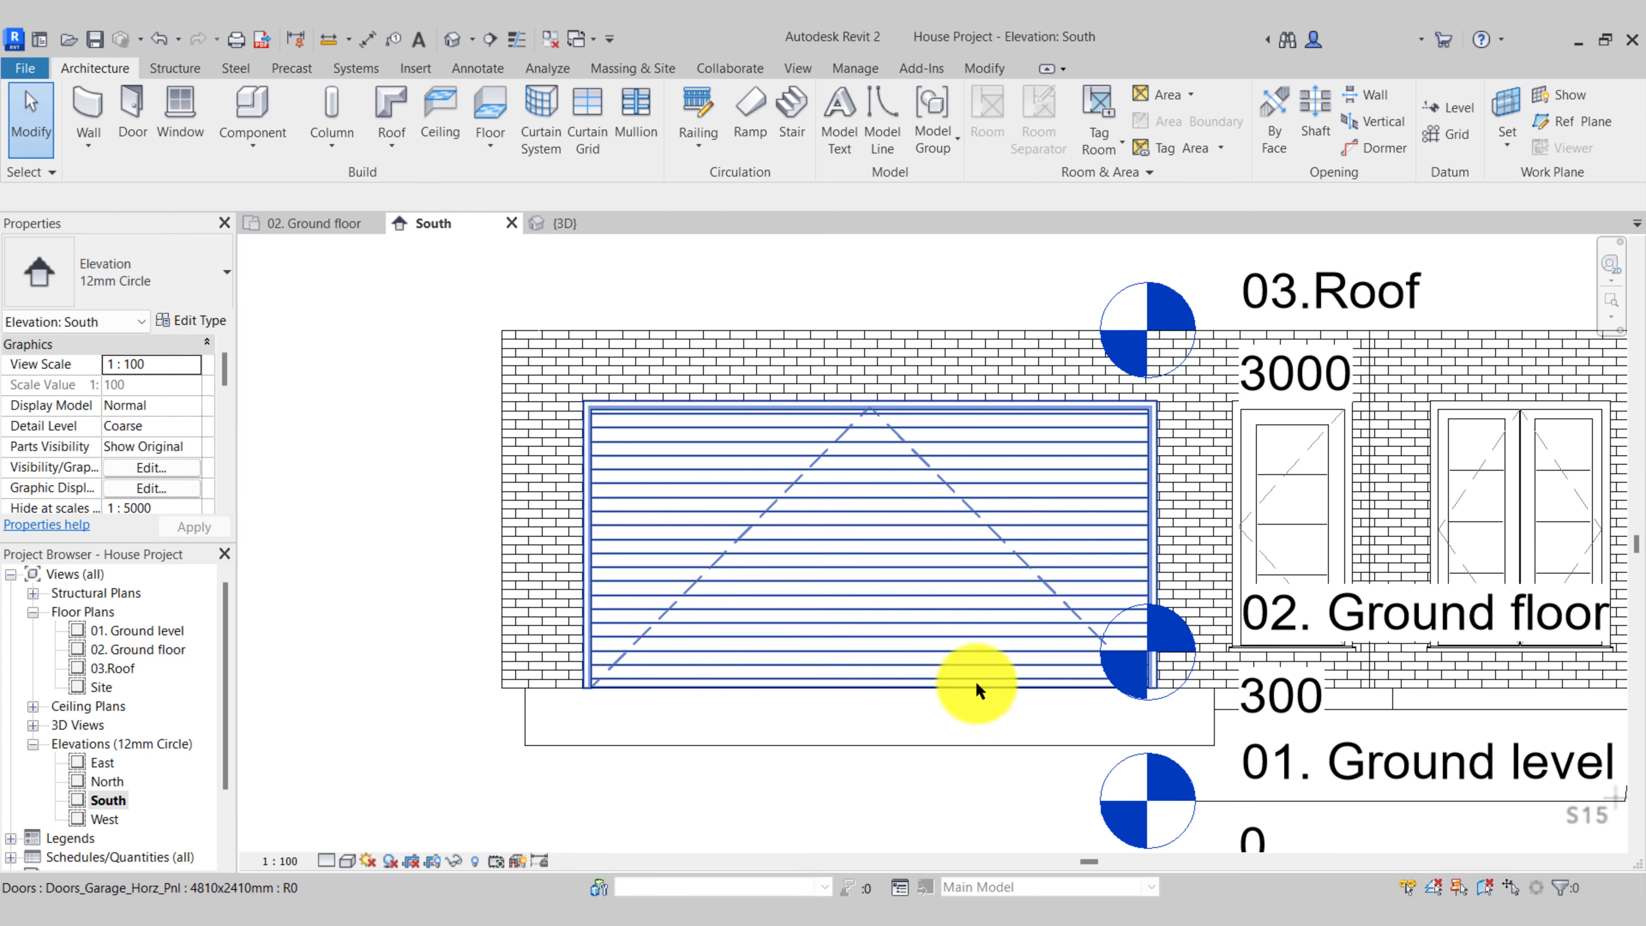
pyautogui.click(378, 304)
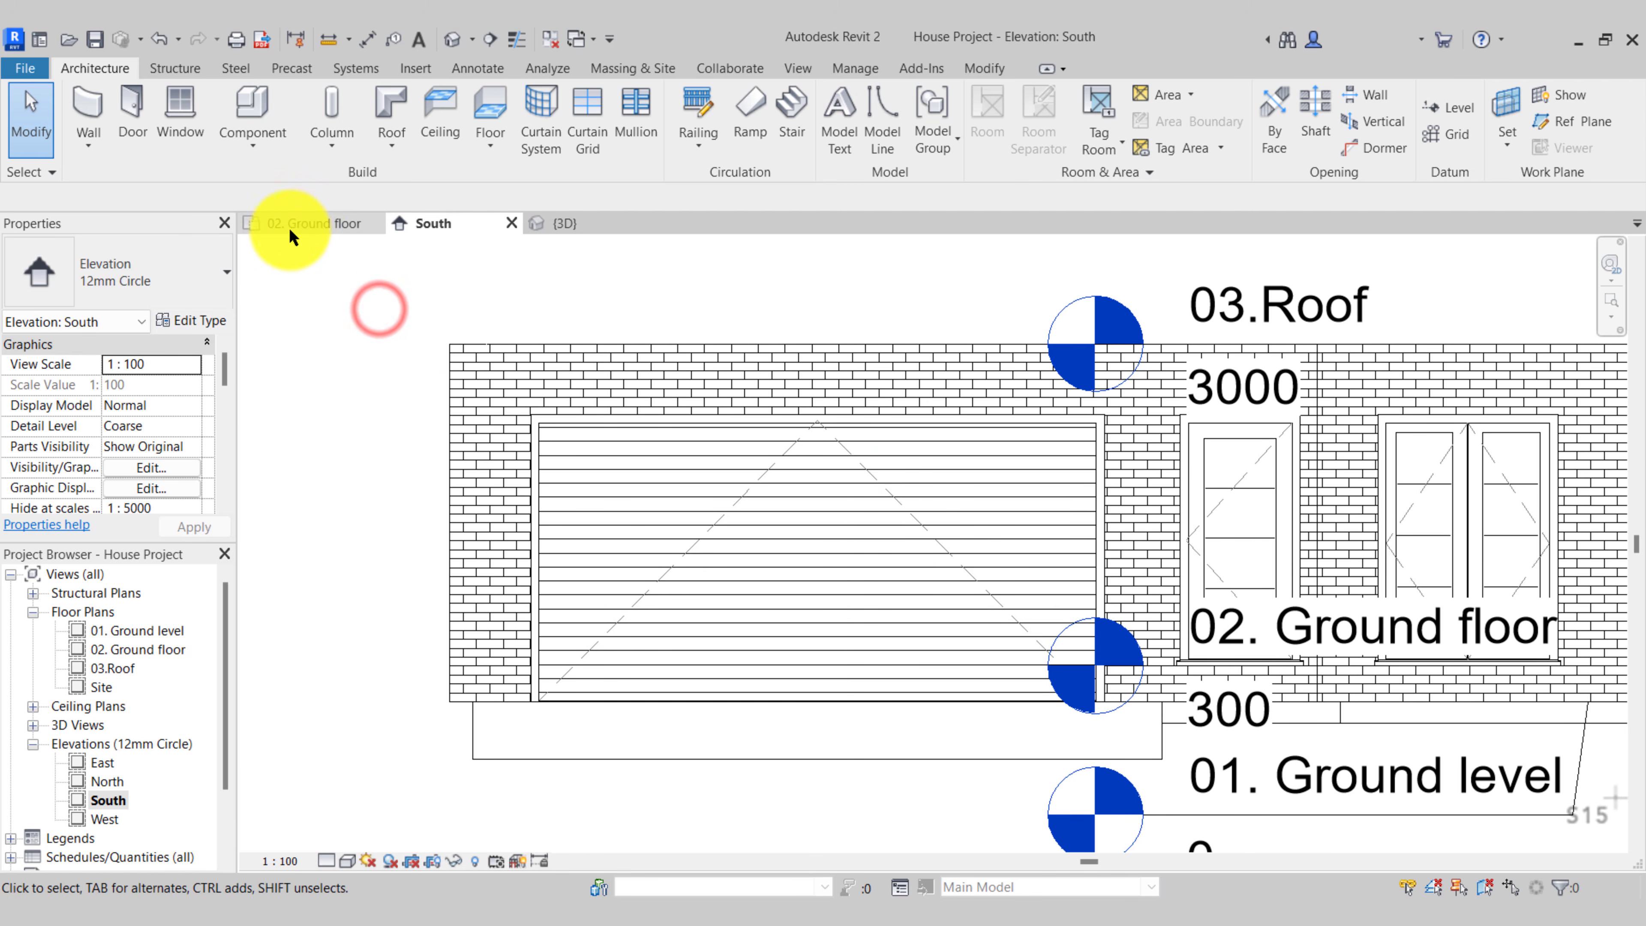
# Return to the 02. Ground floor plan and start a wall of type Wall-Ext_215Bwk near the southeast room
pyautogui.click(300, 222)
pyautogui.moveTo(597, 677); pyautogui.dragTo(541, 681, button='middle')
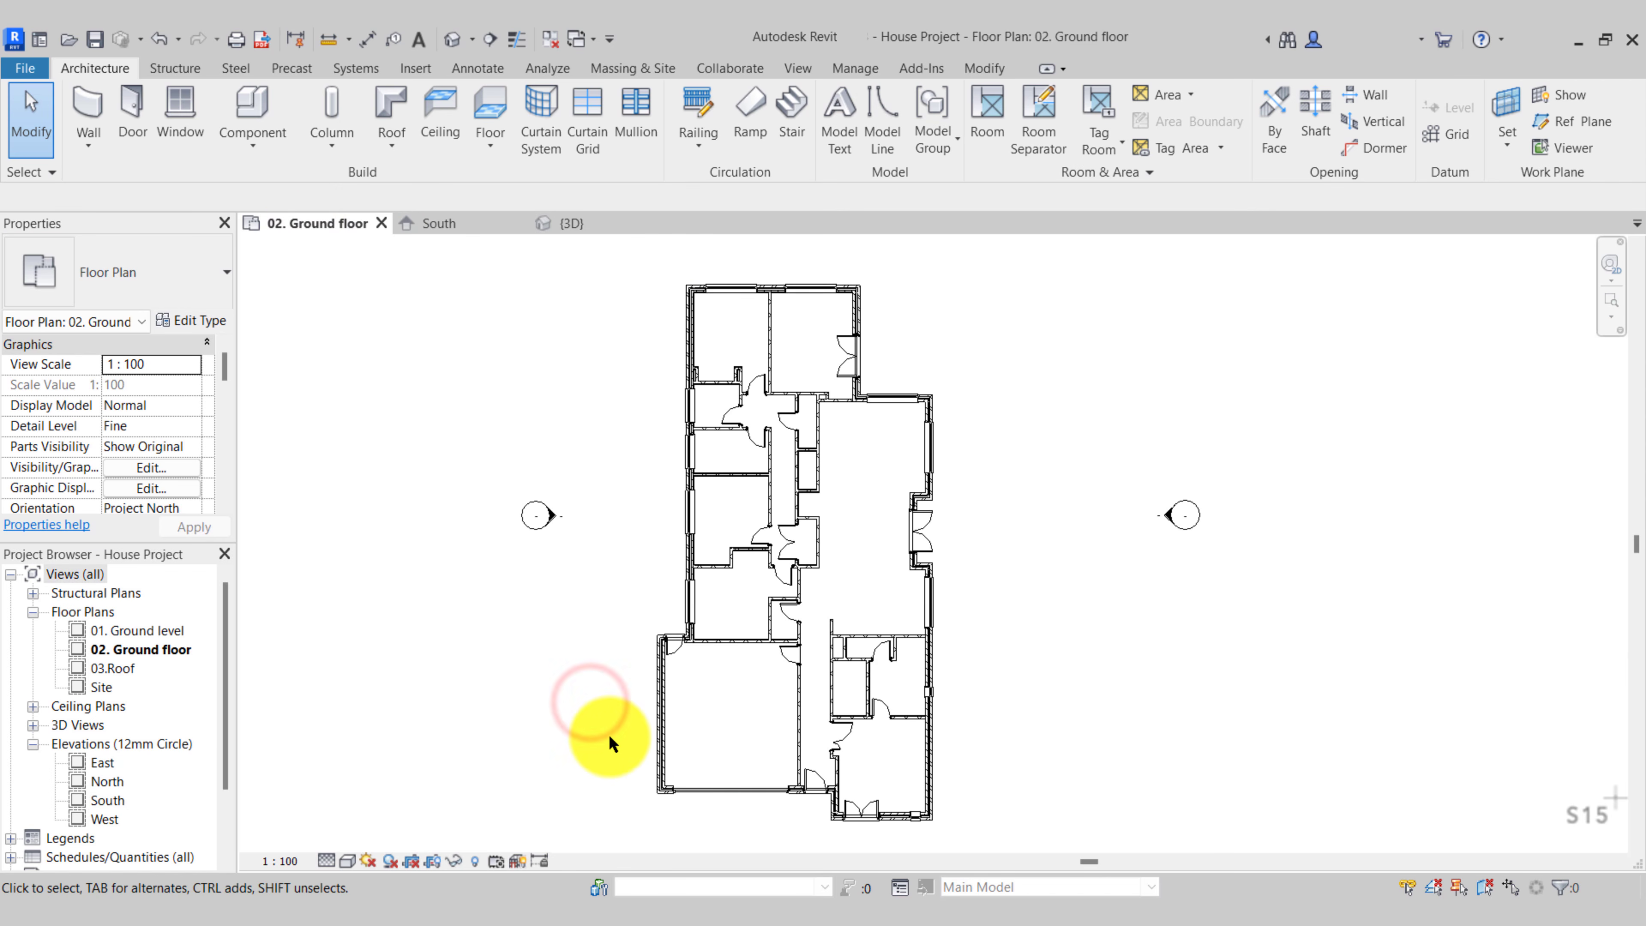
pyautogui.scroll(3, 896, 833)
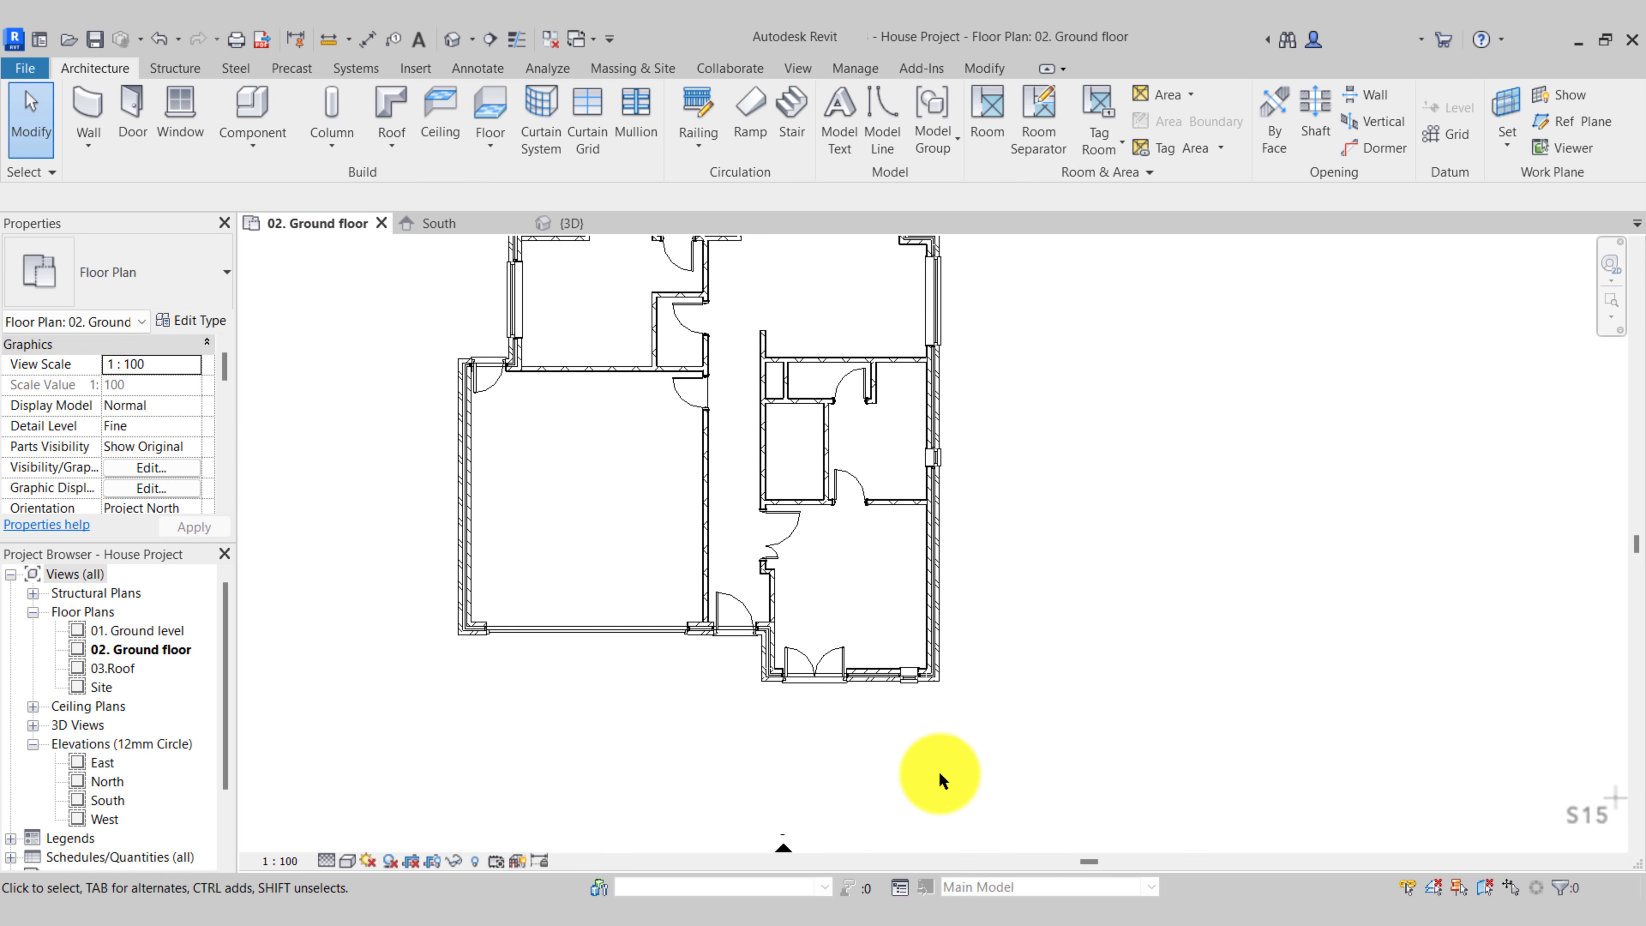
pyautogui.moveTo(918, 769); pyautogui.dragTo(900, 697, button='middle')
pyautogui.scroll(1, 801, 461)
pyautogui.moveTo(801, 462); pyautogui.dragTo(813, 486, button='middle')
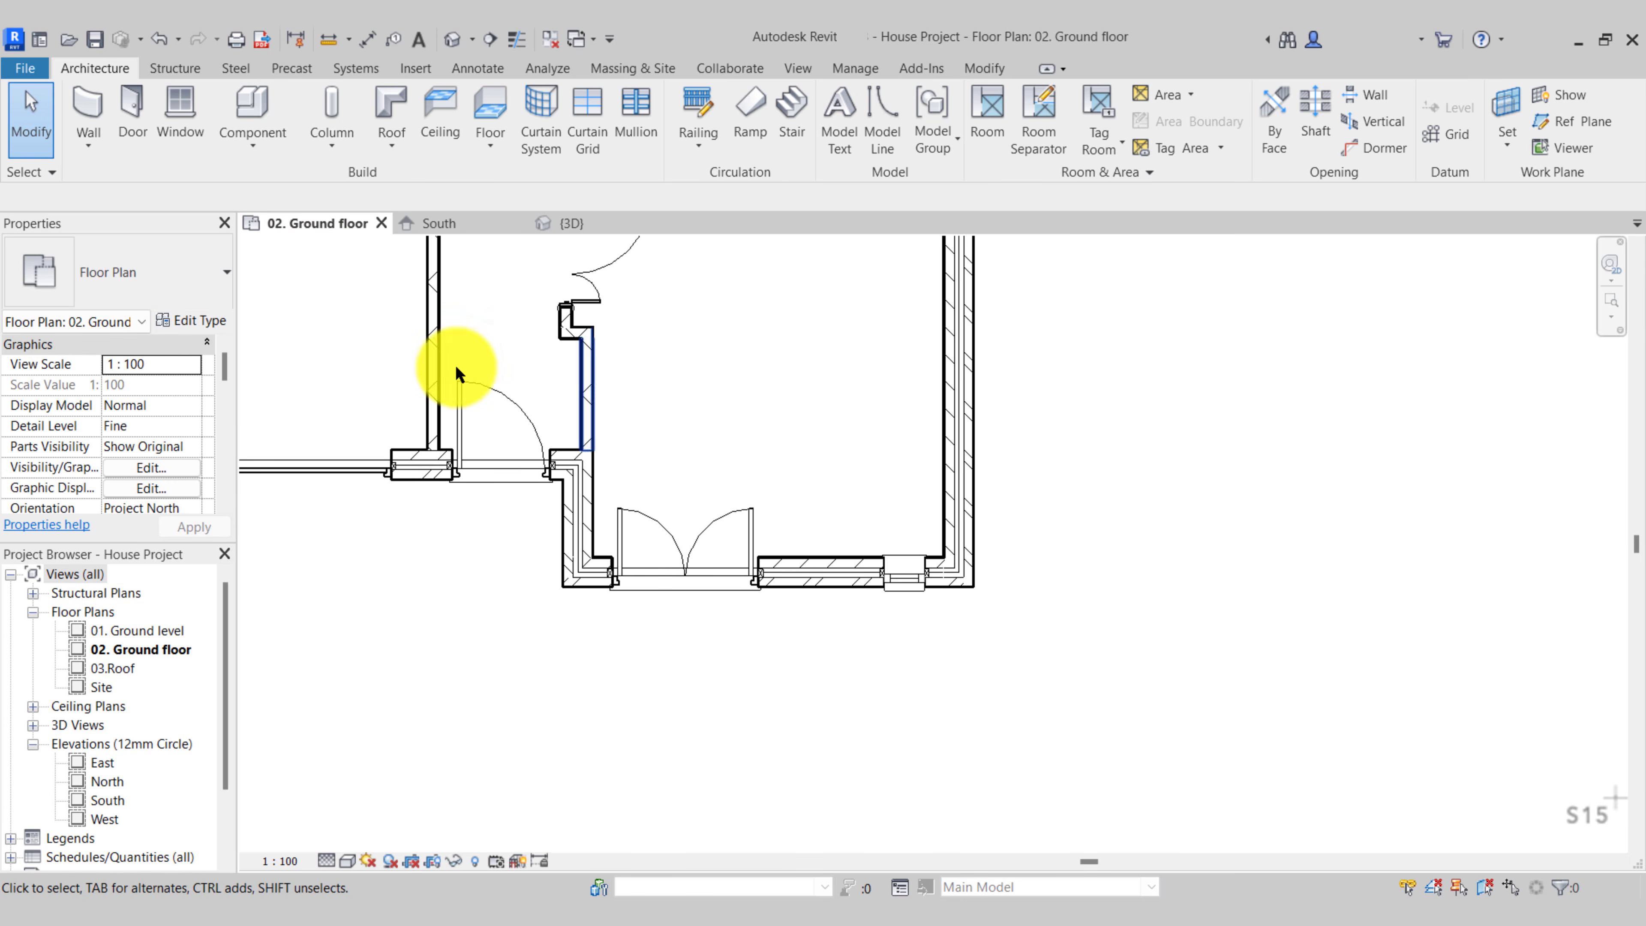
pyautogui.click(83, 115)
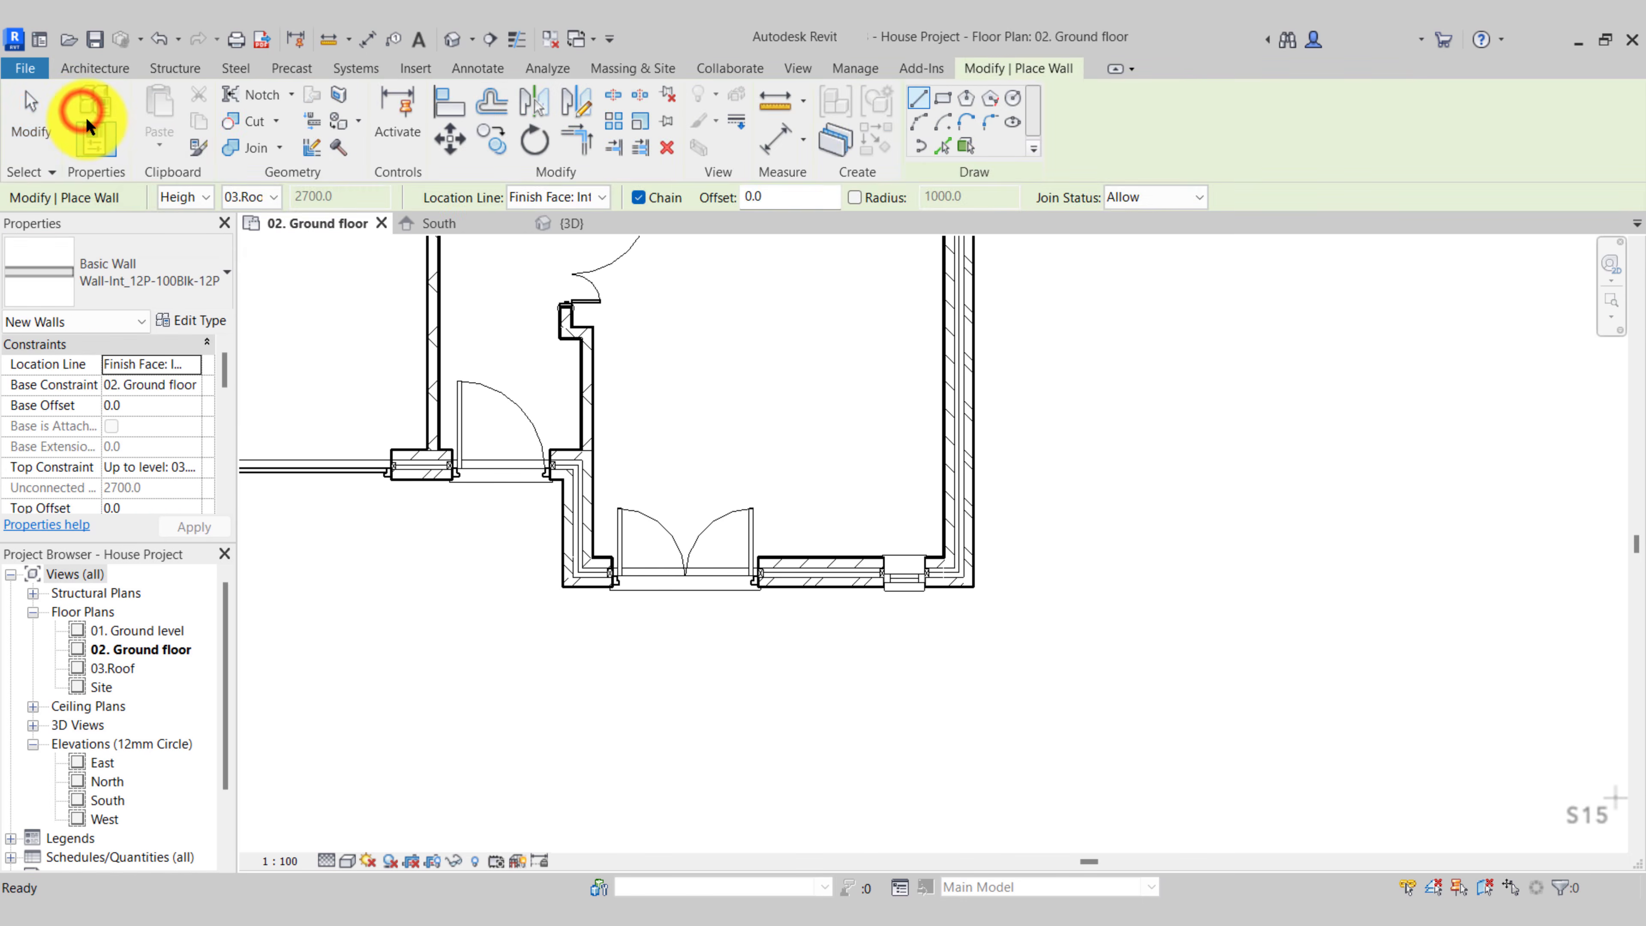
pyautogui.click(181, 269)
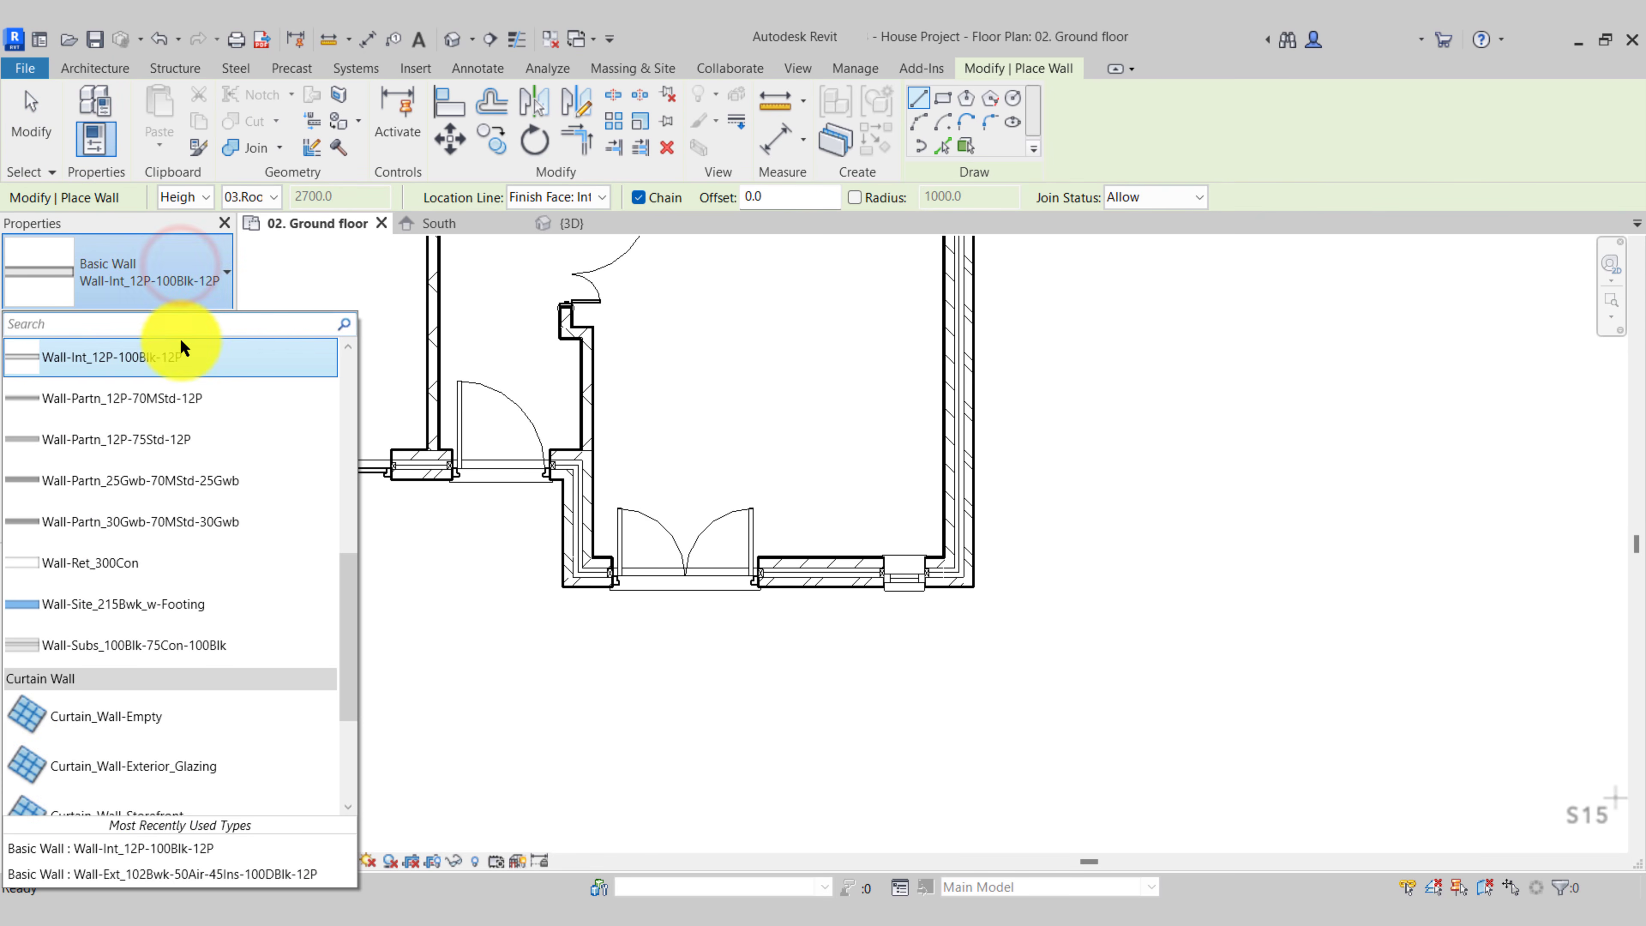
pyautogui.scroll(3, 188, 422)
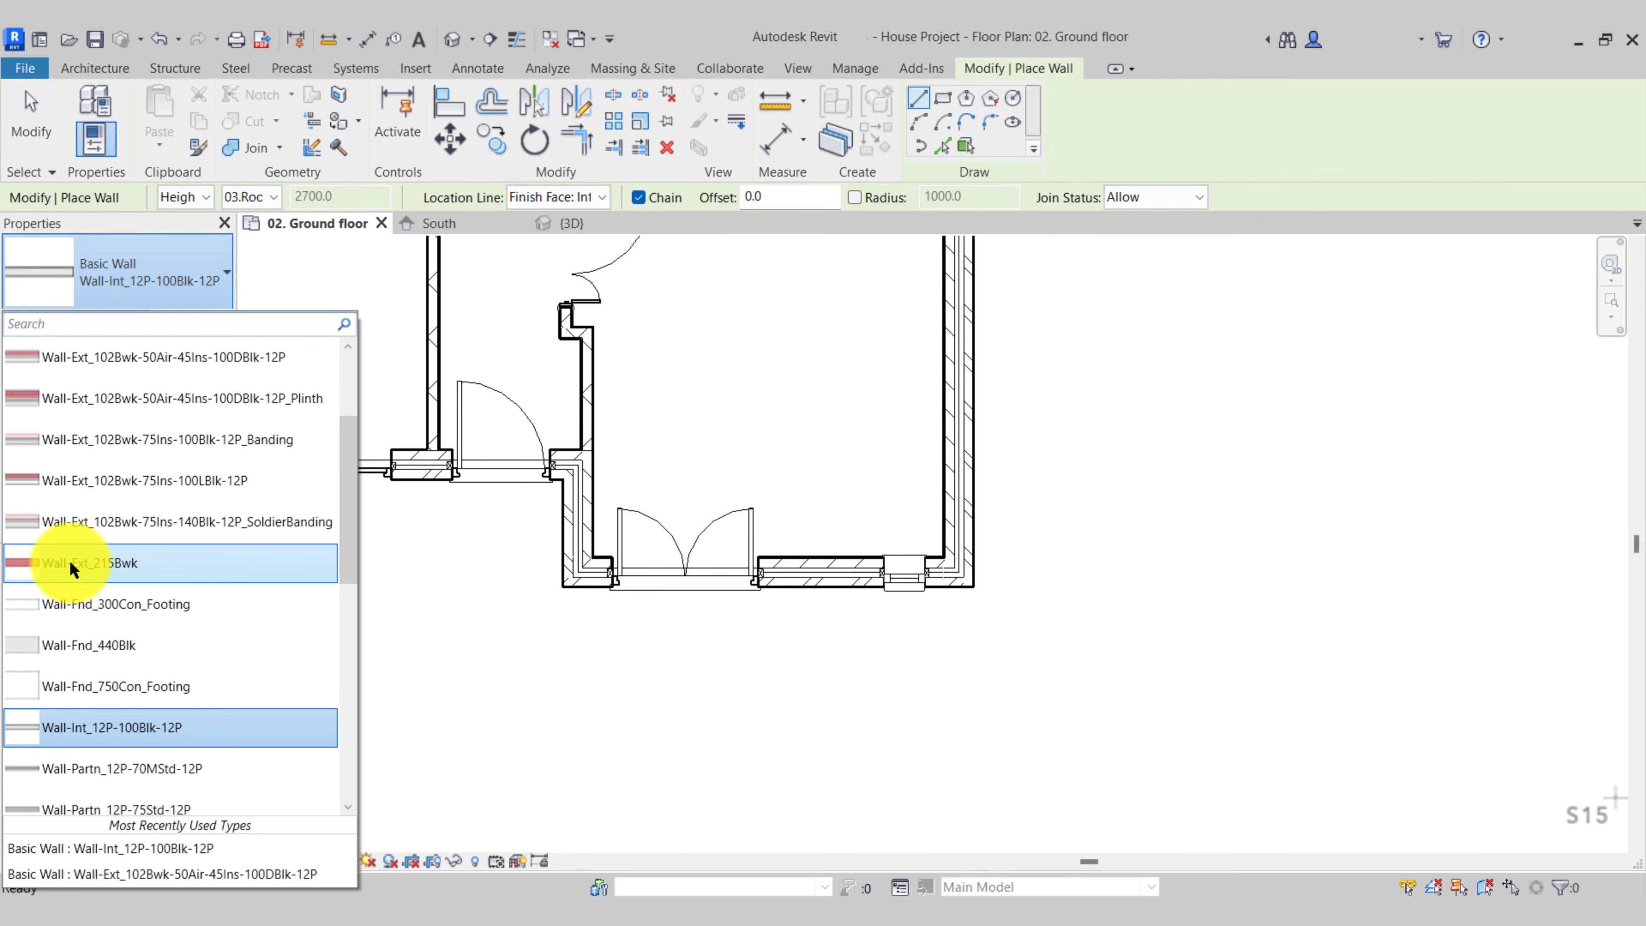
pyautogui.moveTo(120, 573)
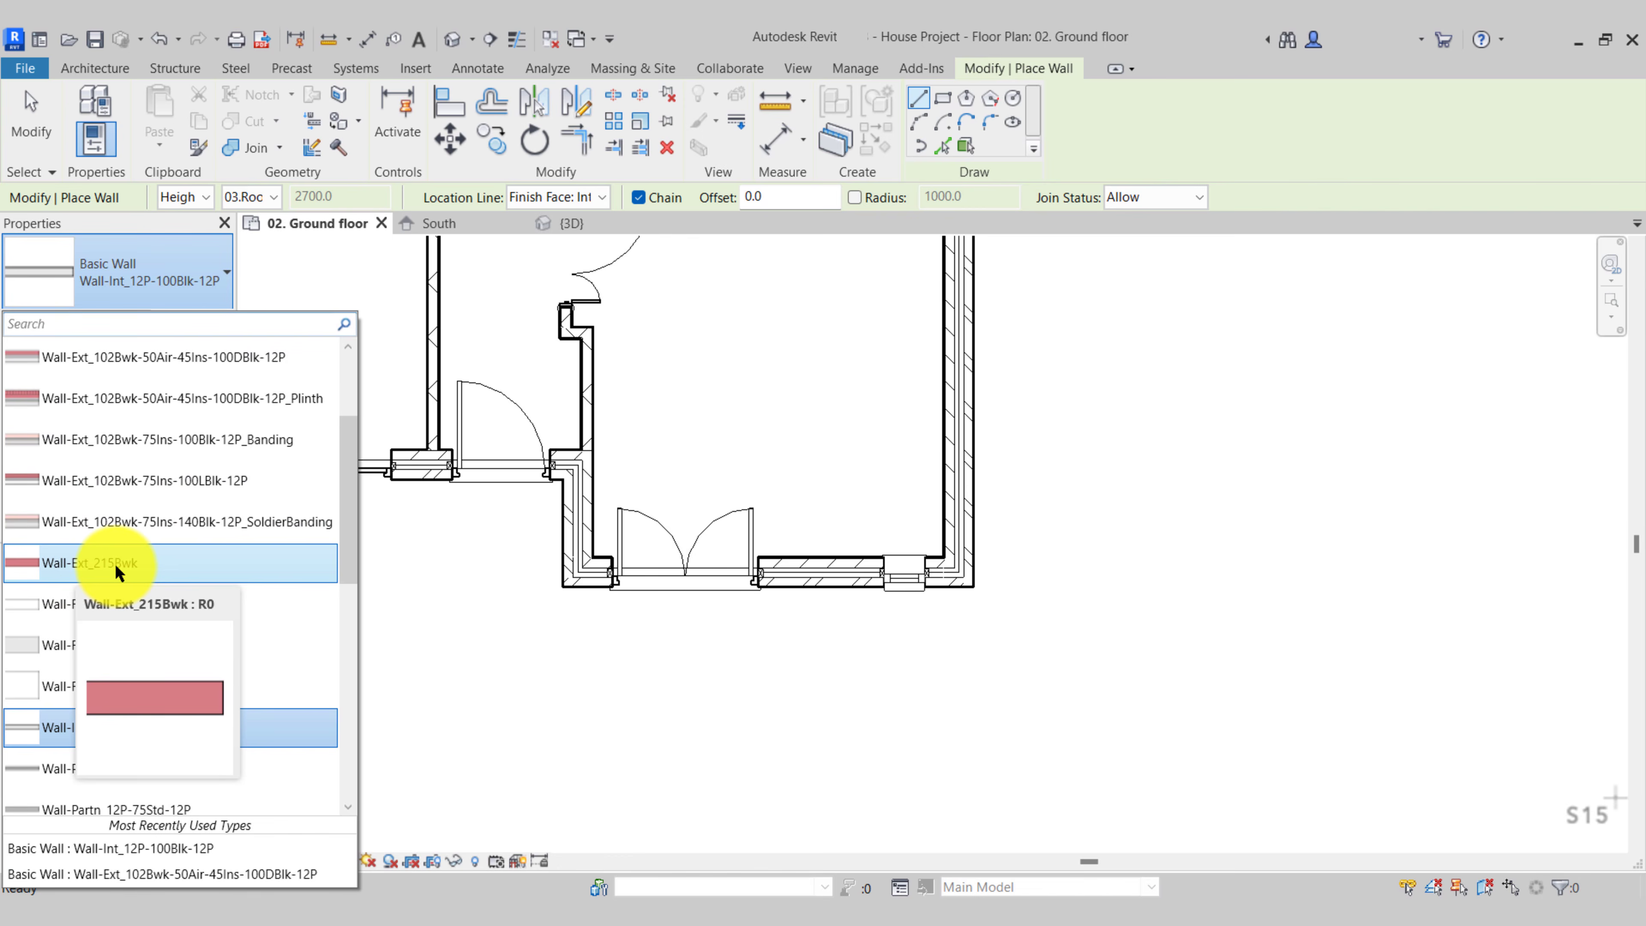
pyautogui.click(119, 573)
# Set the new wall's base constraint to 01. Ground level and its location line to Finish Face: Exterior
pyautogui.scroll(1, 830, 655)
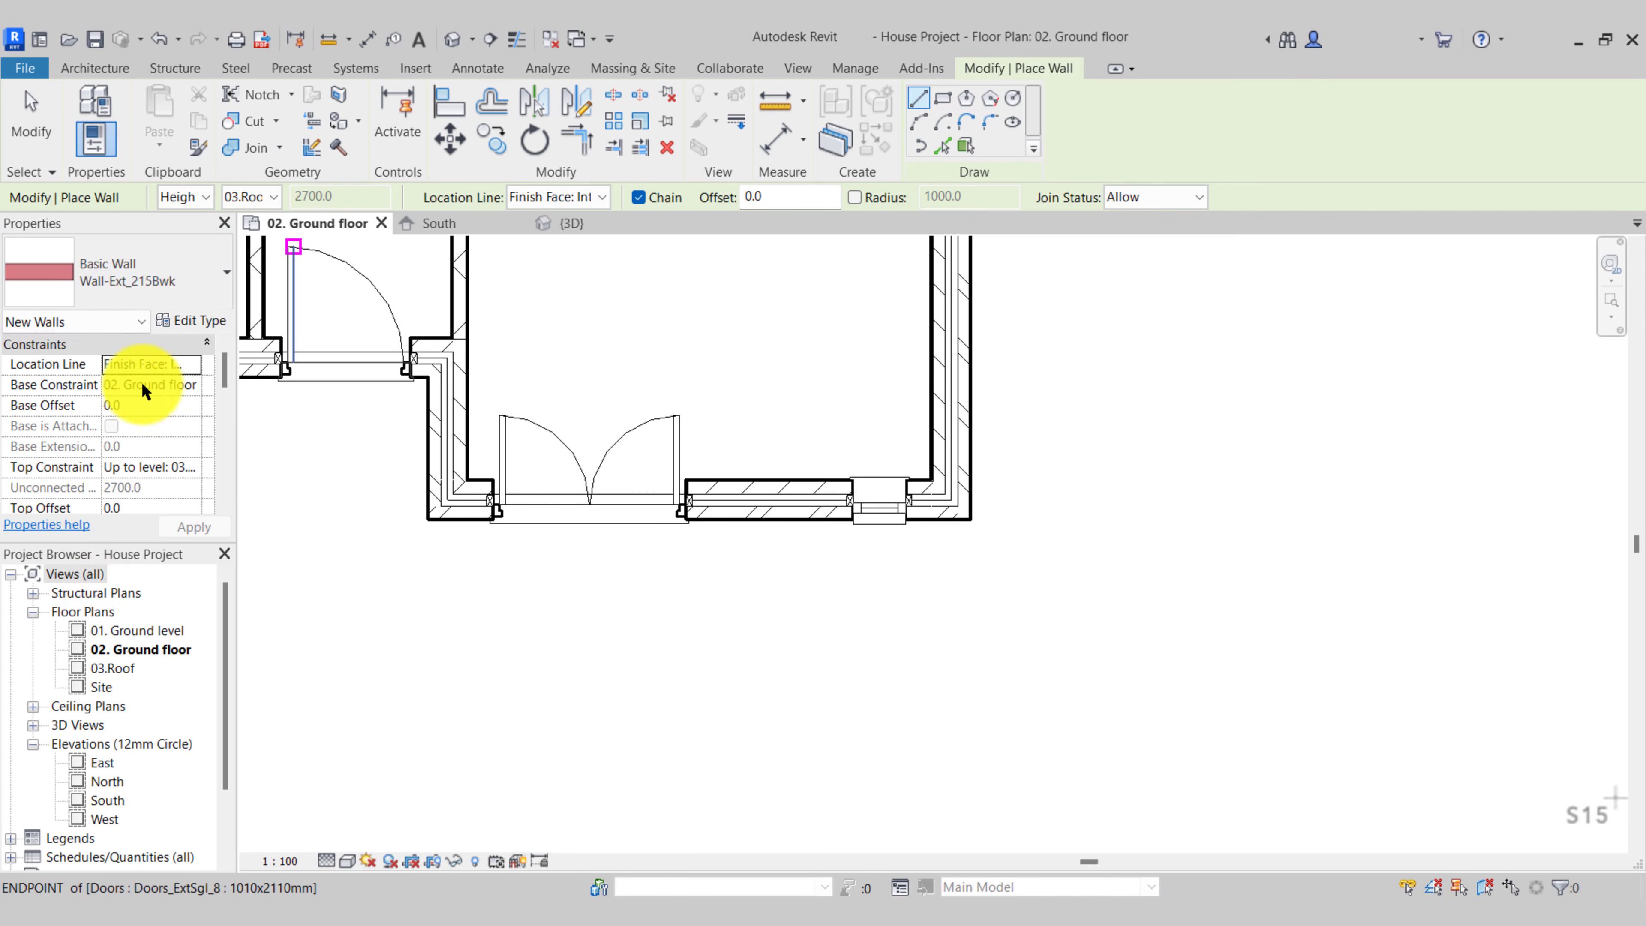
pyautogui.click(192, 384)
pyautogui.click(192, 385)
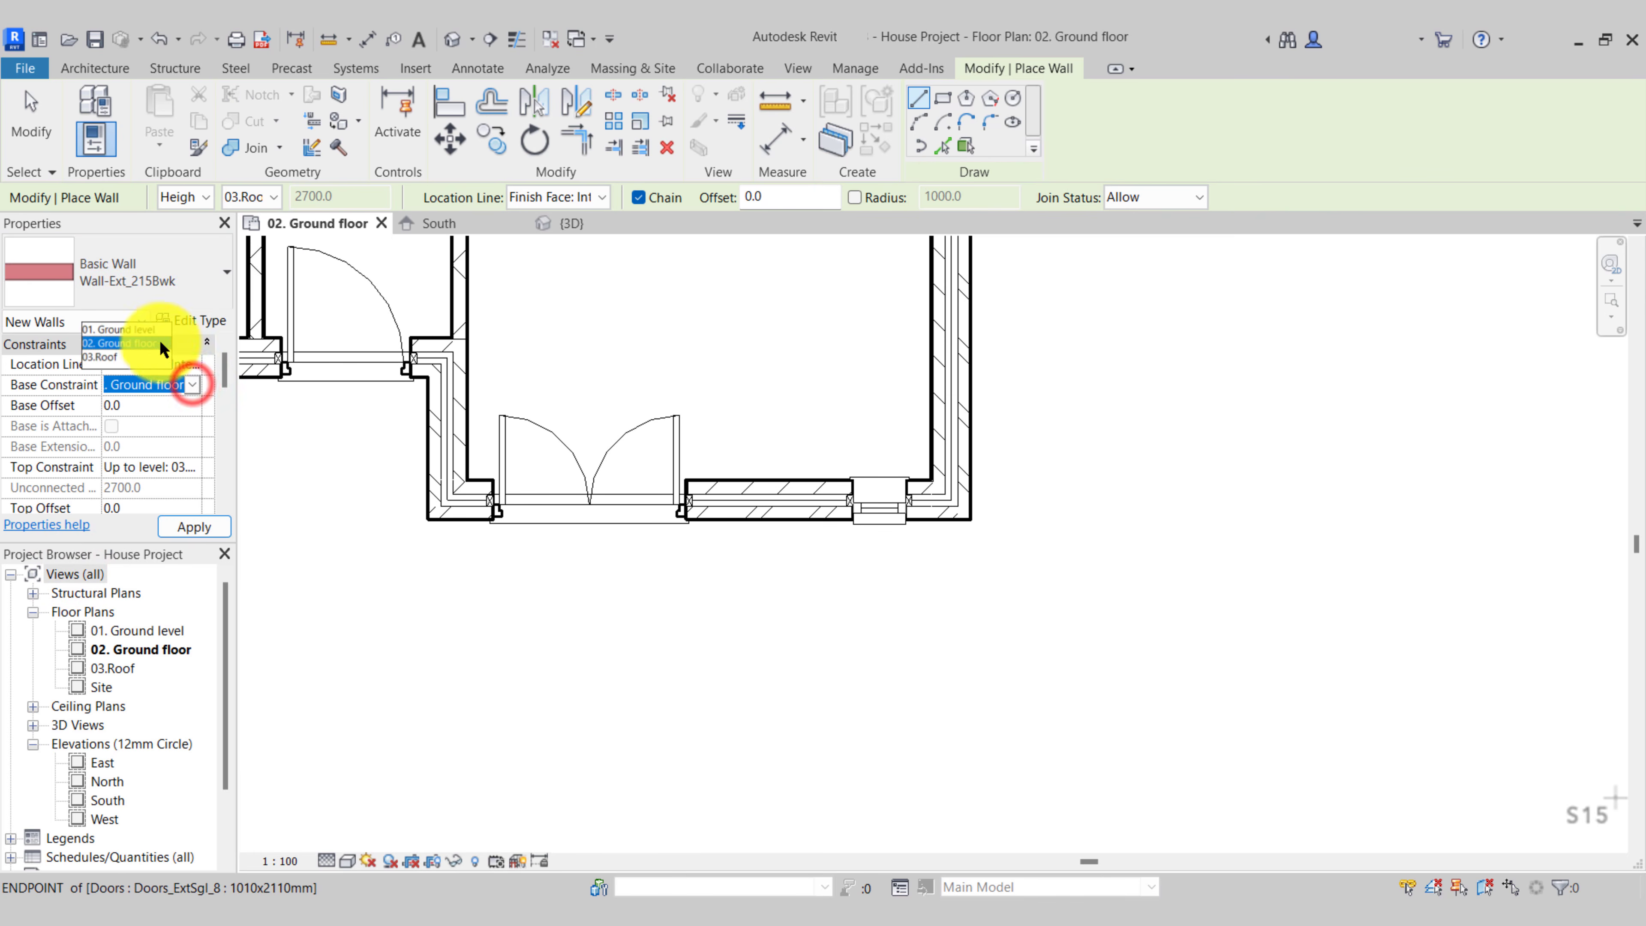
pyautogui.click(152, 329)
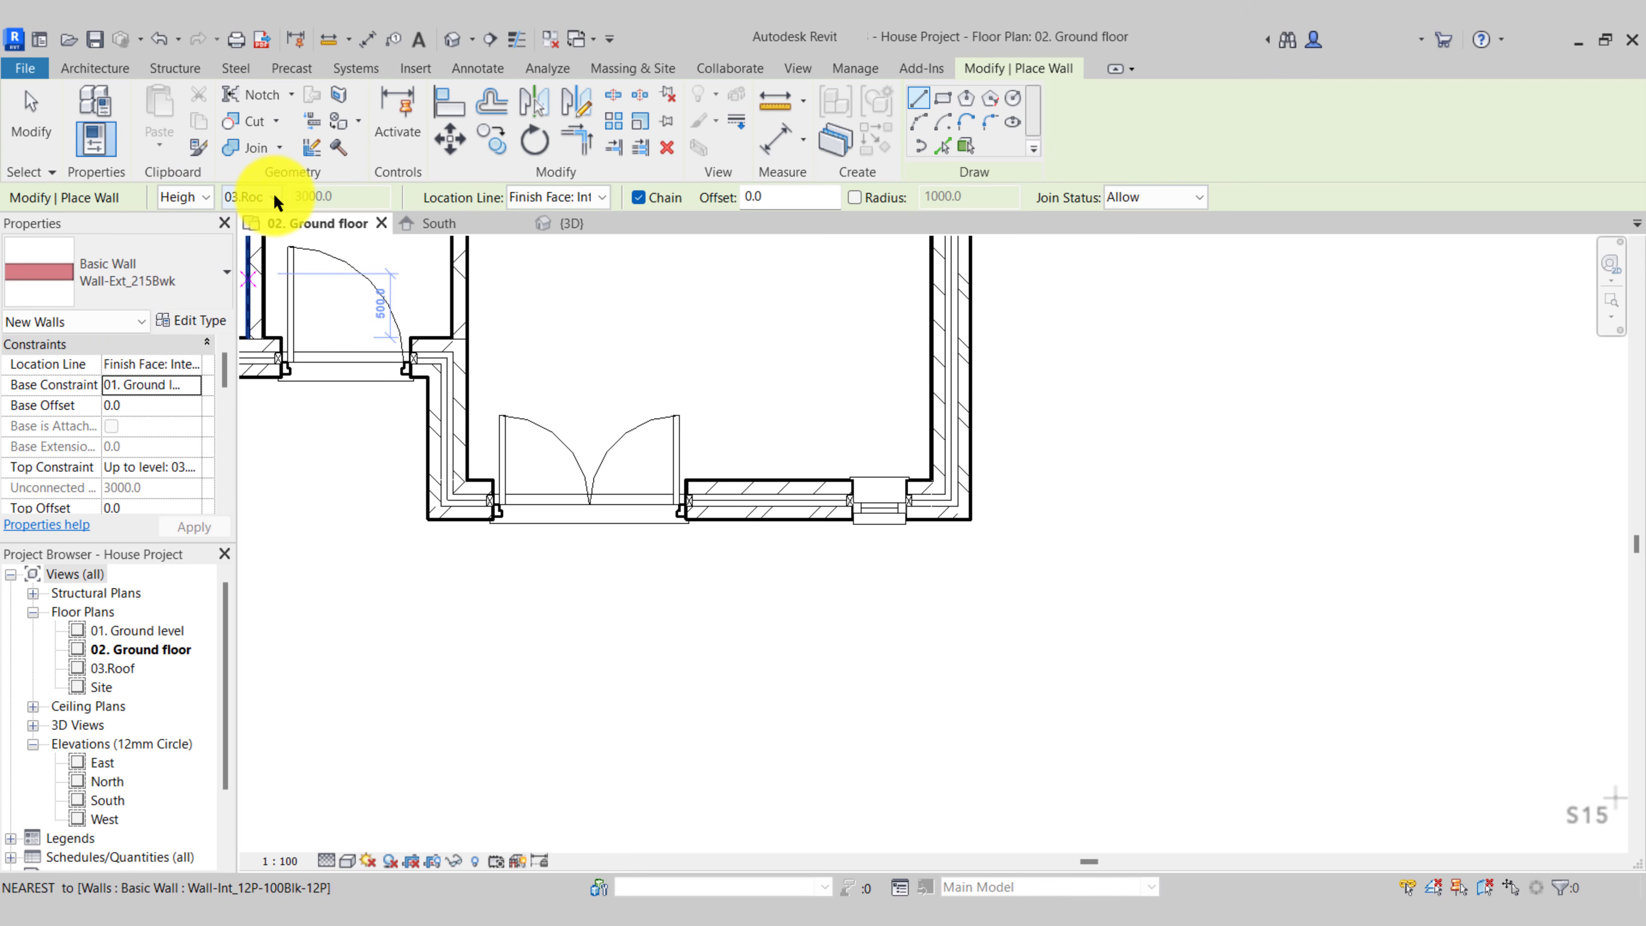
pyautogui.click(581, 198)
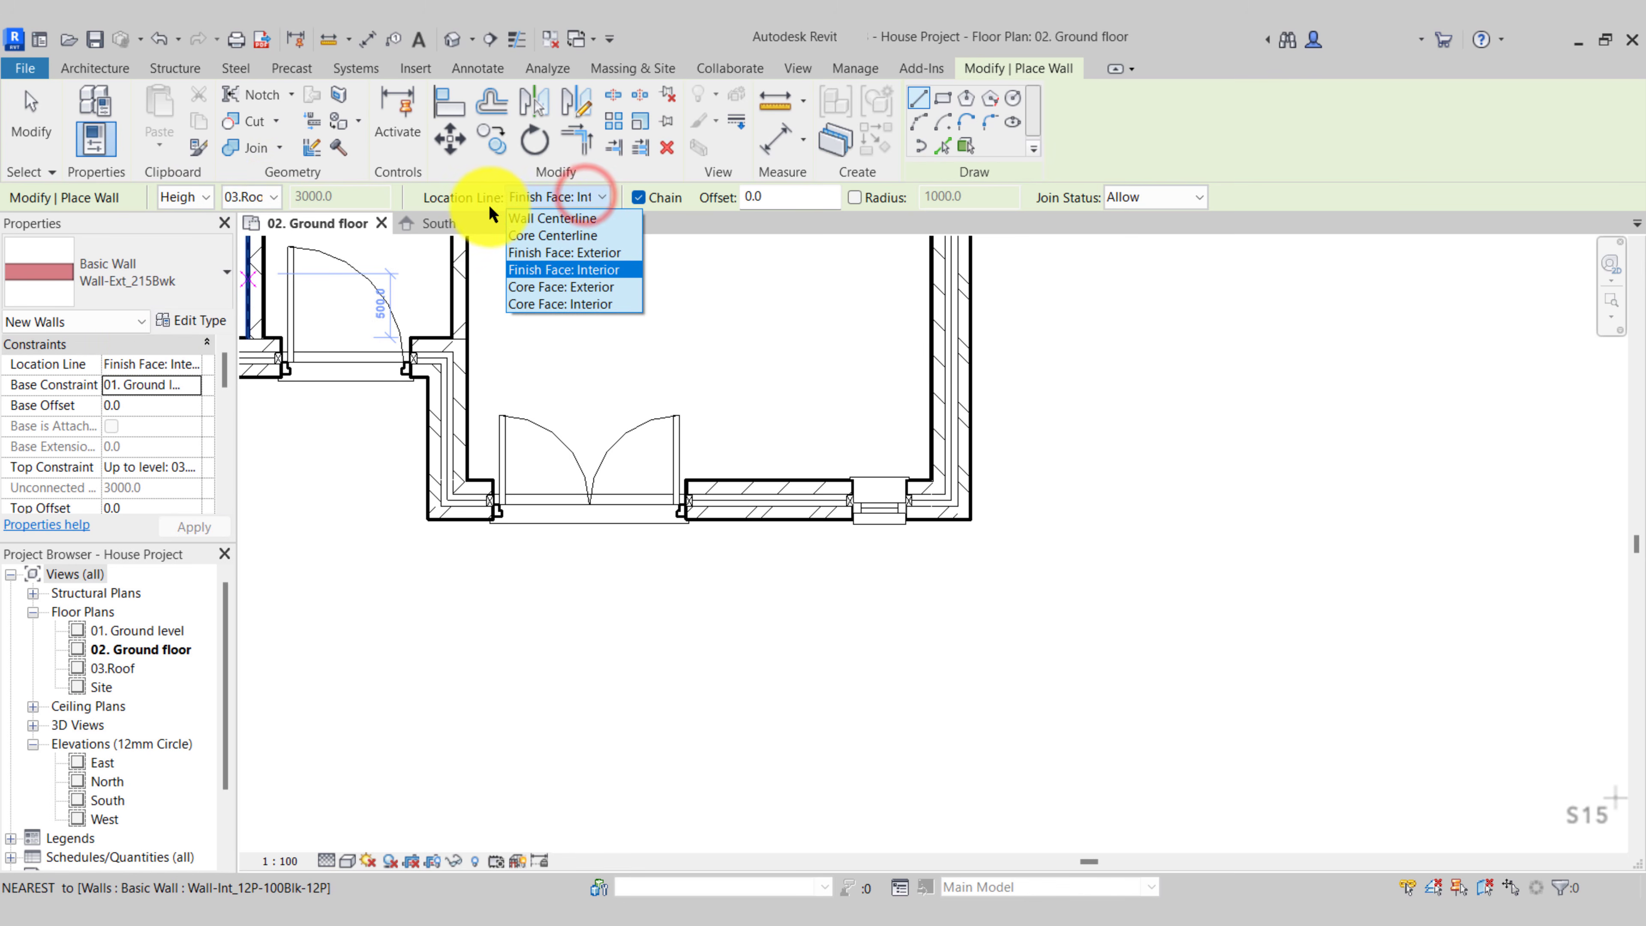
pyautogui.click(595, 255)
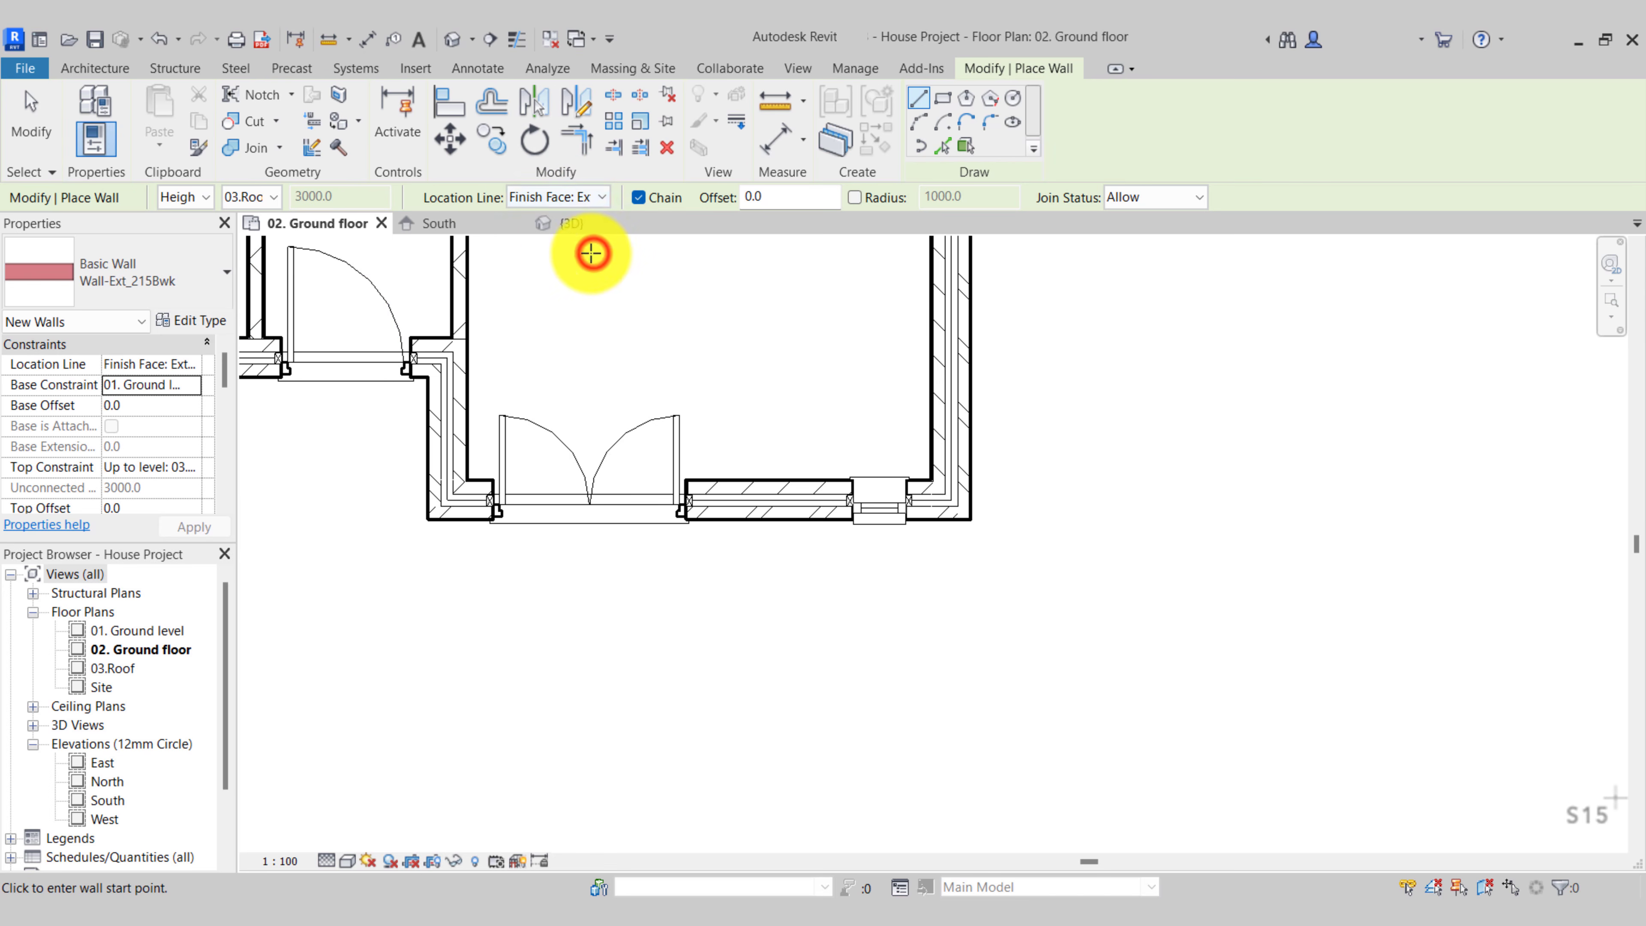
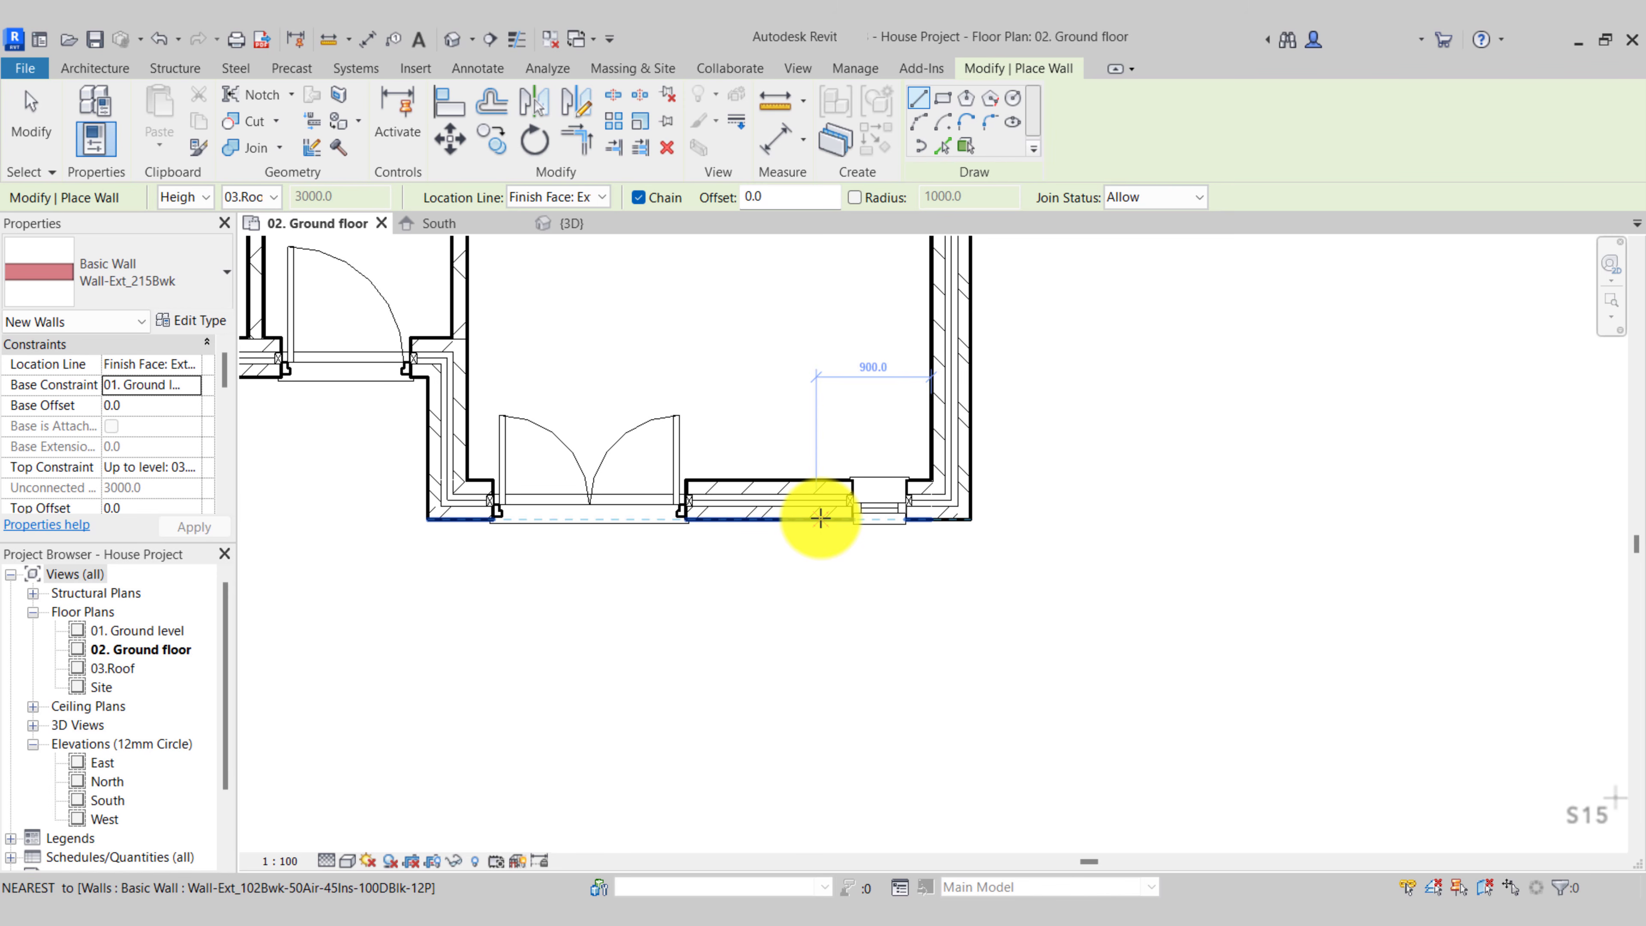
# Draw a 1000 mm wall southward from the southeast room's south wall, 900 mm from its east wall, with a short return westward
pyautogui.click(820, 518)
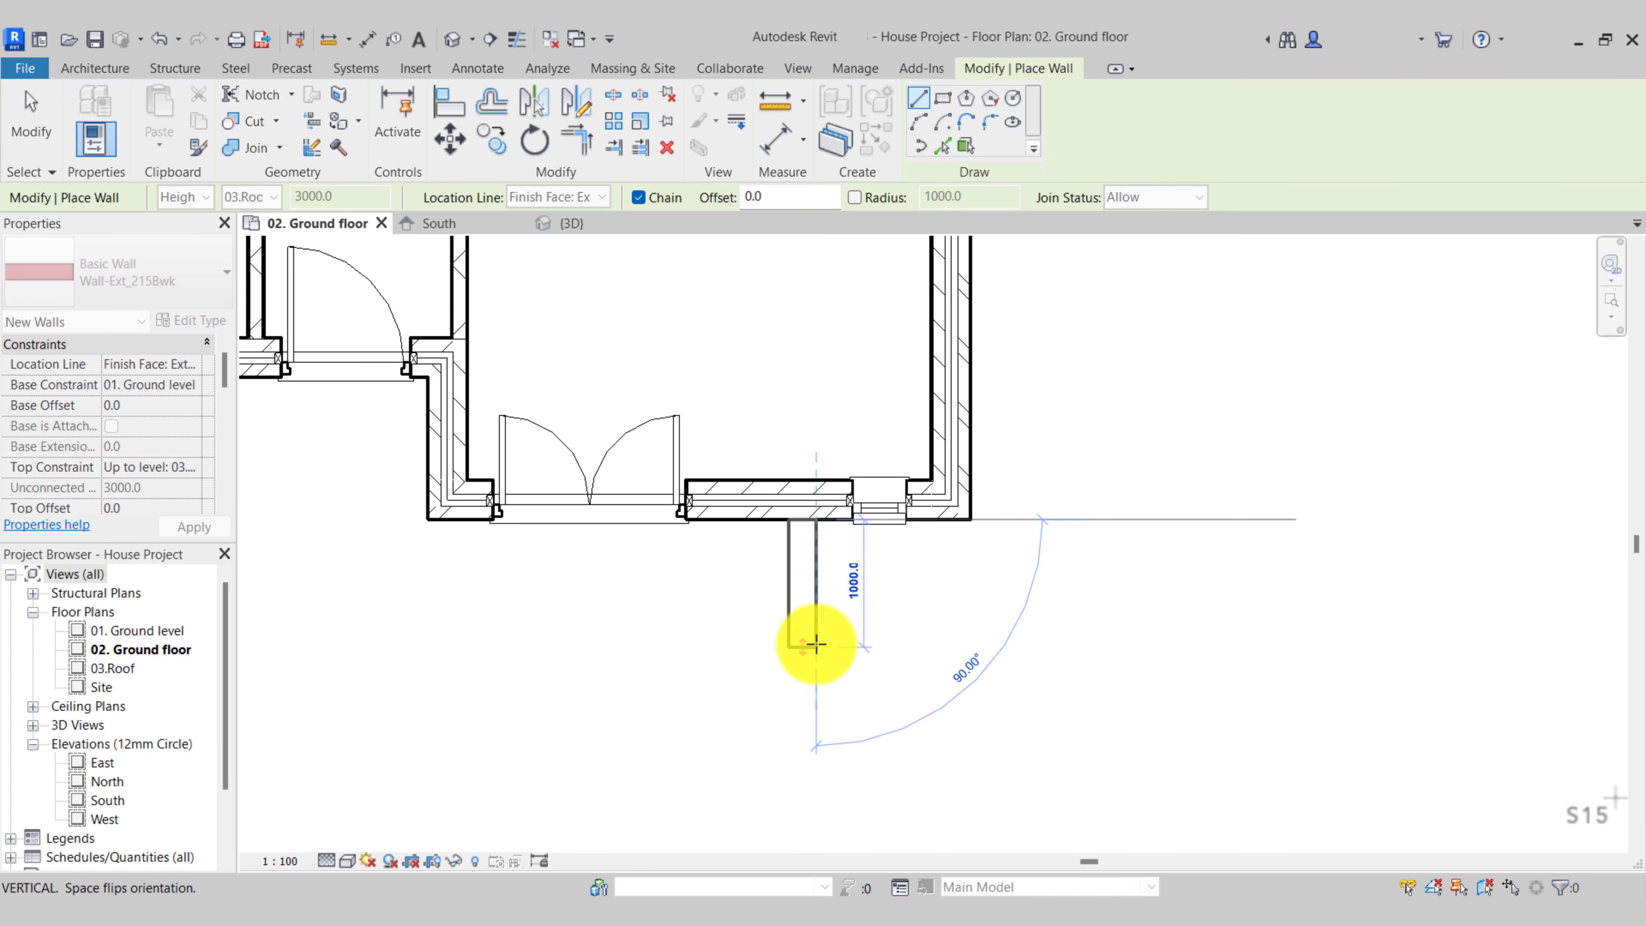
pyautogui.click(816, 645)
pyautogui.click(740, 645)
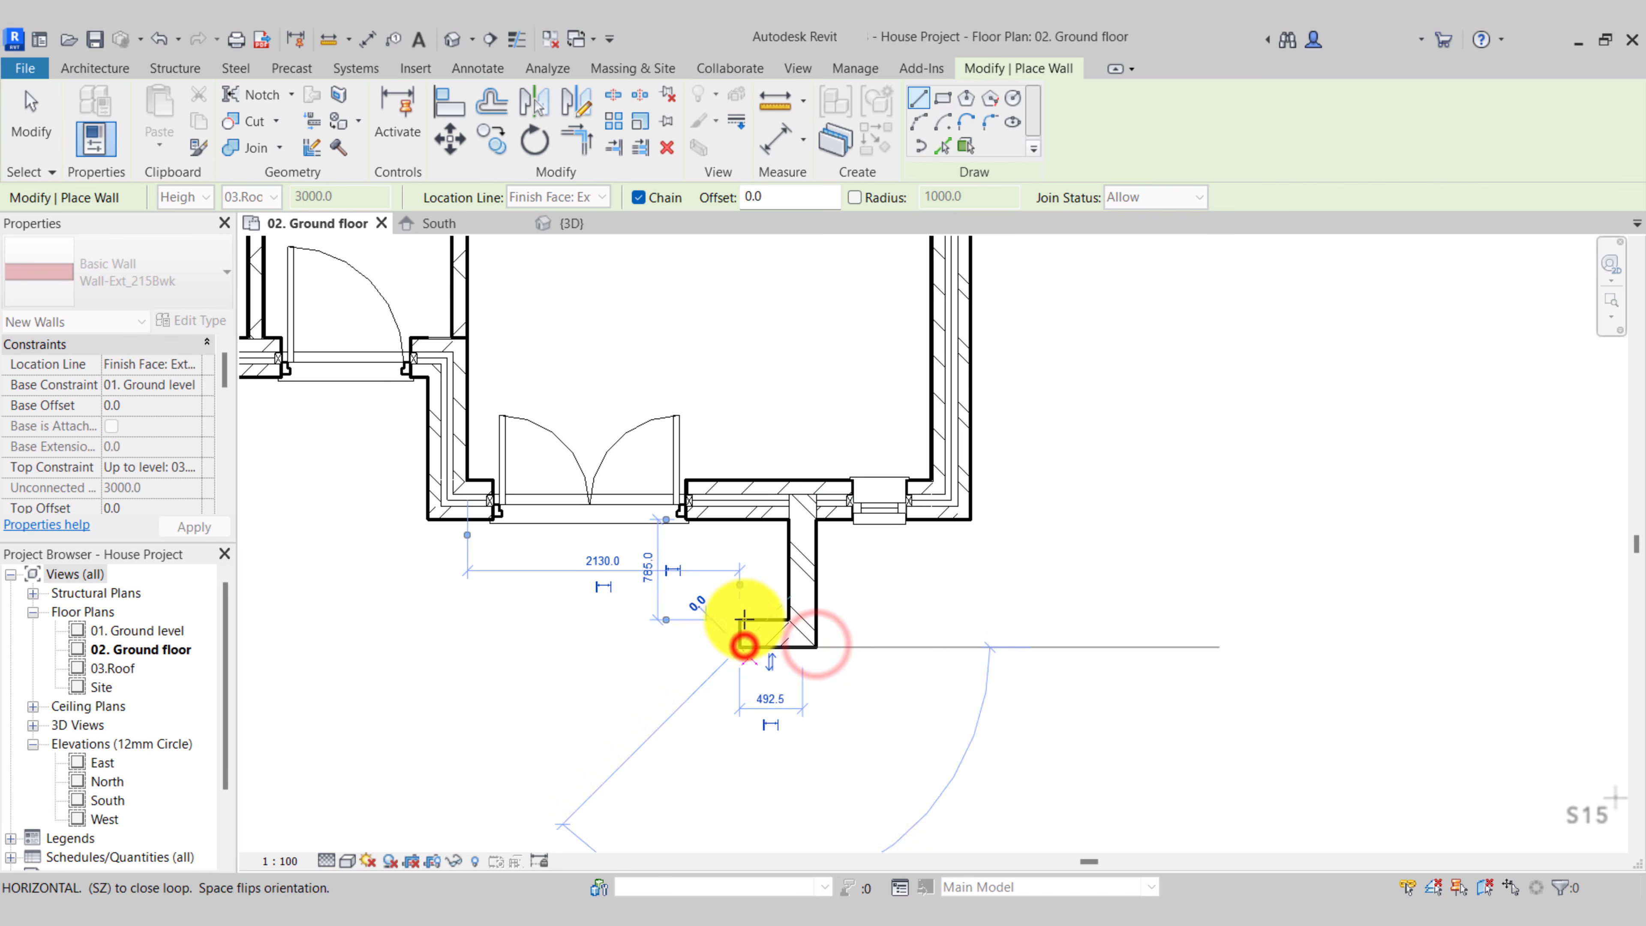
# Draw the final Wall-Ext_215Bwk segment up to the house's exterior wall to close the U-shaped projection, and finish placing walls
pyautogui.click(742, 527)
pyautogui.press('Escape')
pyautogui.press('Escape')
# Examine how the two brick legs of the projection meet the layers of the house's cavity wall
pyautogui.scroll(2, 836, 570)
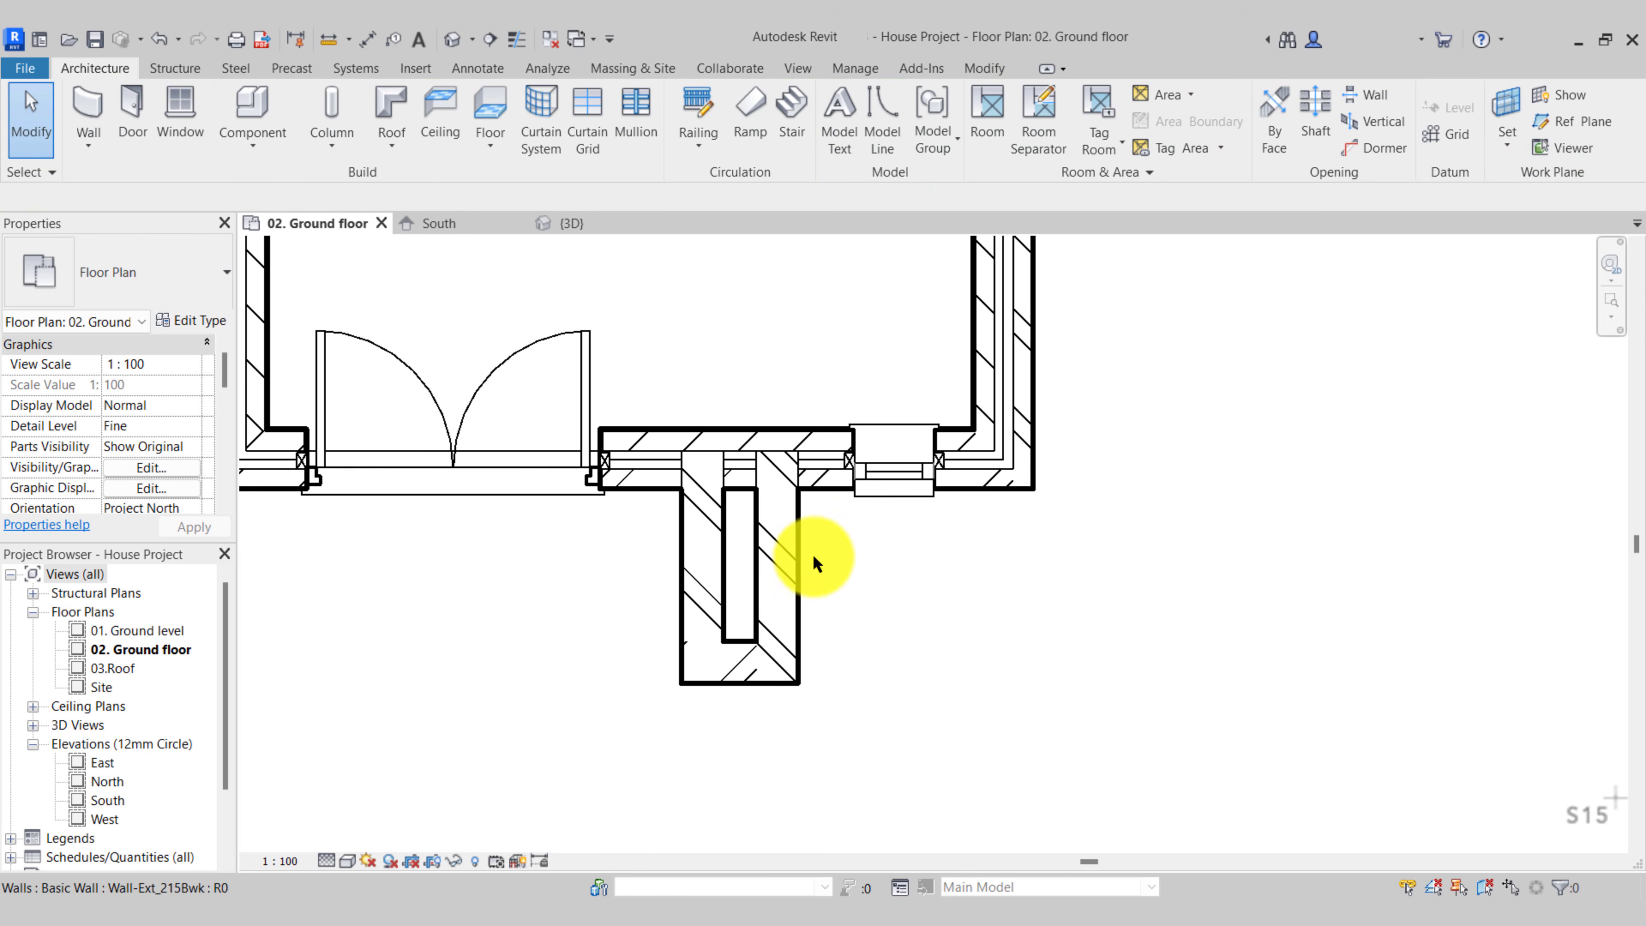
pyautogui.scroll(2, 768, 541)
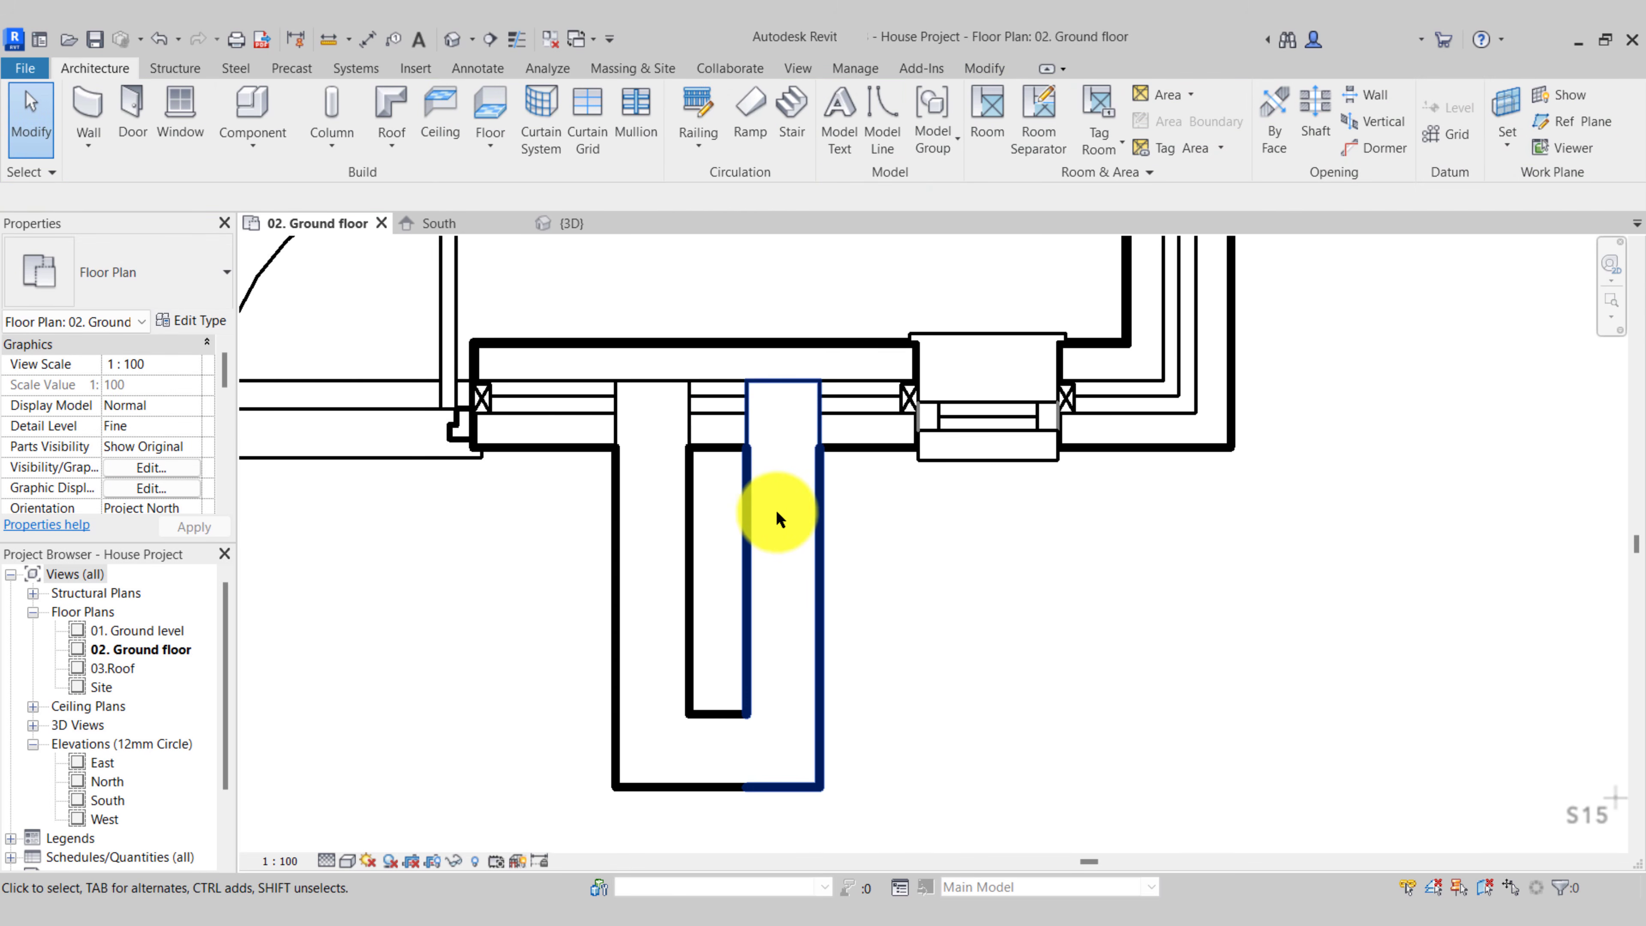
pyautogui.scroll(3, 778, 517)
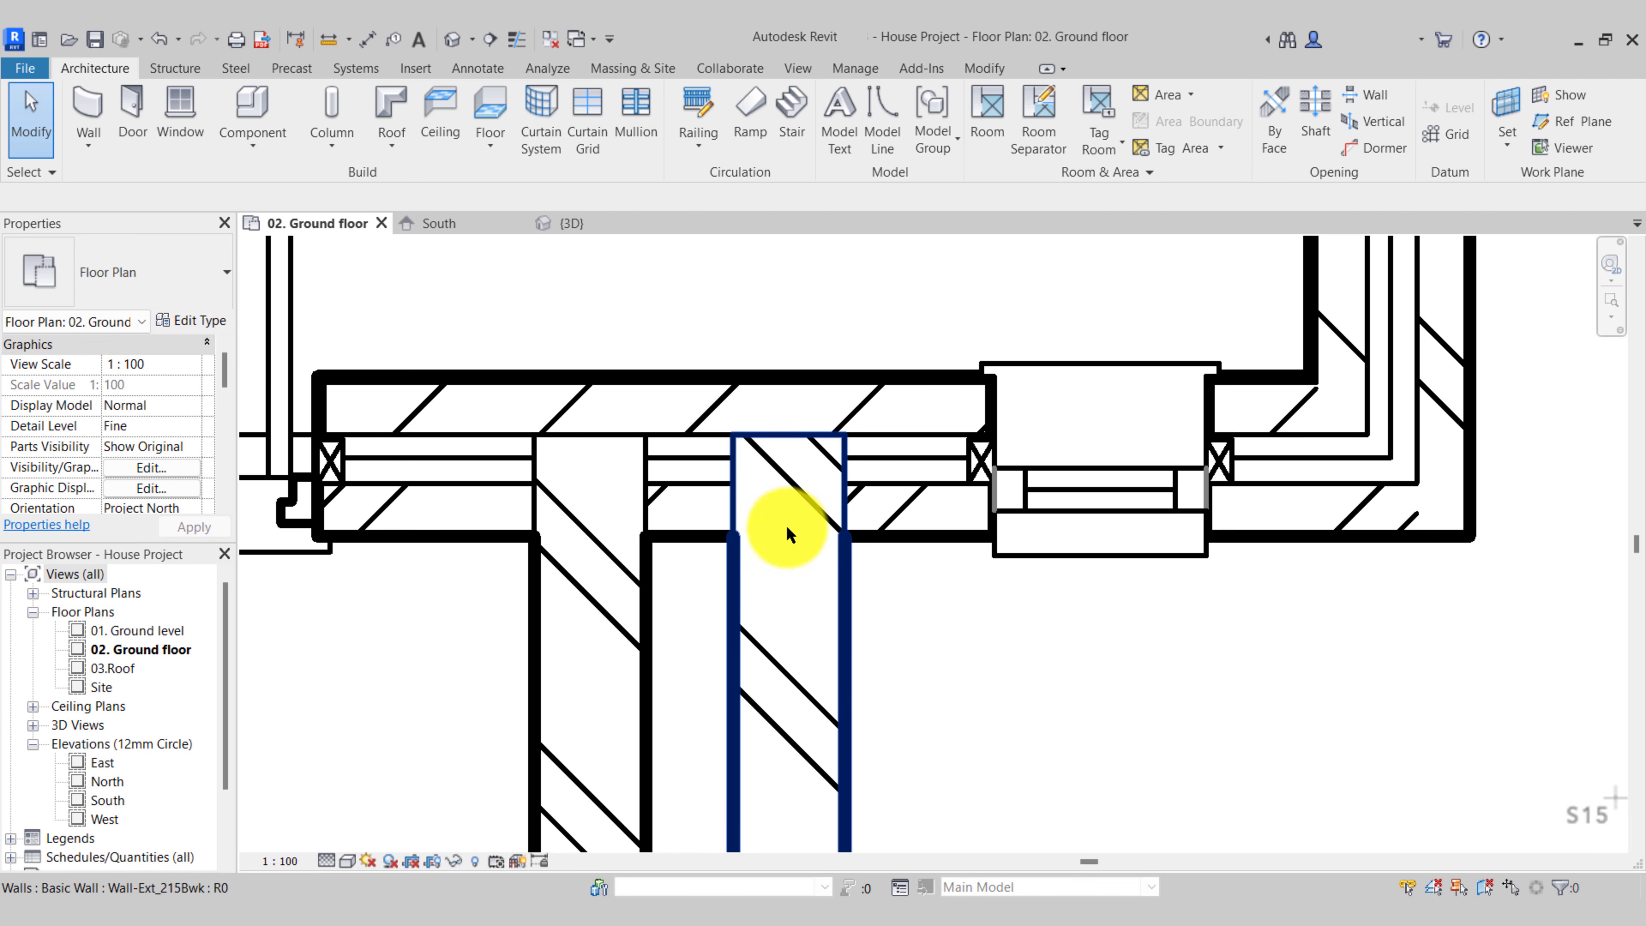
pyautogui.scroll(2, 712, 500)
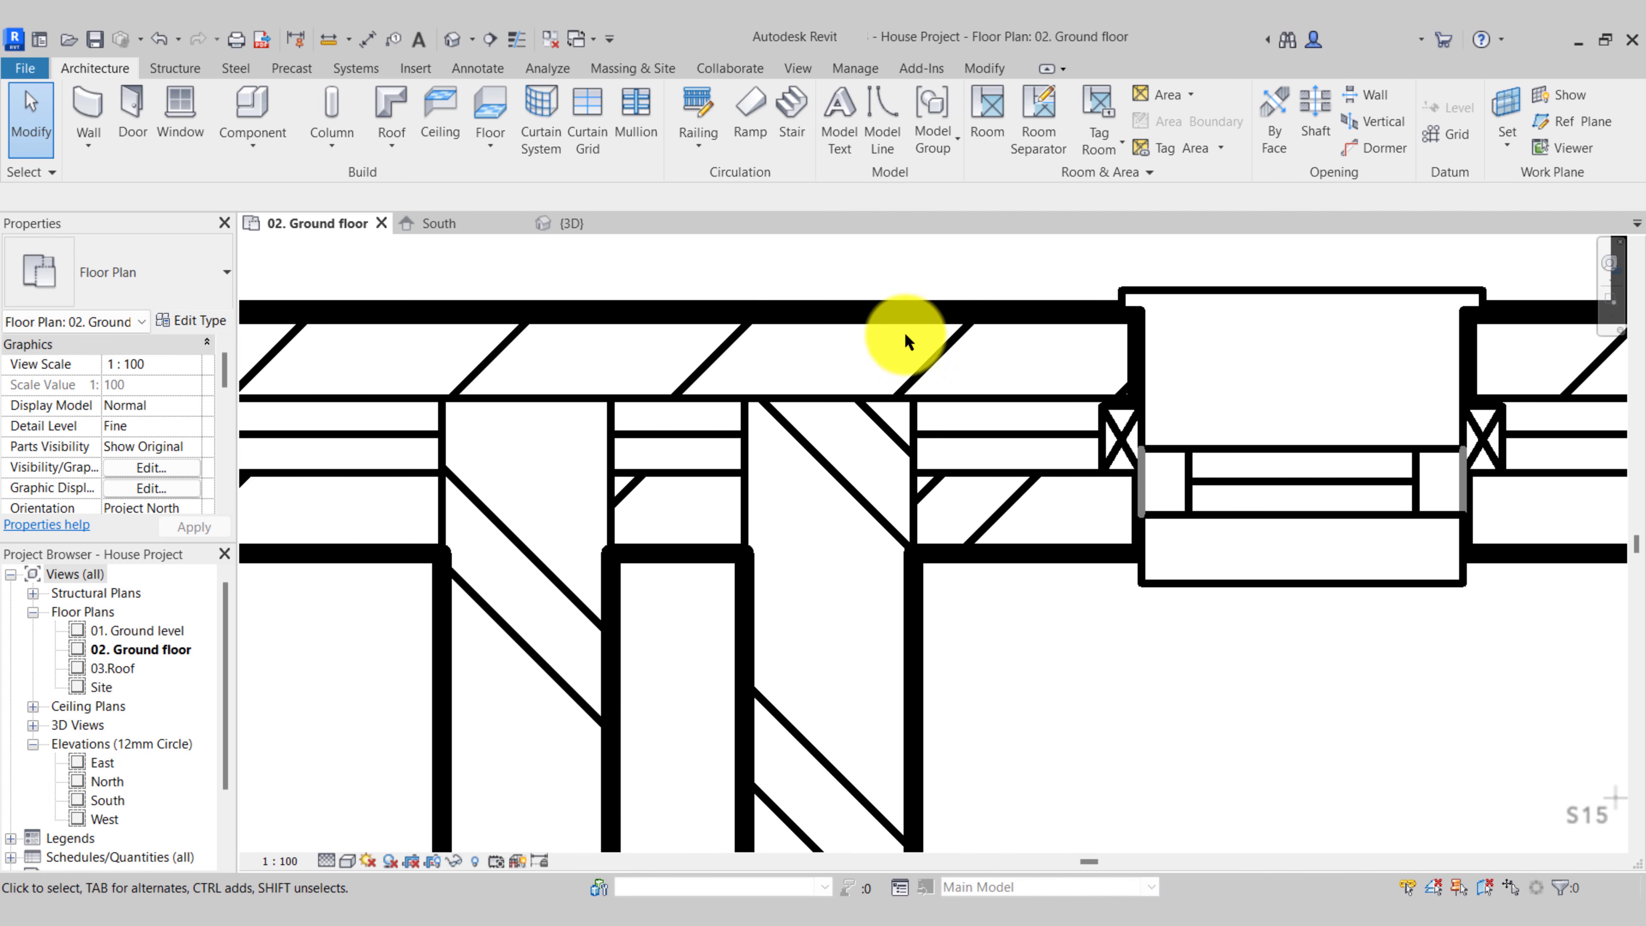
pyautogui.scroll(-3, 906, 332)
pyautogui.scroll(3, 920, 421)
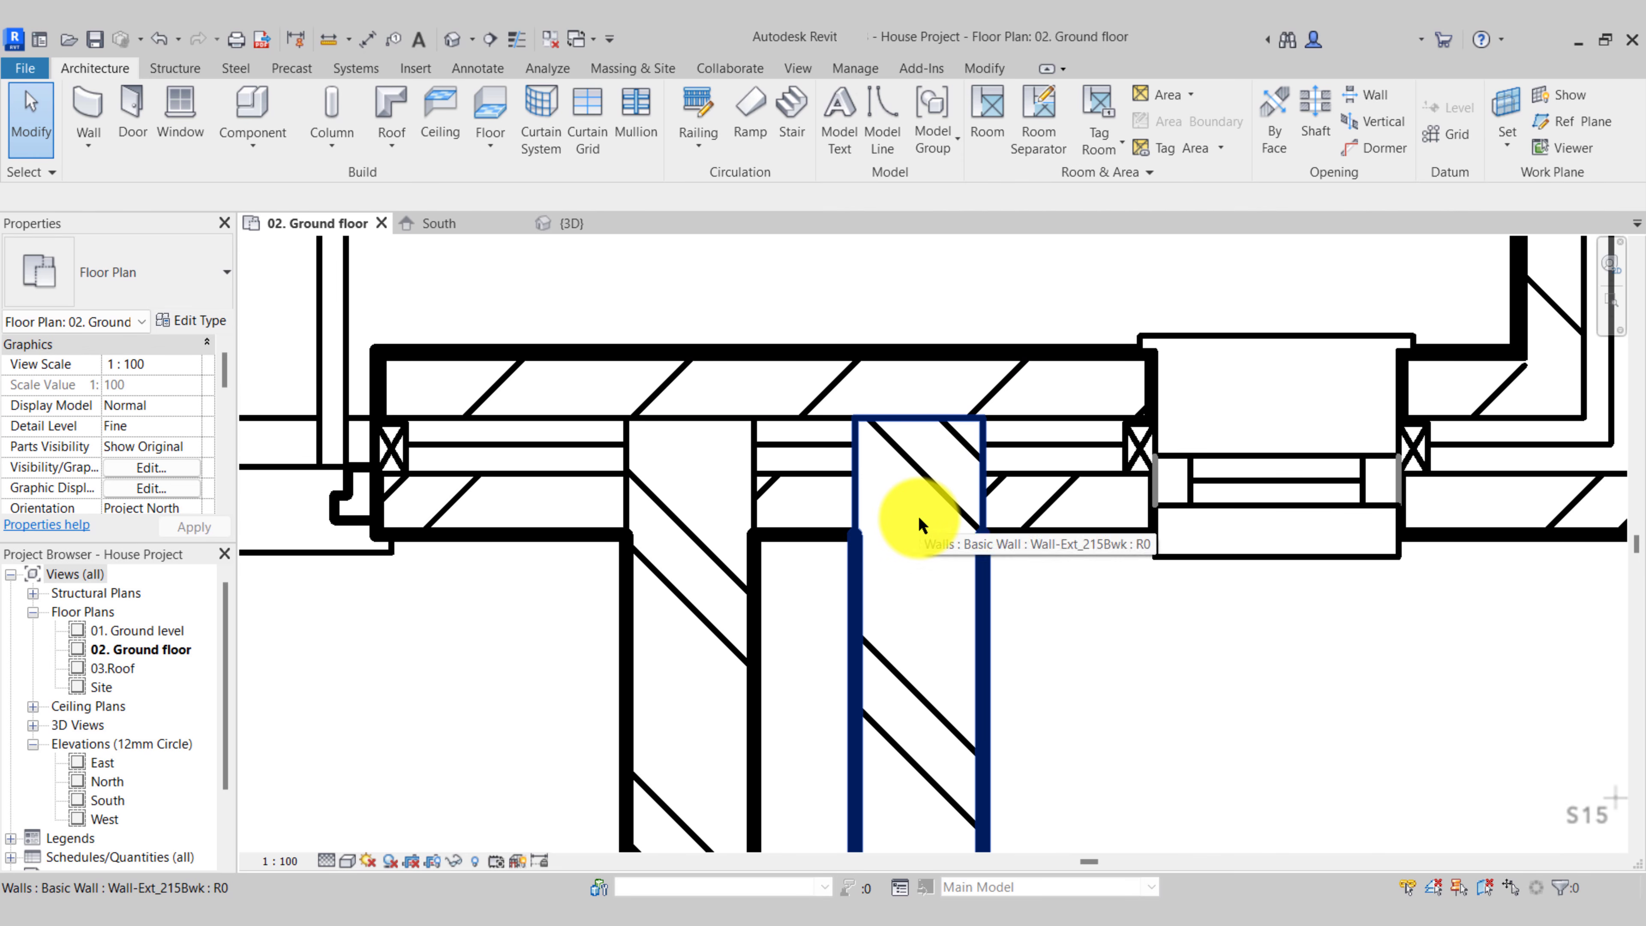
pyautogui.scroll(-1, 920, 522)
pyautogui.click(894, 561)
pyautogui.click(862, 397)
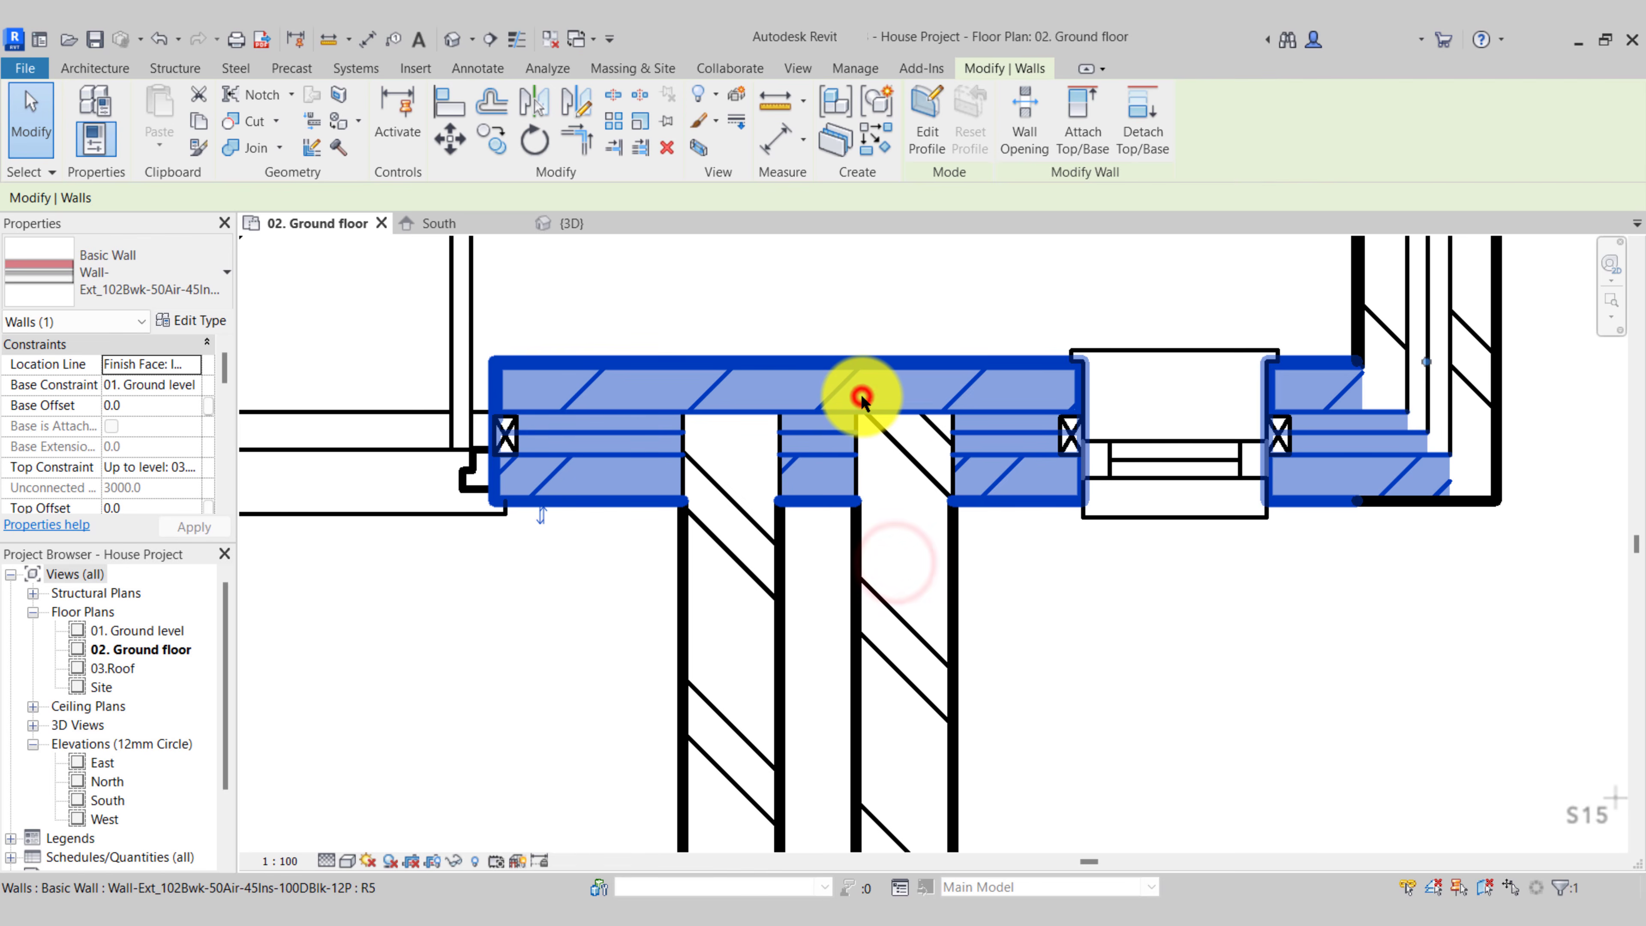
pyautogui.scroll(-1, 883, 412)
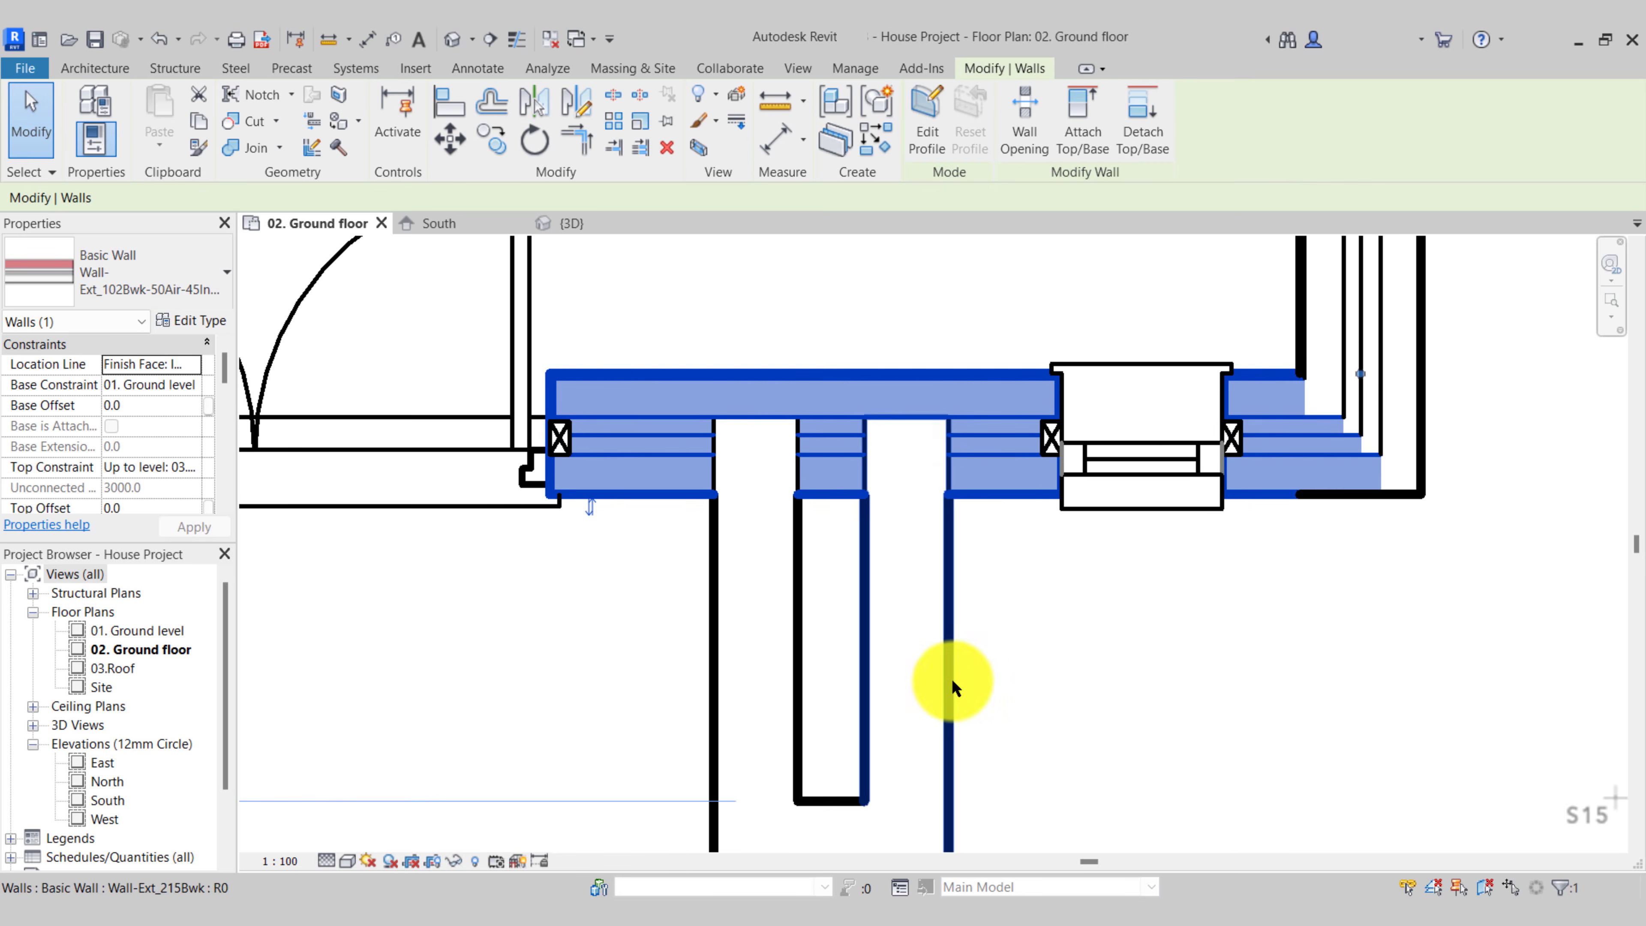
pyautogui.scroll(2, 941, 584)
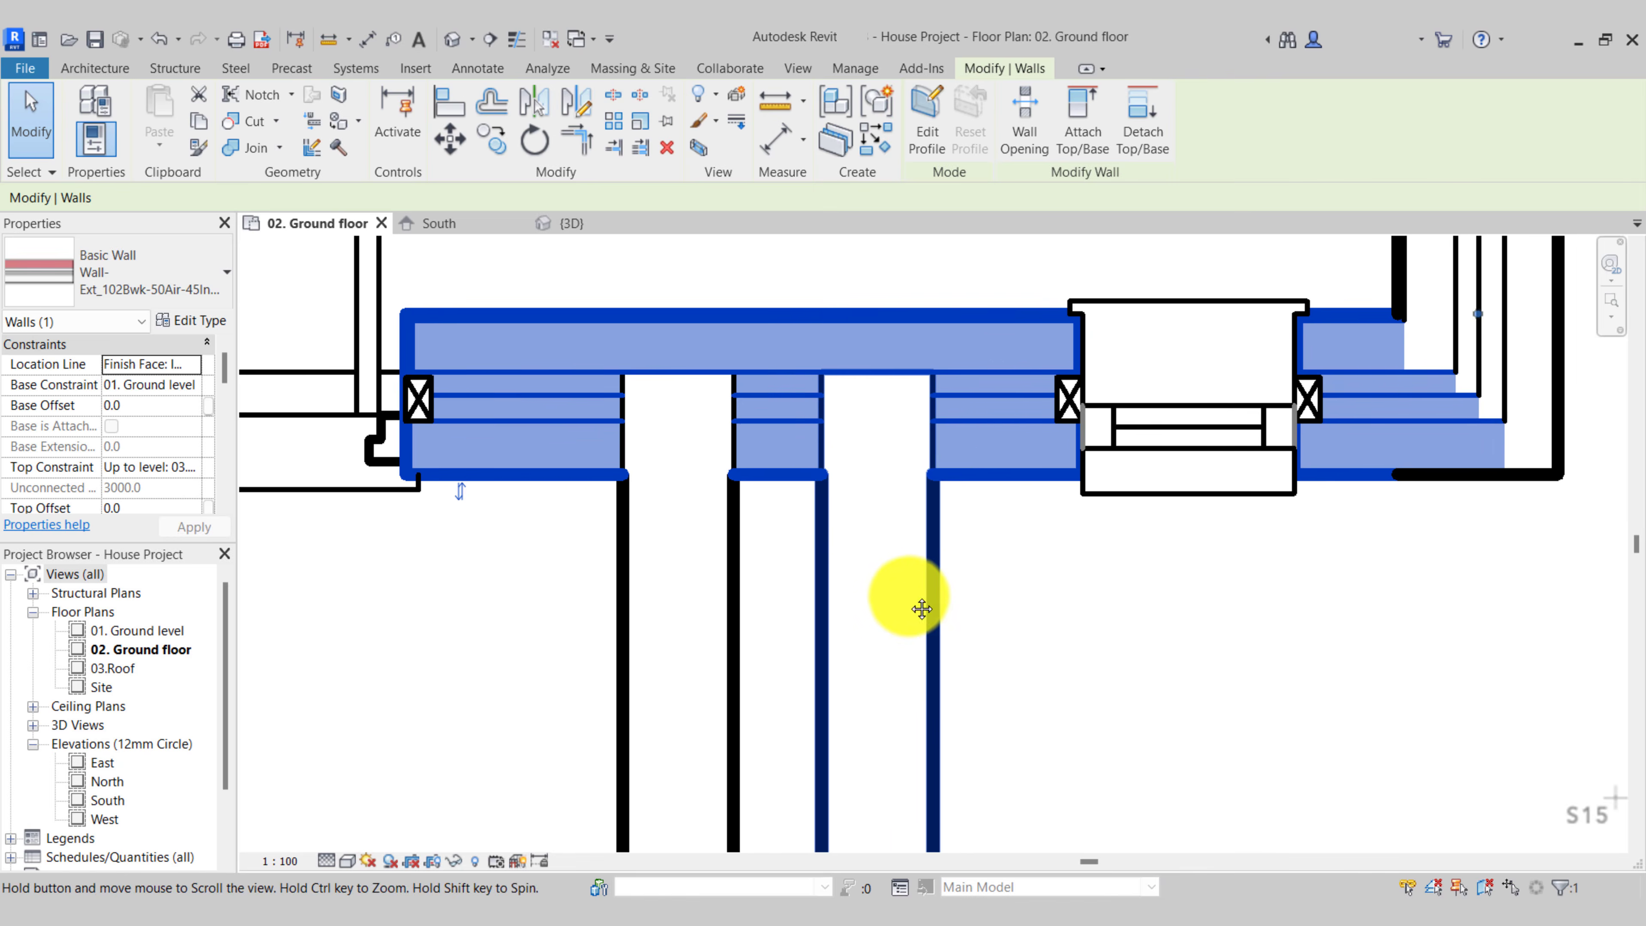
pyautogui.press('Escape')
# Disallow the join at the house end of the east brick leg and shorten it to the cavity wall's outer face
pyautogui.click(901, 542)
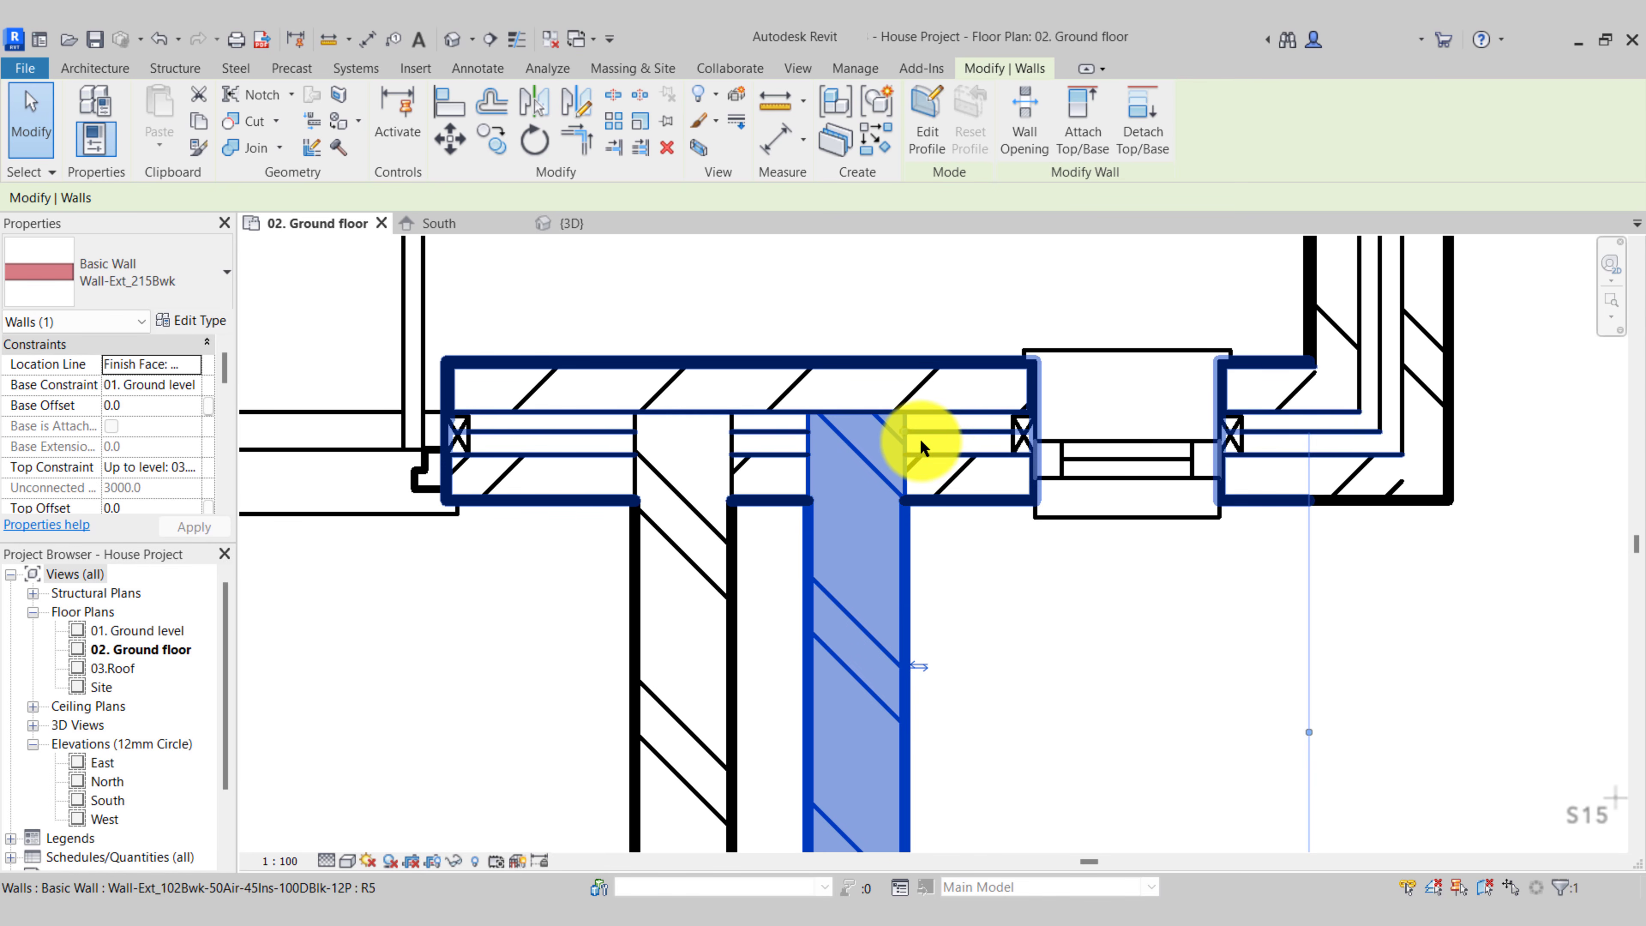
pyautogui.scroll(4, 917, 434)
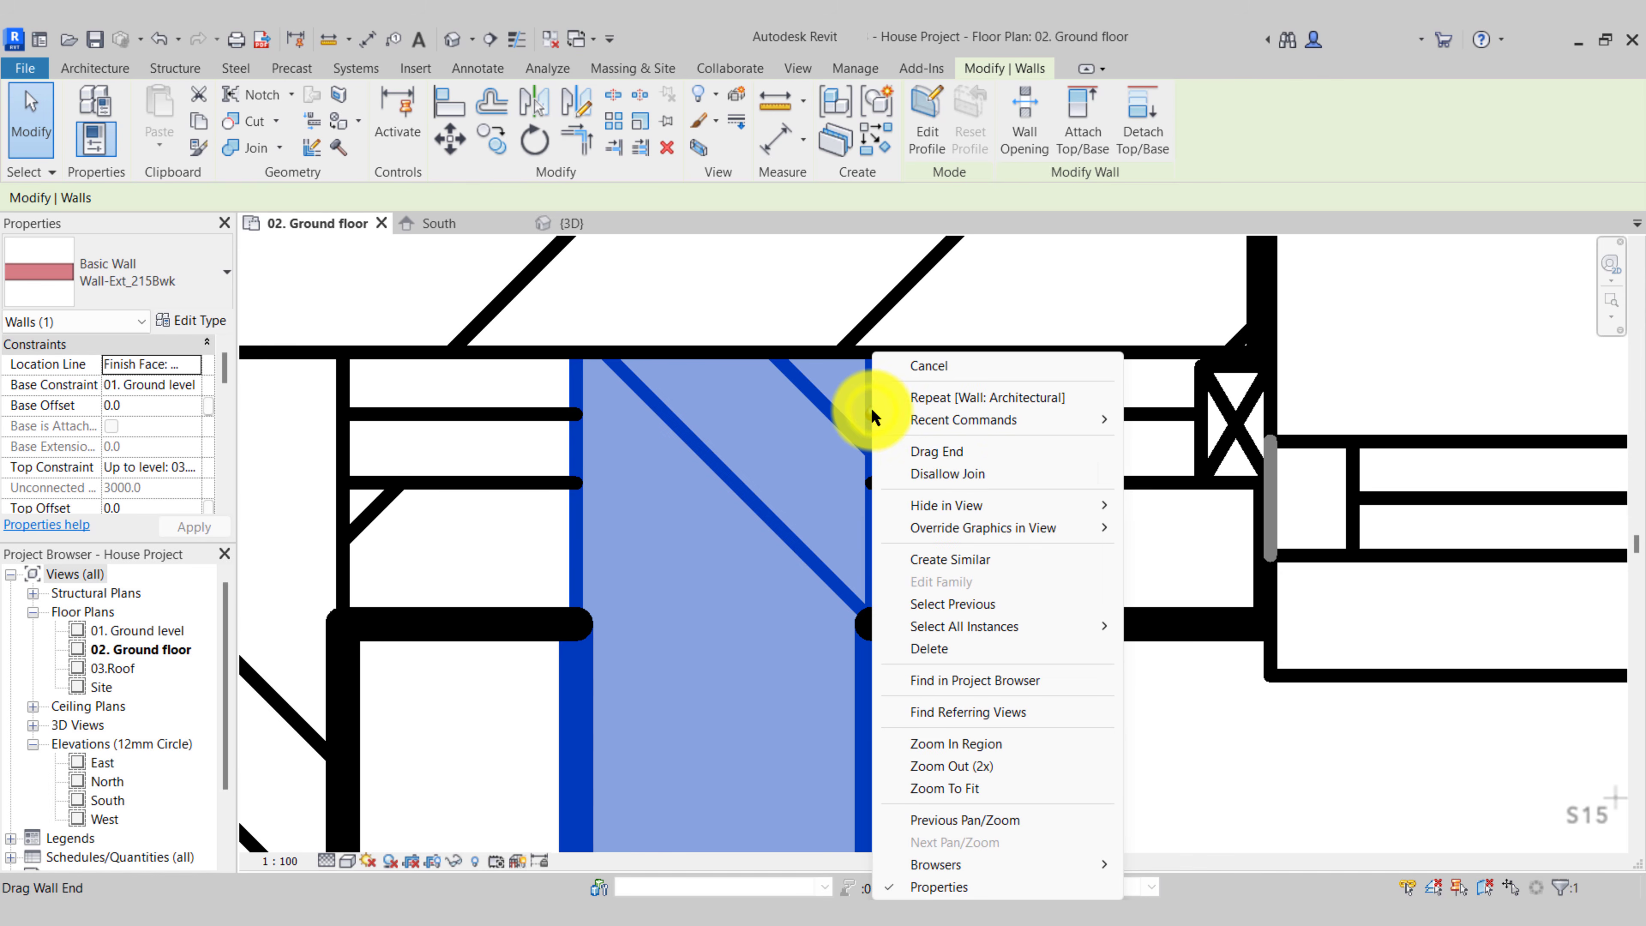
pyautogui.click(941, 475)
pyautogui.scroll(-2, 879, 468)
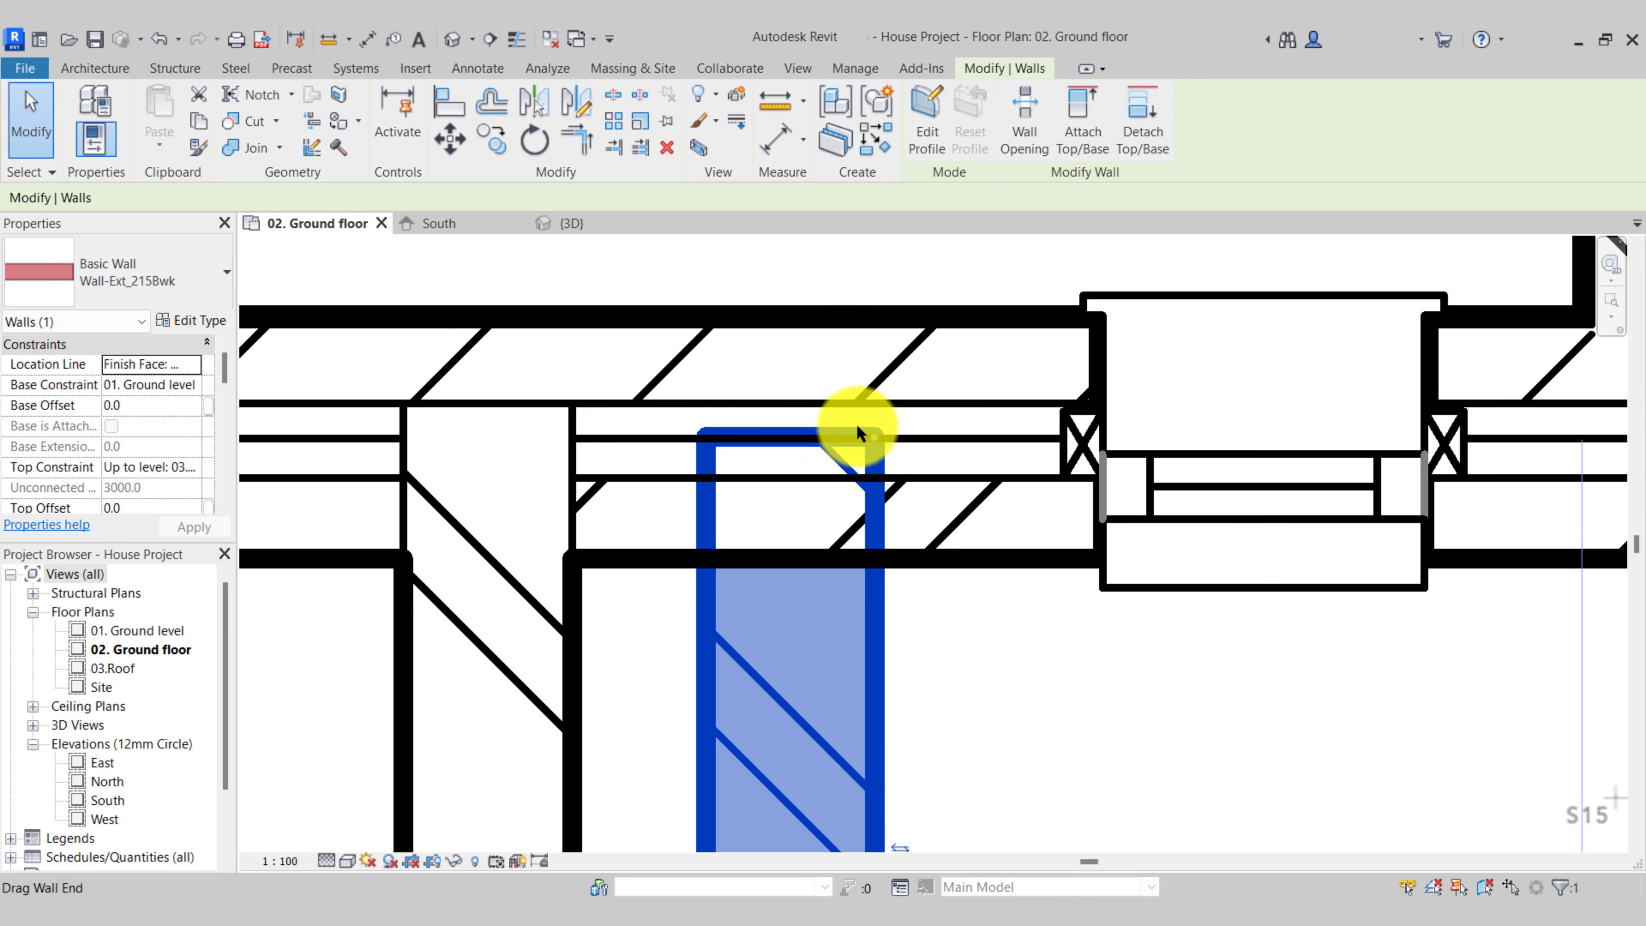
pyautogui.moveTo(873, 431); pyautogui.dragTo(871, 563)
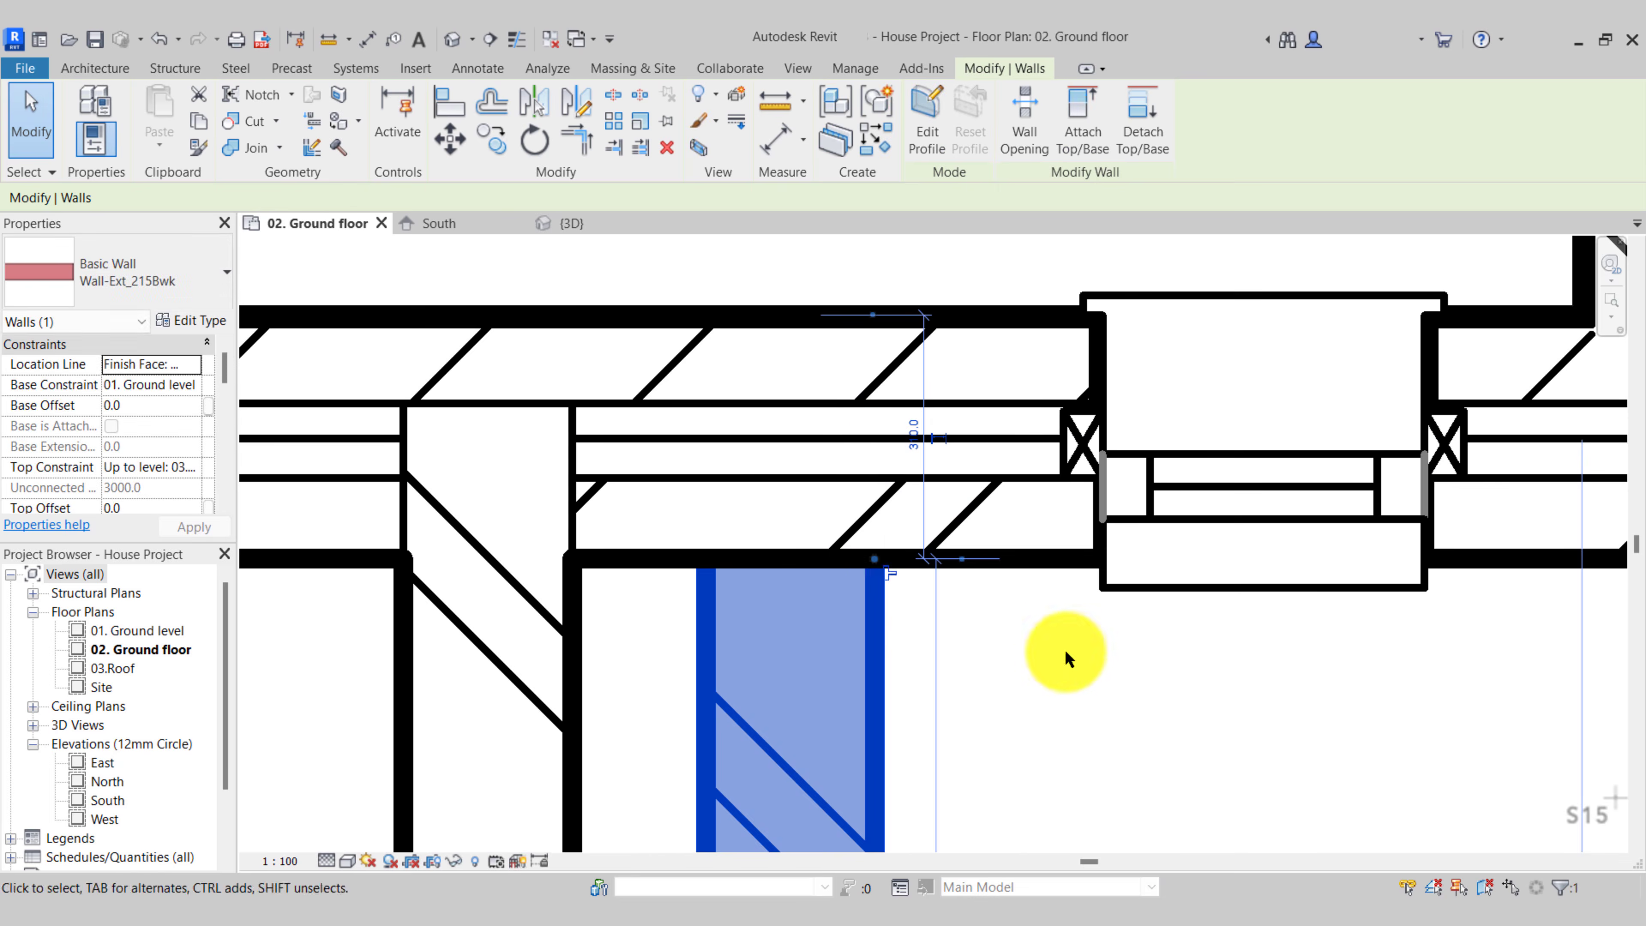
pyautogui.moveTo(979, 689); pyautogui.dragTo(1296, 624, button='middle')
pyautogui.click(927, 600)
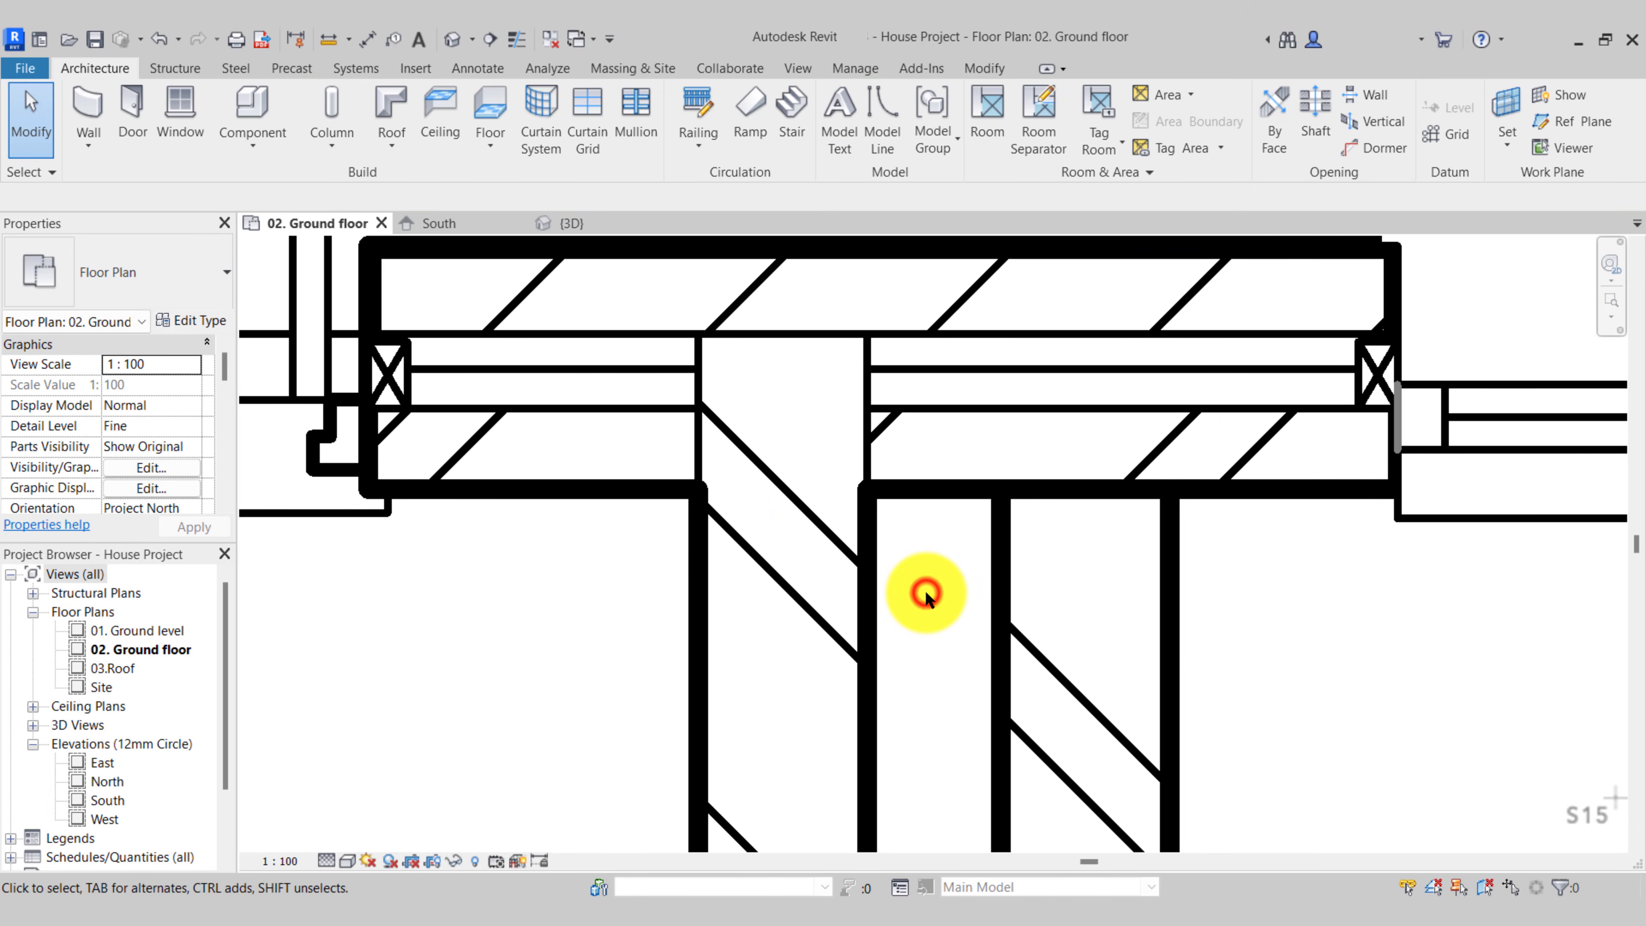
# Disallow the join at the house end of the west brick leg and shorten it to the cavity wall's outer face
pyautogui.click(700, 574)
pyautogui.scroll(1, 698, 519)
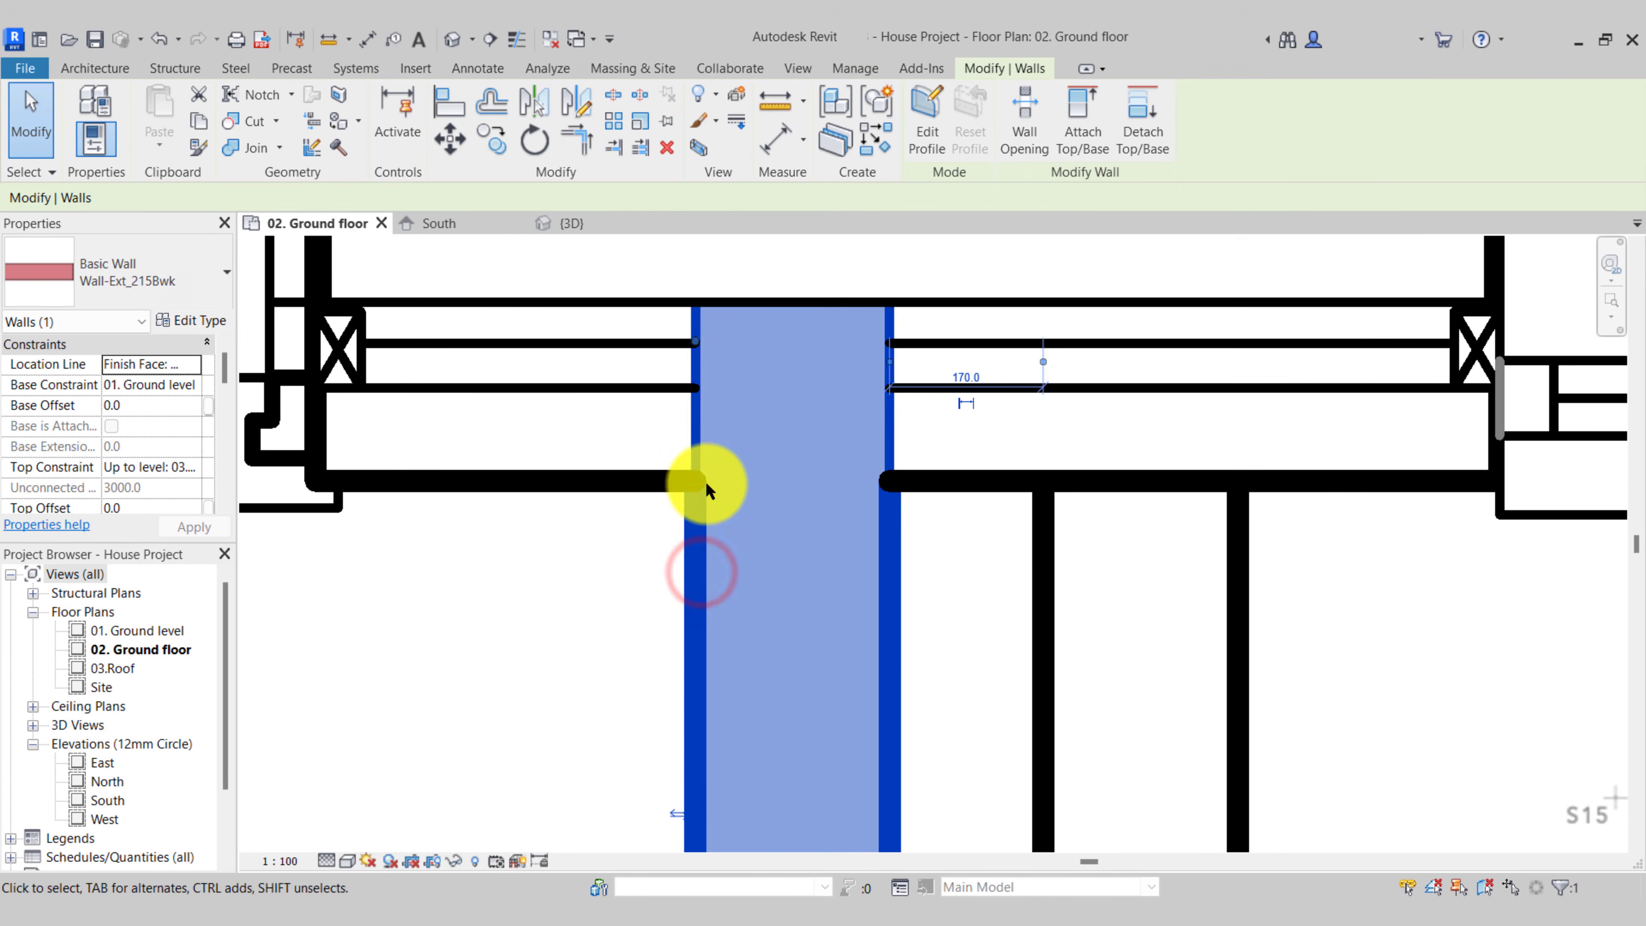
pyautogui.rightClick(692, 338)
pyautogui.click(768, 461)
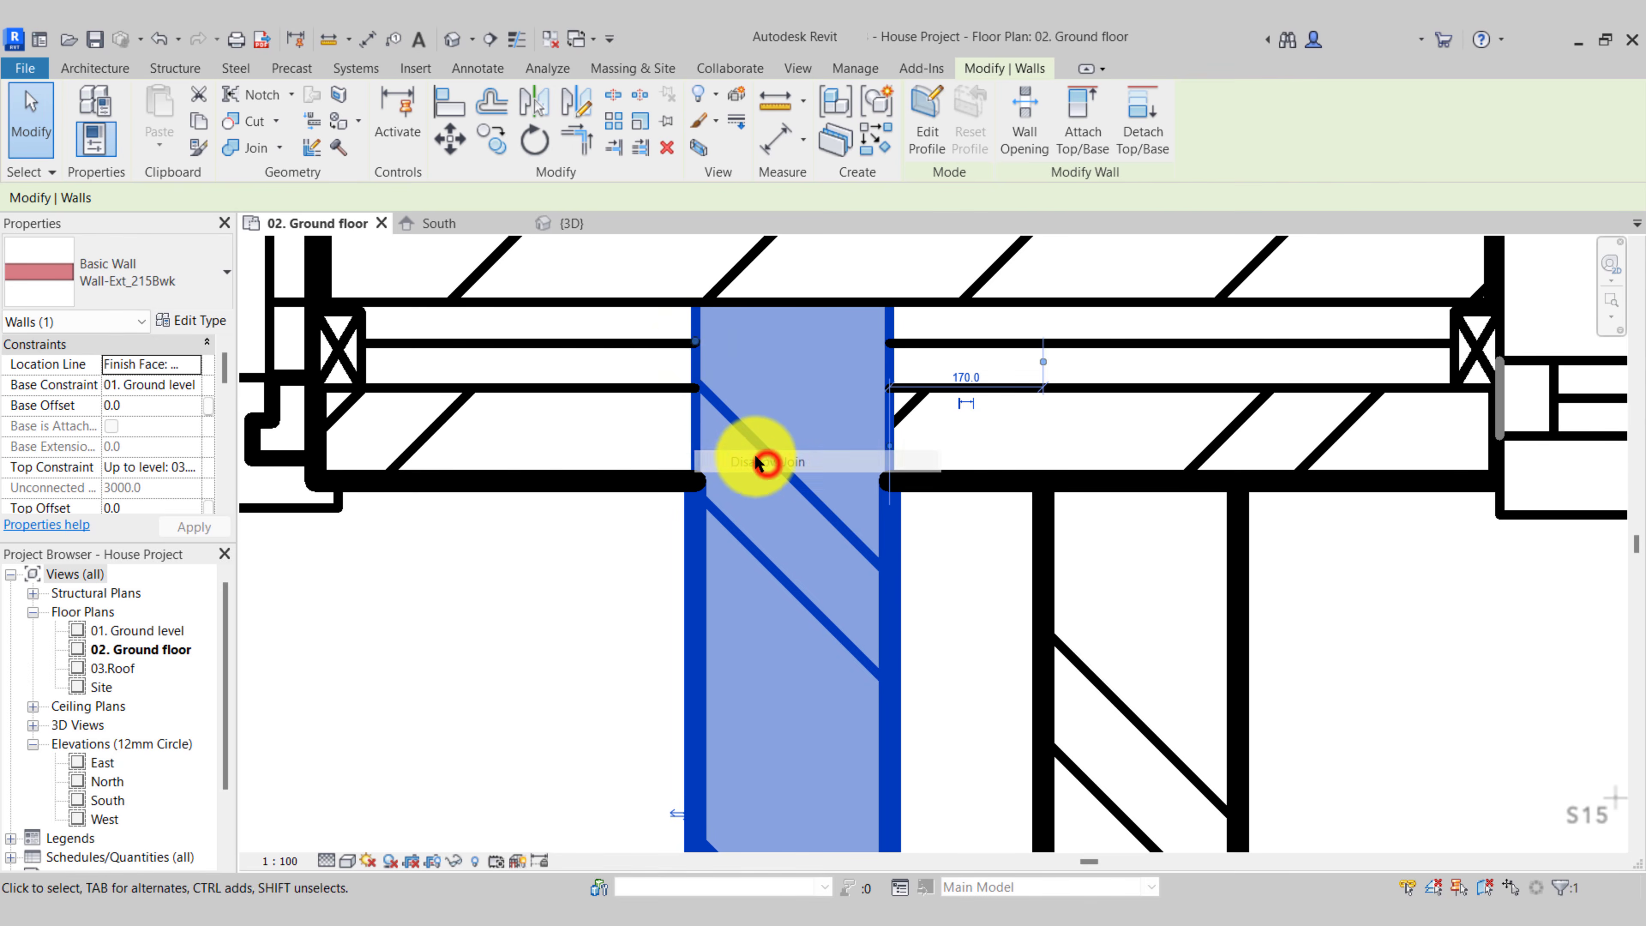
pyautogui.moveTo(698, 339); pyautogui.dragTo(698, 478)
pyautogui.scroll(-4, 698, 519)
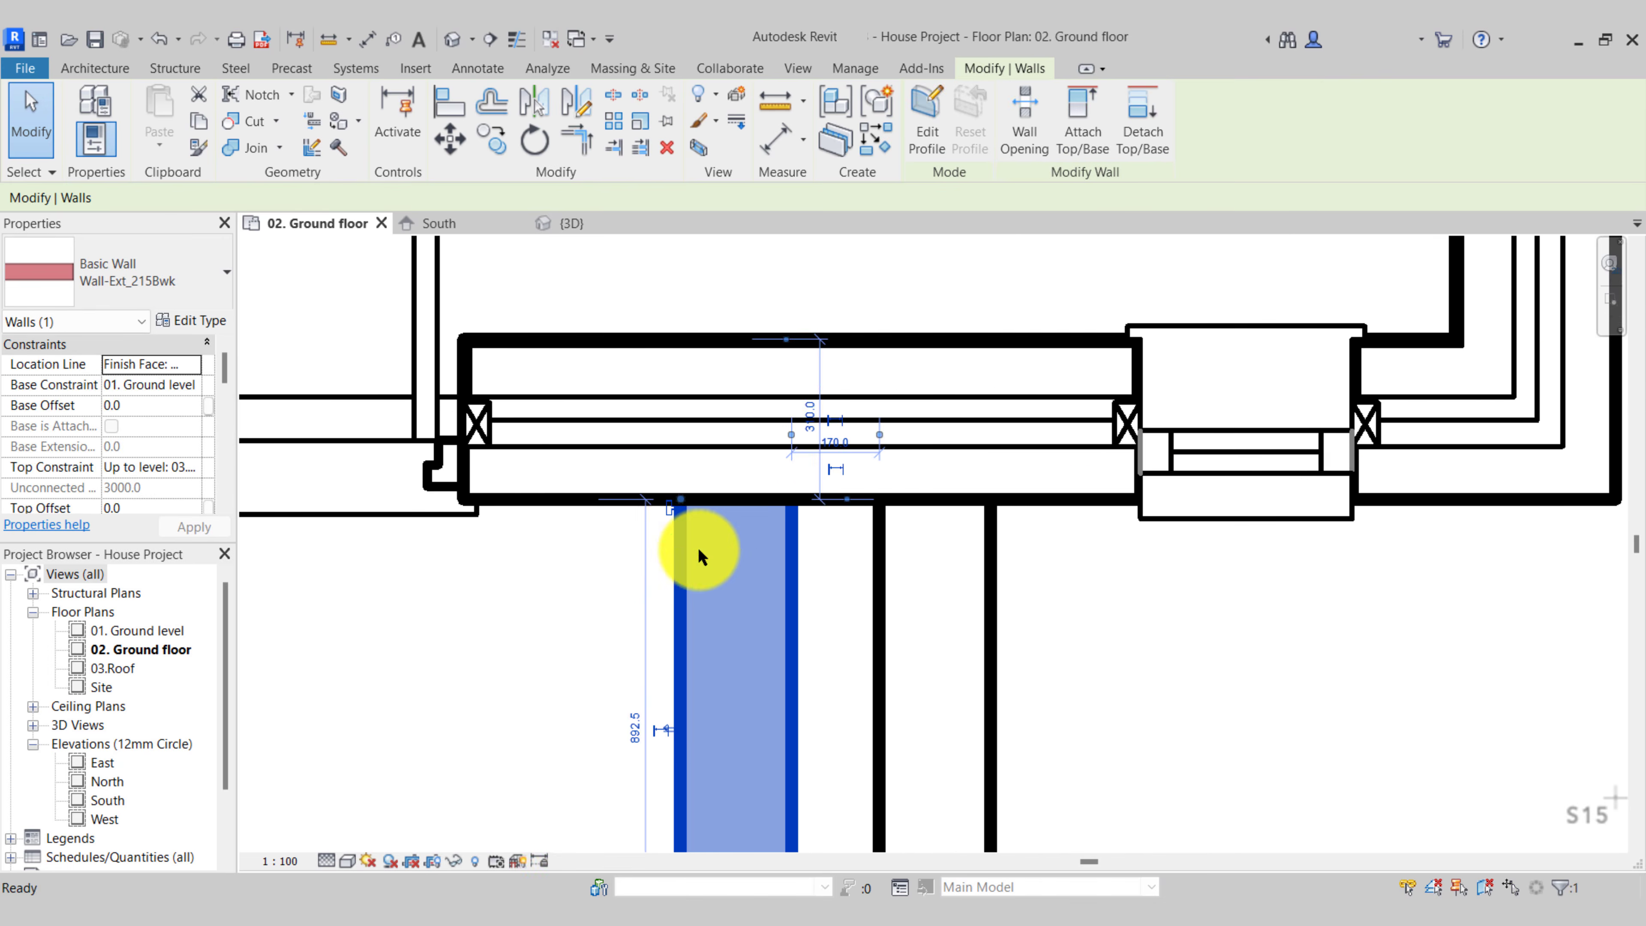
pyautogui.click(1009, 571)
# Allow the house end of the east brick leg to join the cavity wall again
pyautogui.scroll(-1, 1008, 571)
pyautogui.moveTo(1008, 575); pyautogui.dragTo(980, 546, button='middle')
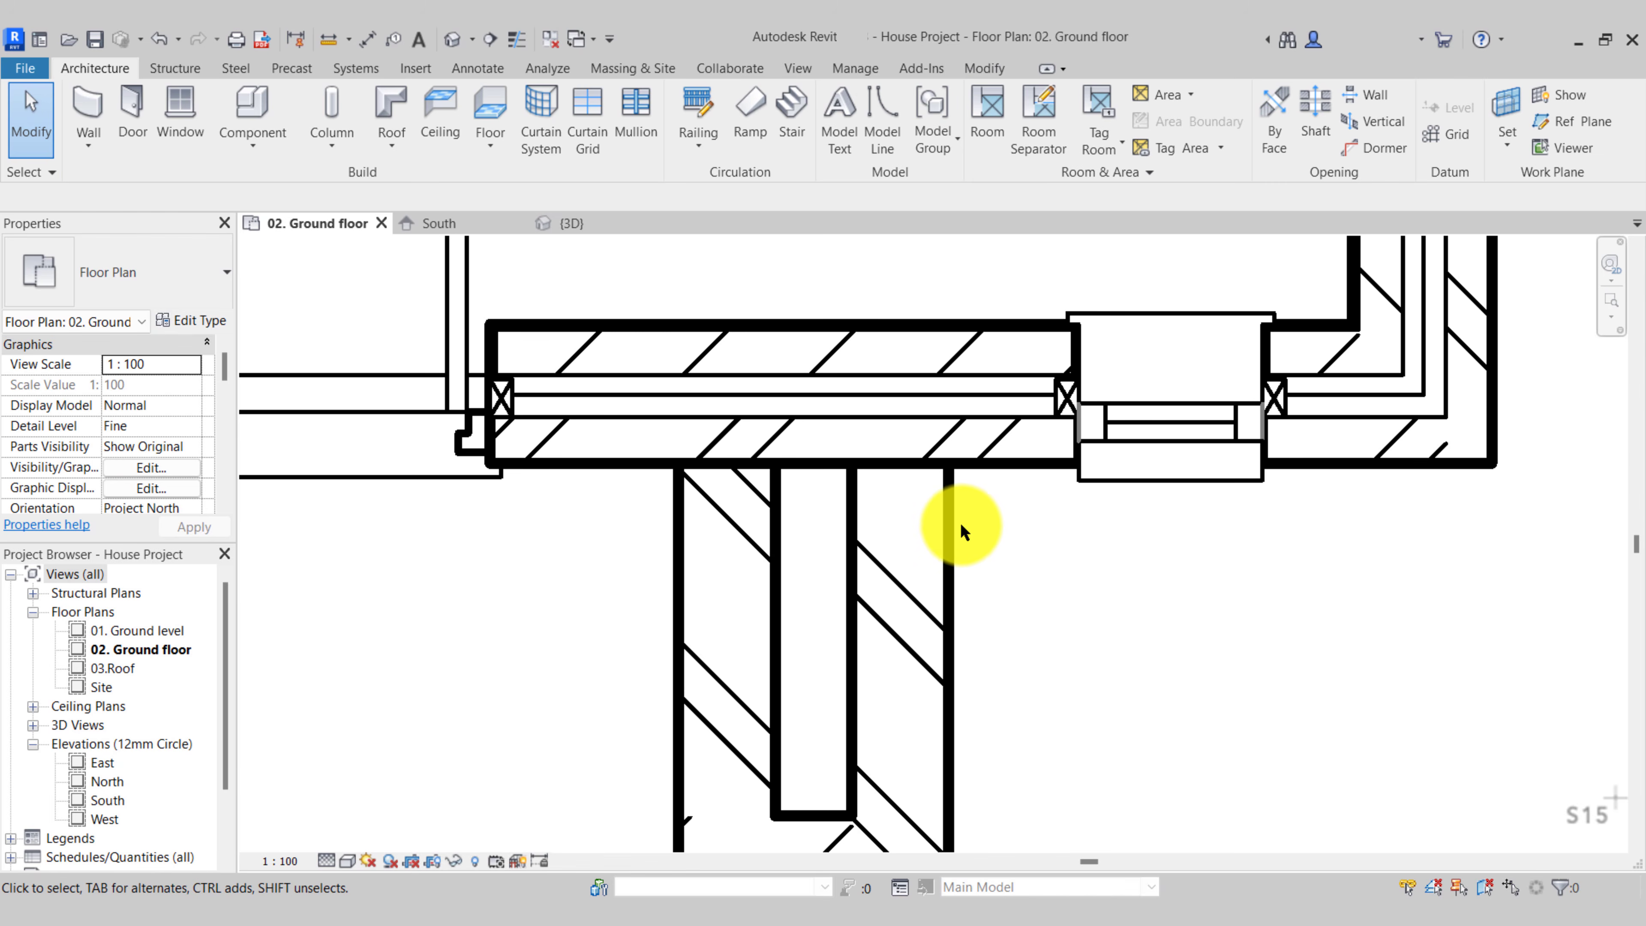
pyautogui.click(951, 500)
pyautogui.scroll(3, 962, 434)
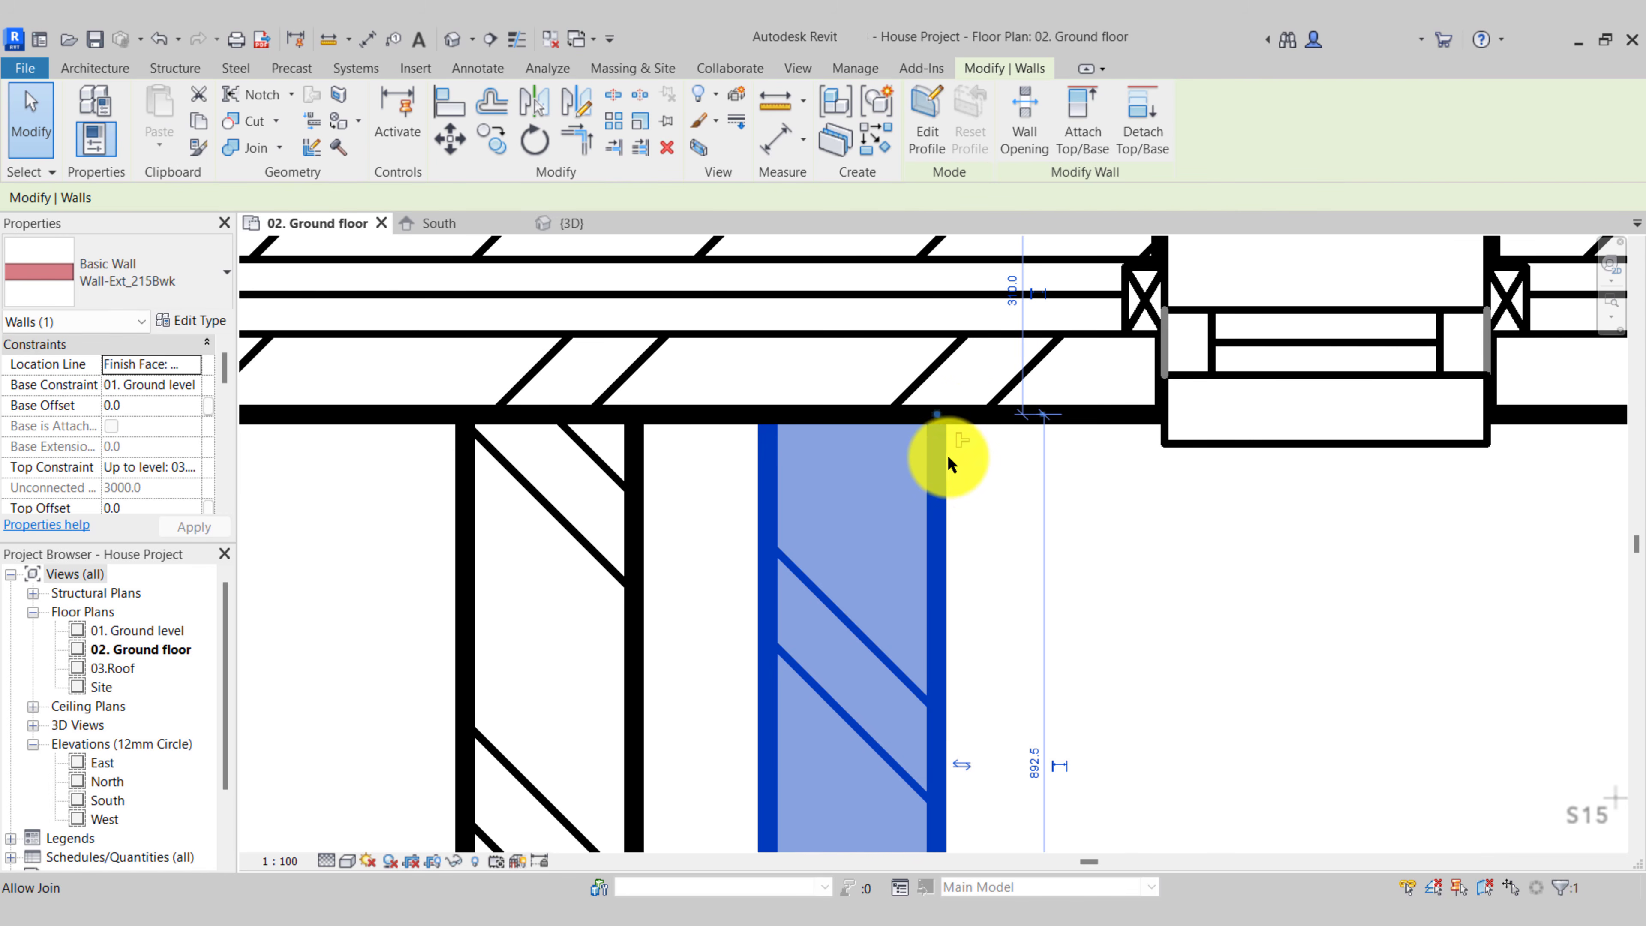
pyautogui.click(962, 443)
pyautogui.scroll(1, 974, 496)
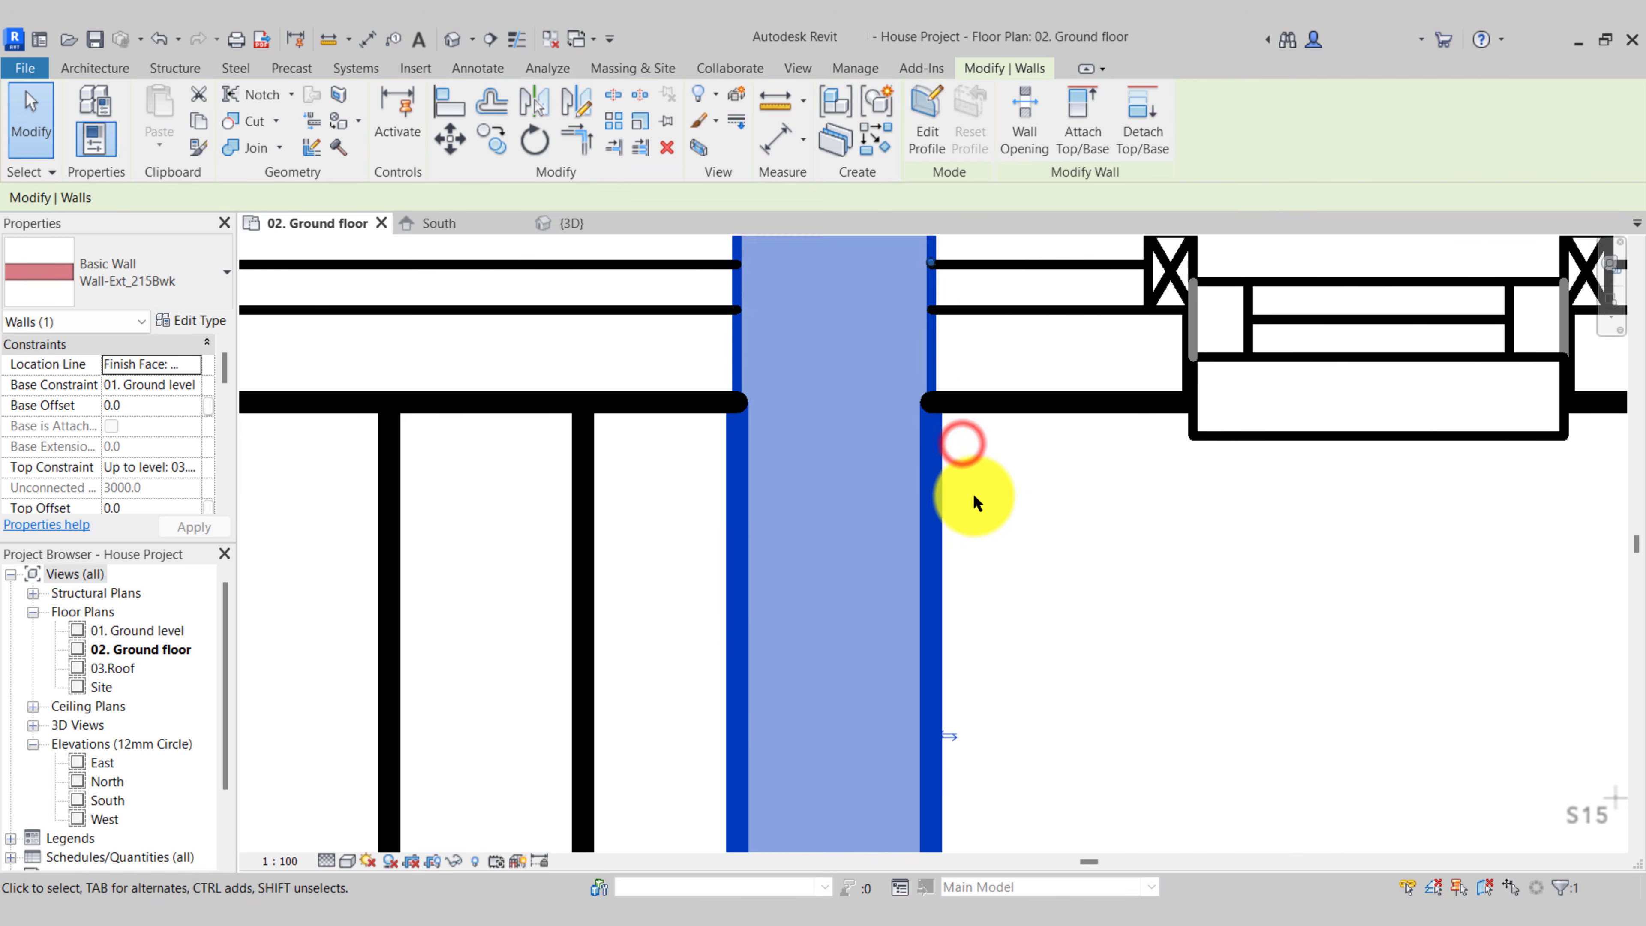
pyautogui.scroll(-1, 977, 503)
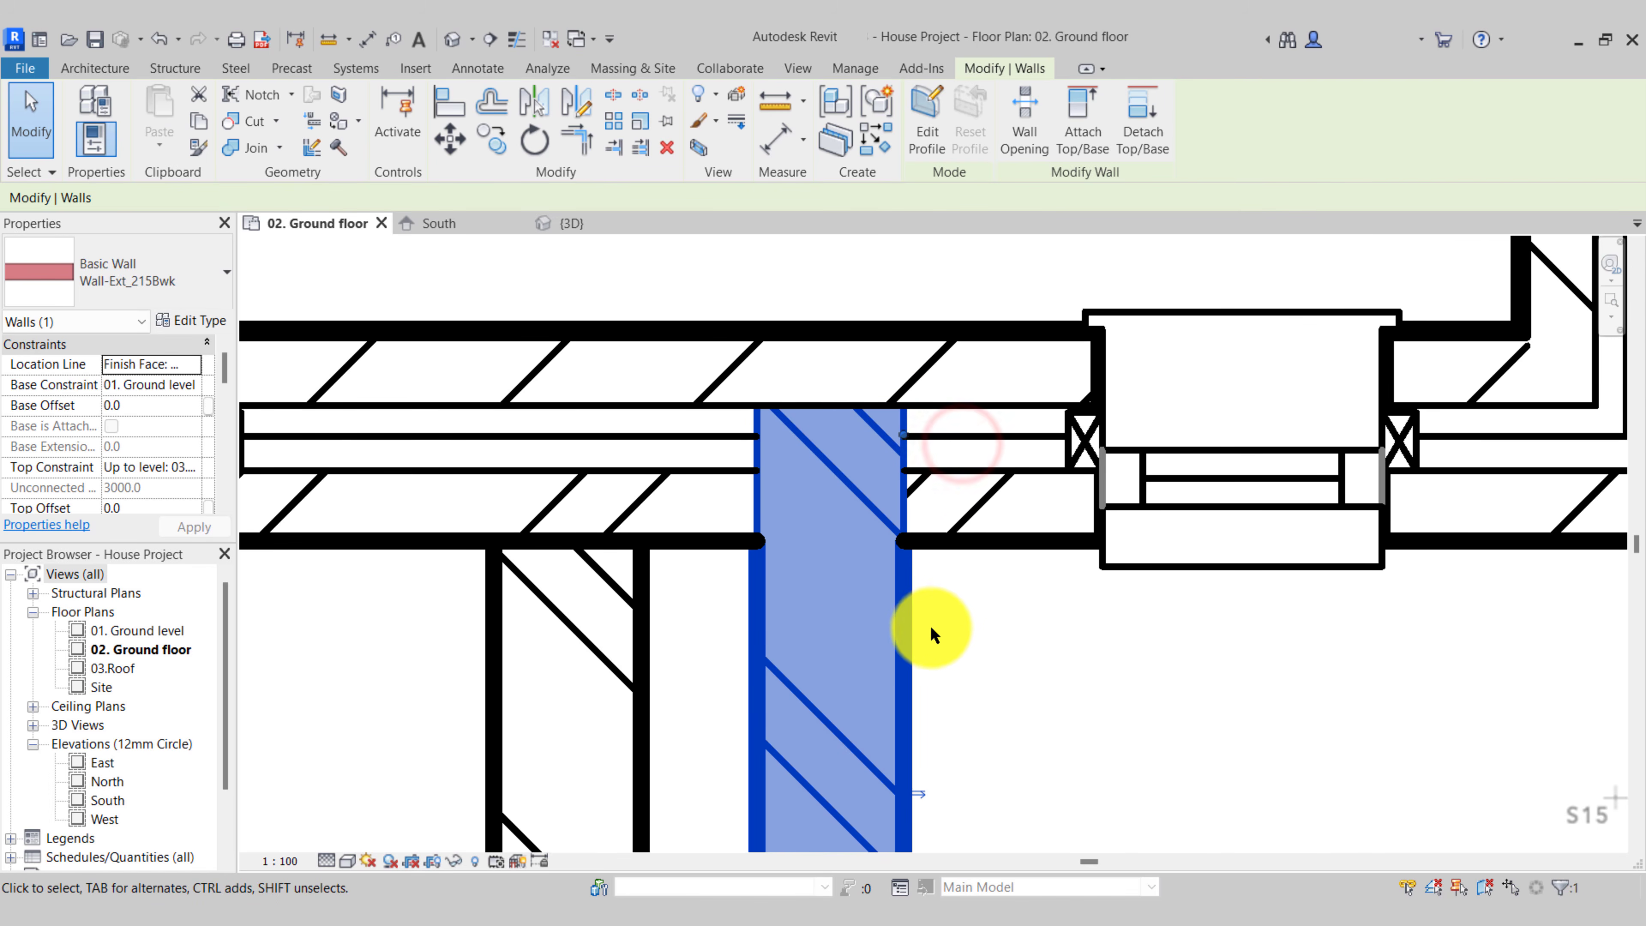
# Disallow the east leg's join with the cavity wall once more and pull its end back to the outer face
pyautogui.rightClick(903, 439)
pyautogui.click(948, 459)
pyautogui.moveTo(907, 442); pyautogui.dragTo(904, 548)
pyautogui.press('Escape')
pyautogui.scroll(-5, 888, 541)
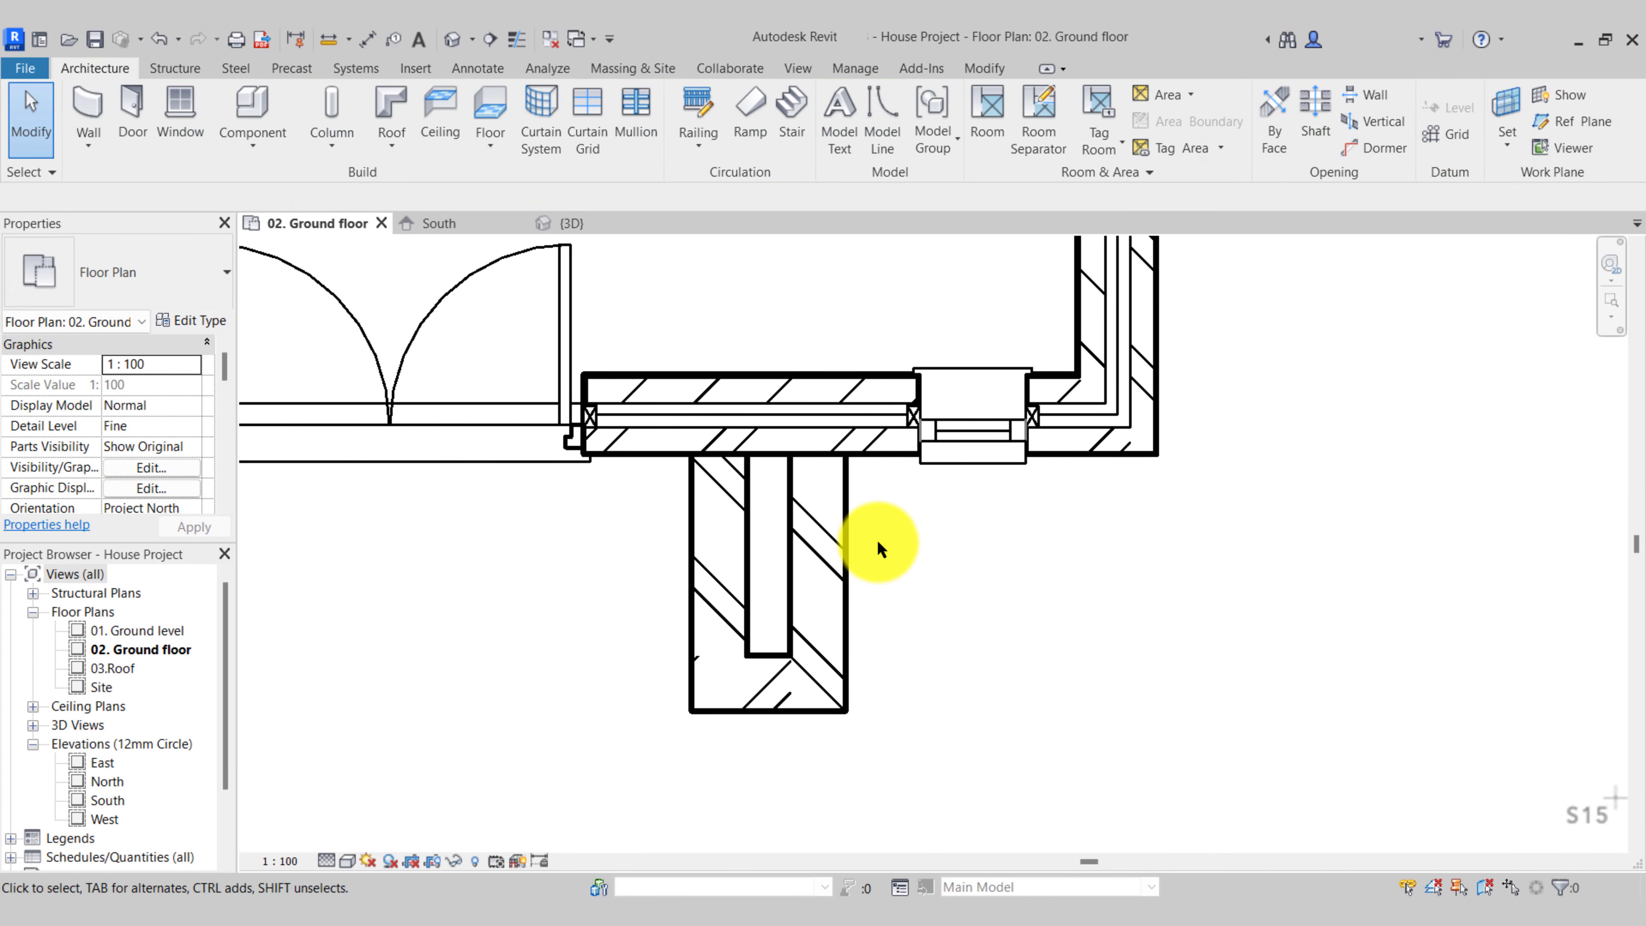
# Reference the east leg's temporary dimension to the outer face of the house's side wall and set a new distance
pyautogui.scroll(-4, 876, 548)
pyautogui.scroll(3, 794, 581)
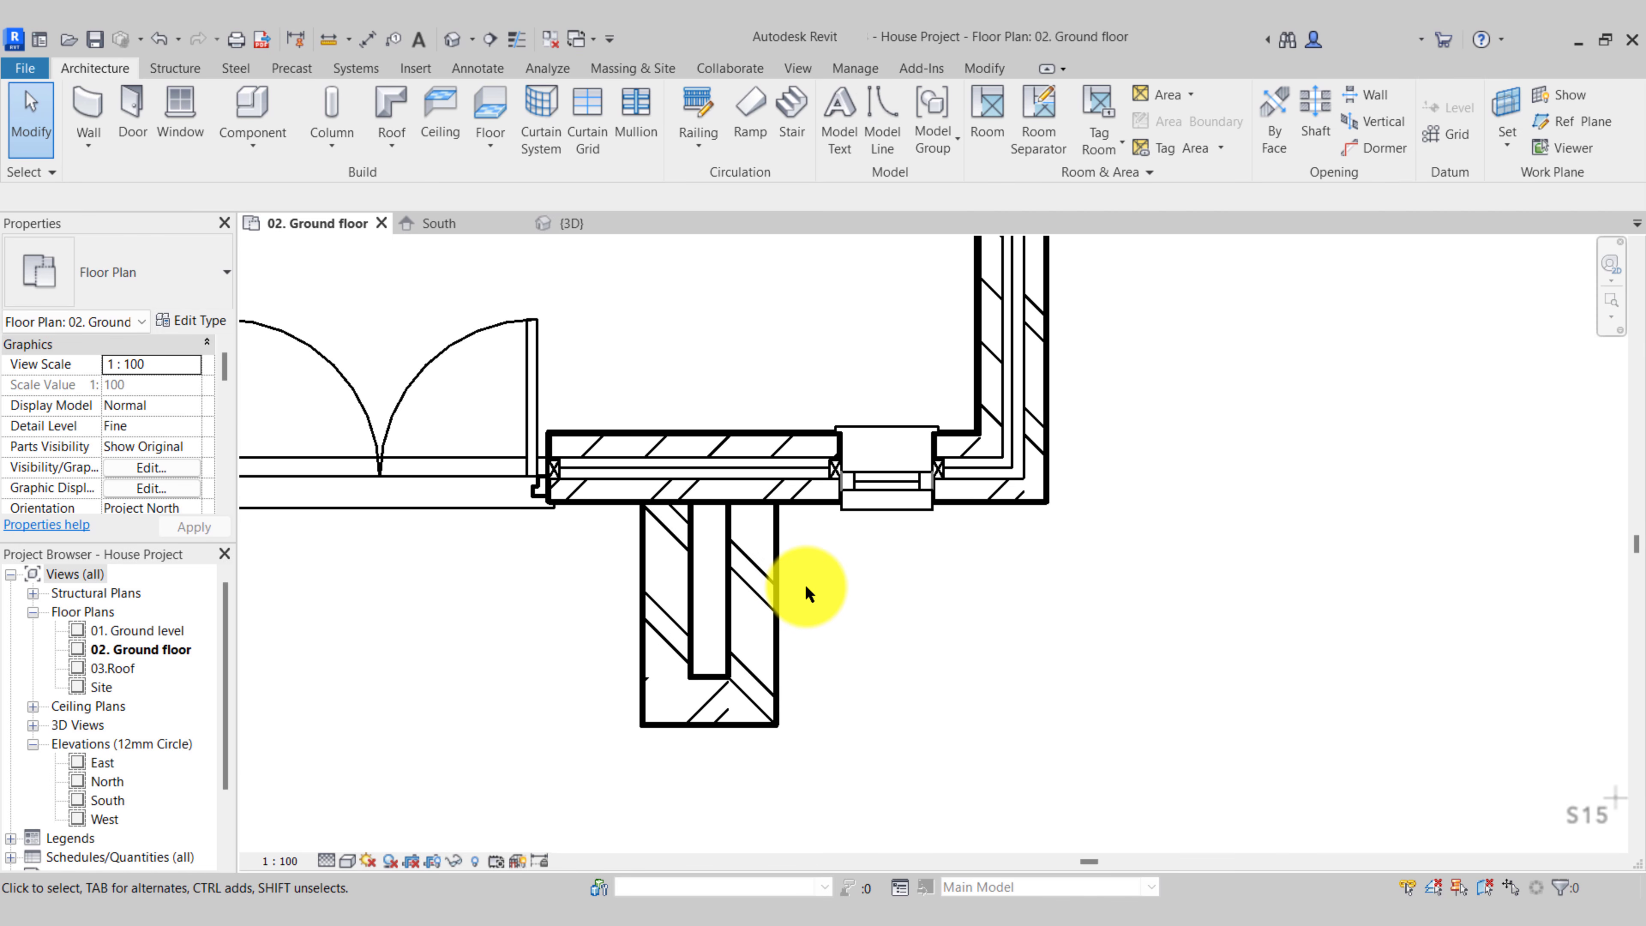
pyautogui.scroll(-1, 812, 594)
pyautogui.scroll(1, 738, 586)
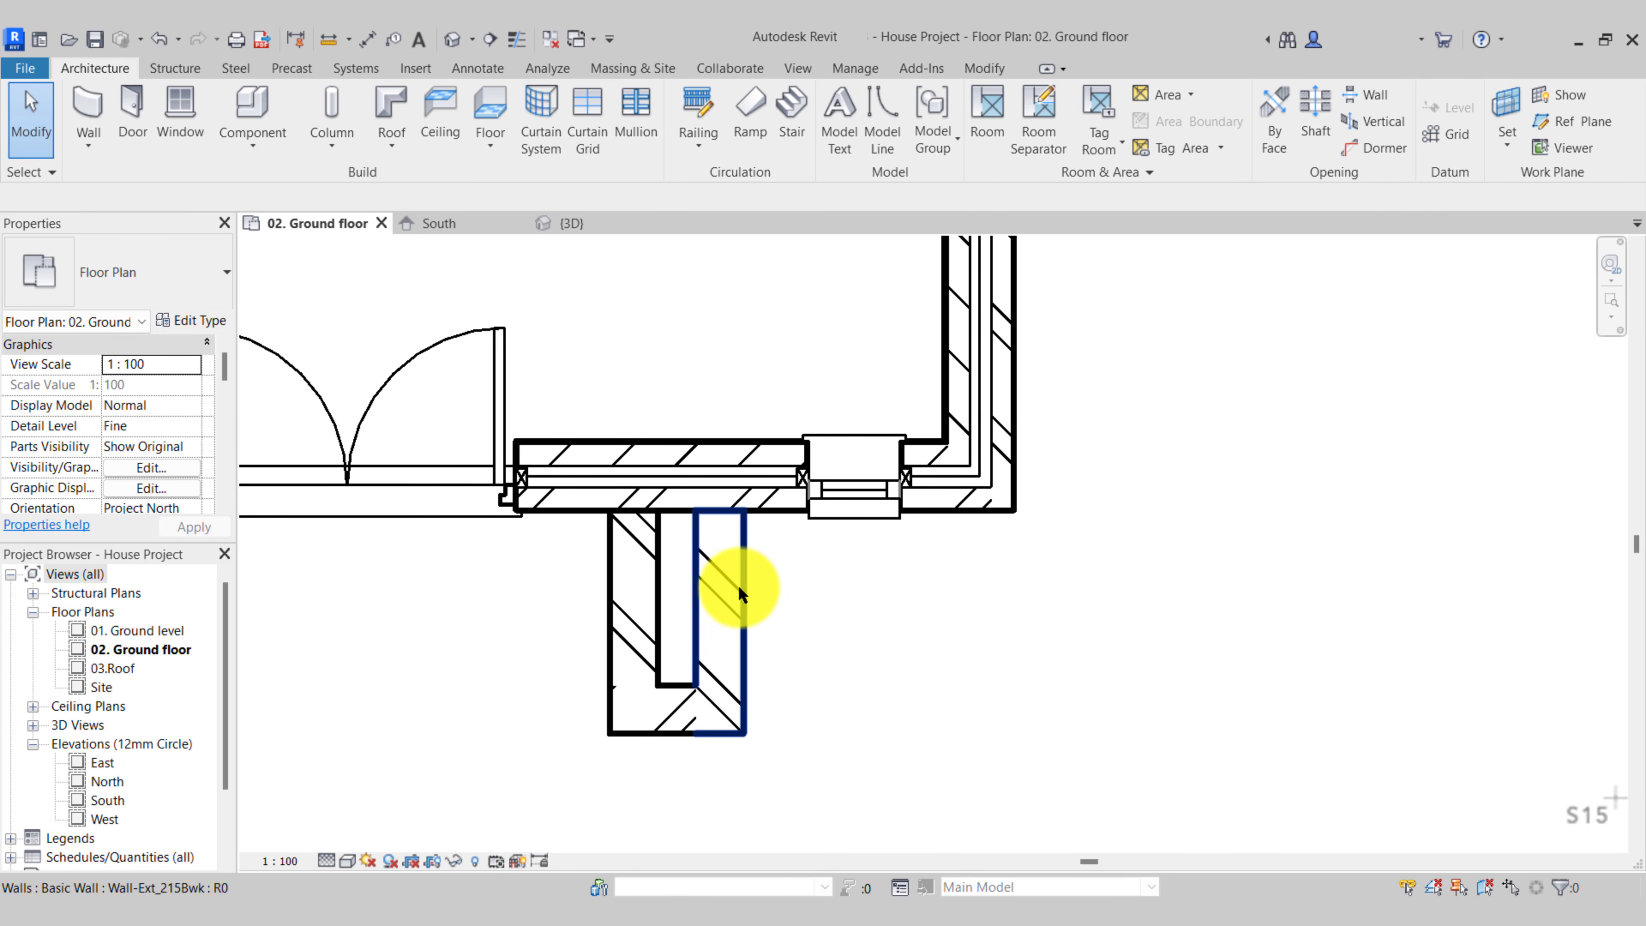
pyautogui.click(739, 591)
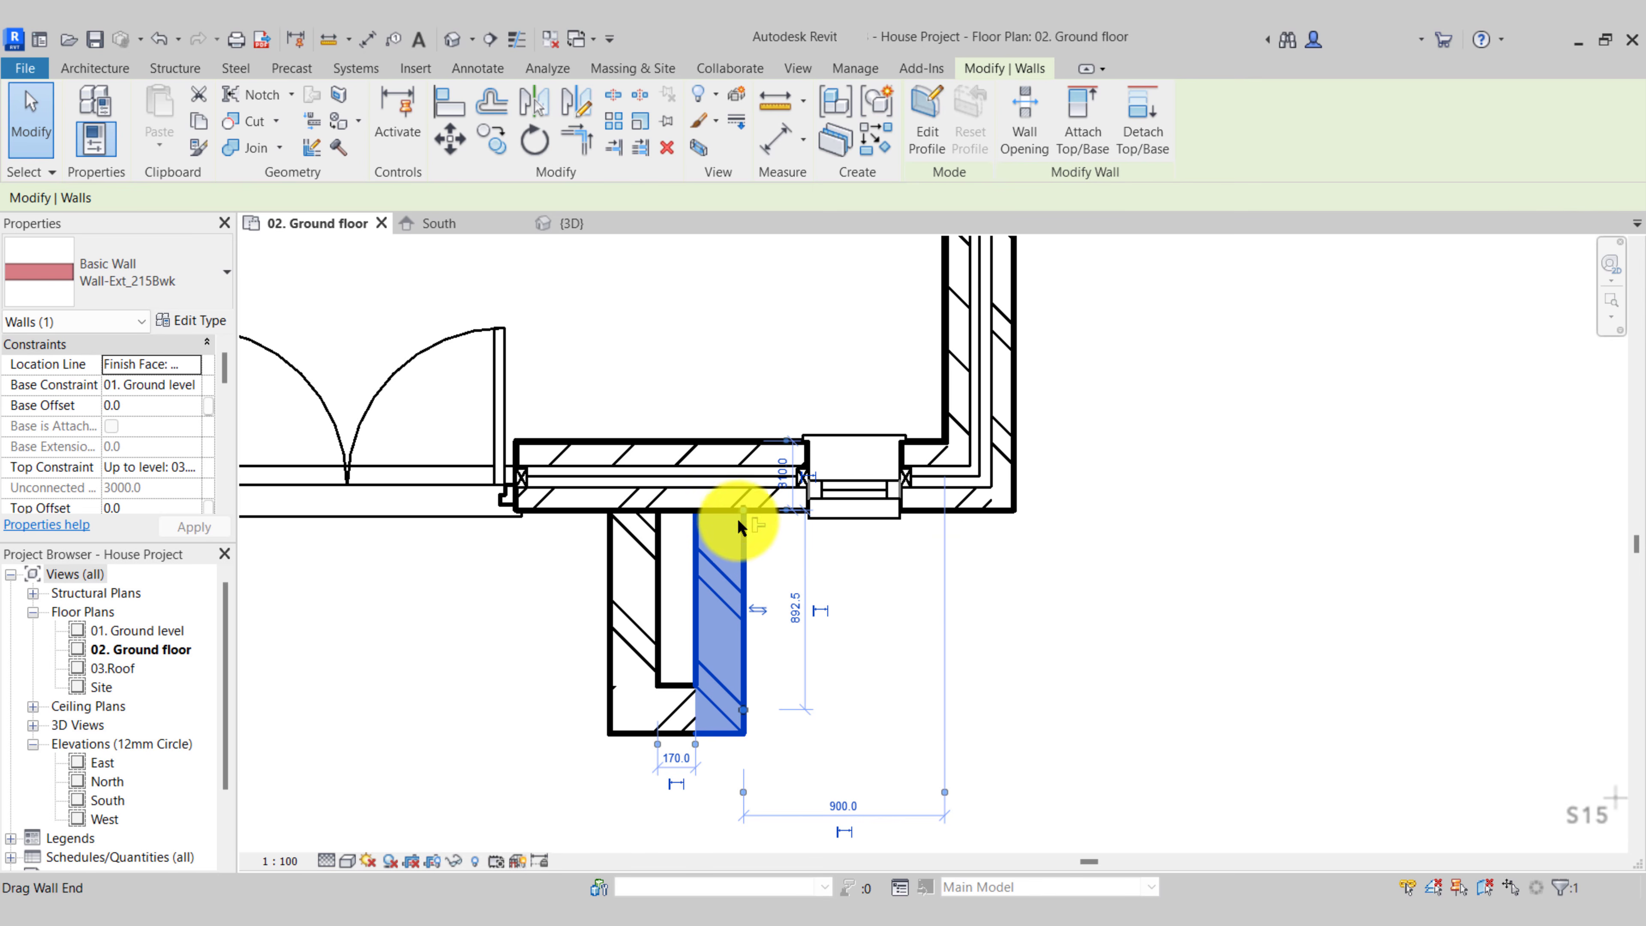
pyautogui.click(944, 787)
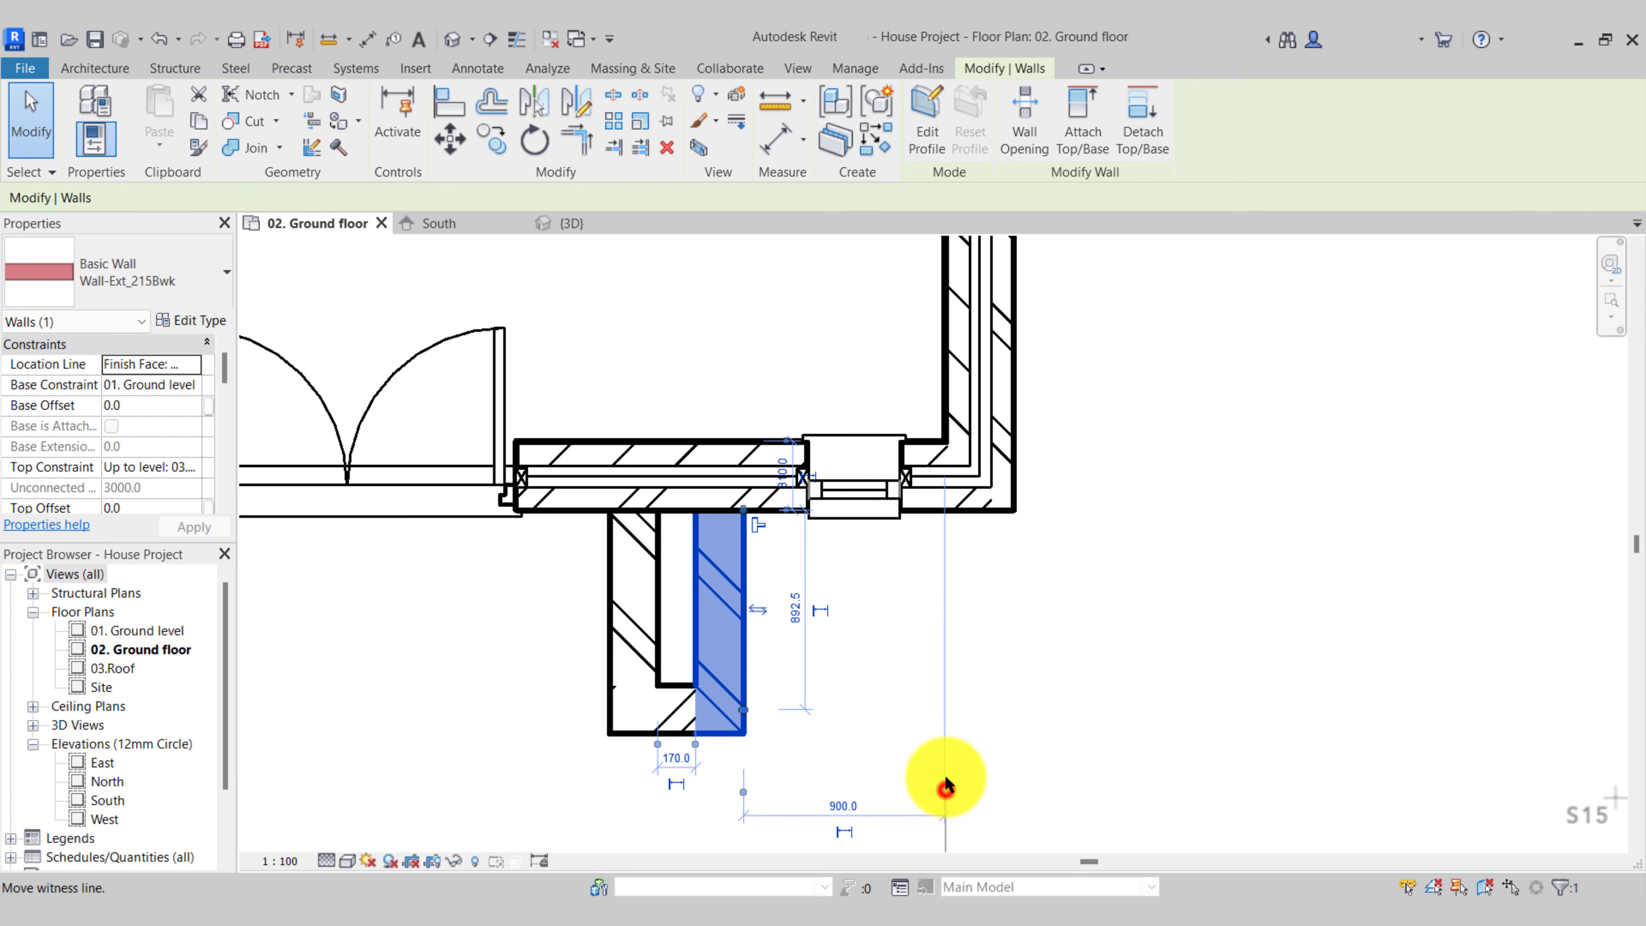
pyautogui.click(1014, 481)
pyautogui.keyDown('ctrl'); pyautogui.scroll(-2, 978, 645); pyautogui.keyUp('ctrl')
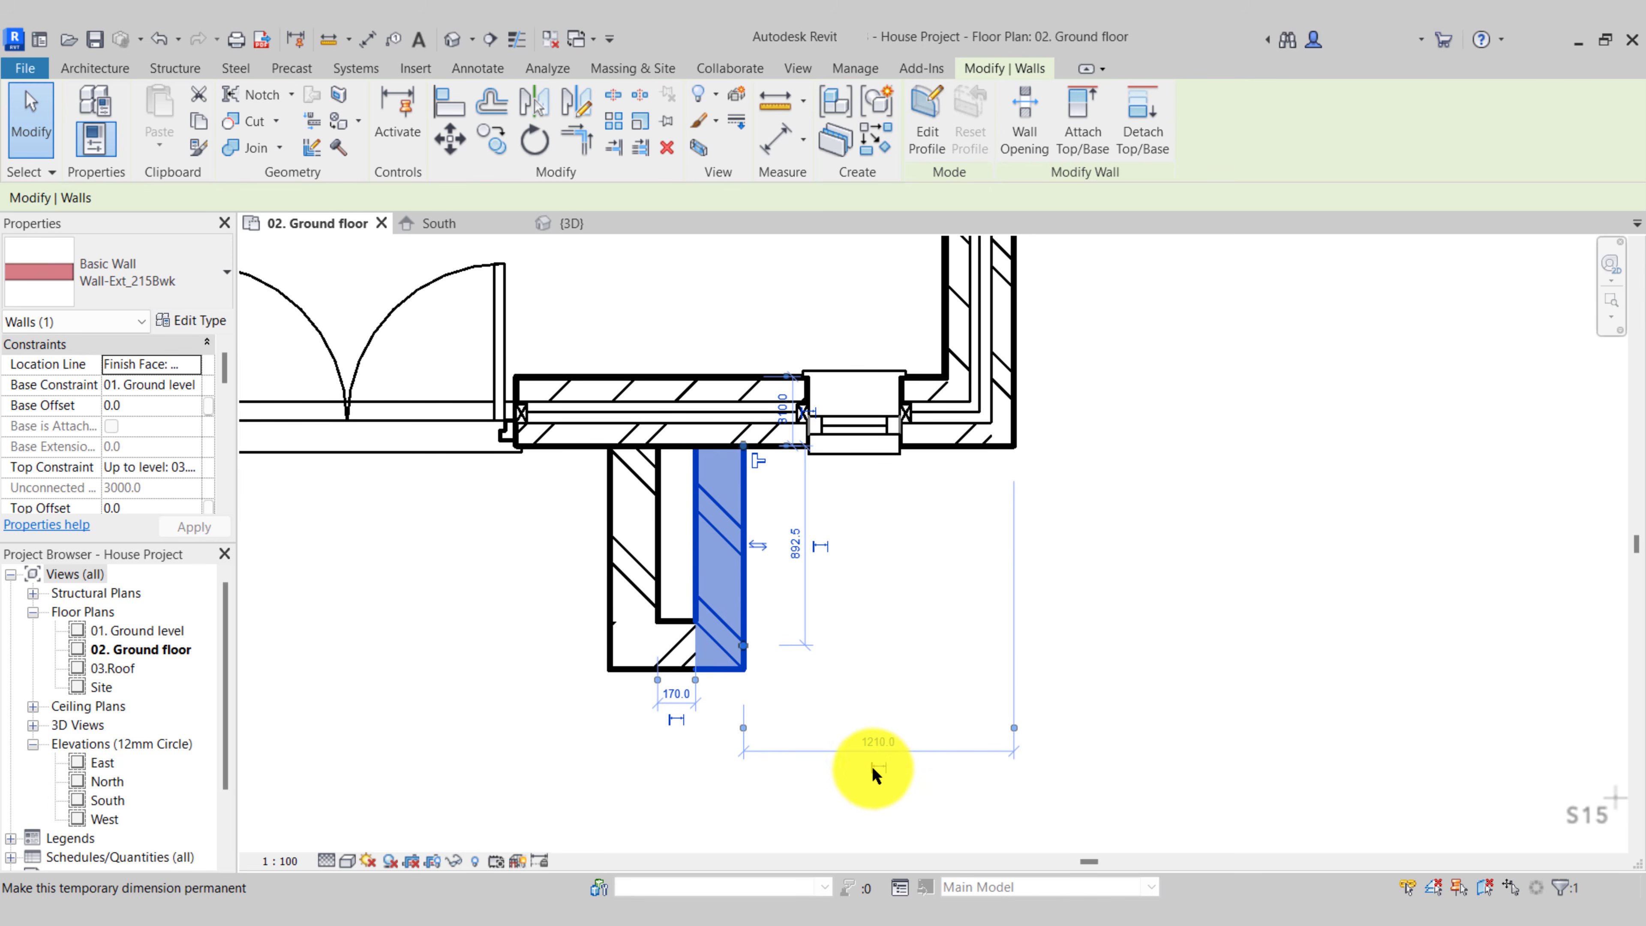
pyautogui.click(882, 744)
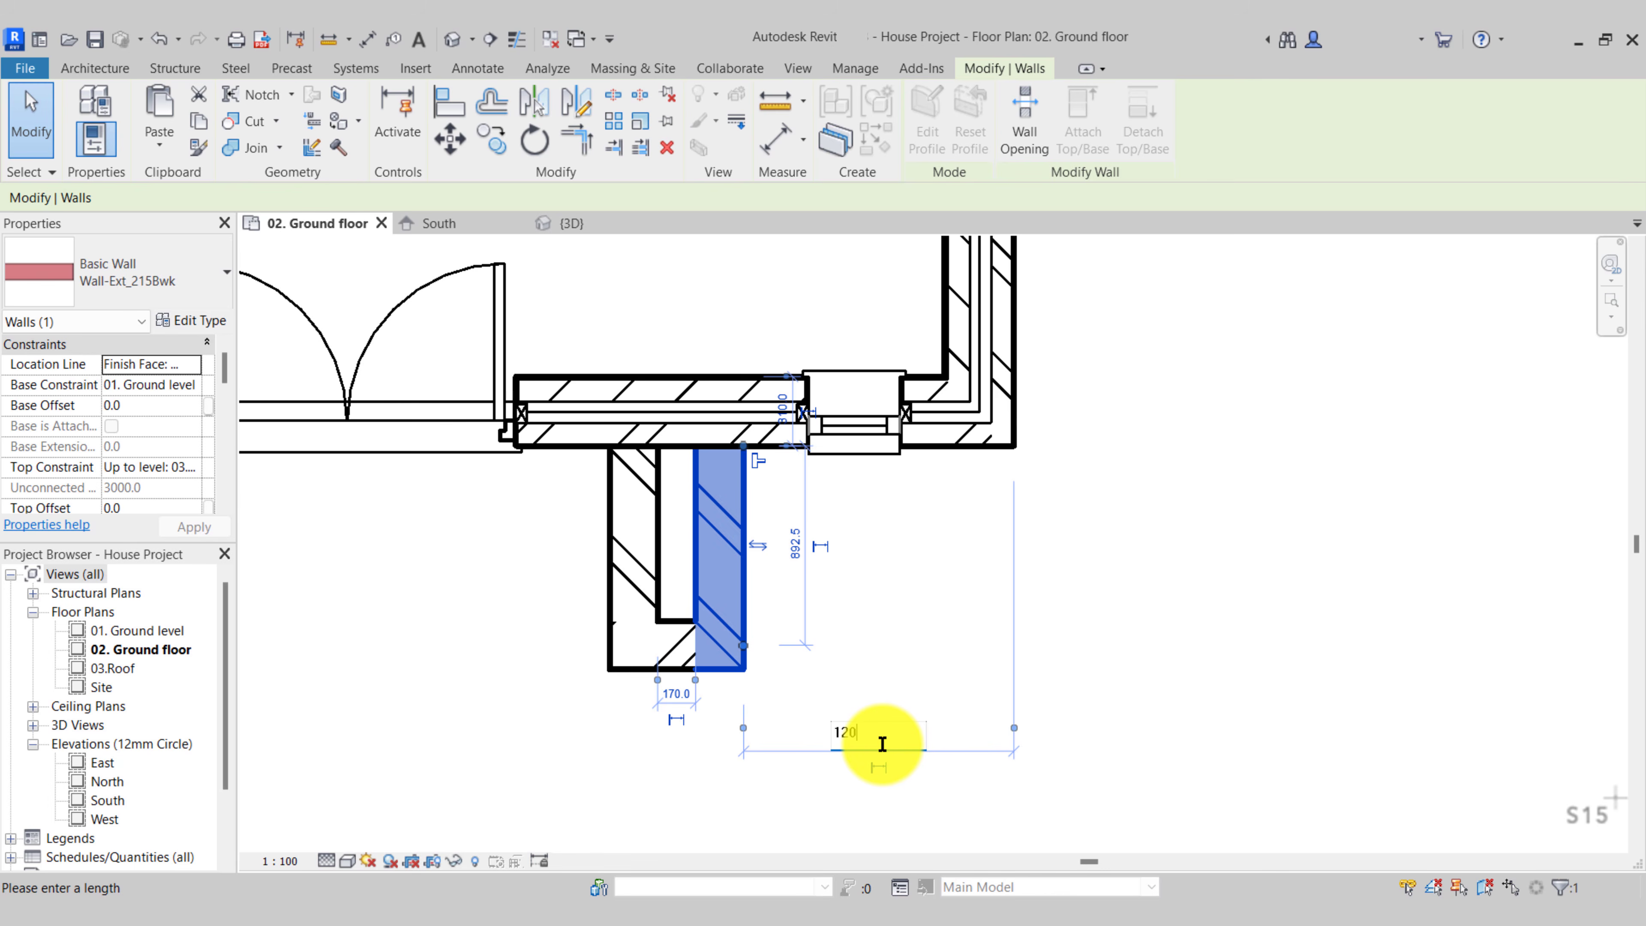
pyautogui.press('Return')
pyautogui.press('Escape')
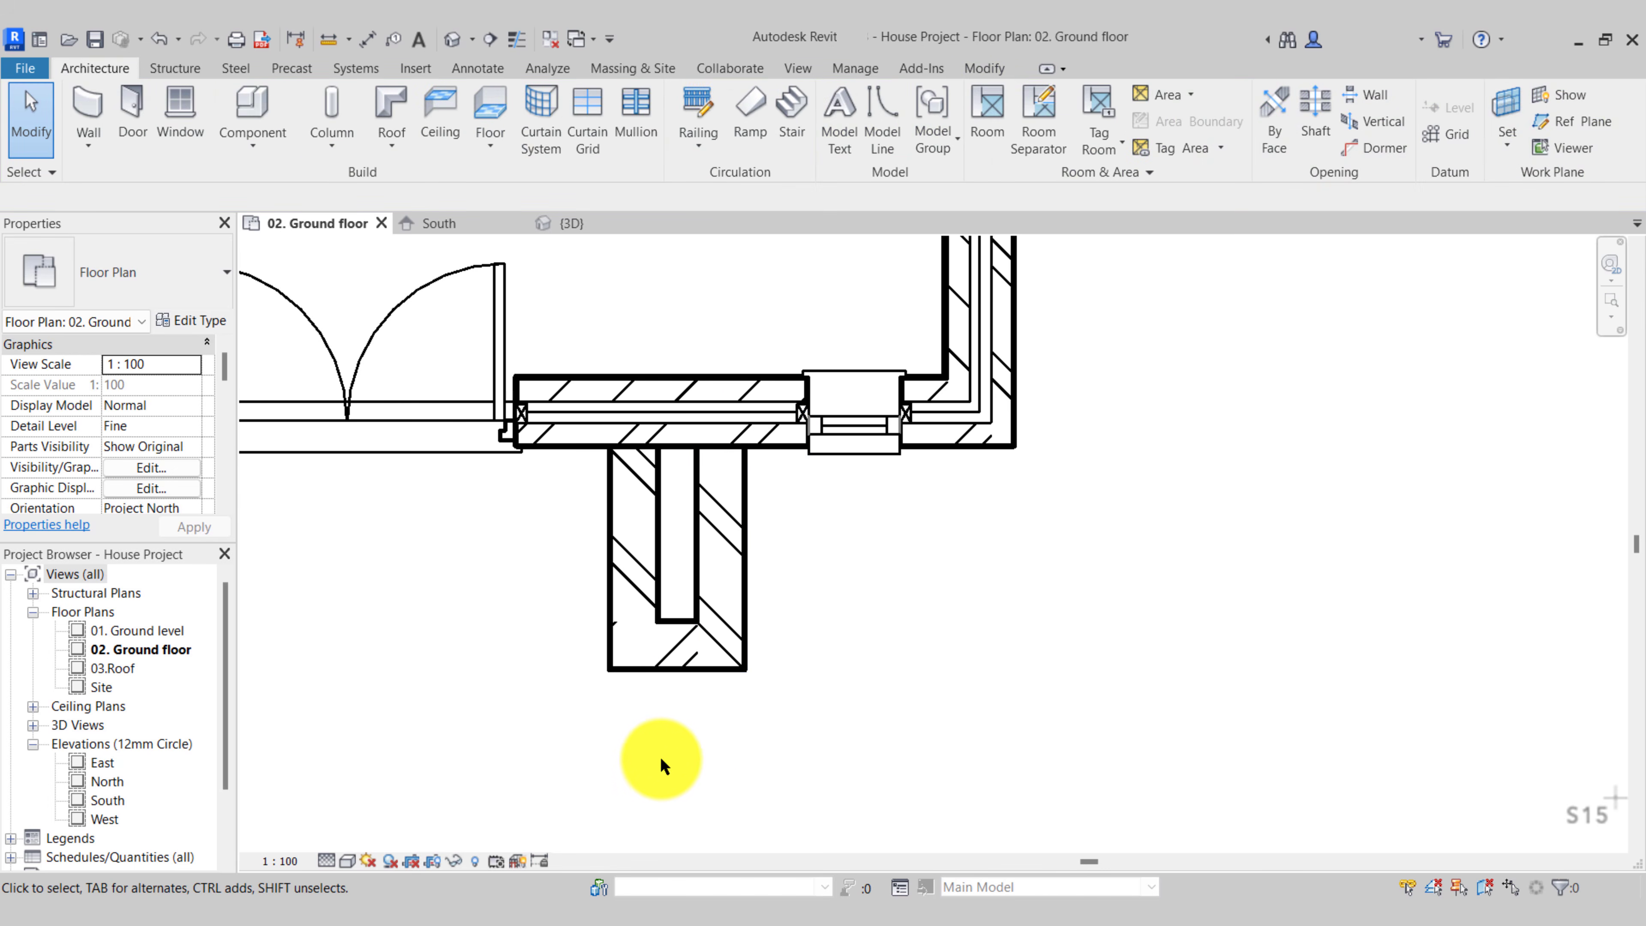
# Measure the projection's depth to the outer face of its end wall by moving the temporary dimension's witness line
pyautogui.moveTo(660, 756); pyautogui.dragTo(746, 764, button='middle')
pyautogui.click(750, 655)
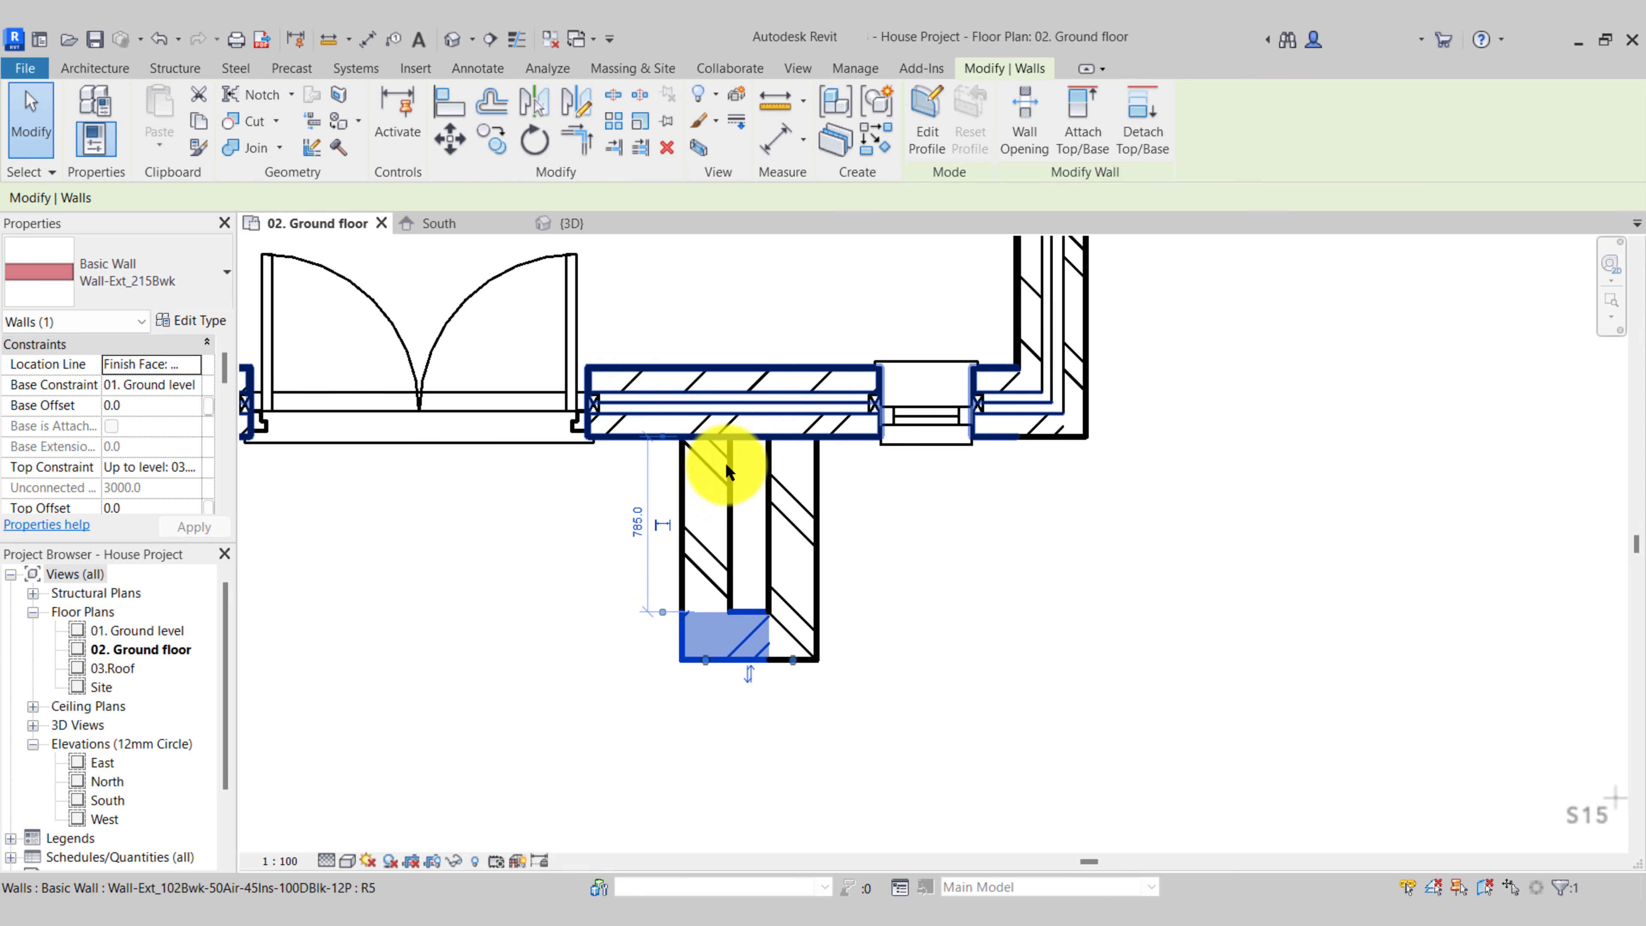
pyautogui.moveTo(664, 615); pyautogui.dragTo(719, 652)
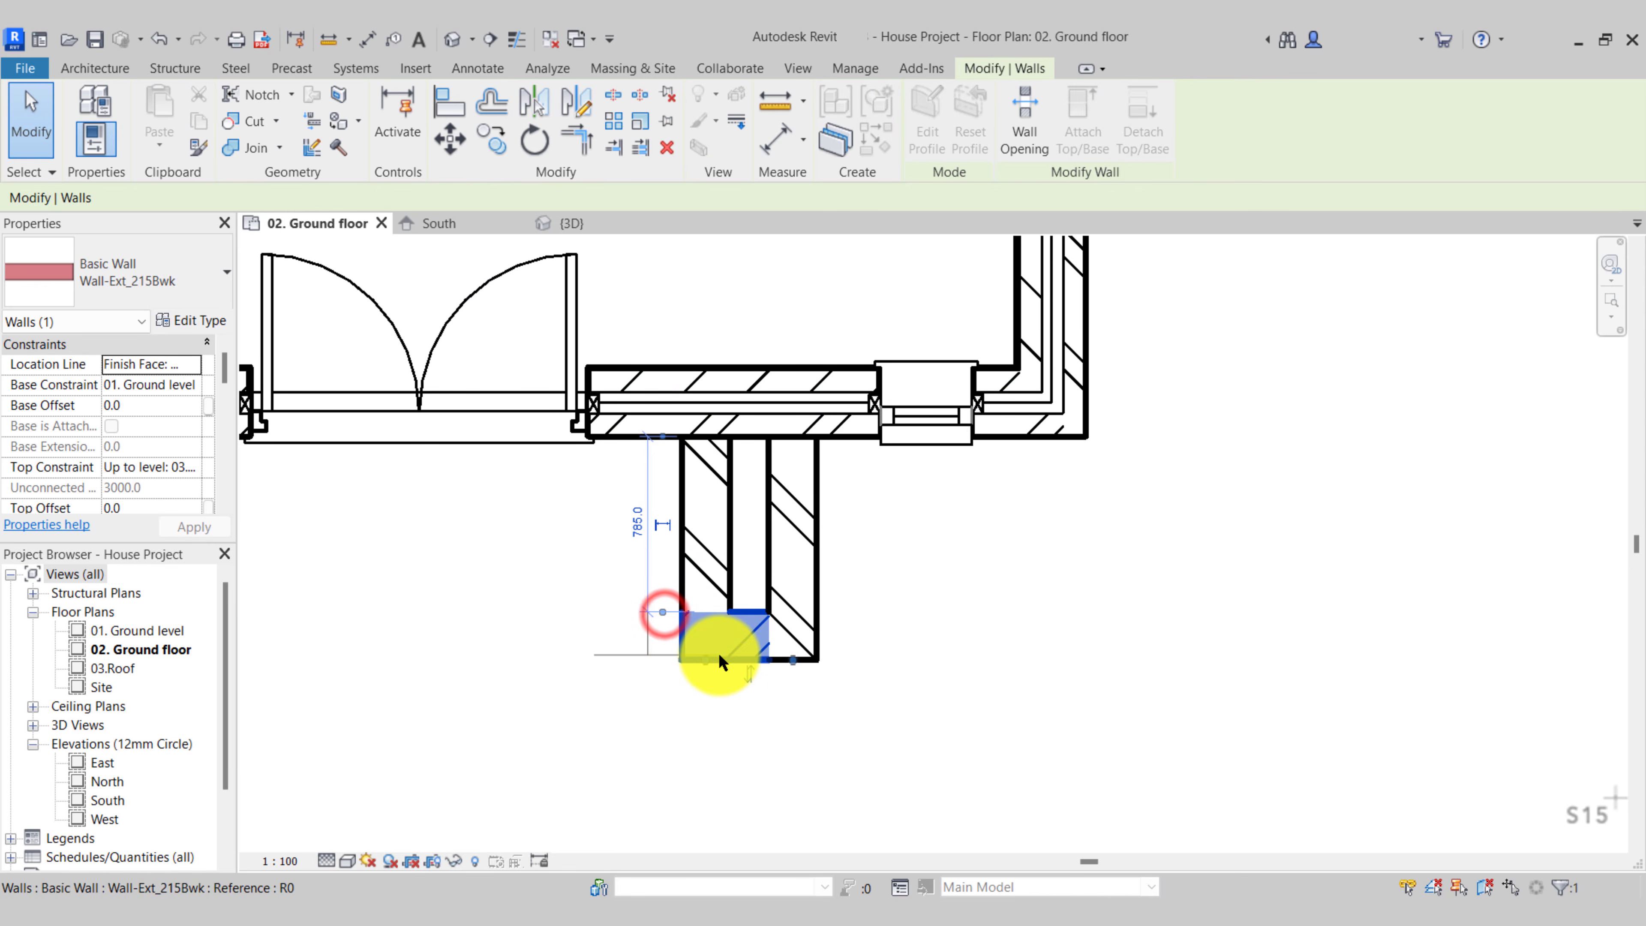
pyautogui.click(724, 760)
# Measure the projection's overall width between the outer faces of its two legs using the west leg's temporary dimension
pyautogui.click(678, 490)
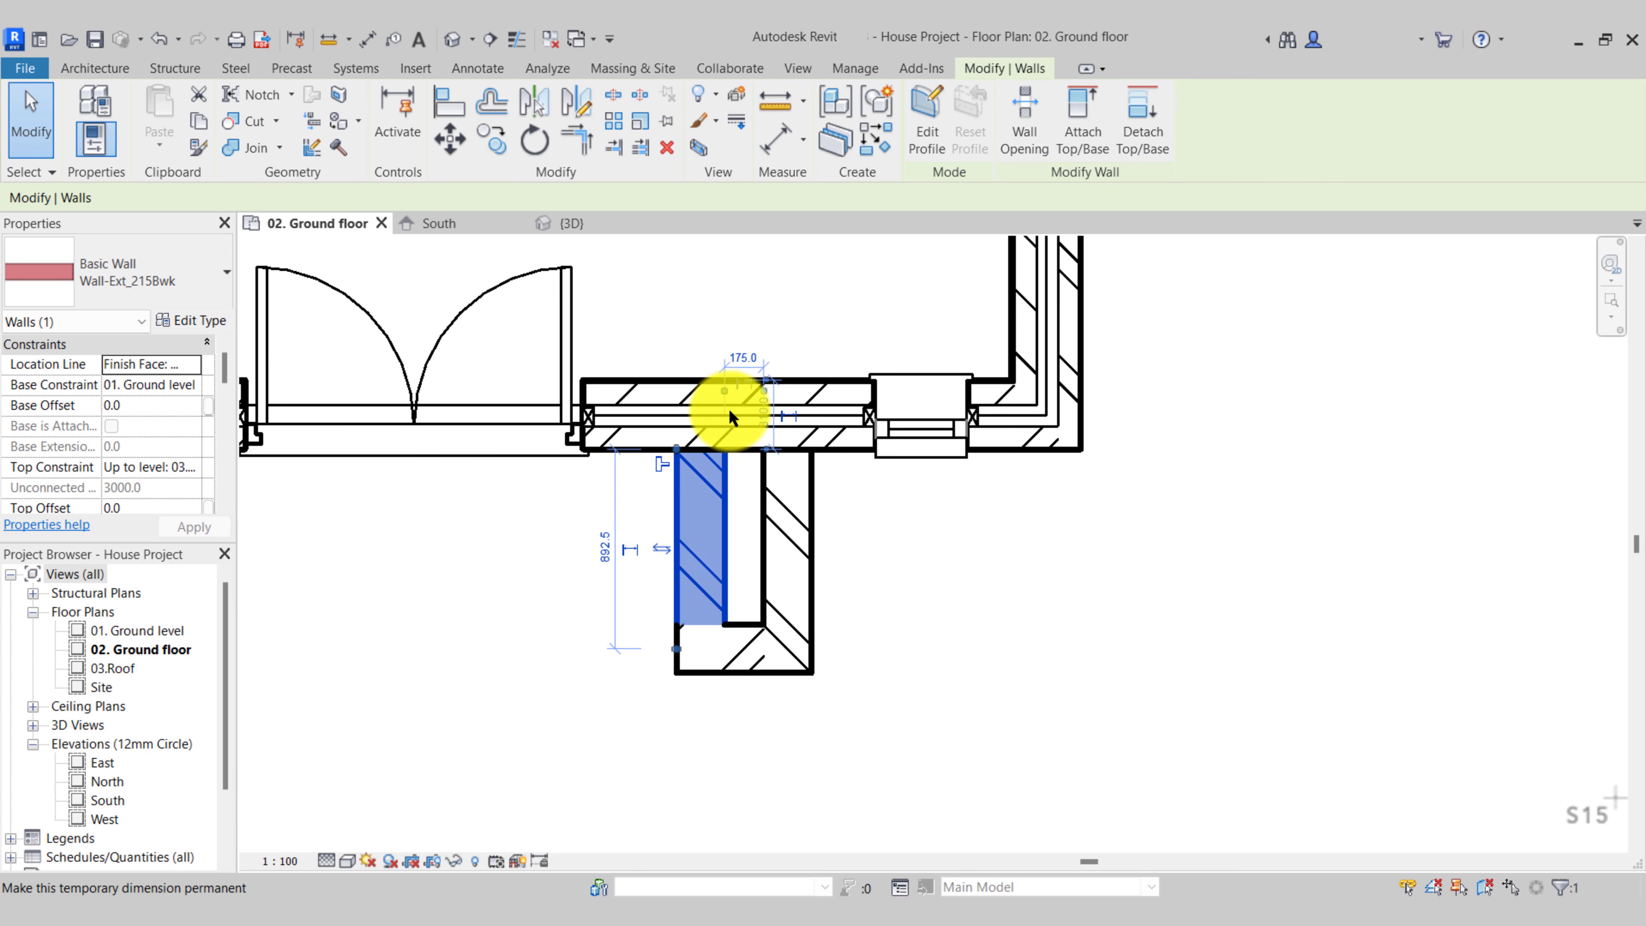
pyautogui.press('Escape')
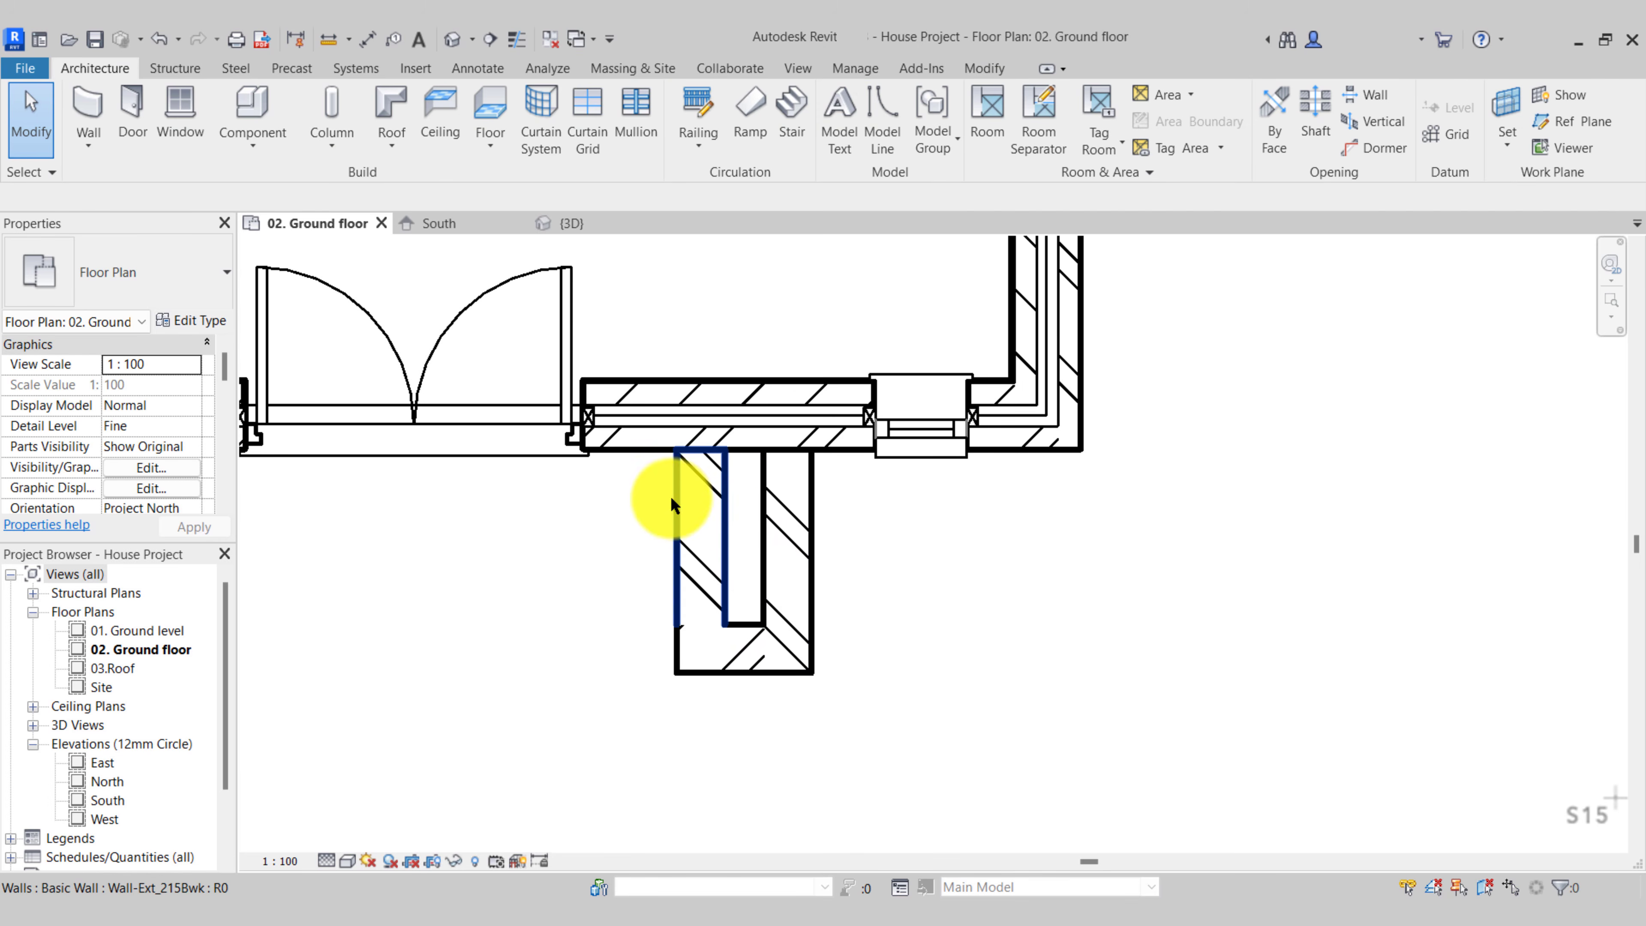
pyautogui.click(725, 496)
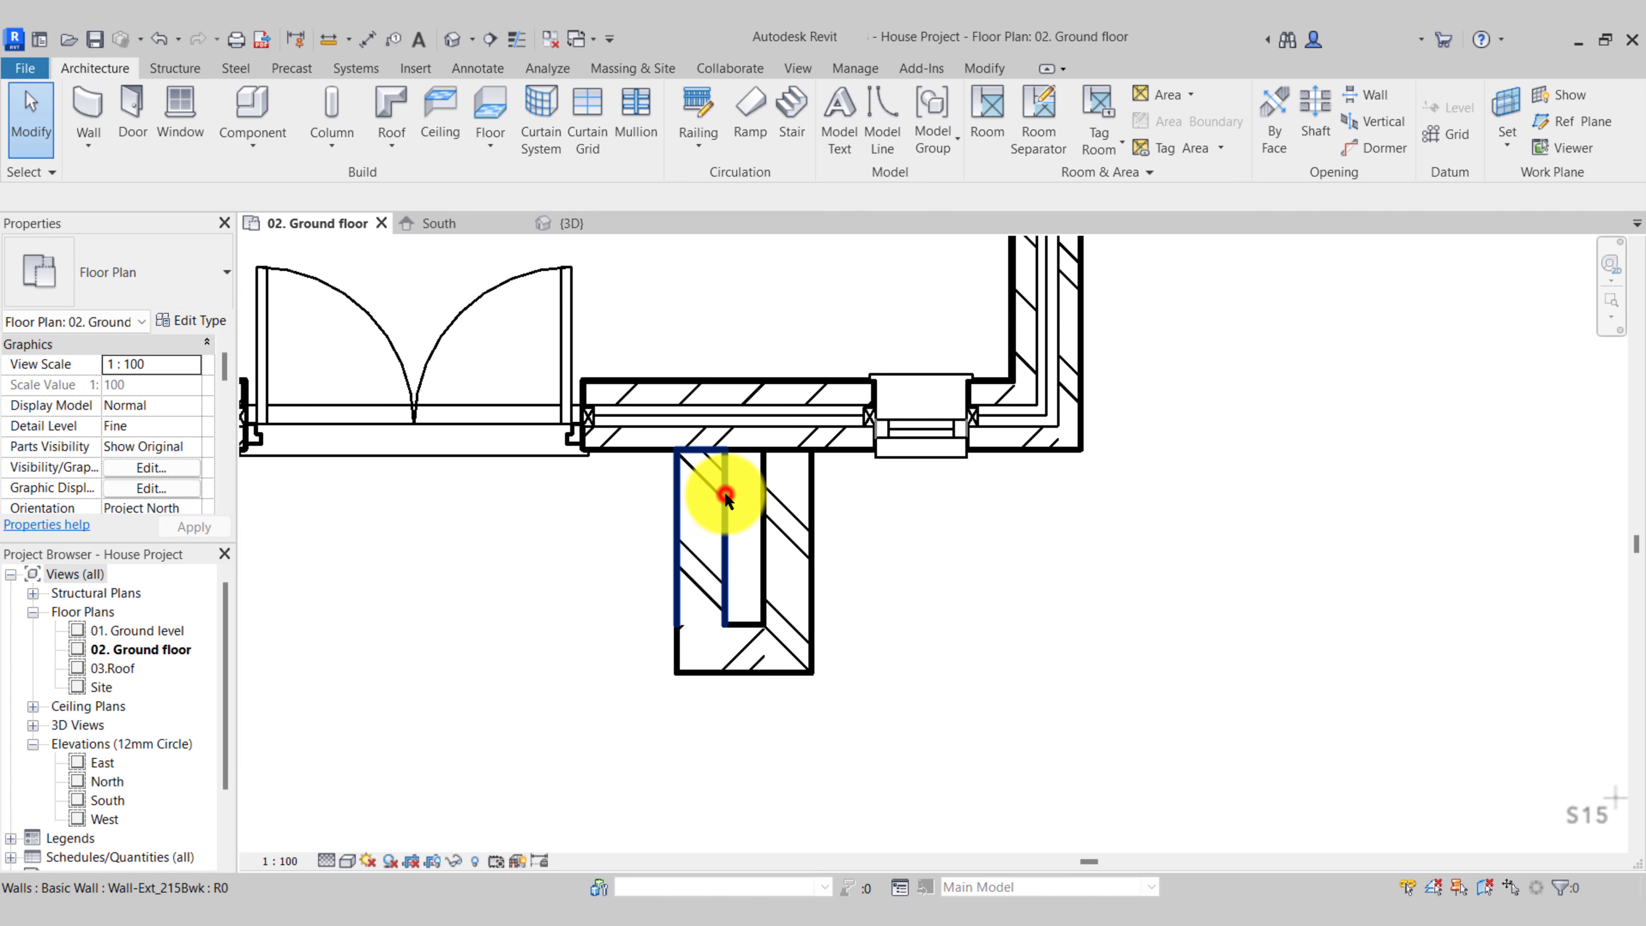
pyautogui.click(724, 391)
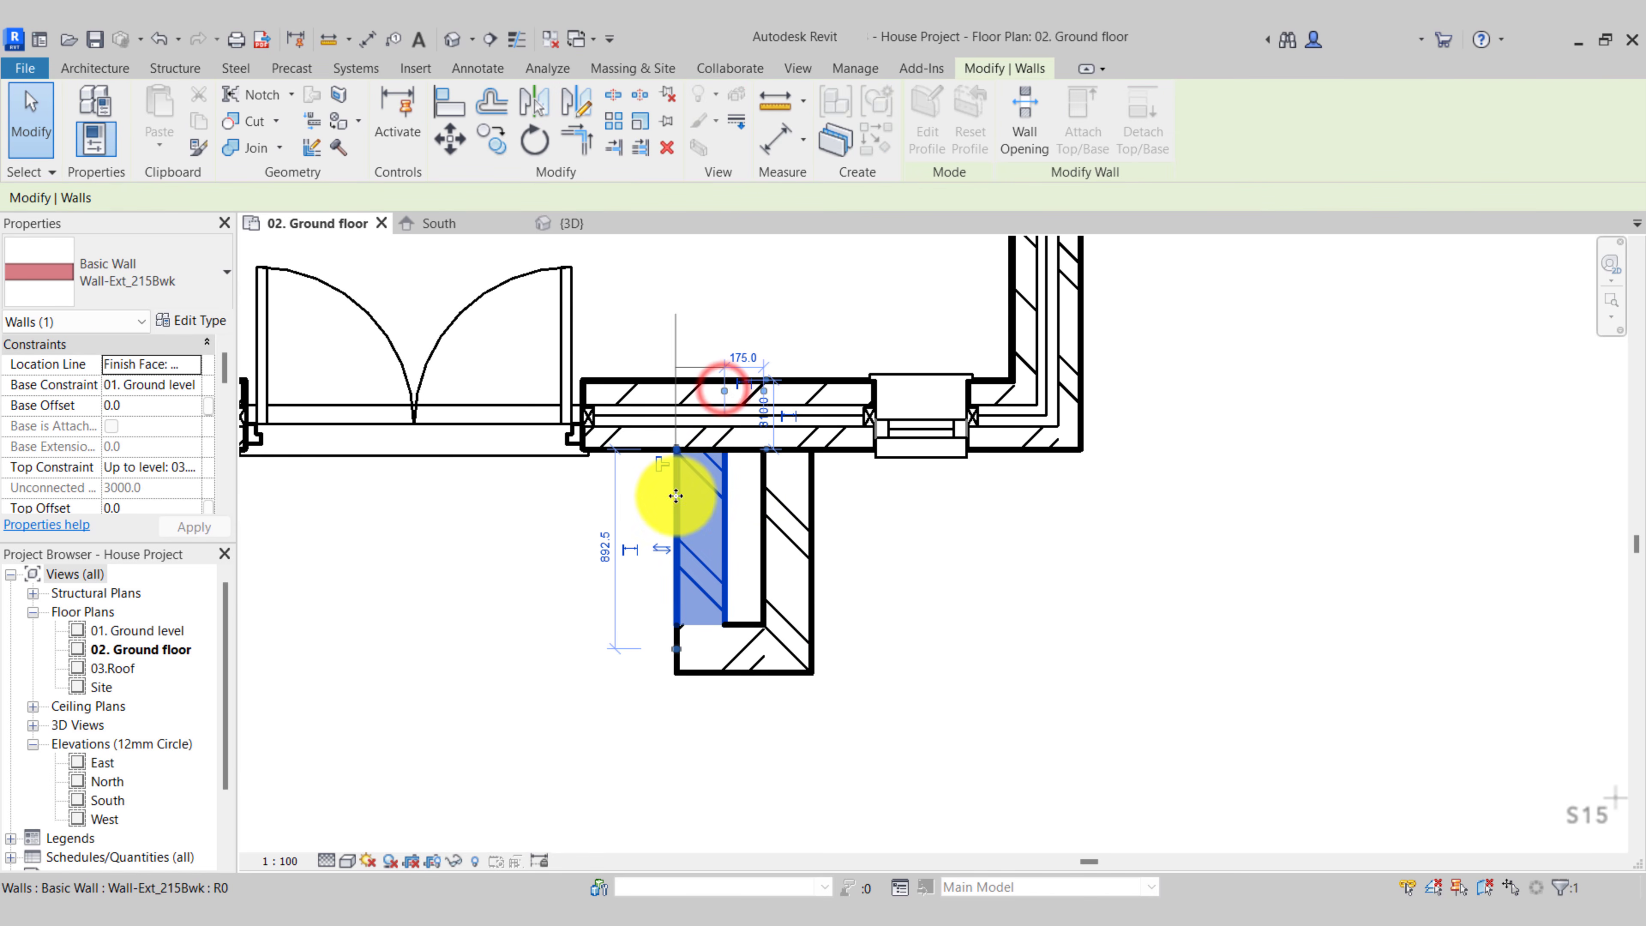
pyautogui.click(764, 391)
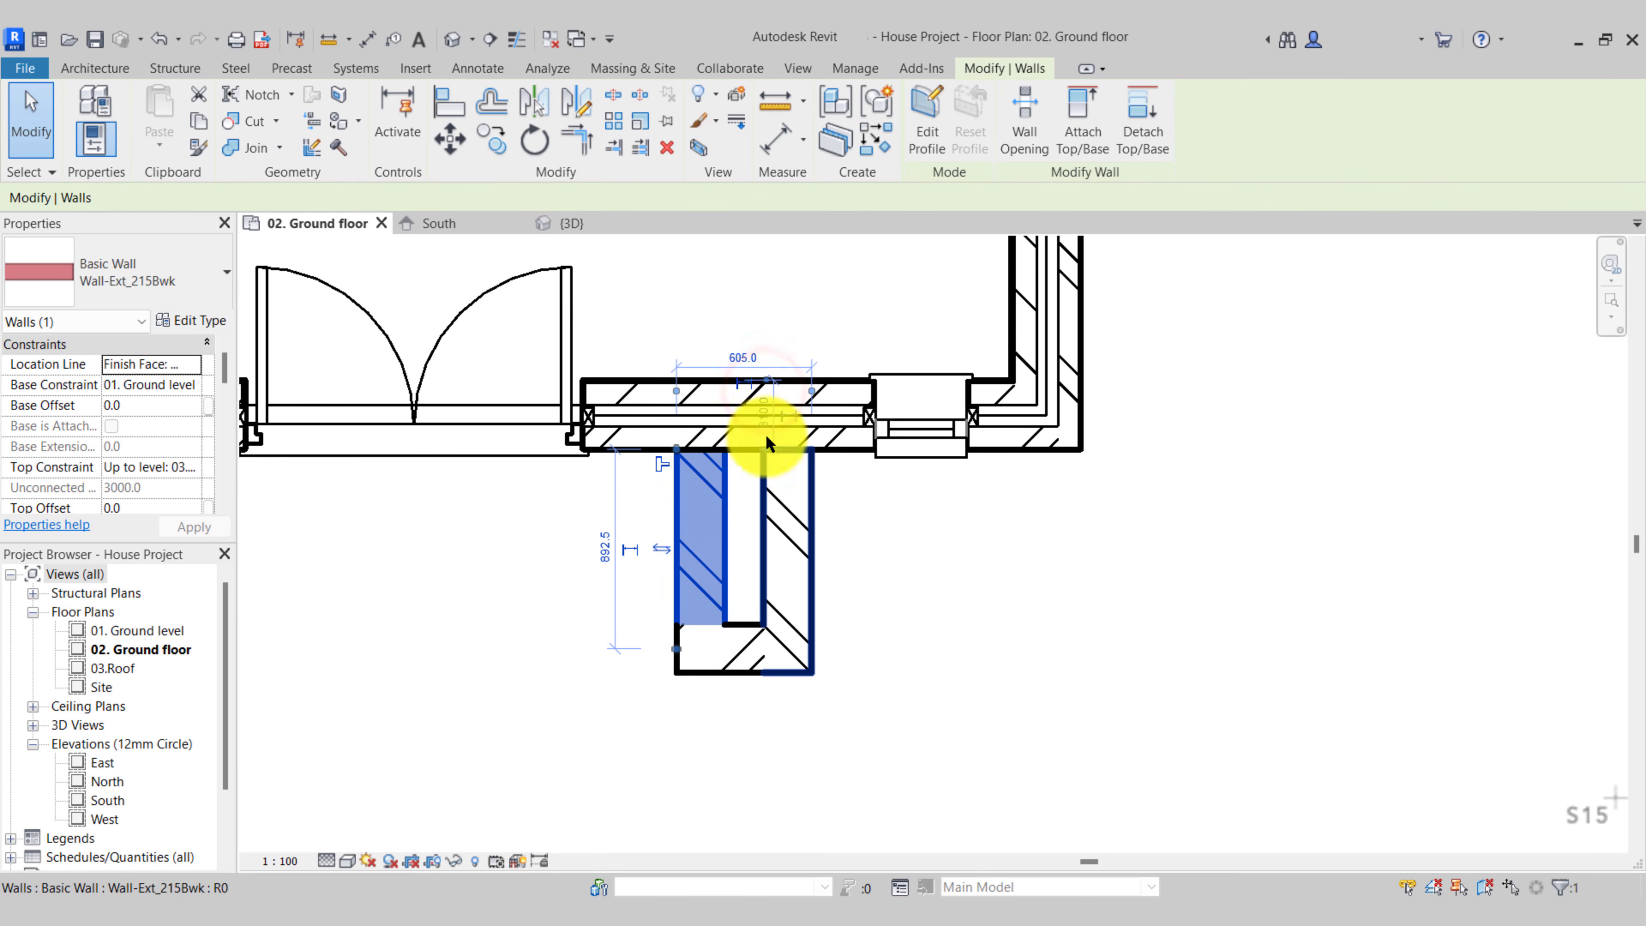
# Set a new overall width between the outer faces of the U-shaped projection's two legs
pyautogui.click(742, 356)
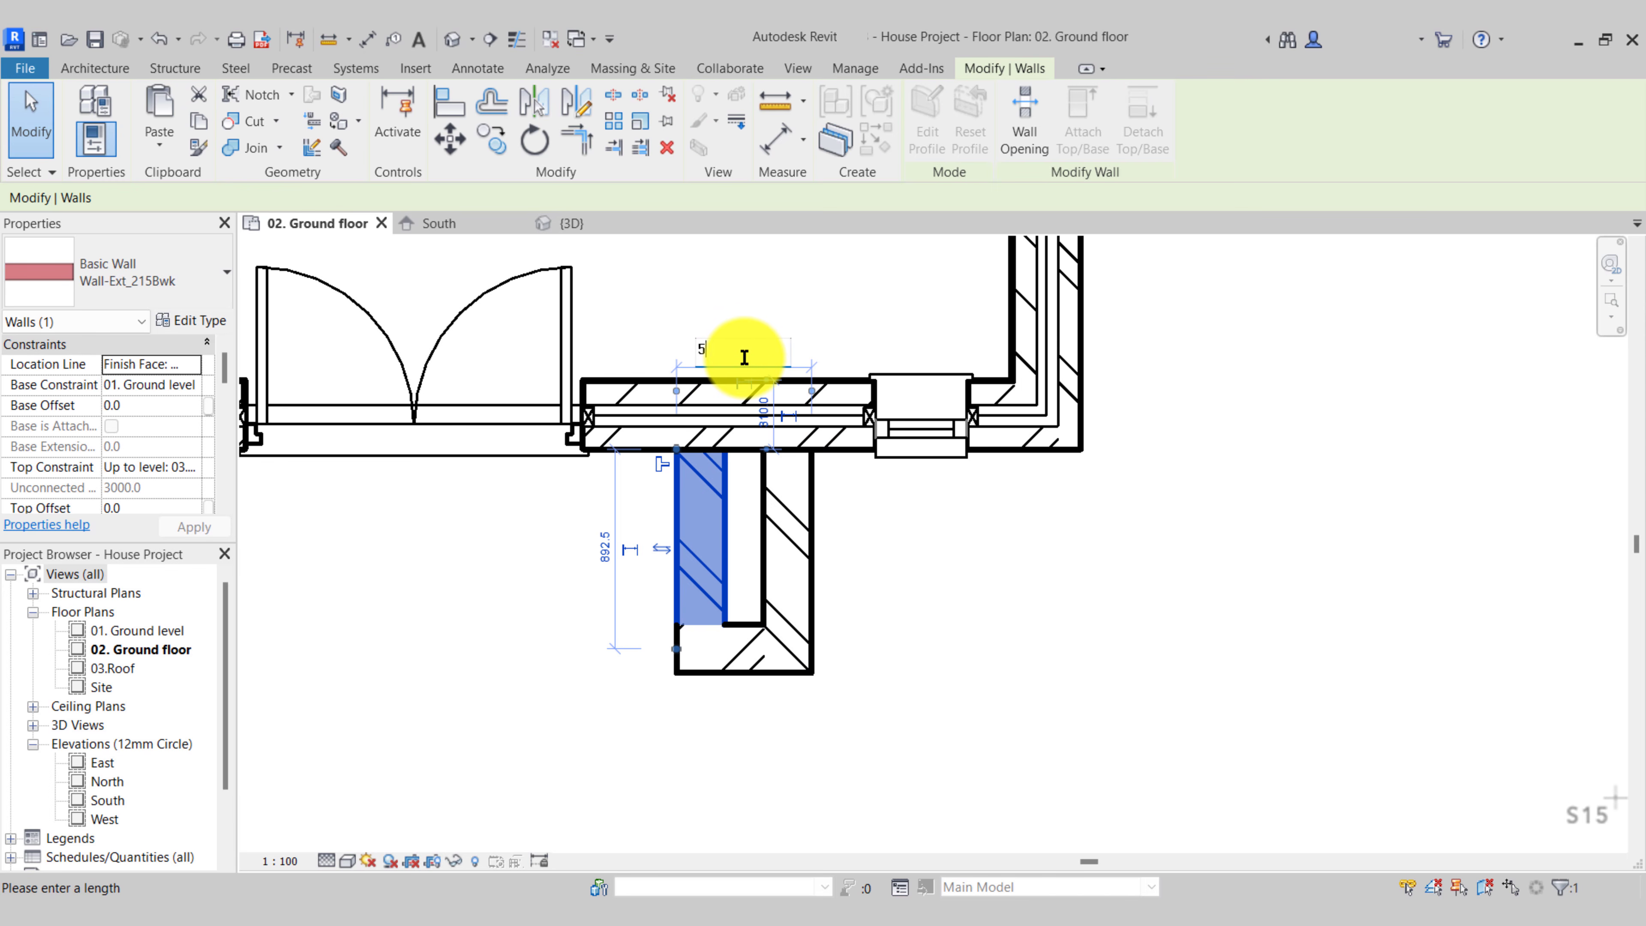
pyautogui.press('Return')
pyautogui.click(912, 582)
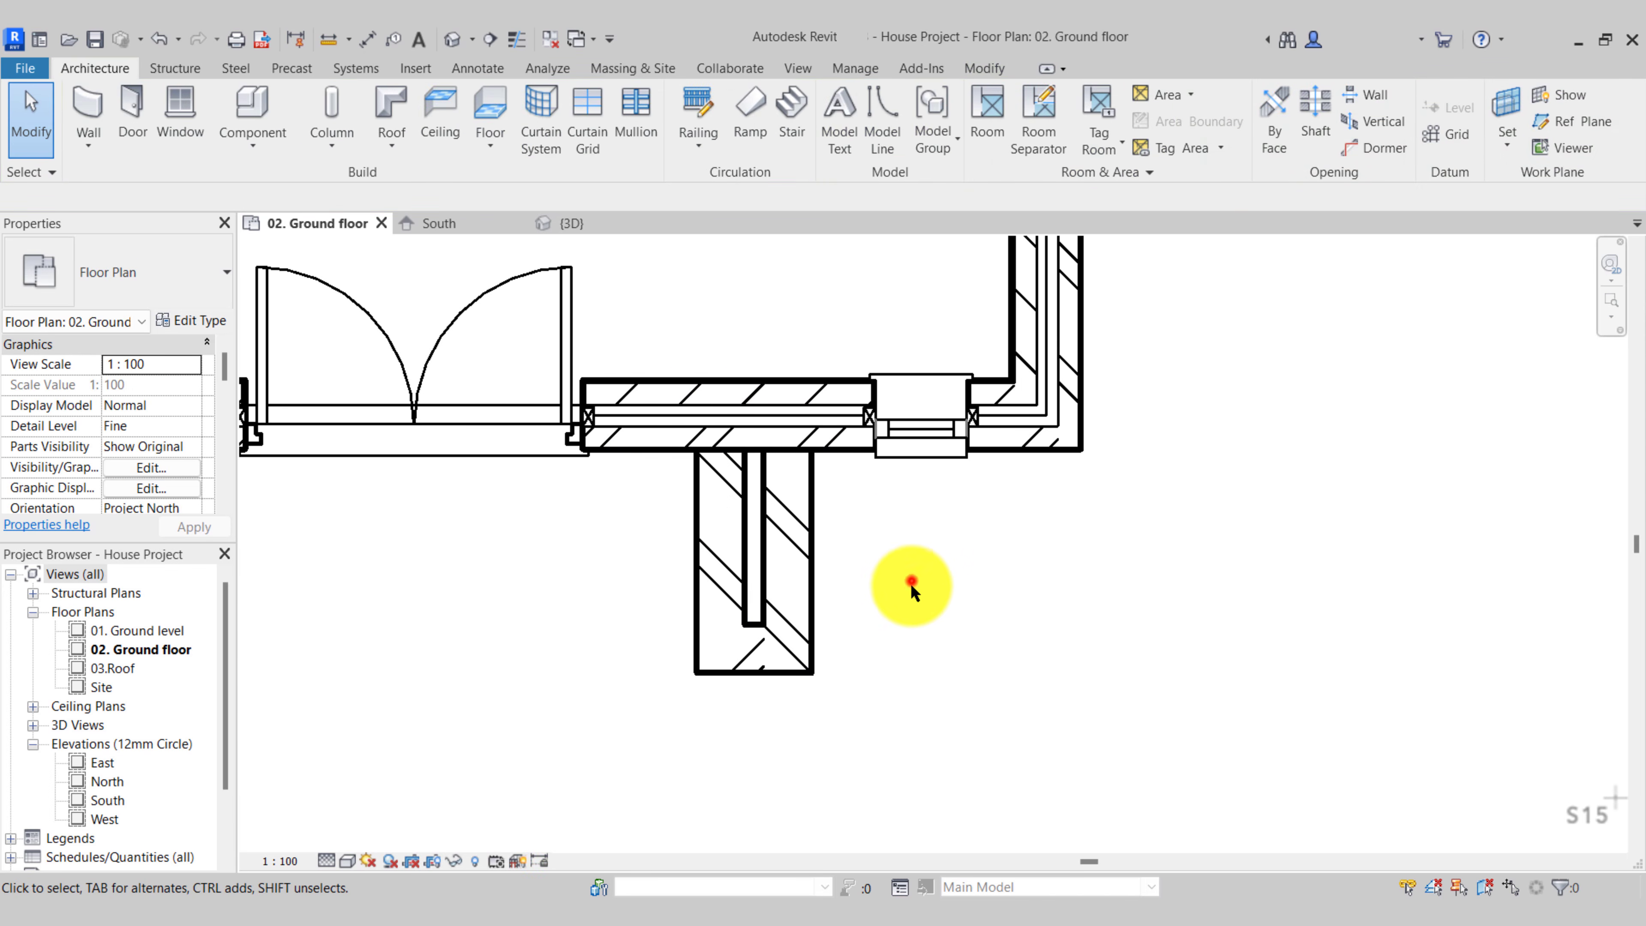
# Draw a closed freestanding rectangle of Wall-Ext_215Bwk walls east of the house's northern double doors
pyautogui.scroll(-5, 914, 667)
pyautogui.moveTo(1011, 568); pyautogui.dragTo(977, 872, button='middle')
pyautogui.moveTo(973, 441); pyautogui.dragTo(903, 849, button='middle')
pyautogui.scroll(-2, 972, 538)
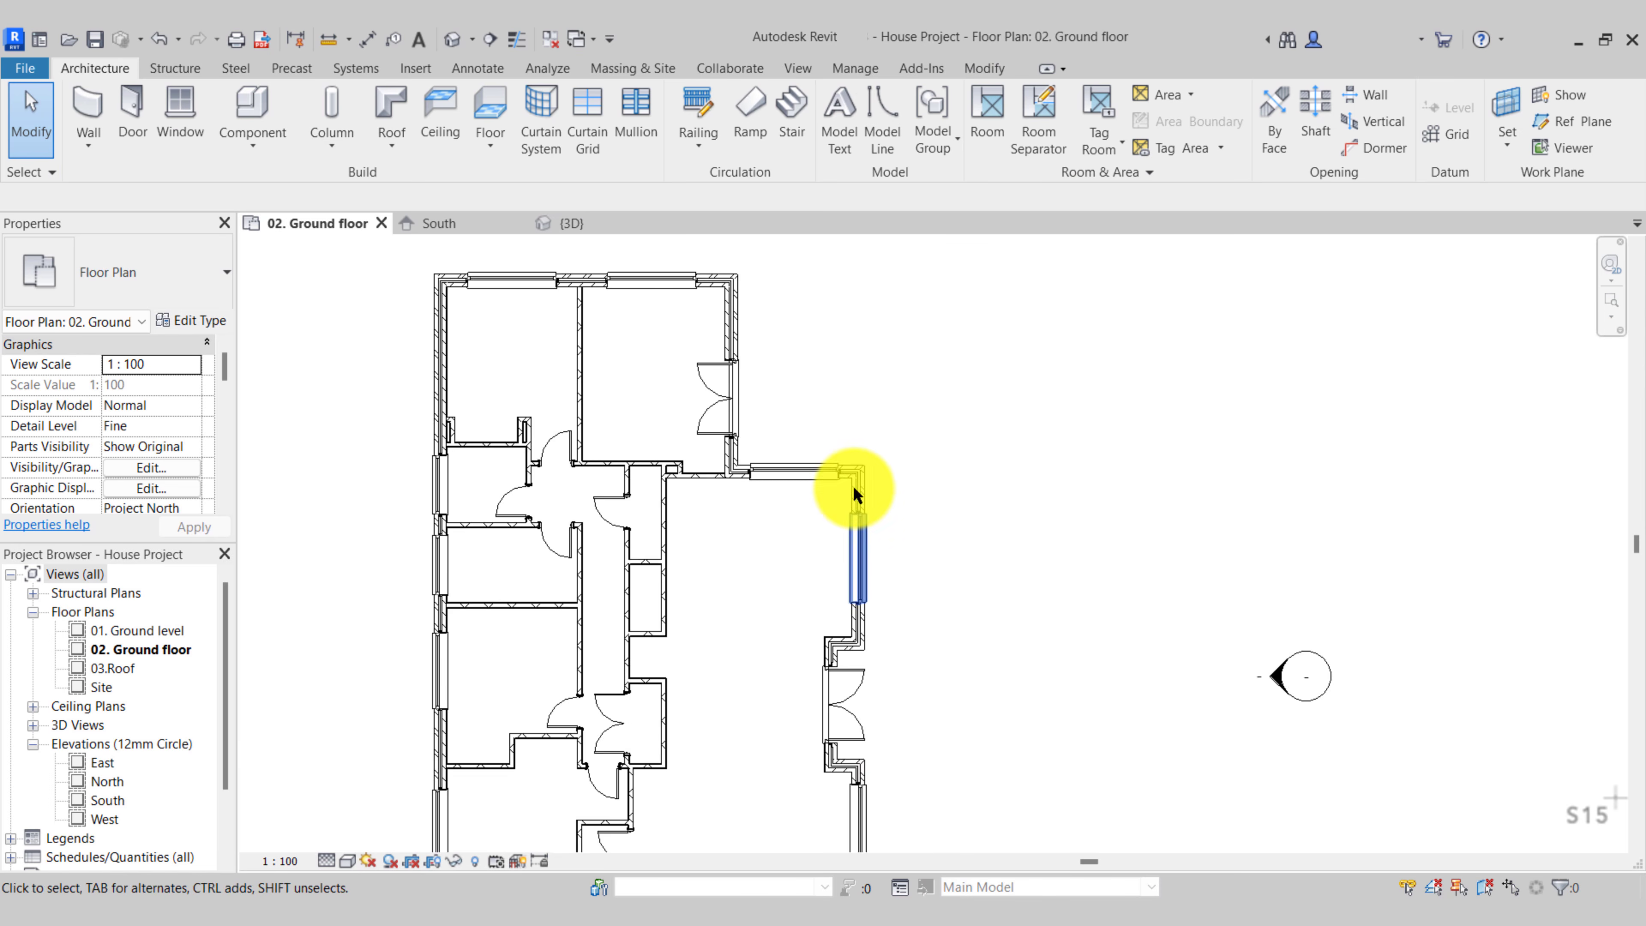
pyautogui.scroll(2, 797, 356)
pyautogui.moveTo(798, 356)
pyautogui.mouseDown(button='middle')
pyautogui.moveTo(764, 550)
pyautogui.moveTo(767, 500)
pyautogui.mouseUp(button='middle')
pyautogui.scroll(3, 758, 541)
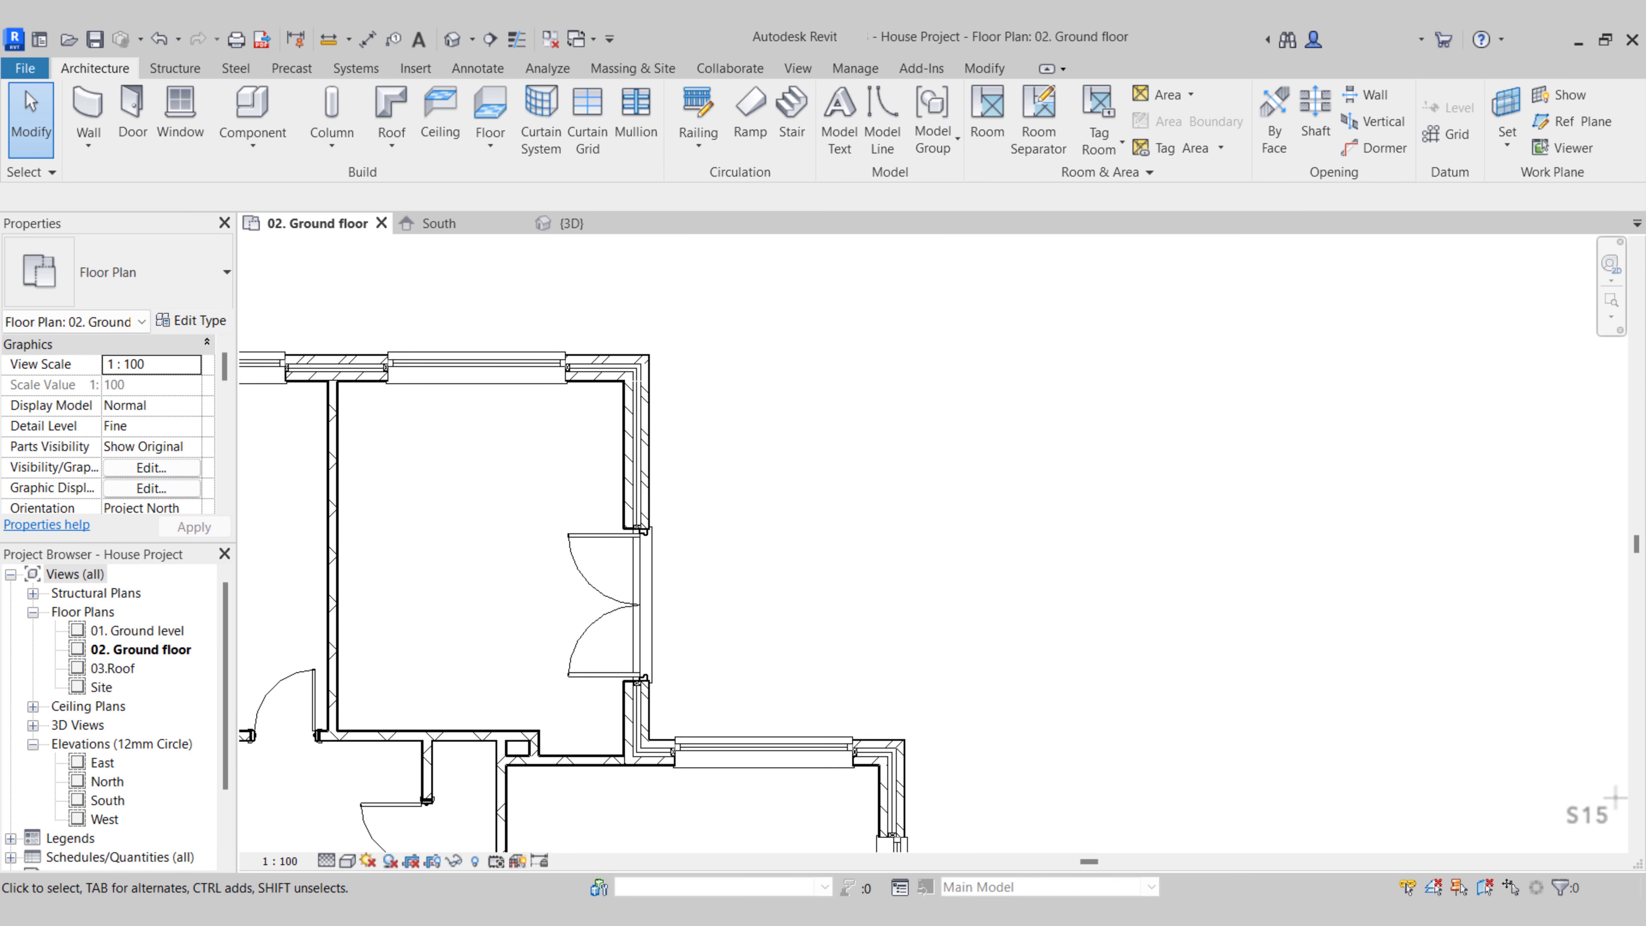
pyautogui.scroll(1, 902, 508)
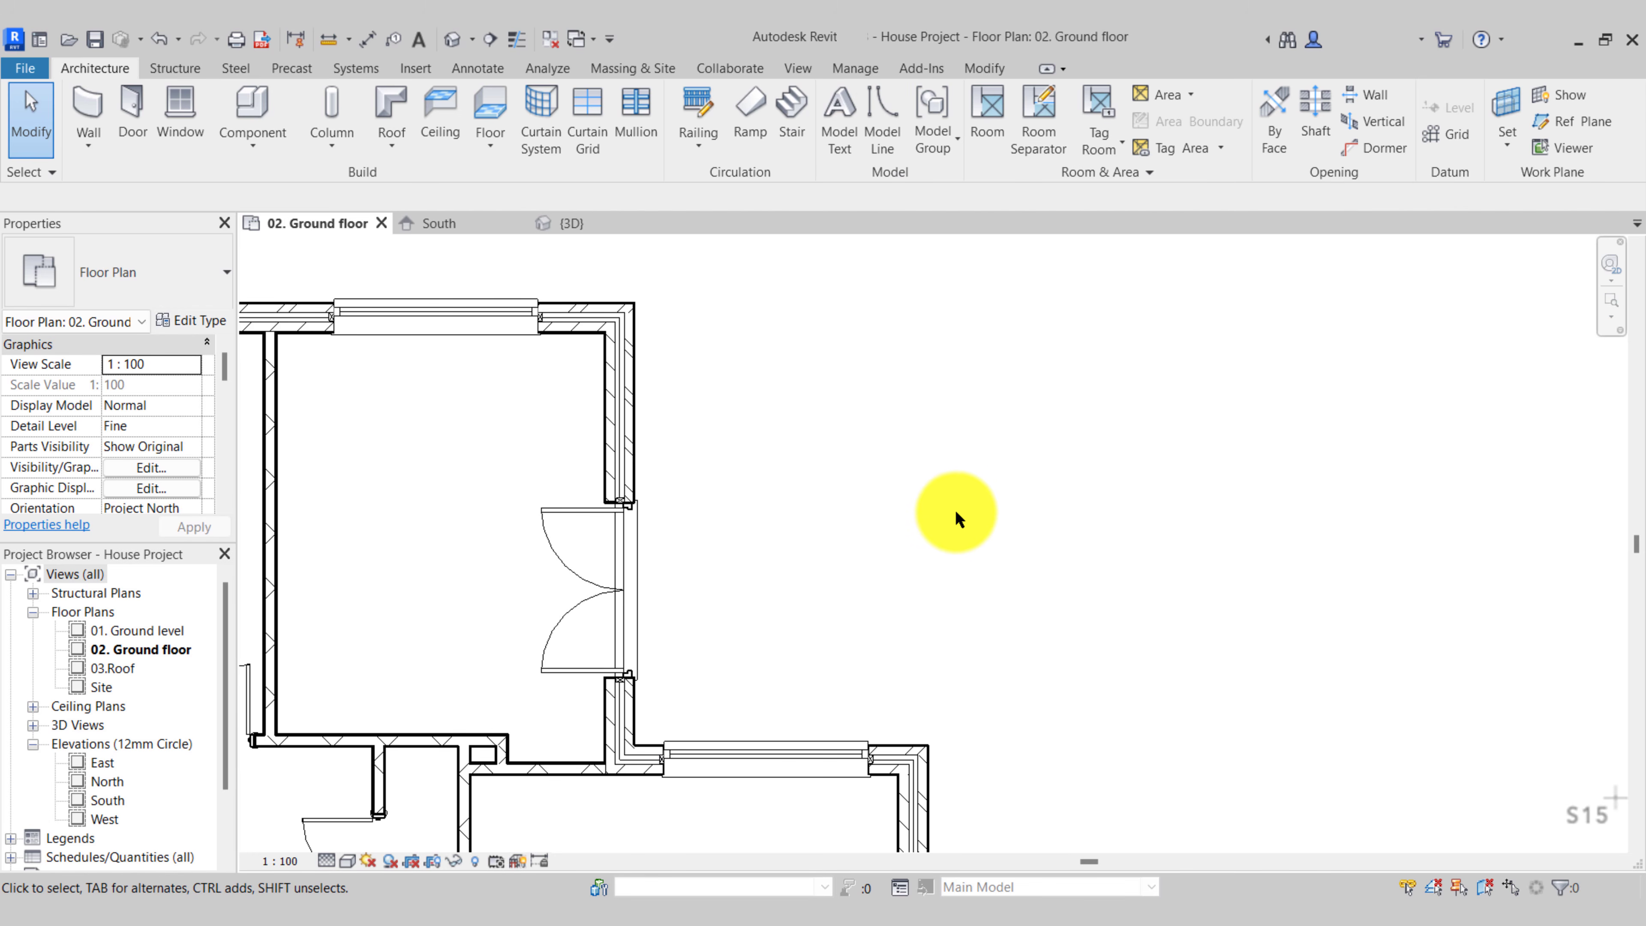
pyautogui.press('w')
pyautogui.press('a')
pyautogui.click(865, 367)
pyautogui.click(935, 366)
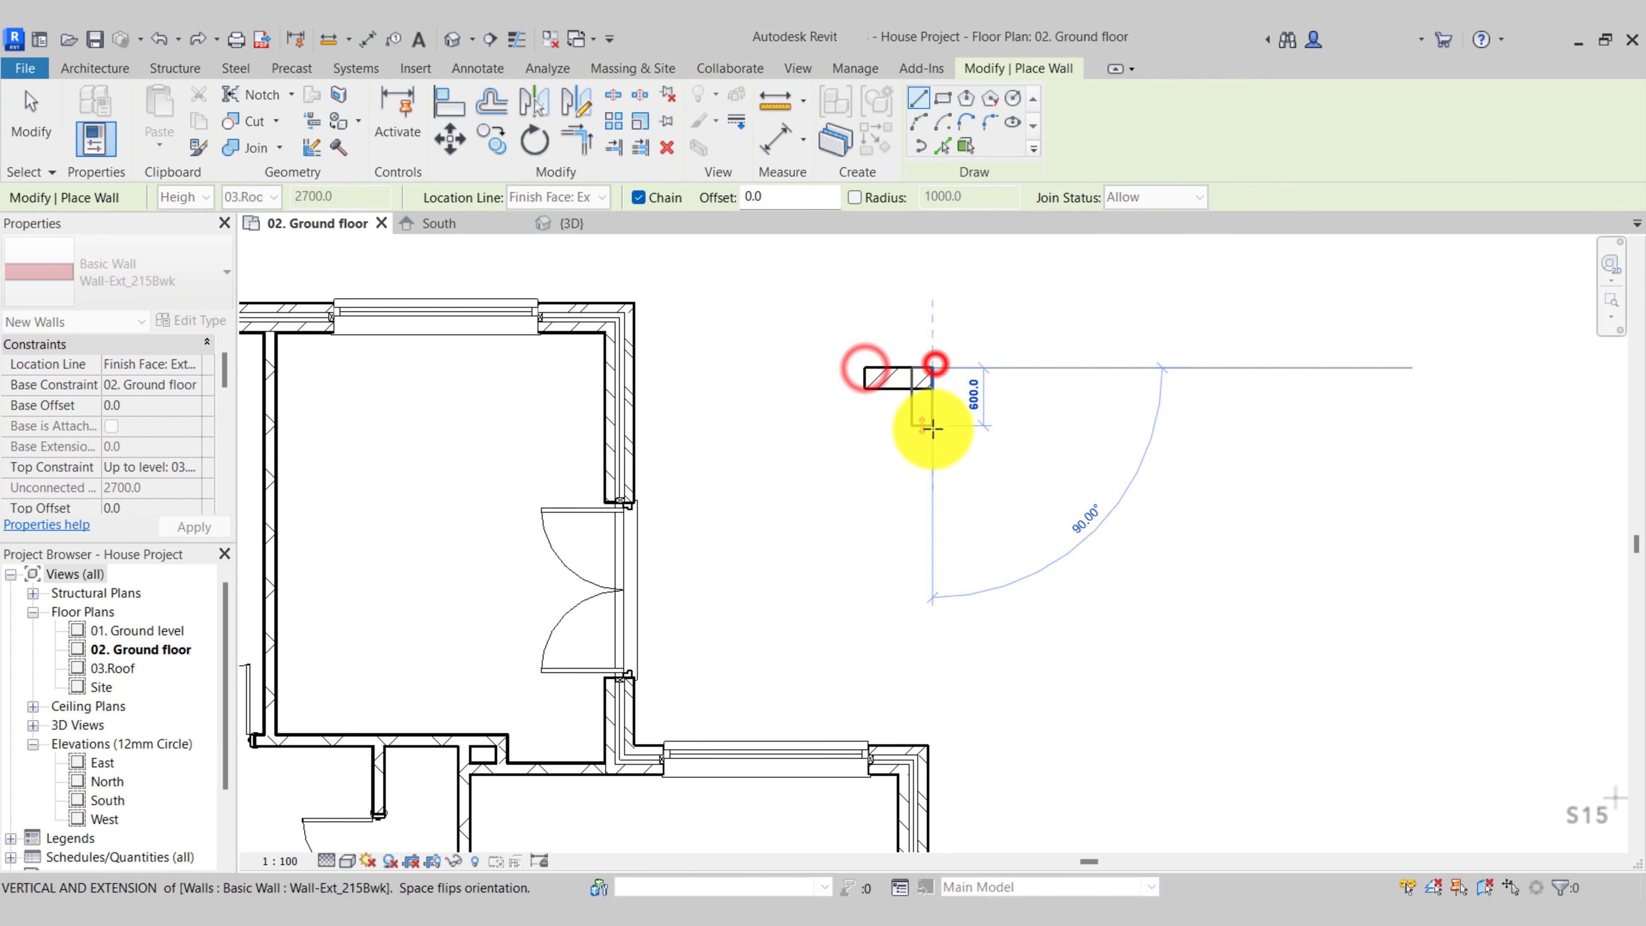
pyautogui.click(933, 459)
pyautogui.click(864, 454)
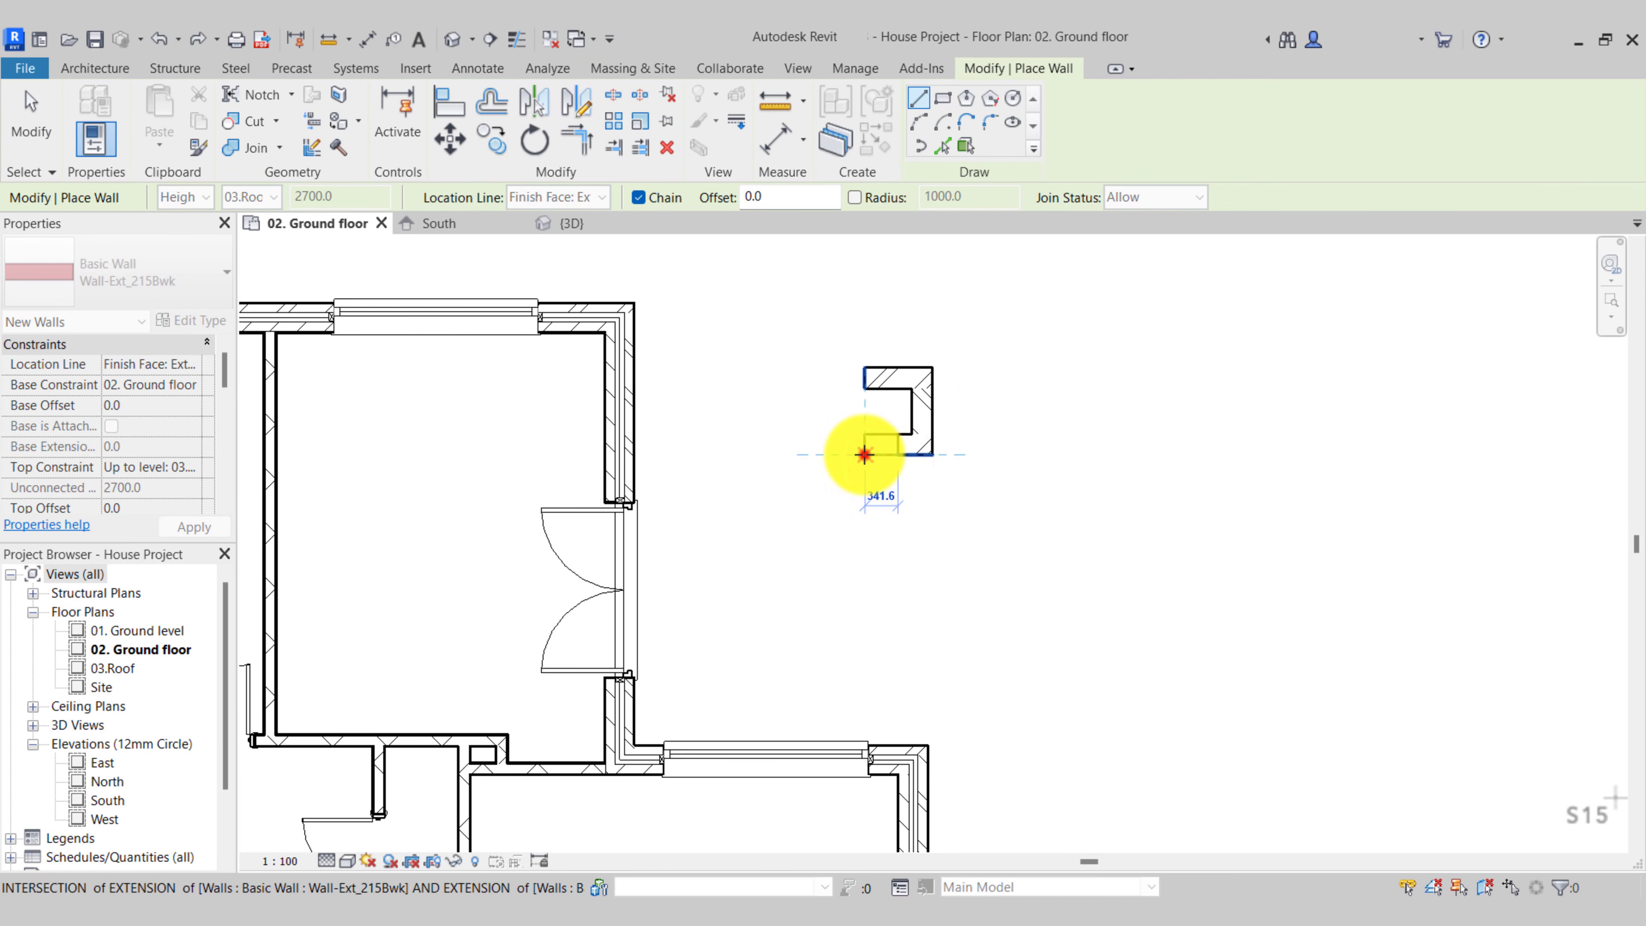
pyautogui.click(862, 389)
pyautogui.press('Escape')
pyautogui.press('Escape')
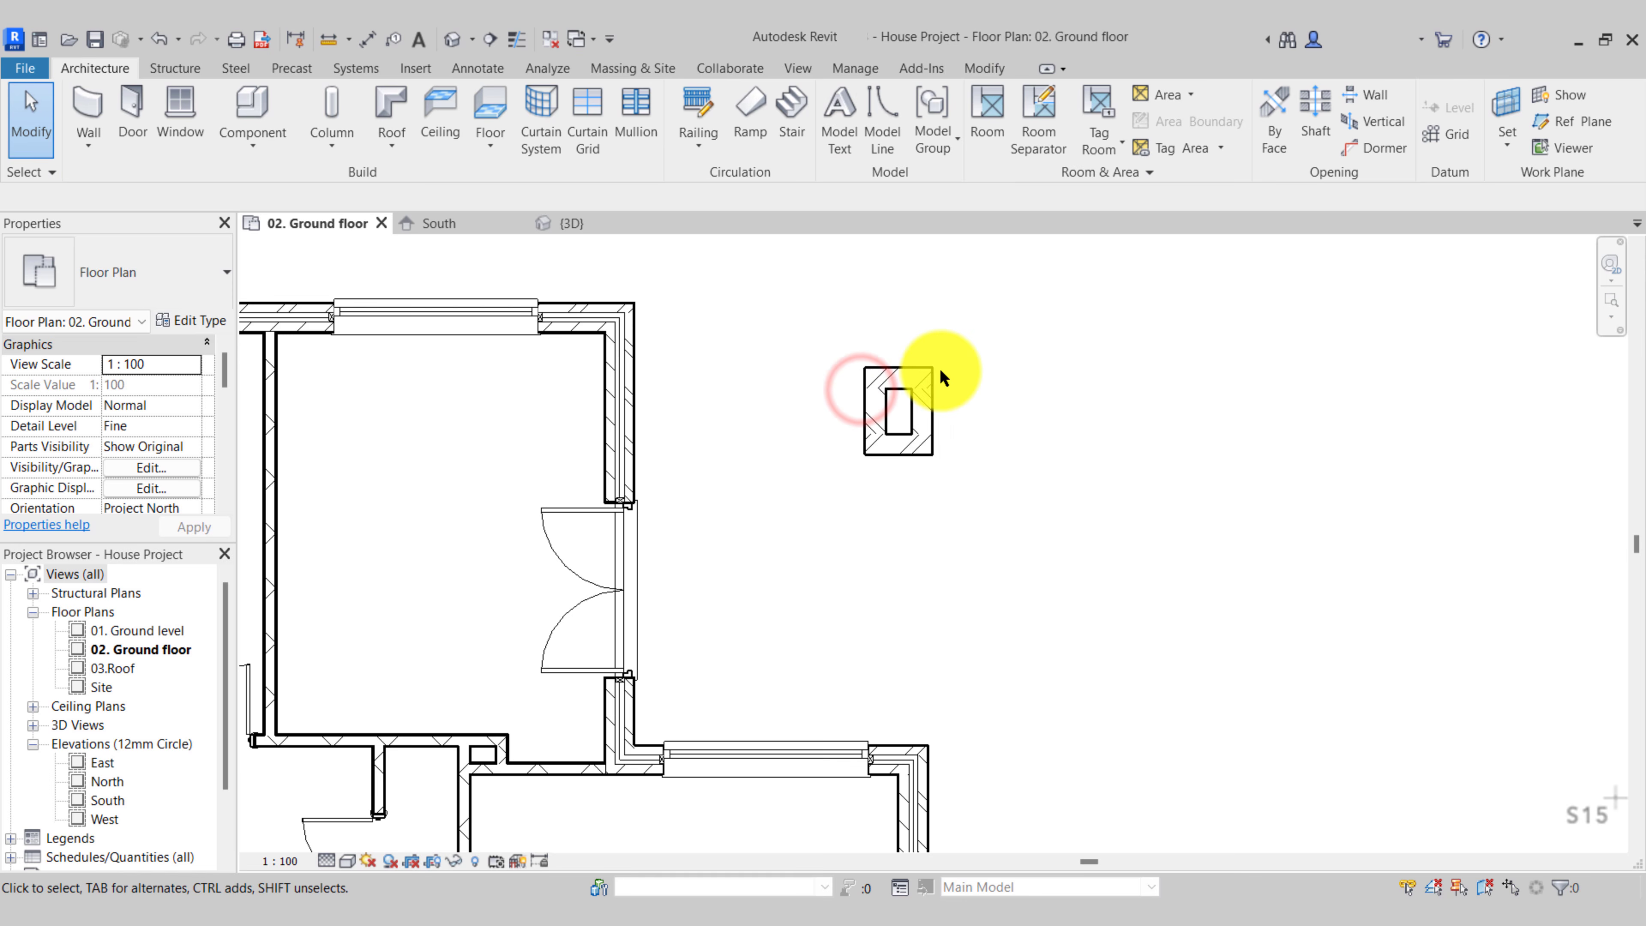
# Delete all the walls of the freestanding brick rectangle
pyautogui.click(912, 457)
pyautogui.click(899, 388)
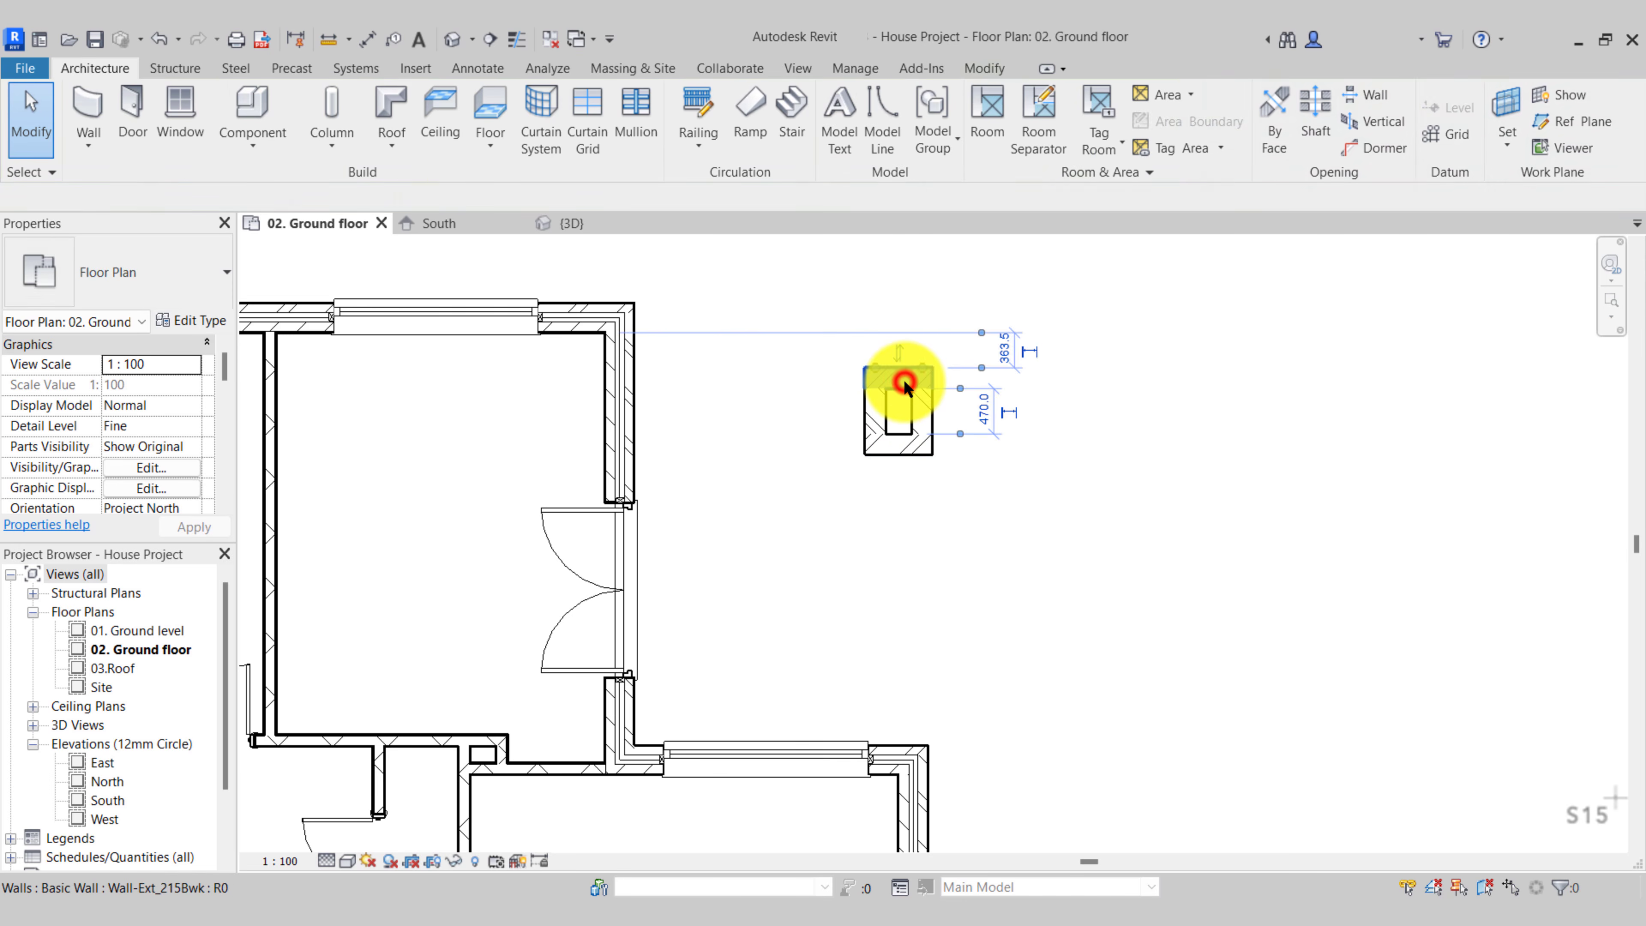
pyautogui.click(868, 413)
pyautogui.press('Delete')
pyautogui.click(877, 434)
pyautogui.press('Delete')
pyautogui.click(921, 402)
pyautogui.press('Delete')
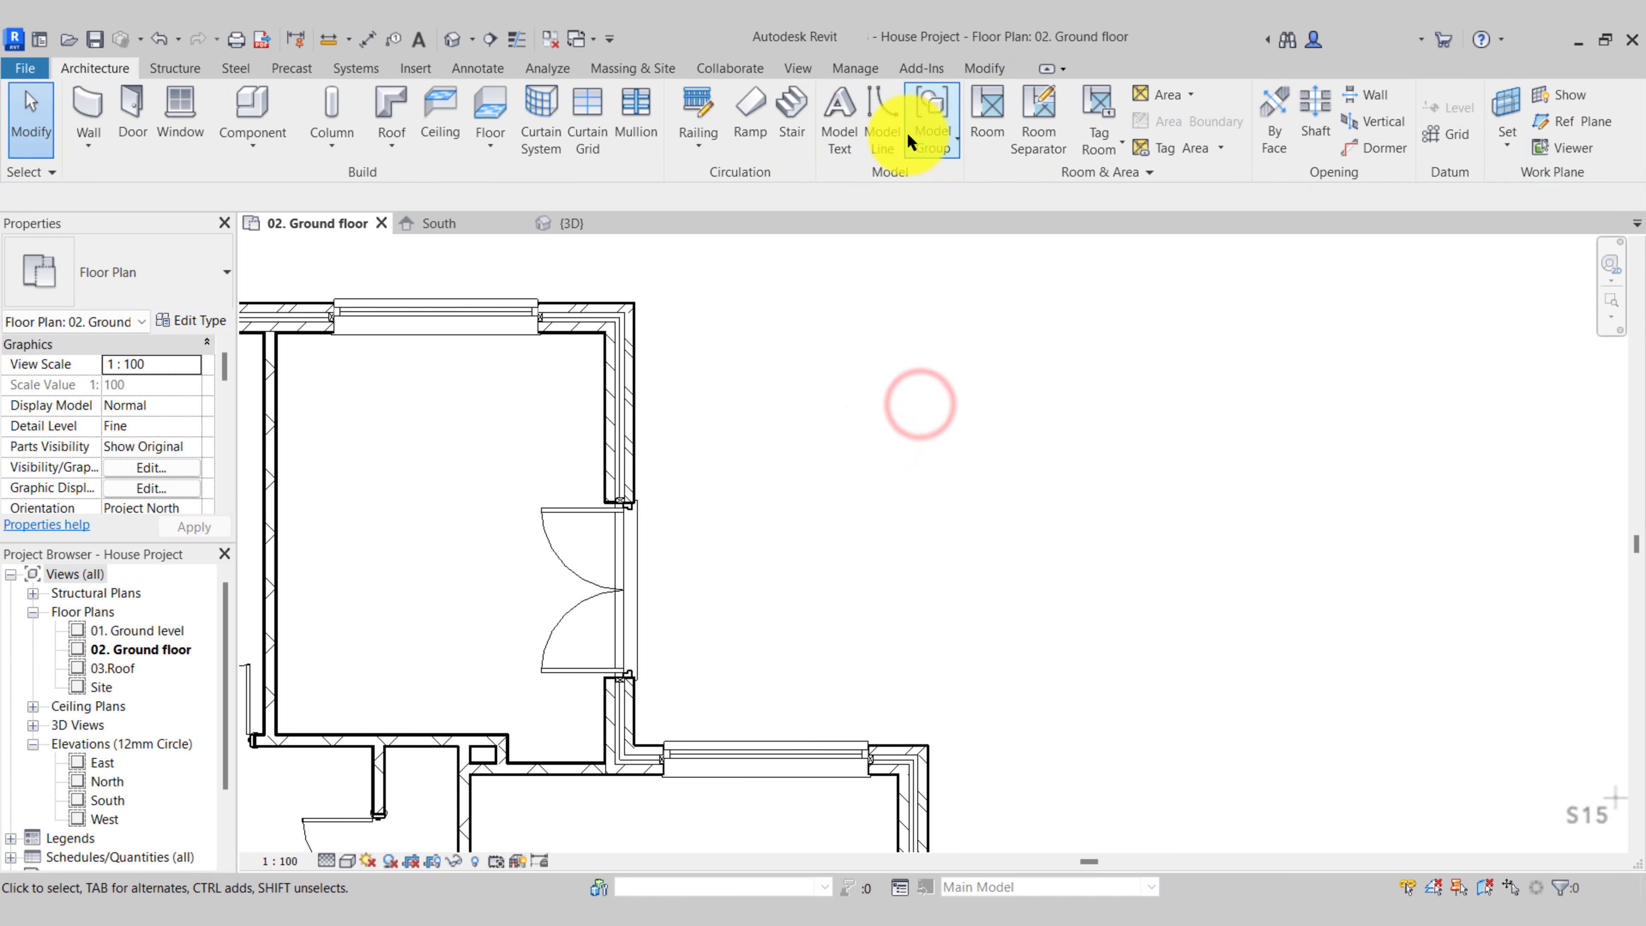
# Draw model lines from two outer house corners: one north from the eastern corner, one about 4100 mm east from the northern room's corner
pyautogui.click(884, 113)
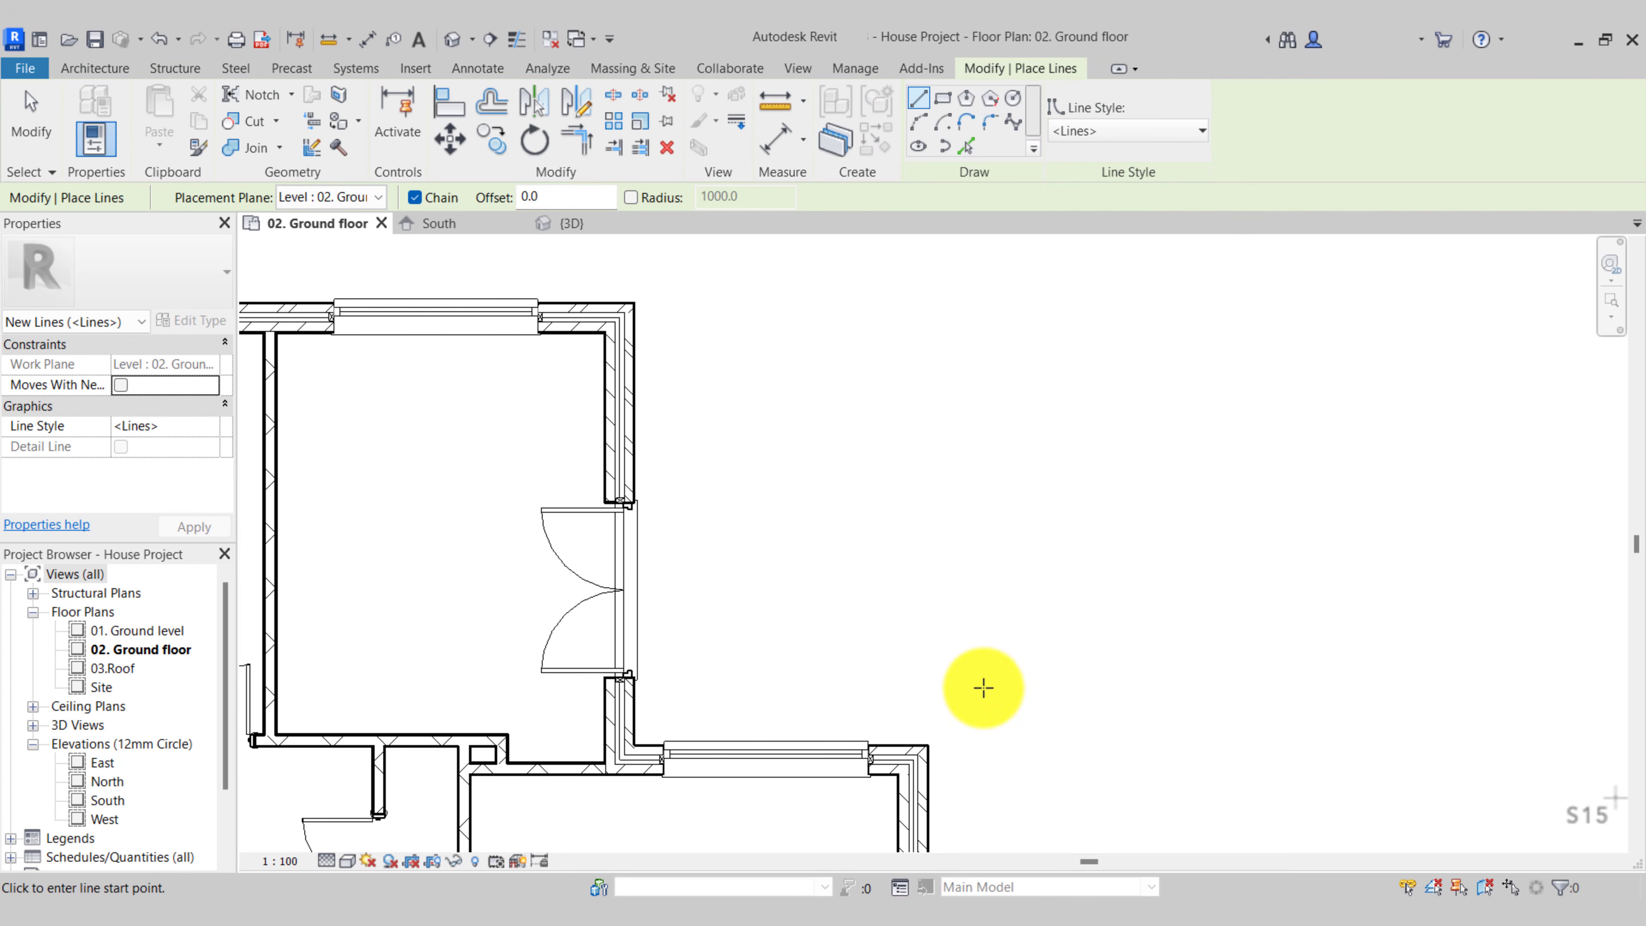
pyautogui.click(925, 745)
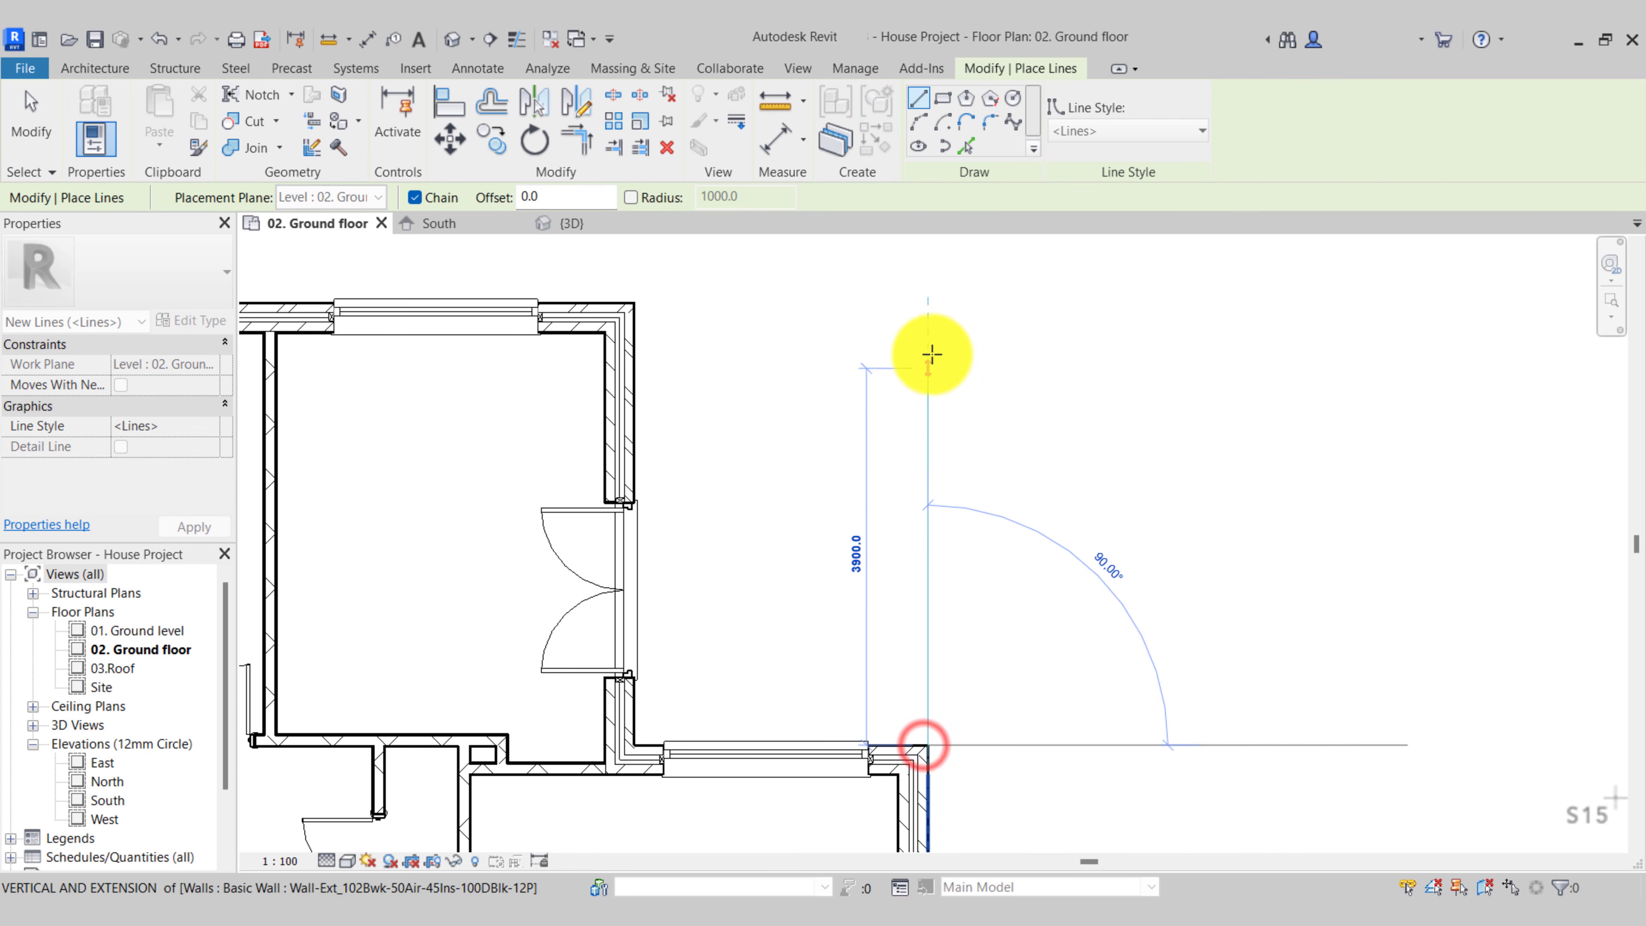
pyautogui.click(928, 253)
pyautogui.press('Escape')
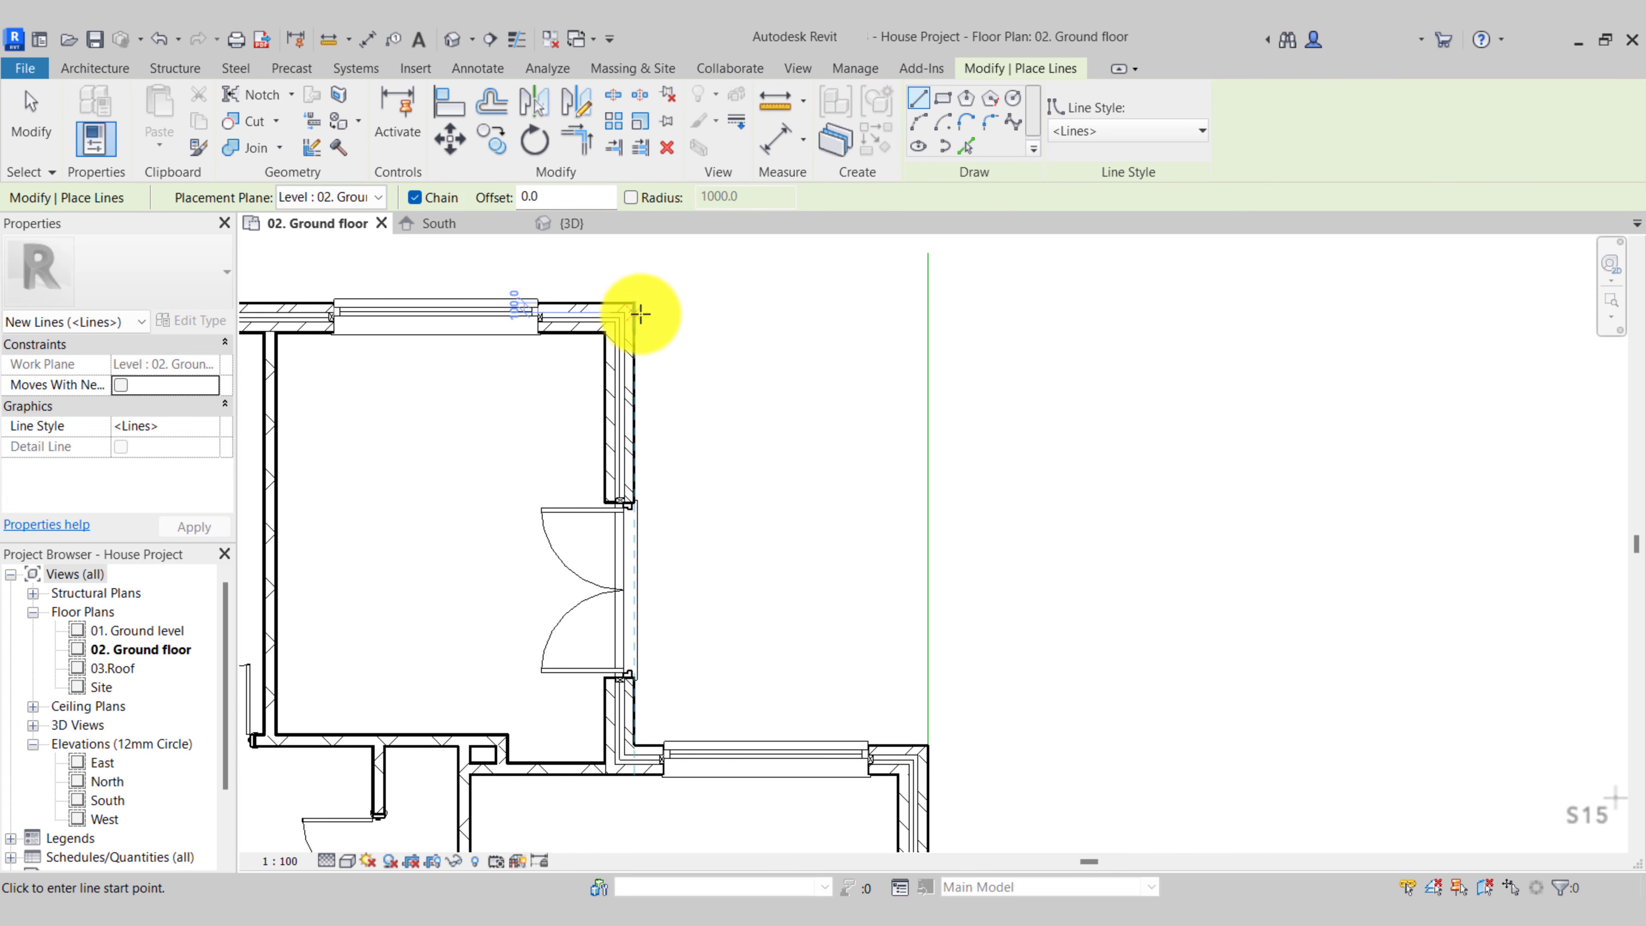
pyautogui.click(633, 304)
pyautogui.click(1027, 313)
pyautogui.press('Escape')
pyautogui.press('Escape')
# Move the horizontal model line 1080 mm south
pyautogui.moveTo(1040, 386); pyautogui.dragTo(1006, 423, button='middle')
pyautogui.click(845, 340)
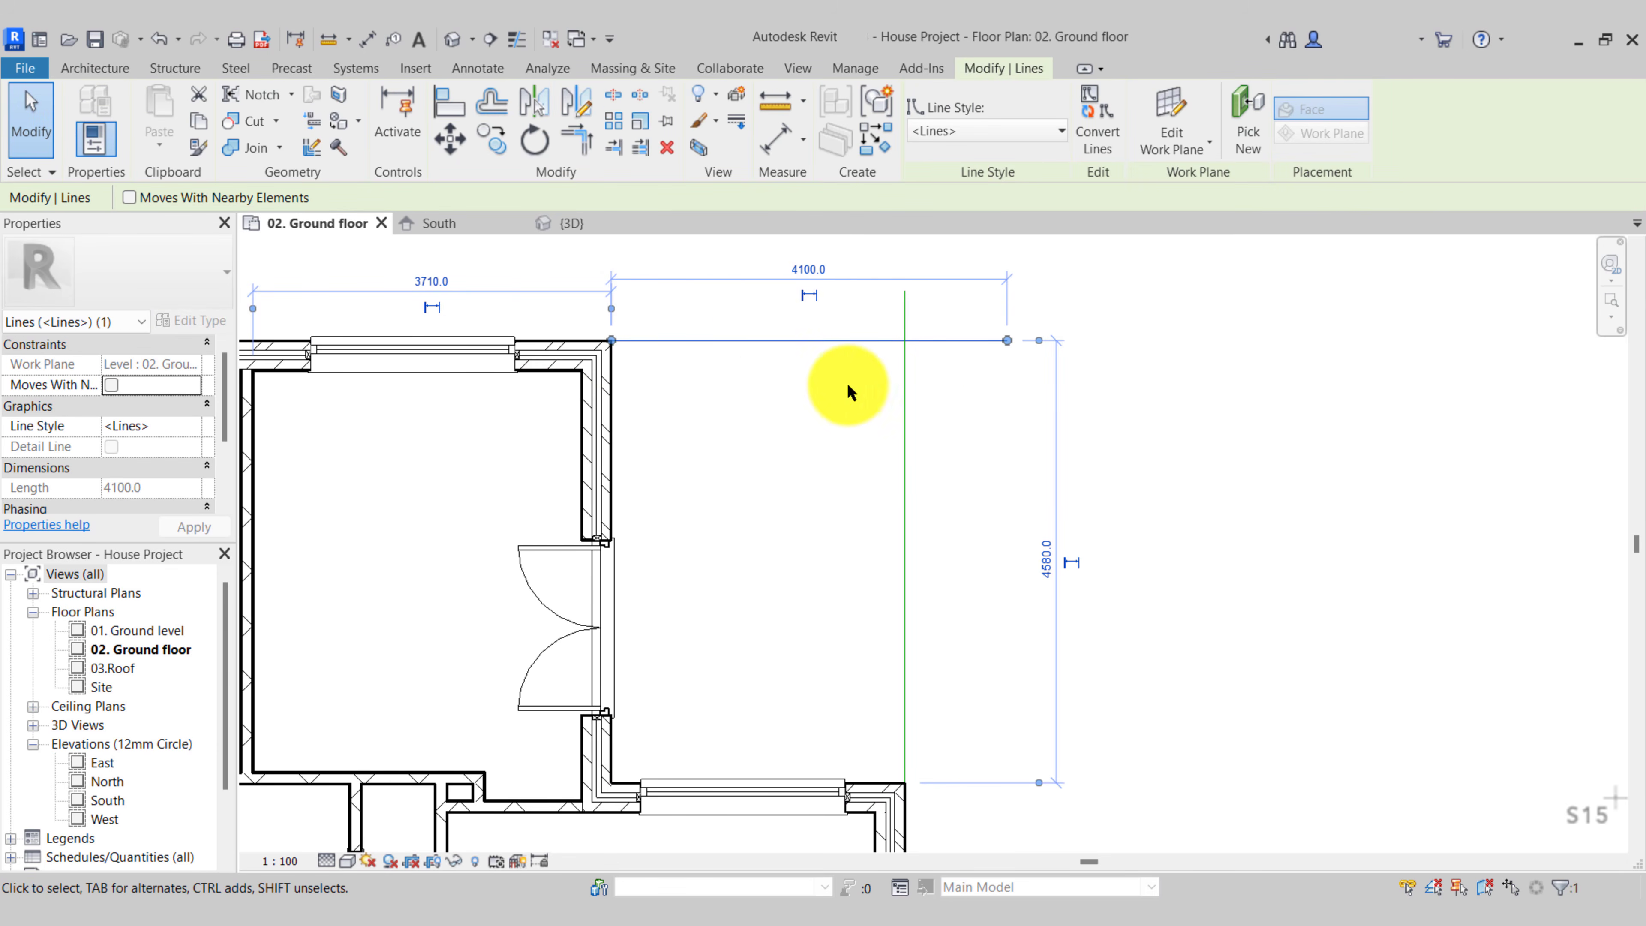
pyautogui.click(449, 149)
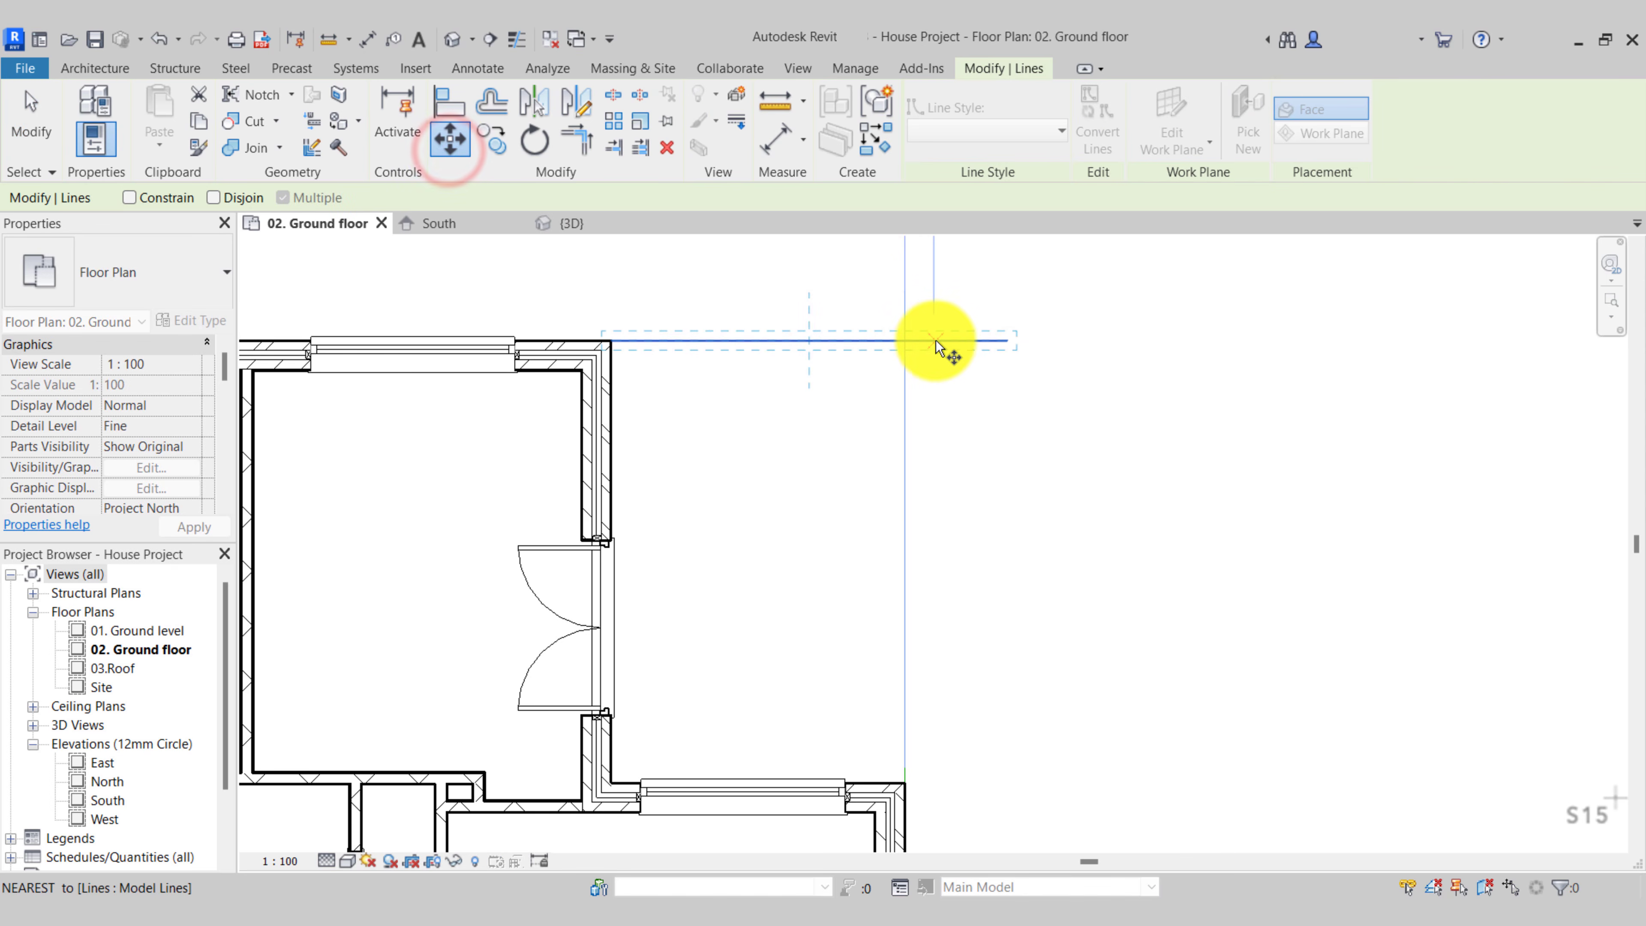
pyautogui.click(1007, 340)
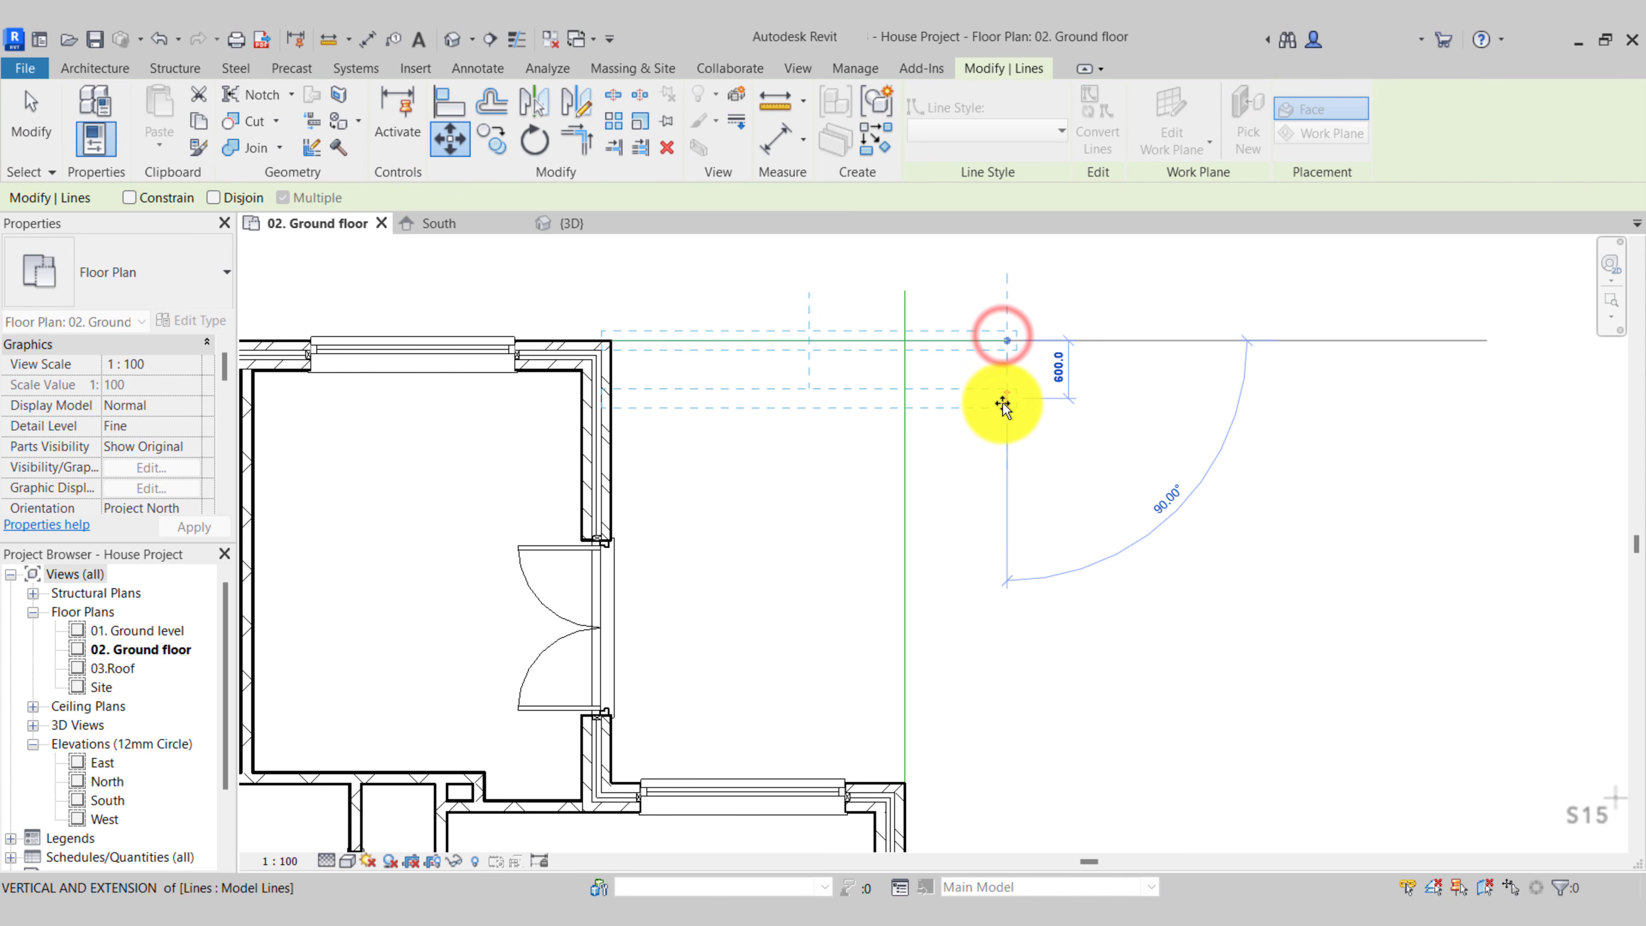
pyautogui.write('1')
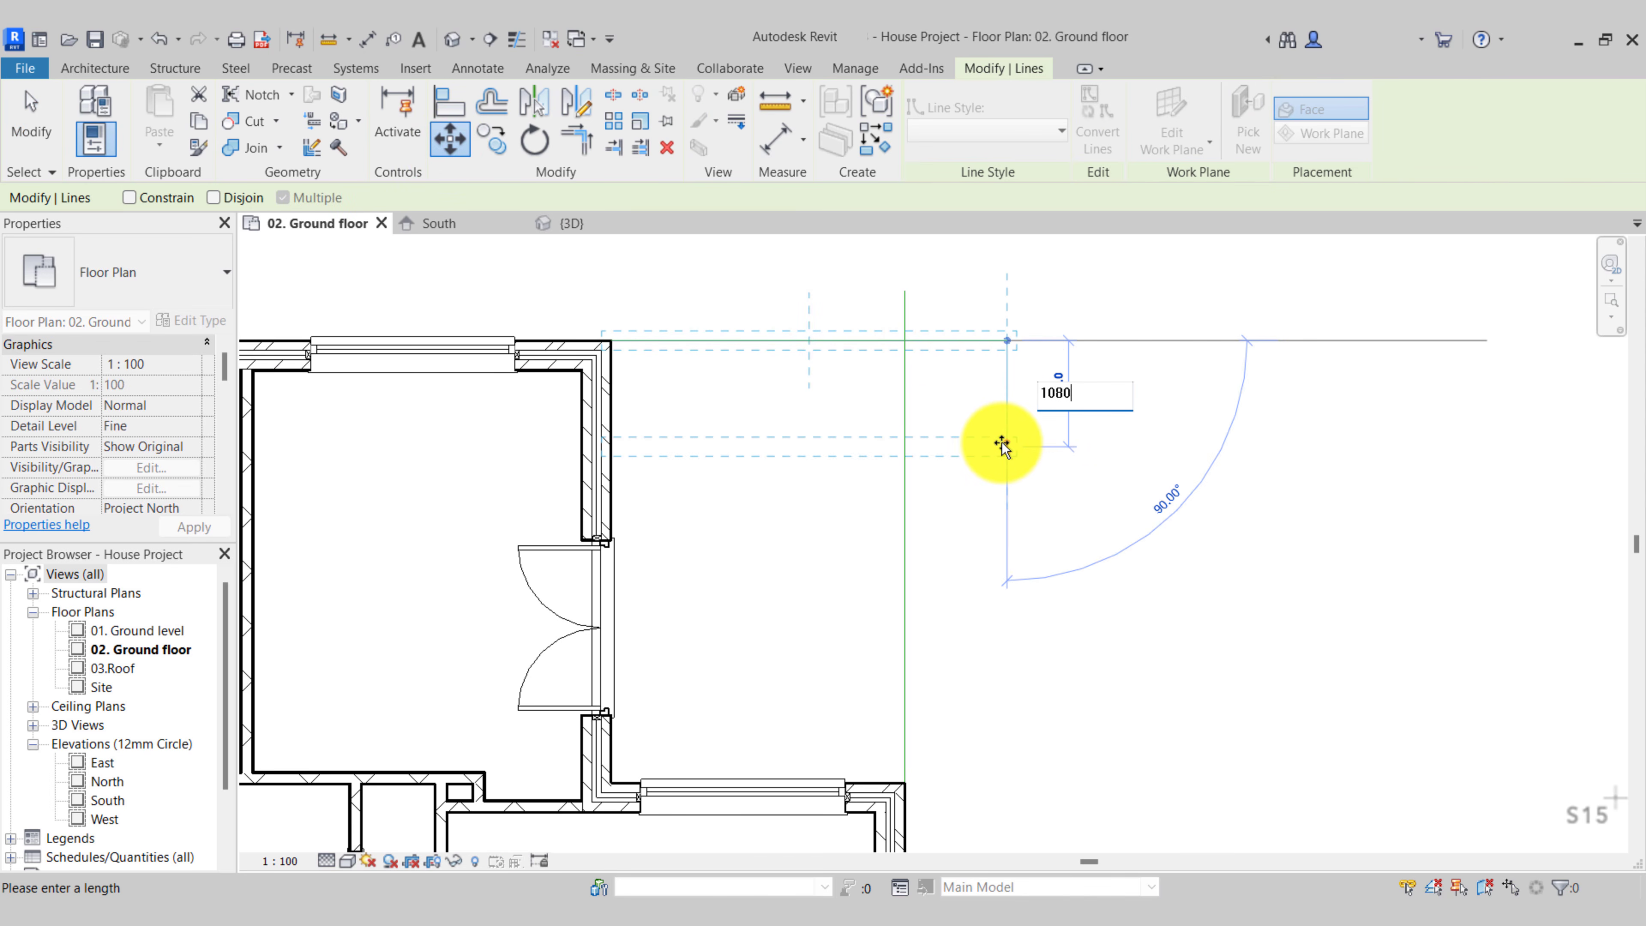
pyautogui.write('080')
pyautogui.press('Return')
pyautogui.press('Escape')
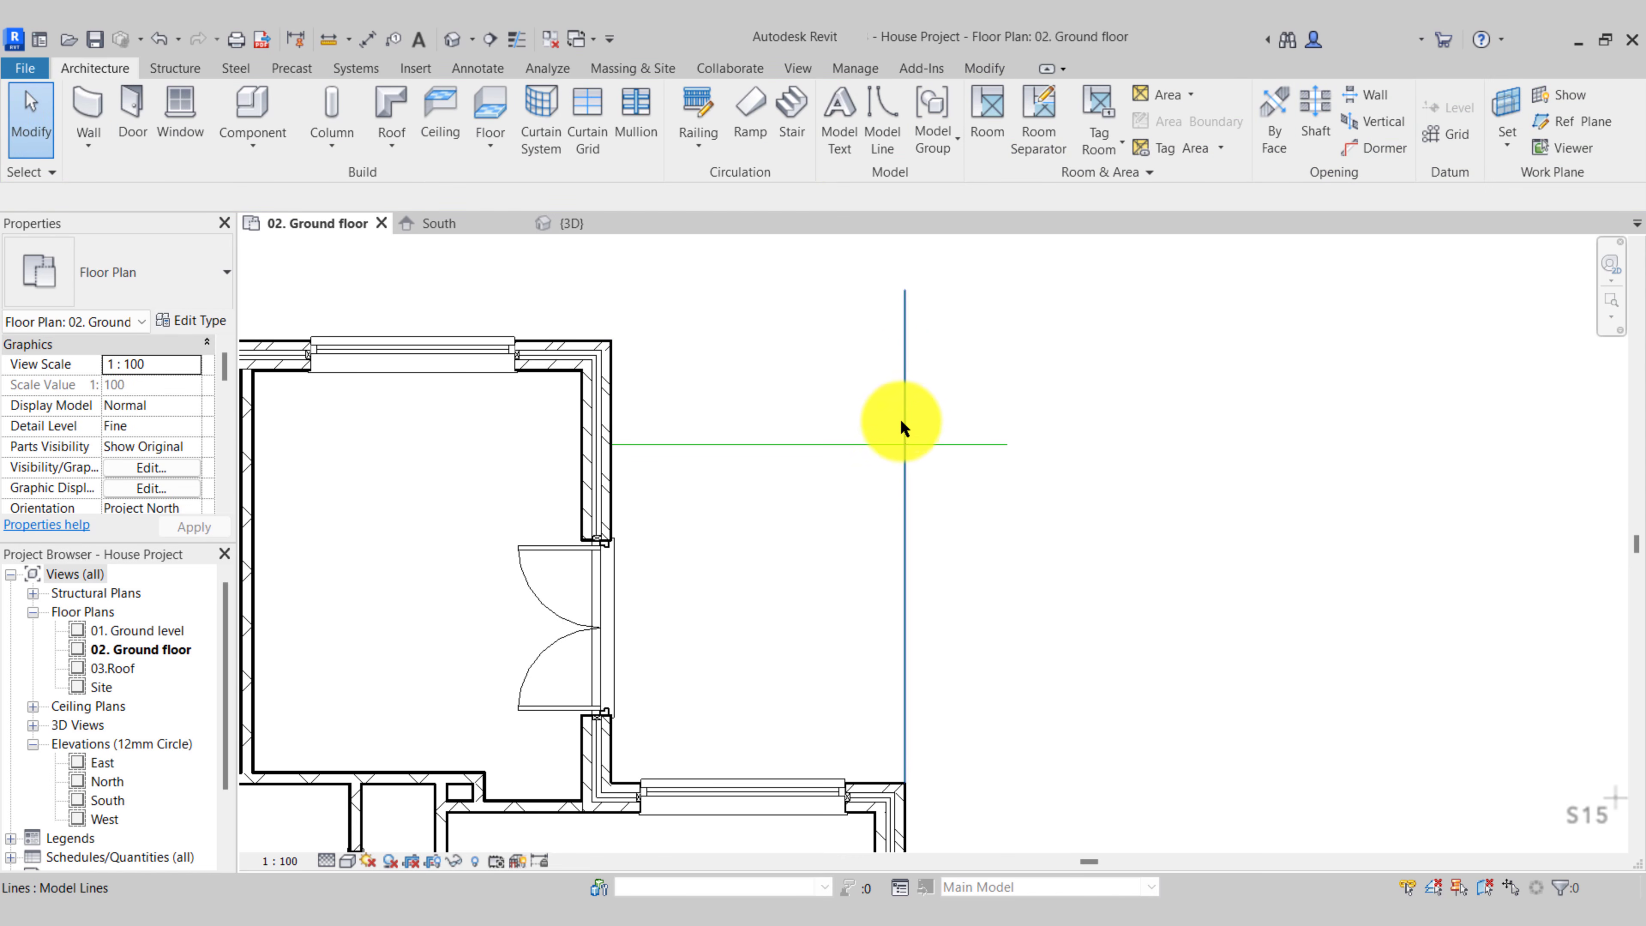
# Draw a closed 515 x 515 mm square pier of Wall-Ext_215Bwk walls, southwest of the model lines' intersection
pyautogui.click(85, 104)
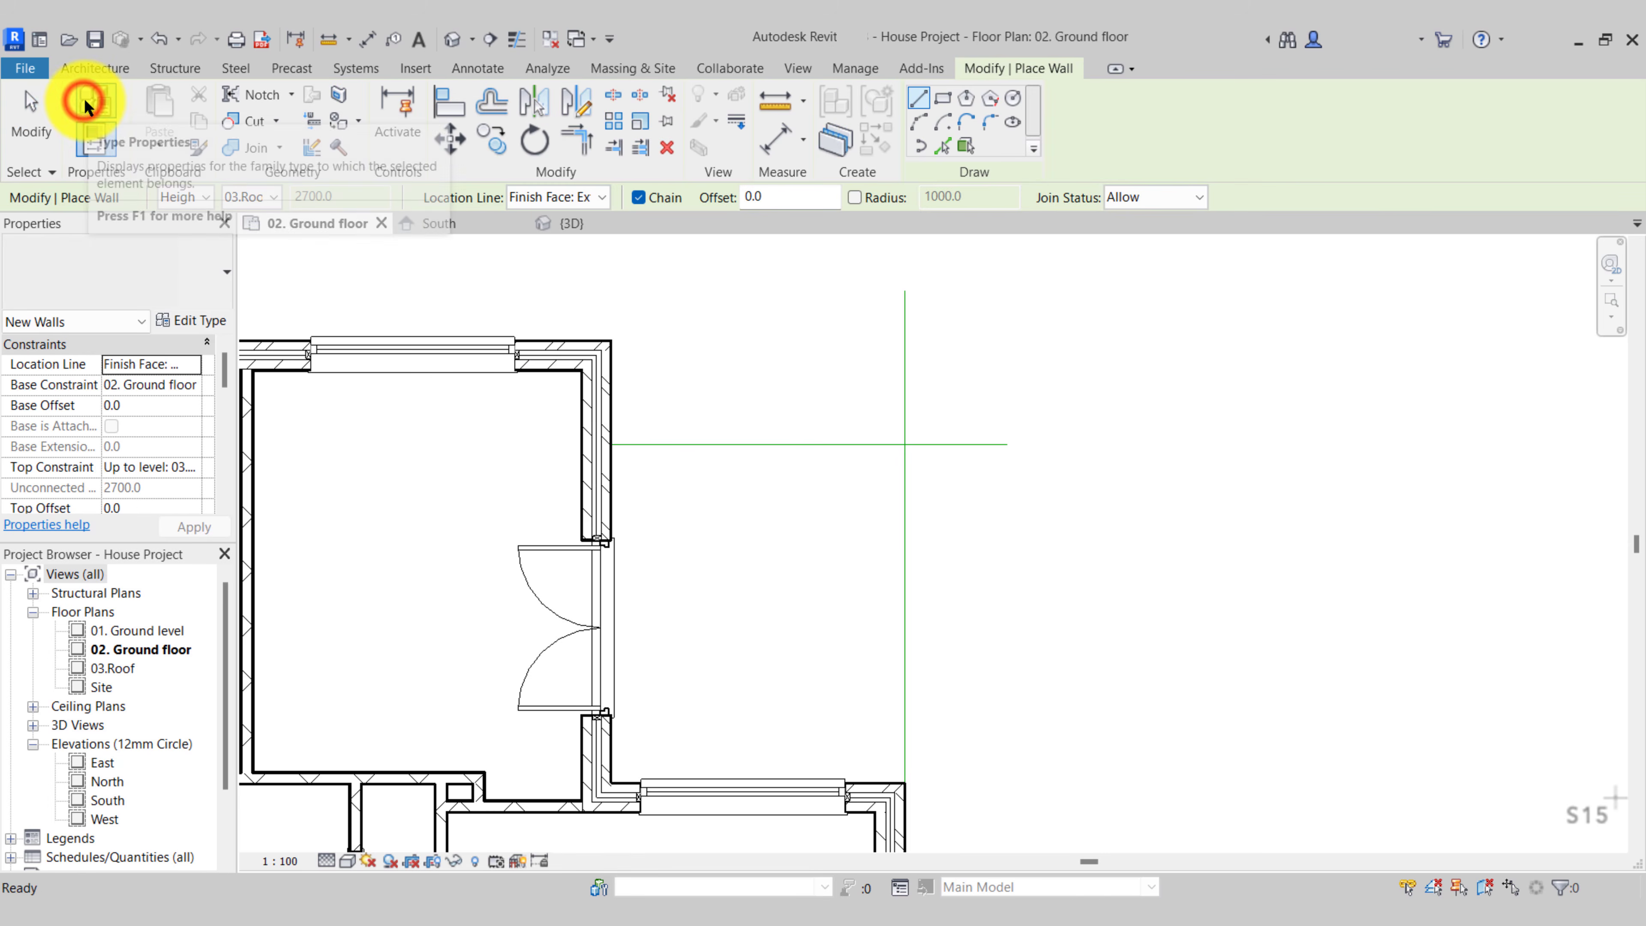
pyautogui.click(904, 445)
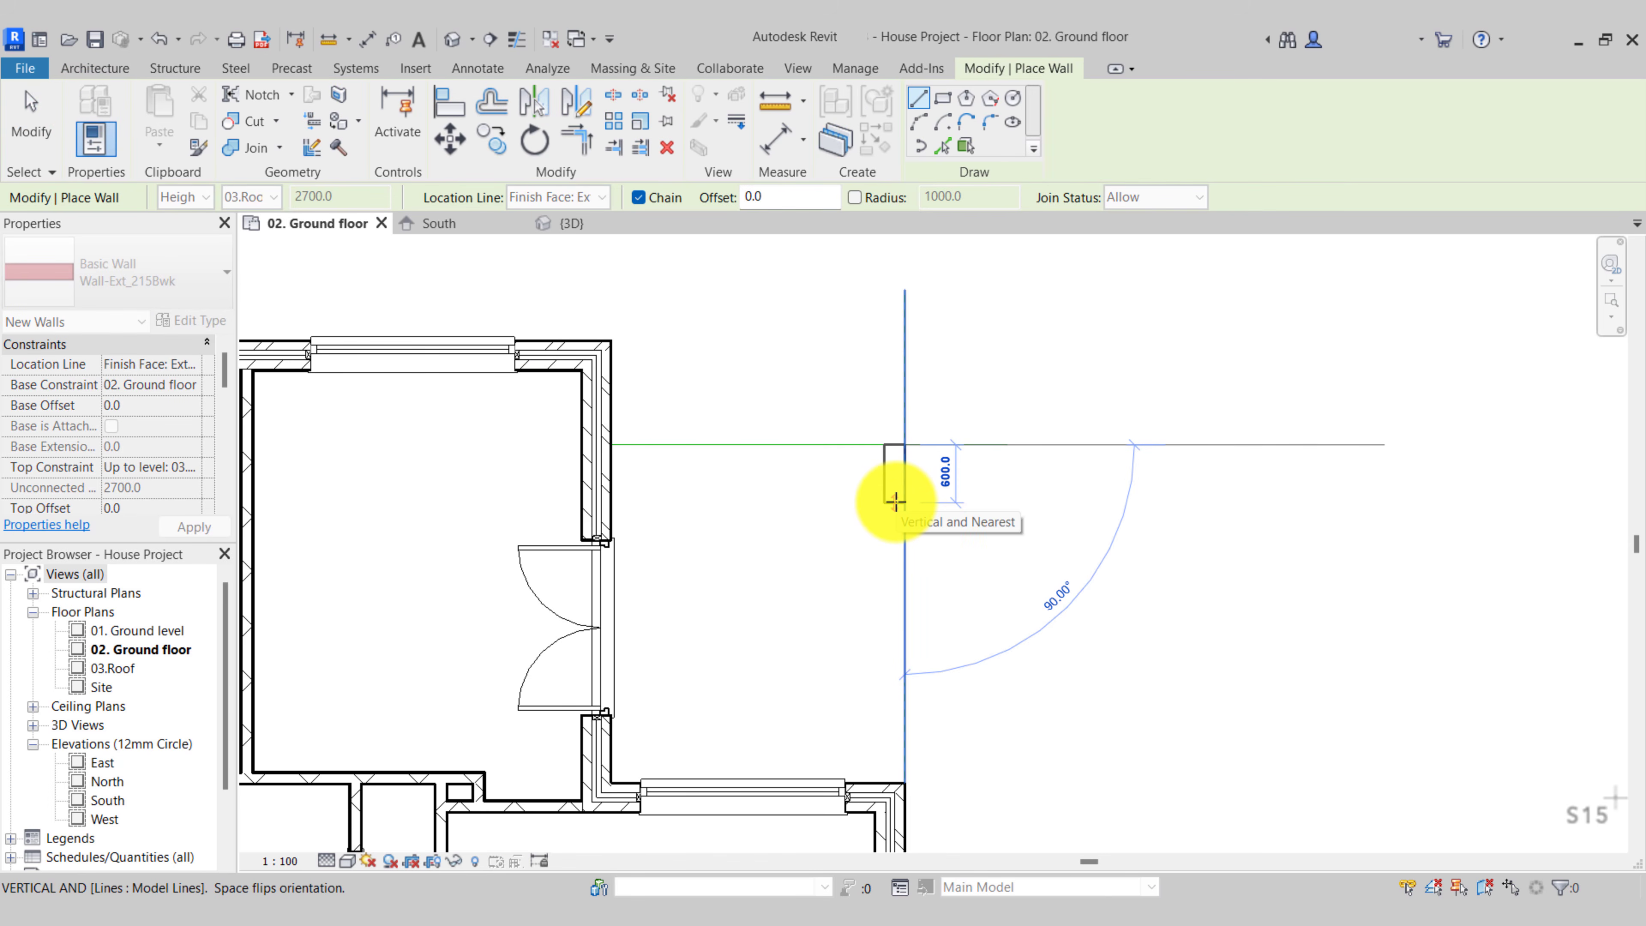
pyautogui.write('515')
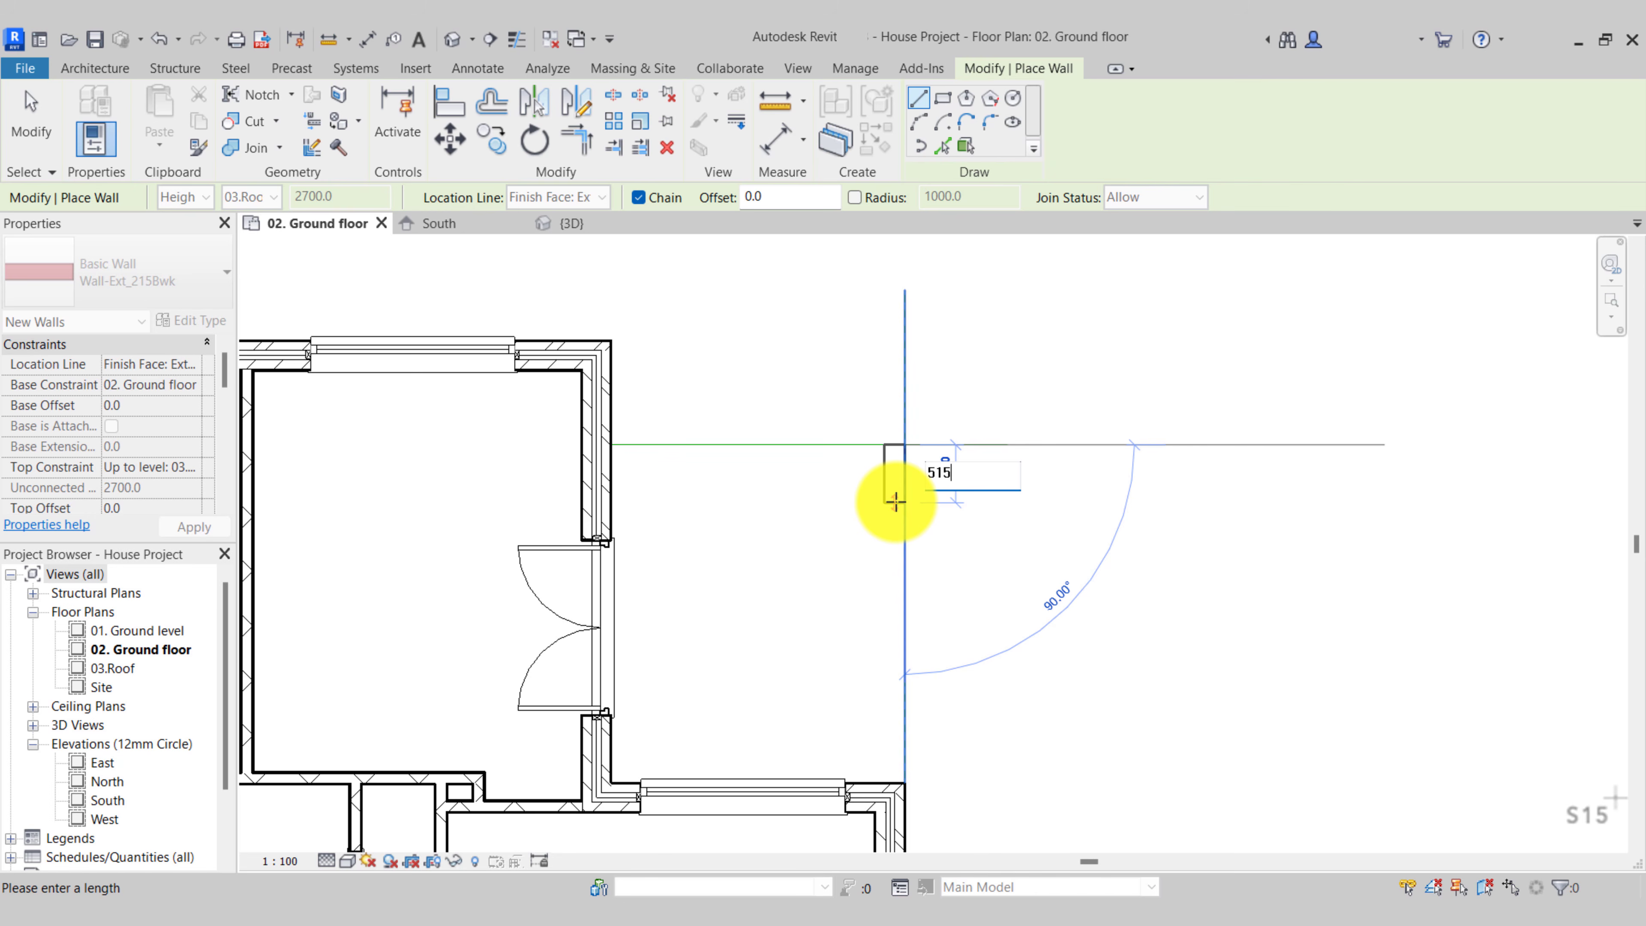
pyautogui.press('Return')
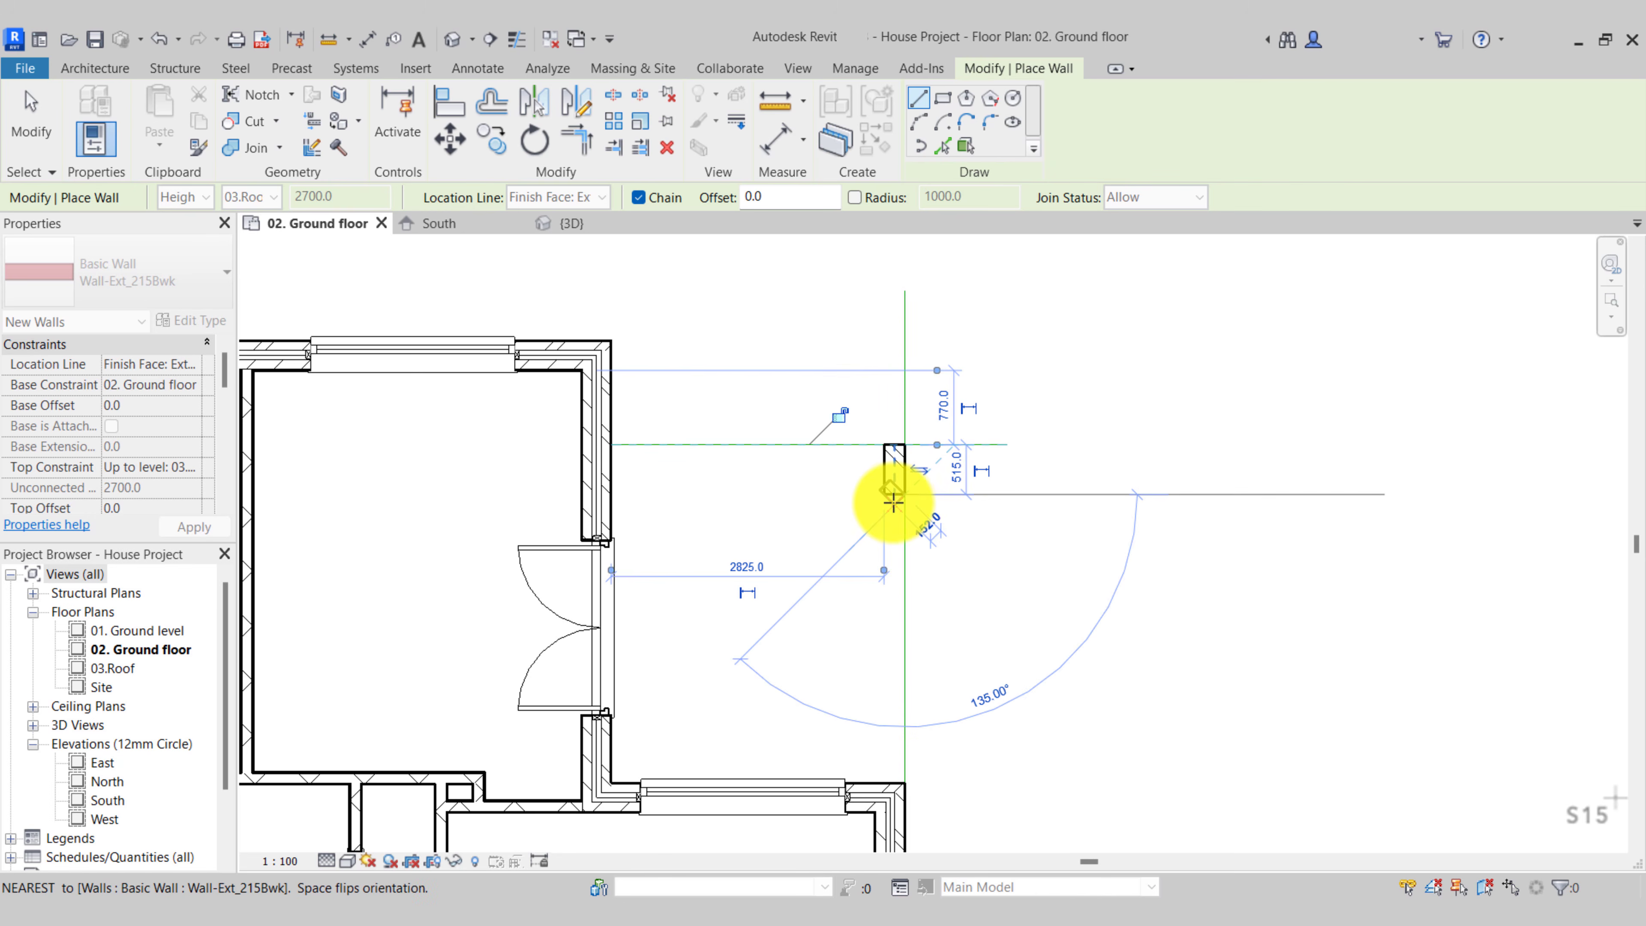
pyautogui.write('515')
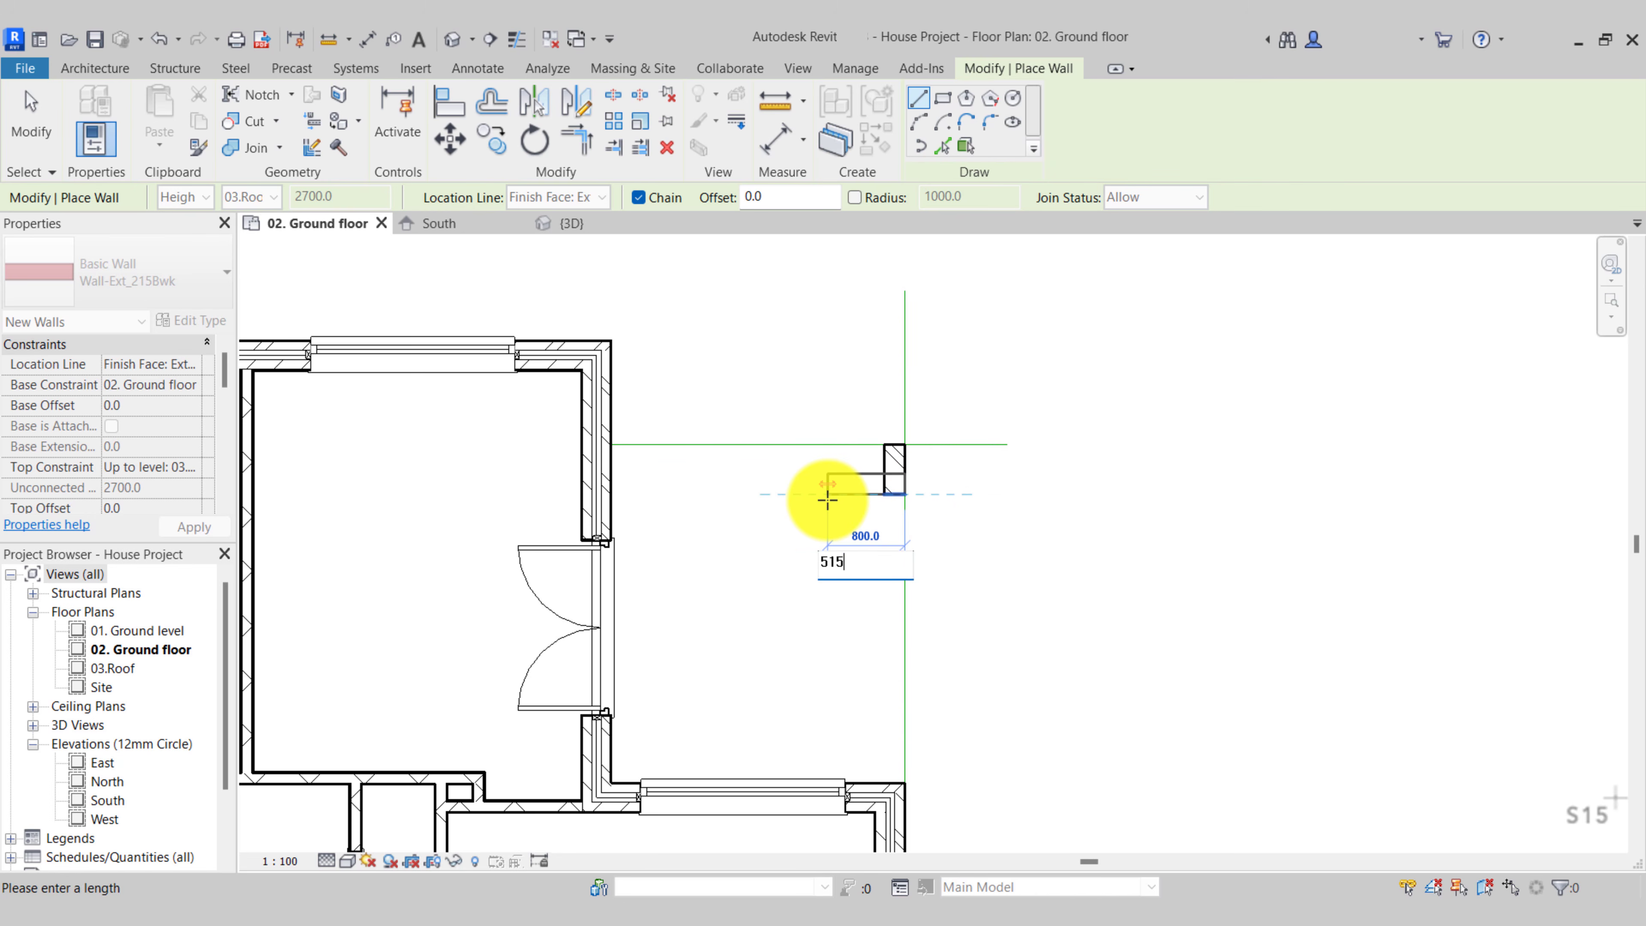
pyautogui.press('Return')
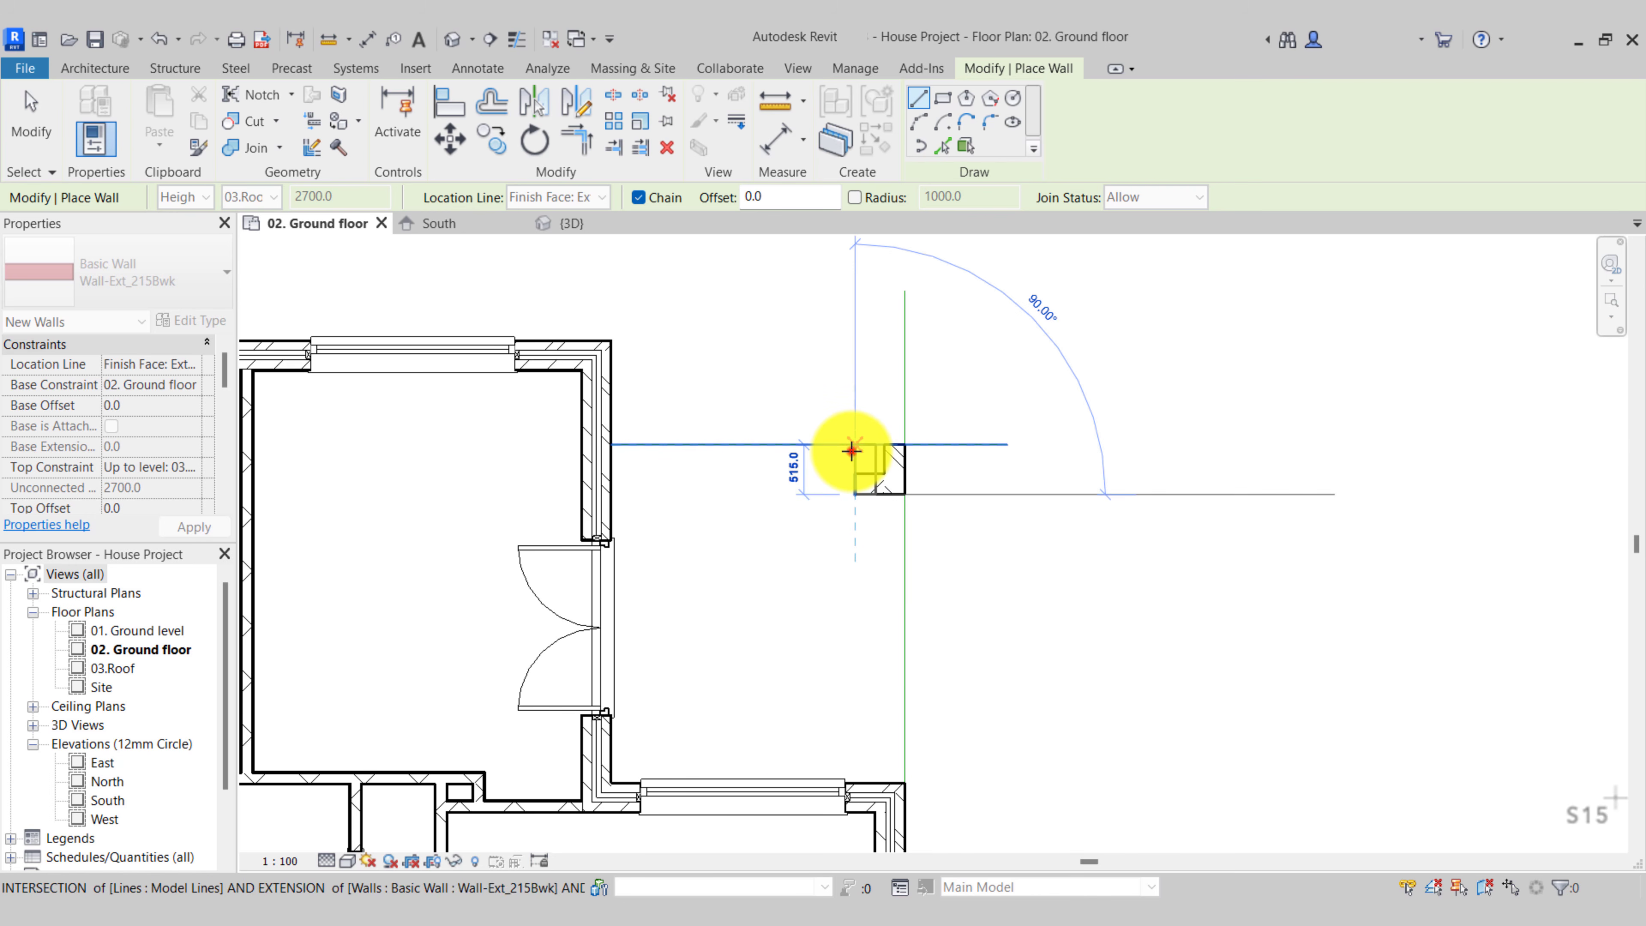
pyautogui.scroll(2, 850, 449)
pyautogui.scroll(1, 849, 452)
pyautogui.click(966, 431)
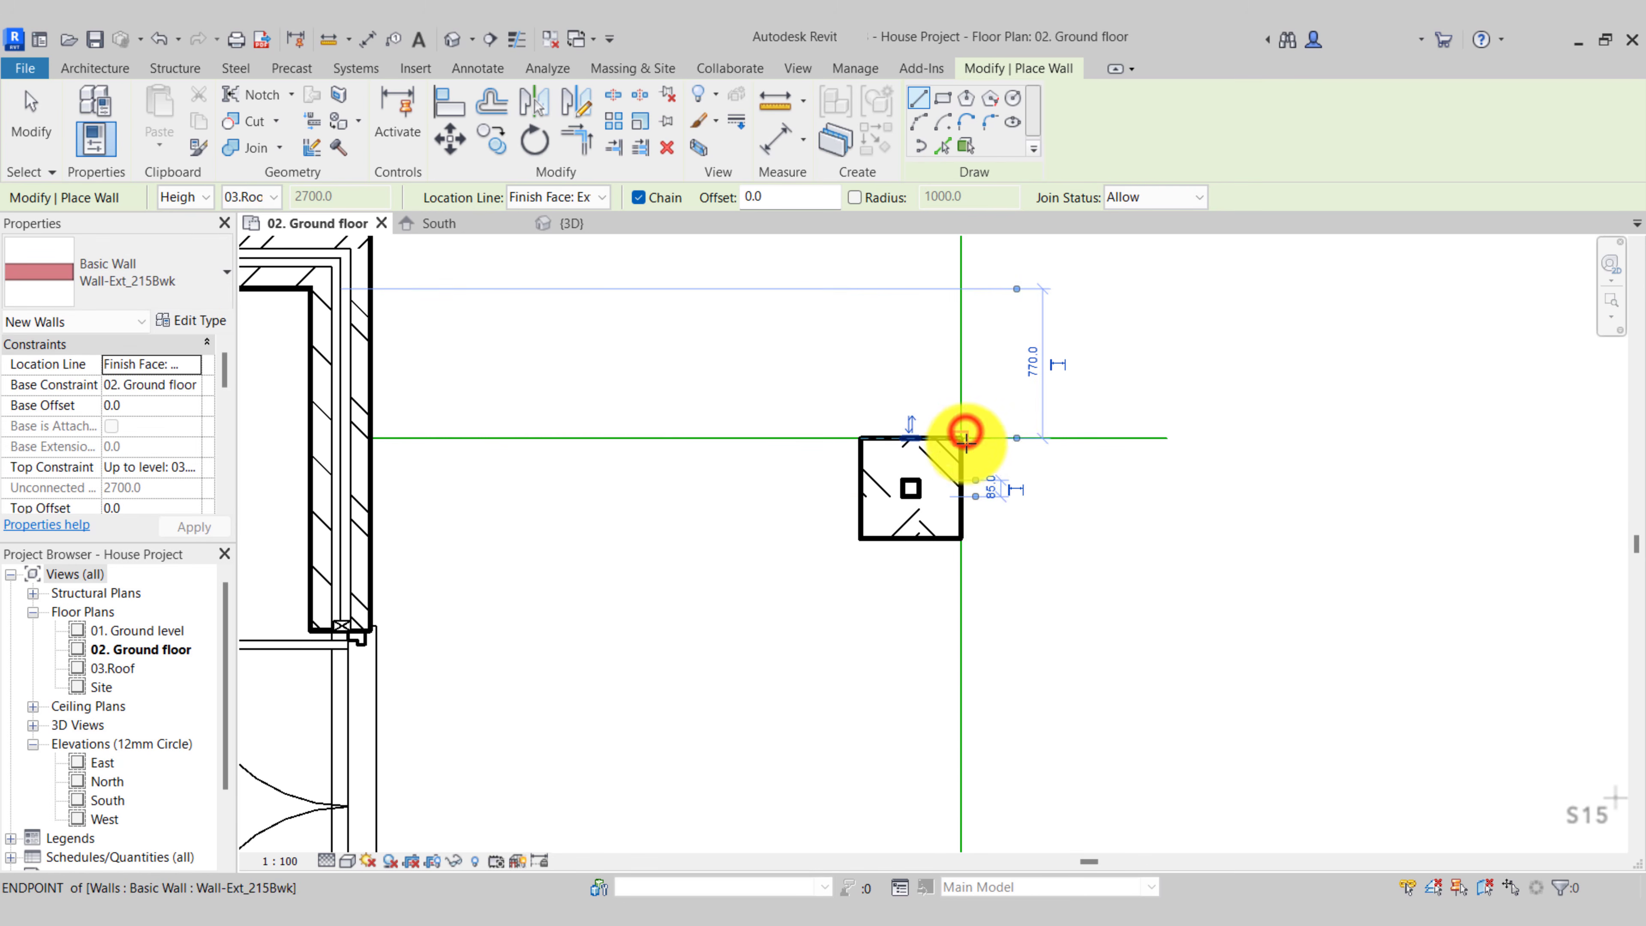
pyautogui.press('Escape')
# Delete both model lines used to locate the square brick pier
pyautogui.scroll(-1, 1024, 477)
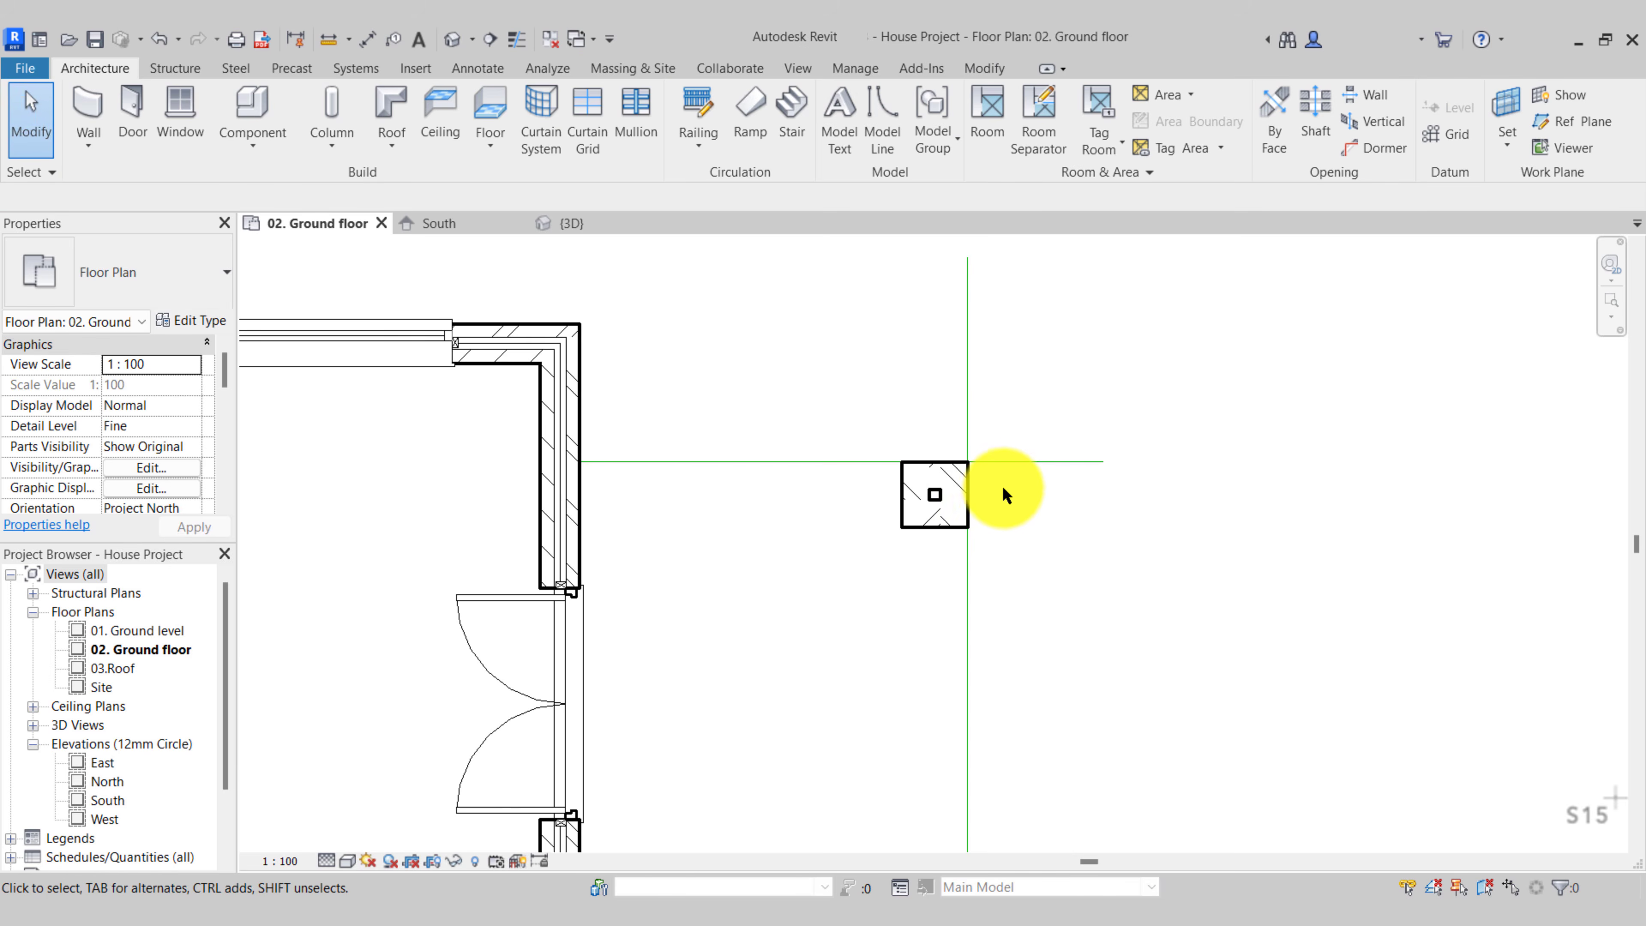
pyautogui.click(859, 462)
pyautogui.press('Delete')
pyautogui.scroll(-2, 906, 419)
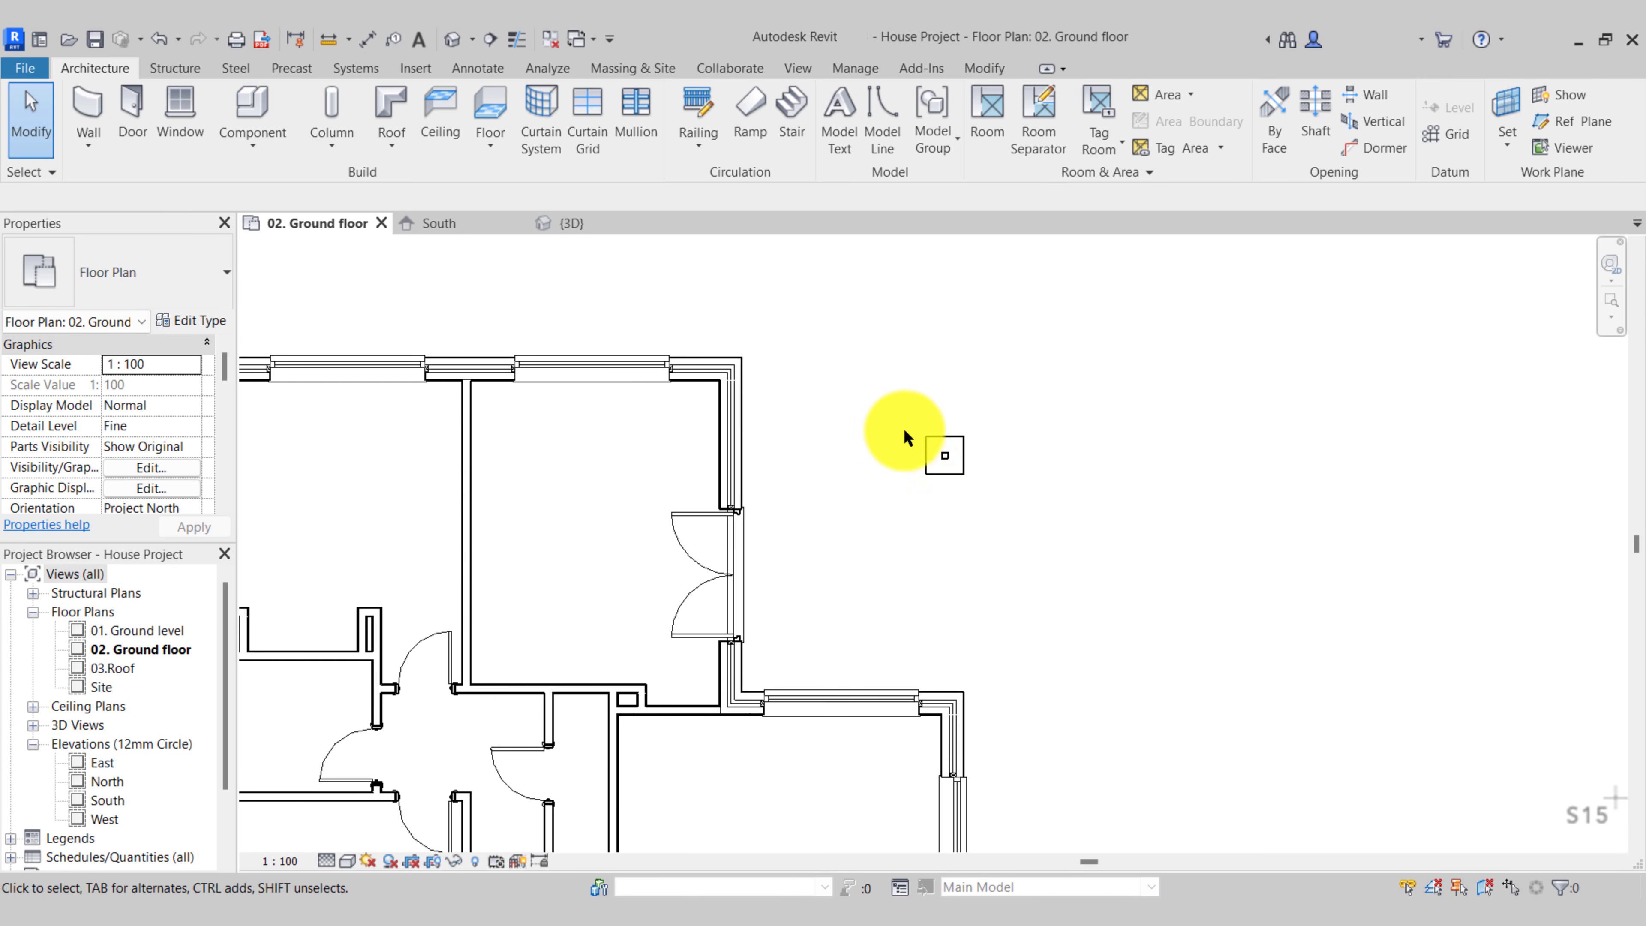
pyautogui.scroll(-3, 948, 472)
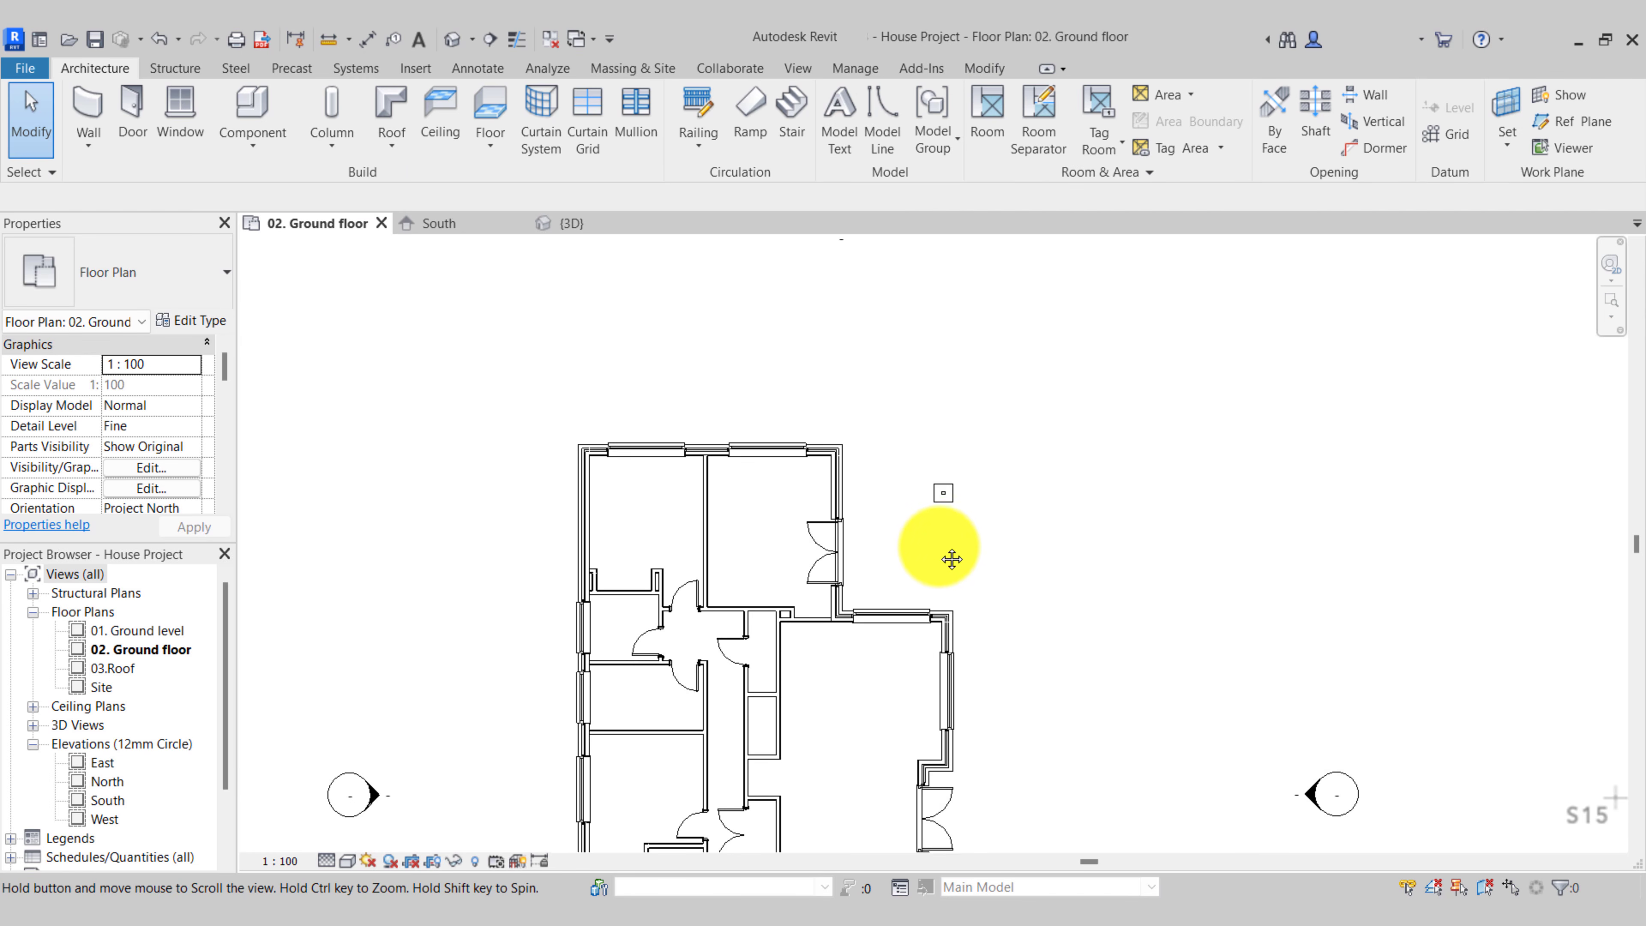
pyautogui.moveTo(951, 557); pyautogui.dragTo(978, 429, button='middle')
pyautogui.scroll(-3, 836, 383)
pyautogui.moveTo(625, 433); pyautogui.dragTo(646, 473, button='middle')
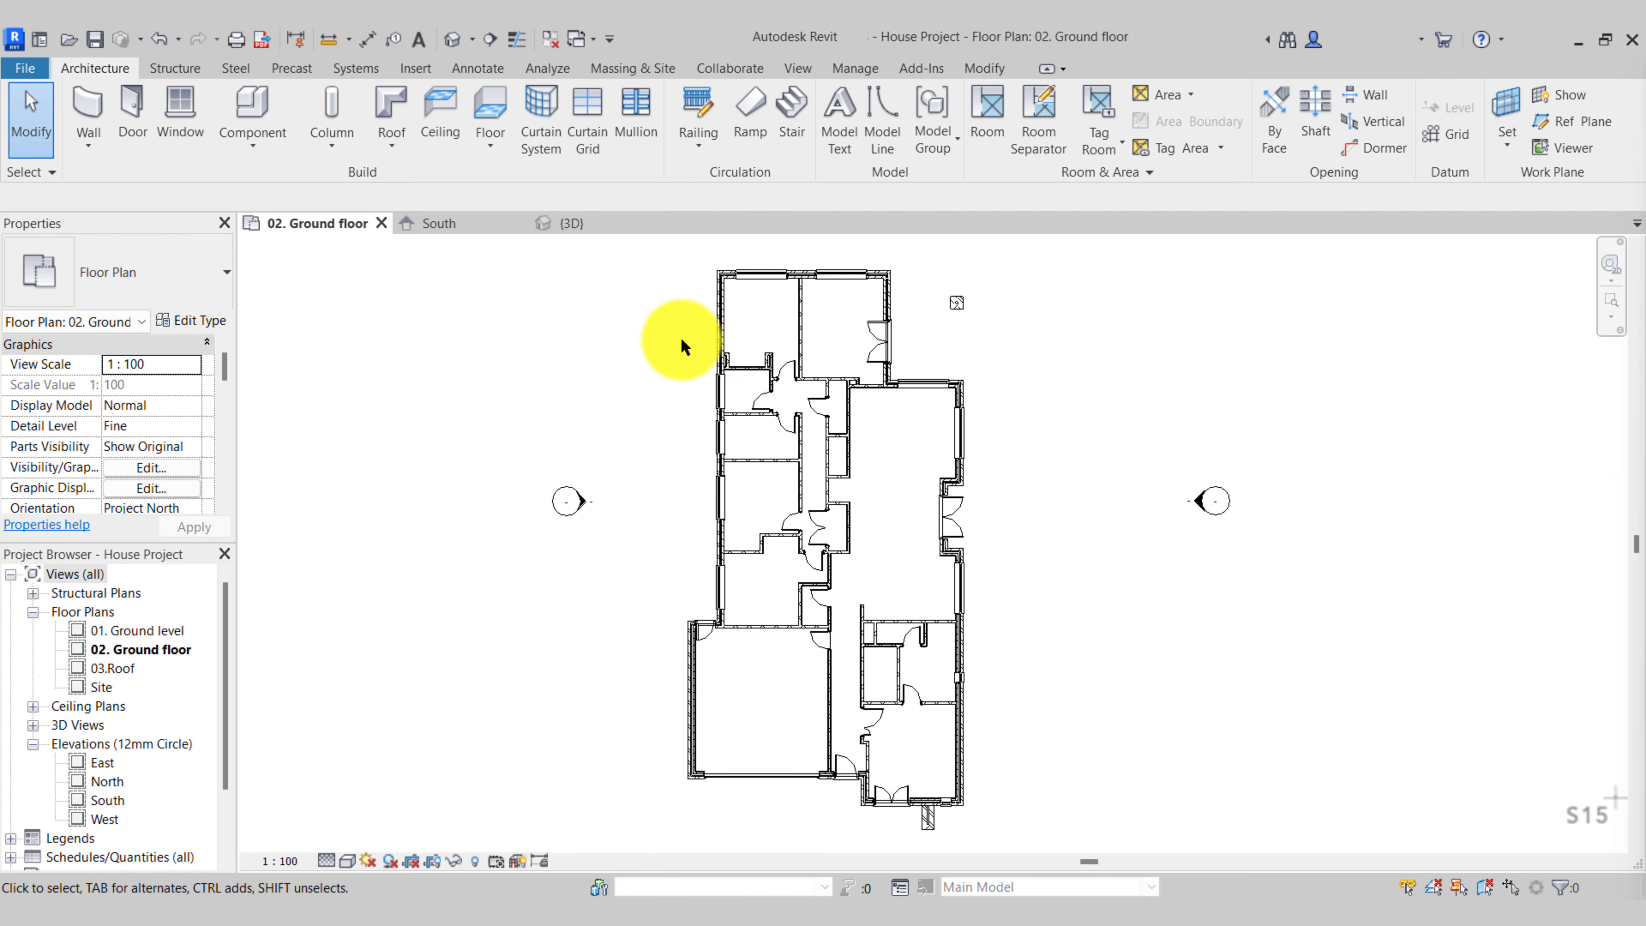
# Open the 03.Roof floor plan
pyautogui.click(112, 668)
pyautogui.doubleClick(112, 668)
pyautogui.scroll(-2, 810, 485)
pyautogui.moveTo(829, 430); pyautogui.dragTo(786, 476, button='middle')
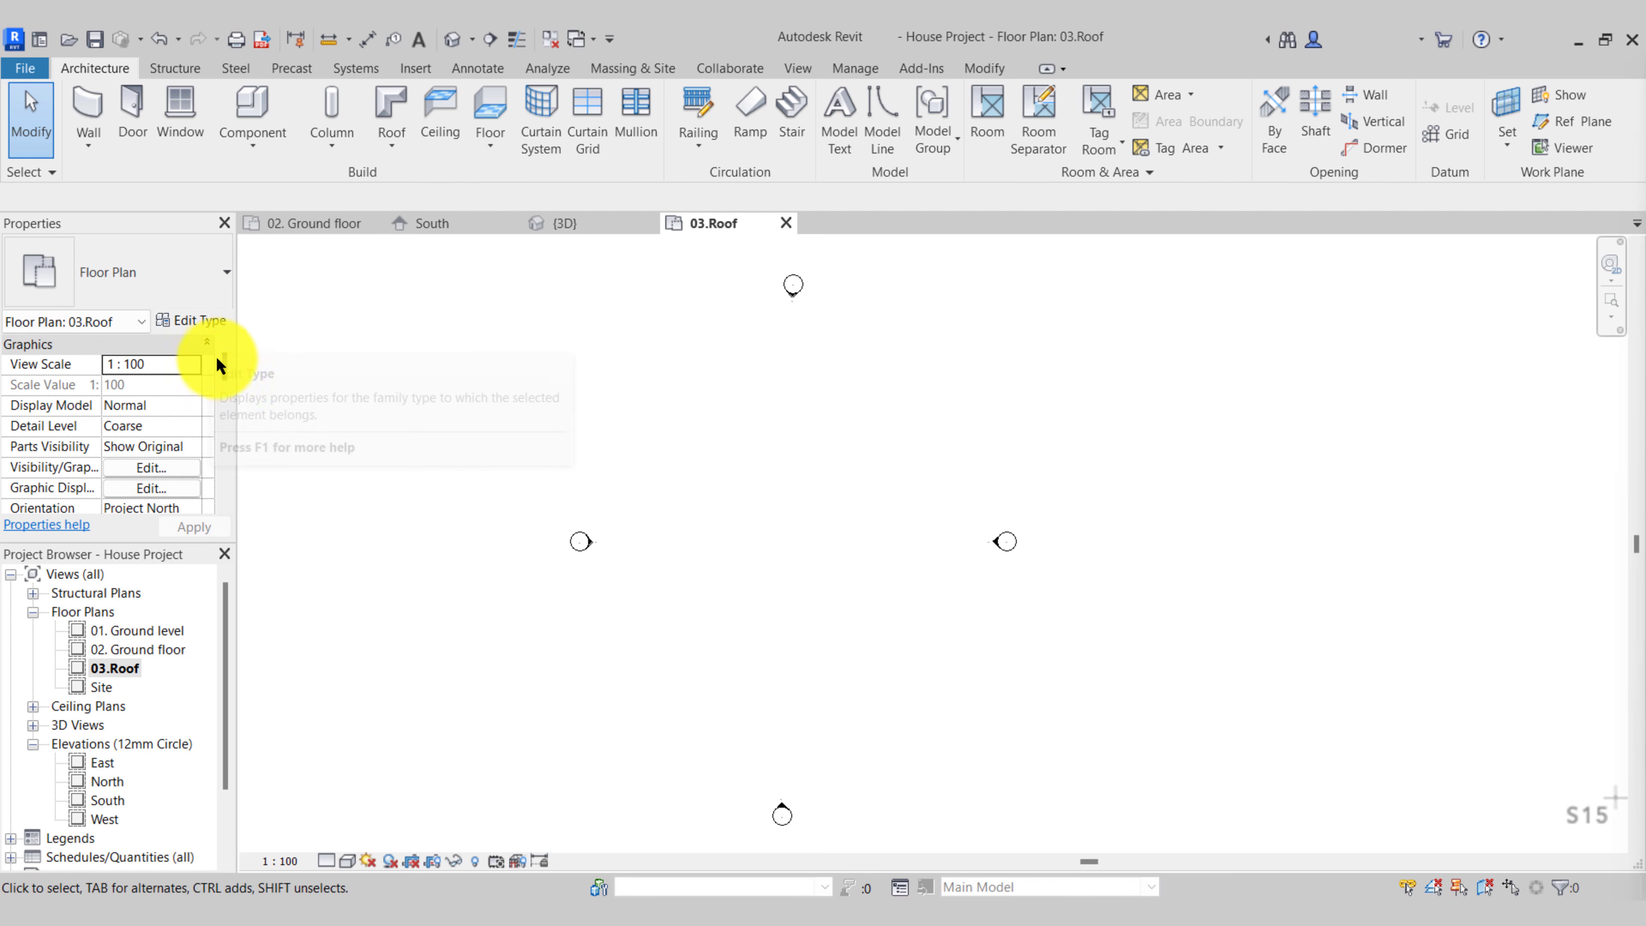
# Set the underlay base level of the 03.Roof plan to 02. Ground floor
pyautogui.moveTo(225, 368)
pyautogui.mouseDown()
pyautogui.moveTo(227, 412)
pyautogui.moveTo(203, 424)
pyautogui.mouseUp()
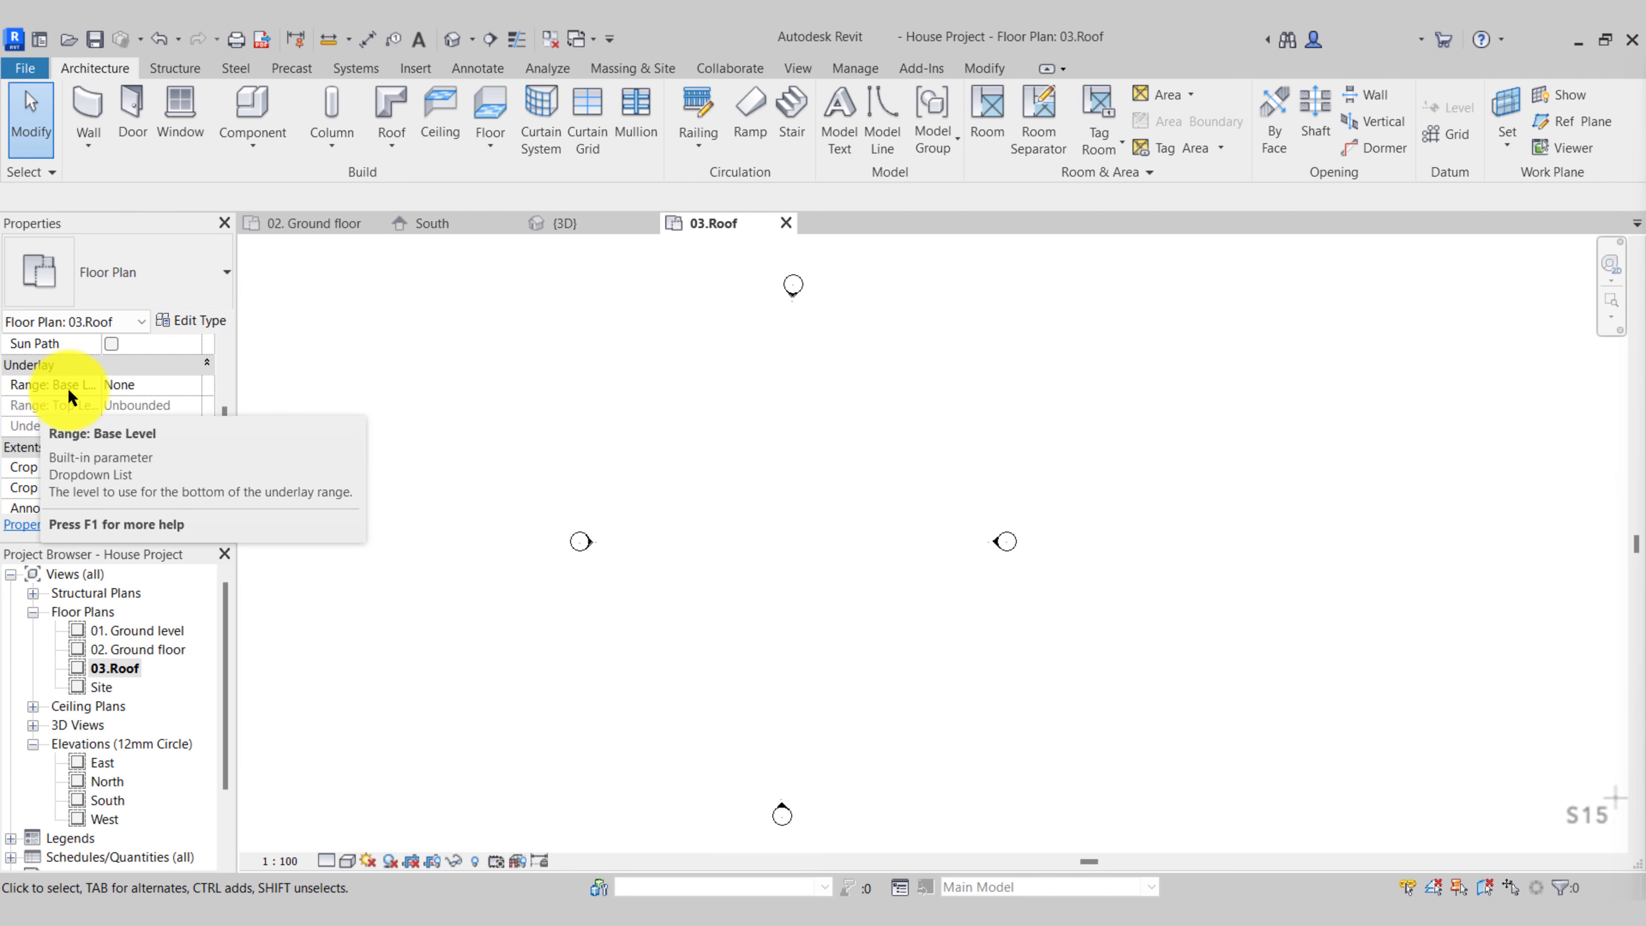
pyautogui.click(194, 385)
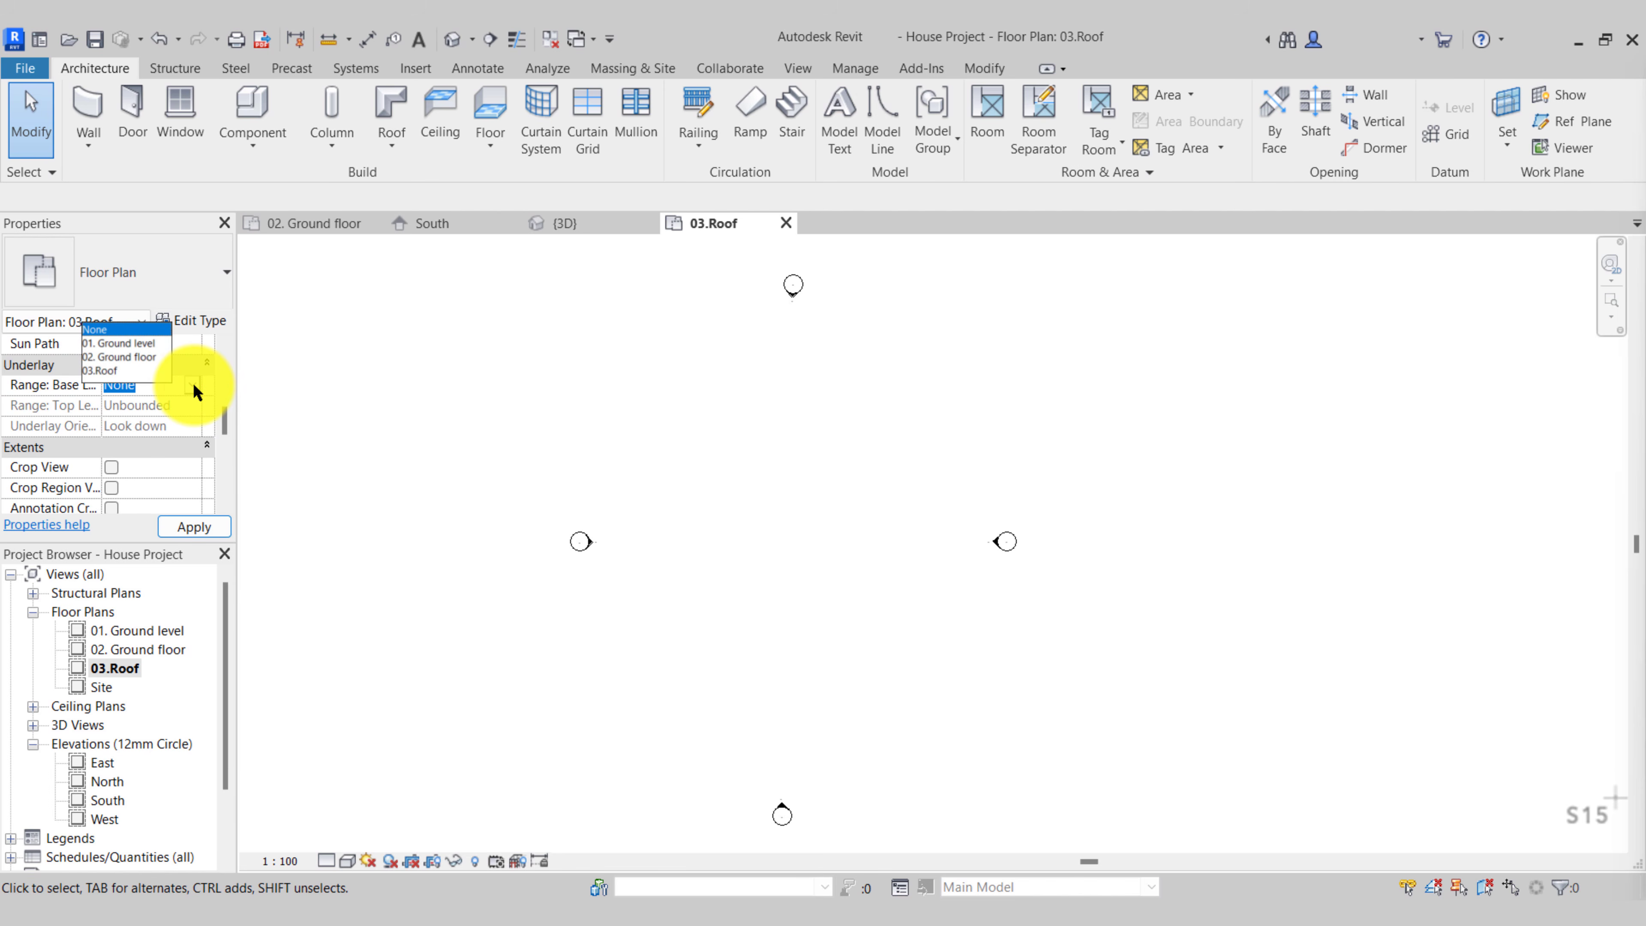
pyautogui.click(125, 356)
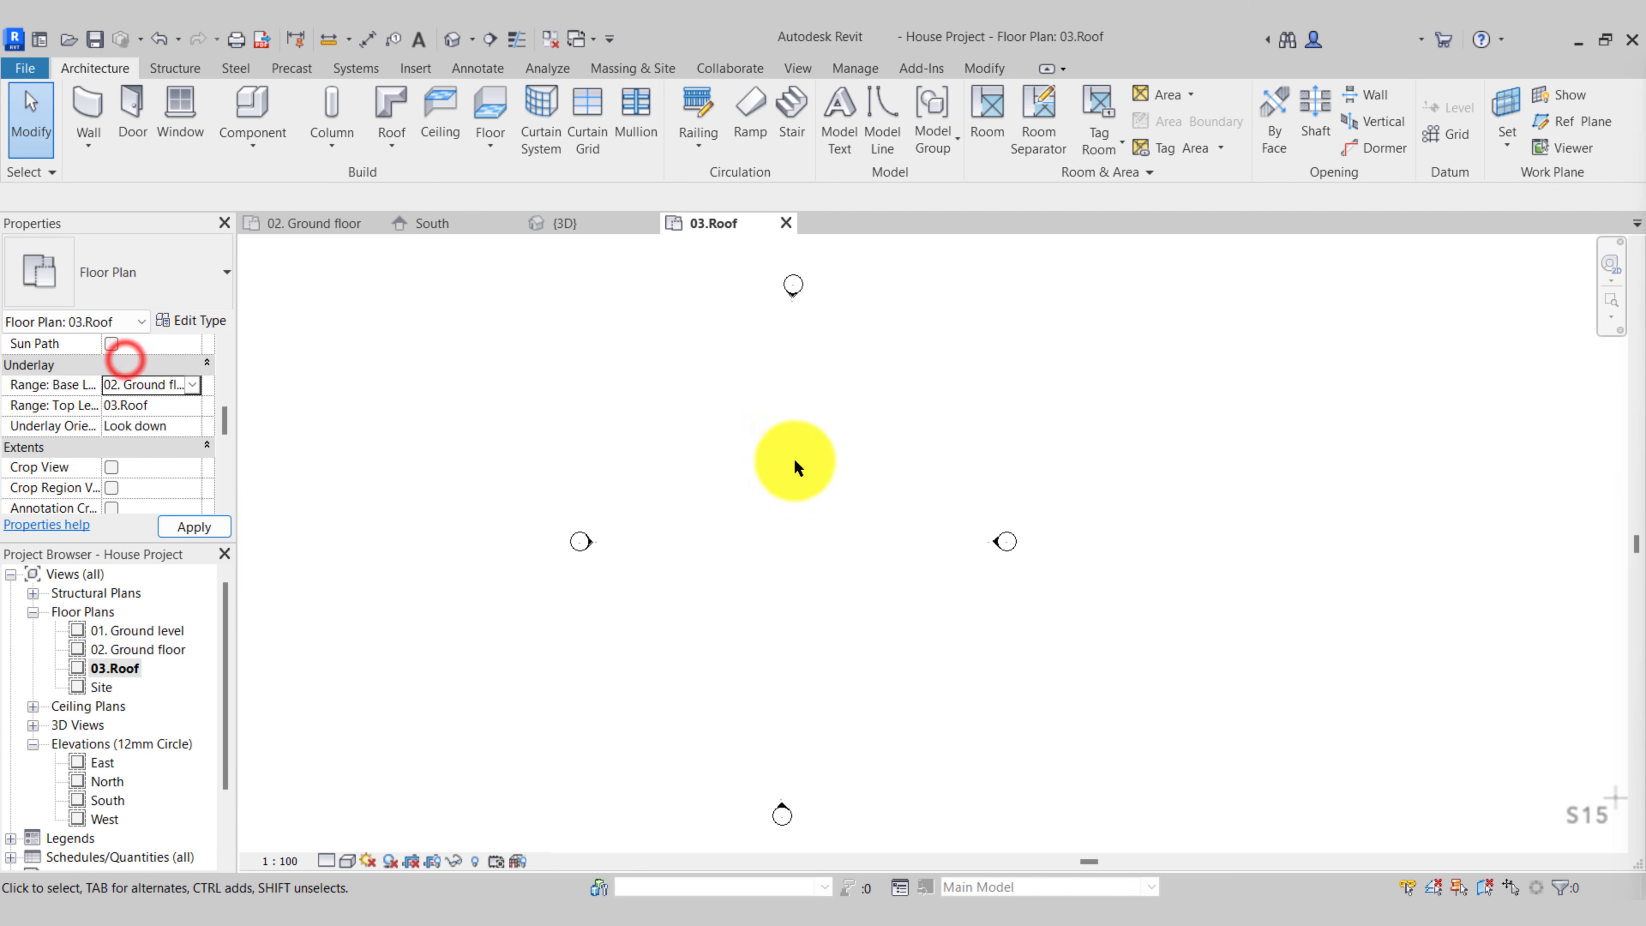
pyautogui.click(939, 644)
pyautogui.scroll(2, 835, 450)
pyautogui.scroll(3, 605, 311)
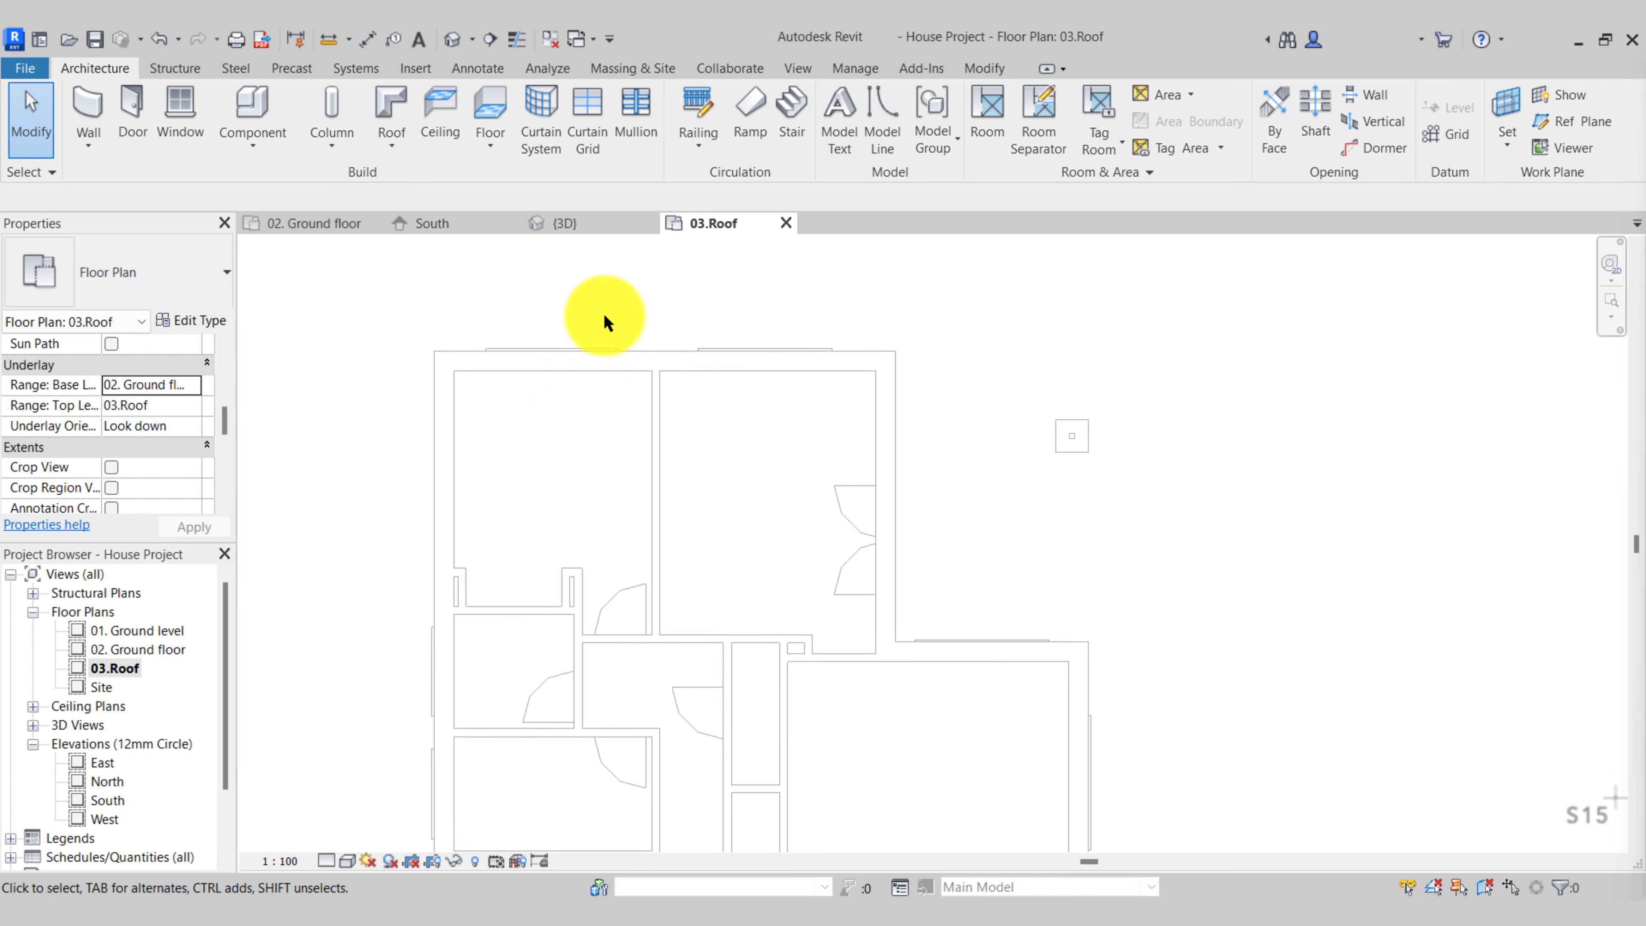
pyautogui.scroll(-1, 559, 758)
pyautogui.moveTo(560, 758); pyautogui.dragTo(640, 612, button='middle')
pyautogui.click(530, 377)
pyautogui.click(650, 372)
pyautogui.click(606, 316)
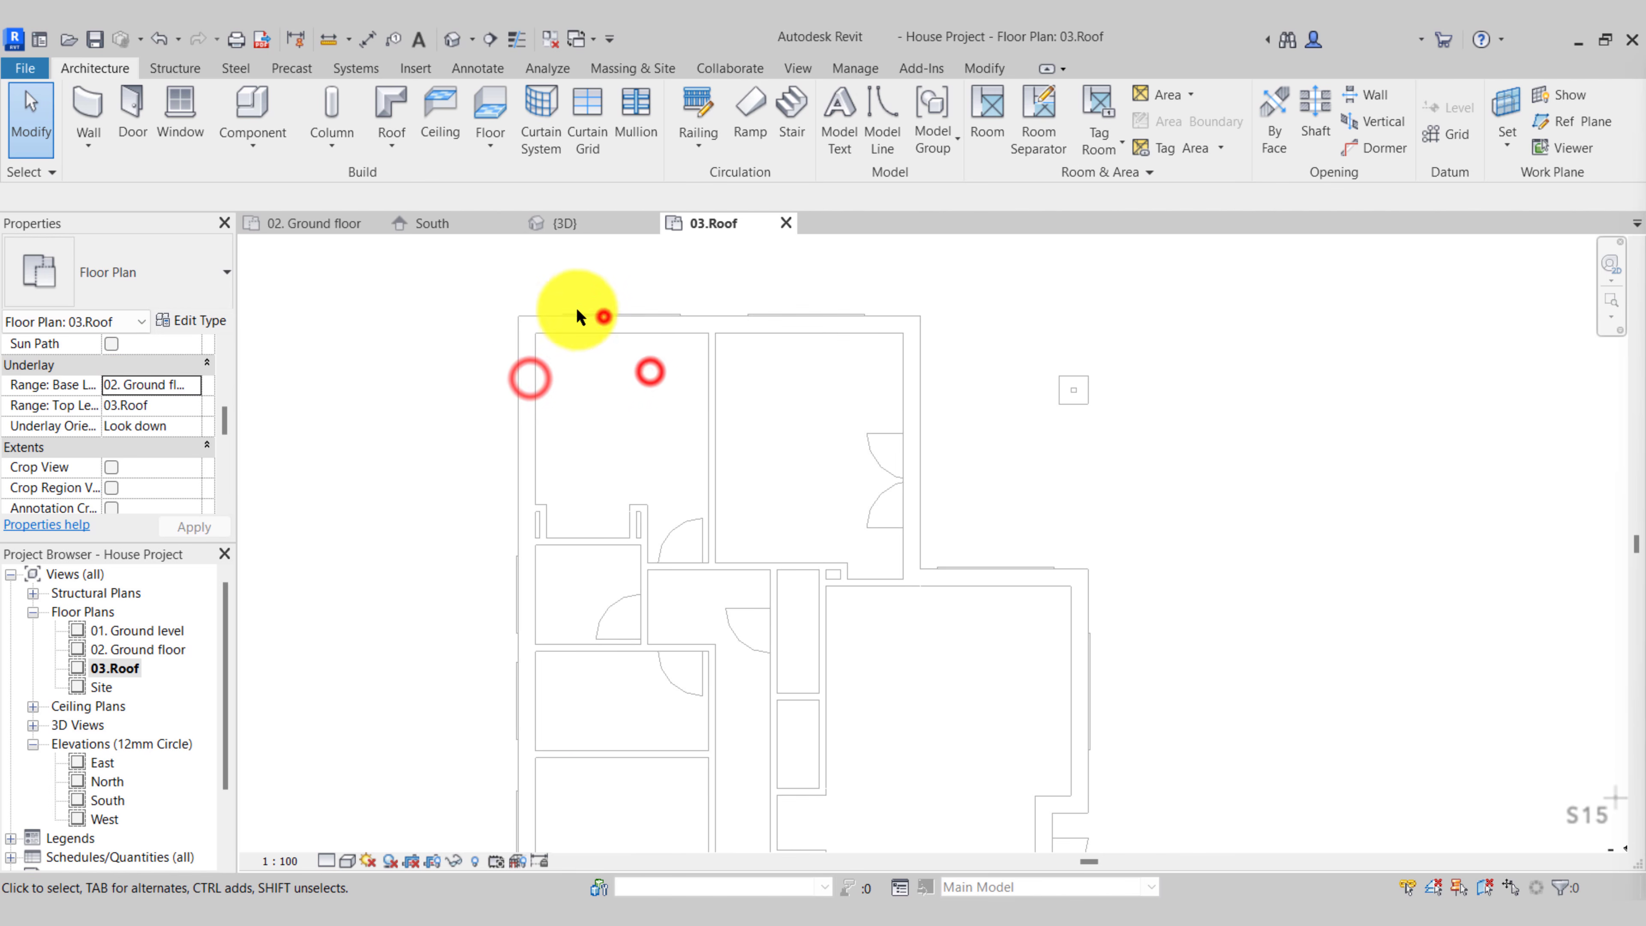
# Examine the ground floor underlay in the 03.Roof plan and whether its lines can be selected
pyautogui.click(547, 319)
pyautogui.click(529, 471)
pyautogui.click(945, 494)
pyautogui.click(1016, 518)
pyautogui.click(941, 610)
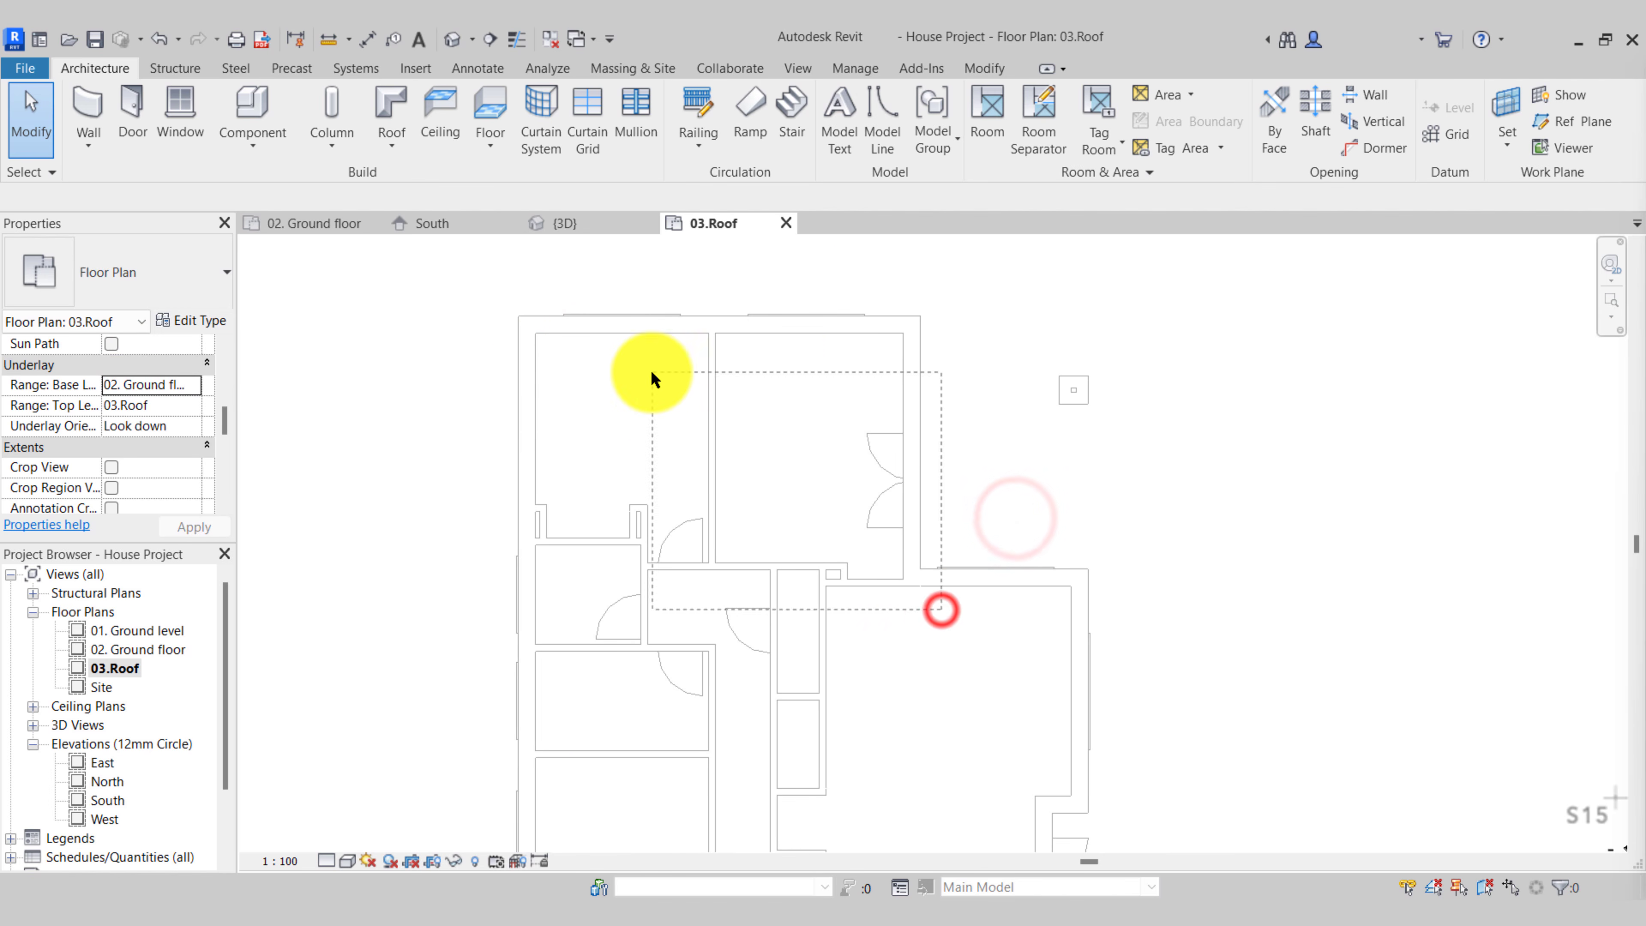
pyautogui.scroll(-3, 646, 405)
pyautogui.moveTo(709, 545); pyautogui.dragTo(764, 309, button='middle')
pyautogui.moveTo(799, 488); pyautogui.dragTo(798, 689, button='middle')
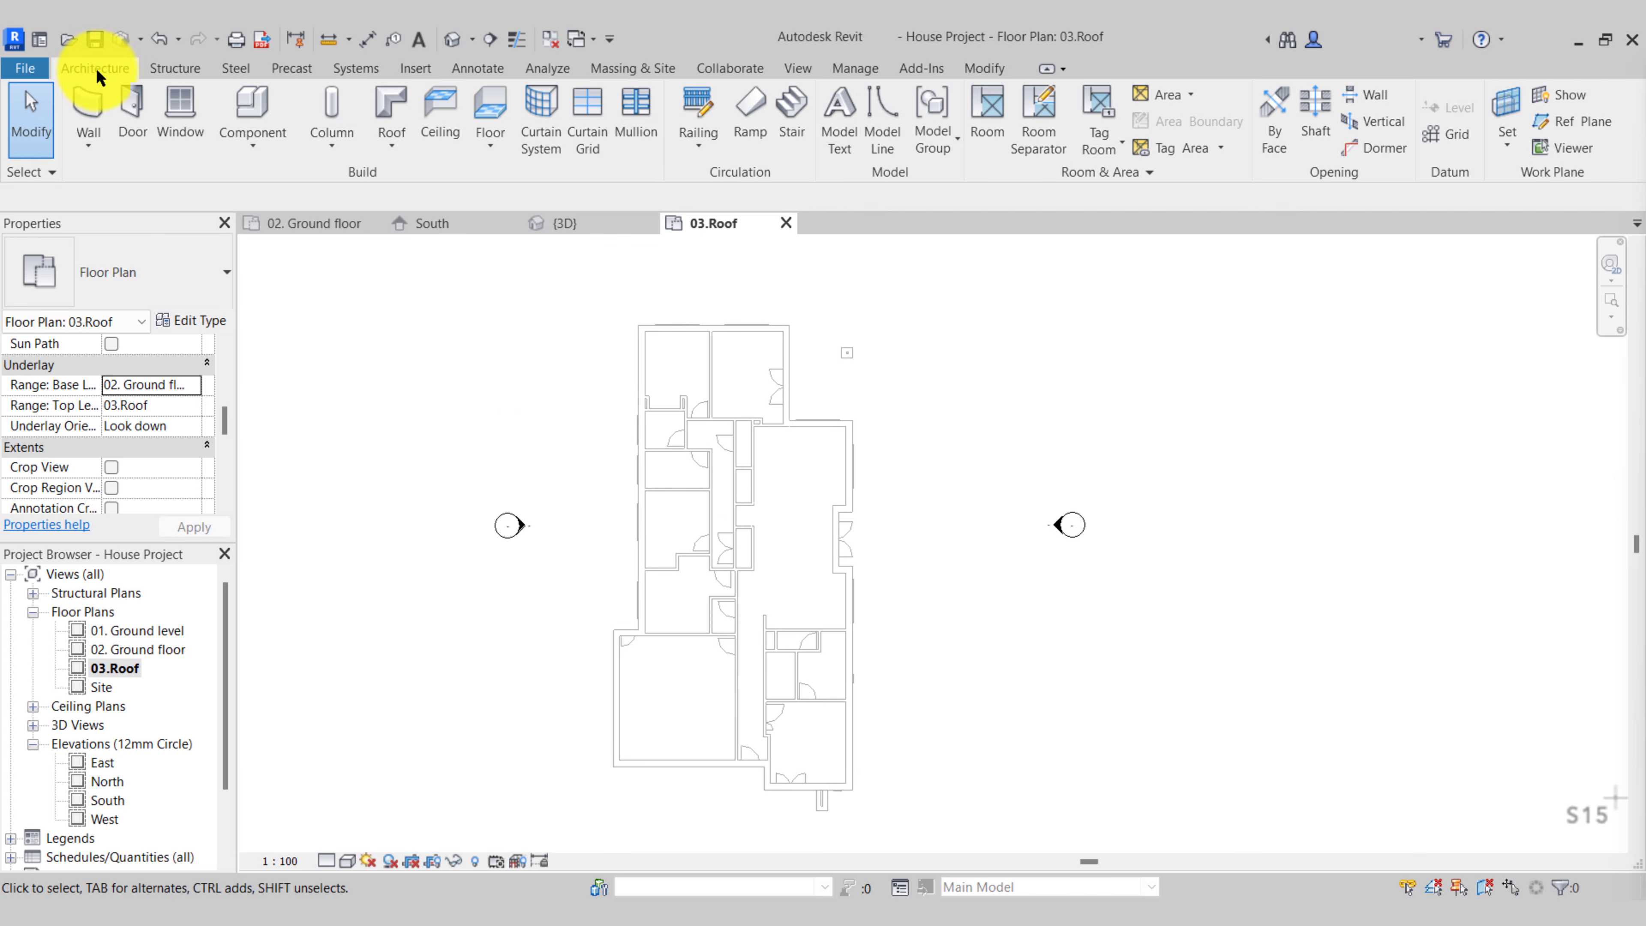
# Start a roof by footprint with boundary lines picked from walls, and set the overhang to 200
pyautogui.click(381, 101)
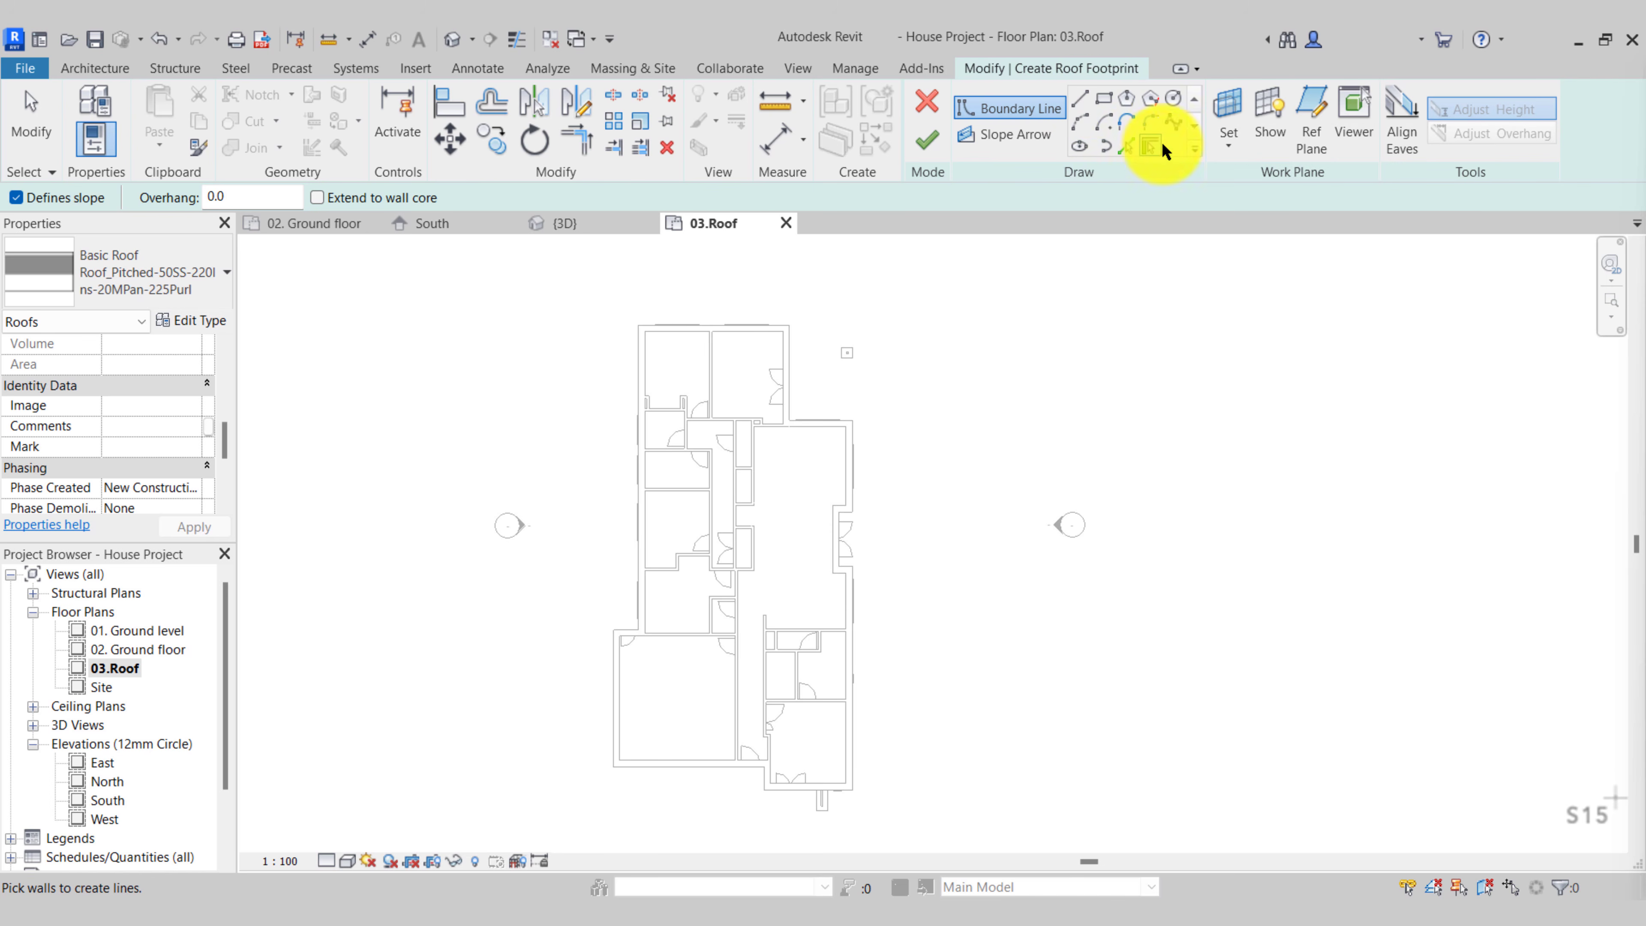
pyautogui.click(1151, 149)
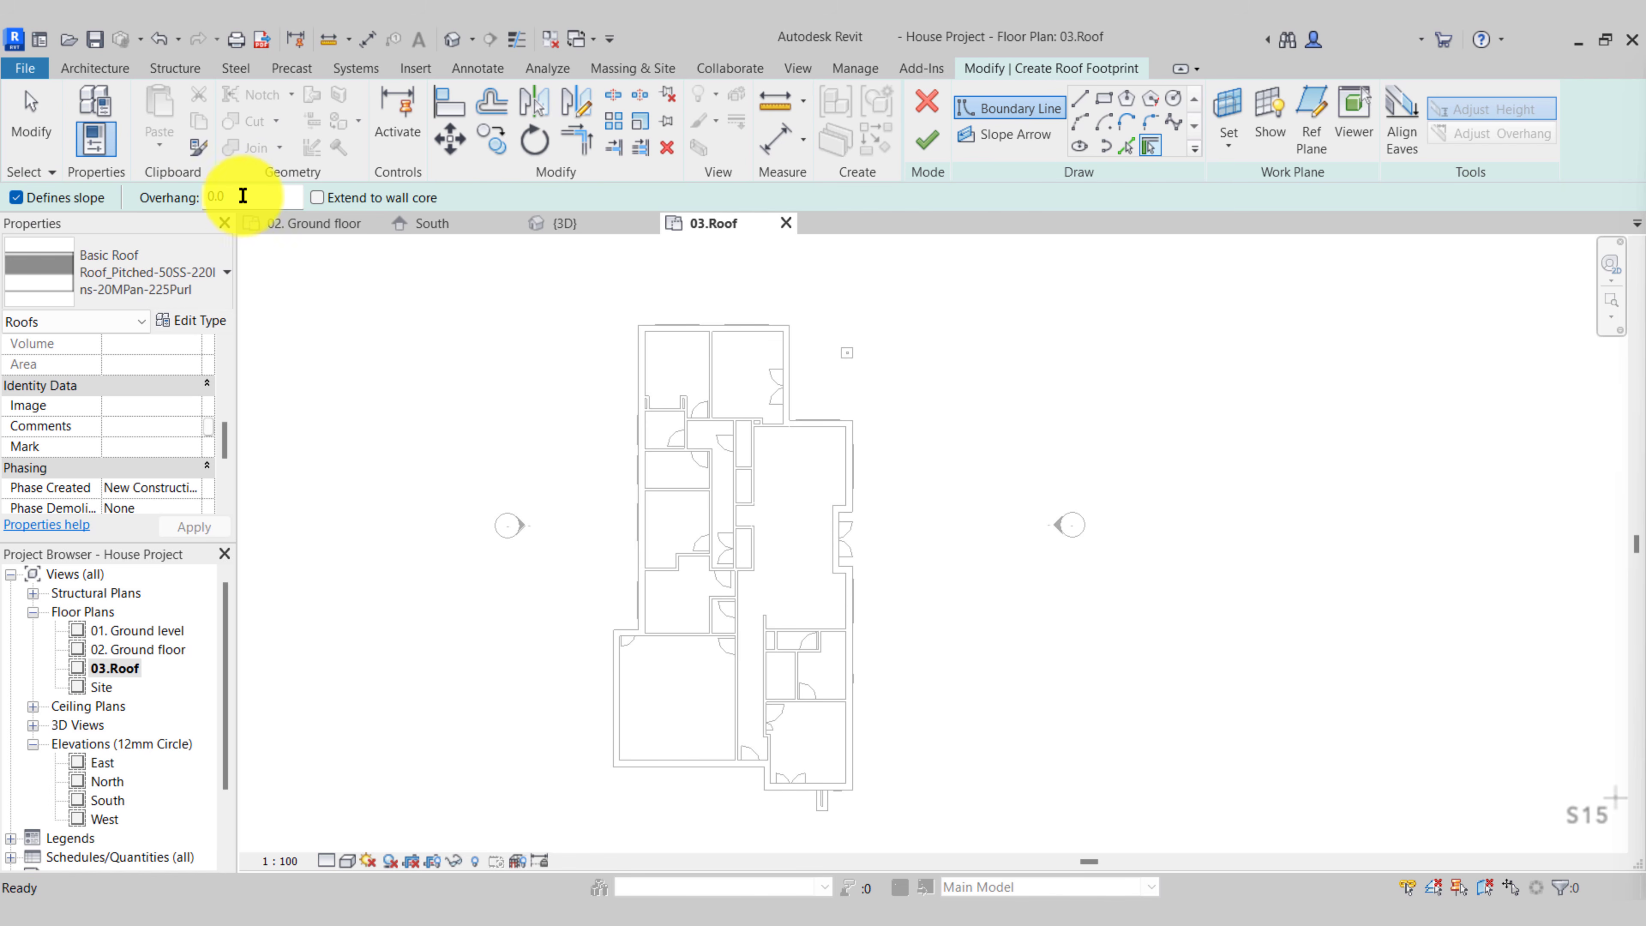
pyautogui.scroll(5, 655, 347)
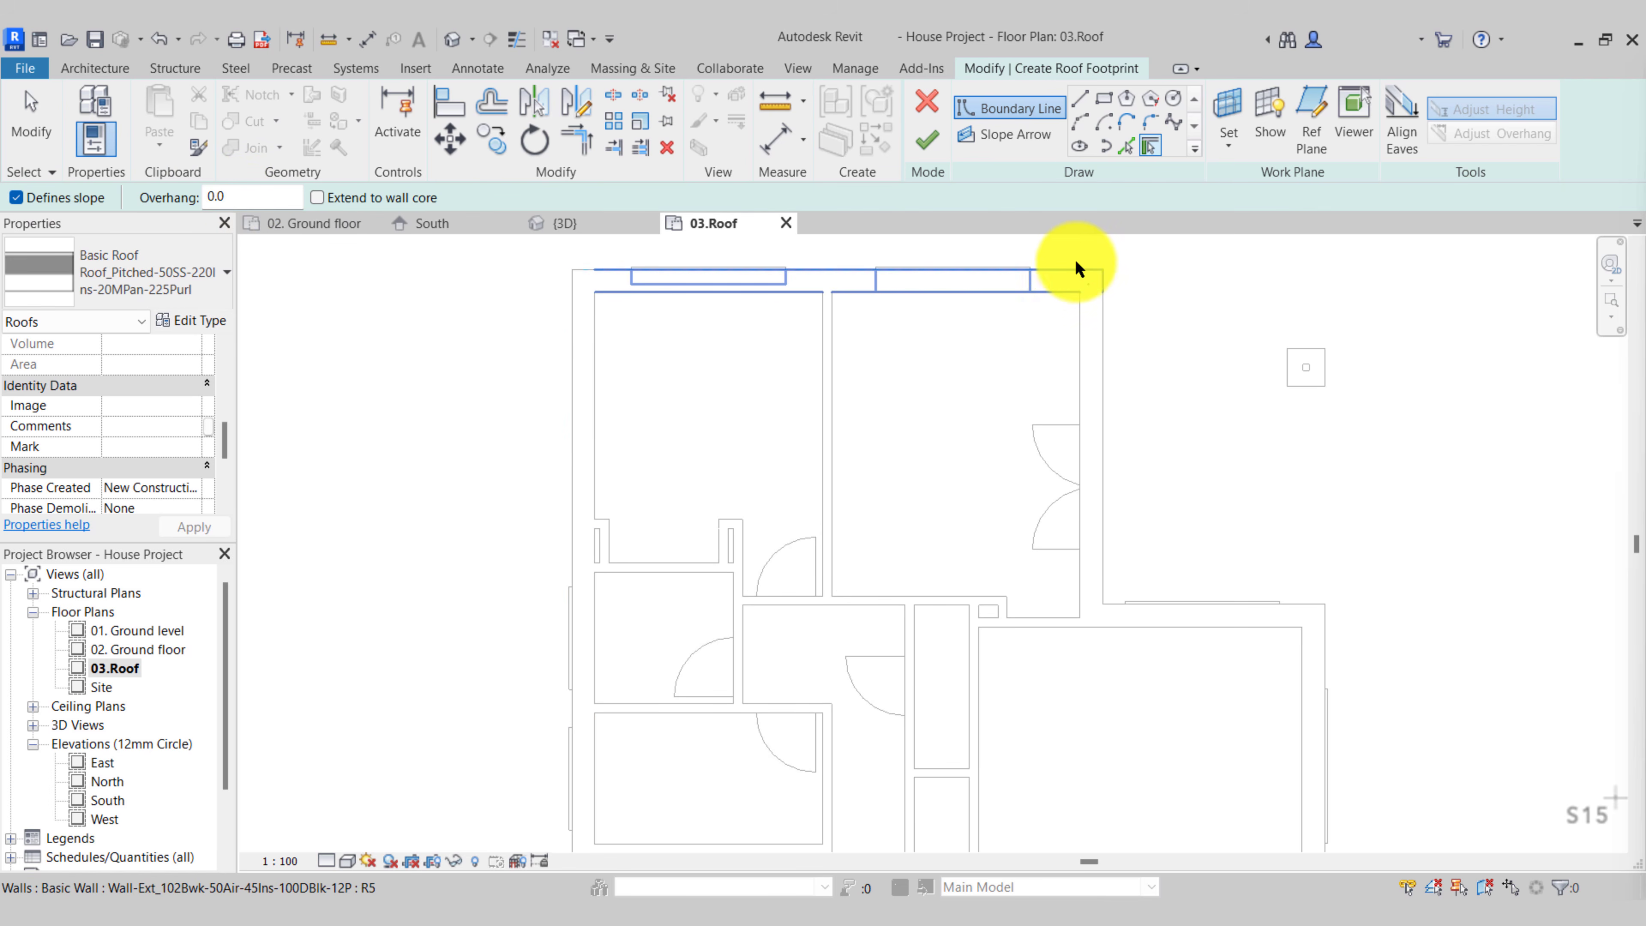
pyautogui.scroll(-5, 1334, 625)
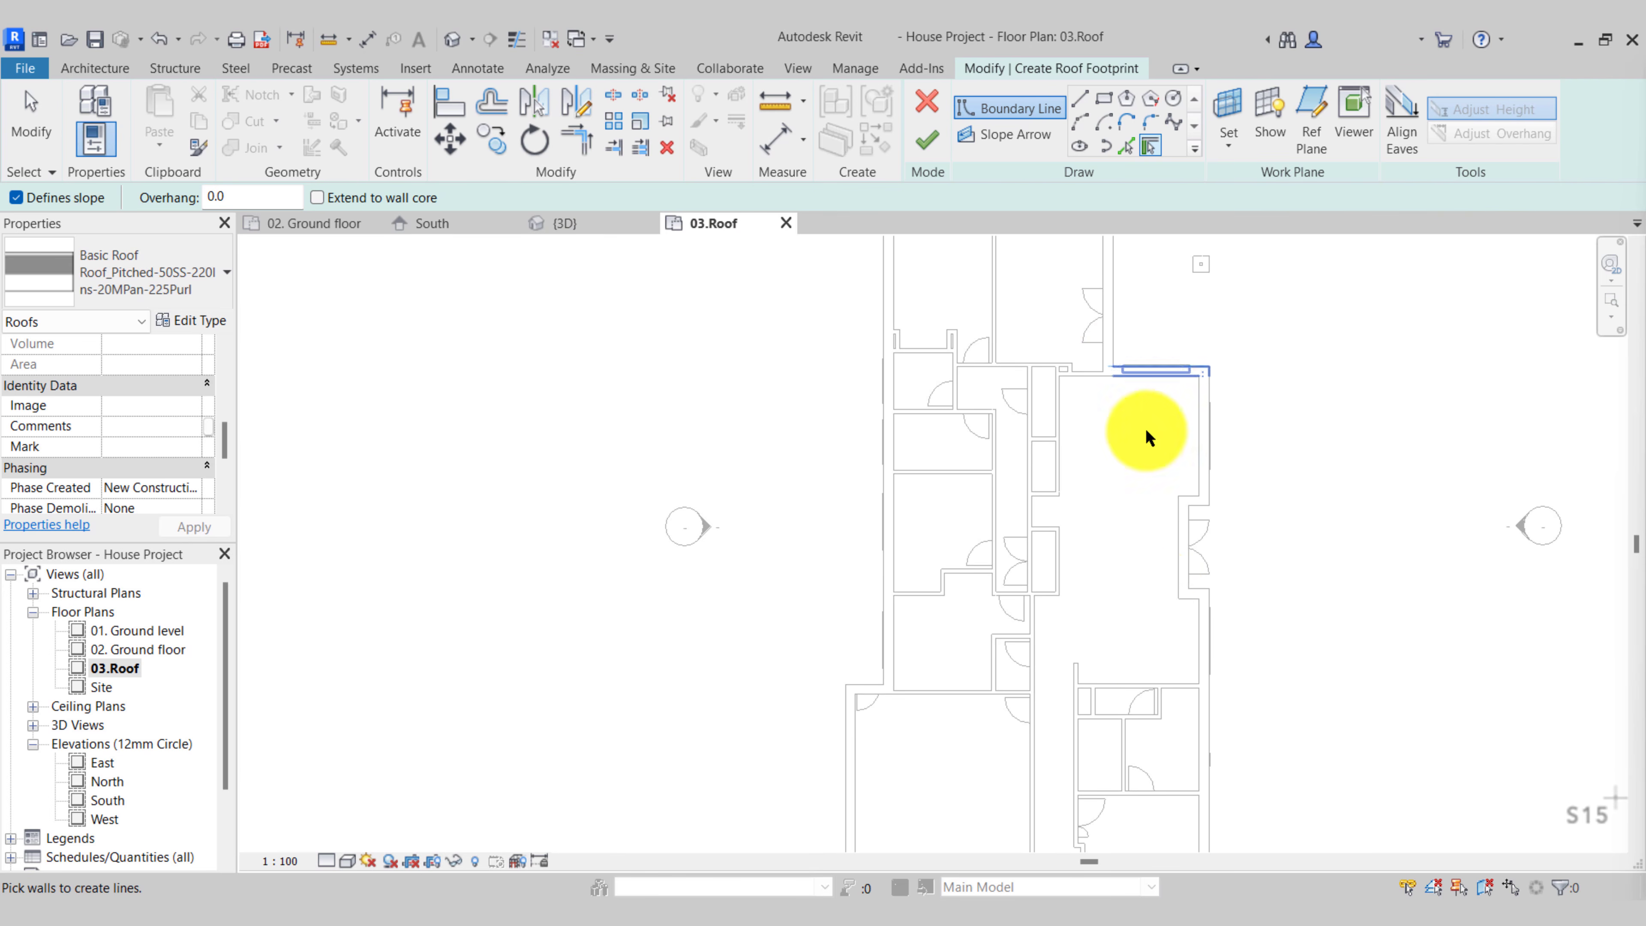
pyautogui.moveTo(583, 373); pyautogui.dragTo(566, 421, button='middle')
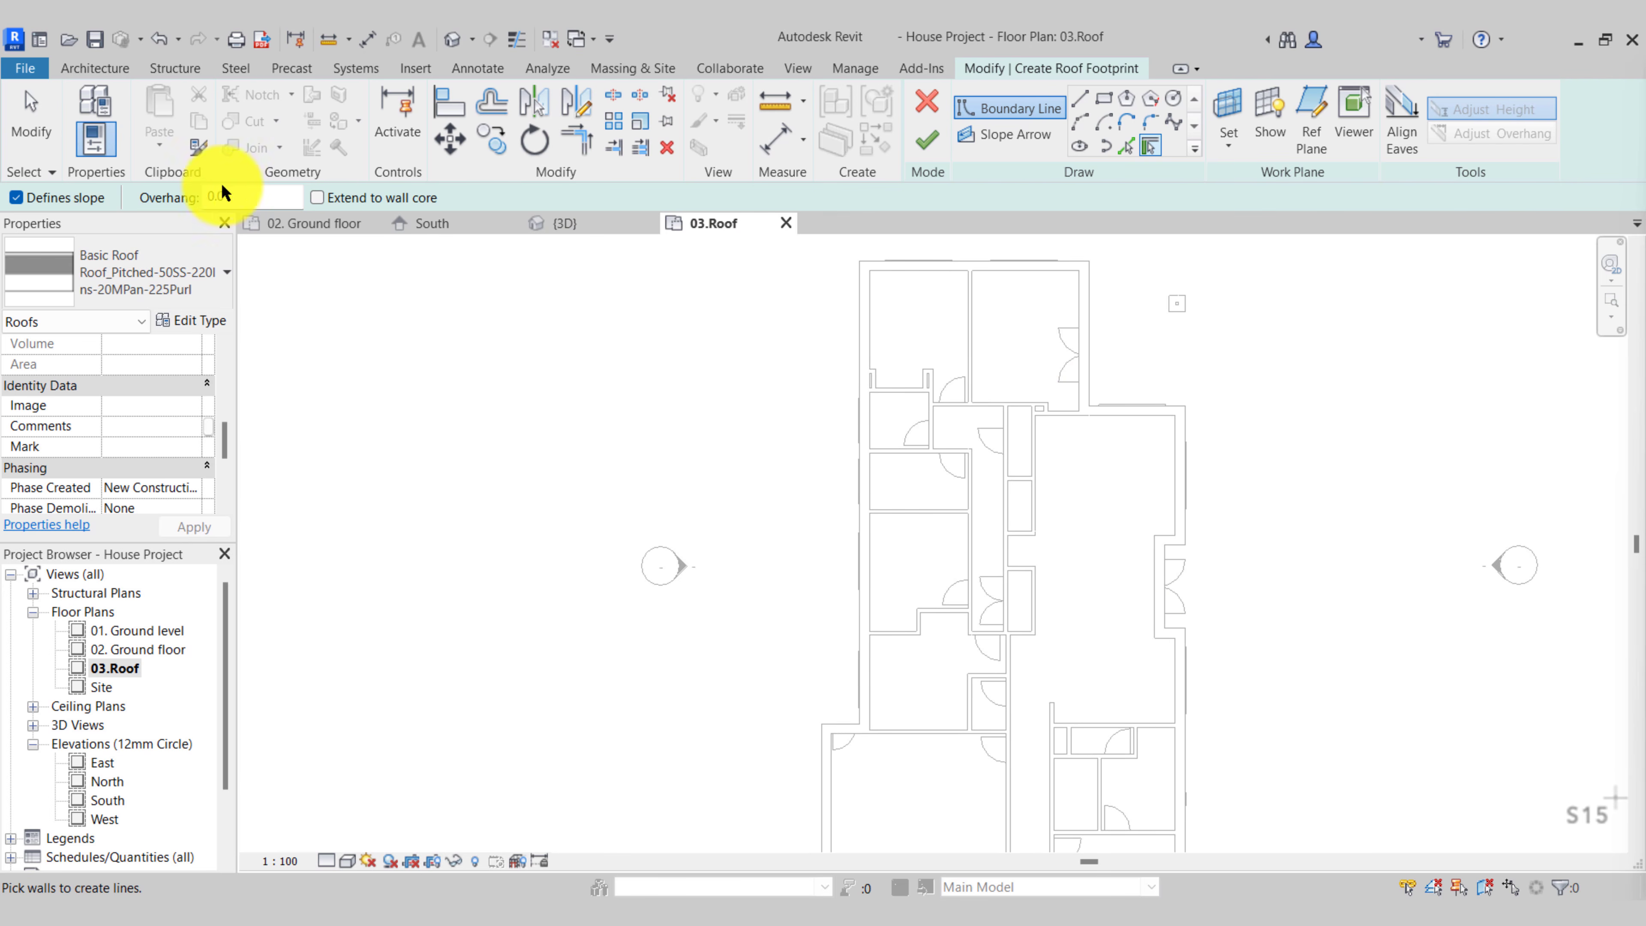
pyautogui.write('20')
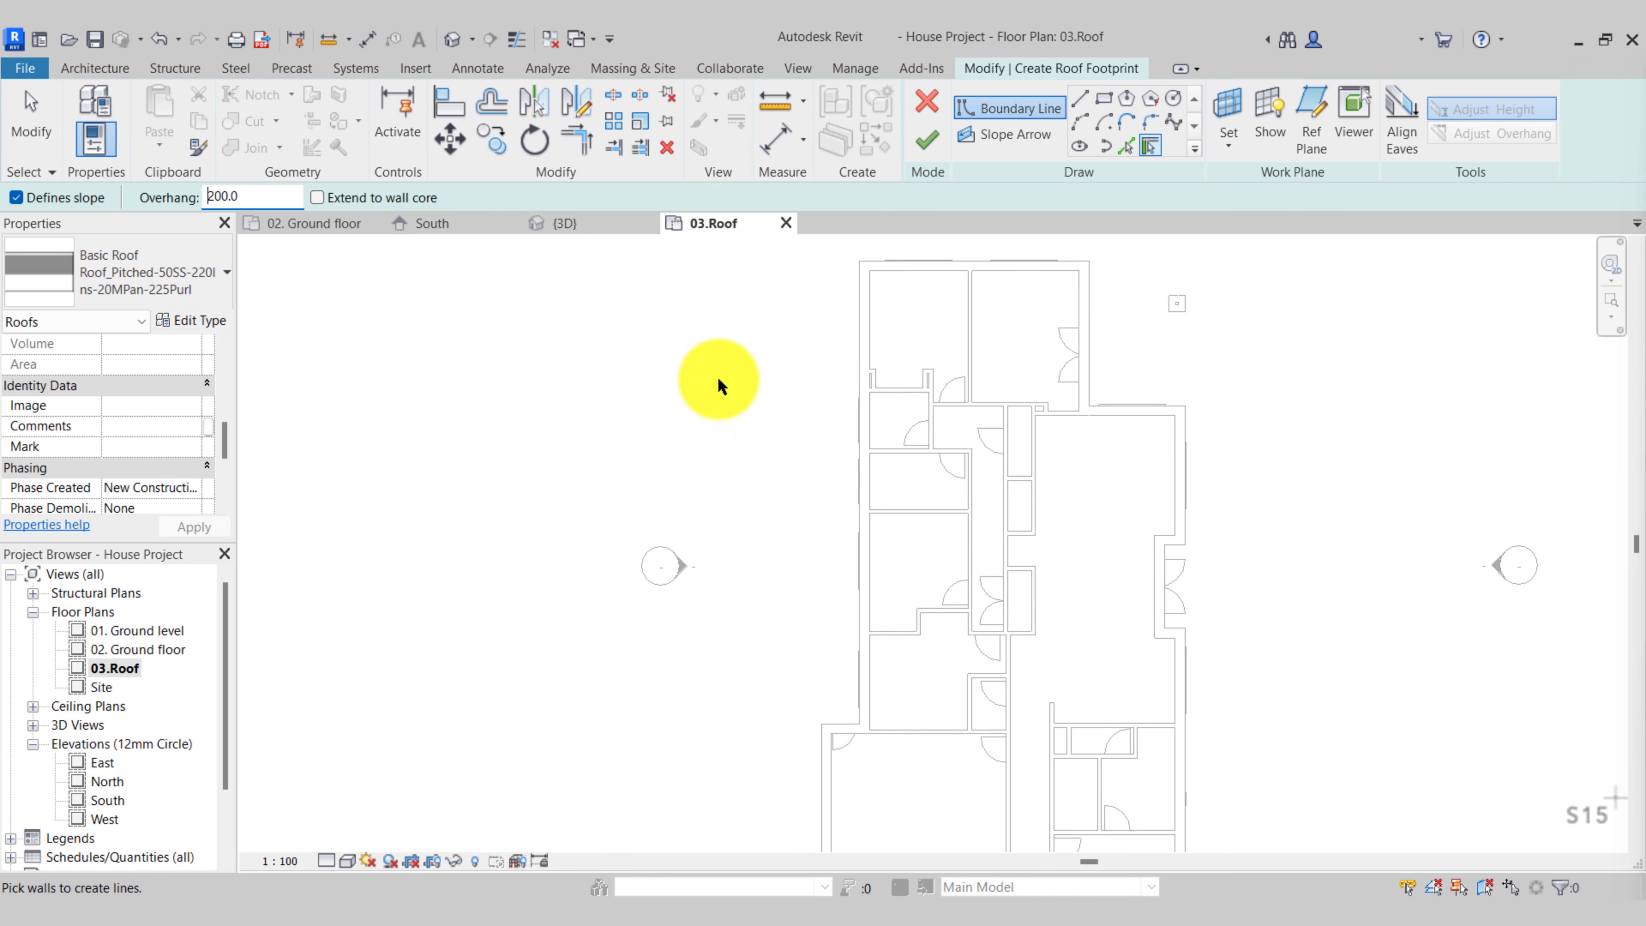
# Add sloped roof boundary lines along the north wall, the two upper east walls and the north-facing step between them
pyautogui.moveTo(721, 386); pyautogui.dragTo(570, 482, button='middle')
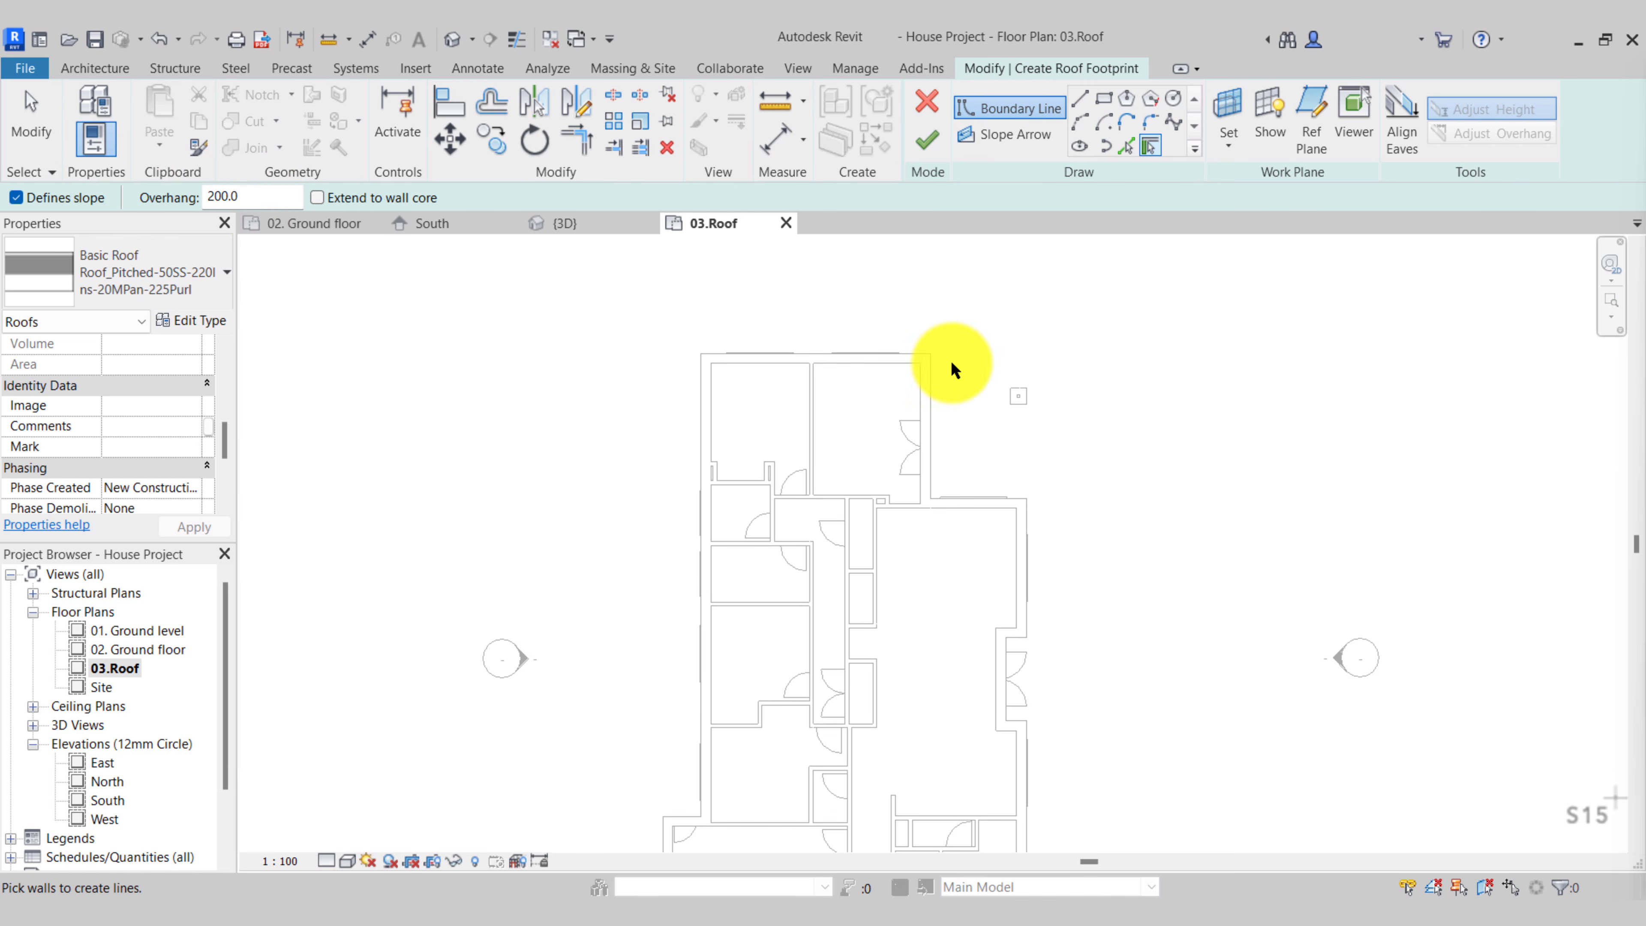
pyautogui.scroll(3, 884, 312)
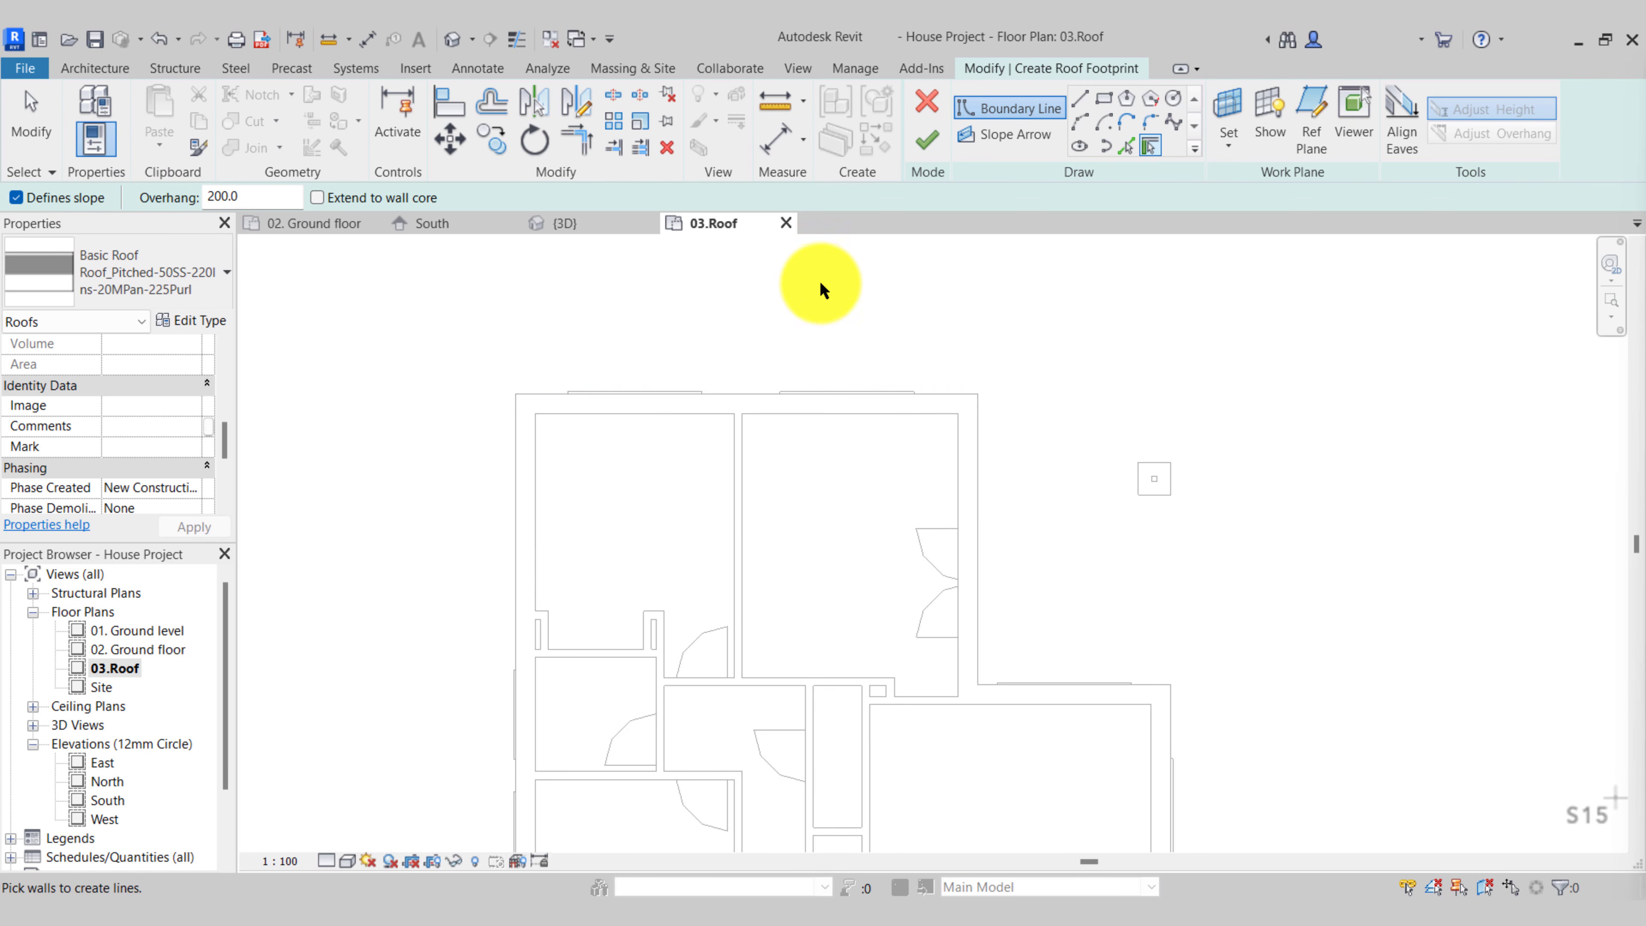
pyautogui.click(724, 383)
pyautogui.click(982, 488)
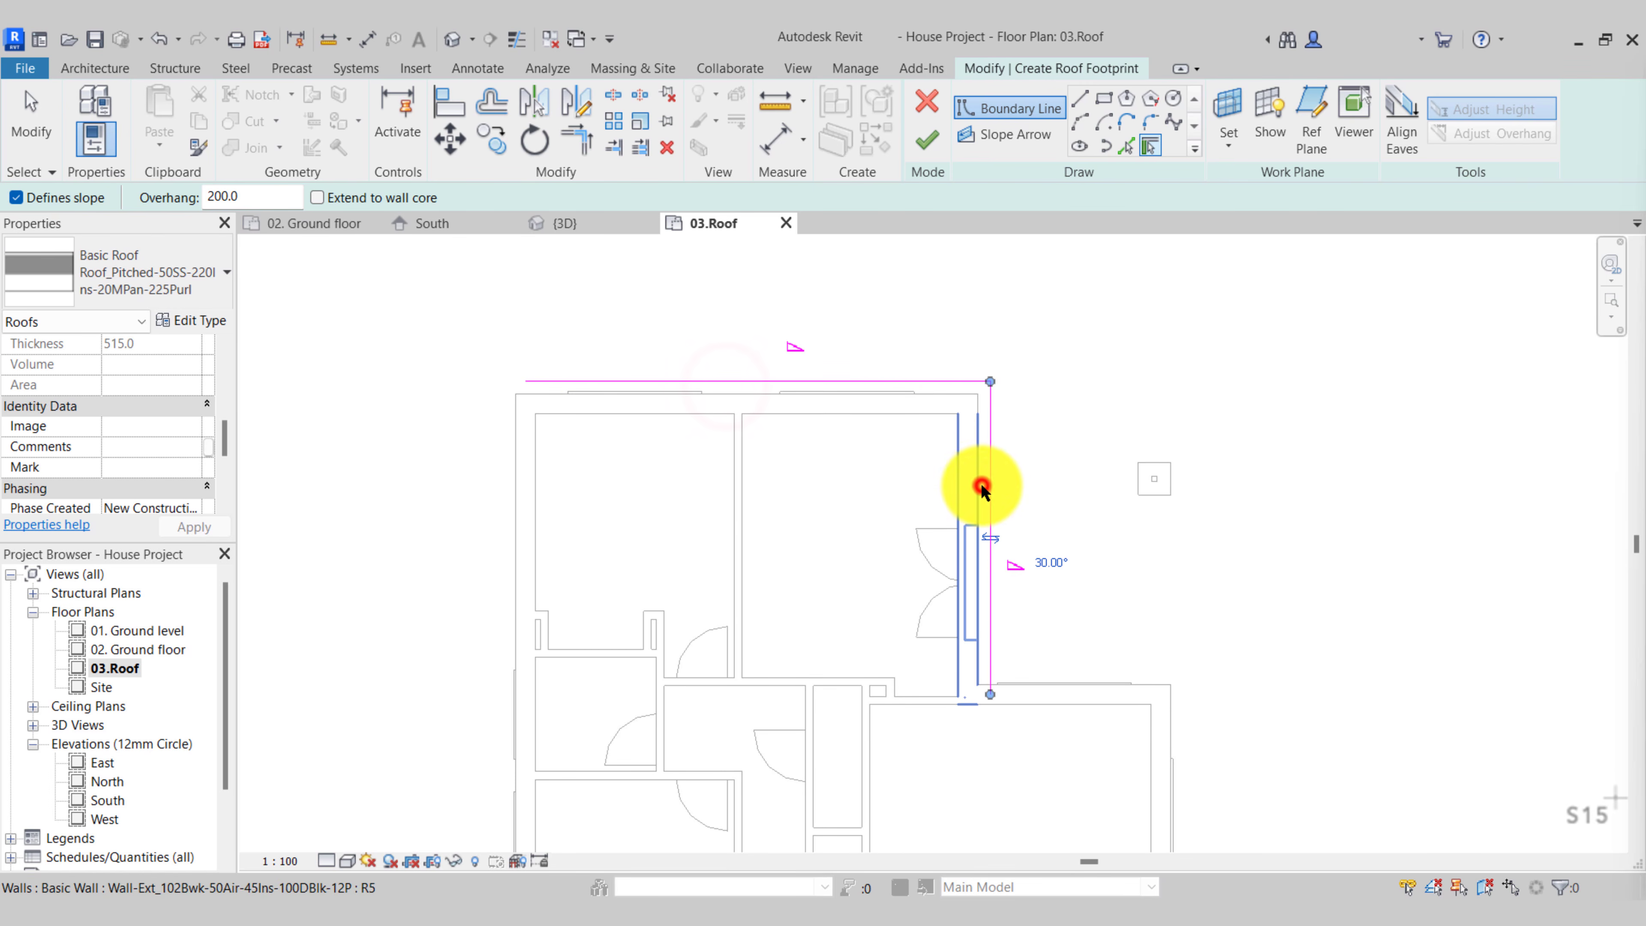
pyautogui.click(1105, 677)
pyautogui.click(1161, 745)
# Add roof boundary lines along the southernmost wall, its short west return and the garage's south wall
pyautogui.moveTo(1160, 745); pyautogui.dragTo(1019, 519, button='middle')
pyautogui.scroll(-2, 1036, 521)
pyautogui.scroll(2, 1019, 519)
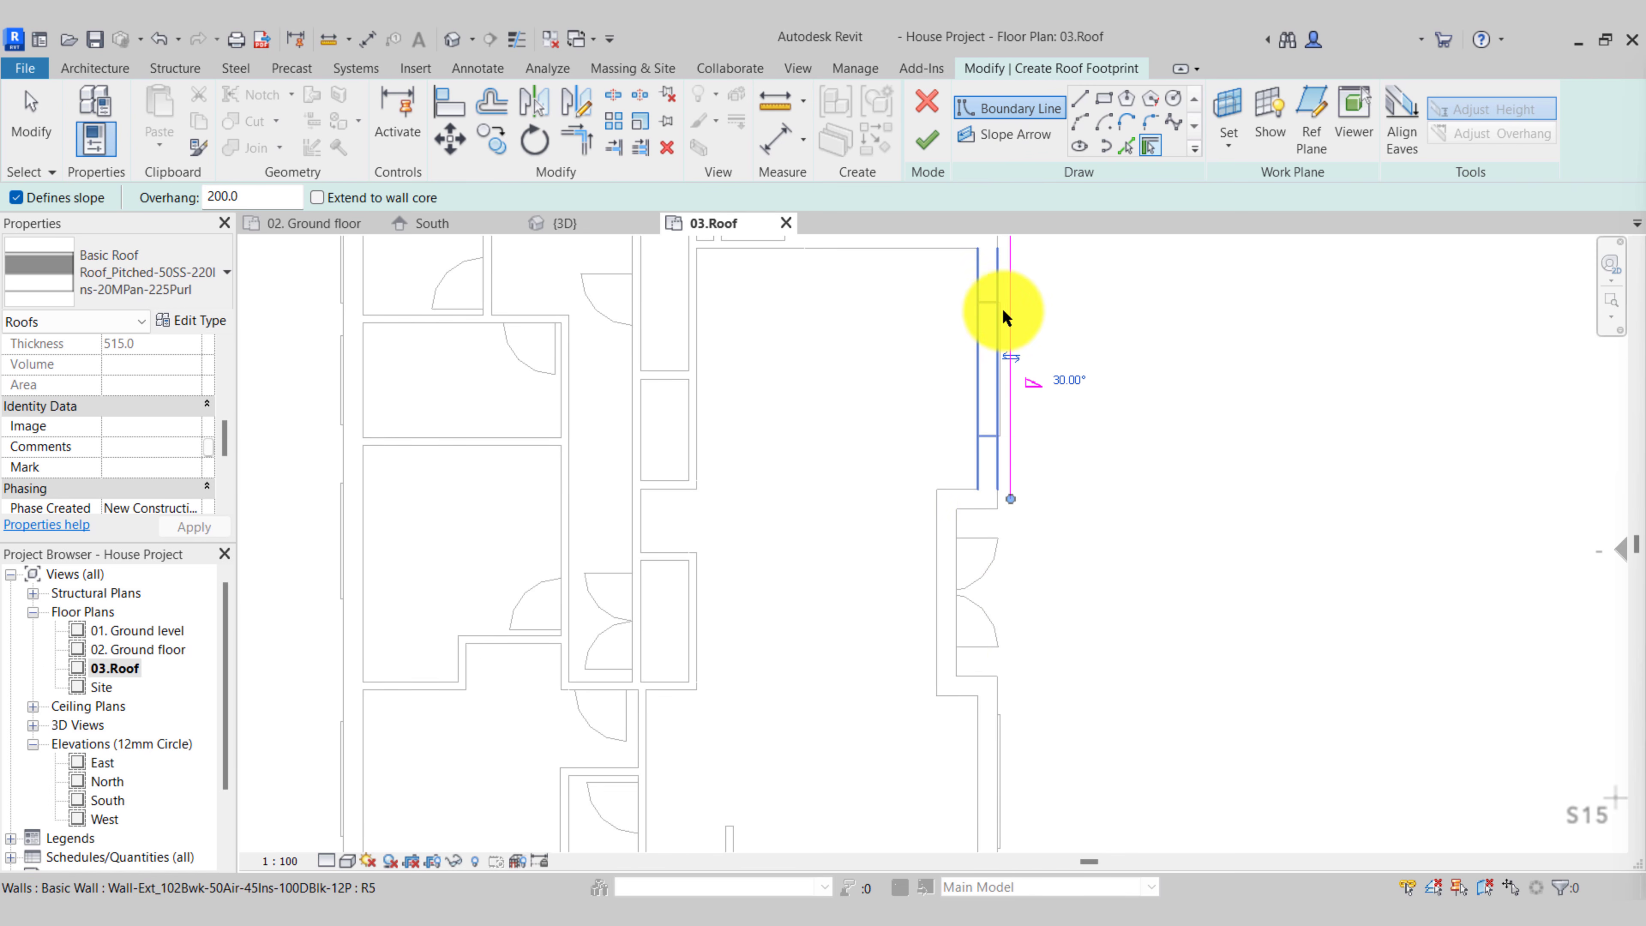
pyautogui.moveTo(1036, 789)
pyautogui.mouseDown(button='middle')
pyautogui.moveTo(1014, 651)
pyautogui.moveTo(1008, 311)
pyautogui.mouseUp(button='middle')
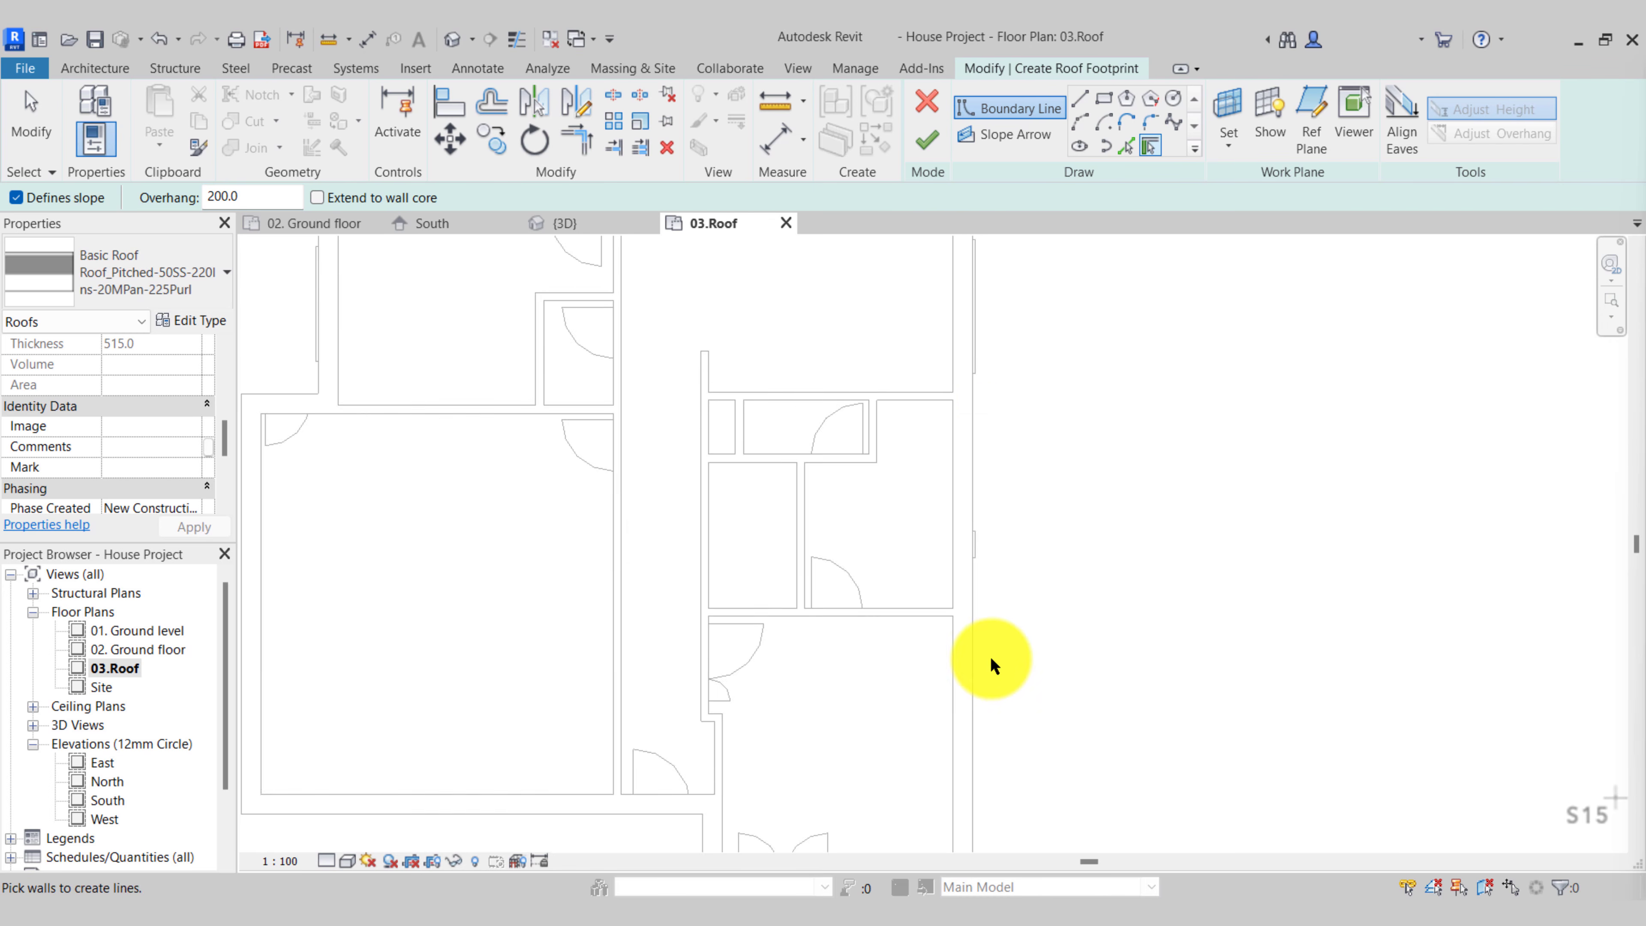
pyautogui.moveTo(1019, 625)
pyautogui.mouseDown(button='middle')
pyautogui.moveTo(1047, 401)
pyautogui.moveTo(1107, 223)
pyautogui.mouseUp(button='middle')
pyautogui.scroll(1, 1038, 614)
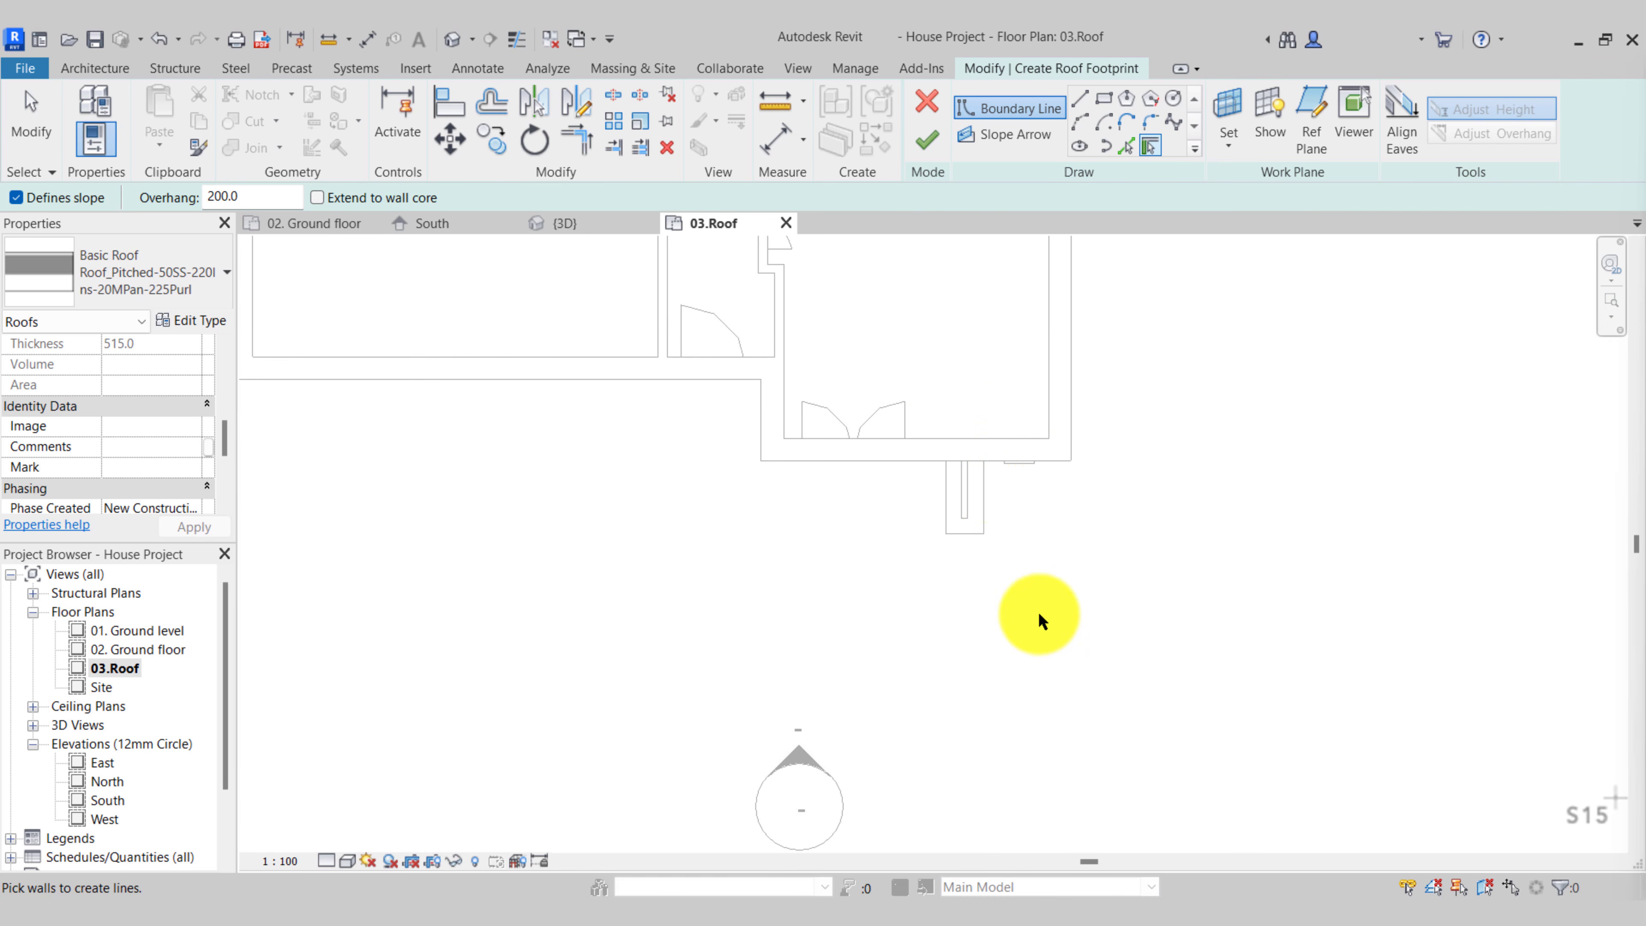
pyautogui.click(918, 459)
pyautogui.moveTo(897, 490); pyautogui.dragTo(985, 554, button='middle')
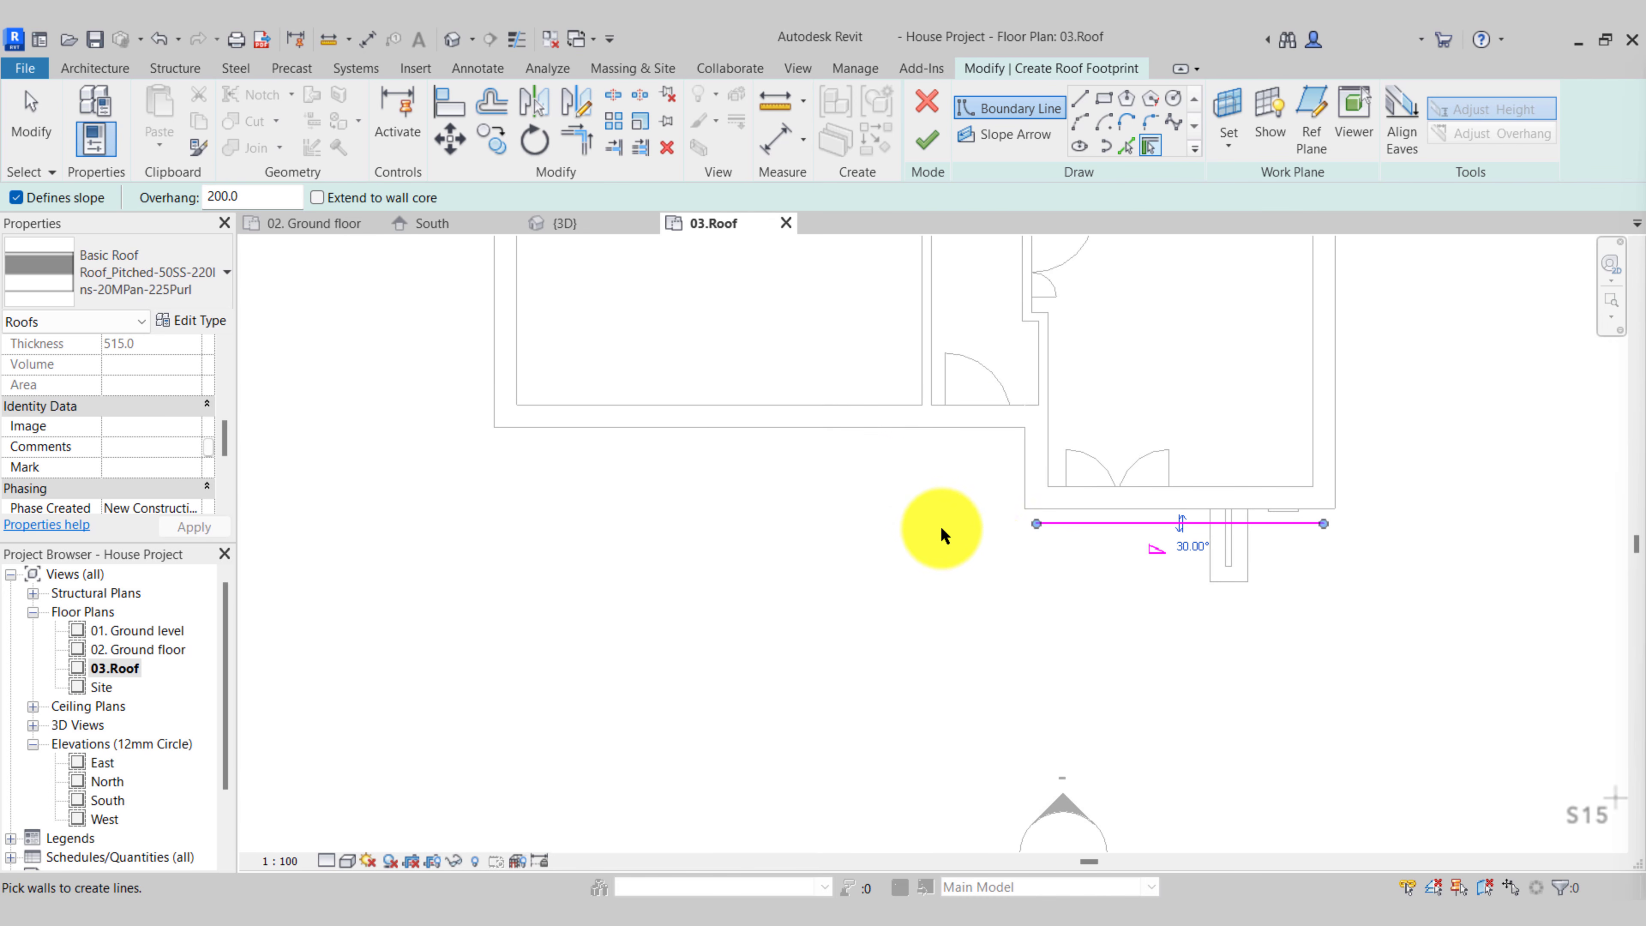
pyautogui.scroll(3, 939, 530)
pyautogui.click(1085, 425)
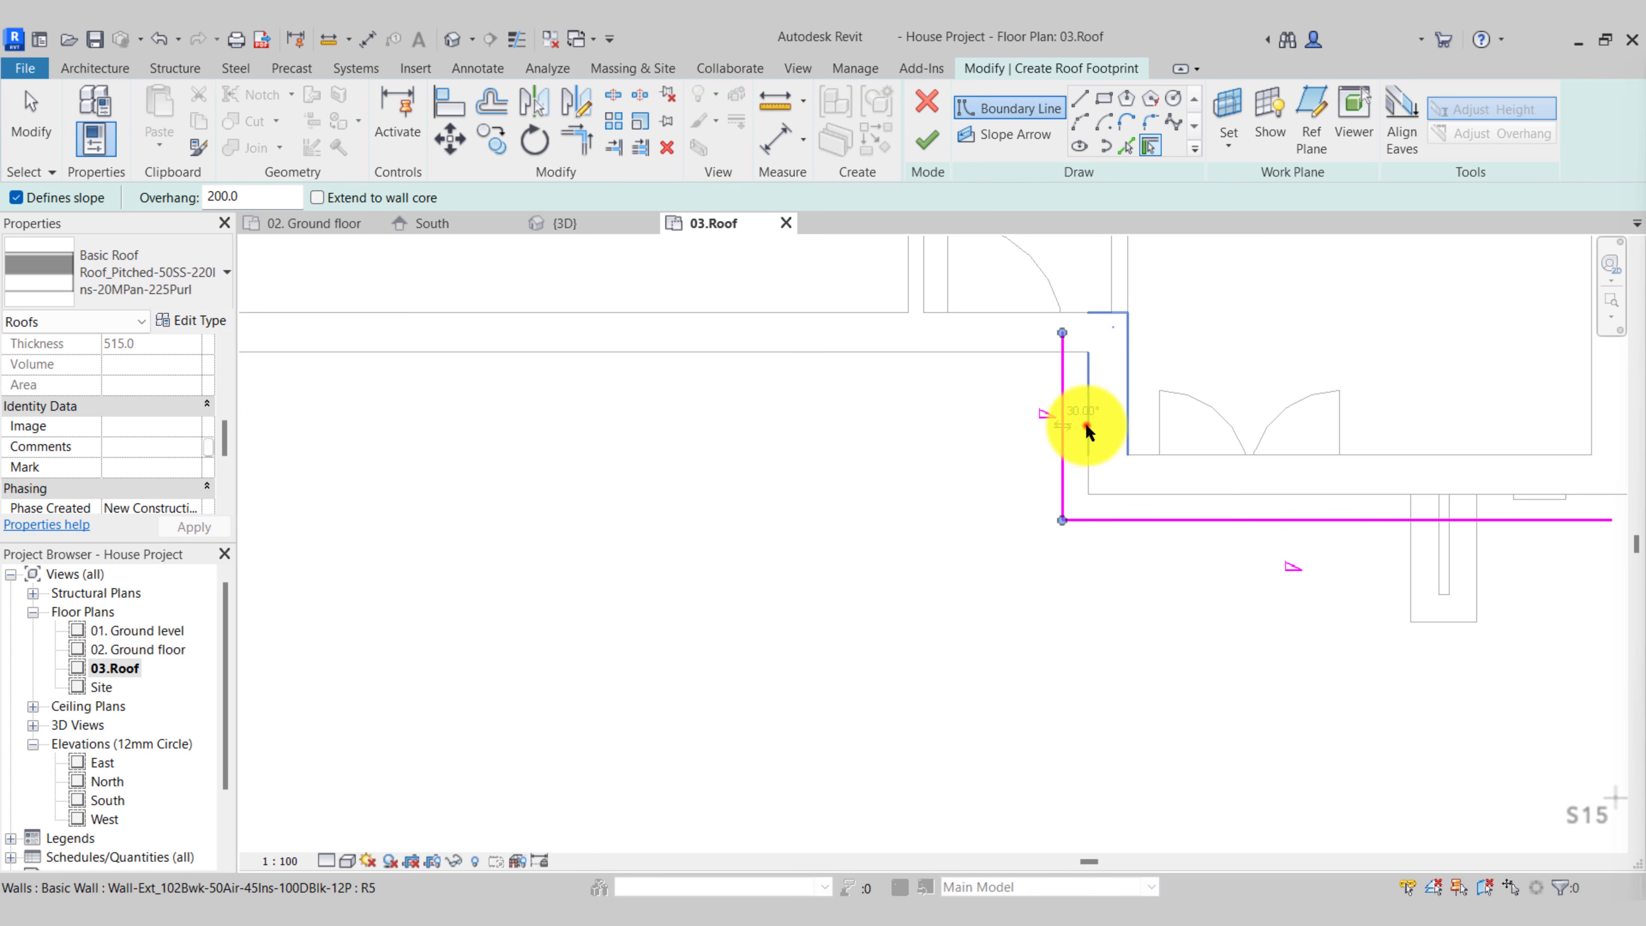
pyautogui.click(812, 358)
# Add roof boundary lines along the garage's west wall, its short north return and the house's long west wall
pyautogui.scroll(-2, 712, 459)
pyautogui.moveTo(706, 457); pyautogui.dragTo(926, 721, button='middle')
pyautogui.click(627, 526)
pyautogui.moveTo(444, 381); pyautogui.dragTo(498, 876, button='middle')
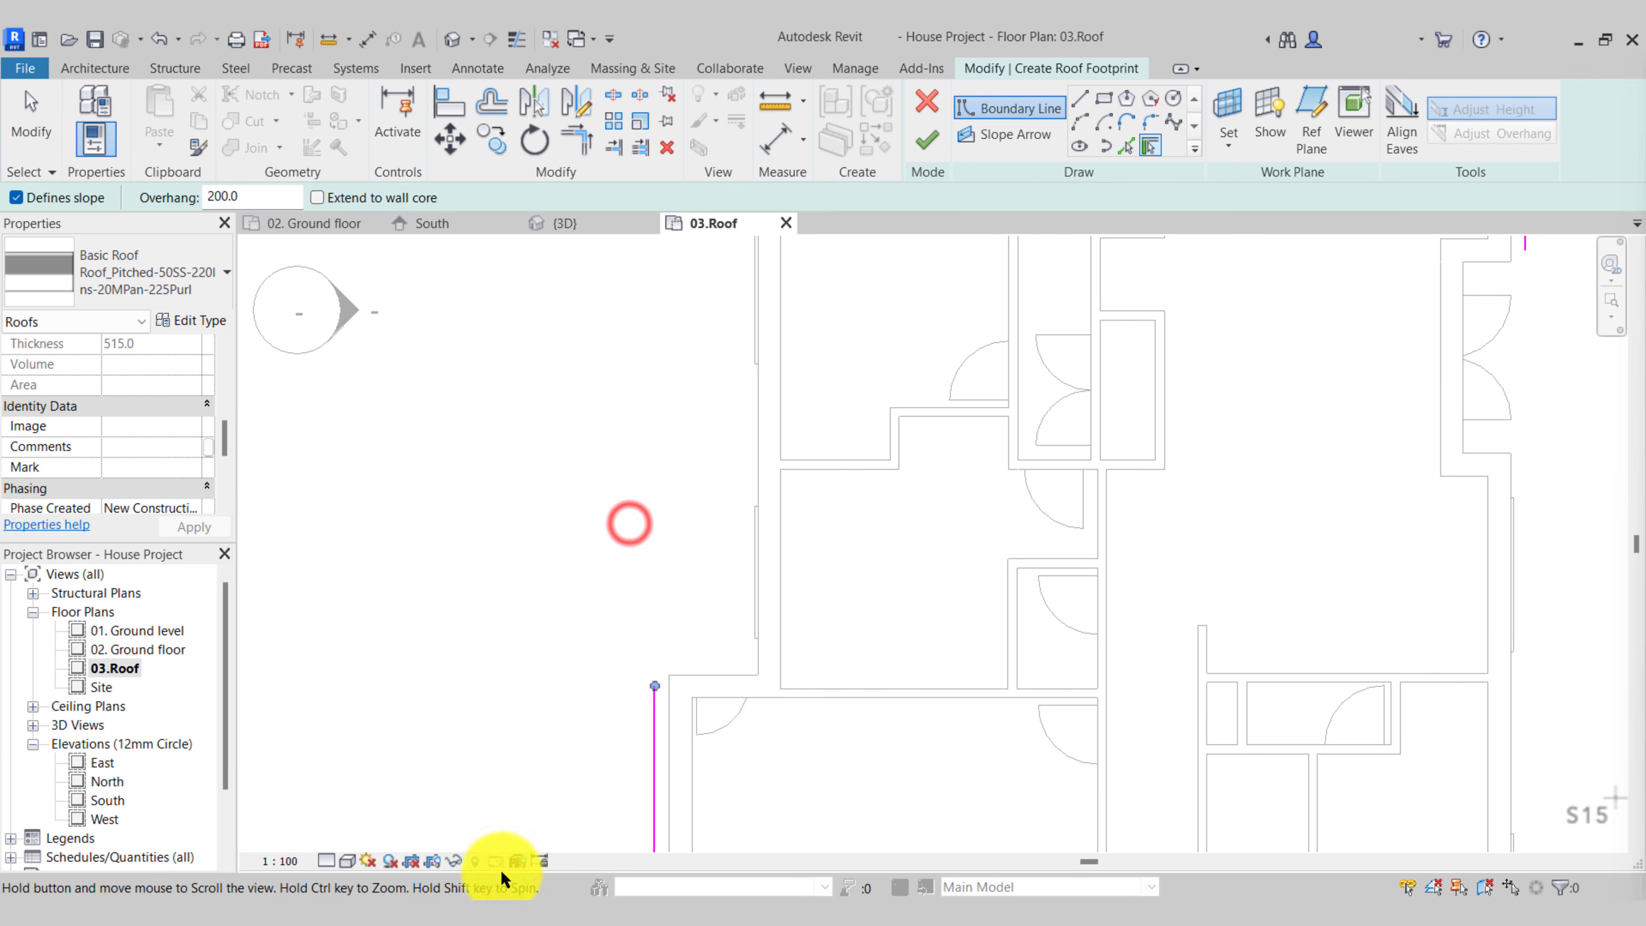
pyautogui.click(709, 684)
pyautogui.click(754, 419)
pyautogui.scroll(-2, 754, 418)
pyautogui.moveTo(742, 402); pyautogui.dragTo(657, 864, button='middle')
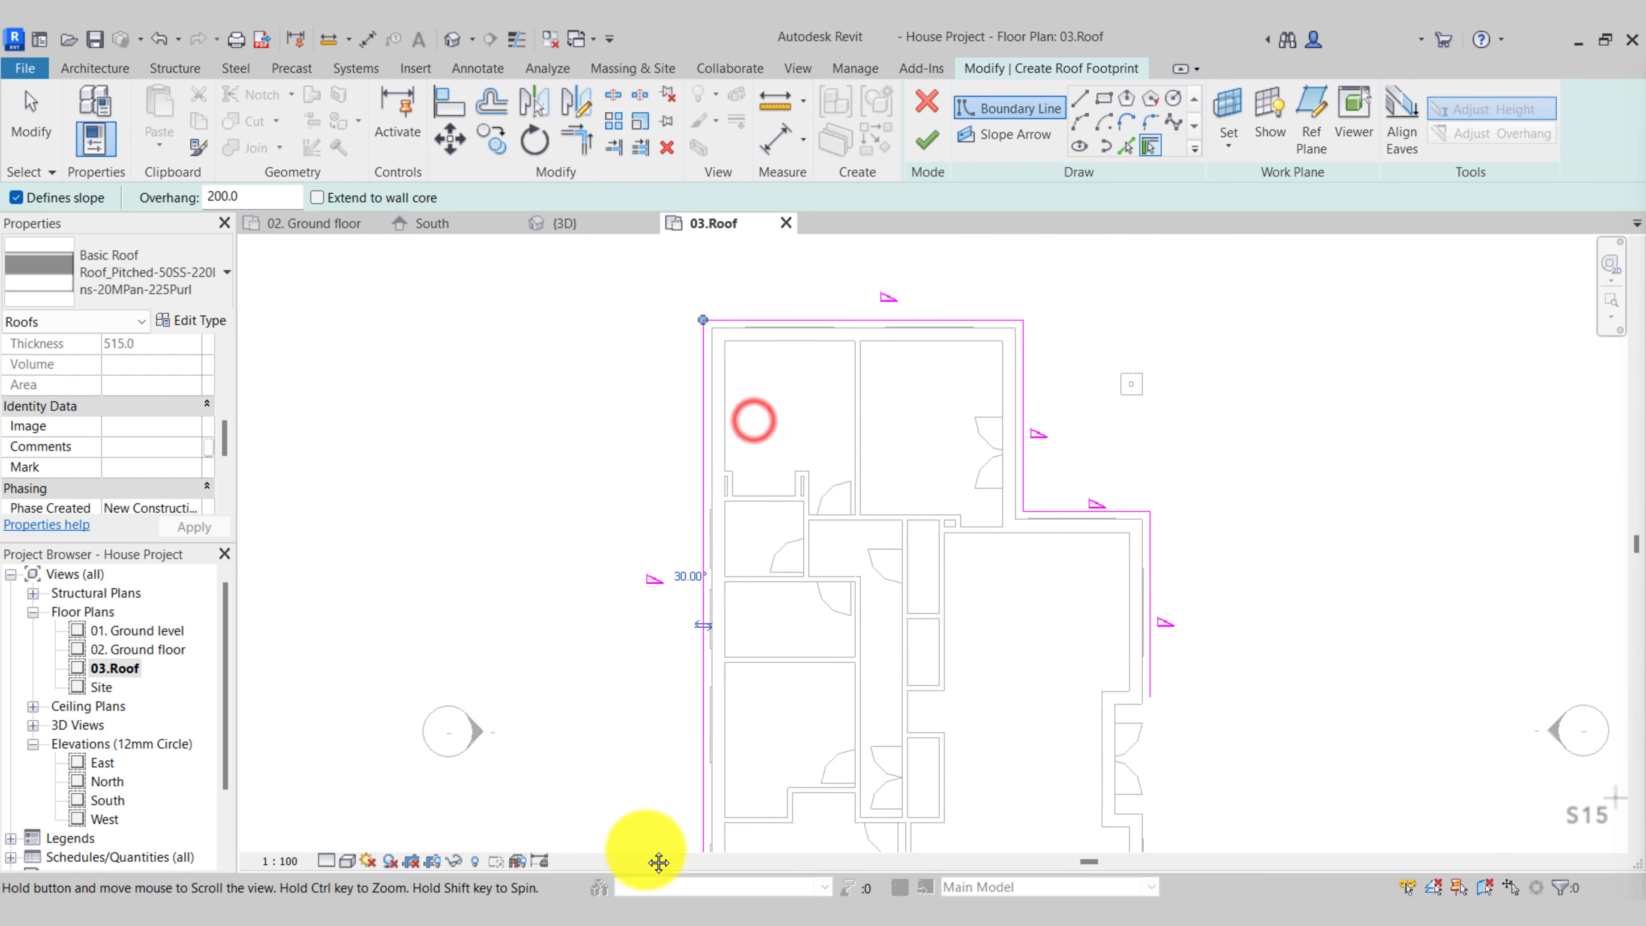
# Select the whole chain of connected roof boundary lines and inspect the outline for gaps
pyautogui.press('Escape')
pyautogui.moveTo(694, 435); pyautogui.dragTo(676, 368, button='middle')
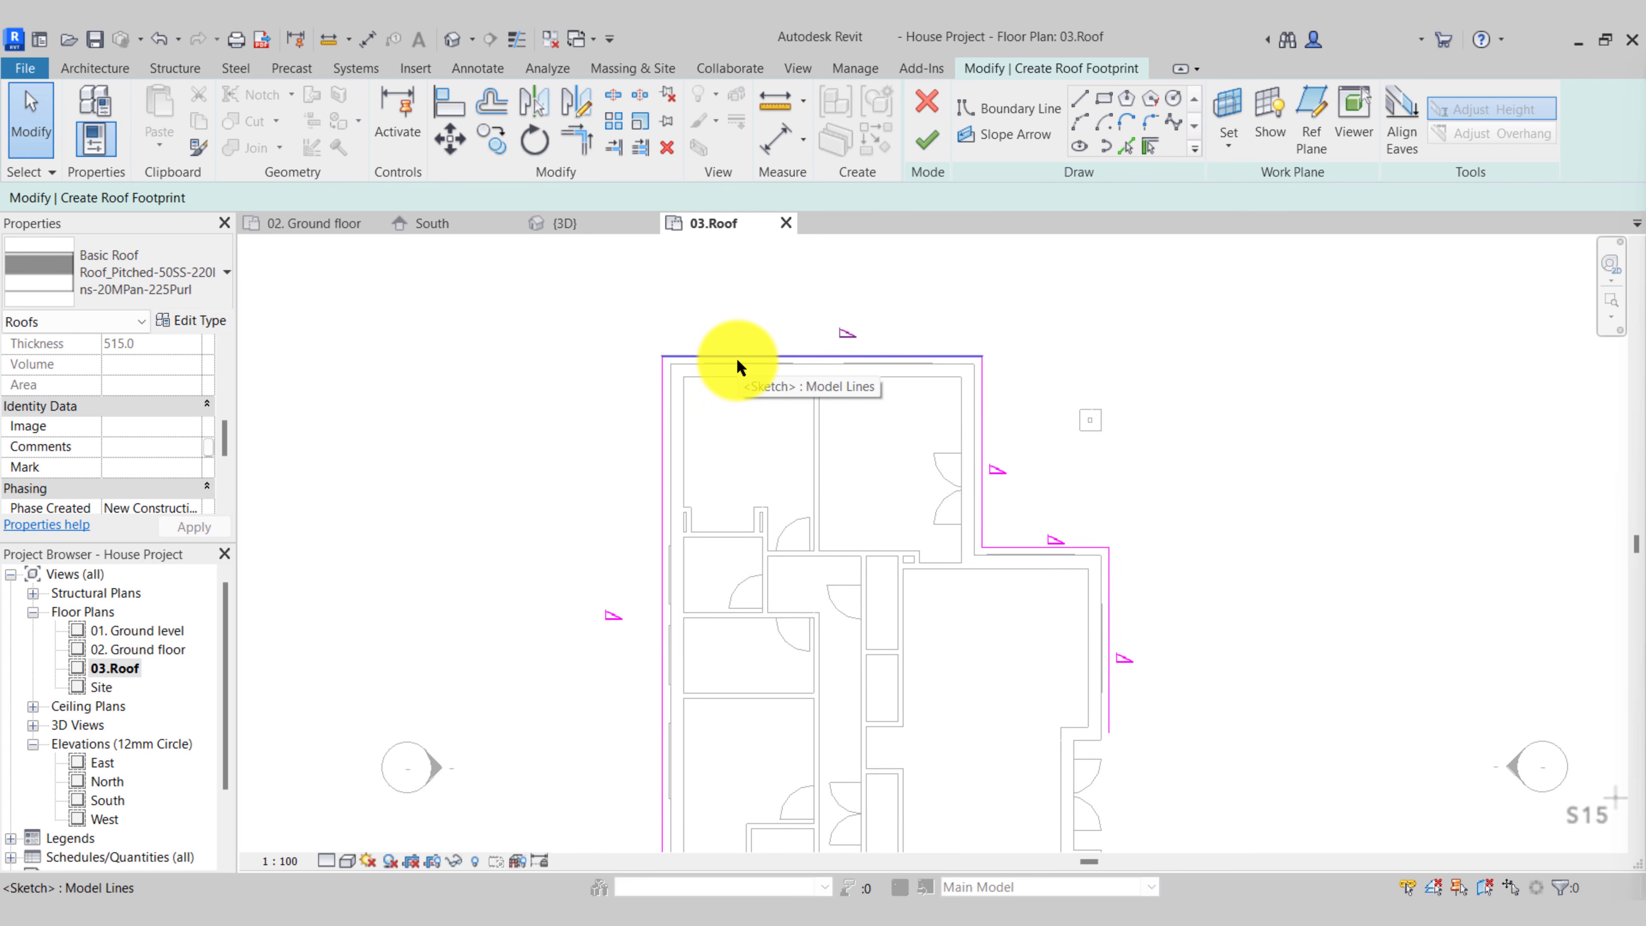
pyautogui.scroll(3, 738, 357)
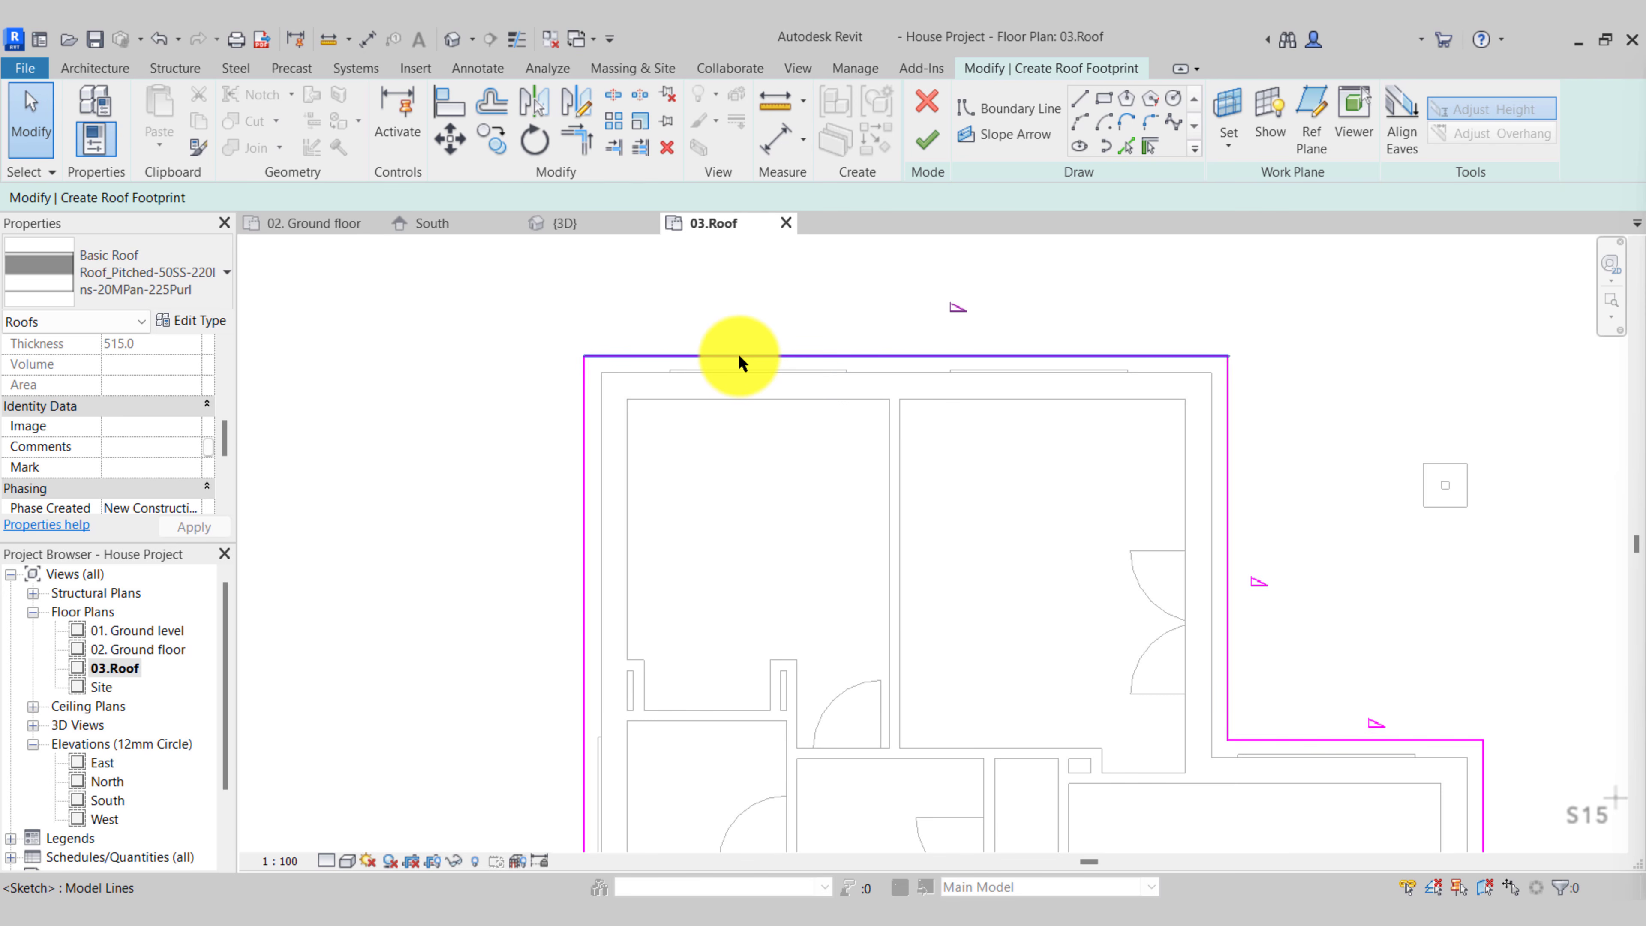
pyautogui.press('Tab')
pyautogui.click(738, 354)
pyautogui.scroll(-3, 738, 355)
pyautogui.moveTo(741, 467); pyautogui.dragTo(759, 272, button='middle')
pyautogui.scroll(-1, 794, 635)
pyautogui.moveTo(794, 635); pyautogui.dragTo(753, 297, button='middle')
pyautogui.scroll(3, 1060, 594)
pyautogui.scroll(-3, 976, 629)
pyautogui.moveTo(976, 628); pyautogui.dragTo(918, 847, button='middle')
pyautogui.moveTo(945, 259); pyautogui.dragTo(900, 530, button='middle')
pyautogui.moveTo(931, 848); pyautogui.dragTo(930, 603, button='middle')
pyautogui.scroll(-3, 910, 720)
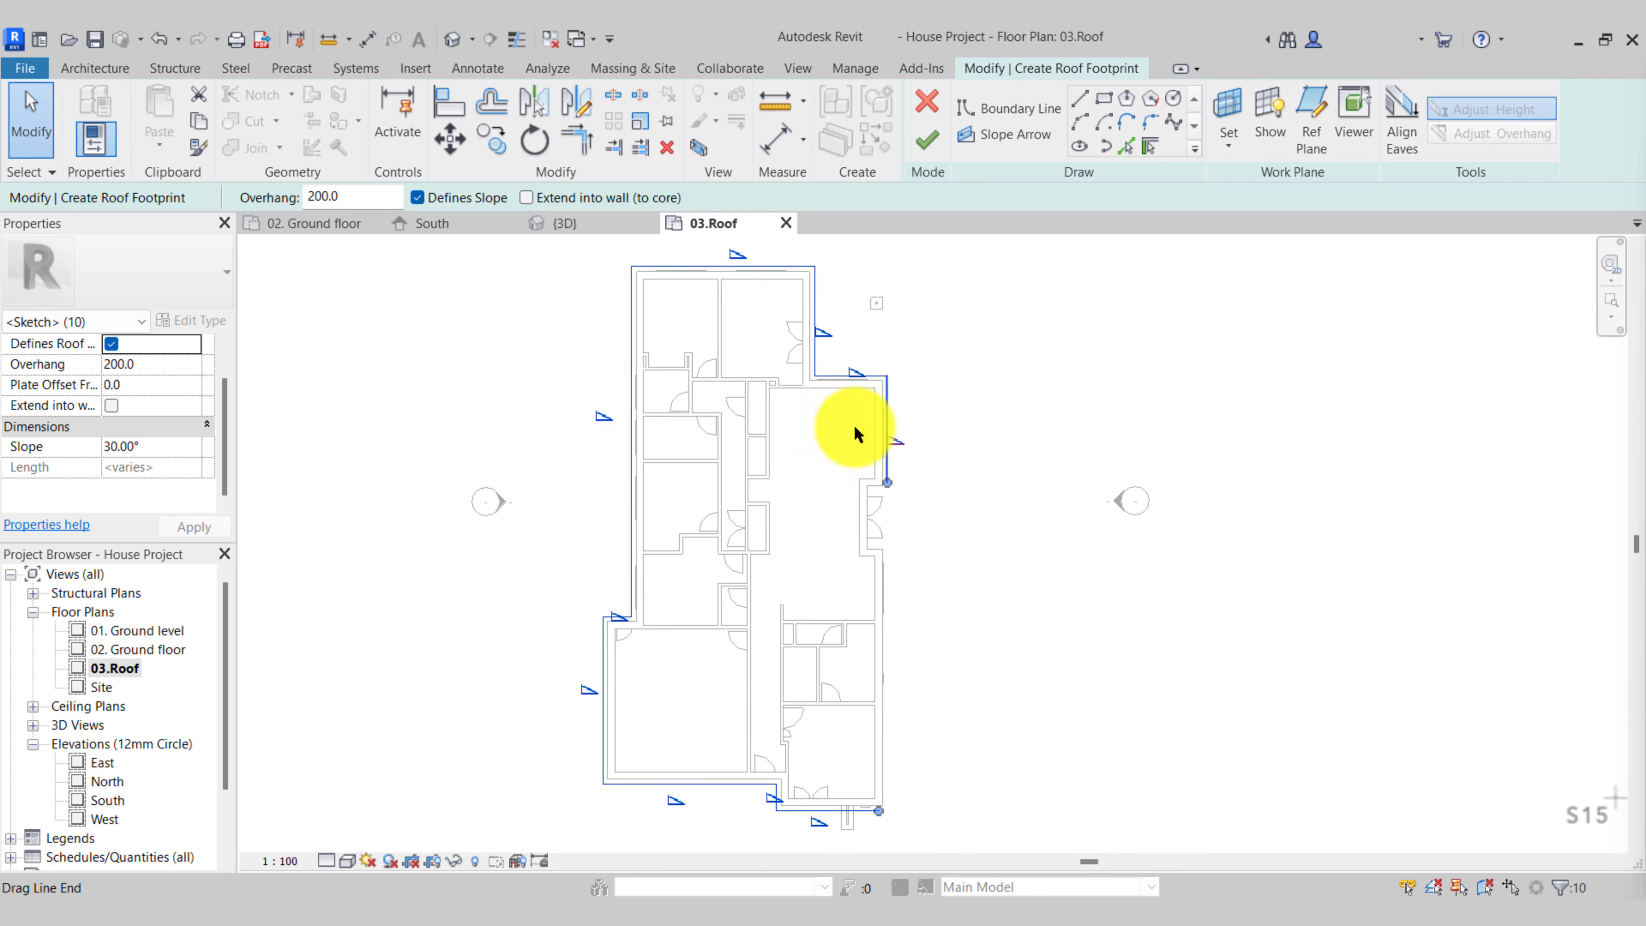
# Trim/extend the east and southernmost boundary lines to a corner to close the footprint, and finish the roof
pyautogui.press('Escape')
pyautogui.click(575, 139)
pyautogui.click(886, 469)
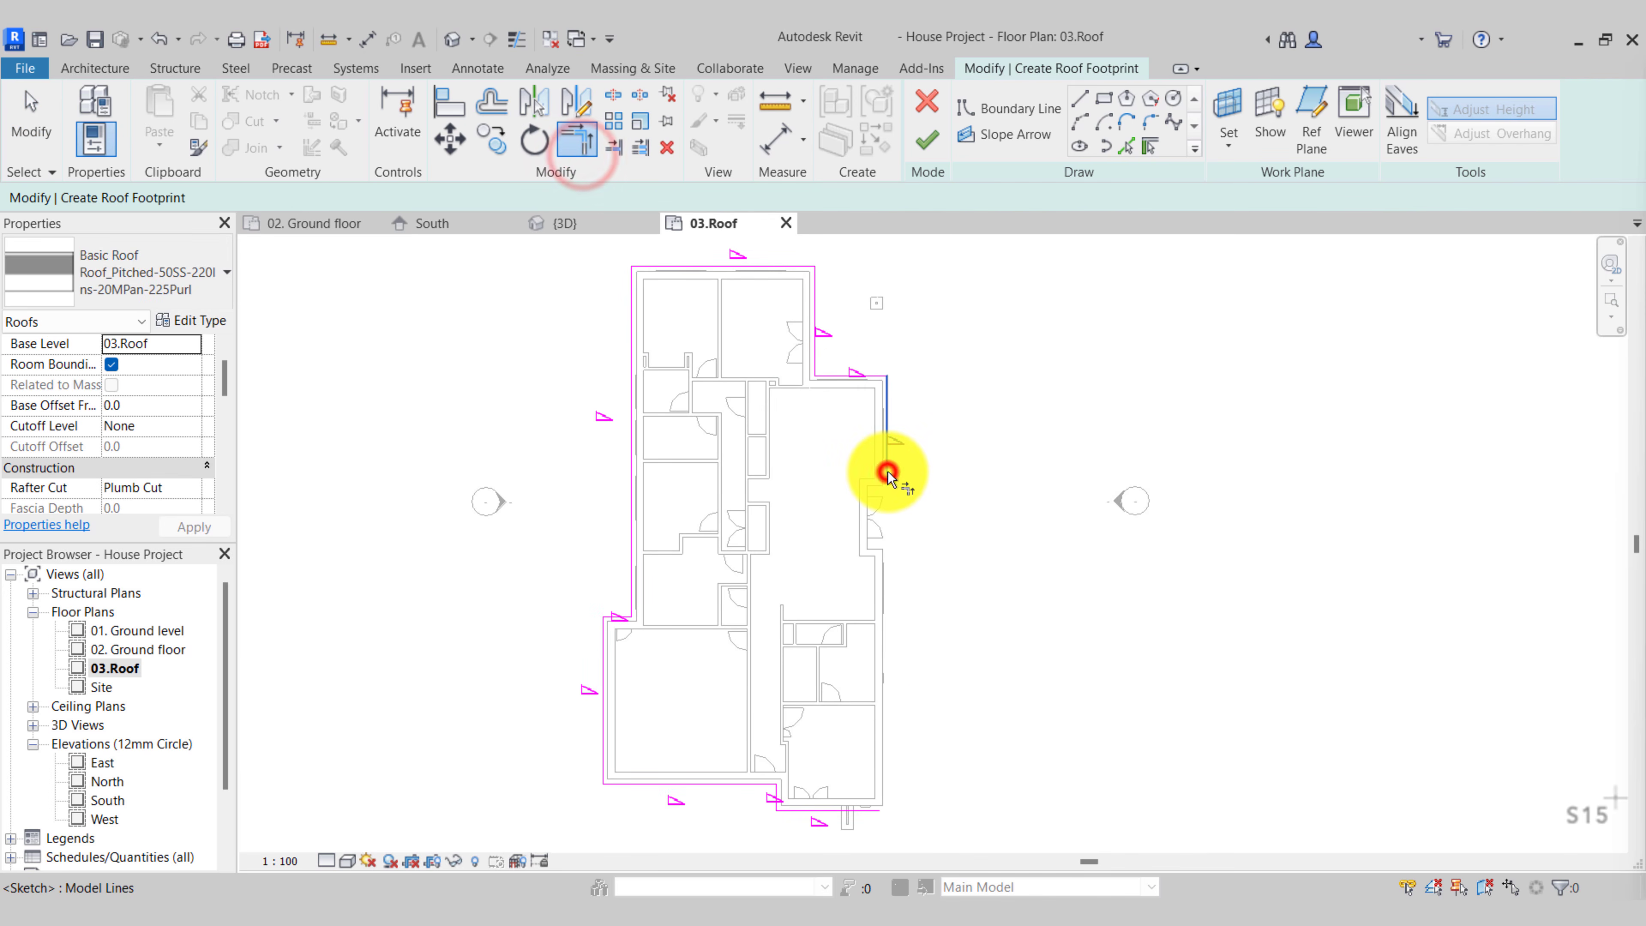
pyautogui.click(862, 808)
pyautogui.press('Escape')
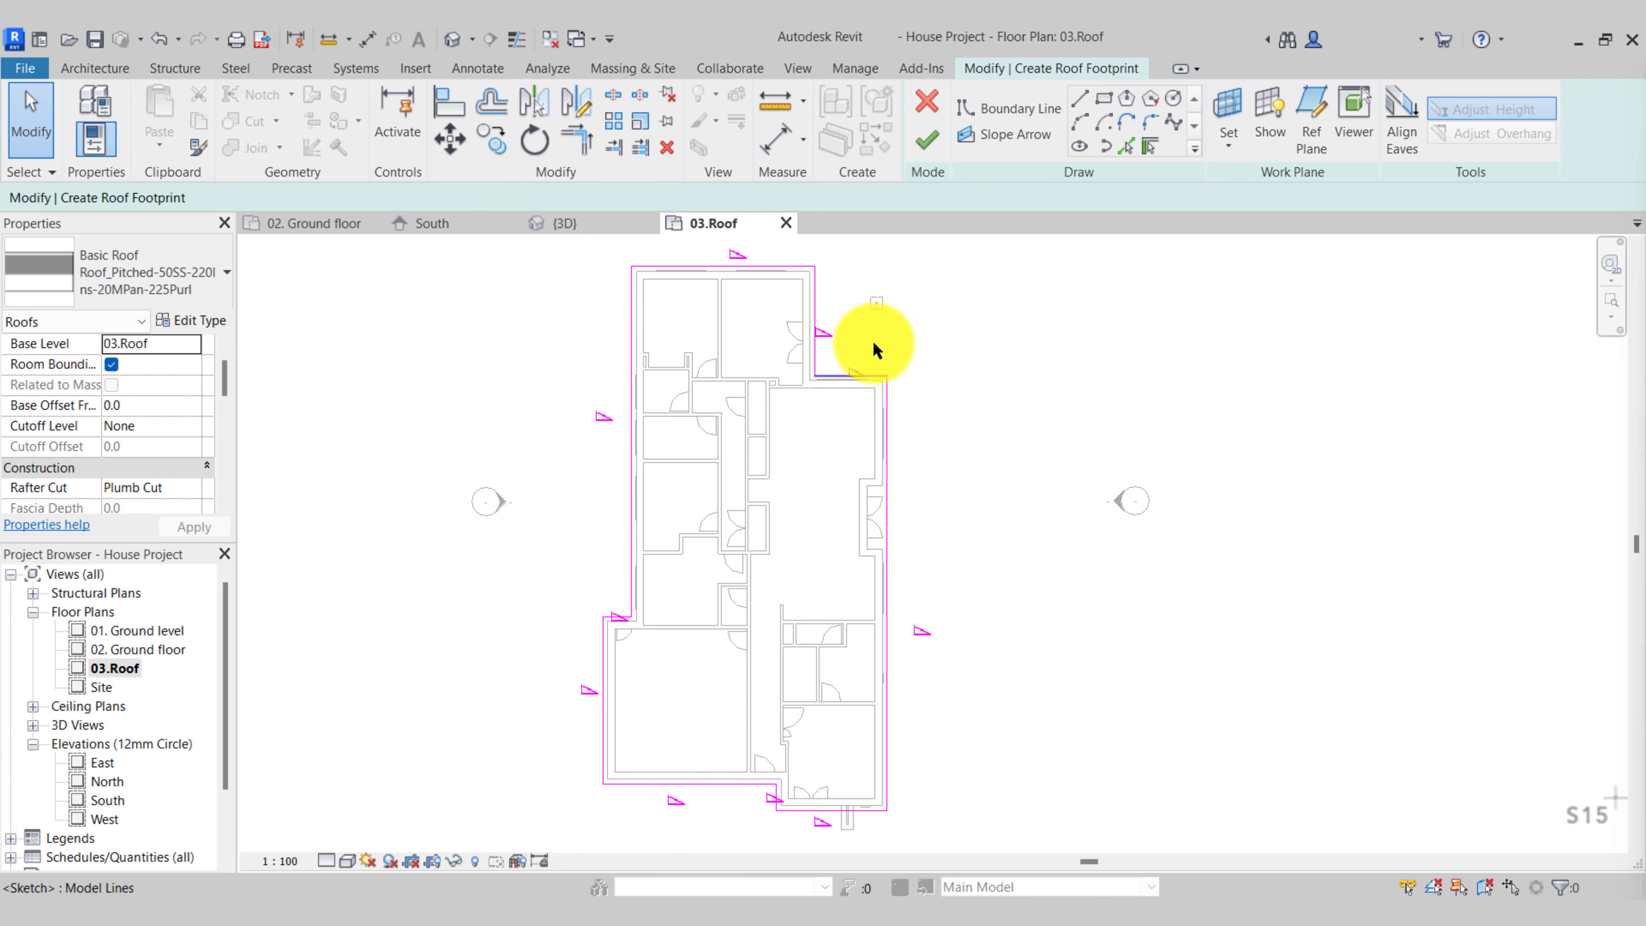
pyautogui.click(927, 142)
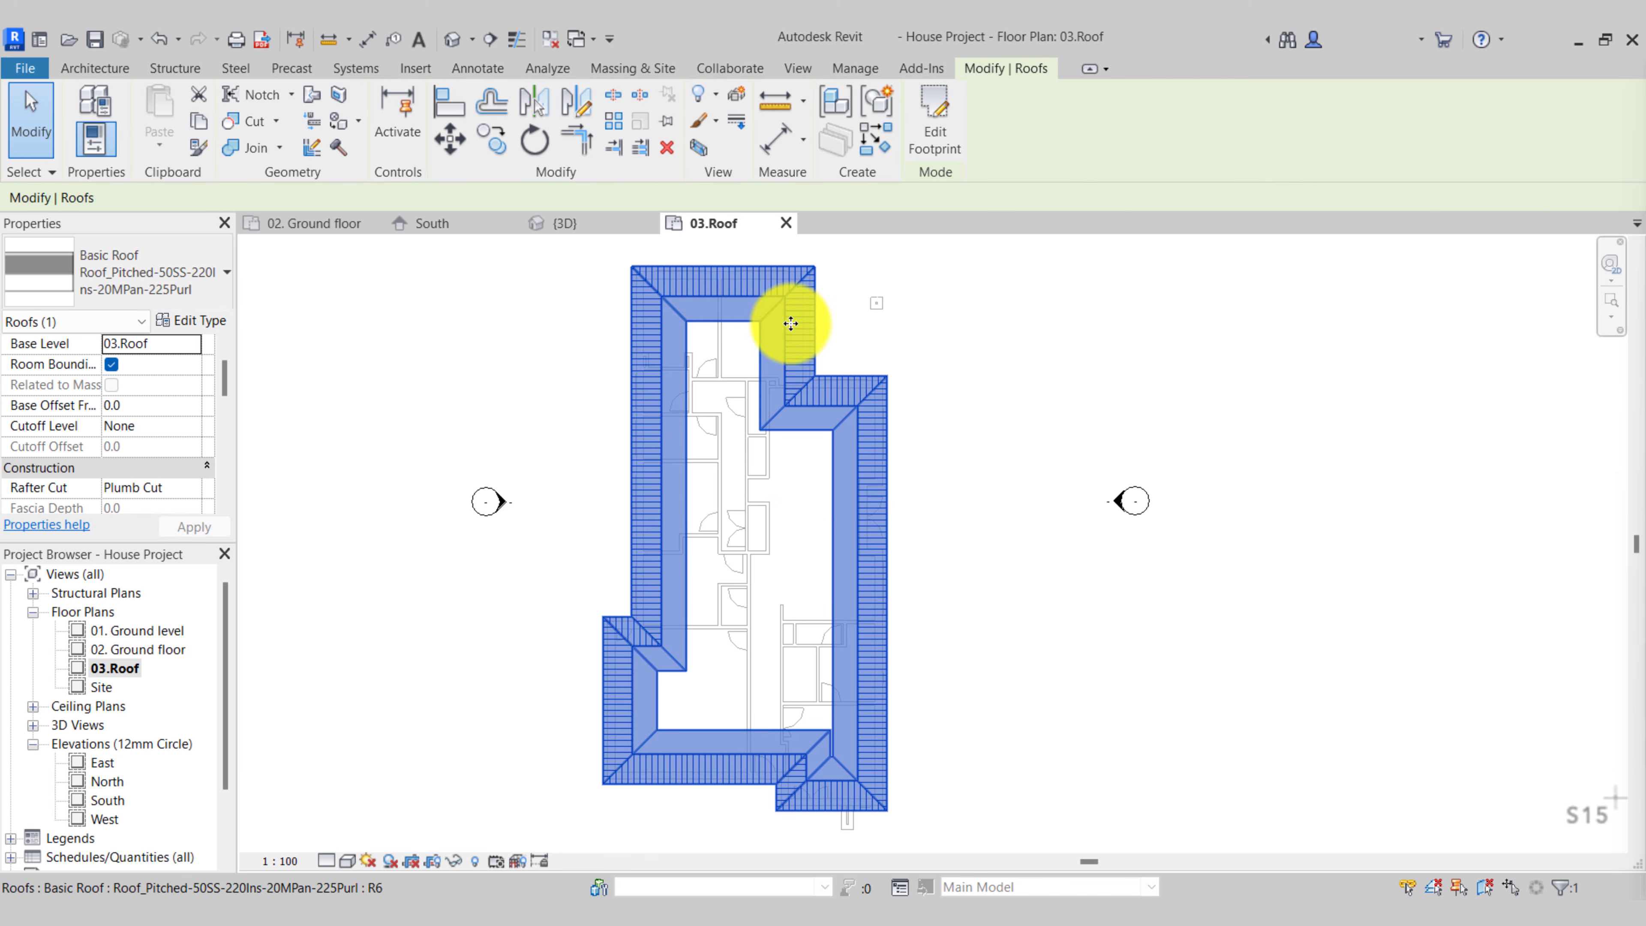
# Inspect the finished hipped roof on the house in the 3D view
pyautogui.click(981, 552)
pyautogui.click(548, 222)
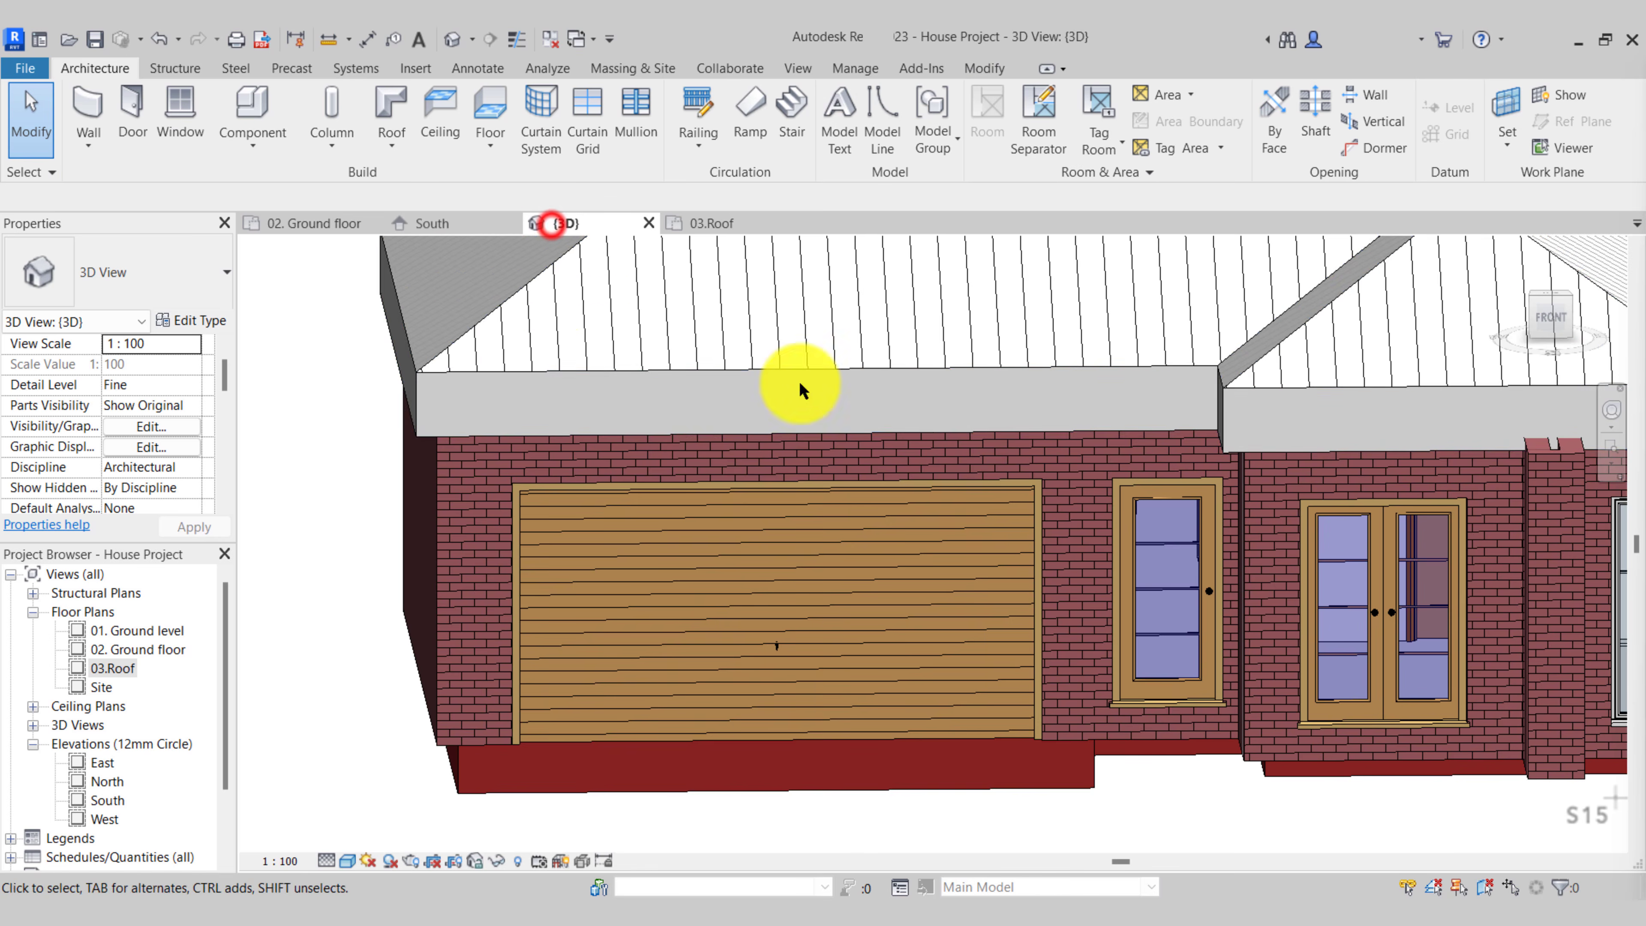
pyautogui.keyDown('shift'); pyautogui.moveTo(745, 618); pyautogui.dragTo(588, 287, button='middle'); pyautogui.keyUp('shift')
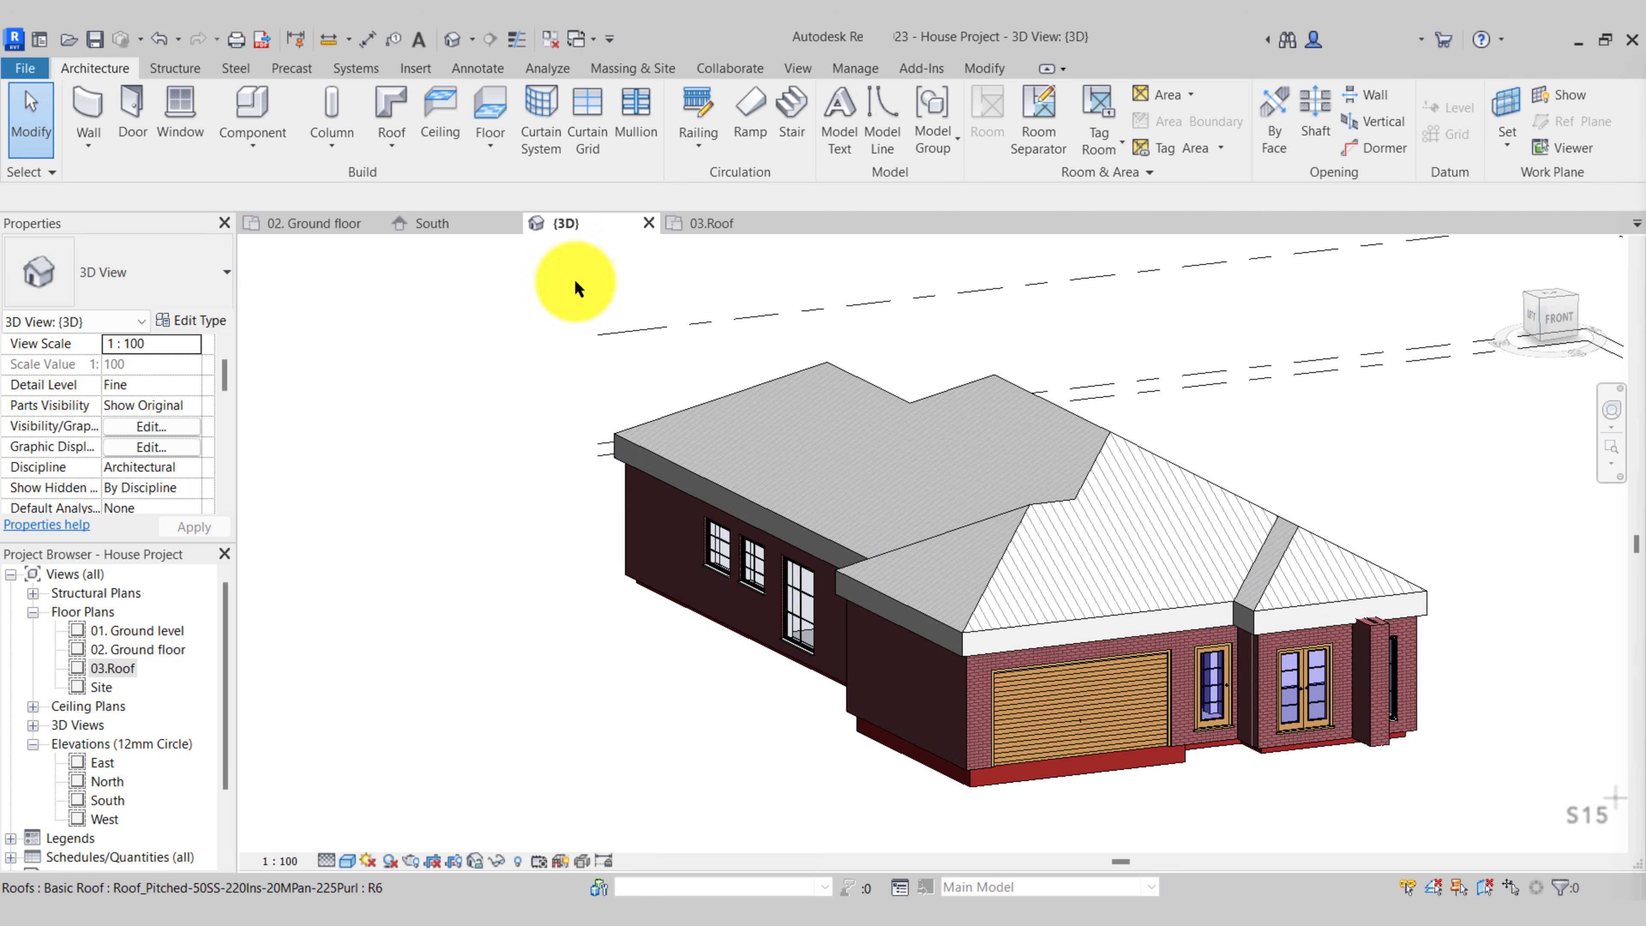
# Return to the 03.Roof plan and reopen the roof's footprint for editing
pyautogui.click(720, 223)
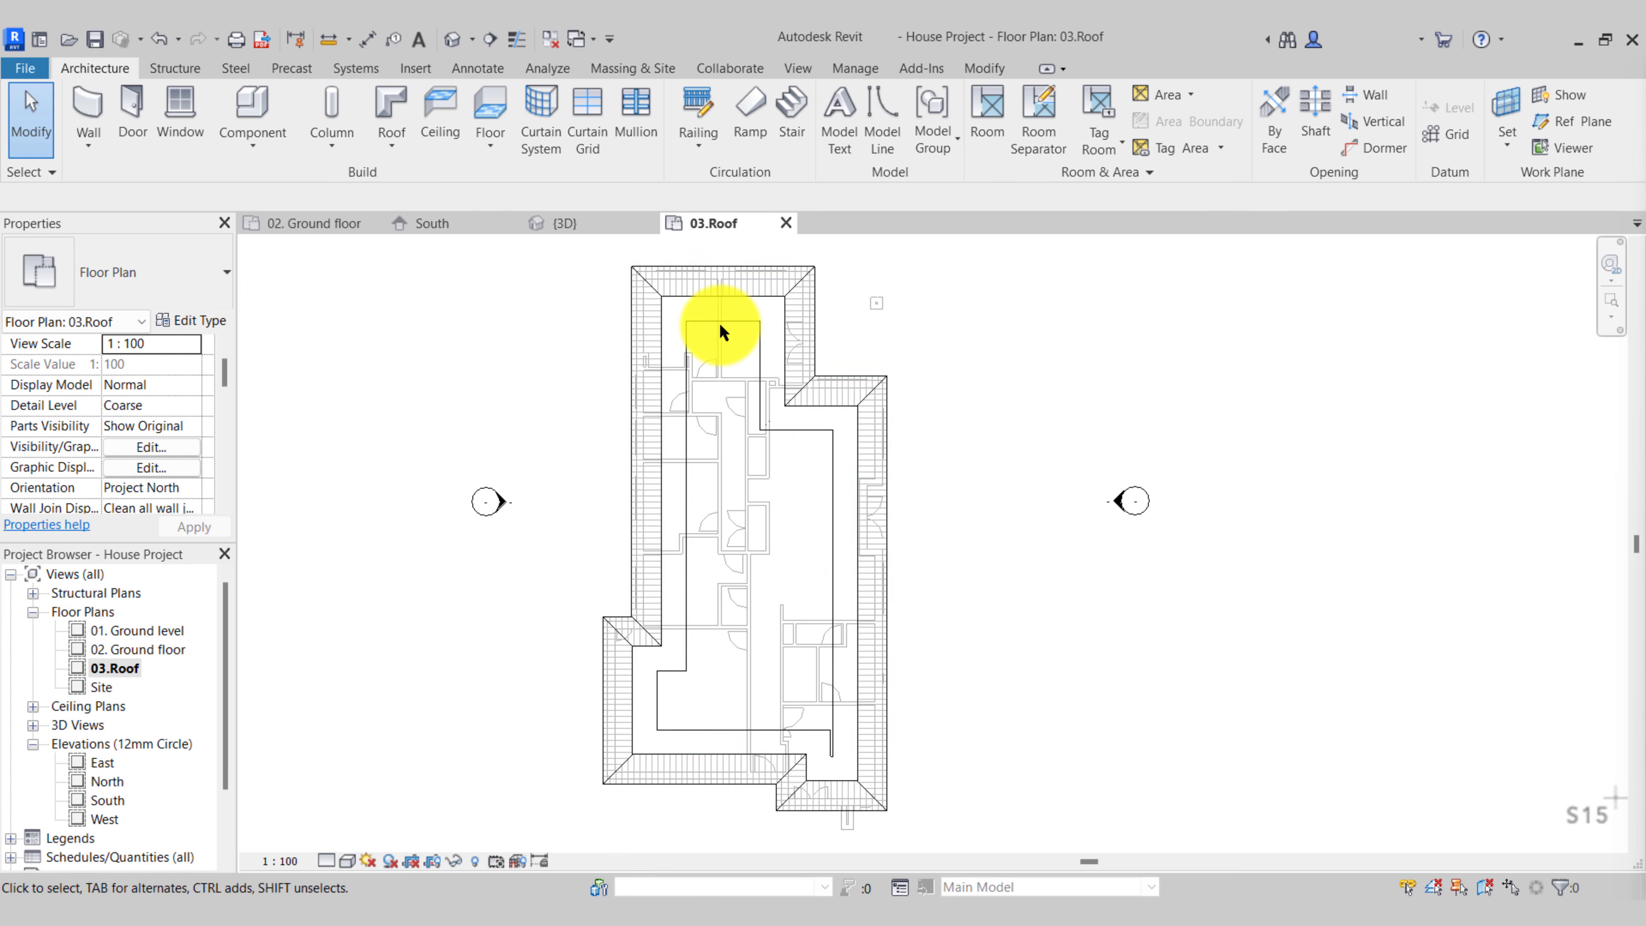
pyautogui.click(724, 316)
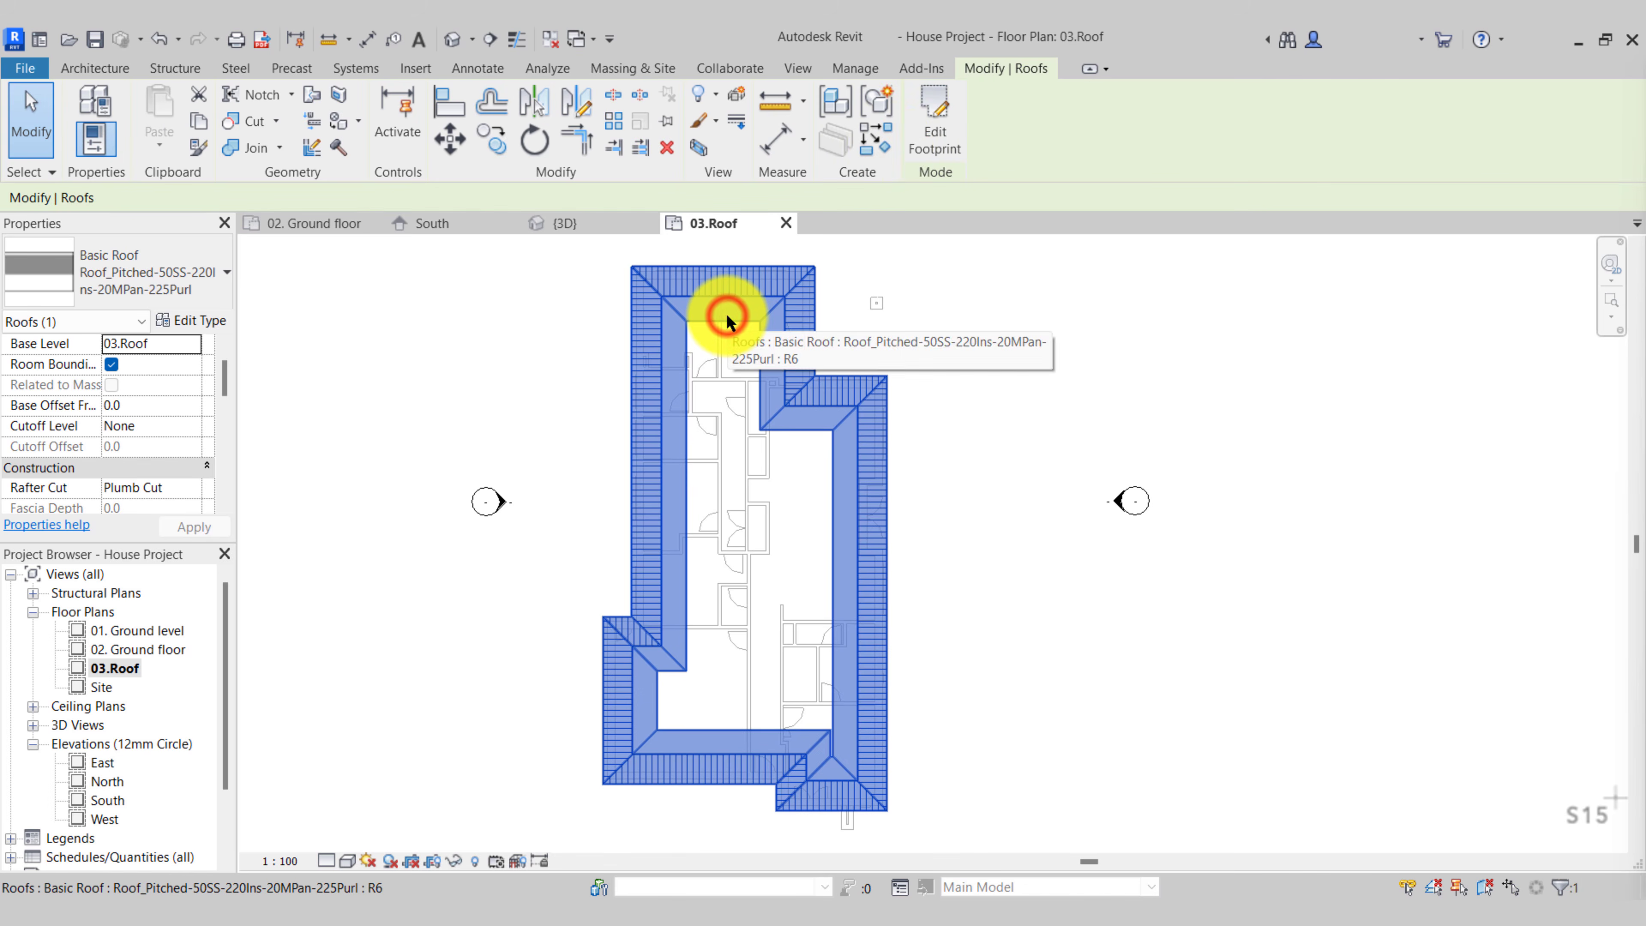
pyautogui.click(916, 137)
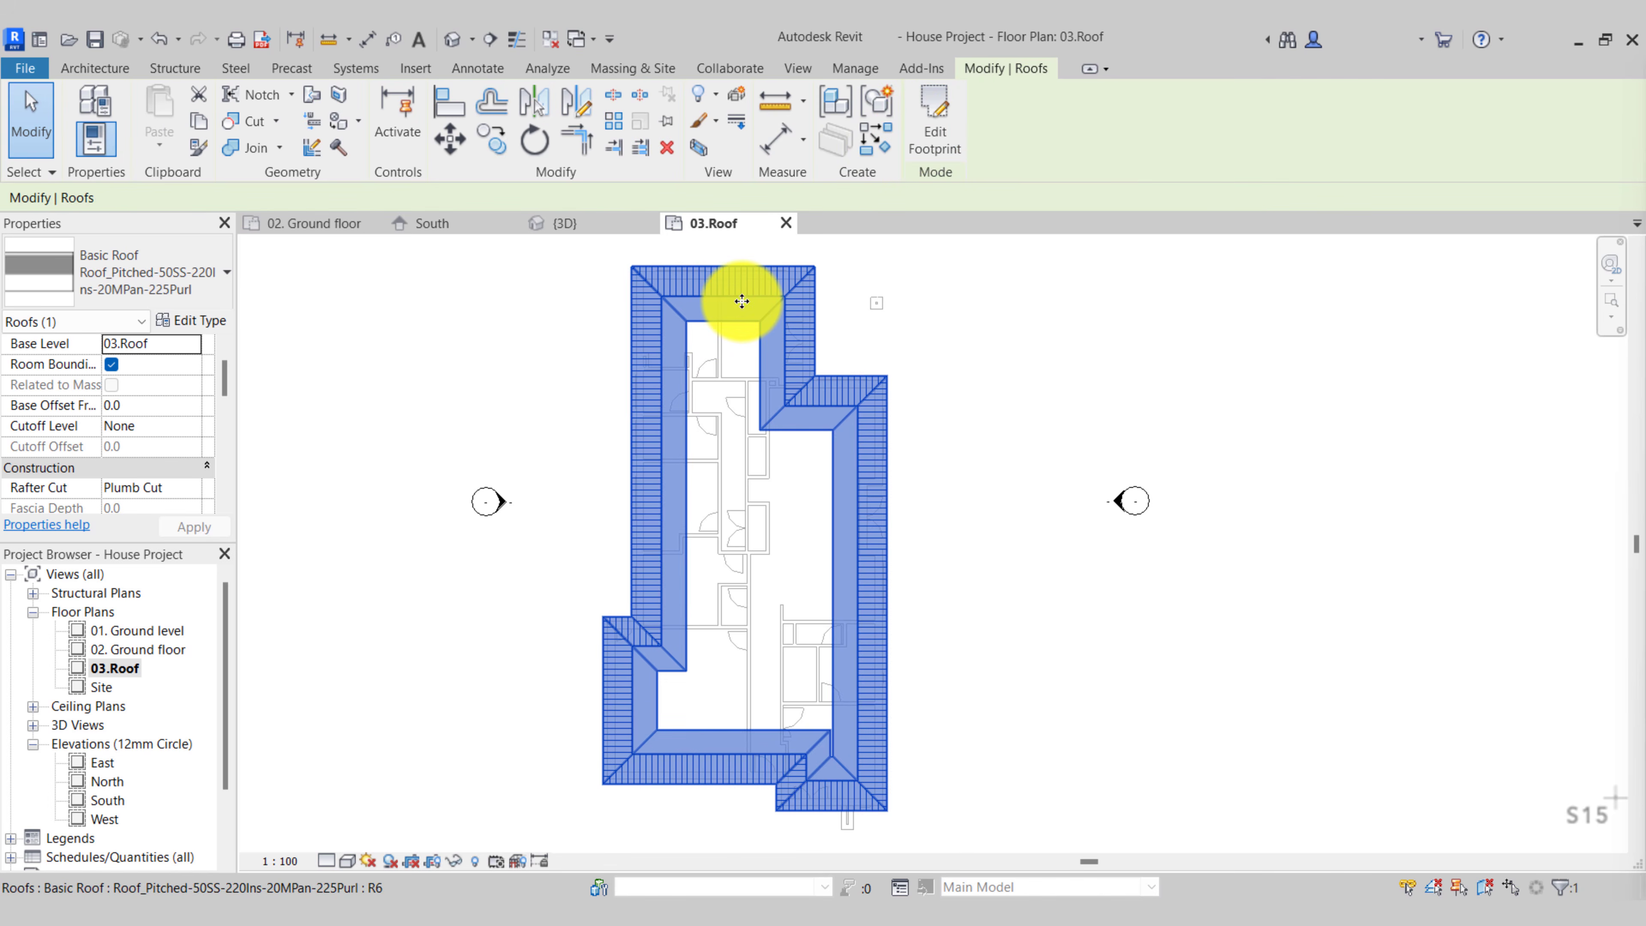
pyautogui.scroll(6, 739, 311)
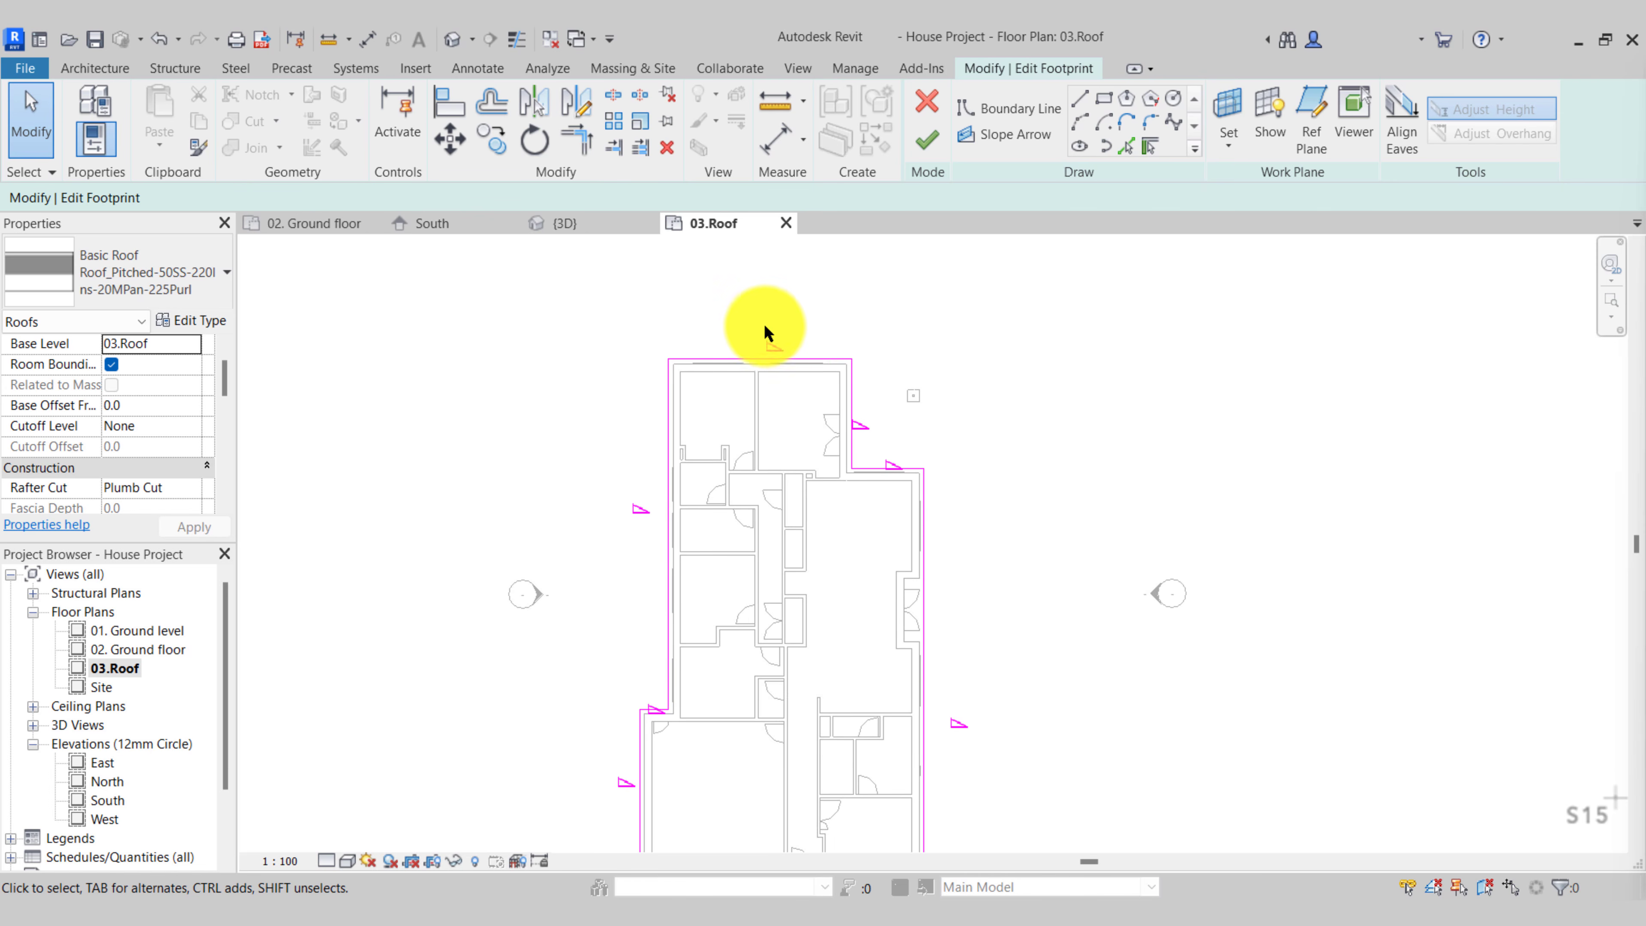
# Select the northernmost roof boundary line and inspect its overhang from the outer wall face
pyautogui.click(745, 505)
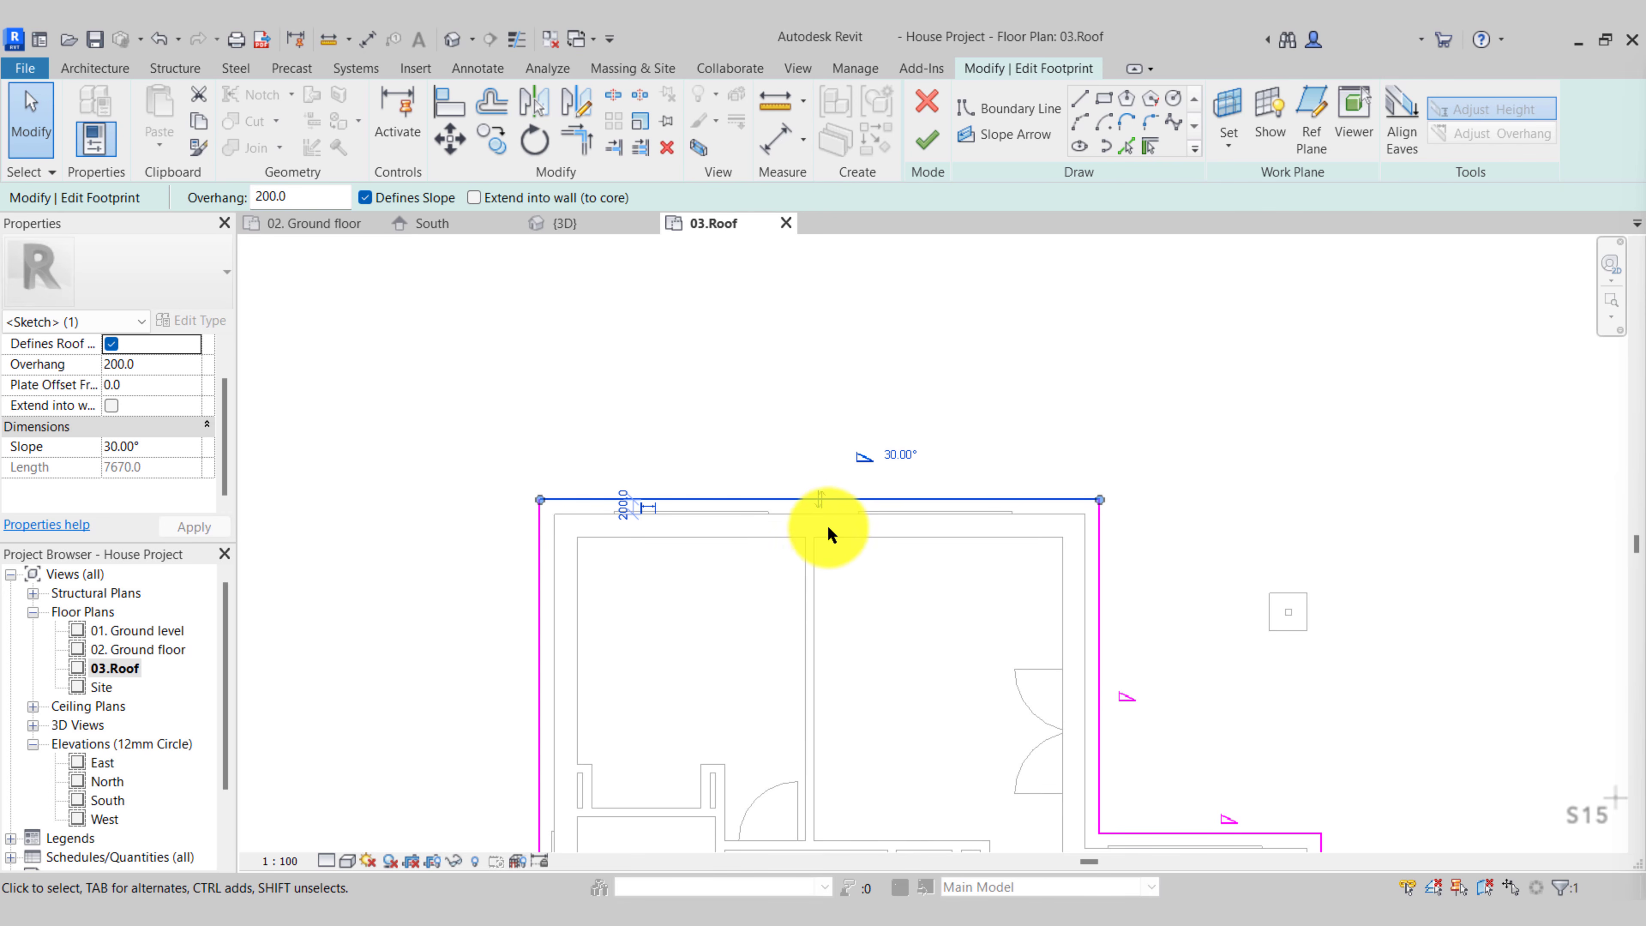
pyautogui.scroll(2, 781, 451)
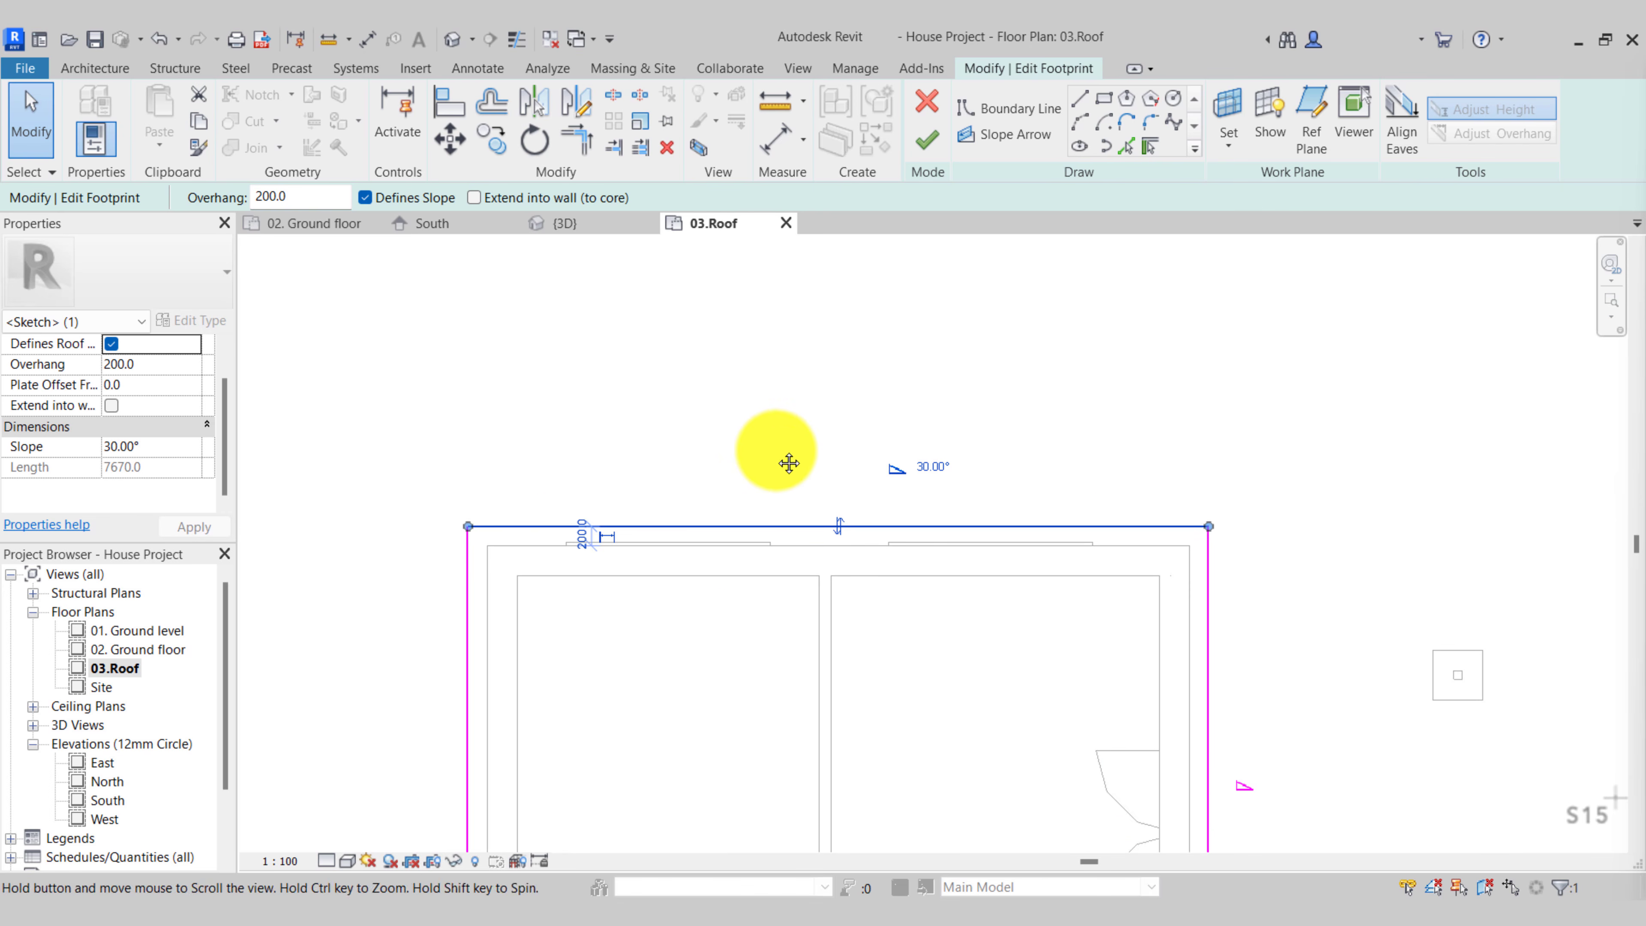
pyautogui.moveTo(790, 460); pyautogui.dragTo(790, 491, button='middle')
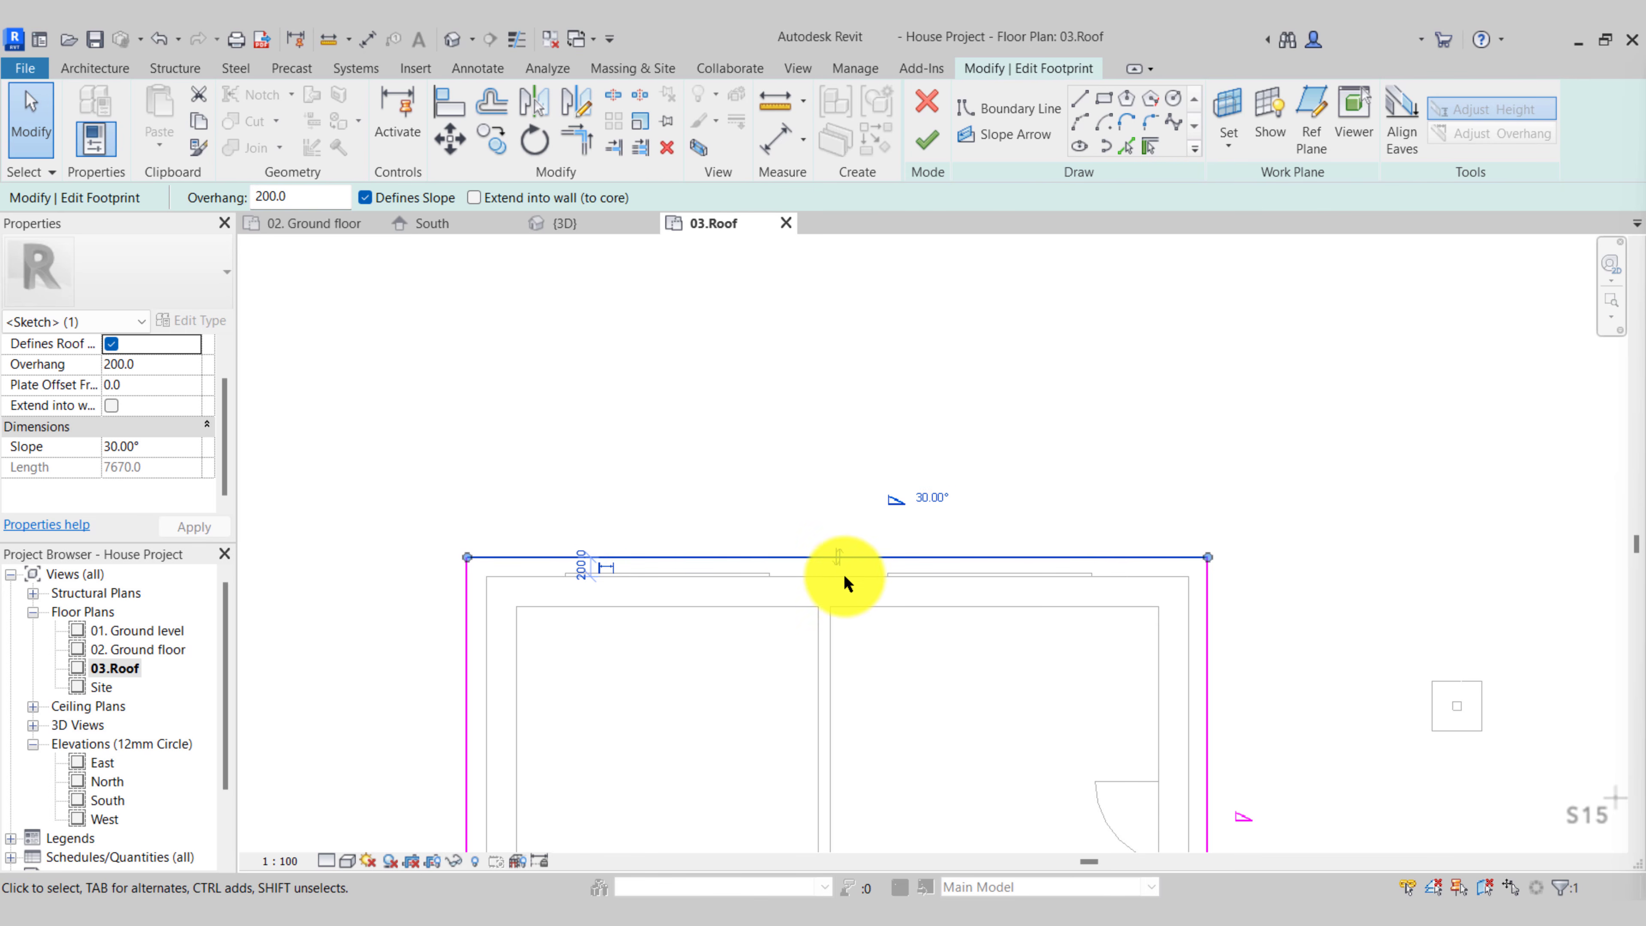
pyautogui.scroll(1, 844, 574)
pyautogui.scroll(2, 869, 557)
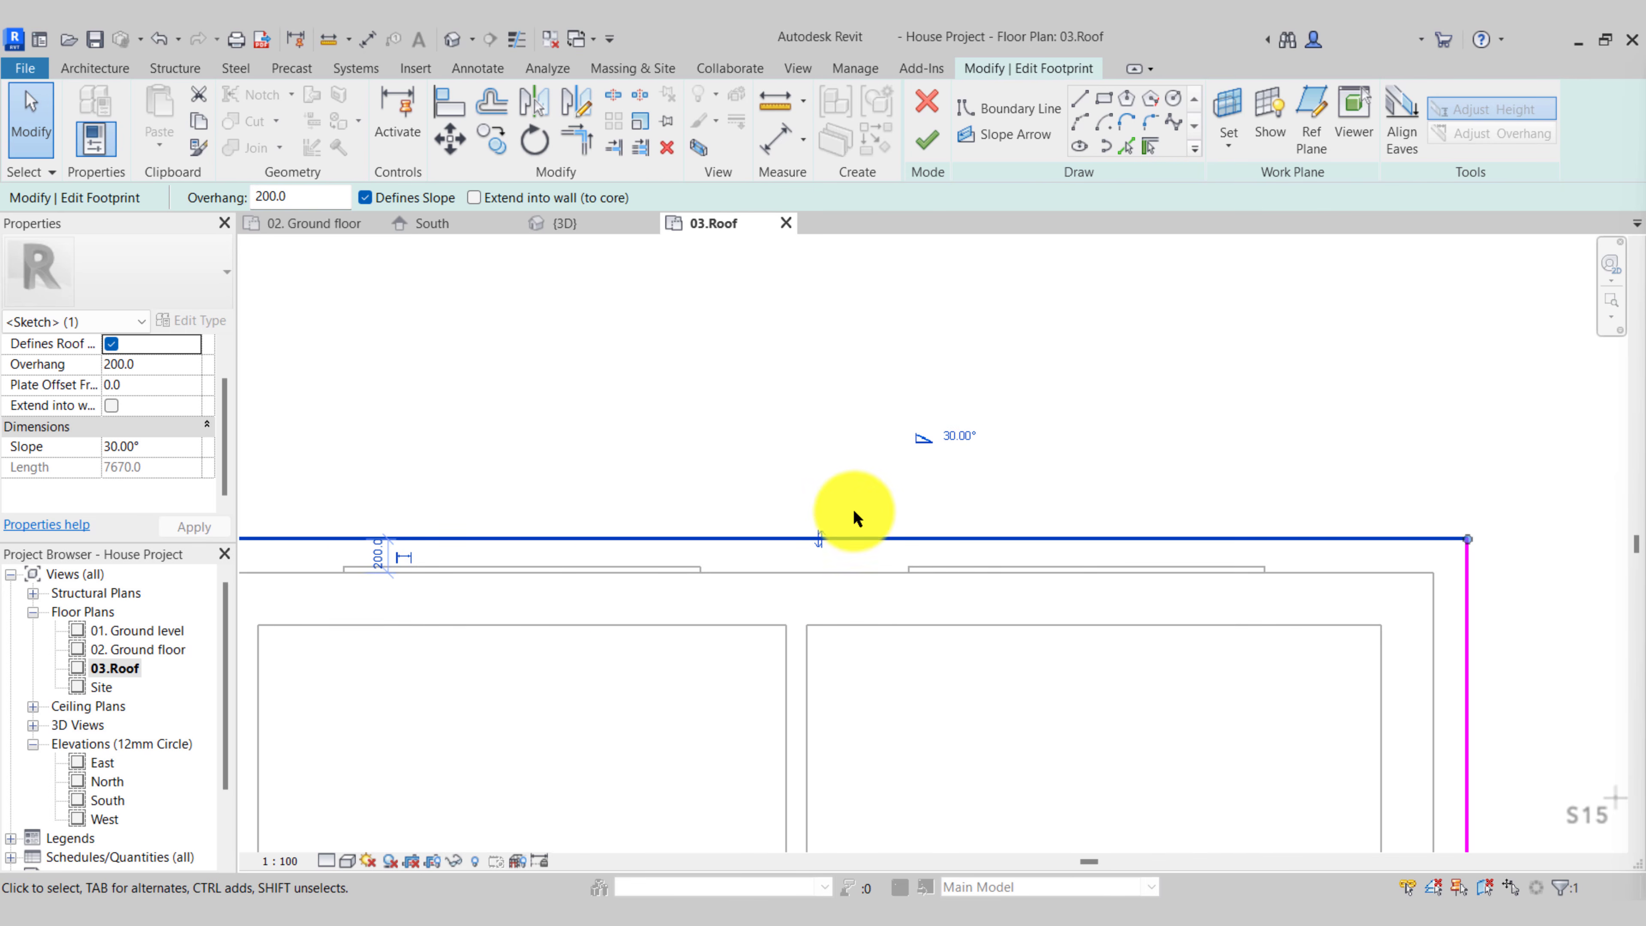
pyautogui.scroll(2, 359, 565)
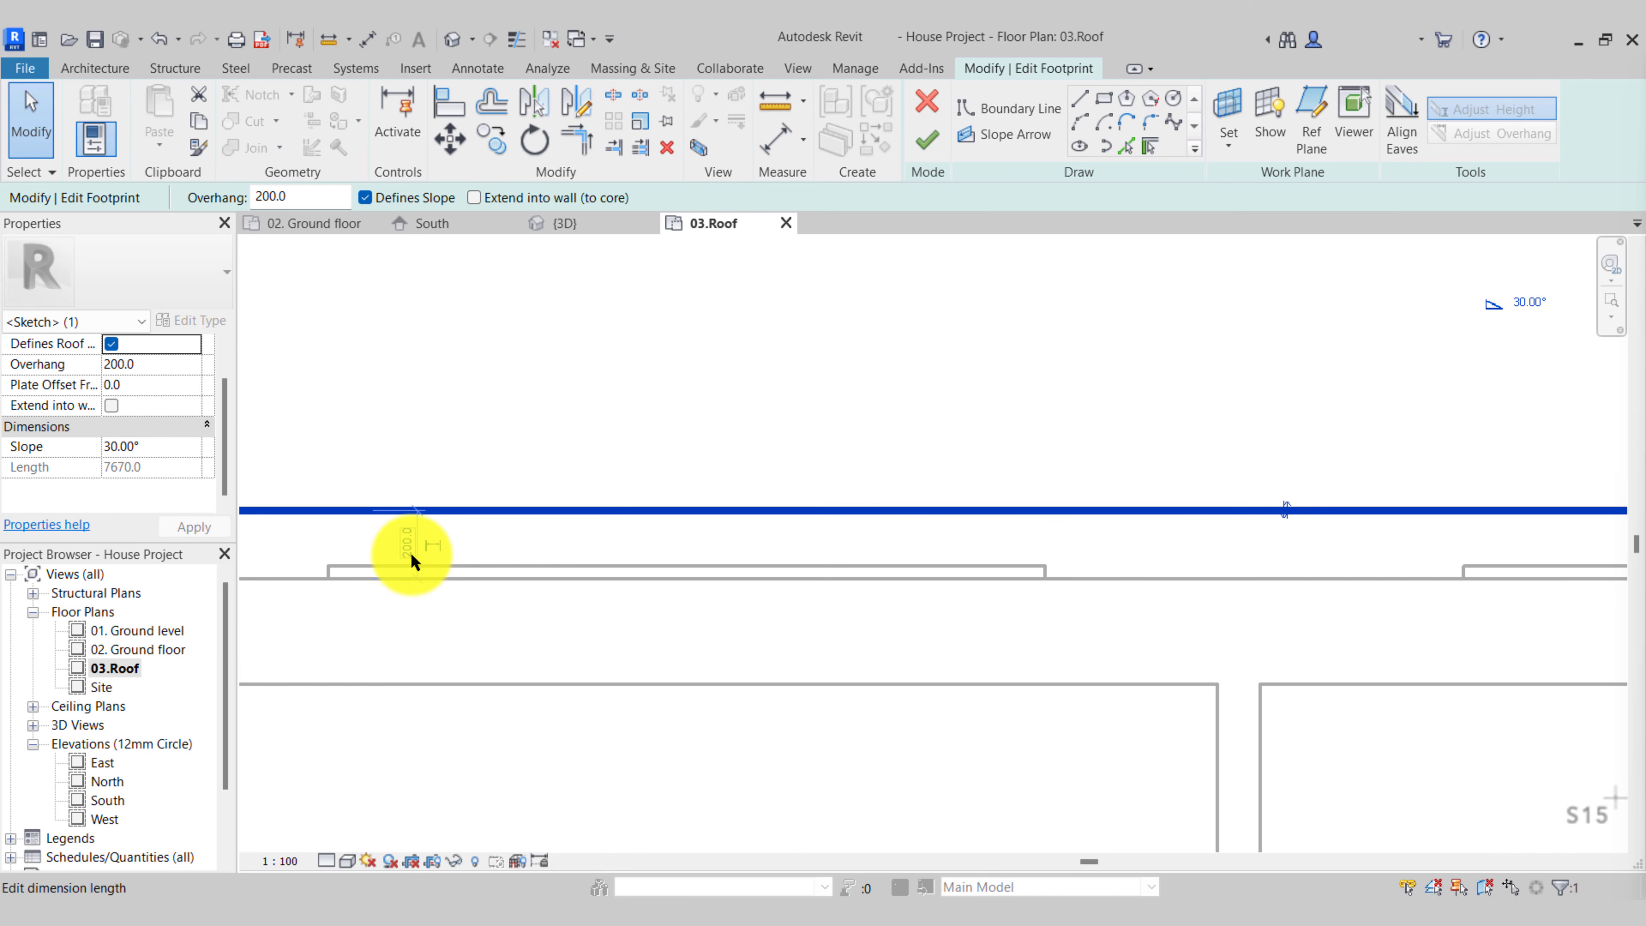
pyautogui.scroll(1, 407, 622)
pyautogui.scroll(-3, 878, 539)
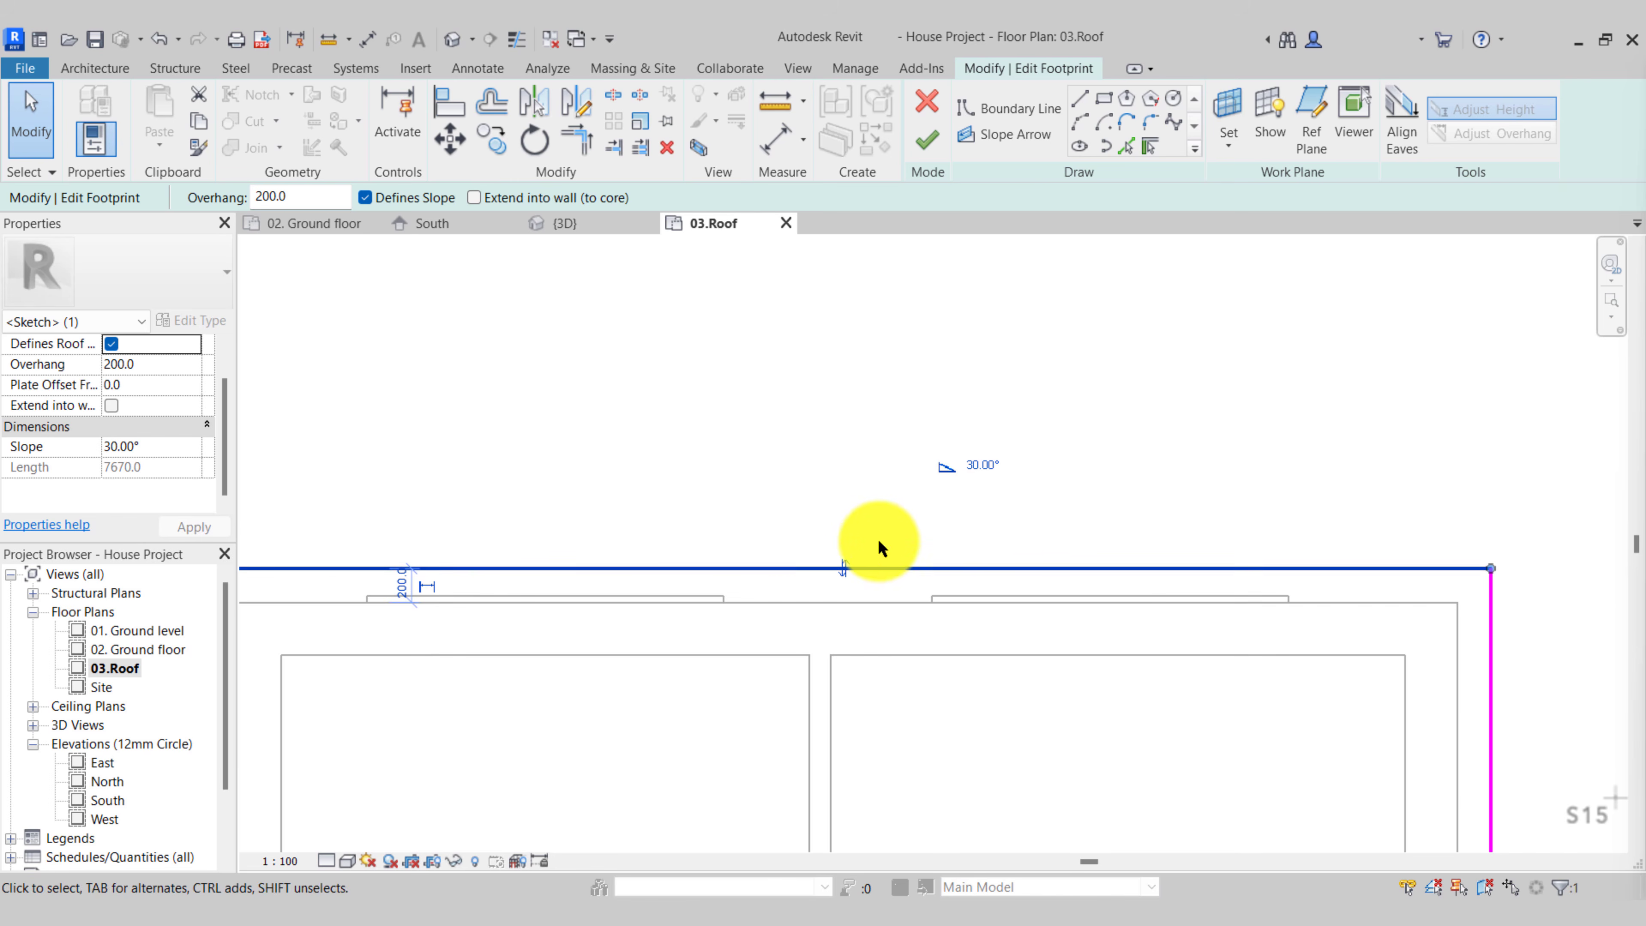
# Try flipping the northernmost boundary line to the inner side of the wall, and flip it back outside
pyautogui.scroll(1, 895, 525)
pyautogui.scroll(-1, 897, 526)
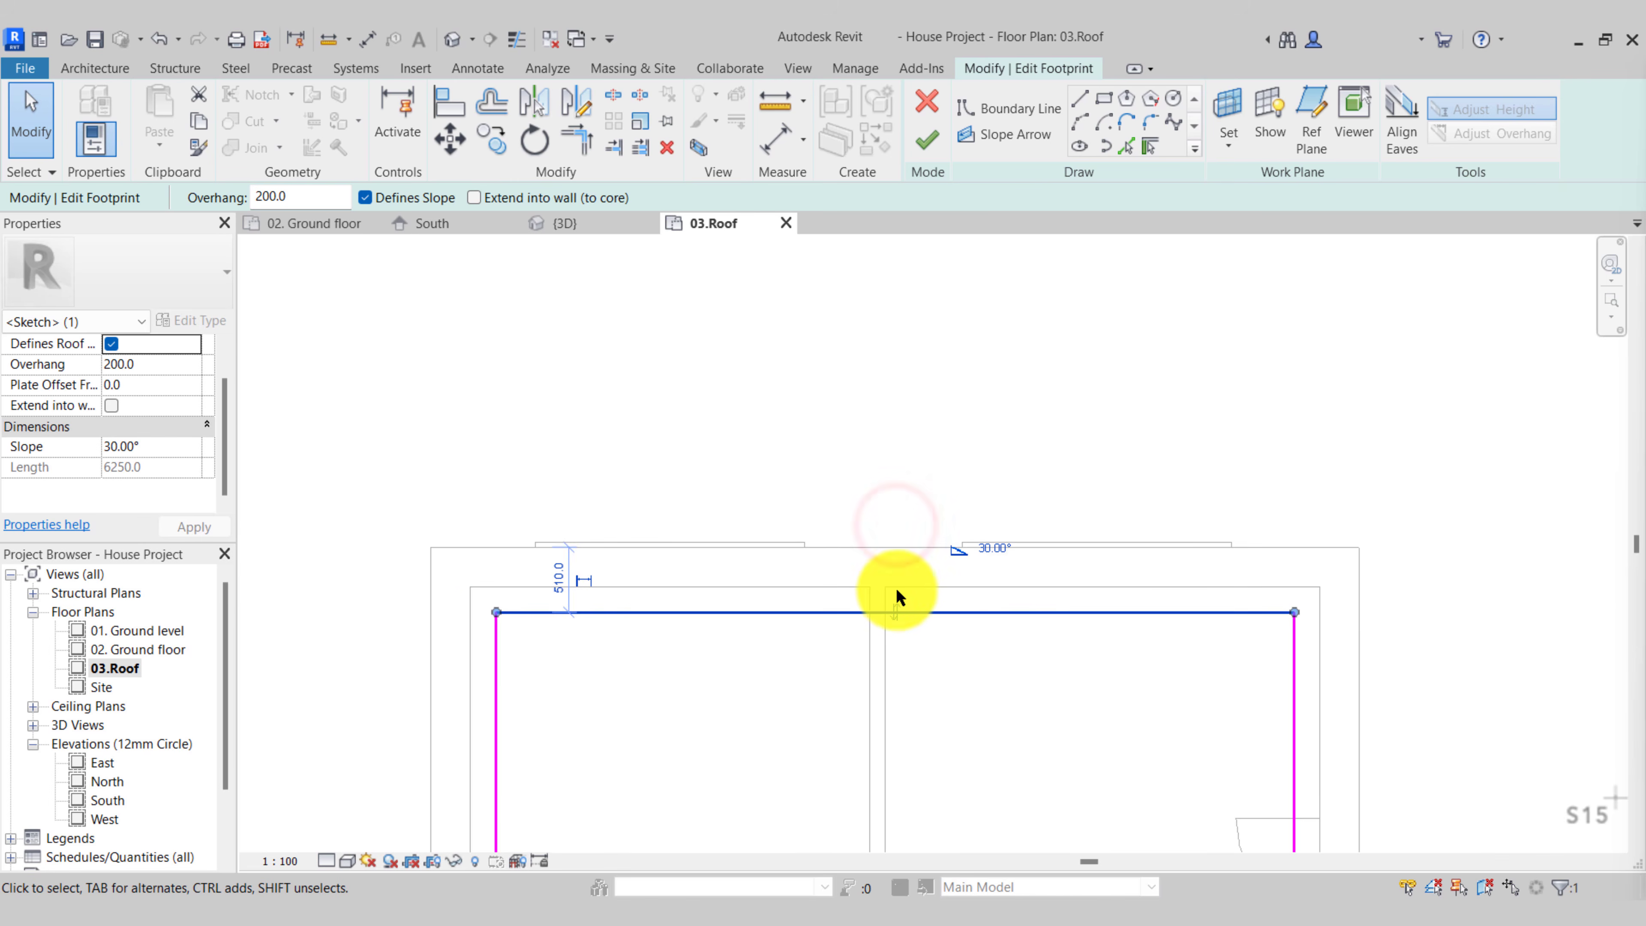
pyautogui.scroll(3, 558, 607)
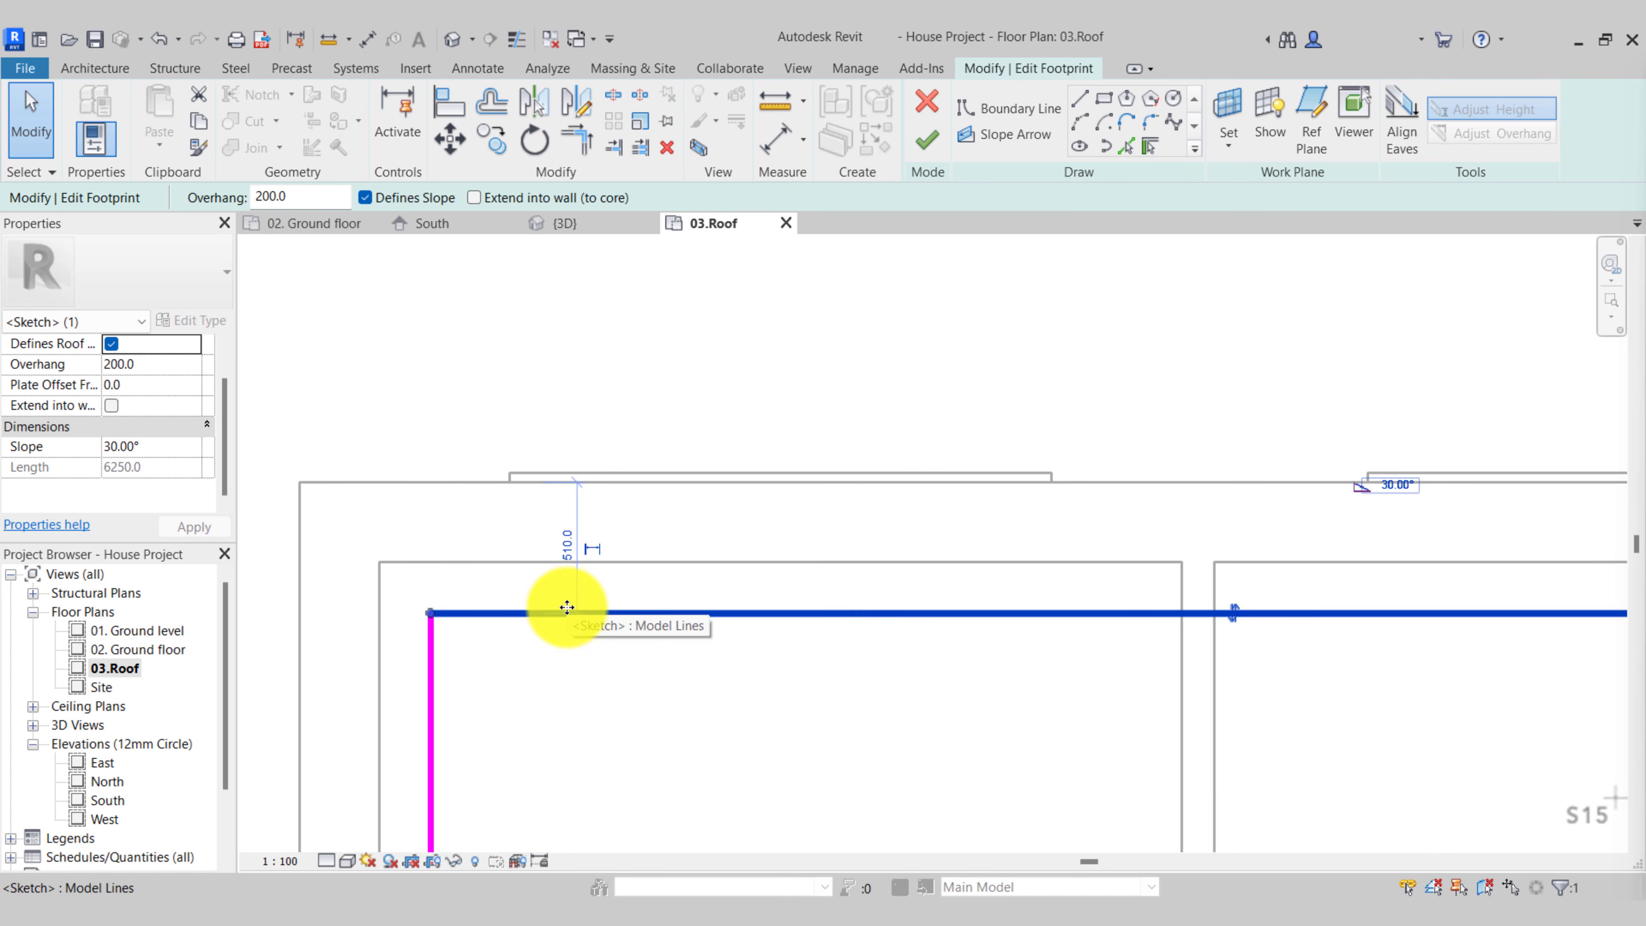
pyautogui.click(1233, 613)
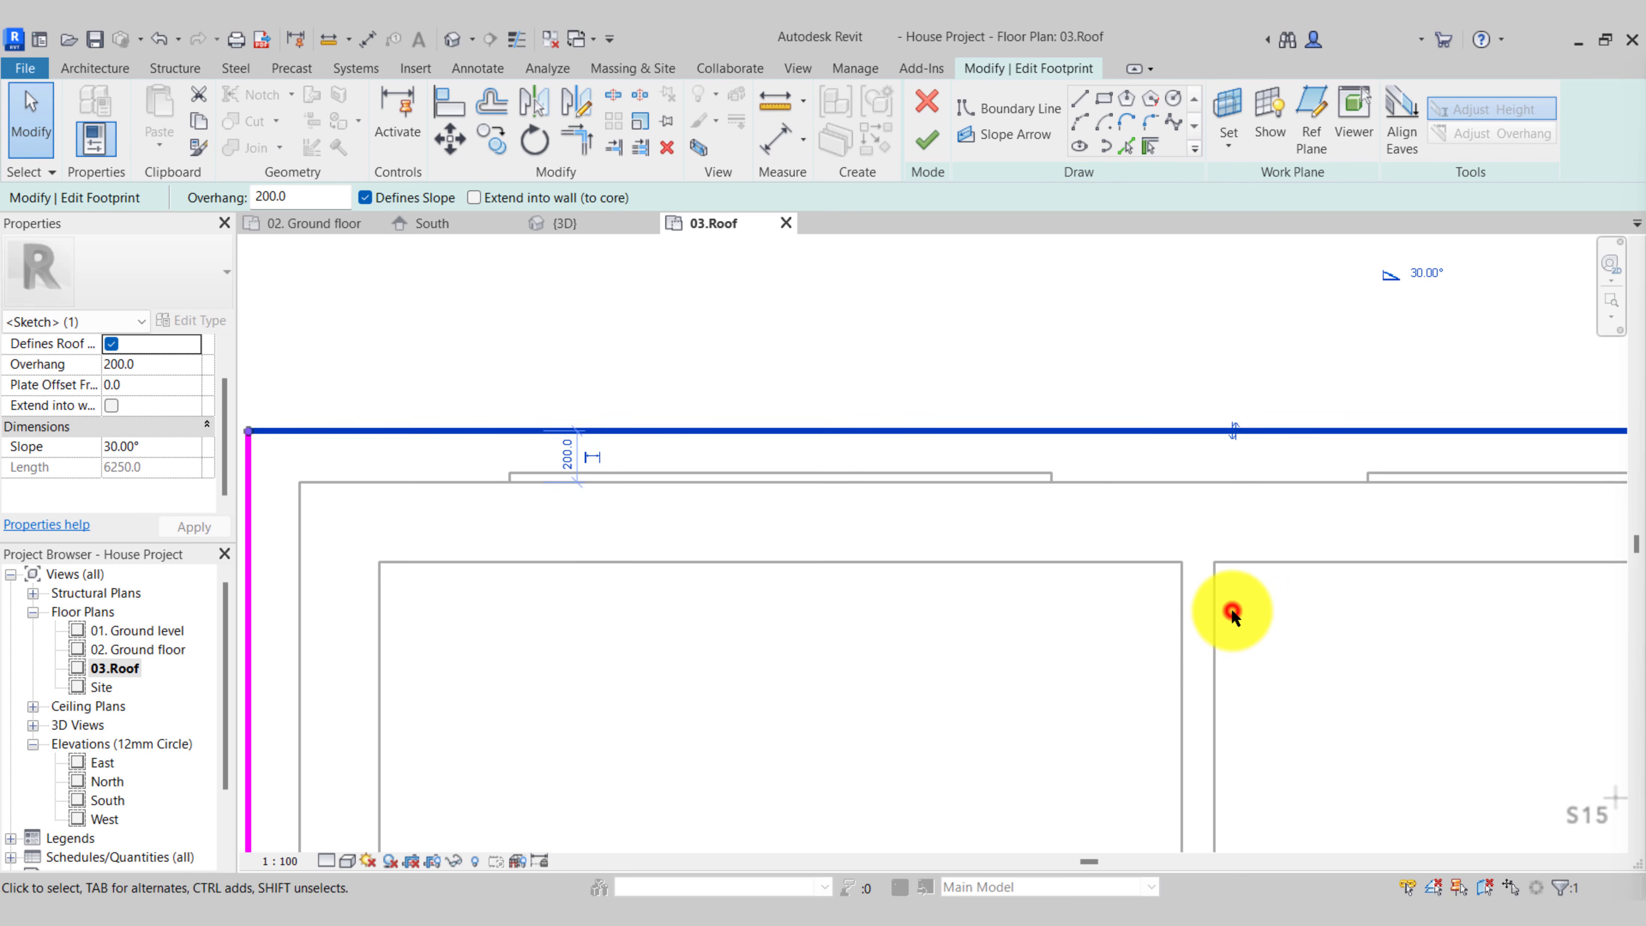
# Turn off Defines Slope for the northernmost boundary line and finish the roof footprint
pyautogui.scroll(-1, 1131, 426)
pyautogui.moveTo(1144, 429); pyautogui.dragTo(1010, 558, button='middle')
pyautogui.moveTo(1125, 485); pyautogui.dragTo(942, 518, button='middle')
pyautogui.scroll(-2, 908, 577)
pyautogui.click(975, 573)
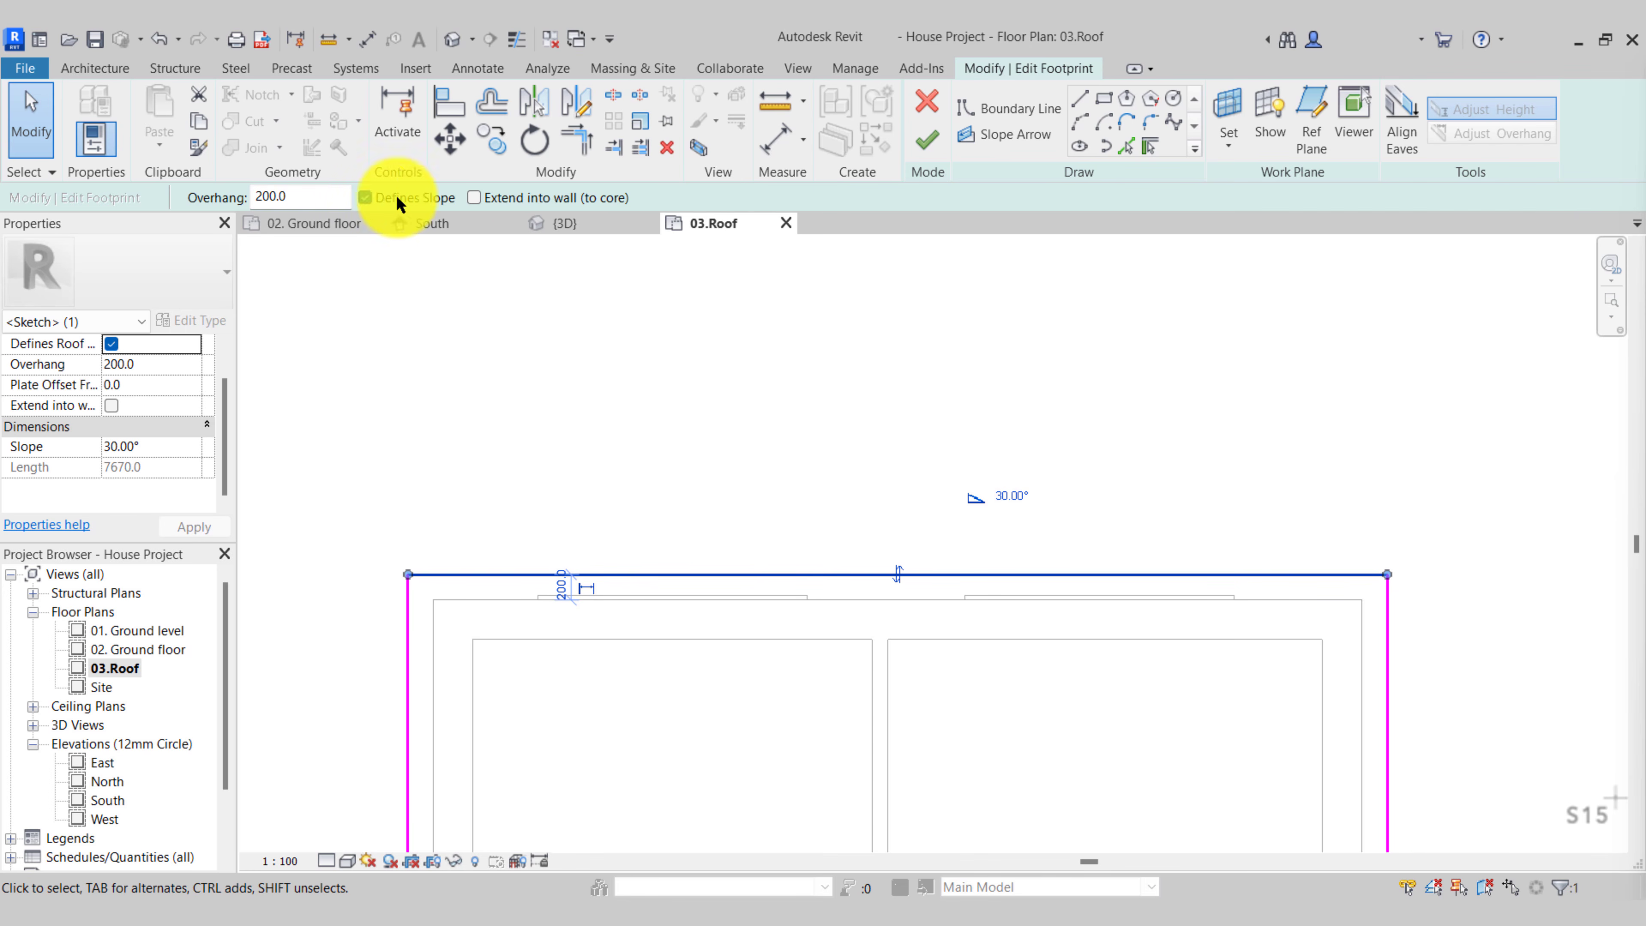
pyautogui.click(369, 196)
pyautogui.click(765, 472)
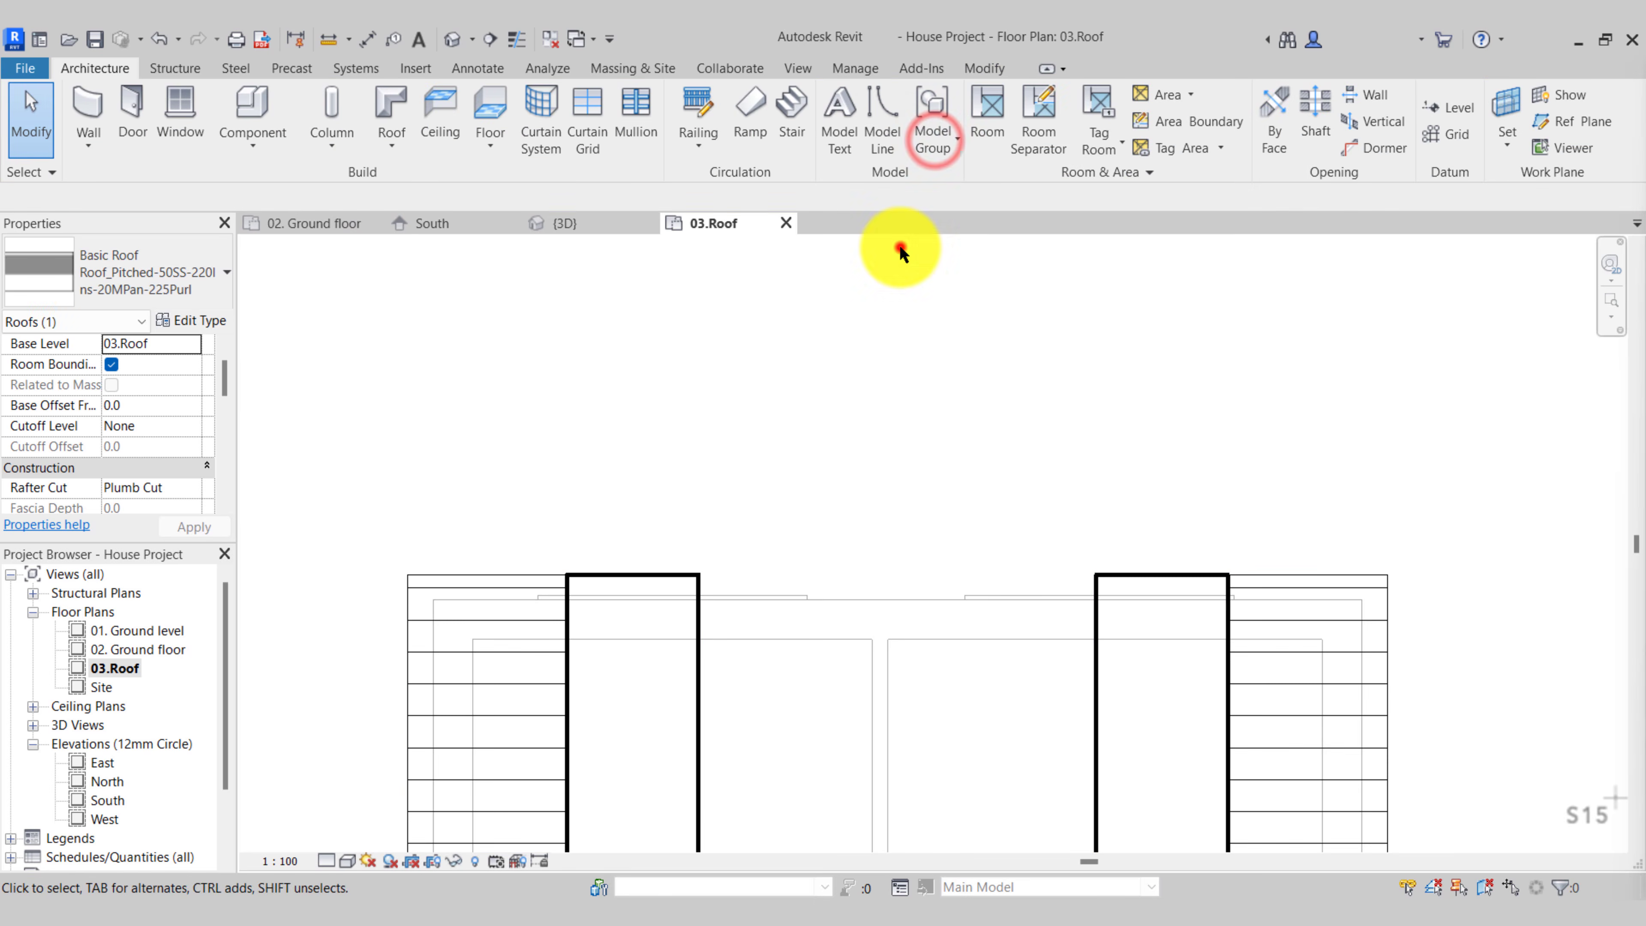
pyautogui.click(899, 244)
# Inspect the north gable end of the roof in the 3D view
pyautogui.click(576, 228)
pyautogui.keyDown('shift'); pyautogui.moveTo(953, 692); pyautogui.dragTo(727, 587, button='middle'); pyautogui.keyUp('shift')
pyautogui.moveTo(941, 581)
pyautogui.keyDown('shift'); pyautogui.mouseDown(button='middle')
pyautogui.moveTo(850, 642)
pyautogui.moveTo(1039, 581)
pyautogui.mouseUp(button='middle'); pyautogui.keyUp('shift')
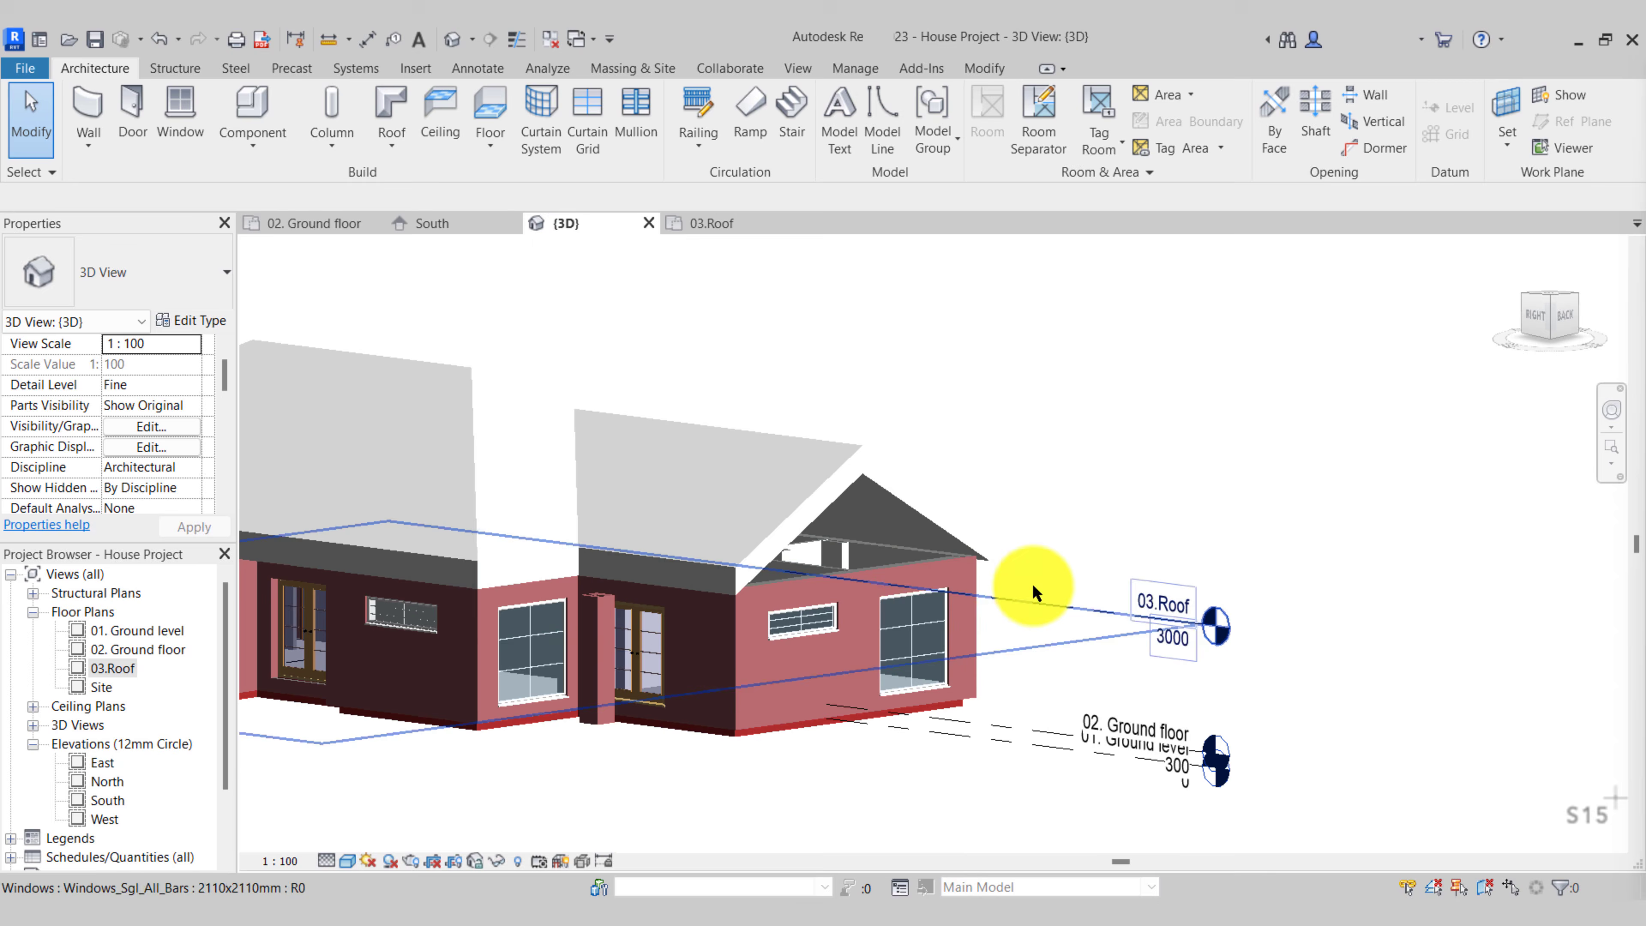
pyautogui.scroll(2, 680, 588)
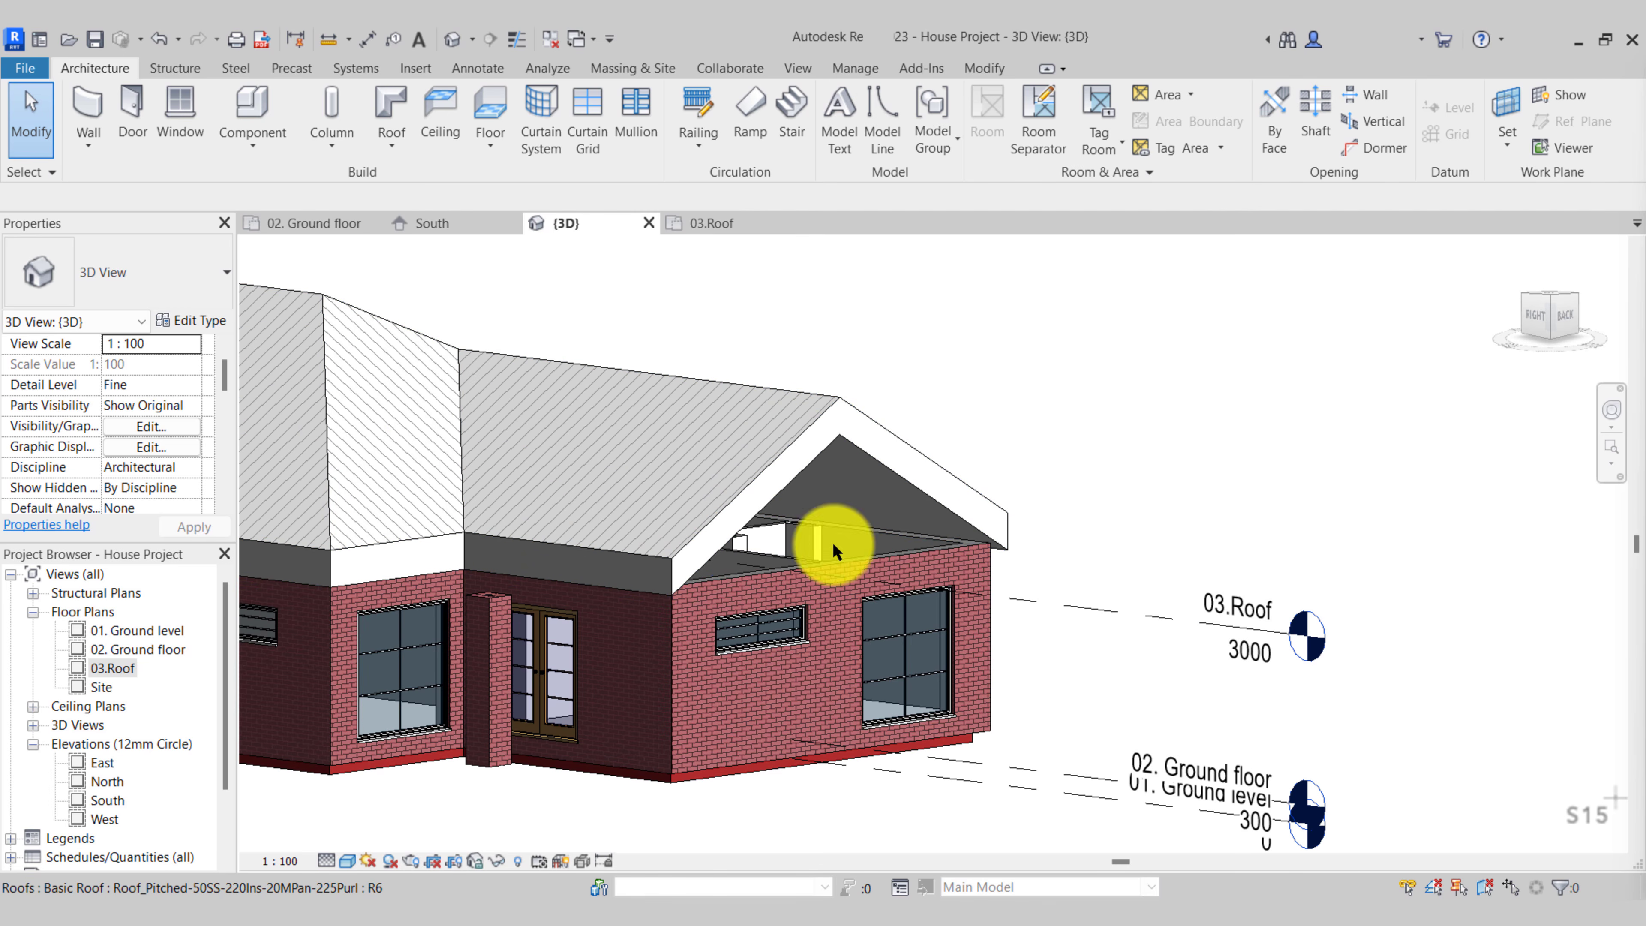
pyautogui.moveTo(834, 548)
pyautogui.keyDown('shift'); pyautogui.mouseDown(button='middle')
pyautogui.moveTo(865, 703)
pyautogui.moveTo(606, 724)
pyautogui.moveTo(567, 603)
pyautogui.moveTo(644, 704)
pyautogui.moveTo(838, 687)
pyautogui.moveTo(889, 783)
pyautogui.moveTo(775, 724)
pyautogui.mouseUp(button='middle'); pyautogui.keyUp('shift')
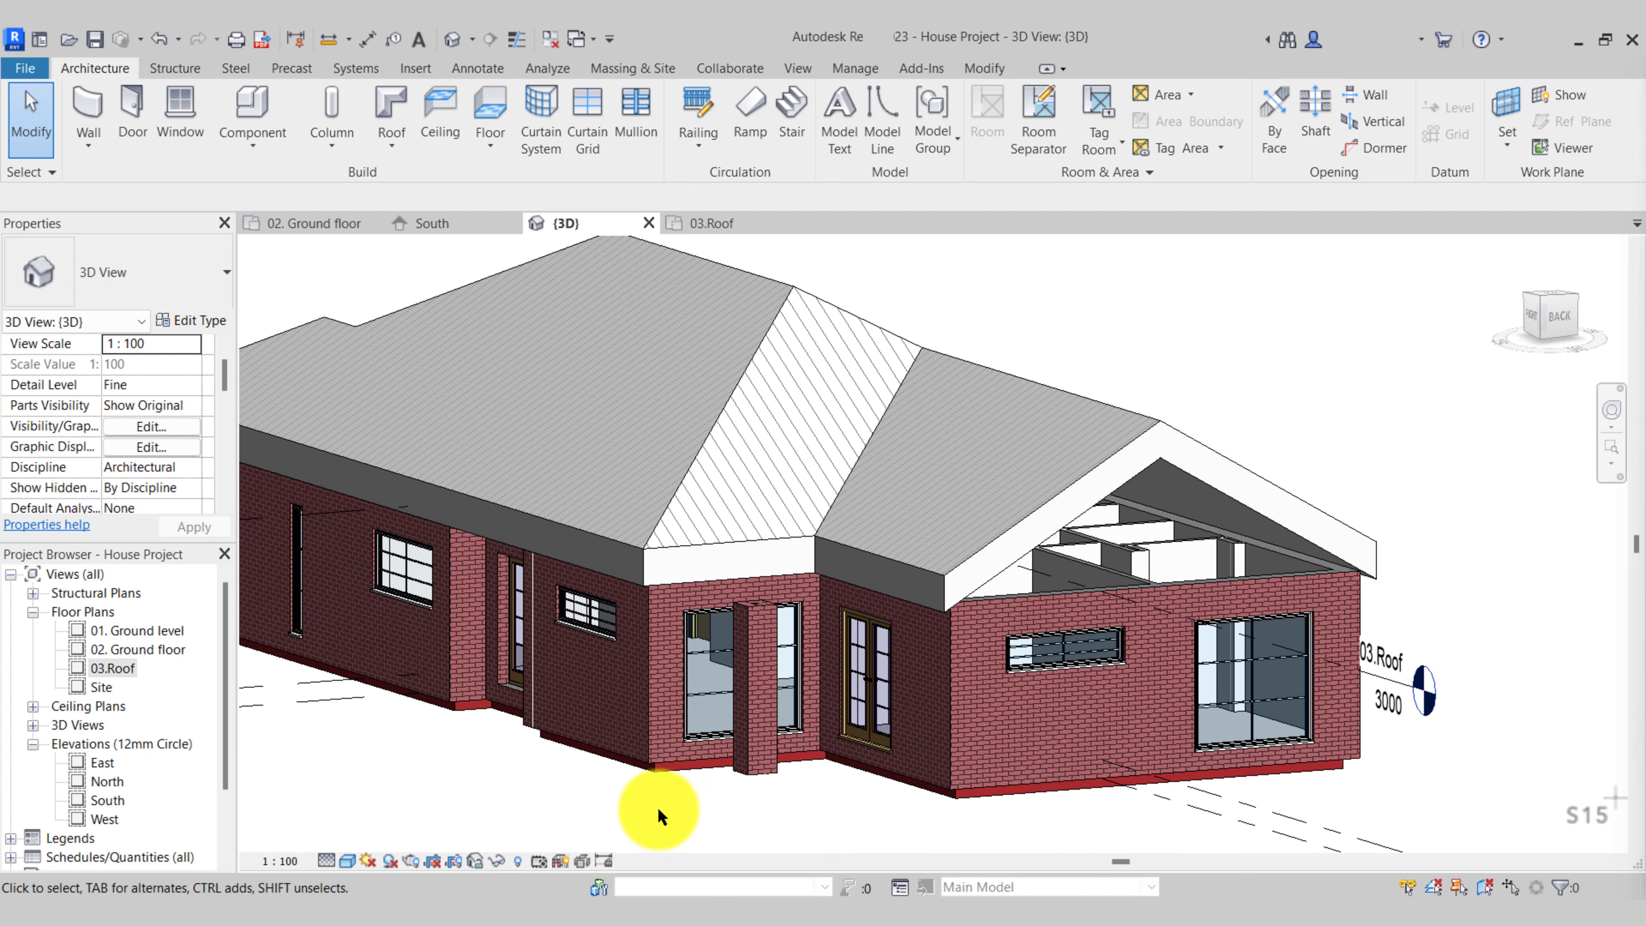
pyautogui.moveTo(441, 816); pyautogui.dragTo(535, 813, button='middle')
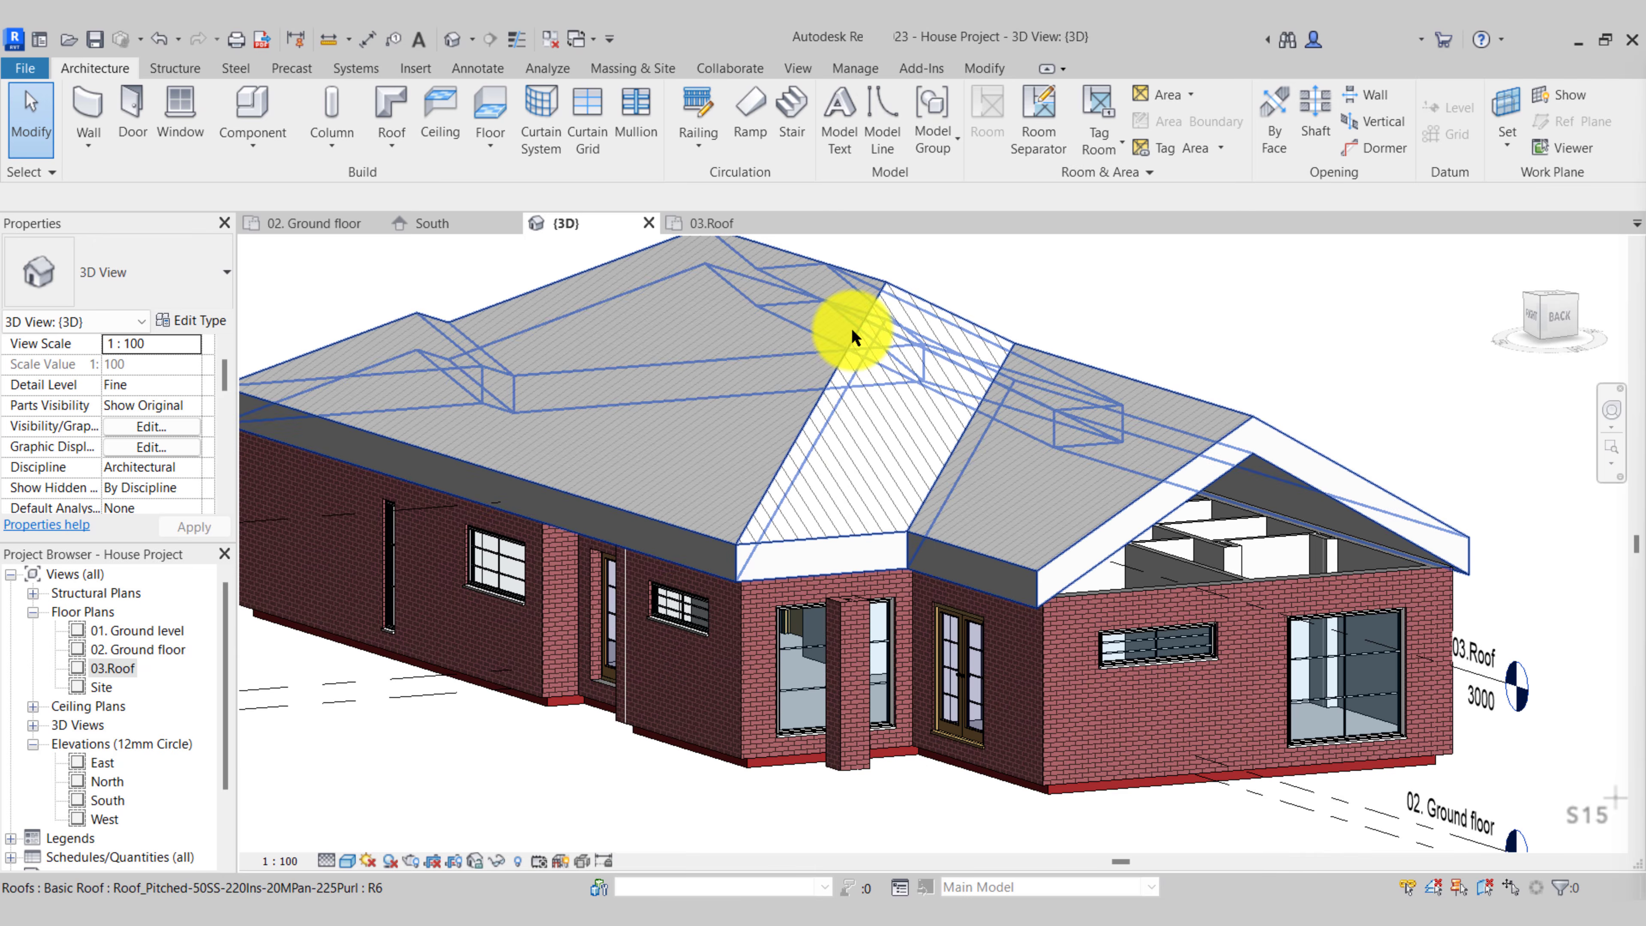
# Set the slope of the whole roof to 15°
pyautogui.click(852, 330)
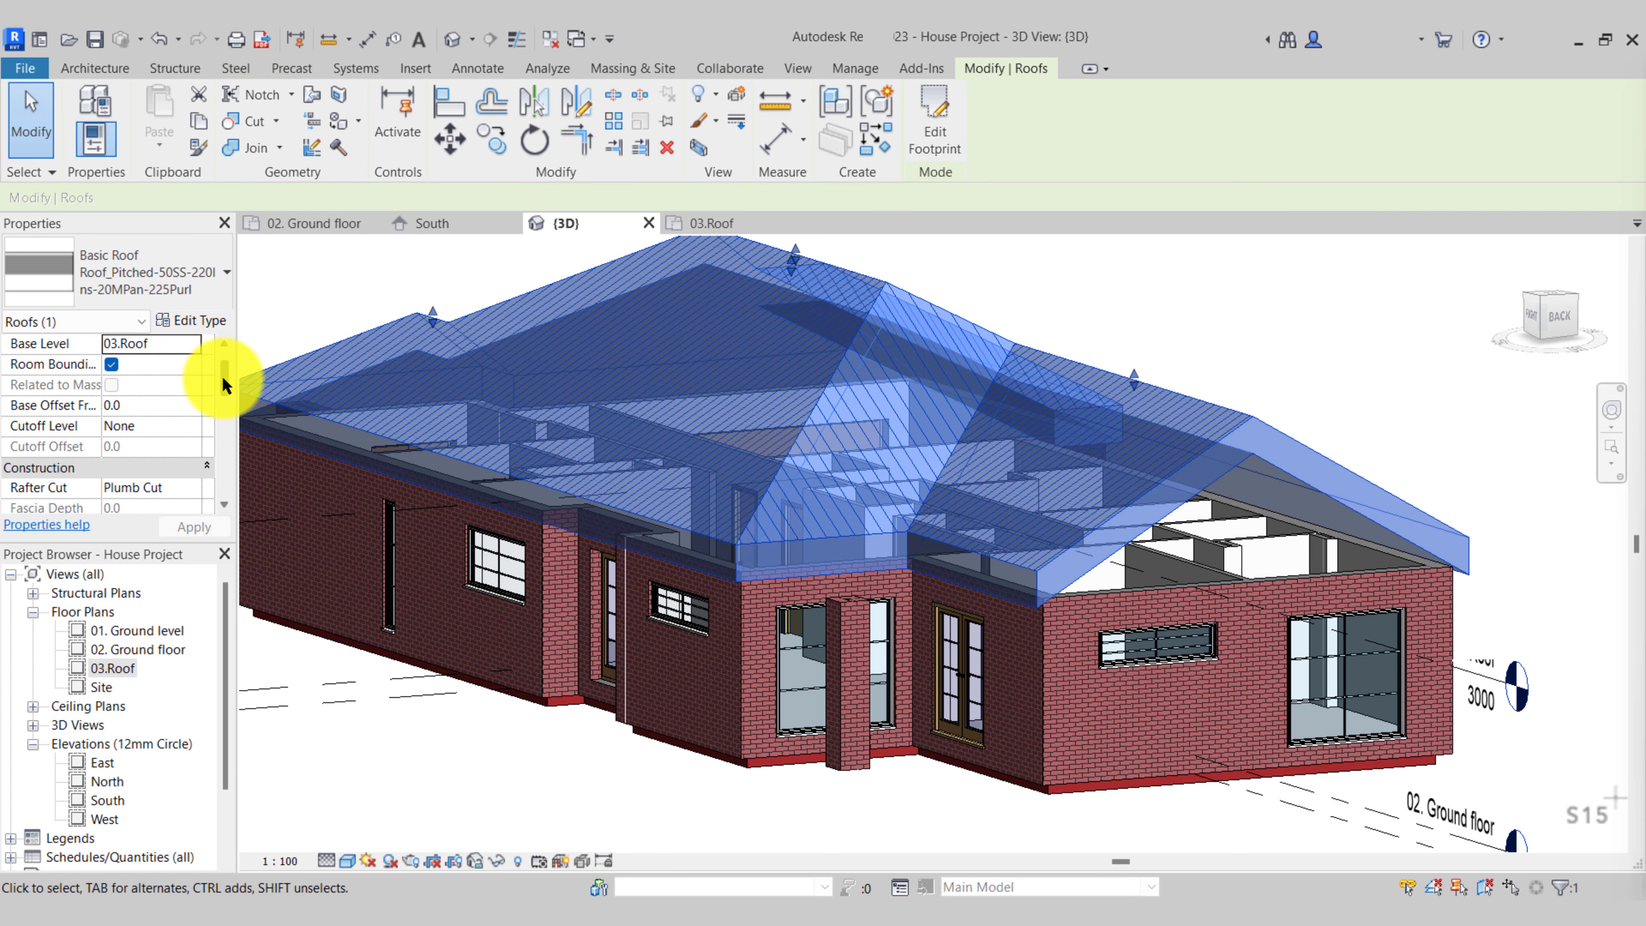
pyautogui.moveTo(223, 378); pyautogui.dragTo(154, 403)
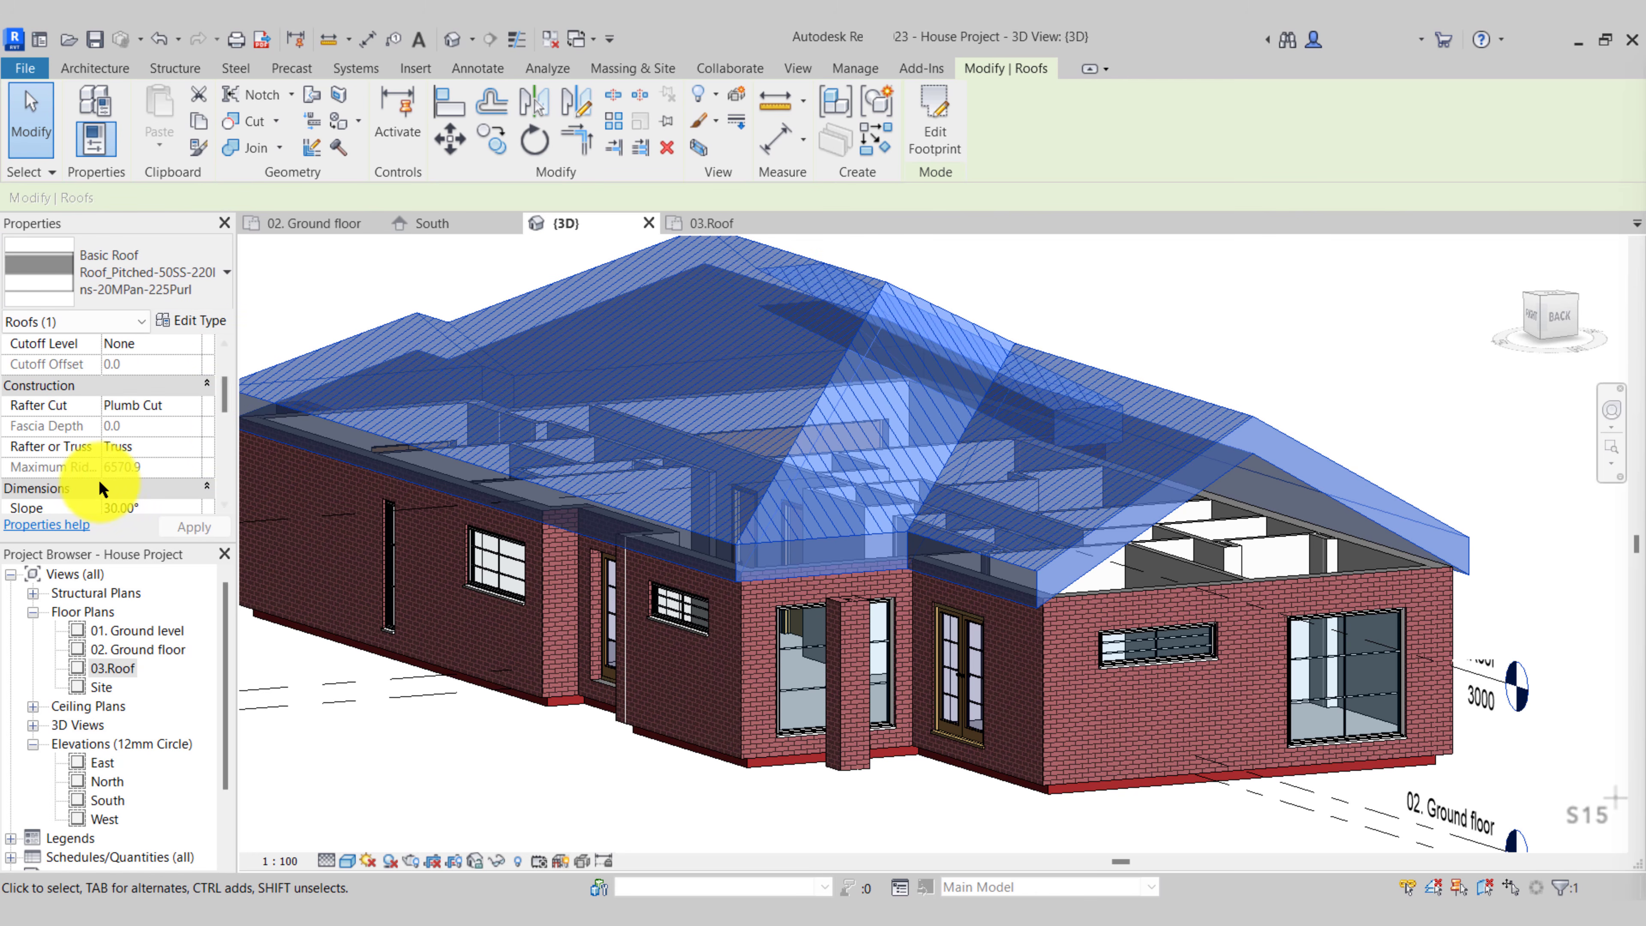
pyautogui.scroll(-1, 99, 487)
pyautogui.click(150, 446)
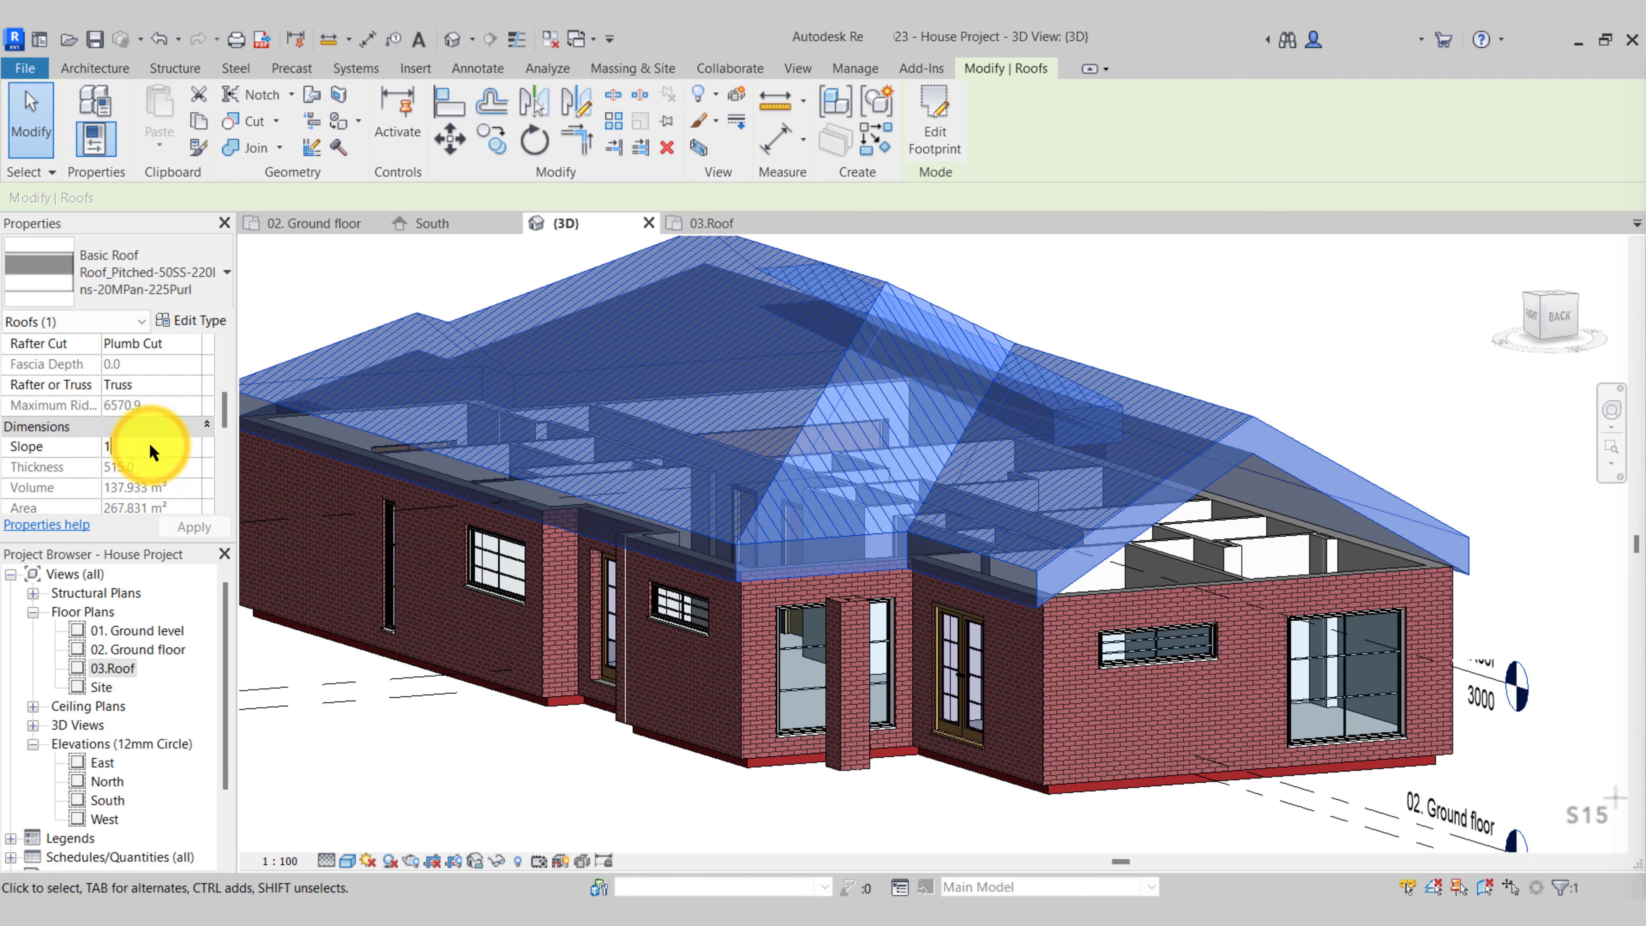
pyautogui.write('15')
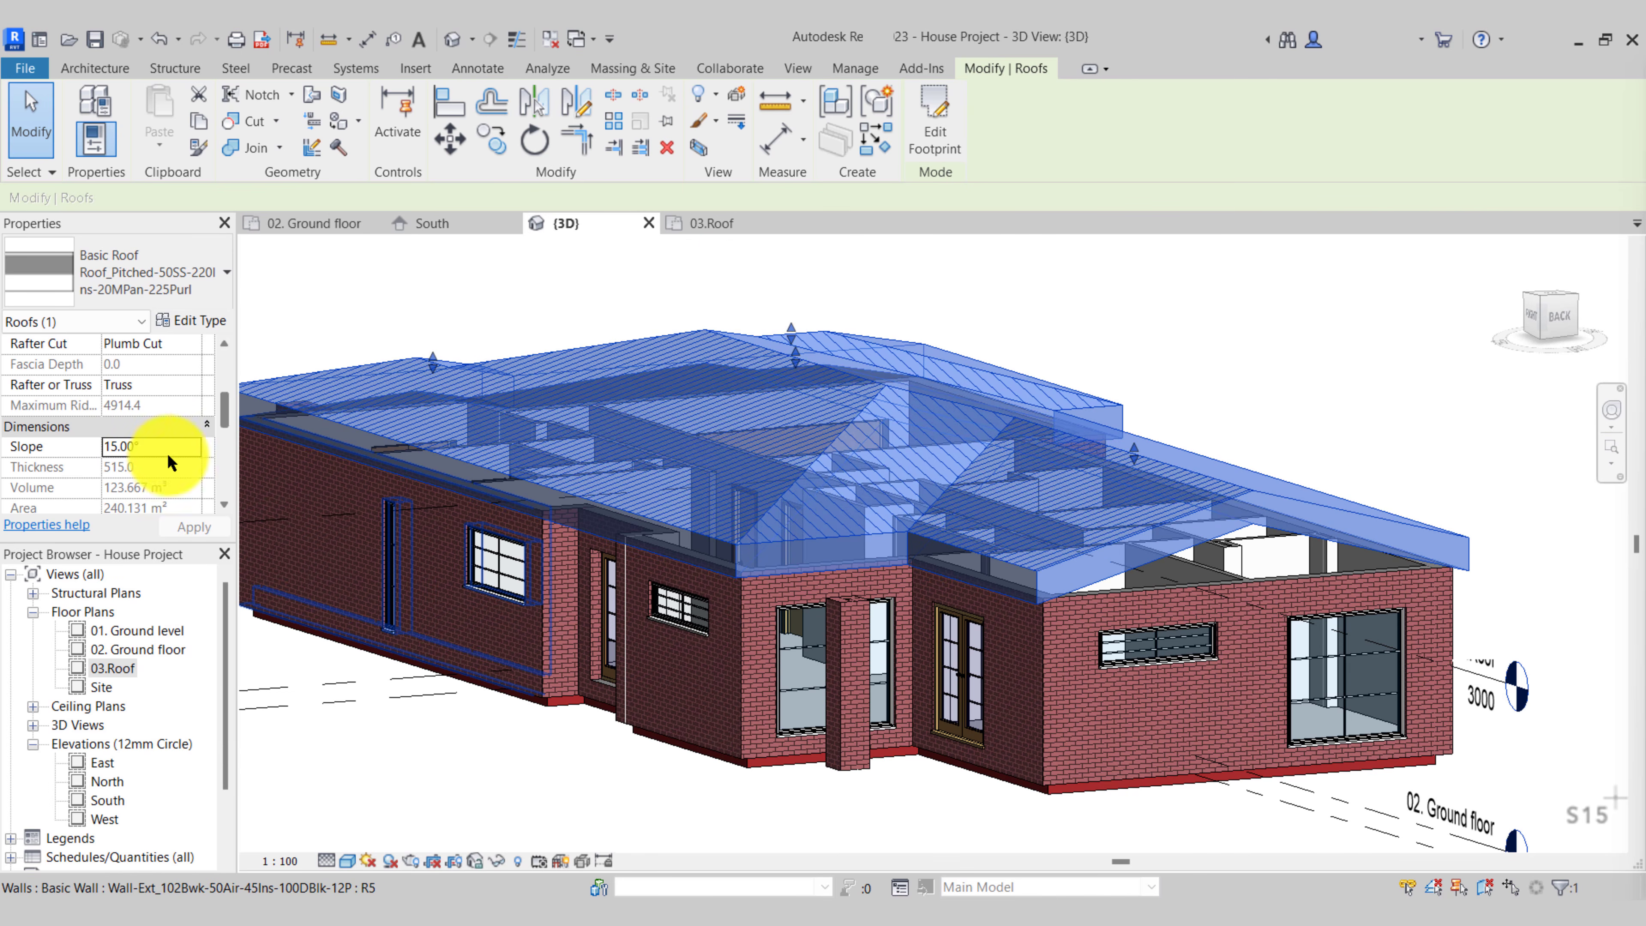
# Change the roof type to Roof_Pitched_38Tile-25Bat-0Felt-25bat-100Ins-150Truss-12PBd and view the tiled roof
pyautogui.moveTo(227, 408); pyautogui.dragTo(226, 337)
pyautogui.click(204, 275)
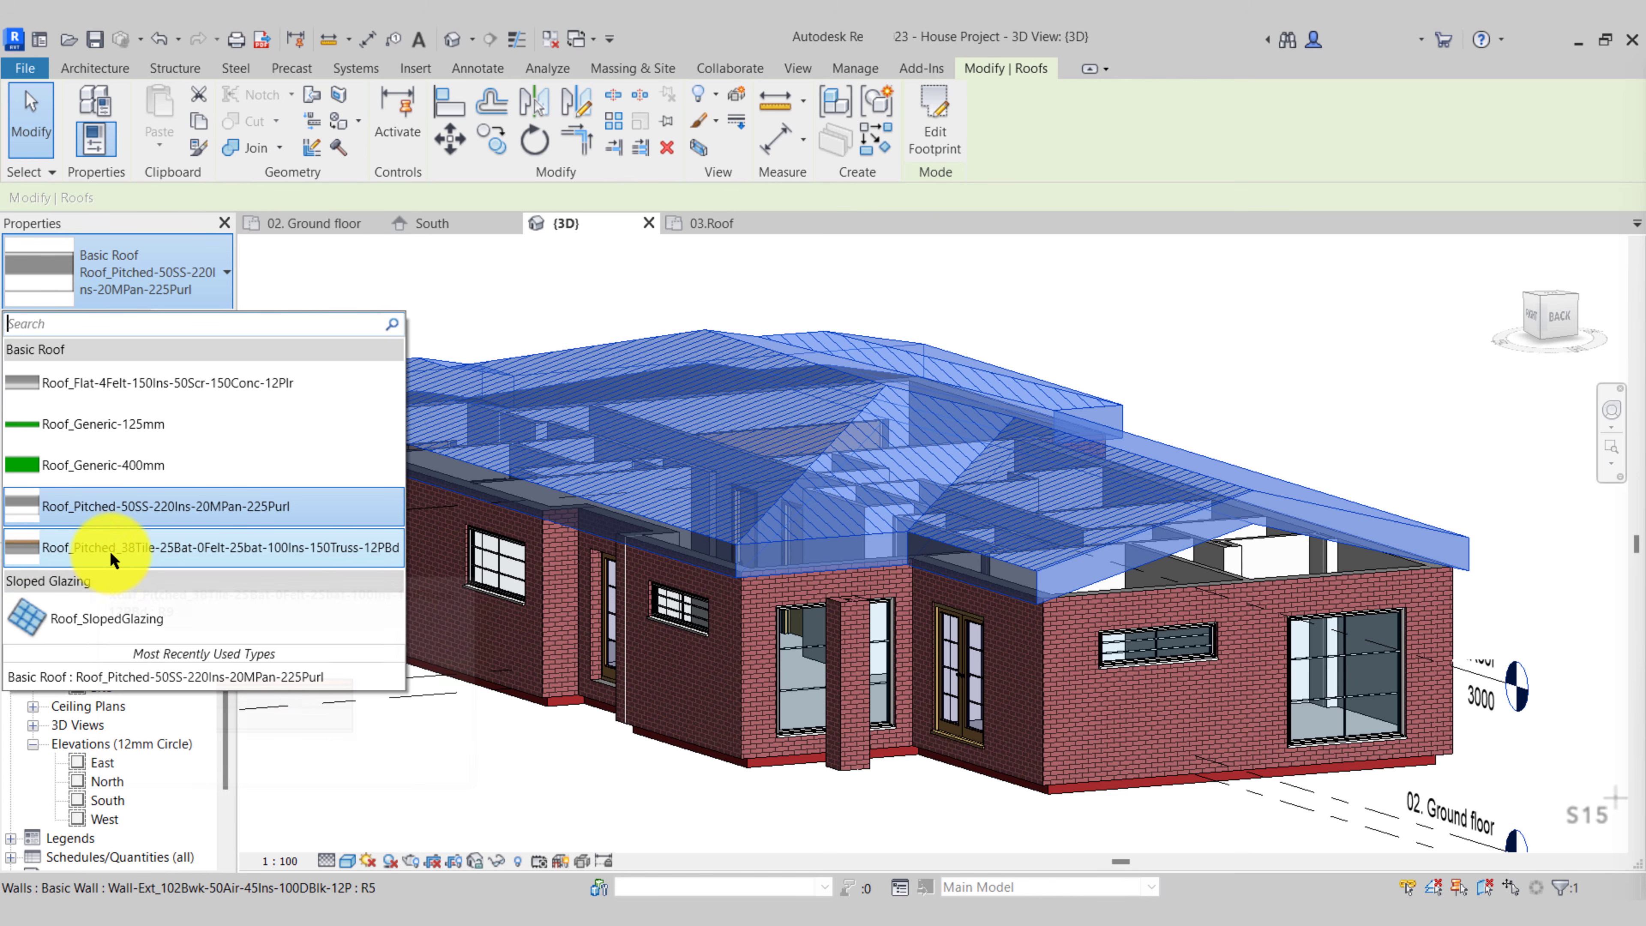
pyautogui.moveTo(141, 557)
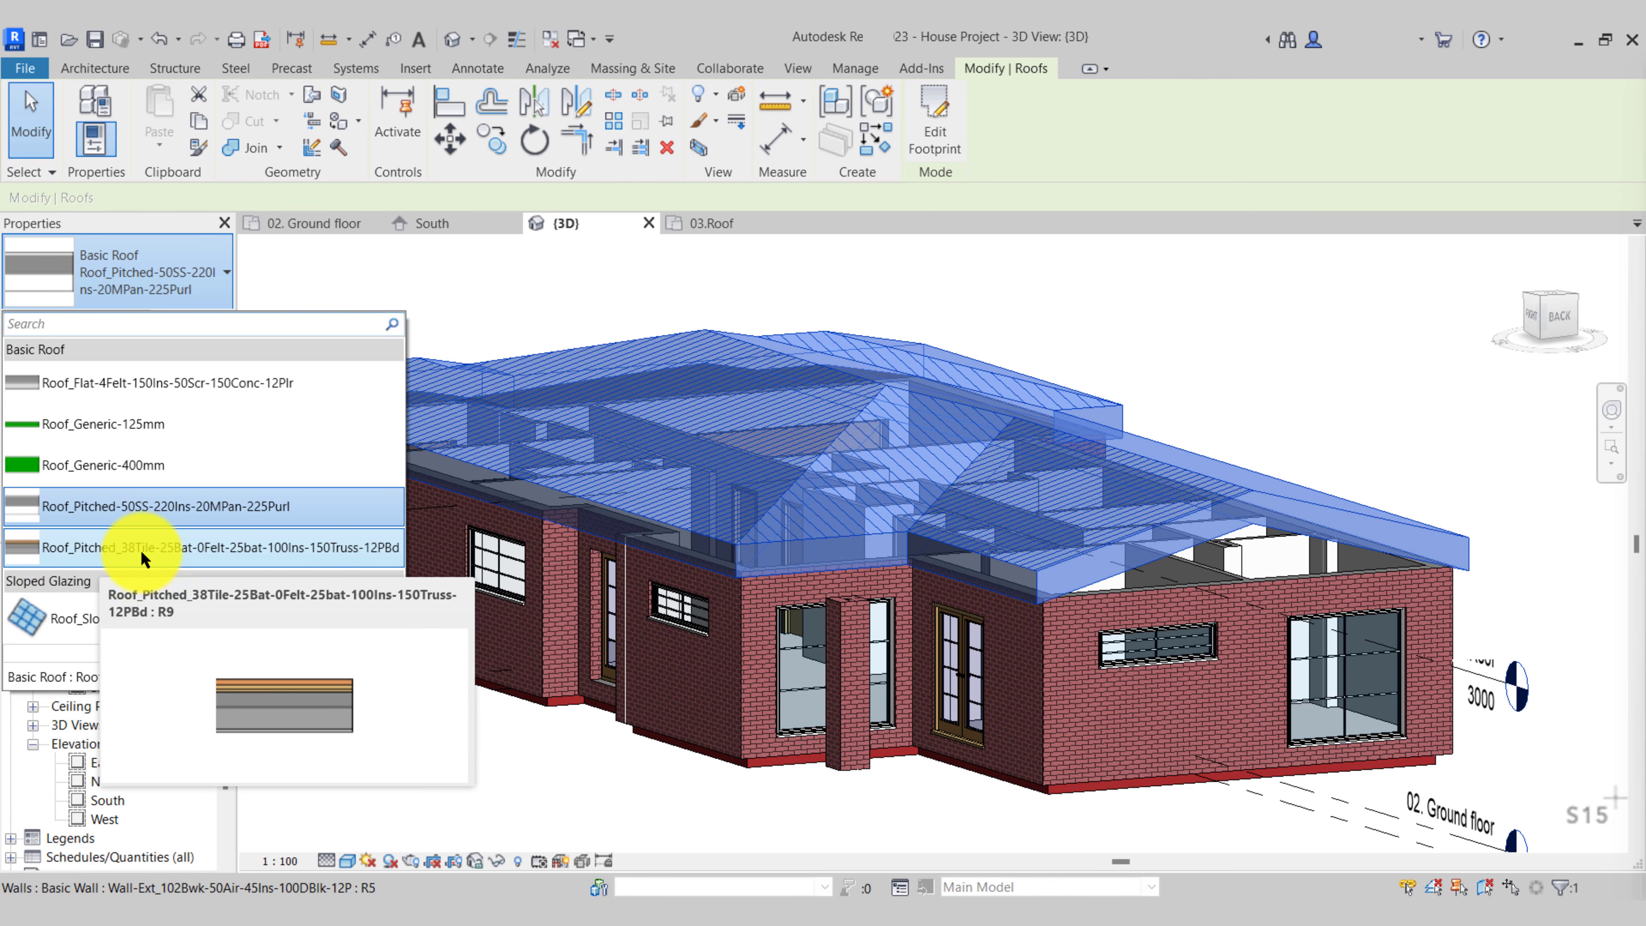
pyautogui.click(176, 551)
pyautogui.click(922, 286)
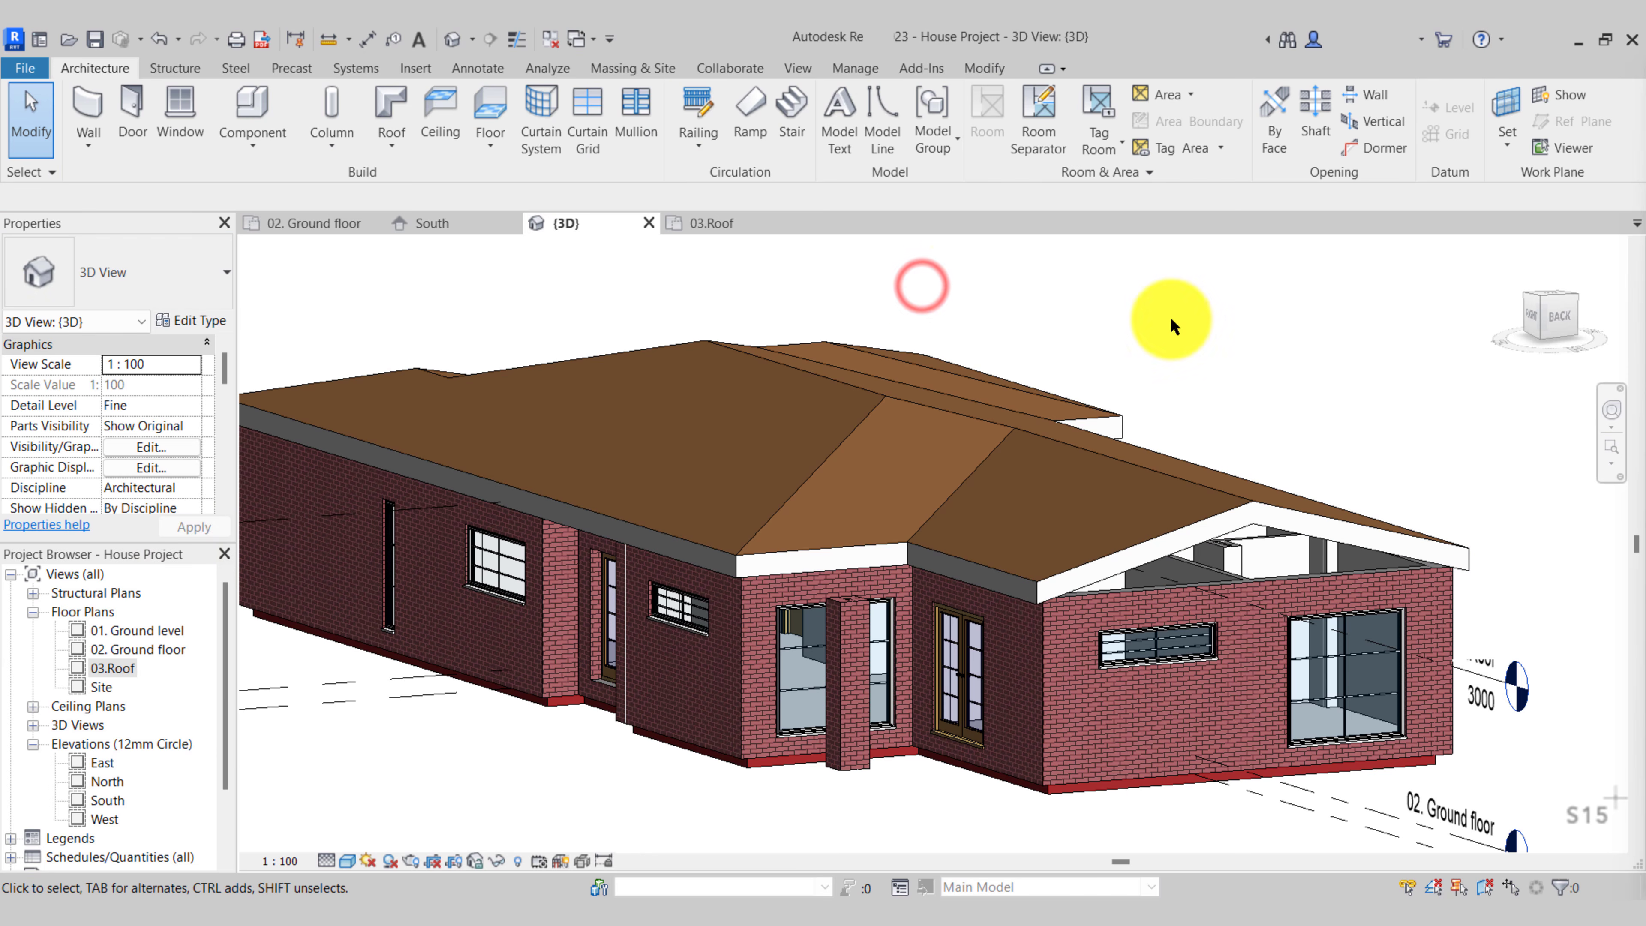
pyautogui.moveTo(1381, 496)
pyautogui.keyDown('shift'); pyautogui.mouseDown(button='middle')
pyautogui.moveTo(1330, 528)
pyautogui.moveTo(1300, 470)
pyautogui.moveTo(1223, 460)
pyautogui.moveTo(1366, 423)
pyautogui.moveTo(1411, 481)
pyautogui.moveTo(1397, 478)
pyautogui.mouseUp(button='middle'); pyautogui.keyUp('shift')
# Return to the 03.Roof plan and reopen the tiled roof's footprint for editing
pyautogui.click(698, 223)
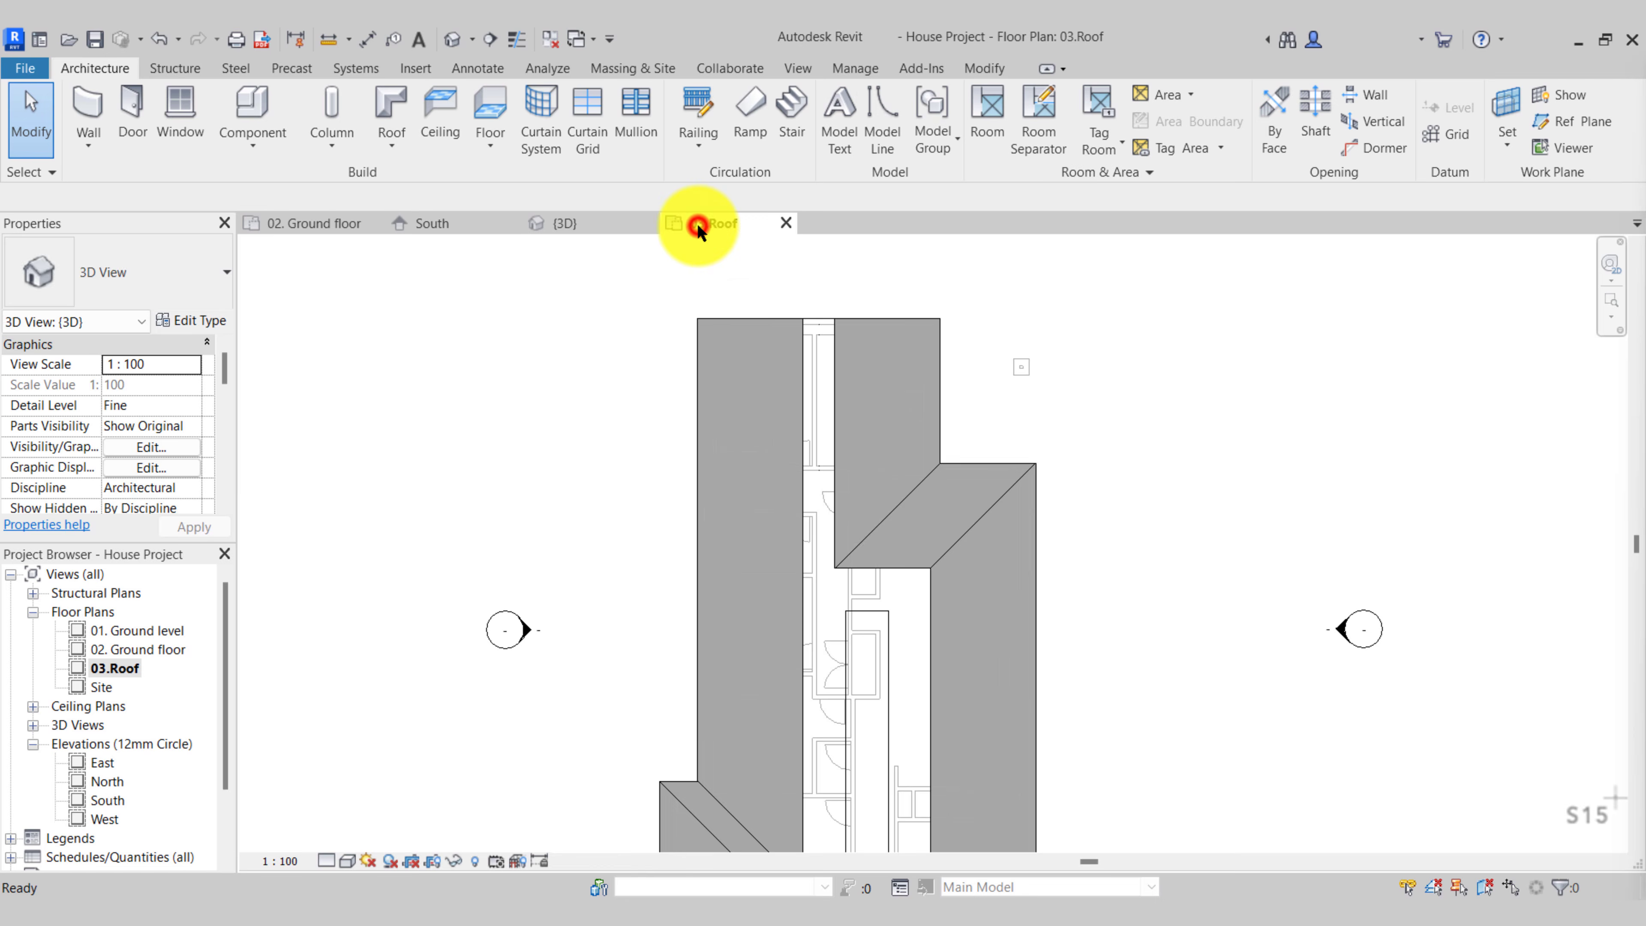
pyautogui.click(856, 530)
pyautogui.scroll(2, 863, 570)
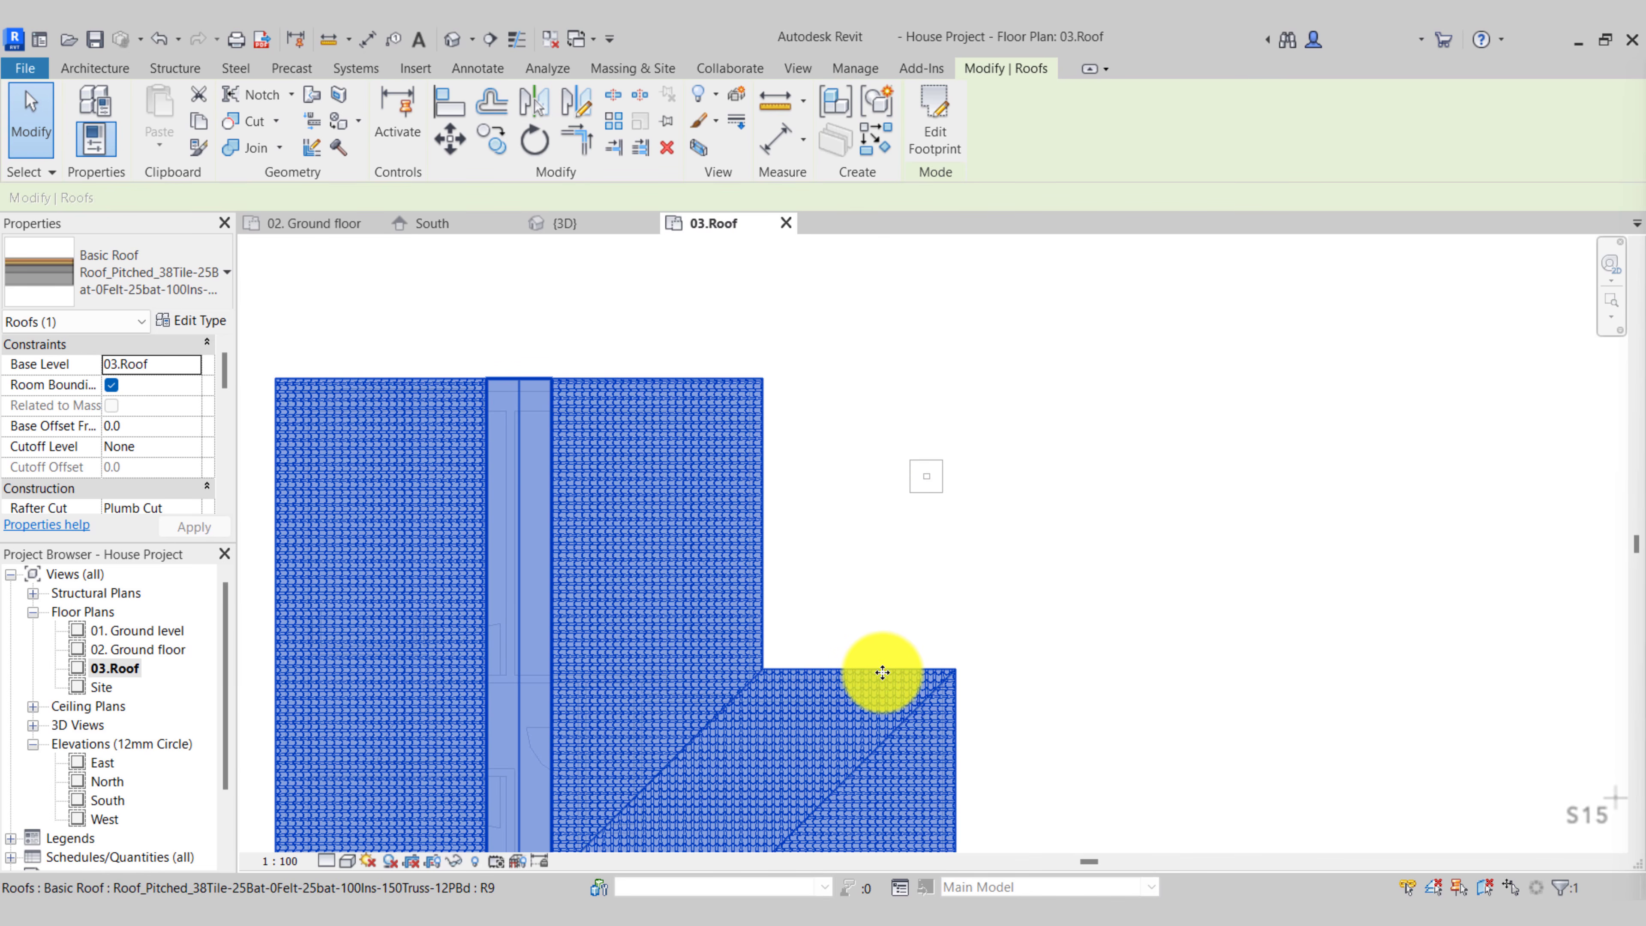
pyautogui.doubleClick(883, 671)
pyautogui.click(922, 670)
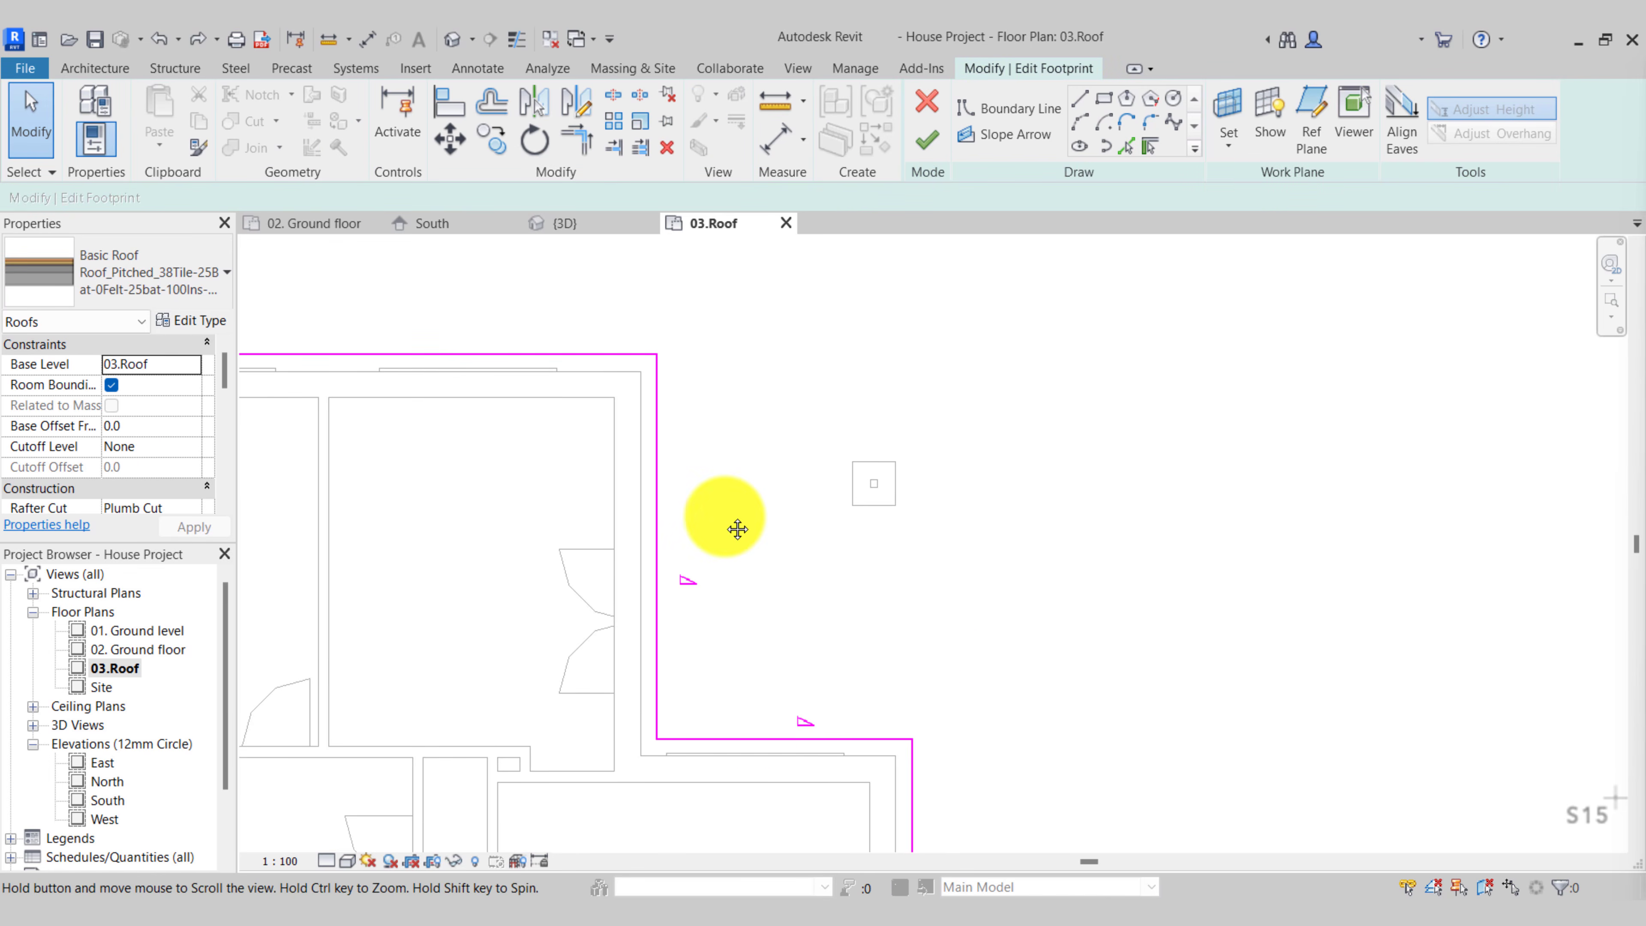
# Try to move the short boundary line at the northeast recess north past the column, to an overhang of about 3700 mm, and finish the roof
pyautogui.click(754, 738)
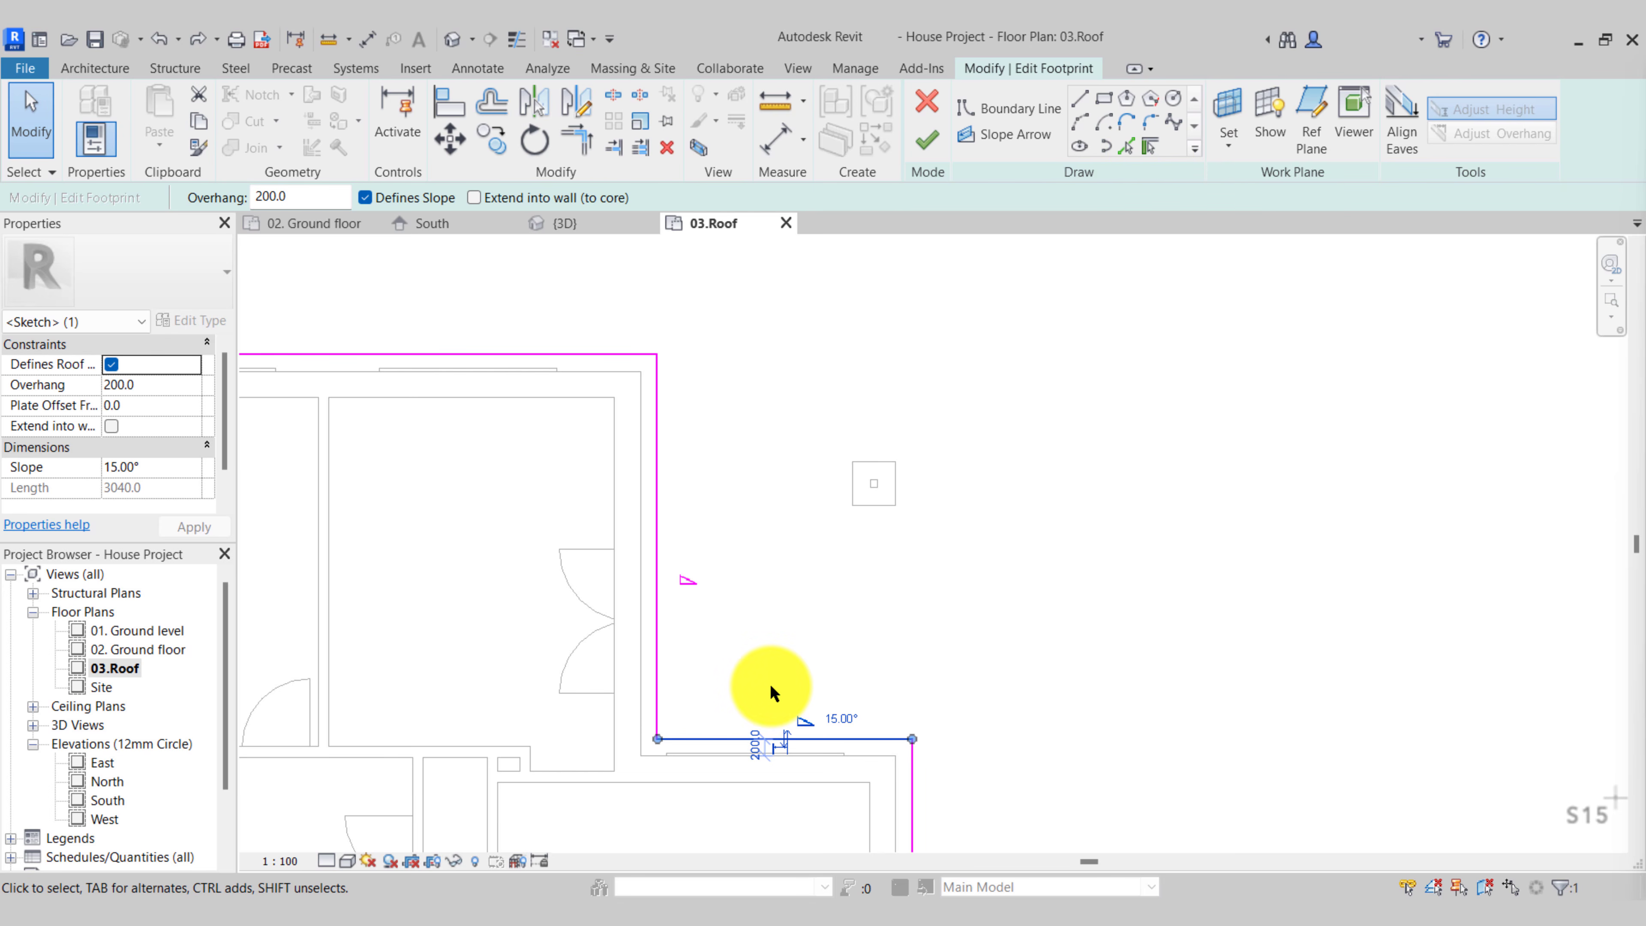
pyautogui.moveTo(873, 656); pyautogui.dragTo(896, 607, button='middle')
pyautogui.scroll(1, 927, 688)
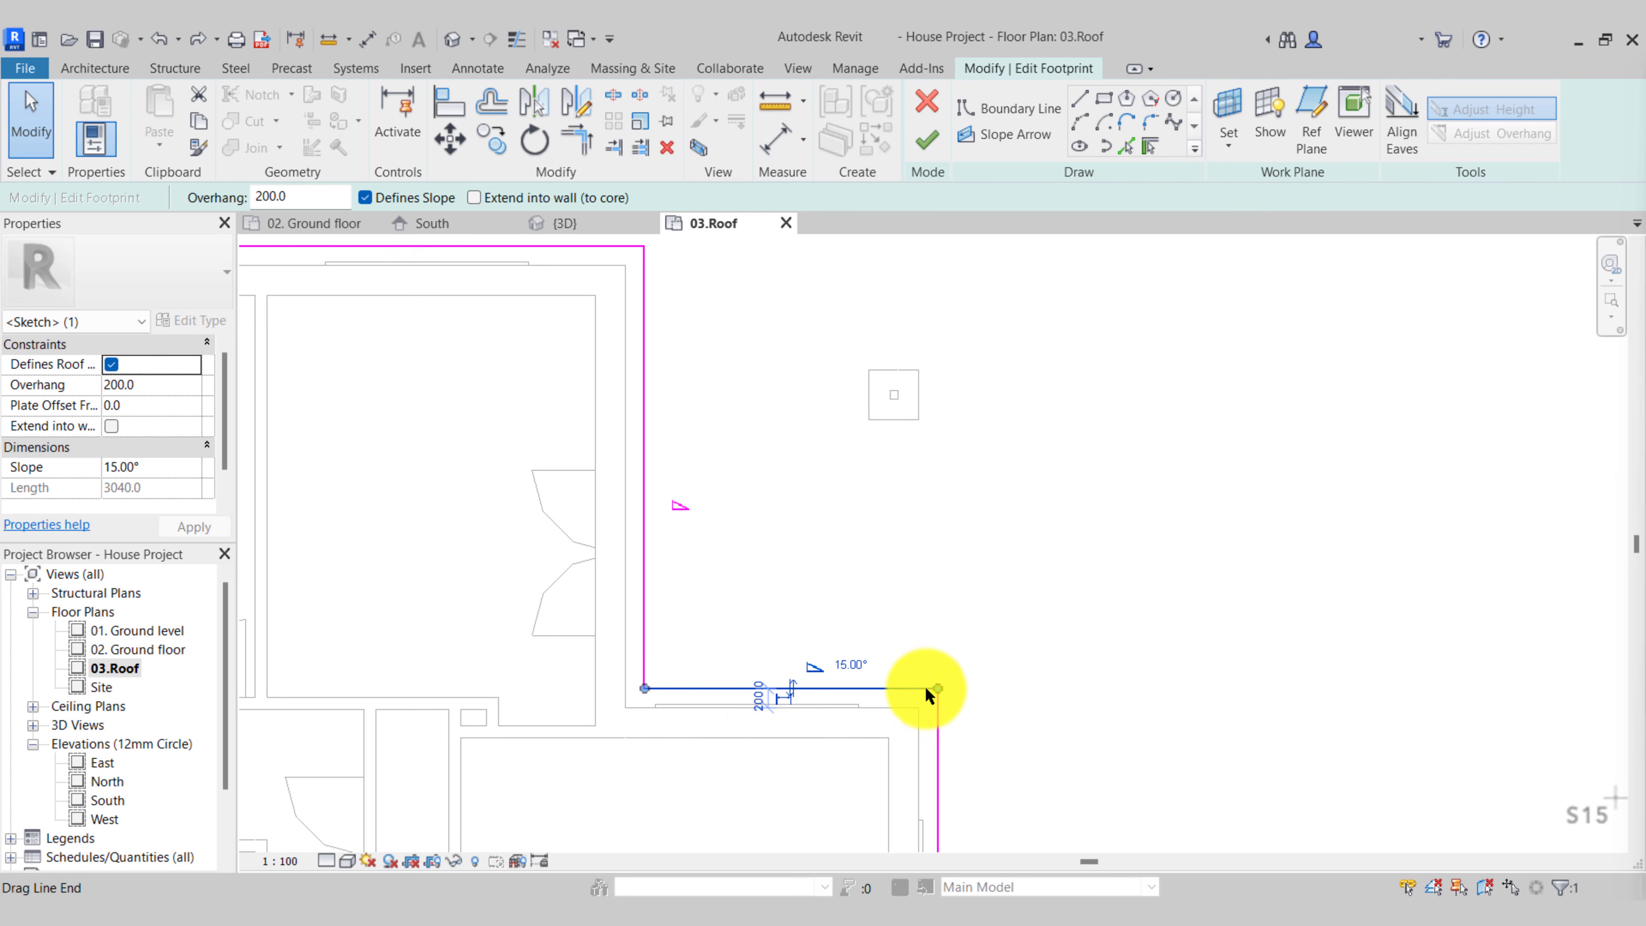
pyautogui.scroll(2, 680, 738)
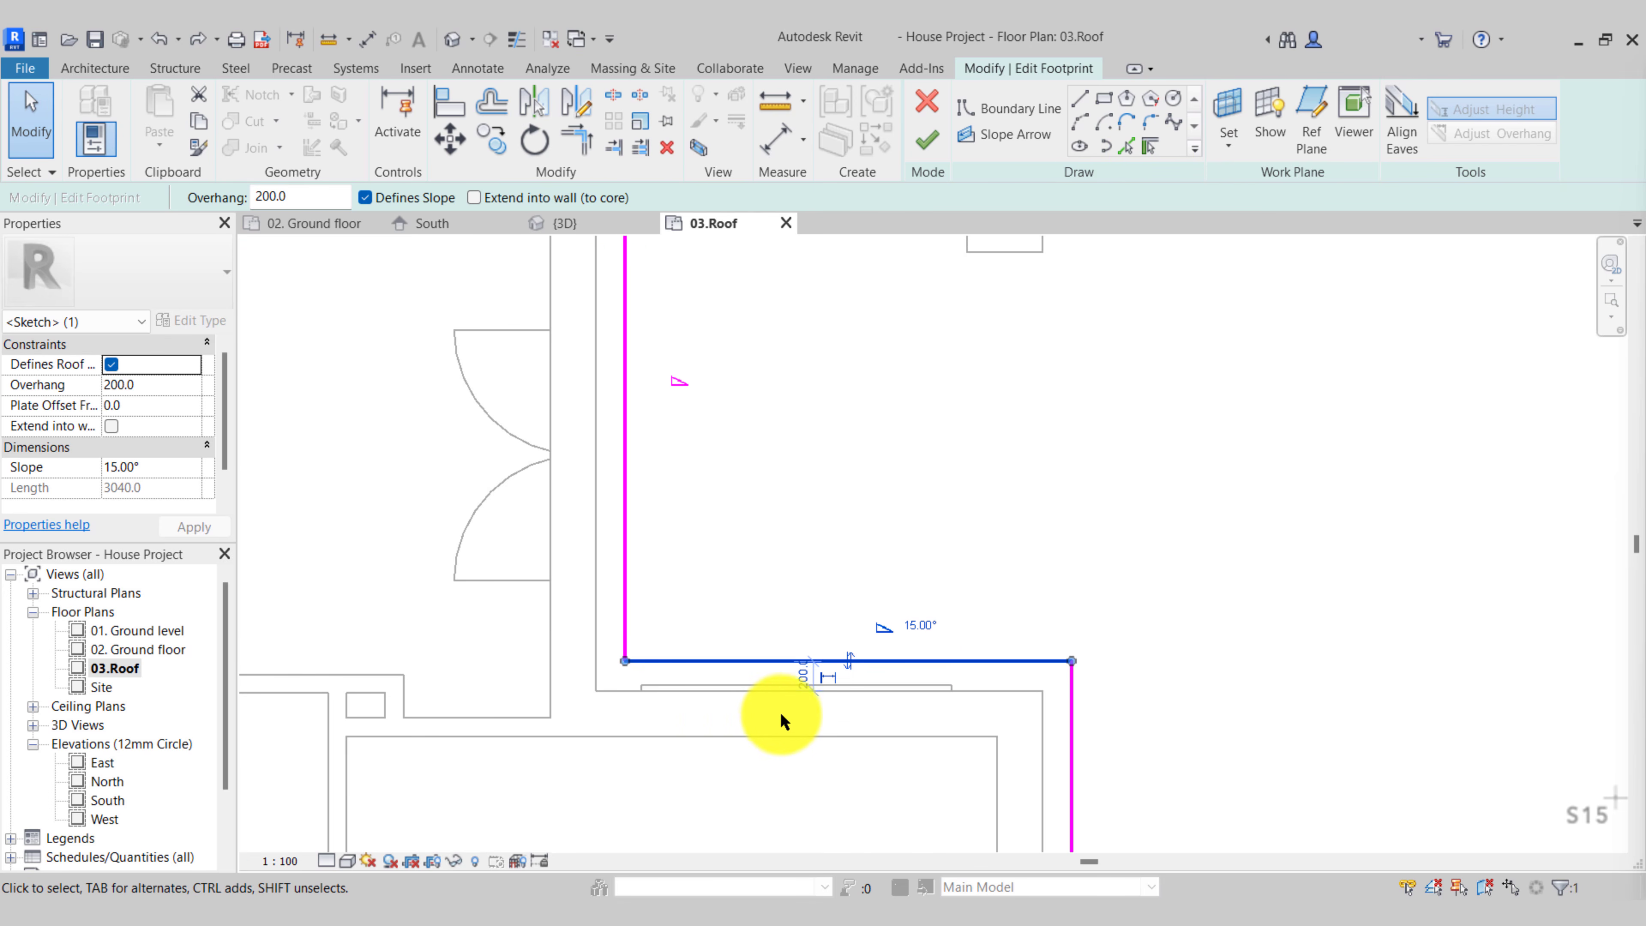
pyautogui.scroll(-2, 1040, 616)
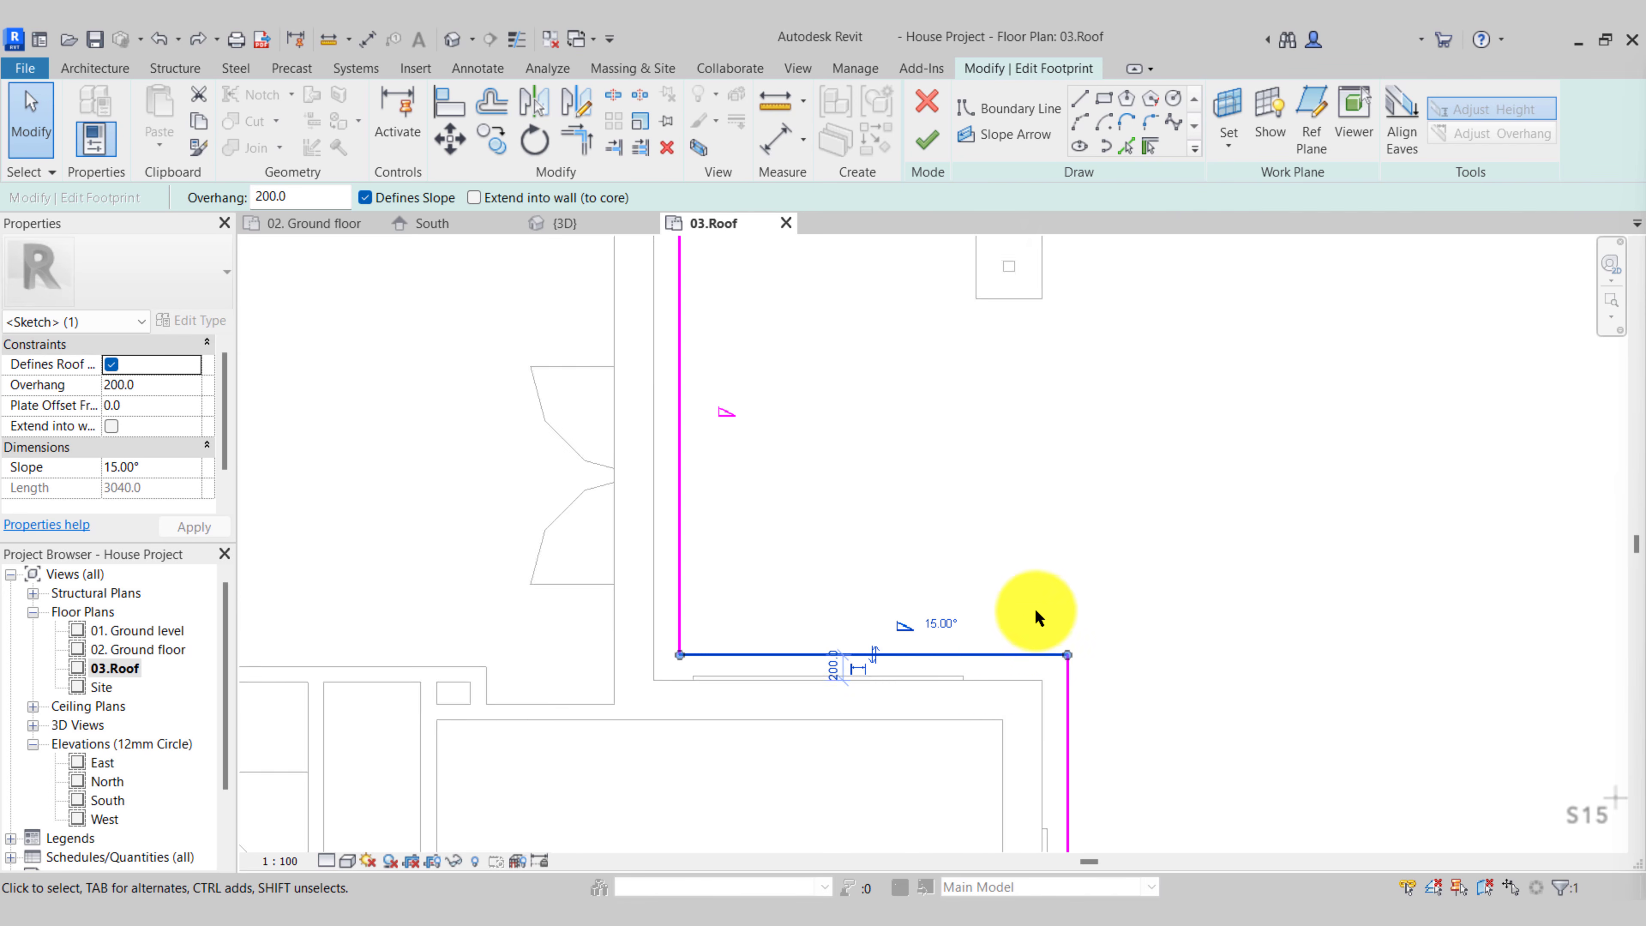
pyautogui.moveTo(1025, 643); pyautogui.dragTo(980, 749, button='middle')
pyautogui.moveTo(970, 755); pyautogui.dragTo(963, 371)
pyautogui.scroll(-2, 933, 519)
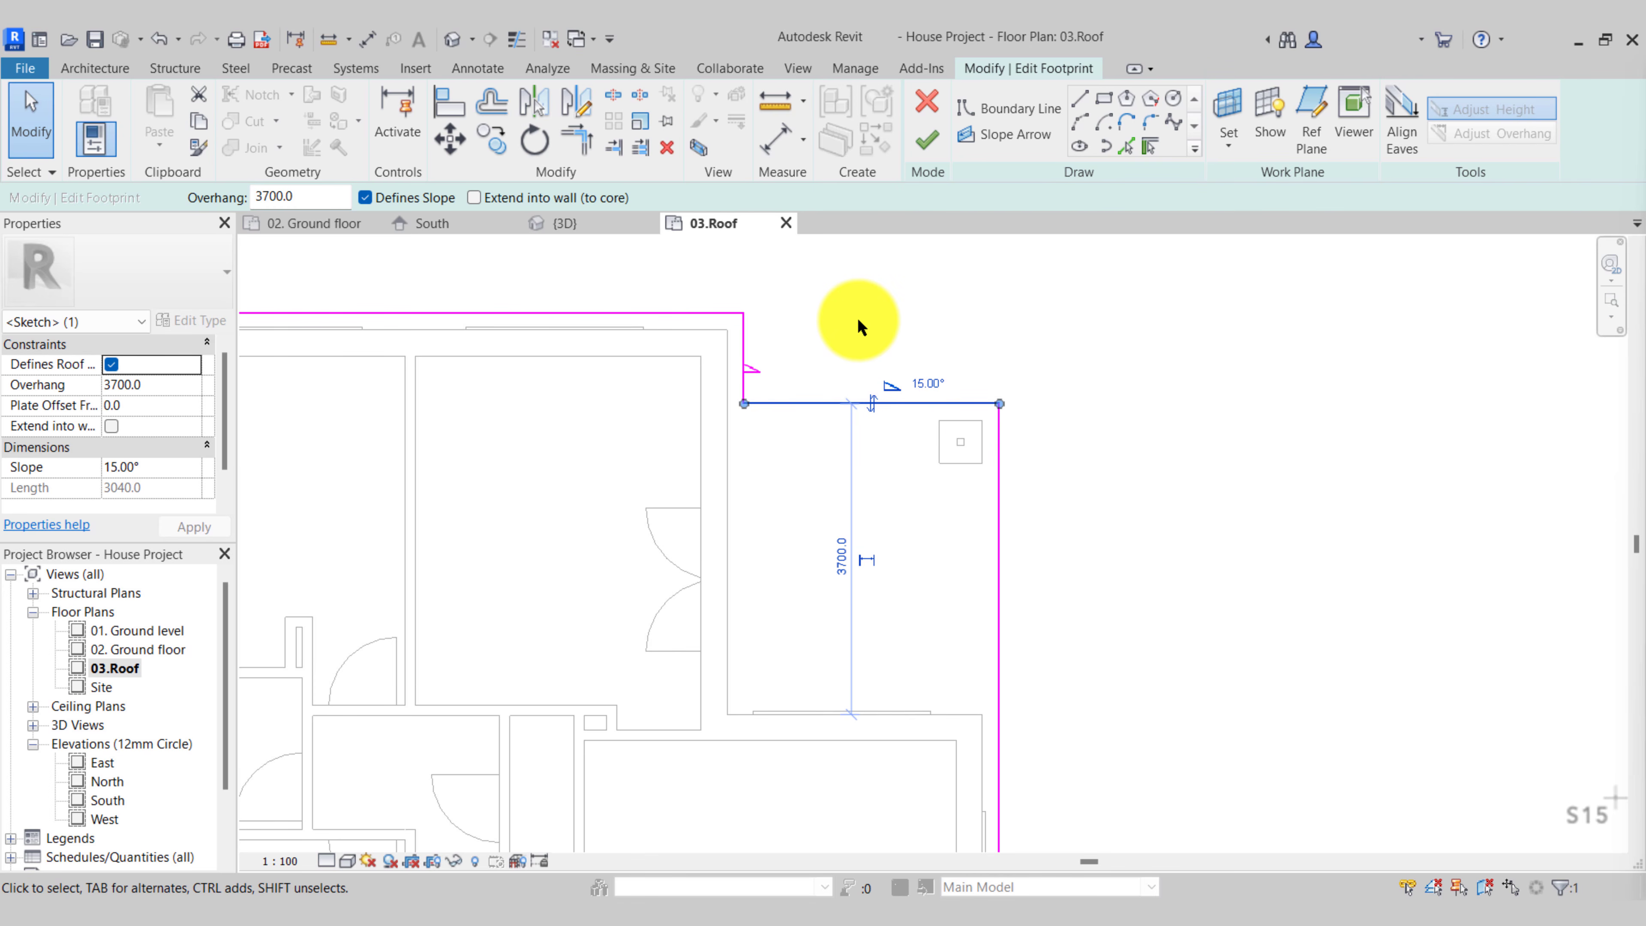
pyautogui.click(930, 150)
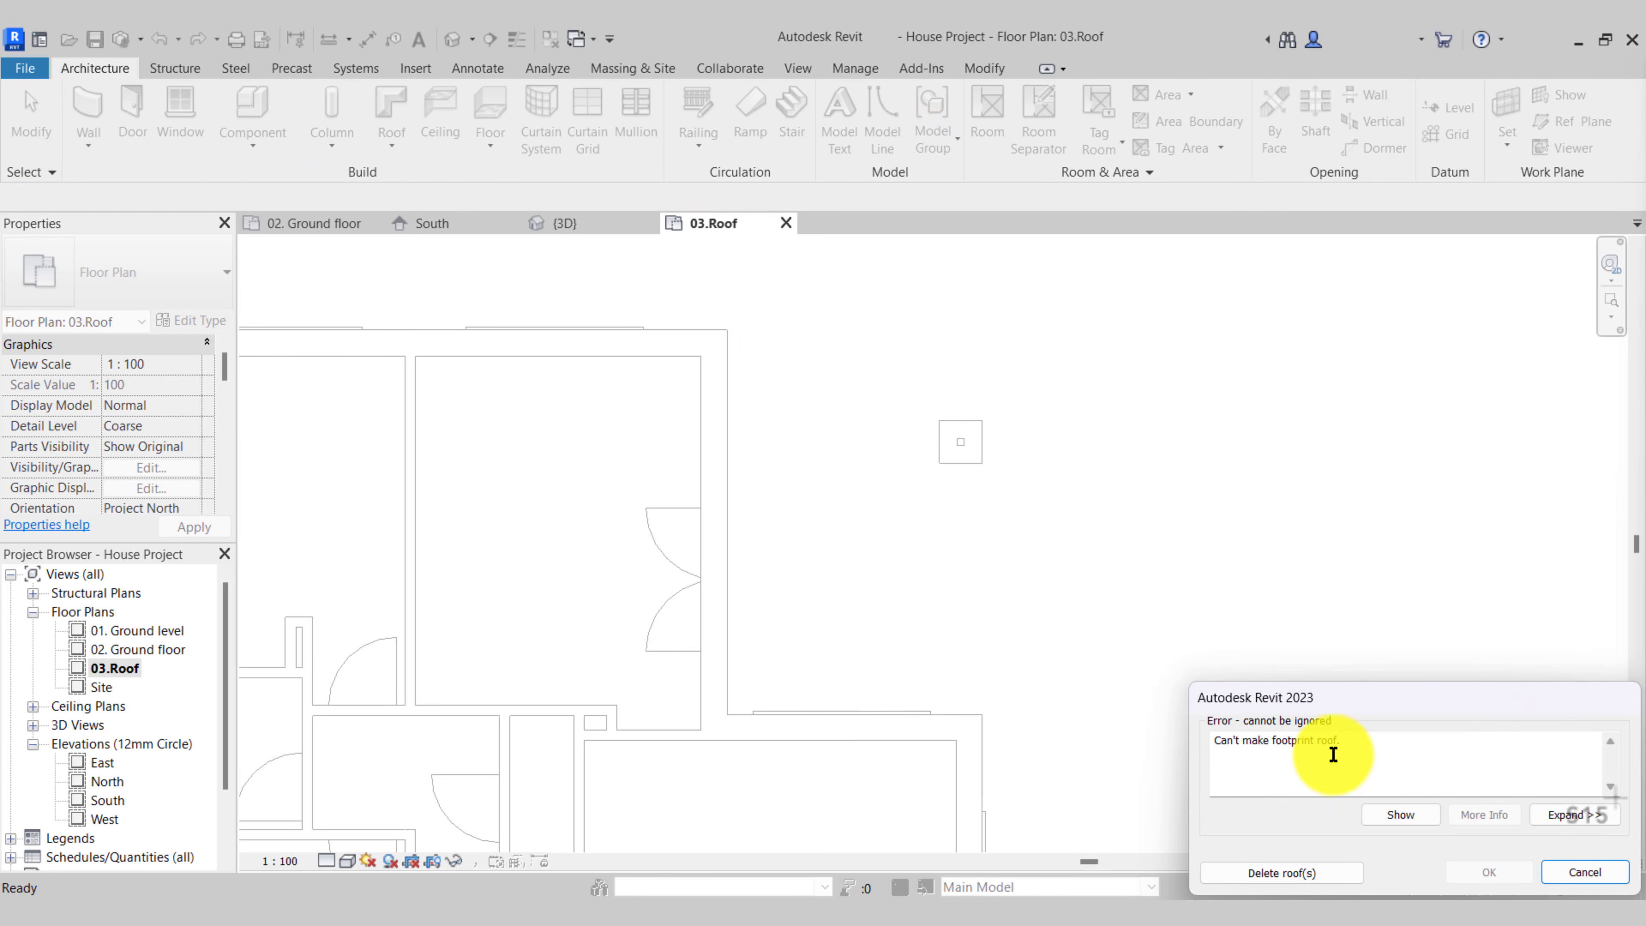
pyautogui.click(1593, 876)
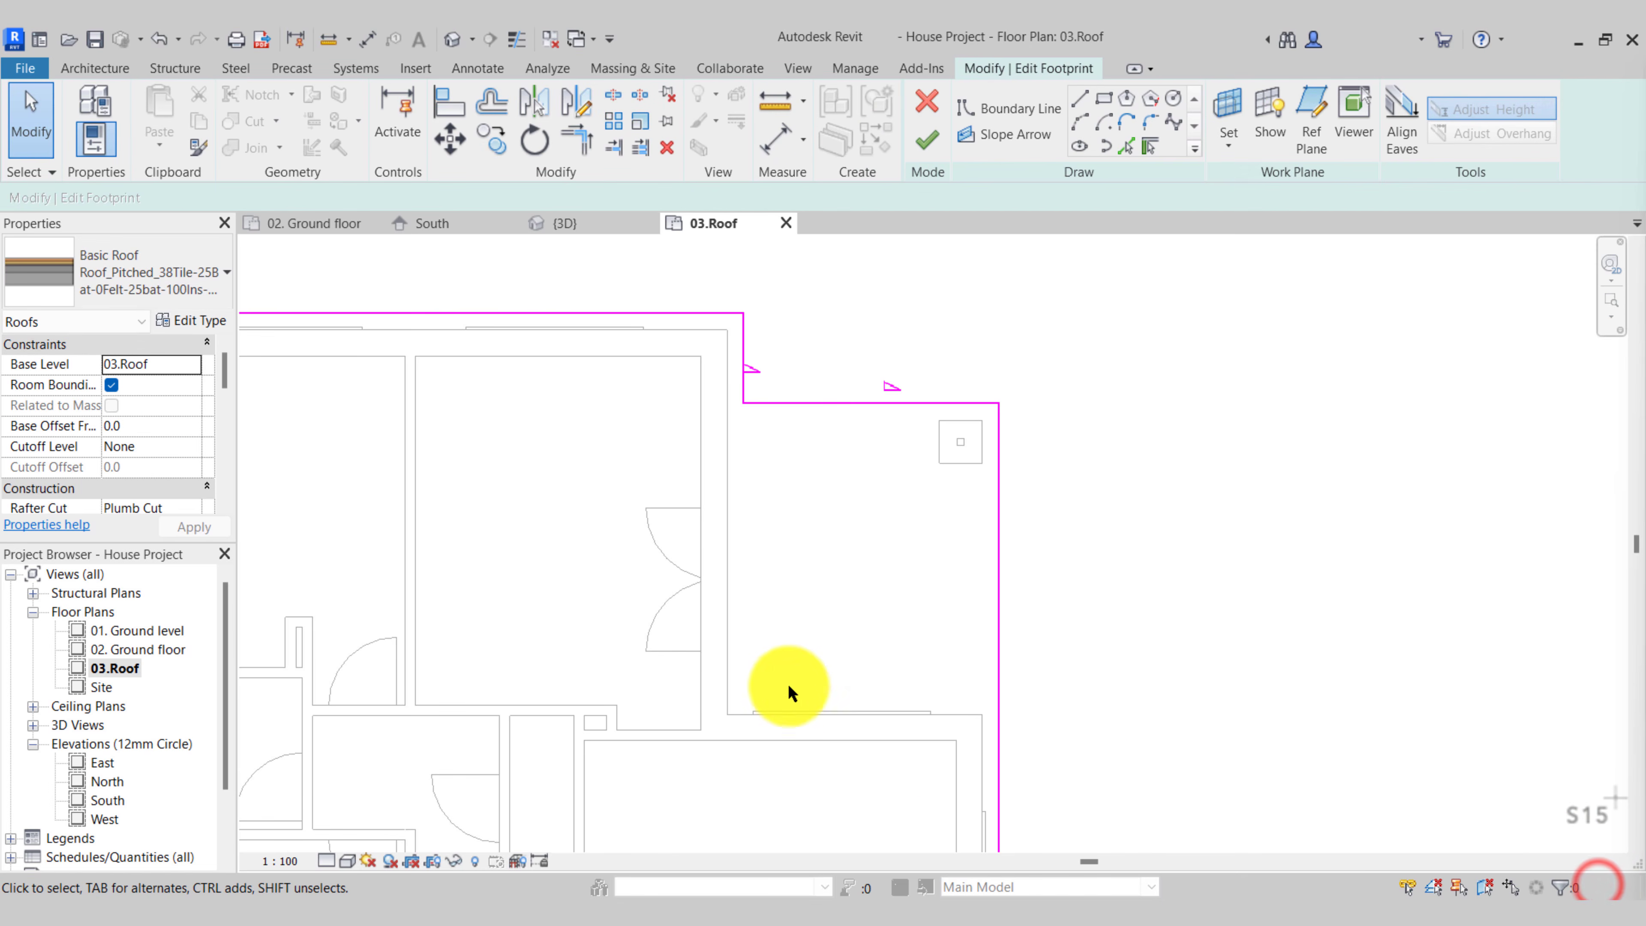
# Undo the move of the short boundary line at the northeast recess
pyautogui.scroll(2, 772, 711)
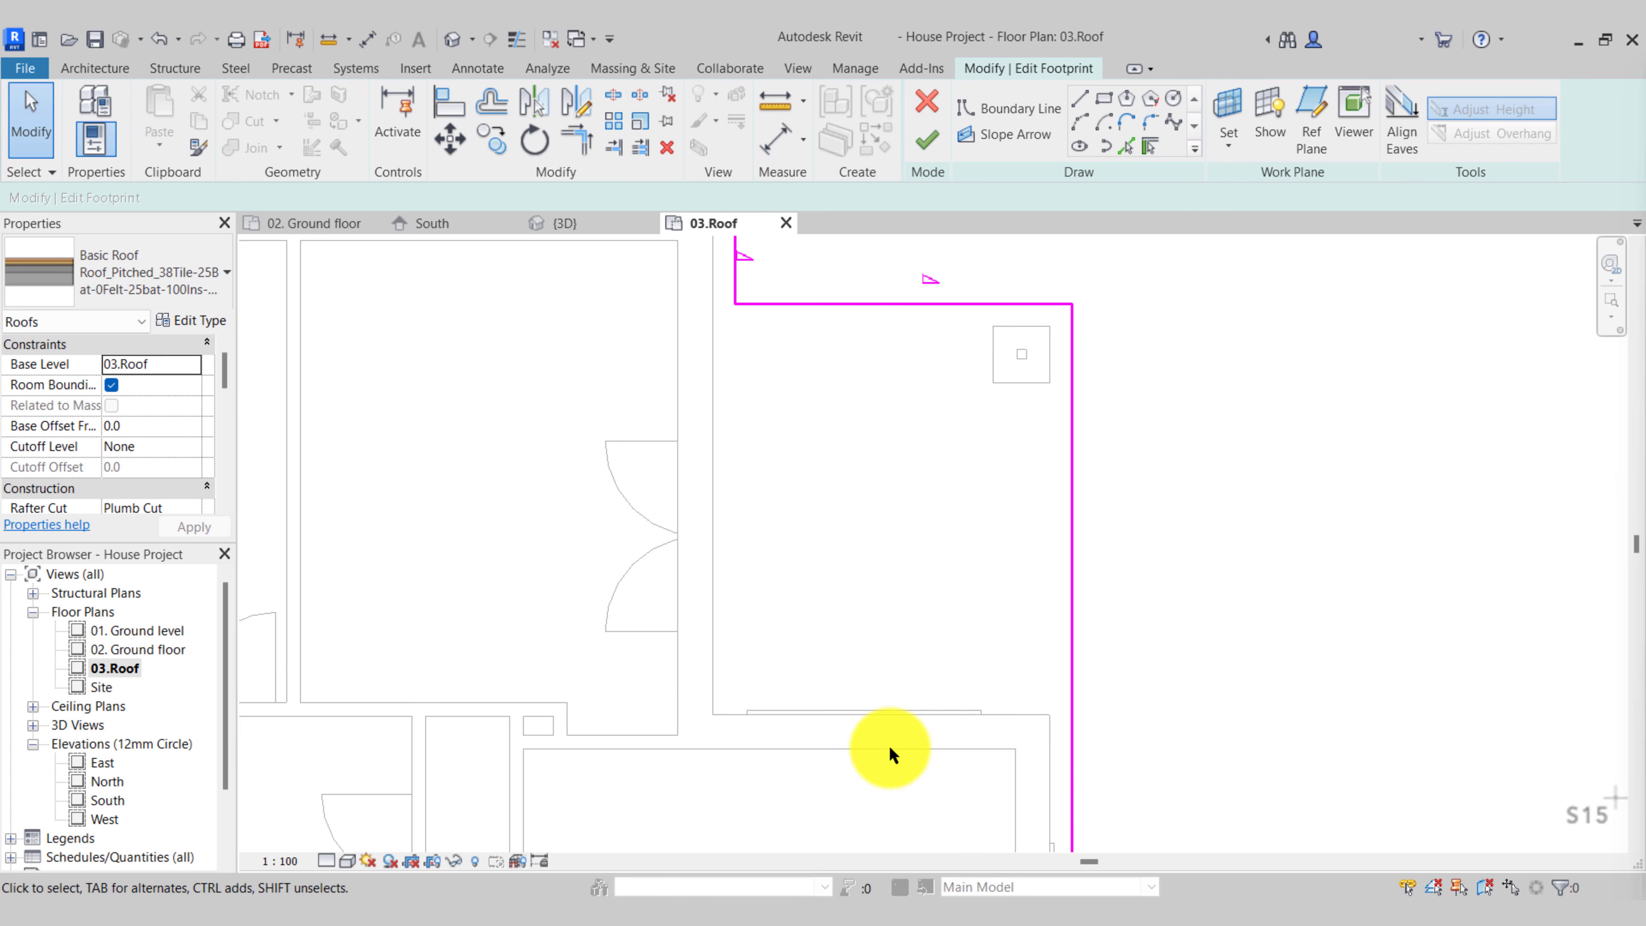
pyautogui.scroll(-3, 890, 747)
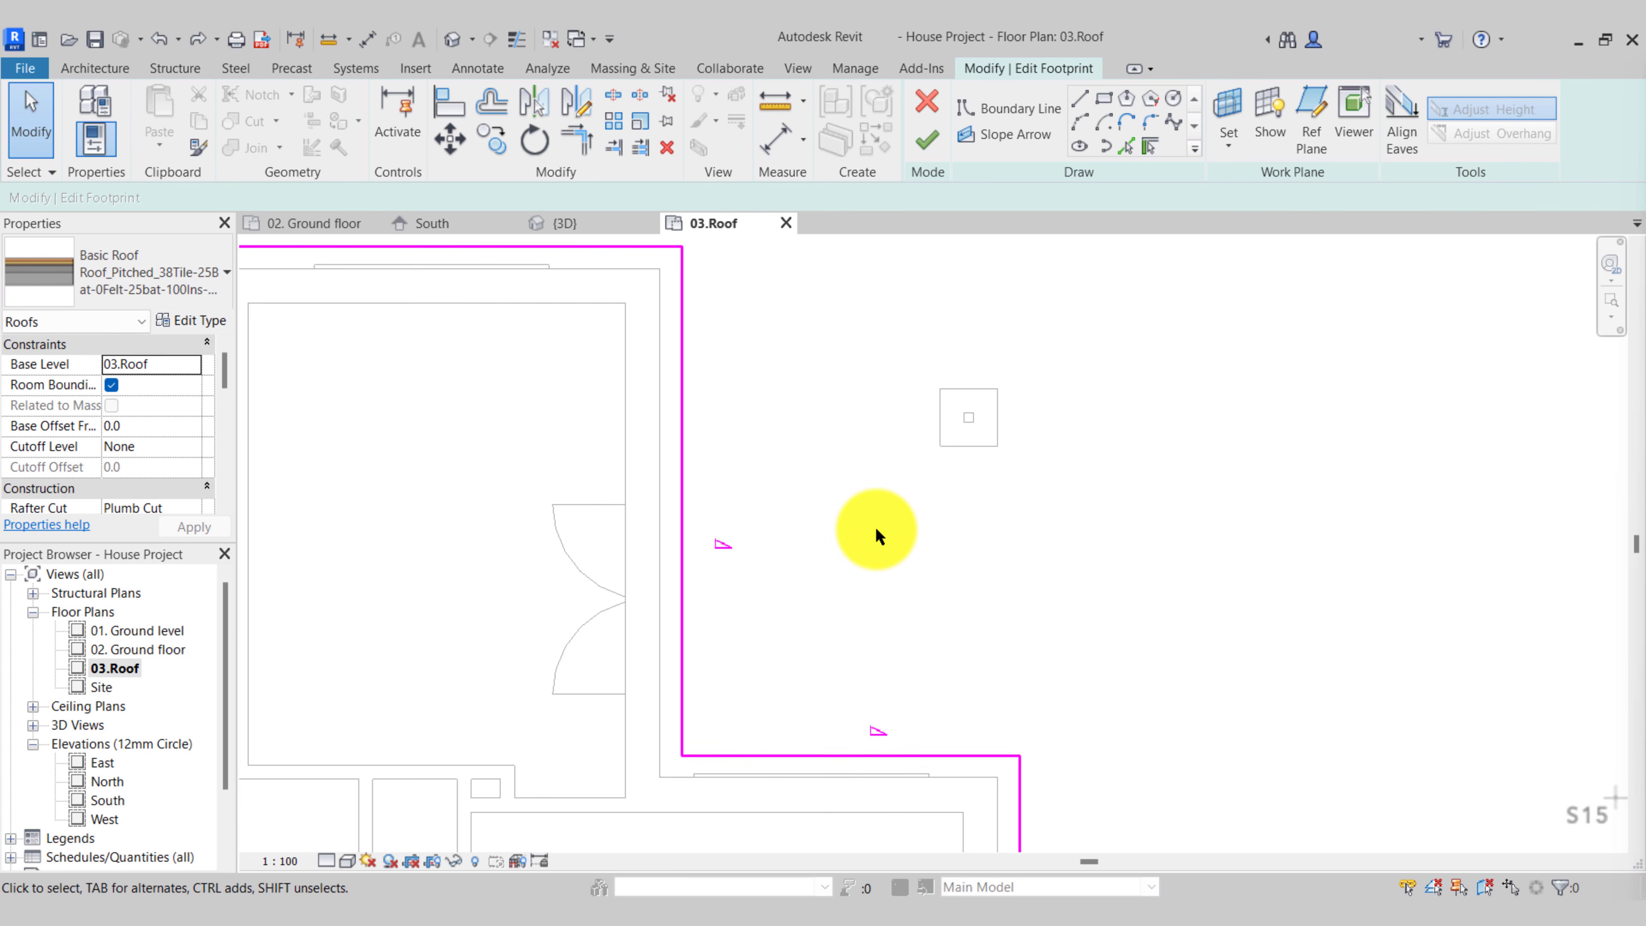
pyautogui.scroll(-2, 917, 436)
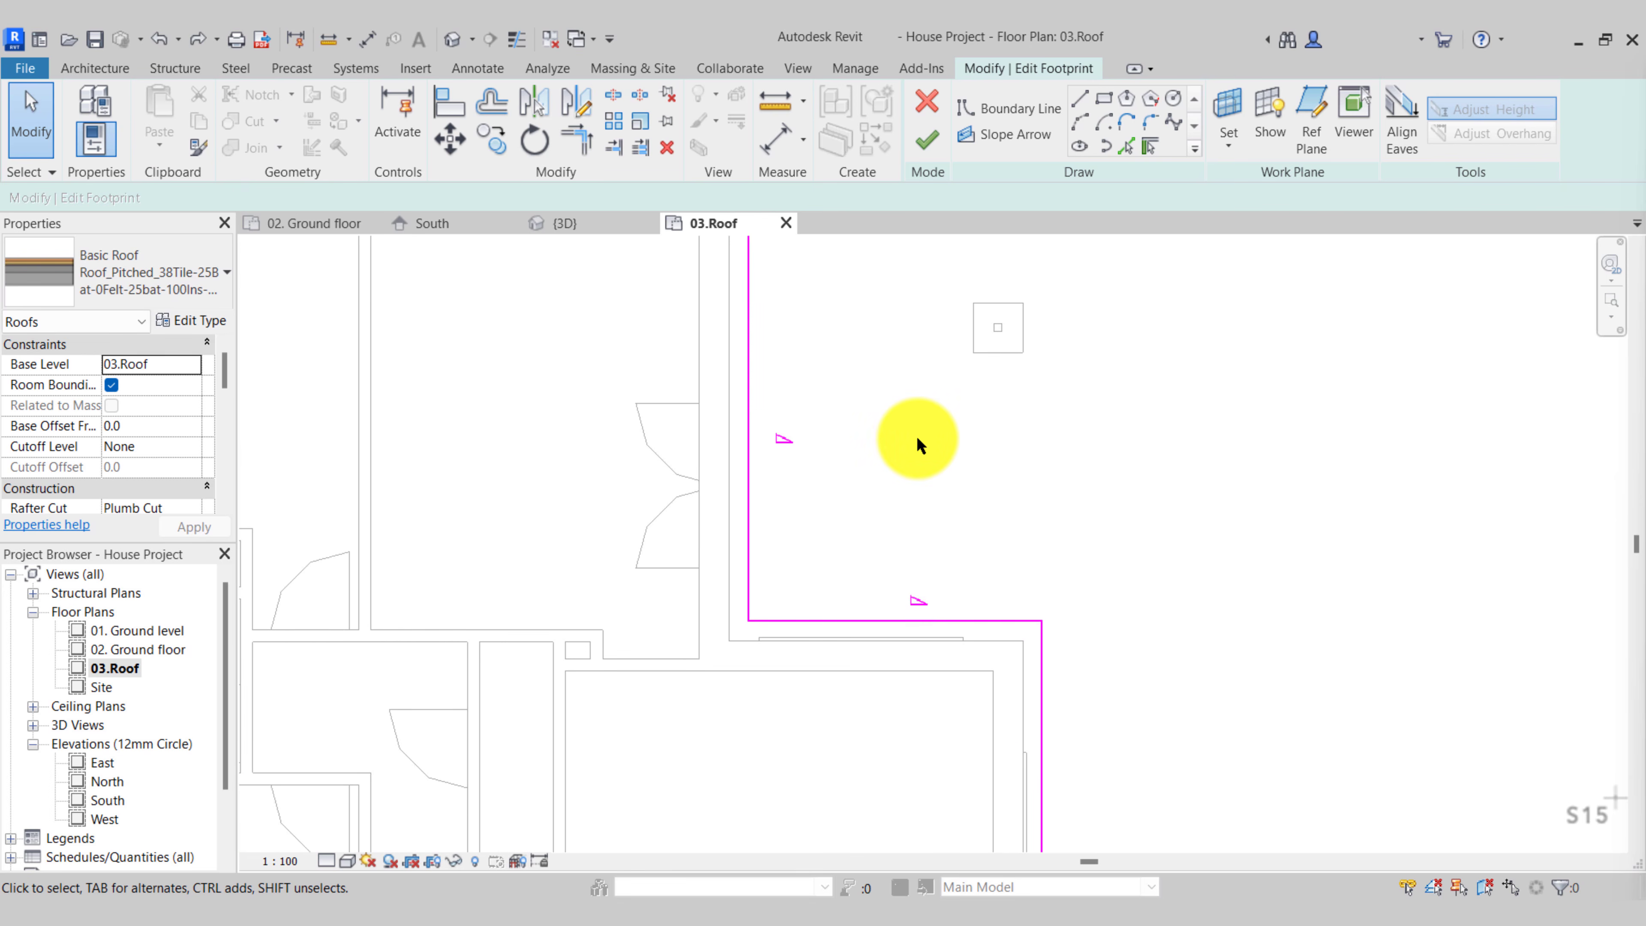
# Delete the short horizontal boundary line at the northeast recess and redraw it between the two open boundary ends
pyautogui.click(849, 620)
pyautogui.press('Delete')
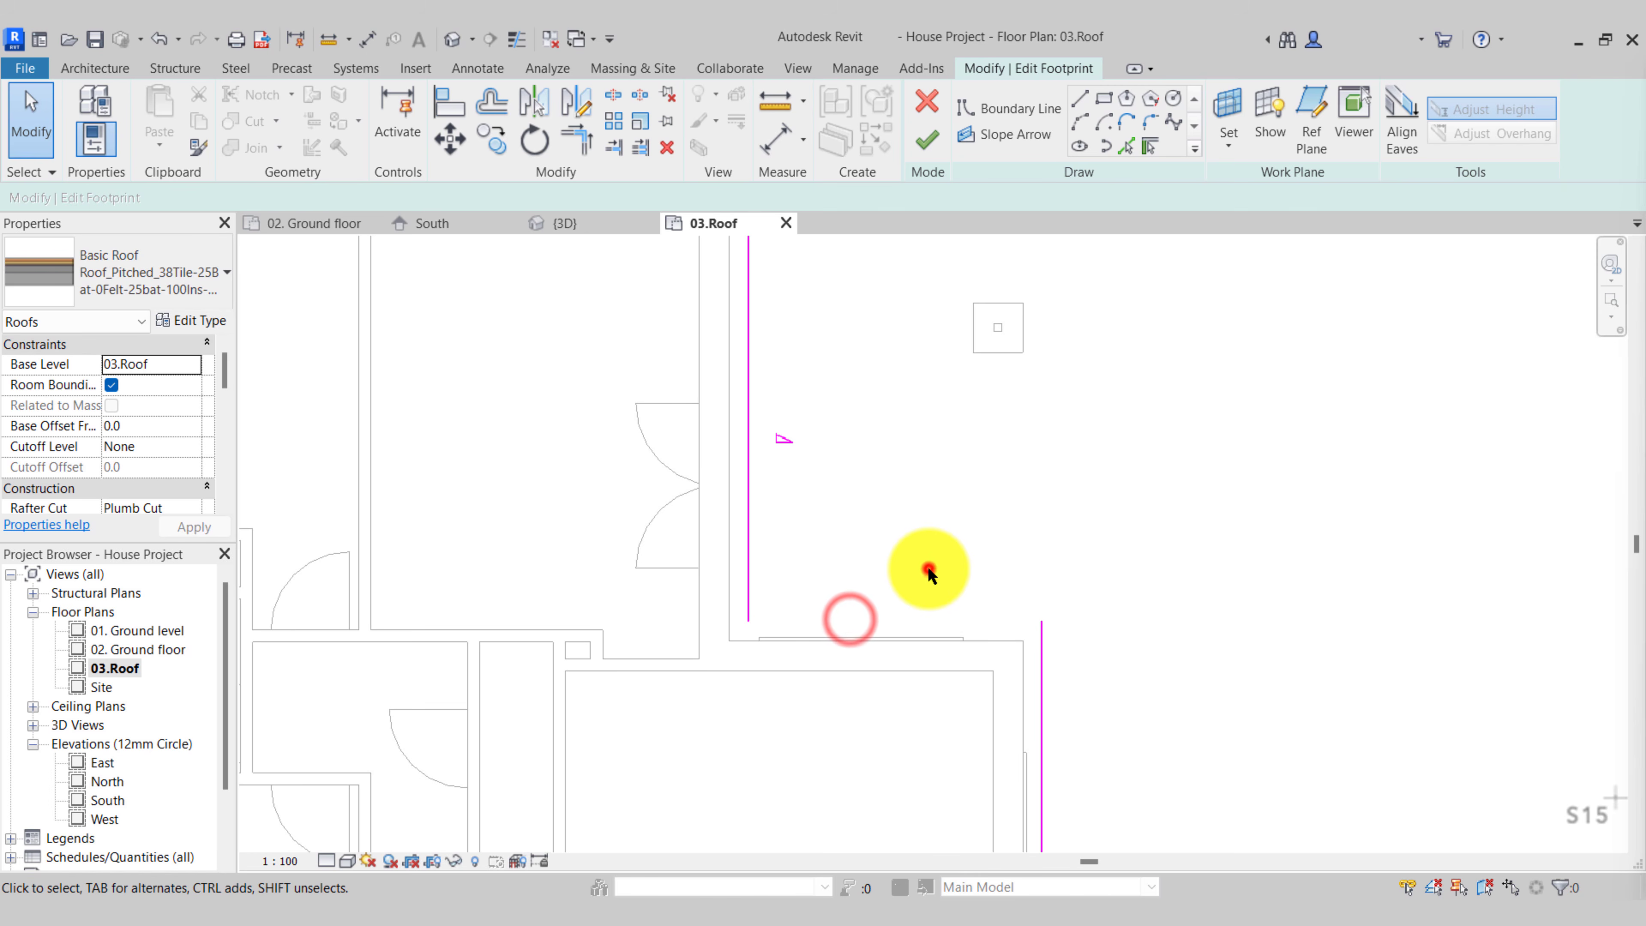
pyautogui.click(1077, 102)
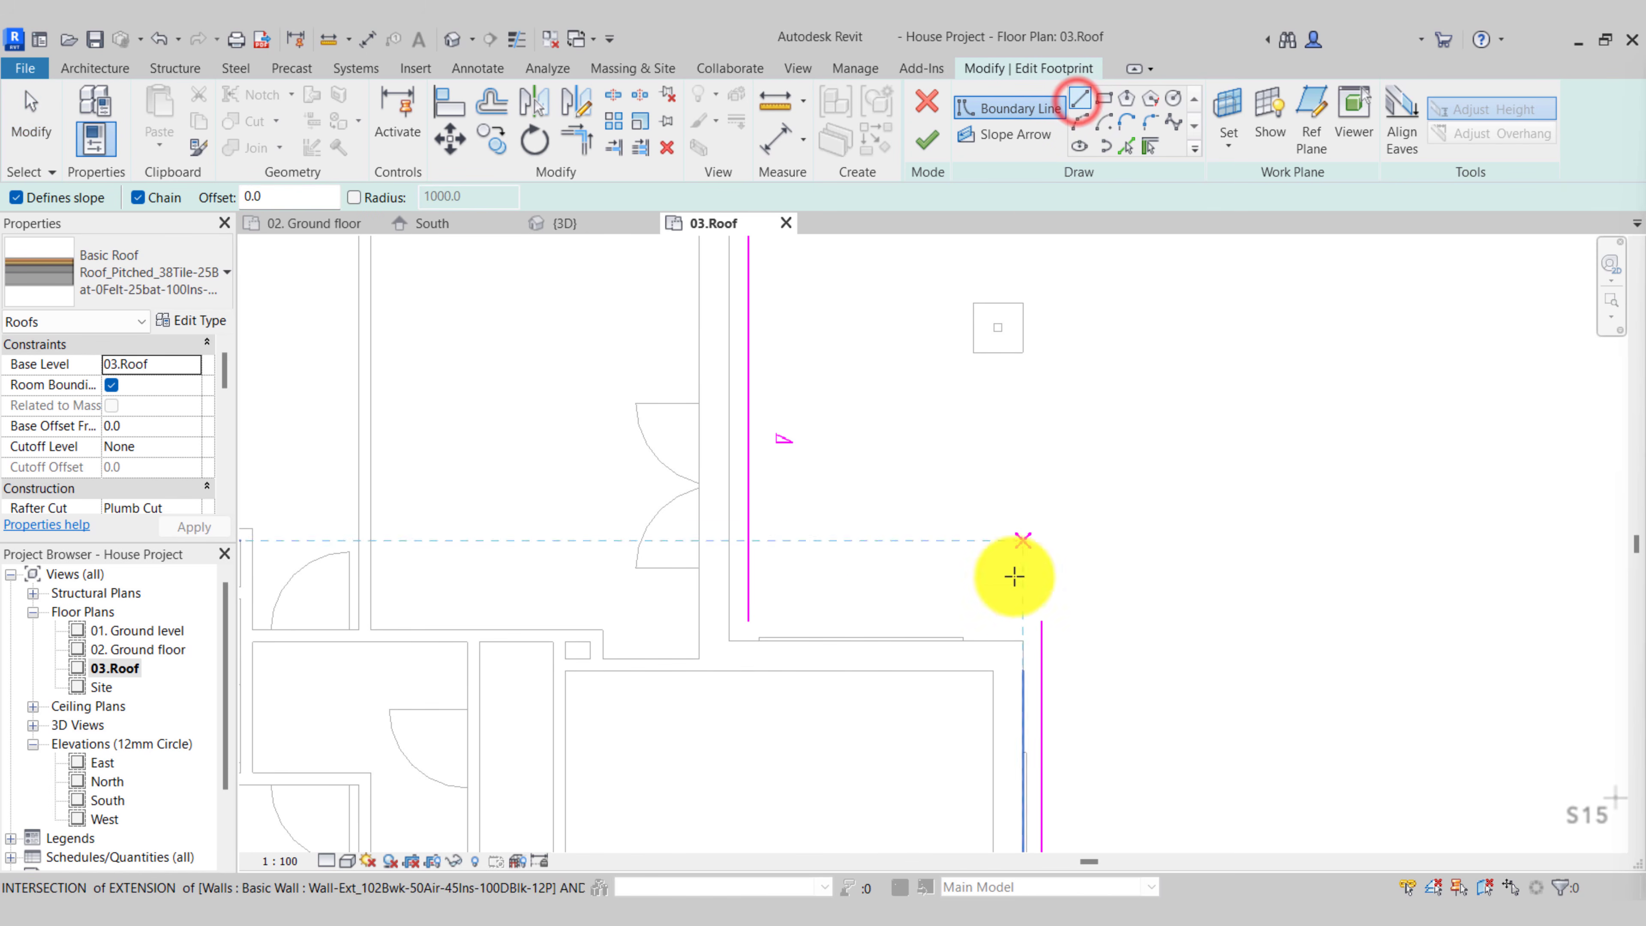
pyautogui.click(750, 621)
pyautogui.click(1041, 620)
pyautogui.press('Escape')
pyautogui.press('Escape')
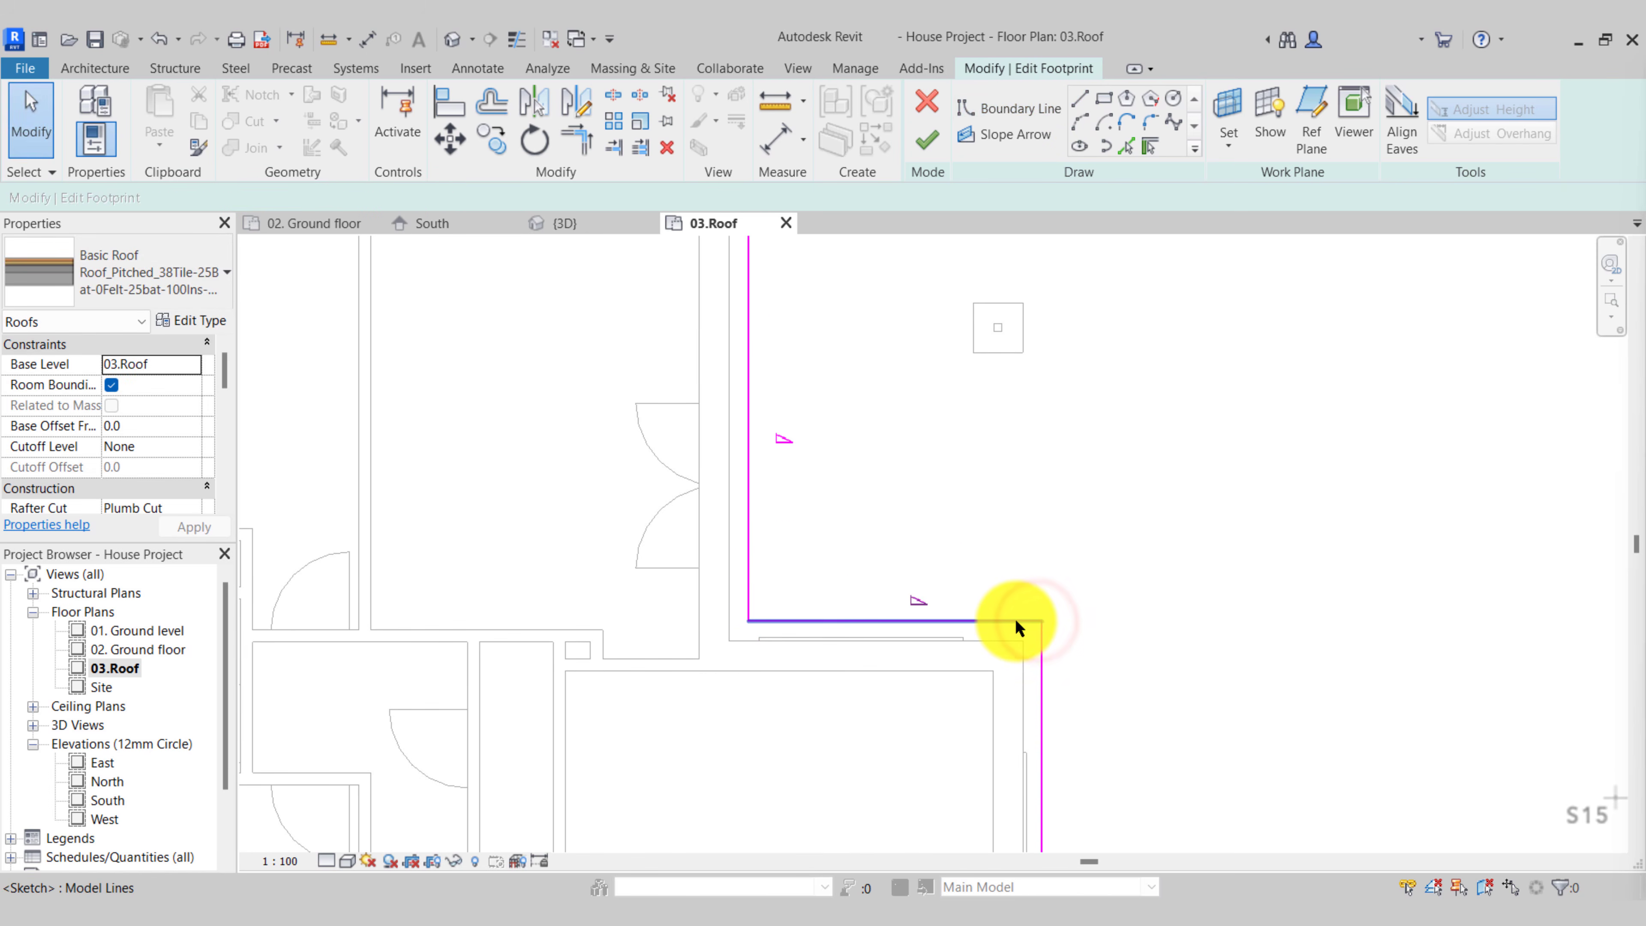
# Set the slope of the redrawn boundary line at the northeast recess to 15°
pyautogui.click(1015, 621)
pyautogui.scroll(2, 1014, 621)
pyautogui.click(929, 588)
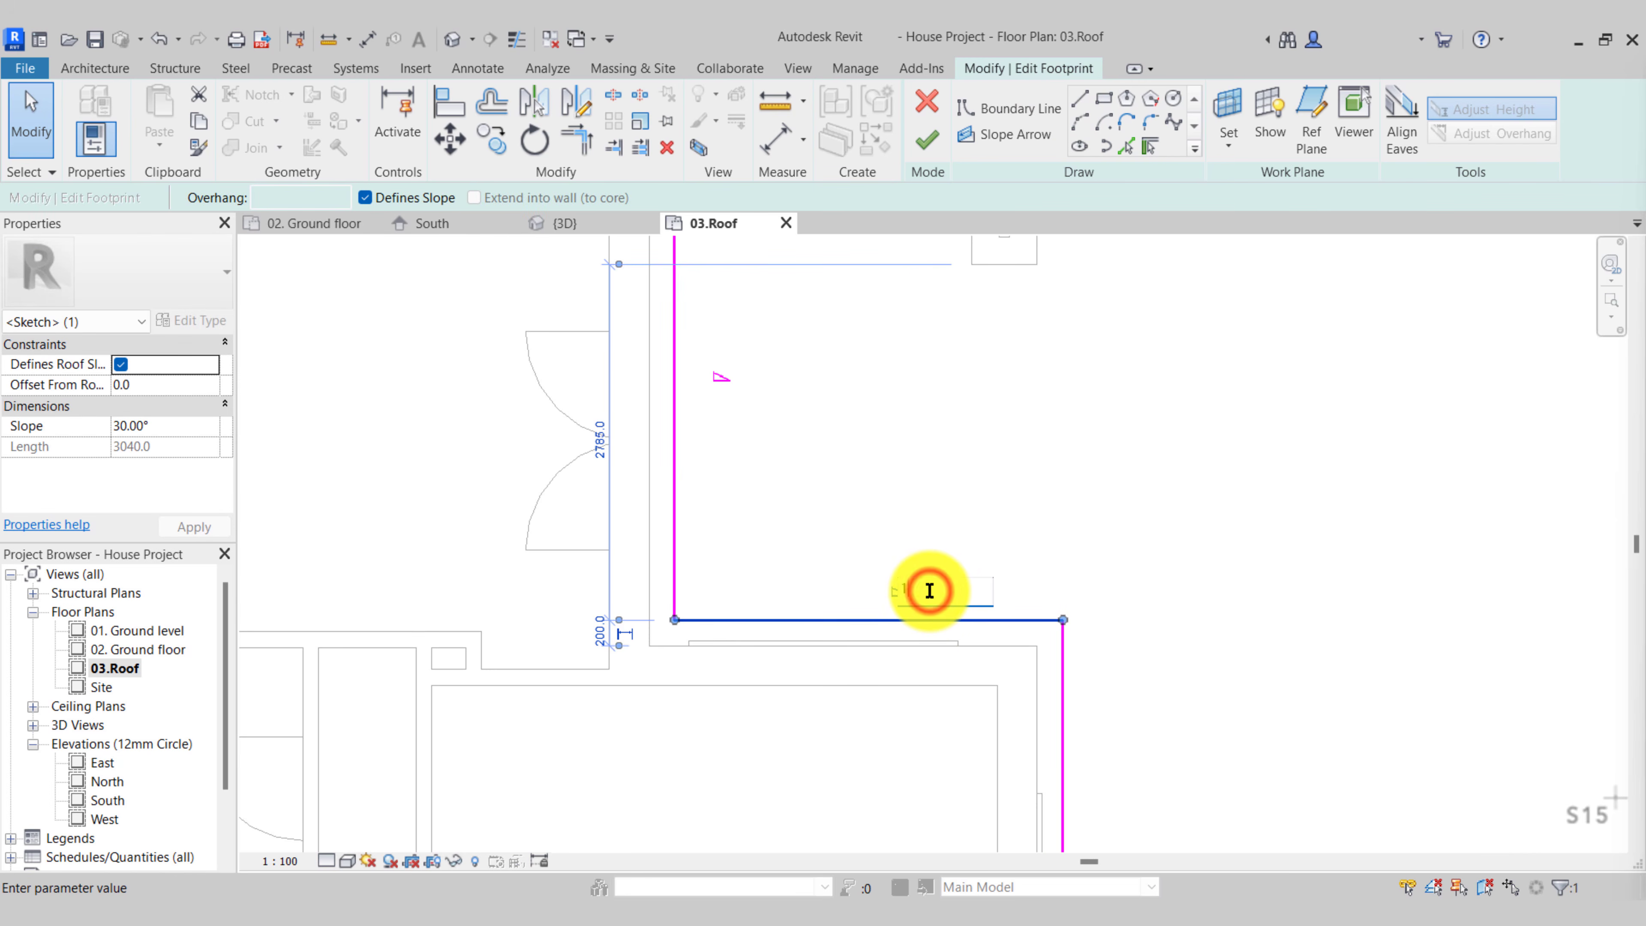
pyautogui.write('15')
pyautogui.press('Return')
pyautogui.scroll(-1, 920, 653)
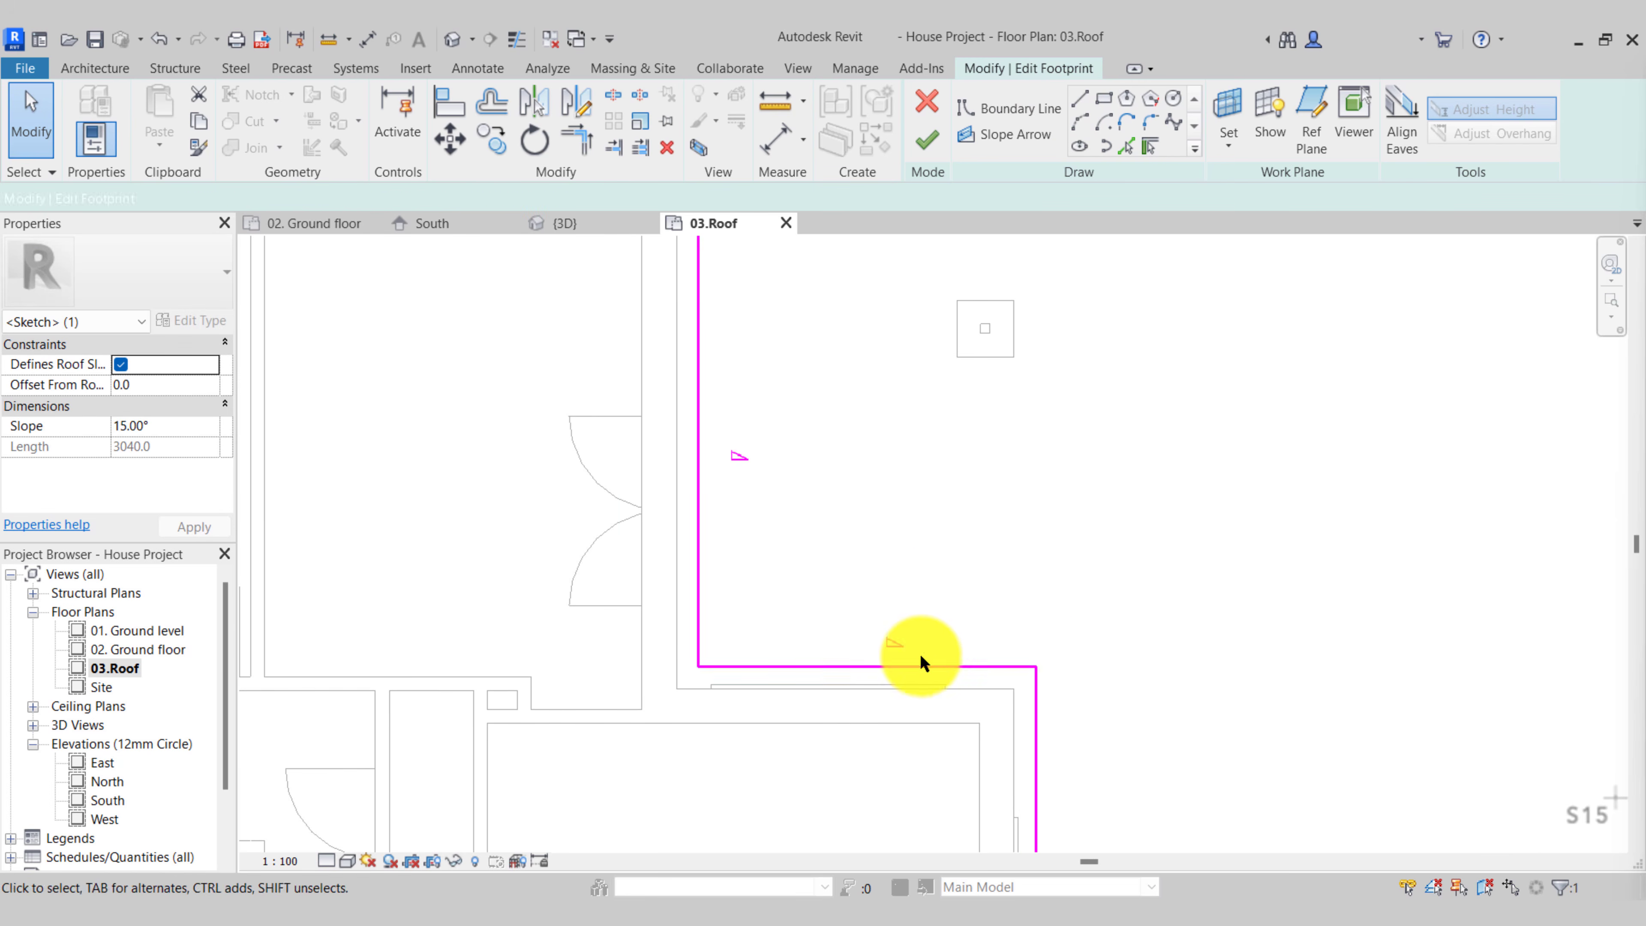
# Move the redrawn boundary line north by the distance from the recess wall's outer face to the column's north face
pyautogui.click(790, 663)
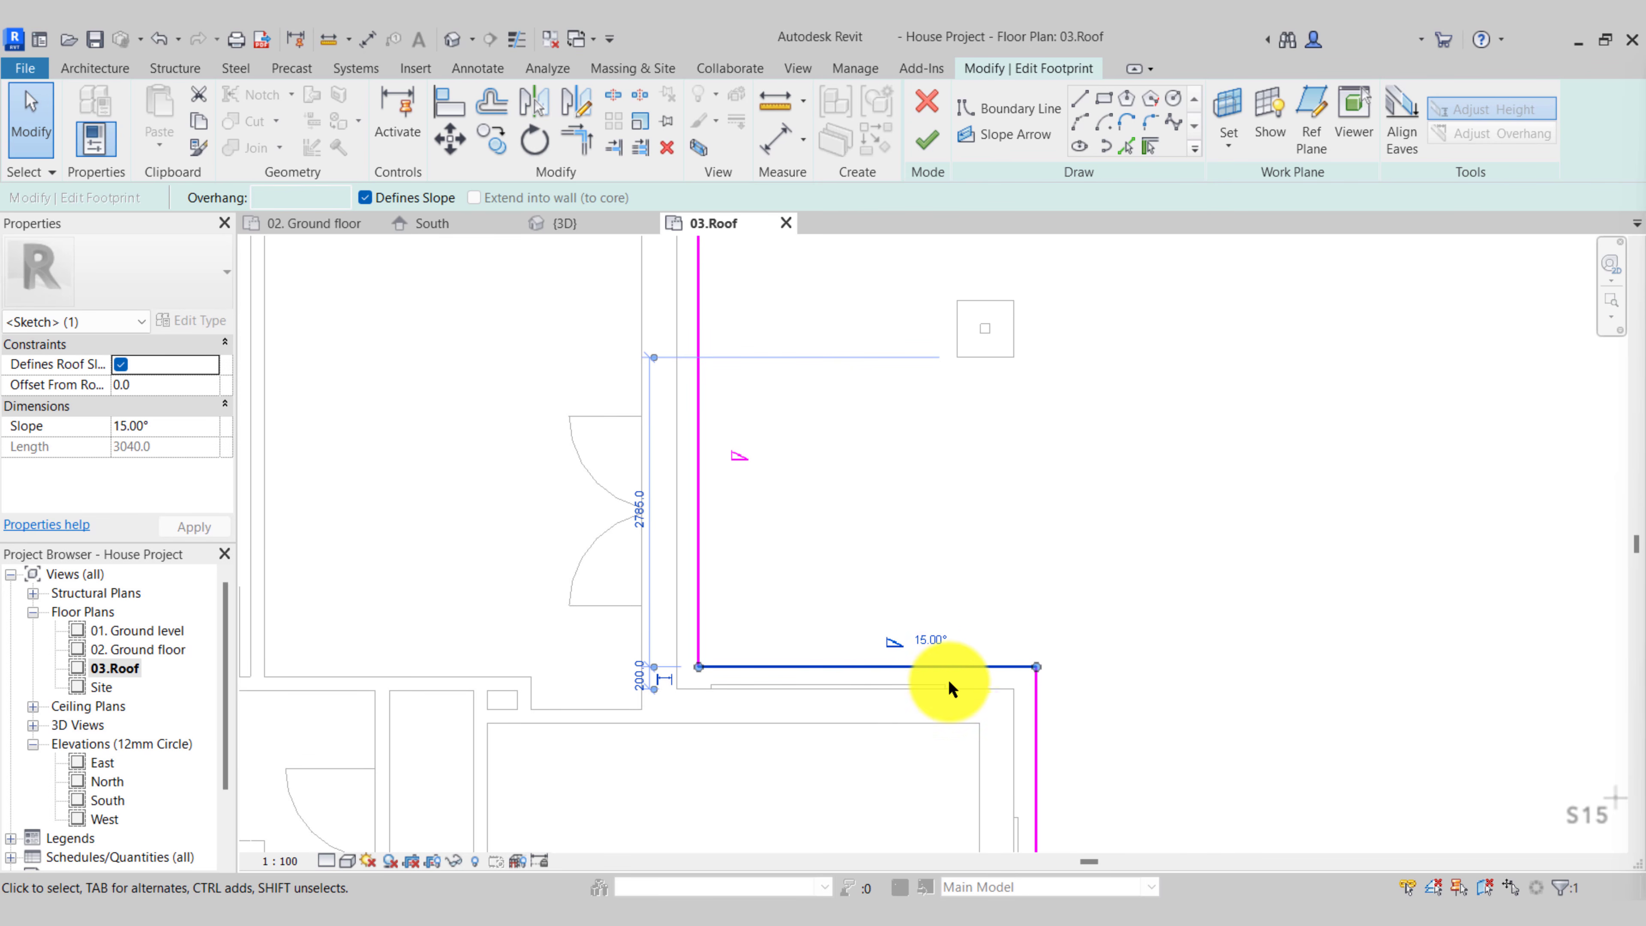
pyautogui.click(456, 116)
pyautogui.click(466, 148)
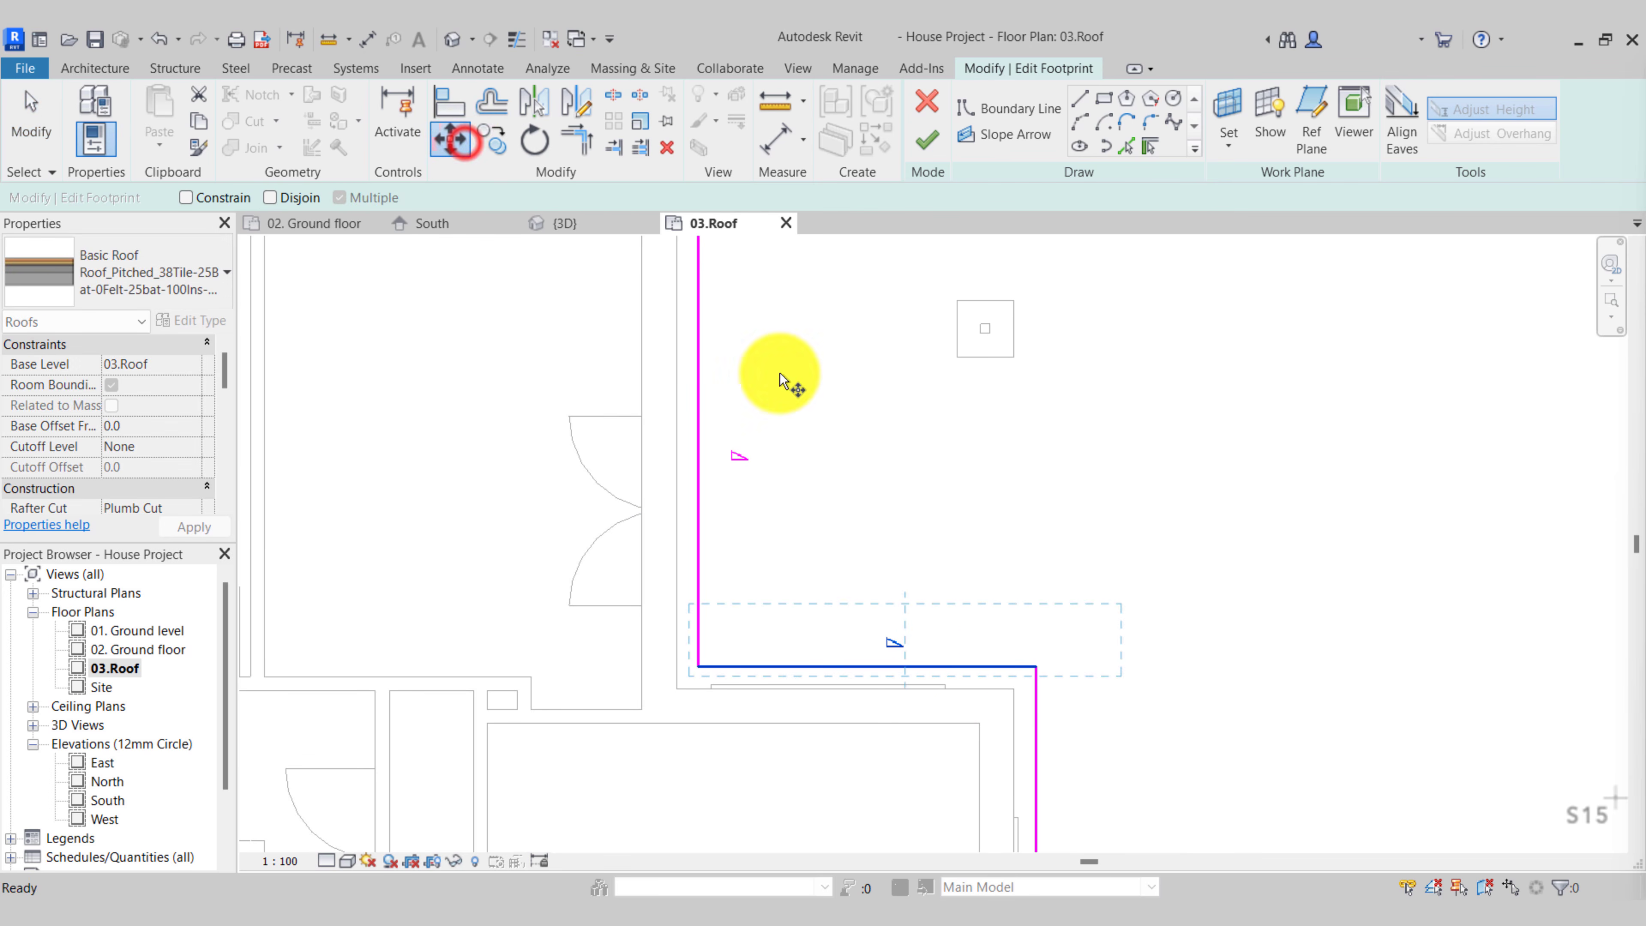
pyautogui.scroll(2, 980, 685)
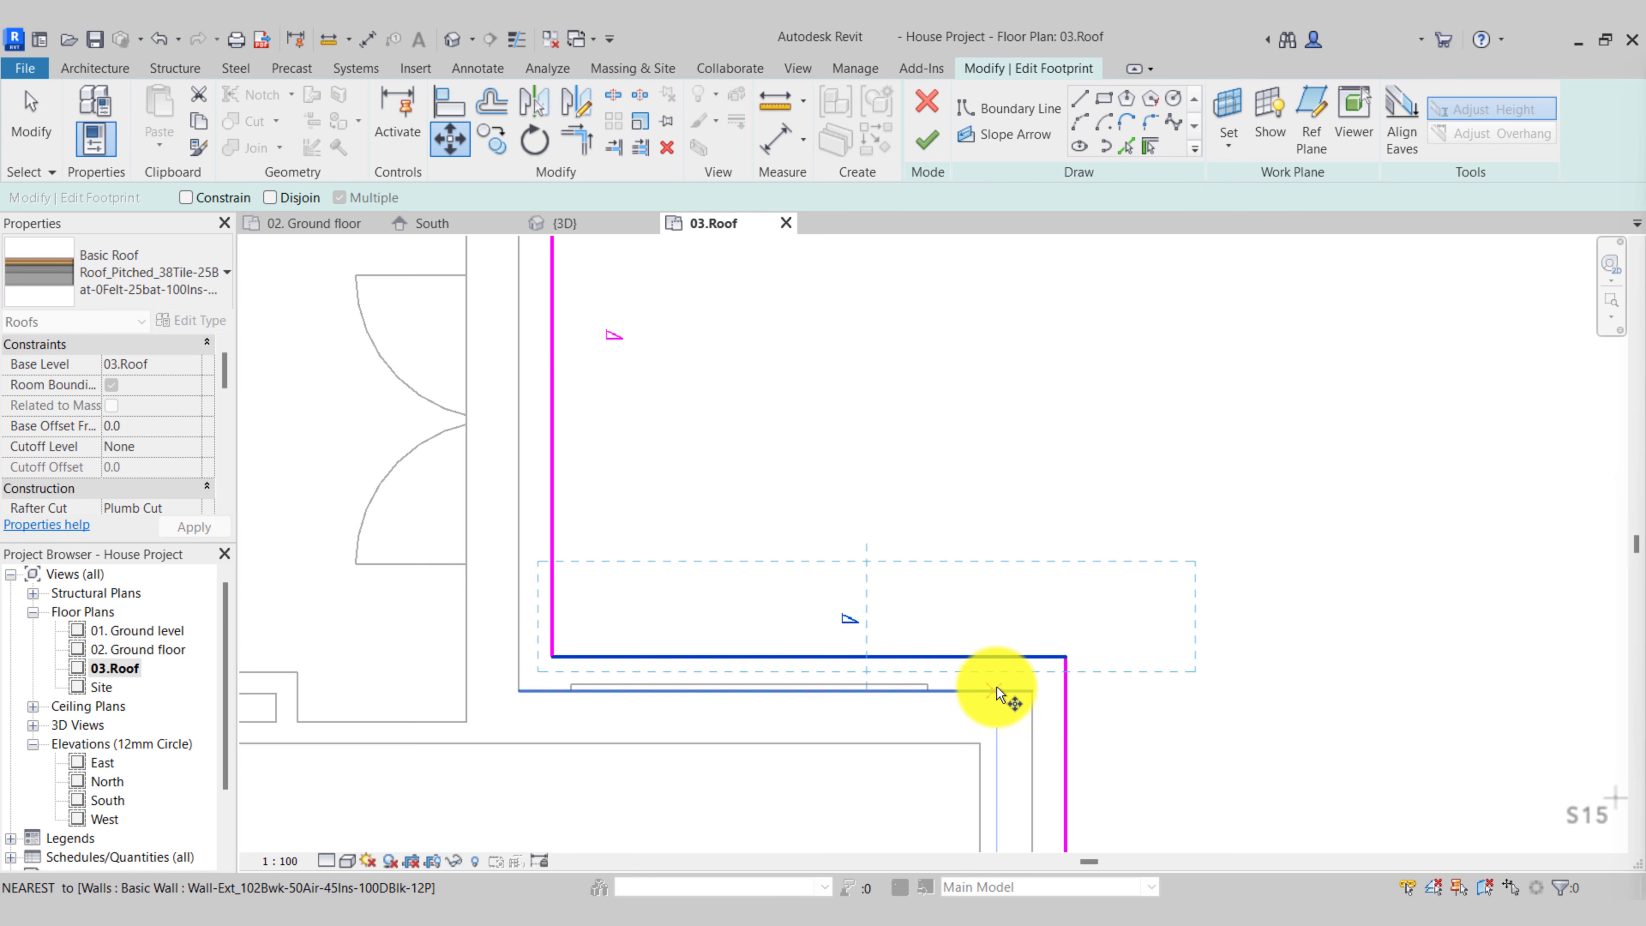
pyautogui.click(1001, 687)
pyautogui.scroll(-2, 998, 678)
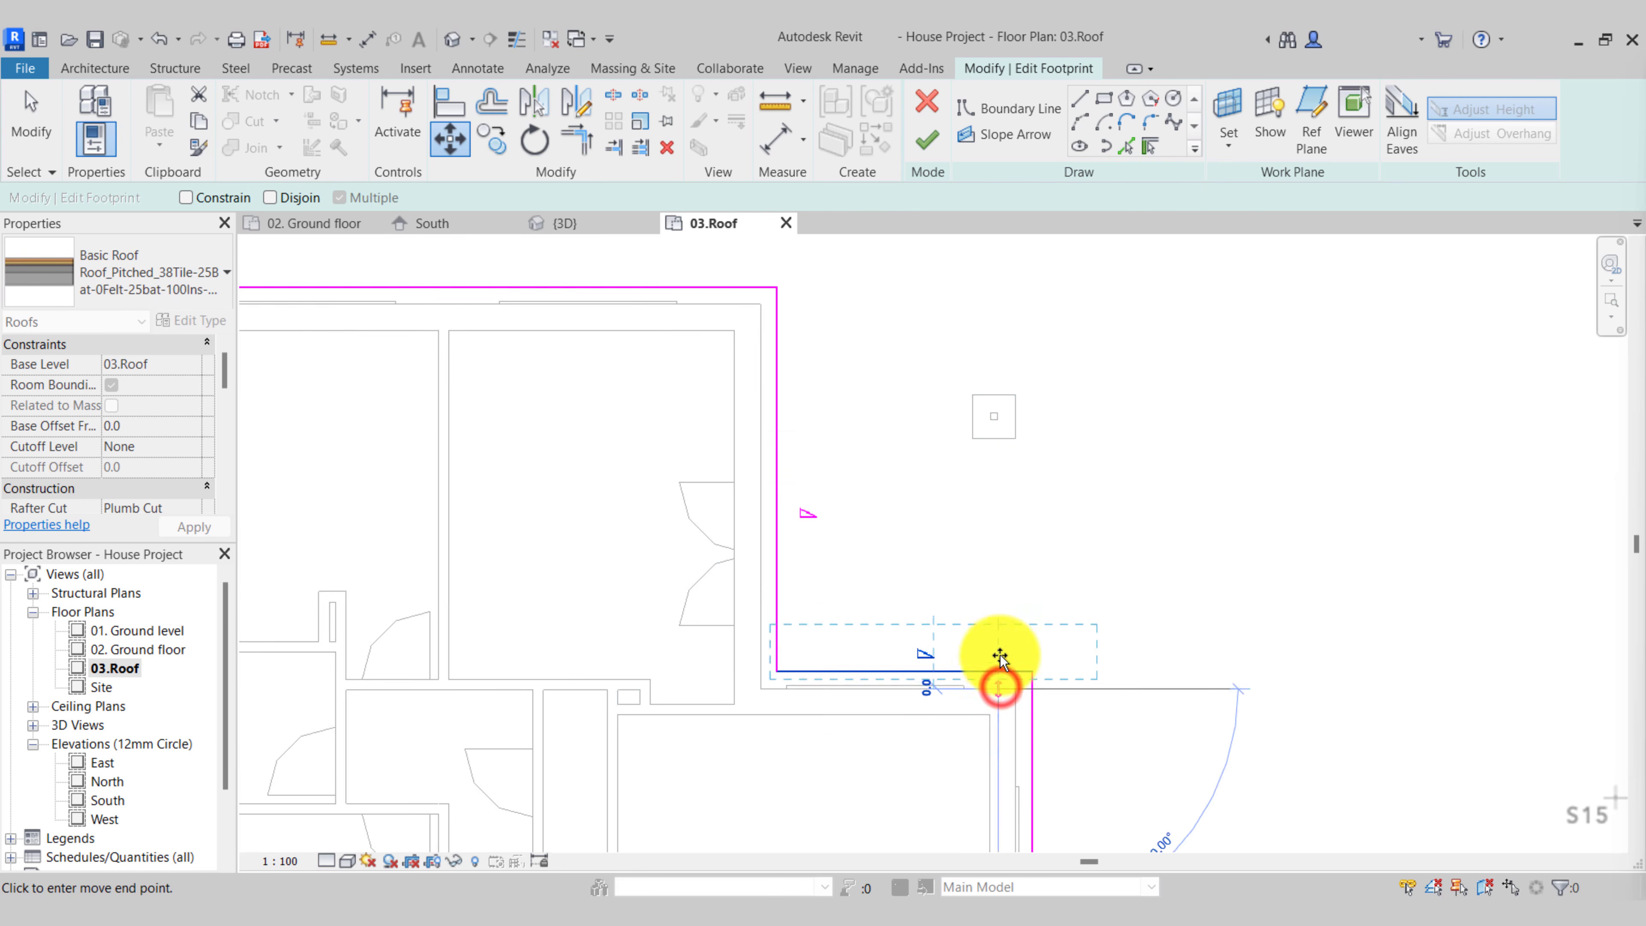
pyautogui.scroll(1, 999, 380)
pyautogui.scroll(2, 1008, 378)
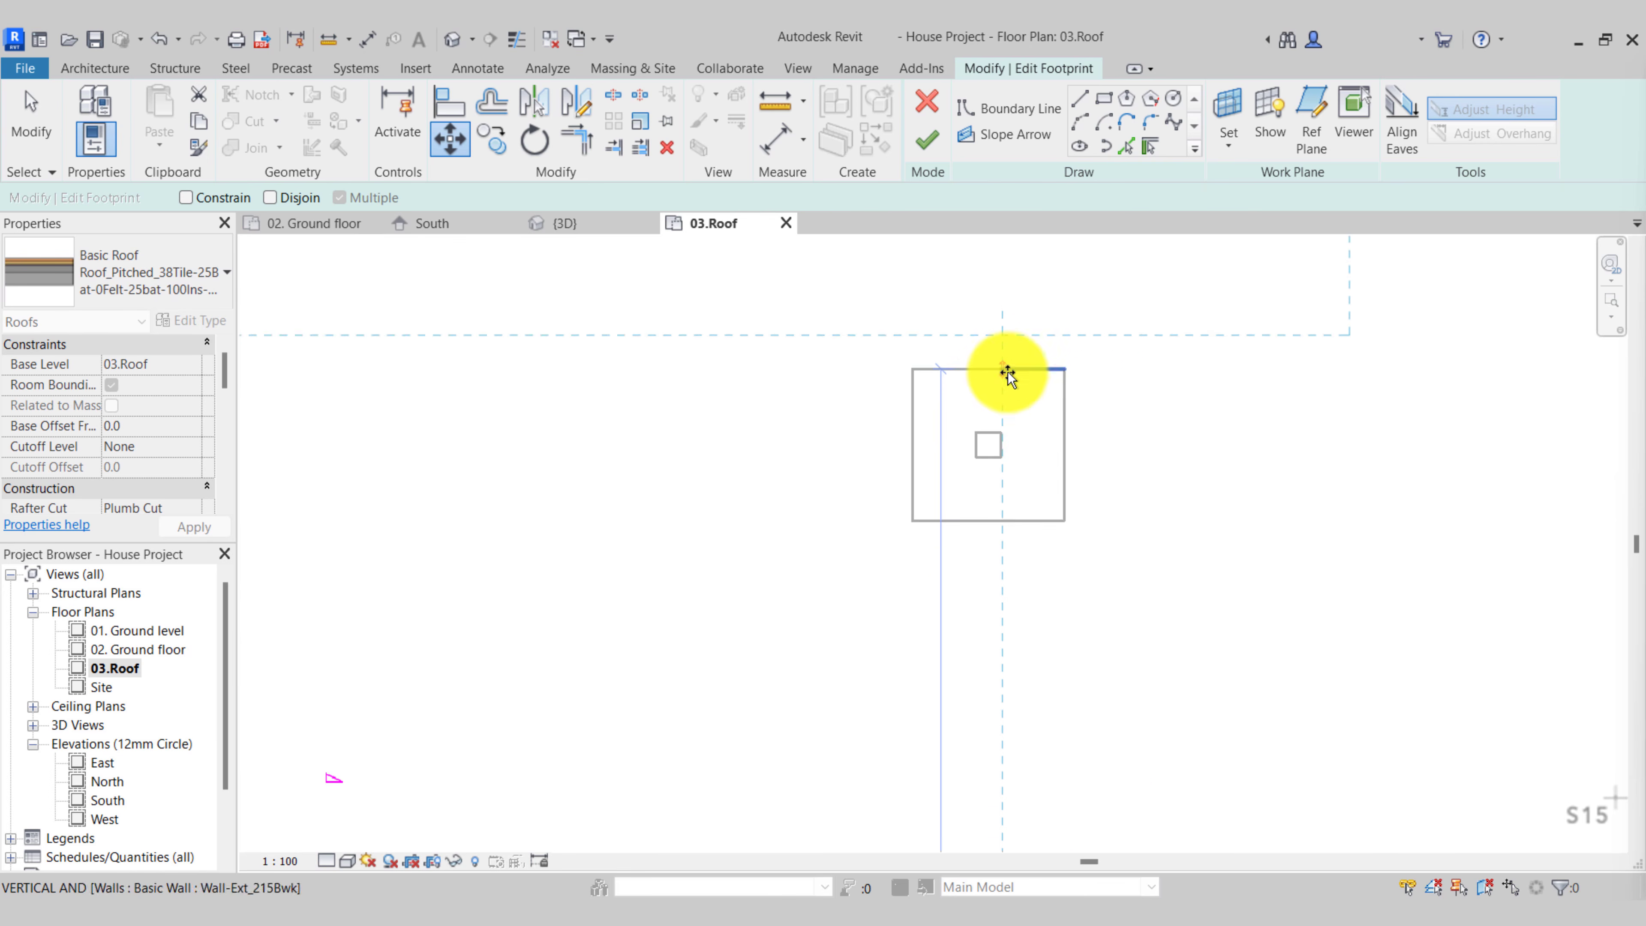
pyautogui.click(1003, 369)
pyautogui.scroll(-2, 1000, 369)
pyautogui.moveTo(1001, 412); pyautogui.dragTo(999, 534, button='middle')
pyautogui.press('Escape')
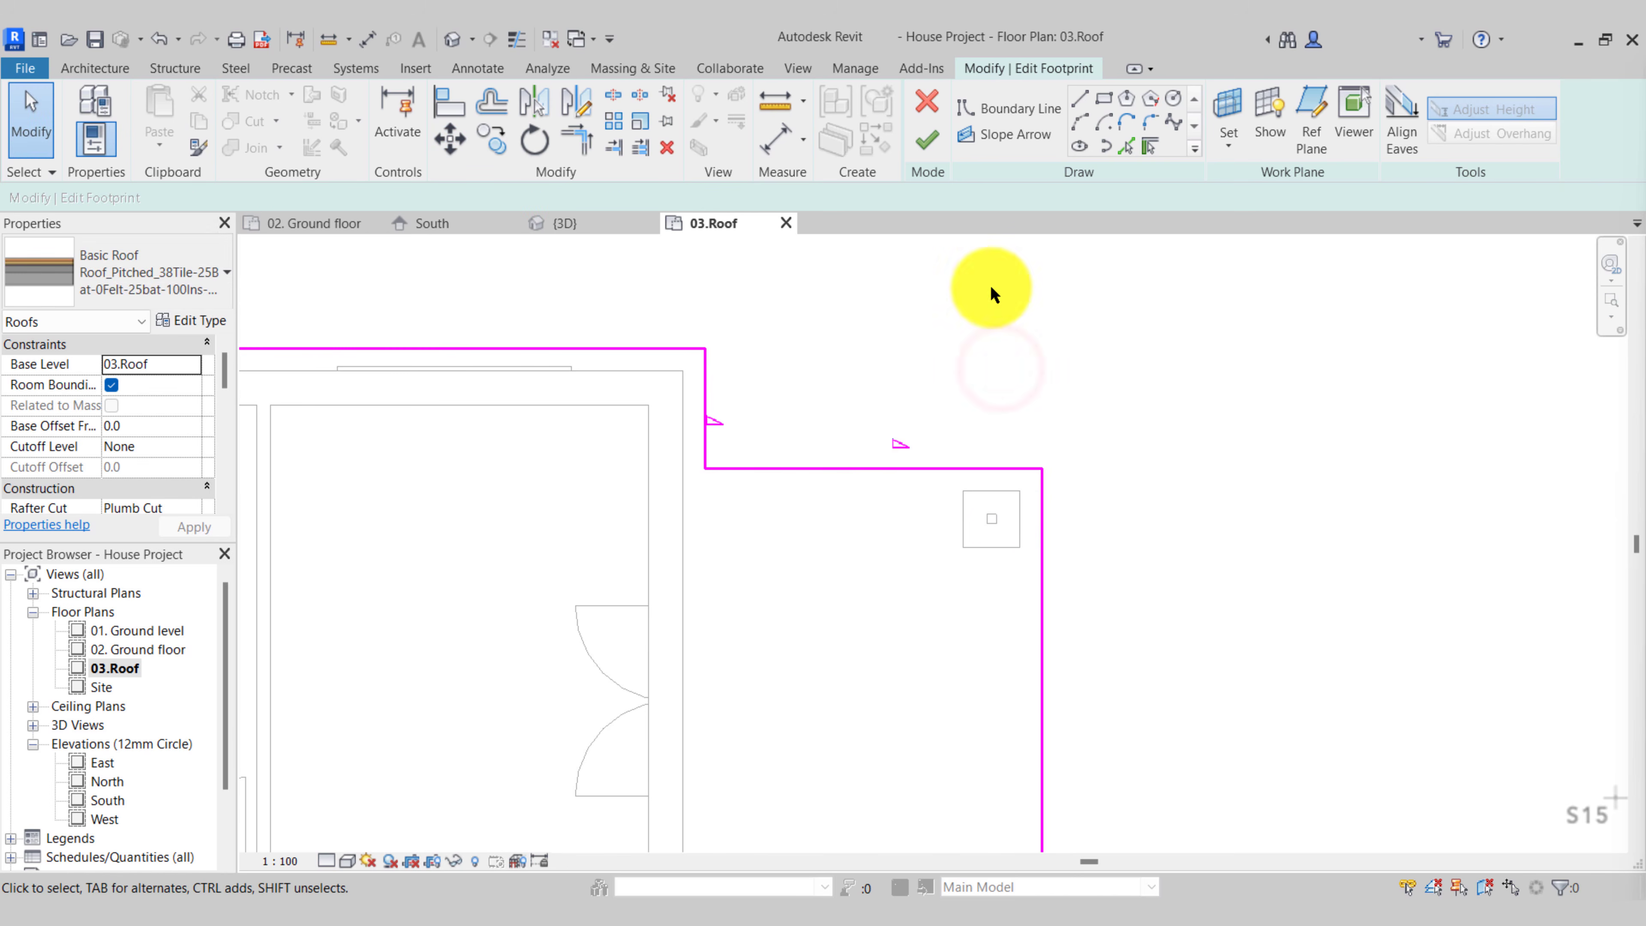
# Finish the roof footprint, save the project and view the northeast roof extension in 3D
pyautogui.click(918, 155)
pyautogui.click(673, 418)
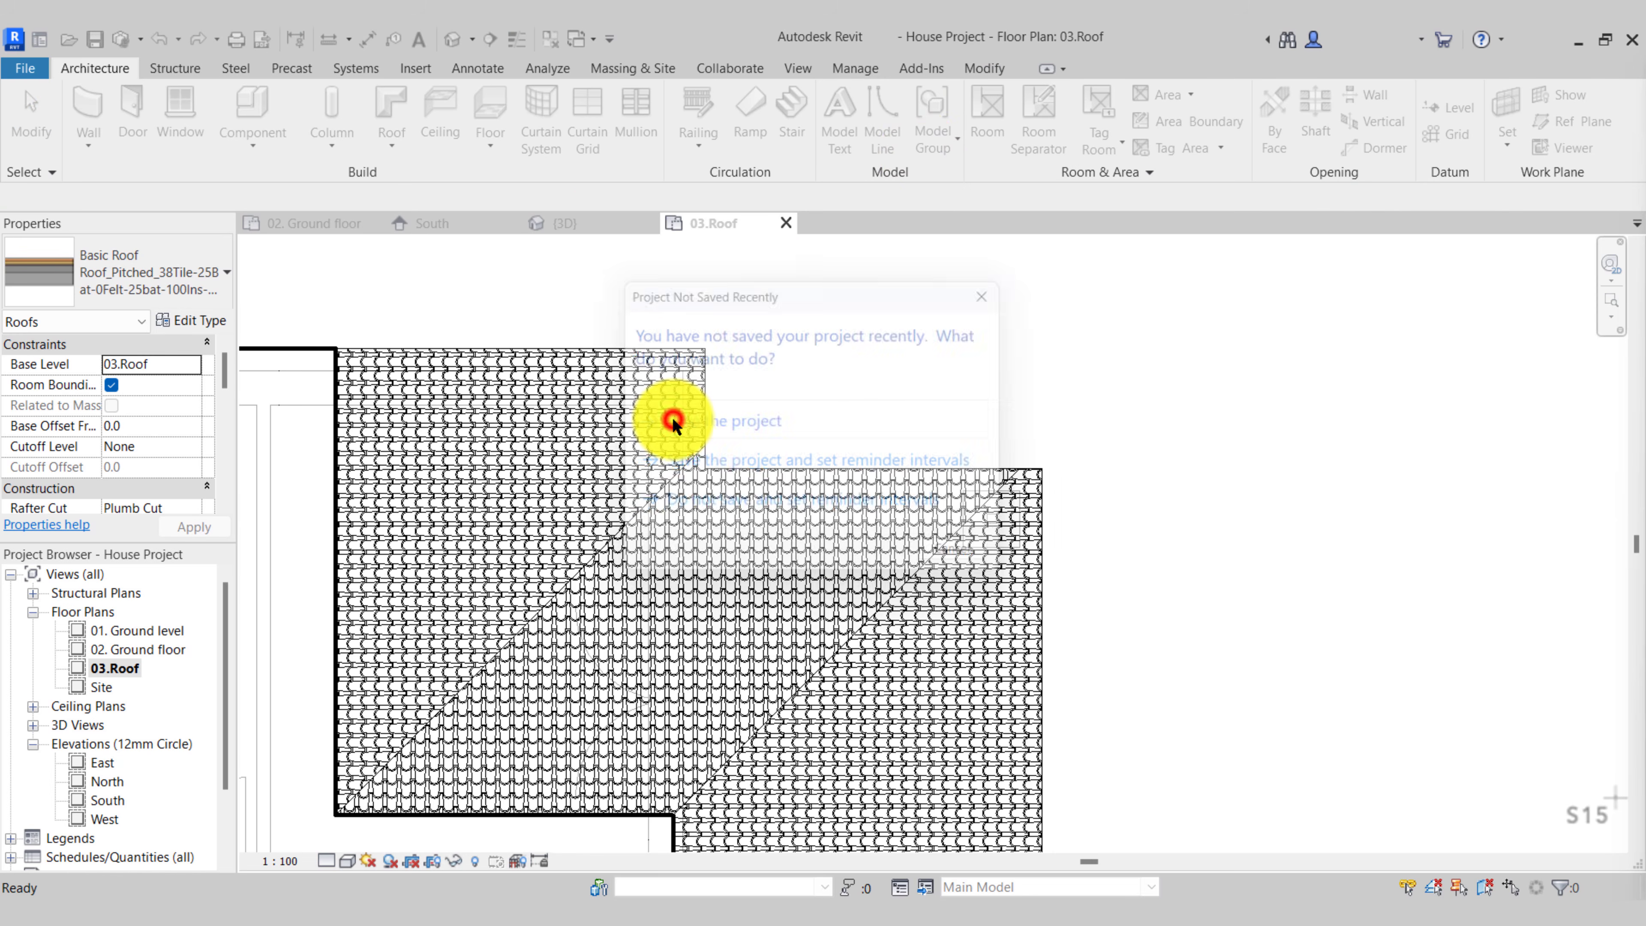
pyautogui.click(578, 227)
pyautogui.keyDown('shift'); pyautogui.moveTo(802, 618); pyautogui.dragTo(1065, 581, button='middle'); pyautogui.keyUp('shift')
pyautogui.press('Escape')
# Open the East elevation and examine the roof profile over the northeast recess
pyautogui.click(104, 763)
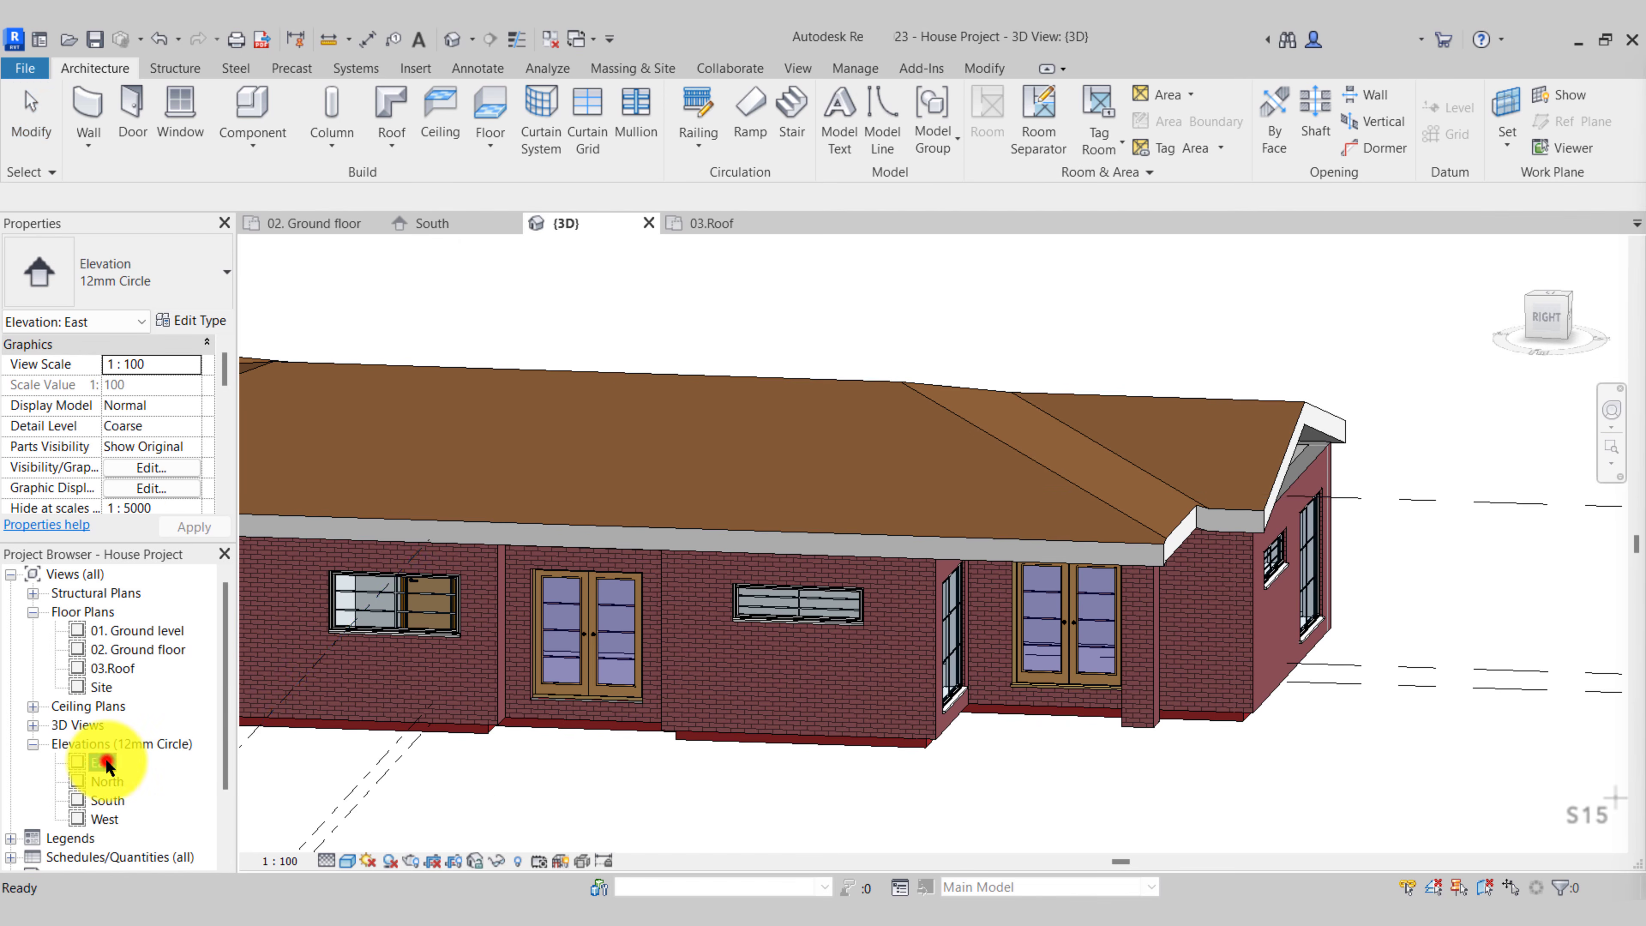
pyautogui.doubleClick(105, 764)
pyautogui.scroll(5, 815, 438)
pyautogui.click(716, 413)
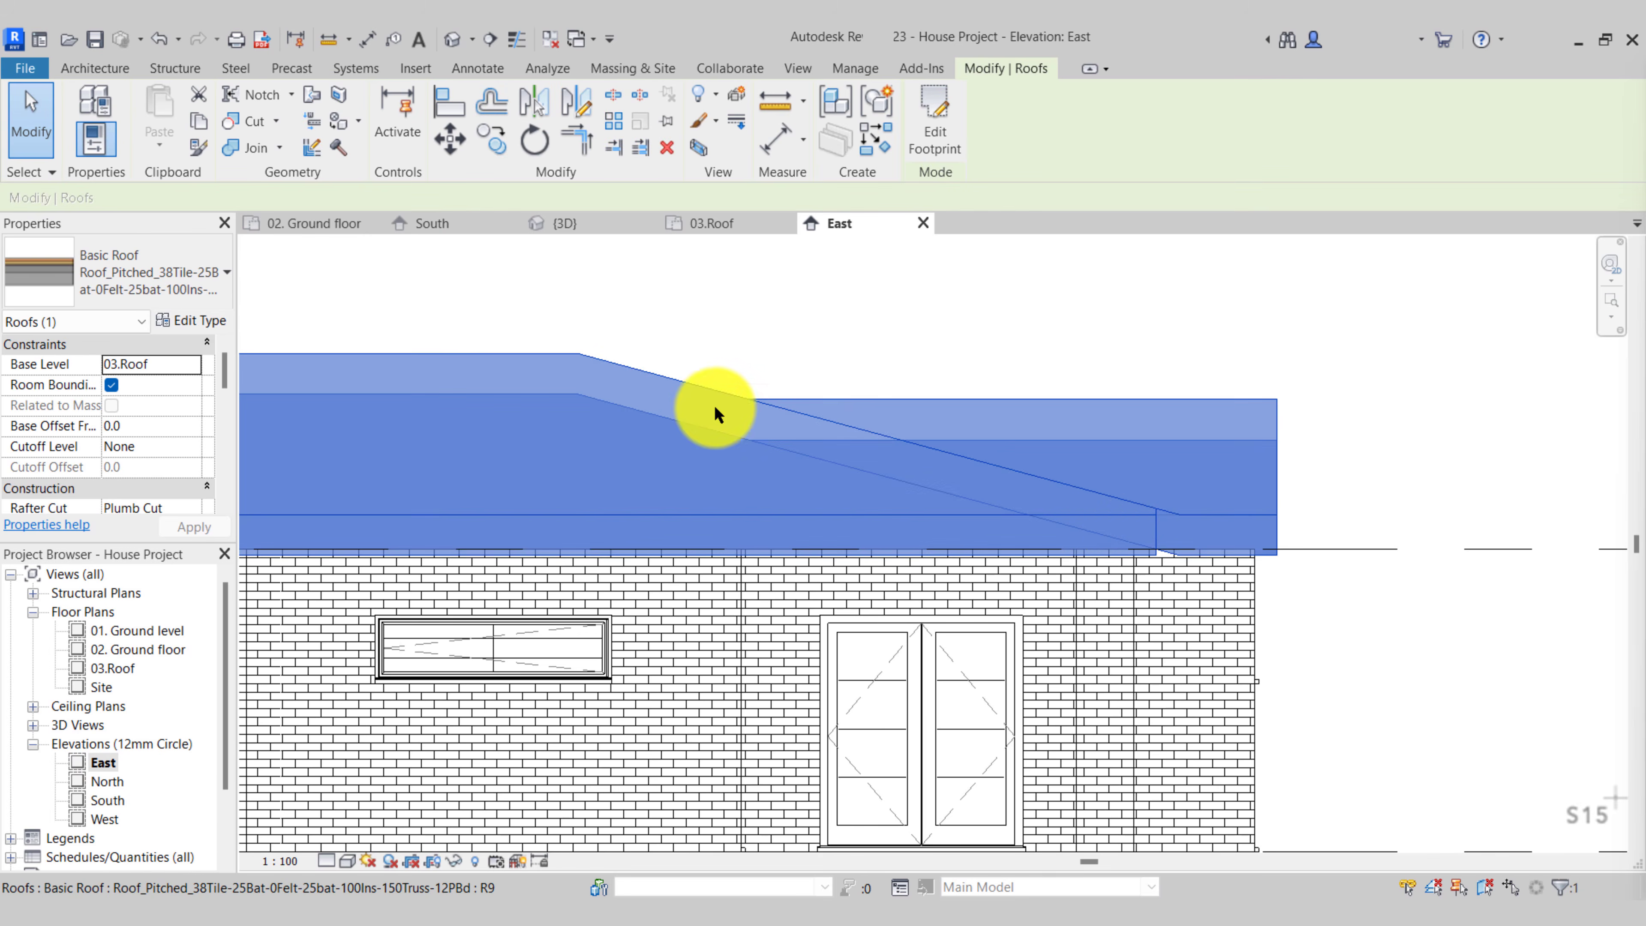
pyautogui.scroll(-3, 1194, 548)
pyautogui.moveTo(1018, 561); pyautogui.dragTo(1099, 503, button='middle')
pyautogui.scroll(2, 1095, 505)
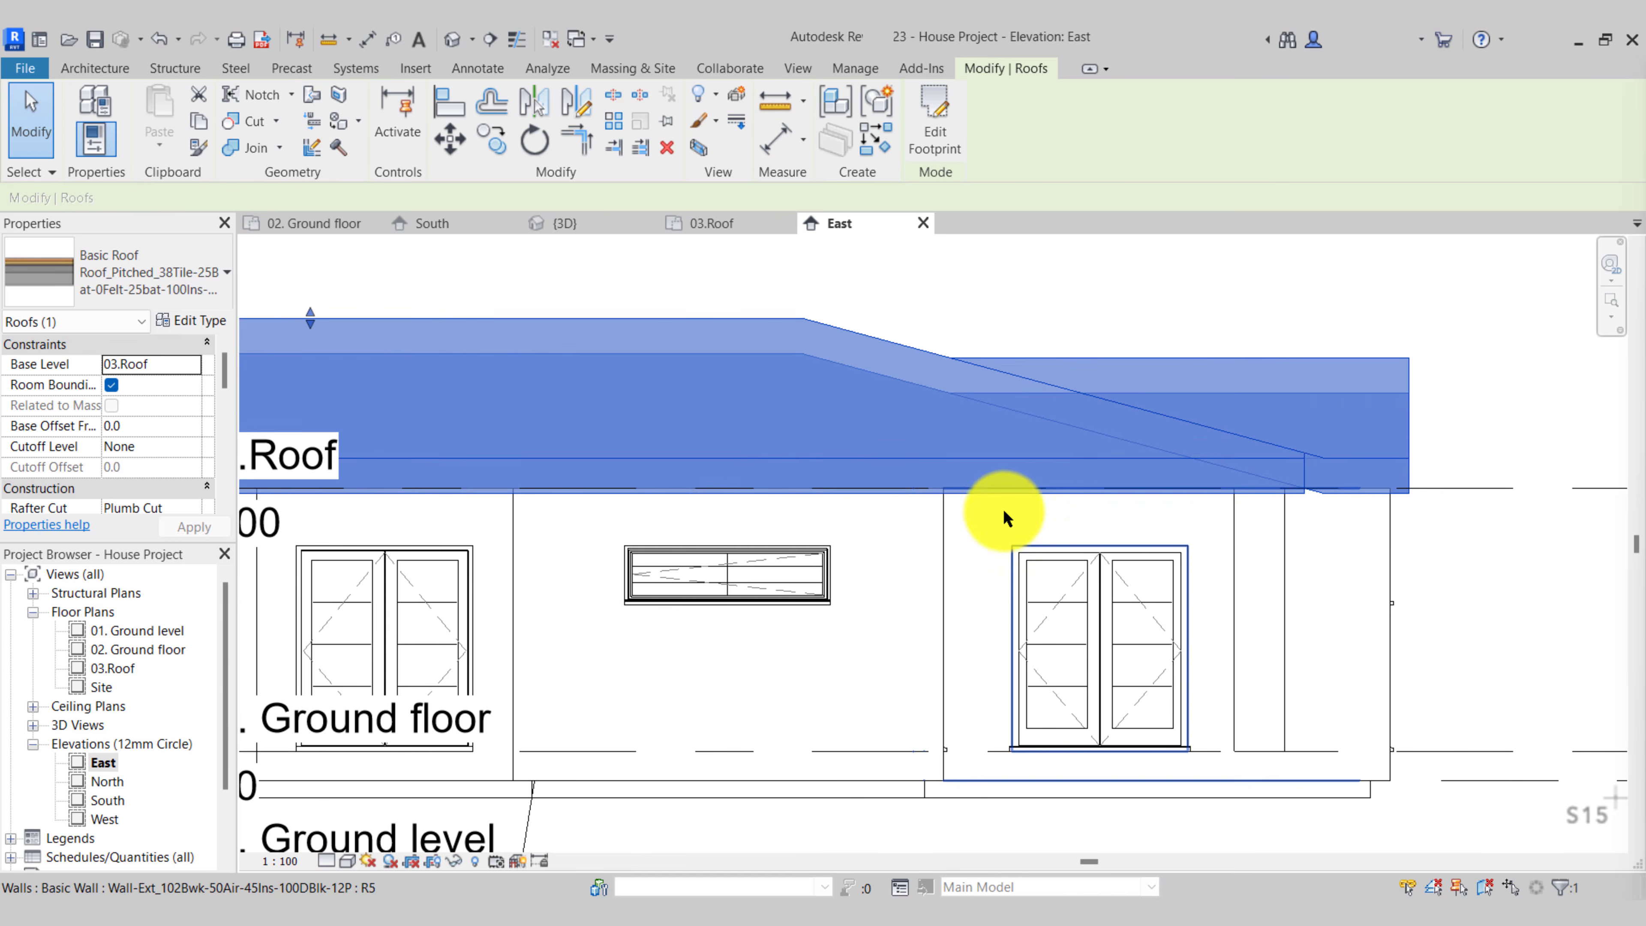
# Select the wall beside the northeast recess and display the East elevation in wireframe
pyautogui.press('Escape')
pyautogui.click(931, 506)
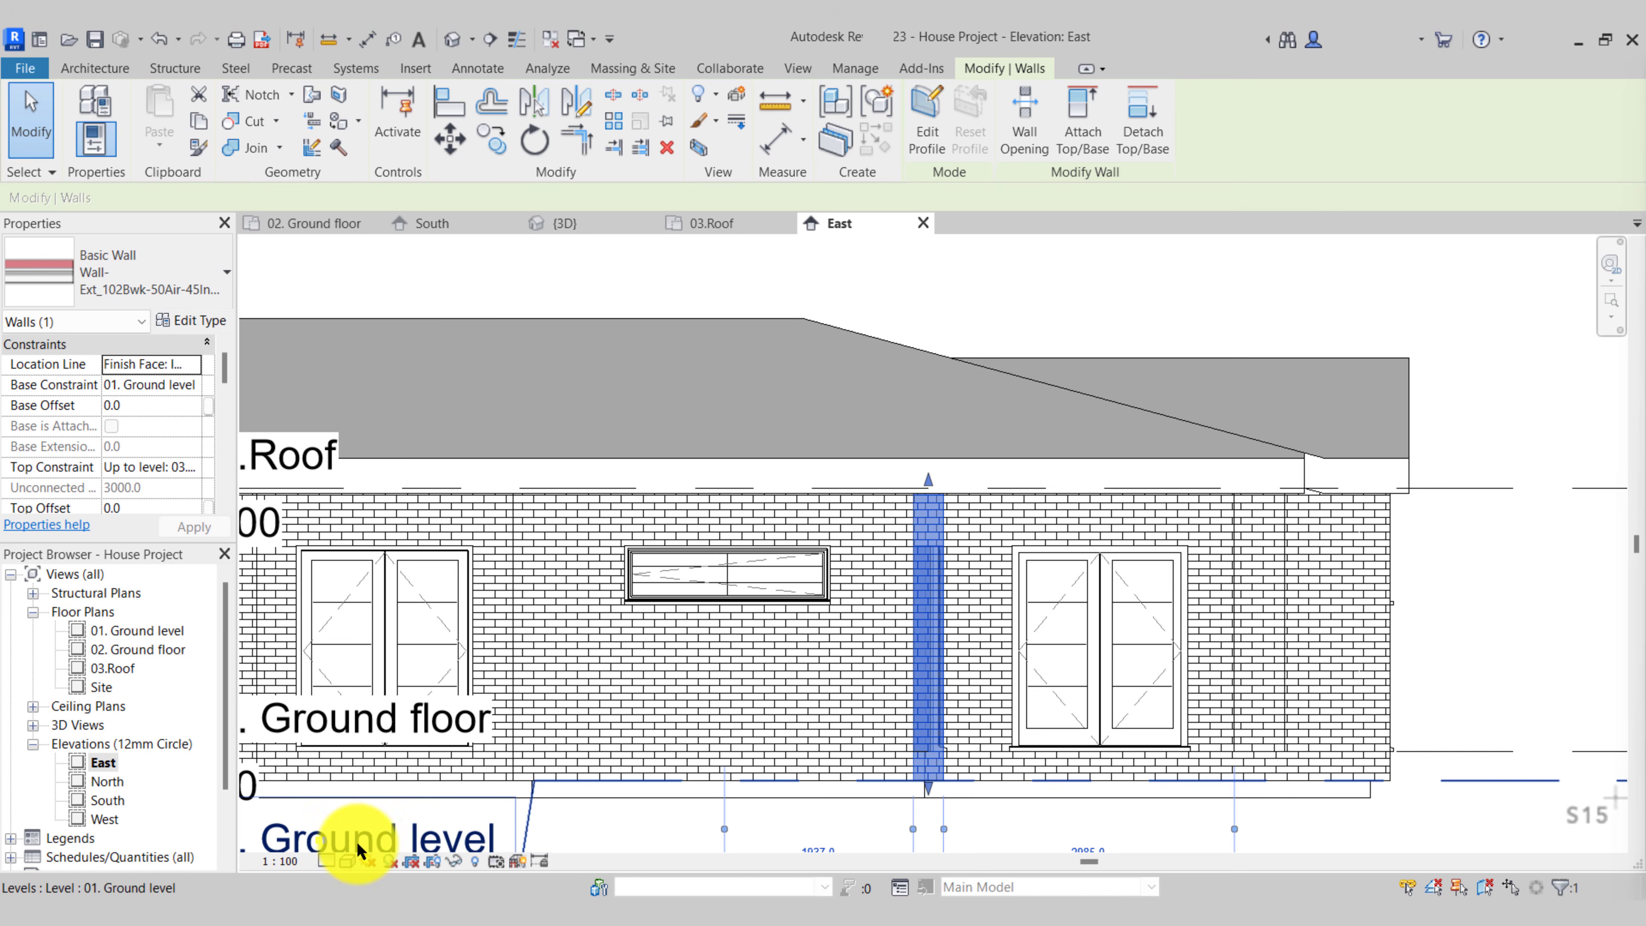
pyautogui.click(344, 862)
pyautogui.click(356, 762)
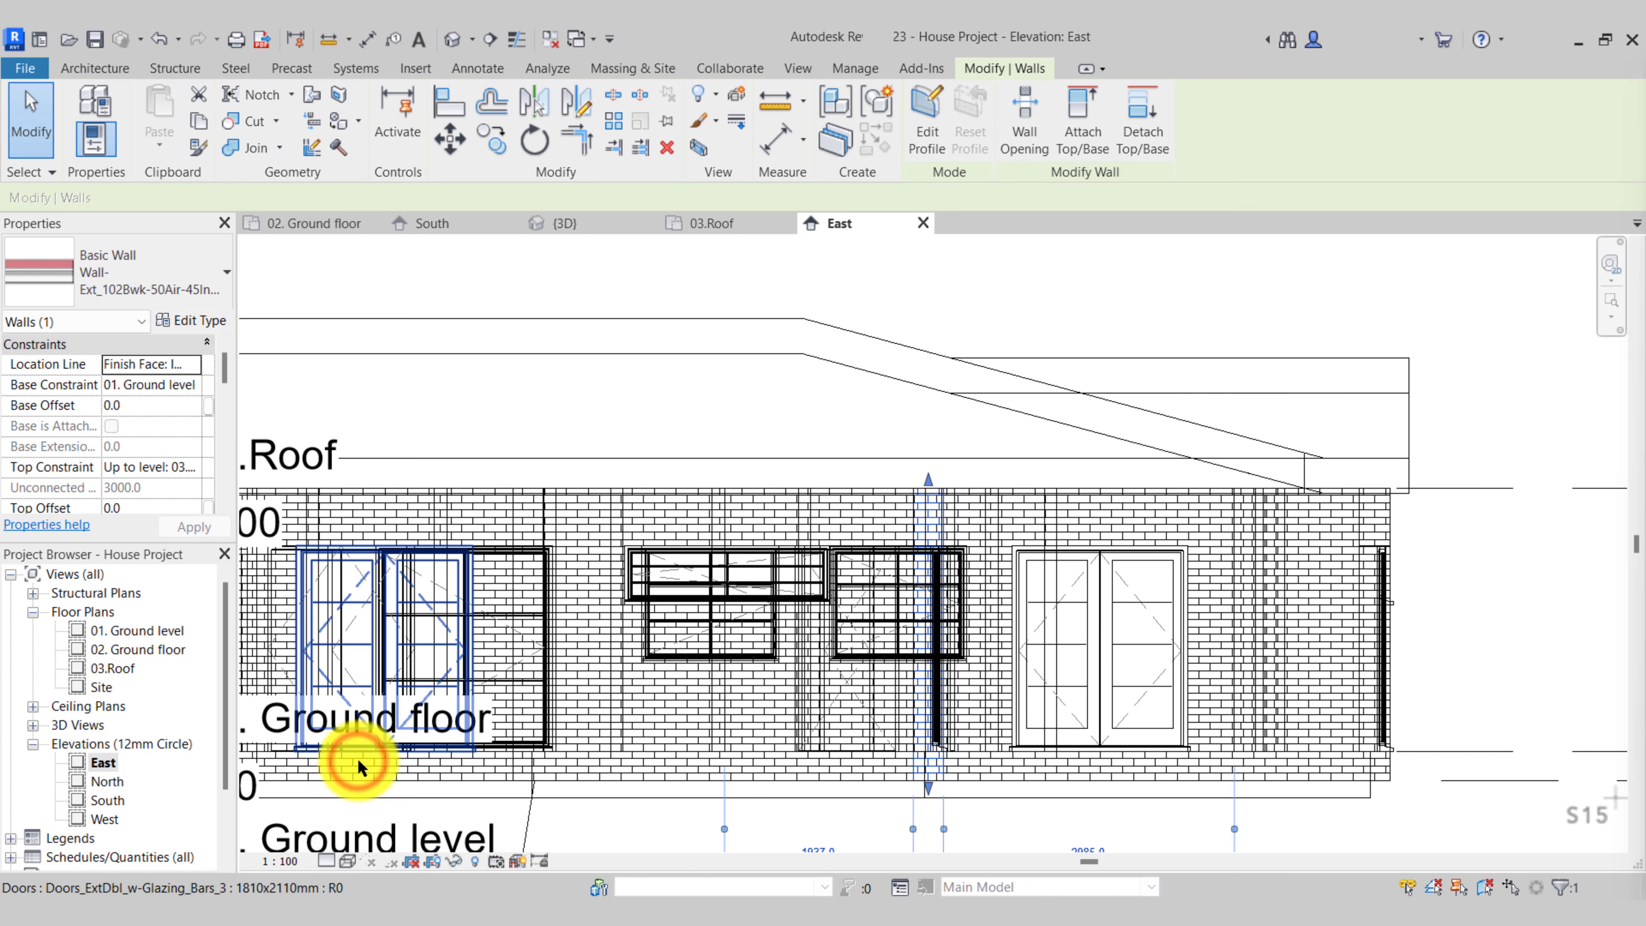
pyautogui.scroll(5, 962, 405)
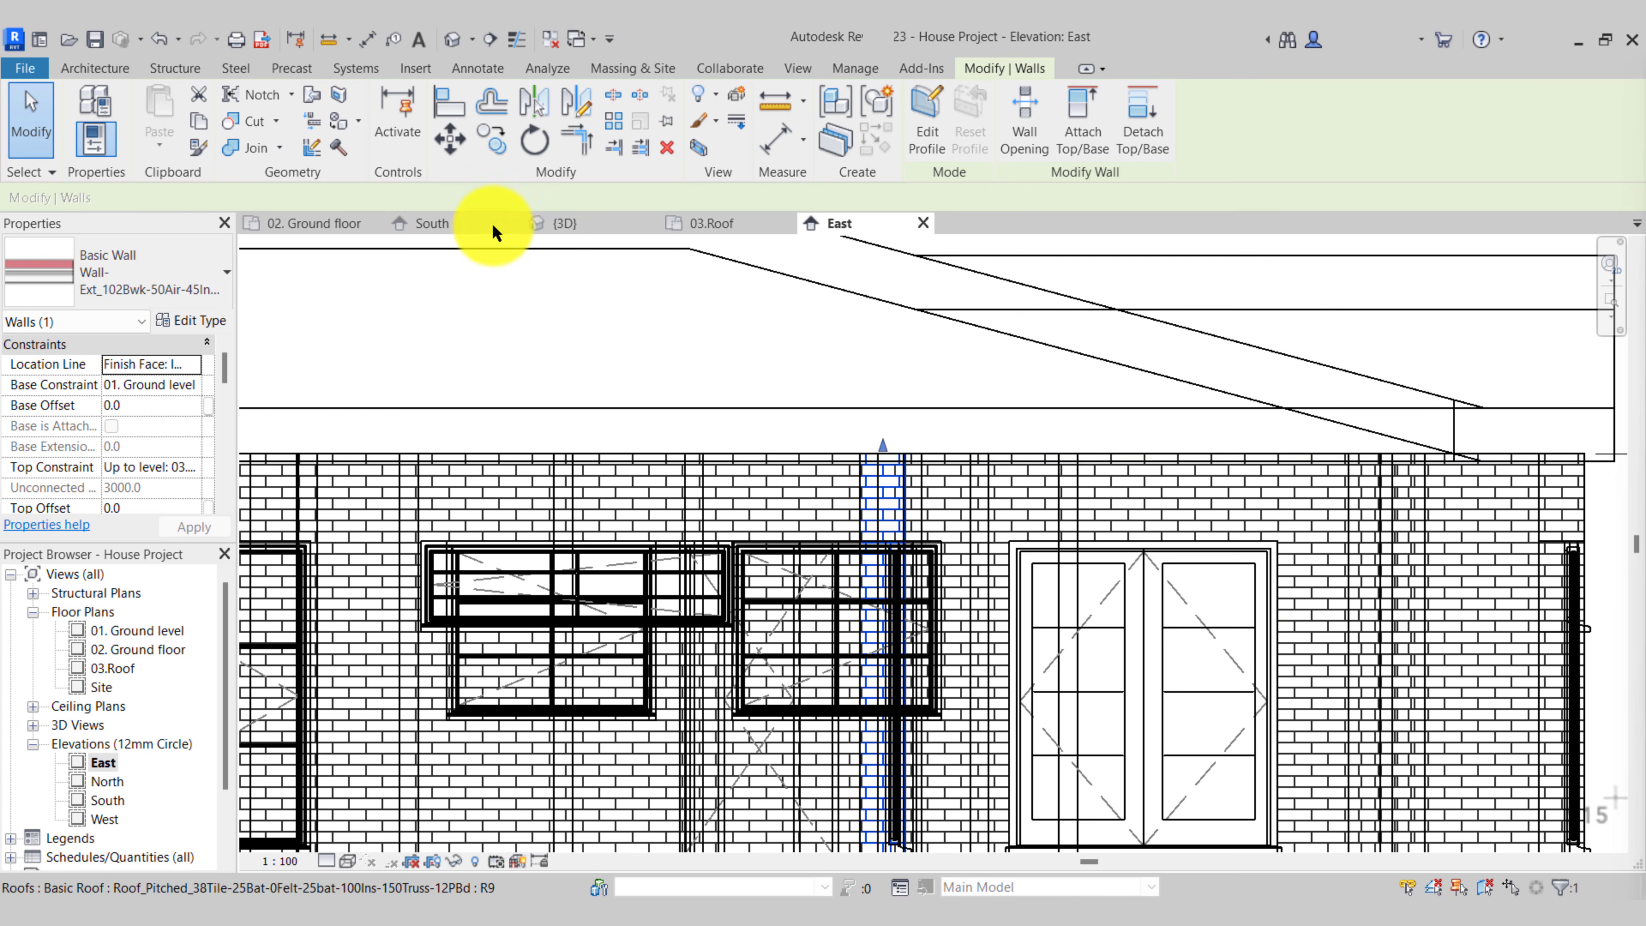
# Try to limit the East elevation's view depth to the house's east wall in the 02. Ground floor plan, and check the elevation
pyautogui.click(310, 224)
pyautogui.scroll(3, 834, 529)
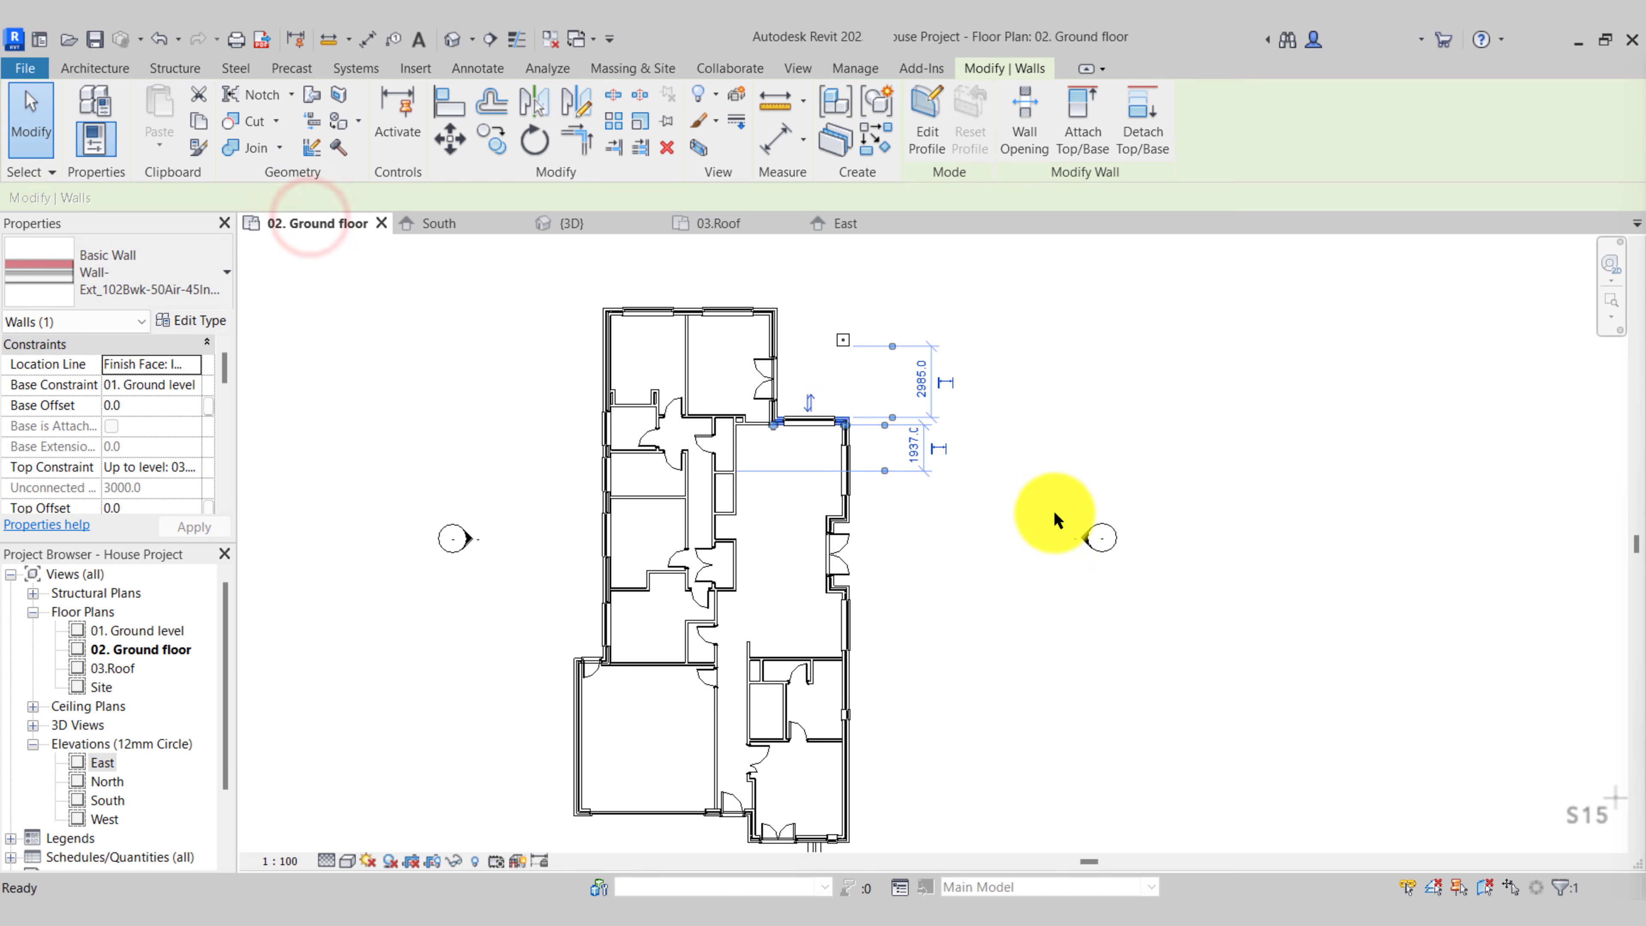
pyautogui.click(1076, 536)
pyautogui.moveTo(452, 544); pyautogui.dragTo(762, 557)
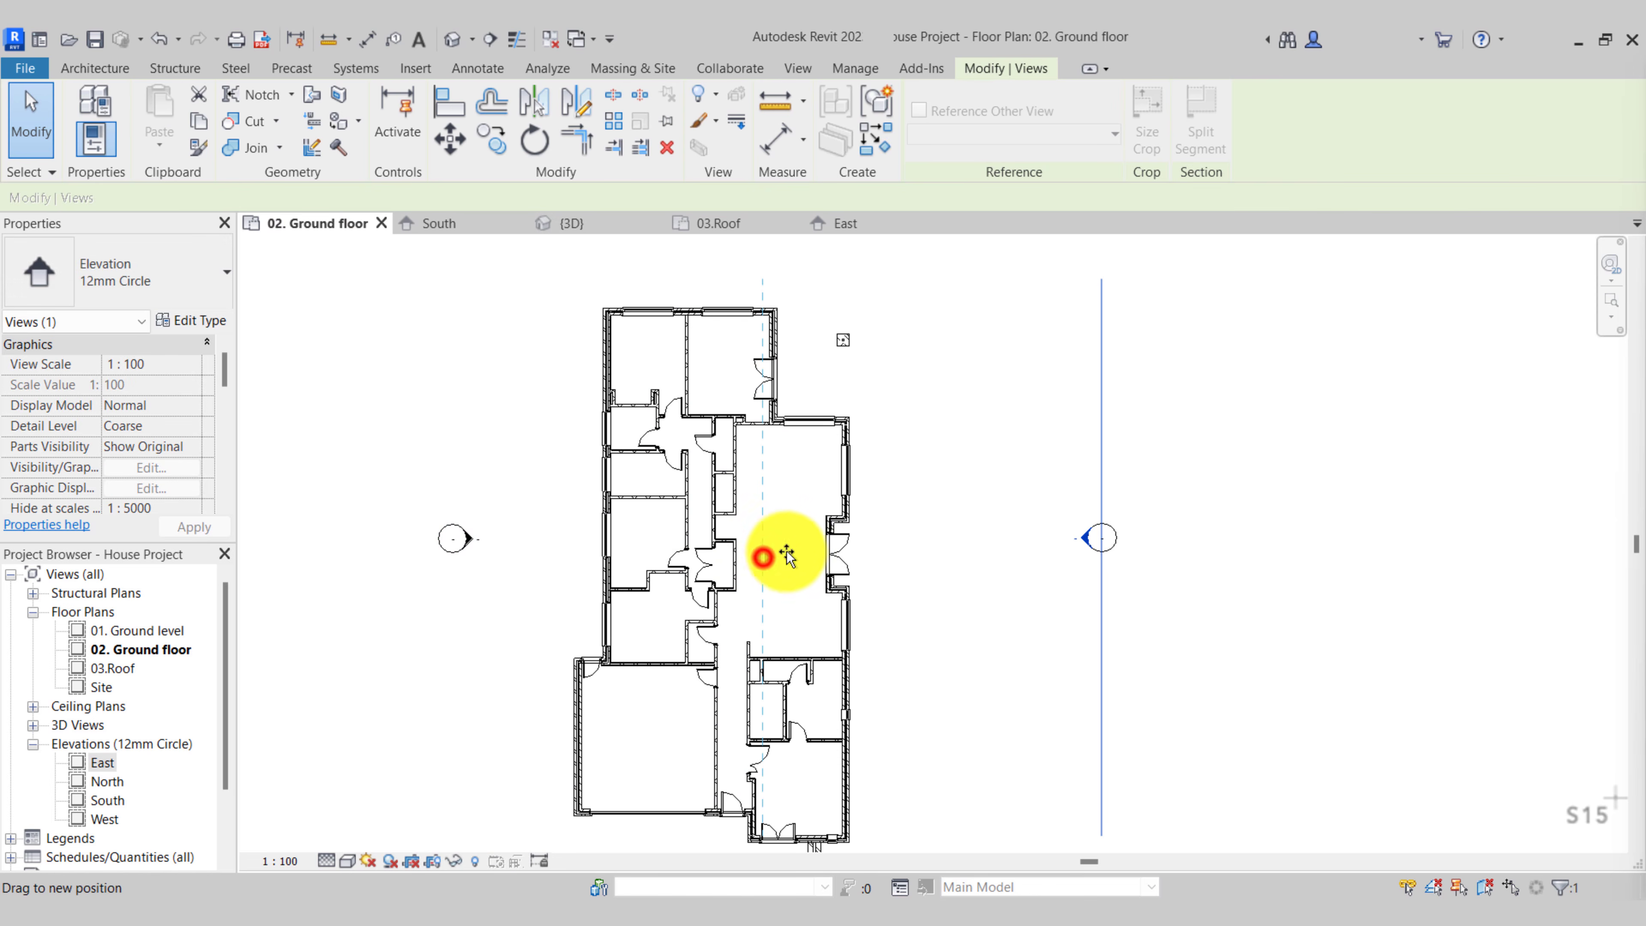
pyautogui.click(925, 577)
pyautogui.click(844, 225)
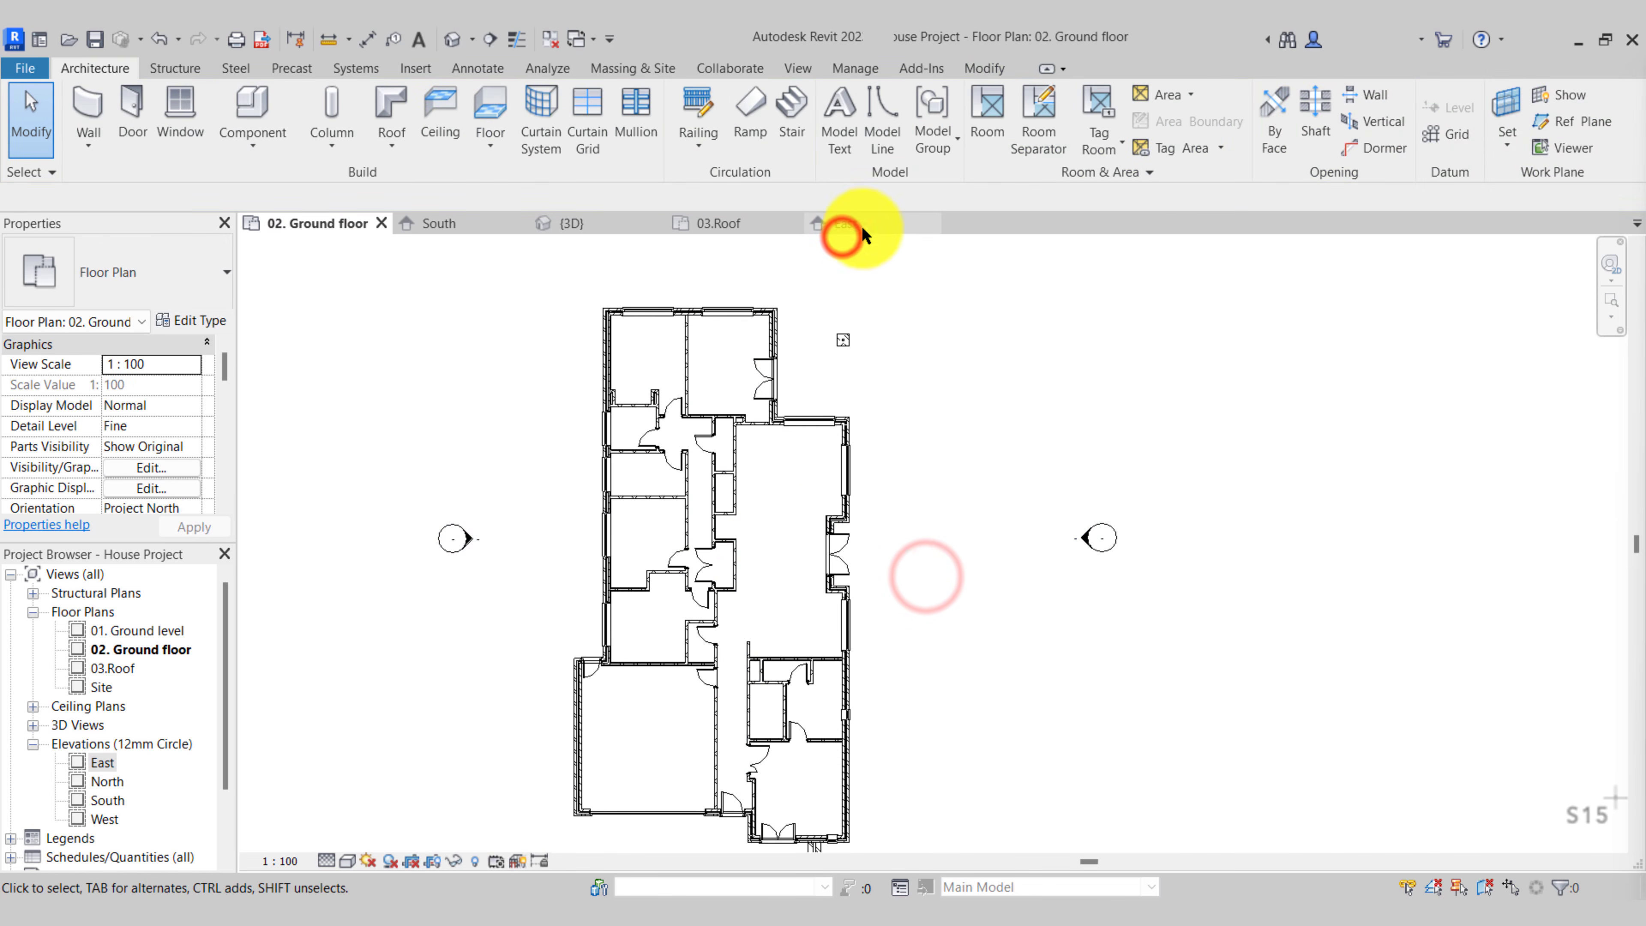
pyautogui.scroll(-3, 827, 562)
pyautogui.scroll(-1, 852, 583)
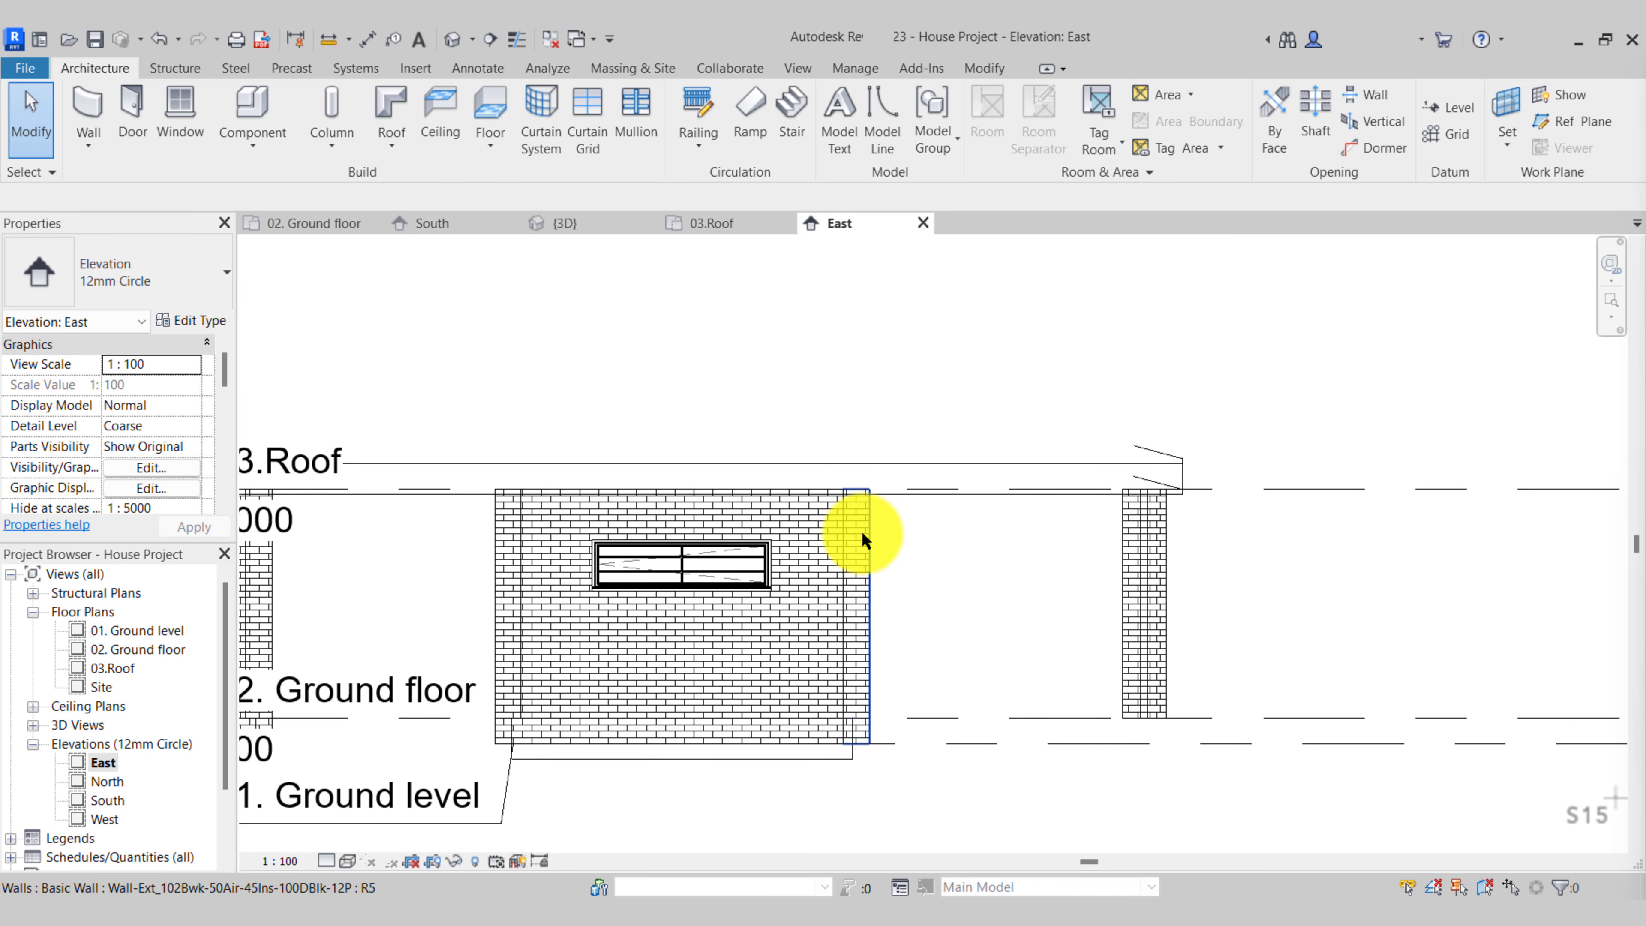
# Extend the East elevation's view depth west to just past the recessed double-door wall, and return to the elevation
pyautogui.click(343, 224)
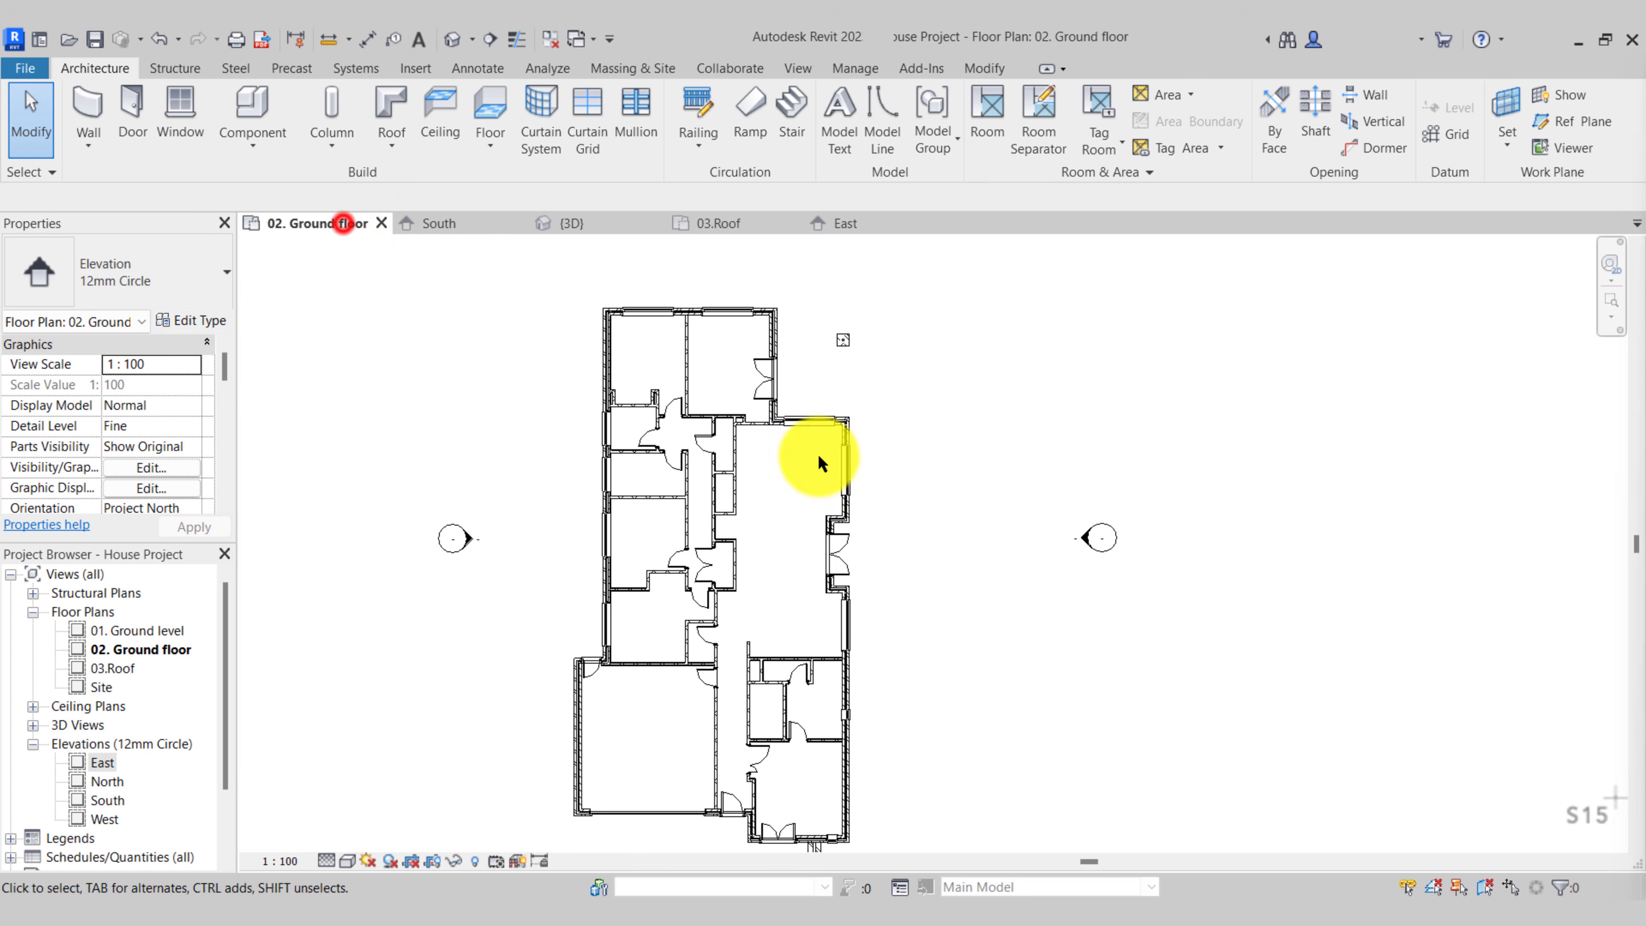
pyautogui.click(1073, 538)
pyautogui.moveTo(840, 557); pyautogui.dragTo(767, 557)
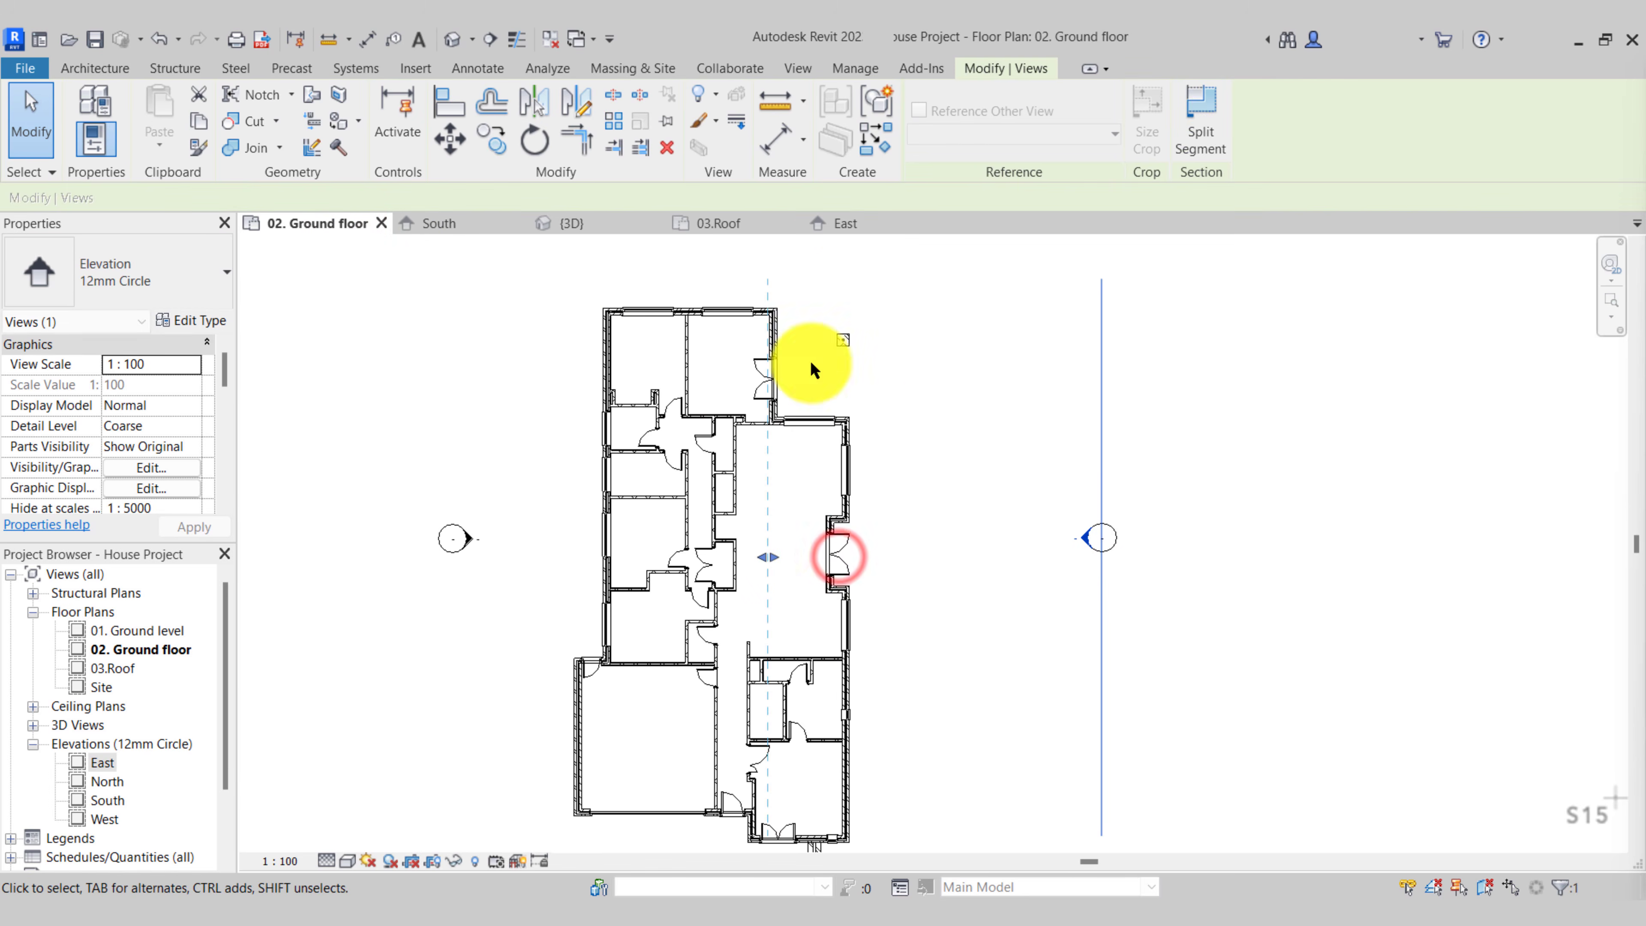
pyautogui.click(848, 227)
pyautogui.scroll(2, 900, 397)
pyautogui.moveTo(900, 397); pyautogui.dragTo(817, 486, button='middle')
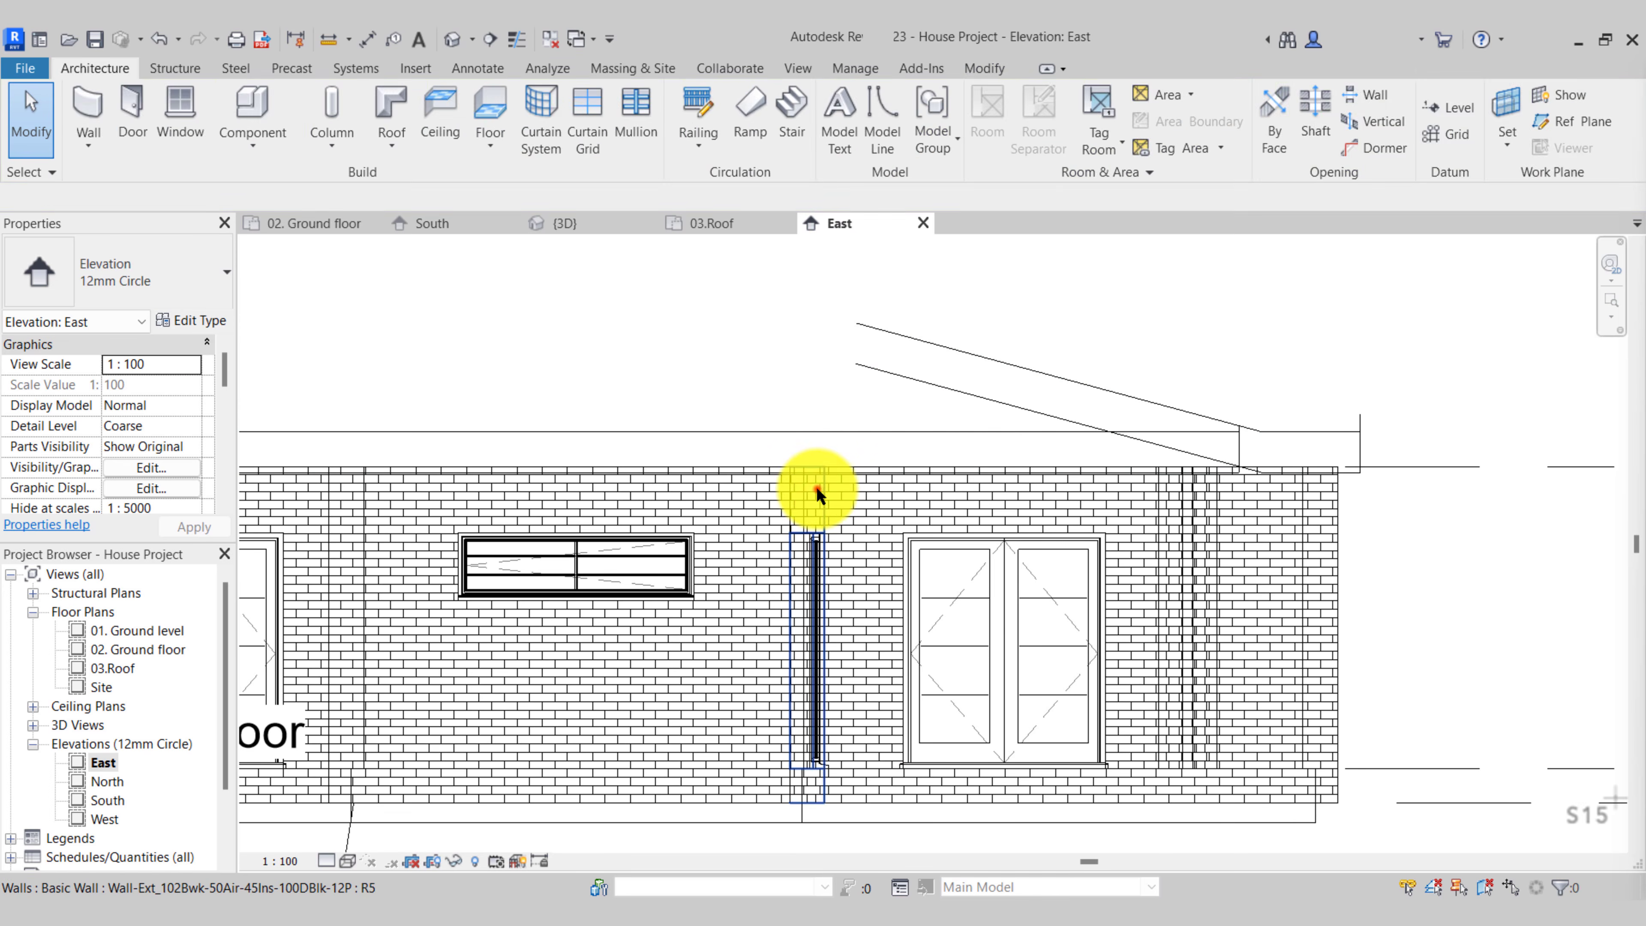
# Examine how the recess wall lines up with the sloping roof above it, and close the East elevation
pyautogui.click(817, 486)
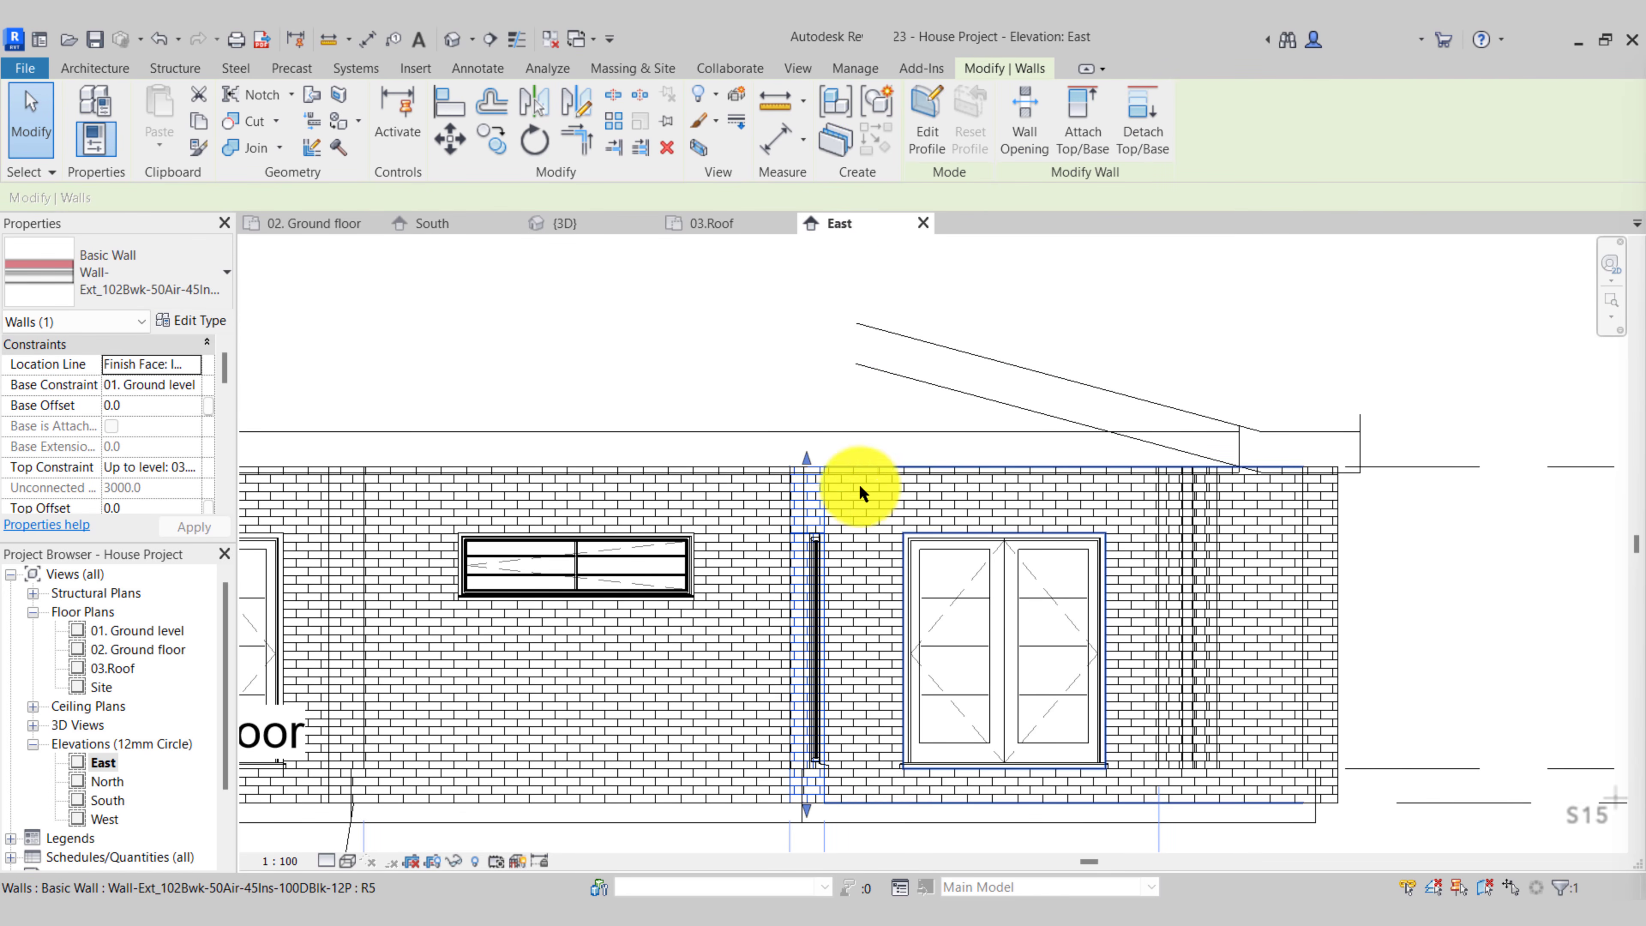
pyautogui.click(977, 400)
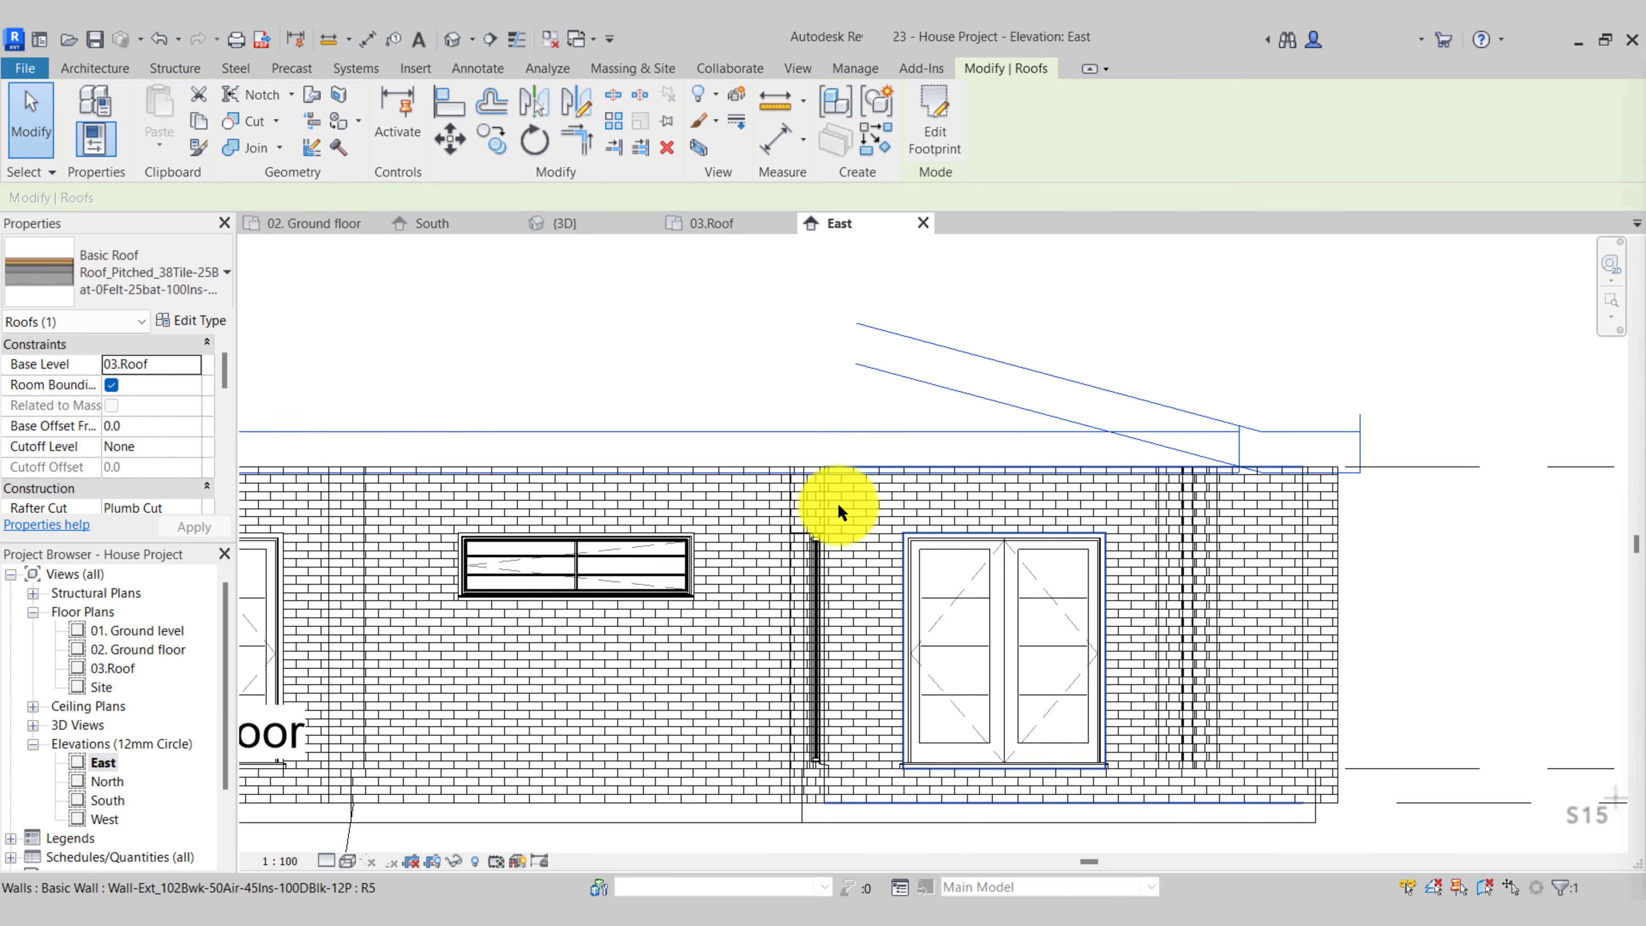
pyautogui.click(818, 507)
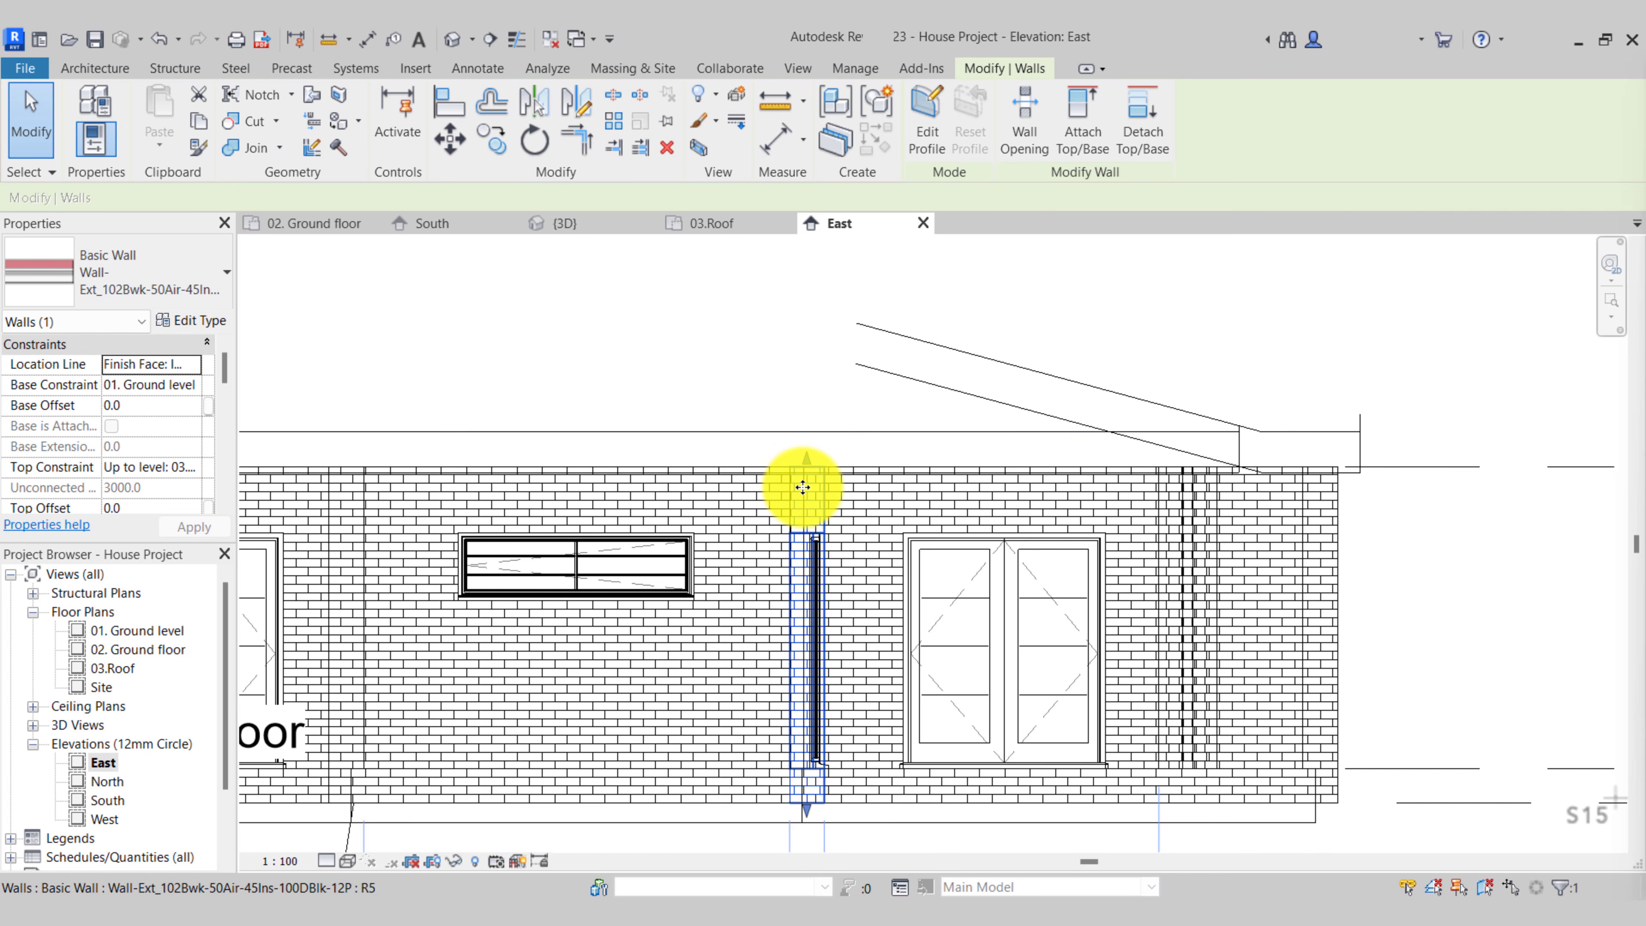
pyautogui.click(921, 223)
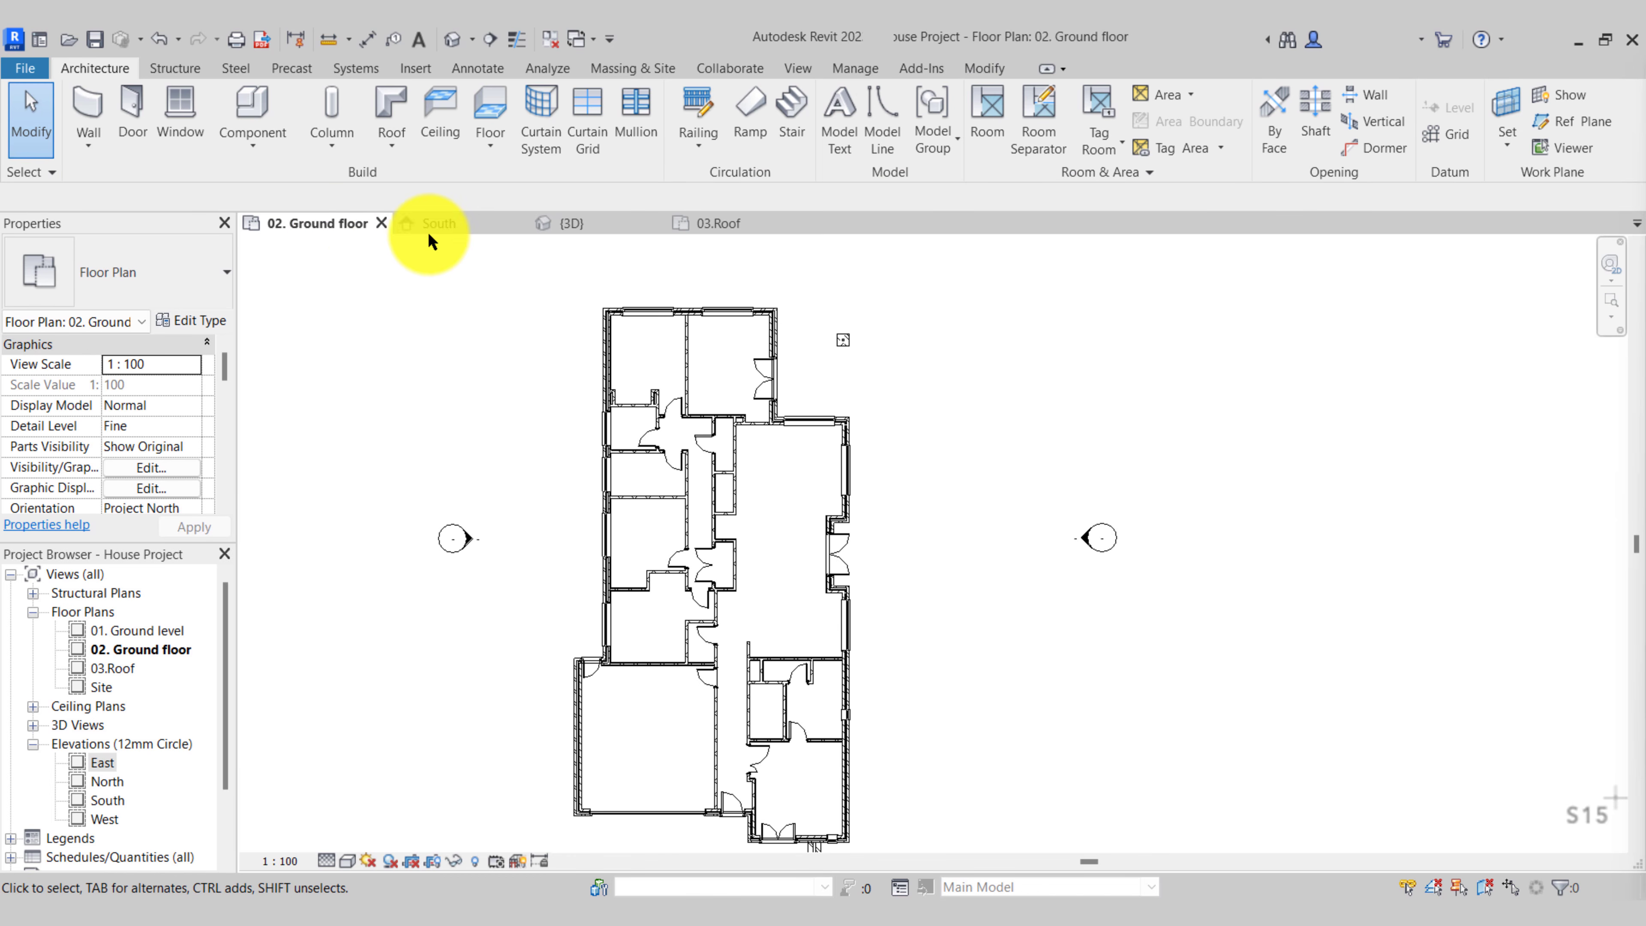
# Return to the 03.Roof plan and reopen the tiled roof's footprint for editing
pyautogui.click(719, 223)
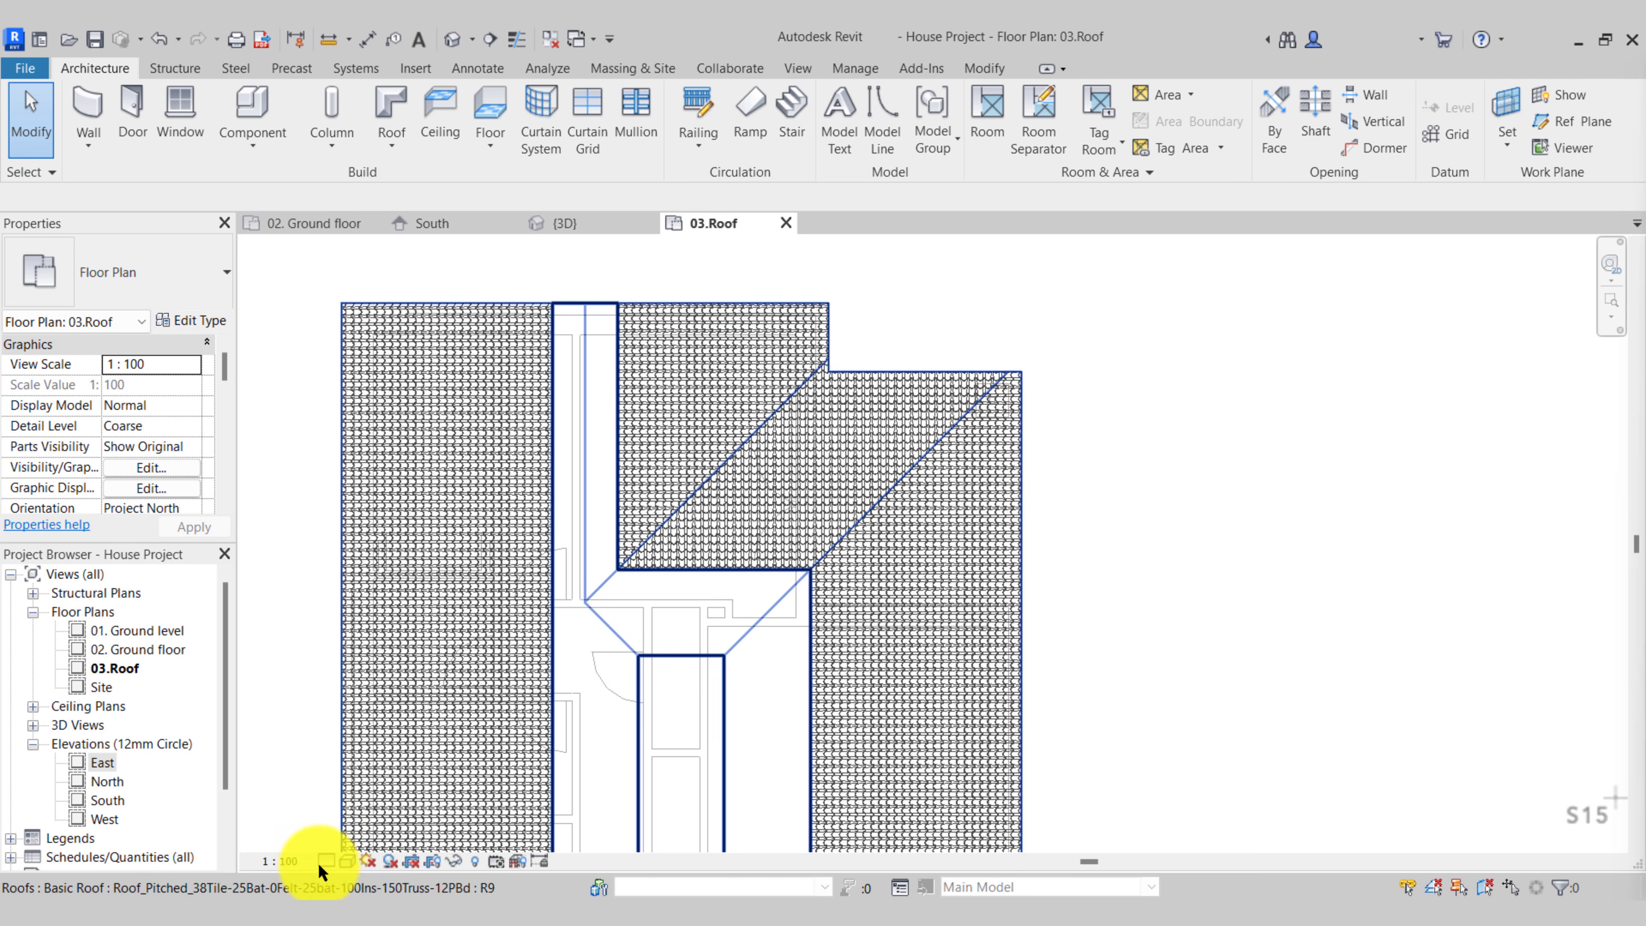
pyautogui.click(350, 862)
pyautogui.click(358, 776)
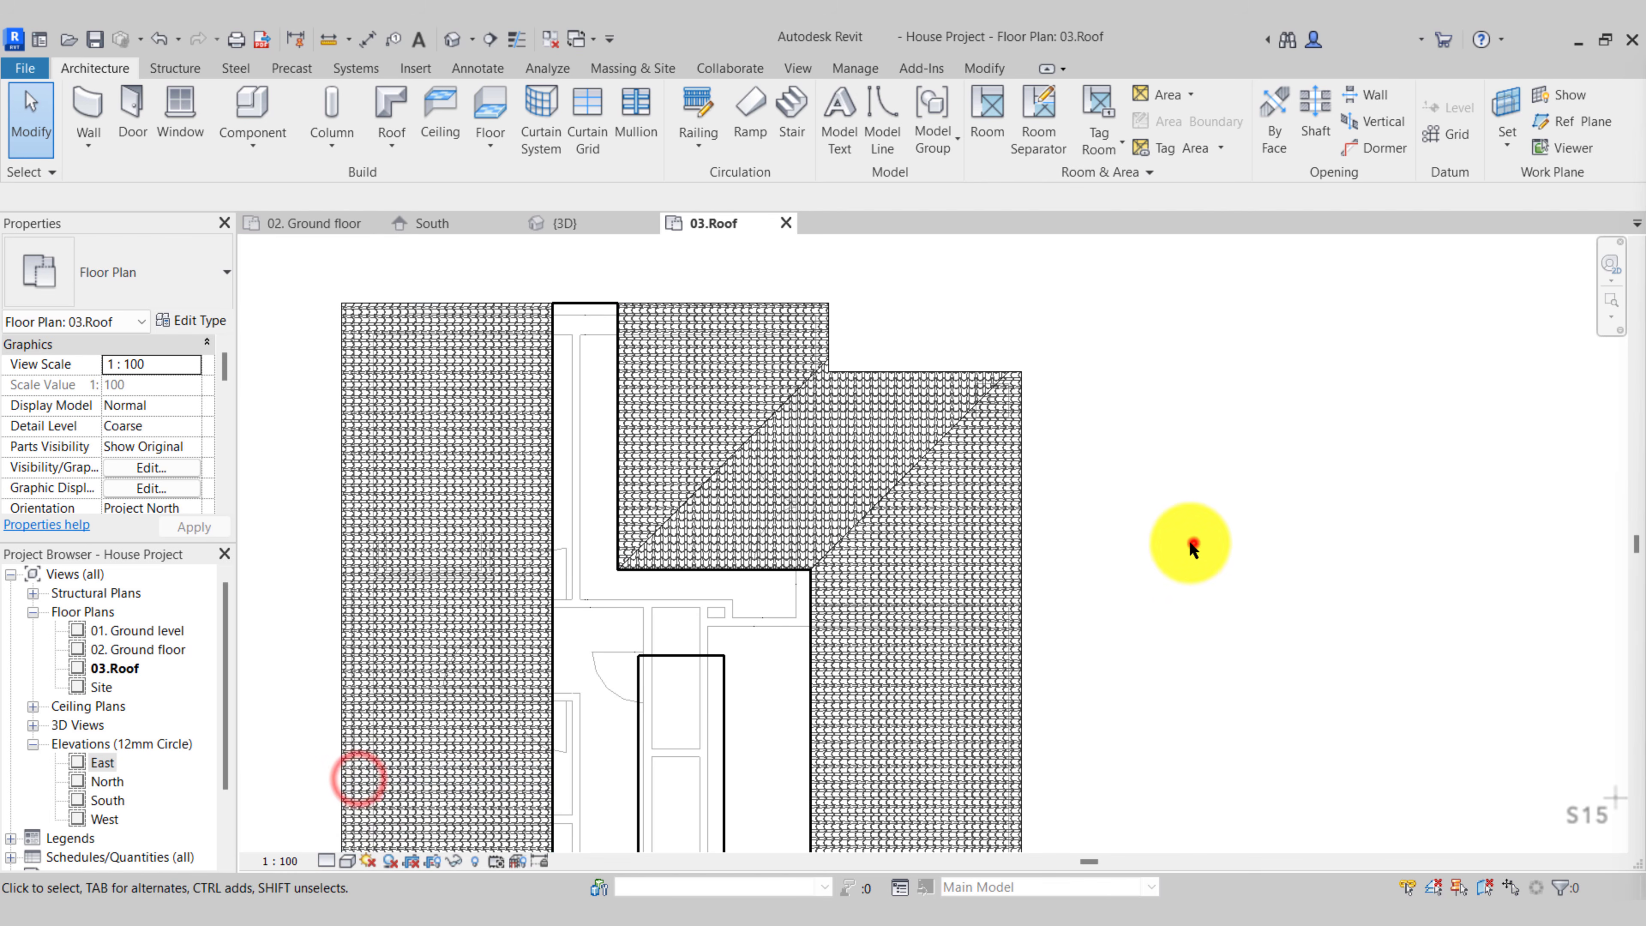
pyautogui.moveTo(1142, 579); pyautogui.dragTo(1192, 541, button='middle')
pyautogui.click(942, 339)
pyautogui.scroll(2, 907, 255)
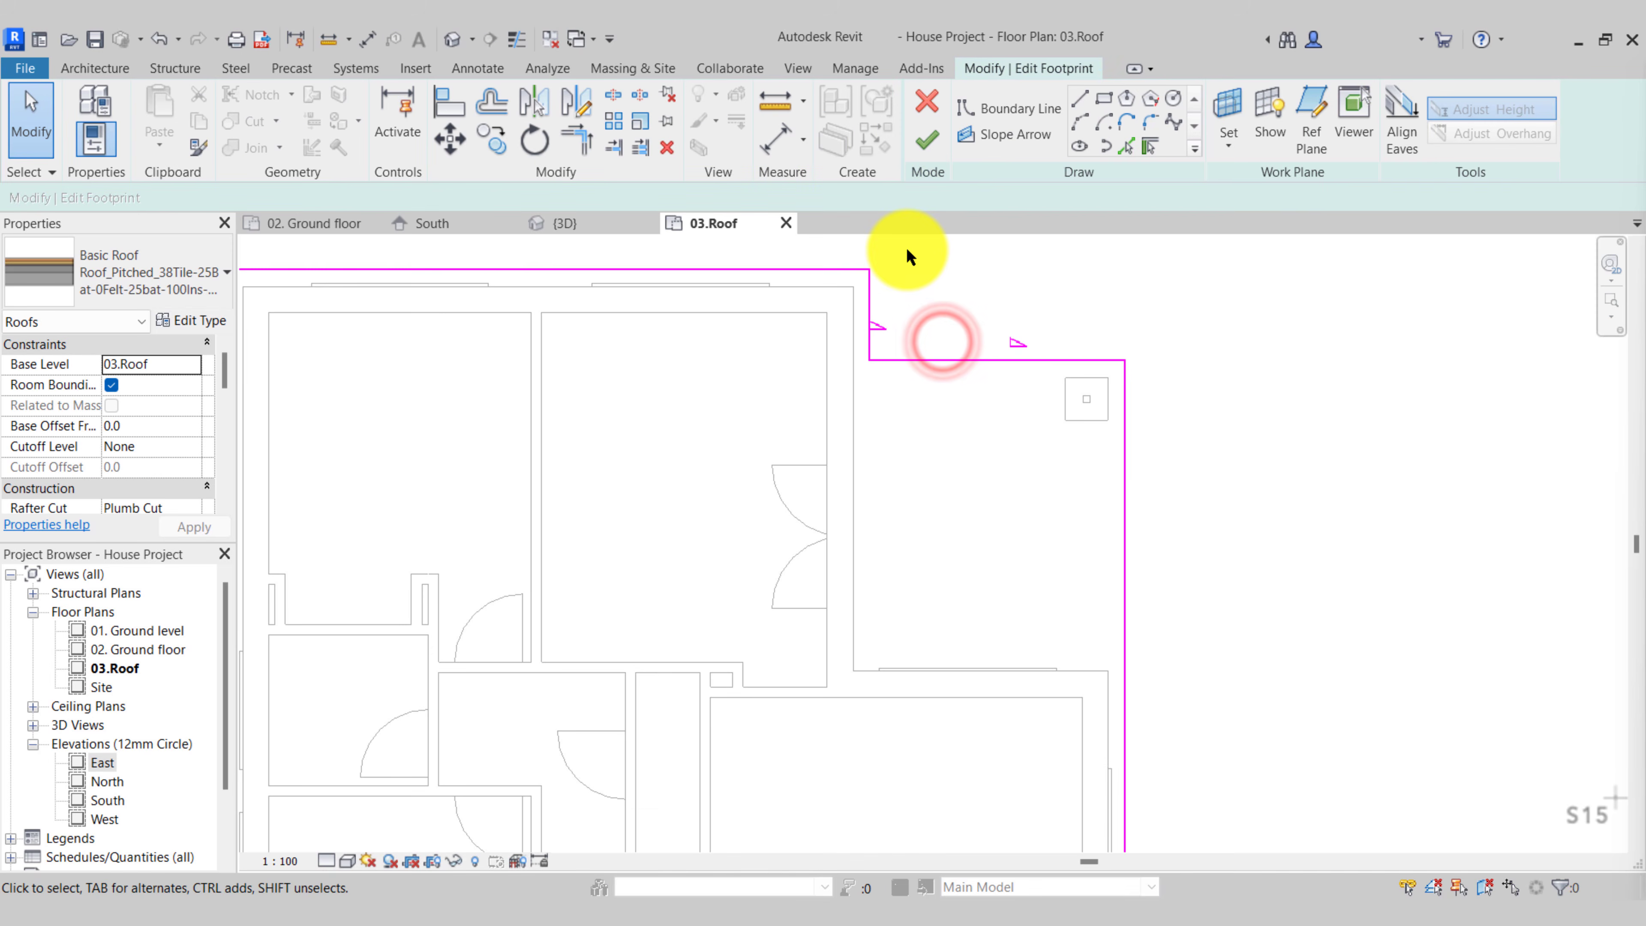
# Delete the boundary line along the south side of the house's southeast wing
pyautogui.scroll(-3, 948, 444)
pyautogui.moveTo(981, 626); pyautogui.dragTo(985, 324, button='middle')
pyautogui.moveTo(986, 658); pyautogui.dragTo(990, 306, button='middle')
pyautogui.scroll(3, 994, 683)
pyautogui.moveTo(1017, 689); pyautogui.dragTo(1020, 625, button='middle')
pyautogui.scroll(1, 990, 561)
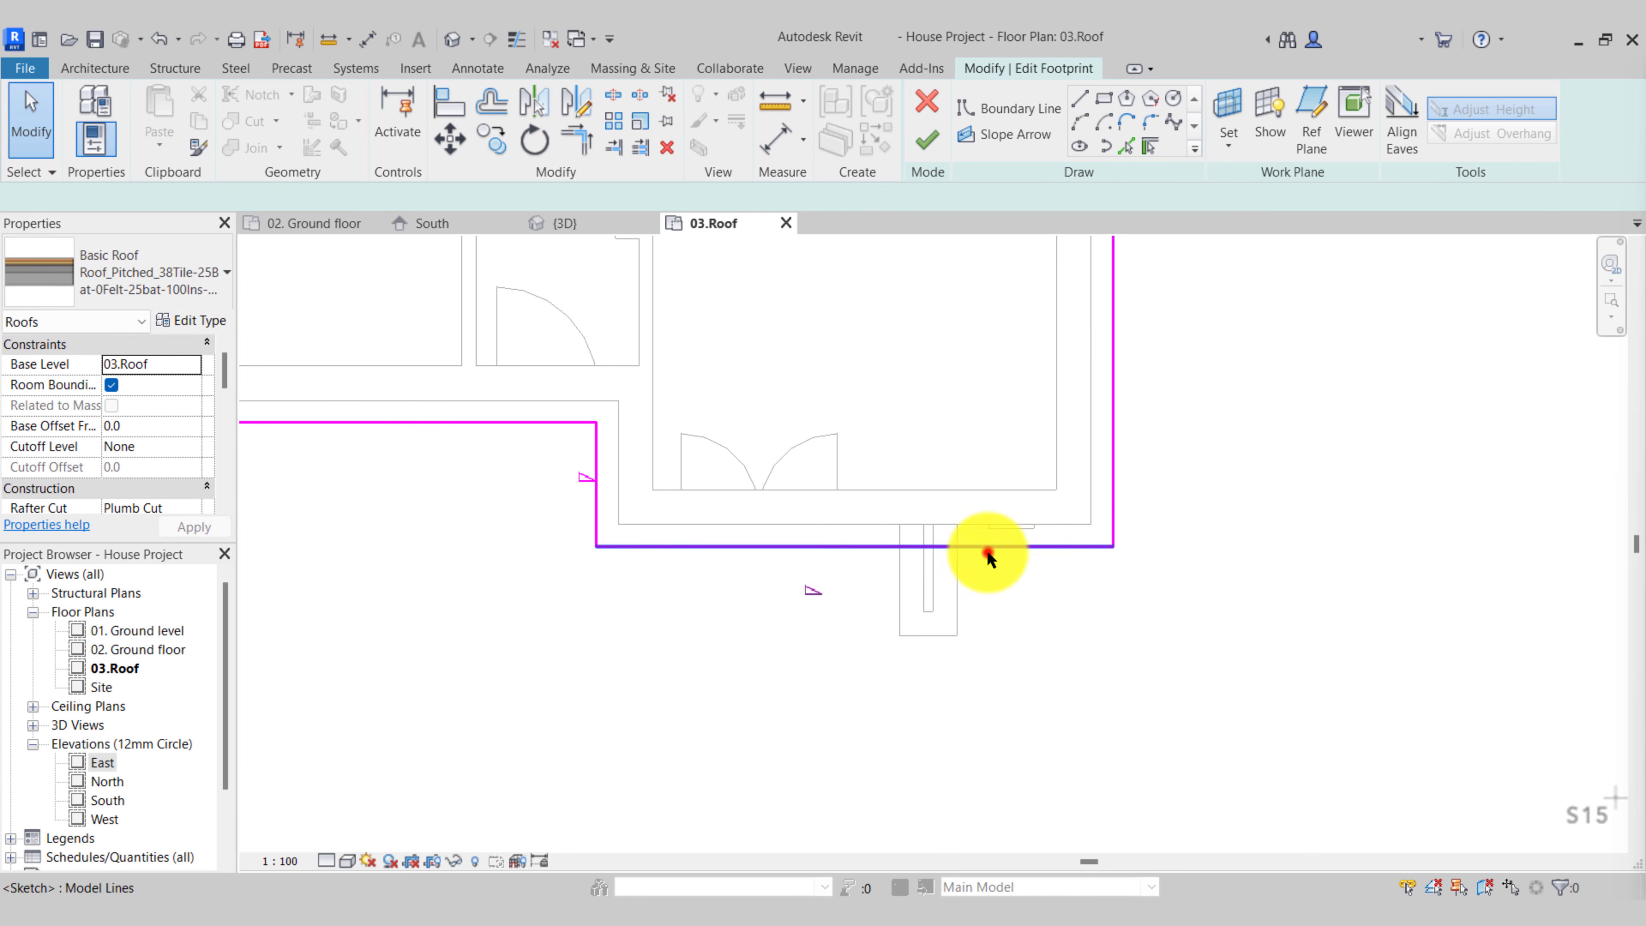
pyautogui.click(986, 551)
pyautogui.moveTo(882, 736); pyautogui.dragTo(853, 772, button='middle')
pyautogui.click(973, 771)
pyautogui.scroll(2, 802, 527)
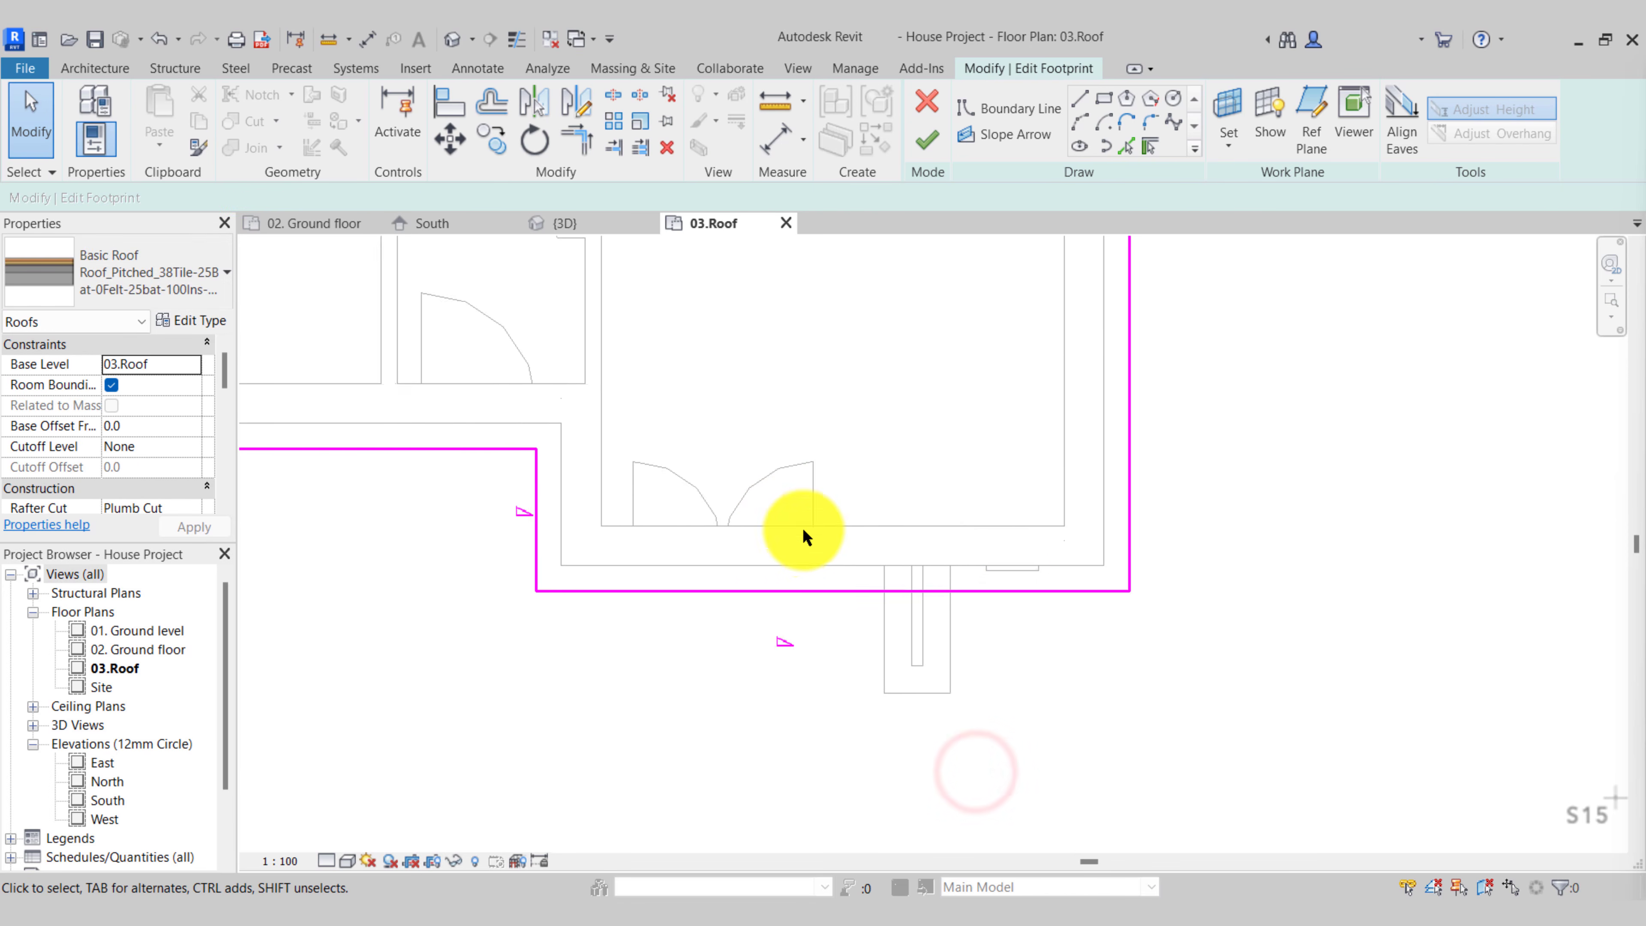
pyautogui.click(840, 608)
pyautogui.press('Delete')
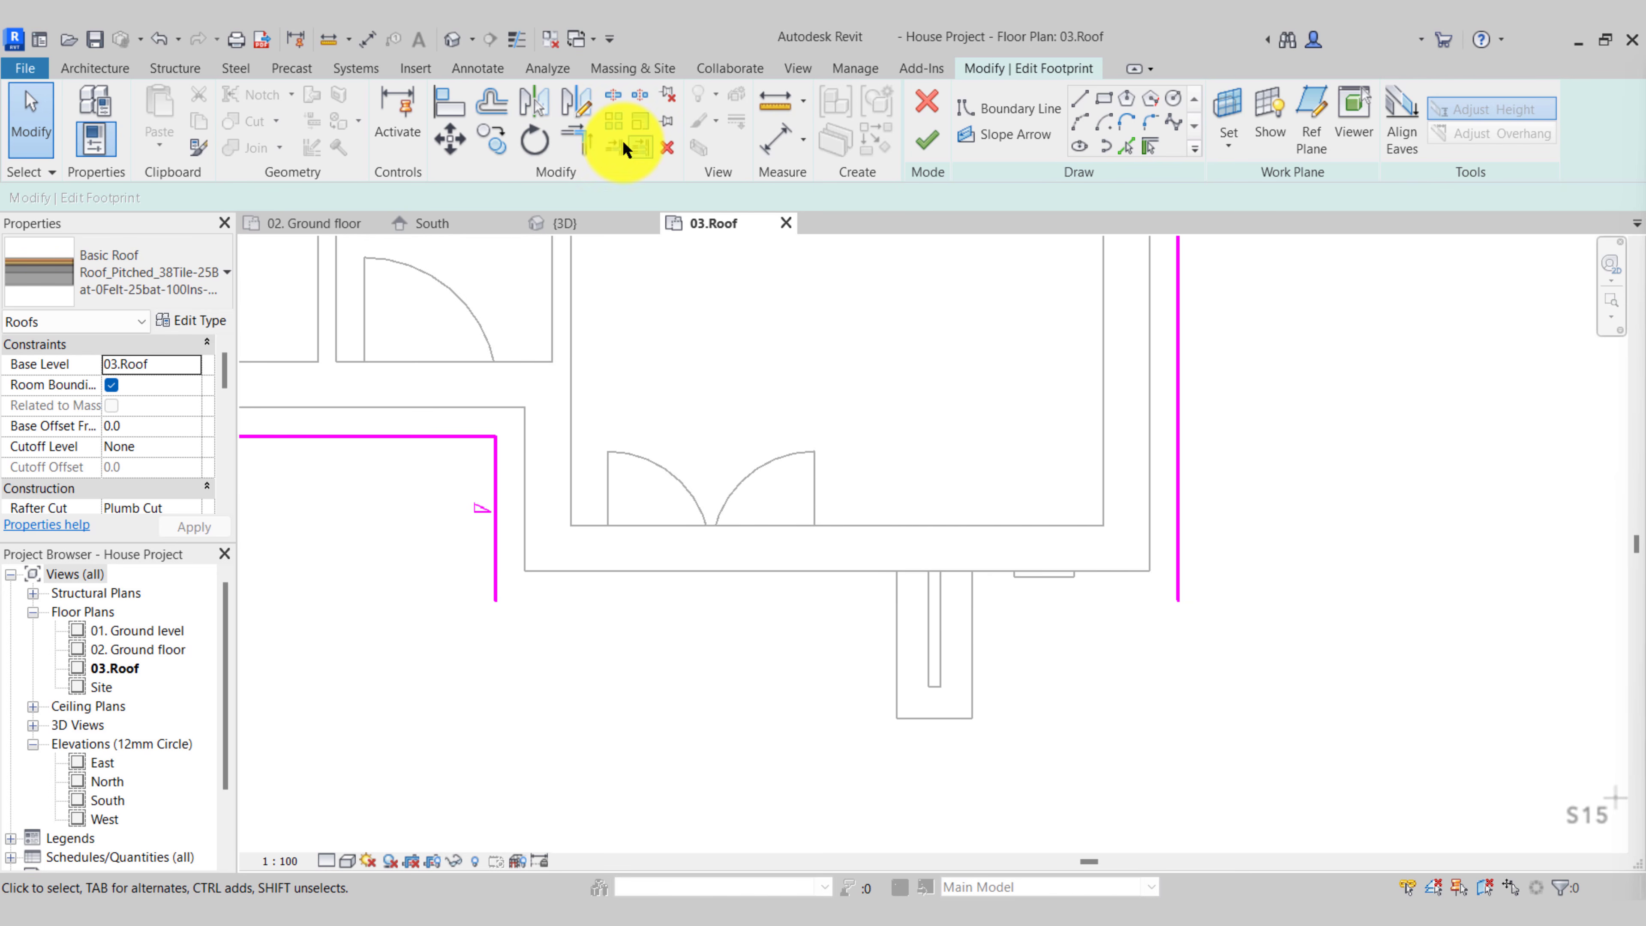
# Close the roof boundary along the south side of the southeast wing with a straight line that does not define slope
pyautogui.click(1077, 99)
pyautogui.click(496, 600)
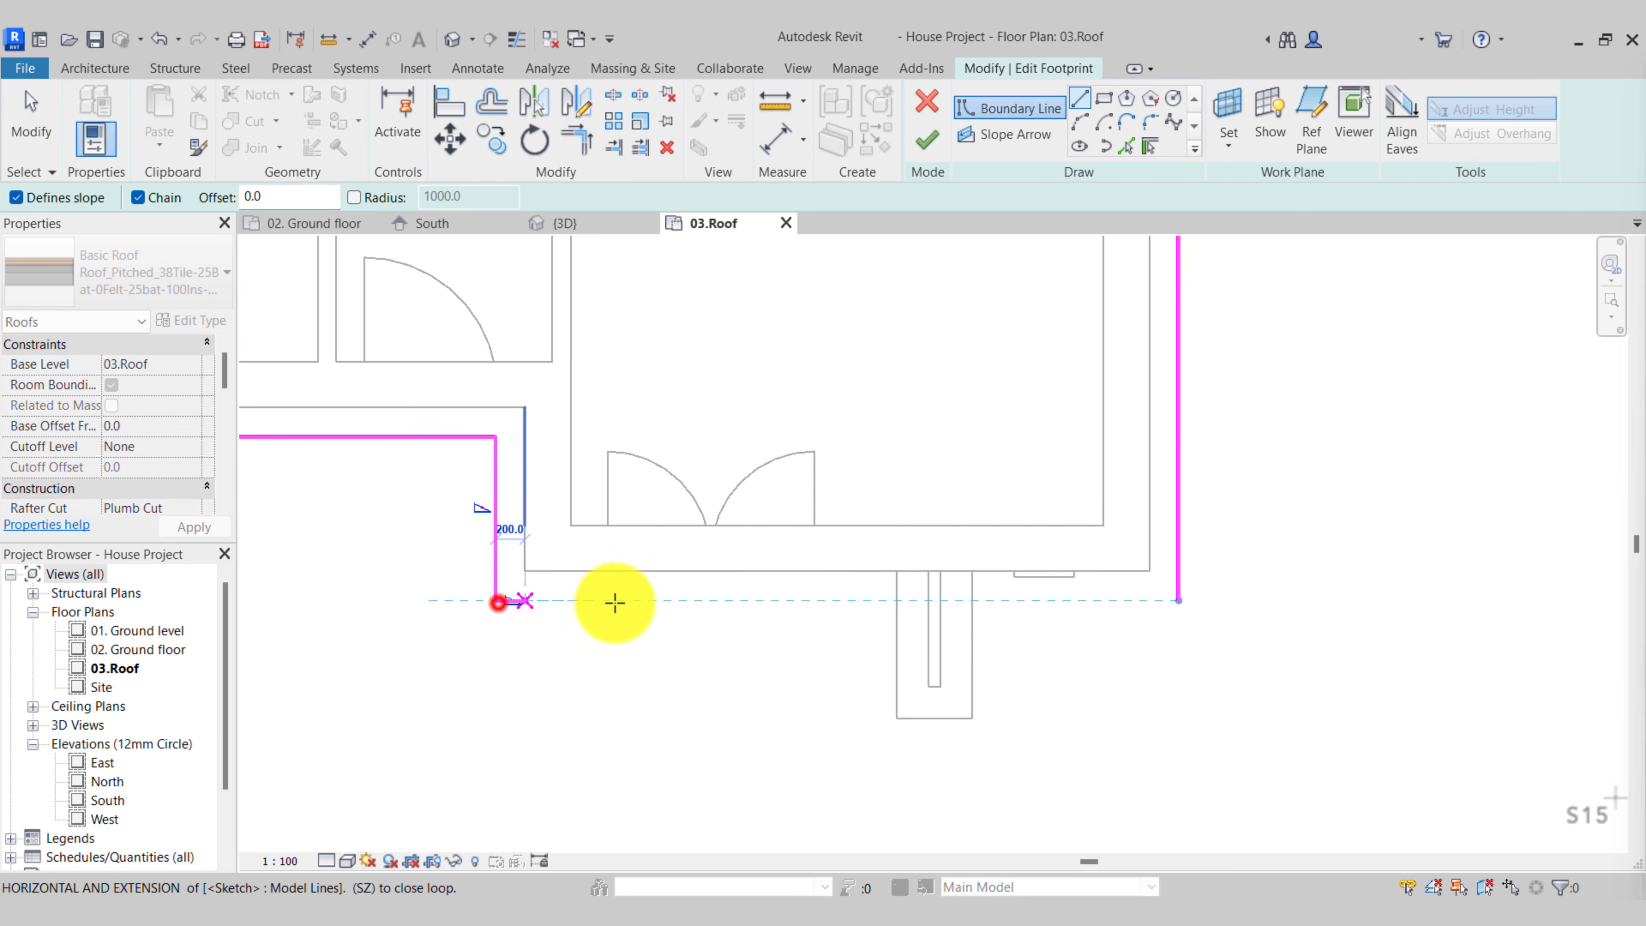
pyautogui.click(1178, 602)
pyautogui.press('Escape')
pyautogui.press('Escape')
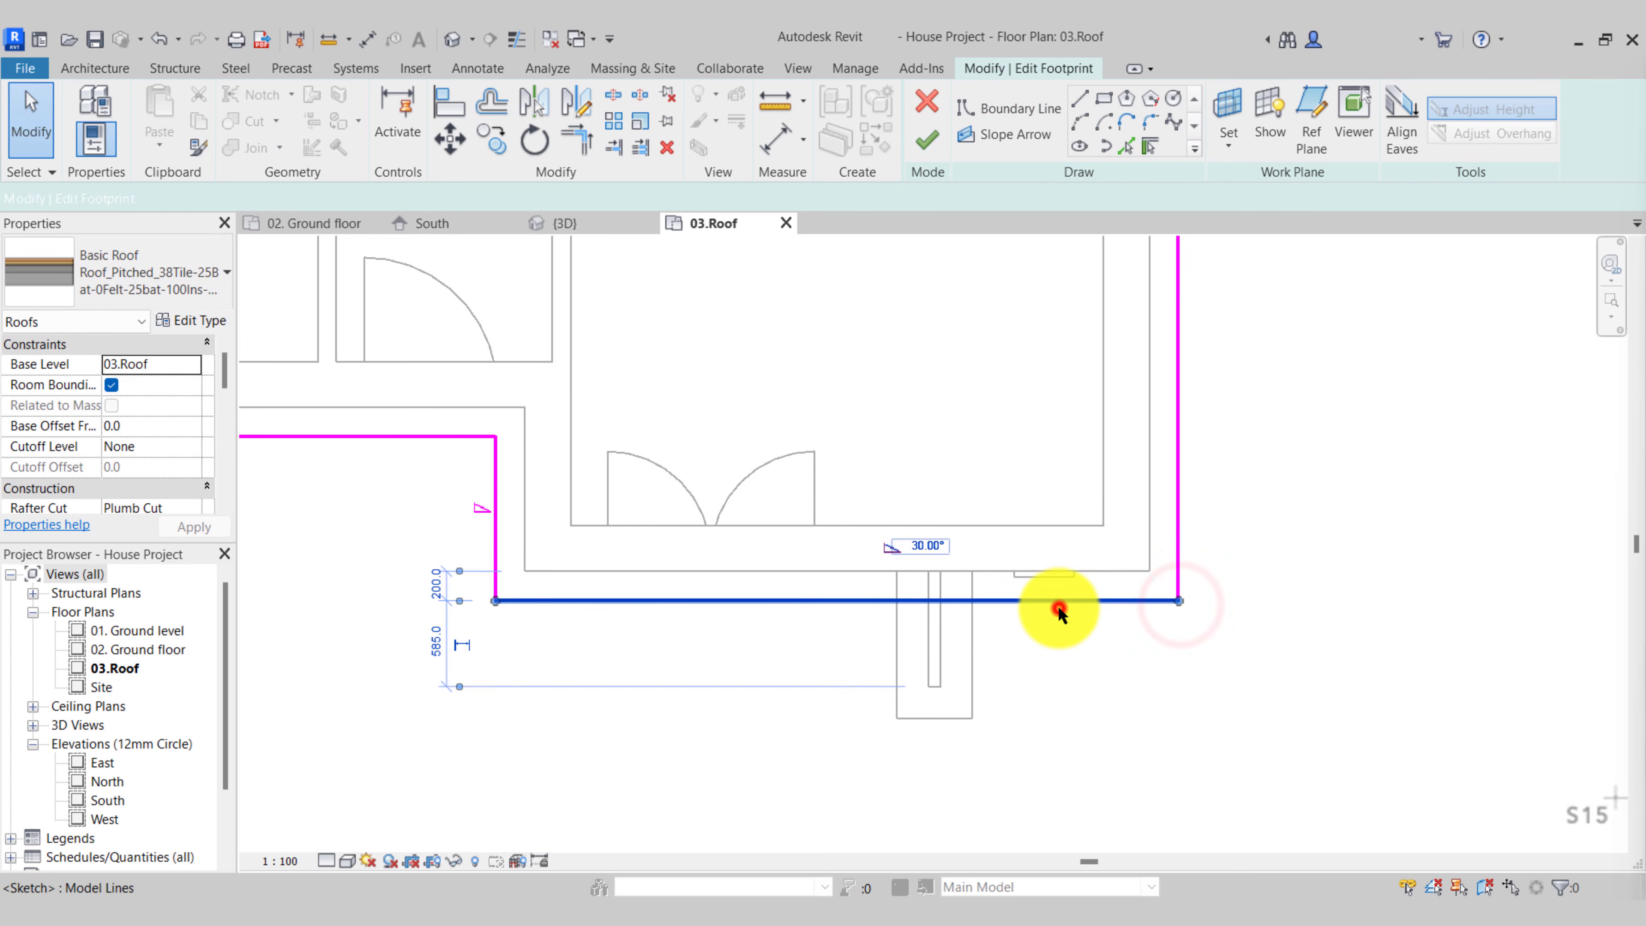
pyautogui.click(1058, 609)
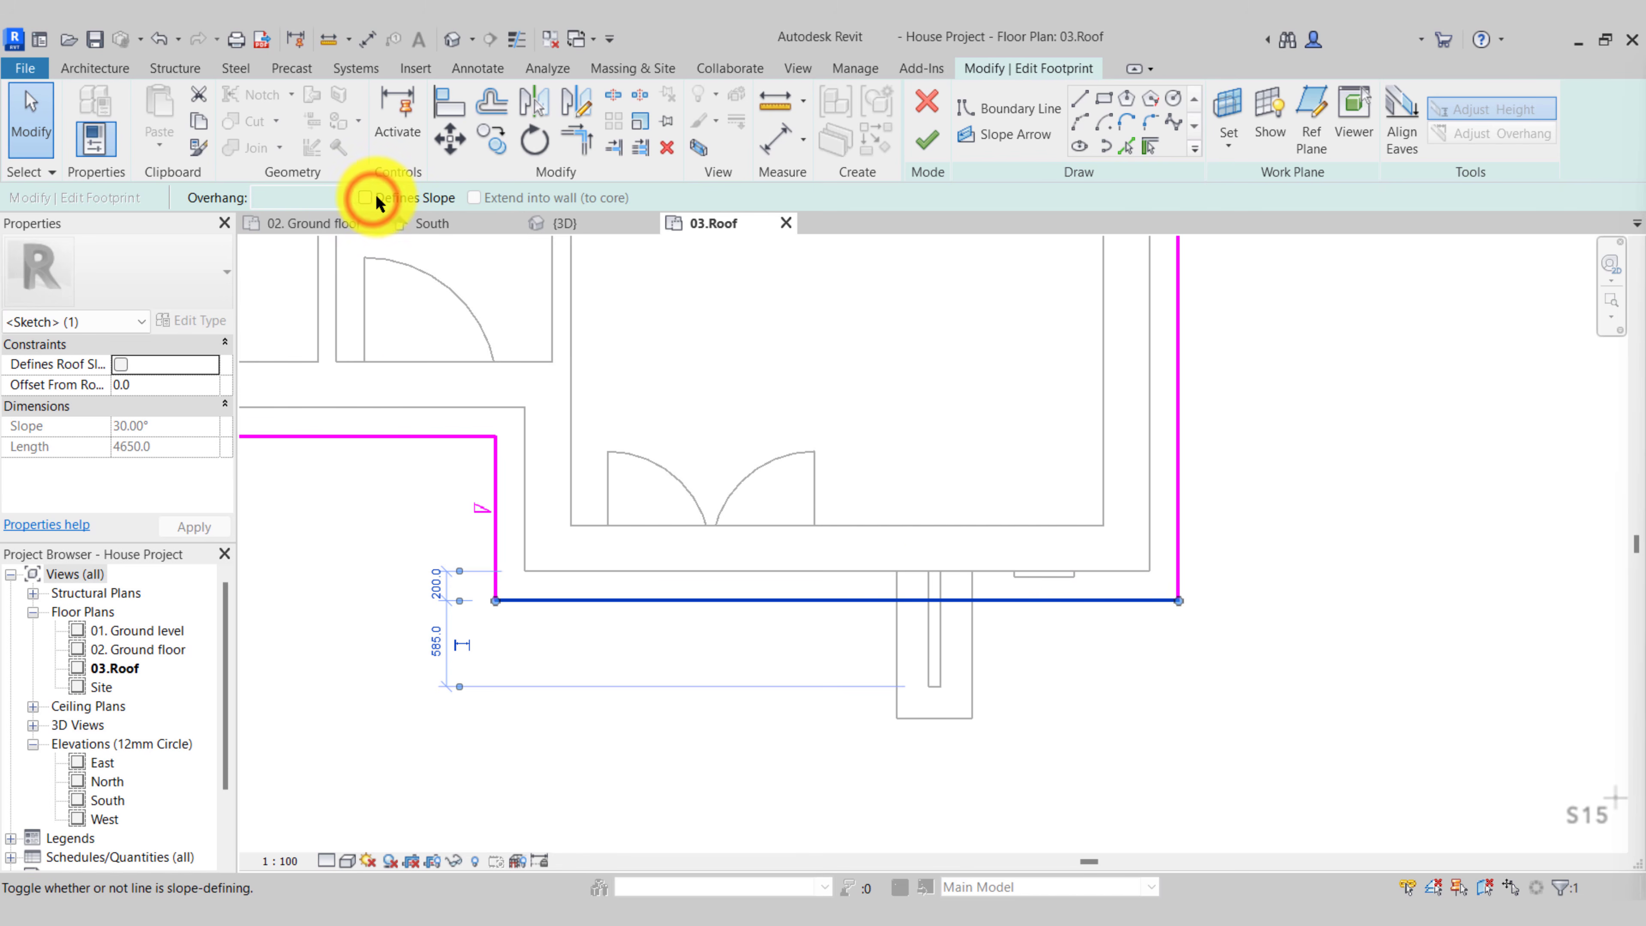
pyautogui.click(796, 612)
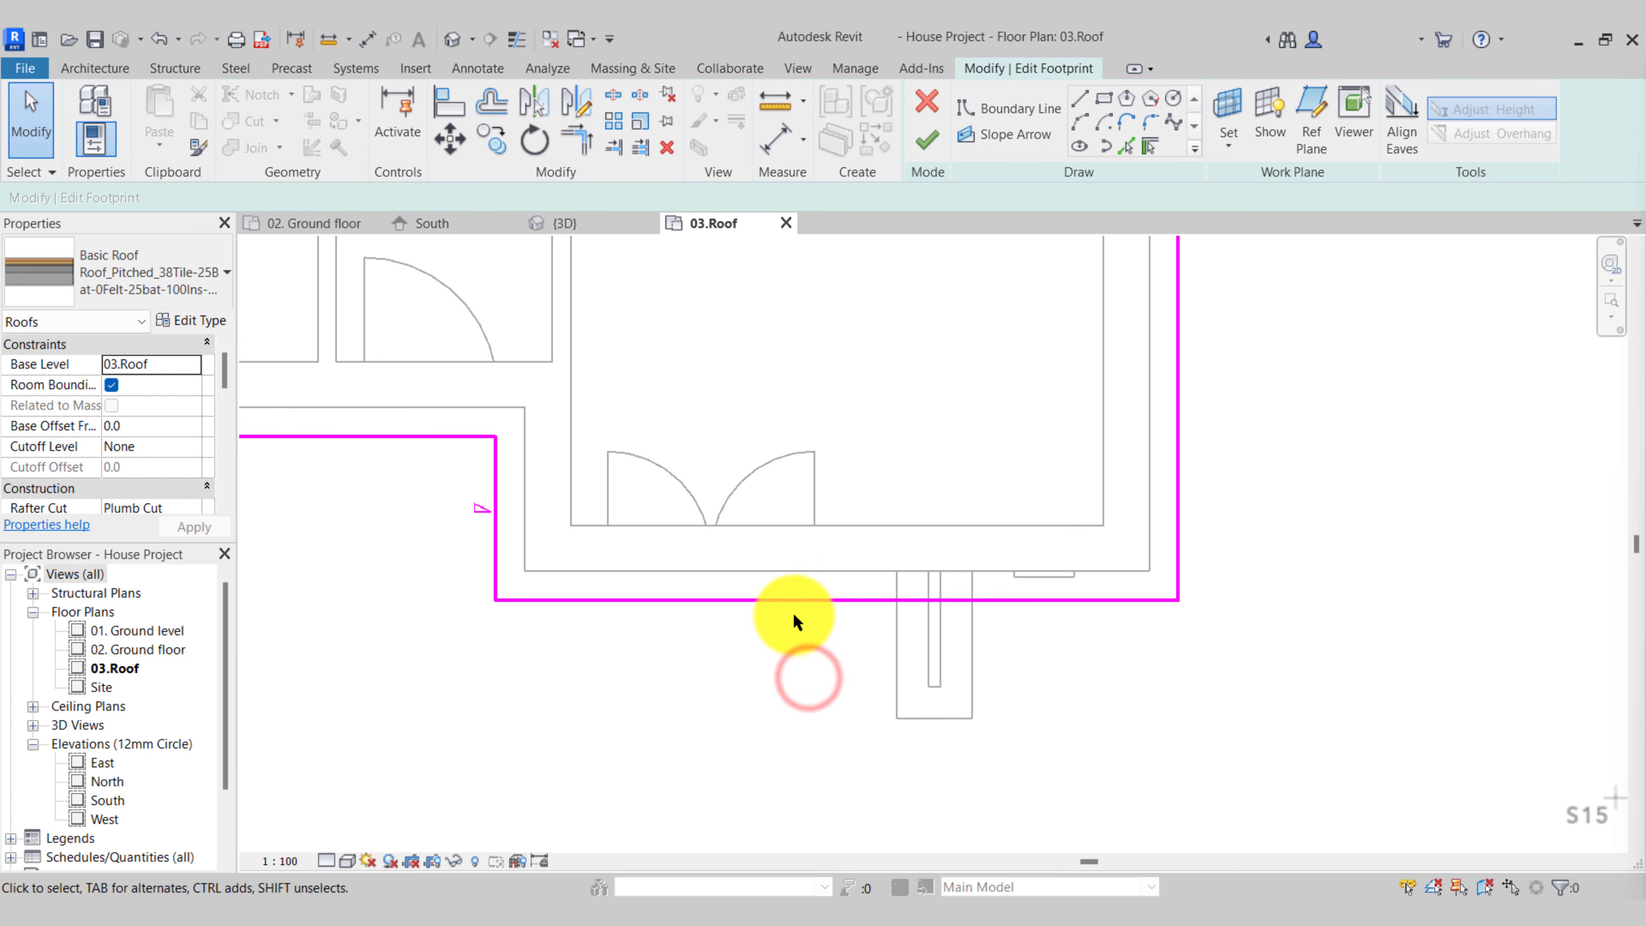
# Move the wing's south boundary line south by the length of the projecting pier wall
pyautogui.click(796, 600)
pyautogui.click(447, 138)
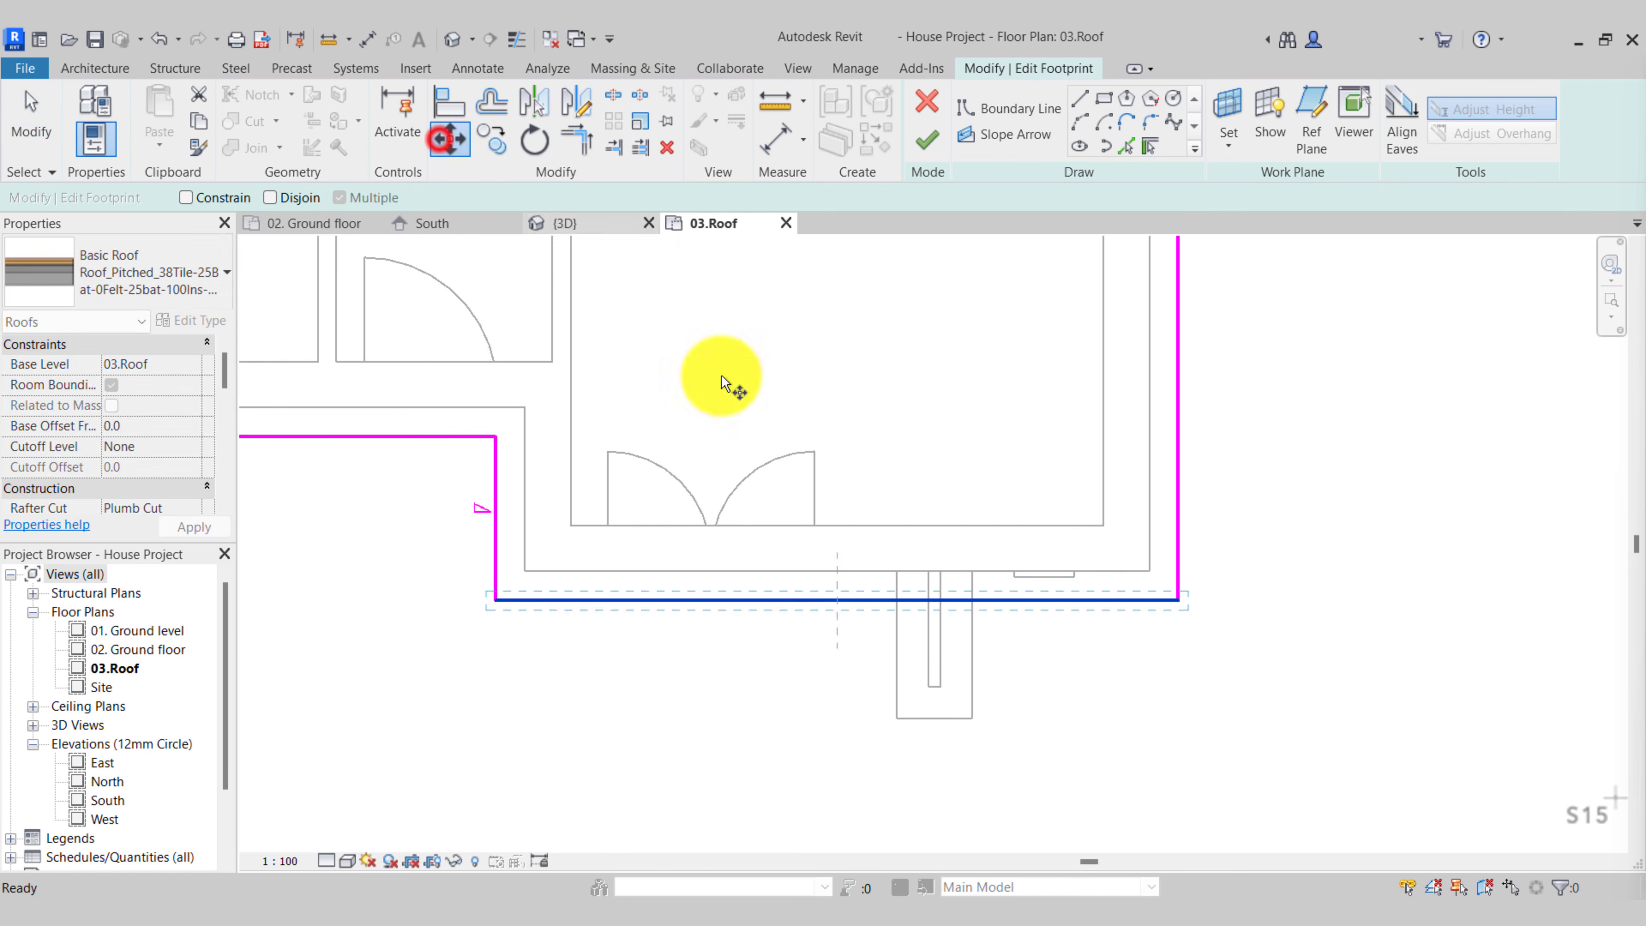
pyautogui.scroll(4, 965, 584)
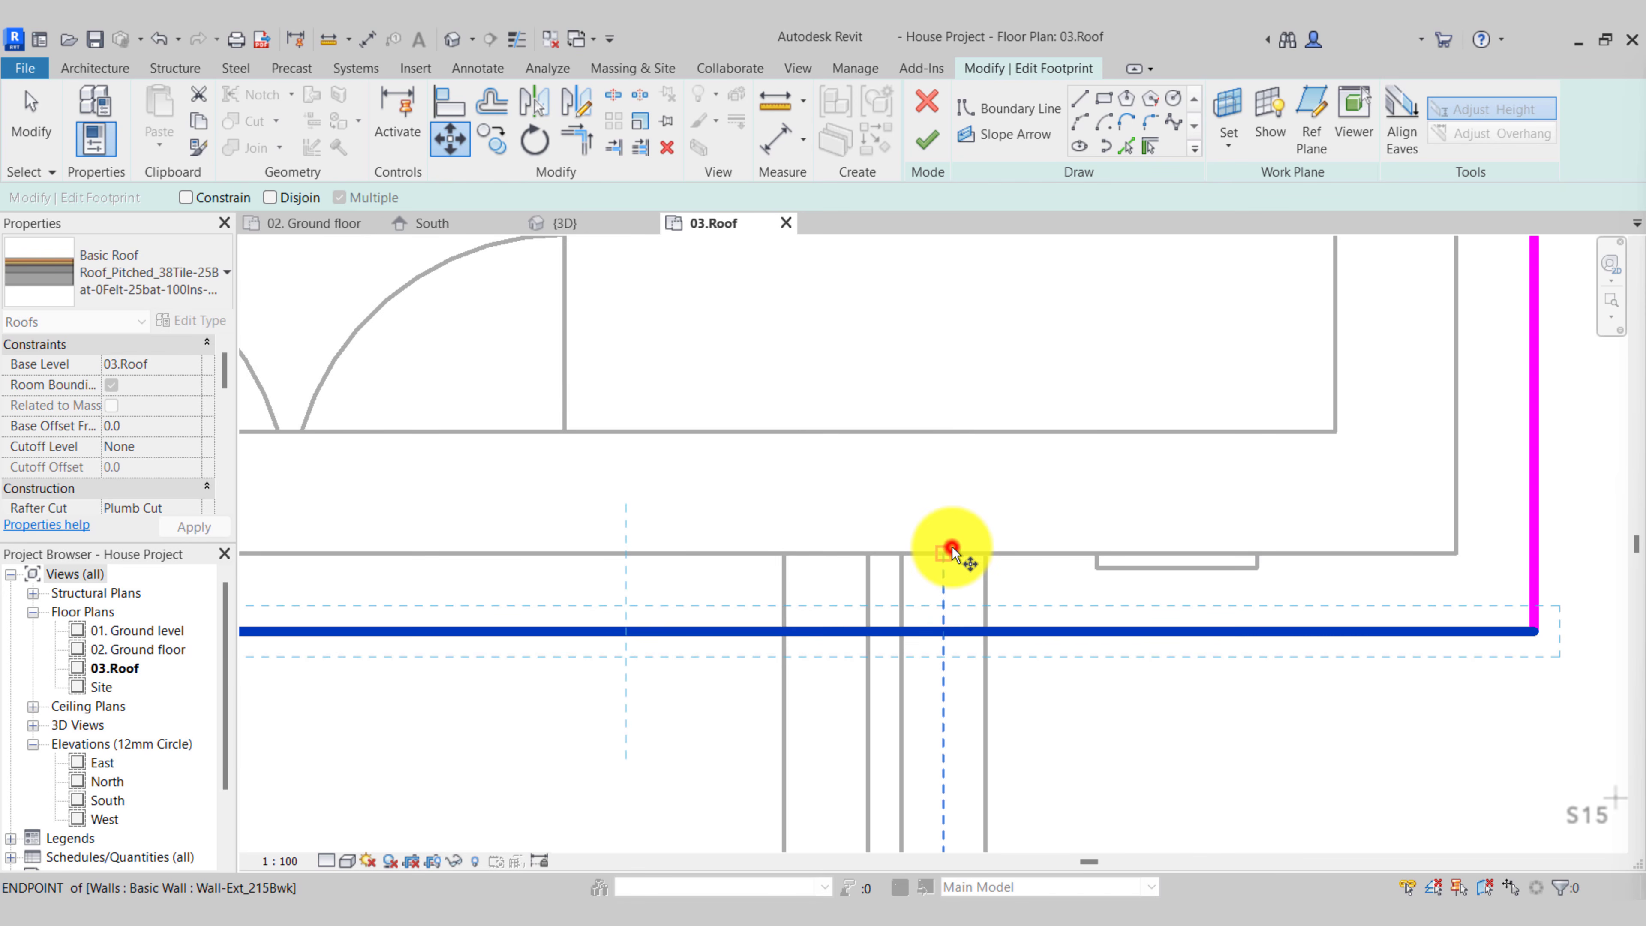
pyautogui.click(951, 551)
pyautogui.scroll(-2, 953, 454)
pyautogui.click(953, 678)
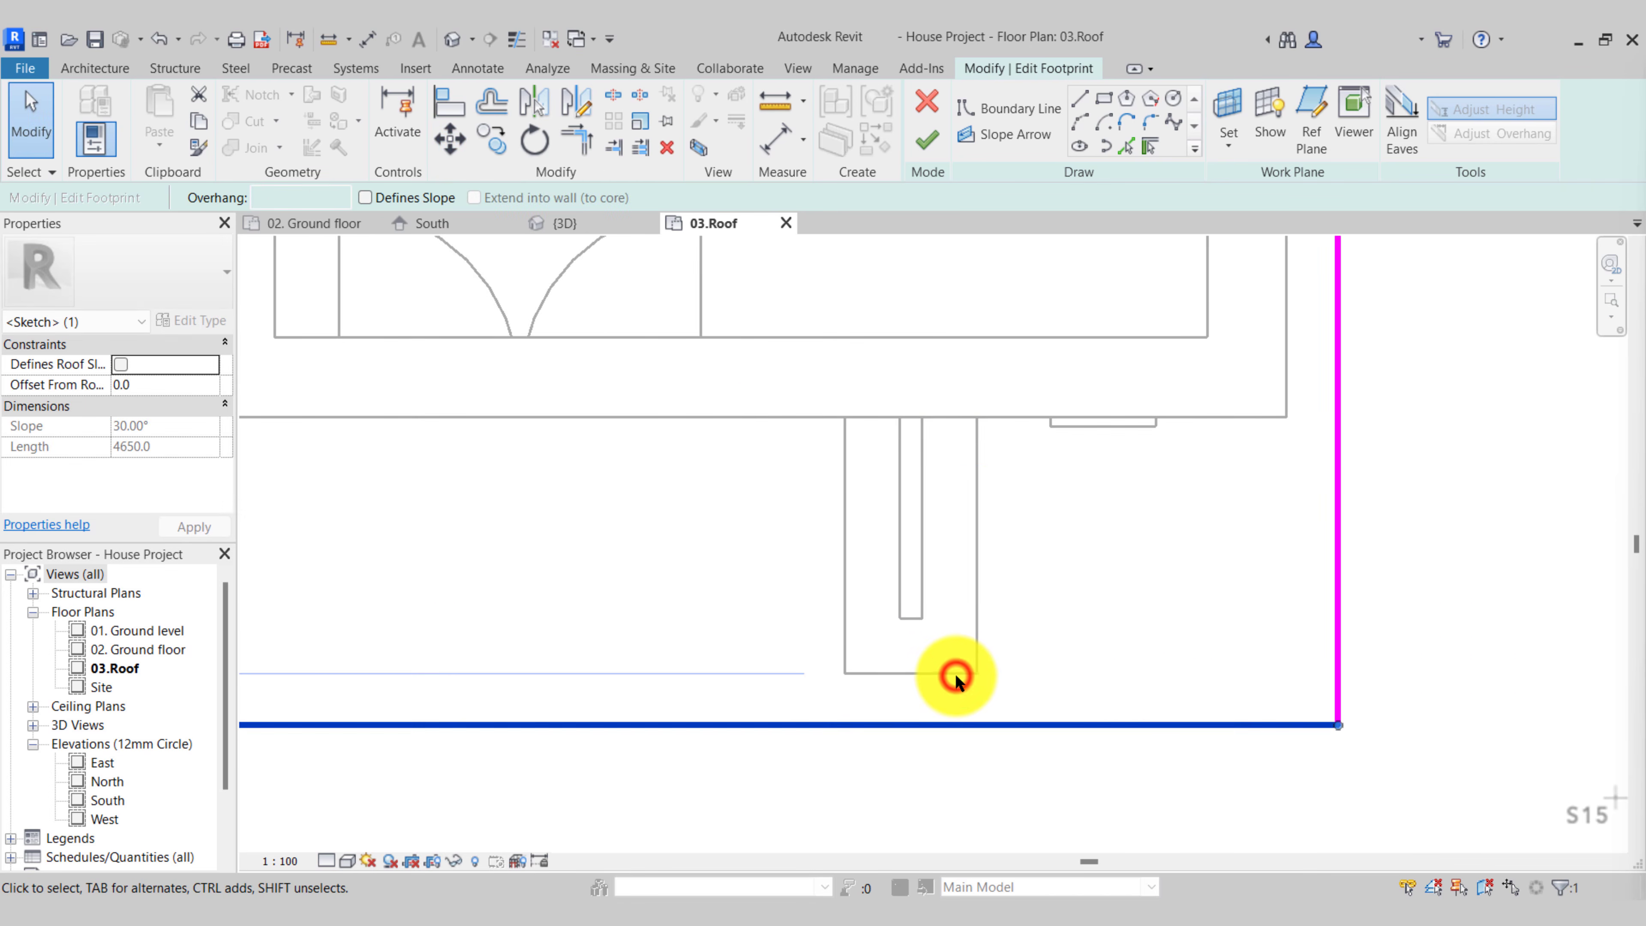
pyautogui.scroll(-2, 1141, 723)
pyautogui.press('Escape')
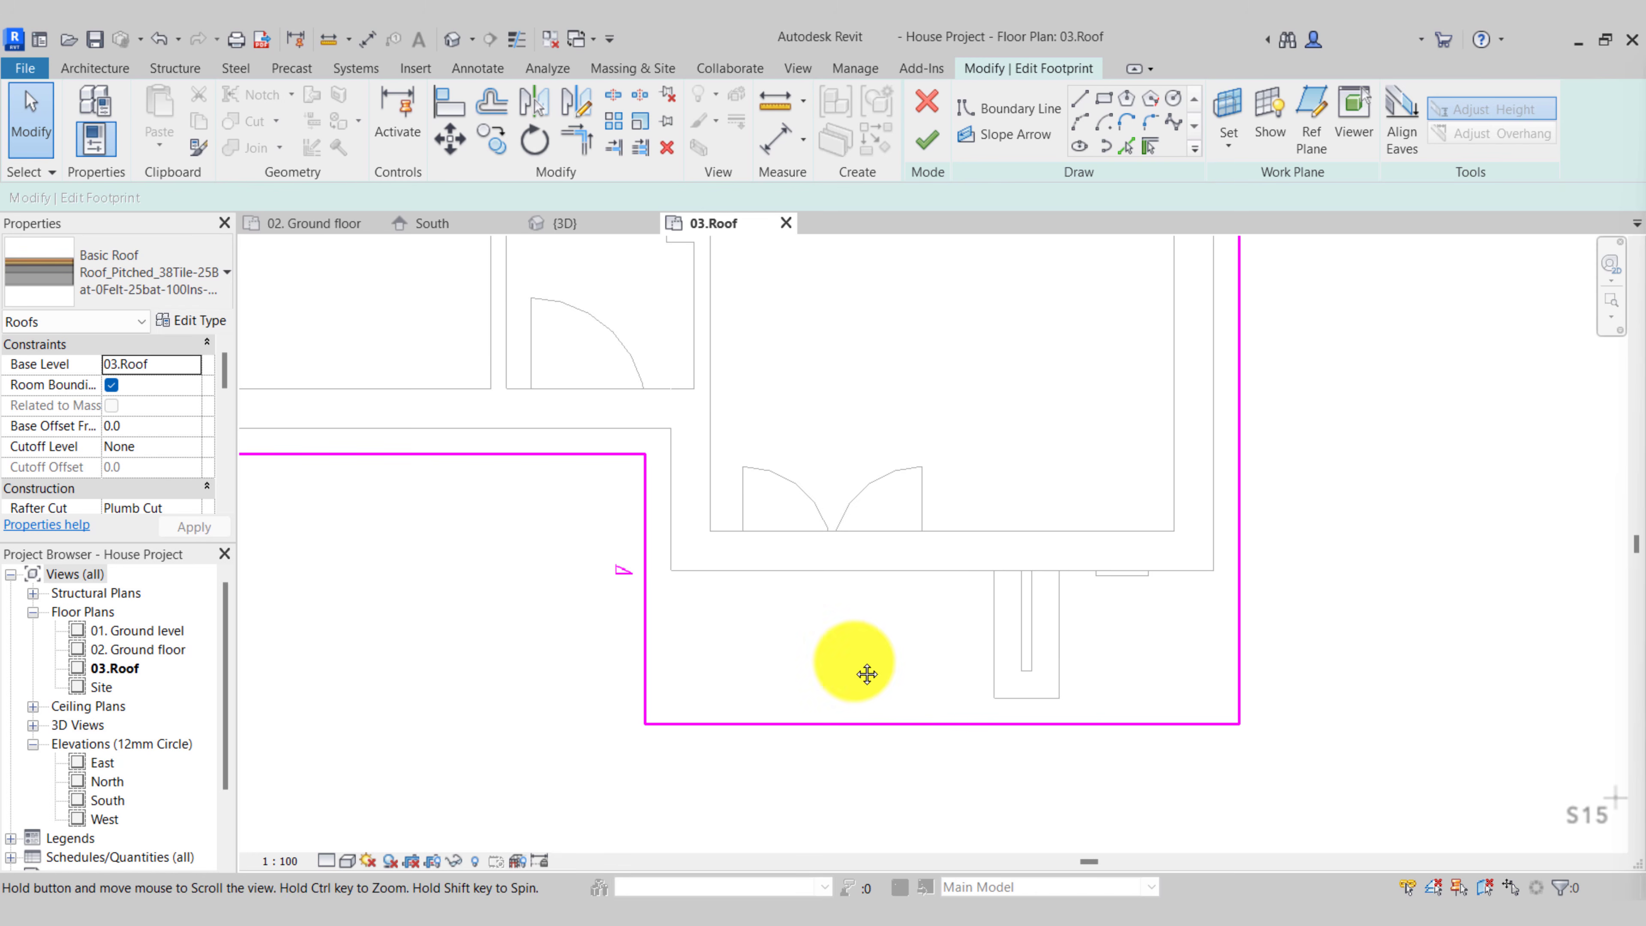
# Delete the short boundary line along the west side of the southeast wing
pyautogui.moveTo(855, 662); pyautogui.dragTo(1218, 683, button='middle')
pyautogui.click(1009, 519)
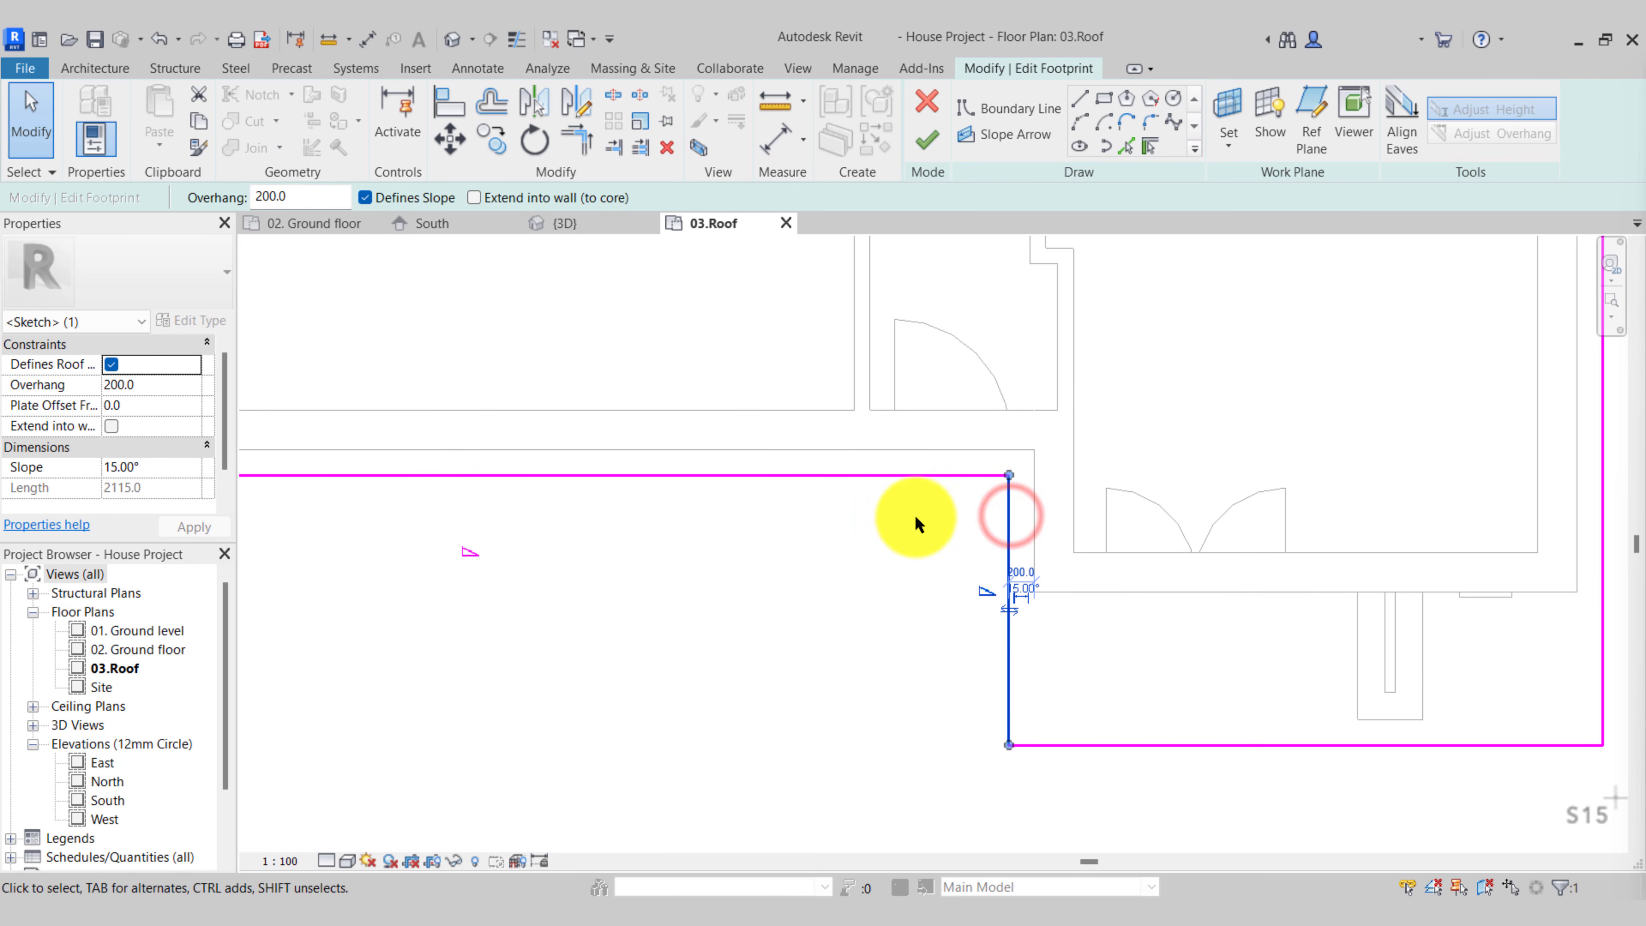
pyautogui.moveTo(914, 515); pyautogui.dragTo(804, 514, button='middle')
pyautogui.click(1084, 101)
pyautogui.press('Escape')
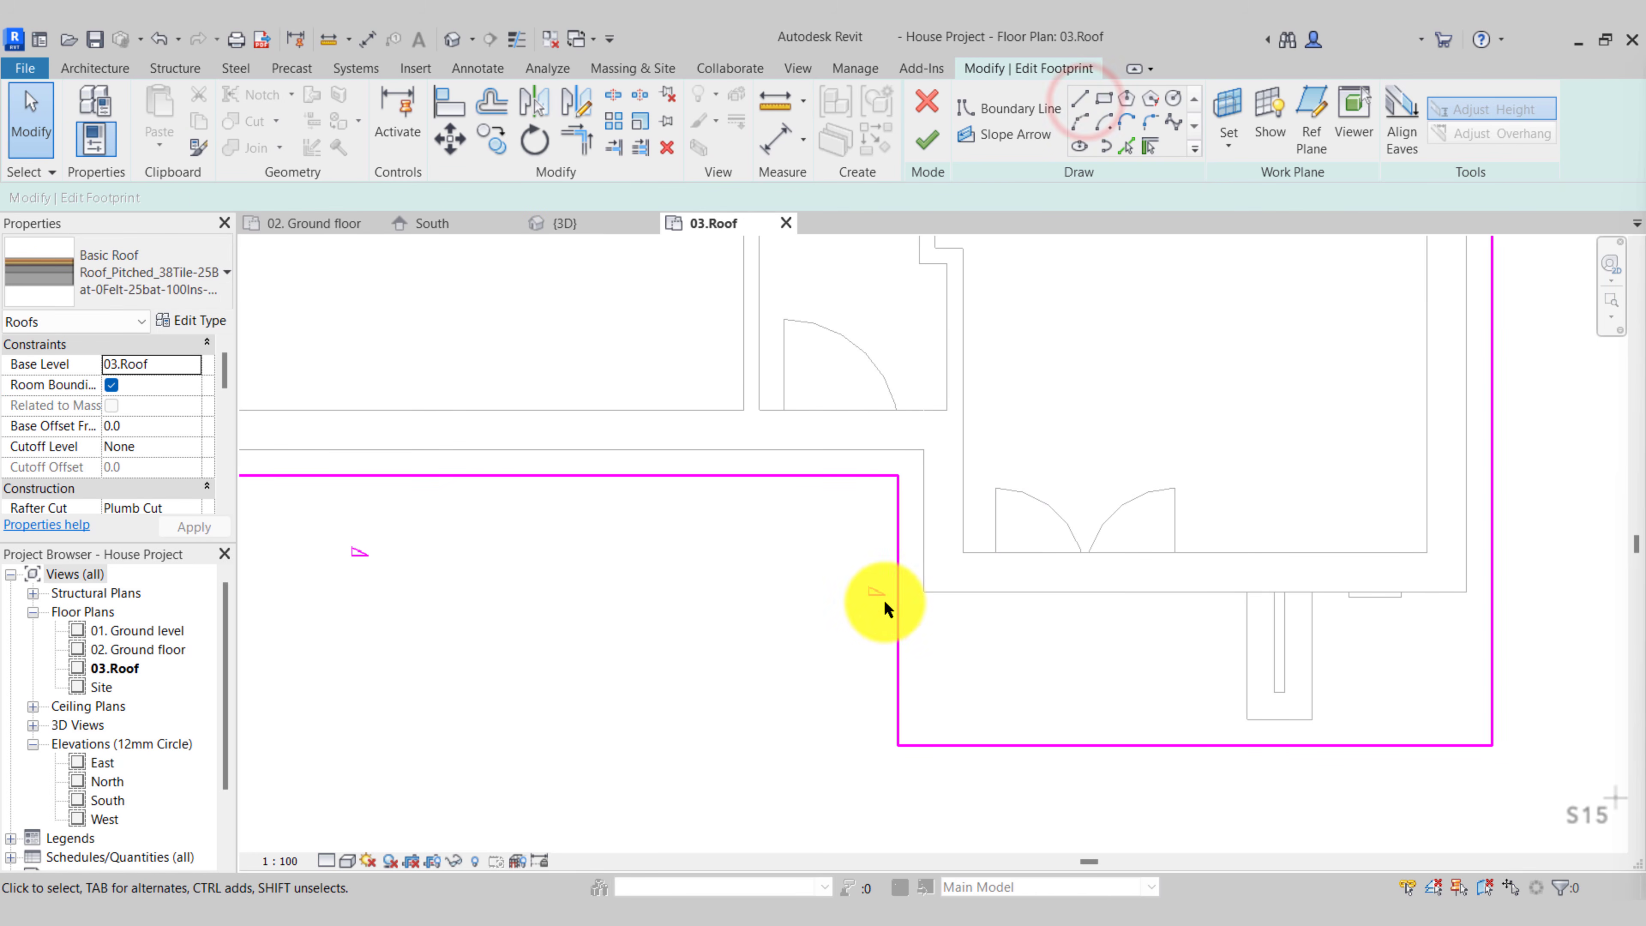
pyautogui.click(899, 525)
pyautogui.press('Delete')
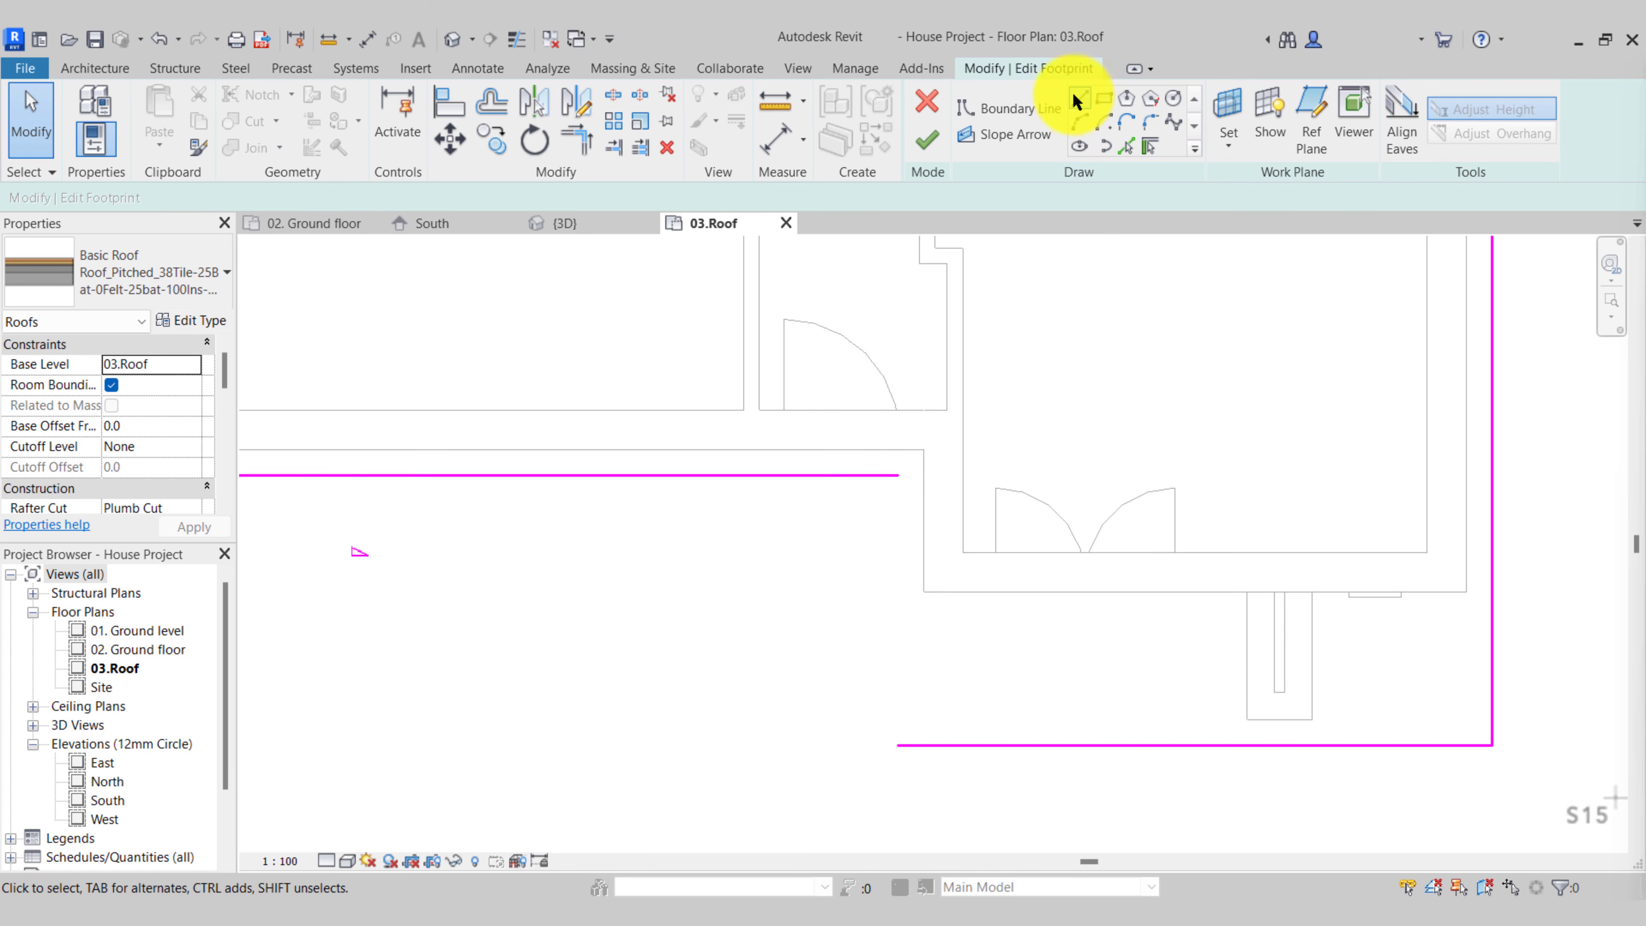
# Redraw the wing's west boundary as a slope-defining line between the two open corners and set its slope to 15°
pyautogui.click(1078, 101)
pyautogui.click(897, 475)
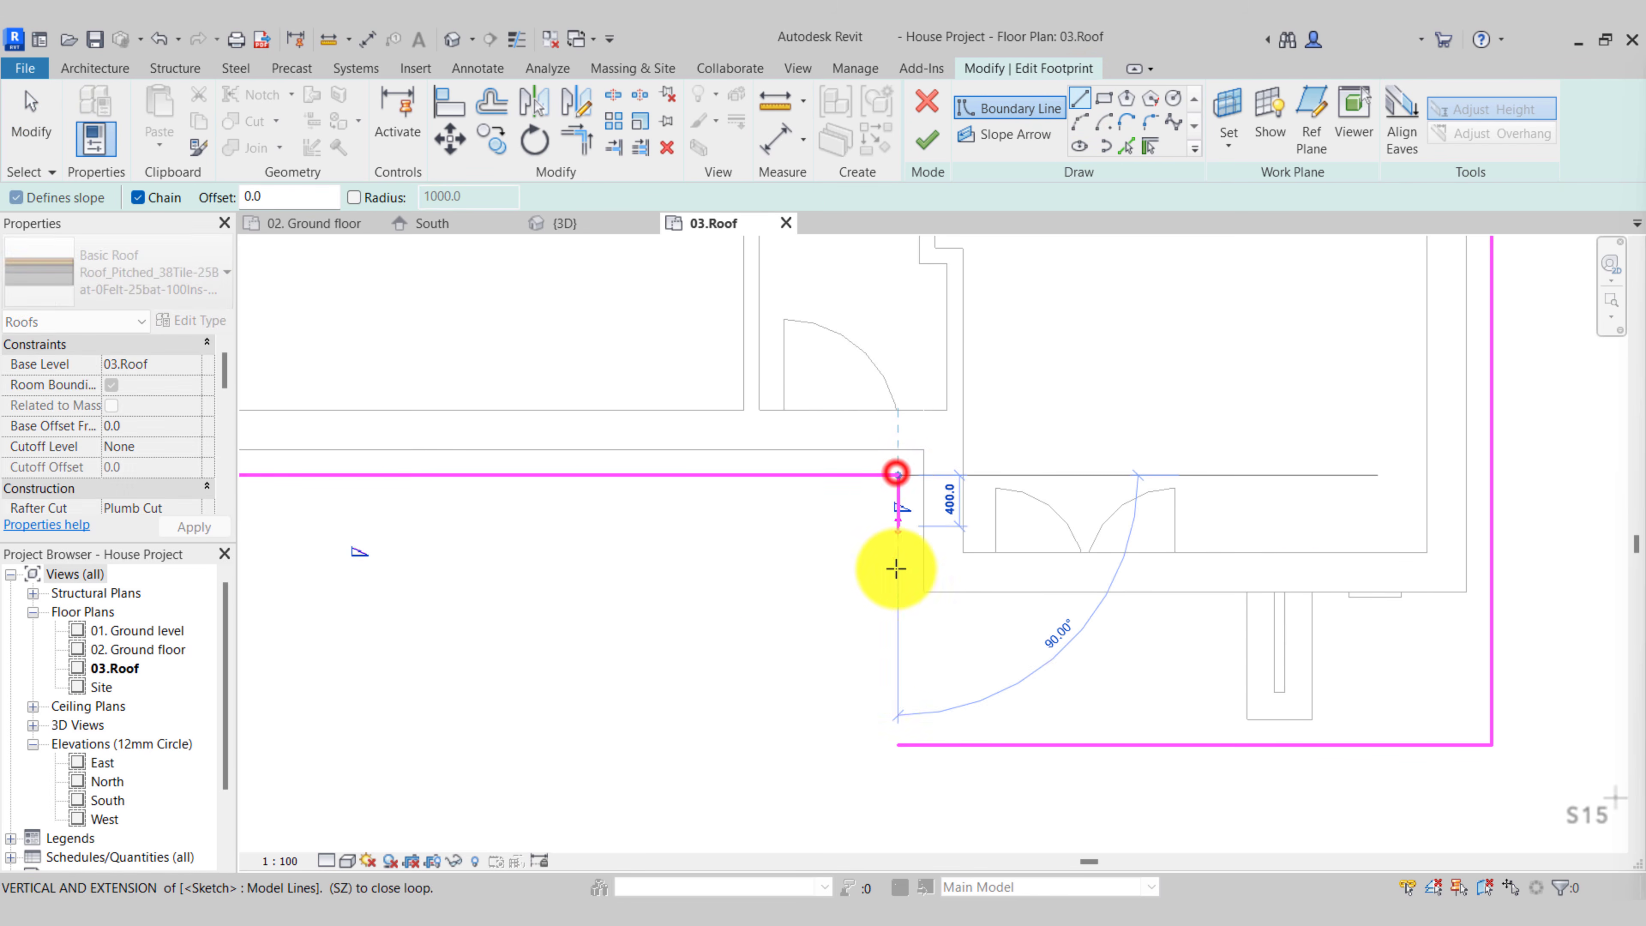
pyautogui.click(898, 751)
pyautogui.press('Escape')
pyautogui.press('Escape')
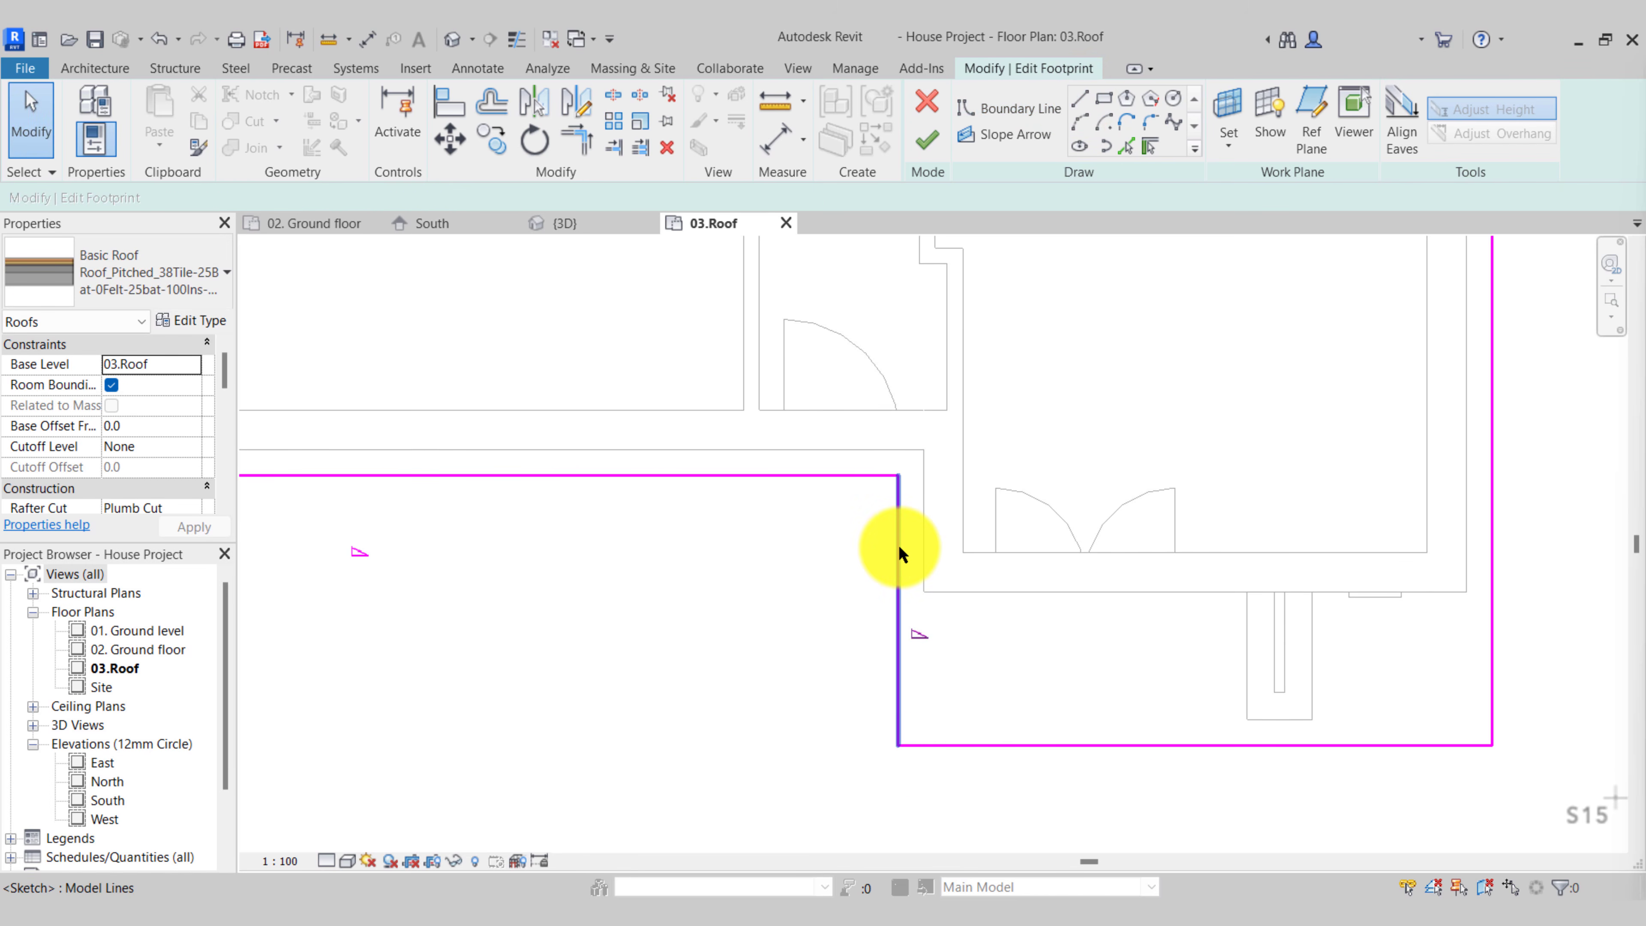
pyautogui.click(899, 547)
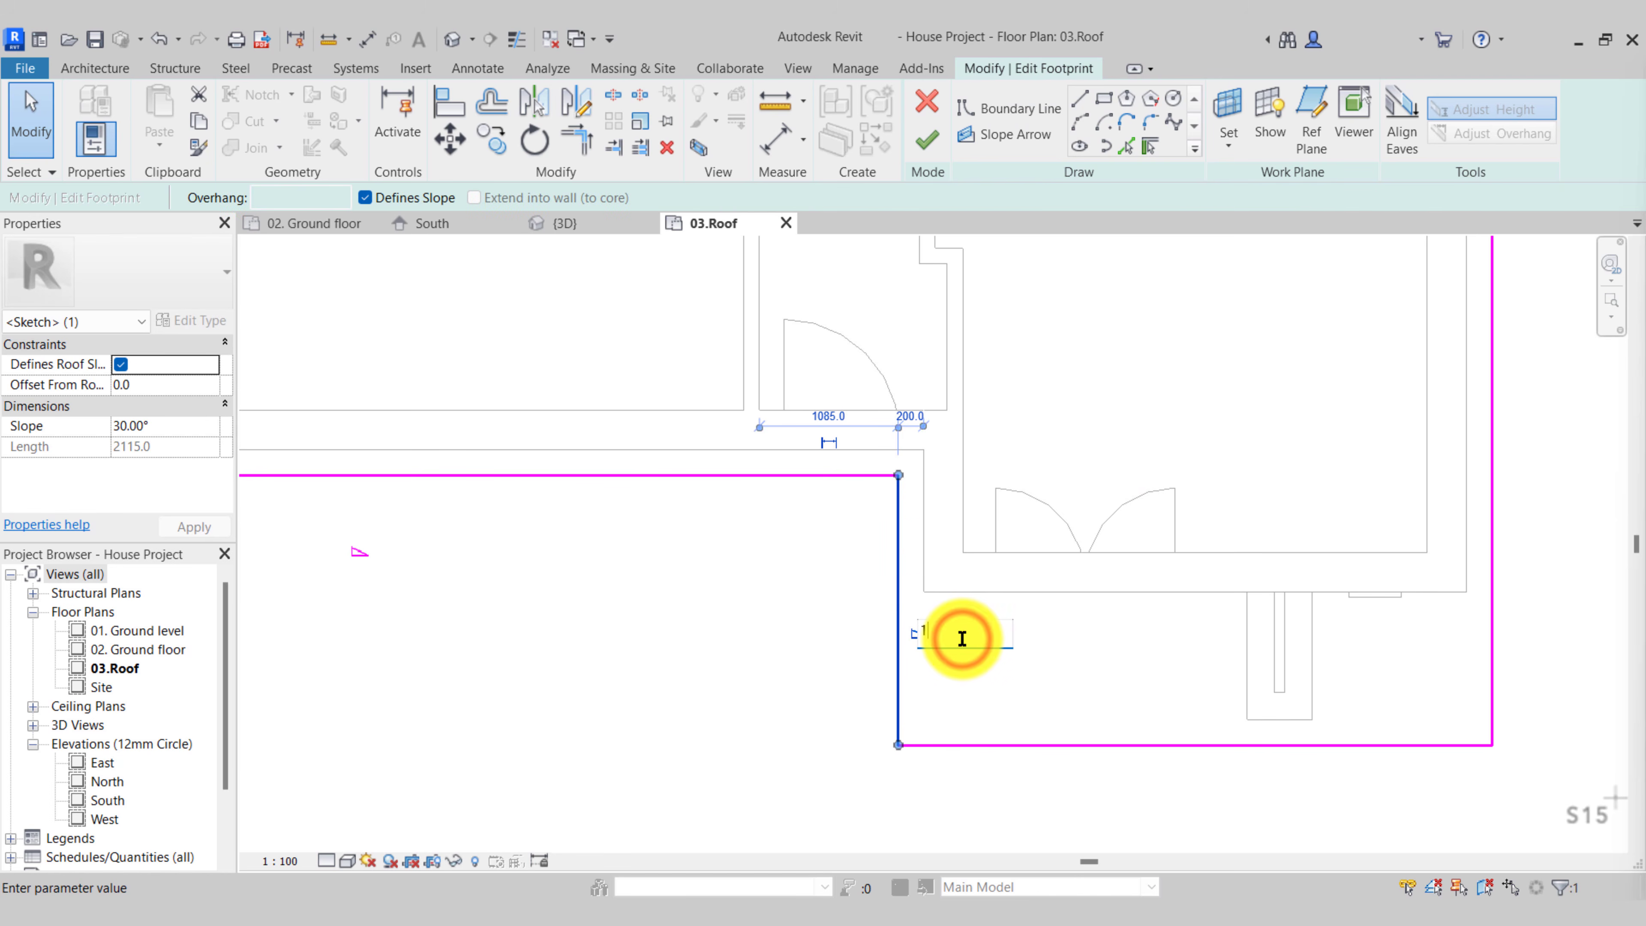
pyautogui.click(853, 525)
pyautogui.moveTo(853, 525); pyautogui.dragTo(874, 566, button='middle')
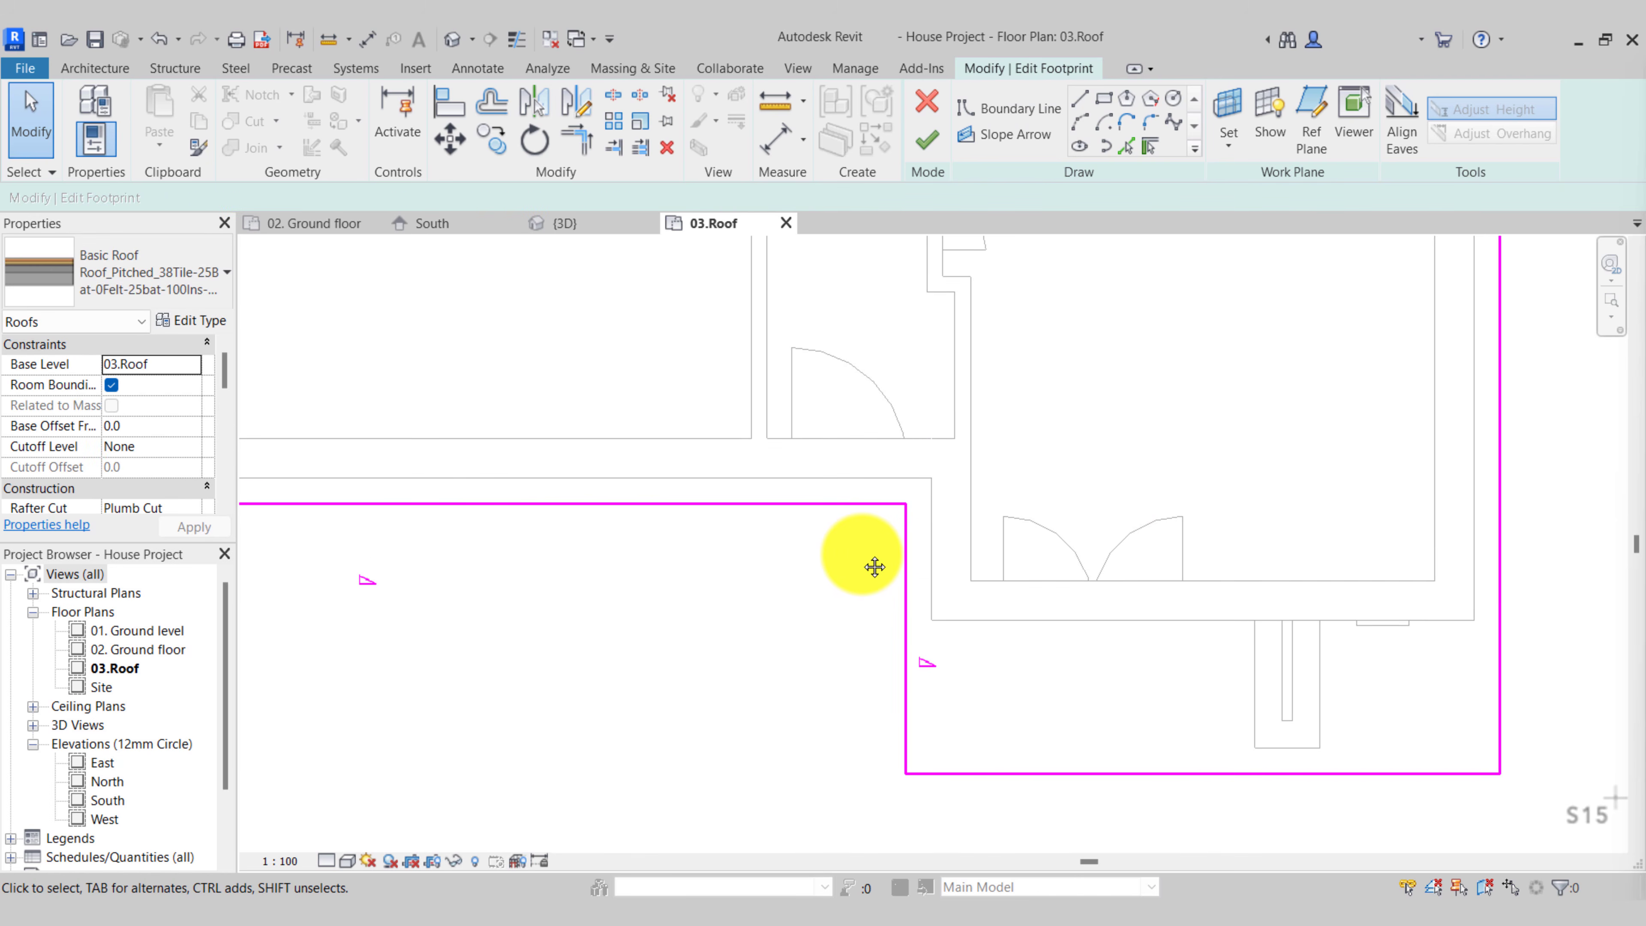
# Select the redrawn west boundary line and examine its position beside the entrance and garage doors in the 02. Ground floor plan
pyautogui.scroll(1, 879, 518)
pyautogui.click(905, 577)
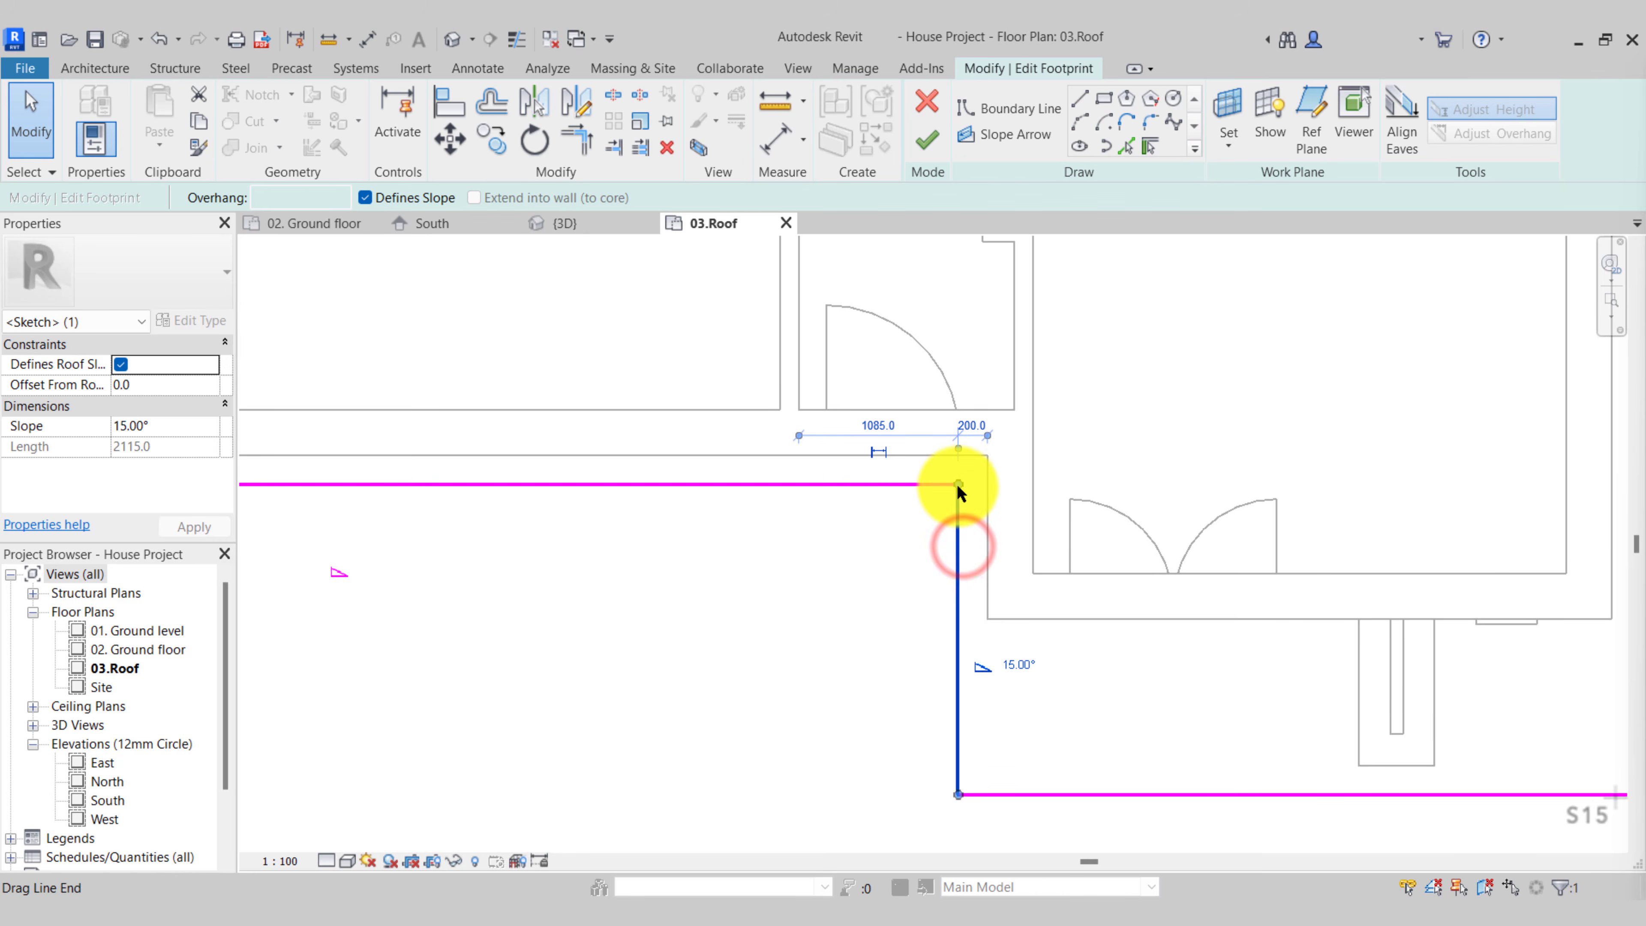
pyautogui.scroll(-1, 964, 571)
pyautogui.moveTo(969, 571)
pyautogui.mouseDown(button='middle')
pyautogui.moveTo(981, 599)
pyautogui.moveTo(975, 564)
pyautogui.mouseUp(button='middle')
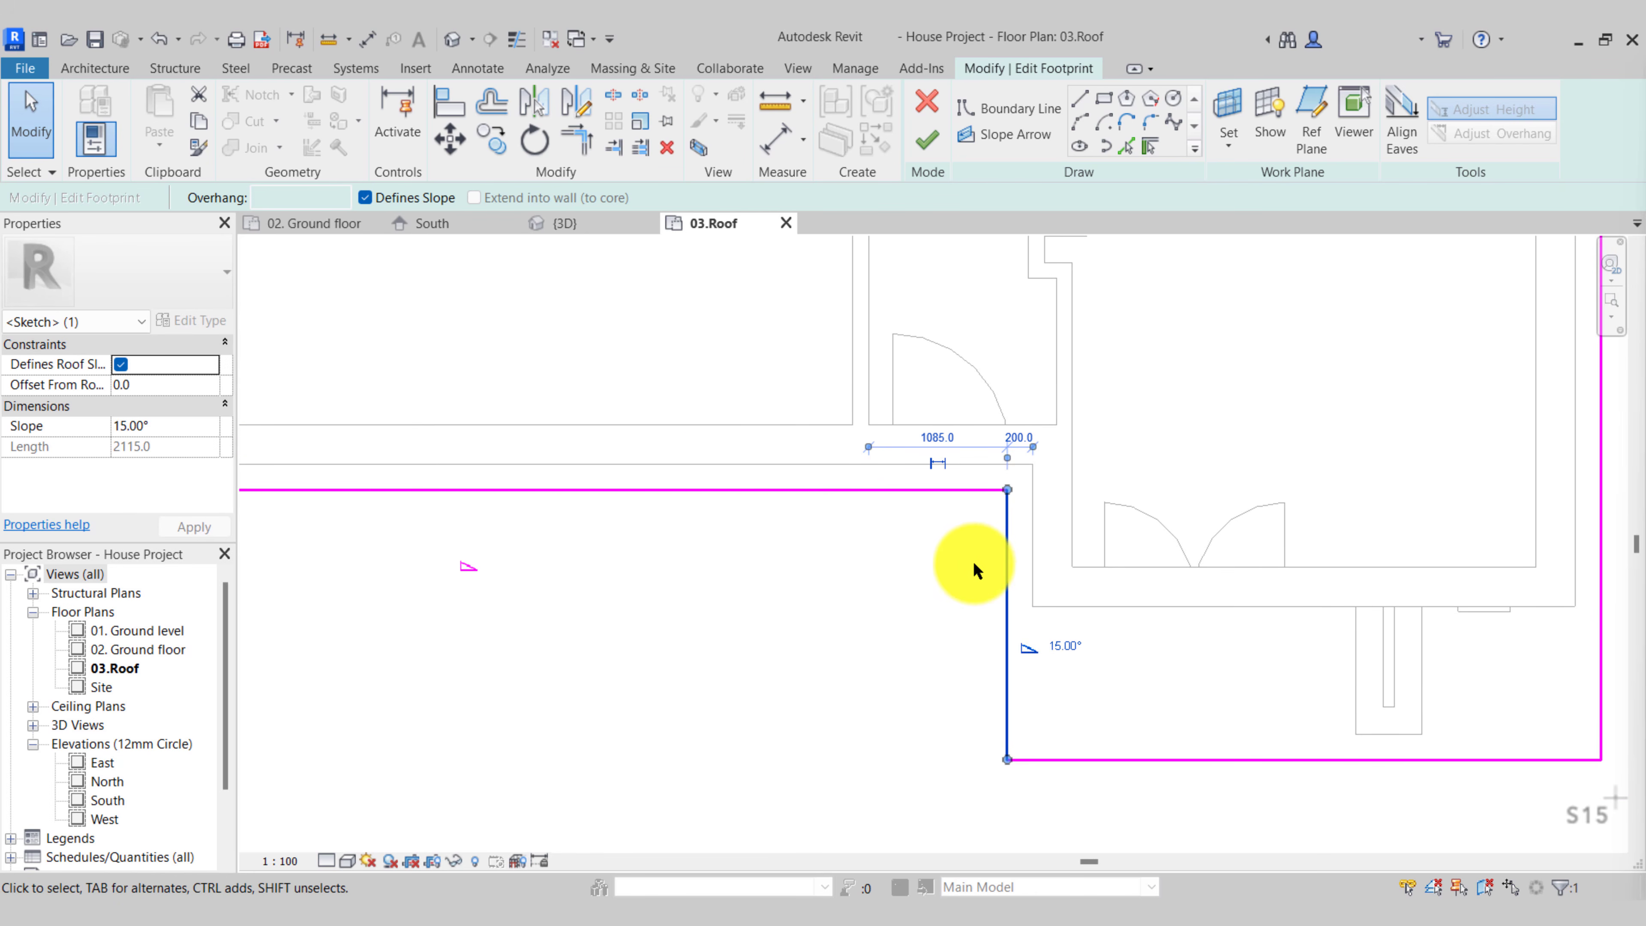
pyautogui.moveTo(805, 463); pyautogui.dragTo(1018, 492, button='middle')
pyautogui.scroll(-1, 933, 447)
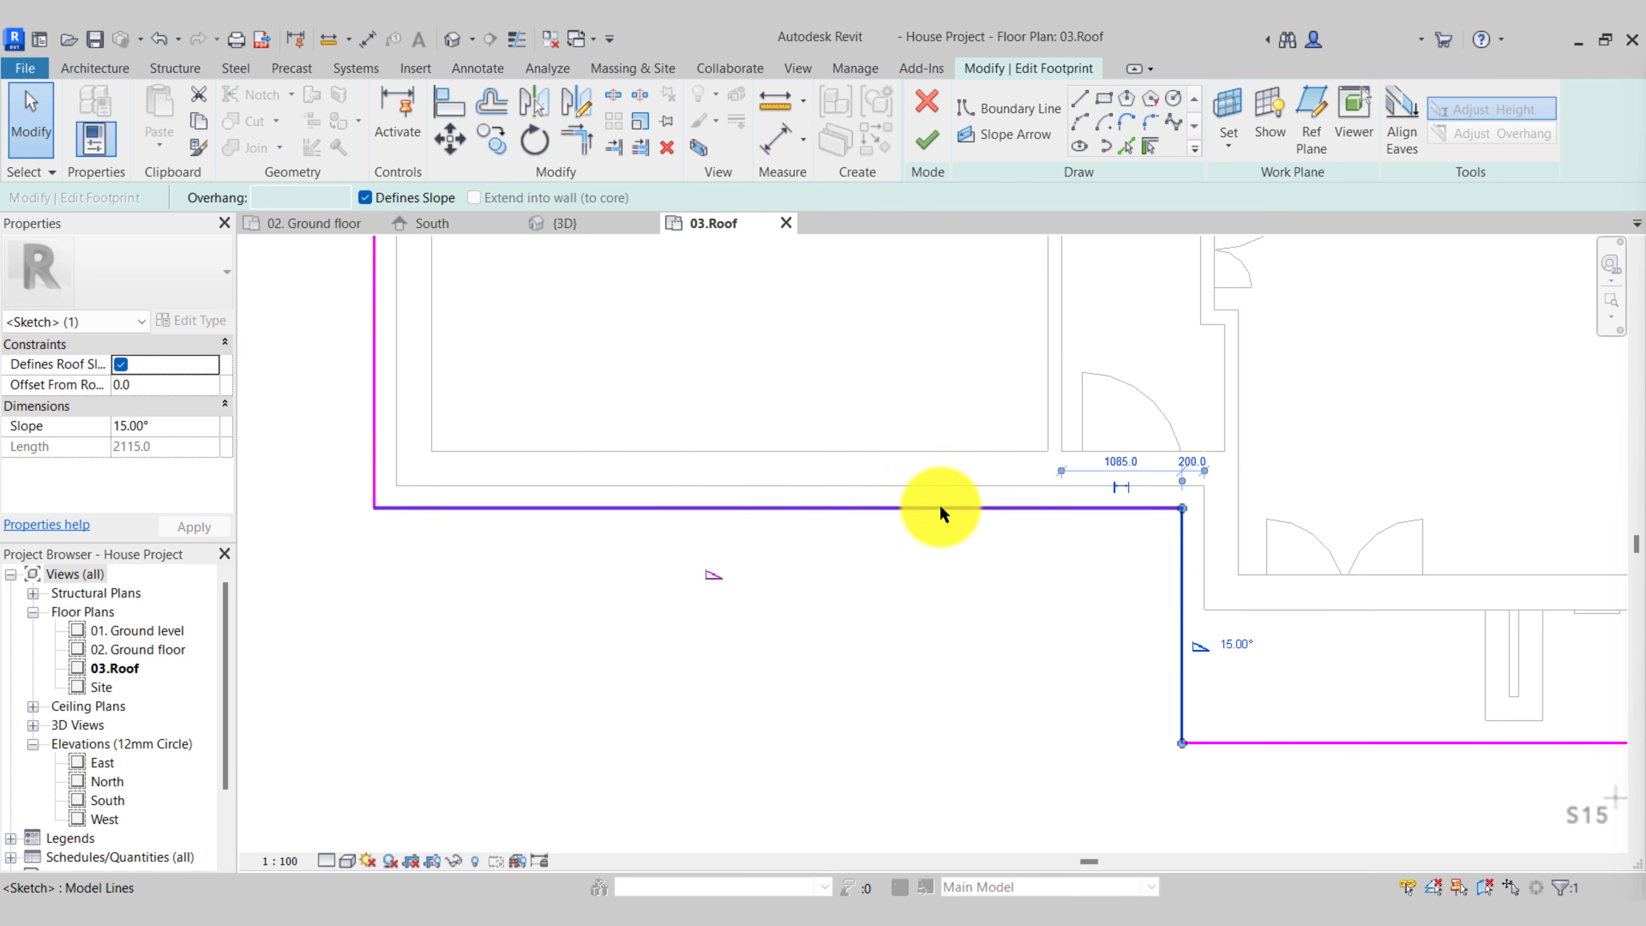
pyautogui.moveTo(1065, 567); pyautogui.dragTo(815, 566, button='middle')
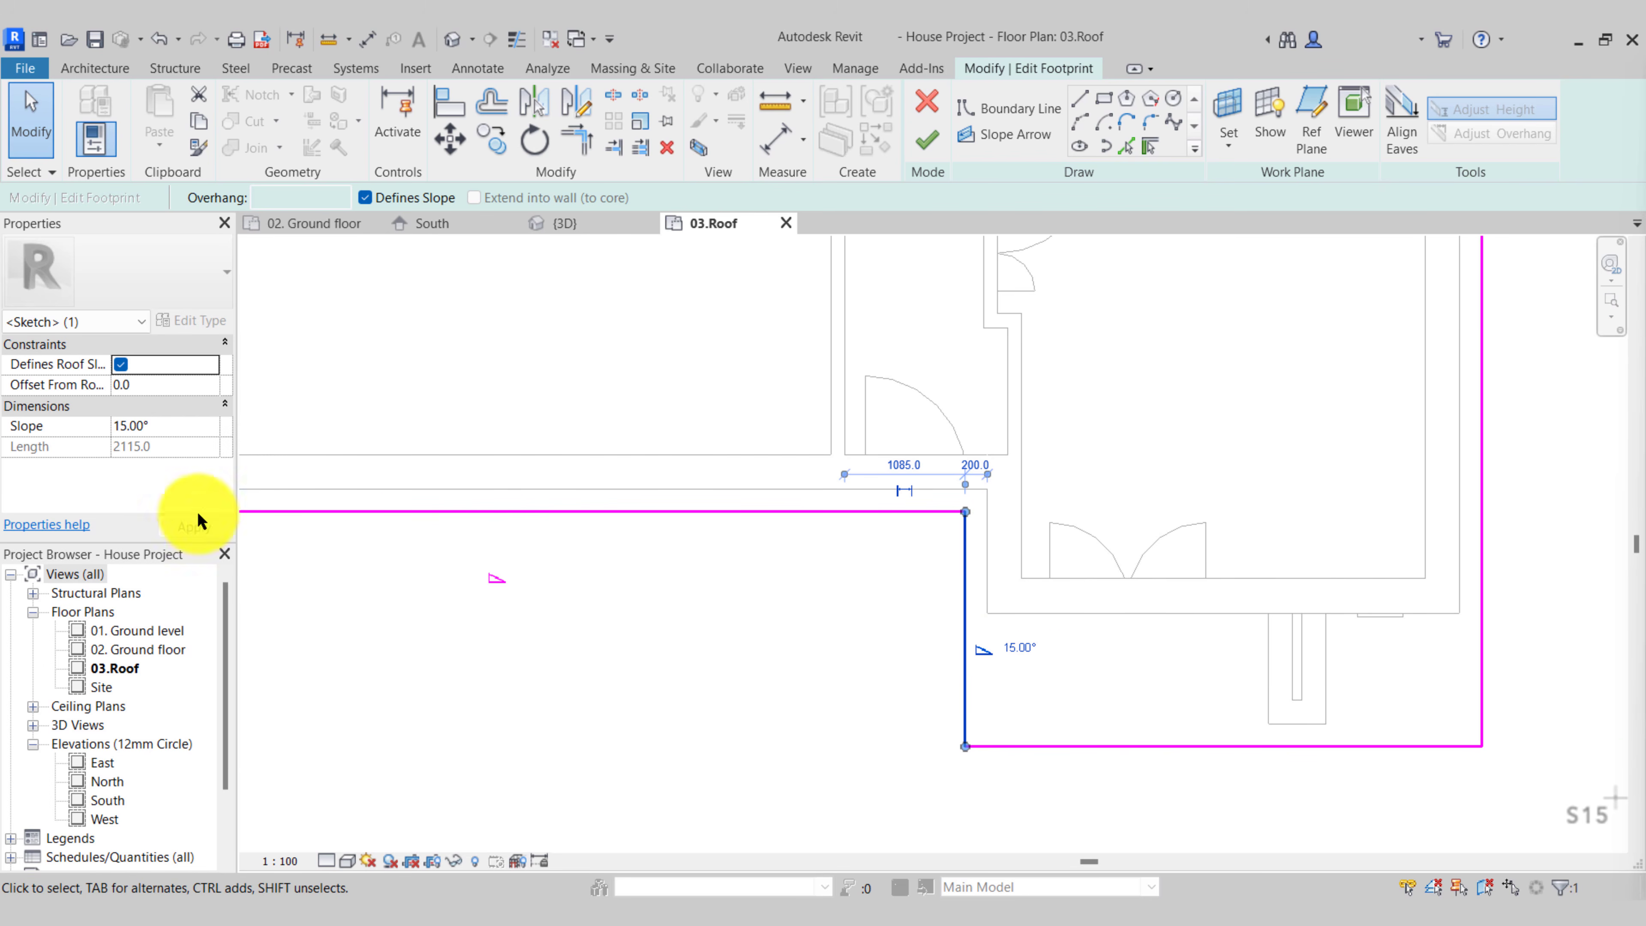
pyautogui.click(313, 223)
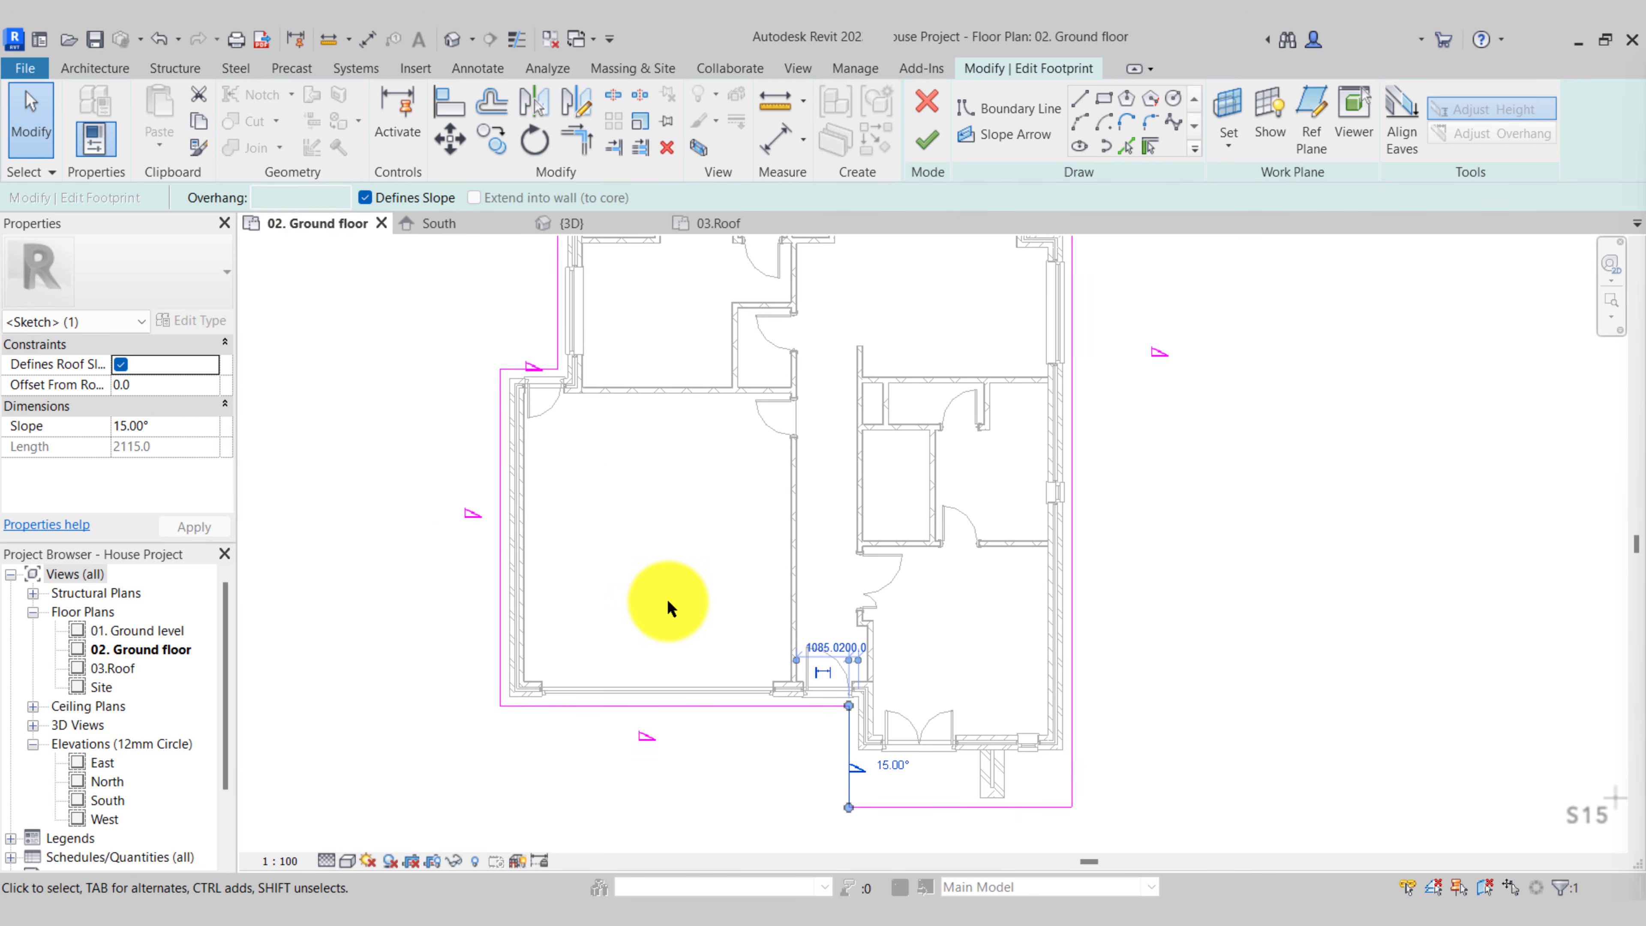
pyautogui.moveTo(778, 772); pyautogui.dragTo(813, 682, button='middle')
pyautogui.scroll(2, 813, 683)
pyautogui.moveTo(850, 595)
pyautogui.mouseDown(button='middle')
pyautogui.moveTo(779, 653)
pyautogui.moveTo(843, 560)
pyautogui.mouseUp(button='middle')
pyautogui.scroll(1, 812, 640)
pyautogui.scroll(1, 874, 551)
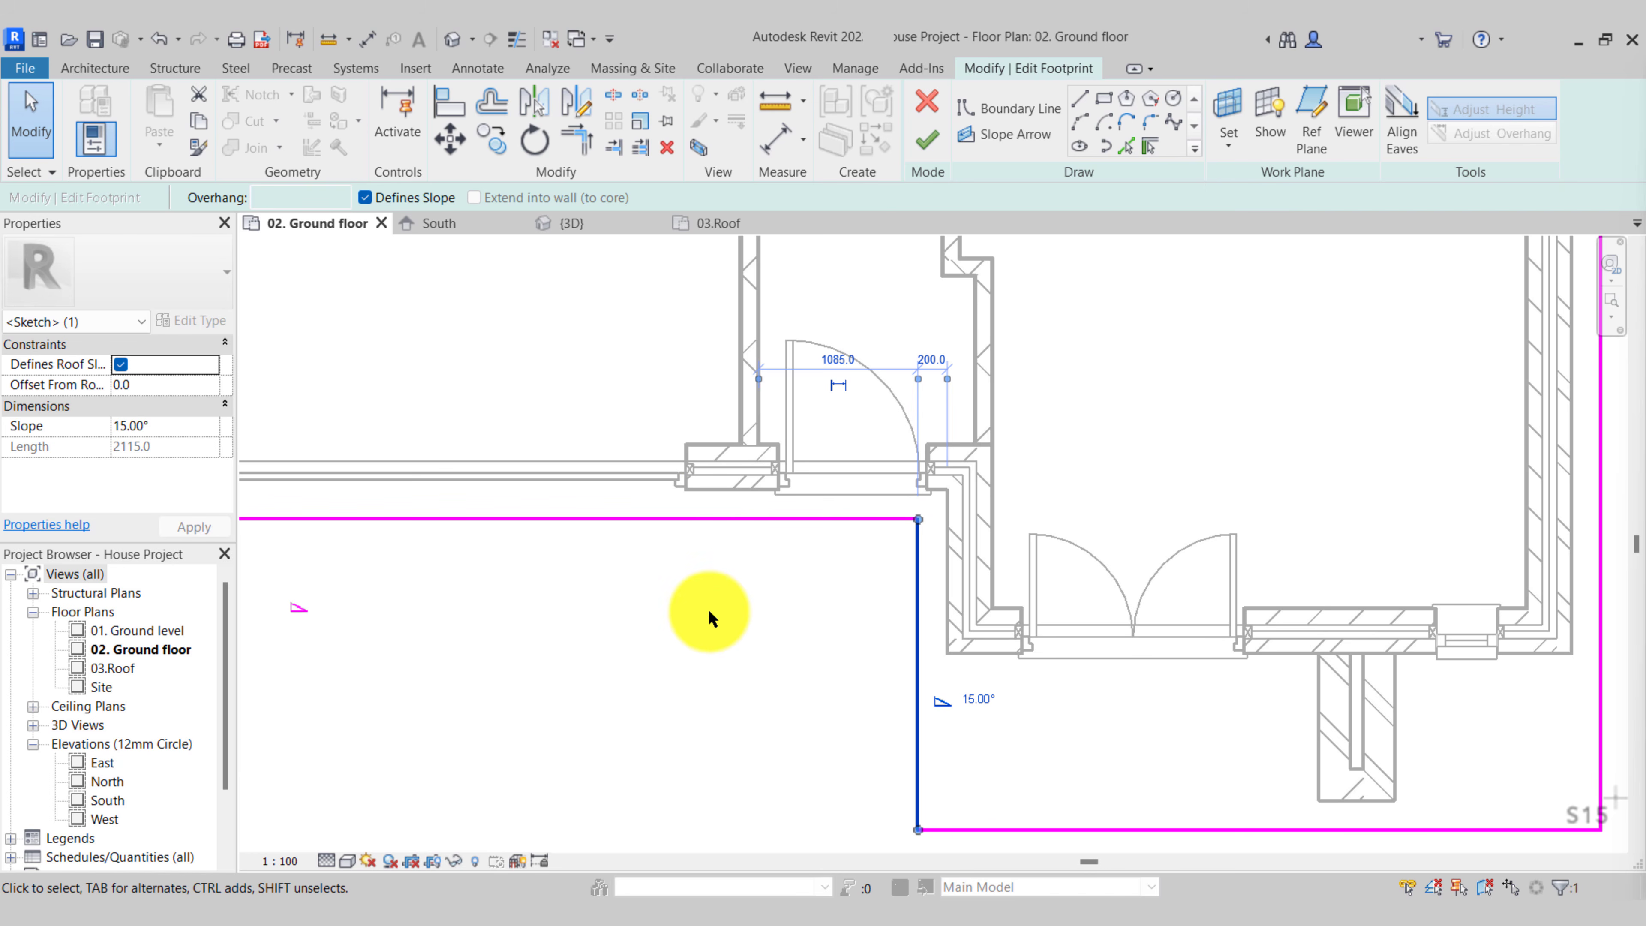
# Move the wing's west boundary line west to the east end of the garage door opening and finish the footprint
pyautogui.click(449, 137)
pyautogui.scroll(2, 858, 534)
pyautogui.click(962, 507)
pyautogui.scroll(-2, 962, 507)
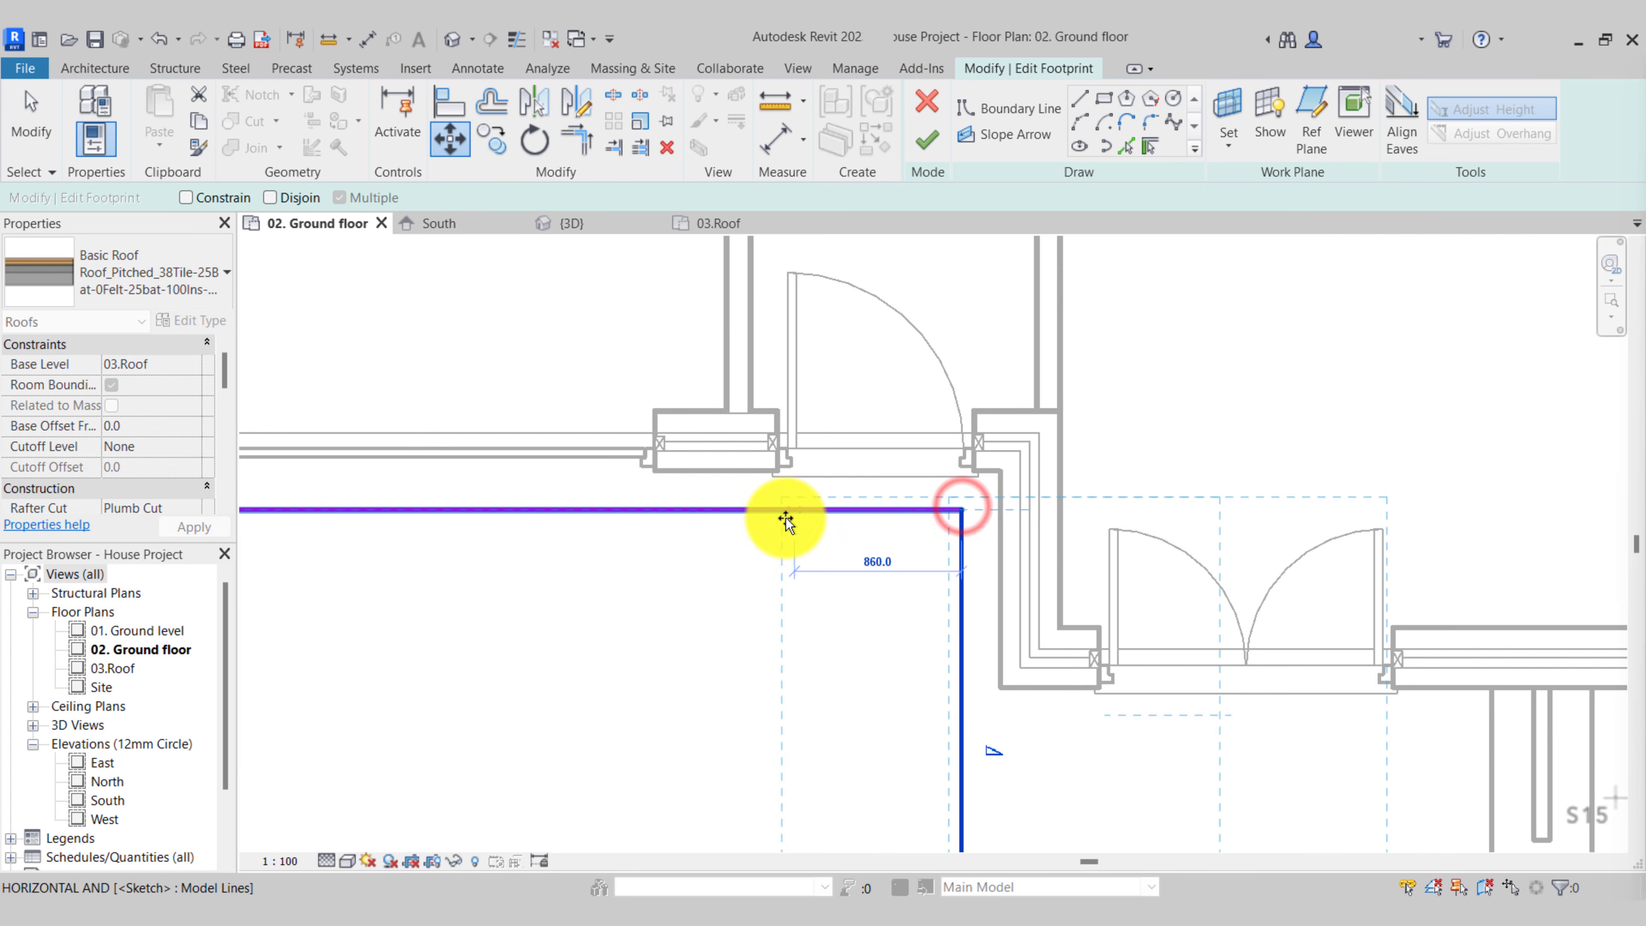
pyautogui.moveTo(660, 511); pyautogui.dragTo(738, 515, button='middle')
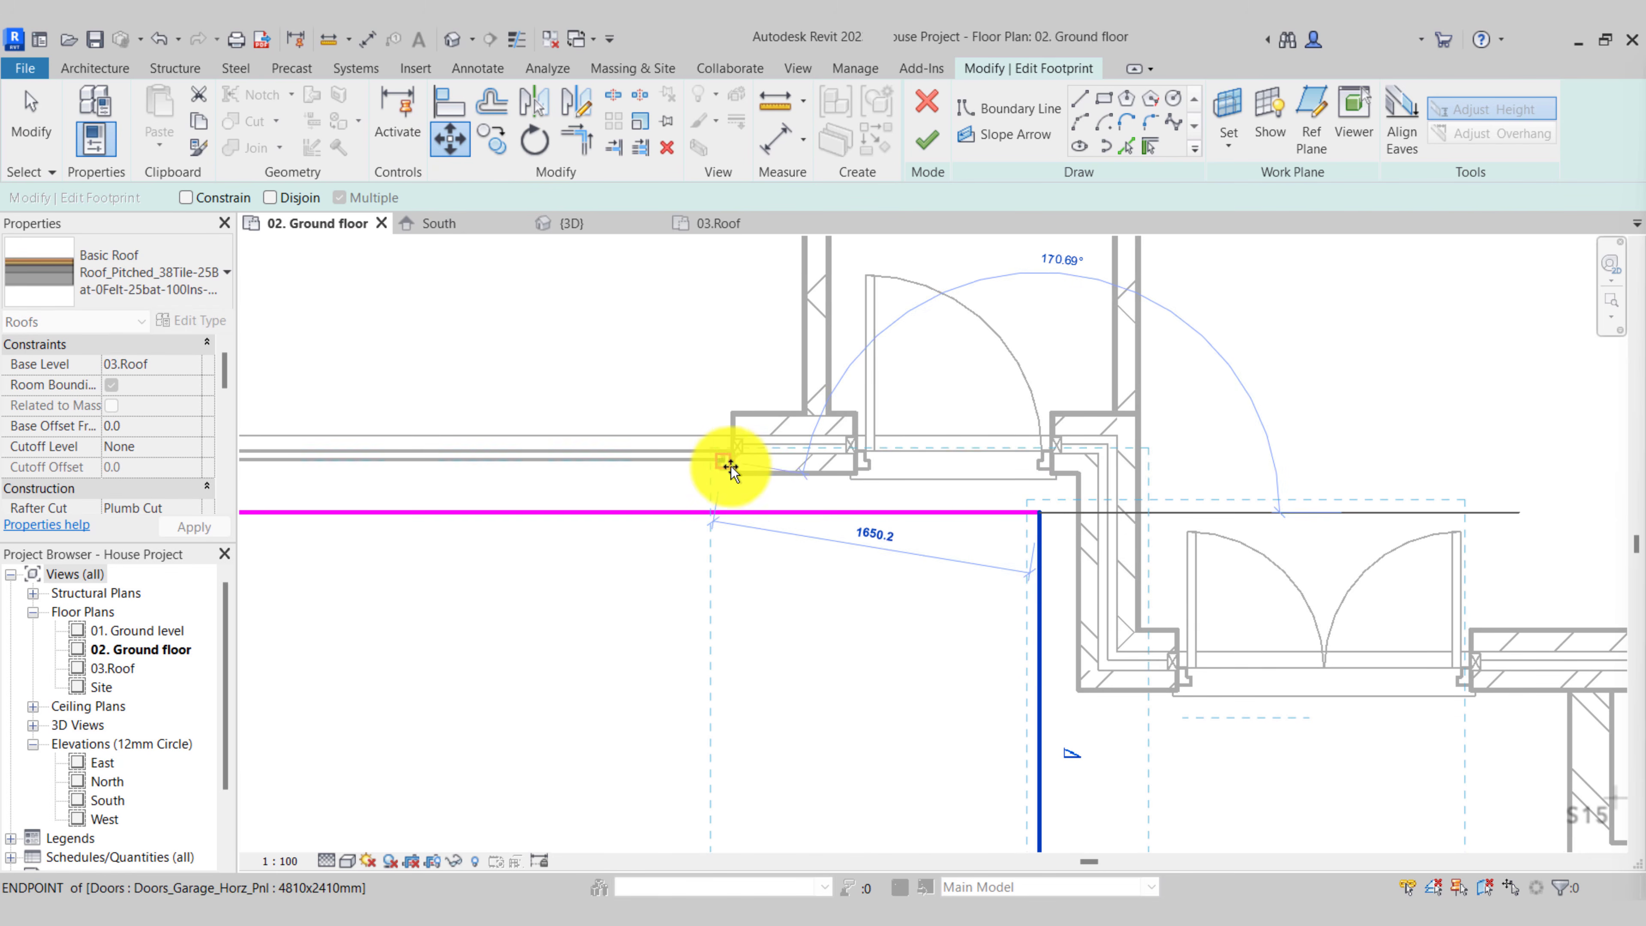
pyautogui.click(734, 517)
pyautogui.scroll(-3, 734, 517)
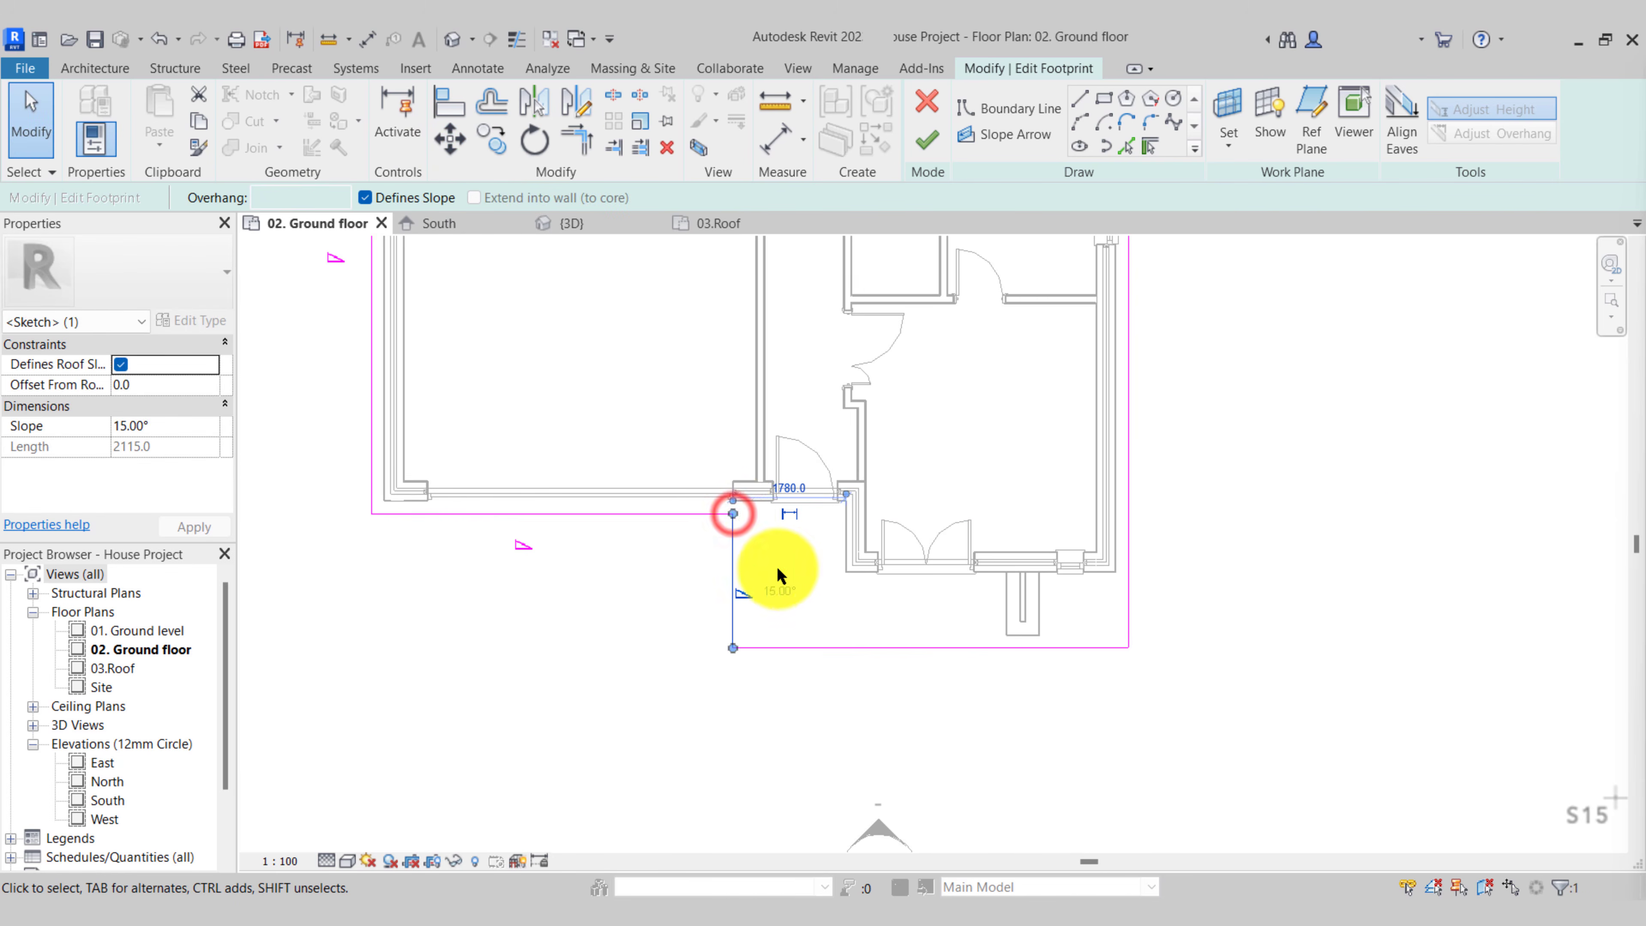
pyautogui.click(928, 136)
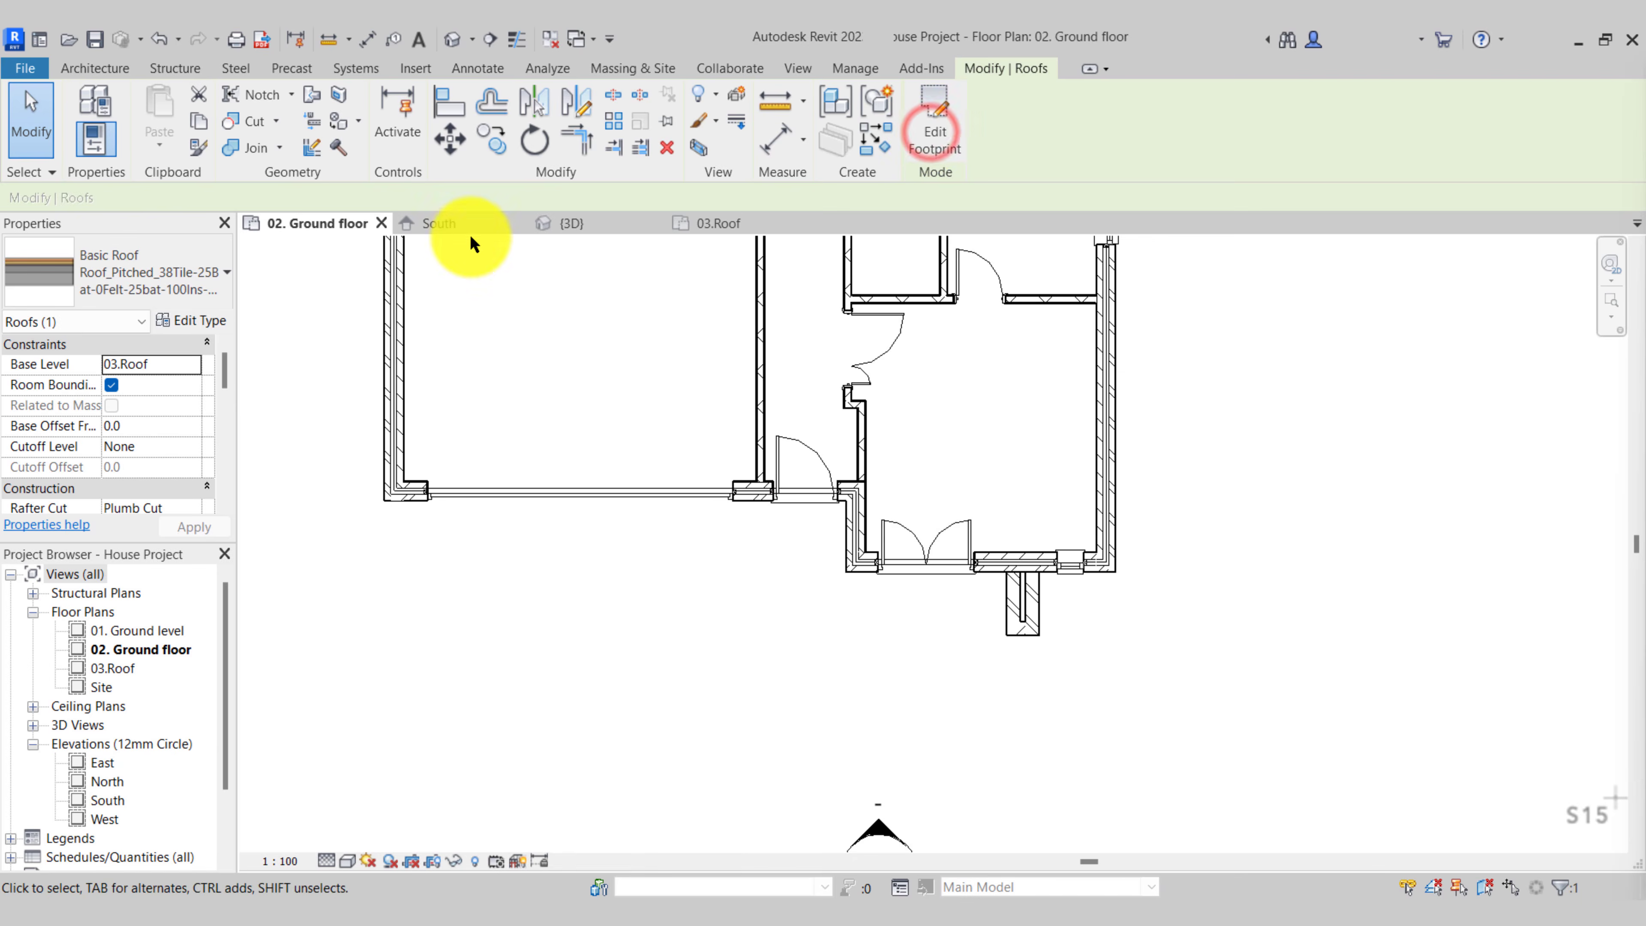
# Examine in the 3D view how the southeast wing's roof meets the garage eave above the entrance
pyautogui.click(570, 223)
pyautogui.moveTo(931, 558)
pyautogui.keyDown('shift'); pyautogui.mouseDown(button='middle')
pyautogui.moveTo(1040, 405)
pyautogui.moveTo(879, 378)
pyautogui.moveTo(654, 515)
pyautogui.moveTo(640, 595)
pyautogui.moveTo(709, 691)
pyautogui.moveTo(758, 625)
pyautogui.moveTo(874, 606)
pyautogui.moveTo(926, 562)
pyautogui.mouseUp(button='middle'); pyautogui.keyUp('shift')
pyautogui.scroll(-4, 874, 606)
pyautogui.scroll(4, 1102, 752)
pyautogui.keyDown('shift'); pyautogui.moveTo(1117, 764); pyautogui.dragTo(1069, 551, button='middle'); pyautogui.keyUp('shift')
pyautogui.scroll(3, 938, 548)
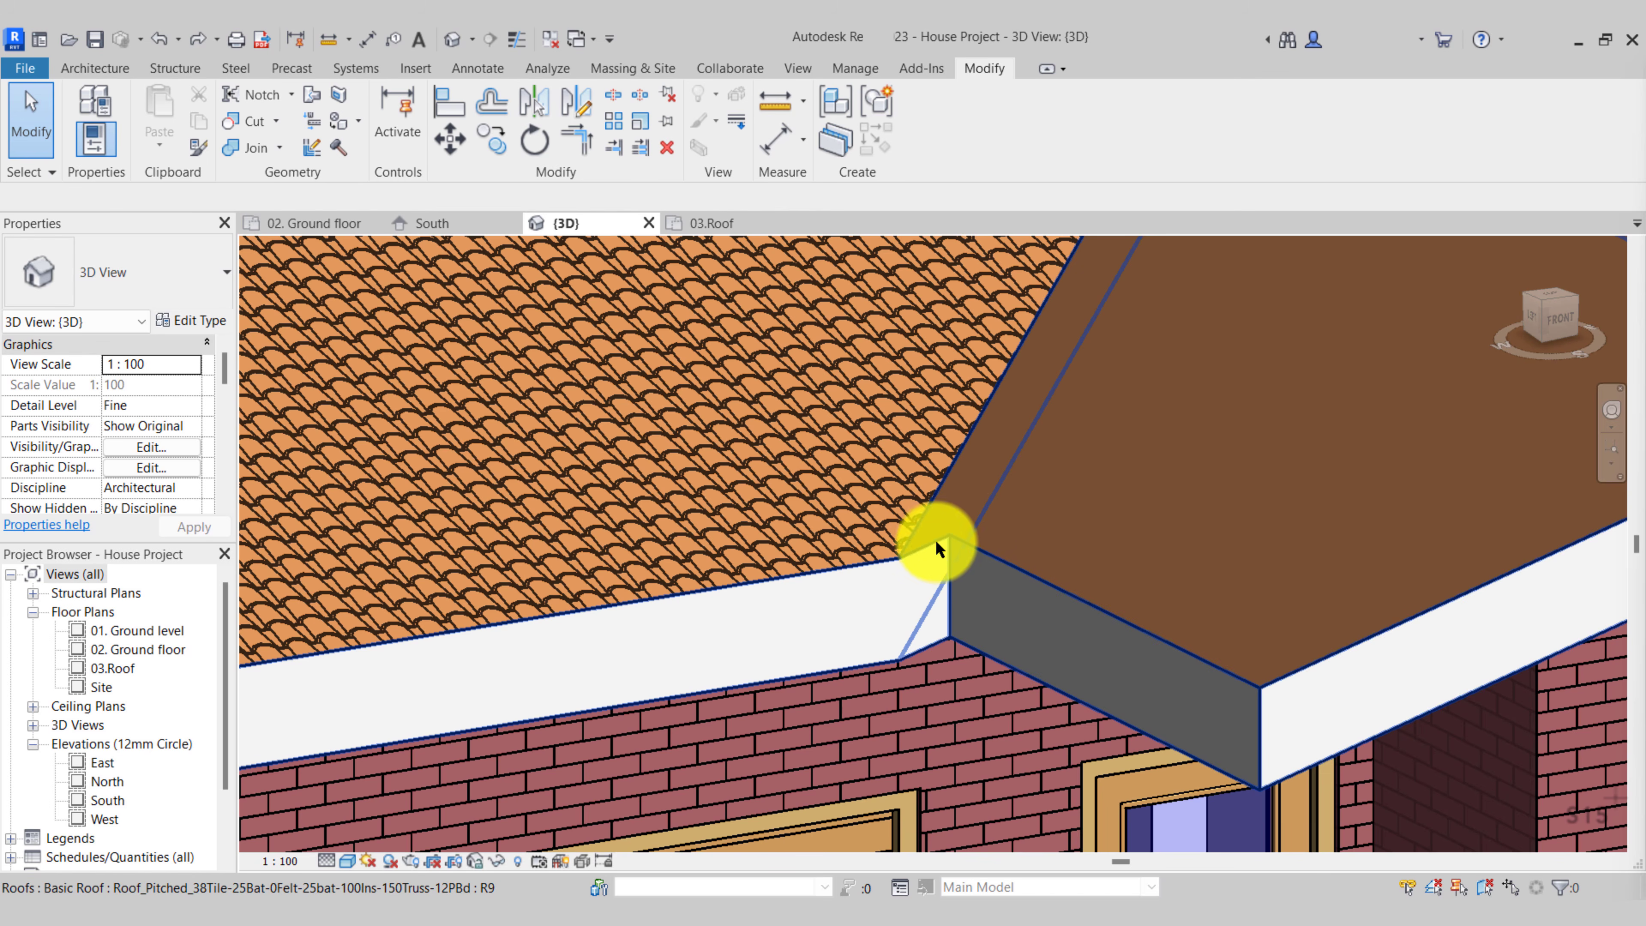
pyautogui.keyDown('shift'); pyautogui.moveTo(951, 629); pyautogui.dragTo(1102, 724, button='middle'); pyautogui.keyUp('shift')
pyautogui.scroll(-2, 1103, 723)
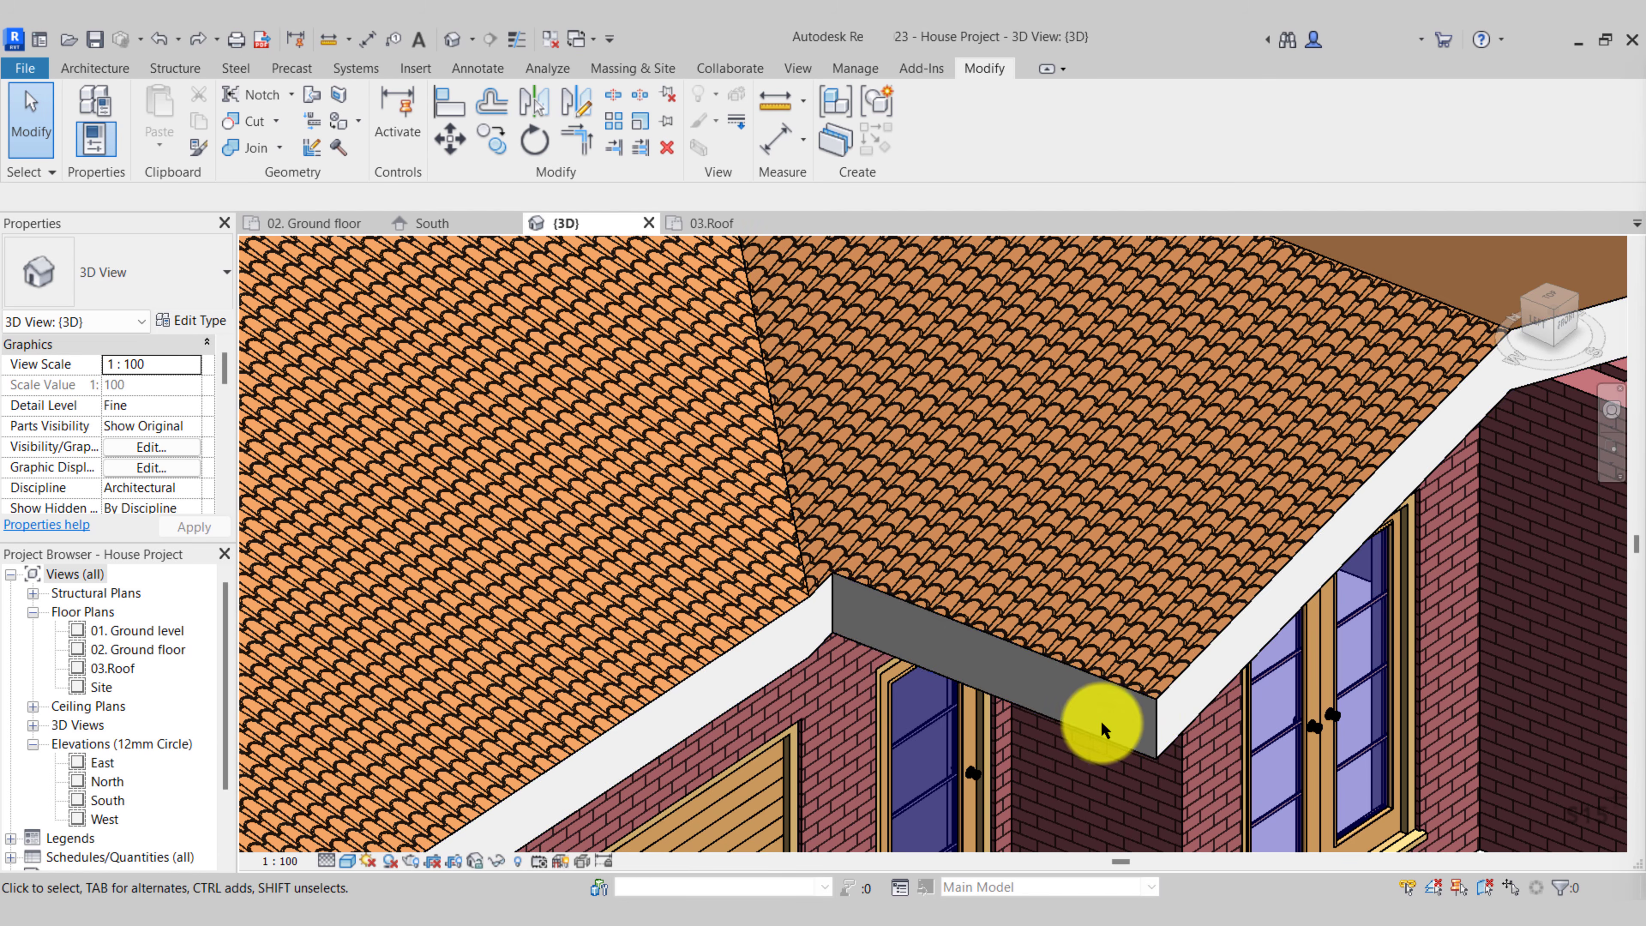
pyautogui.moveTo(818, 635); pyautogui.dragTo(957, 610, button='middle')
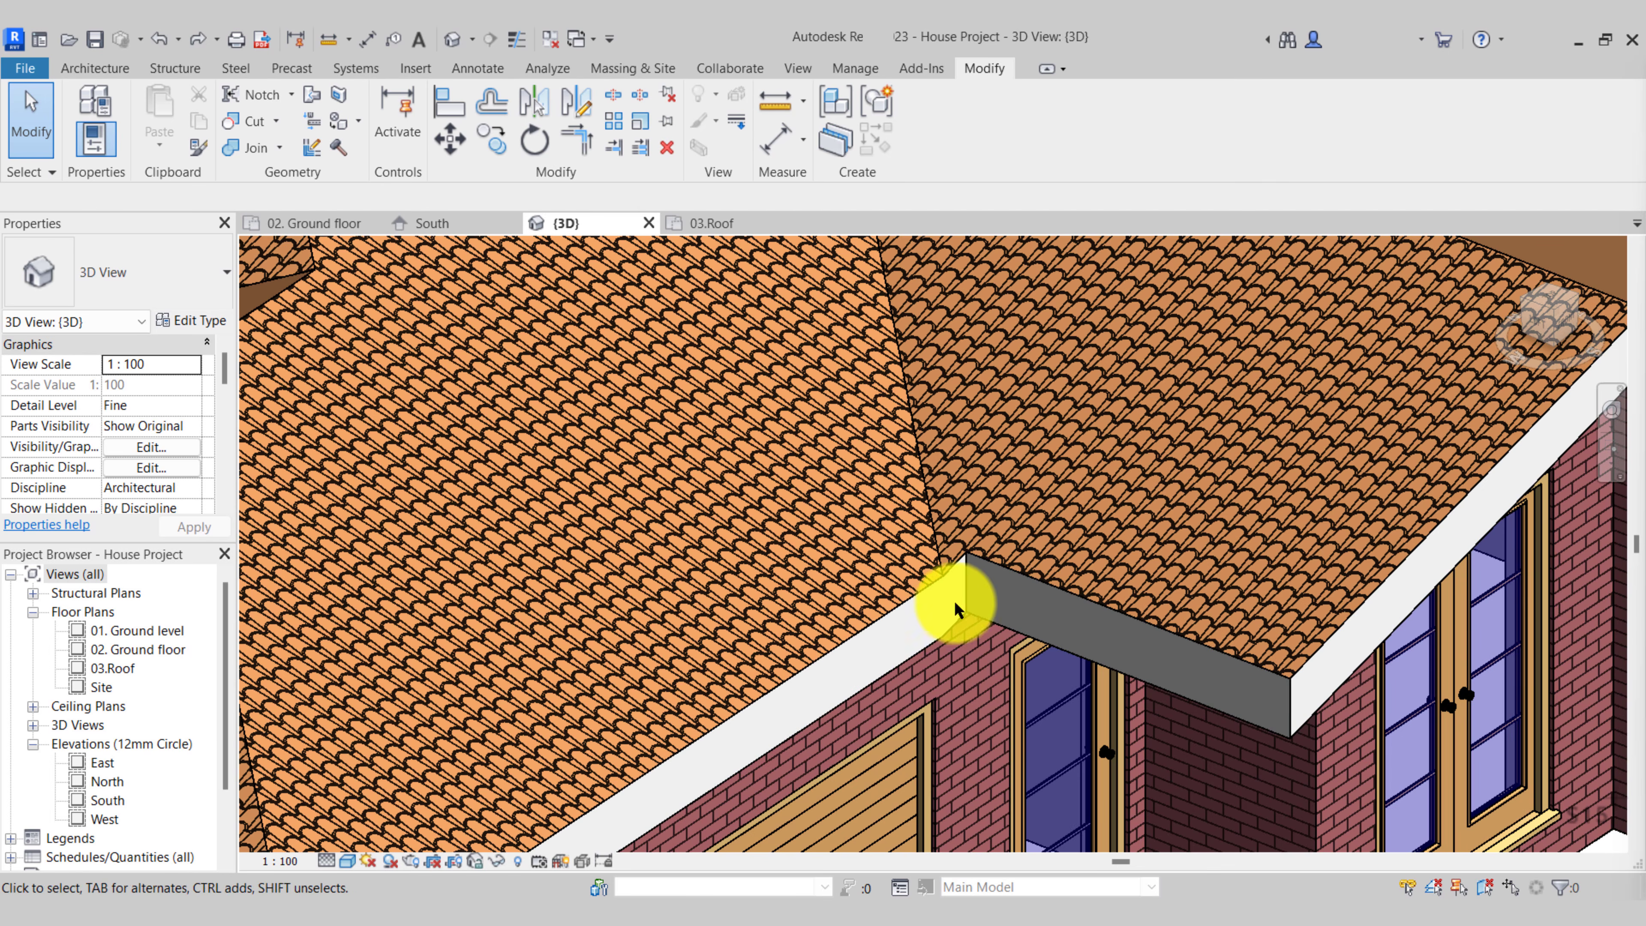
# Examine the rest of the roof in 3D, including the eaves over the northeast column seen from below
pyautogui.keyDown('shift'); pyautogui.moveTo(740, 769); pyautogui.dragTo(815, 650, button='middle'); pyautogui.keyUp('shift')
pyautogui.moveTo(1279, 256); pyautogui.dragTo(1241, 646, button='middle')
pyautogui.scroll(2, 1183, 387)
pyautogui.scroll(-4, 1083, 515)
pyautogui.keyDown('shift'); pyautogui.moveTo(893, 515); pyautogui.dragTo(1119, 523, button='middle'); pyautogui.keyUp('shift')
pyautogui.scroll(2, 797, 457)
pyautogui.moveTo(609, 584); pyautogui.dragTo(867, 609, button='middle')
pyautogui.keyDown('shift'); pyautogui.moveTo(496, 590); pyautogui.dragTo(411, 304, button='middle'); pyautogui.keyUp('shift')
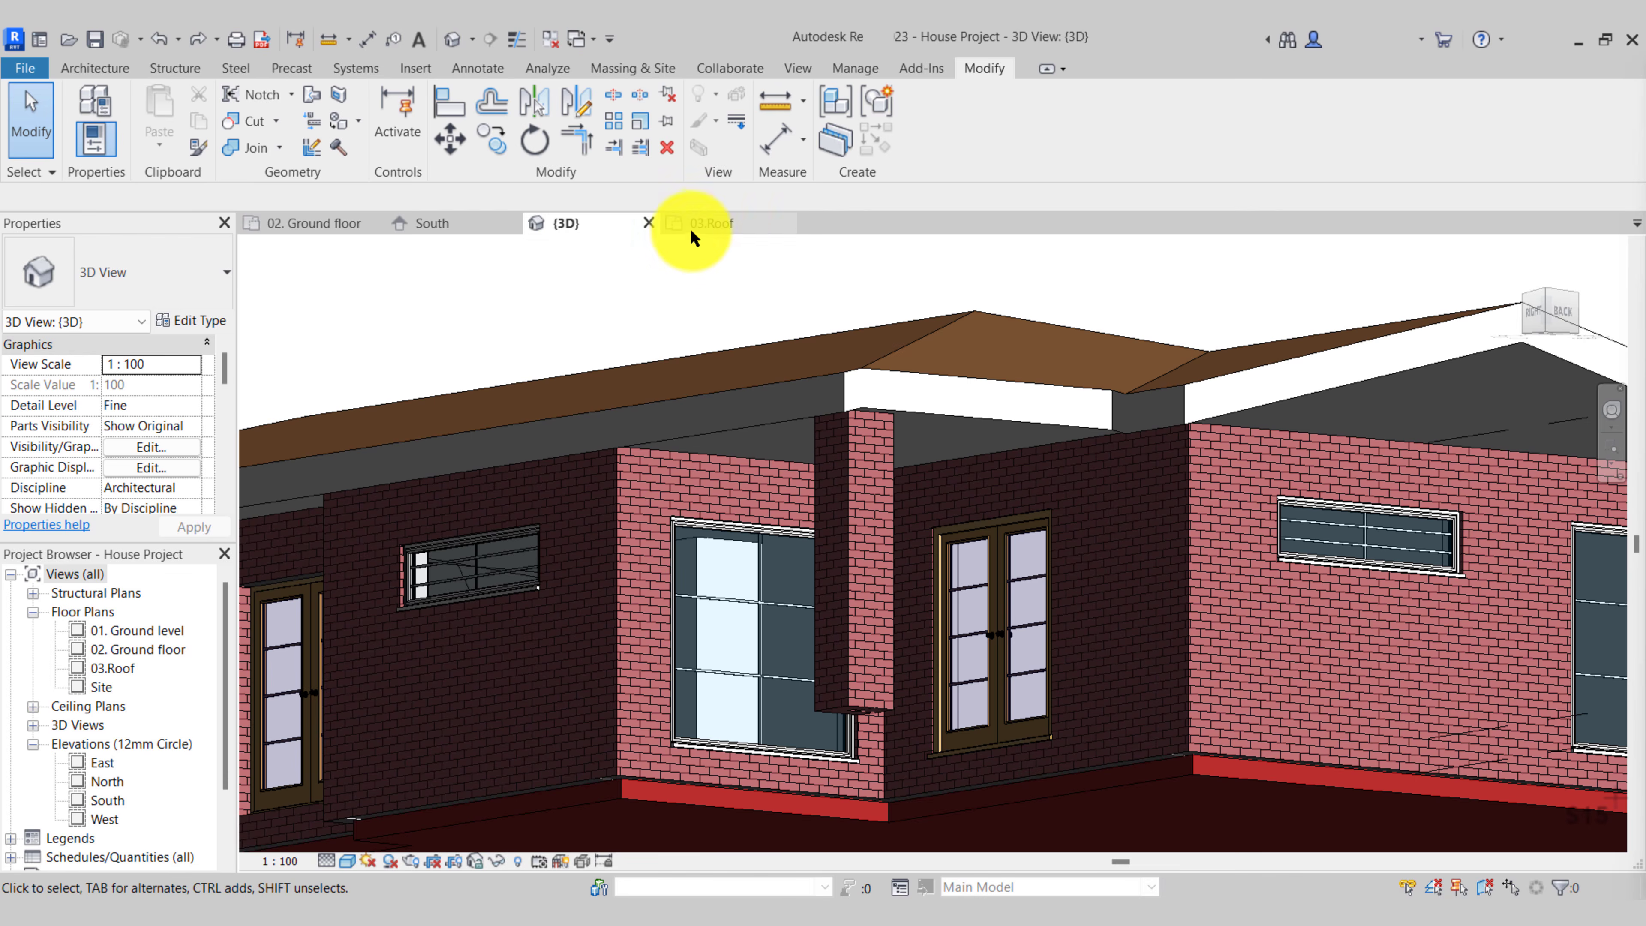
# Return to the 03.Roof plan, reopen the roof's footprint and delete all of its boundary lines
pyautogui.click(705, 223)
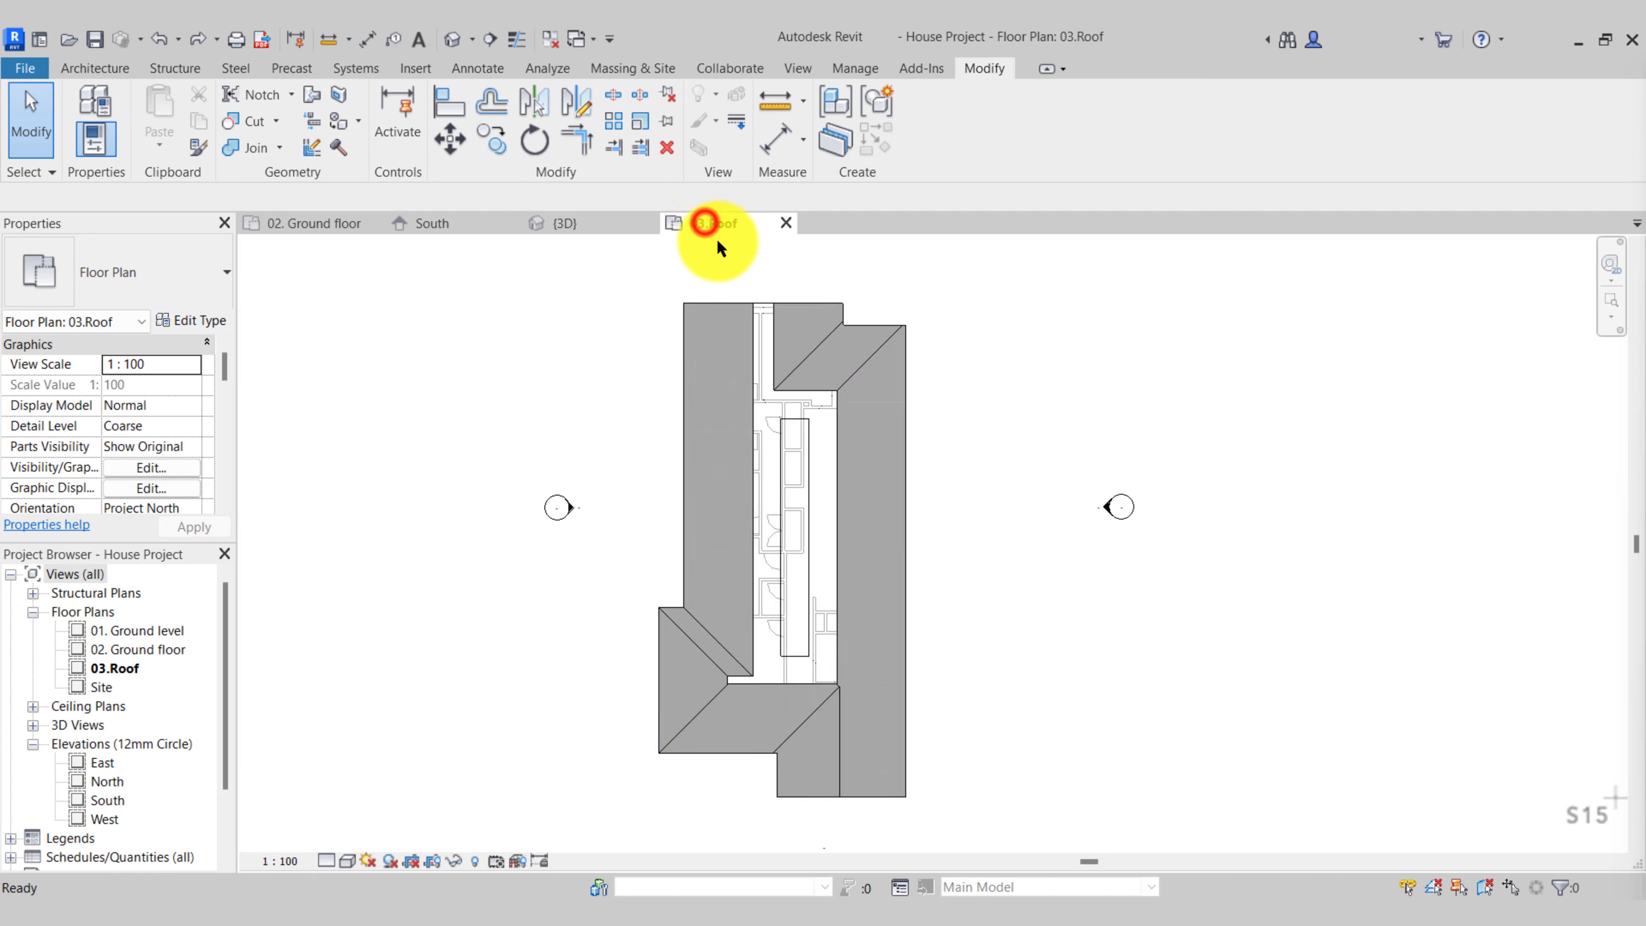
pyautogui.doubleClick(706, 314)
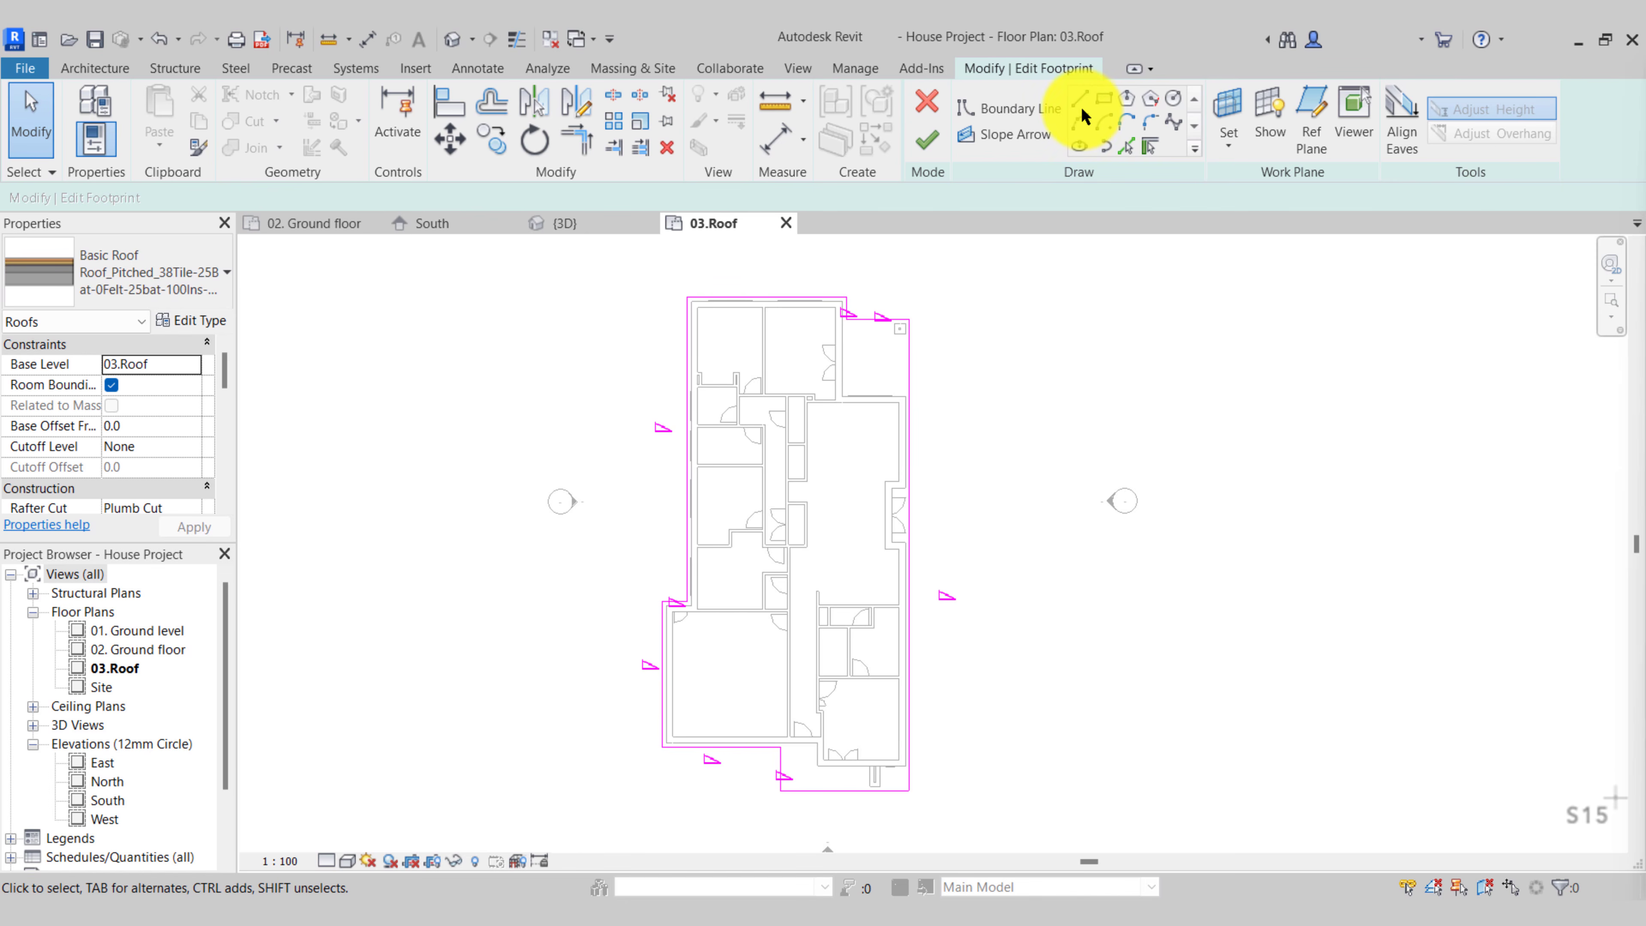
pyautogui.moveTo(551, 250)
pyautogui.mouseDown()
pyautogui.moveTo(753, 466)
pyautogui.moveTo(997, 811)
pyautogui.mouseUp()
pyautogui.press('Delete')
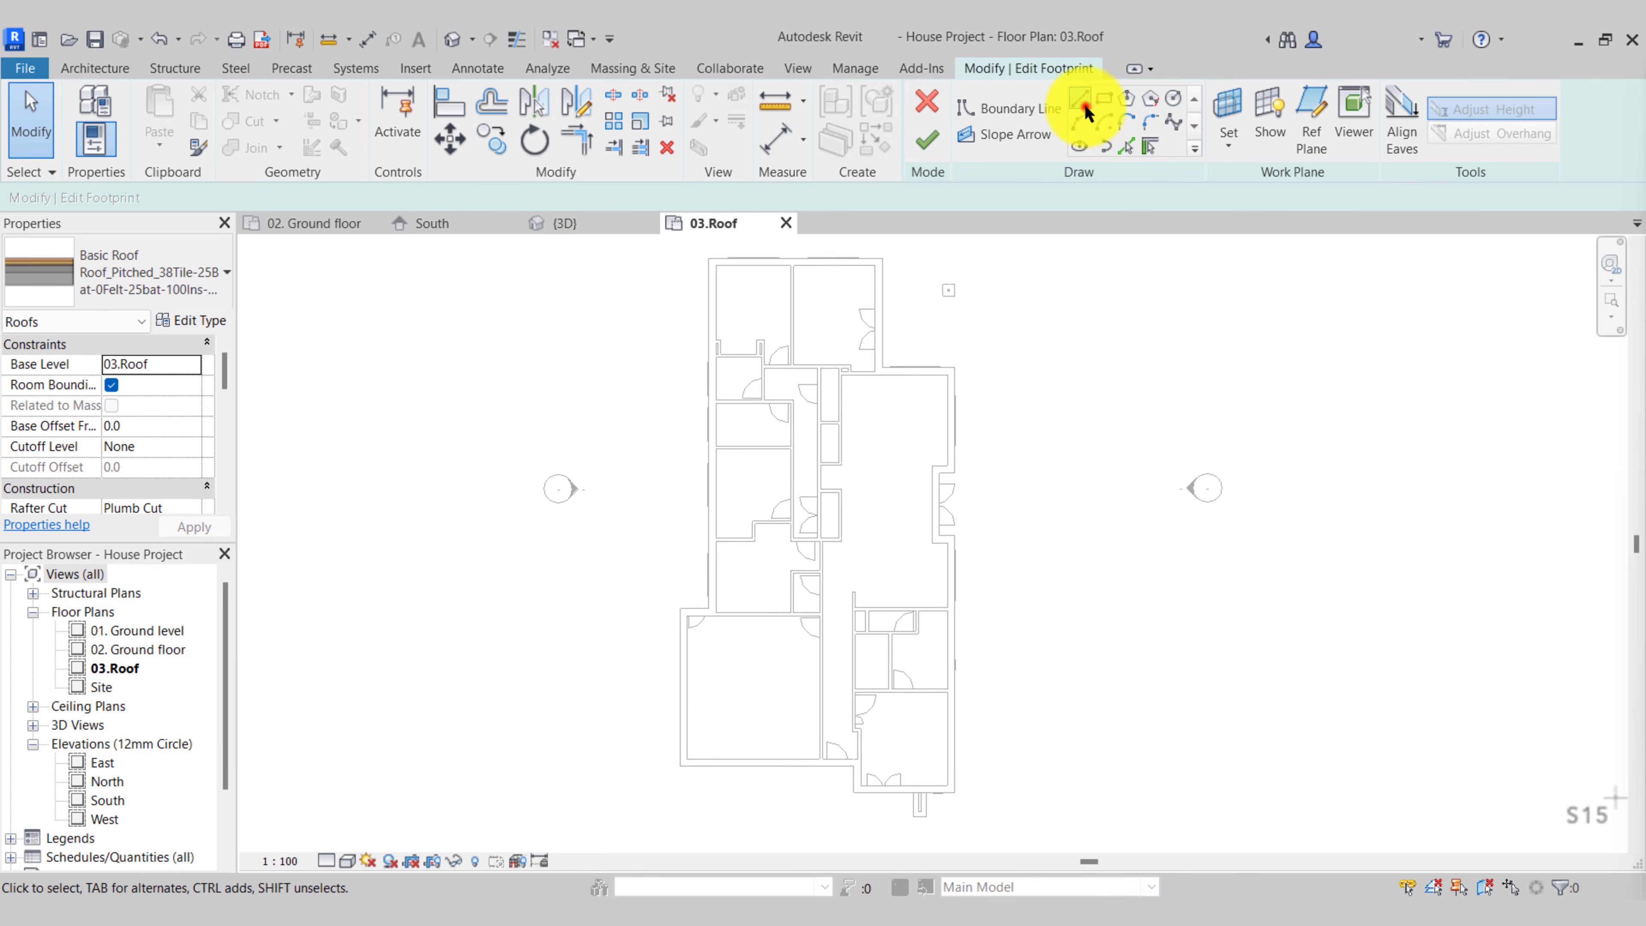
# Create slope-defining roof boundary lines offset 200 mm outside the main west wall, the north walls and the east walls by picking them
pyautogui.click(1081, 103)
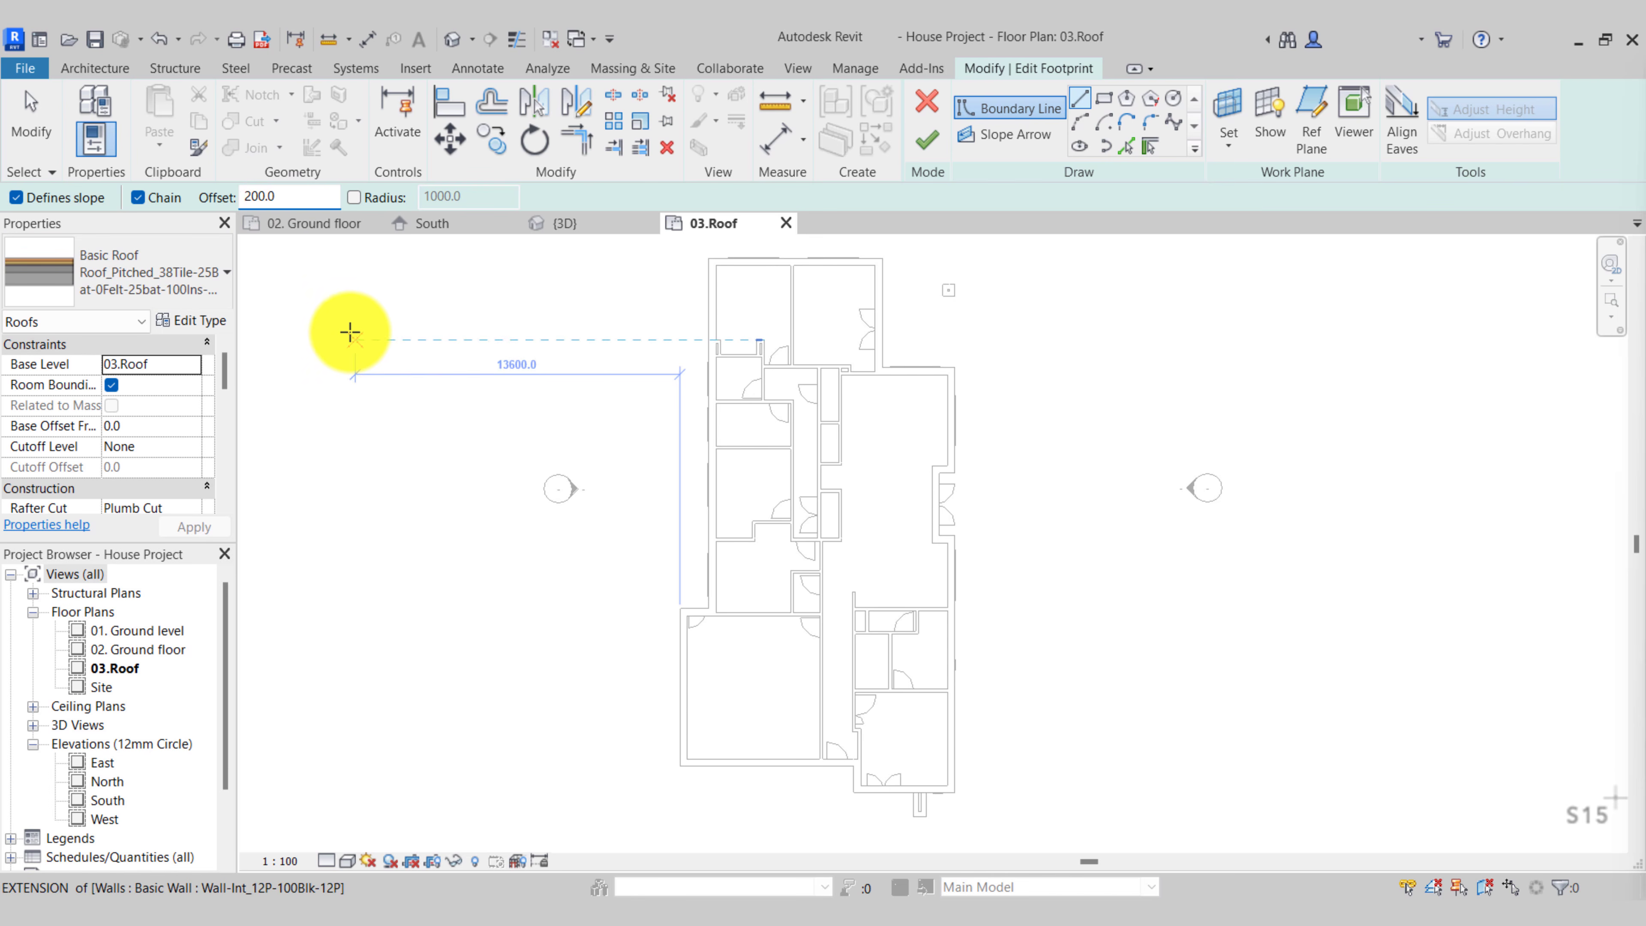
pyautogui.scroll(5, 643, 386)
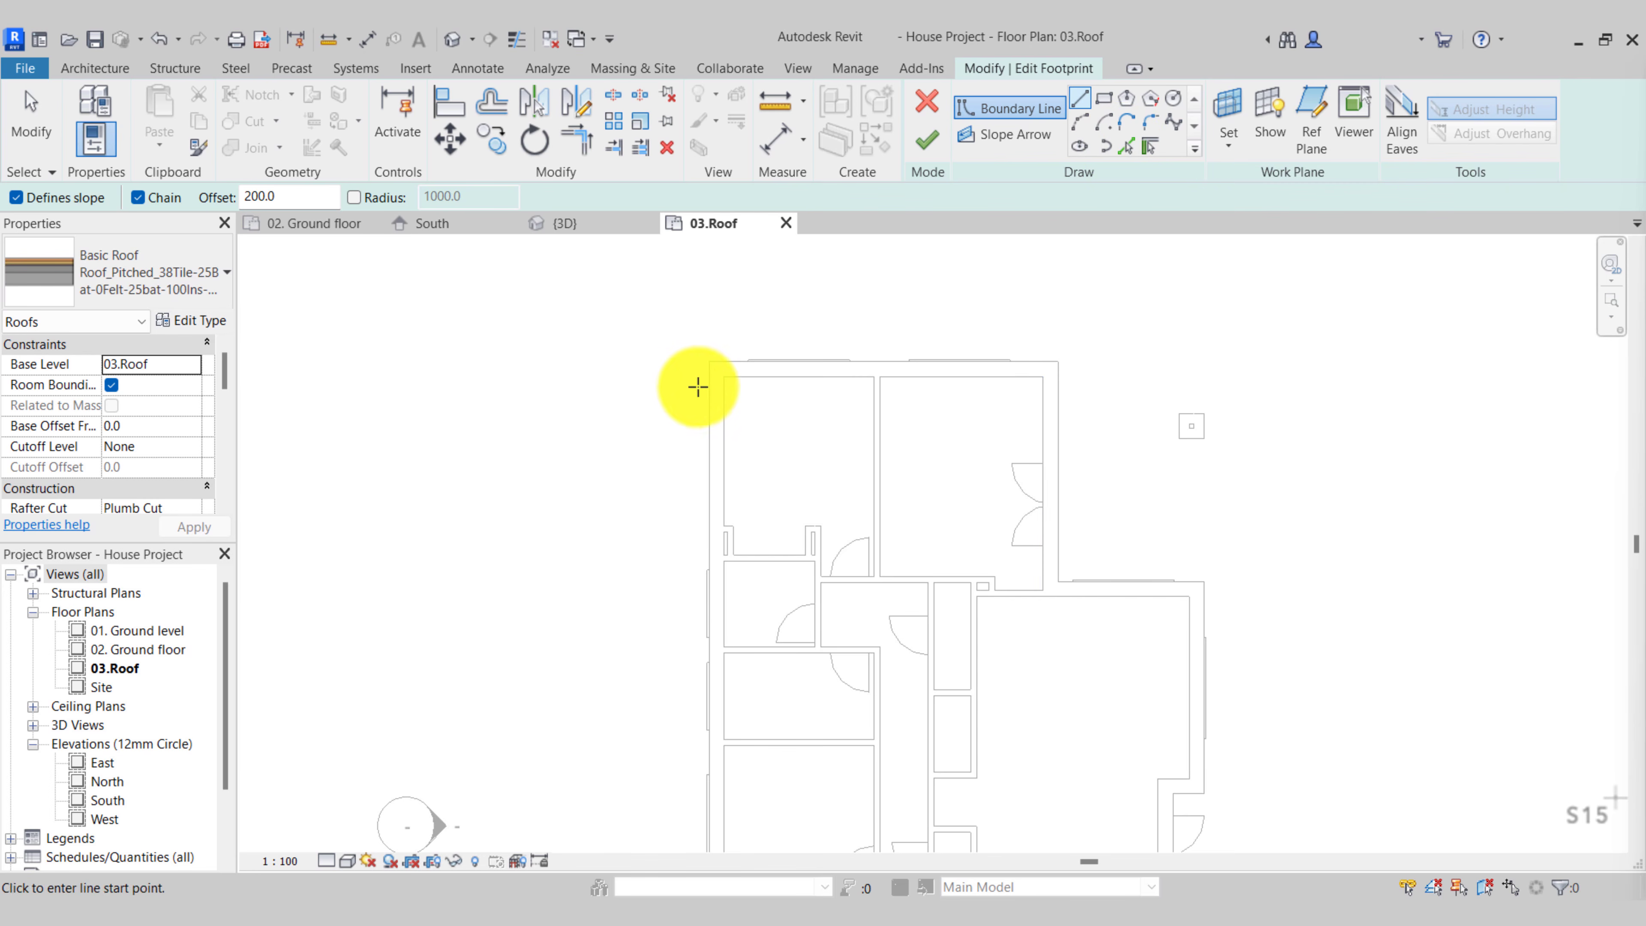
pyautogui.click(1124, 146)
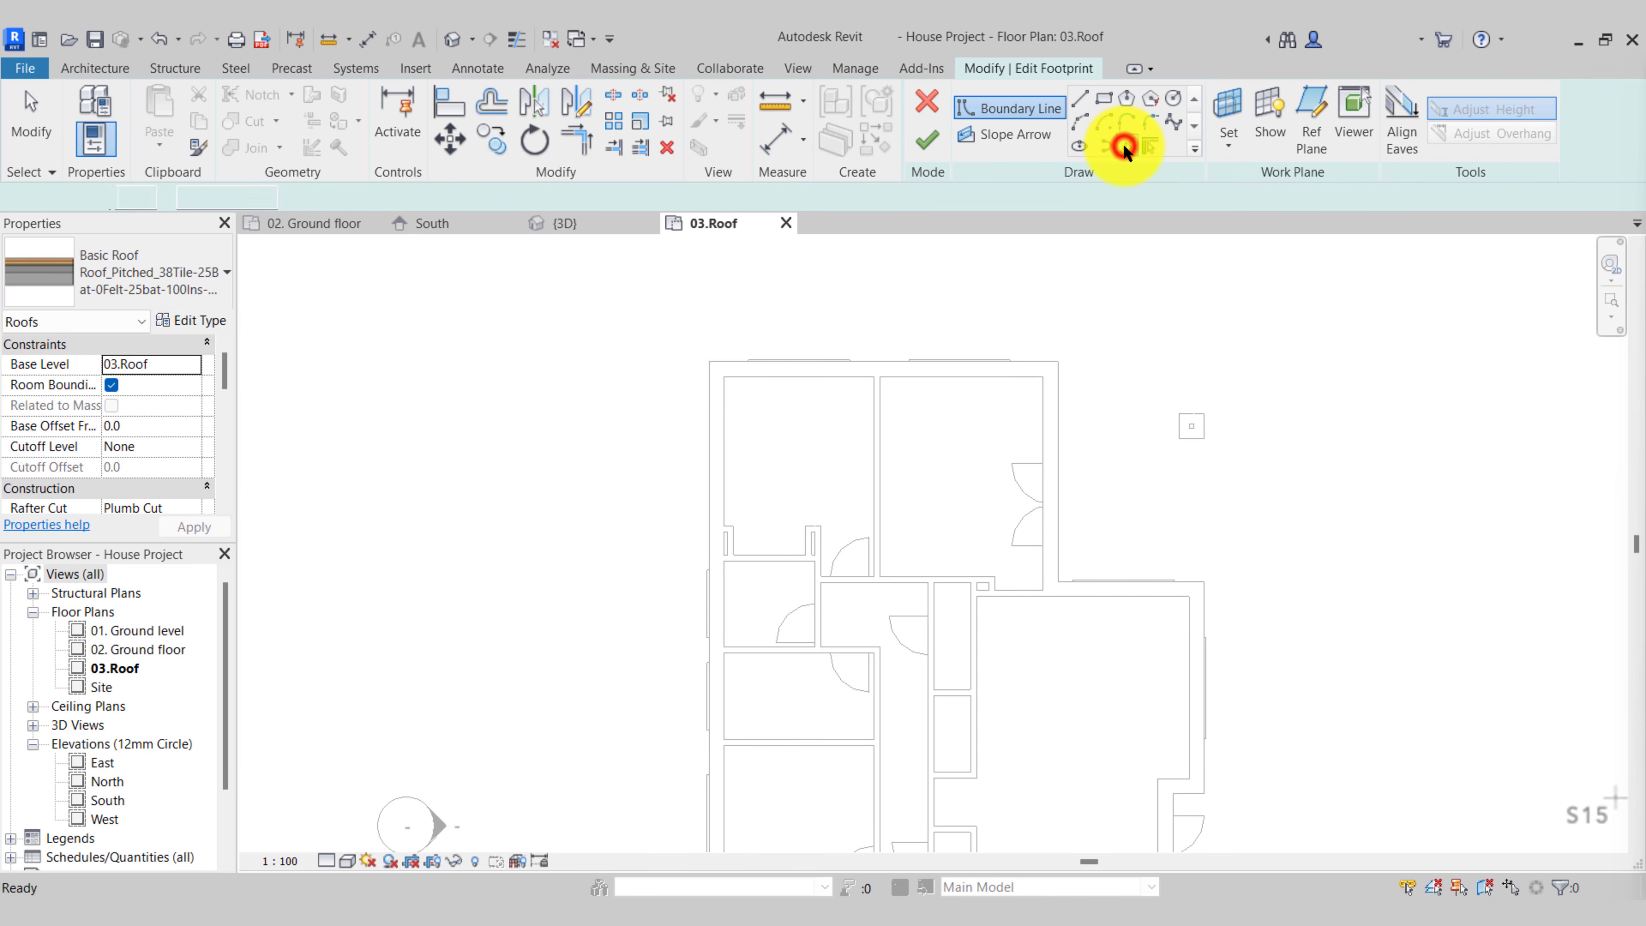
pyautogui.click(732, 362)
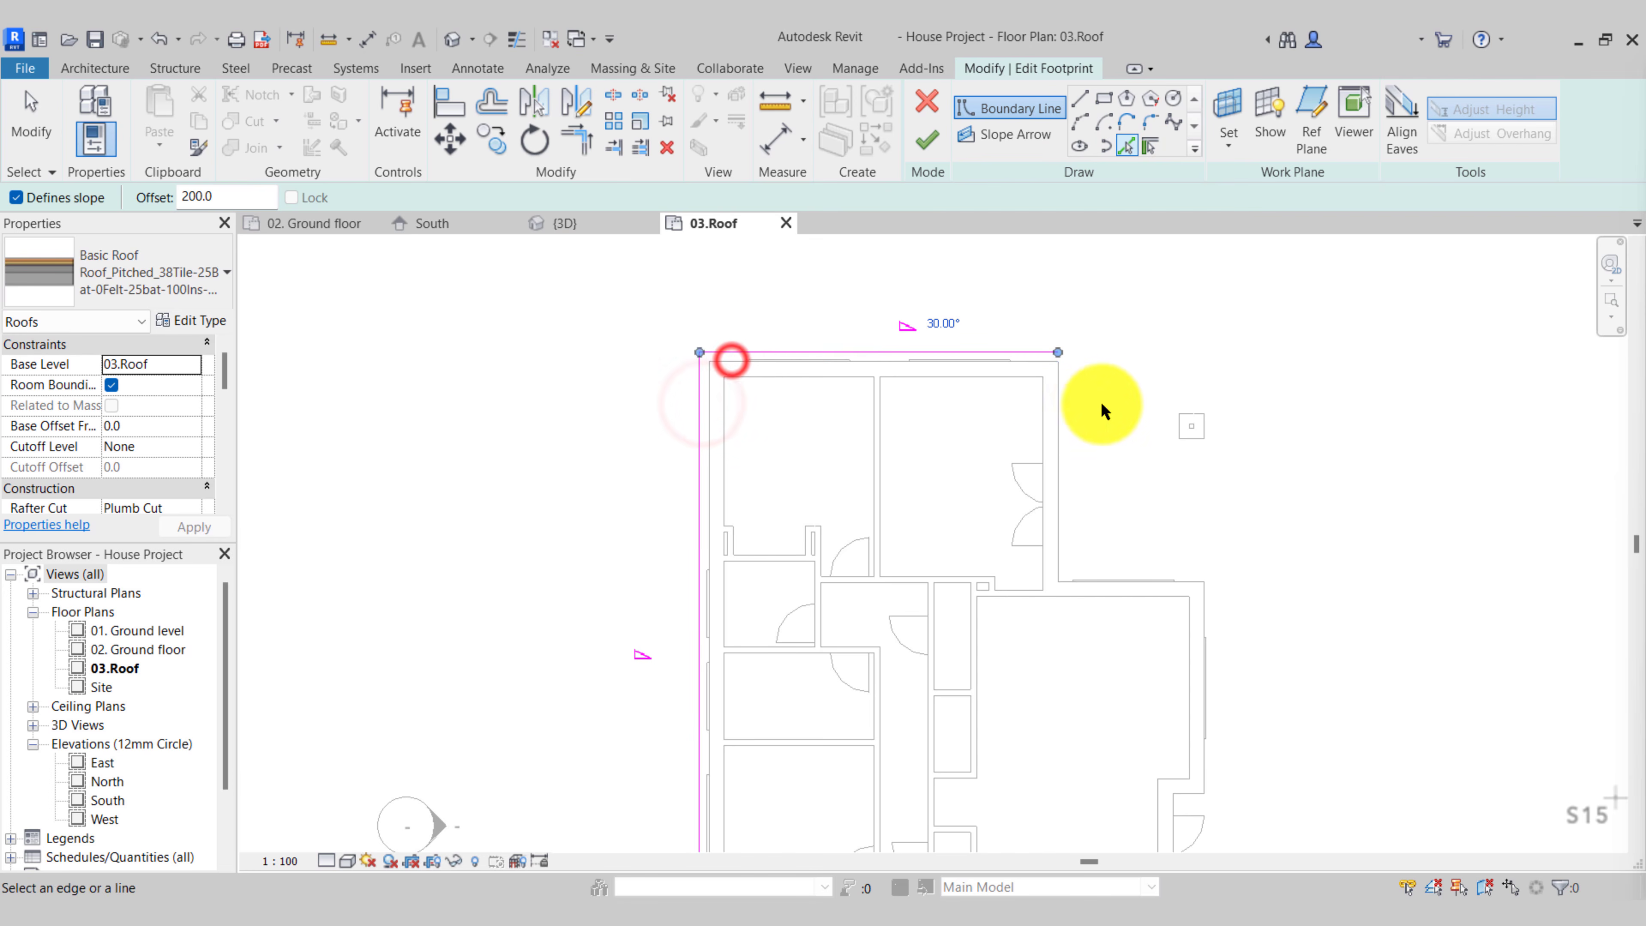
pyautogui.click(1154, 573)
pyautogui.click(1209, 602)
pyautogui.moveTo(1232, 613); pyautogui.dragTo(1094, 613, button='middle')
# Pick the south walls and the garage's west and north walls to add their boundary lines with the 200 mm offset
pyautogui.click(1072, 570)
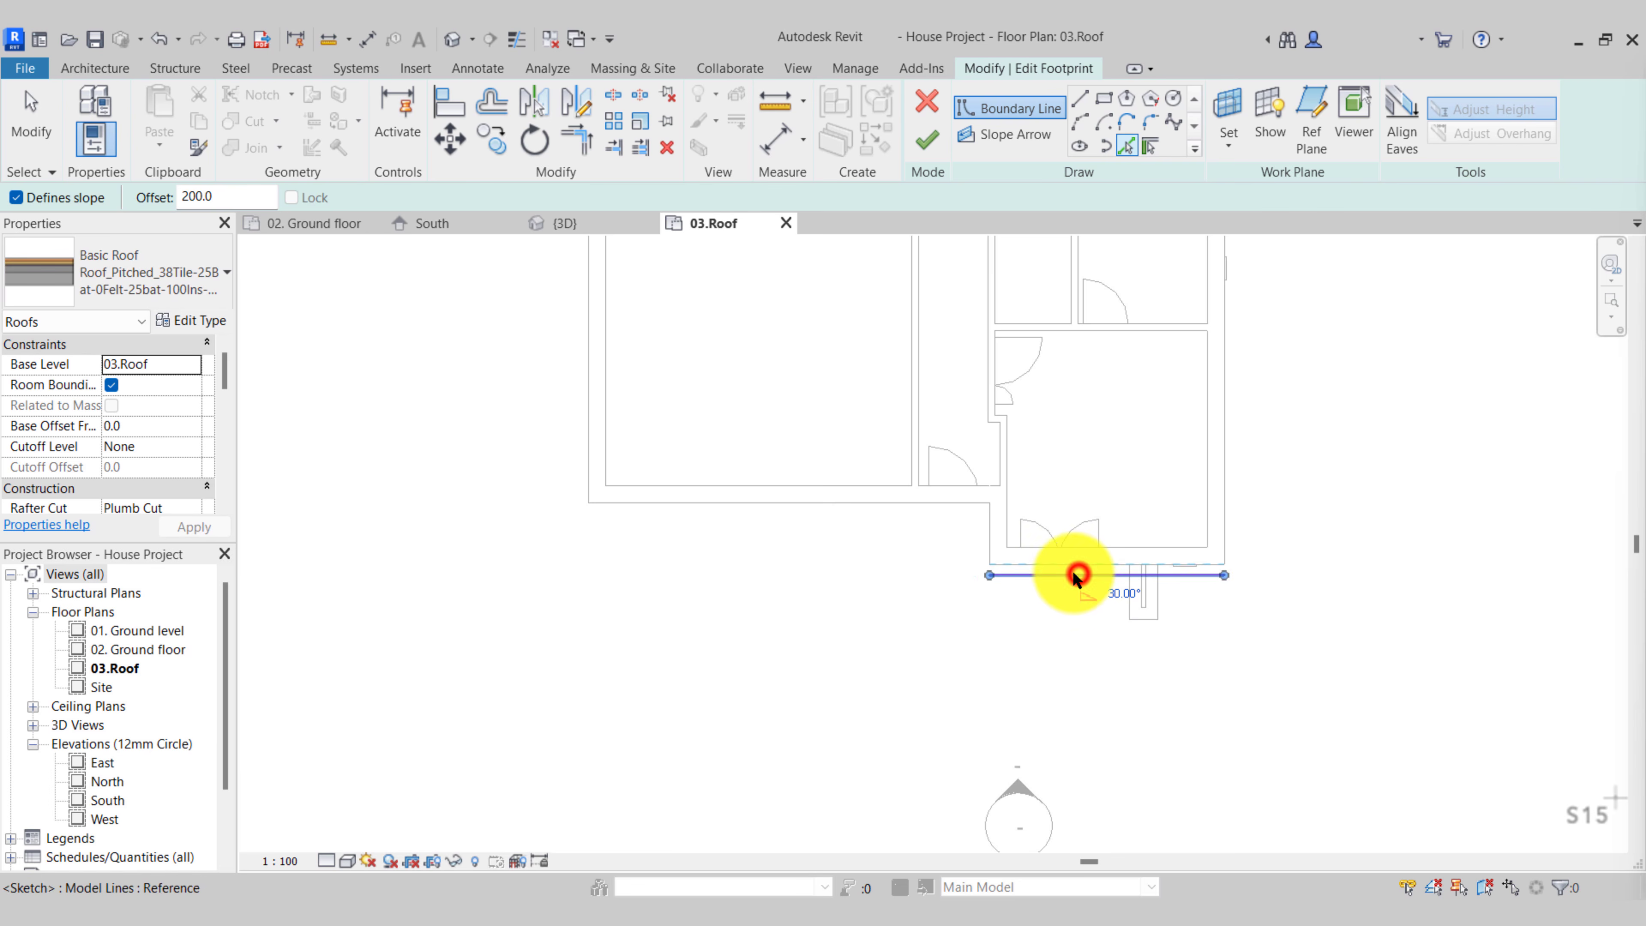
pyautogui.scroll(2, 985, 544)
pyautogui.click(977, 541)
pyautogui.click(825, 498)
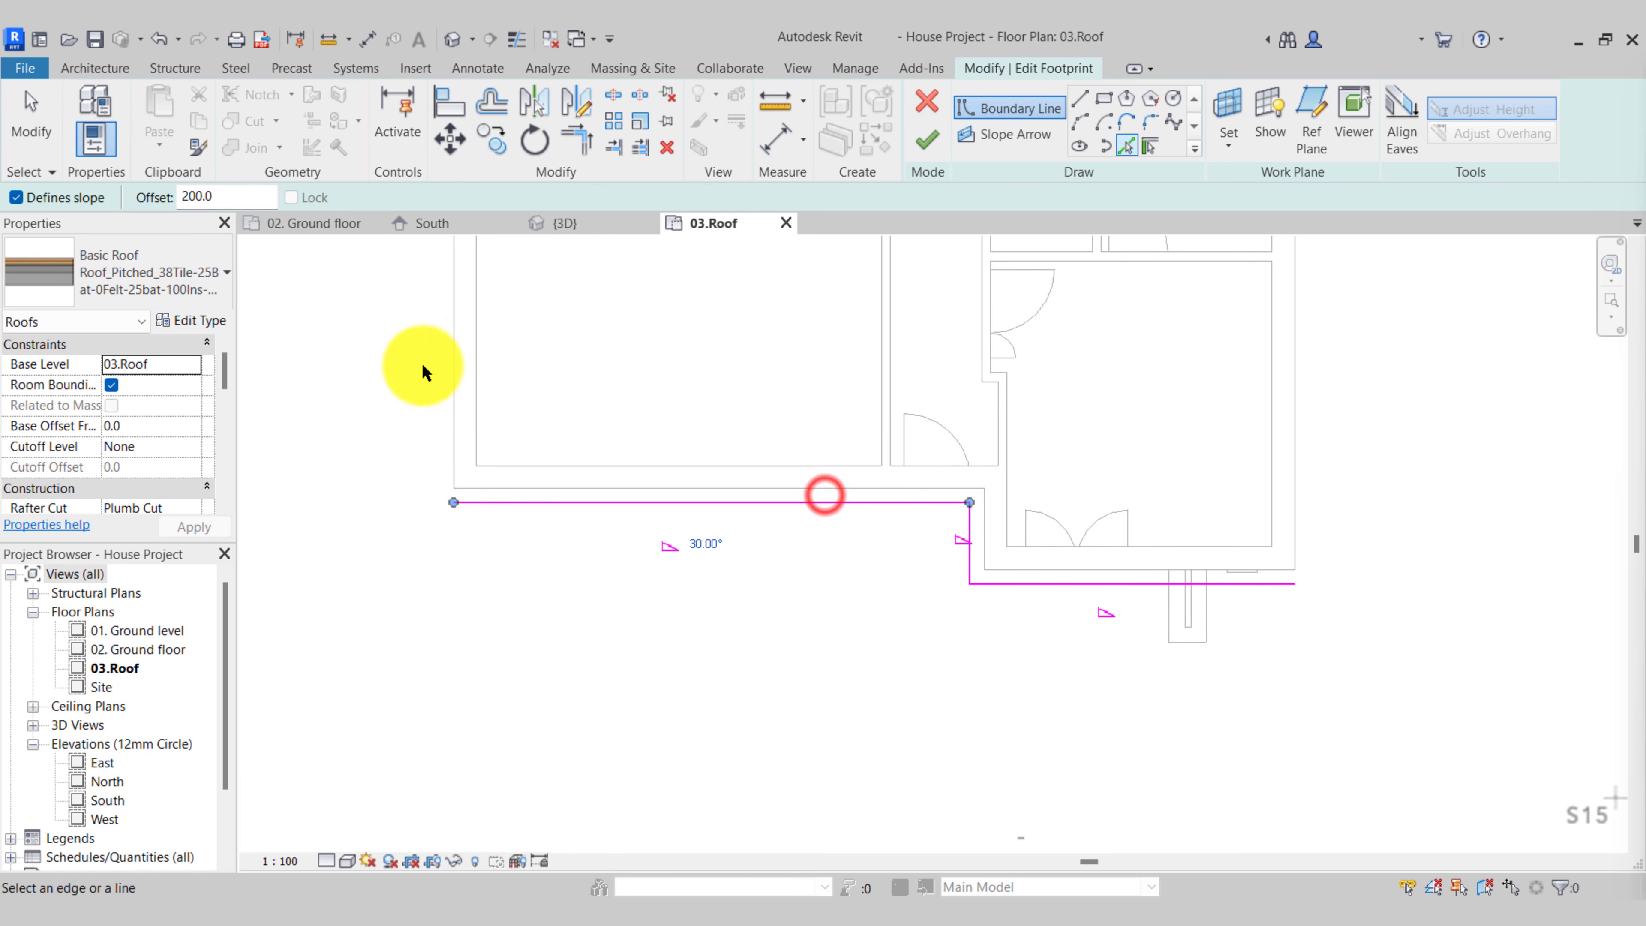
pyautogui.click(453, 363)
pyautogui.moveTo(454, 363); pyautogui.dragTo(559, 534, button='middle')
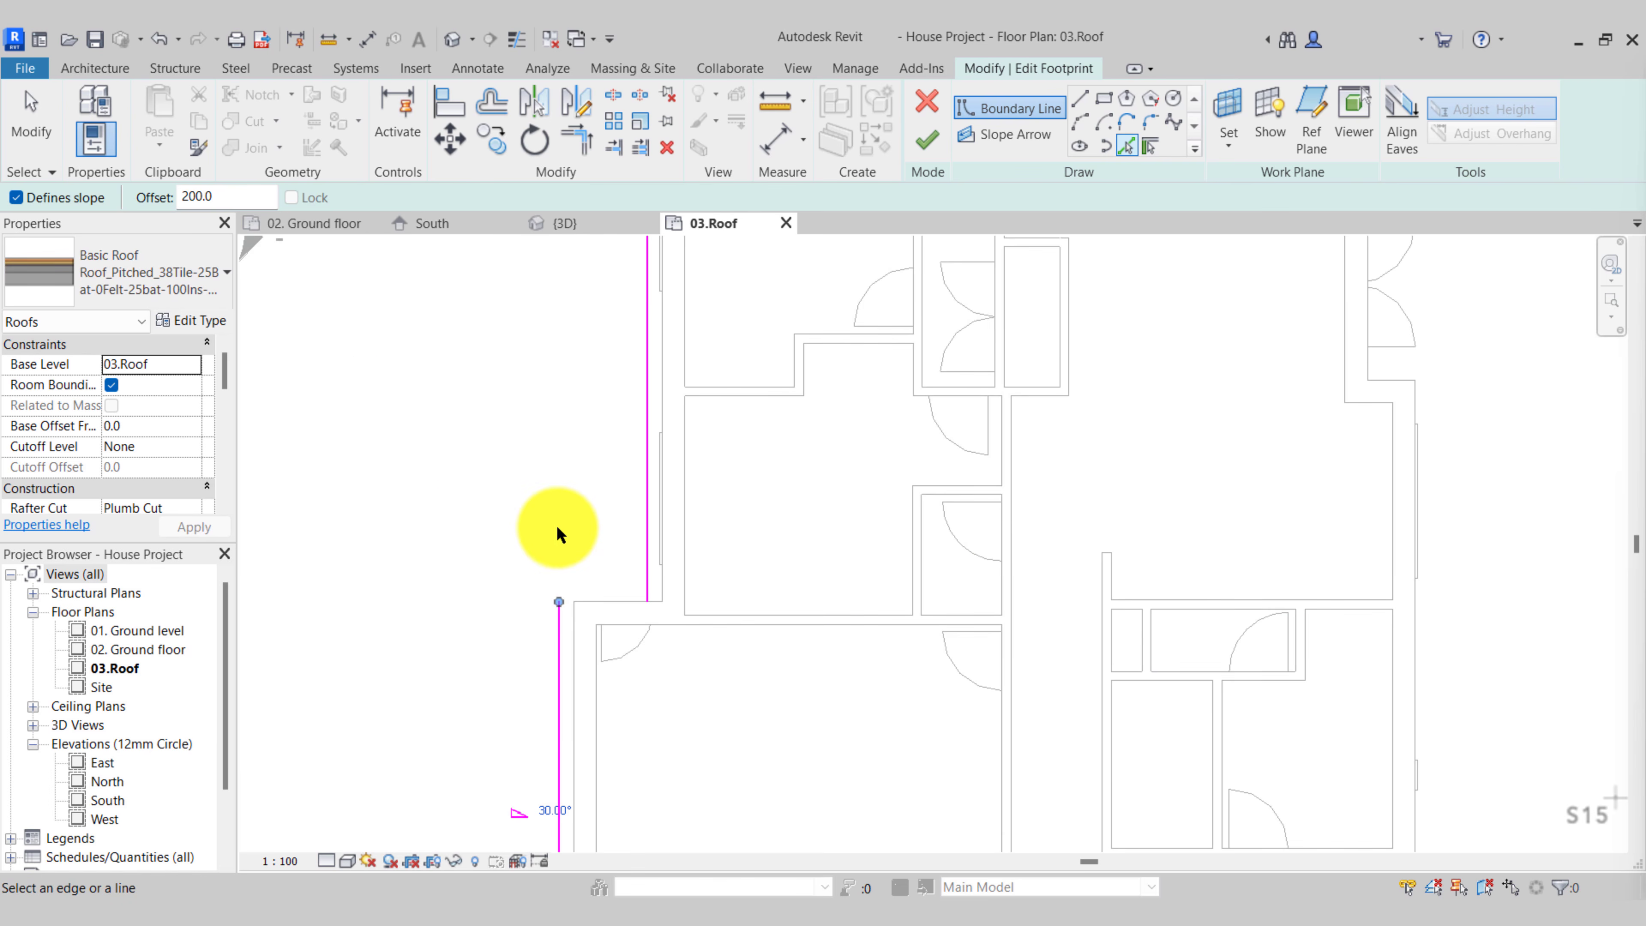
pyautogui.click(587, 600)
pyautogui.scroll(-1, 552, 540)
pyautogui.moveTo(552, 540); pyautogui.dragTo(696, 706, button='middle')
pyautogui.scroll(-3, 721, 568)
pyautogui.scroll(-1, 687, 559)
pyautogui.scroll(4, 746, 291)
pyautogui.moveTo(751, 302); pyautogui.dragTo(716, 418, button='middle')
pyautogui.press('Escape')
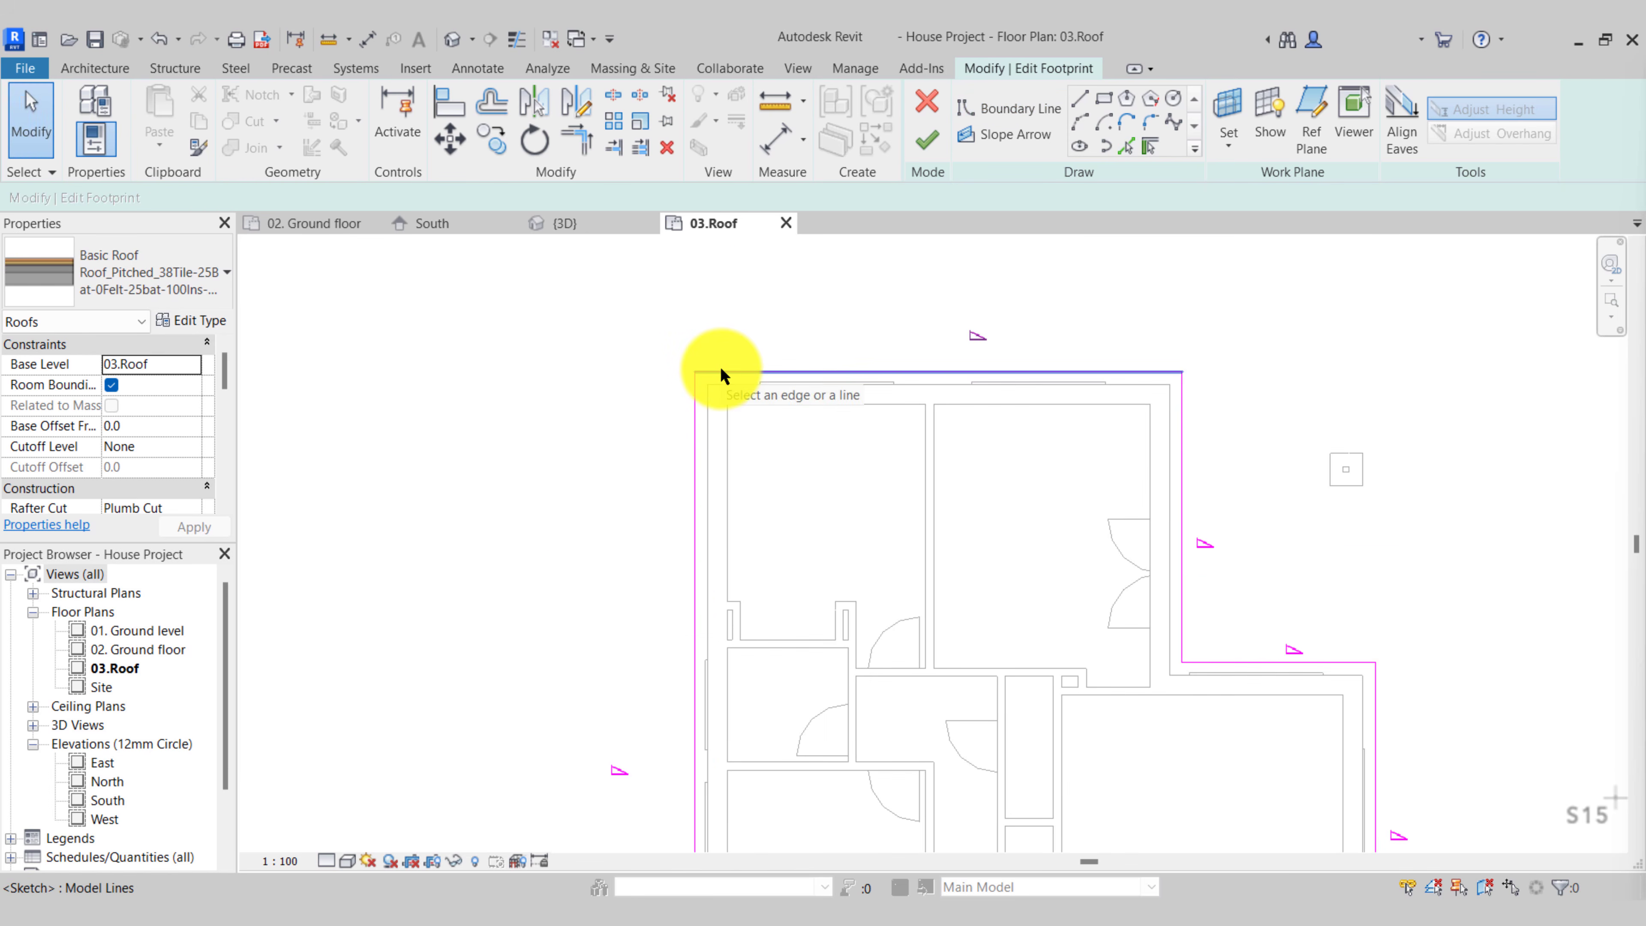
# Select the connected chain of boundary lines from the north line and examine where the loop is still open
pyautogui.press('Tab')
pyautogui.click(747, 371)
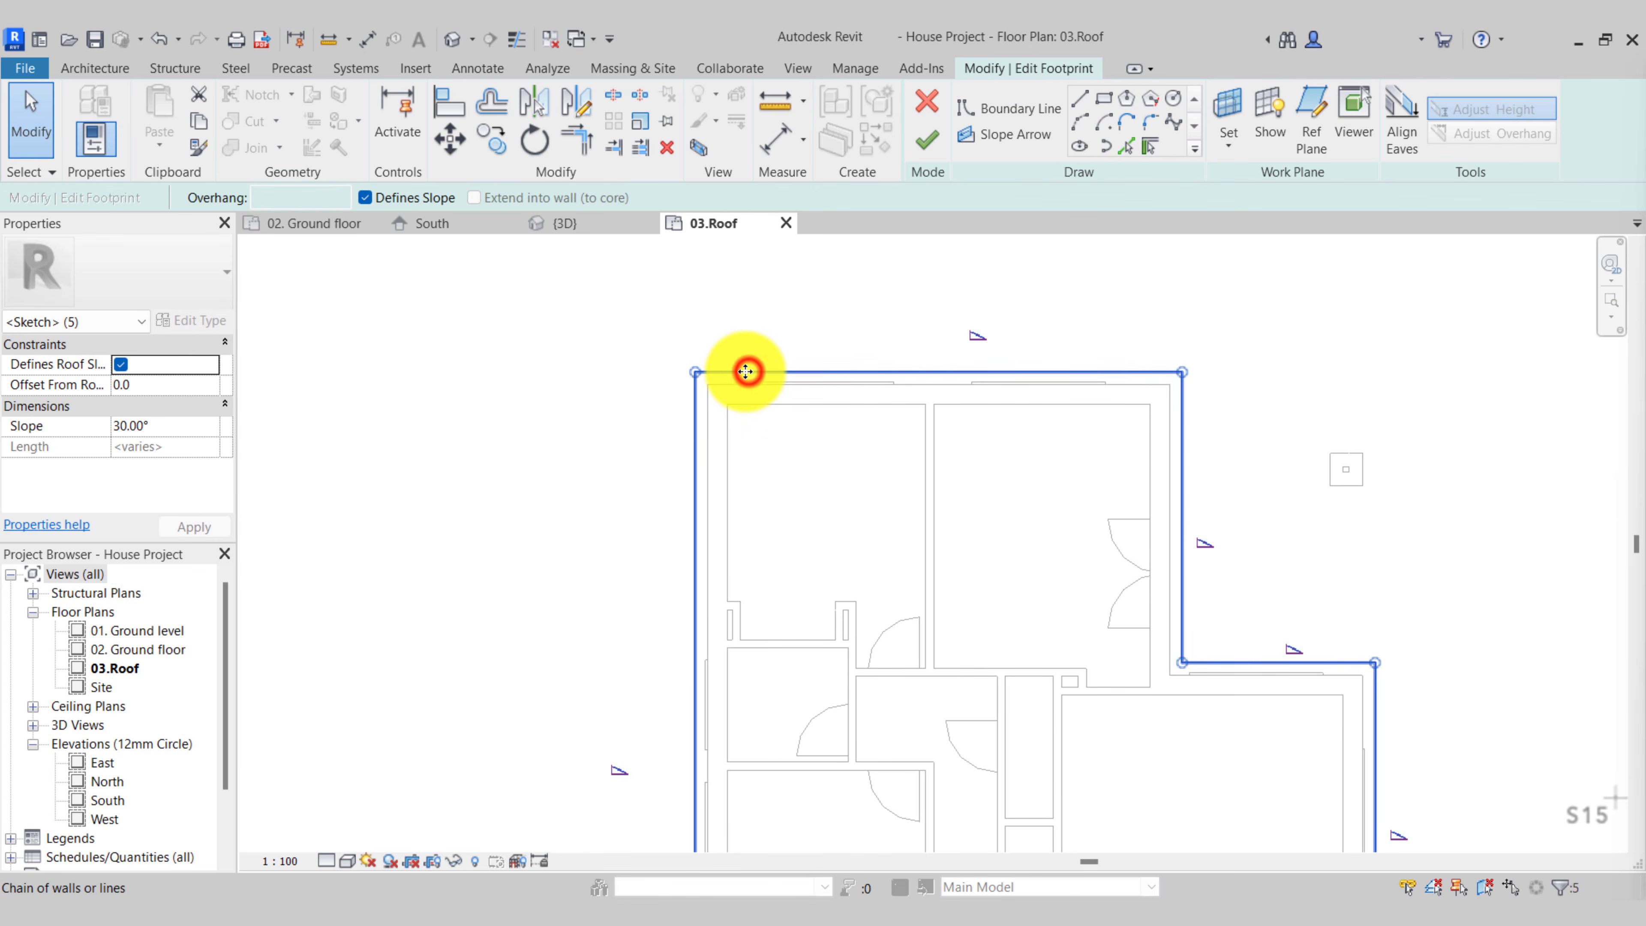
pyautogui.scroll(3, 1102, 725)
pyautogui.moveTo(1112, 534); pyautogui.dragTo(1074, 406, button='middle')
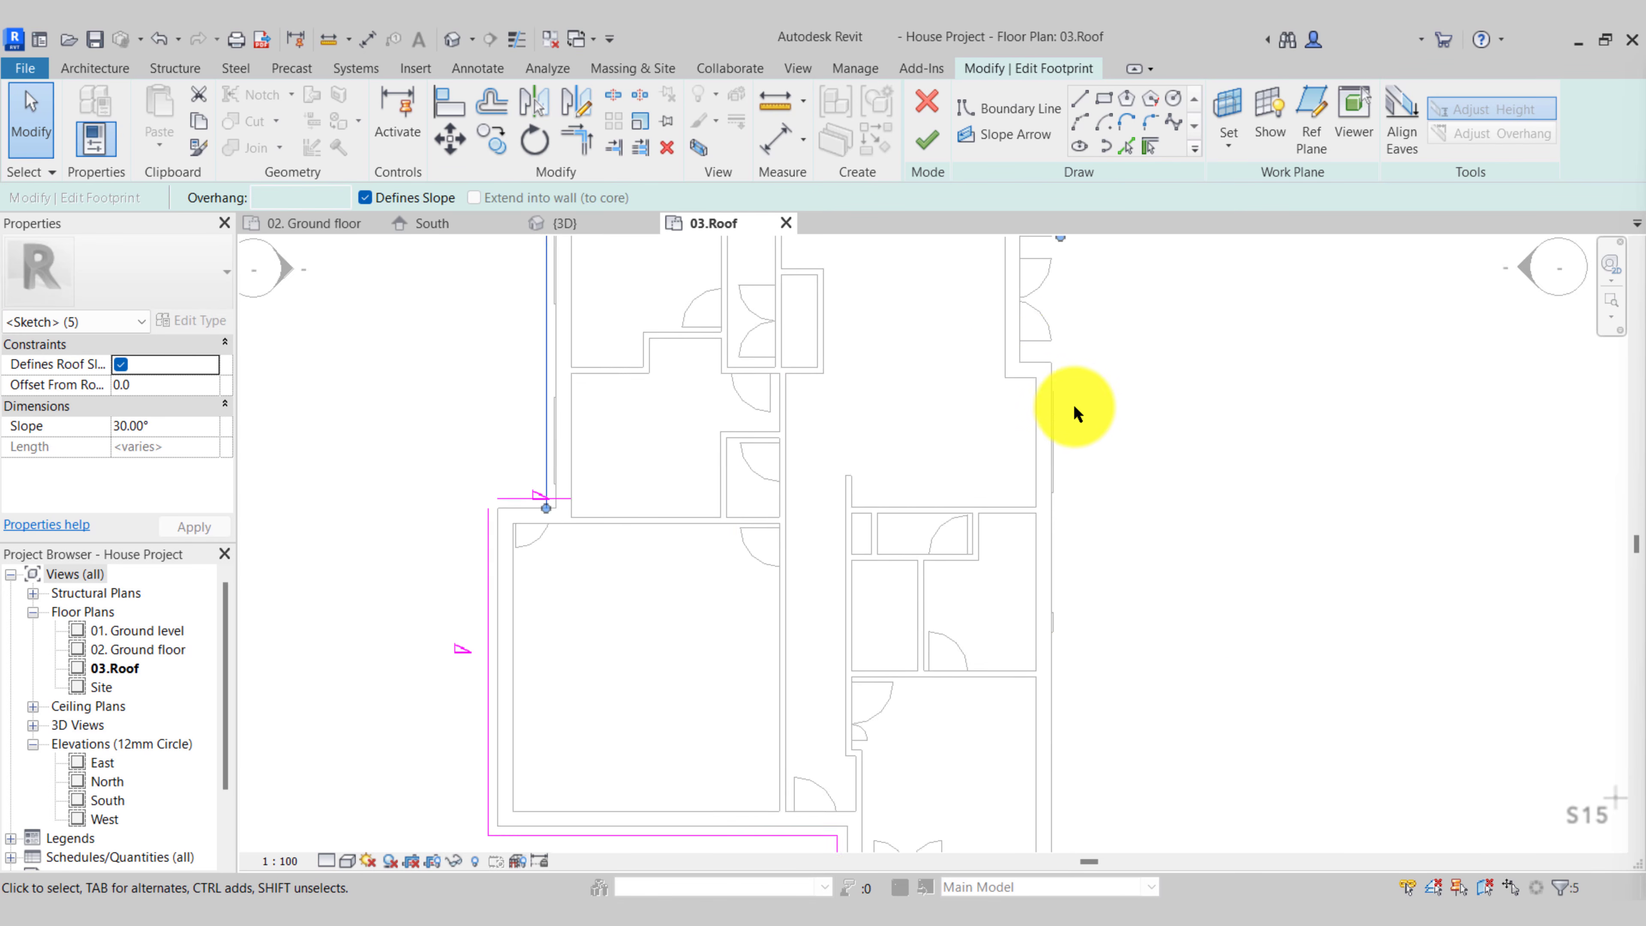
pyautogui.scroll(-2, 1074, 406)
pyautogui.press('Escape')
# Trim the boundary lines into closed corners at the southeast corner and at the step northwest of the garage
pyautogui.click(582, 153)
pyautogui.click(1065, 295)
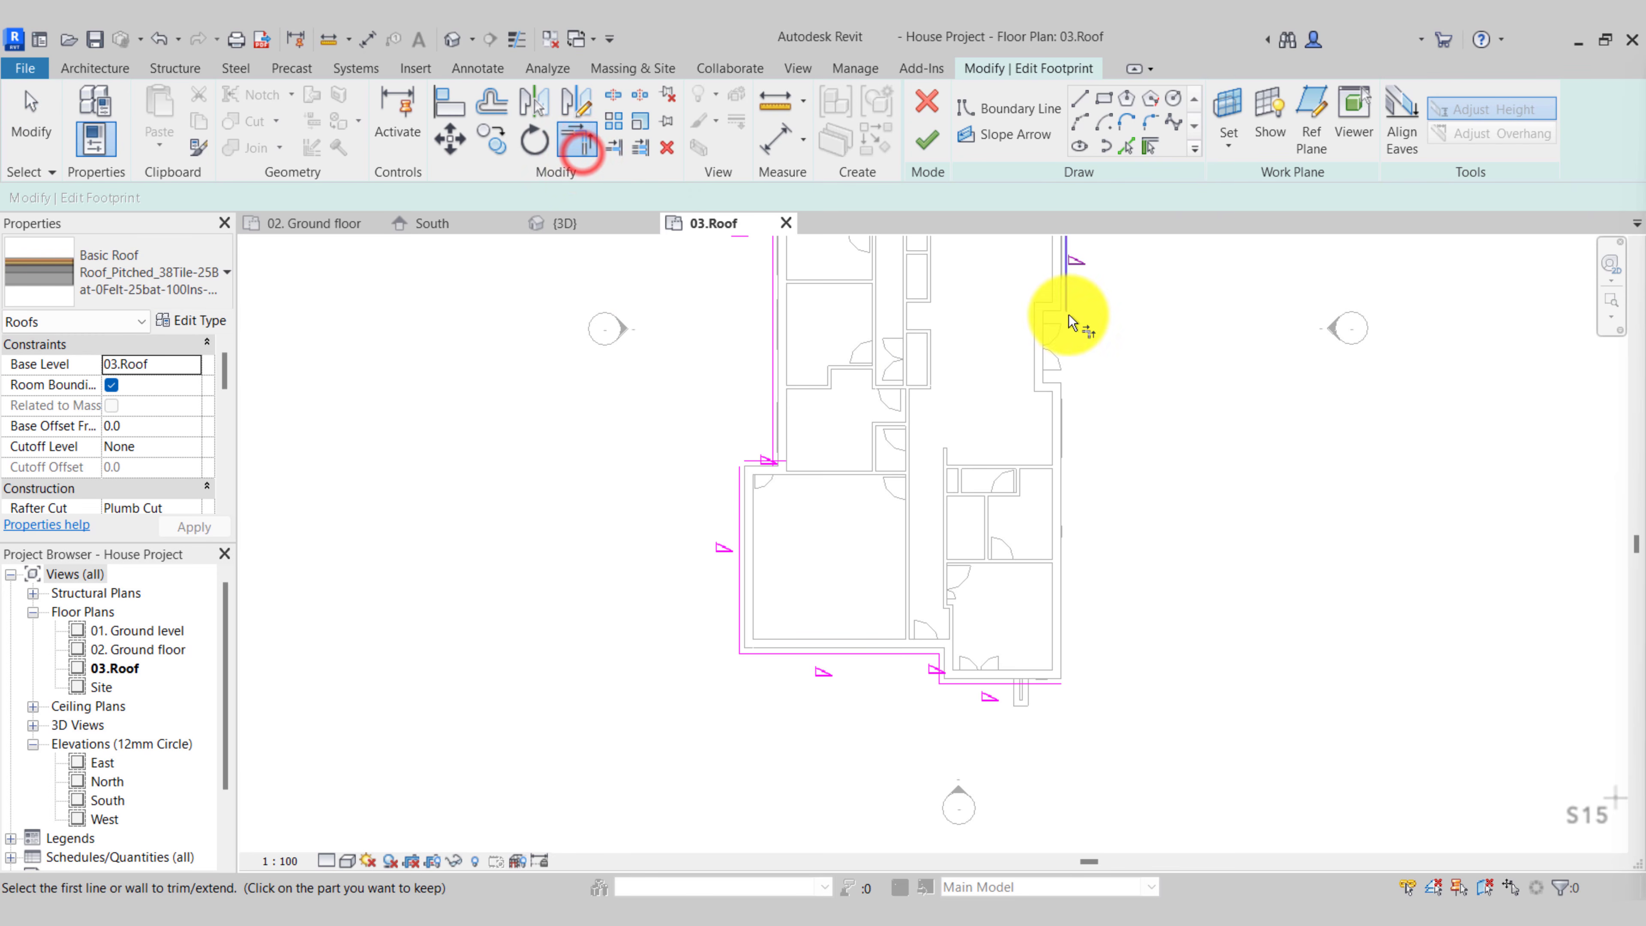
pyautogui.click(1050, 683)
pyautogui.scroll(4, 954, 670)
pyautogui.scroll(-1, 754, 701)
pyautogui.moveTo(754, 701); pyautogui.dragTo(805, 856, button='middle')
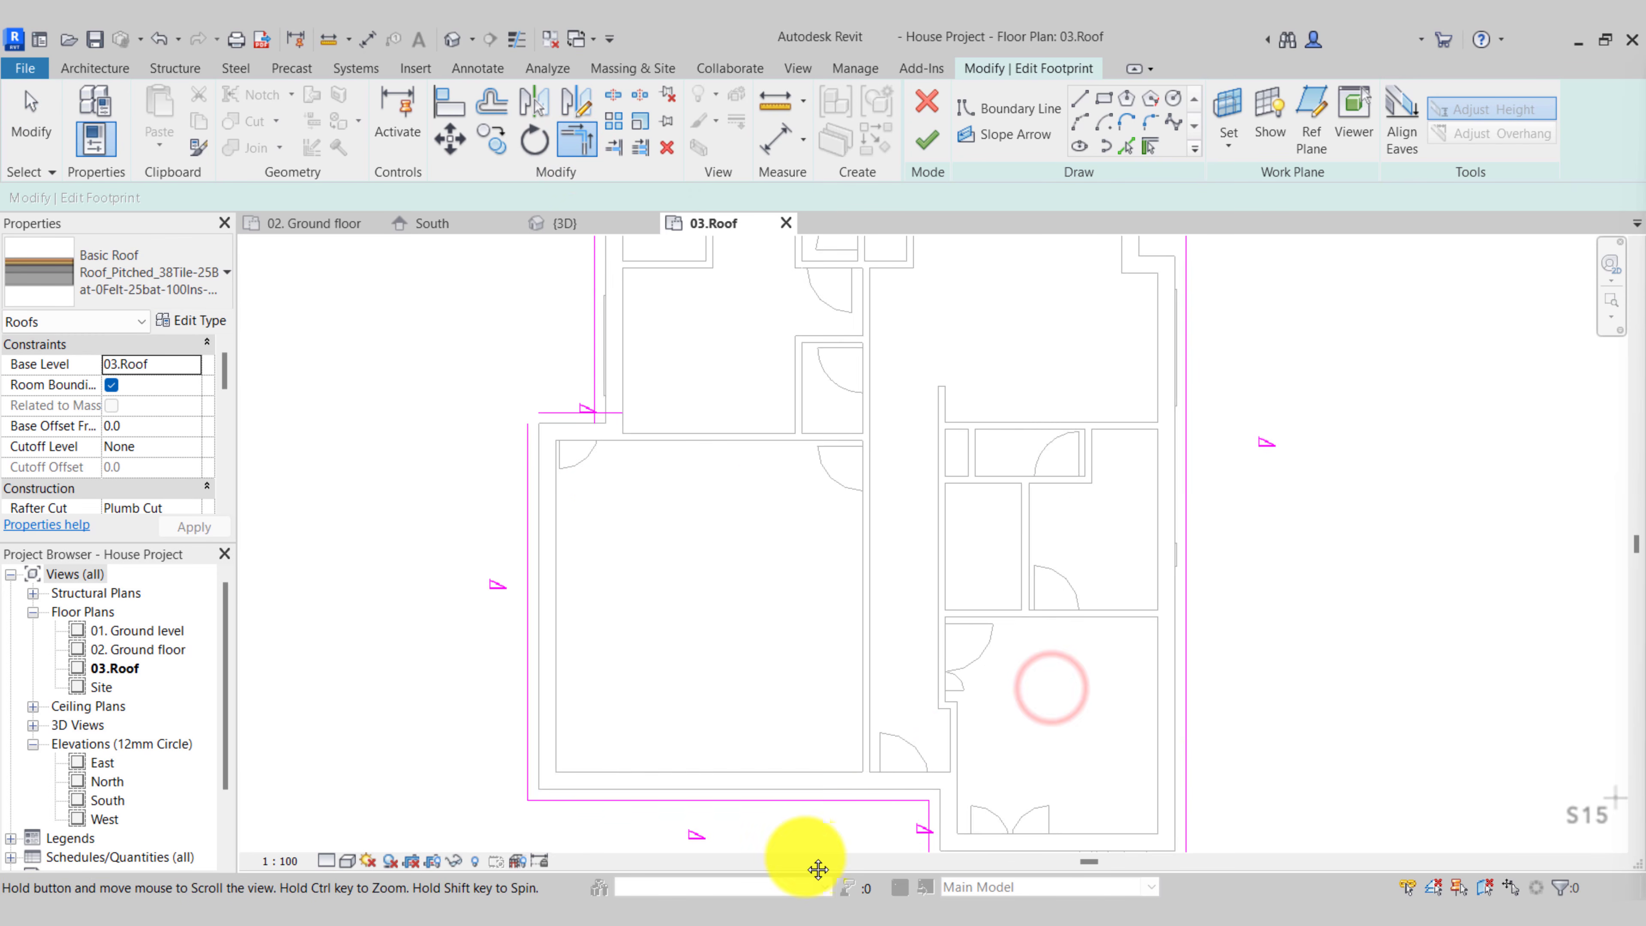
pyautogui.scroll(2, 543, 352)
pyautogui.click(531, 507)
pyautogui.click(575, 468)
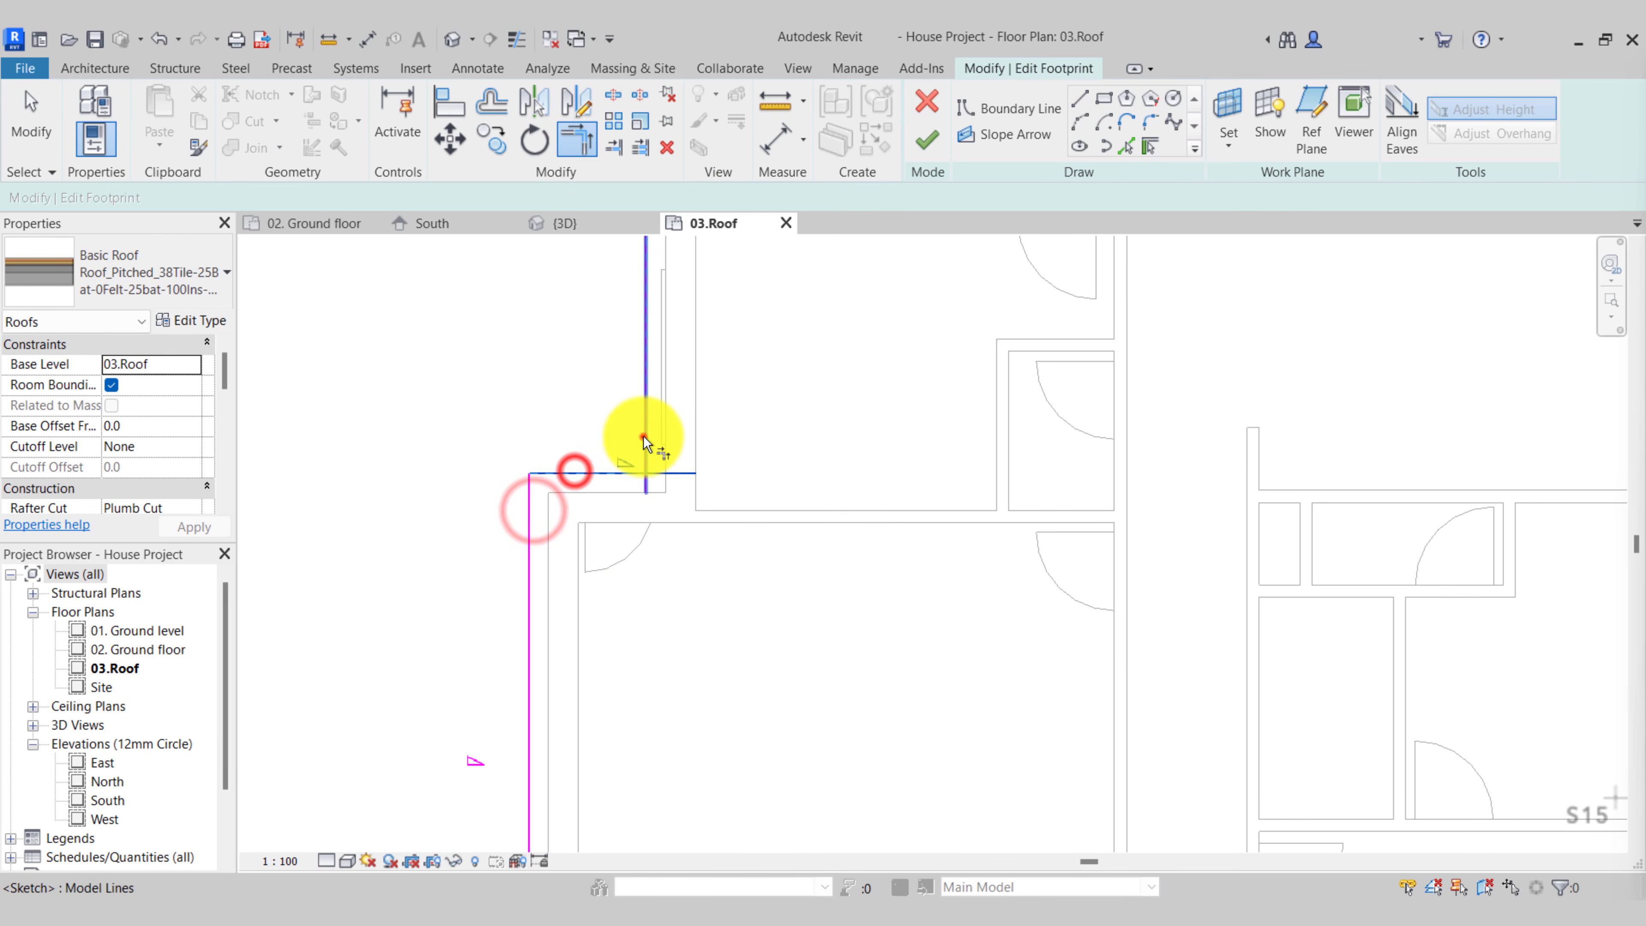
pyautogui.click(644, 436)
pyautogui.click(644, 430)
# Select the whole chain of roof boundary lines and set its slope to 15°
pyautogui.scroll(-2, 644, 431)
pyautogui.moveTo(645, 430)
pyautogui.mouseDown(button='middle')
pyautogui.moveTo(679, 639)
pyautogui.moveTo(704, 440)
pyautogui.moveTo(724, 710)
pyautogui.mouseUp(button='middle')
pyautogui.scroll(-3, 680, 639)
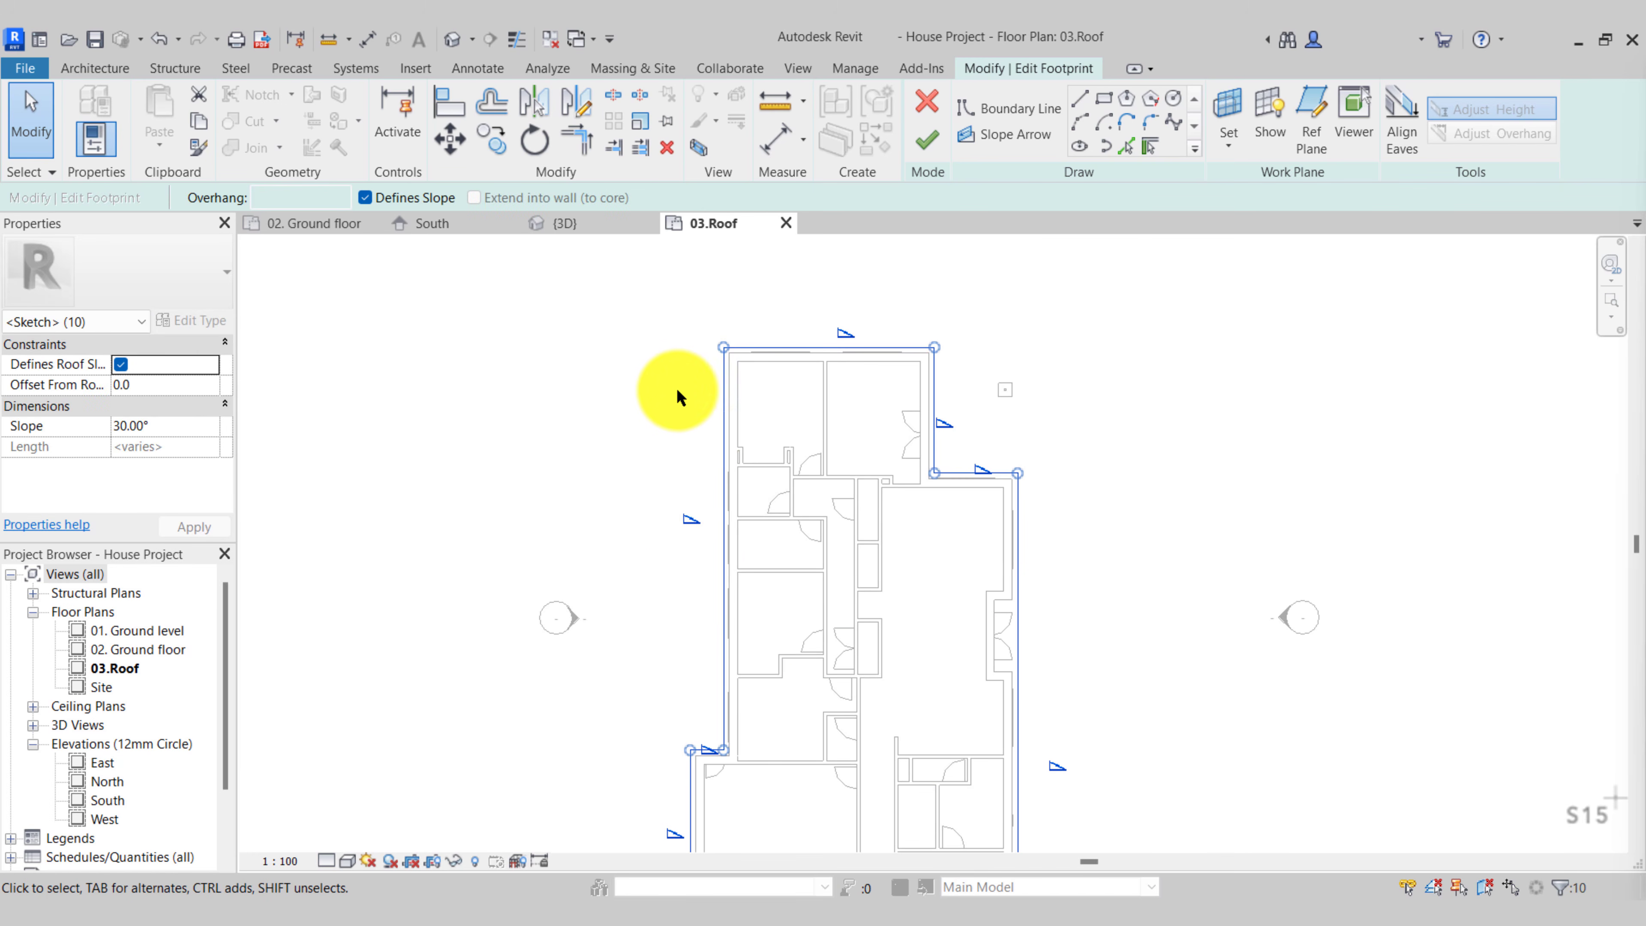
pyautogui.click(777, 297)
pyautogui.scroll(3, 801, 301)
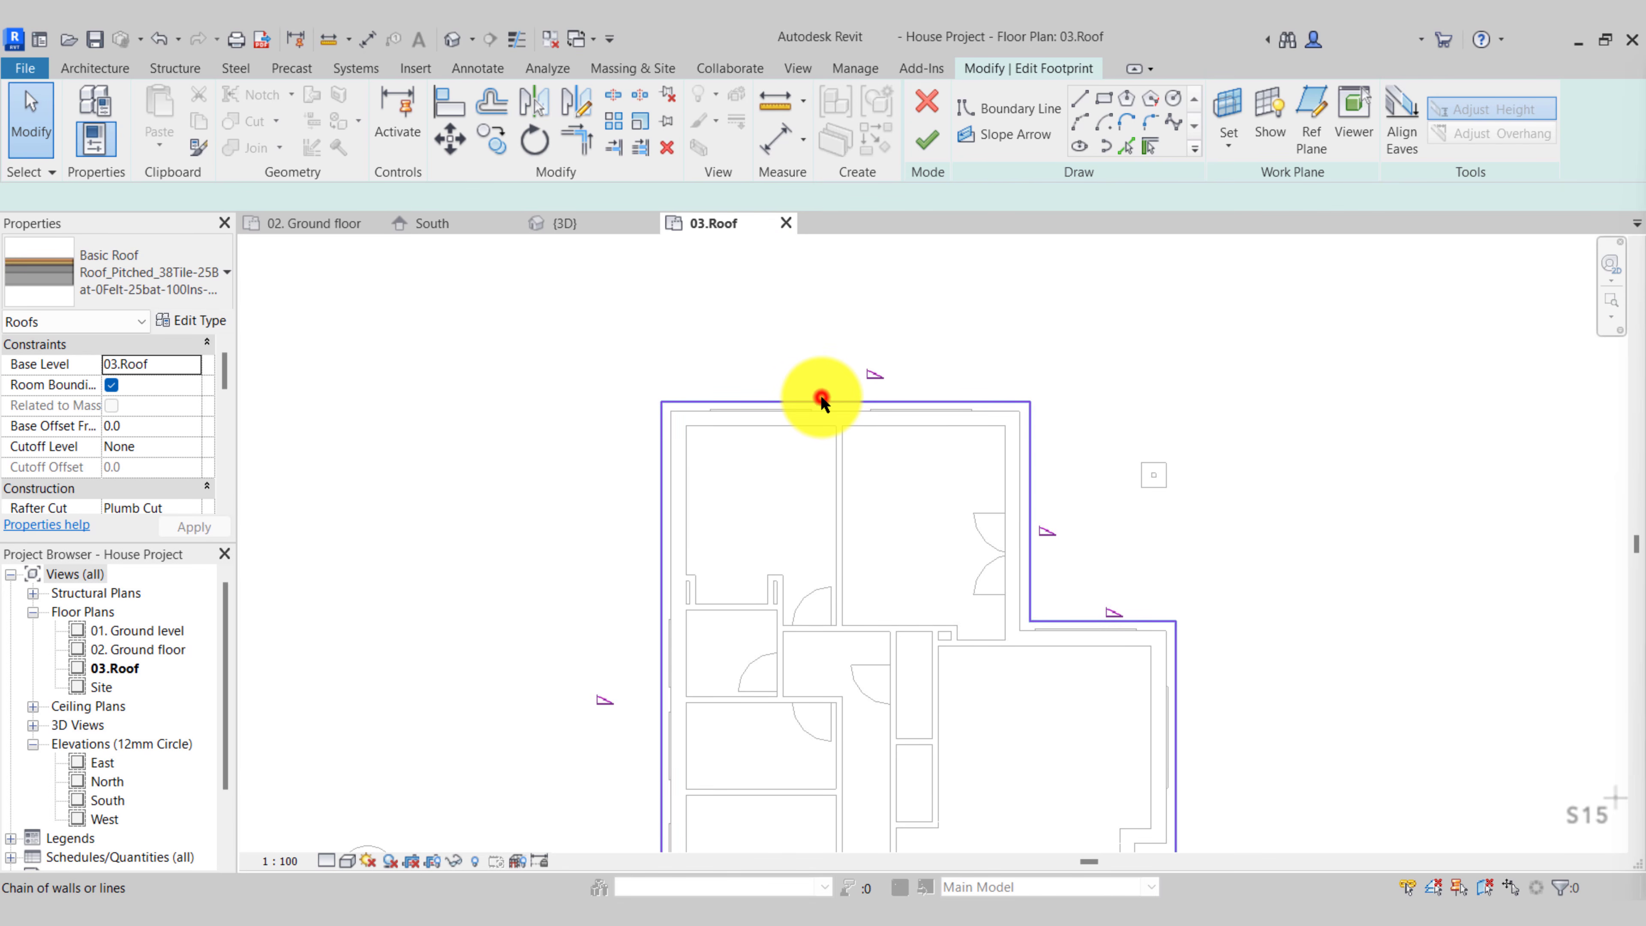
pyautogui.click(821, 397)
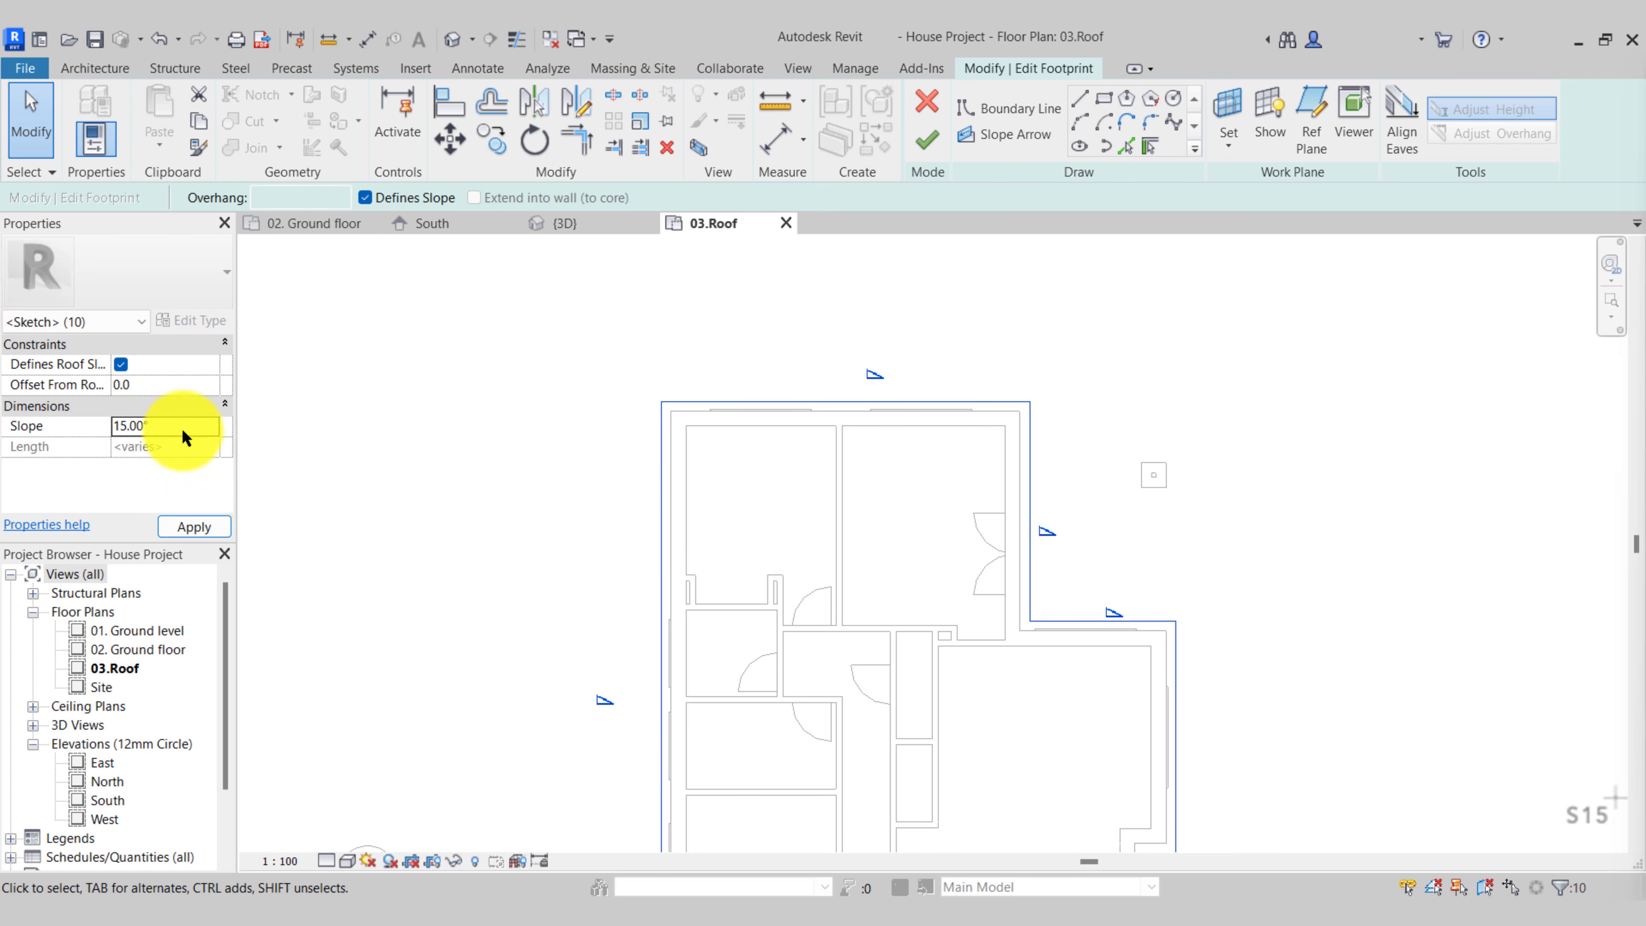
pyautogui.click(578, 428)
# Turn off the slope definition for the north boundary line to make that end a gable
pyautogui.moveTo(843, 331); pyautogui.dragTo(789, 467, button='middle')
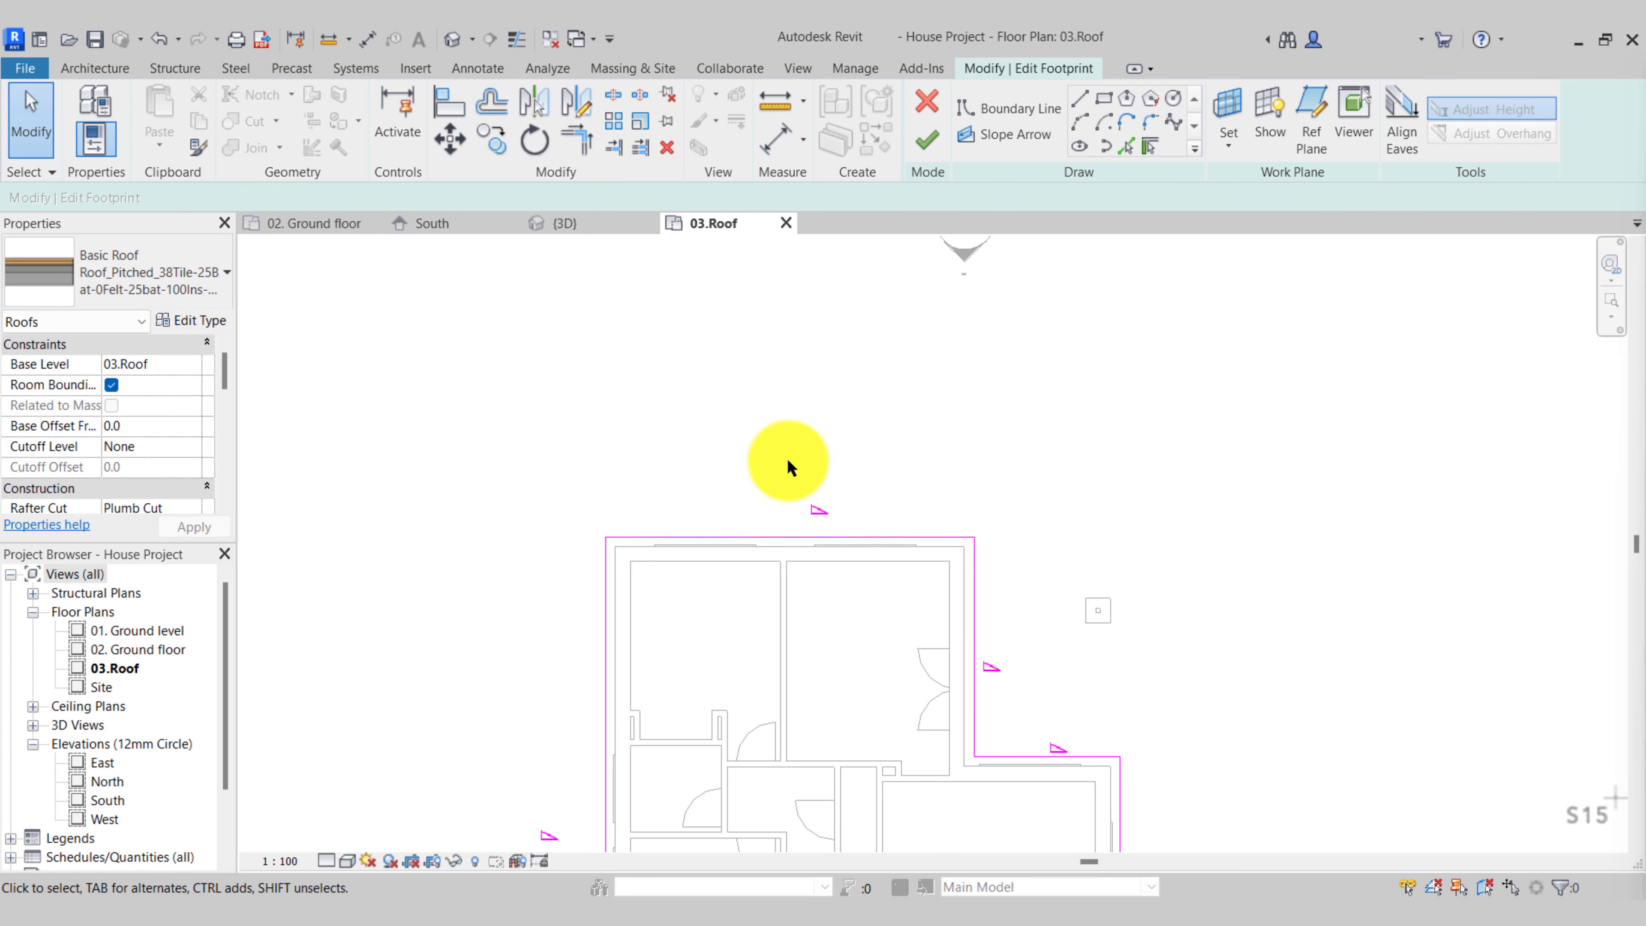
pyautogui.click(763, 536)
pyautogui.scroll(2, 810, 531)
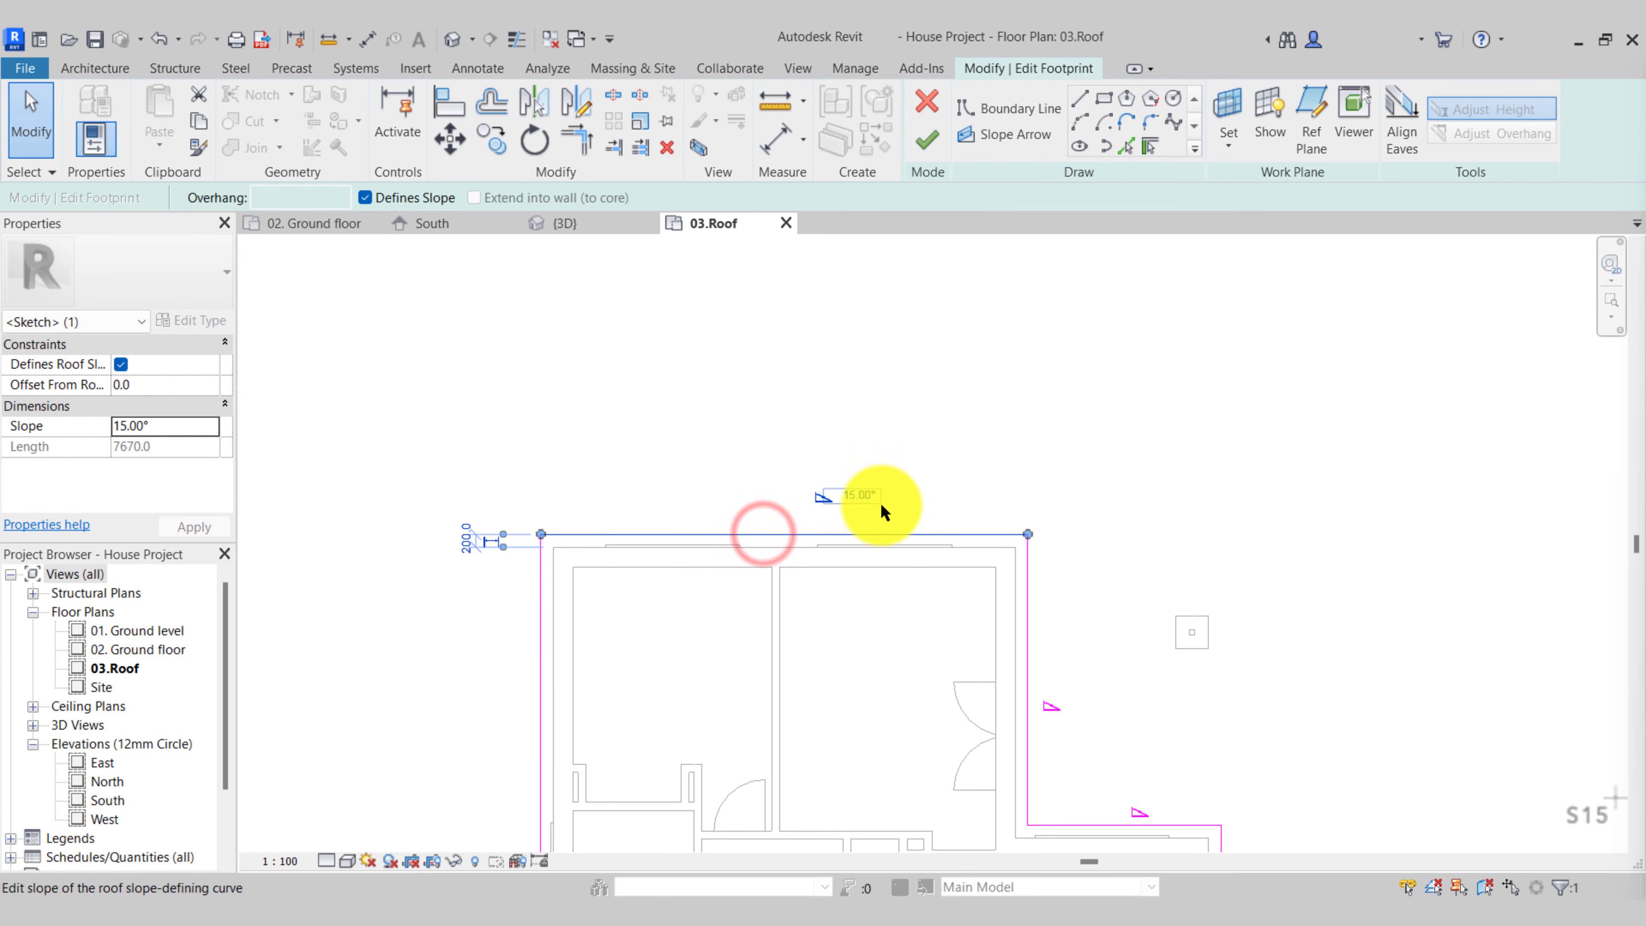
pyautogui.click(372, 200)
# Turn off the slope definition for the southernmost boundary line of the southeast wing
pyautogui.scroll(-3, 1019, 732)
pyautogui.moveTo(1019, 731); pyautogui.dragTo(804, 249, button='middle')
pyautogui.moveTo(882, 732); pyautogui.dragTo(886, 463, button='middle')
pyautogui.scroll(3, 880, 599)
pyautogui.press('Escape')
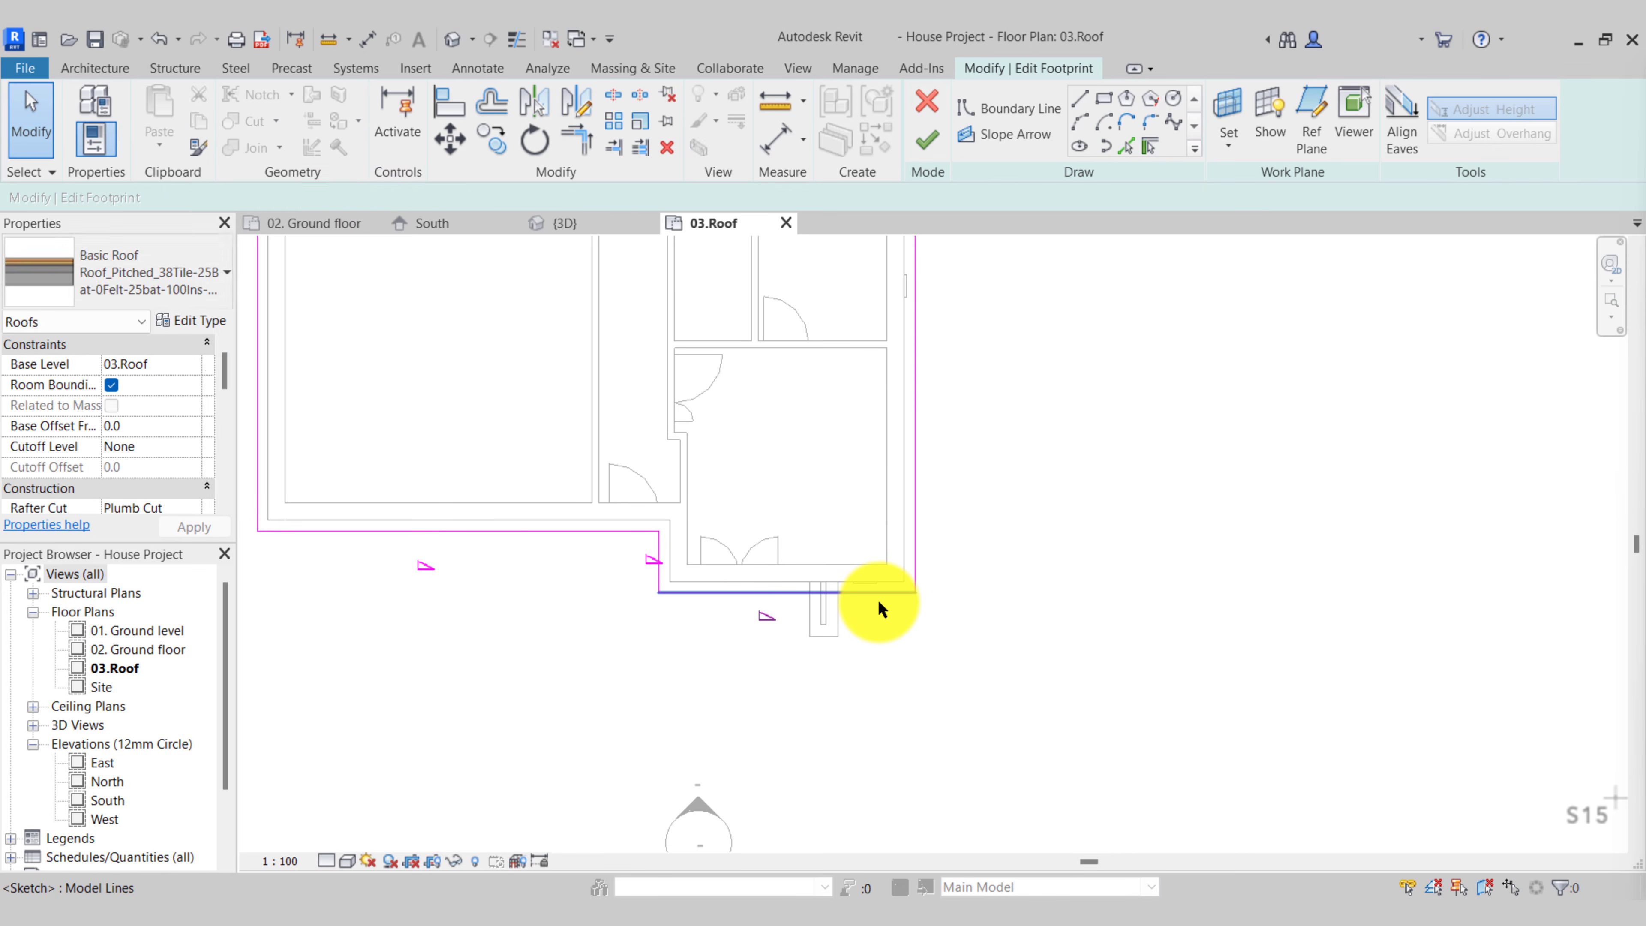
pyautogui.click(879, 602)
pyautogui.click(376, 200)
pyautogui.press('Escape')
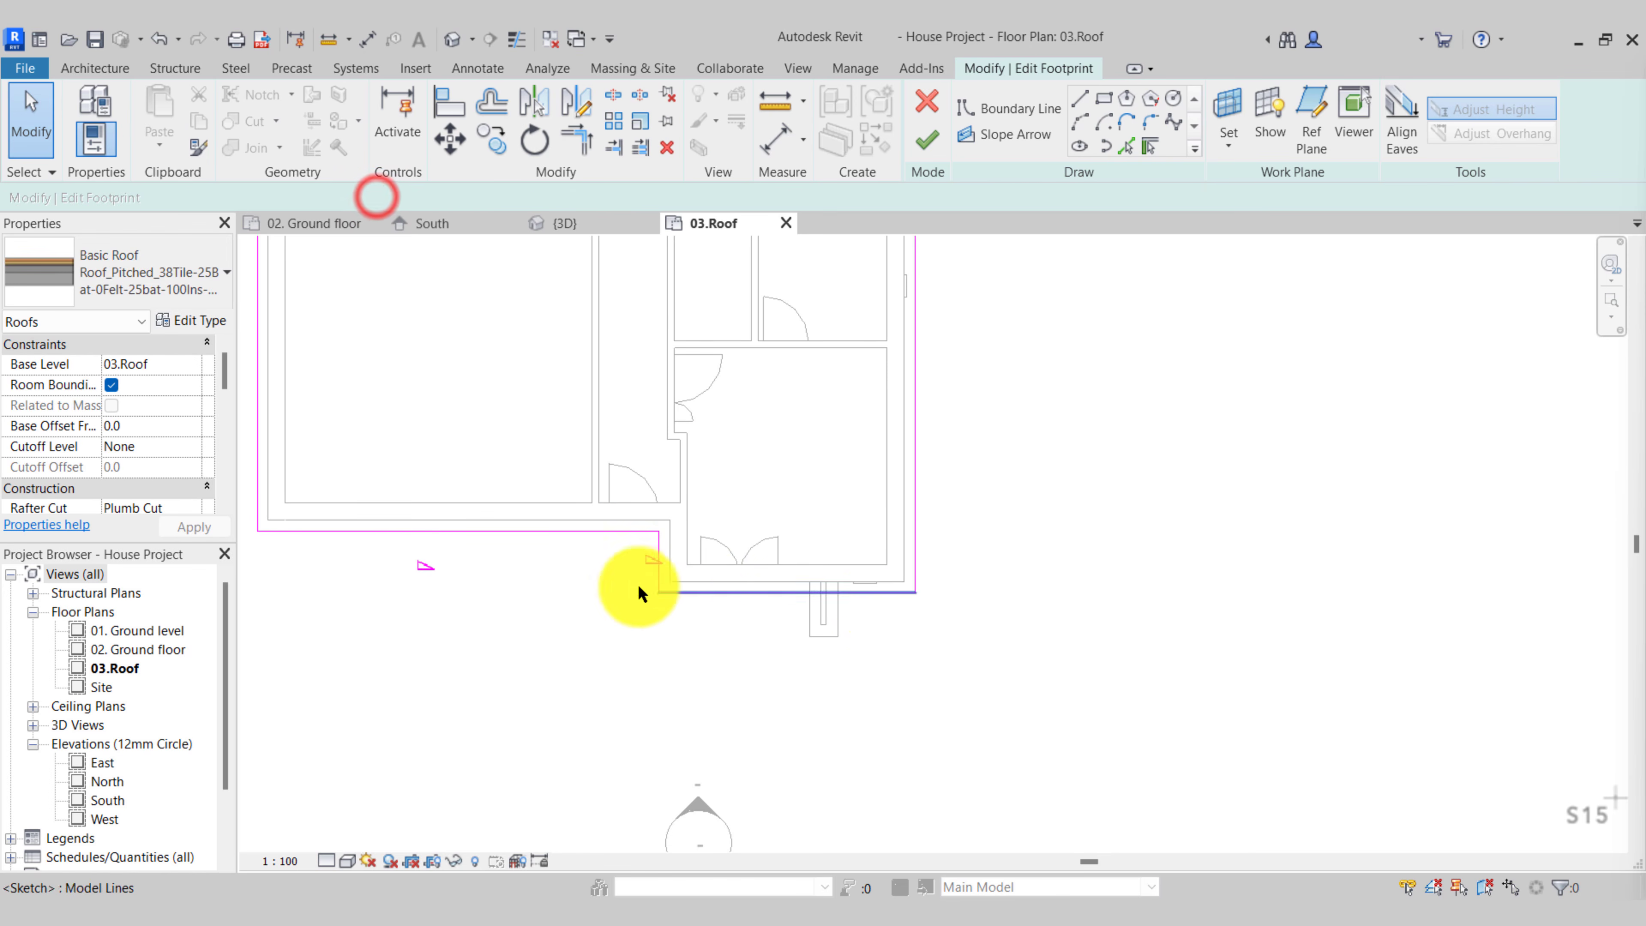
# Set the north boundary line's distance from the outer wall face to 500 mm
pyautogui.scroll(-3, 654, 449)
pyautogui.scroll(4, 588, 415)
pyautogui.click(594, 516)
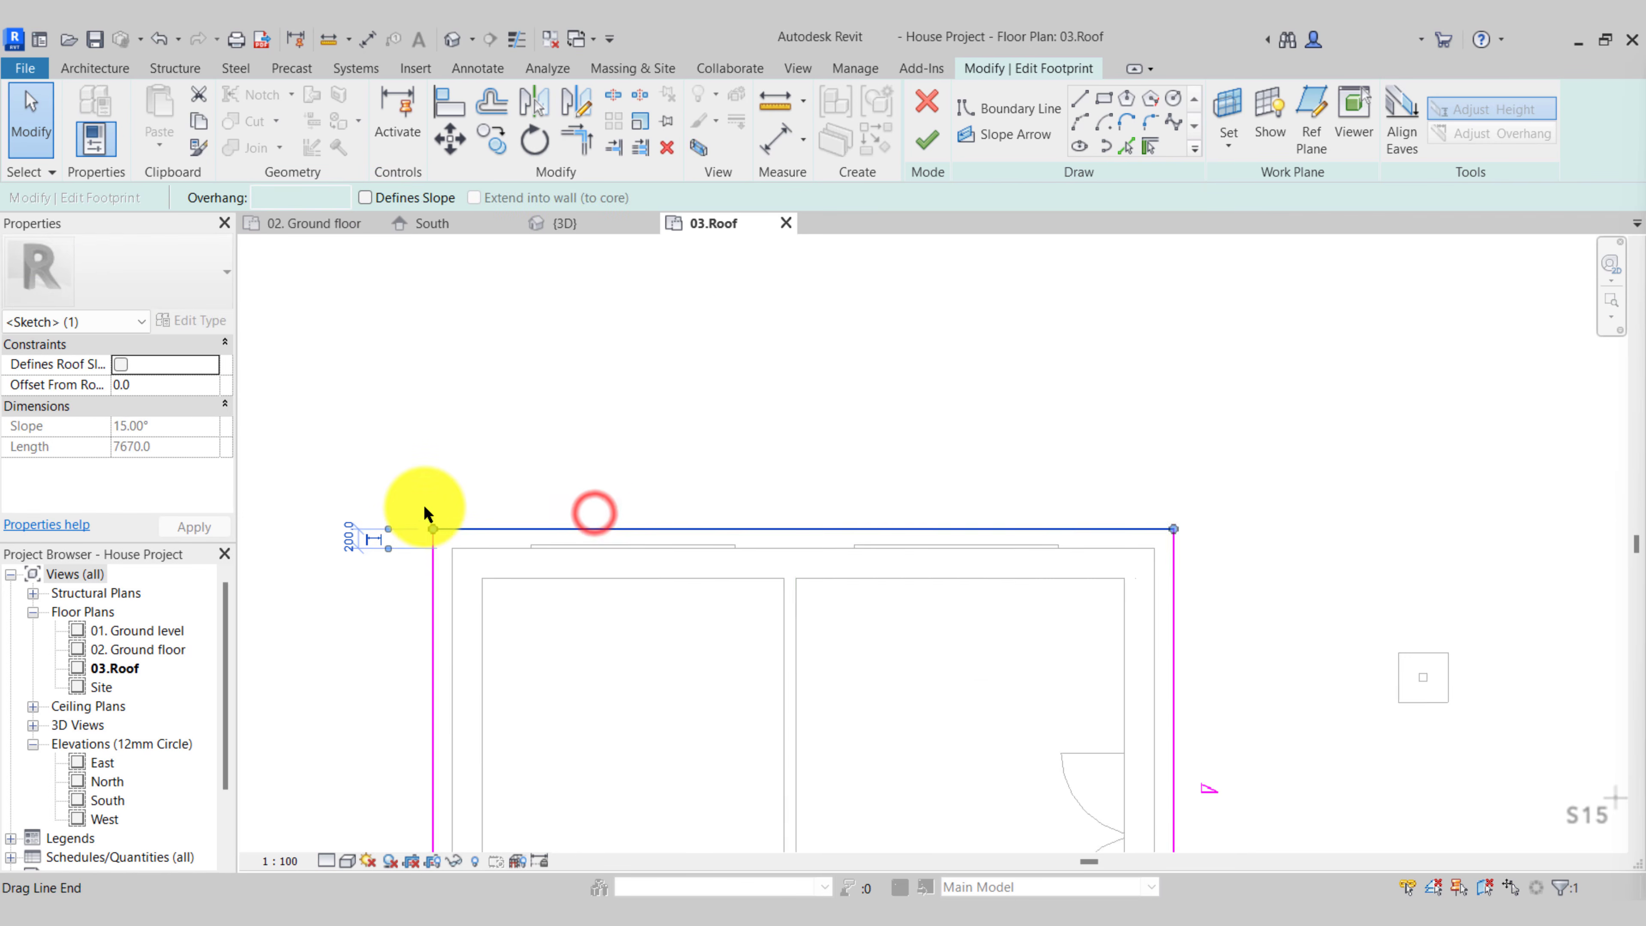
pyautogui.scroll(3, 337, 571)
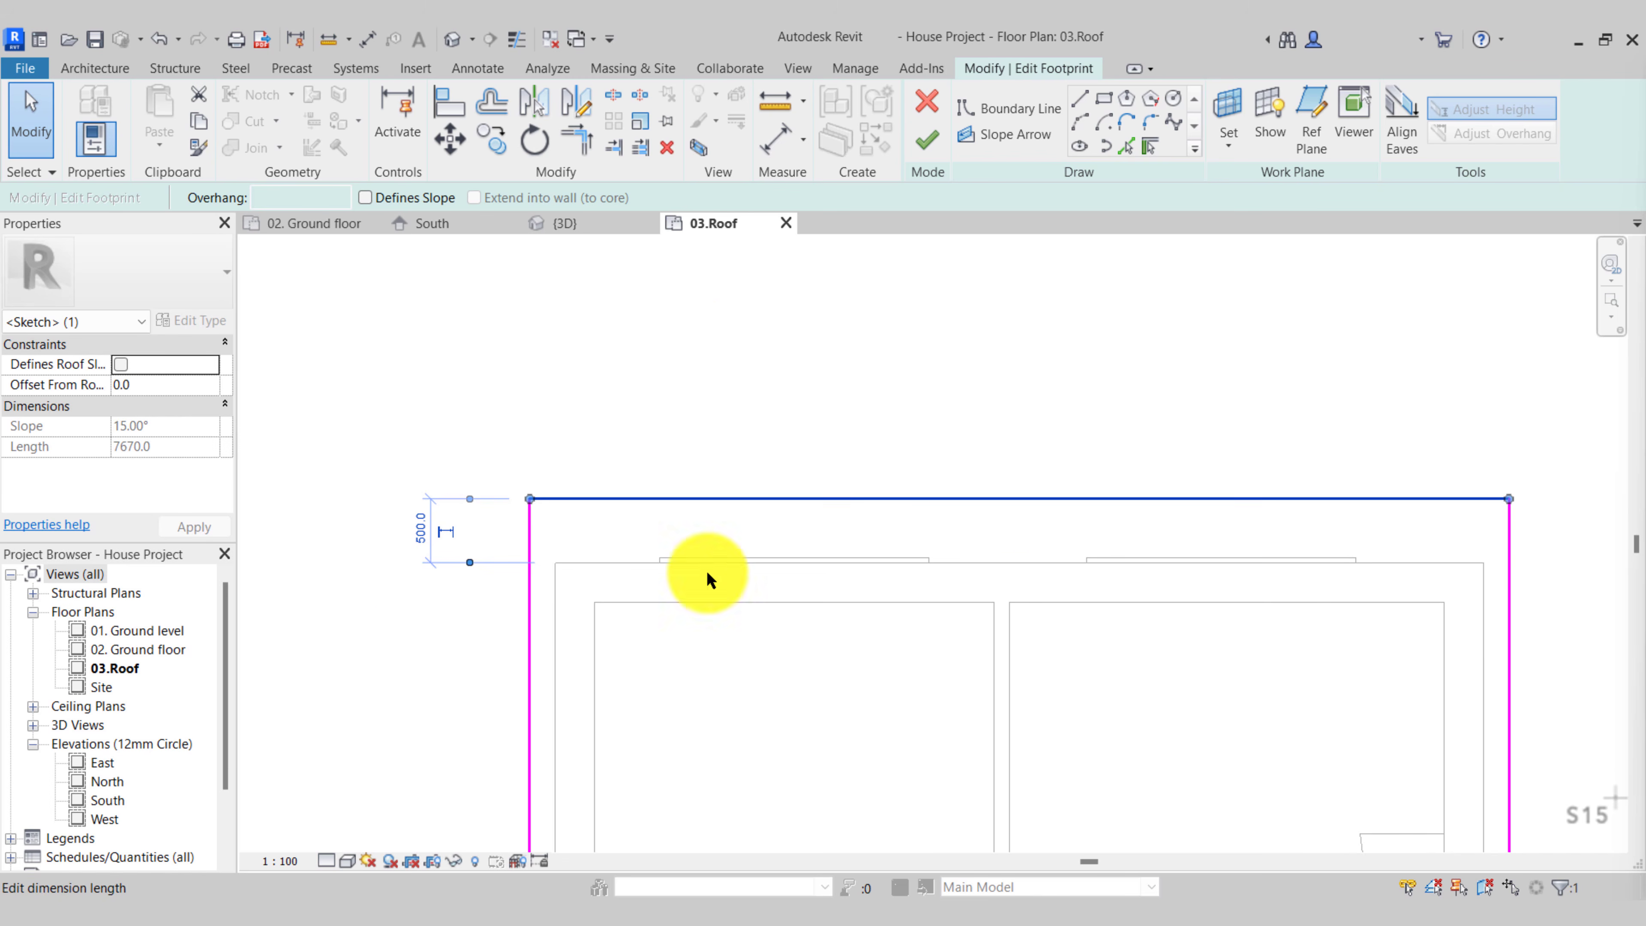
pyautogui.scroll(-3, 705, 573)
pyautogui.press('Escape')
# Move the boundary line at the northeast recess 3500 mm north, from the wall's outer face to the column's north face
pyautogui.moveTo(812, 599); pyautogui.dragTo(850, 367, button='middle')
pyautogui.scroll(4, 850, 367)
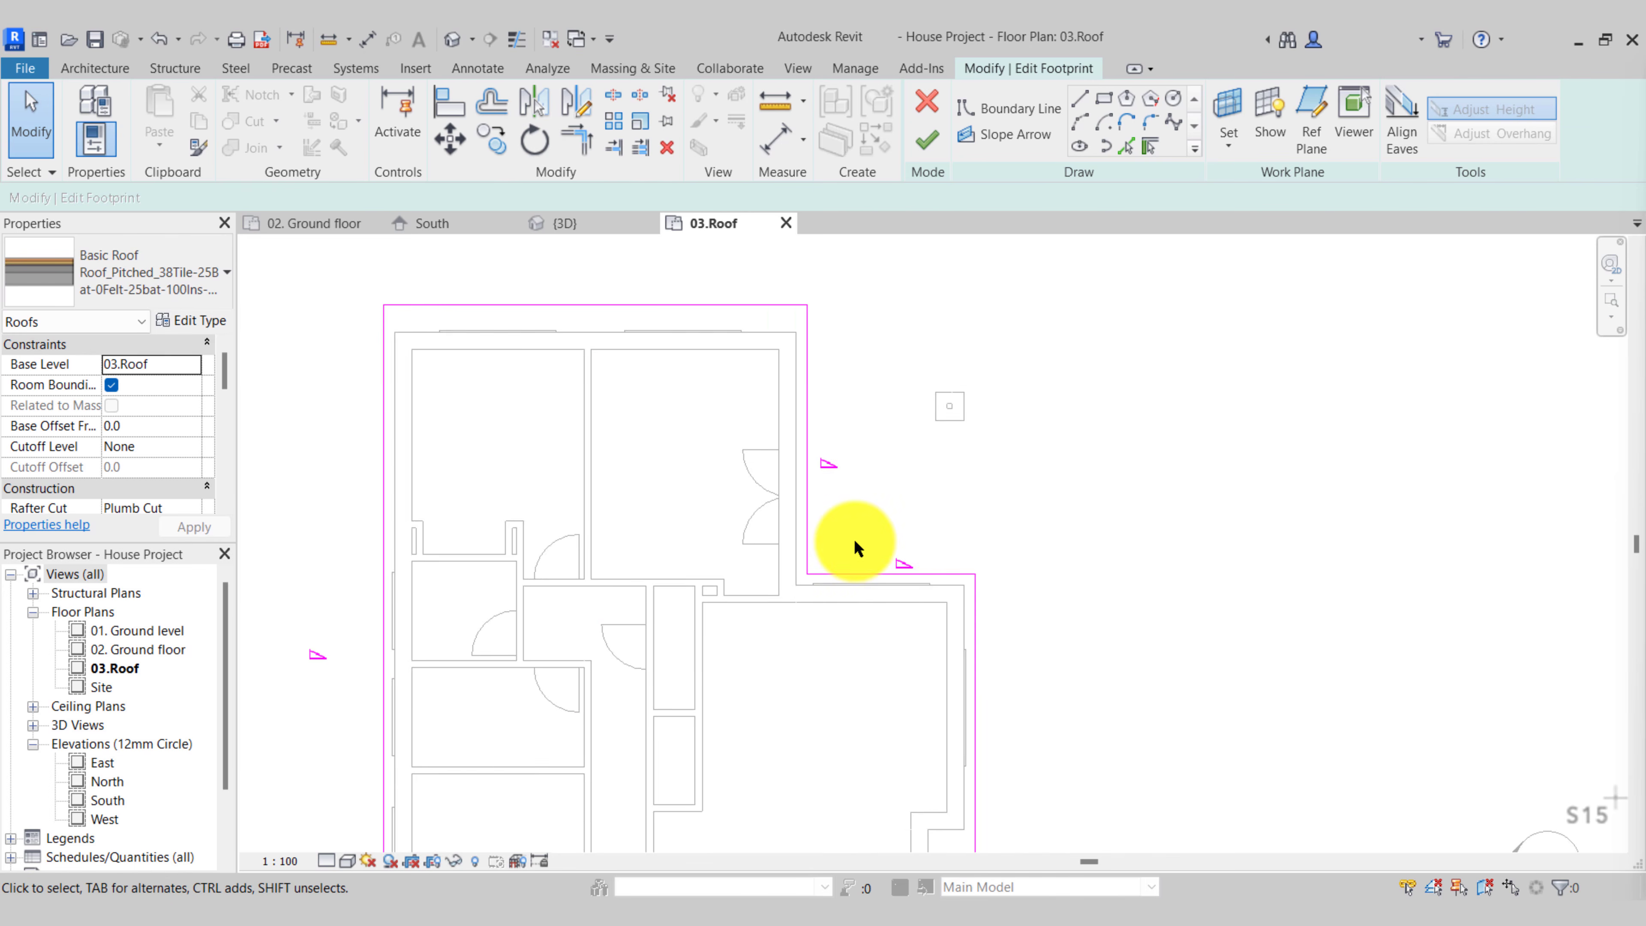
pyautogui.click(810, 652)
pyautogui.scroll(2, 963, 614)
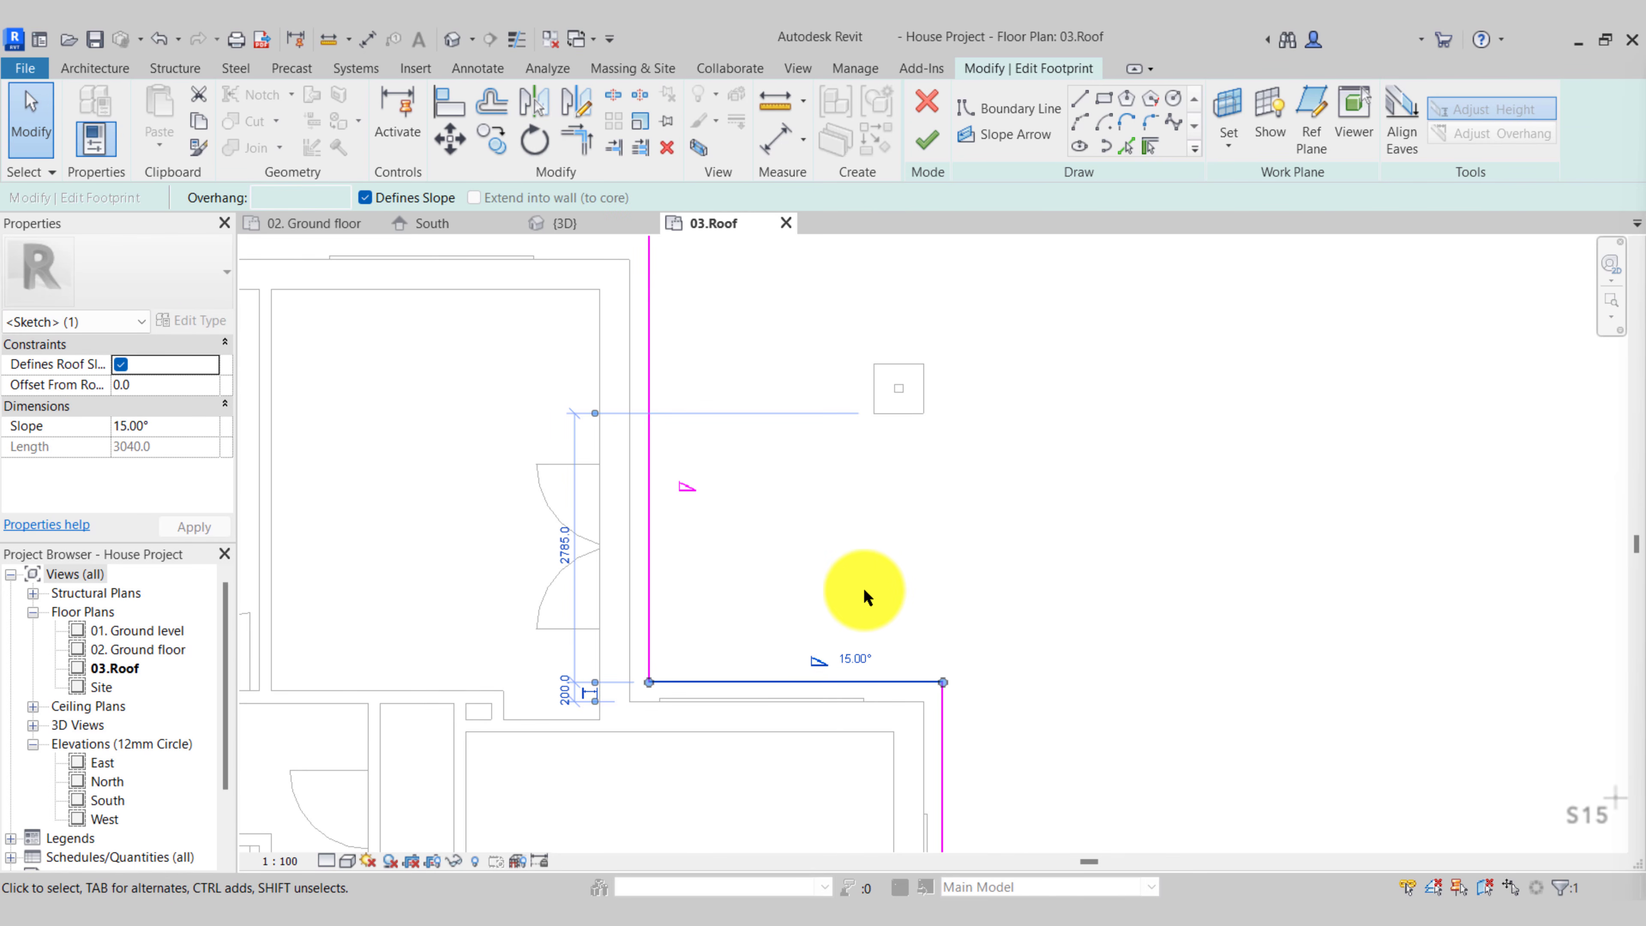
pyautogui.click(444, 144)
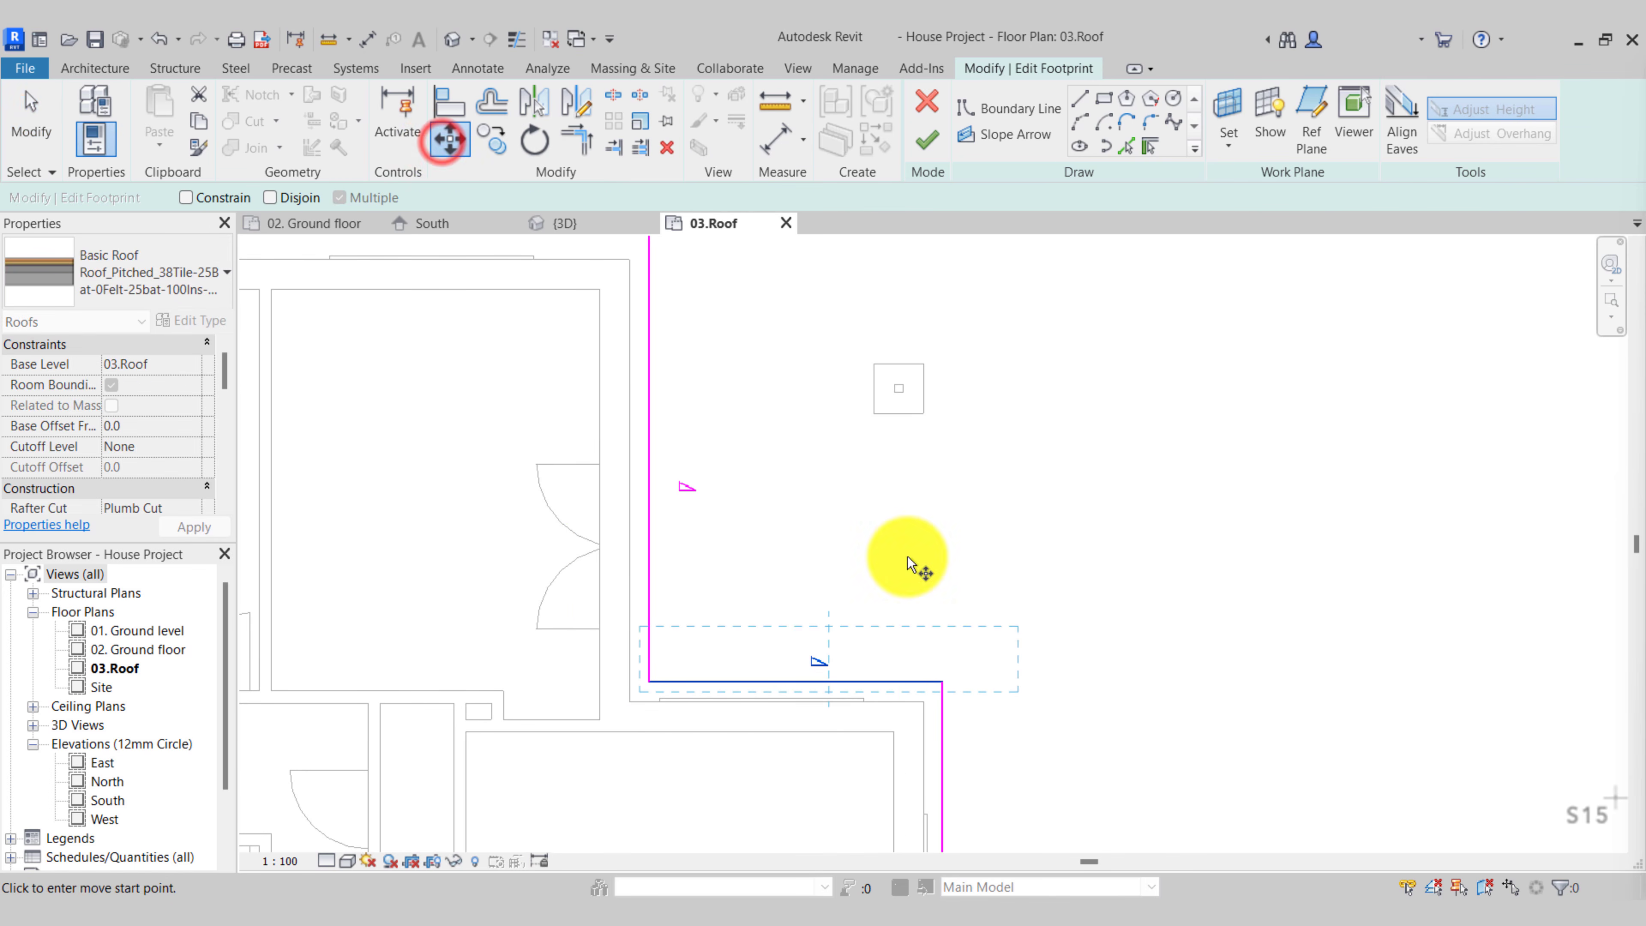
pyautogui.scroll(2, 907, 719)
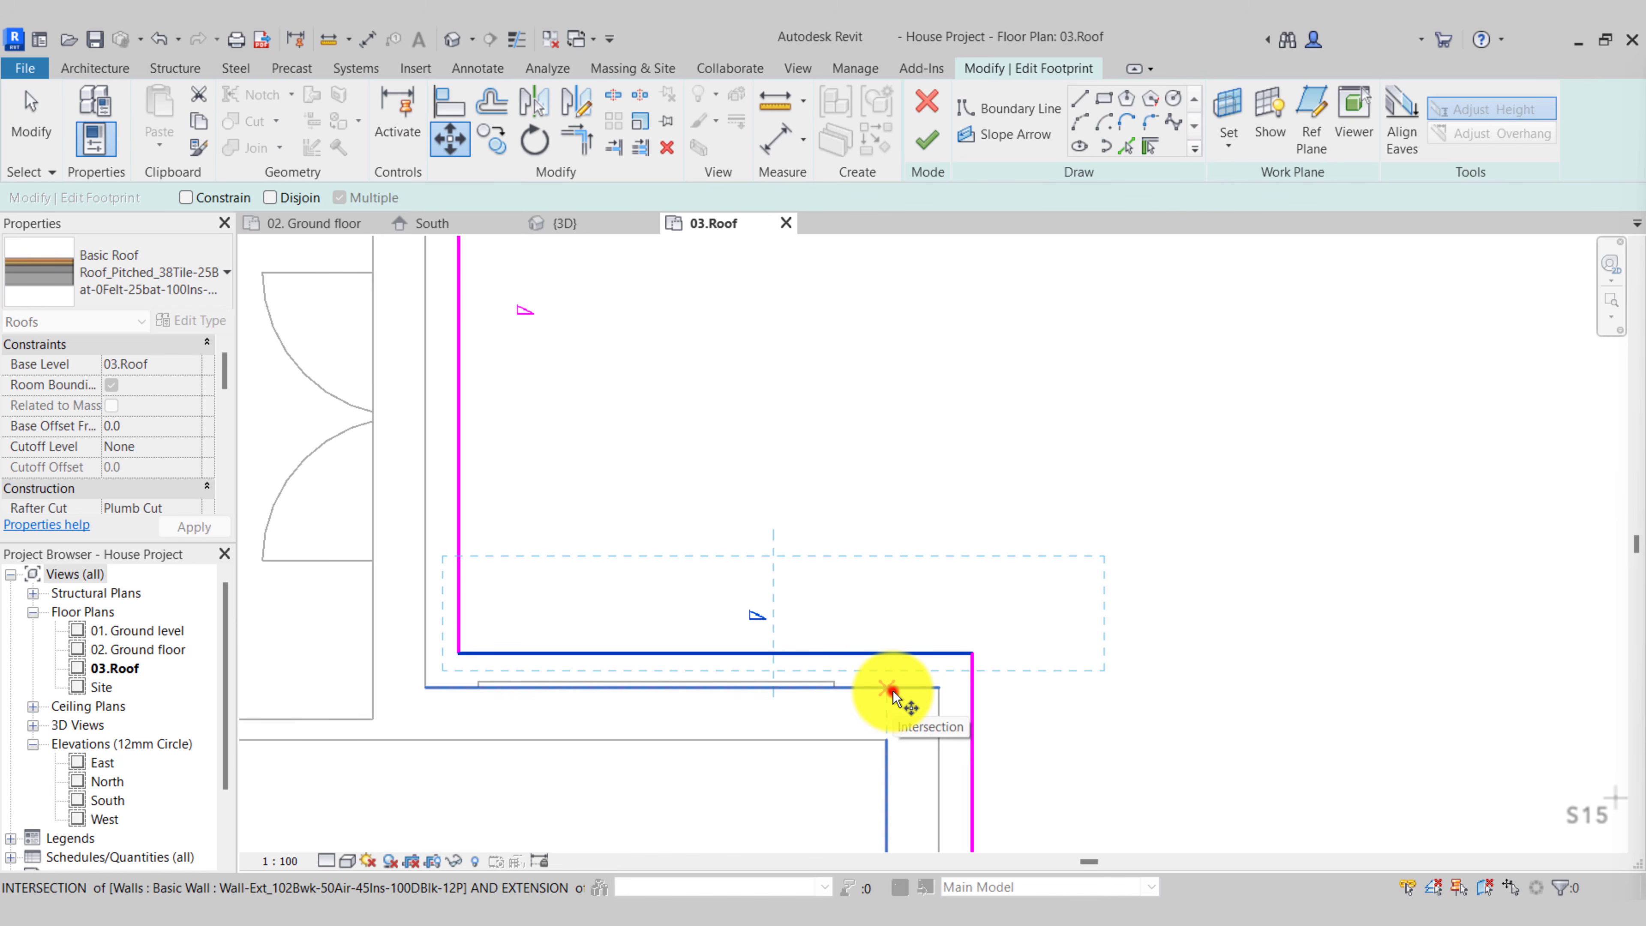
pyautogui.click(892, 696)
pyautogui.scroll(-3, 888, 674)
pyautogui.scroll(3, 881, 448)
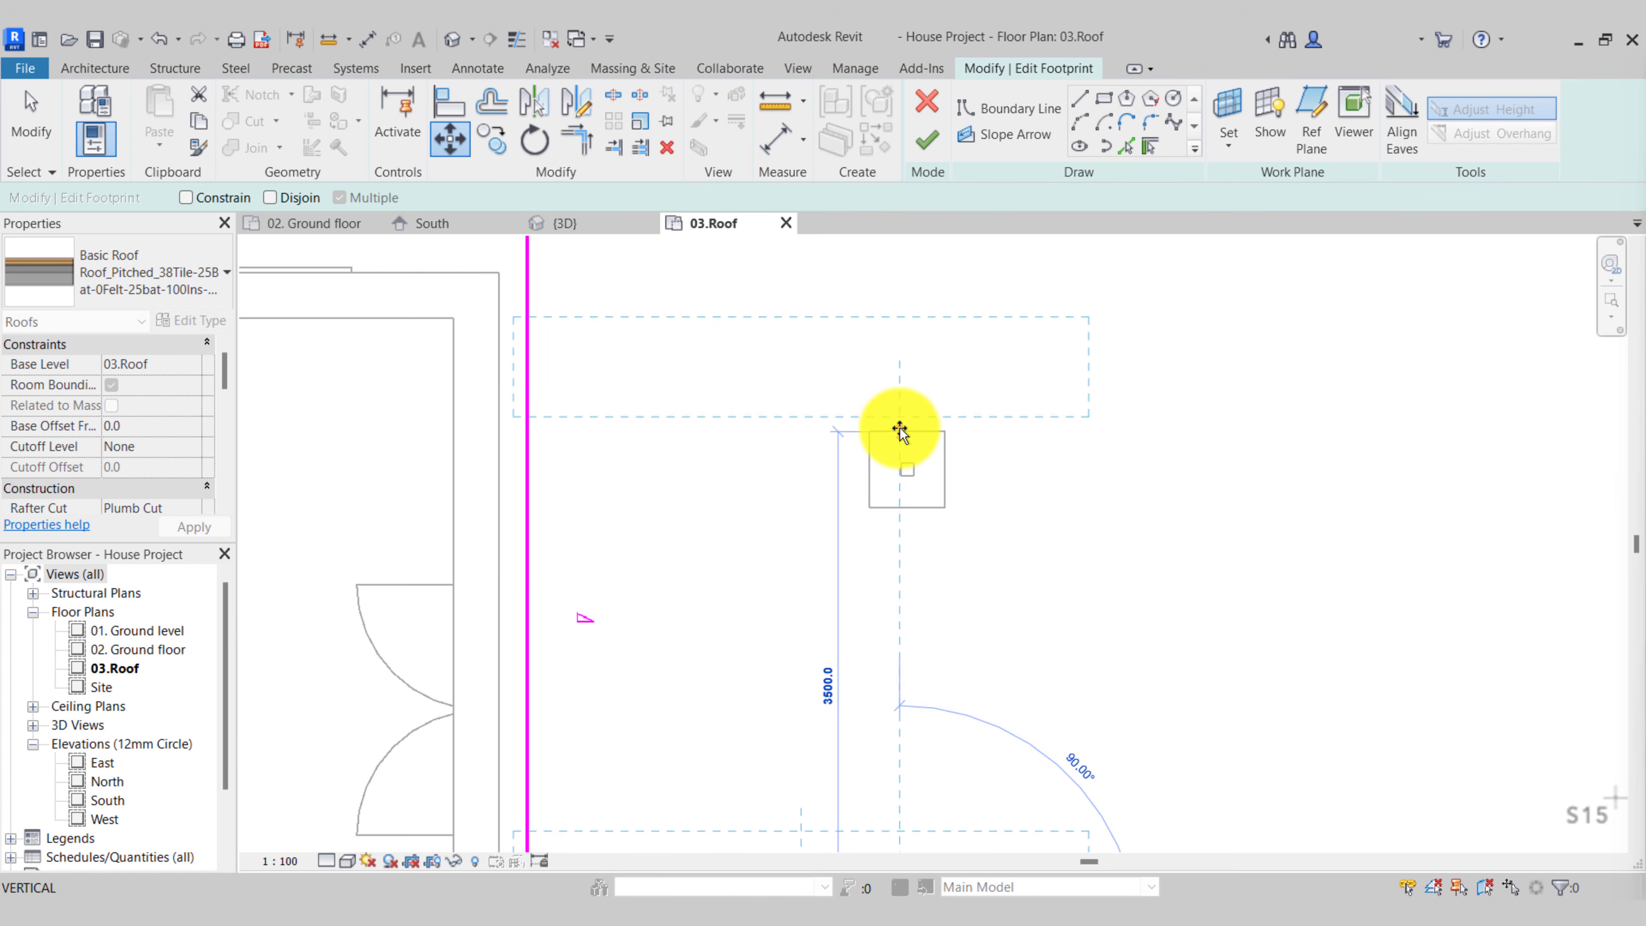
pyautogui.click(899, 428)
pyautogui.scroll(-4, 916, 447)
pyautogui.press('Escape')
# Move the southernmost boundary line south by the projecting wall's length, from the house wall's outer face to the projecting wall's end
pyautogui.scroll(-3, 922, 689)
pyautogui.moveTo(922, 689); pyautogui.dragTo(932, 308, button='middle')
pyautogui.scroll(1, 888, 620)
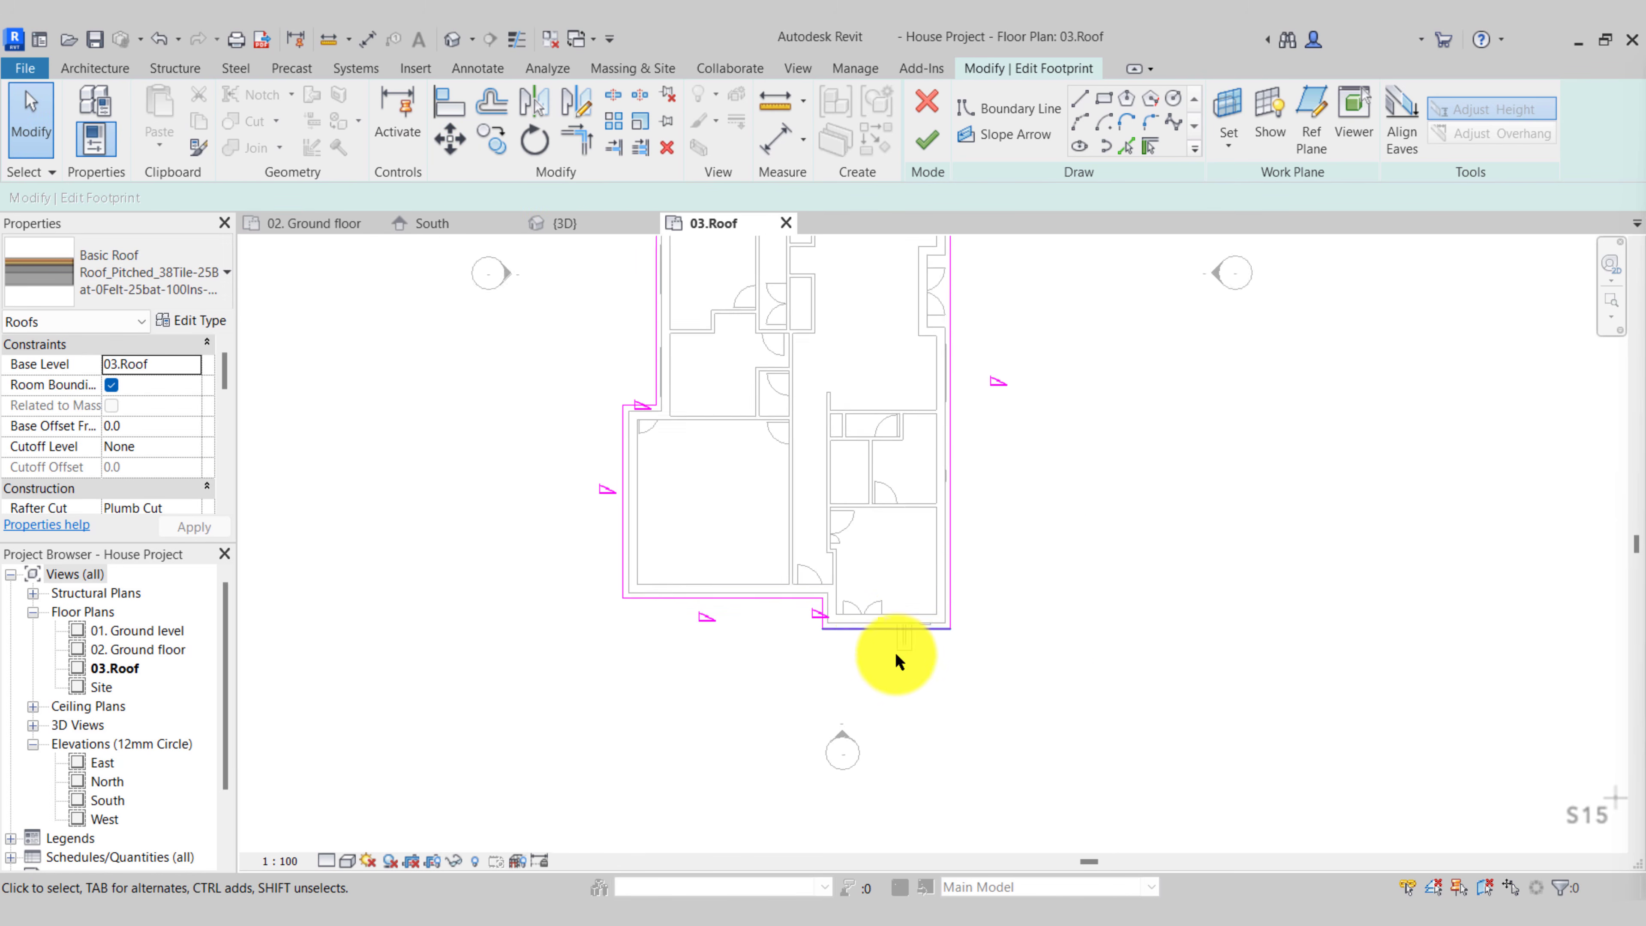
pyautogui.scroll(3, 895, 653)
pyautogui.click(992, 582)
pyautogui.click(449, 140)
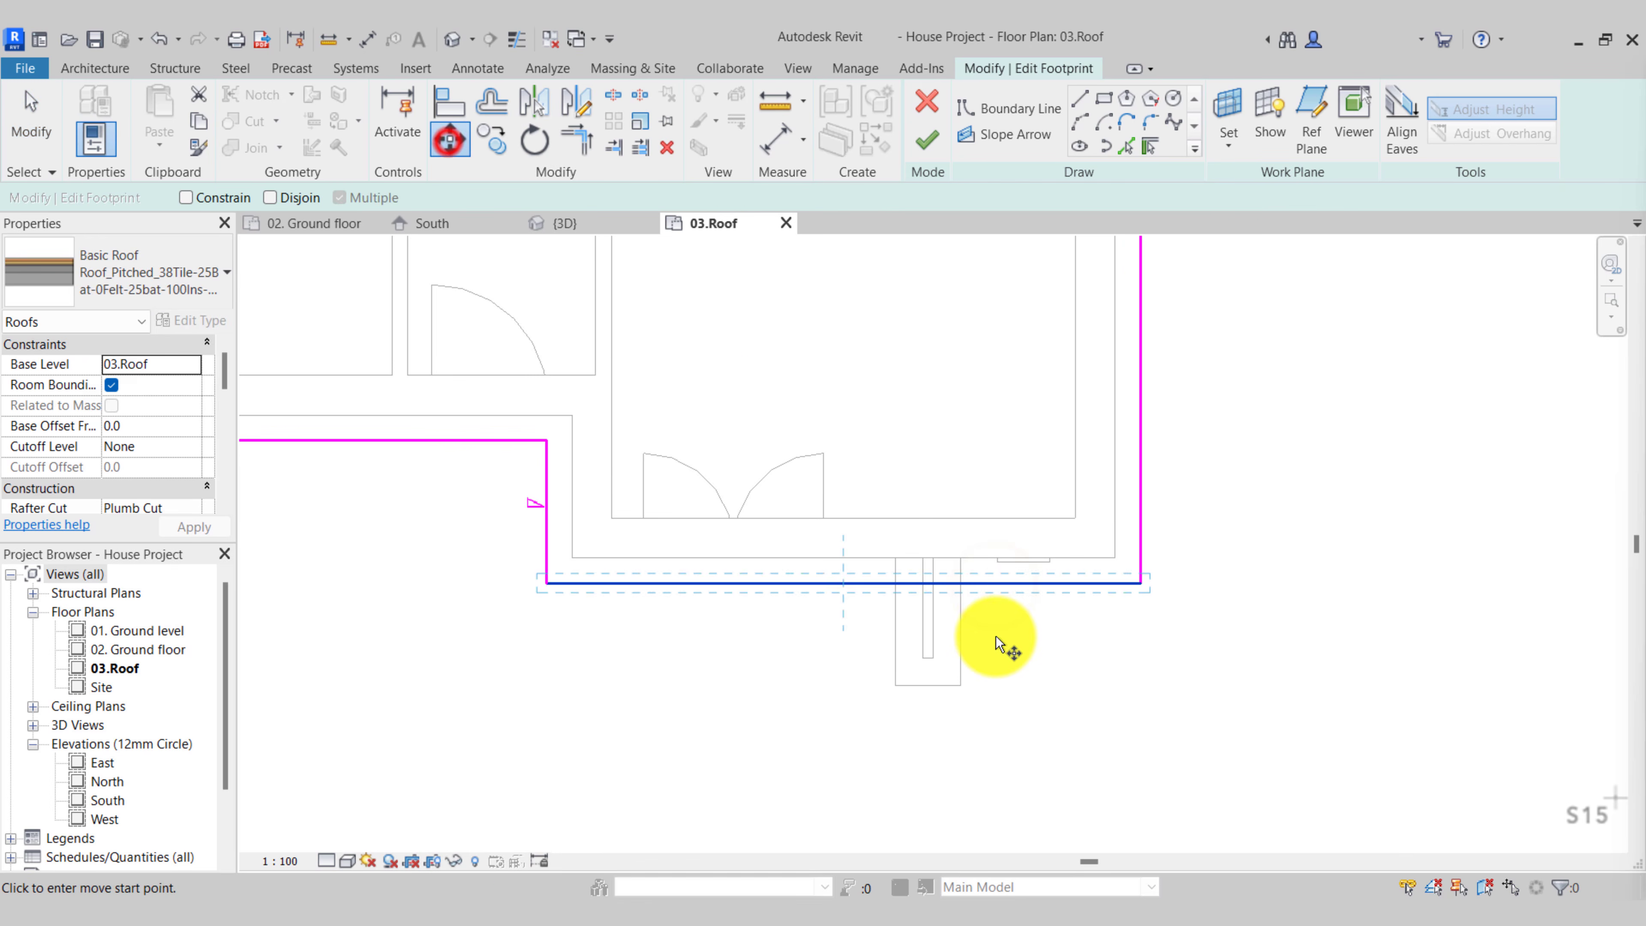
pyautogui.scroll(3, 995, 635)
pyautogui.click(892, 469)
pyautogui.click(894, 721)
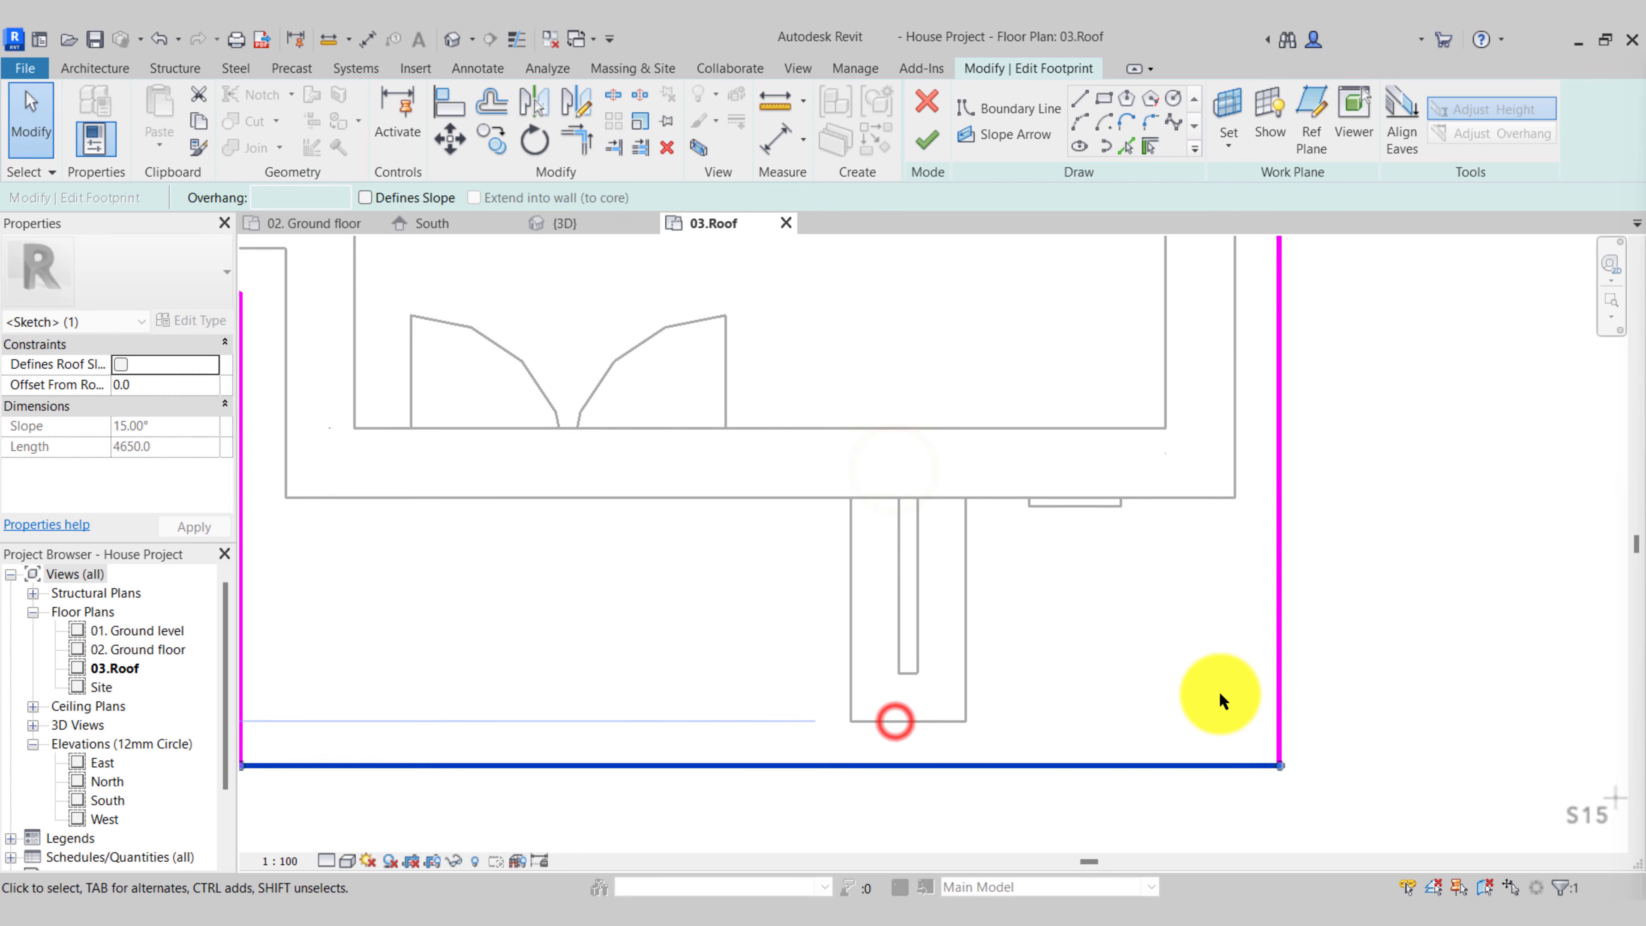
pyautogui.scroll(-5, 1221, 694)
pyautogui.press('Escape')
pyautogui.scroll(2, 994, 641)
pyautogui.moveTo(1090, 693); pyautogui.dragTo(1049, 698, button='middle')
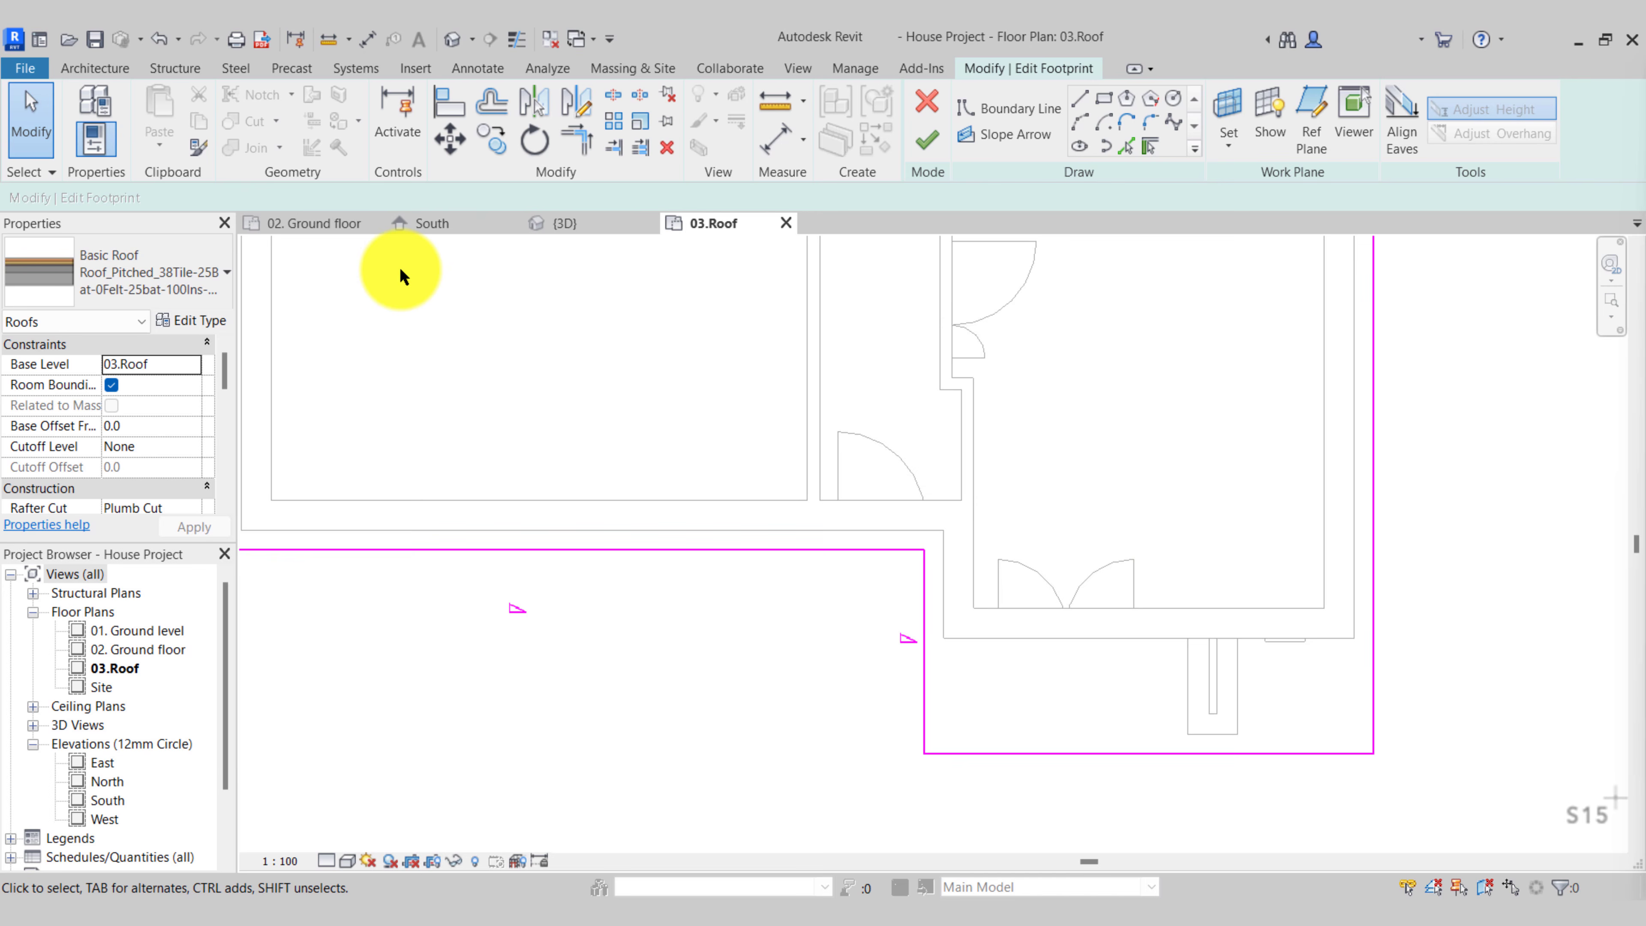
# In the 02. Ground floor plan, move the southeast wing's west boundary line west to the east end of the garage door opening
pyautogui.click(336, 224)
pyautogui.scroll(3, 772, 472)
pyautogui.moveTo(927, 702); pyautogui.dragTo(935, 591, button='middle')
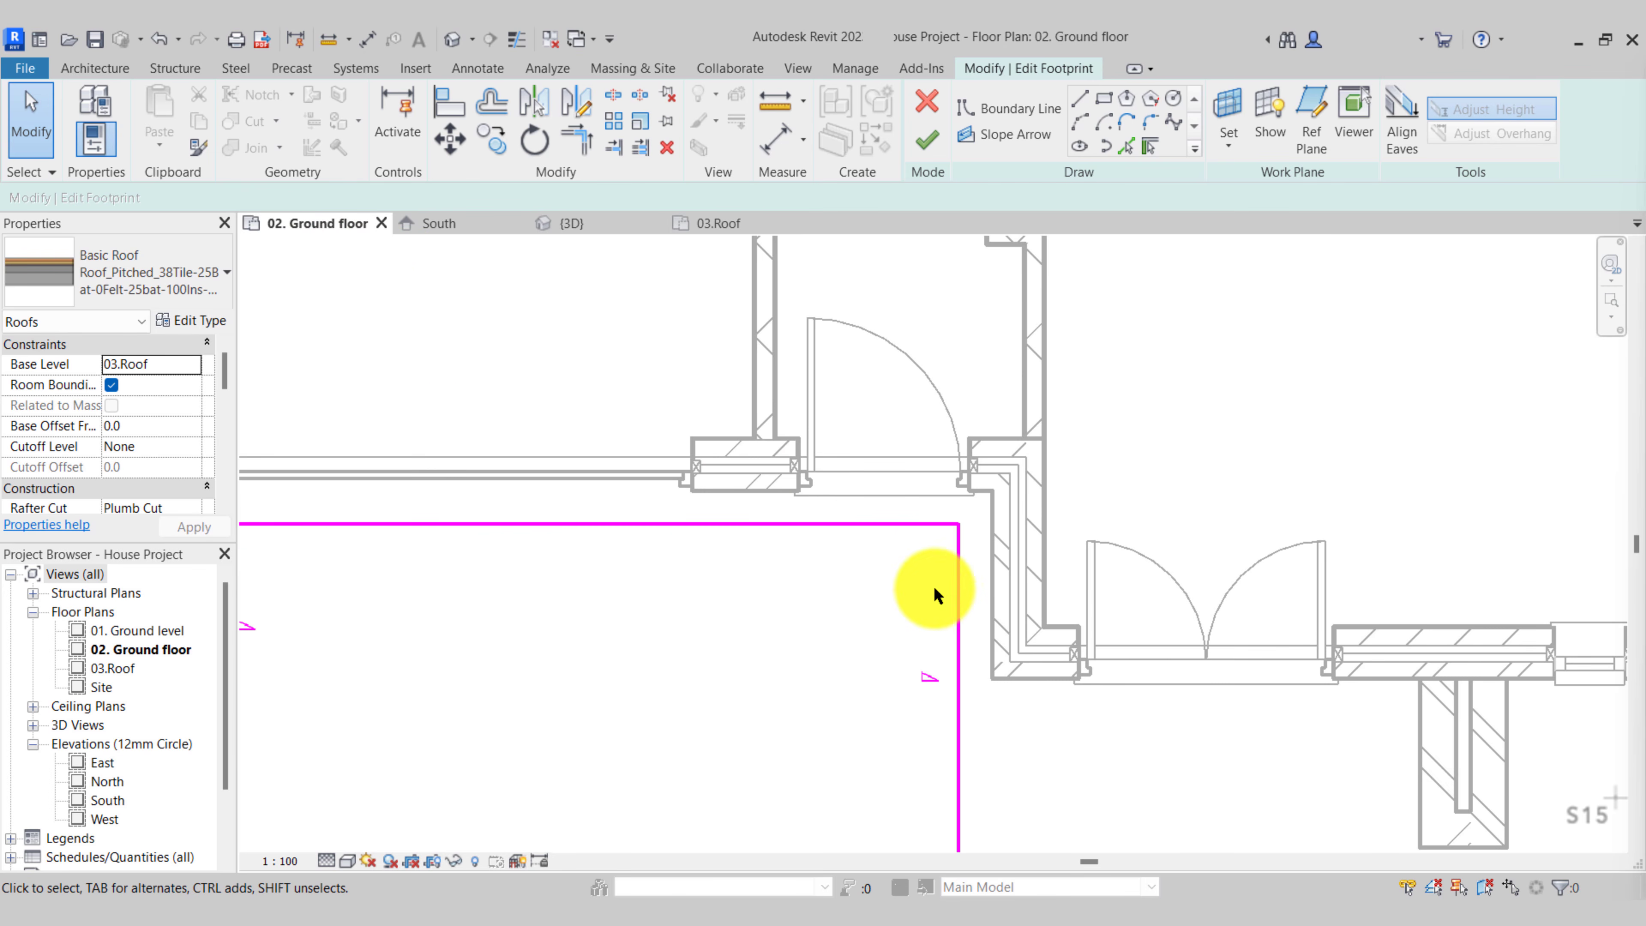
pyautogui.click(961, 586)
pyautogui.click(447, 140)
pyautogui.click(958, 524)
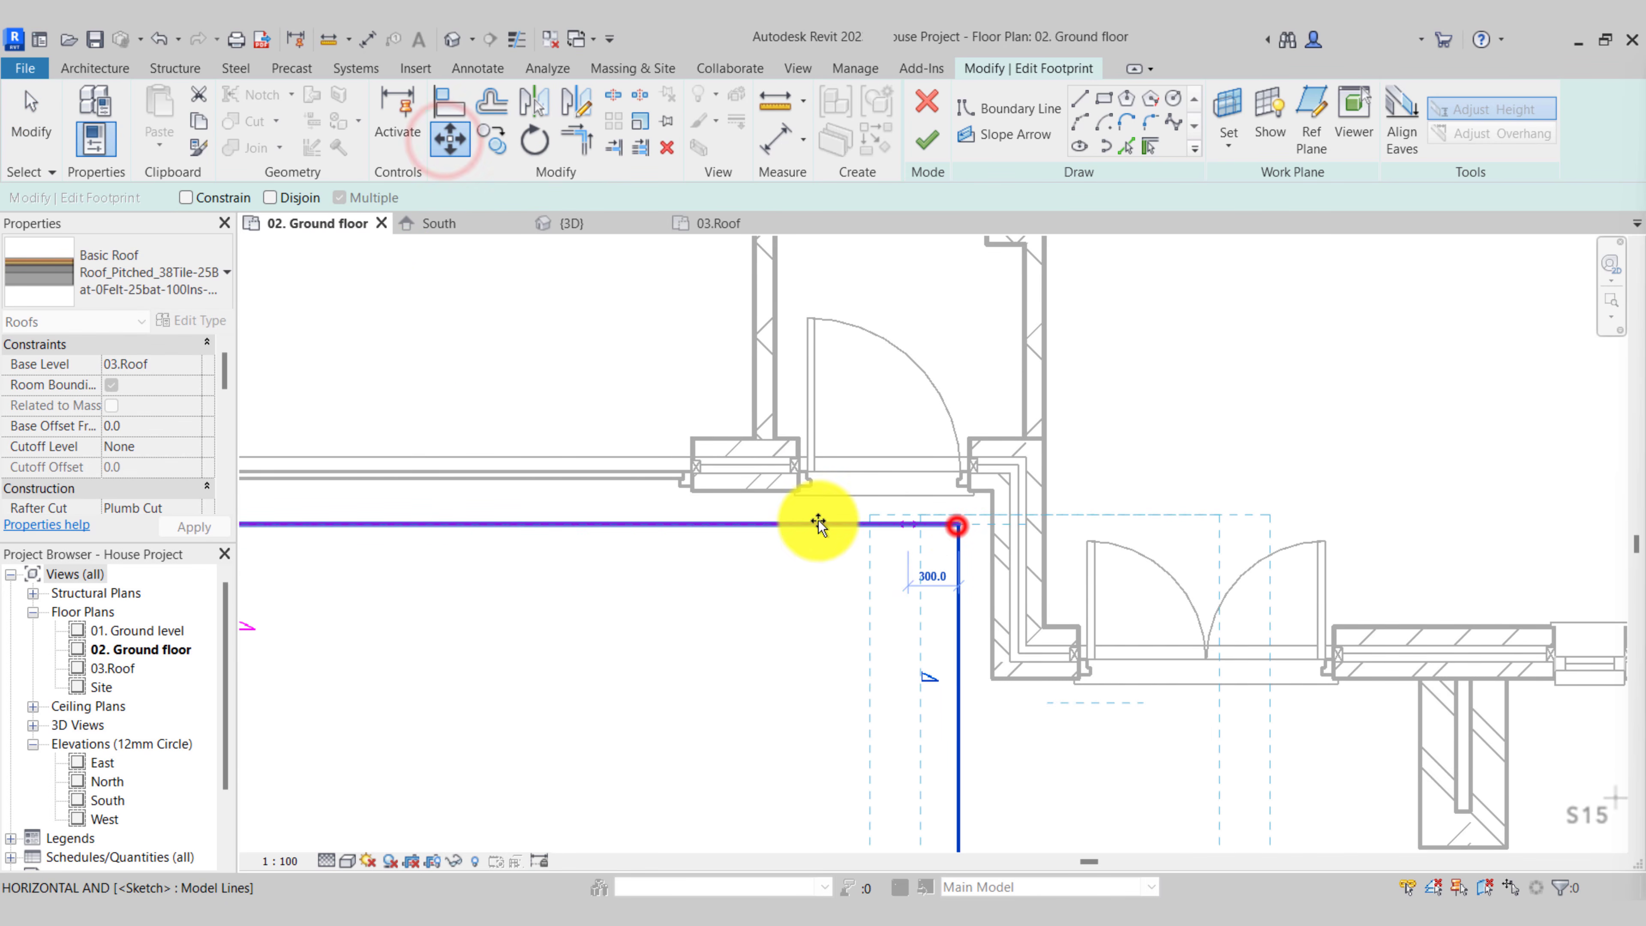
pyautogui.click(691, 524)
pyautogui.press('Escape')
pyautogui.scroll(-4, 783, 484)
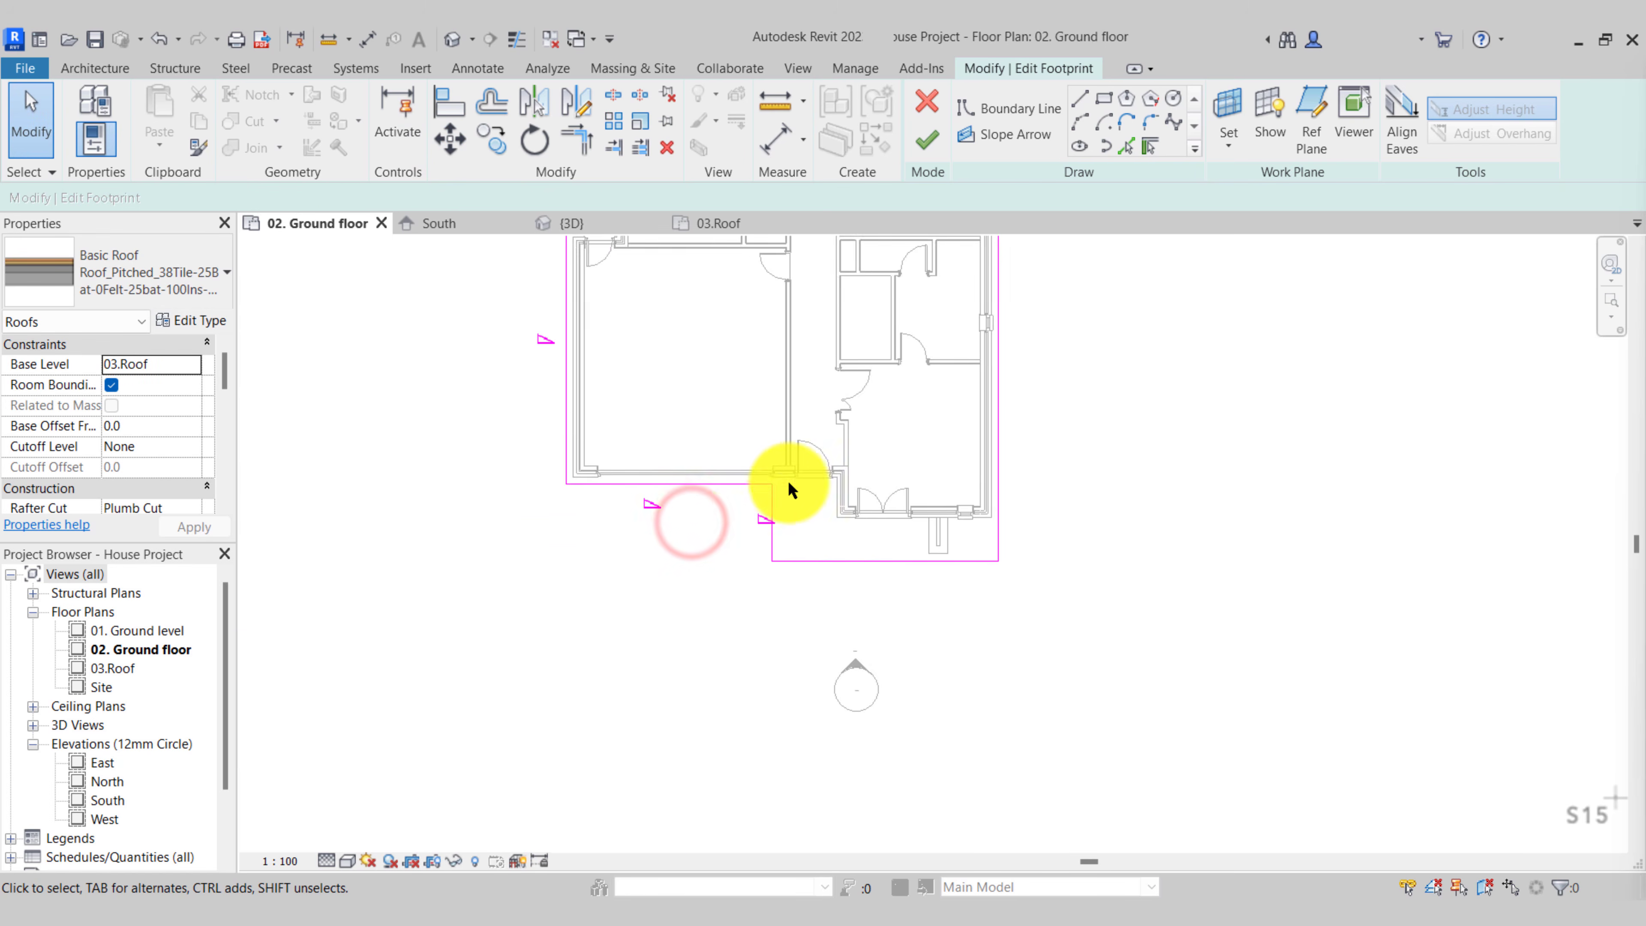
pyautogui.moveTo(680, 735); pyautogui.dragTo(670, 758, button='middle')
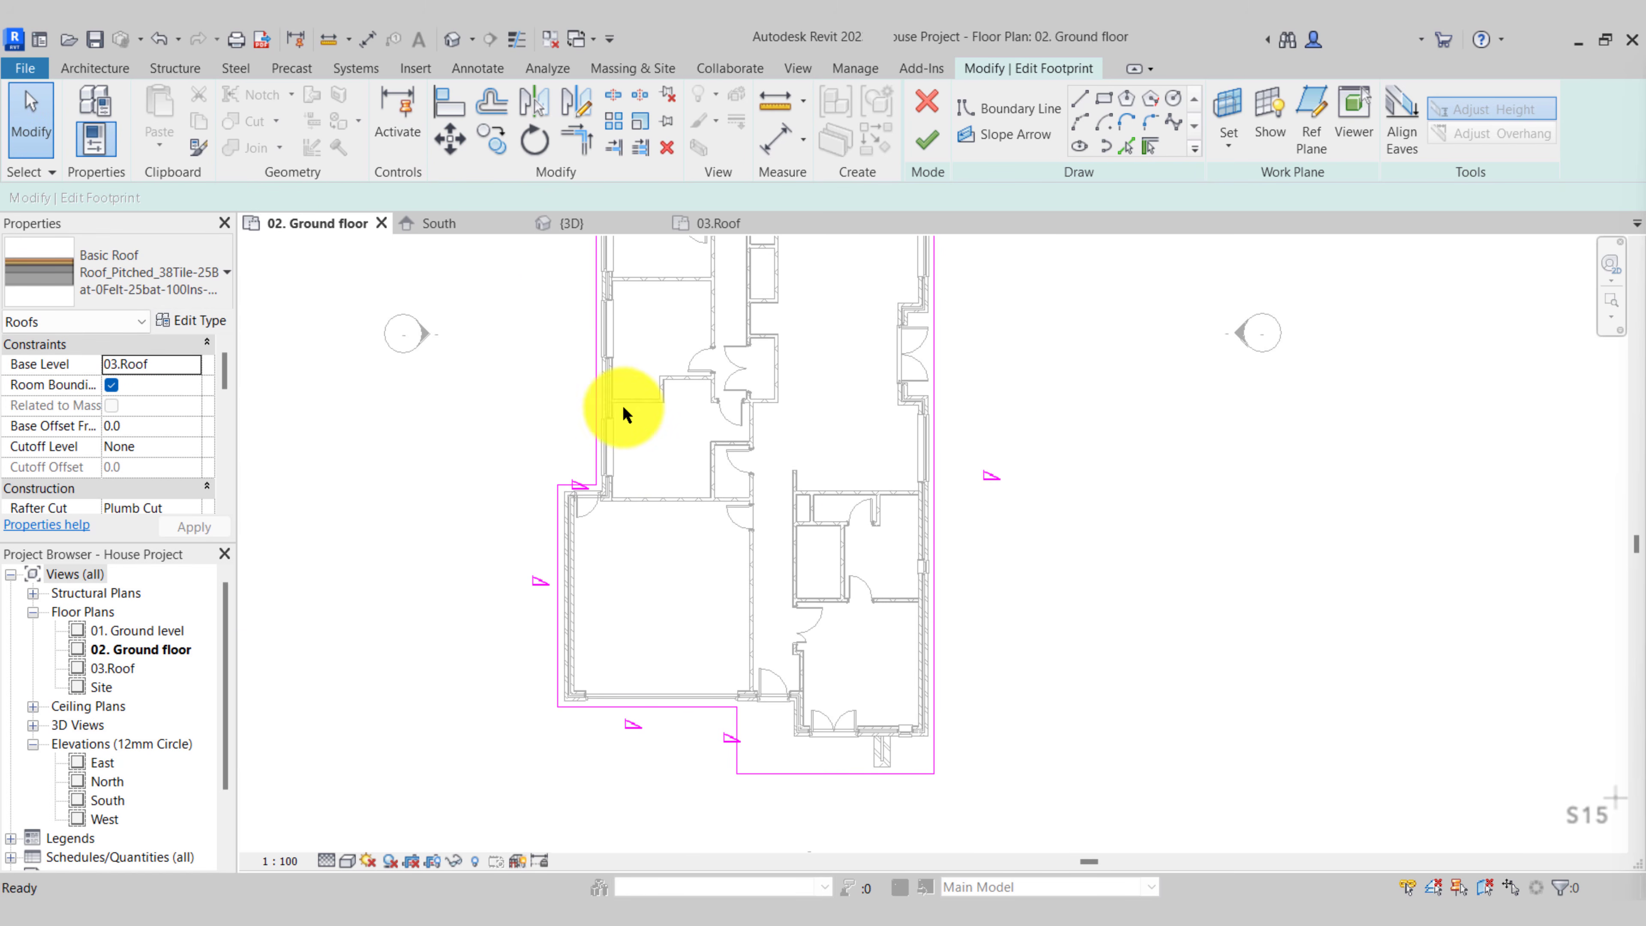
# Finish the roof footprint edit and examine the rebuilt roof in the 3D view from the back and the garage front
pyautogui.click(915, 139)
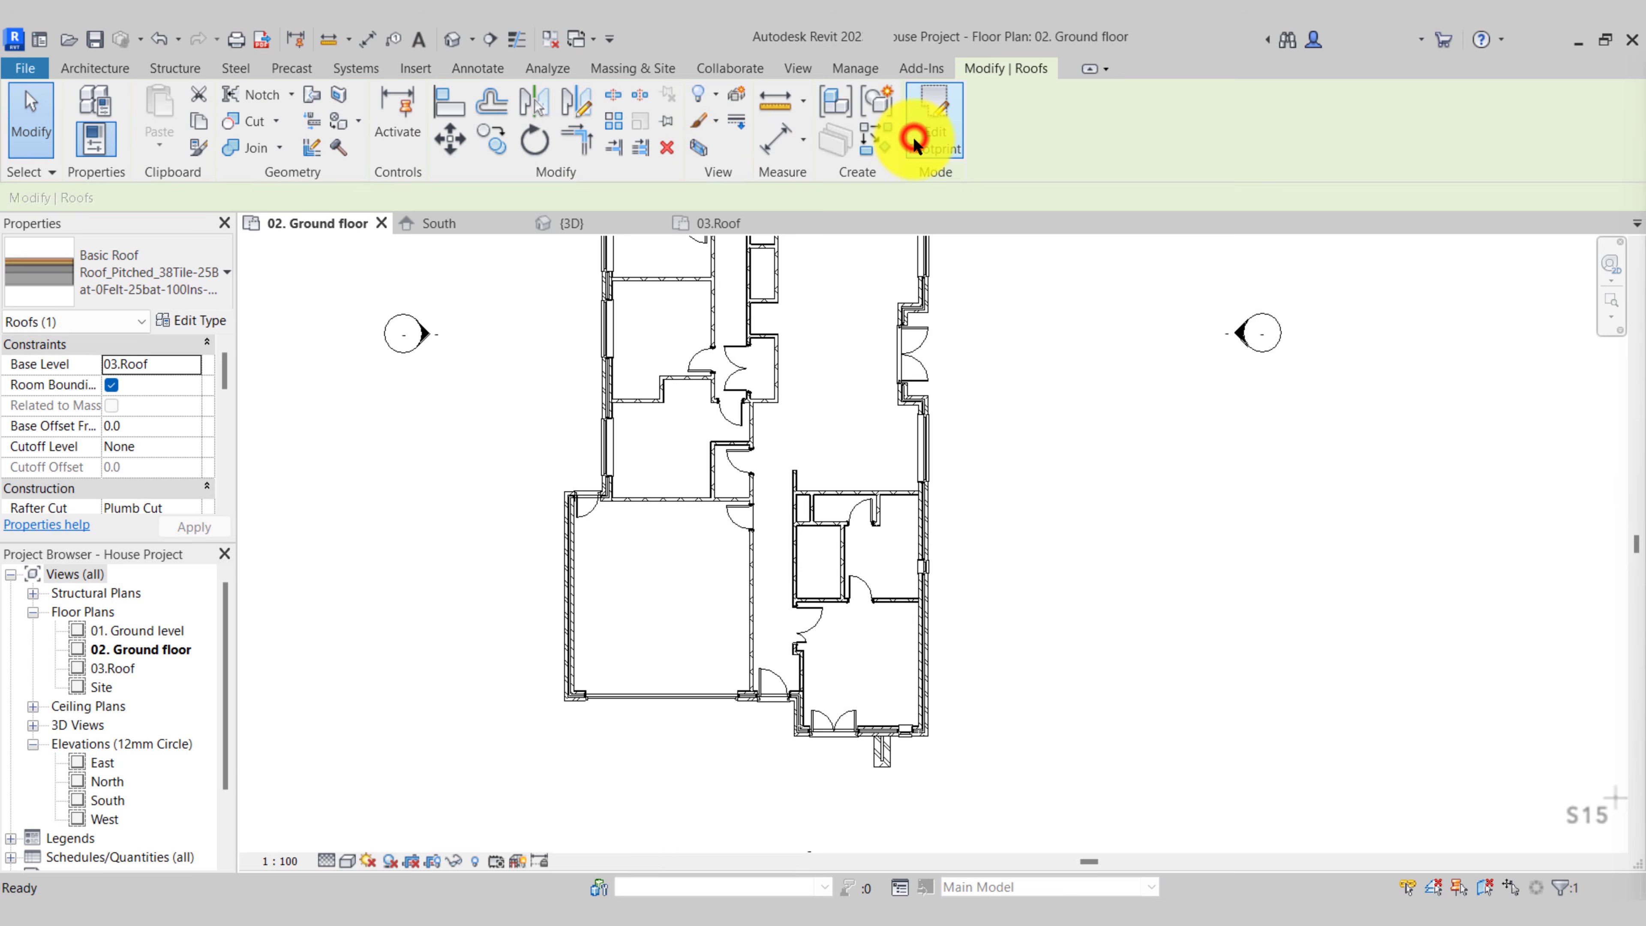
pyautogui.click(657, 224)
pyautogui.keyDown('shift'); pyautogui.moveTo(734, 478); pyautogui.dragTo(1170, 402, button='middle'); pyautogui.keyUp('shift')
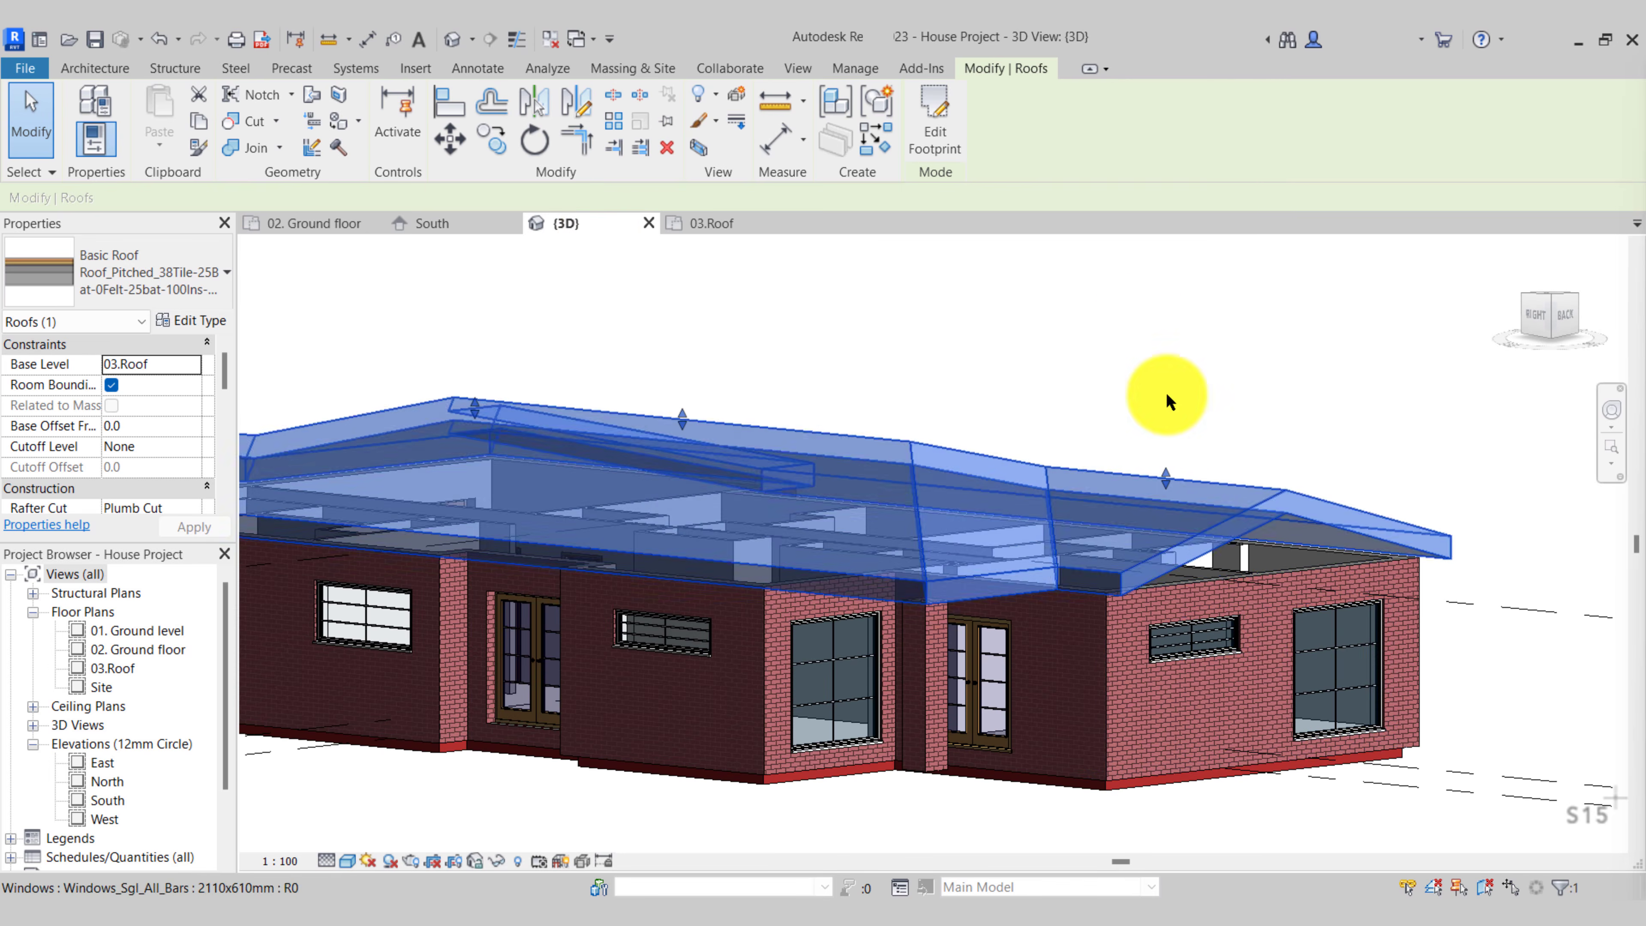
pyautogui.click(1136, 324)
pyautogui.scroll(5, 841, 588)
pyautogui.keyDown('shift'); pyautogui.moveTo(1053, 625); pyautogui.dragTo(923, 574, button='middle'); pyautogui.keyUp('shift')
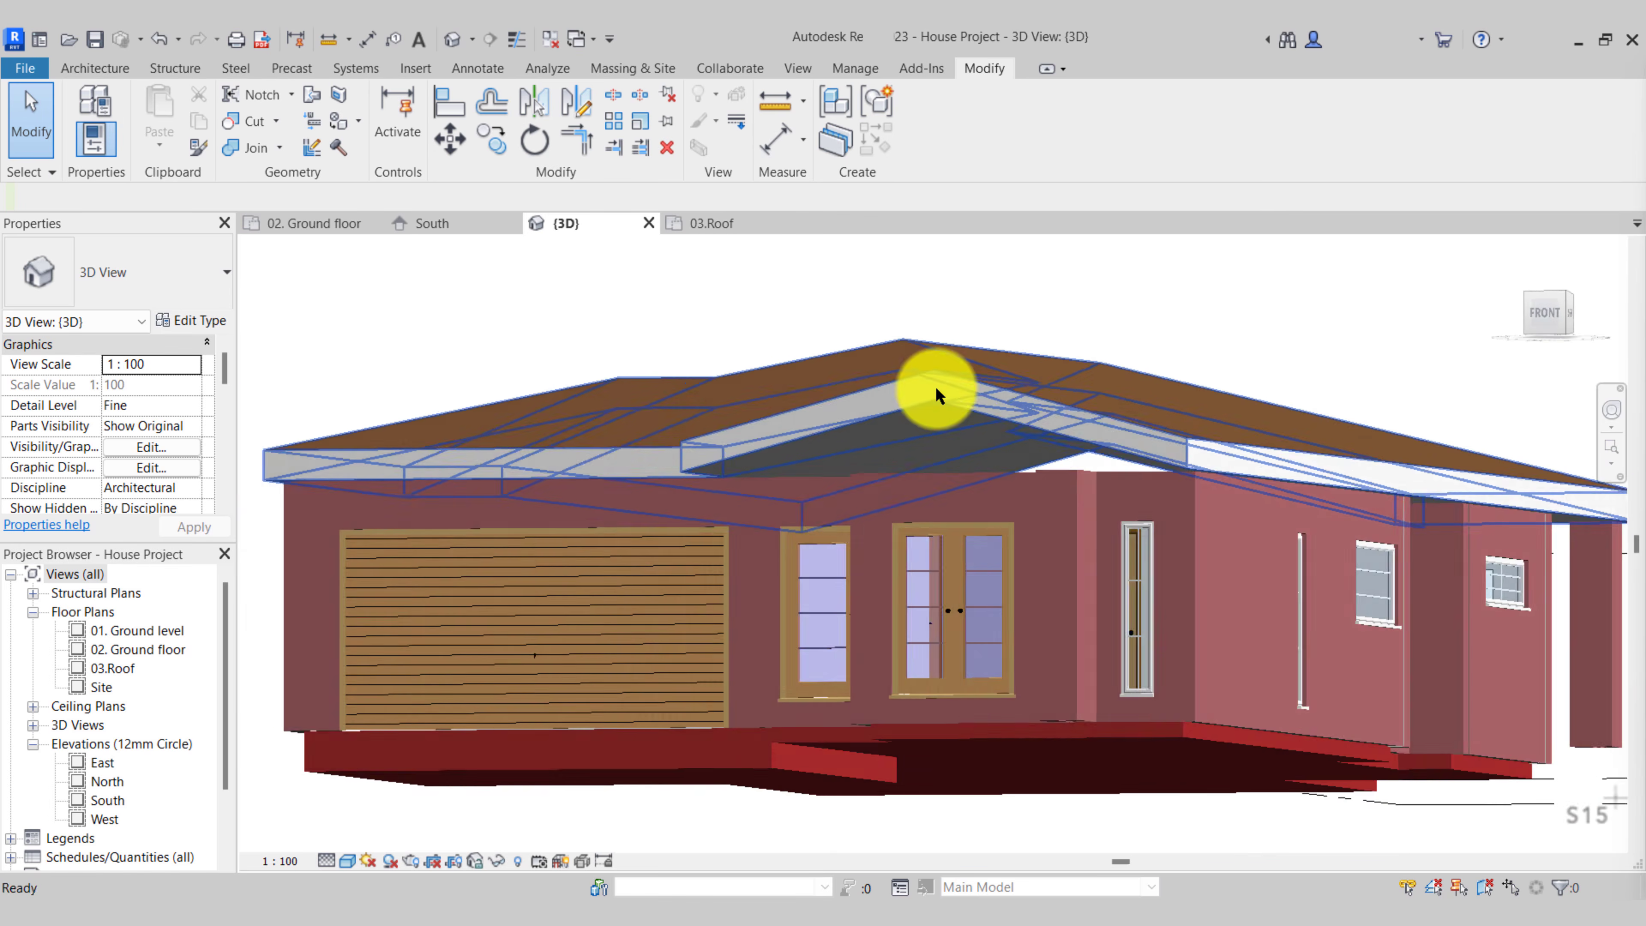
pyautogui.keyDown('shift'); pyautogui.moveTo(935, 385); pyautogui.dragTo(999, 510, button='middle'); pyautogui.keyUp('shift')
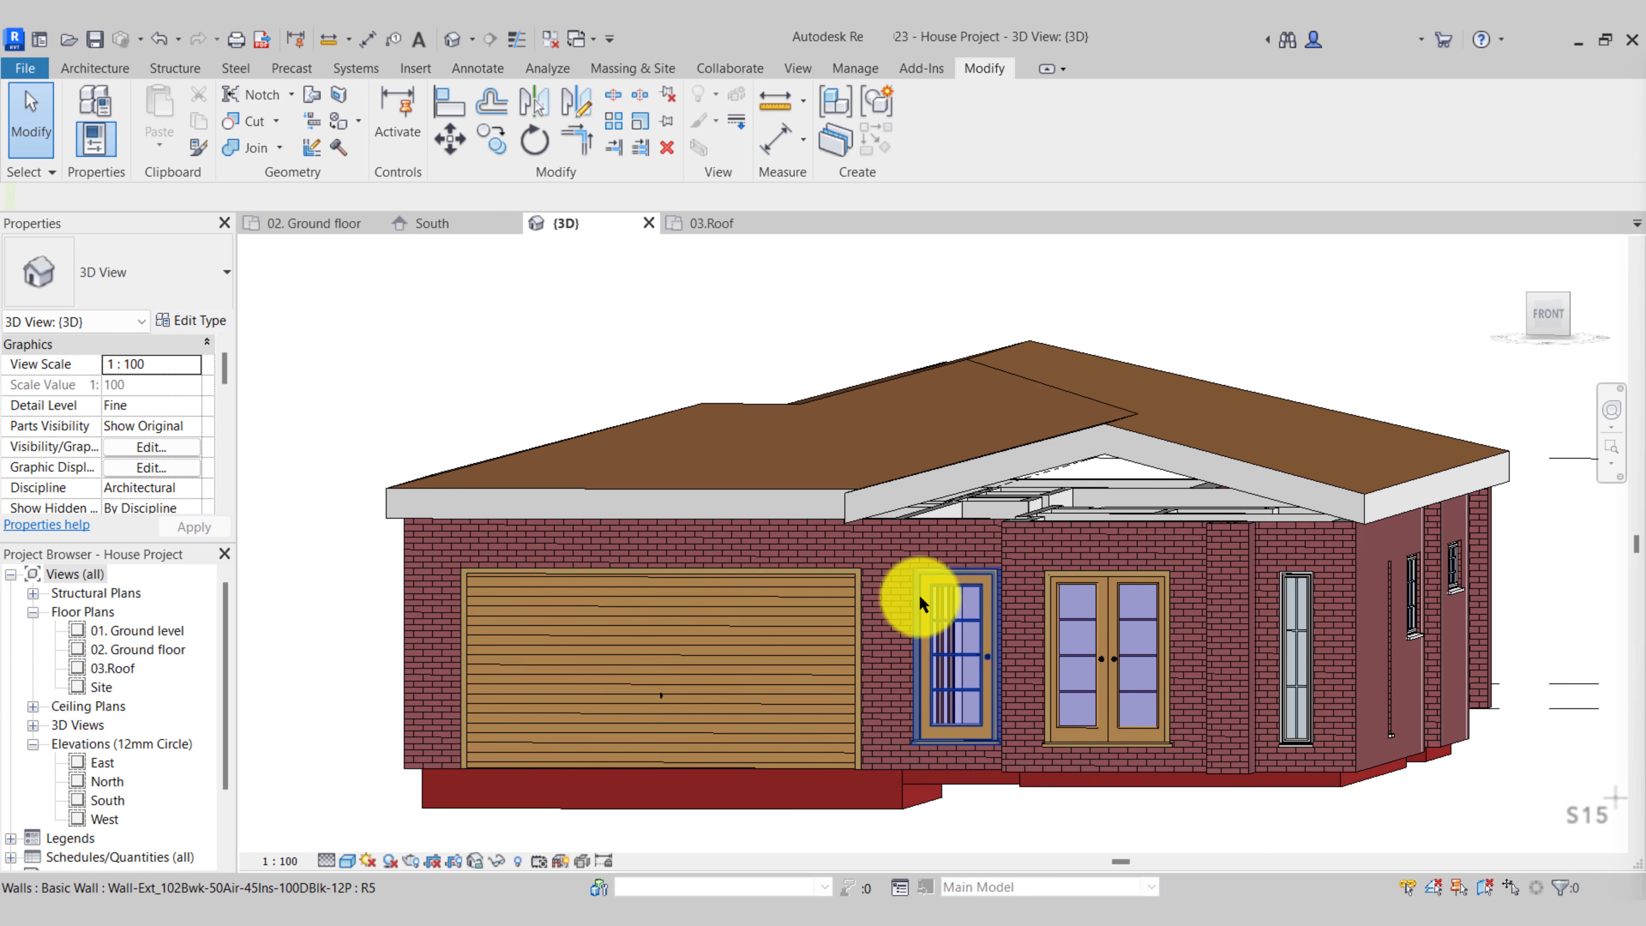
pyautogui.keyDown('shift'); pyautogui.moveTo(865, 551); pyautogui.dragTo(1010, 577, button='middle'); pyautogui.keyUp('shift')
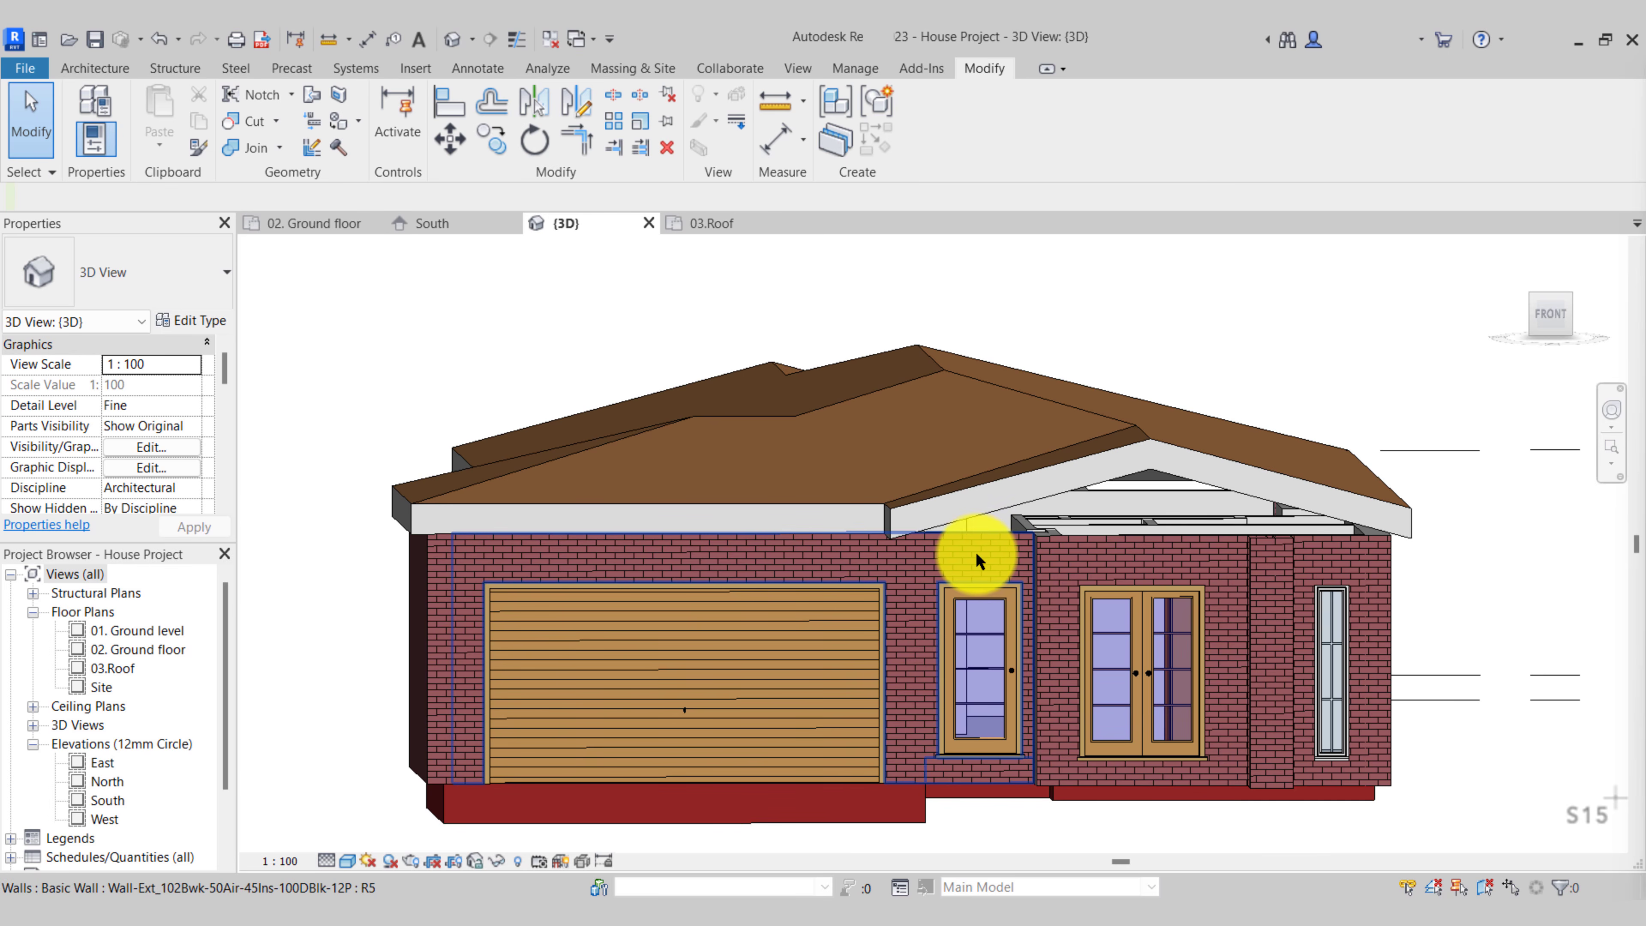
# Attach the tops of the whole chain of exterior walls to the pitched roof
pyautogui.scroll(2, 975, 553)
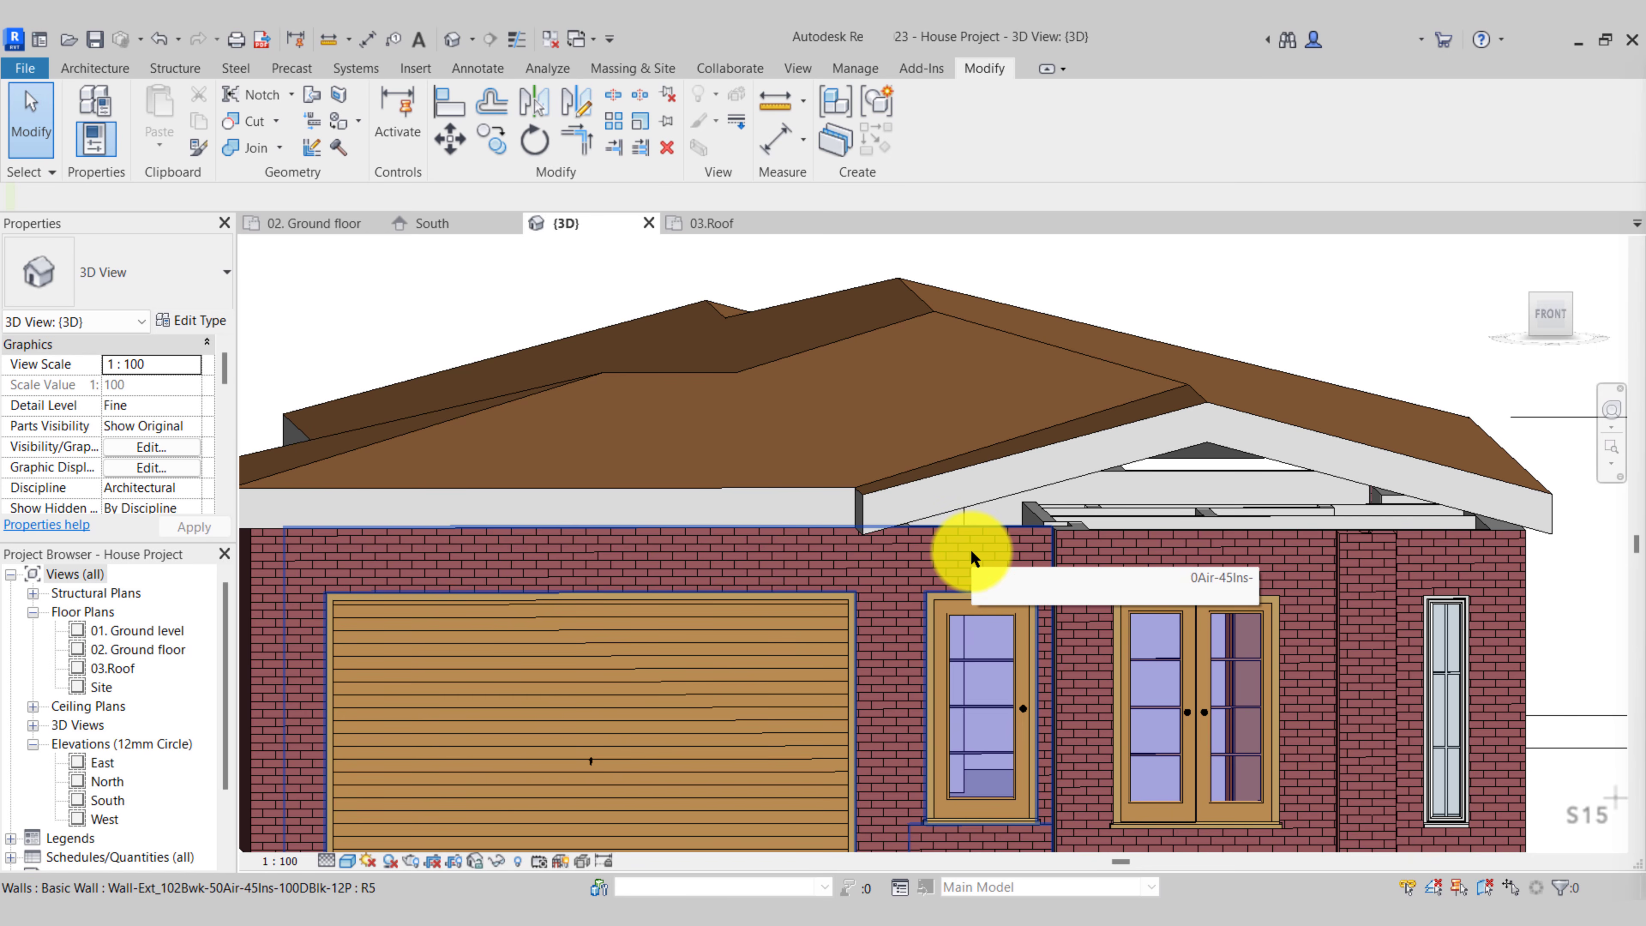
pyautogui.press('Tab')
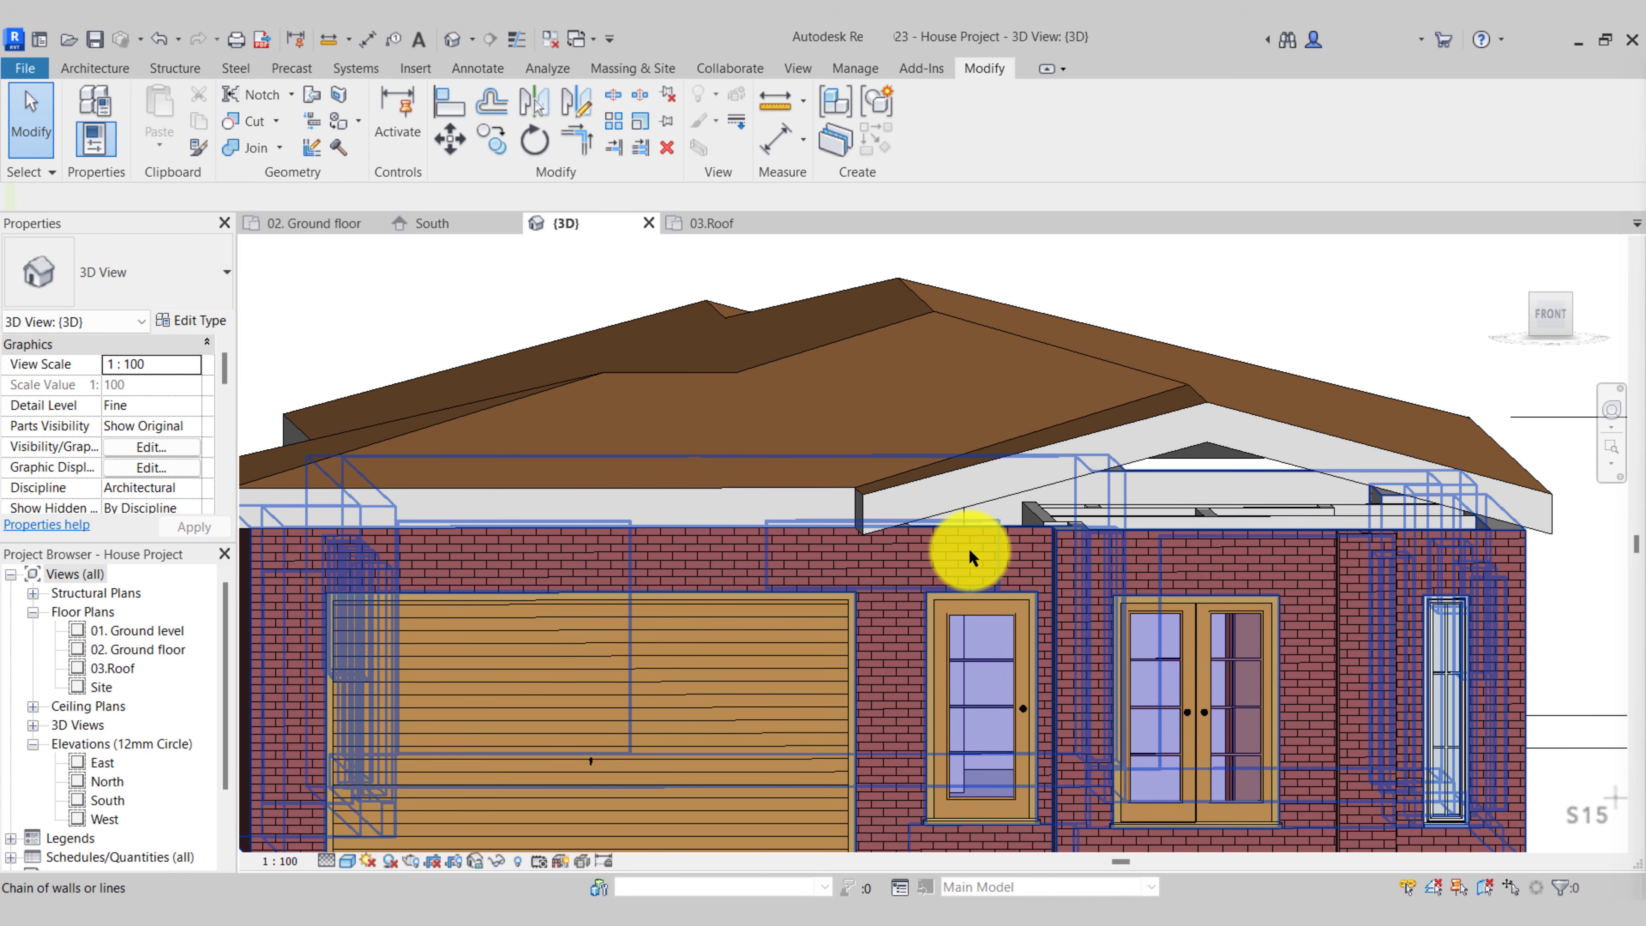
pyautogui.click(970, 557)
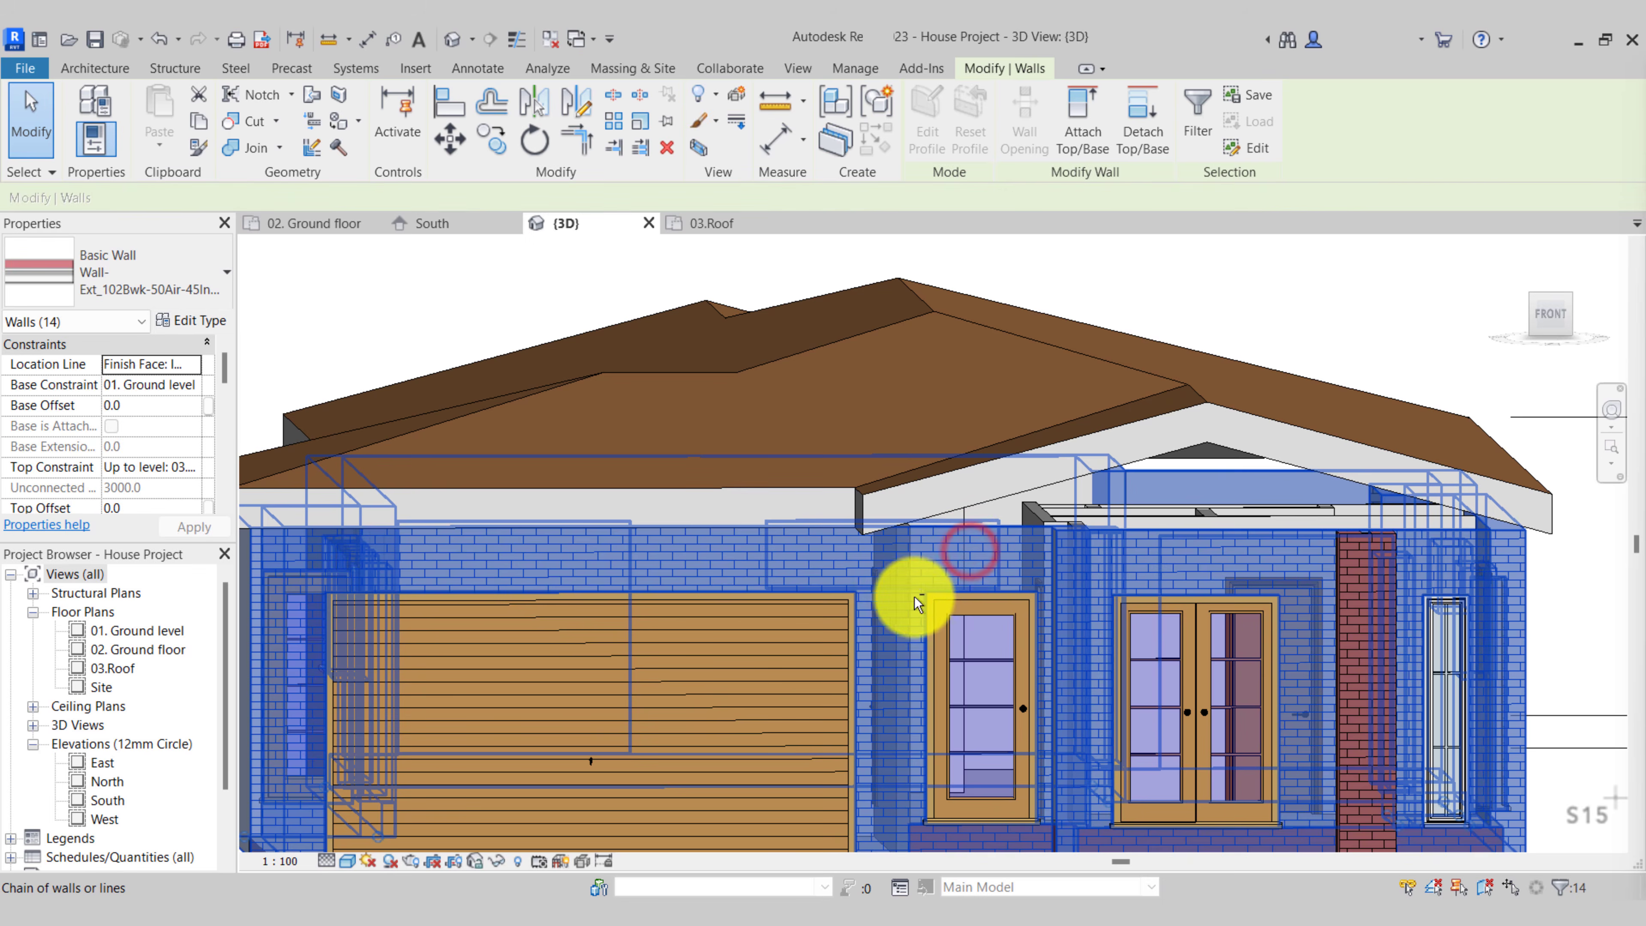
pyautogui.moveTo(900, 599)
pyautogui.keyDown('shift'); pyautogui.mouseDown(button='middle')
pyautogui.moveTo(1002, 569)
pyautogui.moveTo(1110, 587)
pyautogui.moveTo(772, 577)
pyautogui.moveTo(918, 607)
pyautogui.mouseUp(button='middle'); pyautogui.keyUp('shift')
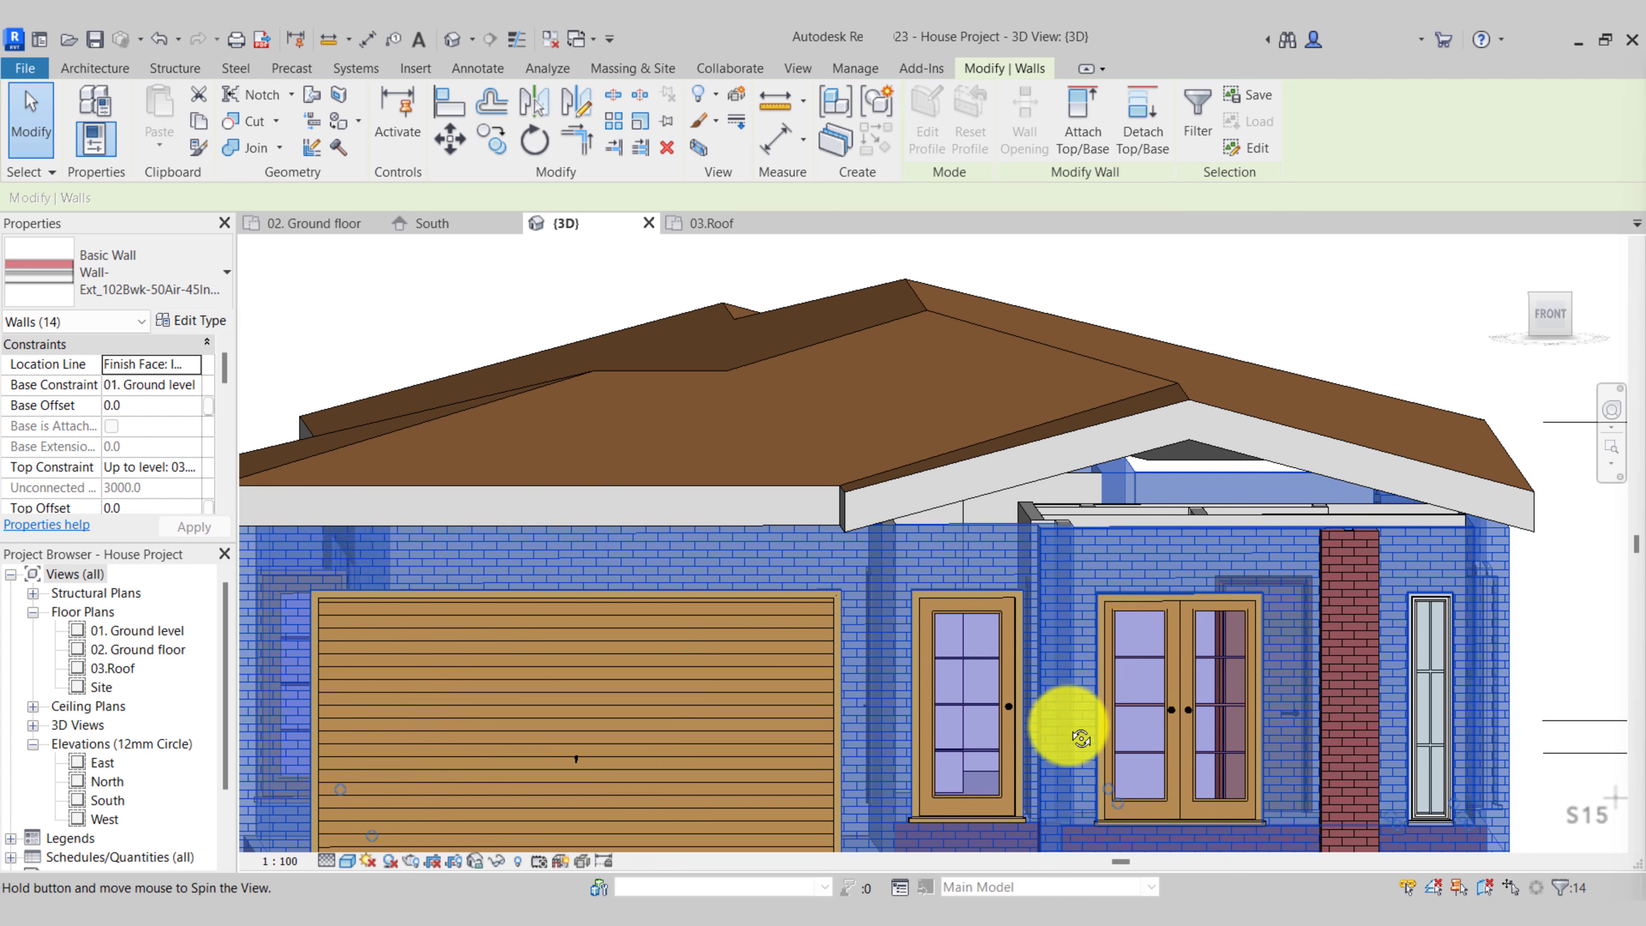
pyautogui.moveTo(1061, 735)
pyautogui.keyDown('shift'); pyautogui.mouseDown(button='middle')
pyautogui.moveTo(1198, 716)
pyautogui.moveTo(1113, 698)
pyautogui.moveTo(1134, 689)
pyautogui.mouseUp(button='middle'); pyautogui.keyUp('shift')
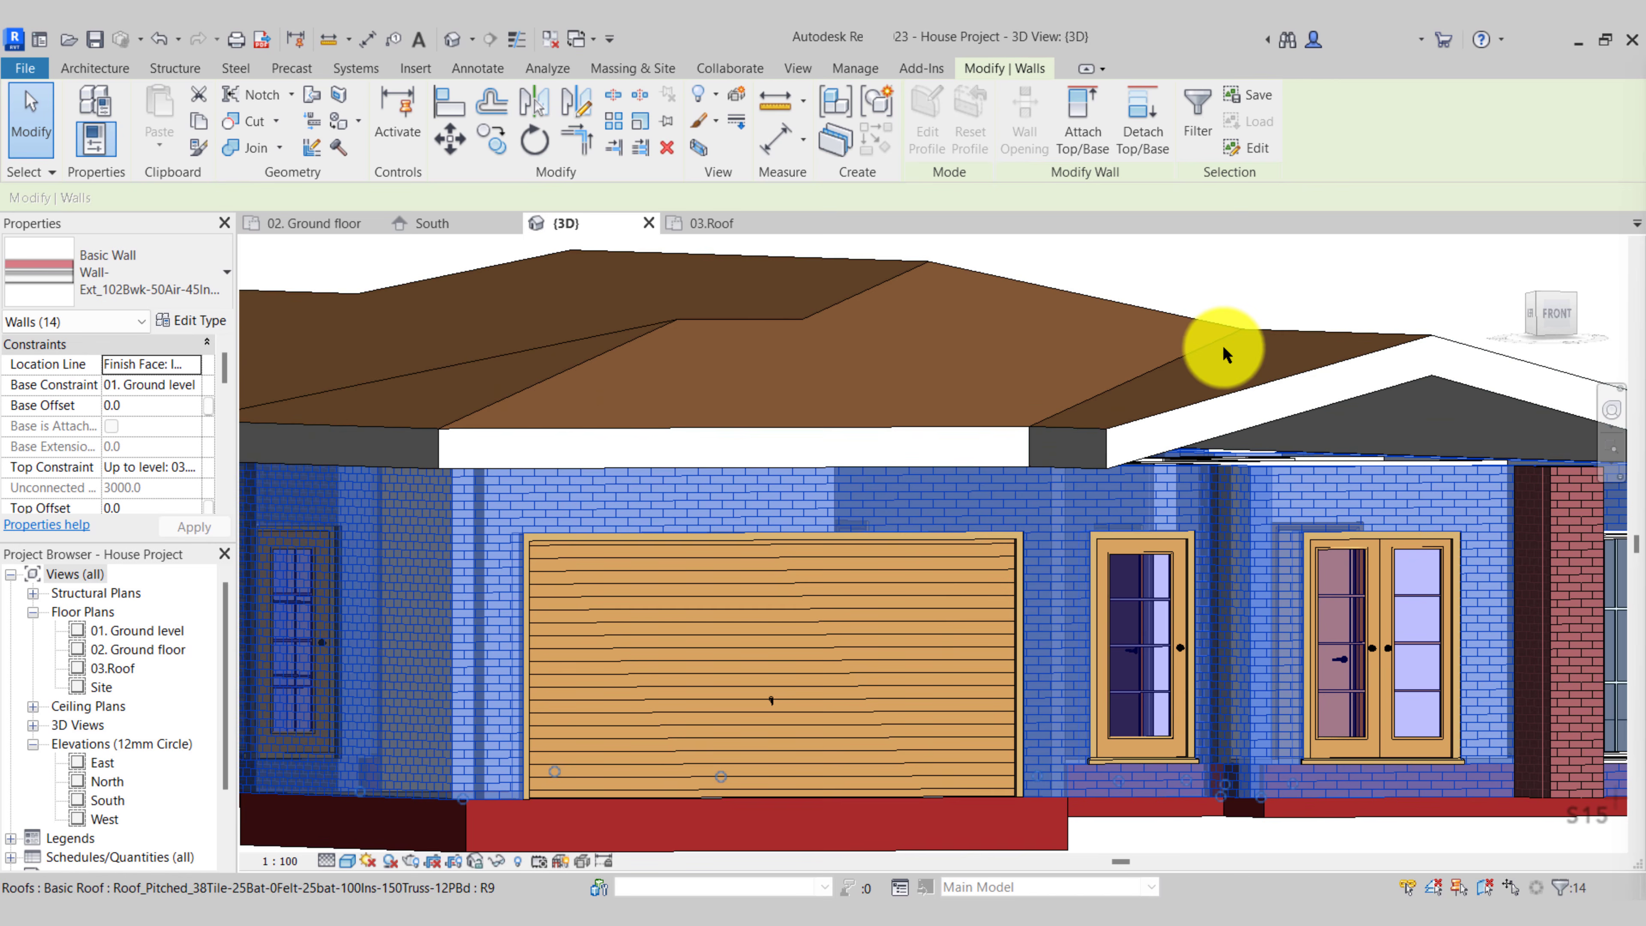
pyautogui.click(1079, 137)
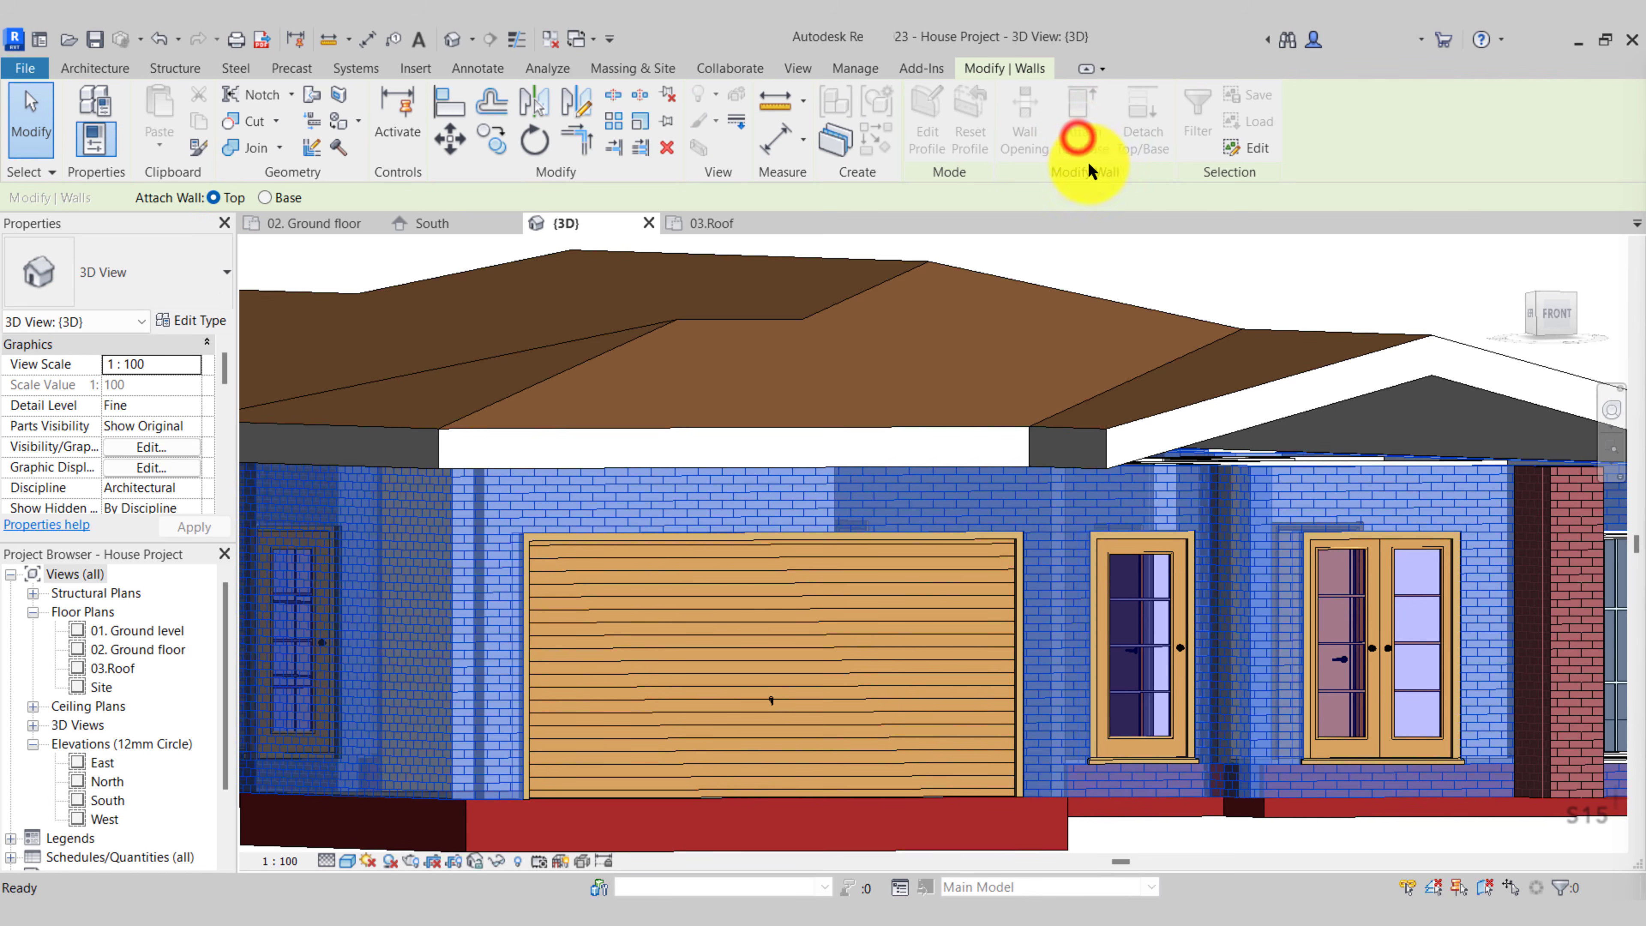
pyautogui.click(1186, 409)
pyautogui.keyDown('shift'); pyautogui.moveTo(1184, 460); pyautogui.dragTo(1254, 599, button='middle'); pyautogui.keyUp('shift')
pyautogui.press('Escape')
# Attach the top of the projecting brick wall beside the front double doors to the roof
pyautogui.keyDown('shift'); pyautogui.moveTo(1066, 680); pyautogui.dragTo(1018, 668, button='middle'); pyautogui.keyUp('shift')
pyautogui.scroll(2, 914, 423)
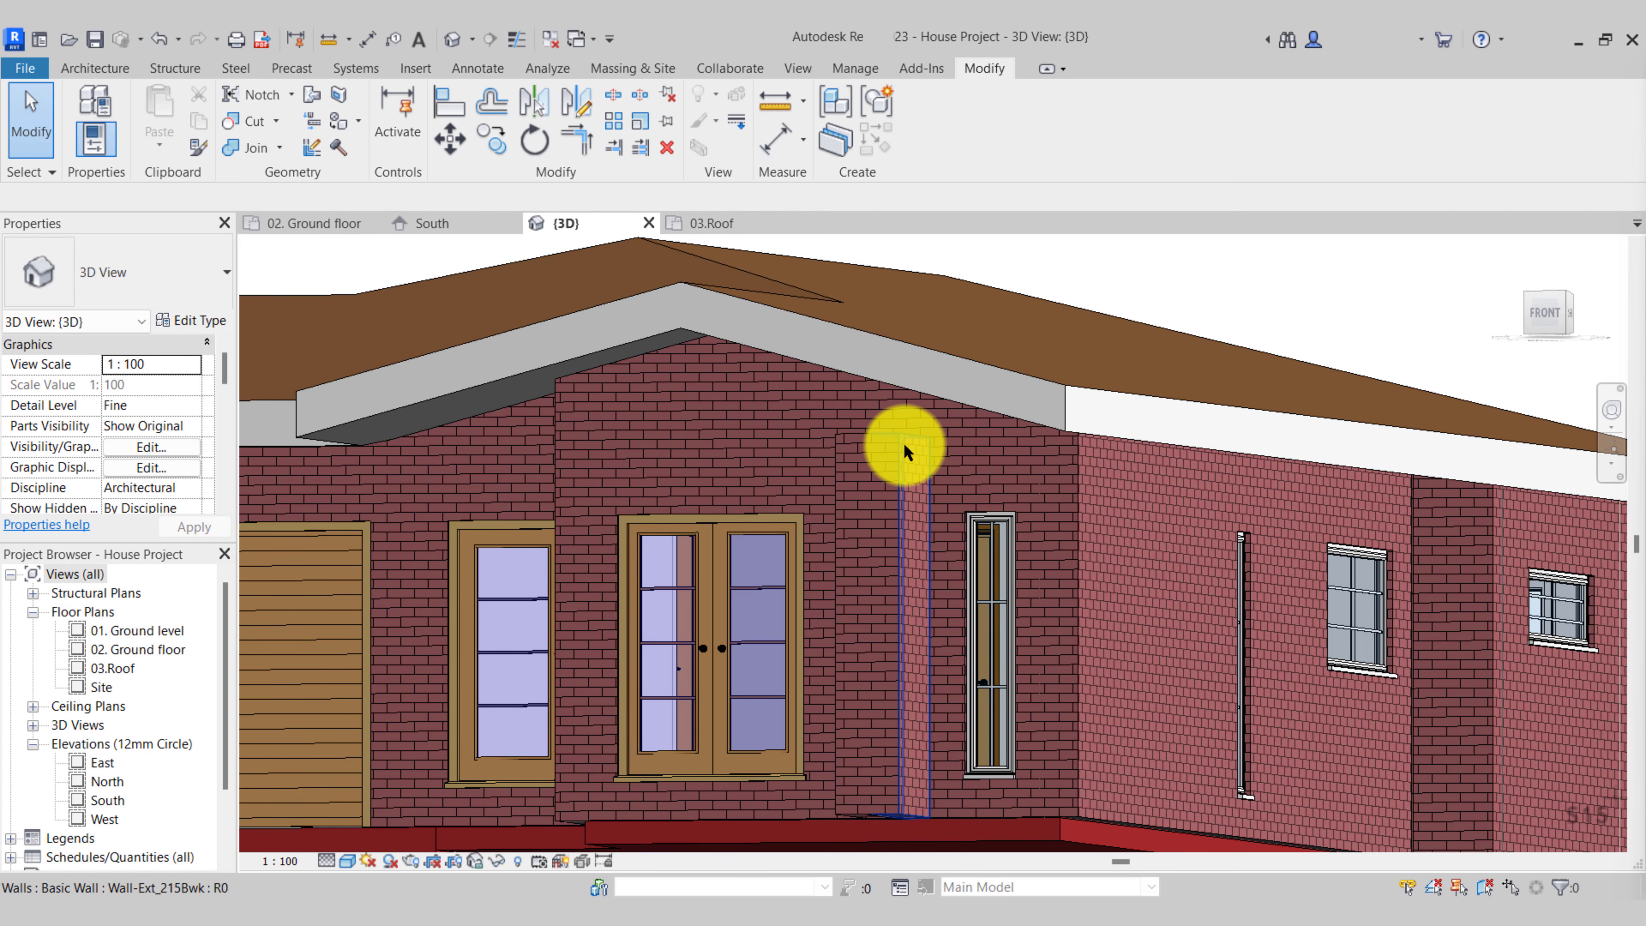
pyautogui.click(904, 443)
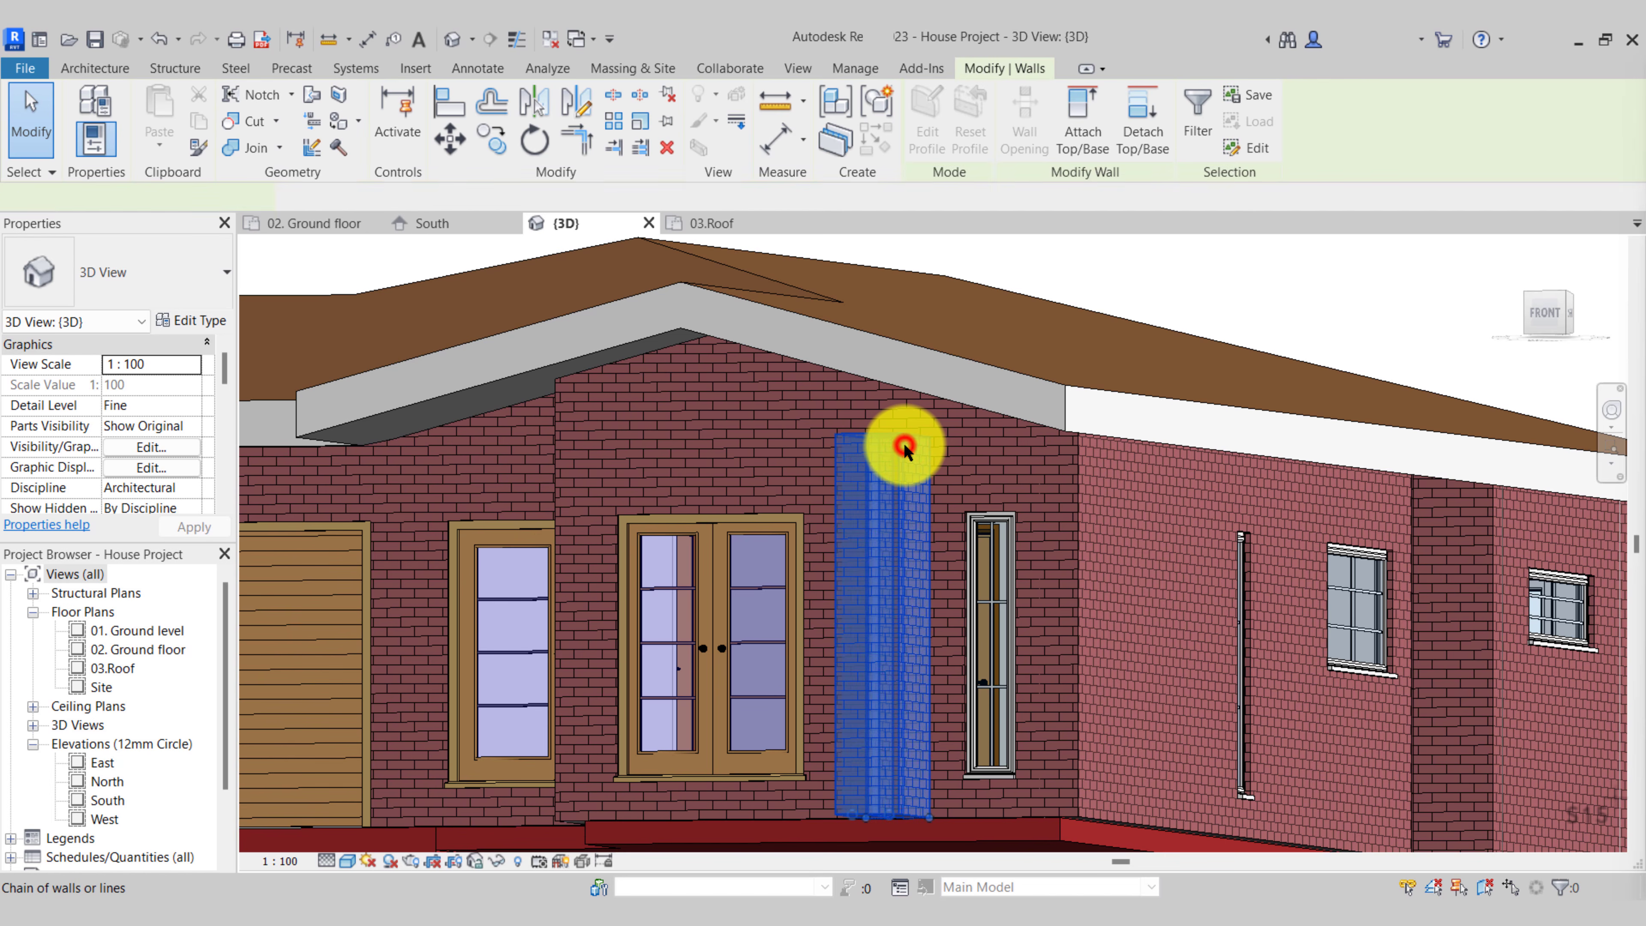
pyautogui.click(1092, 146)
pyautogui.click(966, 351)
# Attach the tops of the four walls forming the northeast brick column to the roof
pyautogui.keyDown('shift'); pyautogui.moveTo(966, 353); pyautogui.dragTo(970, 559, button='middle'); pyautogui.keyUp('shift')
pyautogui.keyDown('ctrl'); pyautogui.click(968, 555); pyautogui.keyUp('ctrl')
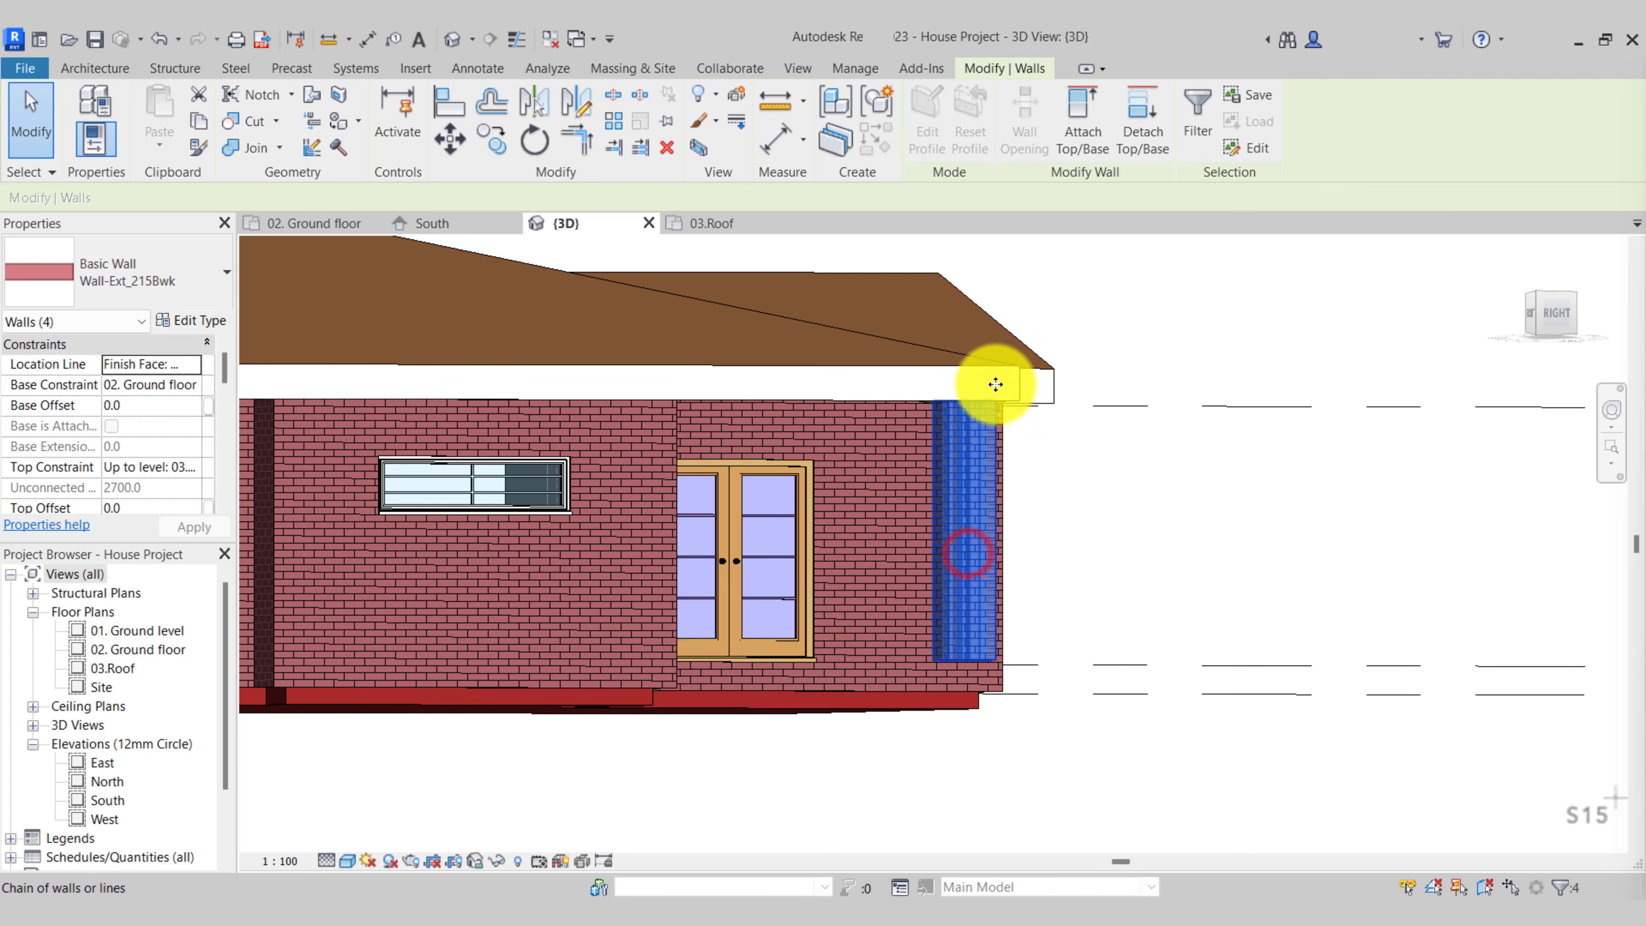
pyautogui.click(1095, 108)
pyautogui.click(902, 338)
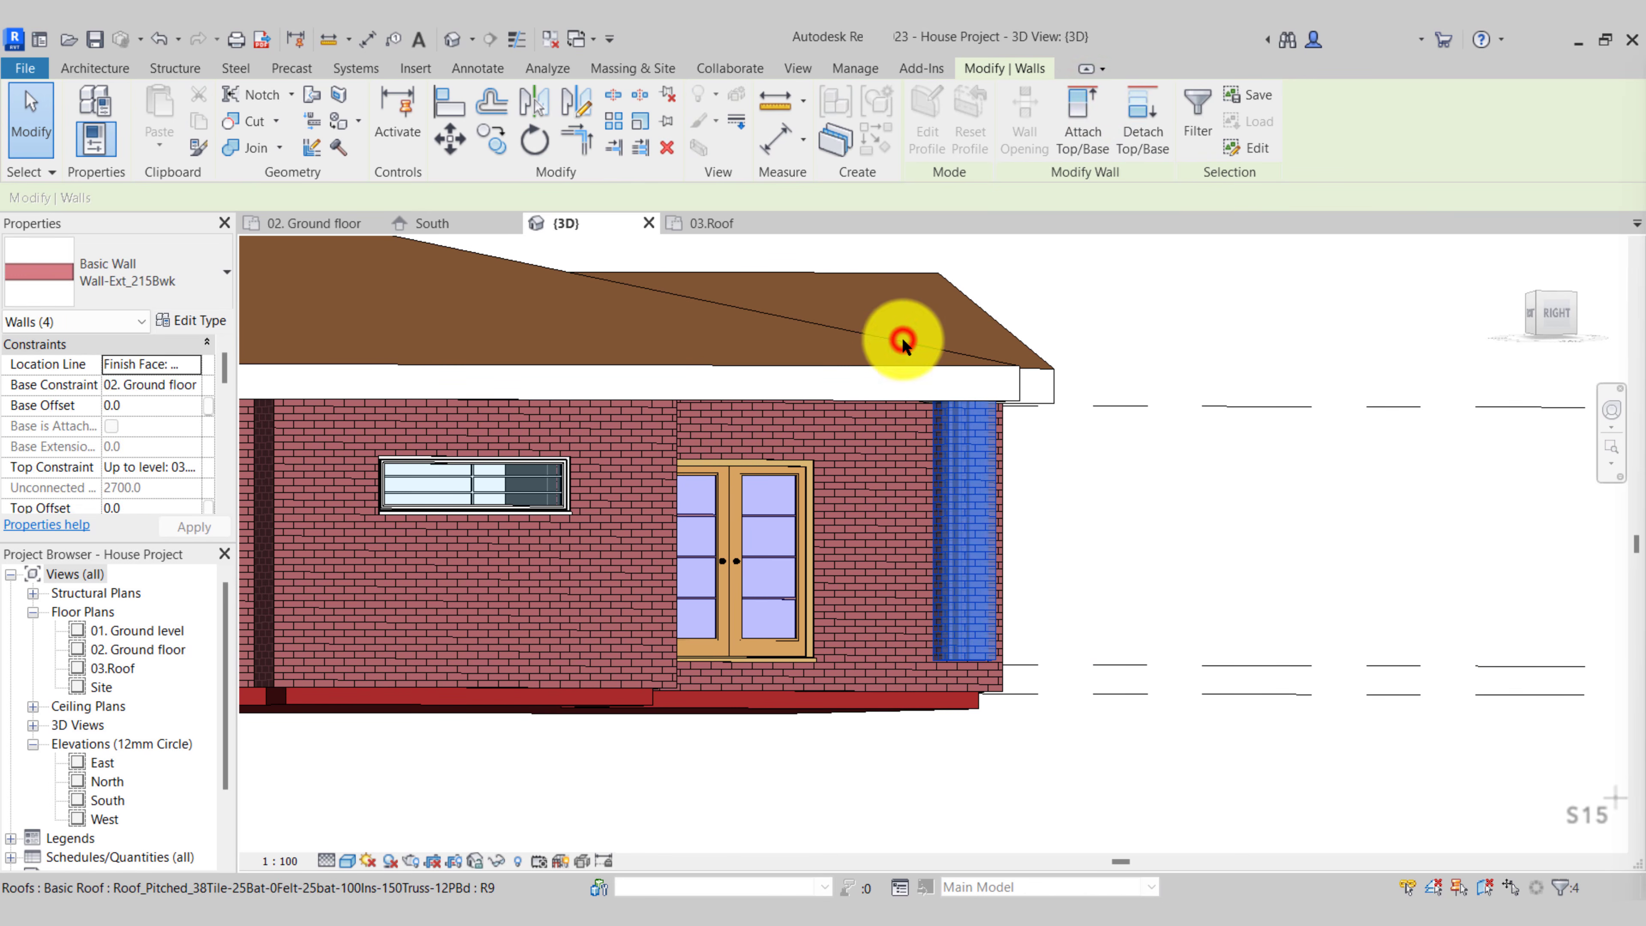
pyautogui.keyDown('shift'); pyautogui.moveTo(901, 337); pyautogui.dragTo(1112, 615, button='middle'); pyautogui.keyUp('shift')
pyautogui.press('Escape')
pyautogui.keyDown('shift'); pyautogui.moveTo(861, 683); pyautogui.dragTo(1361, 668, button='middle'); pyautogui.keyUp('shift')
# In the 02. Ground floor plan, start a floor at the front entrance with the type Floor_Timber_22Cbd-225Joist
pyautogui.click(308, 224)
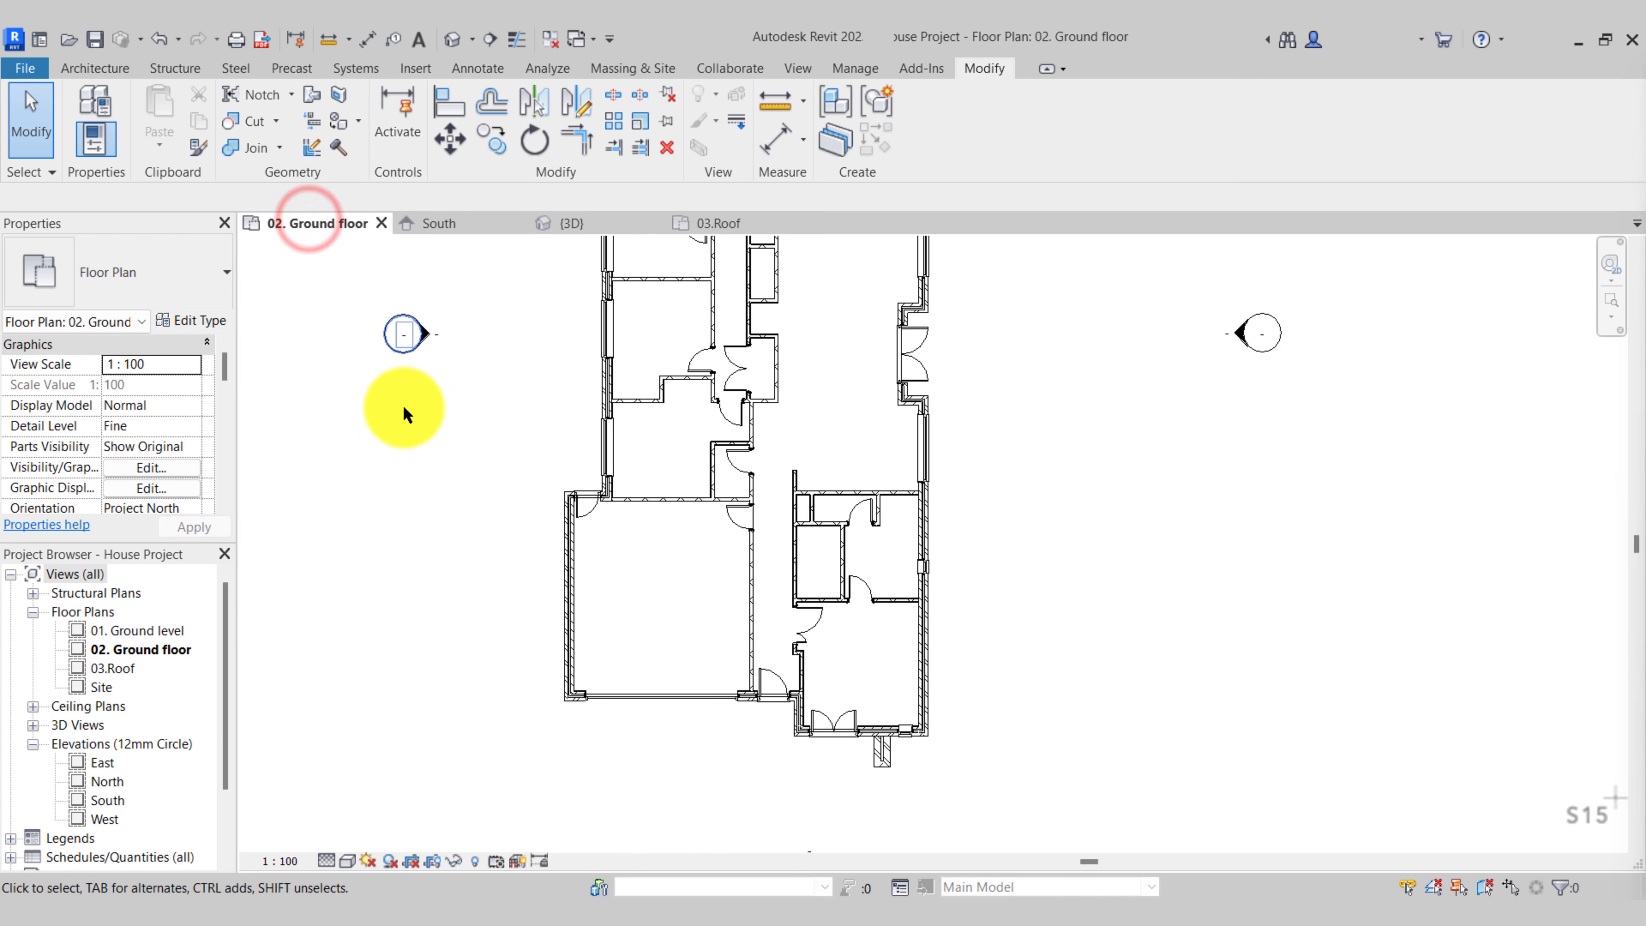
pyautogui.moveTo(430, 448); pyautogui.dragTo(478, 632, button='middle')
pyautogui.scroll(-3, 477, 633)
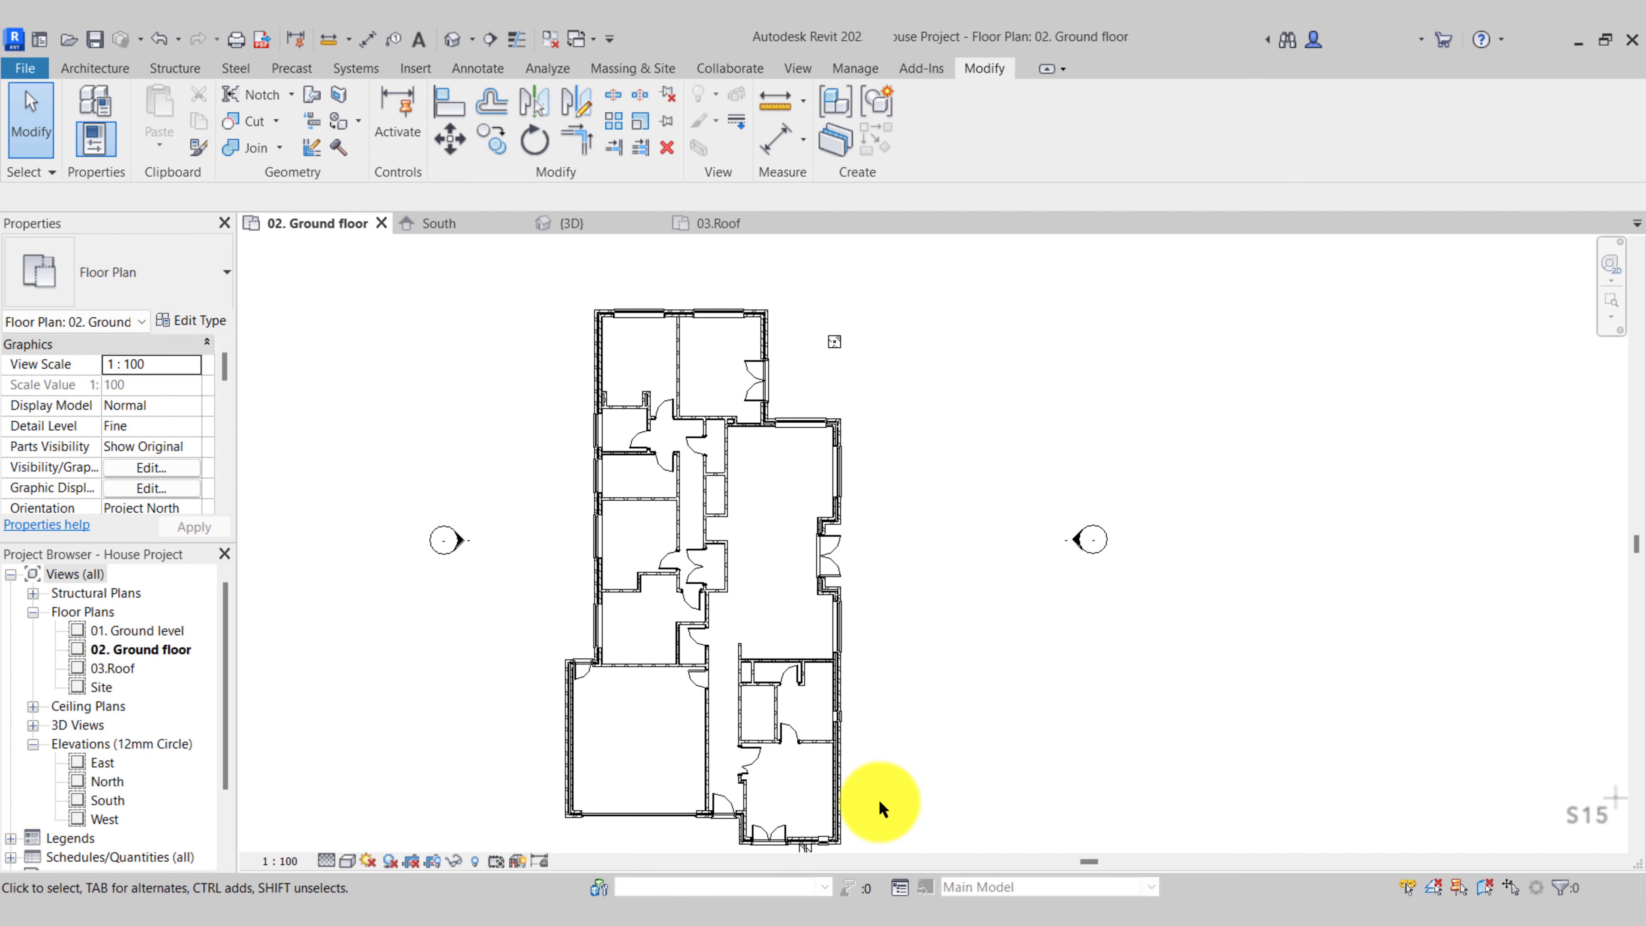
pyautogui.moveTo(894, 804); pyautogui.dragTo(838, 735, button='middle')
pyautogui.scroll(3, 799, 723)
pyautogui.scroll(5, 798, 720)
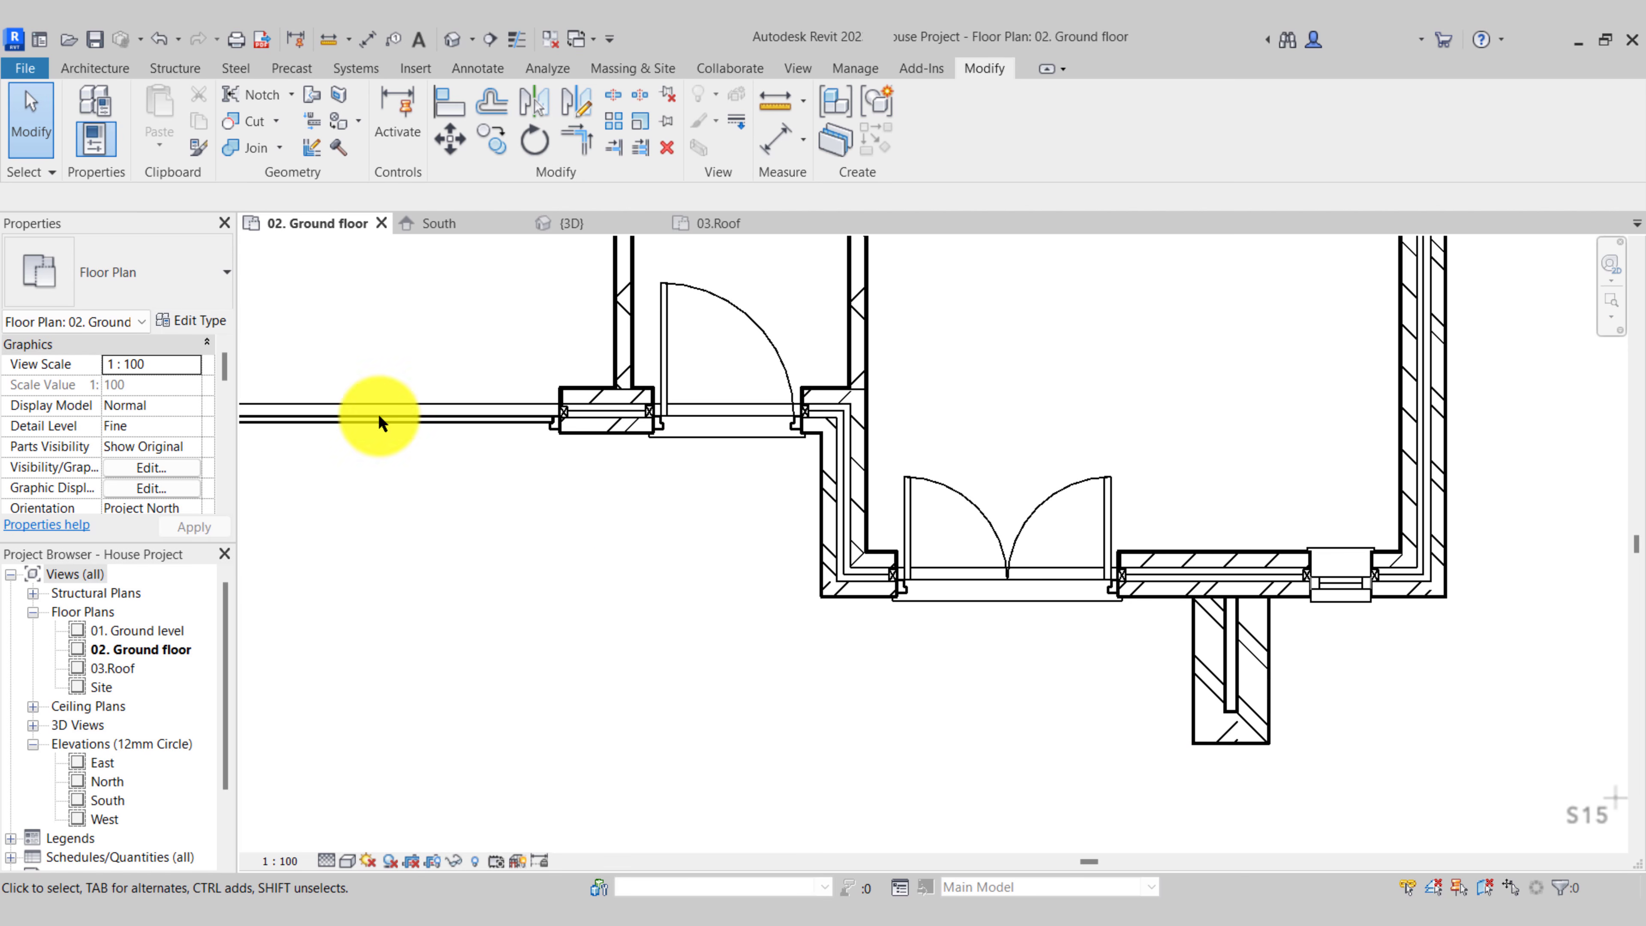
pyautogui.click(91, 70)
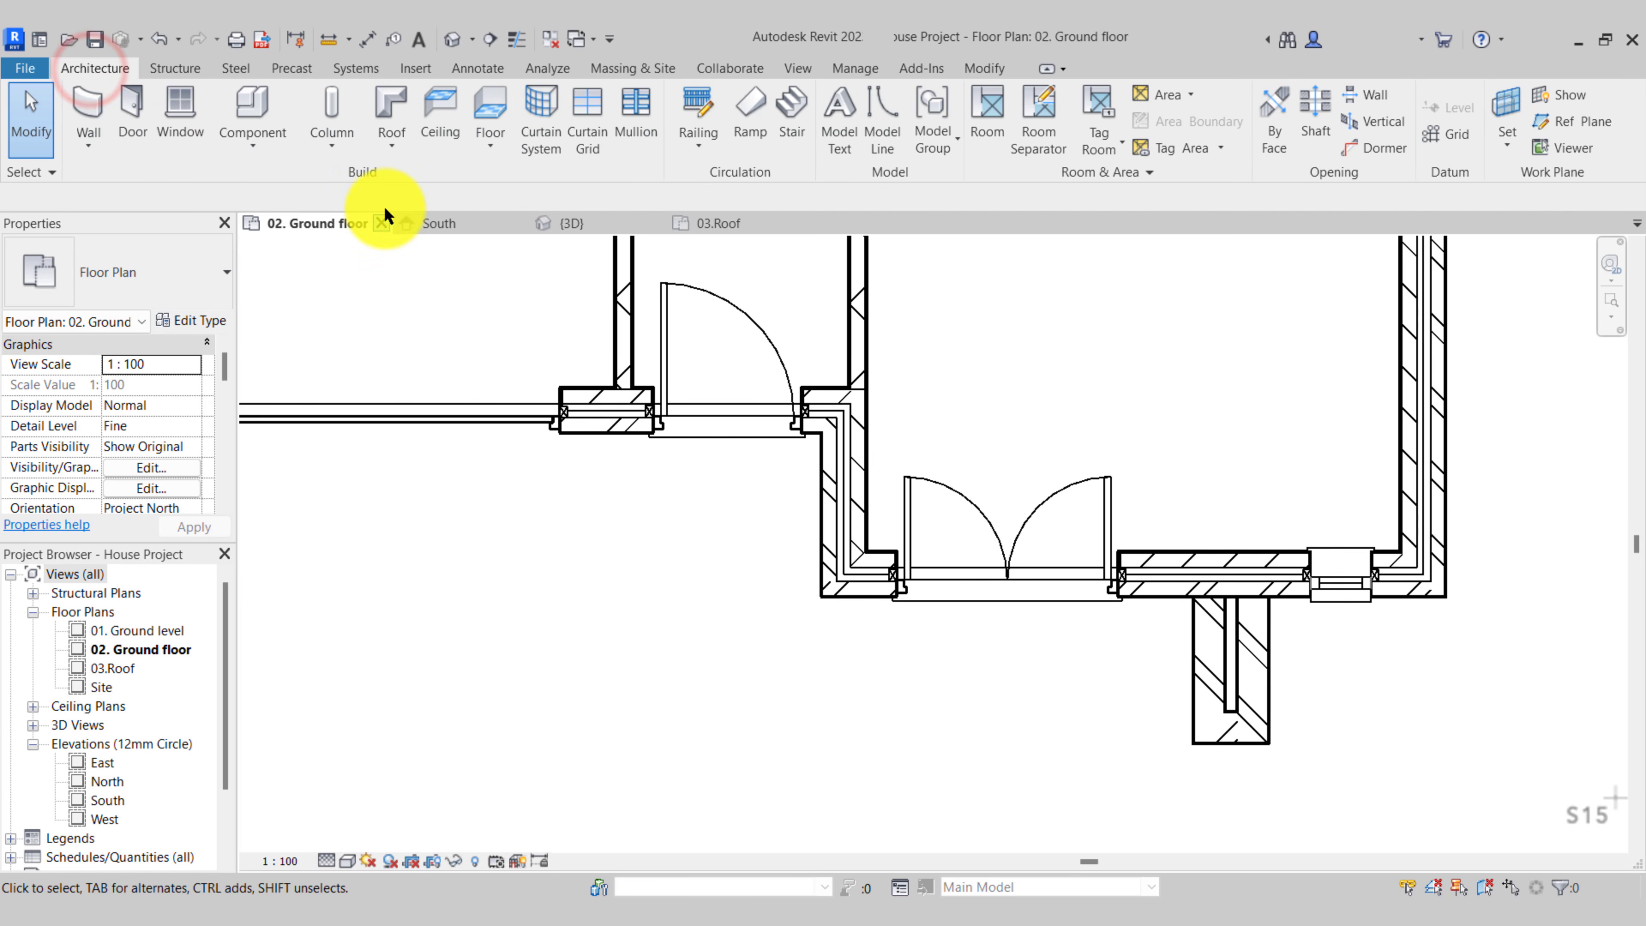
pyautogui.click(494, 102)
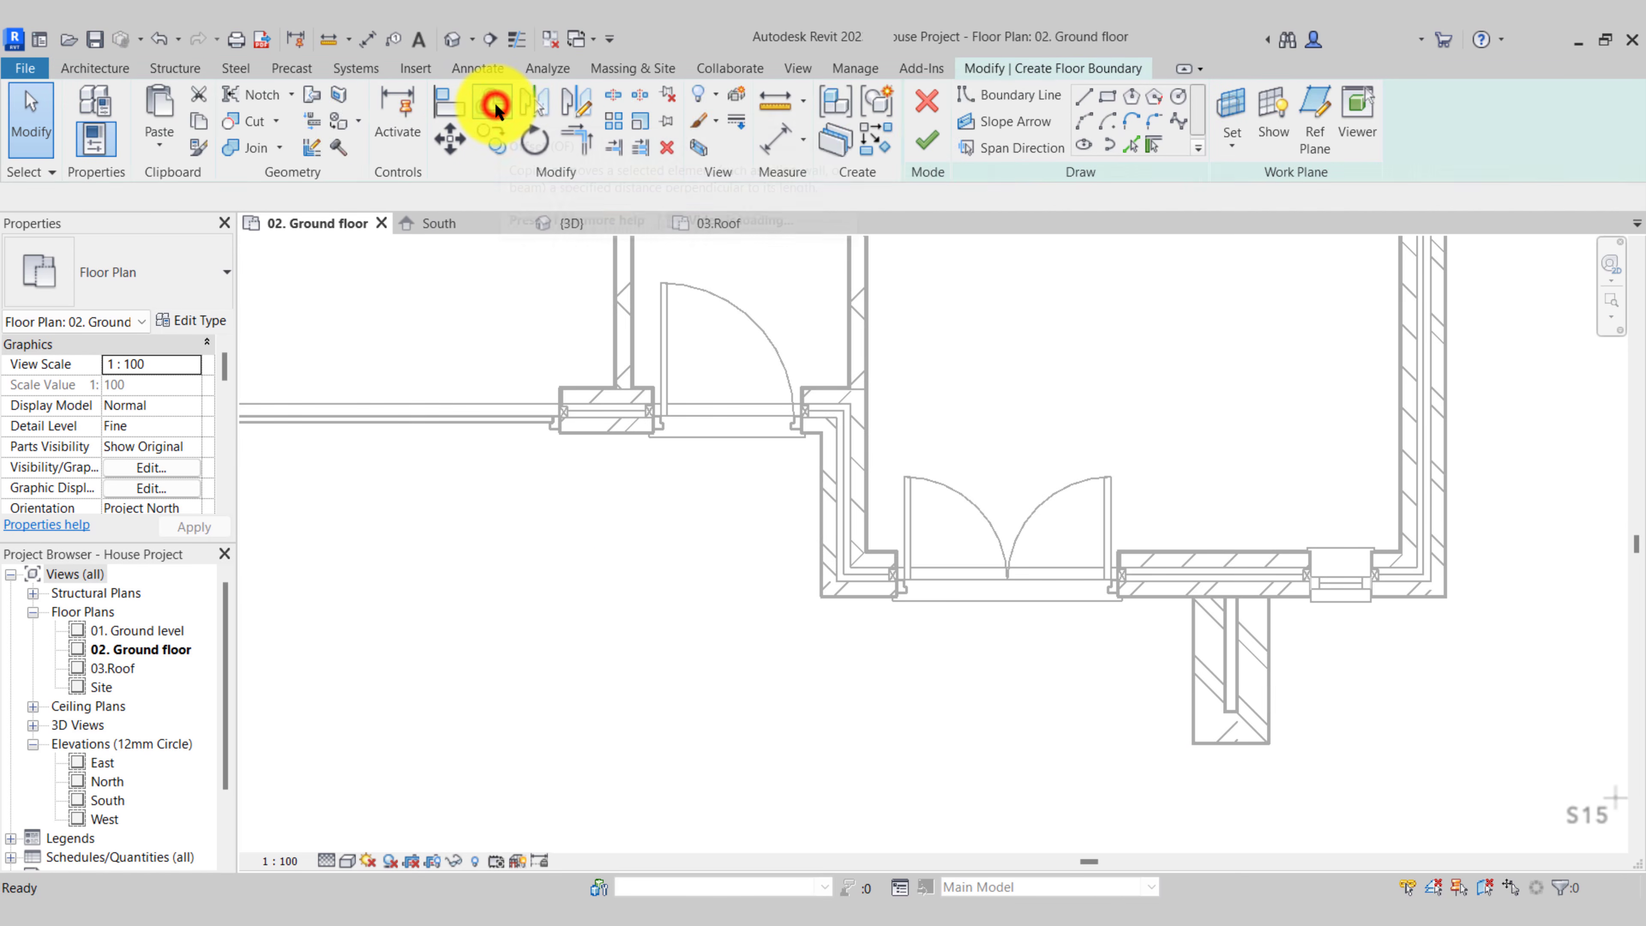
pyautogui.click(211, 270)
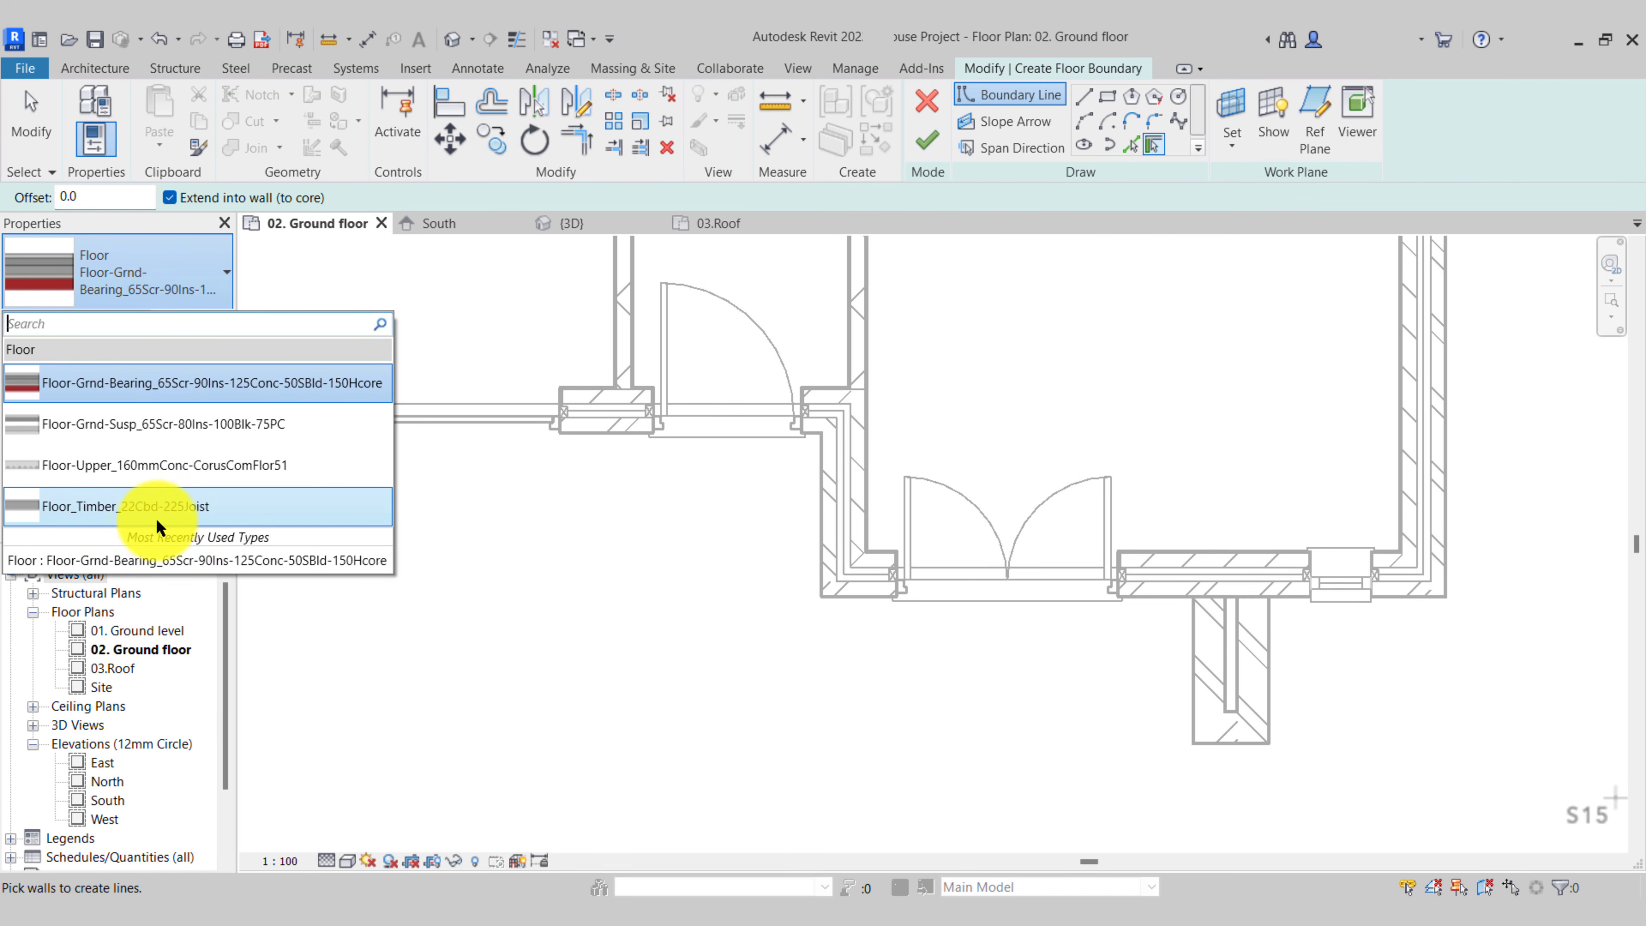
pyautogui.click(140, 500)
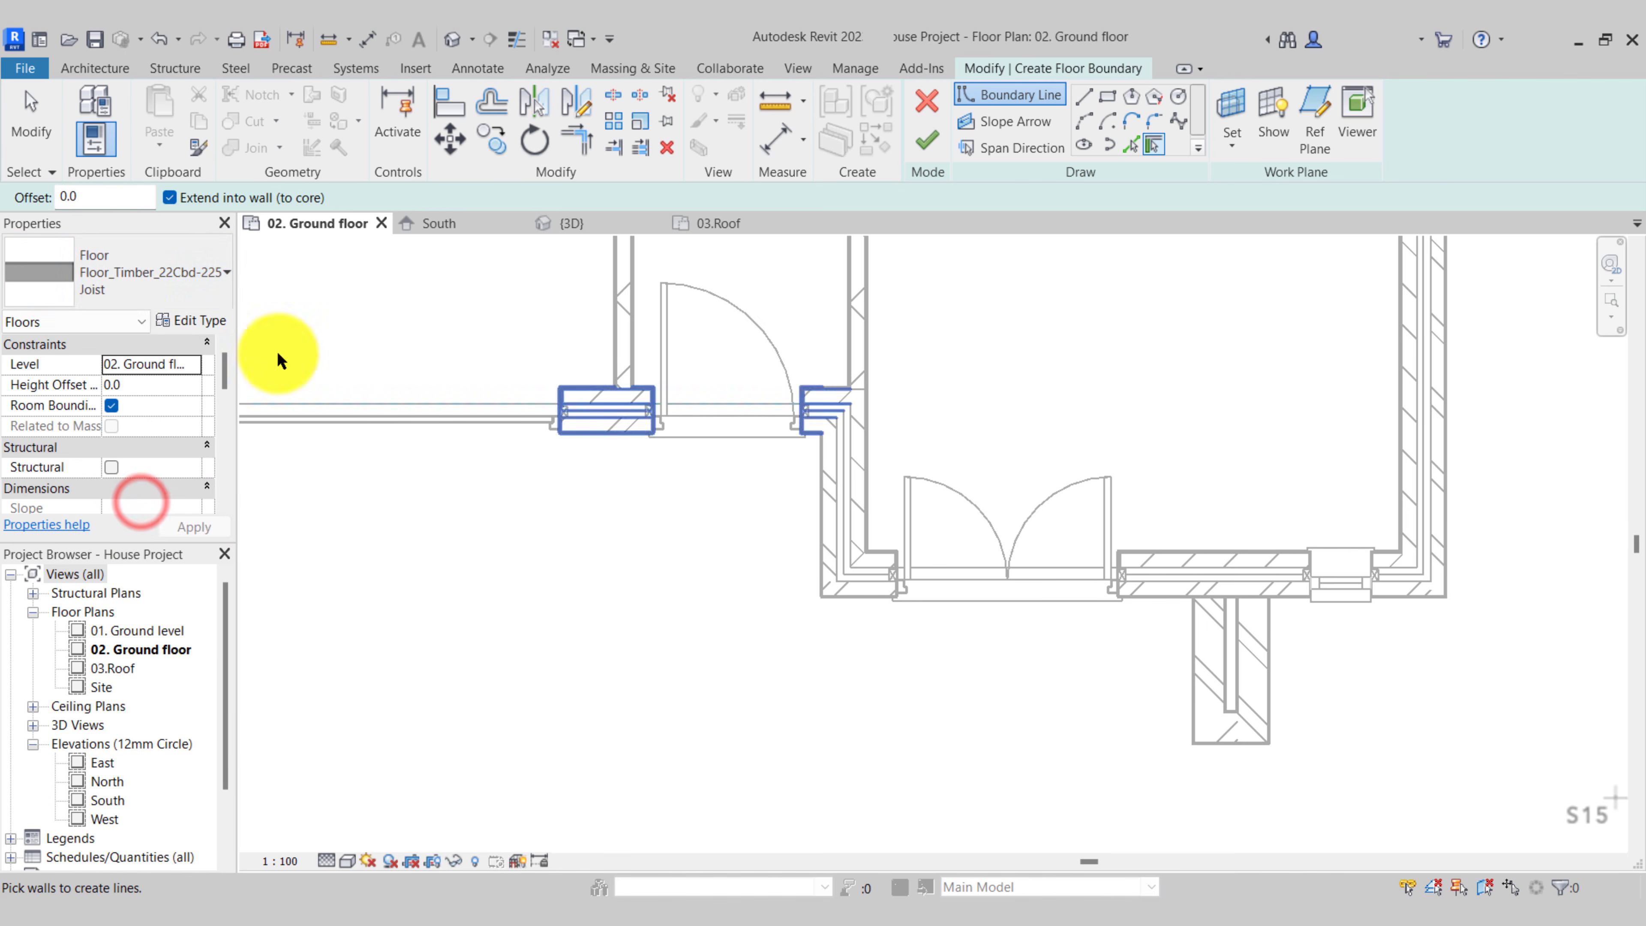
# Sketch floor boundary lines from the garage opening's east end about 2115 mm south, east to the projecting wall and north to the house wall
pyautogui.click(1082, 99)
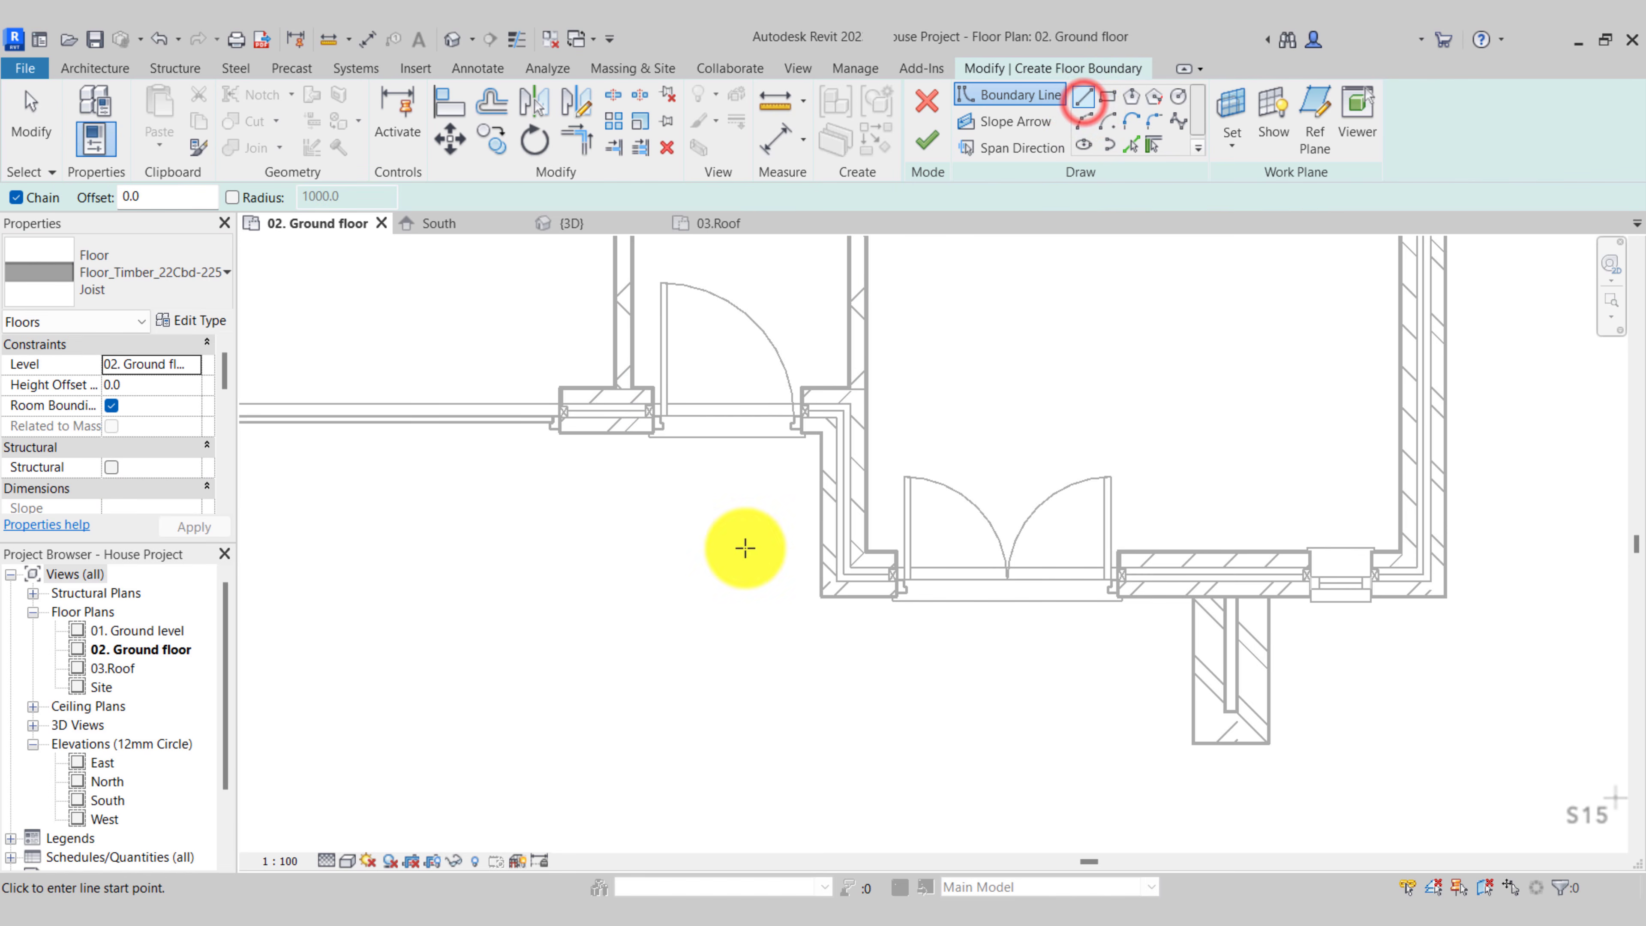
pyautogui.scroll(3, 557, 436)
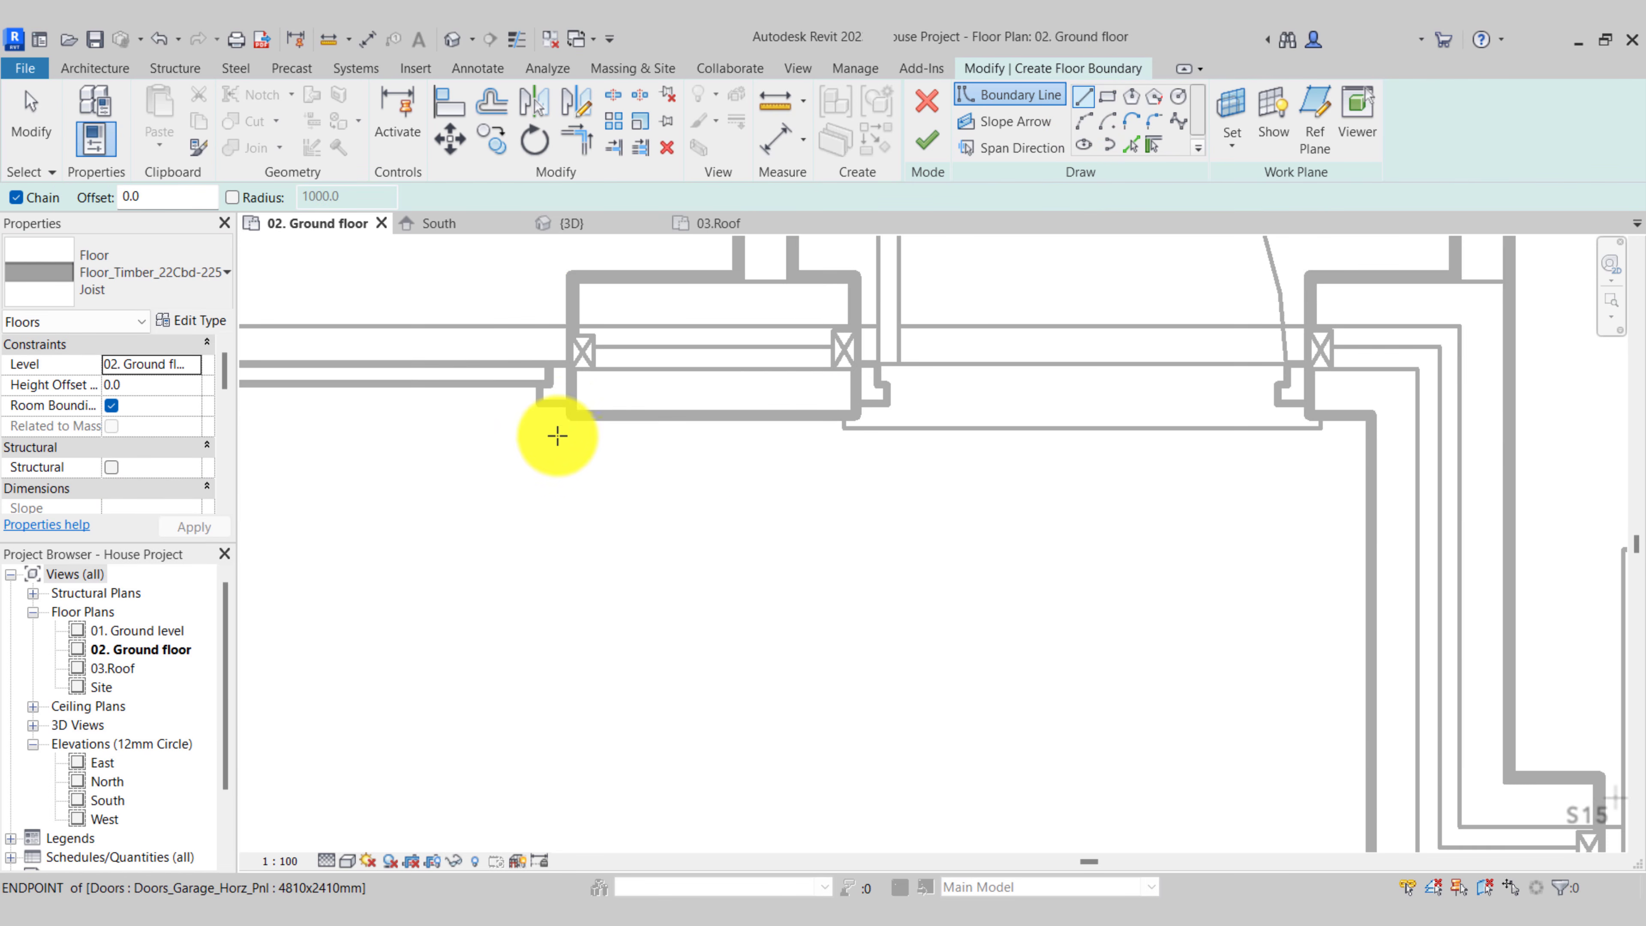
pyautogui.click(567, 419)
pyautogui.scroll(-3, 569, 417)
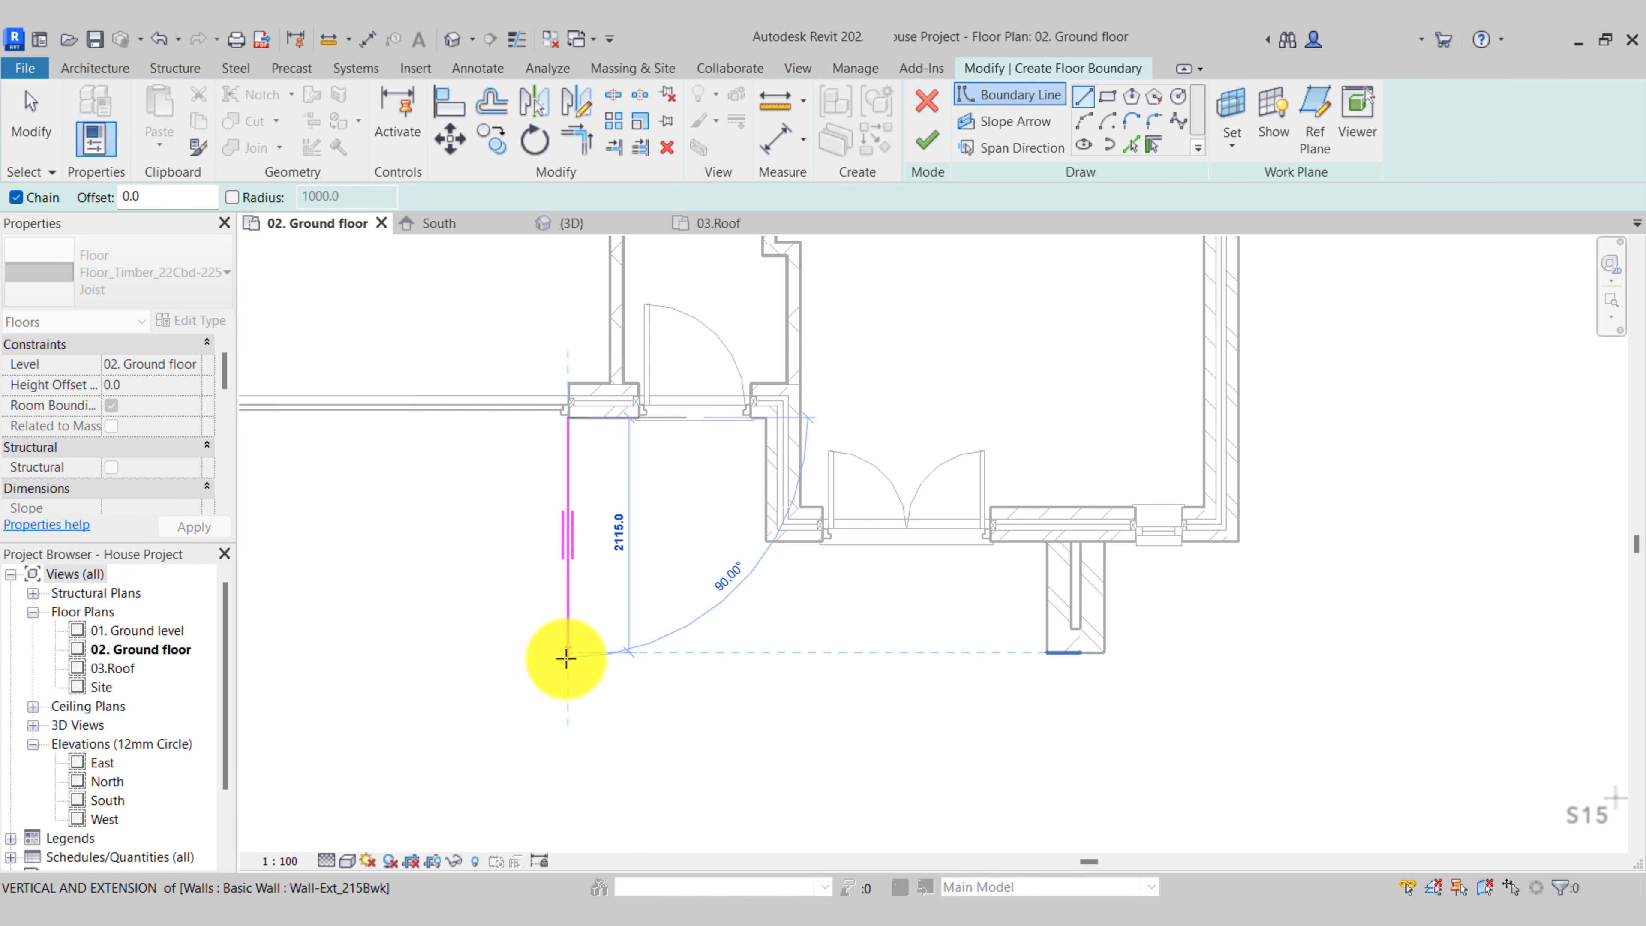
pyautogui.click(567, 653)
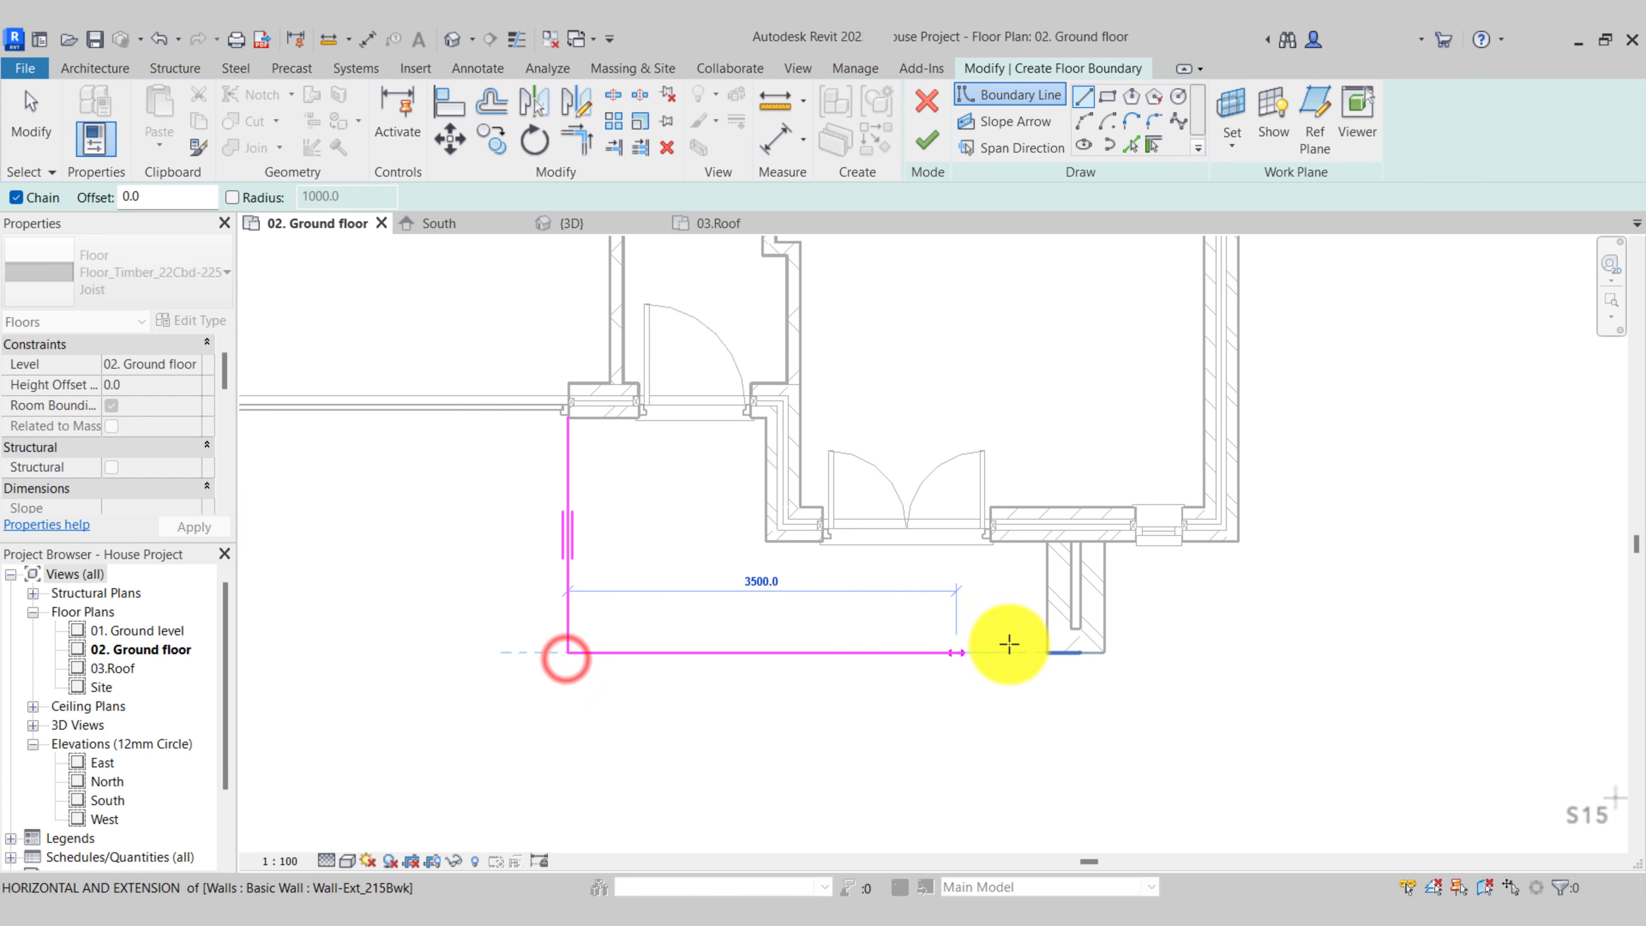
pyautogui.click(1041, 651)
pyautogui.scroll(3, 1056, 588)
pyautogui.click(1034, 474)
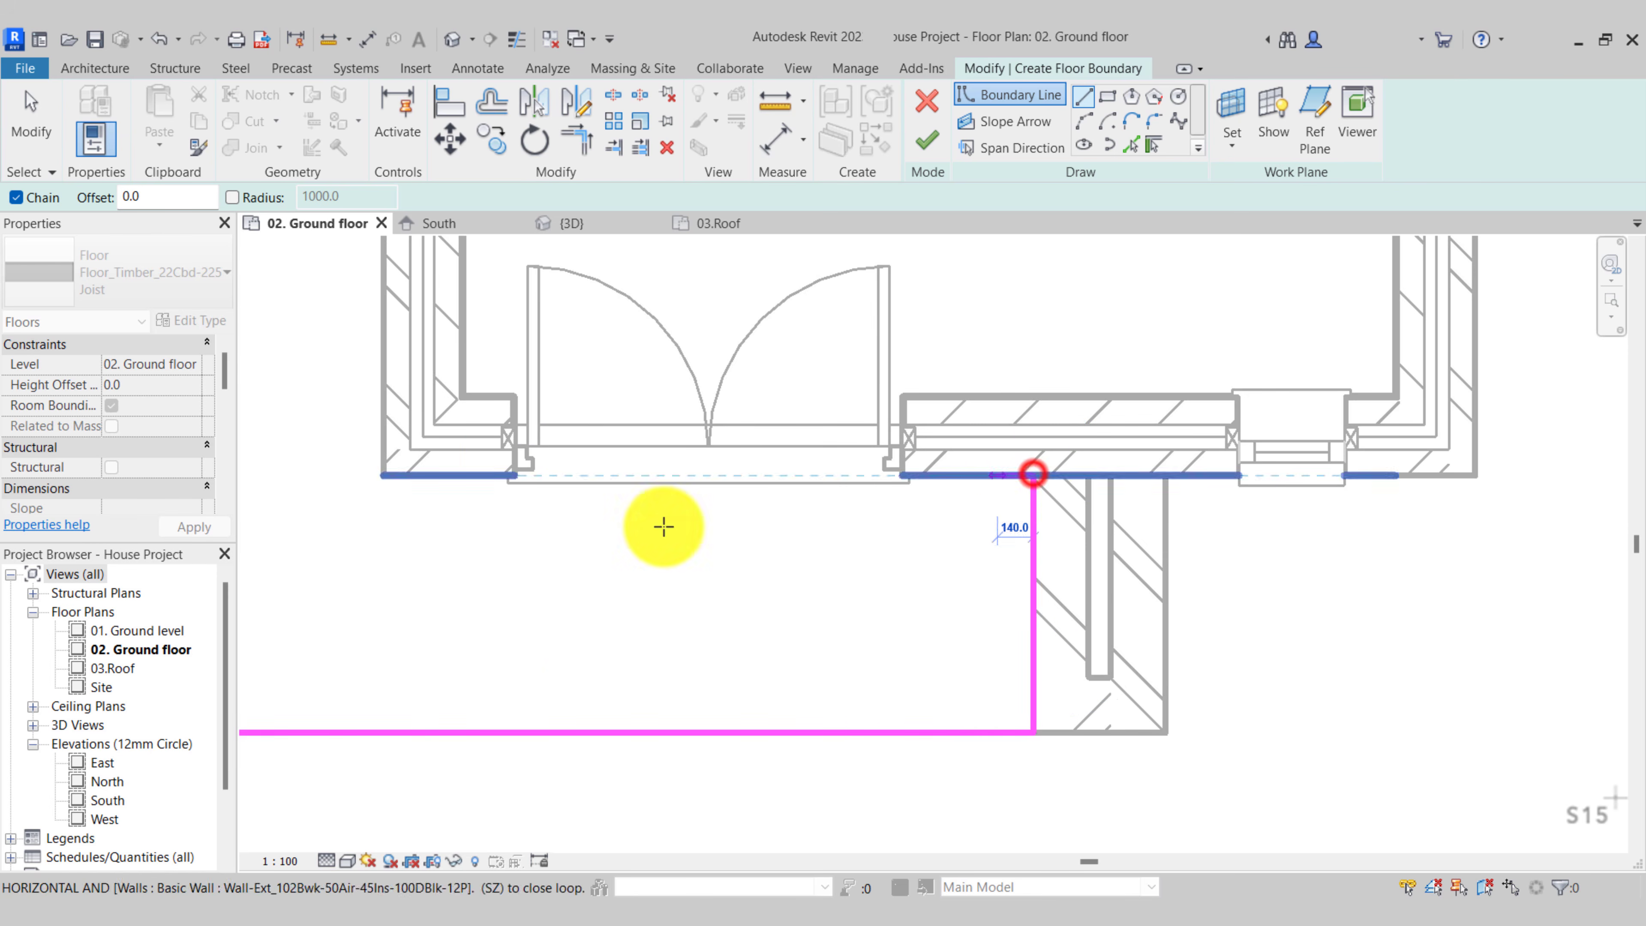
# Close the floor boundary along the house's outer wall faces, around the entrance recess and back to the garage opening's east end
pyautogui.click(390, 489)
pyautogui.scroll(-2, 390, 489)
pyautogui.moveTo(390, 489); pyautogui.dragTo(725, 786, button='middle')
pyautogui.scroll(4, 657, 565)
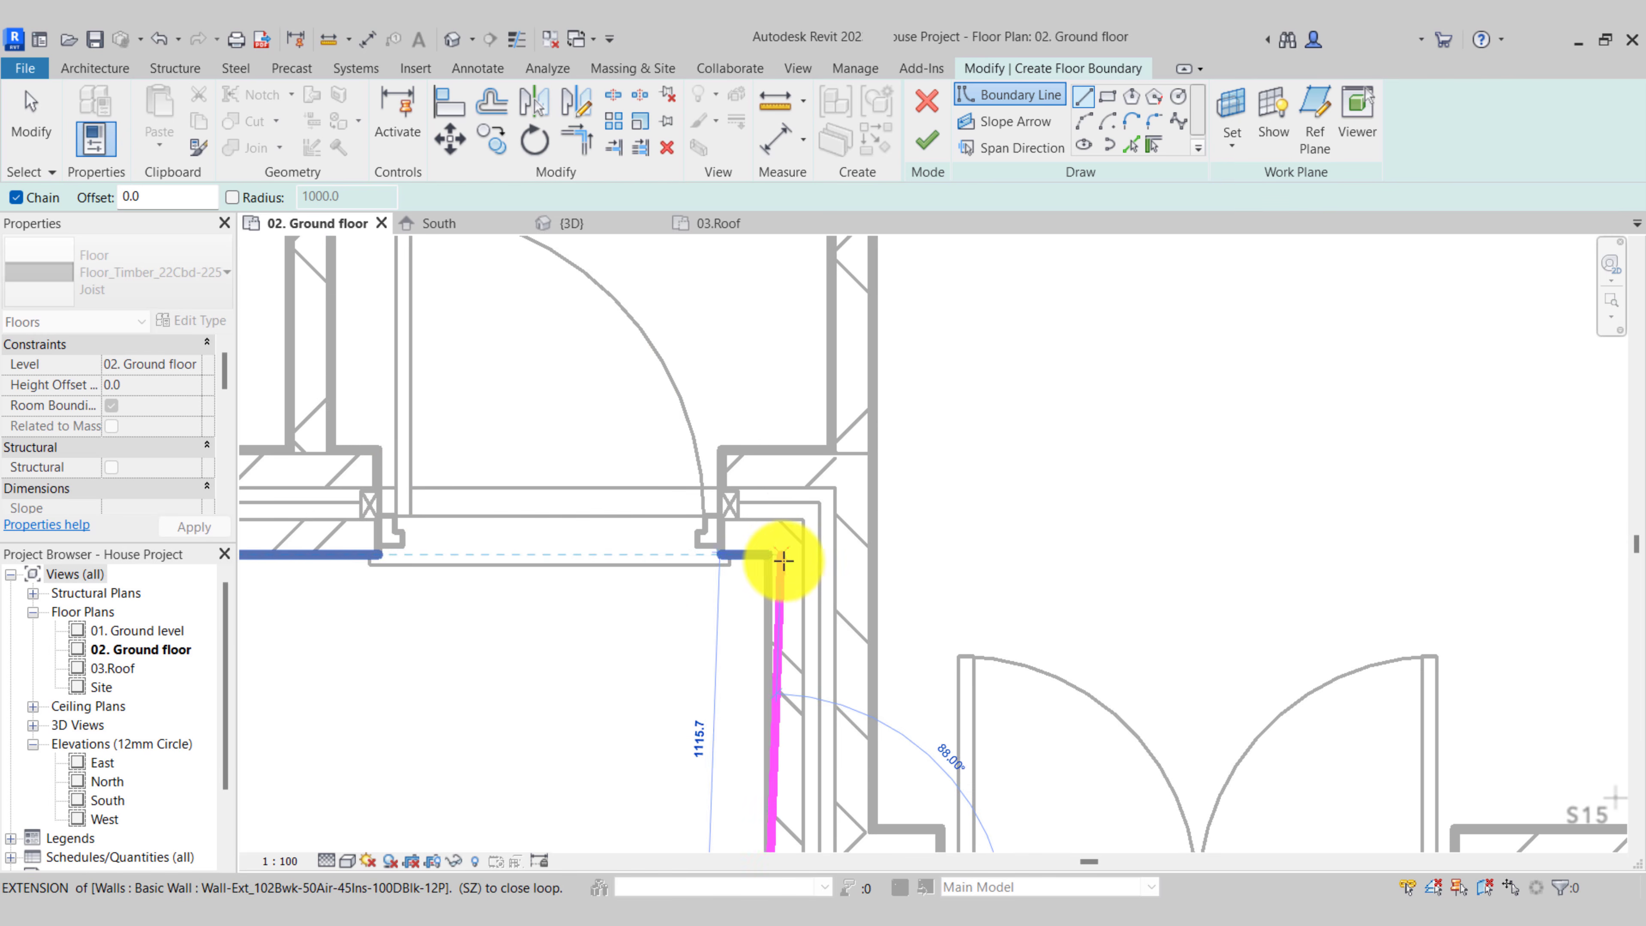
pyautogui.click(768, 560)
pyautogui.scroll(-4, 713, 592)
pyautogui.moveTo(362, 559); pyautogui.dragTo(540, 526, button='middle')
pyautogui.scroll(3, 540, 525)
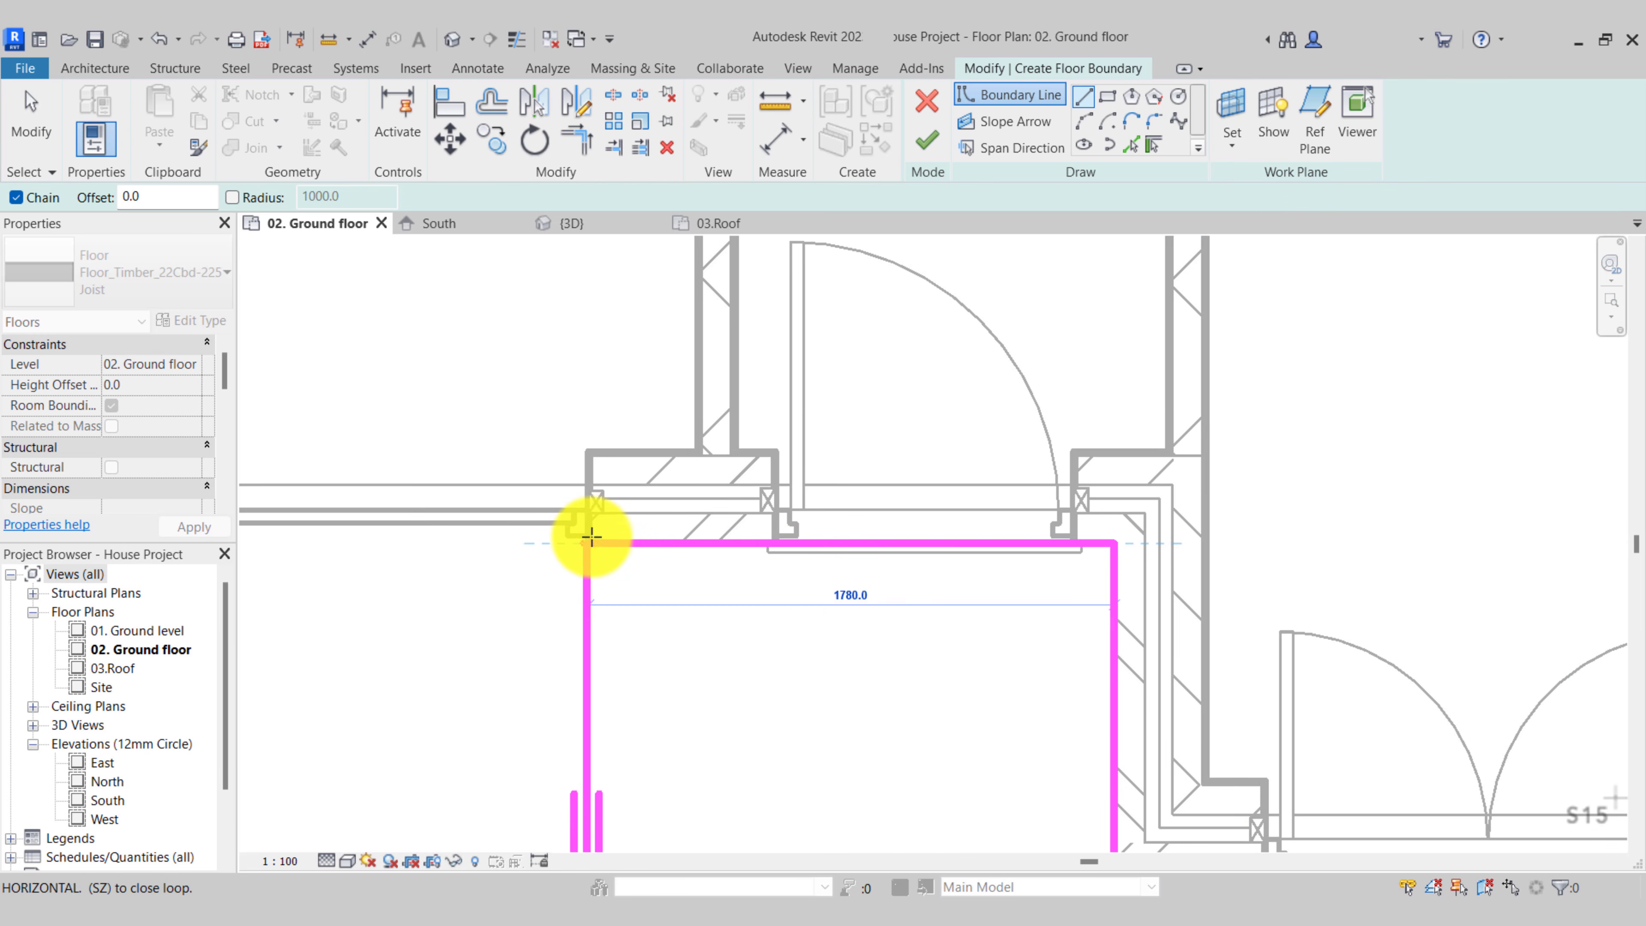
pyautogui.click(590, 551)
# Finish the entrance floor sketch and examine the slab in front of the doors in the 3D view
pyautogui.scroll(-3, 782, 482)
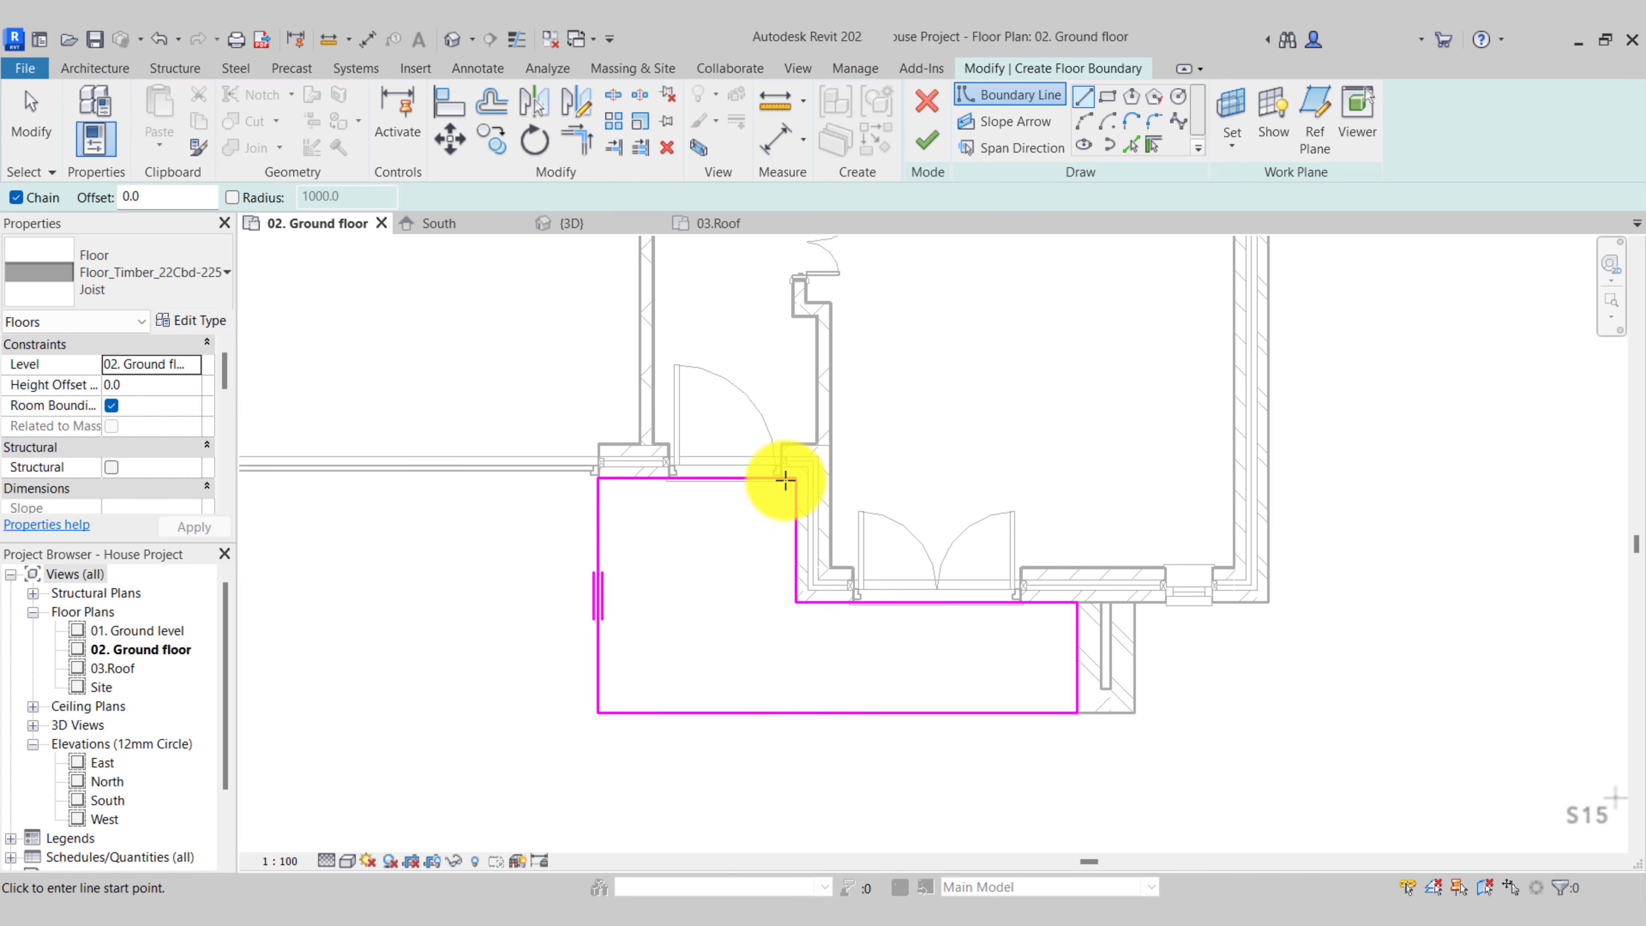
pyautogui.click(930, 138)
pyautogui.press('Escape')
pyautogui.click(606, 225)
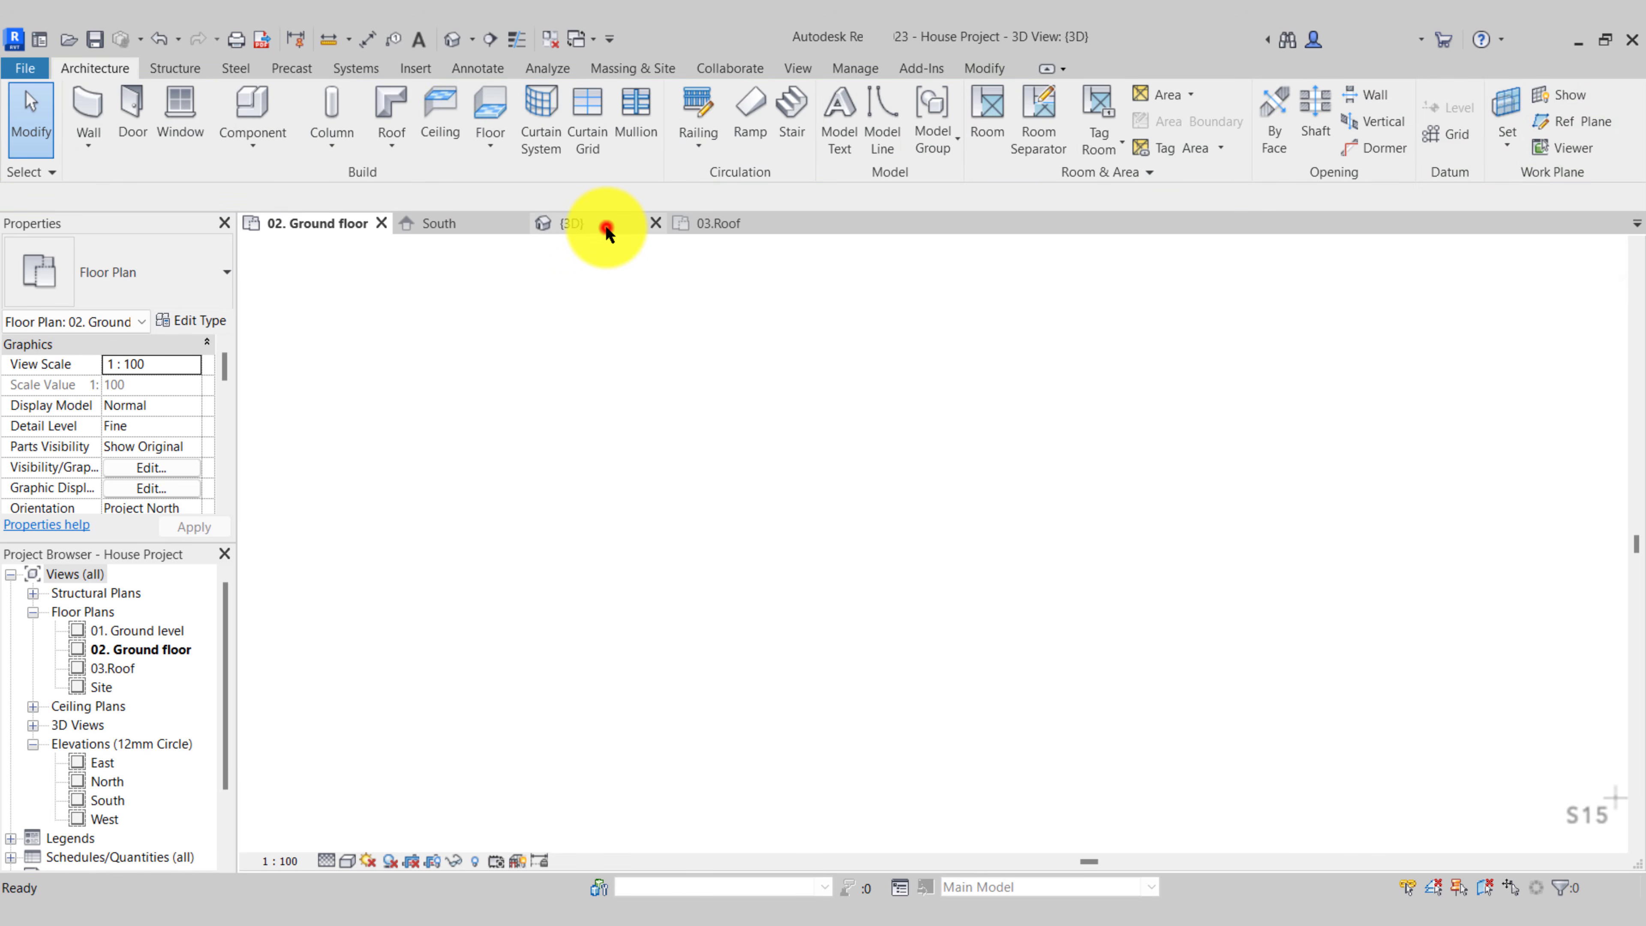
pyautogui.keyDown('shift'); pyautogui.moveTo(798, 559); pyautogui.dragTo(806, 525, button='middle'); pyautogui.keyUp('shift')
pyautogui.moveTo(1205, 629); pyautogui.dragTo(940, 694, button='middle')
pyautogui.scroll(4, 896, 691)
pyautogui.moveTo(1014, 493); pyautogui.dragTo(1023, 546, button='middle')
pyautogui.moveTo(833, 711); pyautogui.dragTo(871, 665, button='middle')
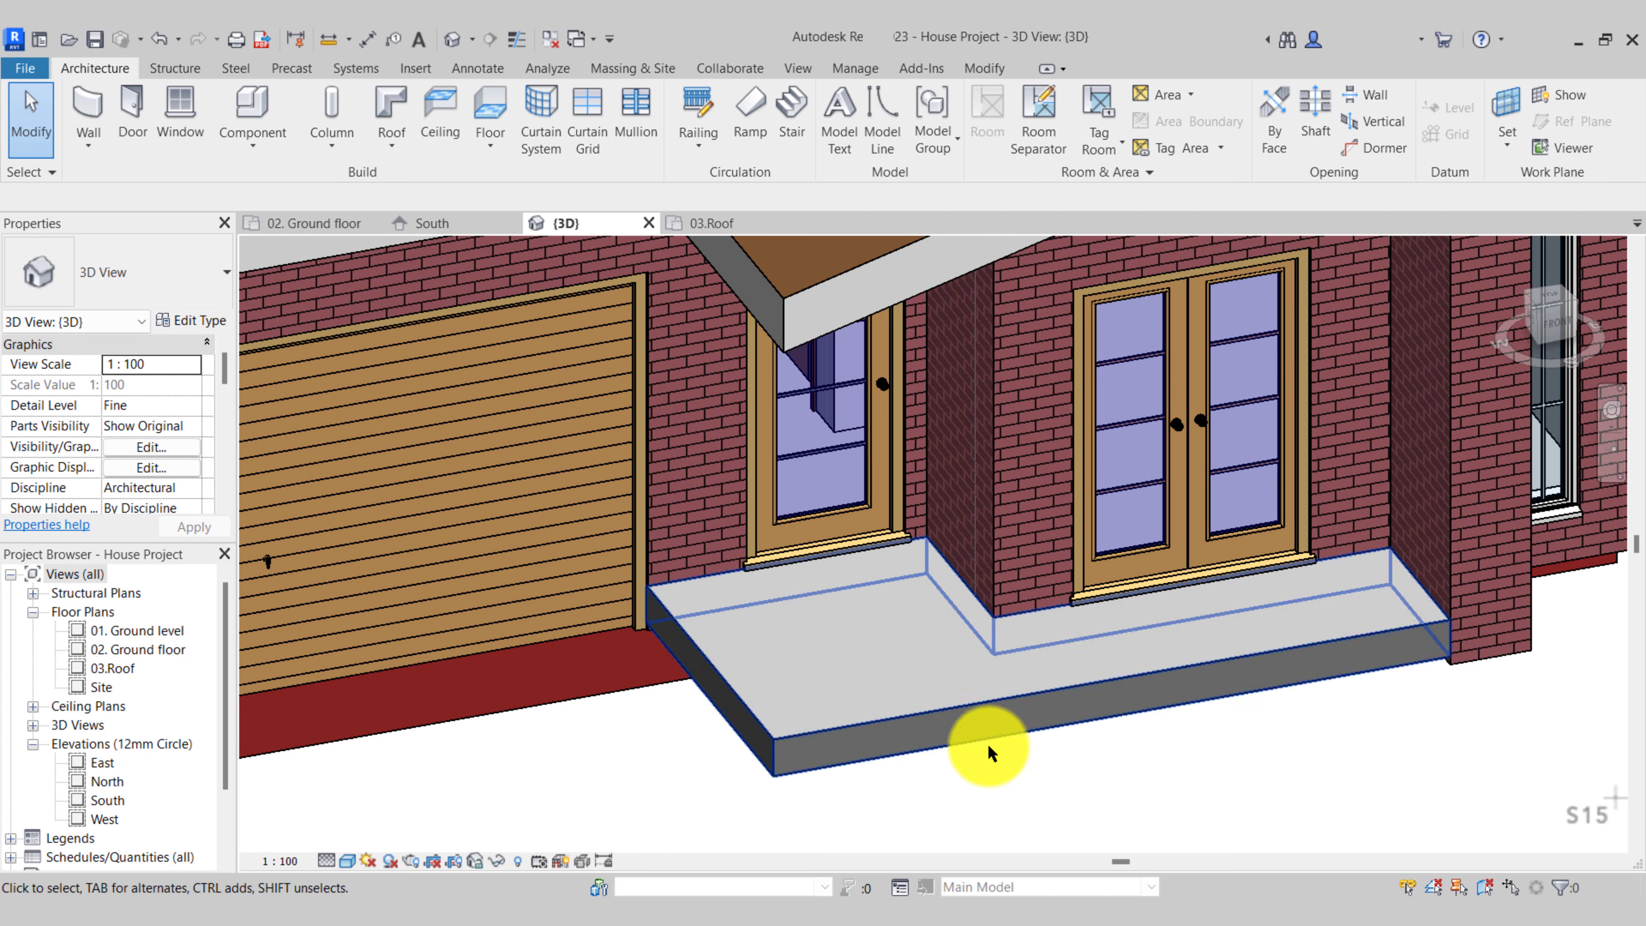
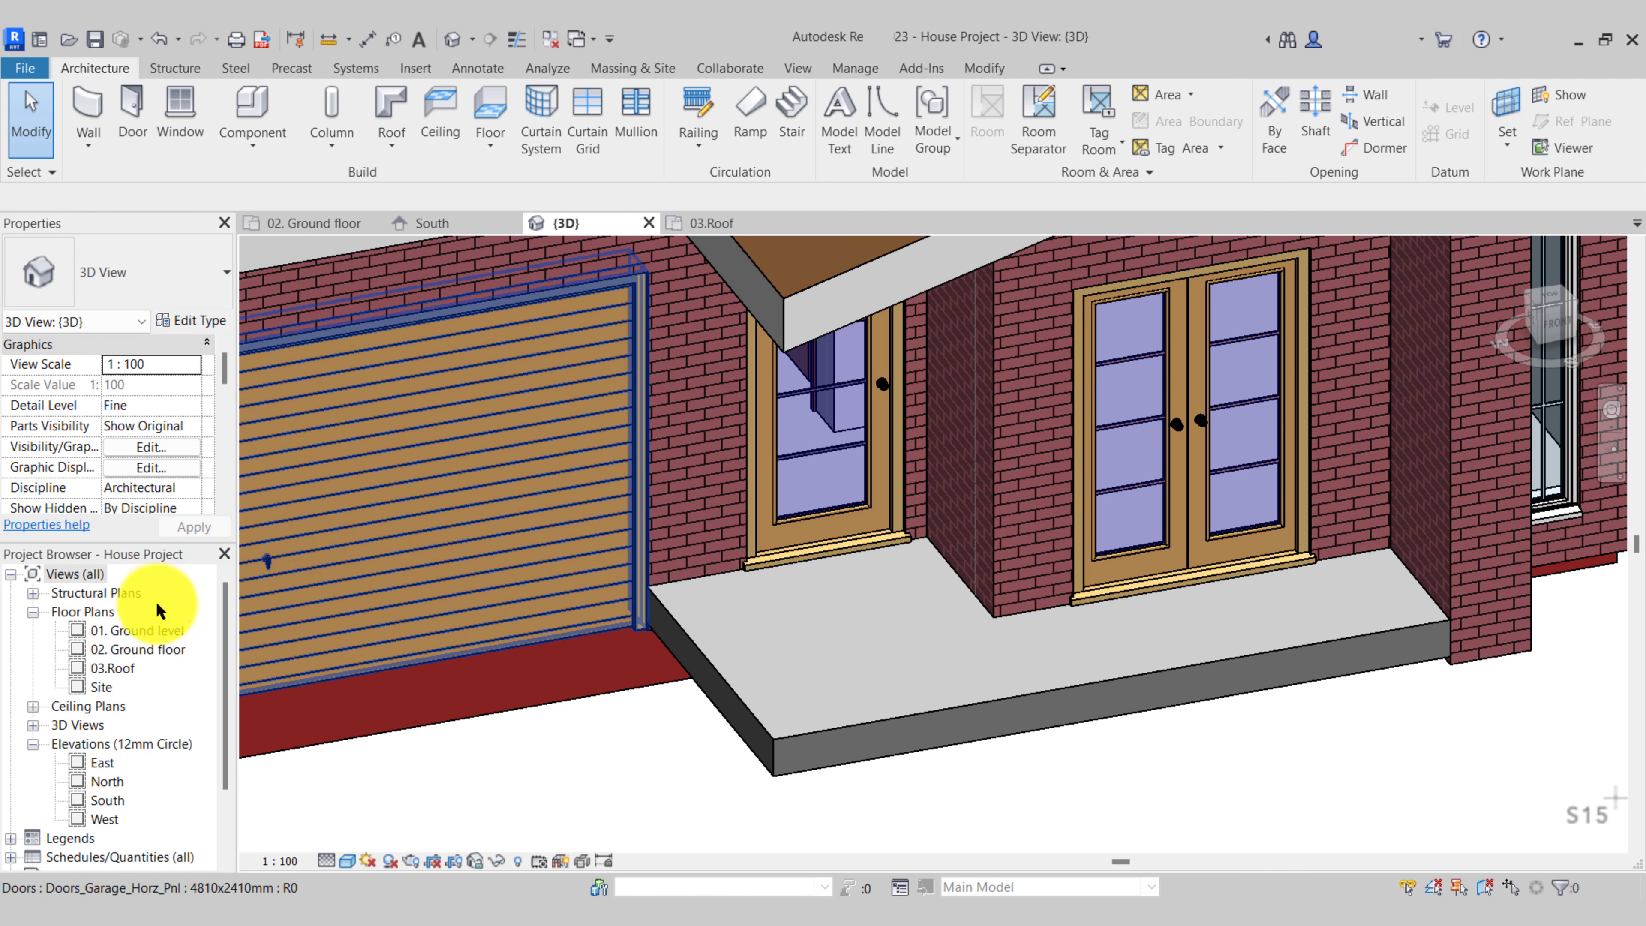
# Open the 01. Ground level floor plan
pyautogui.click(153, 632)
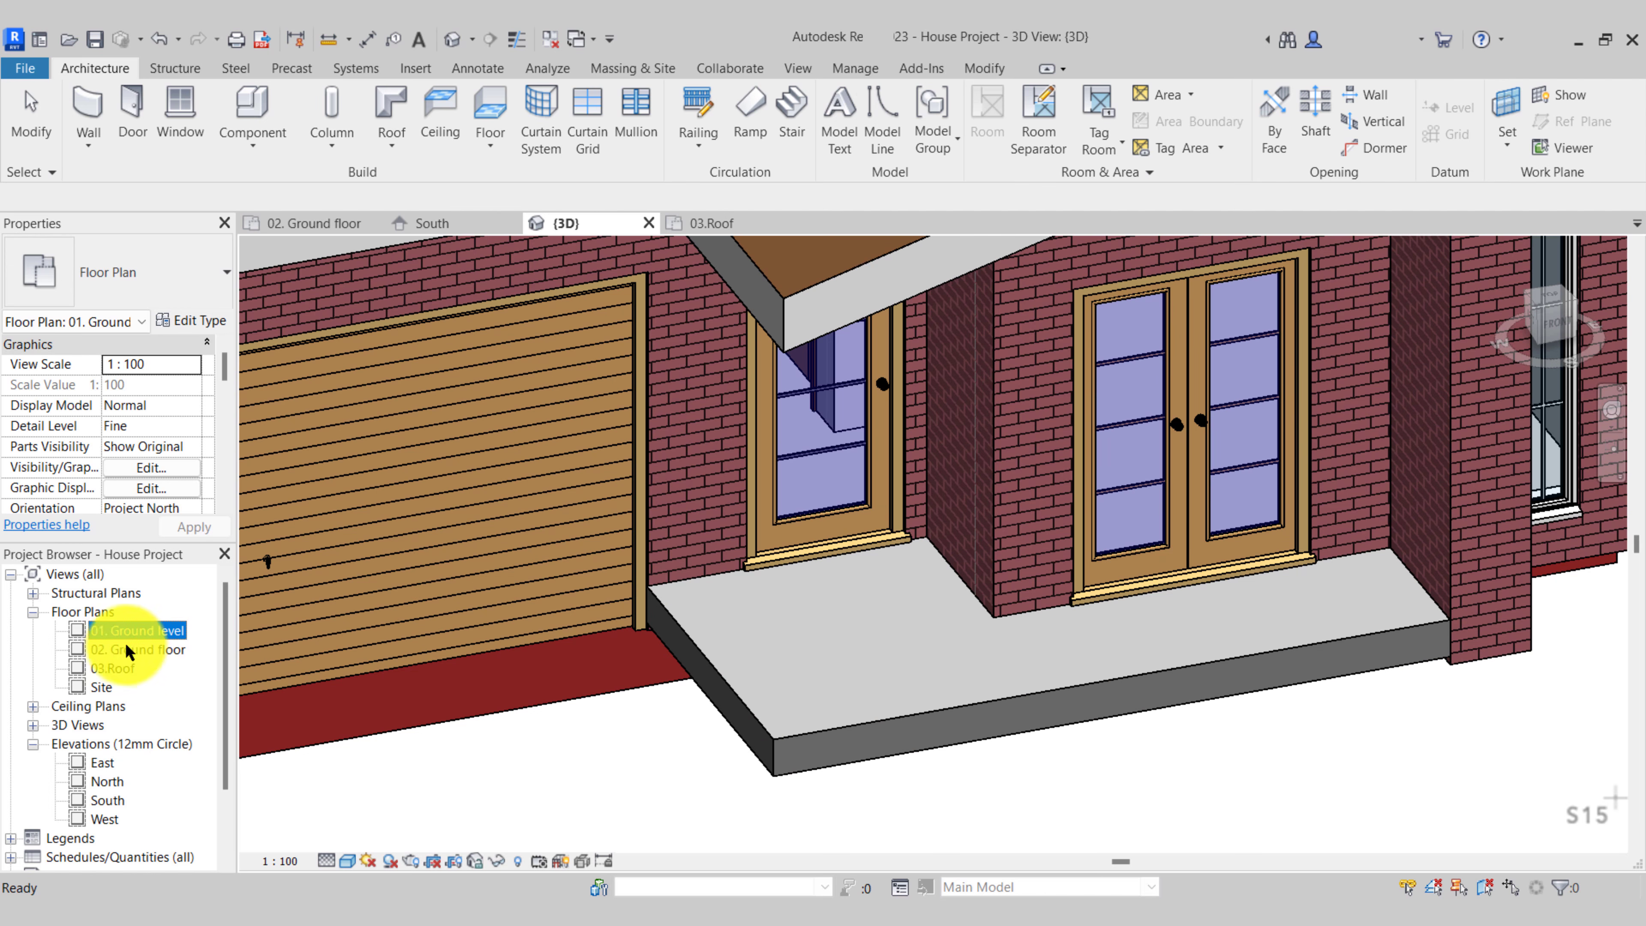
pyautogui.doubleClick(153, 627)
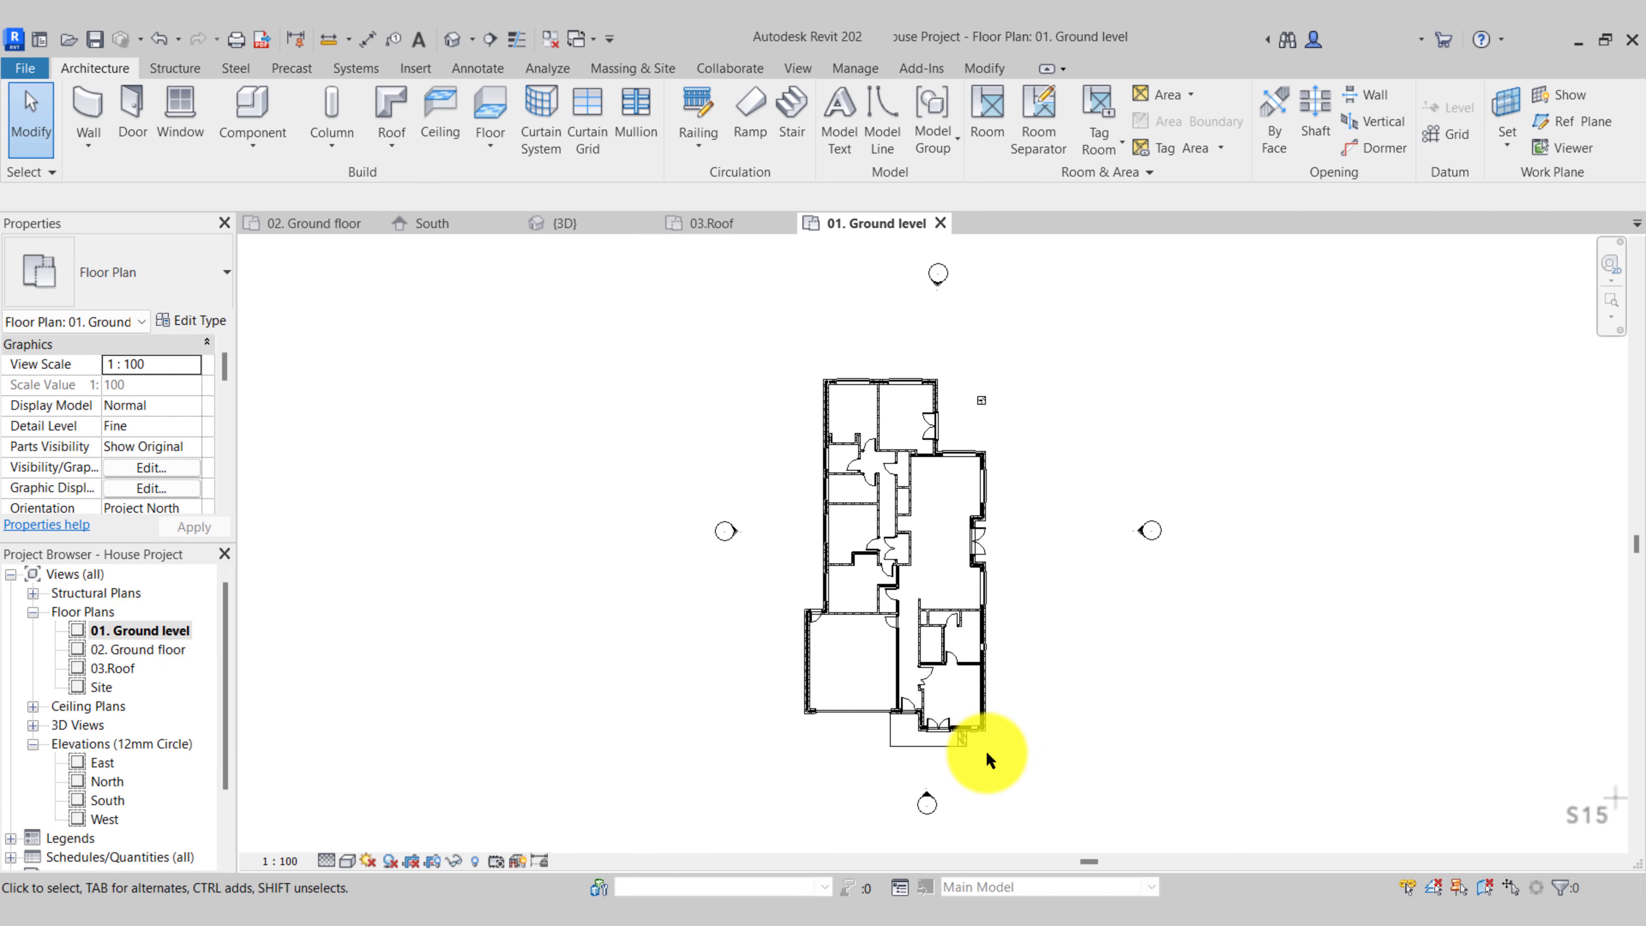
# Start a sketched stair run and draw a 240 mm boundary line east along the wall face from the entrance floor's northwest corner
pyautogui.scroll(5, 784, 707)
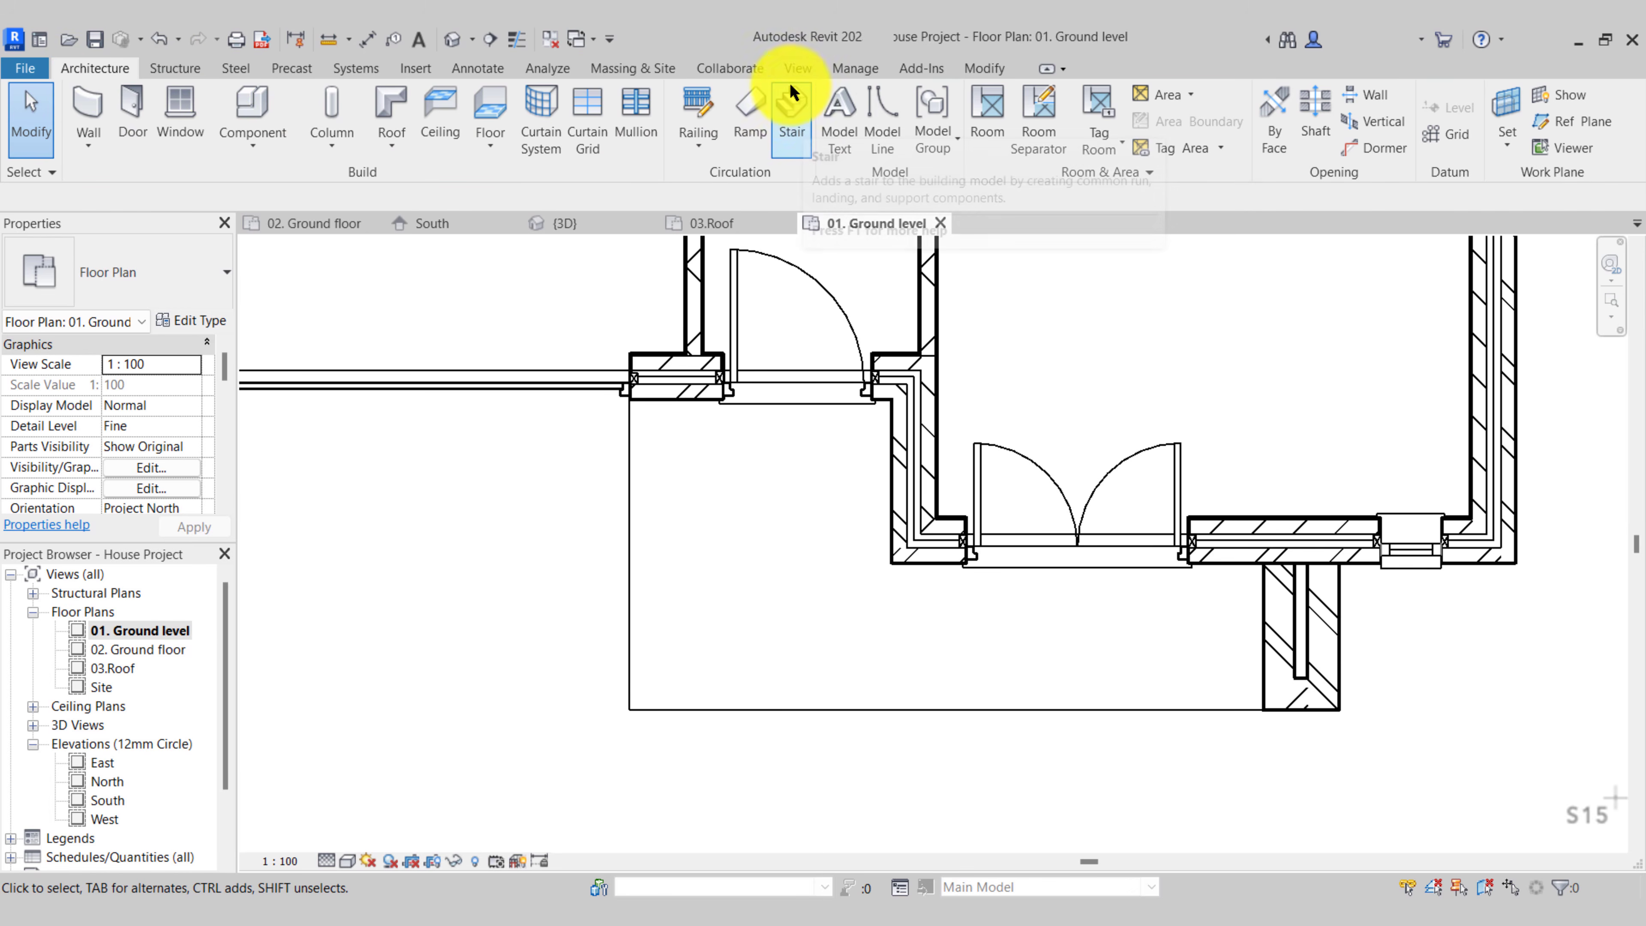
pyautogui.click(791, 127)
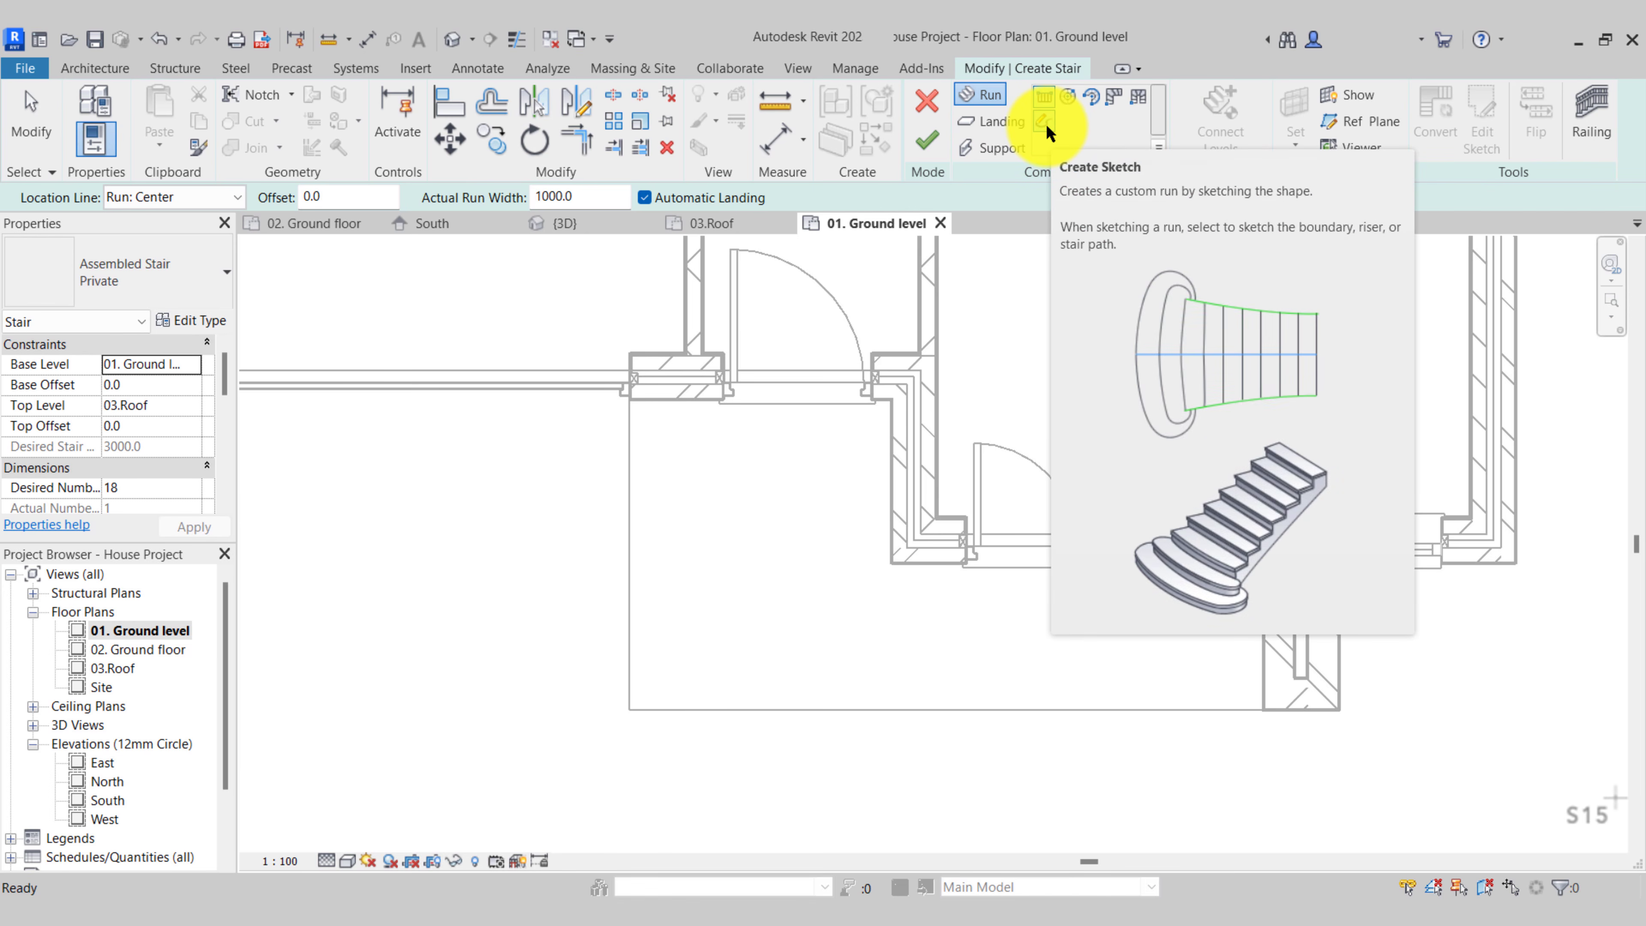
pyautogui.click(1047, 125)
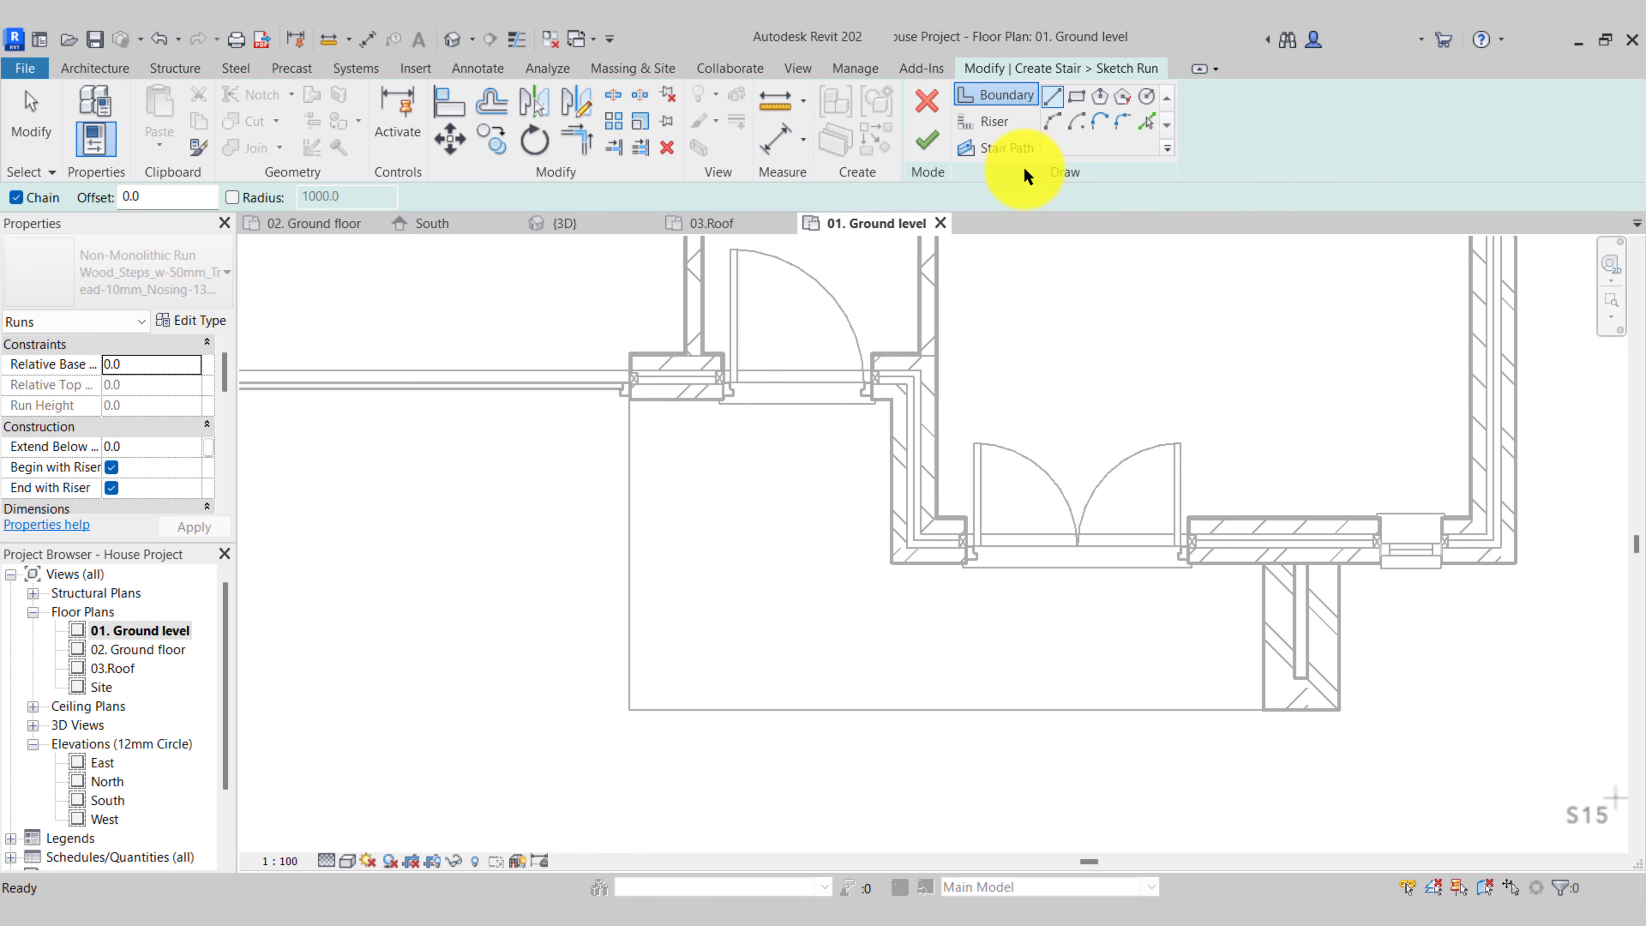
pyautogui.click(1050, 99)
pyautogui.scroll(4, 632, 402)
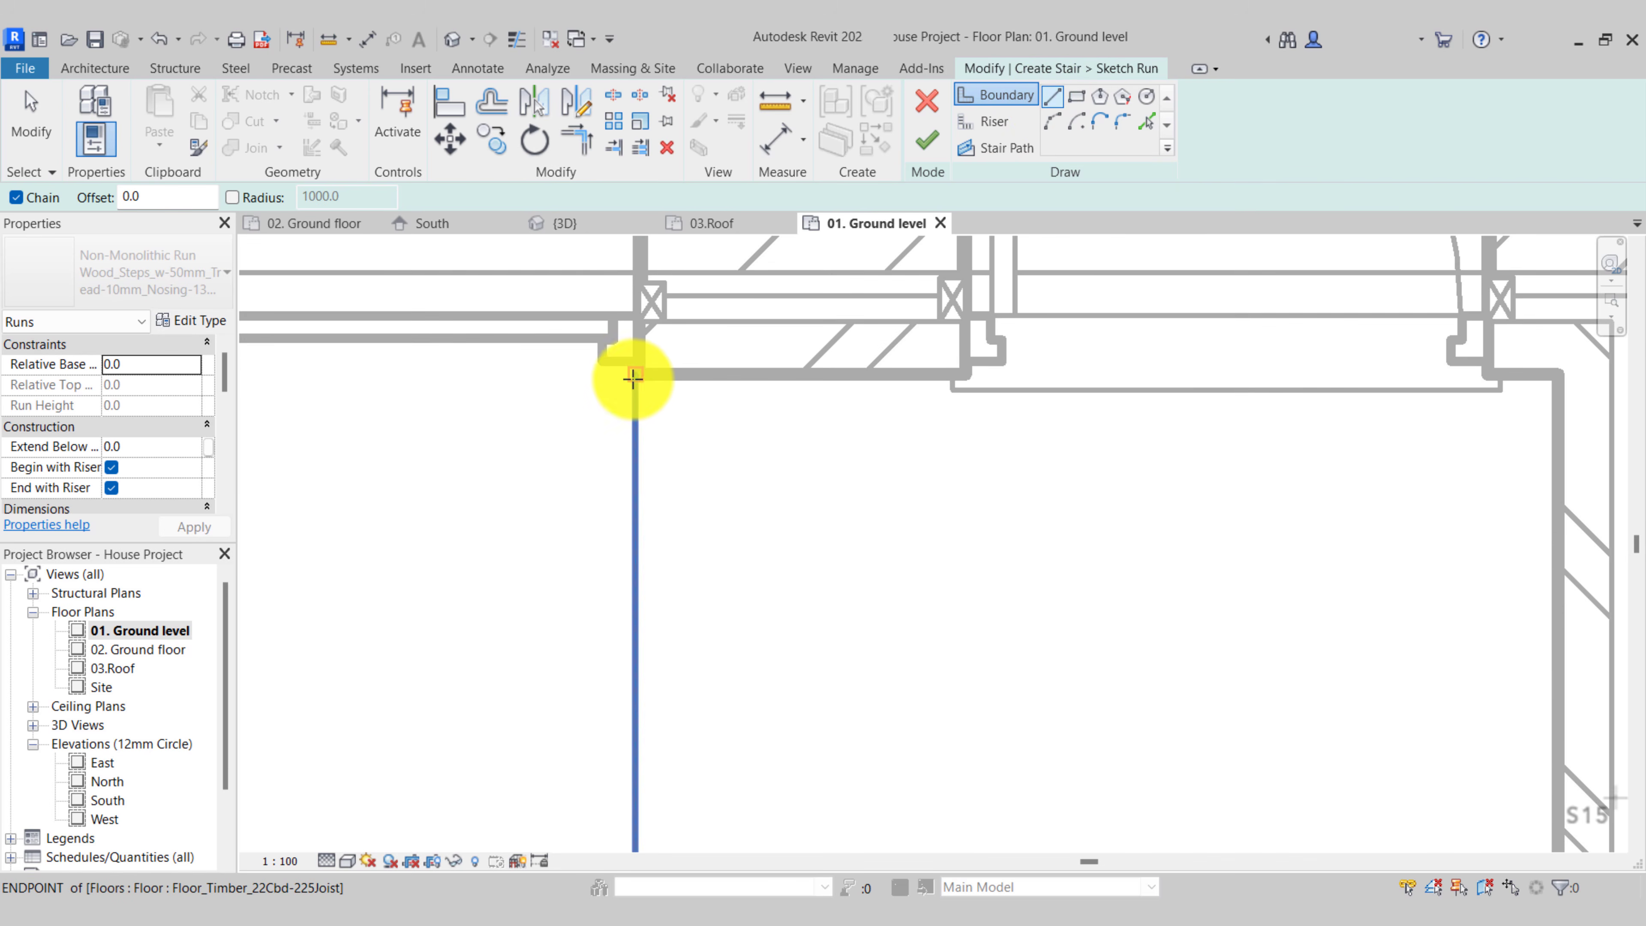
pyautogui.scroll(3, 634, 374)
pyautogui.click(634, 376)
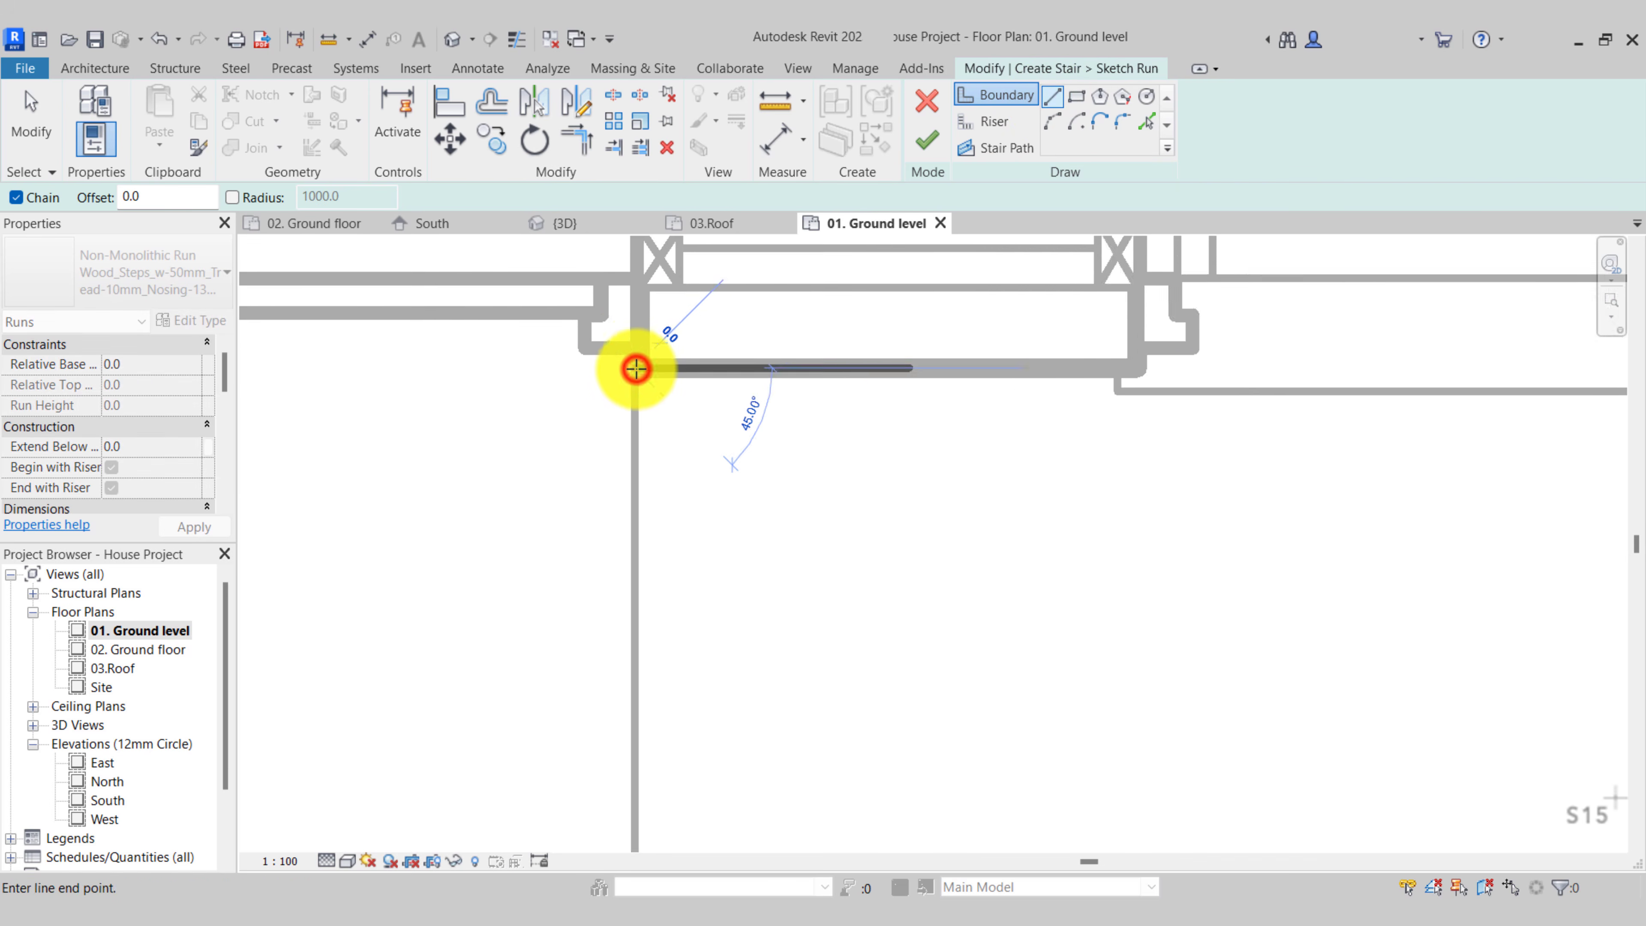
pyautogui.scroll(-2, 636, 368)
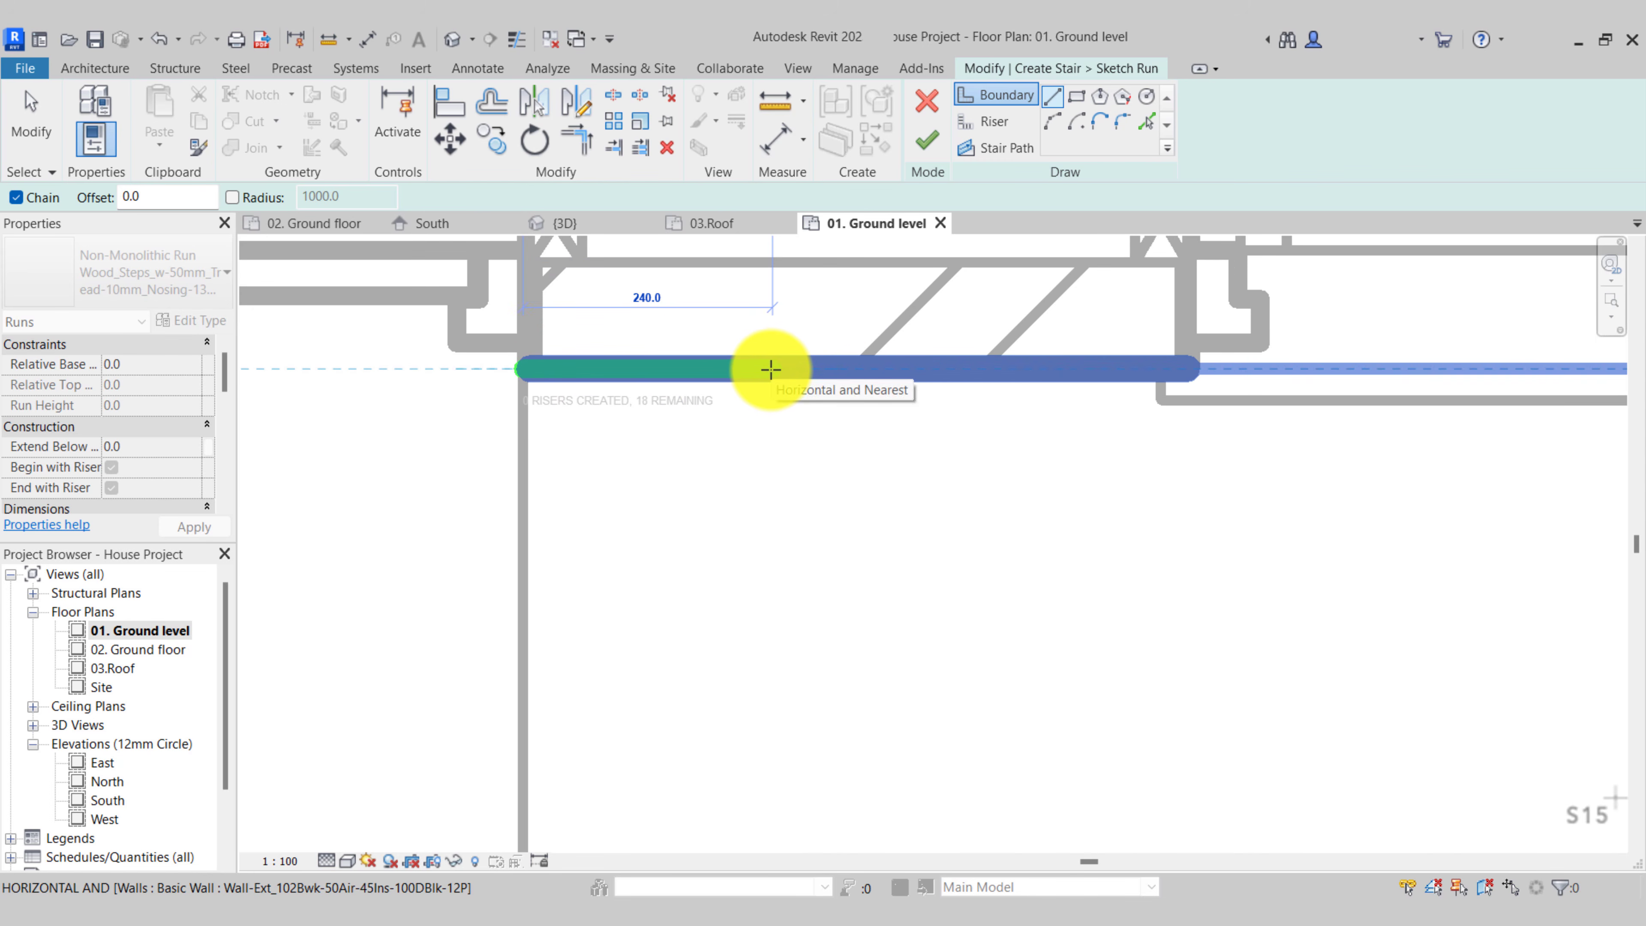
pyautogui.click(770, 370)
pyautogui.press('m')
pyautogui.press('v')
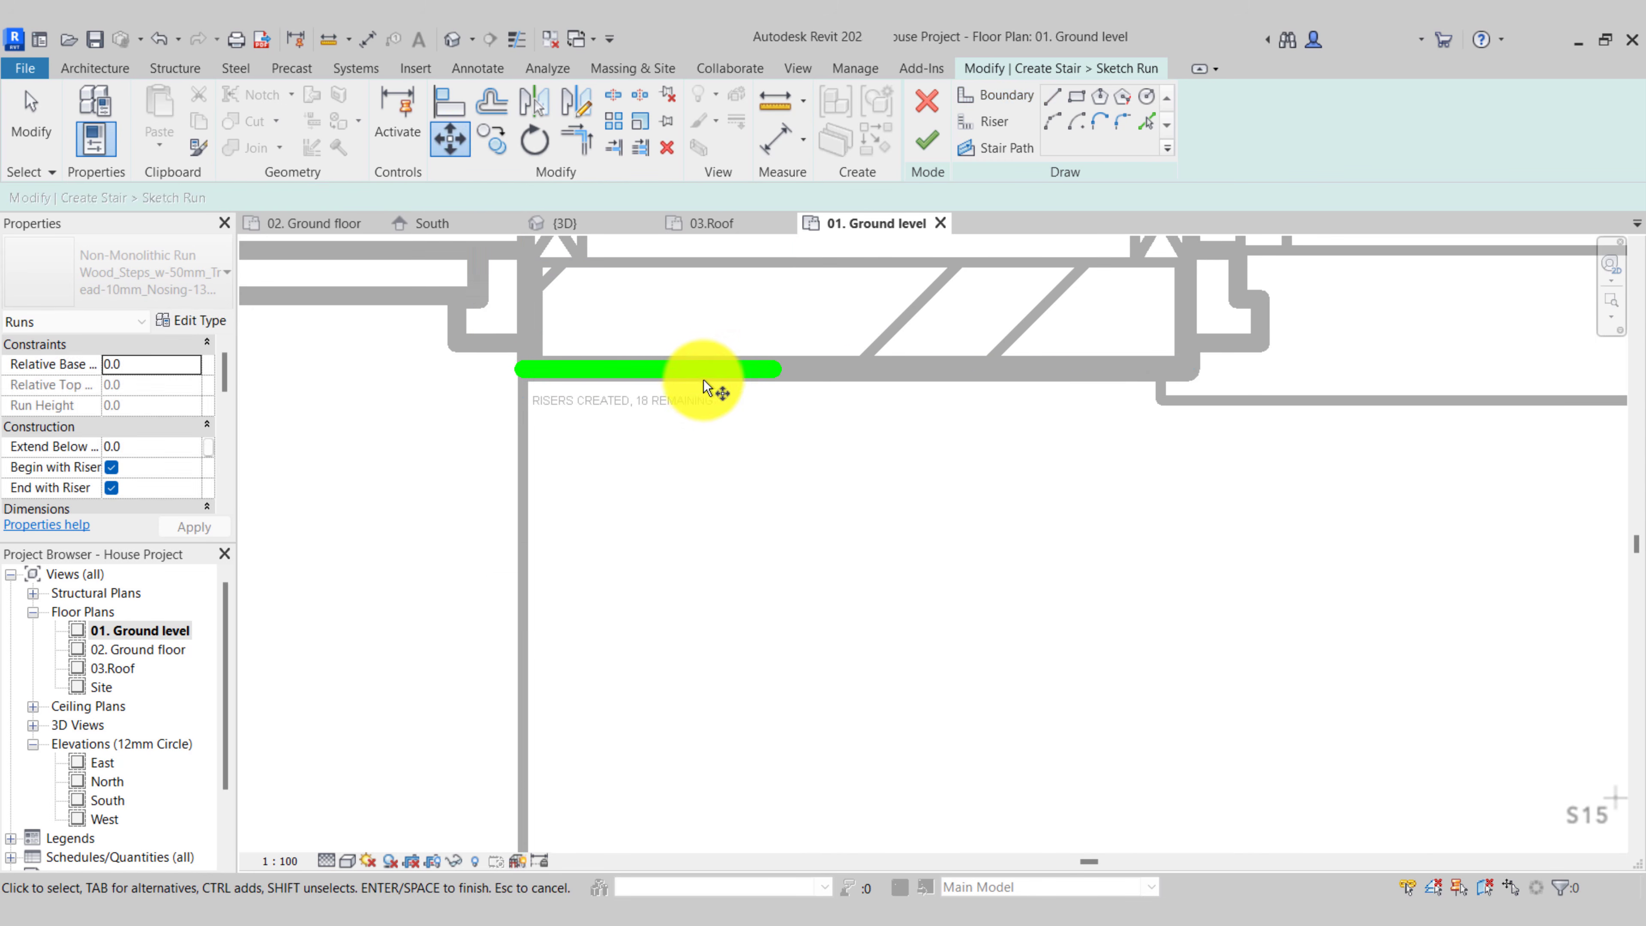
# Draw a second 240 mm run boundary line north along the projecting wall's west face from its southwest corner
pyautogui.scroll(-4, 690, 382)
pyautogui.moveTo(996, 603); pyautogui.dragTo(653, 280, button='middle')
pyautogui.moveTo(1071, 607); pyautogui.dragTo(370, 518, button='middle')
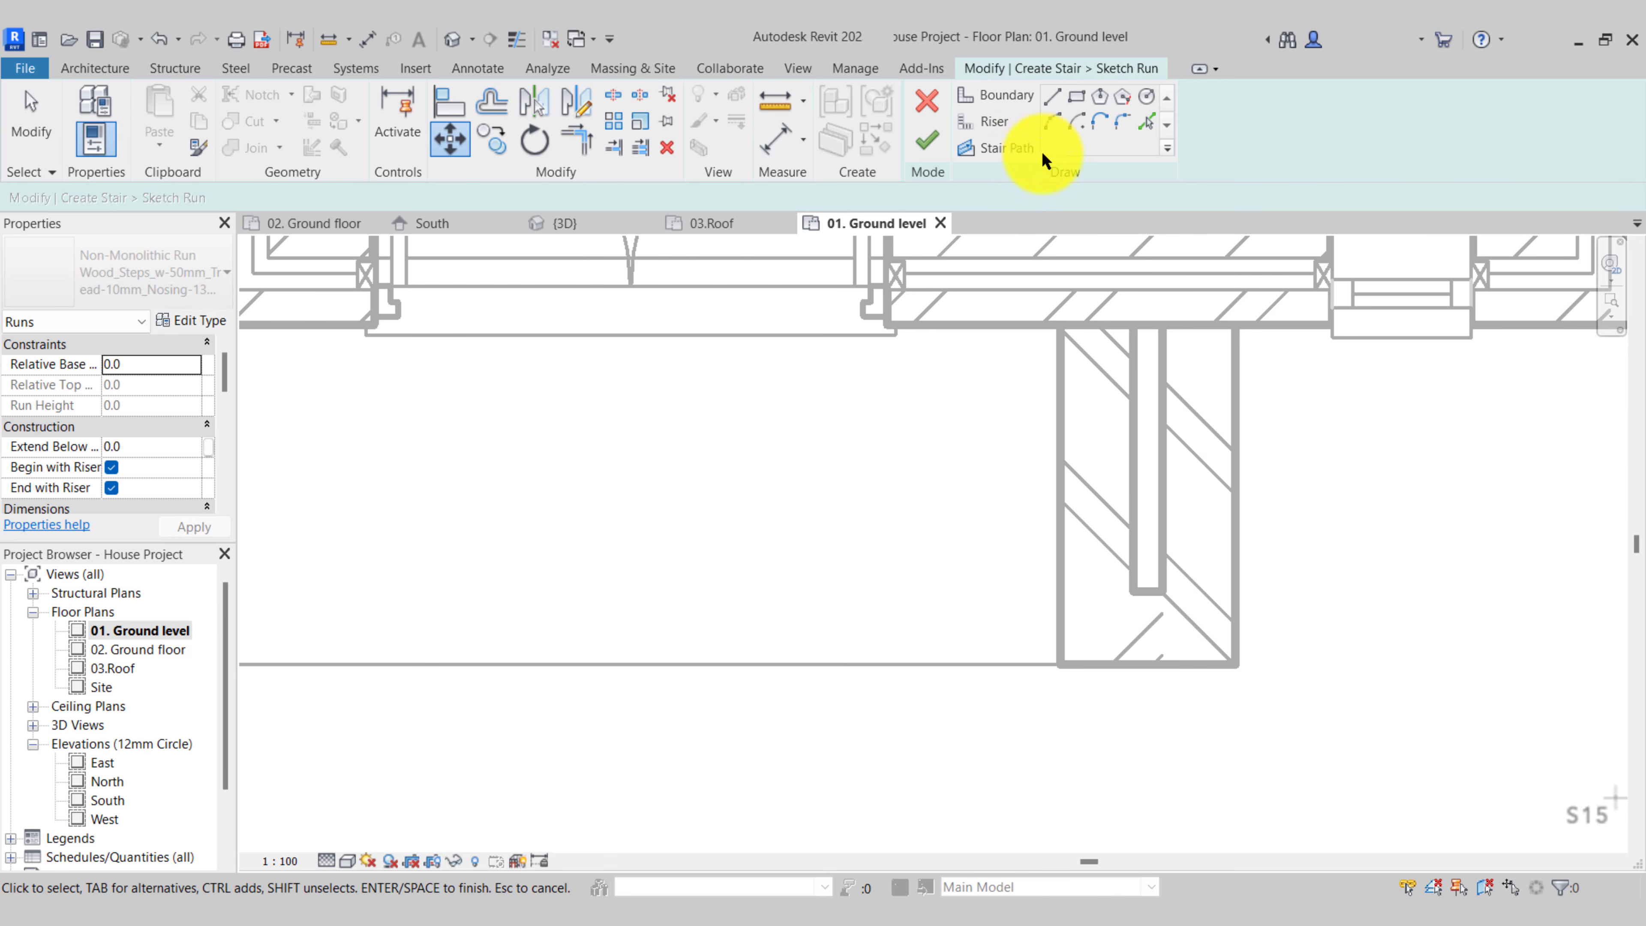
pyautogui.click(1054, 97)
pyautogui.click(1060, 667)
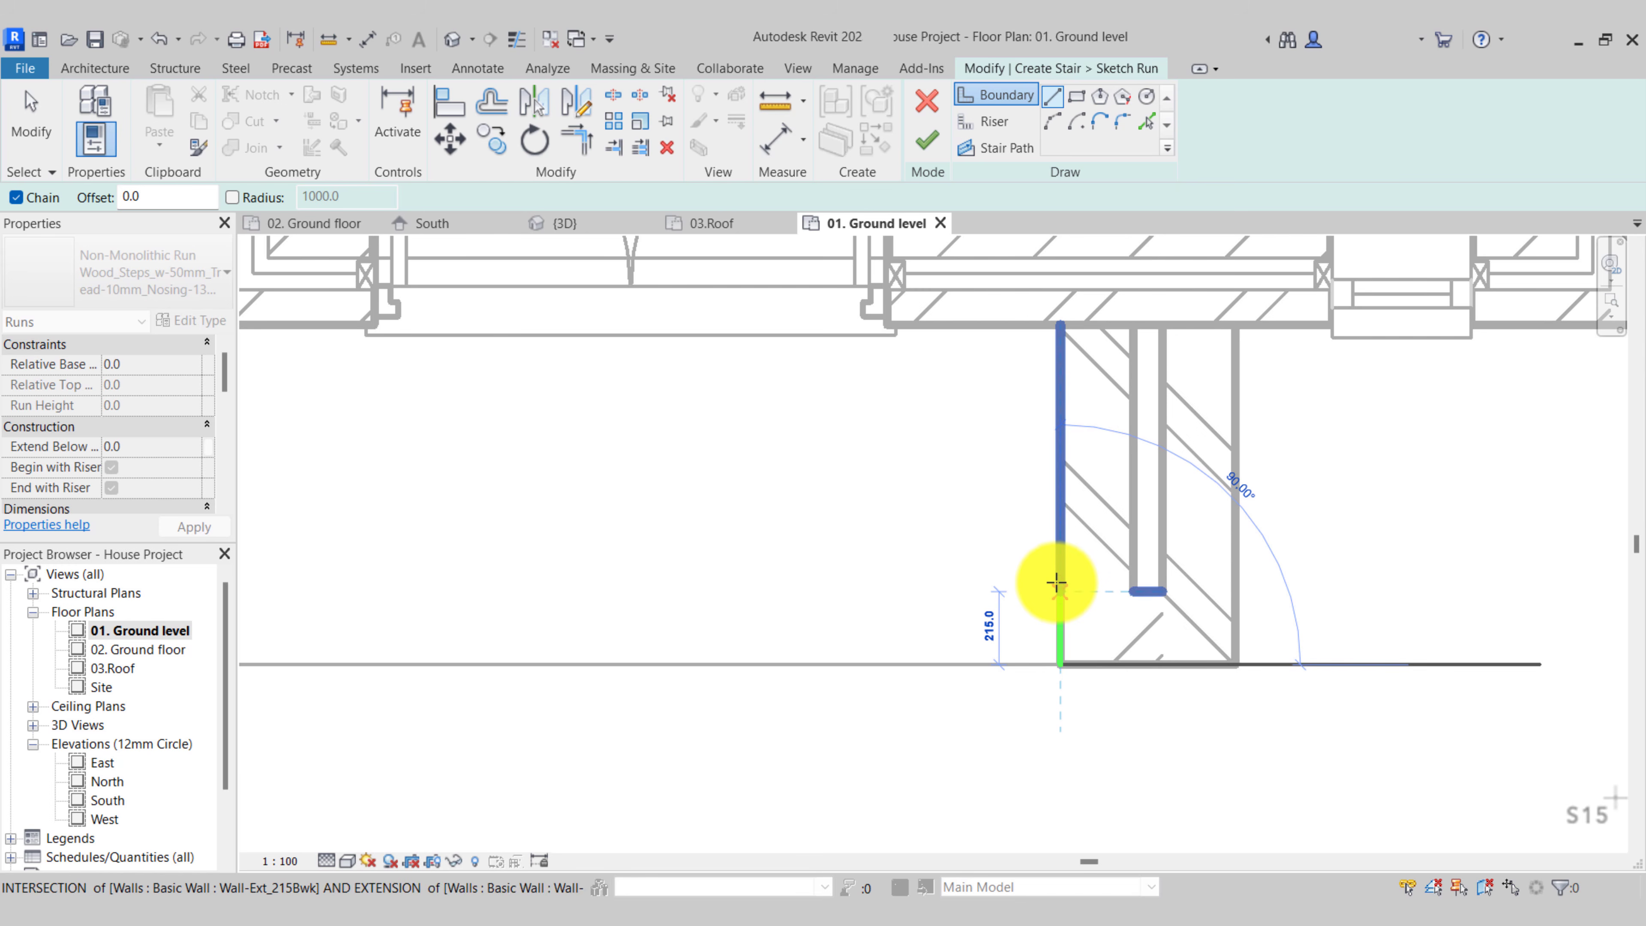
pyautogui.scroll(3, 1057, 575)
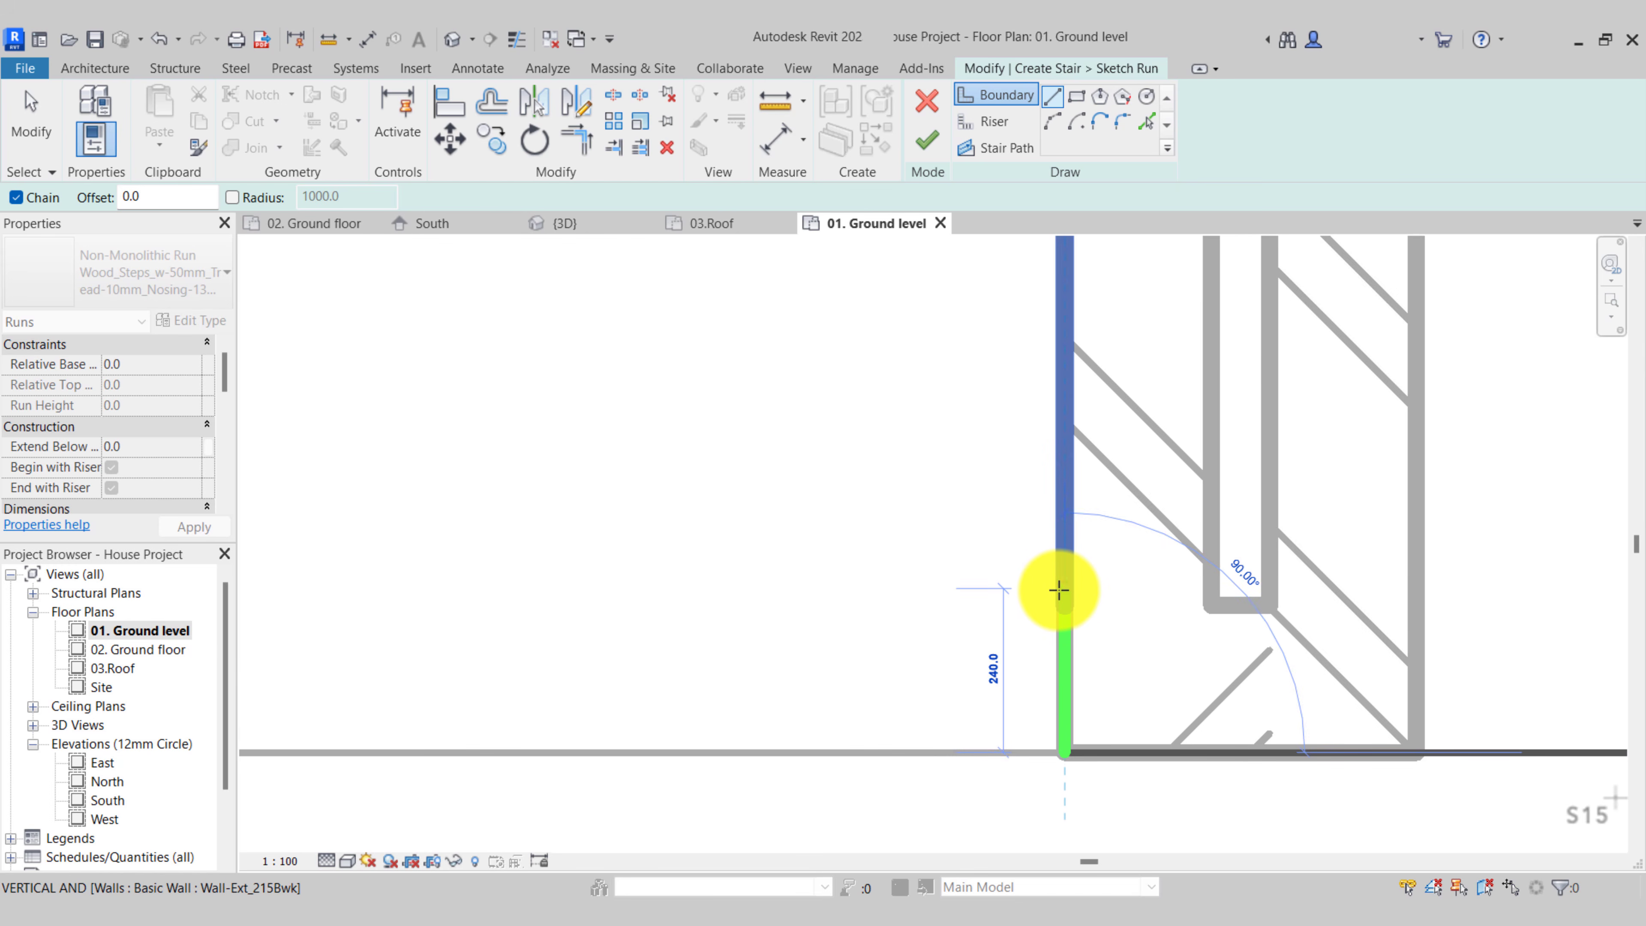
pyautogui.click(1059, 590)
pyautogui.scroll(-4, 1102, 590)
pyautogui.press('Escape')
pyautogui.scroll(-1, 866, 538)
pyautogui.moveTo(866, 538); pyautogui.dragTo(949, 547, button='middle')
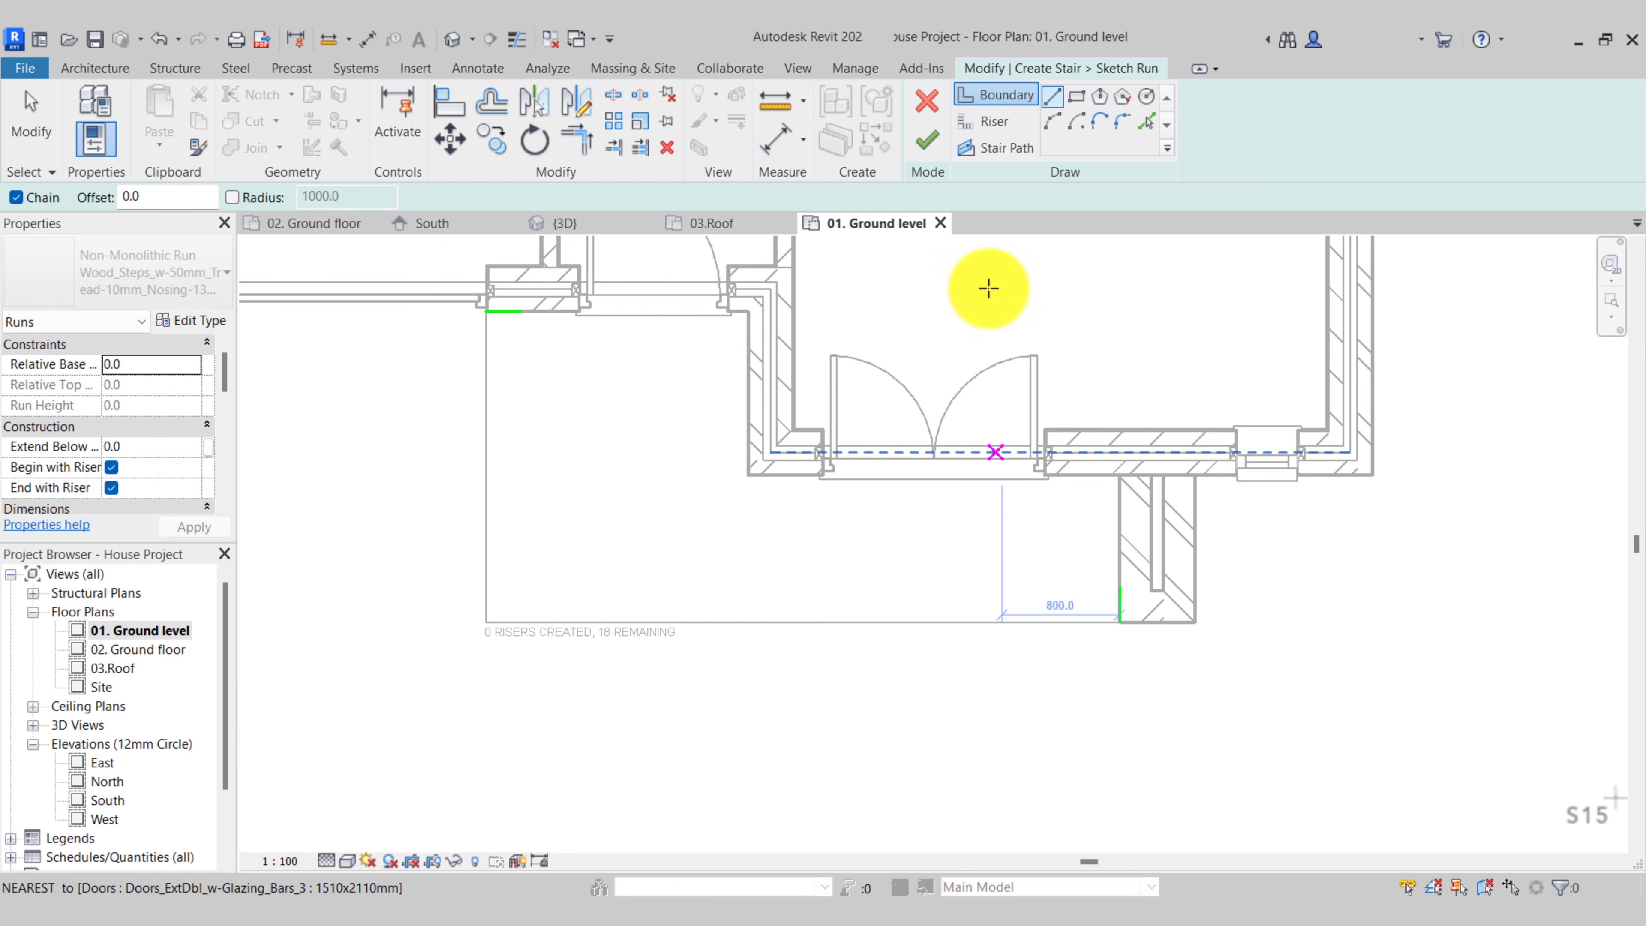
# Sketch the outer riser from the projecting wall's southwest corner west along the floor edge, then 2115 mm north to the first boundary line
pyautogui.moveTo(750, 509); pyautogui.dragTo(837, 549, button='middle')
pyautogui.click(994, 125)
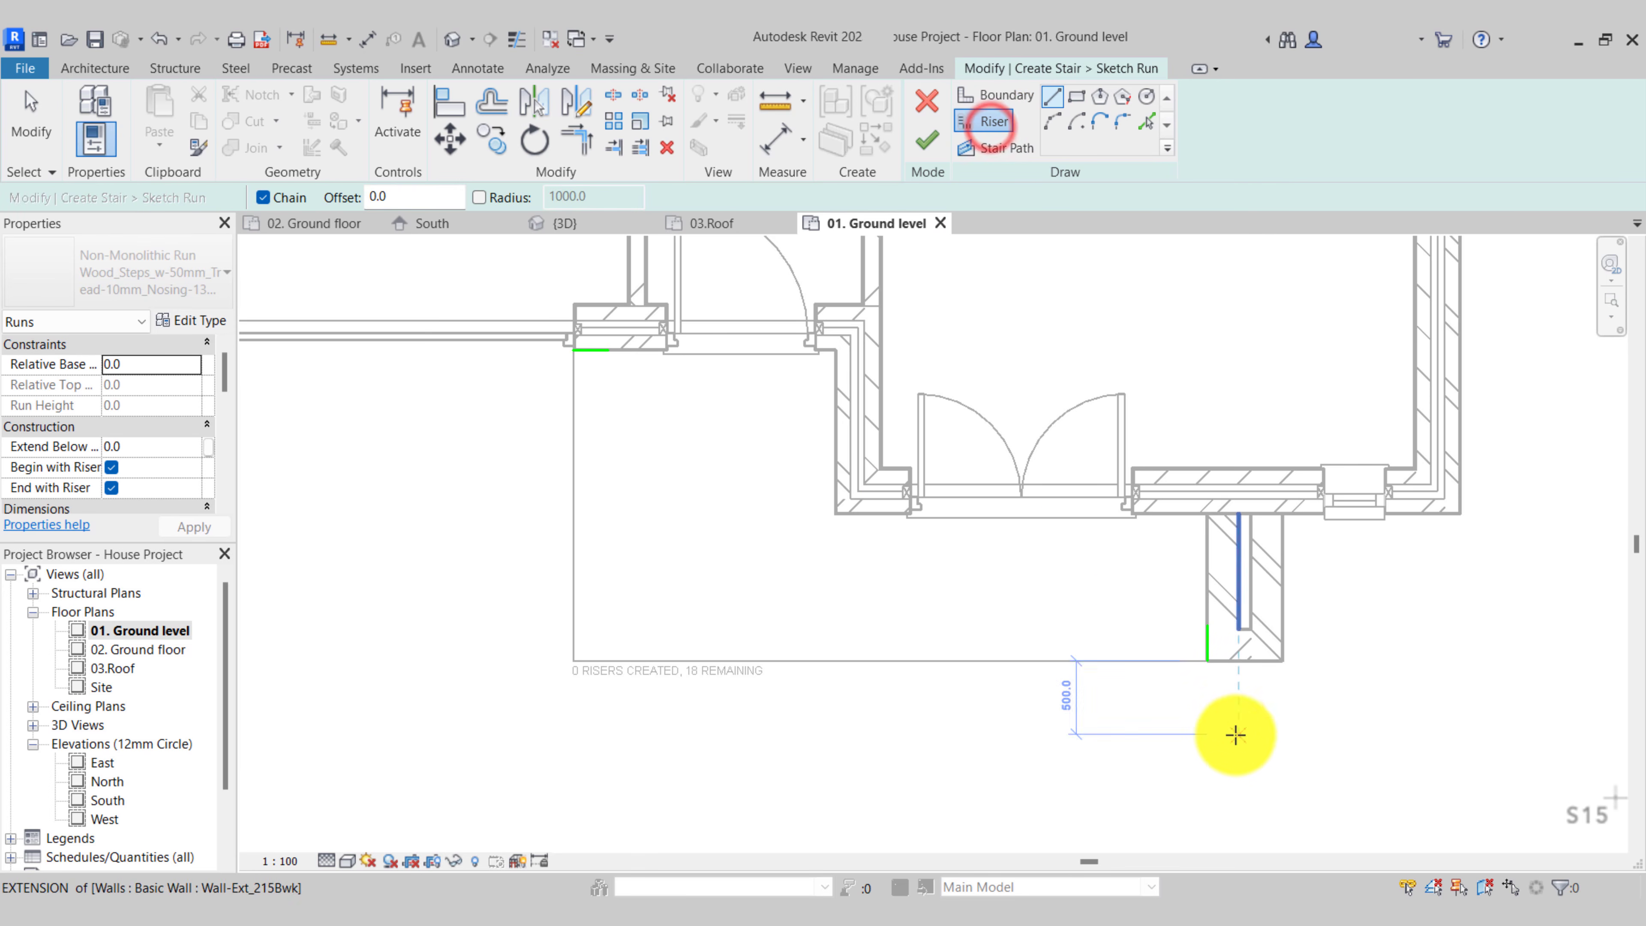
pyautogui.click(1211, 660)
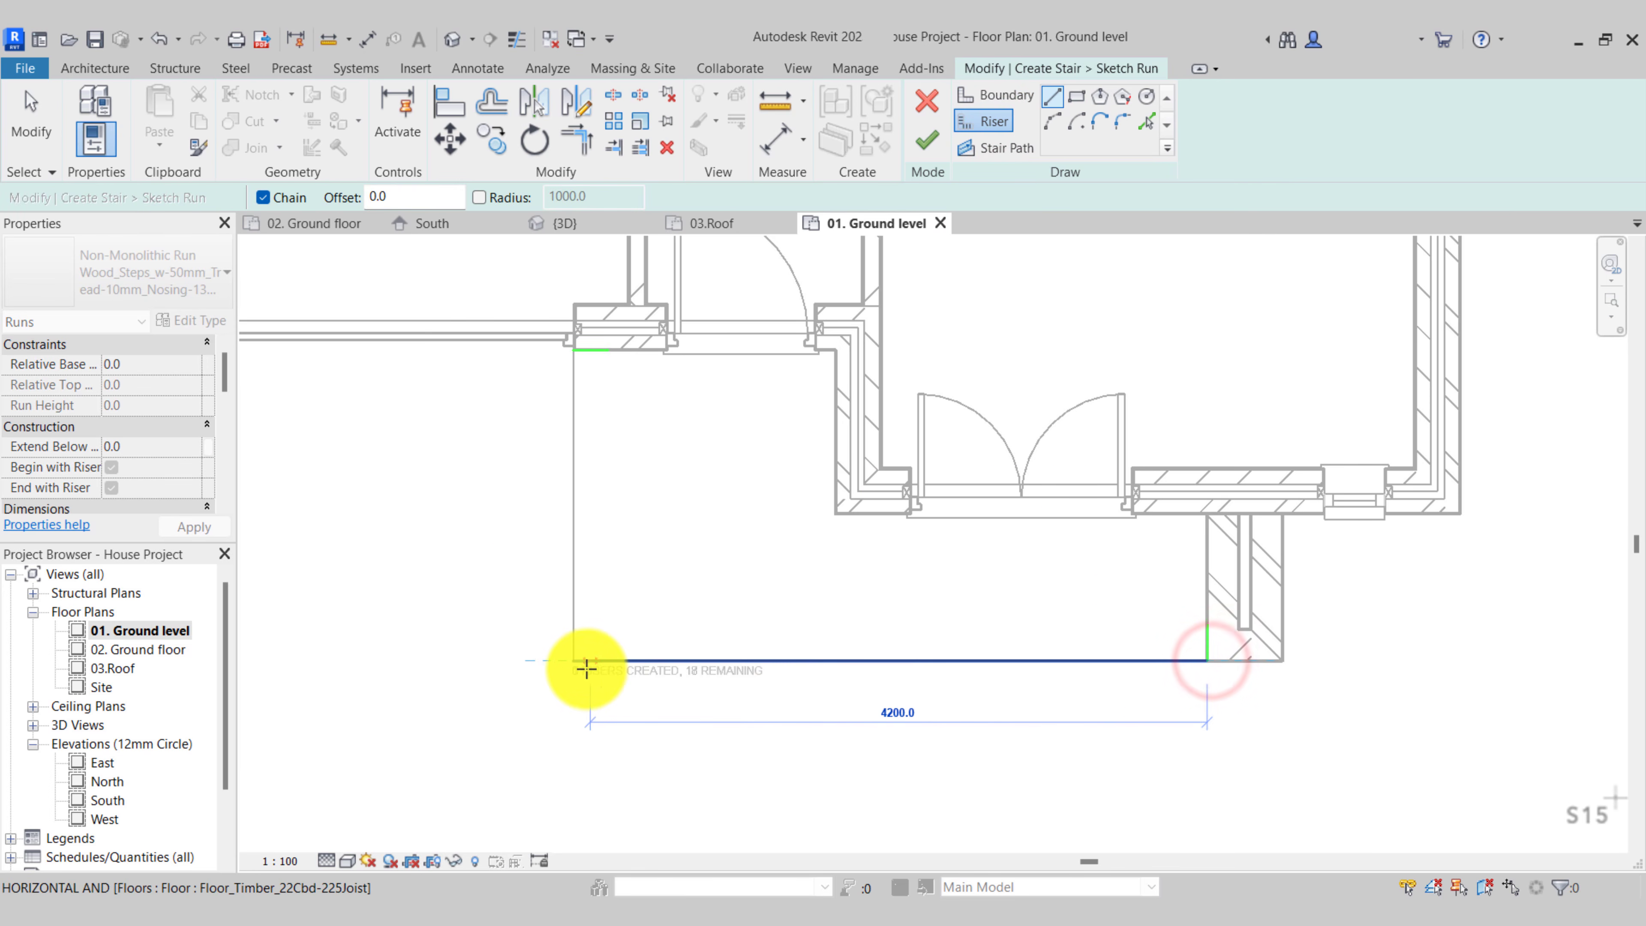
pyautogui.click(574, 662)
pyautogui.scroll(4, 577, 410)
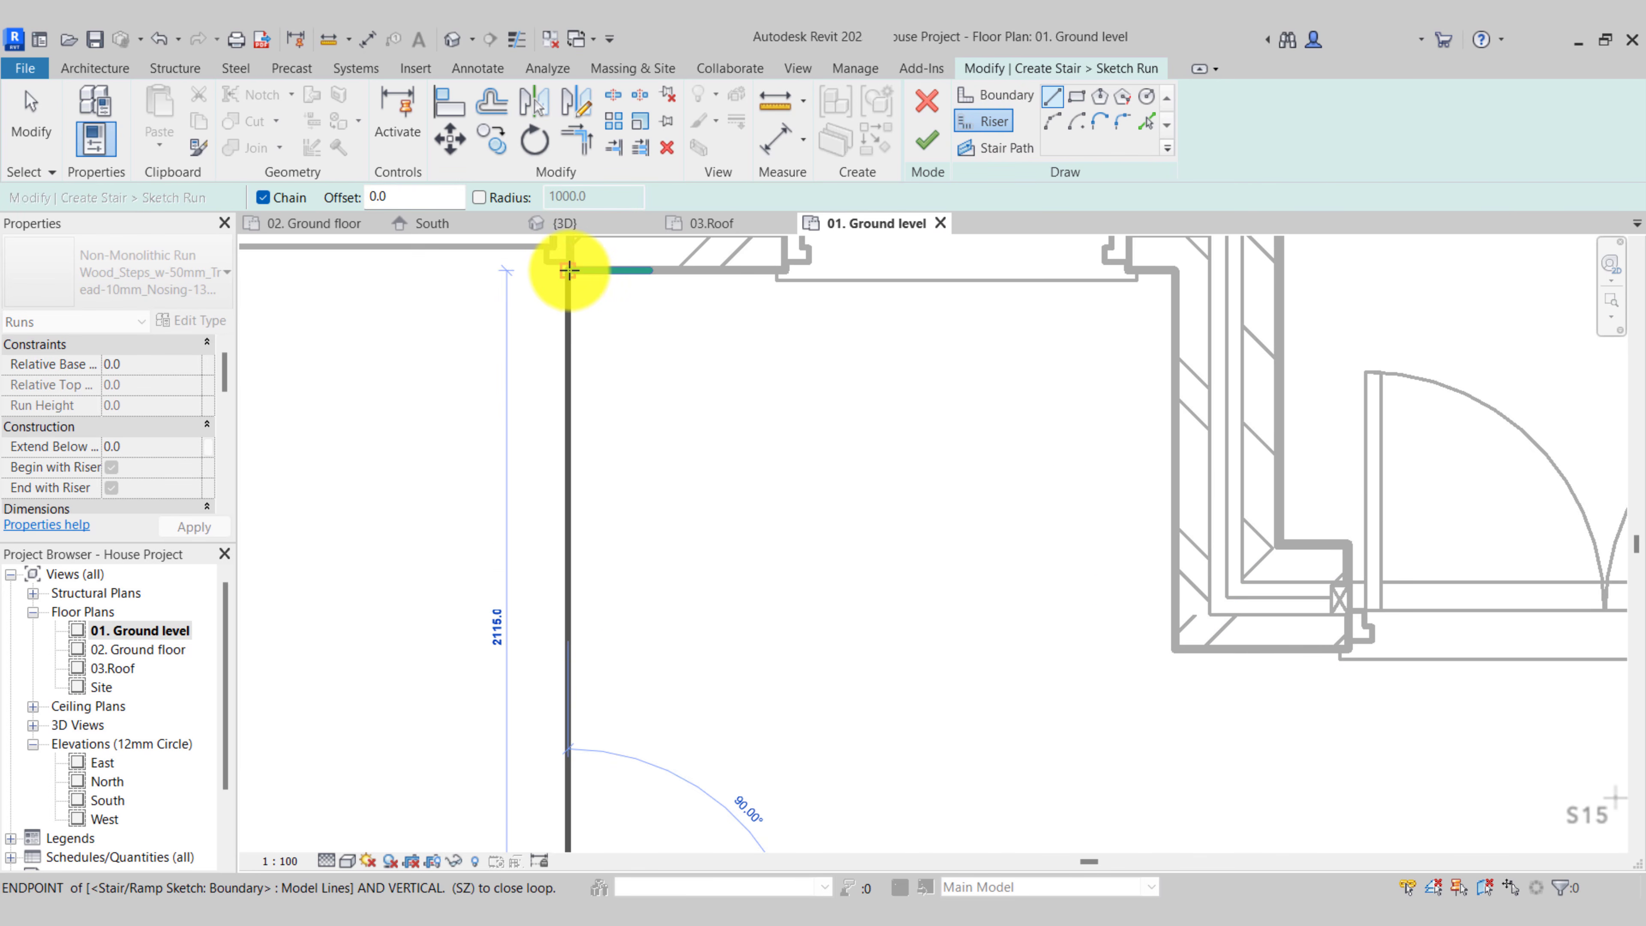
pyautogui.click(568, 271)
# Sketch the inner riser from the first boundary line's east end 1875 mm south, then east to the boundary line at the projecting wall
pyautogui.click(648, 271)
pyautogui.scroll(-4, 647, 271)
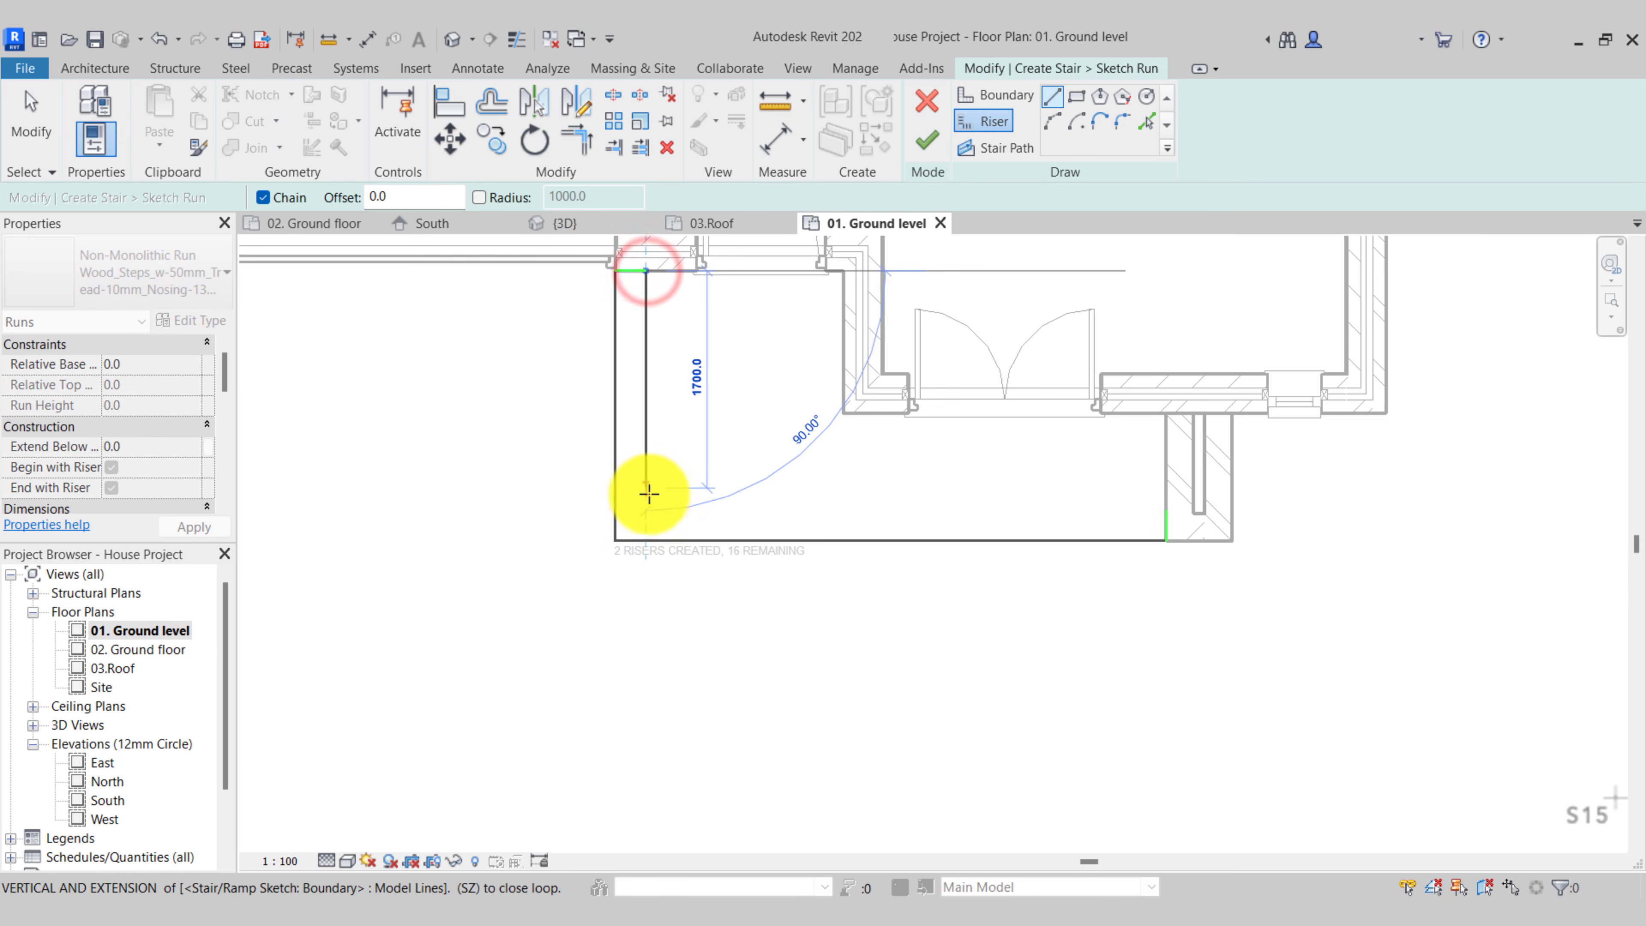
pyautogui.click(650, 506)
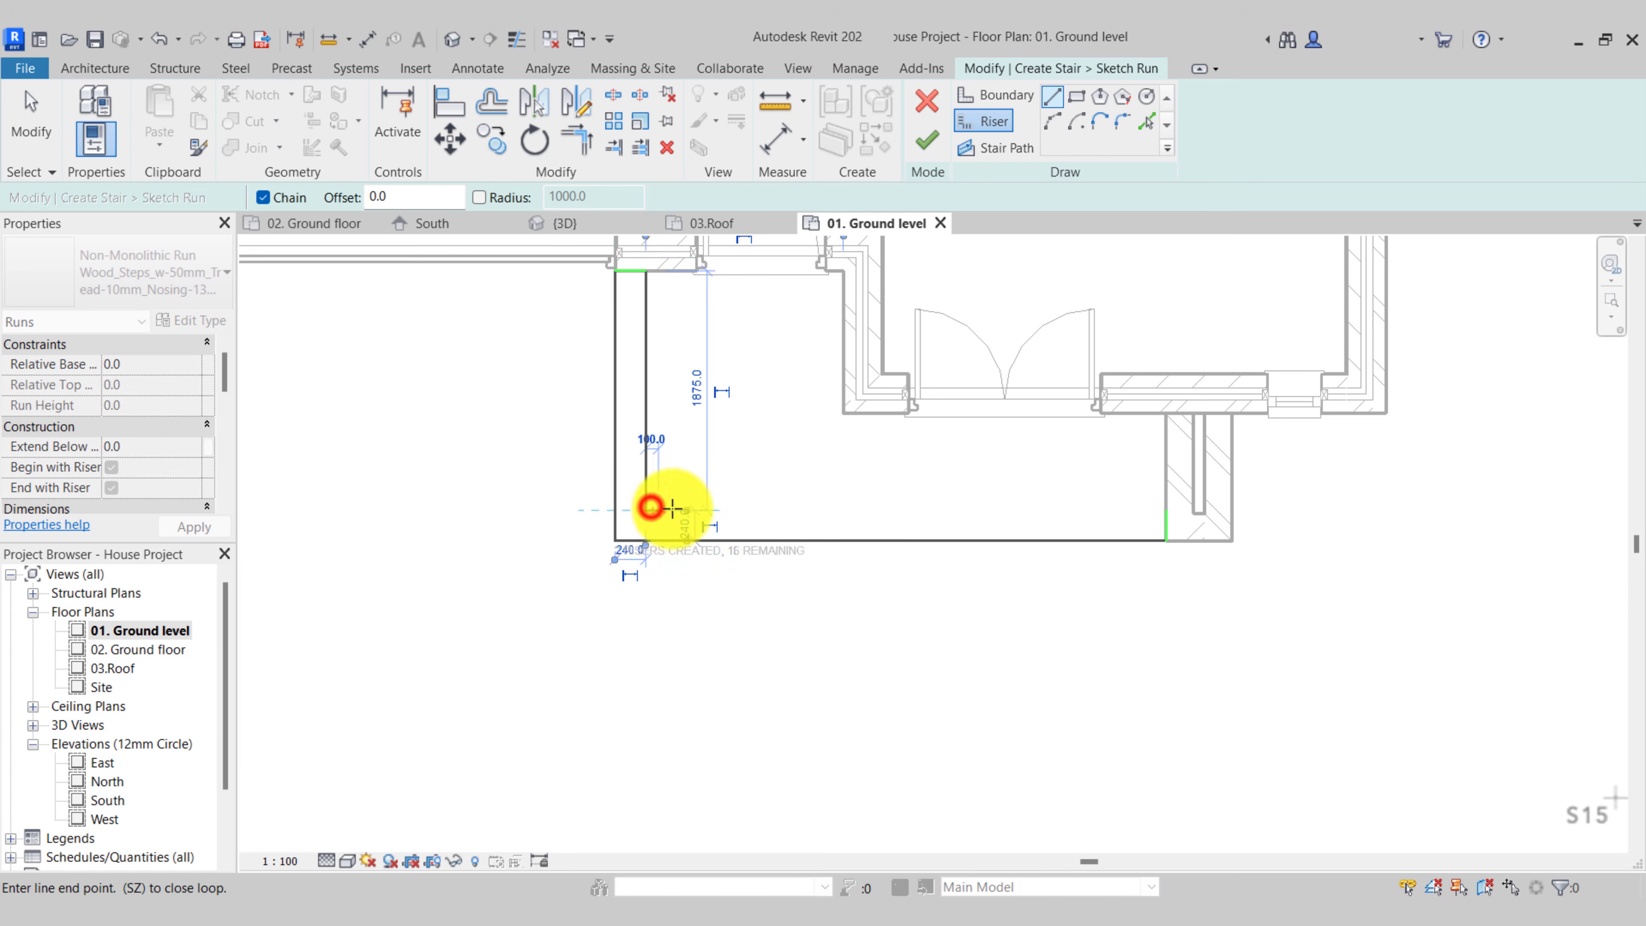
pyautogui.click(1158, 511)
pyautogui.press('Escape')
pyautogui.press('Escape')
pyautogui.scroll(1, 794, 529)
pyautogui.moveTo(766, 444); pyautogui.dragTo(790, 537, button='middle')
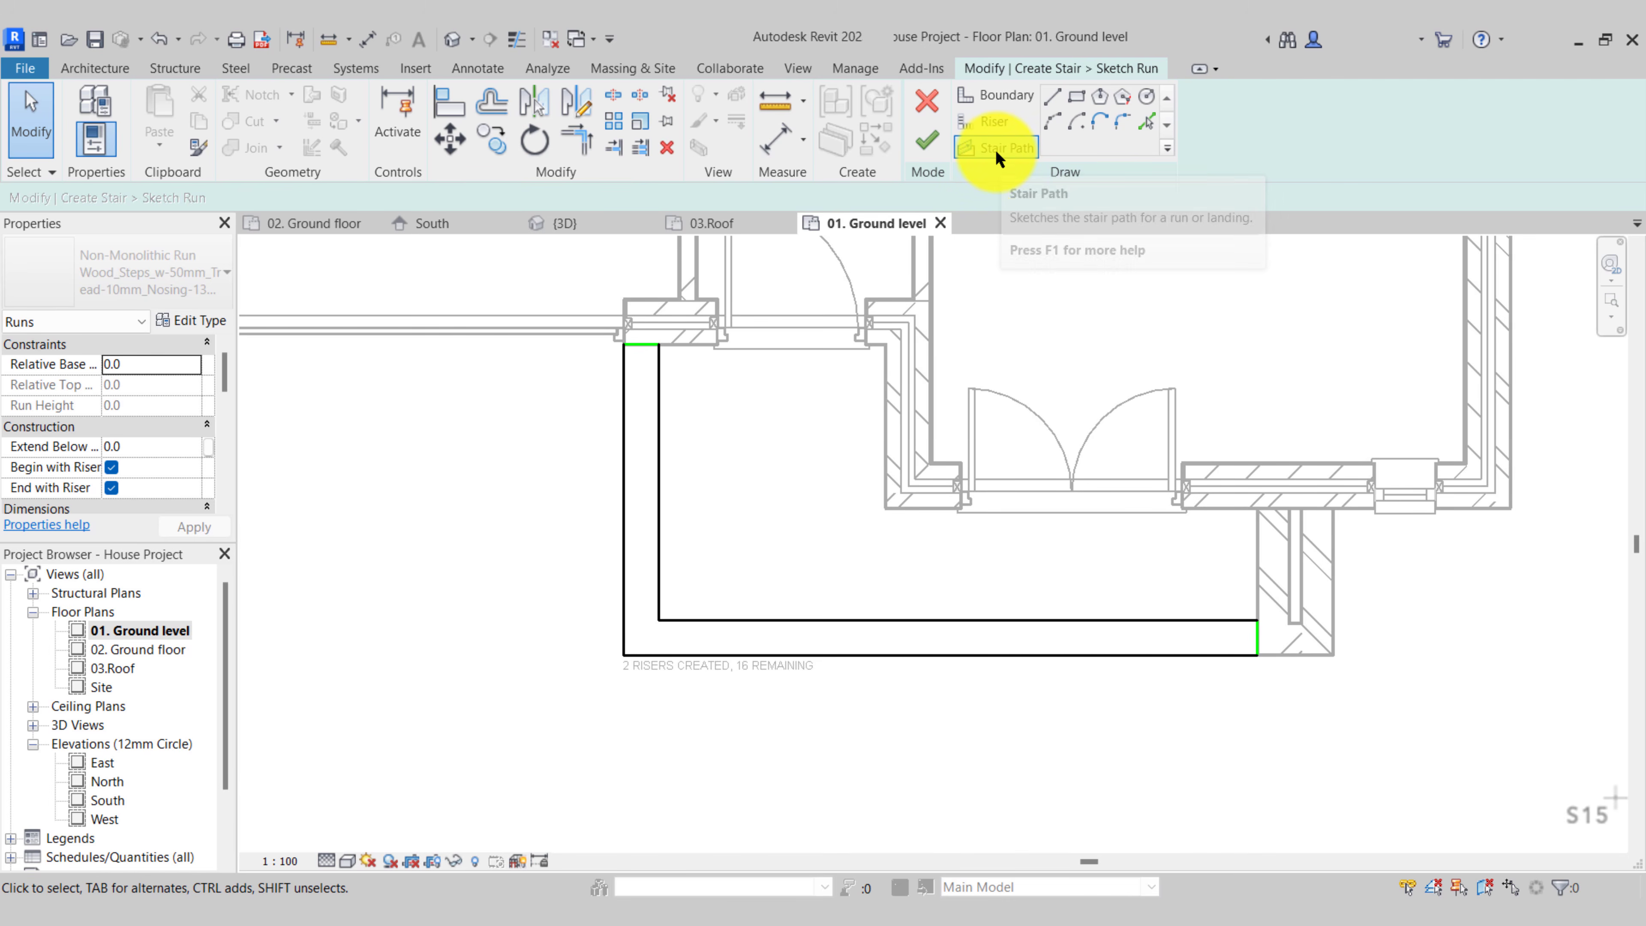
# Draw the stair path east from the outer to the inner riser, about 1060 mm north of the outer corner, and finish the run and stair
pyautogui.click(968, 154)
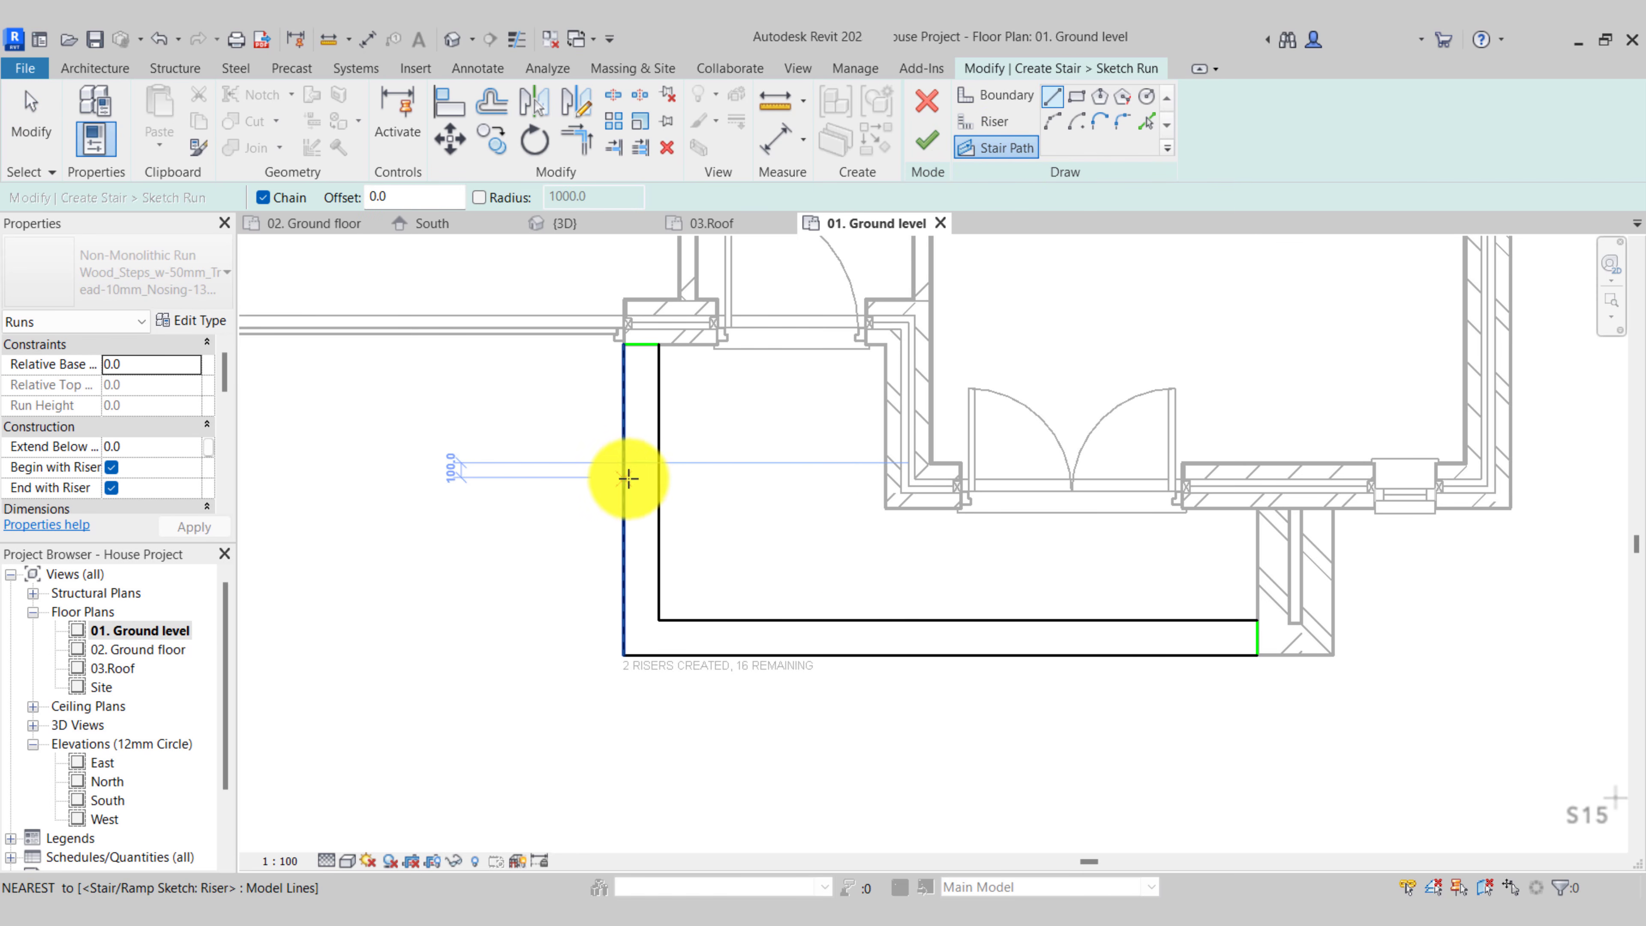
pyautogui.scroll(2, 619, 498)
pyautogui.click(623, 500)
pyautogui.click(658, 500)
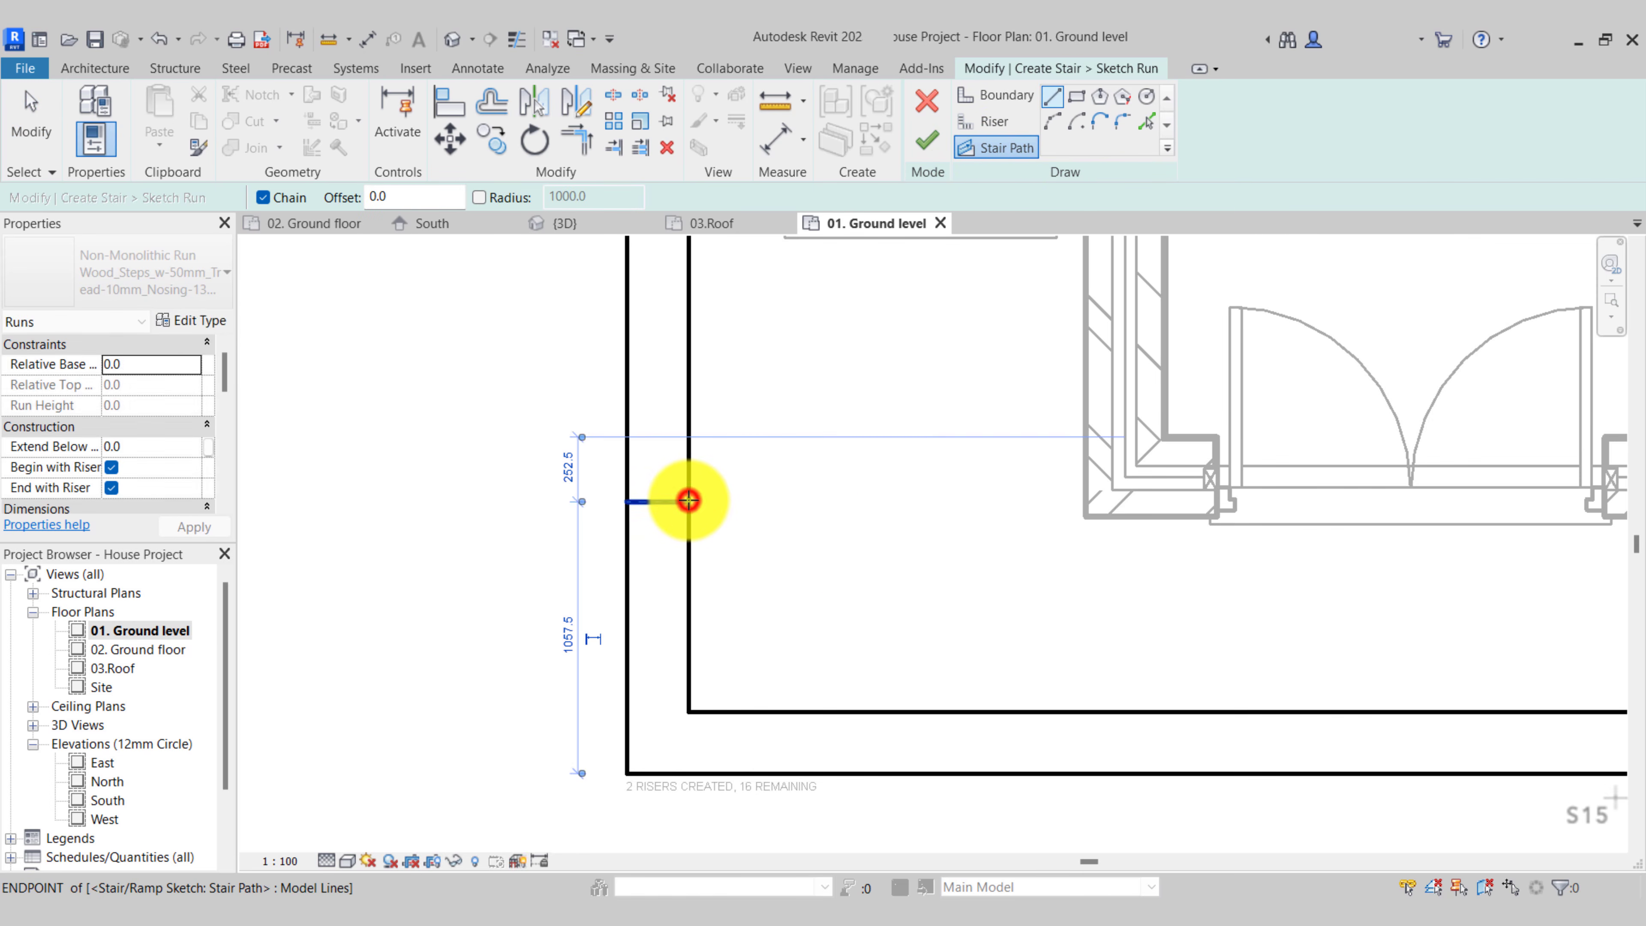
pyautogui.press('Escape')
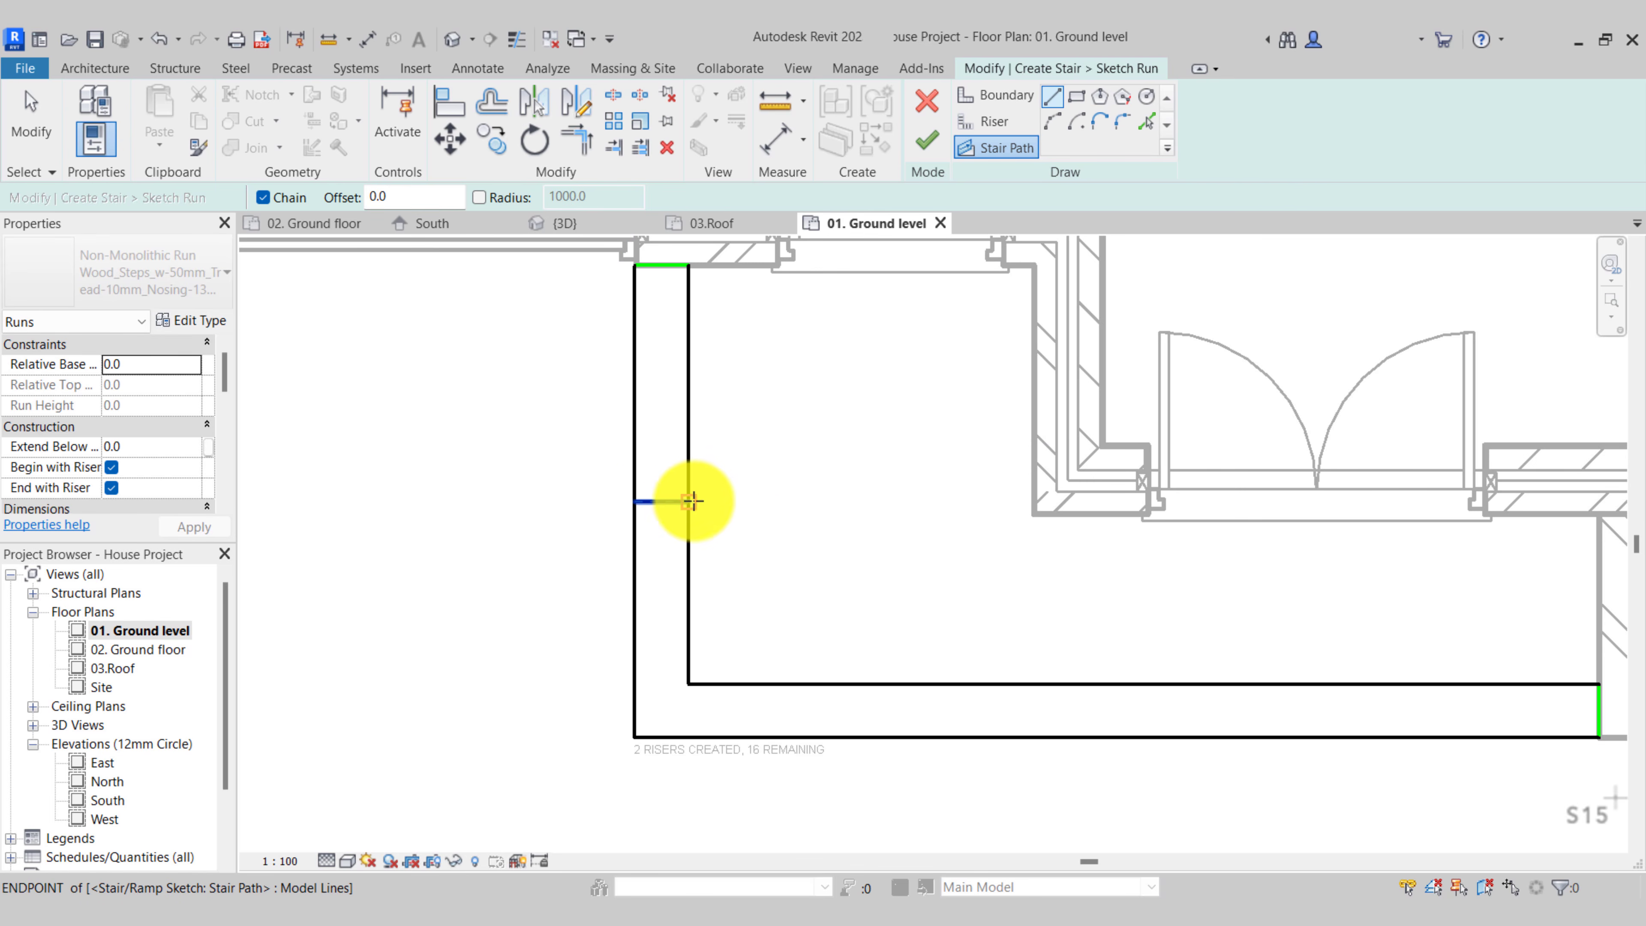
pyautogui.scroll(-3, 692, 500)
pyautogui.click(926, 141)
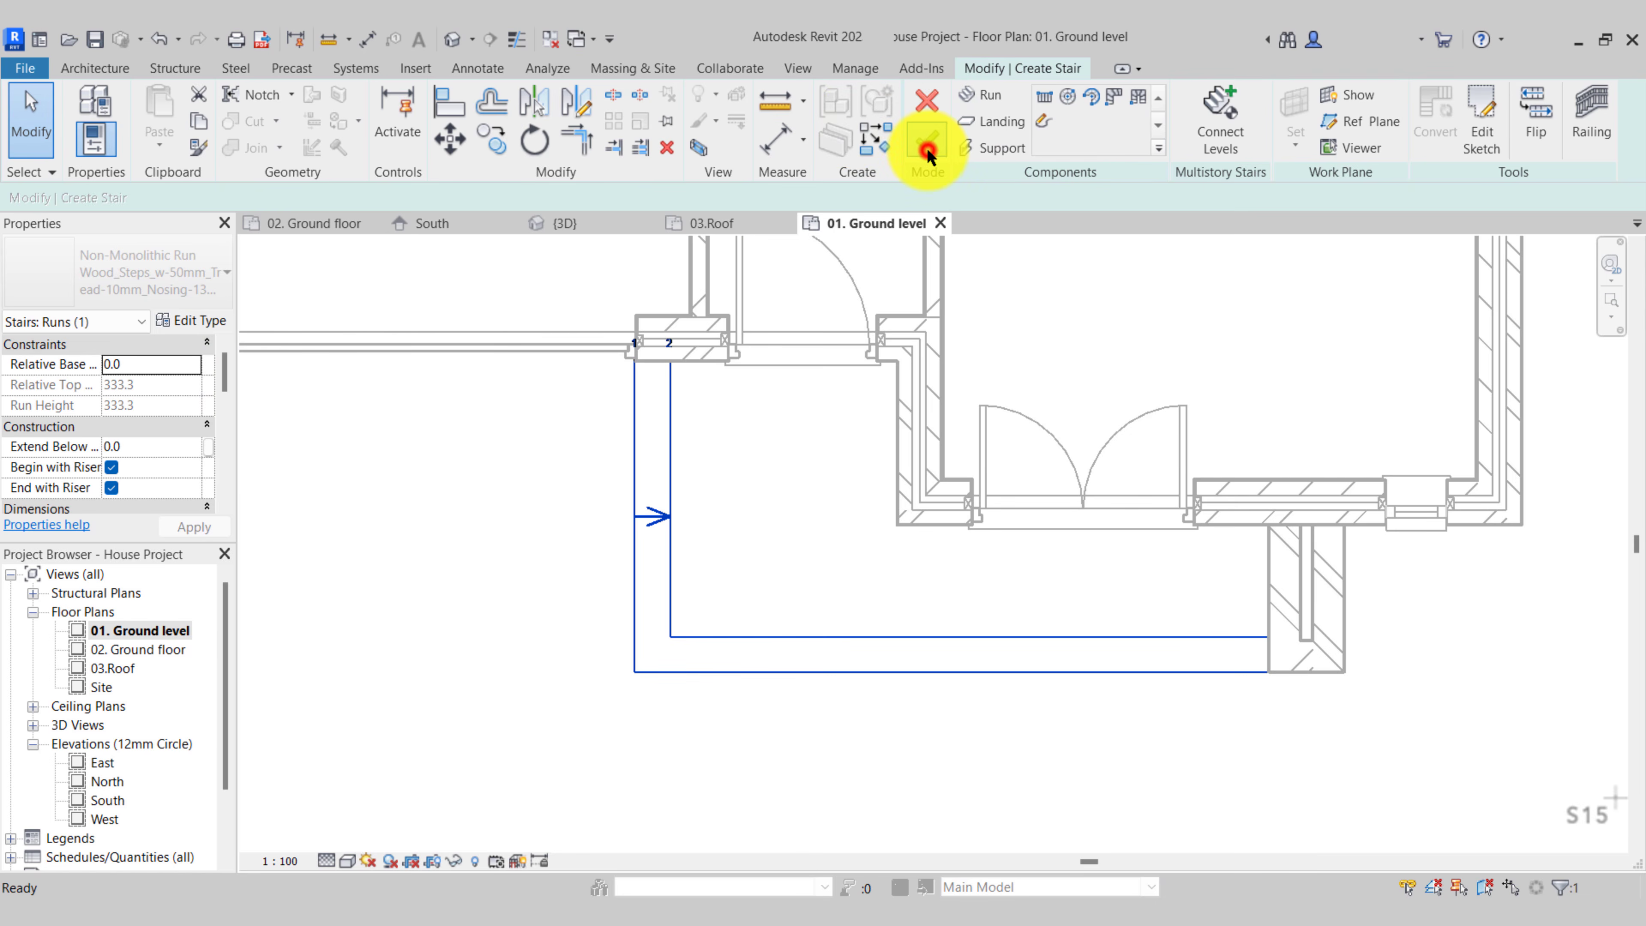
pyautogui.click(927, 149)
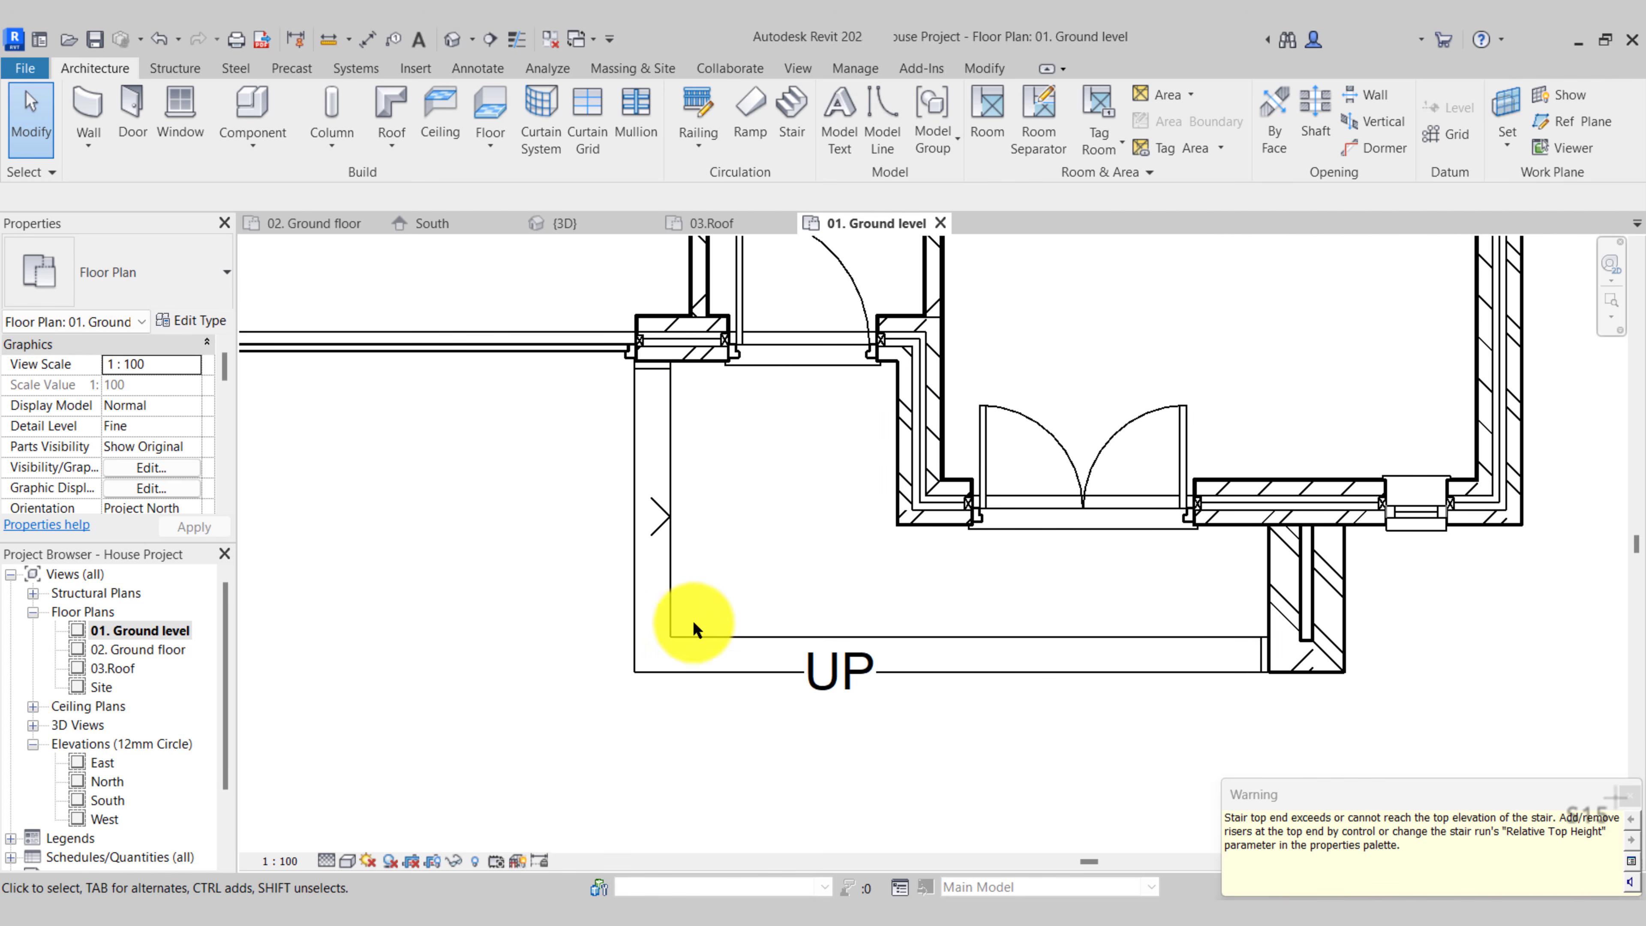
# Set the entrance stair's base level to 01. Ground level and its top level to 02. Ground floor
pyautogui.click(672, 645)
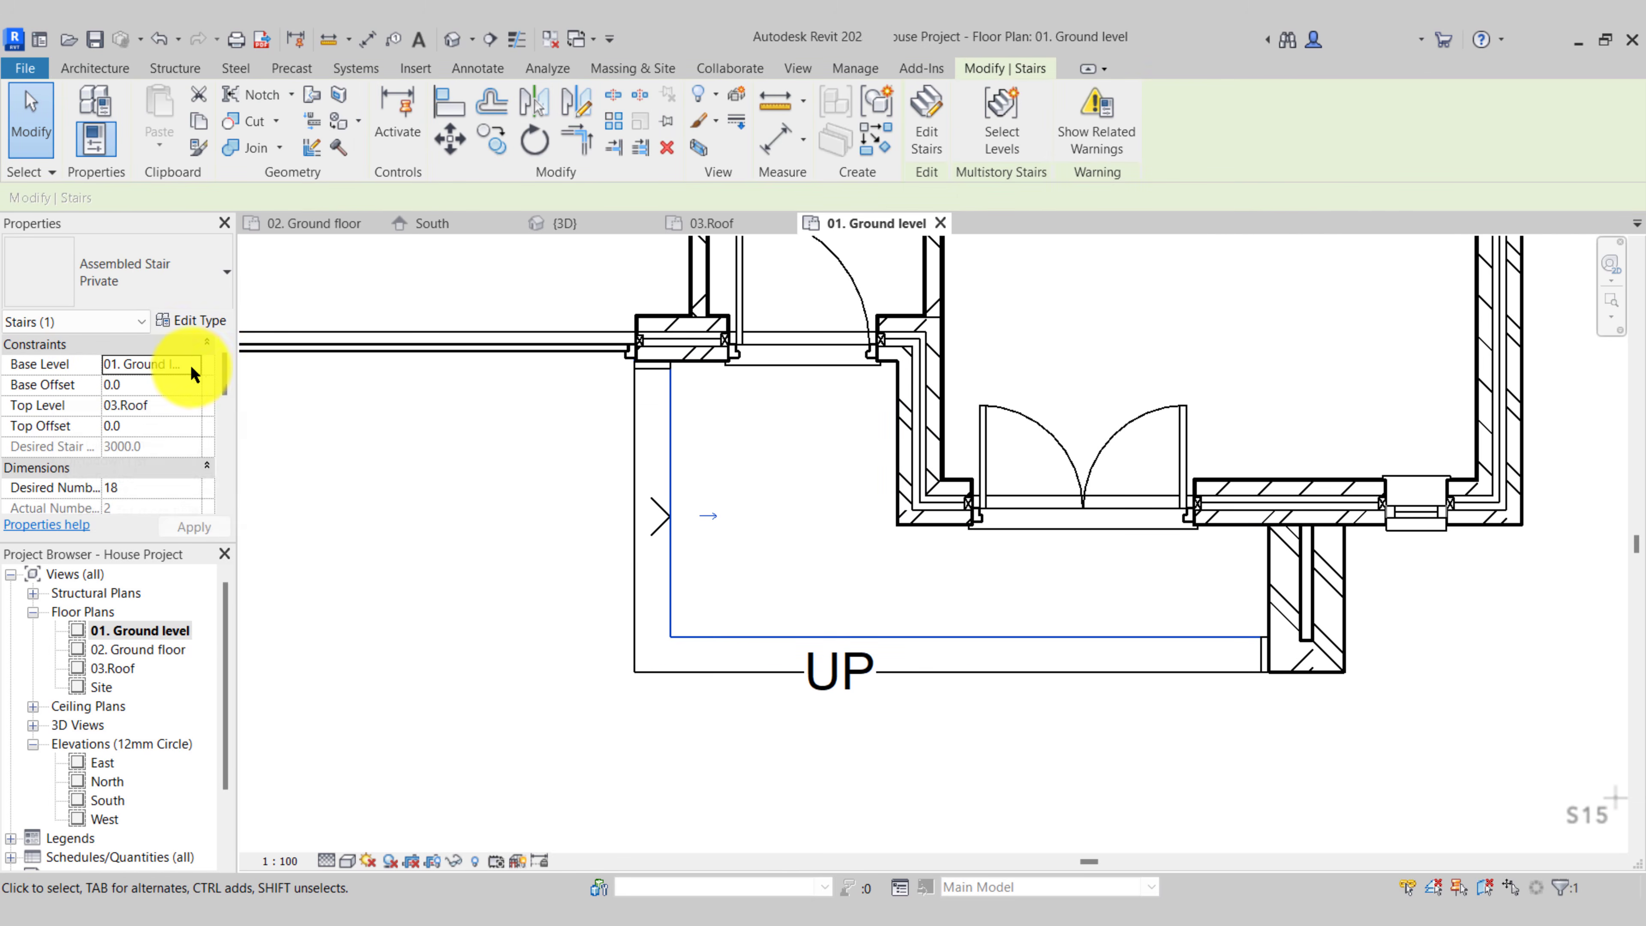
pyautogui.click(145, 313)
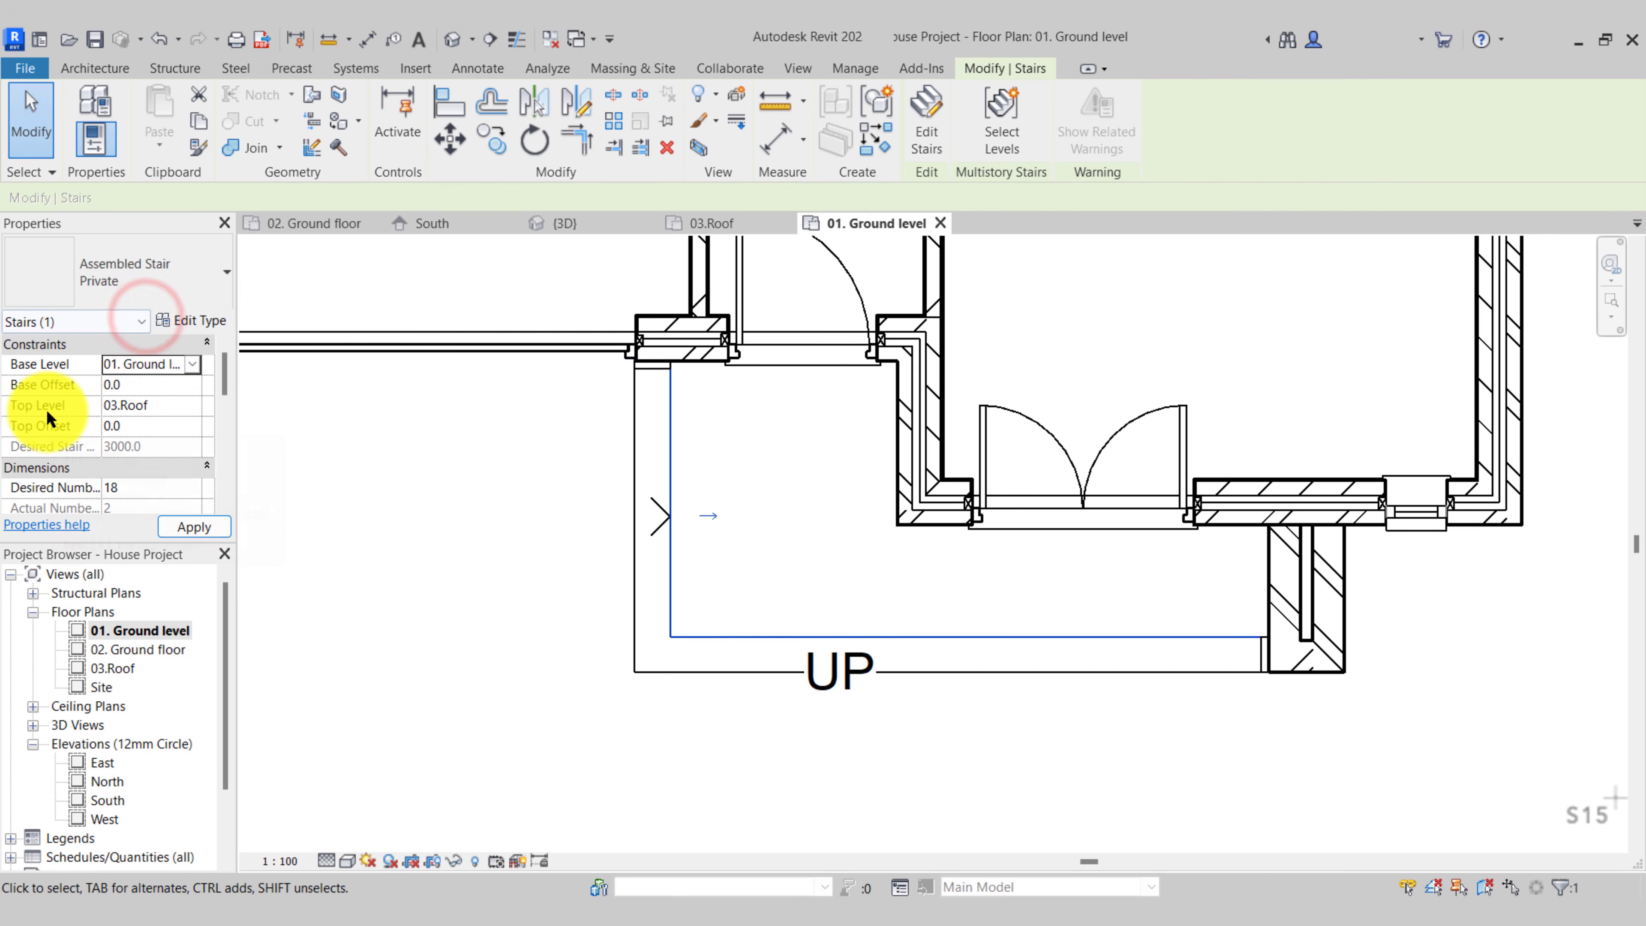
pyautogui.click(195, 405)
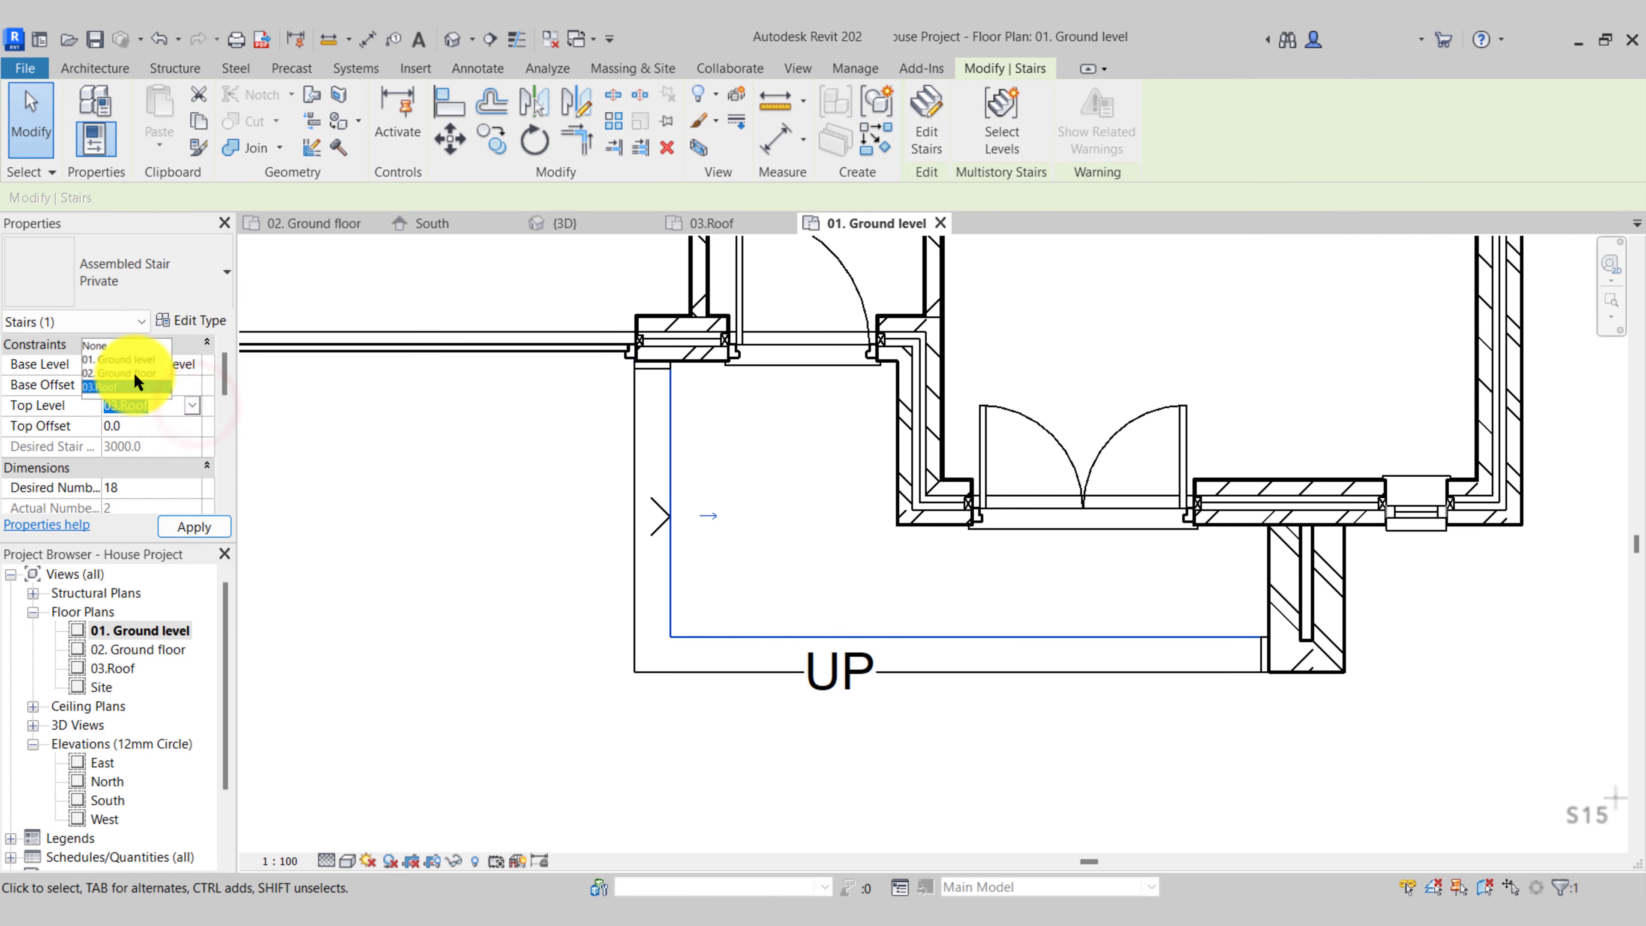
pyautogui.click(134, 376)
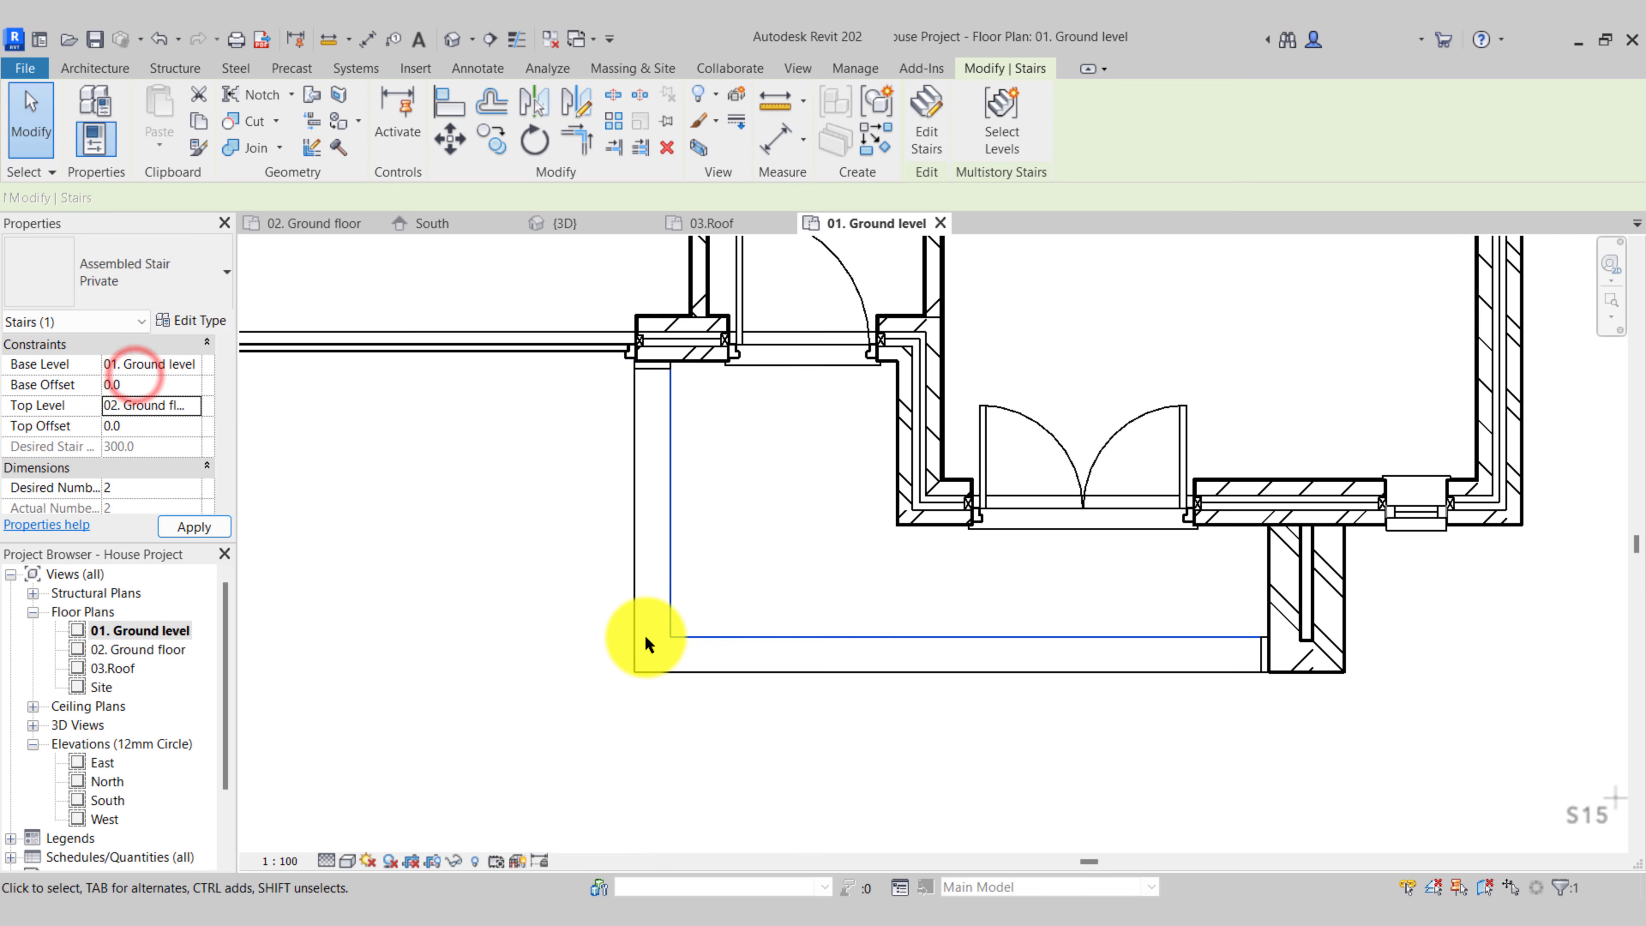
pyautogui.click(712, 719)
# Examine in the 3D view how the entrance stair sits against the timber floor slab
pyautogui.click(565, 223)
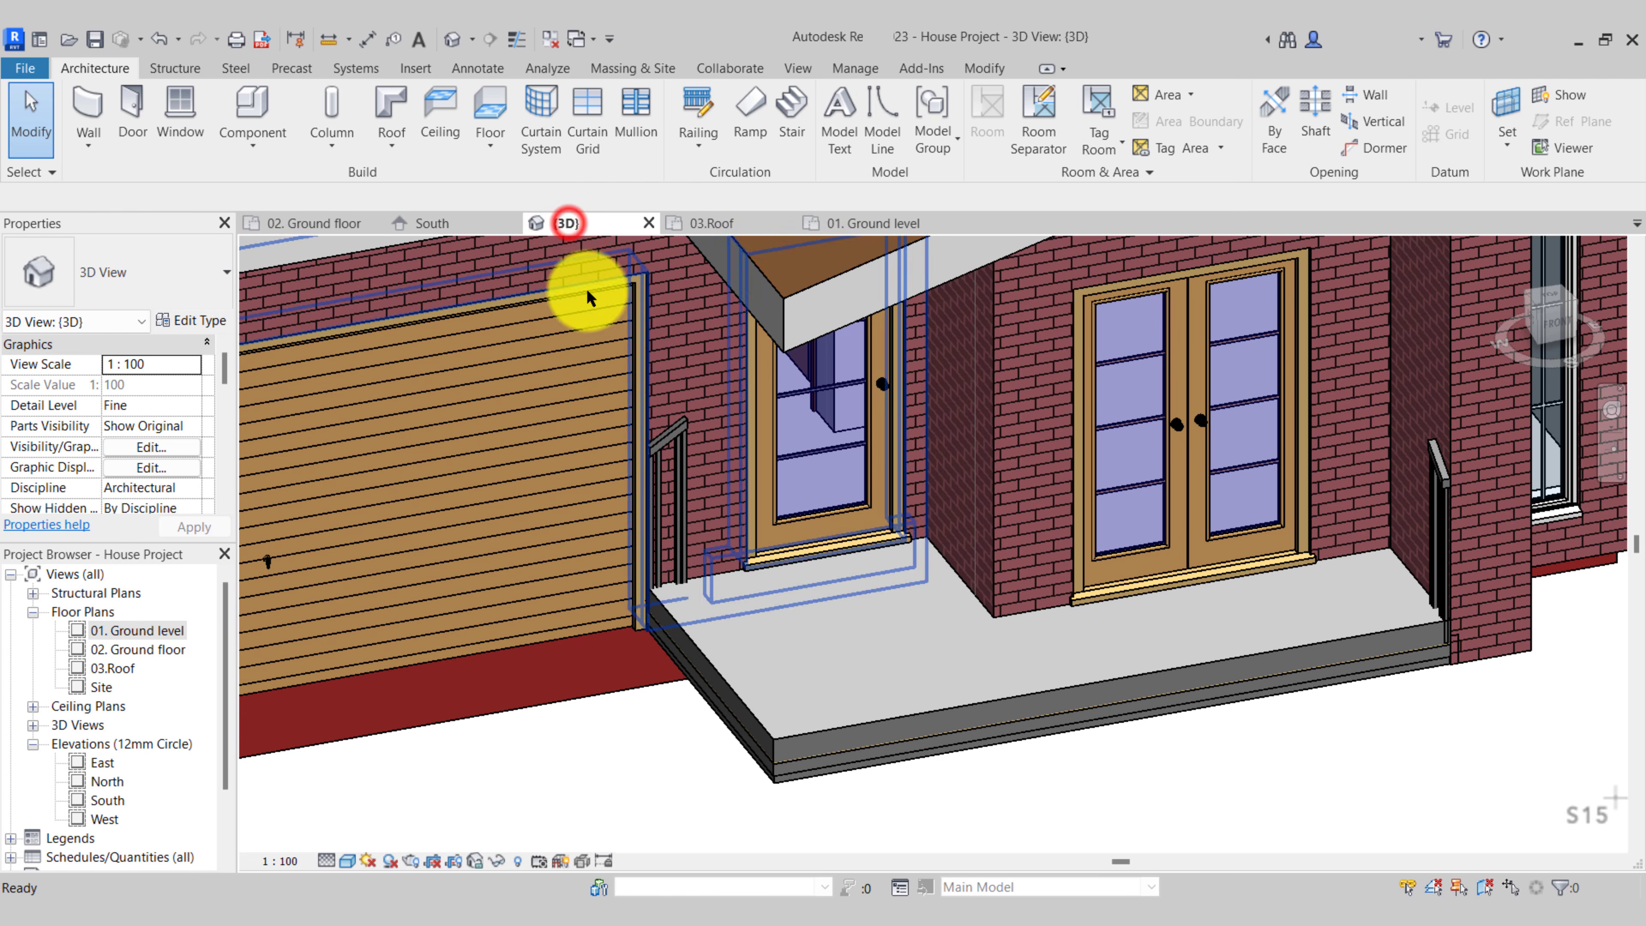
pyautogui.scroll(-2, 881, 681)
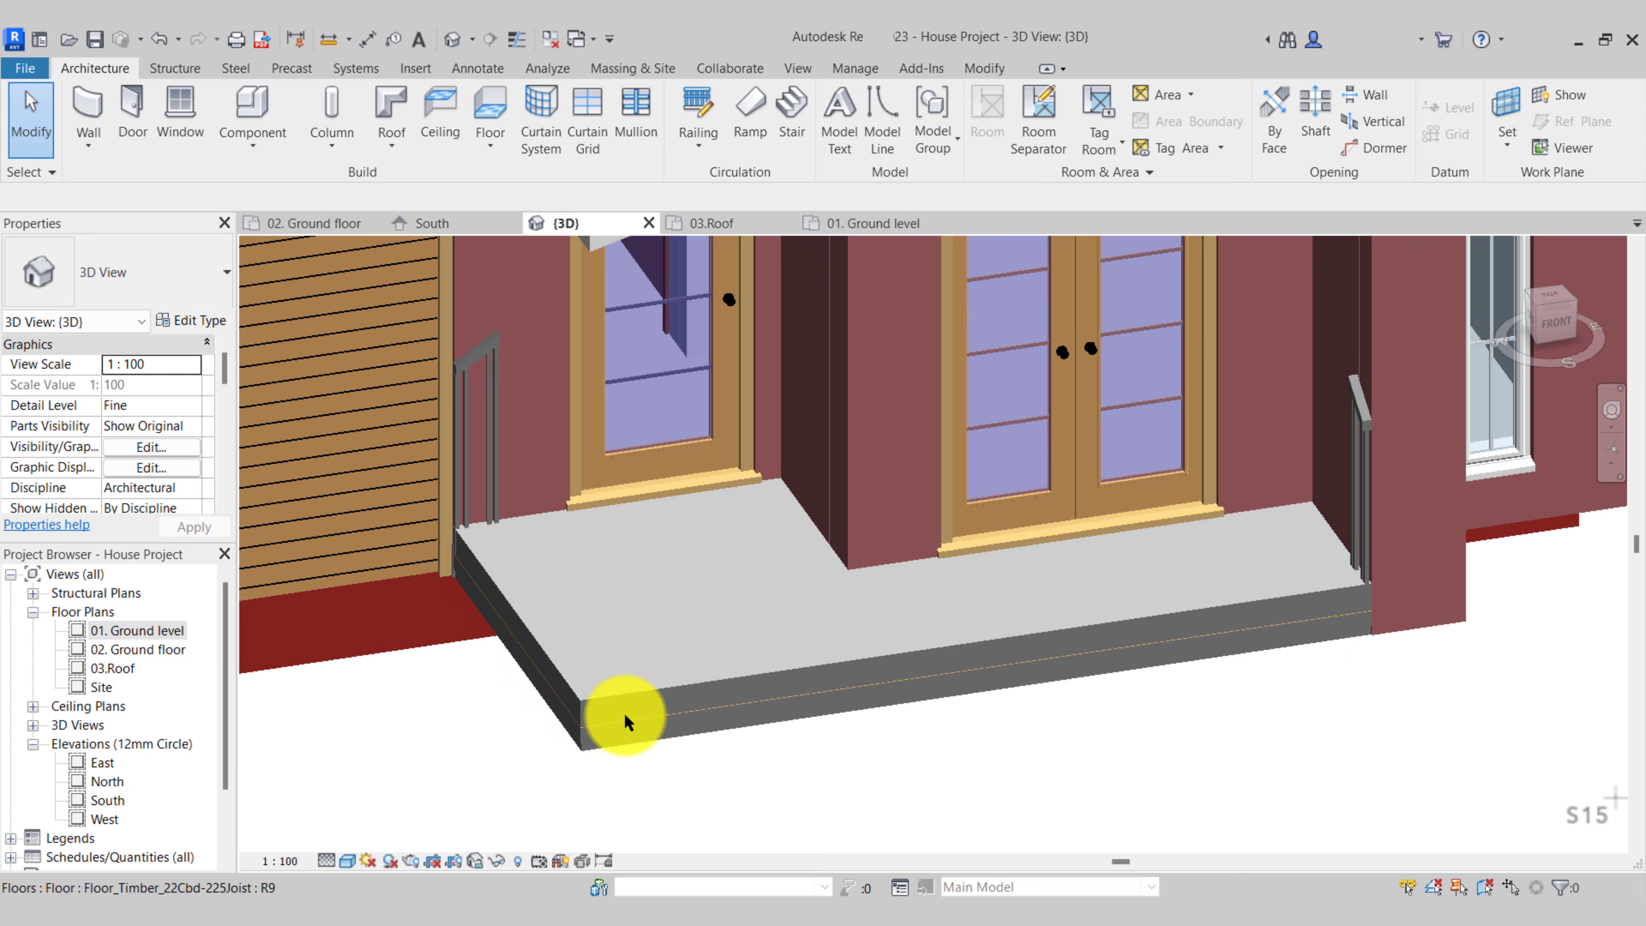
pyautogui.scroll(3, 624, 707)
pyautogui.click(625, 702)
pyautogui.moveTo(624, 701); pyautogui.dragTo(633, 767, button='middle')
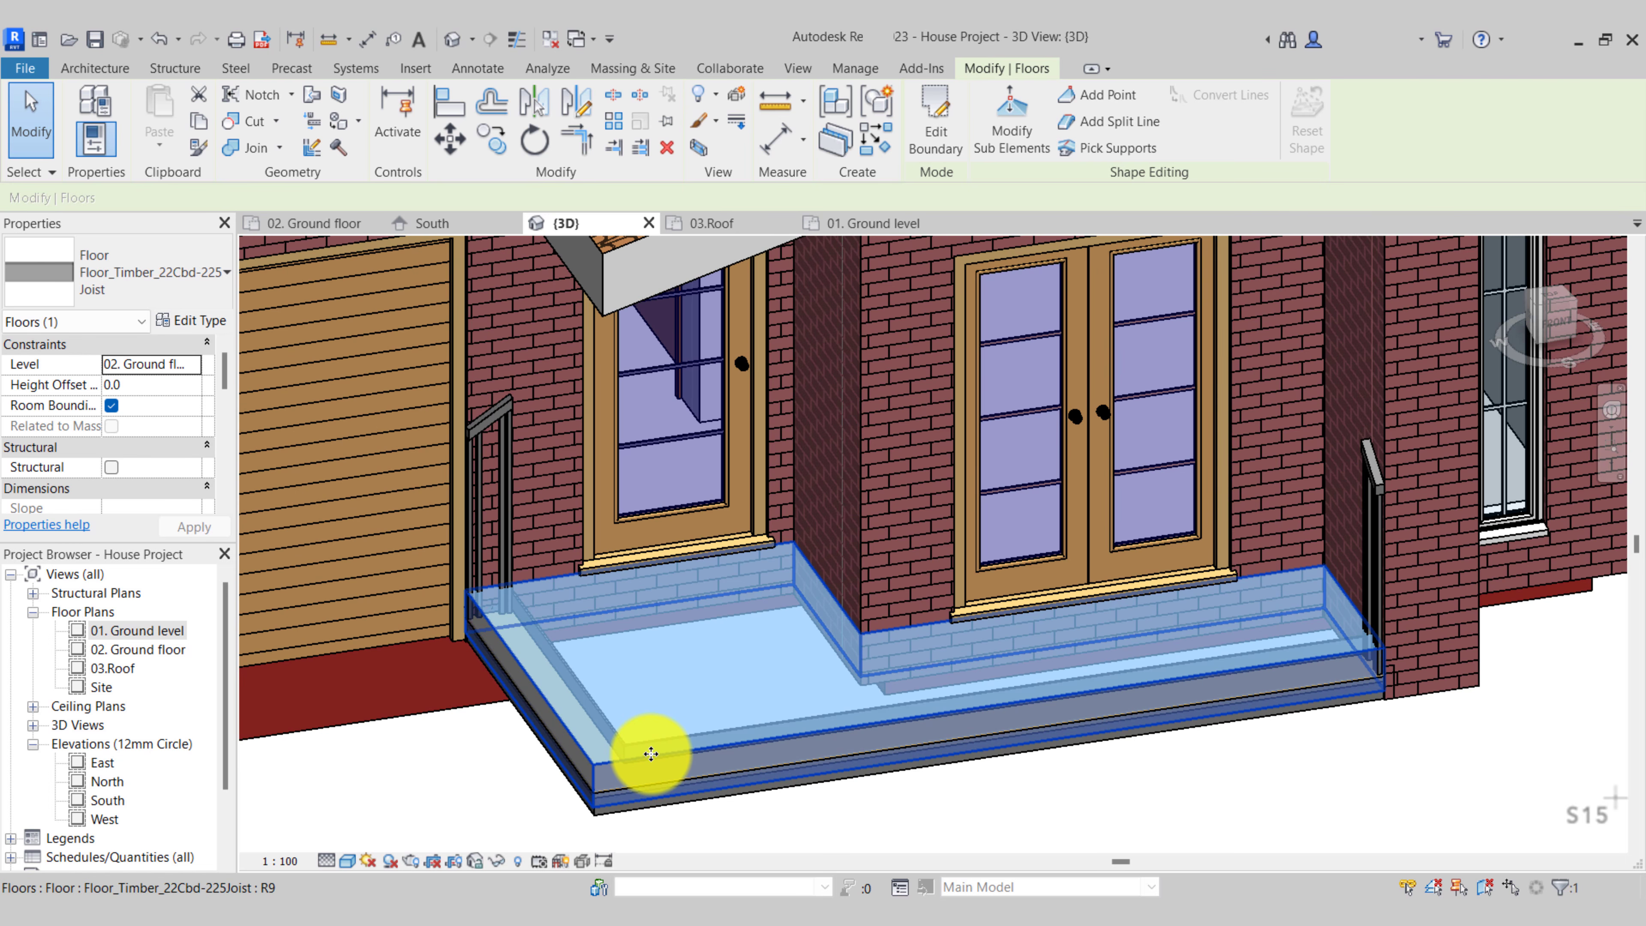
pyautogui.press('Escape')
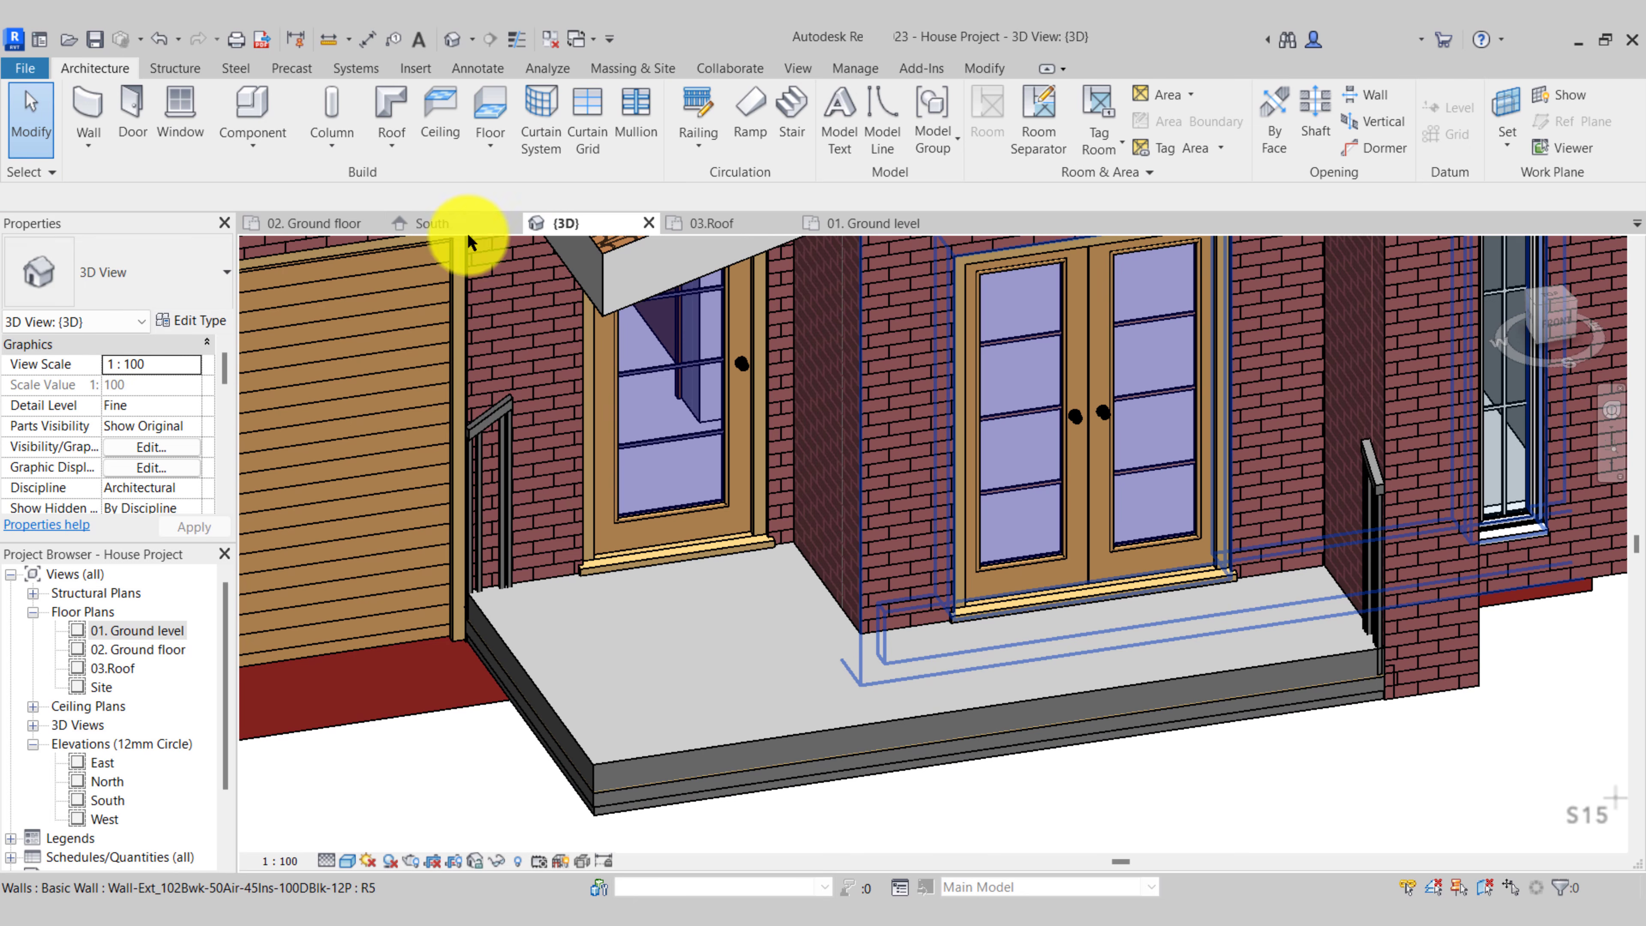
# Edit the entrance floor's boundary in the 02. Ground floor plan and move its west edge east onto the stair's inner riser line
pyautogui.click(311, 227)
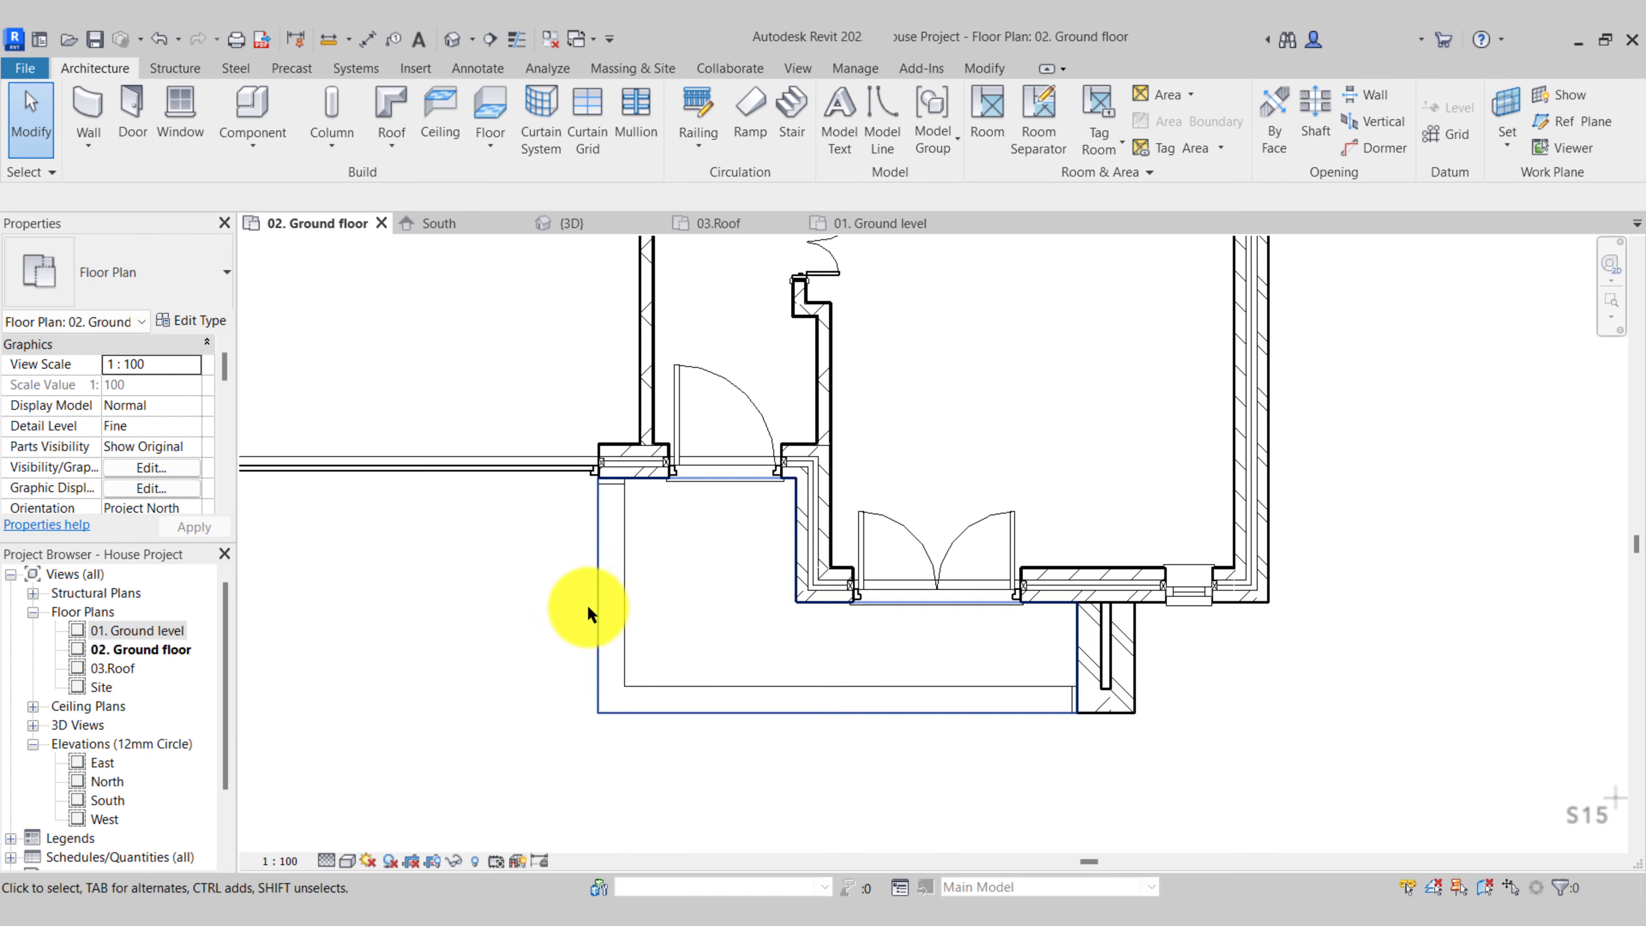
pyautogui.click(608, 503)
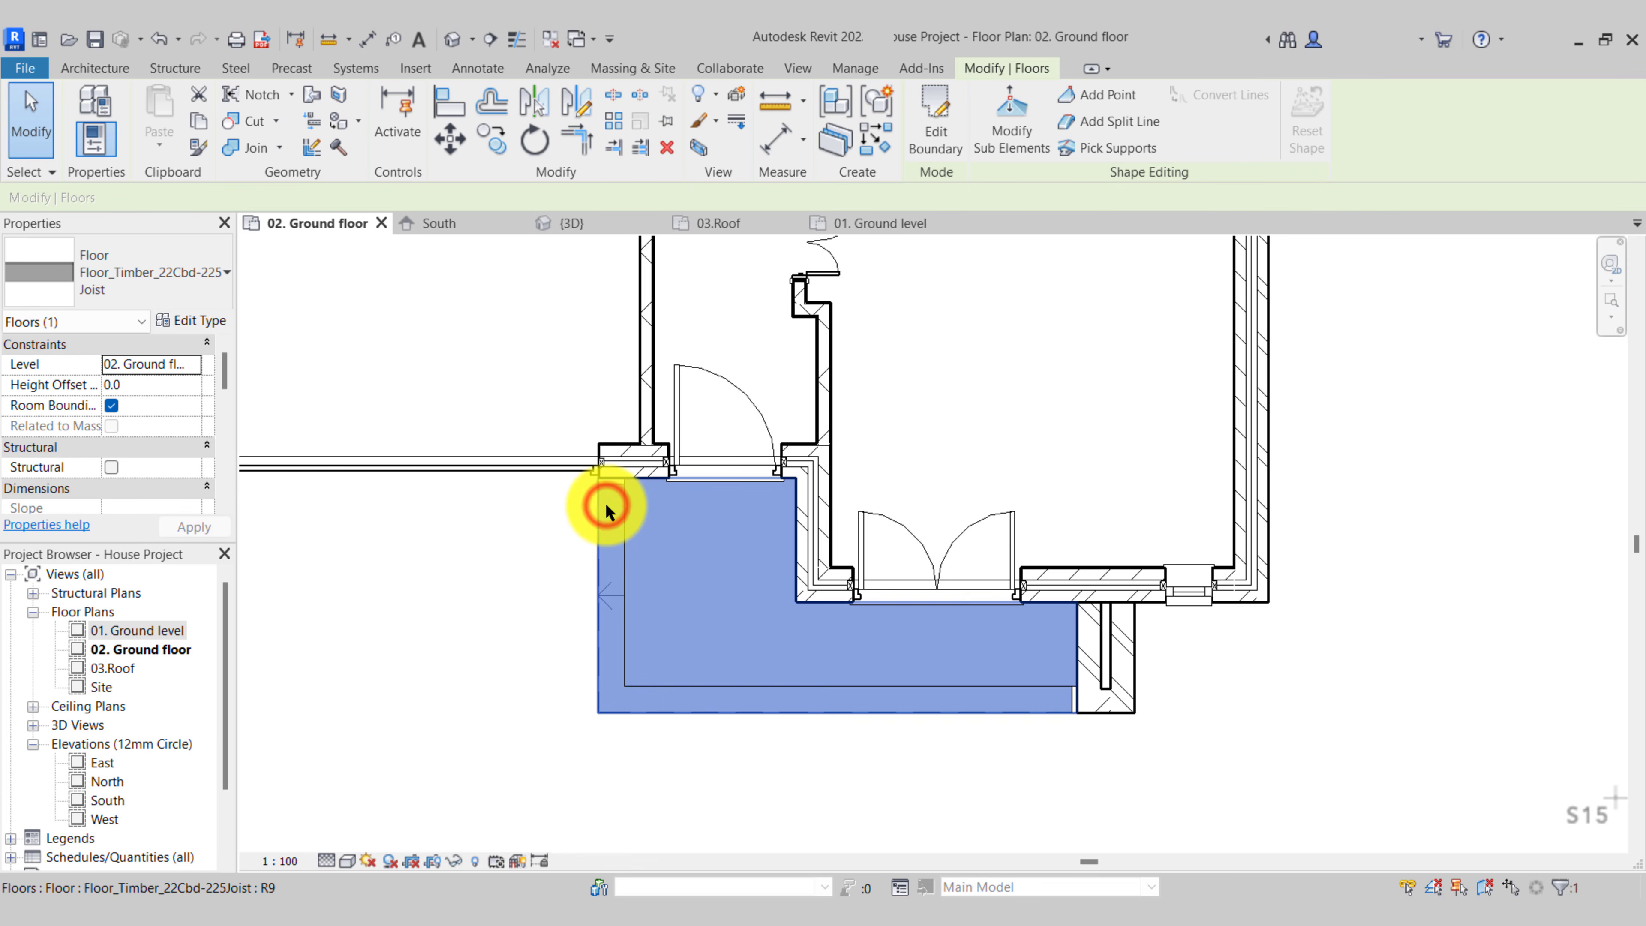
pyautogui.click(927, 126)
pyautogui.scroll(2, 599, 538)
pyautogui.scroll(2, 606, 526)
pyautogui.moveTo(603, 520); pyautogui.dragTo(679, 512)
pyautogui.scroll(-3, 683, 478)
pyautogui.scroll(2, 830, 726)
# Move the floor boundary's south edge north onto the stair's inner riser line, finish the boundary edit and show the entrance in 3D
pyautogui.click(844, 796)
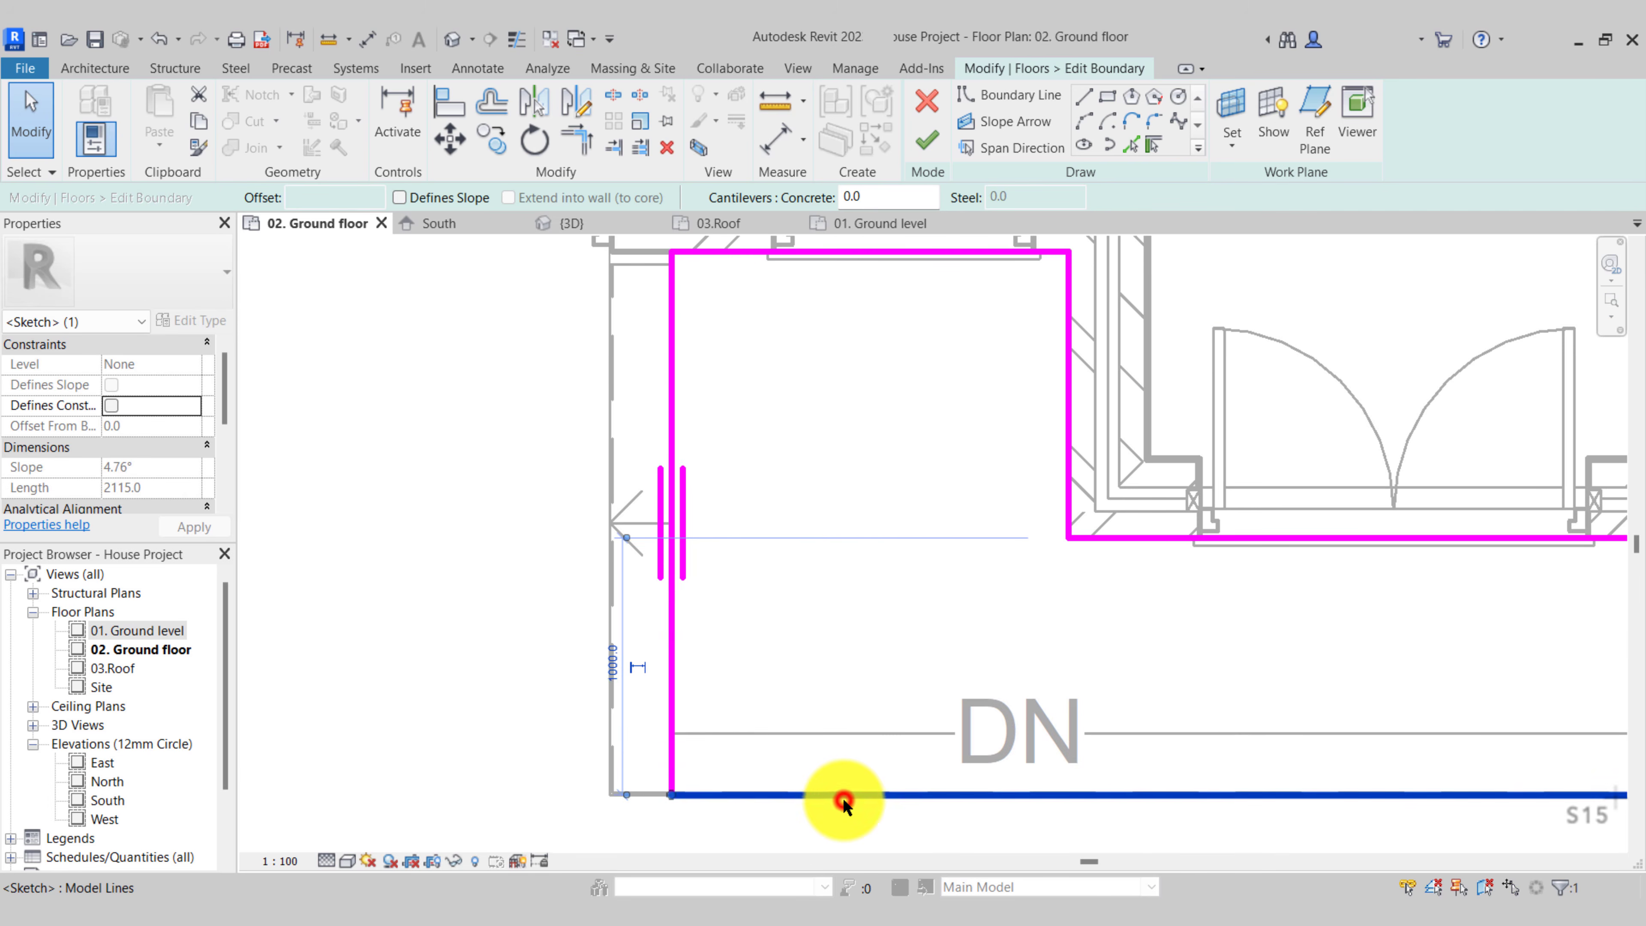
pyautogui.moveTo(847, 790); pyautogui.dragTo(831, 727)
pyautogui.scroll(-3, 862, 680)
pyautogui.click(891, 642)
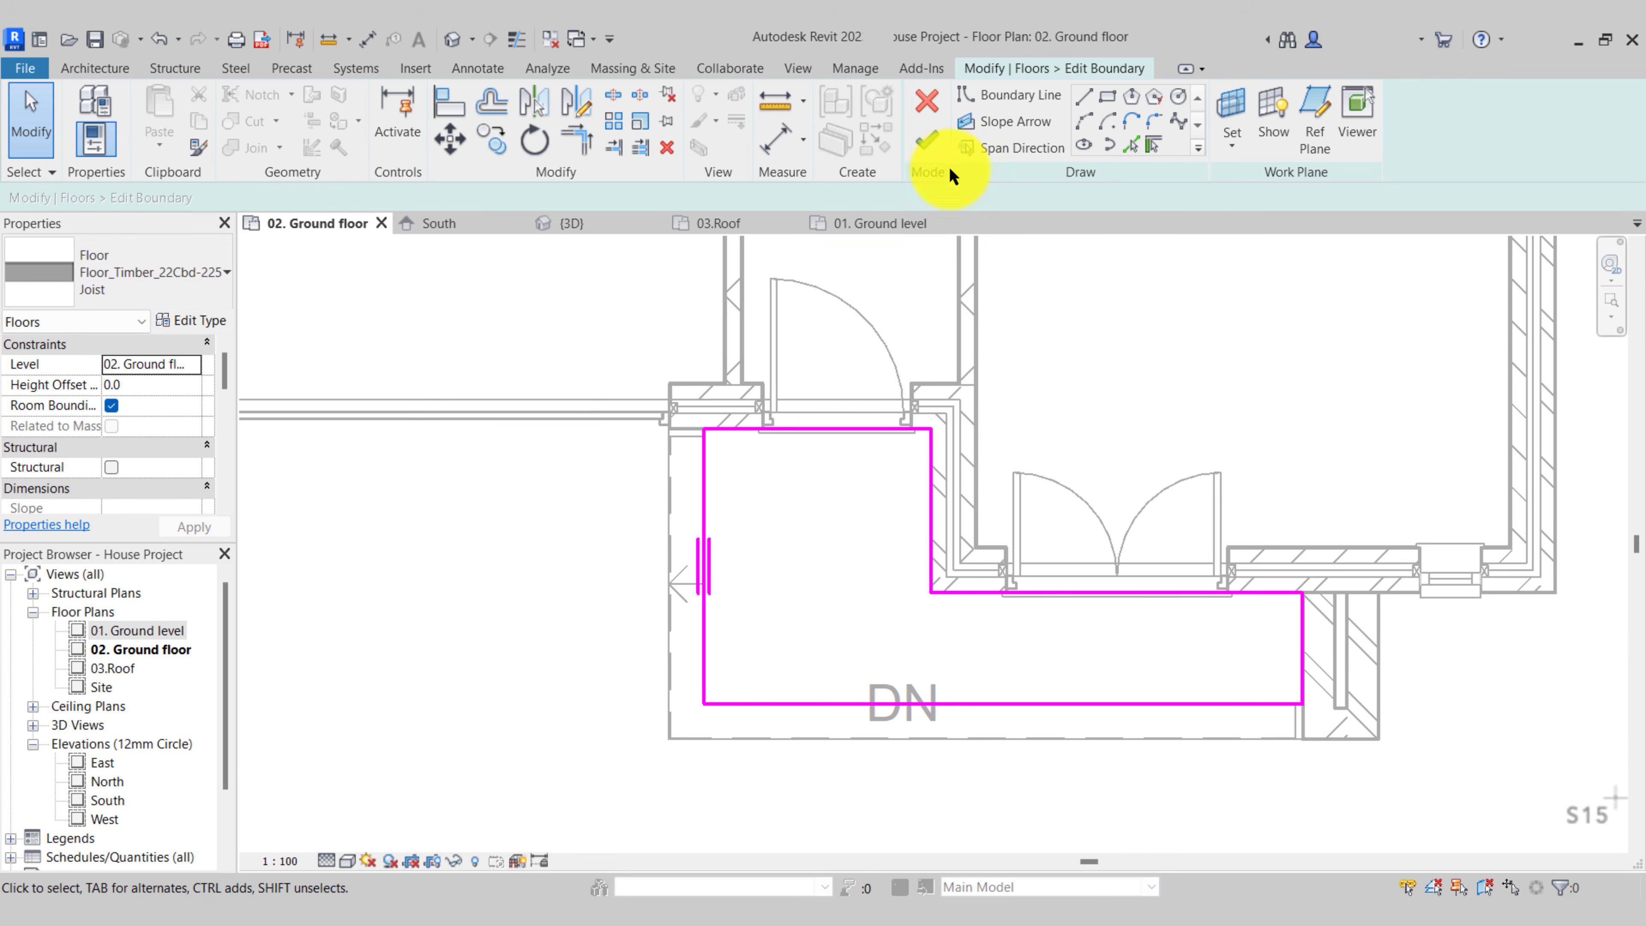
pyautogui.click(922, 133)
pyautogui.click(569, 222)
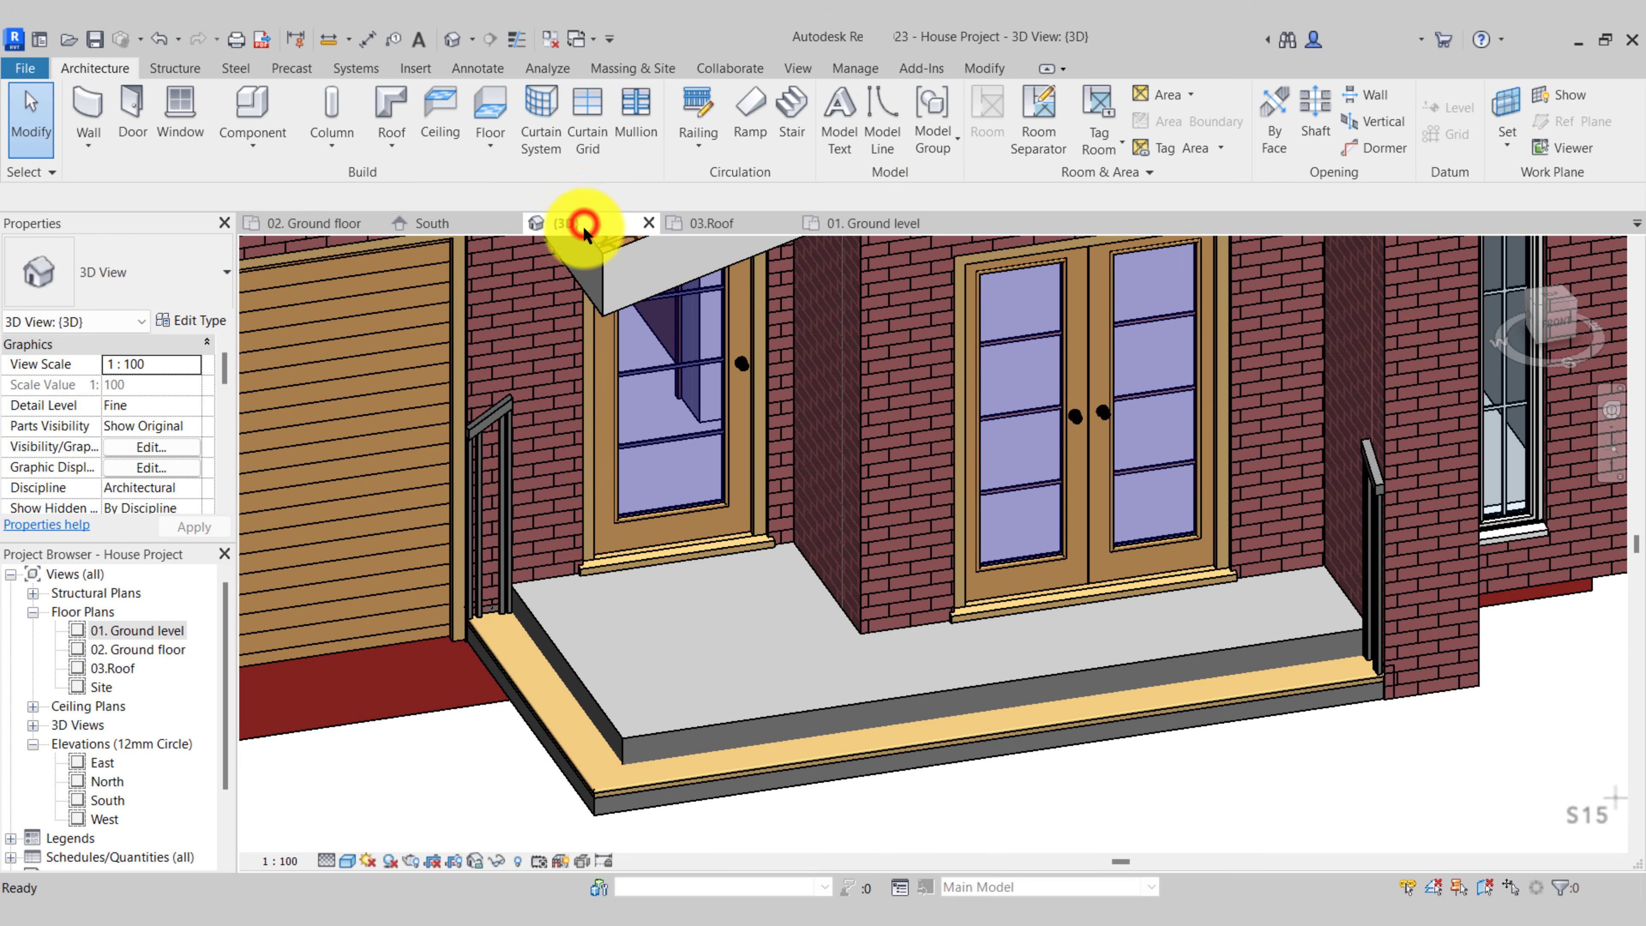
# Delete the 1100mm railings at both ends of the entrance step in the 3D view
pyautogui.click(490, 427)
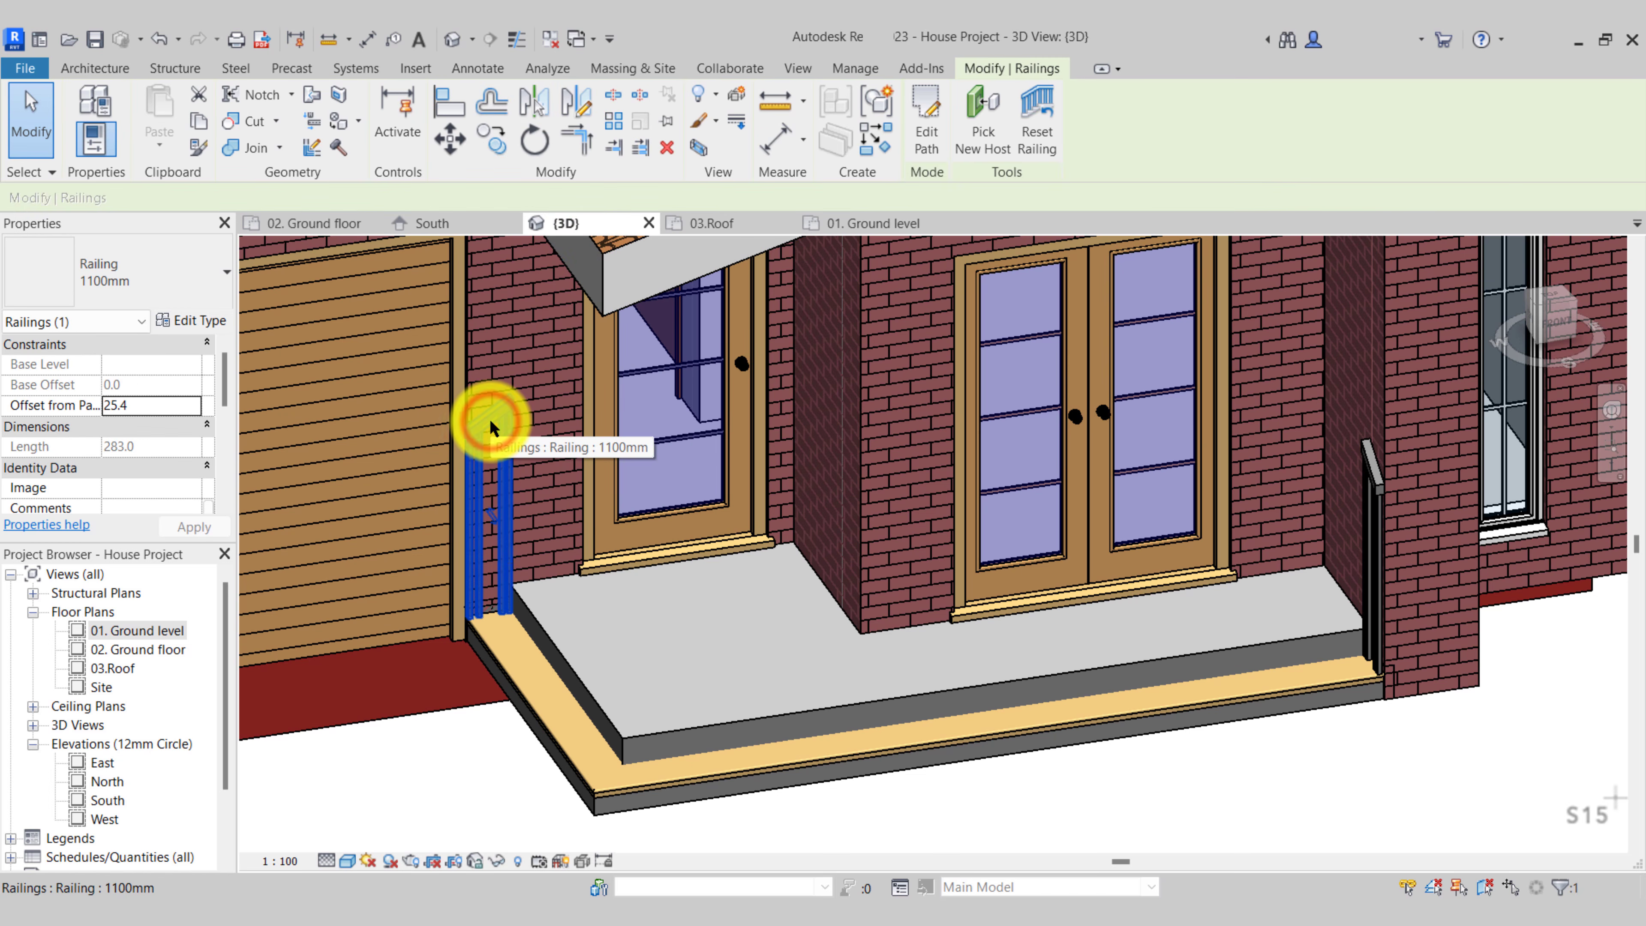
pyautogui.press('Escape')
pyautogui.keyDown('shift'); pyautogui.moveTo(920, 638); pyautogui.dragTo(1072, 431, button='middle'); pyautogui.keyUp('shift')
pyautogui.click(1095, 430)
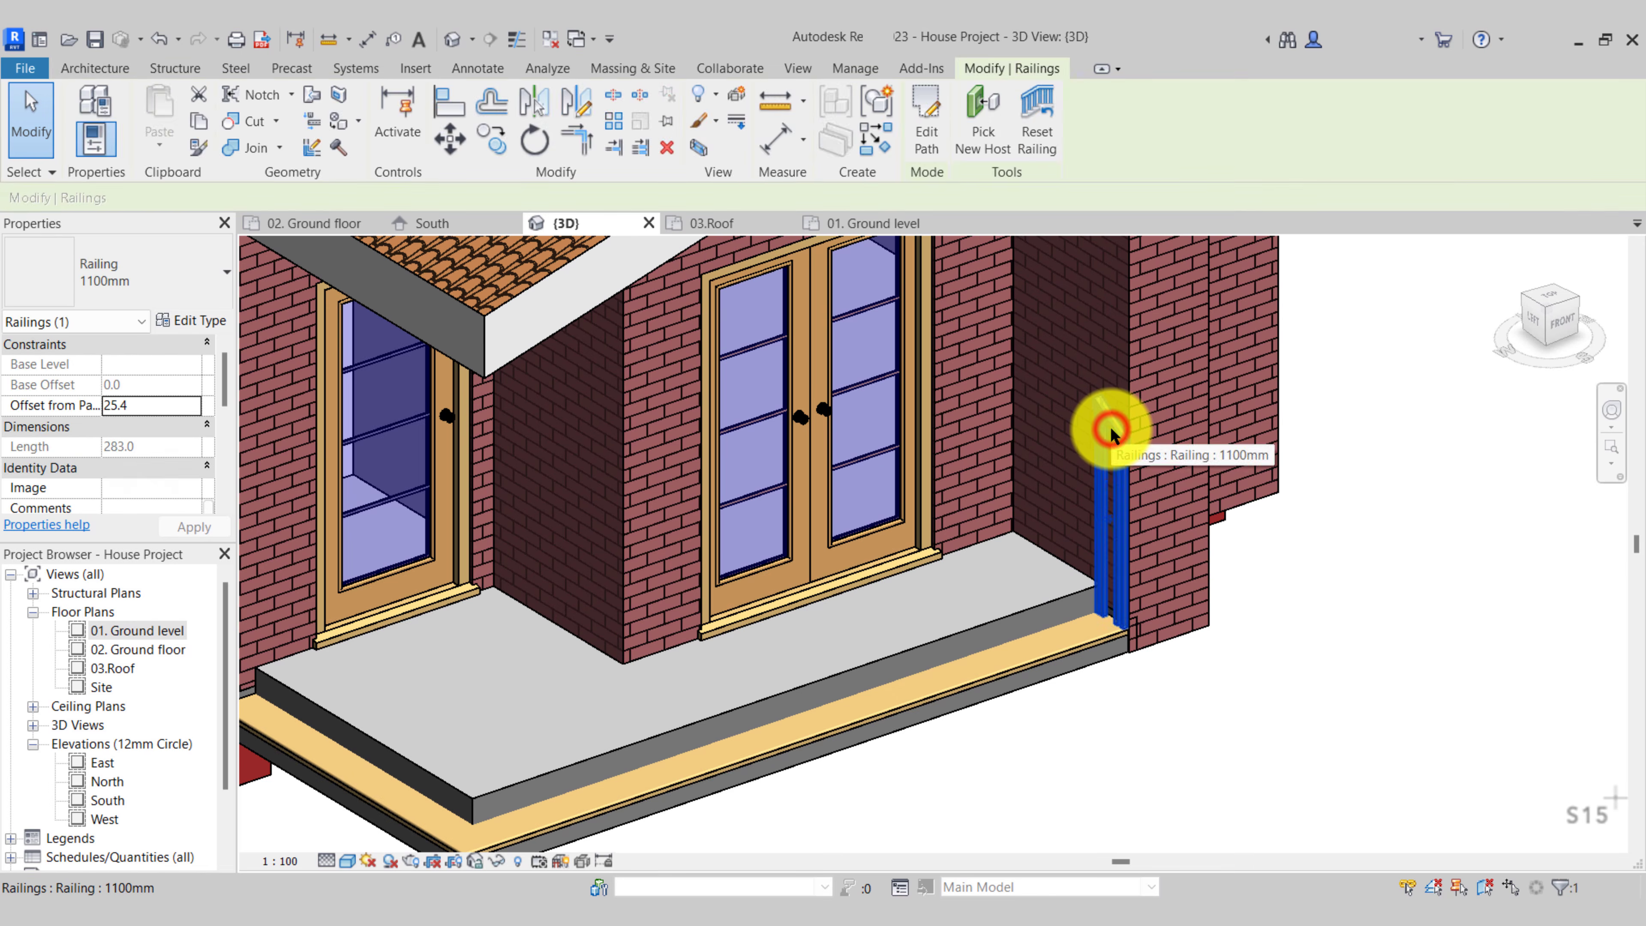
pyautogui.press('Escape')
pyautogui.moveTo(1139, 654); pyautogui.dragTo(1043, 559, button='middle')
pyautogui.keyDown('shift'); pyautogui.moveTo(953, 682); pyautogui.dragTo(940, 588, button='middle'); pyautogui.keyUp('shift')
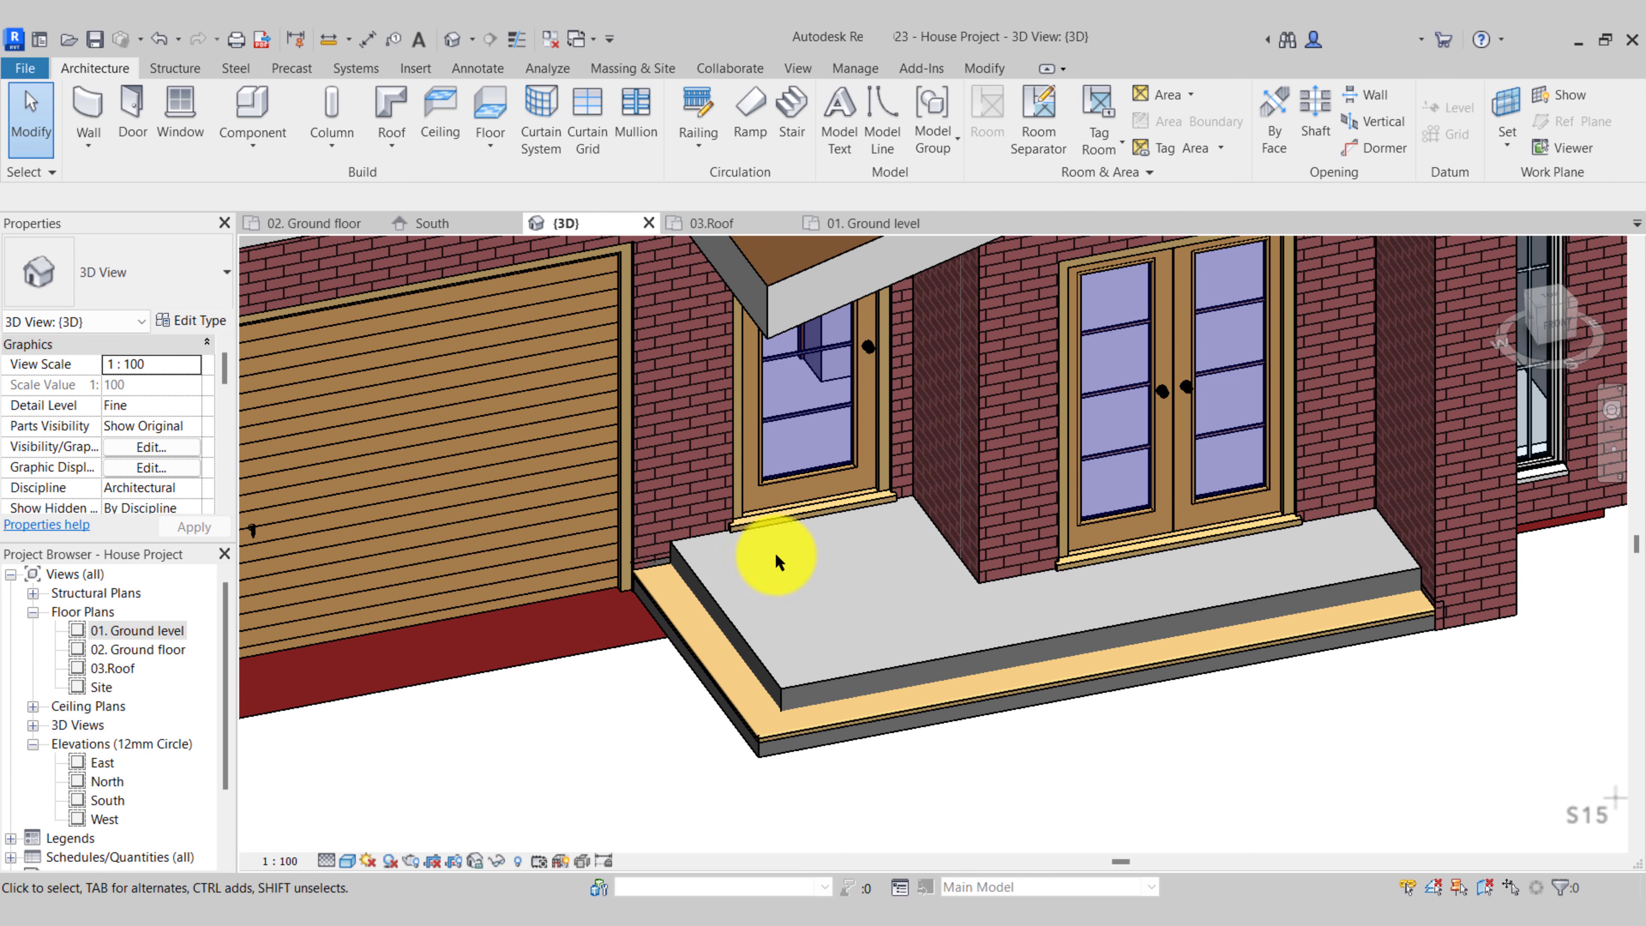
pyautogui.click(1119, 785)
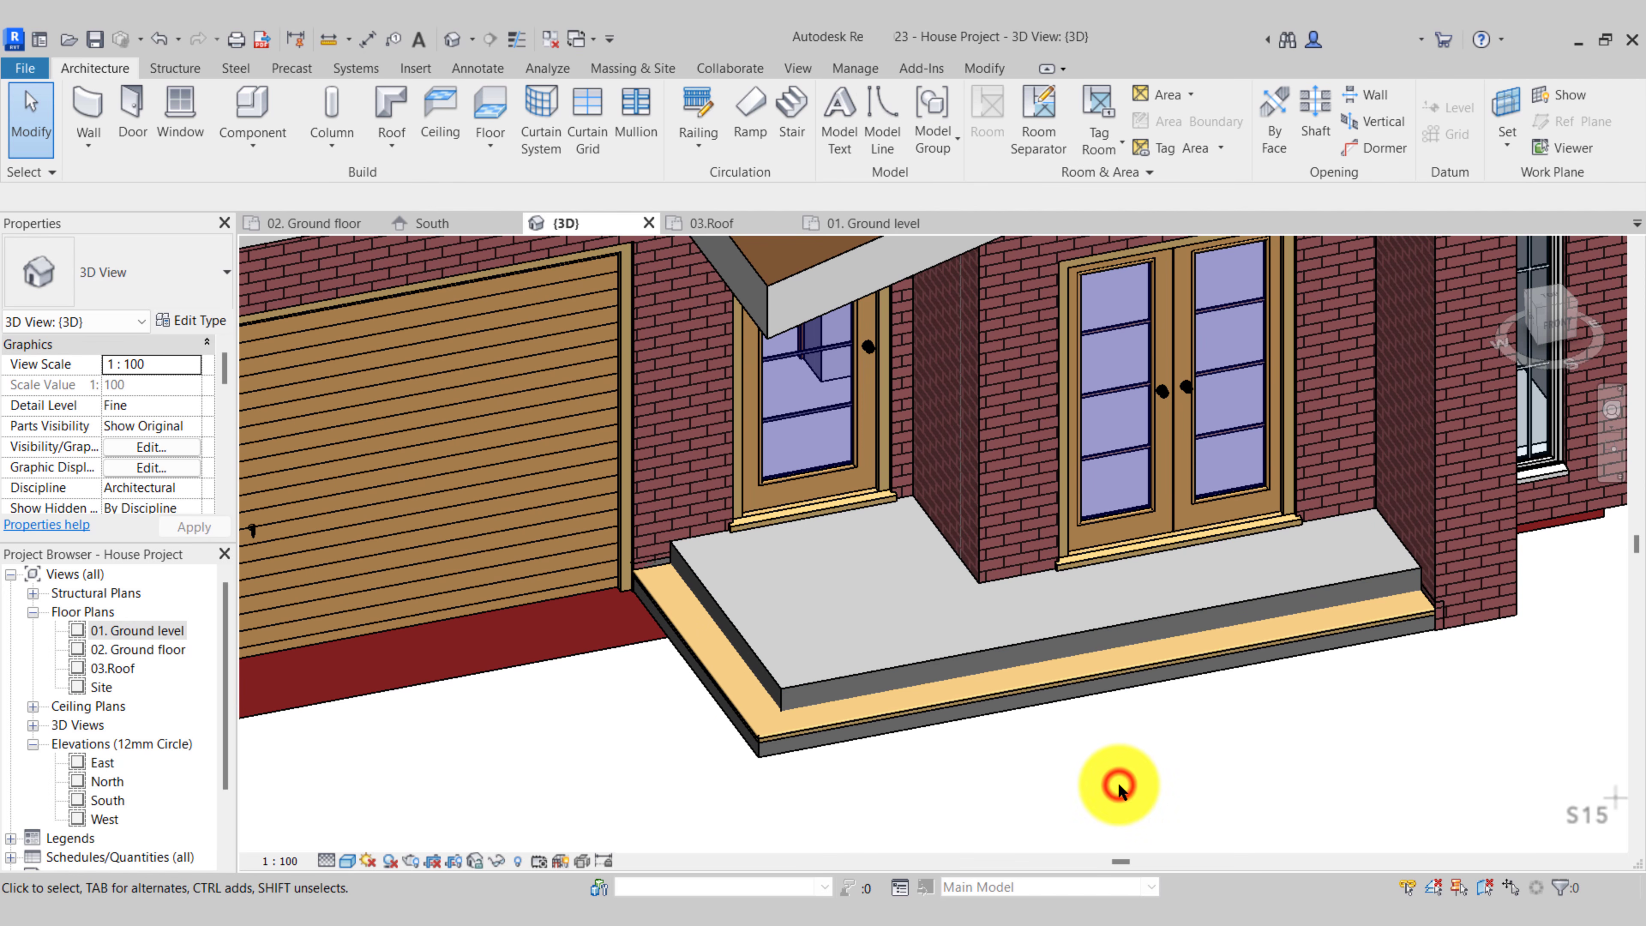
pyautogui.scroll(-8, 1076, 727)
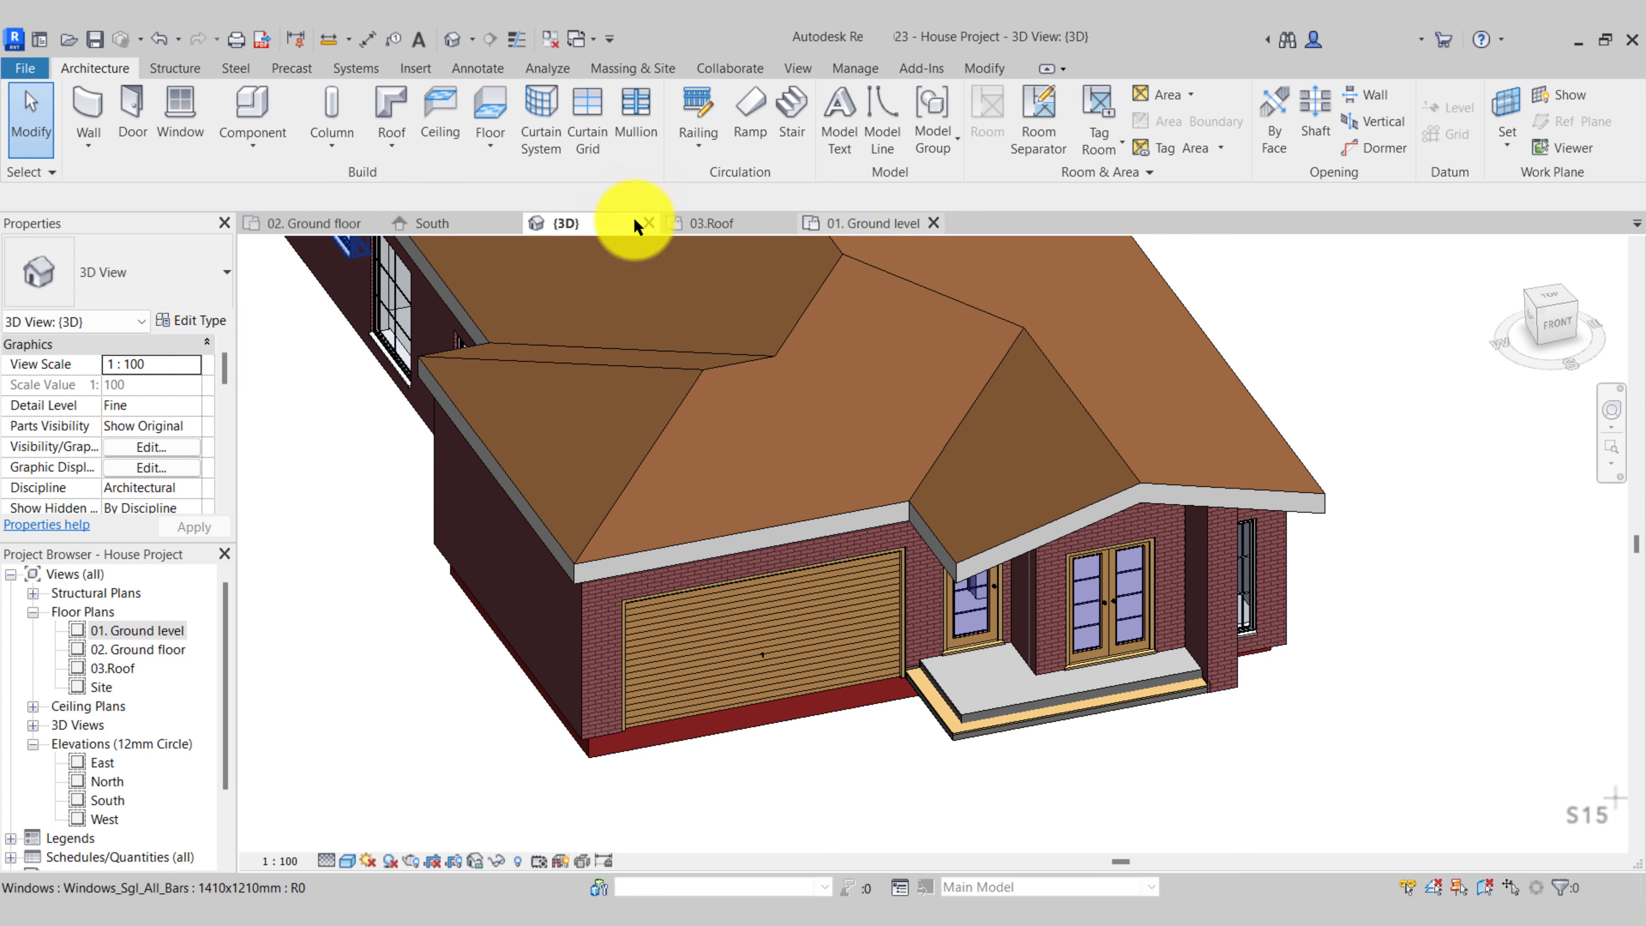
# Start a Floor_Timber_22Cbd-225 Joist floor in the 02. Ground floor plan, drawing its boundary from the northeast brick pier south to the wall corner and west along the wall
pyautogui.click(314, 222)
pyautogui.scroll(-4, 1091, 449)
pyautogui.scroll(3, 1065, 477)
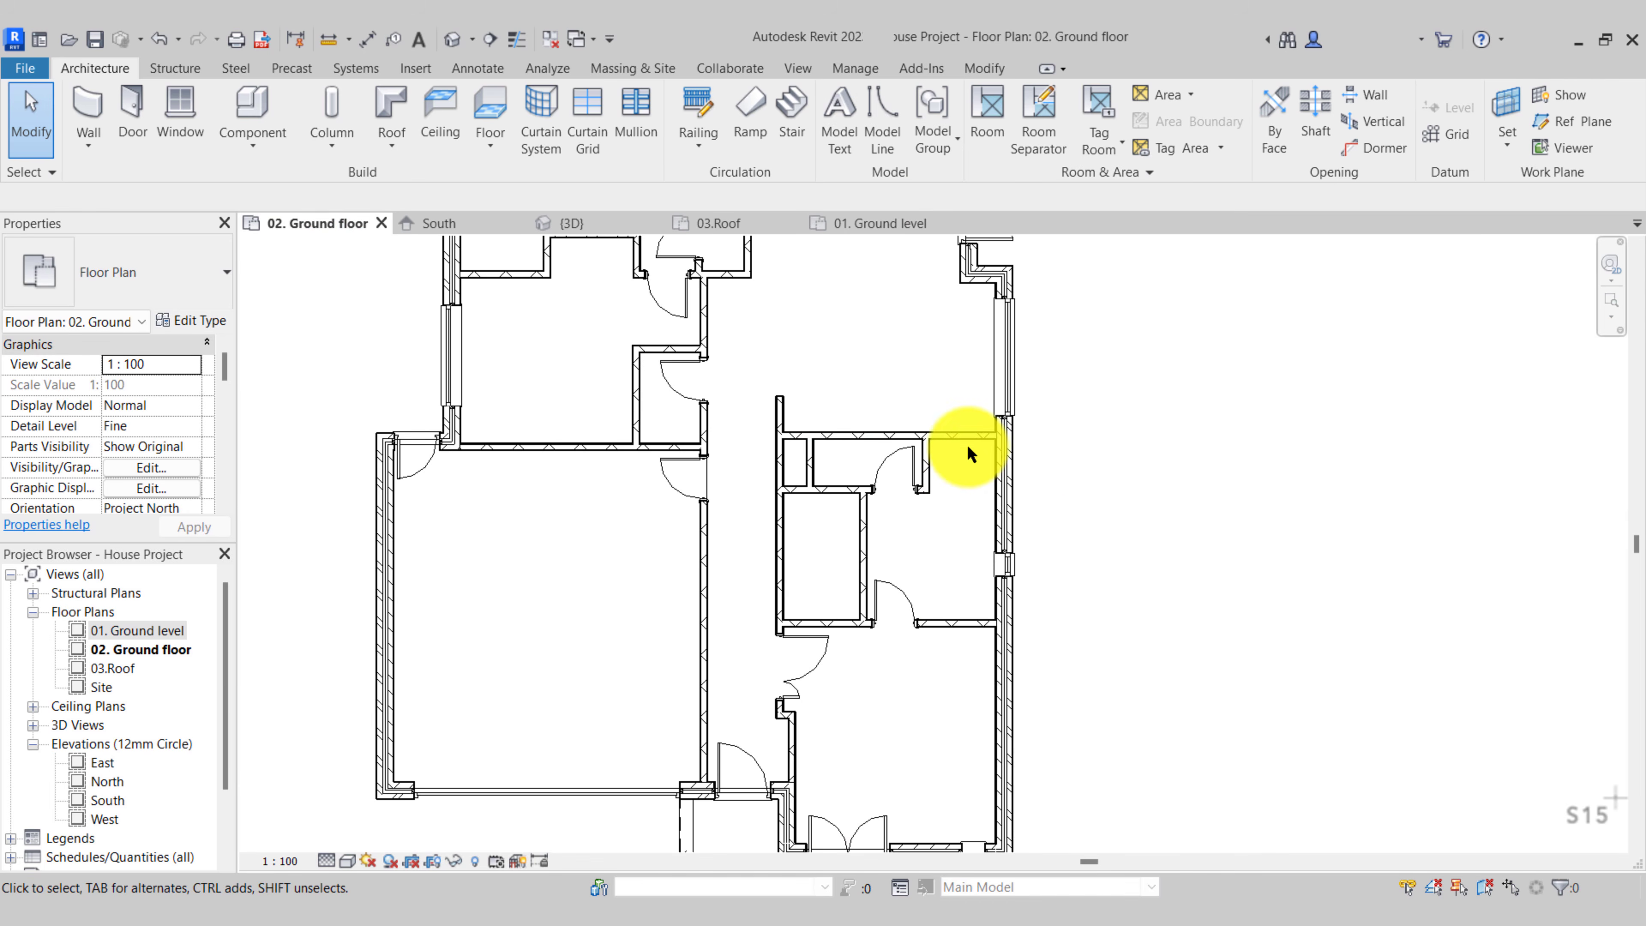
pyautogui.moveTo(972, 341); pyautogui.dragTo(827, 743, button='middle')
pyautogui.moveTo(797, 272); pyautogui.dragTo(753, 499, button='middle')
pyautogui.scroll(2, 738, 378)
pyautogui.scroll(1, 635, 292)
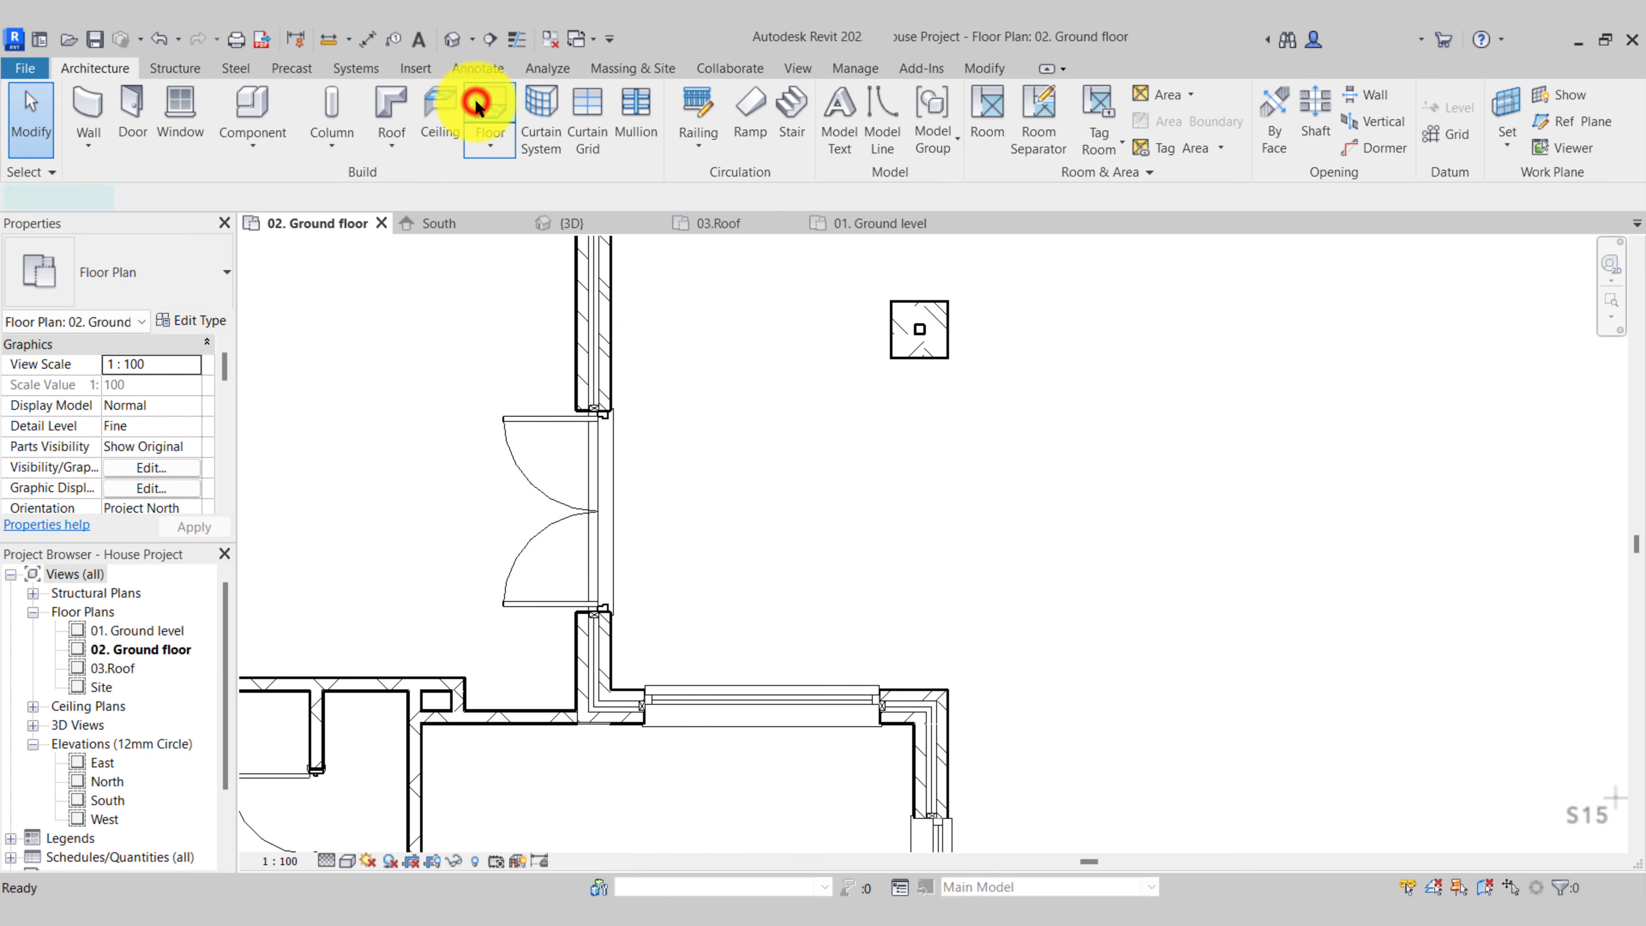
pyautogui.click(476, 106)
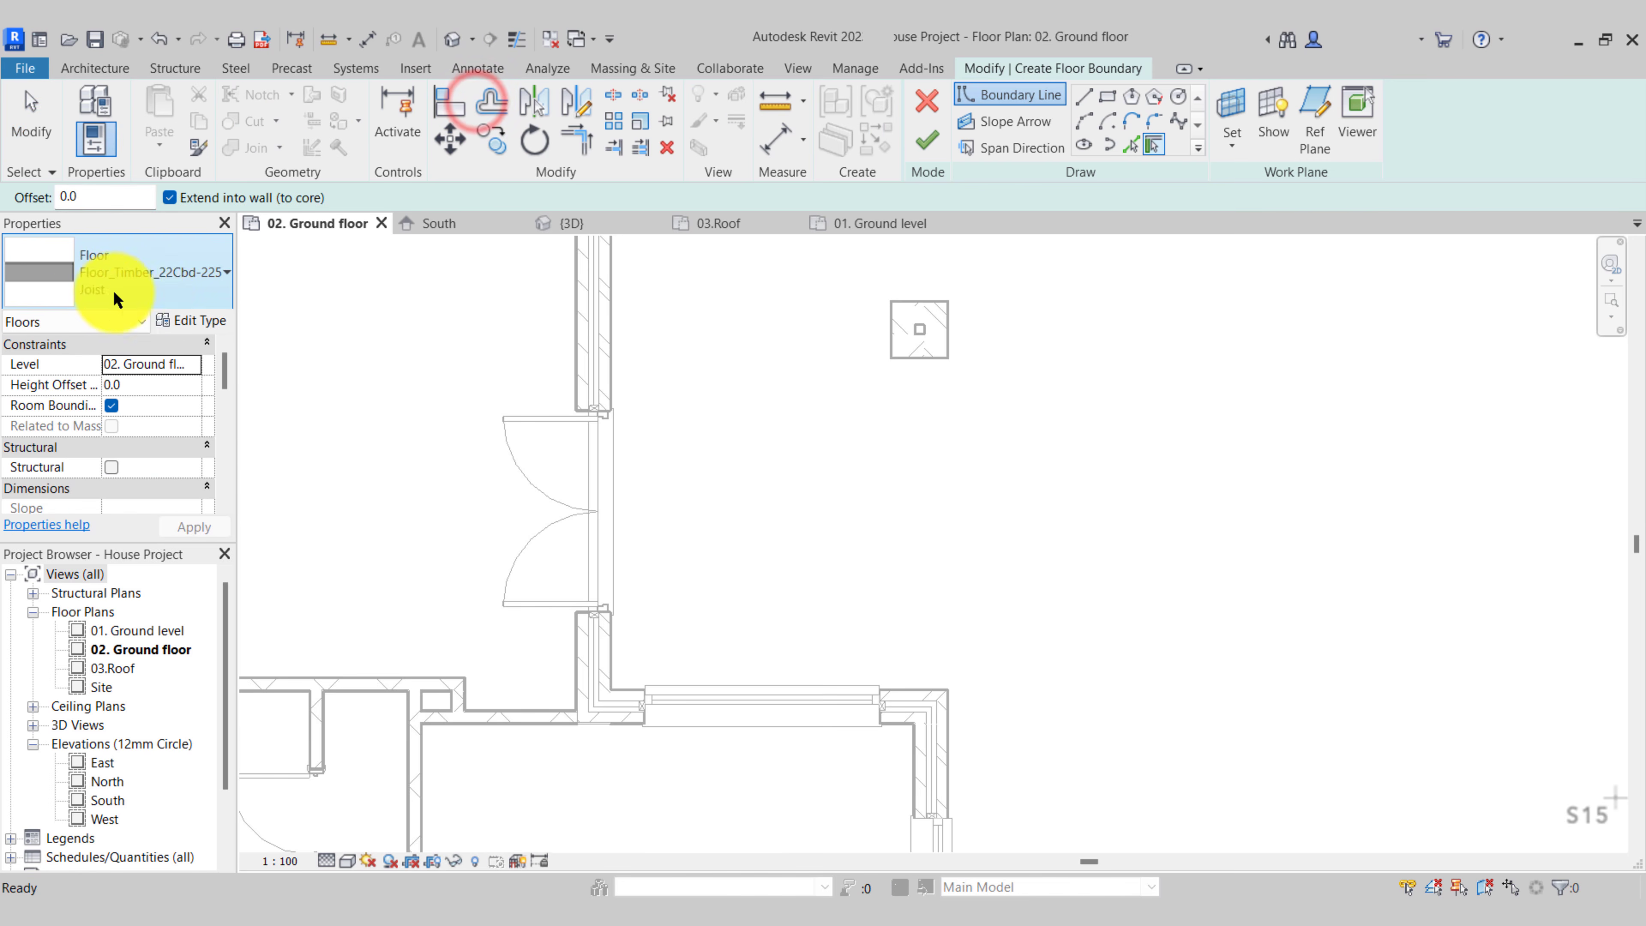
pyautogui.click(1086, 98)
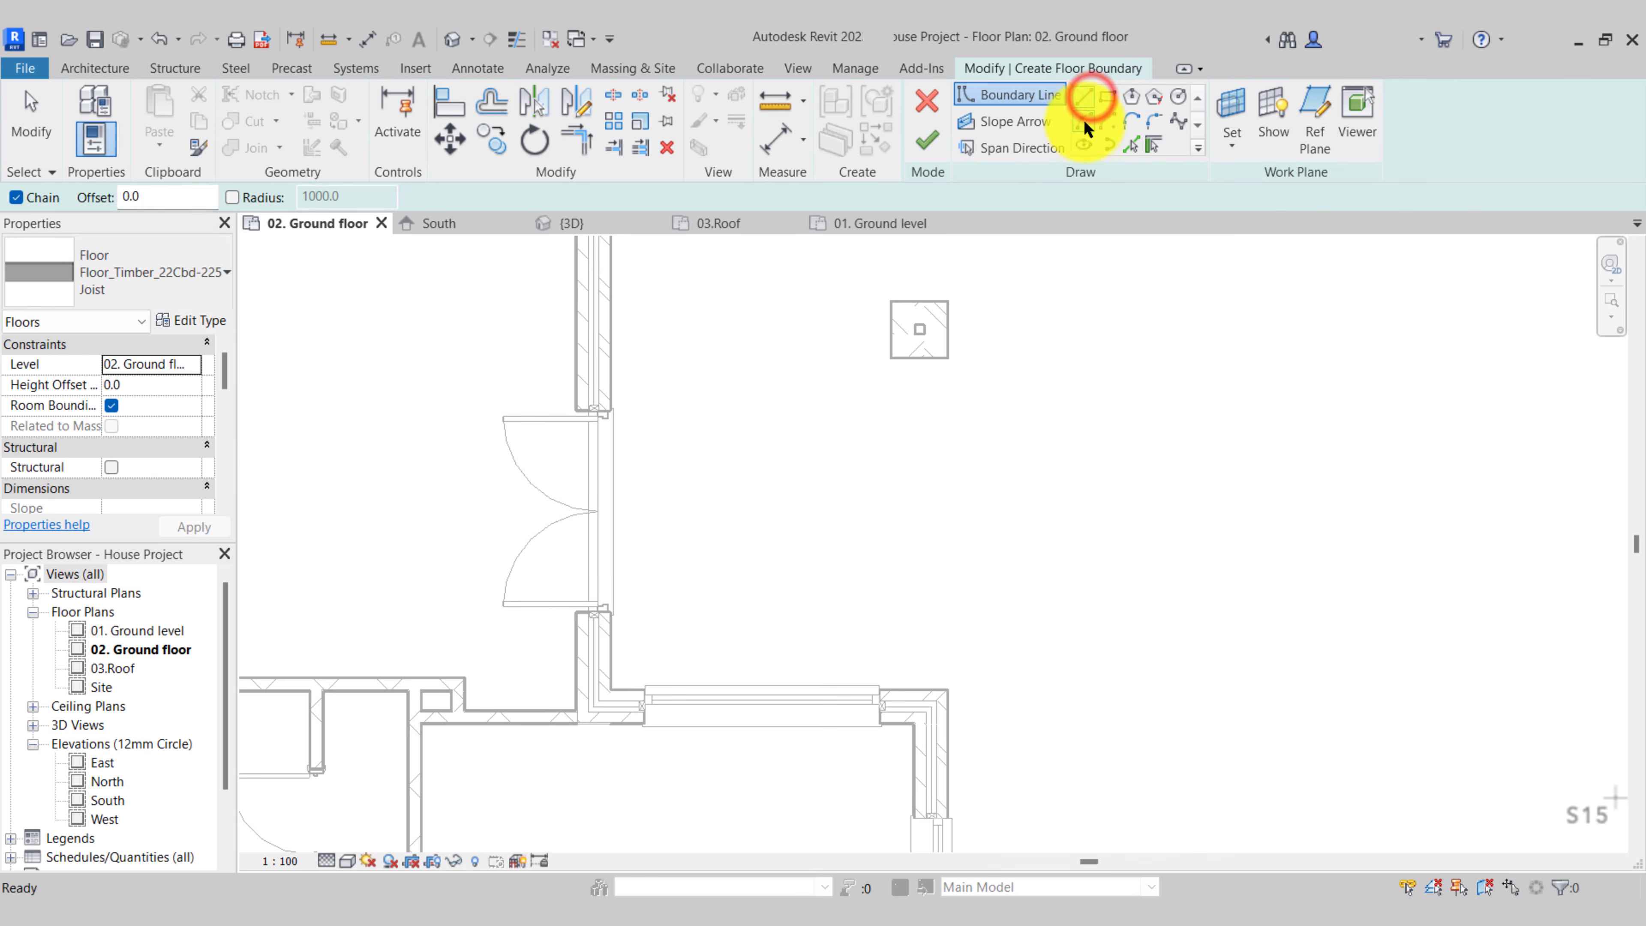
pyautogui.scroll(2, 962, 356)
pyautogui.click(948, 357)
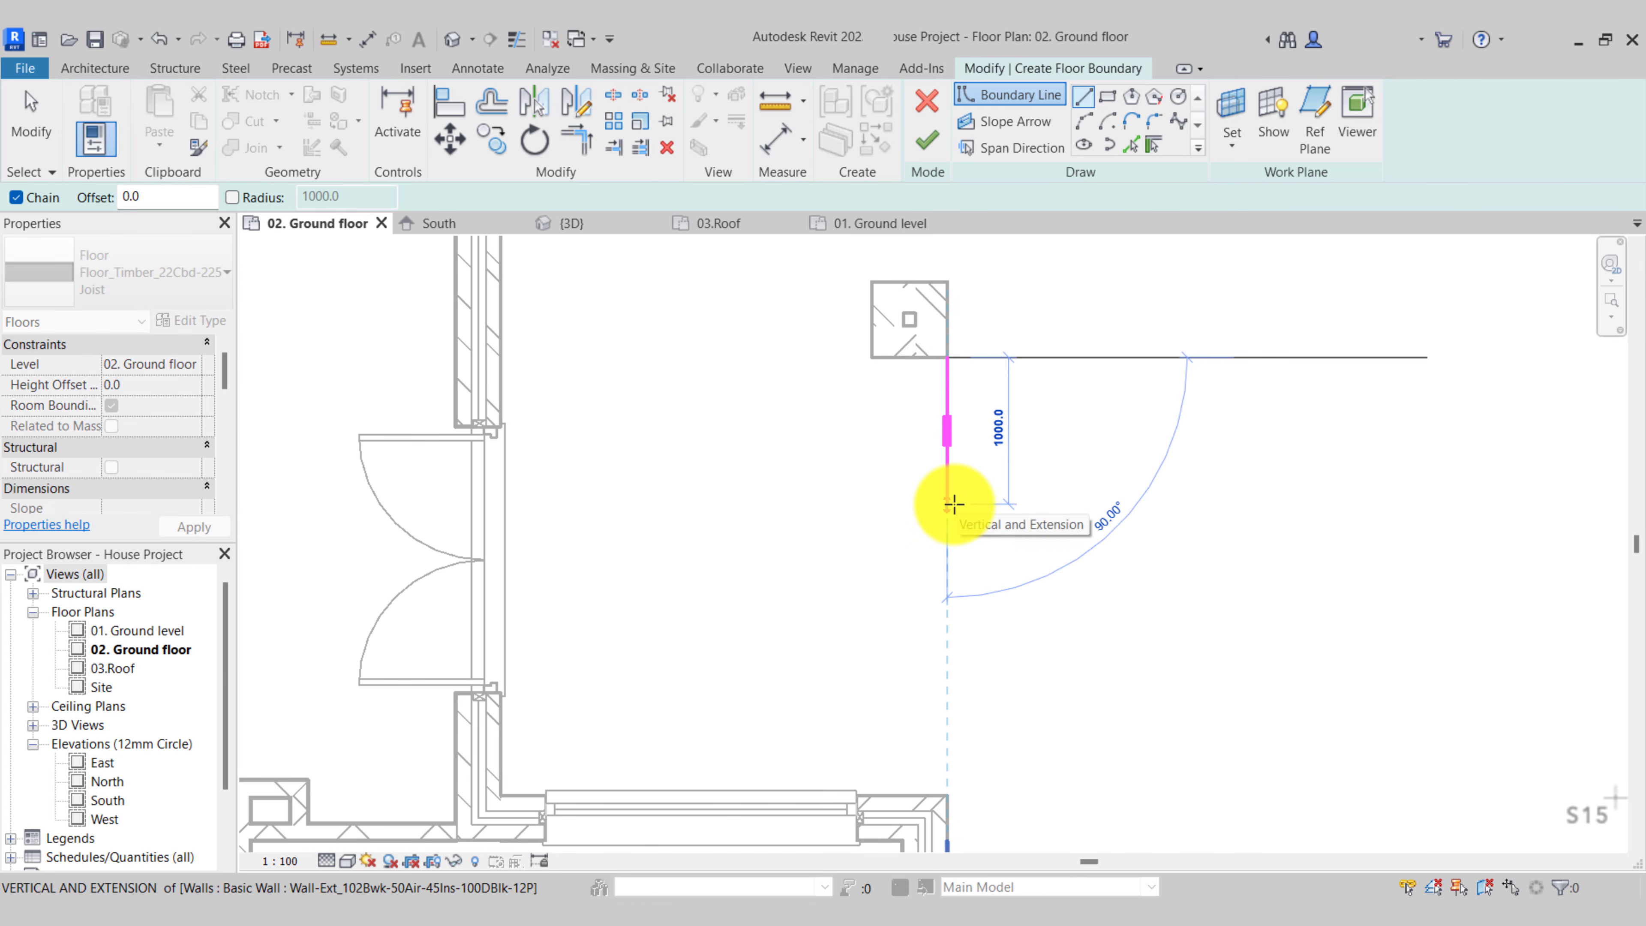
pyautogui.moveTo(965, 513); pyautogui.dragTo(967, 405, button='middle')
pyautogui.click(952, 687)
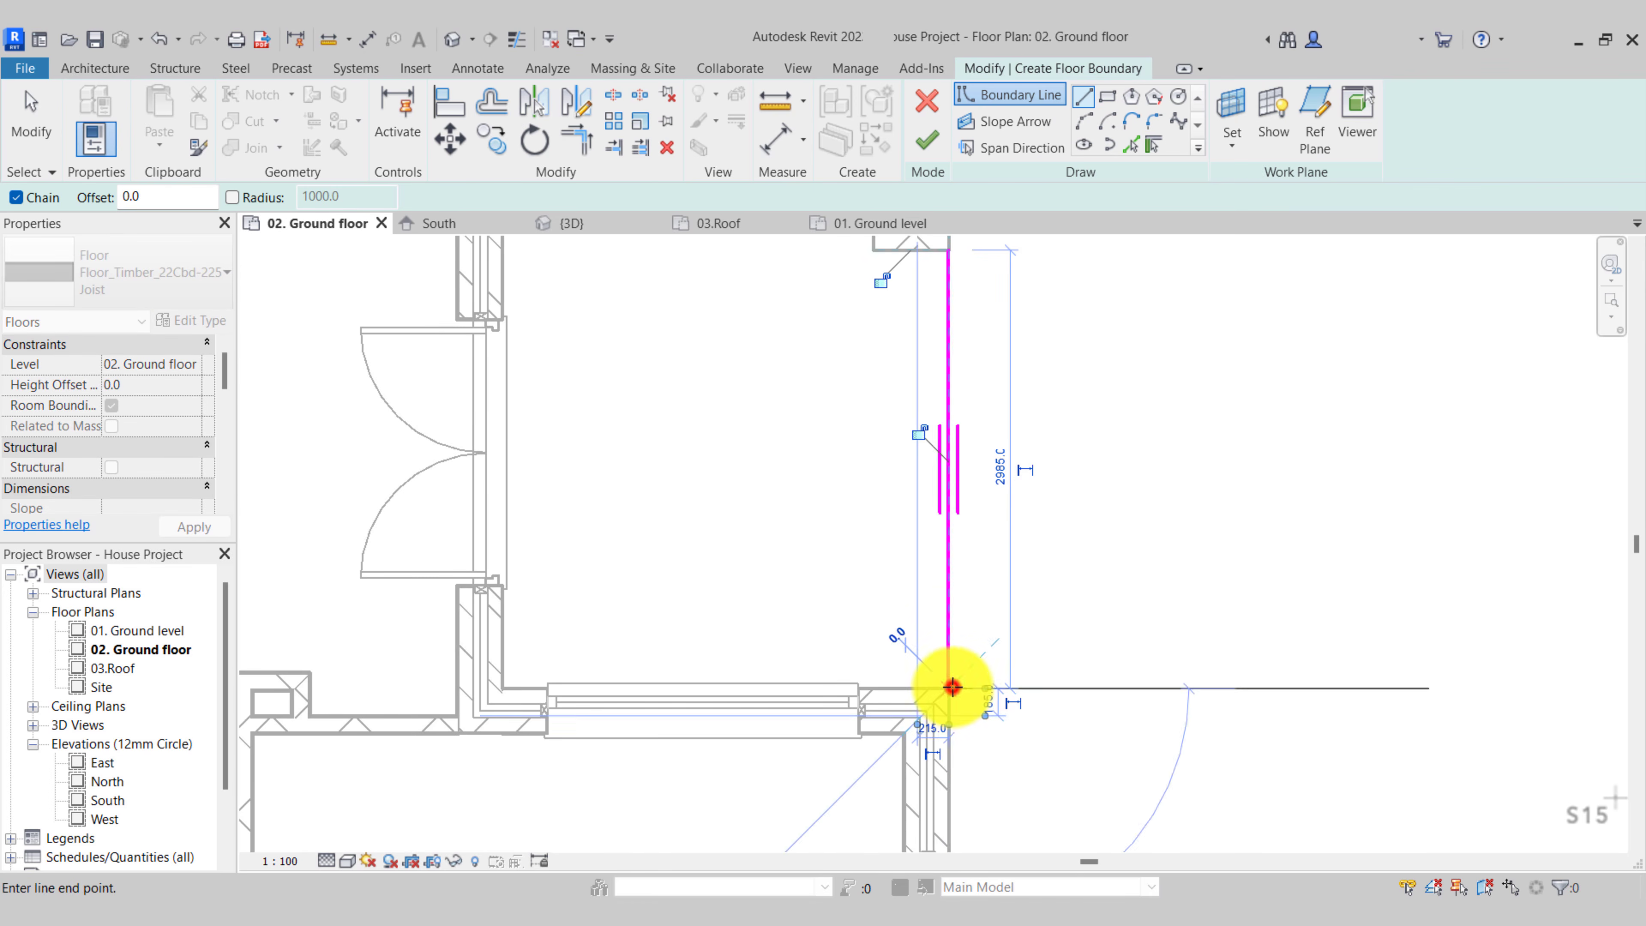
pyautogui.click(507, 691)
# Close the floor boundary north along the house wall, east to the brick pier and around its inner corner, and finish the floor
pyautogui.moveTo(536, 302); pyautogui.dragTo(544, 508, button='middle')
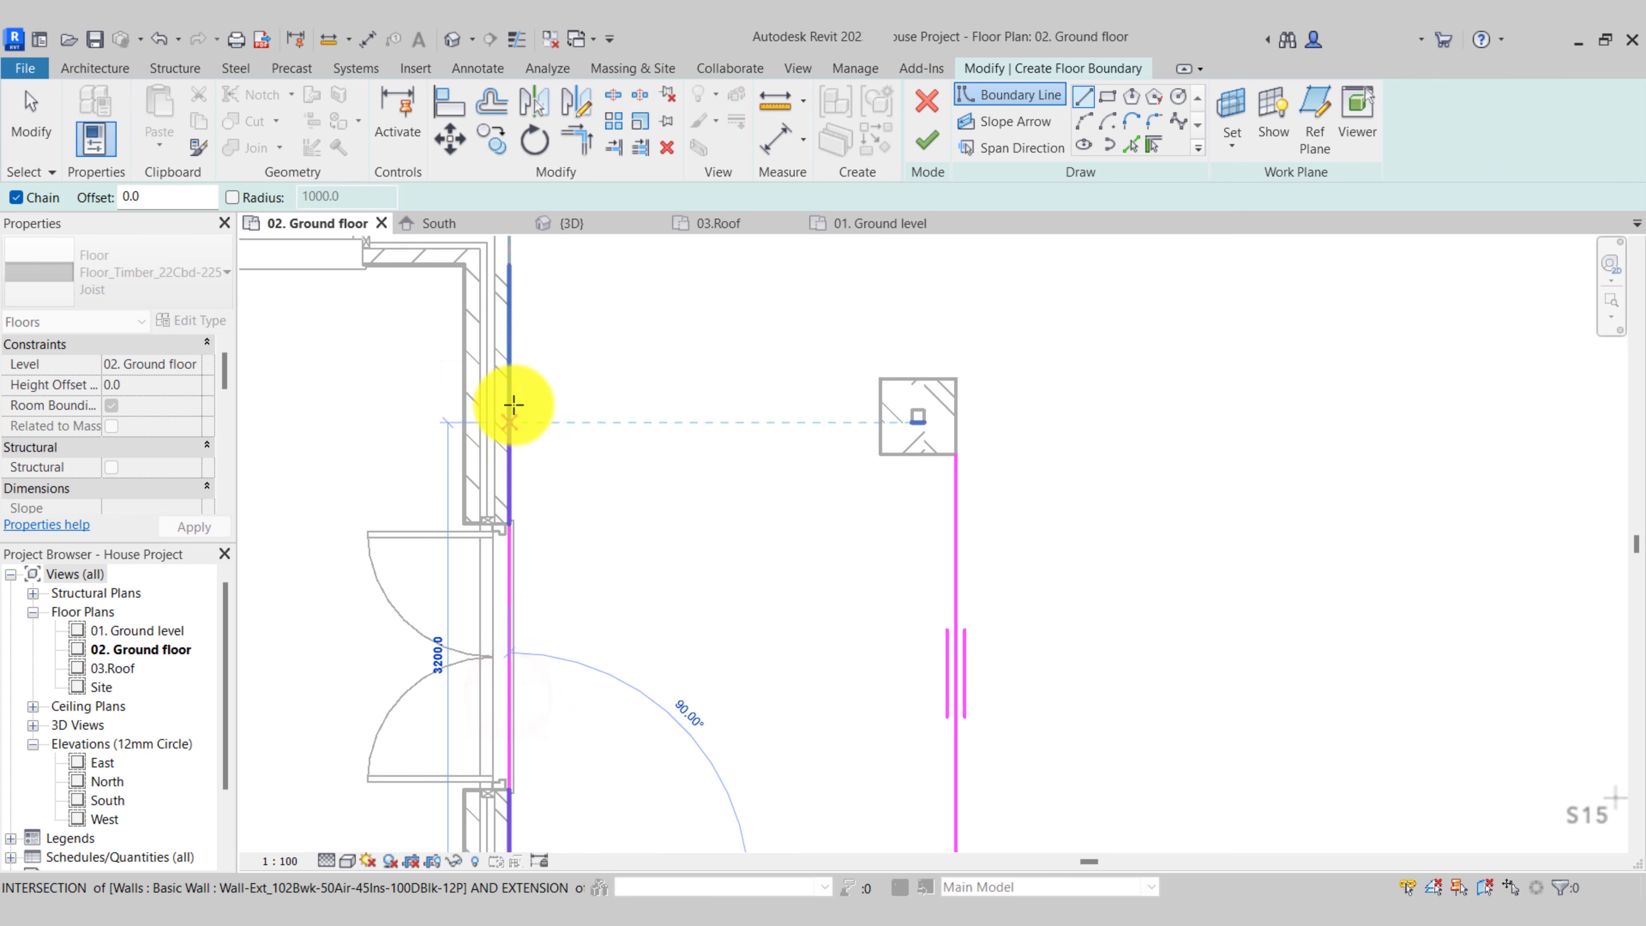
pyautogui.click(511, 371)
pyautogui.click(879, 378)
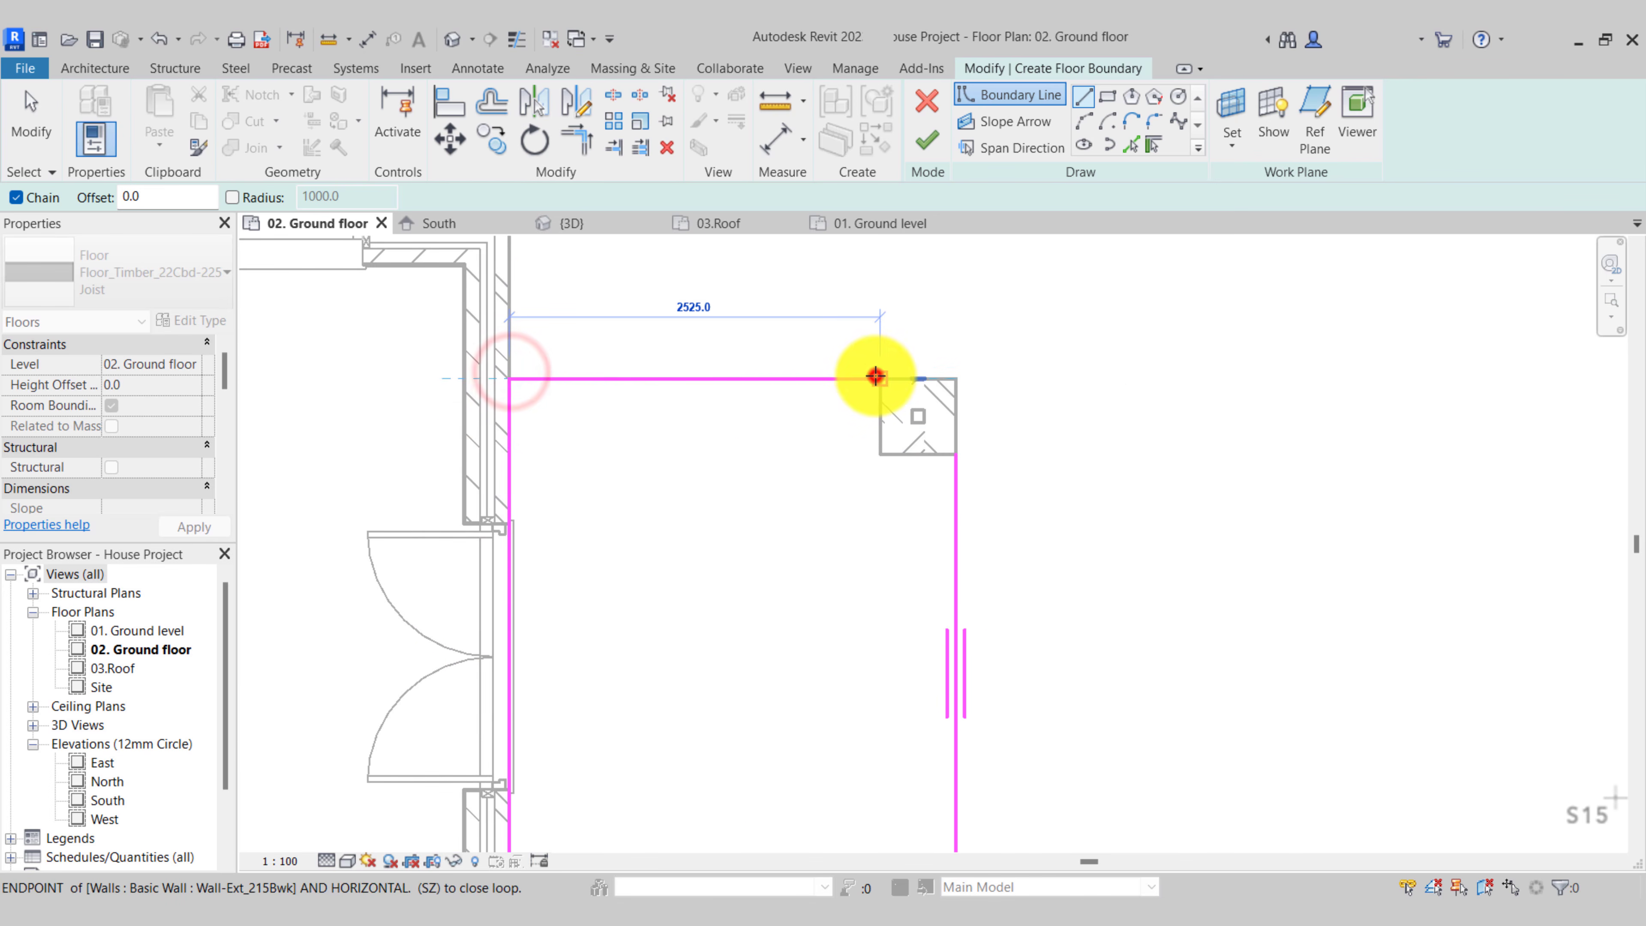
pyautogui.click(880, 453)
pyautogui.click(955, 453)
pyautogui.scroll(-1, 920, 479)
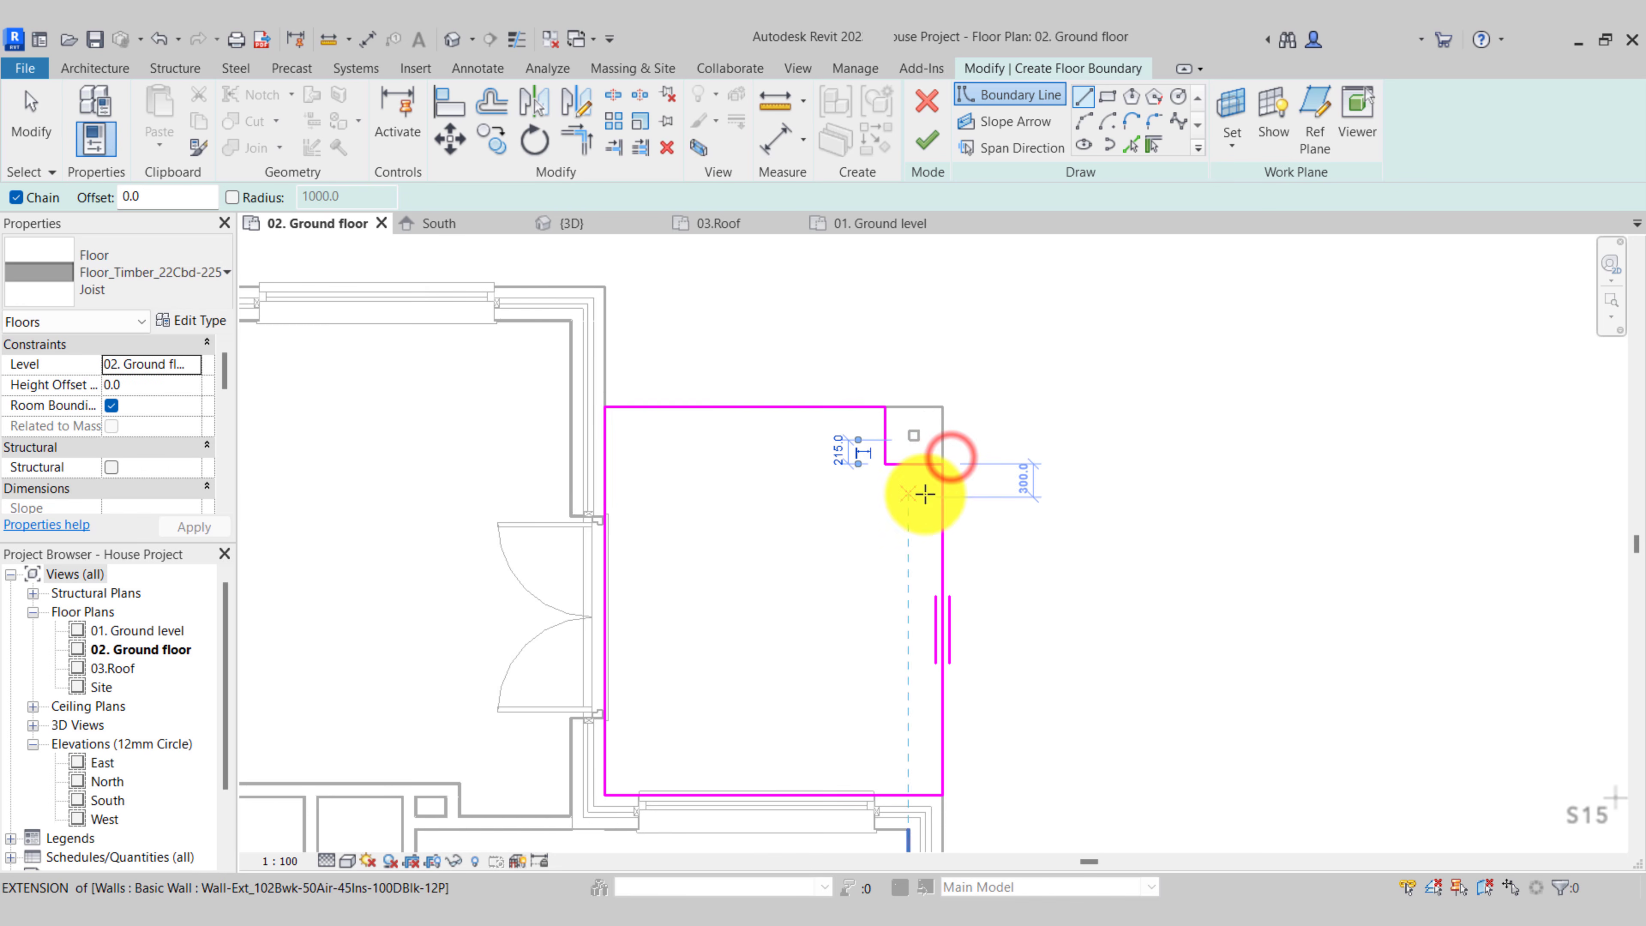
pyautogui.click(927, 140)
pyautogui.press('Escape')
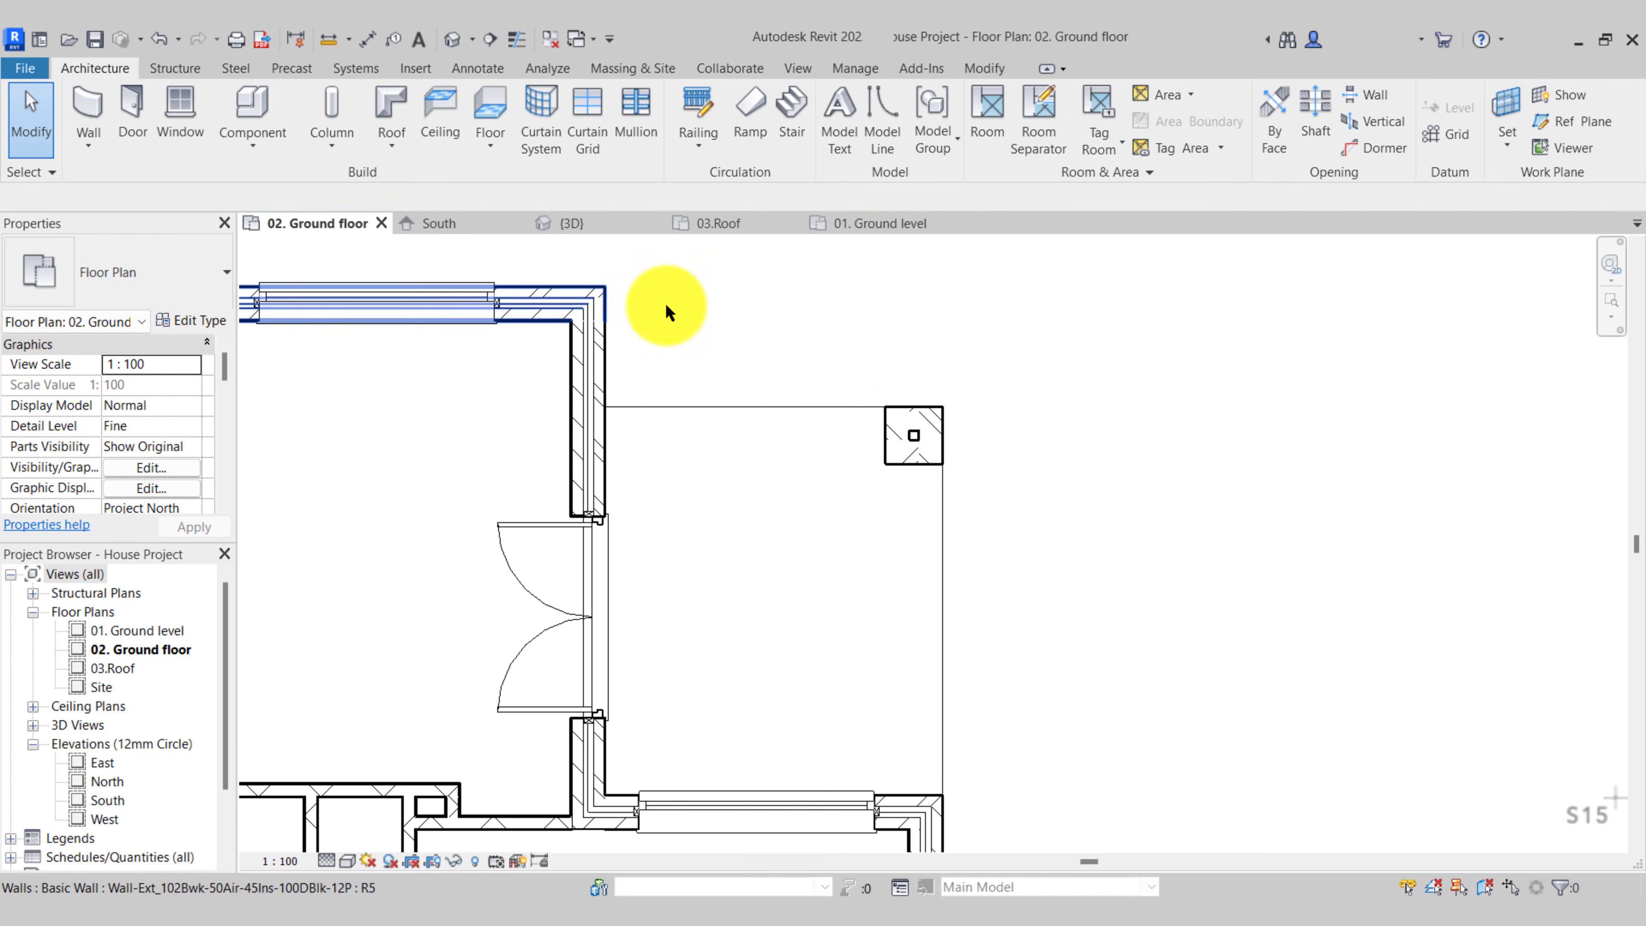
# Start a sketched stair run at the new floor's north edge with 240 mm boundary lines along the house wall and the brick pier
pyautogui.moveTo(841, 362); pyautogui.dragTo(912, 341, button='middle')
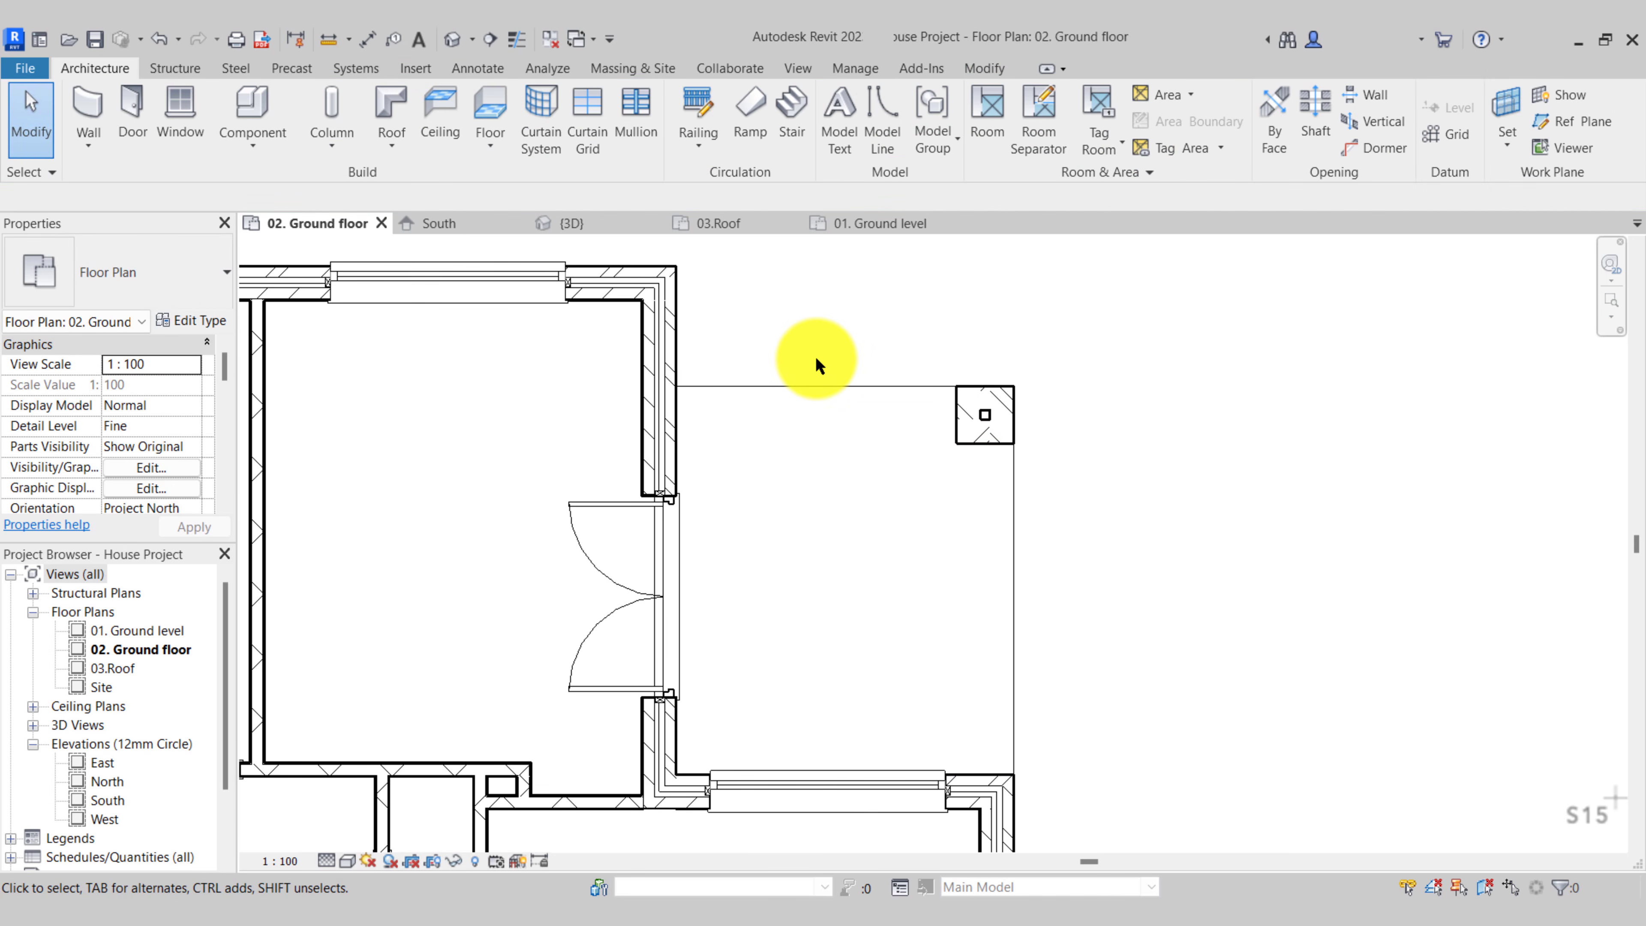
pyautogui.scroll(1, 869, 382)
pyautogui.moveTo(871, 383); pyautogui.dragTo(970, 410, button='middle')
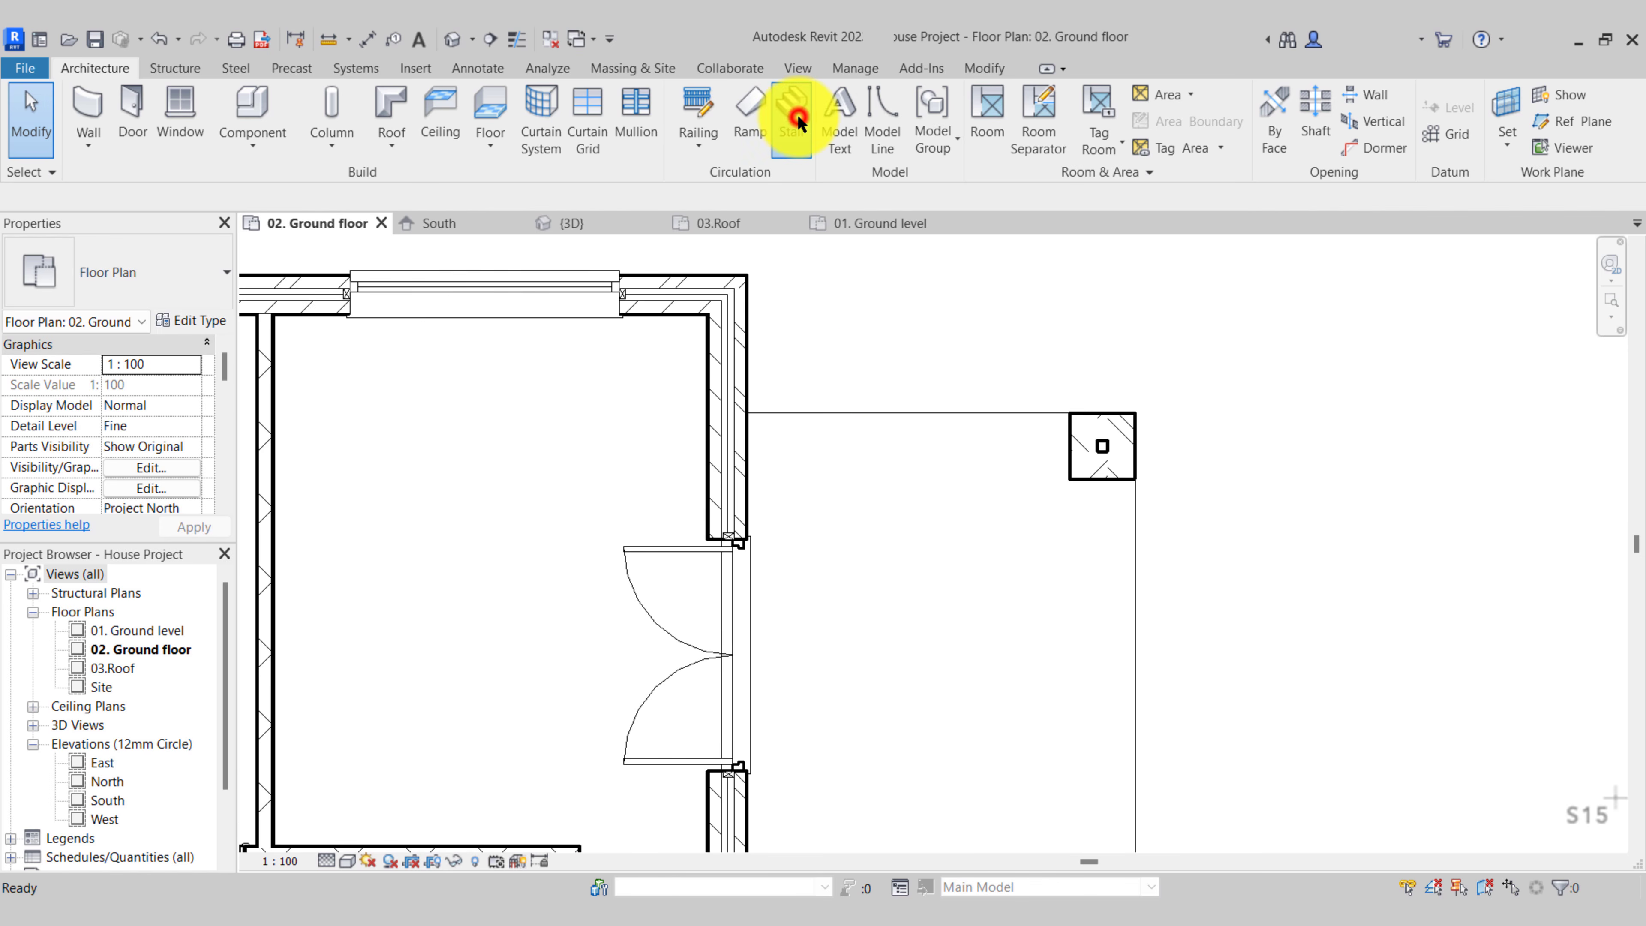
pyautogui.click(797, 118)
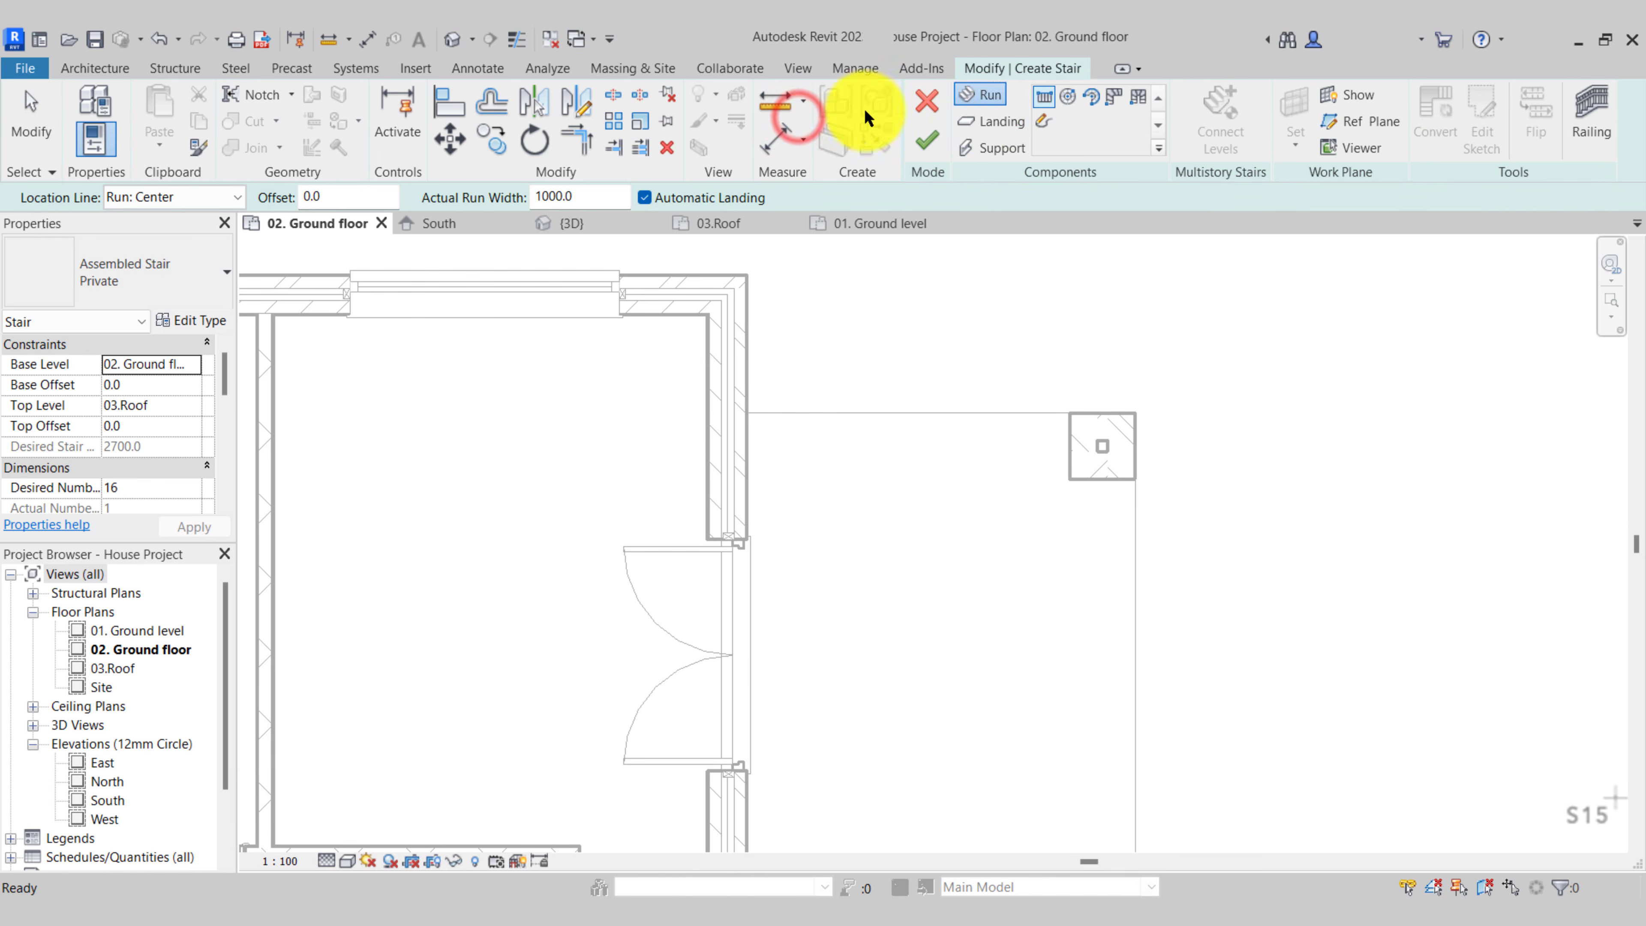
pyautogui.click(1038, 123)
pyautogui.scroll(2, 833, 422)
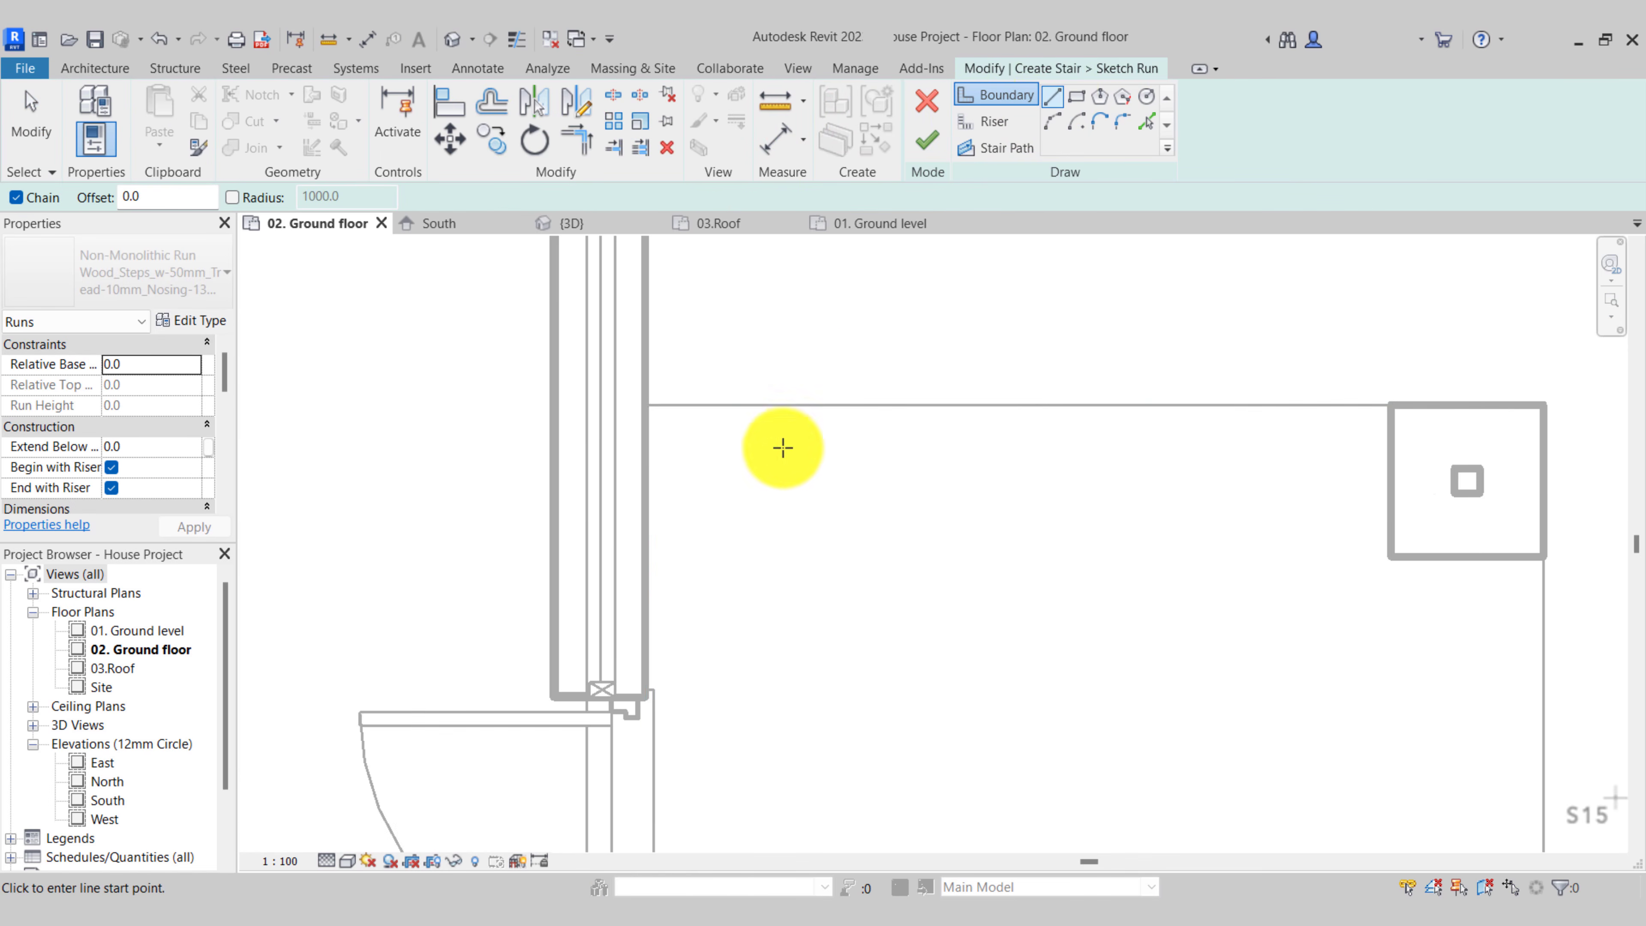
pyautogui.click(643, 407)
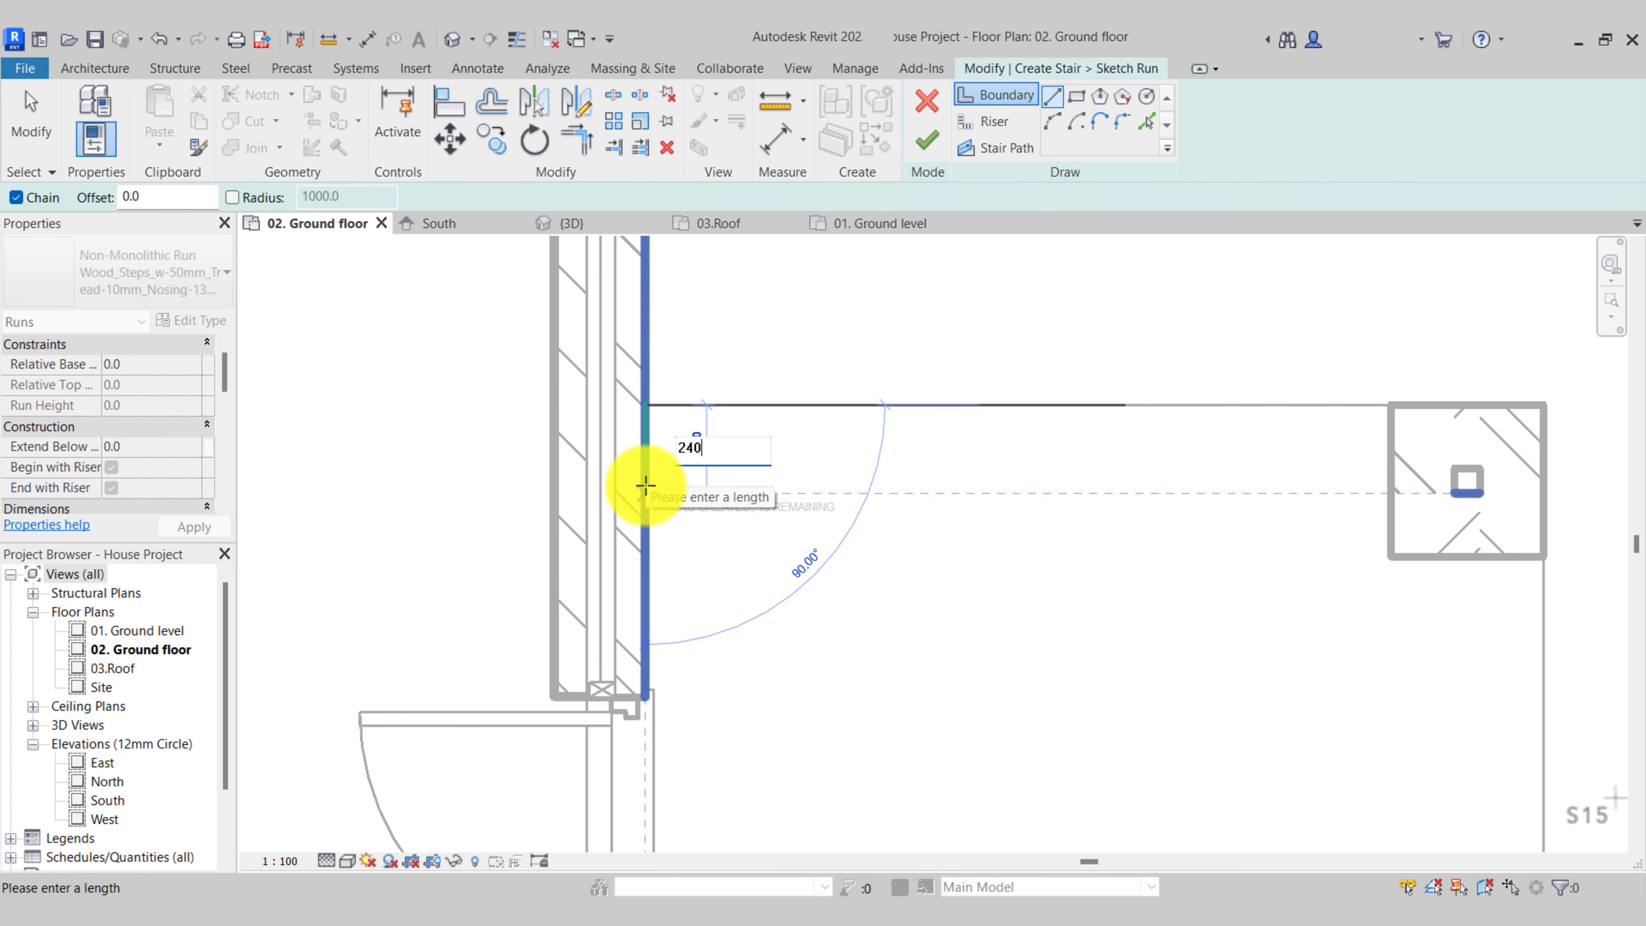
pyautogui.press('Return')
pyautogui.press('Escape')
pyautogui.click(1390, 407)
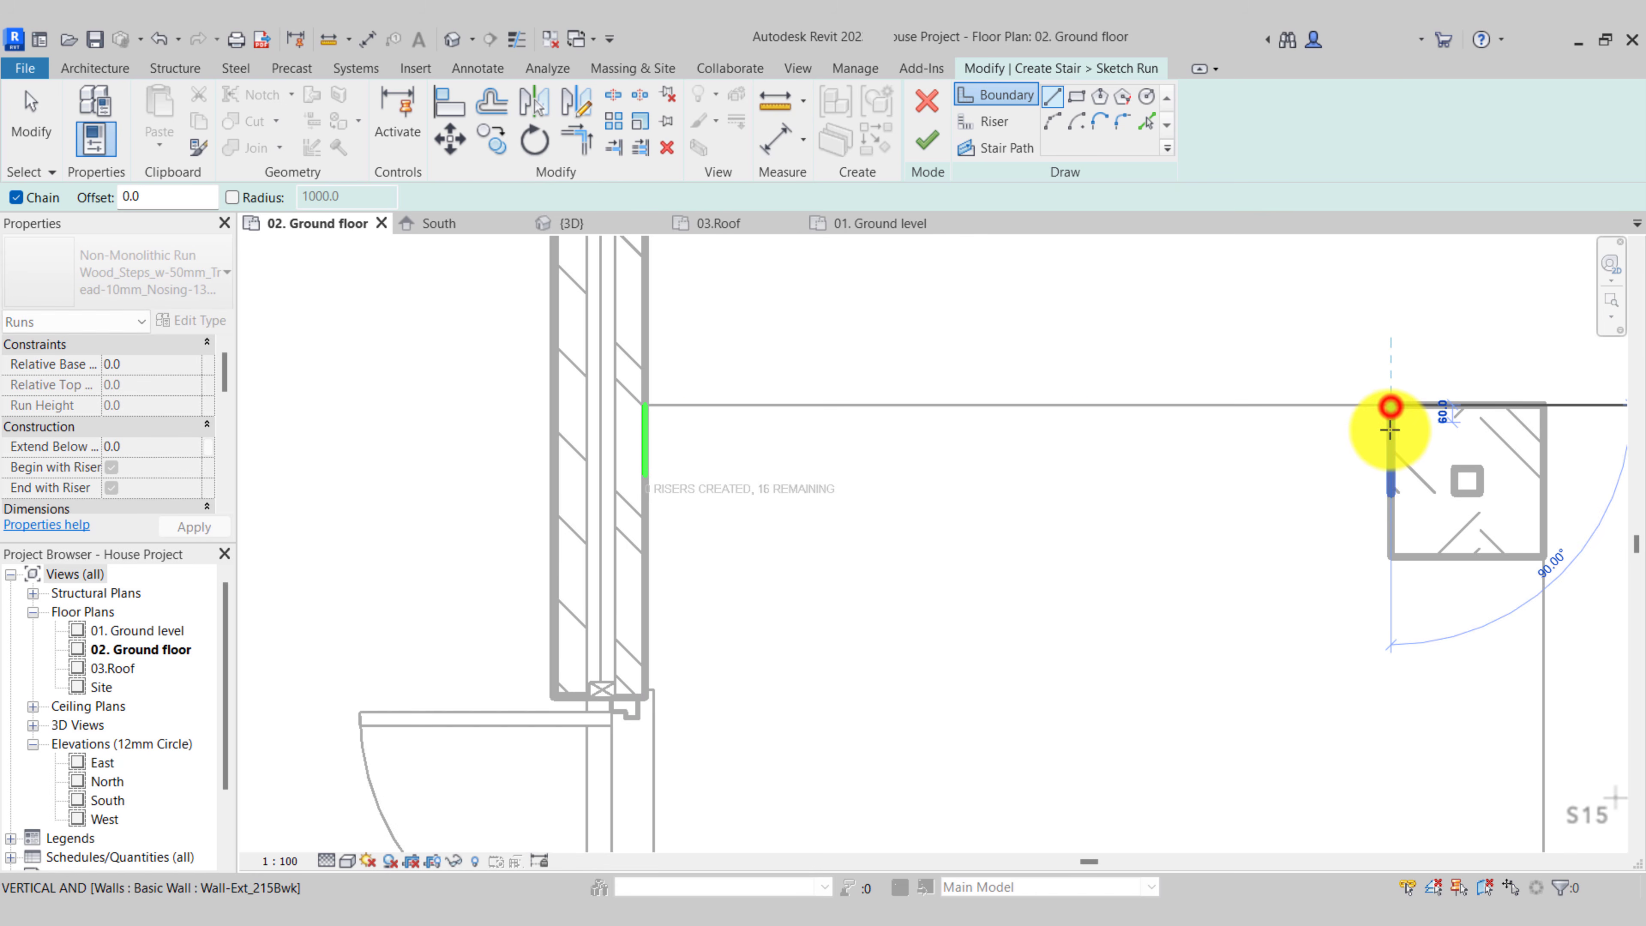
pyautogui.press('Return')
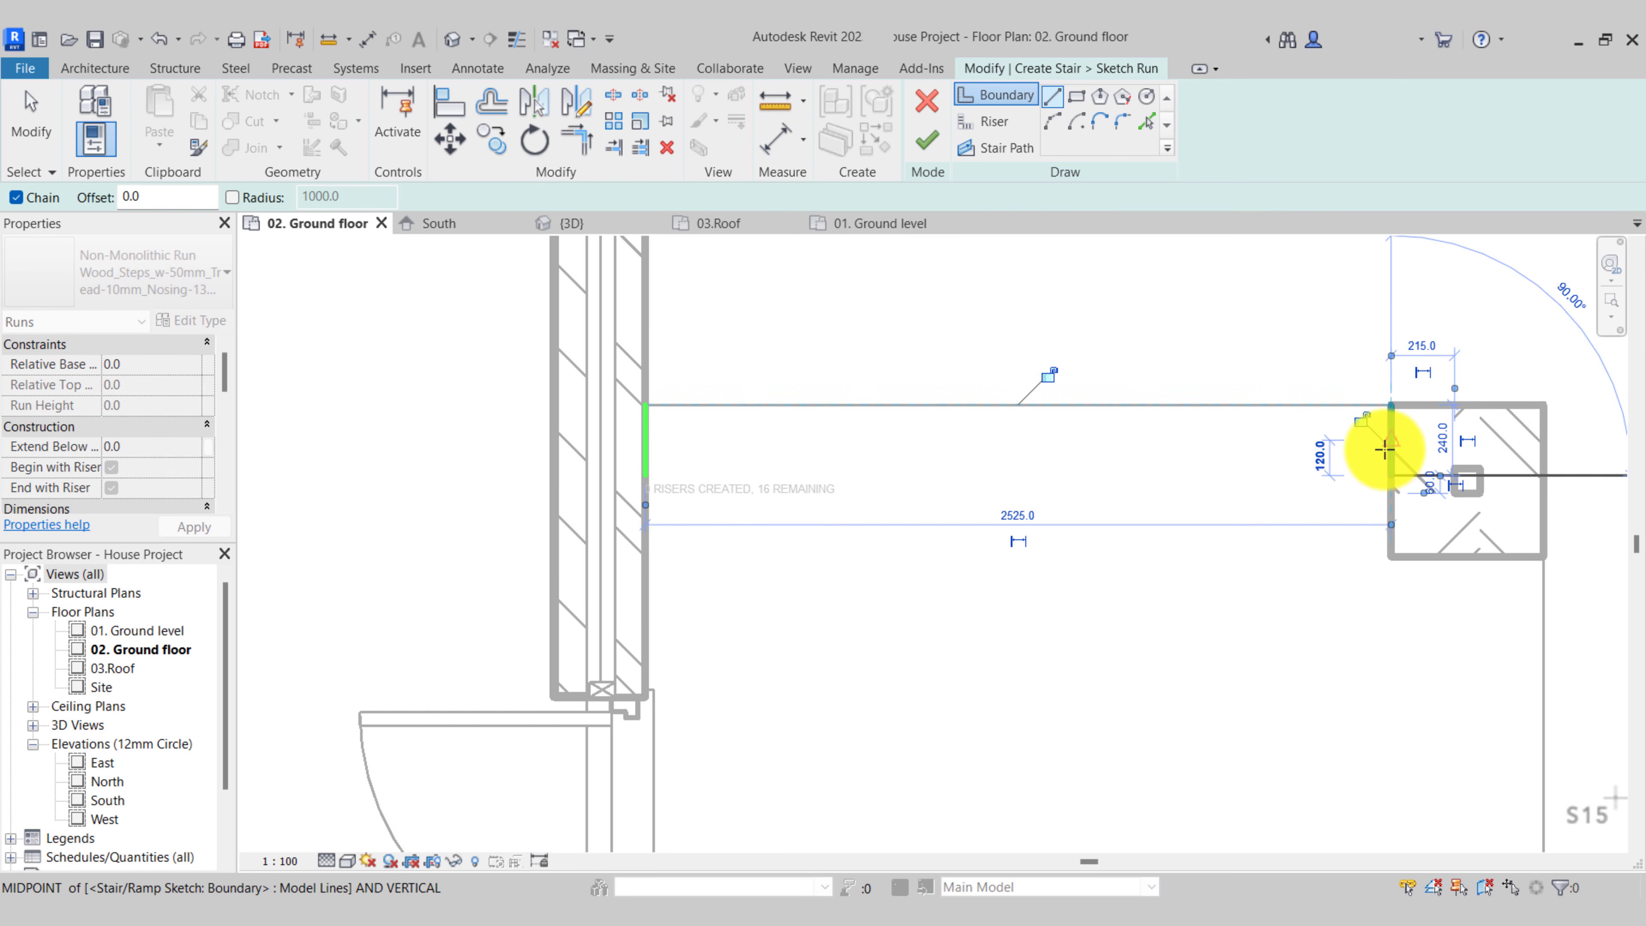
pyautogui.press('Escape')
# Draw two horizontal riser lines joining the north ends and the south ends of the stair boundary lines
pyautogui.click(985, 122)
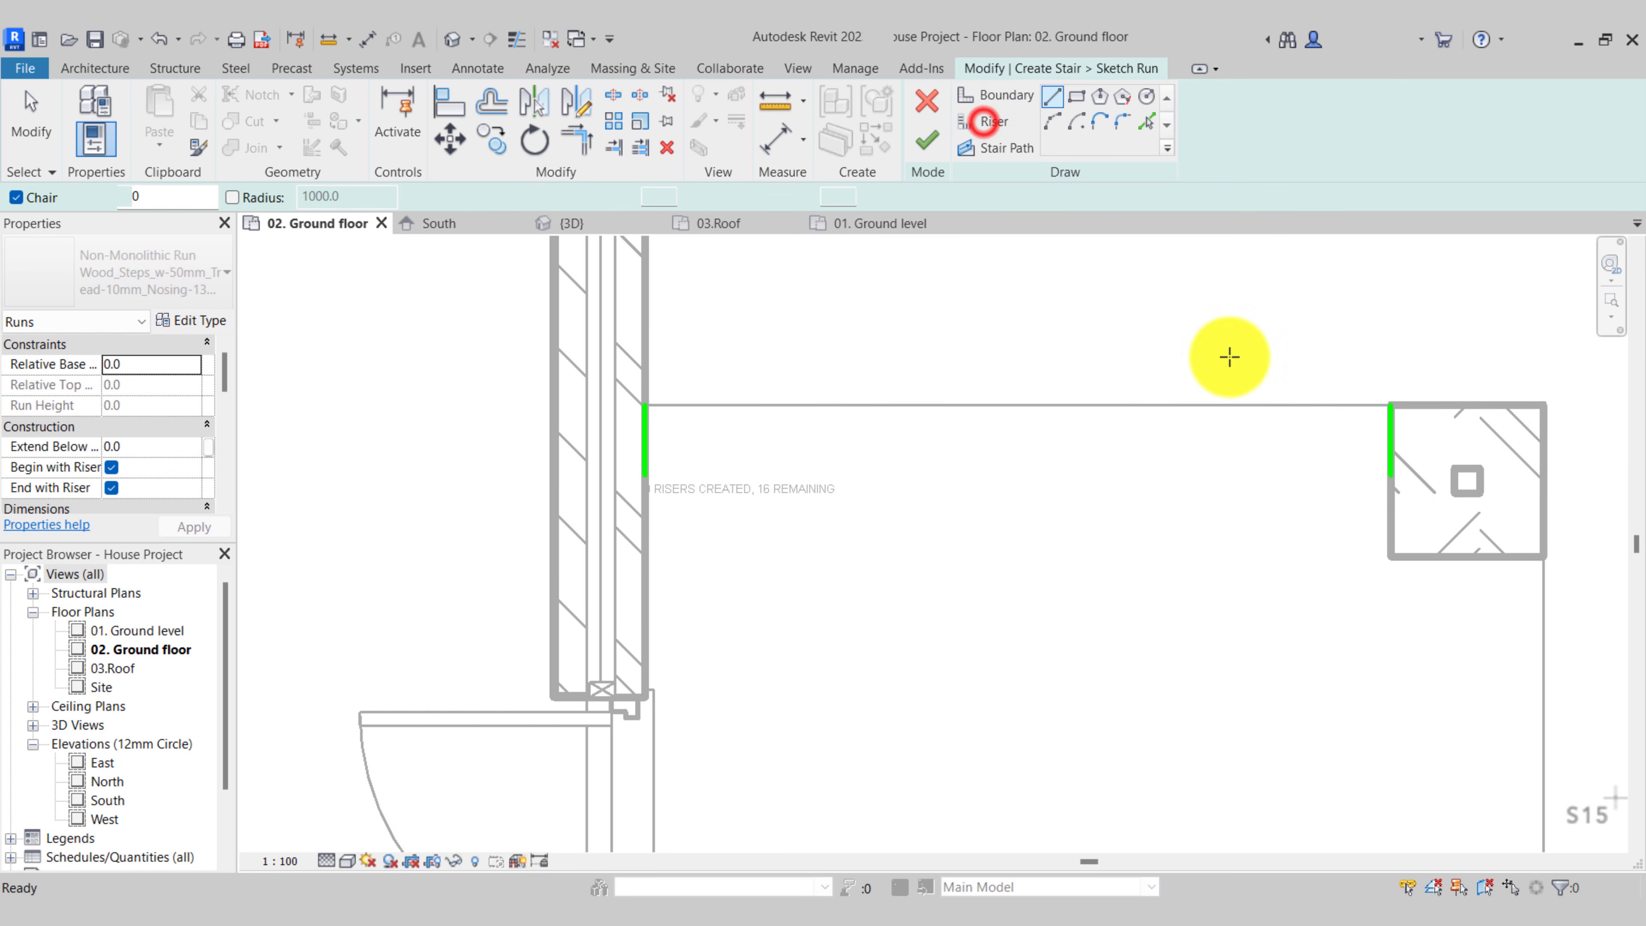
pyautogui.click(1391, 402)
pyautogui.click(648, 405)
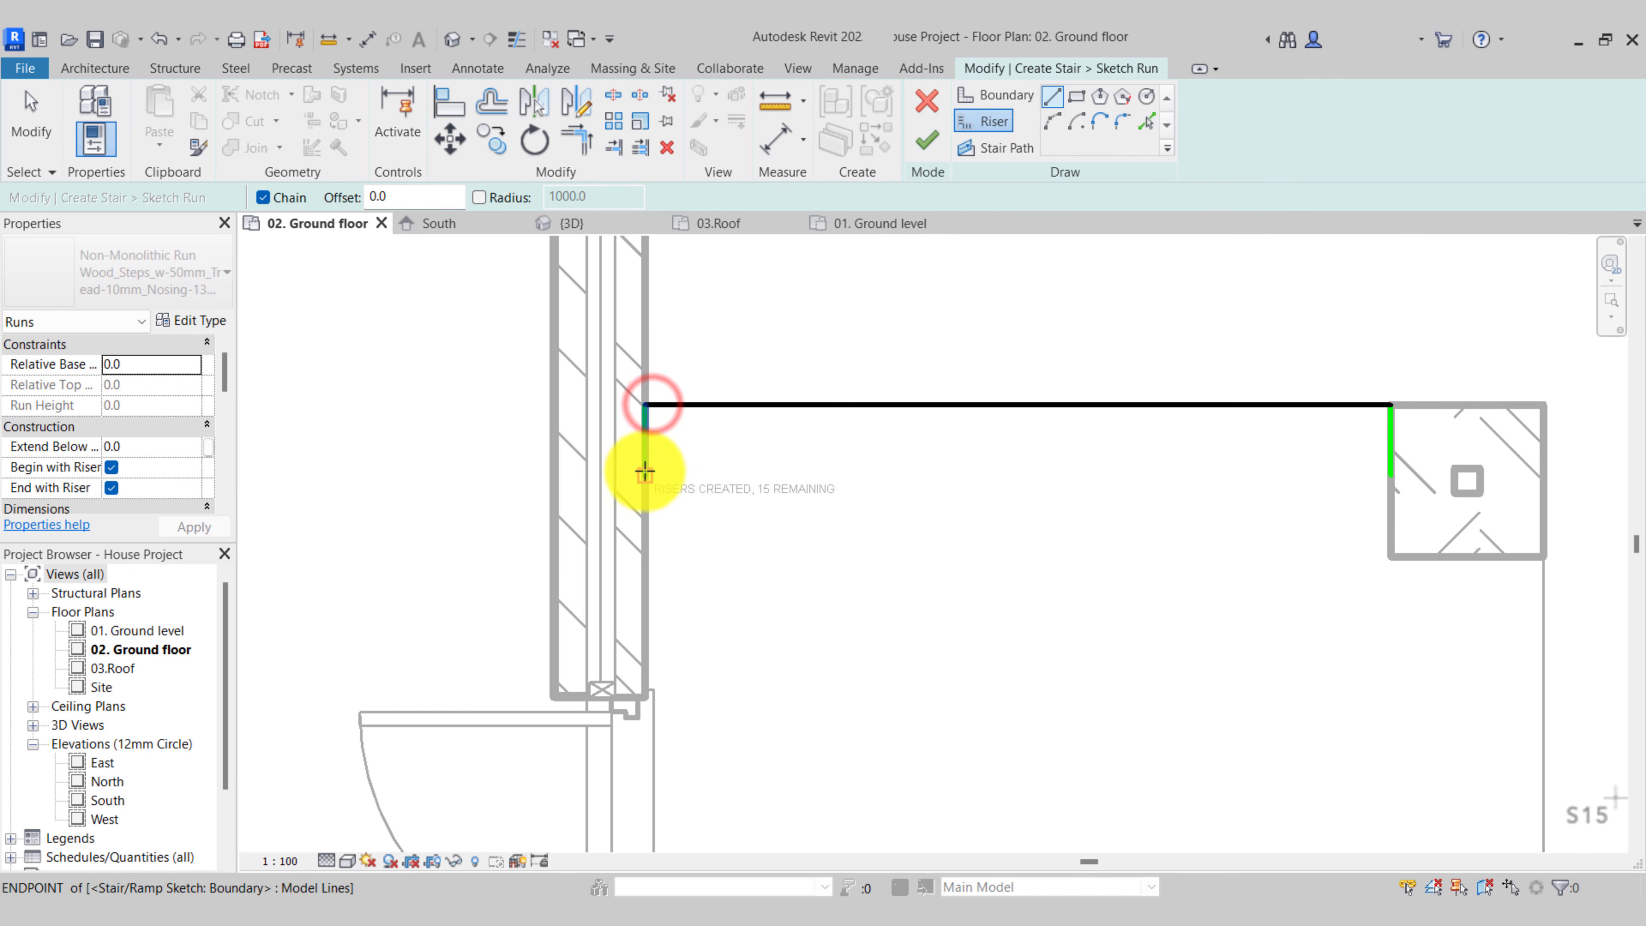
pyautogui.click(645, 472)
pyautogui.click(1387, 476)
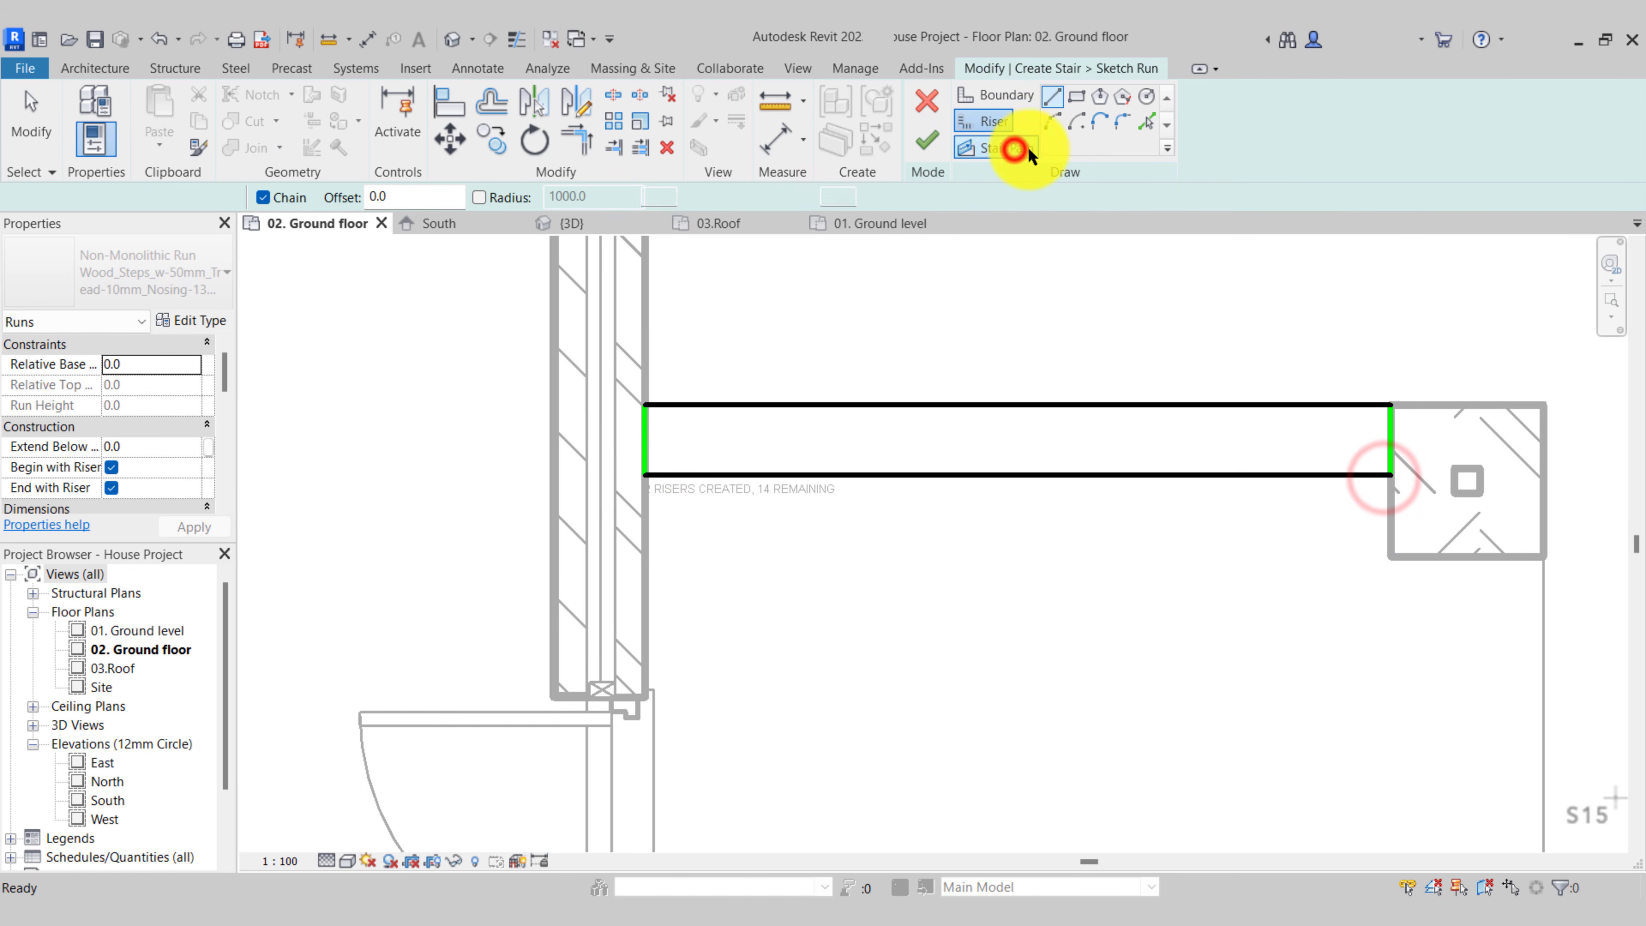
# Draw the stair path from the midpoint of the north riser to the south riser and finish the run and the stair
pyautogui.click(1014, 149)
pyautogui.click(1011, 407)
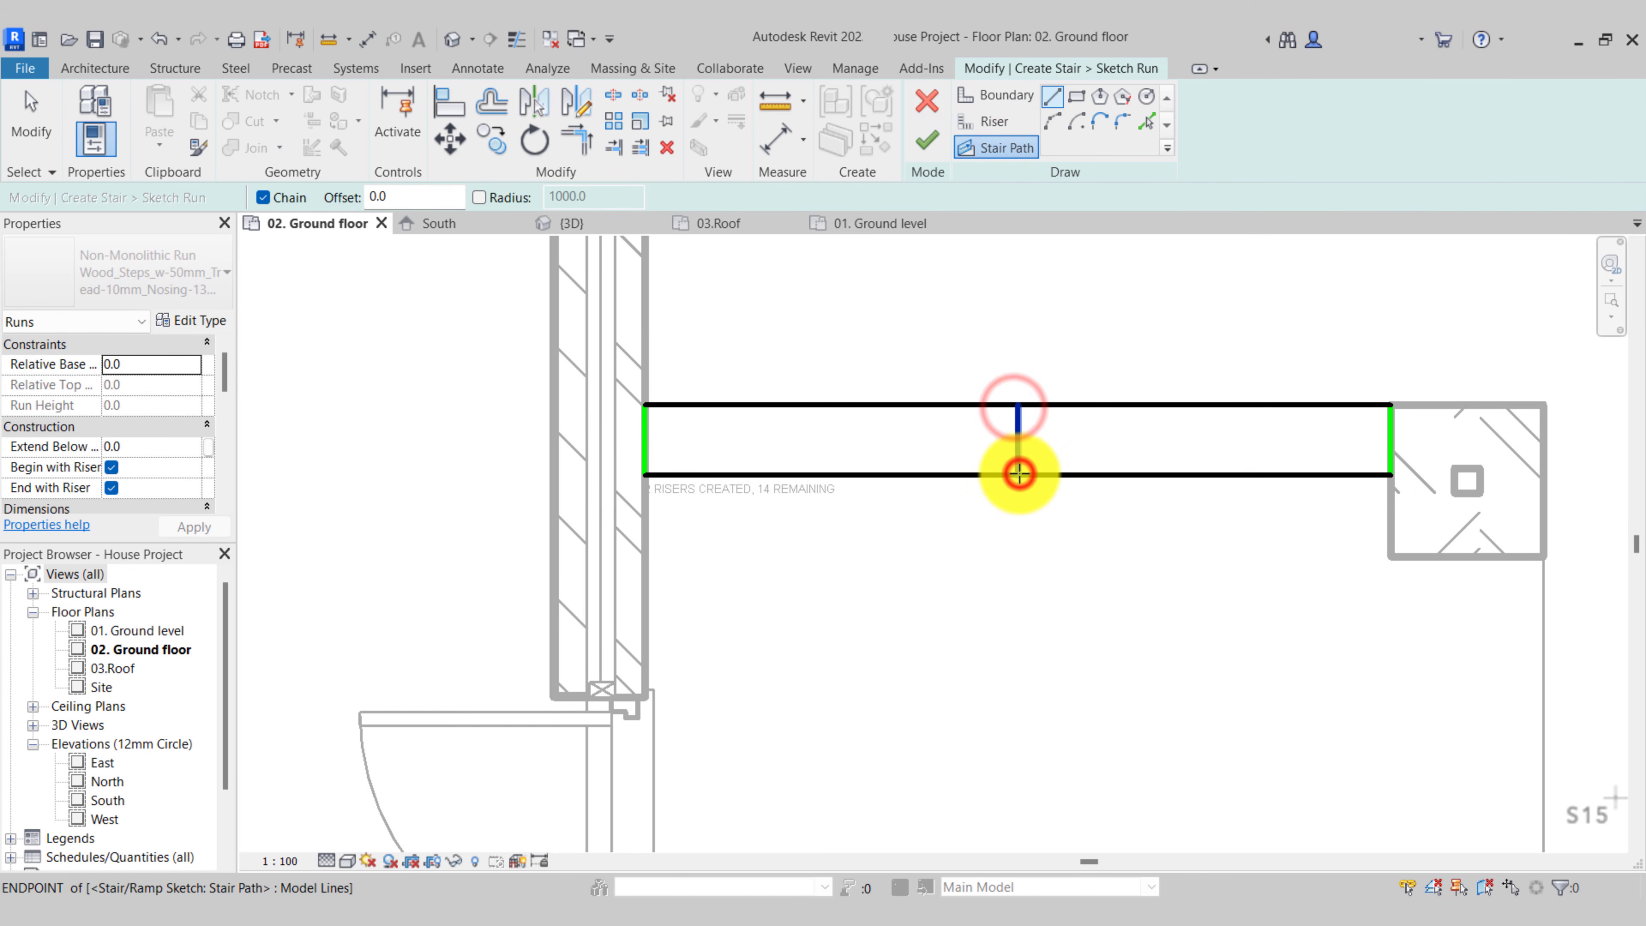
pyautogui.click(1018, 474)
pyautogui.click(920, 142)
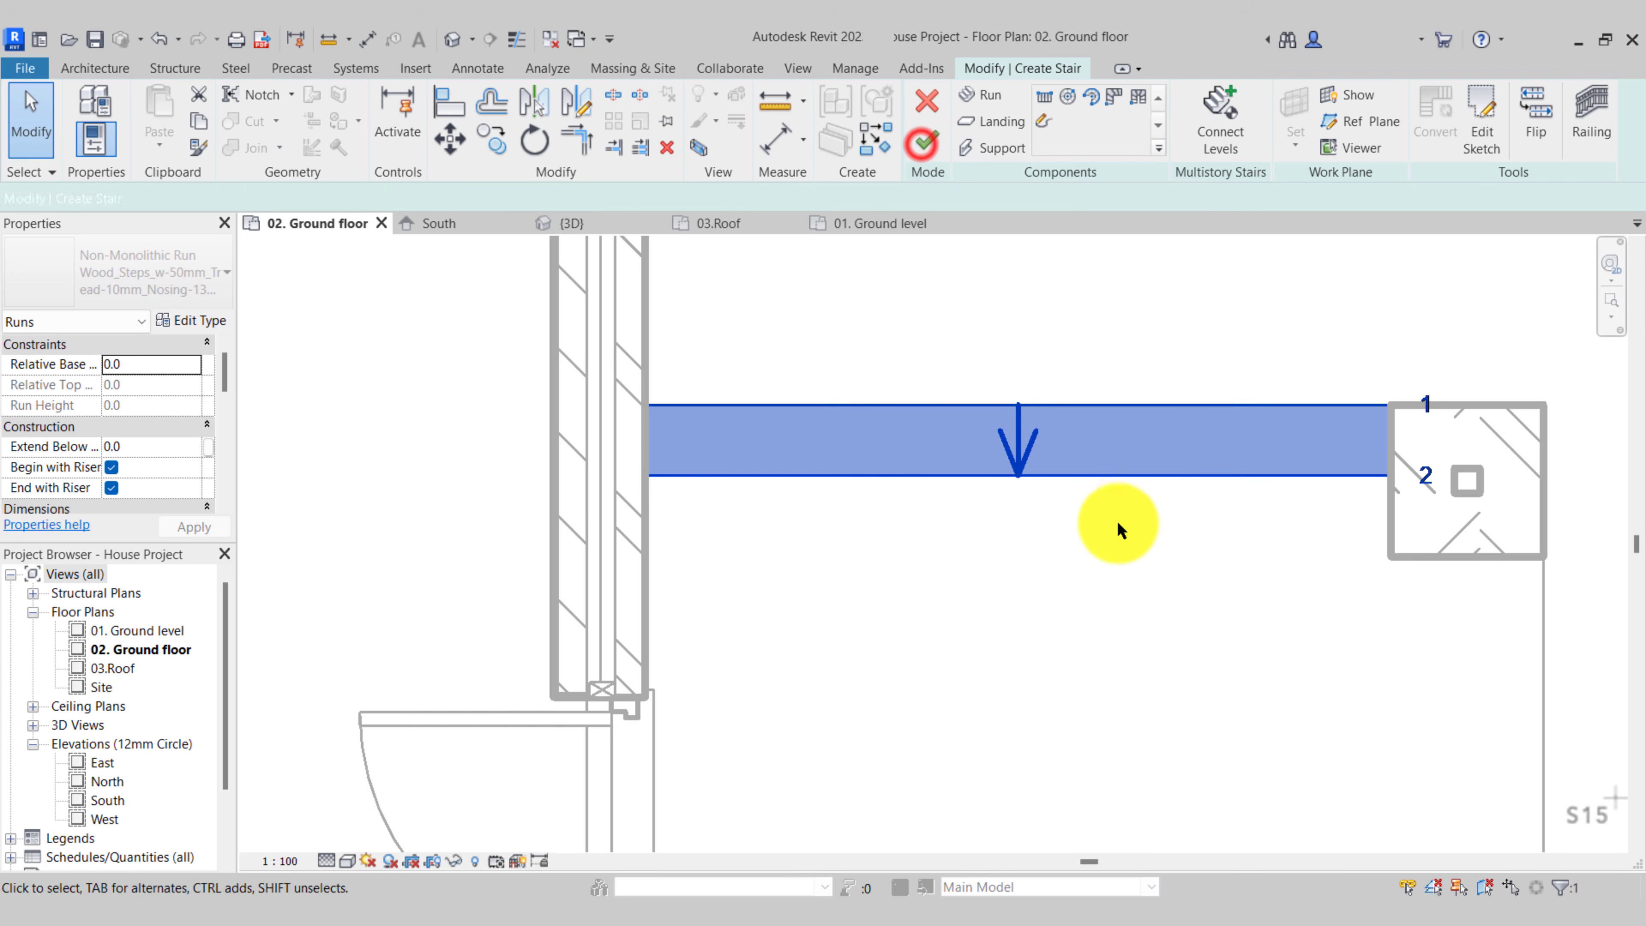
pyautogui.click(918, 141)
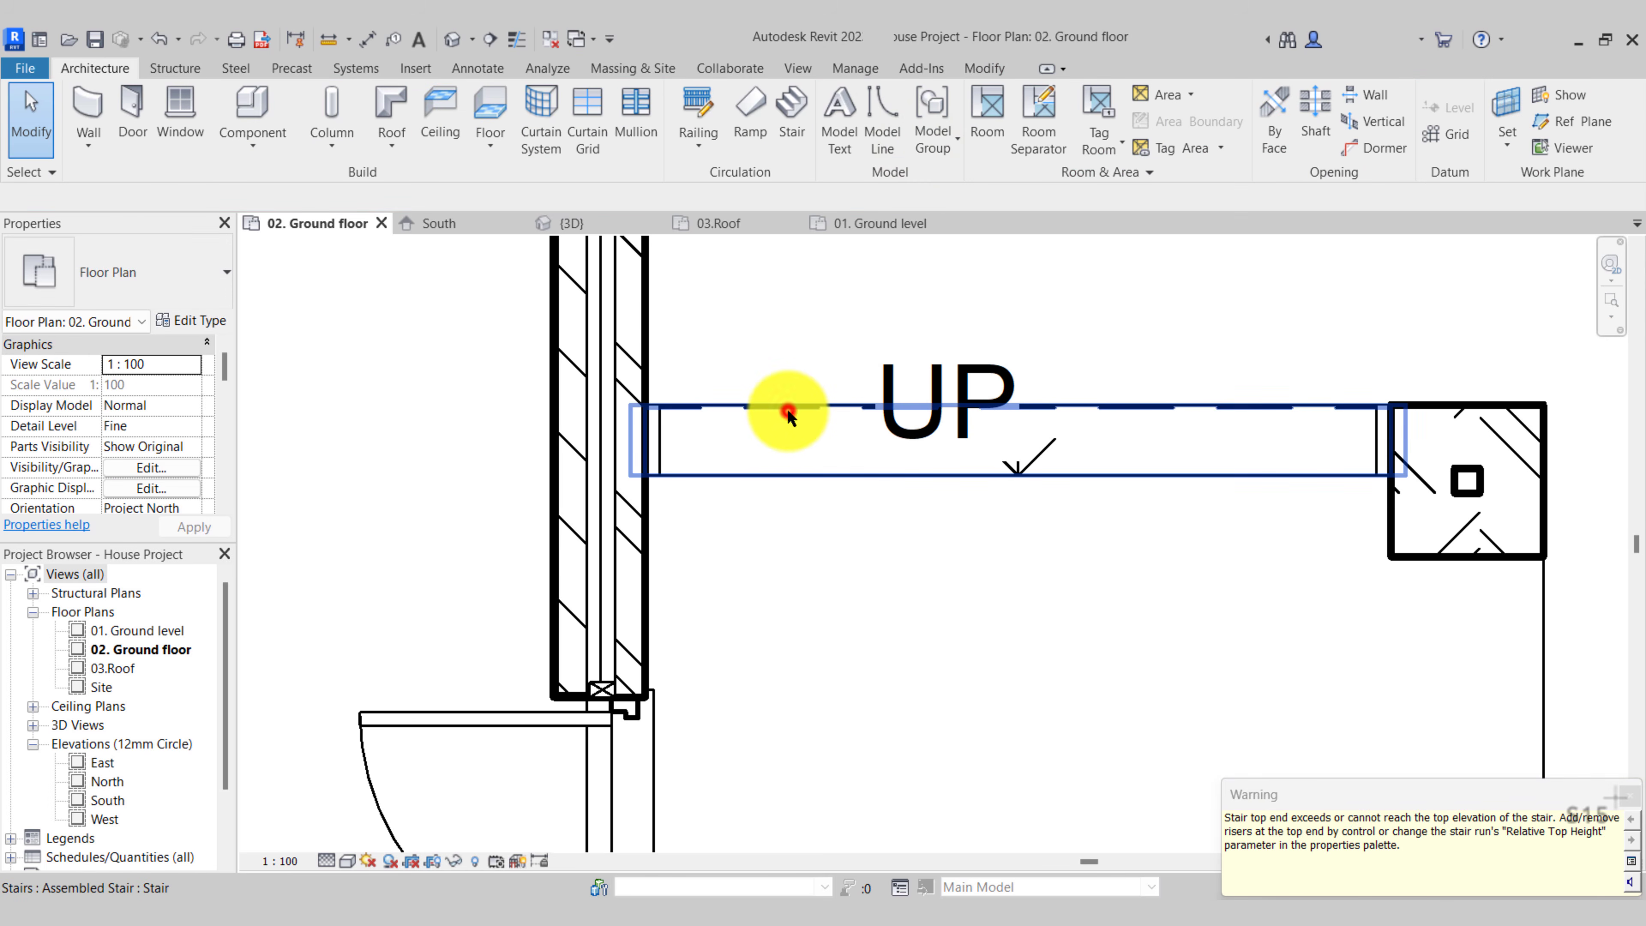
# Set the new stair's base level to 01. Ground level and its top level to 02. Ground floor
pyautogui.click(788, 414)
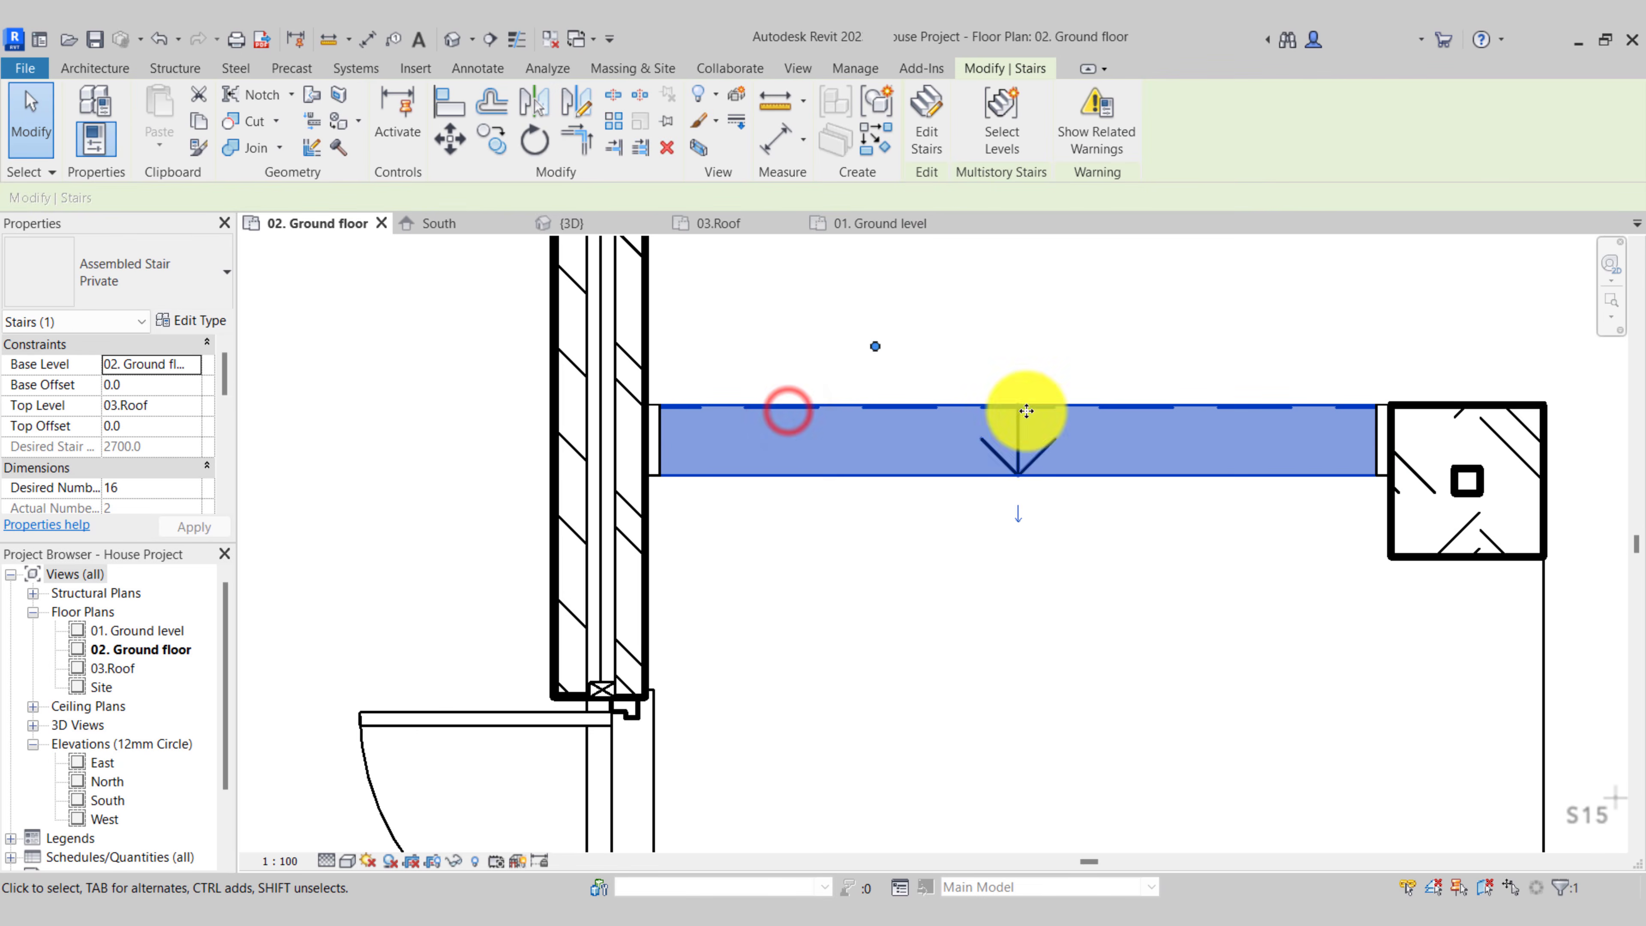
pyautogui.click(194, 372)
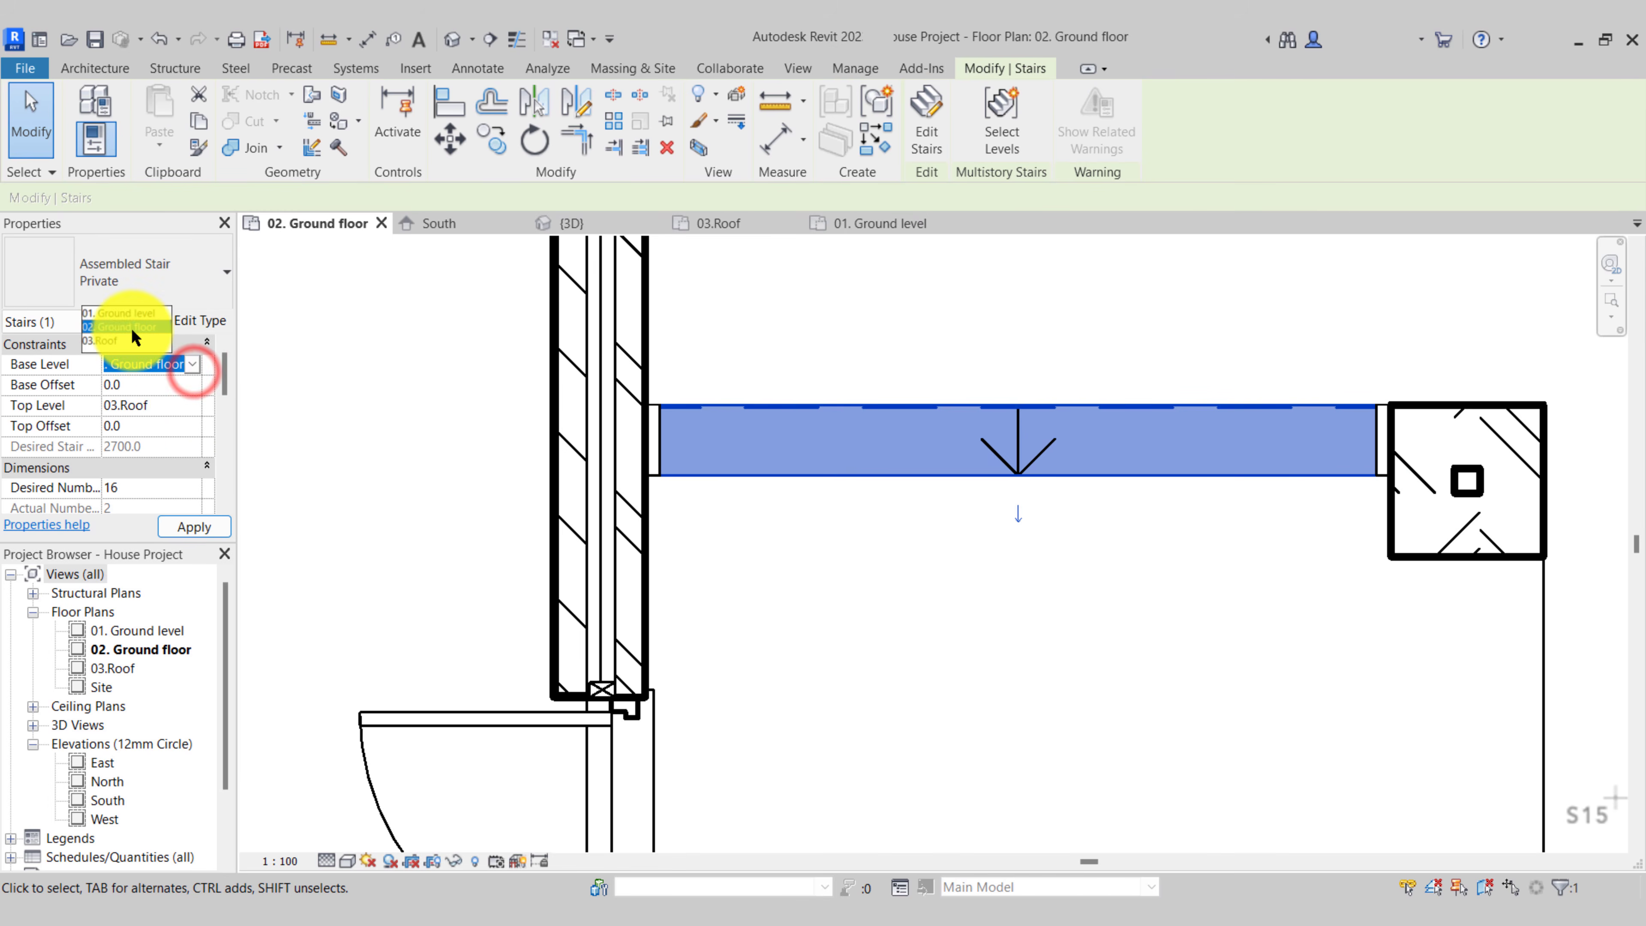
pyautogui.click(196, 409)
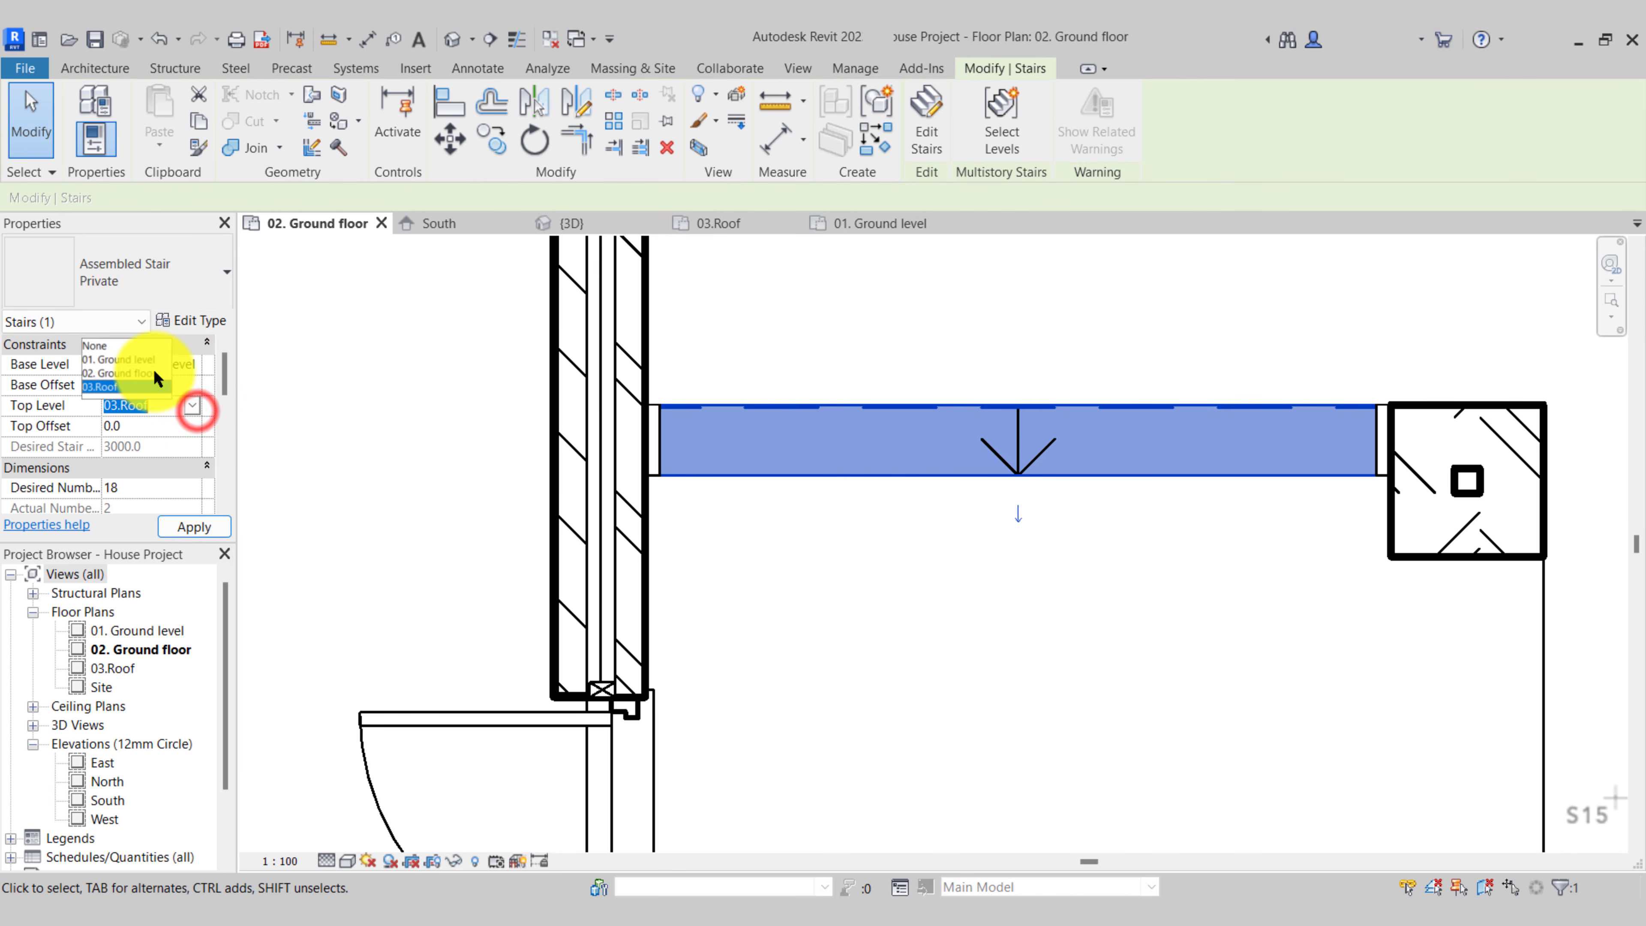
pyautogui.click(794, 346)
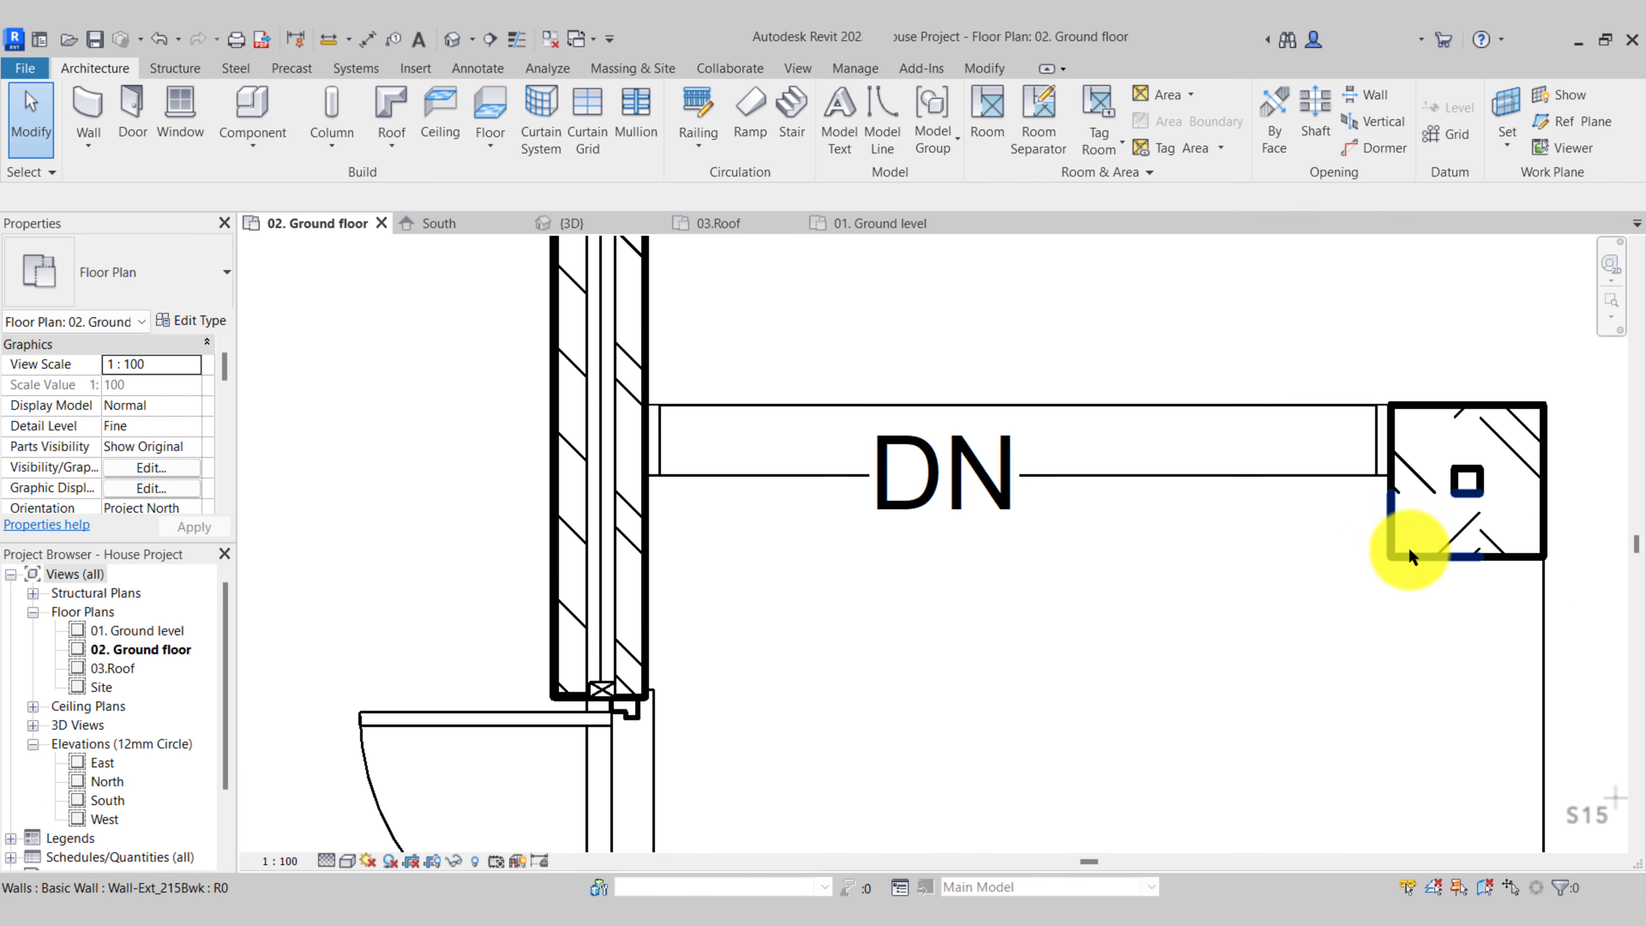
# Edit the new timber floor's boundary, move its north edge south onto the stair's inner riser line and finish the edit
pyautogui.click(1542, 613)
pyautogui.doubleClick(1542, 614)
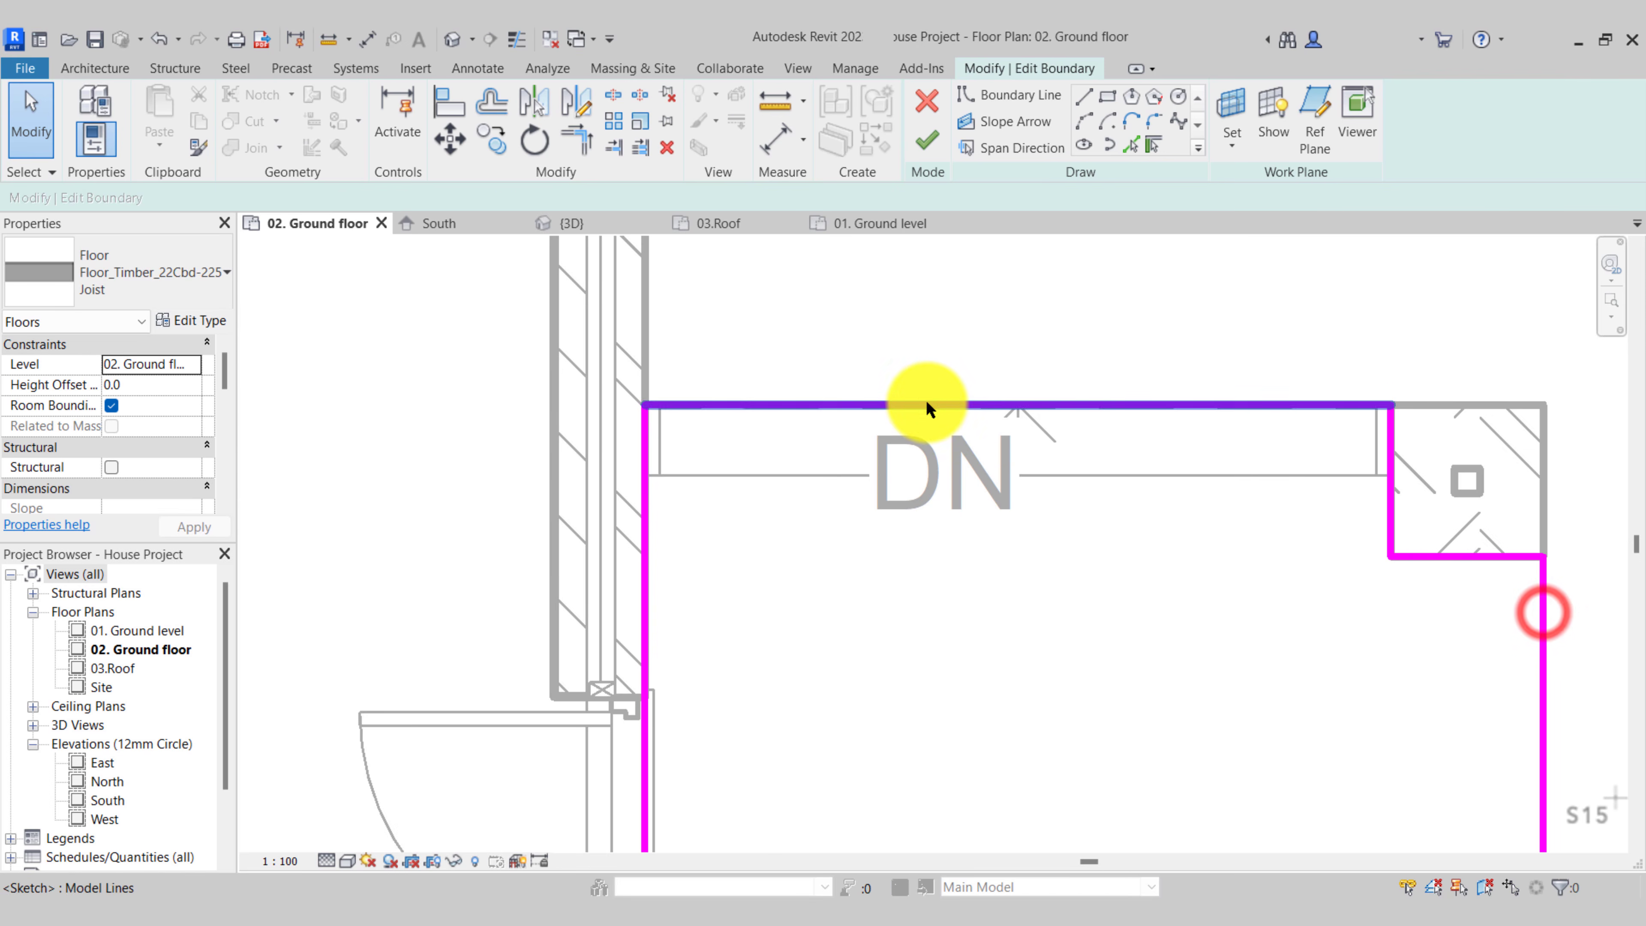
pyautogui.click(926, 404)
pyautogui.moveTo(873, 405)
pyautogui.mouseDown()
pyautogui.moveTo(856, 470)
pyautogui.moveTo(863, 421)
pyautogui.moveTo(871, 486)
pyautogui.mouseUp()
pyautogui.click(933, 149)
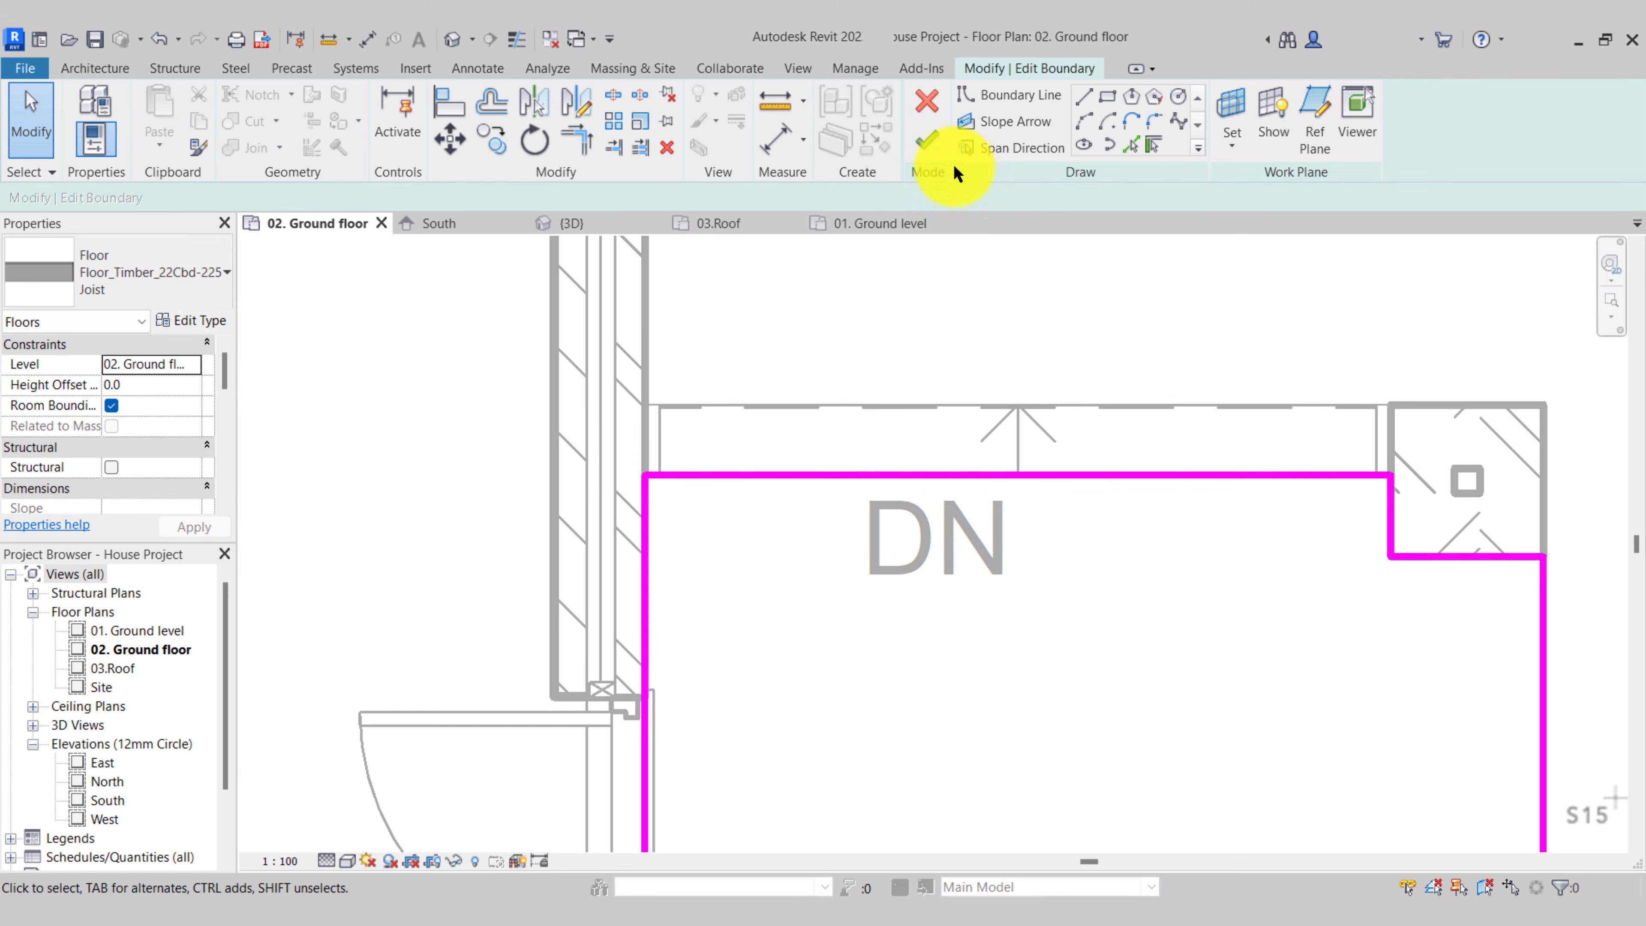
pyautogui.press('Escape')
pyautogui.scroll(-2, 1016, 419)
pyautogui.moveTo(1125, 573); pyautogui.dragTo(881, 436, button='middle')
pyautogui.scroll(1, 956, 468)
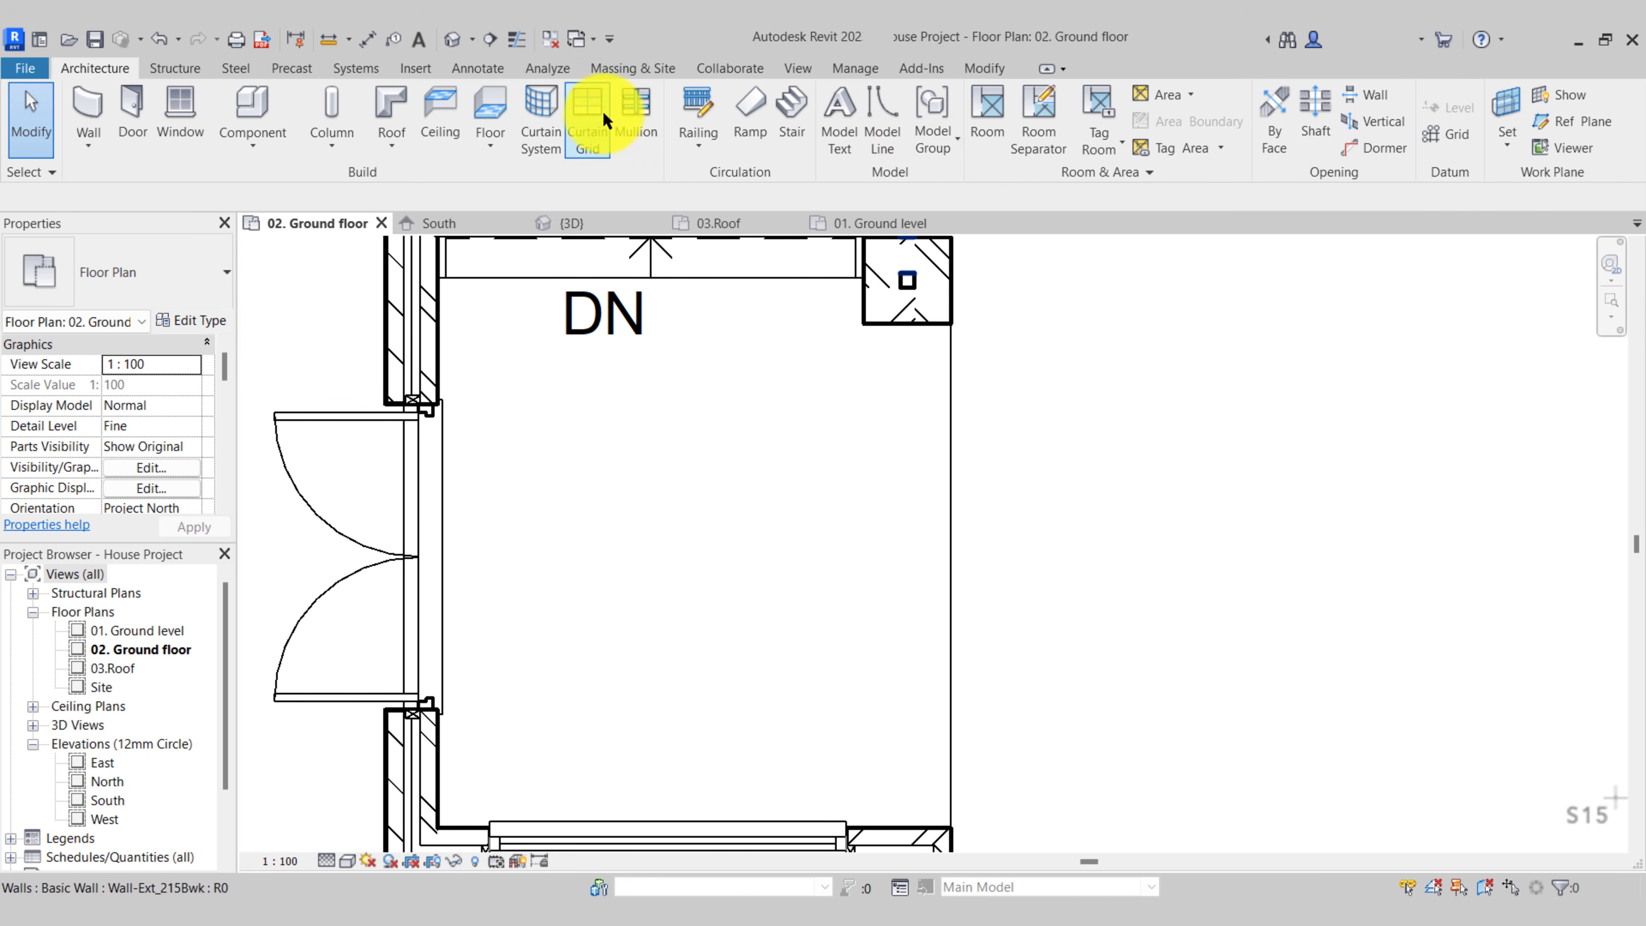
# Start a sketched stair run with a 240 mm boundary line drawn west from the brick pier's southeast corner
pyautogui.click(797, 97)
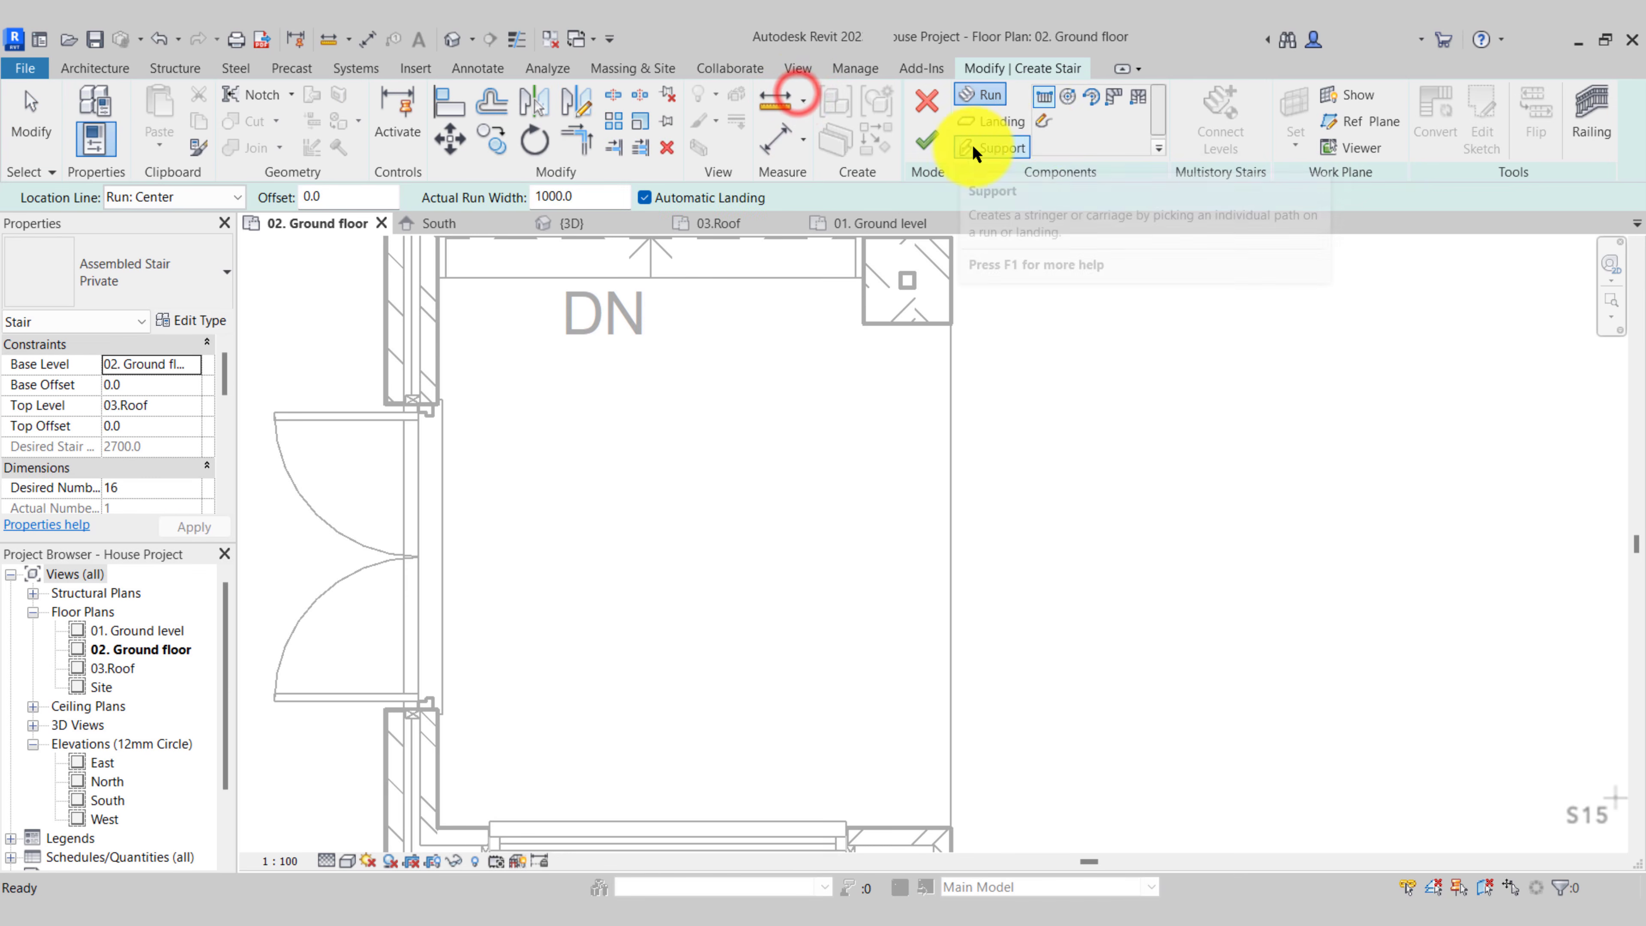
pyautogui.click(1041, 122)
pyautogui.click(1052, 96)
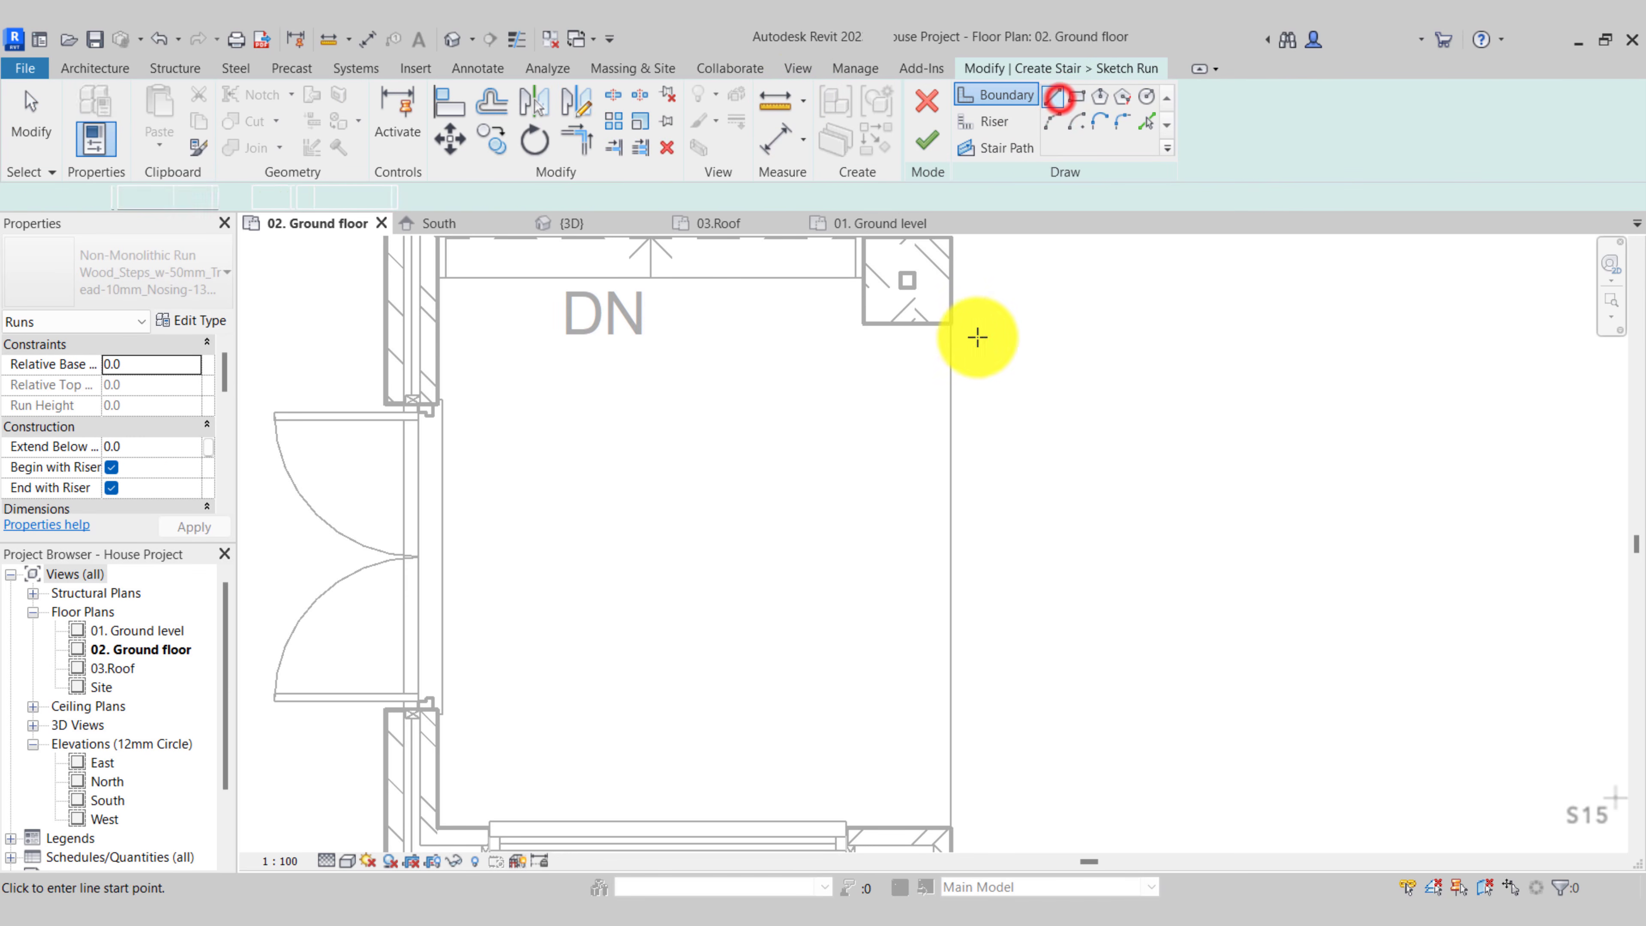
pyautogui.click(950, 321)
pyautogui.scroll(3, 948, 320)
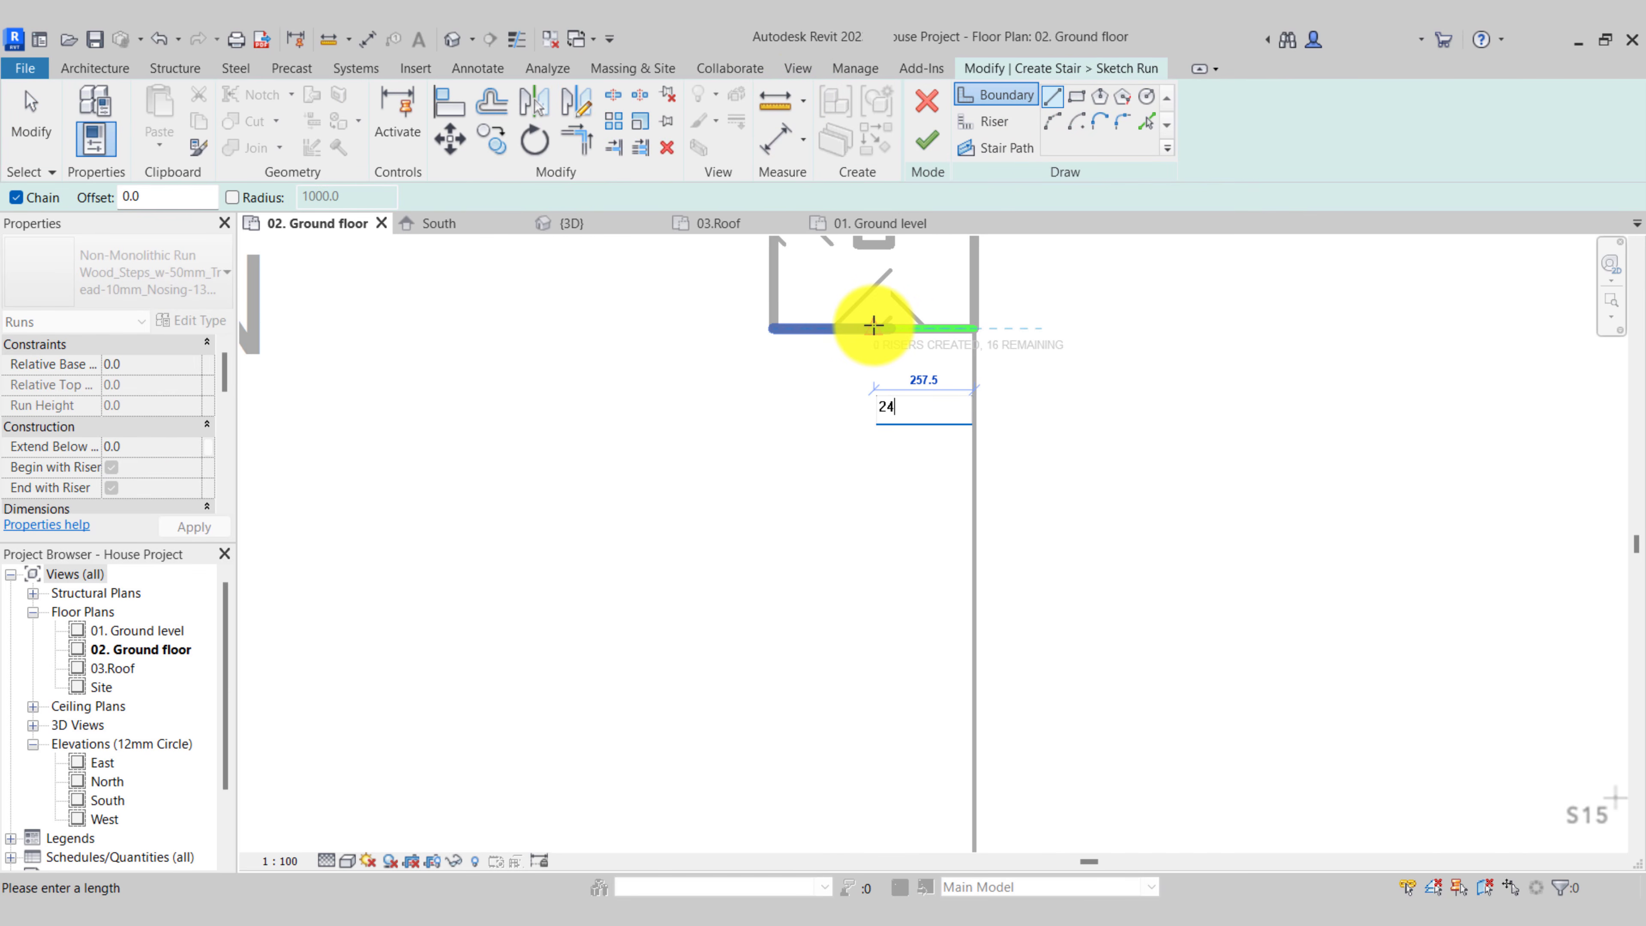
pyautogui.press('Return')
# Draw the run's south boundary line, 240 mm long, running west from the outer corner of the house wall
pyautogui.scroll(-2, 874, 326)
pyautogui.moveTo(874, 656); pyautogui.dragTo(889, 261, button='middle')
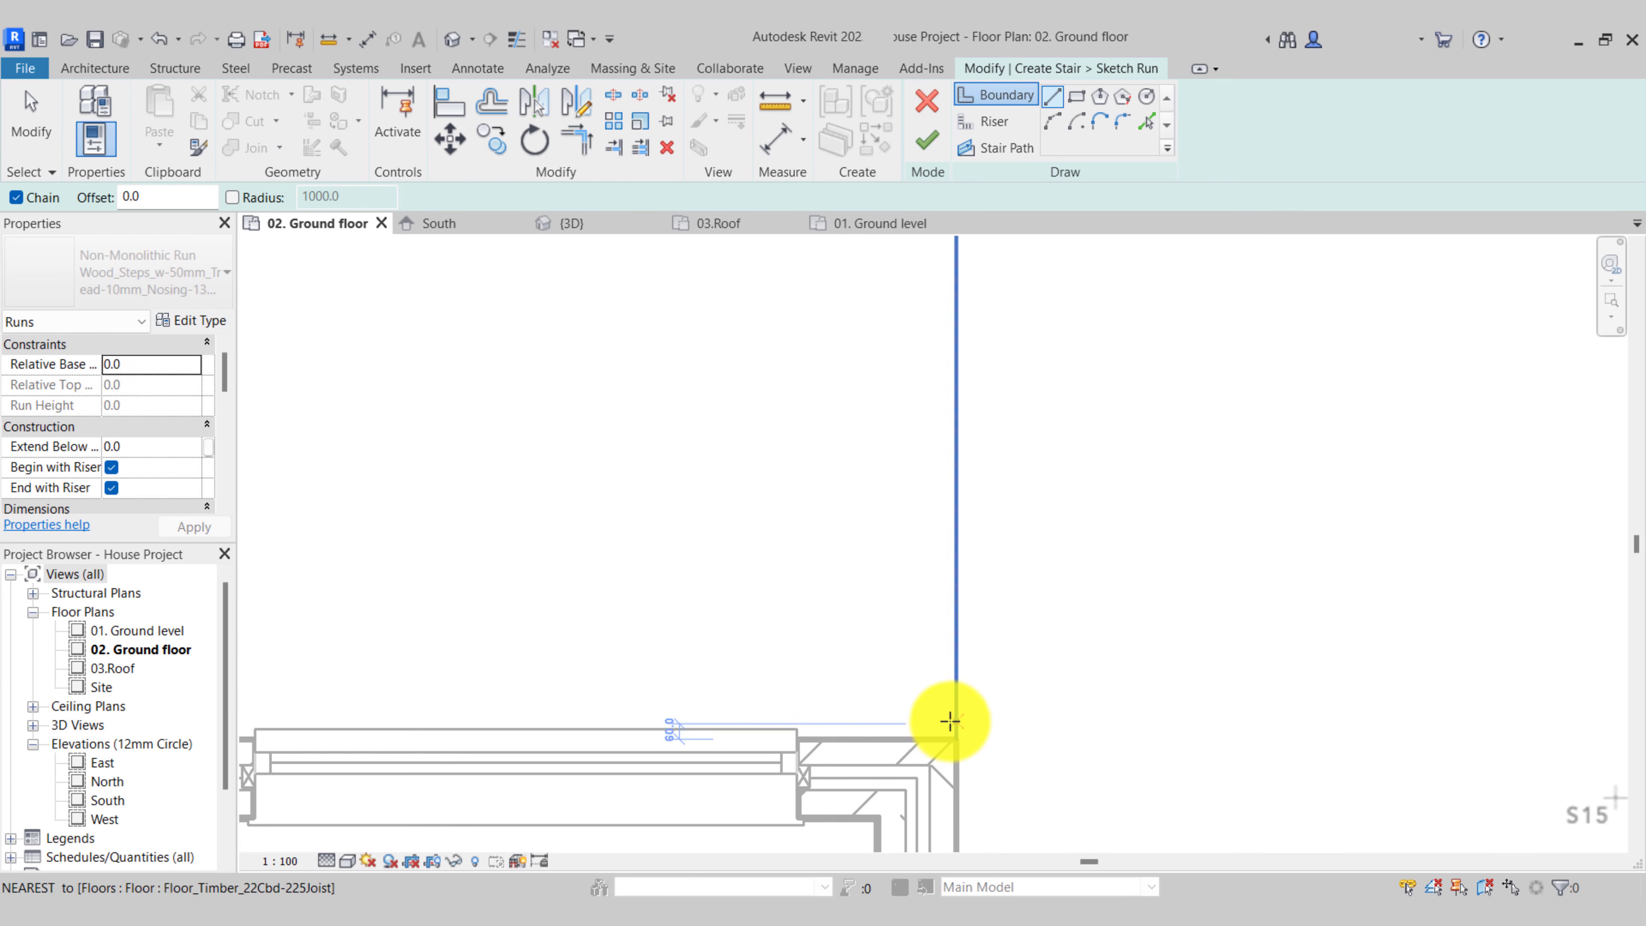
pyautogui.click(954, 735)
pyautogui.click(955, 735)
pyautogui.write('24')
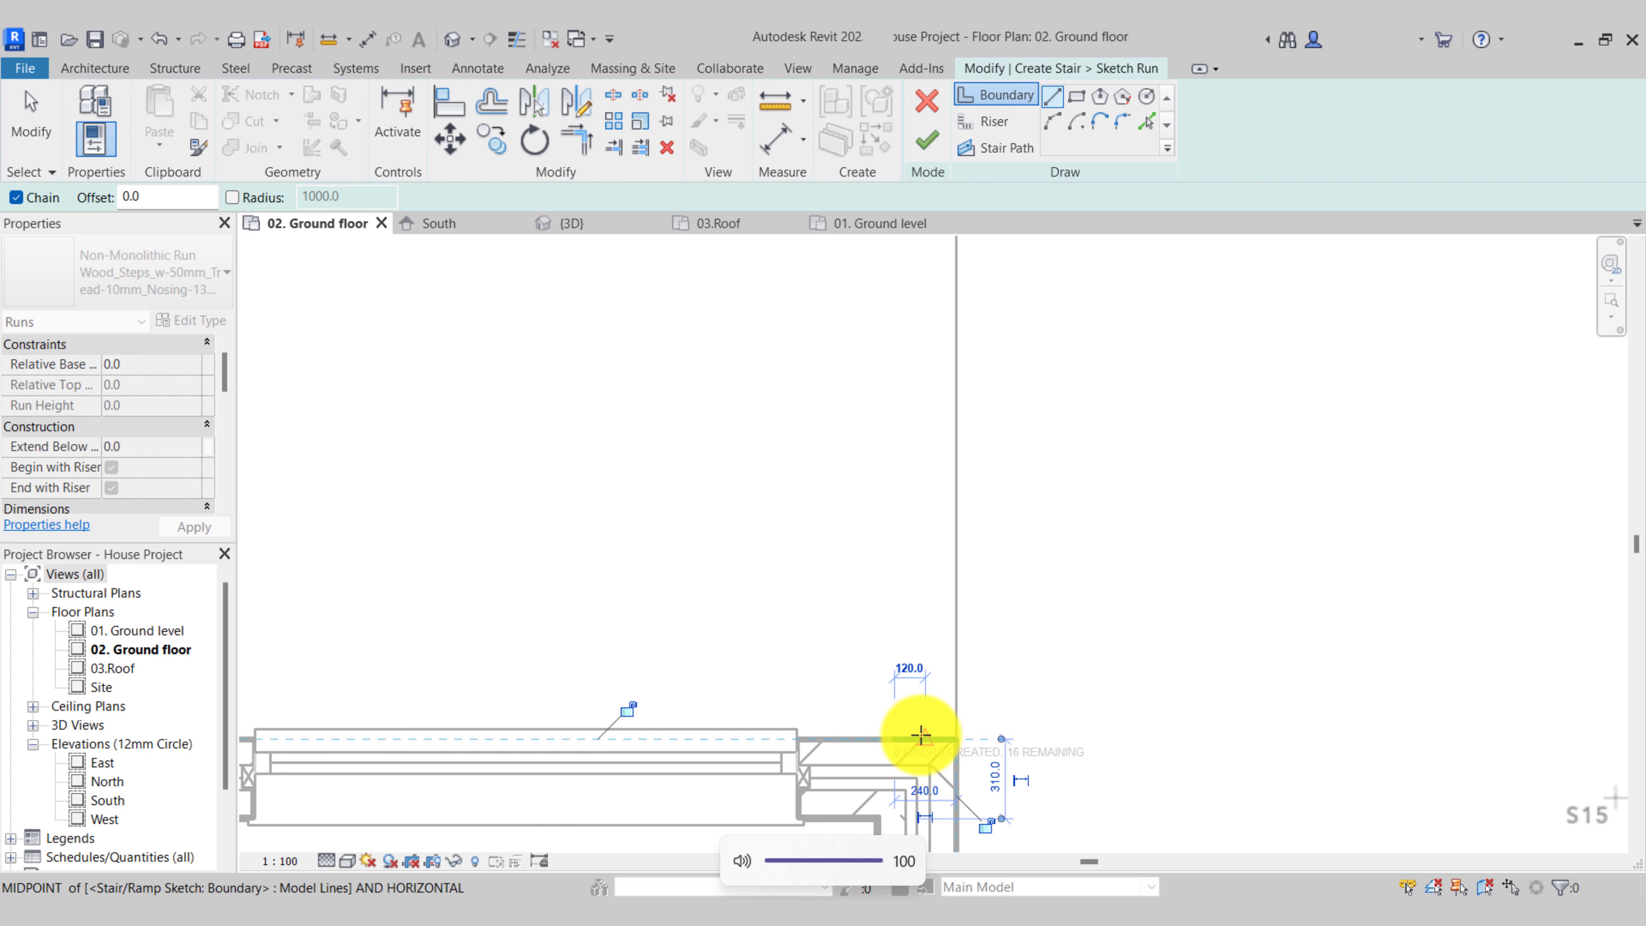
# Draw two vertical riser lines joining the east ends and the west ends of the stair boundary lines
pyautogui.click(996, 122)
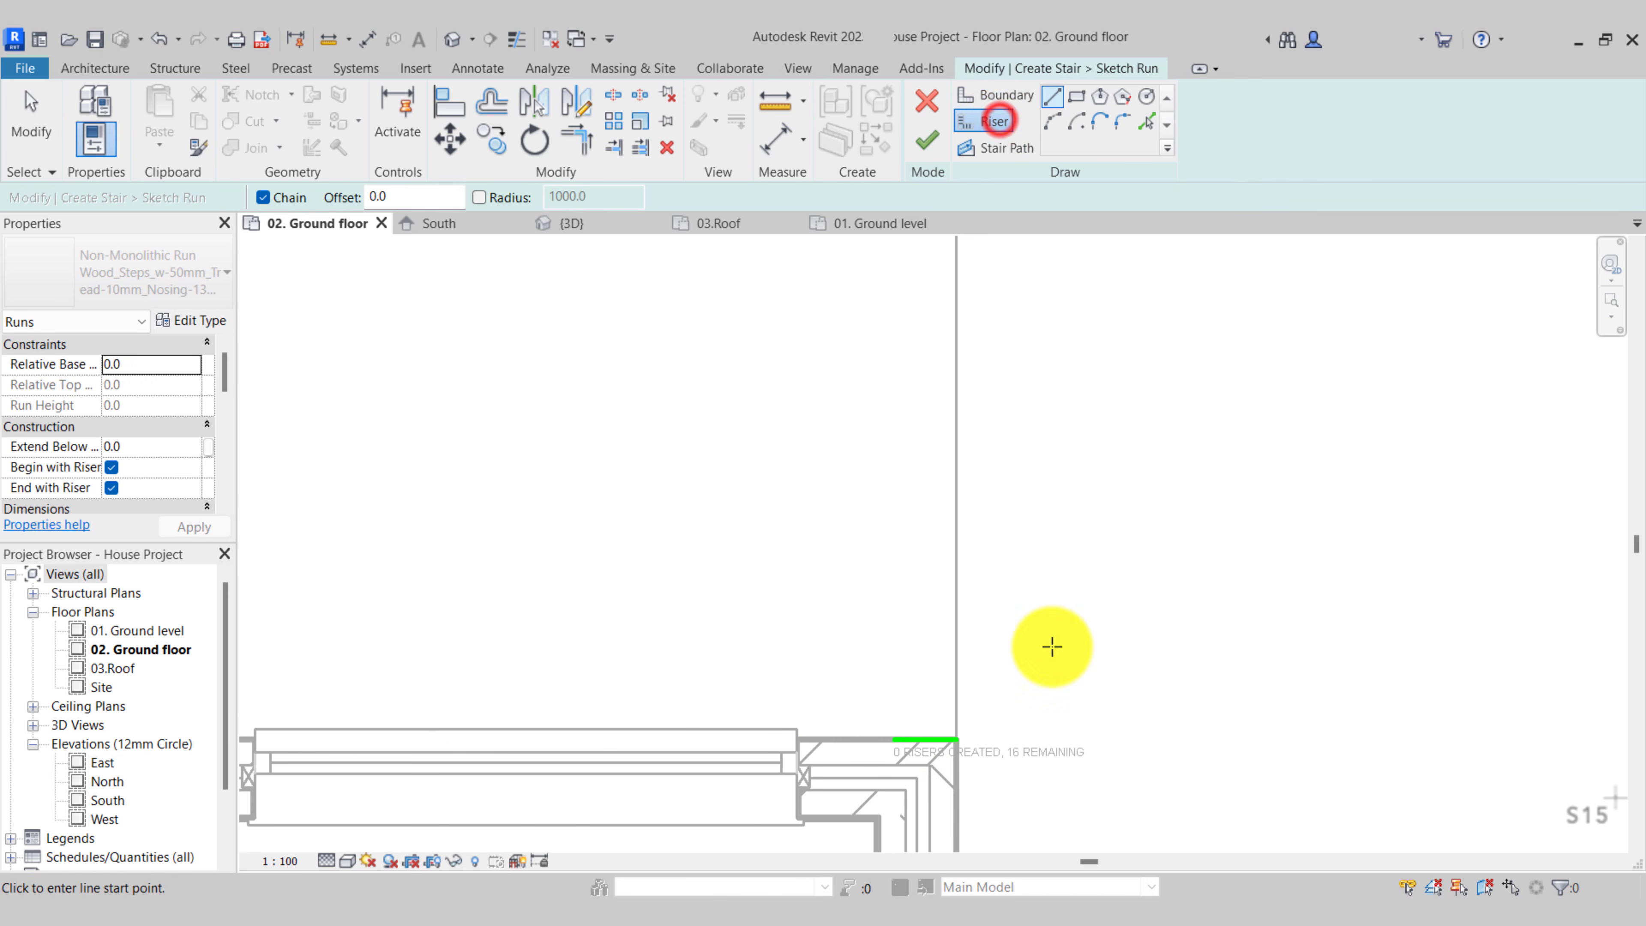
pyautogui.click(956, 738)
pyautogui.scroll(-3, 958, 714)
pyautogui.click(957, 310)
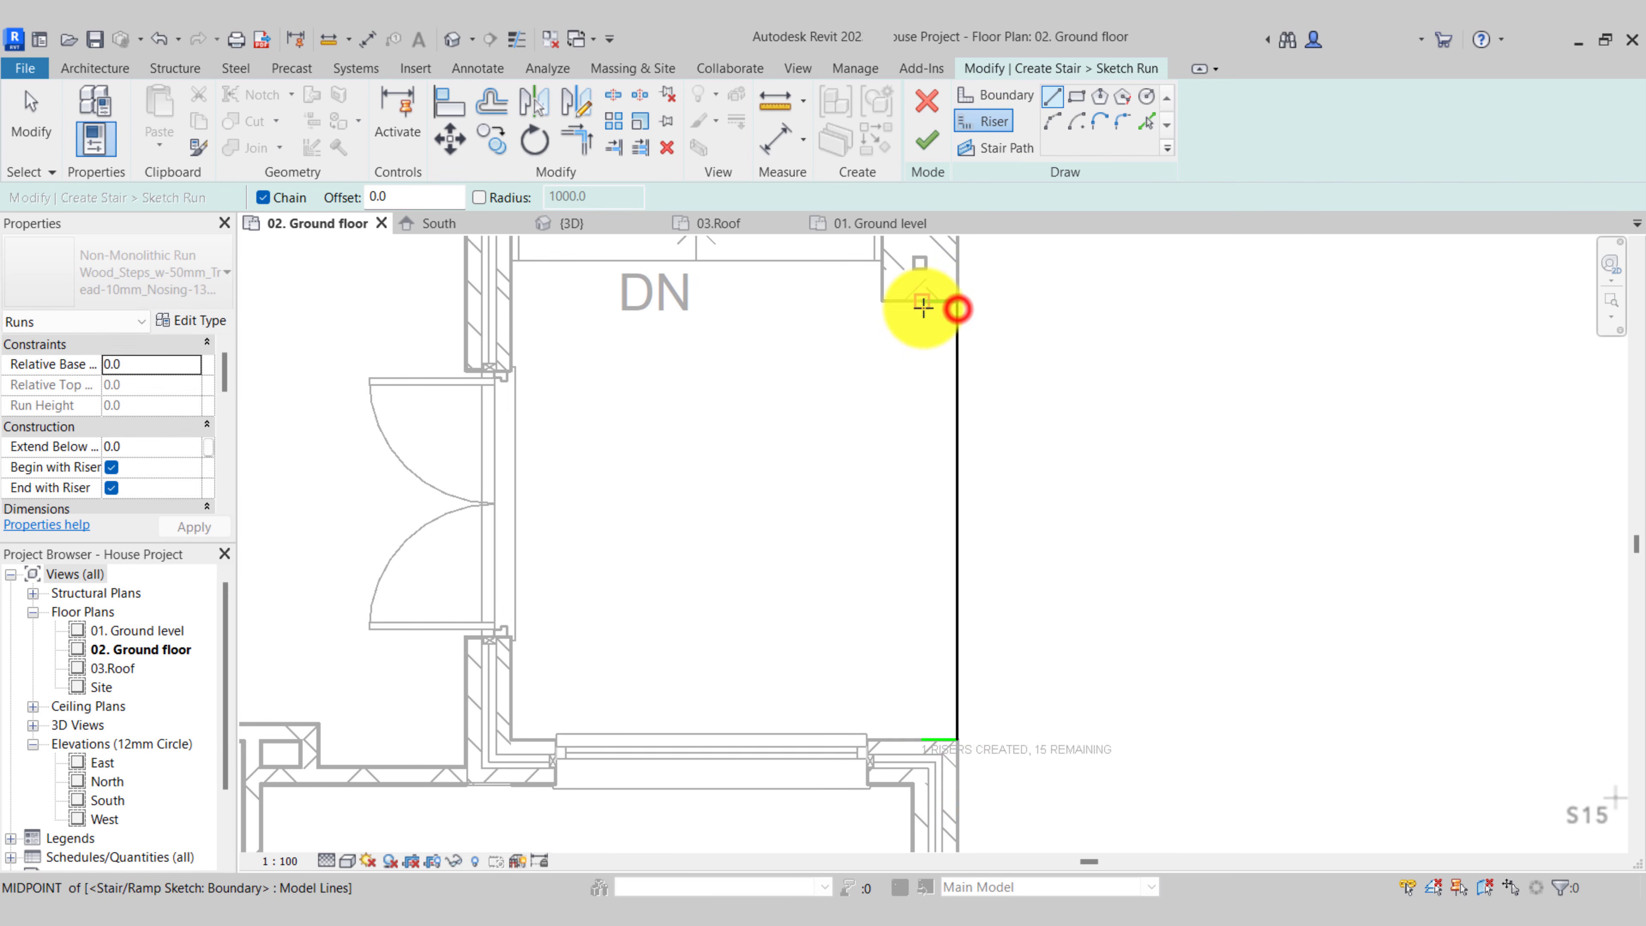
pyautogui.click(923, 303)
pyautogui.click(923, 737)
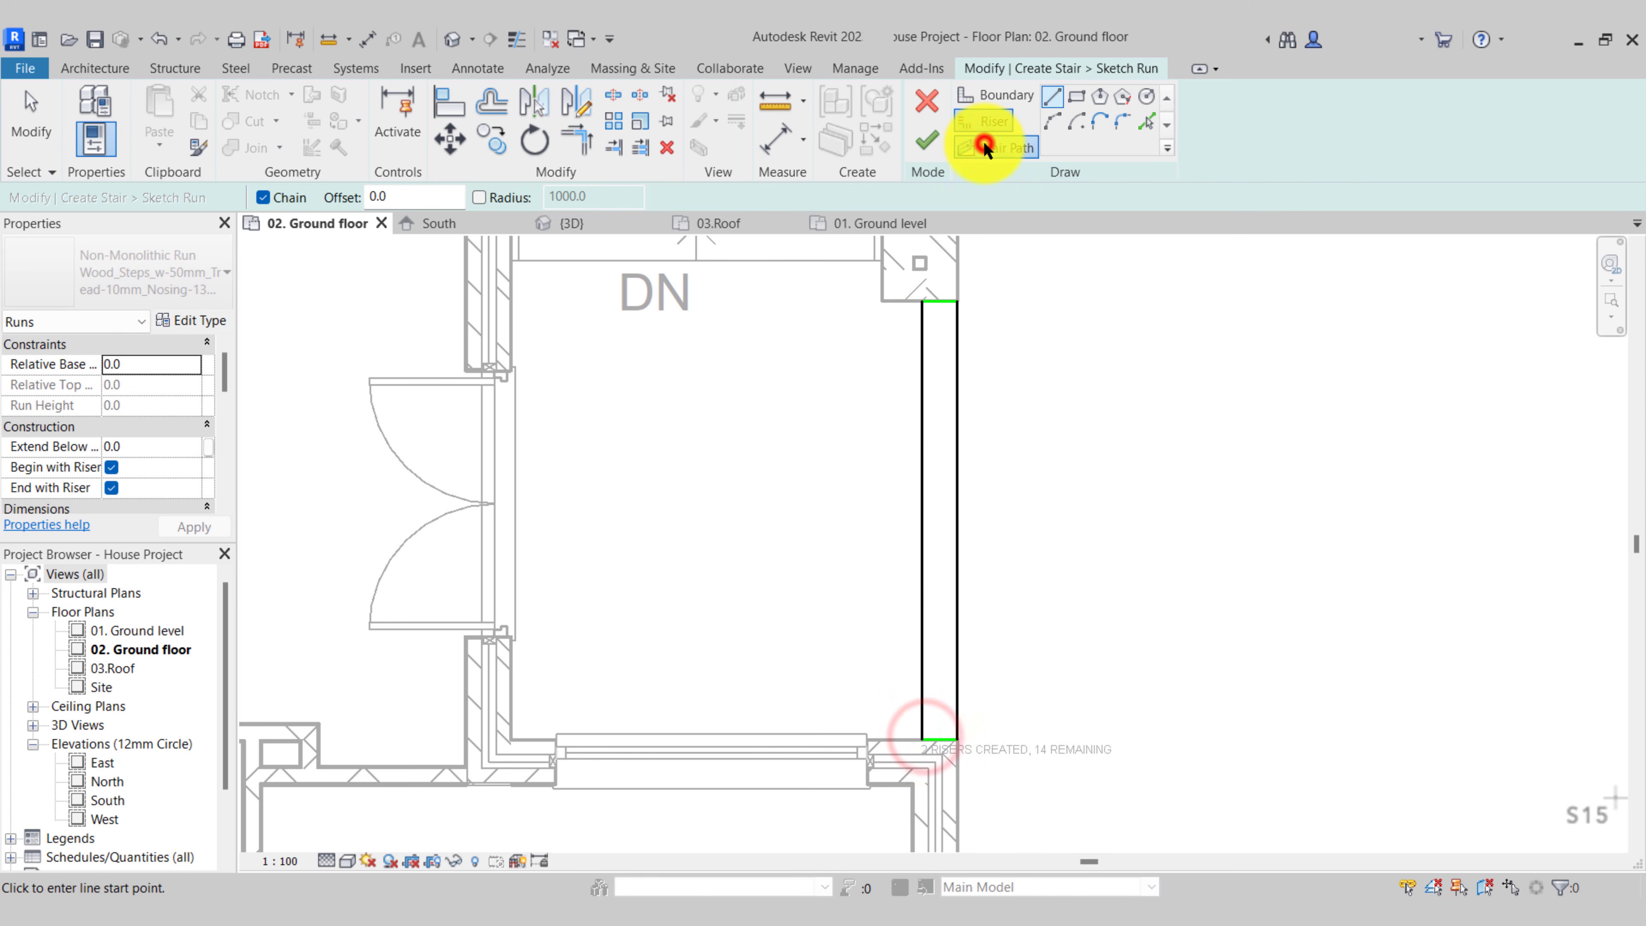
# Draw the stair path from the midpoint of the east riser to the west riser and finish the run and the stair
pyautogui.click(984, 148)
pyautogui.click(927, 520)
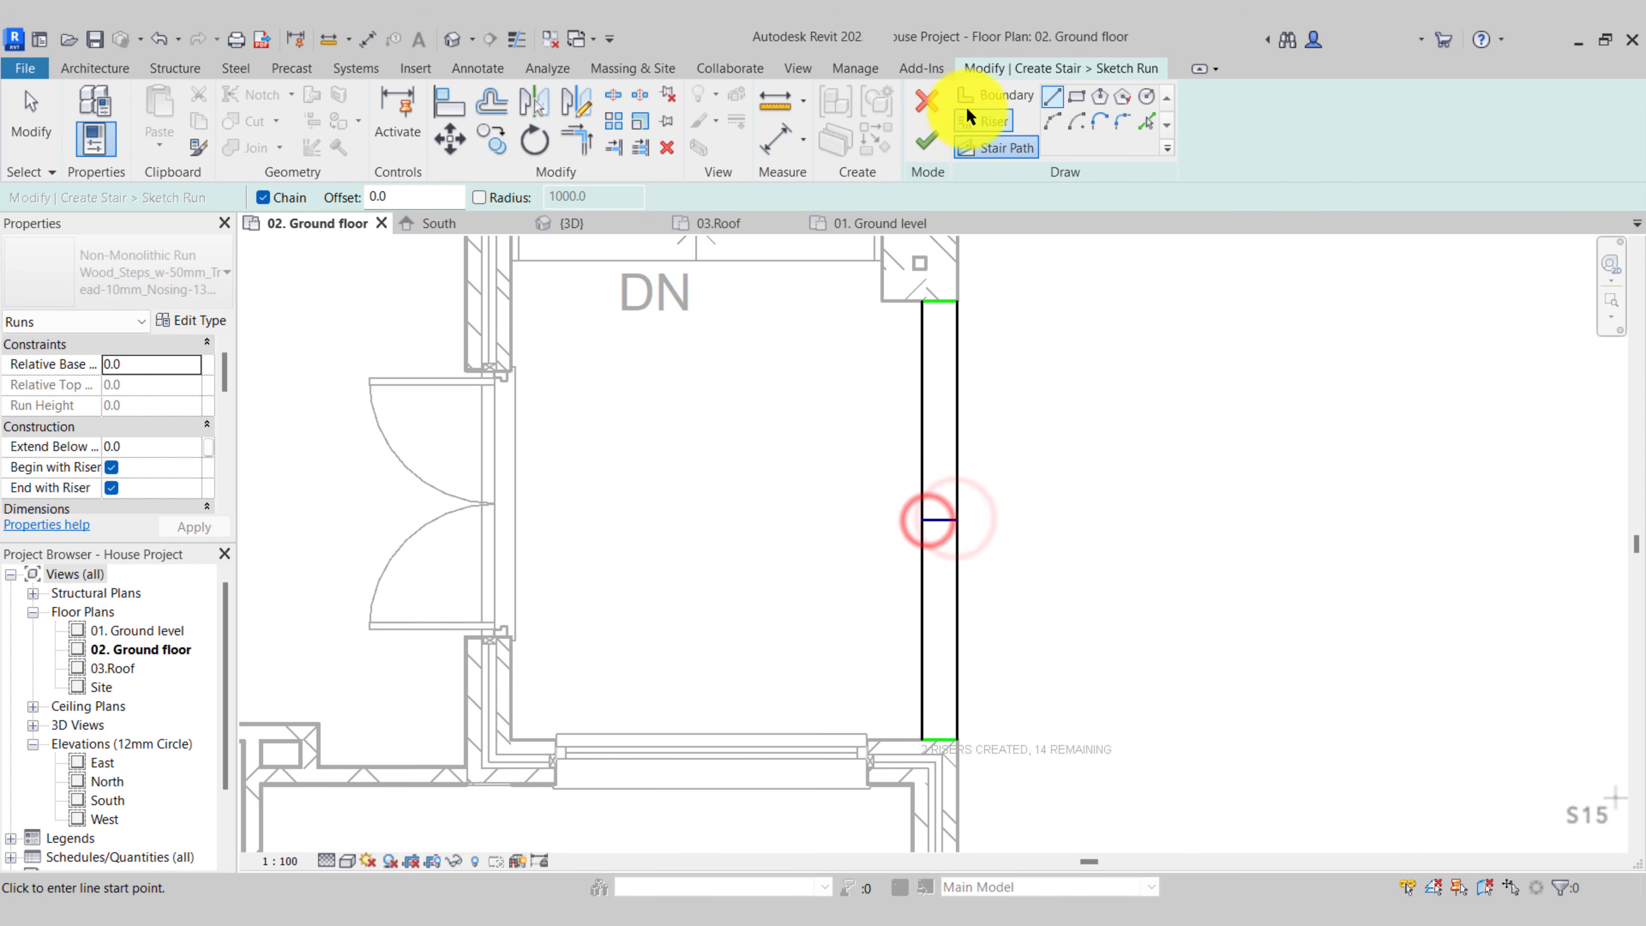
pyautogui.click(927, 139)
pyautogui.click(926, 140)
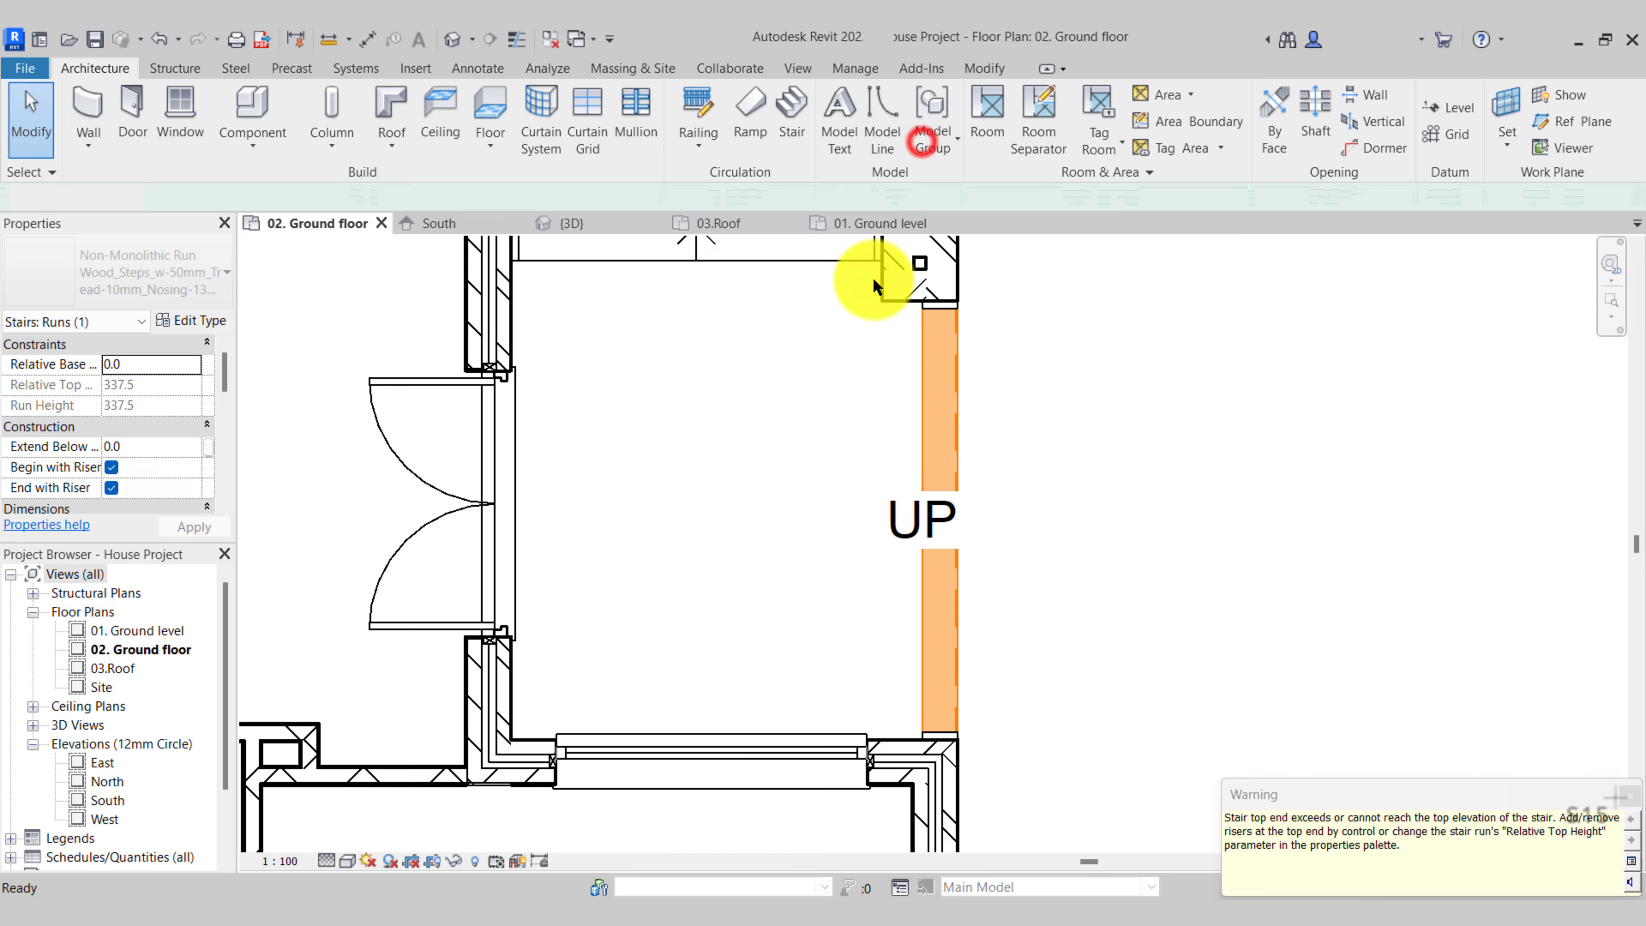
# Set the east stair's base level to 01. Ground level and its top level to 02. Ground floor
pyautogui.click(954, 402)
pyautogui.click(194, 364)
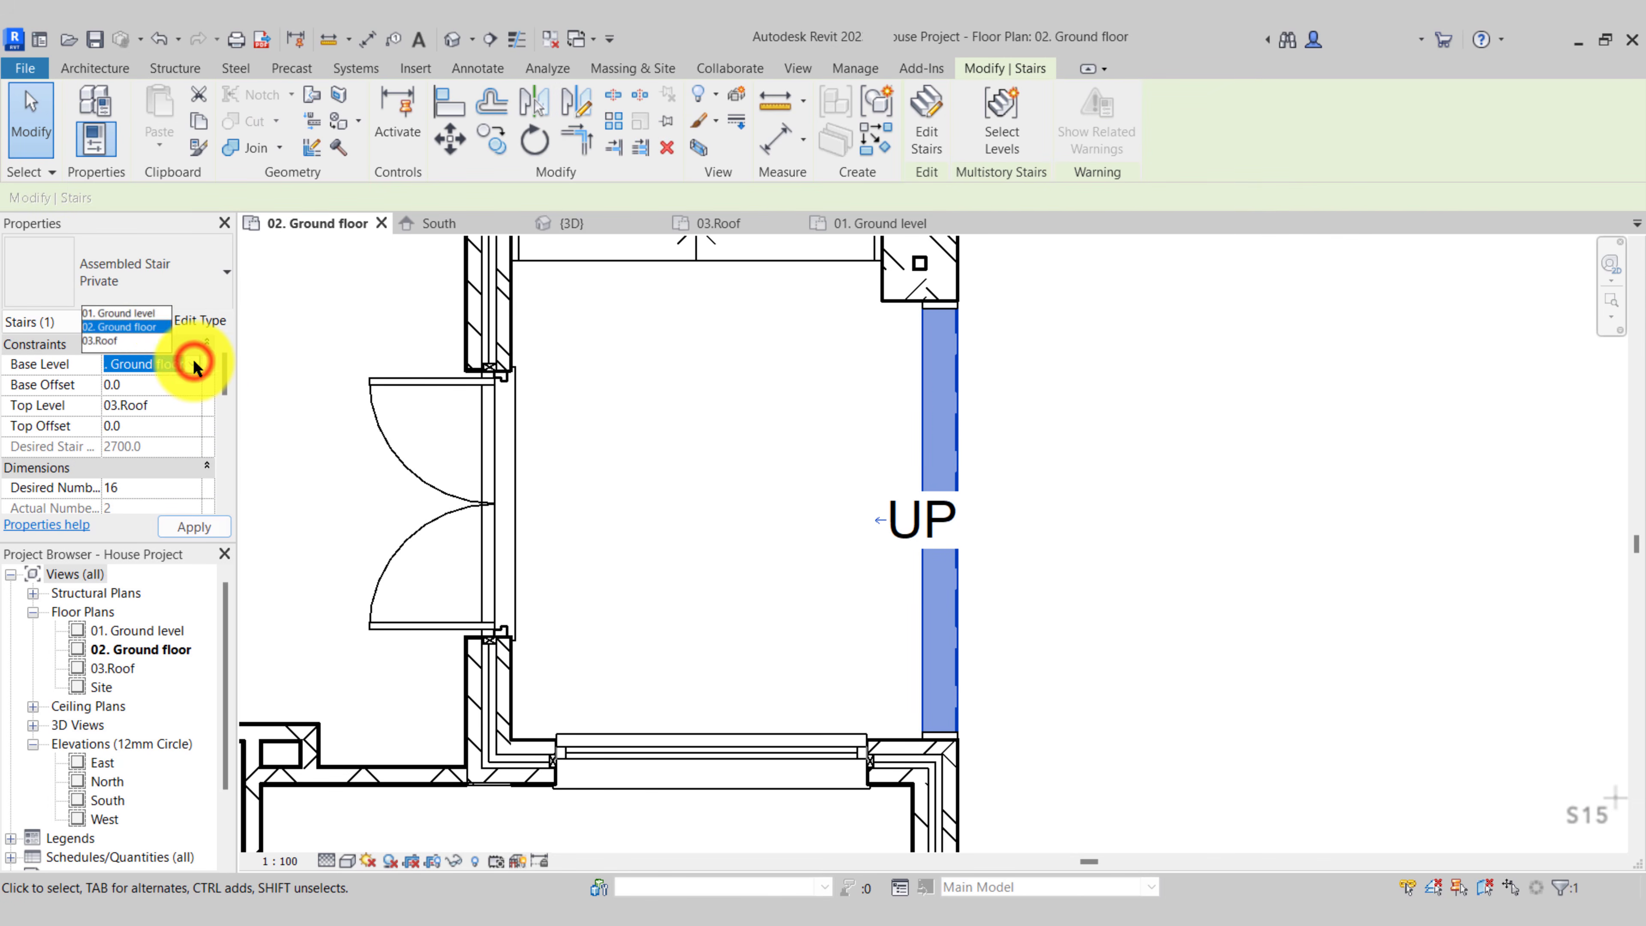
pyautogui.click(132, 315)
pyautogui.click(193, 405)
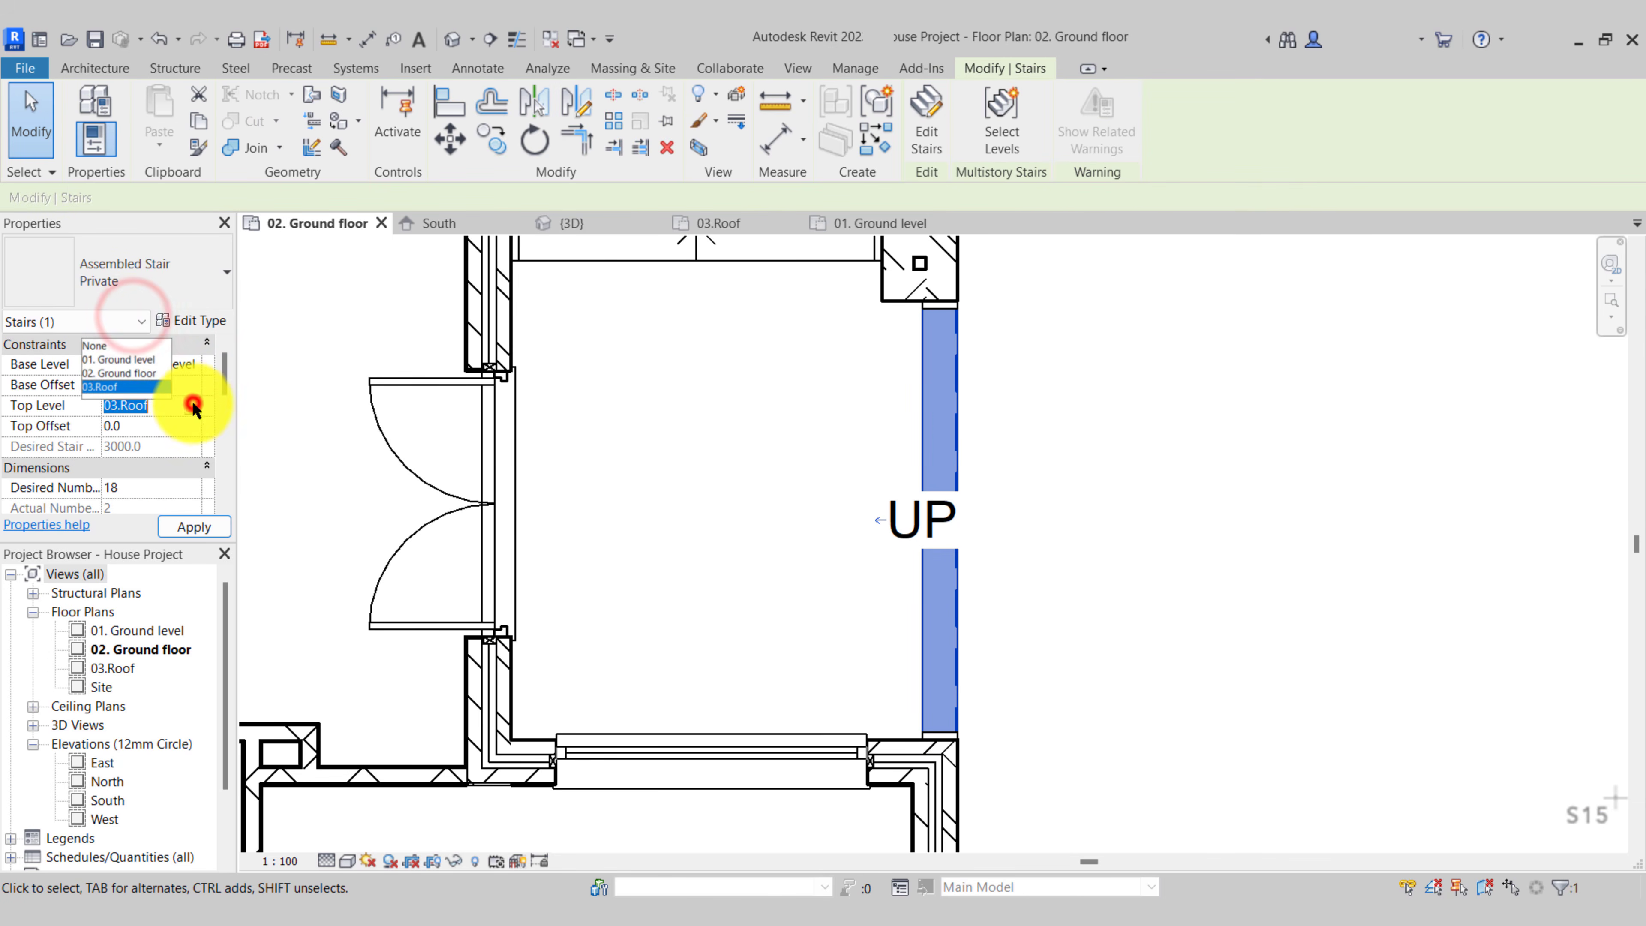
pyautogui.click(155, 384)
pyautogui.click(1142, 485)
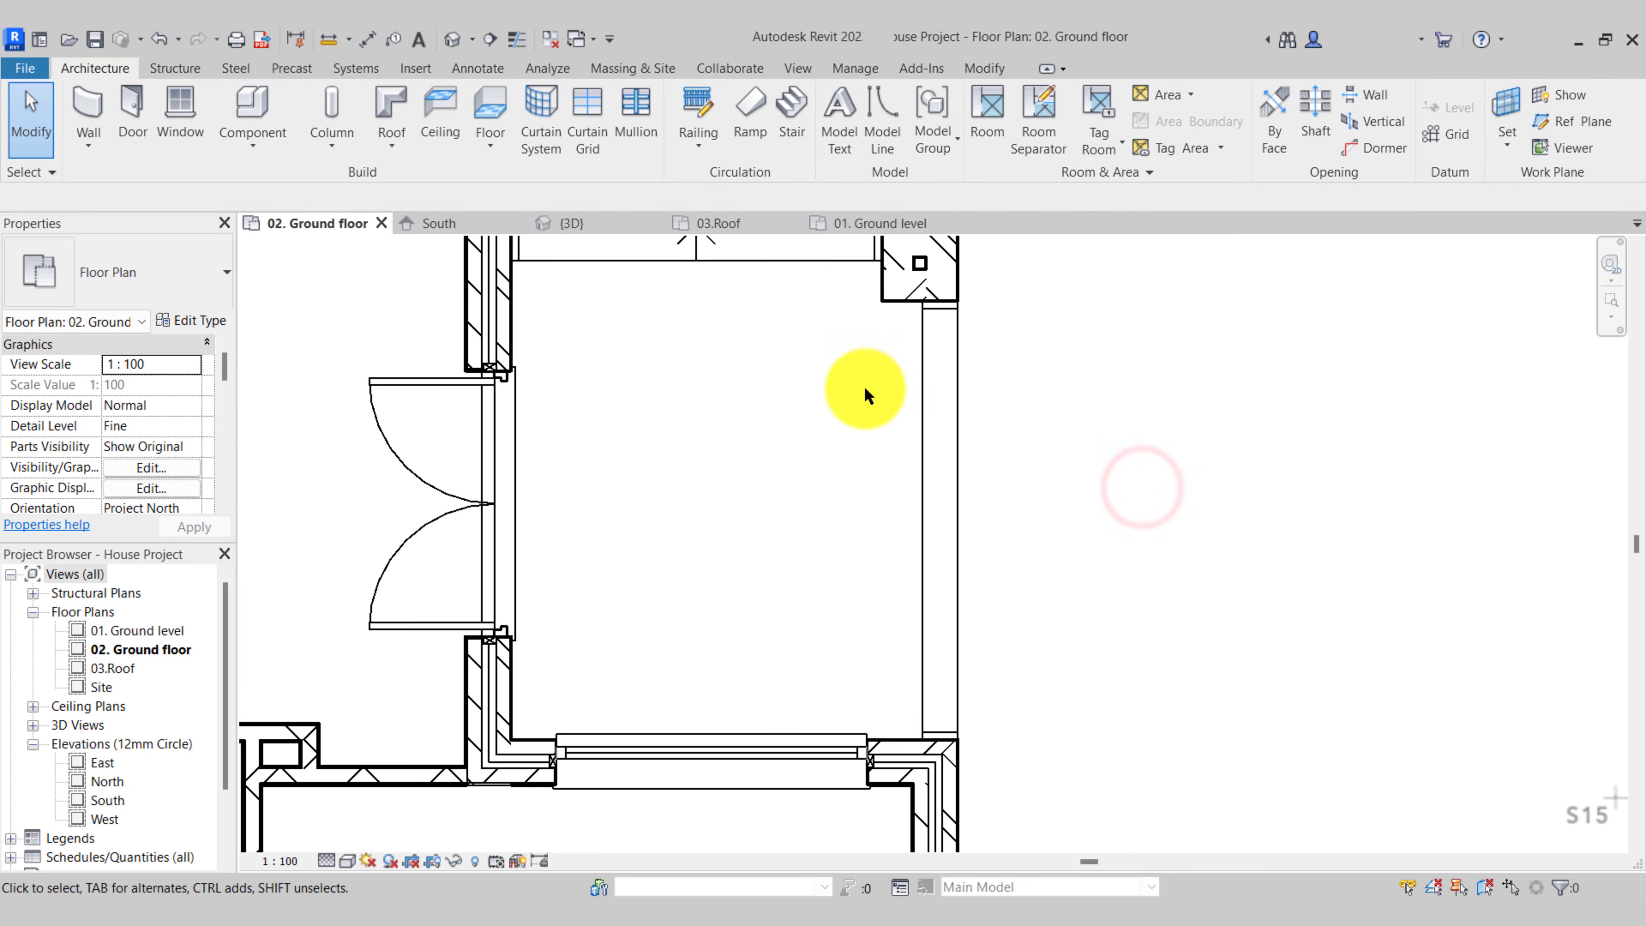
# Edit the timber platform floor's boundary, moving its east edge west onto the east stair's inner riser line, and finish the edit
pyautogui.scroll(-1, 867, 655)
pyautogui.moveTo(867, 654); pyautogui.dragTo(872, 671, button='middle')
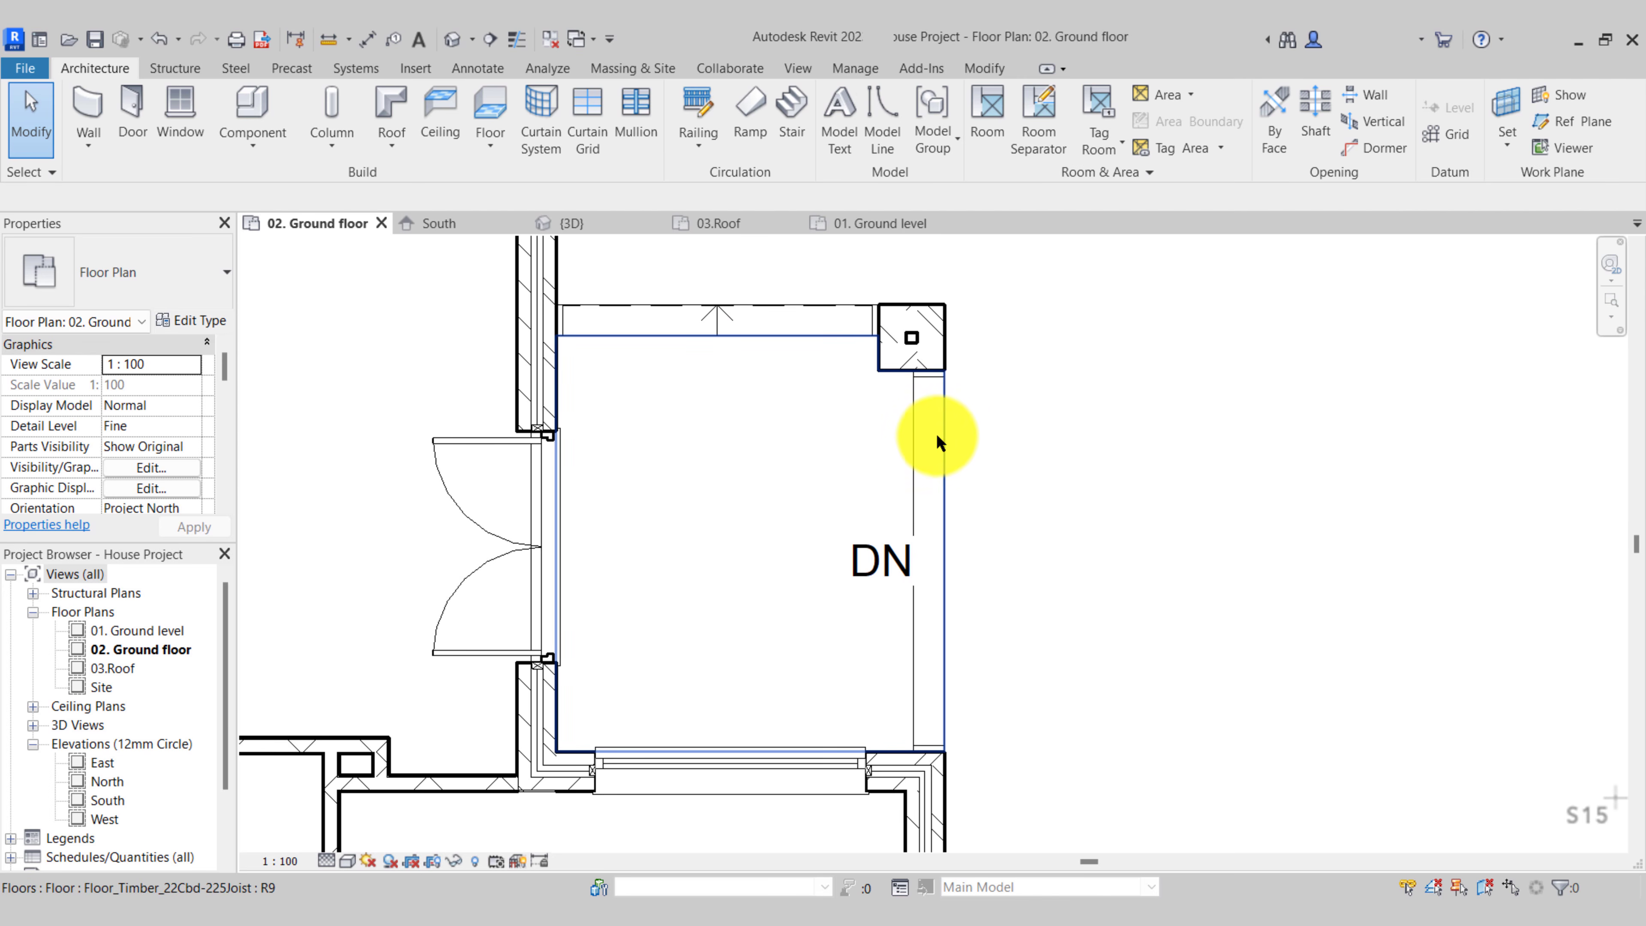
pyautogui.click(950, 407)
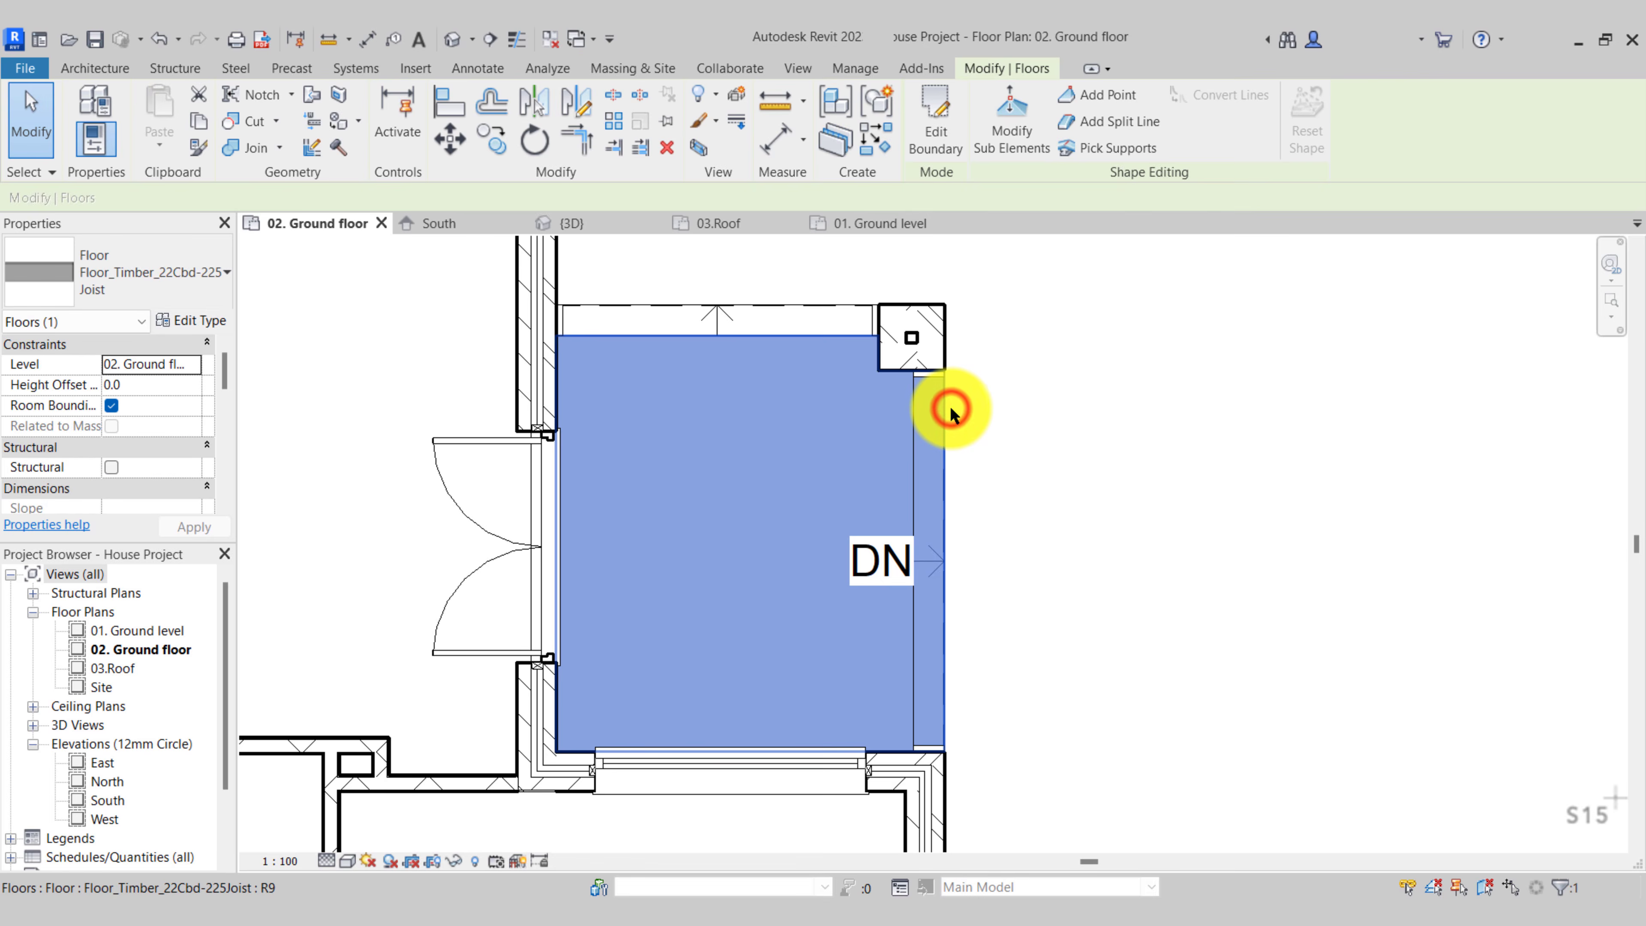
pyautogui.press('Escape')
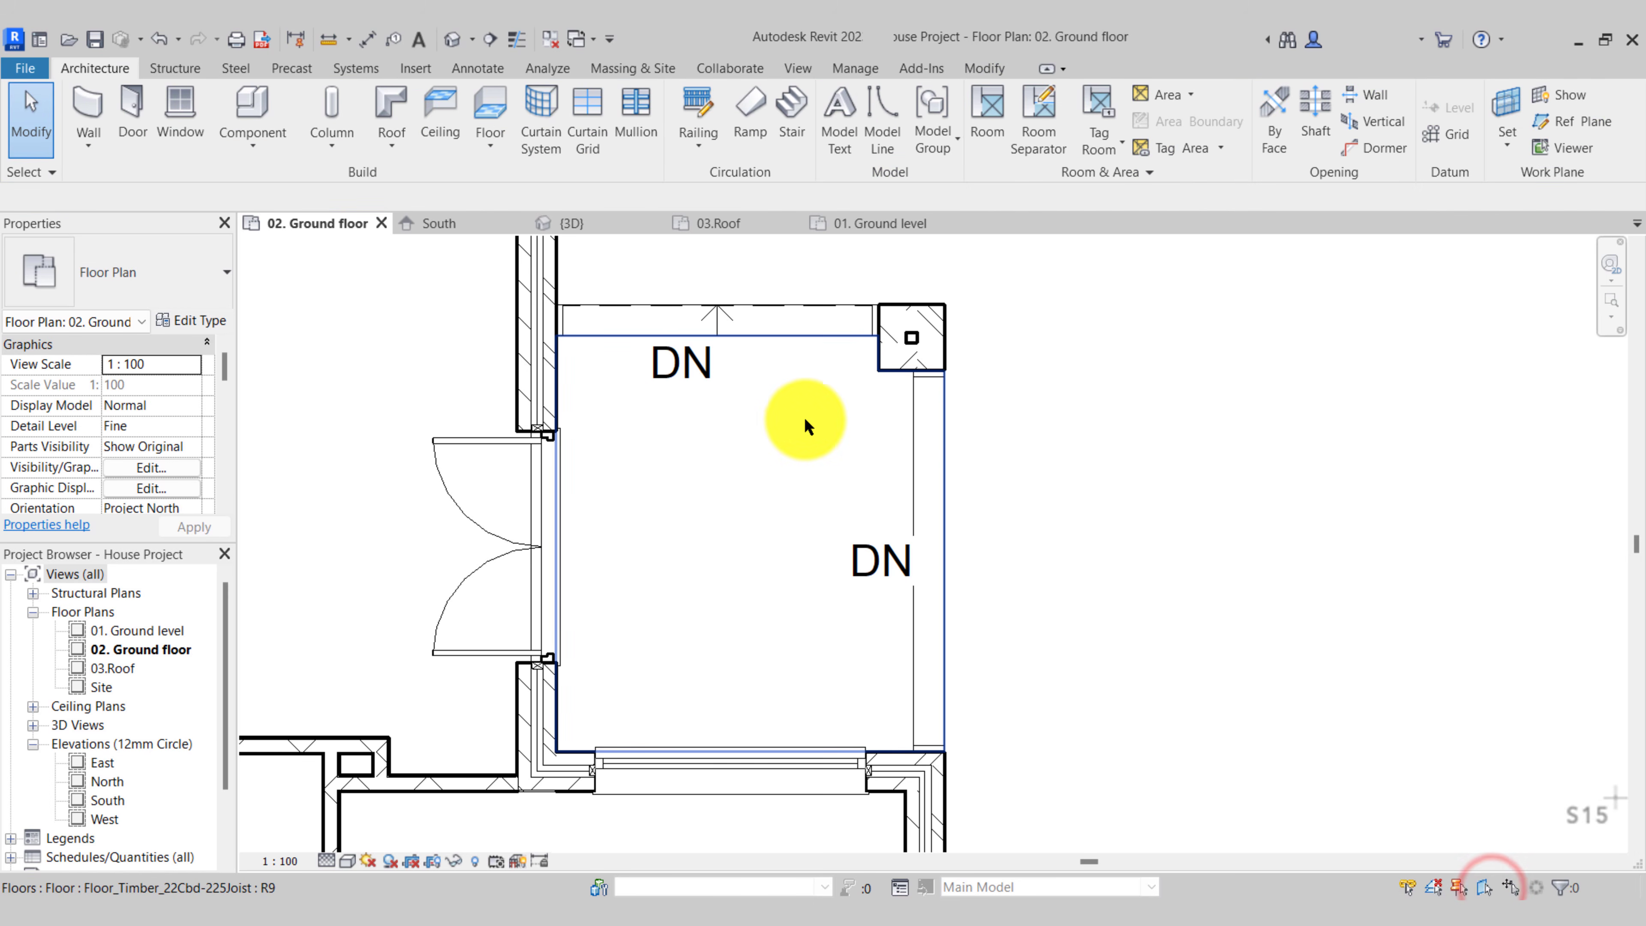
pyautogui.click(765, 450)
pyautogui.click(933, 120)
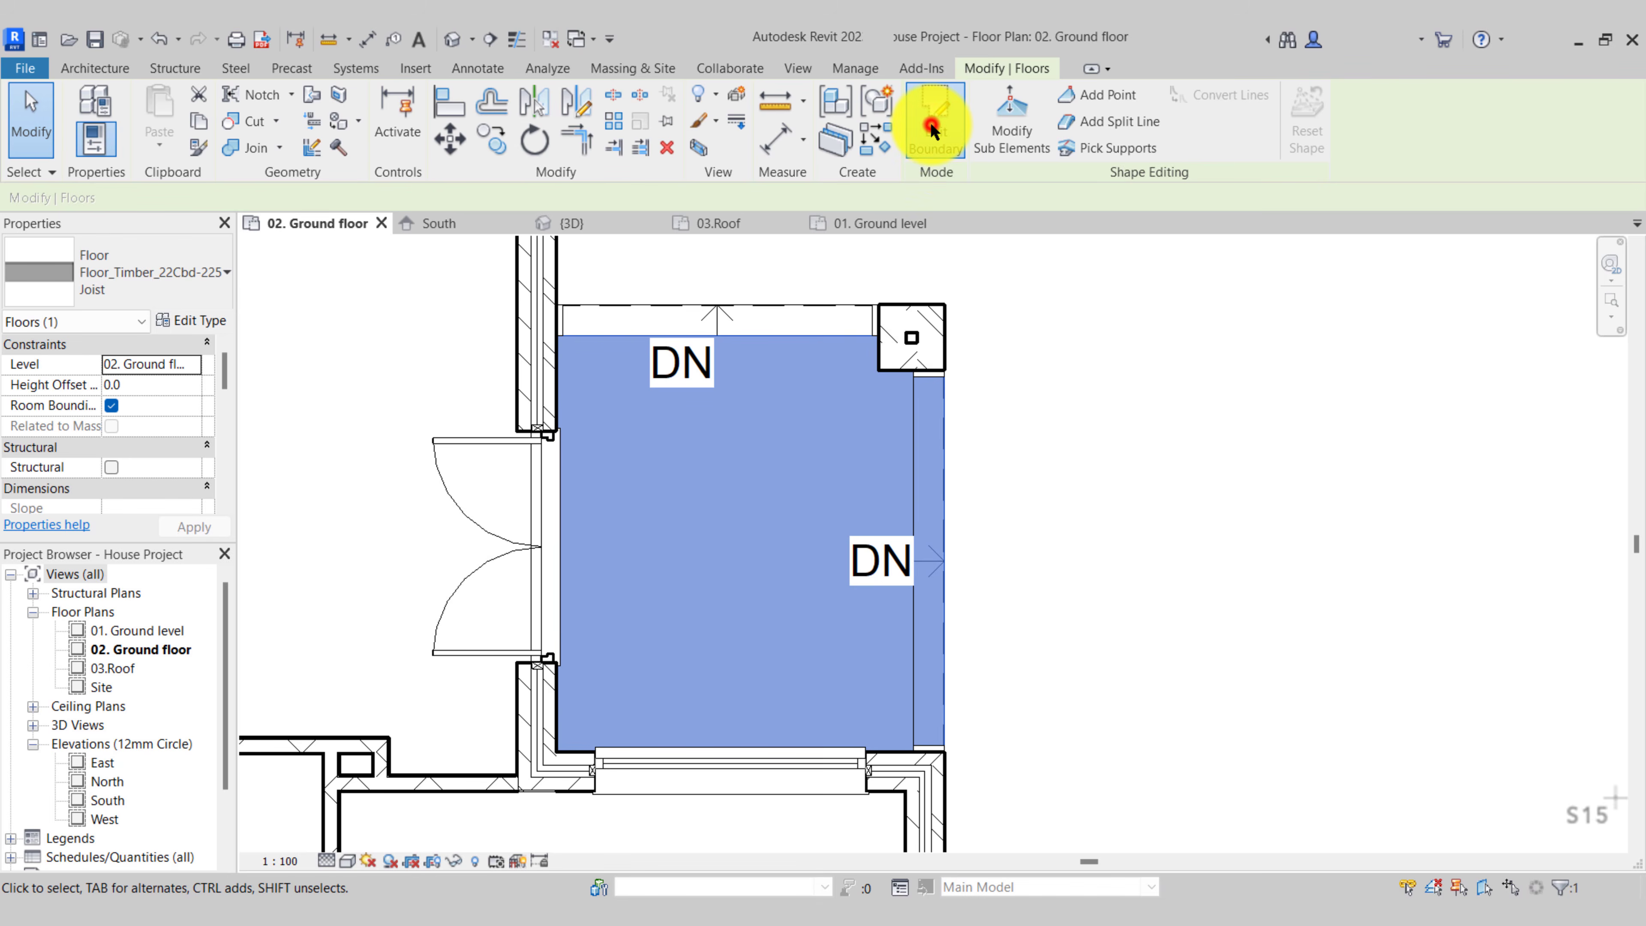
pyautogui.click(940, 423)
pyautogui.scroll(3, 939, 418)
pyautogui.moveTo(953, 415); pyautogui.dragTo(886, 418)
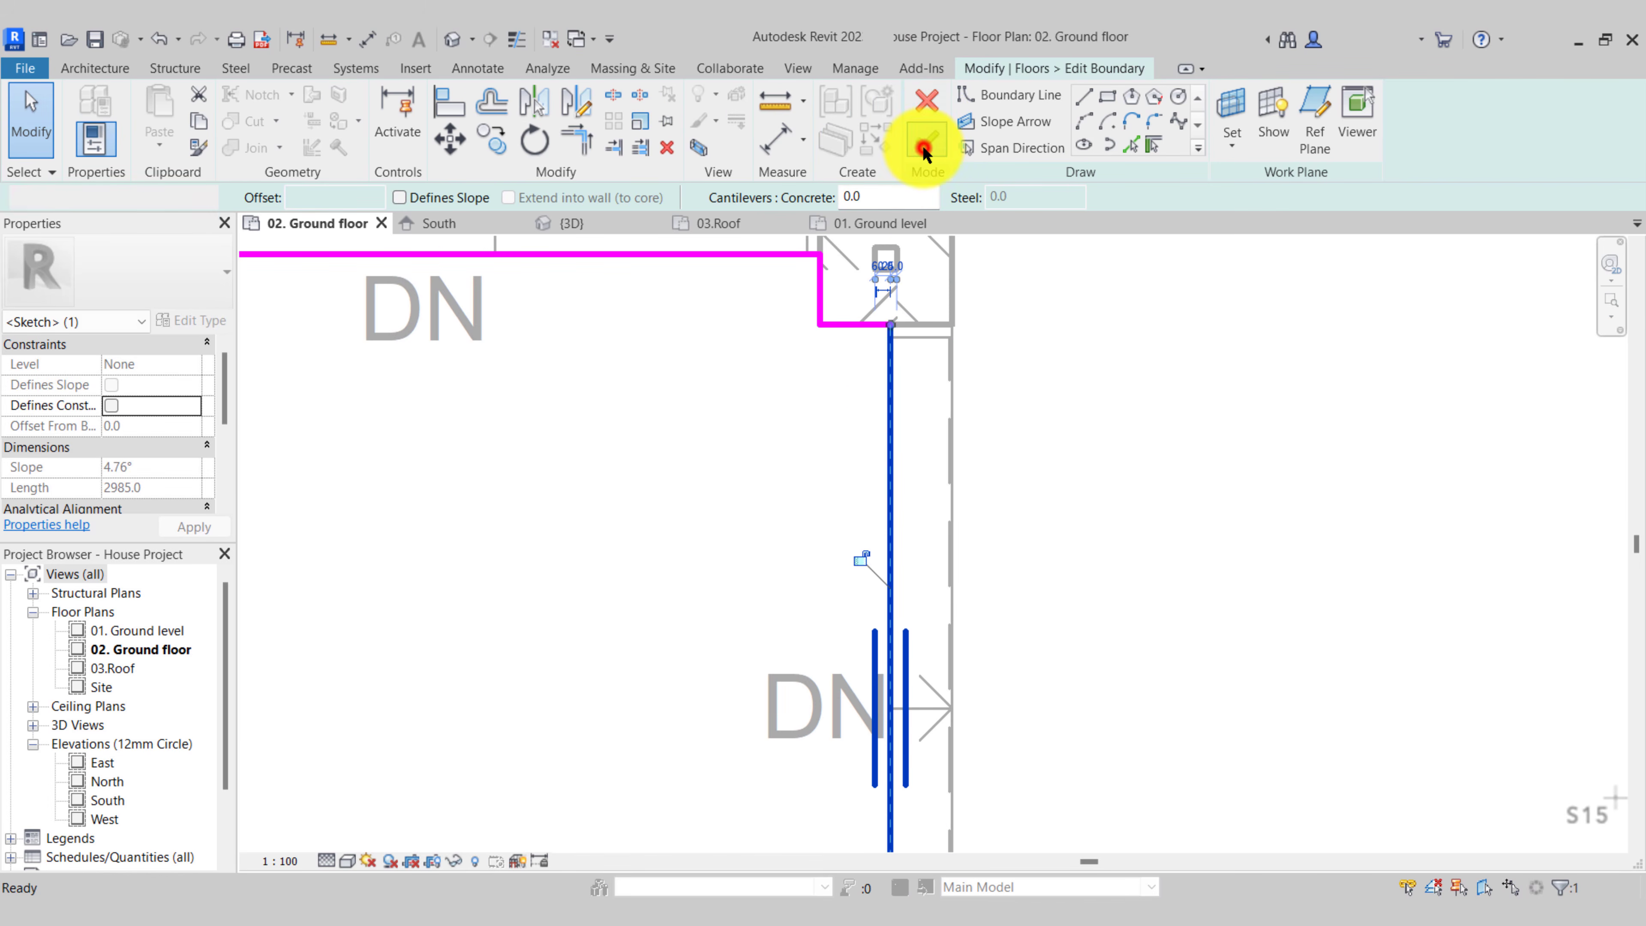
pyautogui.click(927, 139)
pyautogui.press('Escape')
# In the 3D view, delete the four railings on the two stairs beside the brick pier
pyautogui.click(570, 223)
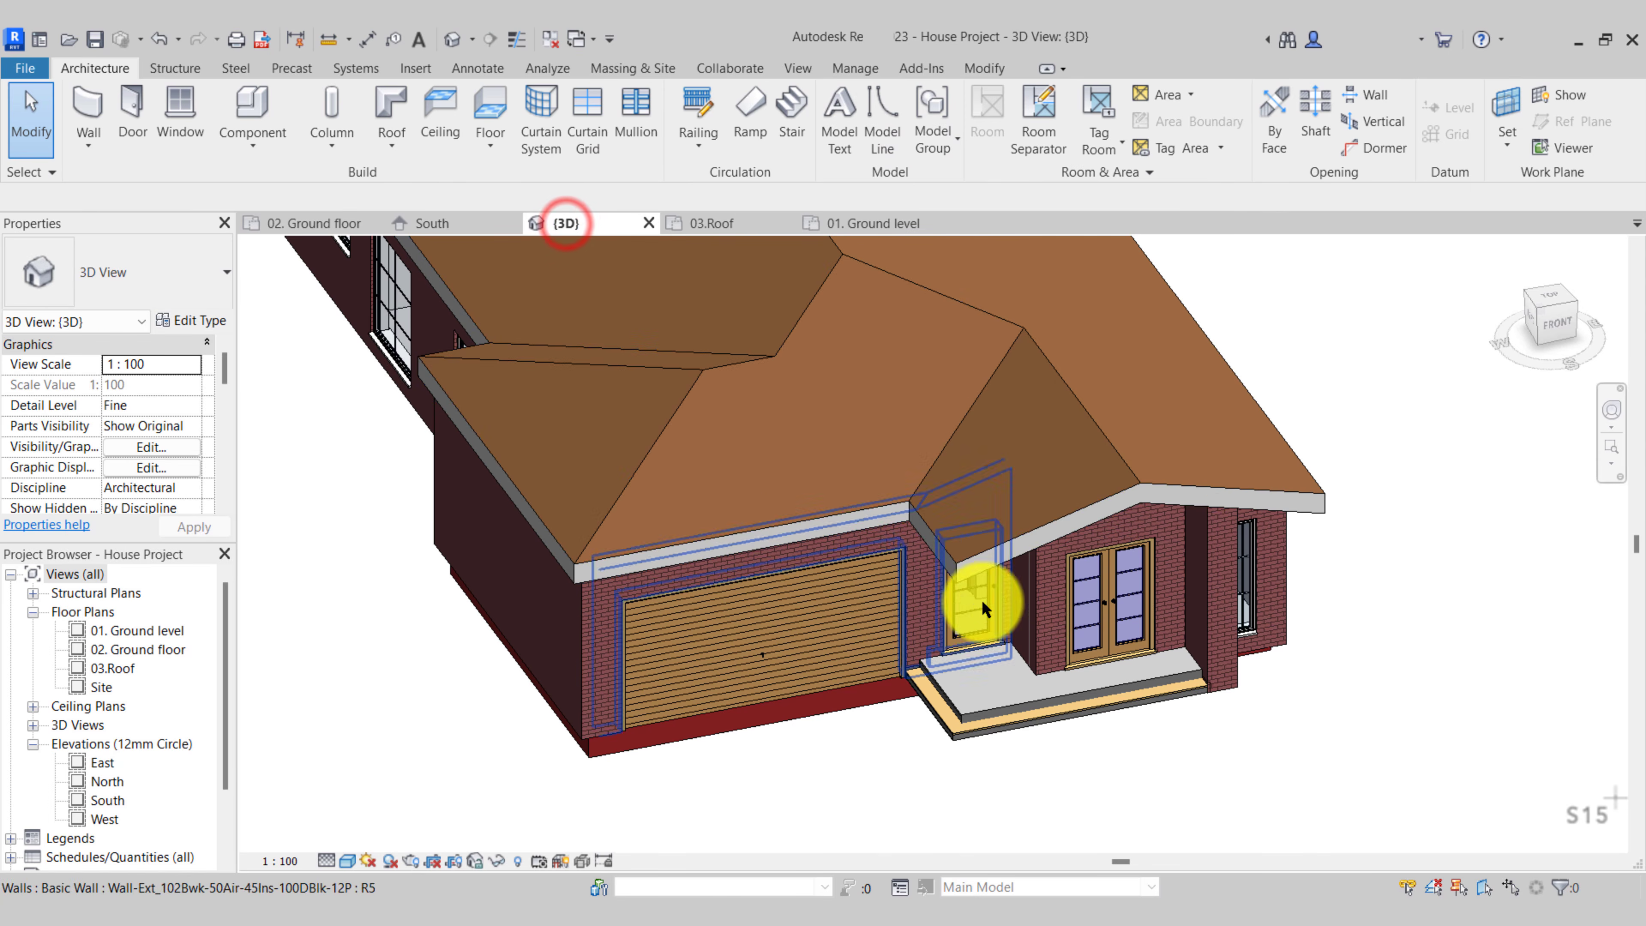
pyautogui.scroll(6, 959, 600)
pyautogui.scroll(-4, 1209, 559)
pyautogui.scroll(8, 1268, 558)
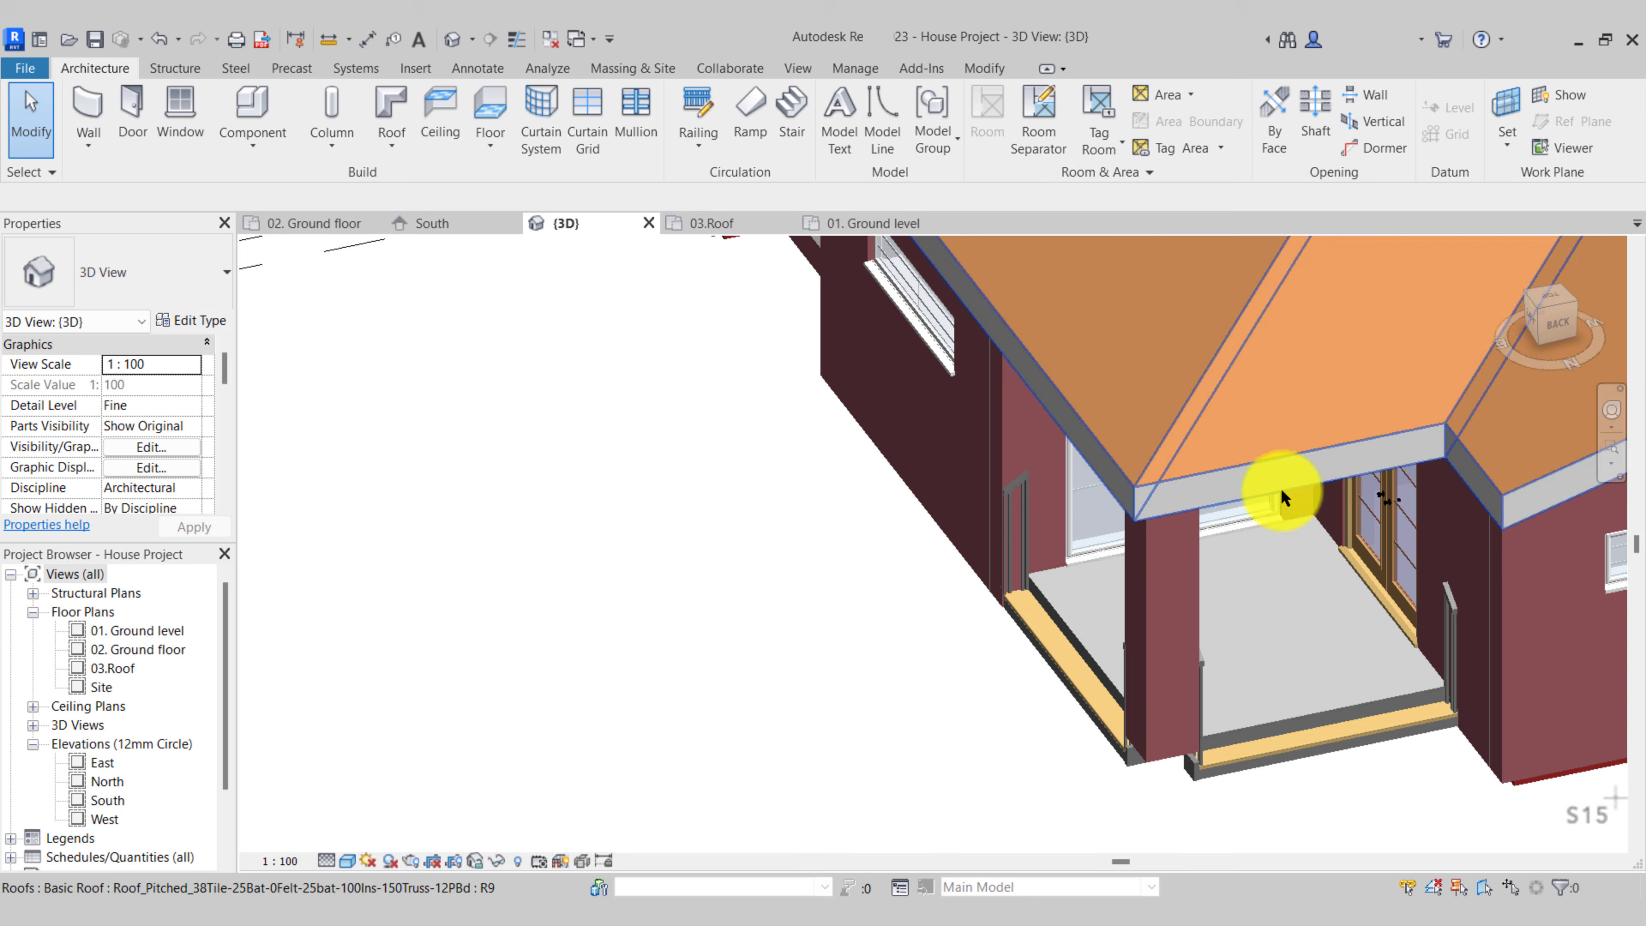
pyautogui.scroll(2, 1167, 591)
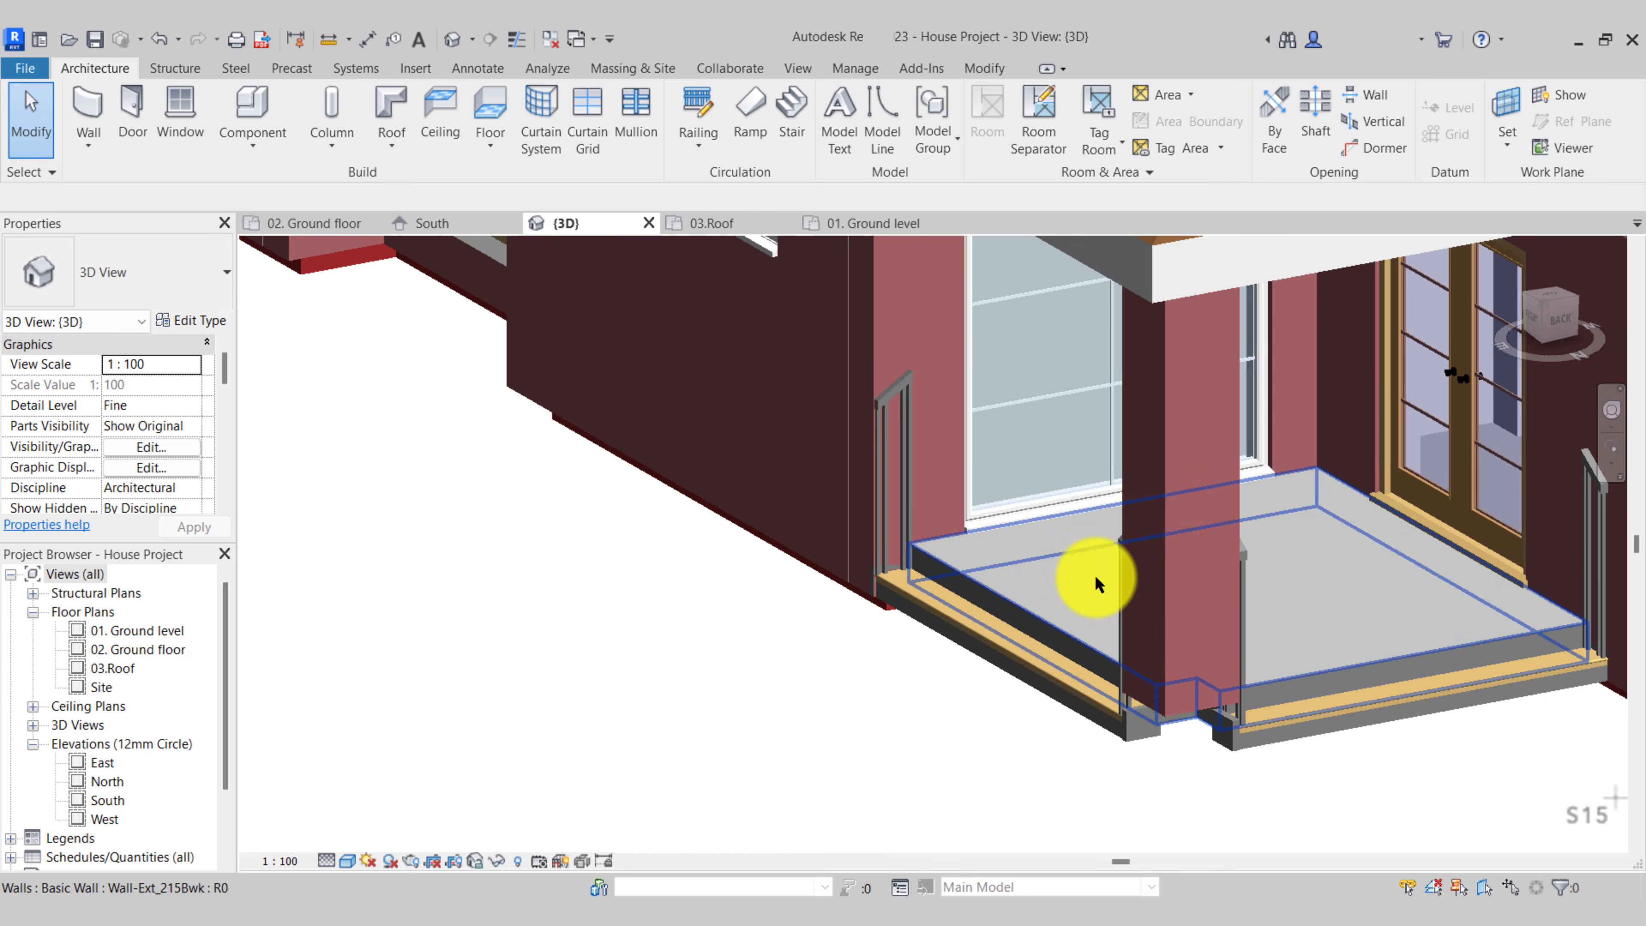
pyautogui.moveTo(1097, 581); pyautogui.dragTo(1076, 621, button='middle')
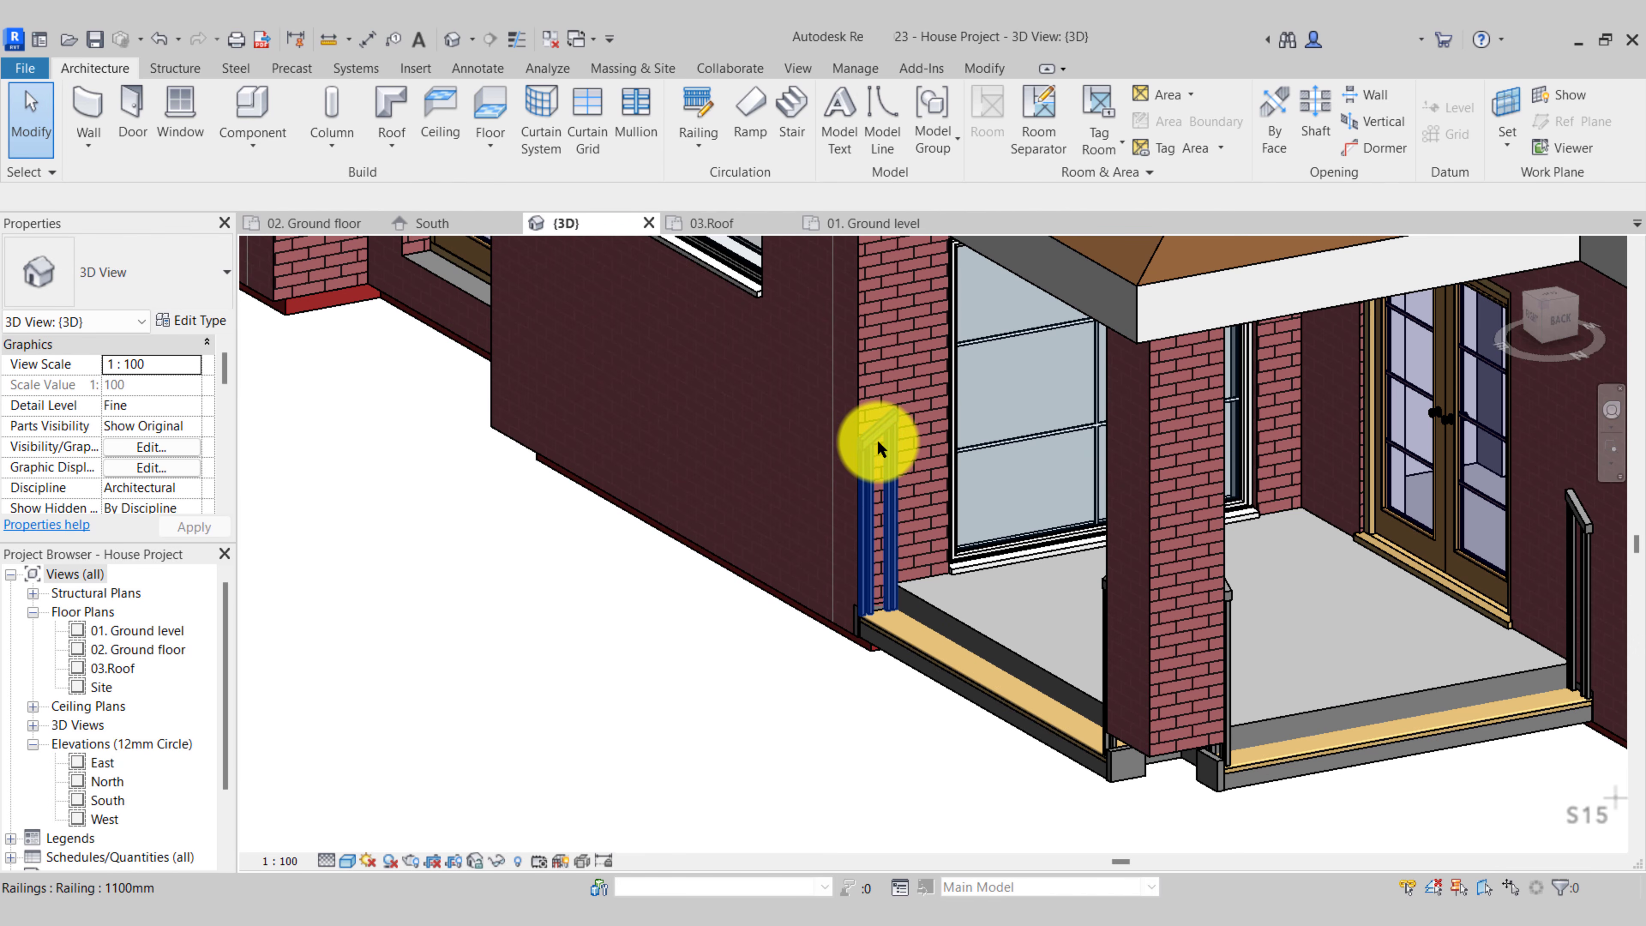
pyautogui.click(1588, 525)
pyautogui.press('Delete')
pyautogui.click(1231, 595)
pyautogui.press('Delete')
pyautogui.click(1100, 593)
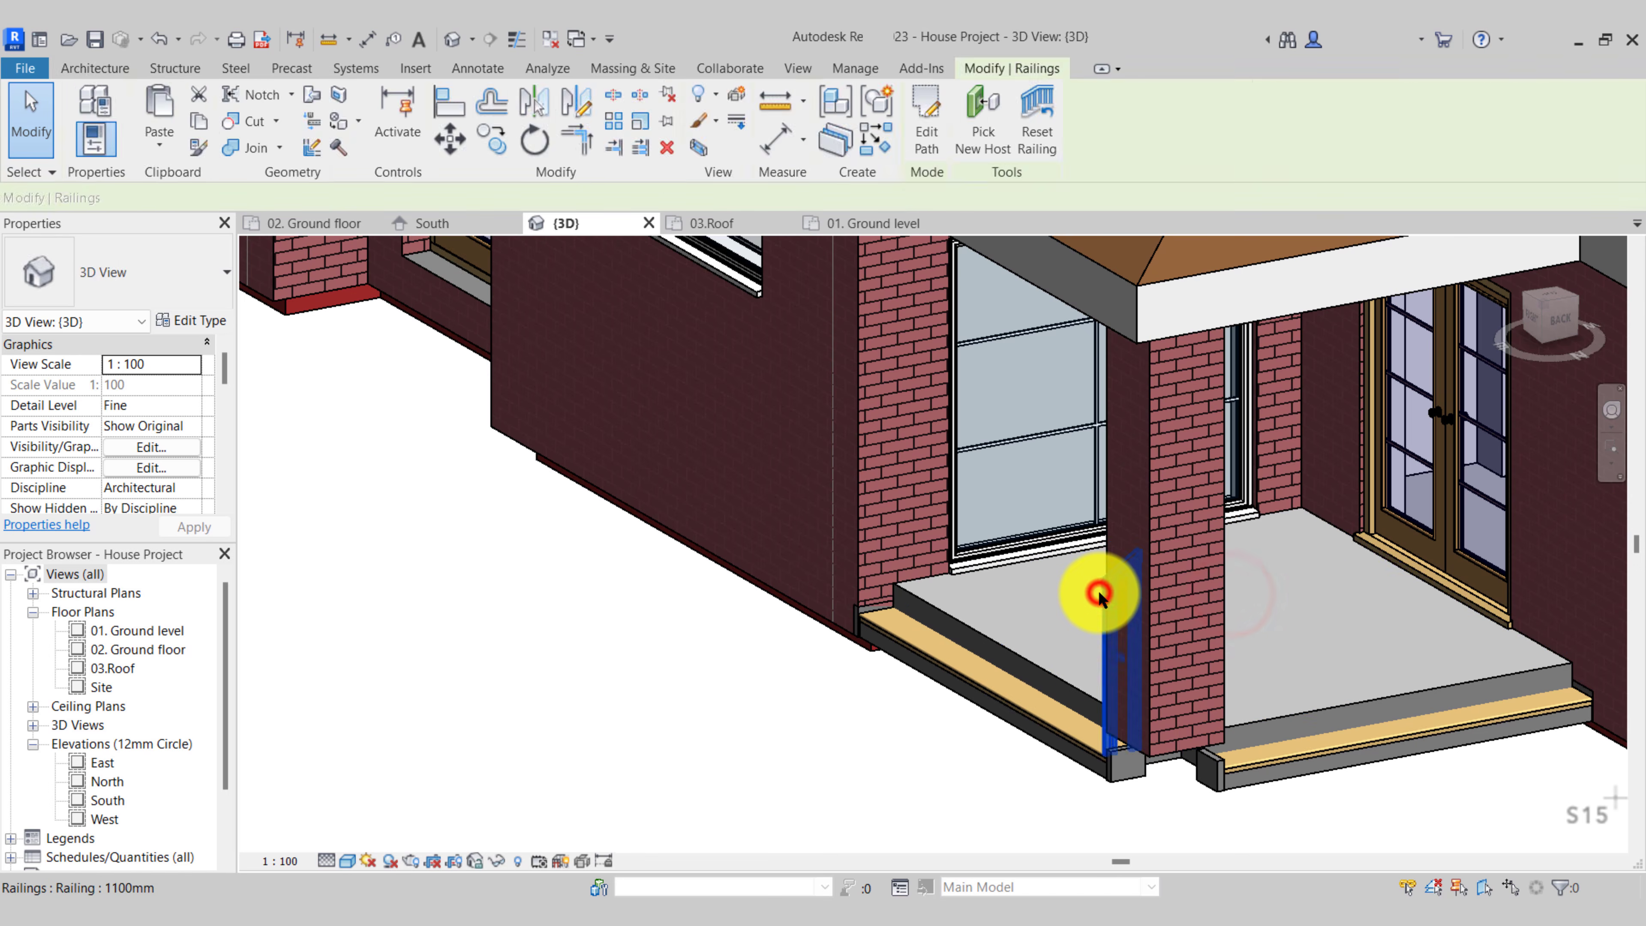
pyautogui.press('Delete')
# Select the whole chain of brick pier walls and set their base constraint to 01. Ground level
pyautogui.scroll(-1, 1100, 600)
pyautogui.moveTo(1172, 626); pyautogui.dragTo(1050, 647, button='middle')
pyautogui.scroll(1, 1050, 646)
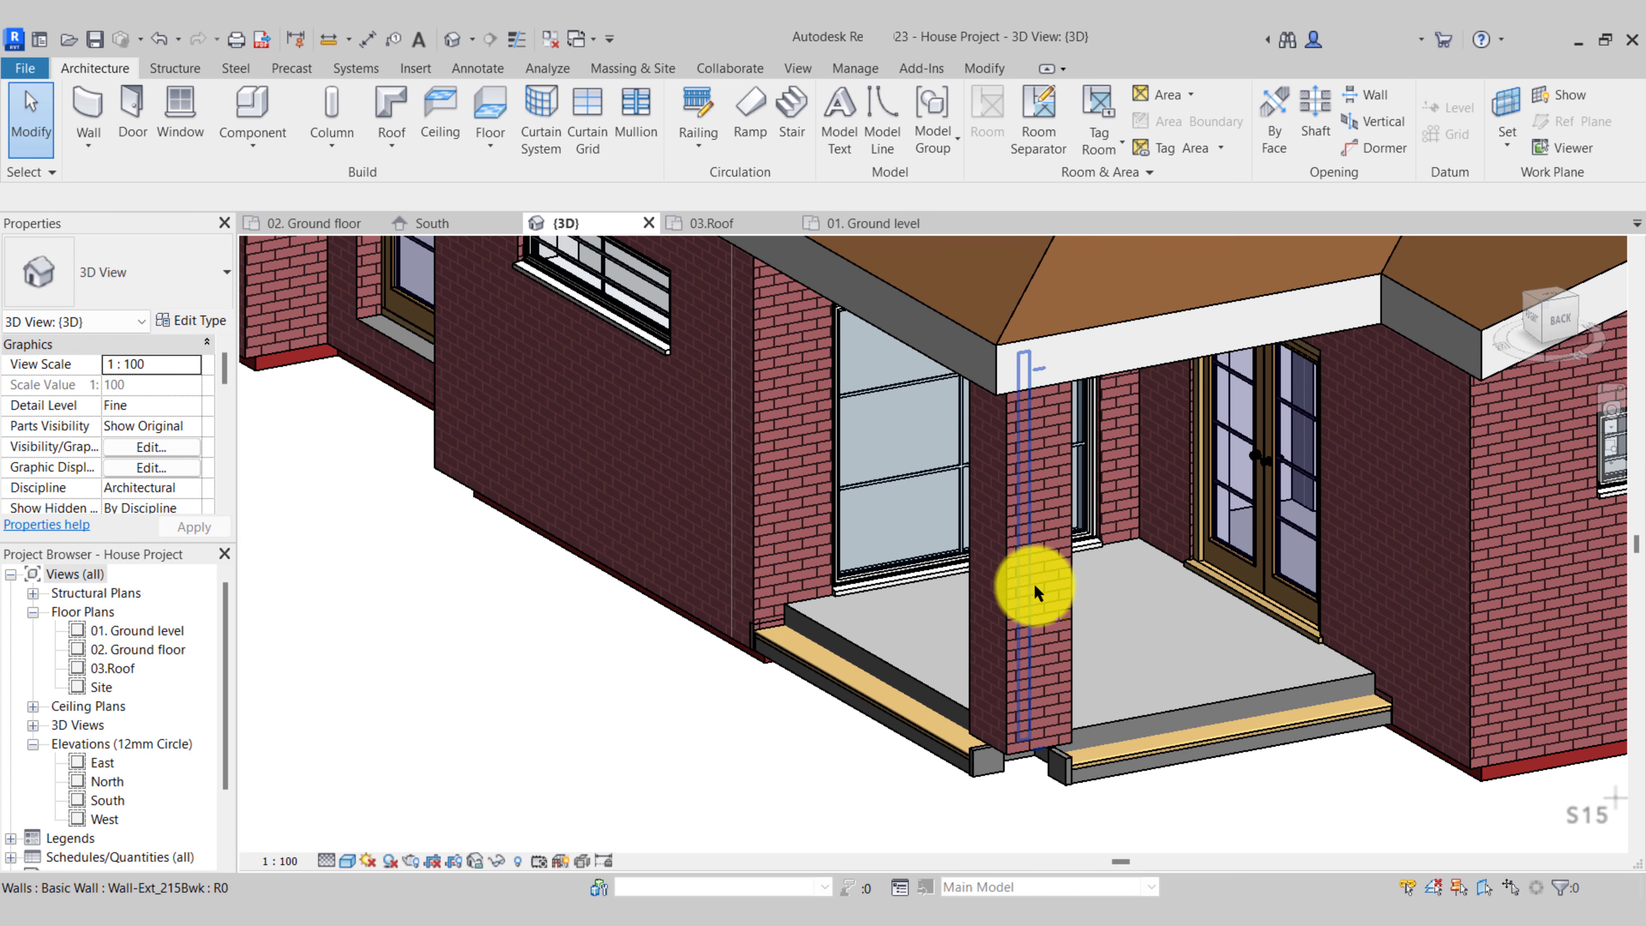
pyautogui.press('Tab')
pyautogui.click(1060, 603)
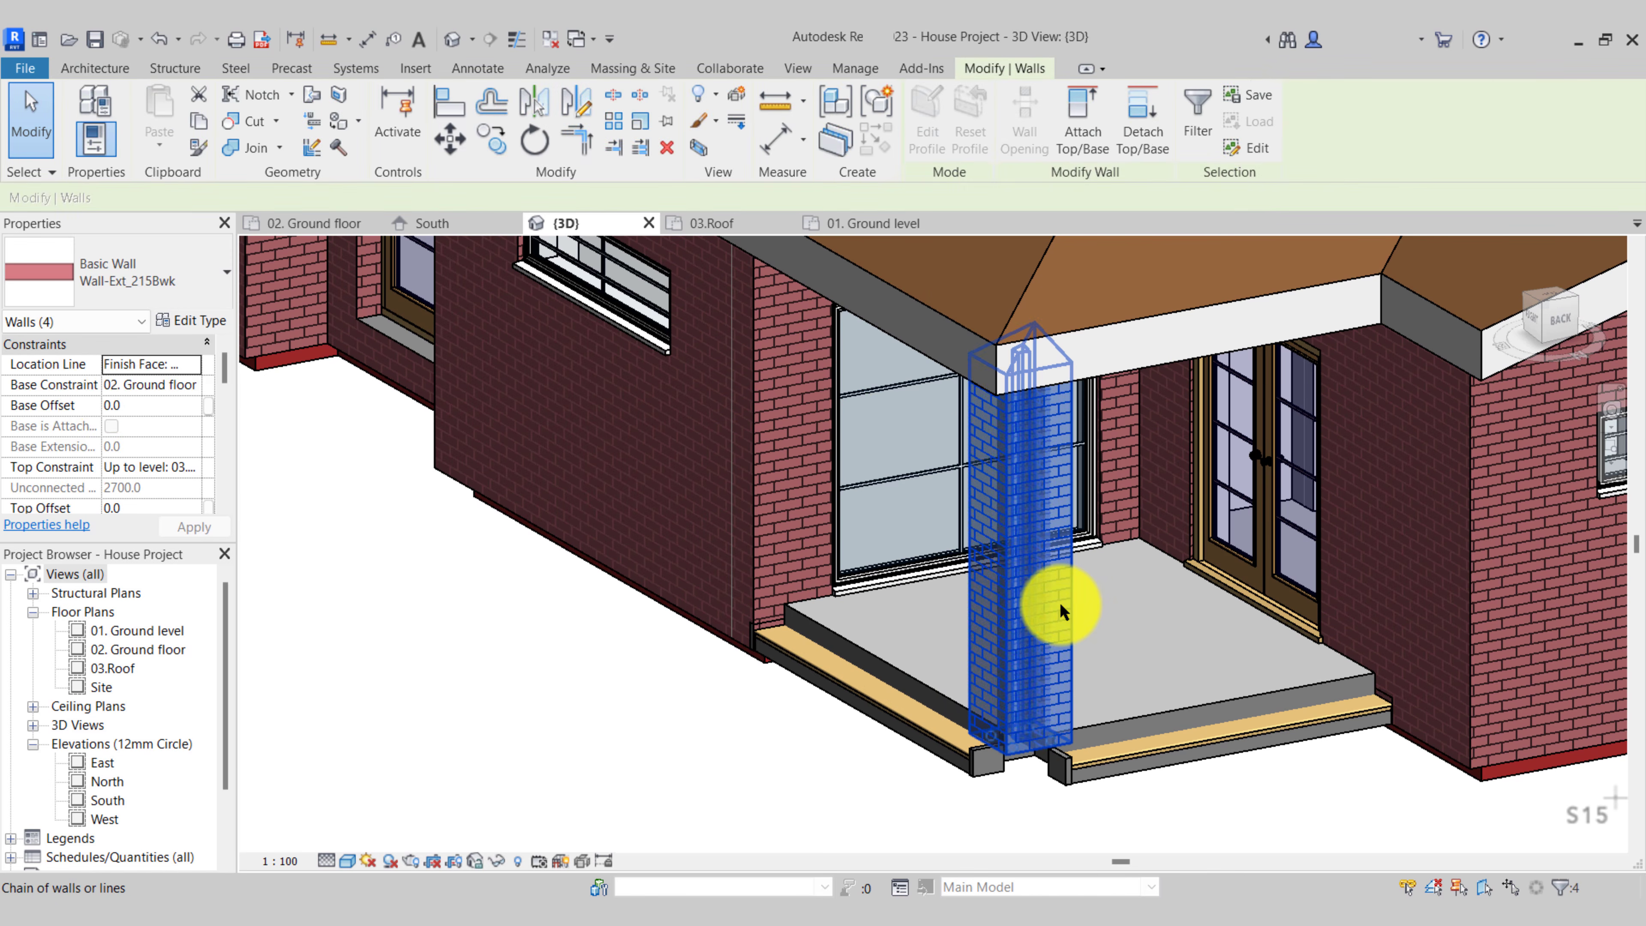
pyautogui.click(194, 388)
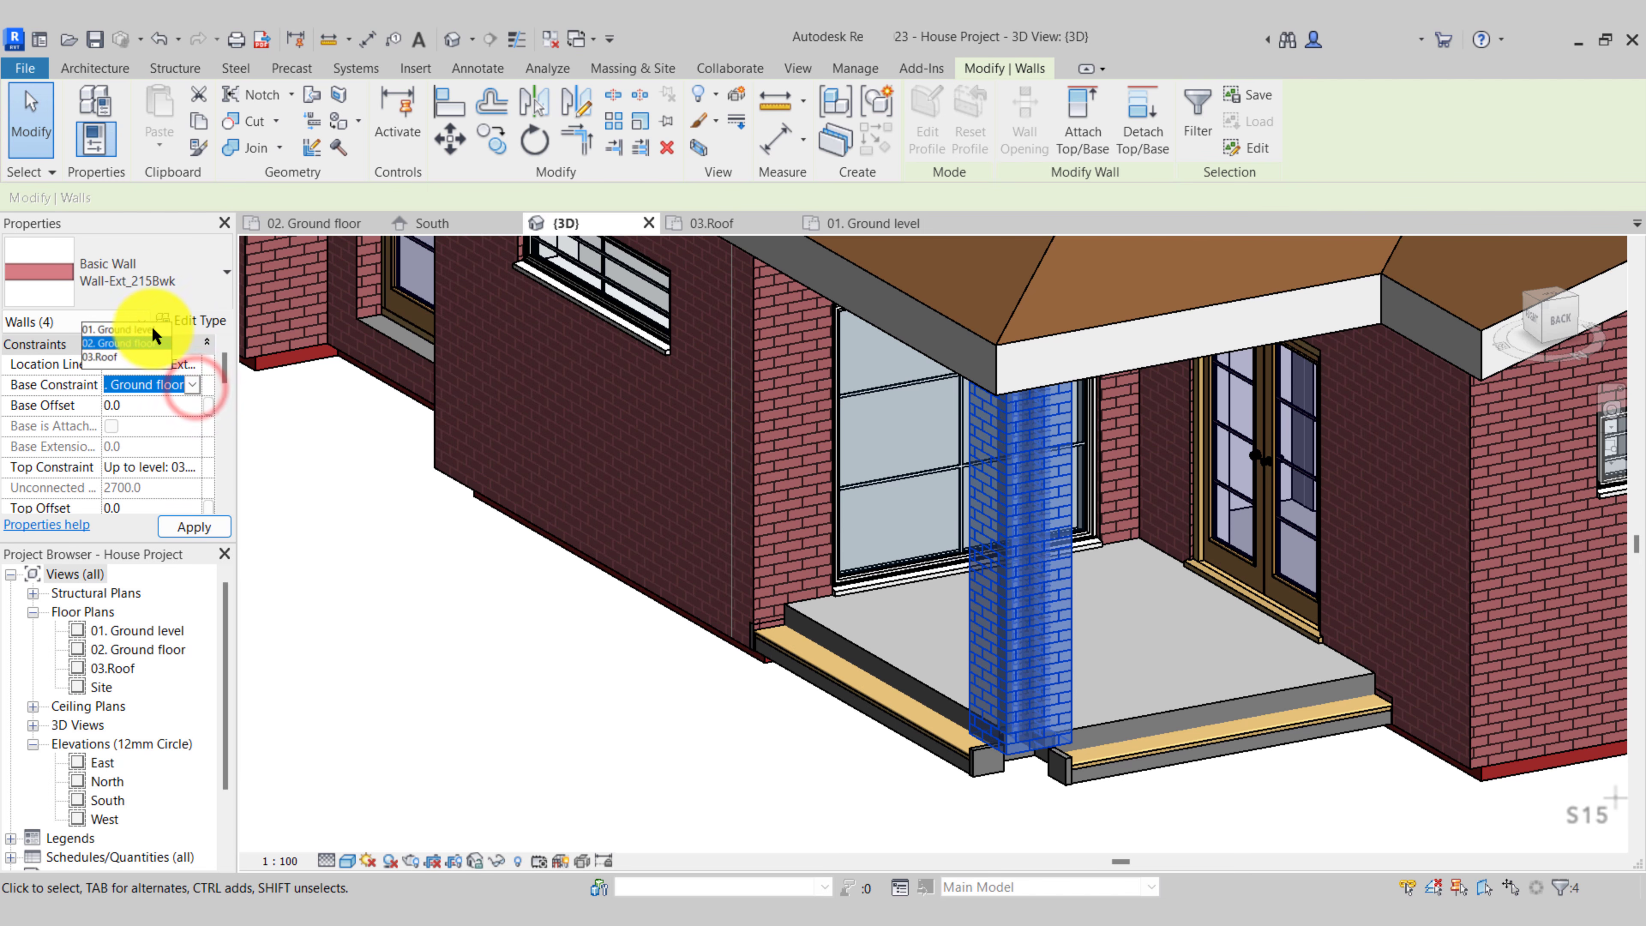
pyautogui.click(150, 328)
pyautogui.click(586, 593)
pyautogui.scroll(-1, 556, 506)
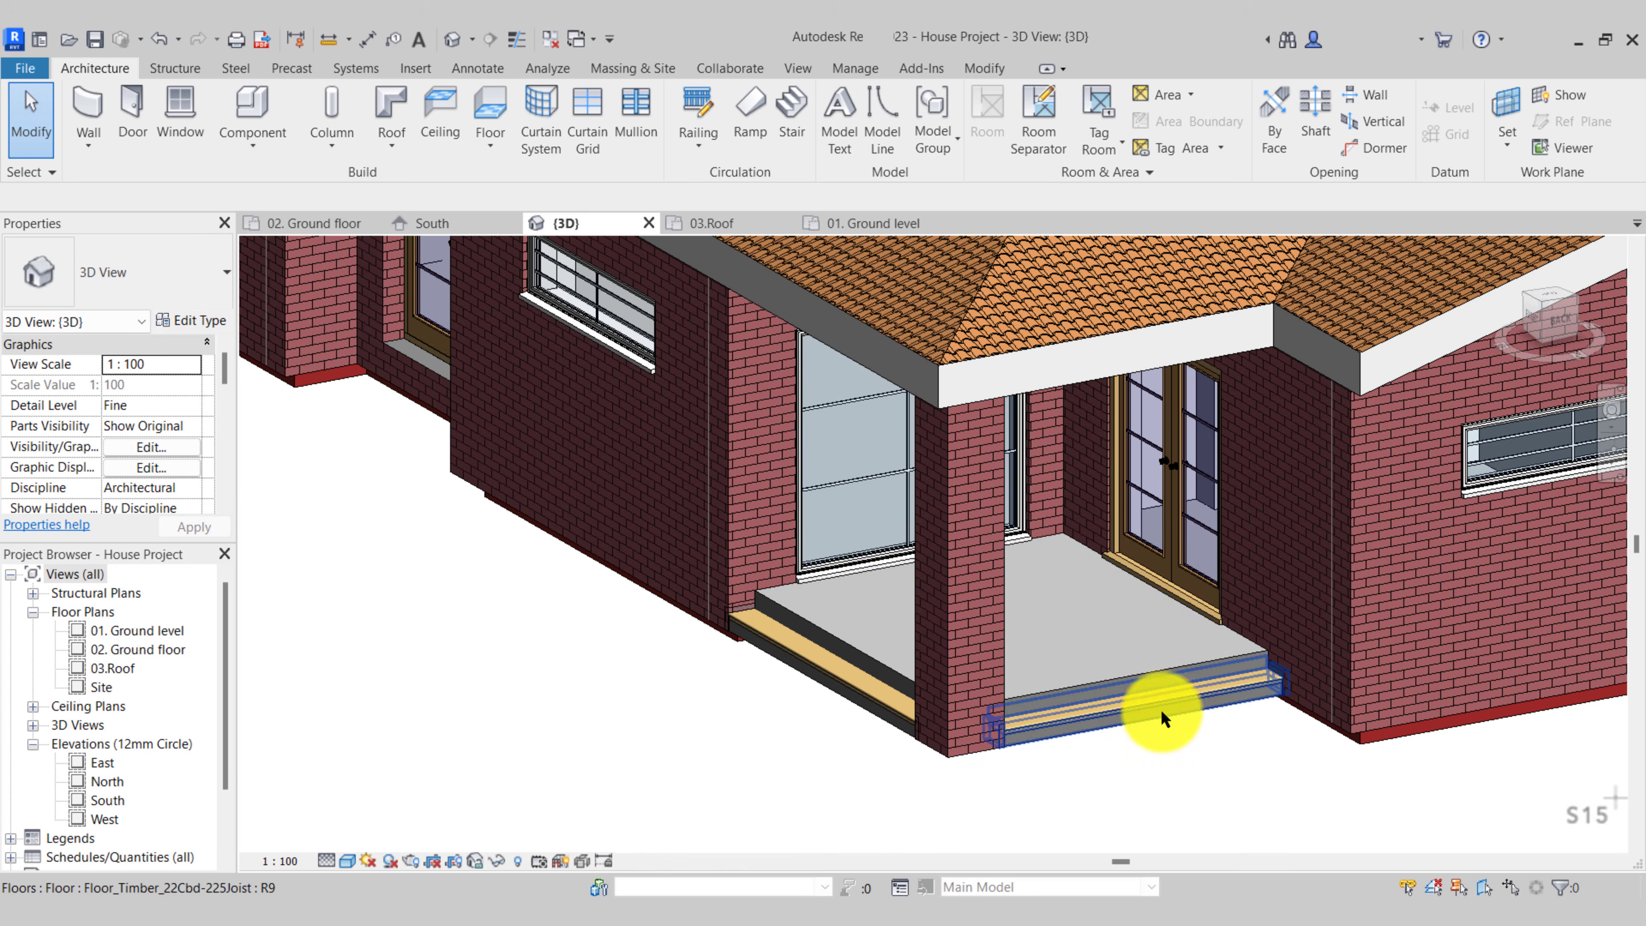
pyautogui.scroll(-1, 1163, 719)
pyautogui.moveTo(1163, 718); pyautogui.dragTo(820, 714, button='middle')
pyautogui.scroll(-4, 819, 713)
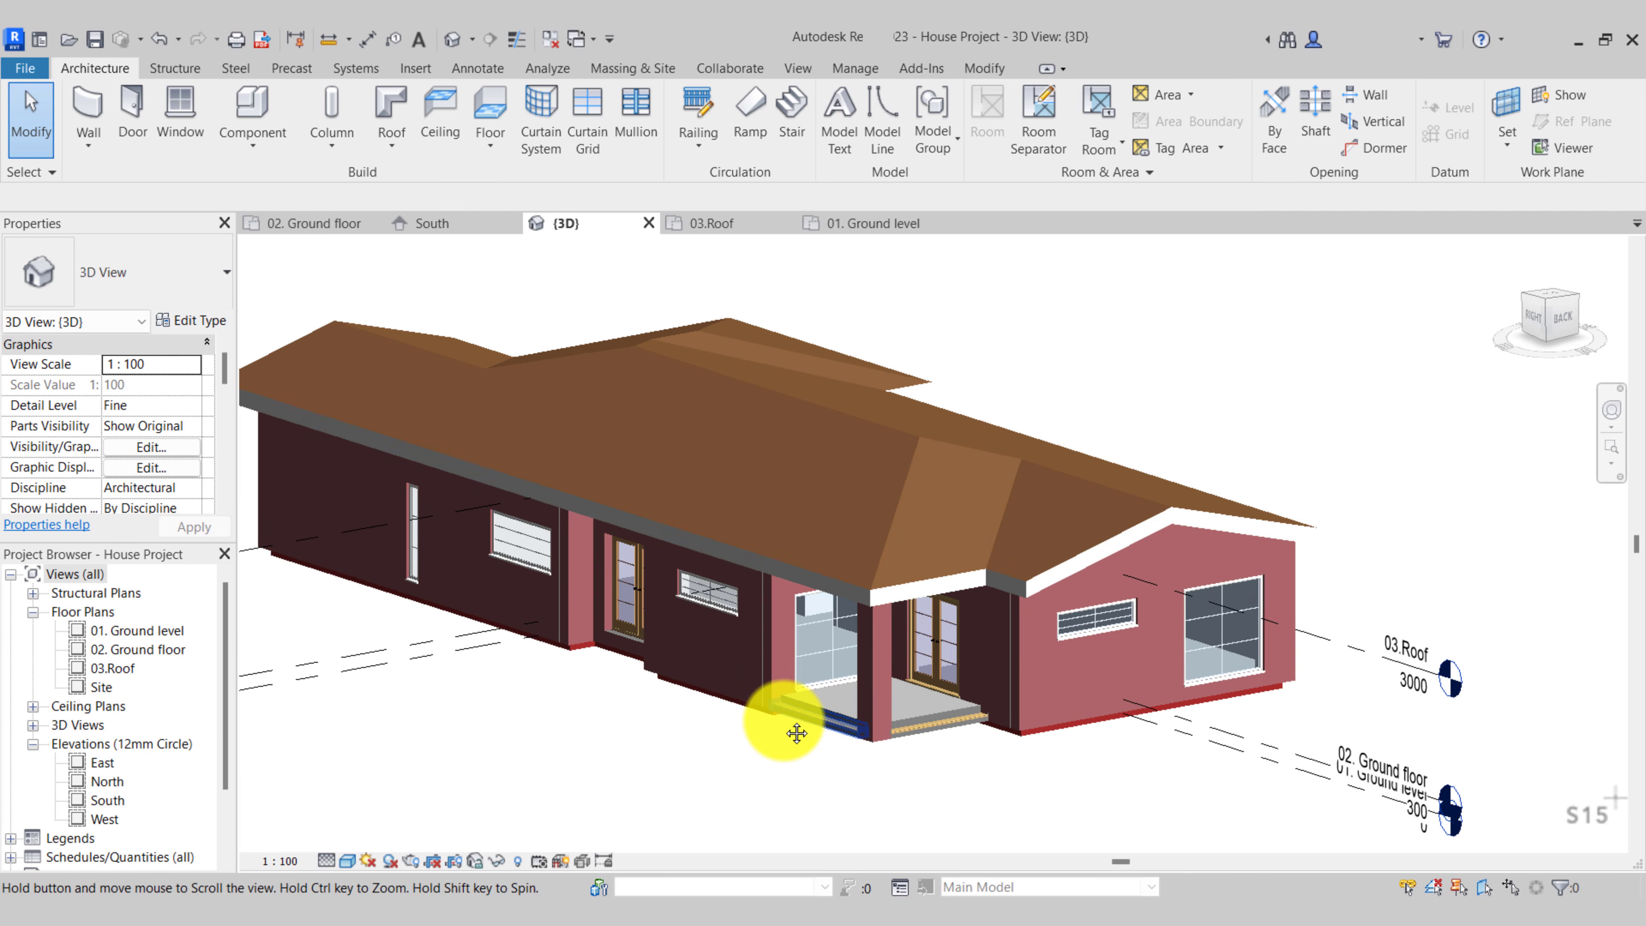
pyautogui.moveTo(348, 587); pyautogui.dragTo(504, 544, button='middle')
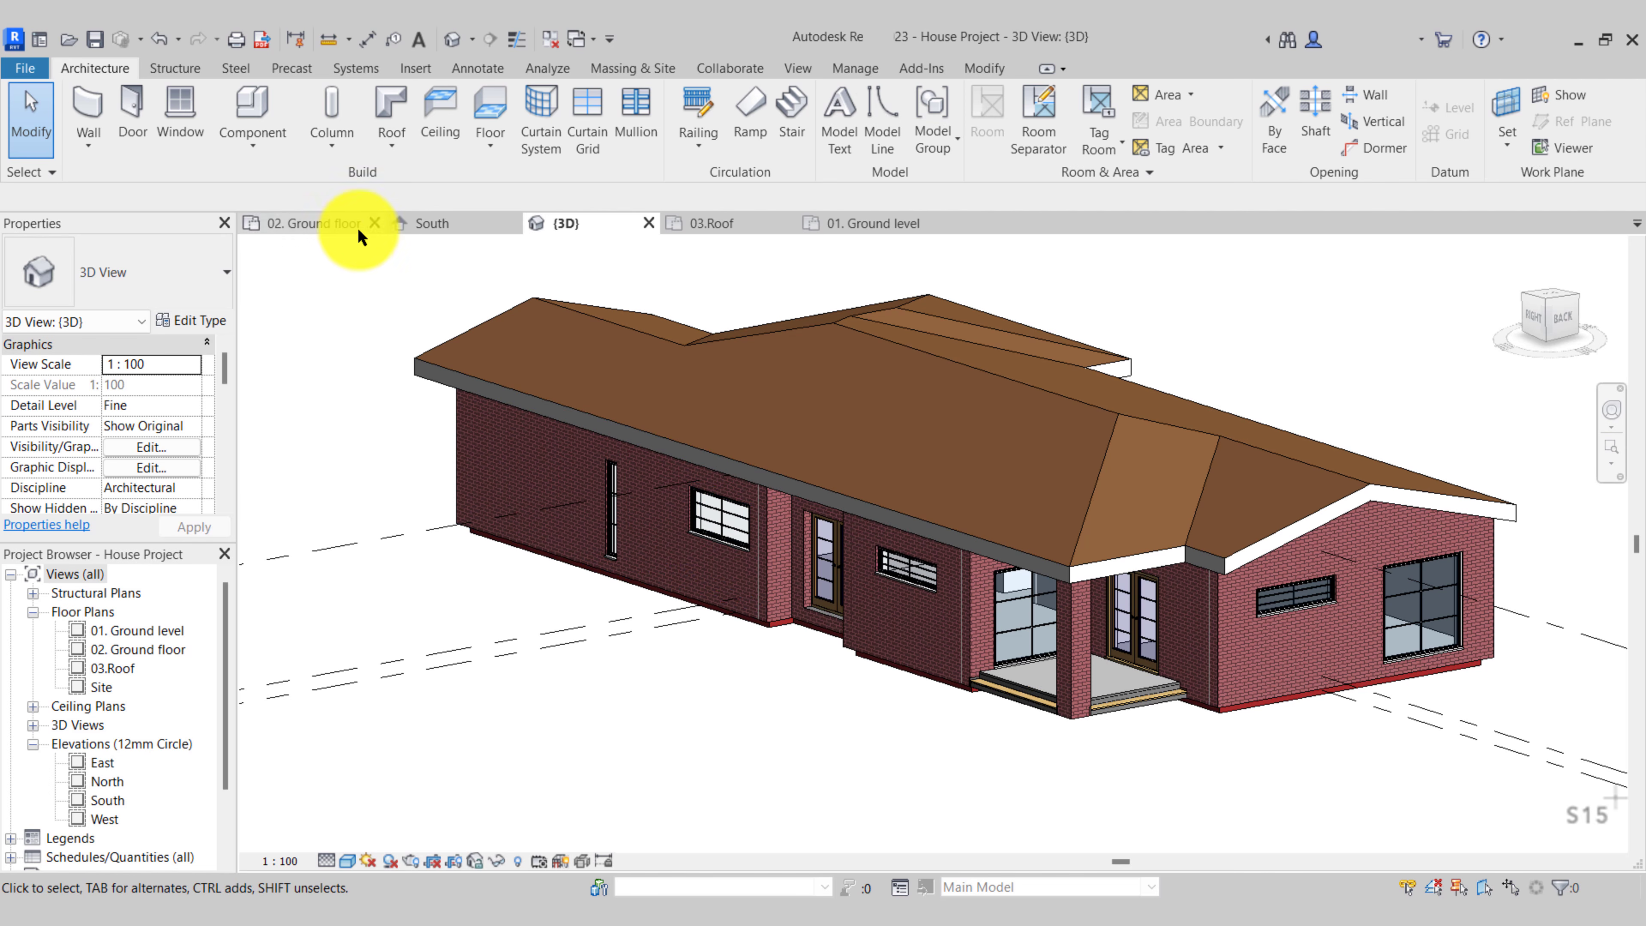
# In the 01. Ground level floor plan, start a floor sketch with the type Floor-Grnd-Bearing_65Scr-90Ins-125Conc-50SBld-150Hcore
pyautogui.click(889, 235)
pyautogui.scroll(-6, 745, 648)
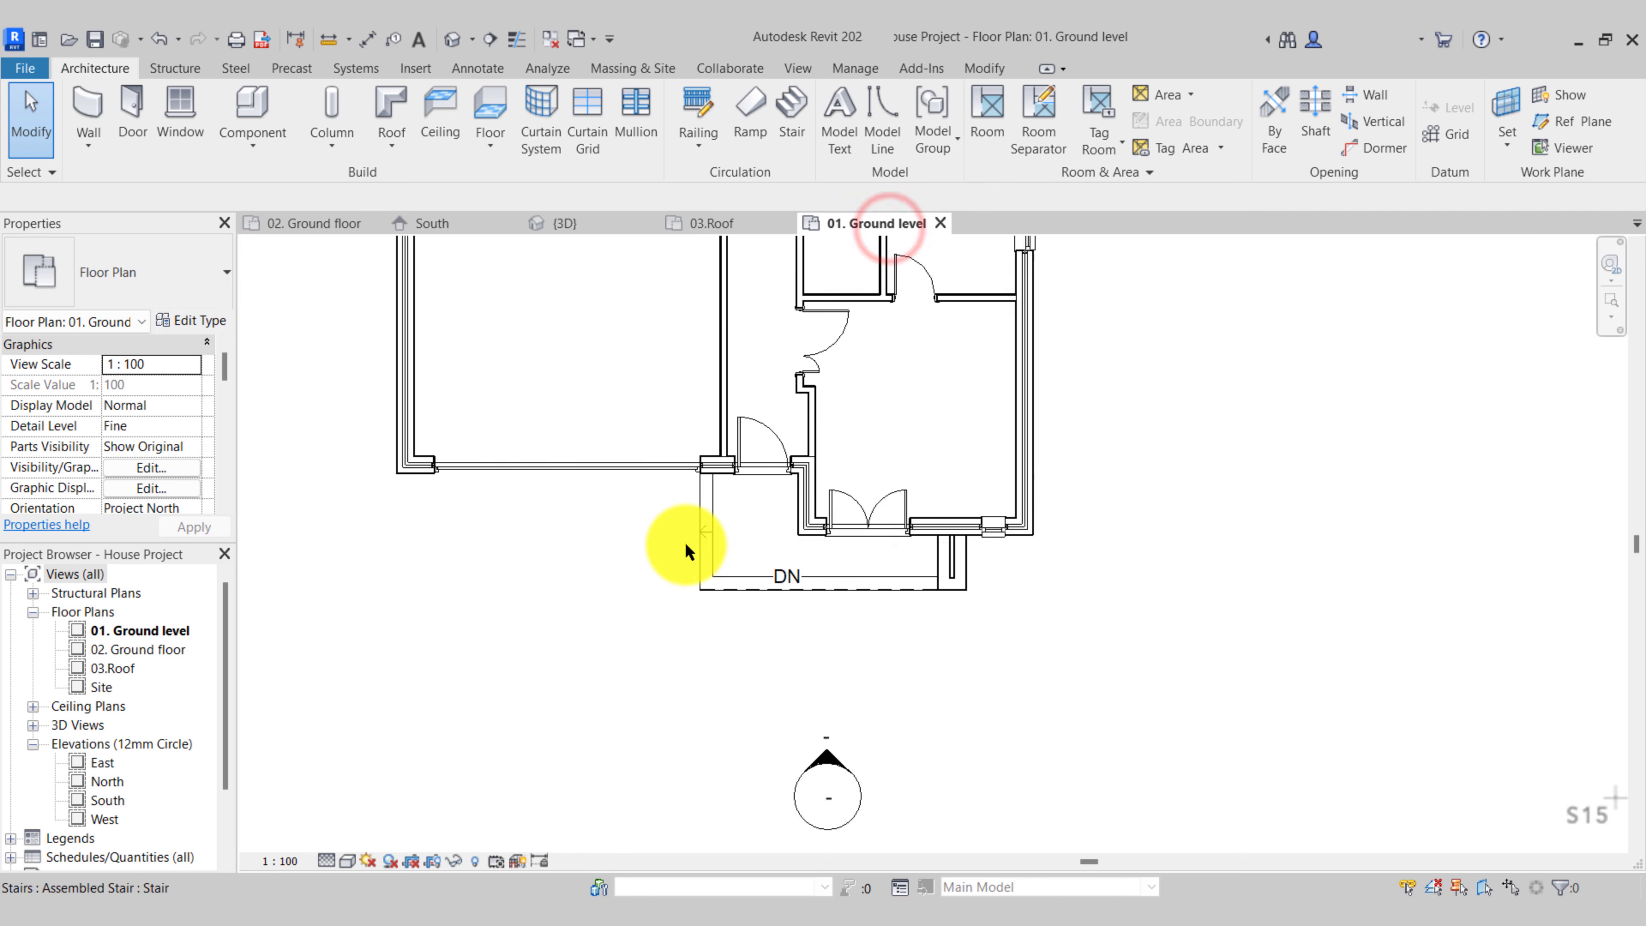
pyautogui.scroll(5, 746, 697)
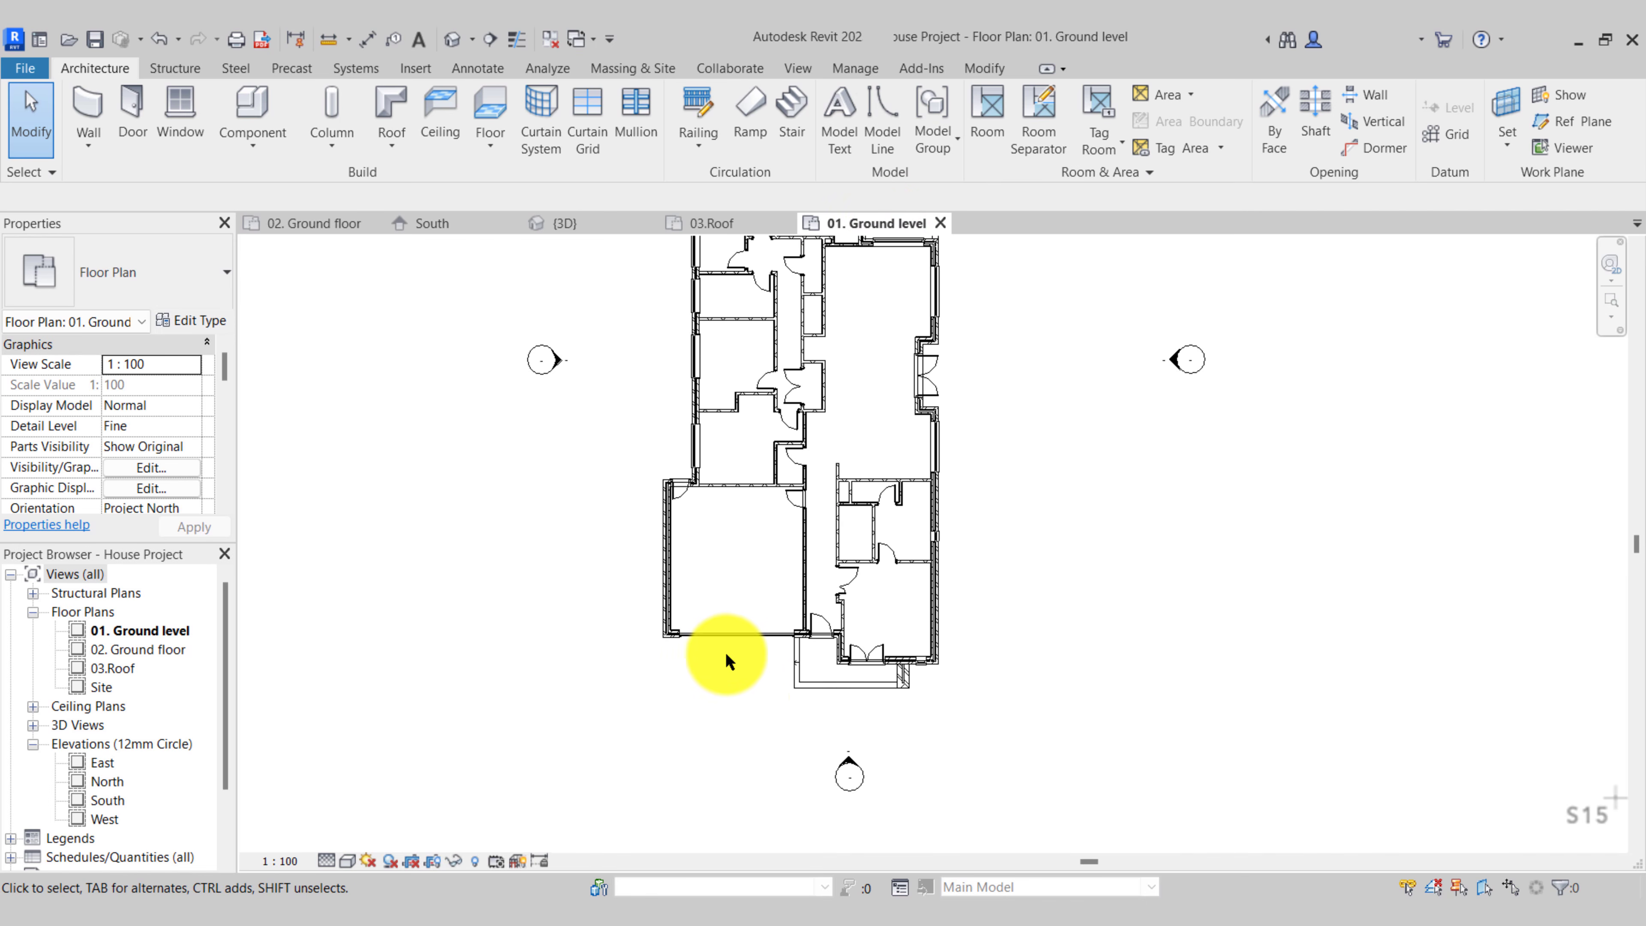
pyautogui.moveTo(707, 633); pyautogui.dragTo(682, 670, button='middle')
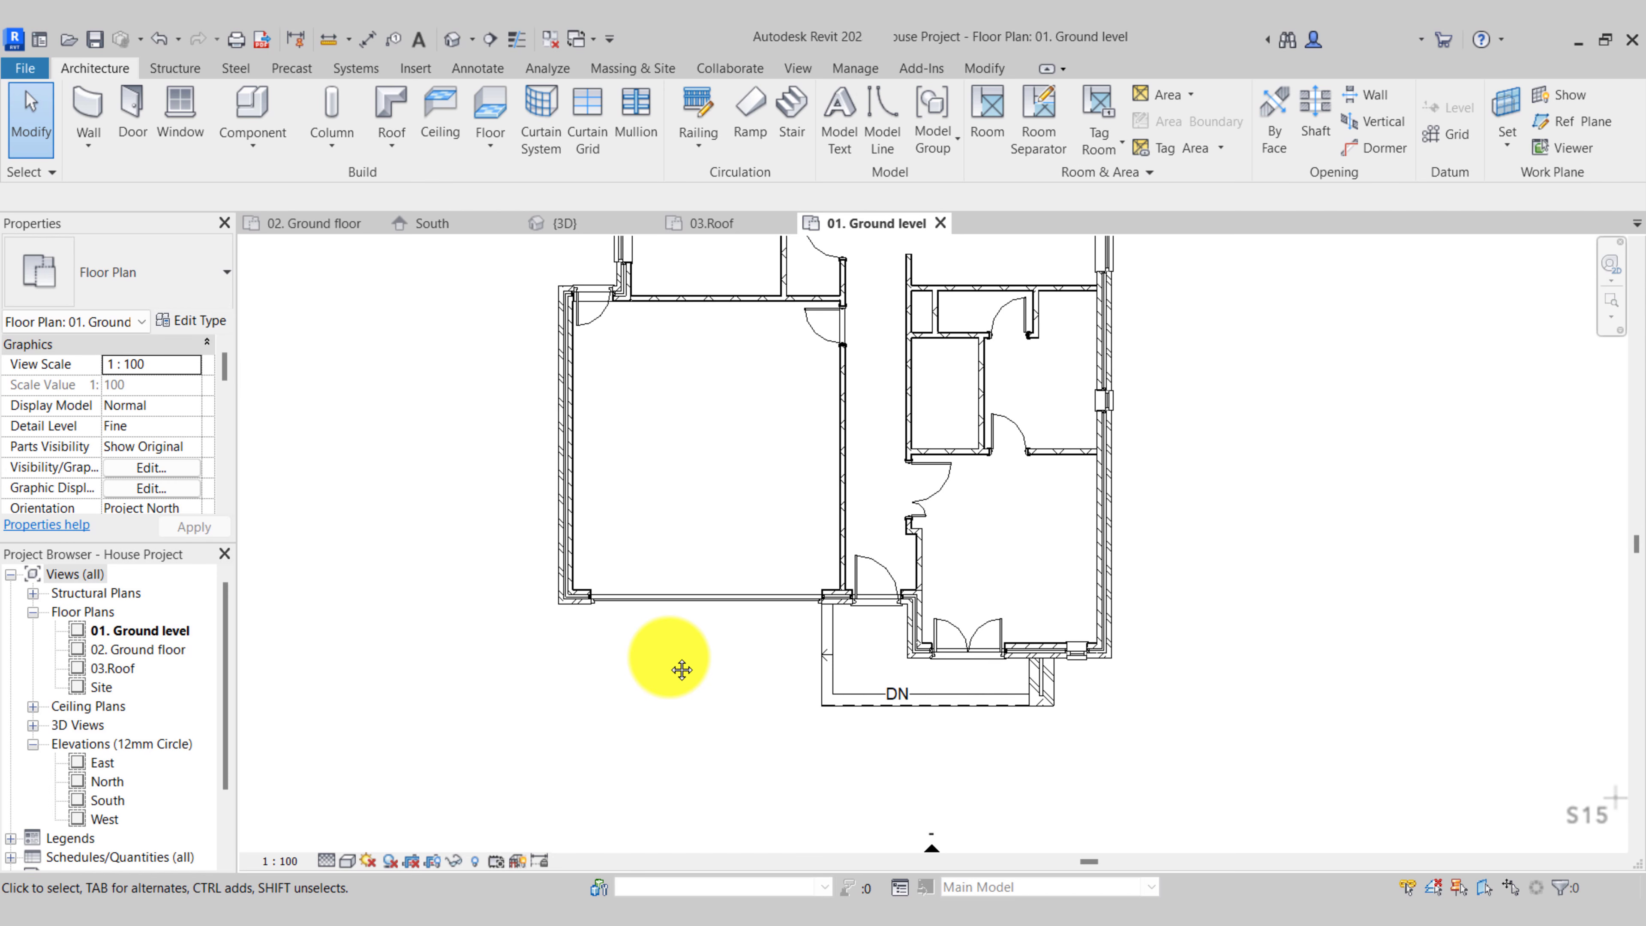
pyautogui.click(493, 105)
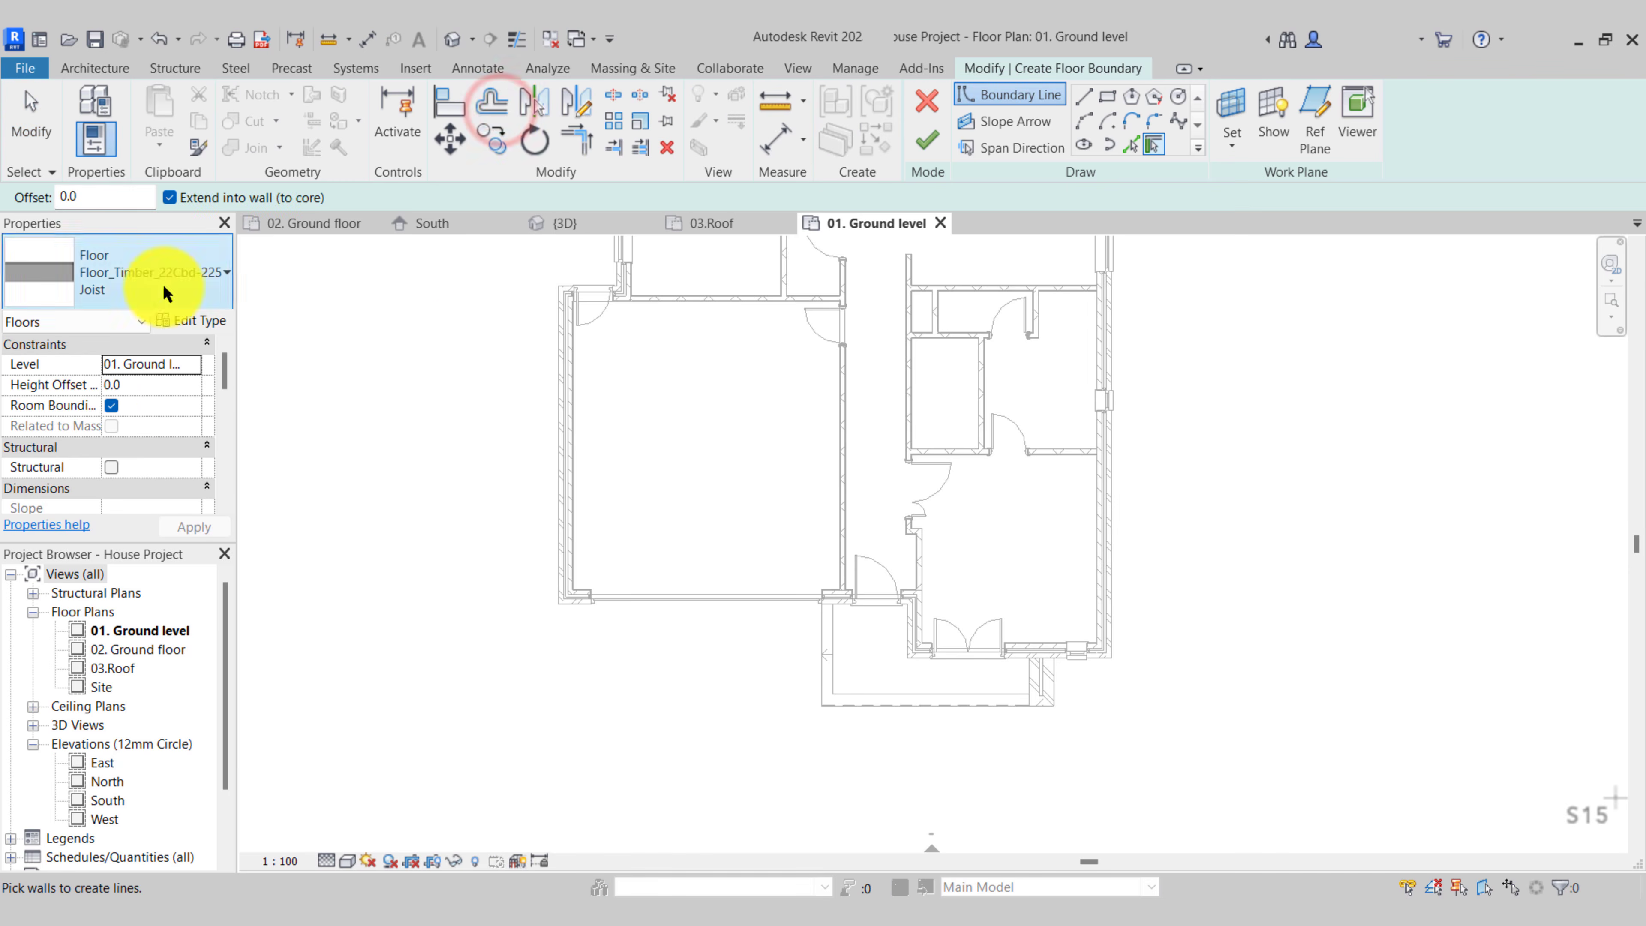
pyautogui.click(204, 280)
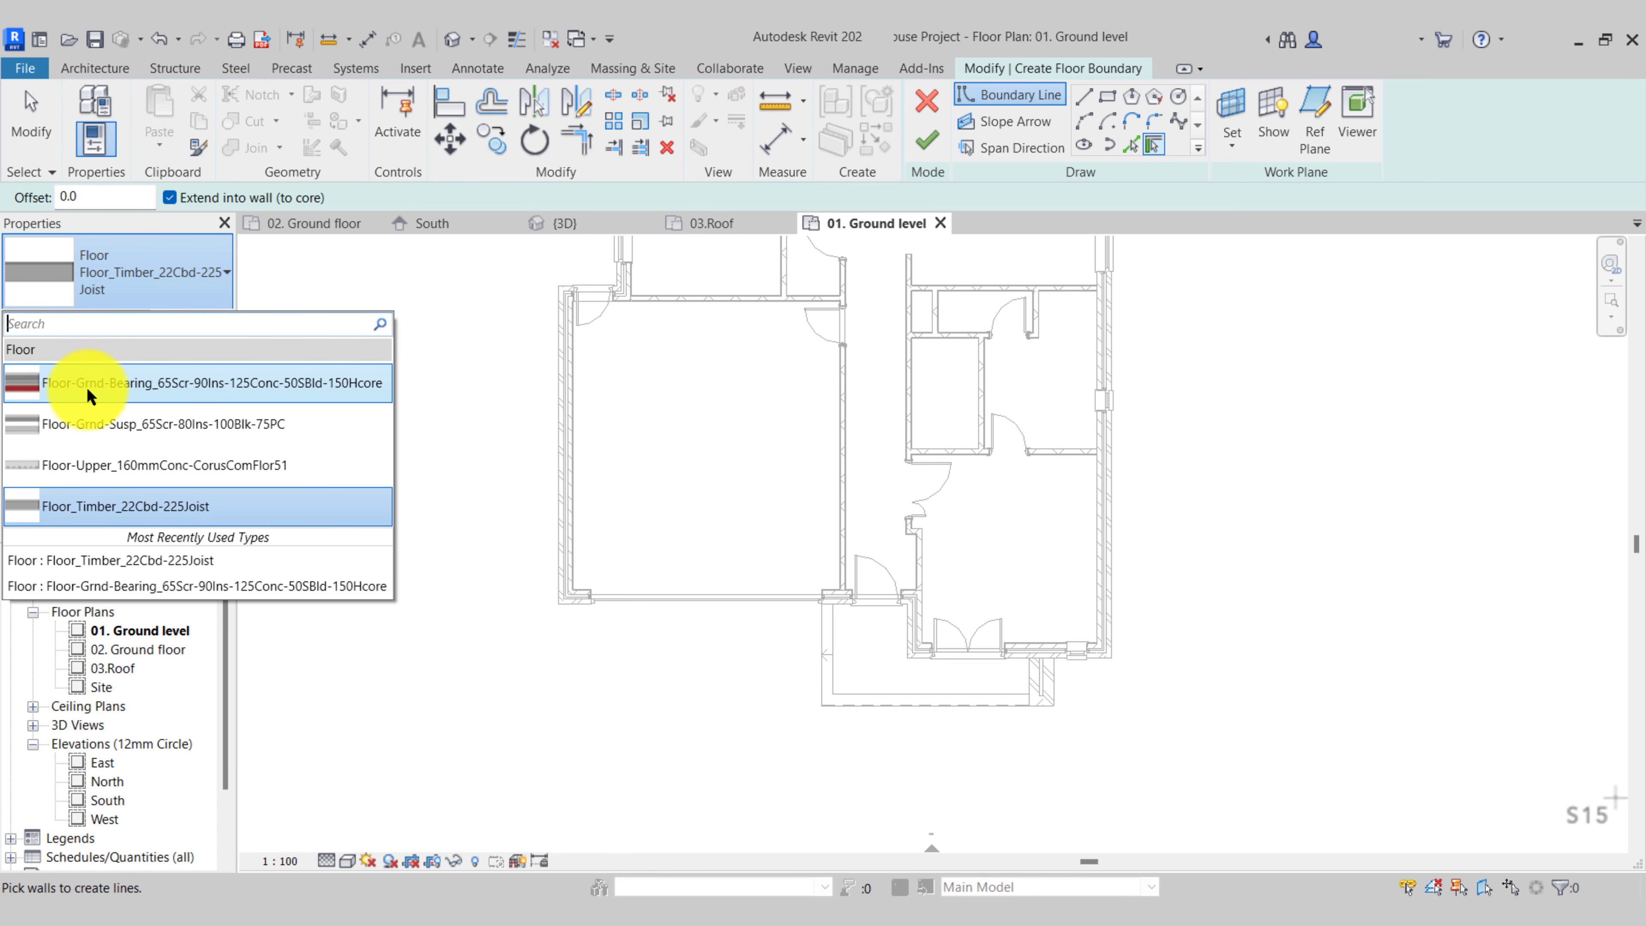
pyautogui.click(84, 389)
# Duplicate the selected ground-bearing floor type, accepting the suggested name
pyautogui.click(193, 323)
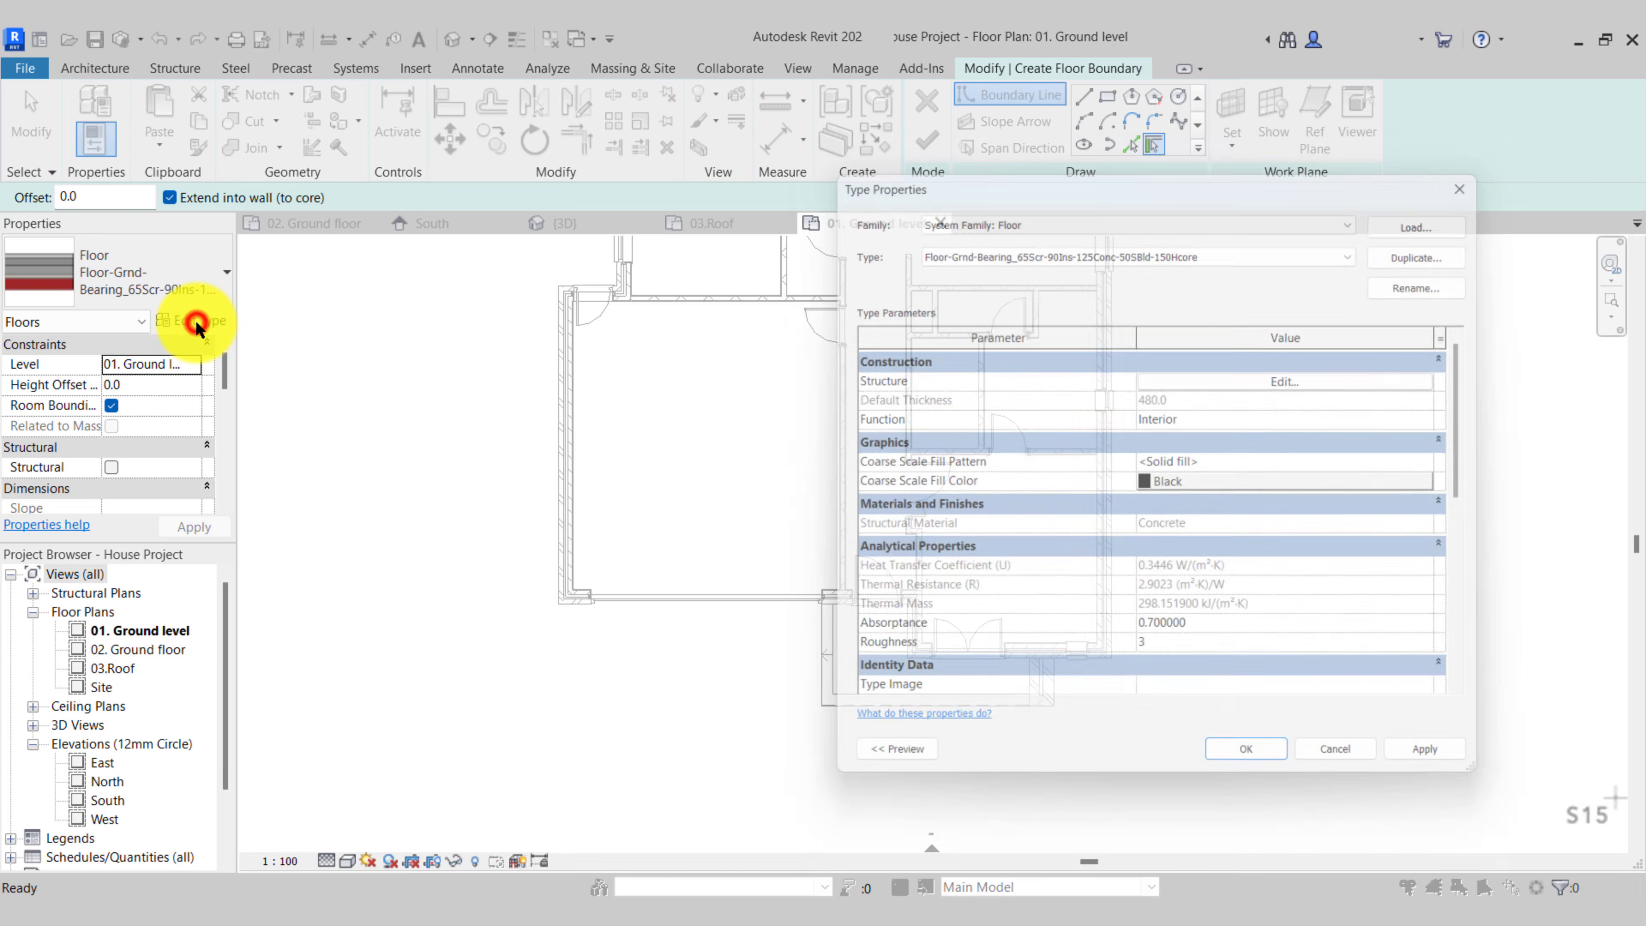
pyautogui.click(1429, 246)
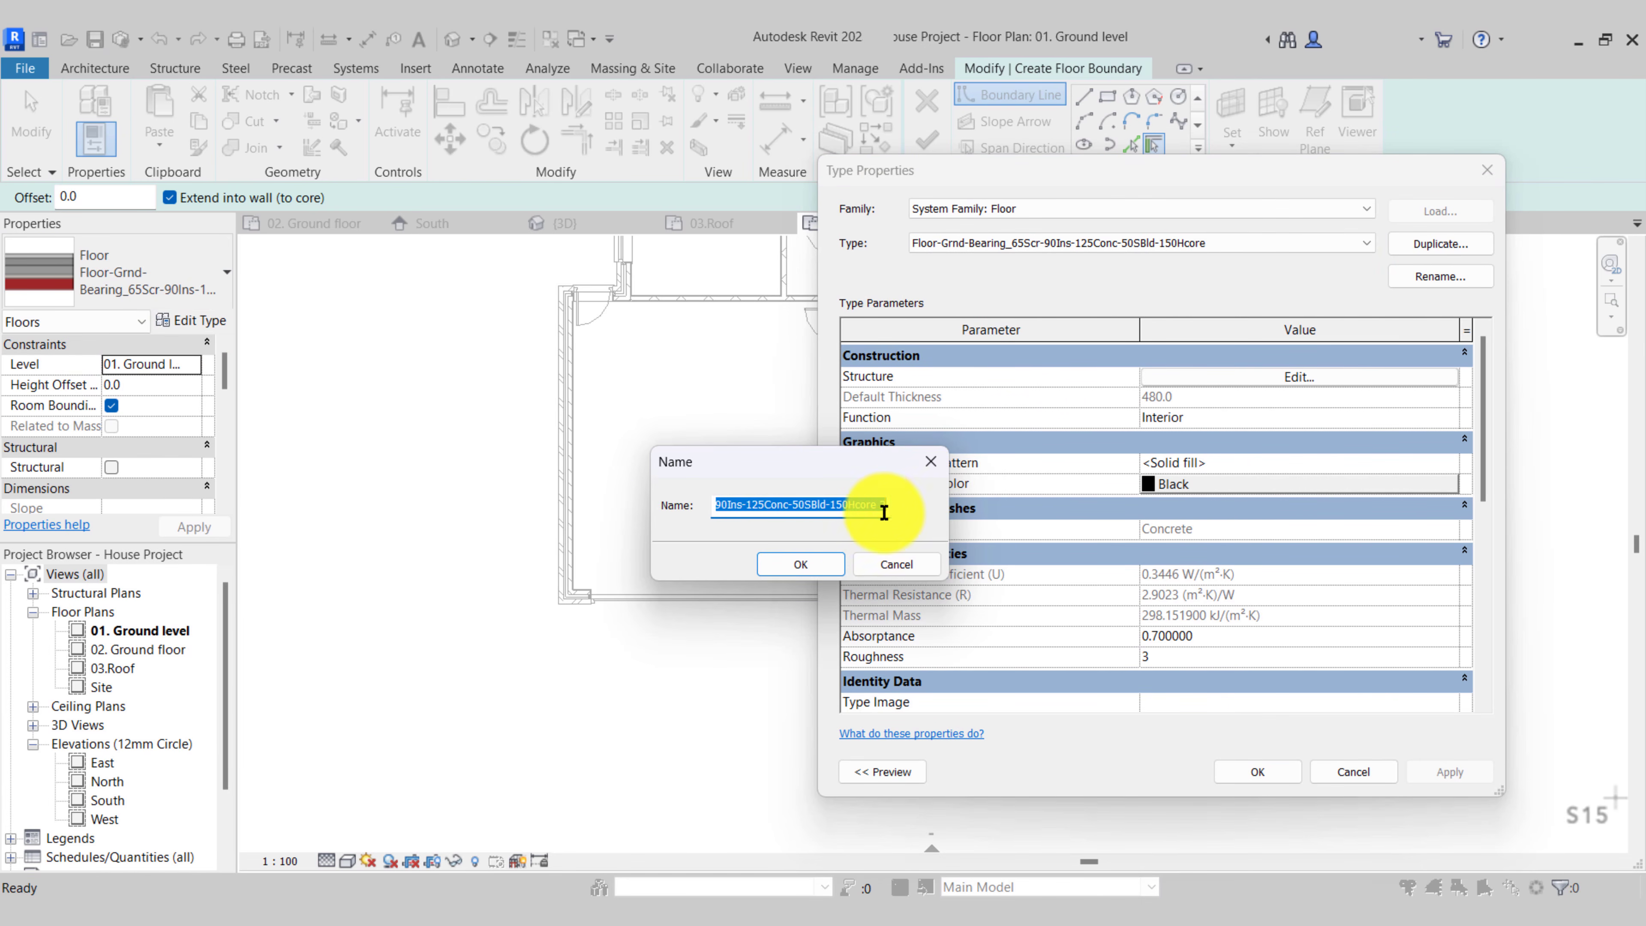
pyautogui.click(809, 572)
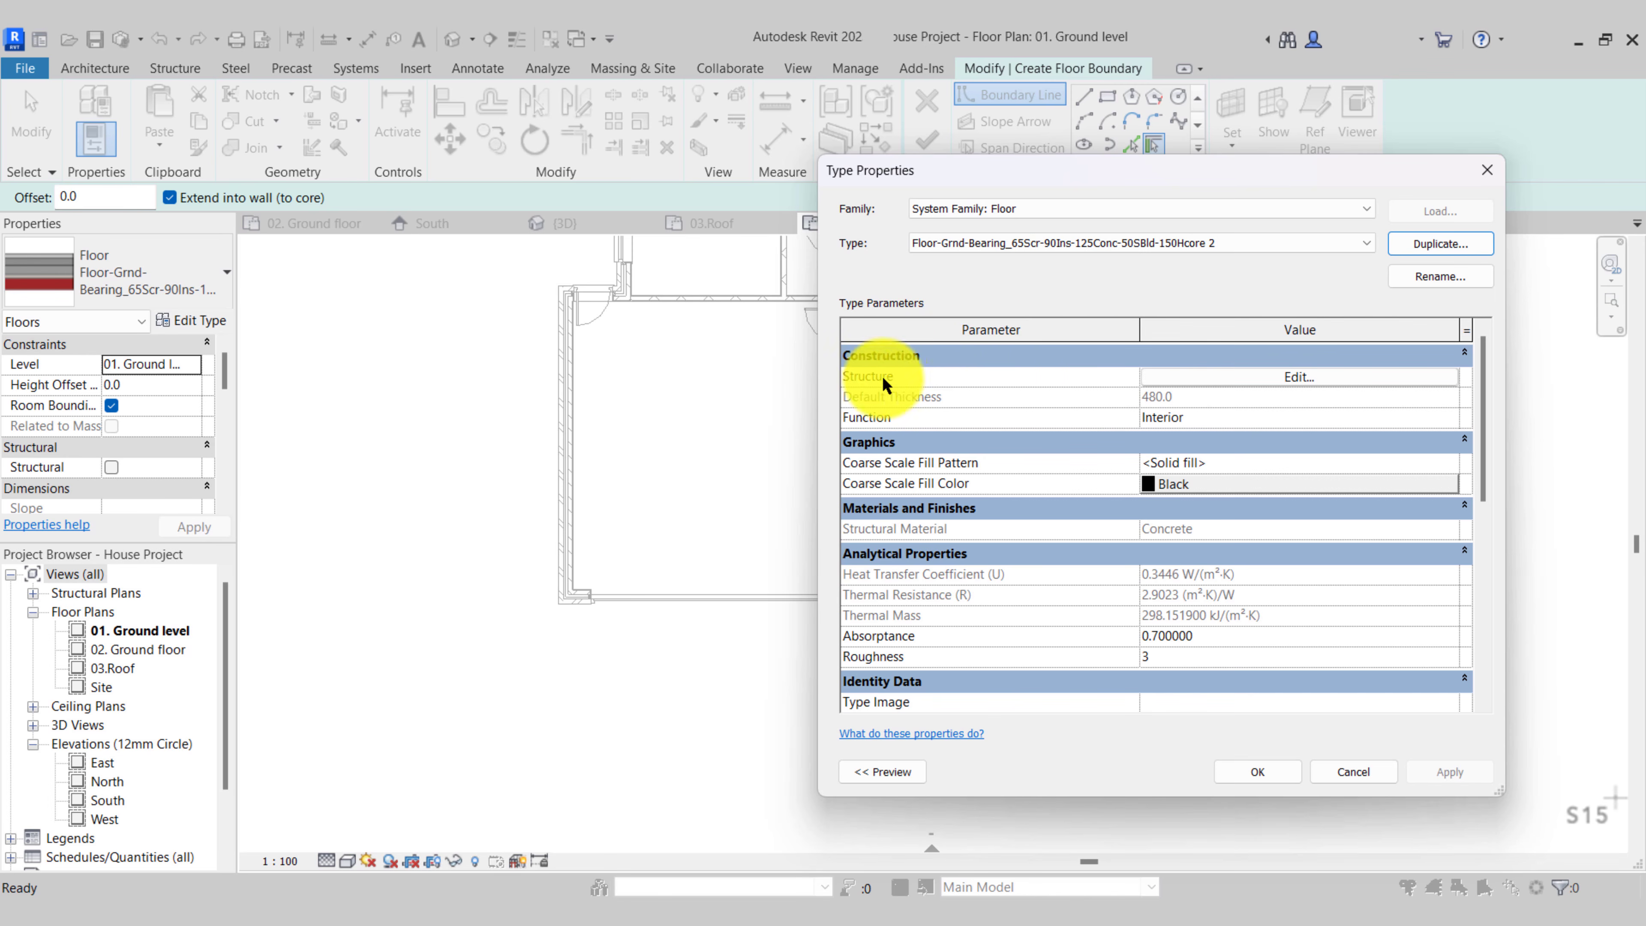
# In the new type's structure, show the section preview and delete the vapor retarder, rigid insulation and damp-proofing layers
pyautogui.click(1255, 378)
pyautogui.click(901, 776)
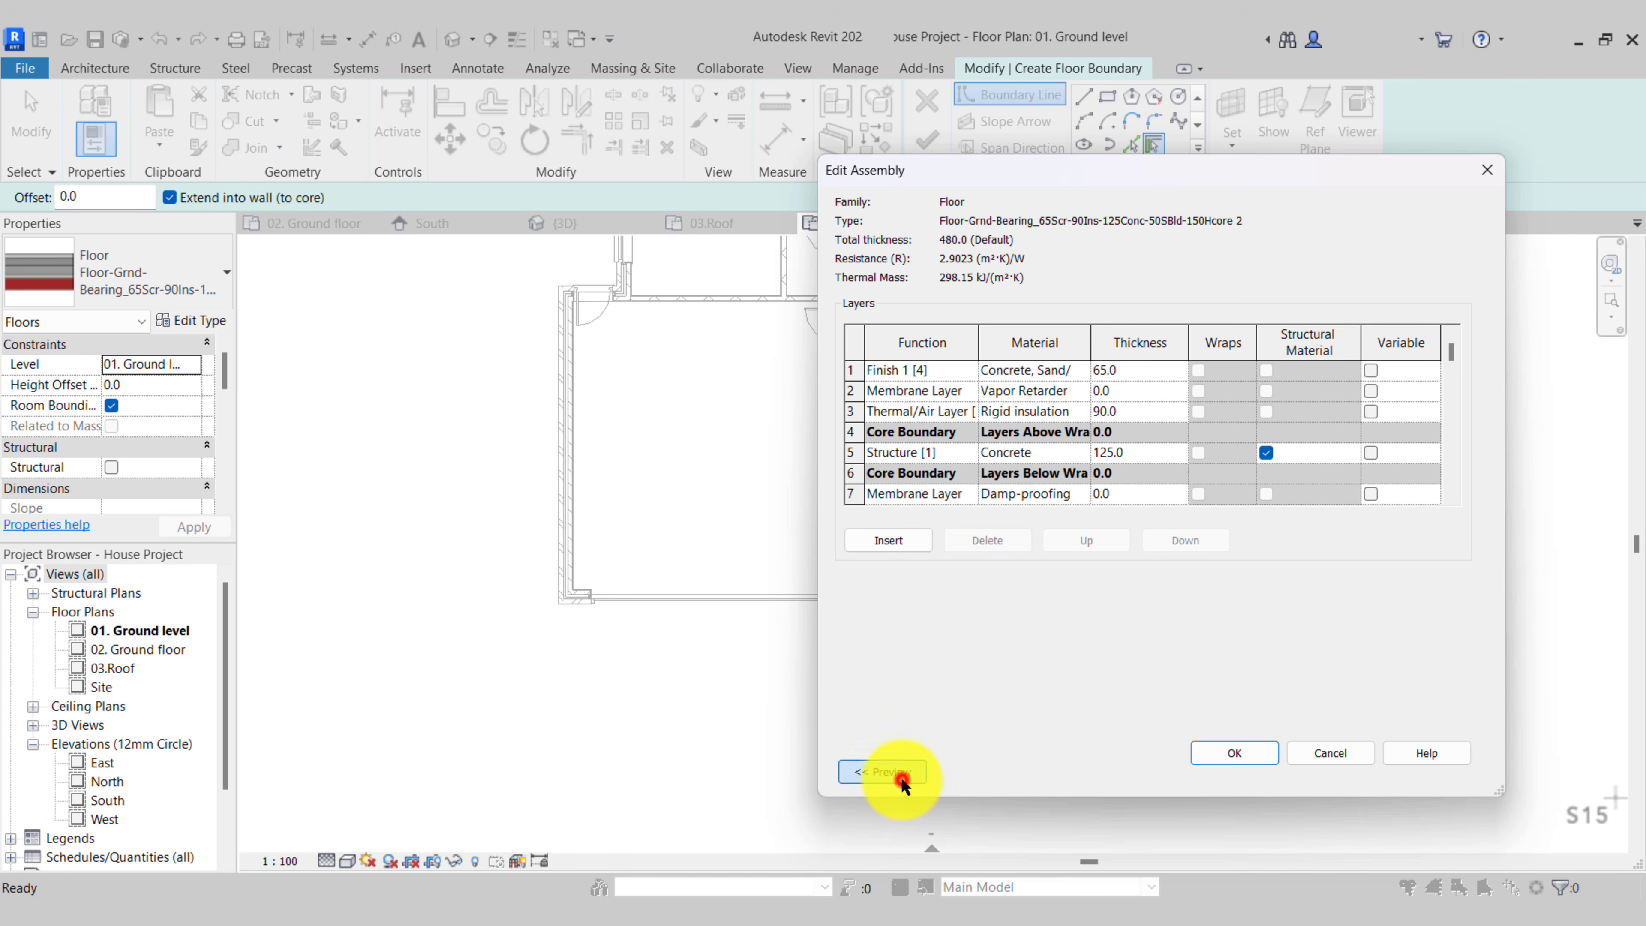
pyautogui.moveTo(1021, 170); pyautogui.dragTo(757, 188)
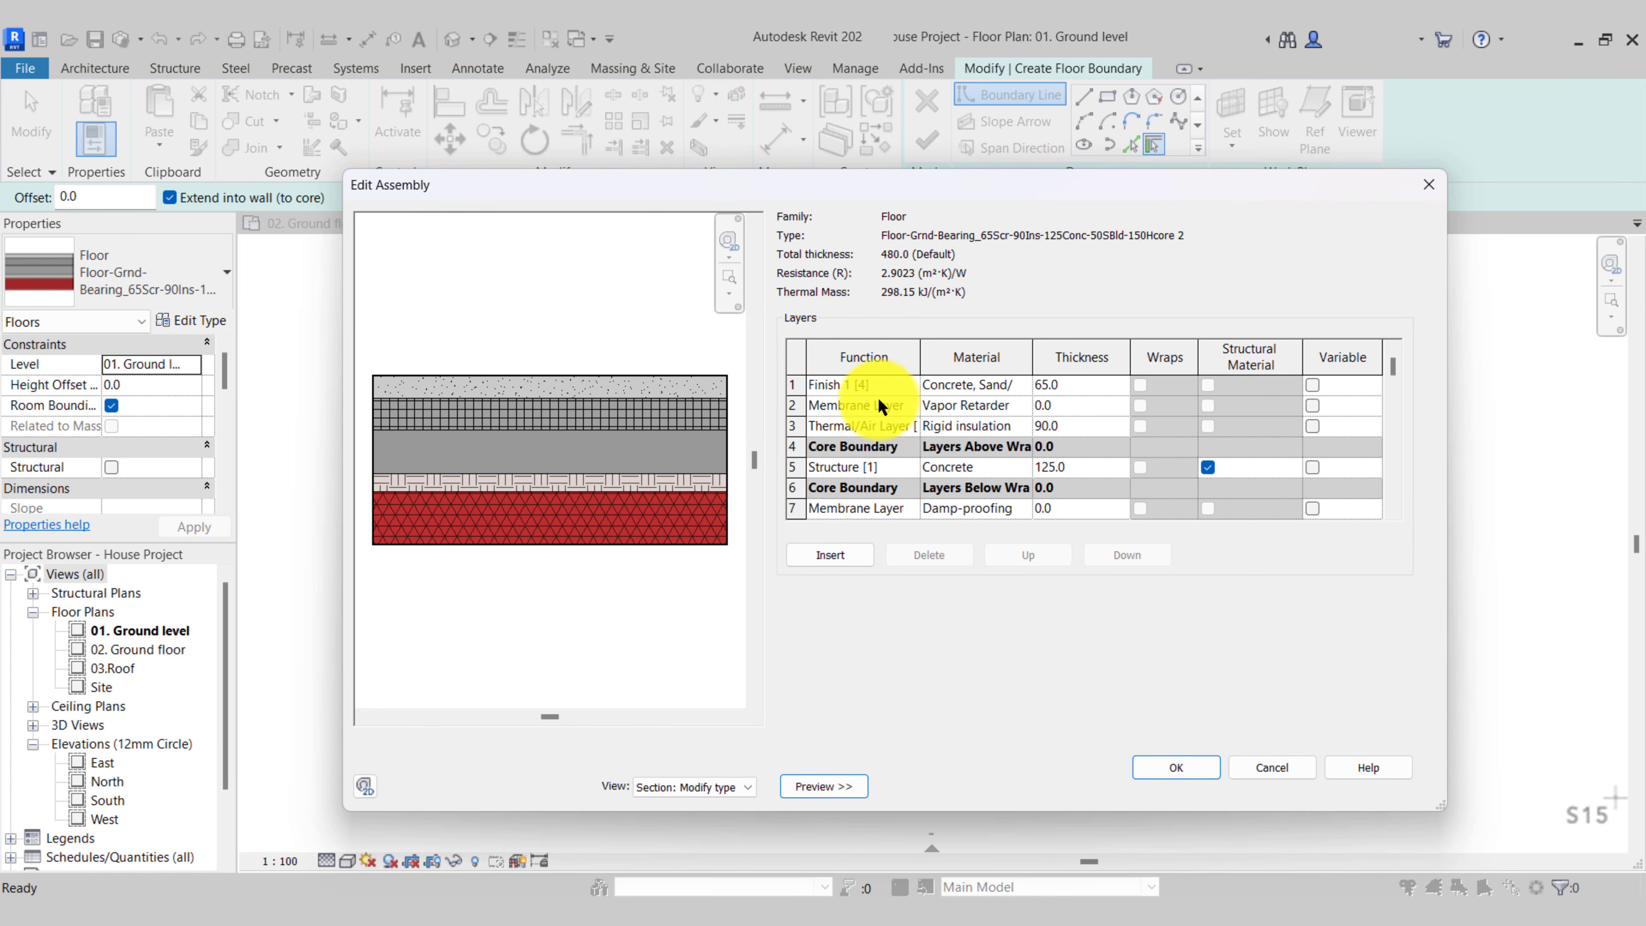
pyautogui.click(800, 407)
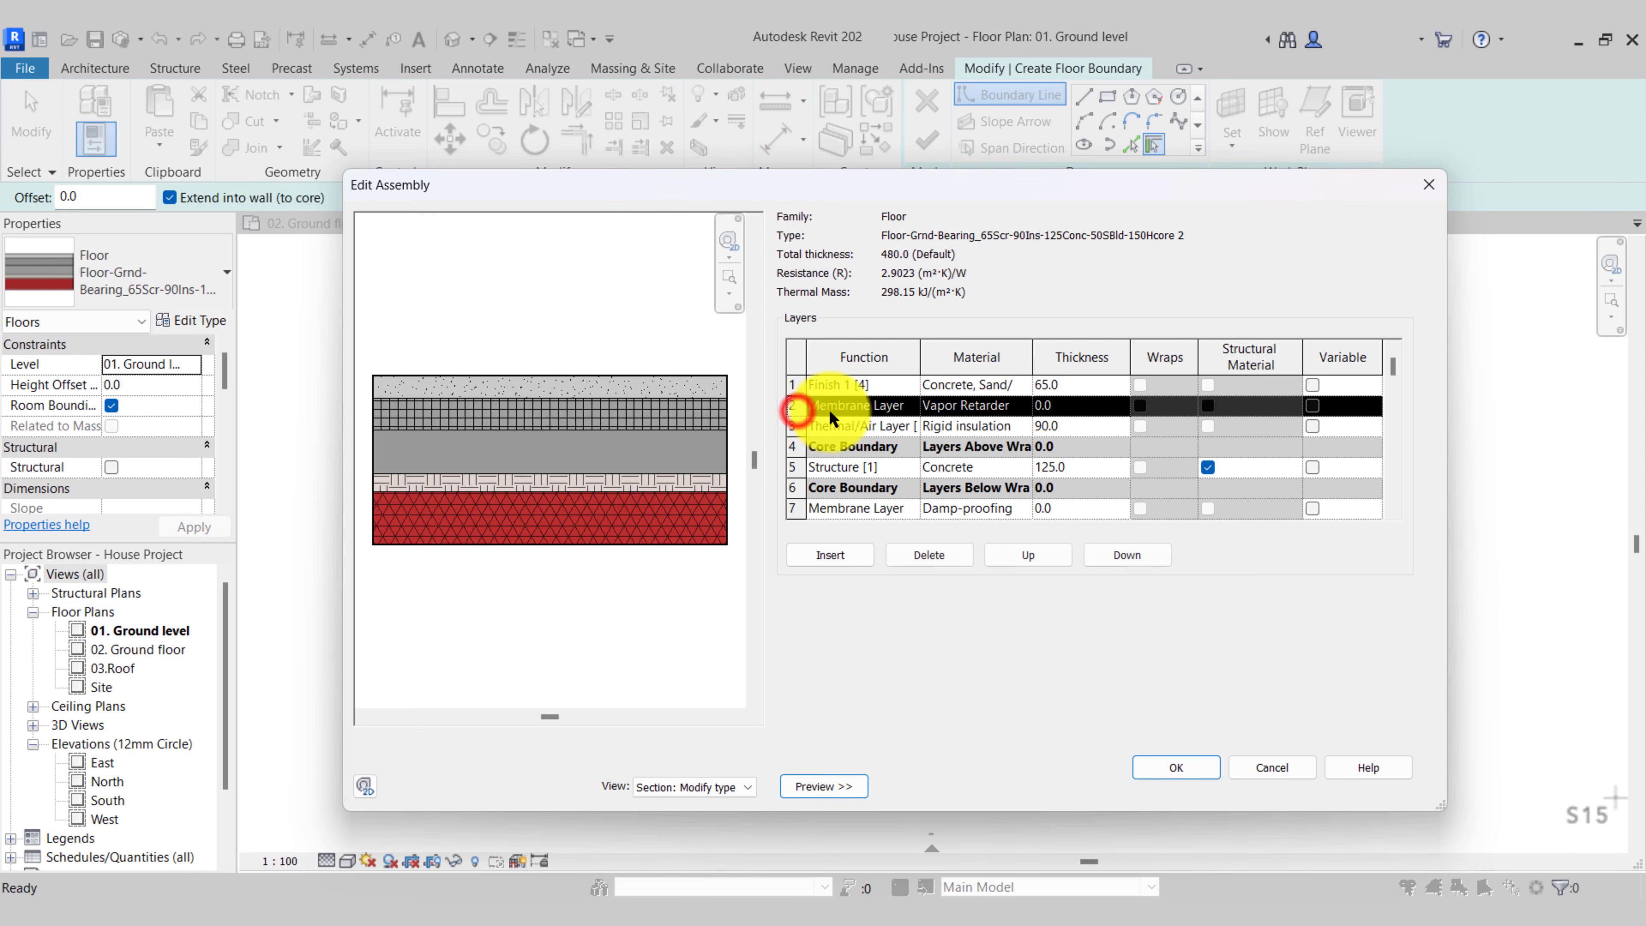
pyautogui.click(937, 559)
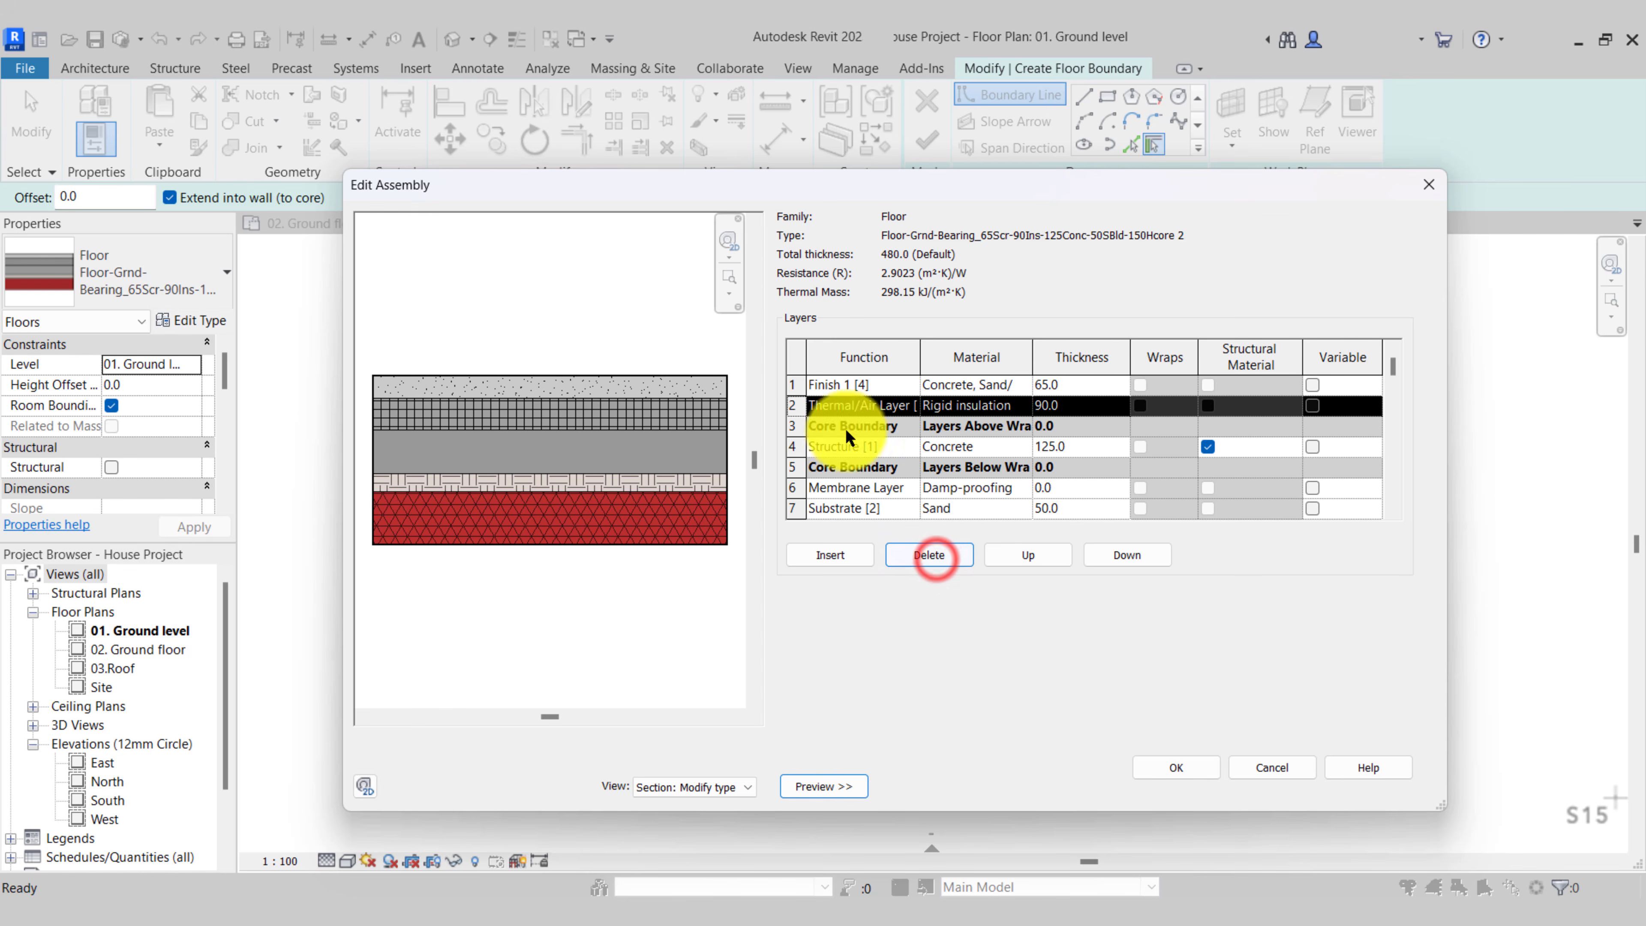
pyautogui.click(946, 555)
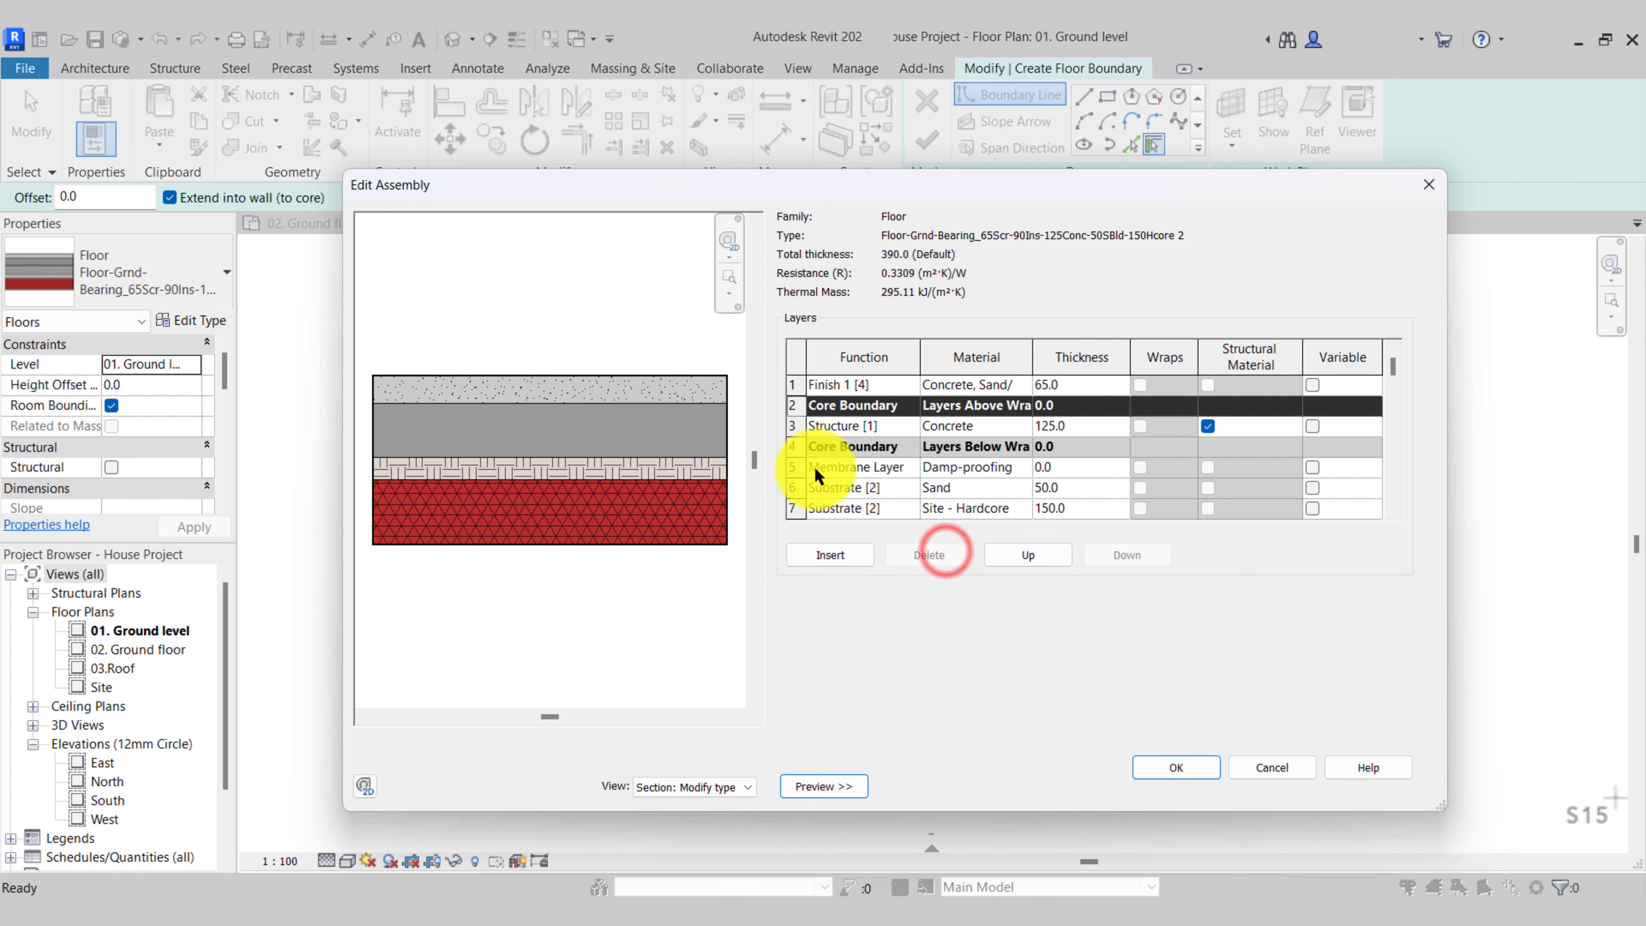
pyautogui.click(793, 466)
pyautogui.click(944, 553)
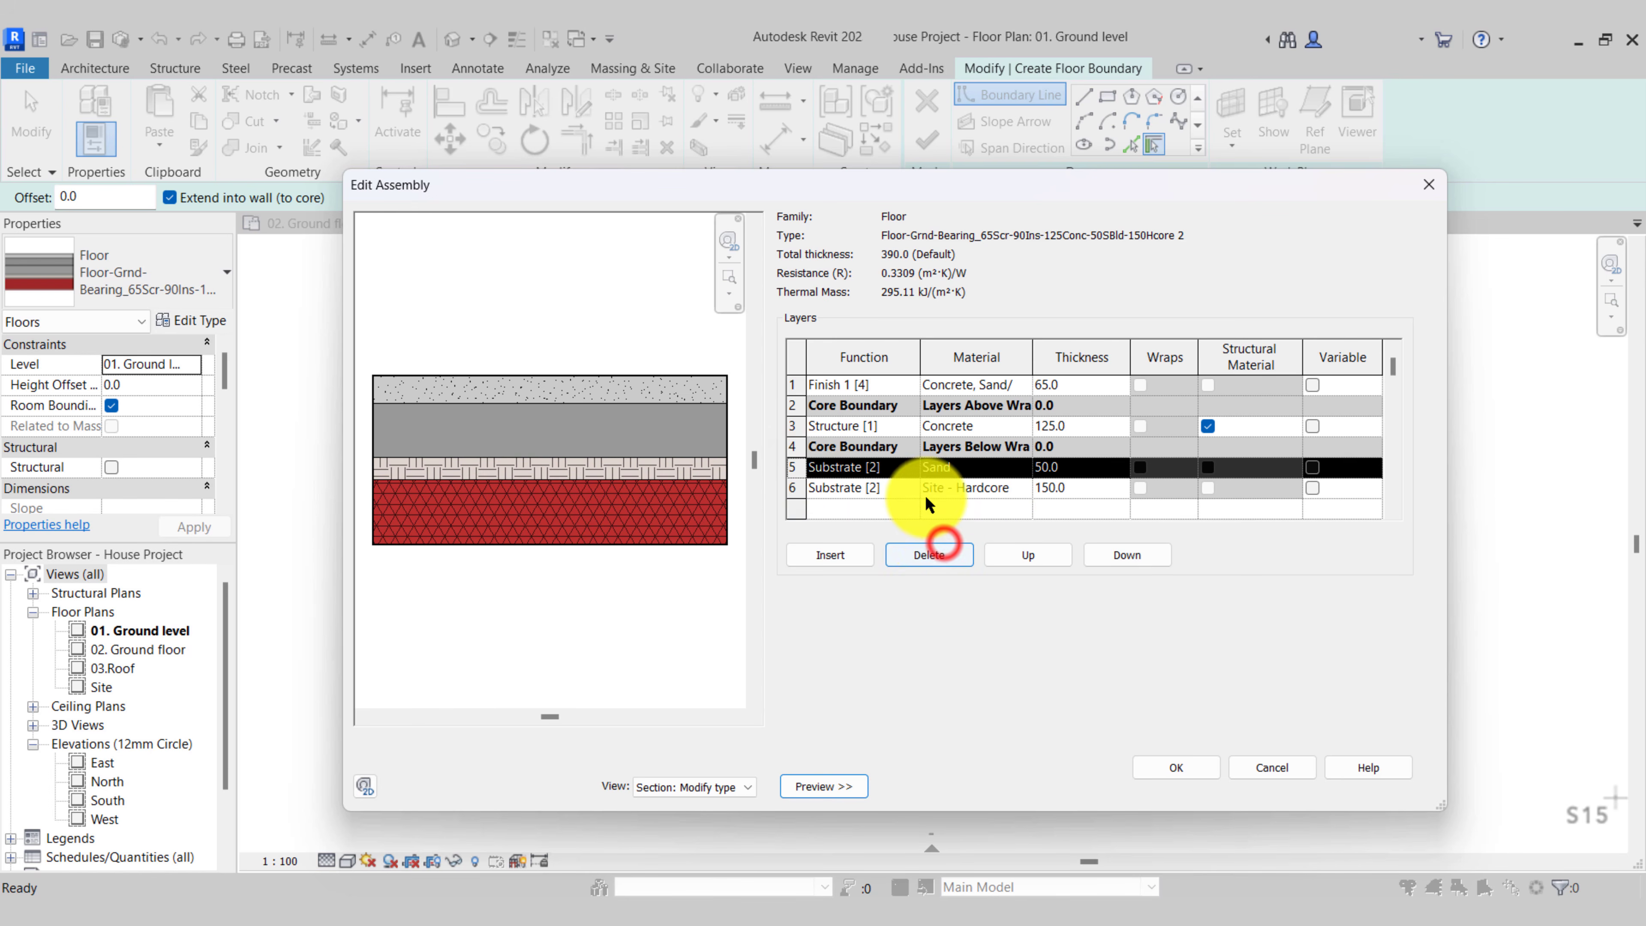
# Delete the Finish 1 [4] concrete and sand screed layer and accept the edited floor assembly
pyautogui.click(796, 489)
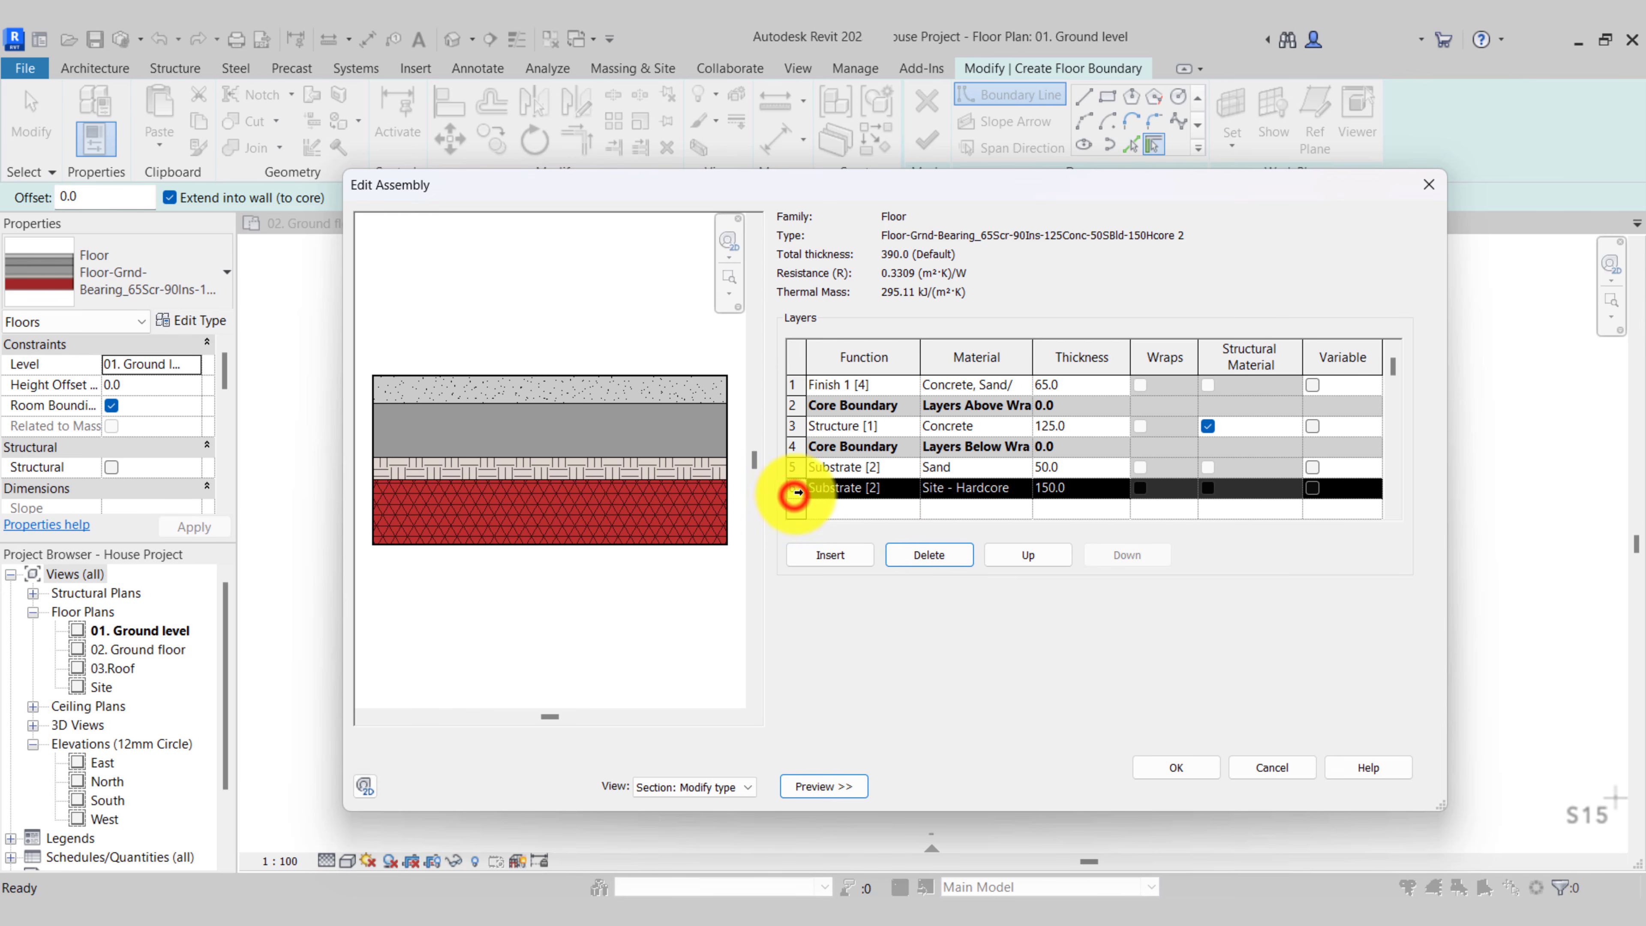
pyautogui.click(801, 467)
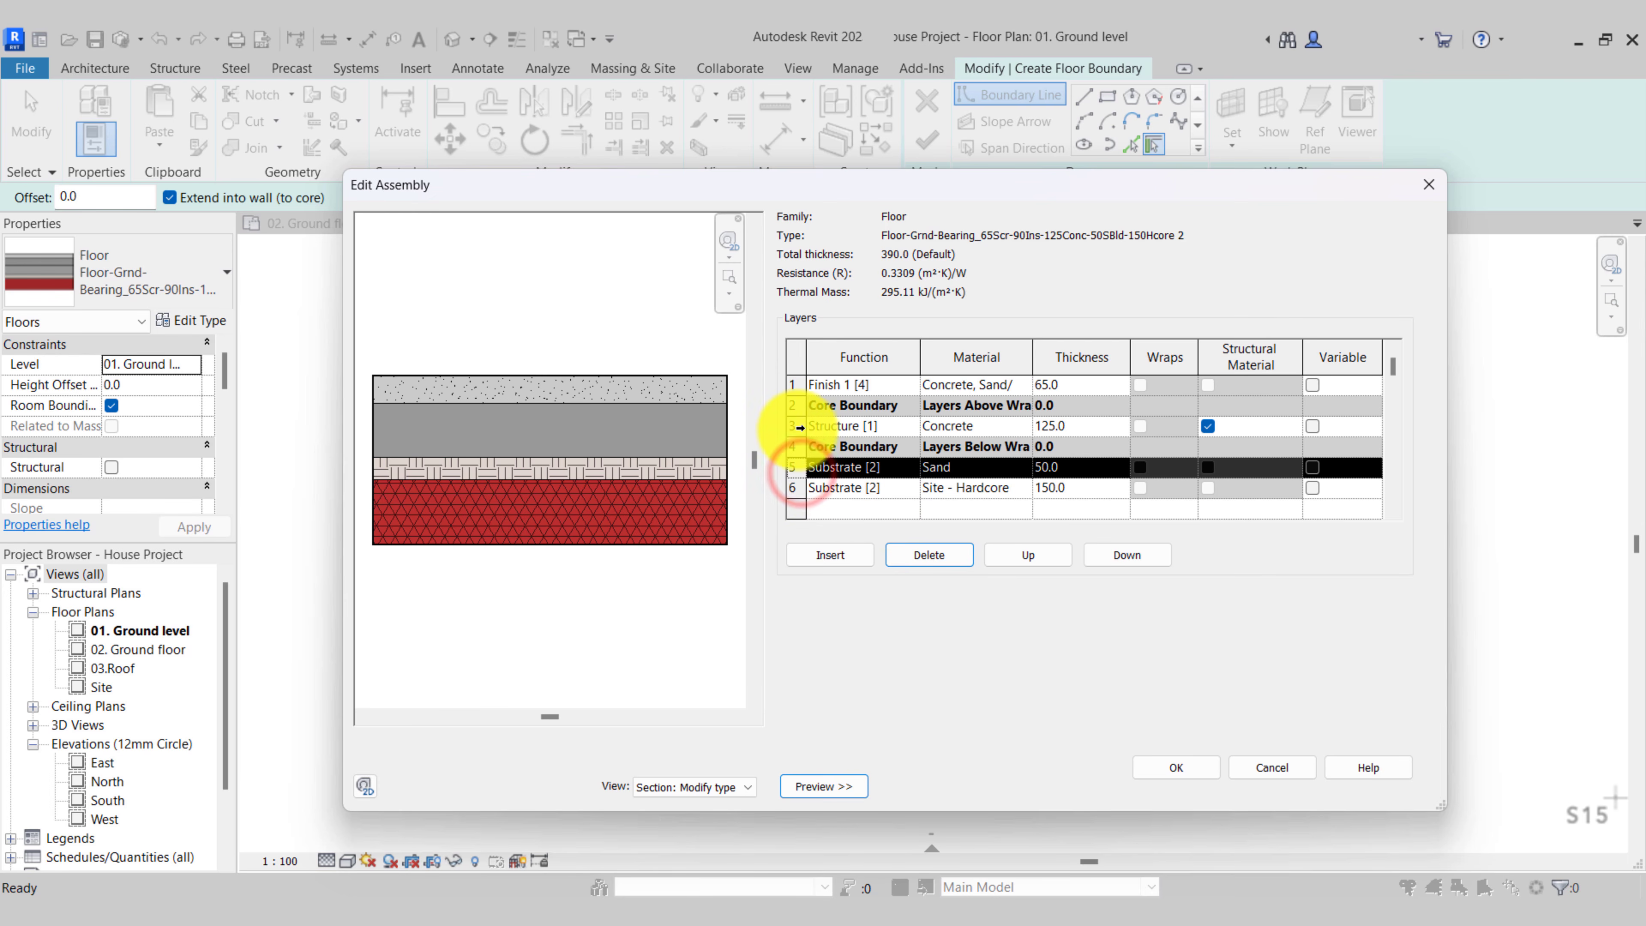
pyautogui.click(802, 425)
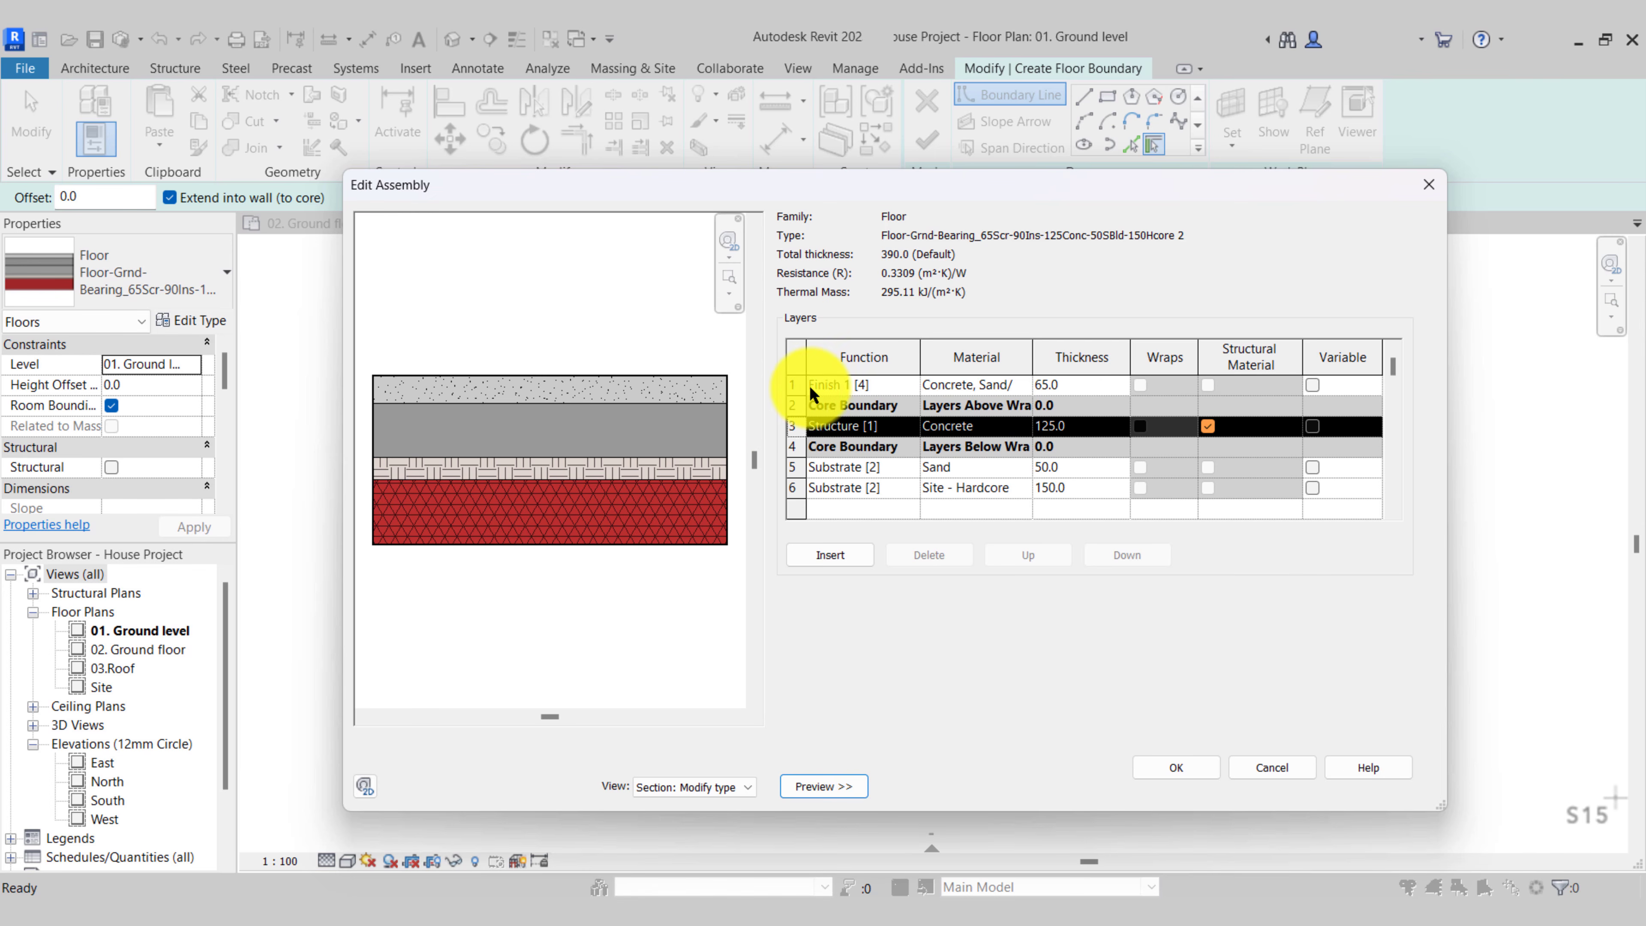
pyautogui.click(792, 385)
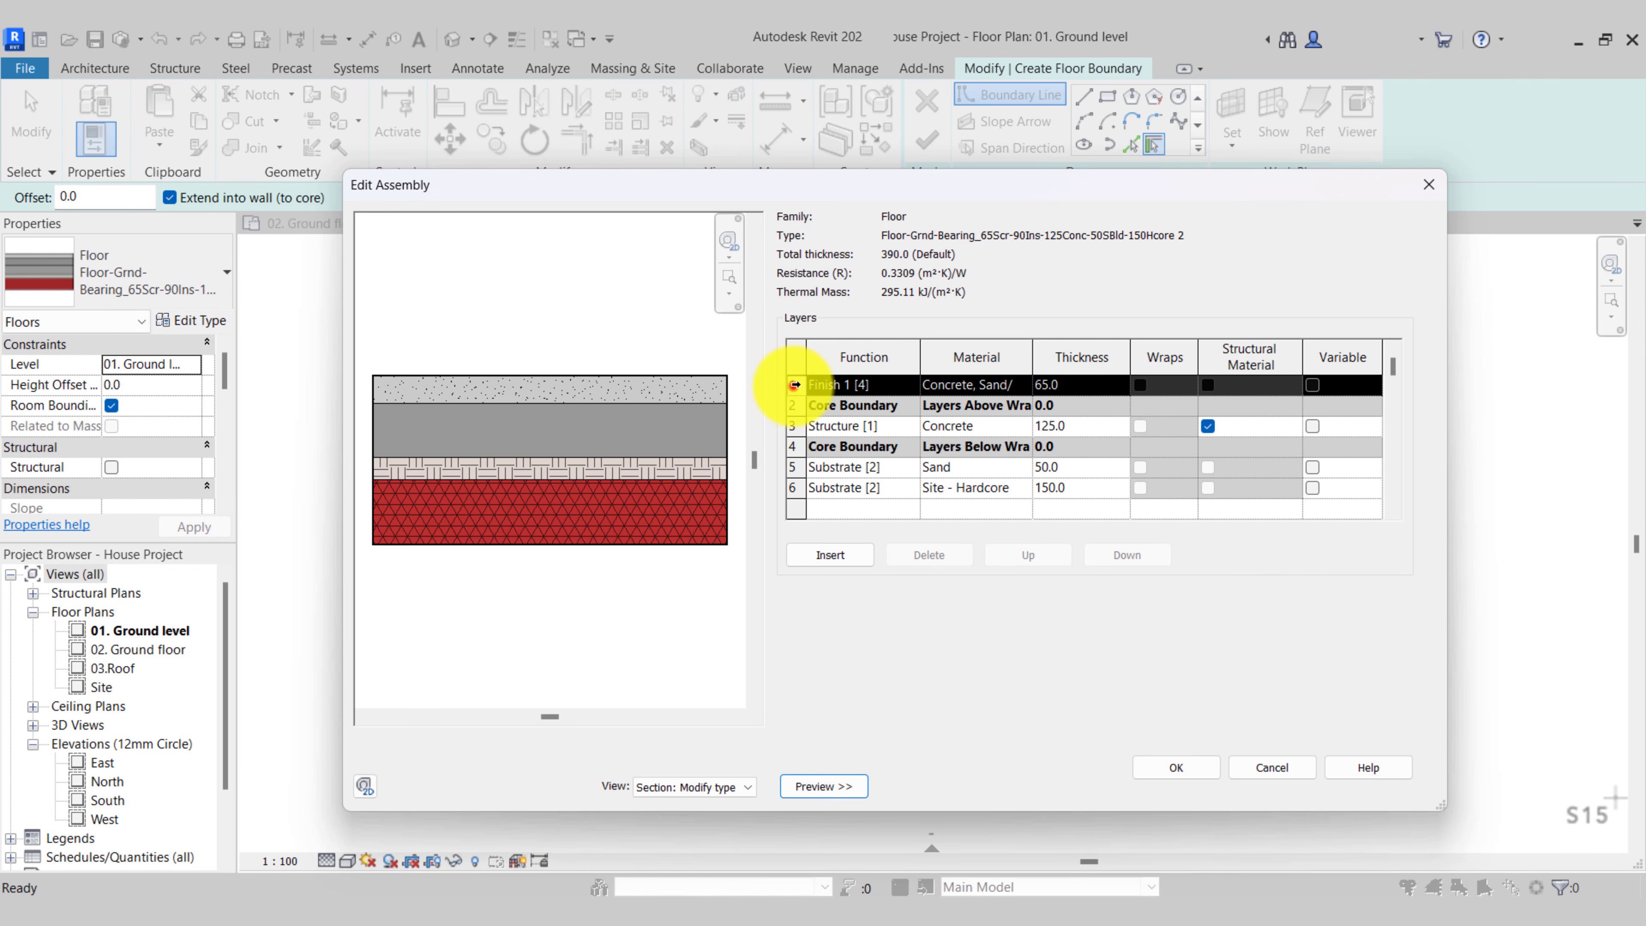
pyautogui.click(930, 553)
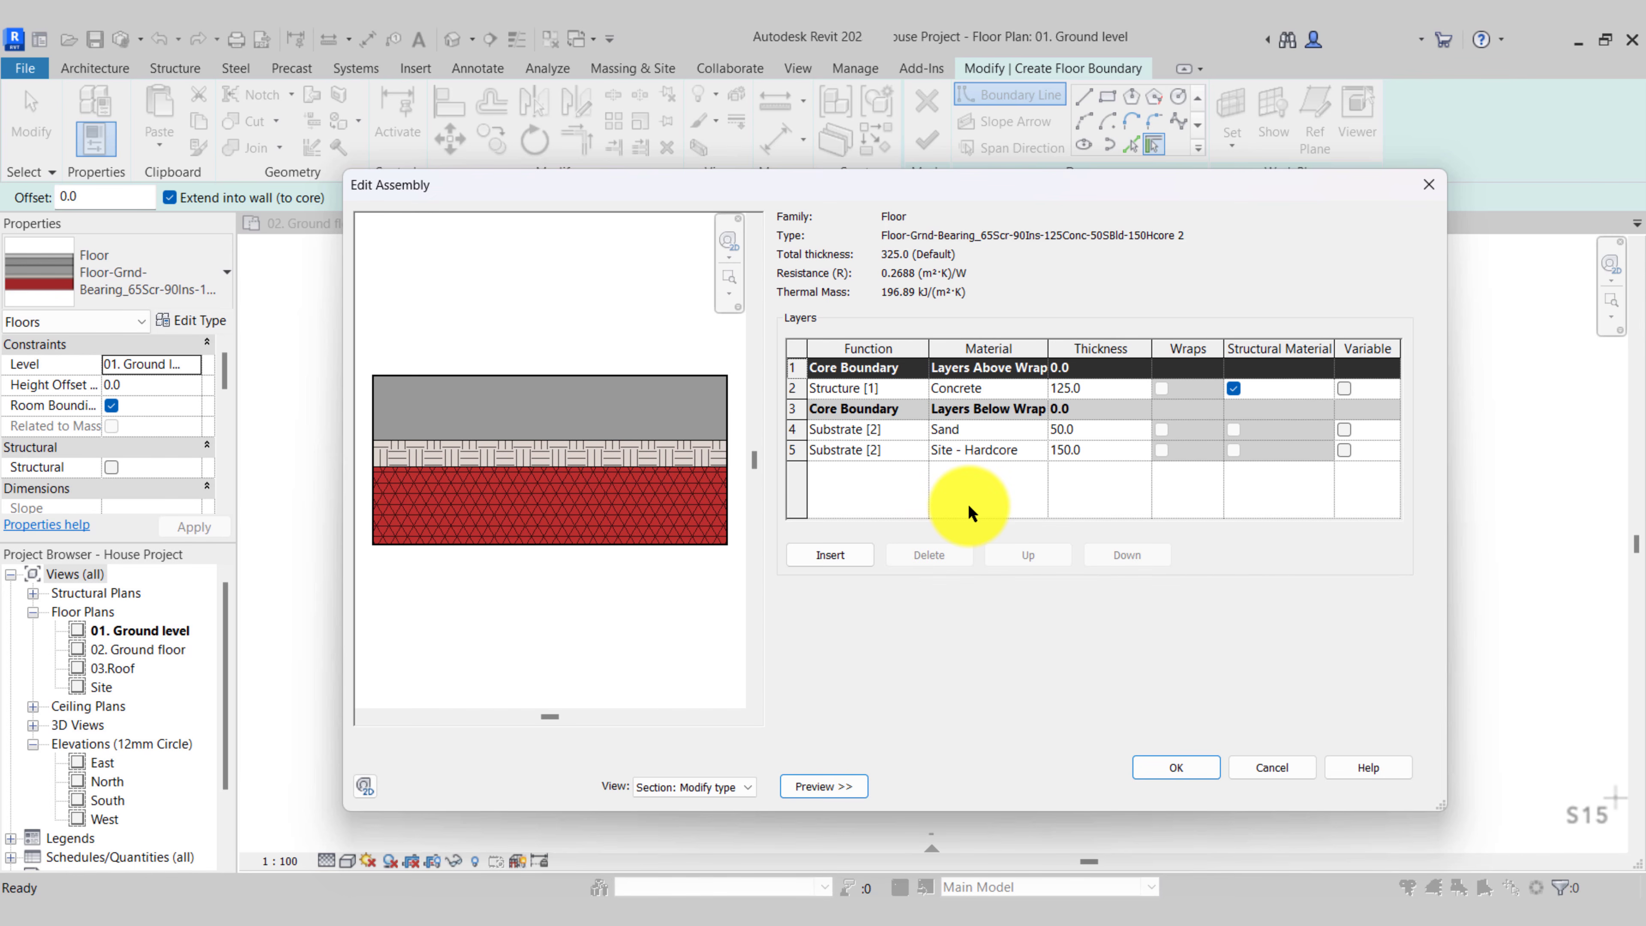
pyautogui.click(1192, 774)
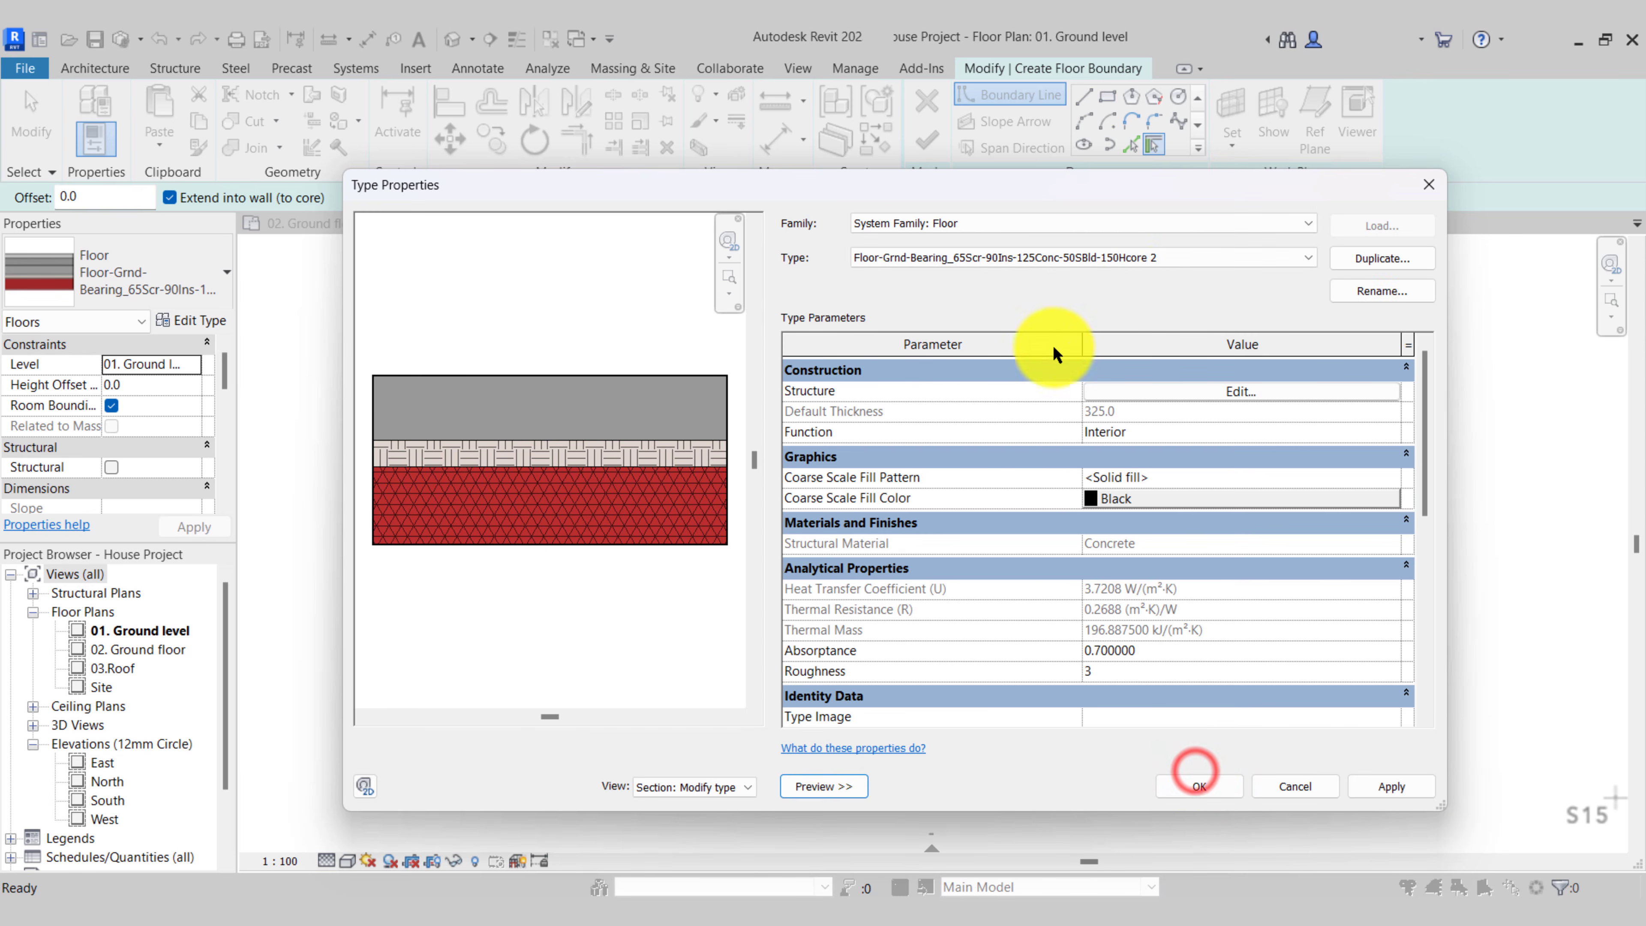
# Rename the duplicated floor type as Footpath_125Conc-50SBld-150Hcore and apply the type properties
pyautogui.click(1367, 291)
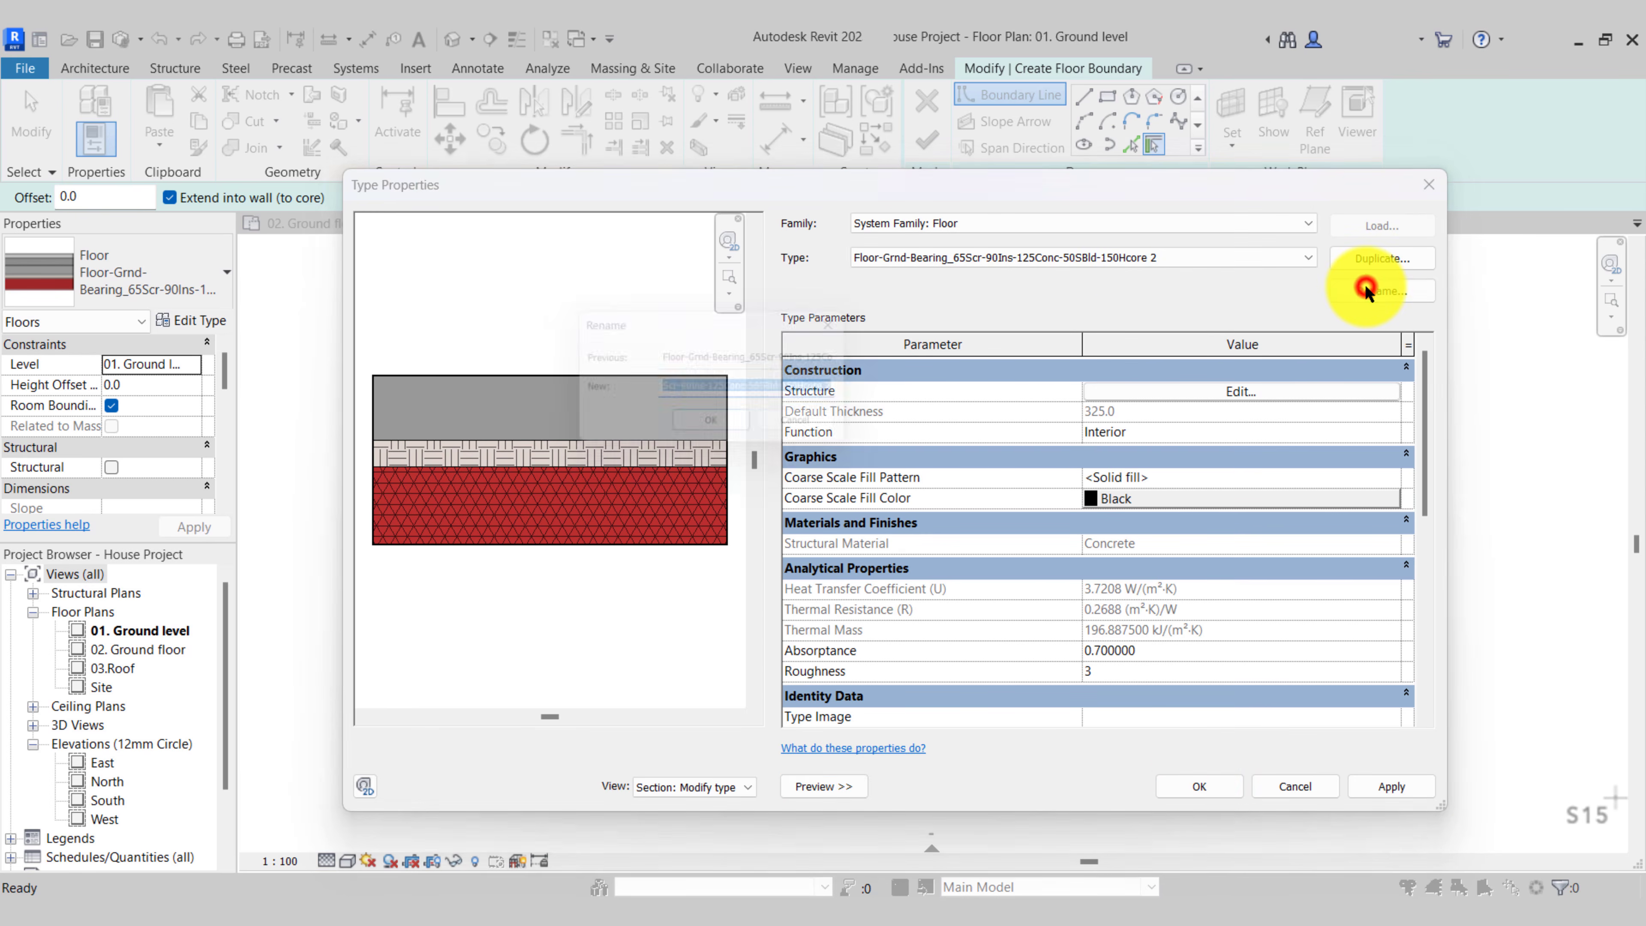
pyautogui.press('End')
pyautogui.press('BackSpace')
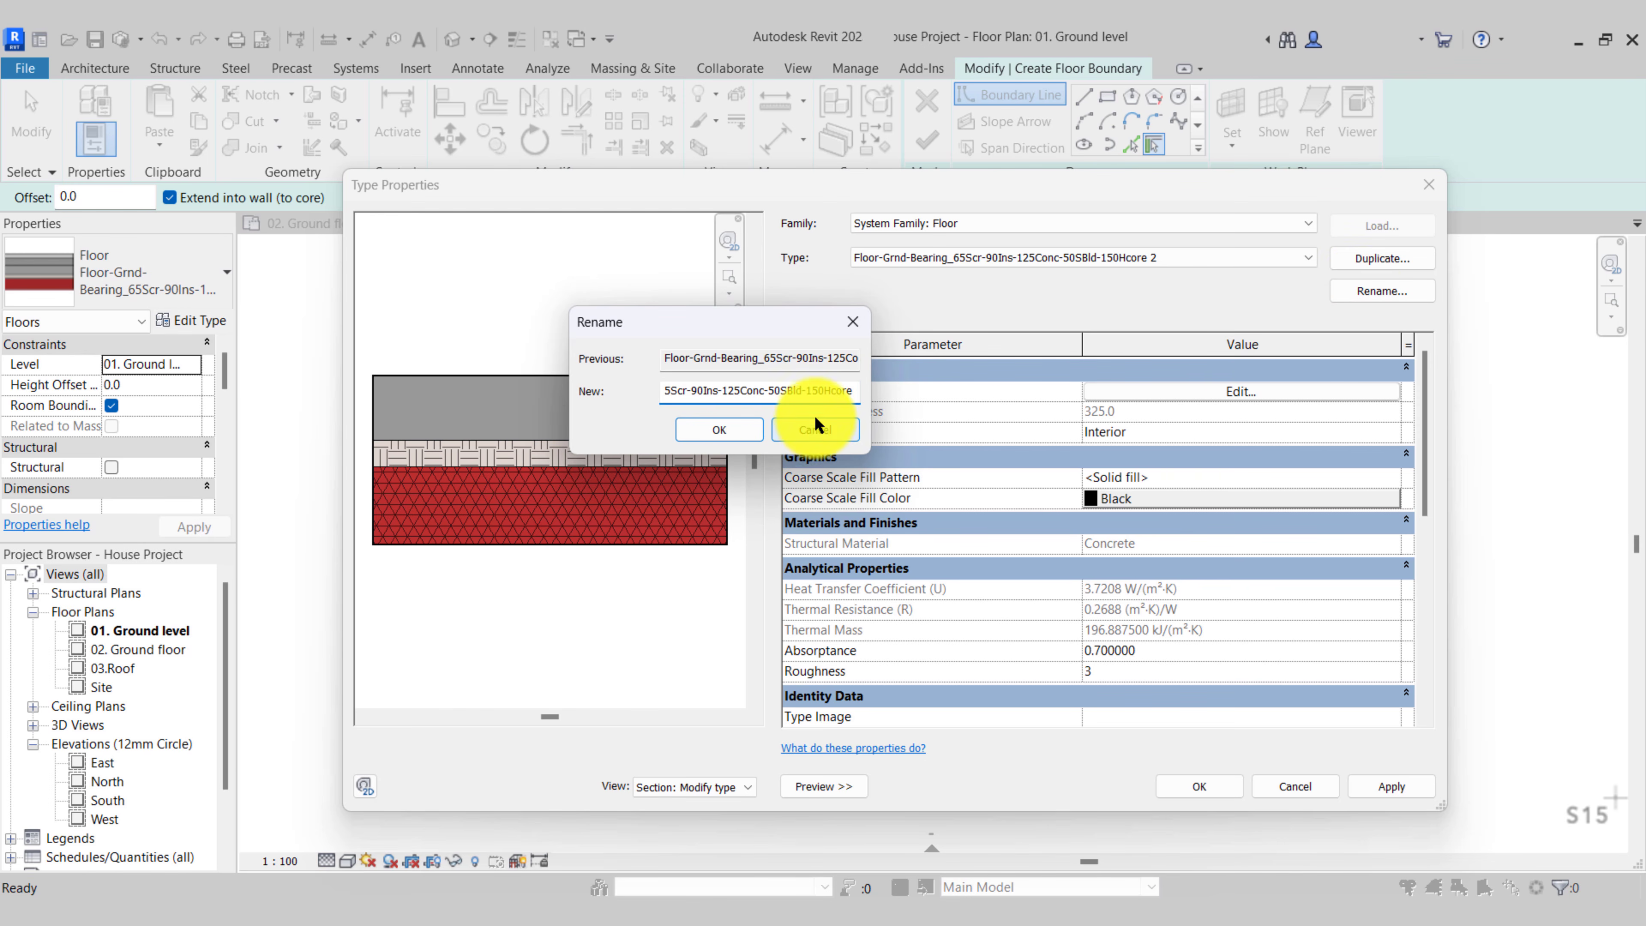
pyautogui.doubleClick(721, 391)
pyautogui.press('BackSpace')
pyautogui.moveTo(721, 391); pyautogui.dragTo(770, 400)
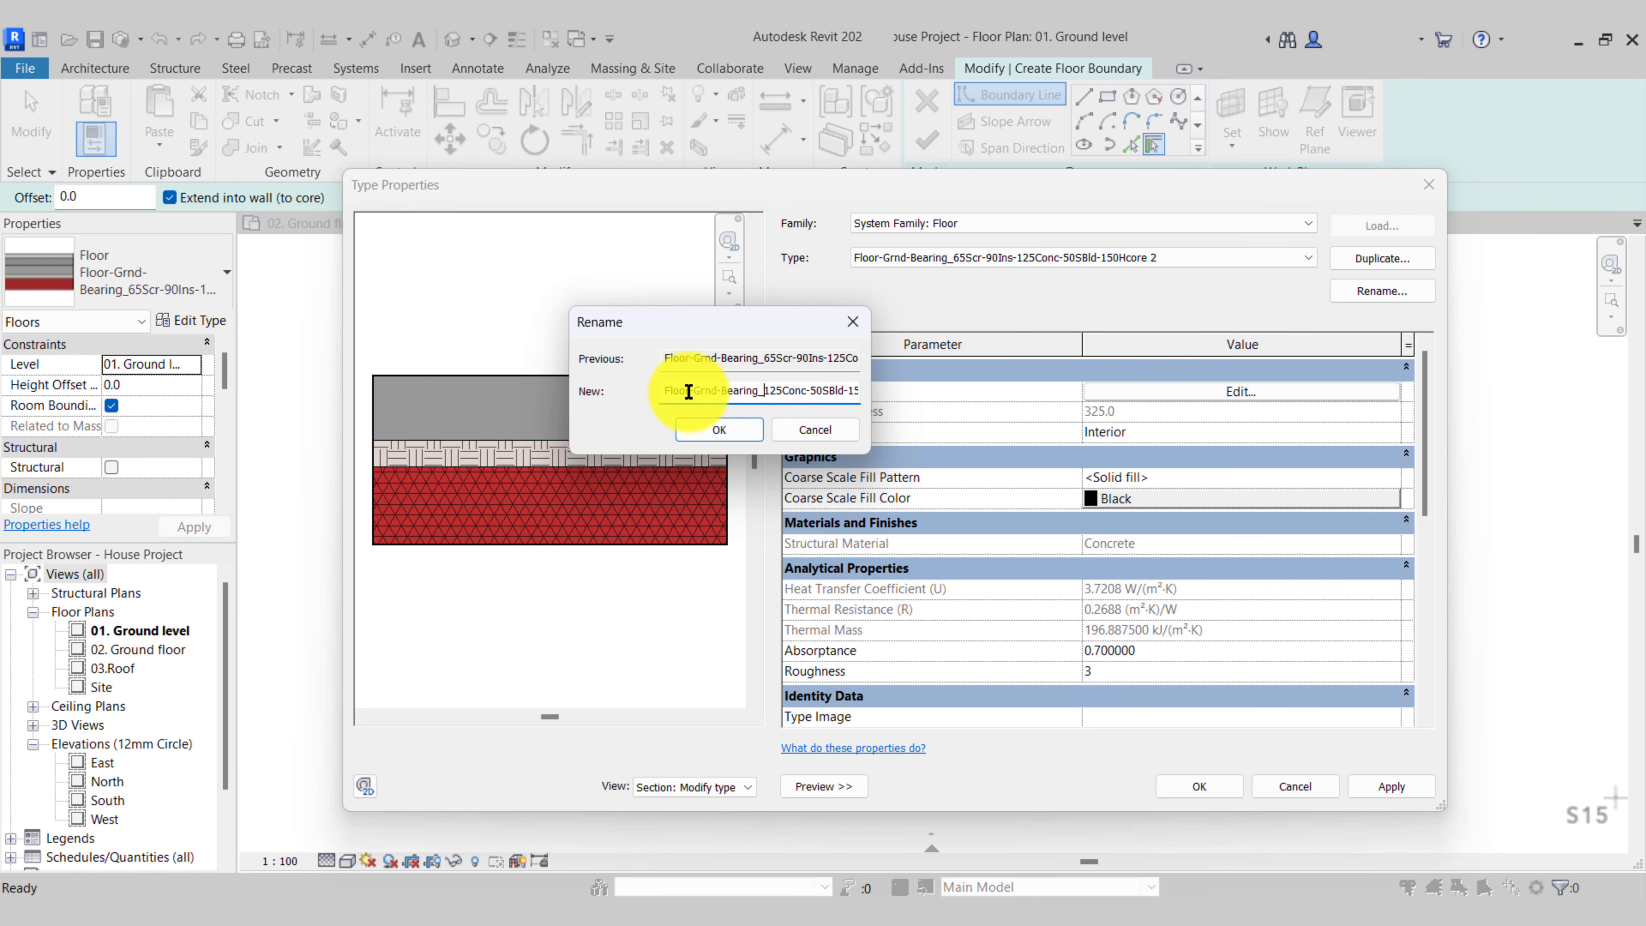
pyautogui.moveTo(751, 394); pyautogui.dragTo(590, 400)
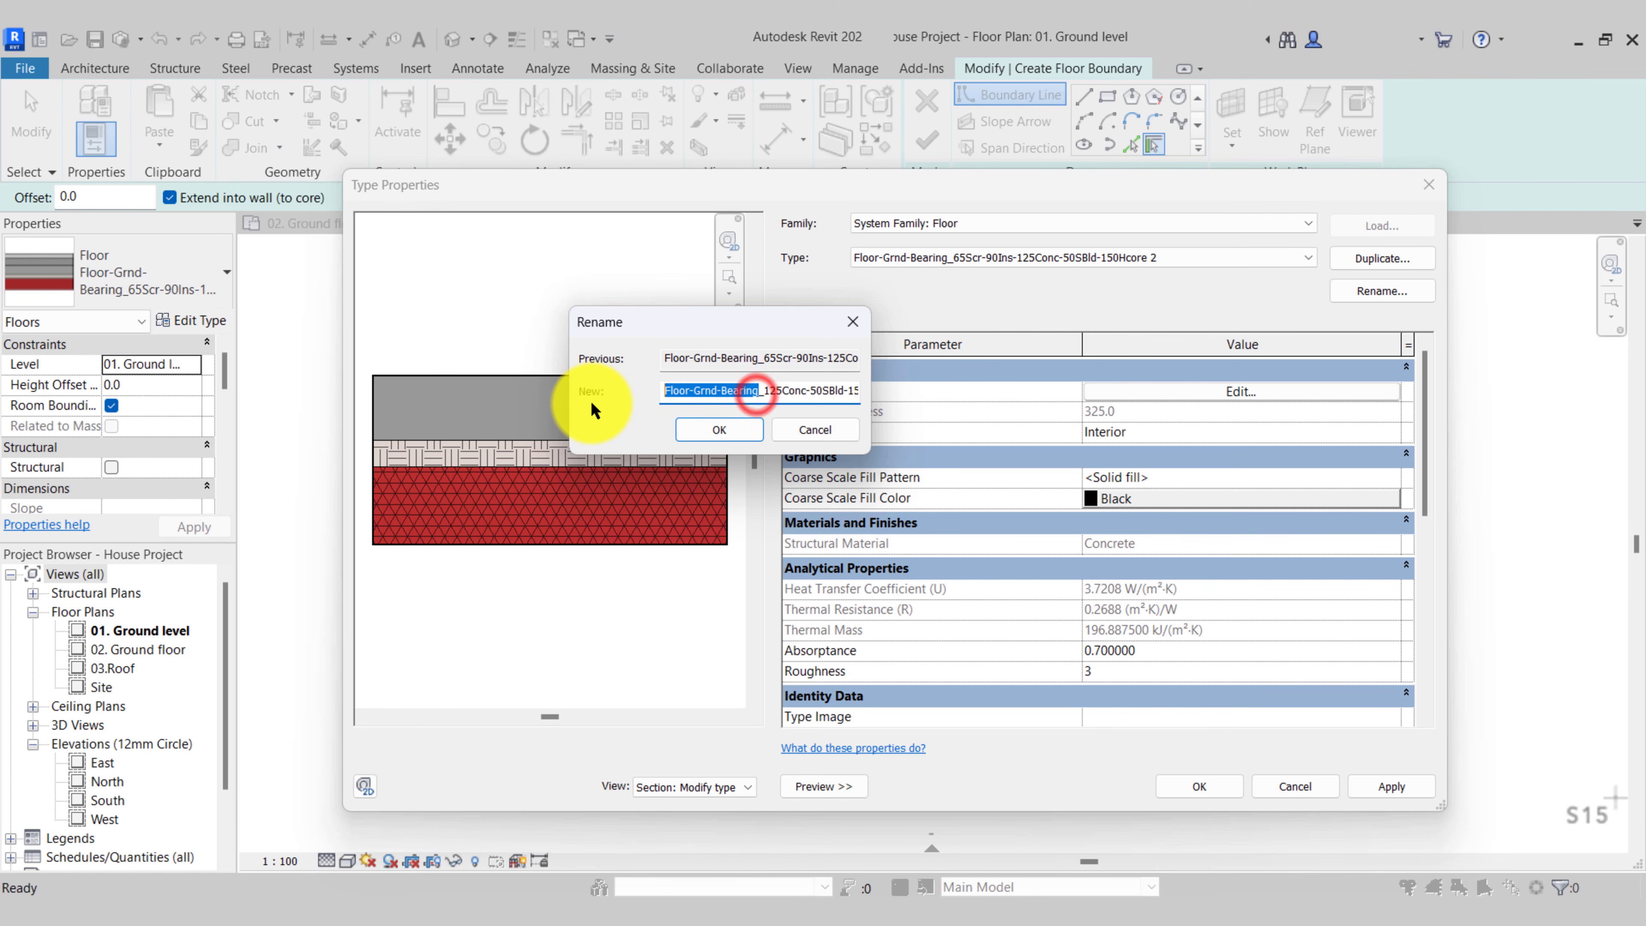
pyautogui.write('Footpath')
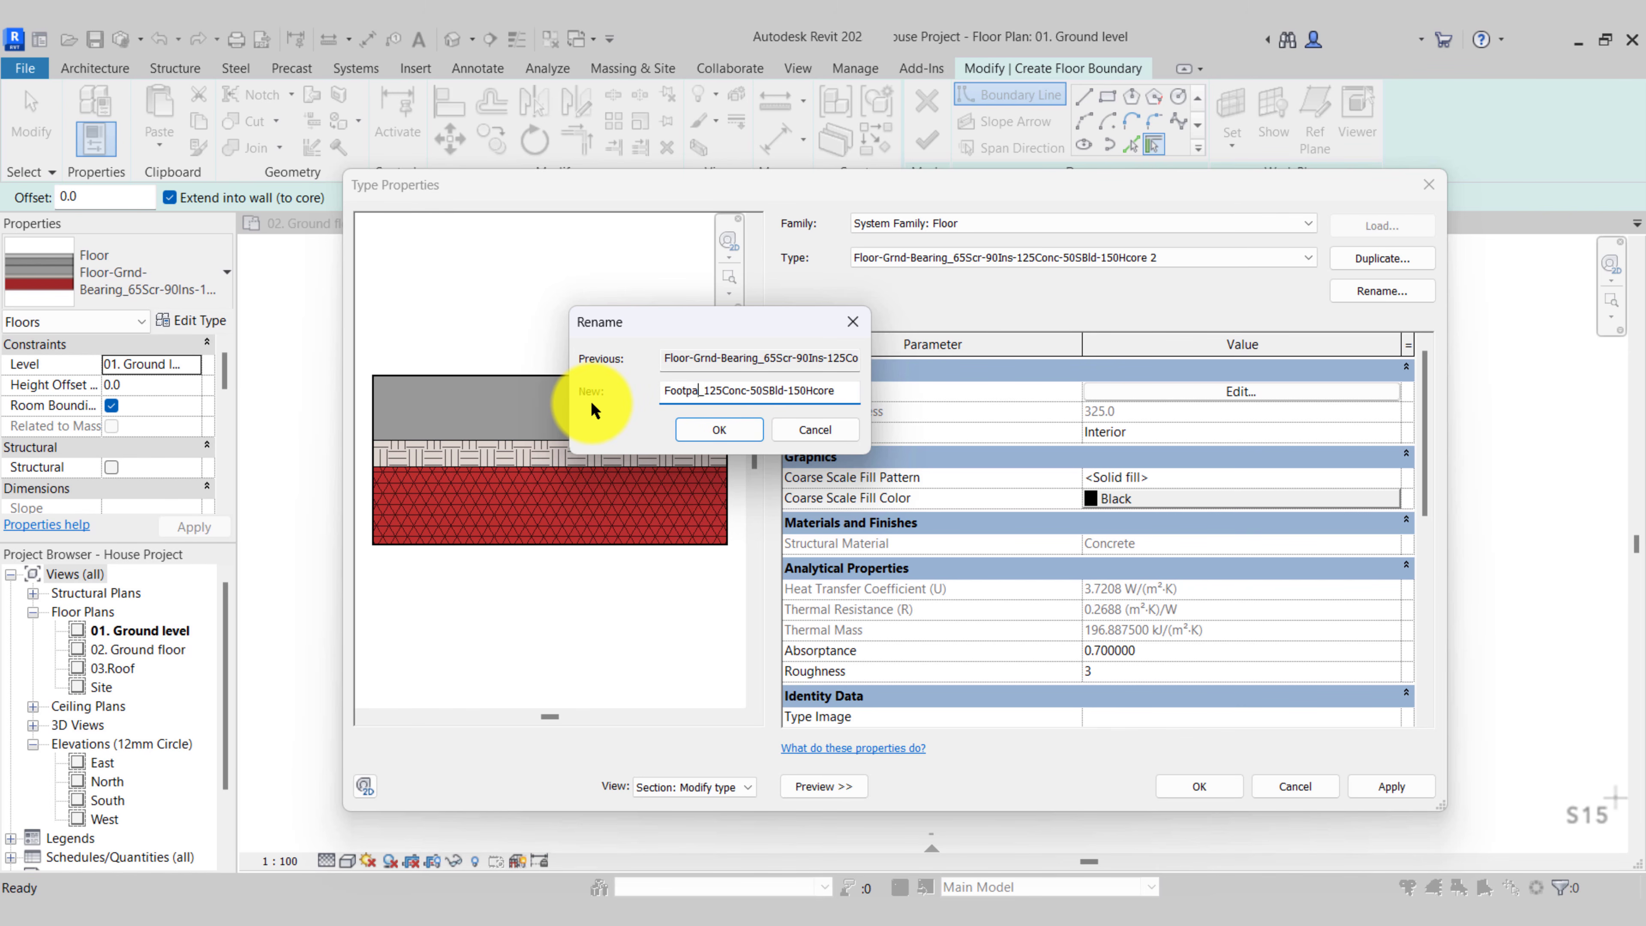
pyautogui.press('Return')
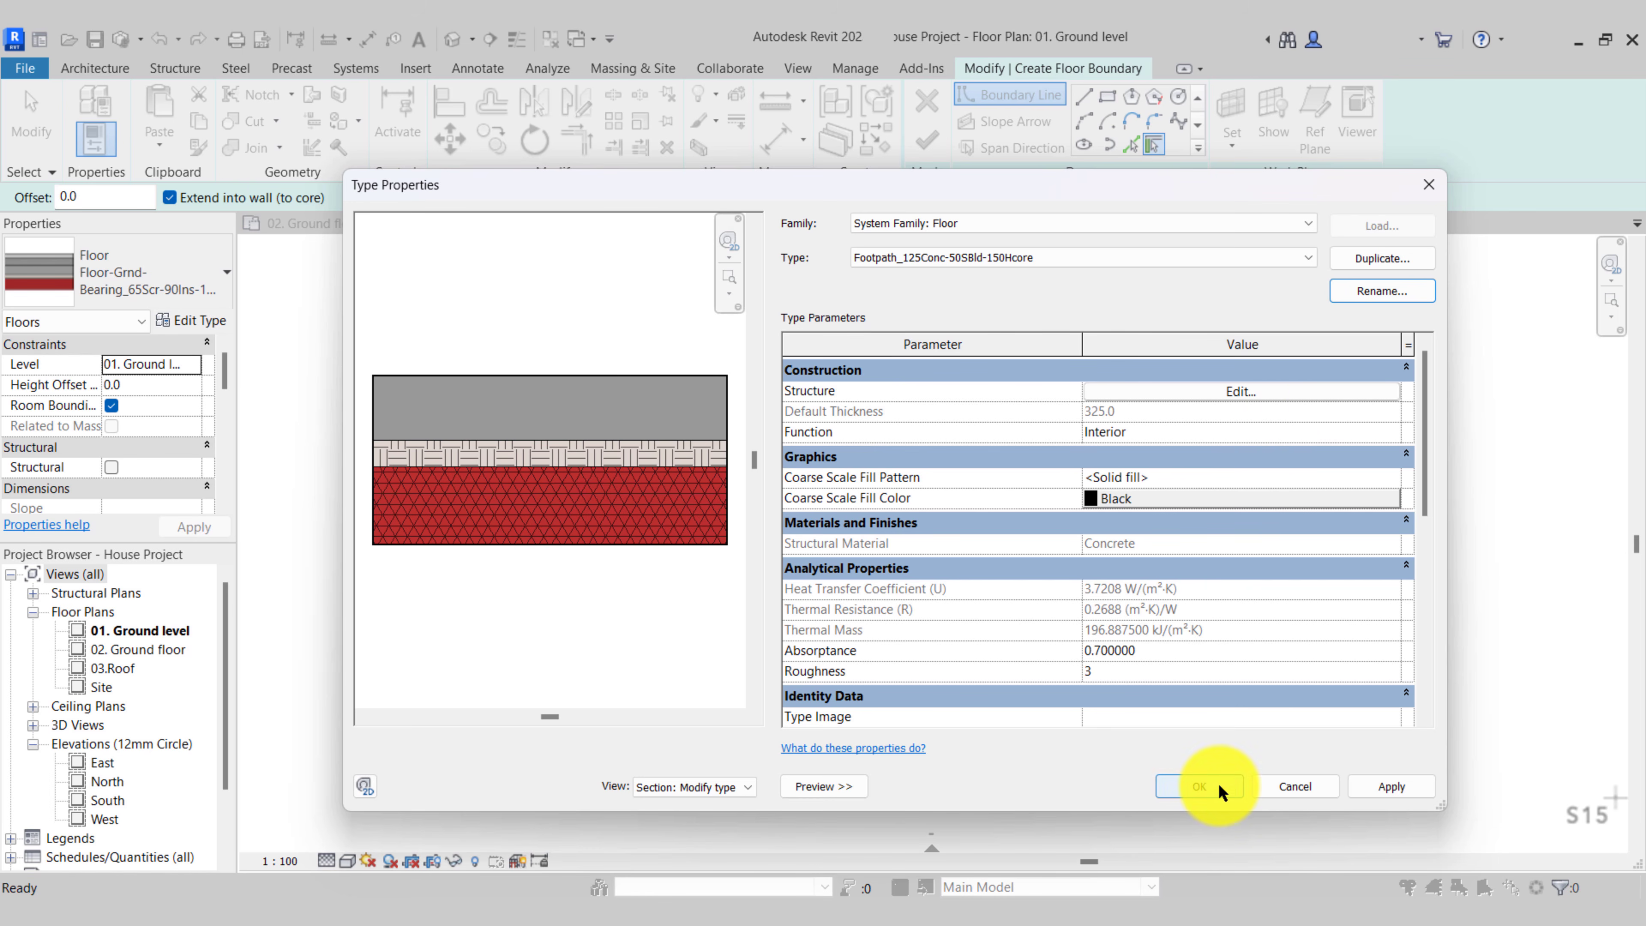
pyautogui.click(1198, 784)
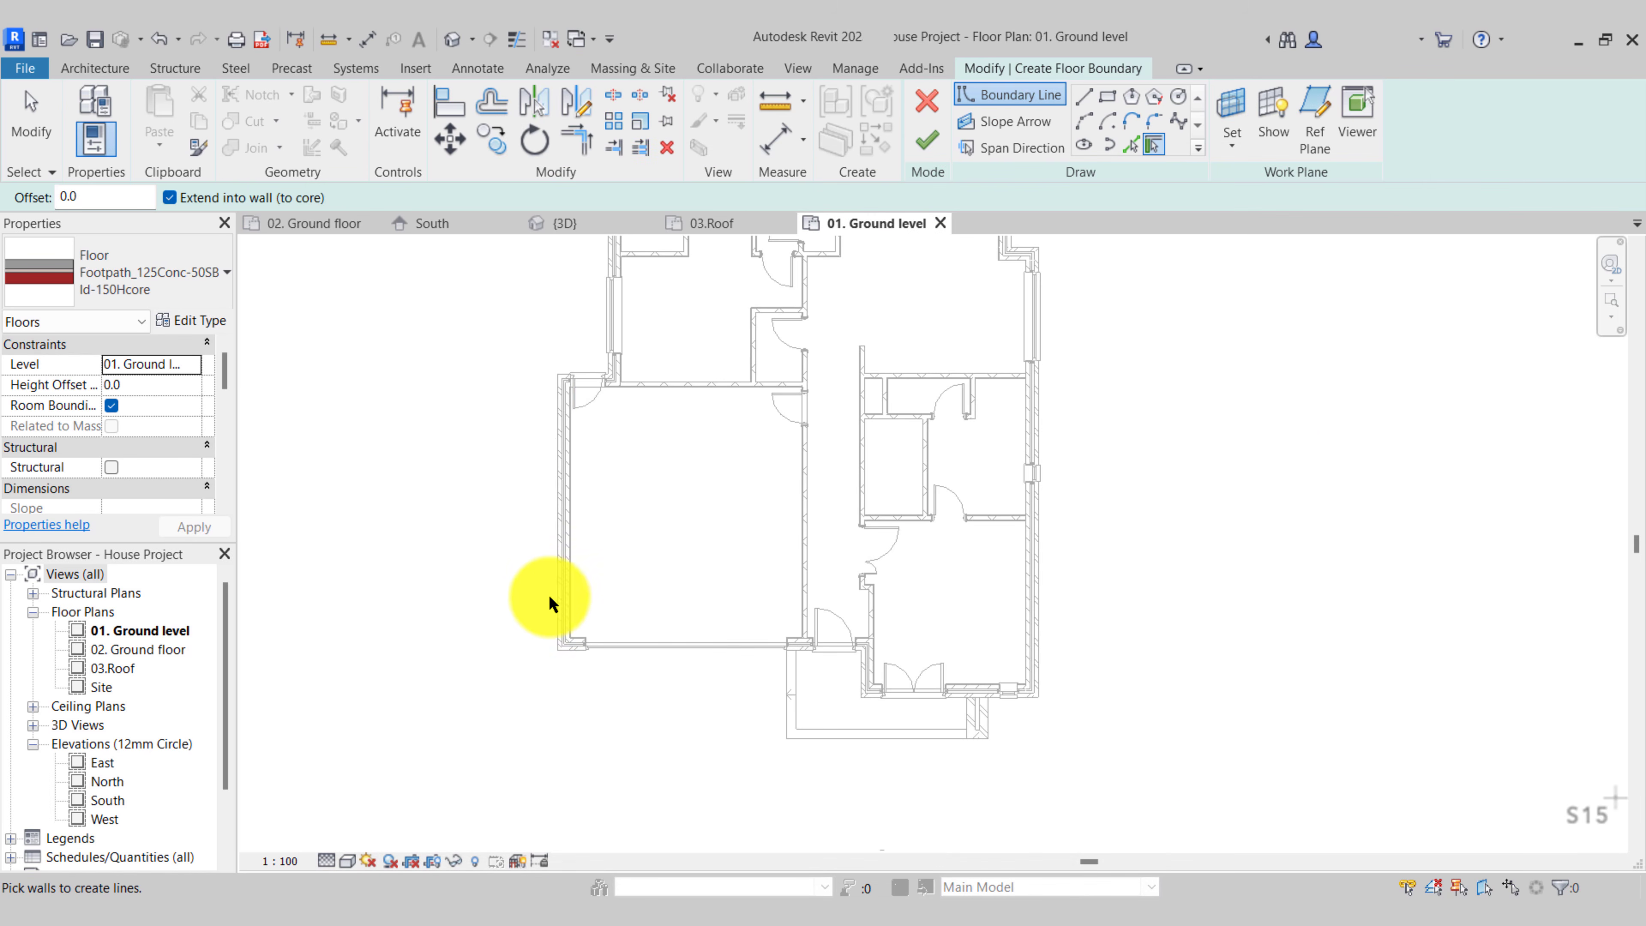
# Pick footpath boundary lines along the outer faces of the garage's left and upper walls and the adjoining left house wall
pyautogui.click(1133, 148)
pyautogui.scroll(5, 551, 666)
pyautogui.click(564, 552)
pyautogui.scroll(-2, 559, 557)
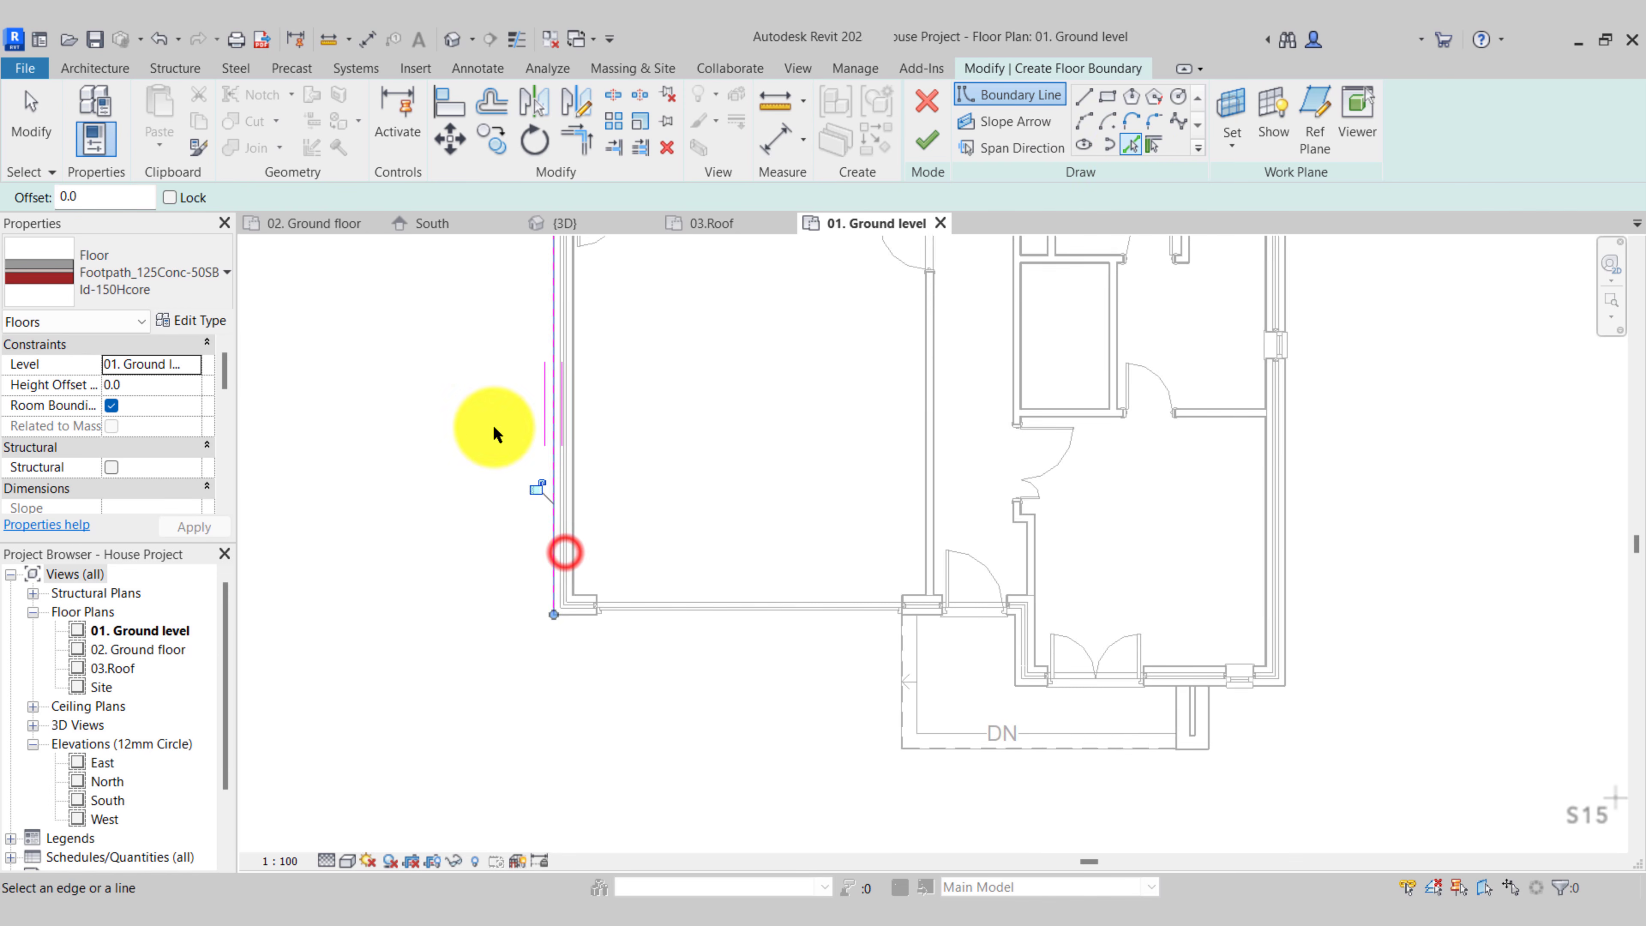
pyautogui.moveTo(492, 434); pyautogui.dragTo(463, 830, button='middle')
pyautogui.scroll(4, 535, 599)
pyautogui.click(530, 601)
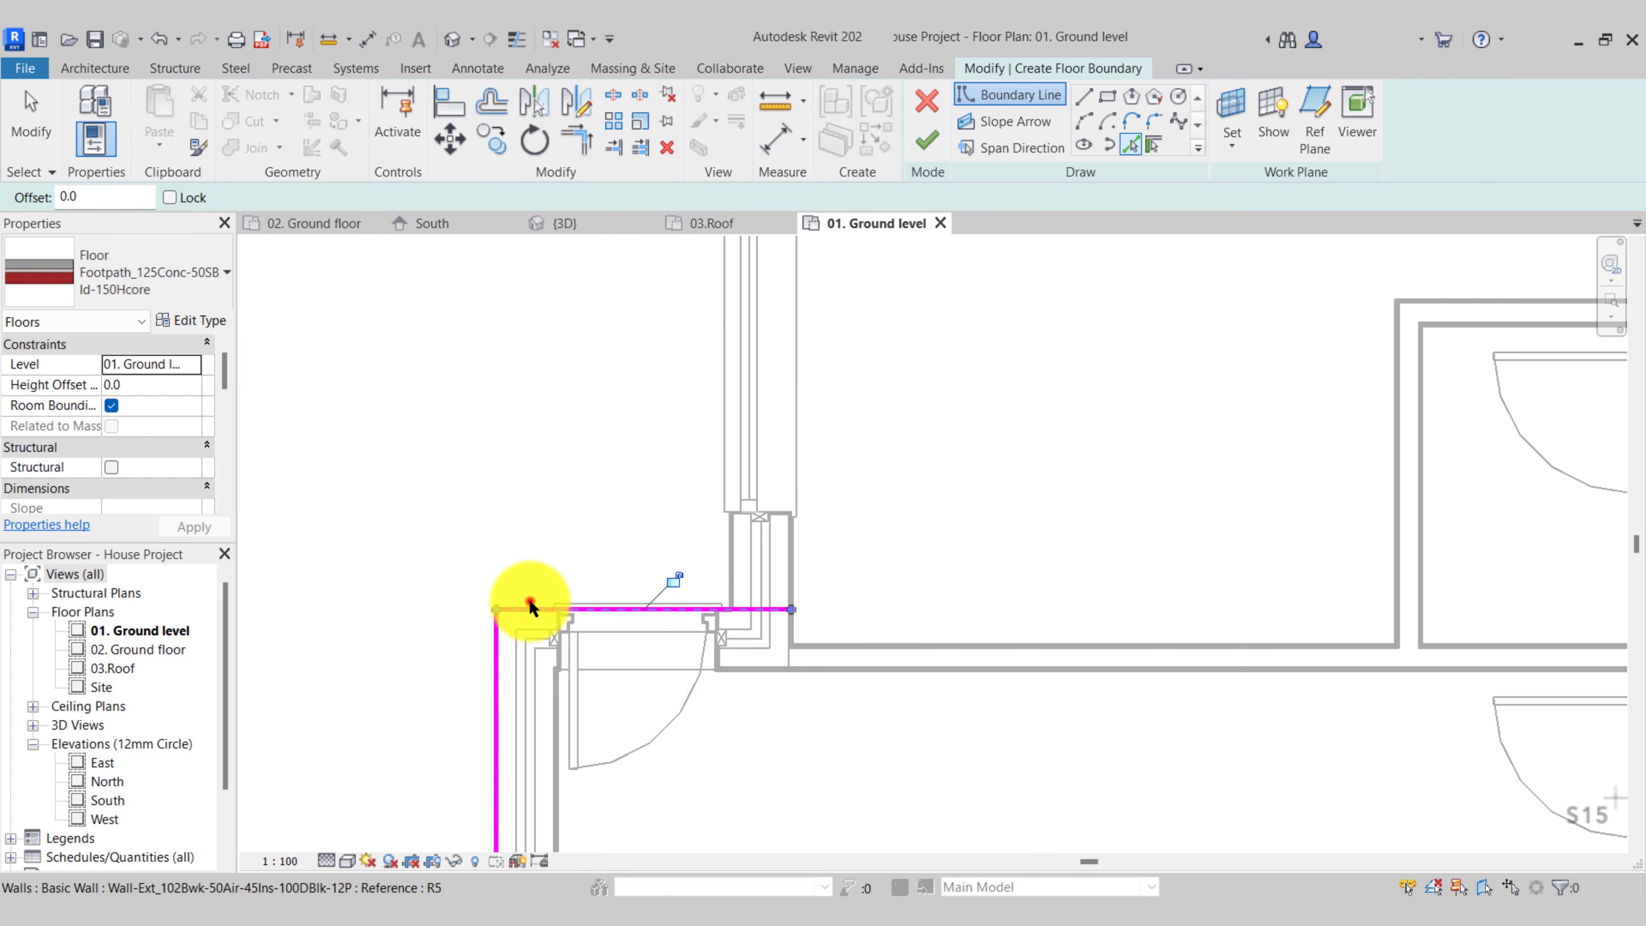
pyautogui.click(722, 548)
# Add boundary lines along the outer faces of the house's top wall and its upper right side wall
pyautogui.scroll(-4, 755, 817)
pyautogui.moveTo(692, 432); pyautogui.dragTo(632, 914, button='middle')
pyautogui.scroll(4, 558, 551)
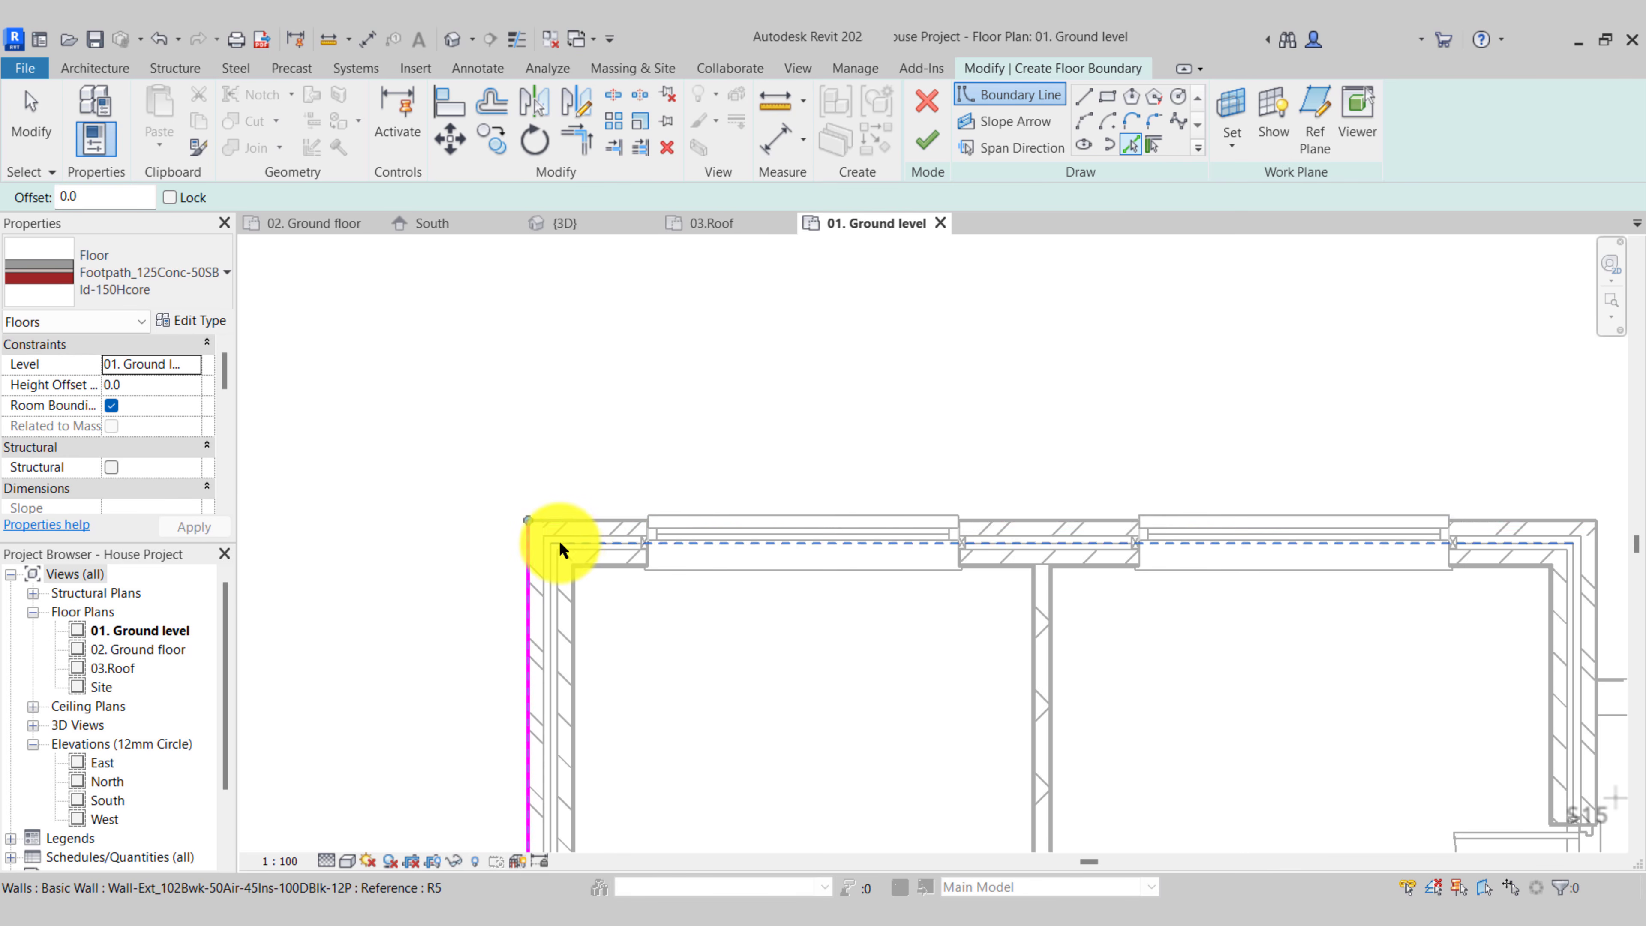
pyautogui.click(577, 511)
pyautogui.scroll(-2, 577, 511)
pyautogui.scroll(4, 1267, 507)
pyautogui.scroll(-2, 1209, 567)
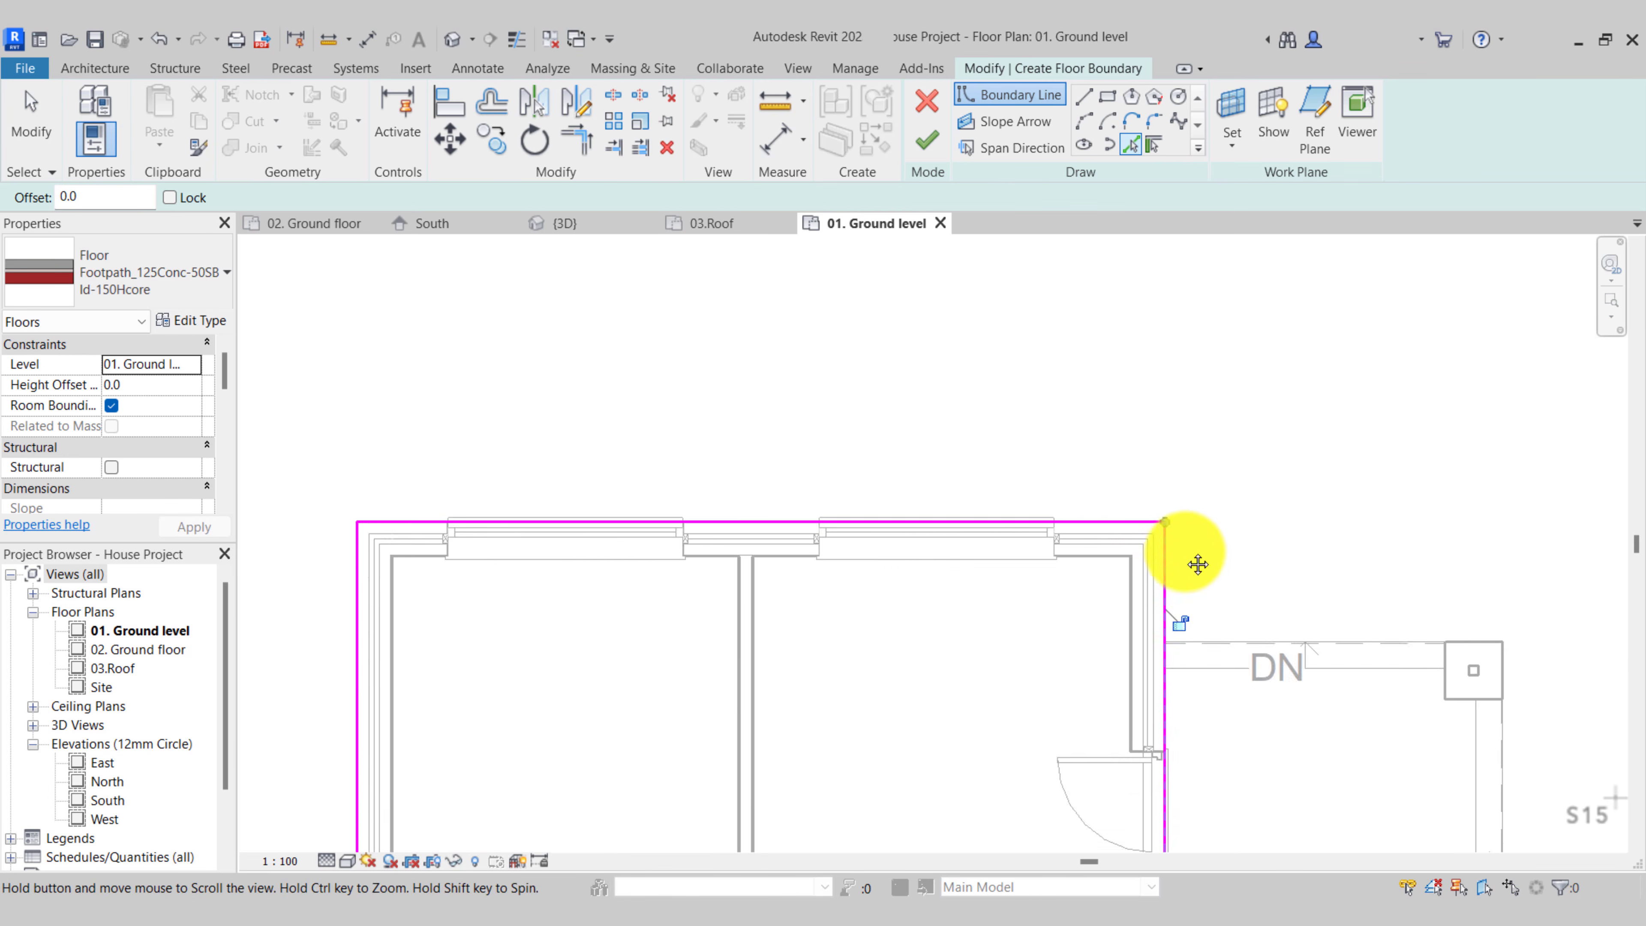
# Continue the boundary along the wall below the upper-right patio and down the outer face of the adjoining right side wall
pyautogui.moveTo(1198, 559); pyautogui.dragTo(1121, 625, button='middle')
pyautogui.scroll(2, 1120, 625)
pyautogui.scroll(2, 1083, 699)
pyautogui.click(1087, 718)
pyautogui.scroll(-4, 1086, 717)
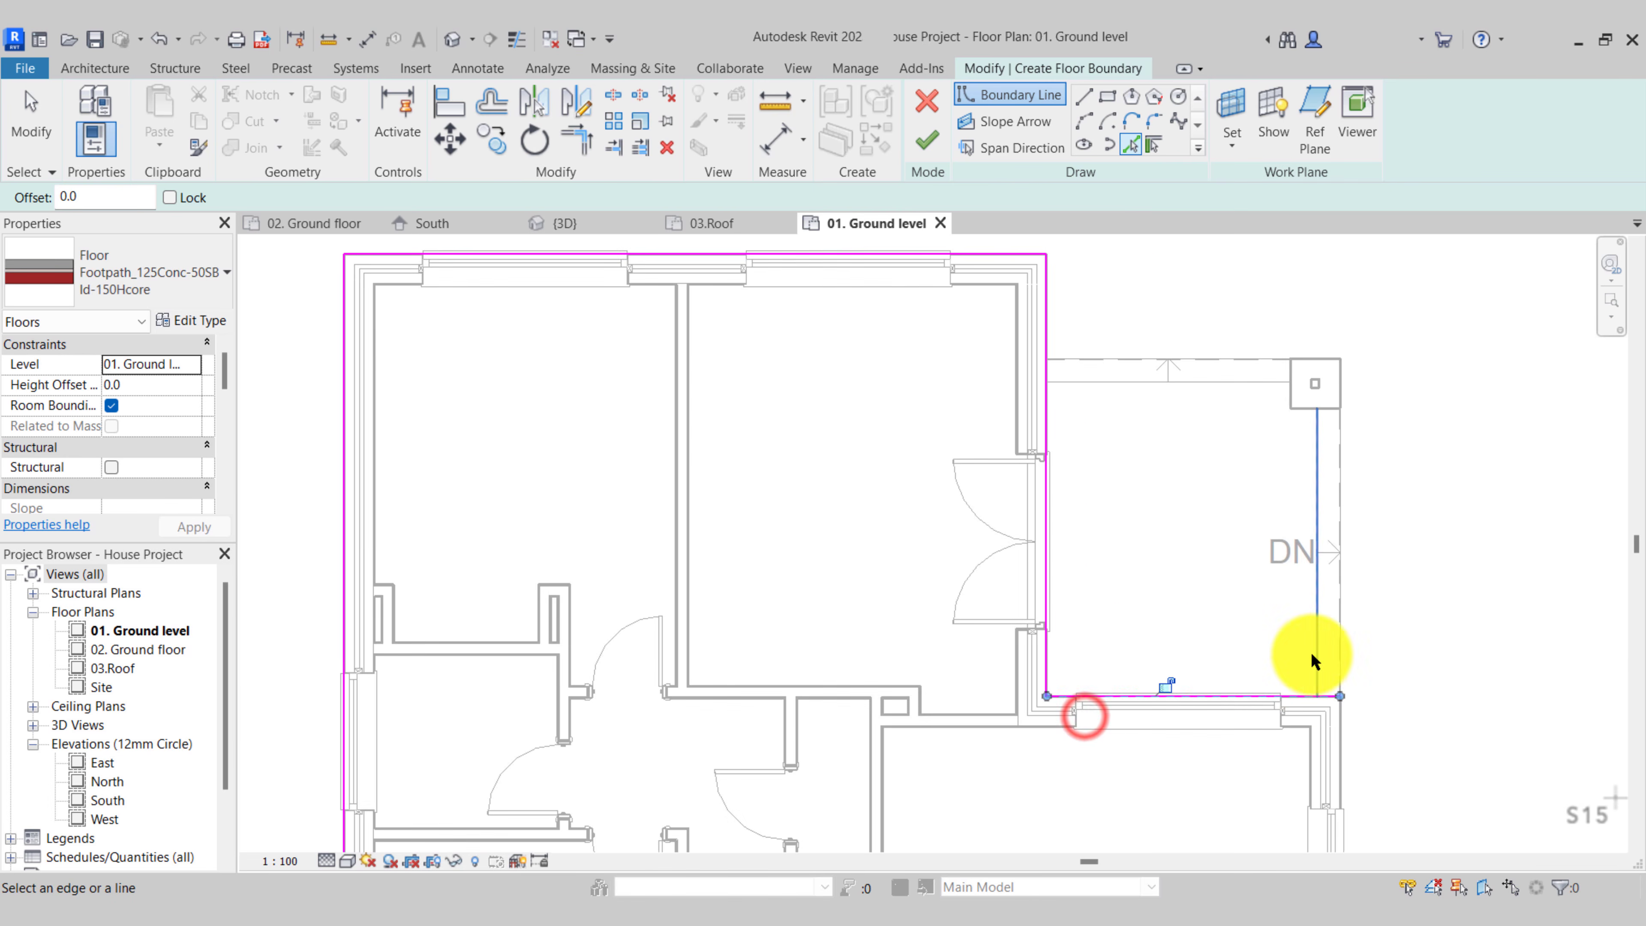
pyautogui.moveTo(1351, 712); pyautogui.dragTo(1030, 650, button='middle')
pyautogui.scroll(3, 1028, 652)
pyautogui.click(1015, 671)
pyautogui.scroll(-3, 1015, 670)
pyautogui.moveTo(1181, 731); pyautogui.dragTo(1074, 579, button='middle')
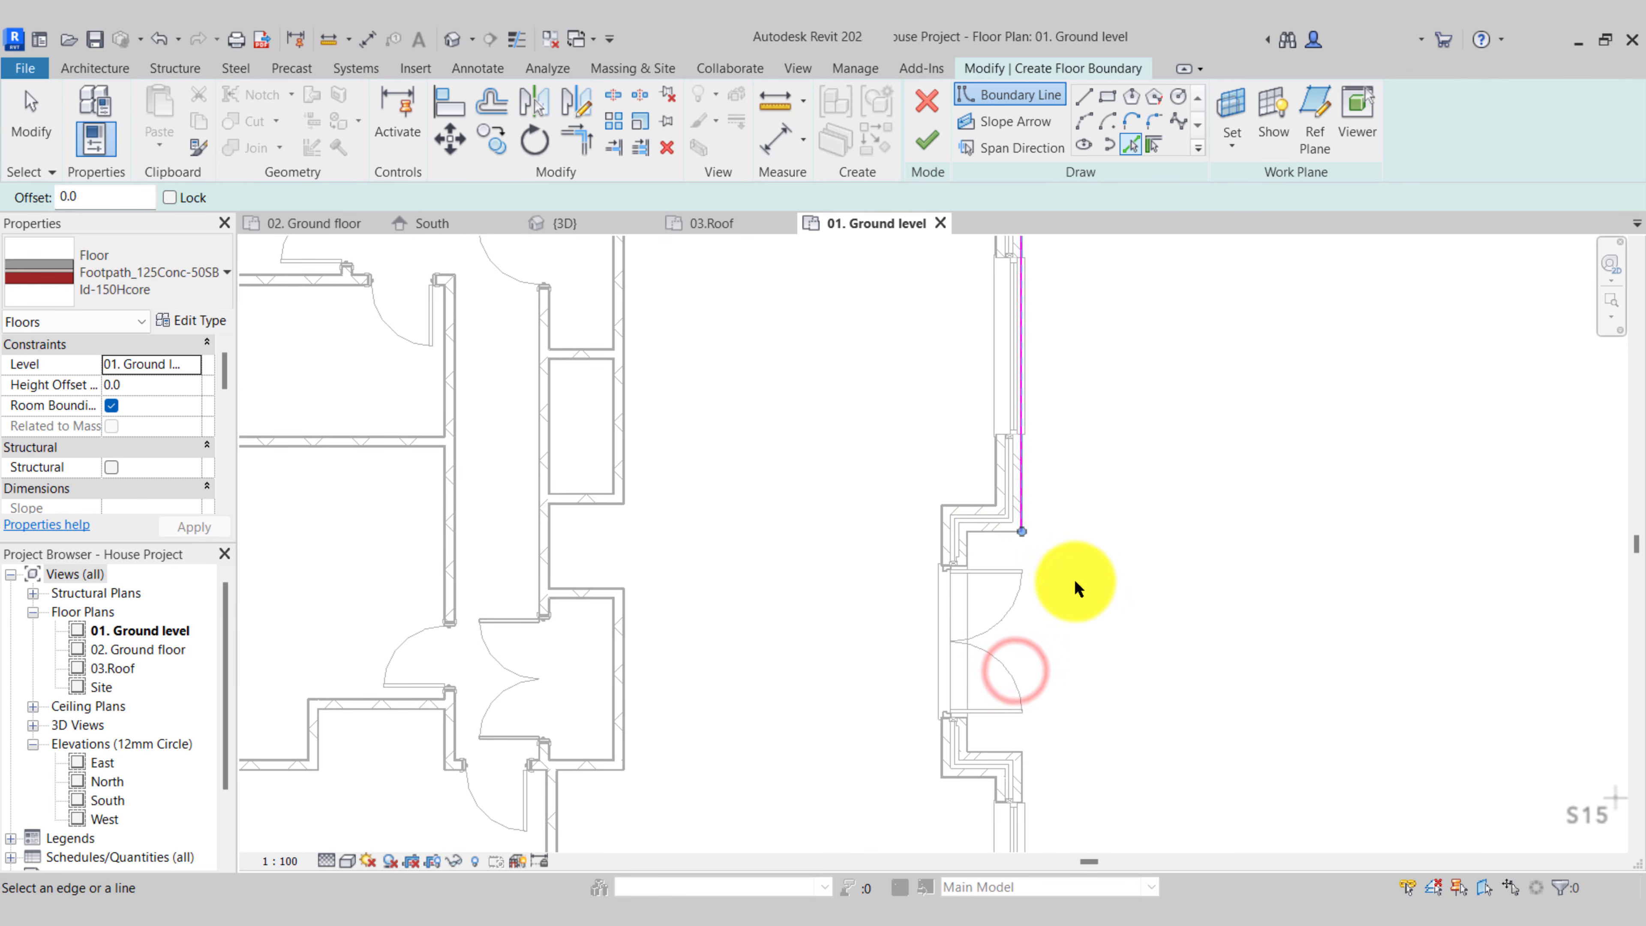
# Continue the footpath boundary around the recessed double door on the right side, along the return walls and reveal faces
pyautogui.scroll(3, 988, 538)
pyautogui.click(987, 537)
pyautogui.click(908, 583)
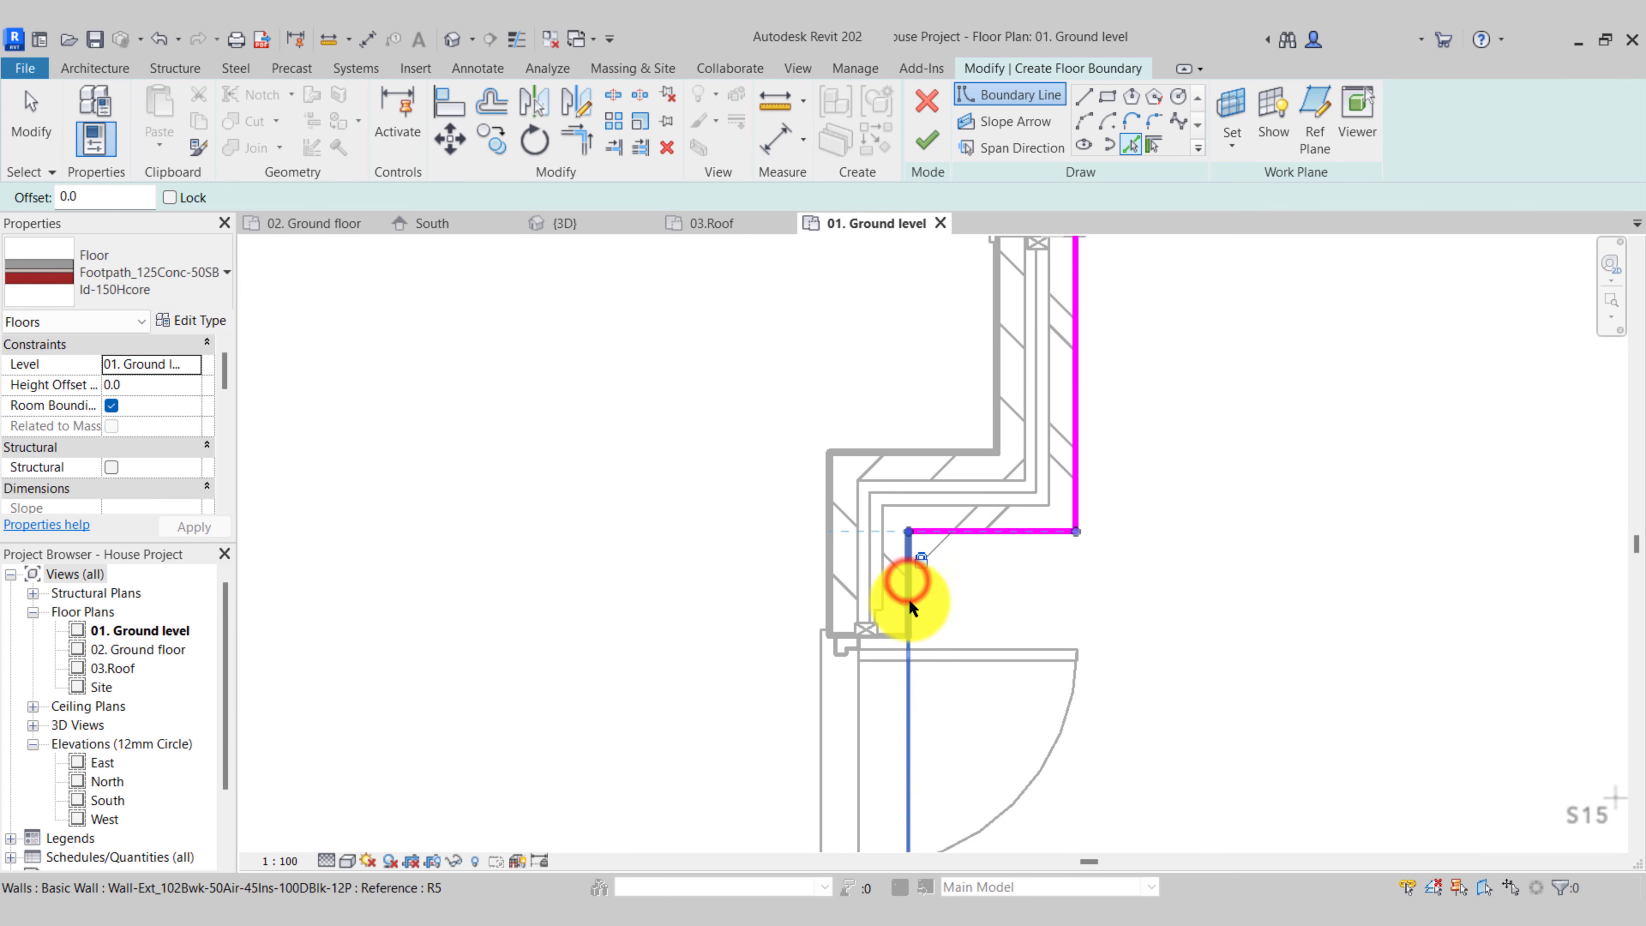
pyautogui.scroll(-3, 913, 522)
pyautogui.moveTo(955, 680); pyautogui.dragTo(967, 238, button='middle')
pyautogui.scroll(2, 975, 389)
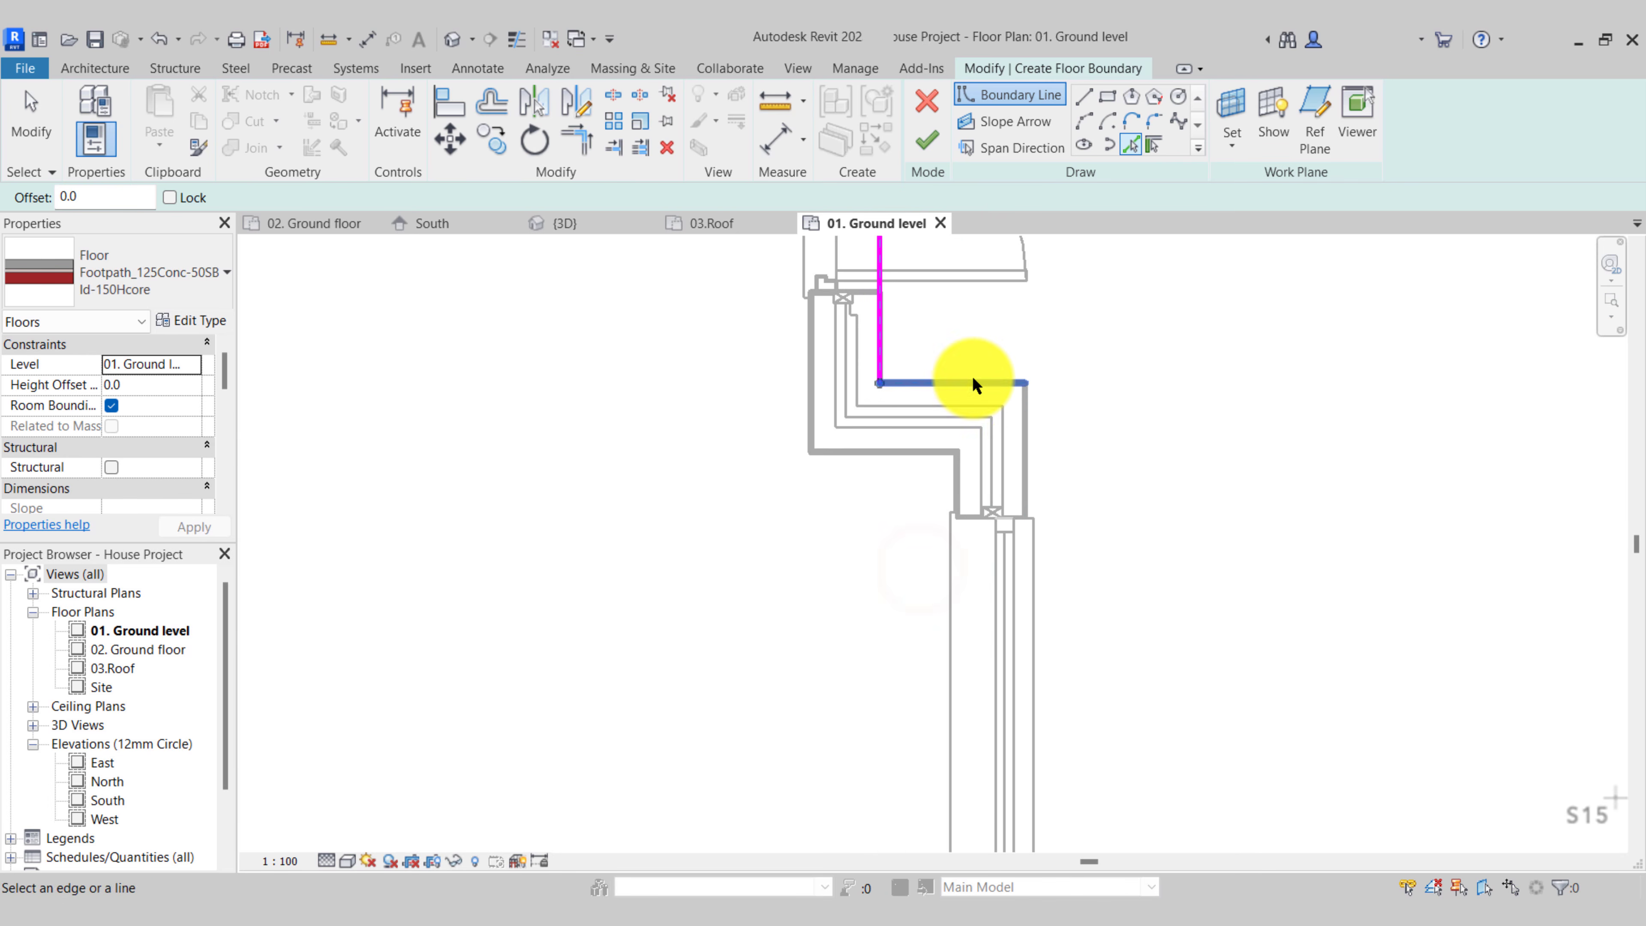
pyautogui.click(973, 376)
pyautogui.click(1025, 438)
# Pick boundary lines along the outer face of the lower-right bottom wall and the three outer faces of its projecting stub wall
pyautogui.scroll(-3, 1026, 437)
pyautogui.moveTo(1072, 699); pyautogui.dragTo(1136, 259, button='middle')
pyautogui.scroll(3, 1060, 680)
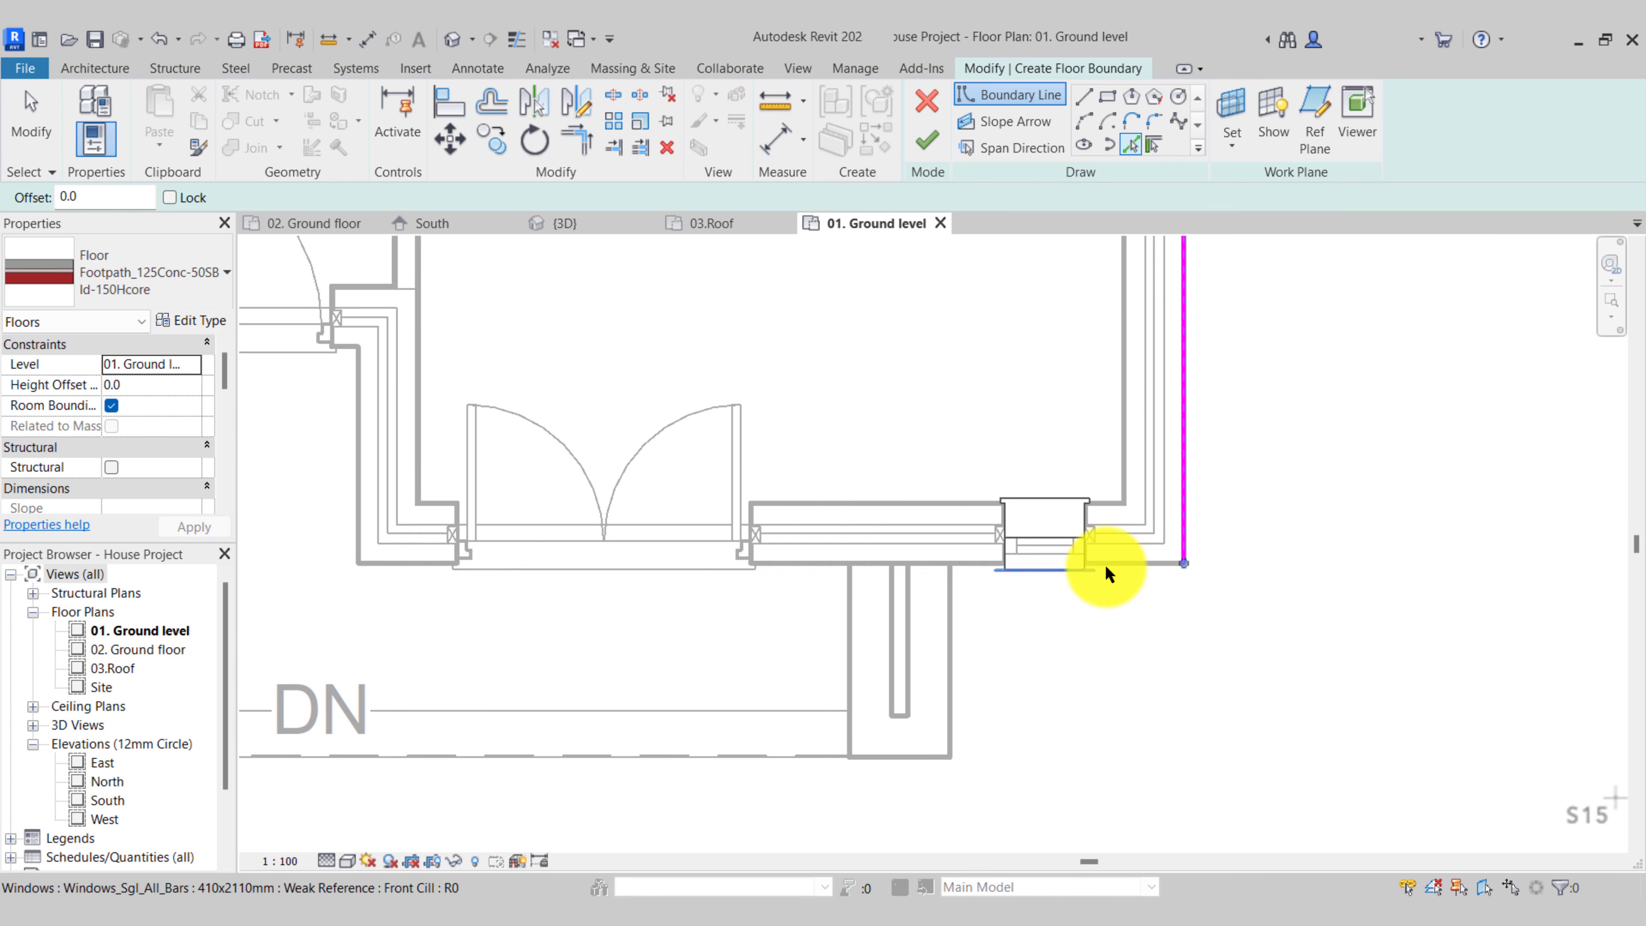
pyautogui.click(1144, 570)
pyautogui.click(947, 624)
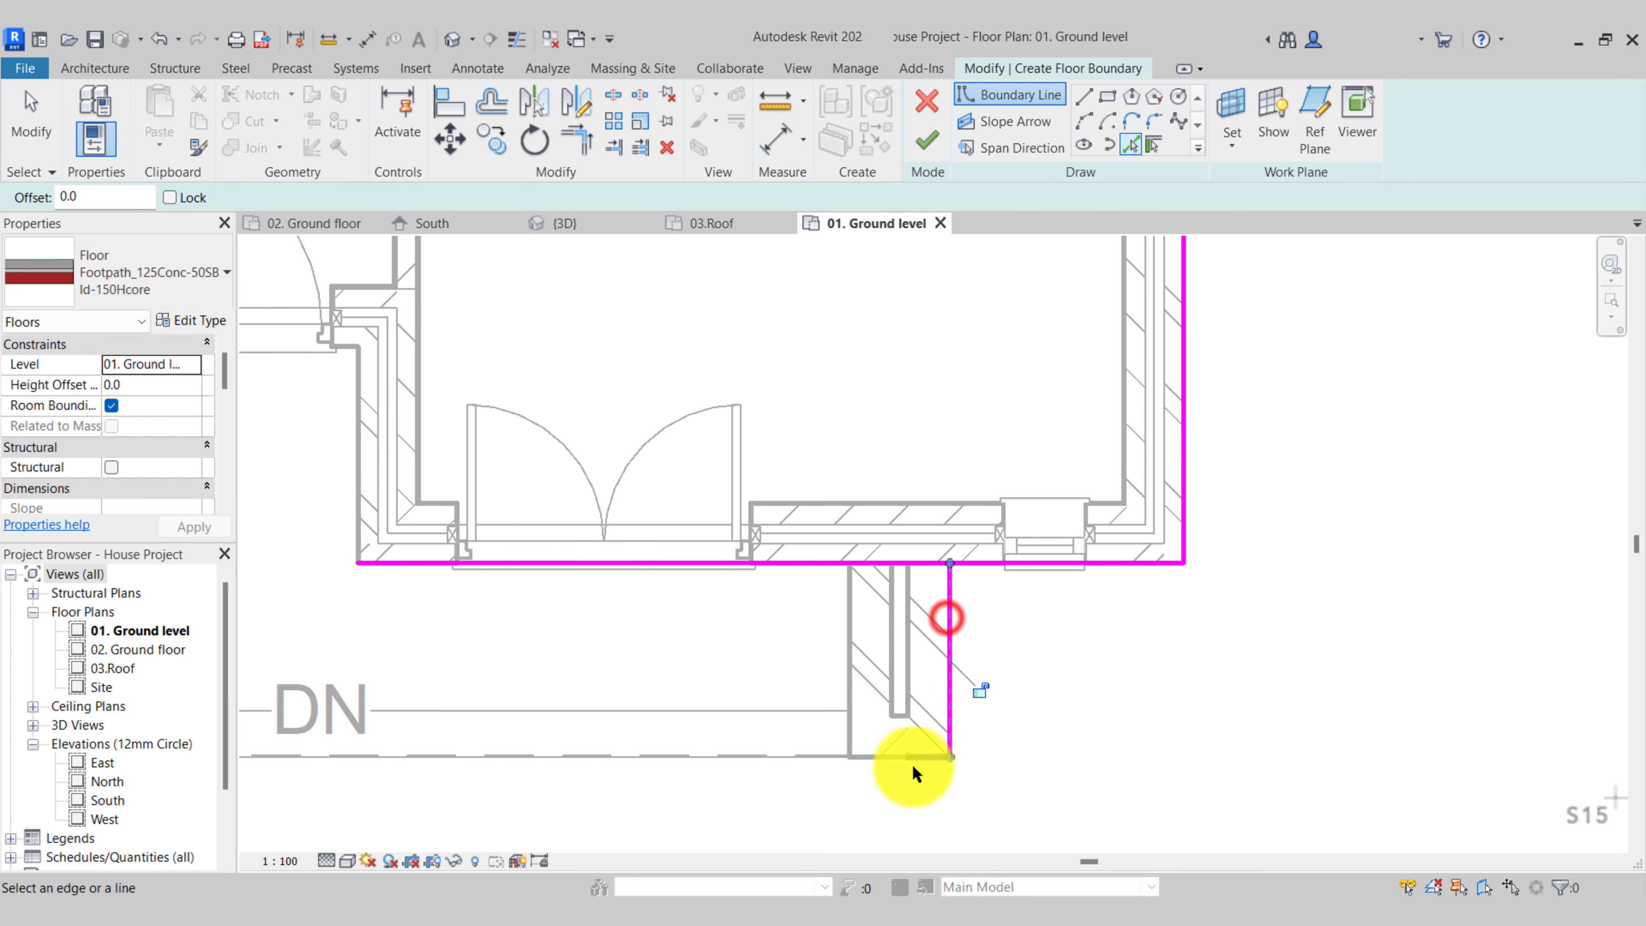
pyautogui.click(907, 758)
pyautogui.click(848, 666)
# Pick boundary lines along the entrance recess side wall and the outer face of the adjoining garage front wall
pyautogui.moveTo(617, 666); pyautogui.dragTo(937, 544, button='middle')
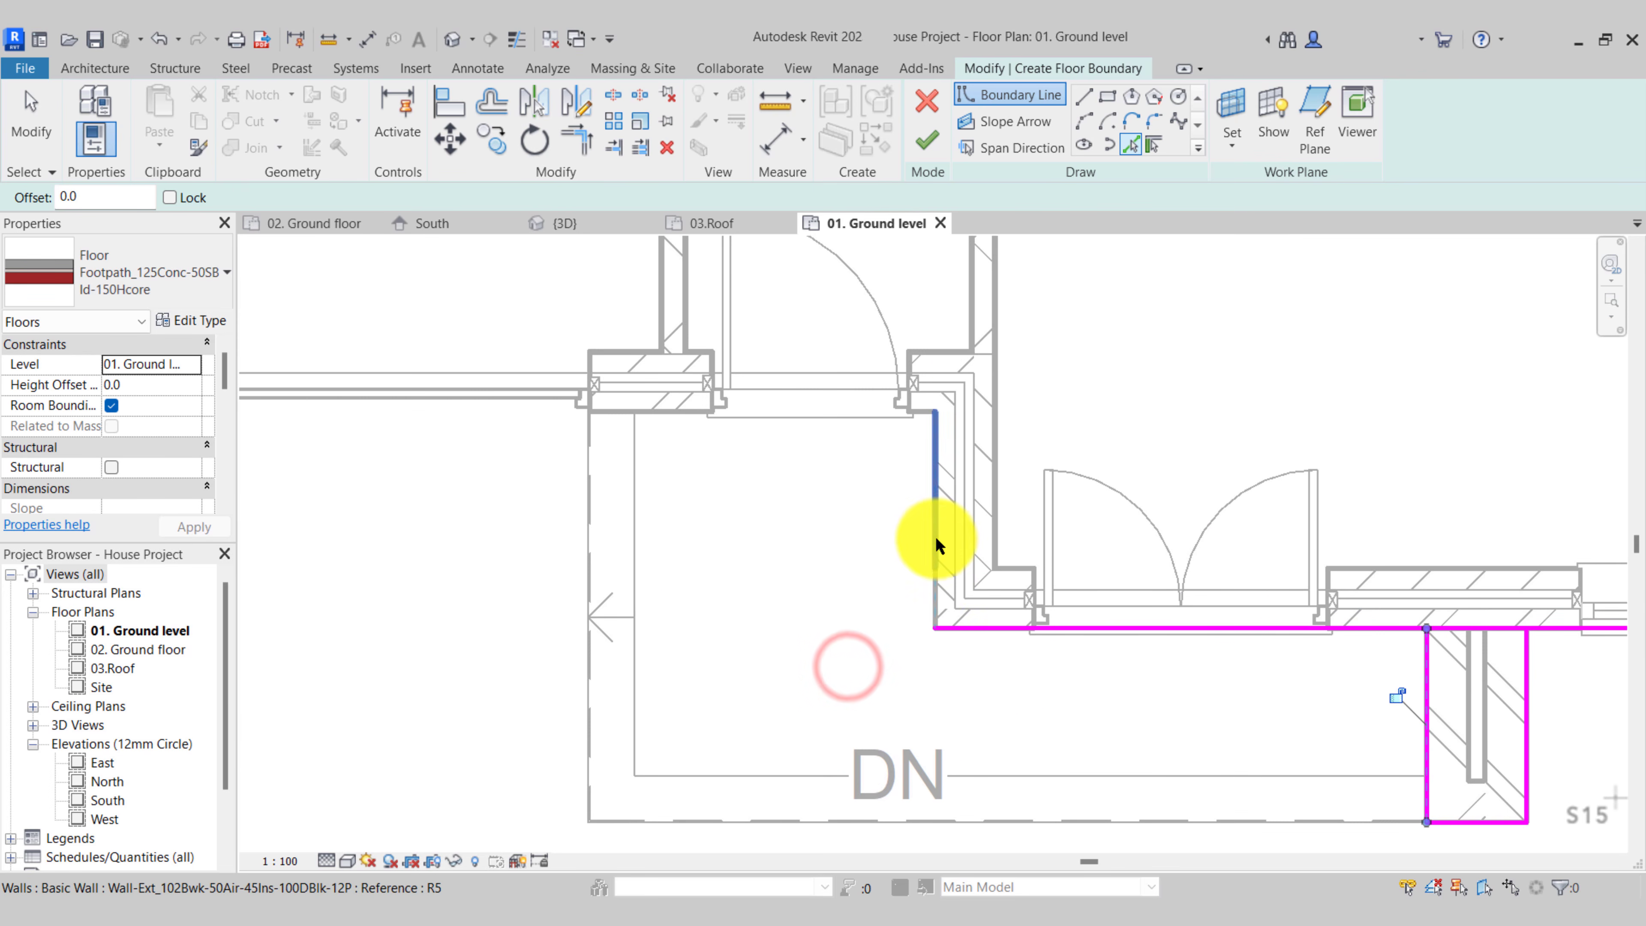
pyautogui.click(934, 533)
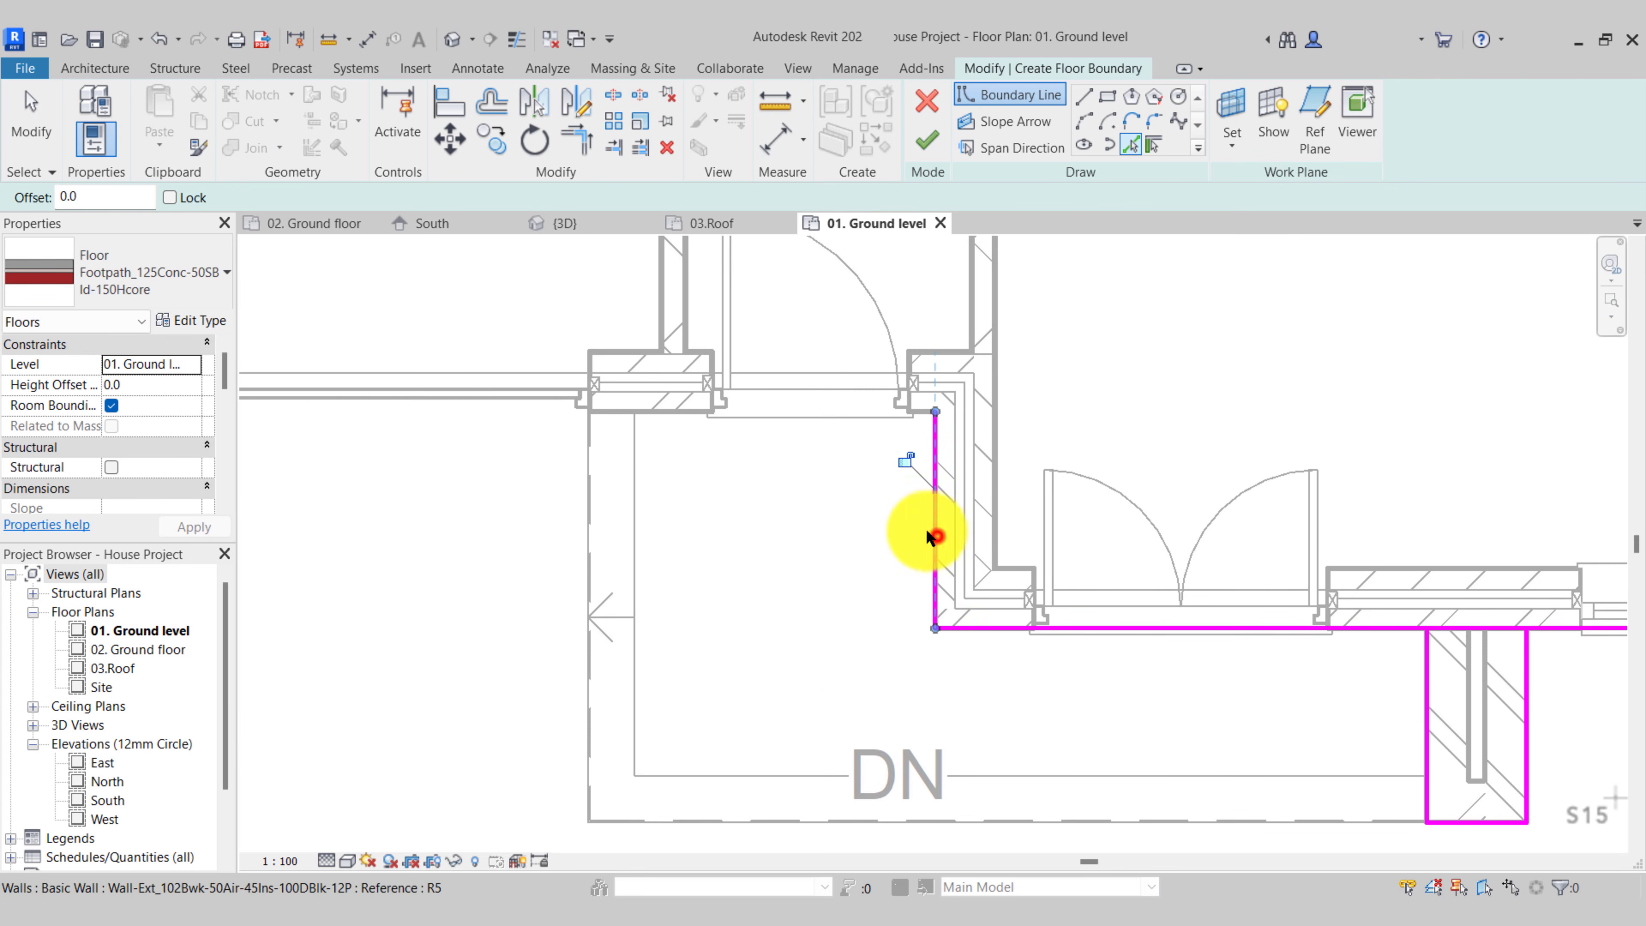
pyautogui.click(678, 415)
# Split the bottom wall boundary line between the two sides of the projecting stub wall
pyautogui.moveTo(680, 415); pyautogui.dragTo(634, 661, button='middle')
pyautogui.moveTo(996, 679); pyautogui.dragTo(449, 588, button='middle')
pyautogui.scroll(3, 983, 653)
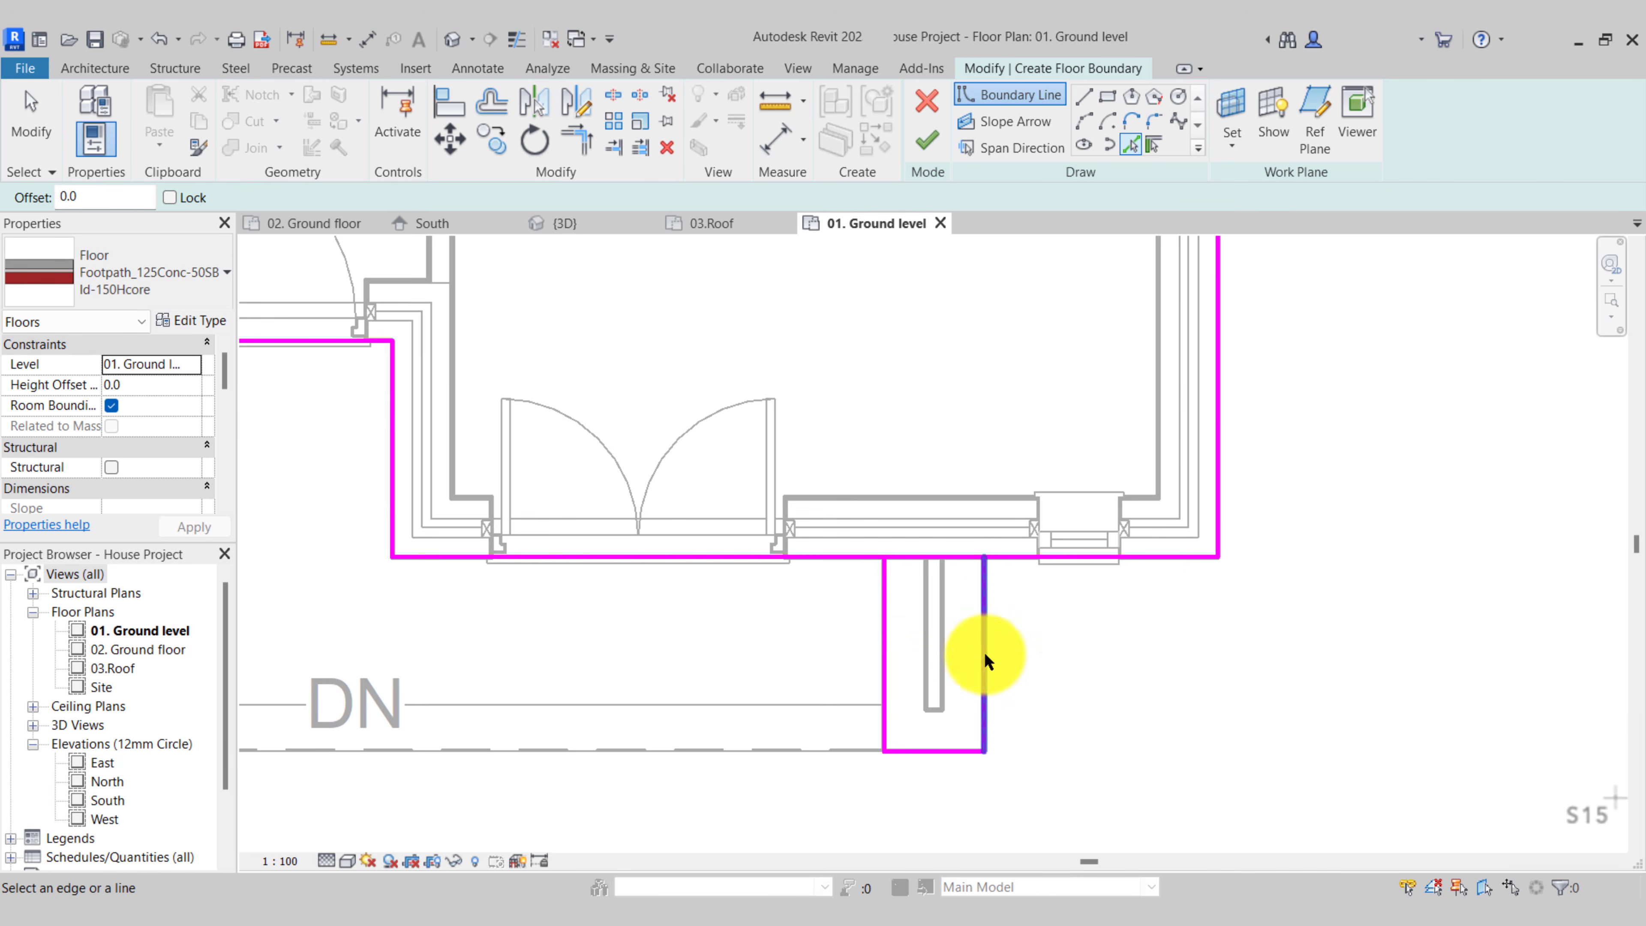
pyautogui.scroll(2, 926, 624)
pyautogui.moveTo(921, 597); pyautogui.dragTo(793, 554, button='middle')
pyautogui.press('Escape')
pyautogui.scroll(-1, 865, 554)
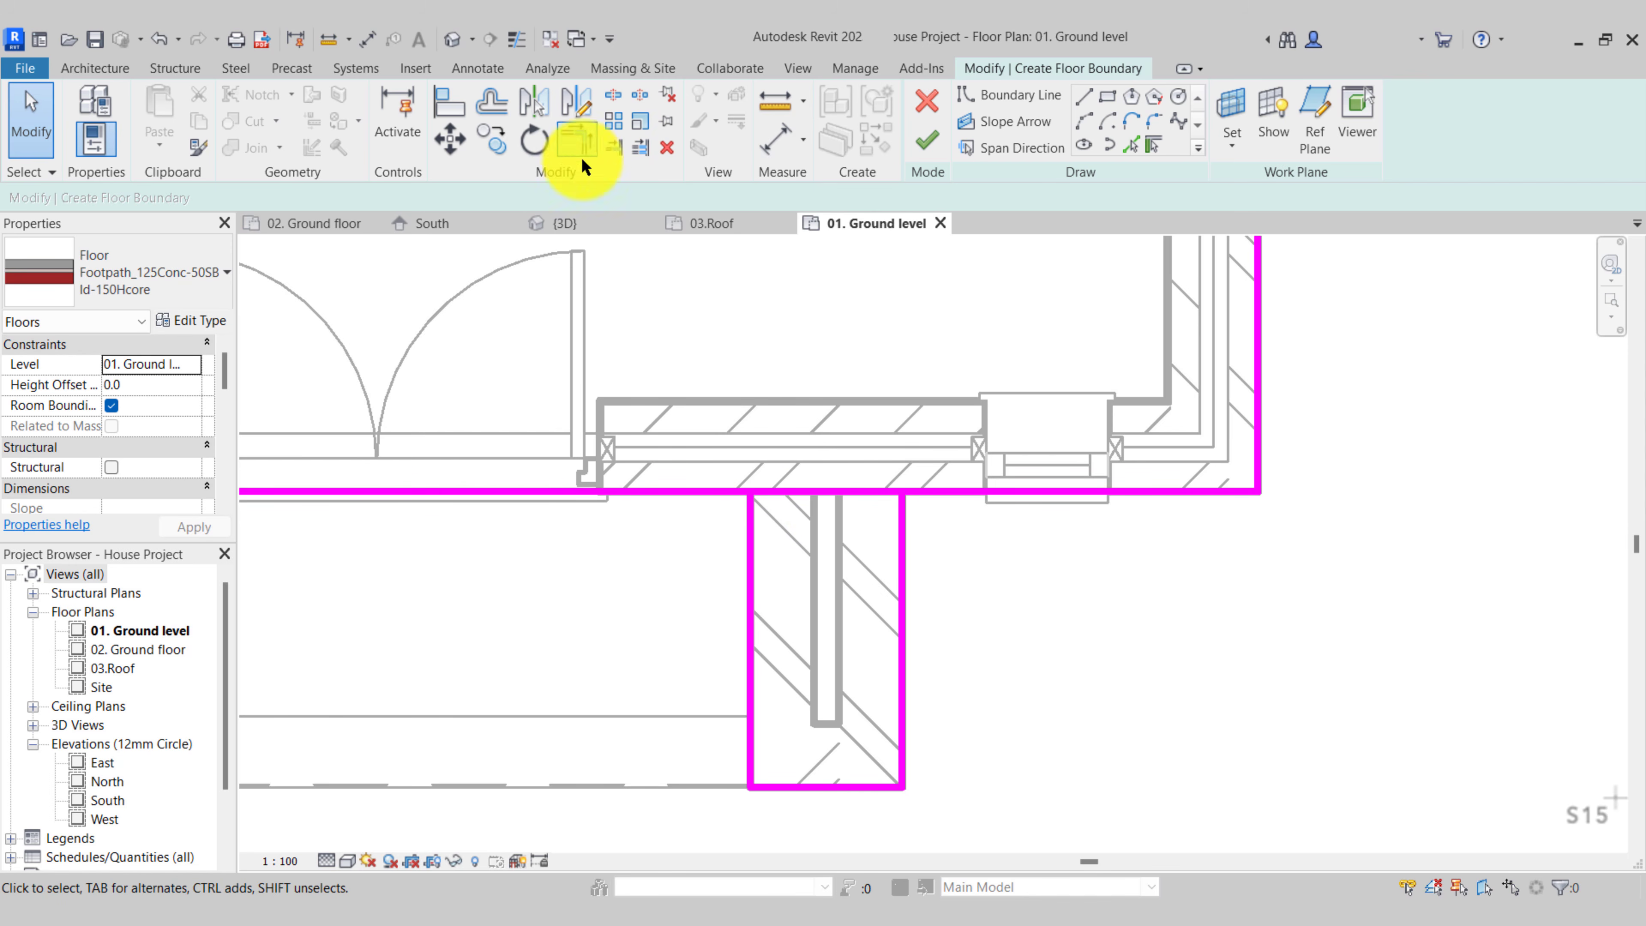
pyautogui.click(613, 92)
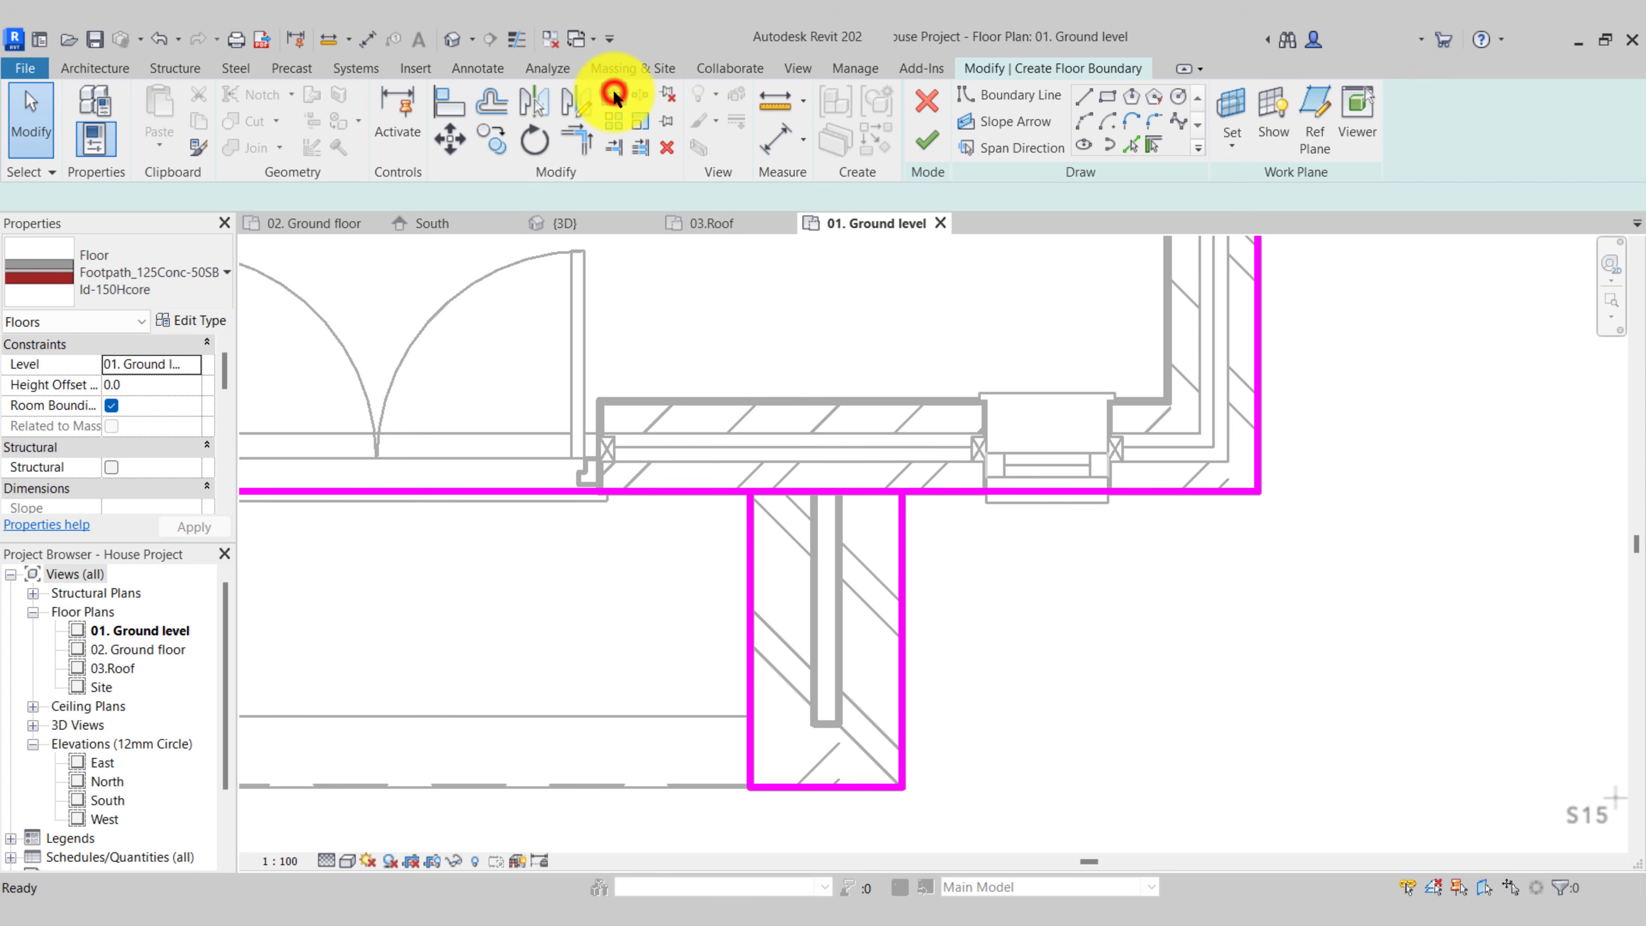
pyautogui.click(828, 491)
pyautogui.scroll(3, 823, 486)
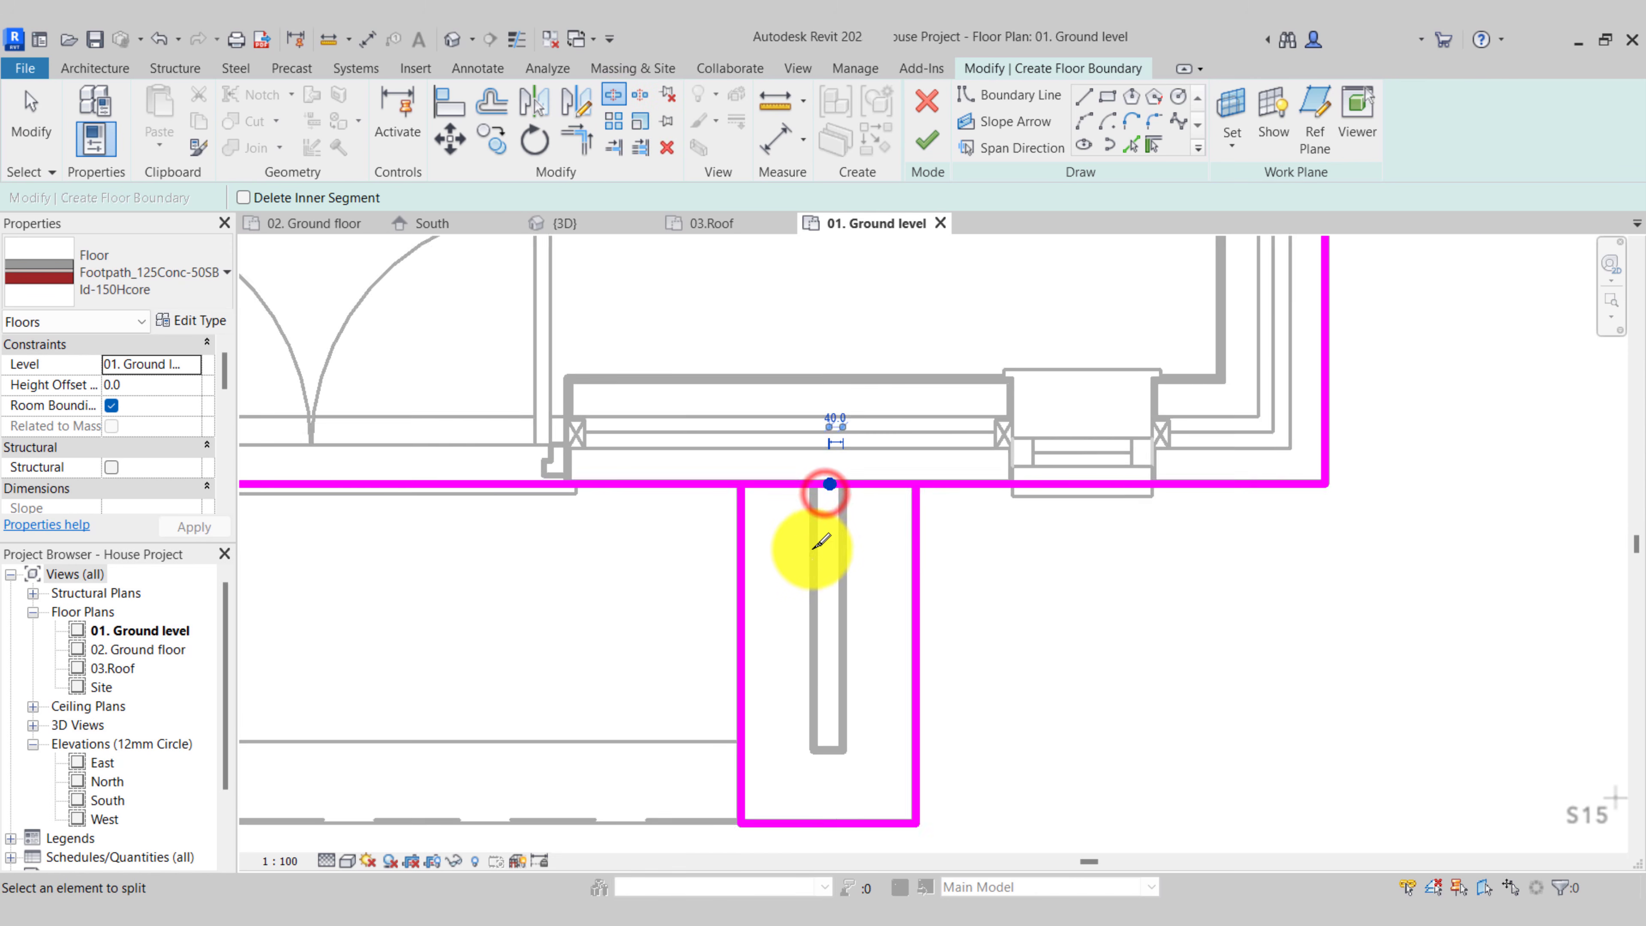
pyautogui.click(773, 458)
pyautogui.click(904, 458)
pyautogui.press('Escape')
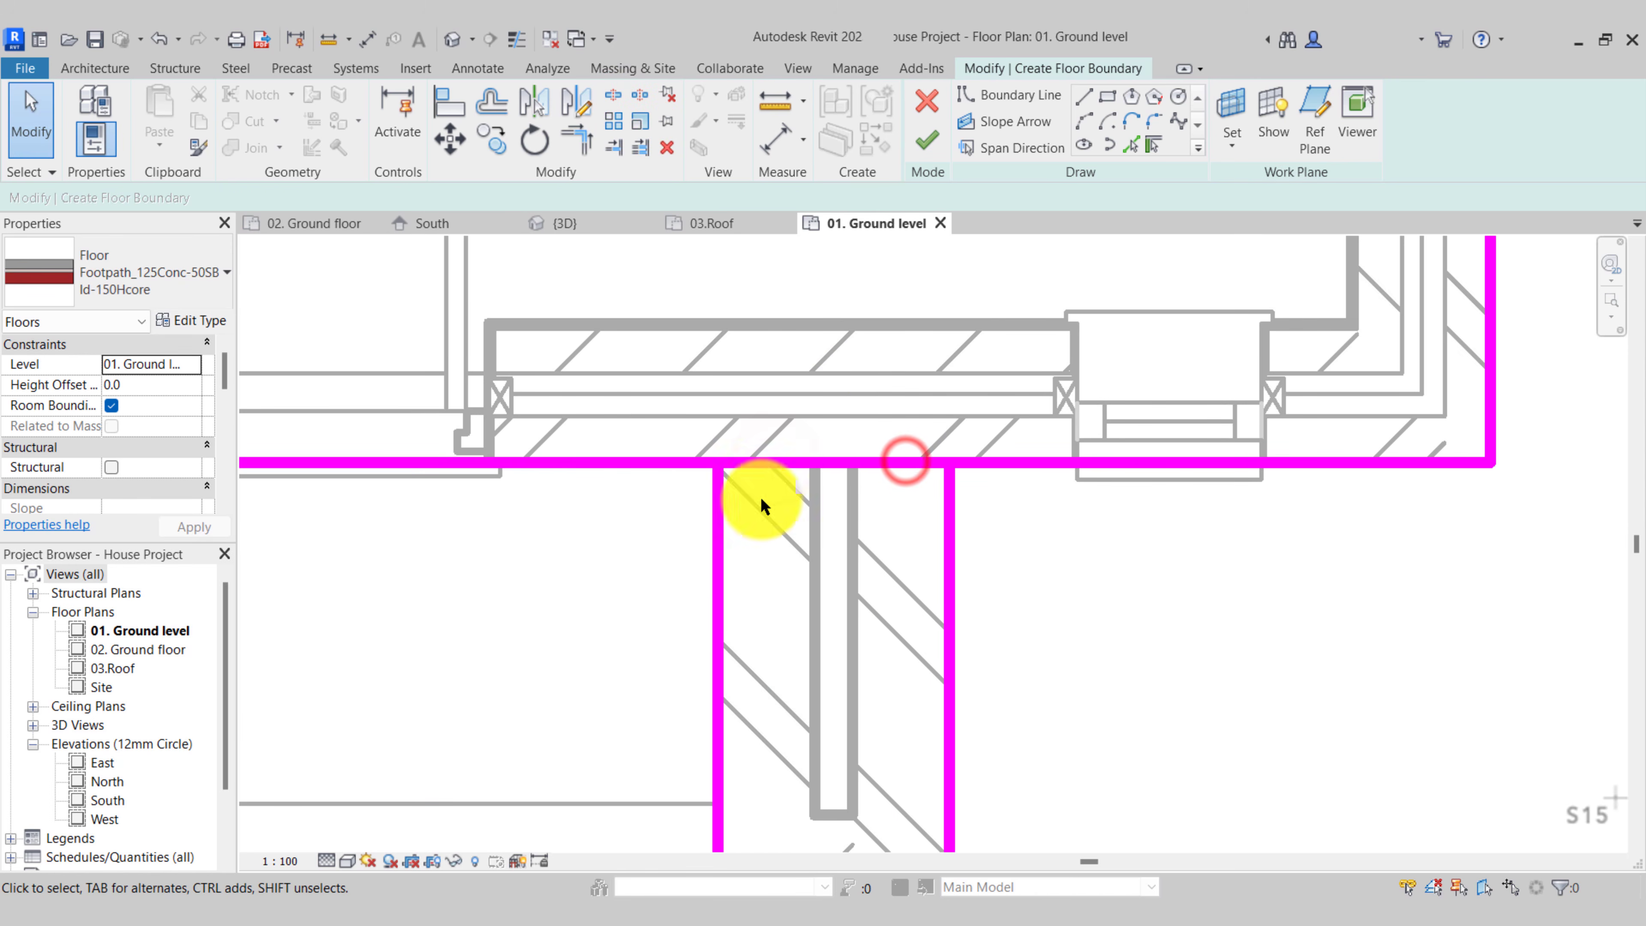
# Trim the two halves of the bottom wall boundary line to corners with the stub wall's side lines
pyautogui.click(569, 146)
pyautogui.click(666, 464)
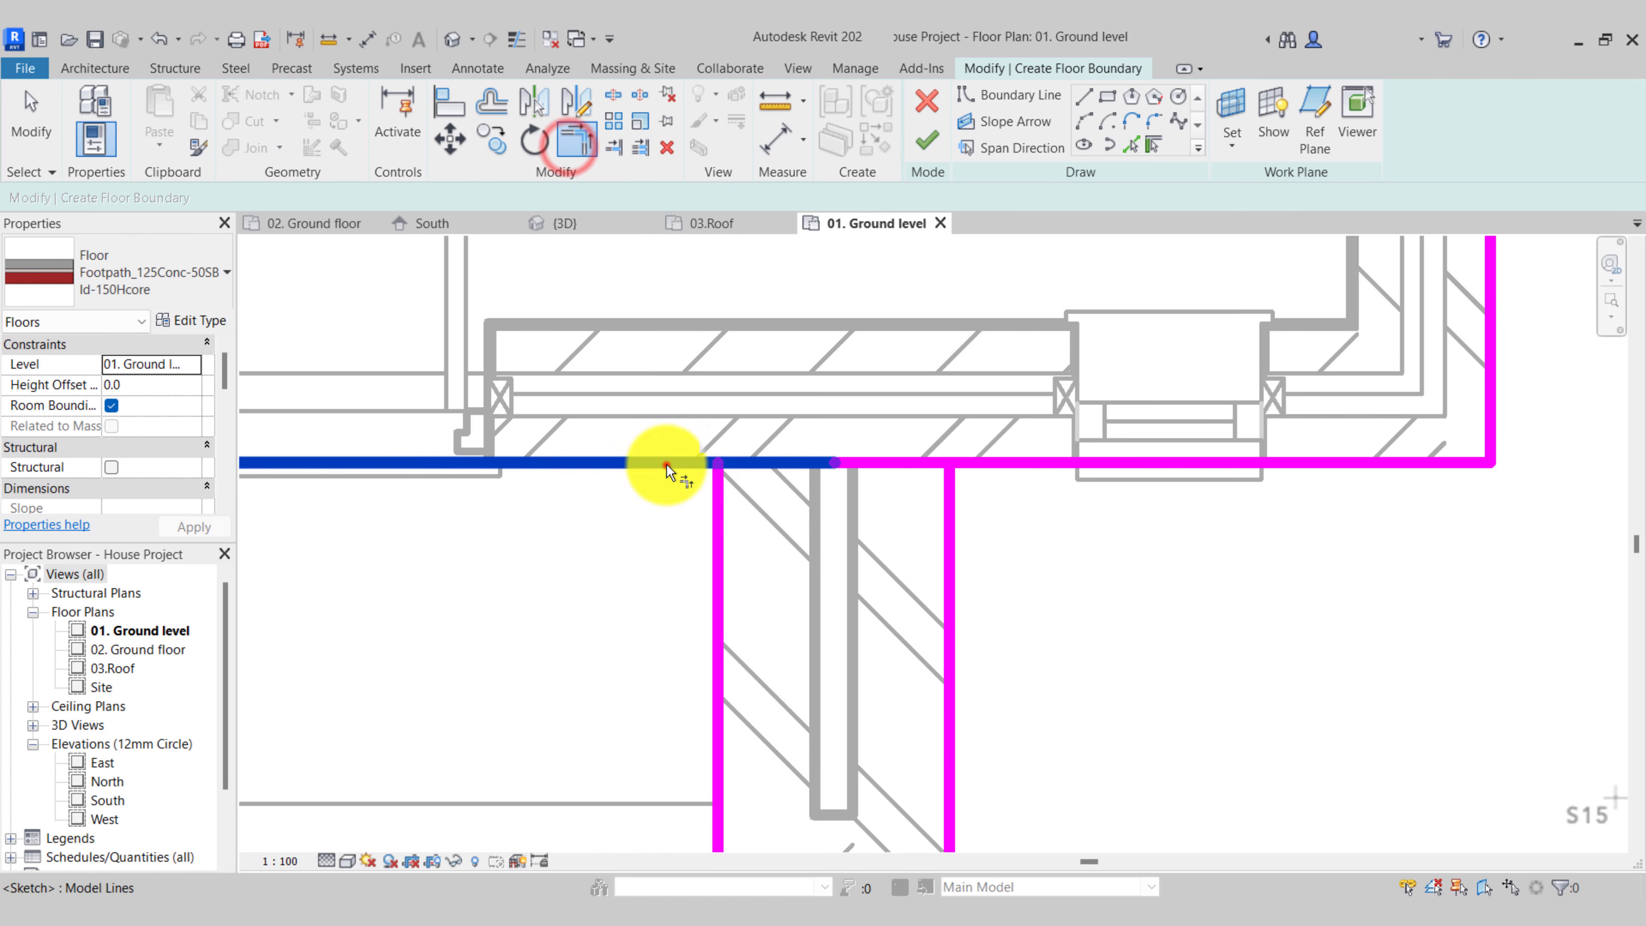
pyautogui.click(714, 503)
pyautogui.click(997, 465)
pyautogui.click(949, 529)
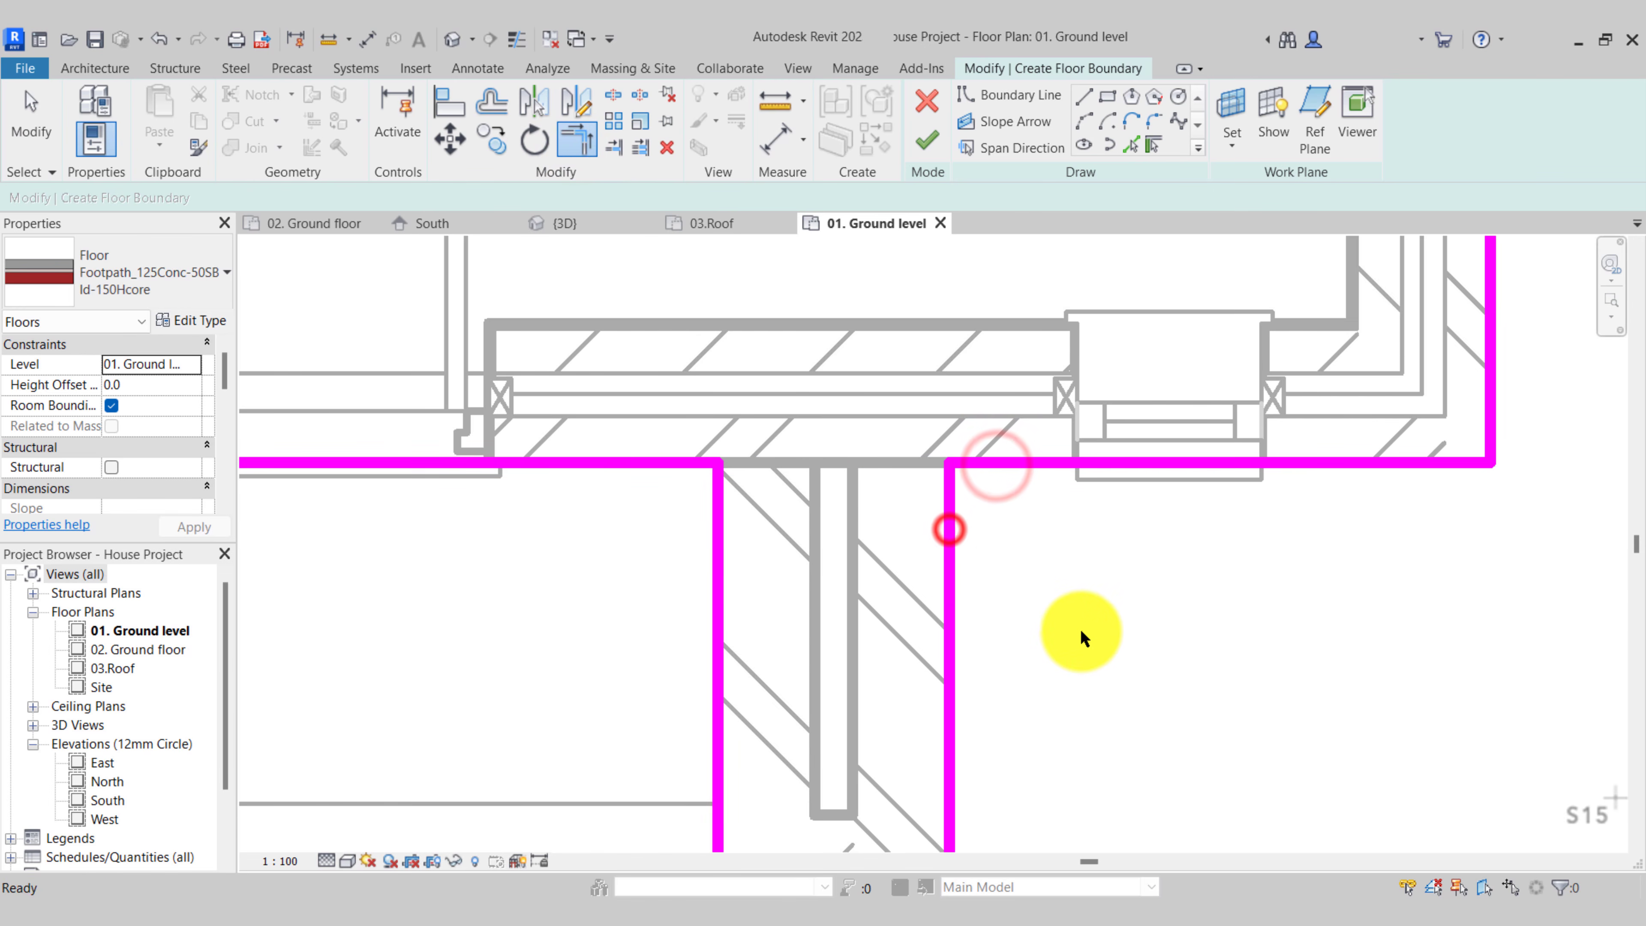
pyautogui.press('Escape')
# Pick boundary lines along the left and right jambs of the garage door opening
pyautogui.scroll(-3, 1067, 571)
pyautogui.moveTo(748, 618); pyautogui.dragTo(1394, 754, button='middle')
pyautogui.moveTo(279, 519)
pyautogui.mouseDown(button='middle')
pyautogui.moveTo(782, 544)
pyautogui.moveTo(1530, 658)
pyautogui.mouseUp(button='middle')
pyautogui.scroll(2, 775, 533)
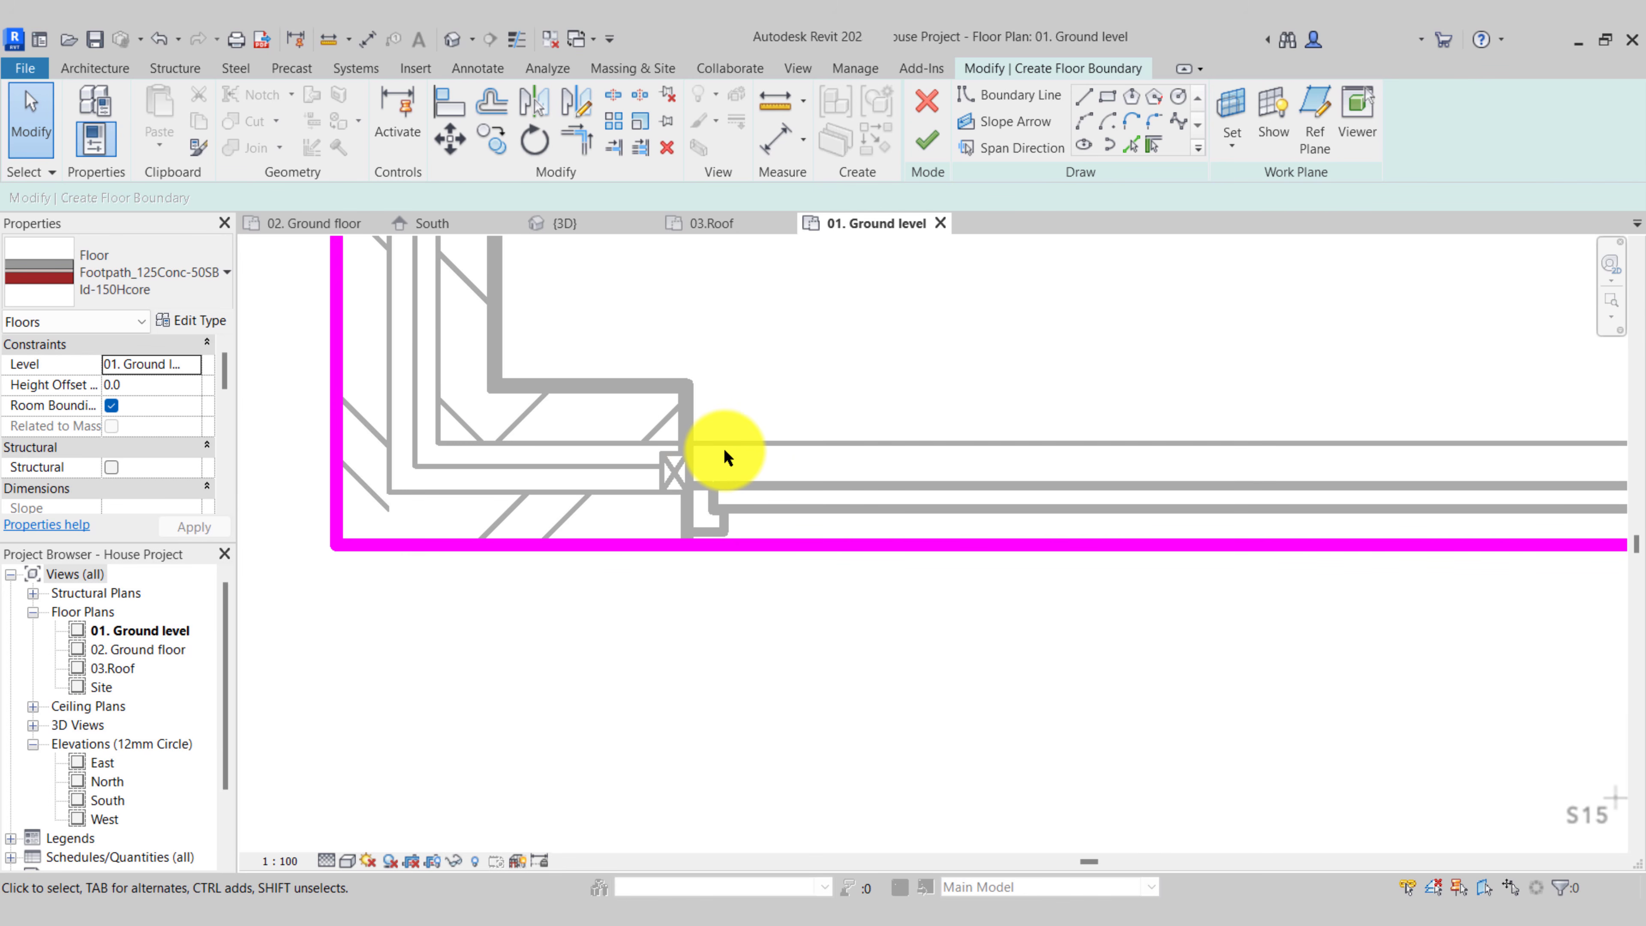
pyautogui.scroll(-1, 724, 448)
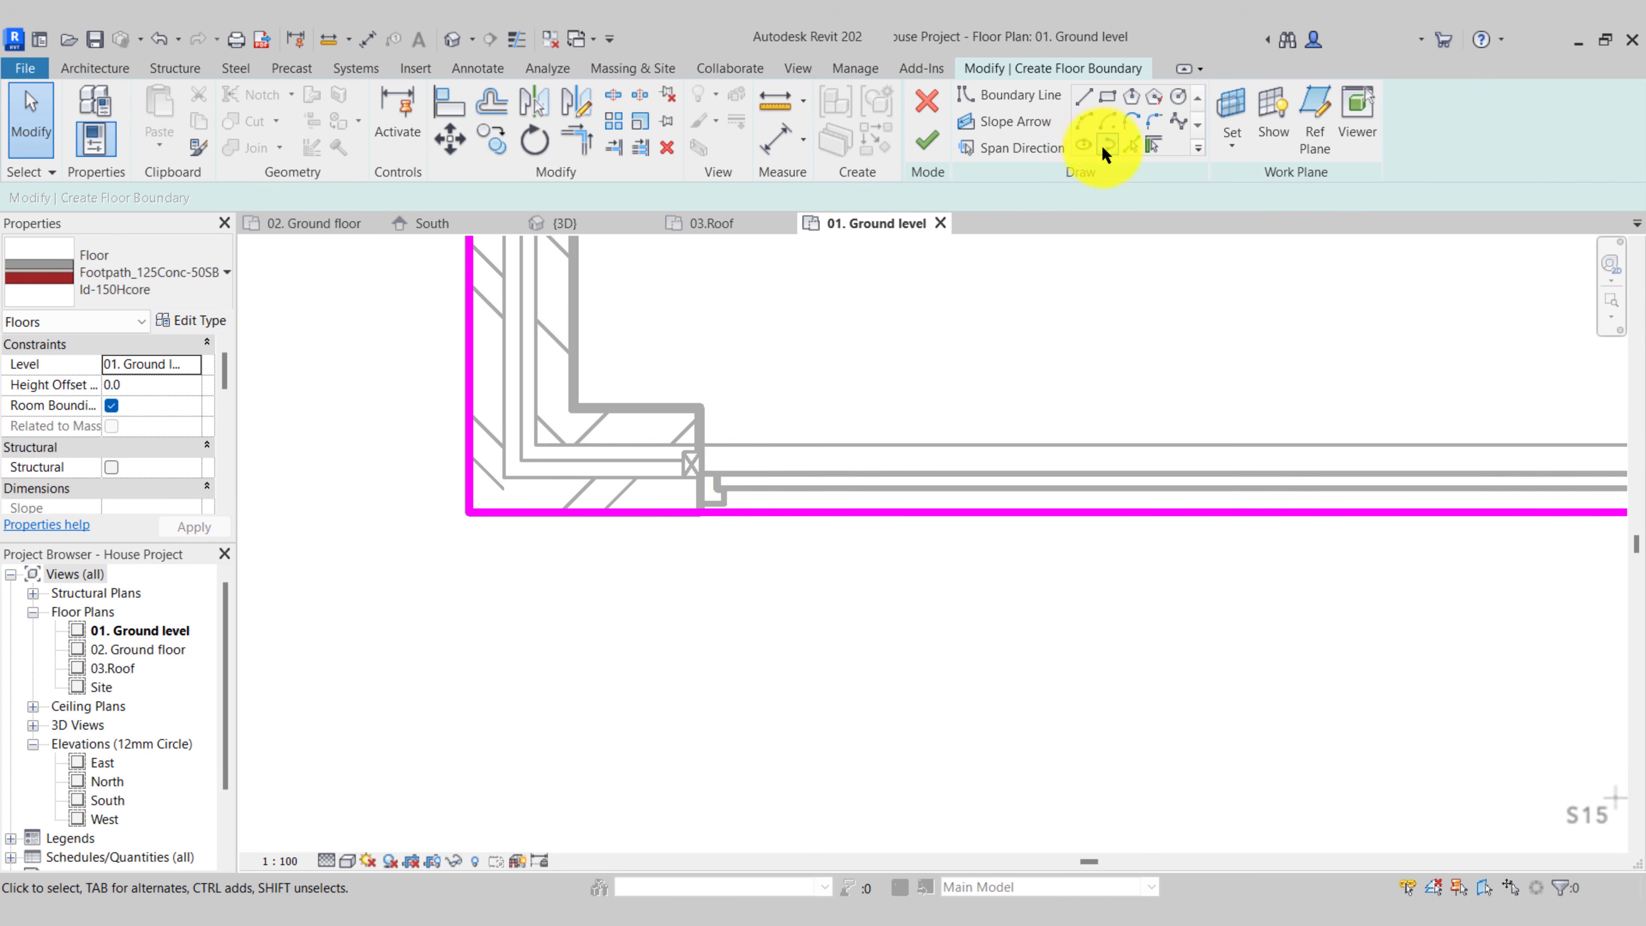
pyautogui.click(1129, 151)
pyautogui.scroll(2, 713, 466)
pyautogui.click(758, 425)
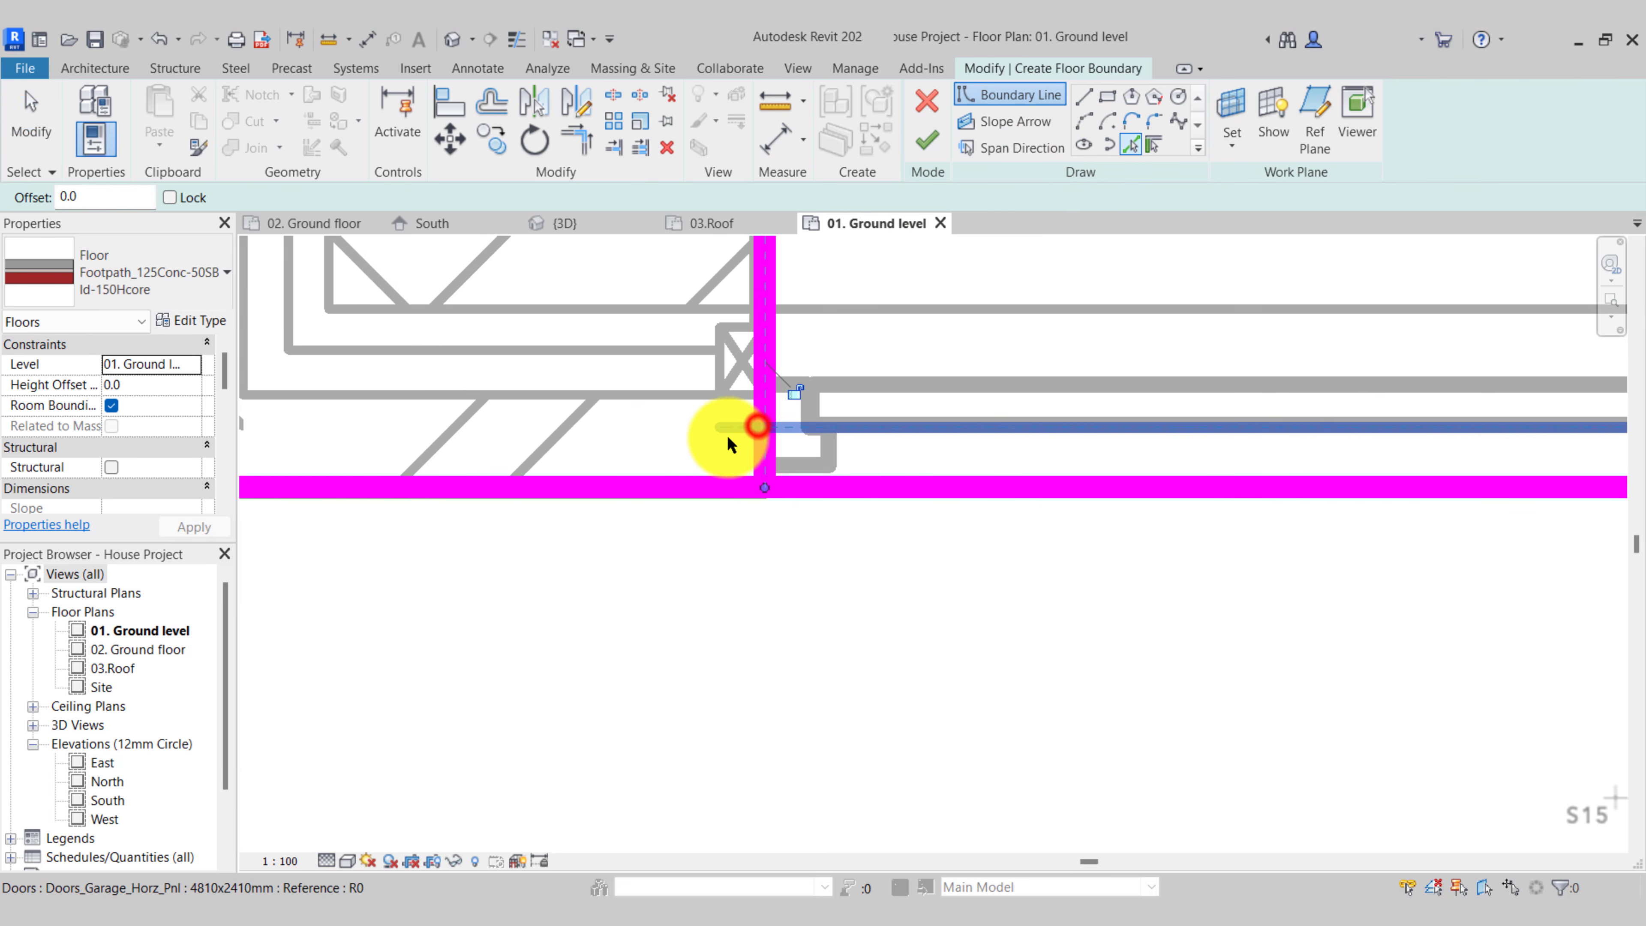
pyautogui.scroll(-2, 727, 435)
pyautogui.scroll(4, 872, 449)
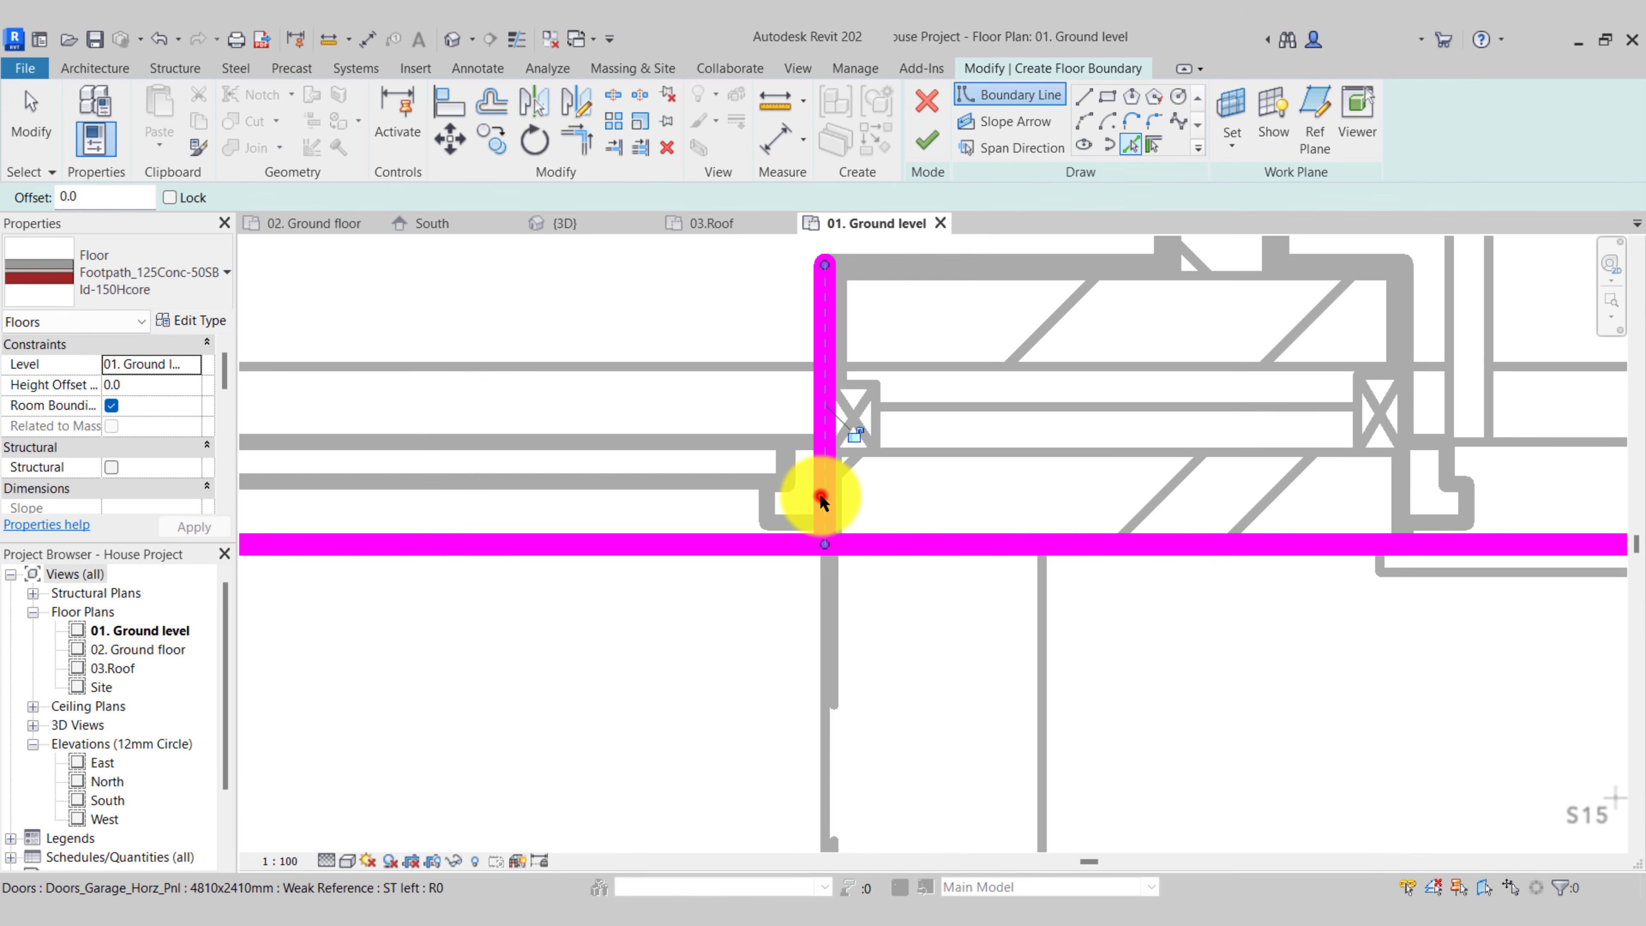
# Split the garage front boundary line within the door opening and trim both parts to the jamb lines
pyautogui.click(613, 94)
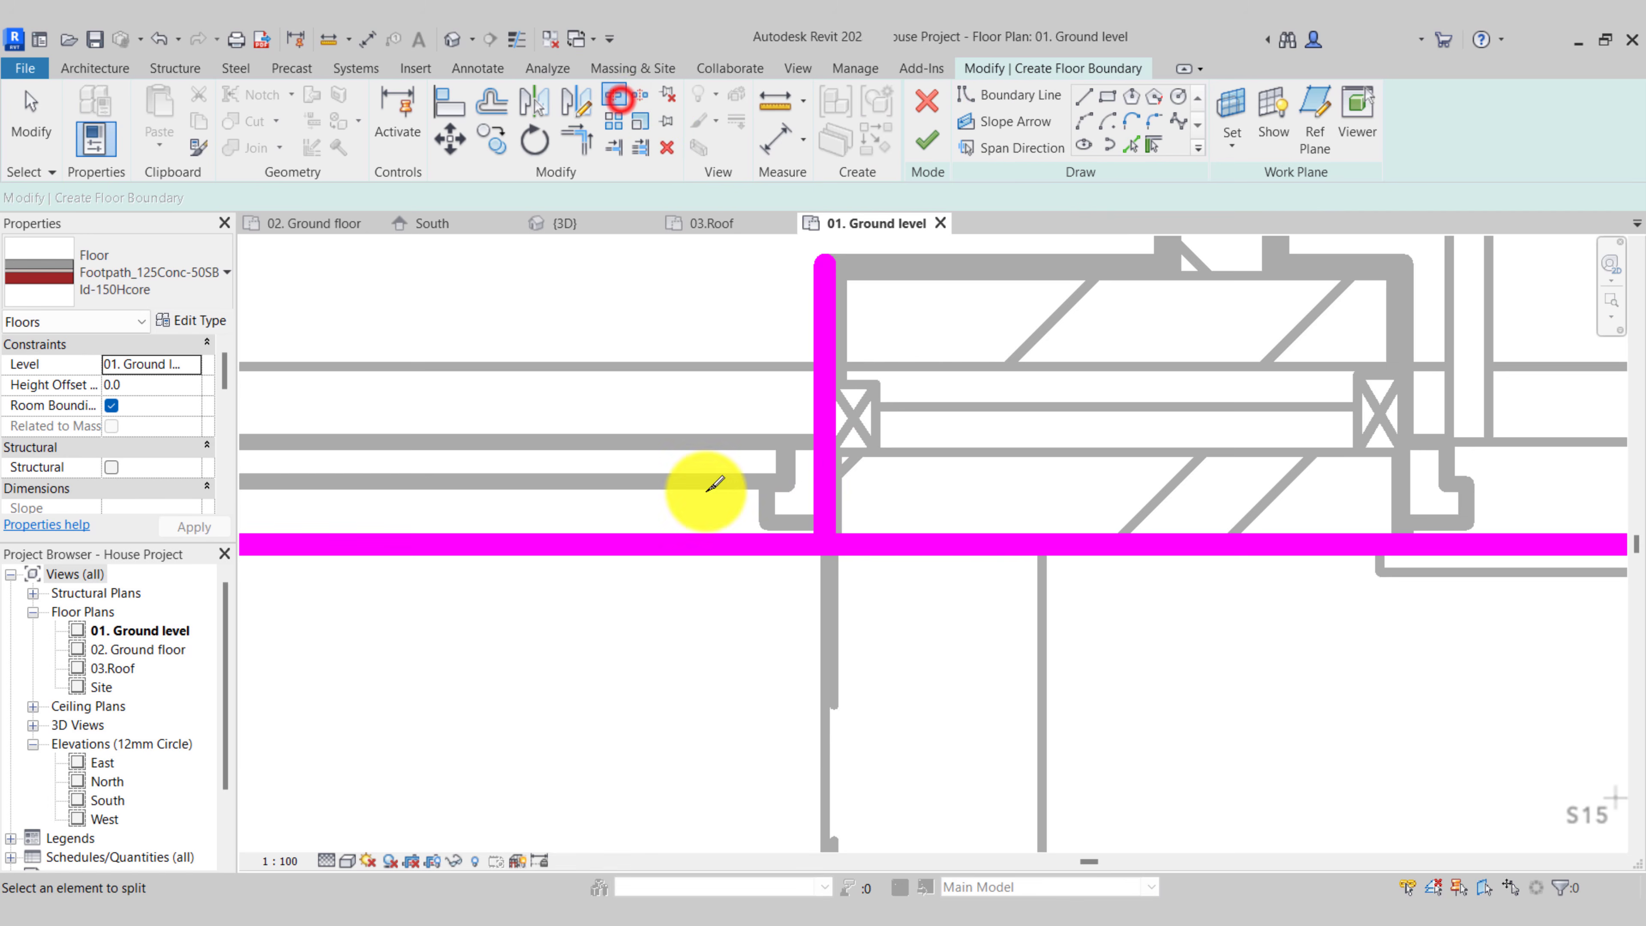
pyautogui.scroll(-3, 697, 478)
pyautogui.click(1042, 522)
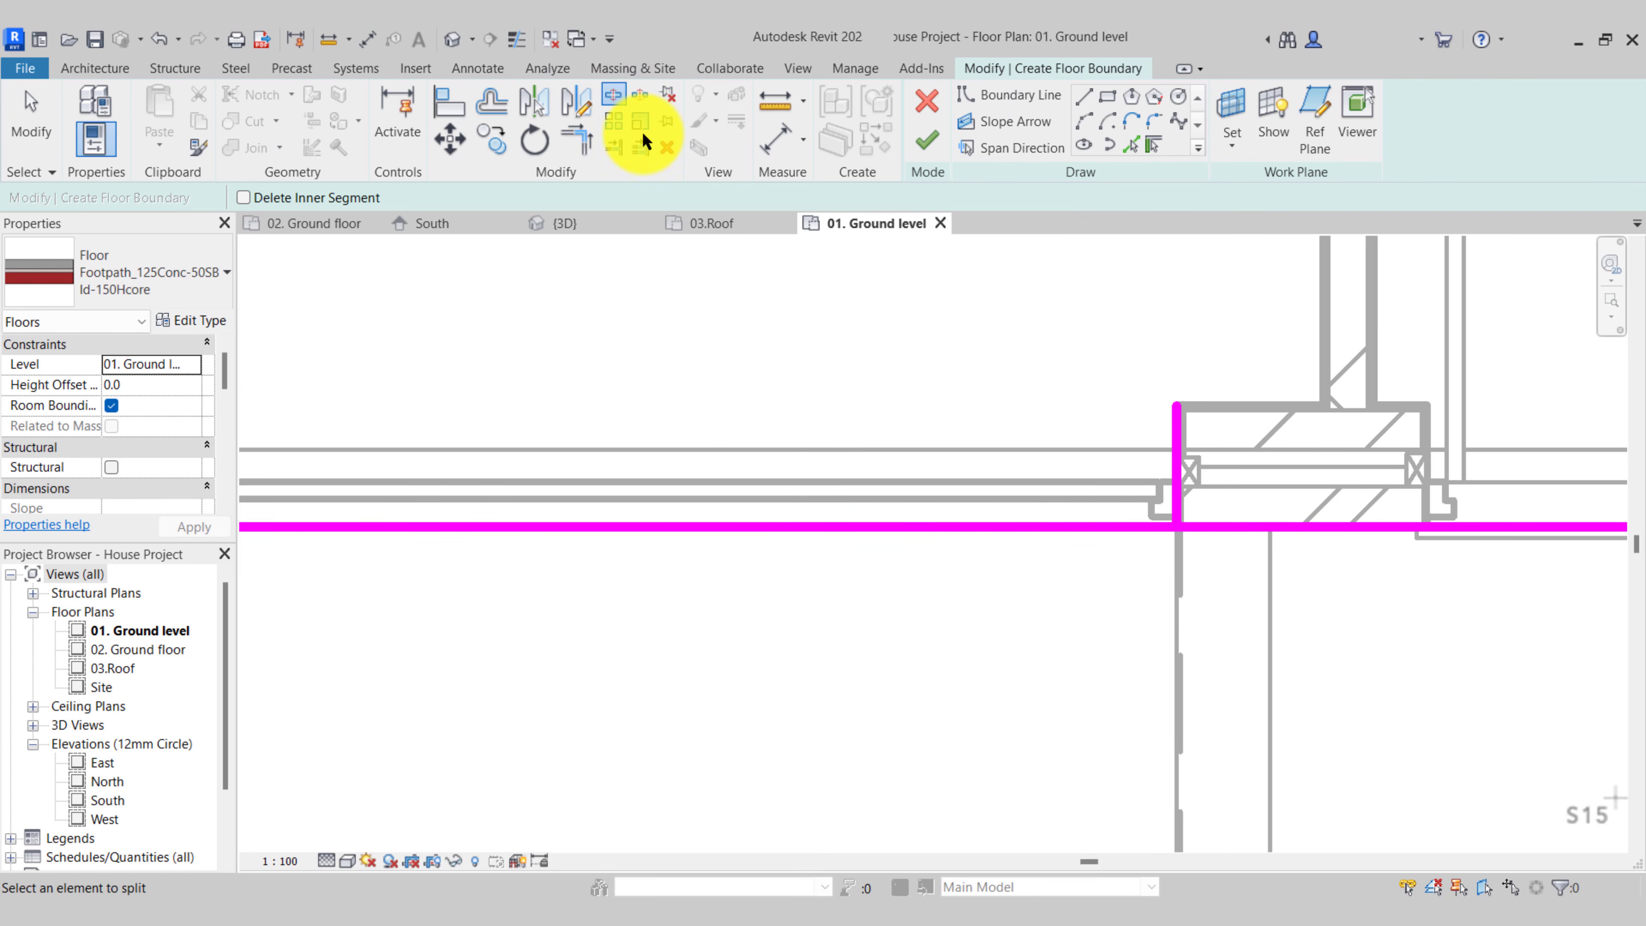
pyautogui.click(576, 138)
pyautogui.click(1224, 527)
pyautogui.click(1177, 494)
pyautogui.scroll(-2, 1147, 542)
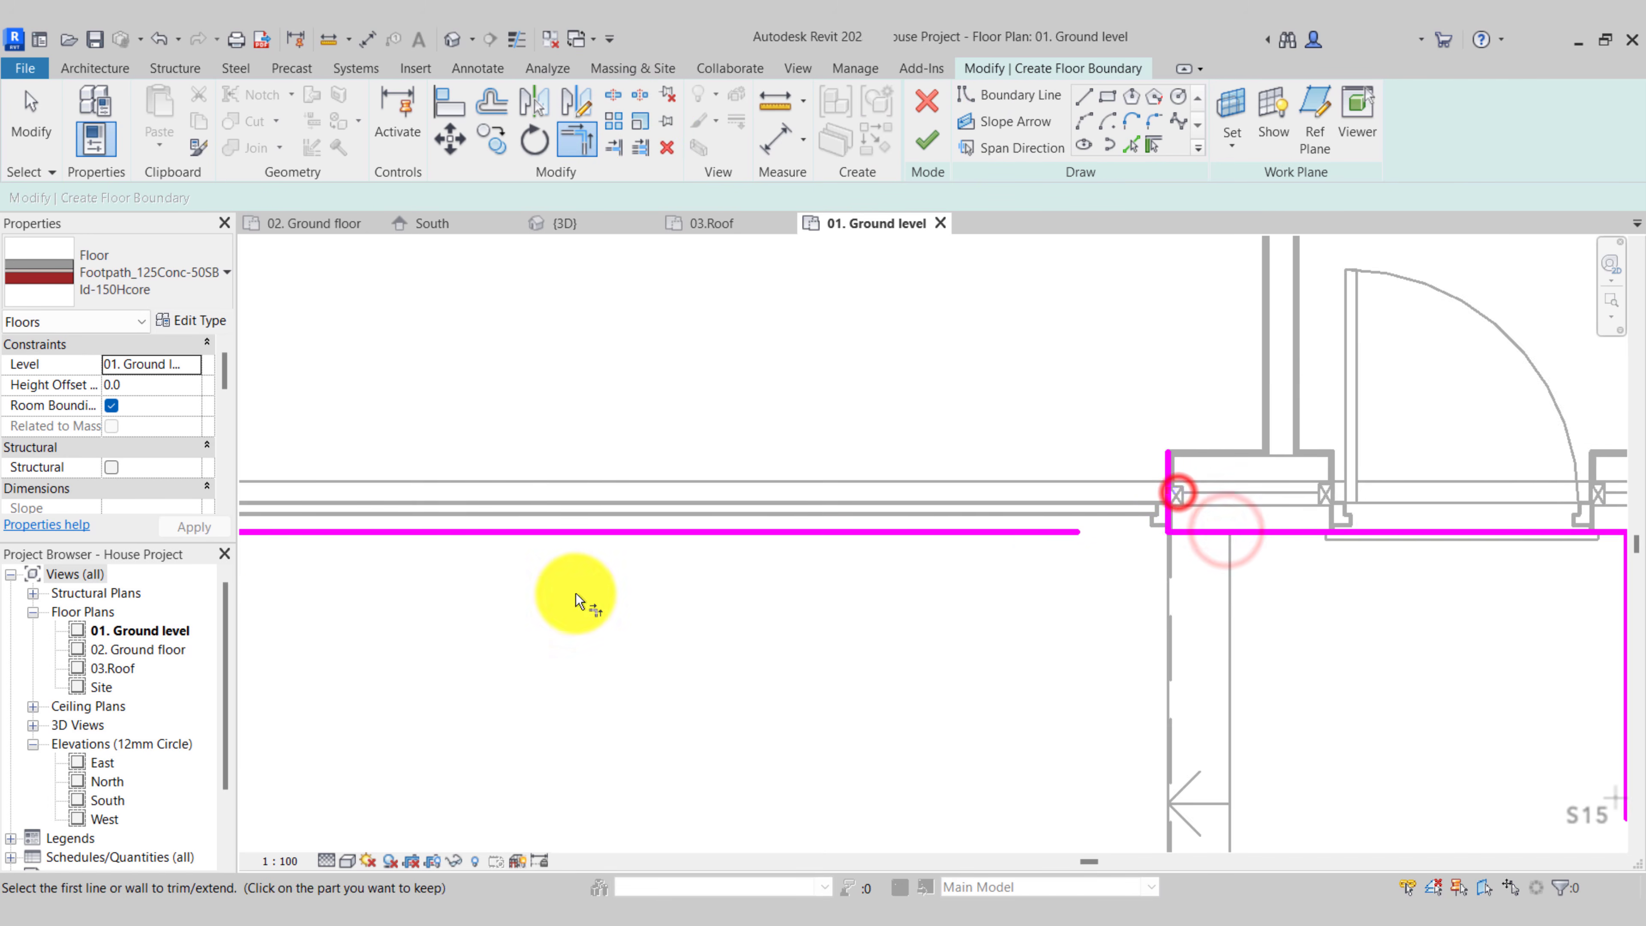
pyautogui.moveTo(350, 635); pyautogui.dragTo(706, 643, button='middle')
pyautogui.click(672, 553)
pyautogui.click(770, 501)
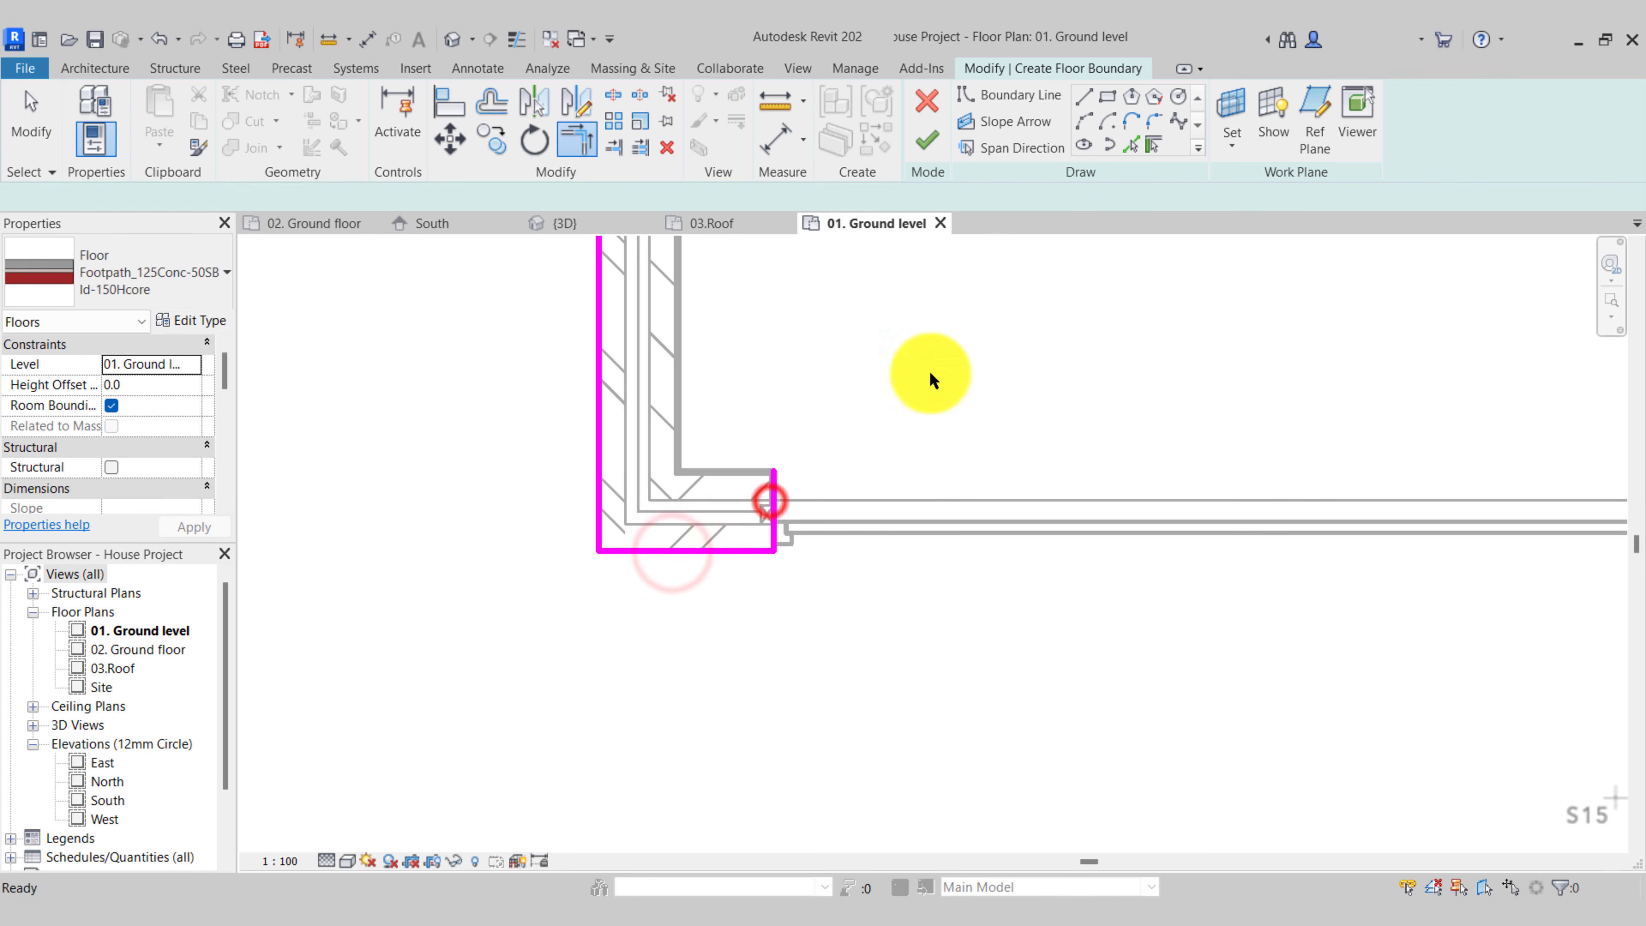
pyautogui.press('Escape')
# Pick the floor edge across the garage door opening as a boundary line and trim it to the left jamb line
pyautogui.scroll(2, 940, 382)
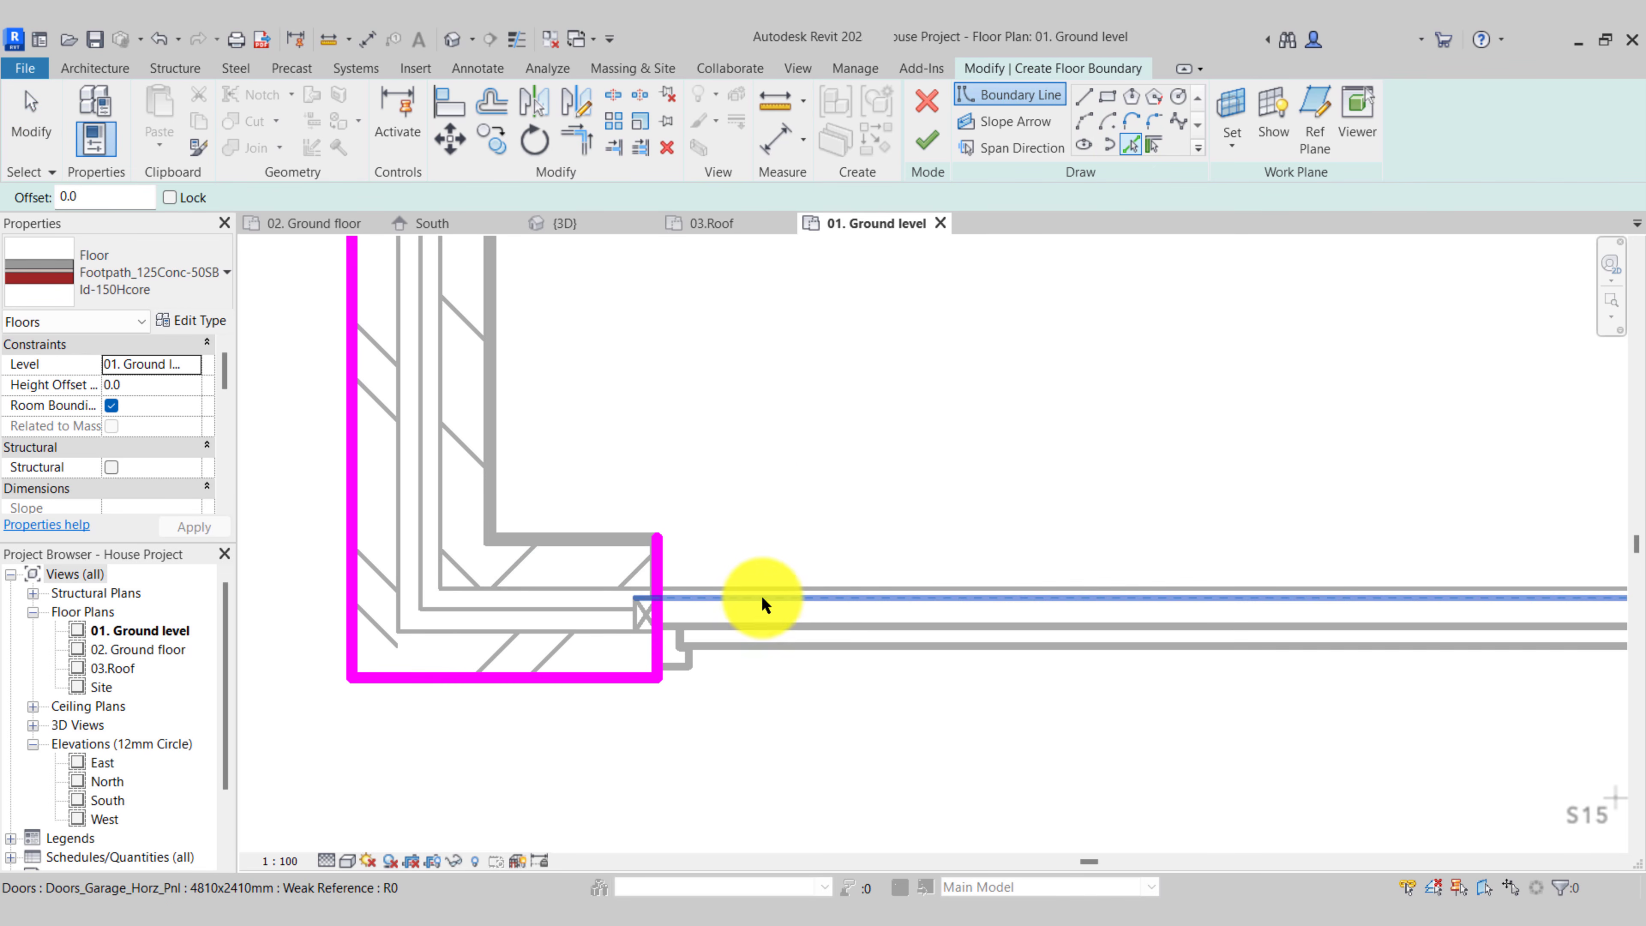
pyautogui.scroll(2, 762, 600)
pyautogui.click(723, 573)
pyautogui.scroll(-1, 740, 575)
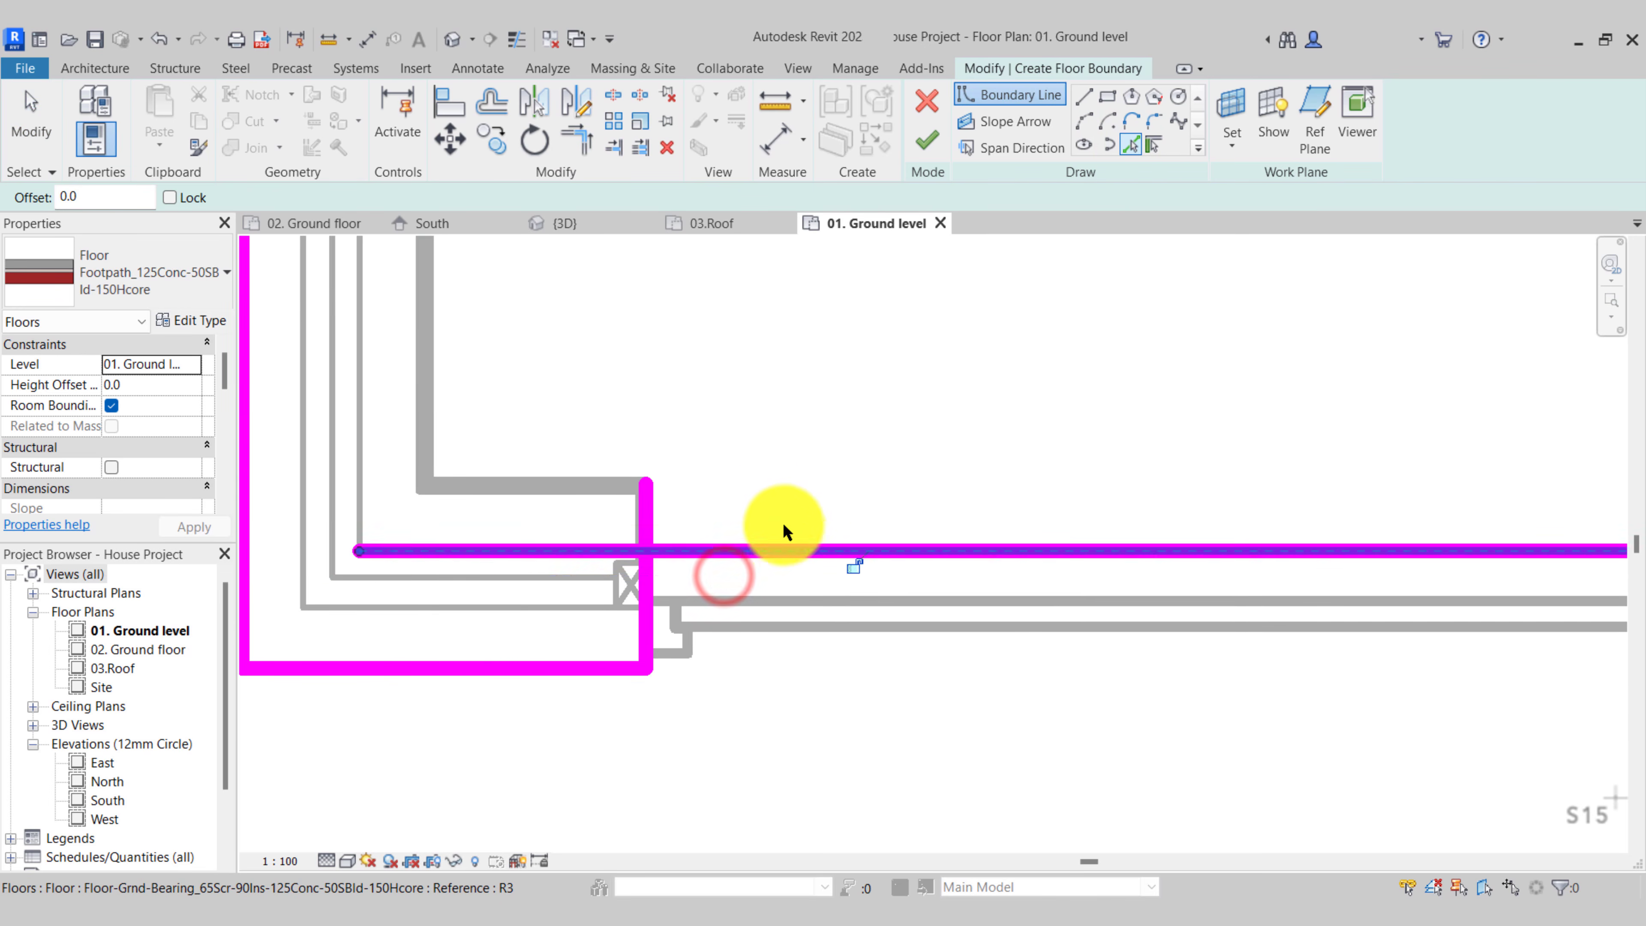
pyautogui.click(580, 139)
pyautogui.click(646, 581)
pyautogui.click(677, 552)
# Trim the garage door threshold boundary line to a corner with the right jamb line
pyautogui.scroll(-4, 677, 551)
pyautogui.moveTo(1180, 591); pyautogui.dragTo(917, 585, button='middle')
pyautogui.scroll(1, 918, 585)
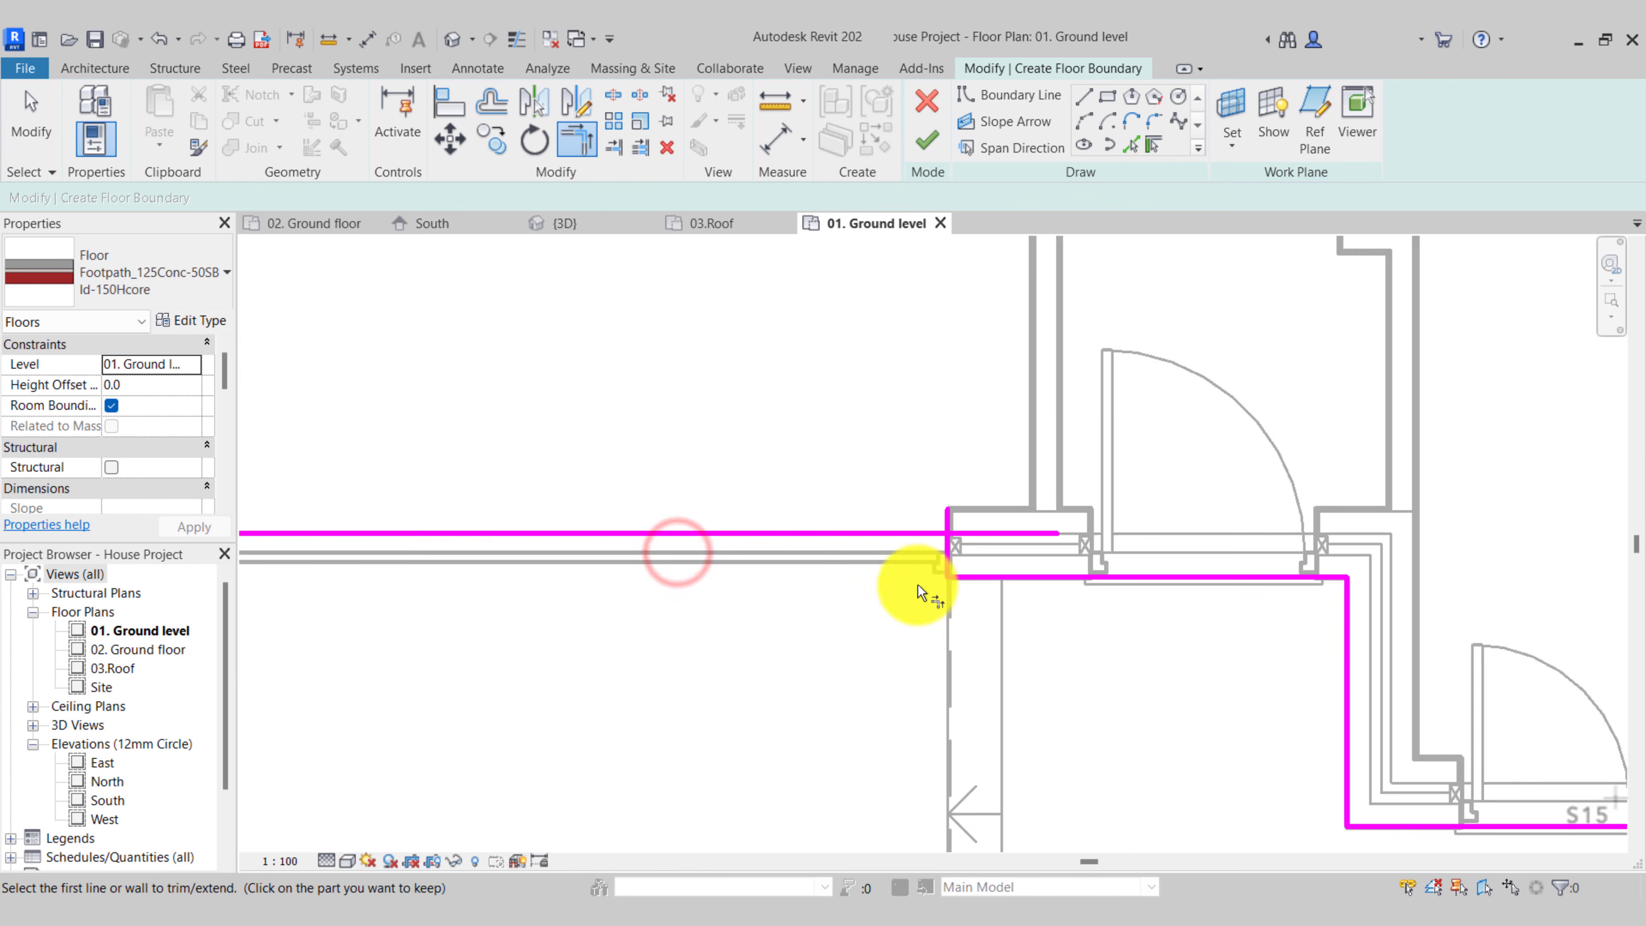
pyautogui.scroll(-1, 920, 592)
pyautogui.click(944, 470)
pyautogui.click(988, 522)
pyautogui.press('Escape')
# Trim the garage's upper boundary line to a corner with the house's left wall line beside the side door
pyautogui.scroll(-2, 751, 628)
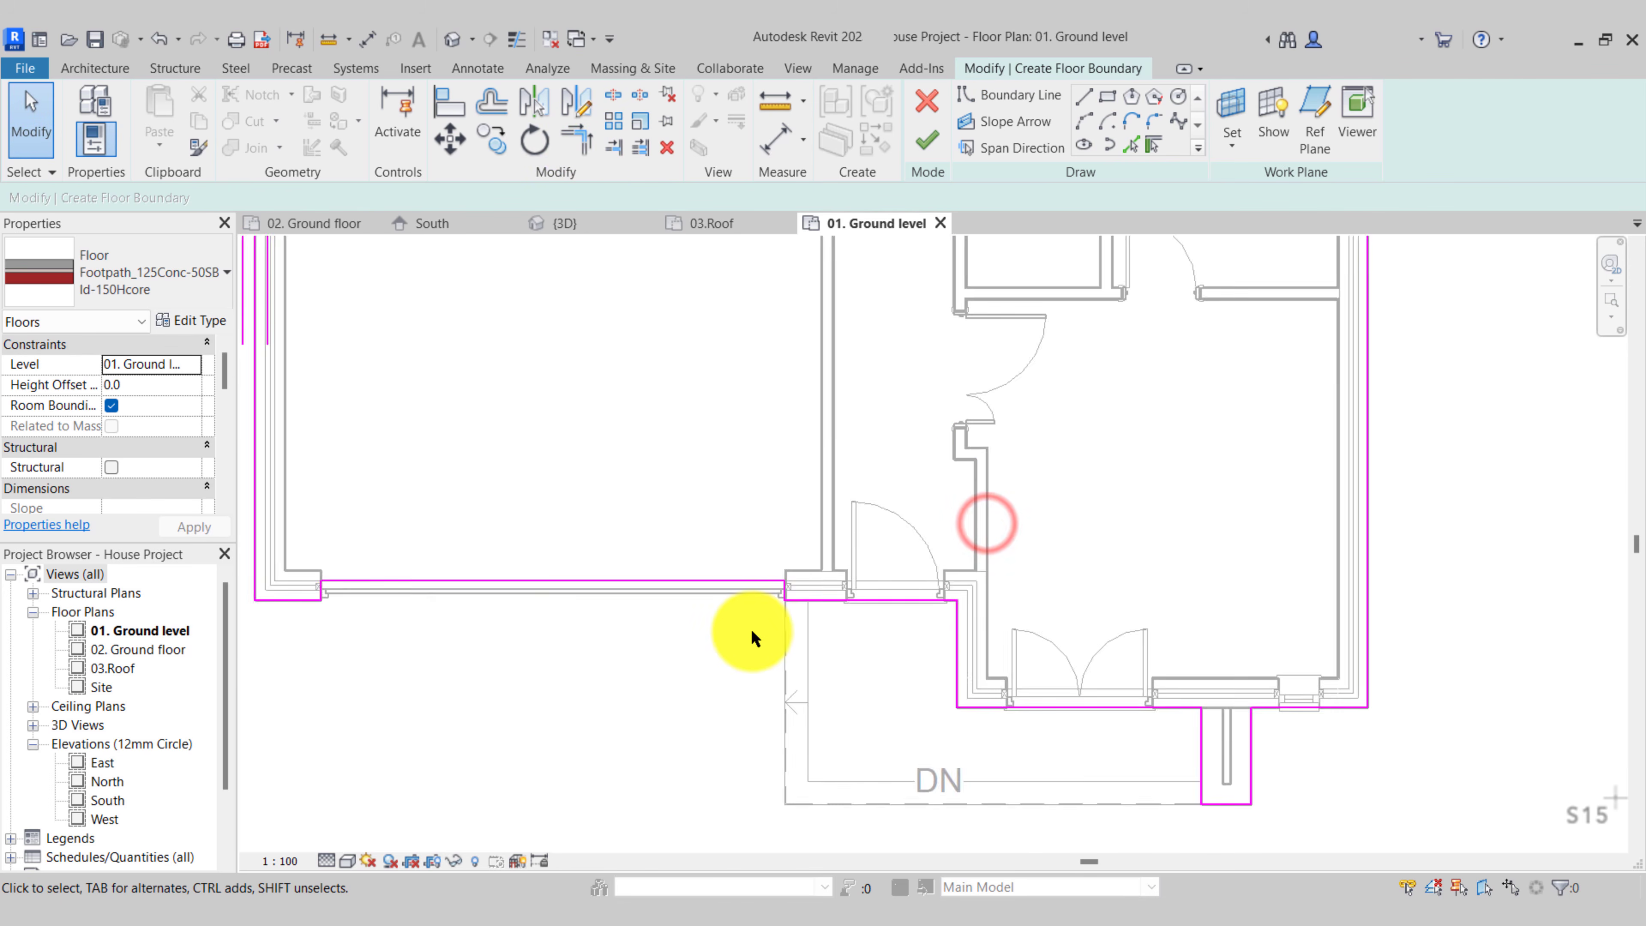
pyautogui.scroll(-4, 751, 633)
pyautogui.moveTo(732, 635); pyautogui.dragTo(738, 763, button='middle')
pyautogui.scroll(5, 680, 478)
pyautogui.moveTo(698, 478); pyautogui.dragTo(970, 541, button='middle')
pyautogui.scroll(-3, 697, 621)
pyautogui.scroll(3, 970, 542)
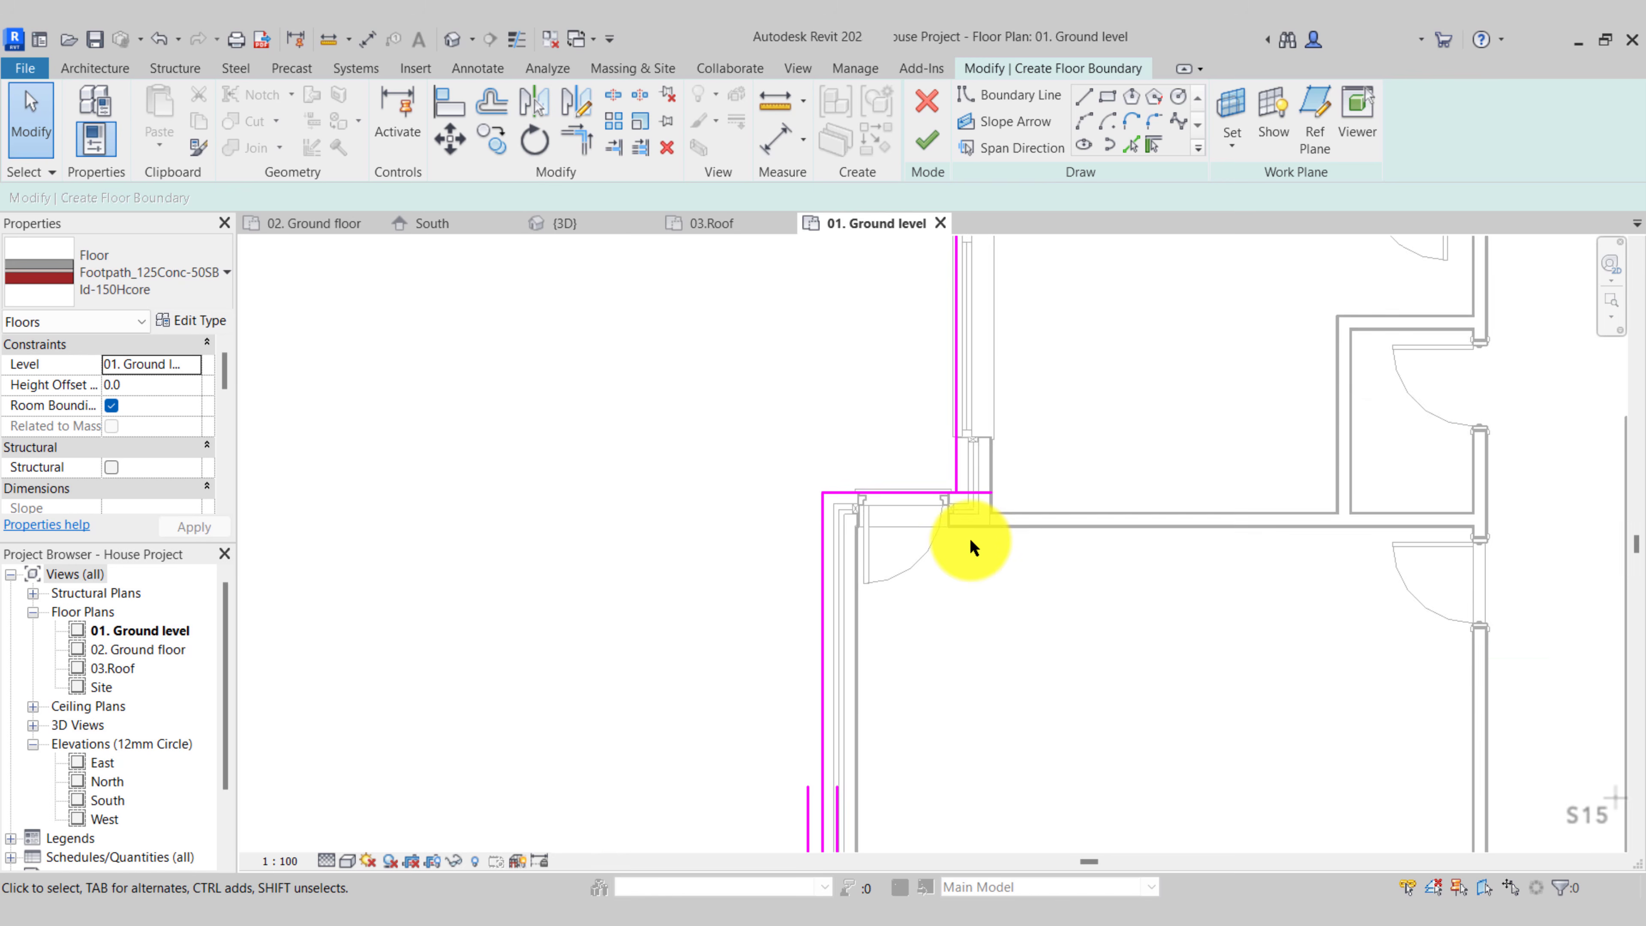
pyautogui.scroll(2, 941, 617)
pyautogui.click(572, 145)
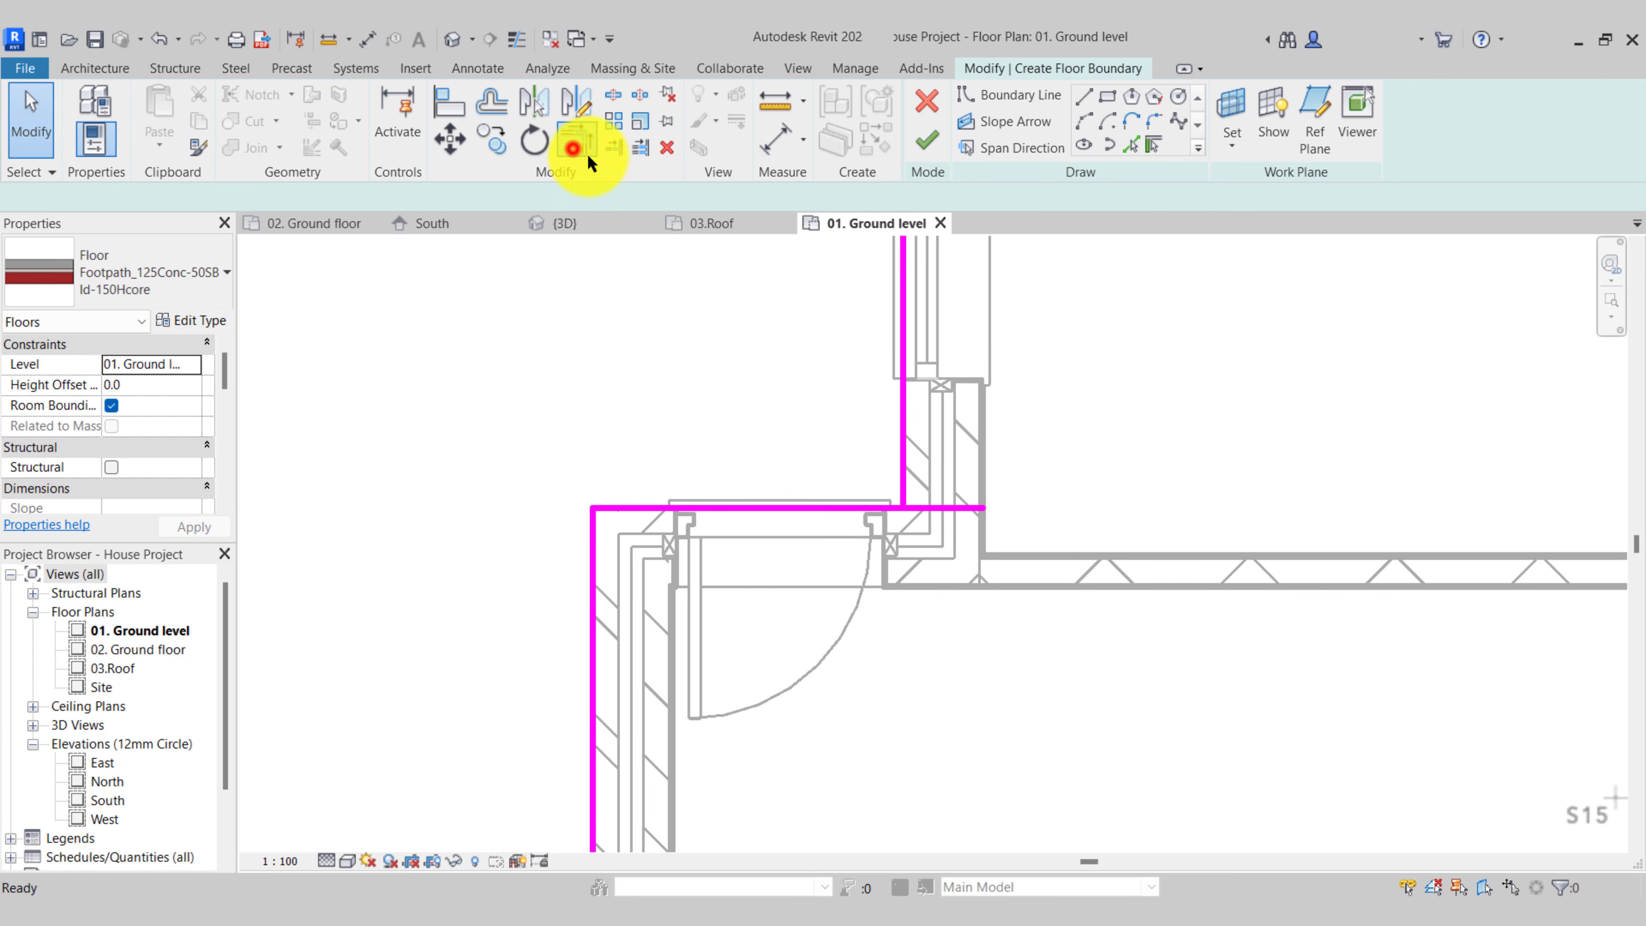
pyautogui.click(856, 502)
pyautogui.click(894, 476)
pyautogui.click(899, 475)
pyautogui.click(885, 503)
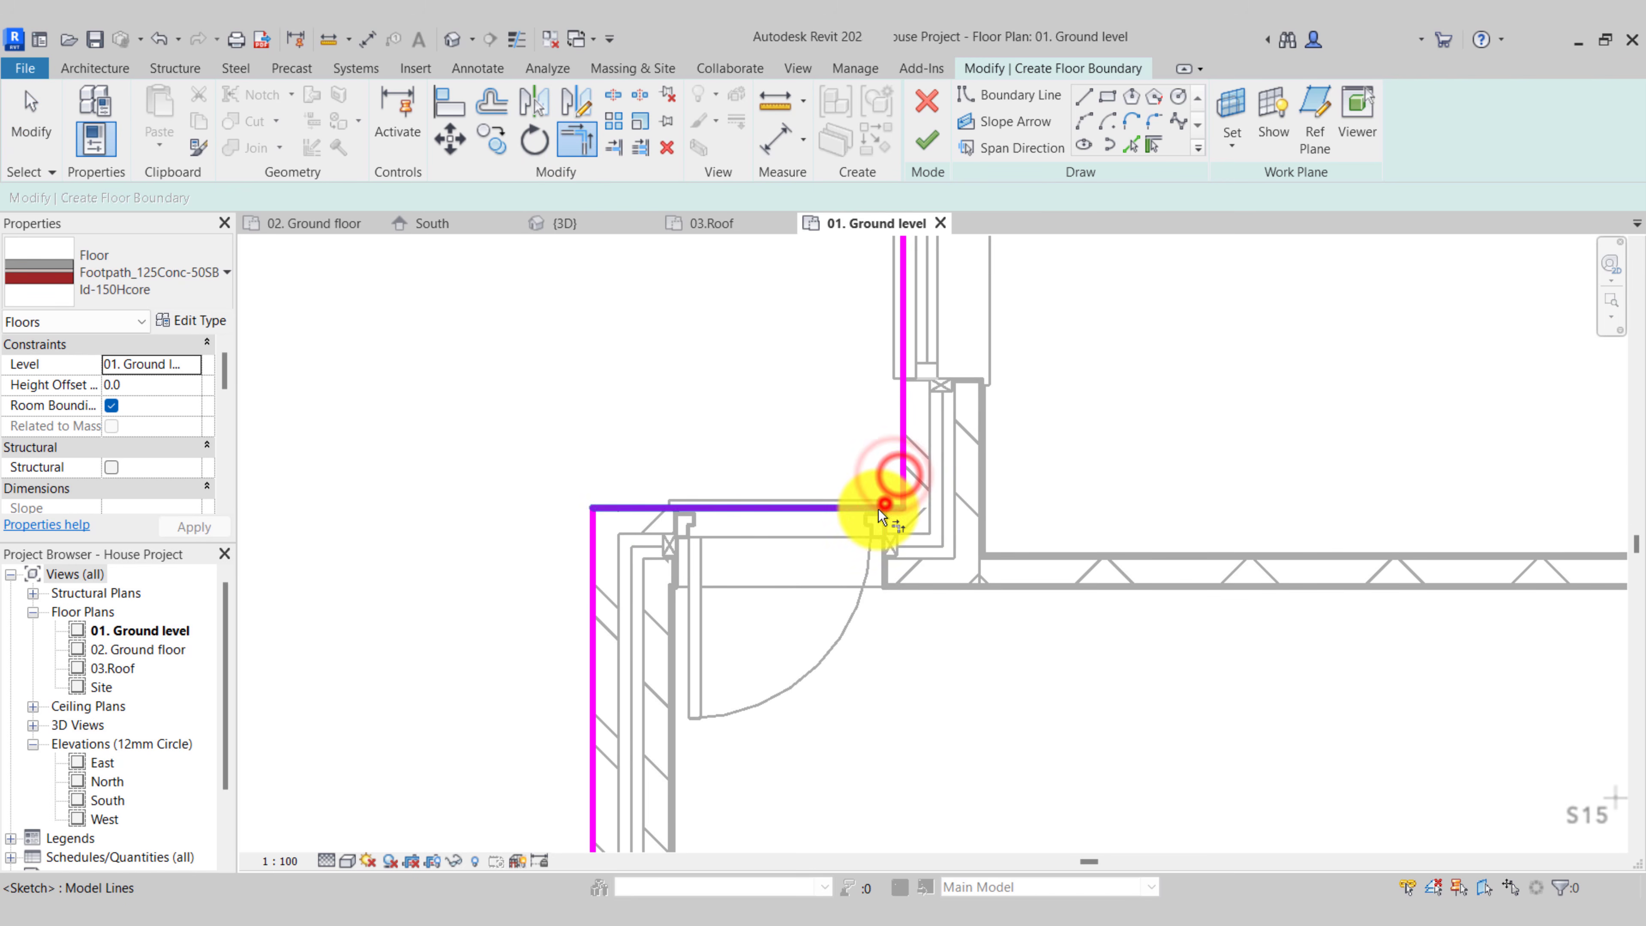
pyautogui.press('Escape')
# Select the connected chain of boundary lines from the top wall and check its continuity around the house
pyautogui.scroll(-4, 878, 508)
pyautogui.moveTo(838, 581); pyautogui.dragTo(893, 522, button='middle')
pyautogui.scroll(5, 937, 412)
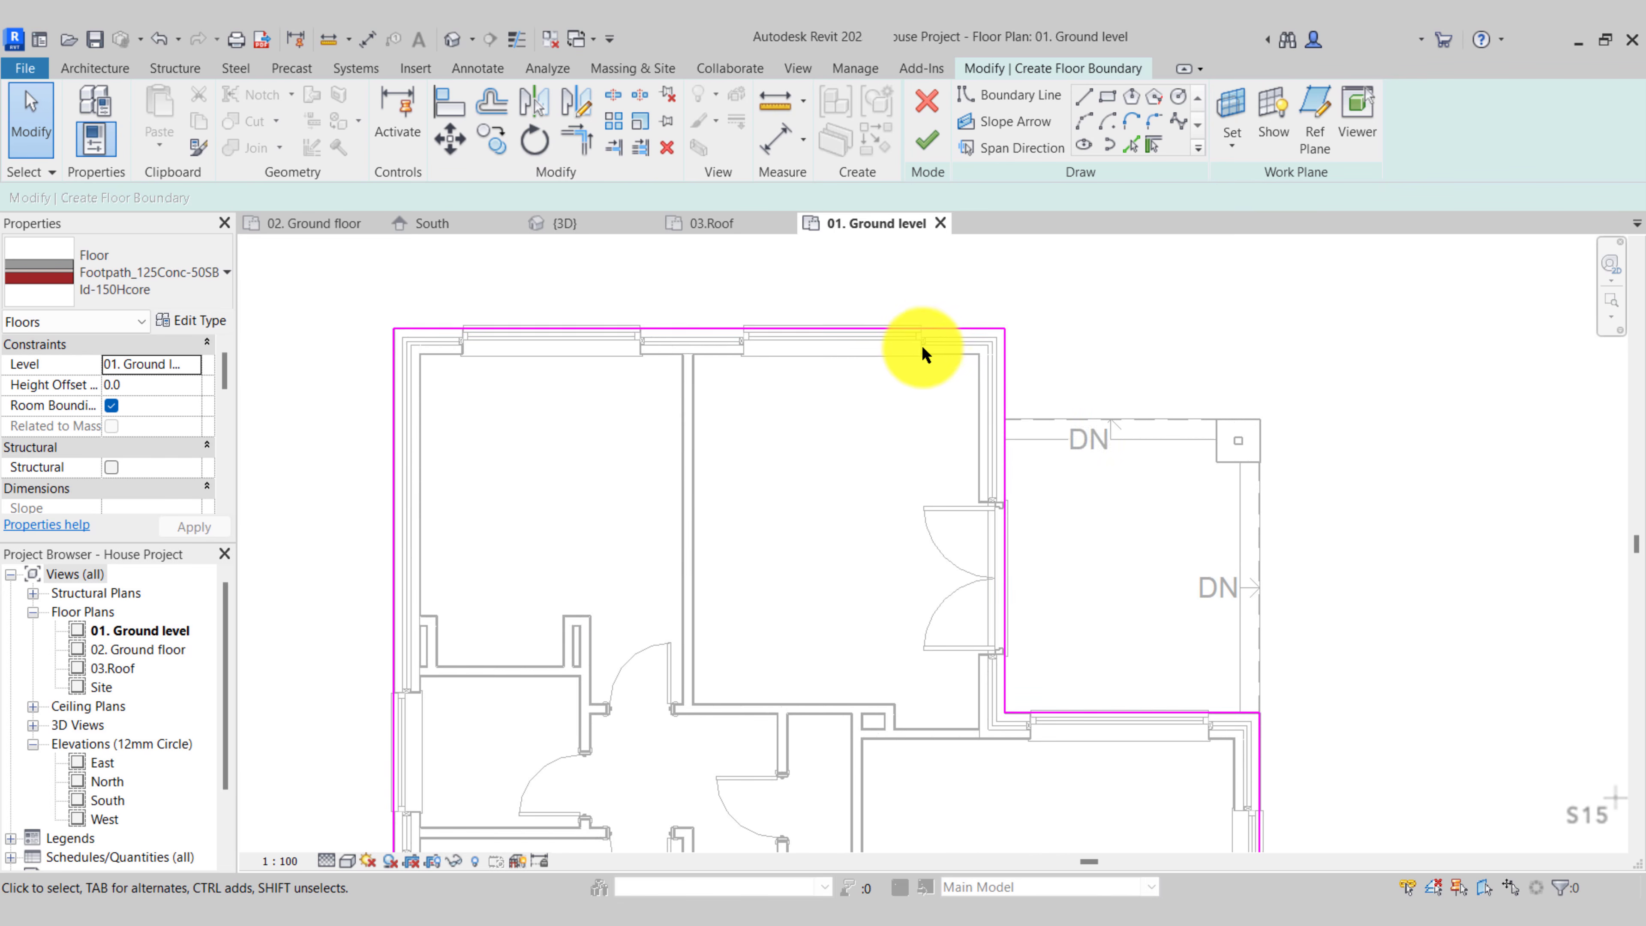
pyautogui.press('Tab')
pyautogui.click(929, 338)
pyautogui.scroll(-2, 929, 338)
pyautogui.moveTo(929, 338)
pyautogui.mouseDown(button='middle')
pyautogui.moveTo(919, 372)
pyautogui.moveTo(914, 279)
pyautogui.mouseUp(button='middle')
pyautogui.moveTo(945, 570); pyautogui.dragTo(933, 268, button='middle')
pyautogui.moveTo(950, 639); pyautogui.dragTo(974, 357, button='middle')
pyautogui.moveTo(983, 496); pyautogui.dragTo(969, 820, button='middle')
pyautogui.moveTo(1050, 337); pyautogui.dragTo(1014, 811, button='middle')
pyautogui.moveTo(1085, 359); pyautogui.dragTo(1046, 548, button='middle')
pyautogui.scroll(3, 1030, 541)
pyautogui.scroll(-1, 1027, 541)
pyautogui.press('Escape')
# Examine the inner footpath boundary outline along the house's top, side and lower walls
pyautogui.moveTo(859, 485)
pyautogui.mouseDown(button='middle')
pyautogui.moveTo(895, 382)
pyautogui.moveTo(941, 433)
pyautogui.mouseUp(button='middle')
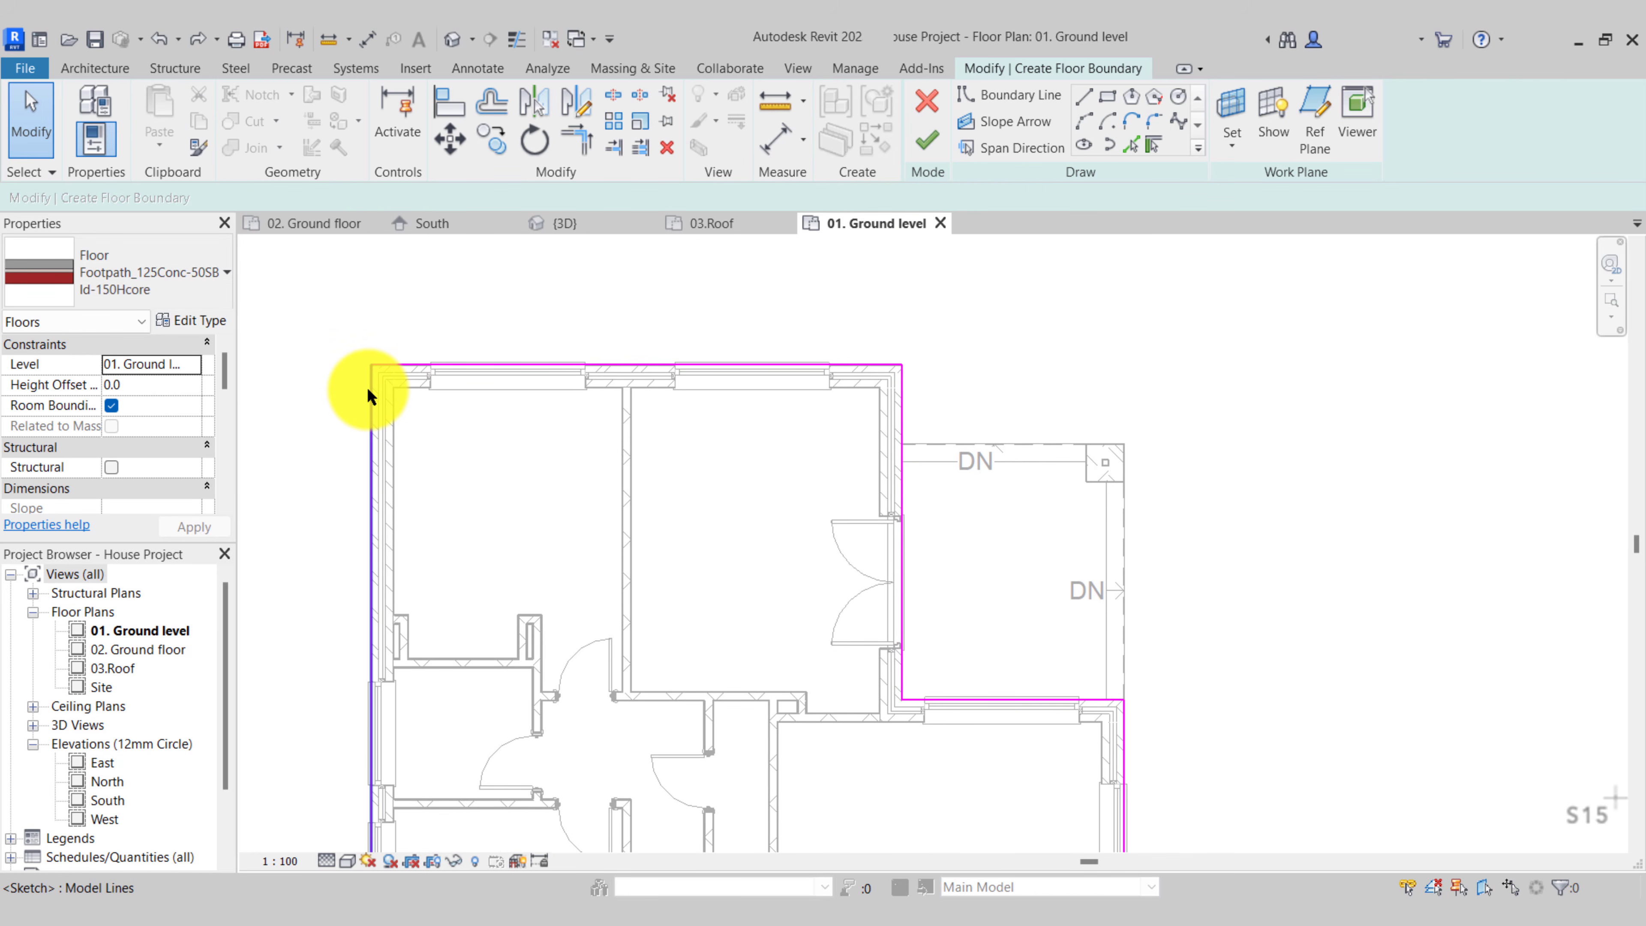
pyautogui.moveTo(911, 760); pyautogui.dragTo(925, 628, button='middle')
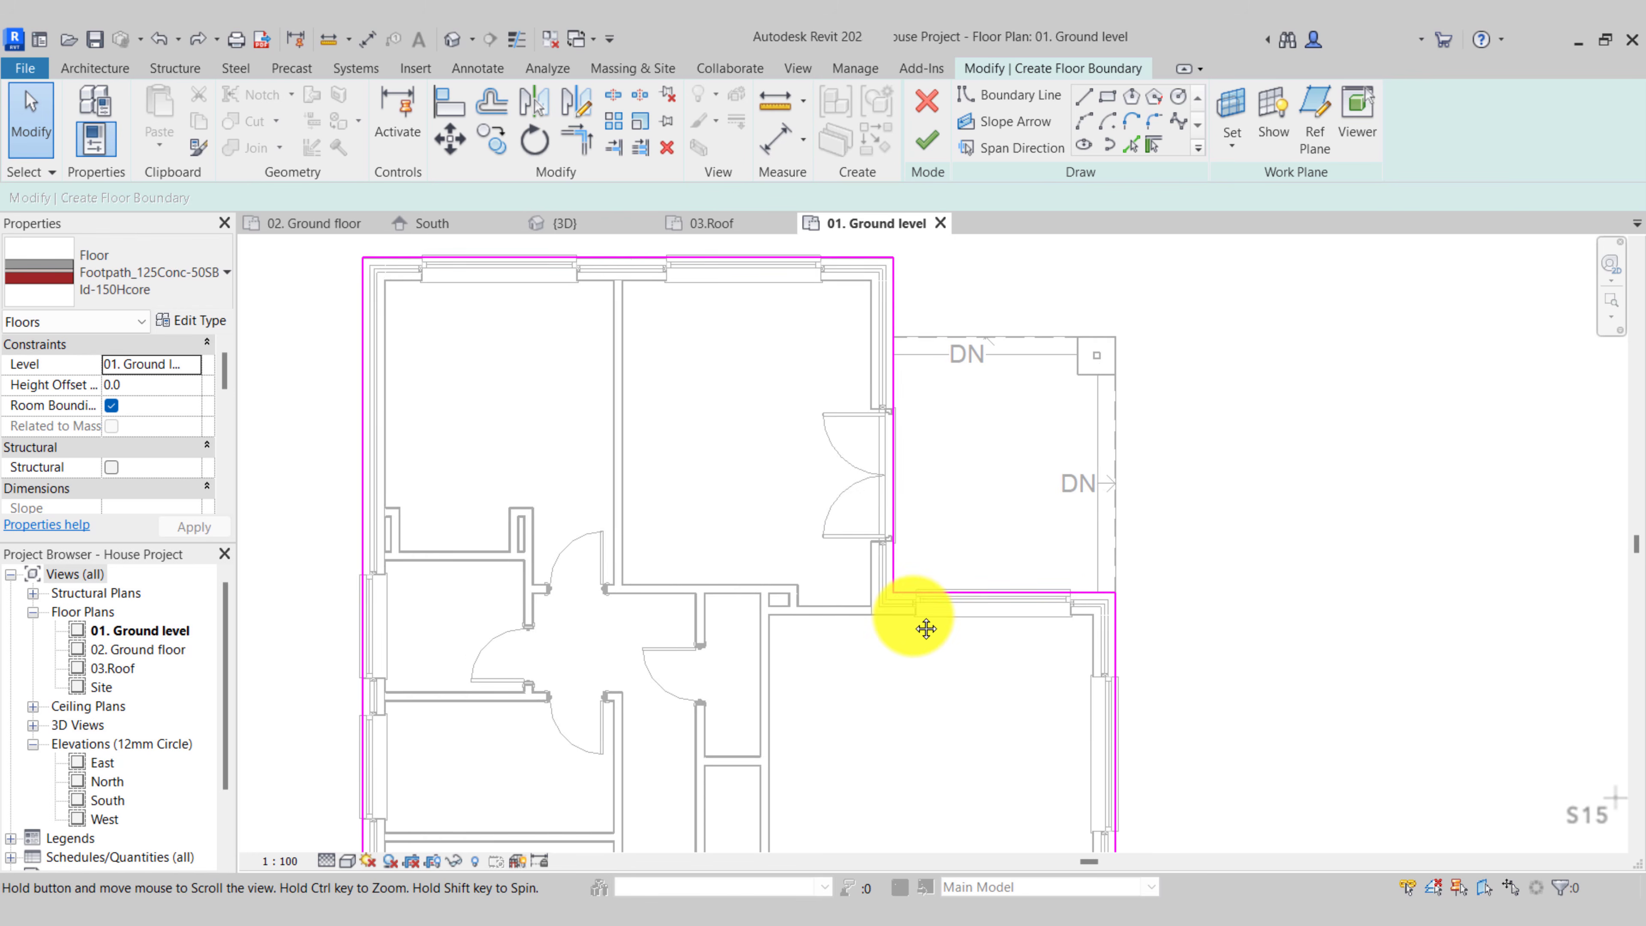
pyautogui.scroll(-1, 1057, 731)
pyautogui.moveTo(1058, 730); pyautogui.dragTo(1057, 441, button='middle')
pyautogui.moveTo(996, 743); pyautogui.dragTo(996, 496, button='middle')
pyautogui.moveTo(984, 691); pyautogui.dragTo(1081, 786, button='middle')
pyautogui.moveTo(781, 463); pyautogui.dragTo(861, 801, button='middle')
pyautogui.moveTo(774, 348); pyautogui.dragTo(767, 593, button='middle')
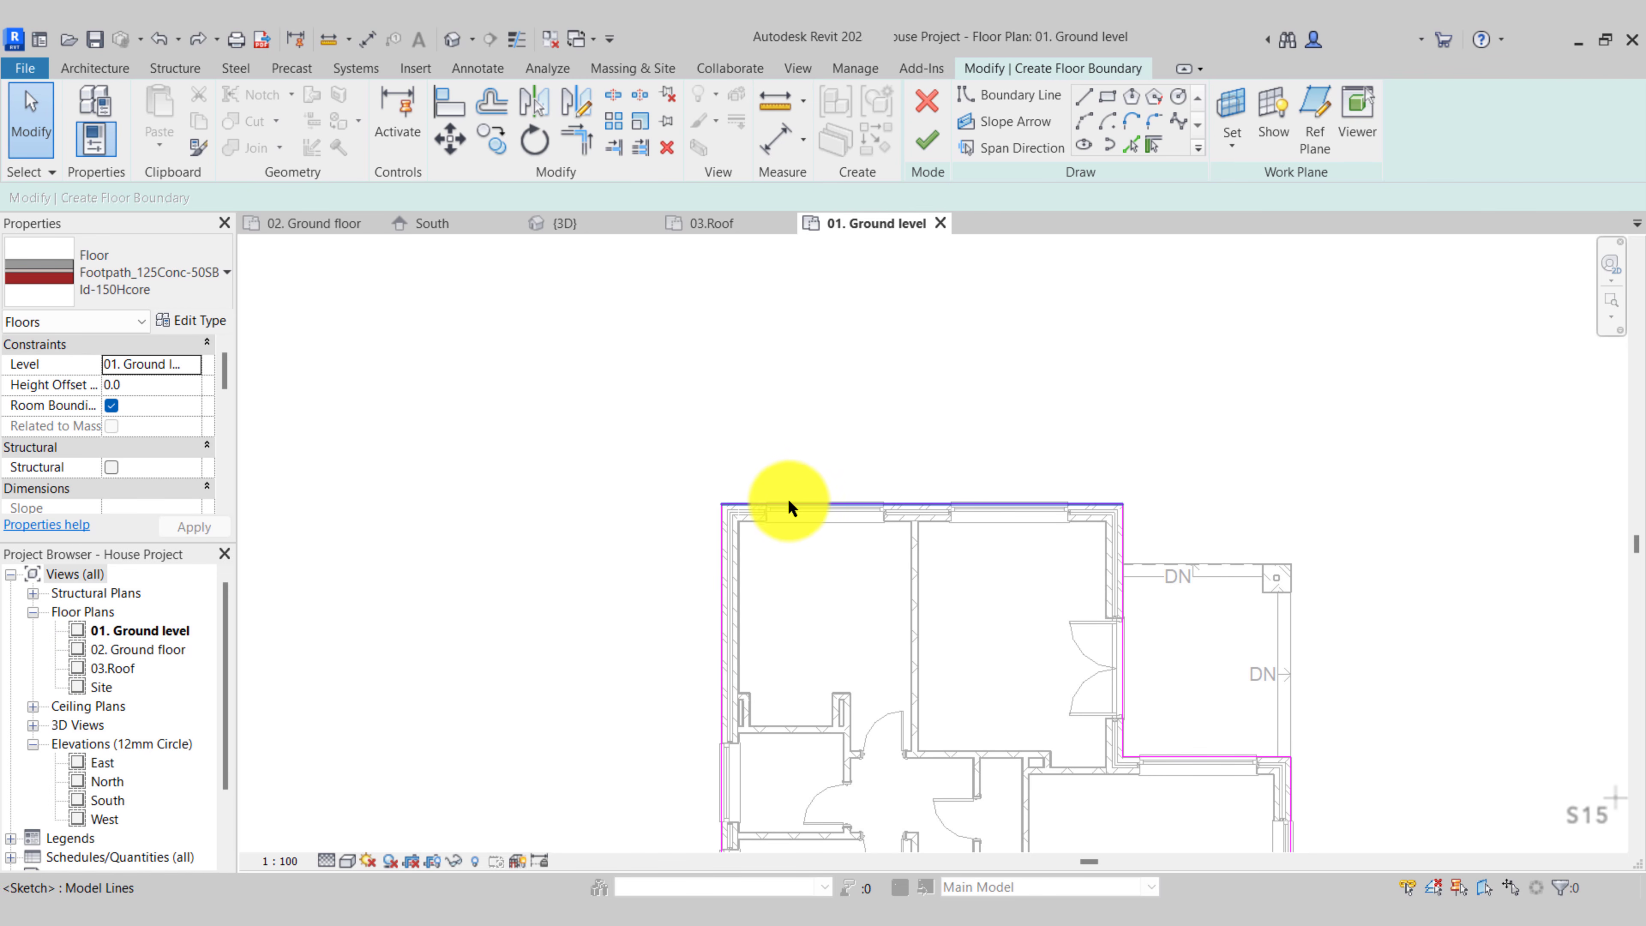
pyautogui.scroll(2, 798, 471)
pyautogui.moveTo(797, 470)
pyautogui.mouseDown(button='middle')
pyautogui.moveTo(841, 562)
pyautogui.moveTo(788, 453)
pyautogui.mouseUp(button='middle')
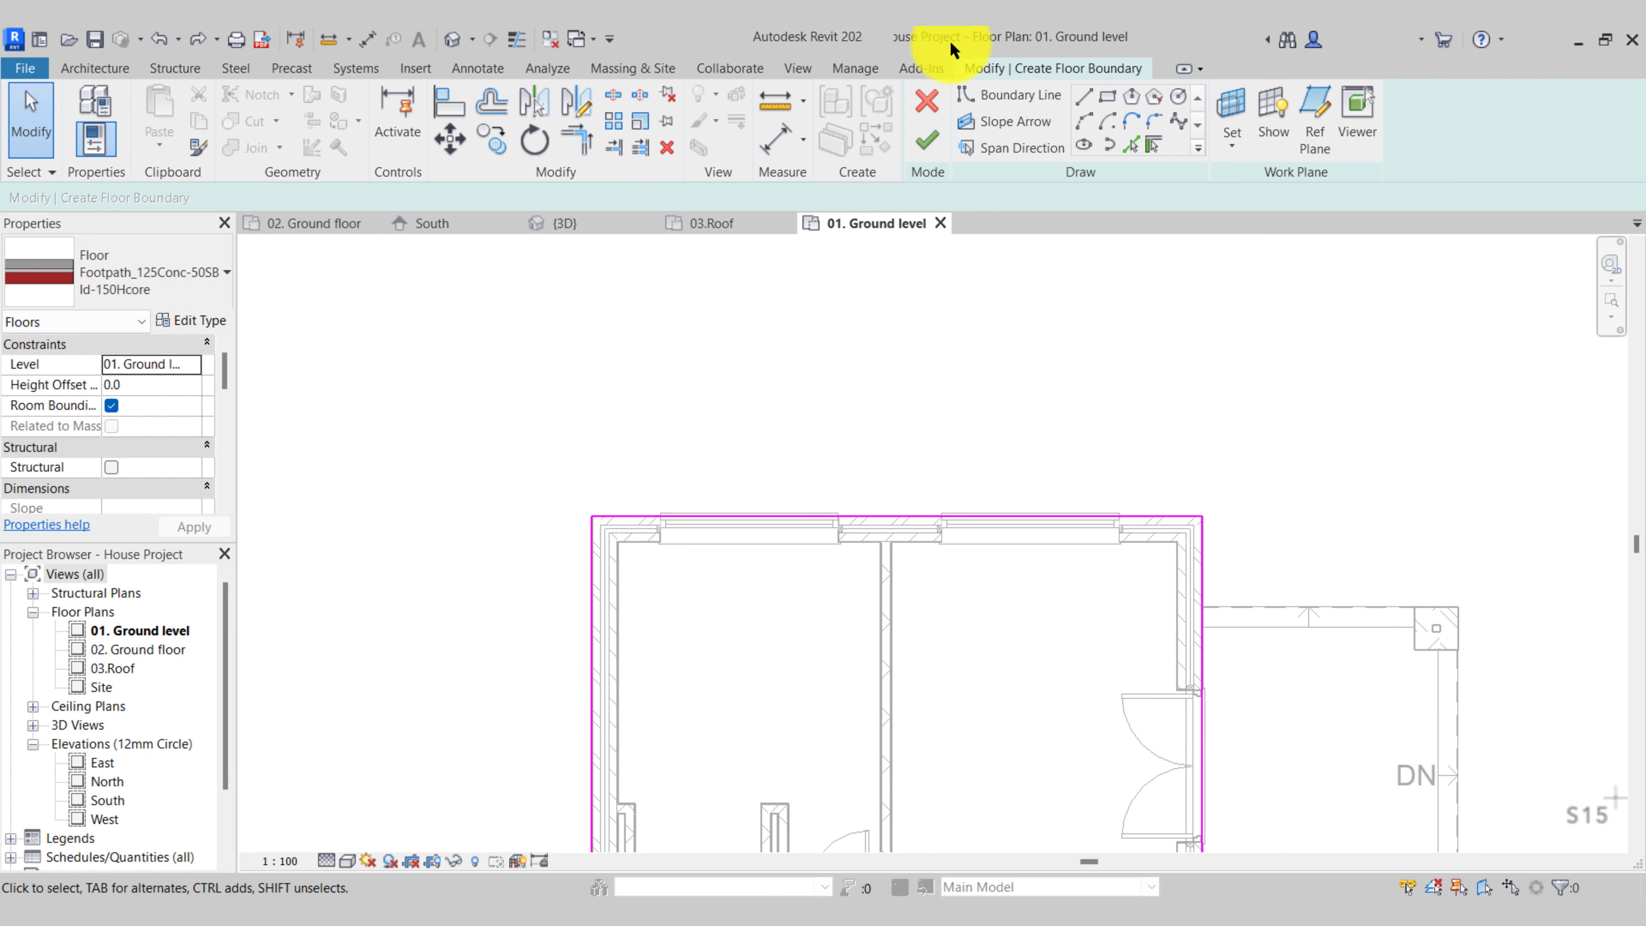
pyautogui.scroll(-5, 891, 291)
pyautogui.moveTo(887, 332); pyautogui.dragTo(885, 173, button='middle')
pyautogui.scroll(-2, 852, 276)
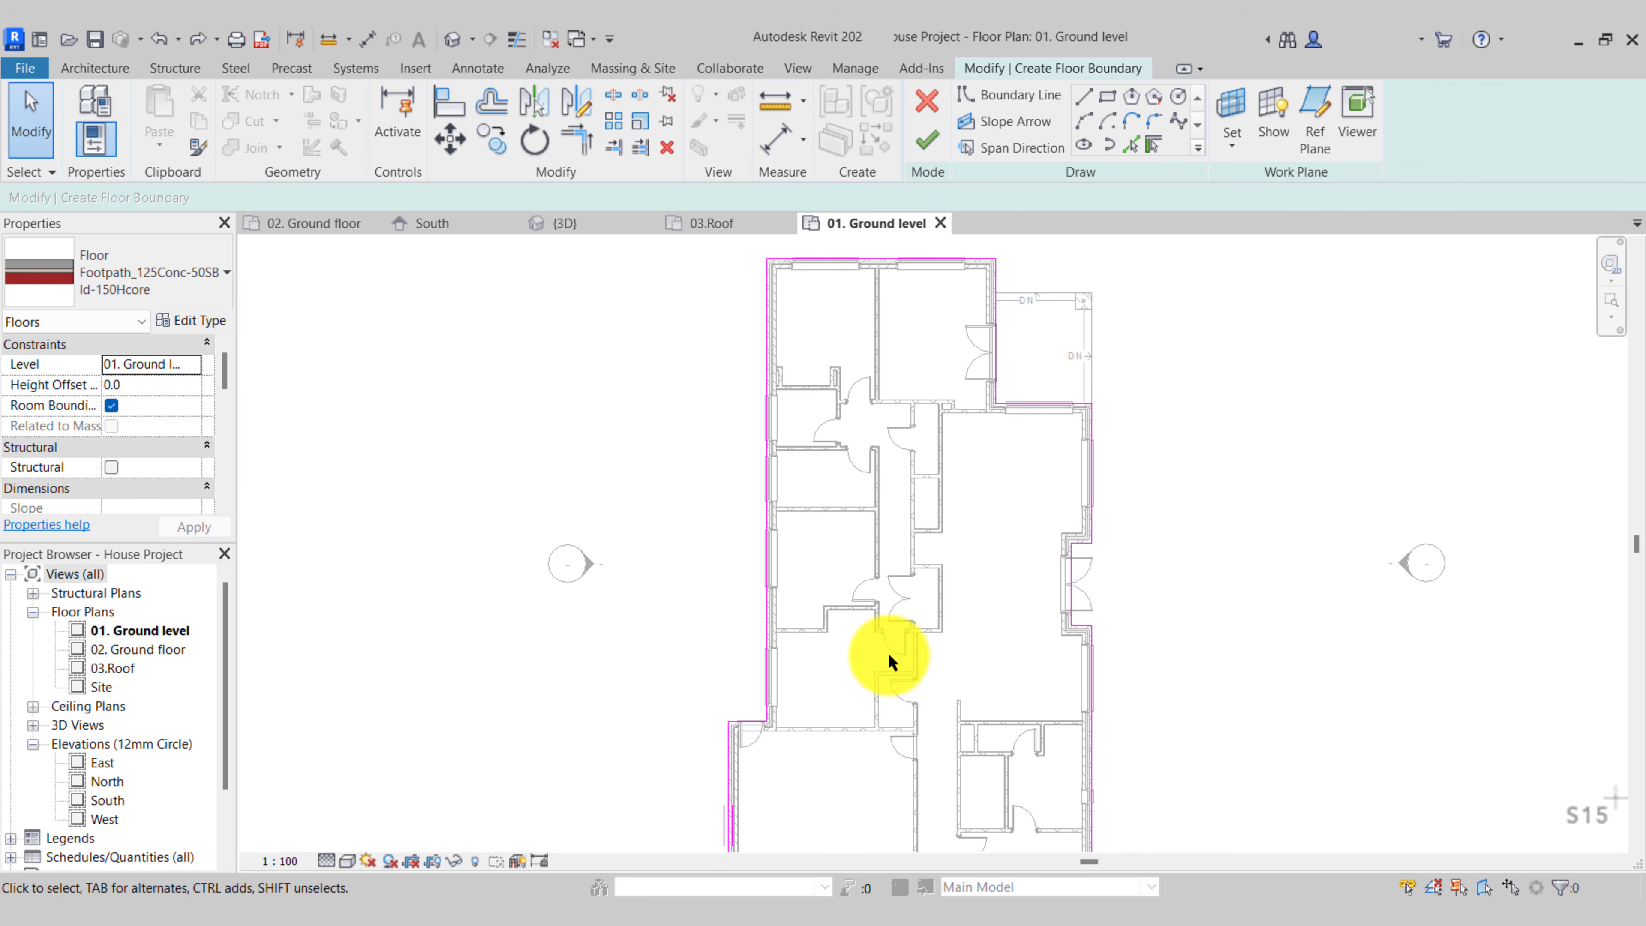
pyautogui.scroll(3, 900, 460)
pyautogui.scroll(1, 817, 548)
pyautogui.moveTo(818, 547); pyautogui.dragTo(857, 507, button='middle')
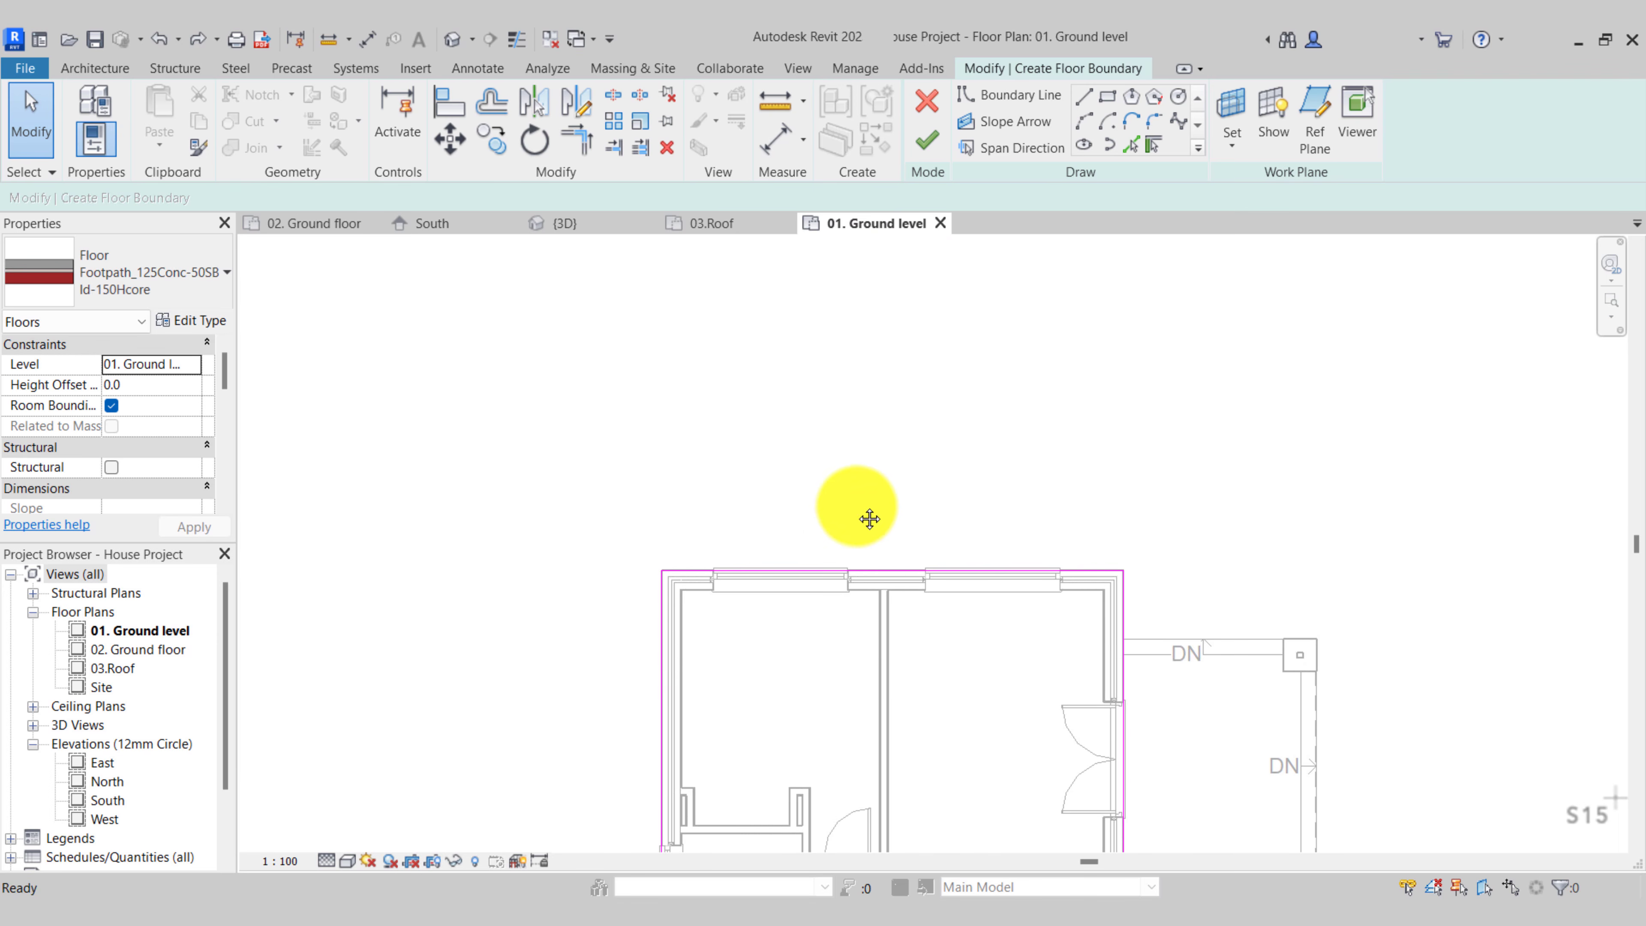
# Add a footpath boundary line offset 2000 mm outward from the house's top wall with Pick Lines
pyautogui.click(1131, 146)
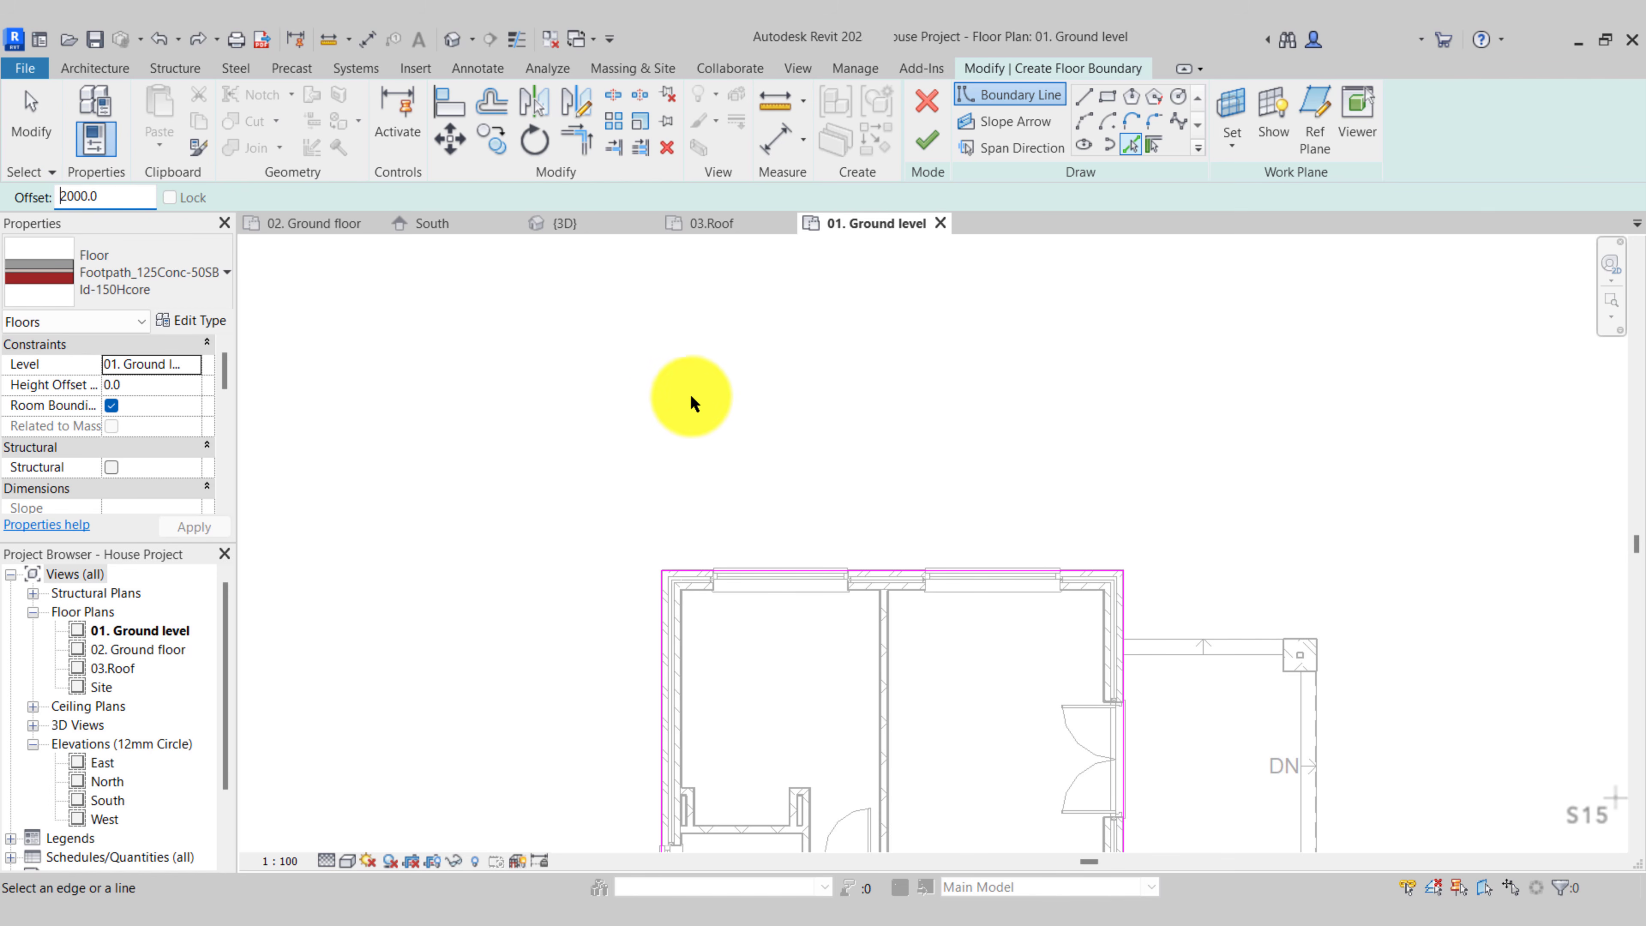
pyautogui.scroll(1, 906, 548)
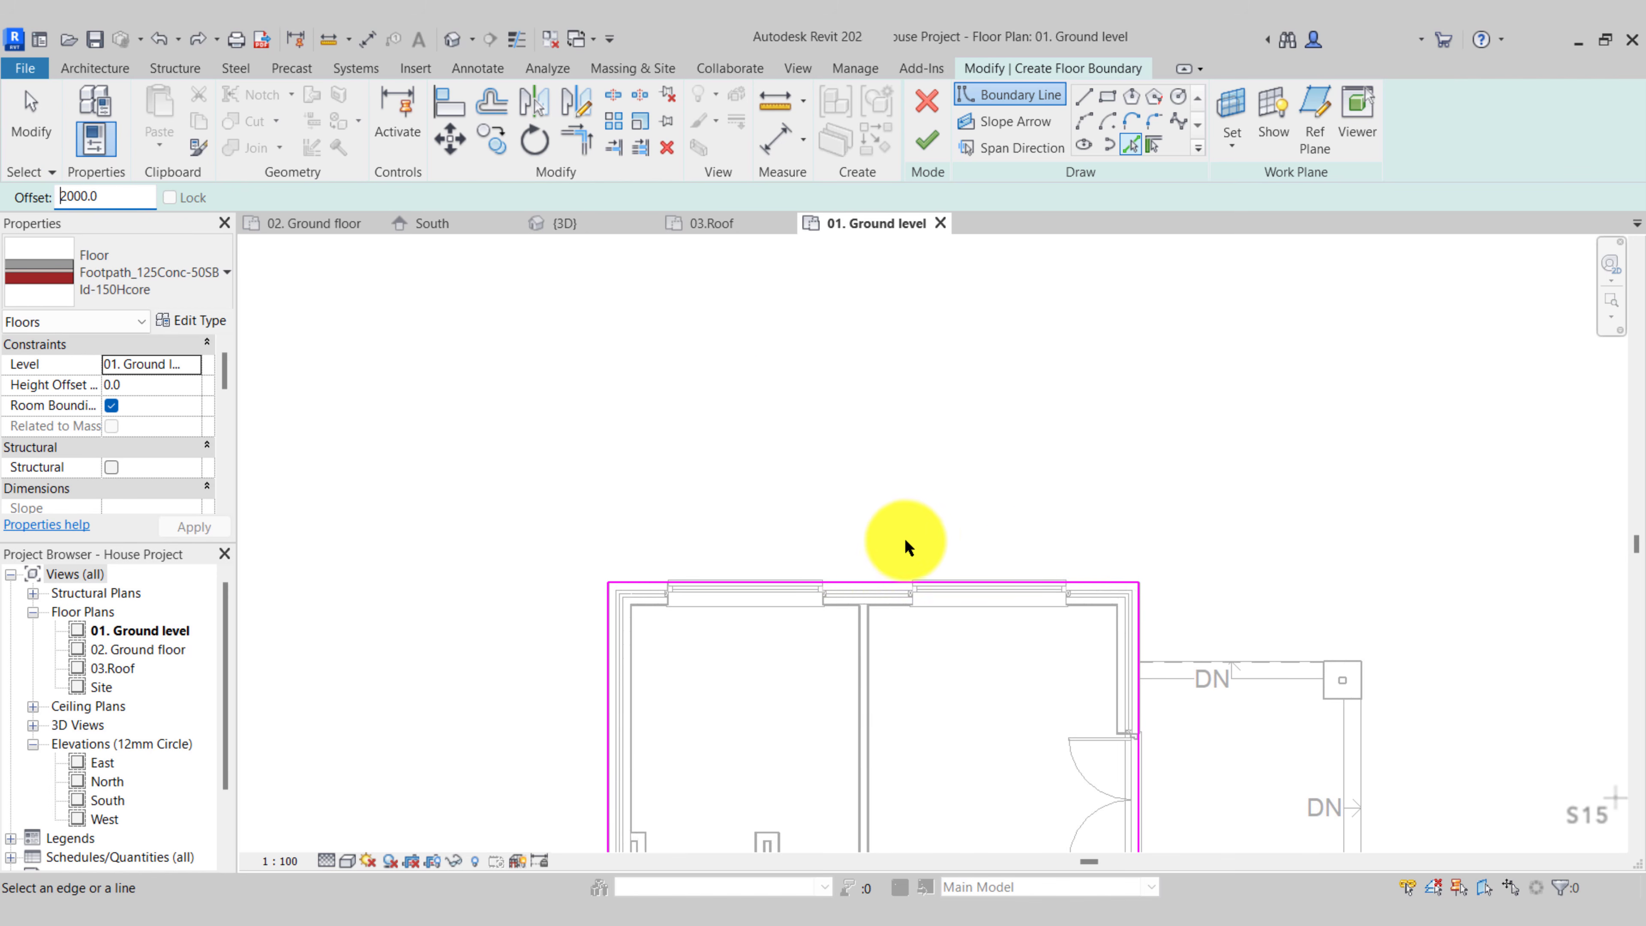
pyautogui.click(859, 574)
pyautogui.moveTo(1246, 559); pyautogui.dragTo(959, 415, button='middle')
pyautogui.scroll(-1, 1087, 316)
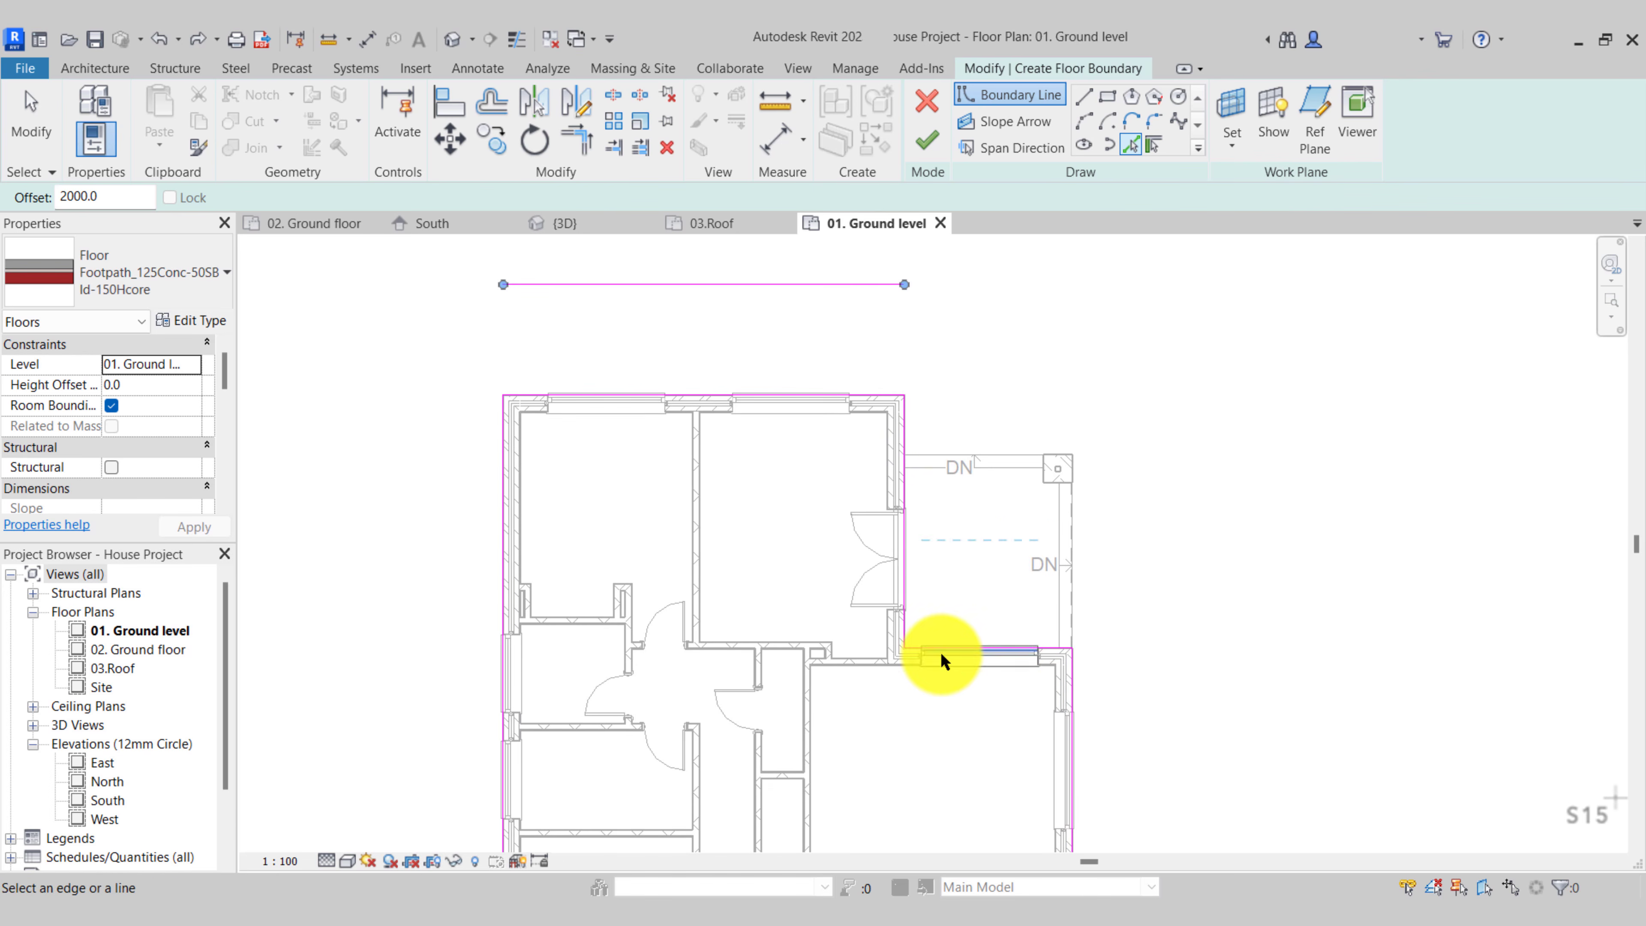
# Add boundary lines offset 2000 mm outward from the house's right wall and from the lower end of the porch pier
pyautogui.scroll(-2, 890, 293)
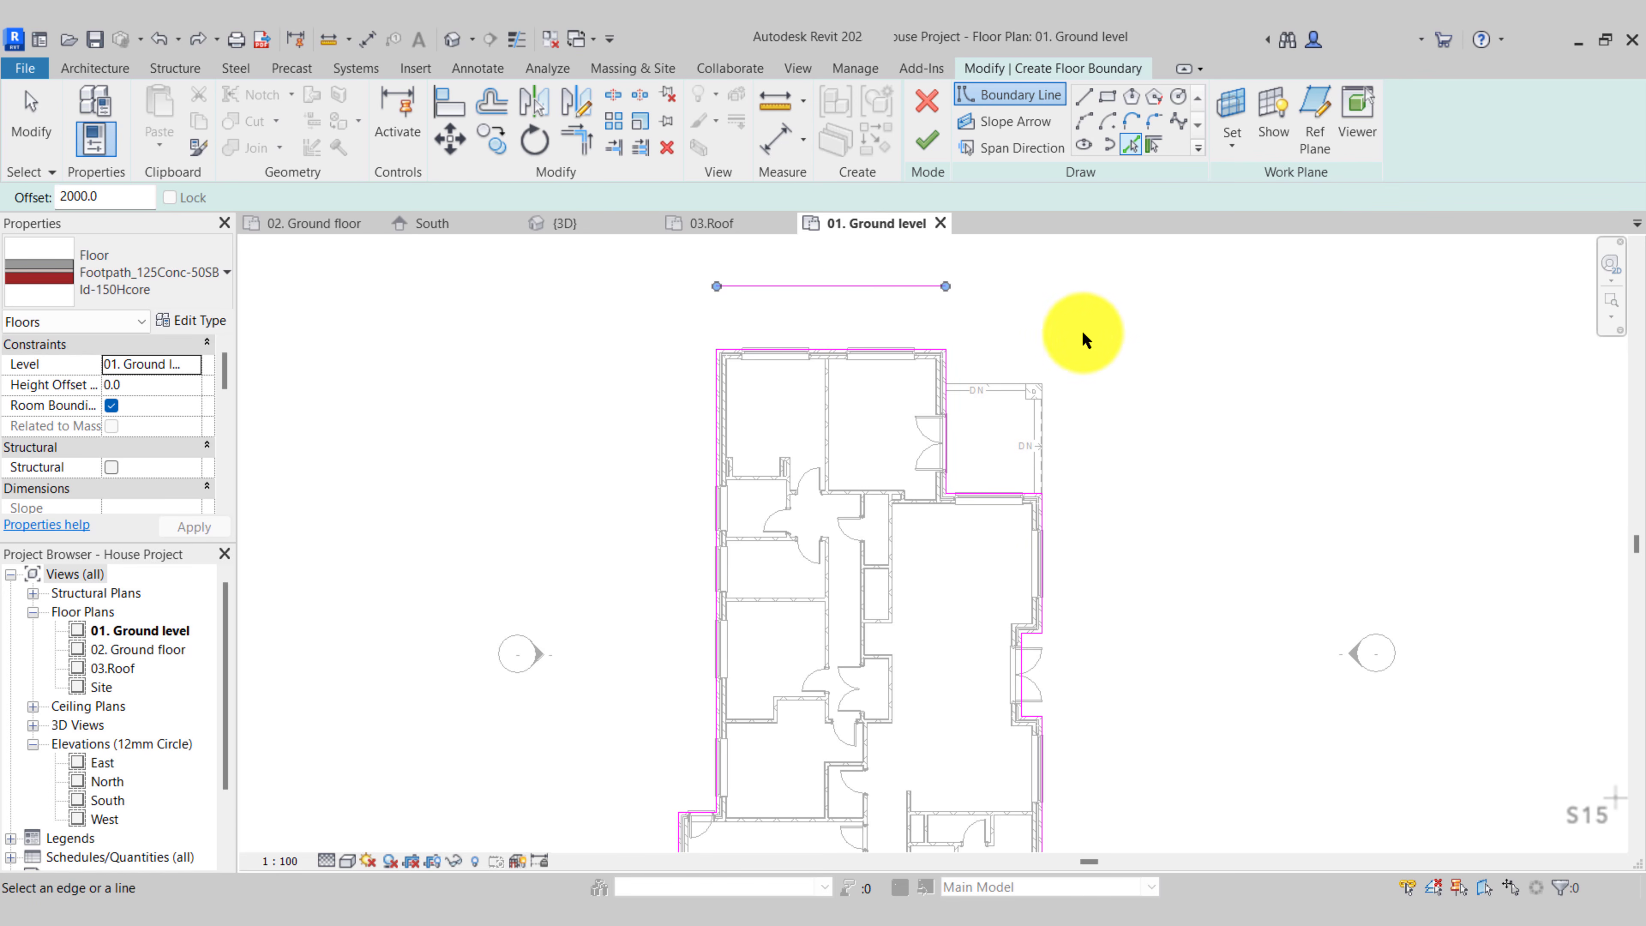
pyautogui.scroll(5, 1113, 577)
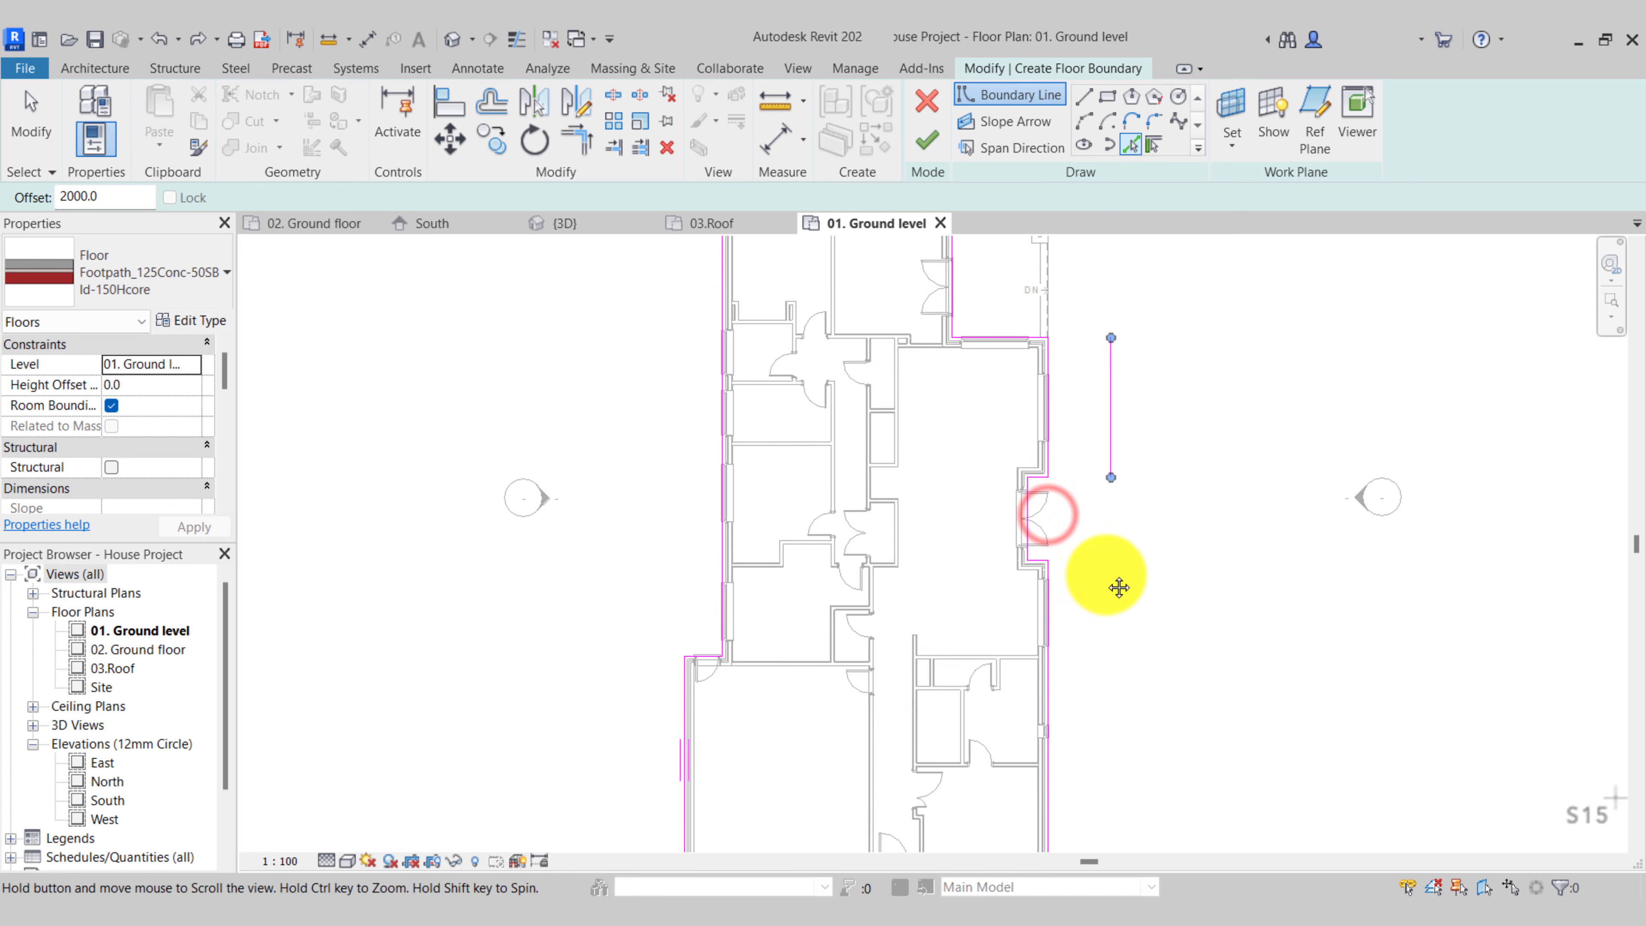
pyautogui.click(988, 636)
pyautogui.scroll(-2, 1202, 665)
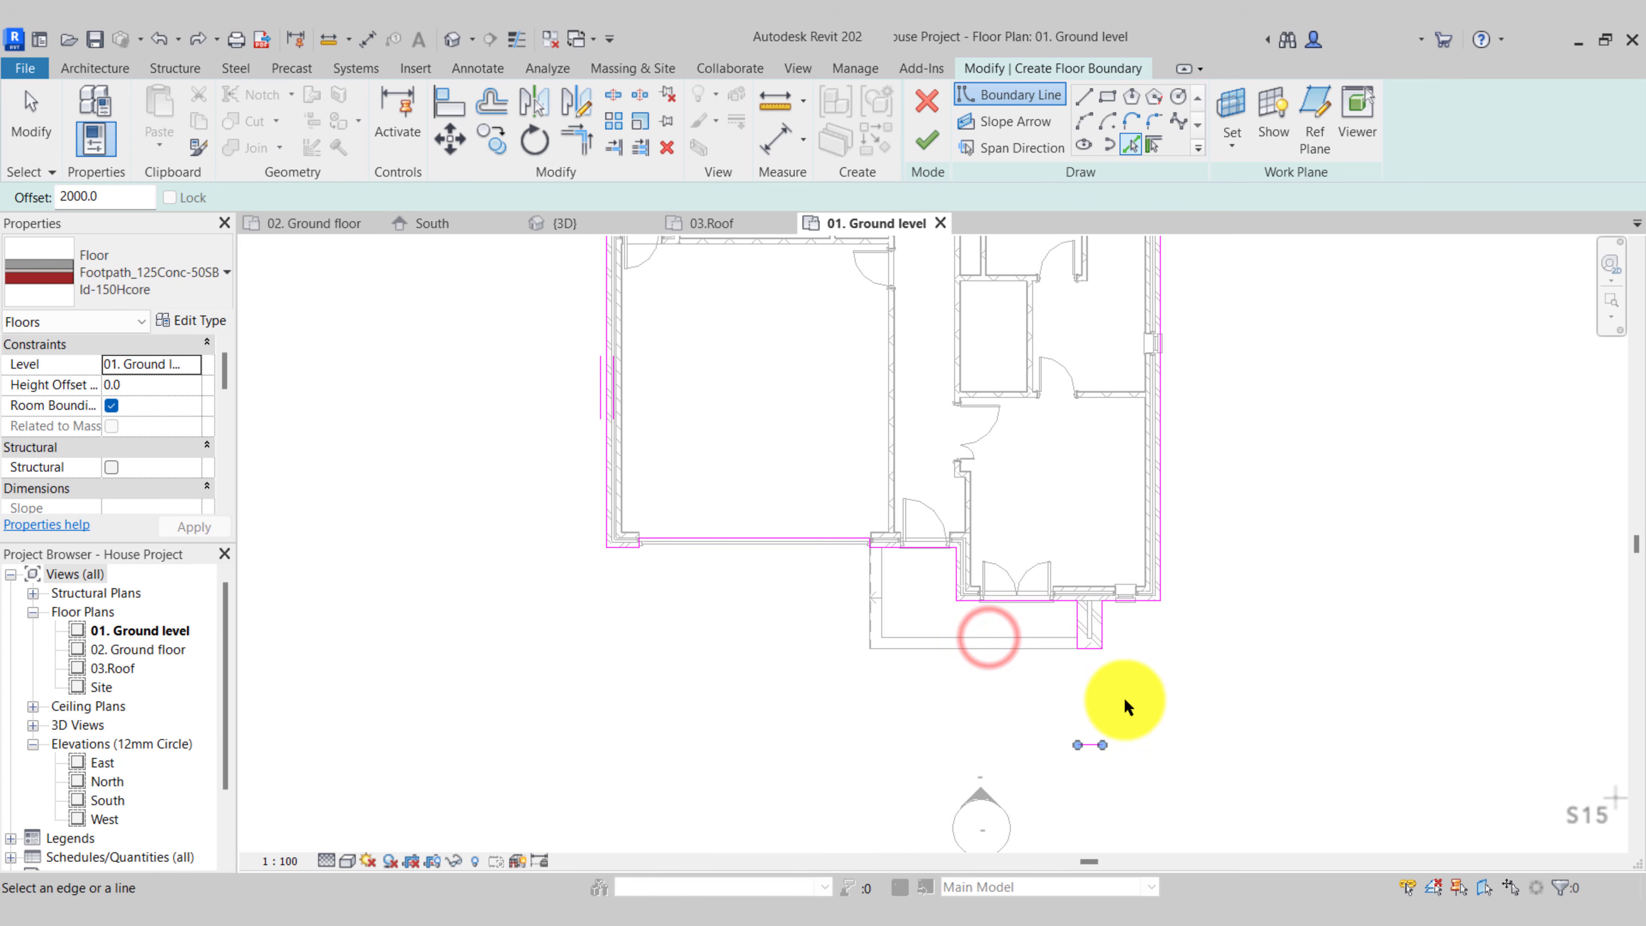
# Add boundary lines offset 2000 mm outward from the garage's left and upper sides and from the house's left wall
pyautogui.moveTo(794, 716); pyautogui.dragTo(910, 727, button='middle')
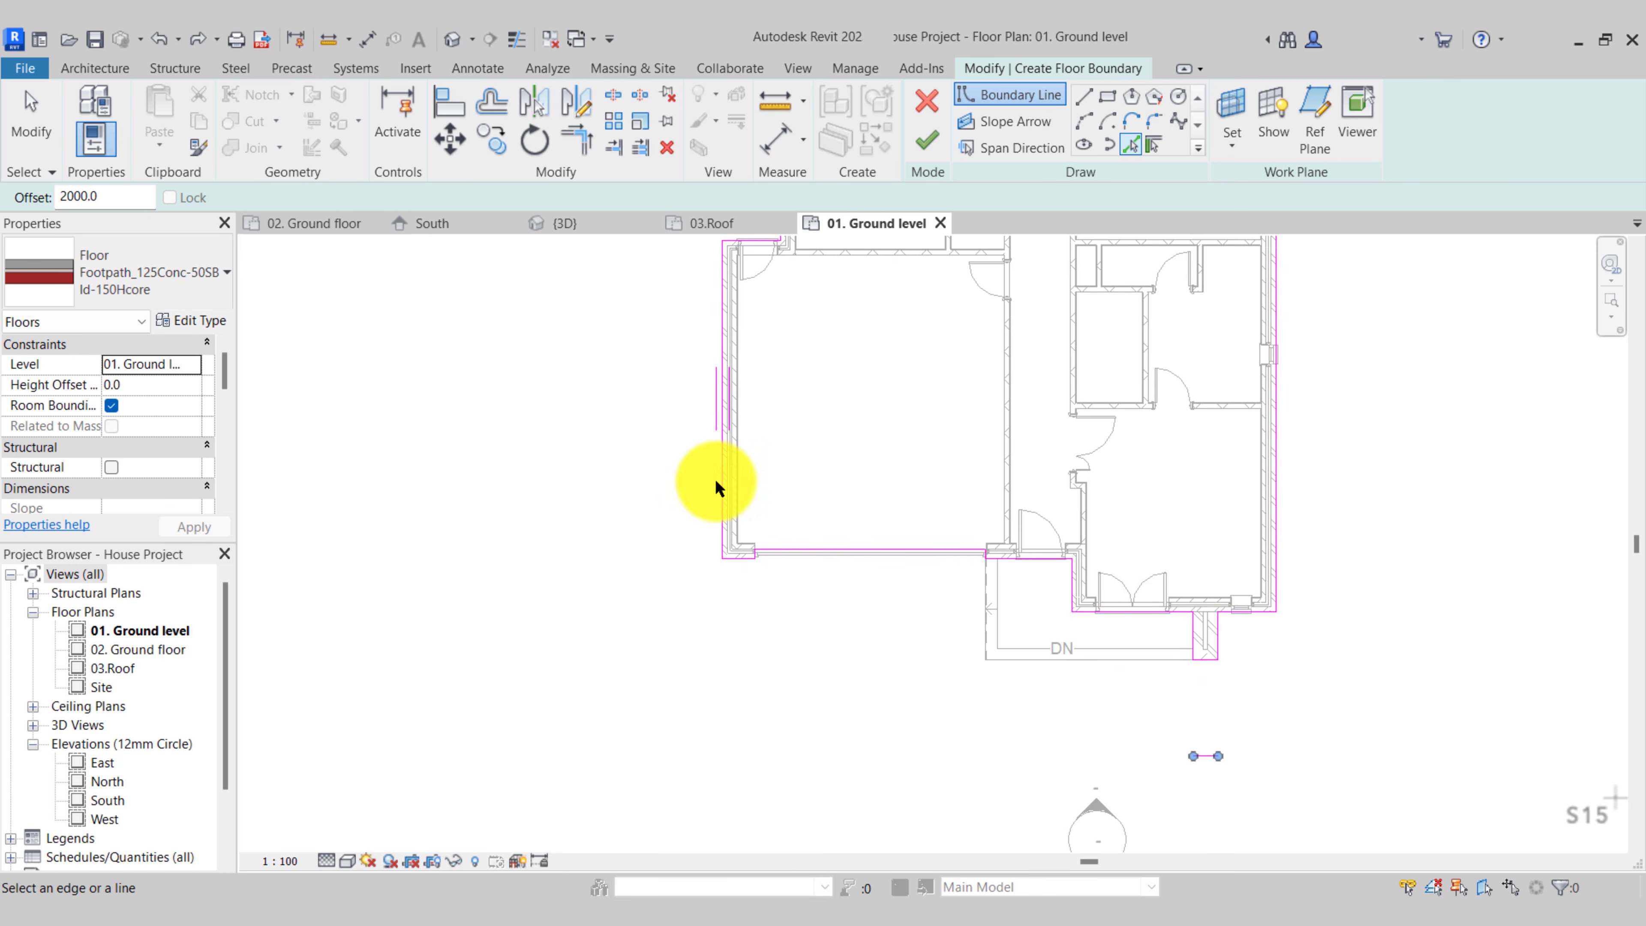
pyautogui.moveTo(698, 481); pyautogui.dragTo(674, 863, button='middle')
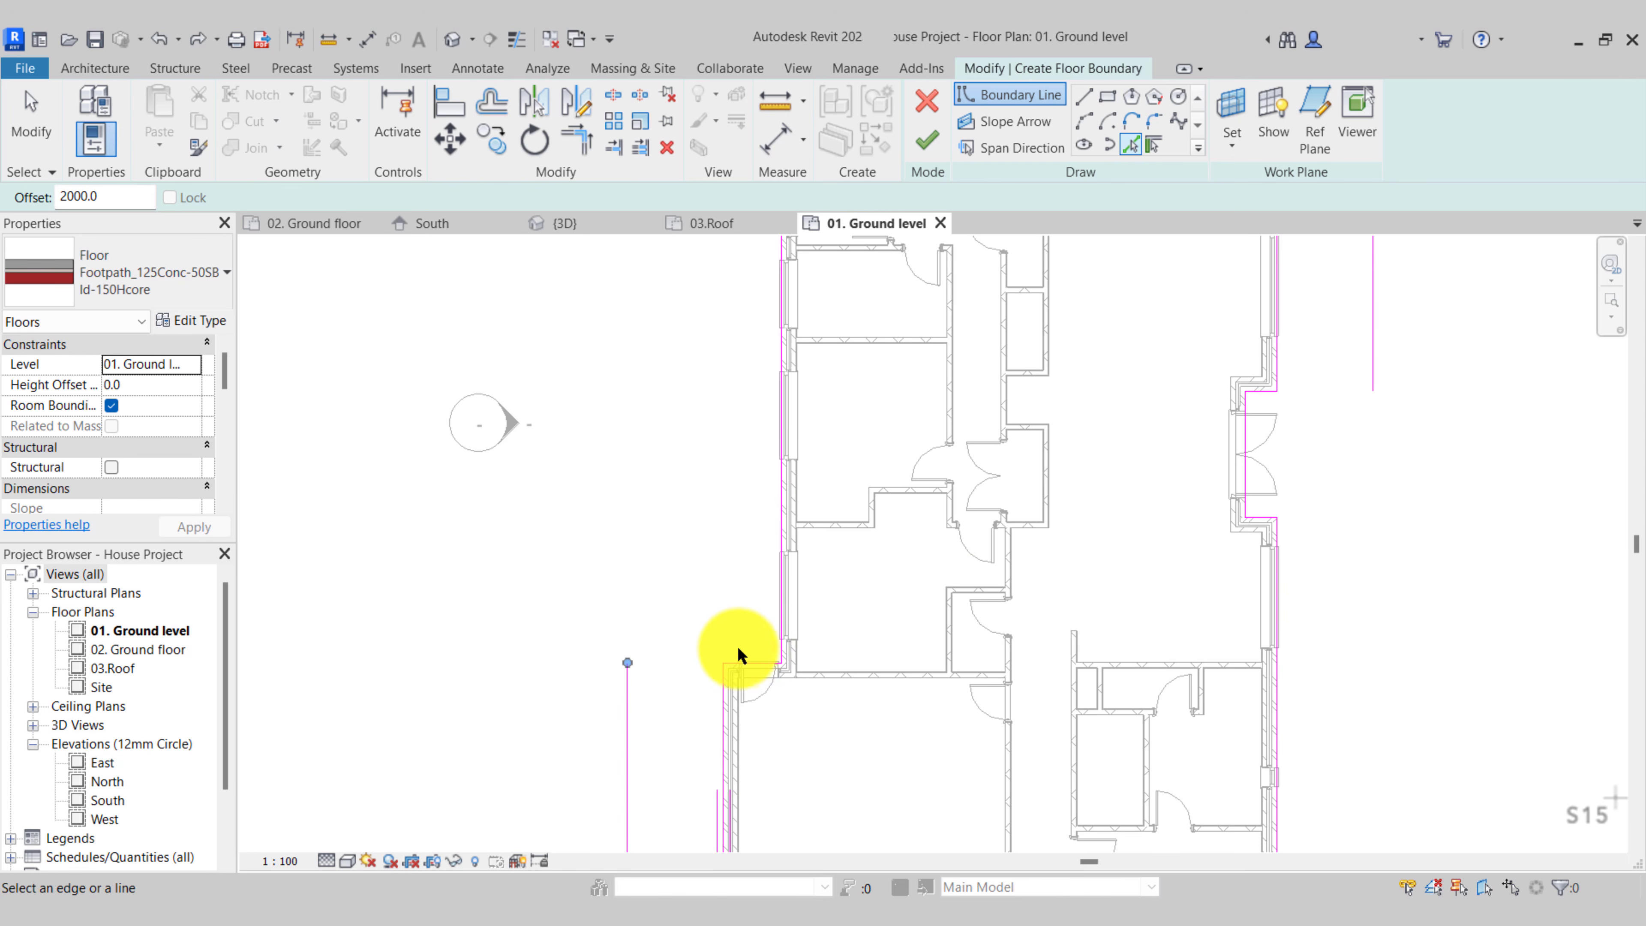
pyautogui.scroll(4, 729, 663)
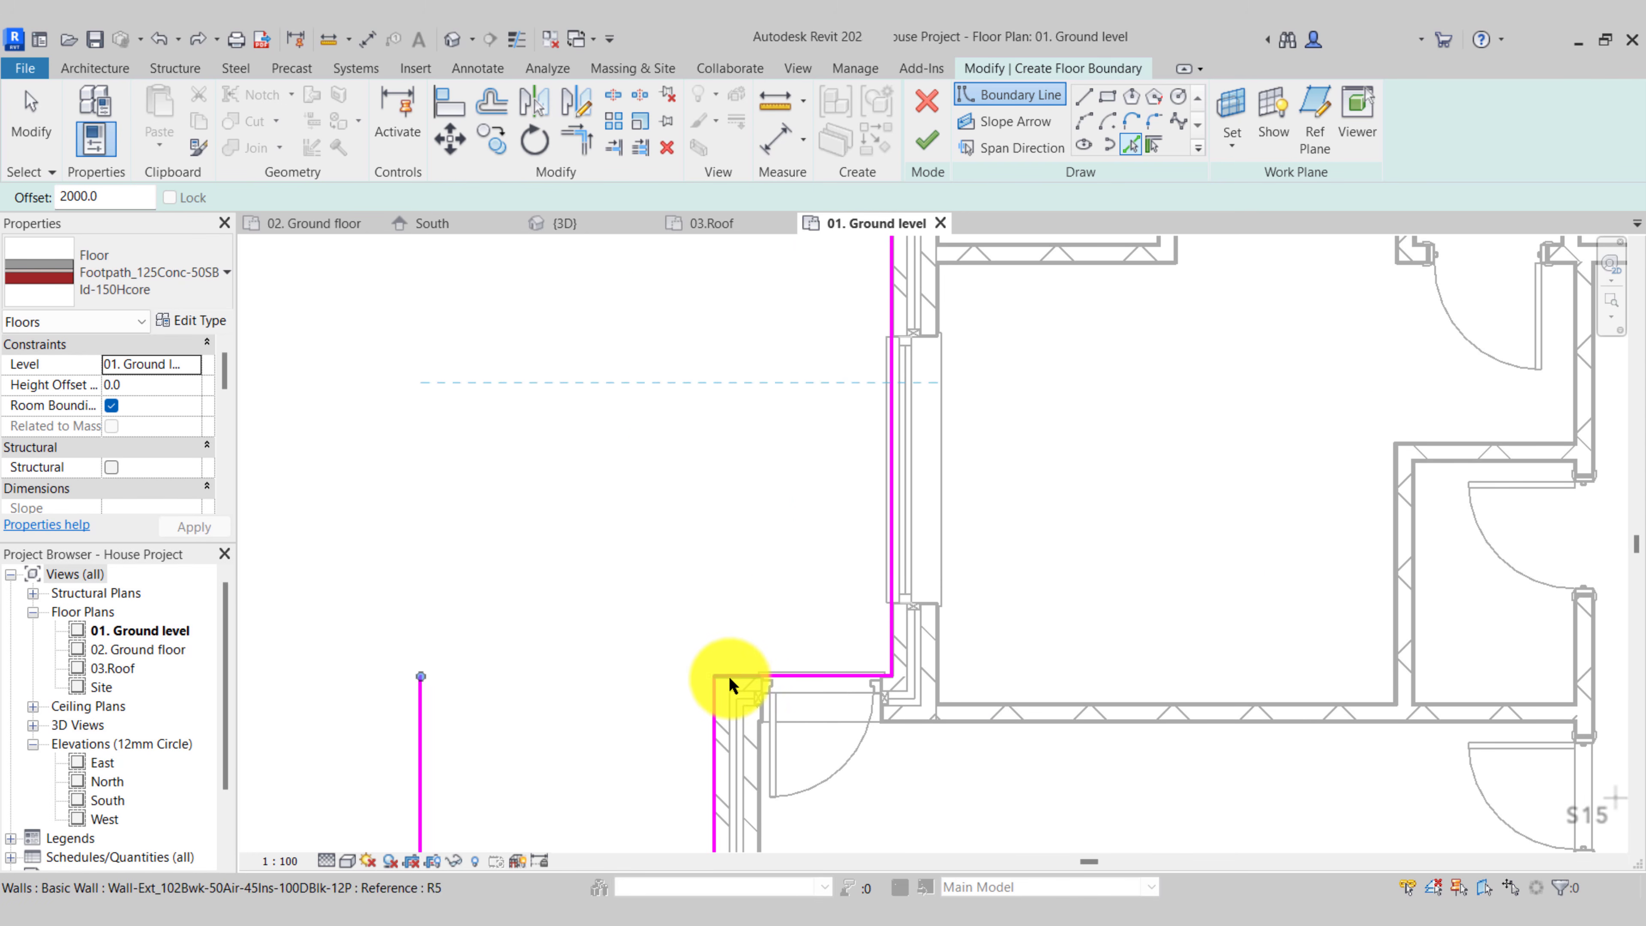
pyautogui.click(730, 678)
pyautogui.click(885, 297)
# Trim the outer top boundary line to corners with the outer left and outer right boundary lines
pyautogui.scroll(-4, 760, 635)
pyautogui.moveTo(707, 647)
pyautogui.mouseDown(button='middle')
pyautogui.moveTo(707, 777)
pyautogui.moveTo(668, 921)
pyautogui.mouseUp(button='middle')
pyautogui.click(577, 138)
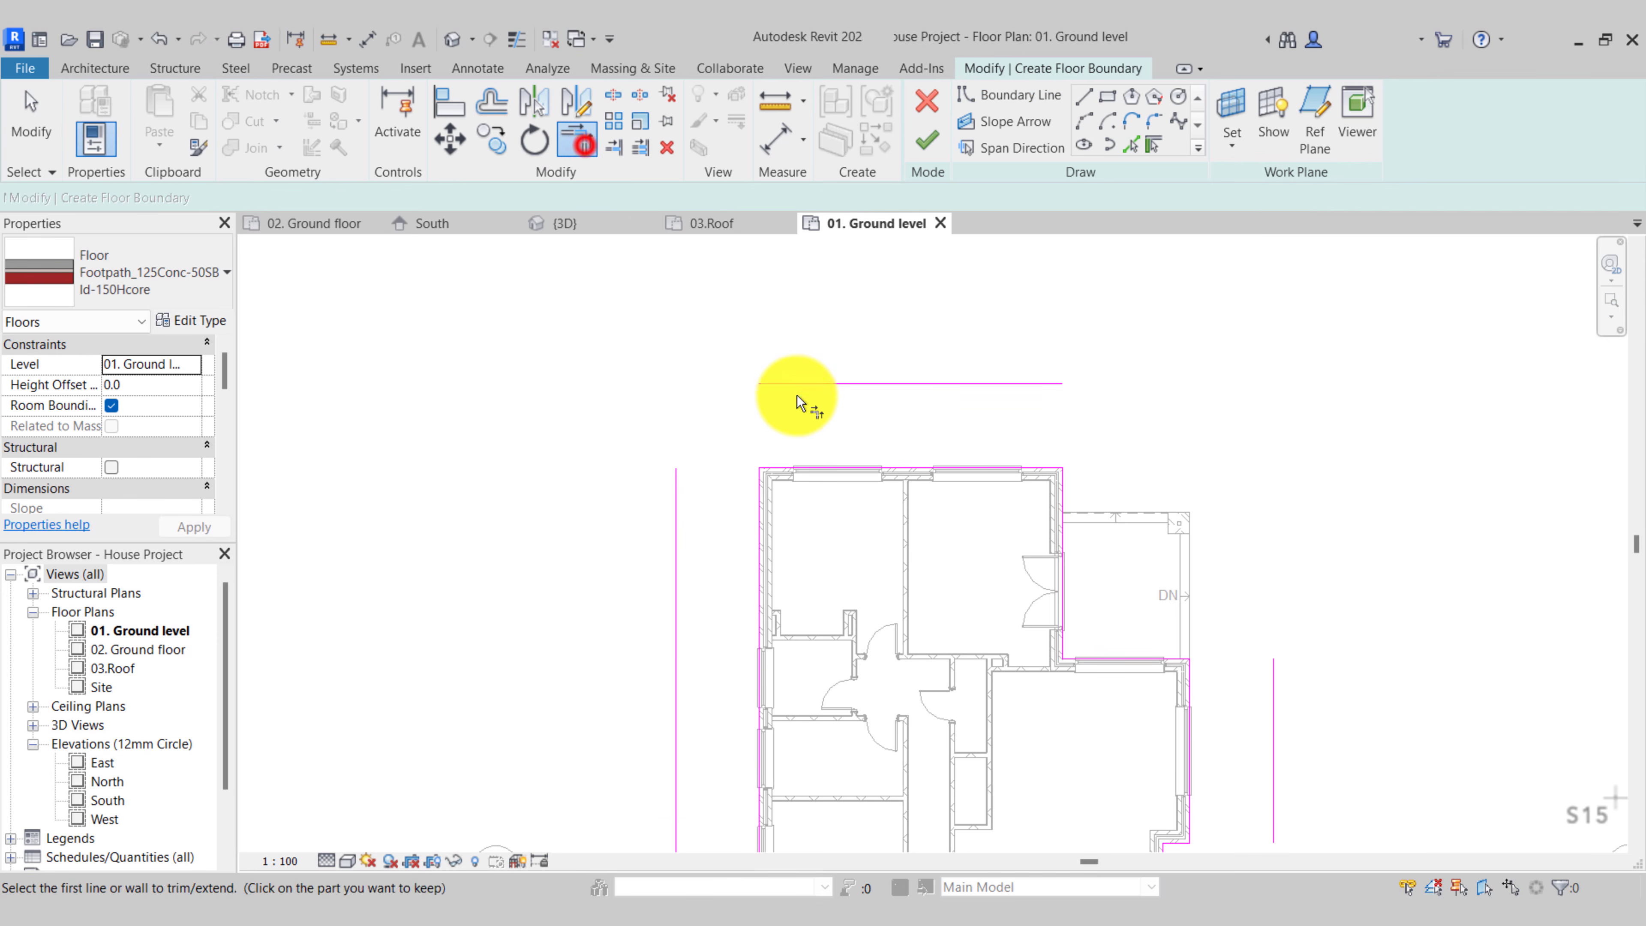
pyautogui.click(790, 385)
pyautogui.click(675, 496)
pyautogui.click(753, 384)
pyautogui.click(985, 383)
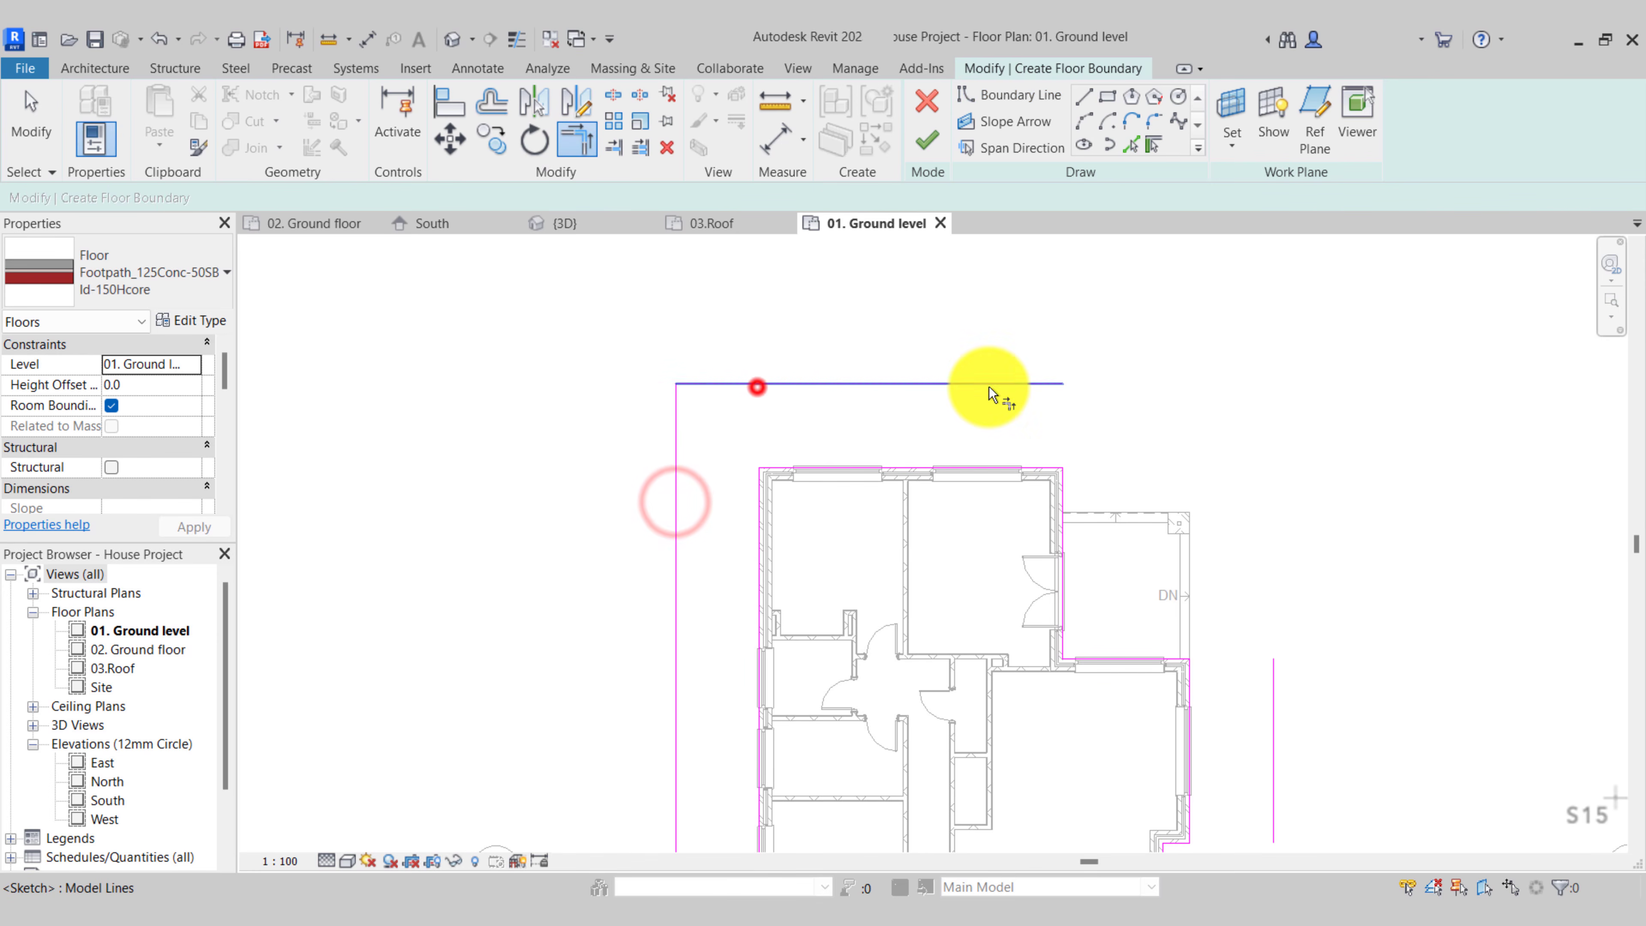
pyautogui.click(1265, 679)
# Trim the outer right boundary line to a corner with the outer line below the porch pier
pyautogui.scroll(-2, 1167, 589)
pyautogui.moveTo(1168, 589); pyautogui.dragTo(1081, 271, button='middle')
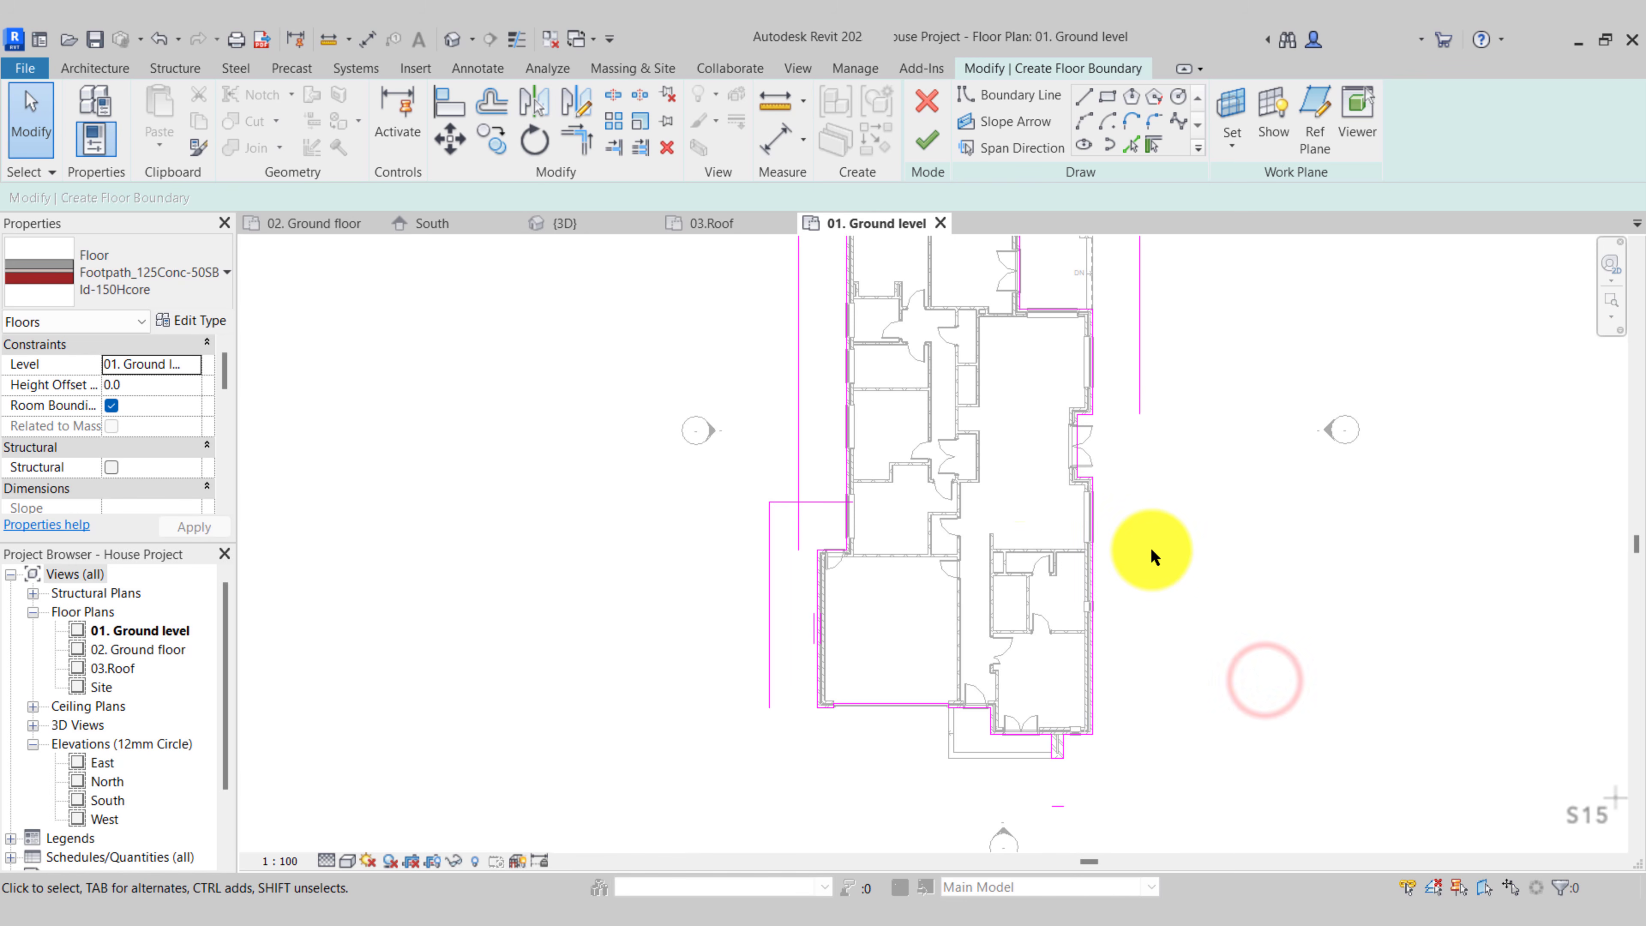
pyautogui.click(573, 146)
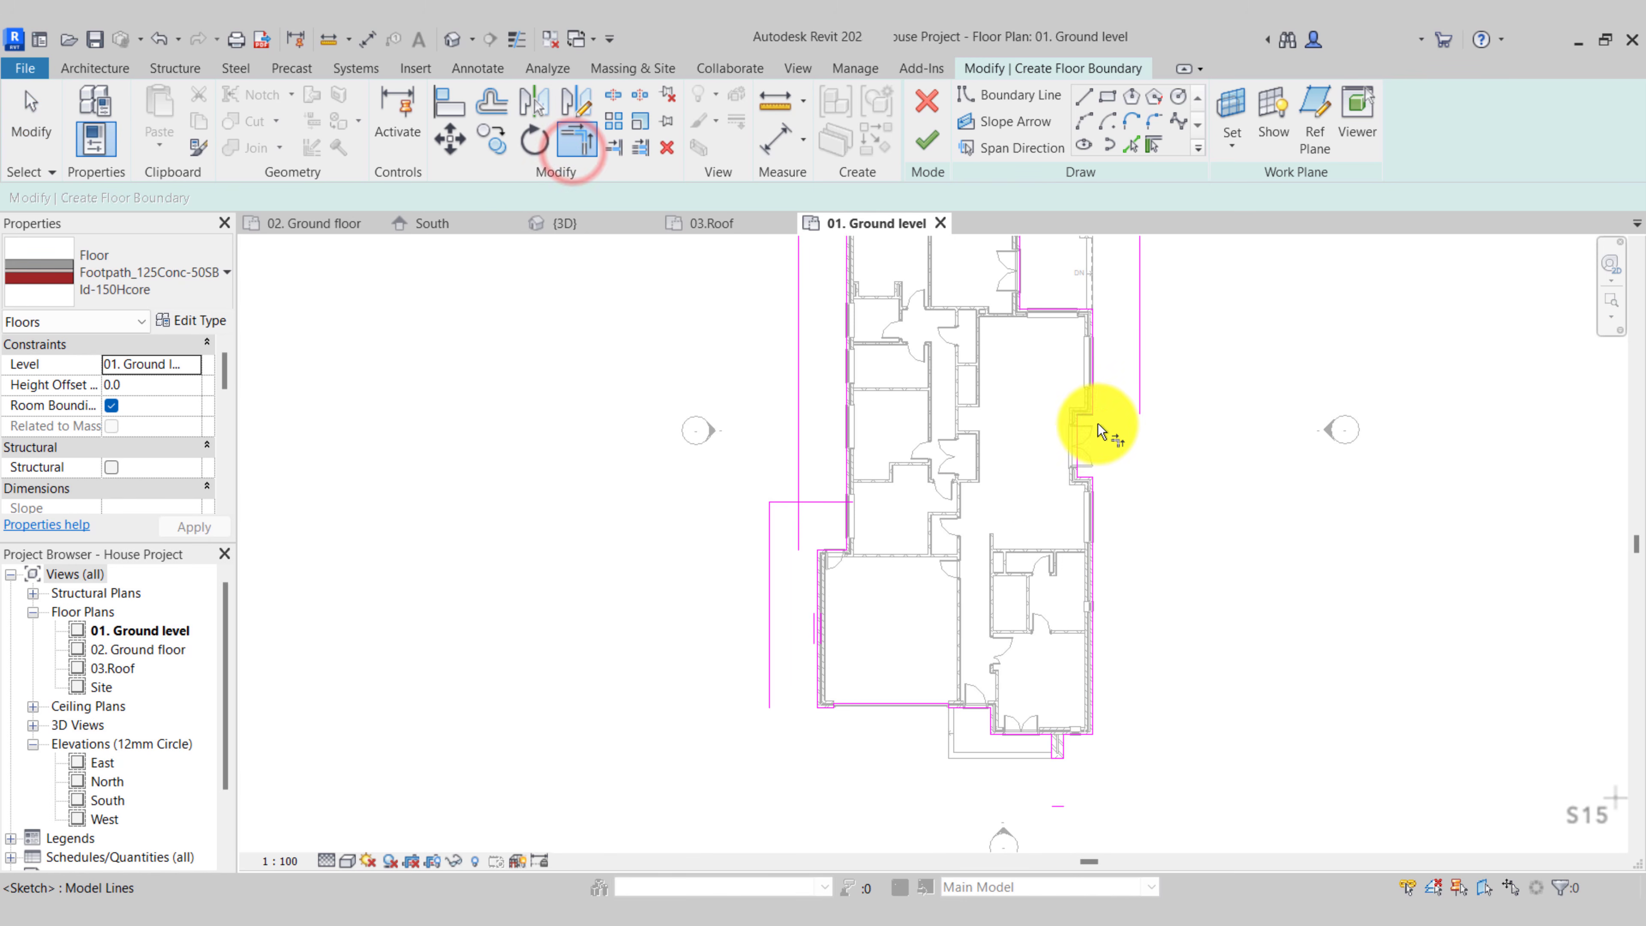
pyautogui.click(1141, 400)
pyautogui.click(1065, 806)
pyautogui.scroll(-1, 1176, 793)
pyautogui.moveTo(1174, 792); pyautogui.dragTo(1254, 605, button='middle')
pyautogui.press('Escape')
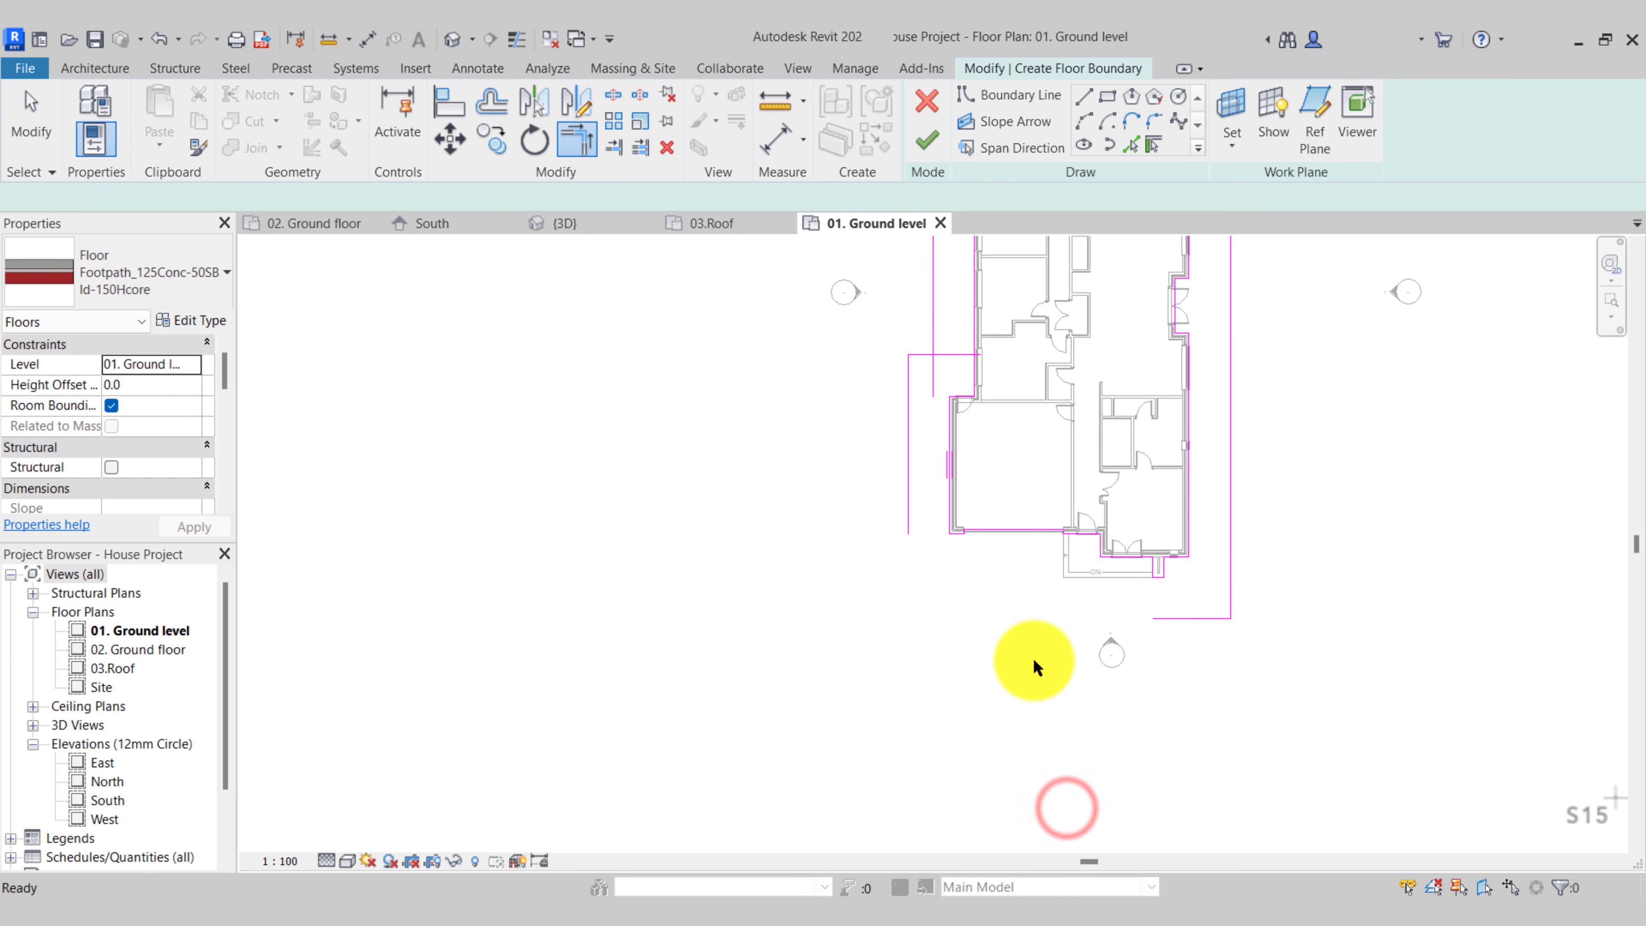
# Add a boundary line along the left edge of the front entrance stair with zero offset
pyautogui.moveTo(1014, 657); pyautogui.dragTo(945, 588, button='middle')
pyautogui.scroll(3, 944, 587)
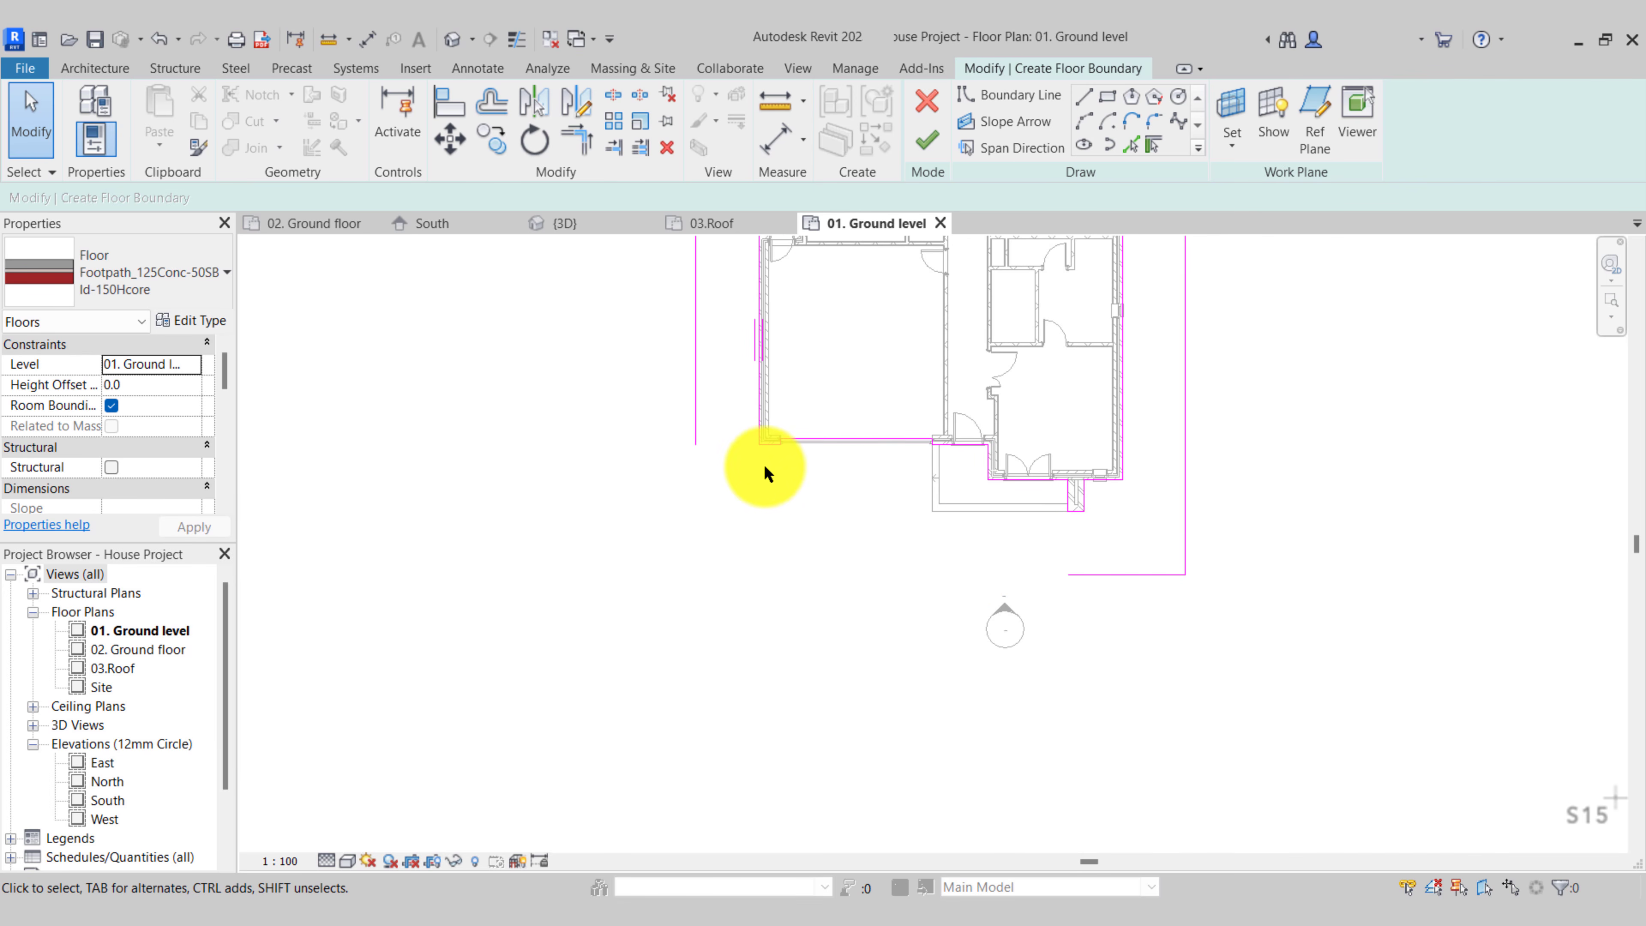
pyautogui.moveTo(854, 532); pyautogui.dragTo(838, 544, button='middle')
pyautogui.scroll(3, 842, 539)
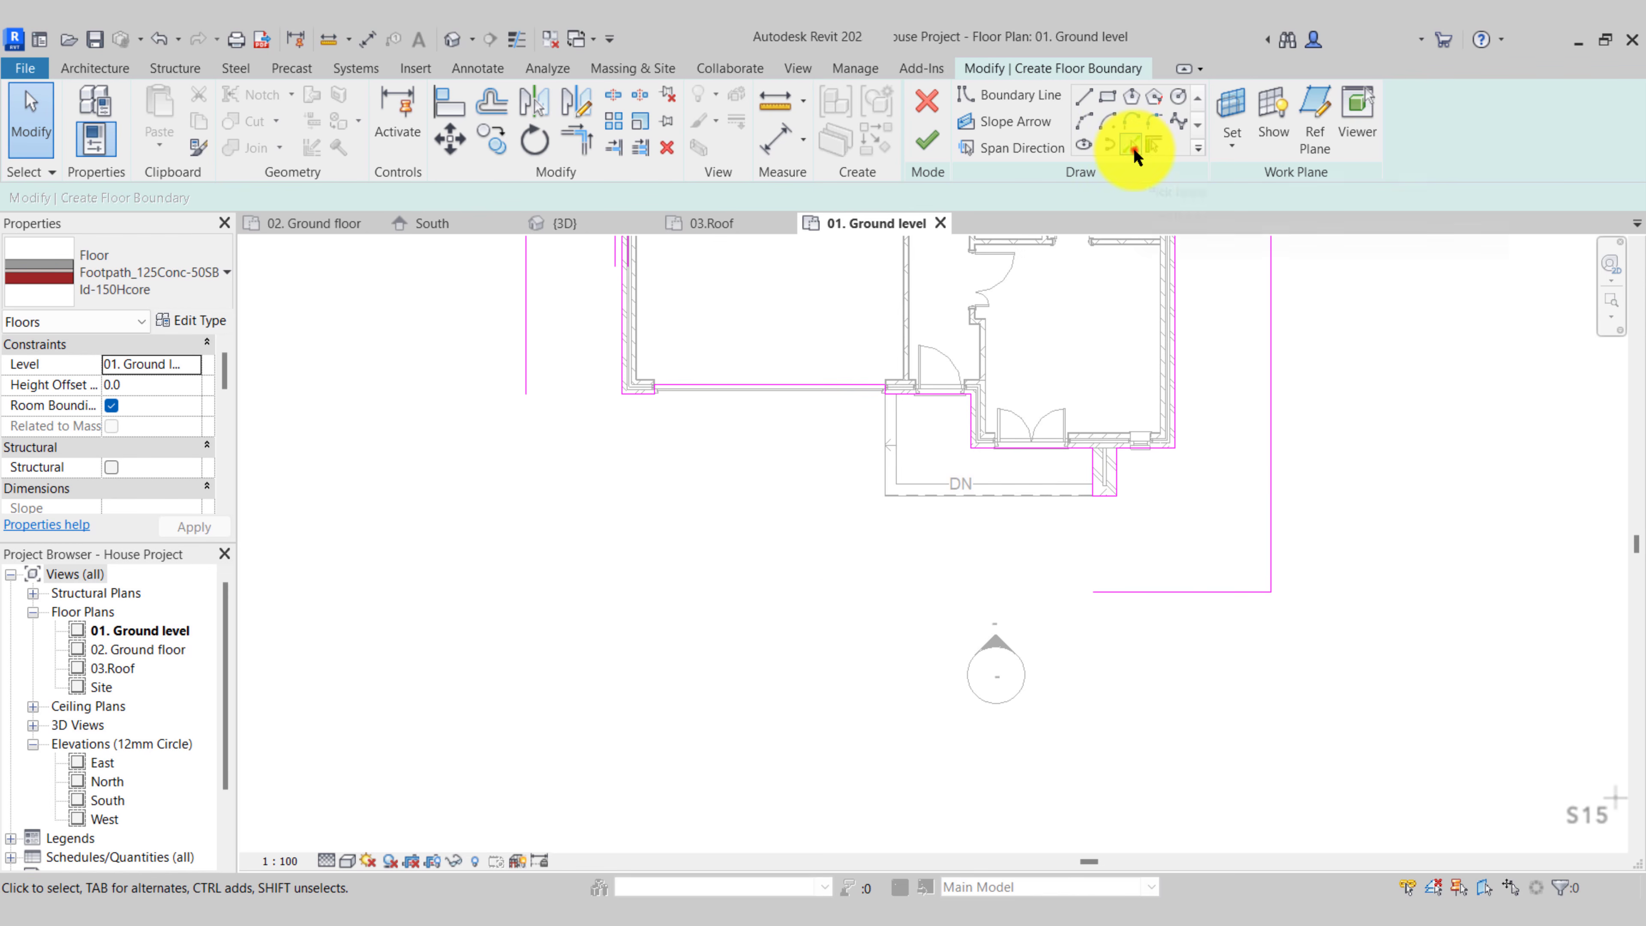
pyautogui.click(1133, 148)
pyautogui.scroll(4, 897, 389)
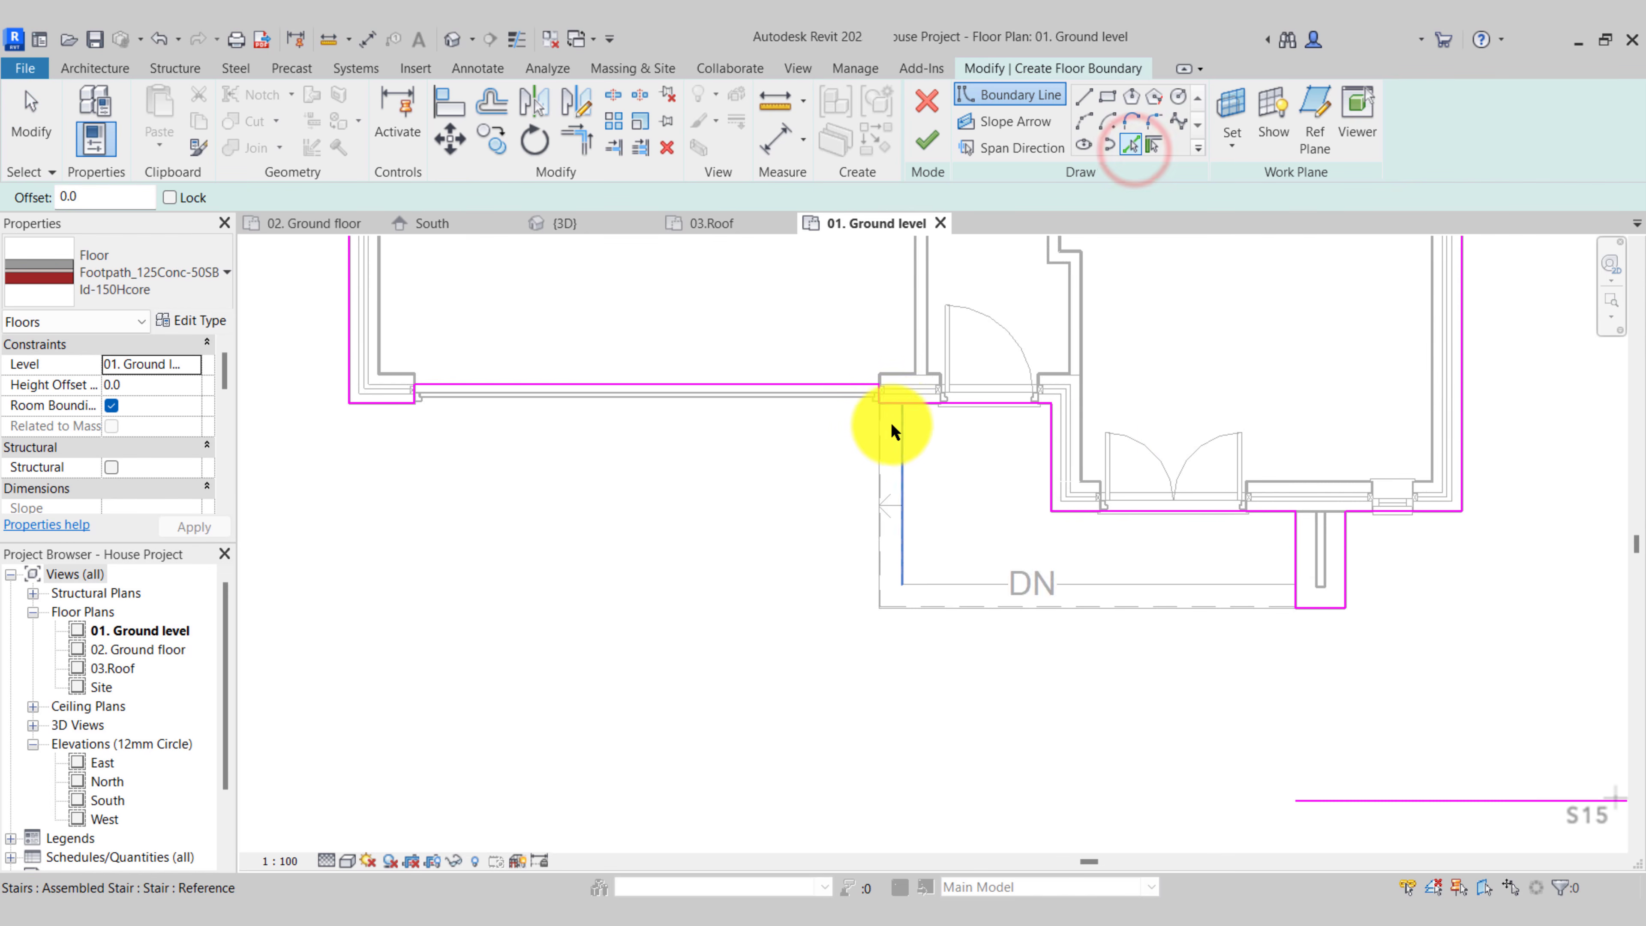
pyautogui.click(880, 445)
# Trim the outer lower boundary line to a corner with the line along the entrance stair's left edge
pyautogui.scroll(-3, 879, 454)
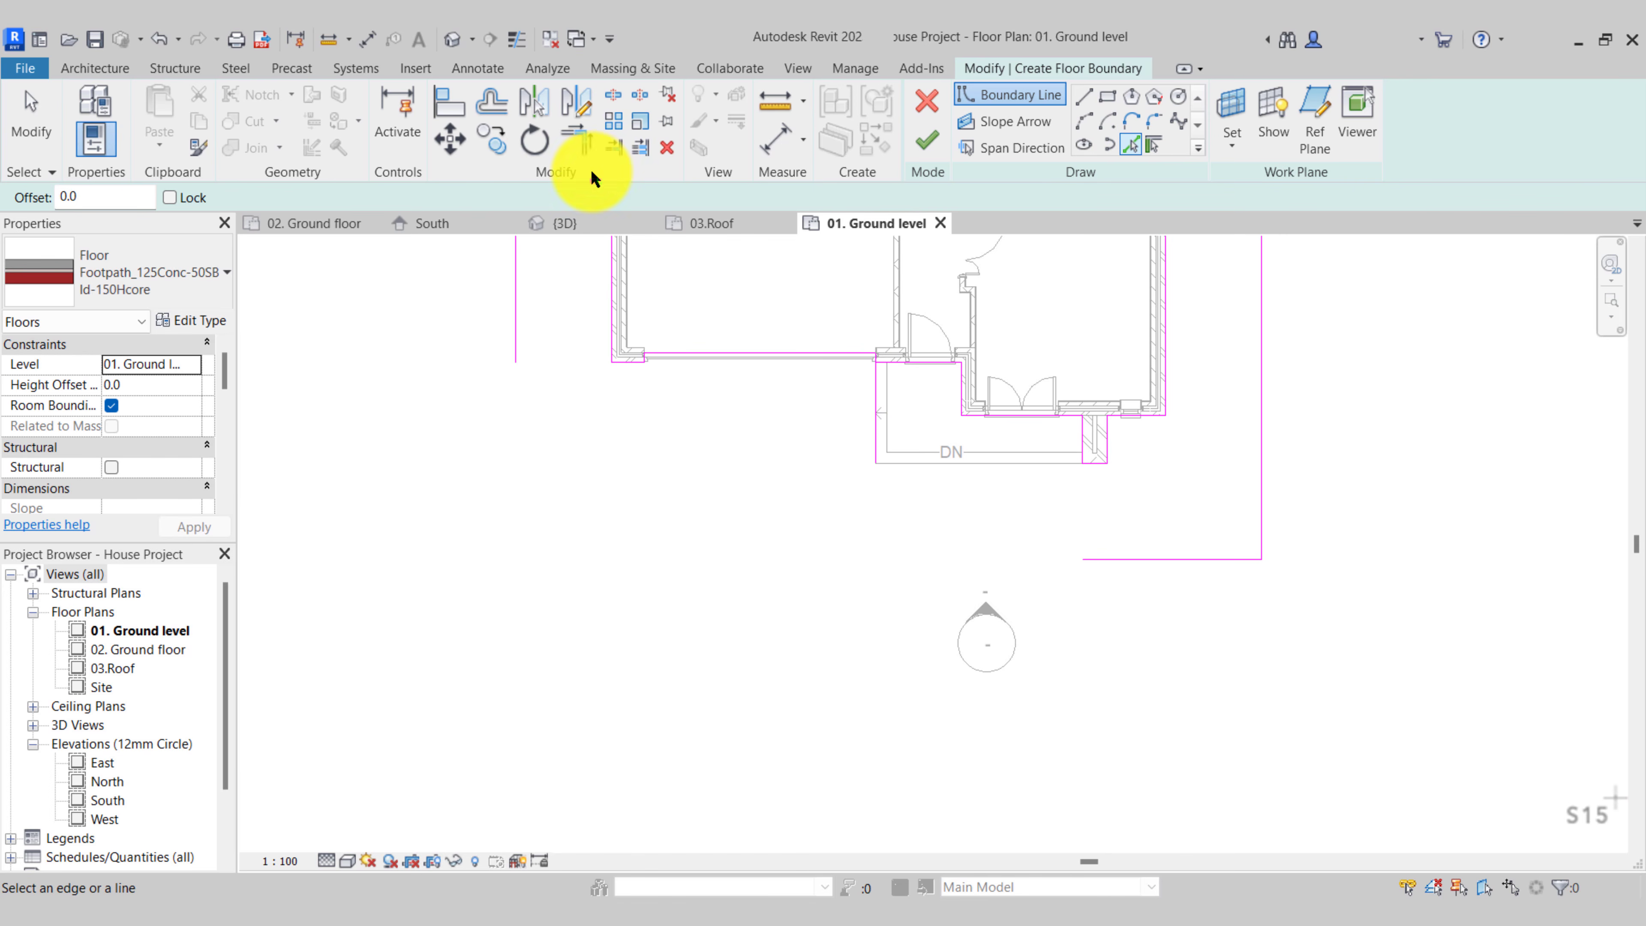
pyautogui.click(577, 139)
pyautogui.click(1141, 561)
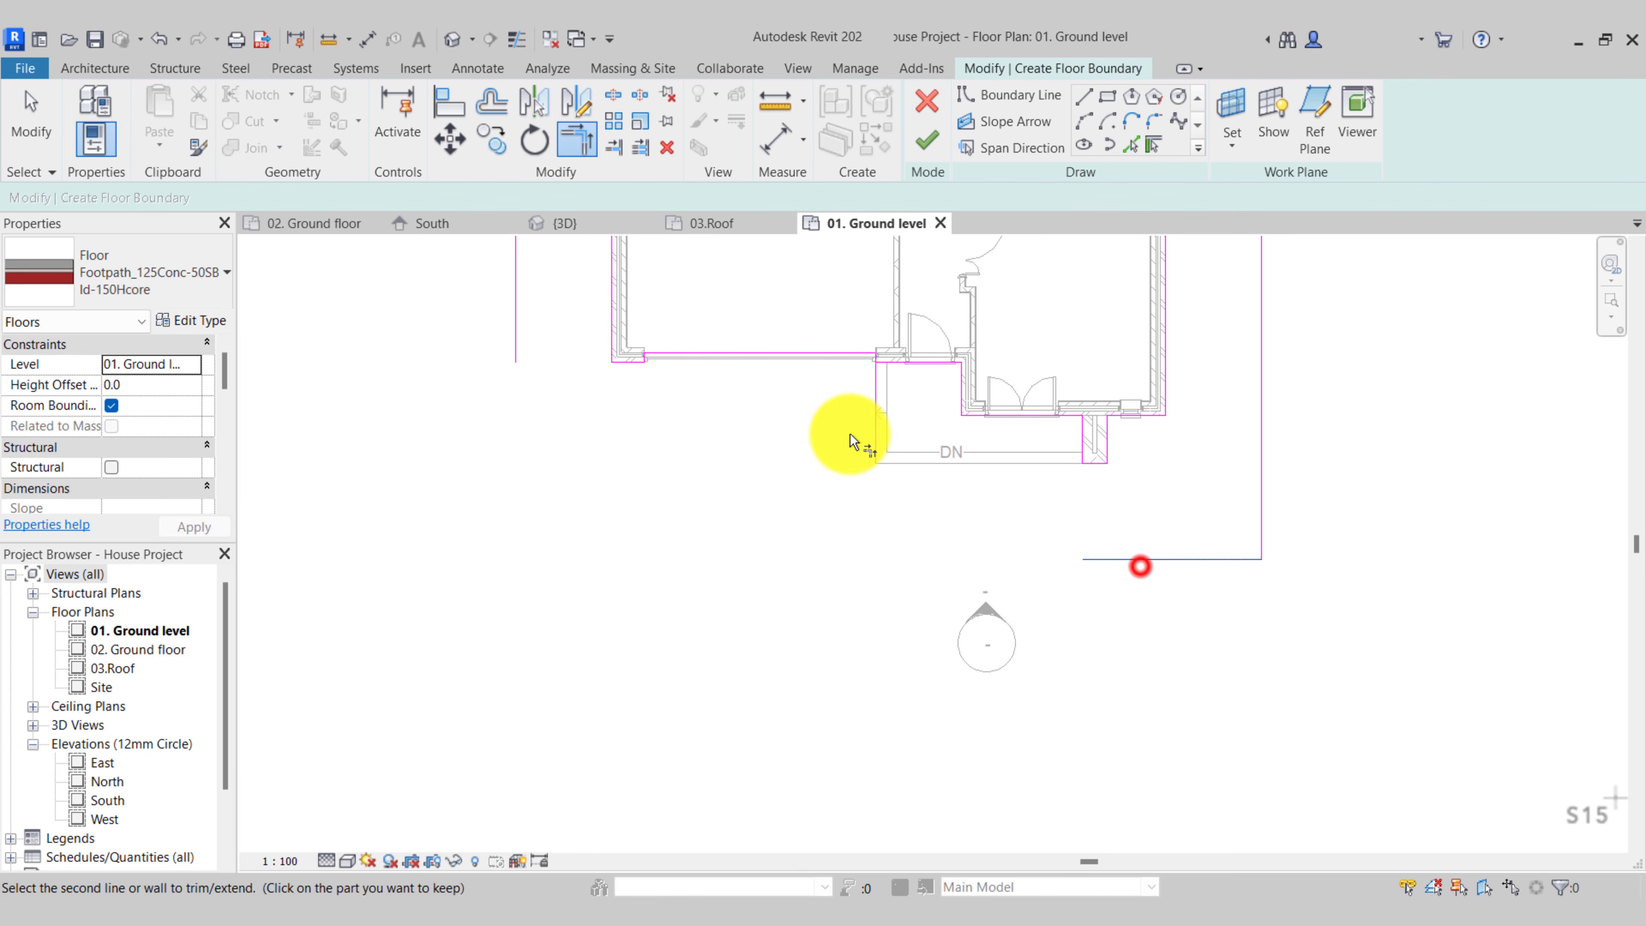
pyautogui.click(881, 430)
pyautogui.moveTo(886, 649); pyautogui.dragTo(842, 595, button='middle')
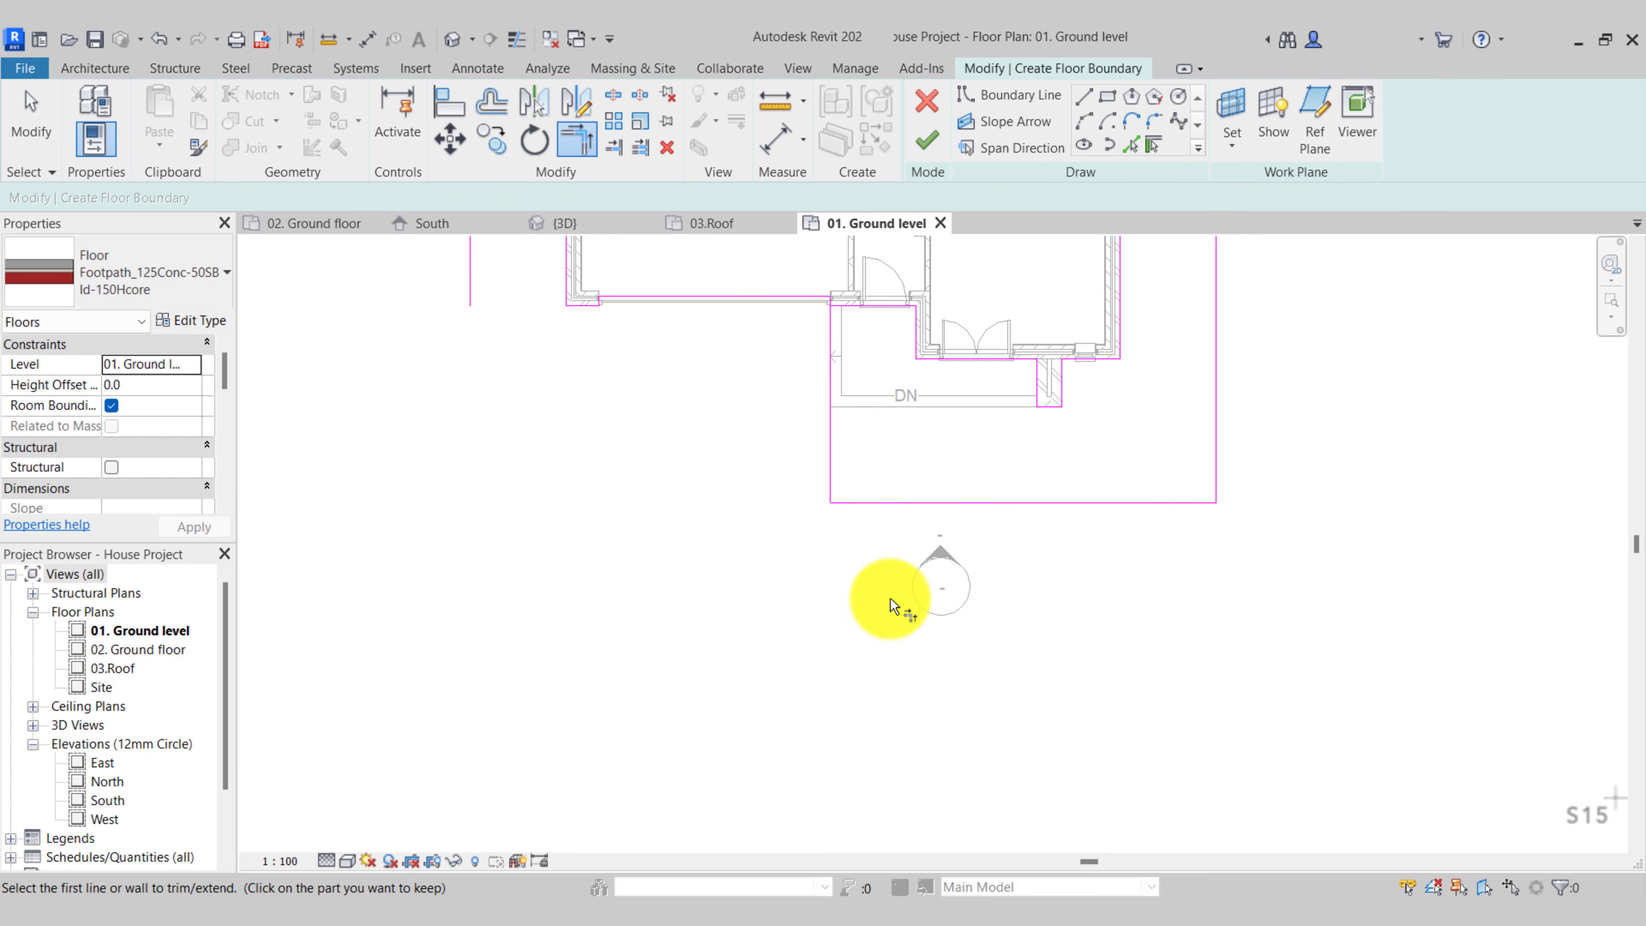
# Draw a 5000 mm boundary line straight down from the lower-left corner of the outer outline as the driveway's right edge
pyautogui.press('Escape')
pyautogui.scroll(-2, 995, 331)
pyautogui.click(1081, 98)
pyautogui.click(881, 445)
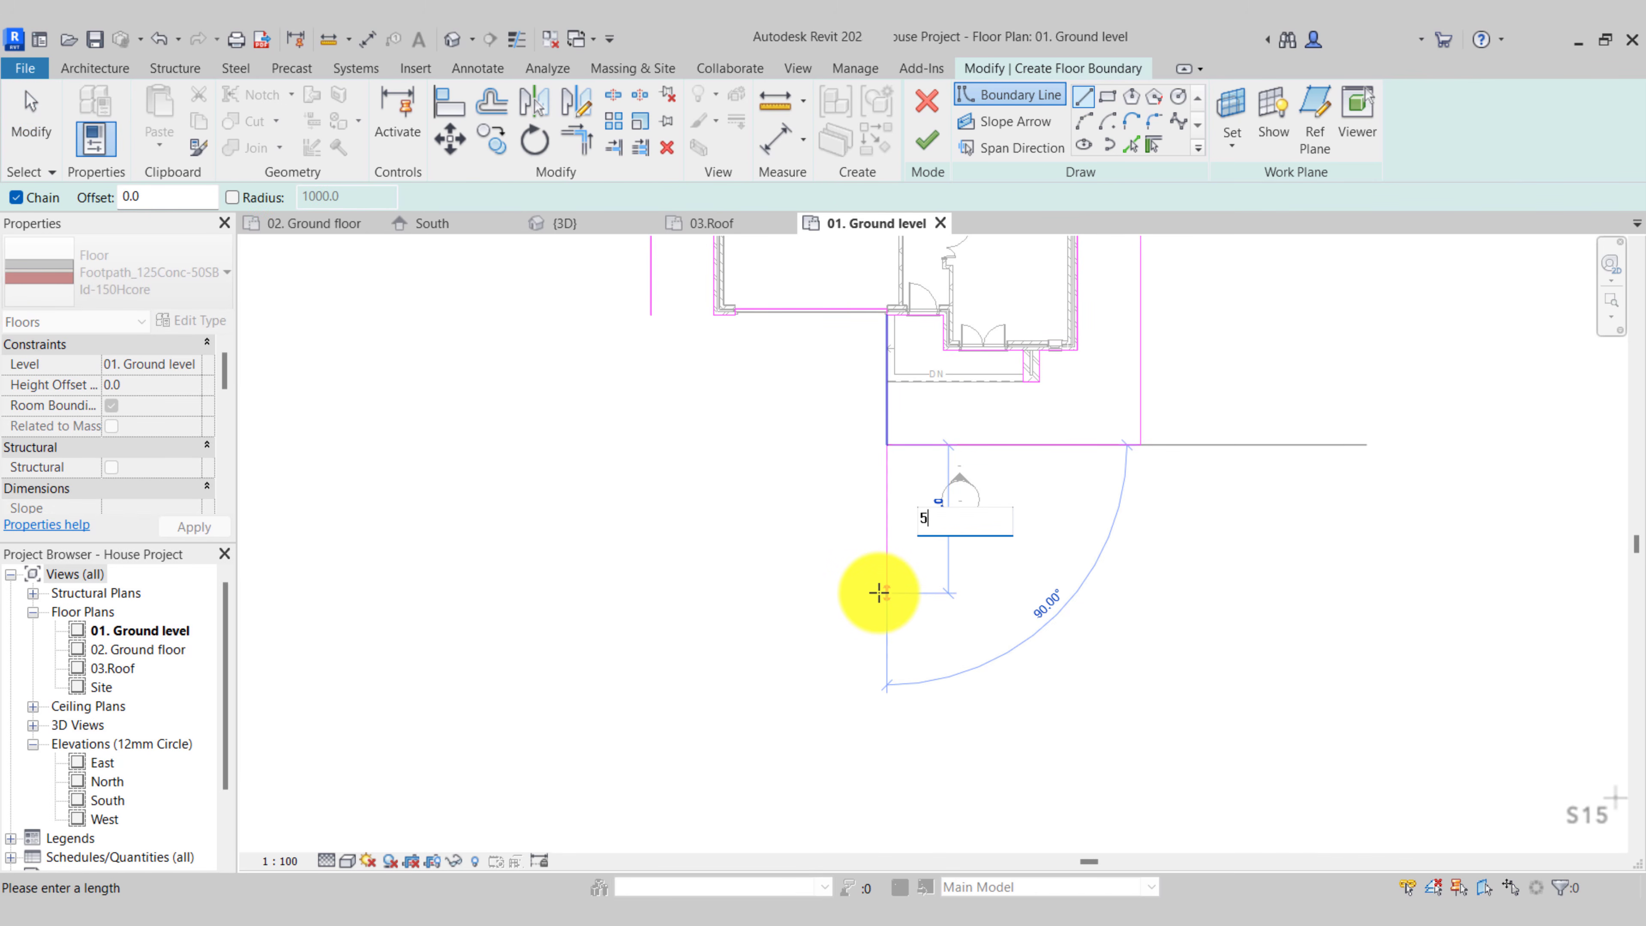
pyautogui.press('Return')
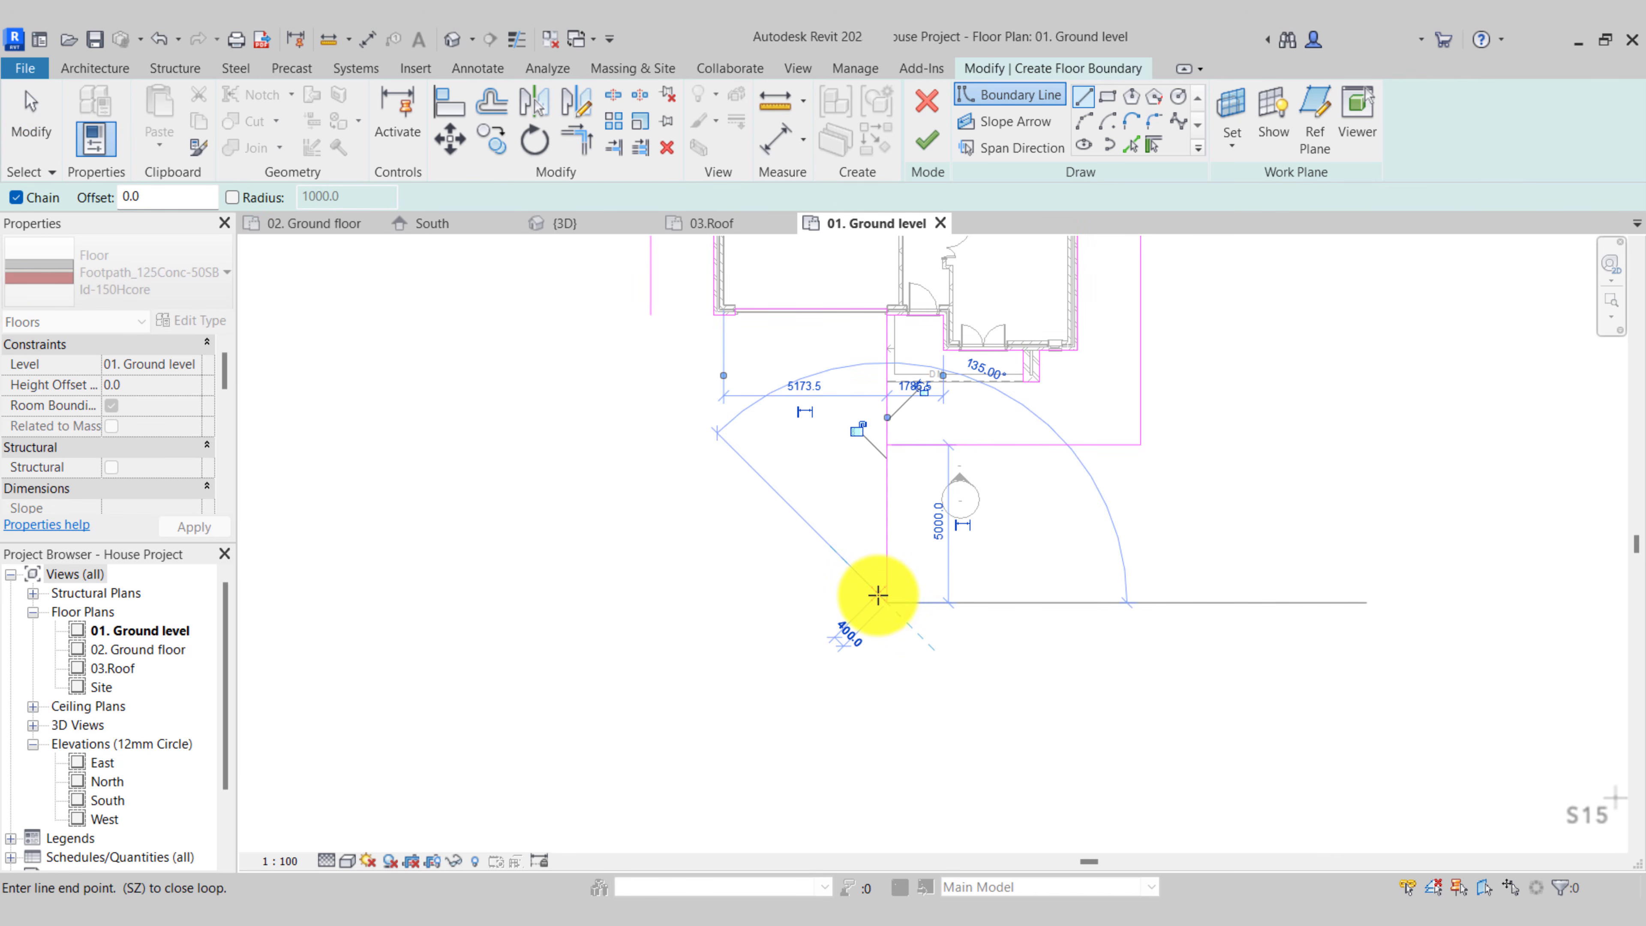
pyautogui.press('Escape')
# Sketch the driveway's left edge about 9115 mm down from the garage's left jamb, closing it across to the right edge
pyautogui.scroll(4, 735, 264)
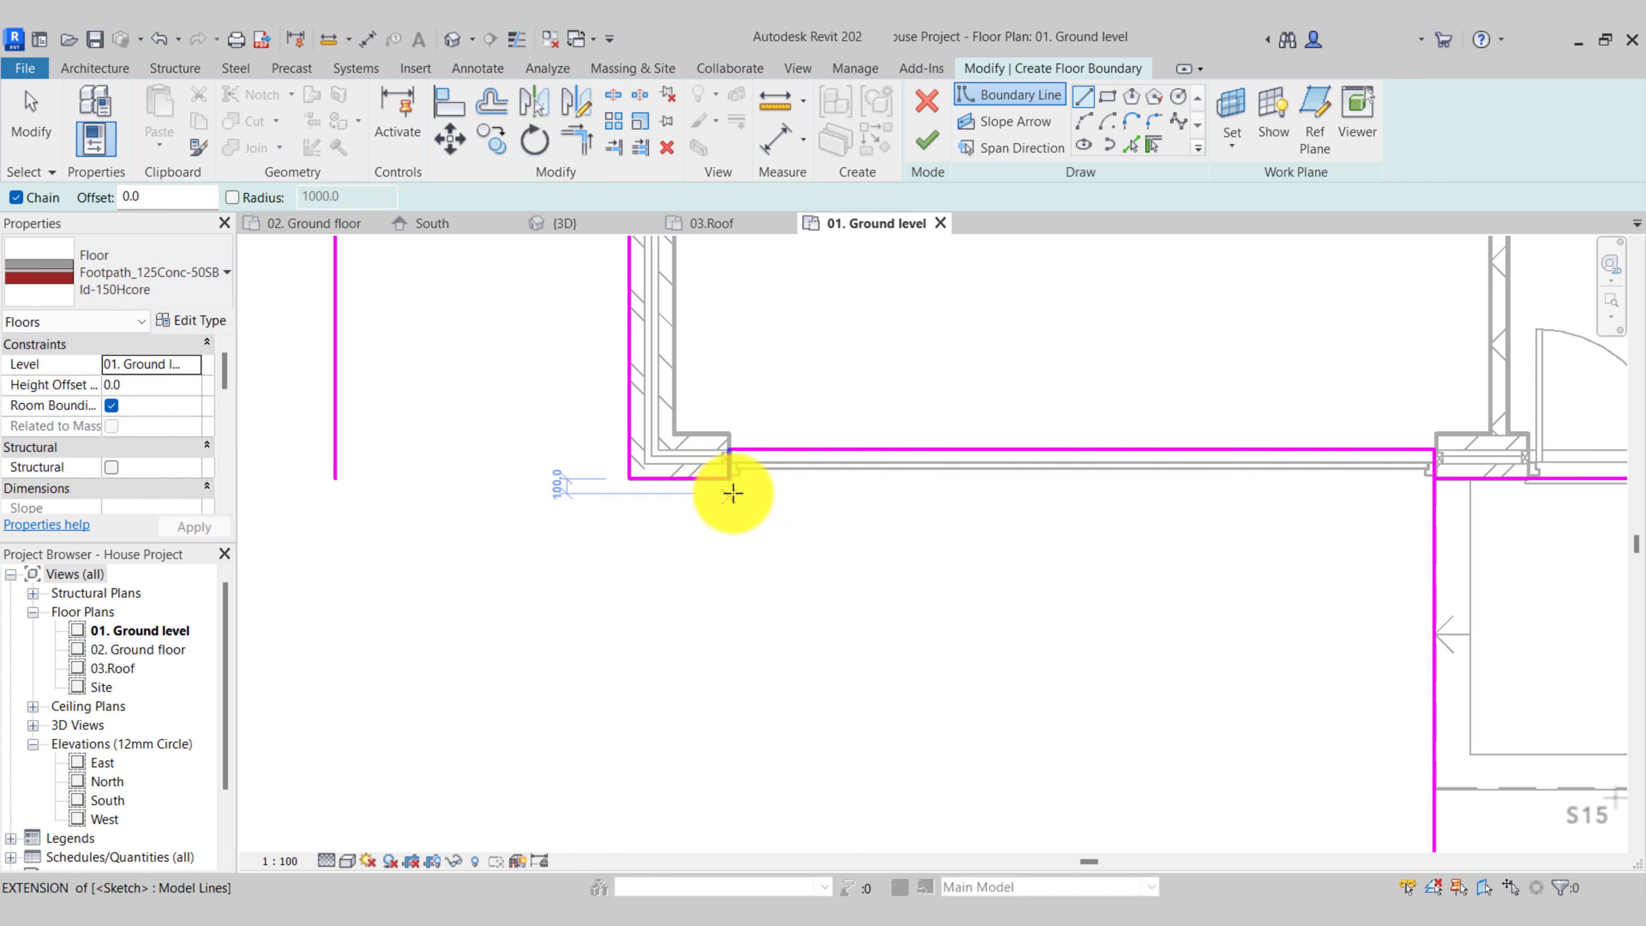
pyautogui.click(732, 481)
pyautogui.scroll(-3, 729, 480)
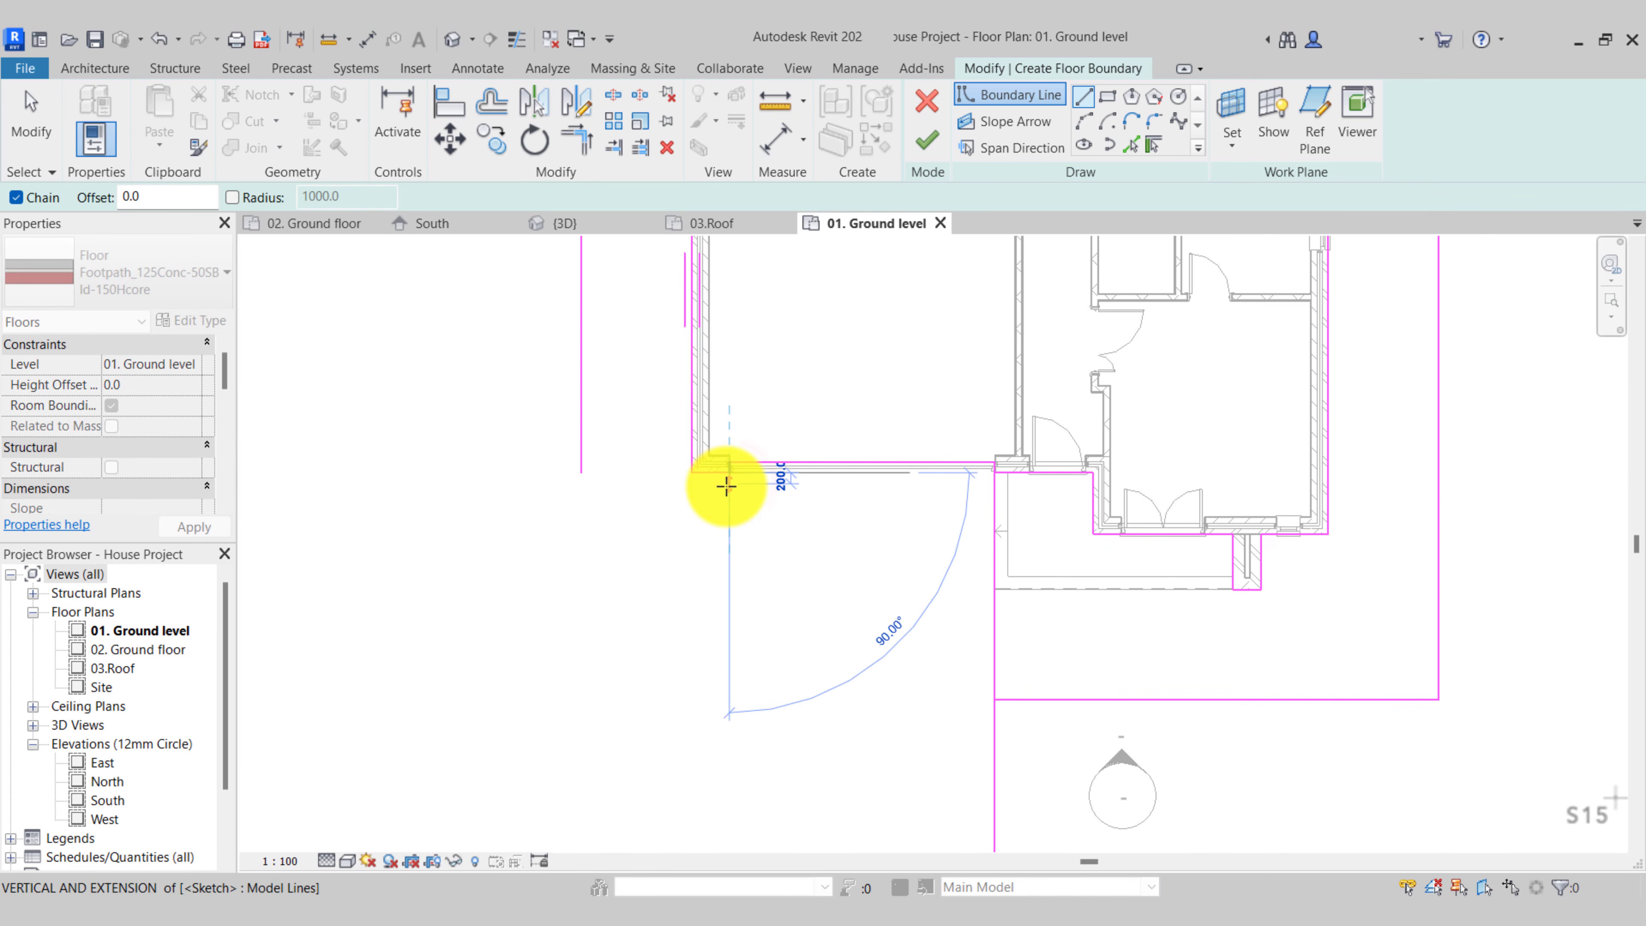
pyautogui.scroll(-2, 720, 473)
pyautogui.click(726, 704)
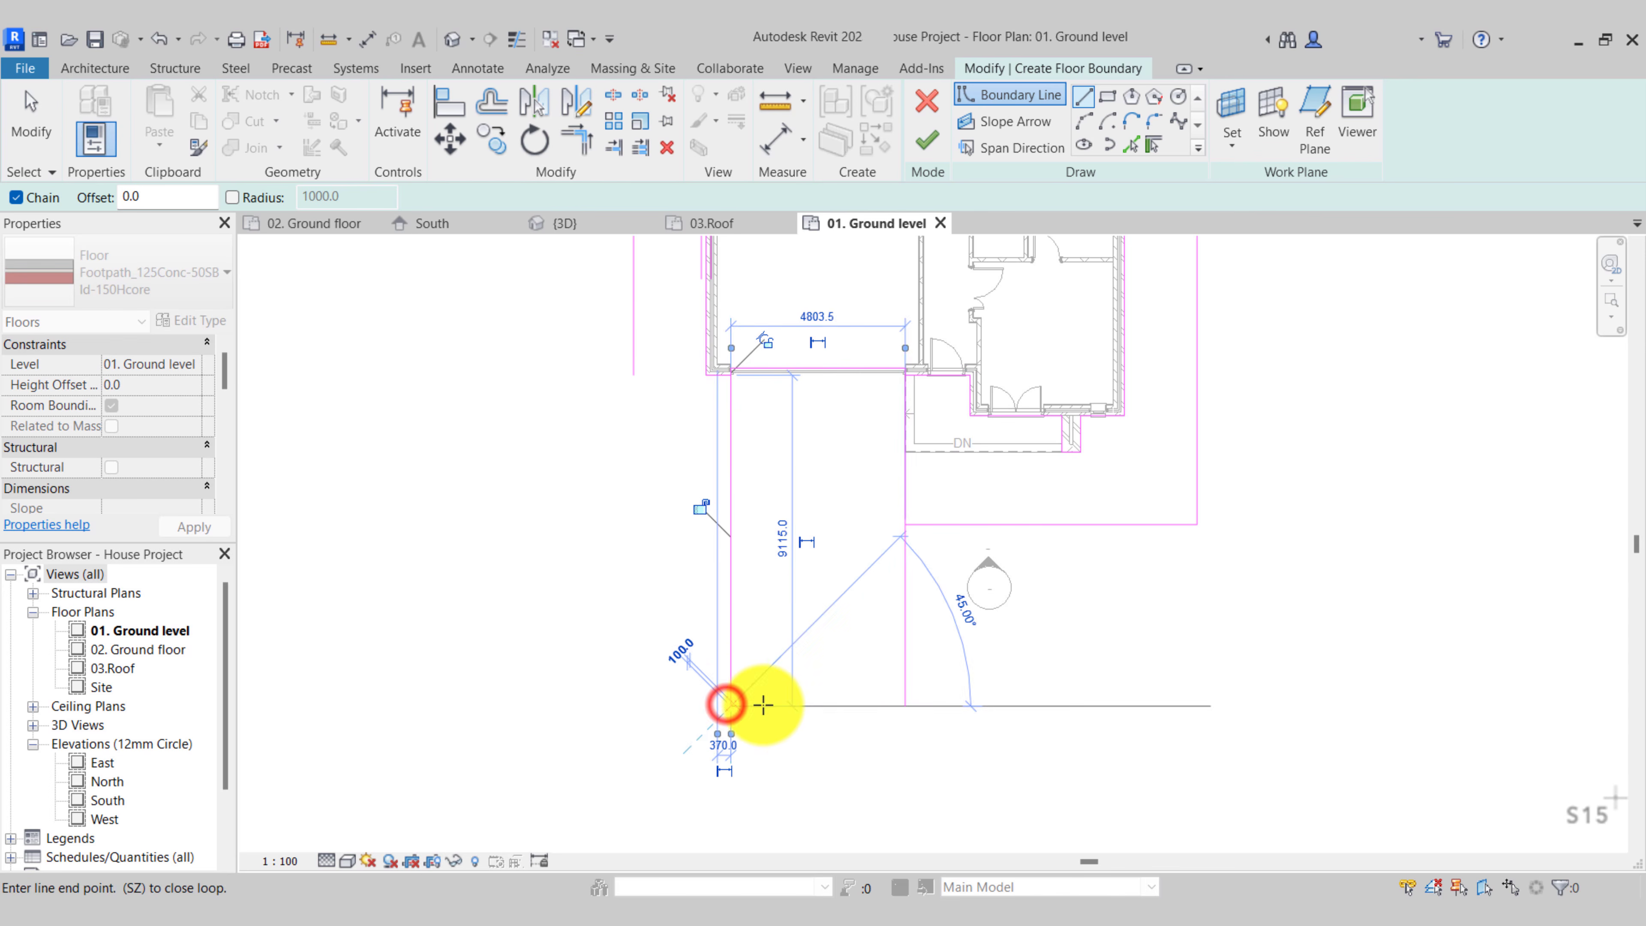
pyautogui.click(897, 704)
pyautogui.press('Escape')
# Trim the outer lower line to the driveway's right edge and remove the leftover line segment beside the entrance stair
pyautogui.click(585, 144)
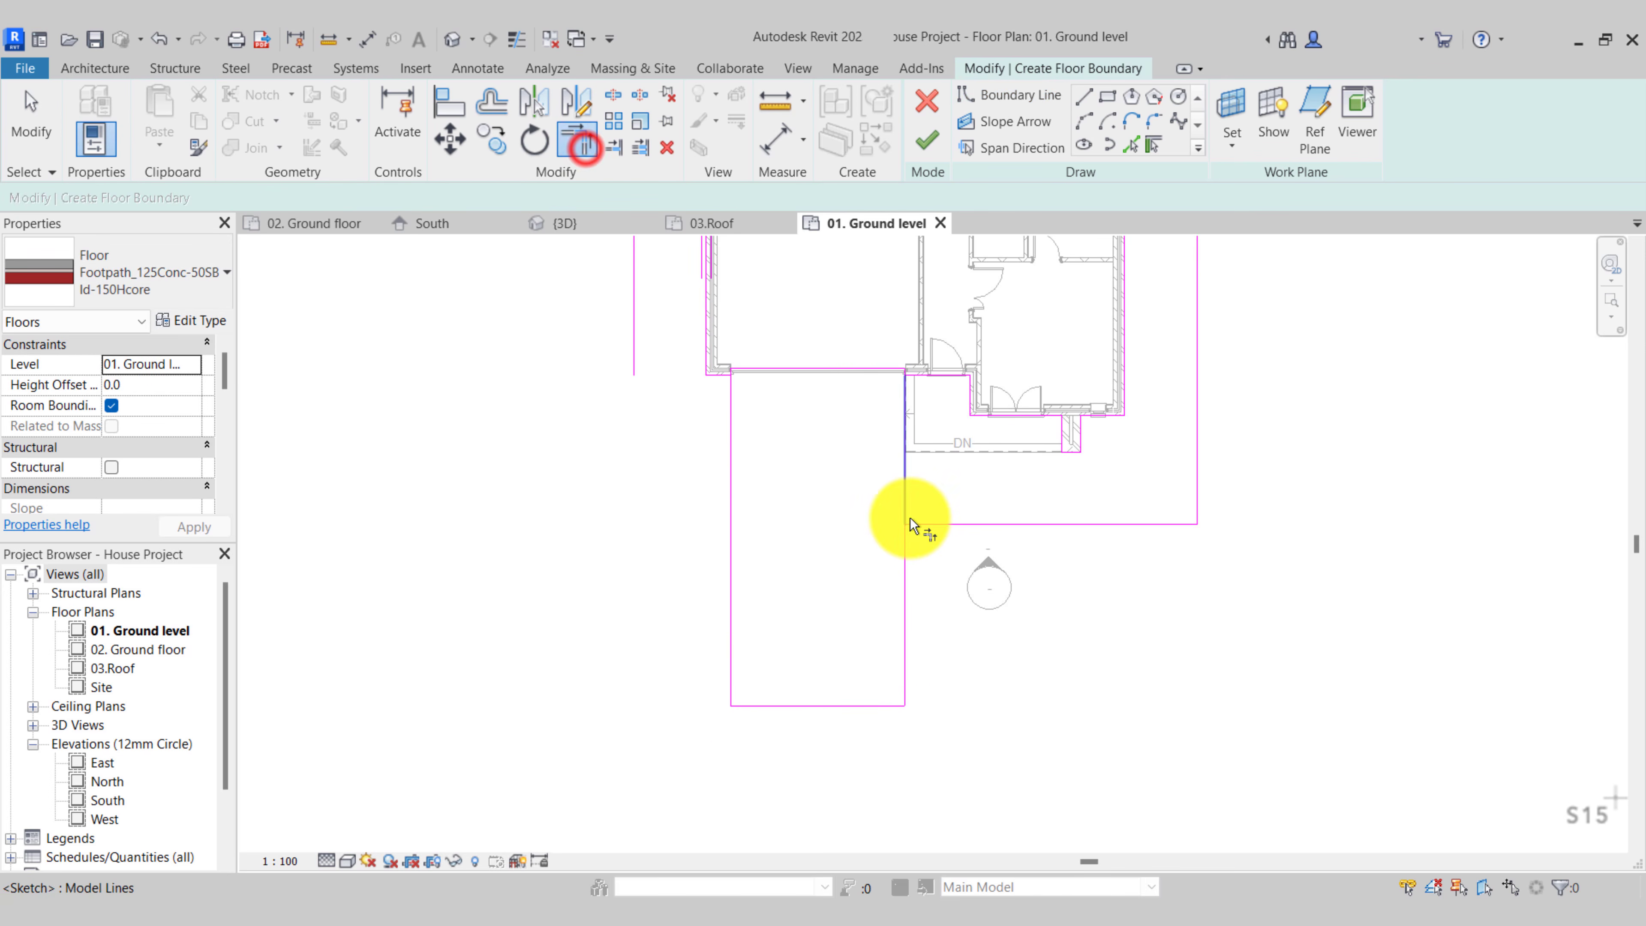
pyautogui.click(920, 523)
pyautogui.click(901, 560)
pyautogui.click(920, 524)
pyautogui.press('Escape')
pyautogui.press('Escape')
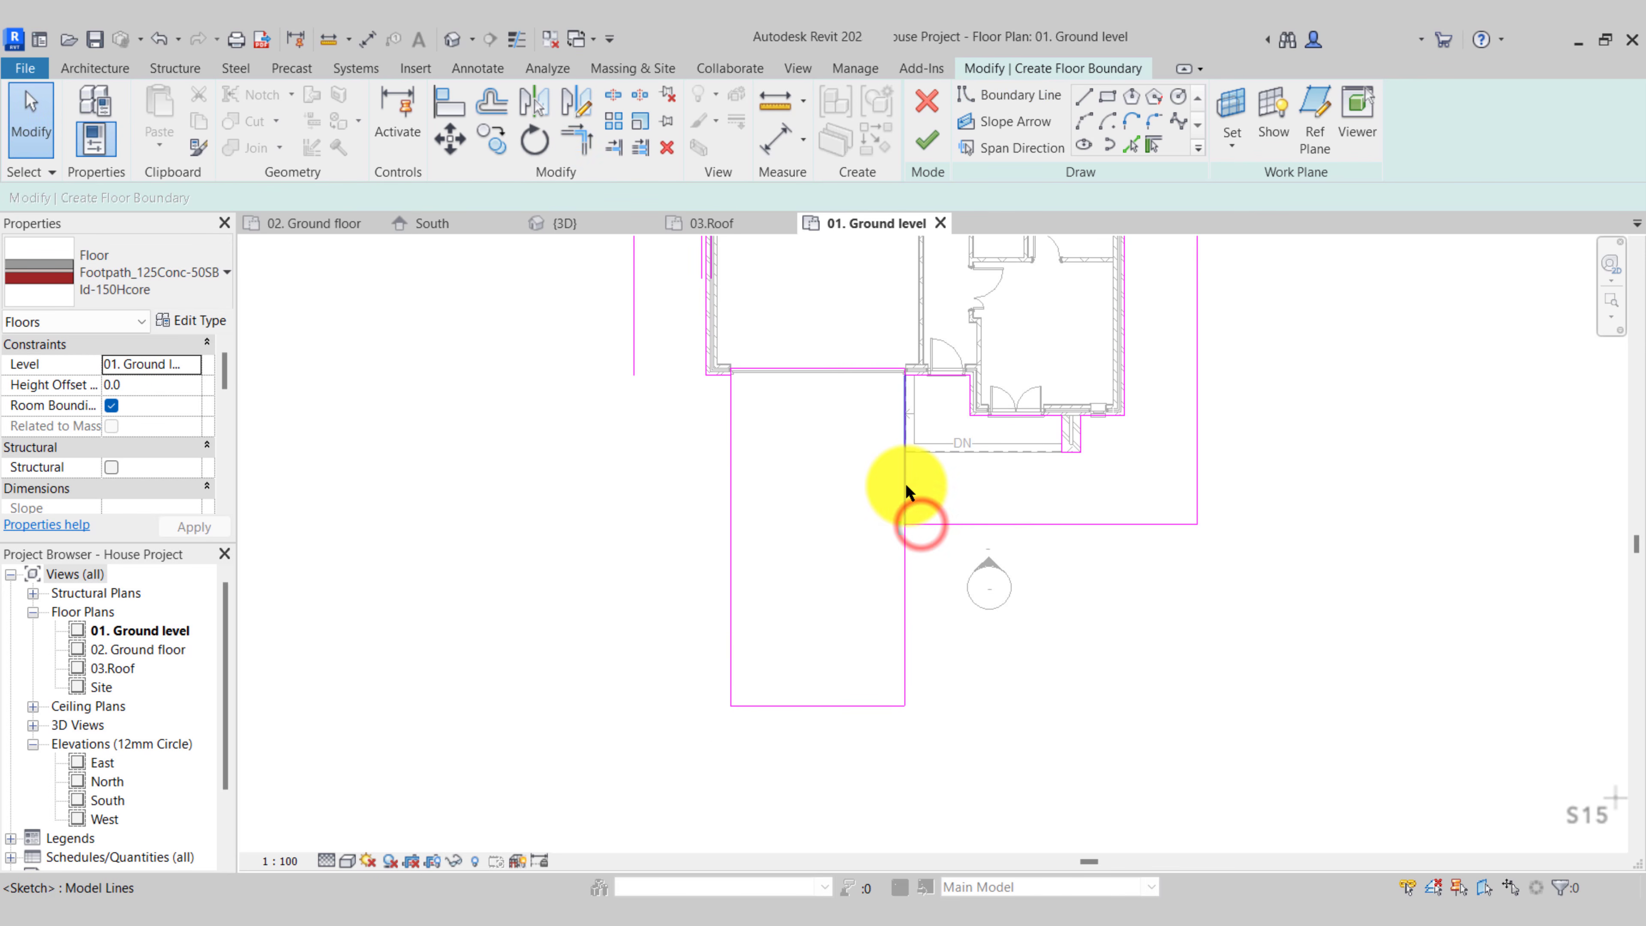
pyautogui.click(905, 482)
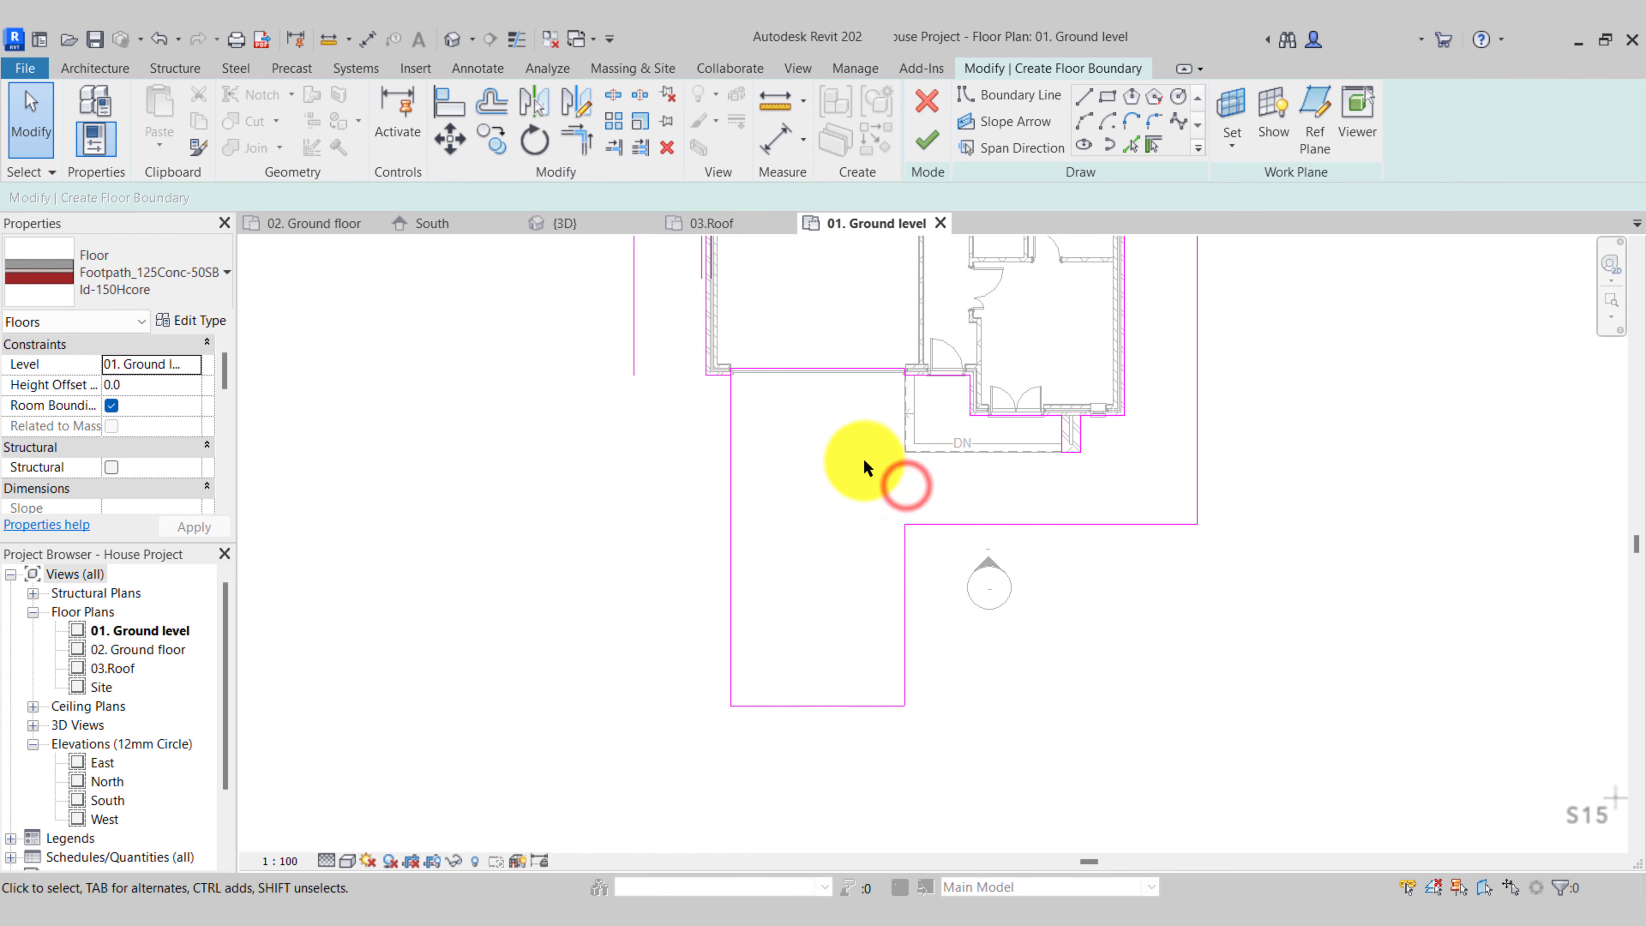
# Delete the short boundary lines under the garage's lower-left wall end and along the garage door's left jamb
pyautogui.scroll(3, 722, 349)
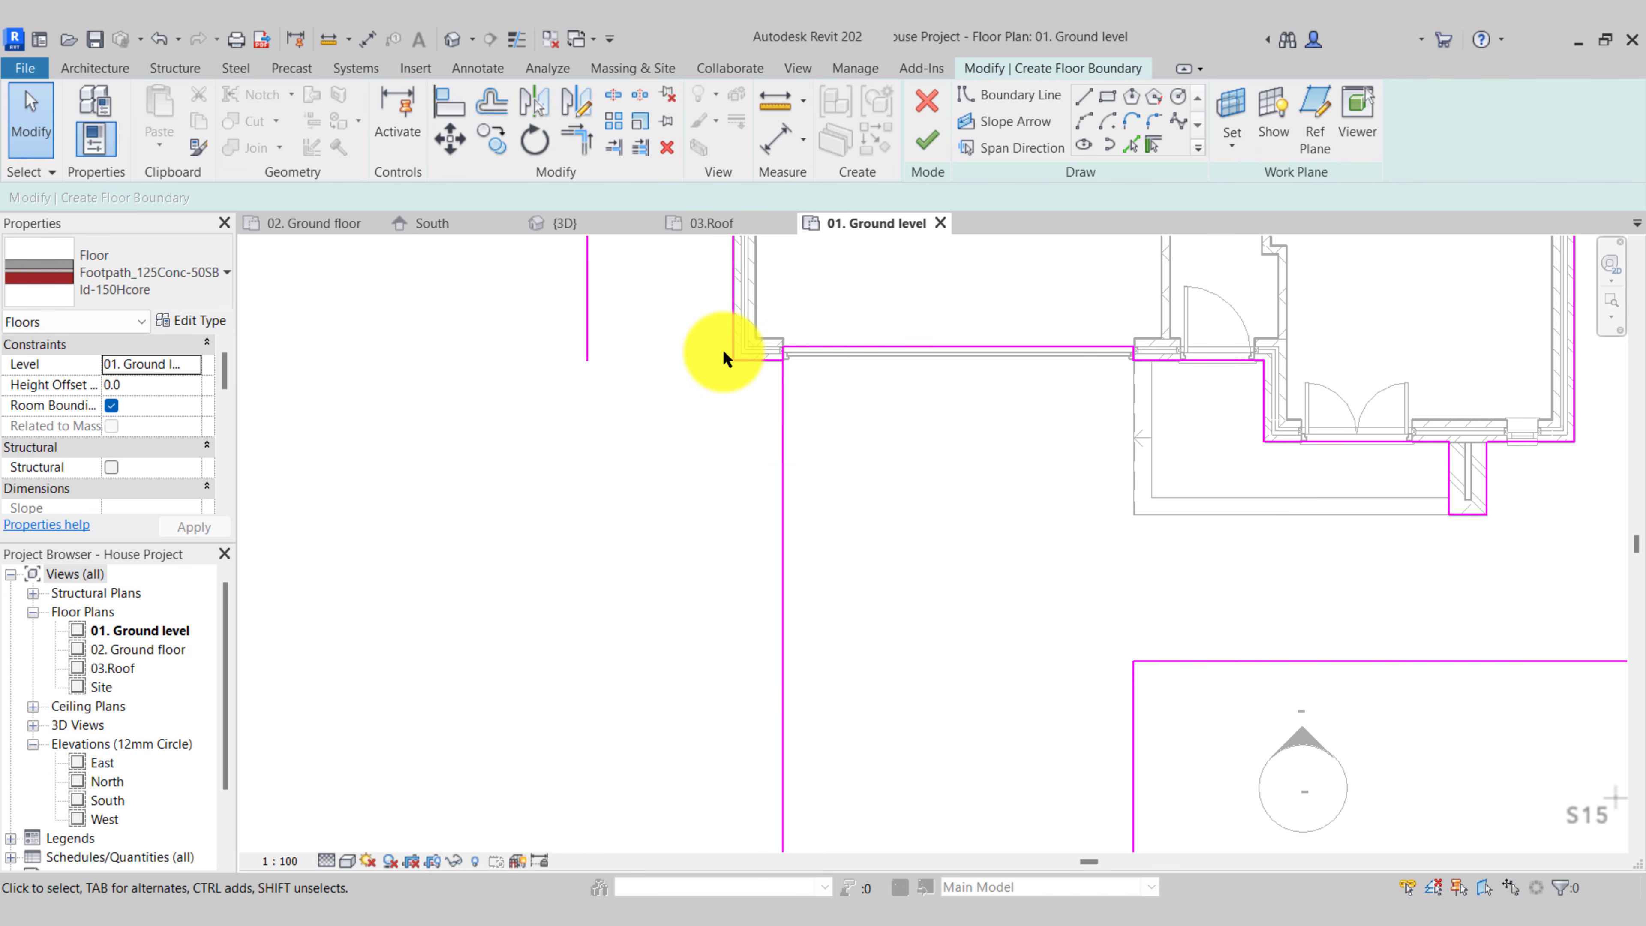
pyautogui.click(761, 358)
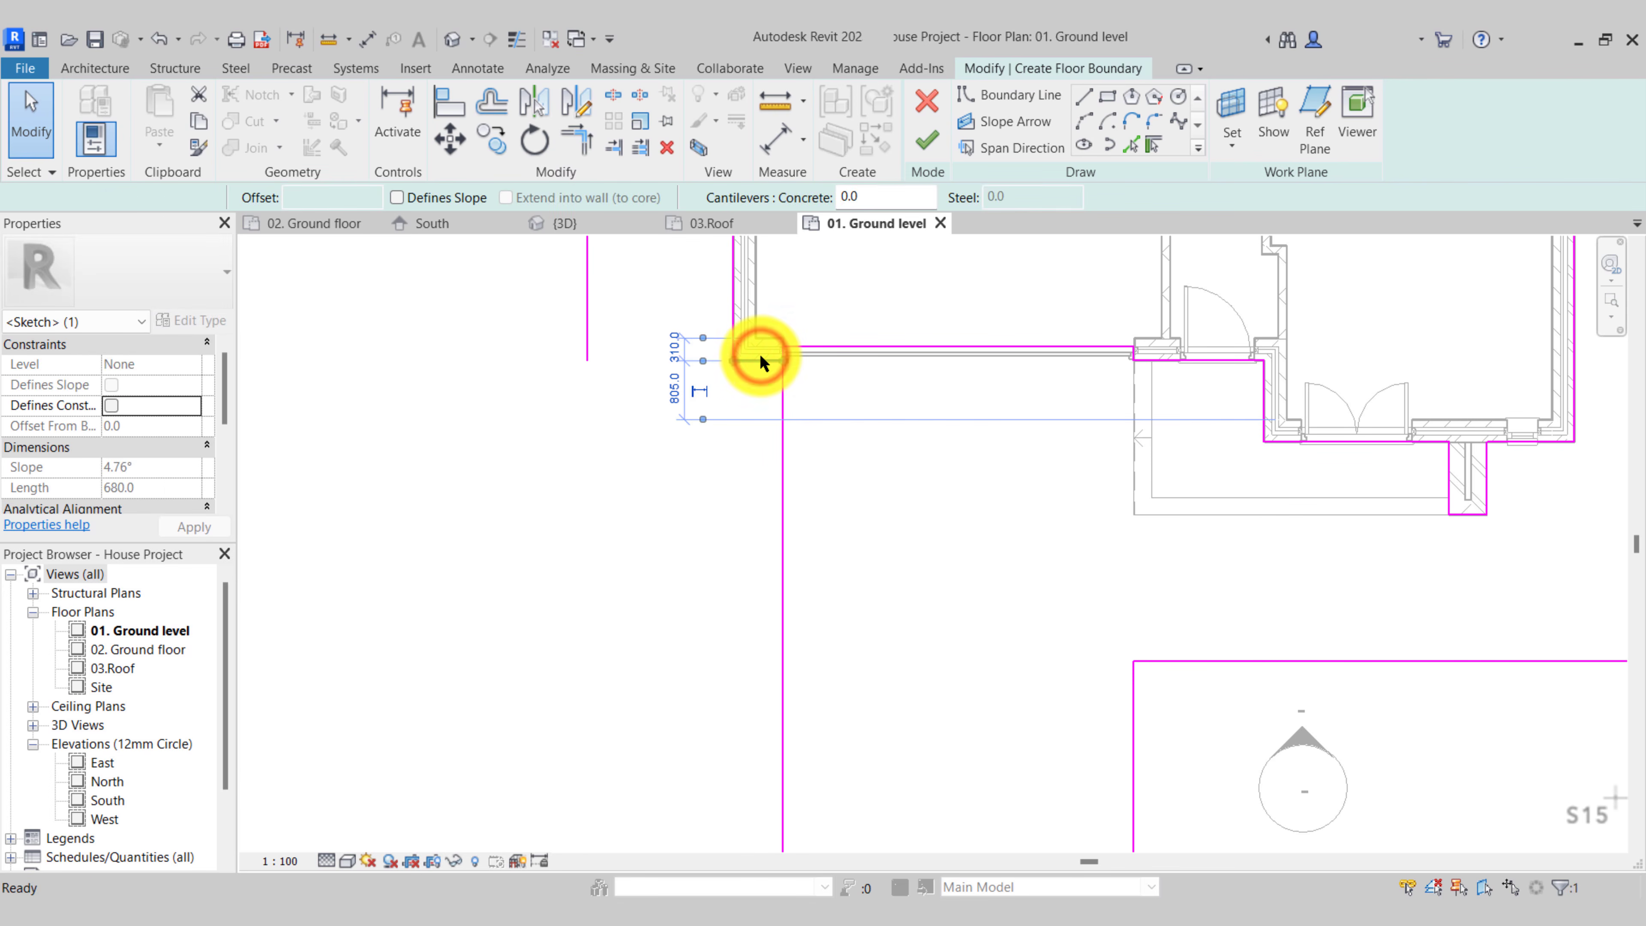
pyautogui.scroll(3, 778, 359)
pyautogui.click(794, 364)
pyautogui.click(793, 406)
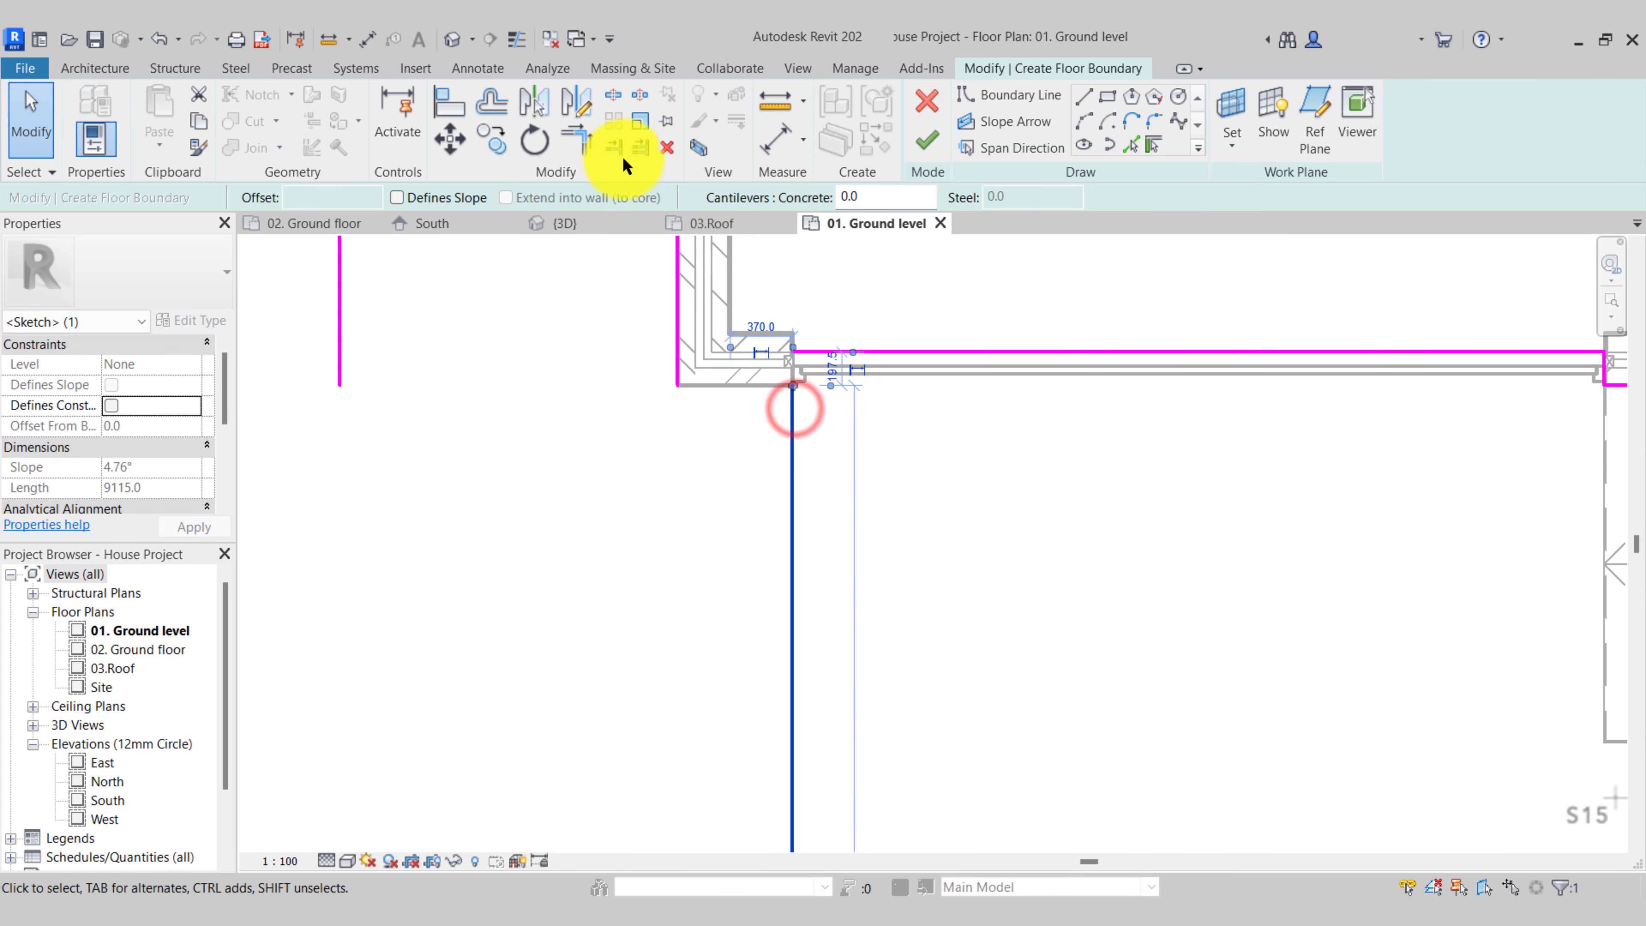
# Trim the driveway's left edge to a corner with the garage door threshold line
pyautogui.click(580, 139)
pyautogui.click(807, 356)
pyautogui.click(794, 406)
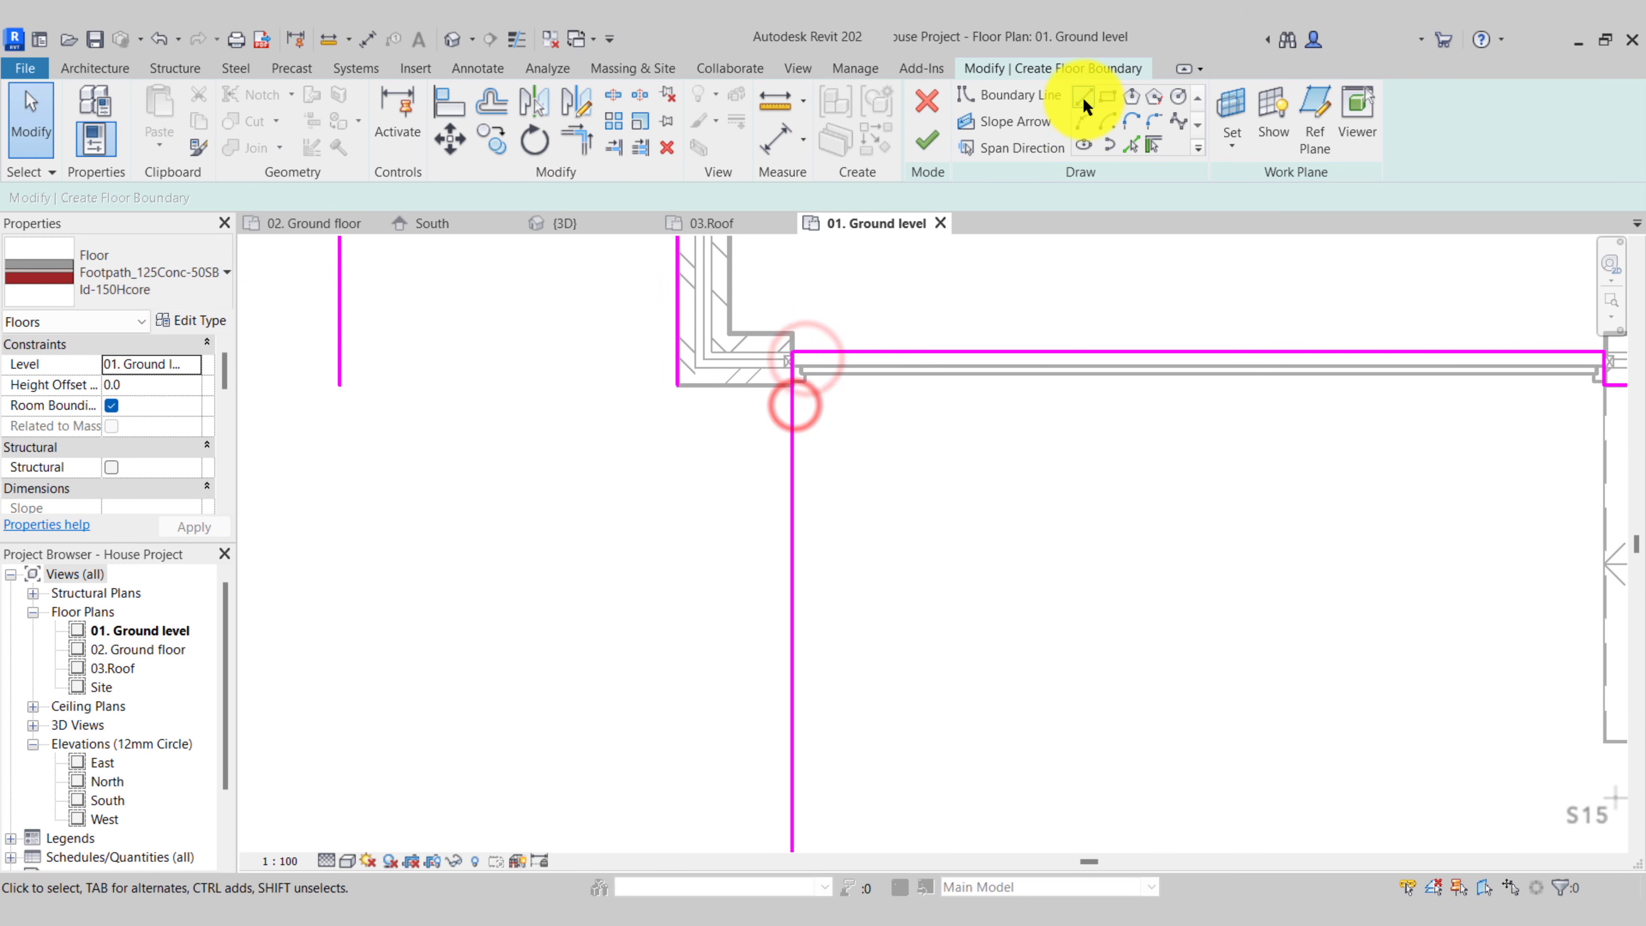
# Sketch a horizontal boundary line from the entrance stair's lower-left corner across the driveway, ending beyond the garage's left wall
pyautogui.scroll(-4, 665, 323)
pyautogui.moveTo(661, 441); pyautogui.dragTo(742, 459, button='middle')
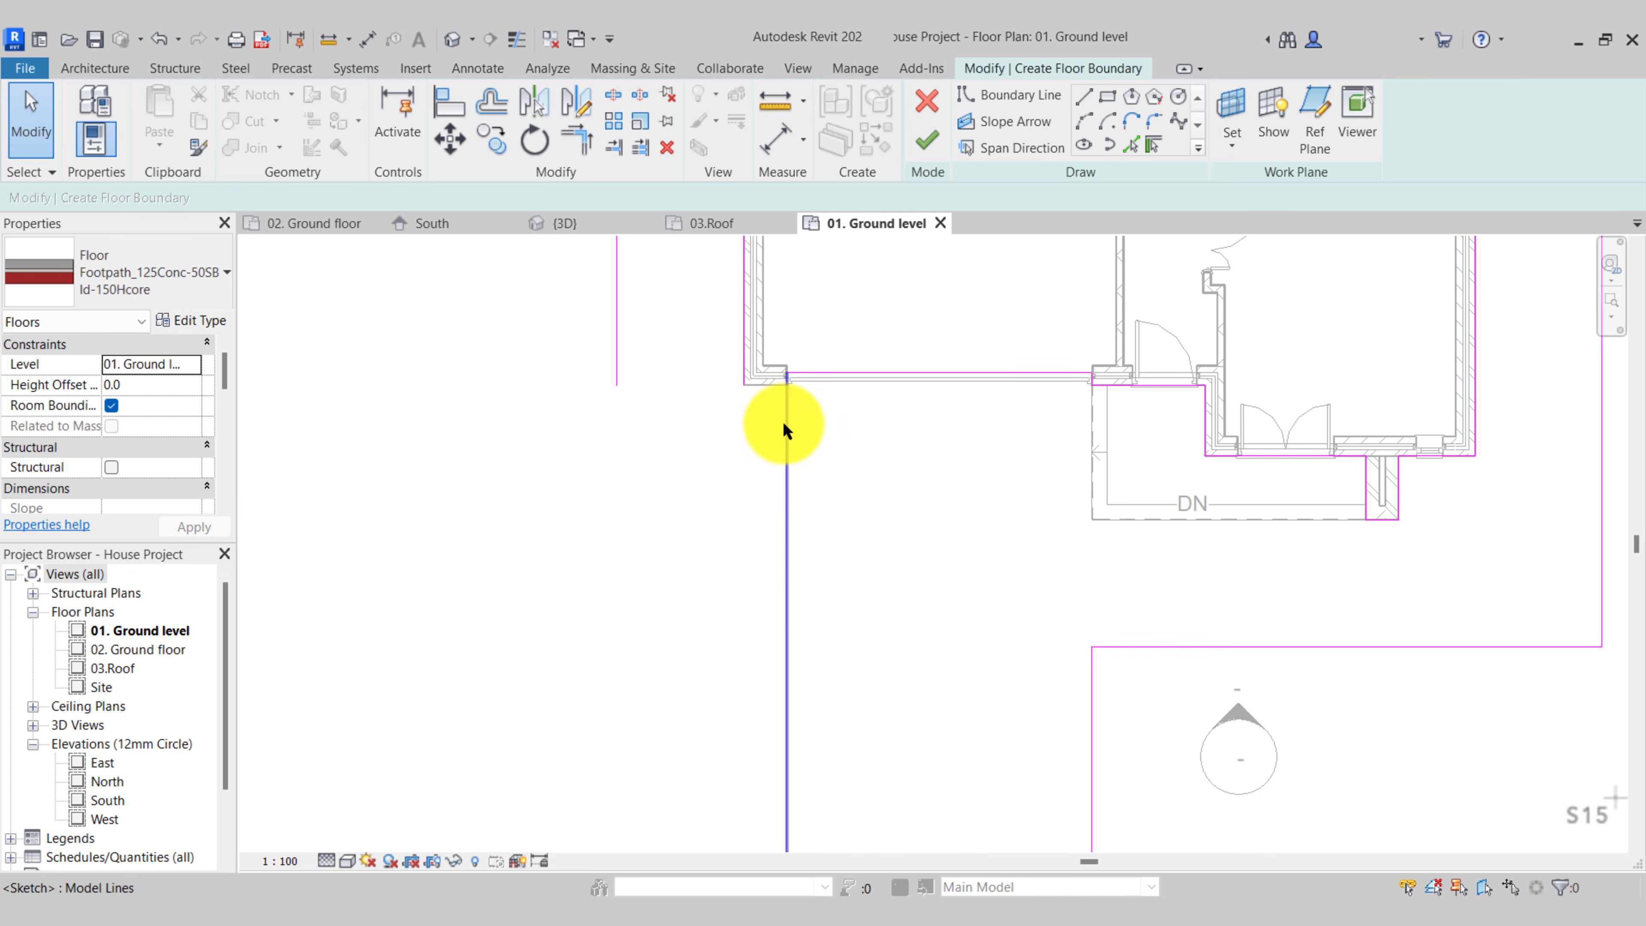
pyautogui.moveTo(961, 544); pyautogui.dragTo(902, 545, button='middle')
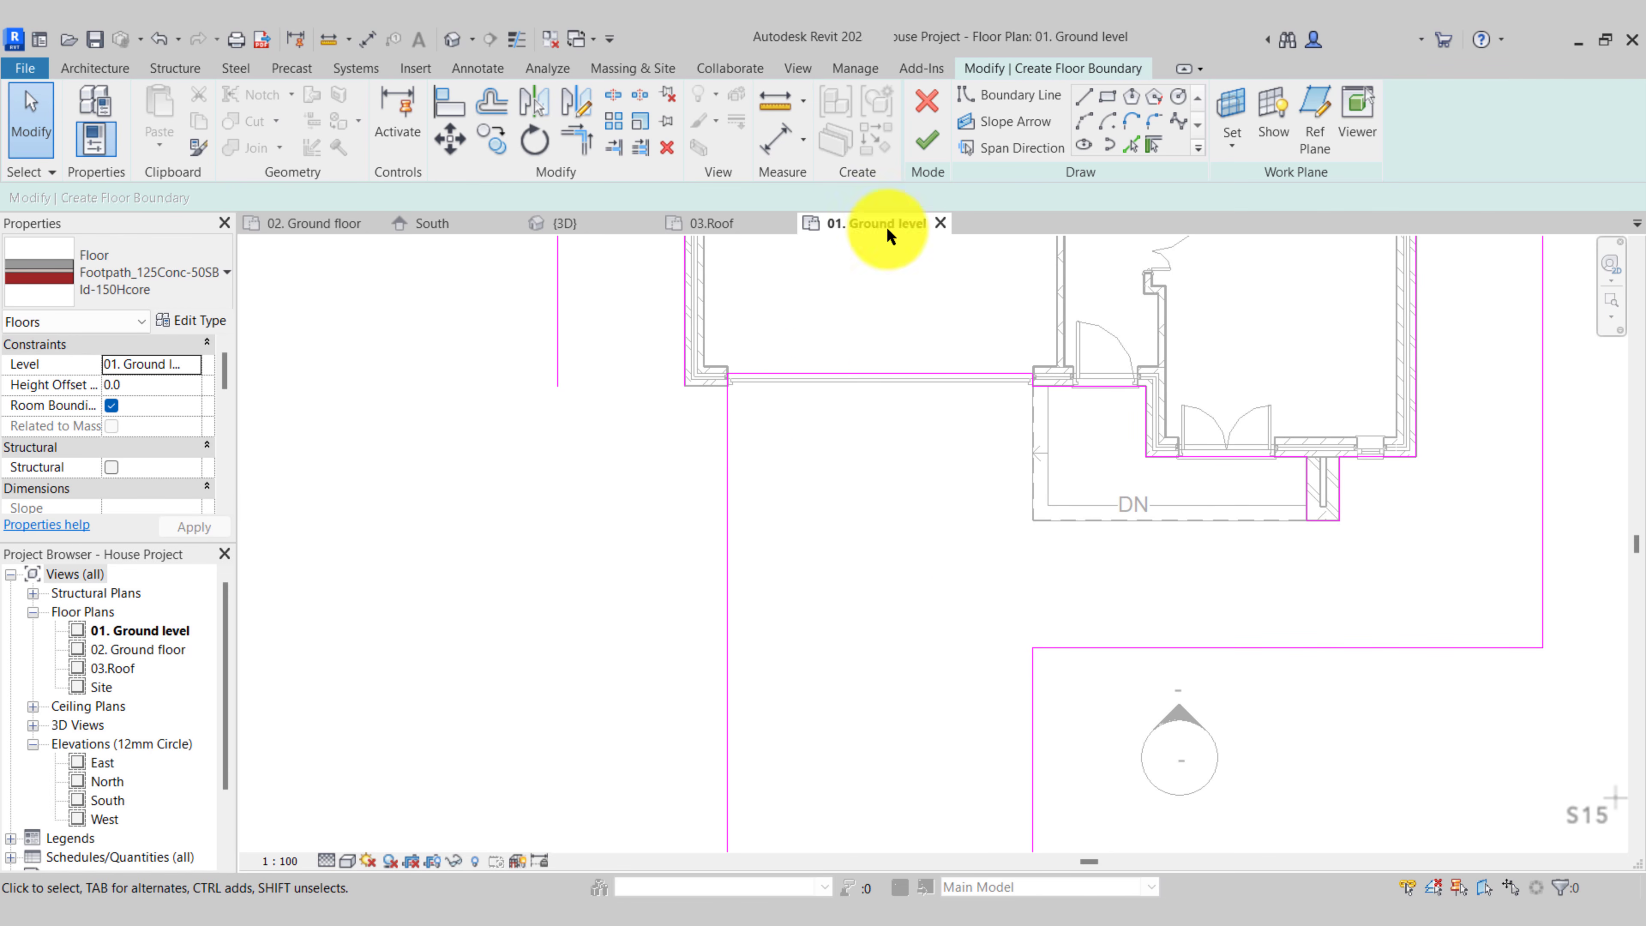
pyautogui.click(1092, 98)
pyautogui.click(1030, 522)
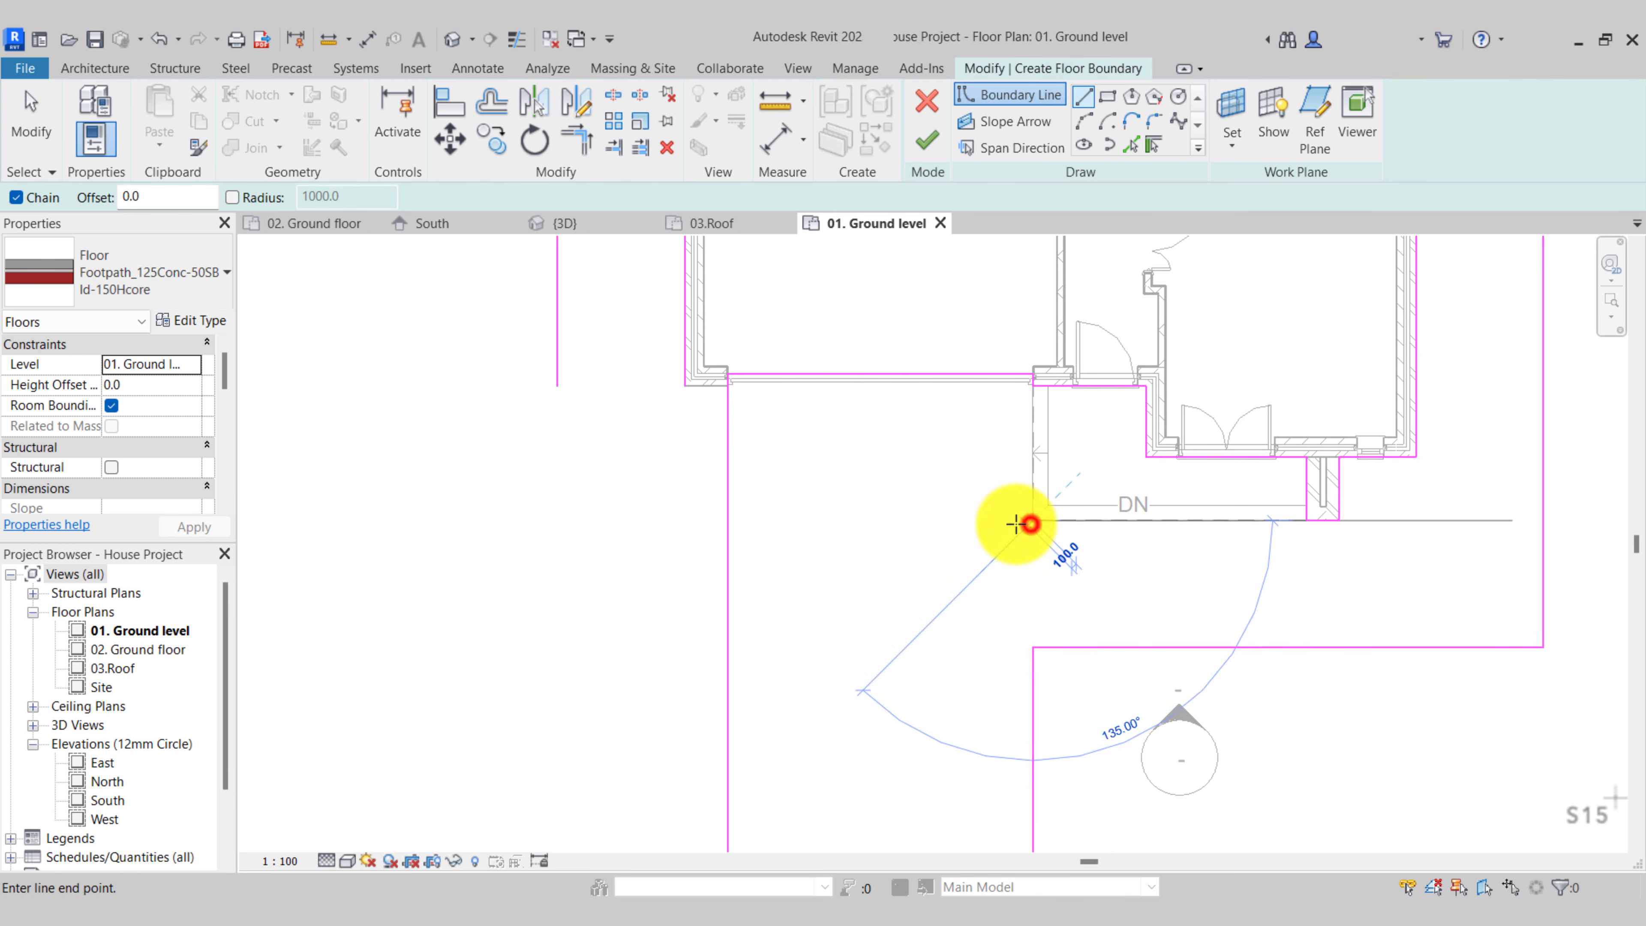
pyautogui.click(640, 519)
pyautogui.press('Escape')
pyautogui.press('Escape')
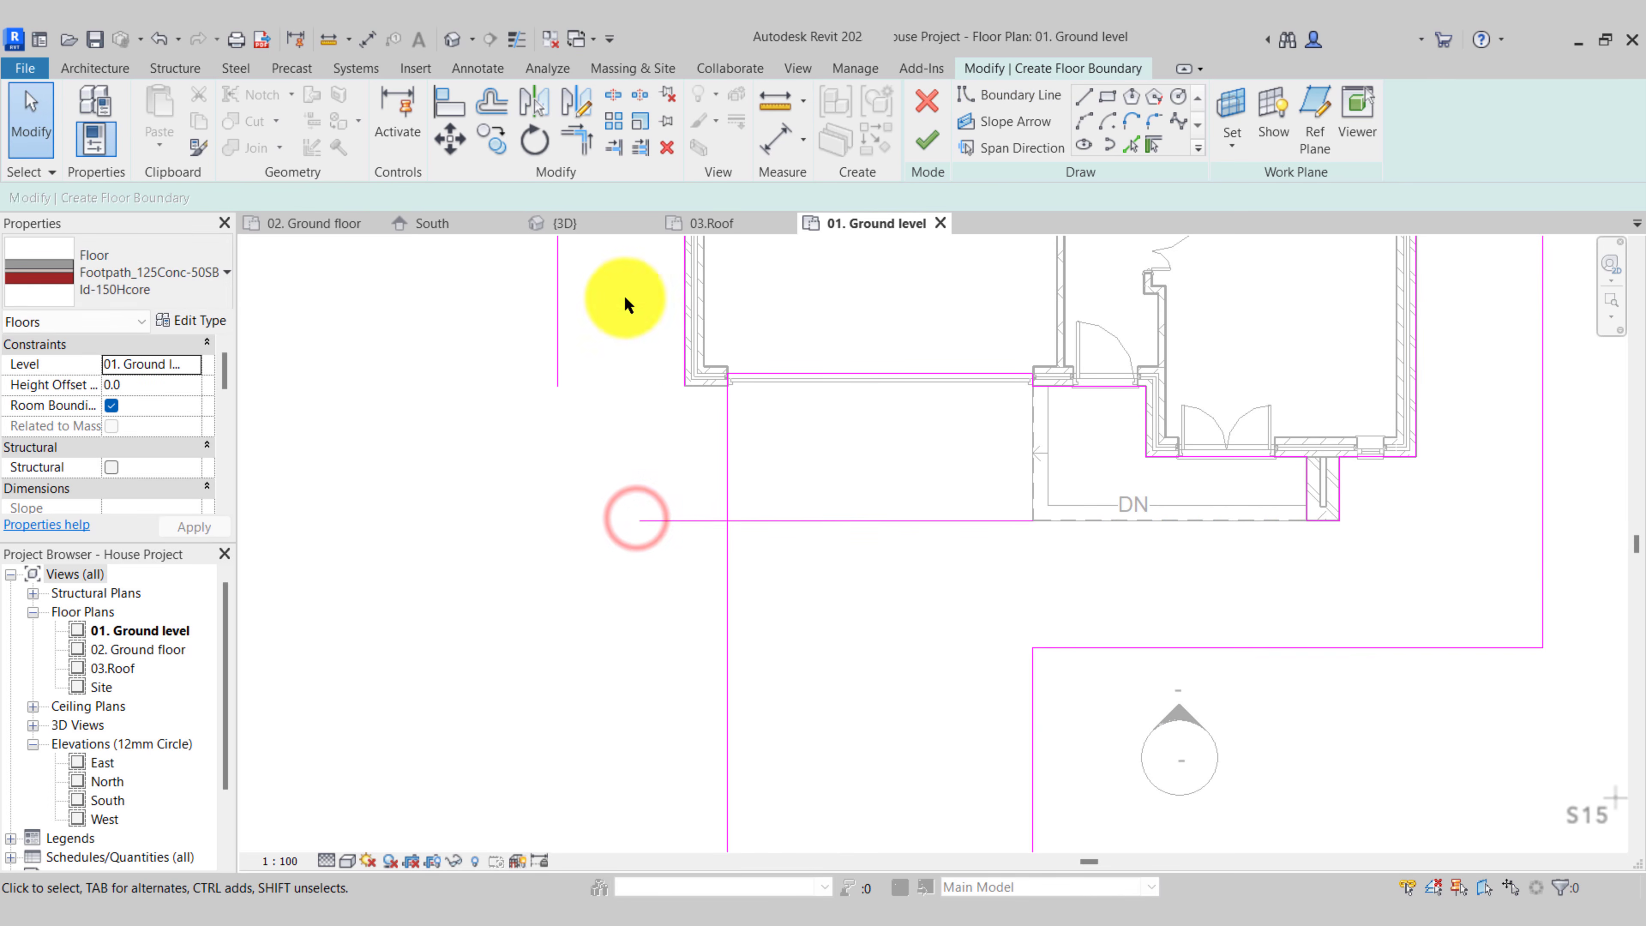
# Trim the new horizontal line and the garage's left wall boundary line to a corner
pyautogui.click(577, 144)
pyautogui.click(678, 328)
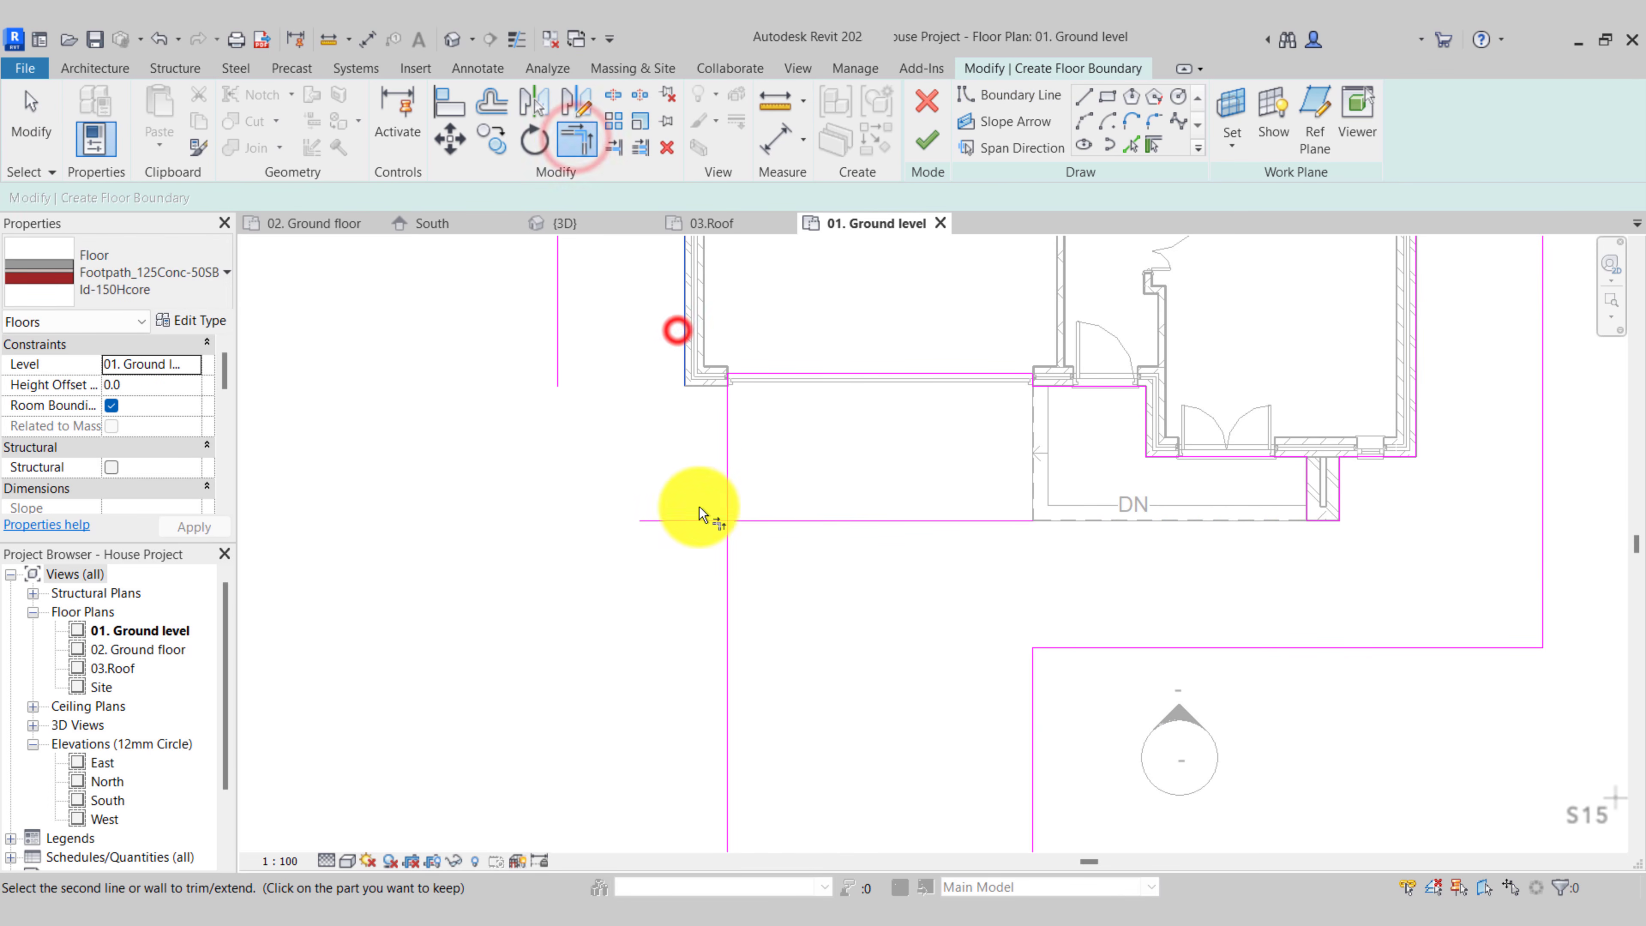
pyautogui.click(689, 521)
pyautogui.press('Escape')
pyautogui.press('Escape')
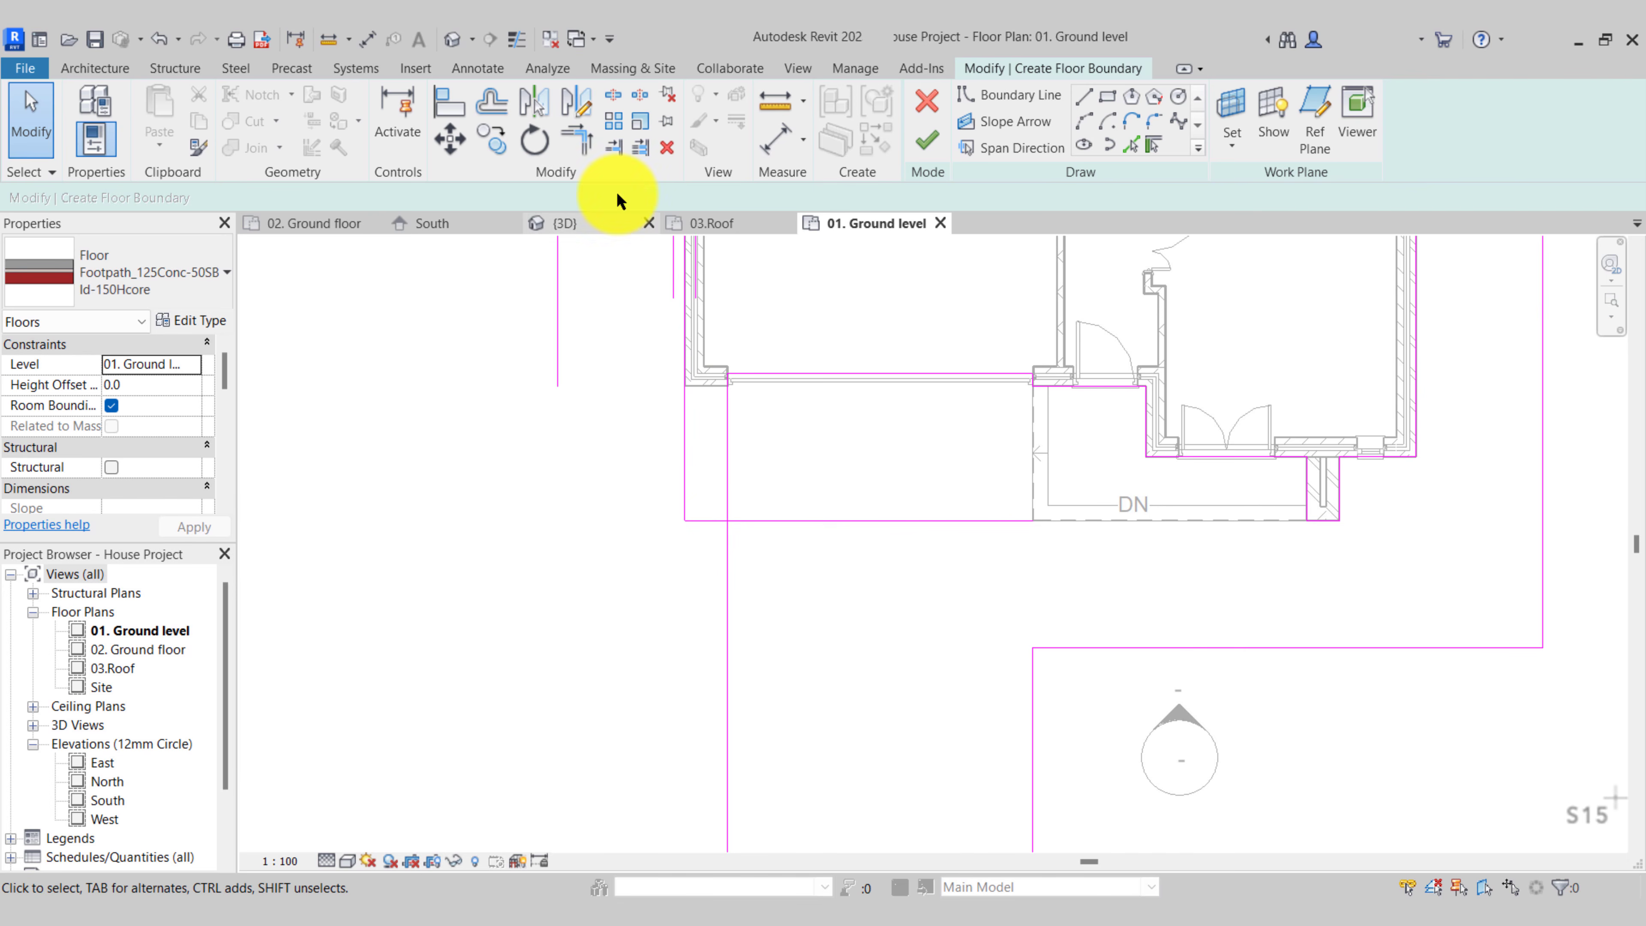
# Trim the horizontal line to a corner with the driveway's left edge and check the inner boundary by selecting its connected chain
pyautogui.click(583, 146)
pyautogui.click(709, 519)
pyautogui.click(726, 504)
pyautogui.press('Escape')
pyautogui.press('Escape')
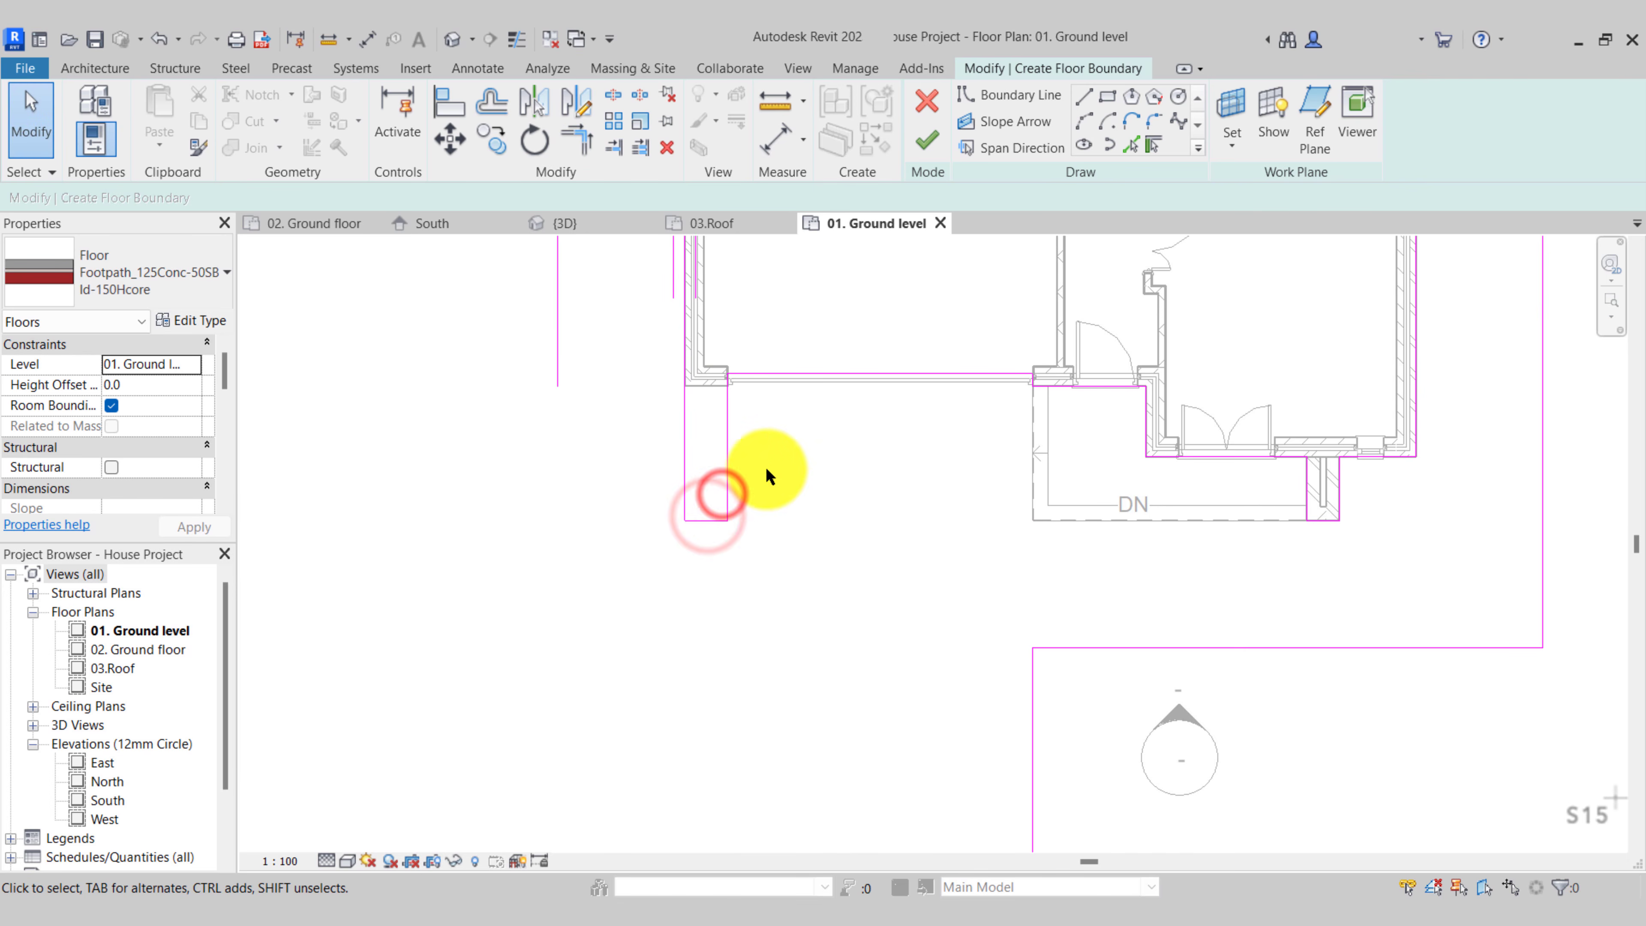
pyautogui.moveTo(760, 467); pyautogui.dragTo(780, 581, button='middle')
pyautogui.press('Tab')
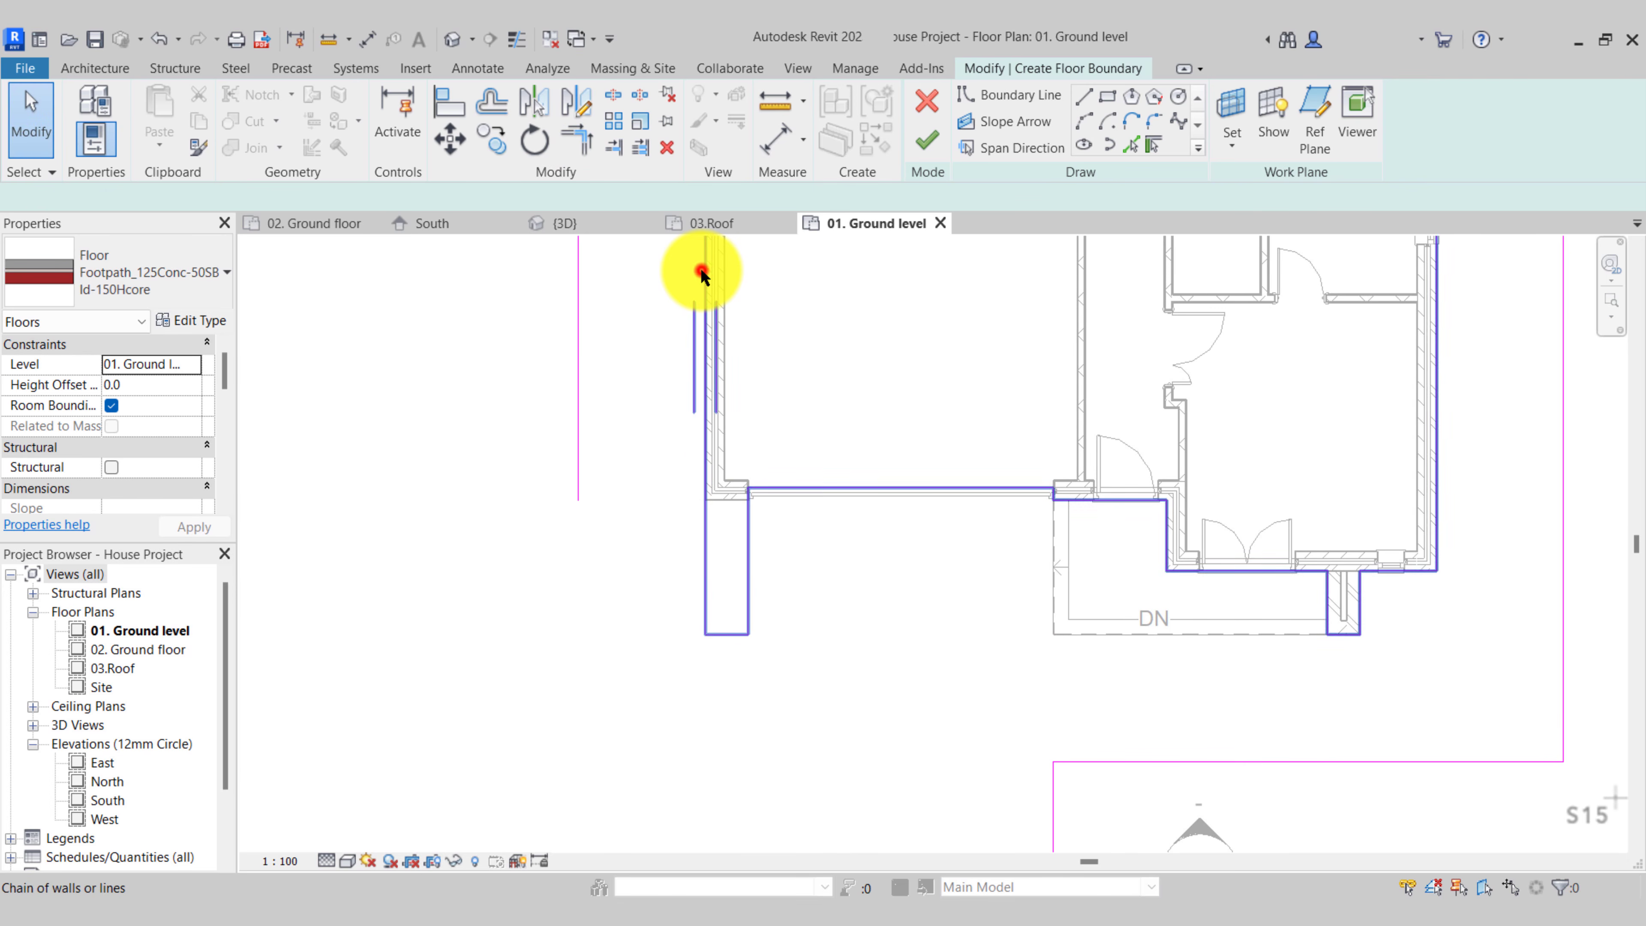
pyautogui.click(704, 271)
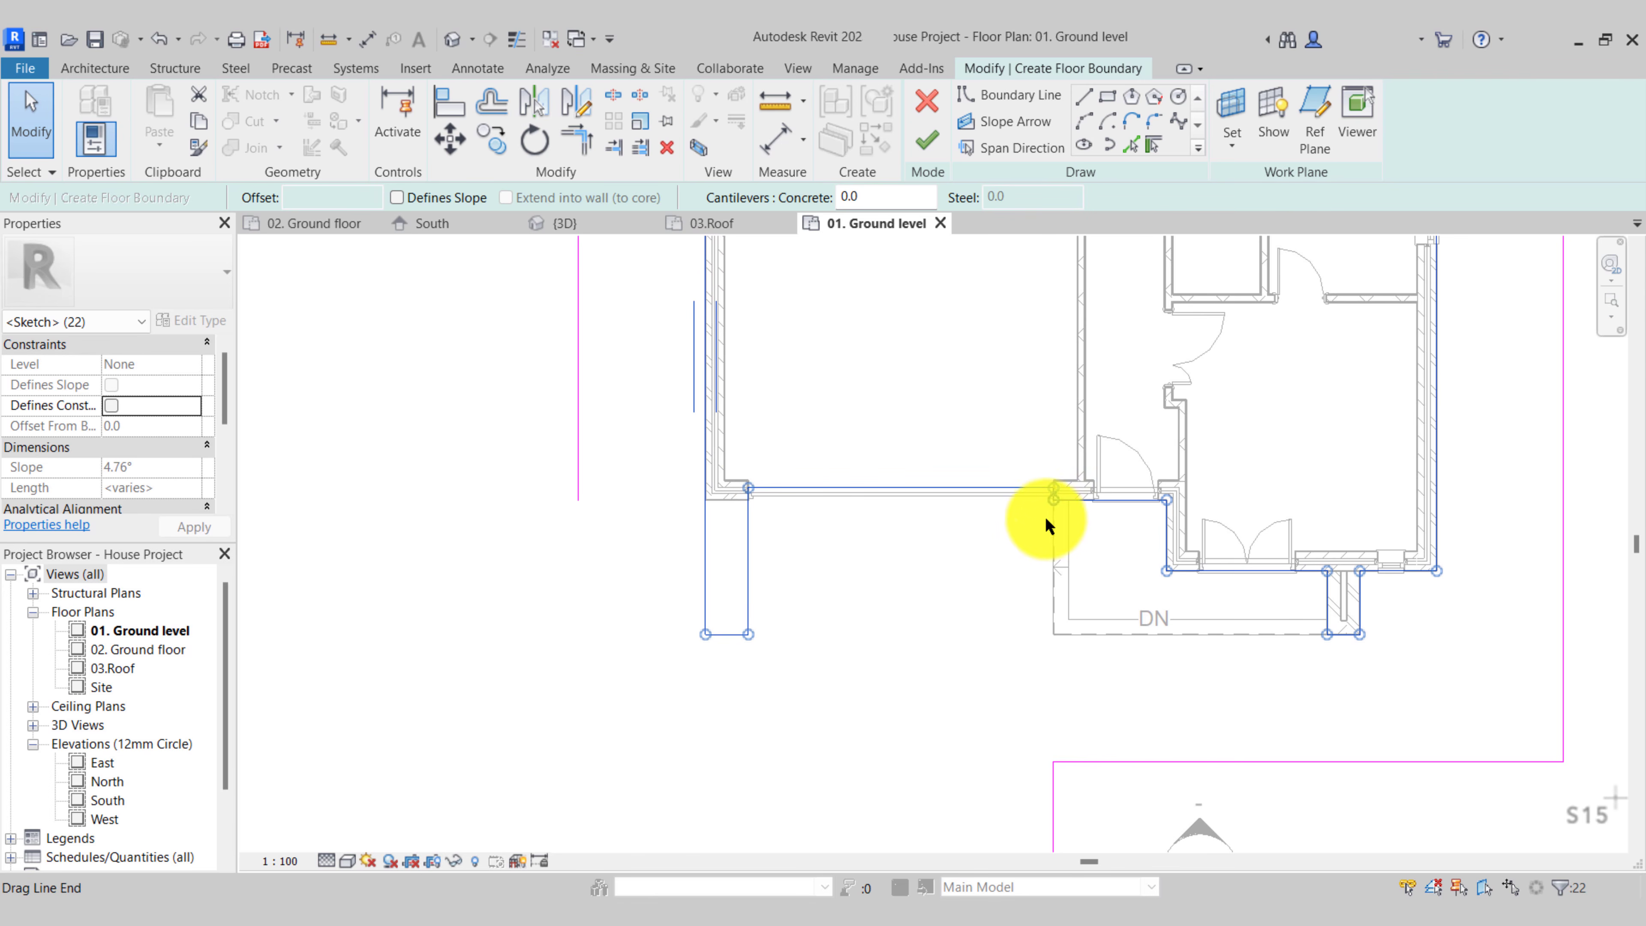
pyautogui.click(995, 640)
# Set the outer lower boundary line 1000 mm below the bottom of the porch pier
pyautogui.scroll(-1, 967, 639)
pyautogui.moveTo(968, 639); pyautogui.dragTo(943, 497, button='middle')
pyautogui.scroll(1, 1182, 544)
pyautogui.moveTo(1182, 543); pyautogui.dragTo(1108, 596, button='middle')
pyautogui.click(1056, 667)
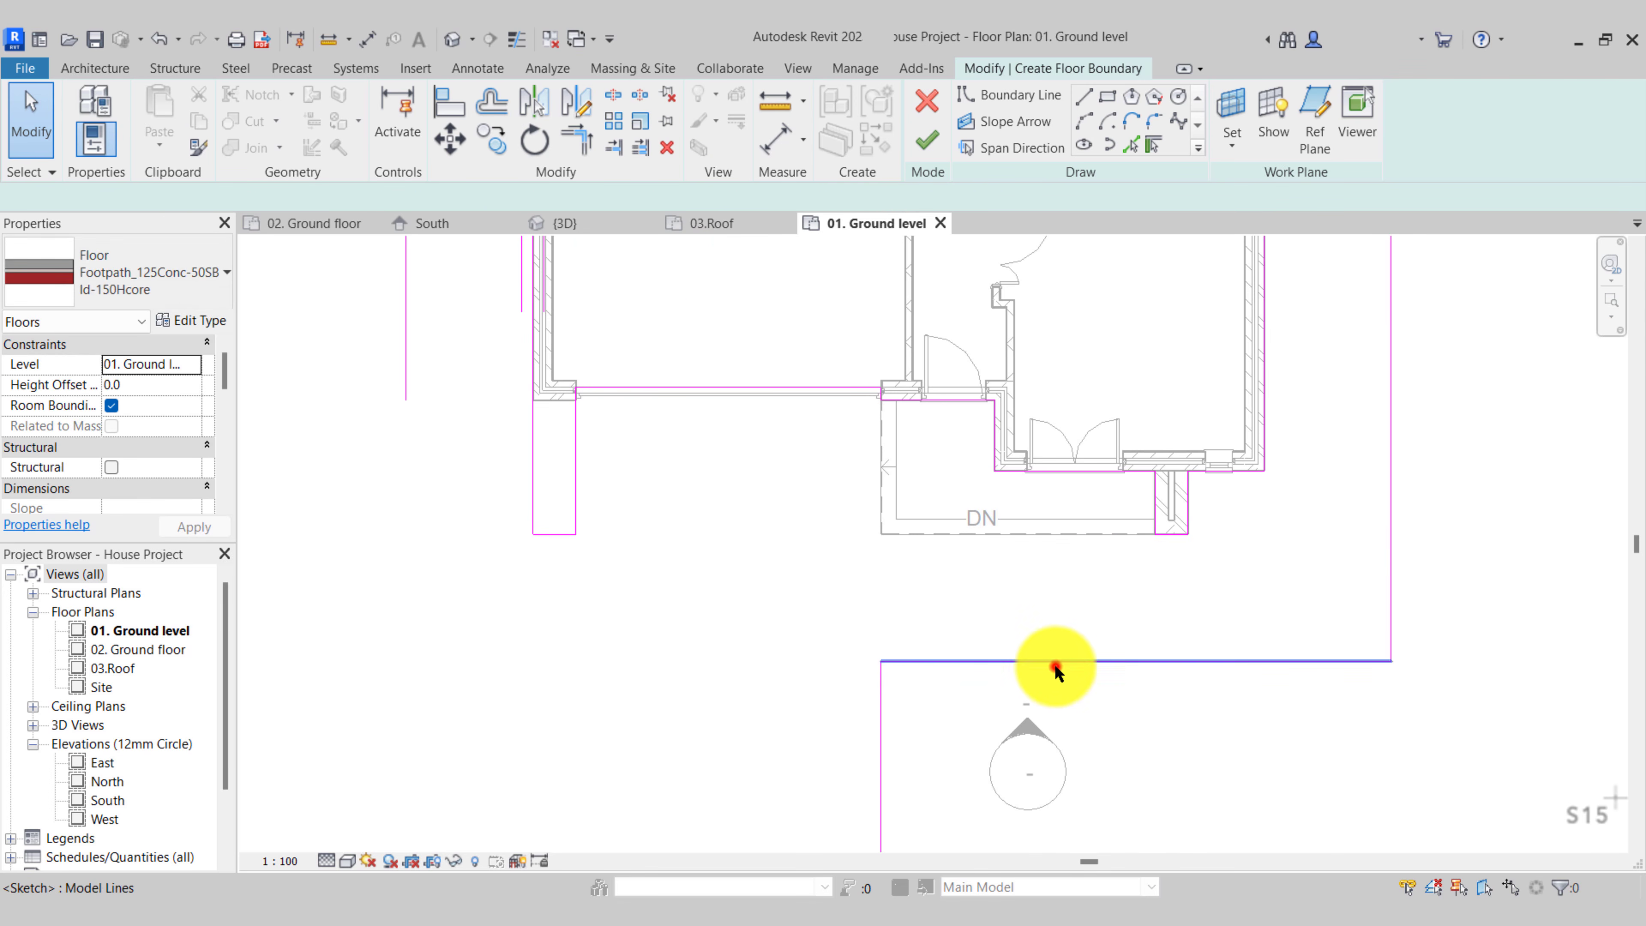
pyautogui.scroll(1, 1432, 610)
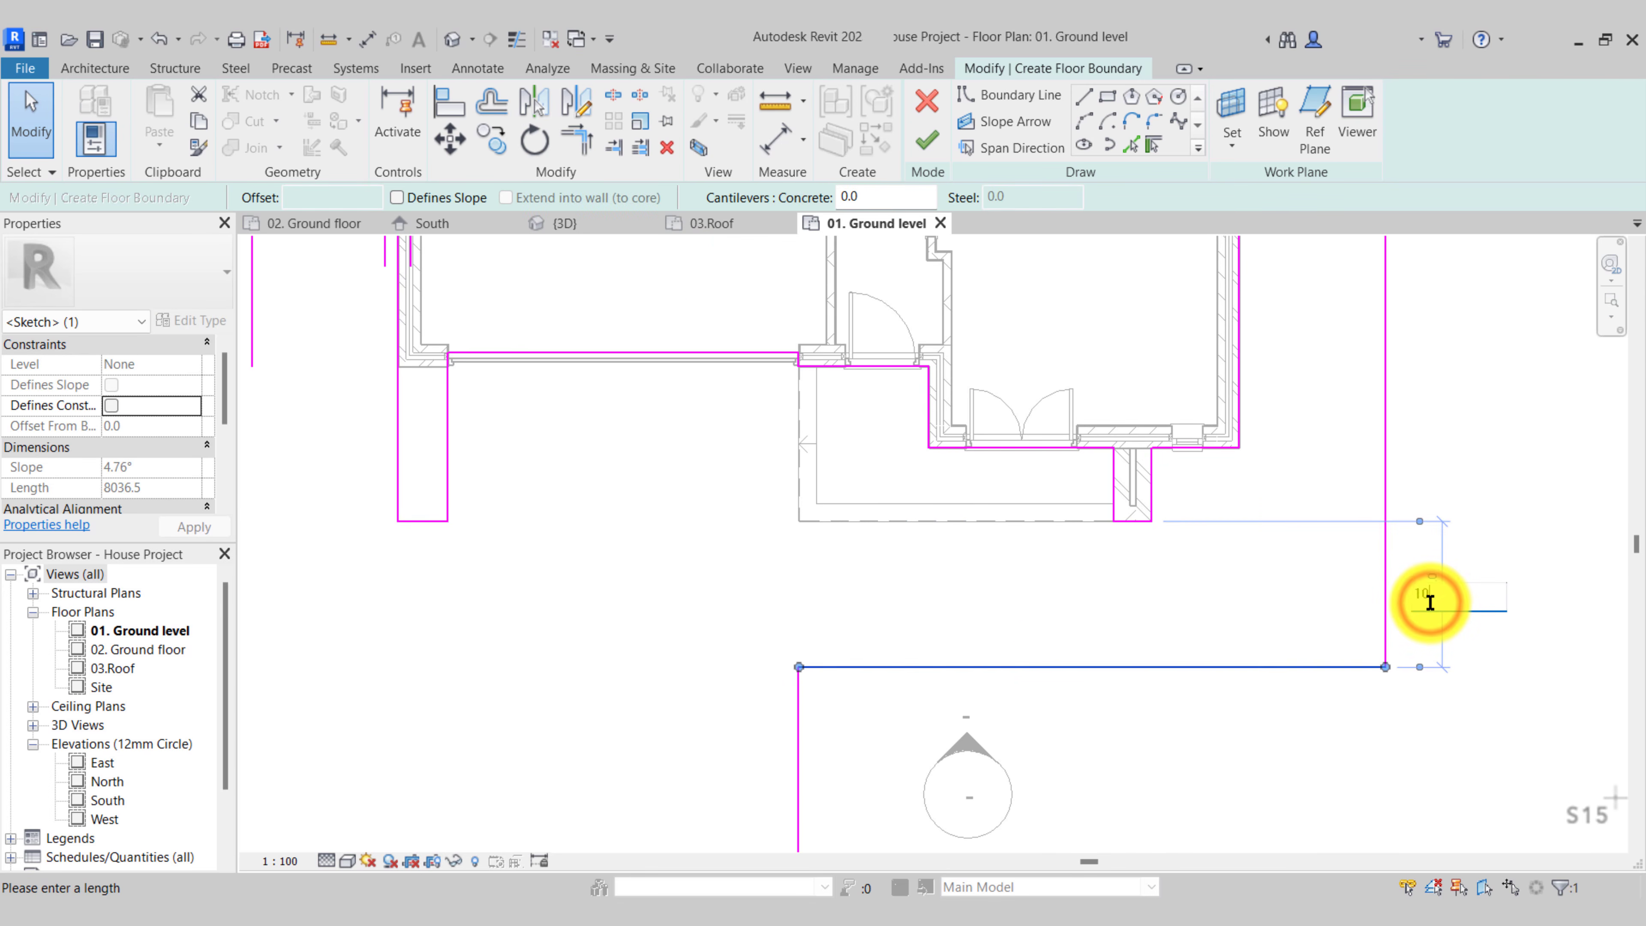
pyautogui.press('Return')
pyautogui.click(762, 556)
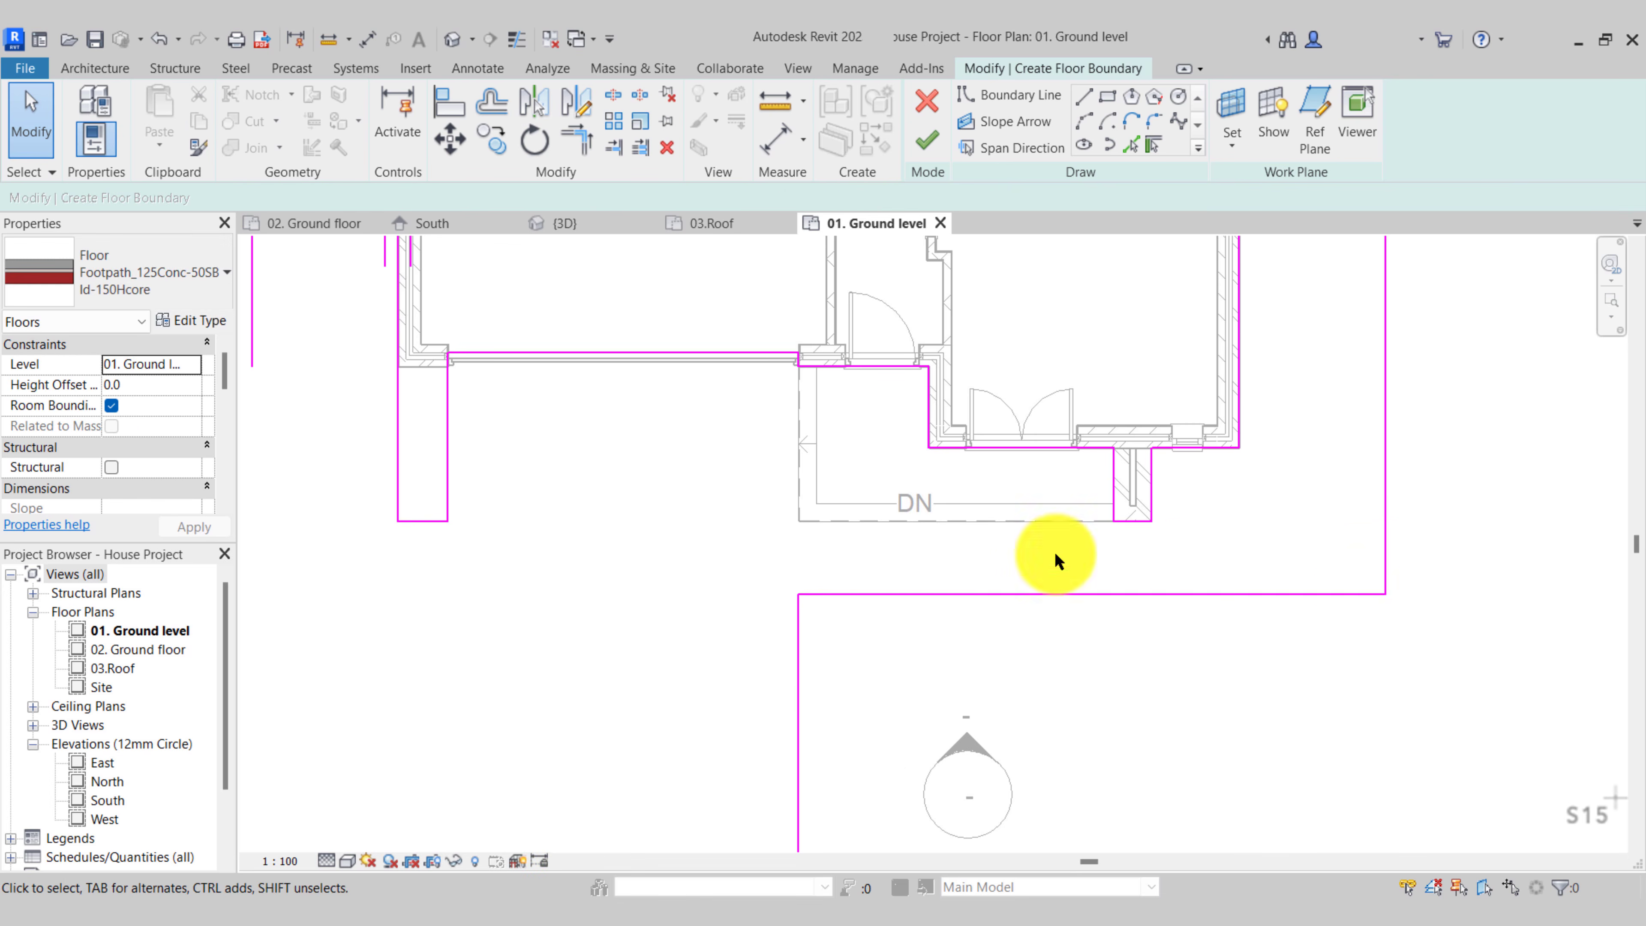
# Try to set the driveway's bottom edge 400 mm below the outer lower boundary line, and undo the change
pyautogui.scroll(-1, 1188, 566)
pyautogui.moveTo(1091, 661); pyautogui.dragTo(1139, 519, button='middle')
pyautogui.scroll(-3, 1041, 572)
pyautogui.moveTo(1041, 571); pyautogui.dragTo(1099, 526, button='middle')
pyautogui.scroll(1, 1099, 526)
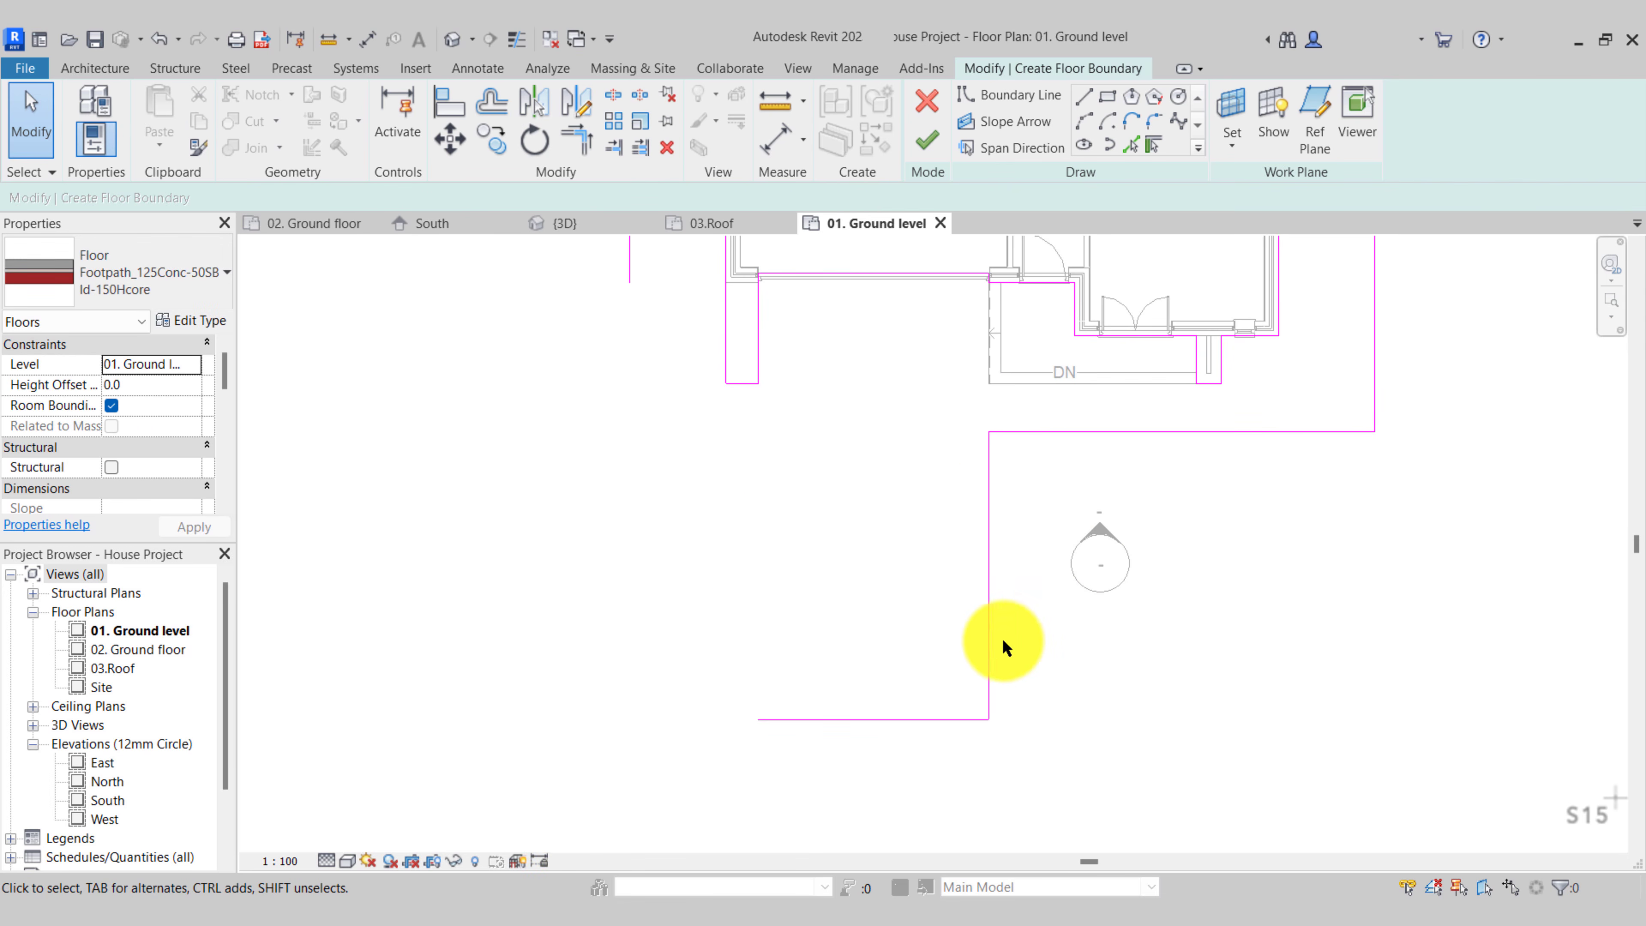
pyautogui.click(951, 718)
pyautogui.click(1028, 578)
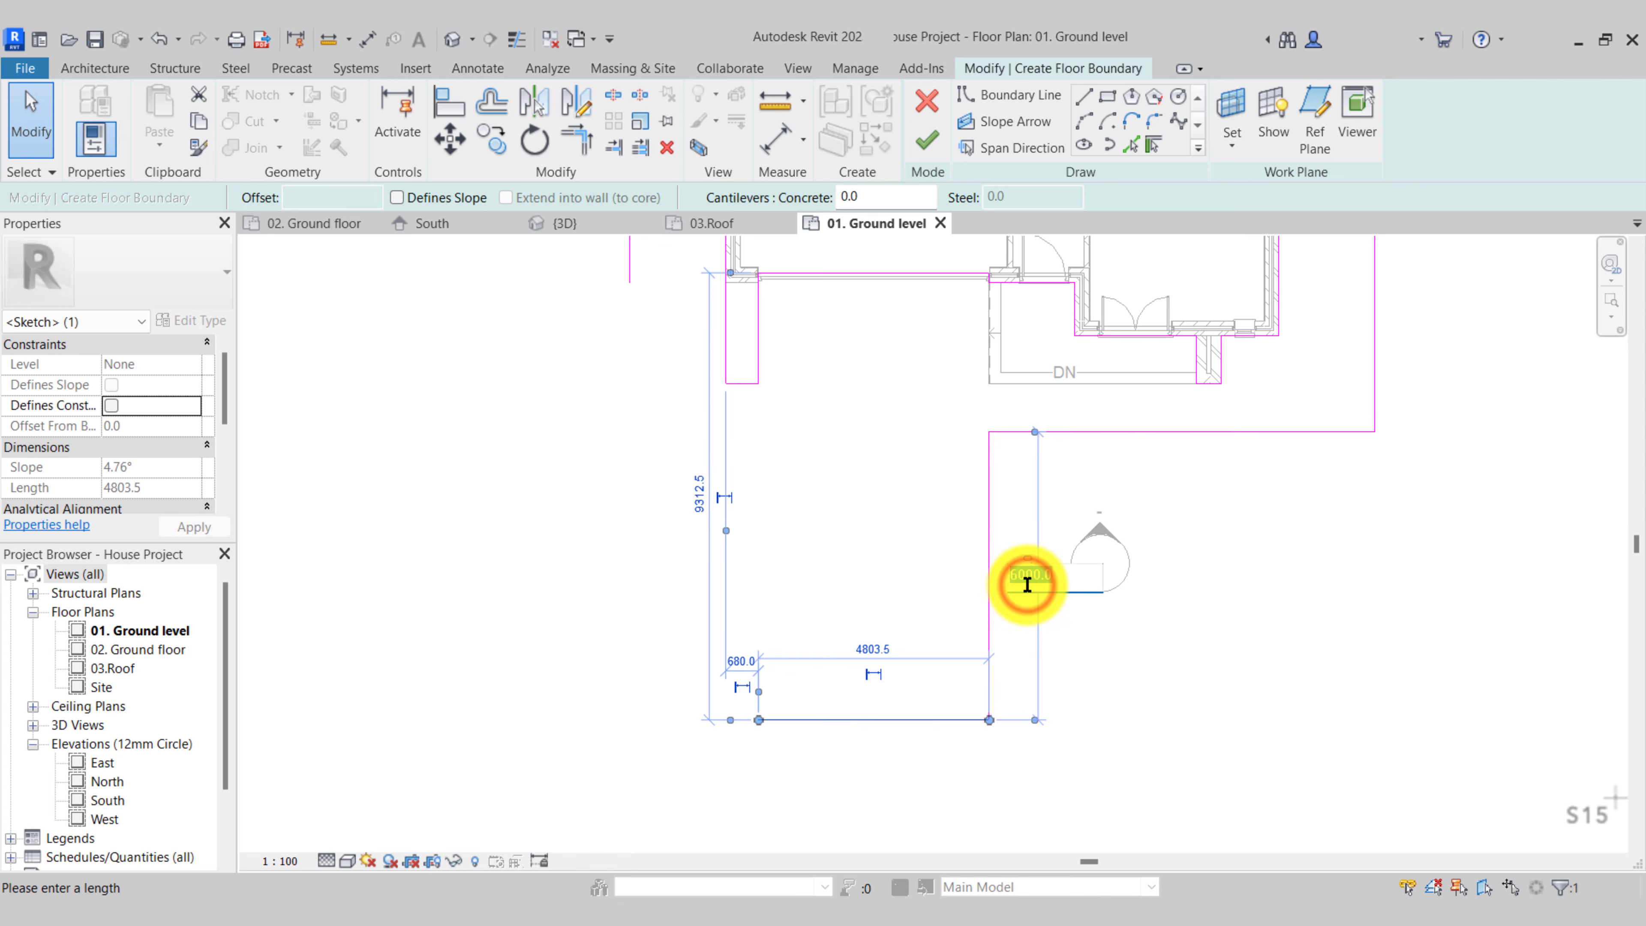
pyautogui.write('400')
pyautogui.press('Return')
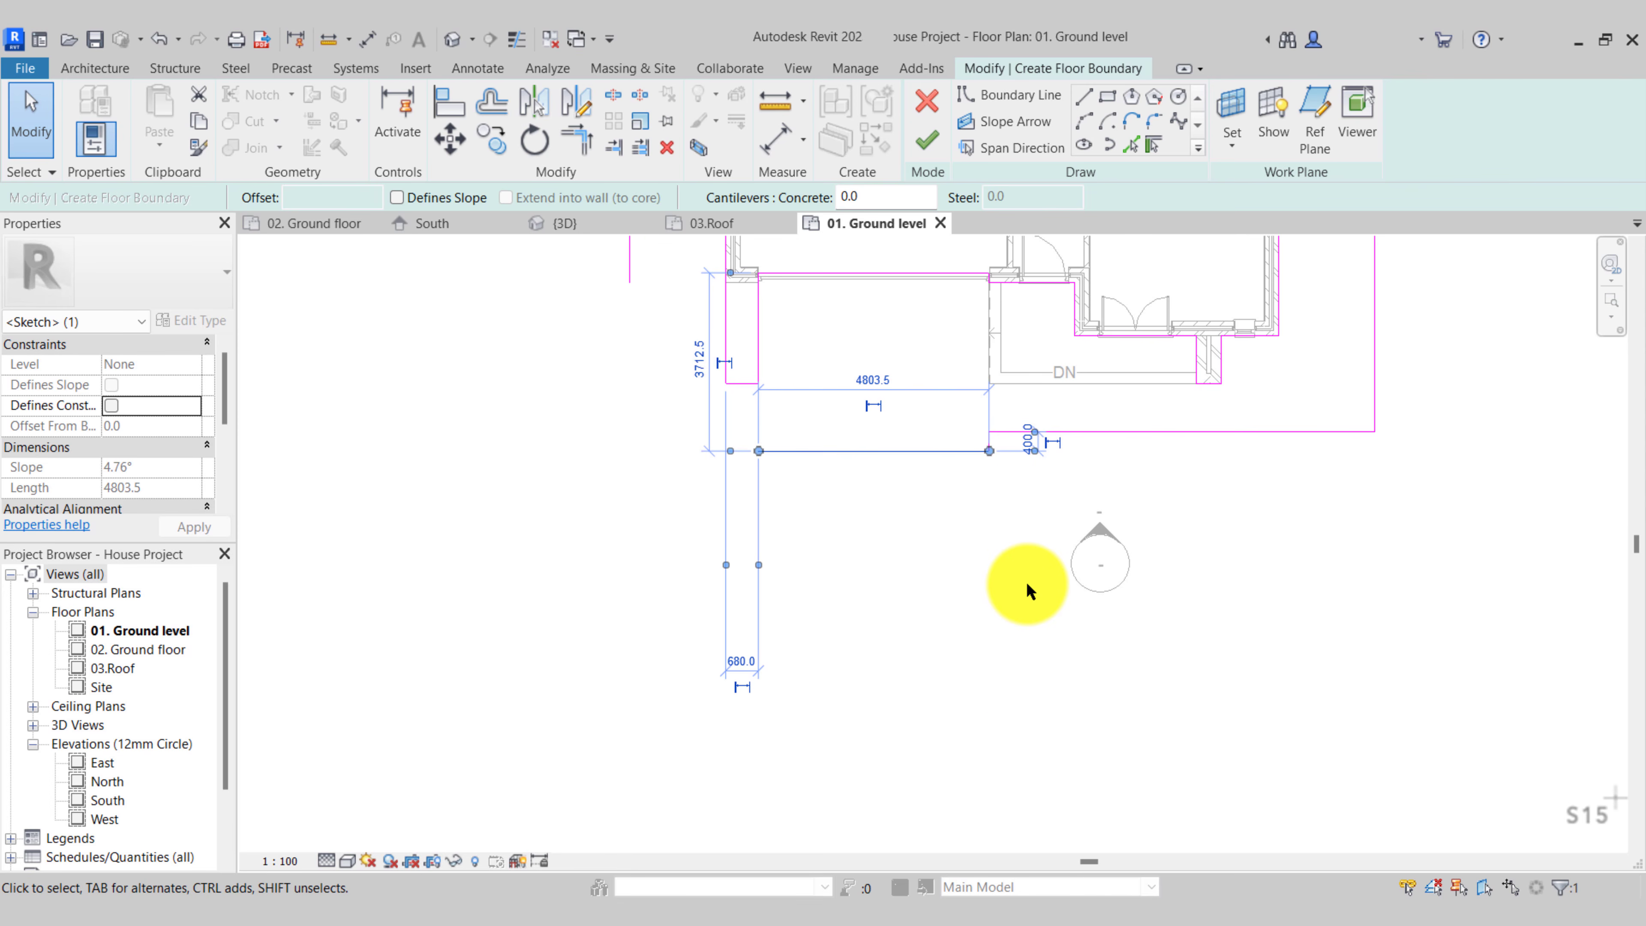
pyautogui.hotkey('ctrl', 'z')
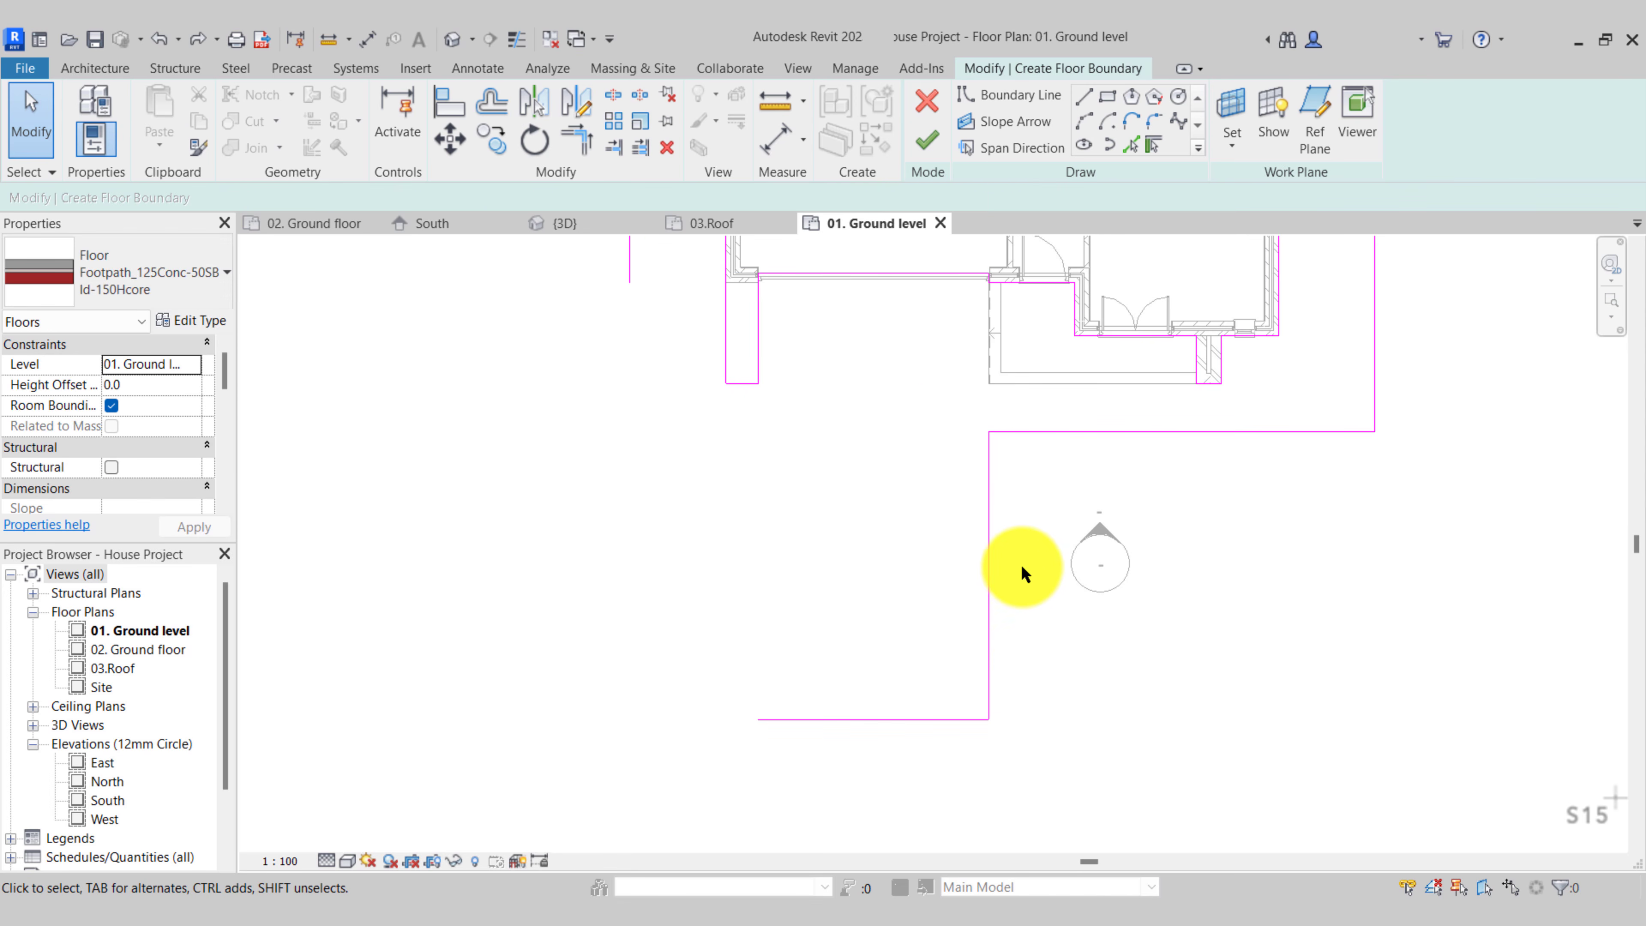
# Set the driveway's bottom edge 4000 mm below the outer lower boundary line
pyautogui.click(955, 710)
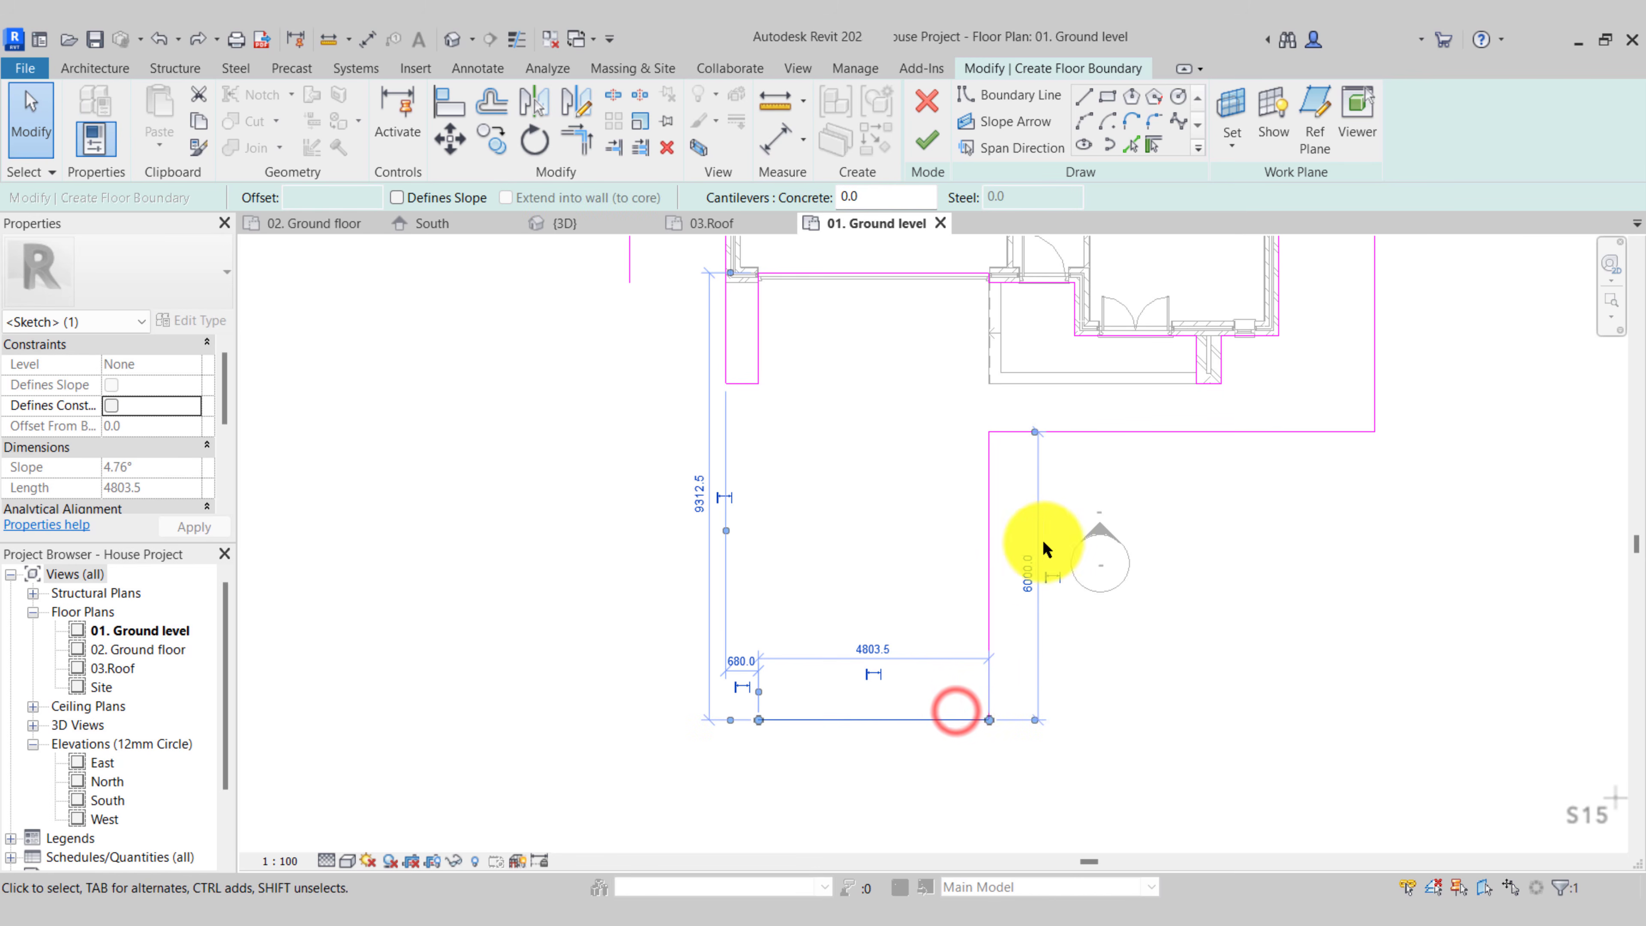
pyautogui.click(1029, 572)
pyautogui.write('4000')
pyautogui.press('Return')
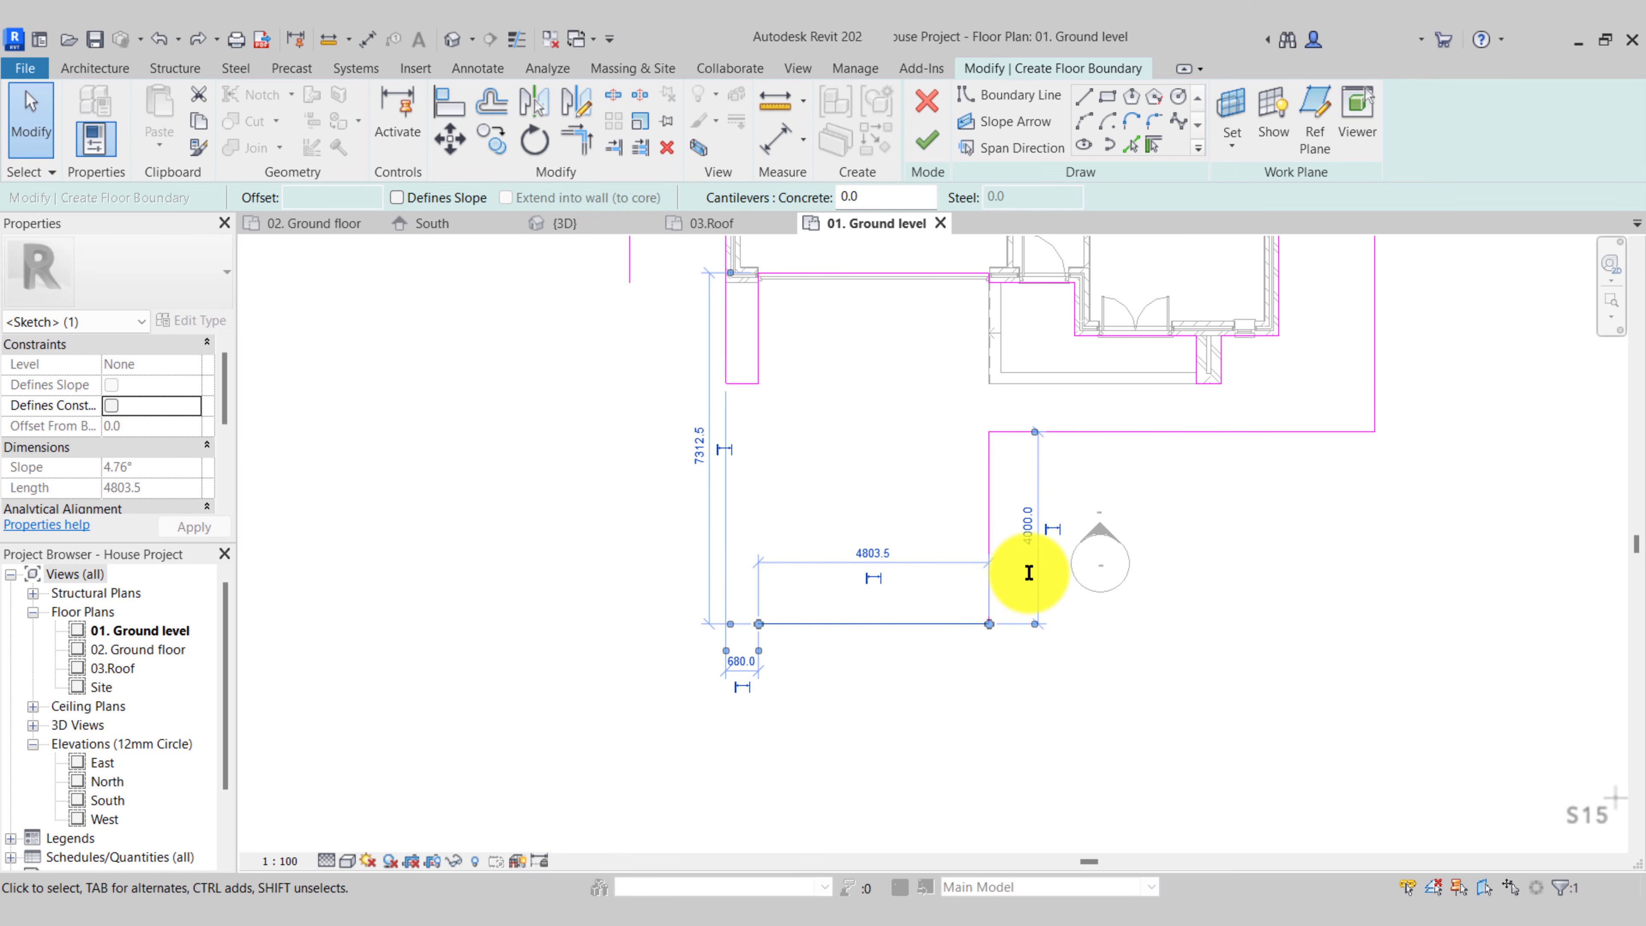
pyautogui.click(927, 576)
# Sketch the driveway's left edge up 4000 mm, a 680 mm gap top, its left side back down, and a 2000 mm bottom line leftward
pyautogui.moveTo(872, 572); pyautogui.dragTo(1030, 635, button='middle')
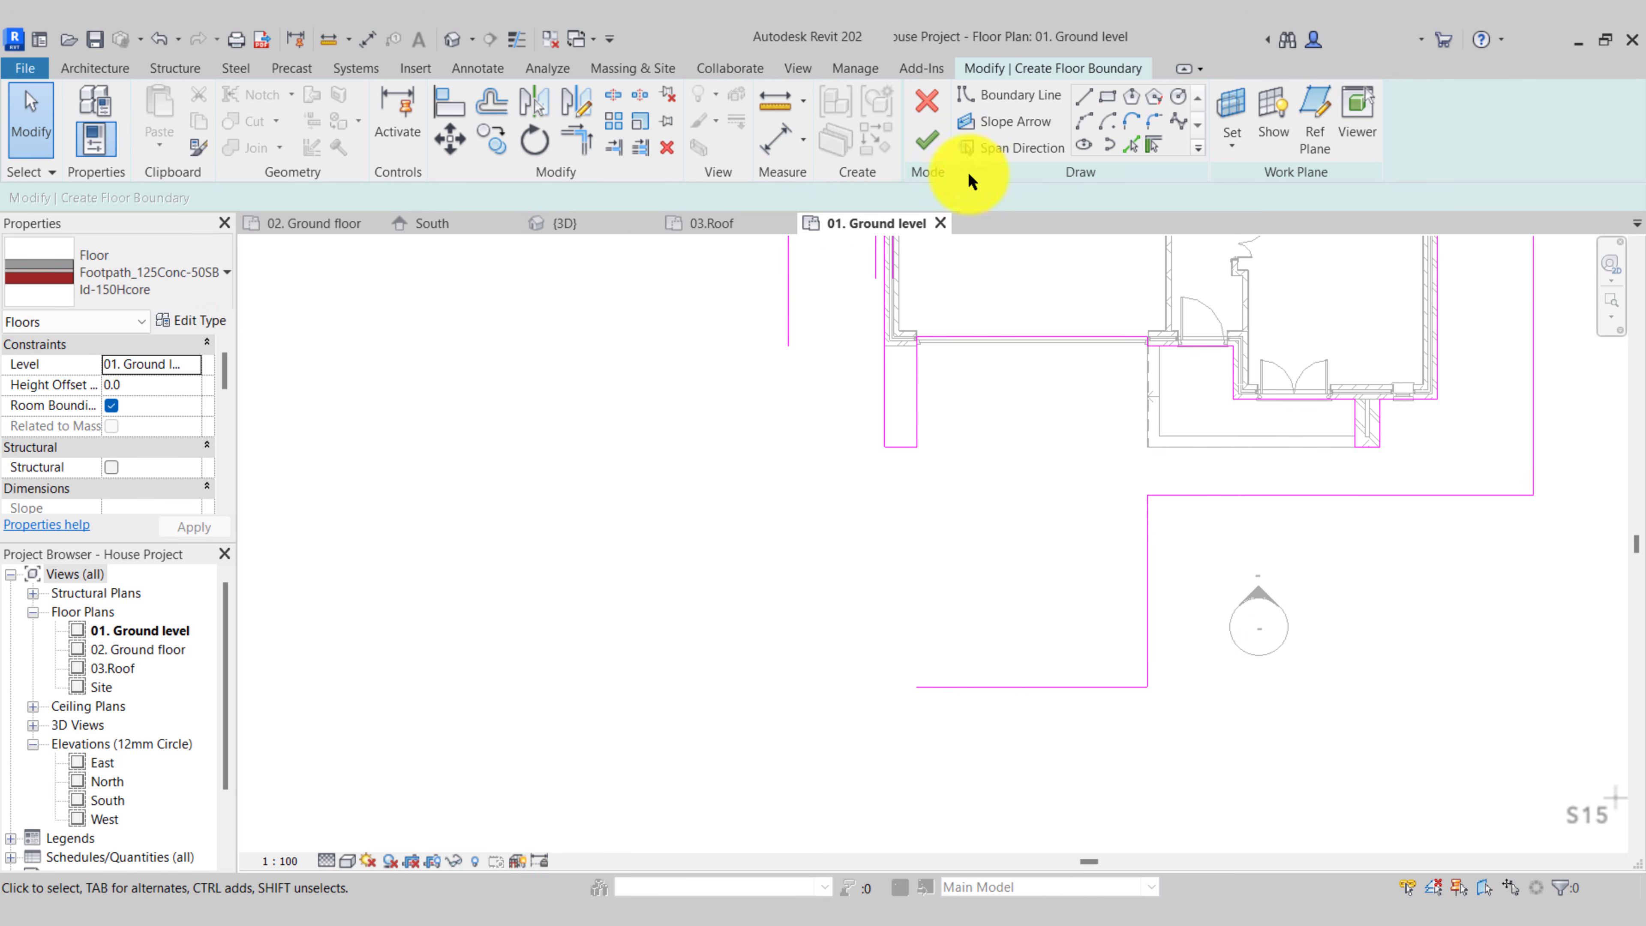
pyautogui.click(1084, 96)
pyautogui.click(919, 685)
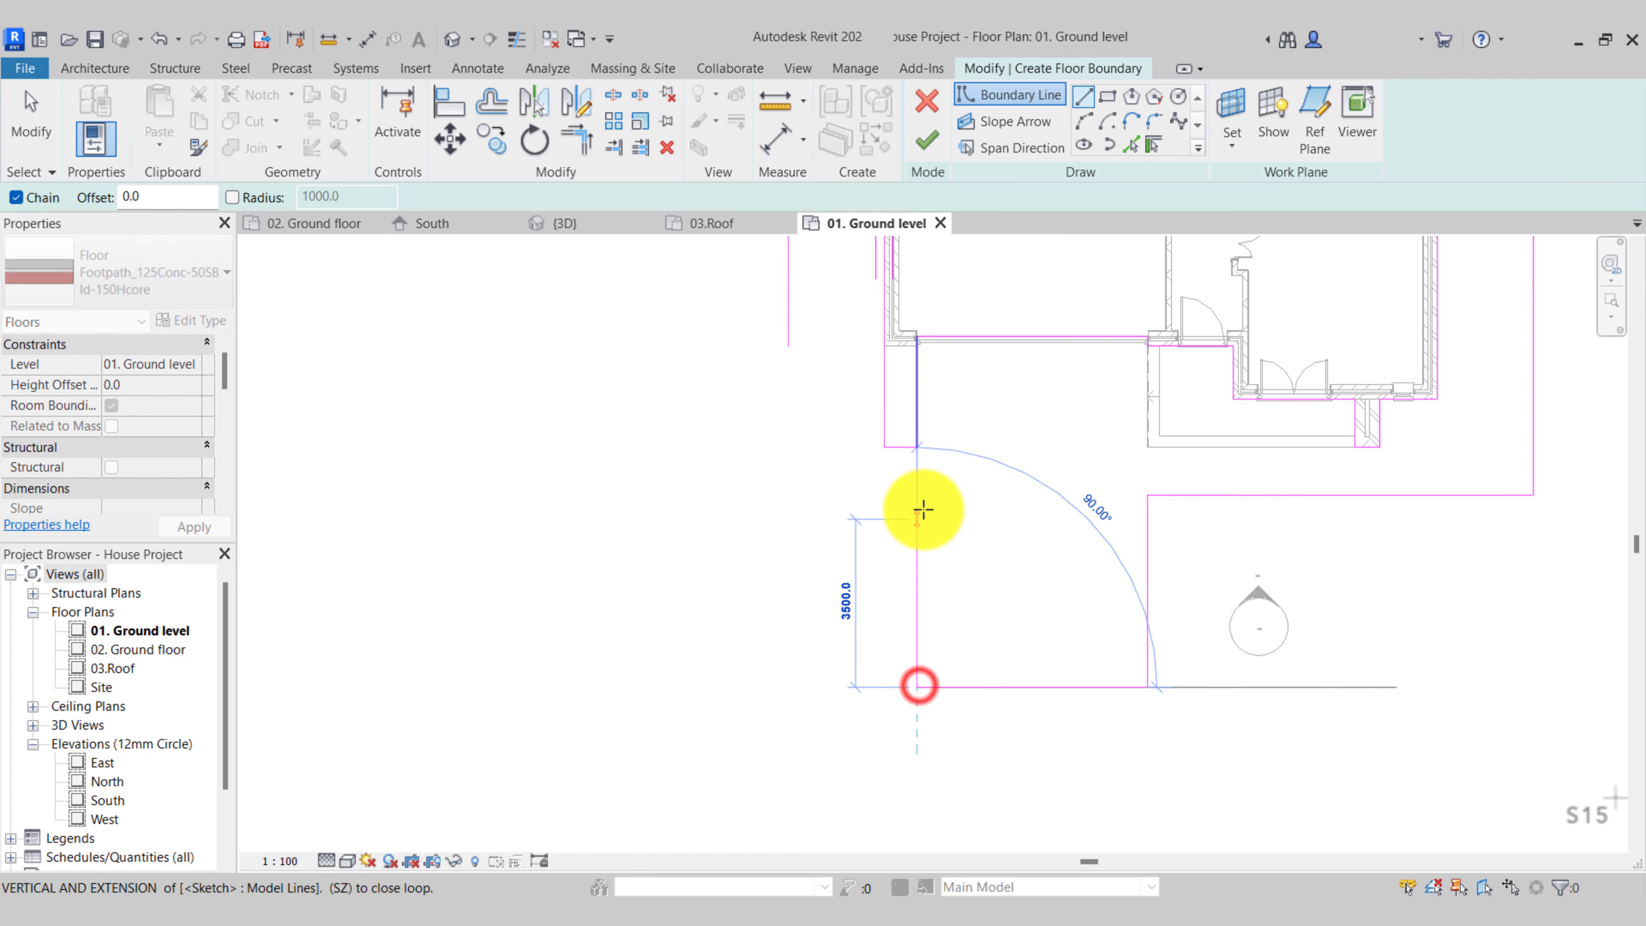
pyautogui.click(919, 494)
pyautogui.click(882, 495)
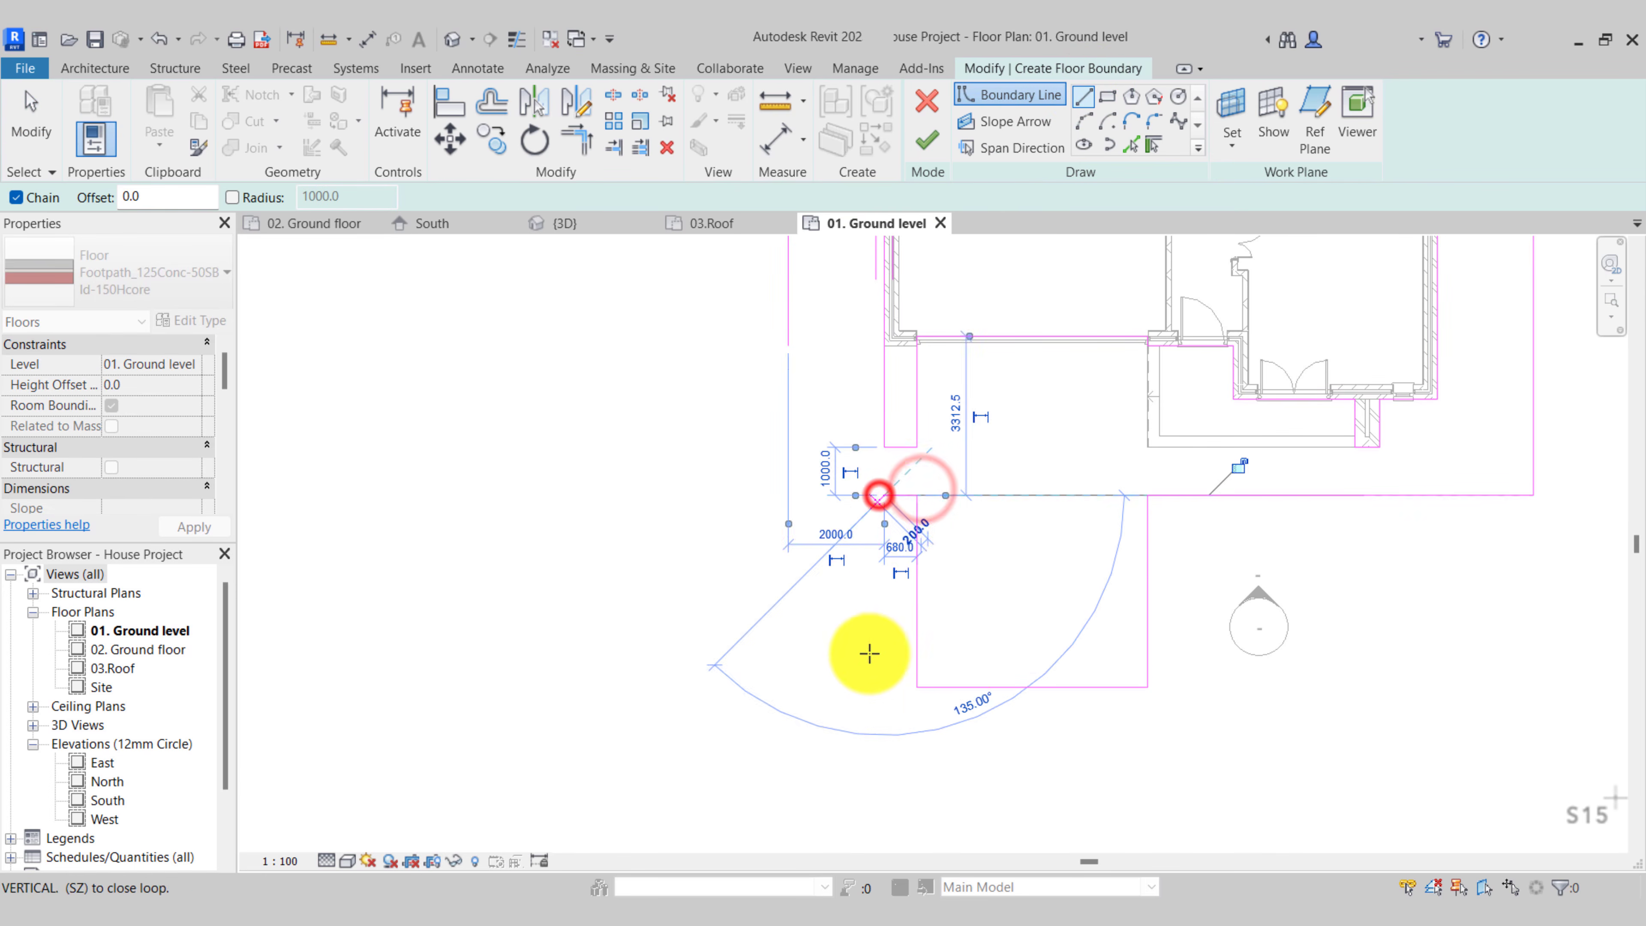
pyautogui.click(885, 684)
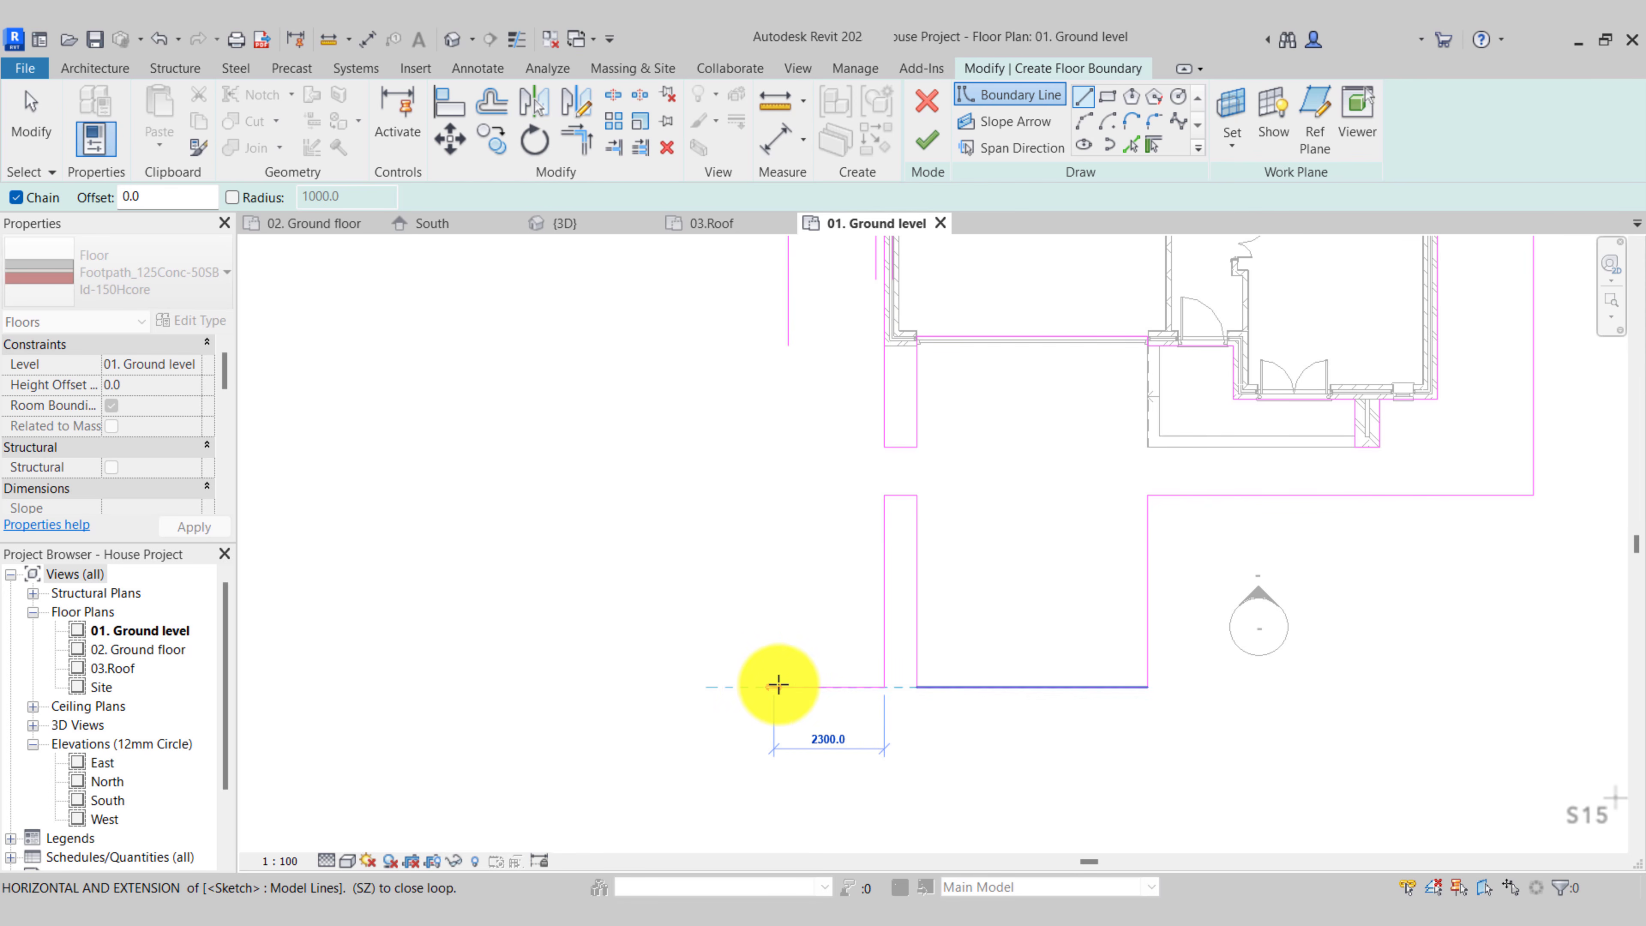
pyautogui.click(782, 684)
# Extend the outer left boundary line to a corner with the new bottom line left of the driveway
pyautogui.click(577, 137)
pyautogui.click(783, 343)
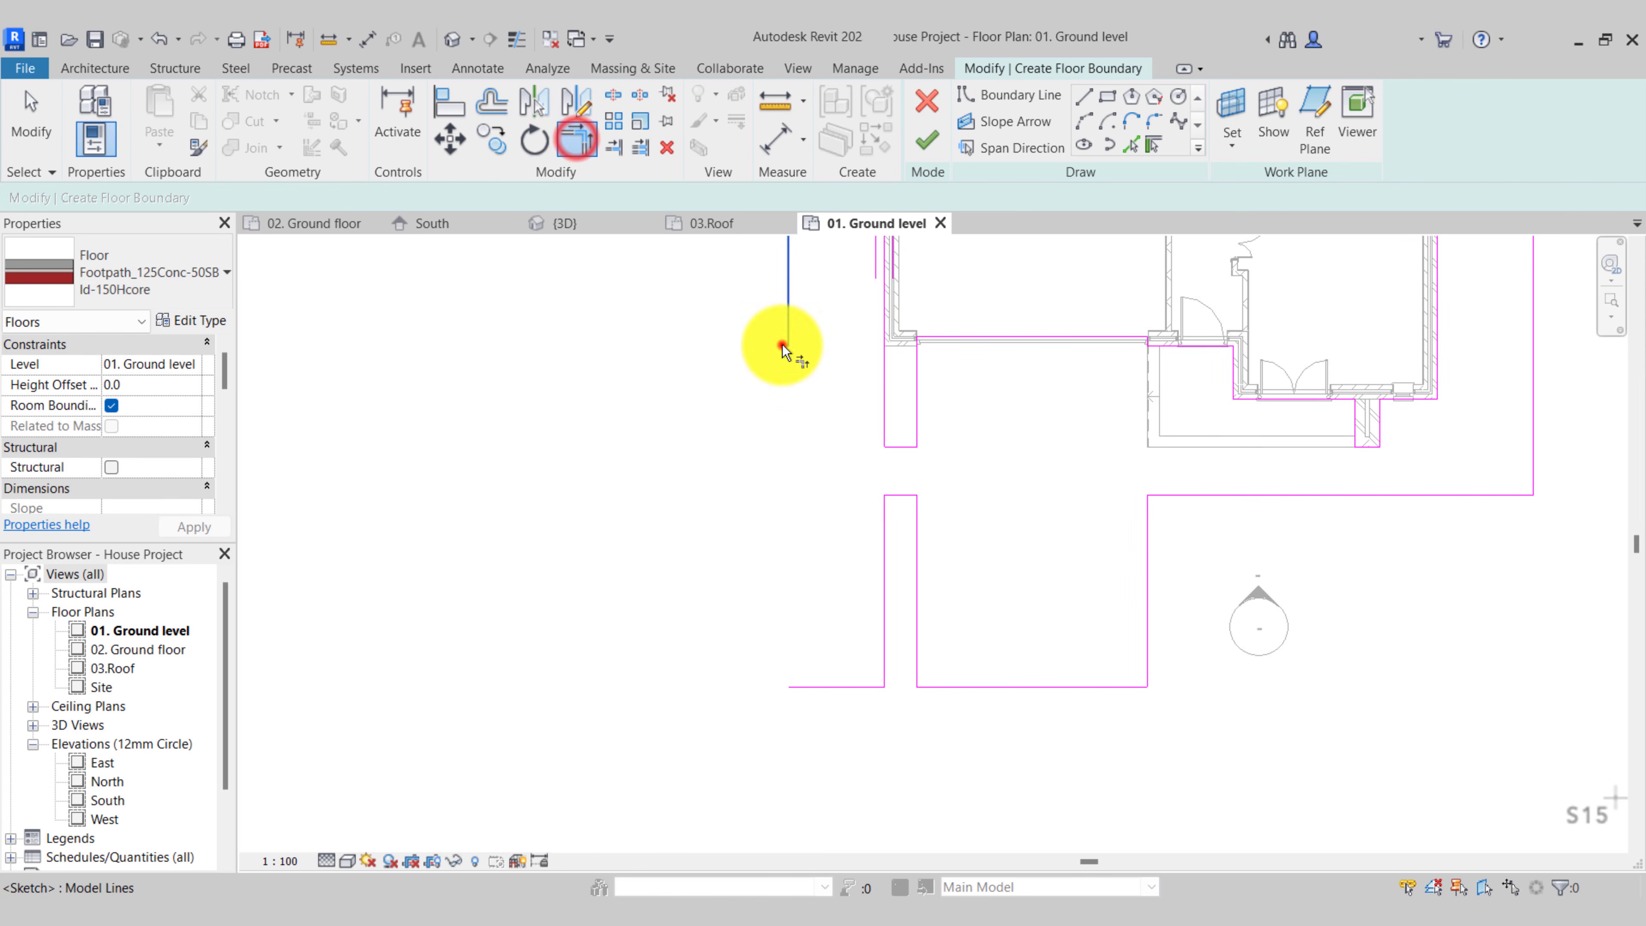
pyautogui.click(803, 683)
pyautogui.press('Escape')
# Check the outer boundary chain and trim its crossing lines to a corner at the left-side setback above the garage
pyautogui.press('Tab')
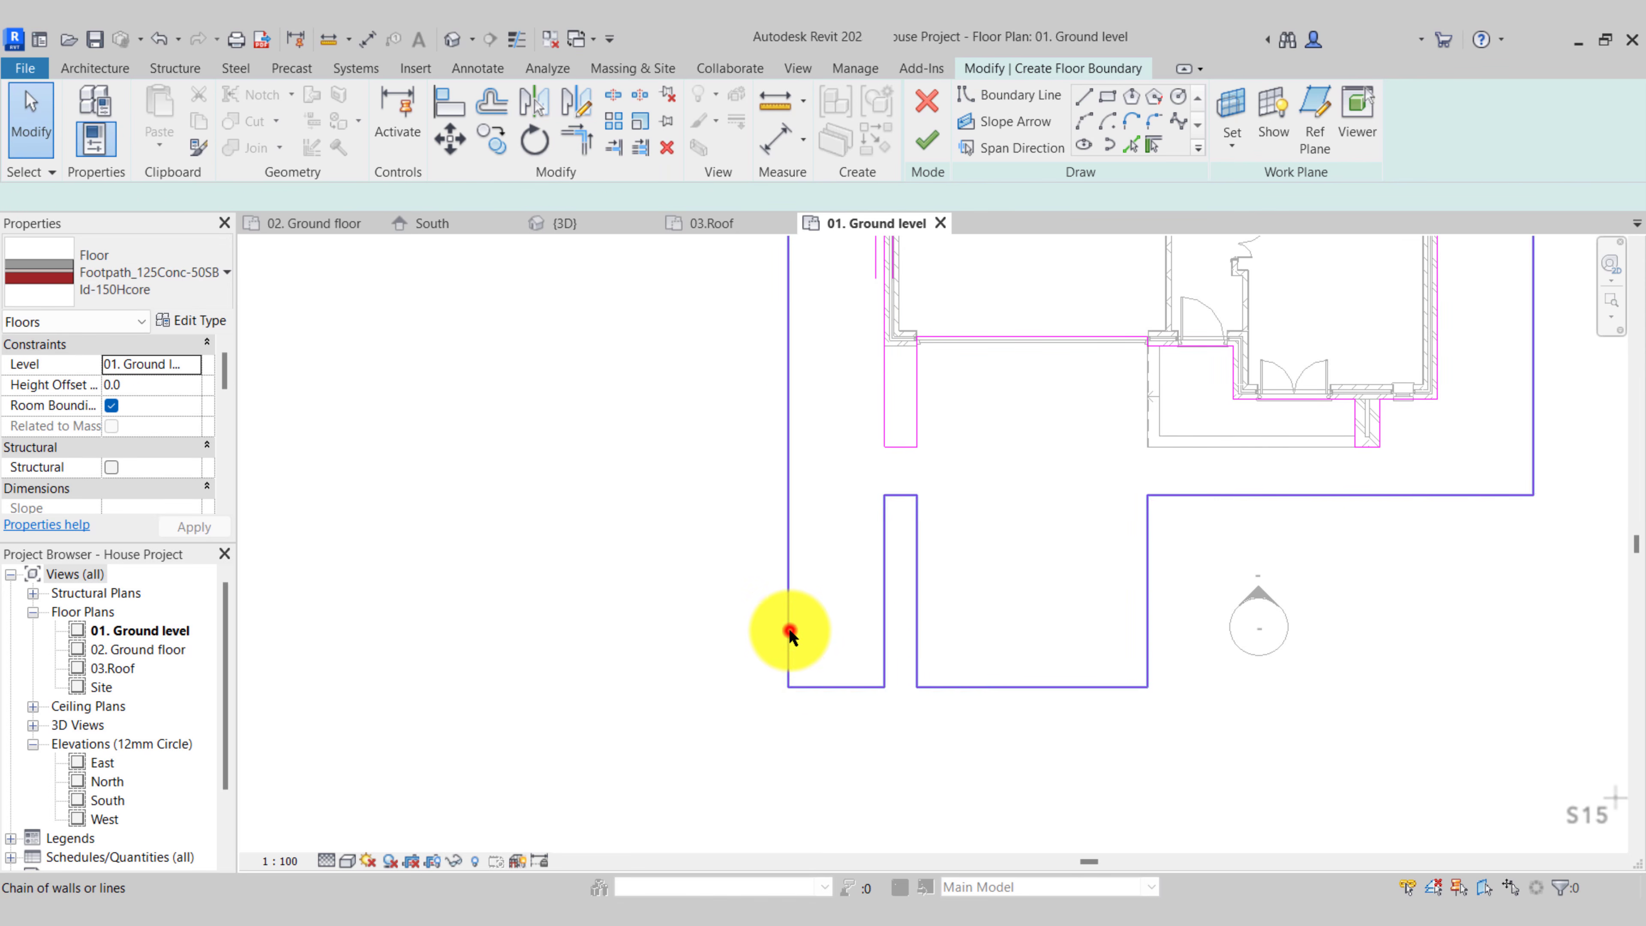
pyautogui.click(788, 628)
pyautogui.scroll(-2, 777, 632)
pyautogui.scroll(-1, 731, 667)
pyautogui.moveTo(730, 516)
pyautogui.mouseDown(button='middle')
pyautogui.moveTo(730, 666)
pyautogui.moveTo(763, 729)
pyautogui.mouseUp(button='middle')
pyautogui.press('Escape')
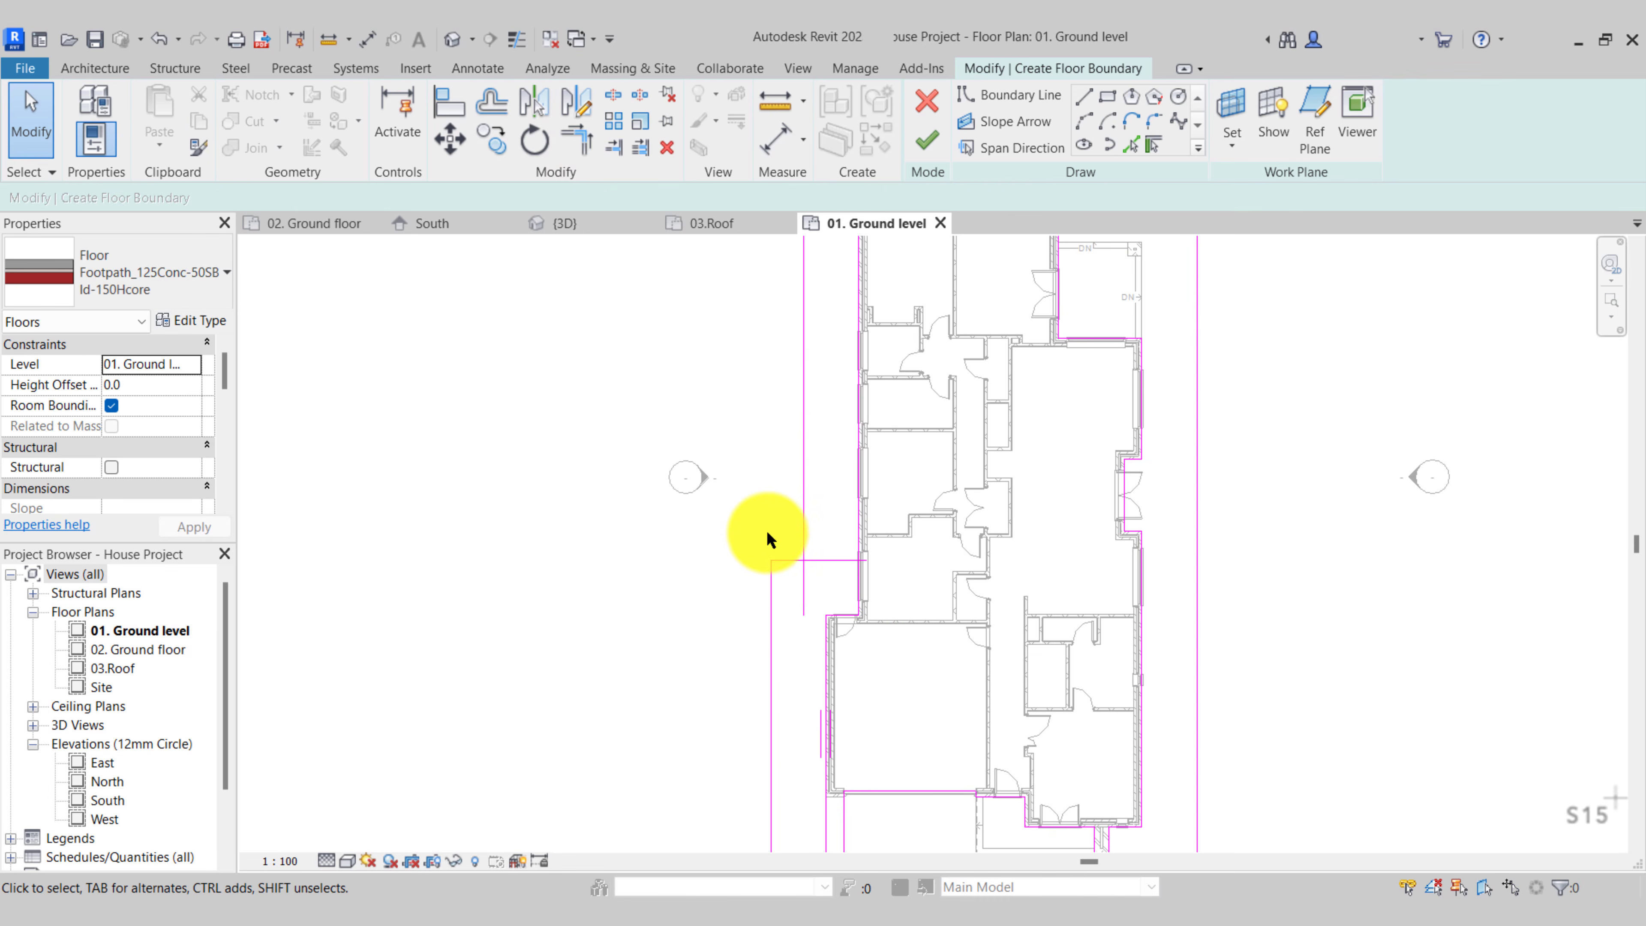
pyautogui.press('Tab')
pyautogui.click(770, 601)
pyautogui.scroll(4, 776, 594)
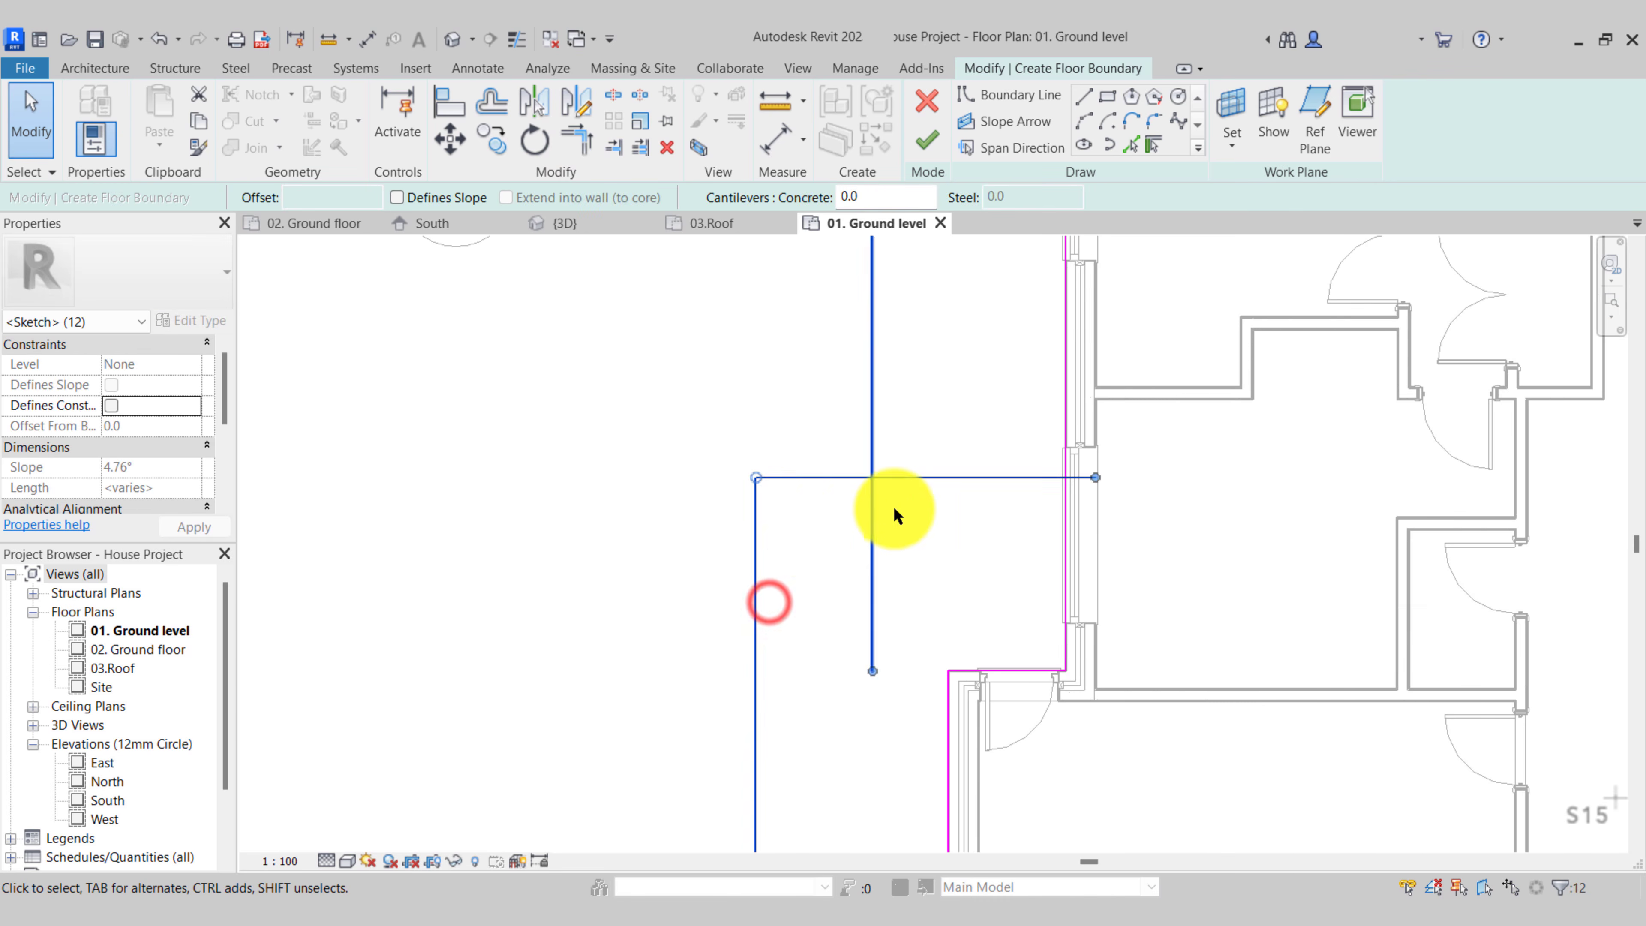
pyautogui.press('Escape')
pyautogui.click(575, 140)
pyautogui.click(841, 480)
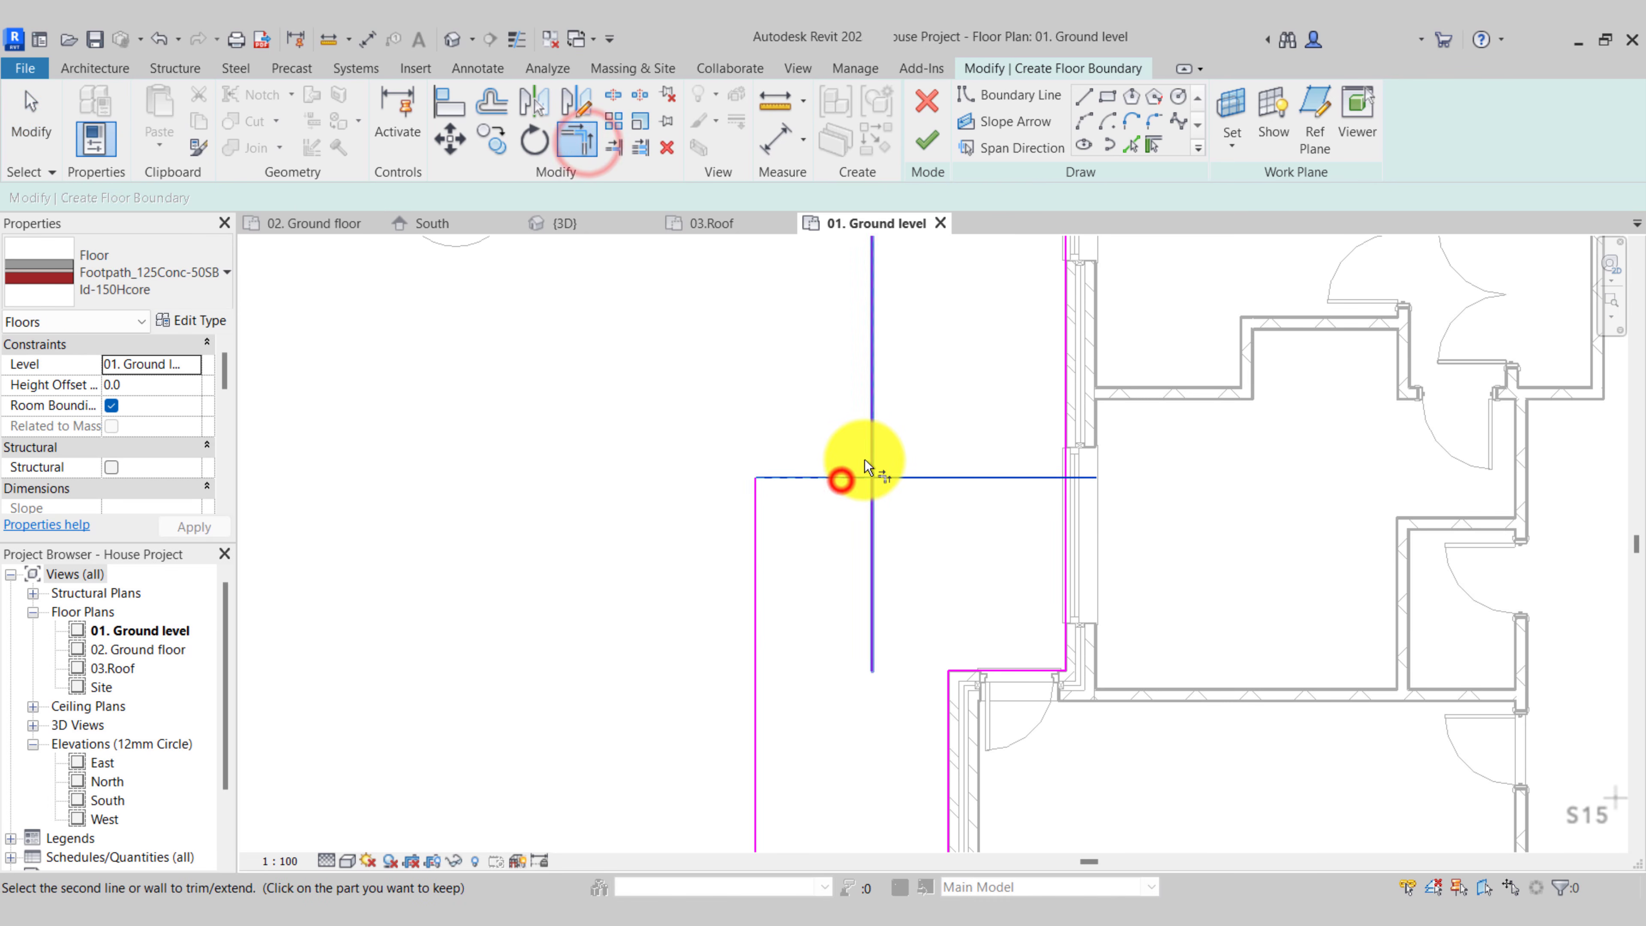
pyautogui.click(868, 459)
pyautogui.press('Escape')
# Examine the selected outer boundary chain around the house and driveway for a continuous loop
pyautogui.scroll(-5, 836, 590)
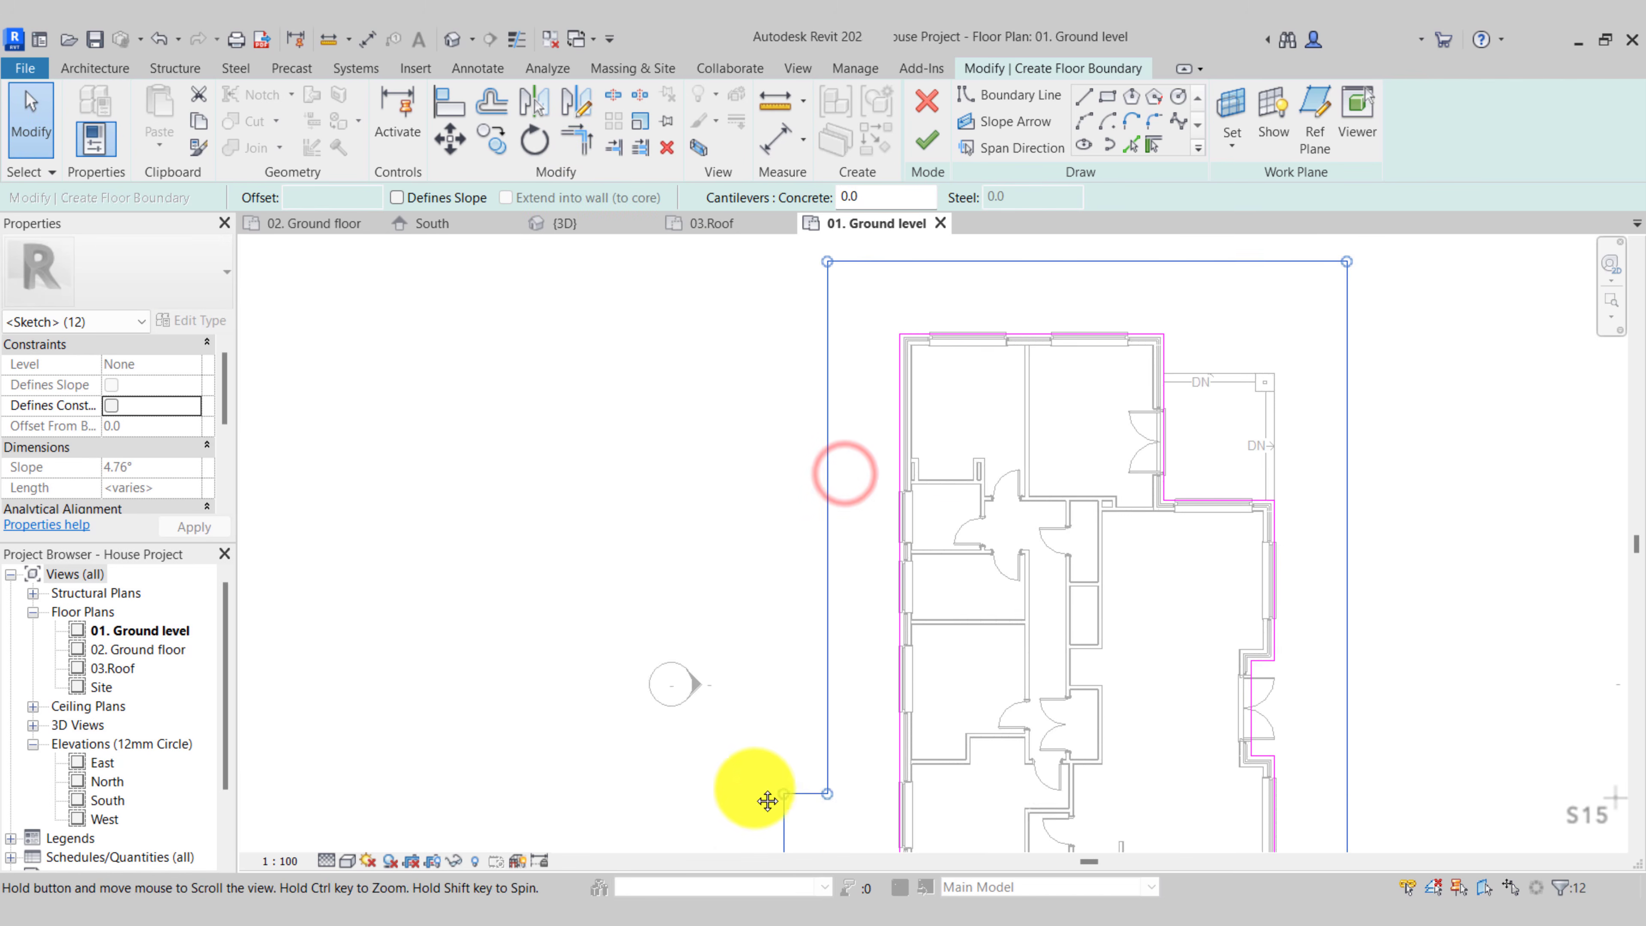
pyautogui.moveTo(1352, 711); pyautogui.dragTo(1384, 324, button='middle')
pyautogui.moveTo(1288, 759); pyautogui.dragTo(1281, 541, button='middle')
pyautogui.scroll(3, 930, 579)
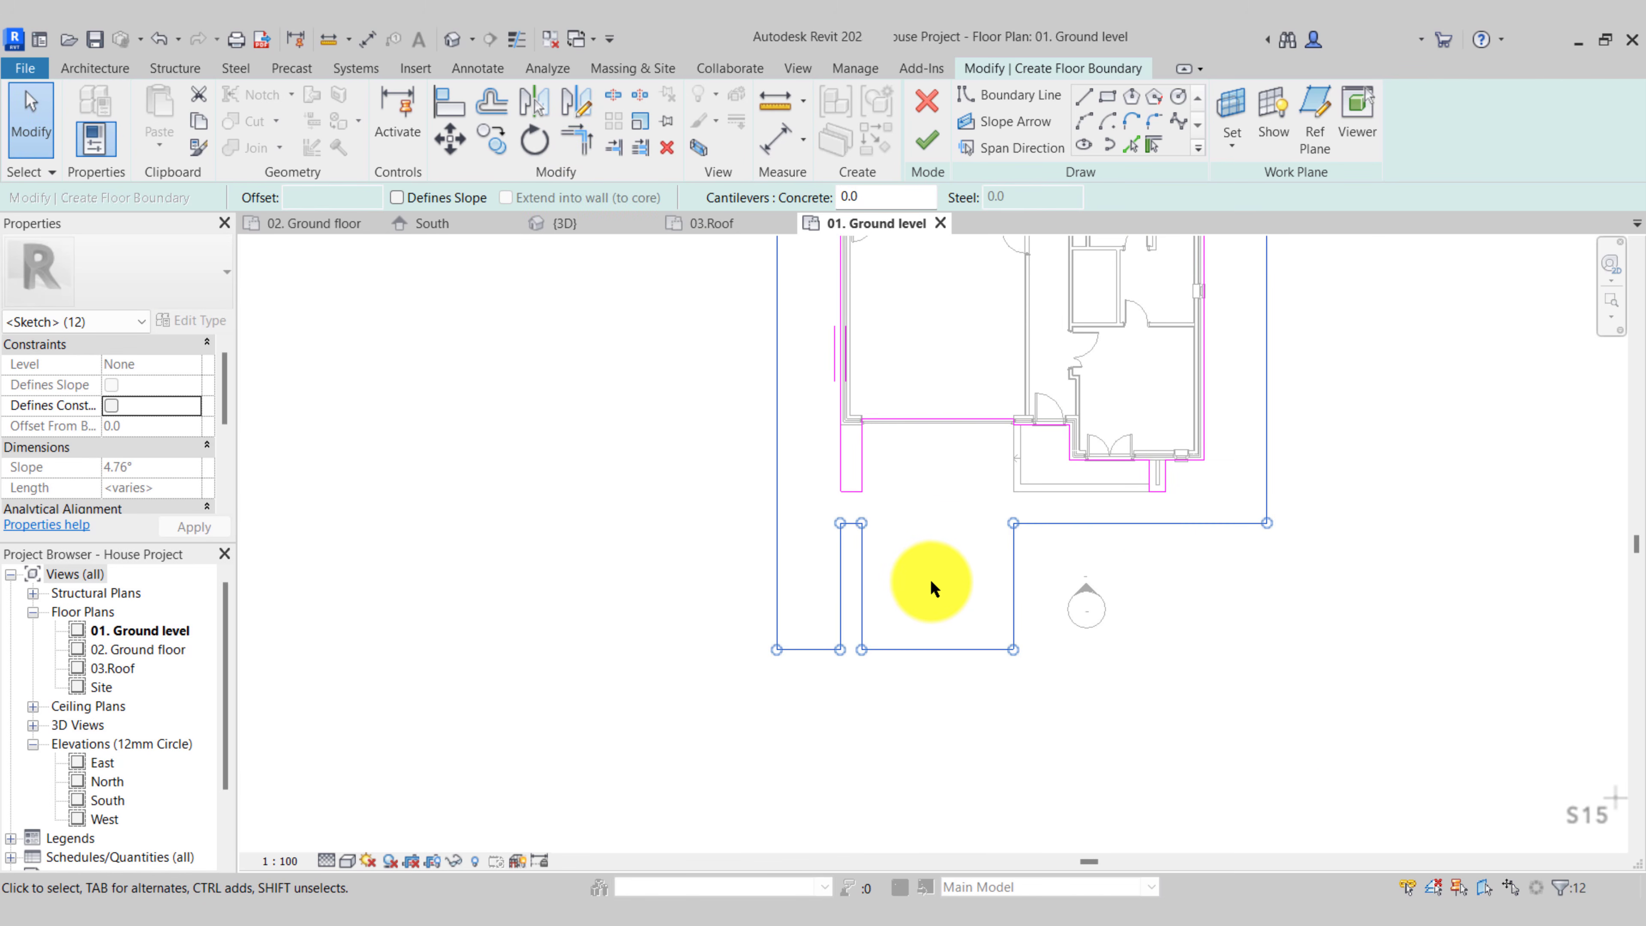
pyautogui.moveTo(908, 628); pyautogui.dragTo(868, 662, button='middle')
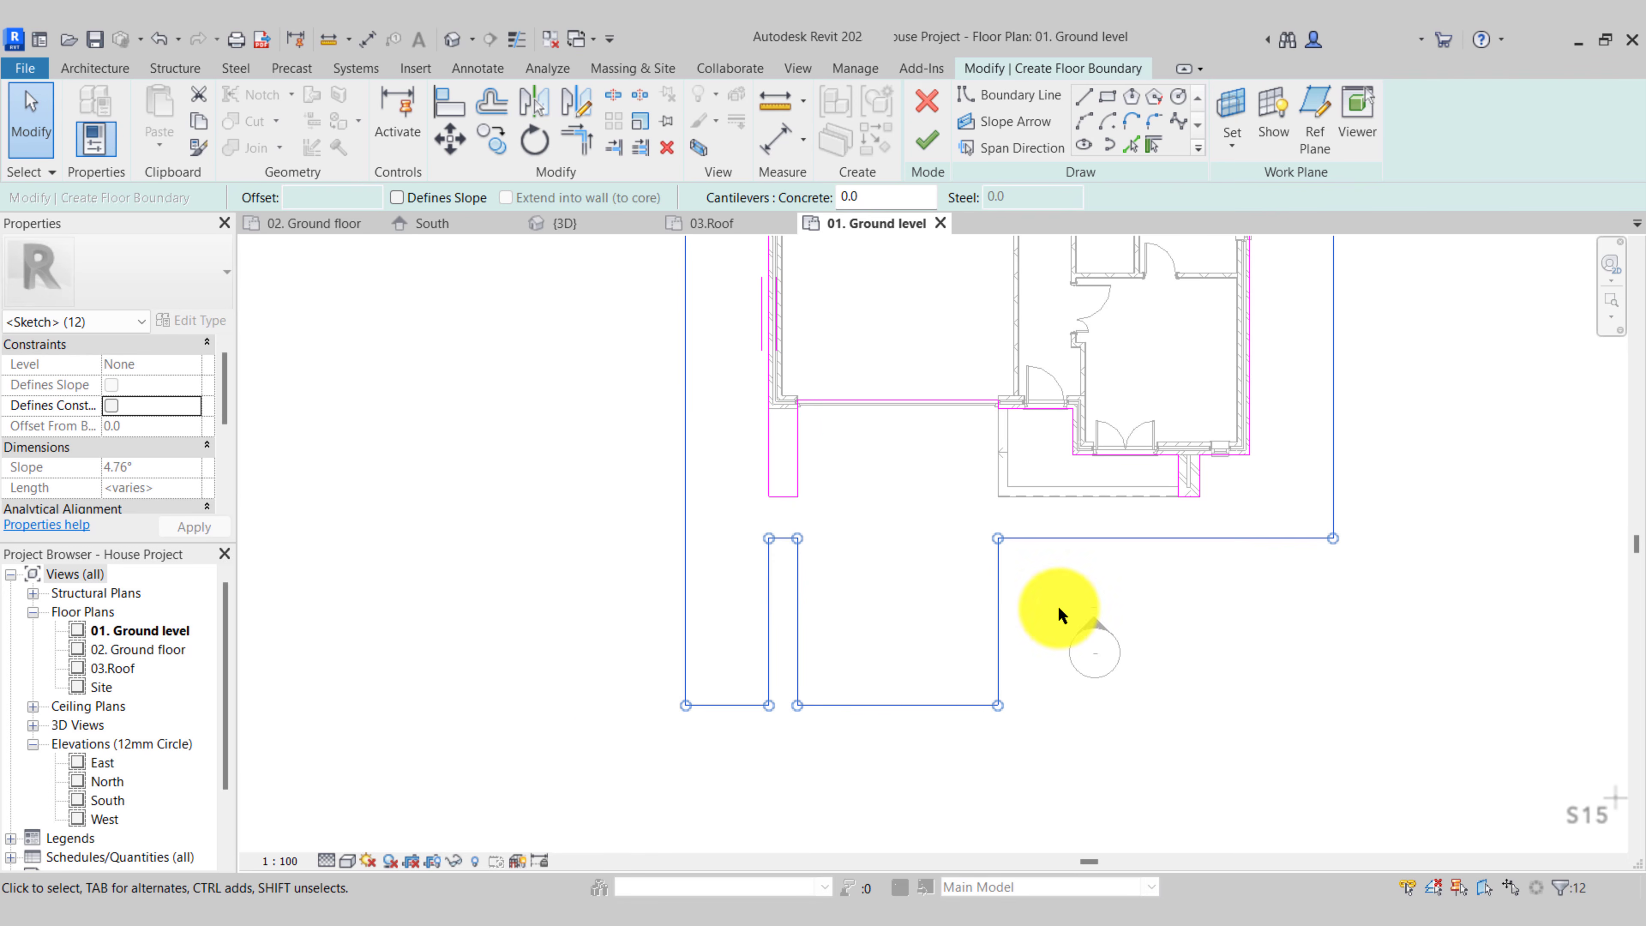
pyautogui.moveTo(1035, 565); pyautogui.dragTo(932, 577, button='middle')
pyautogui.scroll(1, 932, 575)
pyautogui.scroll(-2, 1063, 711)
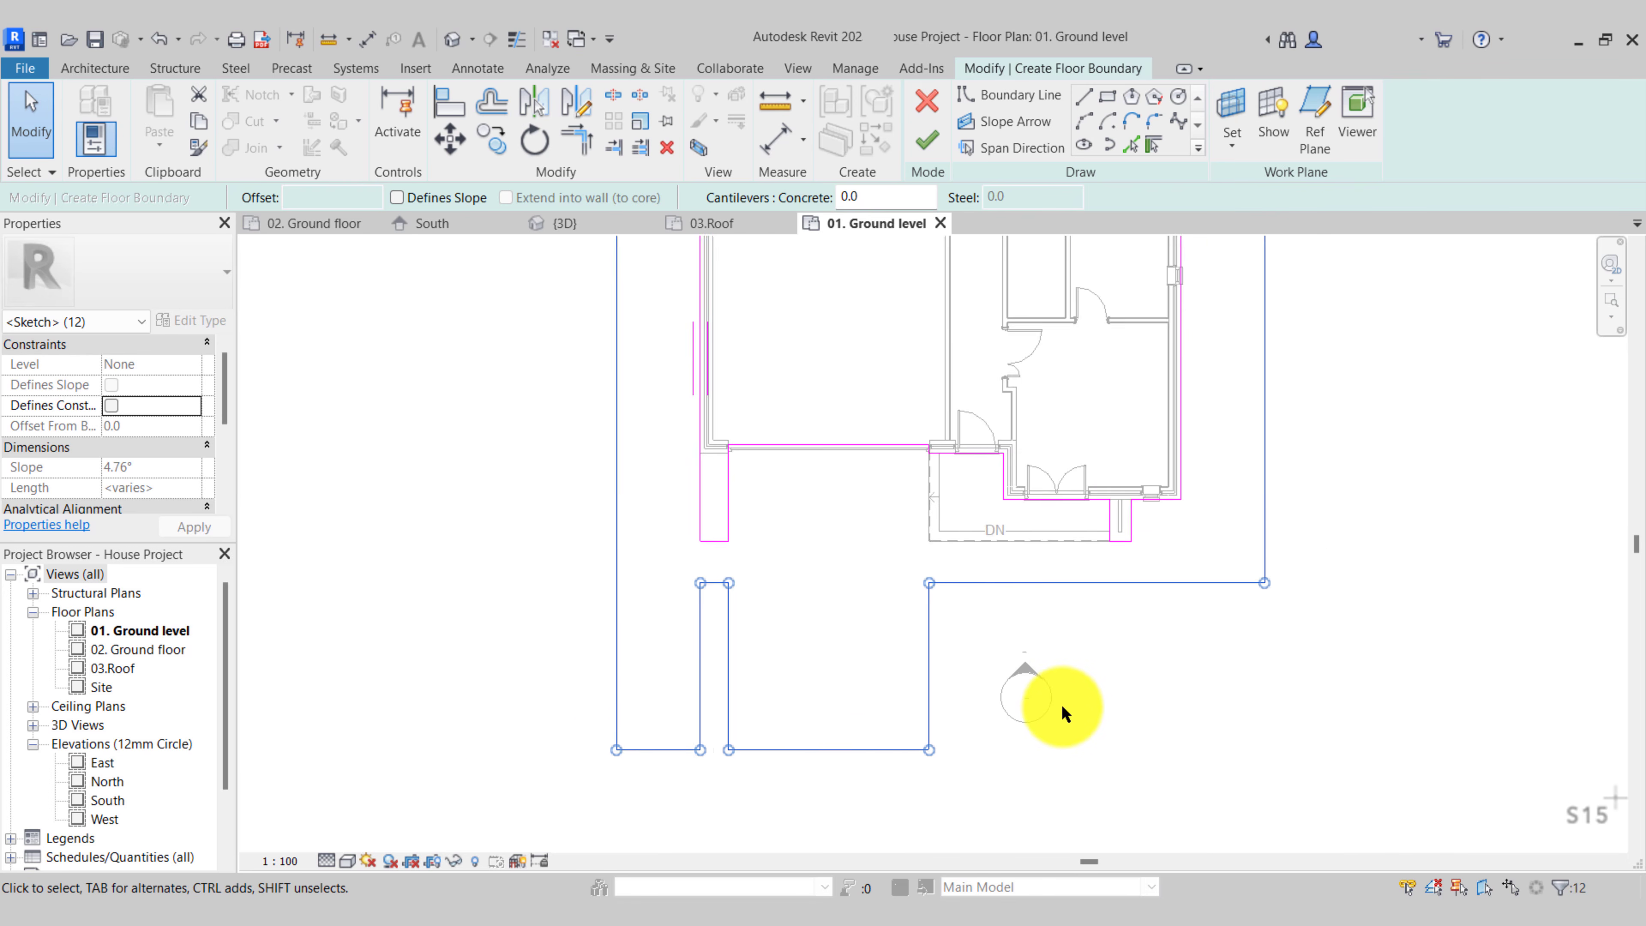
pyautogui.scroll(-2, 778, 464)
pyautogui.moveTo(778, 473); pyautogui.dragTo(744, 785, button='middle')
pyautogui.scroll(2, 716, 446)
pyautogui.scroll(-3, 718, 474)
pyautogui.moveTo(720, 483)
pyautogui.mouseDown(button='middle')
pyautogui.moveTo(724, 628)
pyautogui.moveTo(727, 408)
pyautogui.moveTo(698, 445)
pyautogui.mouseUp(button='middle')
pyautogui.scroll(-1, 697, 445)
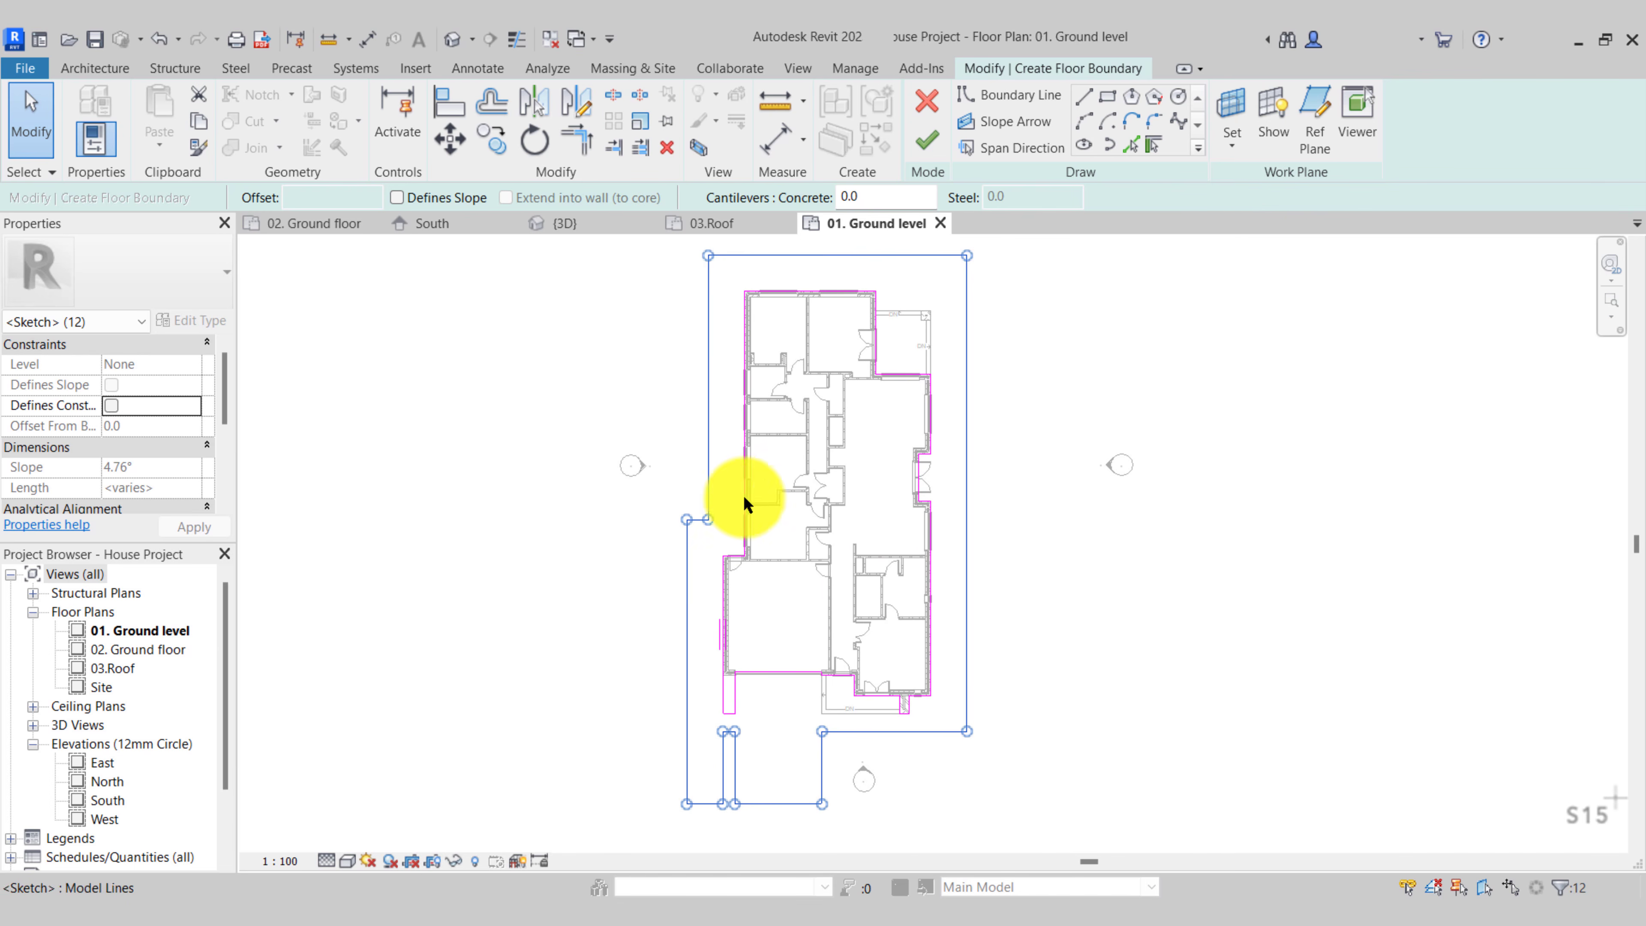
# Finish the footpath floor sketch and view the footpath and driveway in 3D from the garage front
pyautogui.click(906, 590)
pyautogui.click(923, 148)
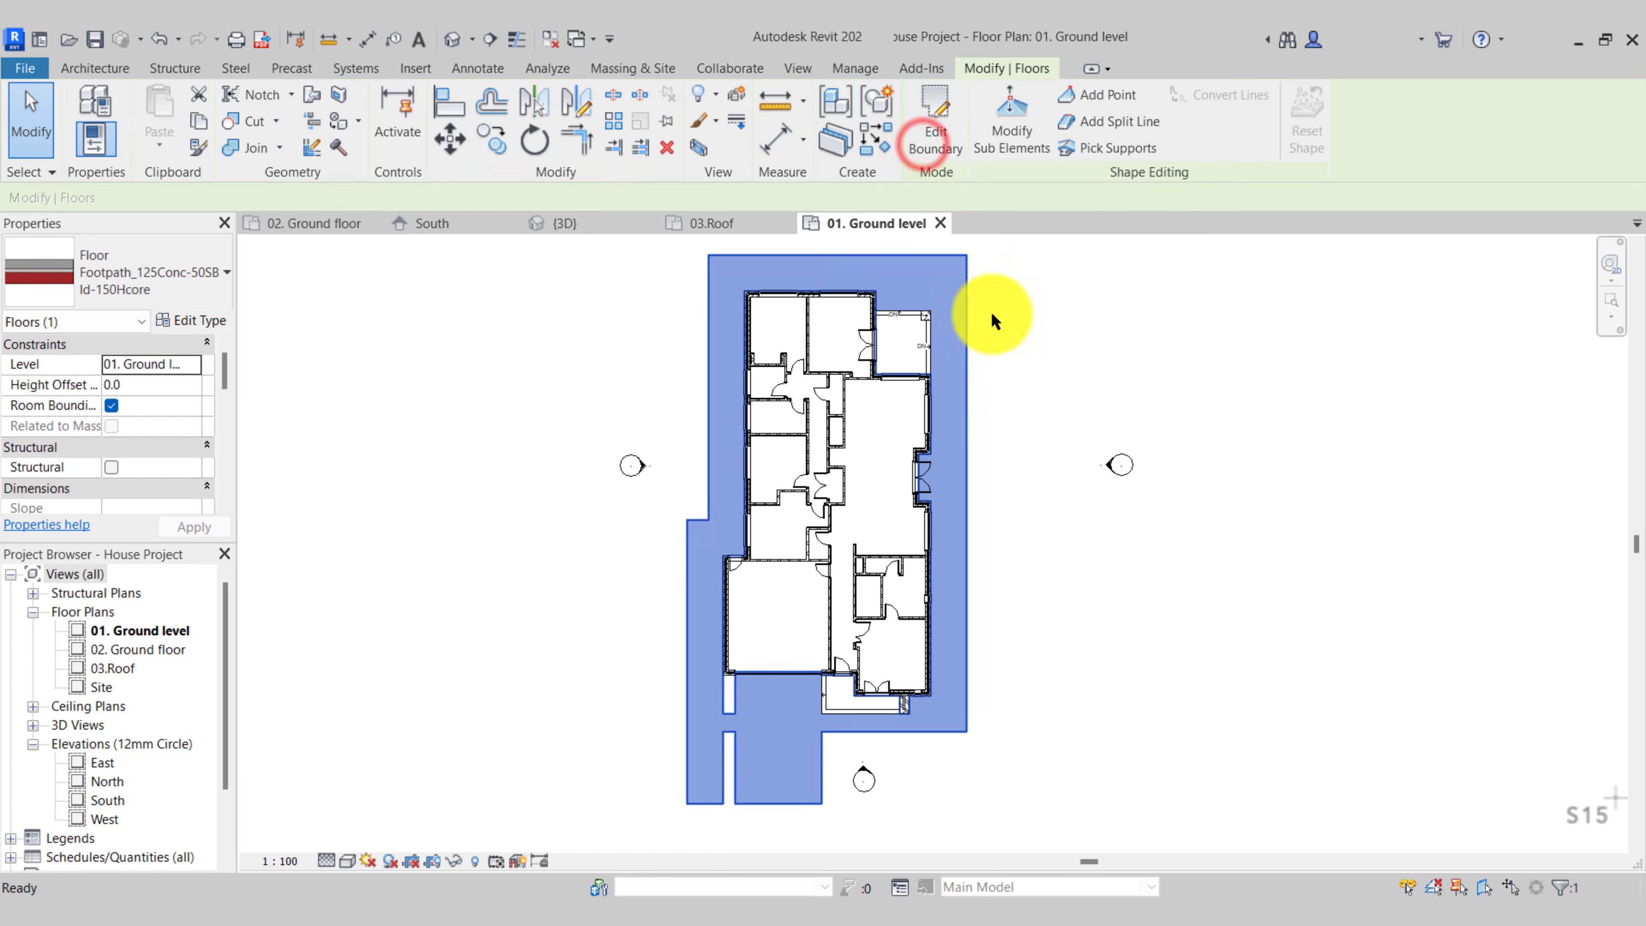
pyautogui.click(893, 691)
pyautogui.click(590, 227)
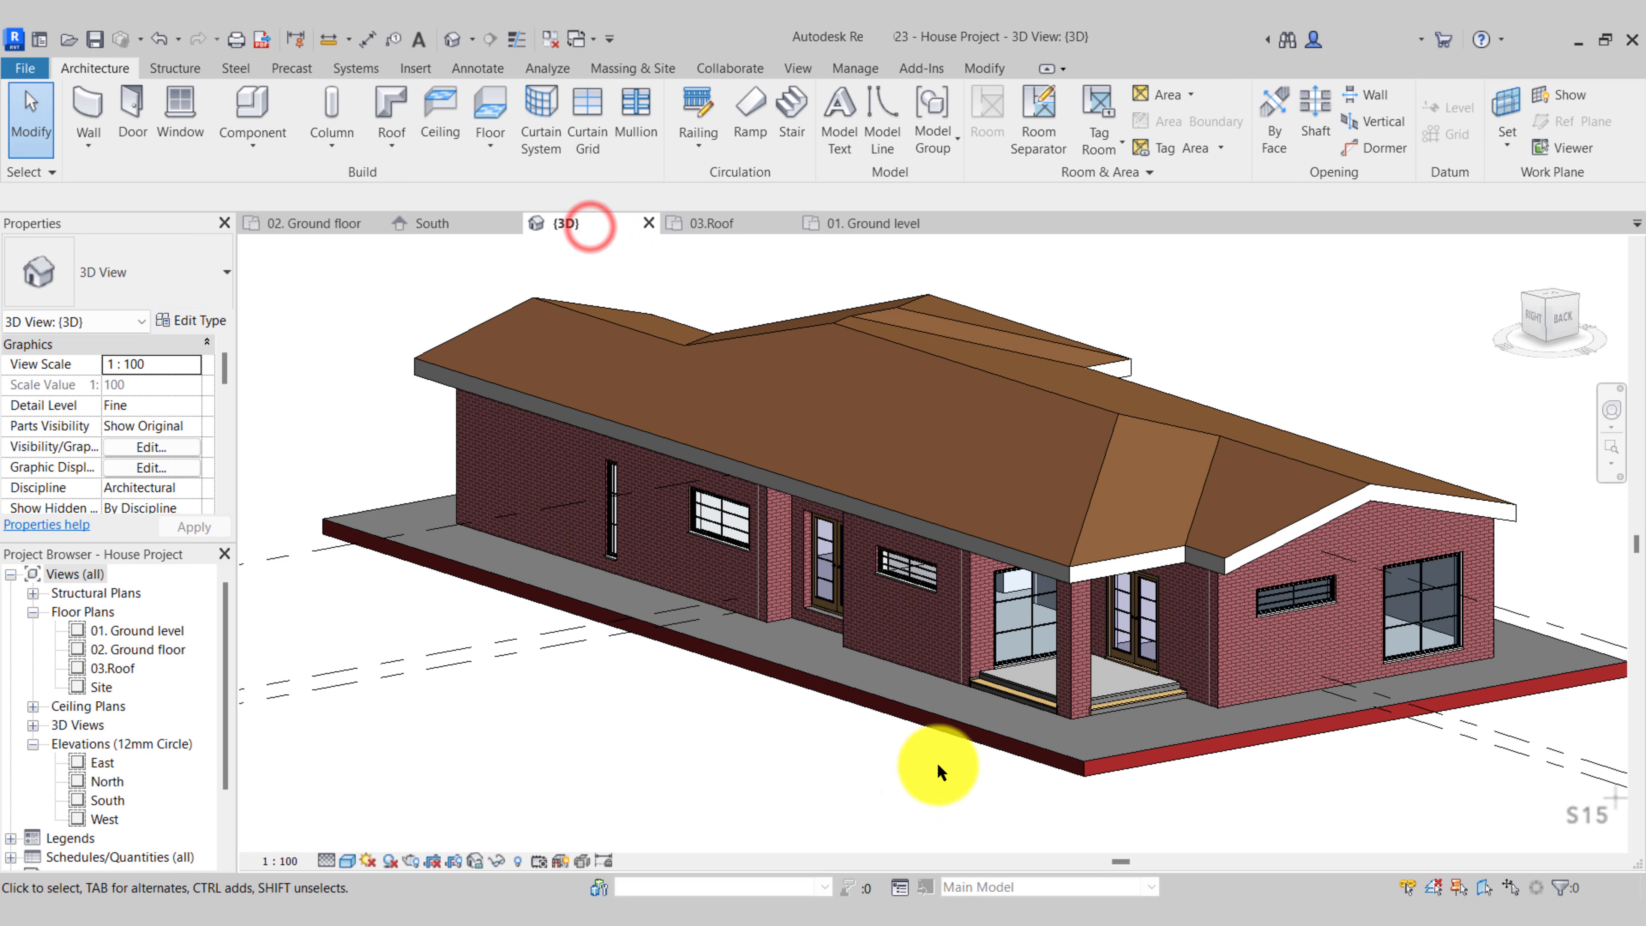
pyautogui.keyDown('shift'); pyautogui.moveTo(698, 747); pyautogui.dragTo(709, 451, button='middle'); pyautogui.keyUp('shift')
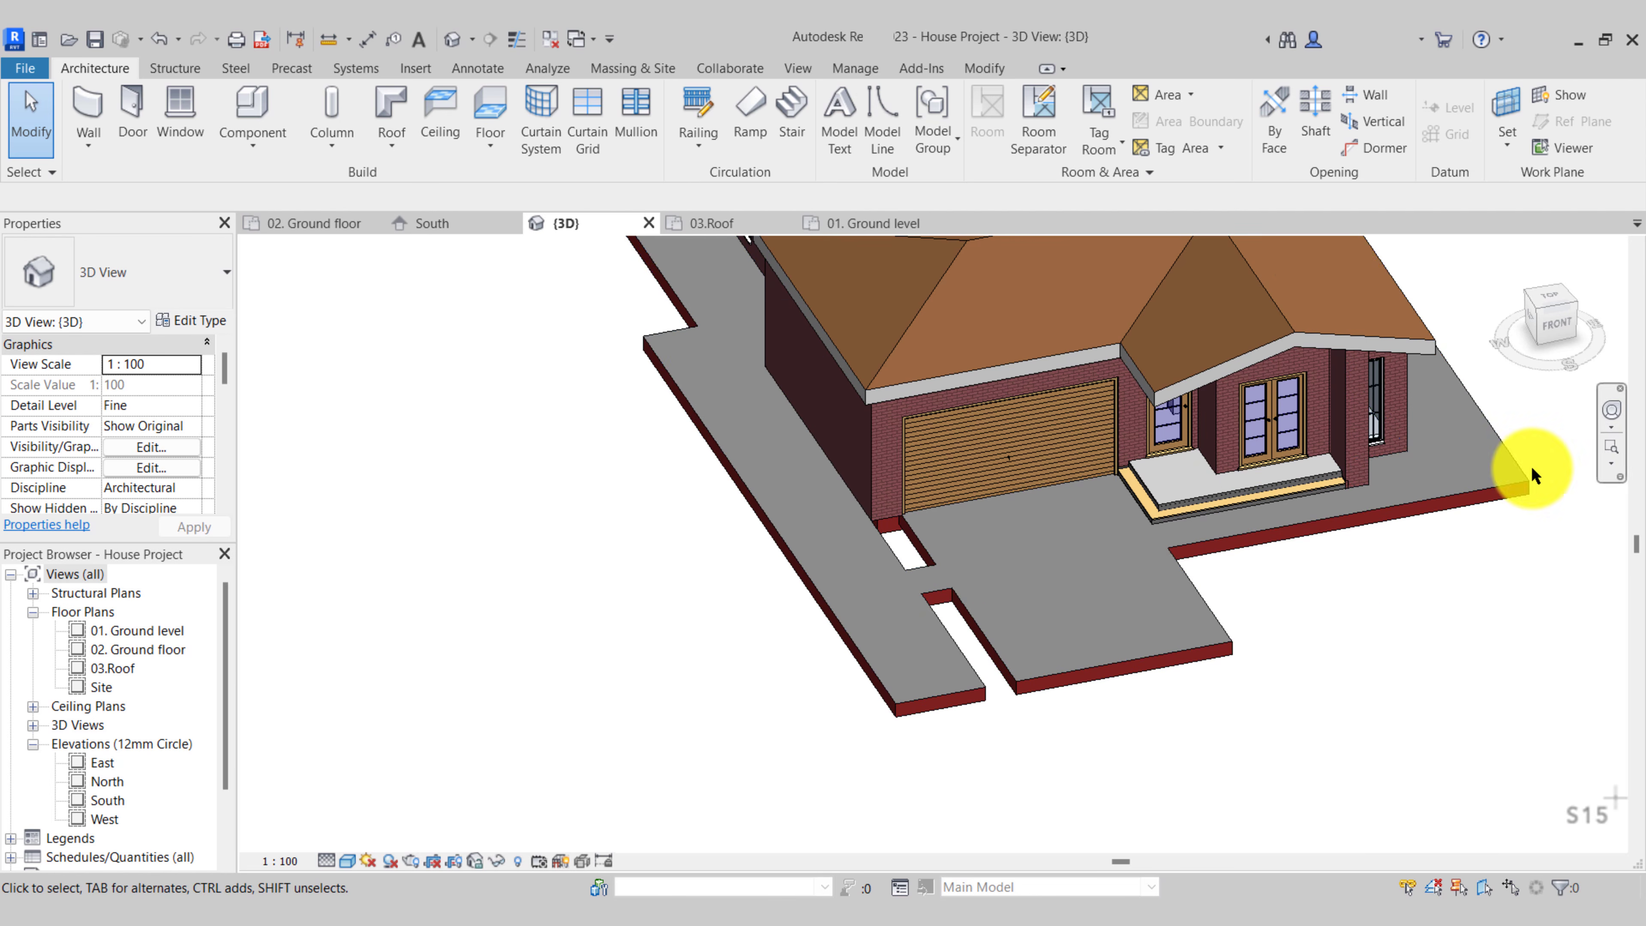
# Start a new floor on the 01. Ground level plan and duplicate the Footpath_125Conc-50SBld-150Hcore floor type under the suggested name
pyautogui.keyDown('shift'); pyautogui.moveTo(1518, 467); pyautogui.dragTo(689, 634, button='middle'); pyautogui.keyUp('shift')
pyautogui.click(885, 227)
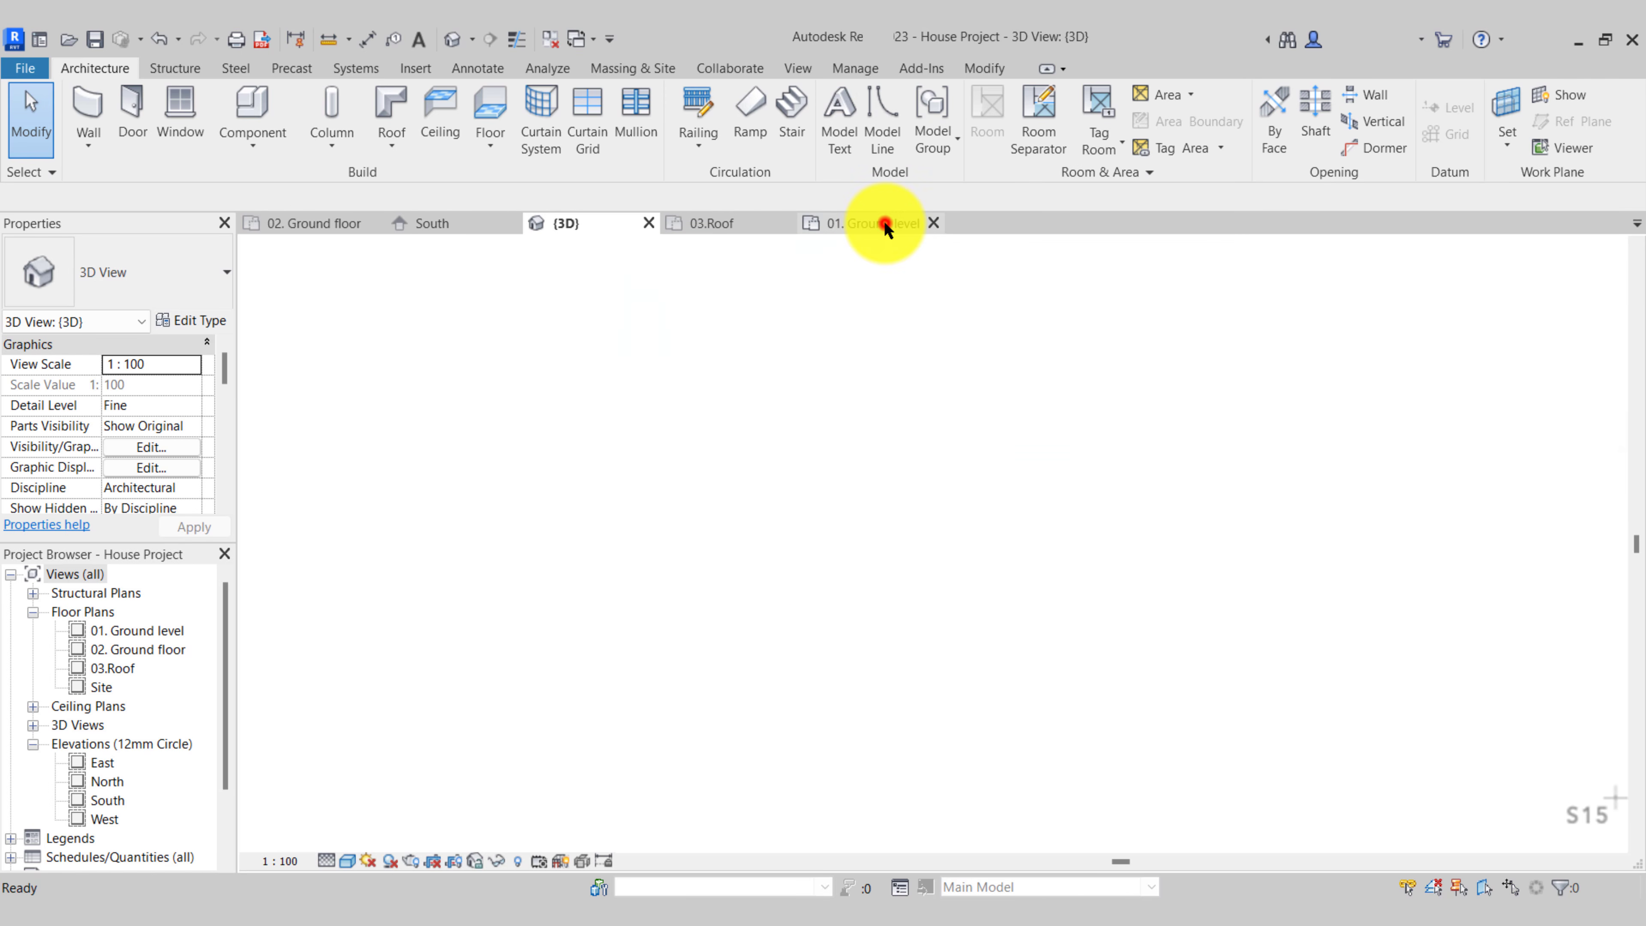
pyautogui.scroll(3, 764, 749)
pyautogui.moveTo(751, 709); pyautogui.dragTo(809, 651, button='middle')
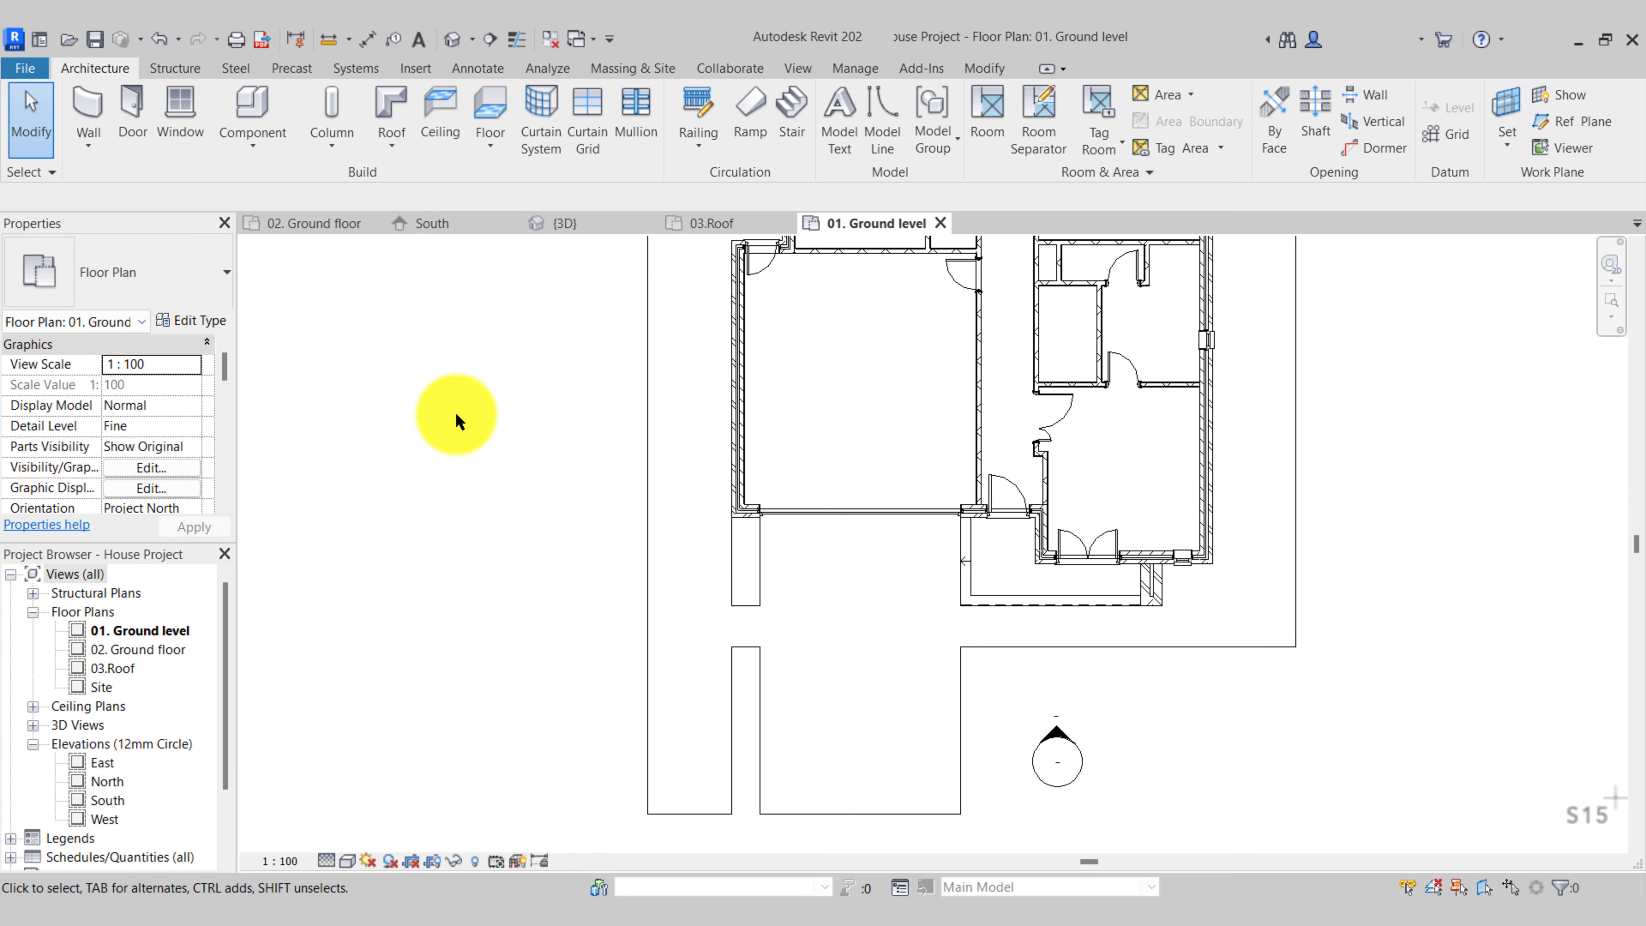
pyautogui.click(501, 111)
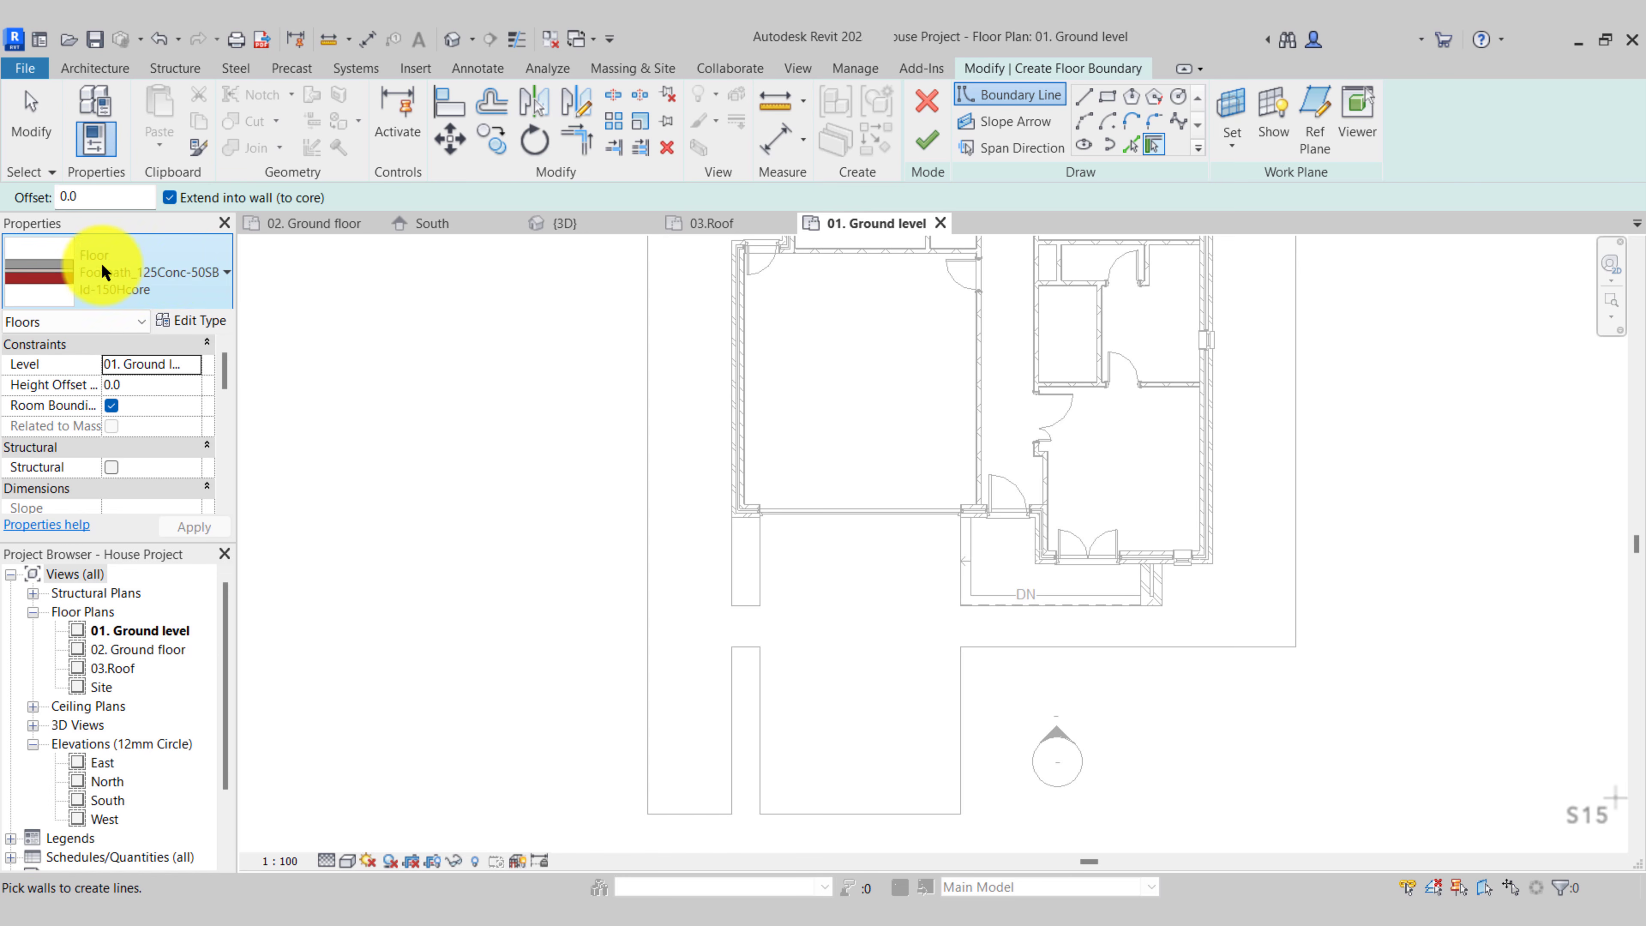
pyautogui.click(201, 317)
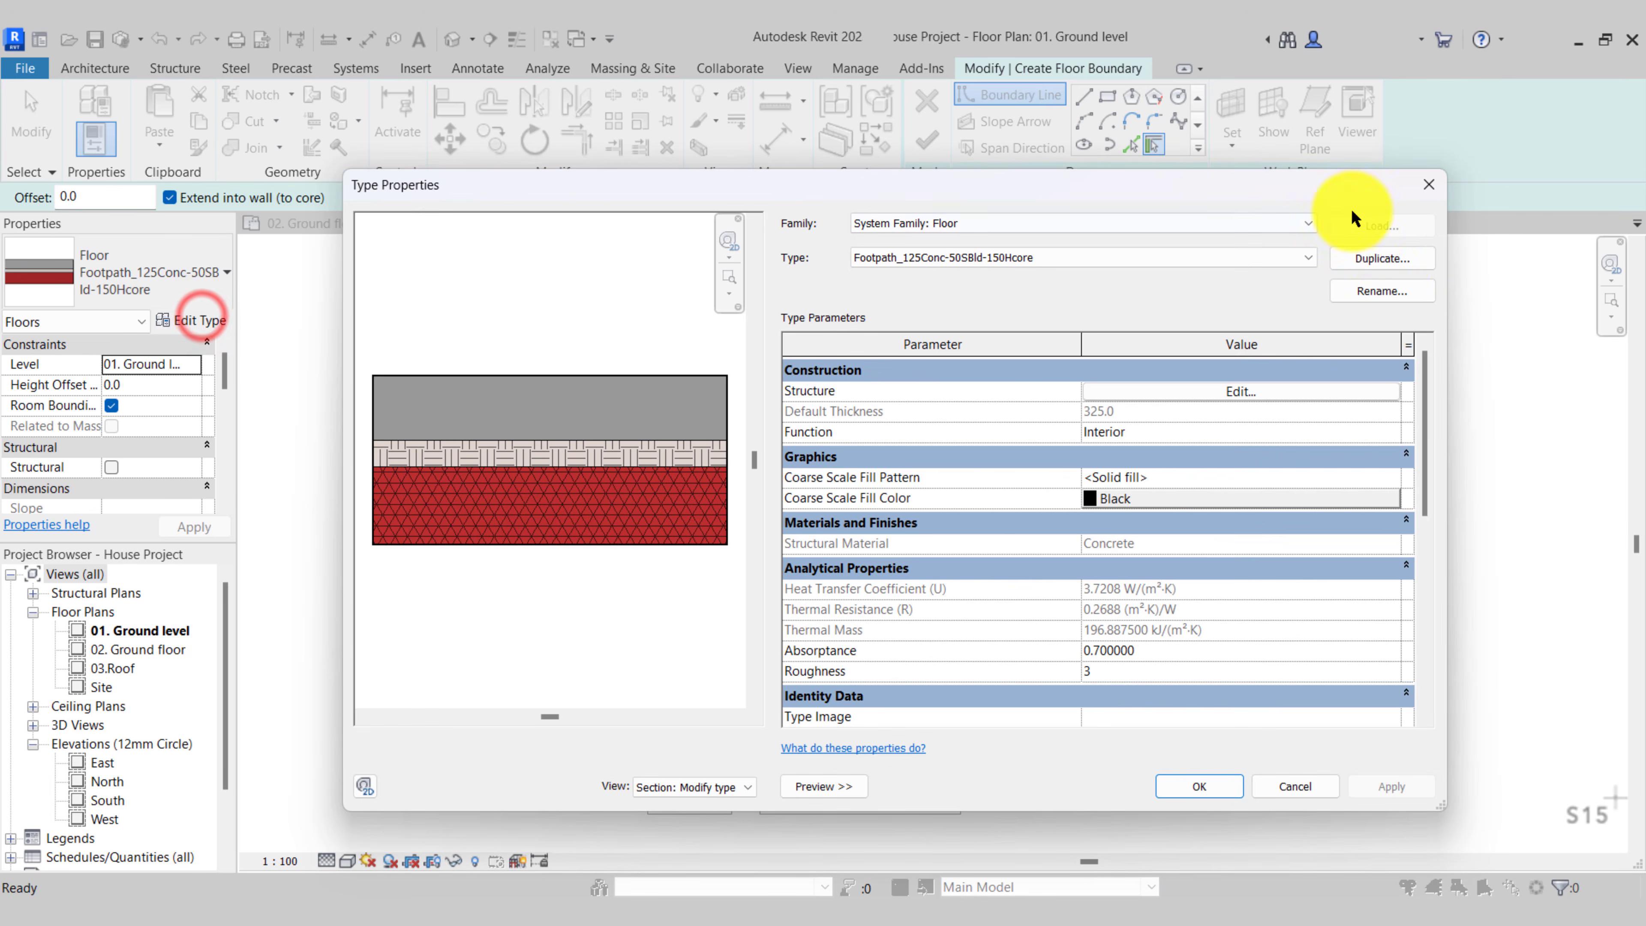
pyautogui.click(1390, 259)
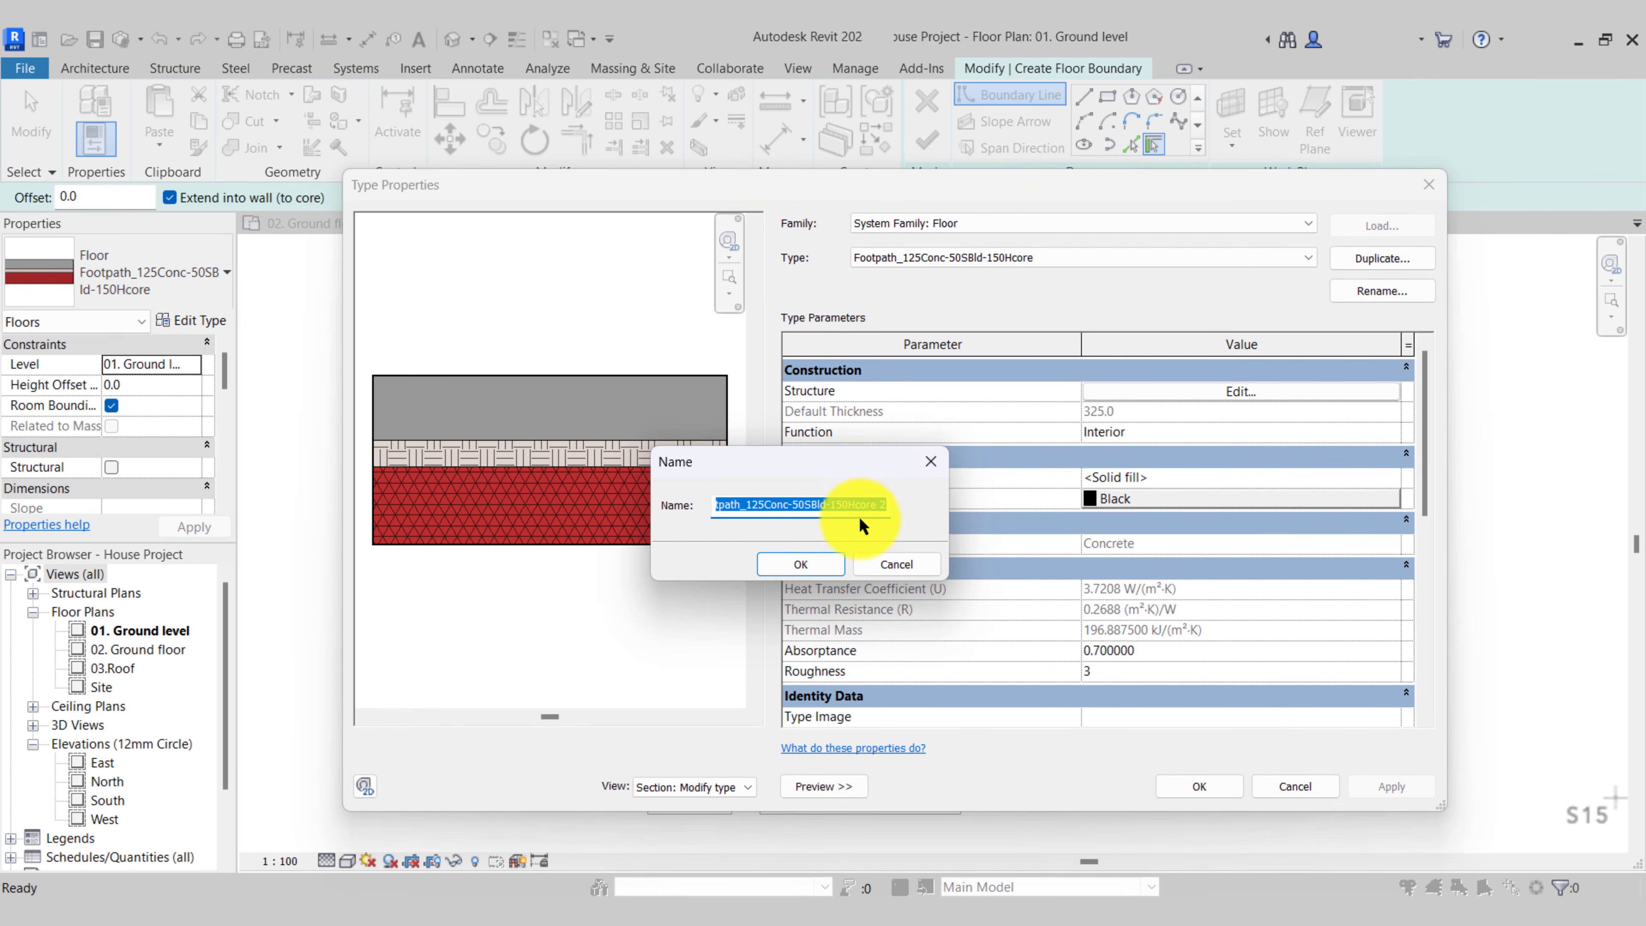
pyautogui.click(804, 564)
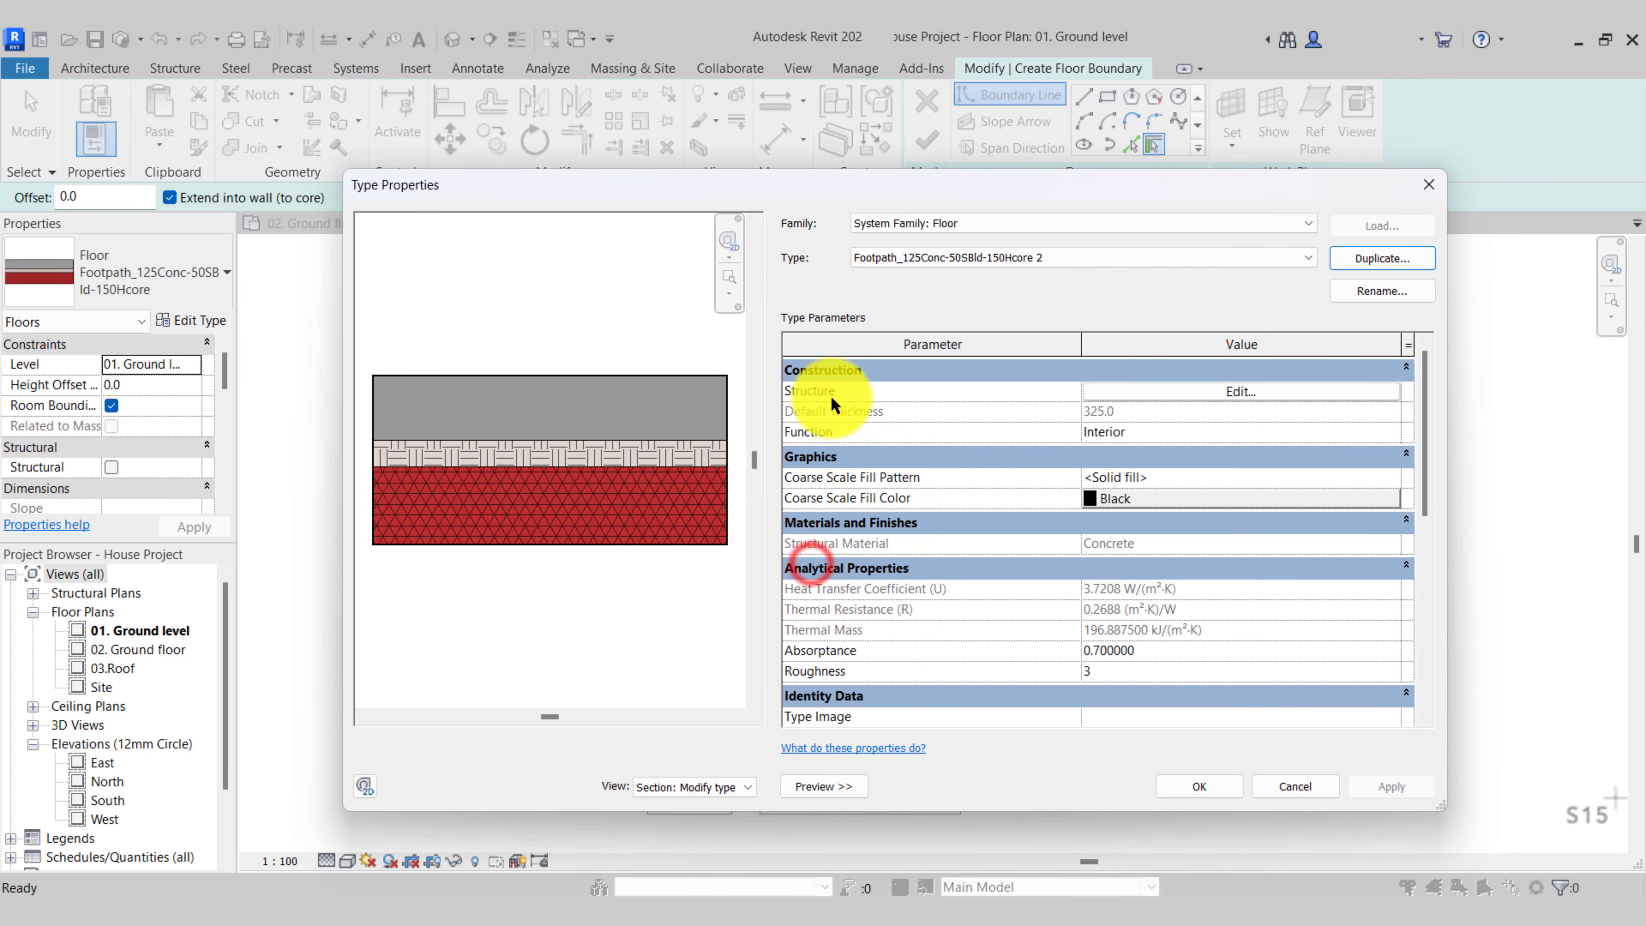
# Open the duplicated type's layer structure and bring up the material choices for its Concrete structure layer
pyautogui.click(1209, 391)
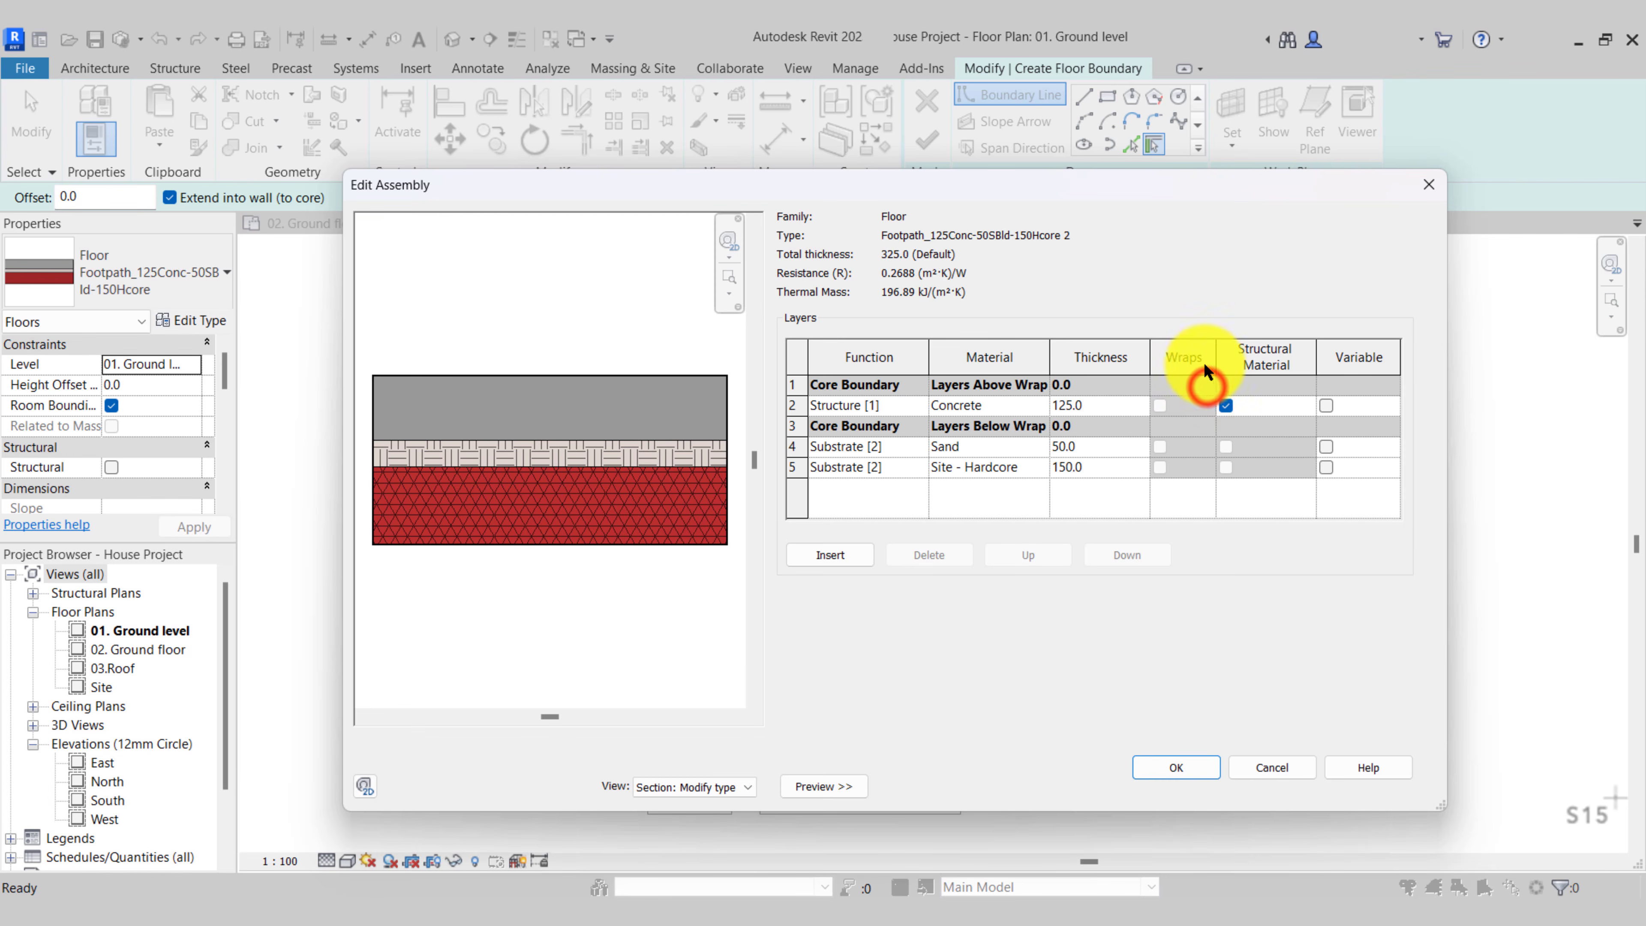
pyautogui.click(796, 466)
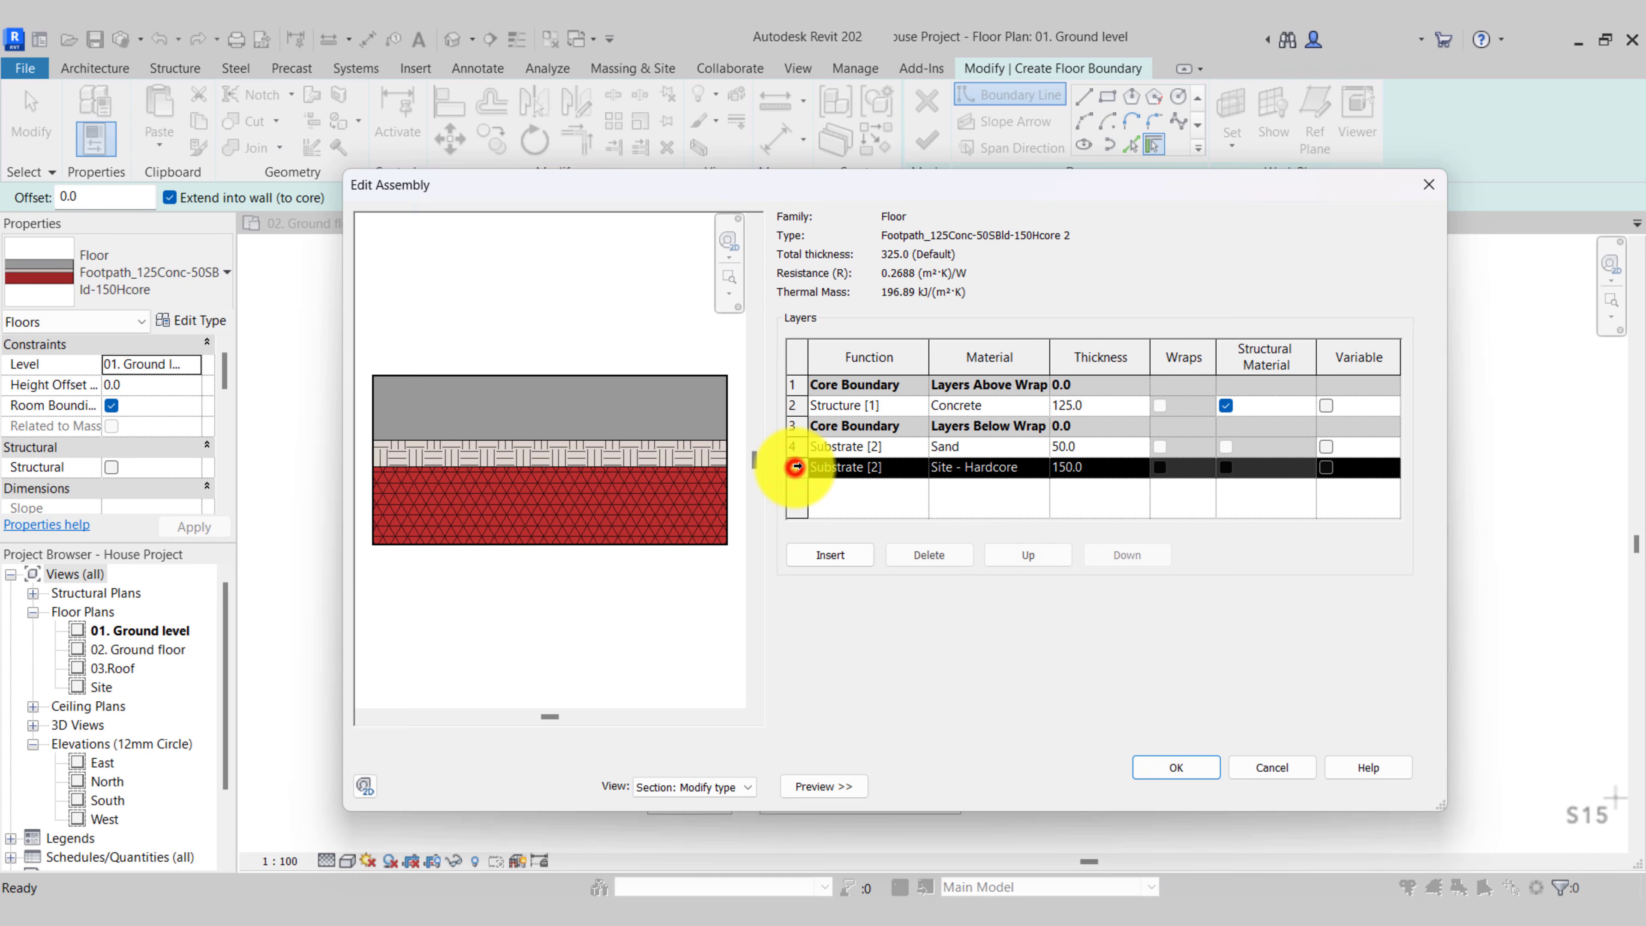
pyautogui.click(796, 446)
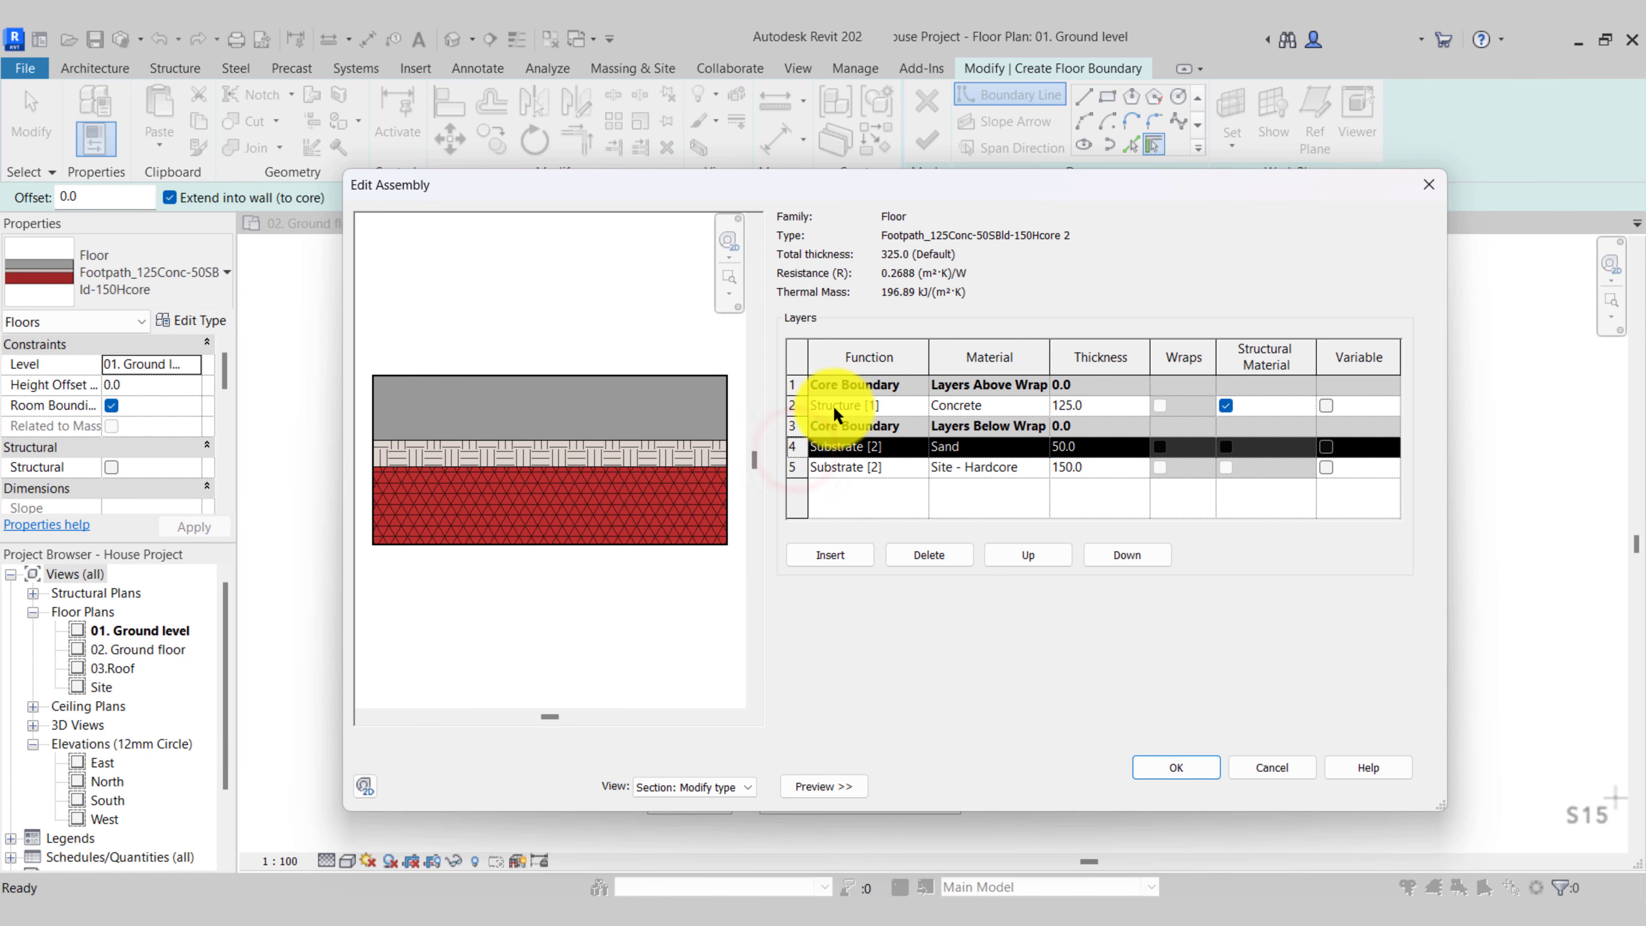
pyautogui.click(1044, 400)
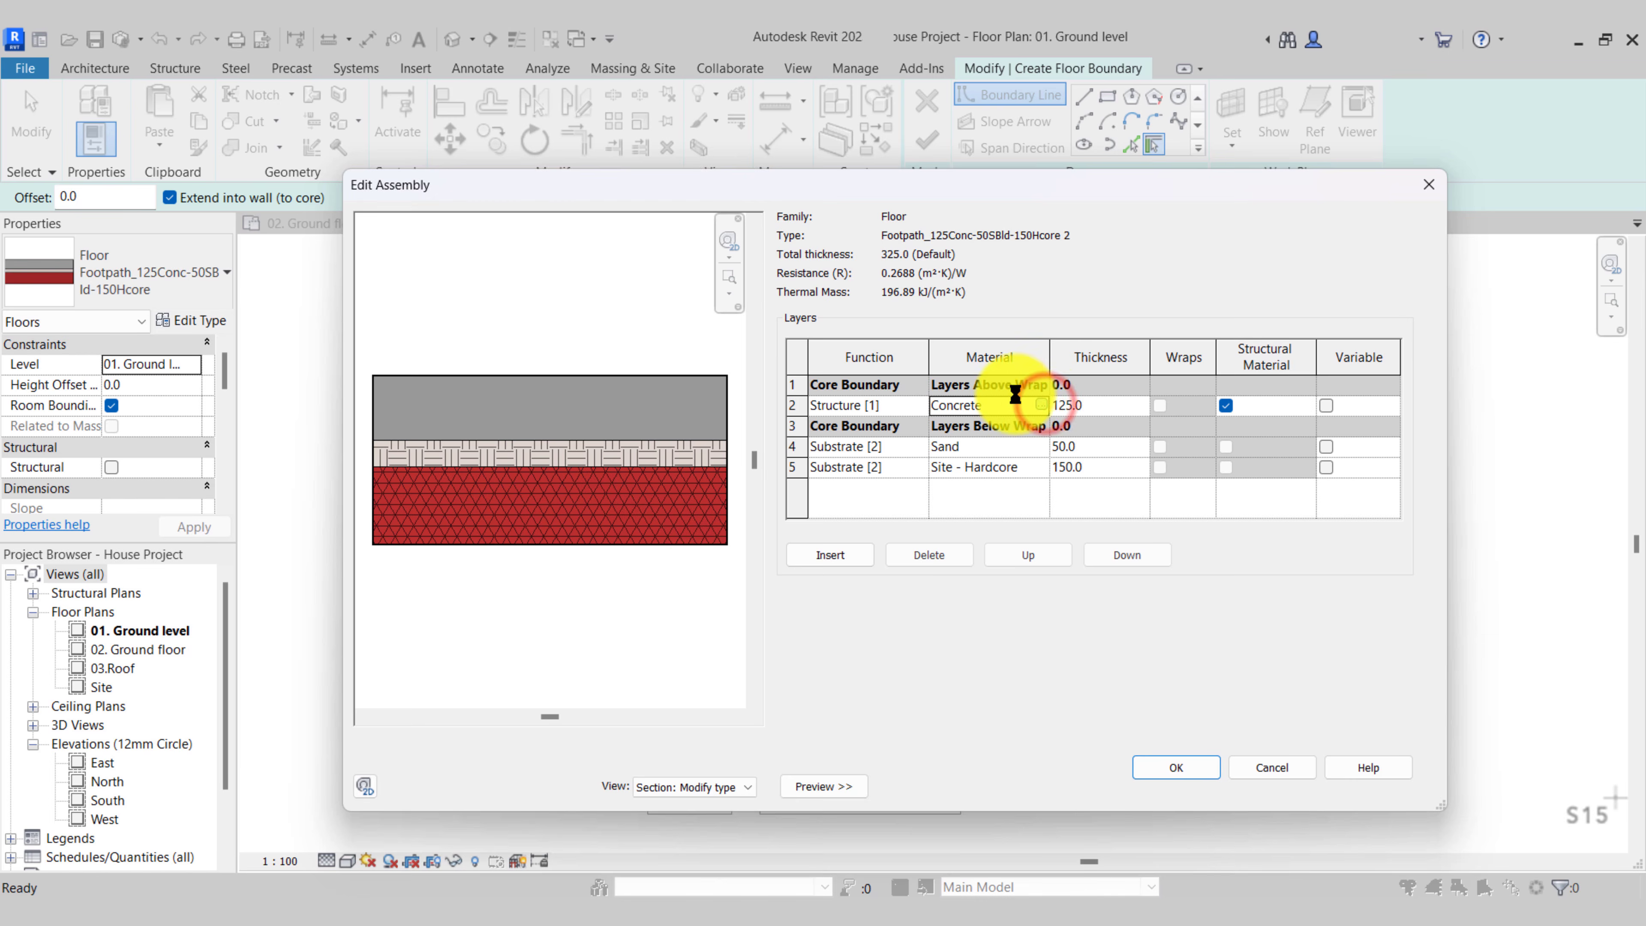
pyautogui.click(1040, 405)
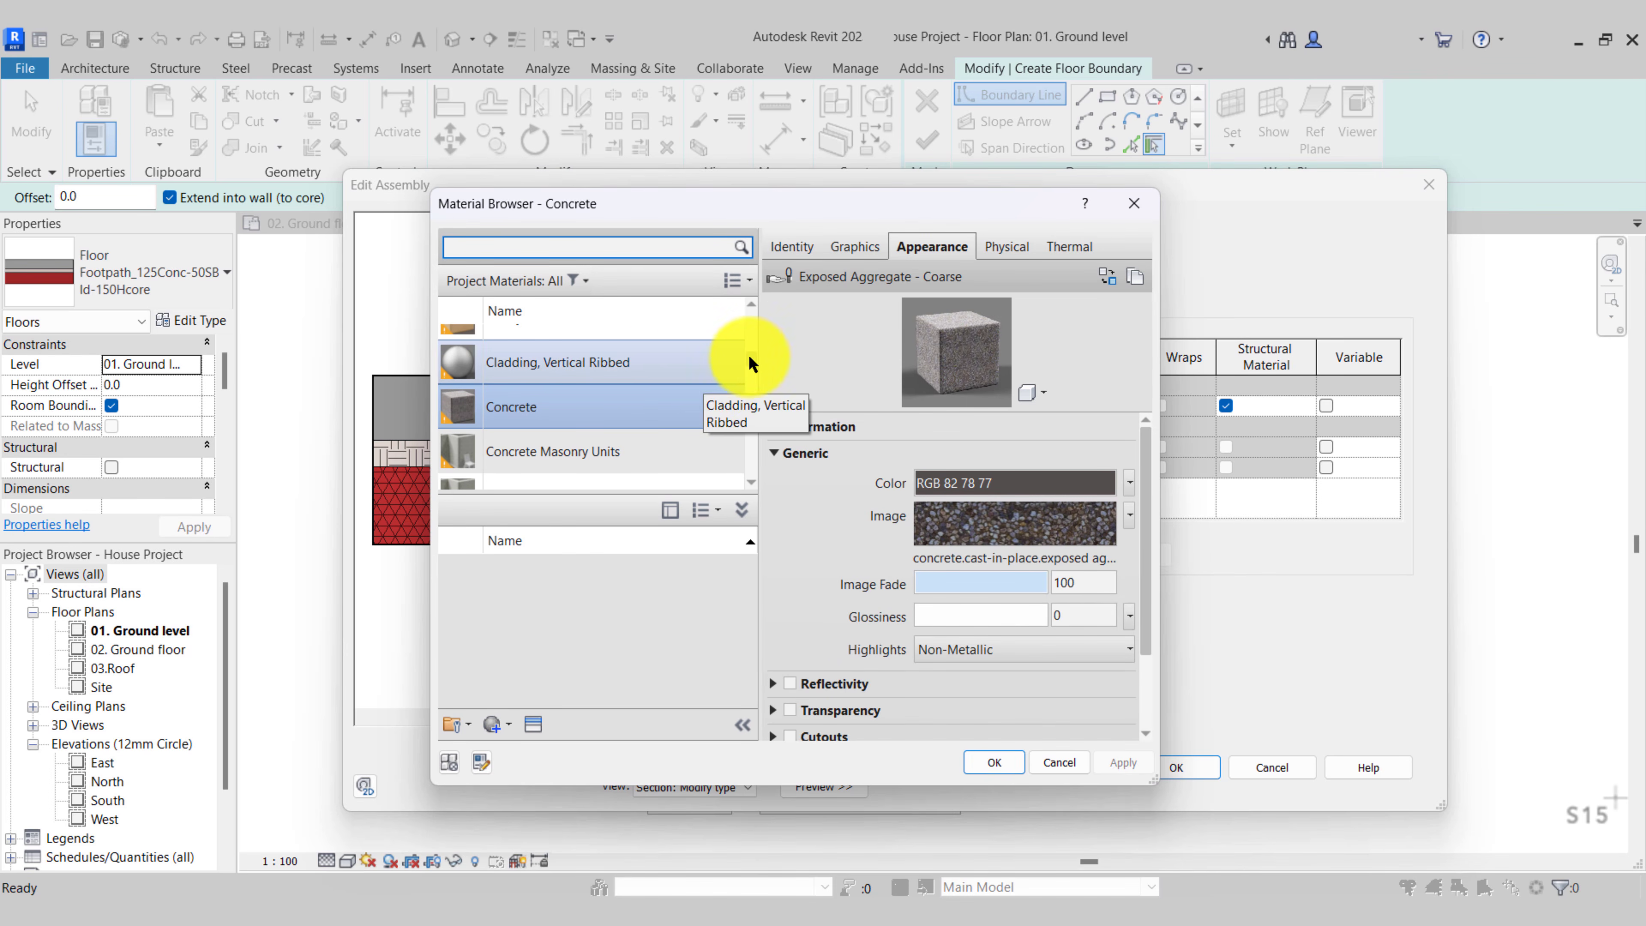
# Look through the project materials and preview the appearance of Earth at a larger size
pyautogui.moveTo(709, 206); pyautogui.dragTo(780, 202)
pyautogui.scroll(1, 642, 367)
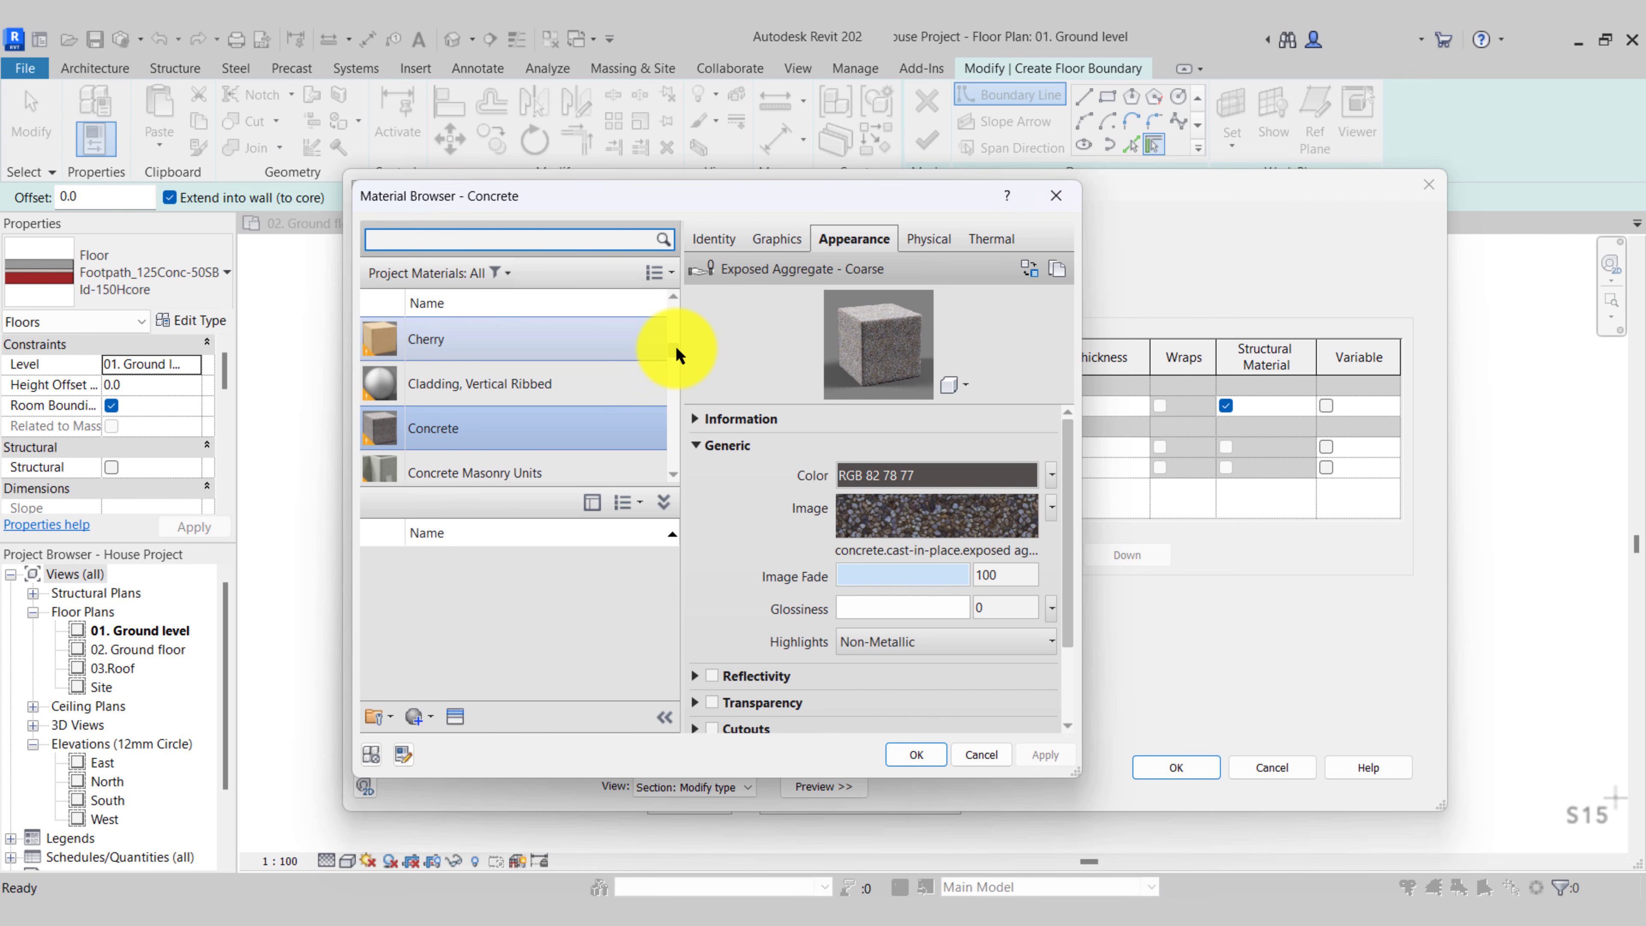
pyautogui.scroll(-1, 666, 367)
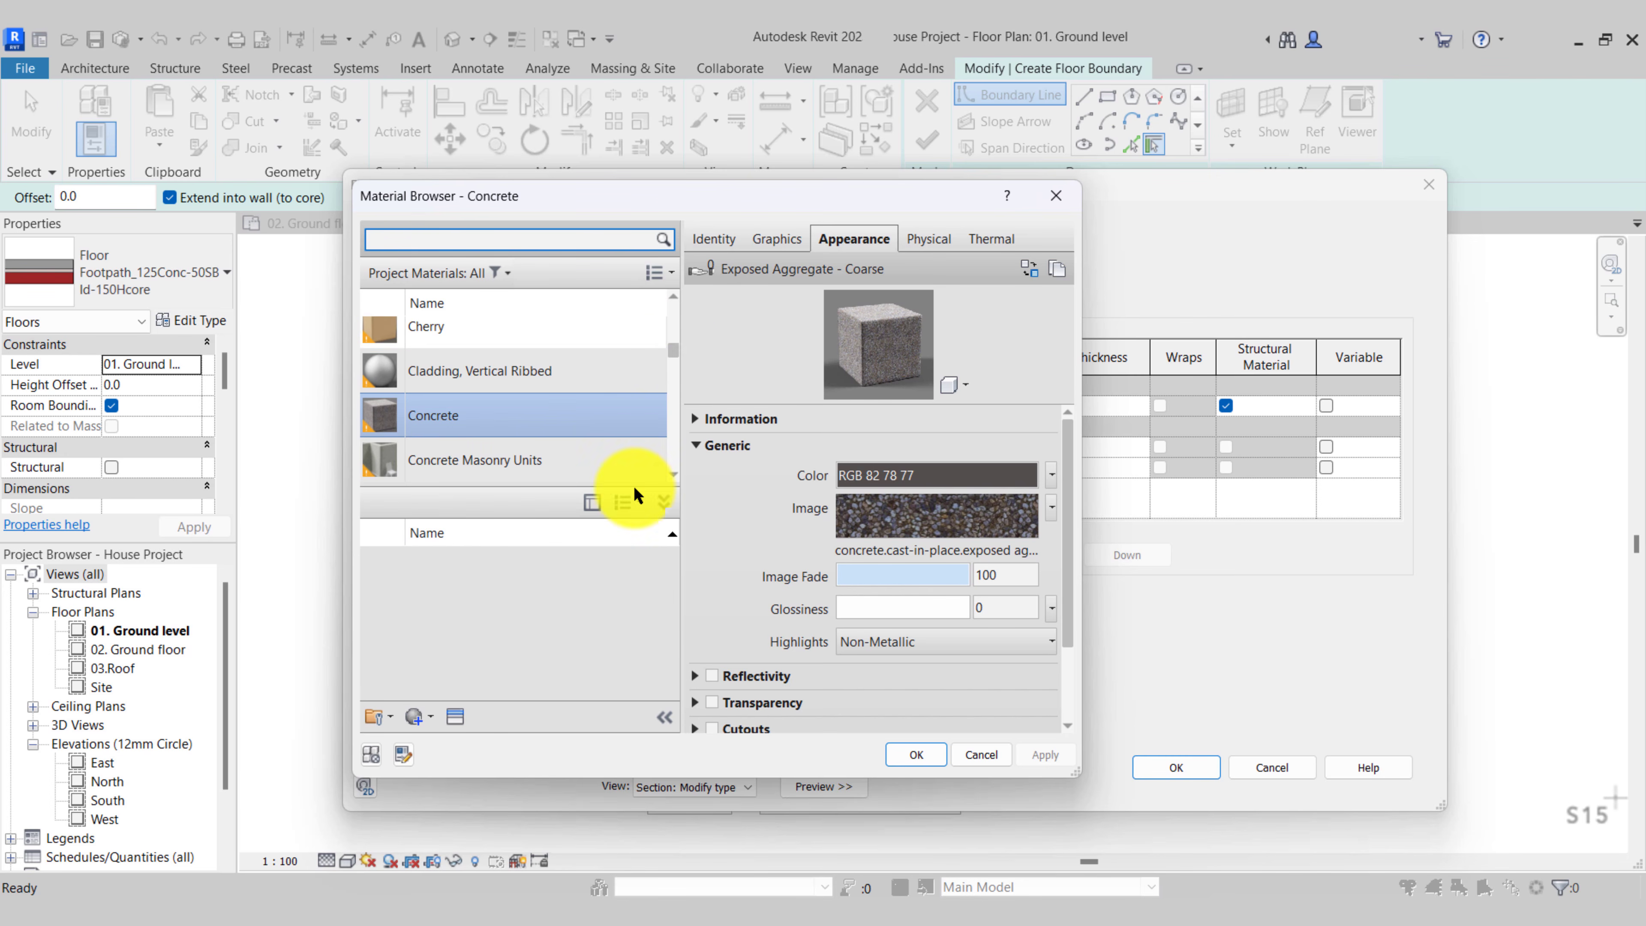
pyautogui.scroll(-3, 674, 364)
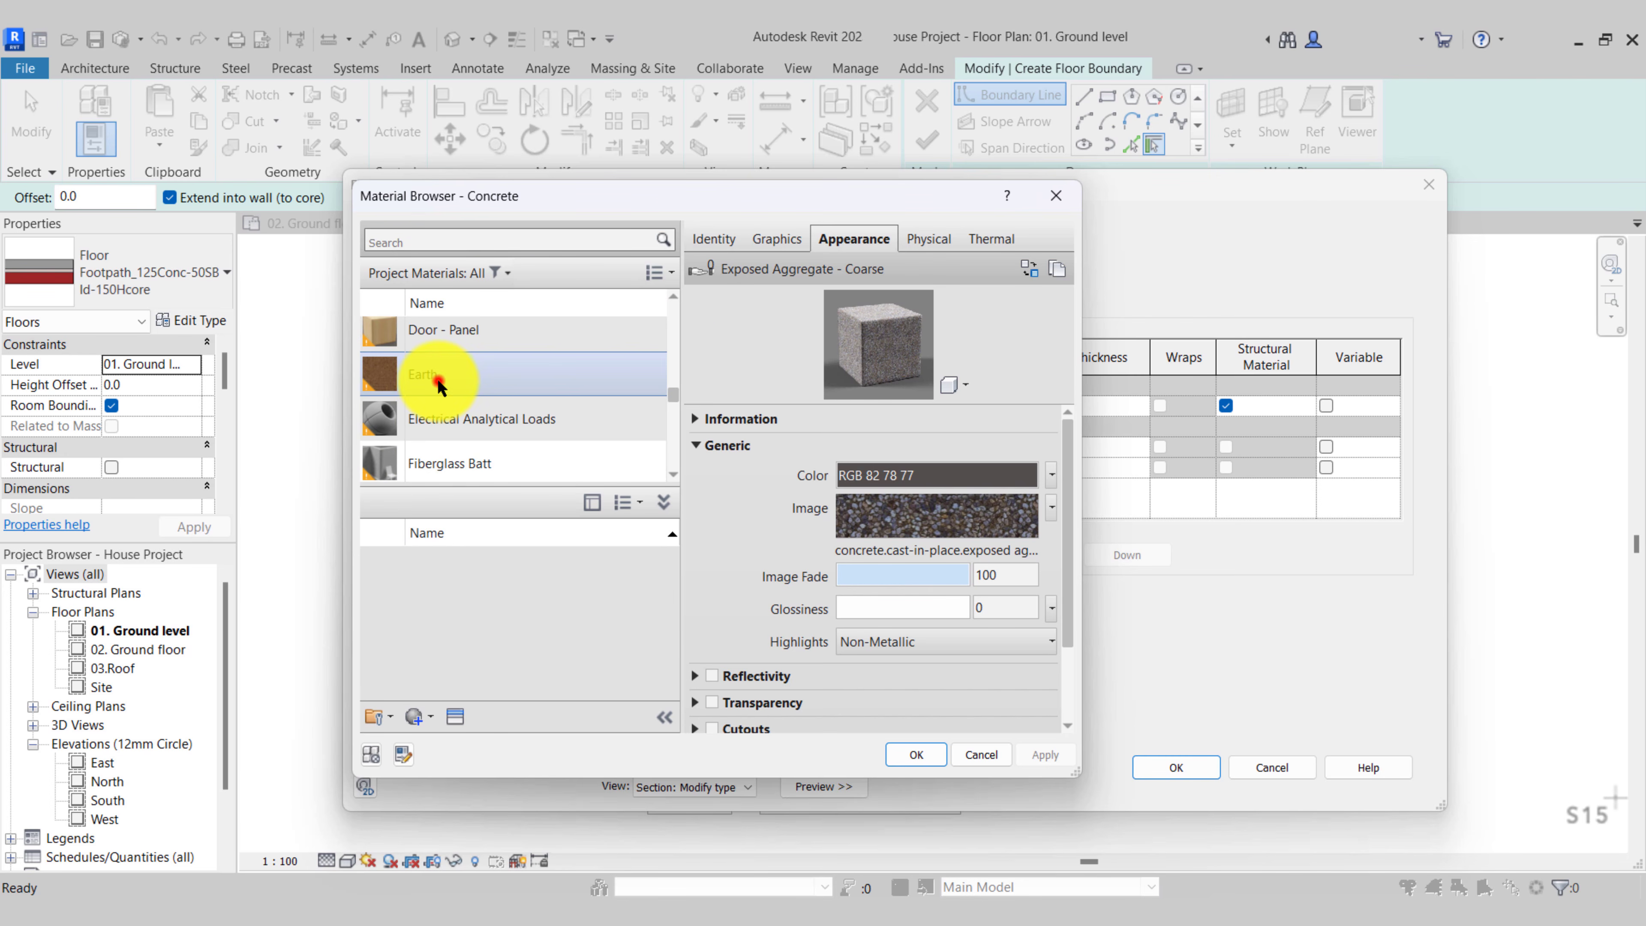
pyautogui.click(438, 383)
pyautogui.moveTo(873, 403); pyautogui.dragTo(872, 532)
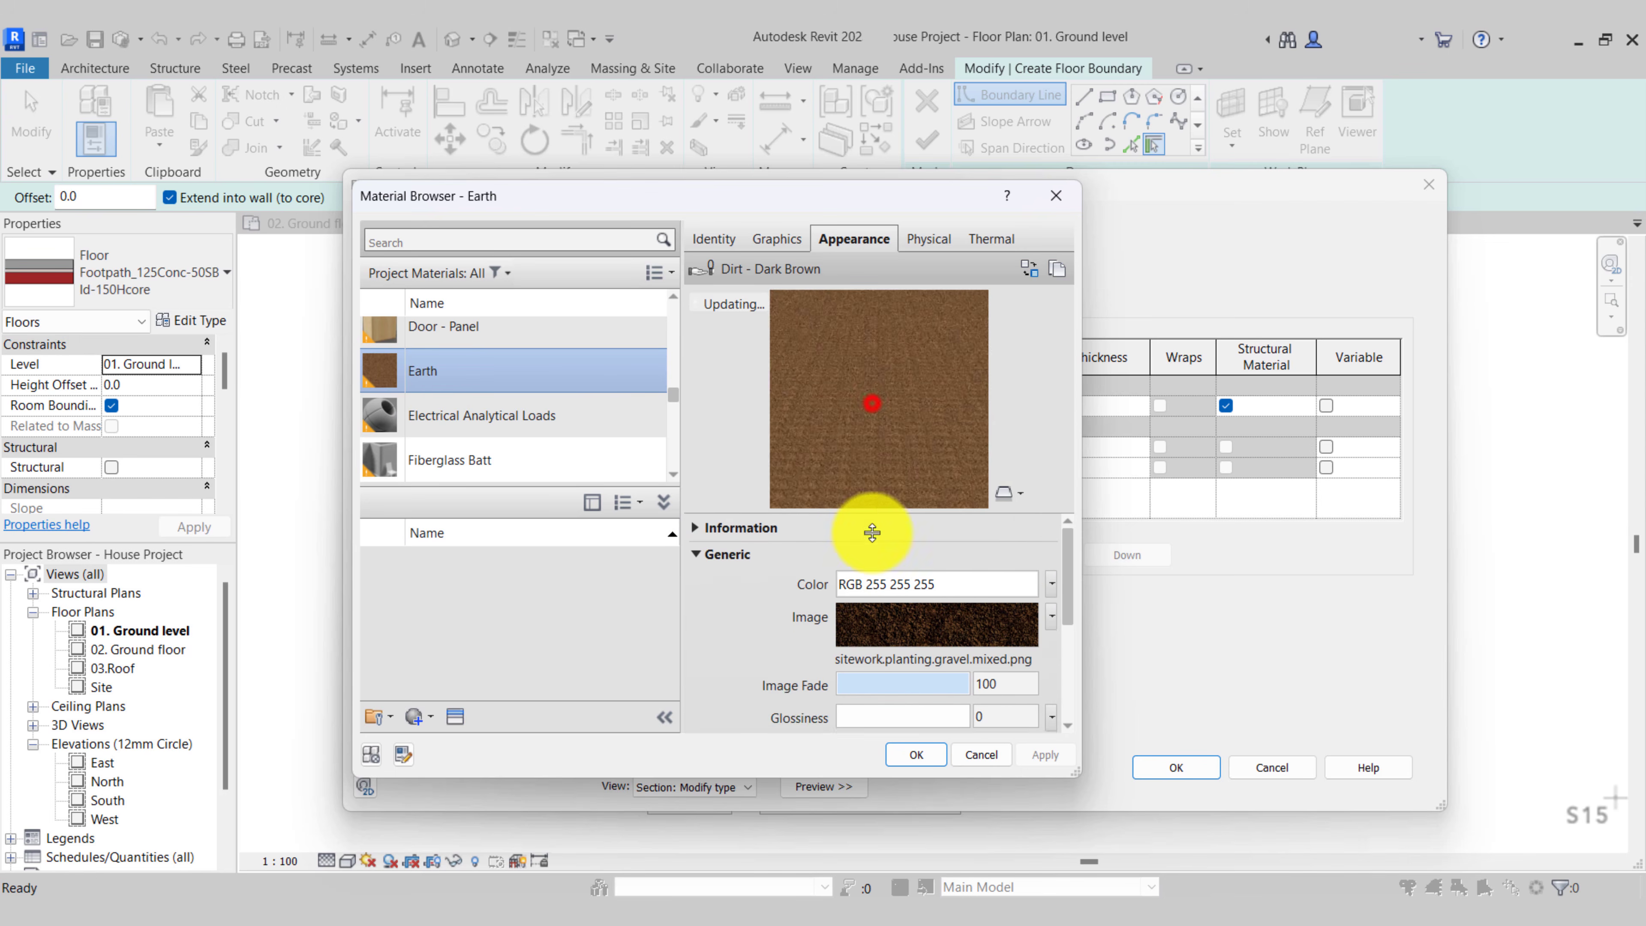
# Display the AEC Materials library and preview the appearance of Hedge and Grass
pyautogui.click(635, 502)
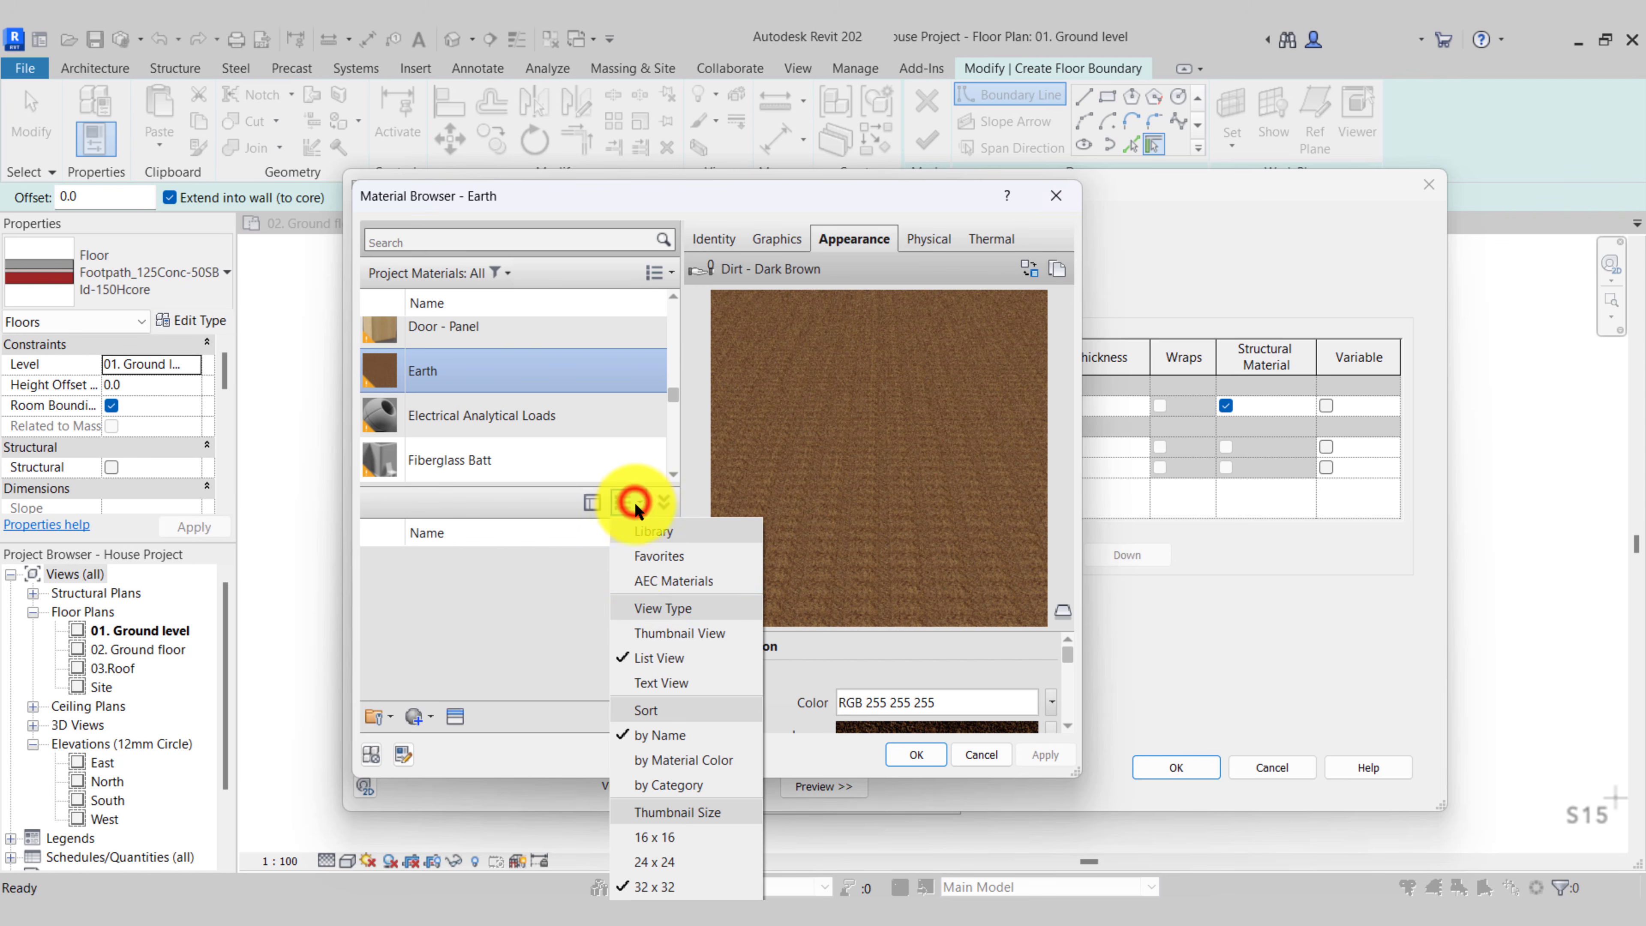
pyautogui.click(661, 580)
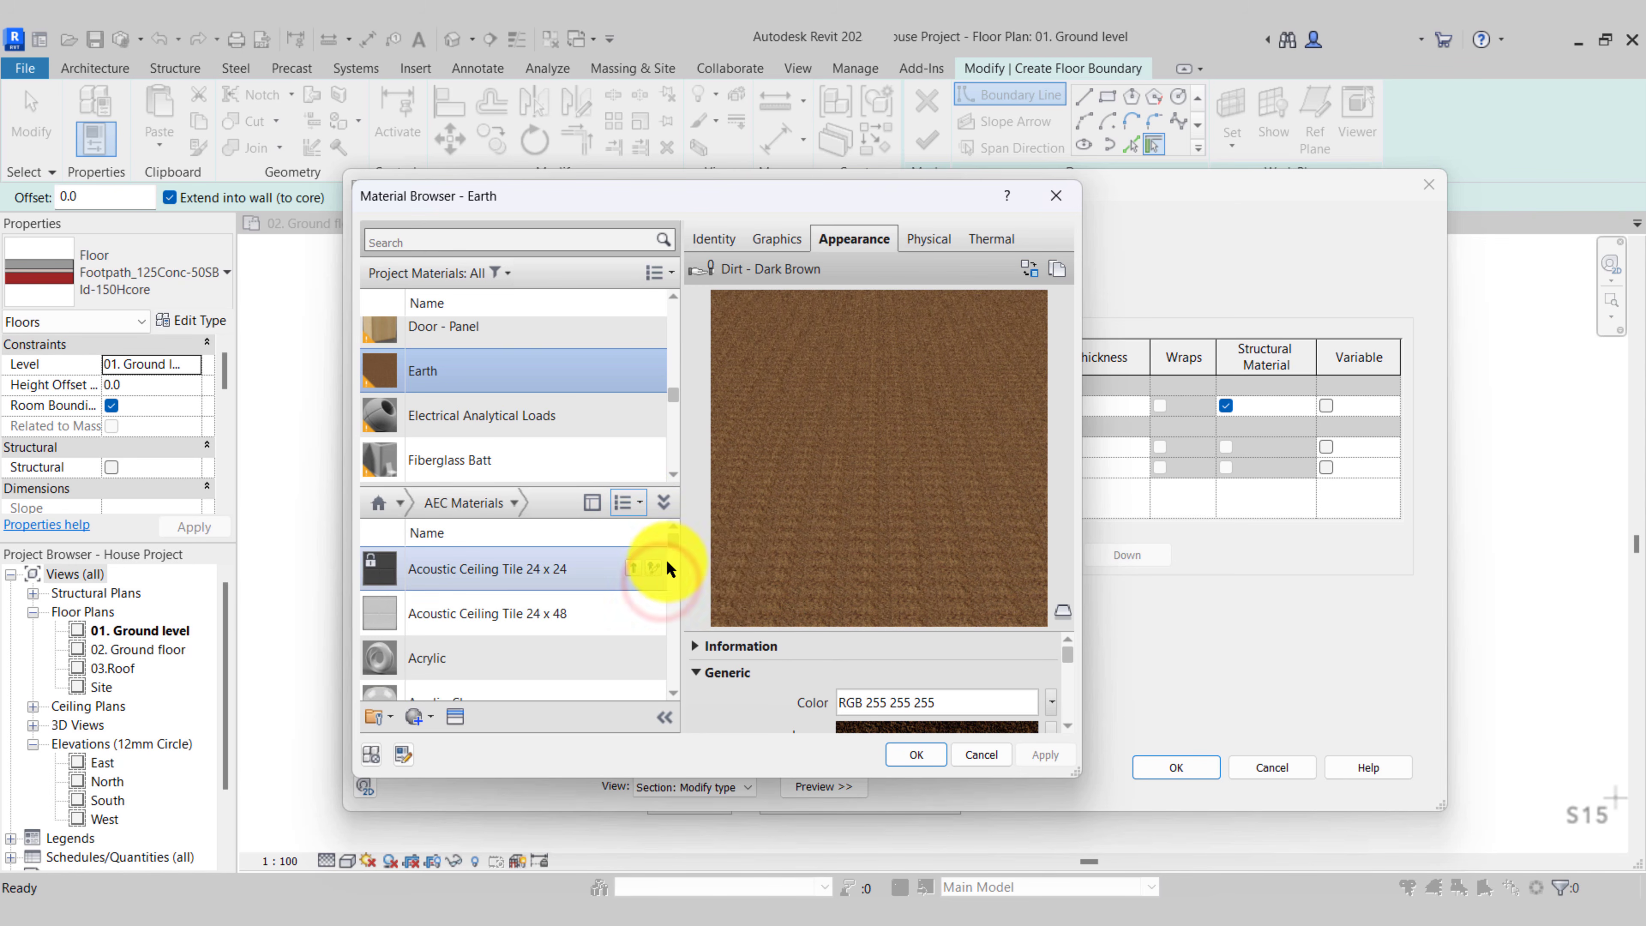
pyautogui.moveTo(674, 542); pyautogui.dragTo(671, 594)
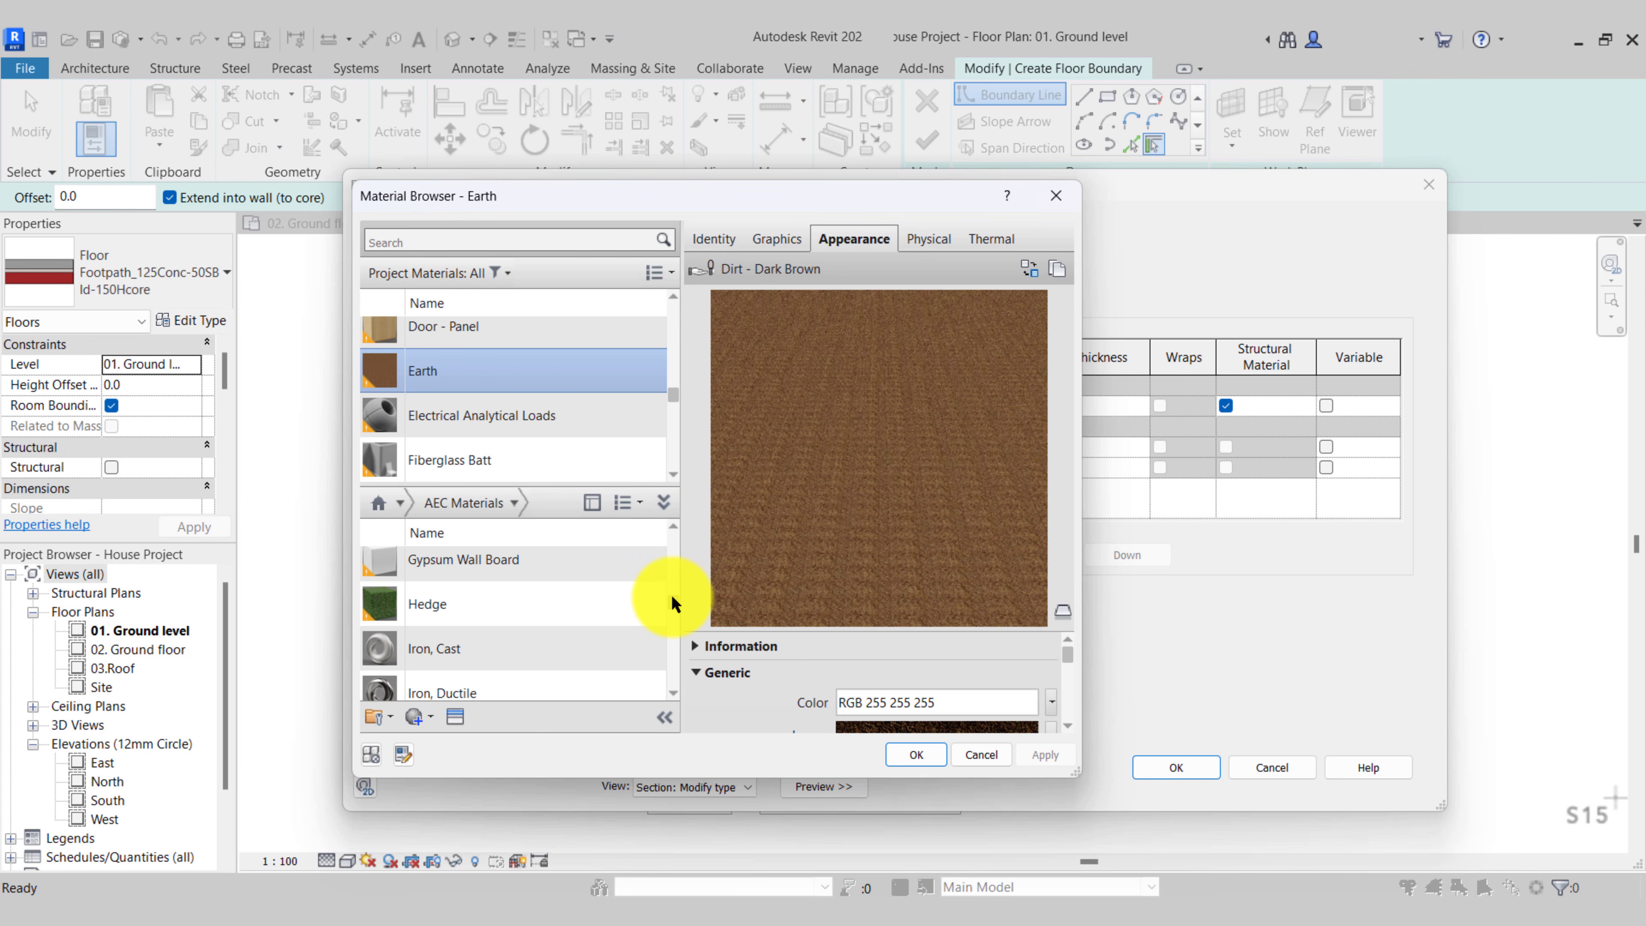
pyautogui.click(465, 612)
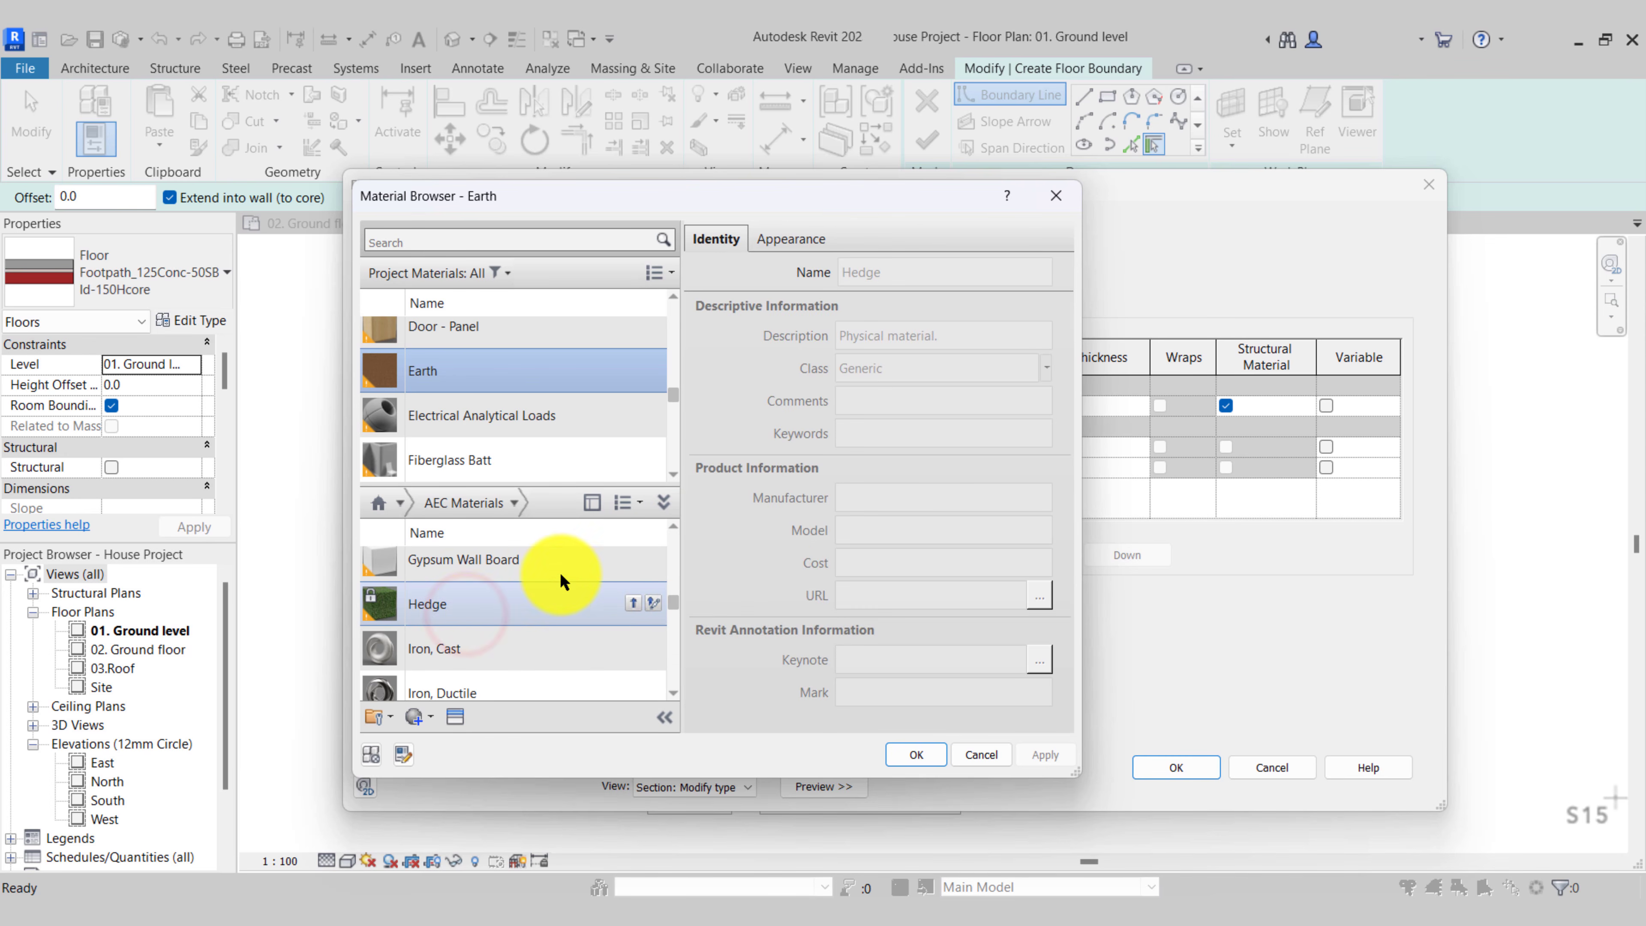
pyautogui.click(810, 241)
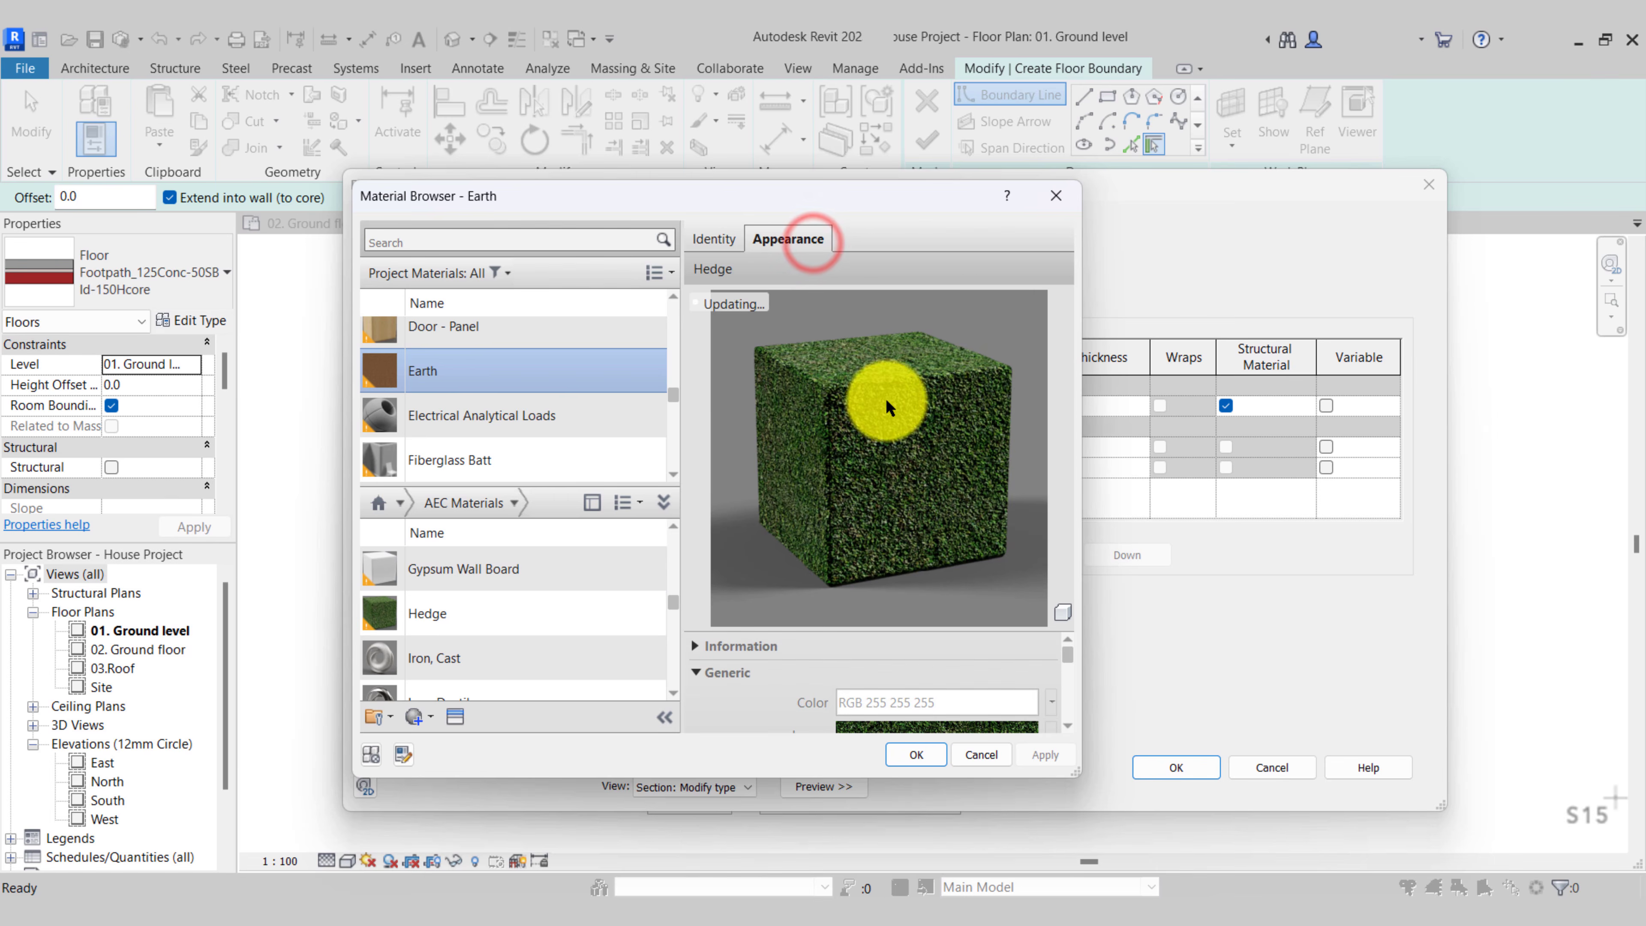
pyautogui.scroll(3, 466, 652)
pyautogui.click(467, 596)
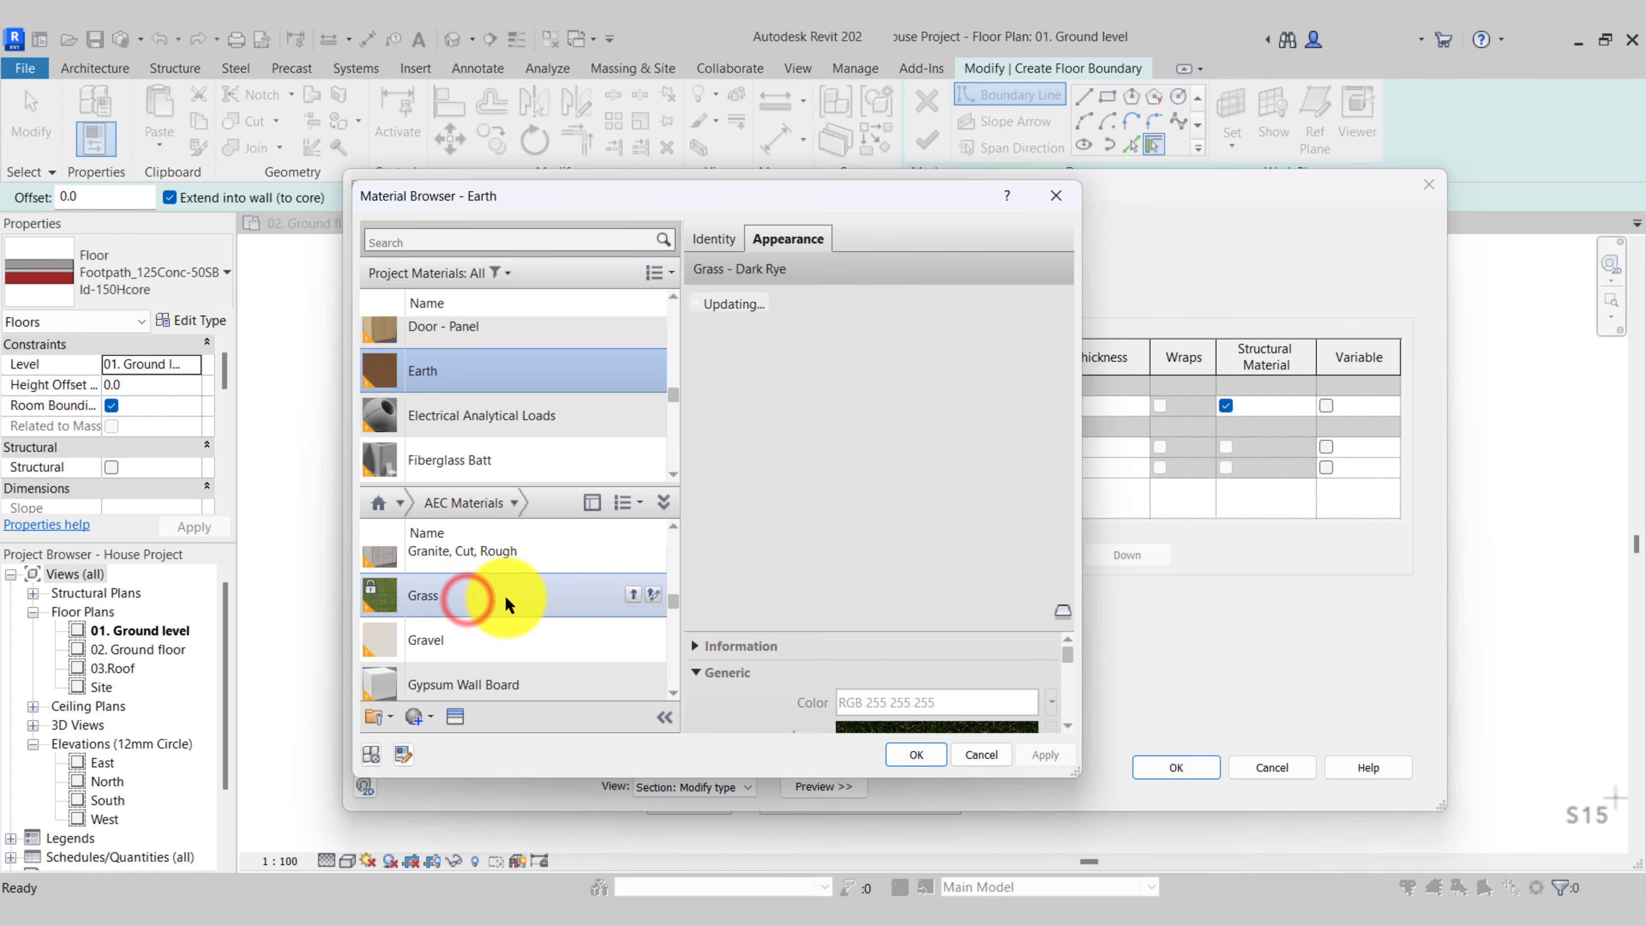
# Find Plant in the AEC Materials library, add it to the project and assign it to the structure layer
pyautogui.scroll(-3, 505, 603)
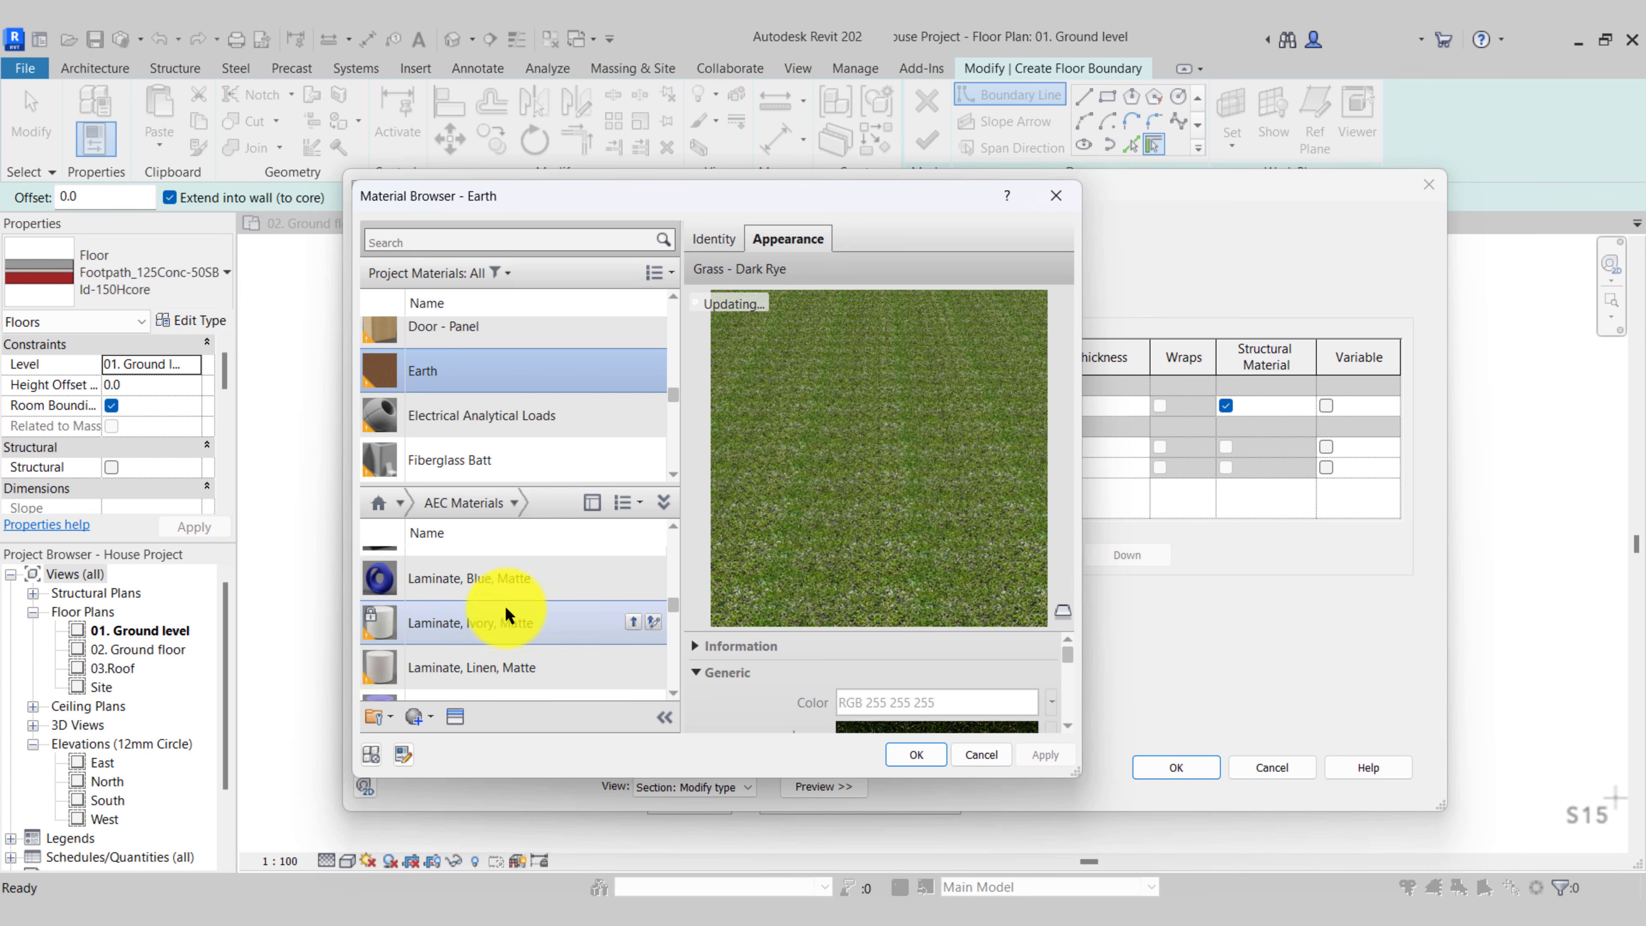
pyautogui.scroll(-6, 506, 611)
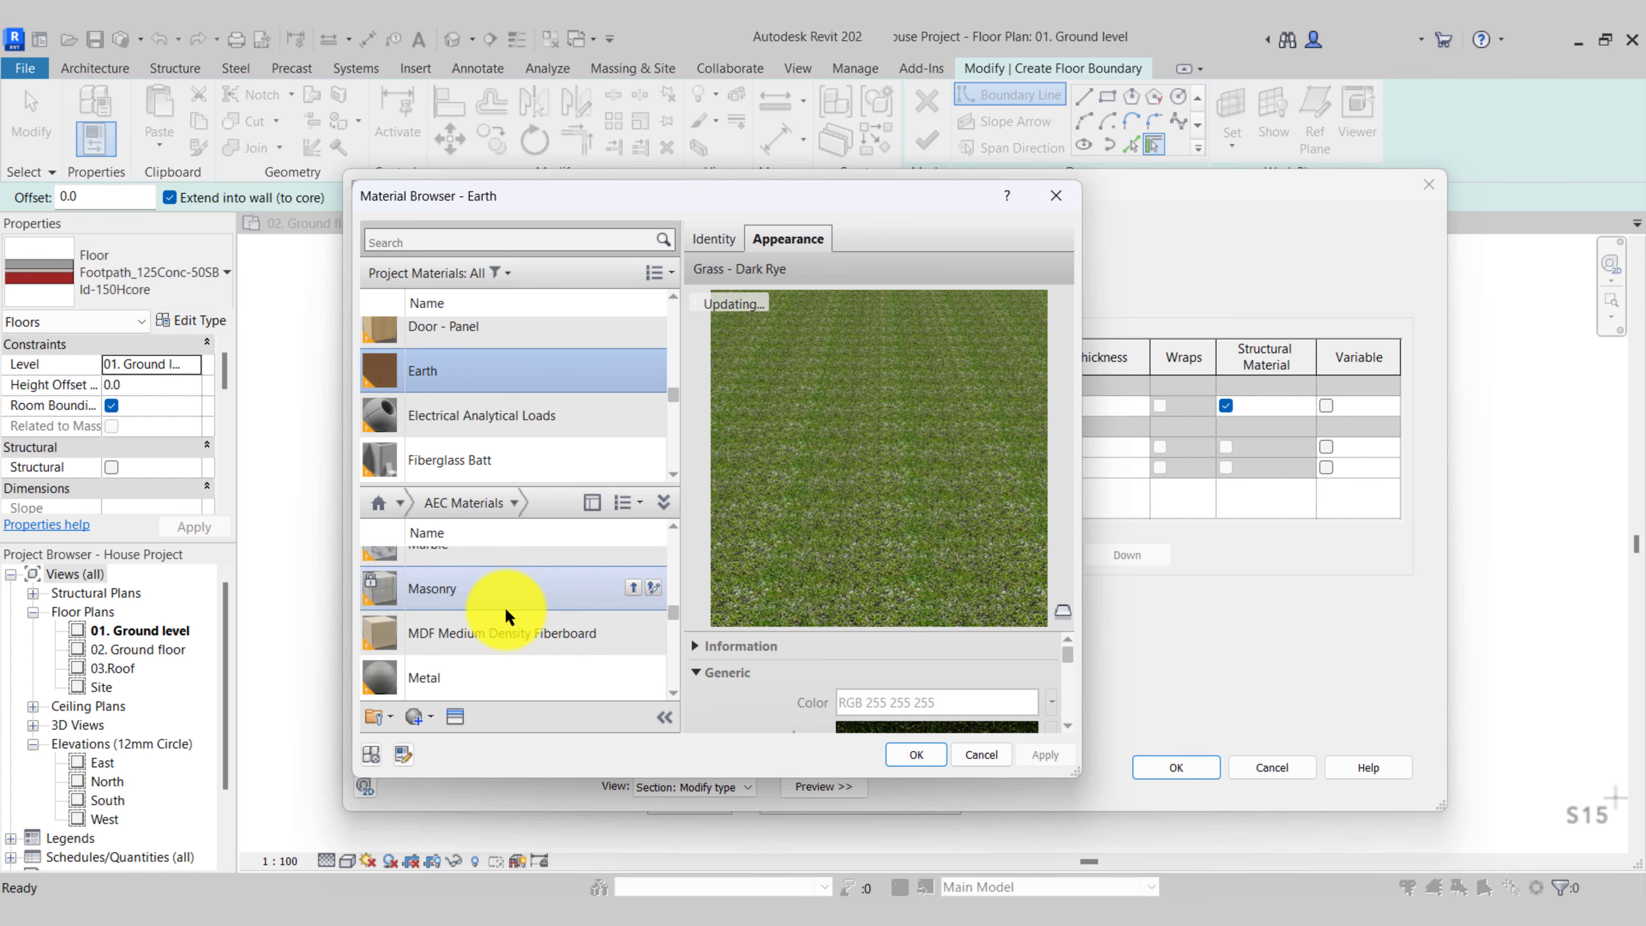
pyautogui.scroll(-9, 514, 583)
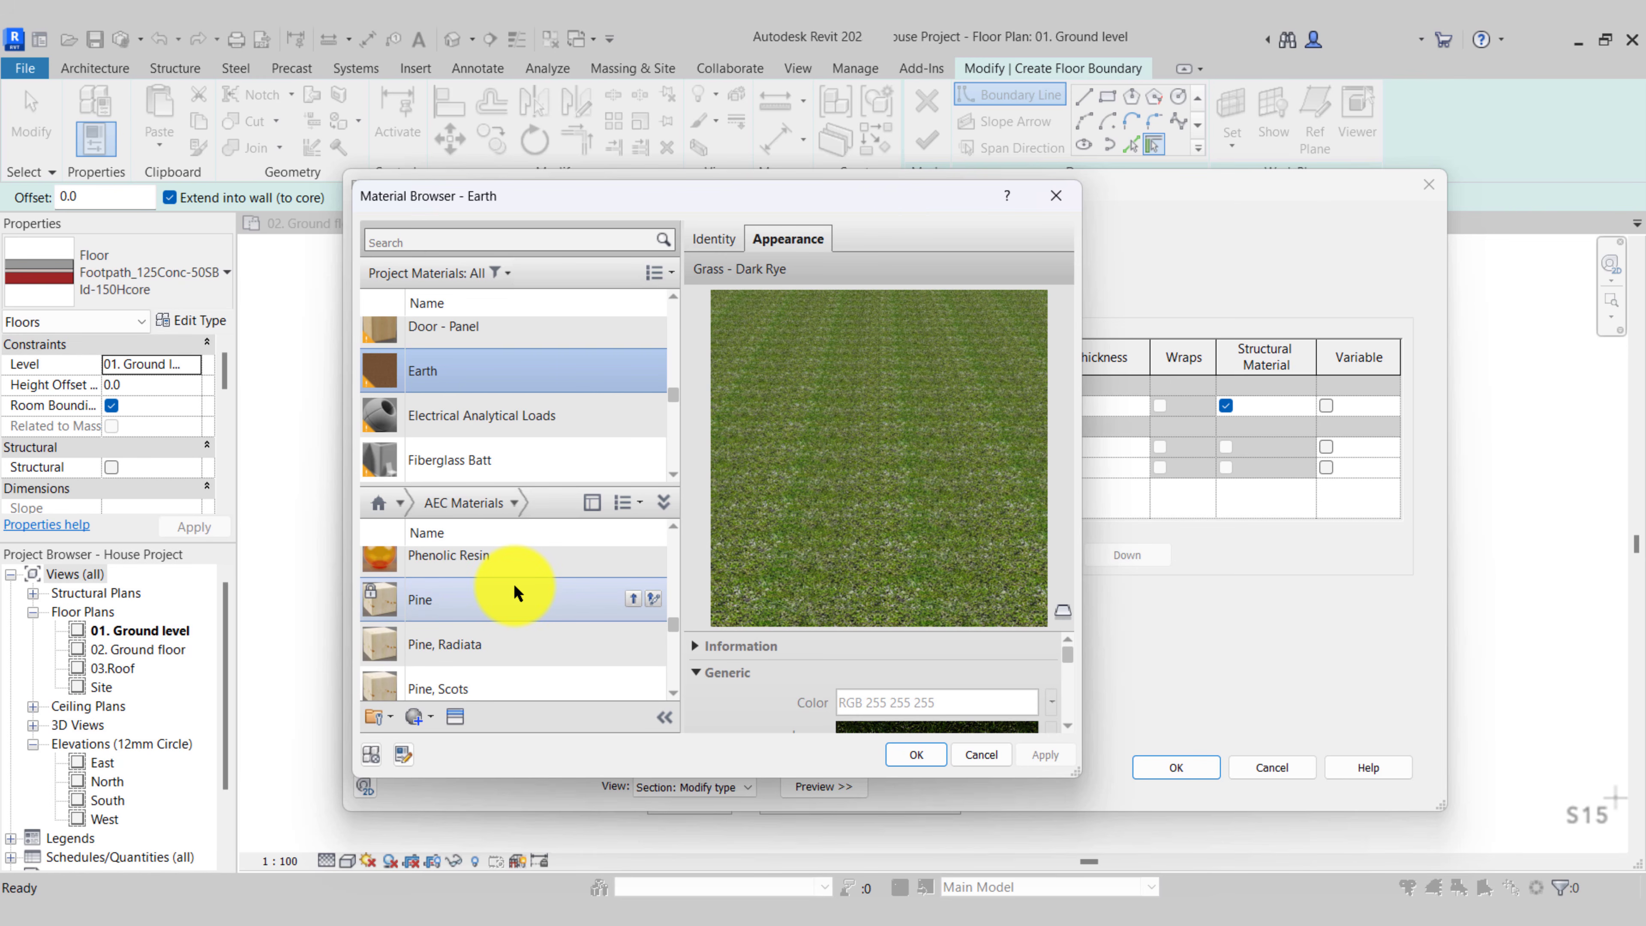
pyautogui.scroll(-6, 513, 583)
pyautogui.click(460, 567)
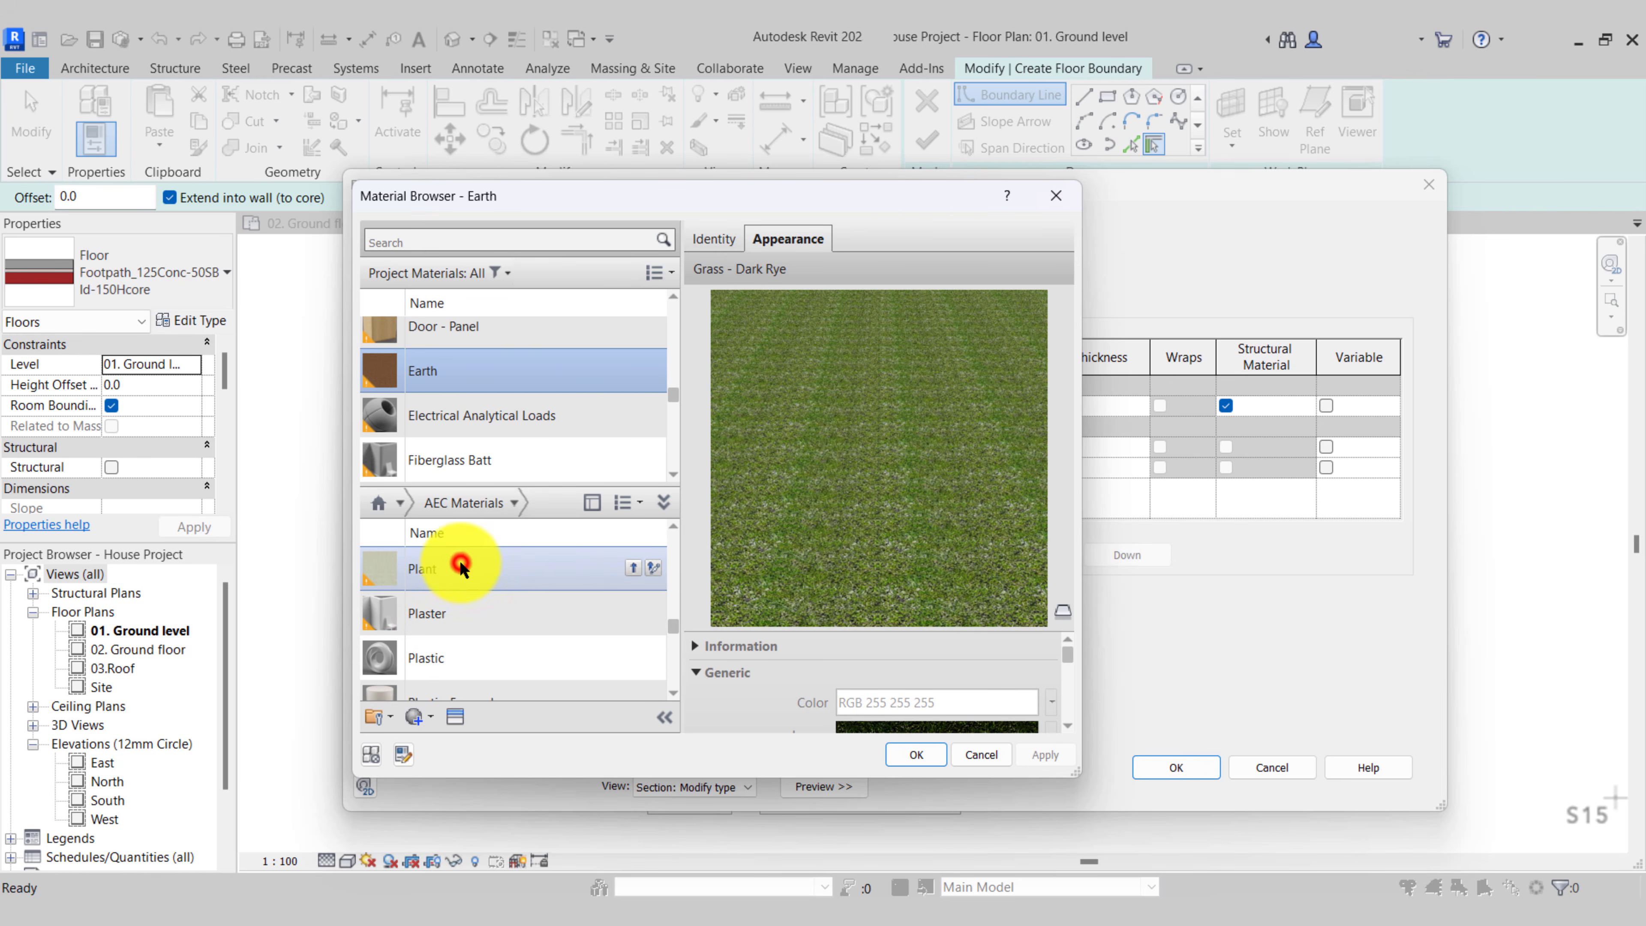
pyautogui.moveTo(460, 567); pyautogui.dragTo(822, 477)
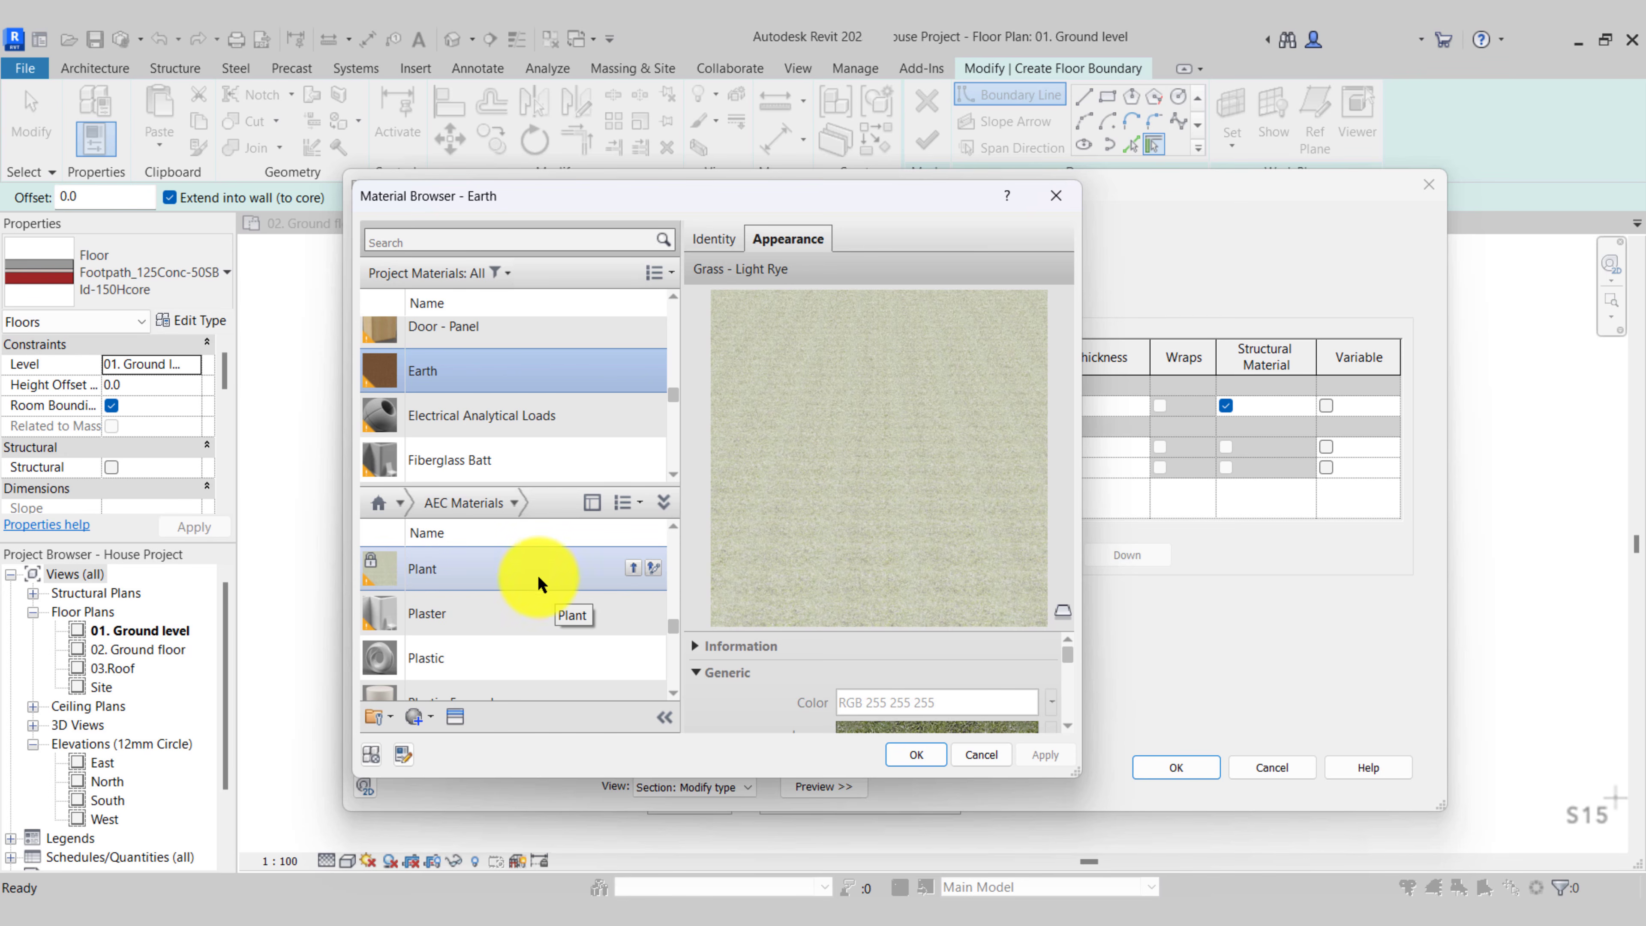
pyautogui.click(631, 567)
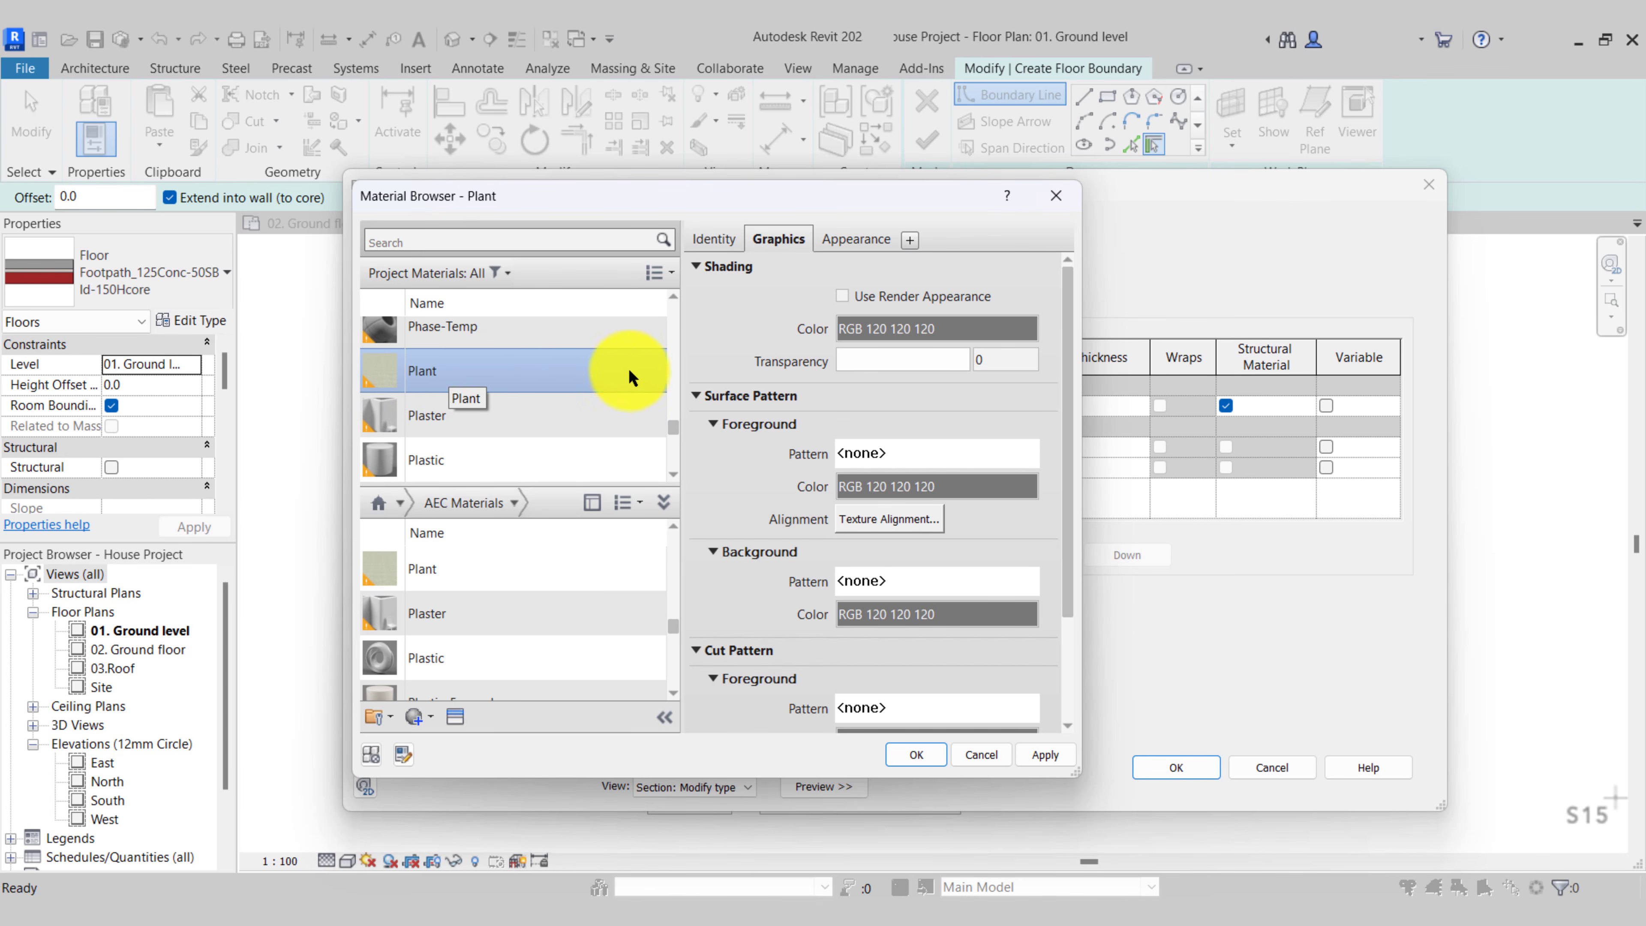
pyautogui.click(891, 755)
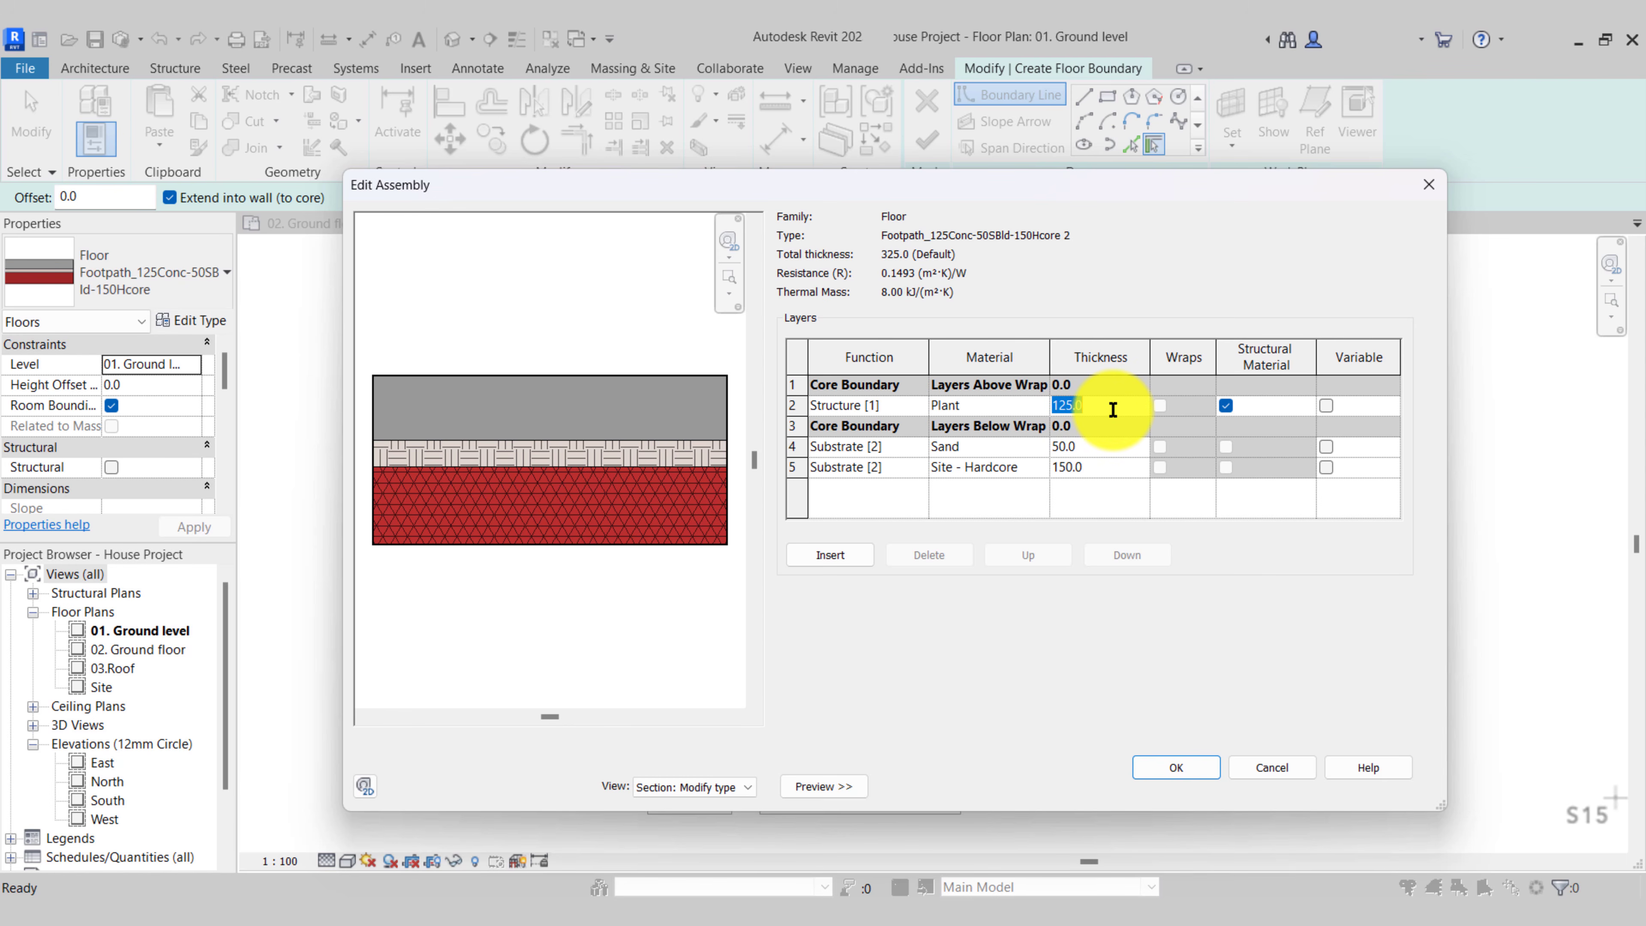
# Set the Plant layer's thickness to 50 mm and rename the floor type as Plant_50Plt-50SBld-150Hcore
pyautogui.click(1175, 766)
pyautogui.click(1385, 291)
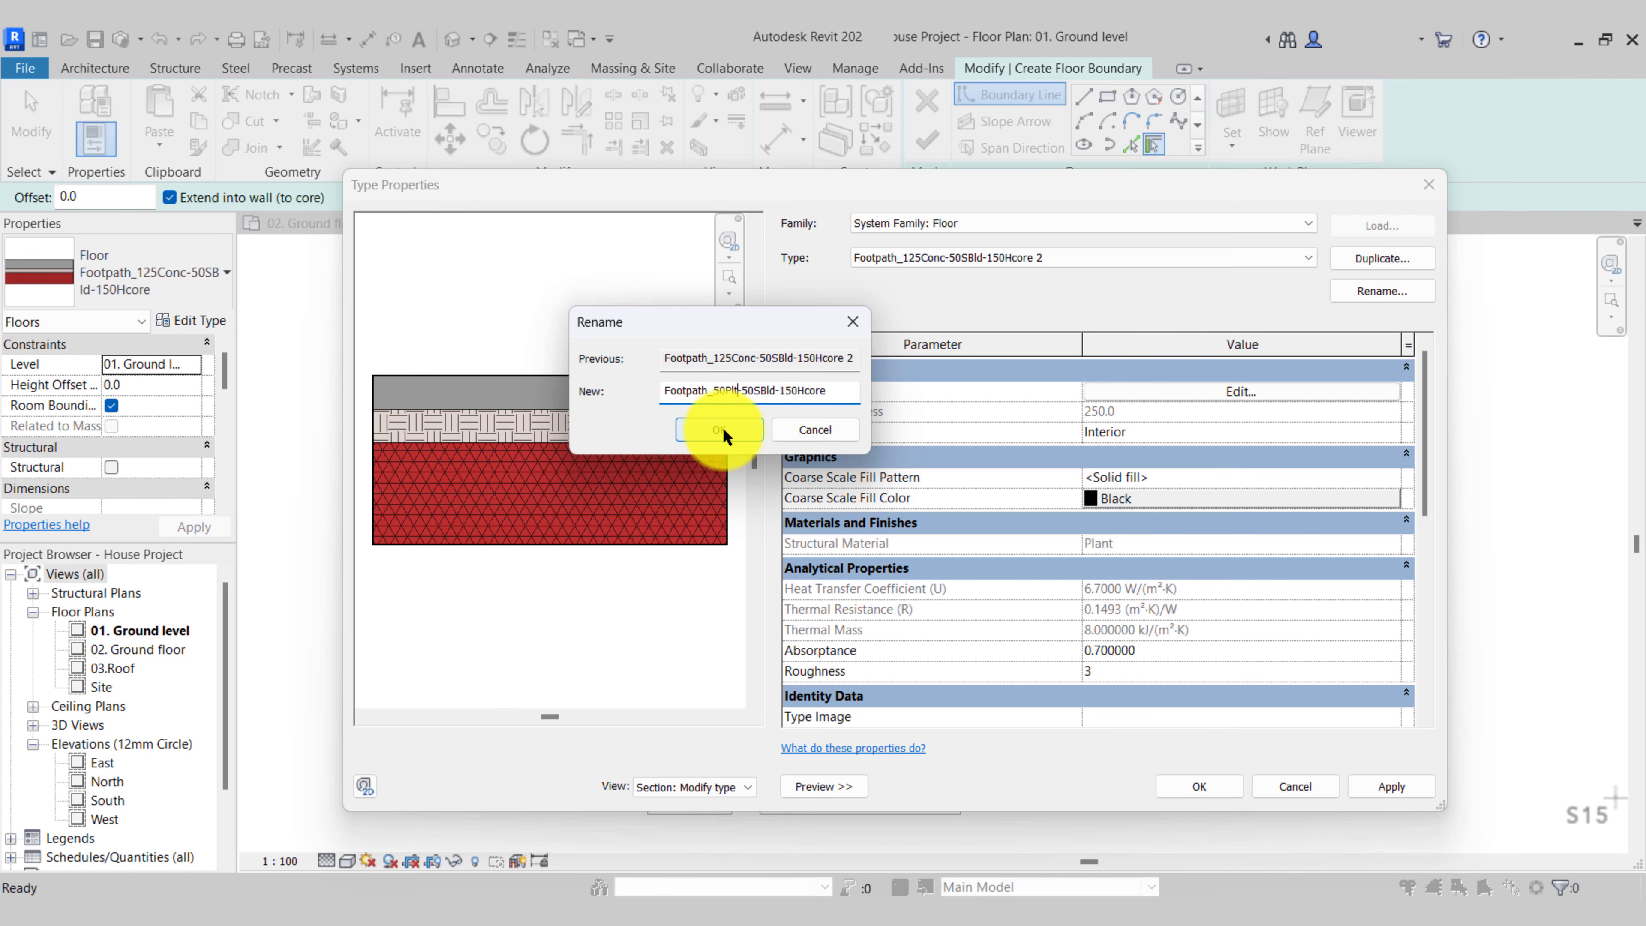
pyautogui.moveTo(703, 389); pyautogui.dragTo(643, 380)
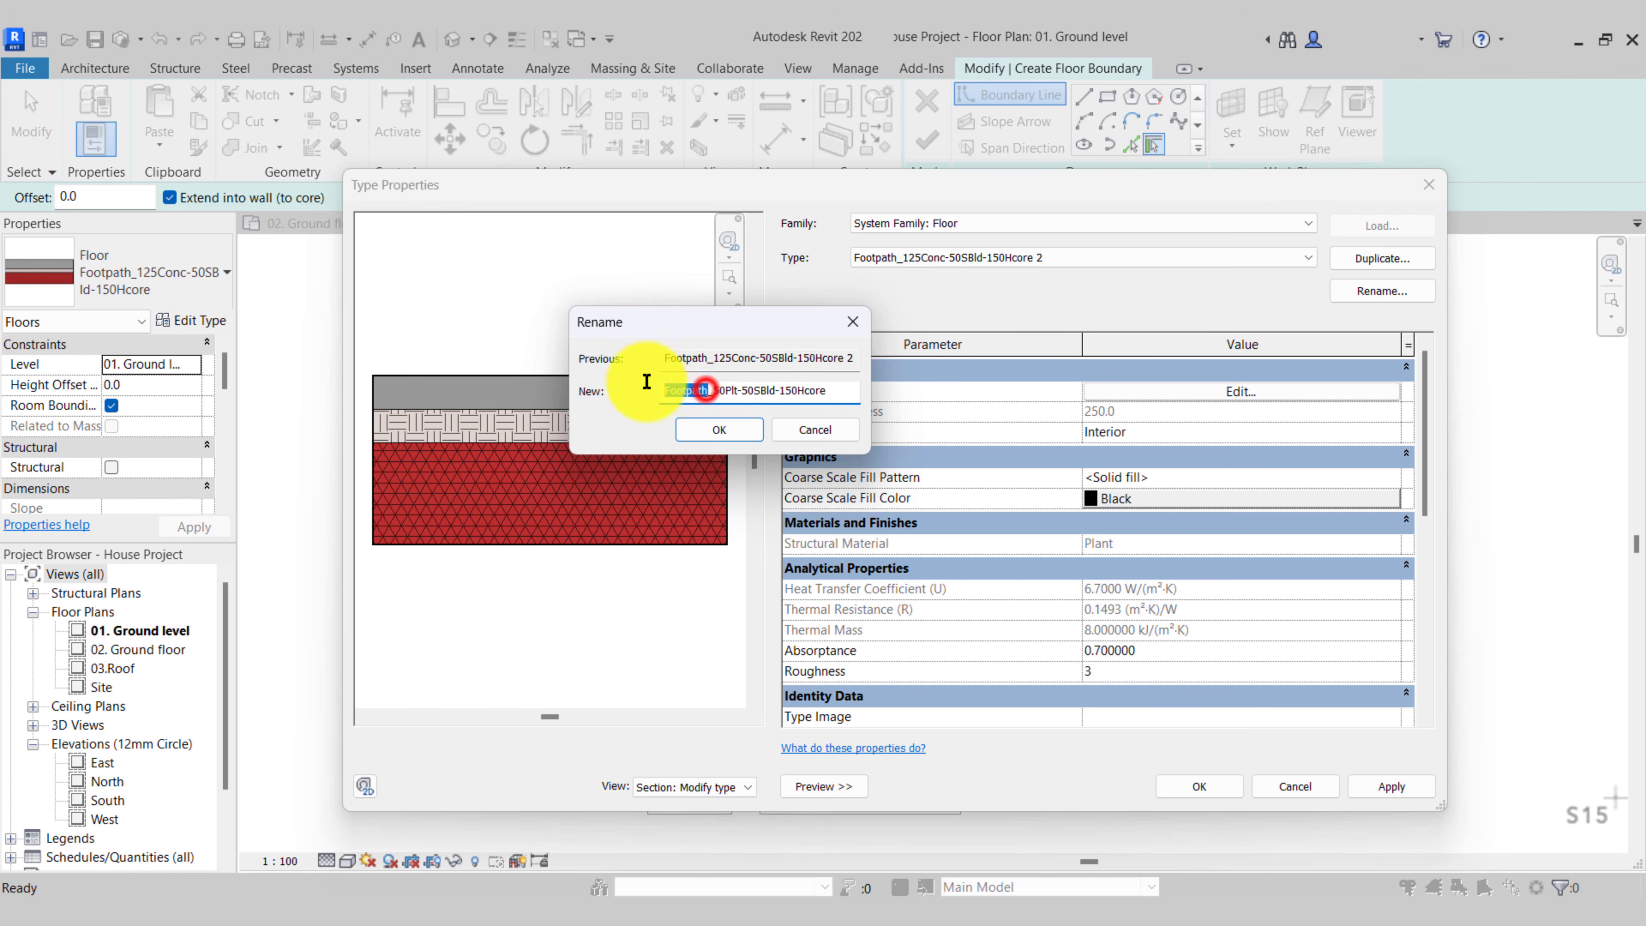
pyautogui.write('Plant')
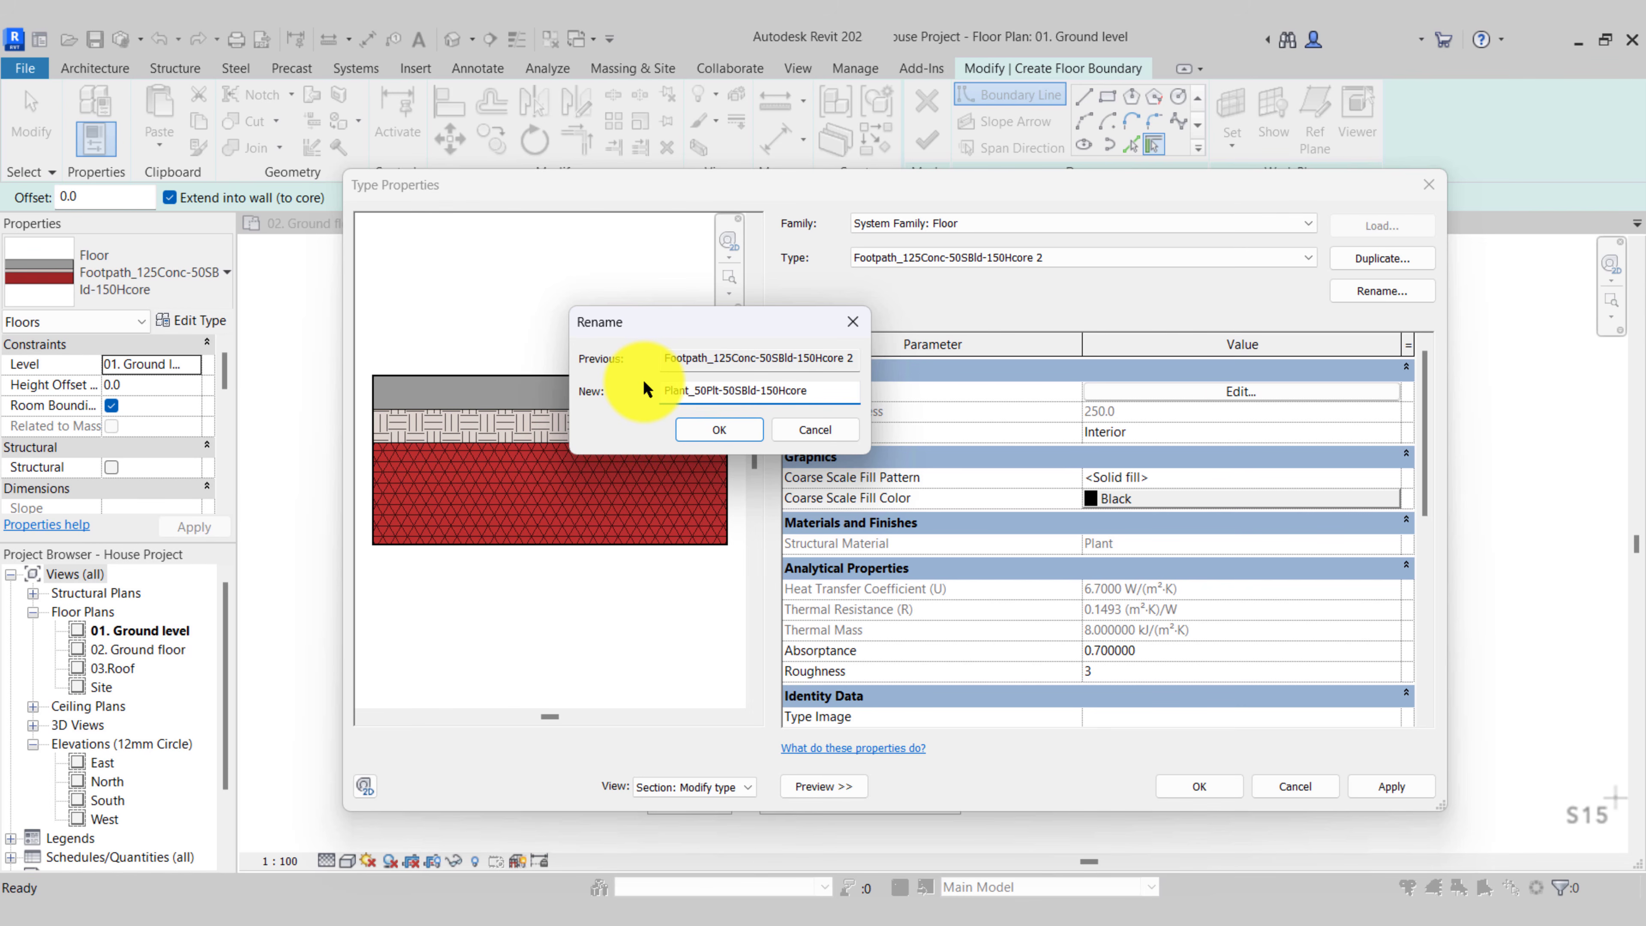
pyautogui.press('Return')
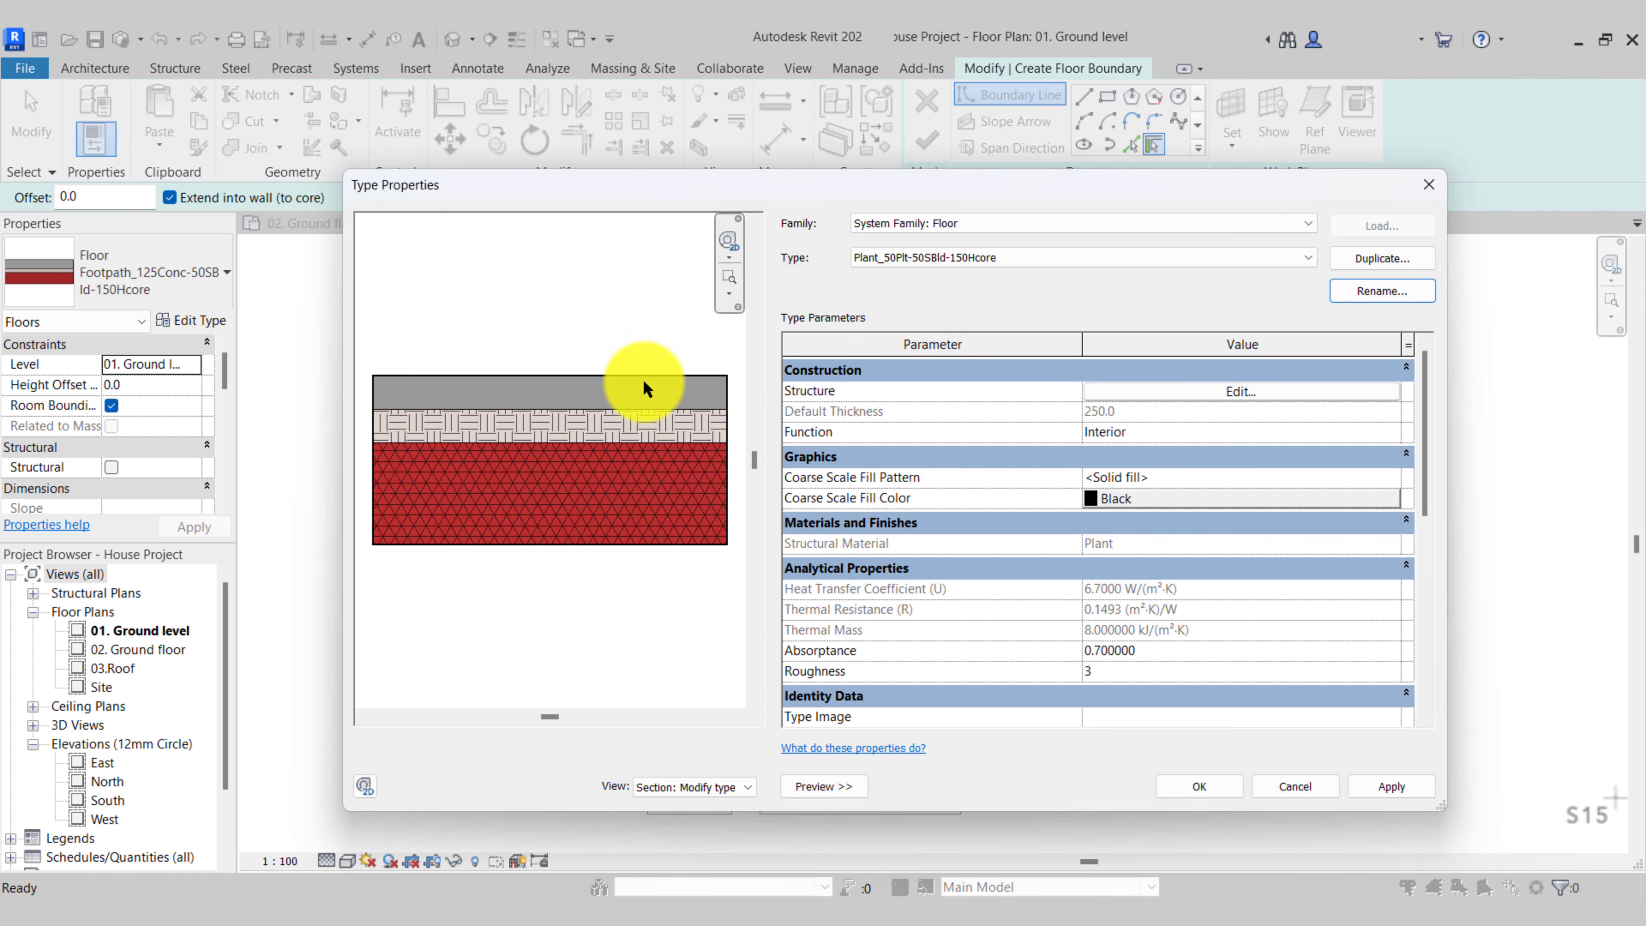
pyautogui.click(1157, 789)
# Sketch a rectangular boundary about 680 by 2050 mm over the planting gap directly in front of the garage's corner
pyautogui.click(1107, 96)
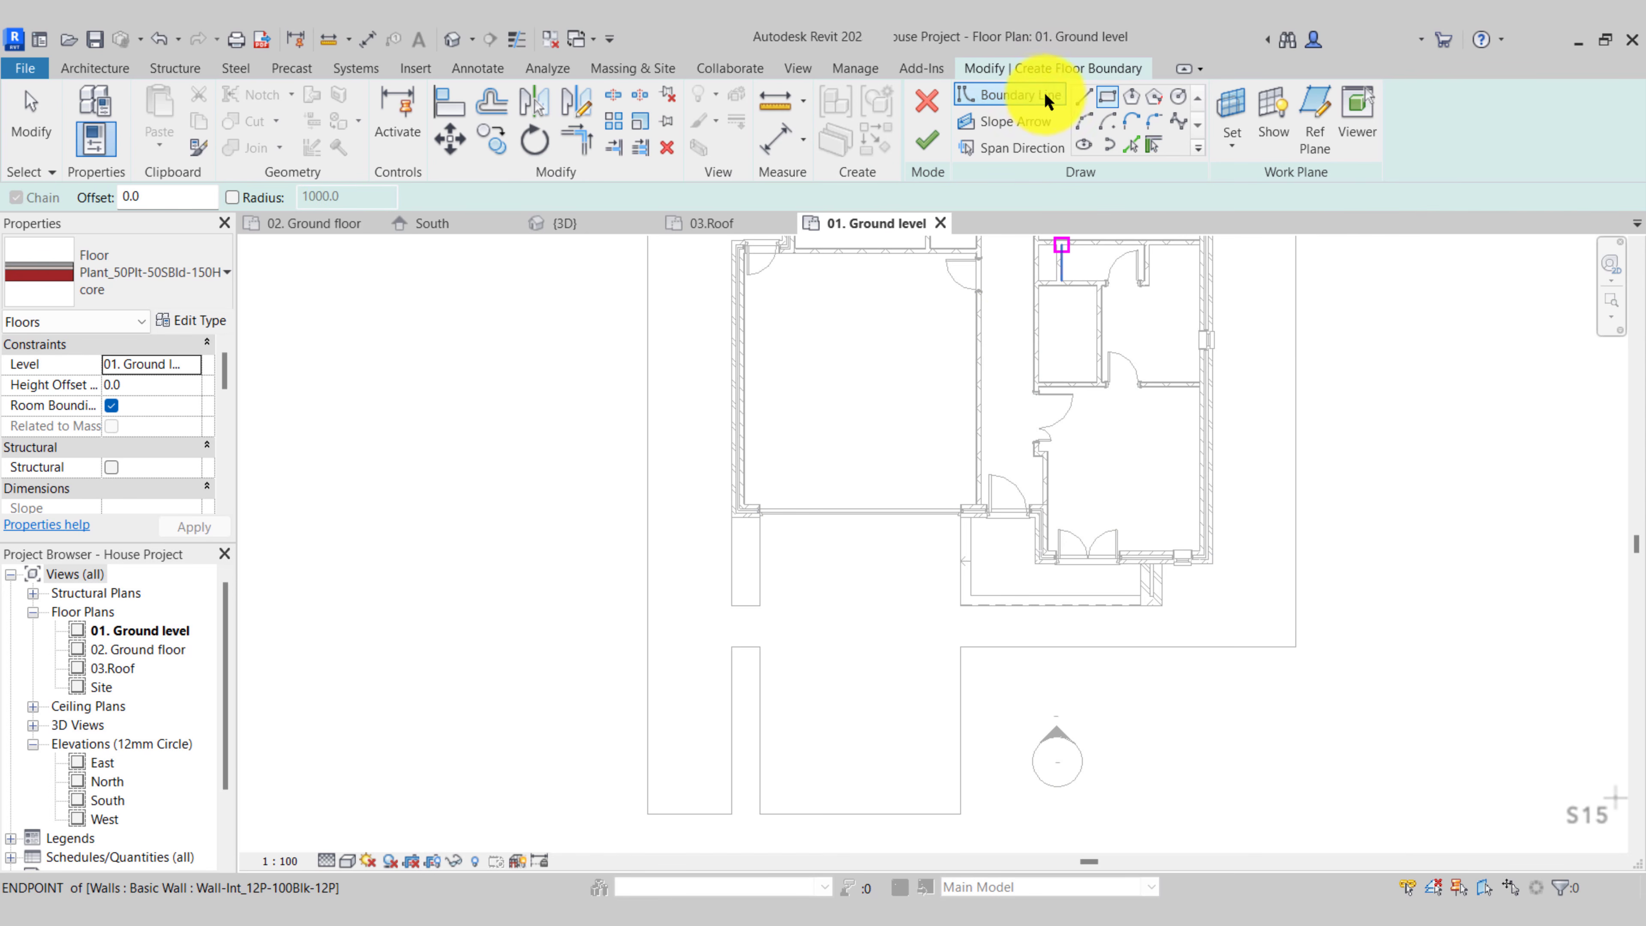
pyautogui.scroll(3, 758, 589)
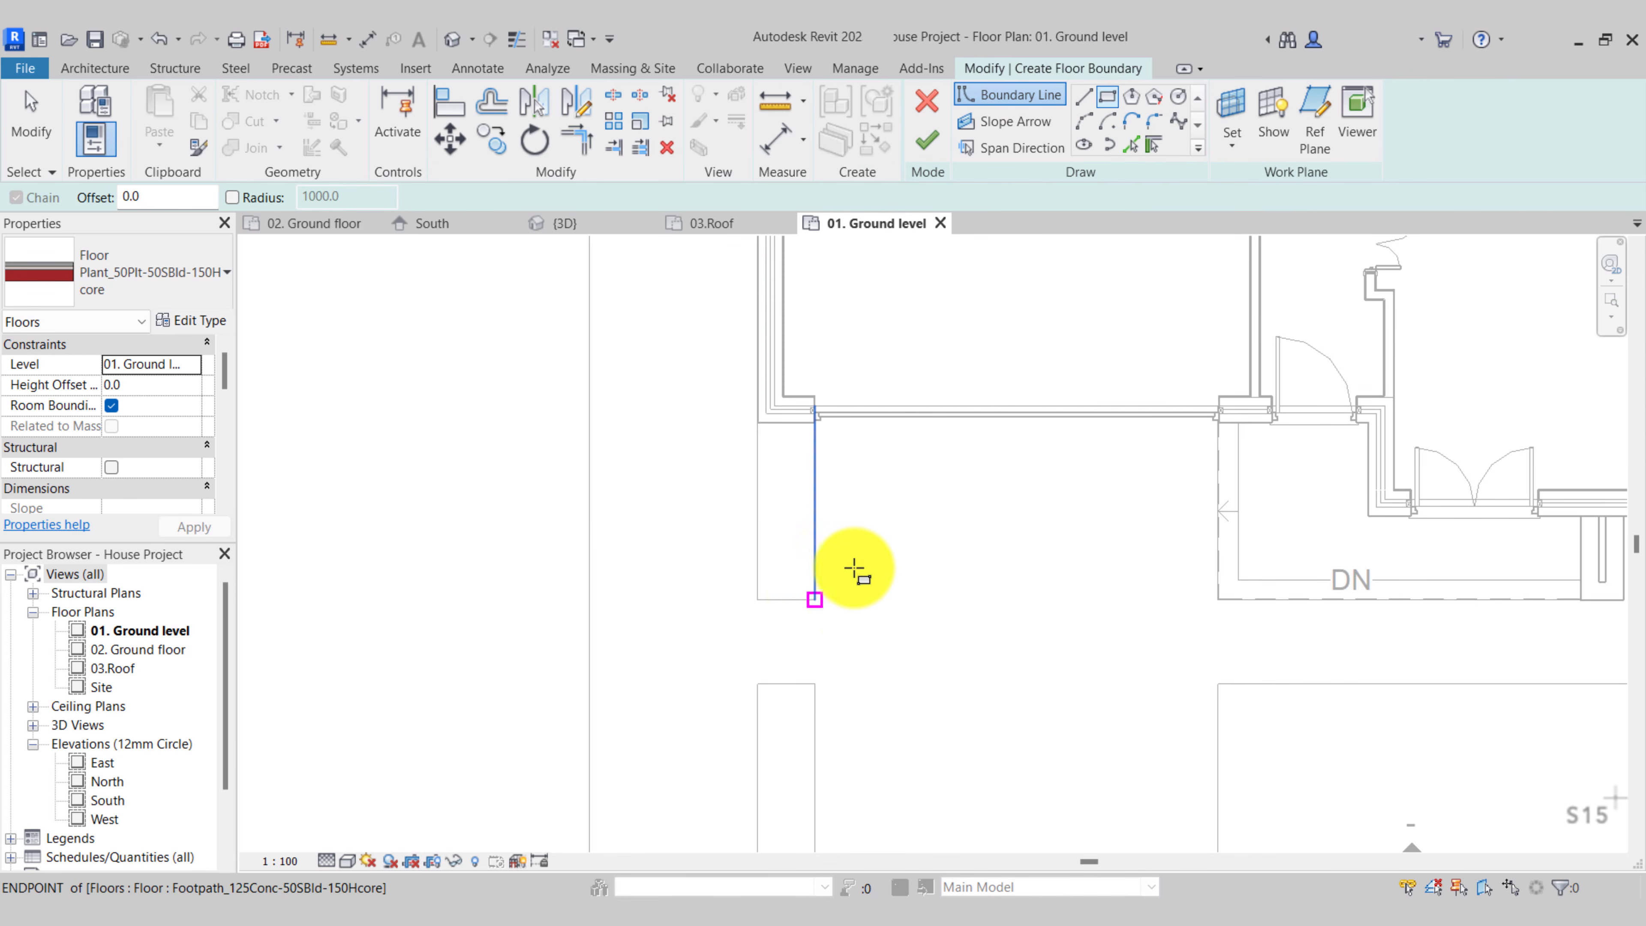
pyautogui.click(815, 595)
pyautogui.scroll(2, 755, 422)
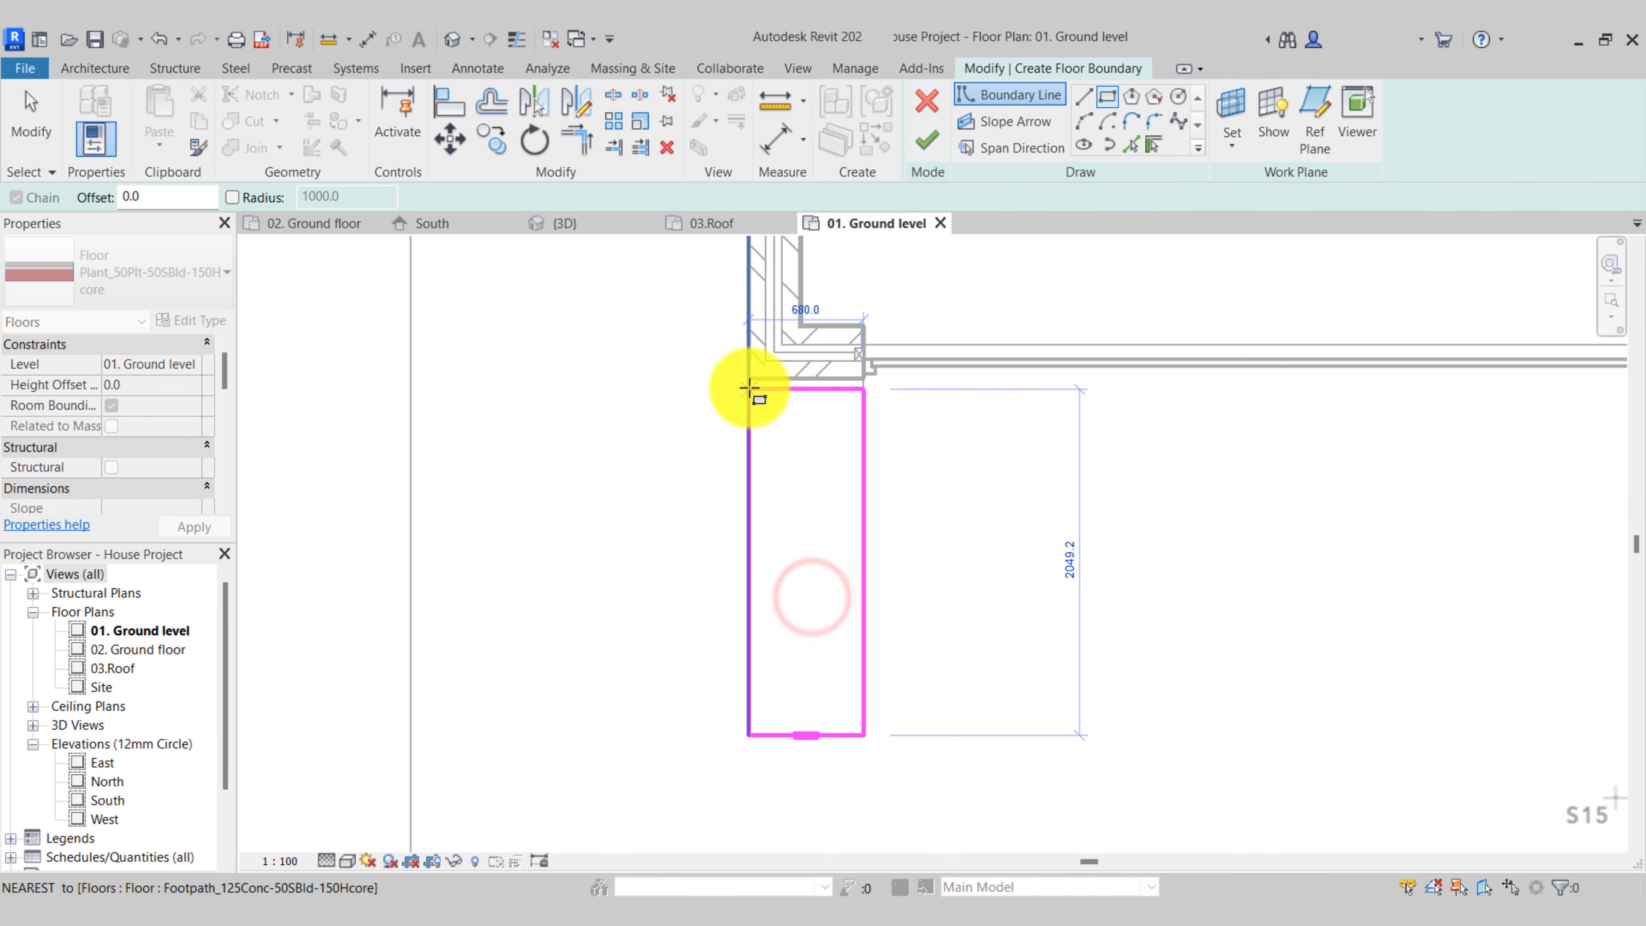
pyautogui.click(748, 379)
pyautogui.scroll(-2, 751, 389)
# Sketch rectangular boundaries over the 4000 mm long driveway planting strip and the 4000 mm deep front area before the entrance
pyautogui.click(796, 632)
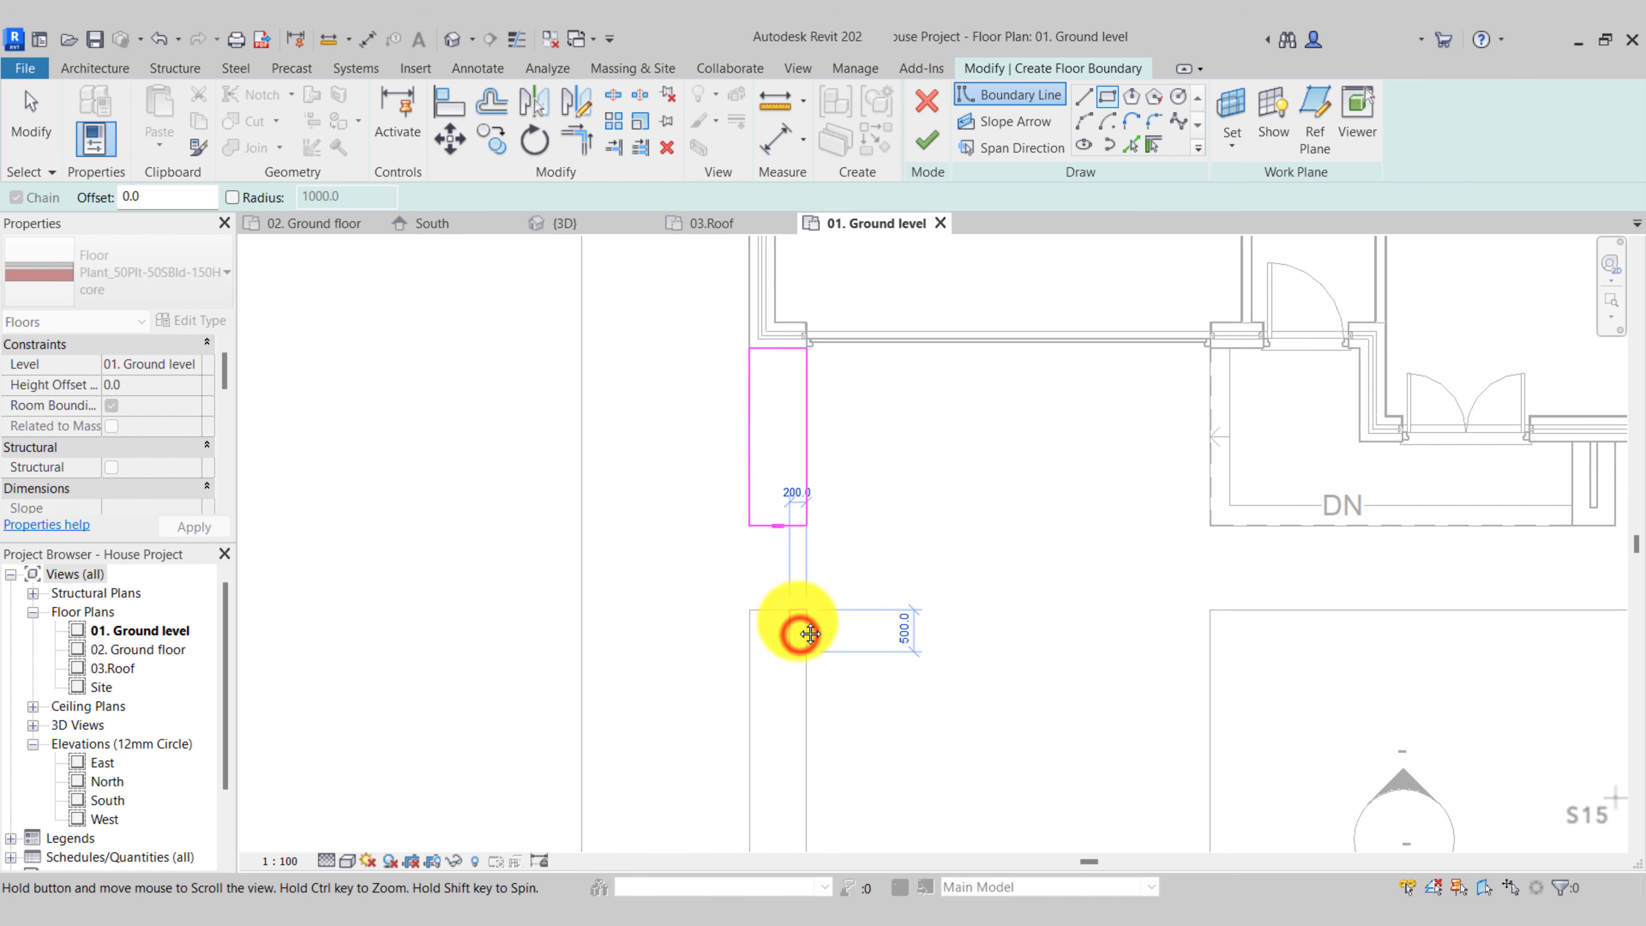
pyautogui.moveTo(802, 632); pyautogui.dragTo(818, 496, button='middle')
pyautogui.click(765, 823)
pyautogui.scroll(-2, 765, 823)
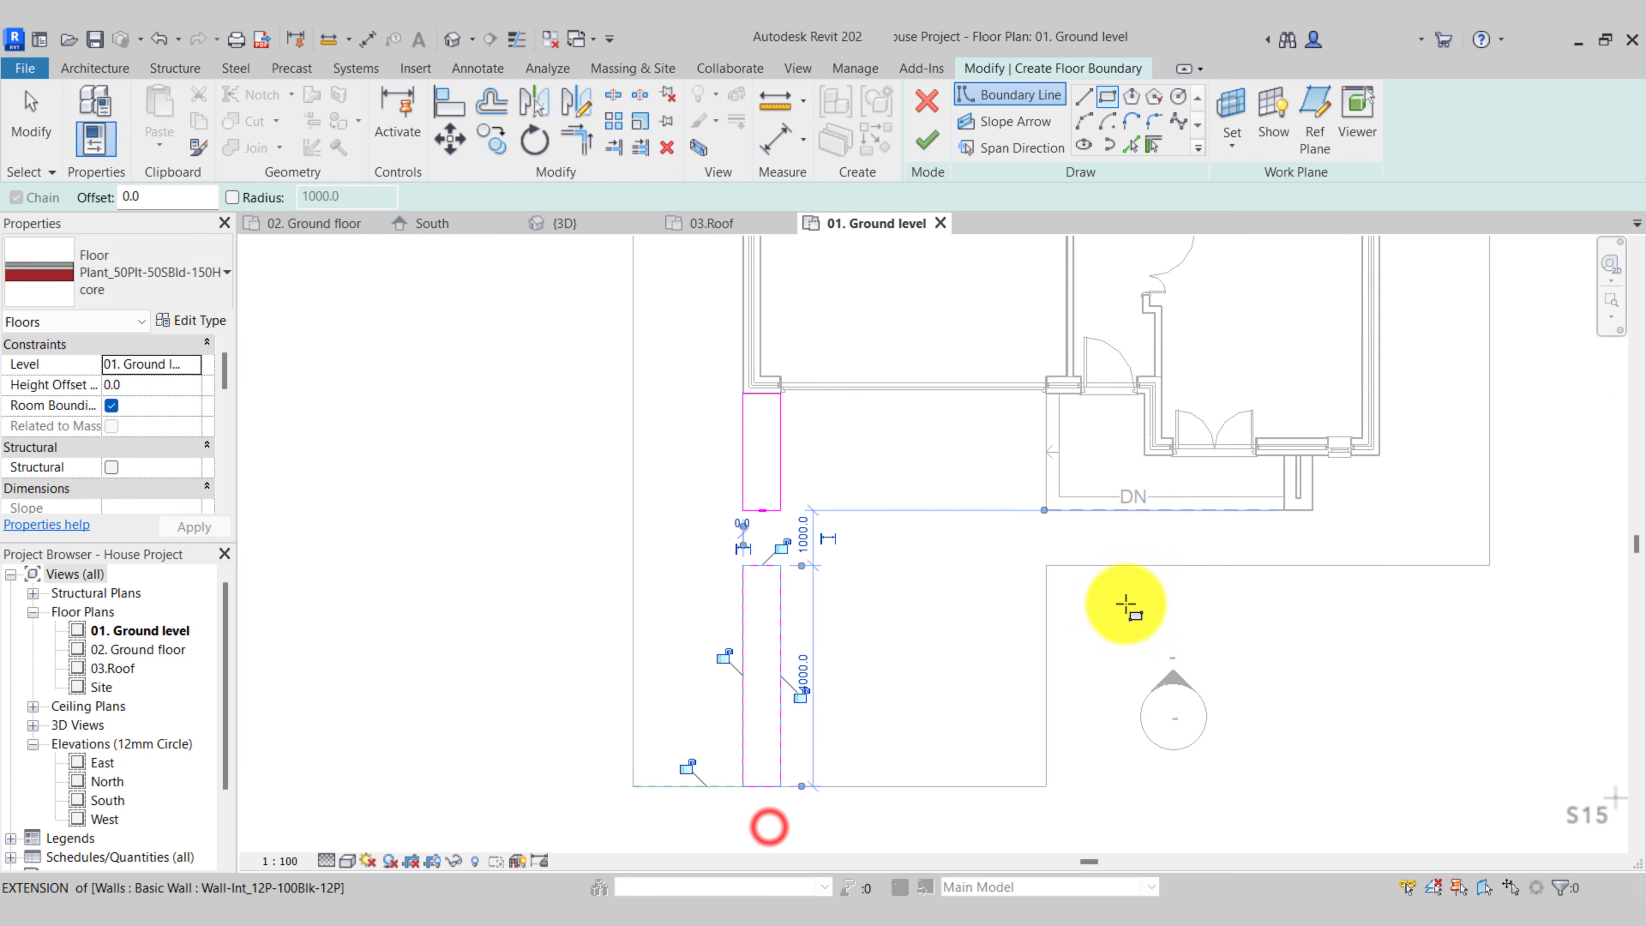
pyautogui.click(1488, 564)
pyautogui.click(1047, 785)
pyautogui.scroll(-3, 907, 648)
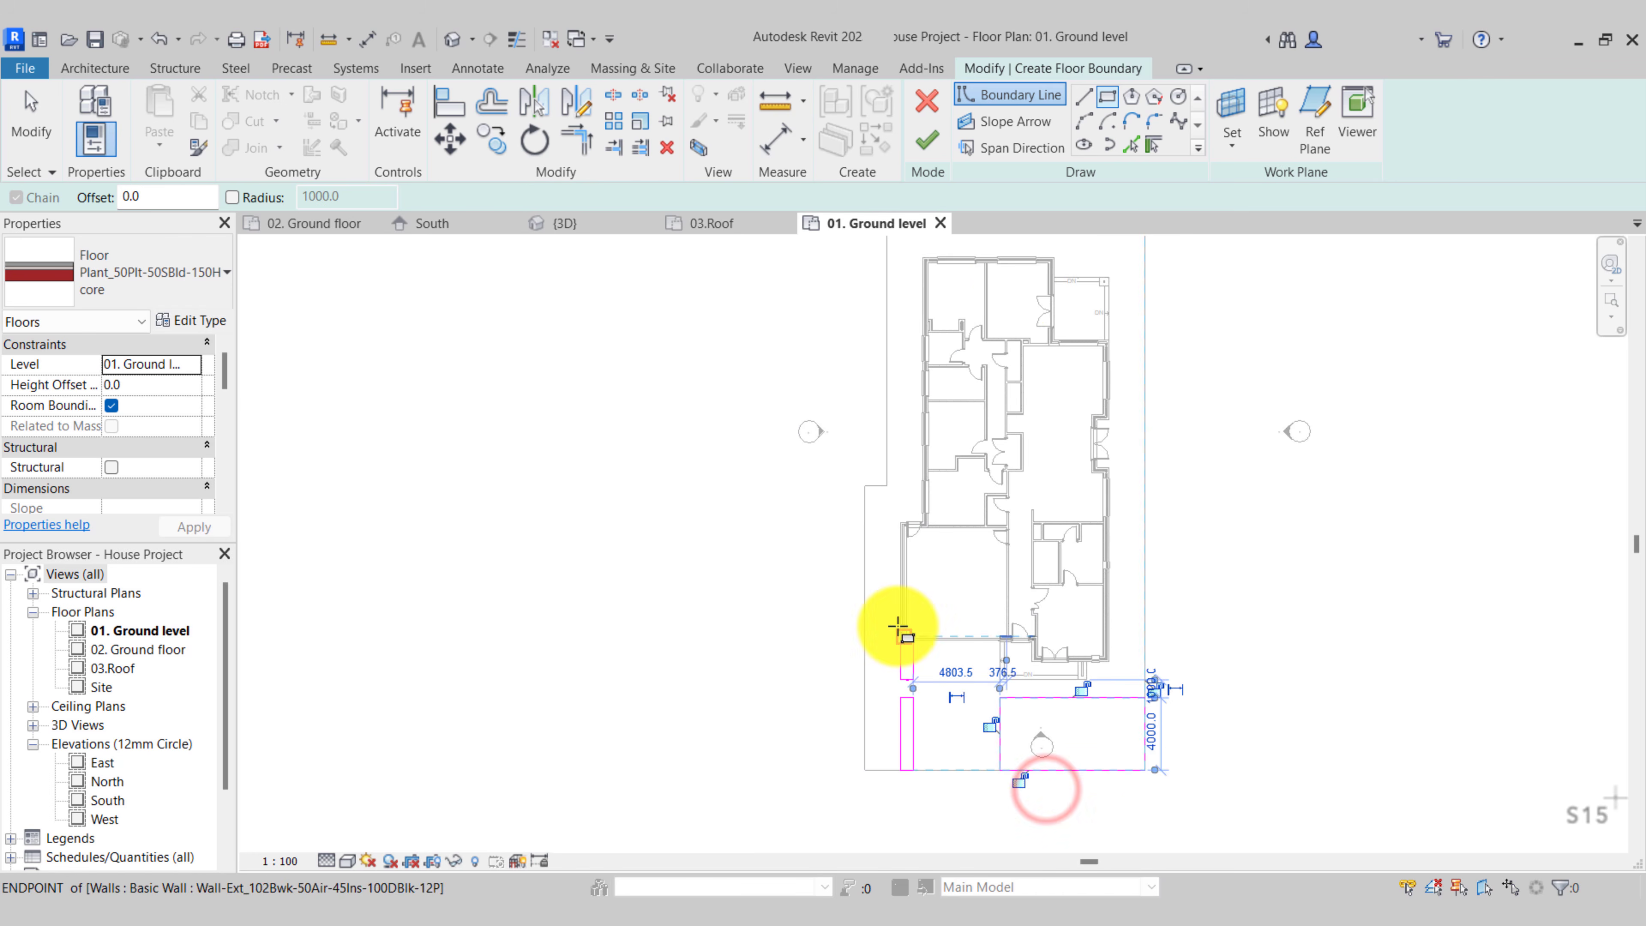
# Pick the footpath's rear edge, west side edge and short step edge beside the garage as plant floor boundary lines
pyautogui.click(1130, 146)
pyautogui.moveTo(831, 384); pyautogui.dragTo(746, 588, button='middle')
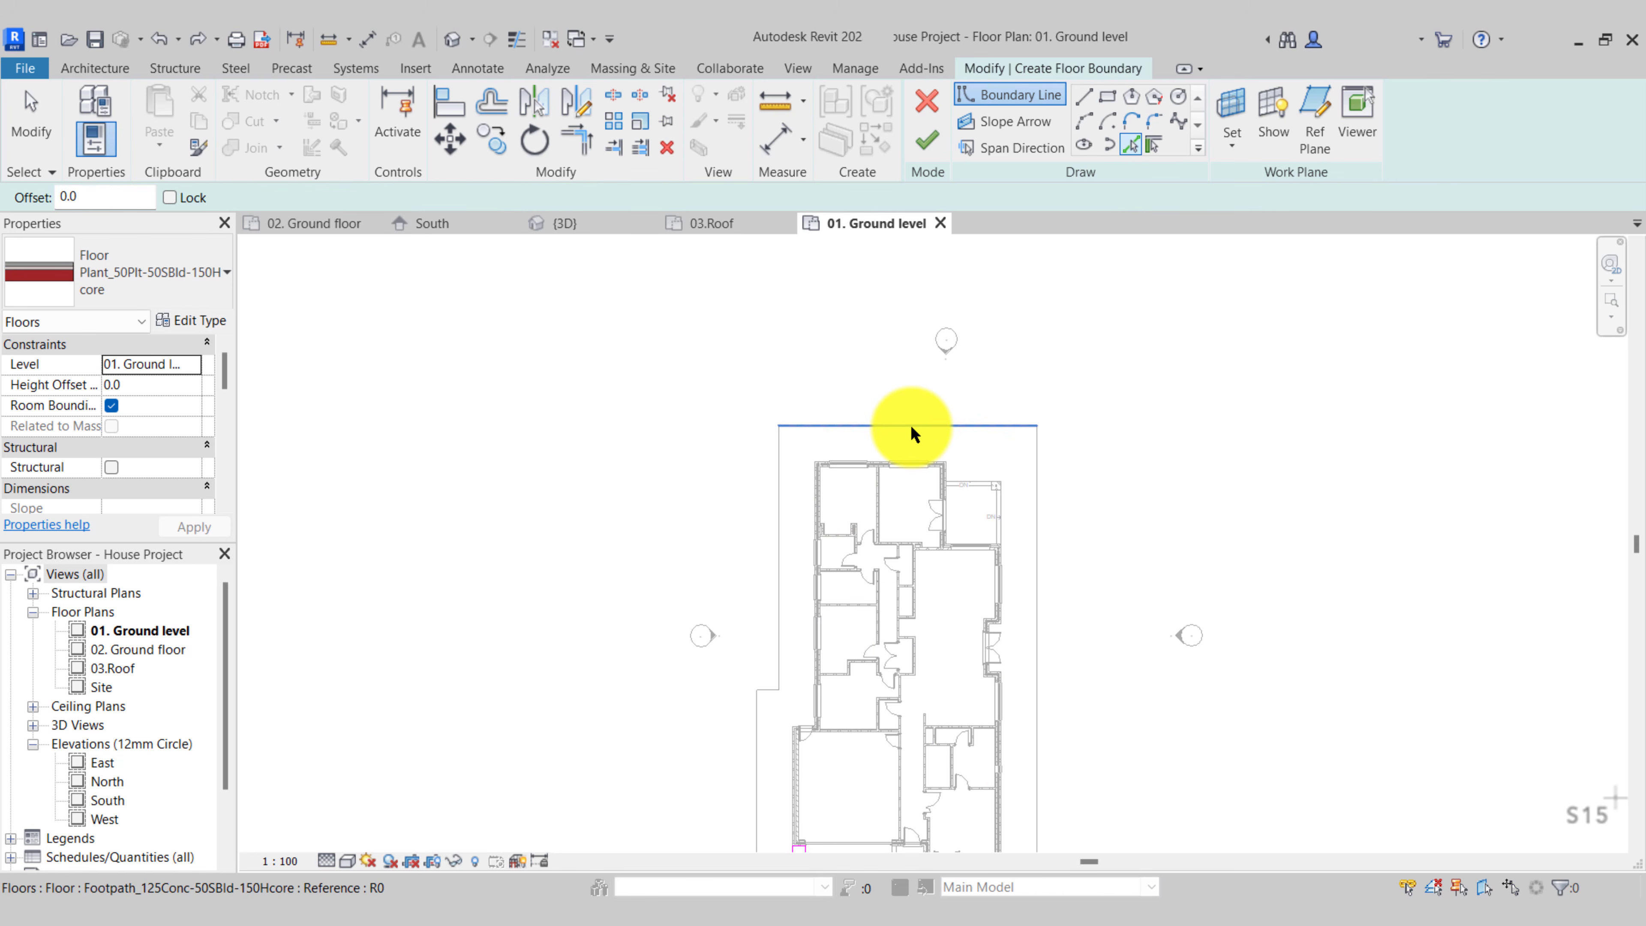
pyautogui.click(778, 509)
pyautogui.scroll(3, 758, 694)
pyautogui.click(759, 692)
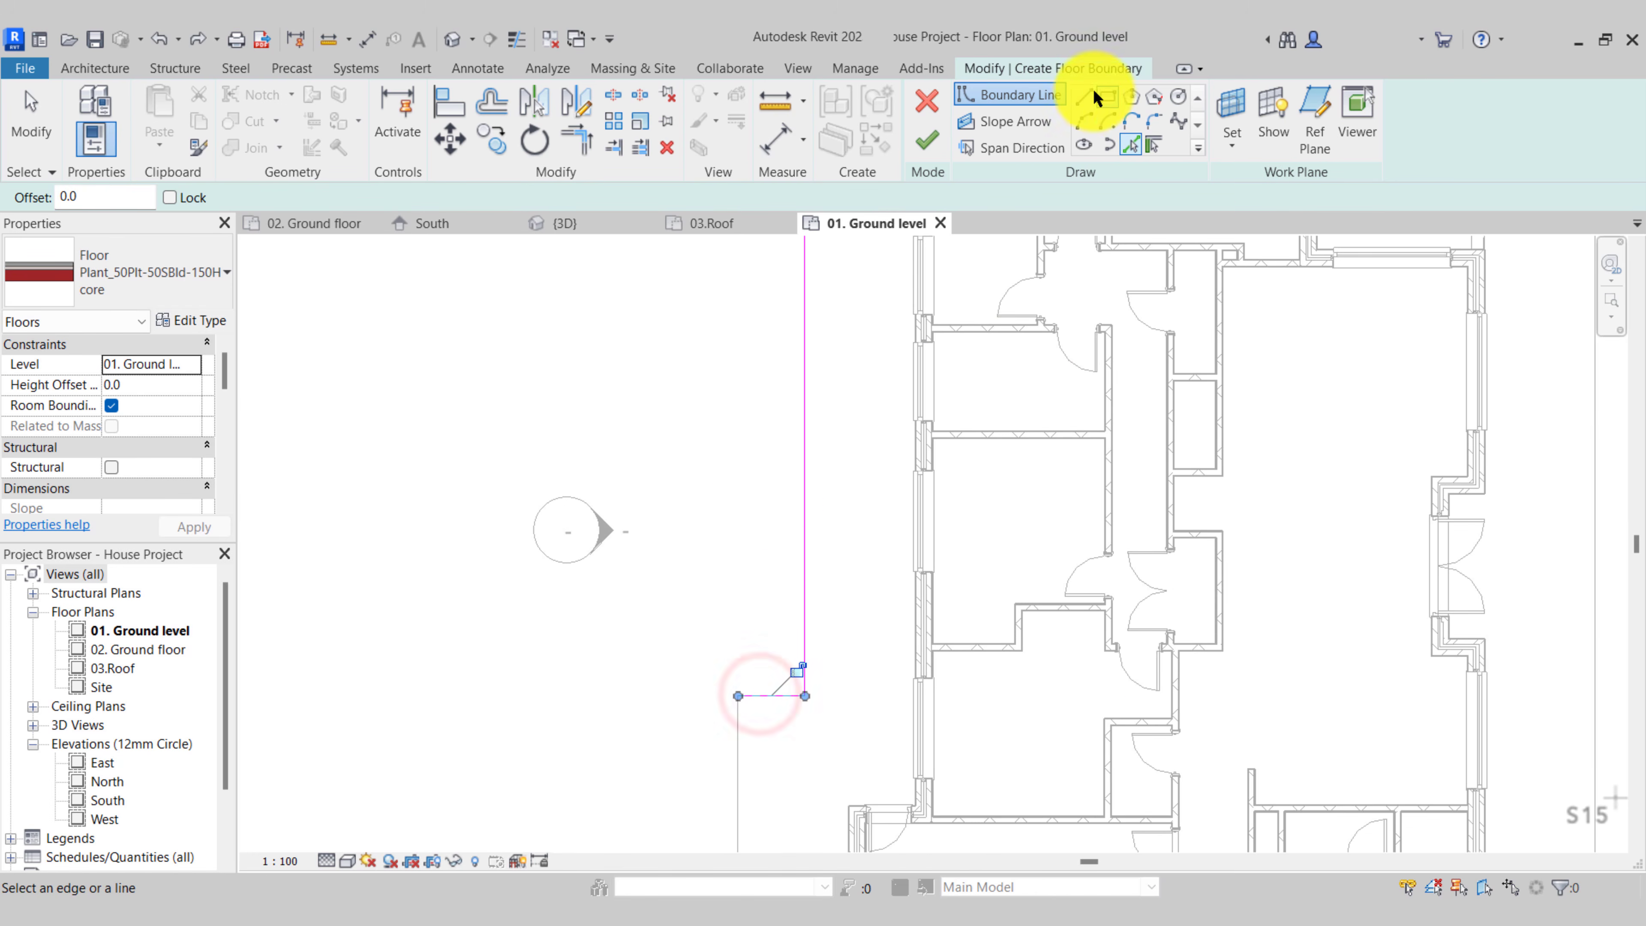
pyautogui.click(1082, 97)
pyautogui.scroll(-5, 874, 378)
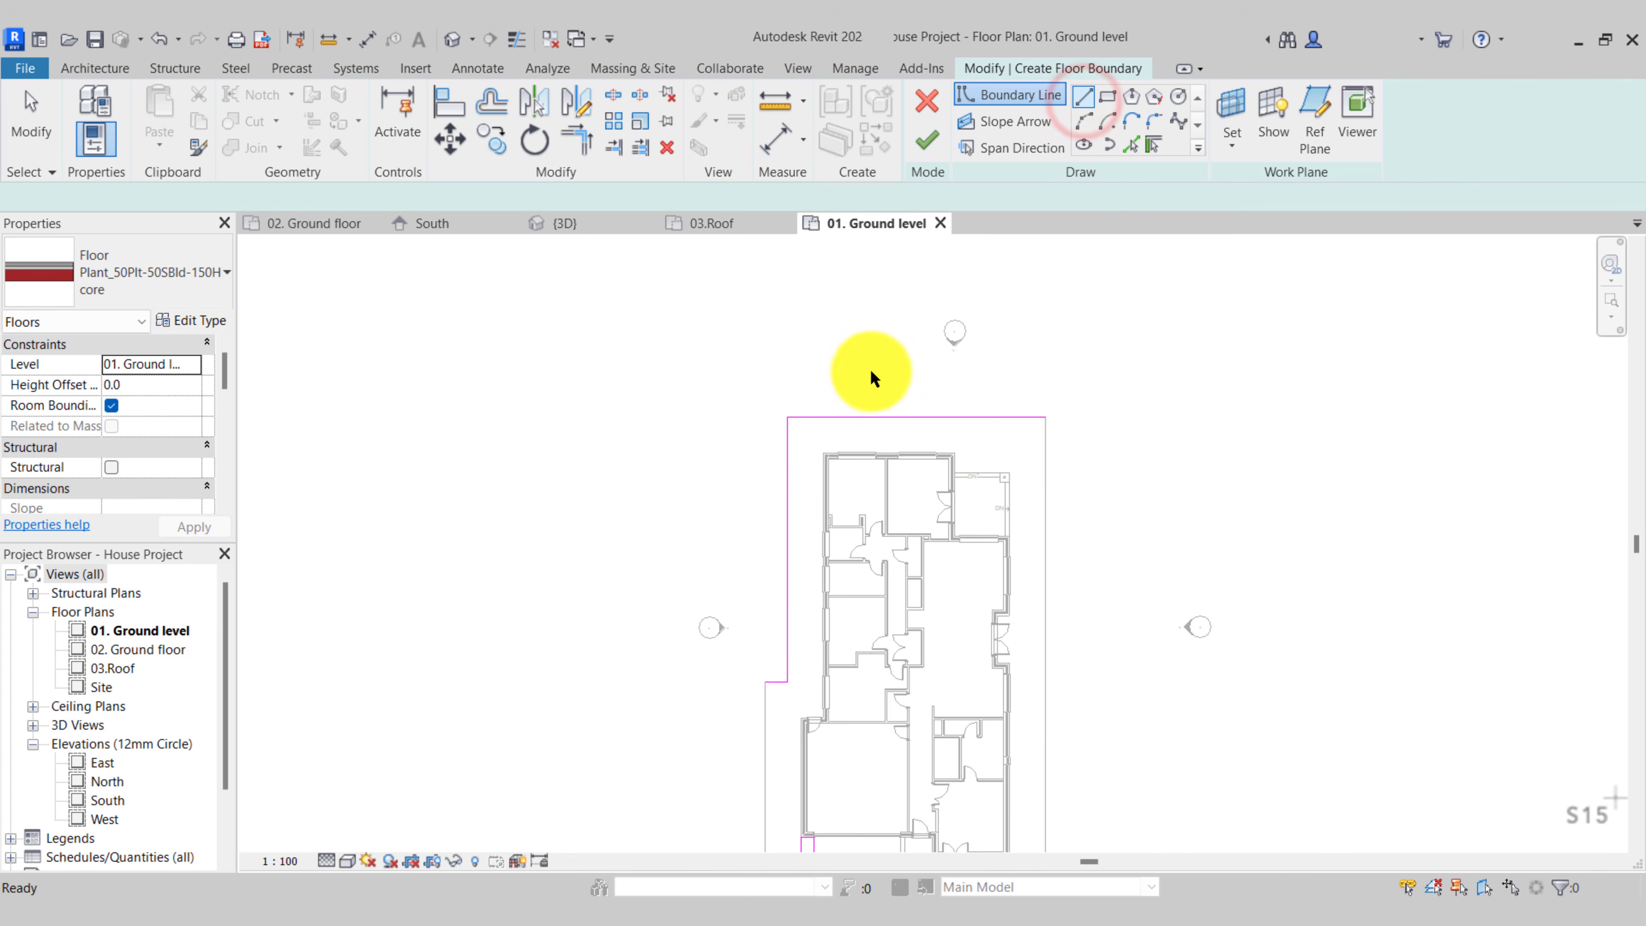
pyautogui.press('Escape')
# Add a boundary line parallel to the footpath's rear edge, offset 5000 mm outward with Pick Lines
pyautogui.moveTo(873, 377); pyautogui.dragTo(863, 489, button='middle')
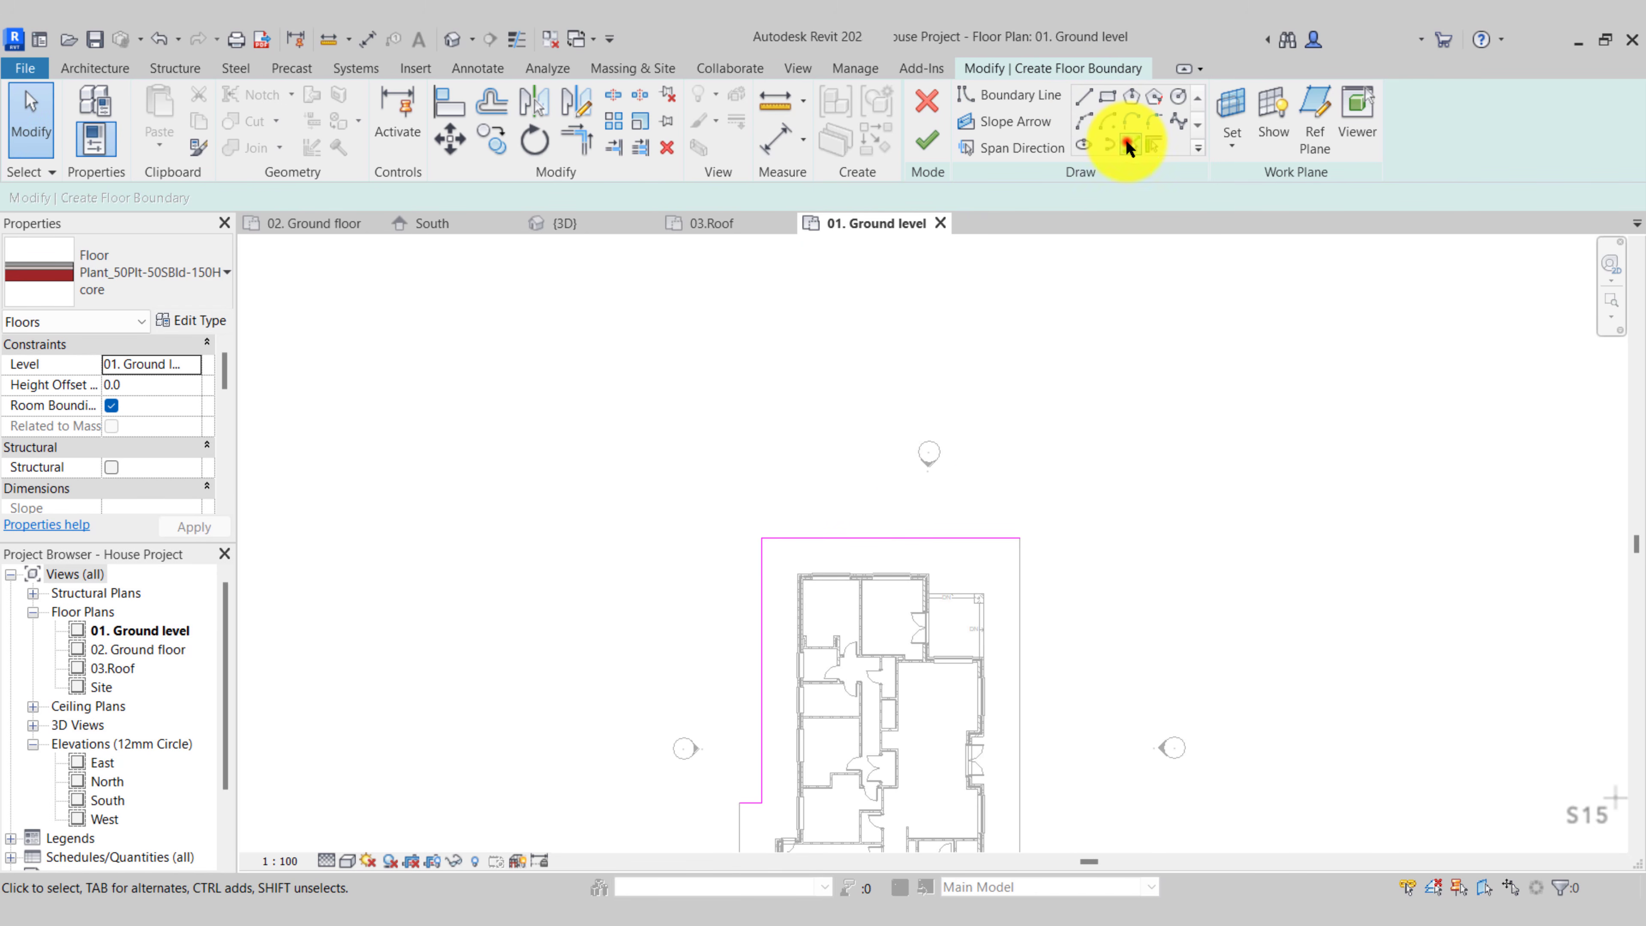
pyautogui.click(1126, 143)
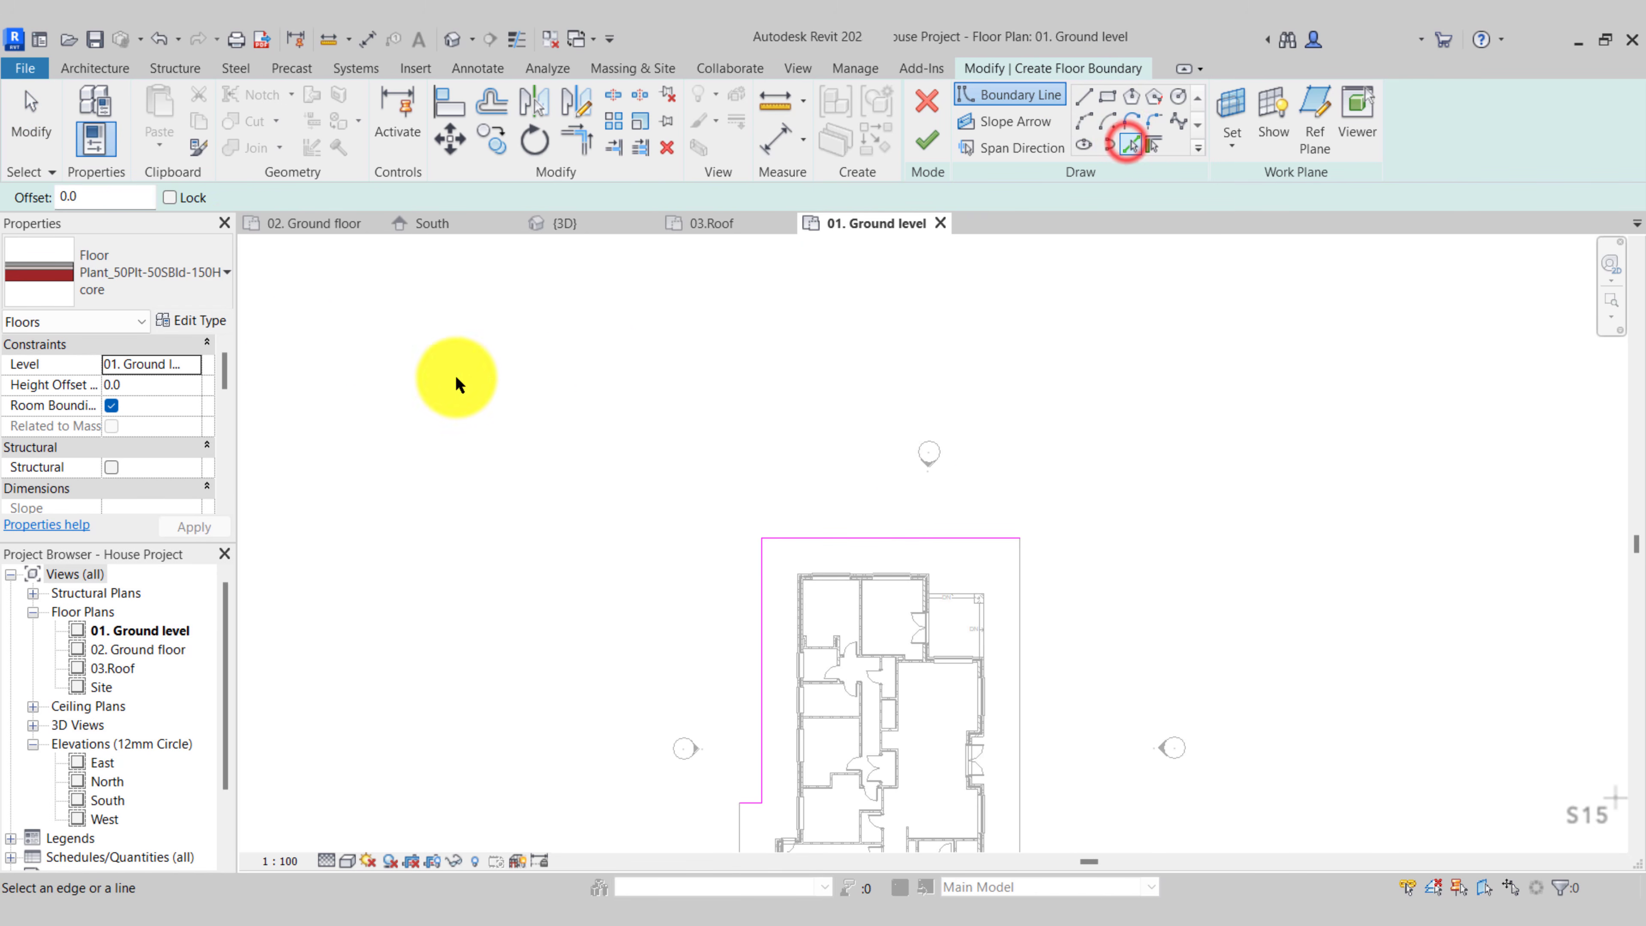
pyautogui.click(95, 202)
pyautogui.write('3000')
pyautogui.press('Return')
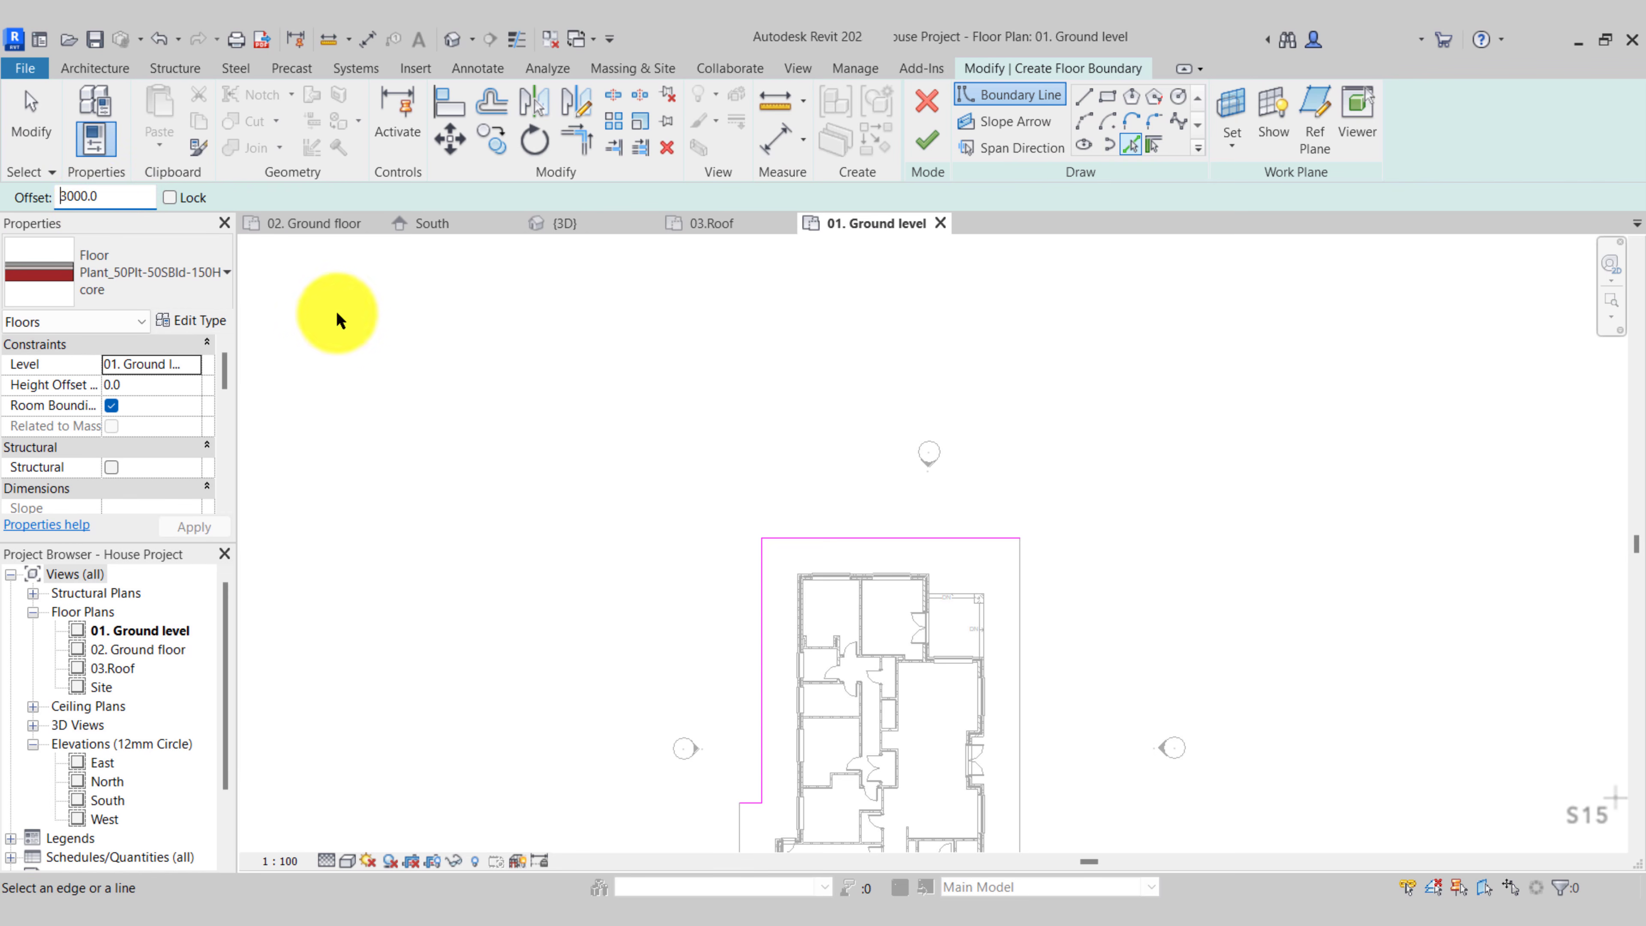
pyautogui.click(868, 537)
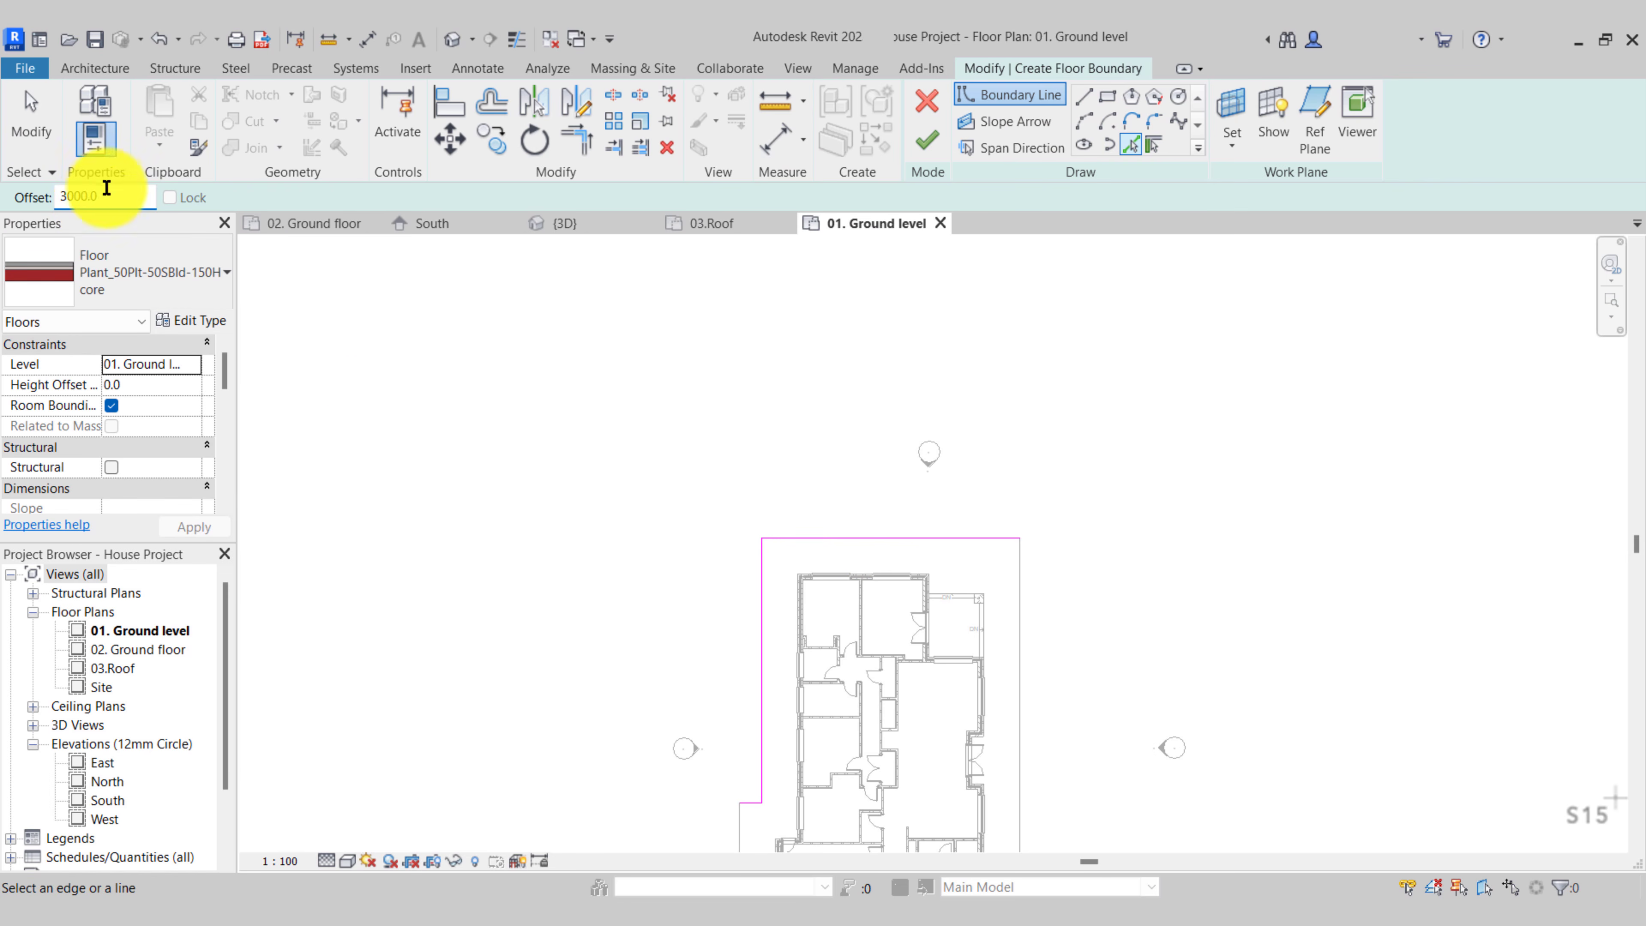
pyautogui.press('Return')
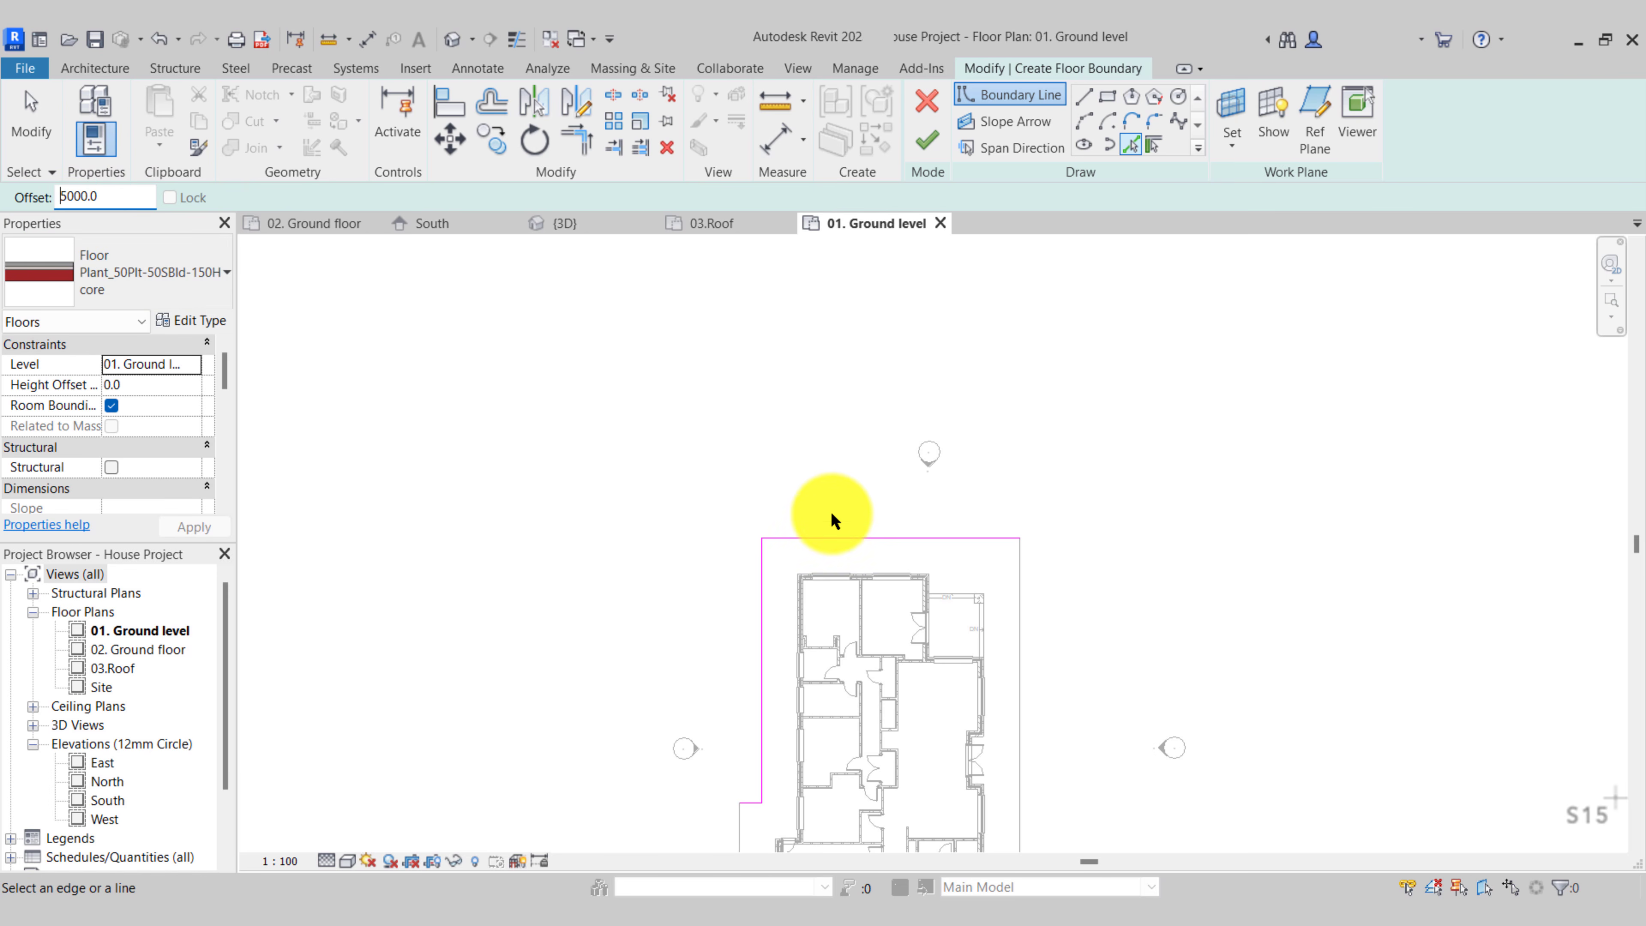
pyautogui.click(833, 537)
# Pick the footpath's east edge and the outer west edge beside the garage as boundary lines with zero offset
pyautogui.click(1134, 145)
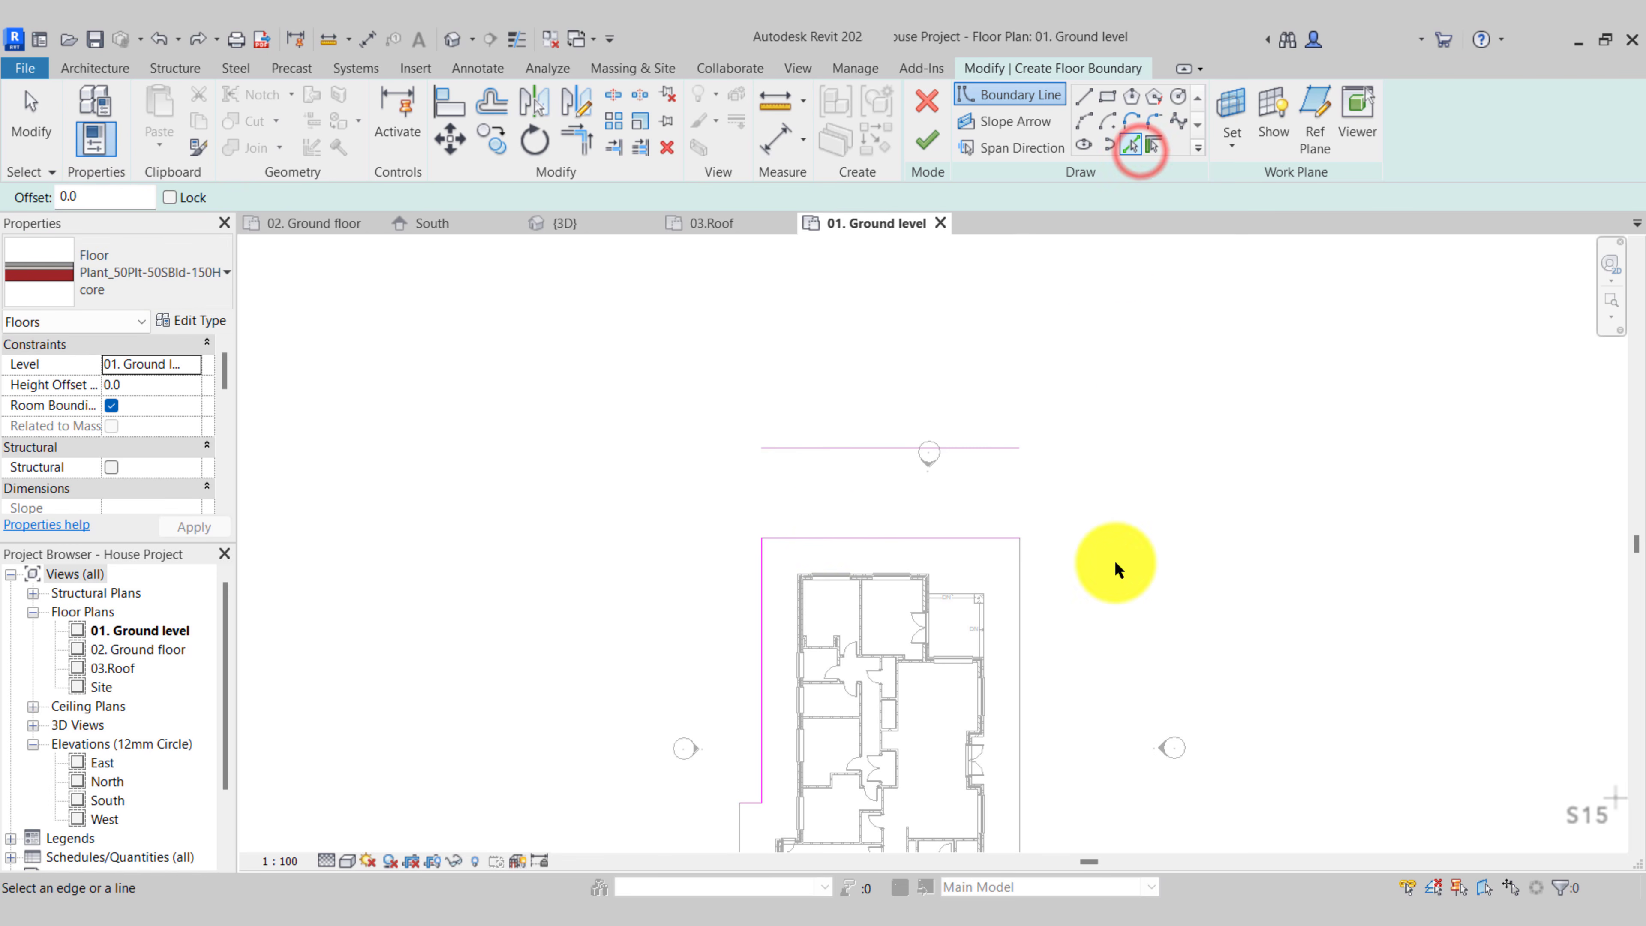
pyautogui.click(1023, 593)
pyautogui.moveTo(700, 718); pyautogui.dragTo(771, 524, button='middle')
pyautogui.click(805, 648)
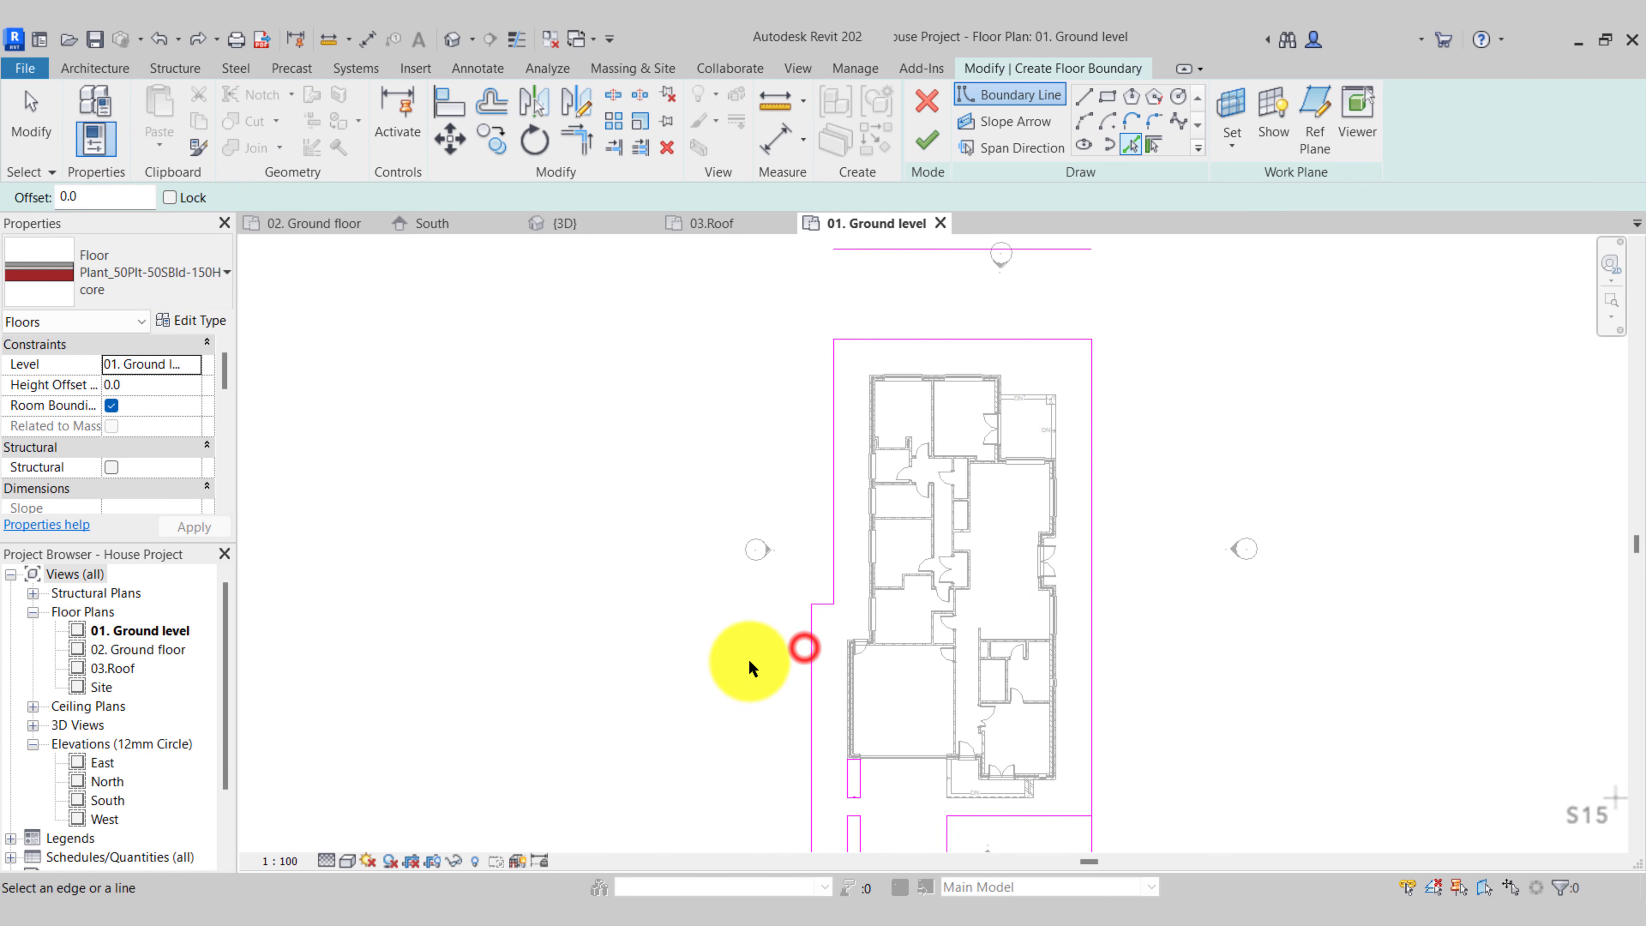
# Trim and extend the picked boundary lines to corners, forming a closed L-shaped loop behind and along the west side of the house
pyautogui.click(591, 147)
pyautogui.click(1075, 250)
pyautogui.click(1095, 406)
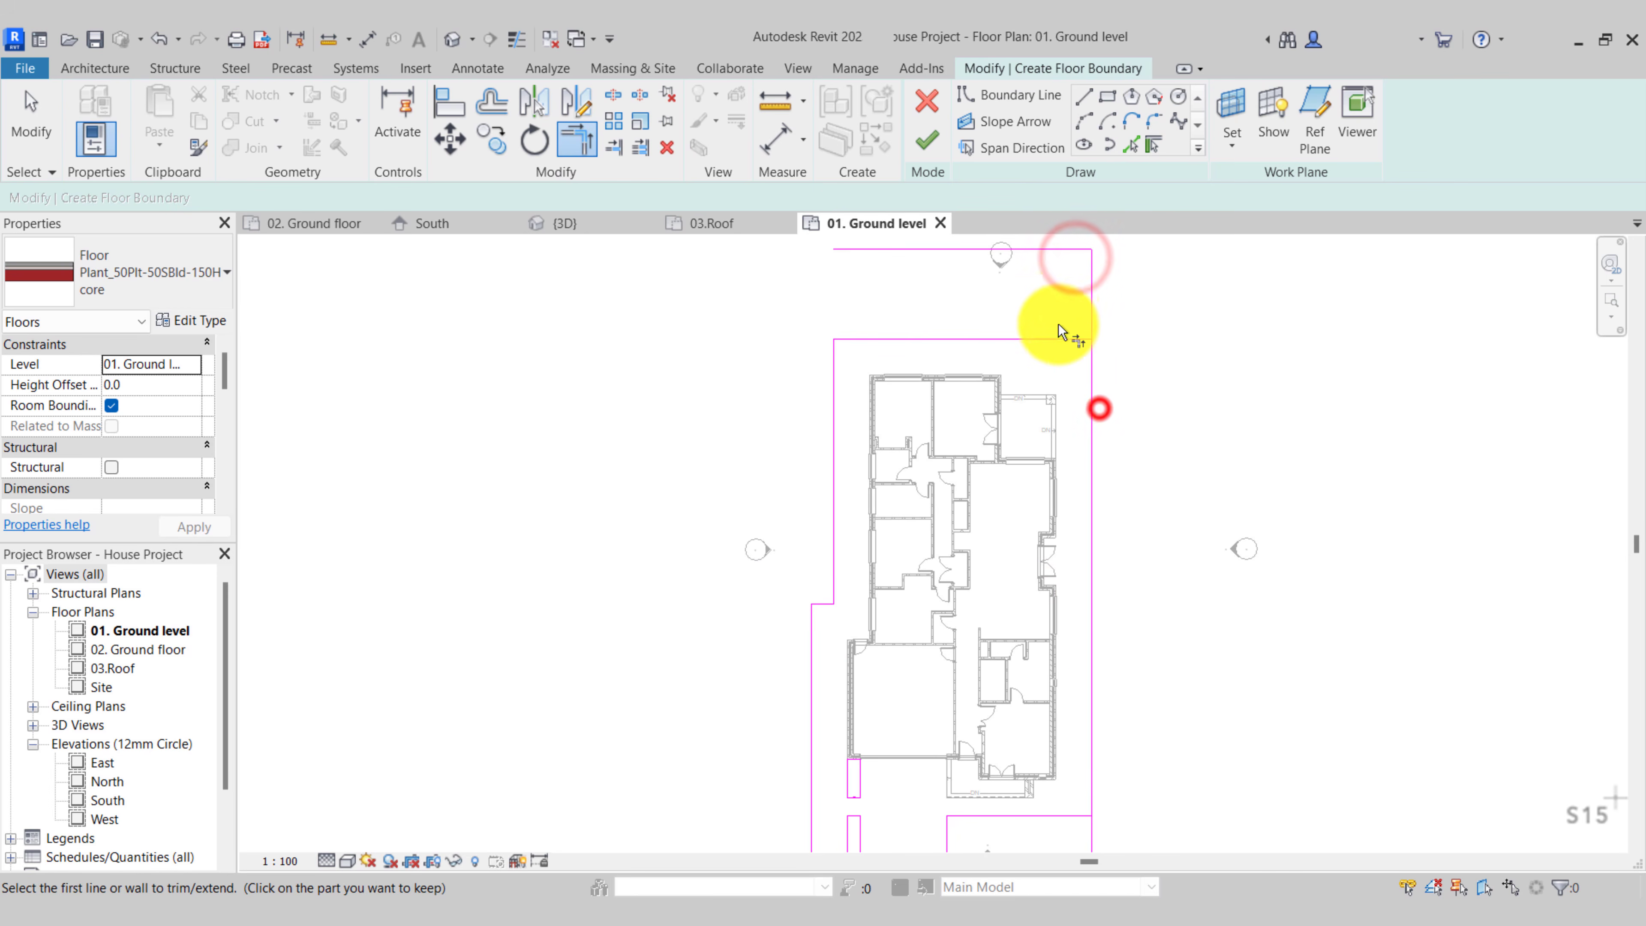
pyautogui.click(1057, 338)
pyautogui.click(1097, 300)
pyautogui.click(855, 251)
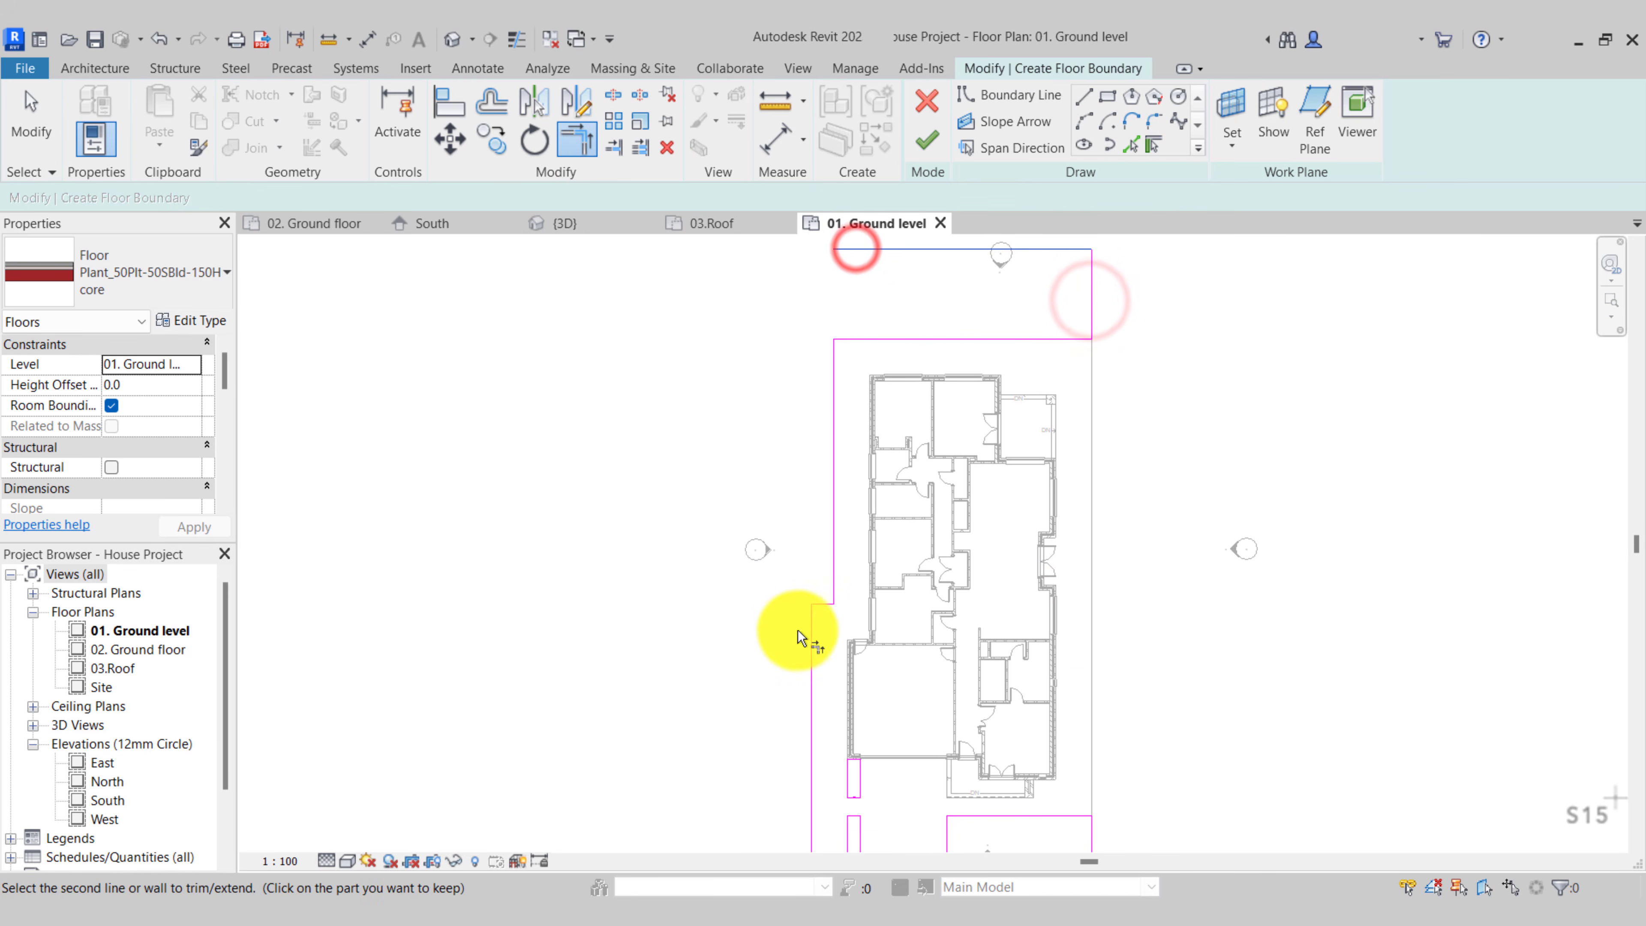
pyautogui.click(812, 632)
pyautogui.click(824, 603)
pyautogui.click(814, 581)
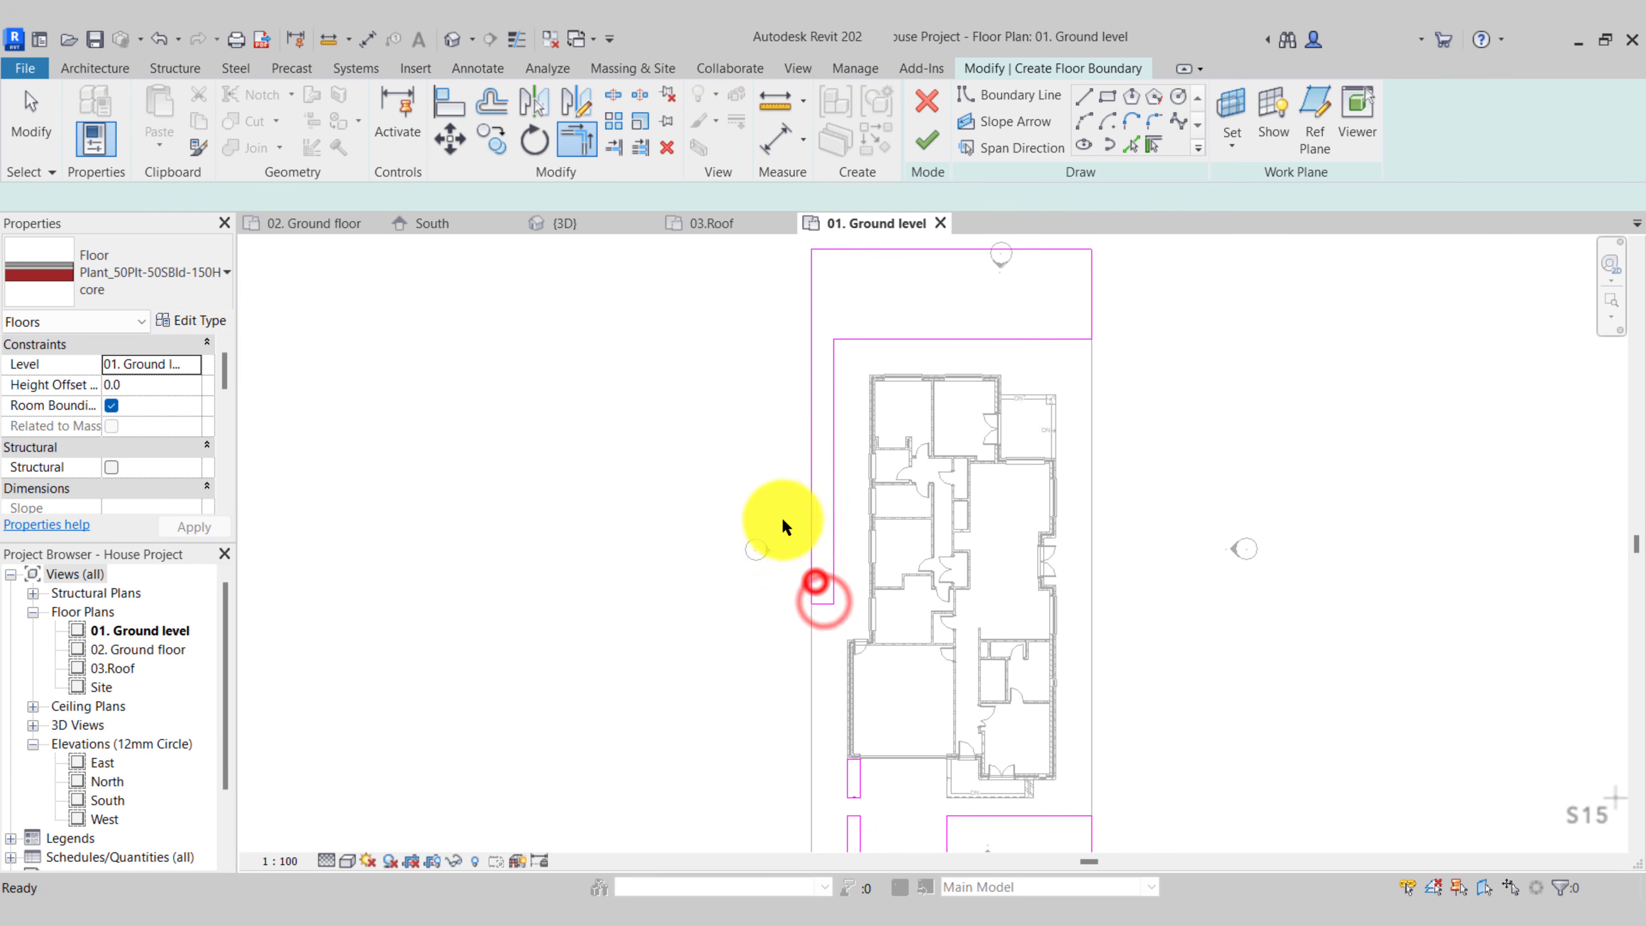
# End the trimming and finish the plant floor's boundary sketch
pyautogui.press('Escape')
pyautogui.scroll(-2, 781, 502)
pyautogui.moveTo(781, 502); pyautogui.dragTo(767, 521, button='middle')
pyautogui.click(927, 140)
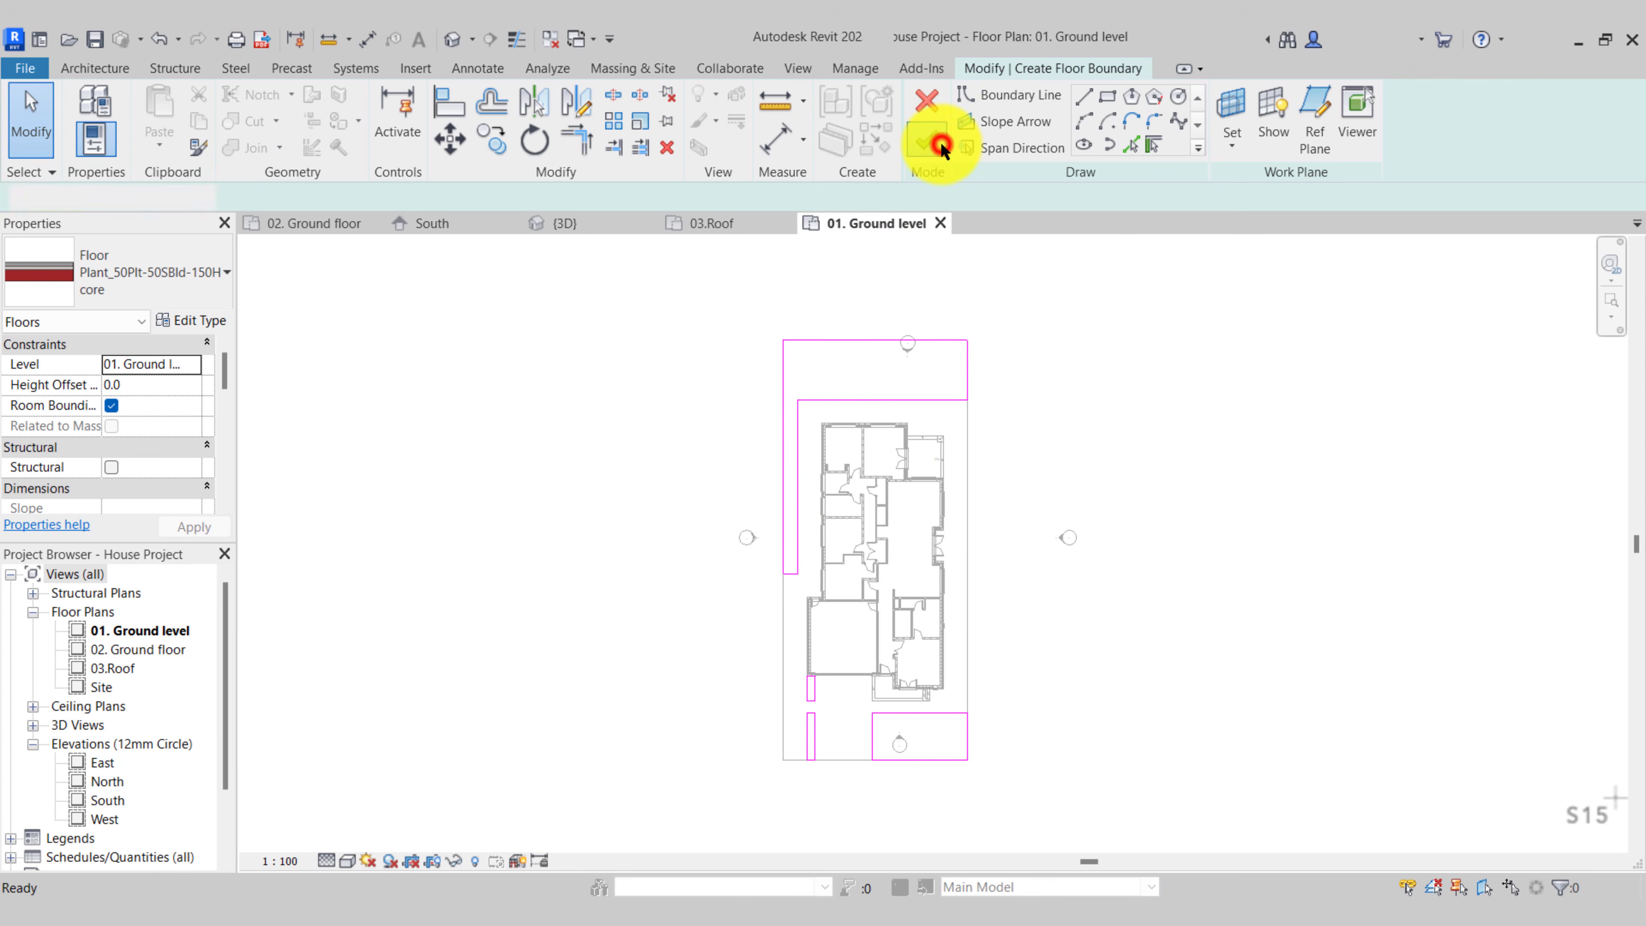
# Open the 3D view and set its visual style to Realistic
pyautogui.click(1231, 507)
pyautogui.click(635, 228)
pyautogui.moveTo(993, 654); pyautogui.dragTo(992, 735, button='middle')
pyautogui.scroll(-2, 1045, 812)
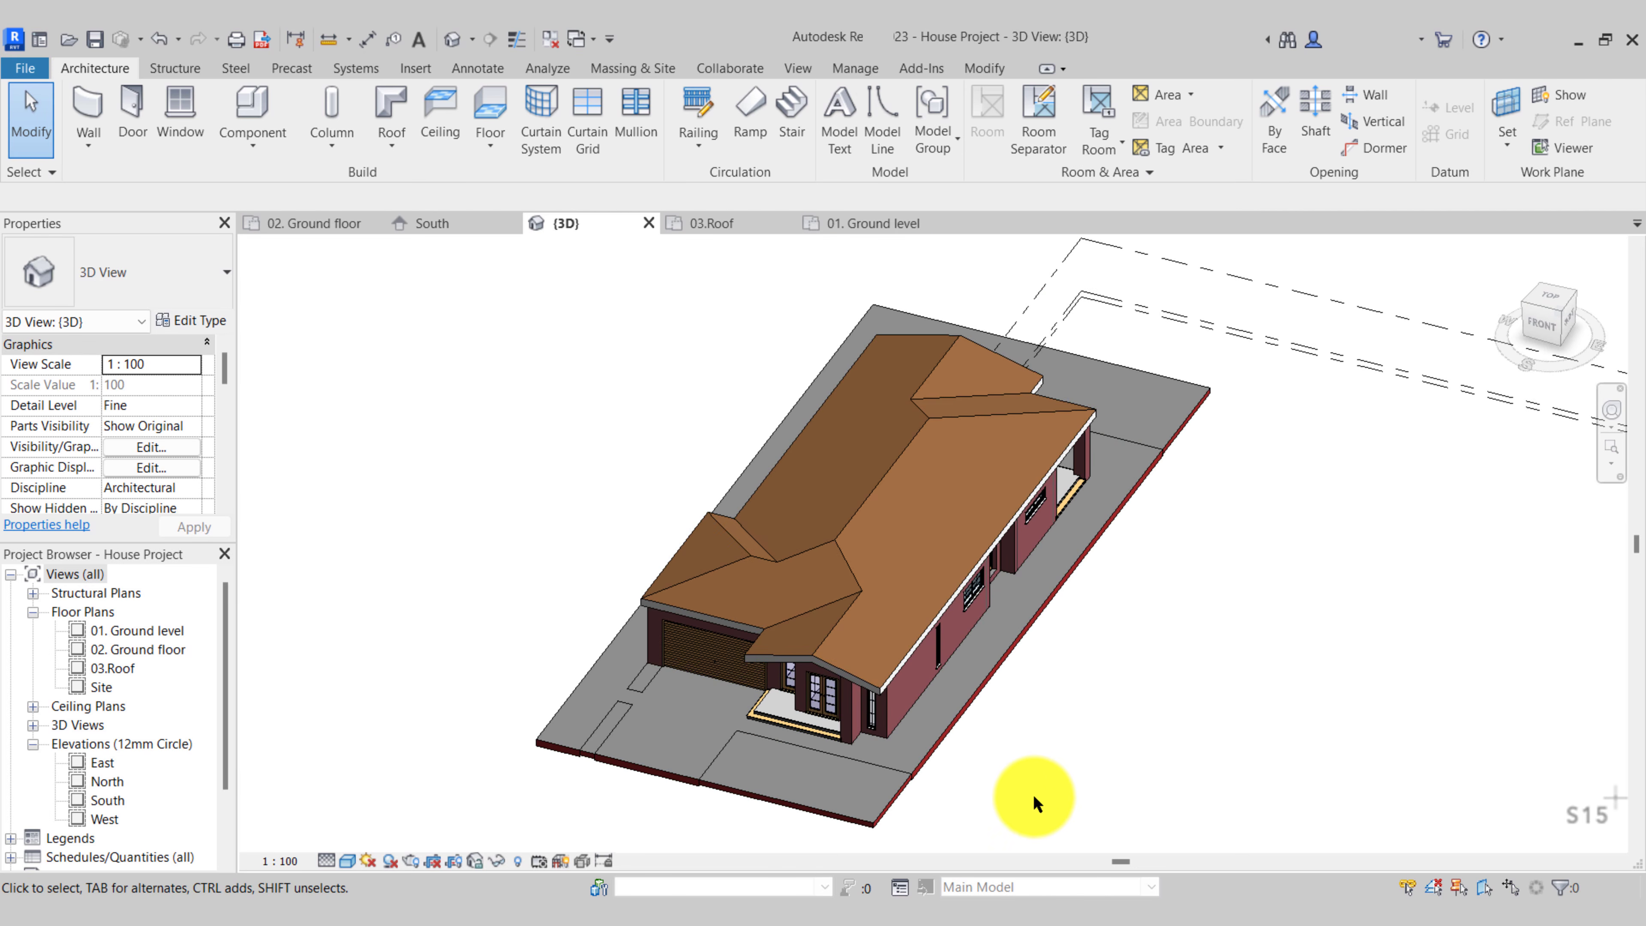
pyautogui.click(424, 618)
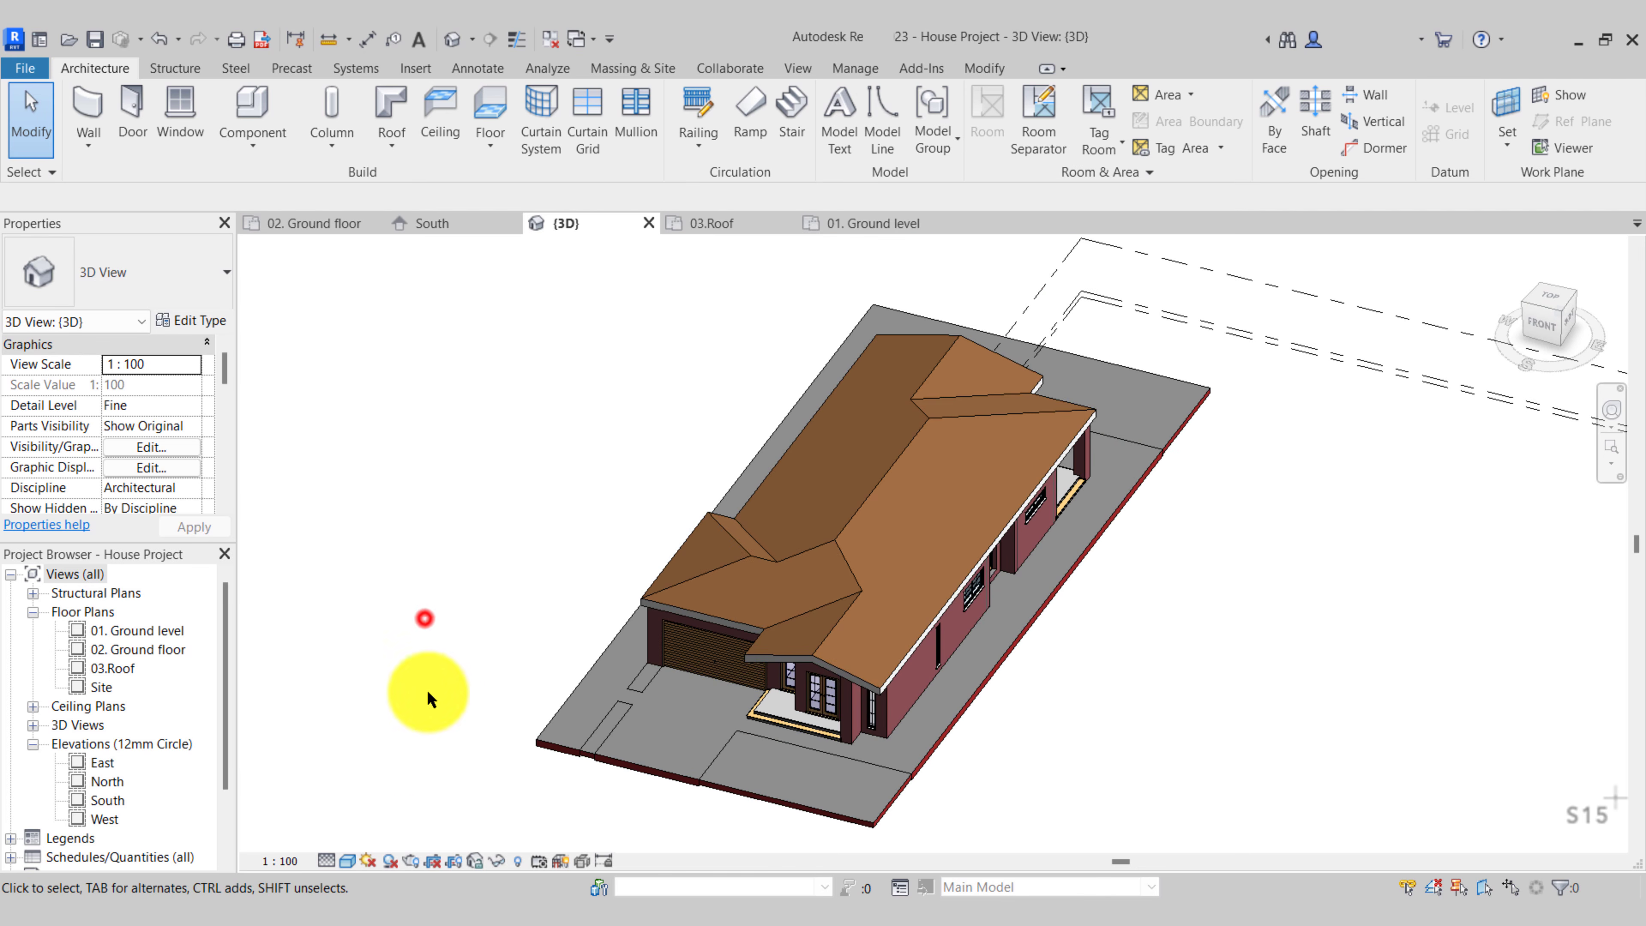
pyautogui.click(348, 860)
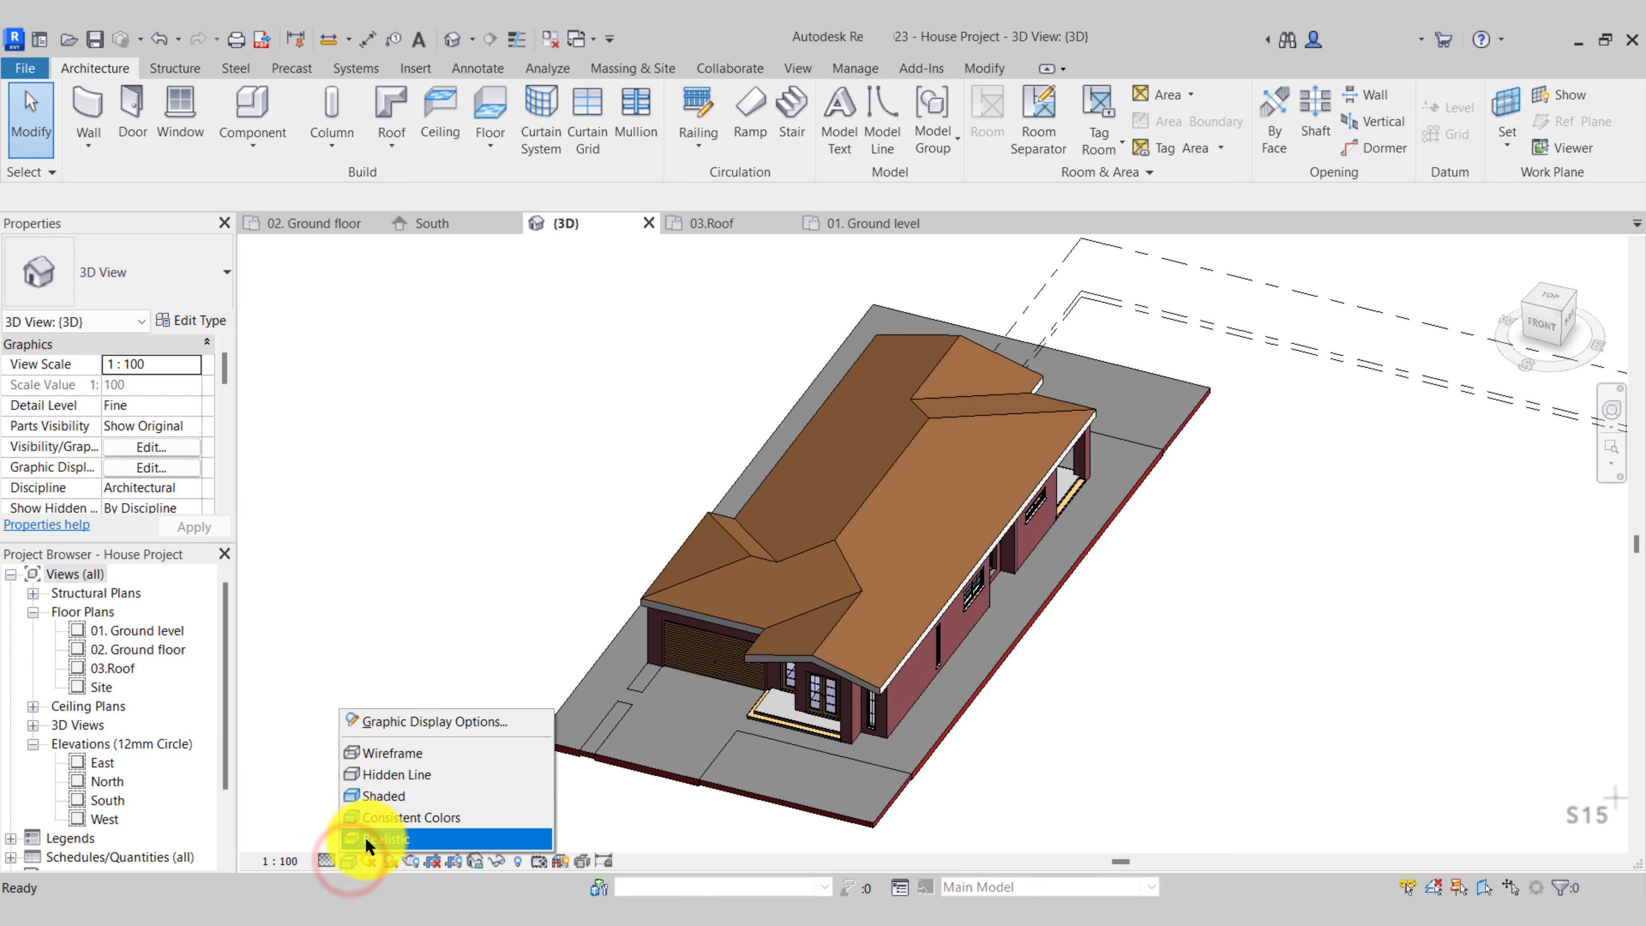
pyautogui.click(366, 840)
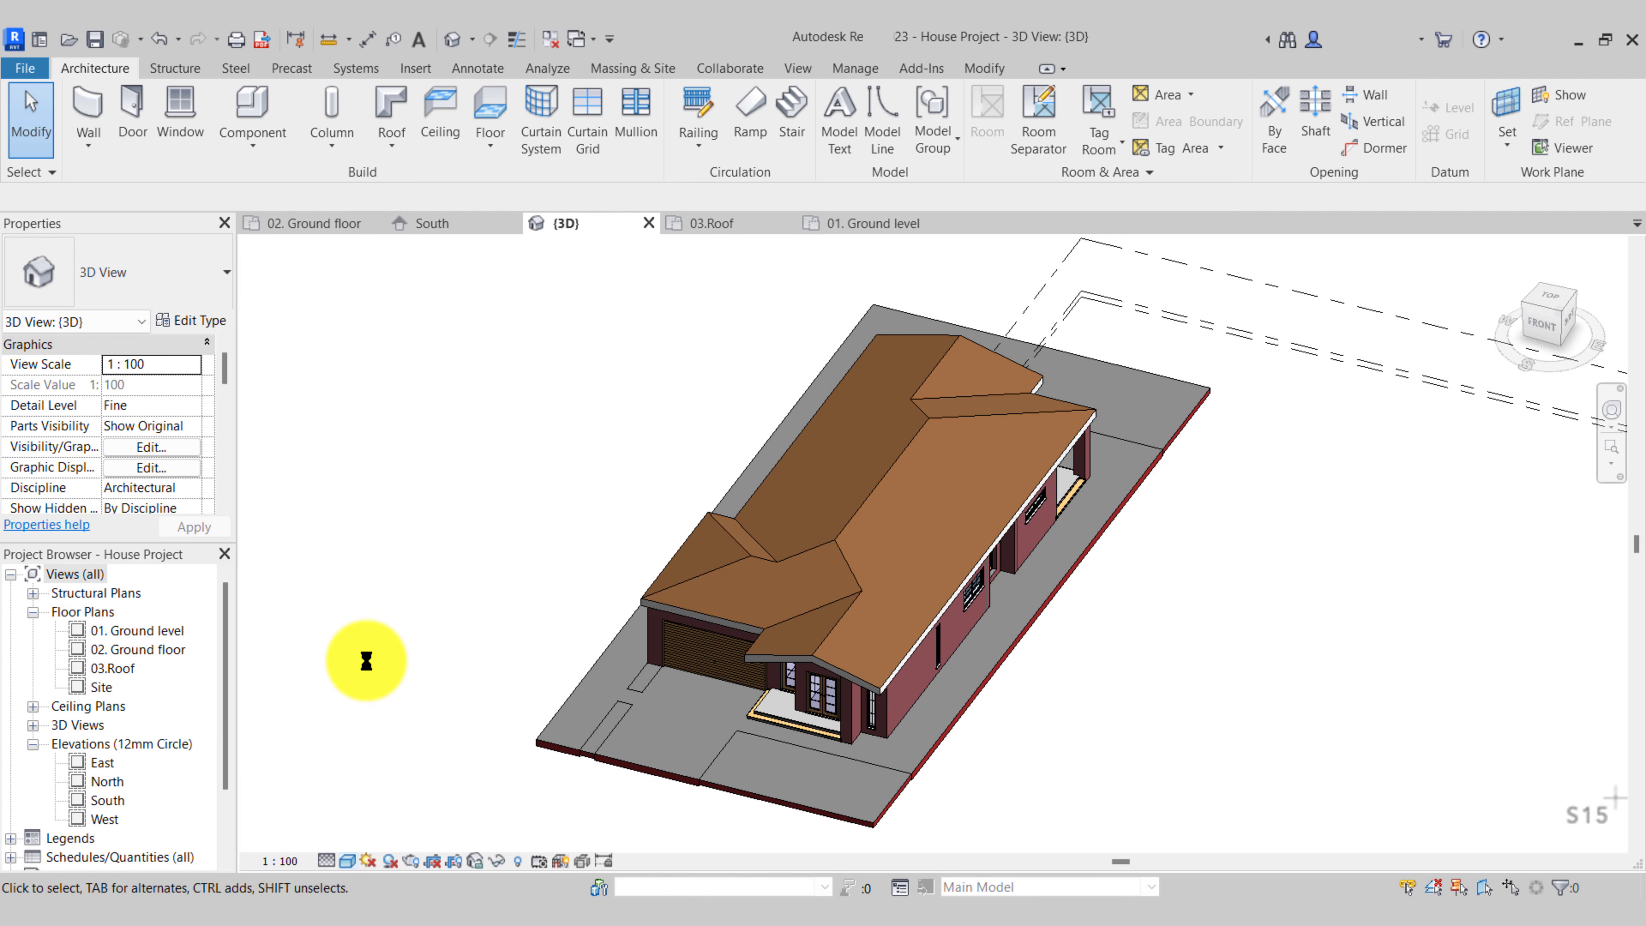
# Examine the plant floors, footpath and roof around the house in 3D from the front and both sides
pyautogui.keyDown('shift'); pyautogui.moveTo(477, 710); pyautogui.dragTo(786, 668, button='middle'); pyautogui.keyUp('shift')
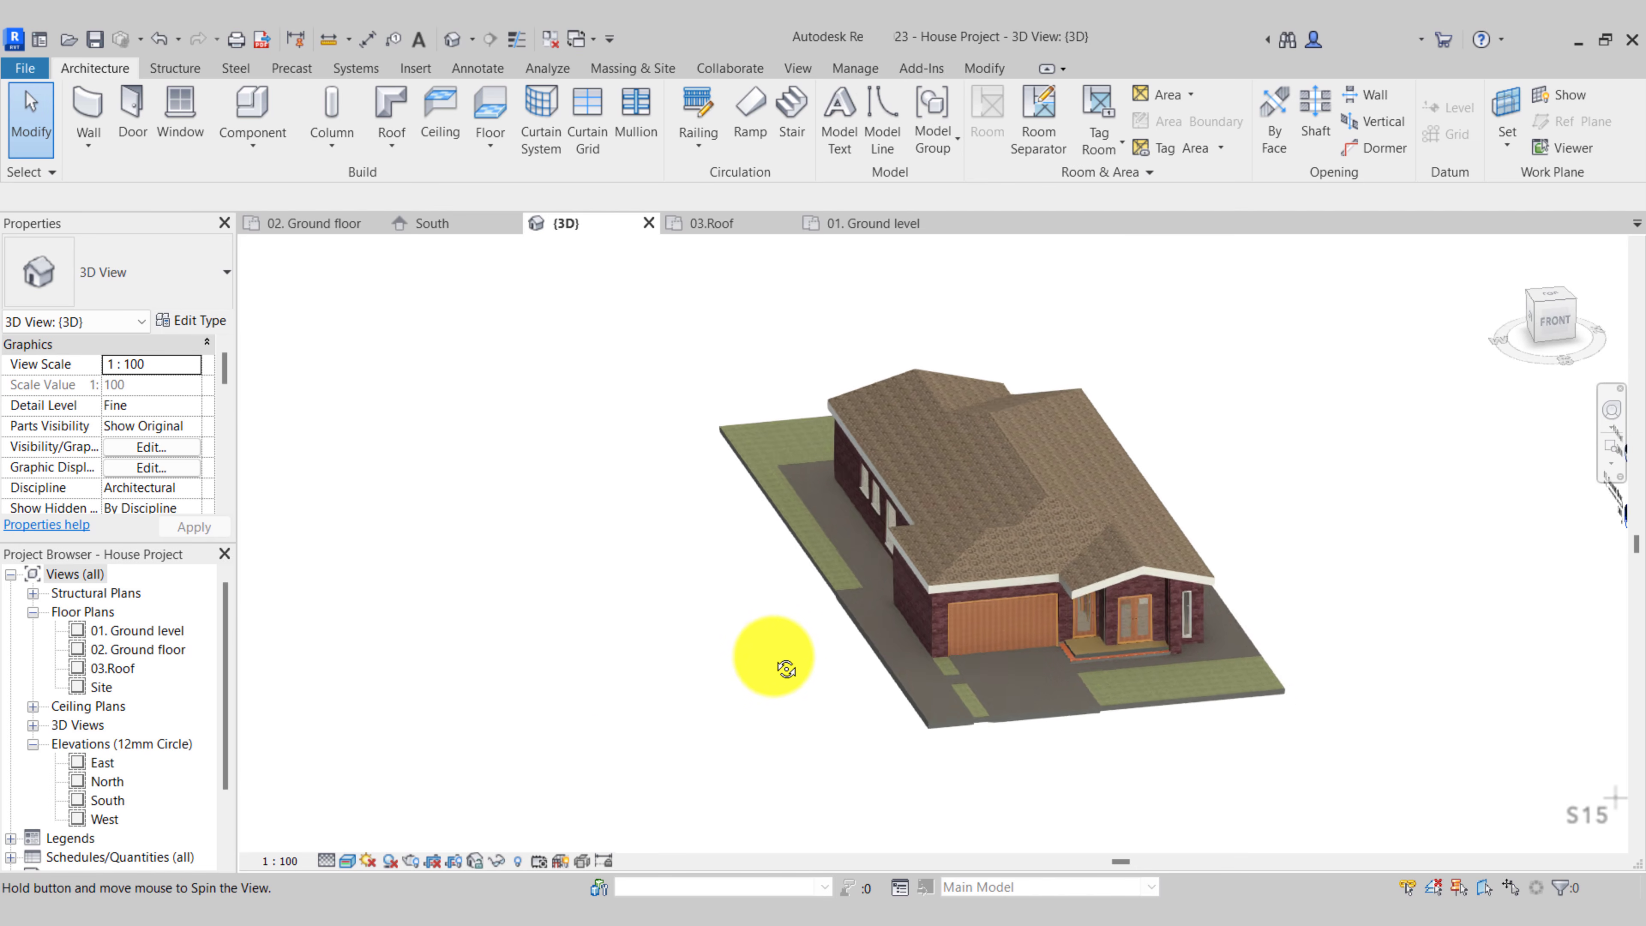
pyautogui.scroll(10, 845, 680)
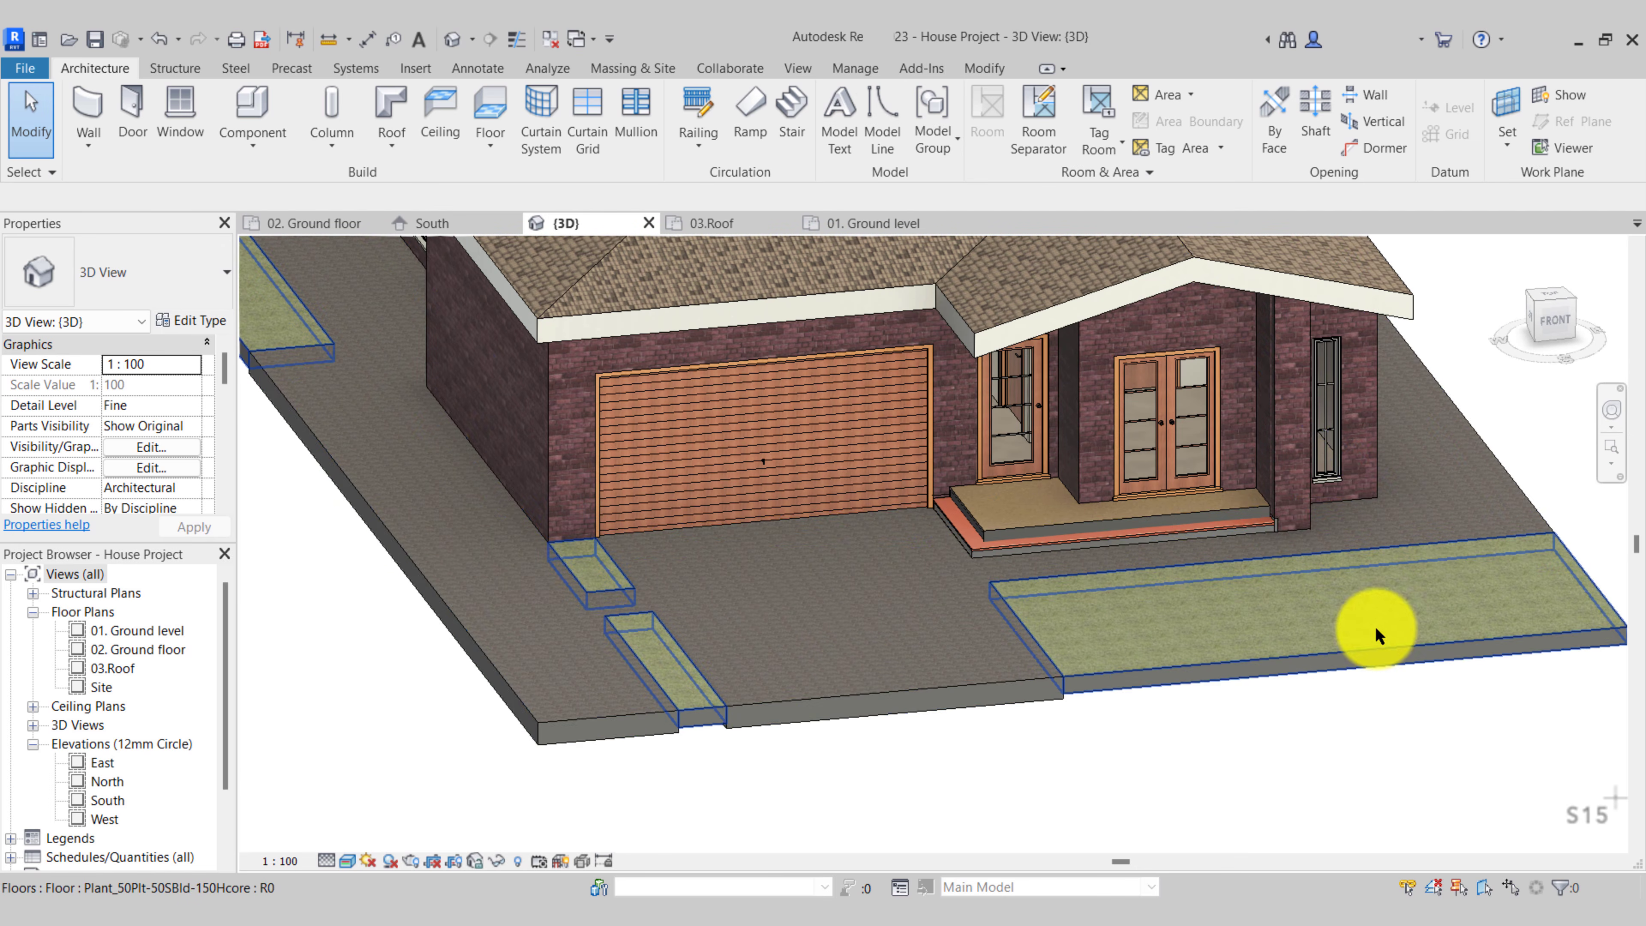
pyautogui.keyDown('shift'); pyautogui.moveTo(687, 574); pyautogui.dragTo(415, 553, button='middle'); pyautogui.keyUp('shift')
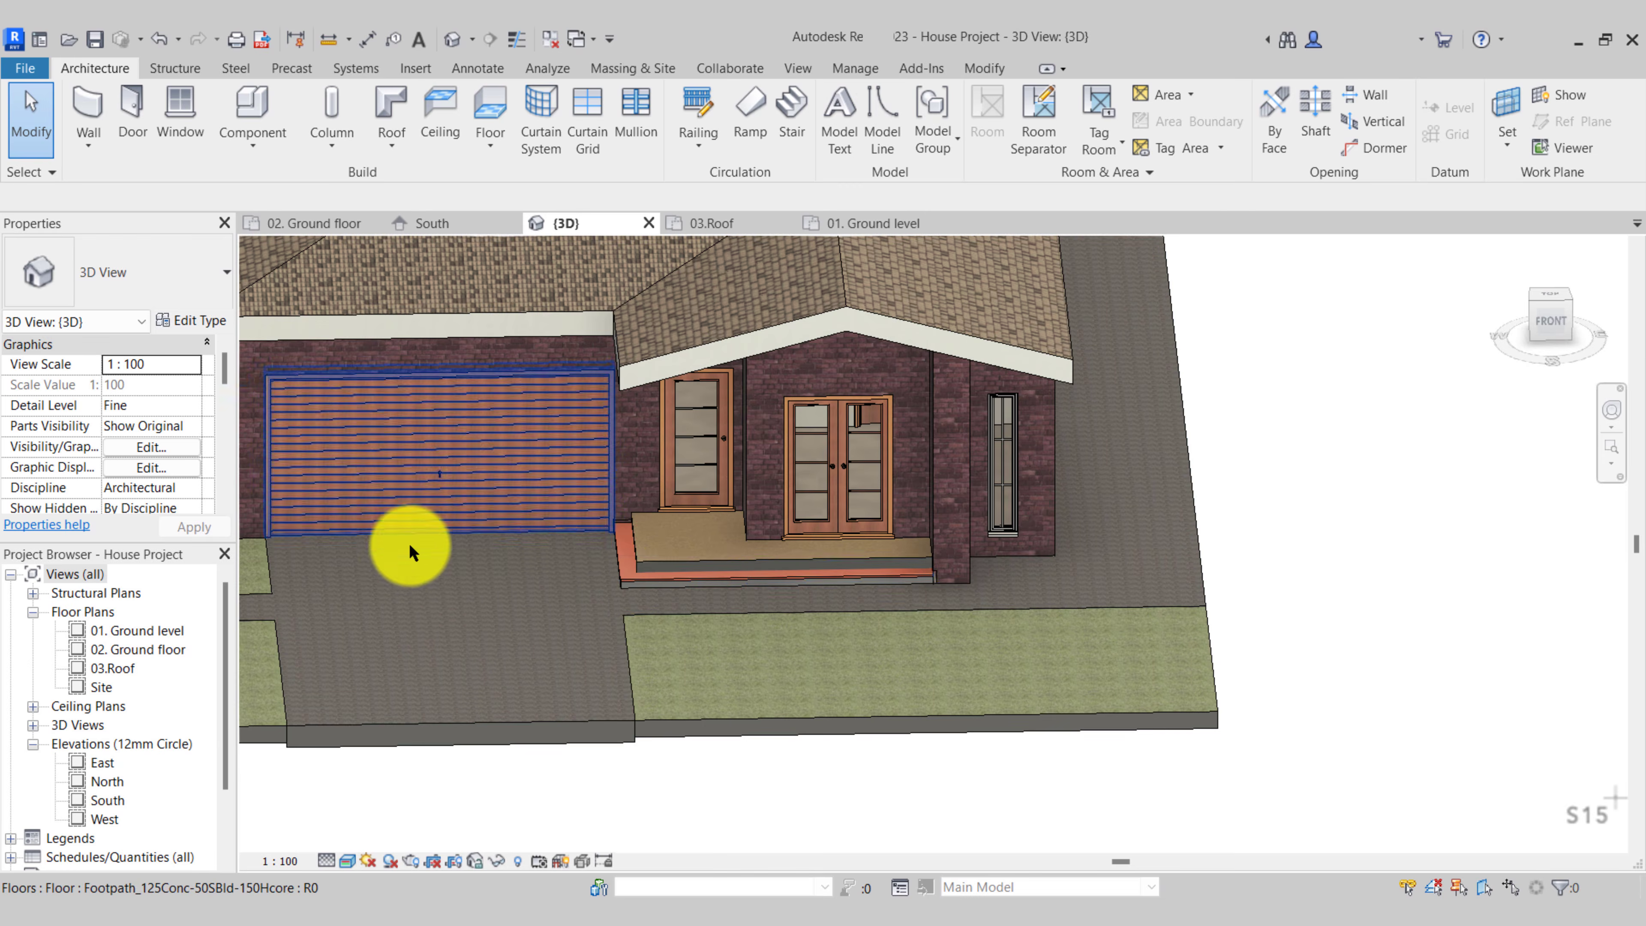
pyautogui.scroll(-3, 492, 603)
pyautogui.moveTo(902, 603); pyautogui.dragTo(922, 691, button='middle')
pyautogui.click(813, 431)
pyautogui.keyDown('shift'); pyautogui.moveTo(832, 461); pyautogui.dragTo(716, 704, button='middle'); pyautogui.keyUp('shift')
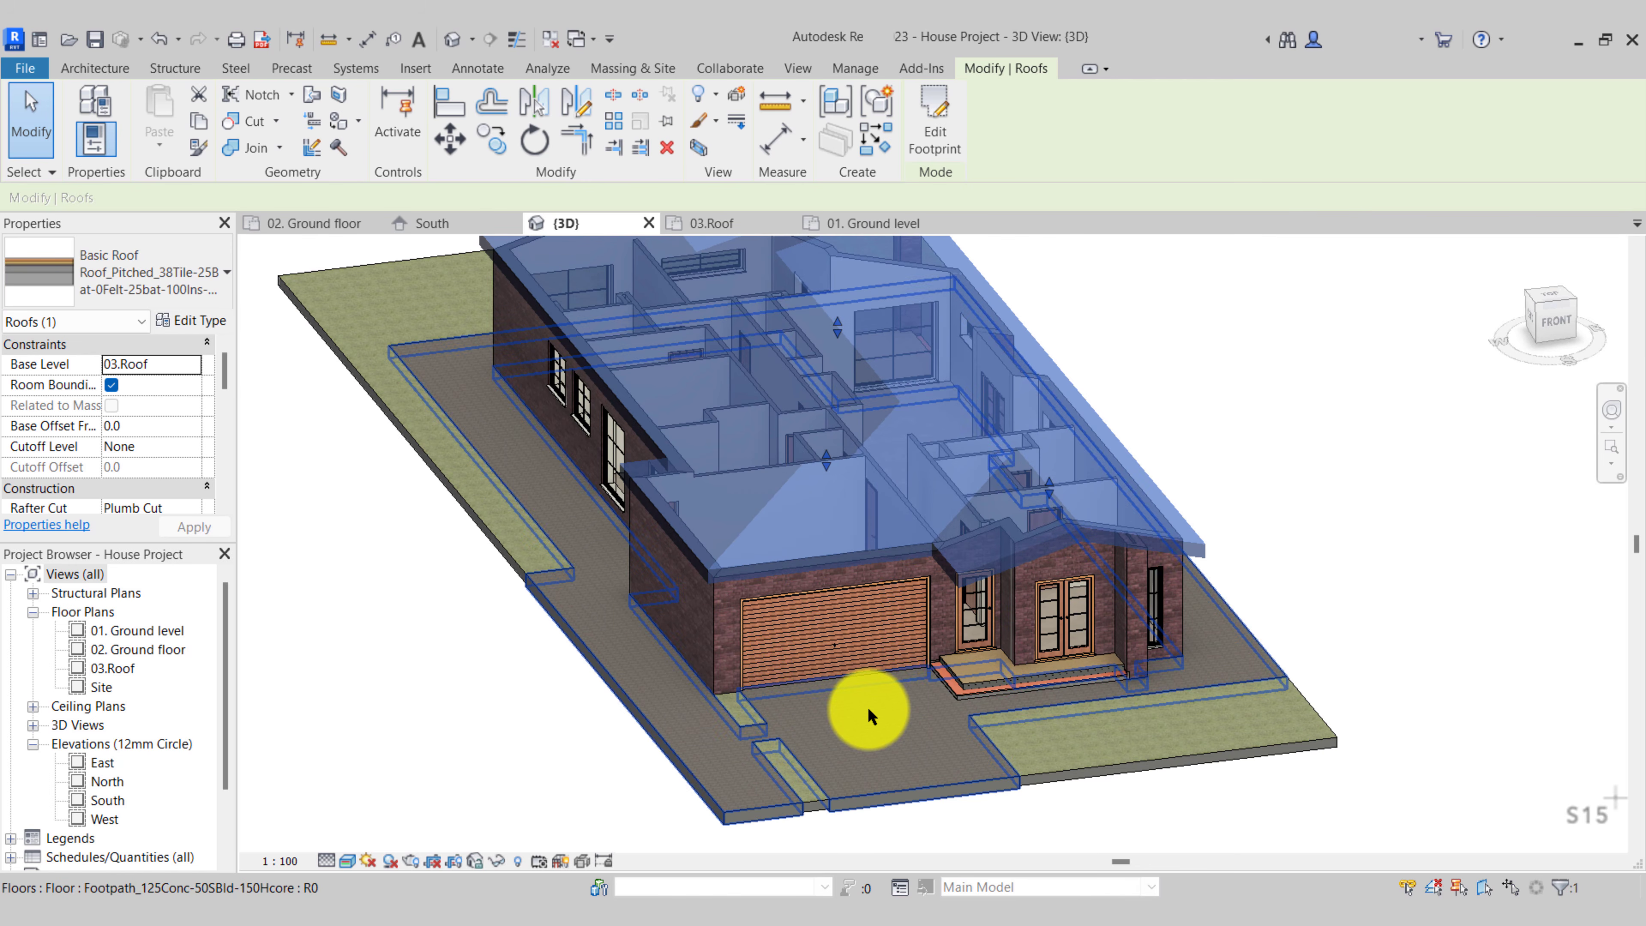
pyautogui.keyDown('shift'); pyautogui.moveTo(923, 677); pyautogui.dragTo(986, 706, button='middle'); pyautogui.keyUp('shift')
pyautogui.click(1115, 716)
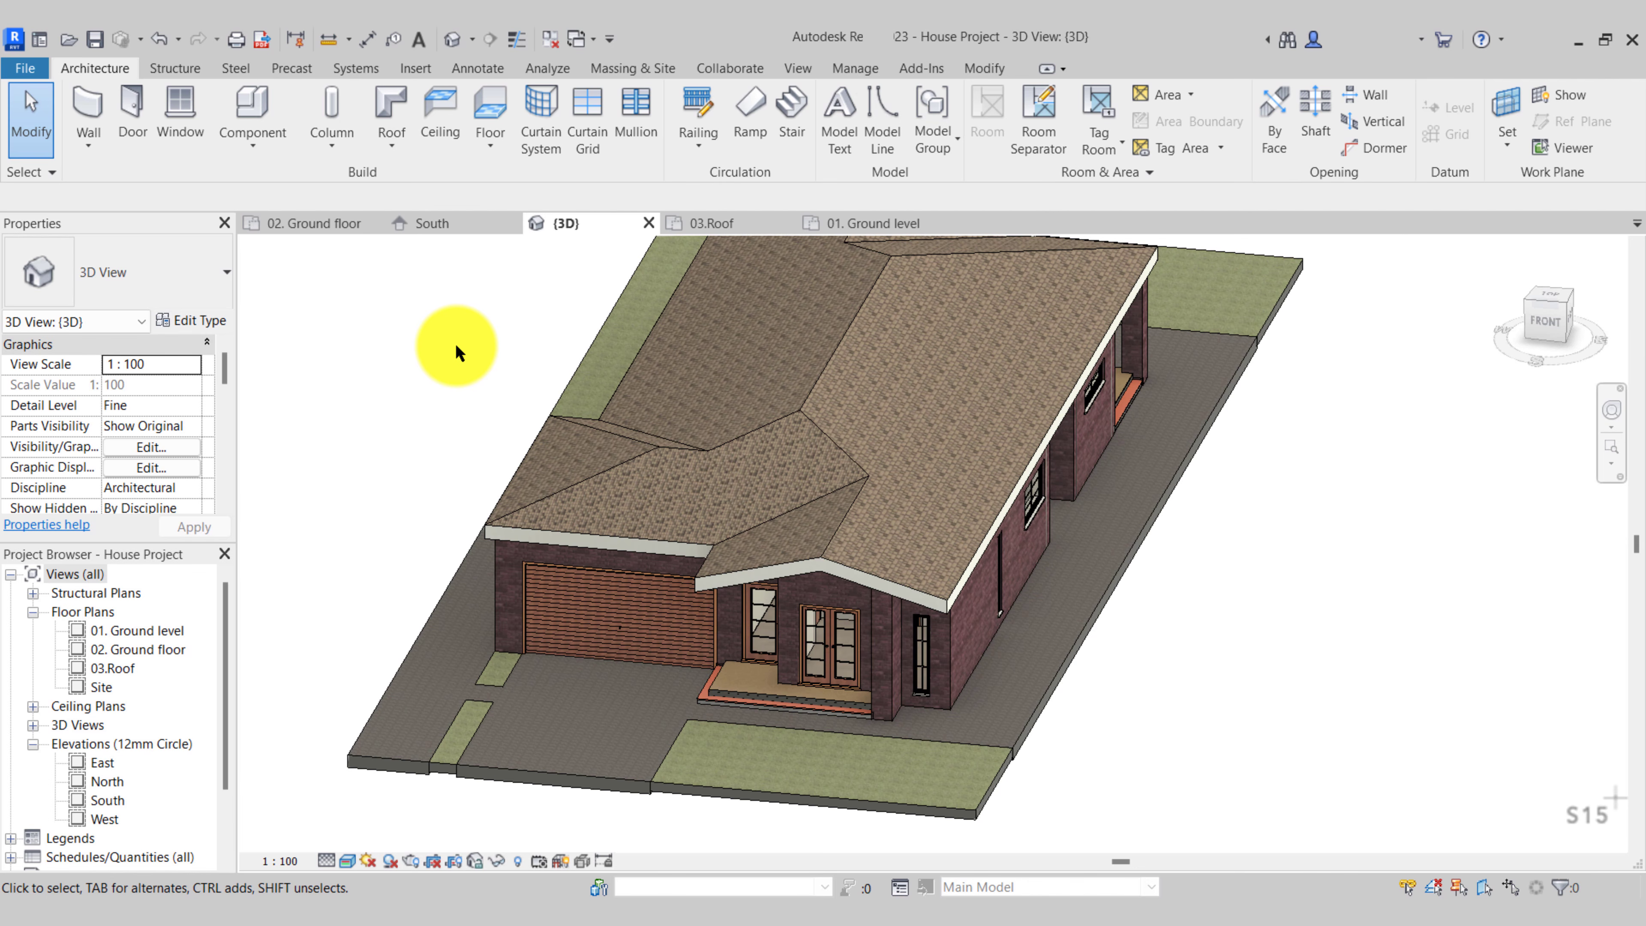
# Open the 01. Ground level floor plan and move the North elevation marker out beyond the plant floor's rear edge
pyautogui.click(859, 223)
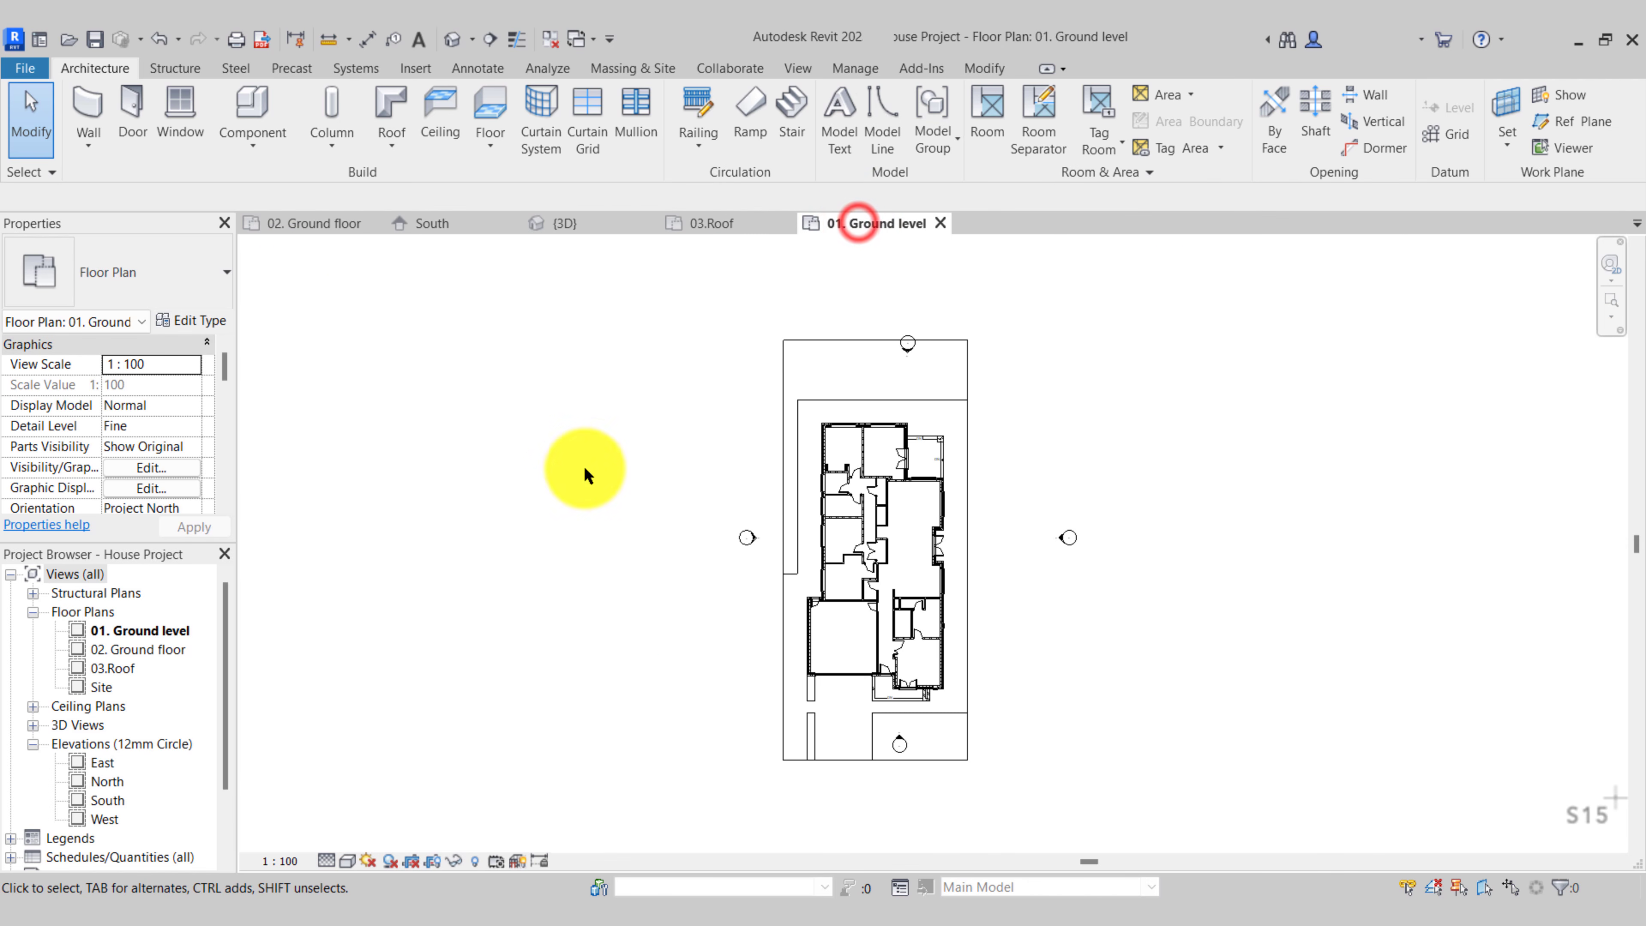
pyautogui.click(675, 662)
pyautogui.scroll(2, 815, 596)
pyautogui.moveTo(781, 628); pyautogui.dragTo(679, 637, button='middle')
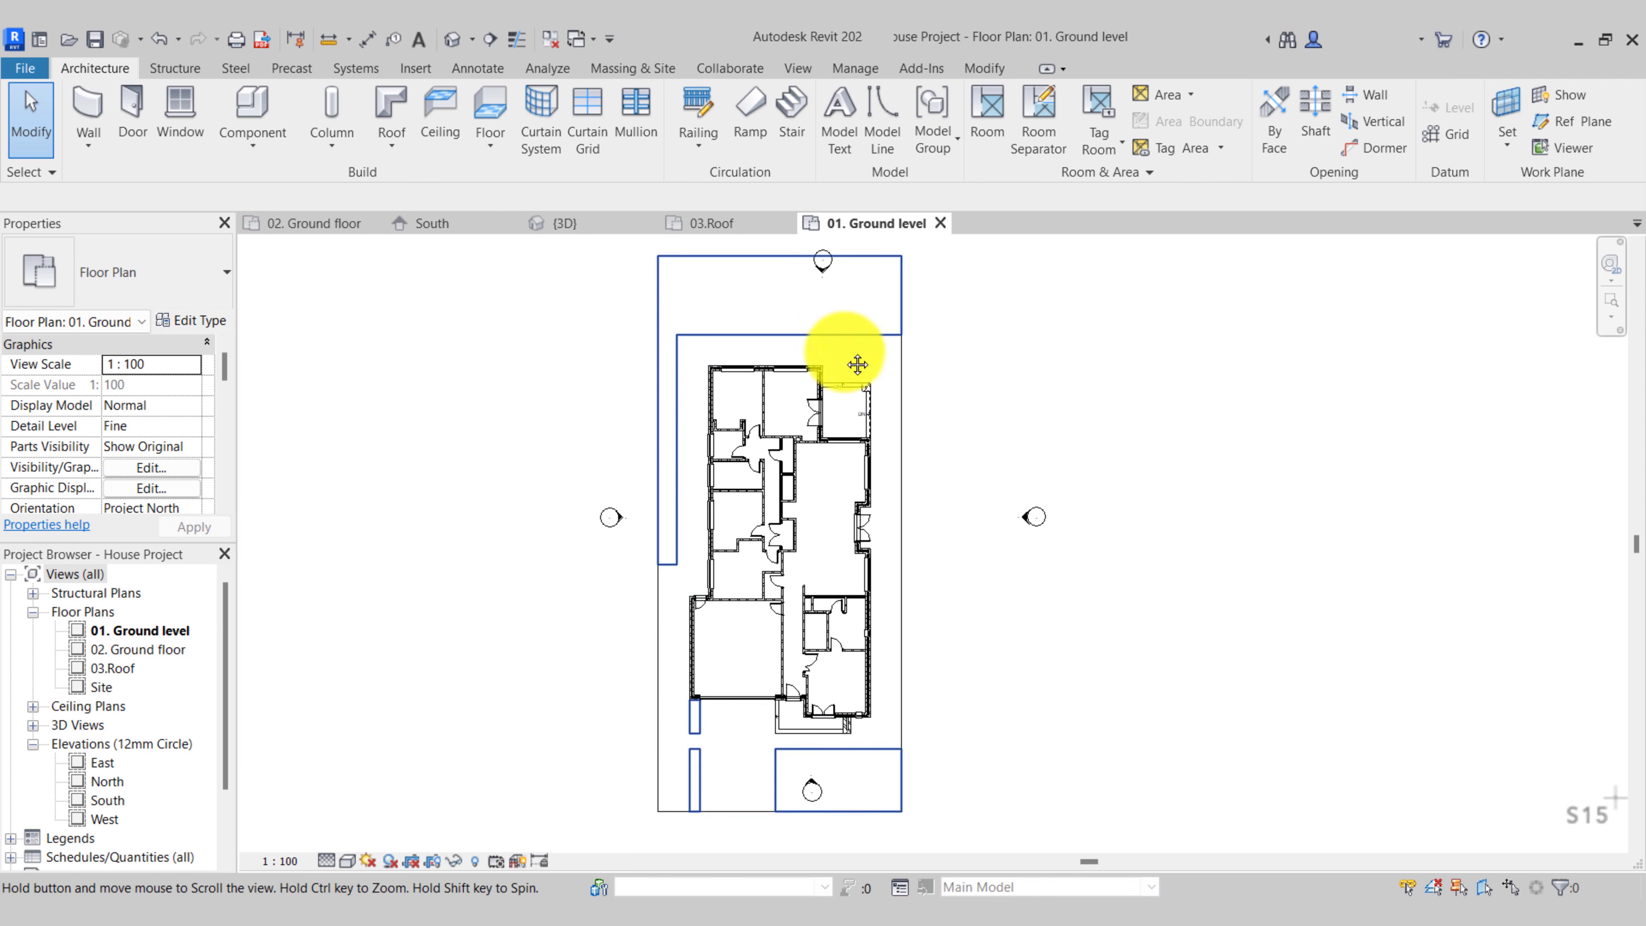
pyautogui.scroll(4, 825, 563)
pyautogui.click(808, 442)
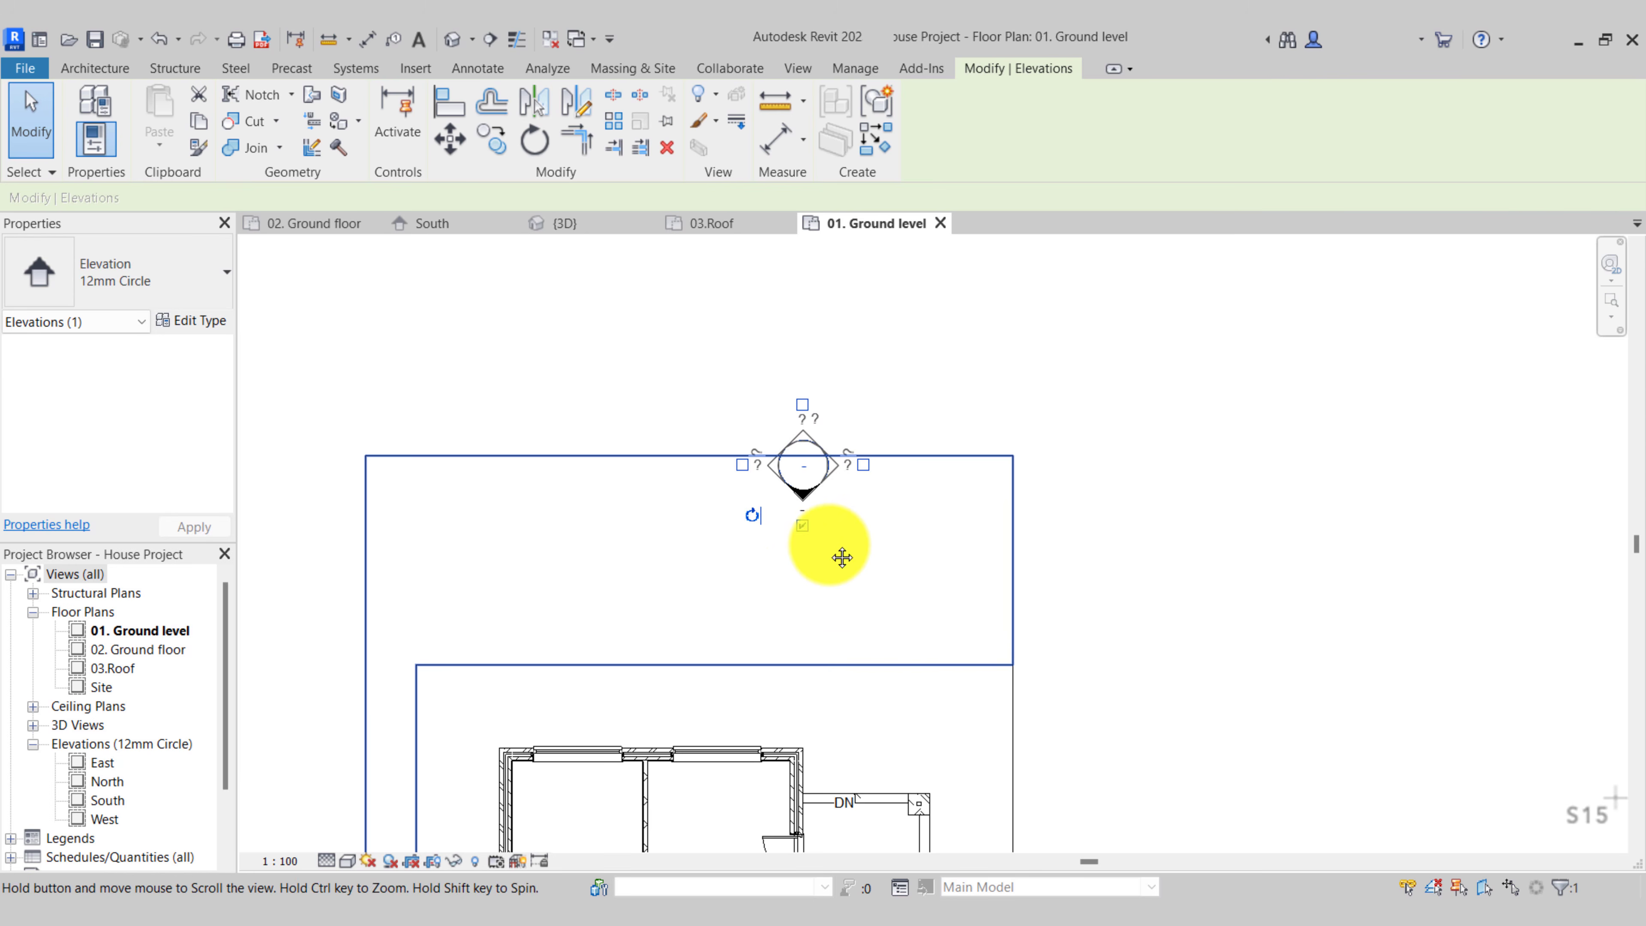
pyautogui.moveTo(841, 555); pyautogui.dragTo(833, 612, button='middle')
pyautogui.moveTo(816, 521); pyautogui.dragTo(816, 378)
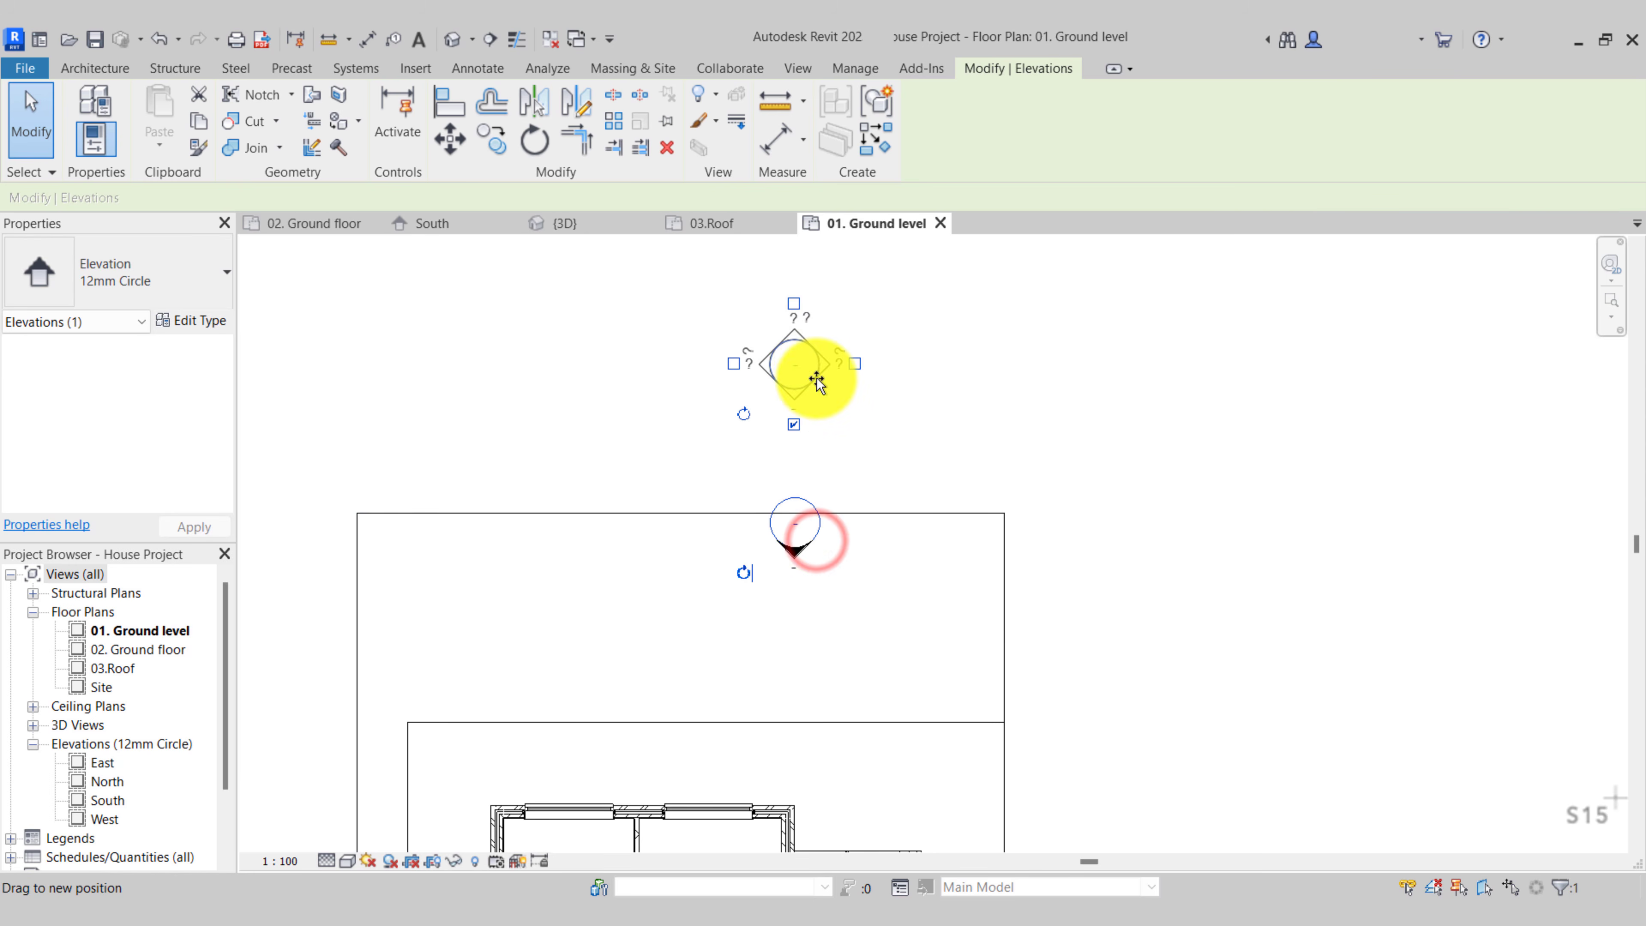
# Move the North elevation's view line out past the plant floor's rear edge
pyautogui.click(796, 397)
pyautogui.scroll(-2, 826, 389)
pyautogui.click(1016, 607)
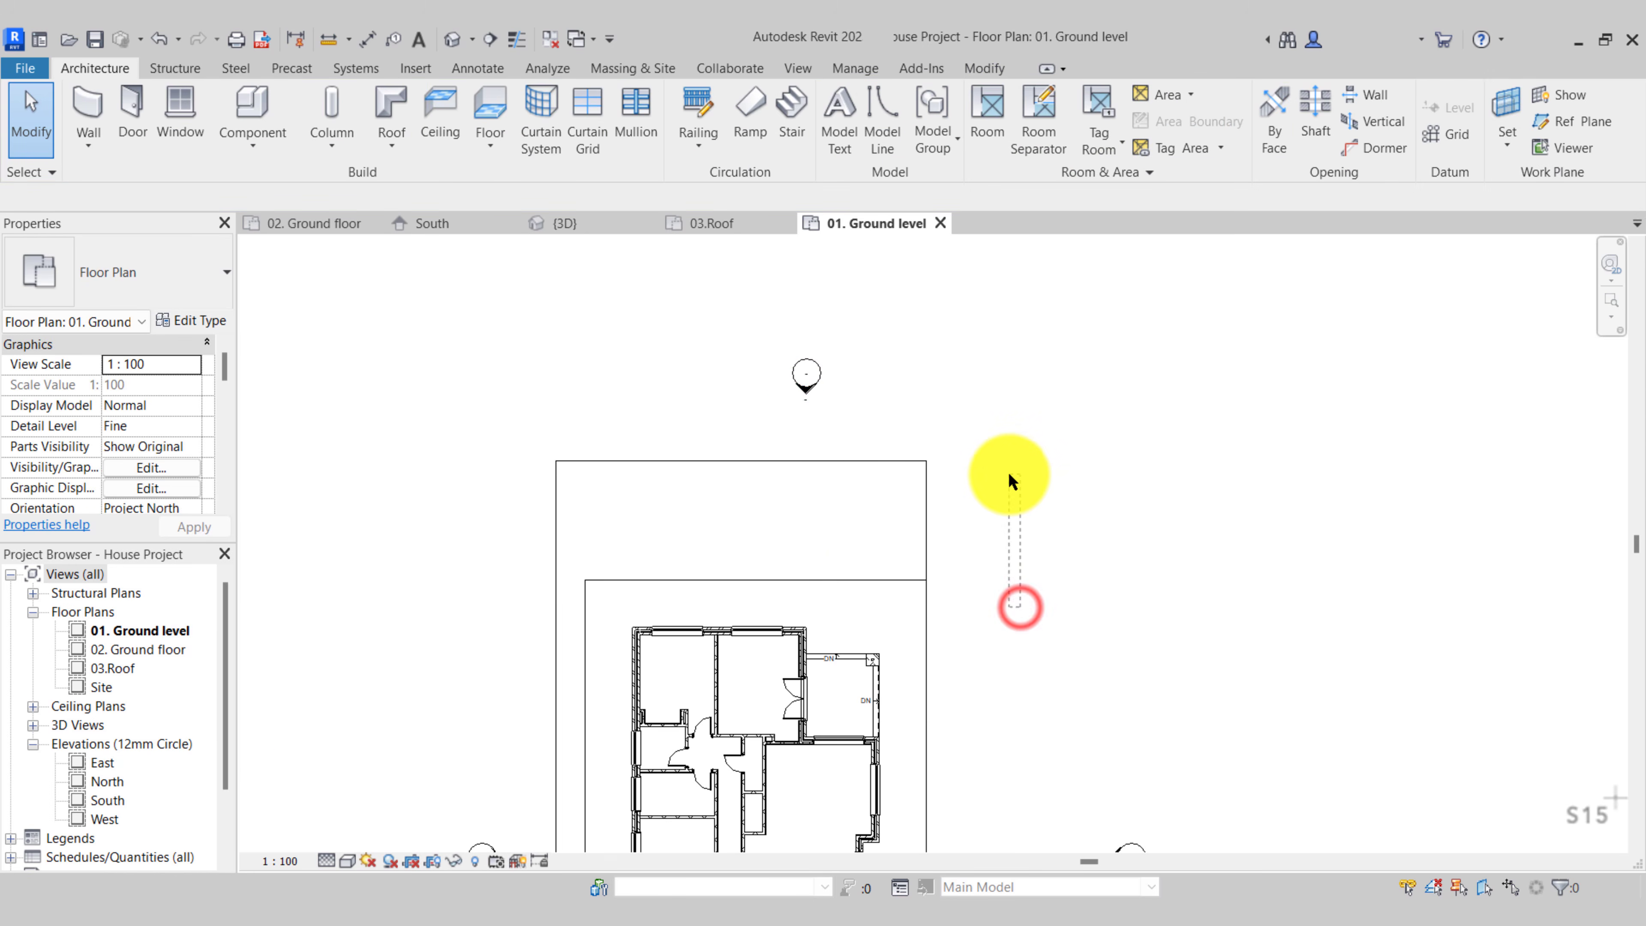
pyautogui.click(799, 402)
pyautogui.moveTo(989, 601); pyautogui.dragTo(956, 442)
# Extend the North elevation's far clip line out past the front edge of the site
pyautogui.scroll(-1, 950, 443)
pyautogui.moveTo(989, 840); pyautogui.dragTo(981, 575, button='middle')
pyautogui.scroll(-1, 984, 599)
pyautogui.moveTo(922, 639); pyautogui.dragTo(921, 513, button='middle')
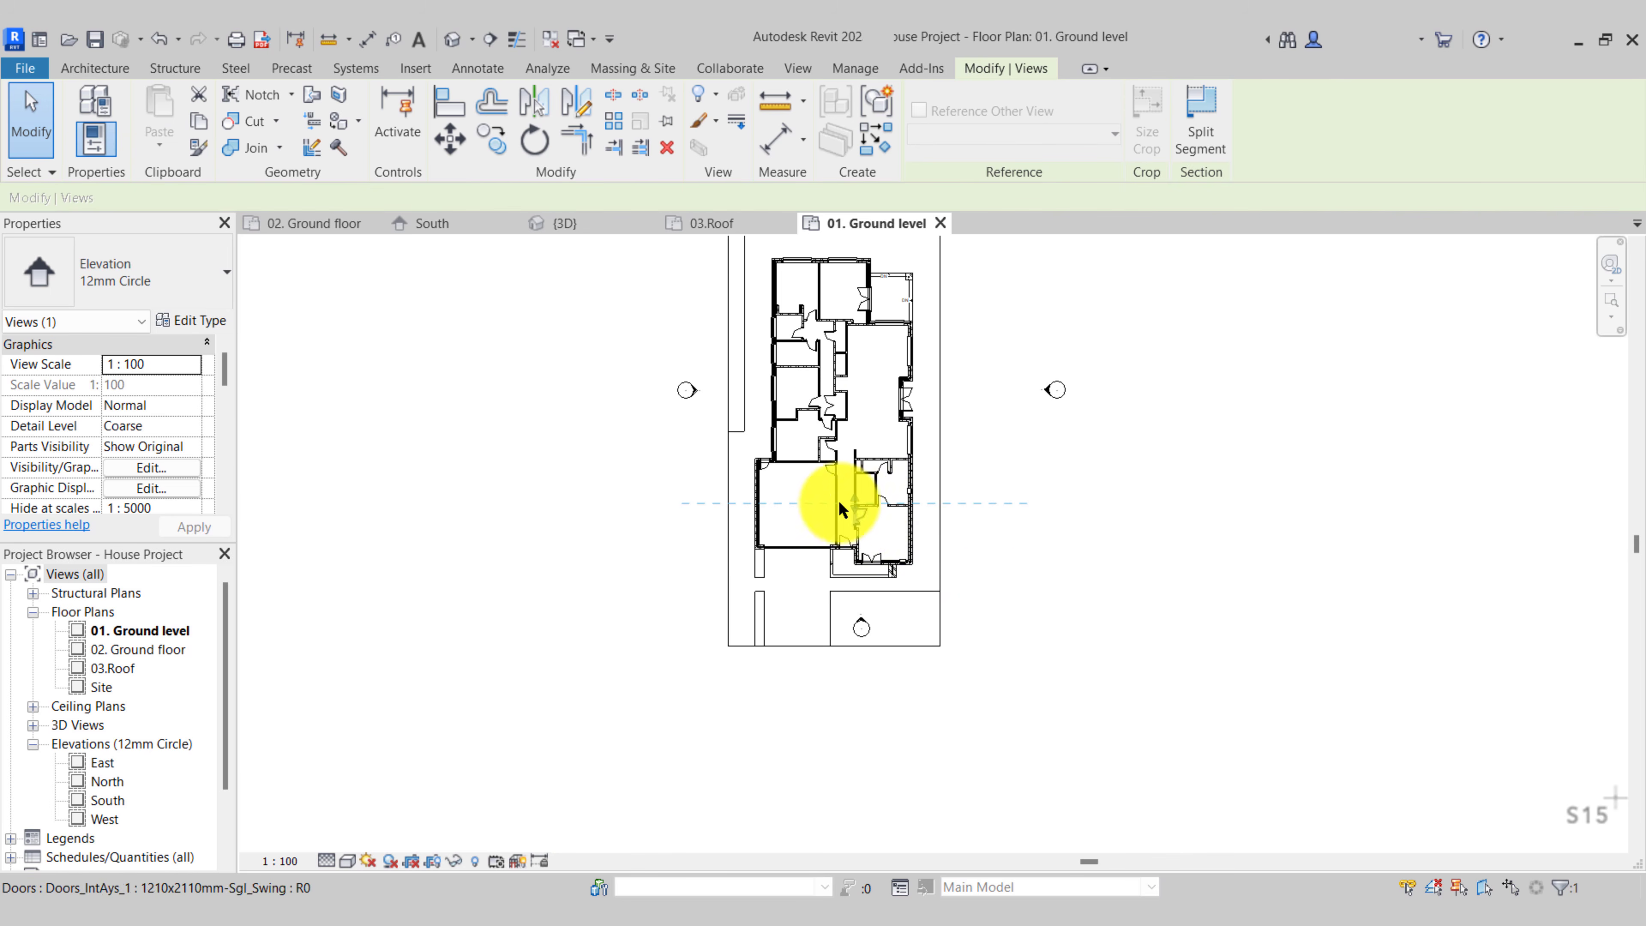
pyautogui.moveTo(855, 505); pyautogui.dragTo(862, 681)
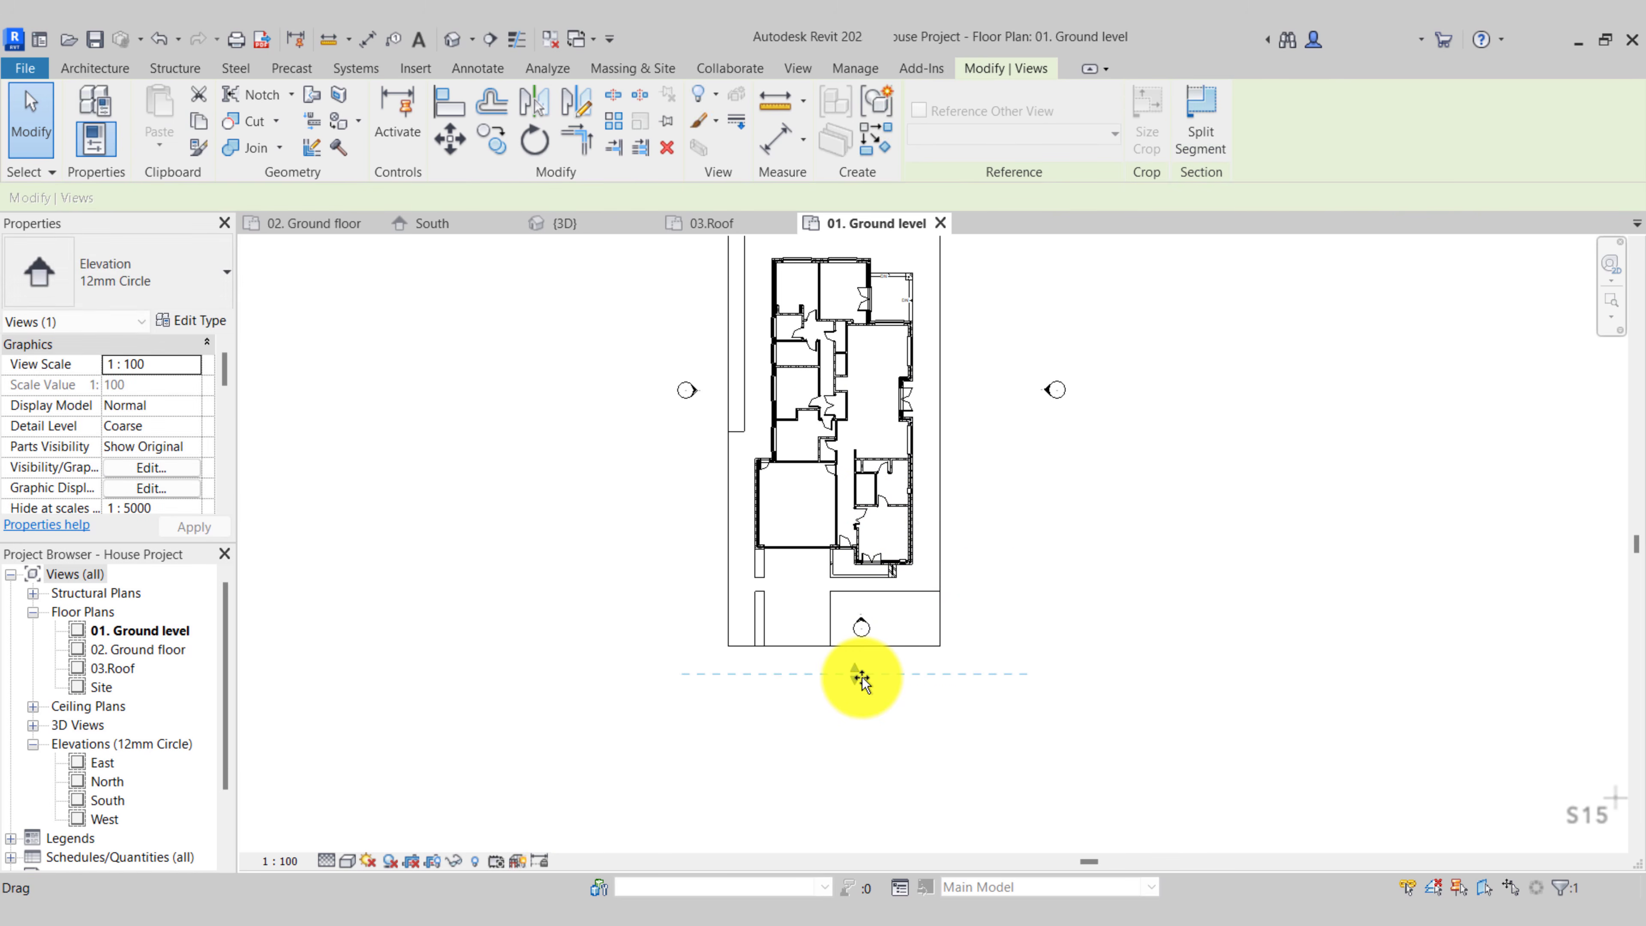
pyautogui.click(891, 661)
# Move the South elevation marker out beyond the front edge of the site
pyautogui.scroll(1, 865, 631)
pyautogui.click(866, 631)
pyautogui.moveTo(880, 609); pyautogui.dragTo(883, 528, button='middle')
pyautogui.scroll(1, 880, 571)
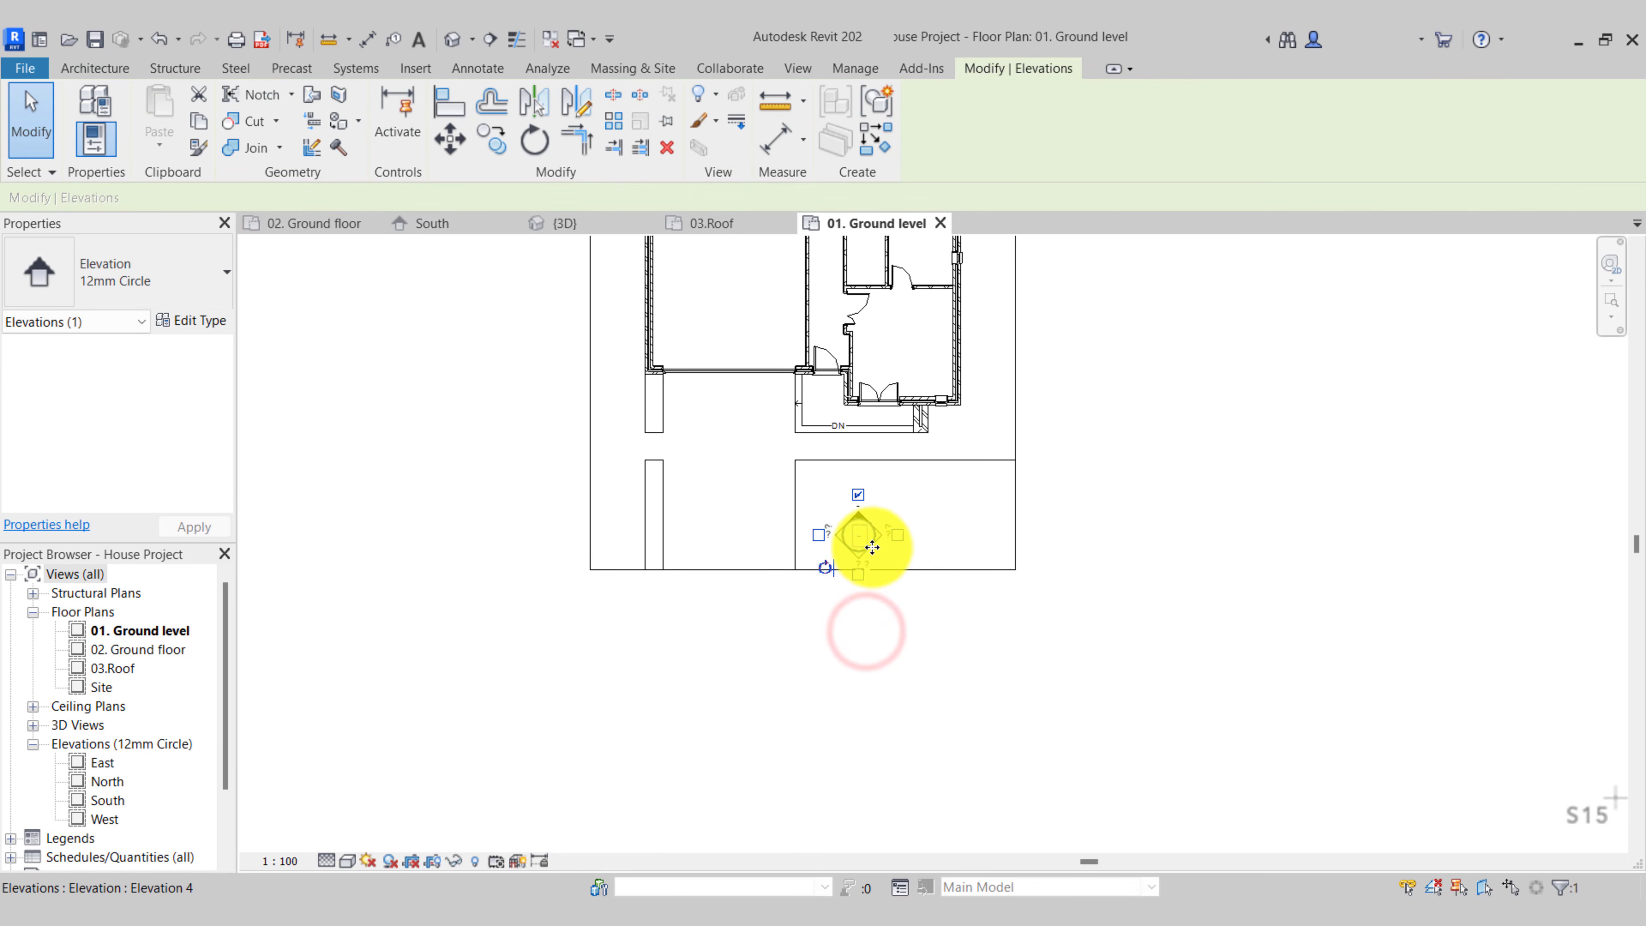
pyautogui.moveTo(872, 554); pyautogui.dragTo(864, 680)
pyautogui.press('Escape')
# Move the South elevation's view line past the site's front edge and its far clip line past the rear edge
pyautogui.click(848, 640)
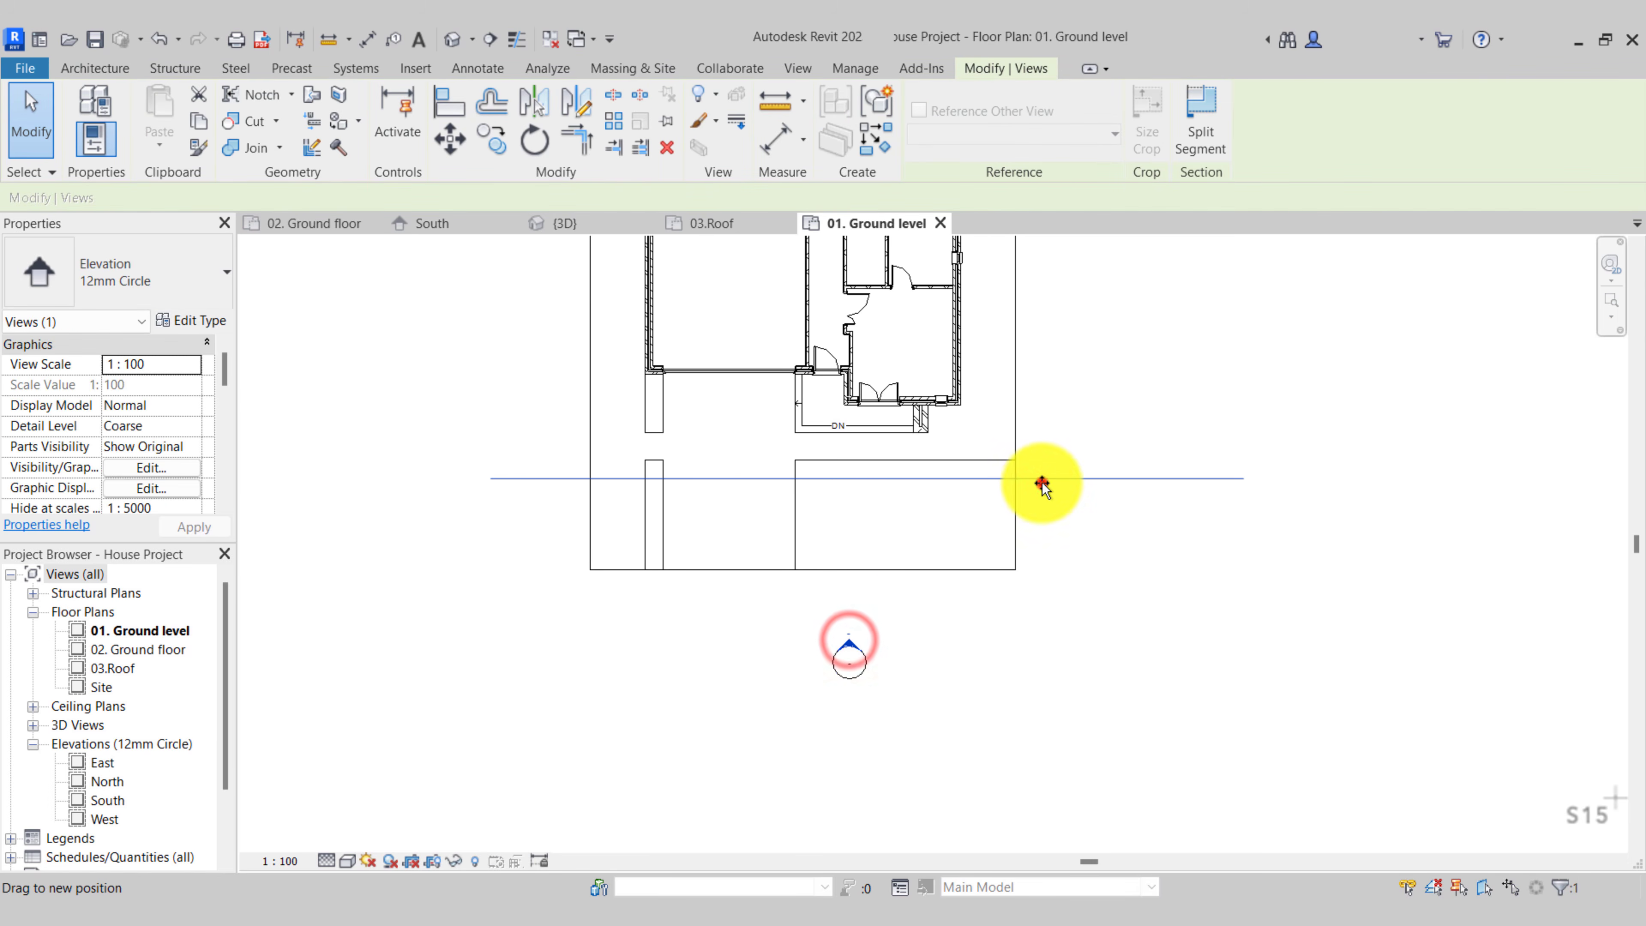
pyautogui.moveTo(1043, 481); pyautogui.dragTo(1043, 617)
pyautogui.scroll(-2, 1019, 675)
pyautogui.moveTo(1047, 481); pyautogui.dragTo(965, 783, button='middle')
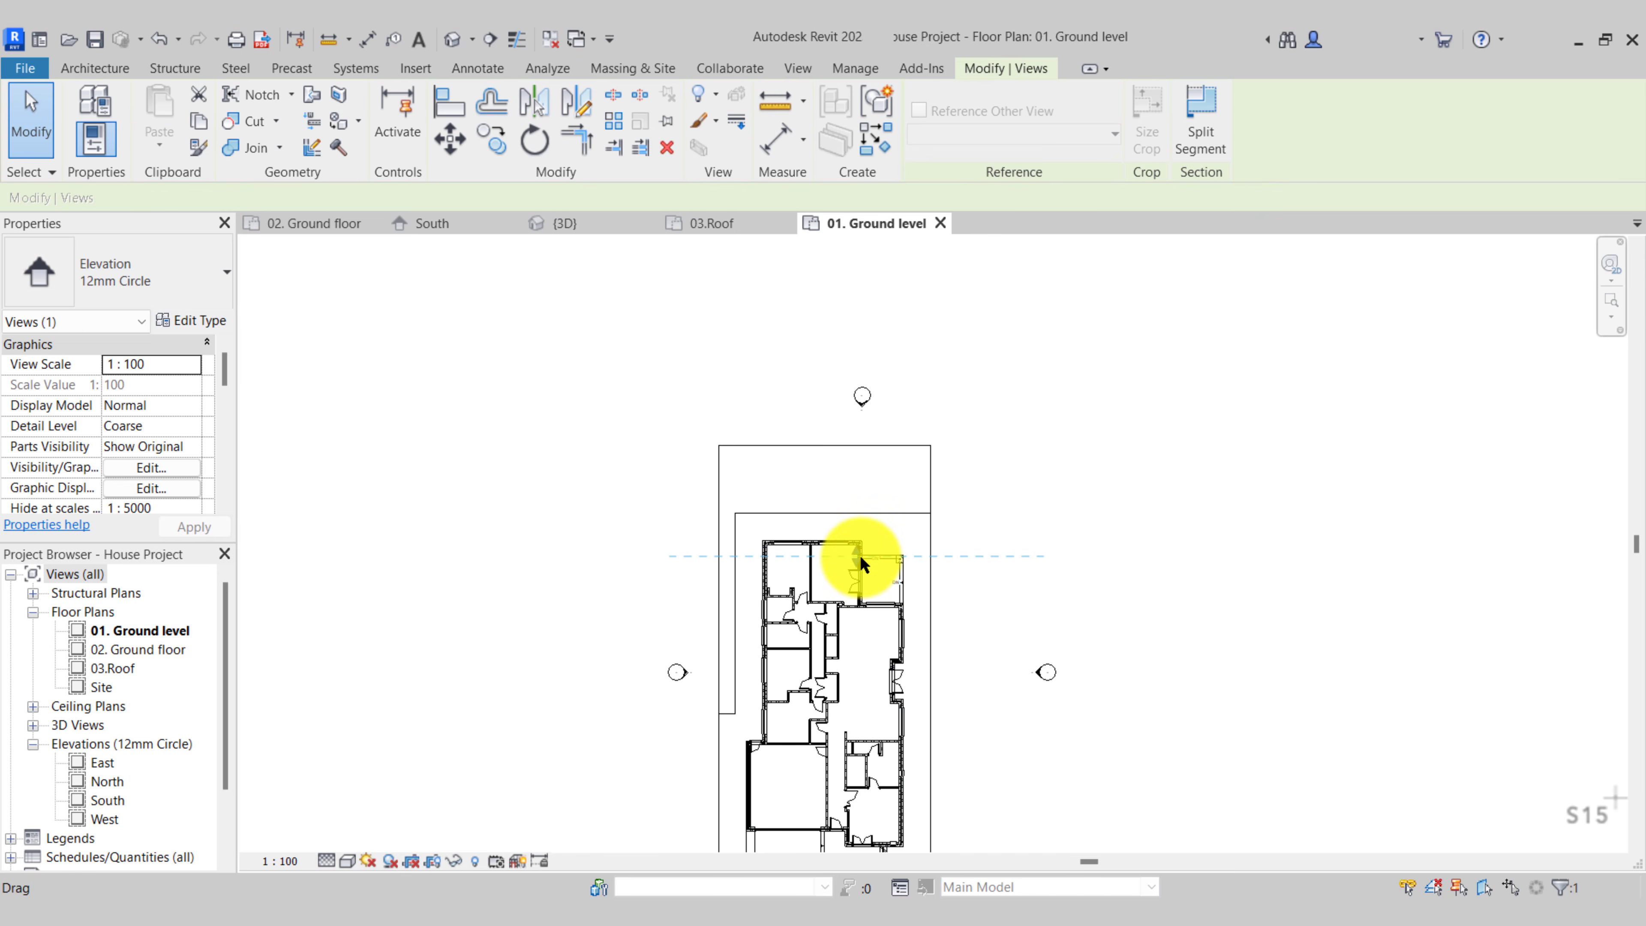
pyautogui.click(856, 441)
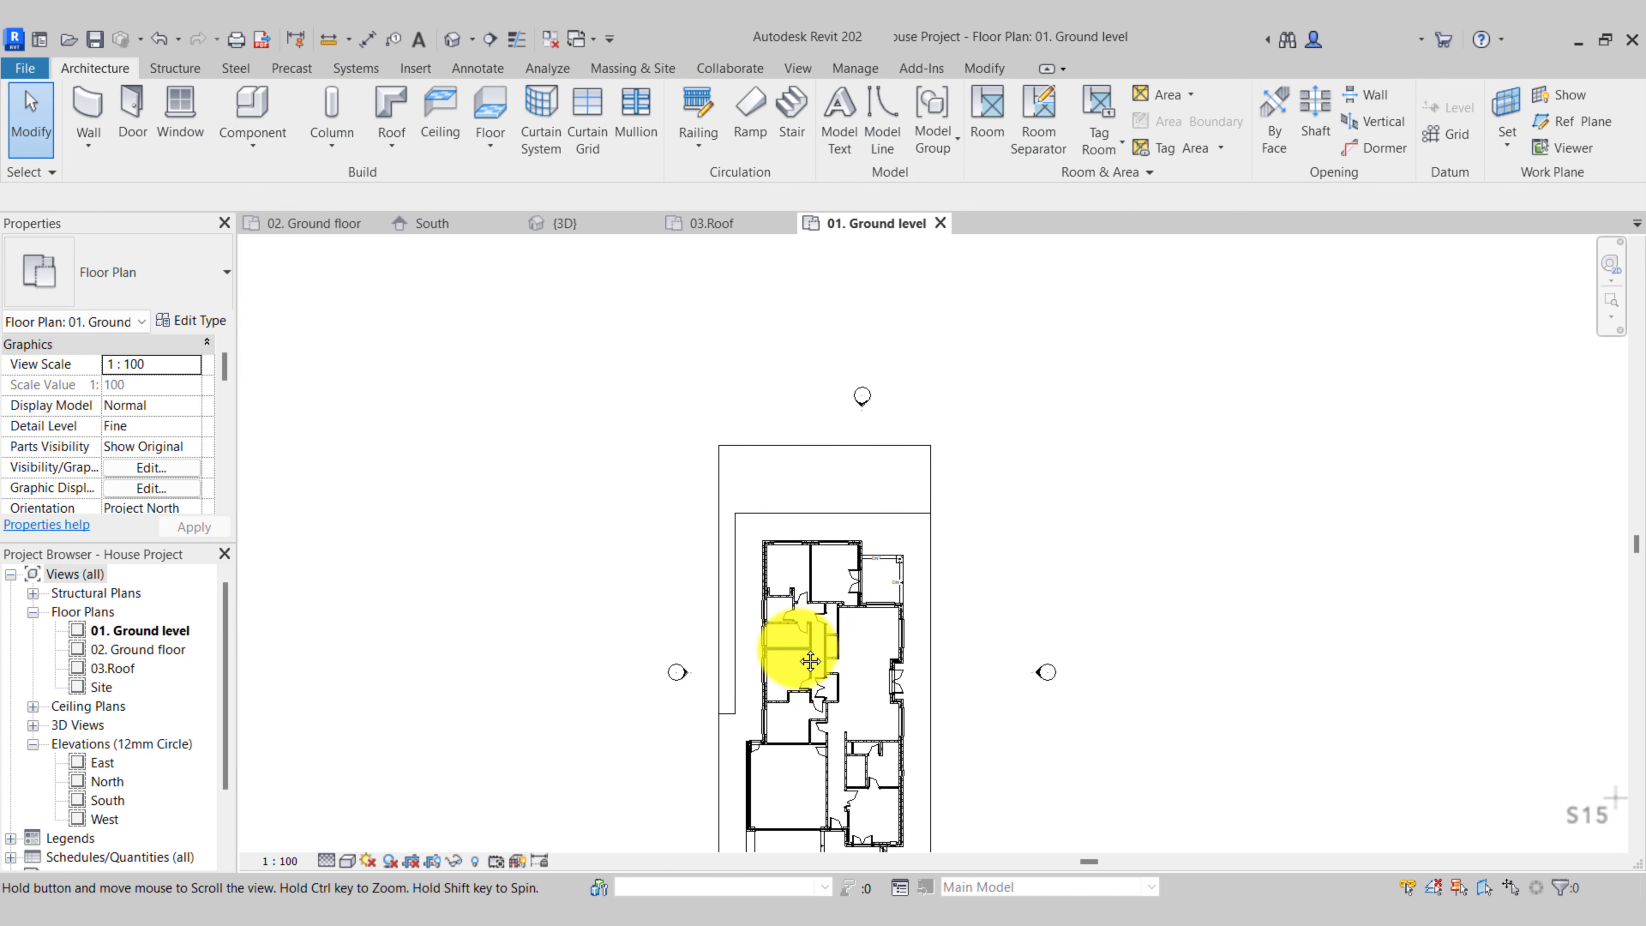
# Start a railing path sketch on the 01. Ground level plan
pyautogui.moveTo(810, 660); pyautogui.dragTo(779, 473, button='middle')
pyautogui.scroll(1, 765, 665)
pyautogui.scroll(2, 775, 724)
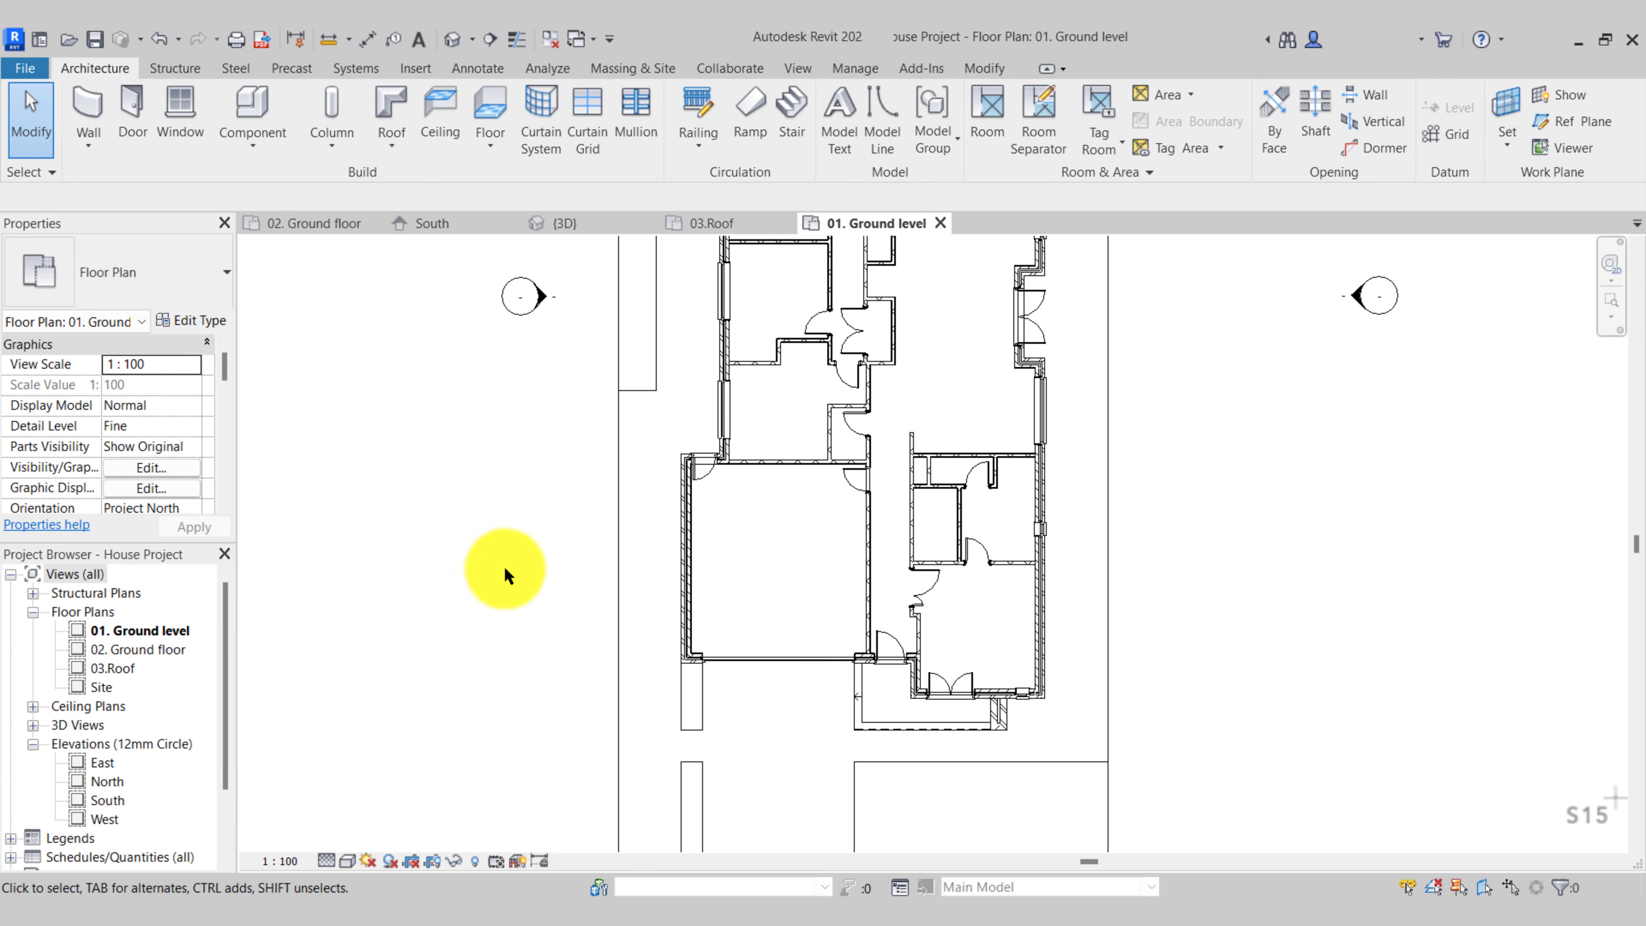
pyautogui.moveTo(508, 574); pyautogui.dragTo(516, 614, button='middle')
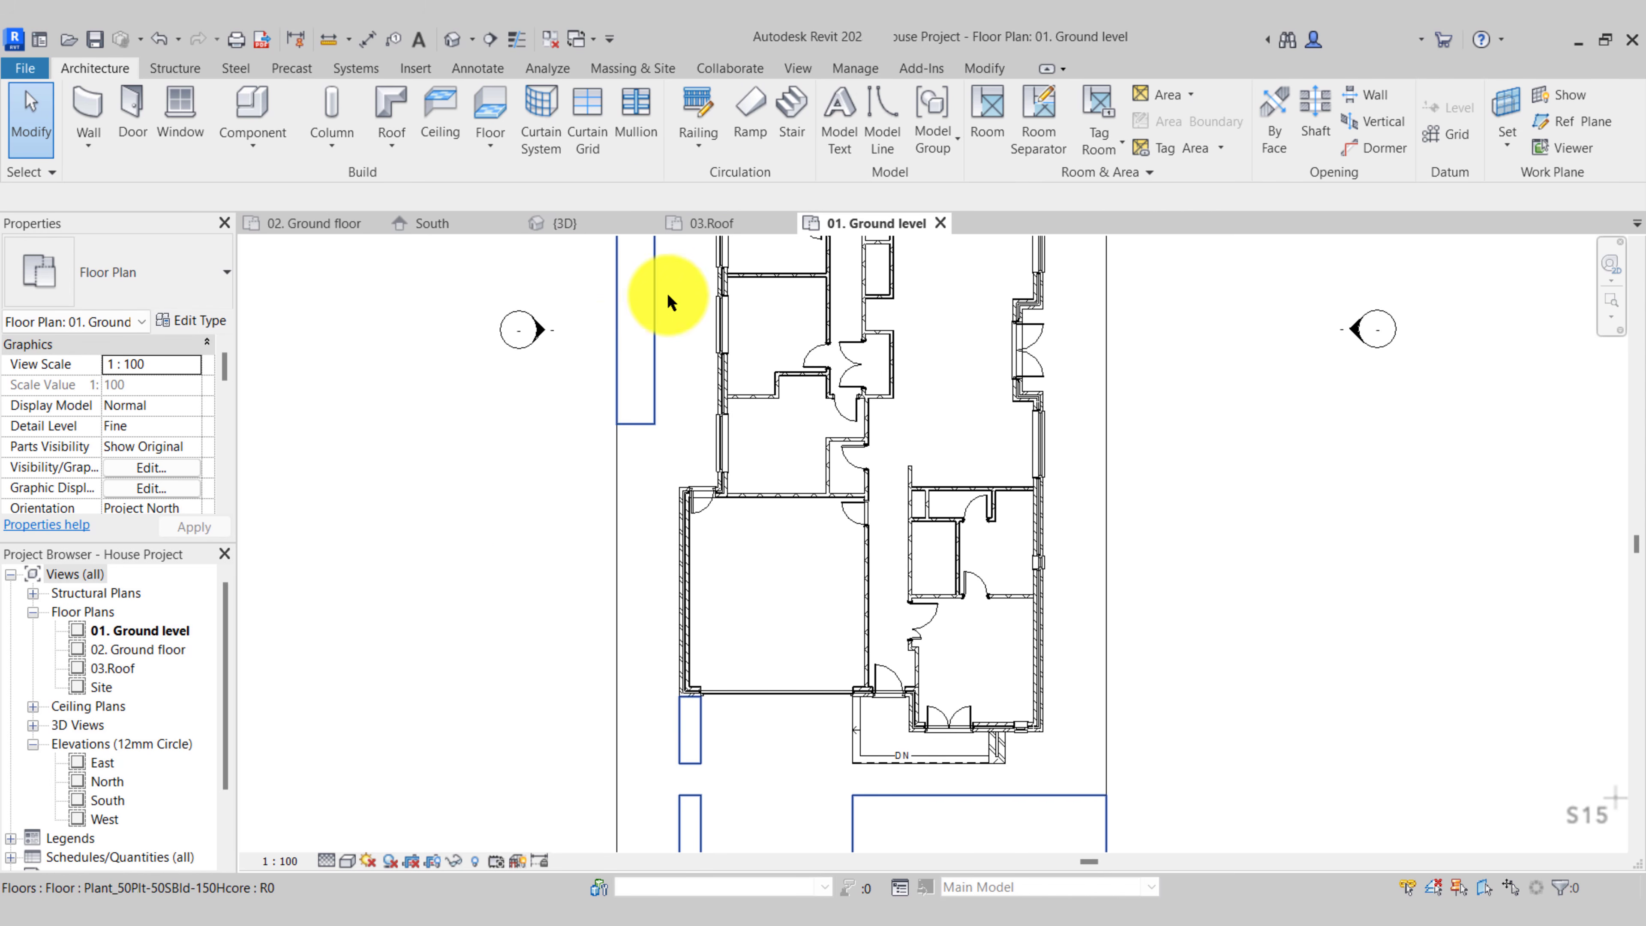
pyautogui.click(699, 103)
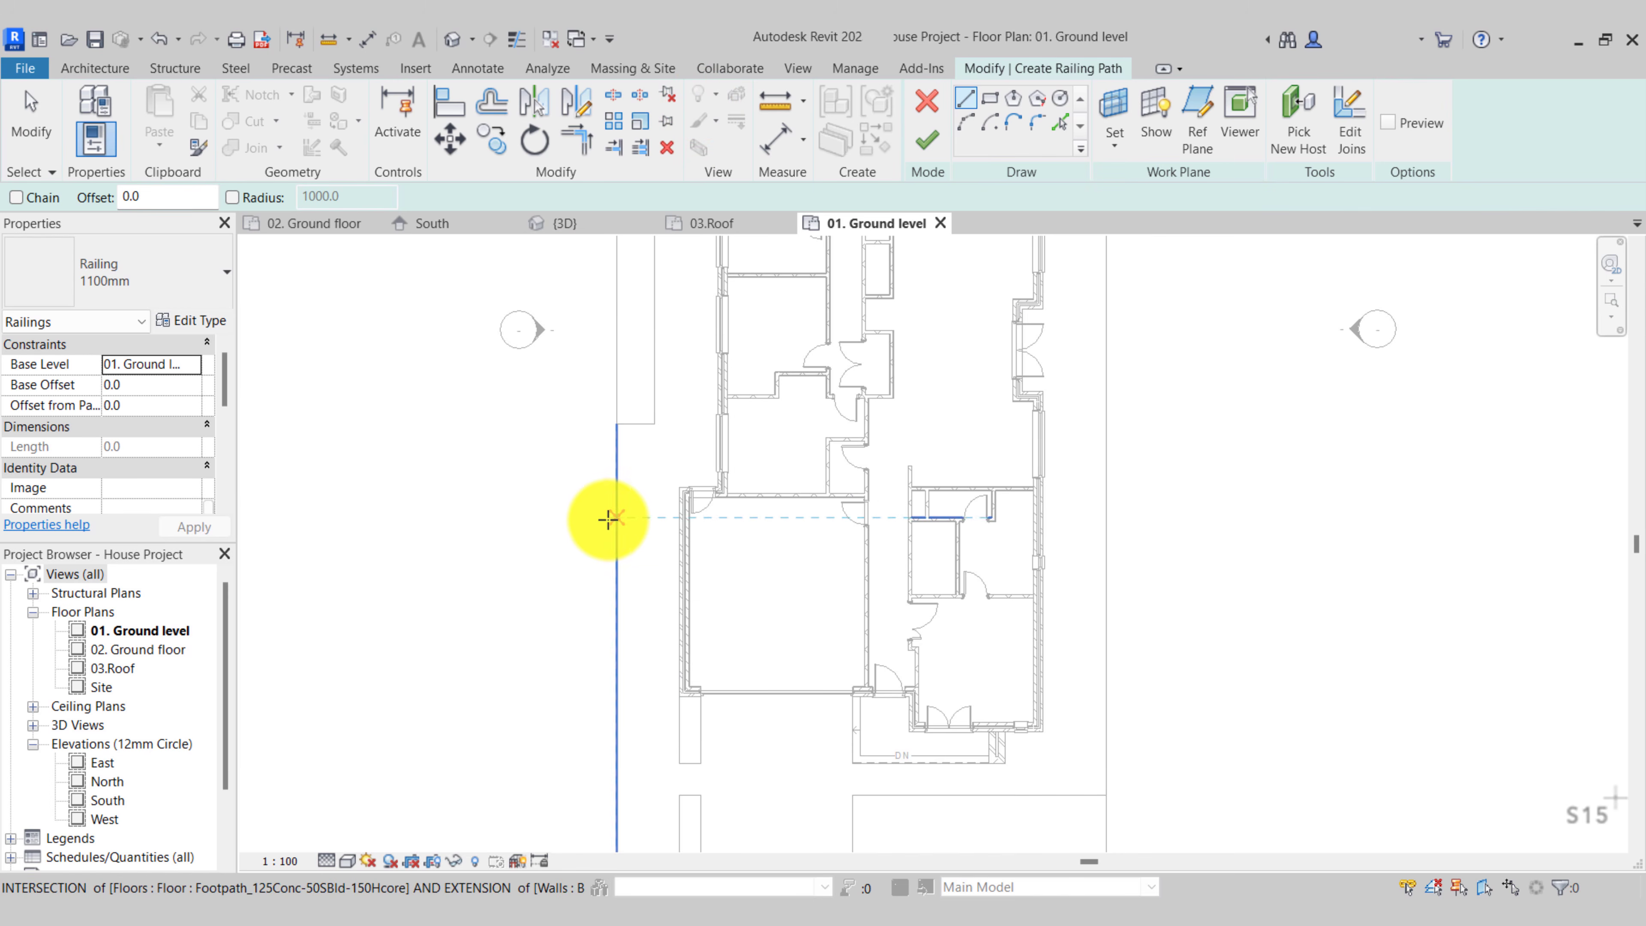
pyautogui.scroll(3, 698, 478)
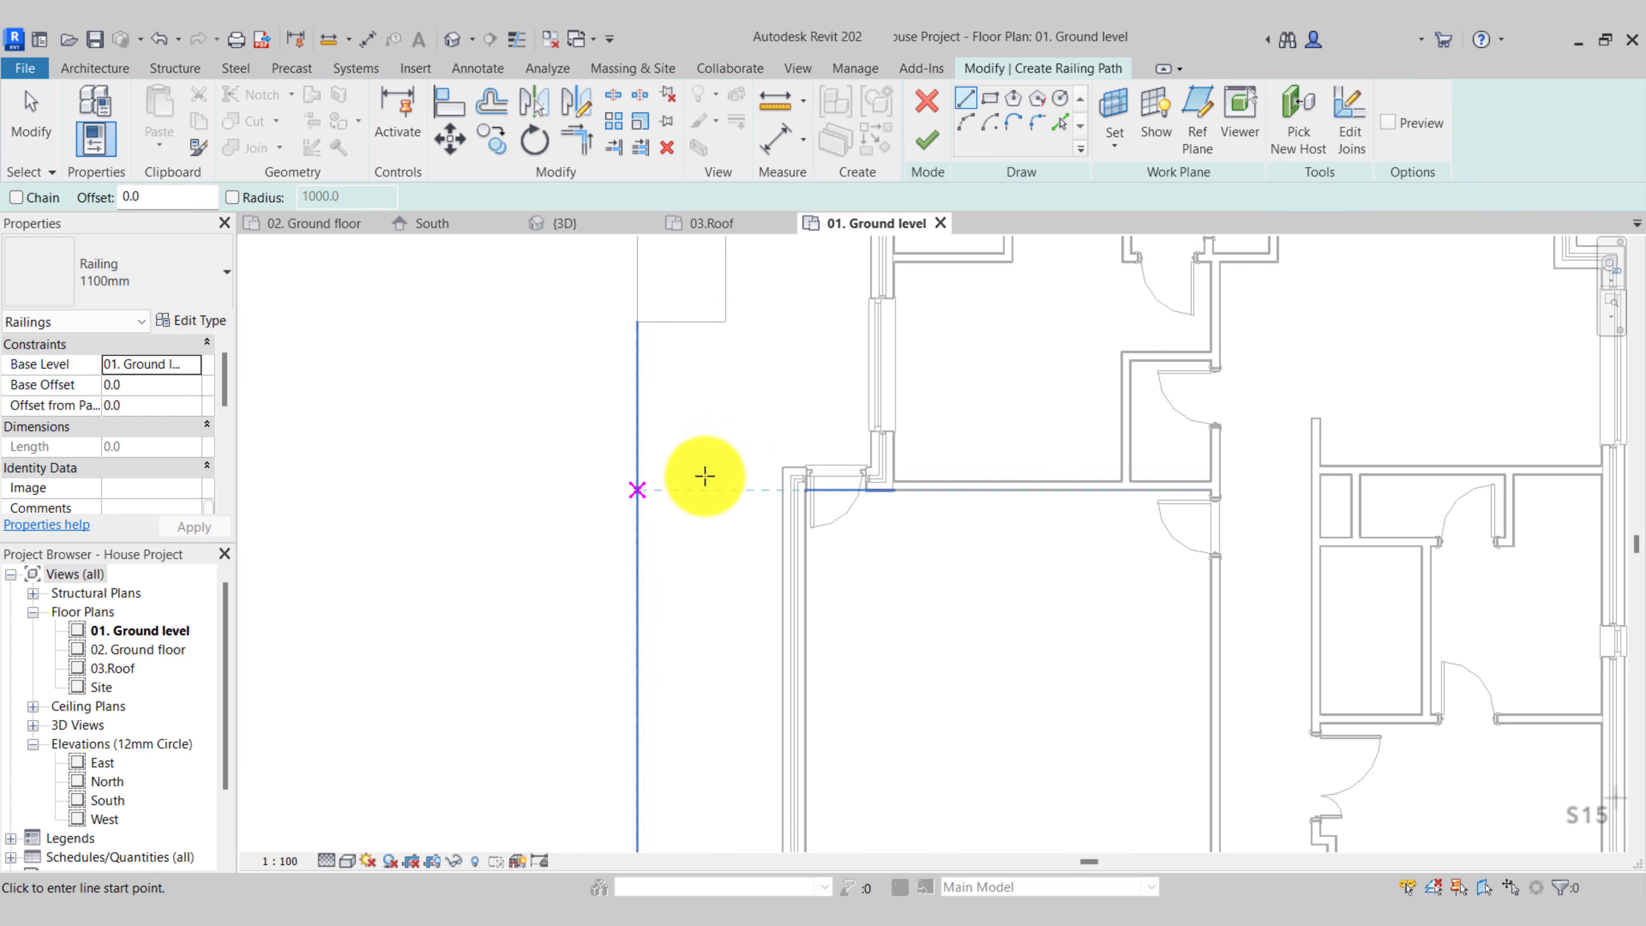
pyautogui.click(736, 429)
pyautogui.click(837, 415)
pyautogui.click(833, 318)
pyautogui.click(762, 318)
pyautogui.click(691, 379)
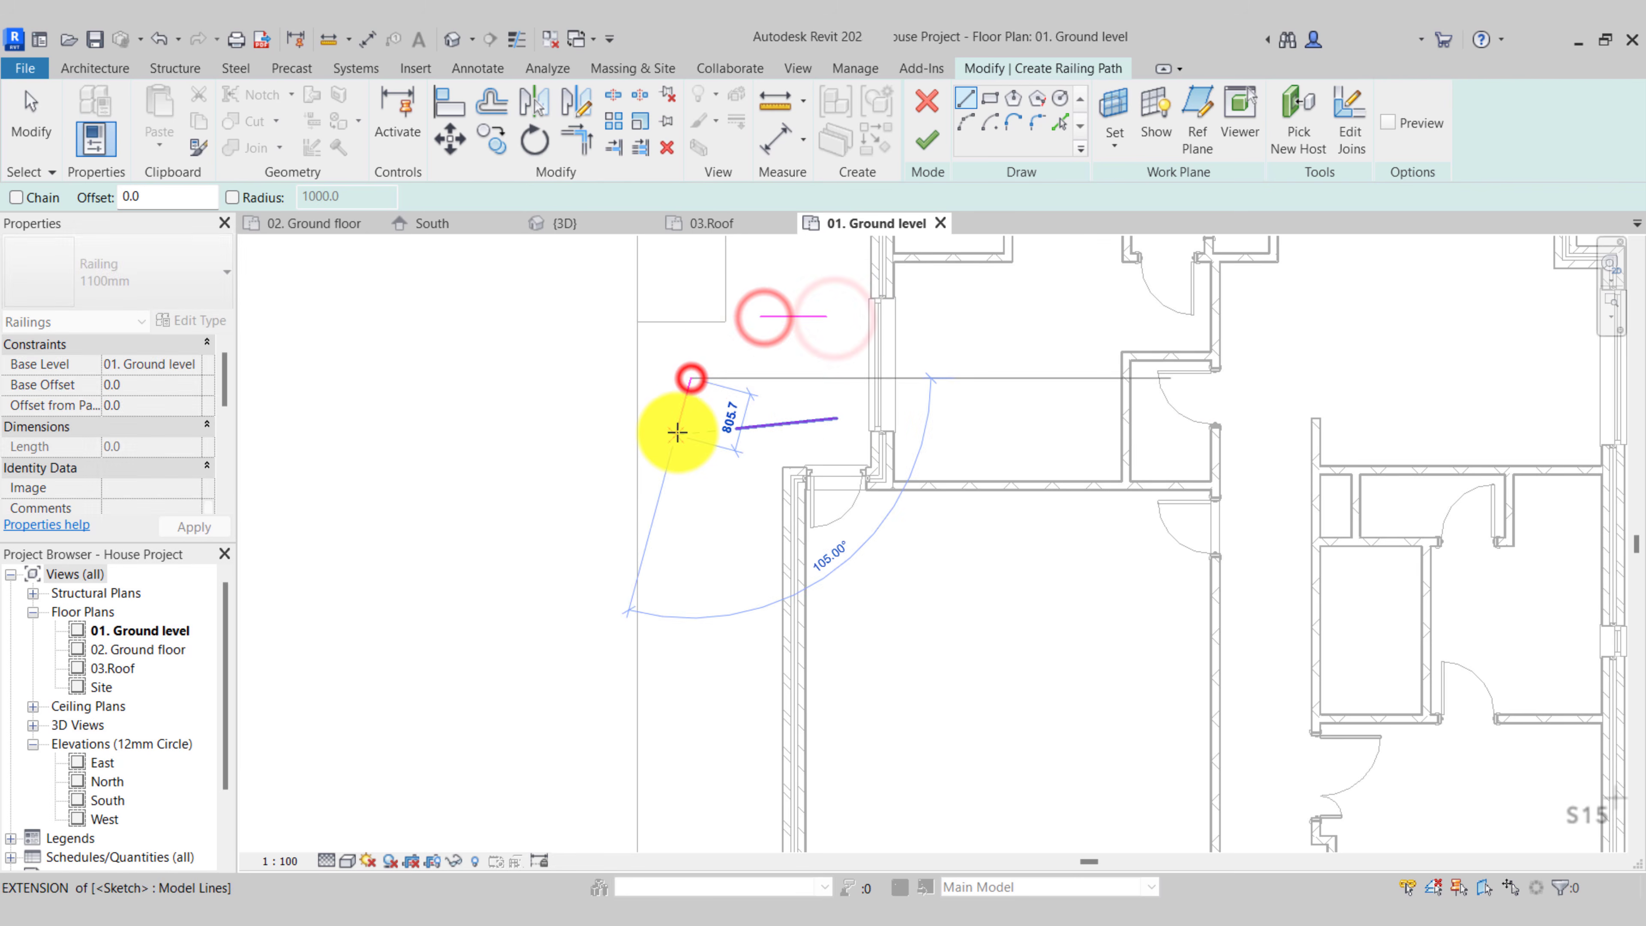
pyautogui.press('Escape')
pyautogui.press('Escape')
pyautogui.hotkey('ctrl', 'z')
pyautogui.hotkey('ctrl', 'z')
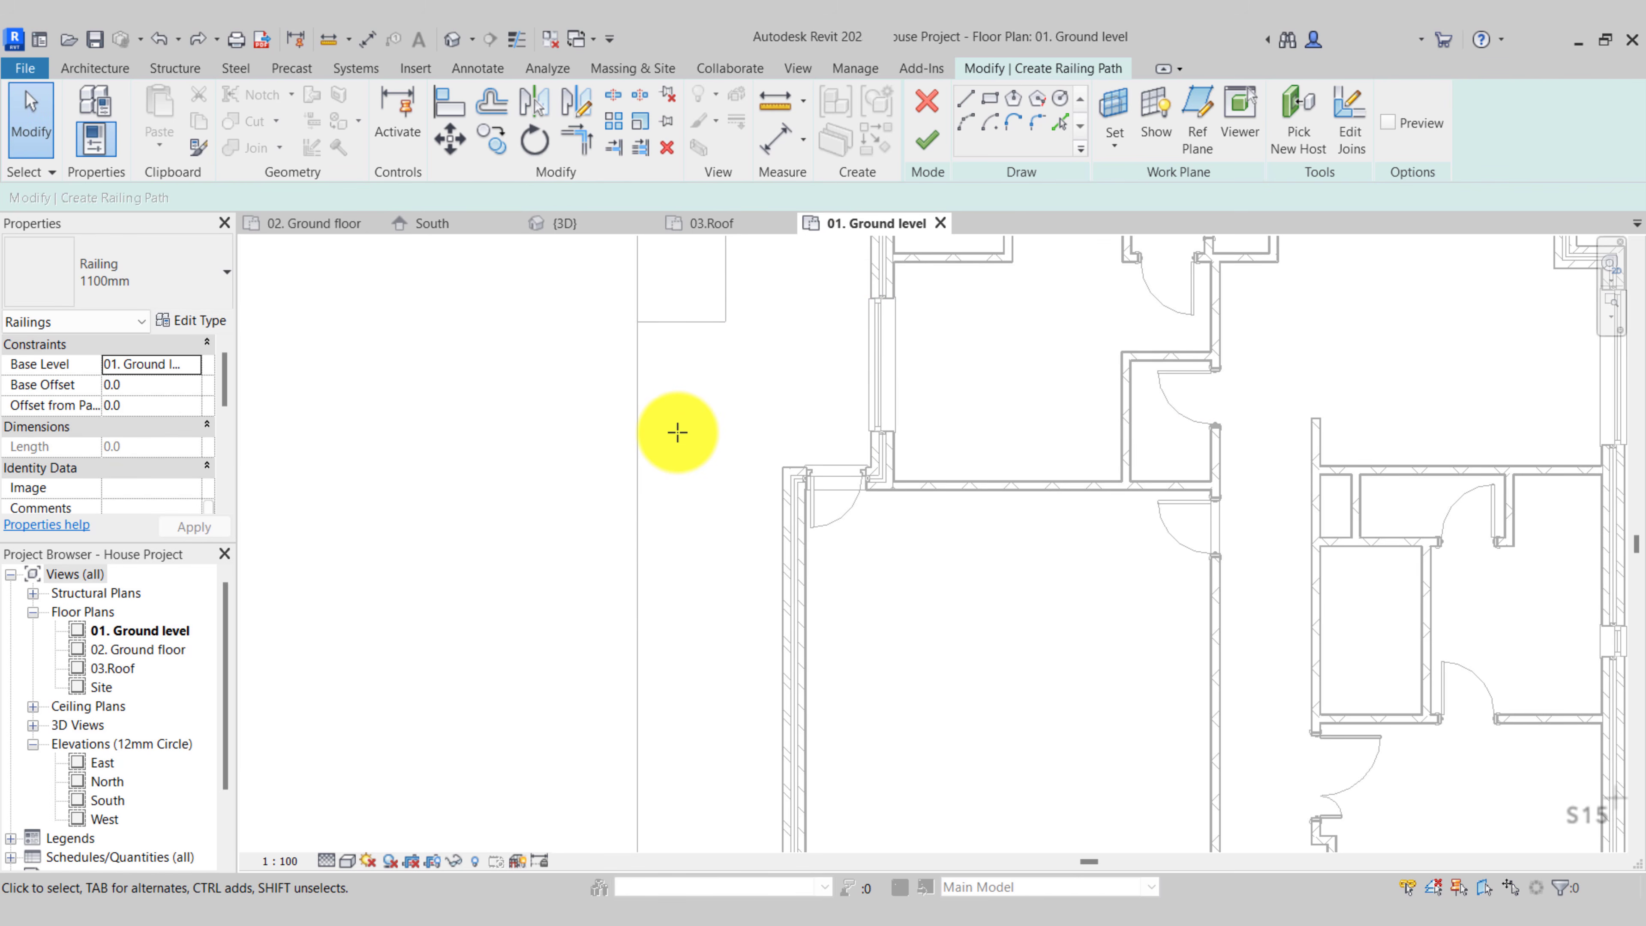
# Keep the 1100mm railing type and draw a 2000 mm path line from the garage's outer wall near its front corner to the site edge
pyautogui.scroll(-2, 677, 402)
pyautogui.click(203, 285)
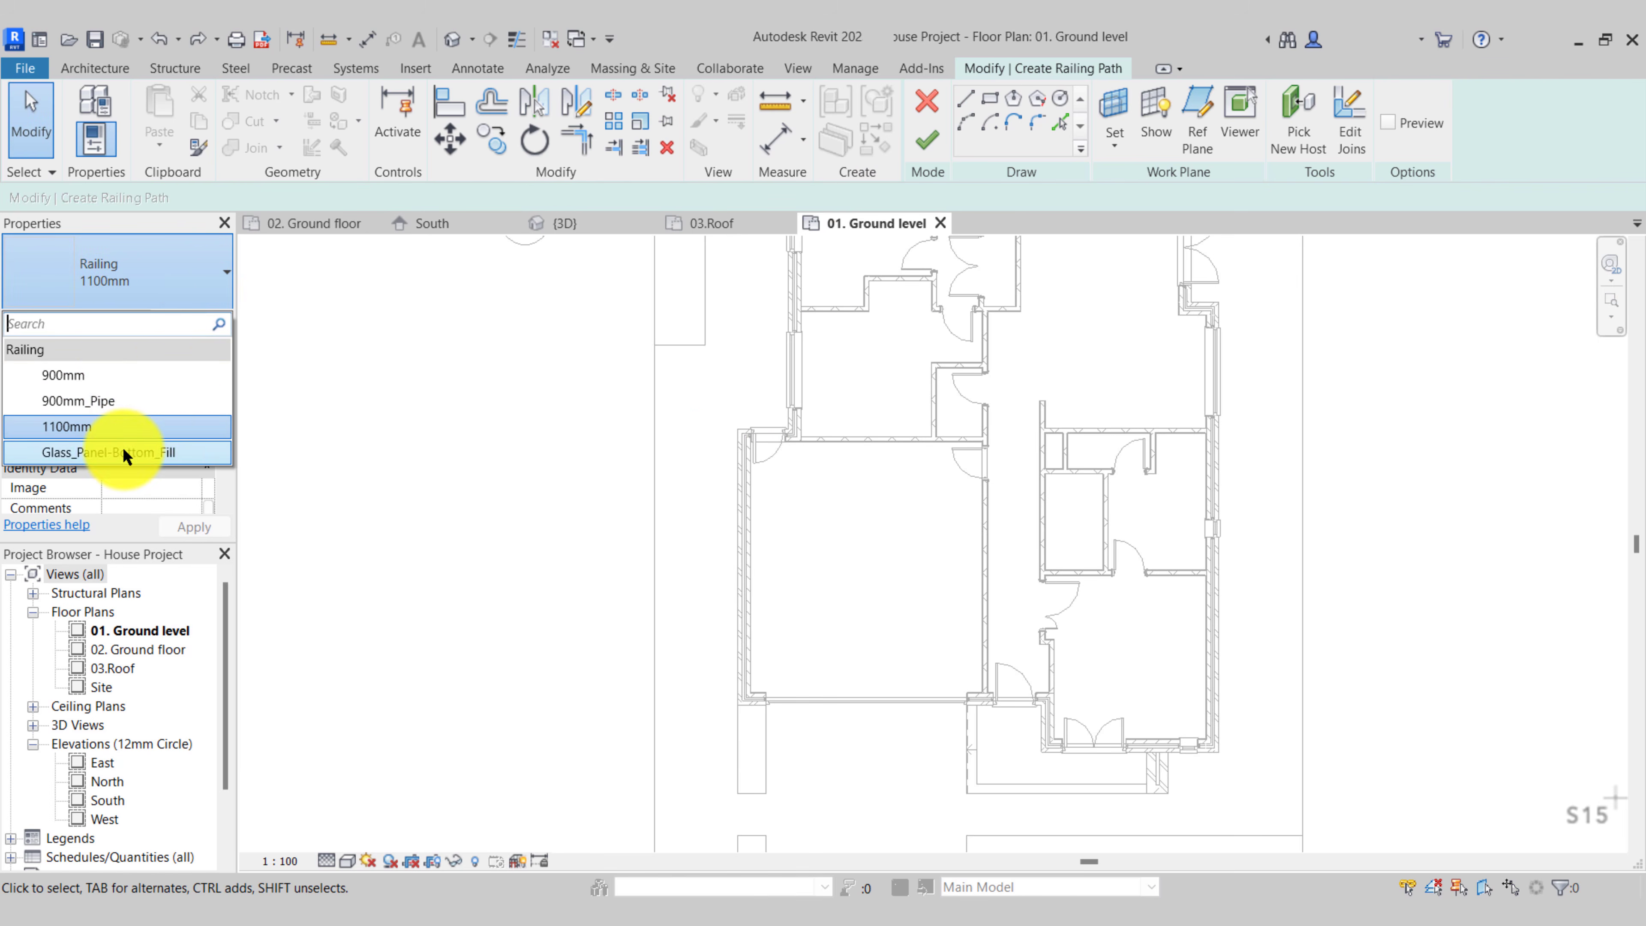
pyautogui.click(171, 273)
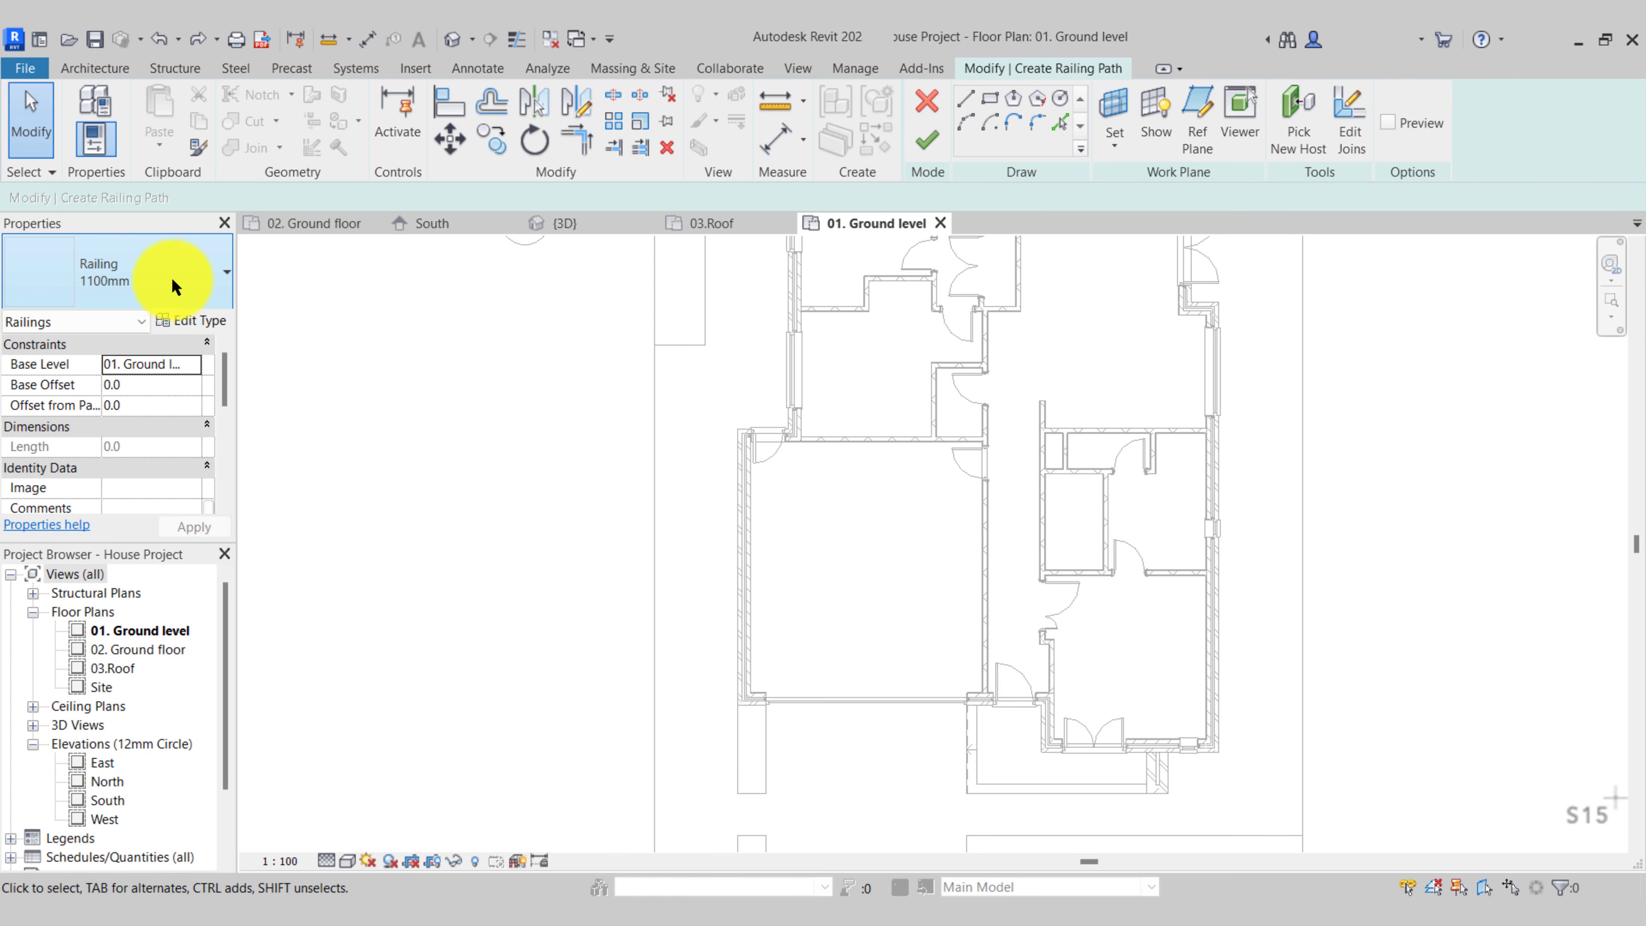
pyautogui.click(970, 100)
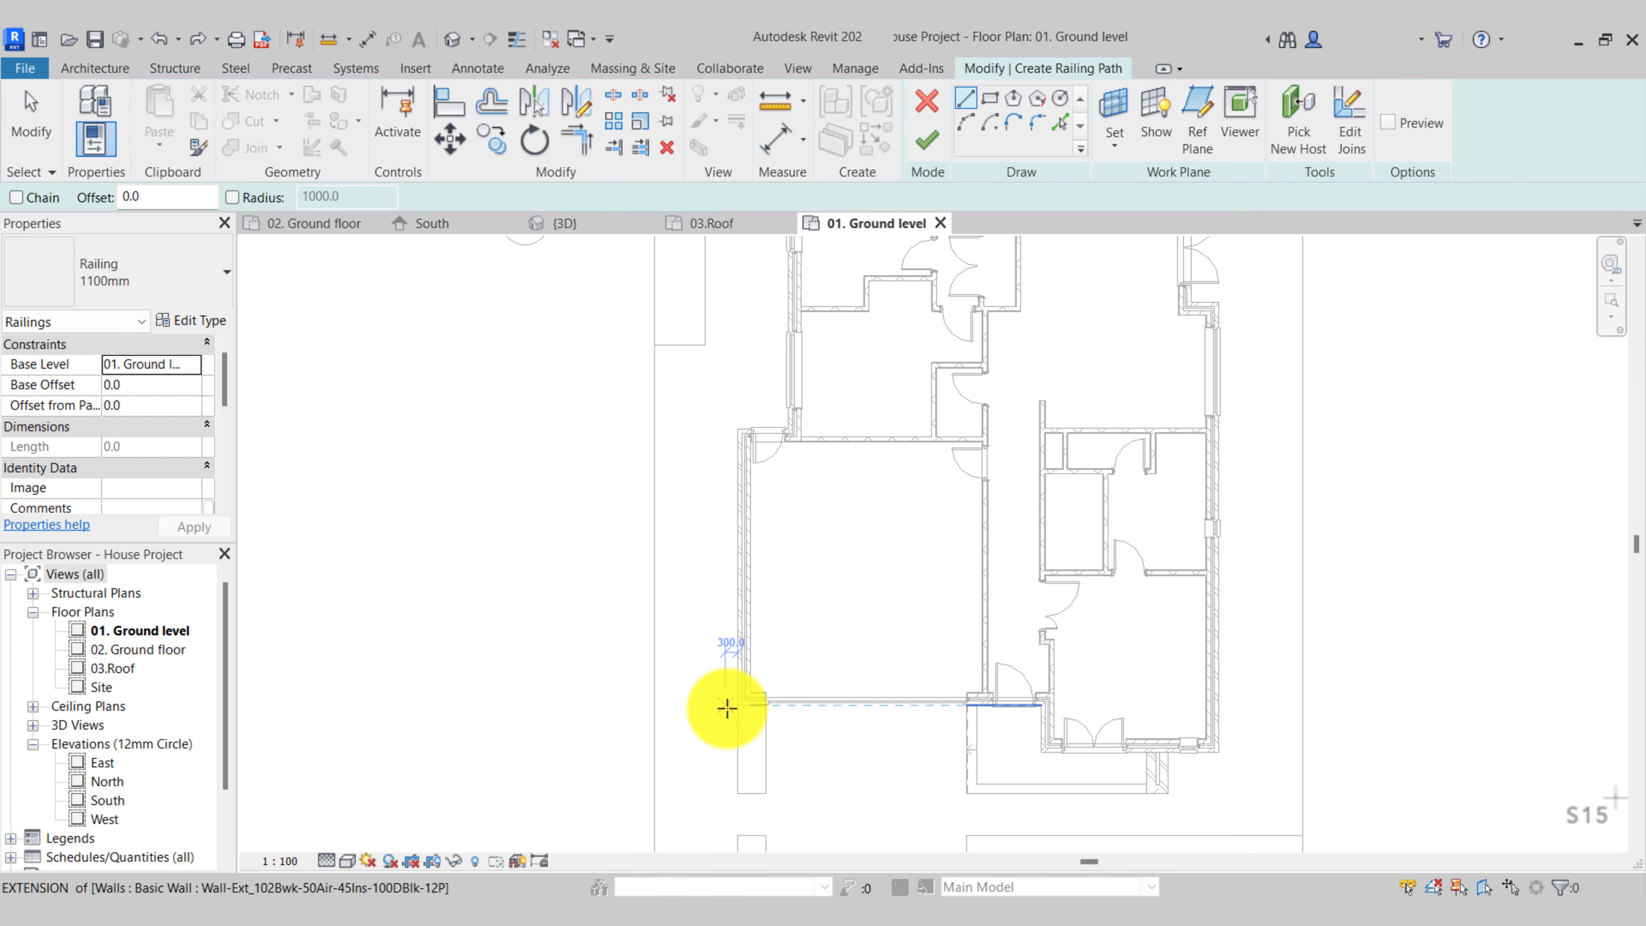
pyautogui.scroll(6, 727, 708)
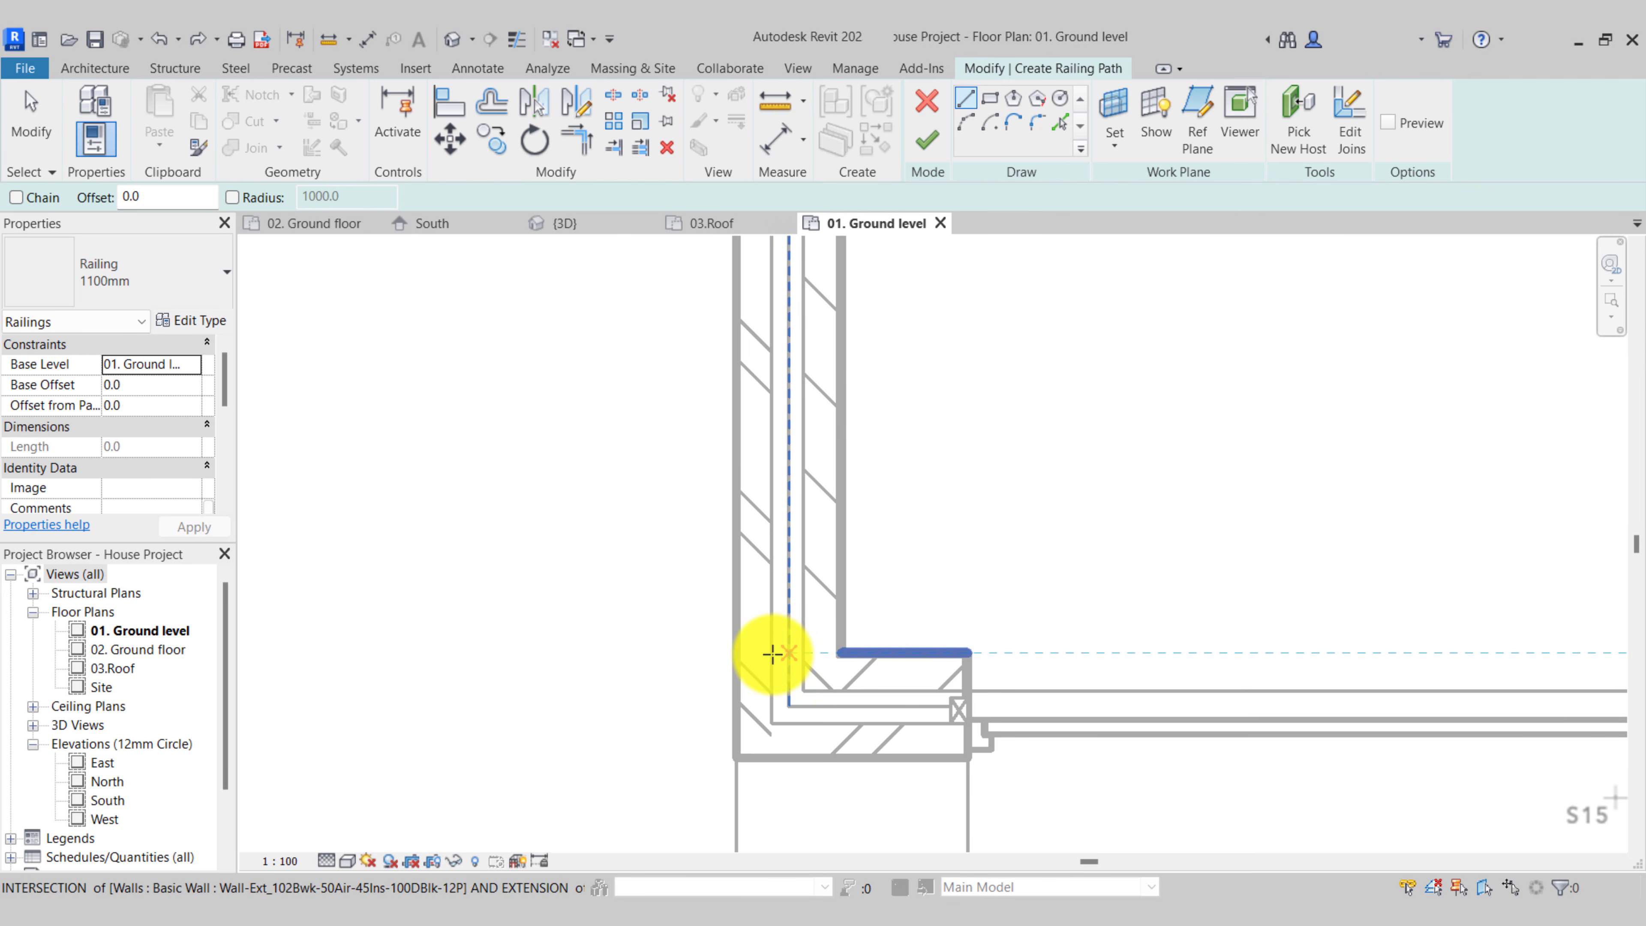
pyautogui.click(738, 661)
pyautogui.scroll(-3, 739, 659)
pyautogui.moveTo(557, 655); pyautogui.dragTo(870, 655, button='middle')
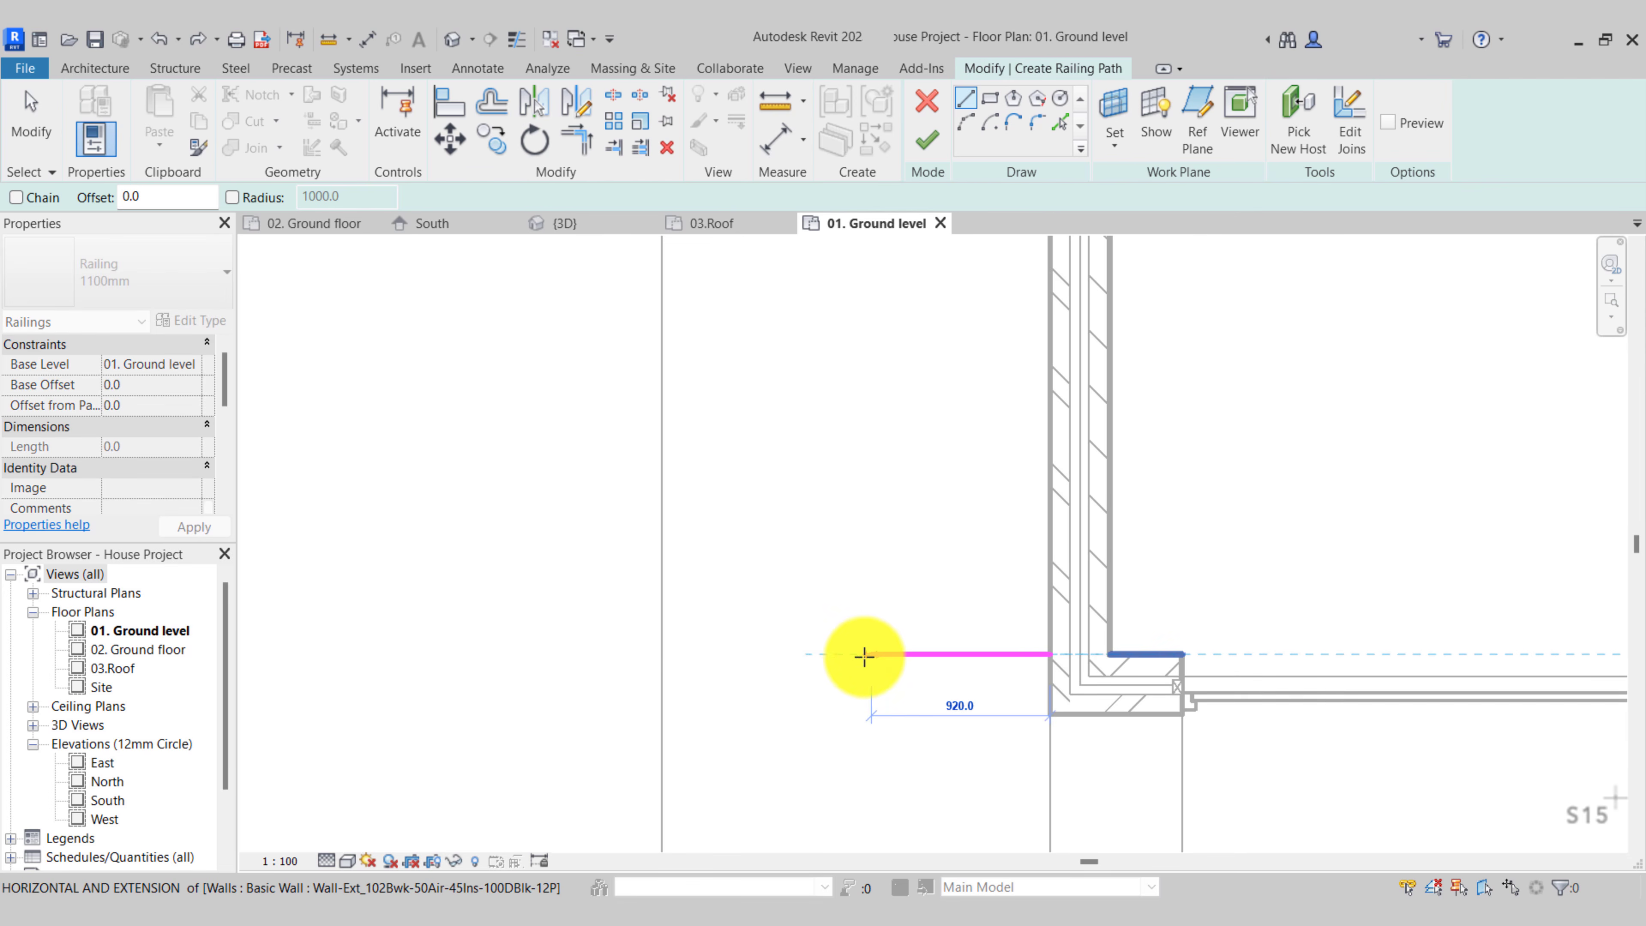
pyautogui.click(663, 654)
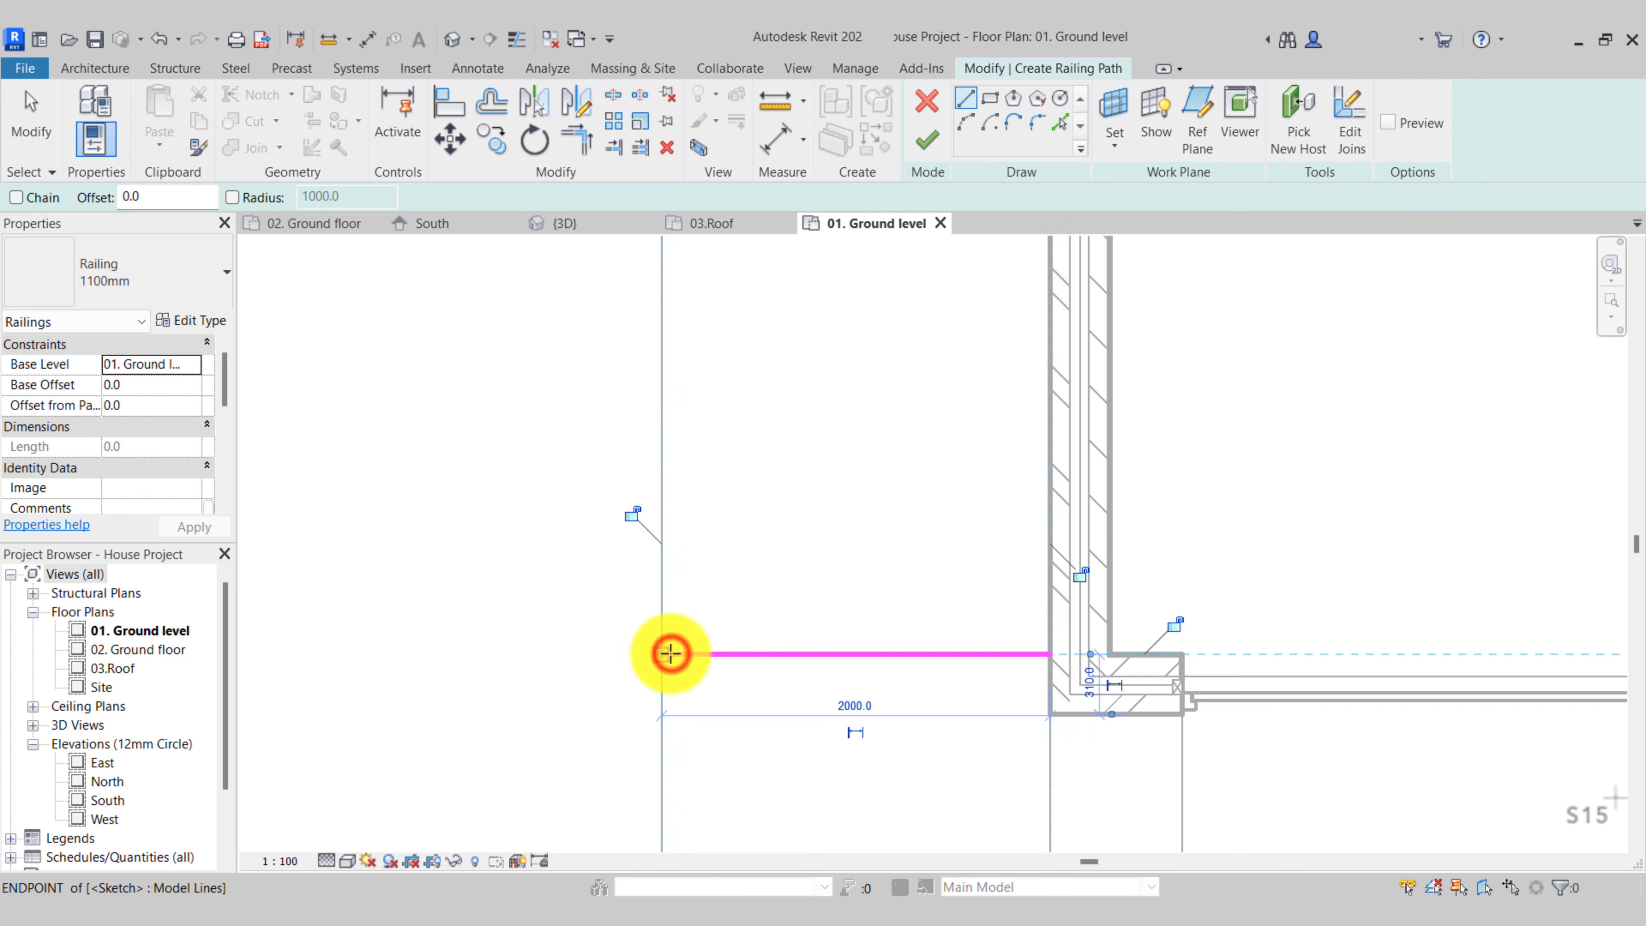
# Add railing path lines from the site's garage-side, rear and opposite side edges, offset 50 mm inward
pyautogui.click(1058, 123)
pyautogui.doubleClick(100, 199)
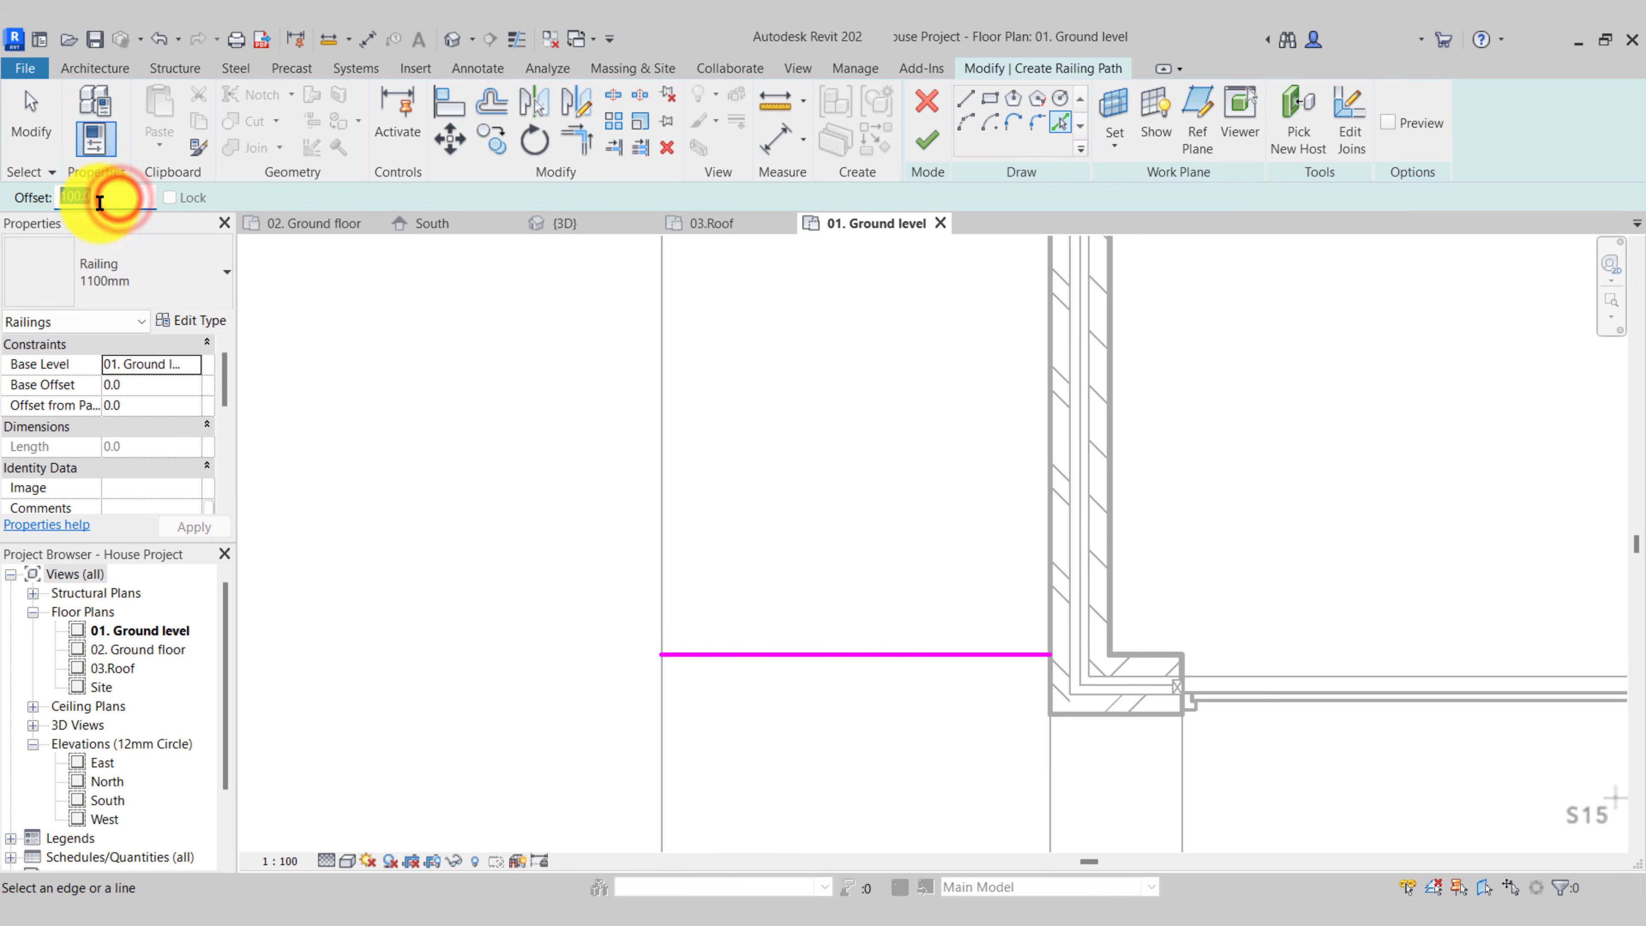
pyautogui.click(666, 500)
pyautogui.scroll(-2, 626, 752)
pyautogui.moveTo(727, 349); pyautogui.dragTo(753, 732, button='middle')
pyautogui.scroll(-2, 752, 732)
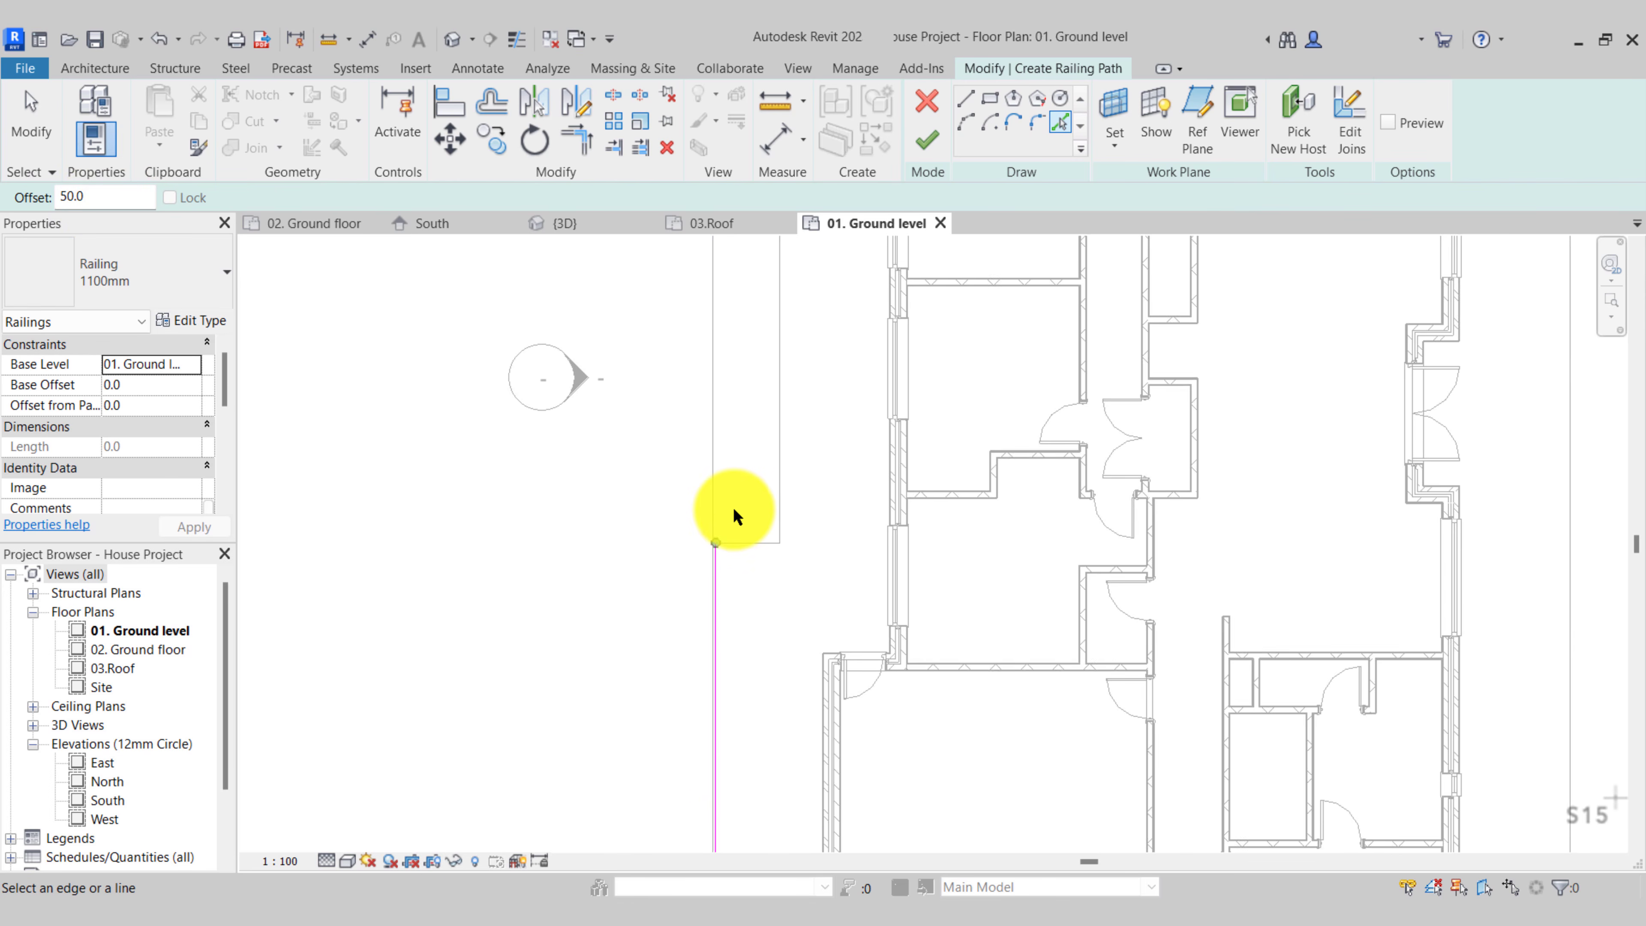
pyautogui.scroll(-5, 734, 518)
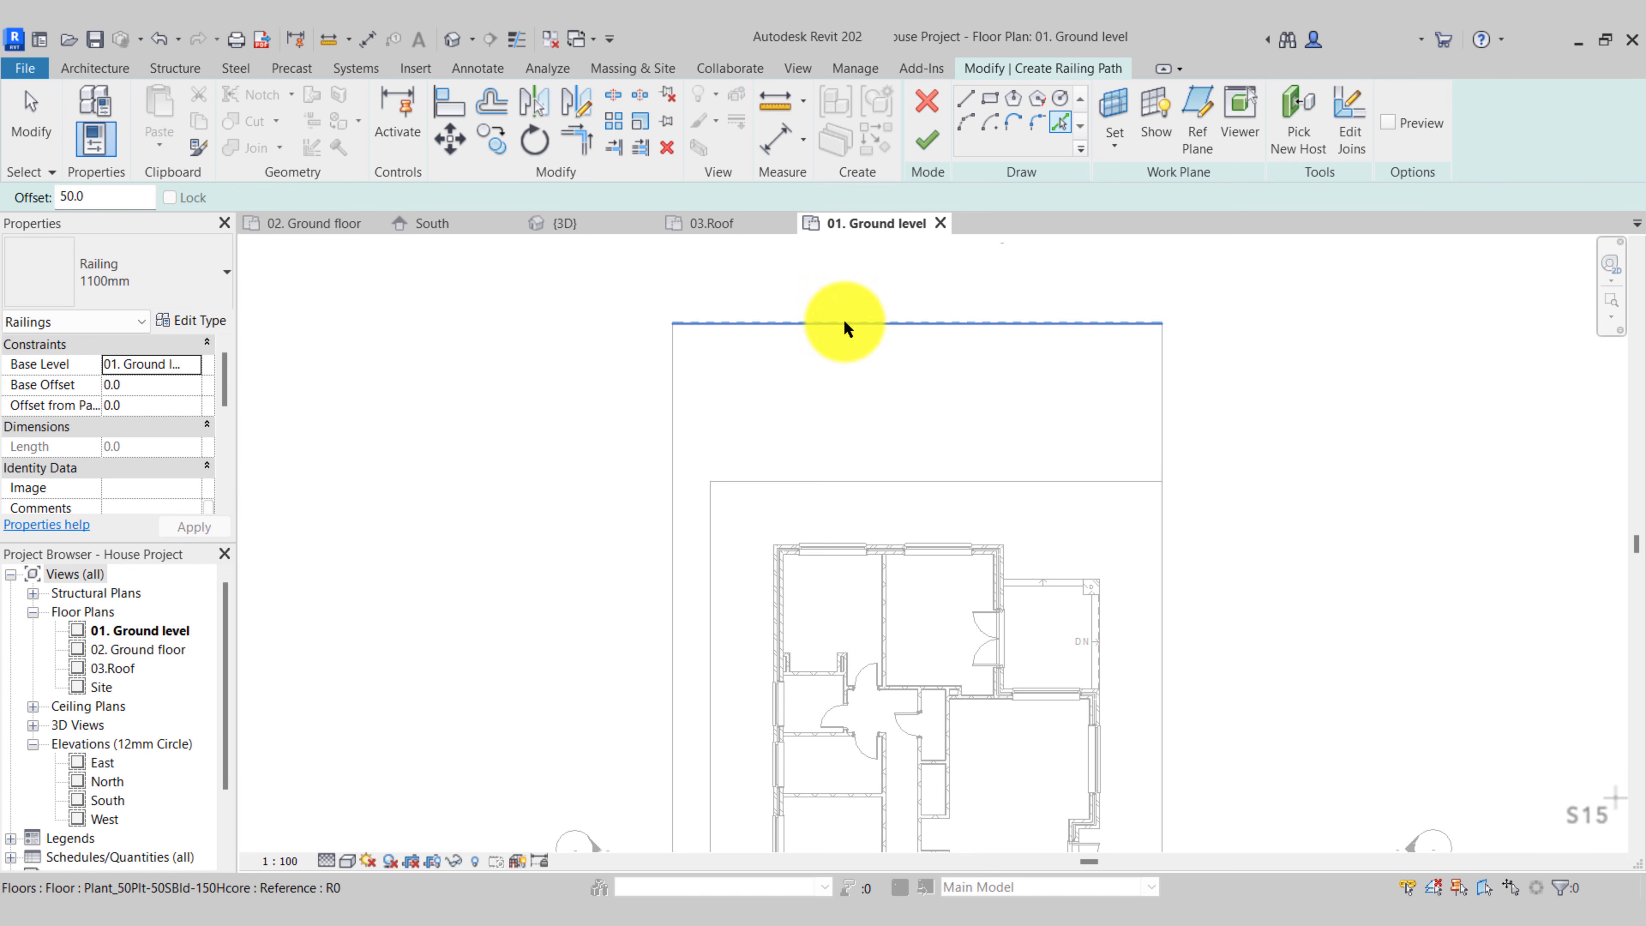
pyautogui.scroll(3, 1113, 281)
pyautogui.click(1081, 438)
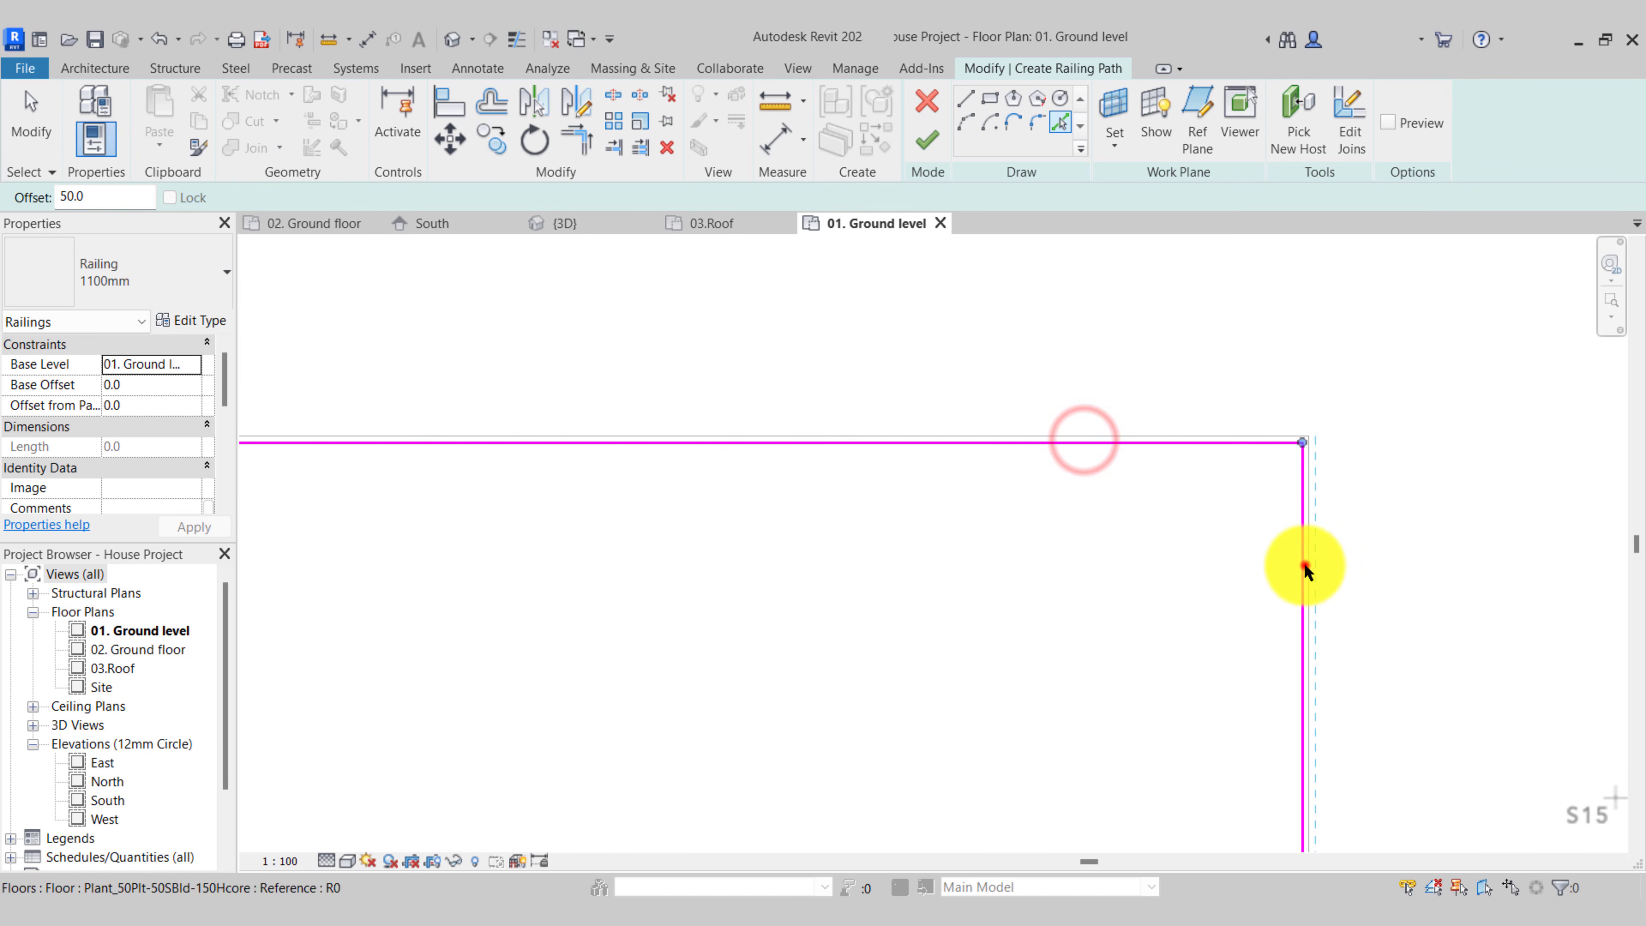
pyautogui.scroll(-6, 1263, 558)
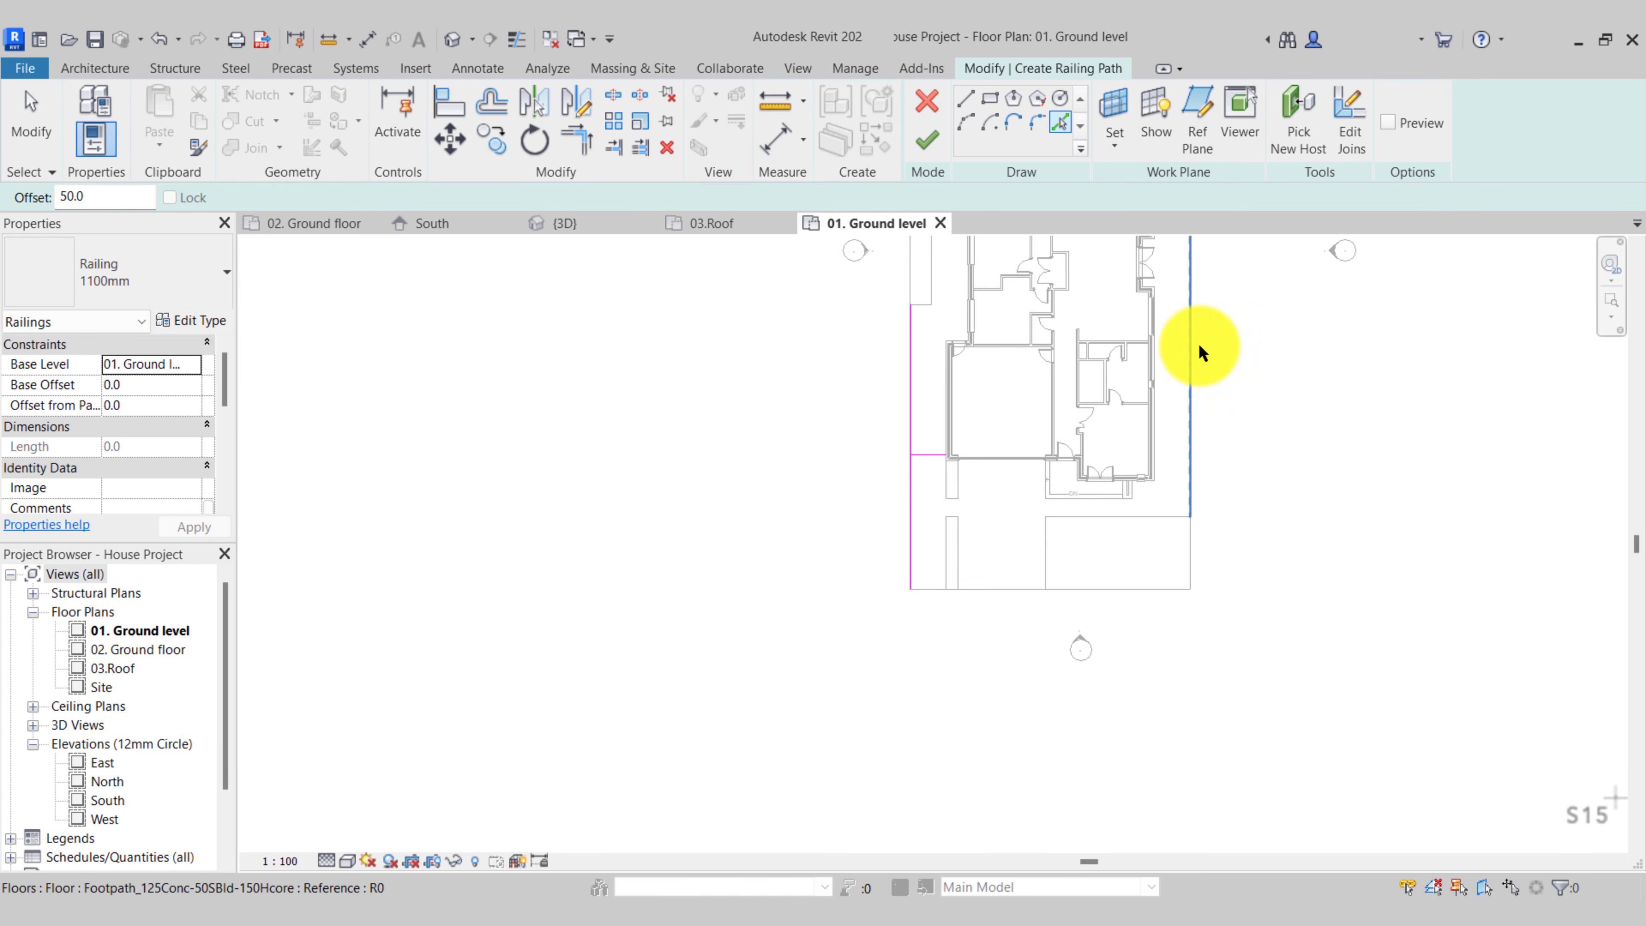
# Draw a 2000 mm railing path line with 0 offset from the house's outer wall opposite the garage, near the front corner, to the site edge
pyautogui.scroll(5, 1202, 353)
pyautogui.click(973, 102)
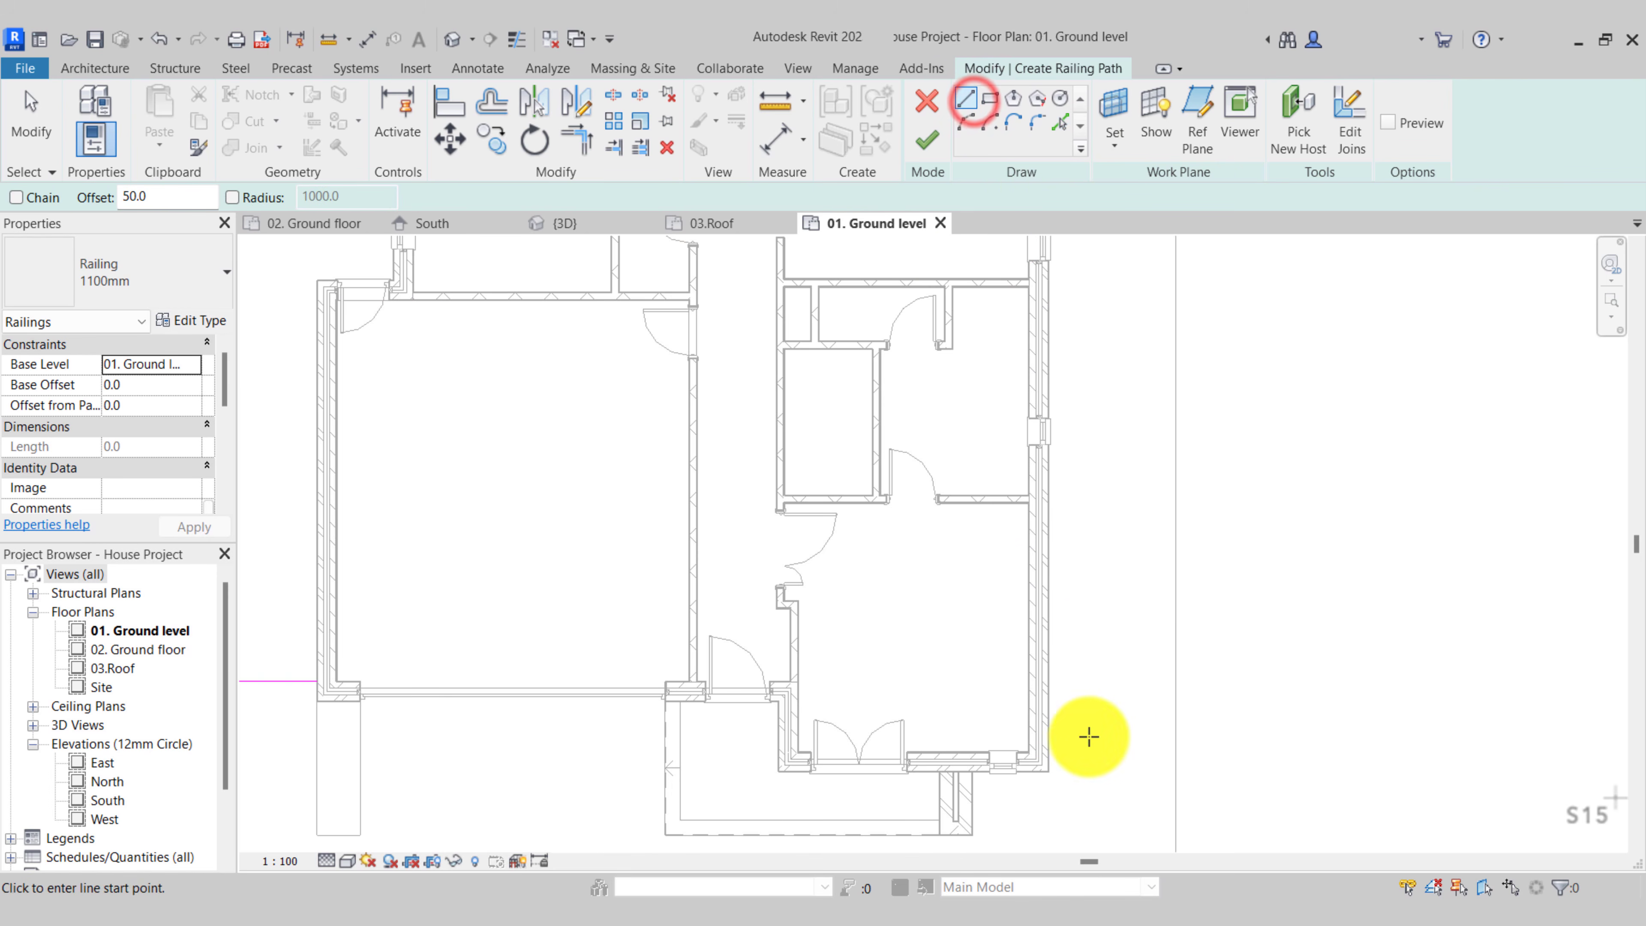
pyautogui.write('0')
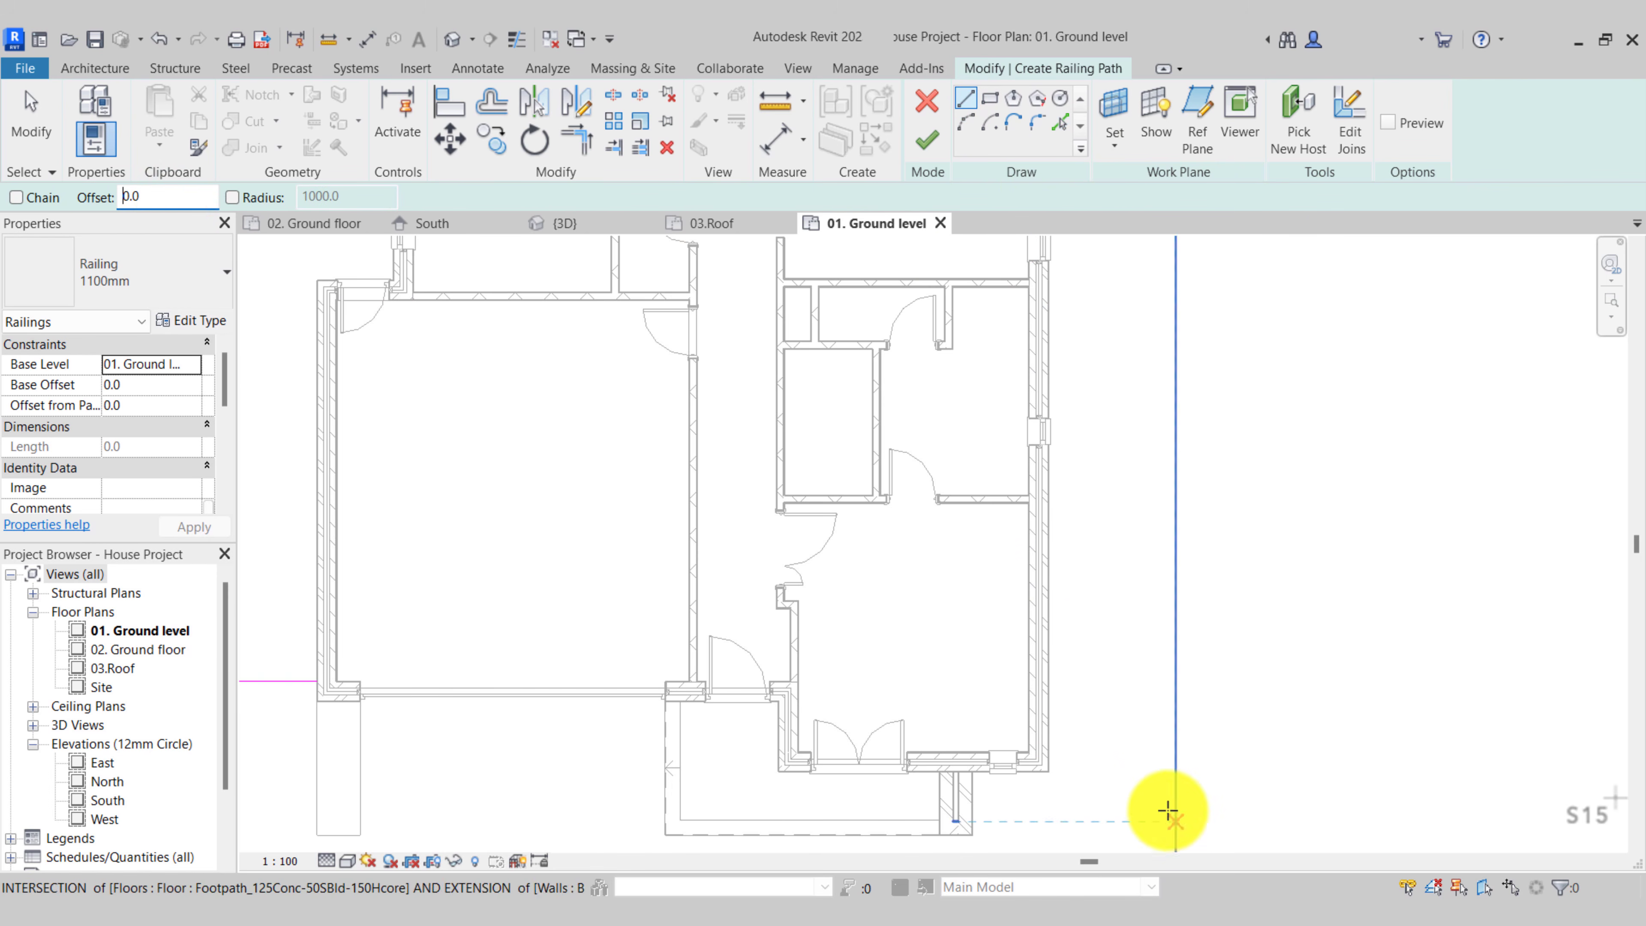
pyautogui.scroll(5, 1094, 757)
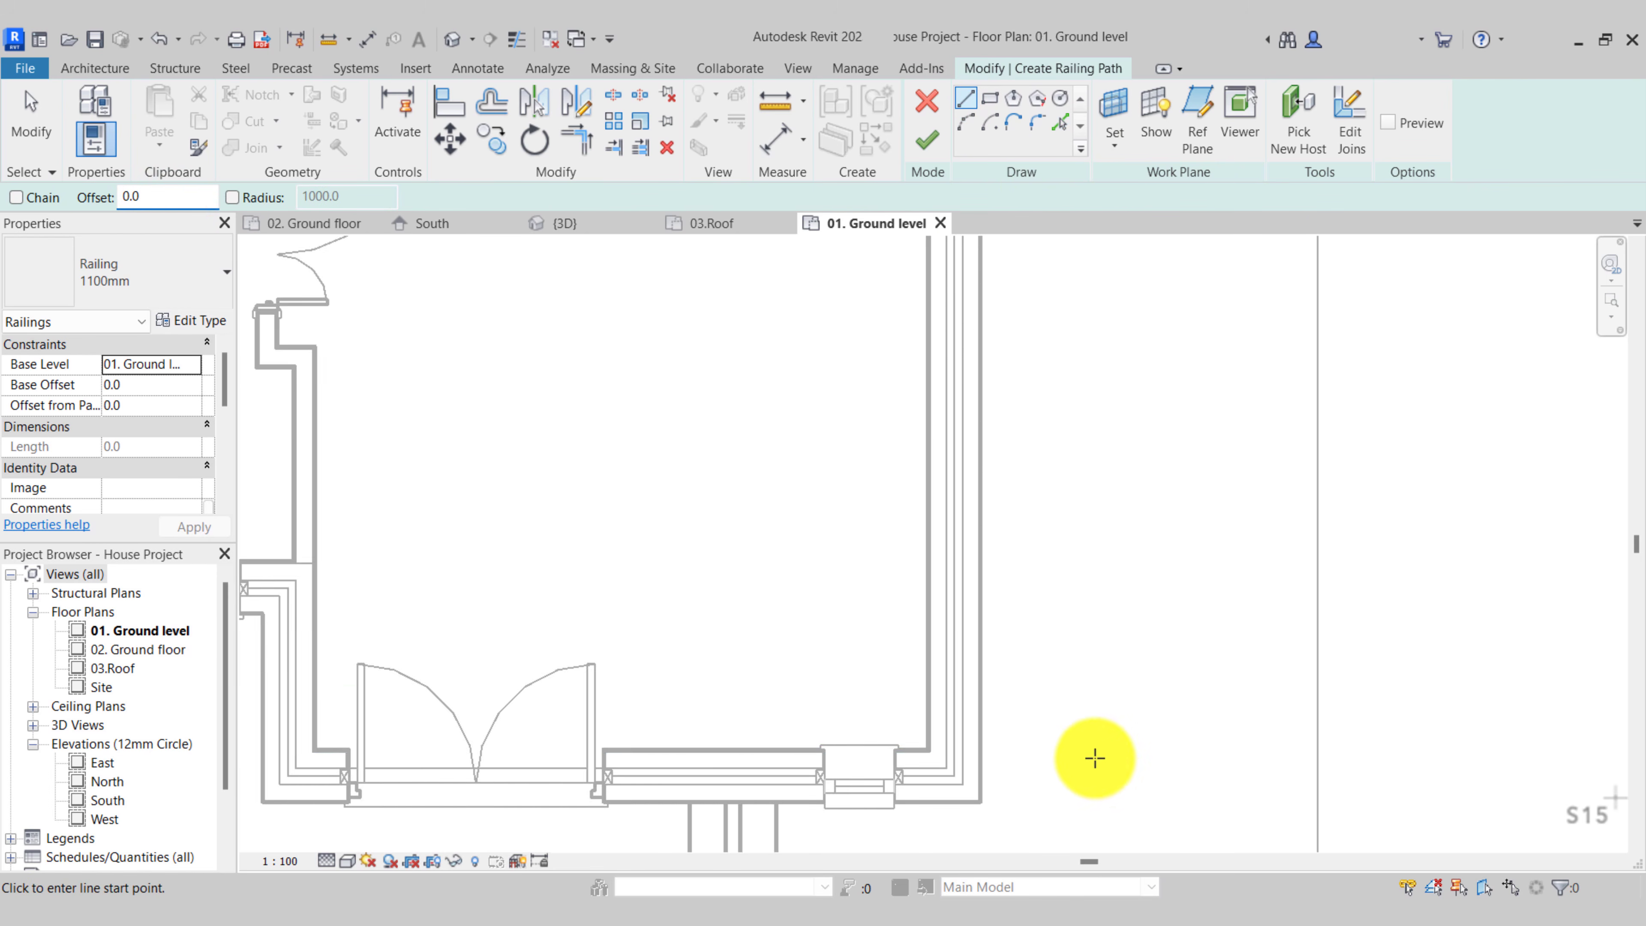
pyautogui.click(981, 578)
pyautogui.scroll(-3, 1091, 587)
pyautogui.scroll(-1, 1286, 583)
pyautogui.click(1294, 581)
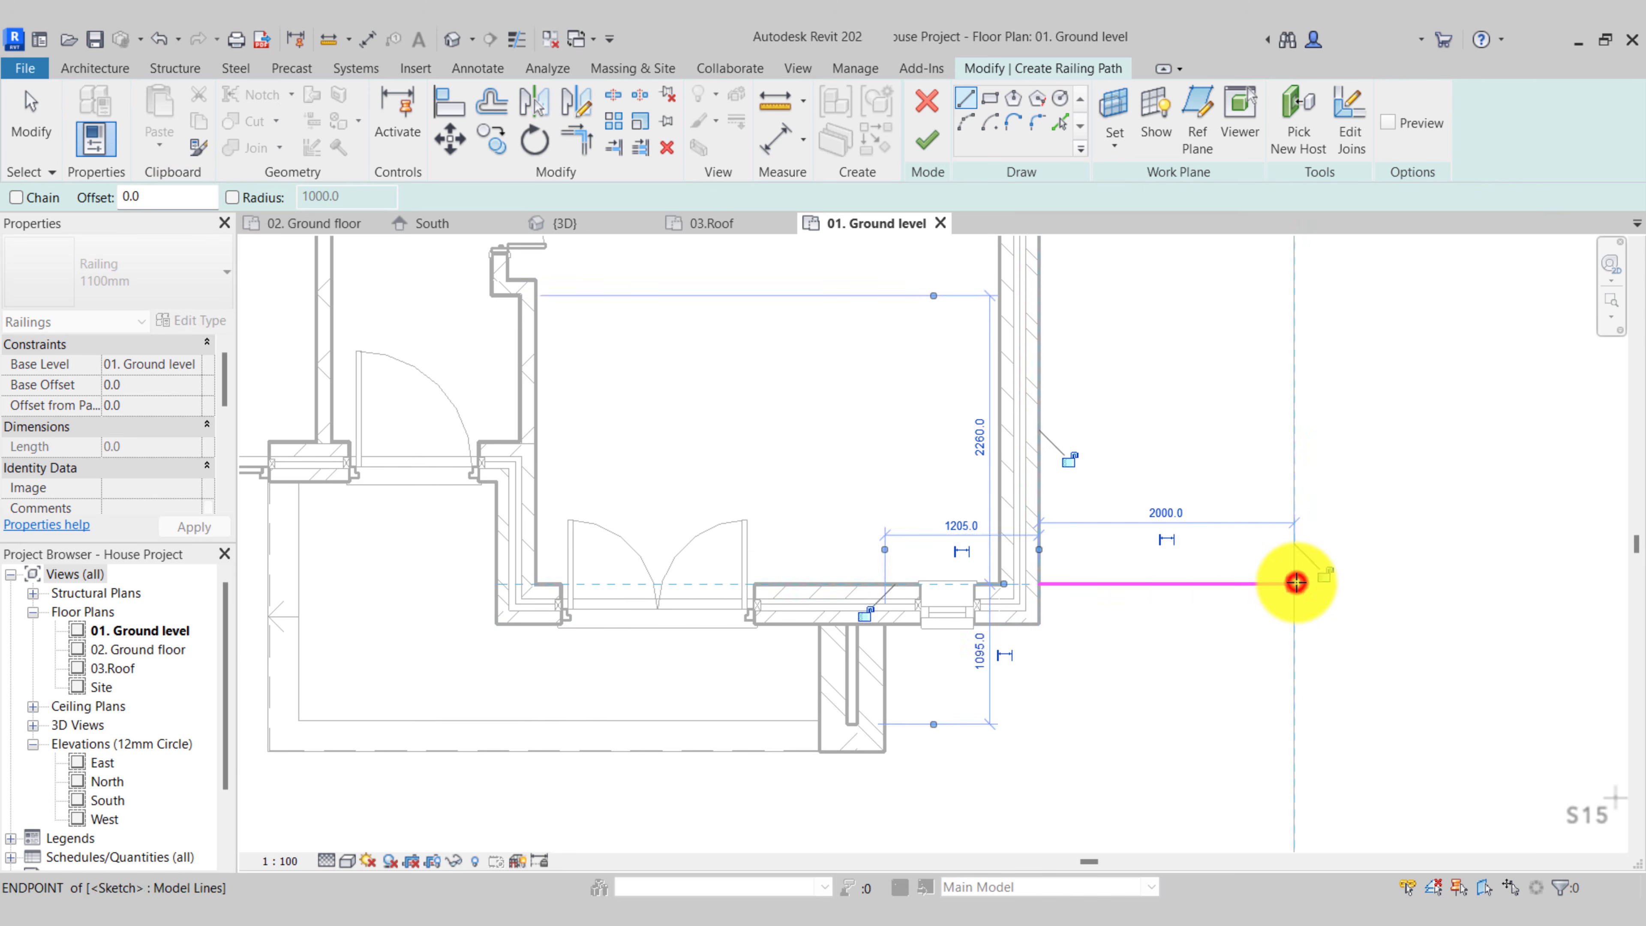
pyautogui.scroll(-3, 1285, 680)
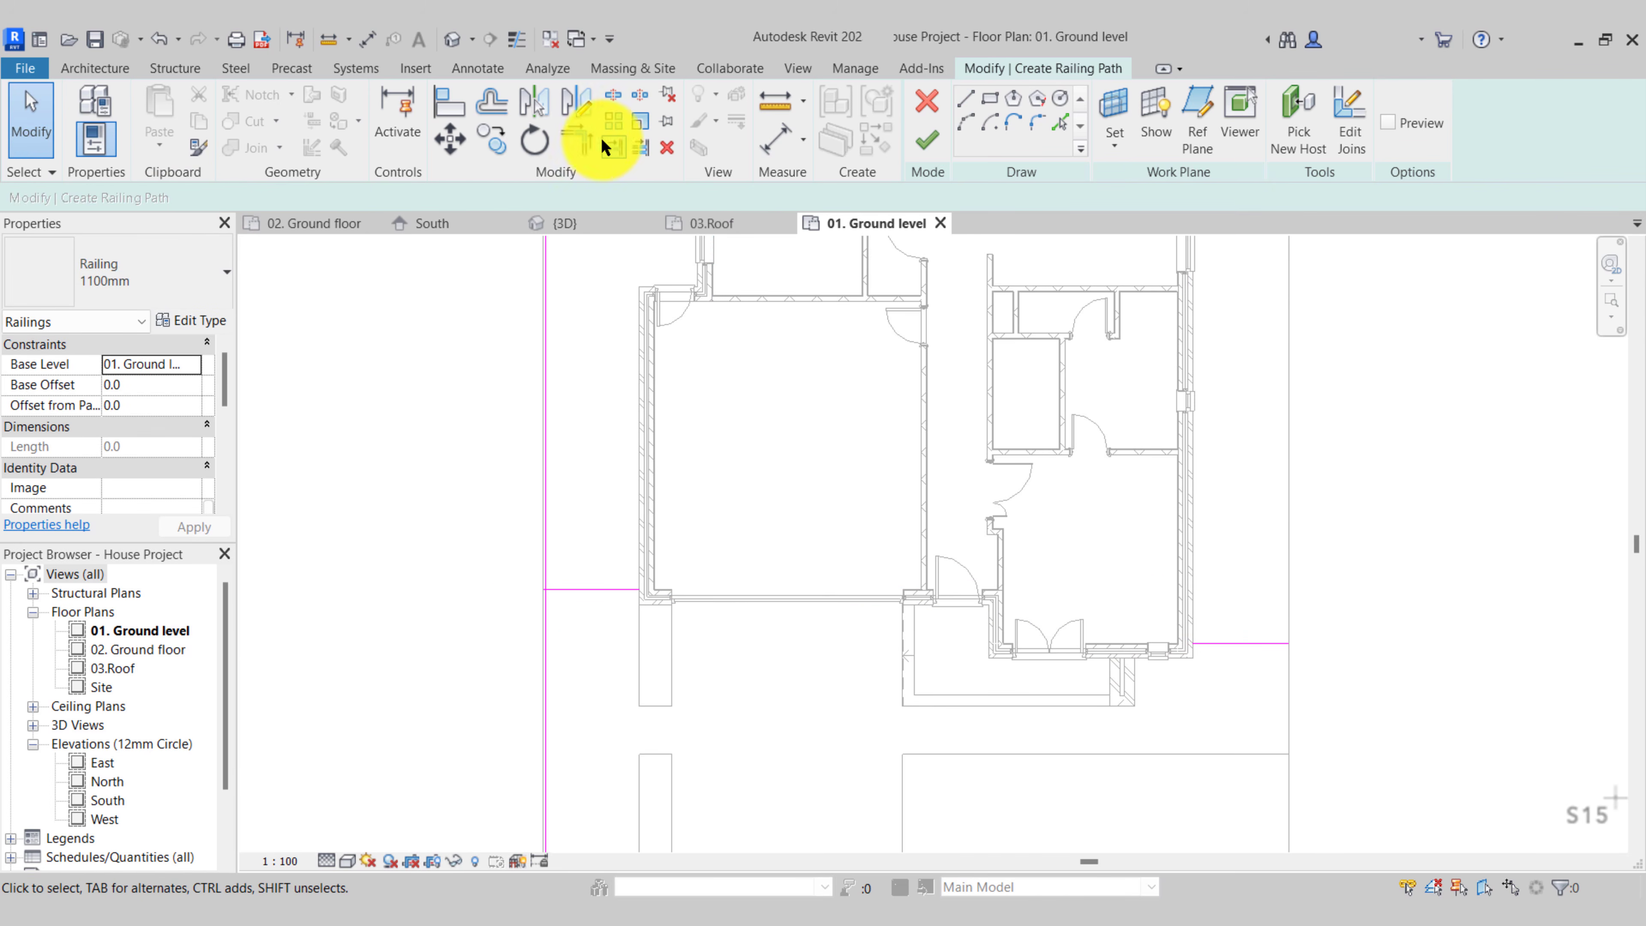
# Trim and extend the railing path lines to corners so they form one continuous path around the sides and rear
pyautogui.click(574, 140)
pyautogui.scroll(-4, 545, 557)
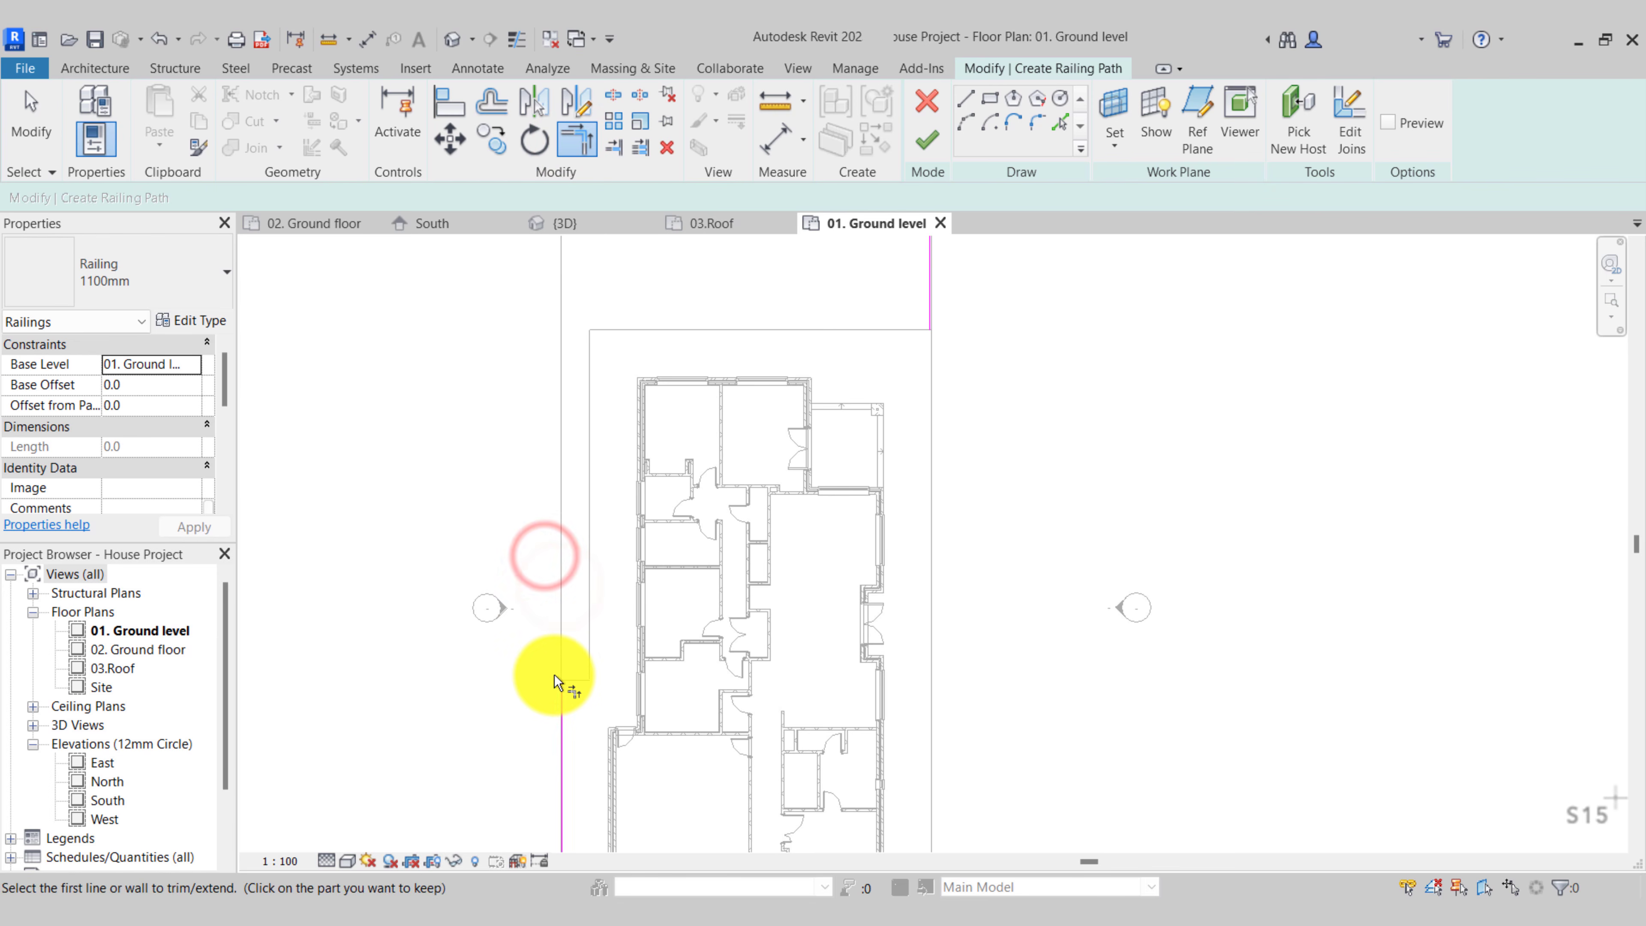
pyautogui.click(555, 710)
pyautogui.scroll(-2, 556, 709)
pyautogui.click(679, 389)
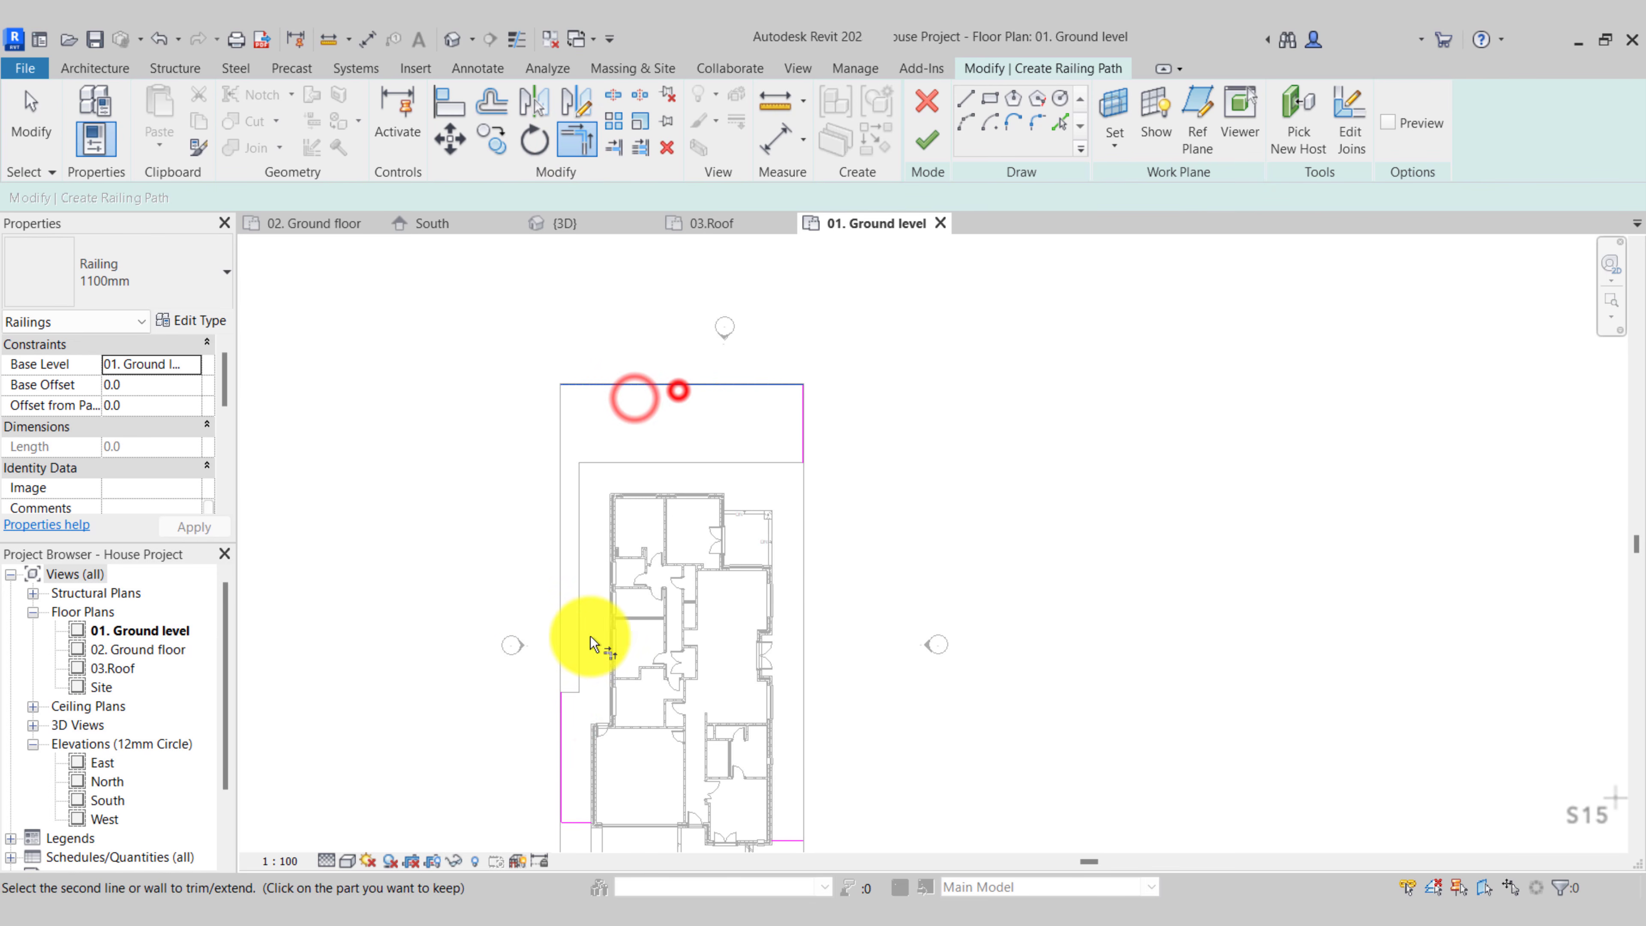
pyautogui.click(554, 715)
pyautogui.click(802, 433)
pyautogui.moveTo(825, 591); pyautogui.dragTo(861, 462, button='middle')
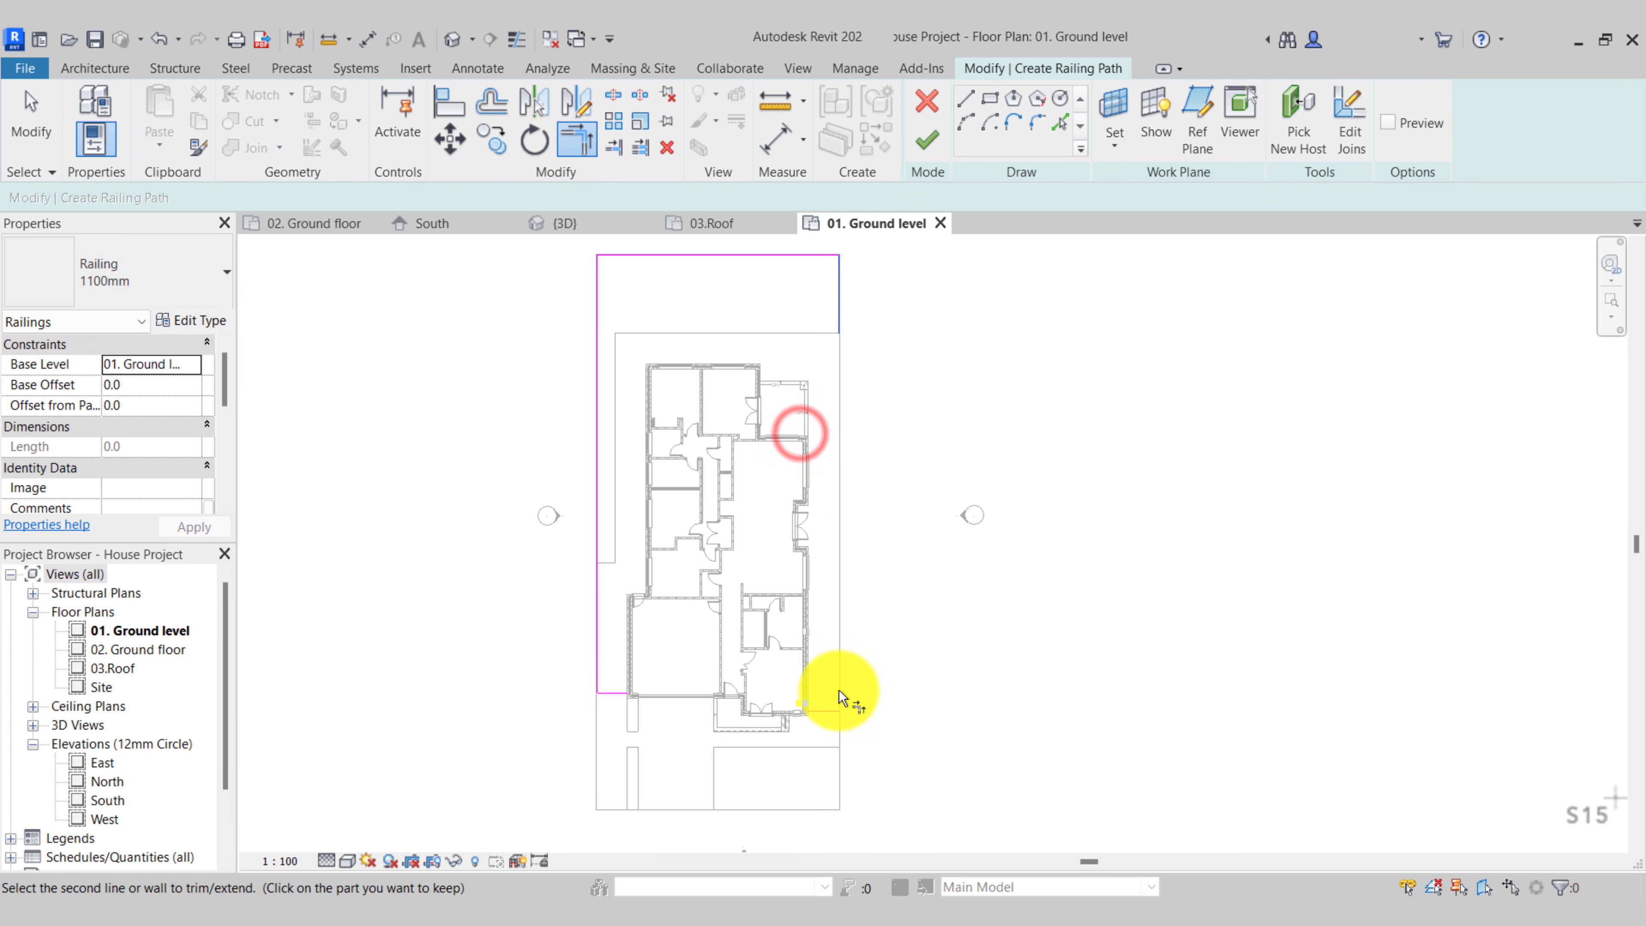
pyautogui.click(820, 715)
pyautogui.press('Escape')
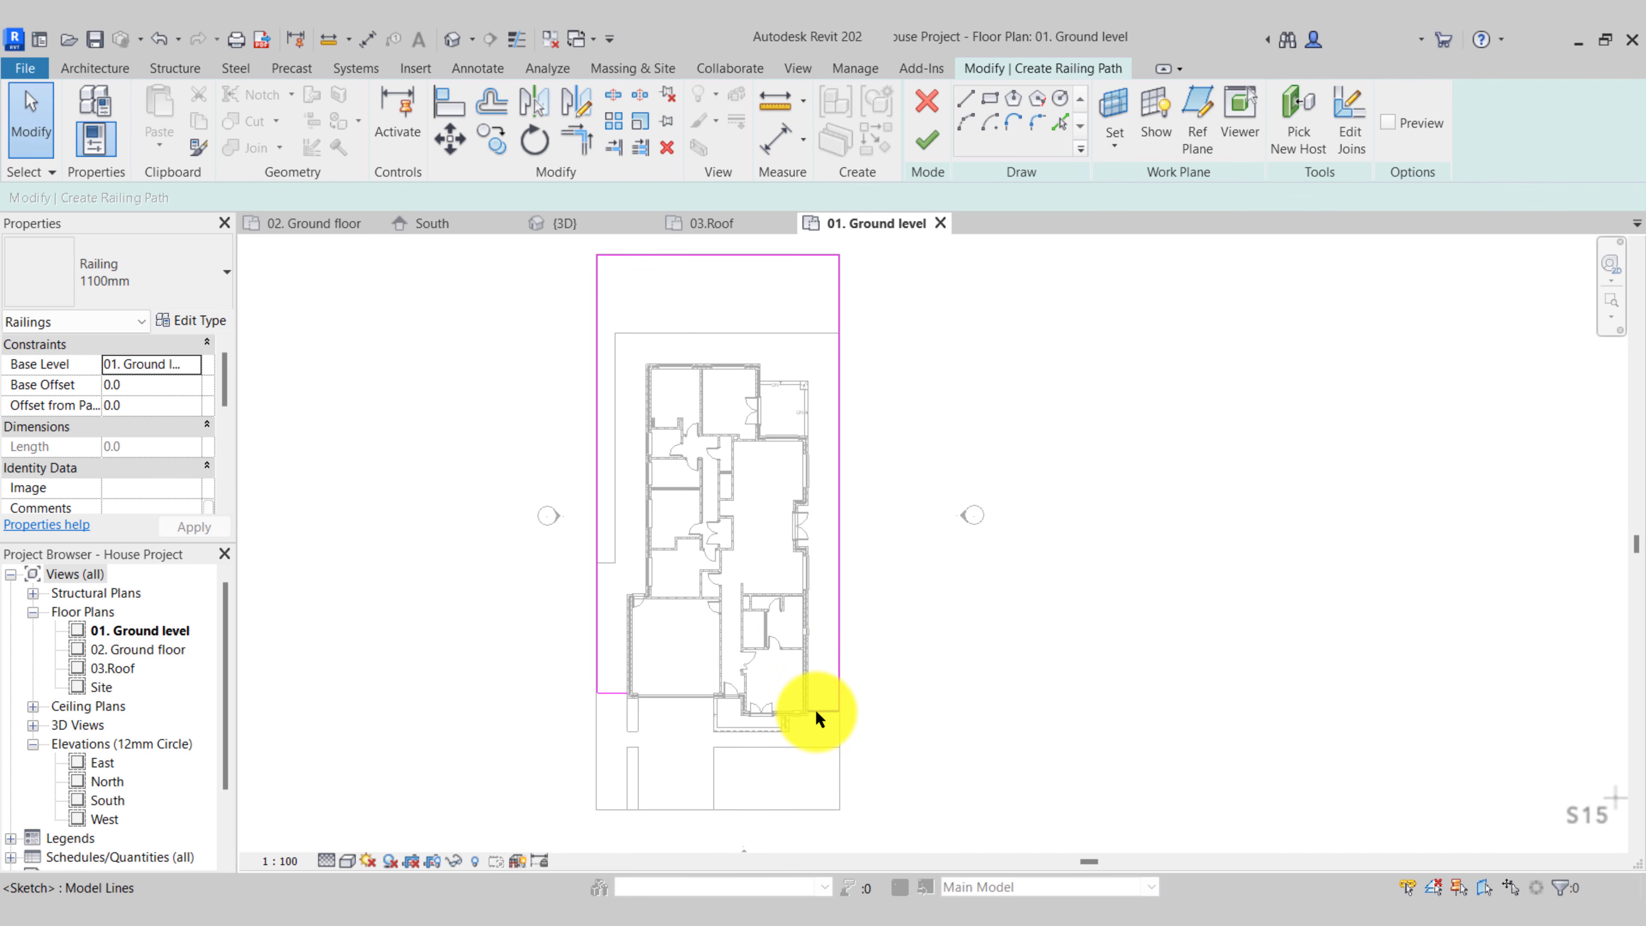
# Check that the railing path lines form one chain, finish the railing and open the 3D view
pyautogui.press('Tab')
pyautogui.click(818, 709)
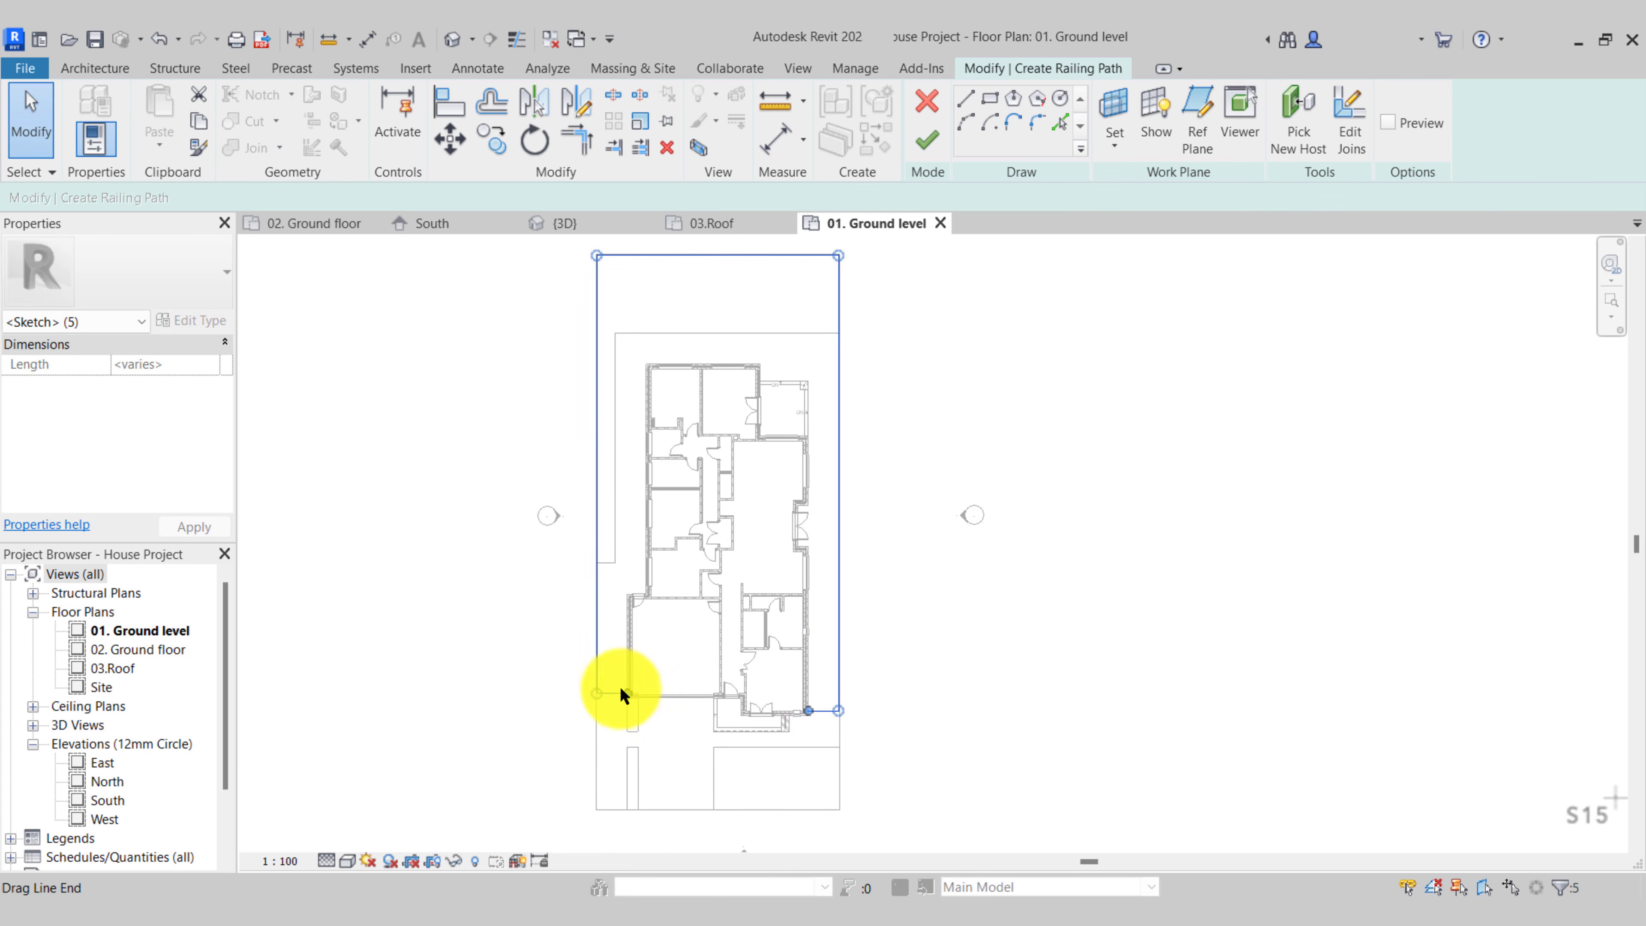
pyautogui.click(628, 726)
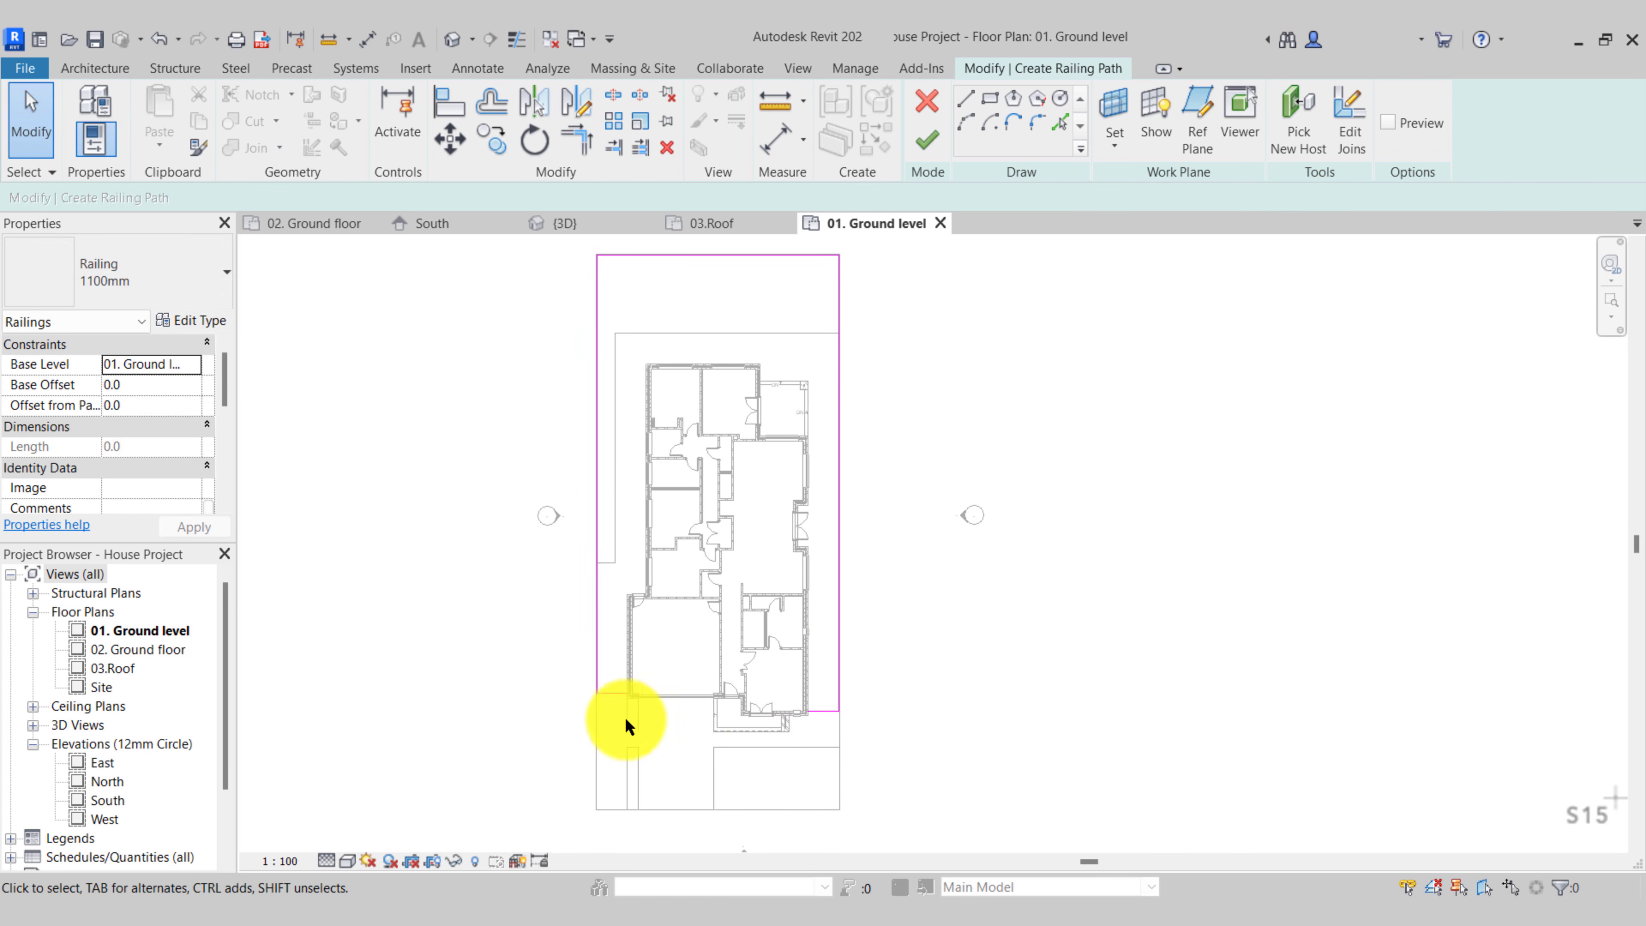
pyautogui.click(927, 139)
pyautogui.click(588, 228)
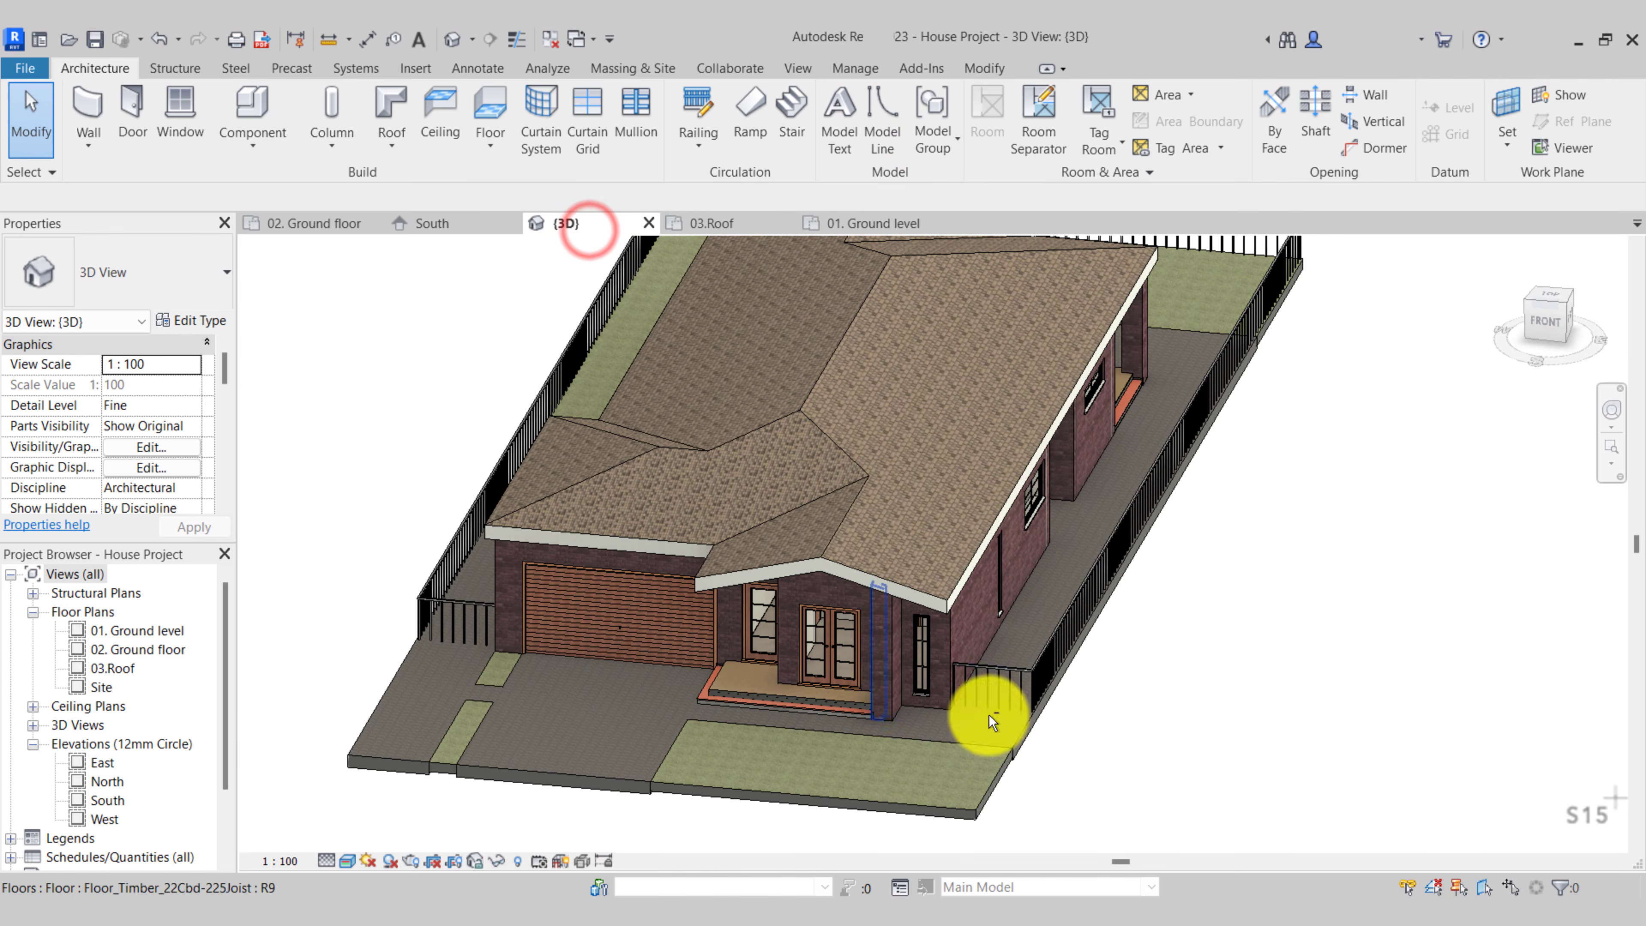
# Duplicate the site railing's type as 1800mm Fence
pyautogui.keyDown('shift'); pyautogui.moveTo(989, 716); pyautogui.dragTo(1066, 698, button='middle'); pyautogui.keyUp('shift')
pyautogui.scroll(3, 838, 673)
pyautogui.scroll(-3, 897, 694)
pyautogui.scroll(2, 1066, 698)
pyautogui.click(1003, 559)
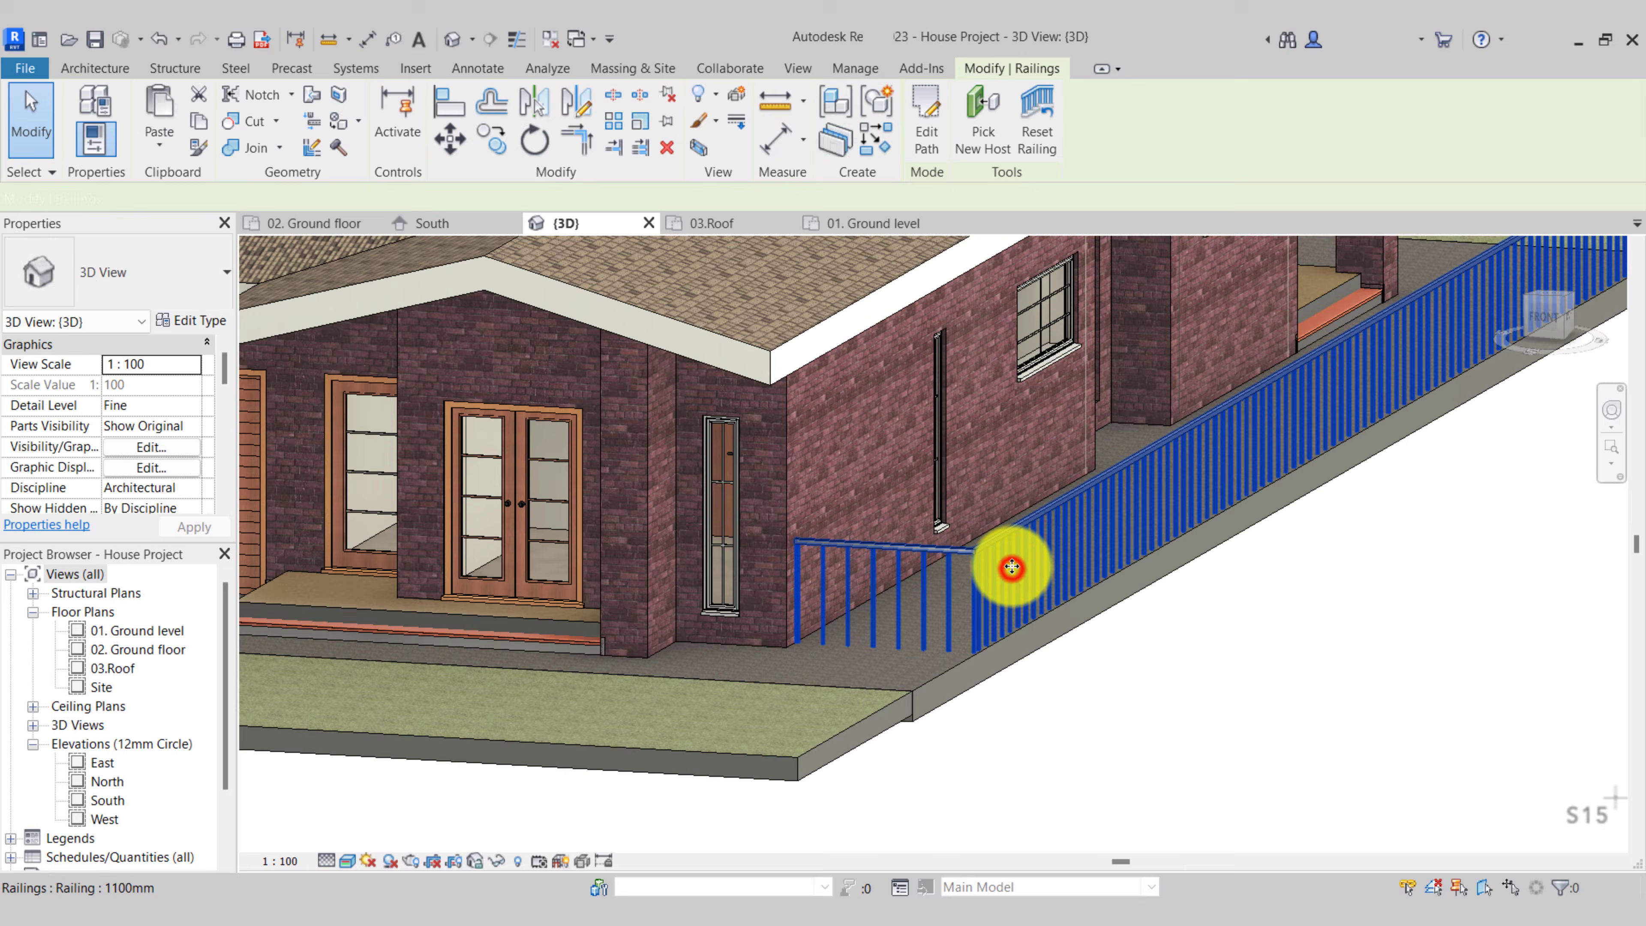
pyautogui.click(191, 321)
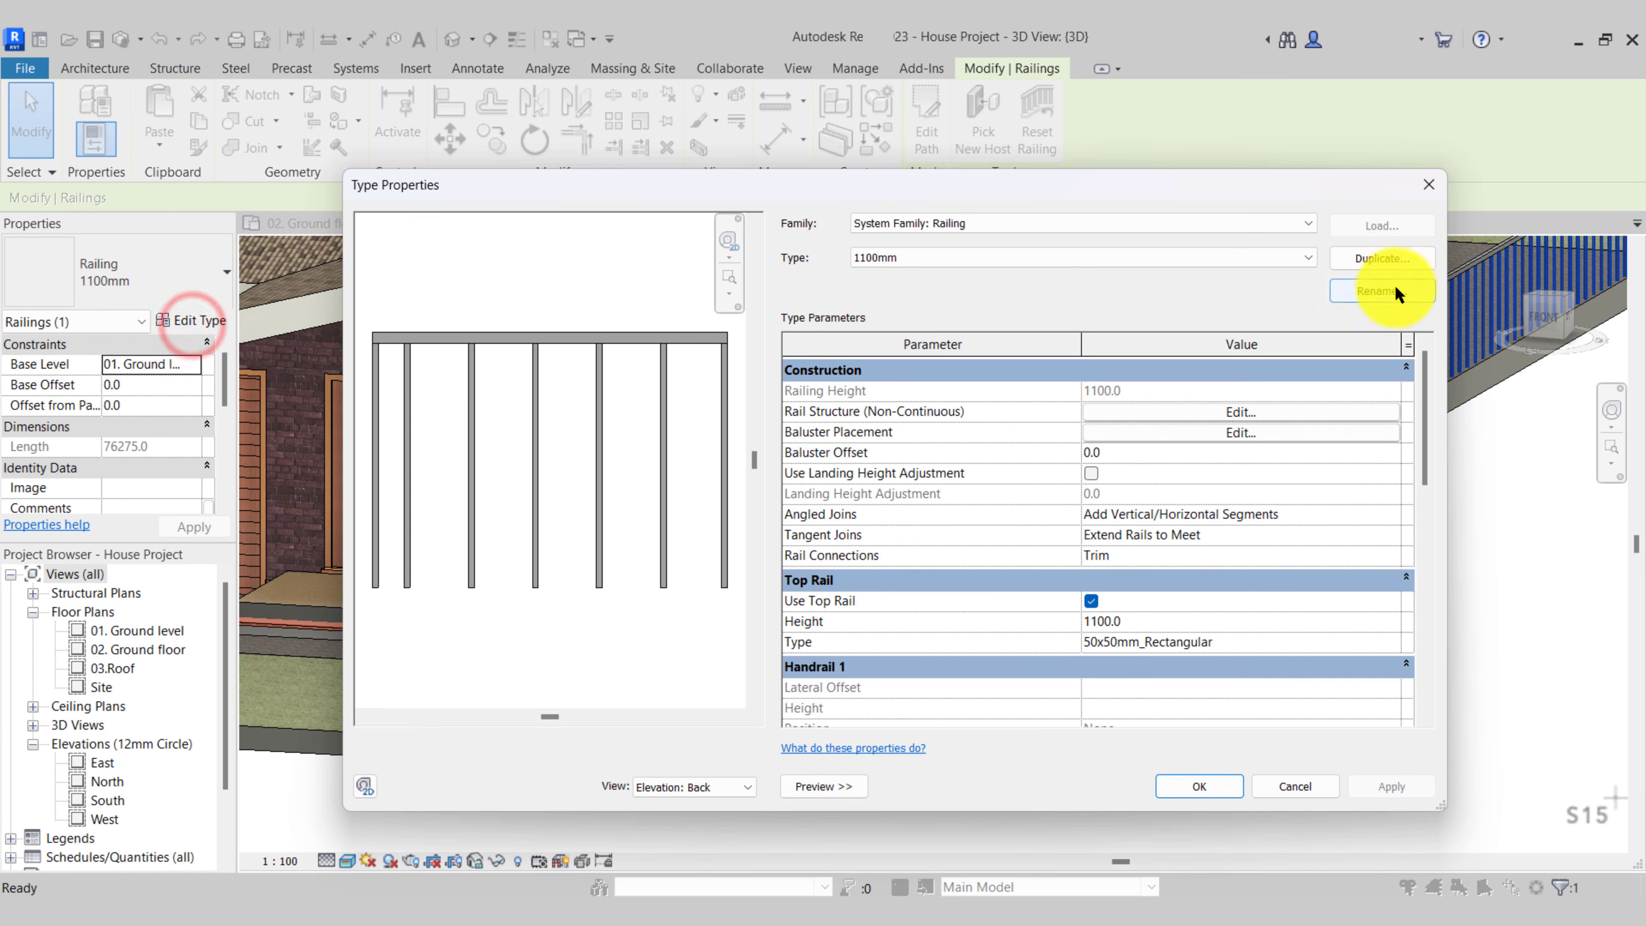
pyautogui.click(1382, 259)
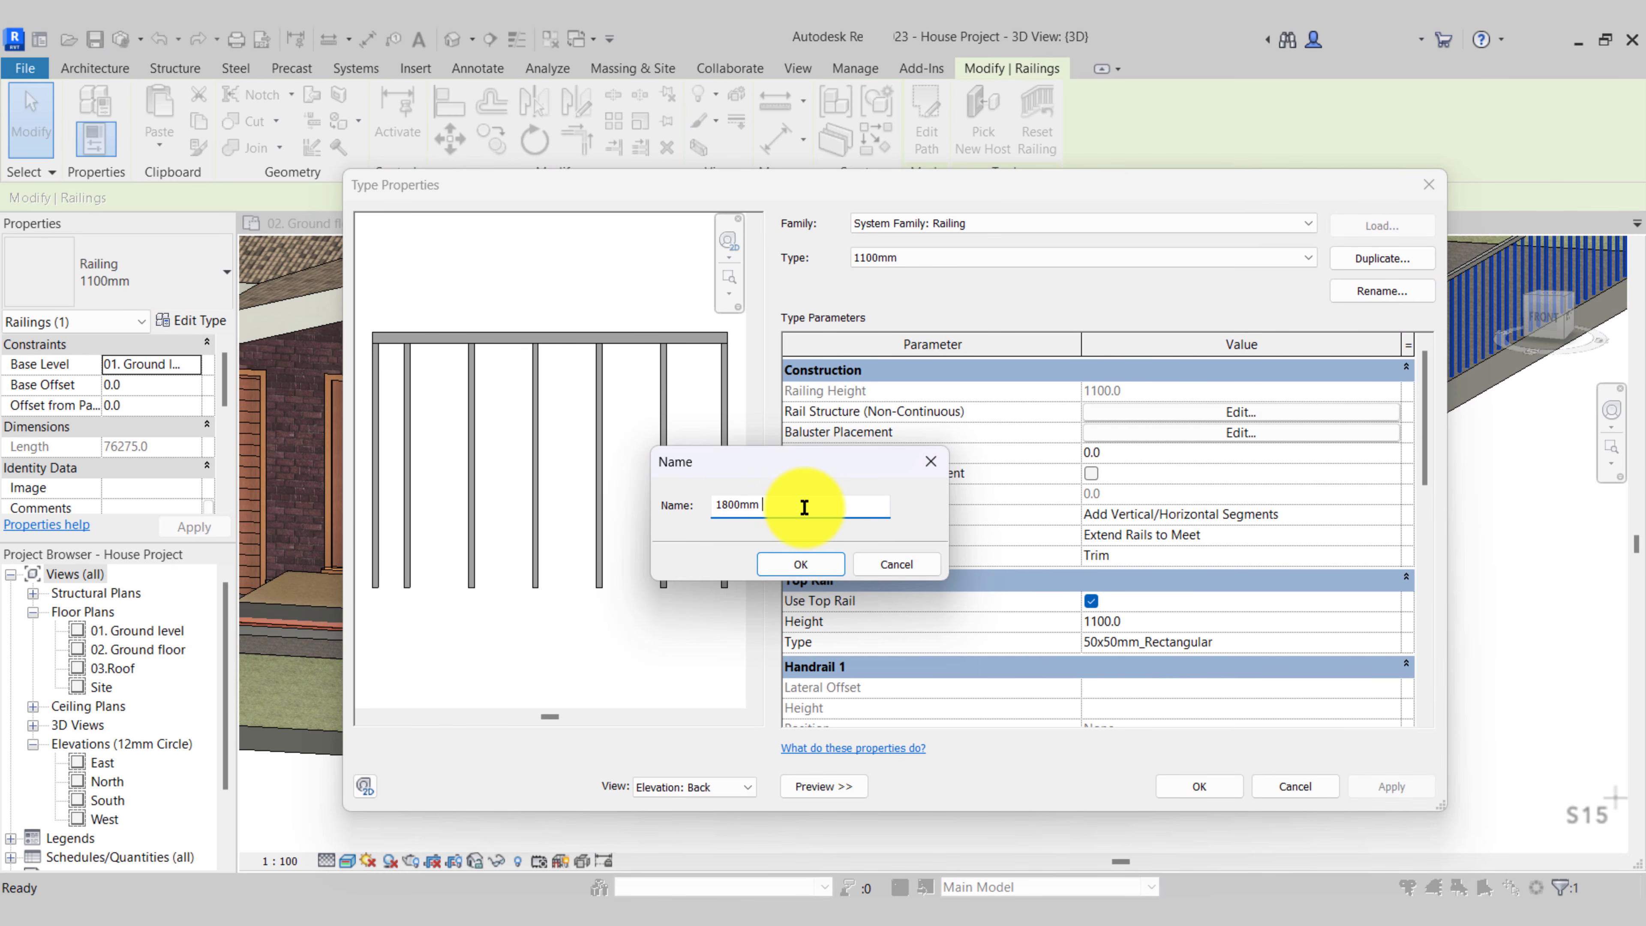
pyautogui.press('Return')
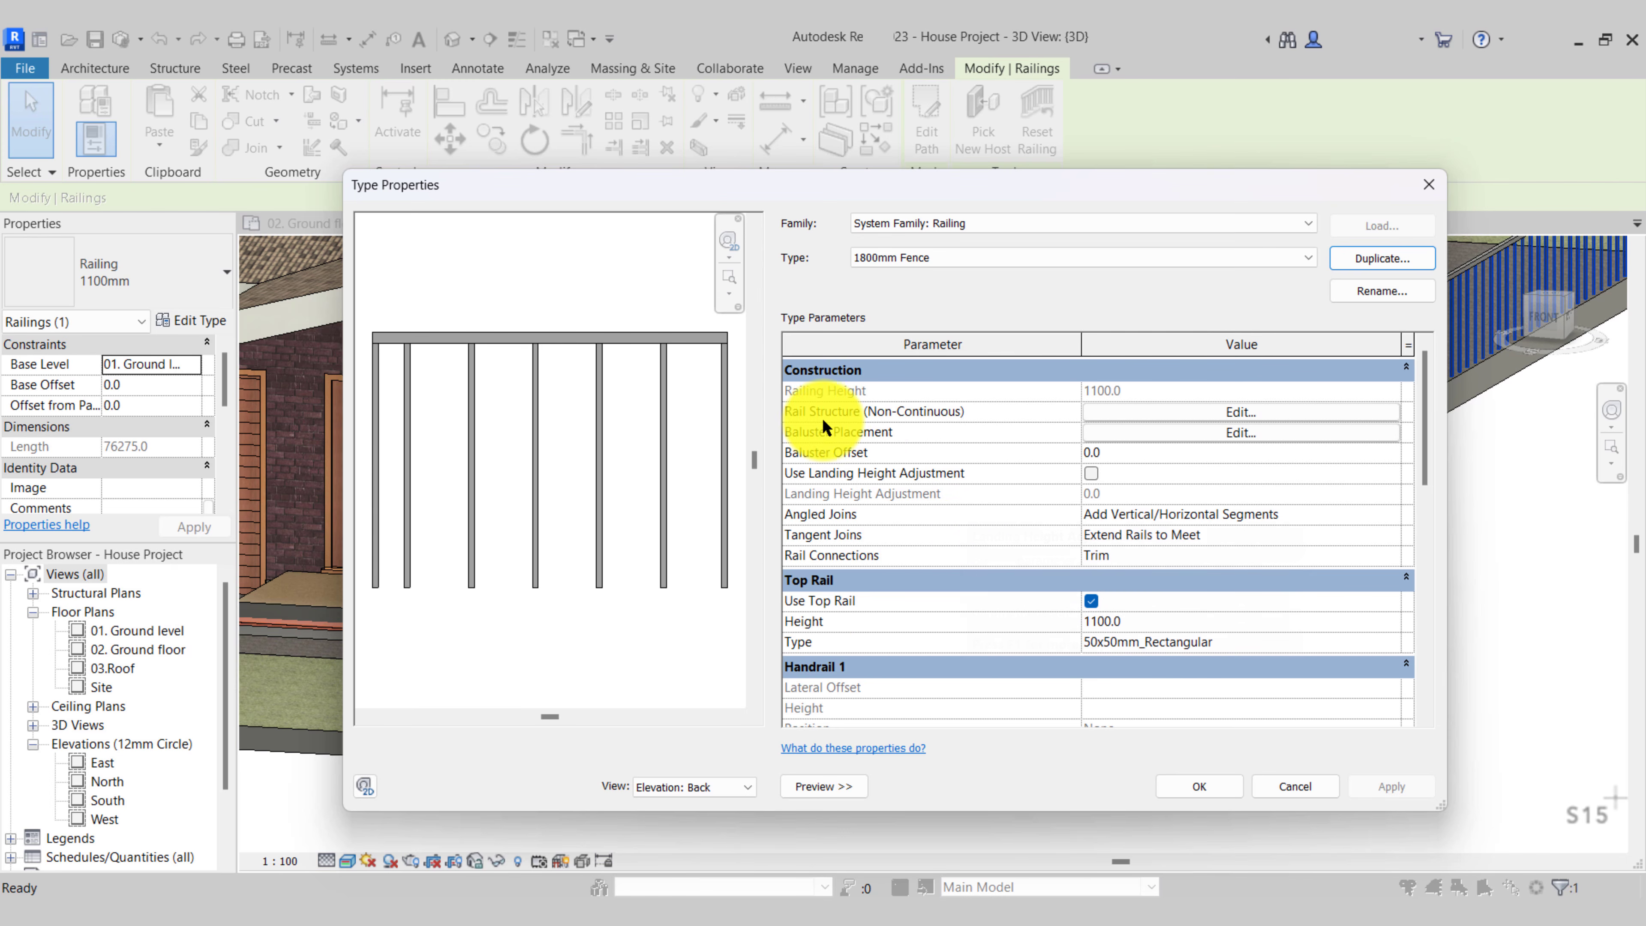
# Turn off the top rail of the 1800mm Fence type and insert three new rails in its non-continuous rail structure
pyautogui.click(1092, 601)
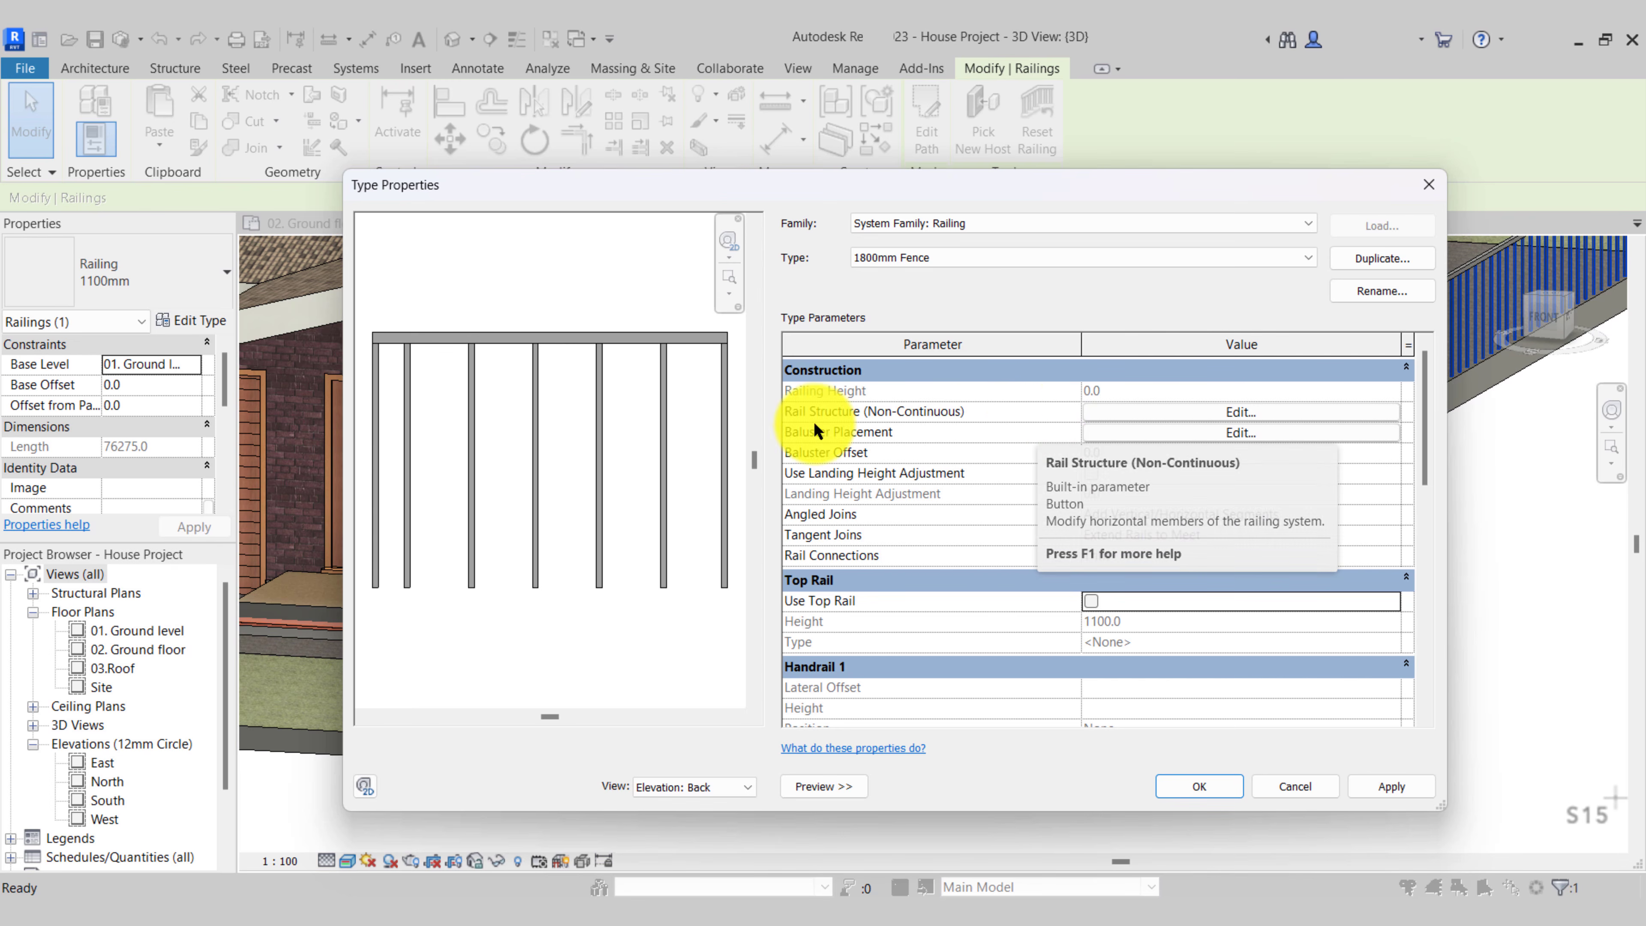
pyautogui.click(1160, 410)
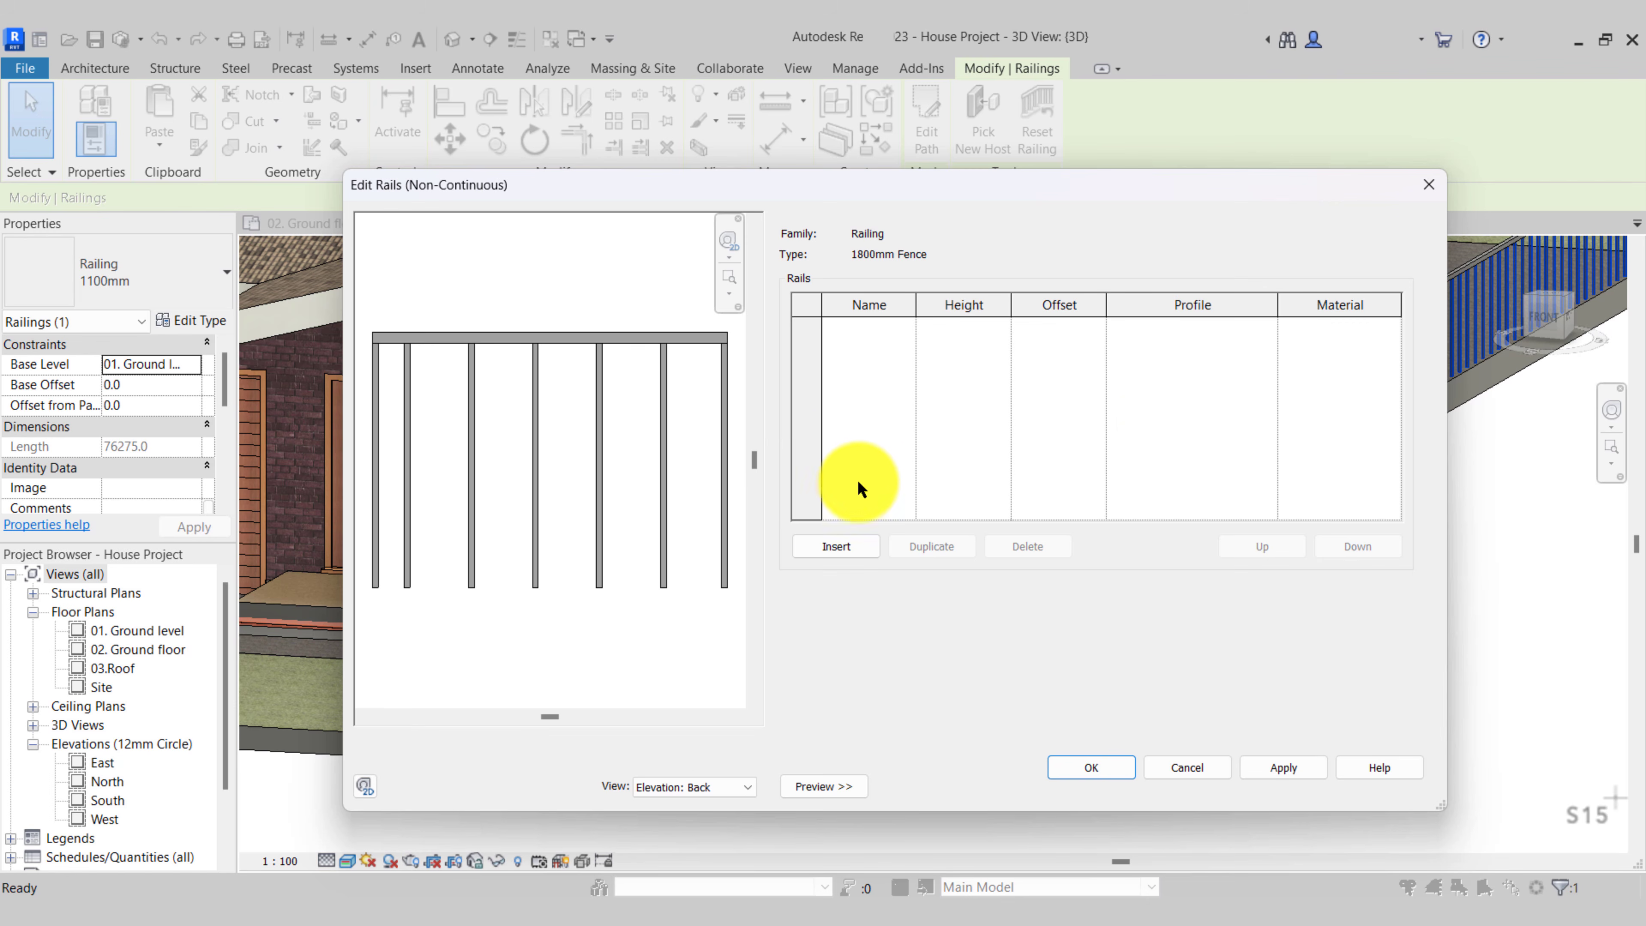
pyautogui.click(839, 547)
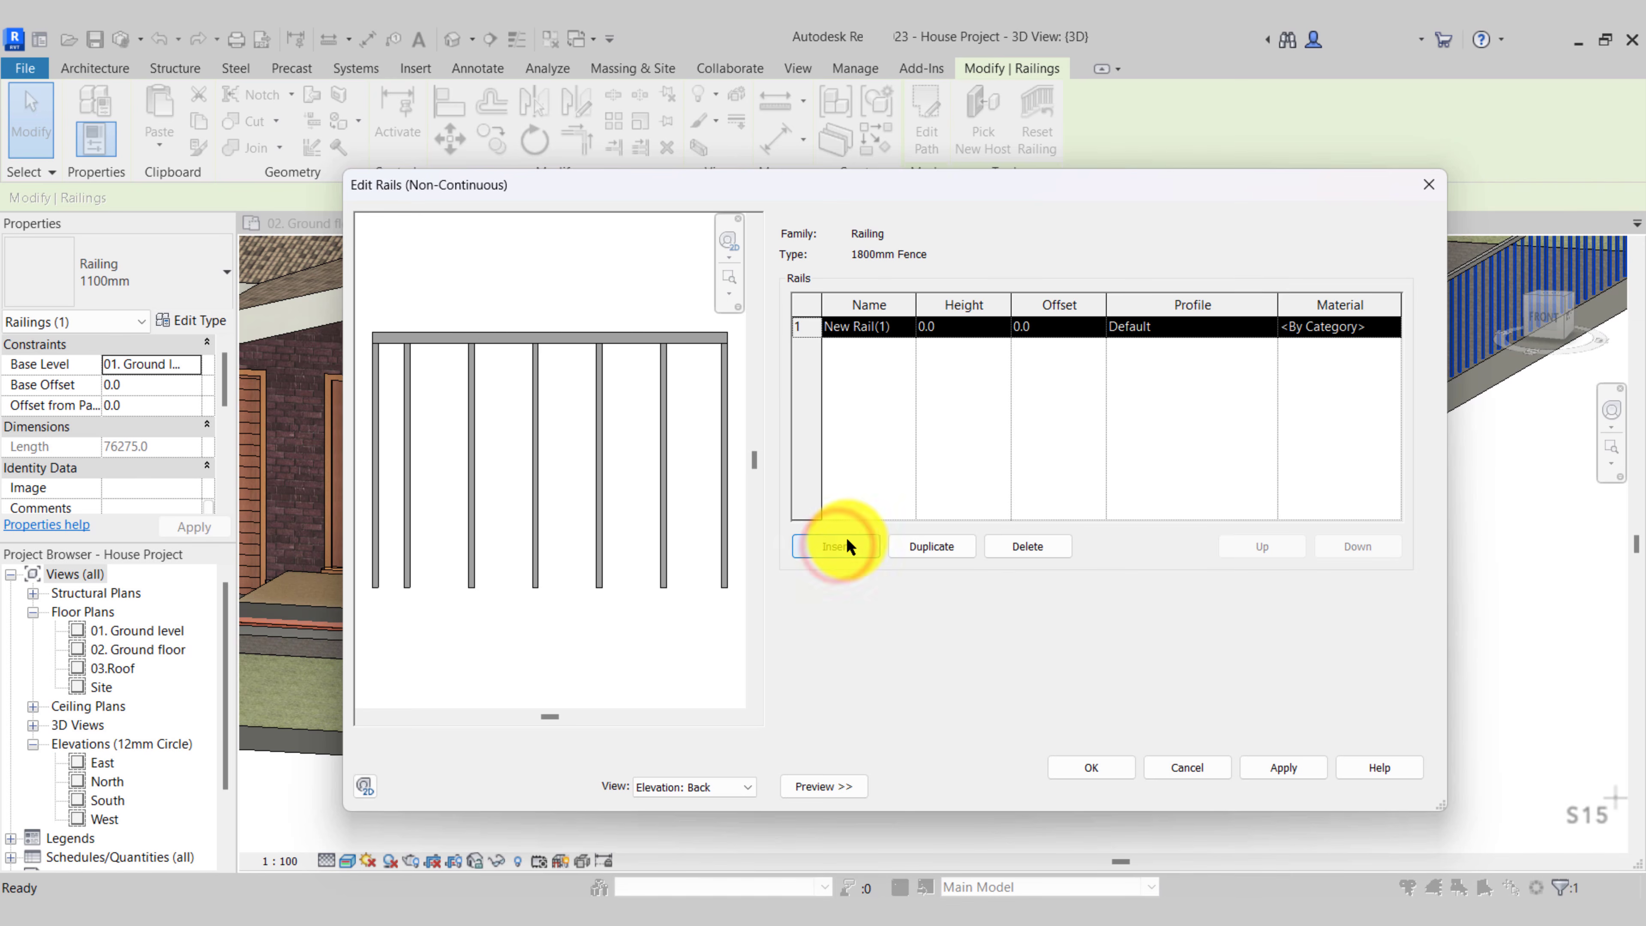
pyautogui.click(845, 547)
pyautogui.click(845, 548)
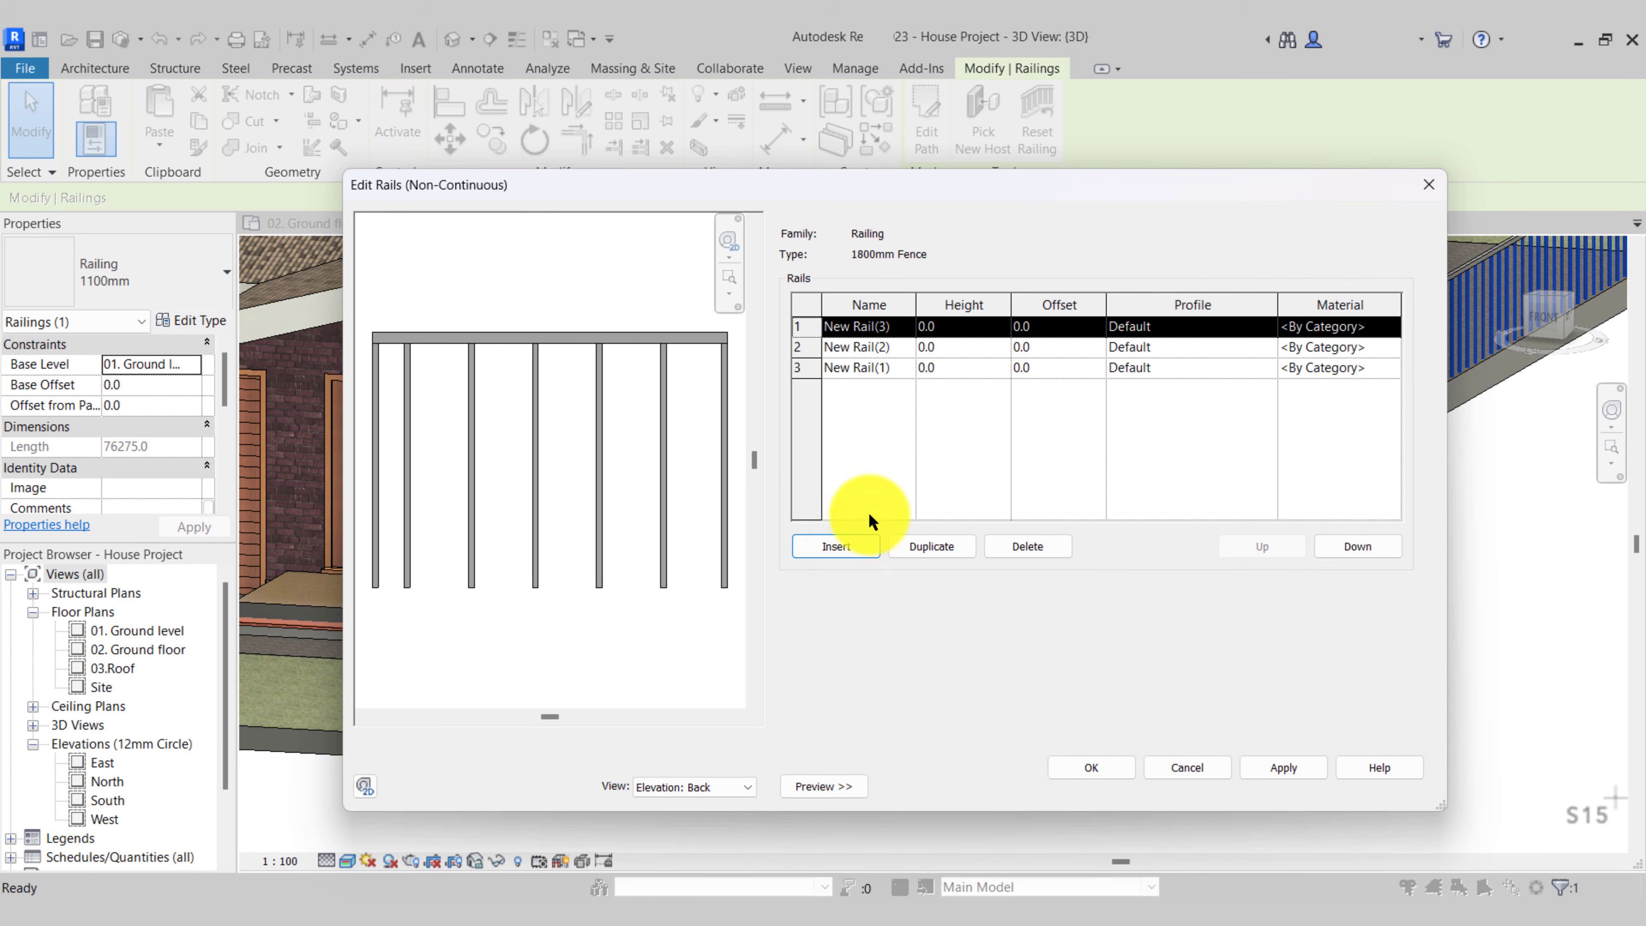
# Name the three rails Top, Middle and Bottom, with heights of 1600, 900 and 200 mm
pyautogui.click(900, 324)
pyautogui.moveTo(900, 324); pyautogui.dragTo(821, 323)
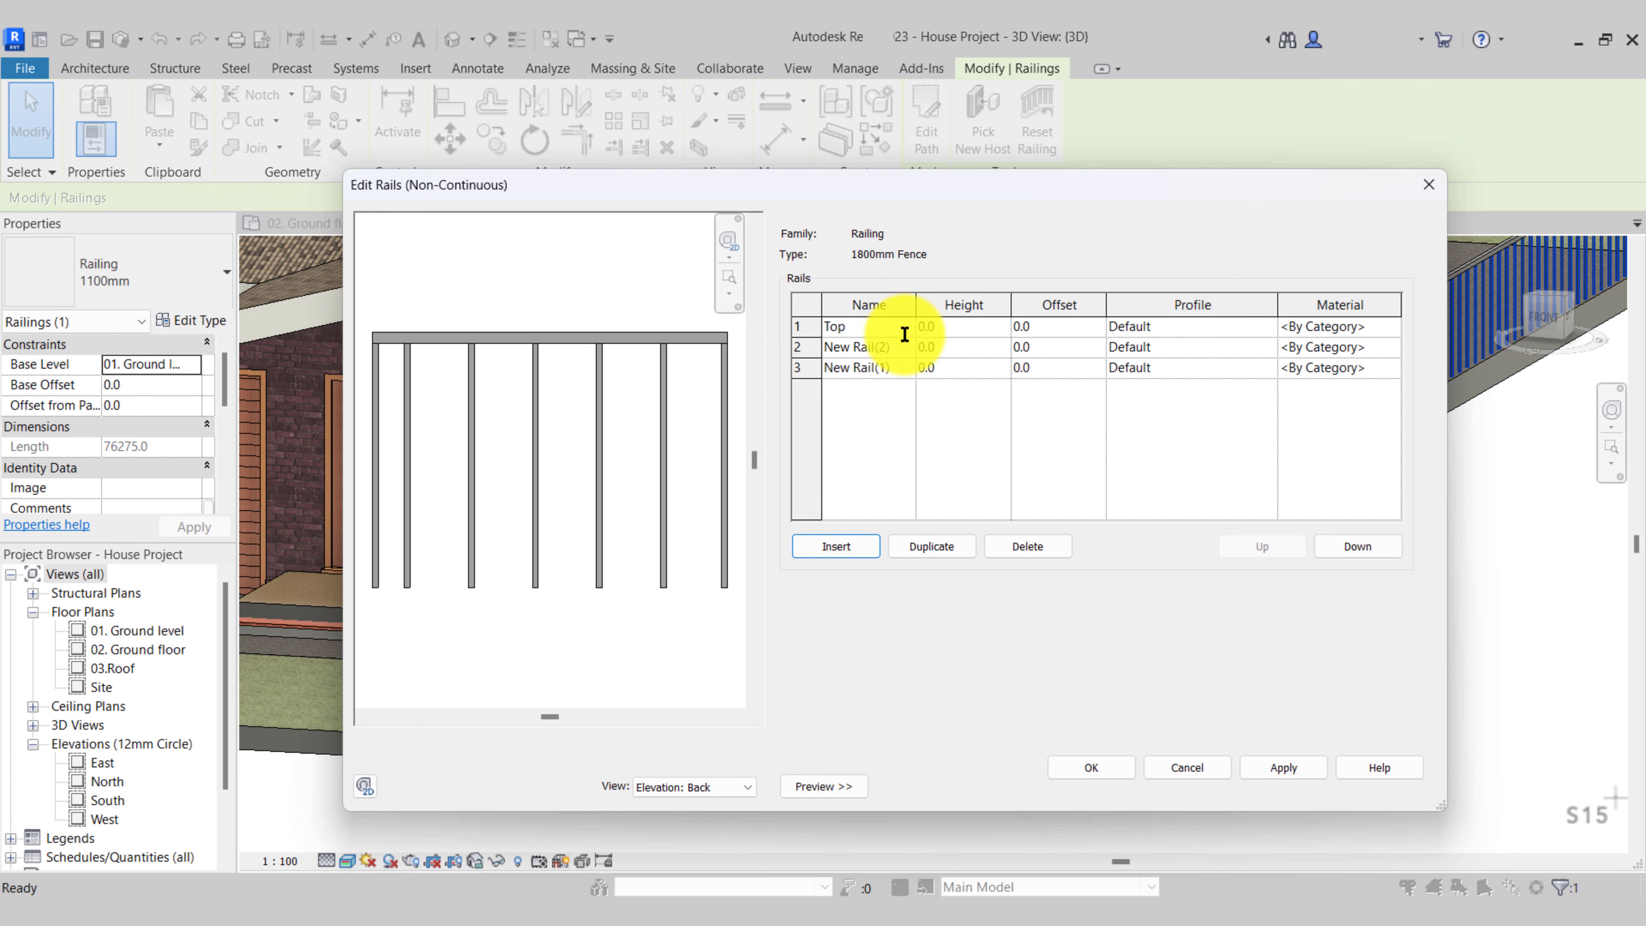
pyautogui.moveTo(907, 352); pyautogui.dragTo(819, 353)
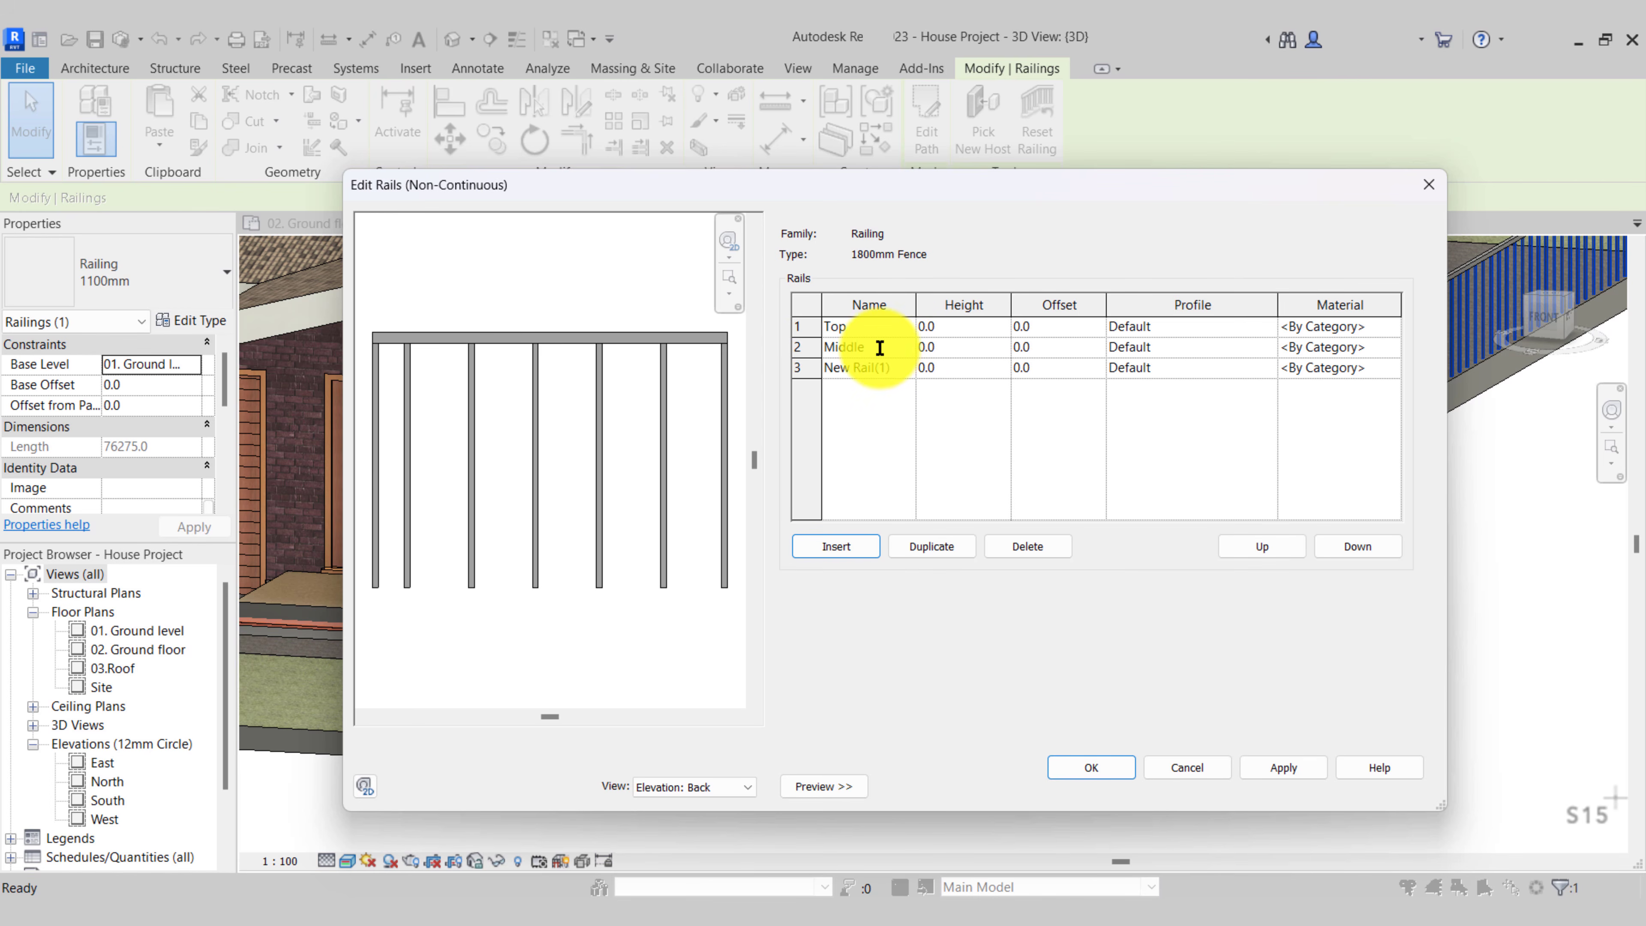
pyautogui.moveTo(898, 370); pyautogui.dragTo(802, 369)
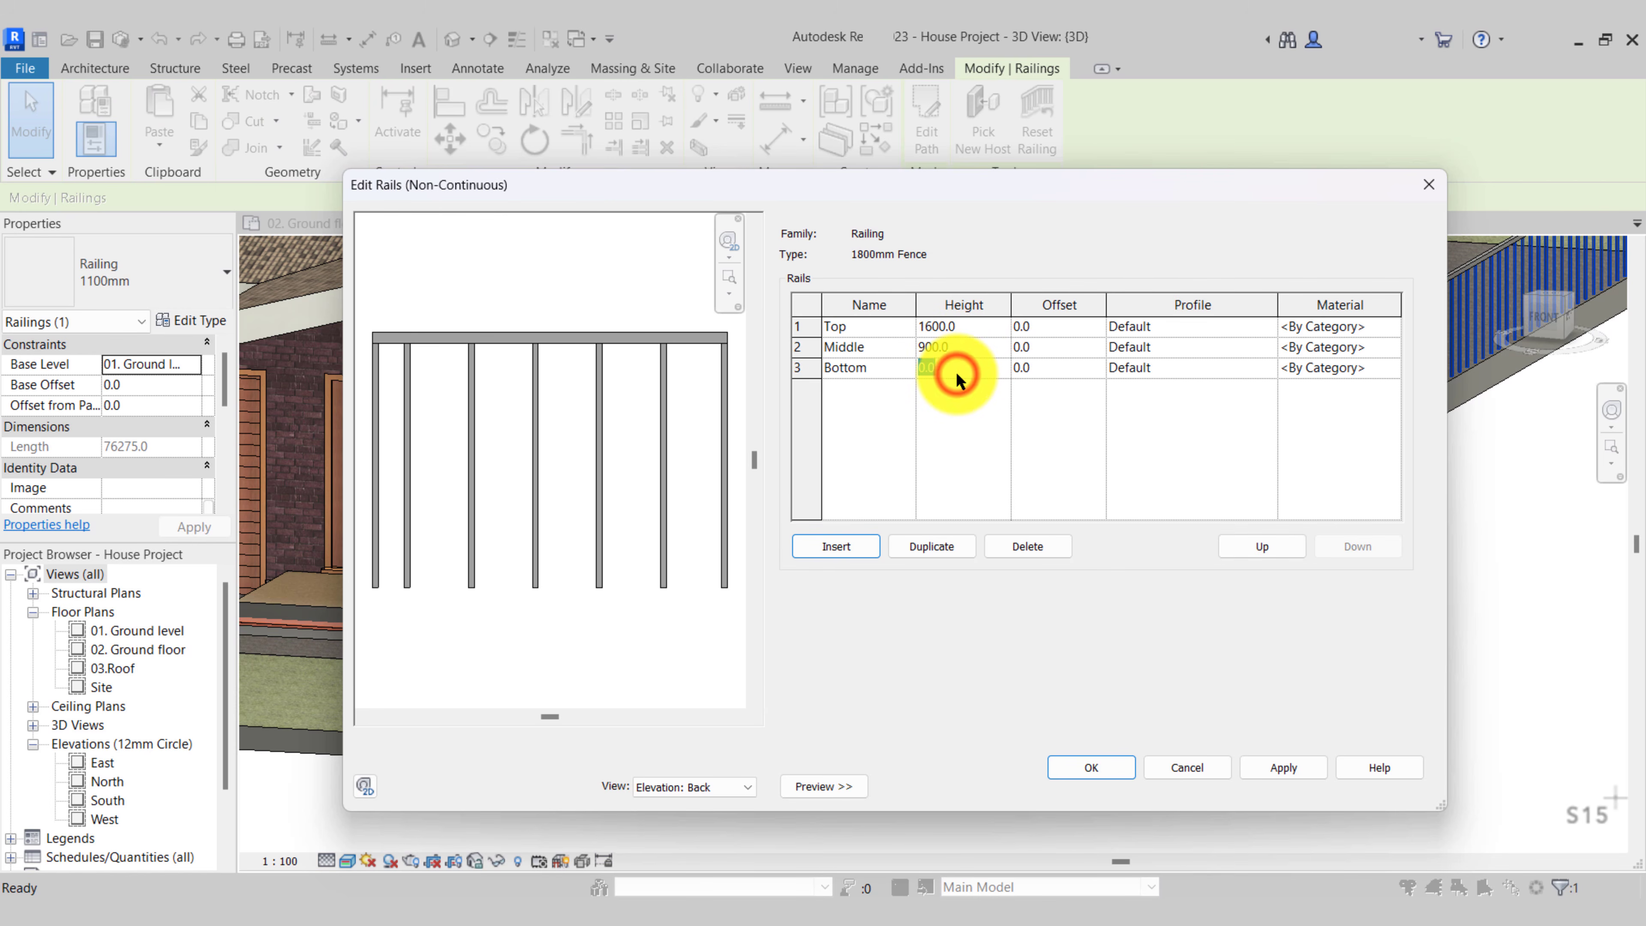
pyautogui.write('00')
pyautogui.moveTo(959, 185); pyautogui.dragTo(1010, 180)
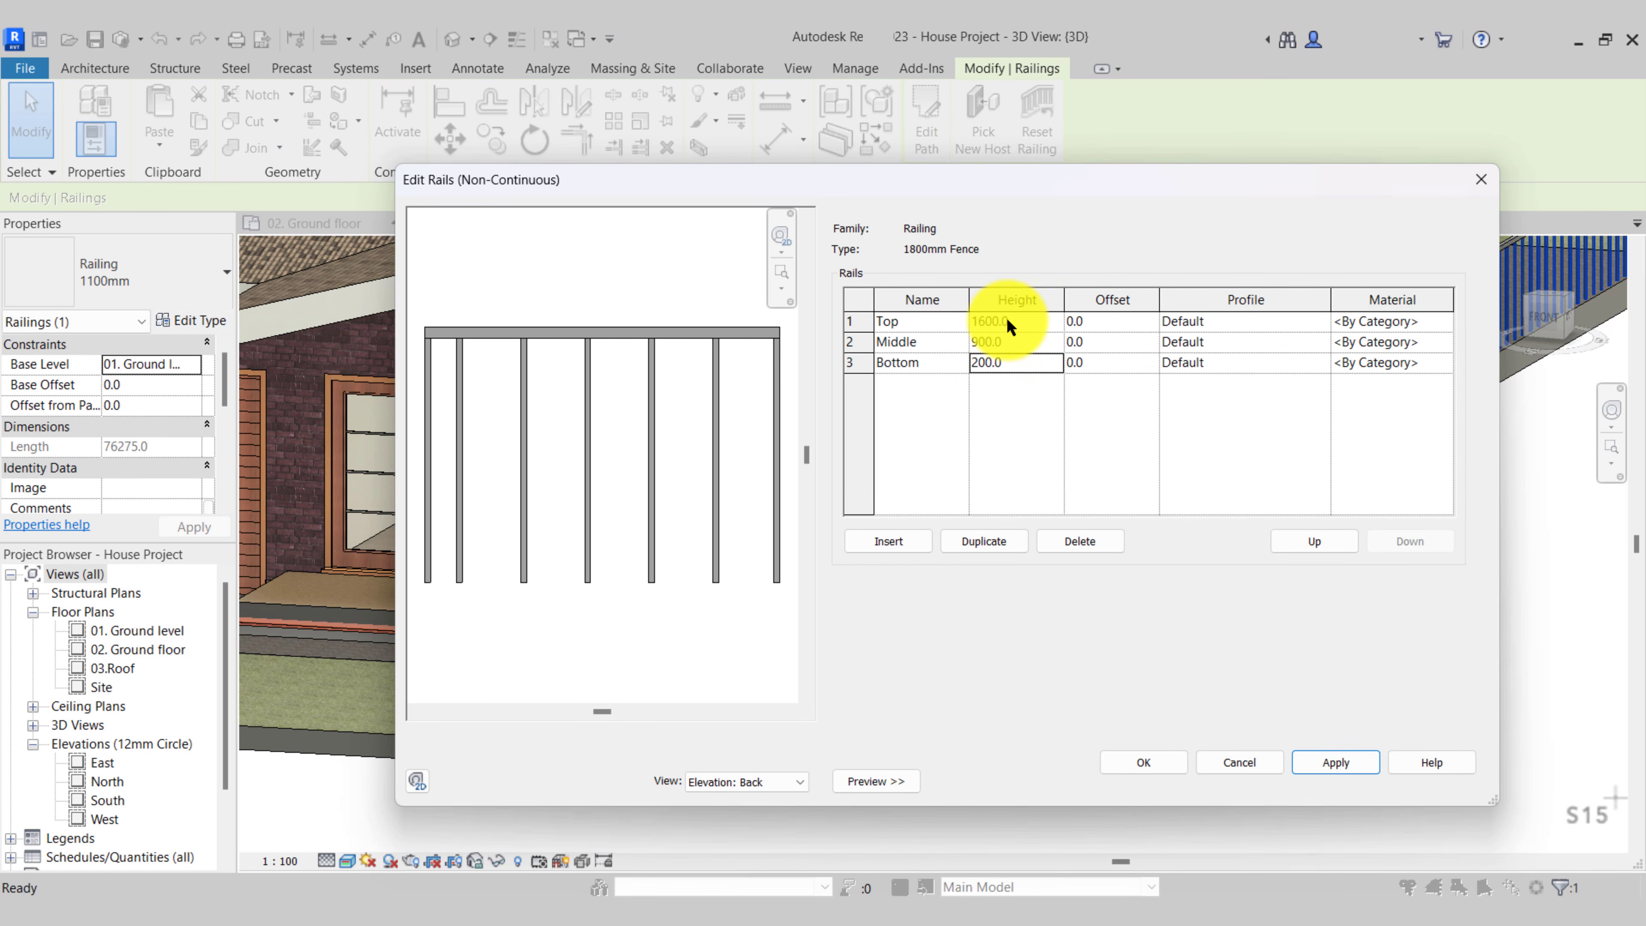
# Assign the Profiles_Handrail_Rectangular : 50x50mm profile to the Top rail
pyautogui.click(1248, 322)
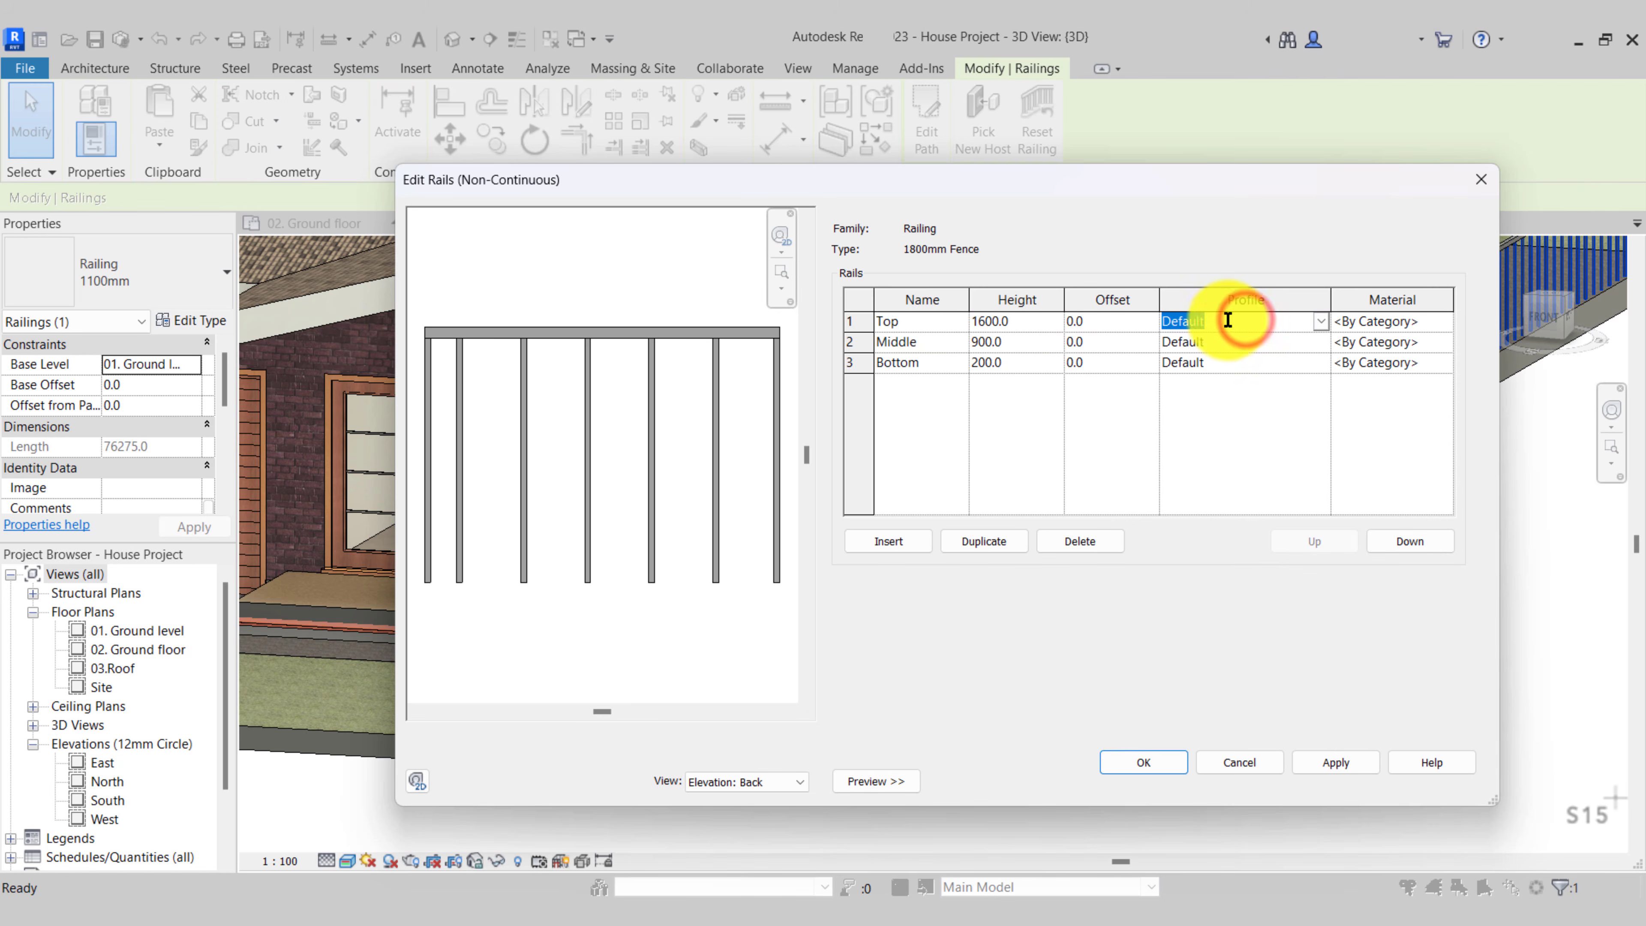
pyautogui.click(1320, 319)
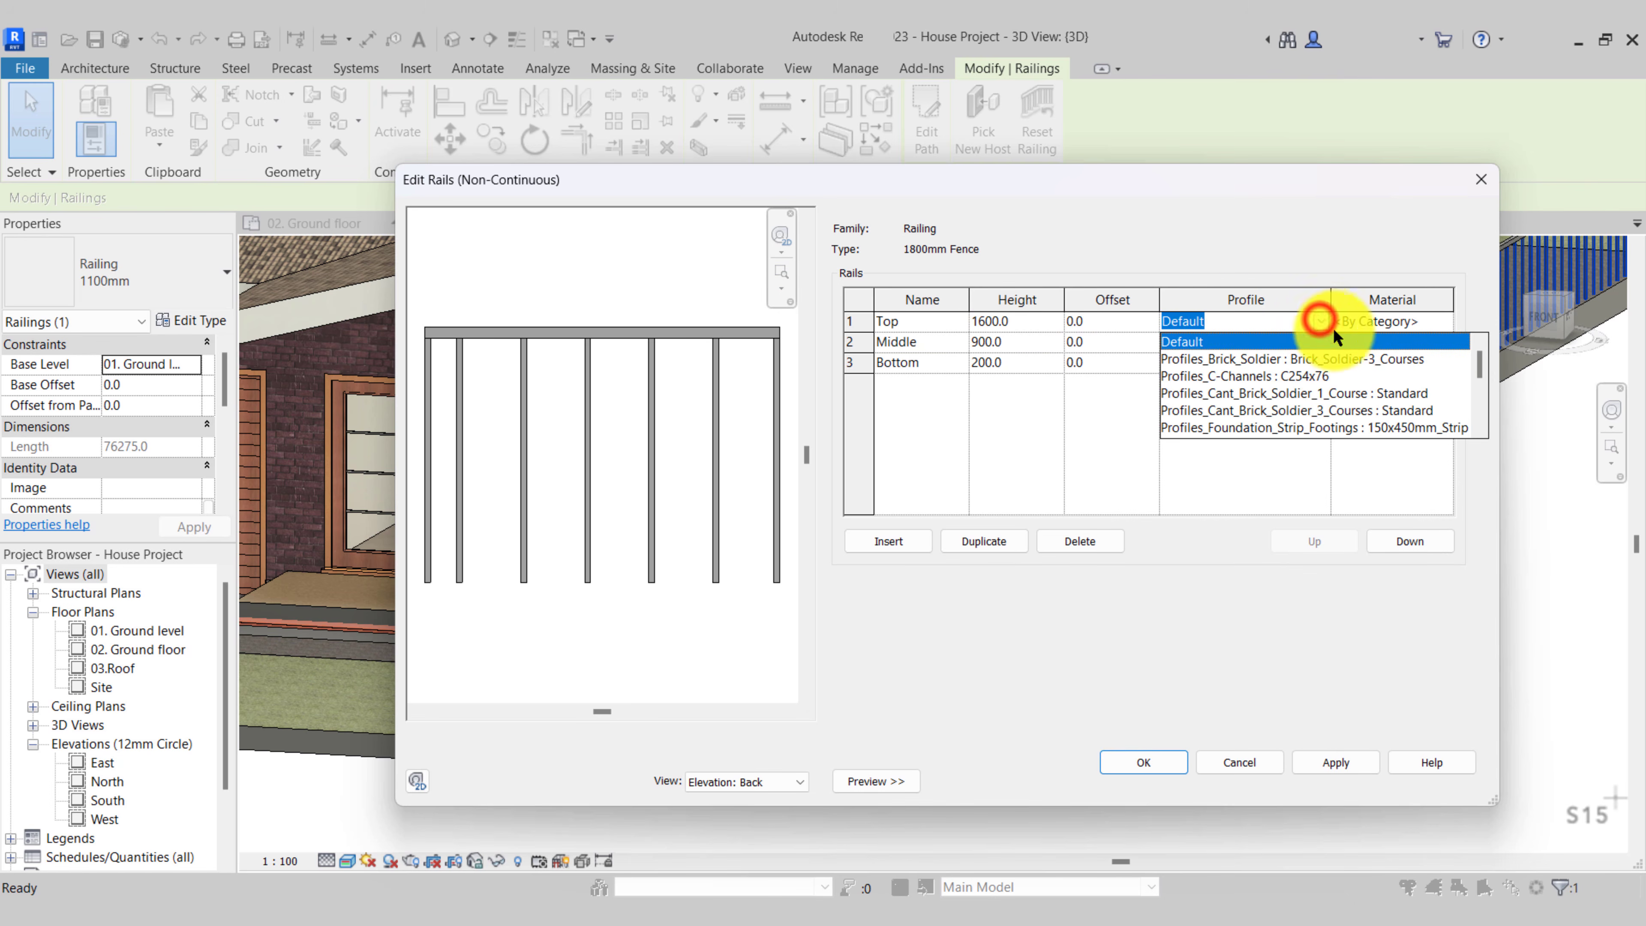
pyautogui.moveTo(1480, 359); pyautogui.dragTo(1480, 416)
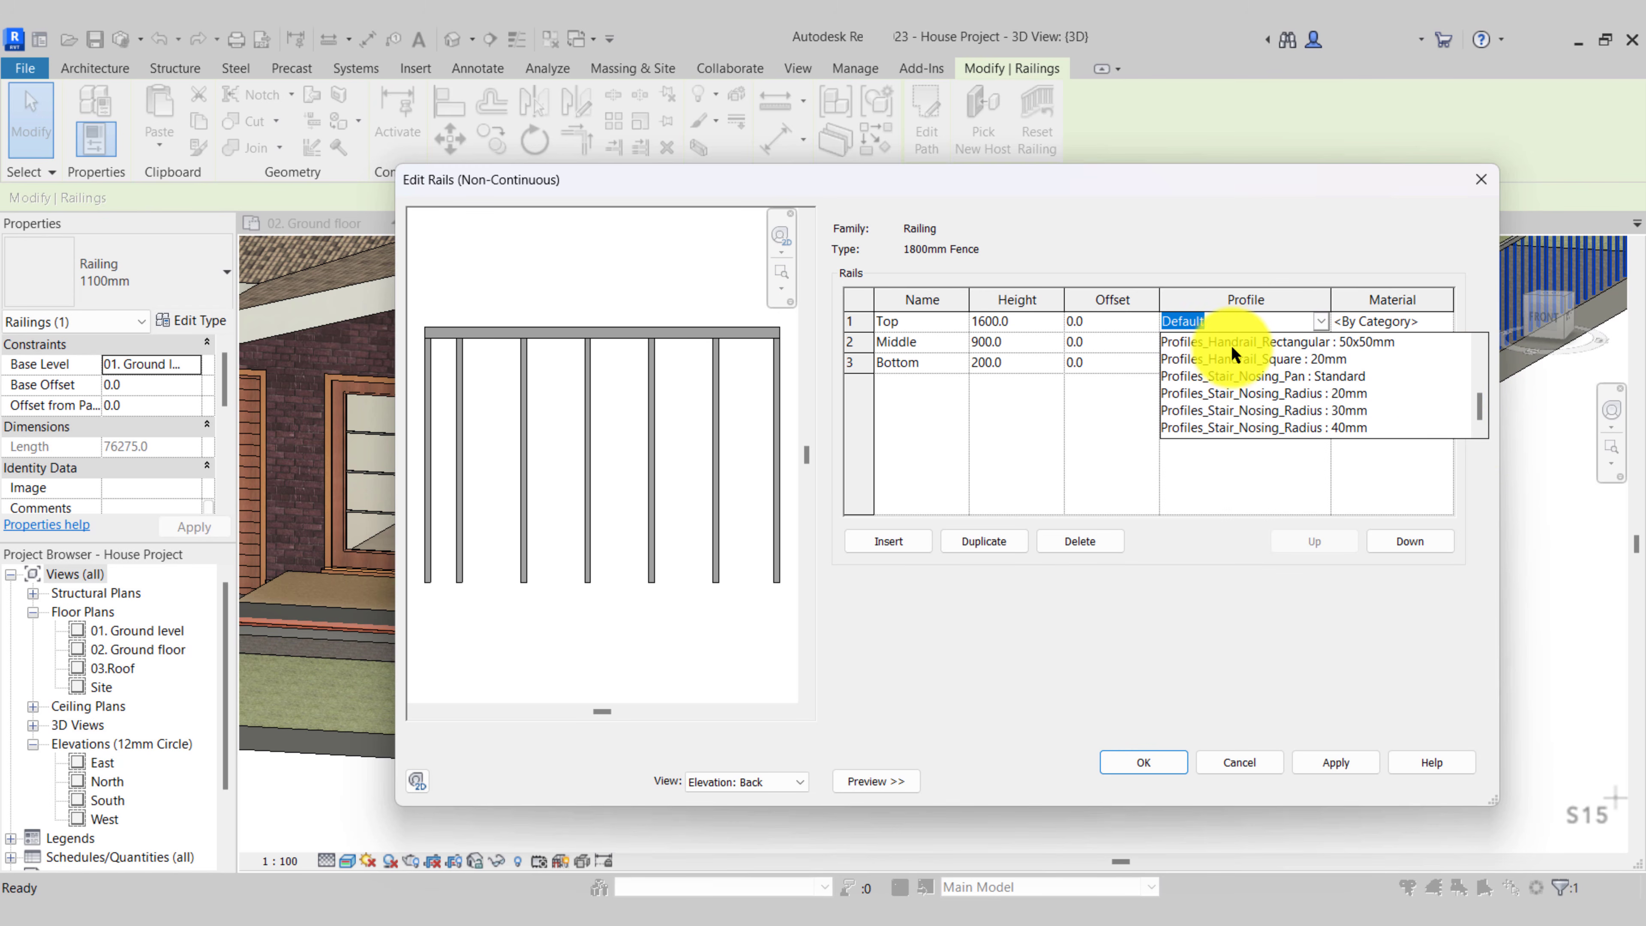
pyautogui.click(1360, 342)
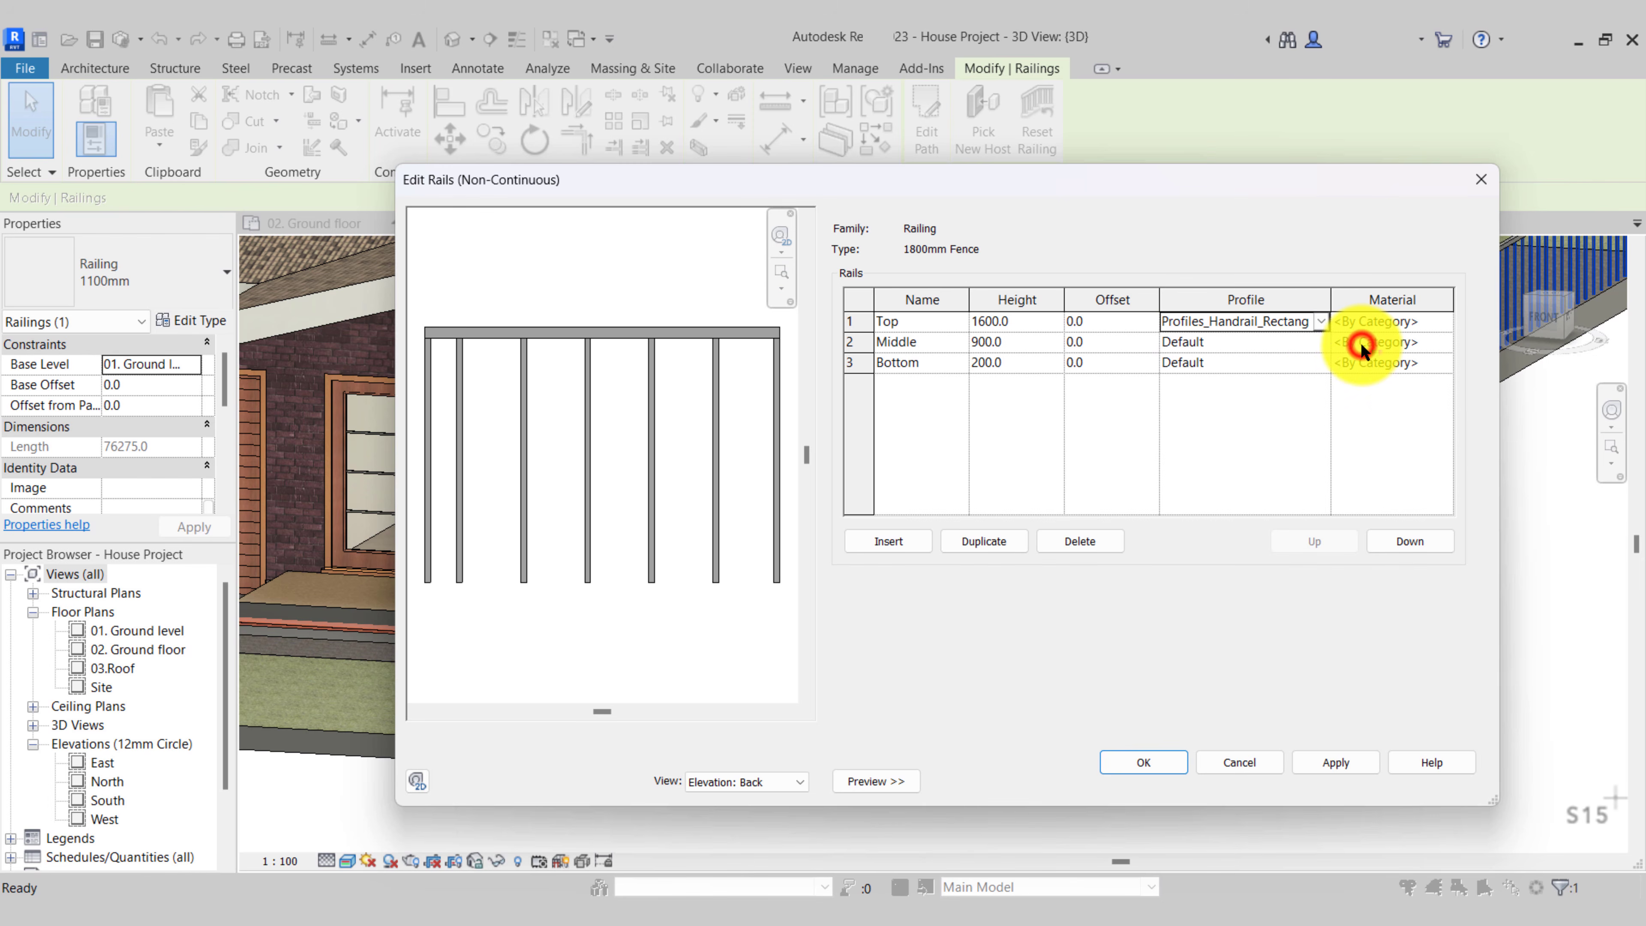
# Give the Middle and Bottom rails the Profiles_Handrail_Rectangular : 50x50mm profile and accept the rail structure
pyautogui.click(1321, 340)
pyautogui.scroll(-5, 1370, 405)
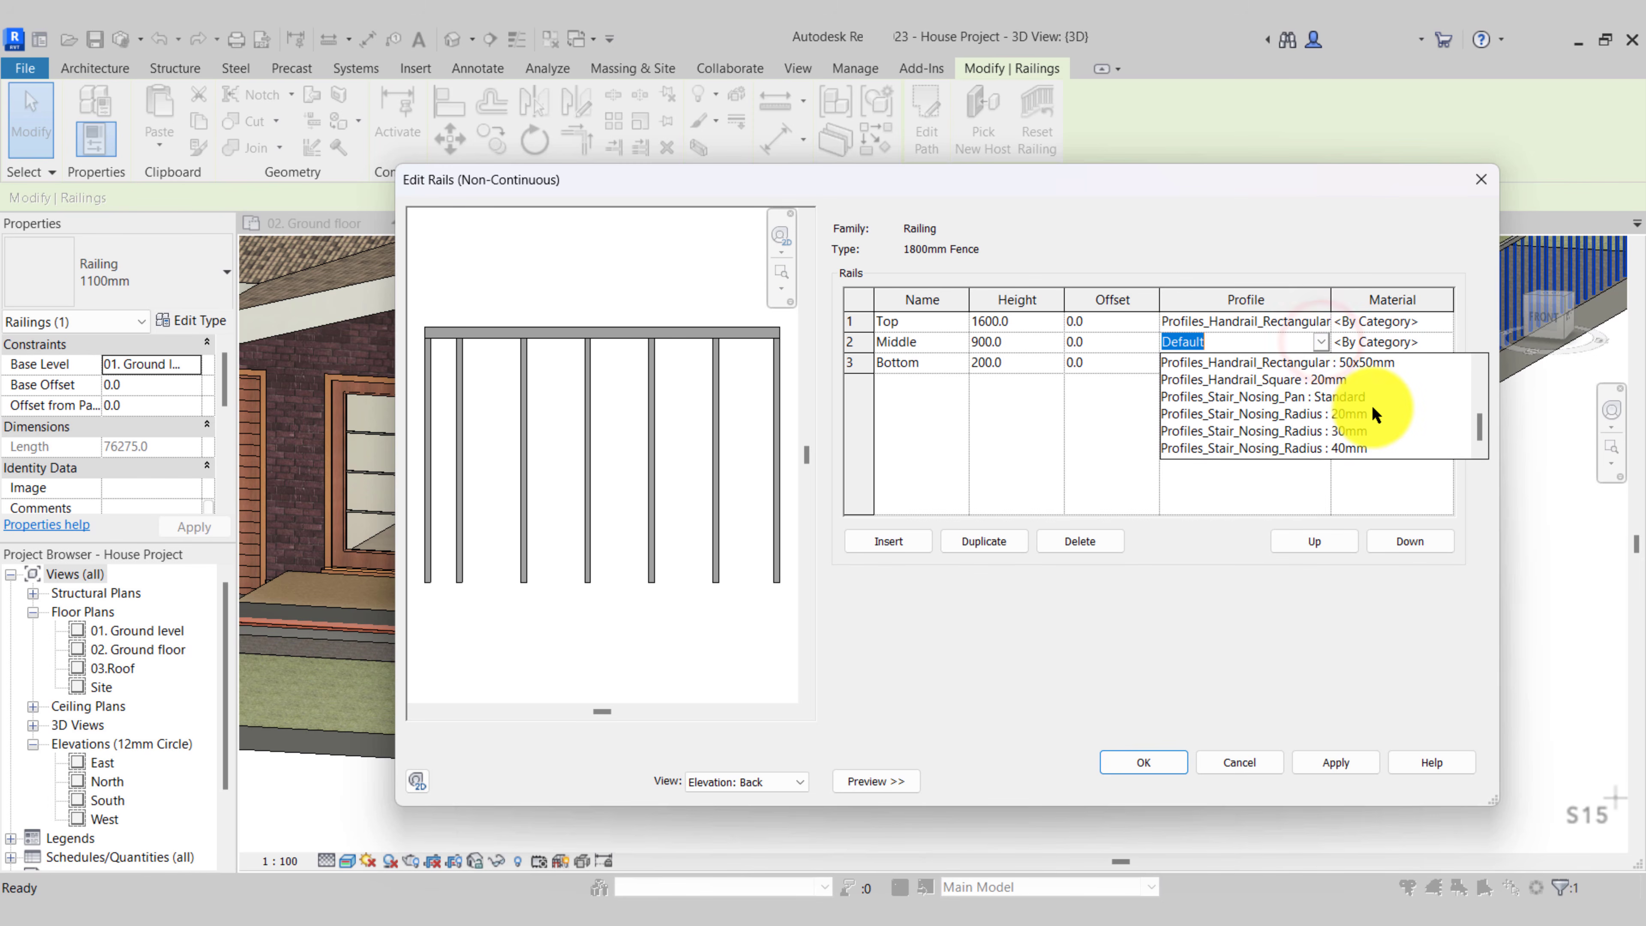
pyautogui.click(1334, 363)
pyautogui.click(1330, 360)
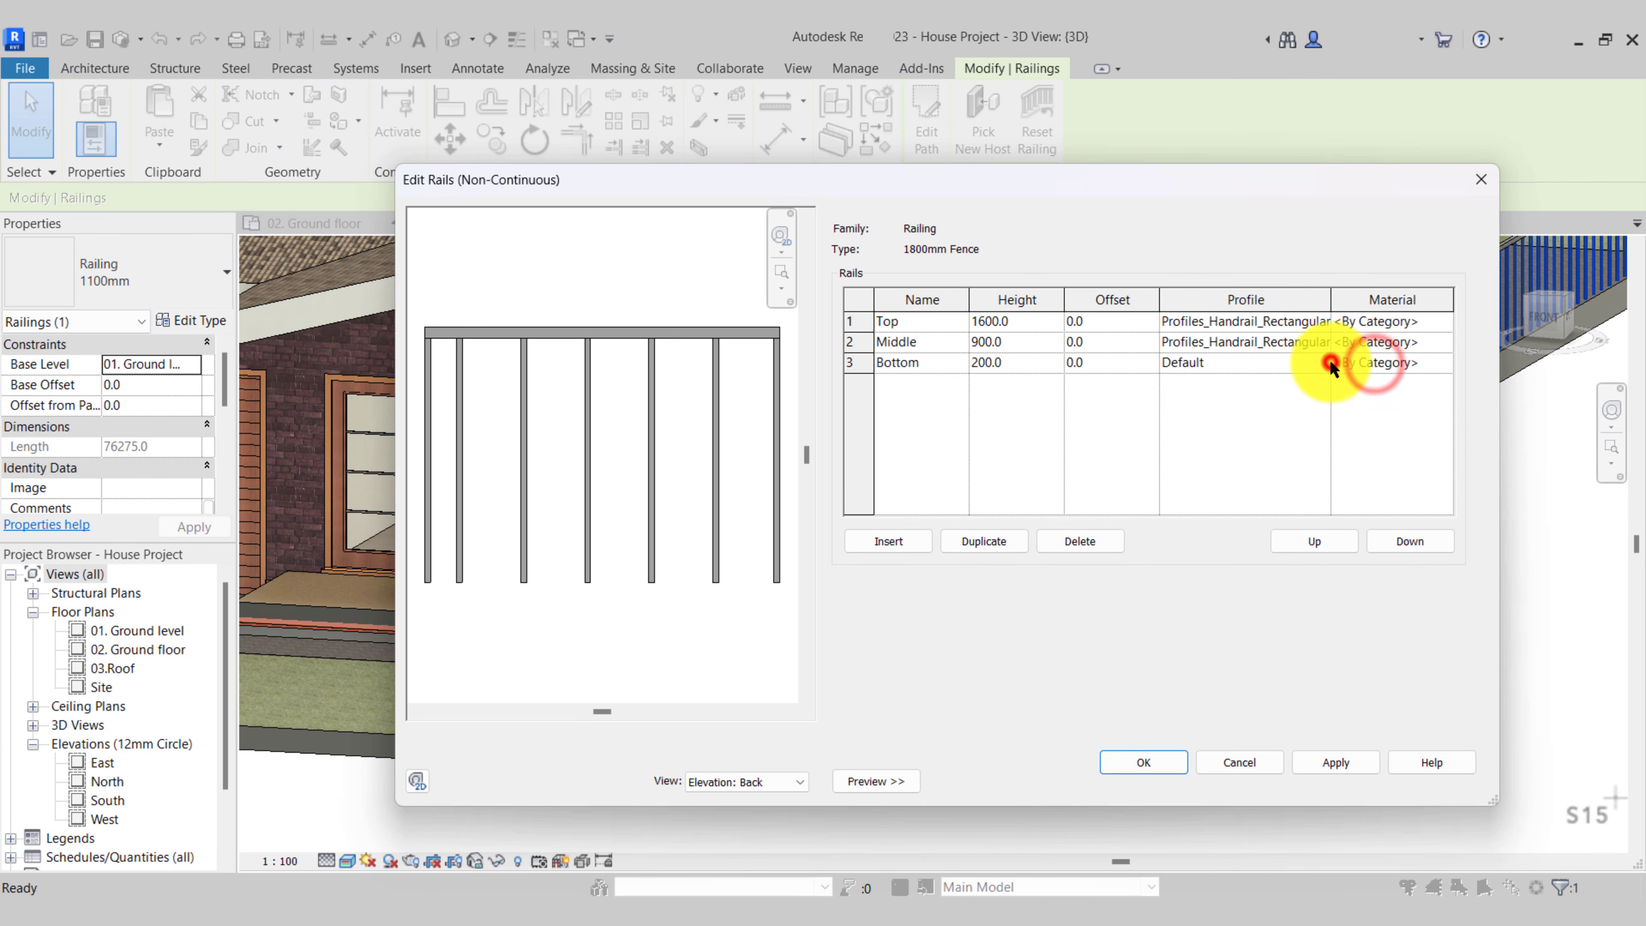
pyautogui.click(1324, 368)
pyautogui.scroll(-4, 1365, 418)
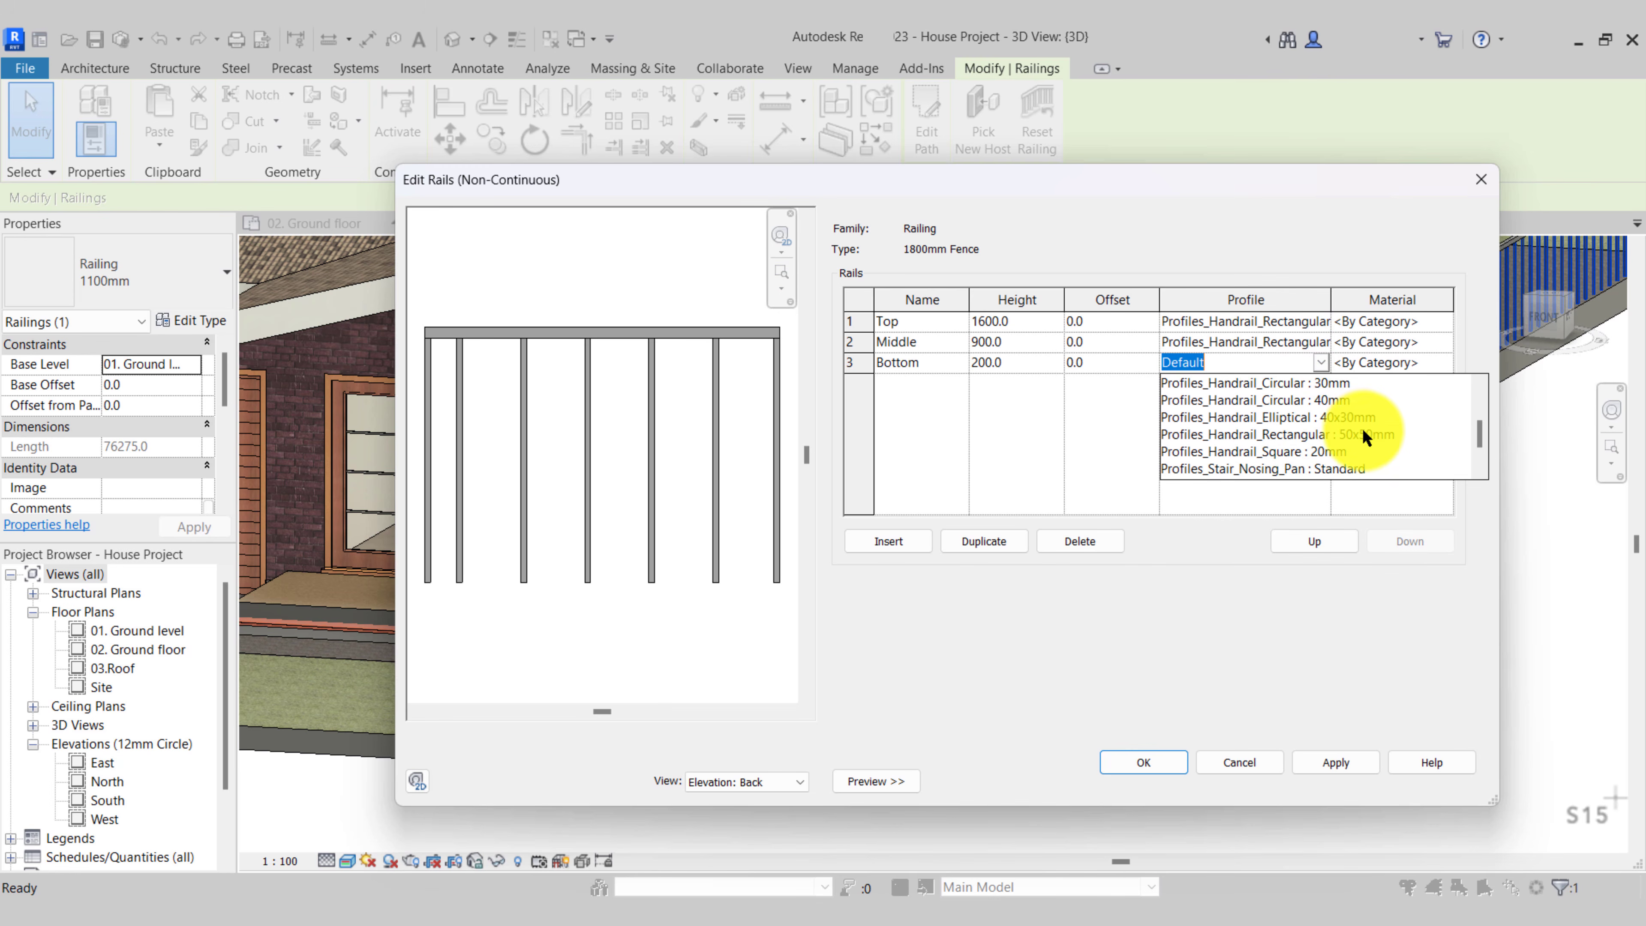
pyautogui.click(1363, 431)
pyautogui.click(1336, 763)
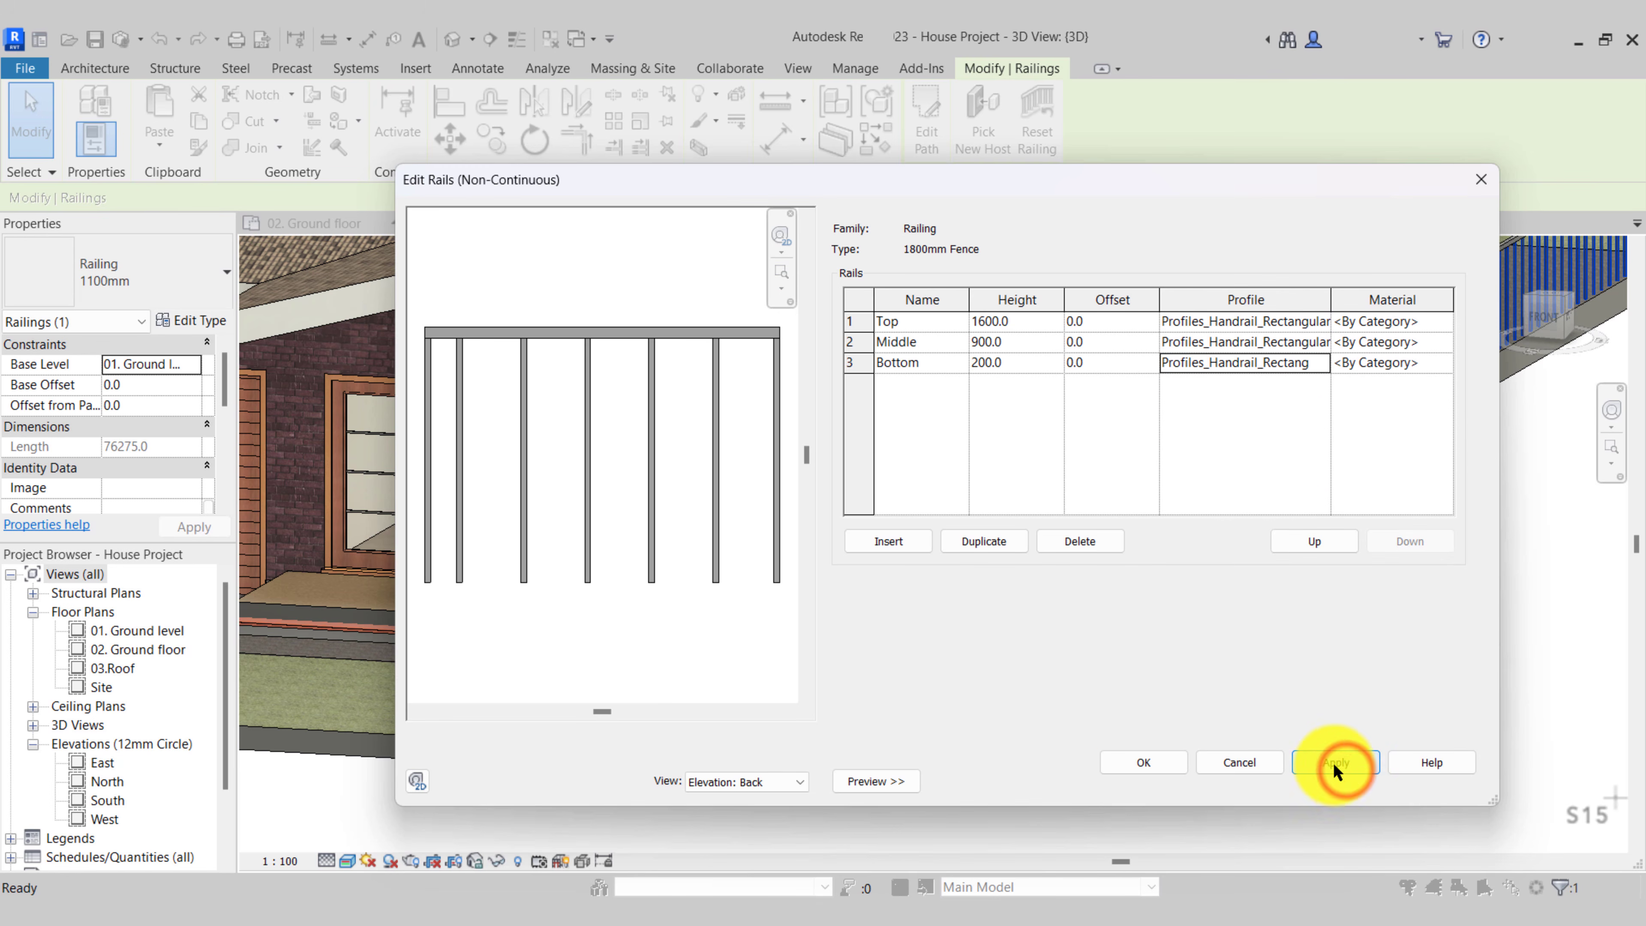
pyautogui.click(1144, 766)
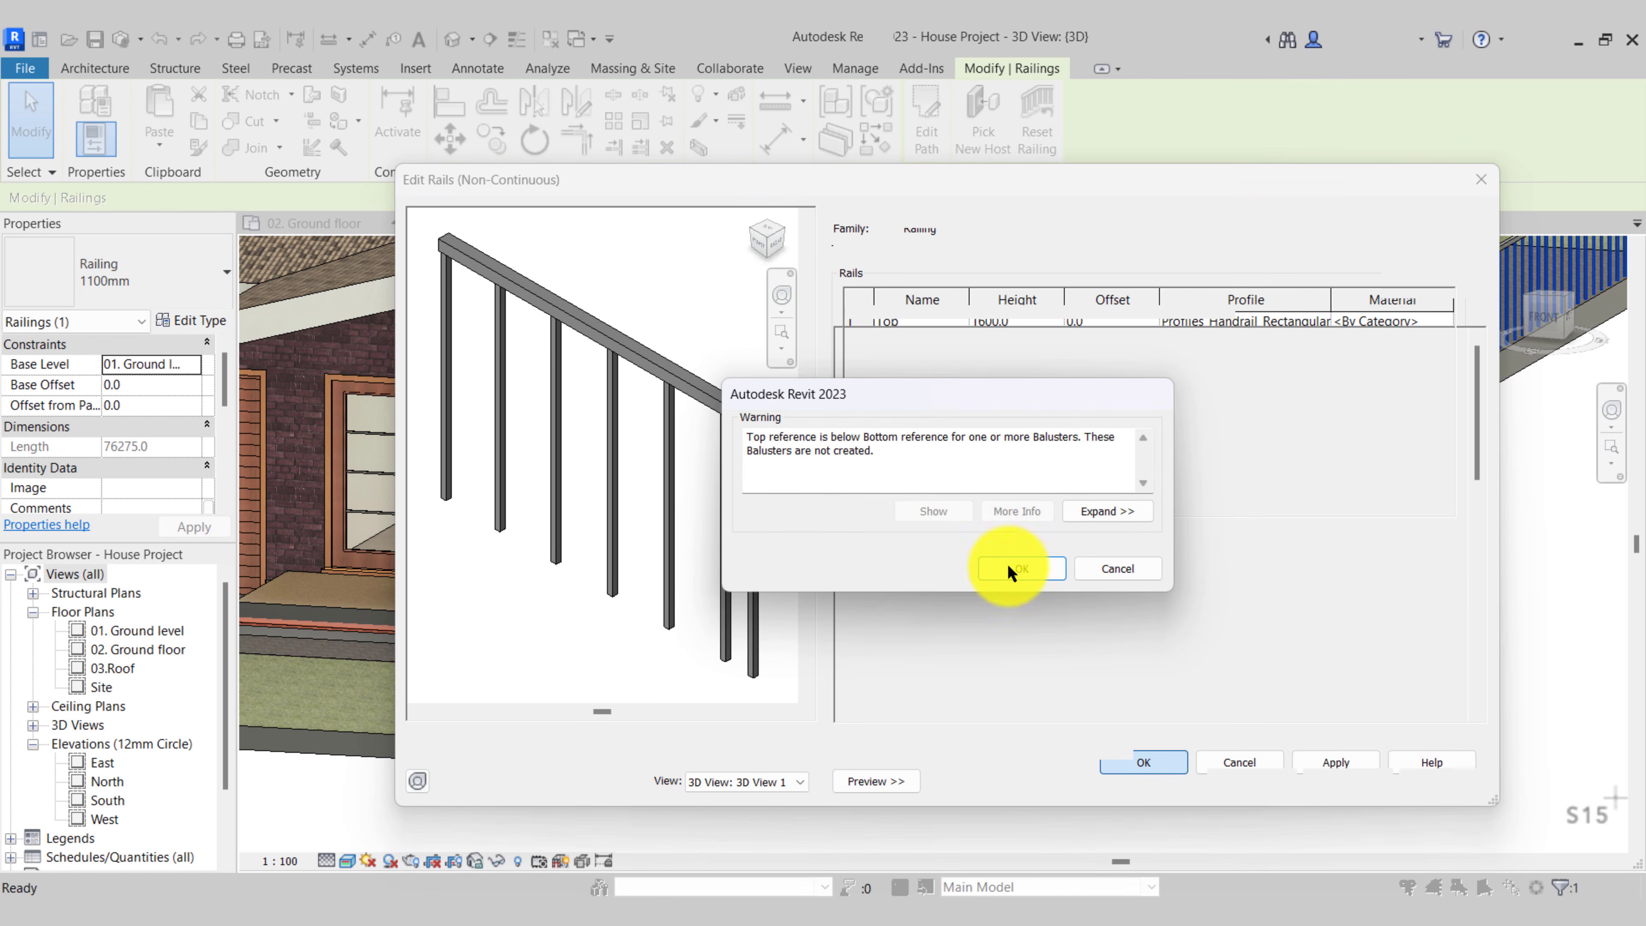
pyautogui.click(1009, 575)
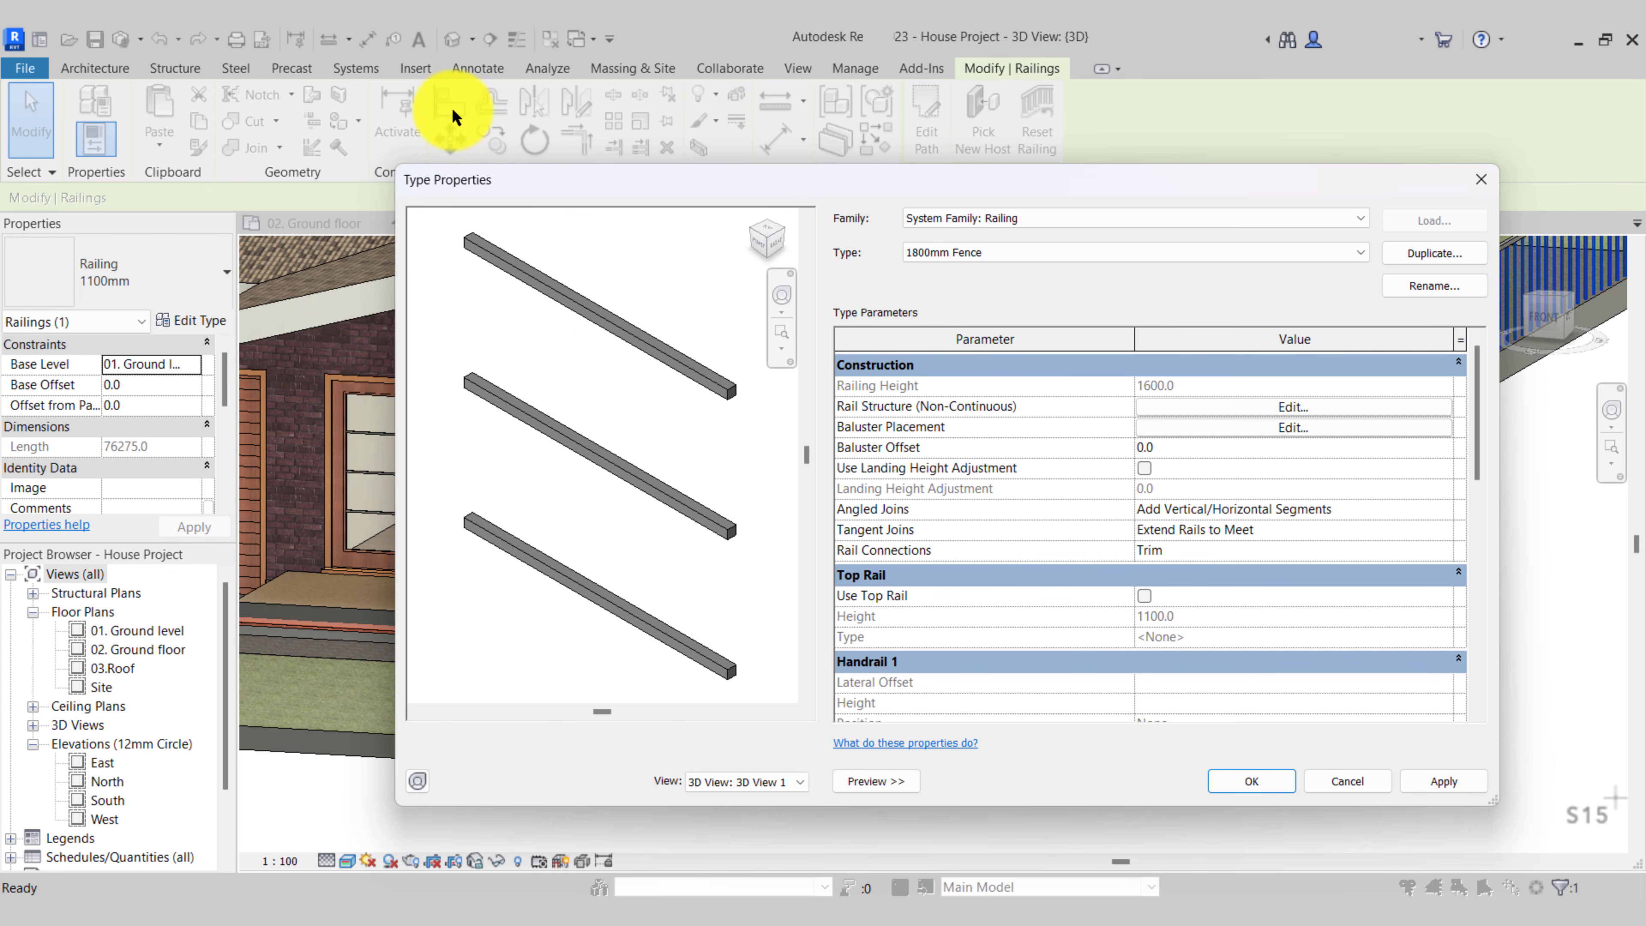
# Set the regular baluster family in the fence's baluster placement to Baluster_Round : 25mm and accept the placement
pyautogui.click(1216, 430)
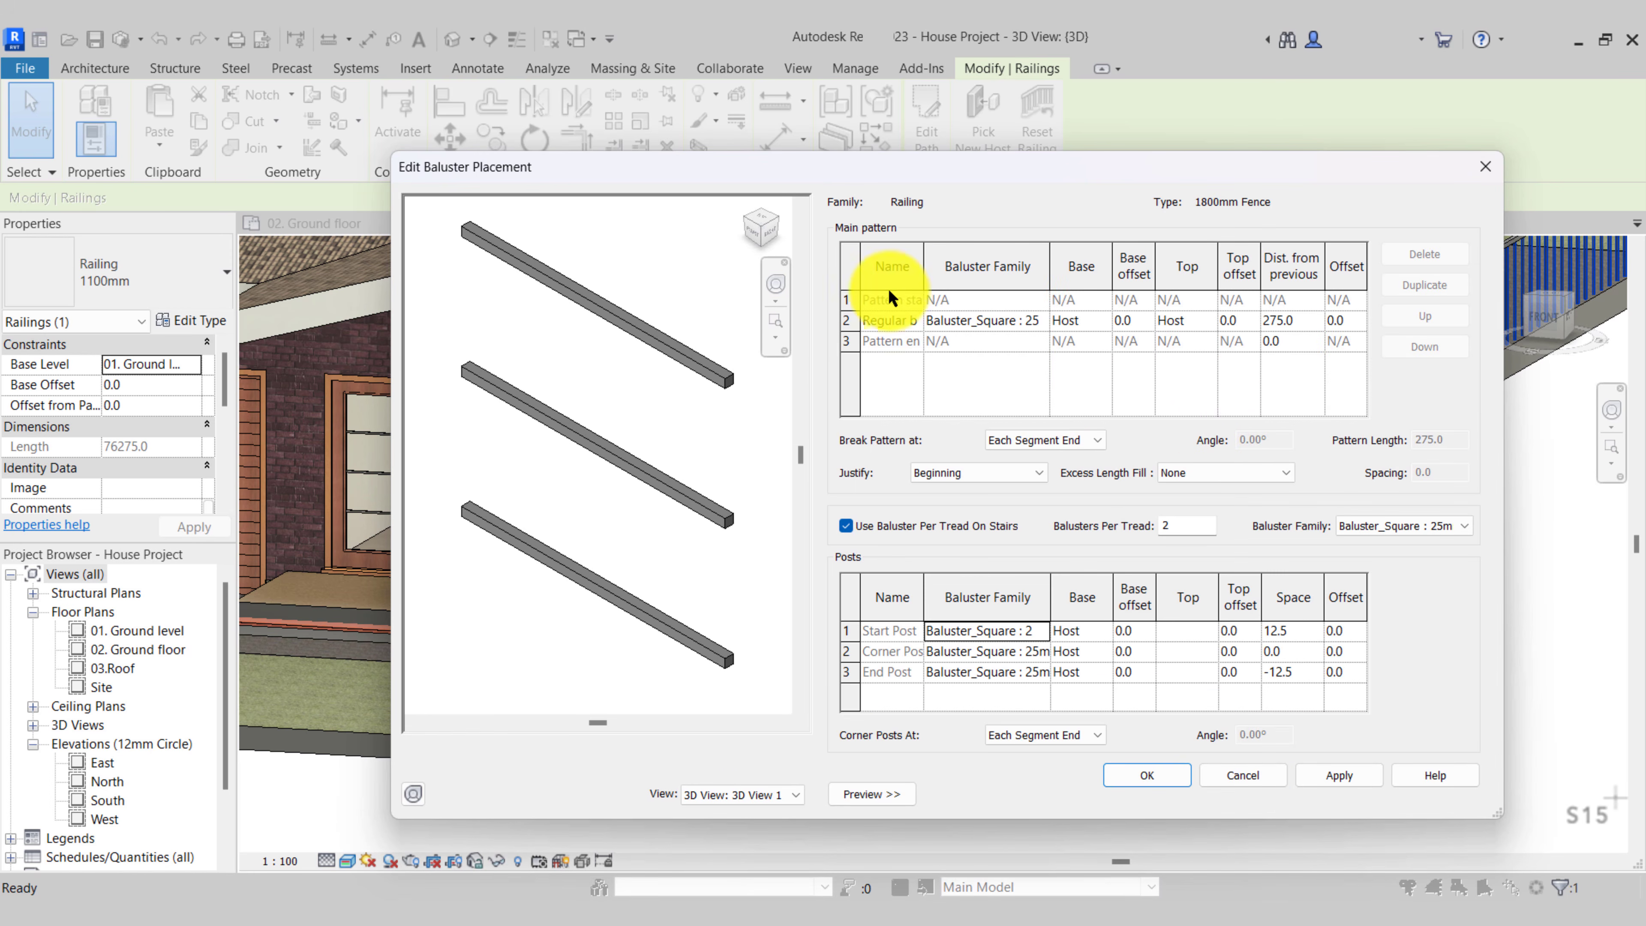
pyautogui.click(1047, 319)
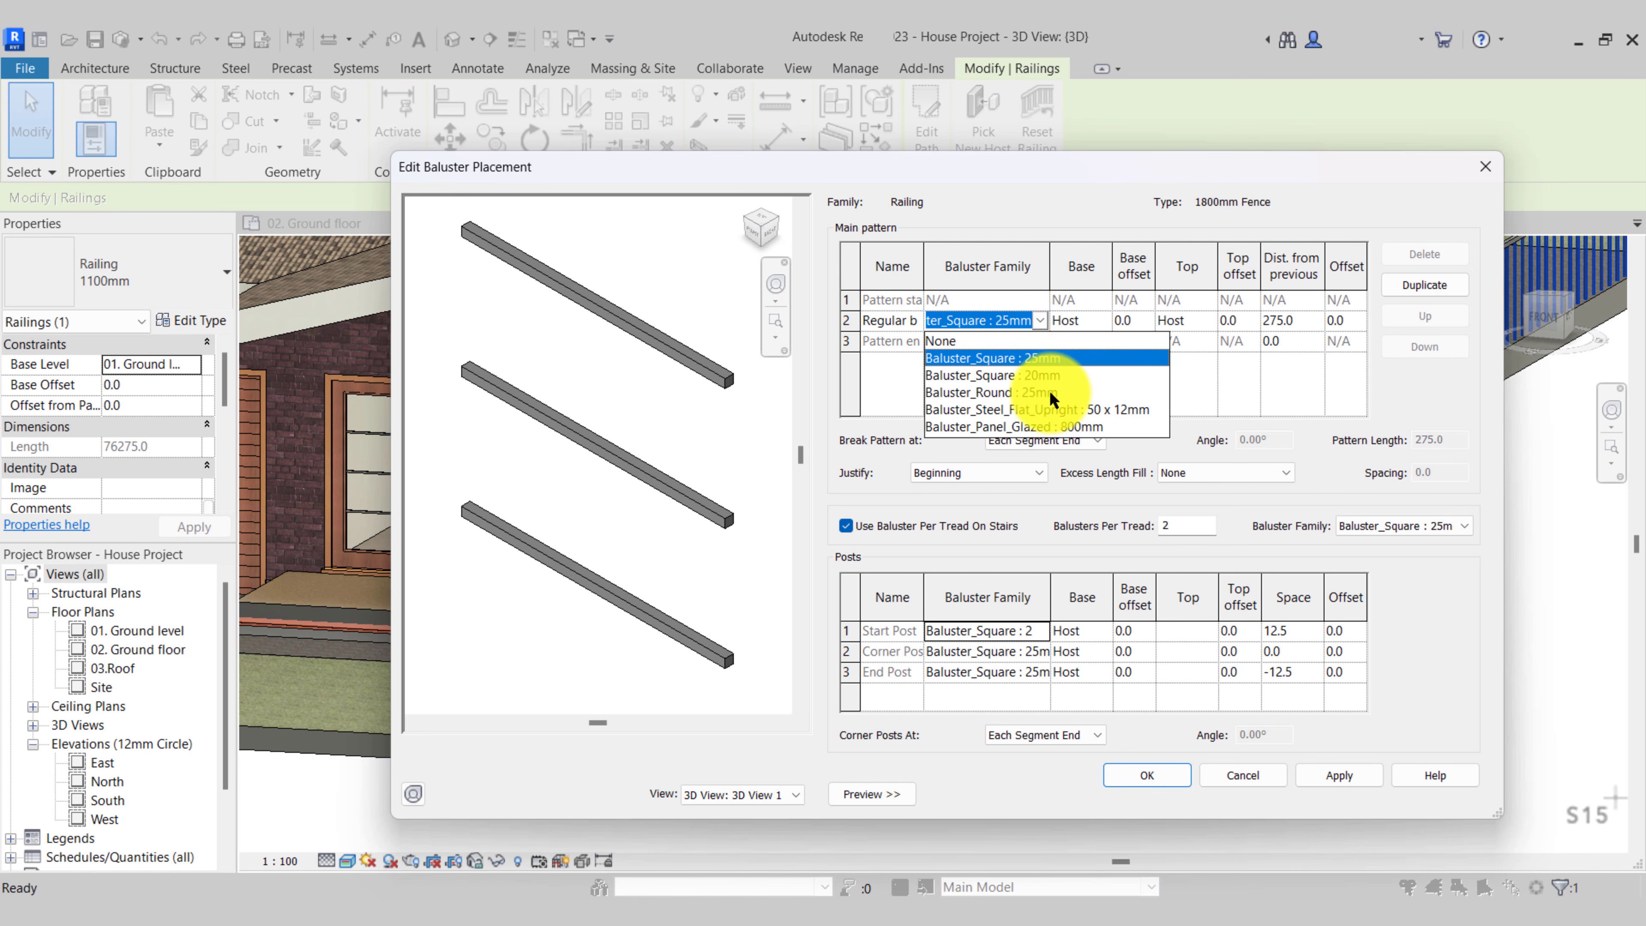
pyautogui.click(1049, 390)
pyautogui.click(1039, 319)
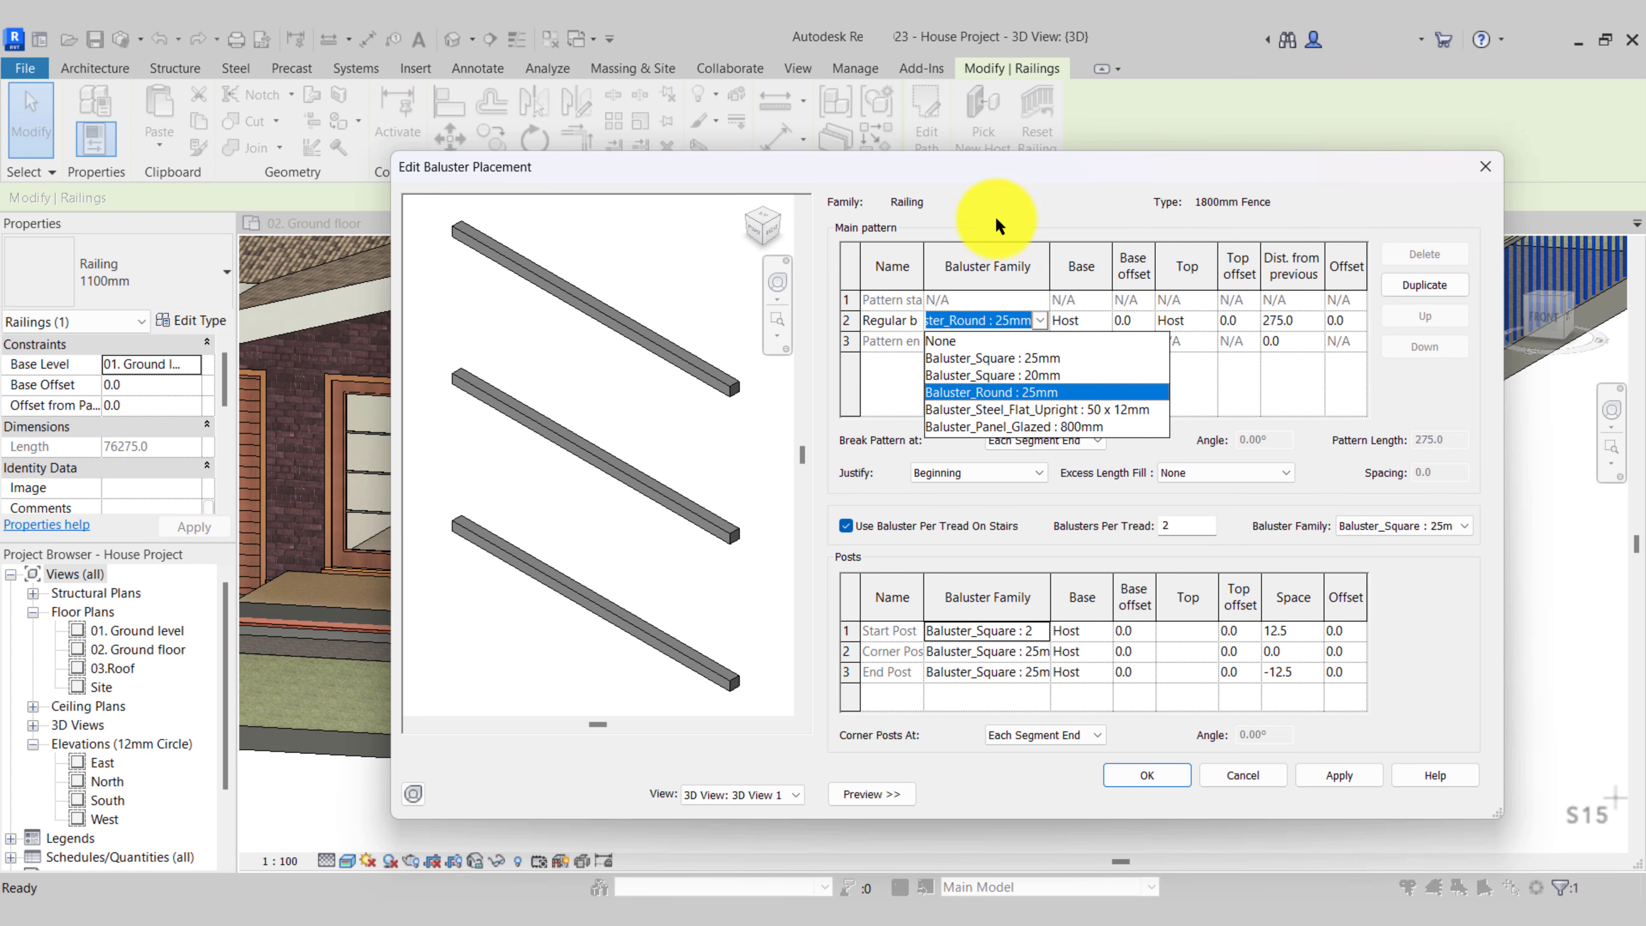
pyautogui.click(1005, 211)
pyautogui.click(1153, 774)
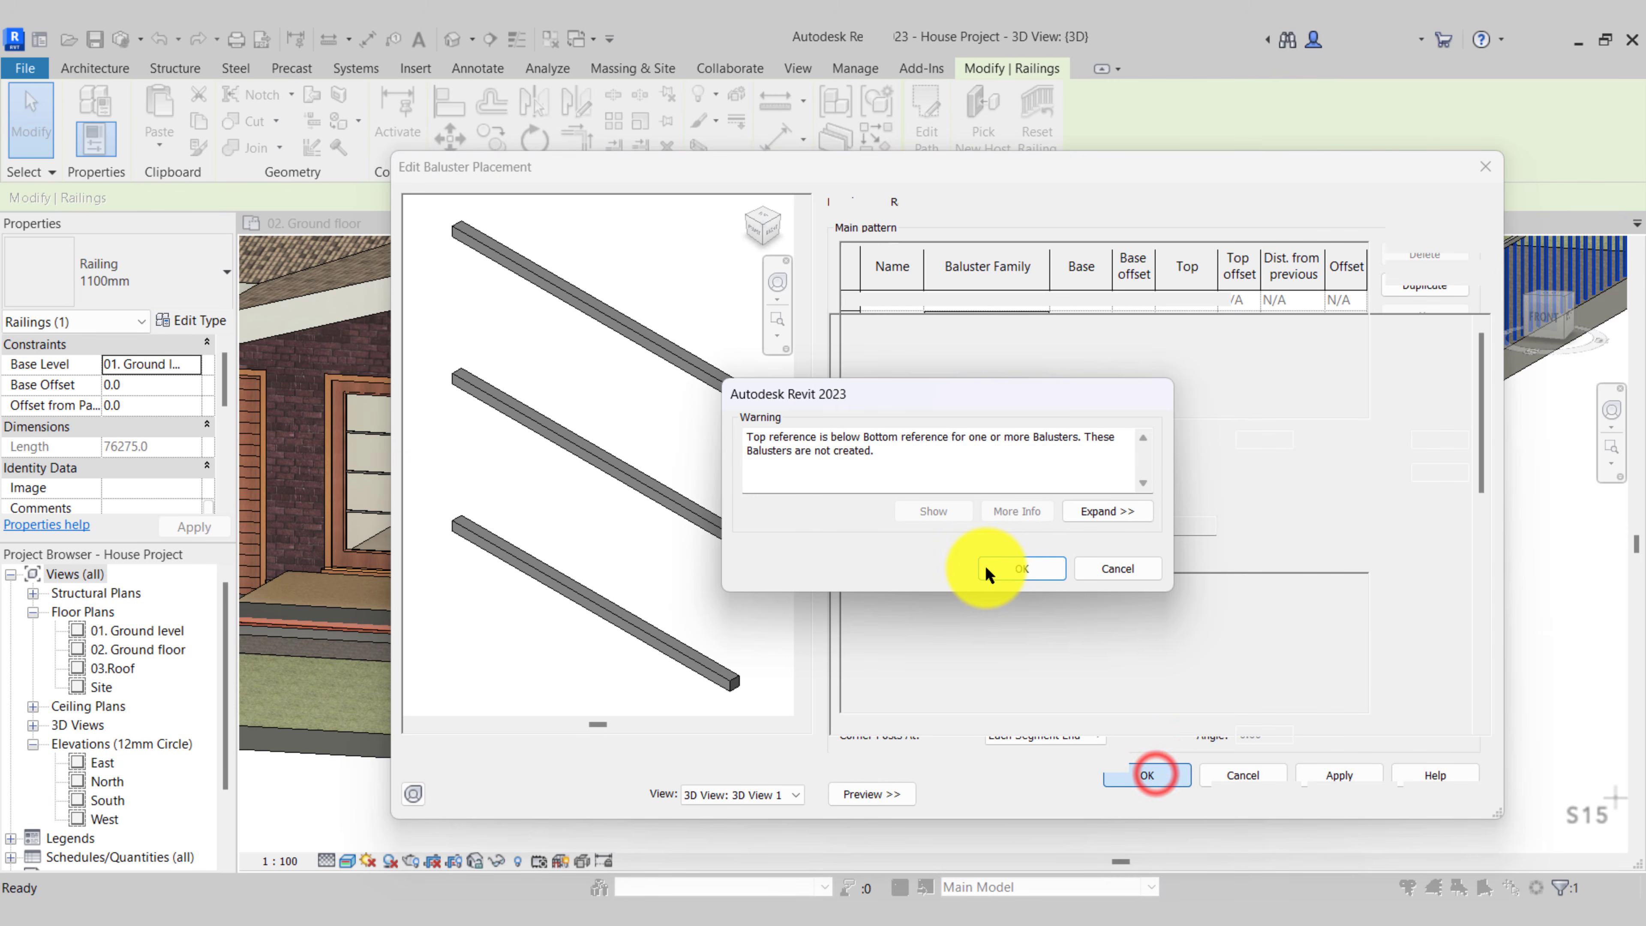
pyautogui.click(1017, 564)
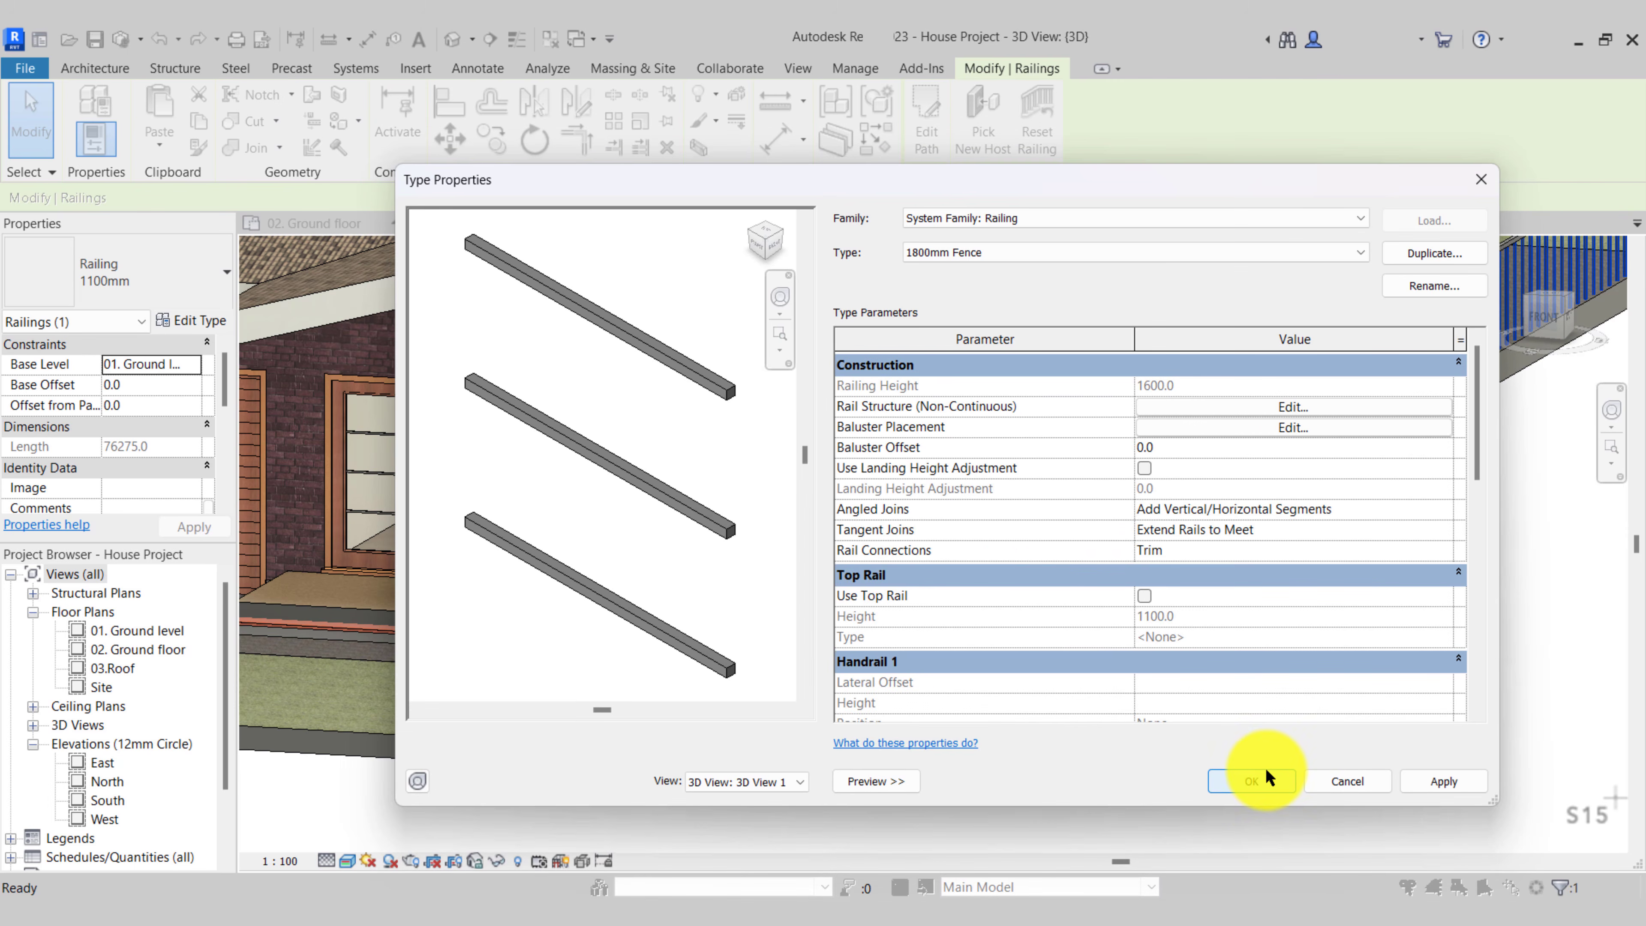
# Apply the 1800mm Fence type settings to the site railing, inspect it in the 3D view and save the project
pyautogui.click(1254, 775)
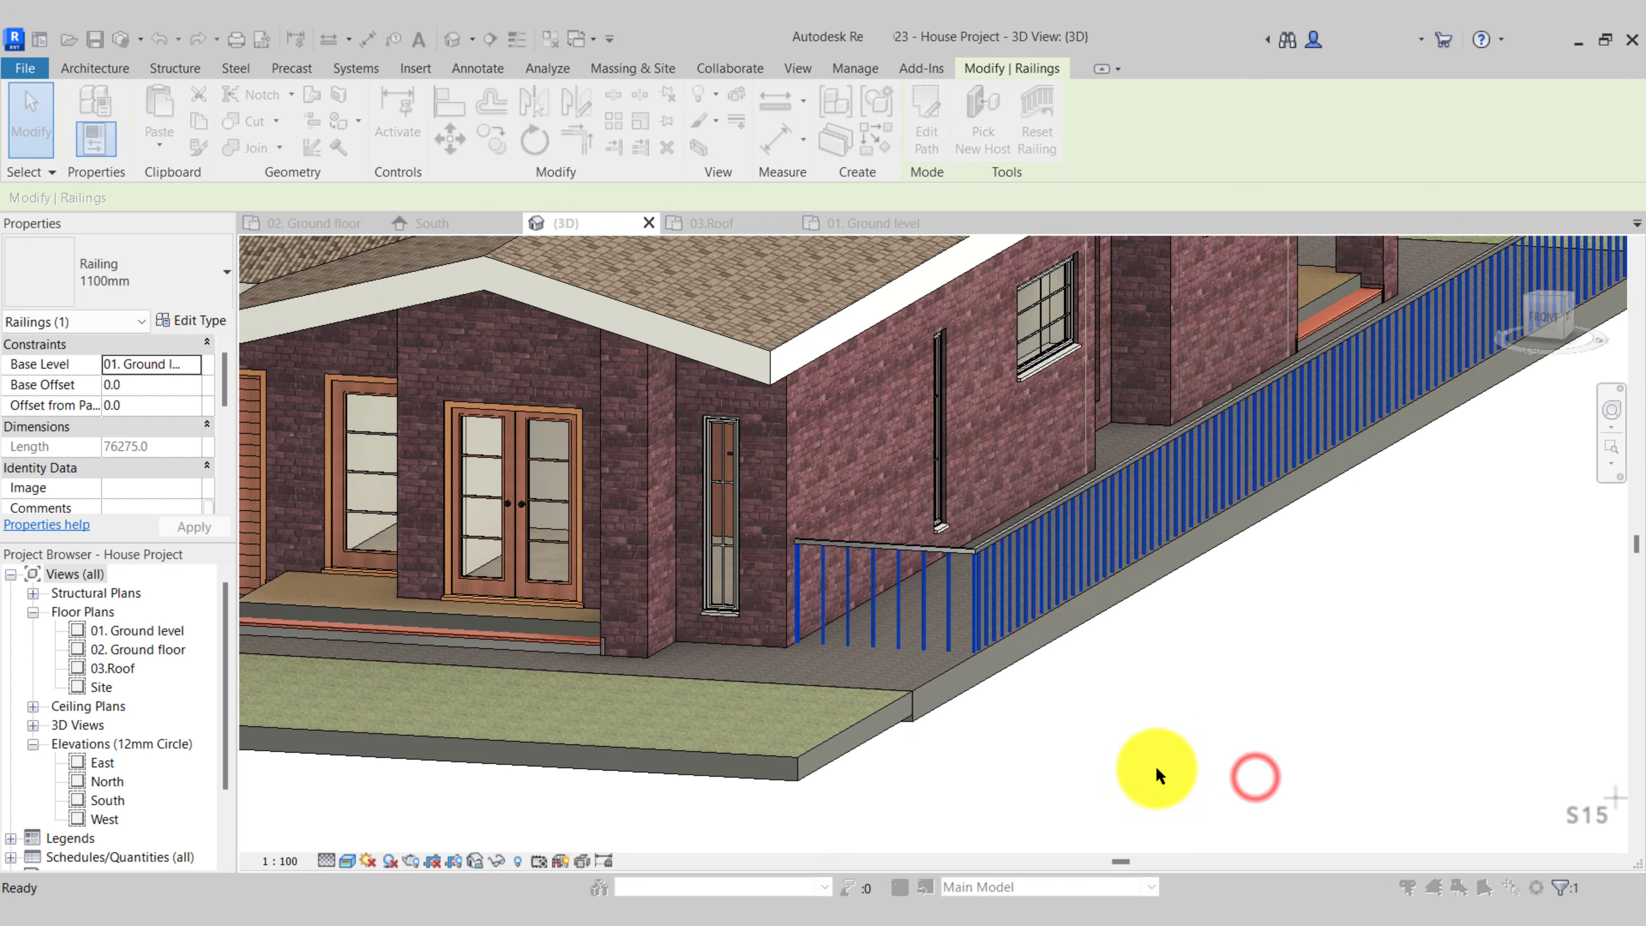
pyautogui.click(1156, 766)
pyautogui.click(901, 543)
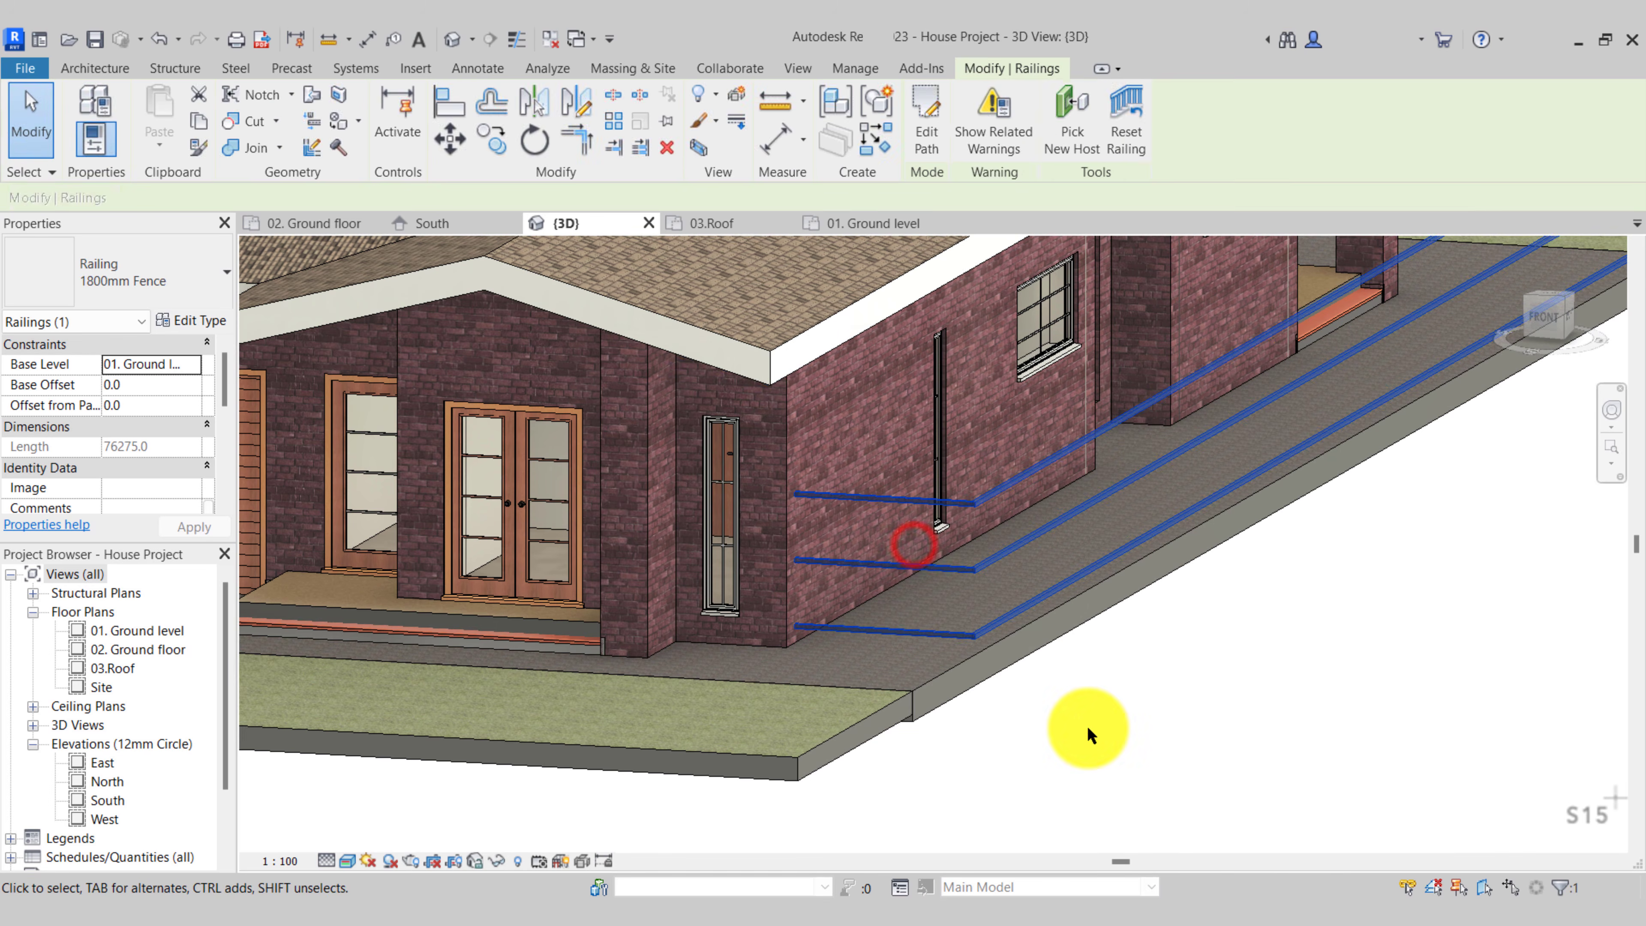
pyautogui.click(1088, 727)
pyautogui.click(96, 41)
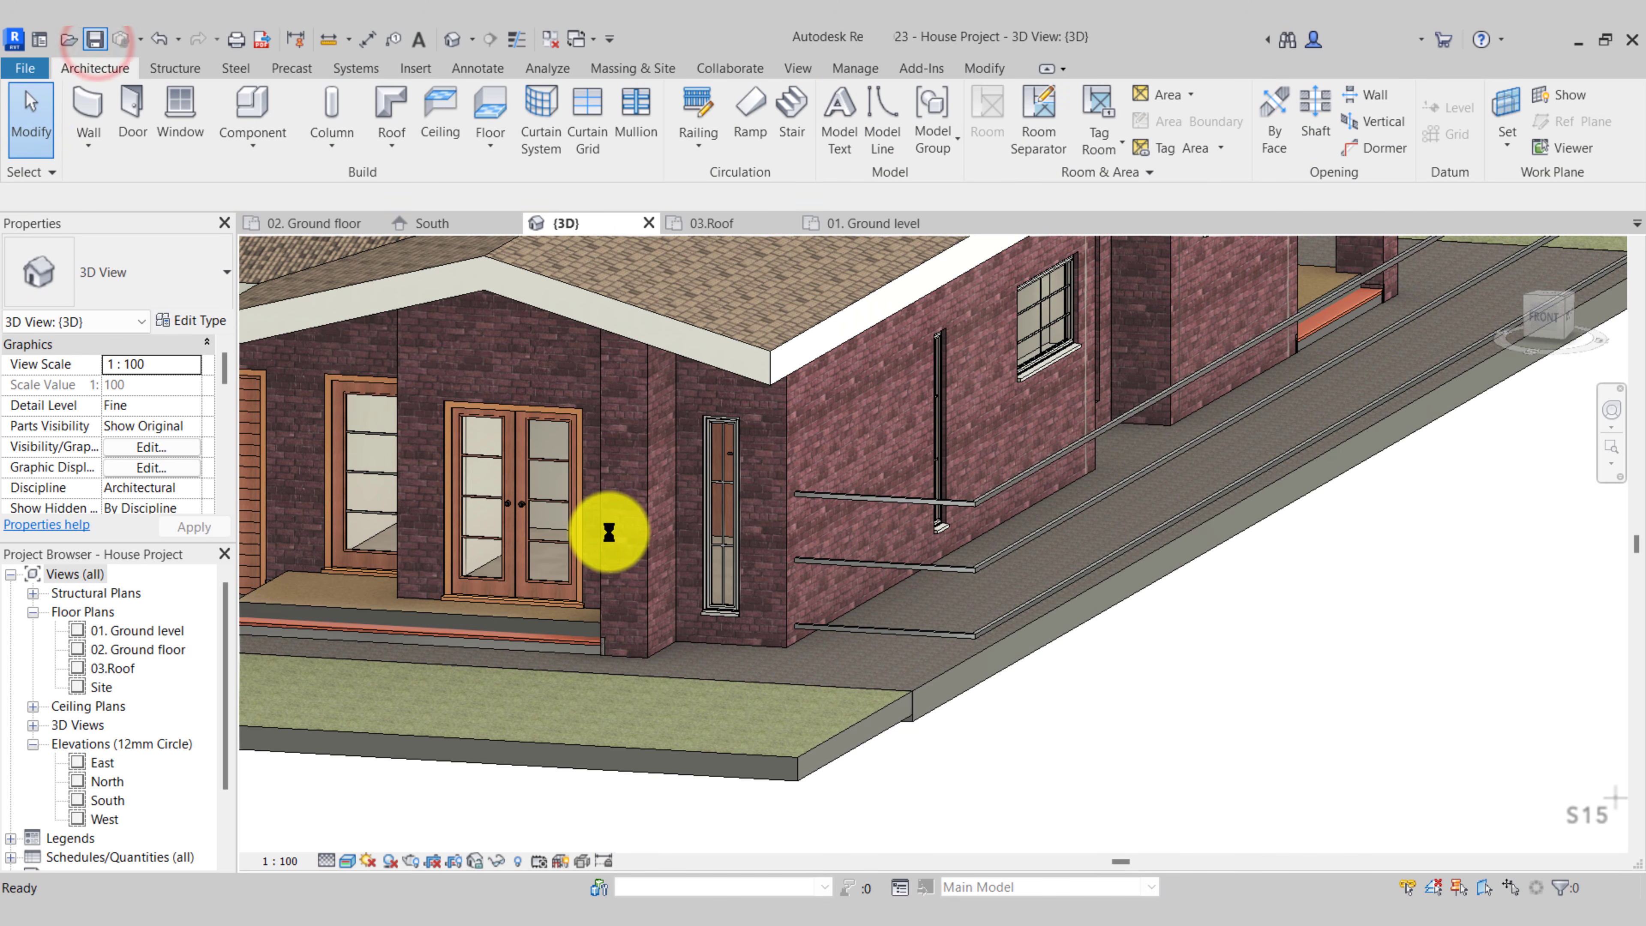
# Create a new family from the Metric Baluster-Panel template
pyautogui.click(19, 69)
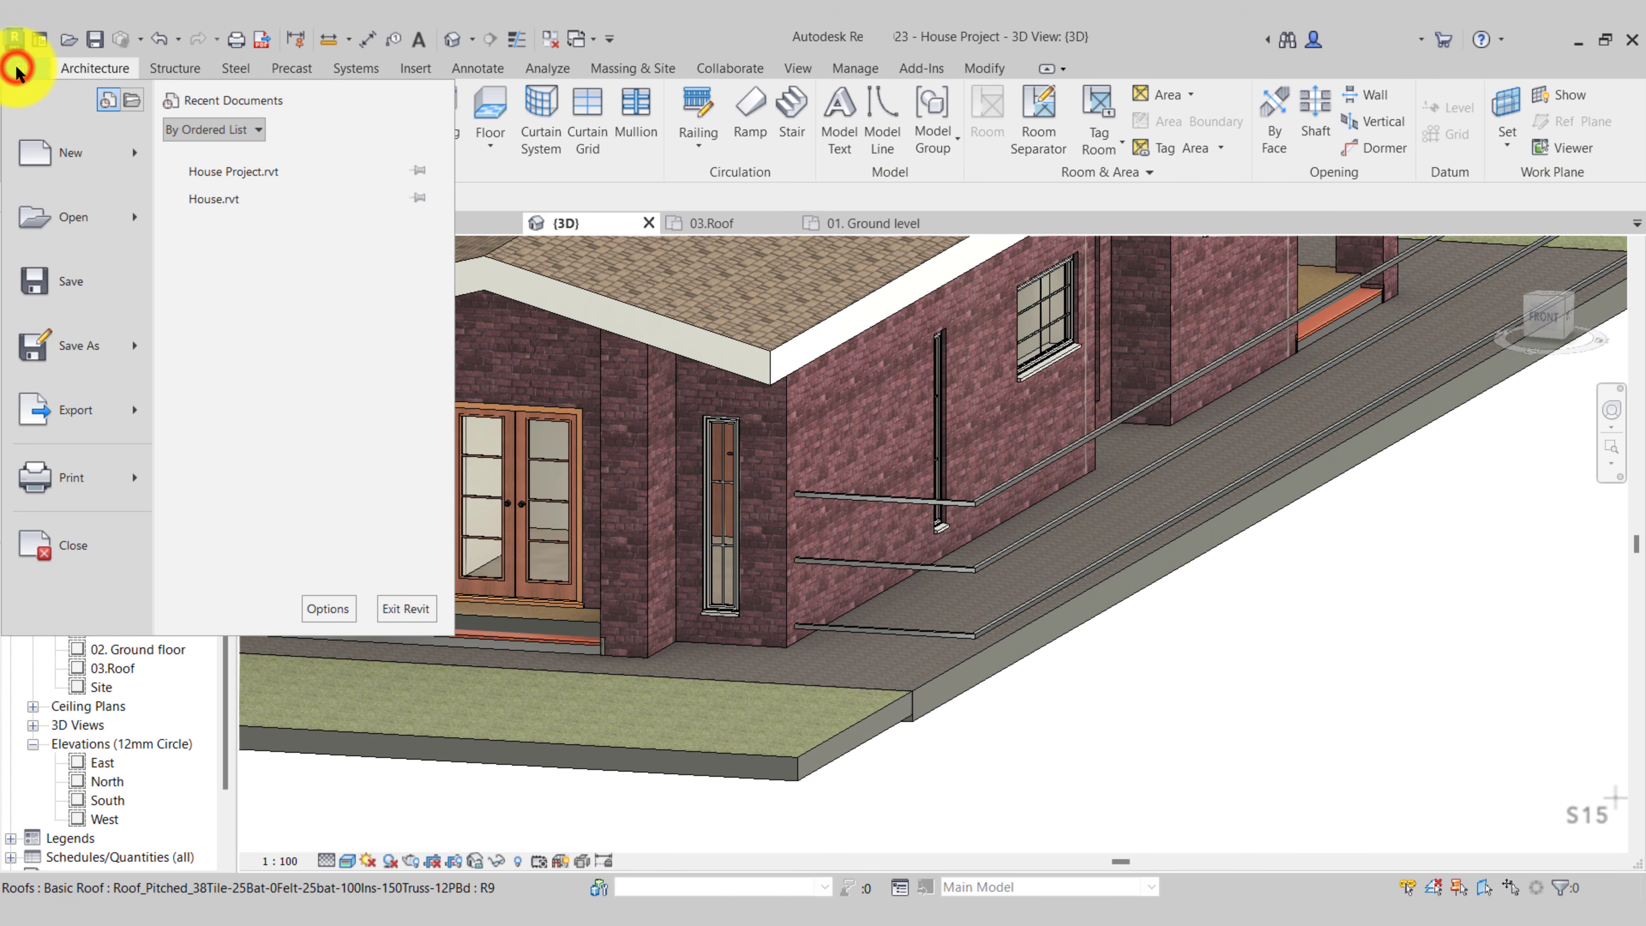
pyautogui.click(134, 169)
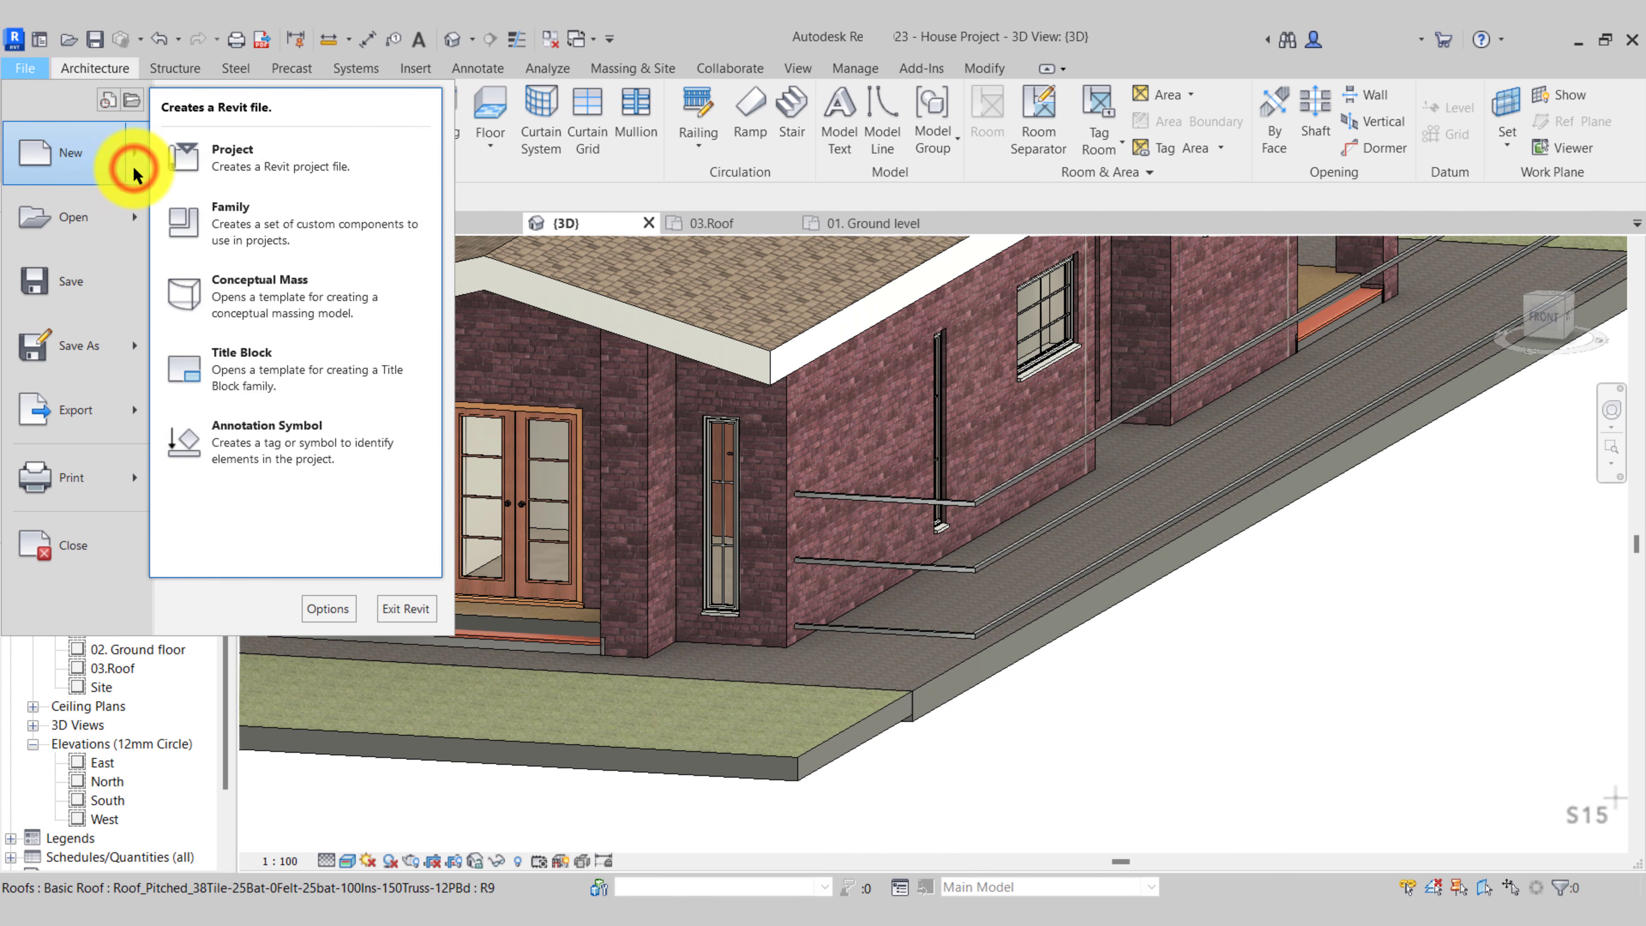
pyautogui.click(240, 219)
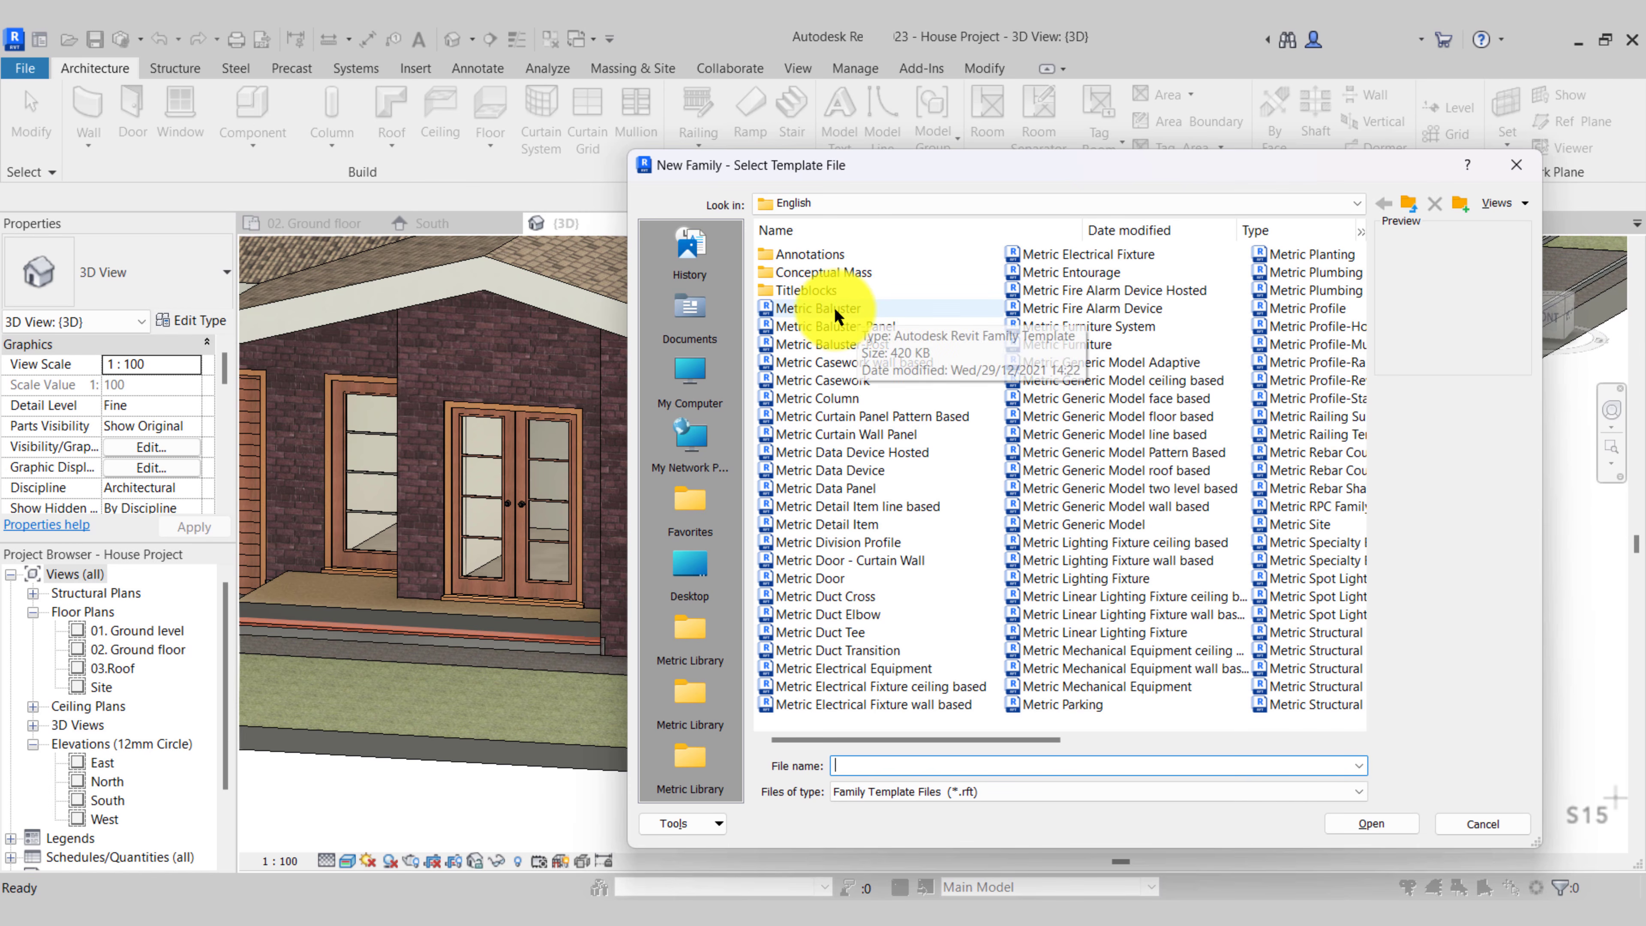
pyautogui.click(875, 305)
pyautogui.click(904, 326)
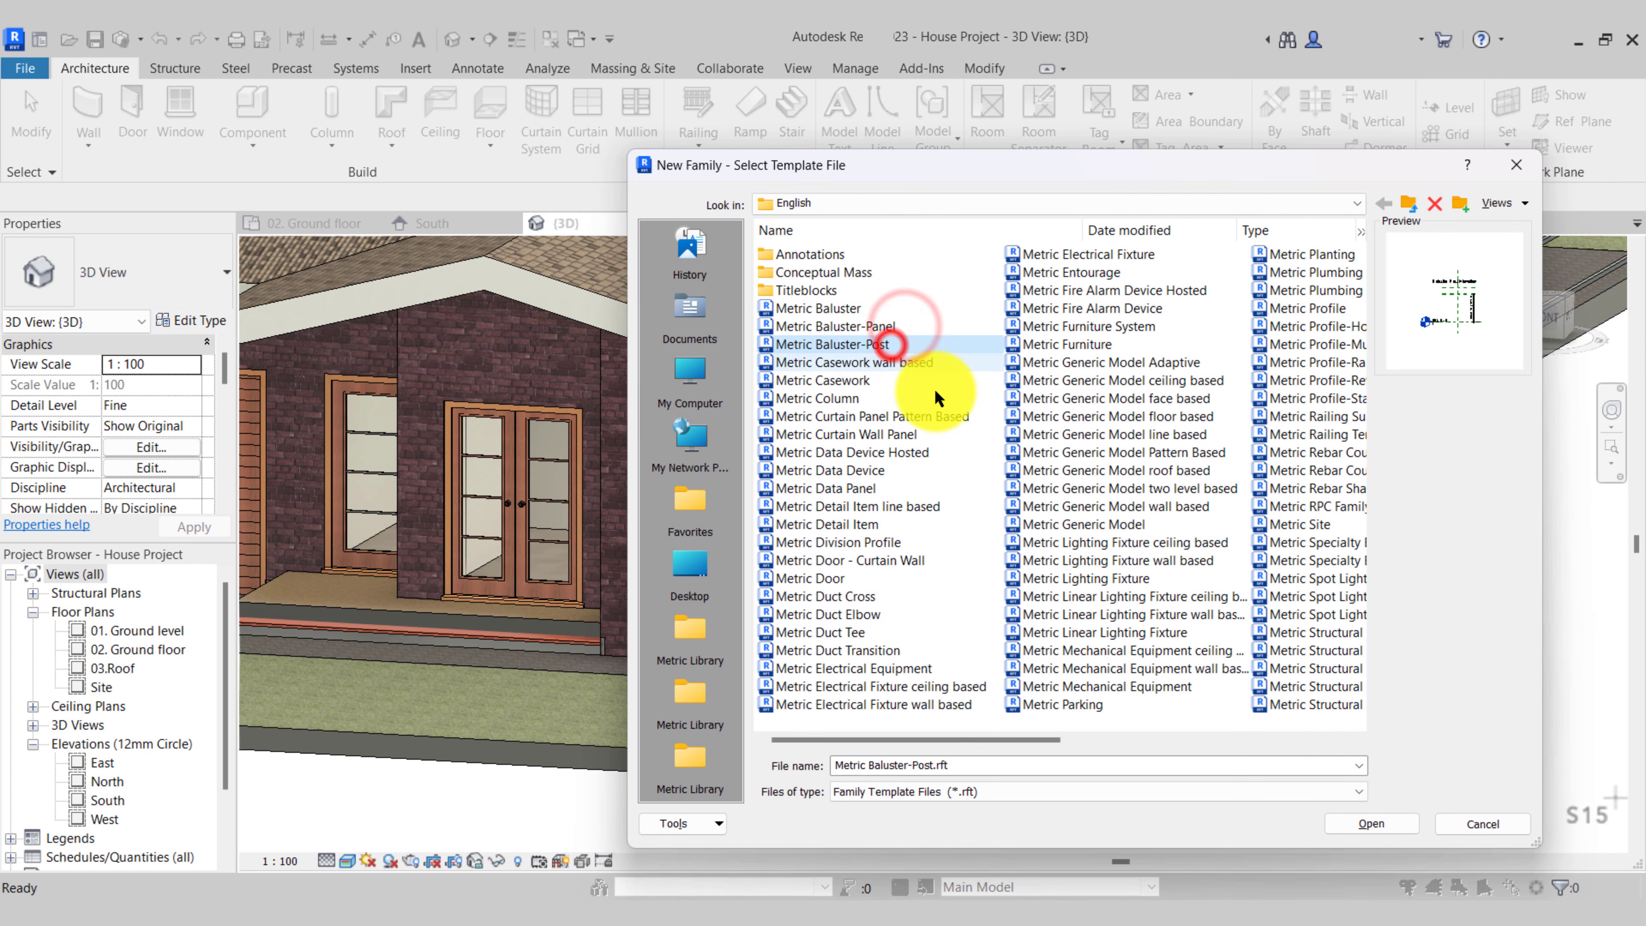
pyautogui.click(873, 326)
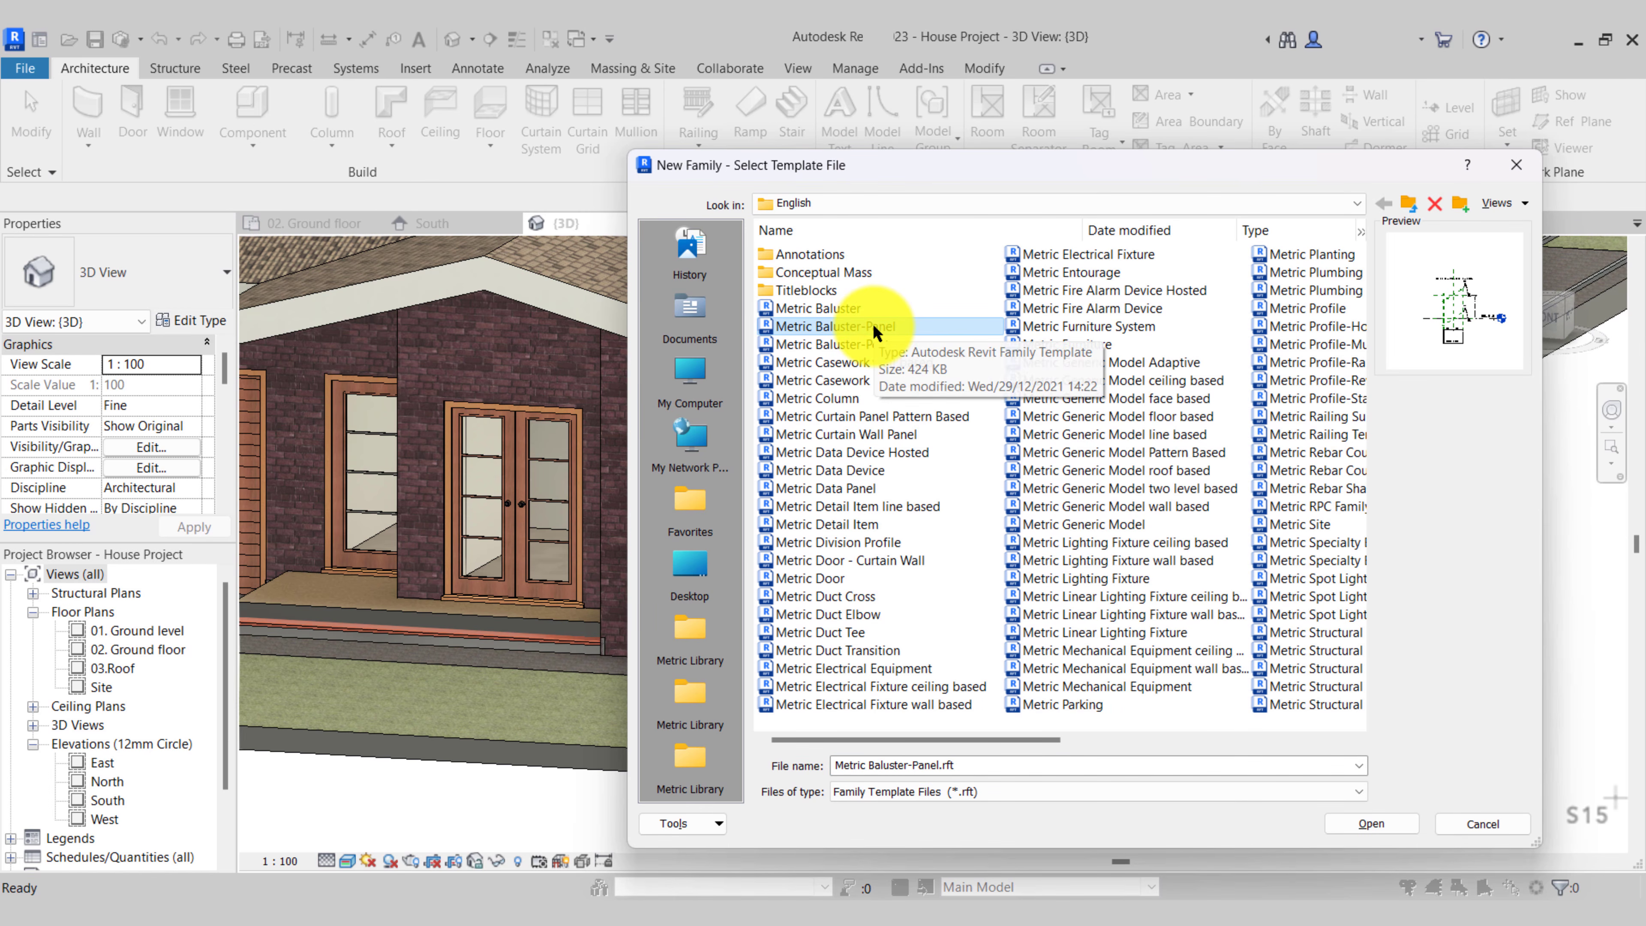
pyautogui.click(1363, 825)
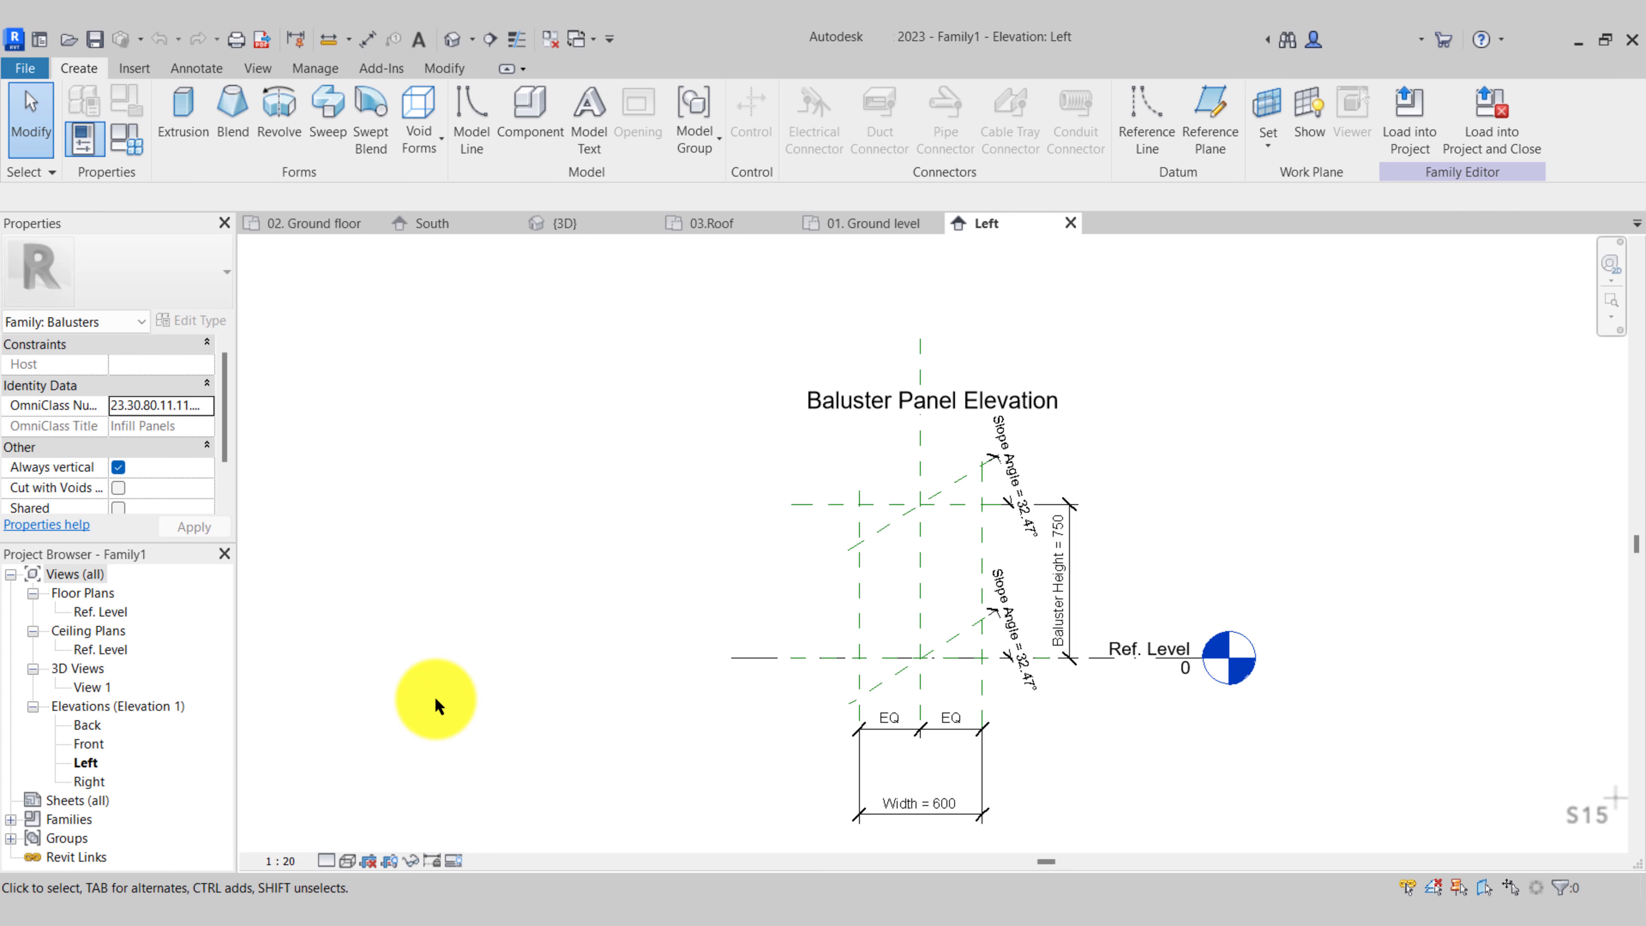
# Set the Baluster Height dimension to 1800 in the family's Left elevation
pyautogui.click(1028, 227)
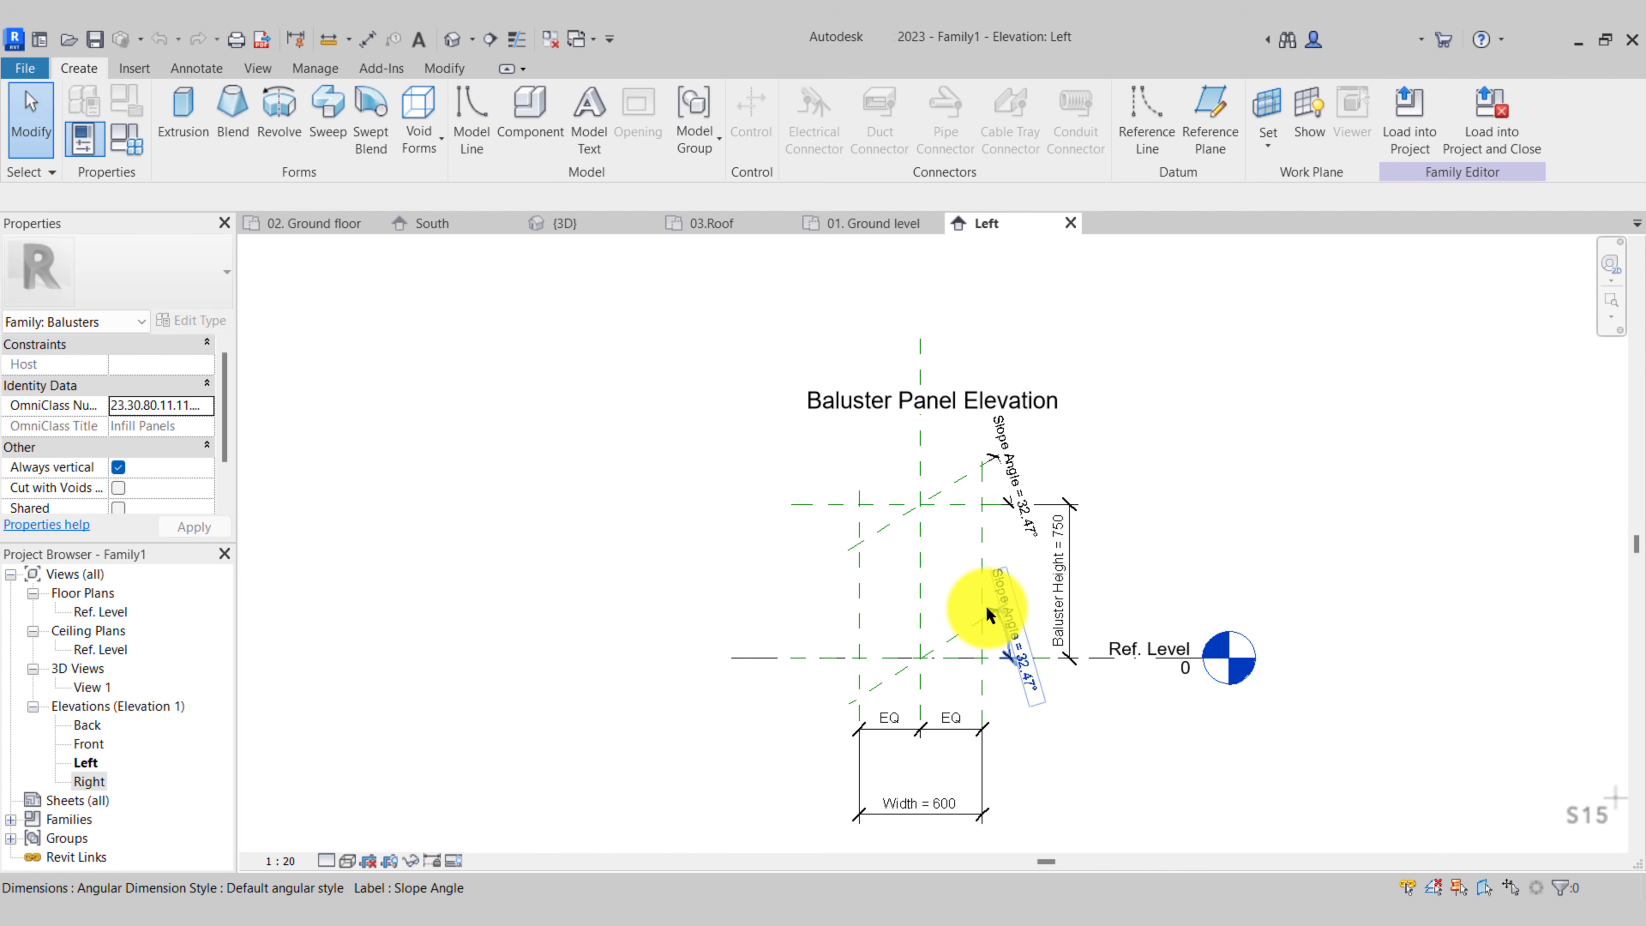
pyautogui.scroll(3, 986, 606)
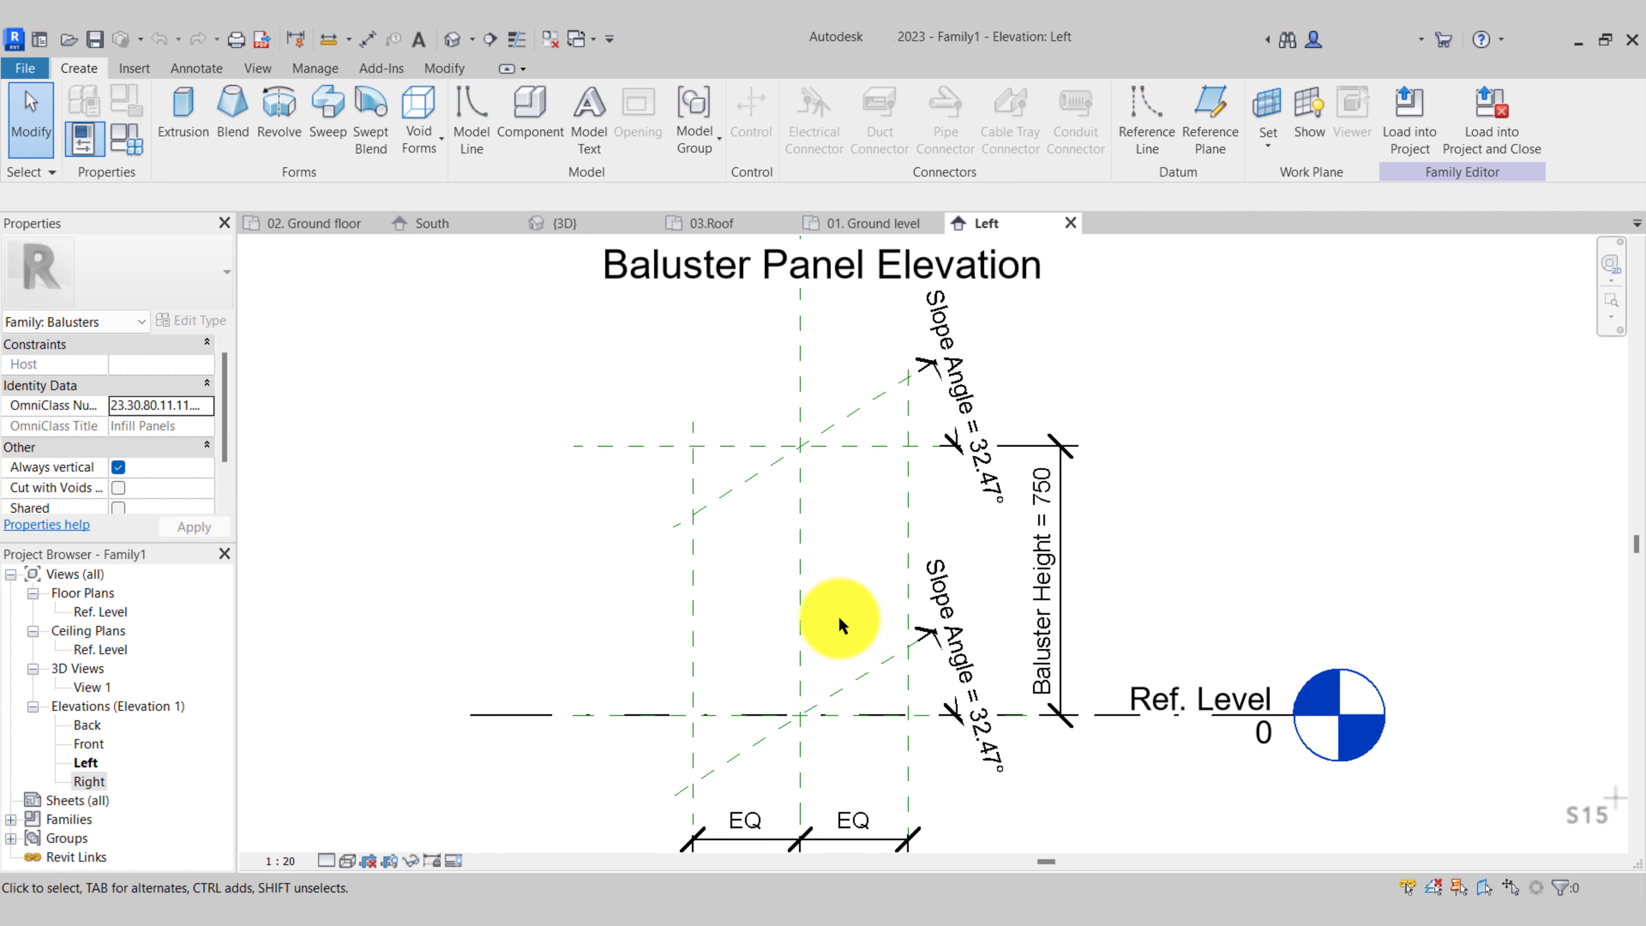
pyautogui.scroll(-1, 822, 571)
pyautogui.moveTo(822, 574); pyautogui.dragTo(823, 603, button='middle')
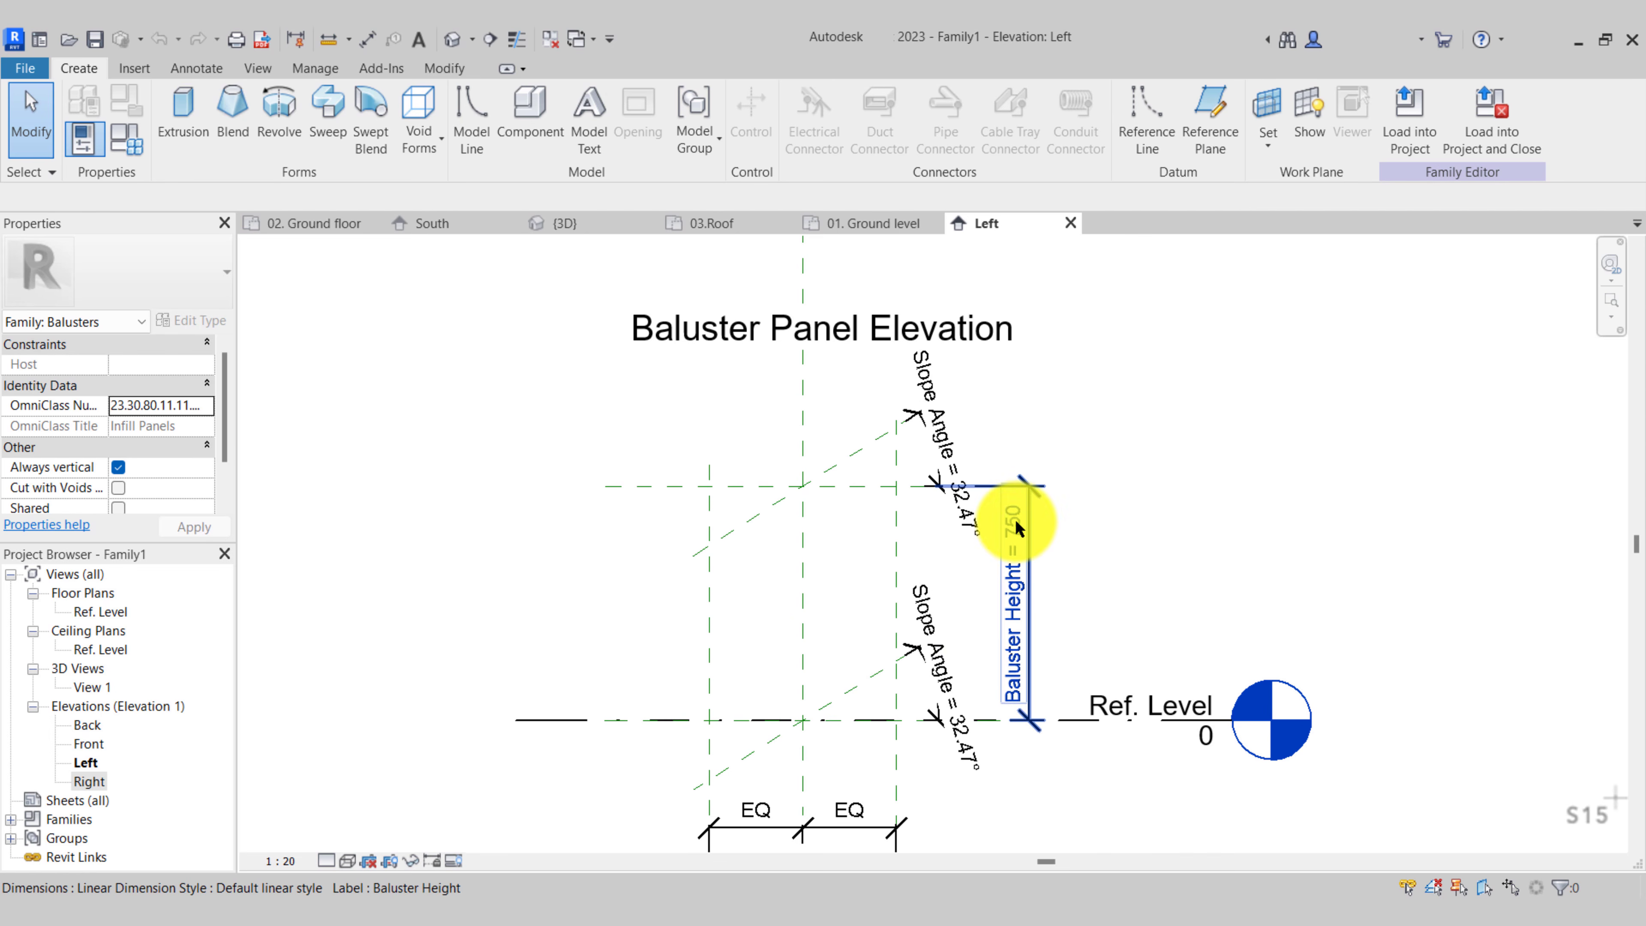
pyautogui.click(845, 487)
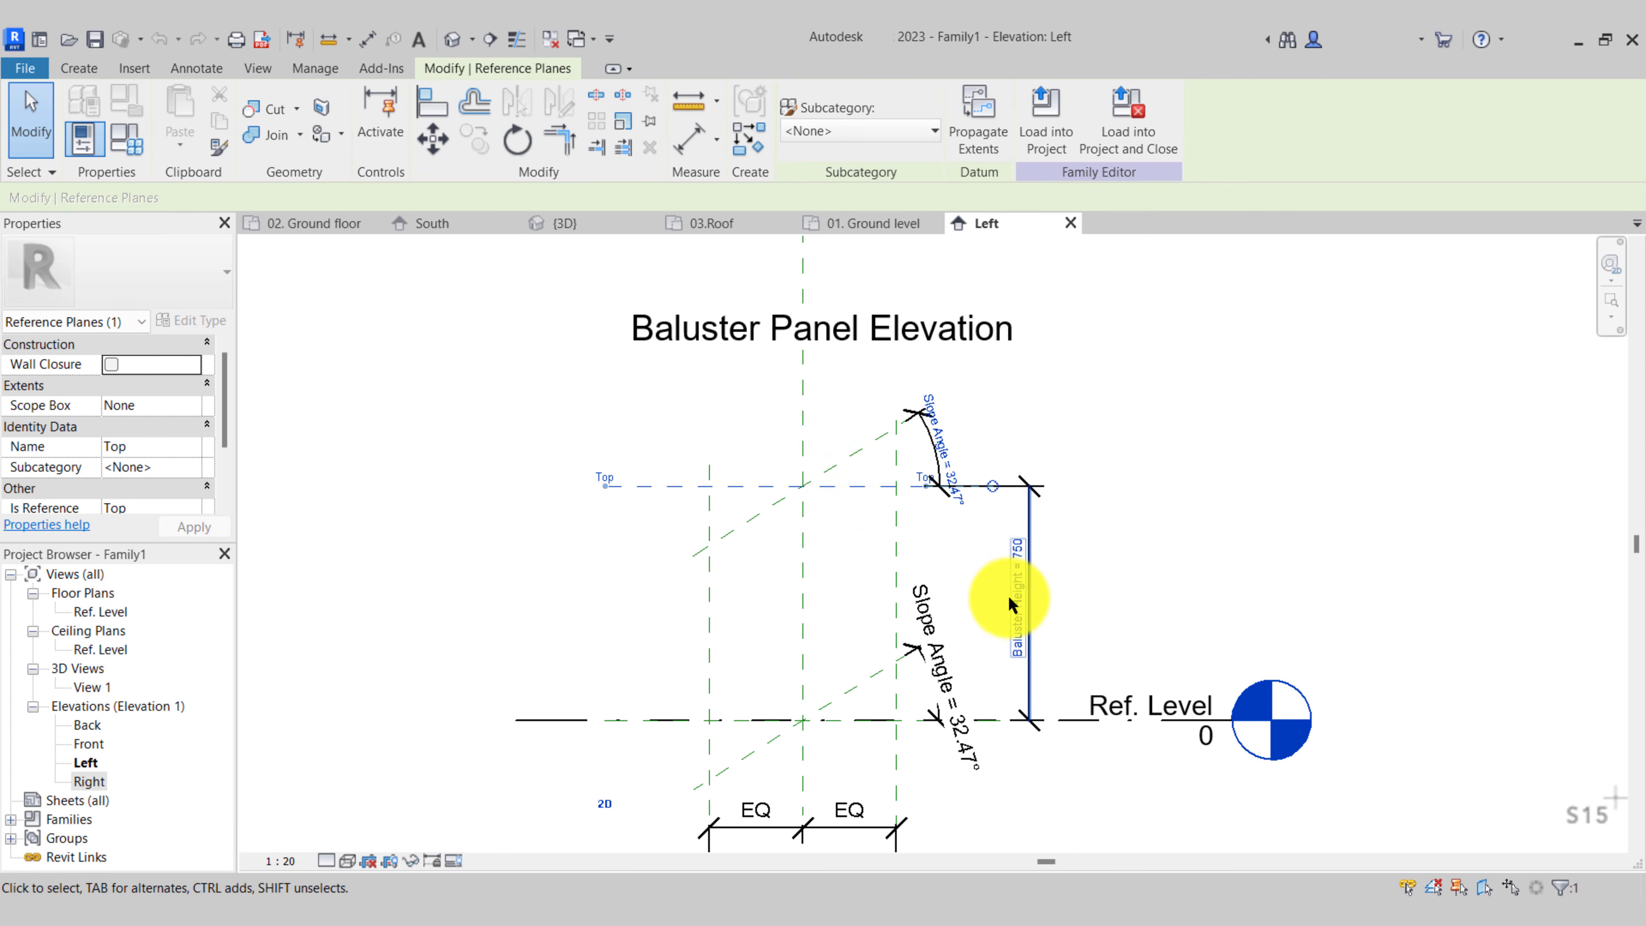
pyautogui.scroll(2, 1008, 570)
pyautogui.click(1016, 581)
pyautogui.write('1')
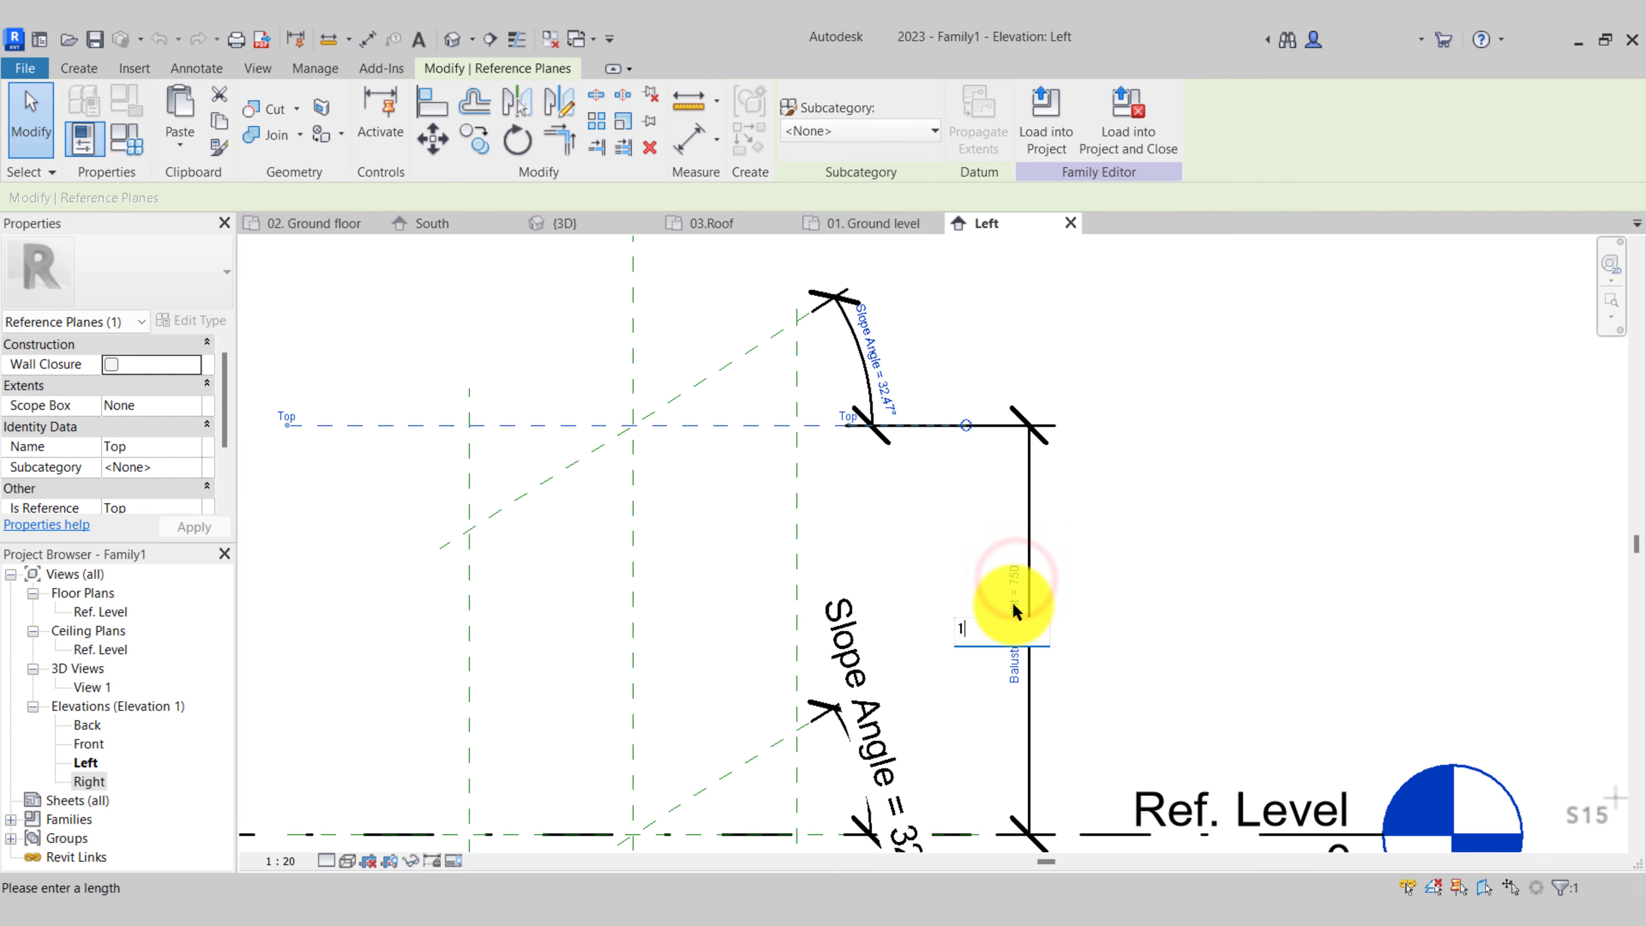
pyautogui.write('800')
pyautogui.press('Return')
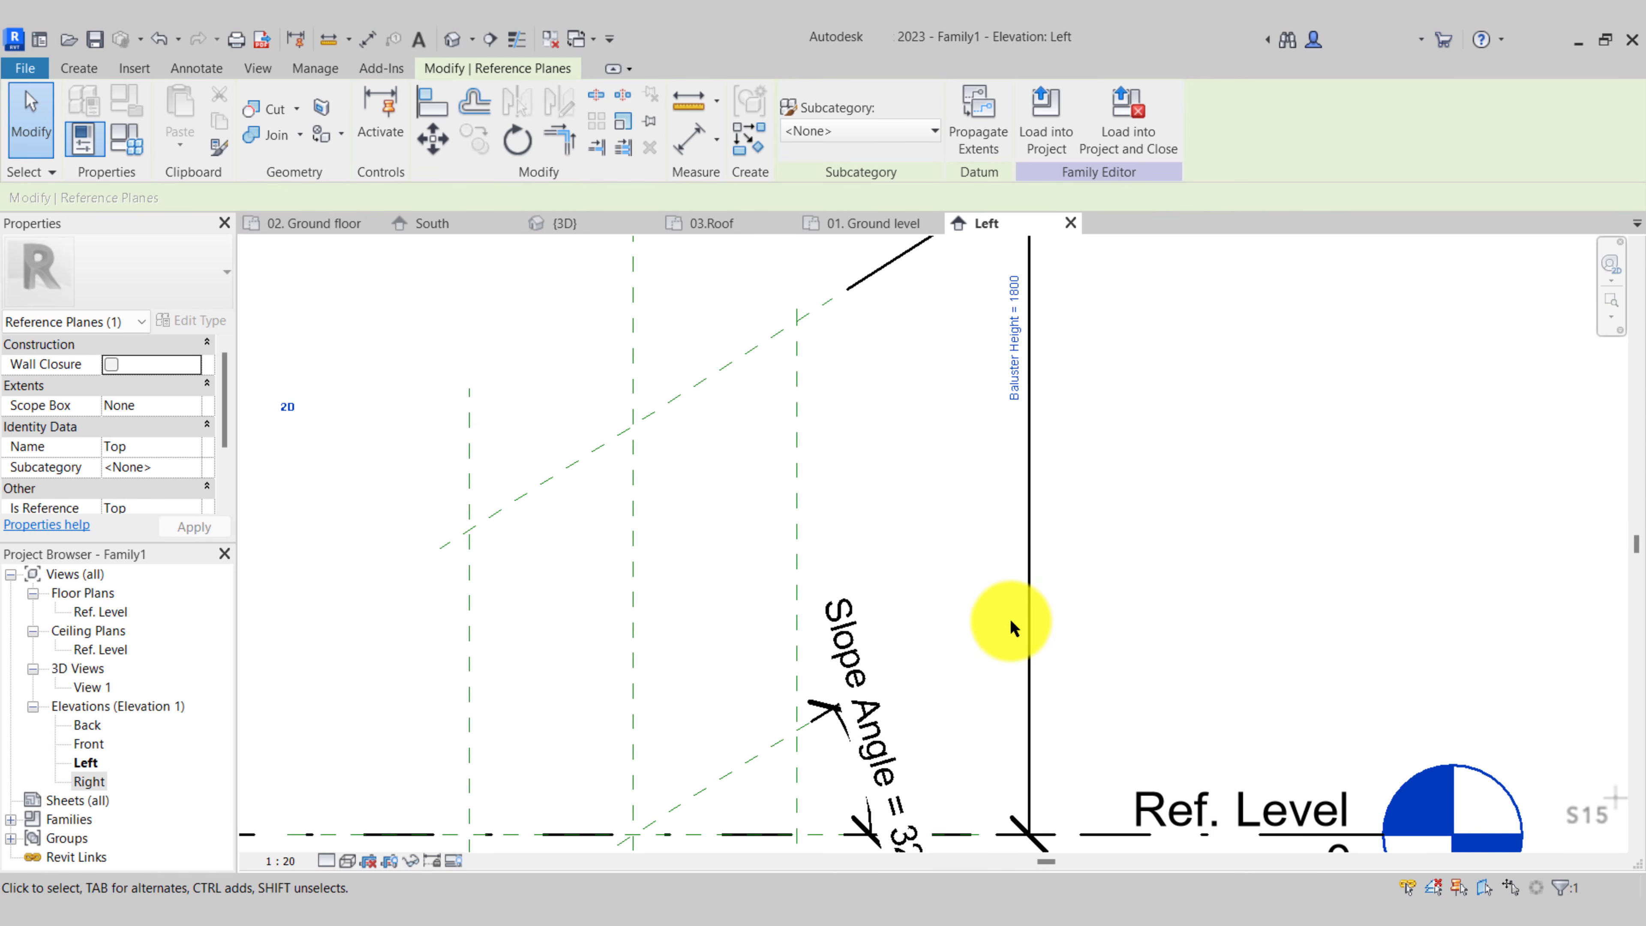
pyautogui.scroll(-5, 1009, 618)
pyautogui.scroll(1, 842, 626)
pyautogui.click(817, 613)
pyautogui.moveTo(914, 658); pyautogui.dragTo(861, 590, button='middle')
pyautogui.scroll(1, 852, 584)
pyautogui.click(448, 515)
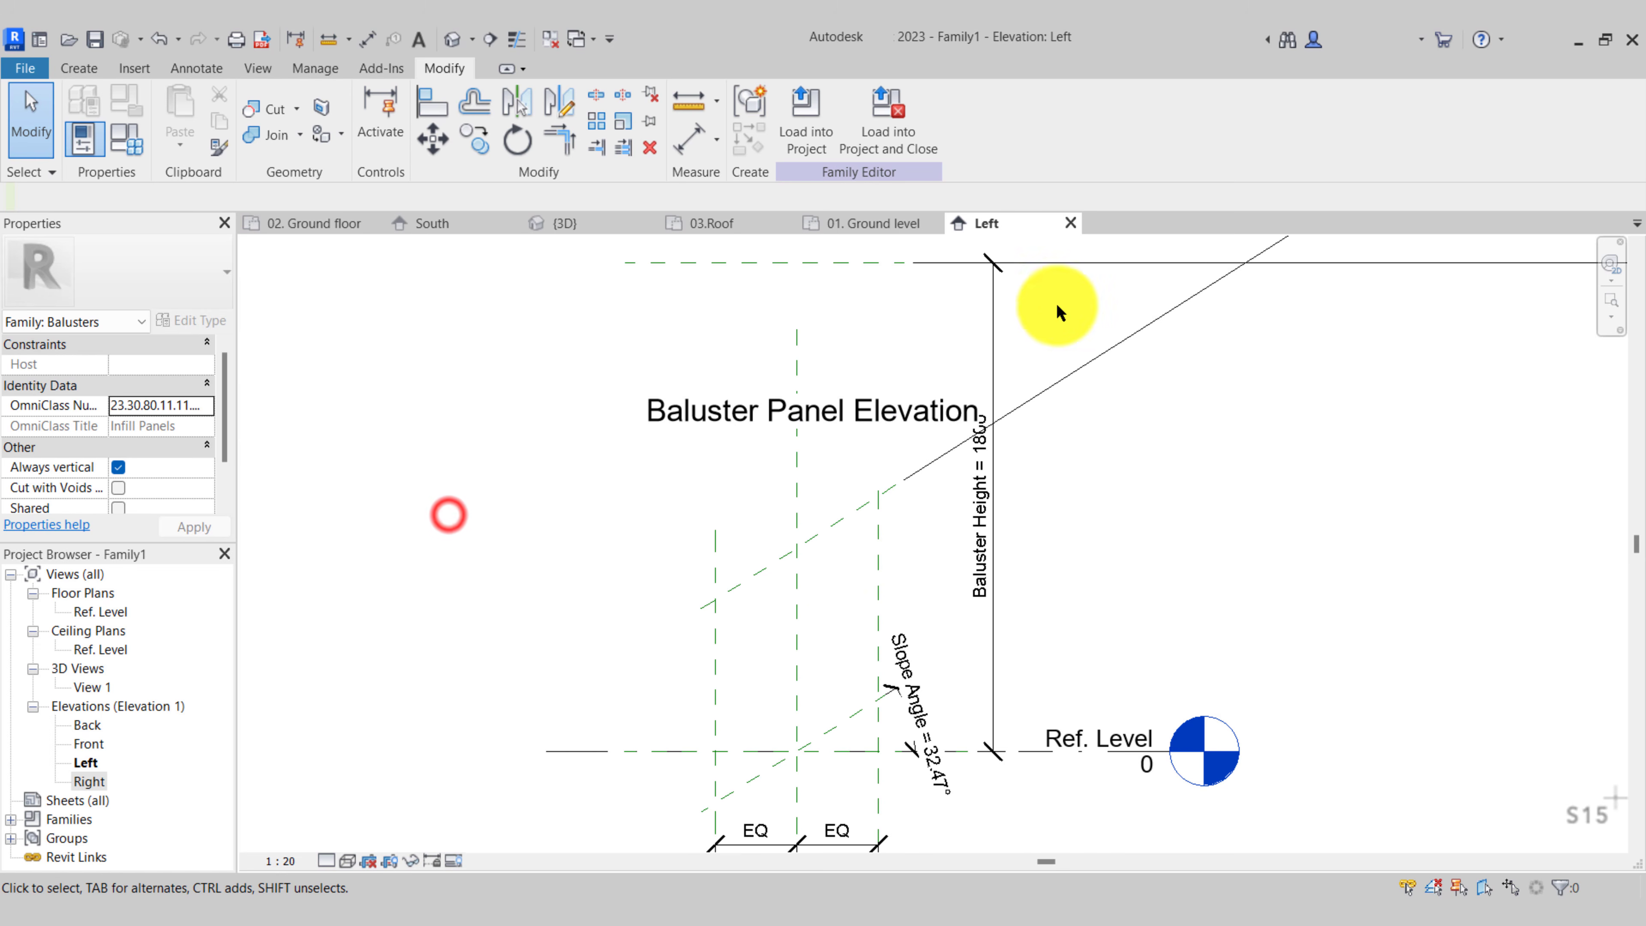
# In the Ref. Level floor plan, start an extrusion and sketch a rectangle about 175 by 60 mm across the reference plane intersection
pyautogui.doubleClick(100, 612)
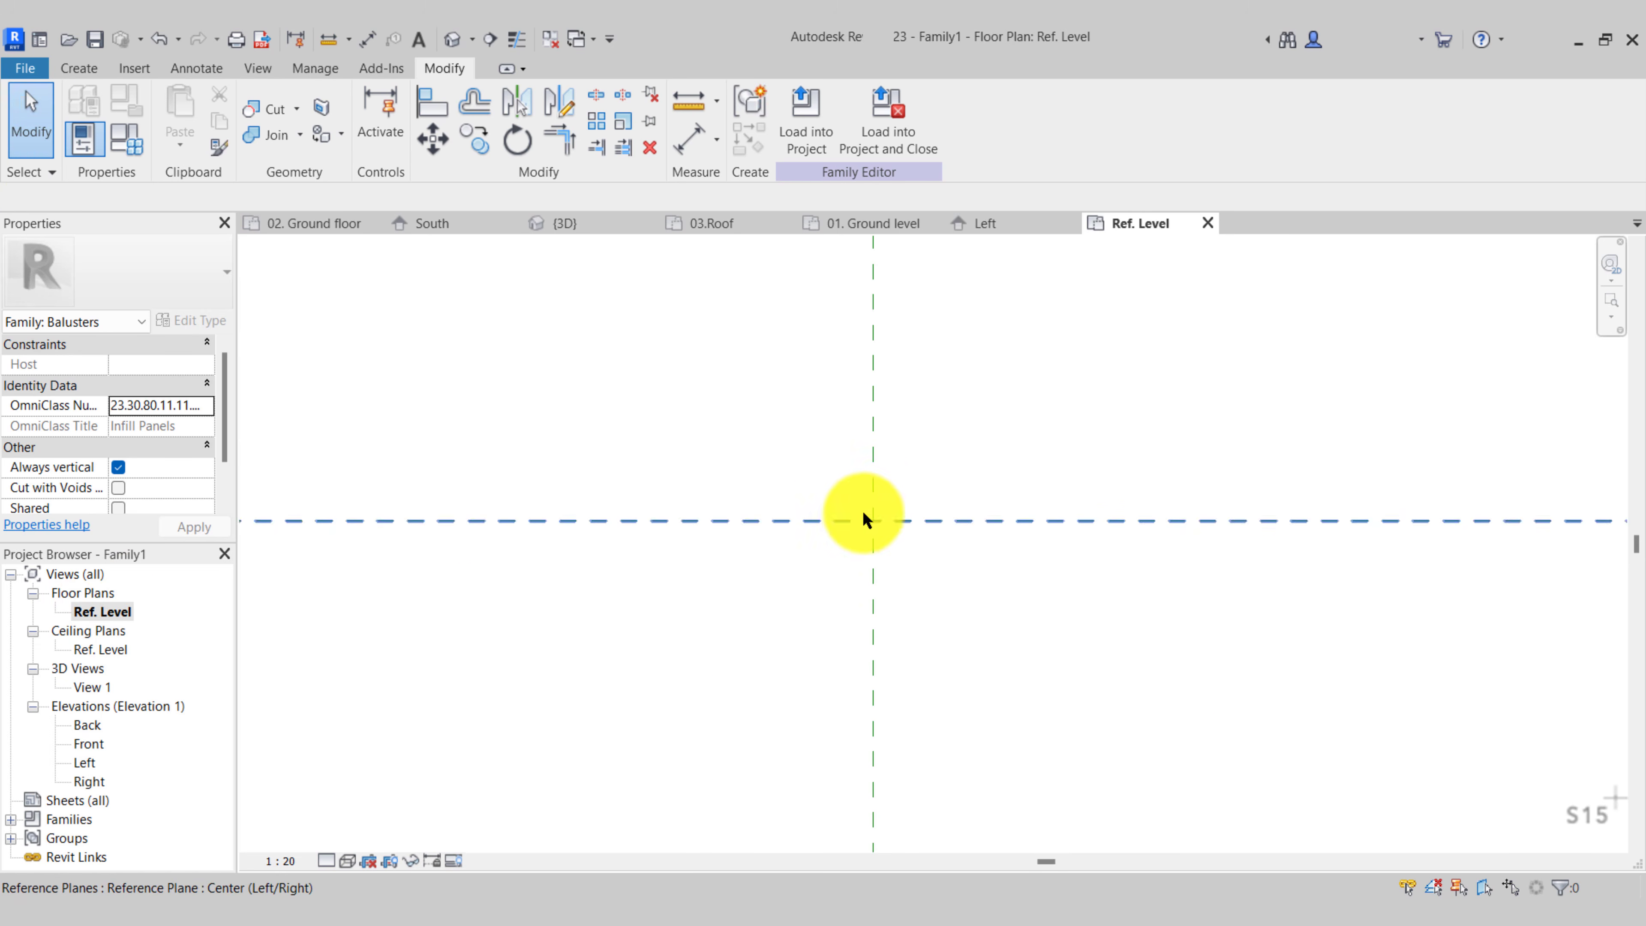
pyautogui.moveTo(868, 508); pyautogui.dragTo(871, 562, button='middle')
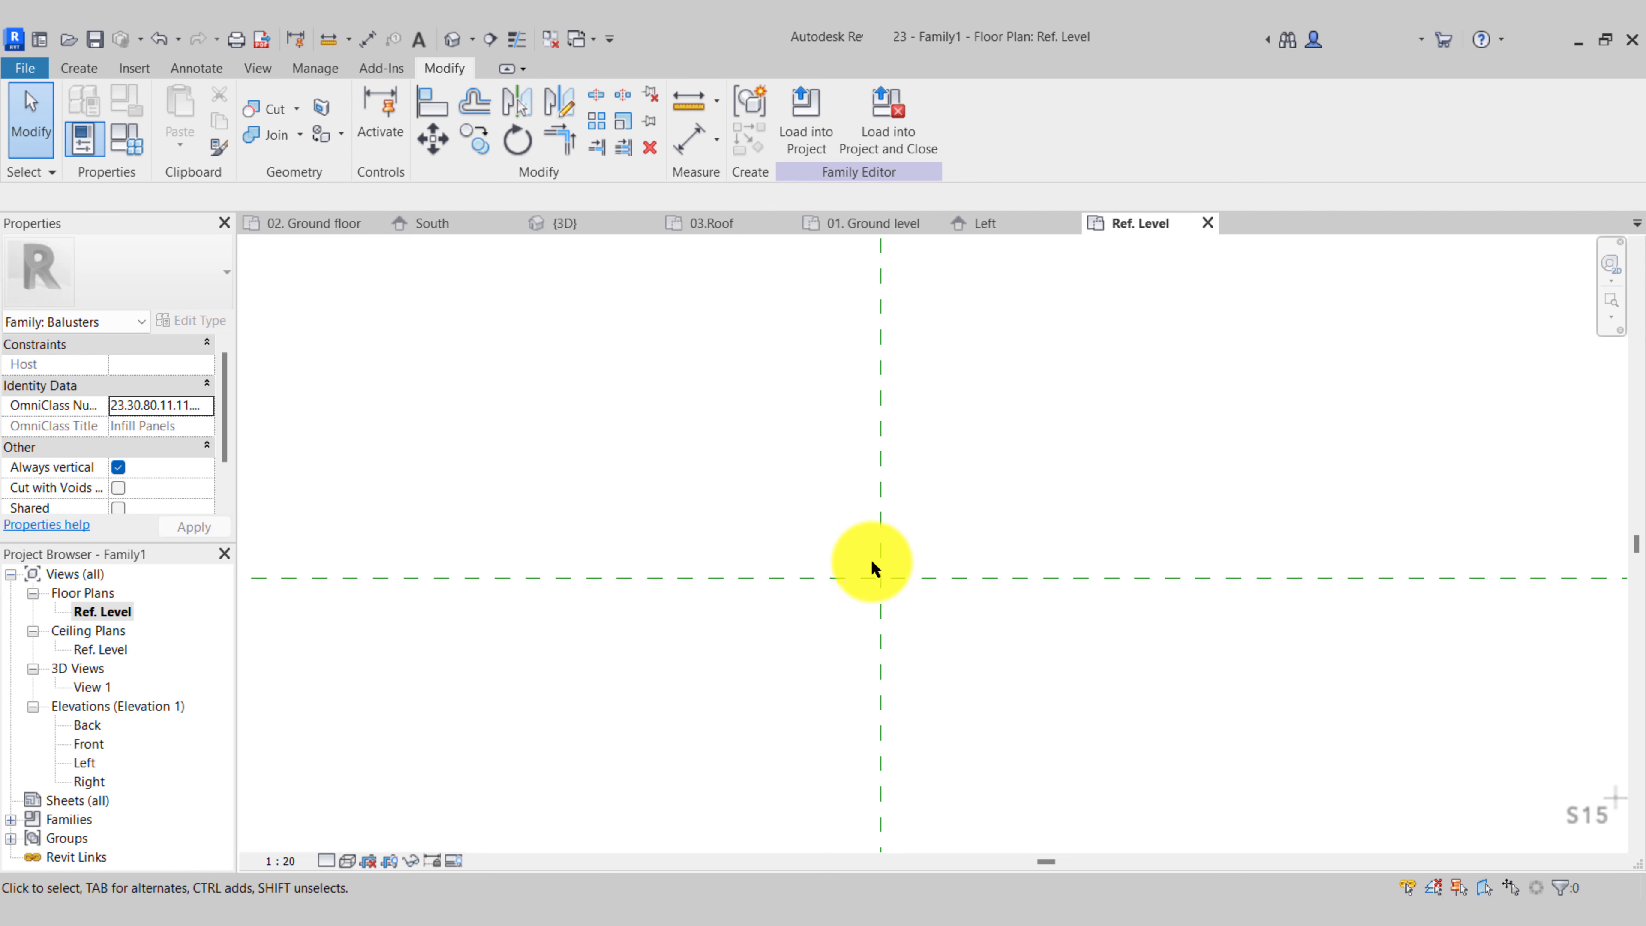
pyautogui.click(83, 66)
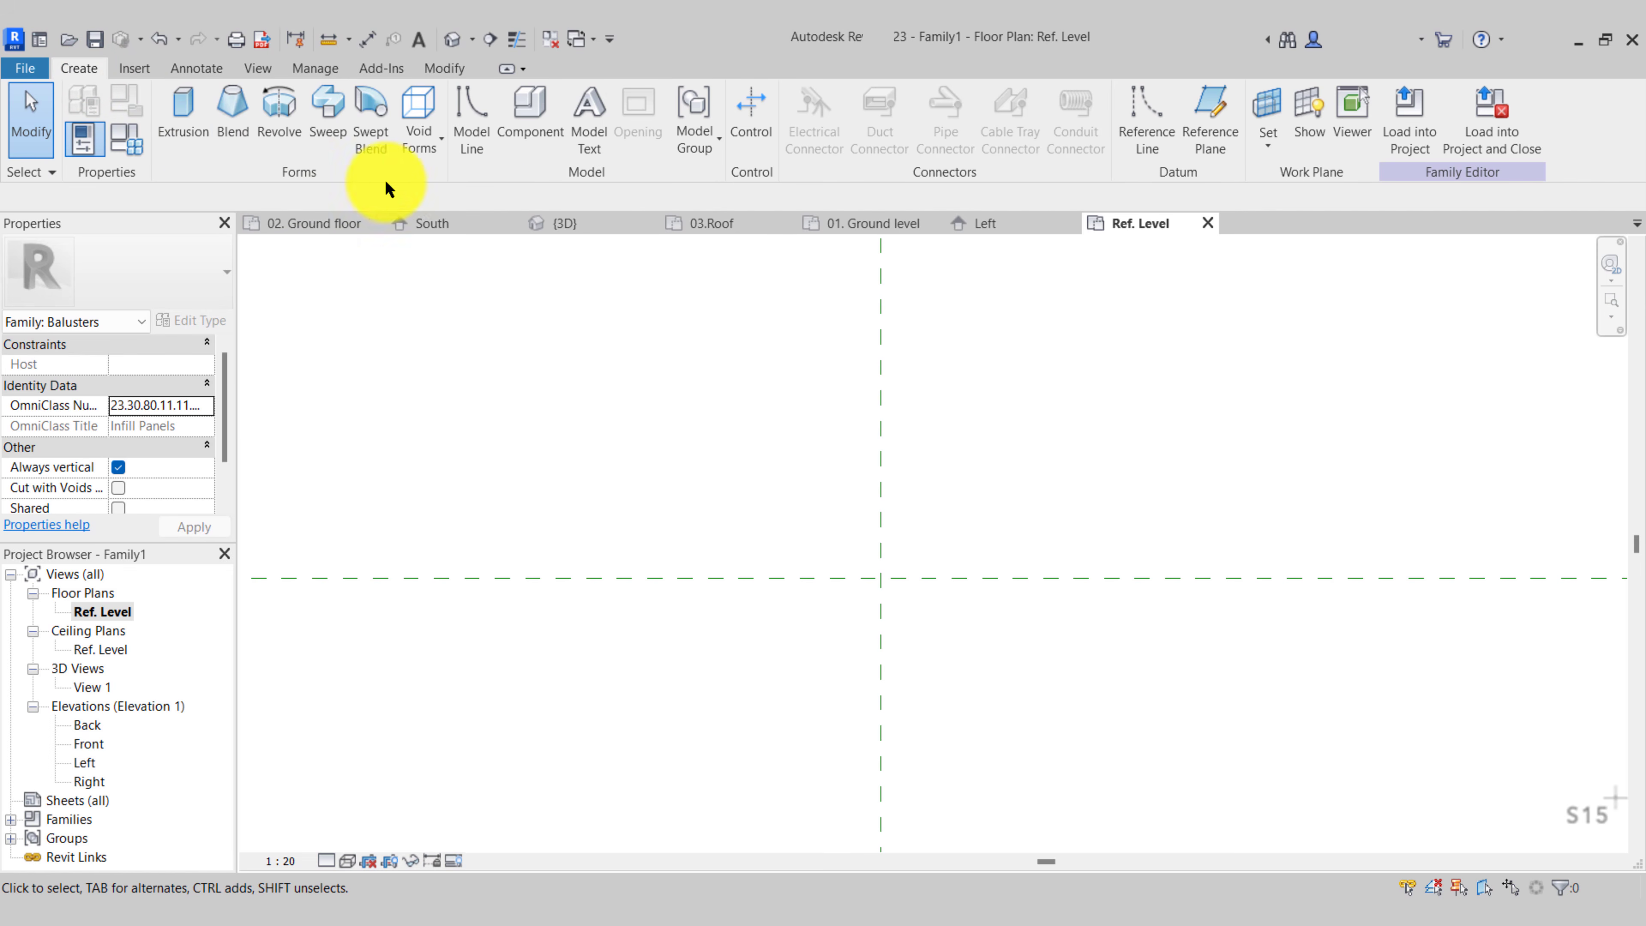
pyautogui.click(185, 128)
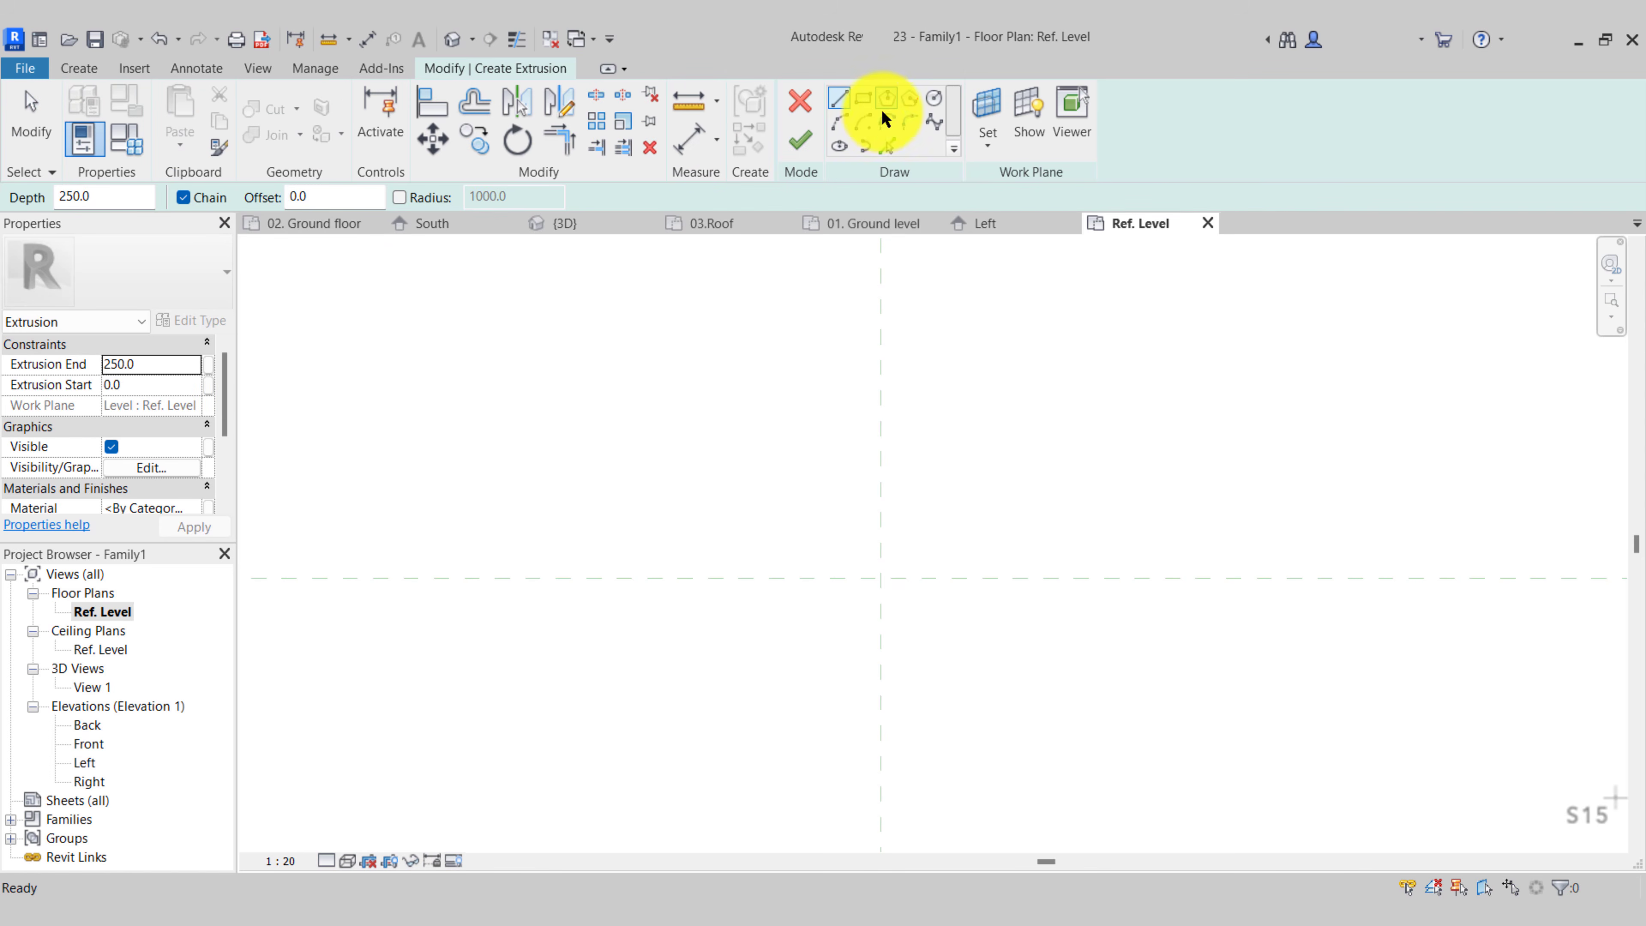
pyautogui.click(860, 103)
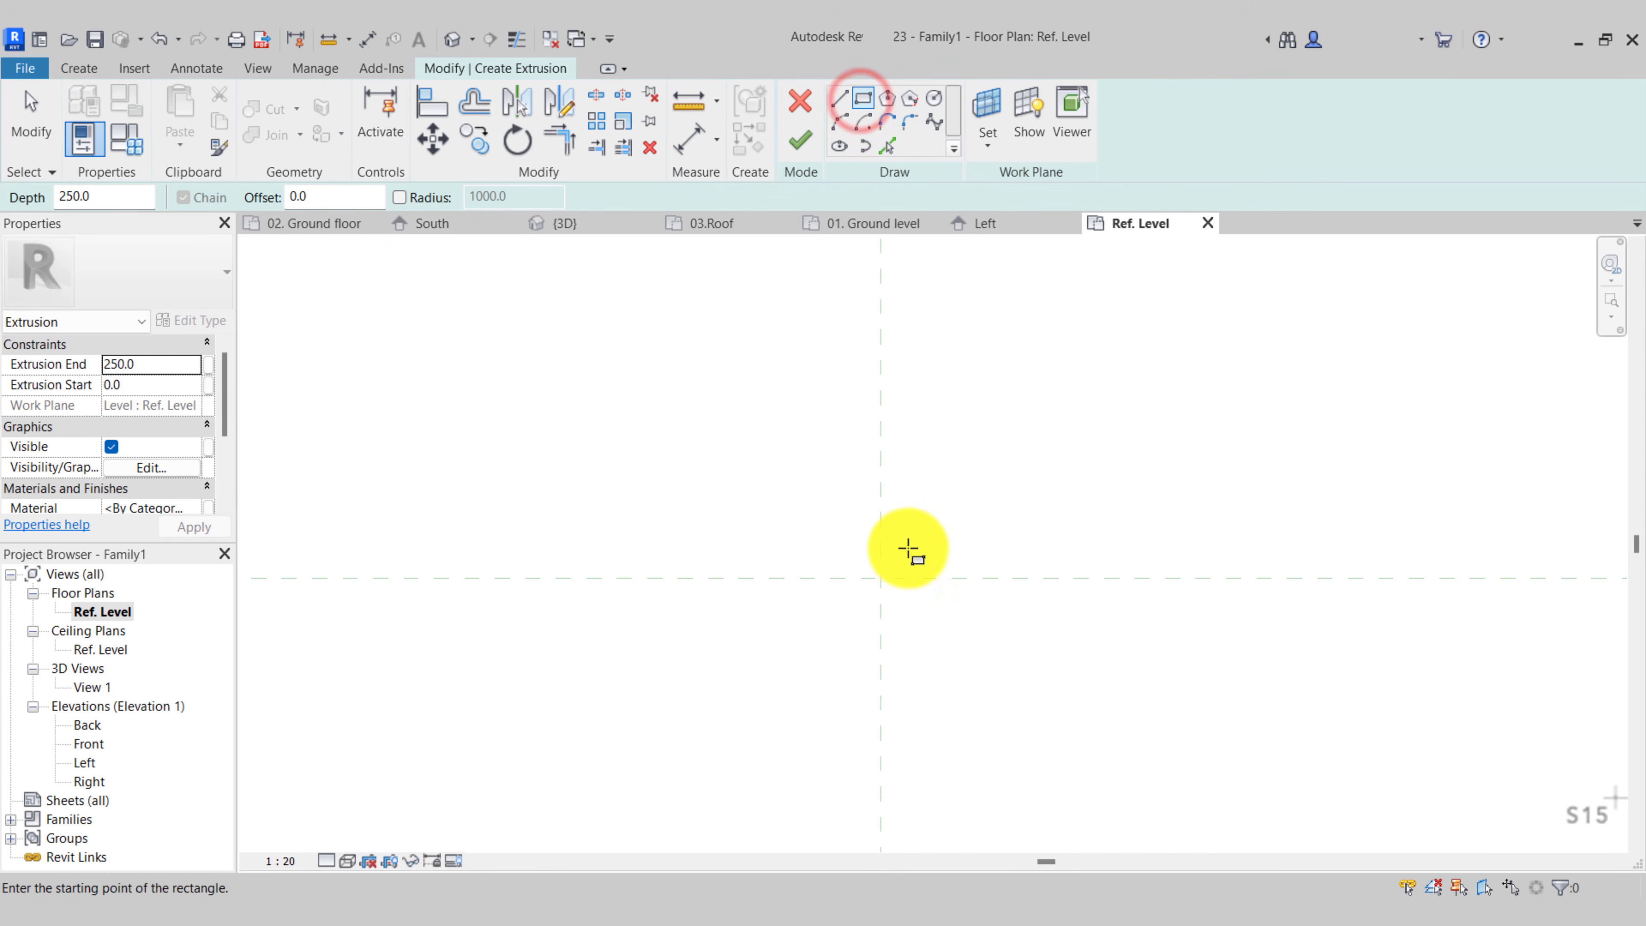
pyautogui.click(782, 522)
pyautogui.click(1007, 607)
pyautogui.scroll(-3, 900, 581)
pyautogui.moveTo(900, 581)
pyautogui.mouseDown(button='middle')
pyautogui.moveTo(724, 397)
pyautogui.moveTo(974, 565)
pyautogui.moveTo(931, 600)
pyautogui.mouseUp(button='middle')
pyautogui.click(1043, 581)
pyautogui.press('Escape')
pyautogui.press('Escape')
pyautogui.scroll(1, 932, 553)
# Set the sketched rectangle's short side to 20 mm
pyautogui.click(930, 613)
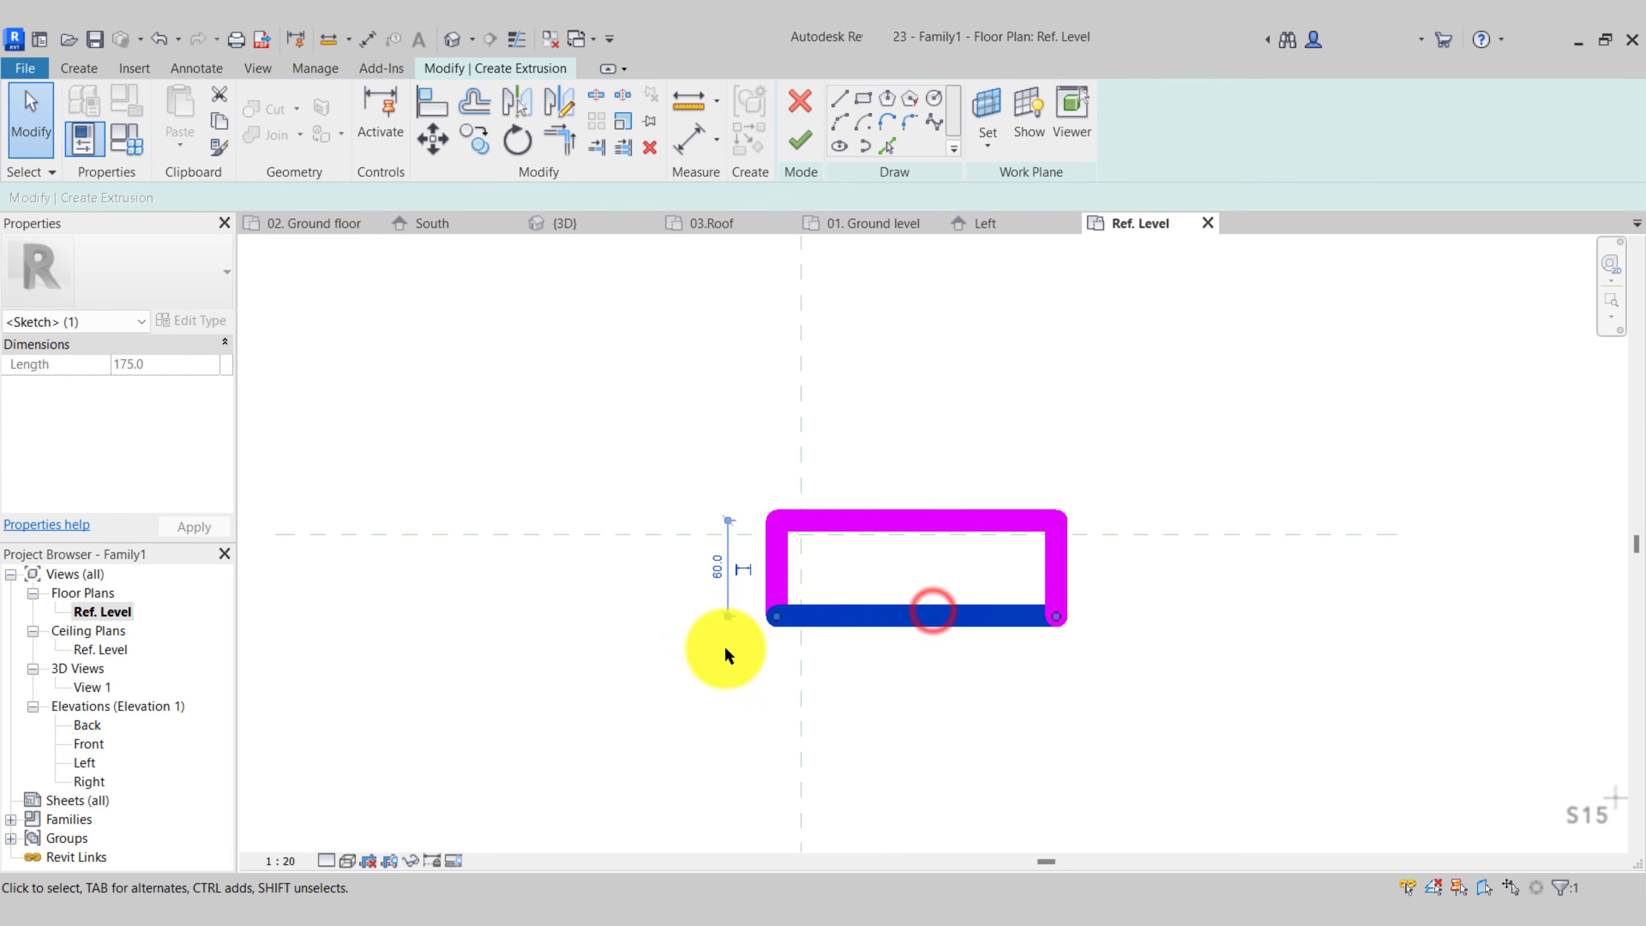
pyautogui.click(714, 573)
pyautogui.write('20')
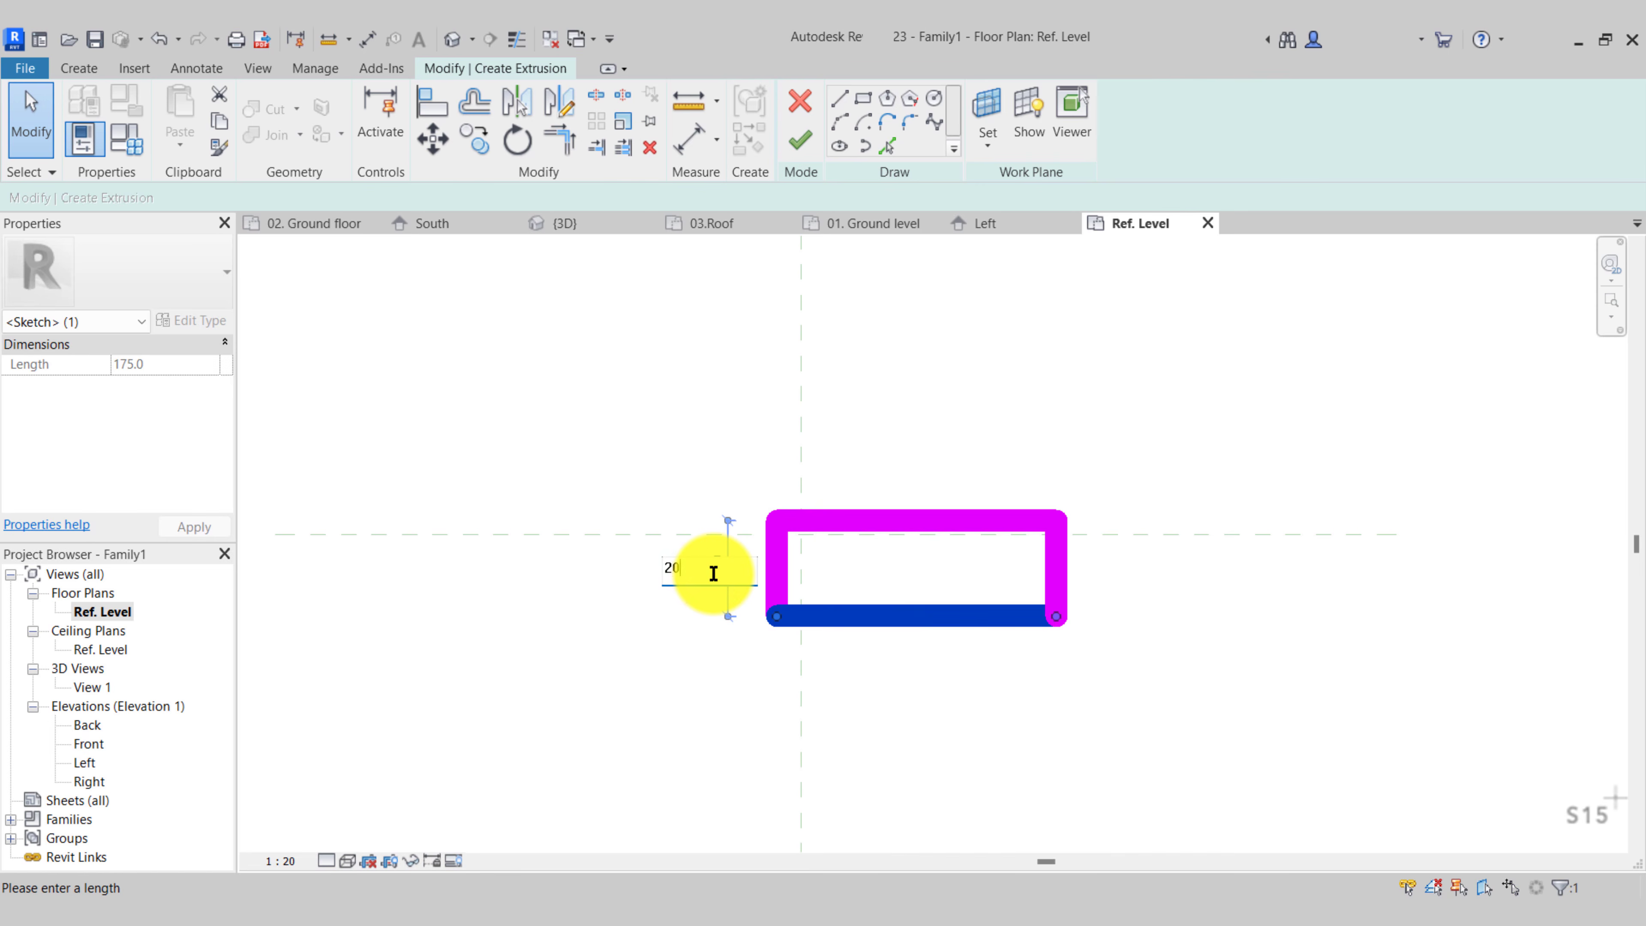
pyautogui.press('Return')
# Set the sketched rectangle's long side to 100 mm
pyautogui.scroll(4, 791, 556)
pyautogui.click(730, 523)
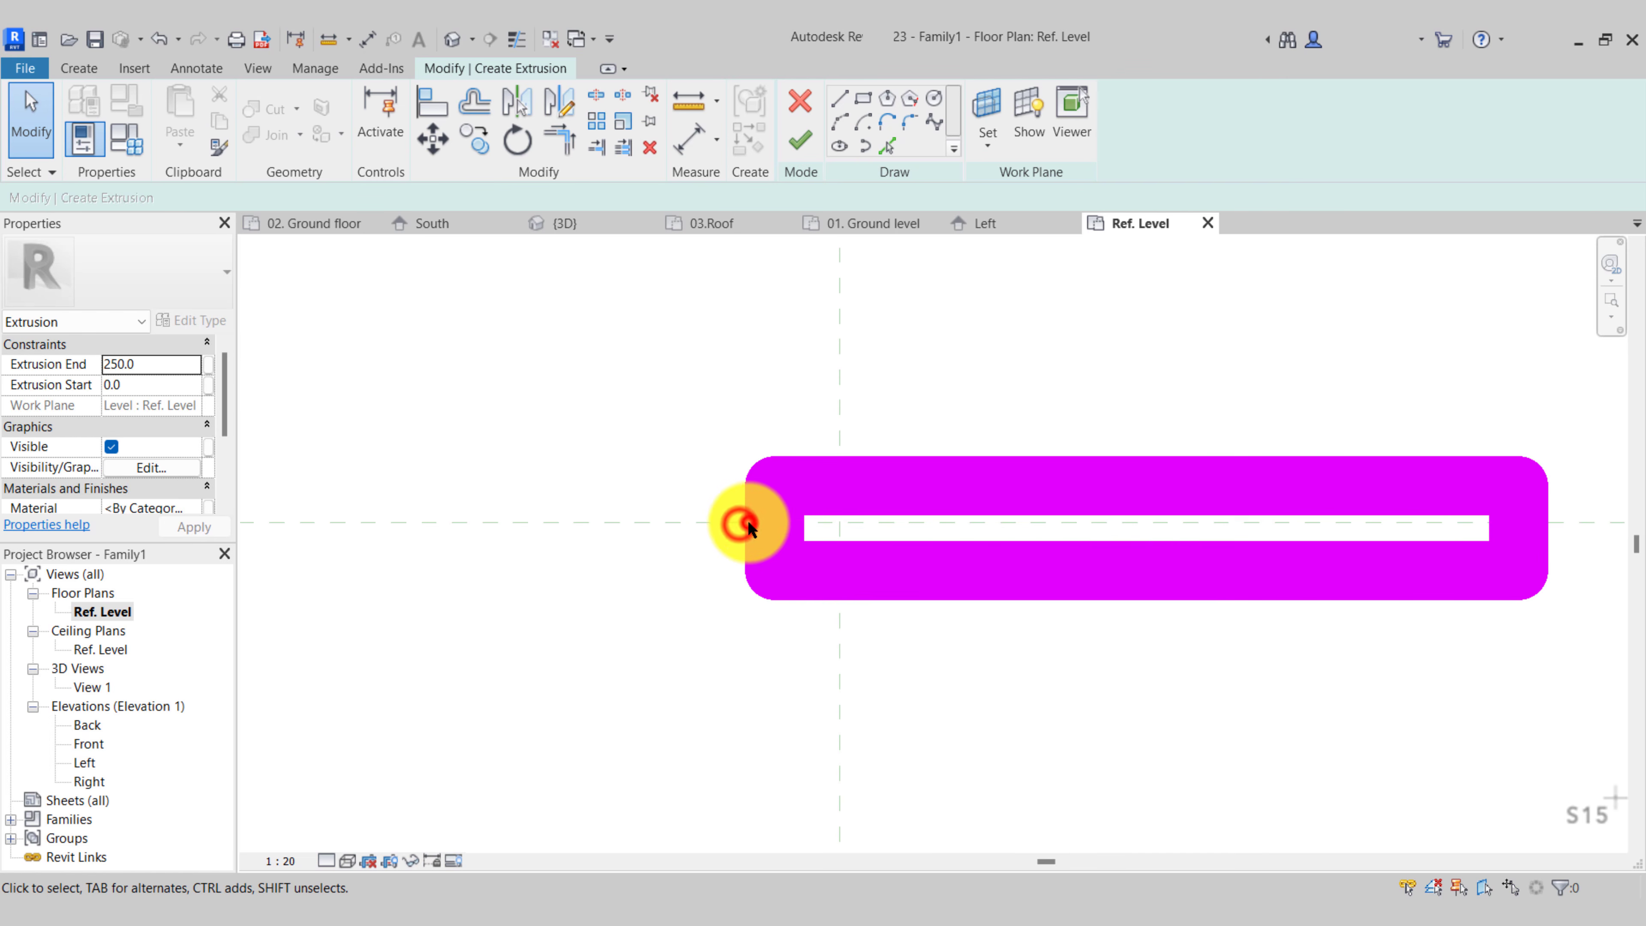
pyautogui.click(777, 522)
pyautogui.click(1155, 423)
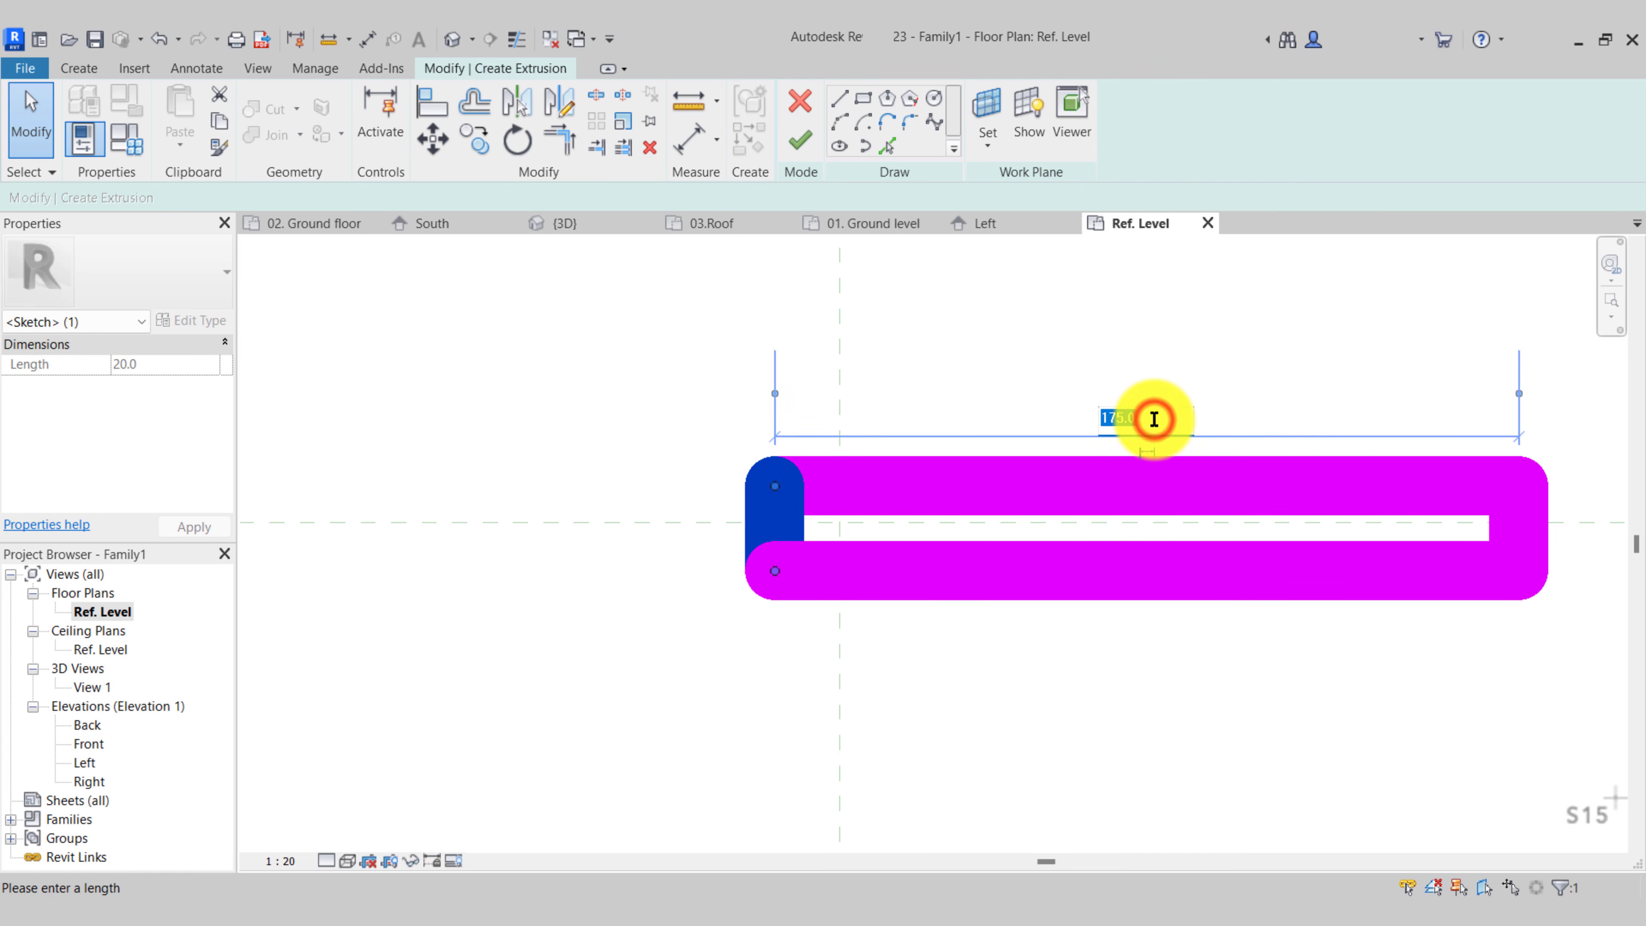
pyautogui.write('100')
pyautogui.press('Return')
pyautogui.press('Escape')
# Move the whole rectangle so it is centred on the intersection of the two reference planes
pyautogui.scroll(-2, 1150, 434)
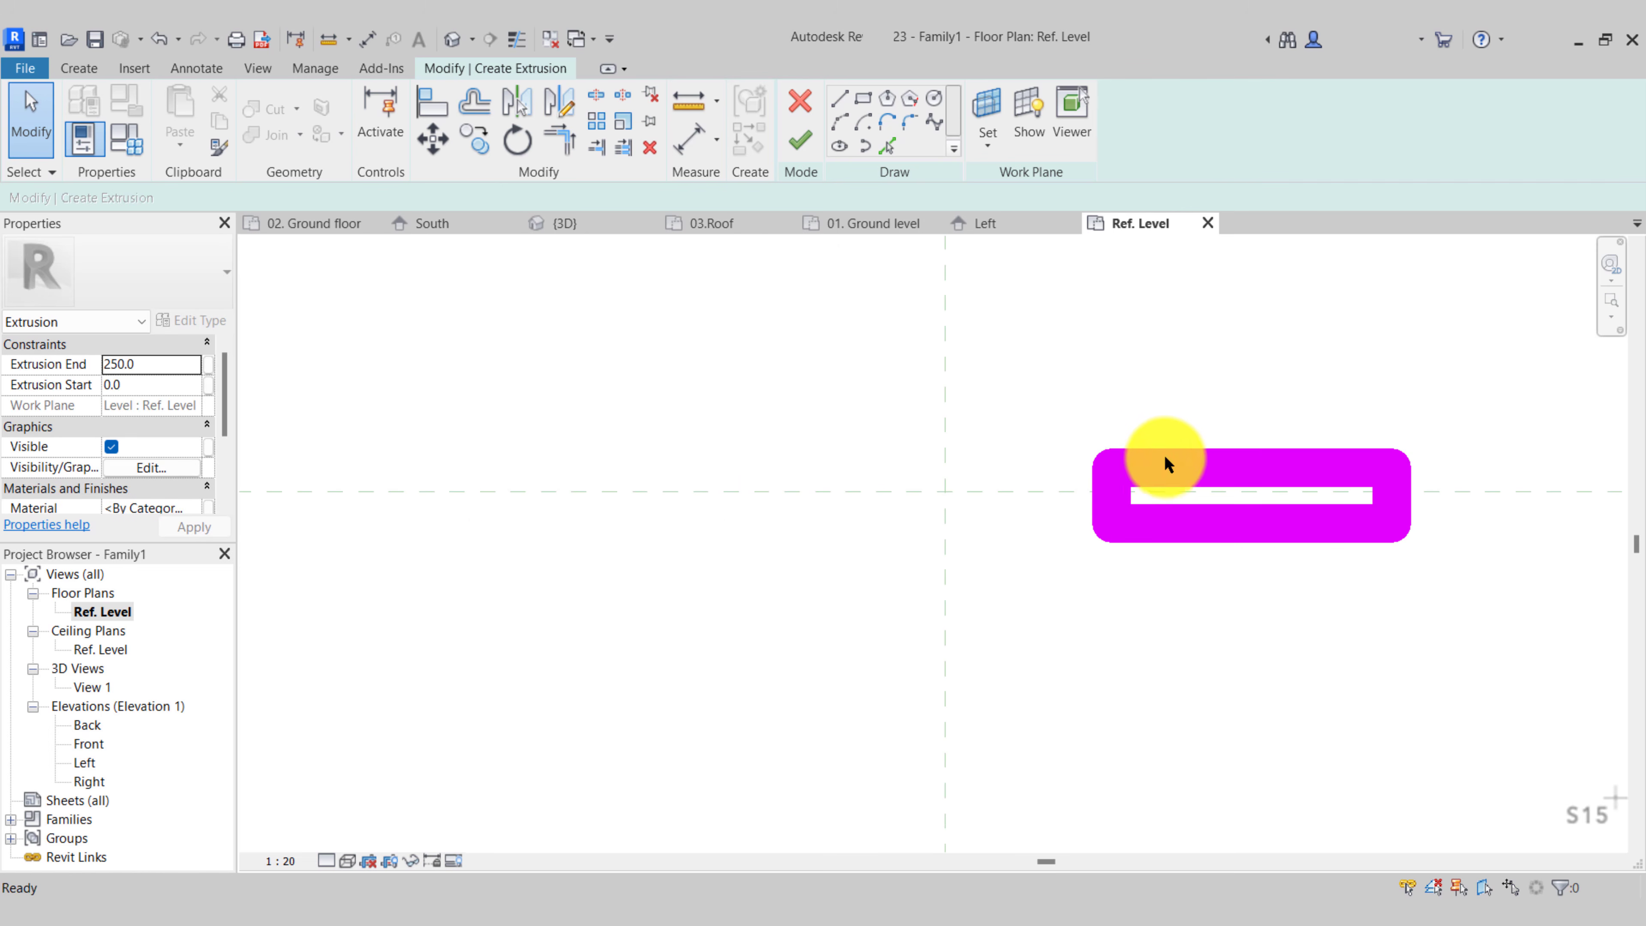
pyautogui.press('Tab')
pyautogui.click(1172, 463)
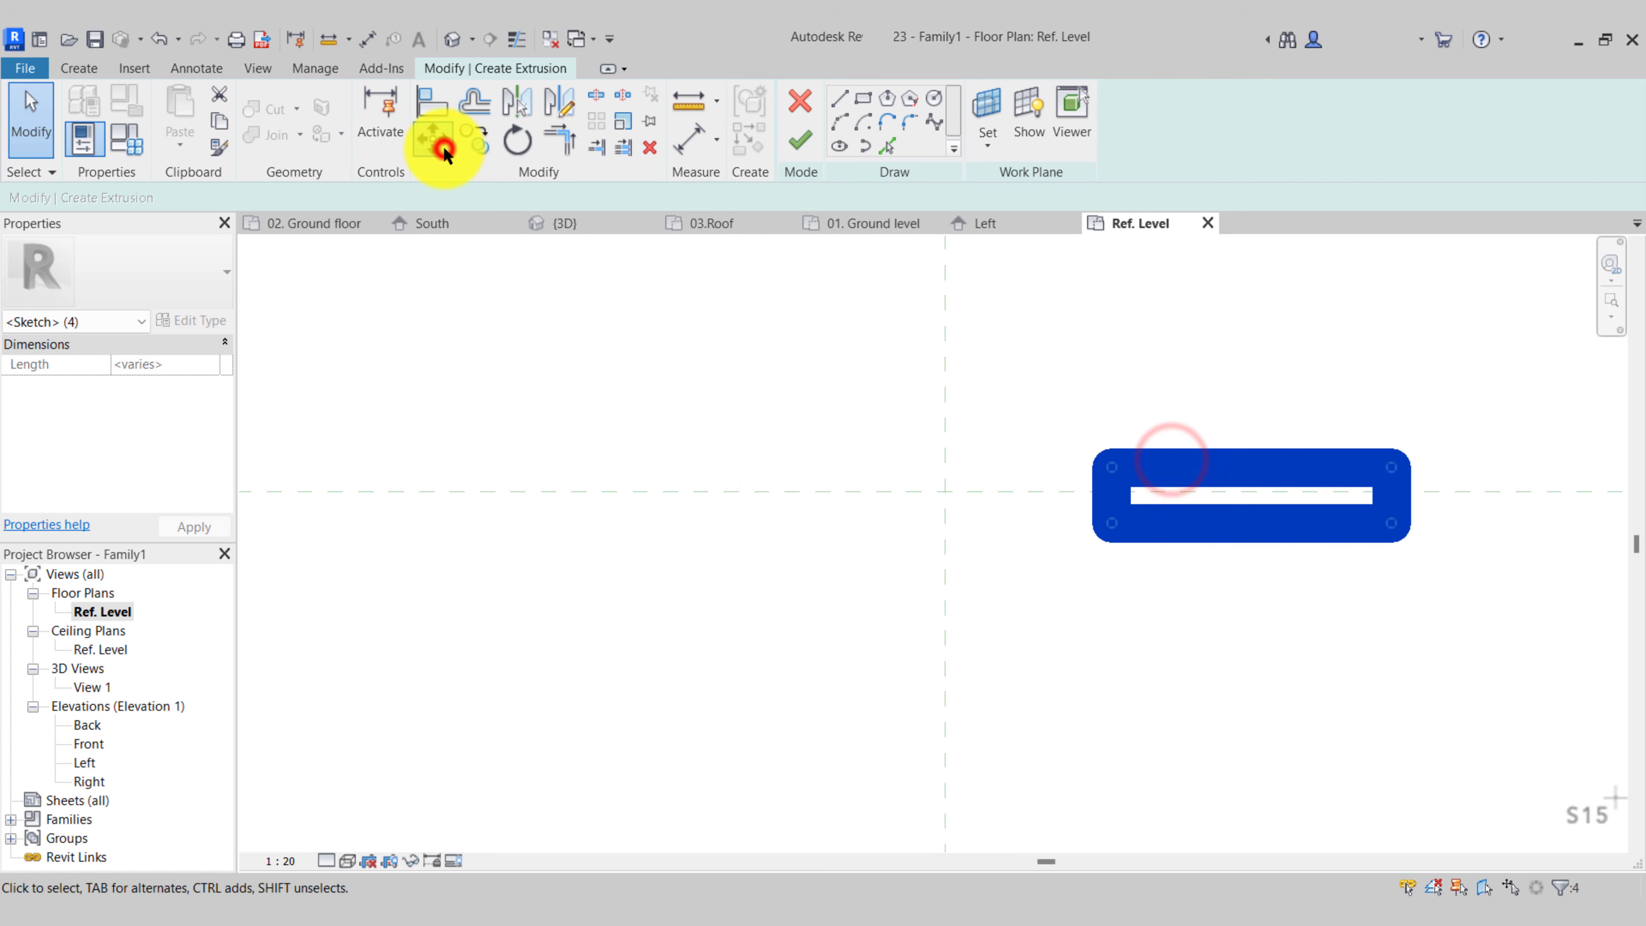
pyautogui.click(432, 138)
pyautogui.click(1257, 527)
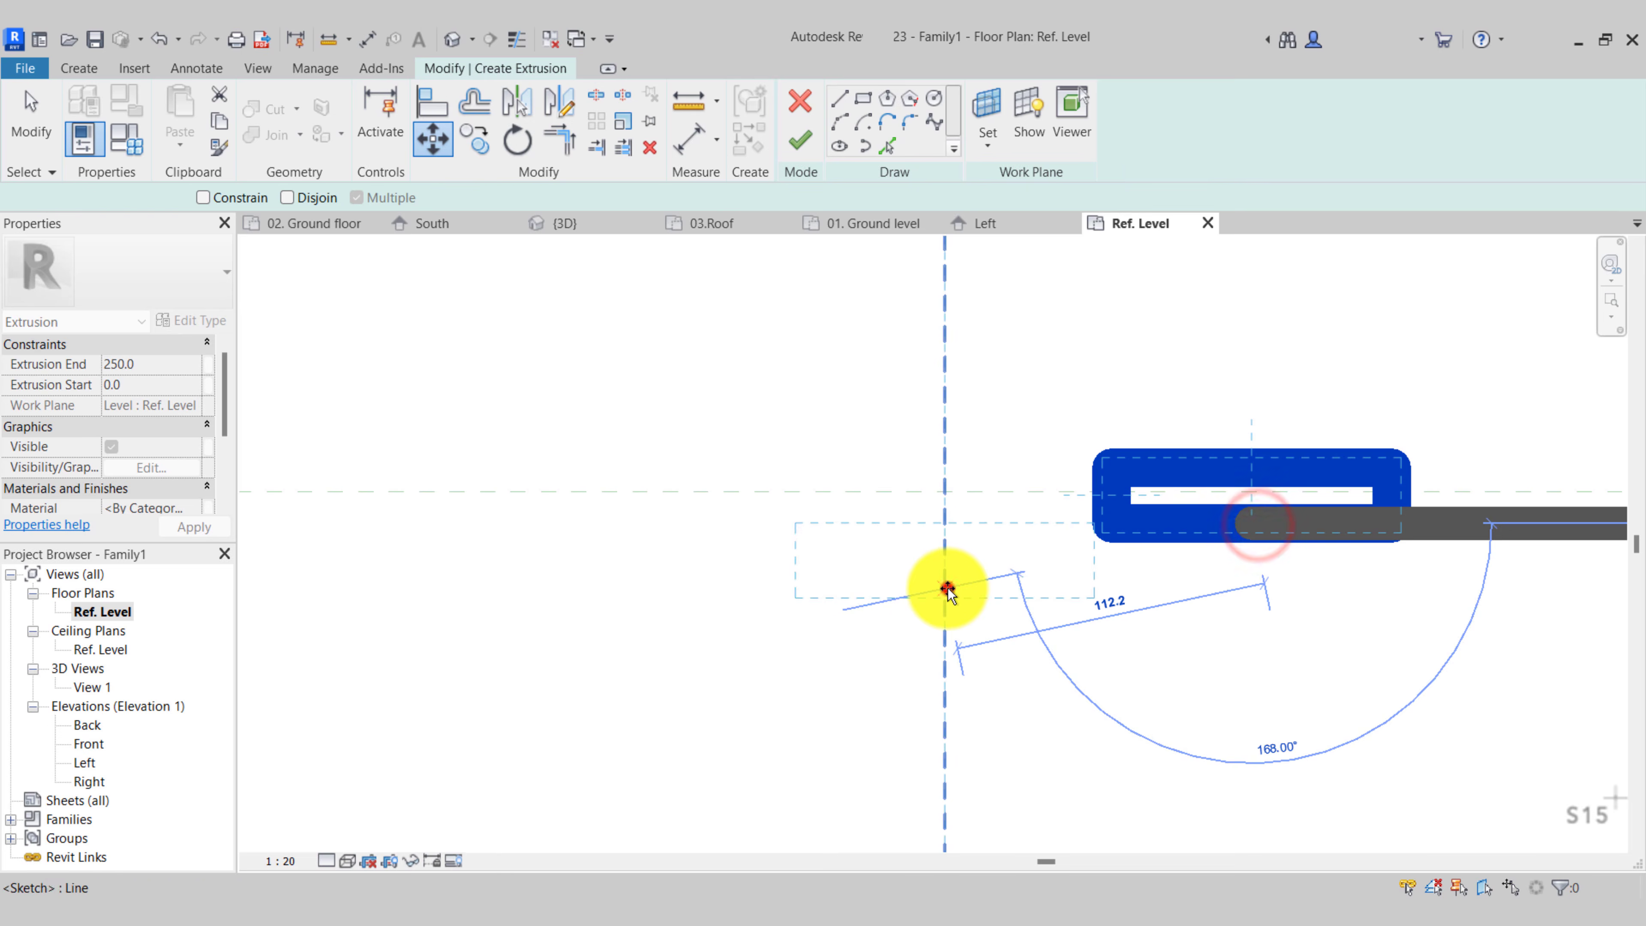
pyautogui.click(946, 588)
pyautogui.click(435, 141)
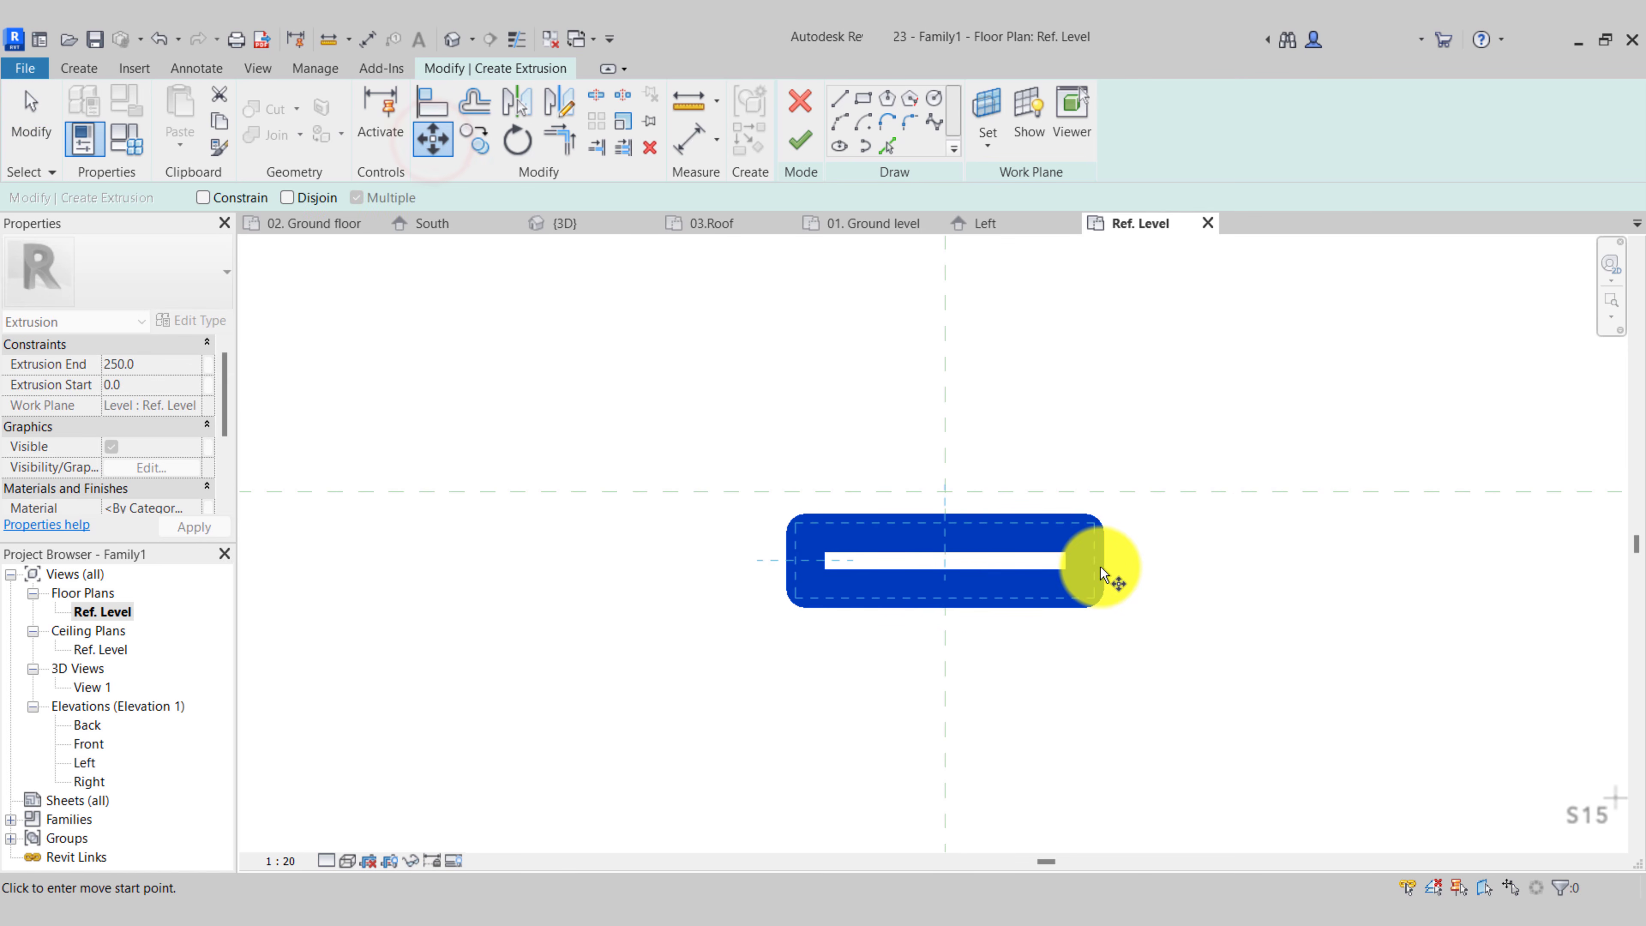
pyautogui.click(1092, 563)
pyautogui.click(1076, 491)
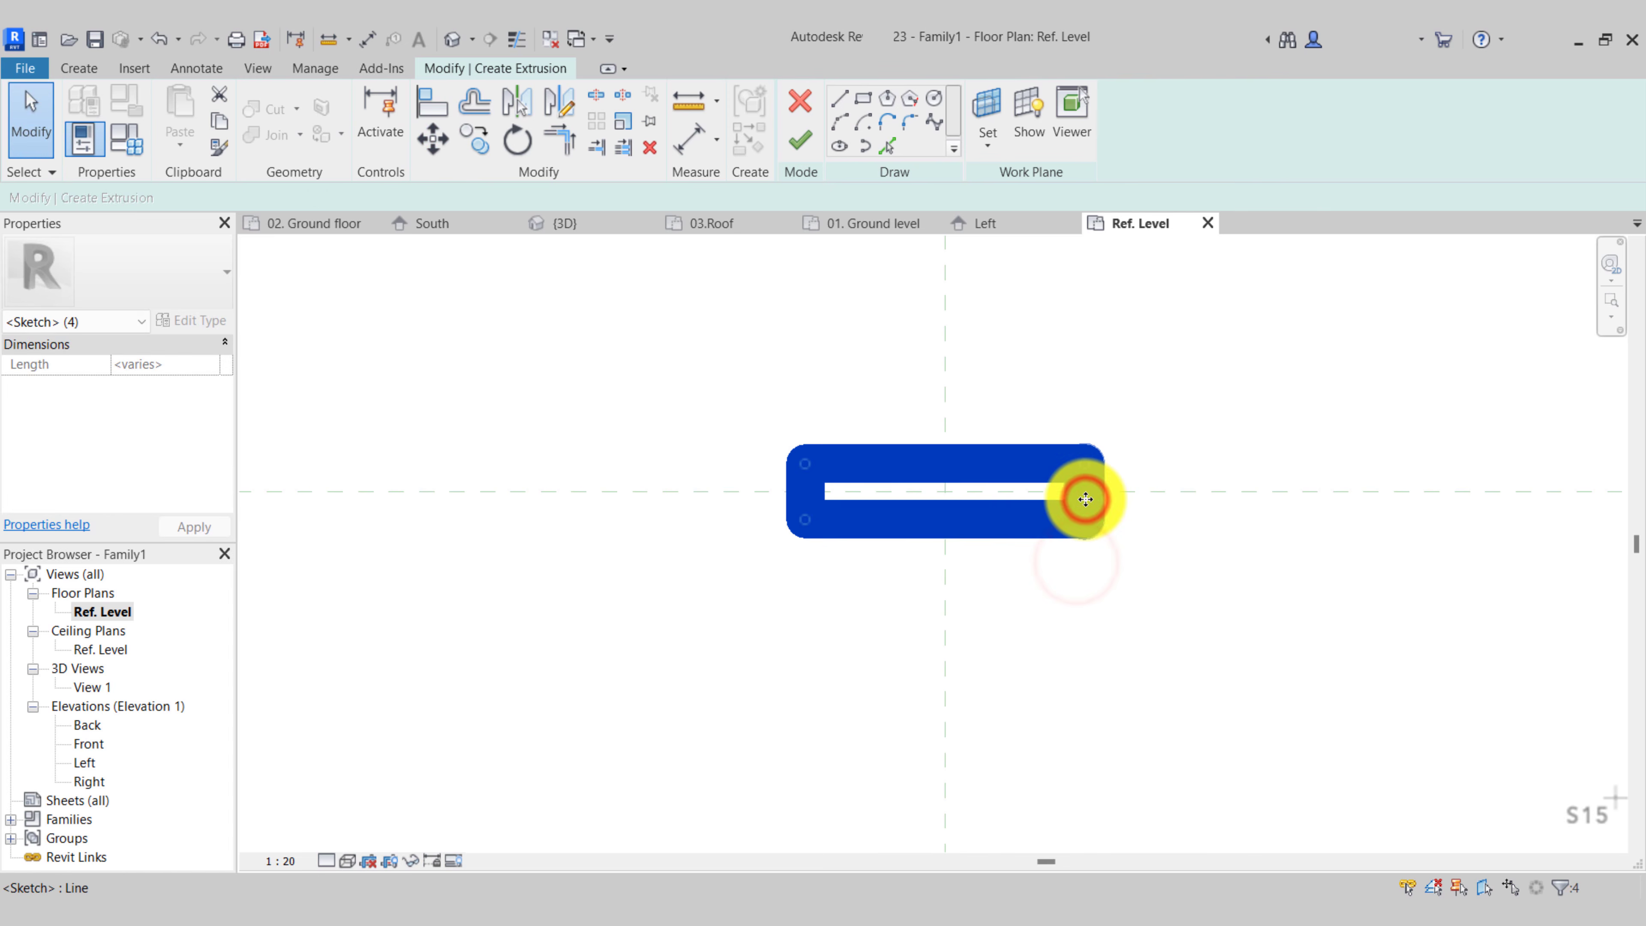
pyautogui.press('Escape')
# Finish the baluster extrusion sketch and inspect the extrusion's orientation in the Left elevation
pyautogui.scroll(1, 925, 400)
pyautogui.moveTo(937, 403)
pyautogui.mouseDown(button='middle')
pyautogui.moveTo(818, 414)
pyautogui.moveTo(815, 433)
pyautogui.mouseUp(button='middle')
pyautogui.scroll(-3, 780, 420)
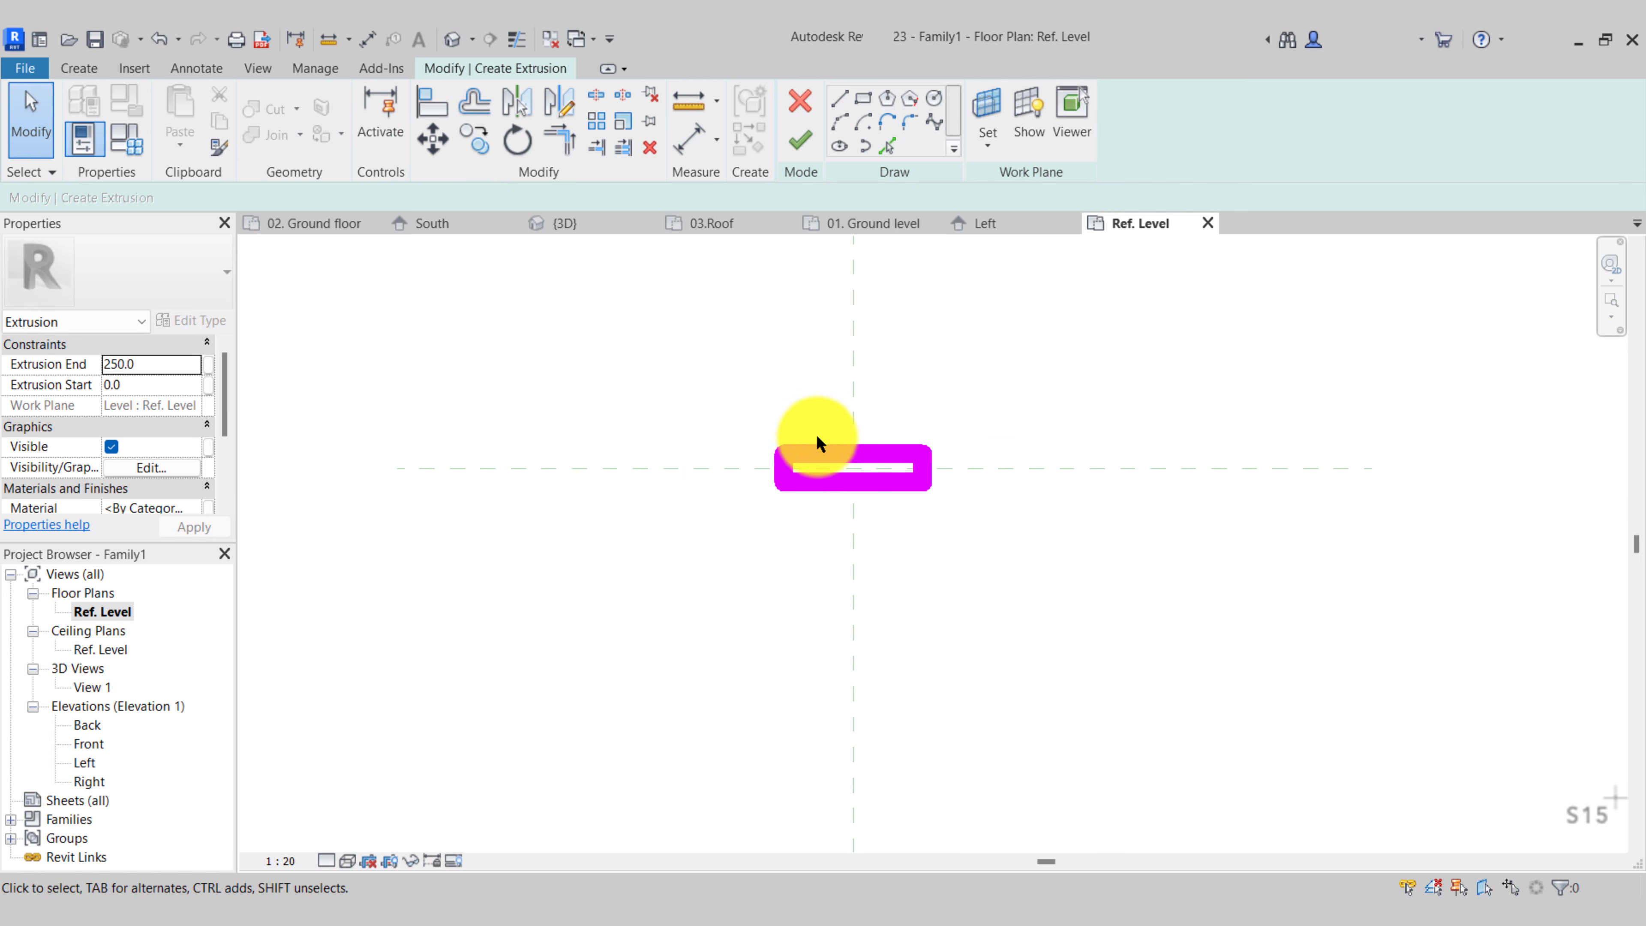
pyautogui.click(800, 139)
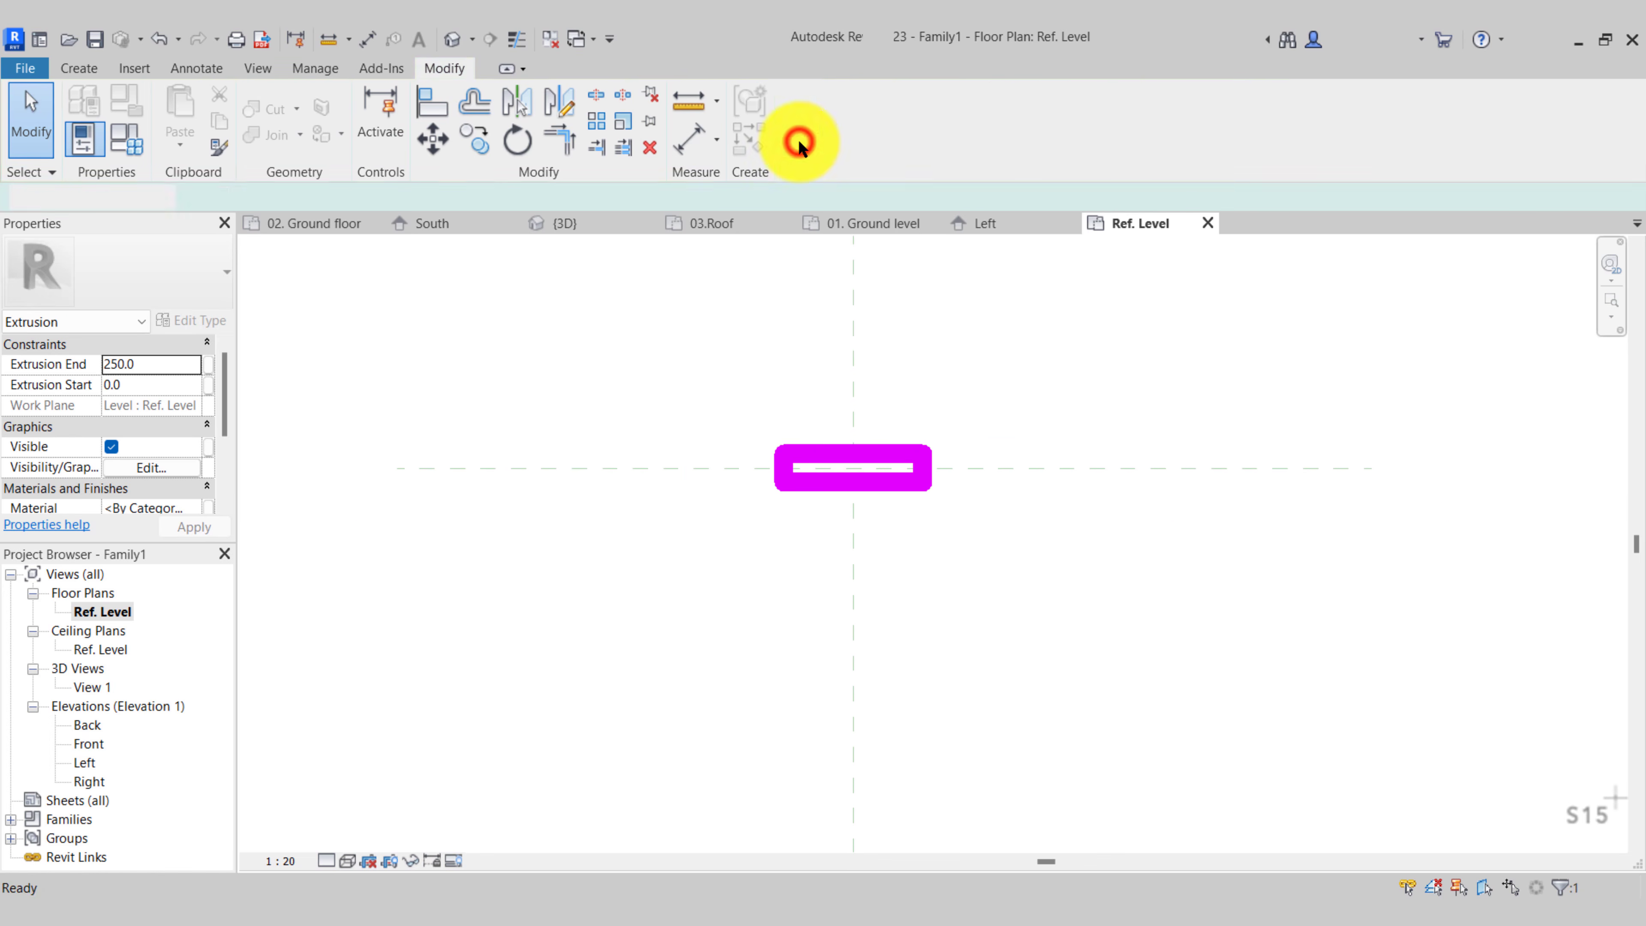
pyautogui.click(1003, 223)
pyautogui.scroll(5, 790, 681)
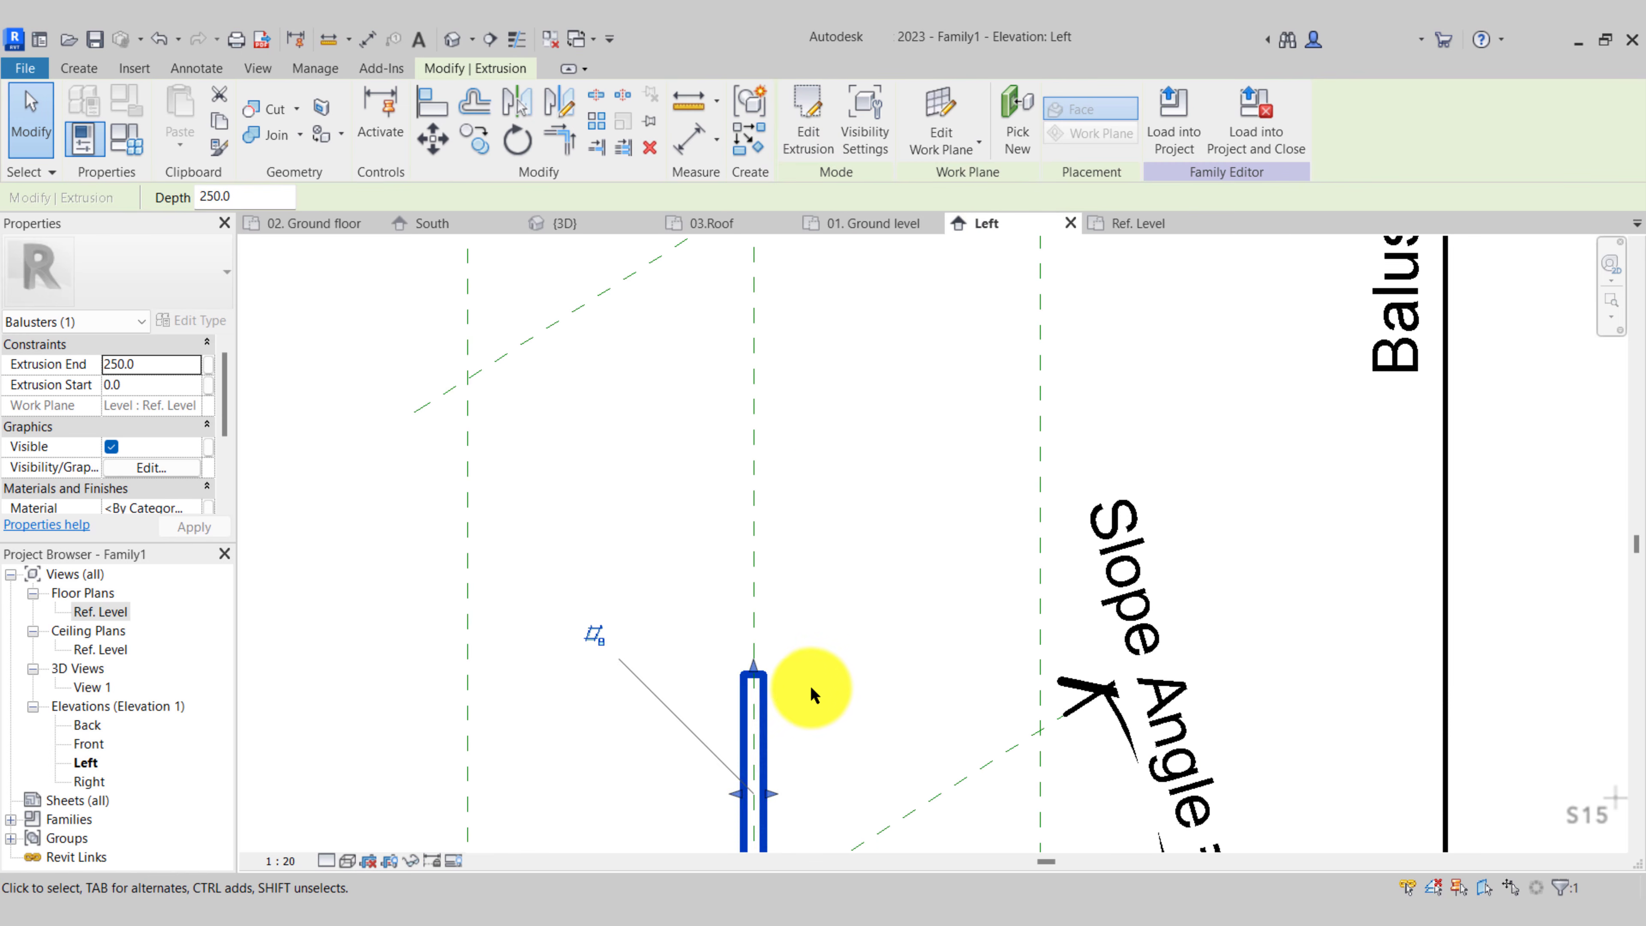
pyautogui.press('Escape')
pyautogui.scroll(-1, 810, 686)
pyautogui.moveTo(810, 686); pyautogui.dragTo(830, 610, button='middle')
pyautogui.scroll(3, 783, 616)
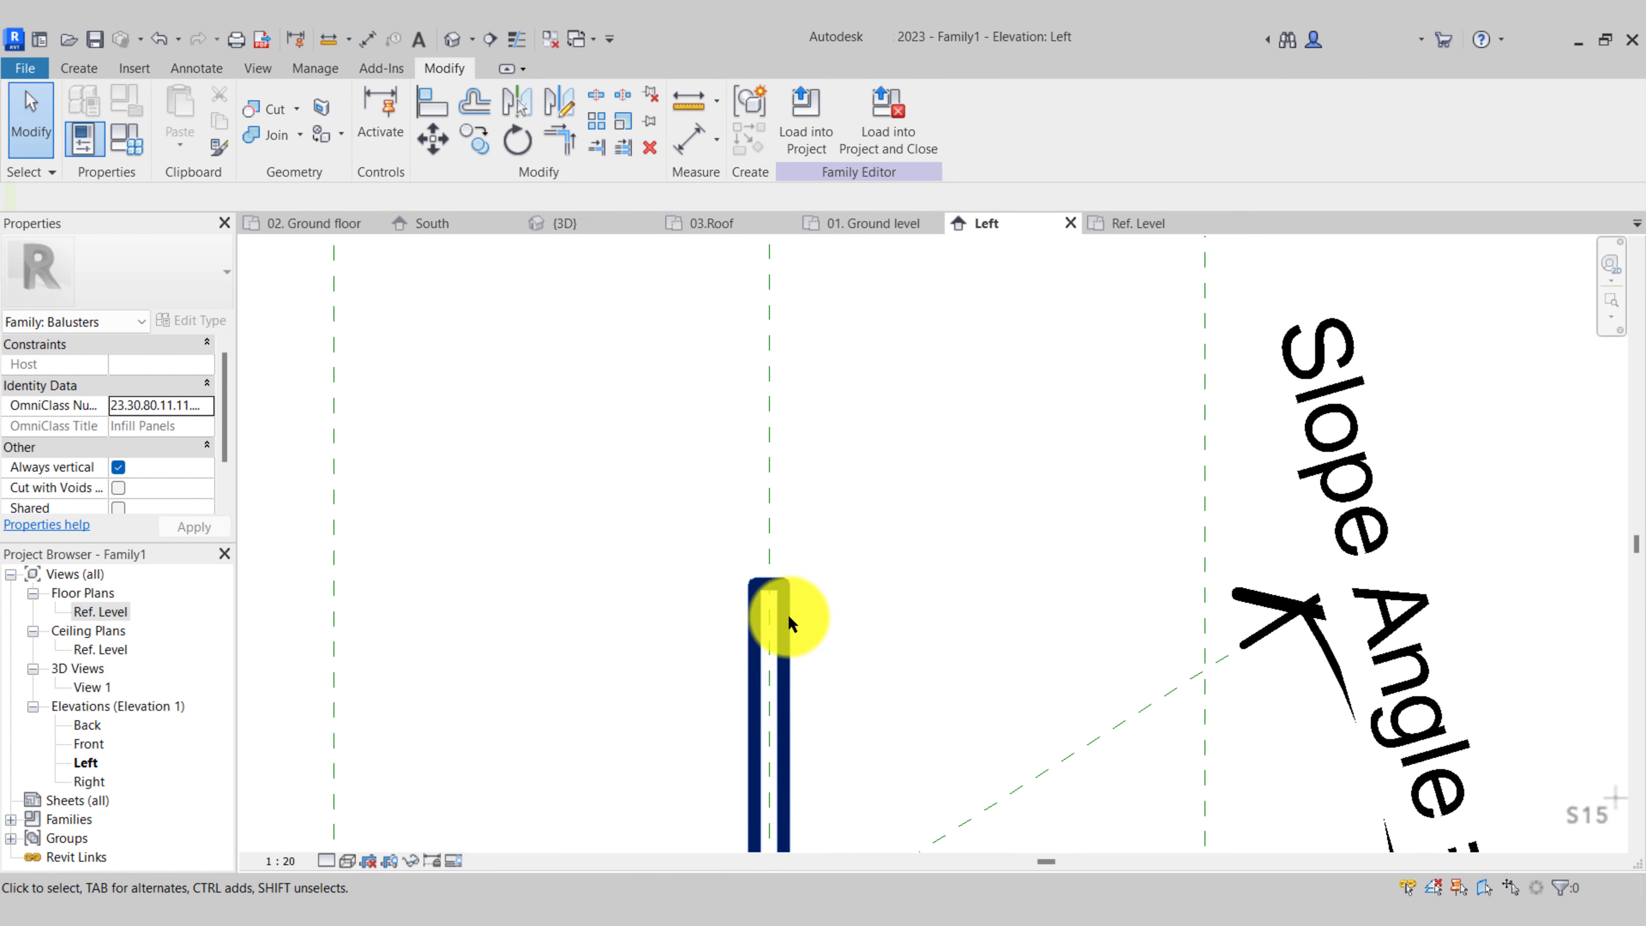
pyautogui.click(788, 610)
pyautogui.scroll(-3, 787, 610)
pyautogui.press('Escape')
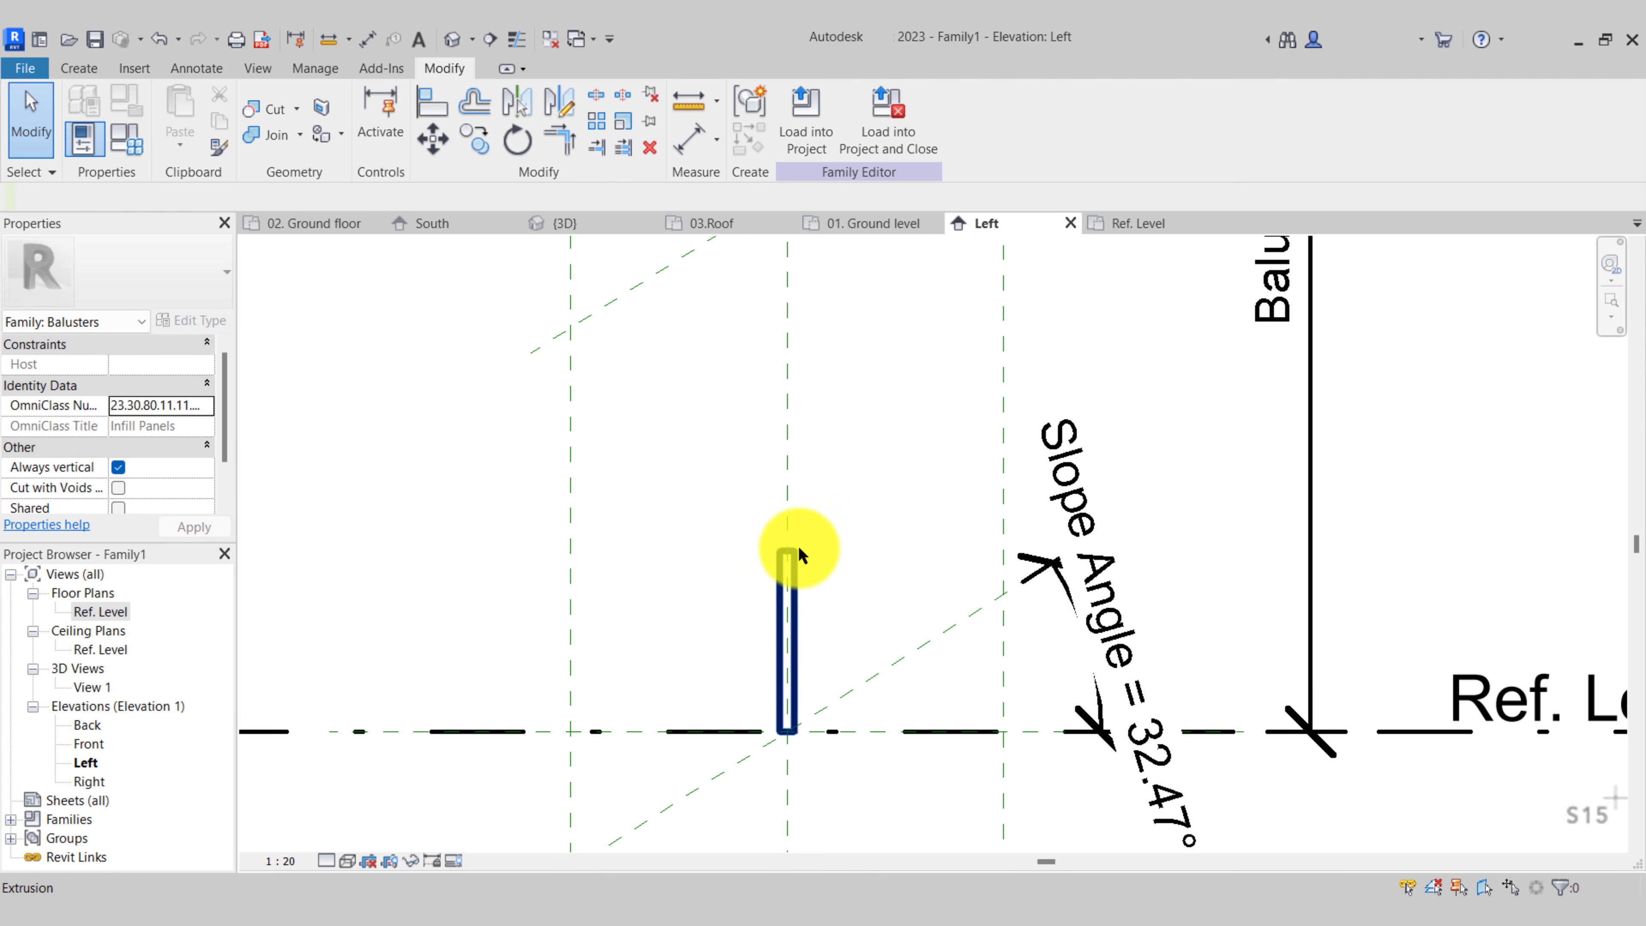
# Rotate the baluster extrusion 90 degrees about its centre in the Ref. Level plan
pyautogui.click(1144, 226)
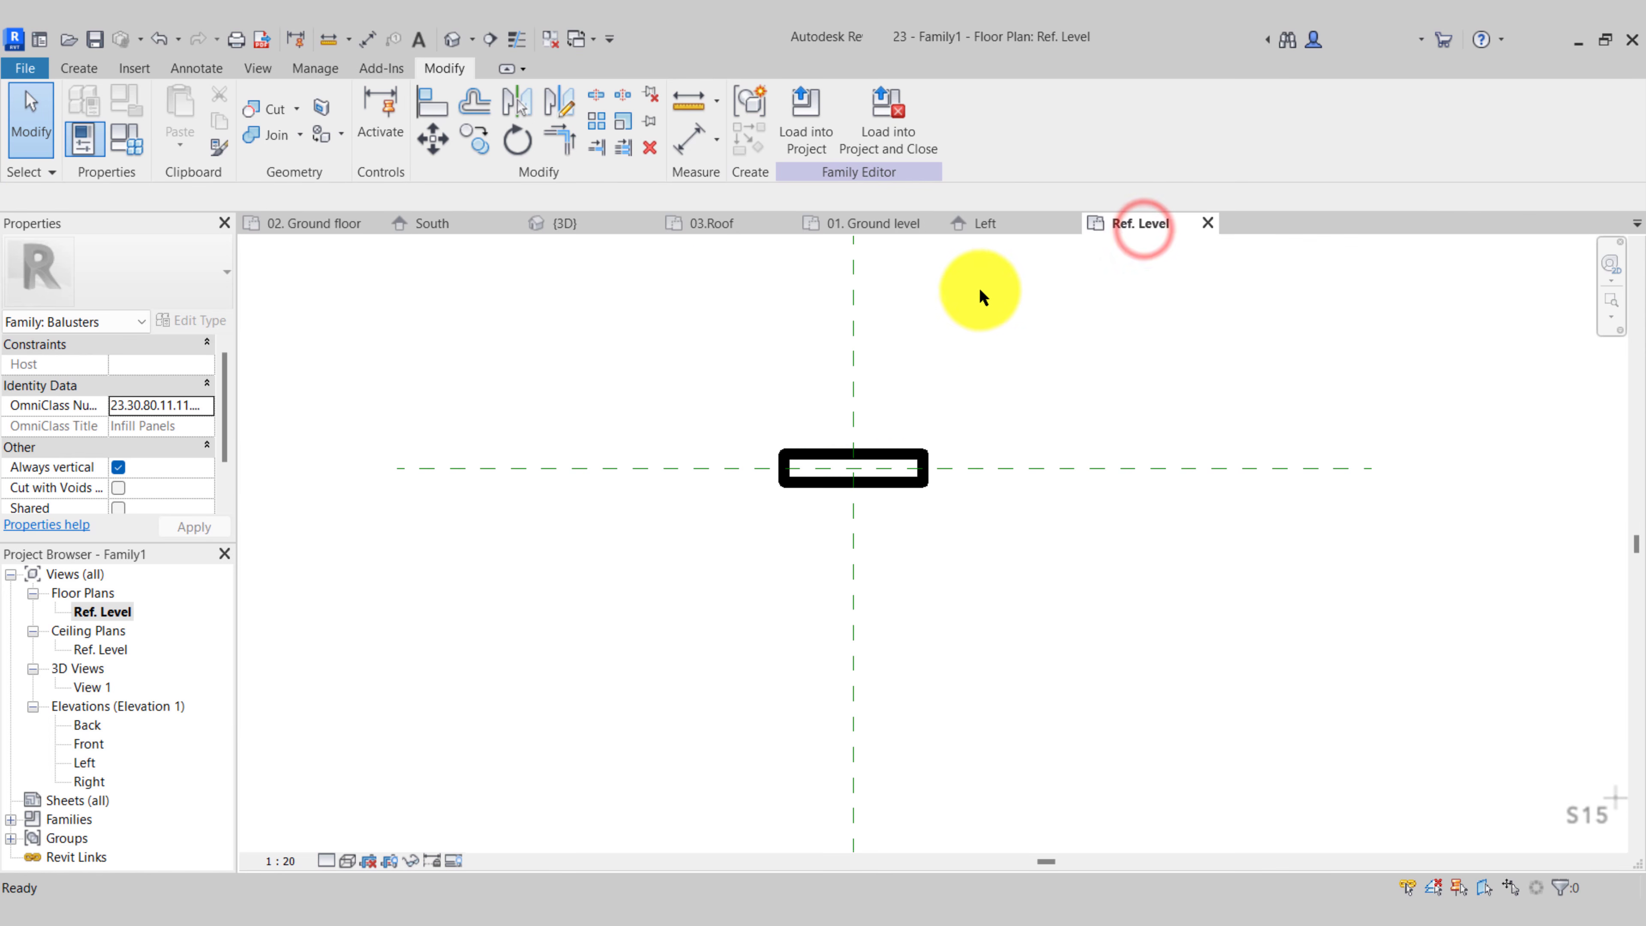
pyautogui.click(907, 468)
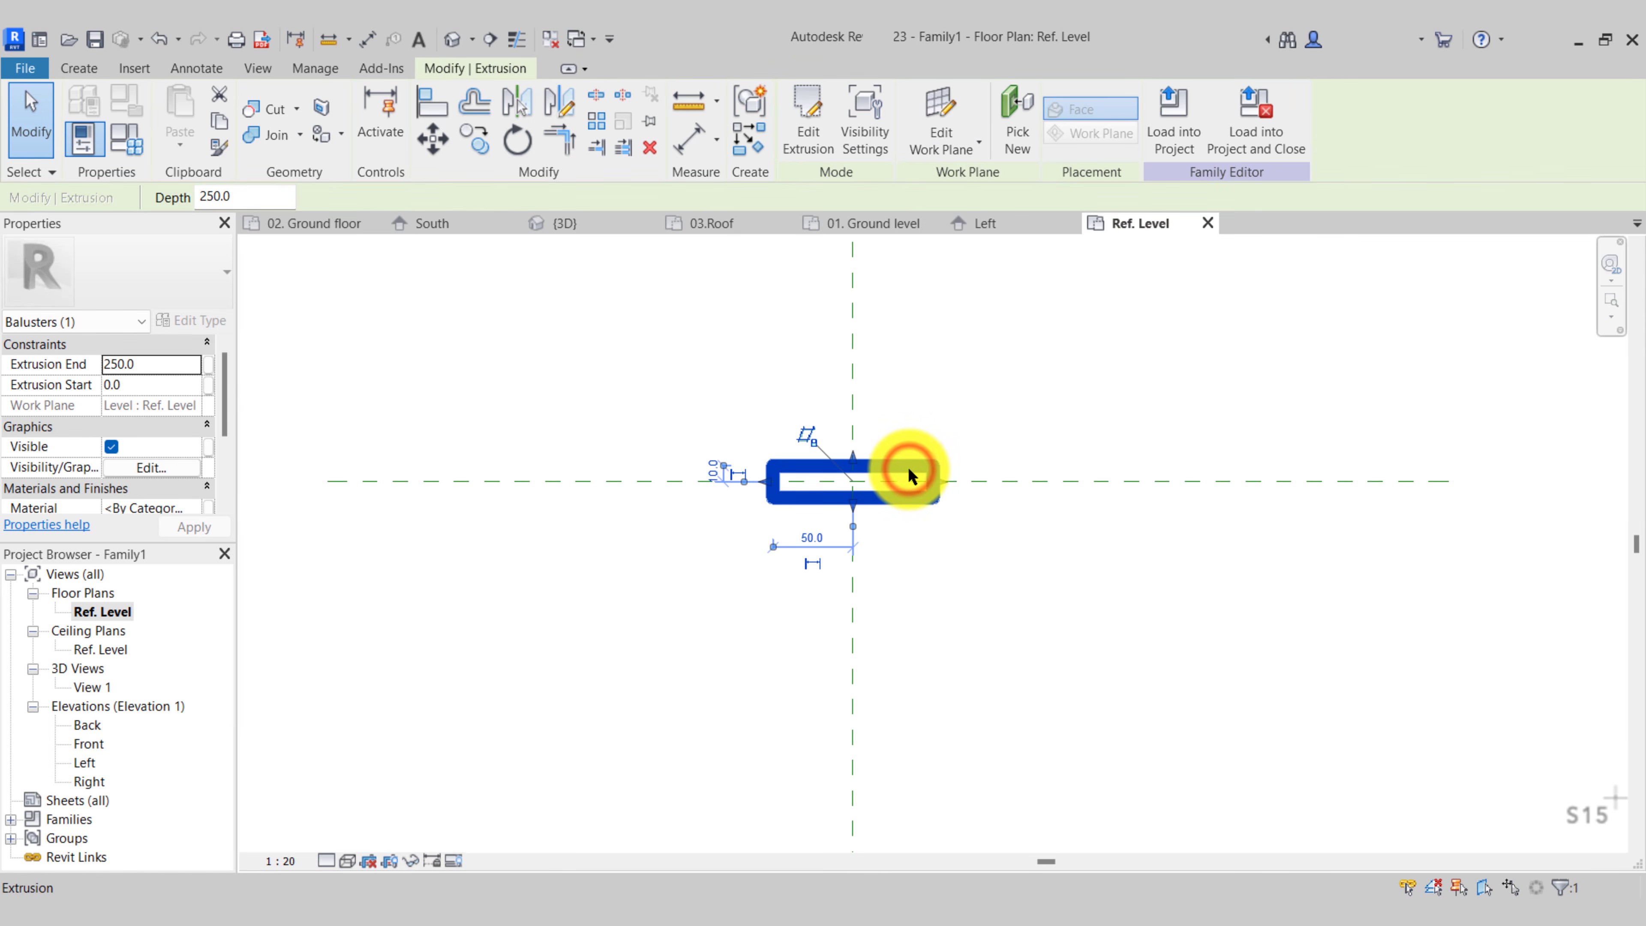
pyautogui.click(517, 140)
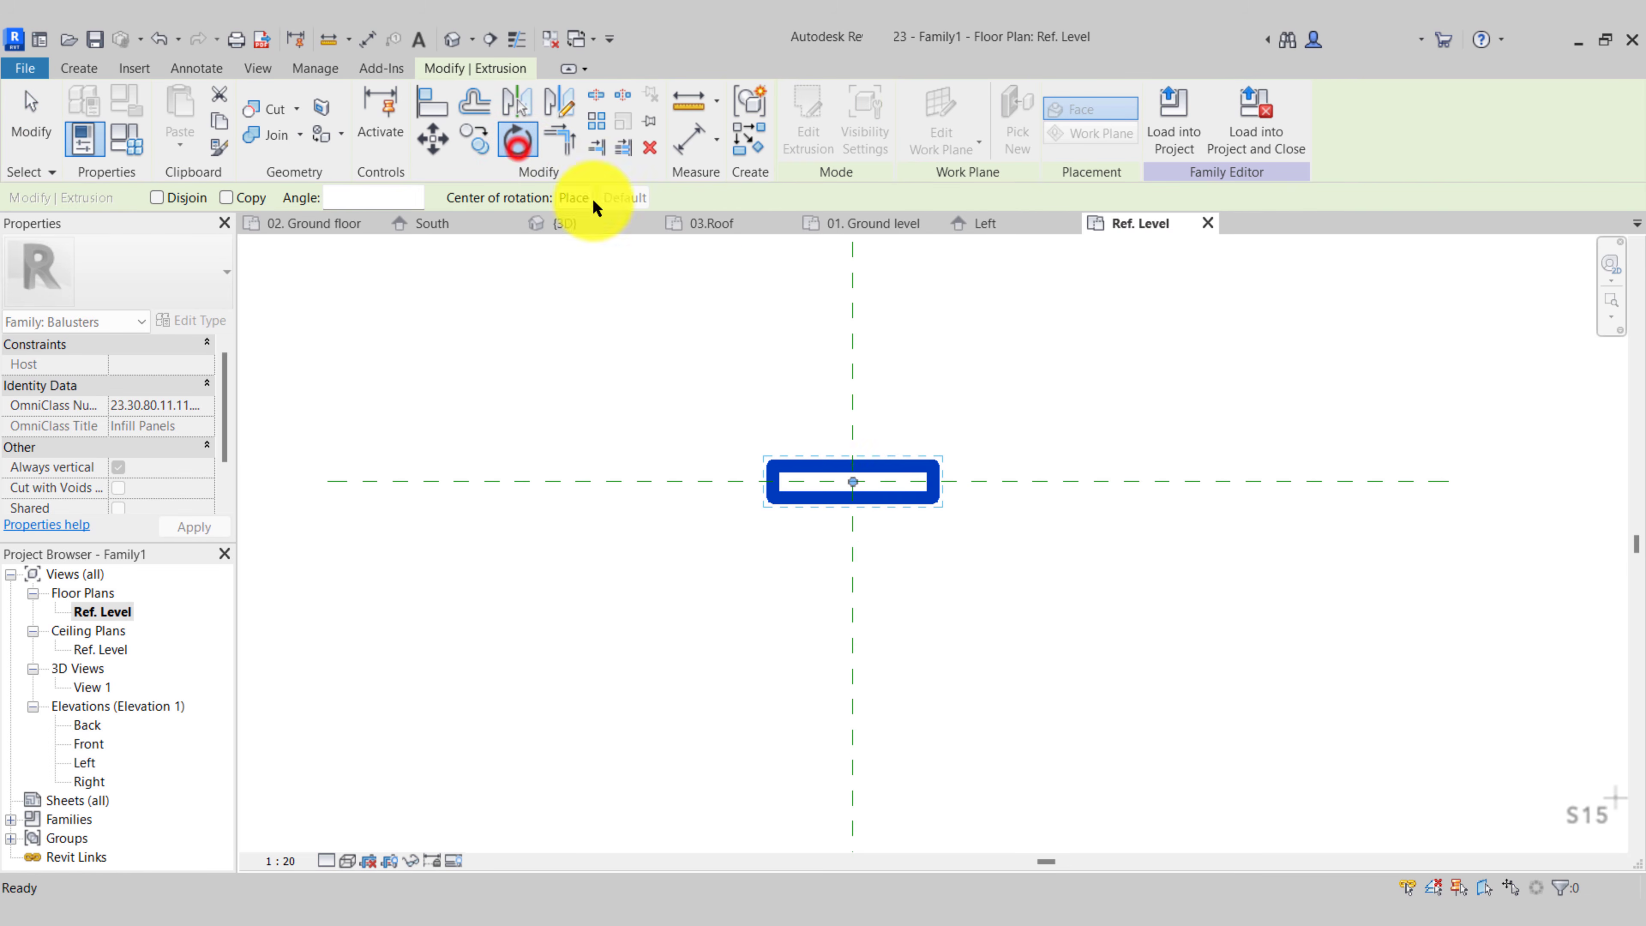
pyautogui.click(852, 383)
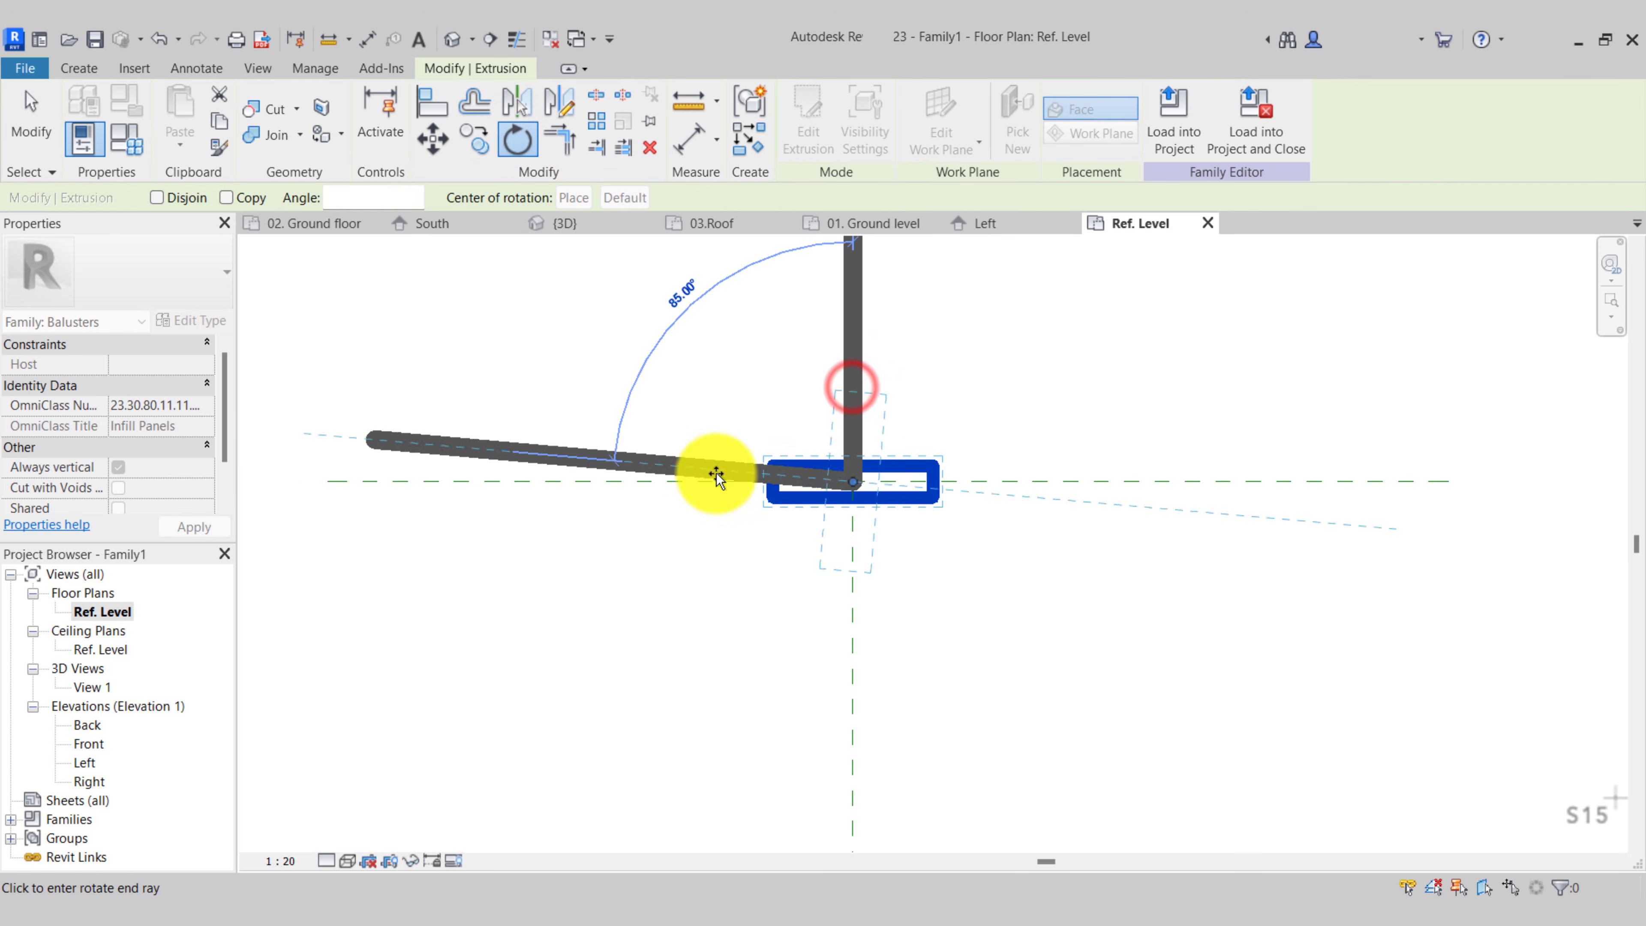
pyautogui.click(715, 481)
pyautogui.click(992, 440)
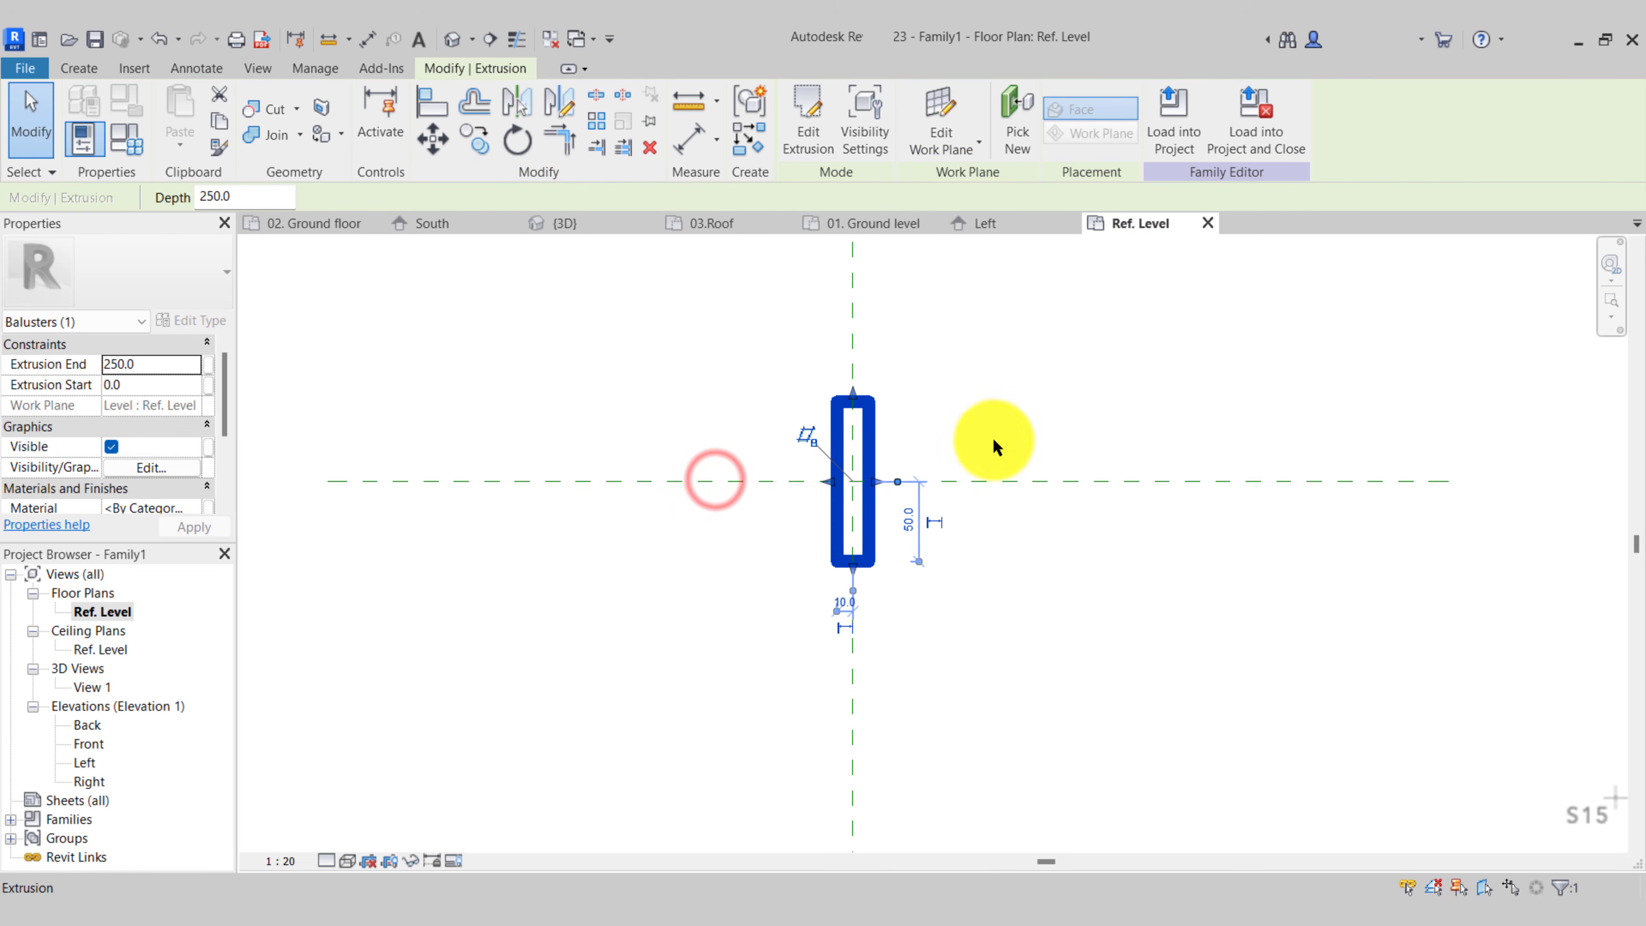
# Stretch the upper end of the baluster extrusion to the Top reference plane in the Left elevation, making it 1800 mm high
pyautogui.click(993, 225)
pyautogui.scroll(-2, 803, 641)
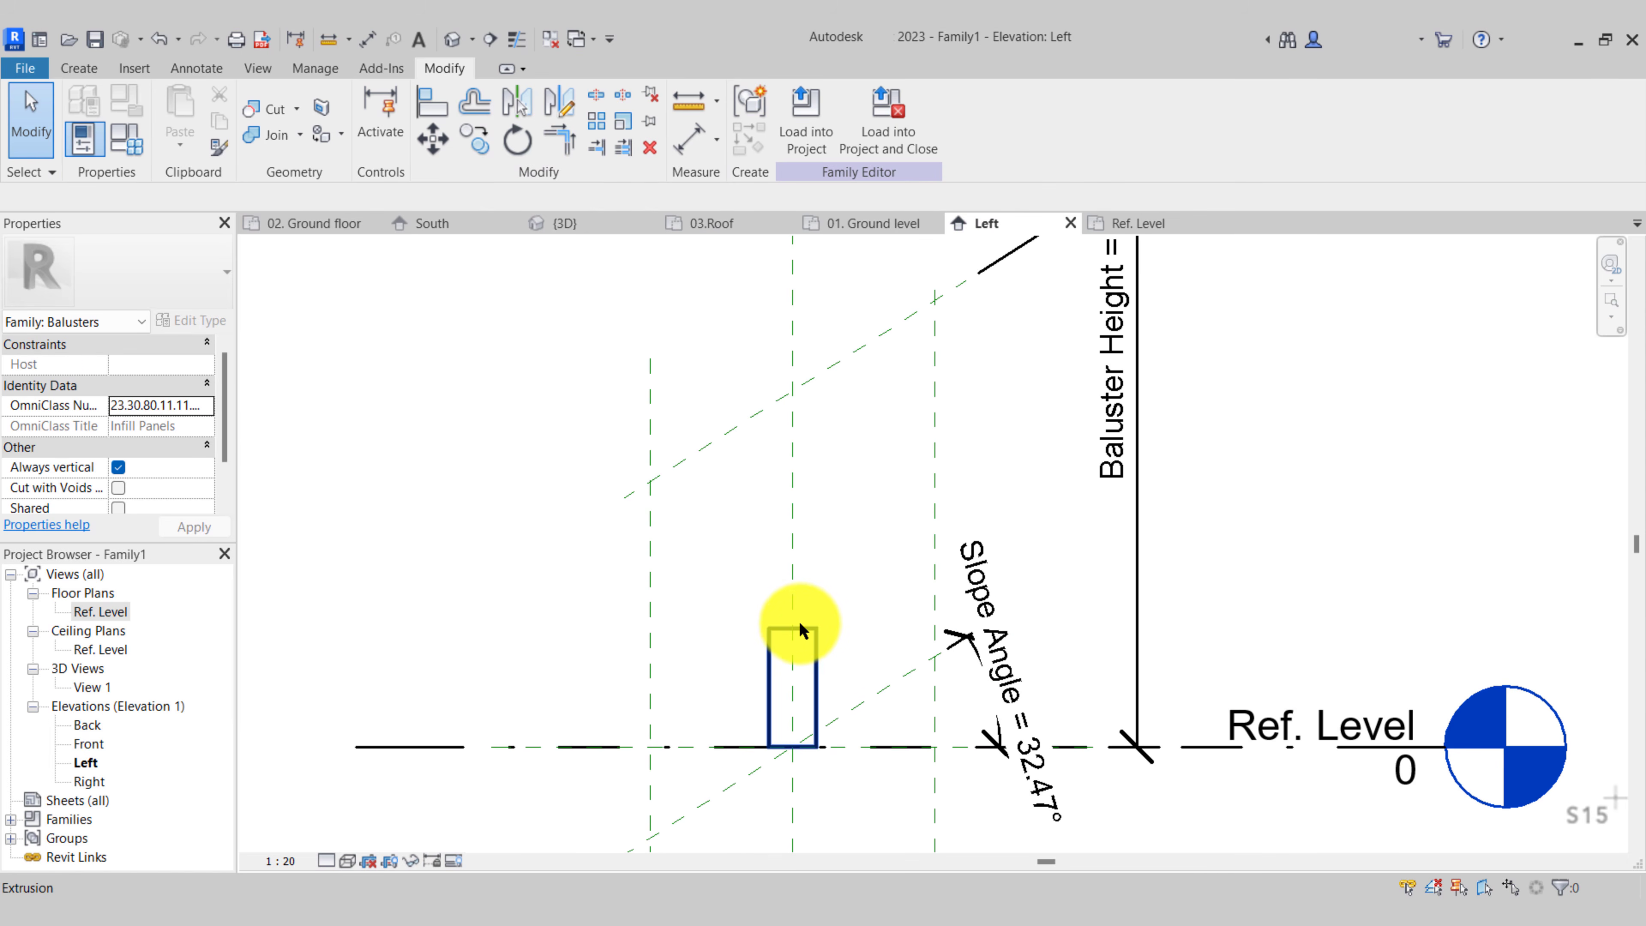
pyautogui.click(800, 624)
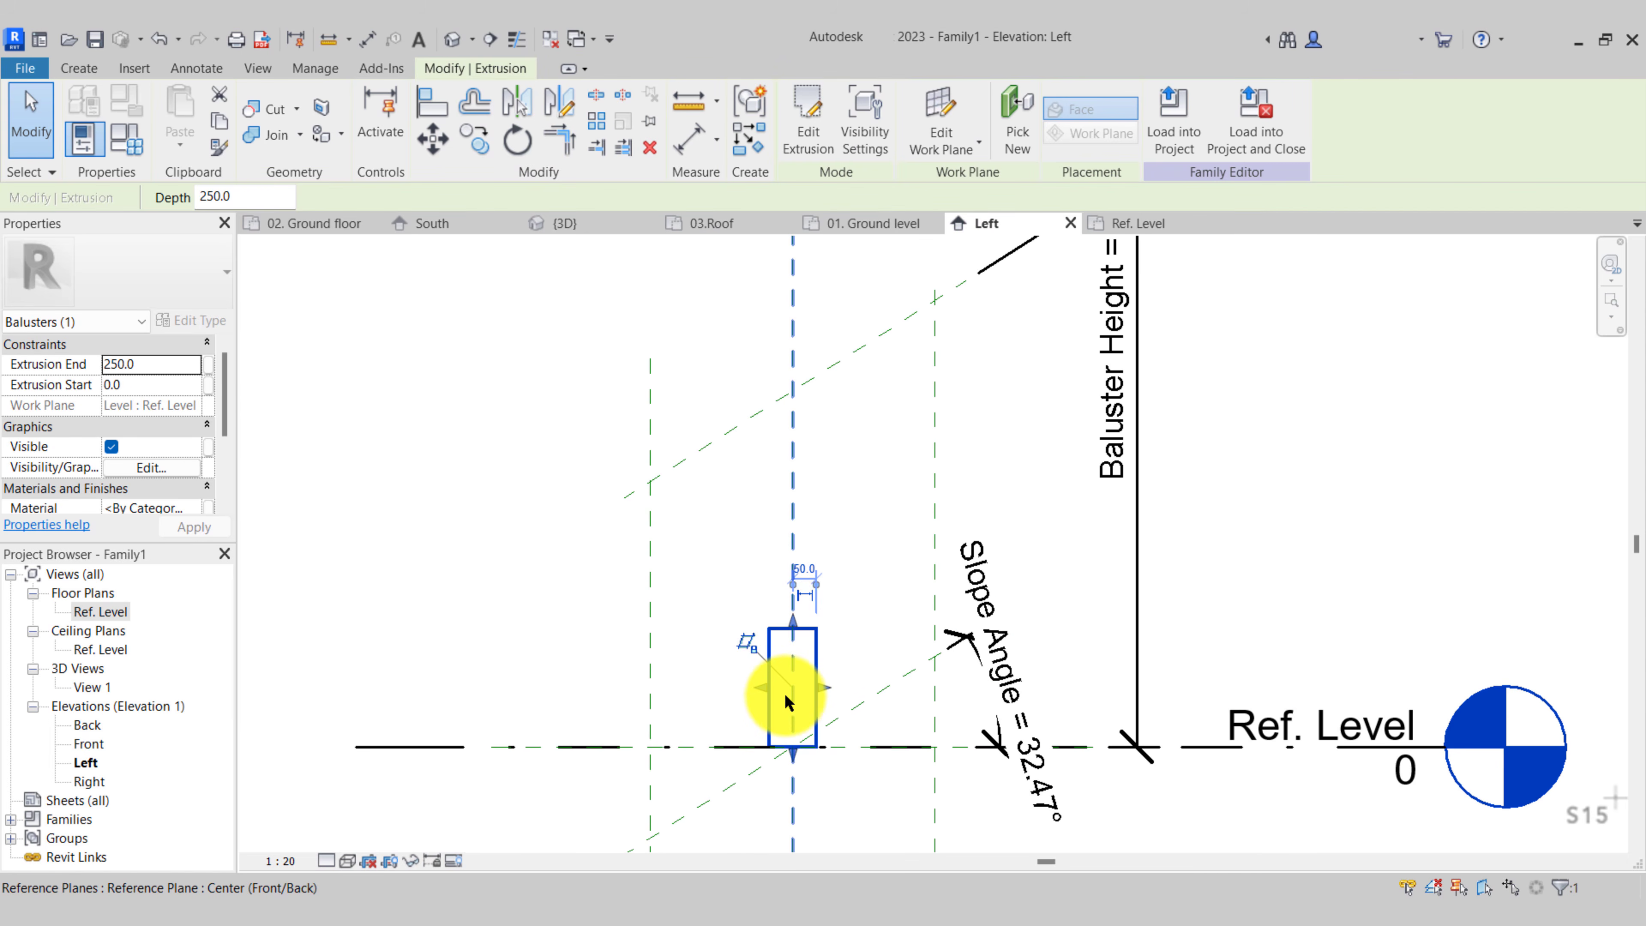
pyautogui.scroll(-3, 791, 691)
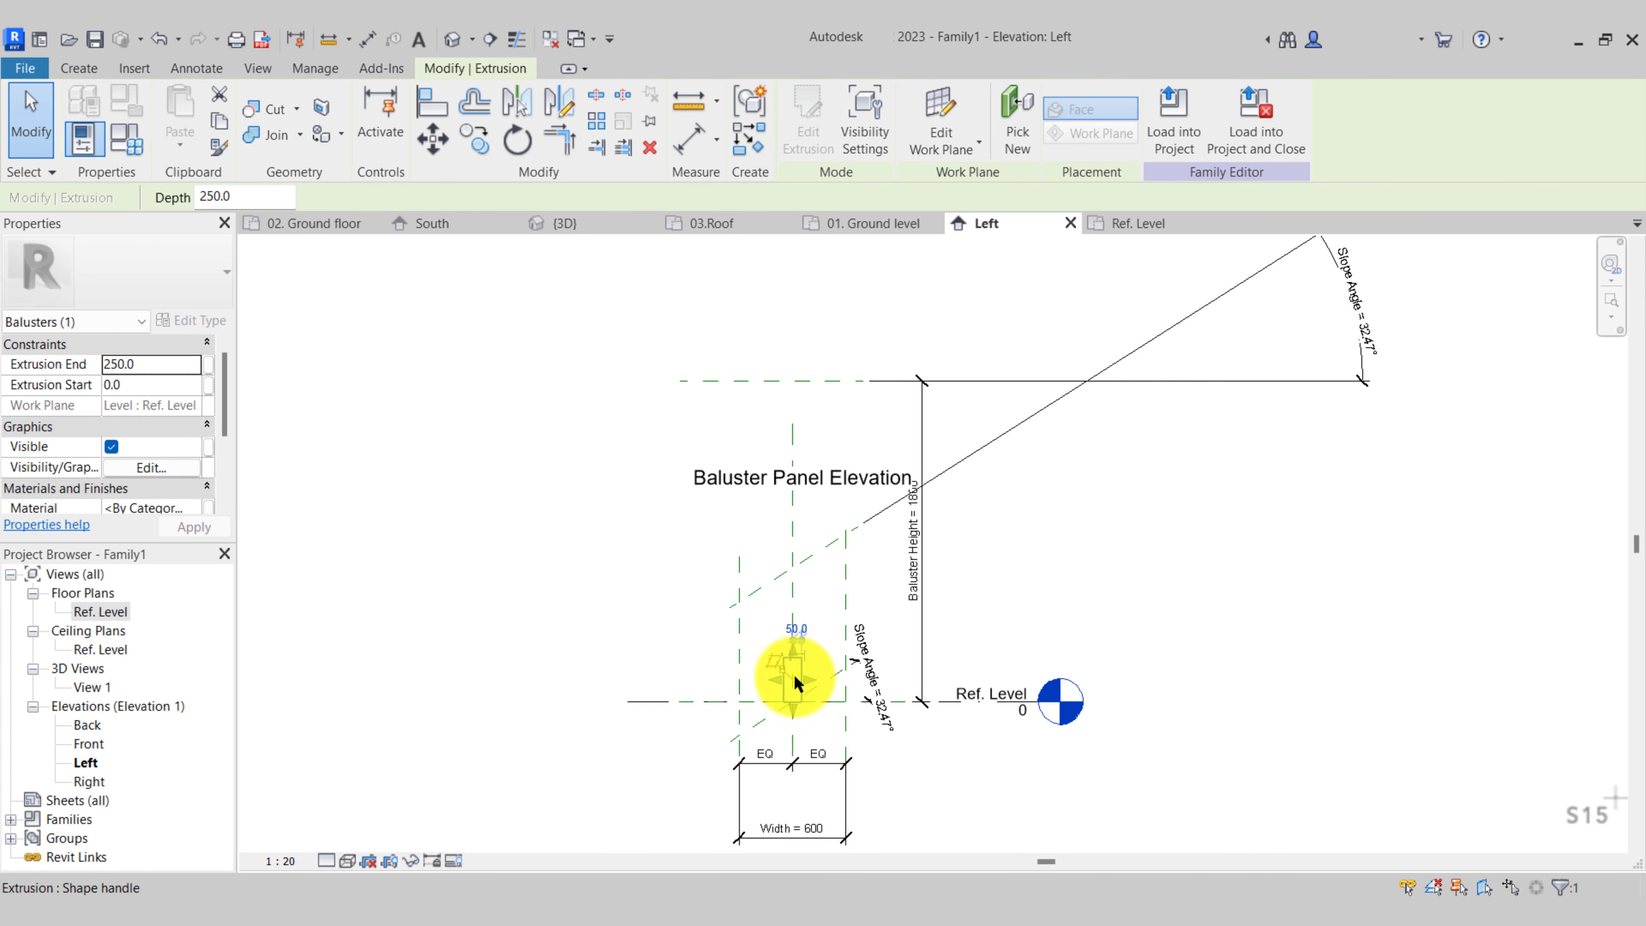
pyautogui.scroll(2, 793, 674)
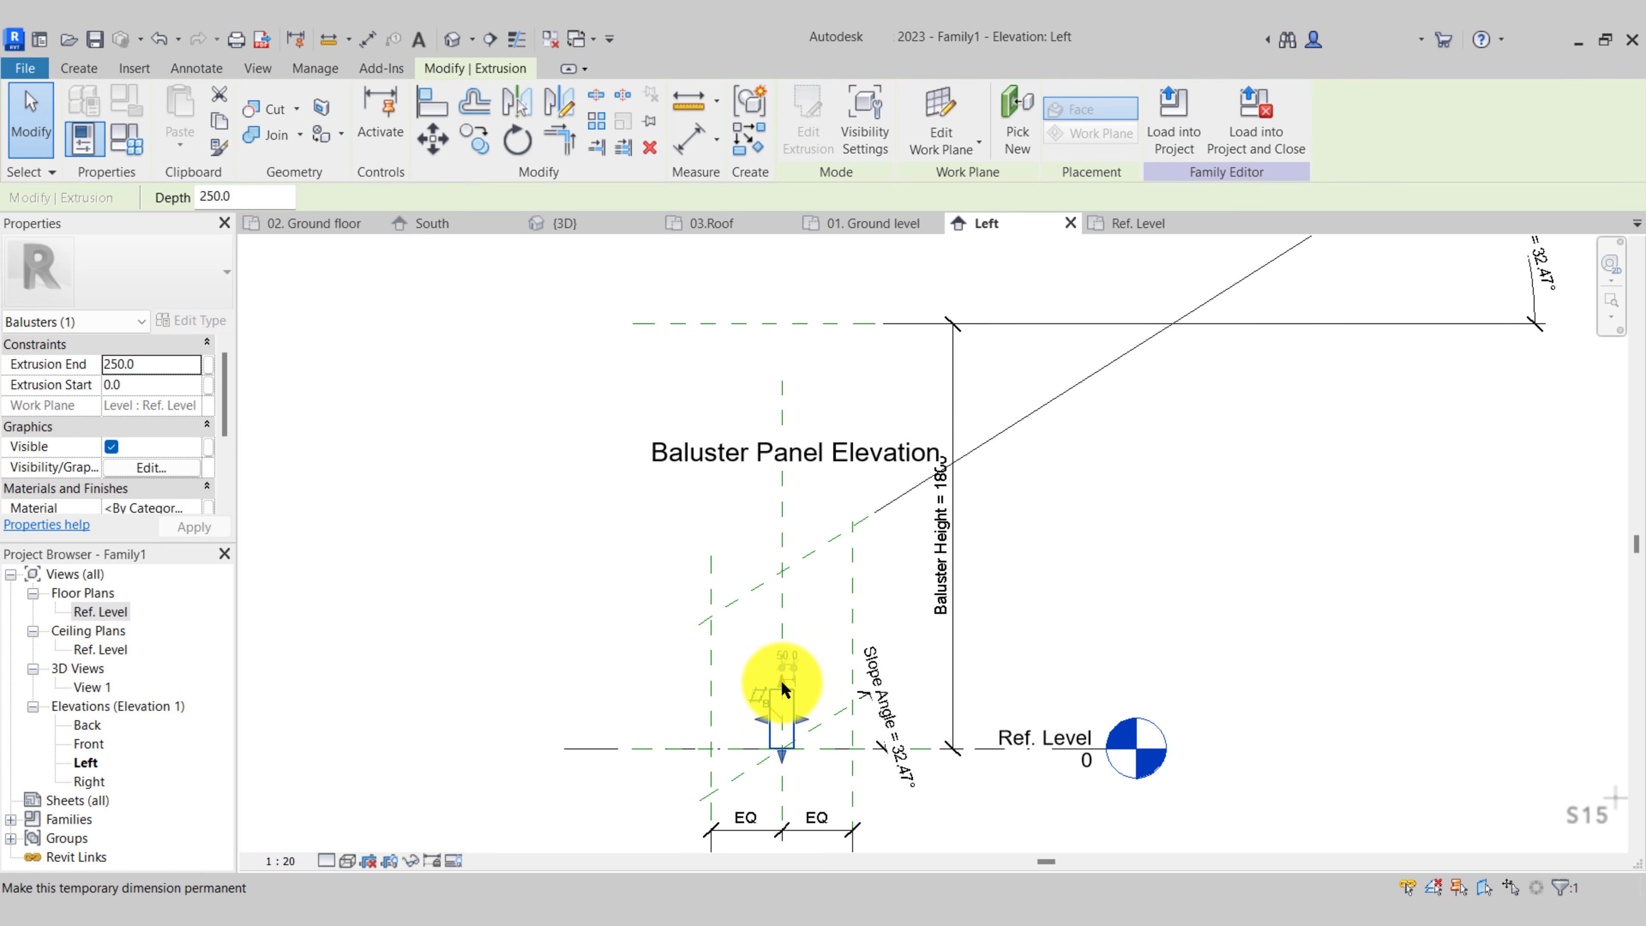
pyautogui.click(783, 682)
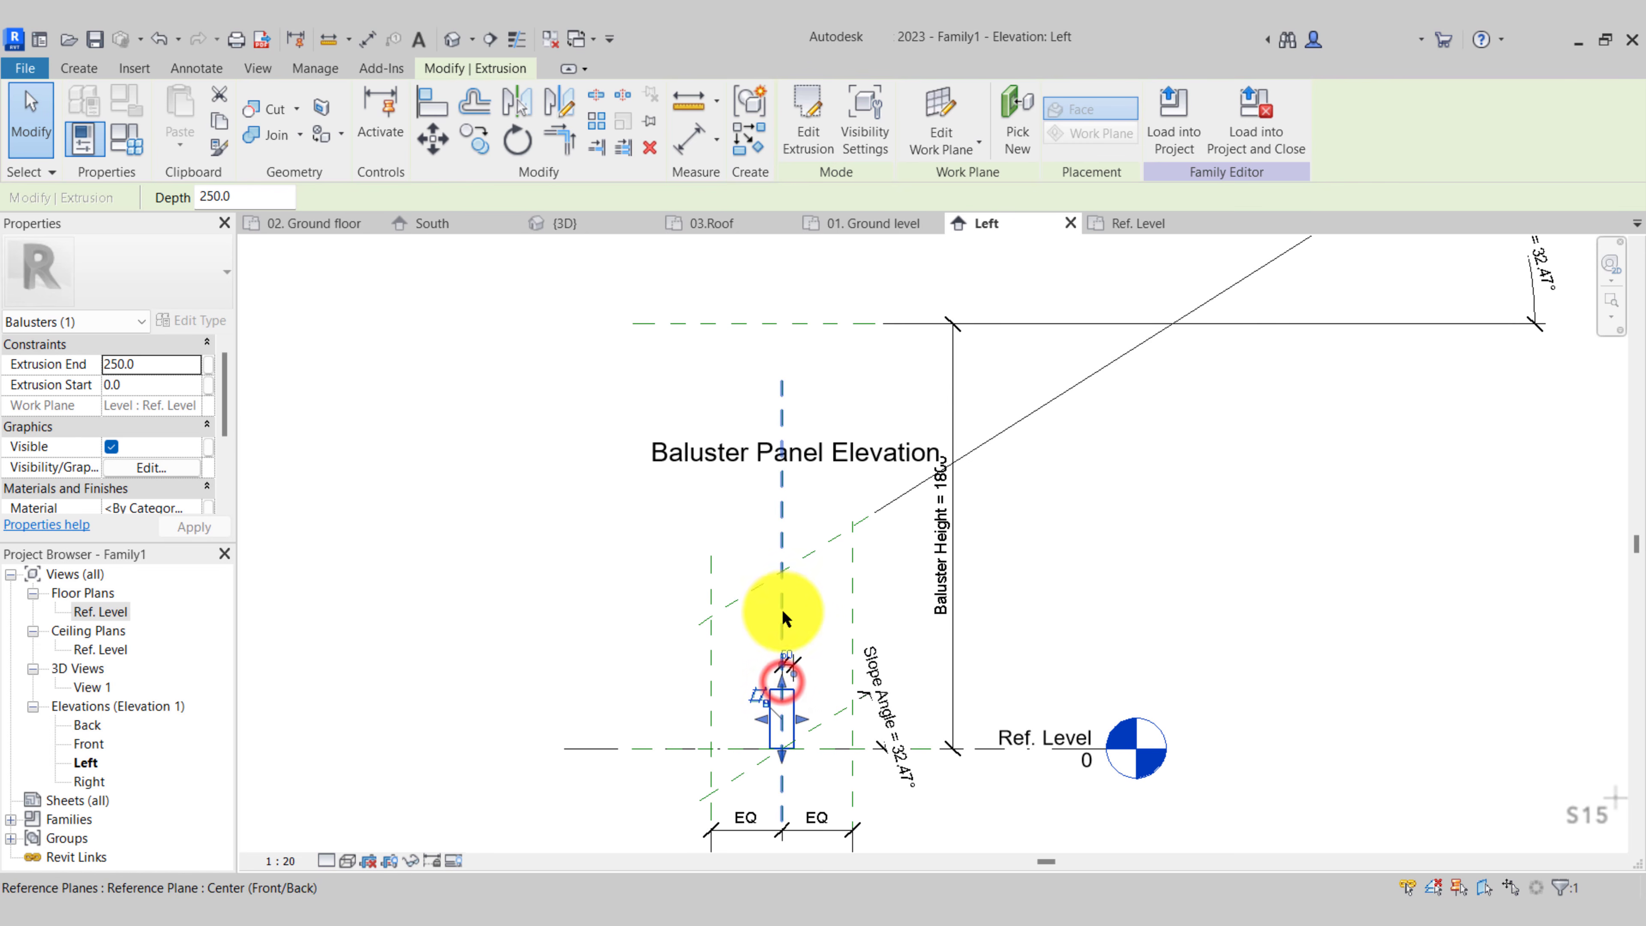
pyautogui.click(786, 673)
pyautogui.scroll(-3, 785, 675)
pyautogui.click(791, 692)
pyautogui.scroll(3, 792, 692)
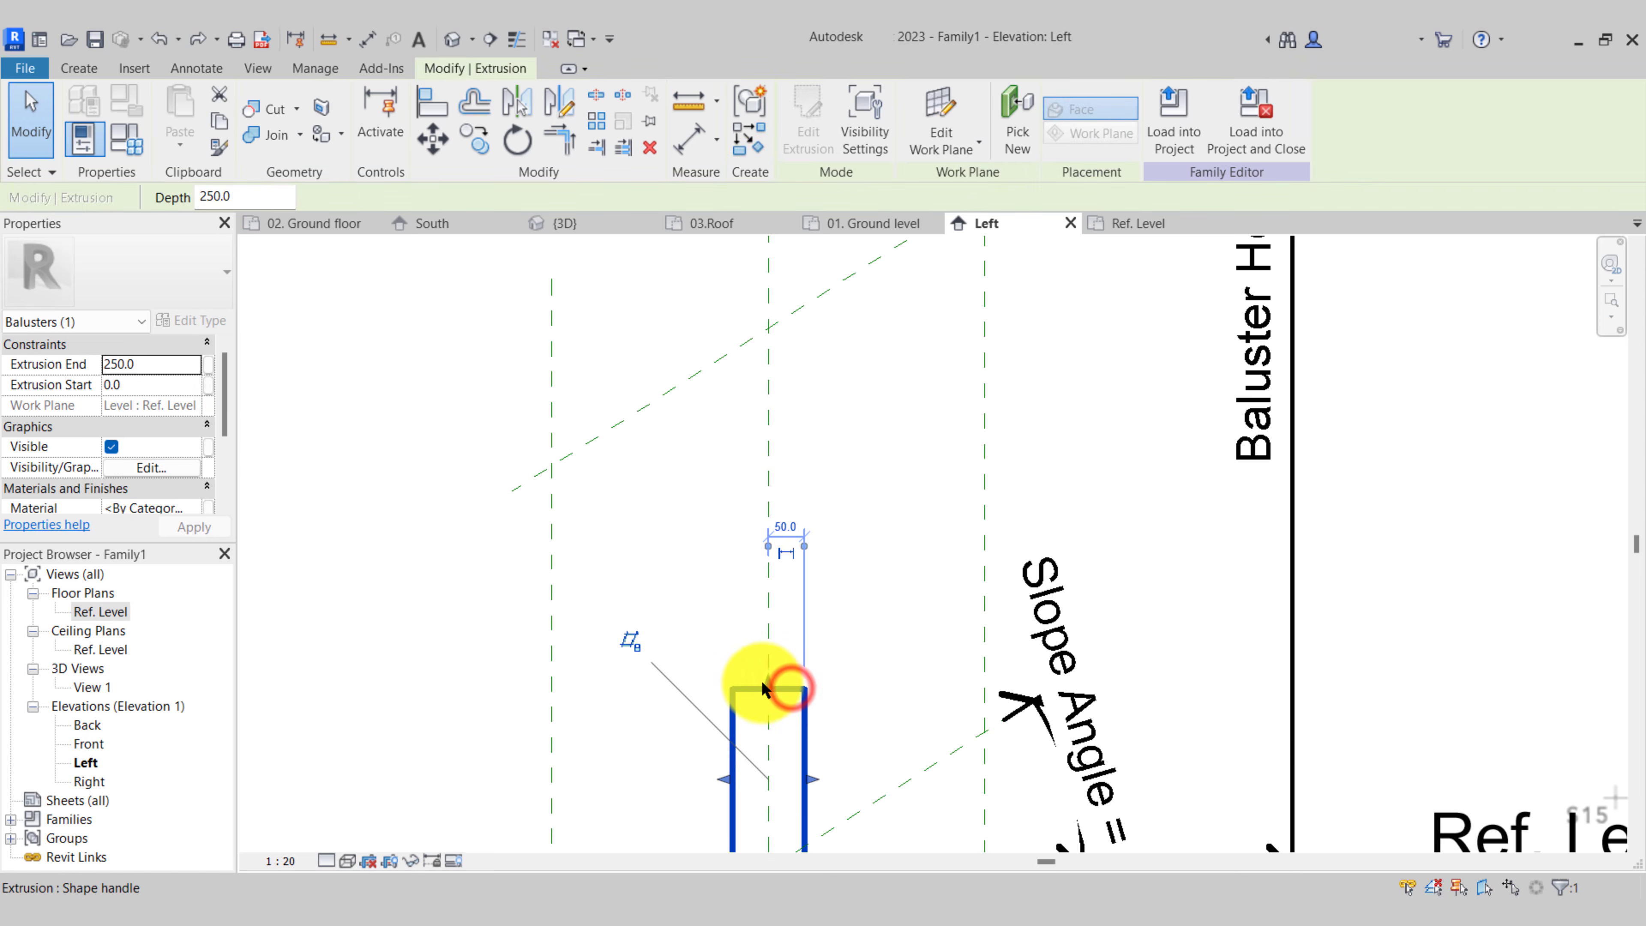
pyautogui.moveTo(771, 691); pyautogui.dragTo(770, 402)
pyautogui.scroll(-4, 771, 675)
# Lock the extrusion's upper end to the Top reference plane and its lower end to Ref. Level
pyautogui.scroll(3, 792, 406)
pyautogui.scroll(3, 770, 382)
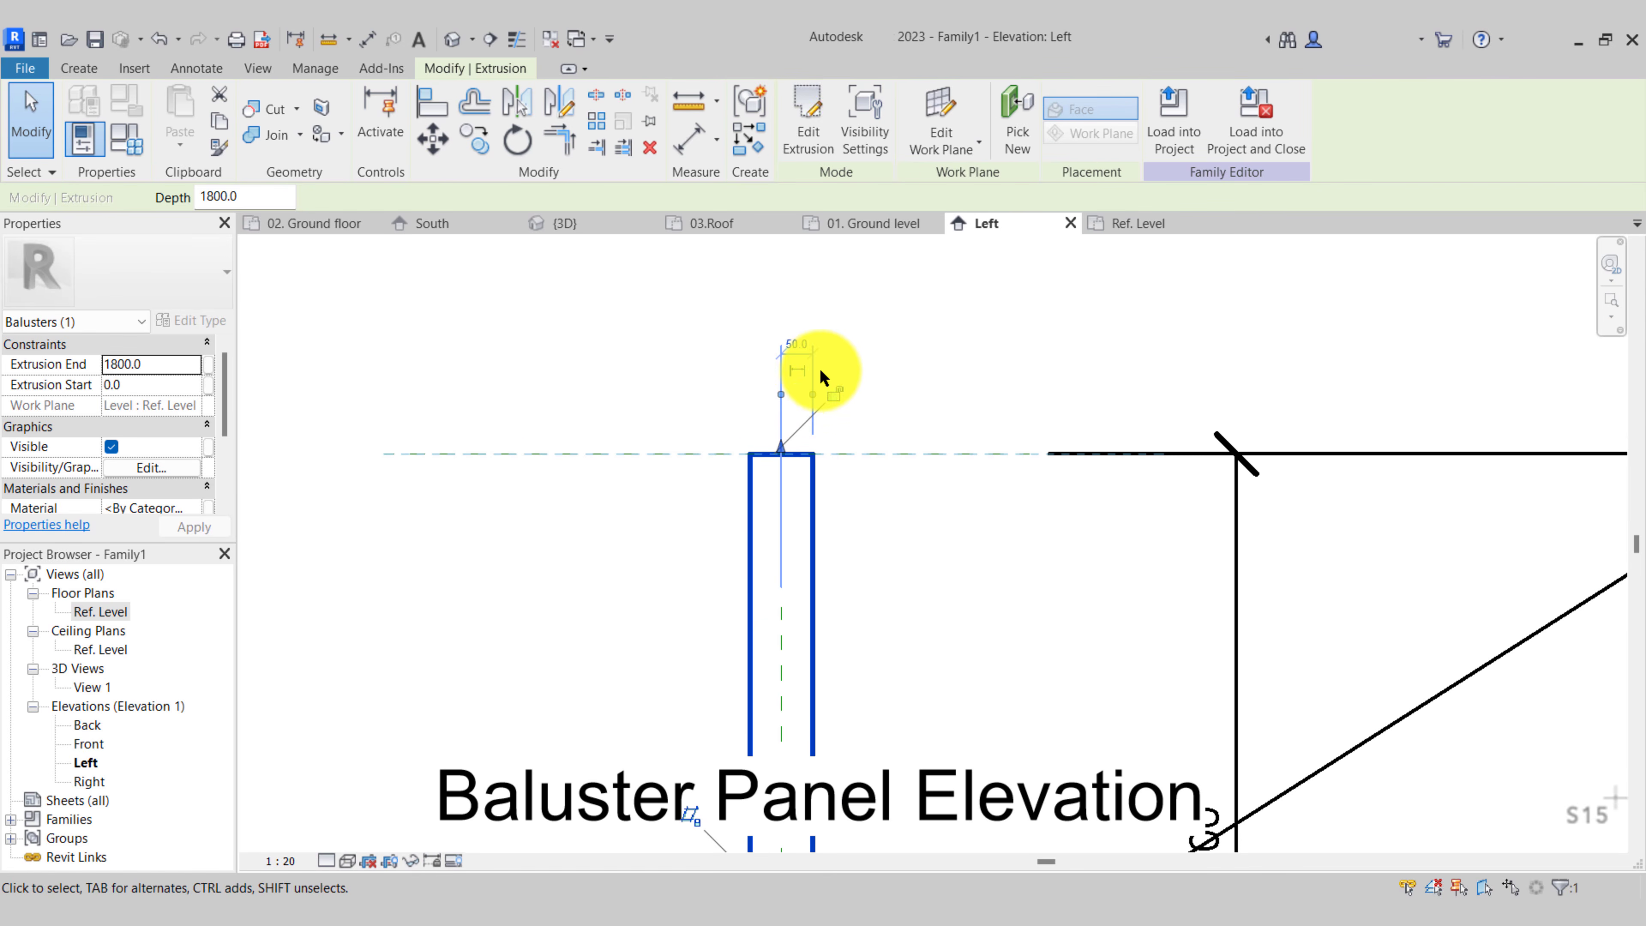
pyautogui.click(837, 392)
pyautogui.scroll(-3, 919, 721)
pyautogui.moveTo(920, 721); pyautogui.dragTo(926, 352, button='middle')
pyautogui.scroll(3, 857, 792)
pyautogui.moveTo(860, 765)
pyautogui.mouseDown()
pyautogui.moveTo(860, 687)
pyautogui.moveTo(879, 762)
pyautogui.mouseUp()
pyautogui.scroll(-3, 882, 791)
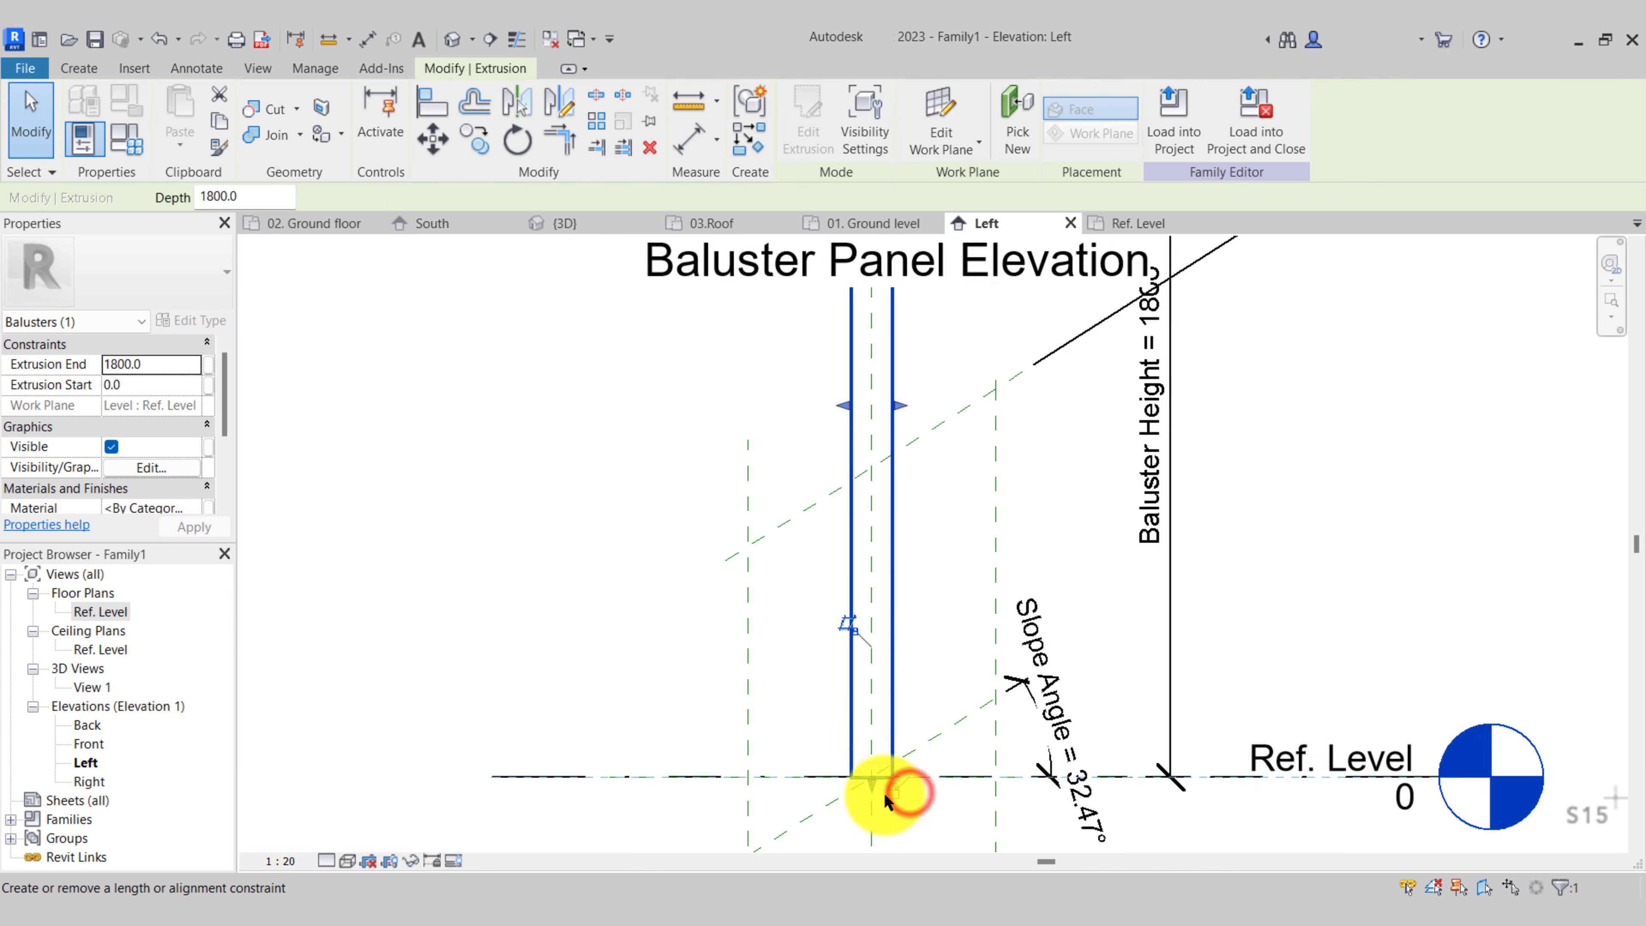
pyautogui.scroll(-2, 882, 791)
pyautogui.moveTo(882, 791); pyautogui.dragTo(689, 691, button='middle')
pyautogui.scroll(-1, 689, 691)
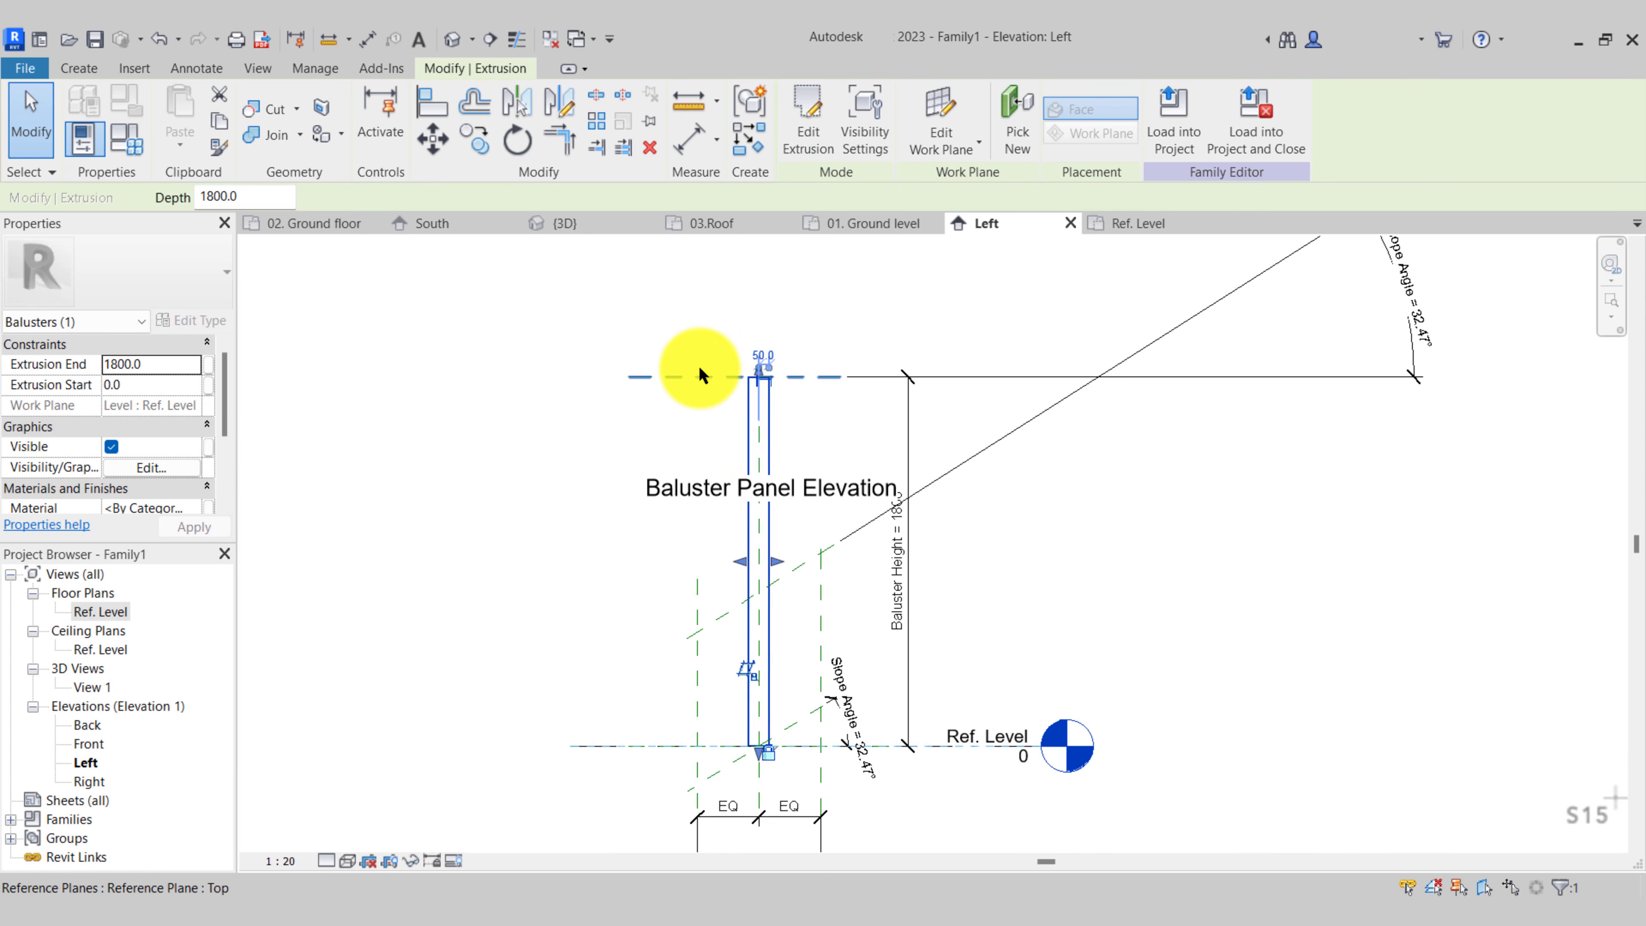
# Check the Top reference plane, Ref. Level and the Baluster Height dimension that control the extrusion
pyautogui.press('Escape')
pyautogui.click(681, 378)
pyautogui.click(644, 747)
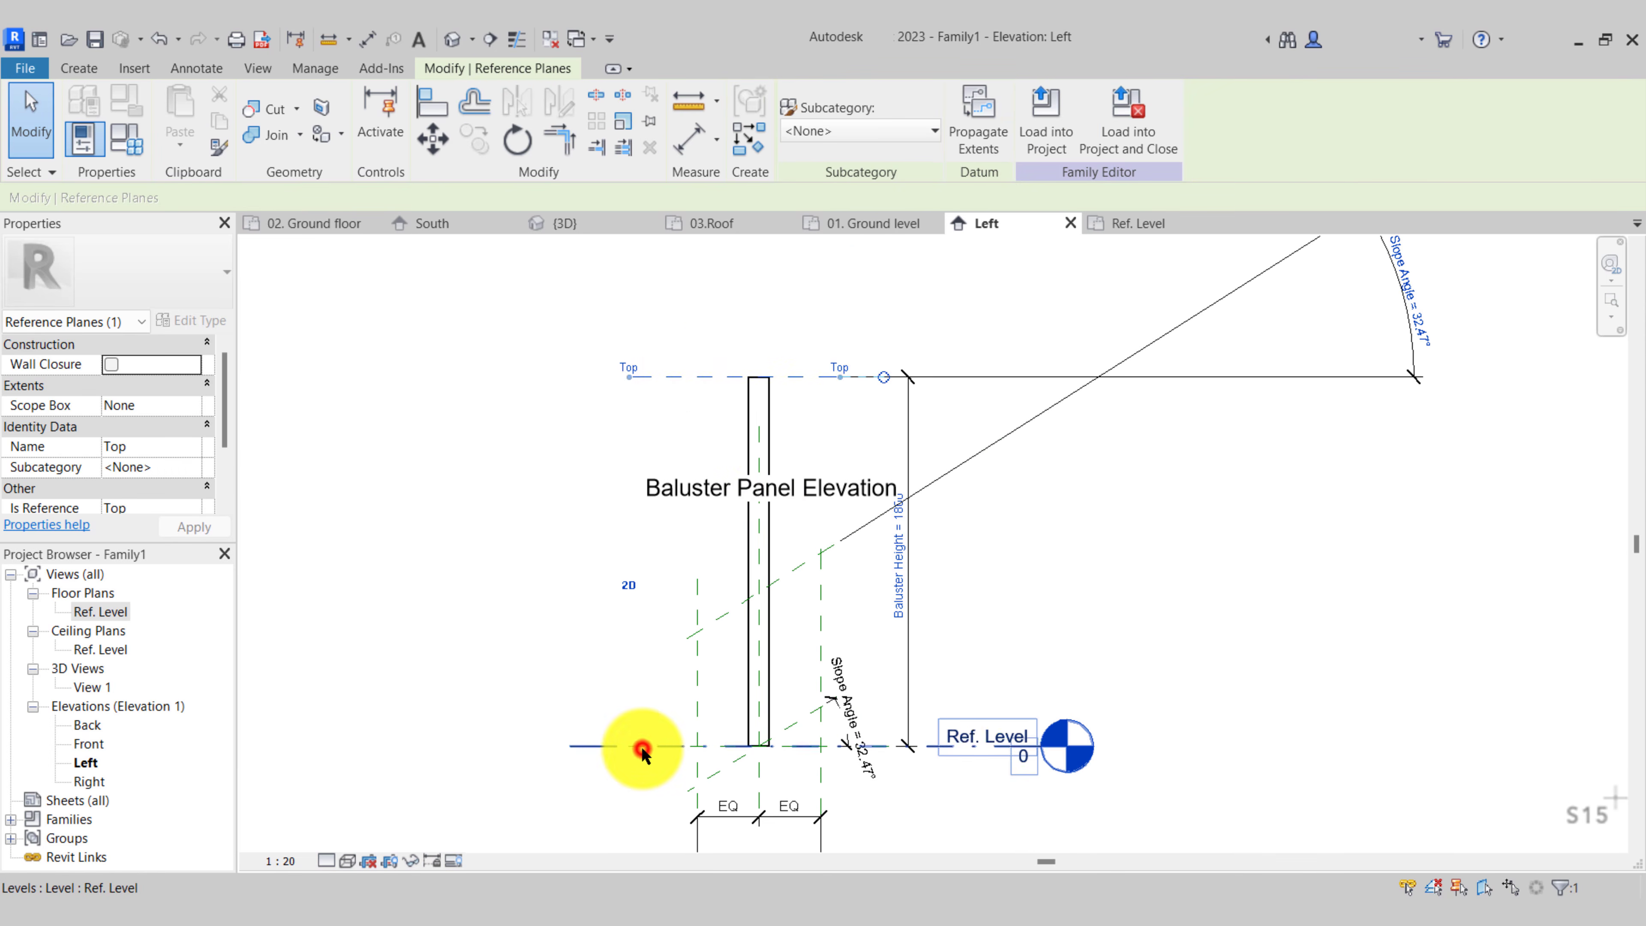
pyautogui.press('Escape')
pyautogui.click(672, 374)
pyautogui.click(894, 586)
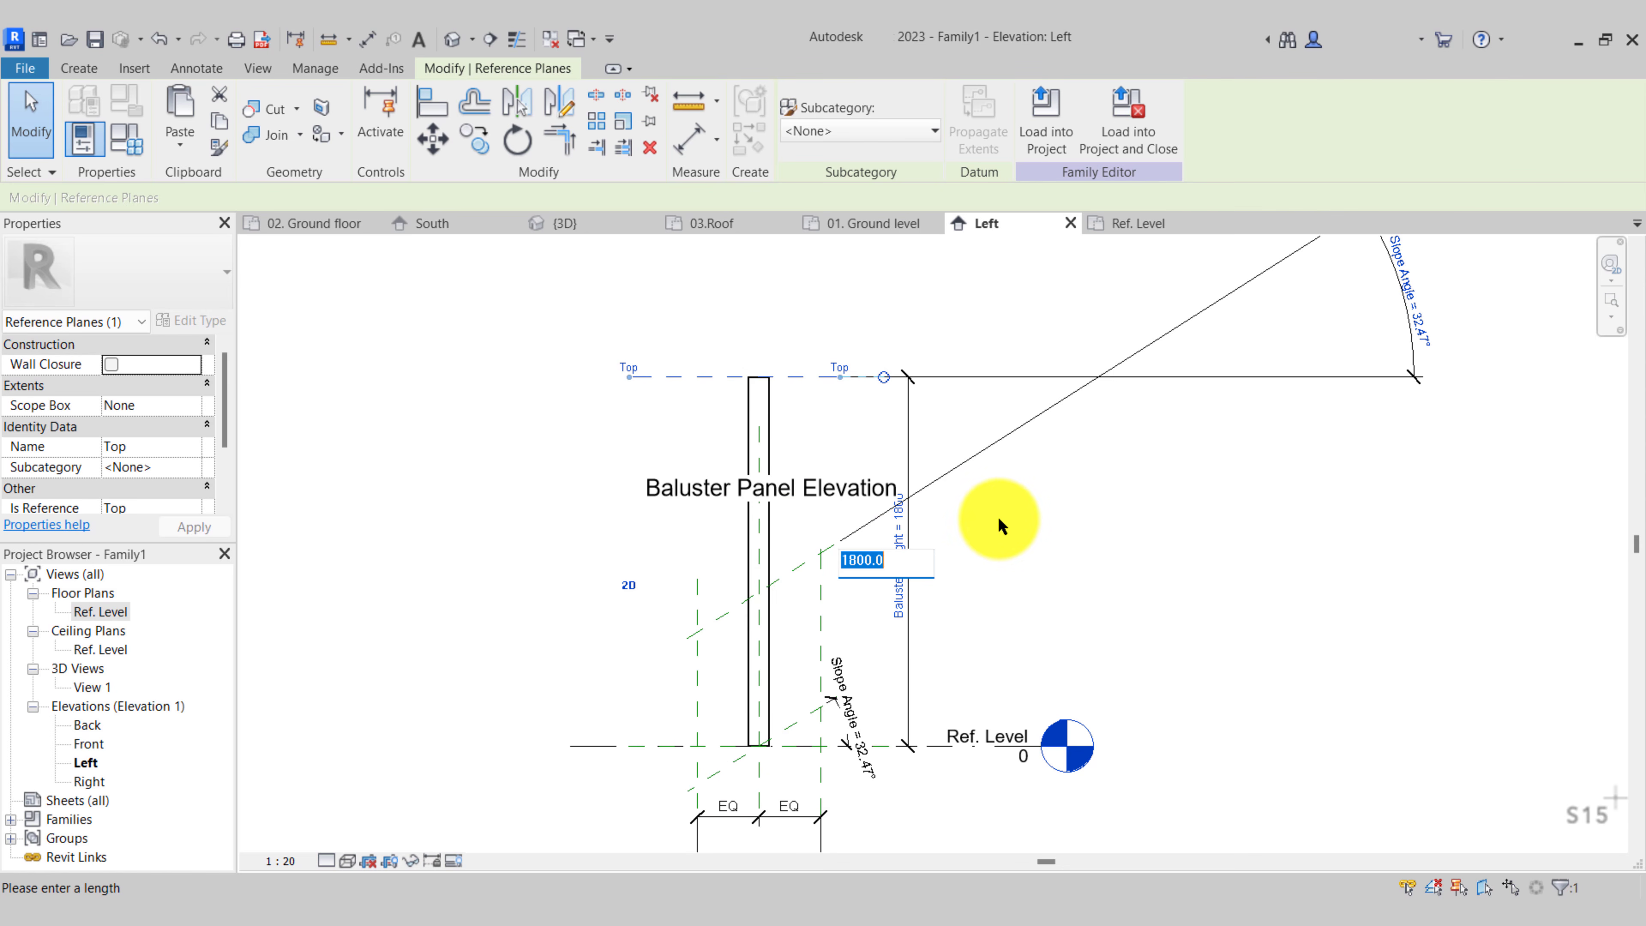
pyautogui.press('Escape')
pyautogui.click(804, 296)
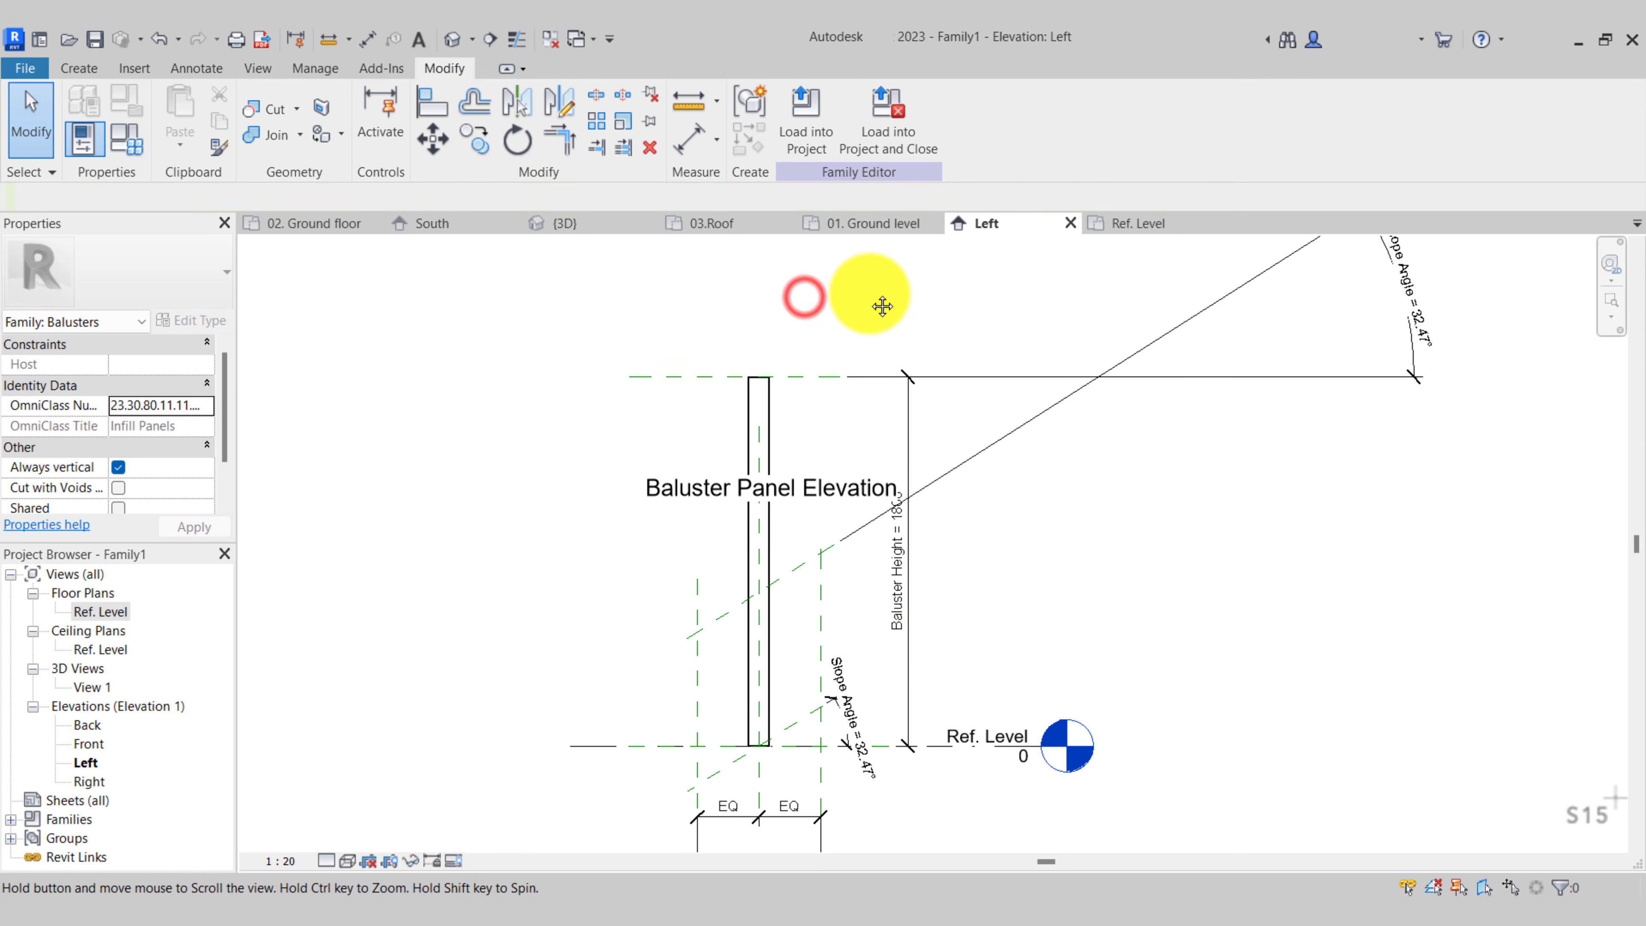
# Save the family as "Fence 100x20mm" in the House Project folder
pyautogui.moveTo(882, 306); pyautogui.dragTo(875, 362, button='middle')
pyautogui.click(95, 40)
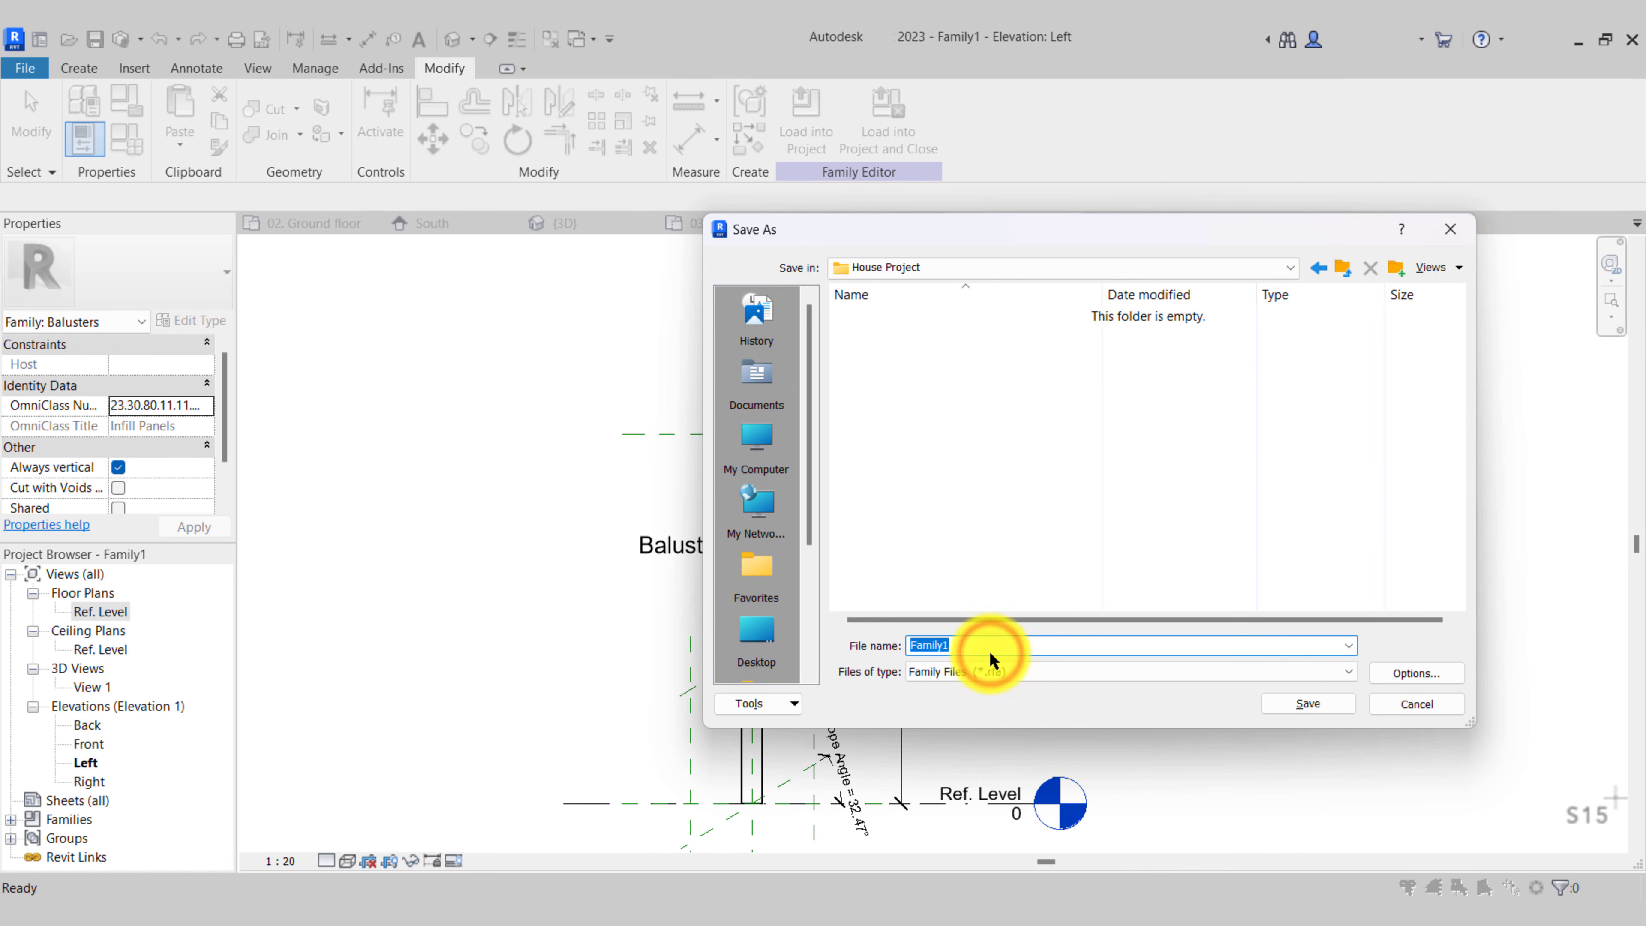
pyautogui.write('Fenced')
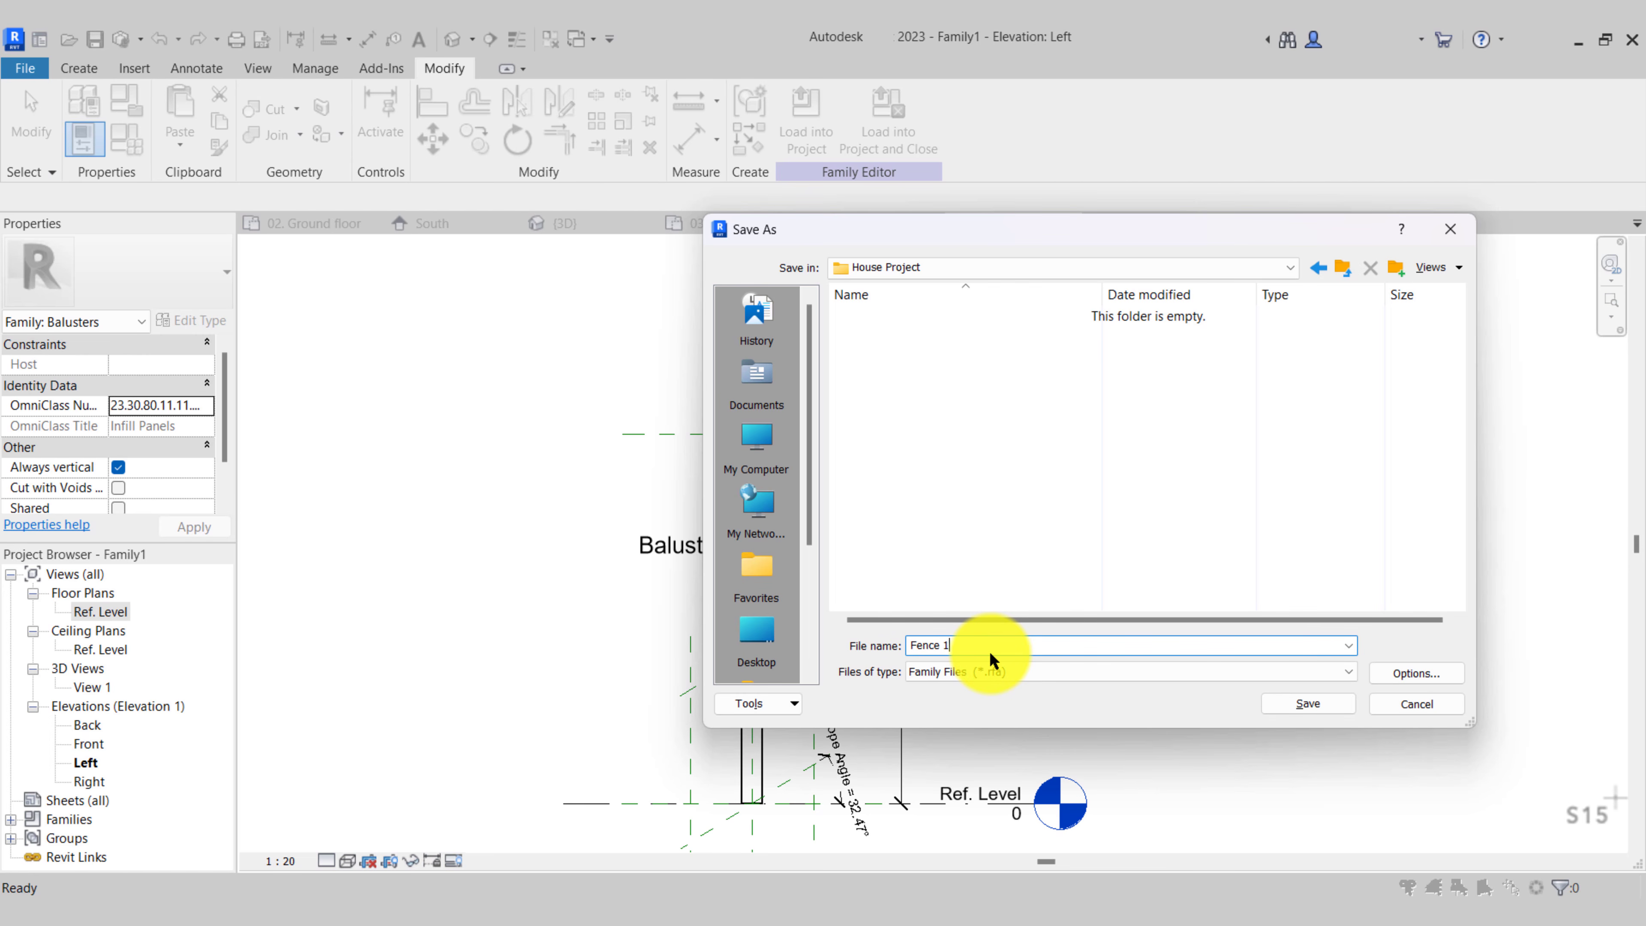
pyautogui.write('100x20mm')
pyautogui.press('Return')
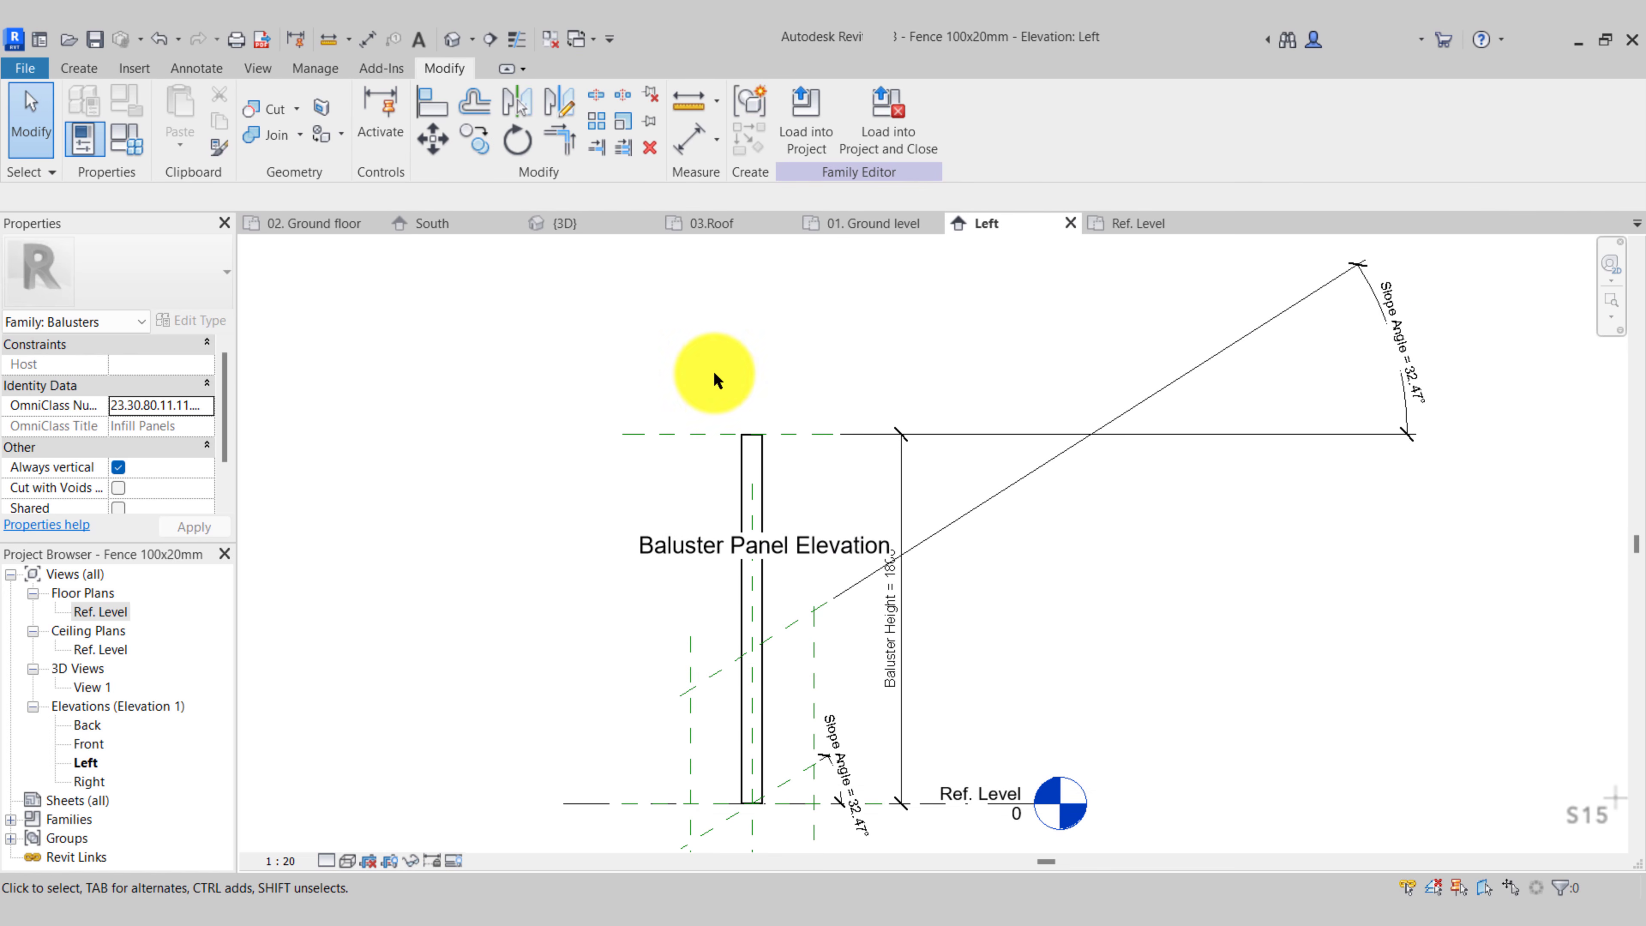
# Load the fence baluster family into House Project.rvt
pyautogui.click(711, 353)
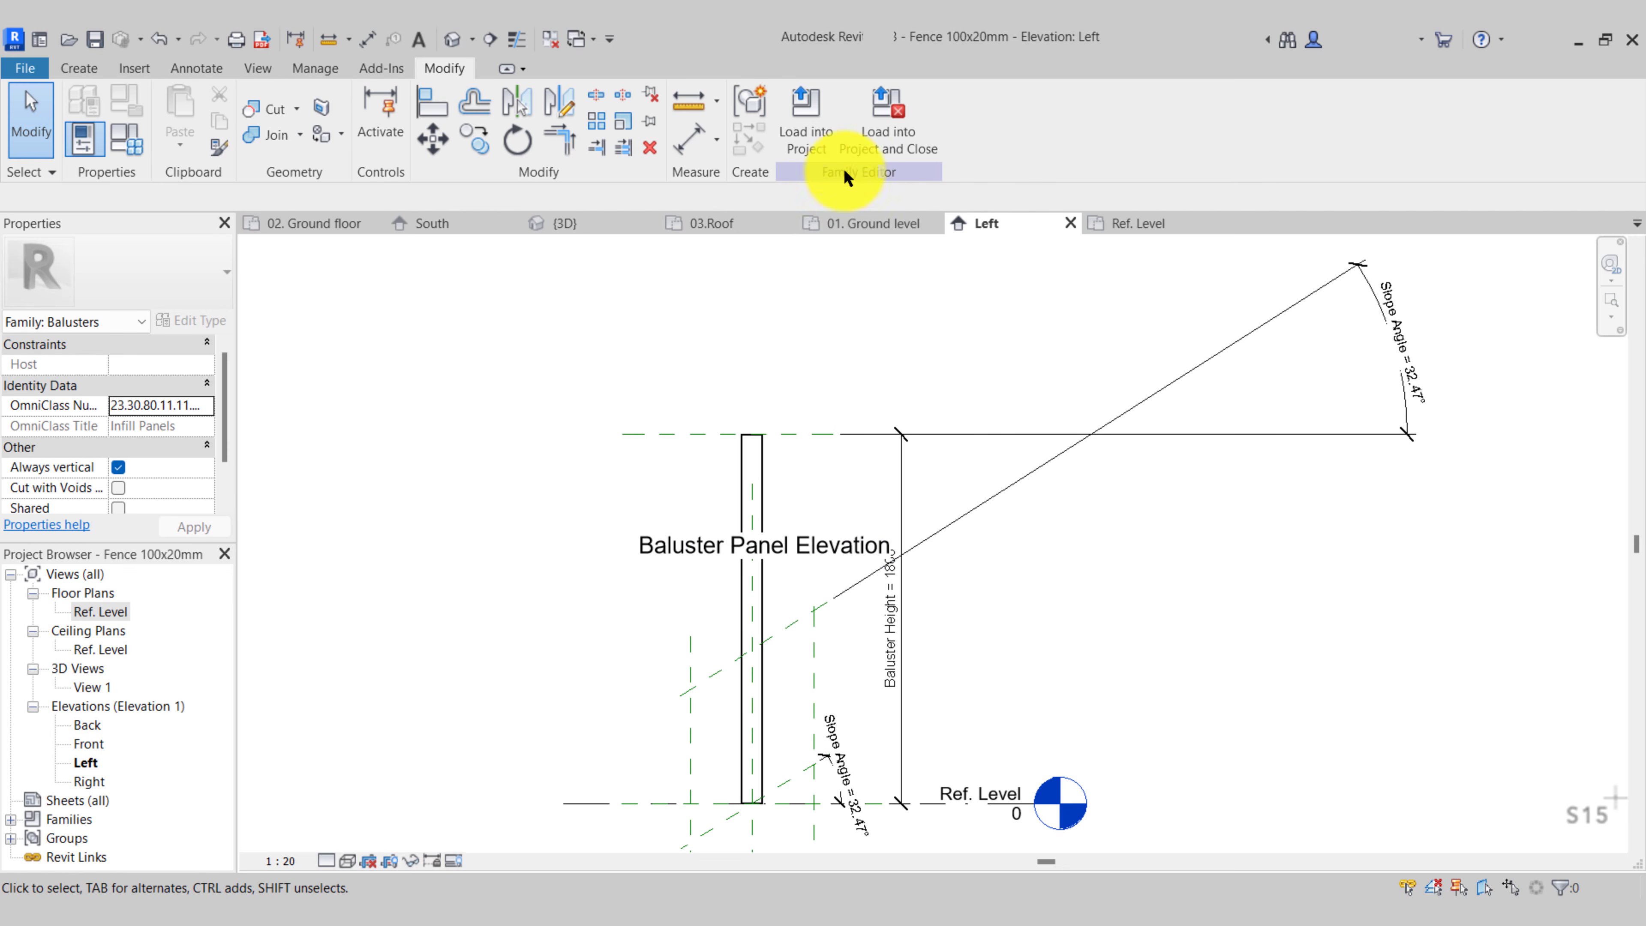
pyautogui.click(808, 147)
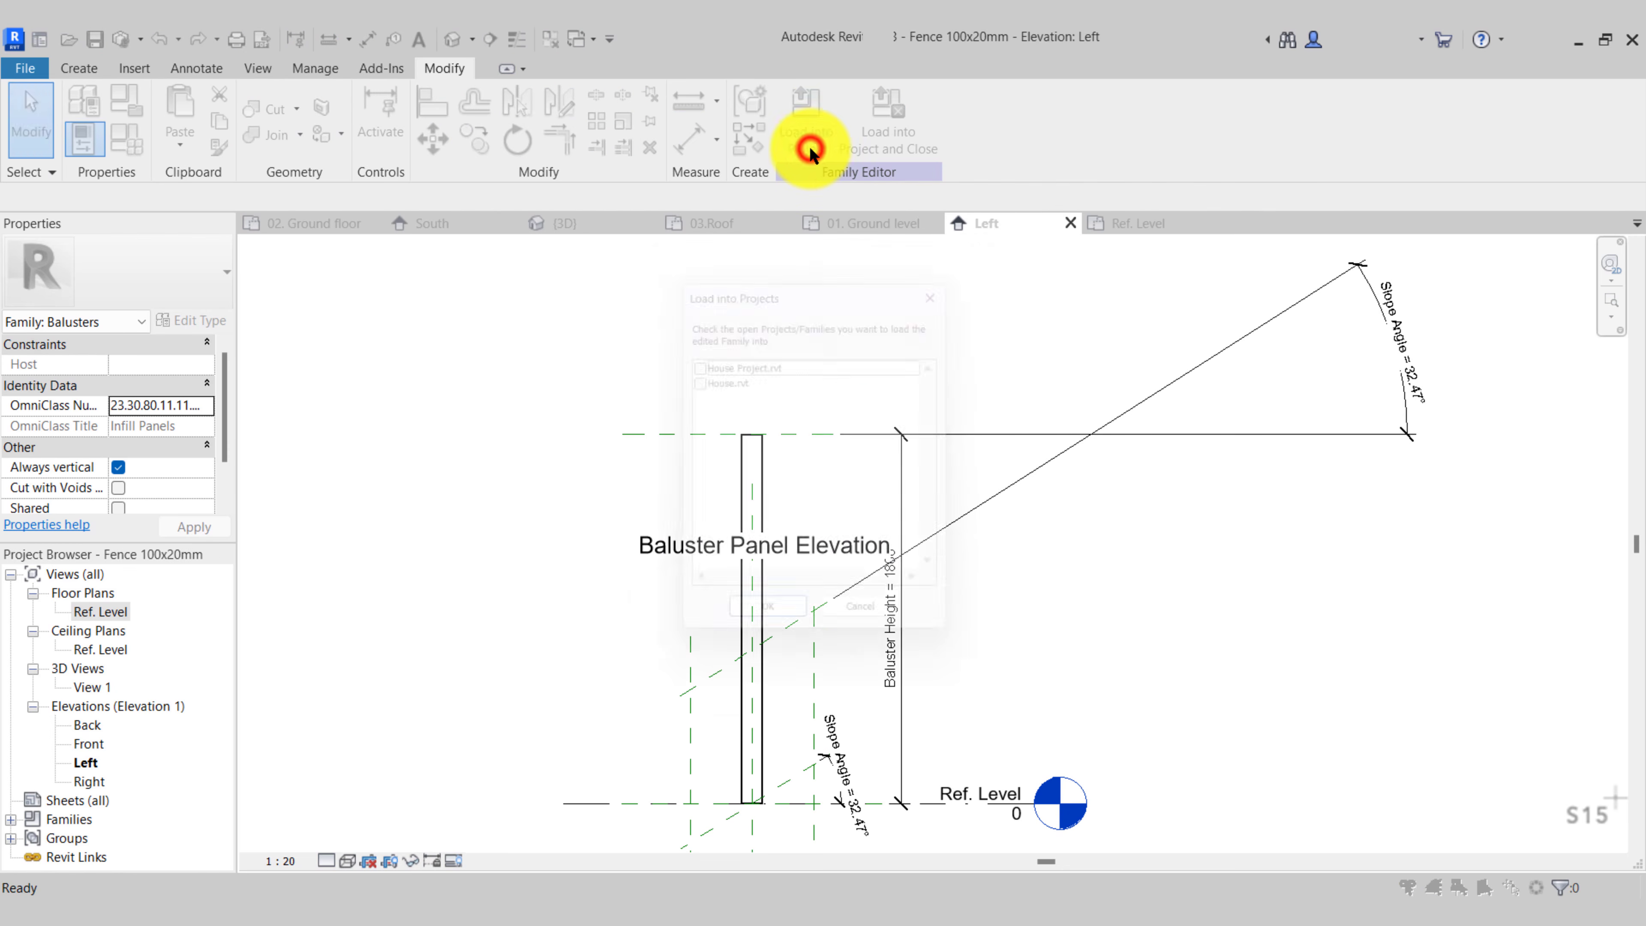
pyautogui.click(693, 357)
pyautogui.click(796, 629)
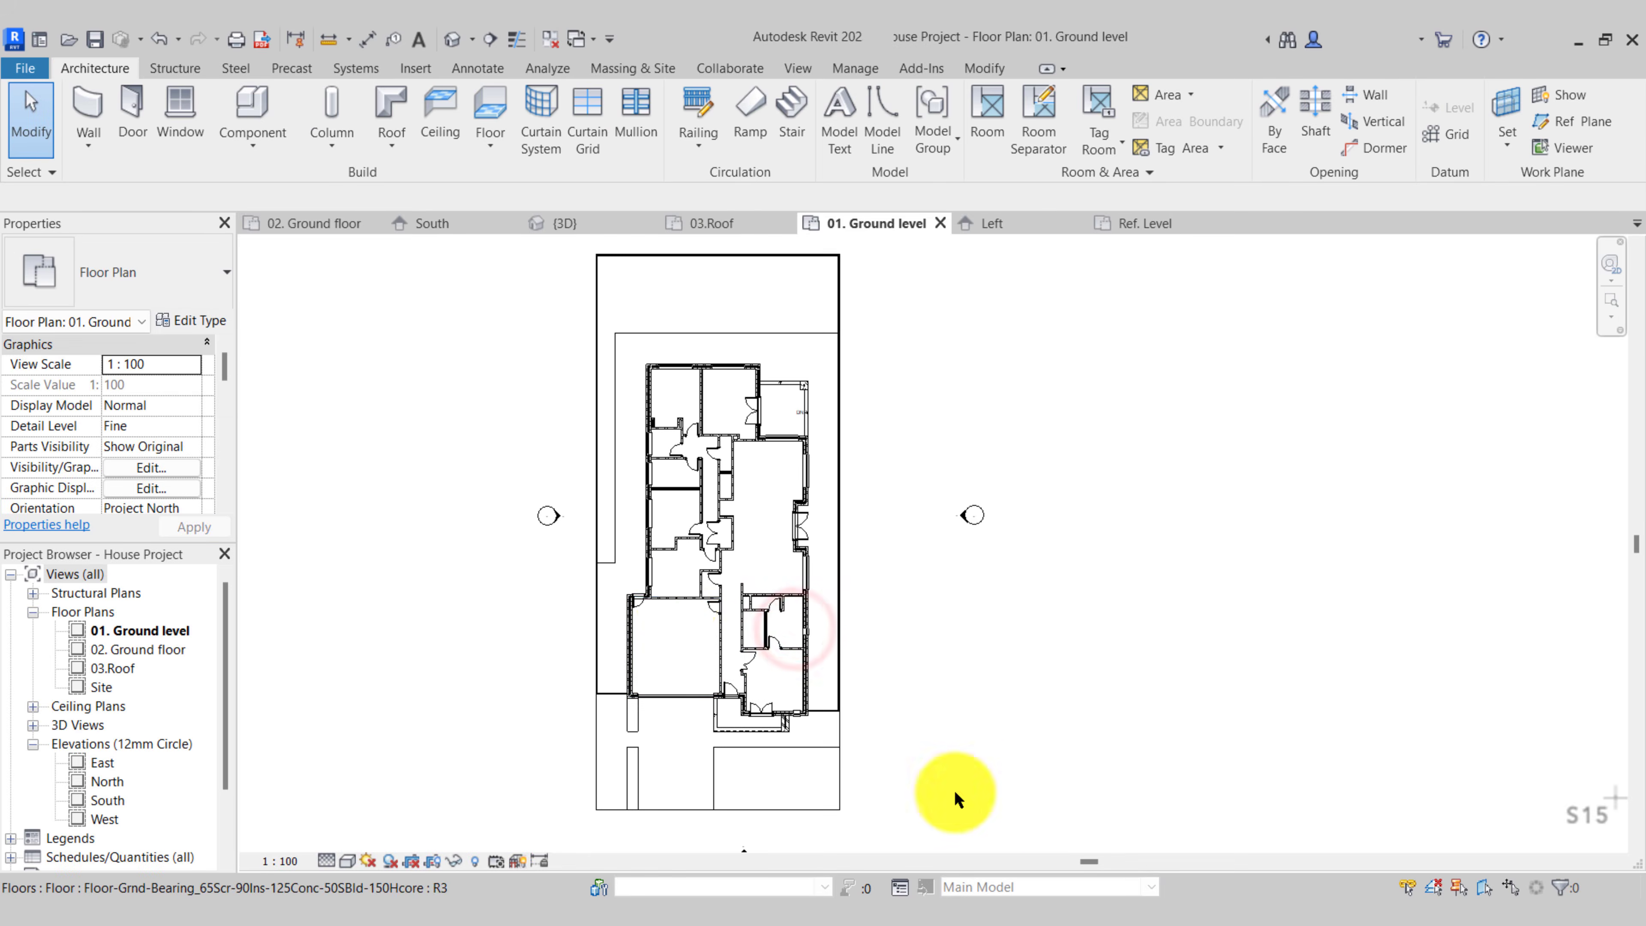
pyautogui.scroll(4, 814, 708)
pyautogui.scroll(-3, 844, 647)
pyautogui.moveTo(887, 649); pyautogui.dragTo(876, 736, button='middle')
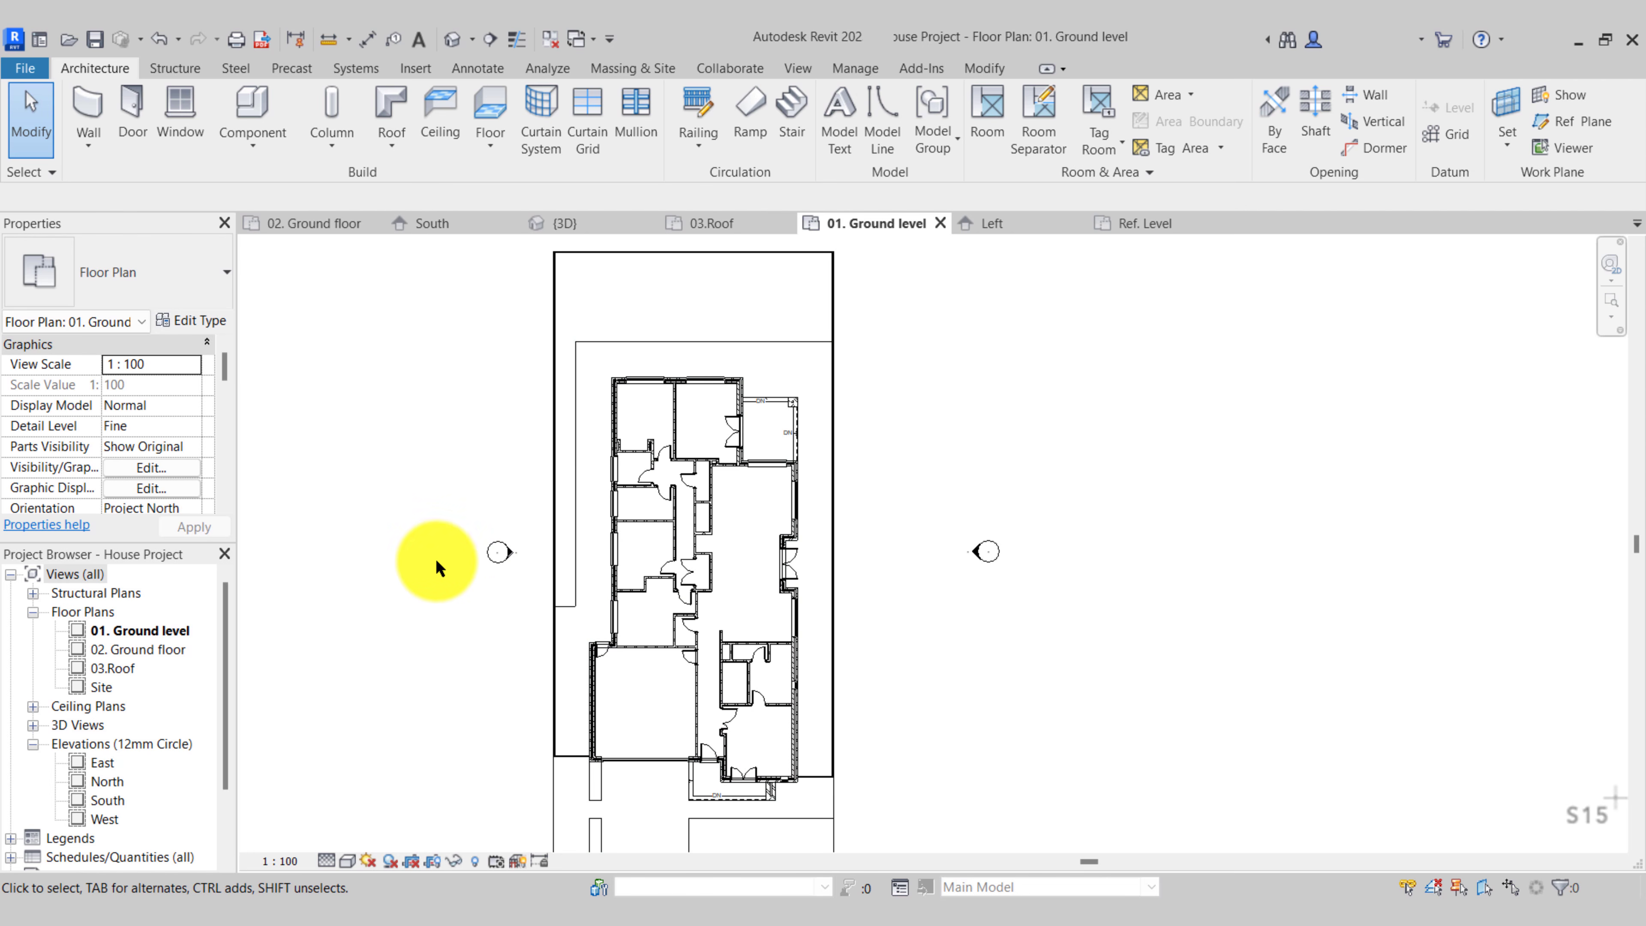
pyautogui.scroll(-1, 501, 617)
pyautogui.moveTo(501, 618); pyautogui.dragTo(484, 588, button='middle')
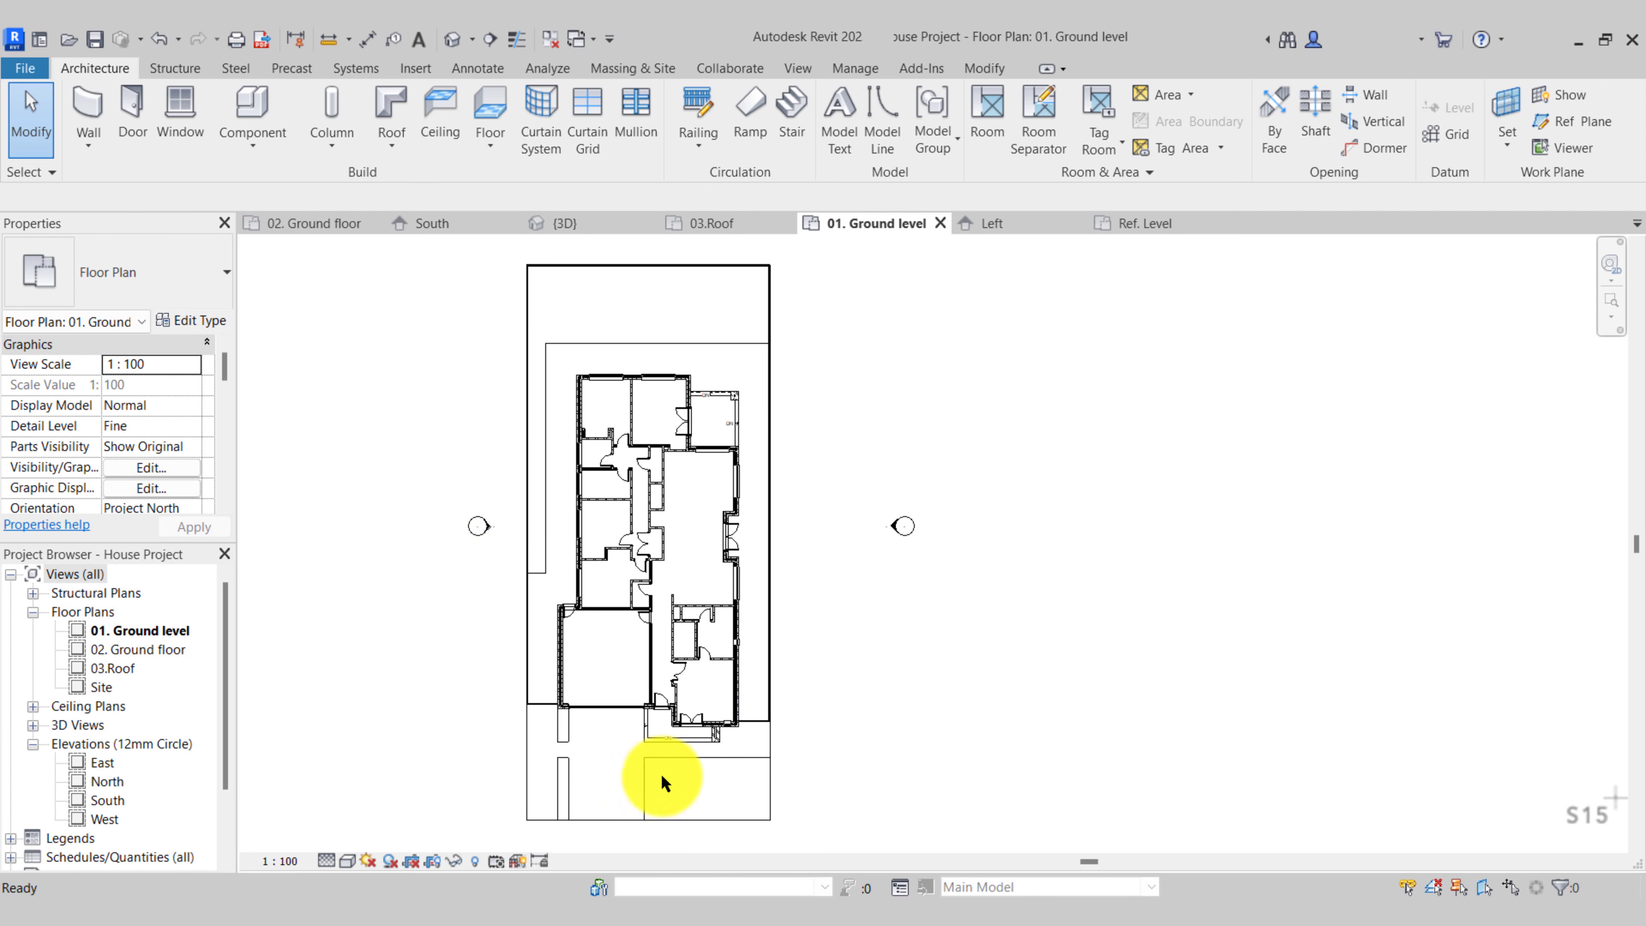
pyautogui.scroll(2, 810, 754)
# In the 1800mm Fence railing type's baluster placement, set the regular baluster's family to Fence 100x20mm
pyautogui.click(567, 223)
pyautogui.click(836, 561)
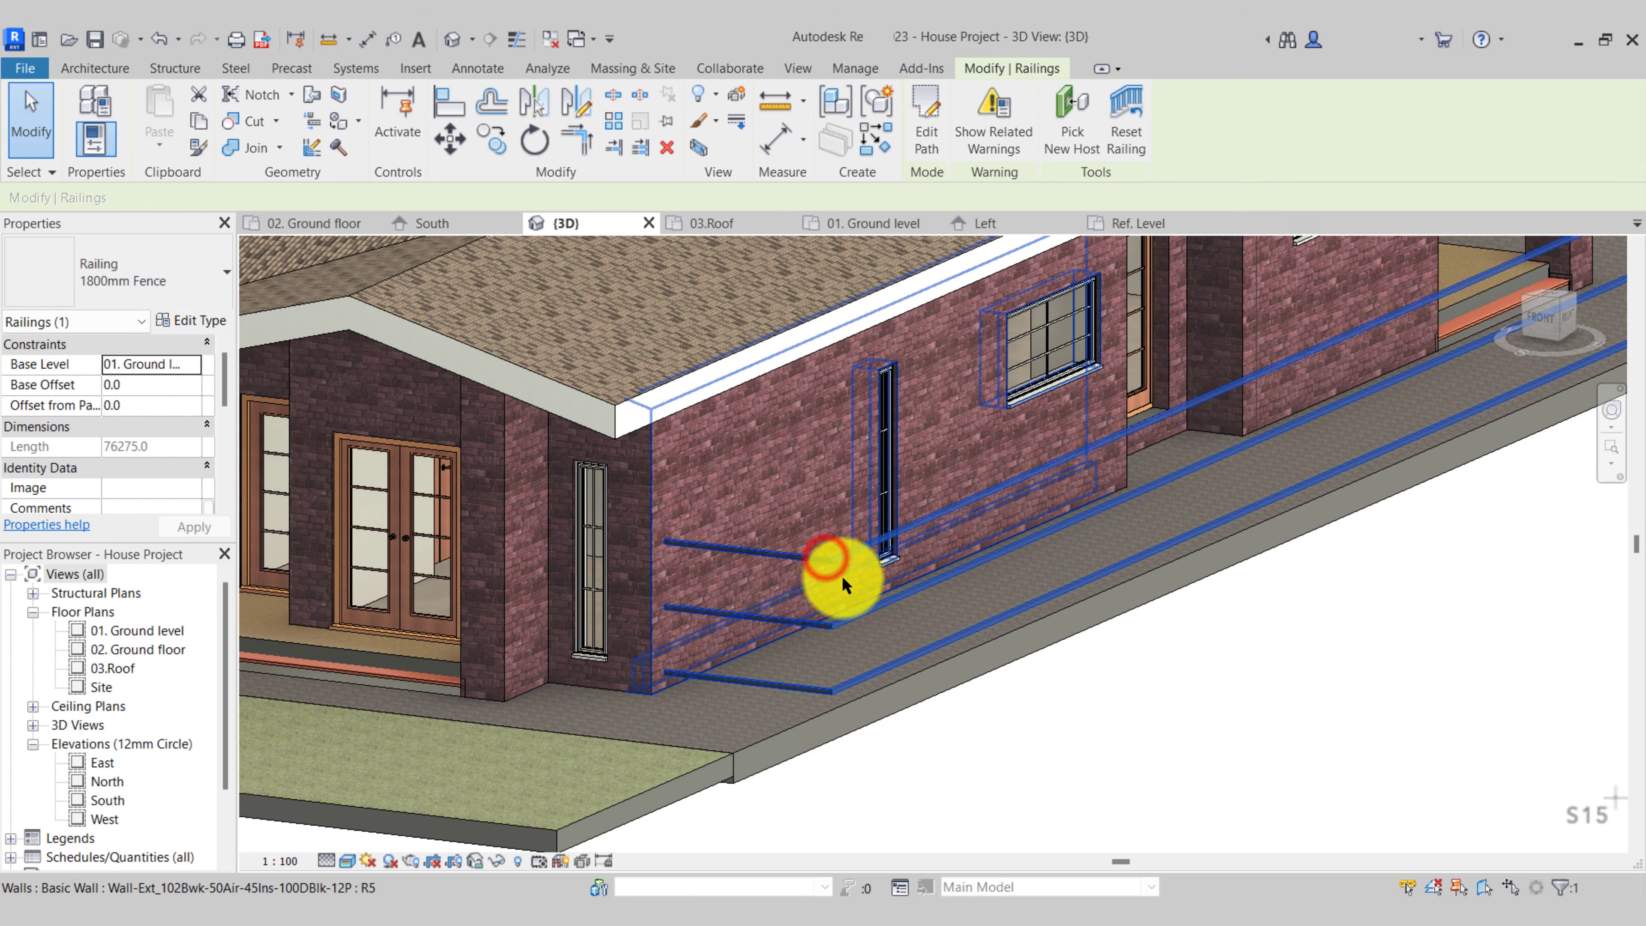
pyautogui.click(187, 324)
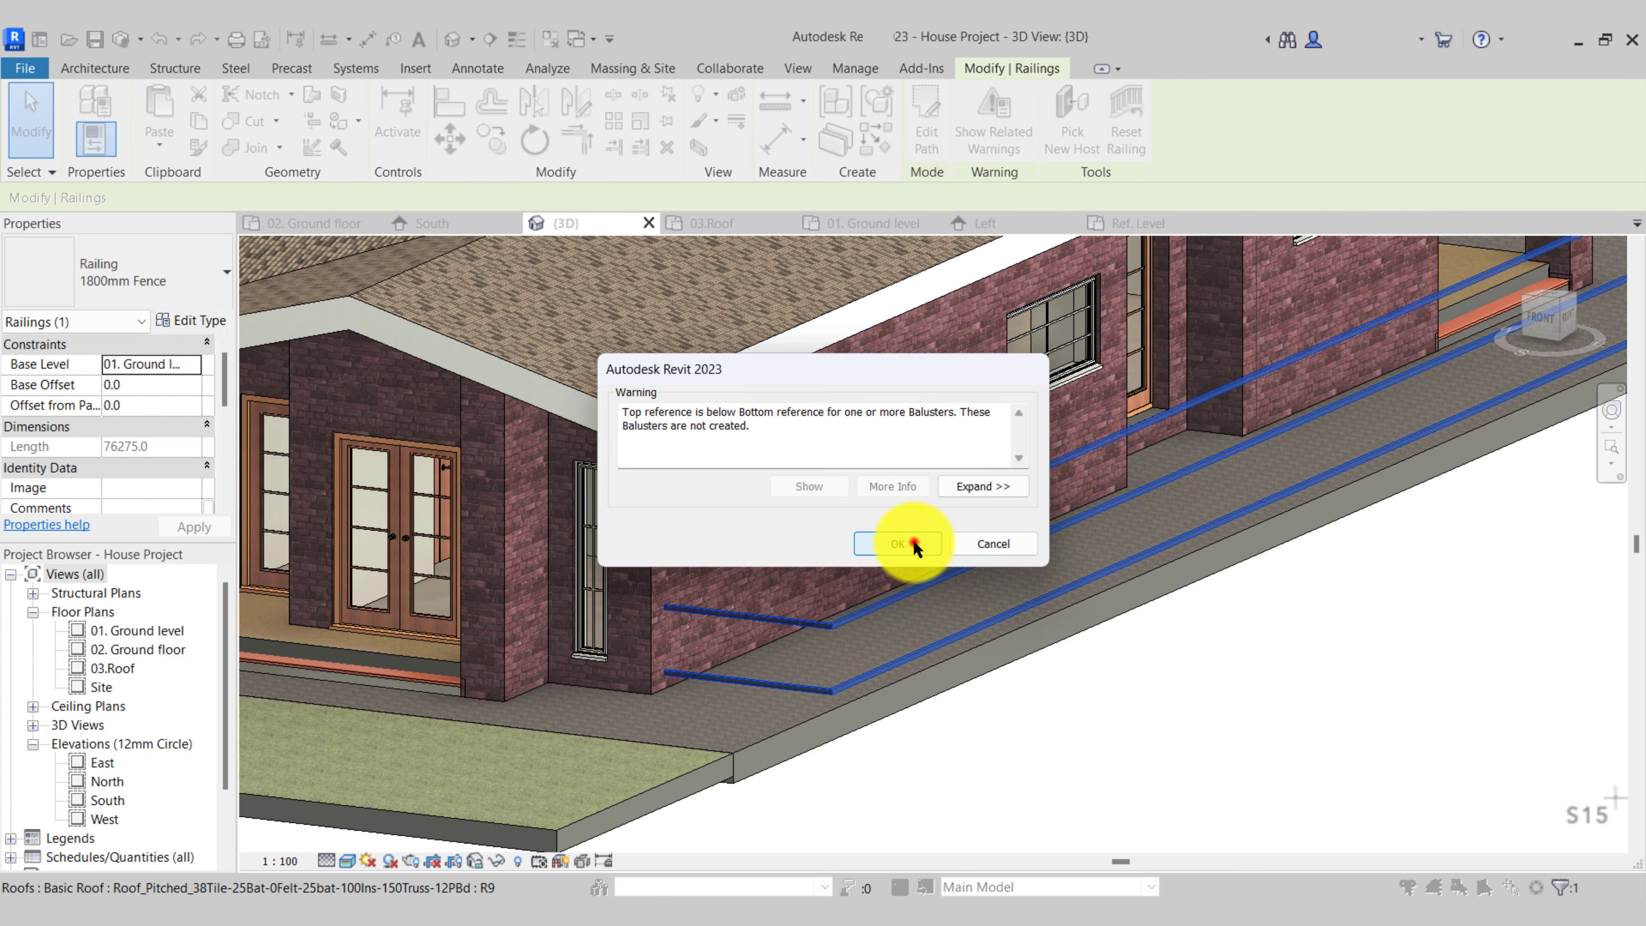
pyautogui.click(907, 540)
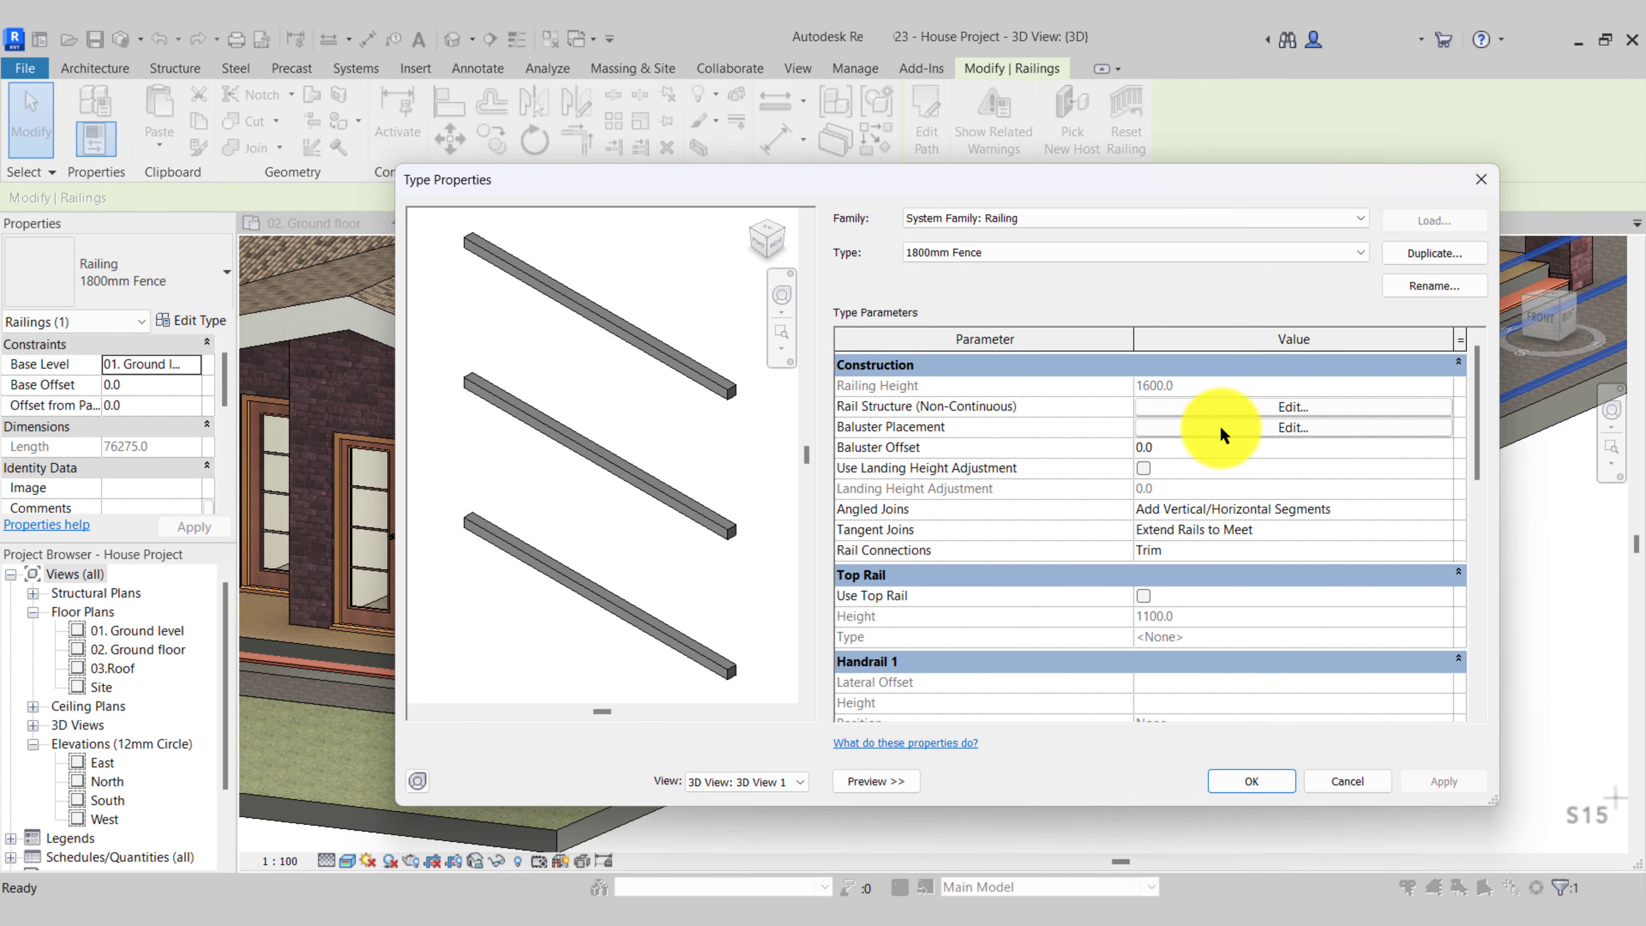
pyautogui.click(1246, 429)
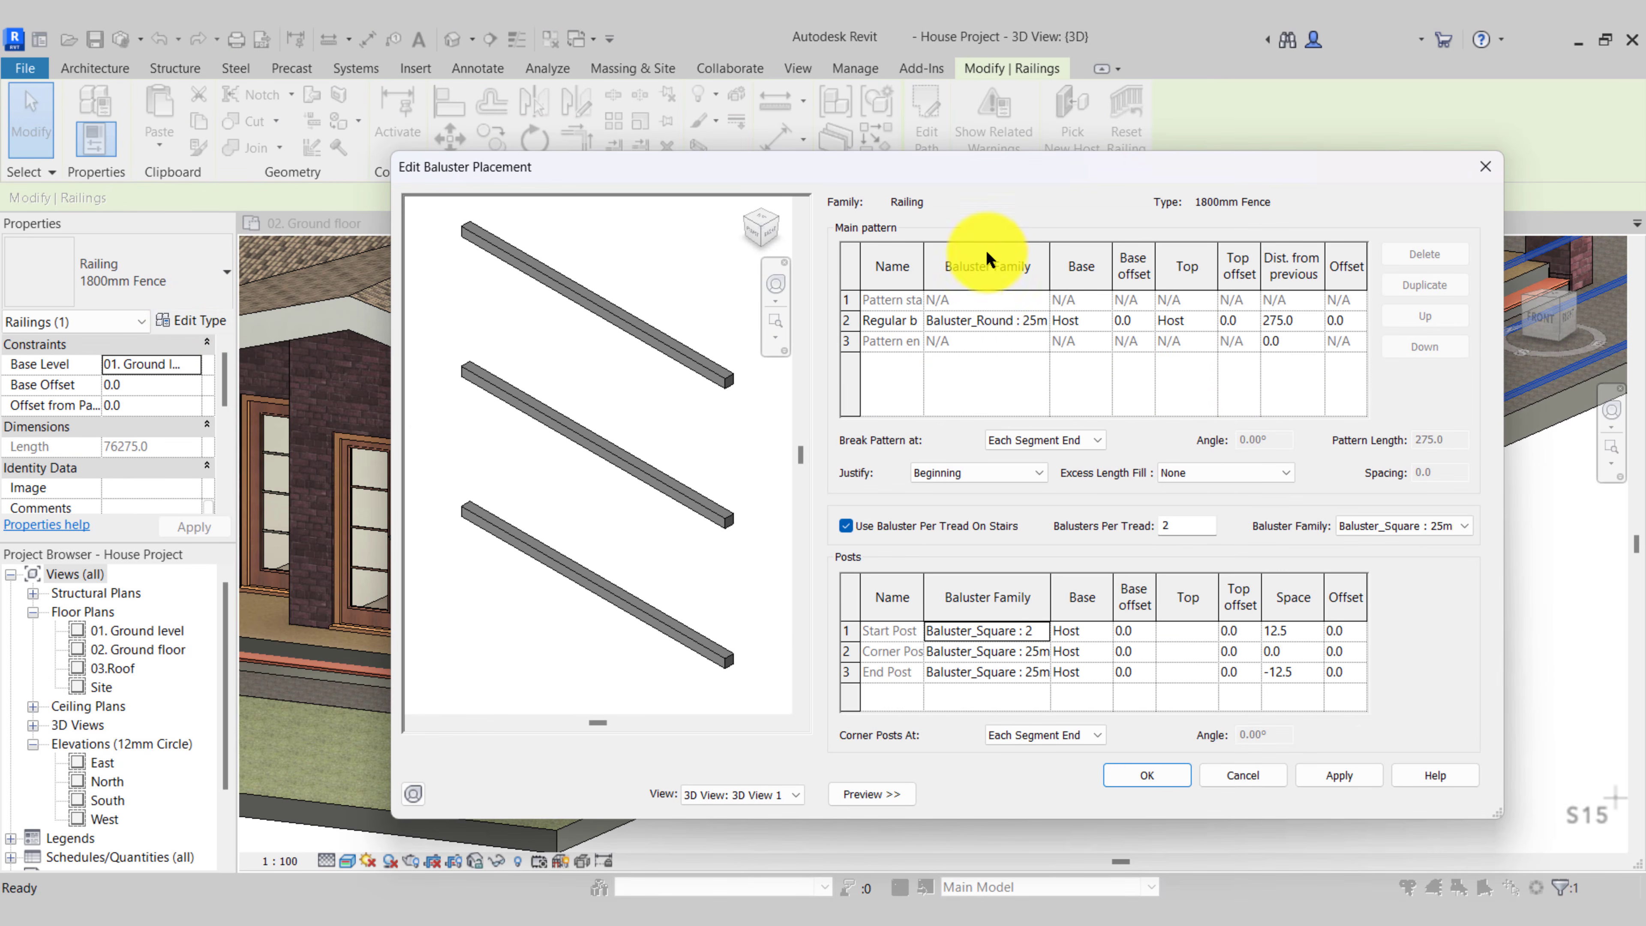
pyautogui.click(1040, 318)
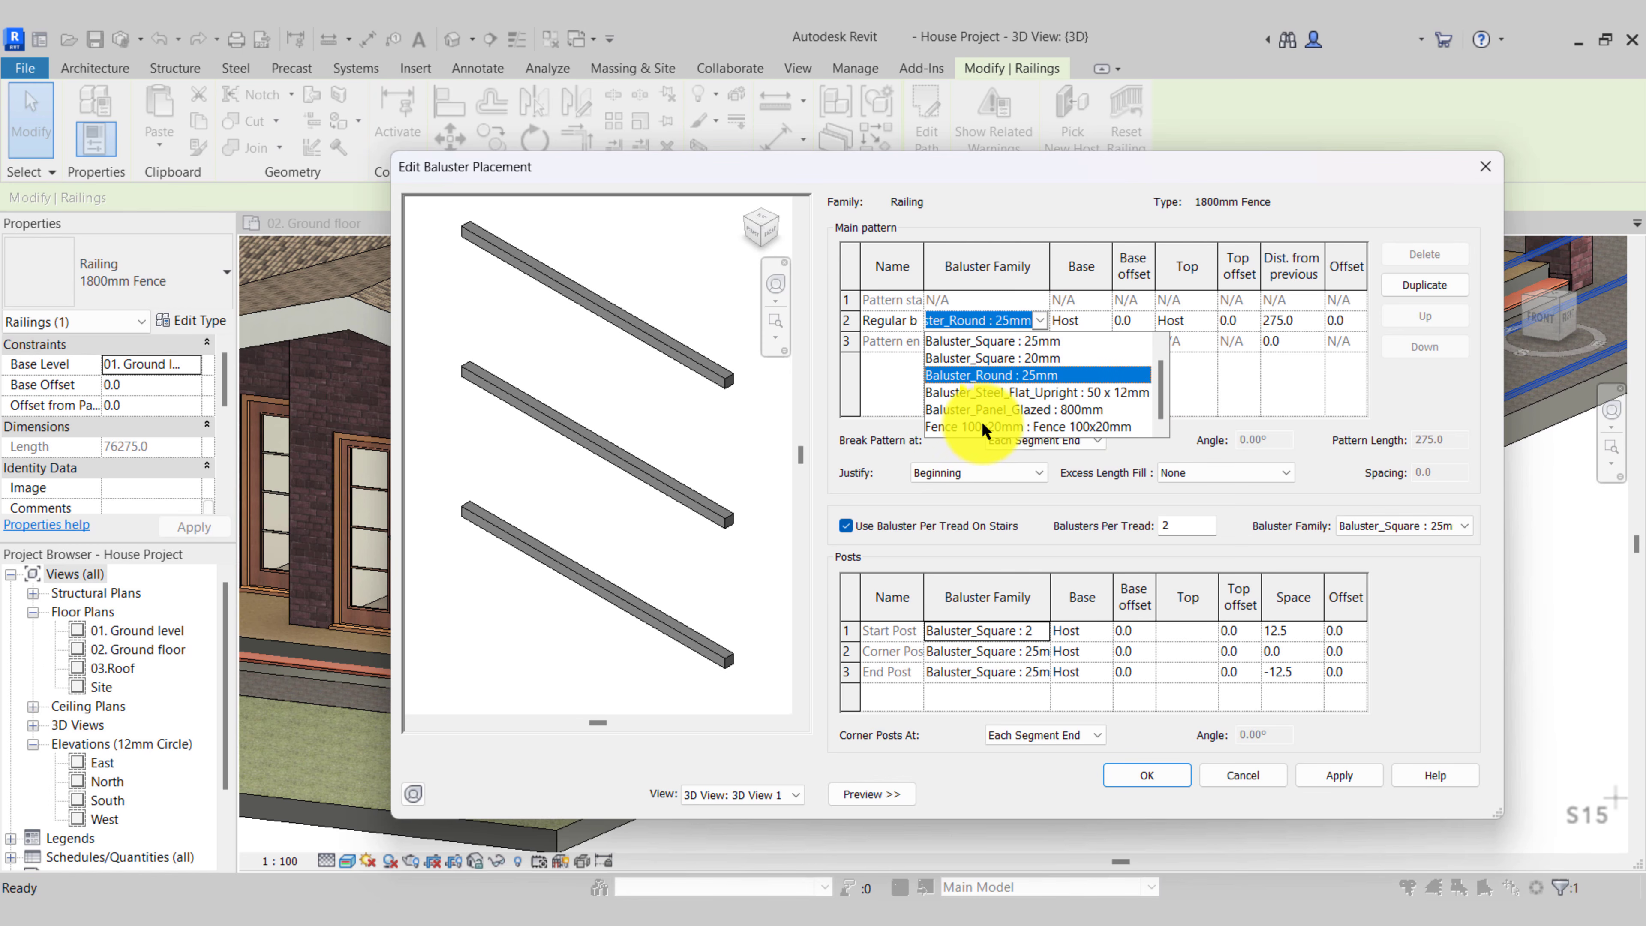
pyautogui.click(1005, 426)
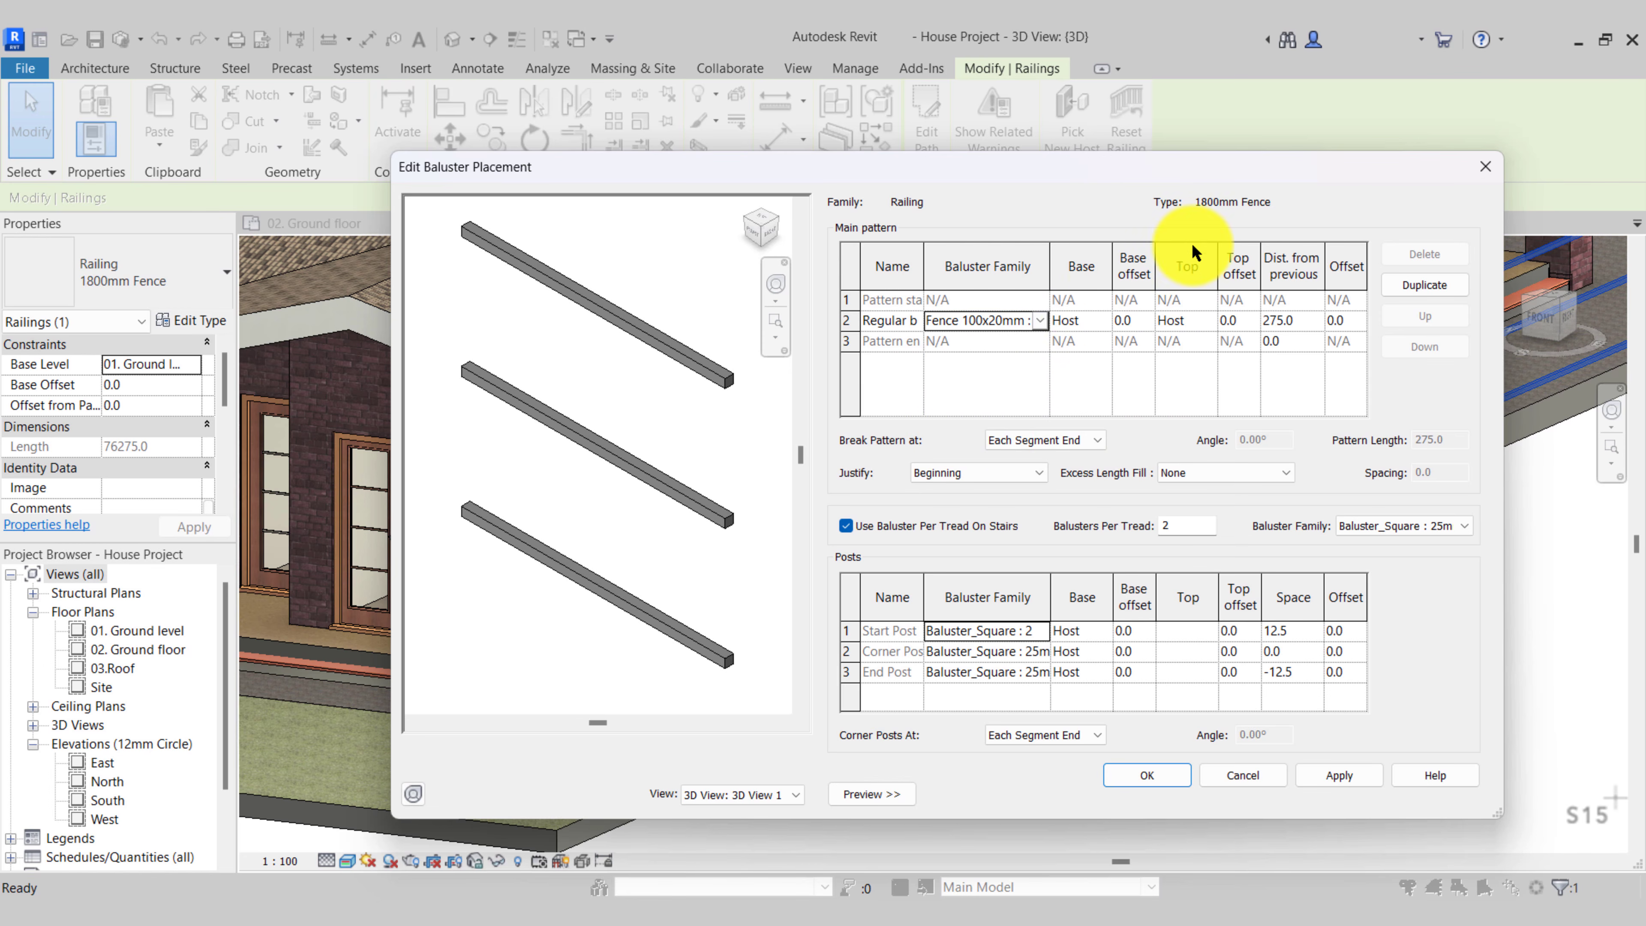
# Set the regular baluster's base to the Bottom rail with a base offset of -200
pyautogui.click(1108, 321)
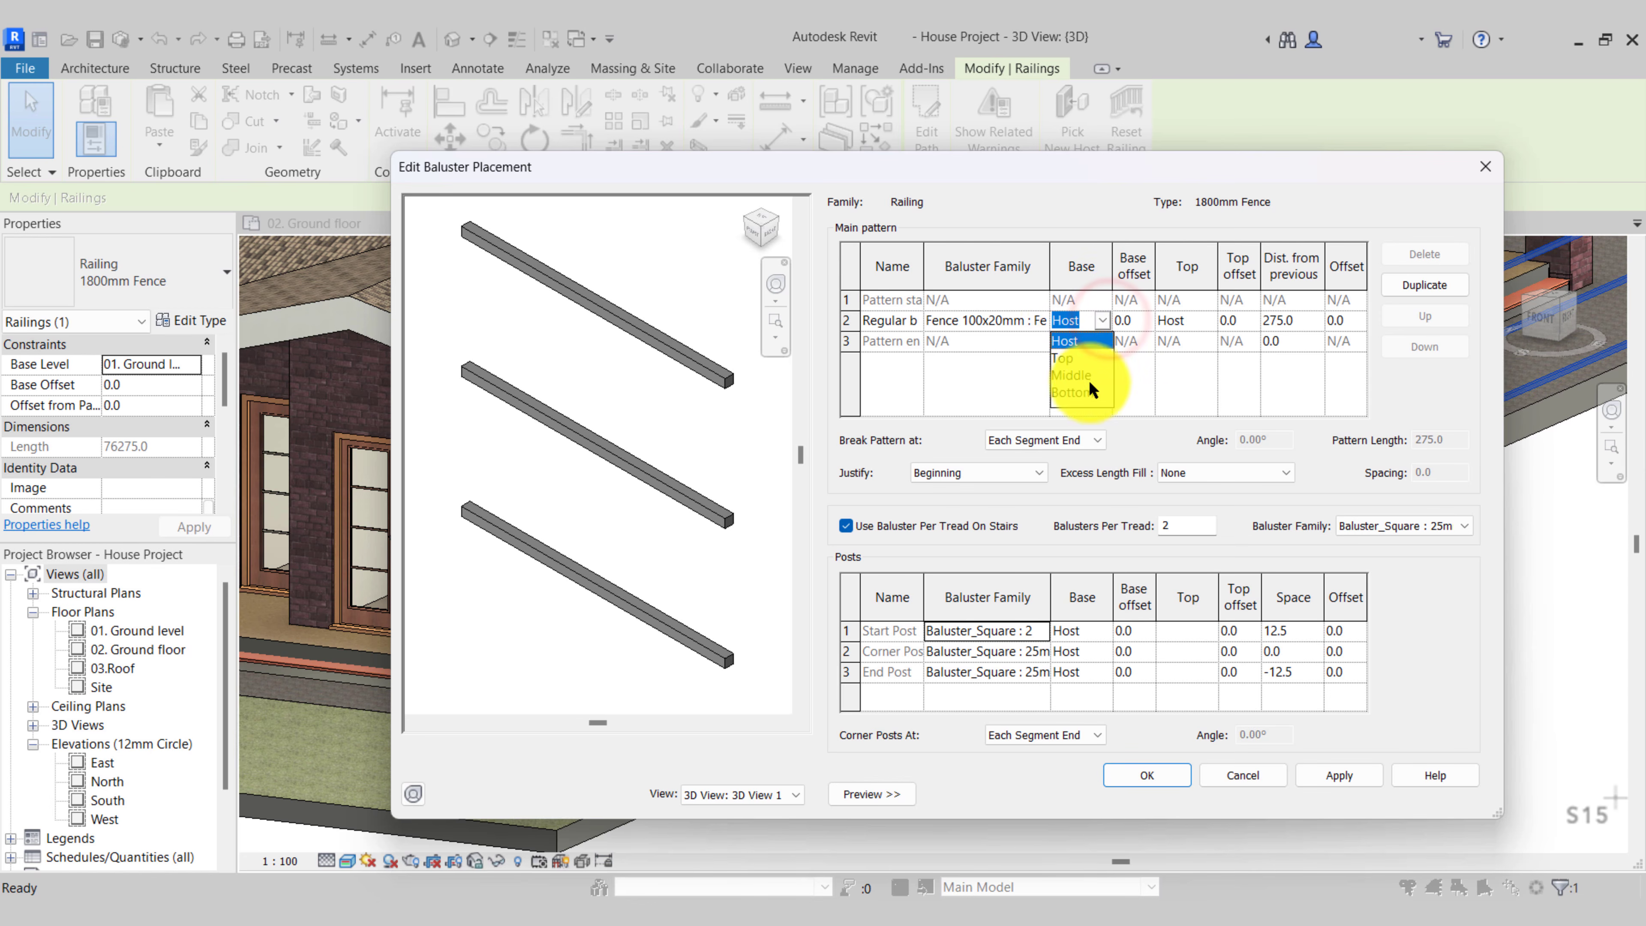
pyautogui.click(1089, 392)
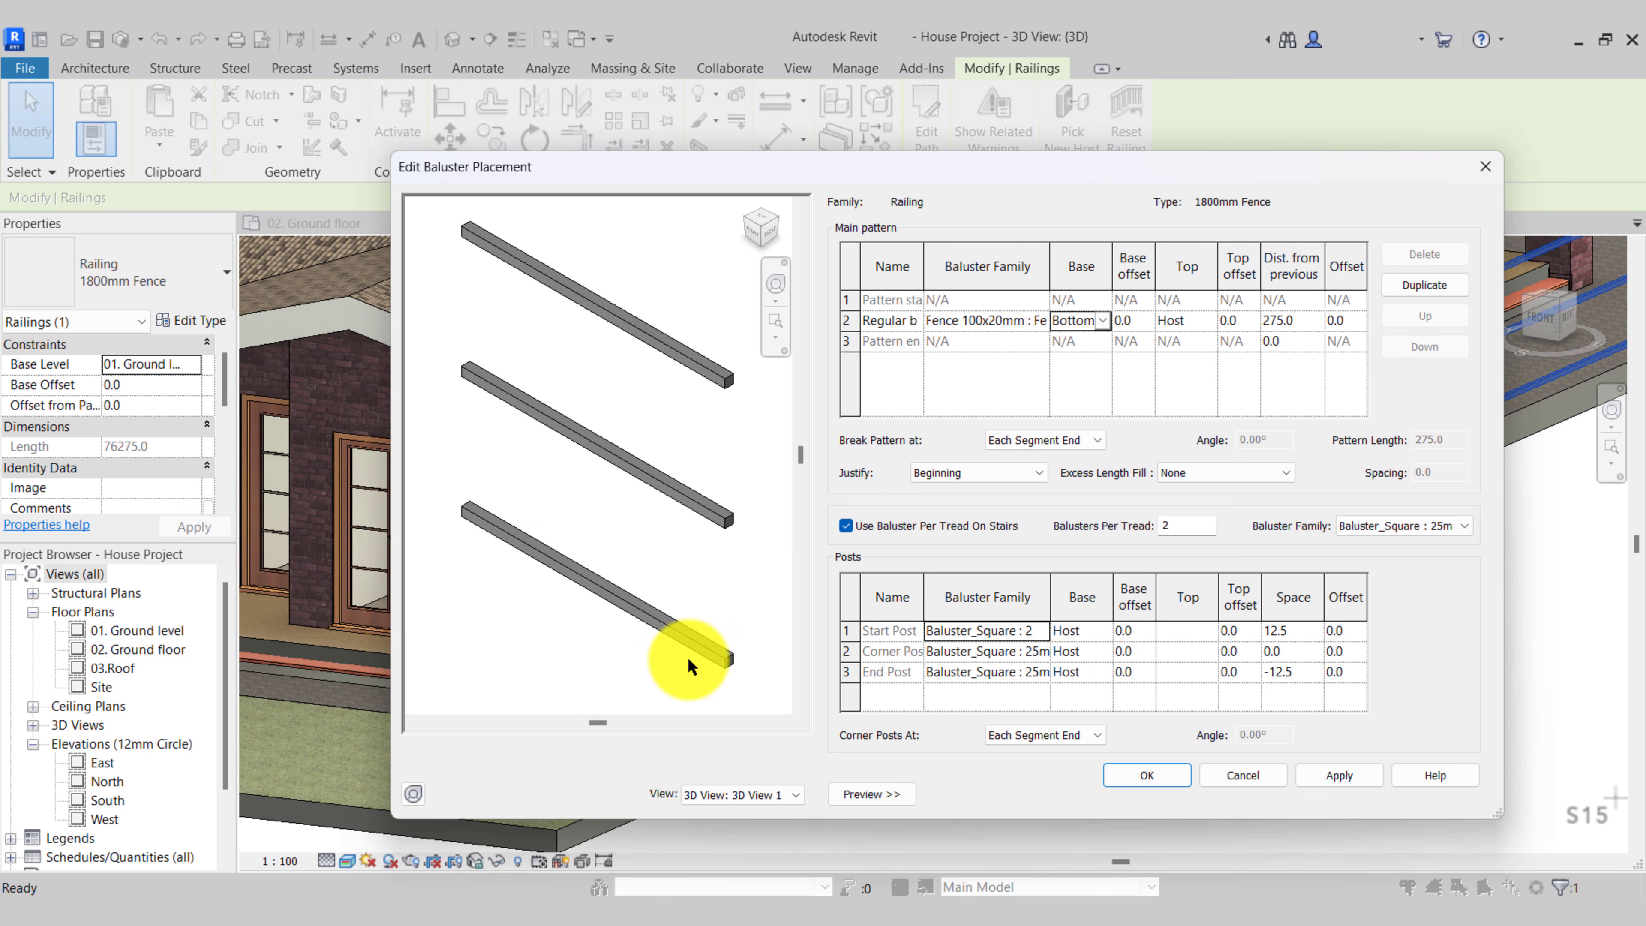
pyautogui.click(1135, 322)
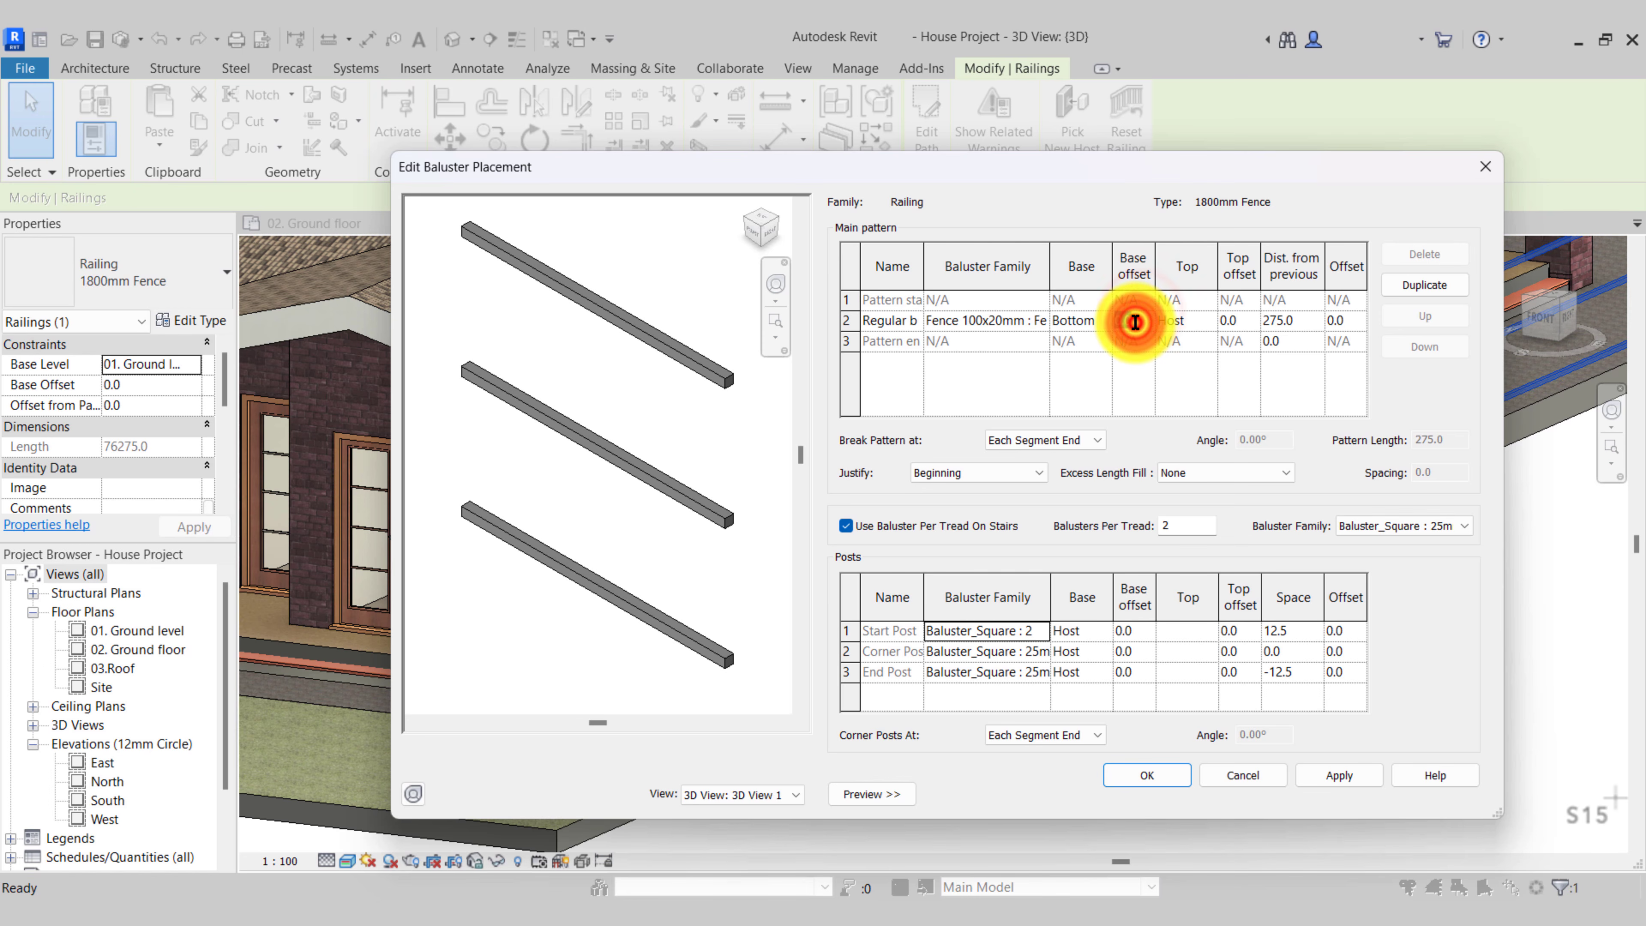
pyautogui.write('-200')
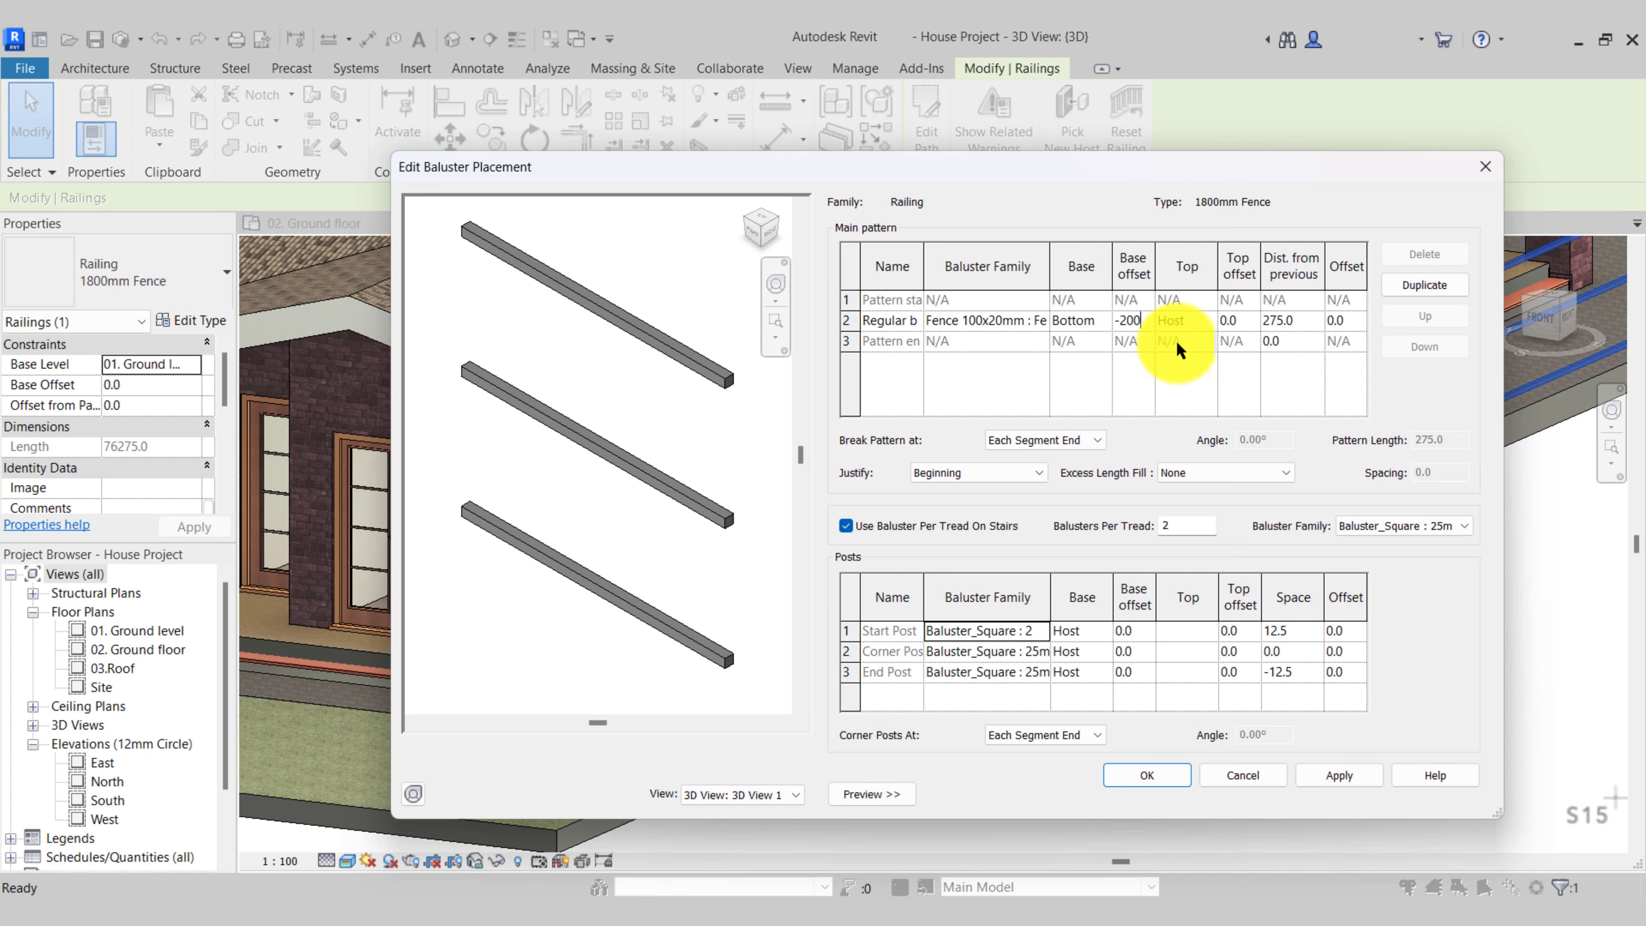
# Set the regular baluster's top to the Top rail with a top offset of 200 and distance from previous of 105
pyautogui.click(1192, 260)
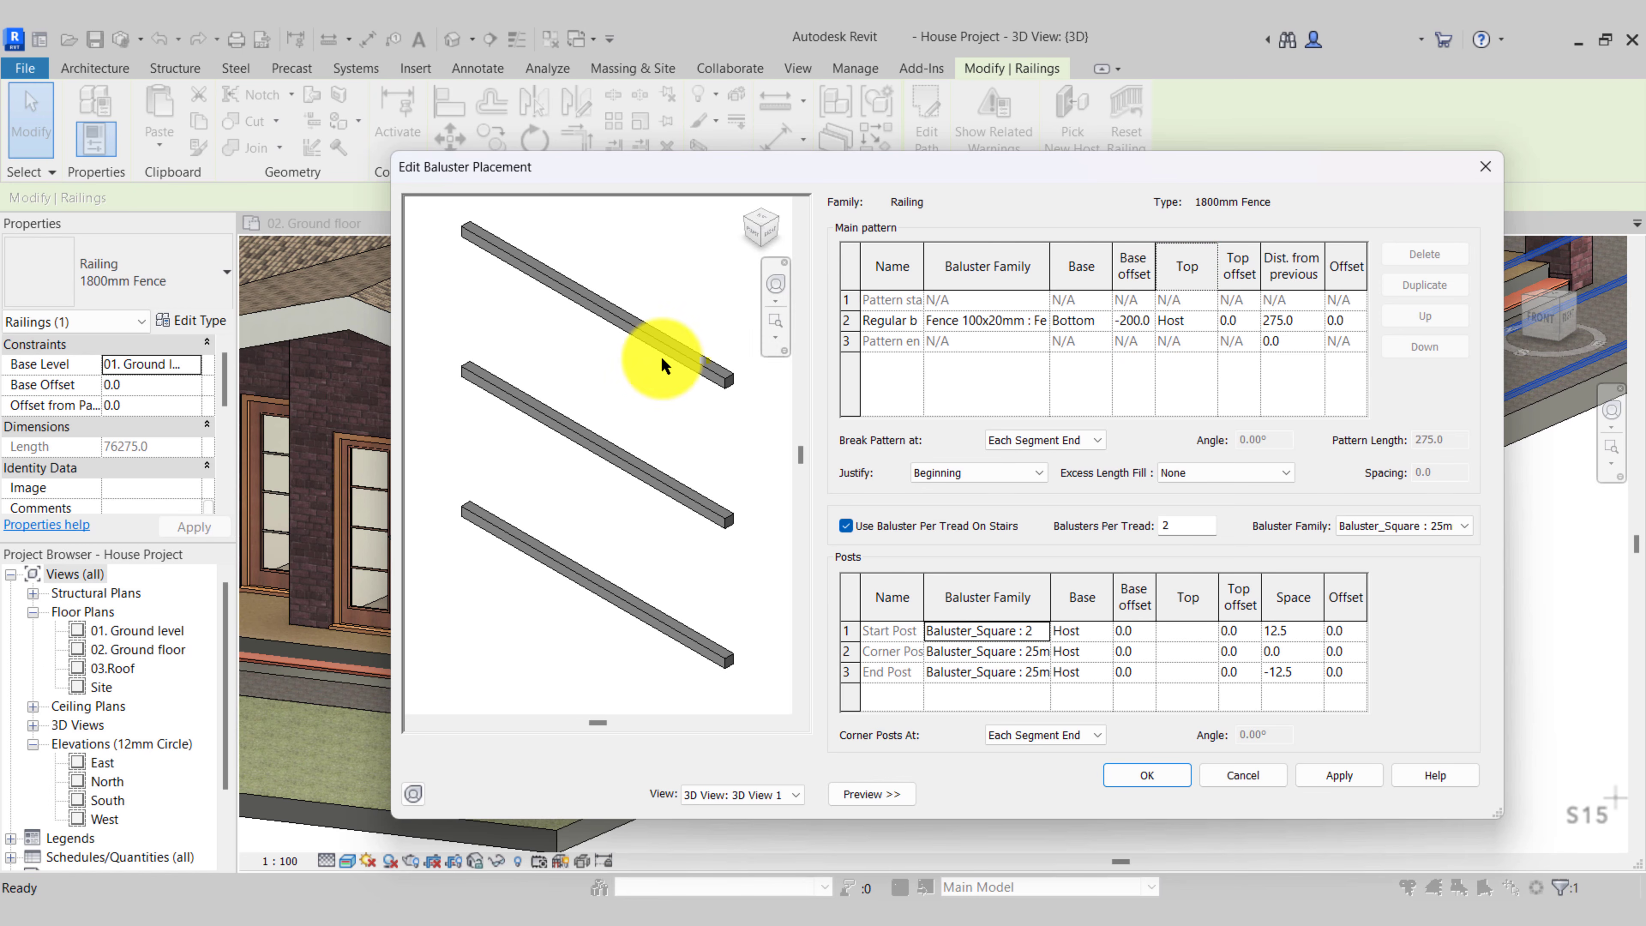
pyautogui.click(1200, 323)
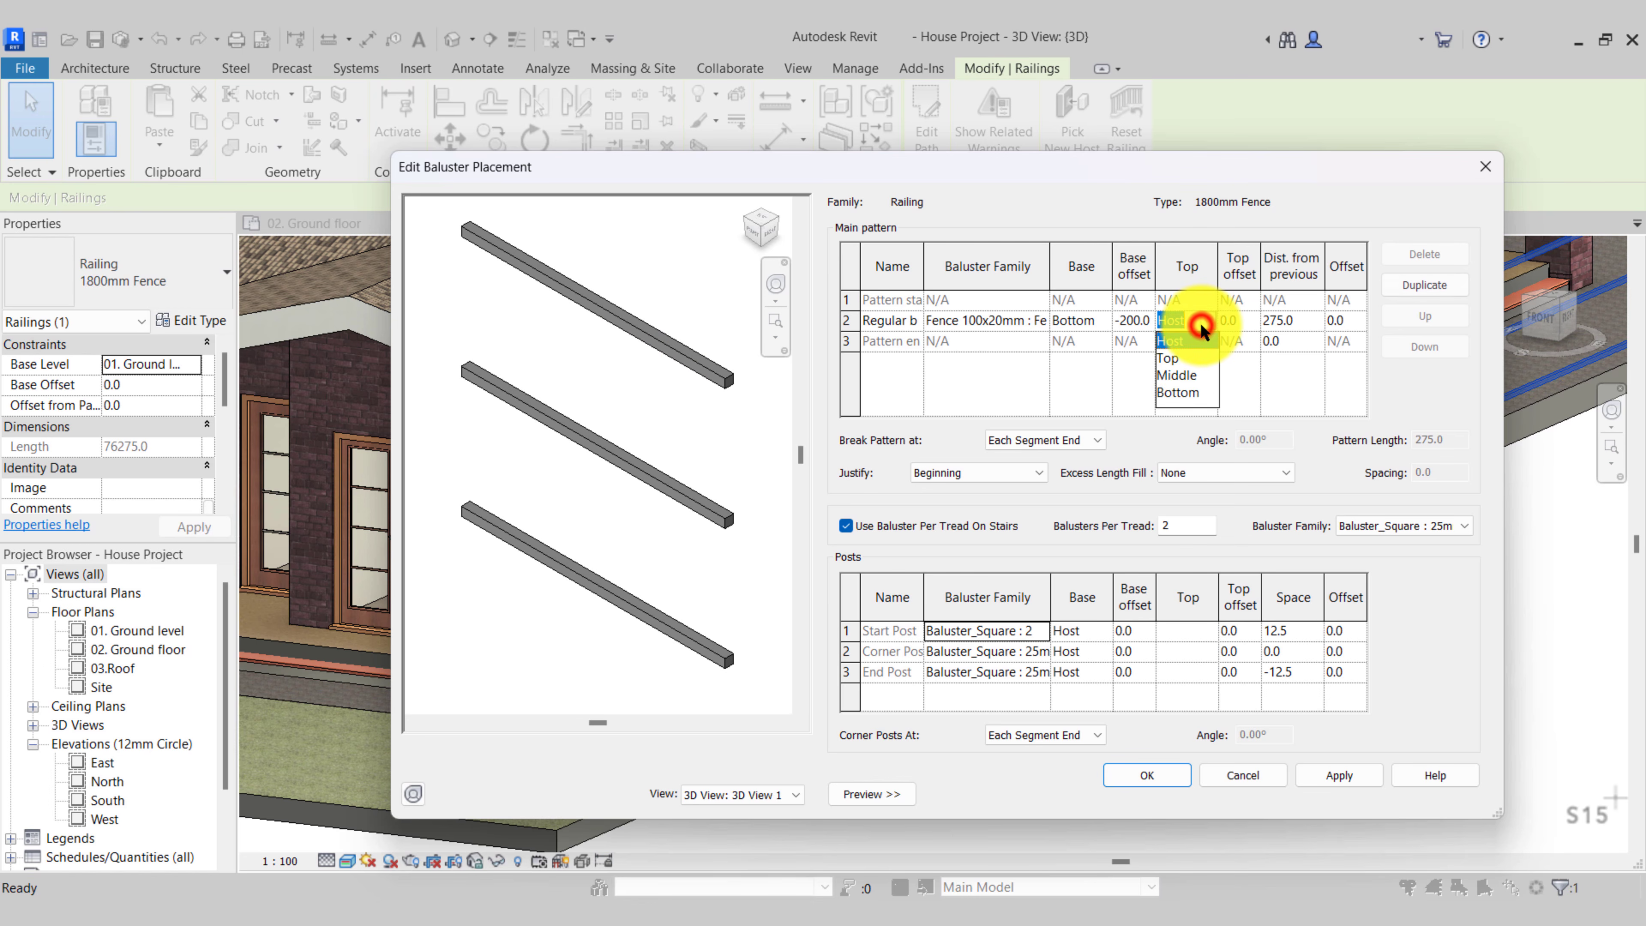
pyautogui.click(1190, 360)
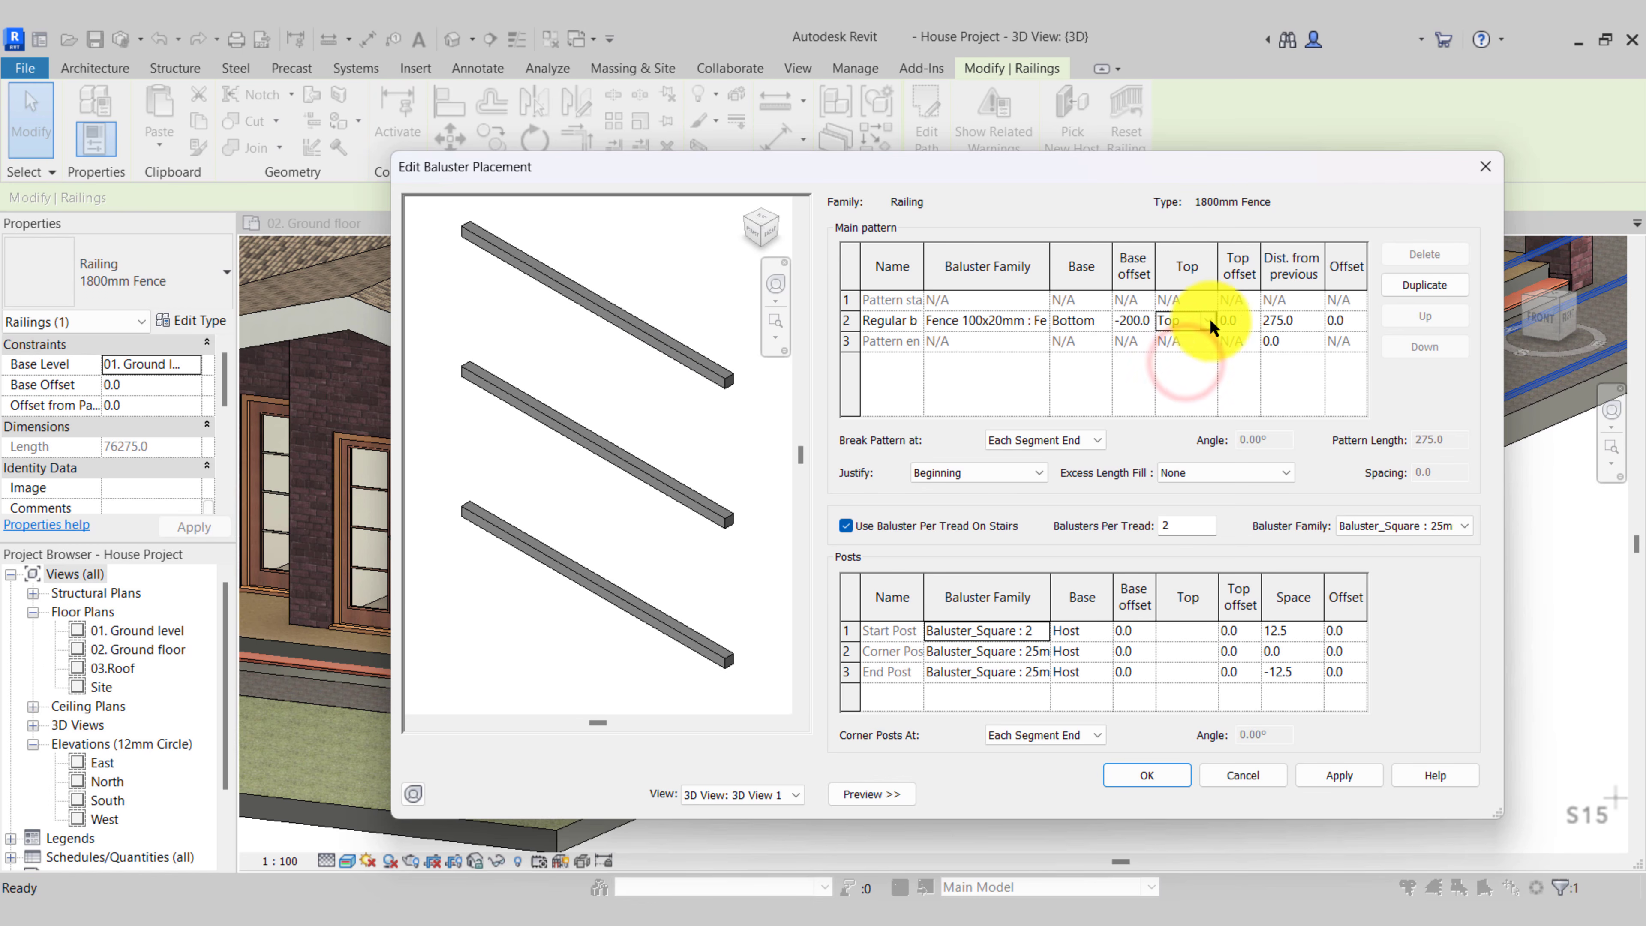
pyautogui.click(1244, 320)
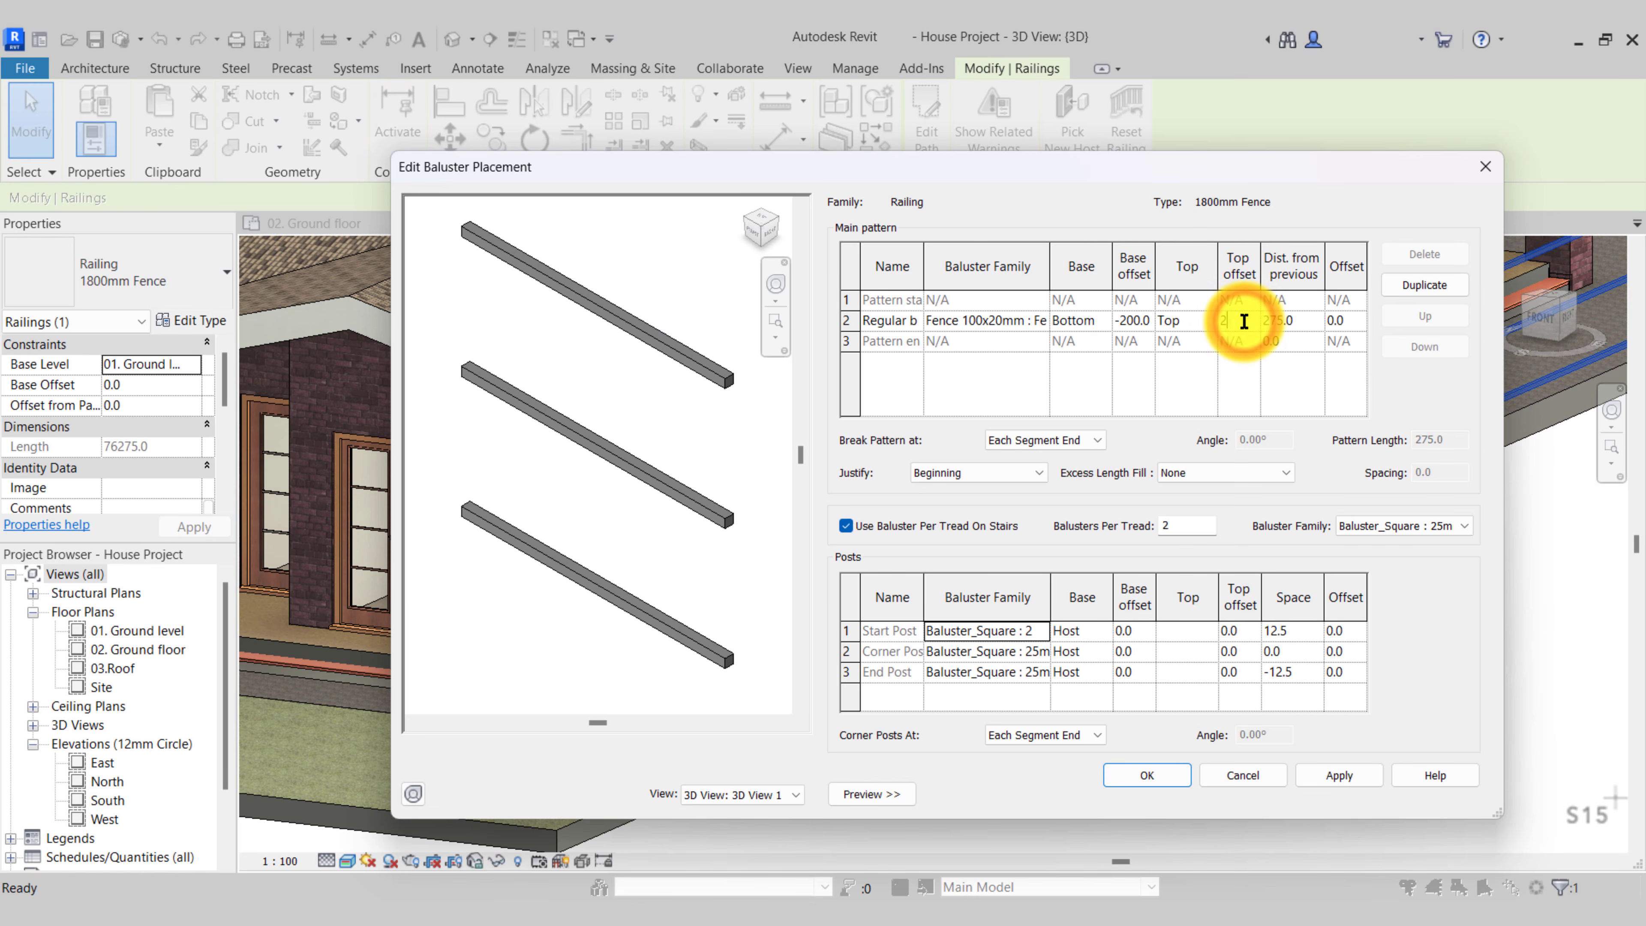
pyautogui.write('200')
pyautogui.click(1308, 320)
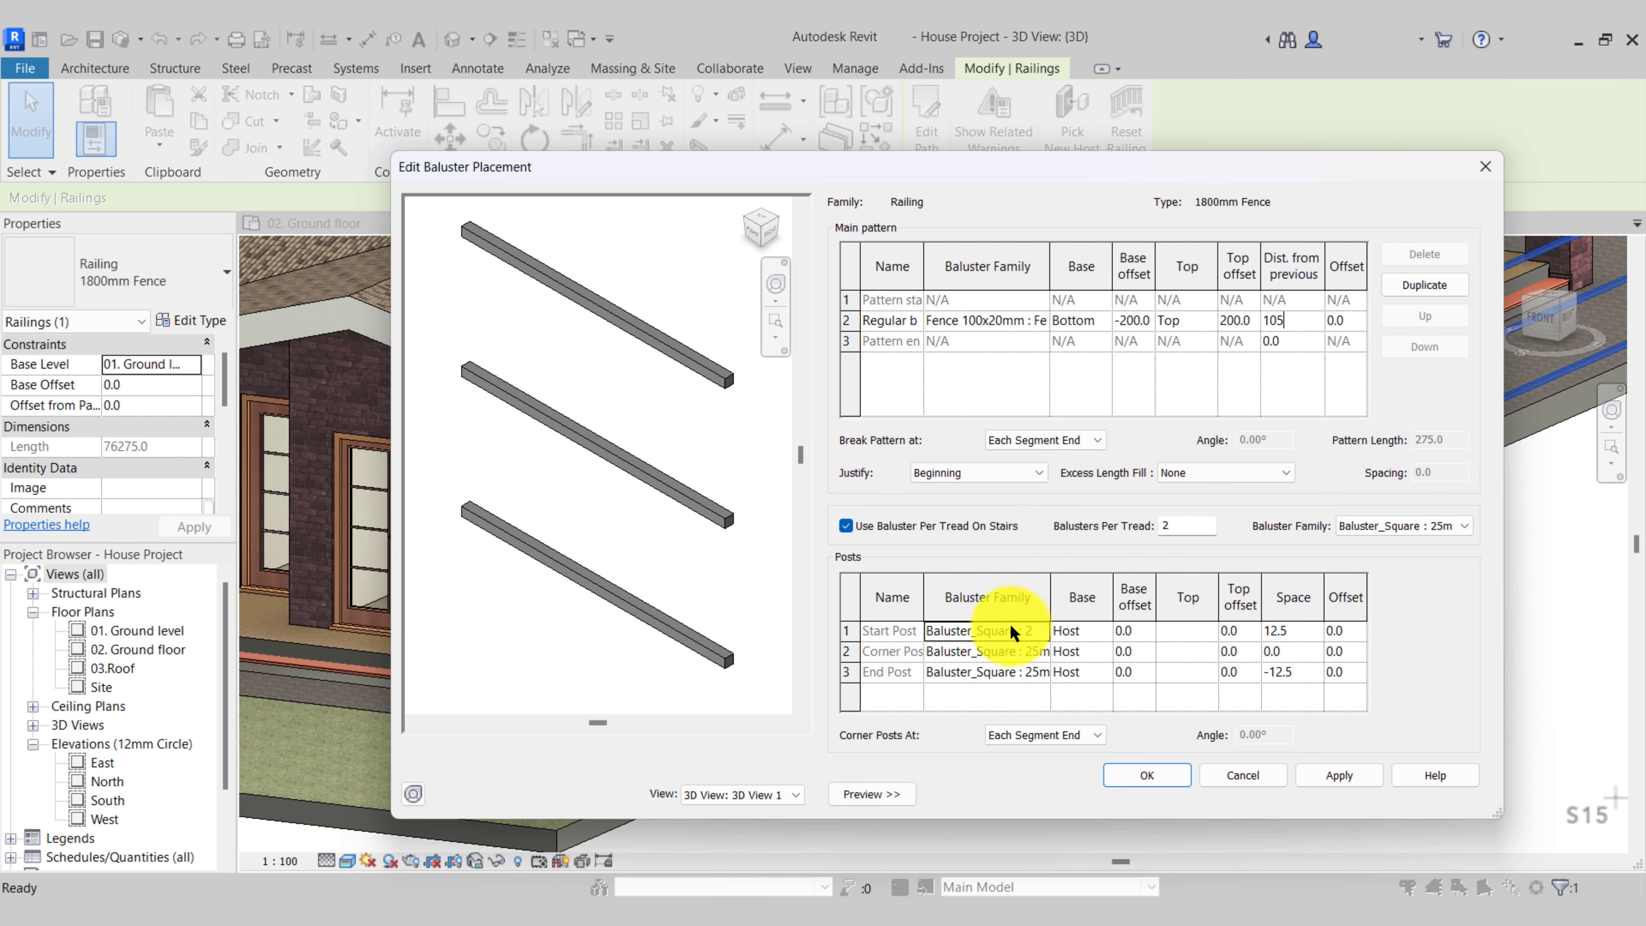
# Set the start post's base to the Bottom rail with offset -200 and its top to the Top rail with offset 200
pyautogui.click(1040, 628)
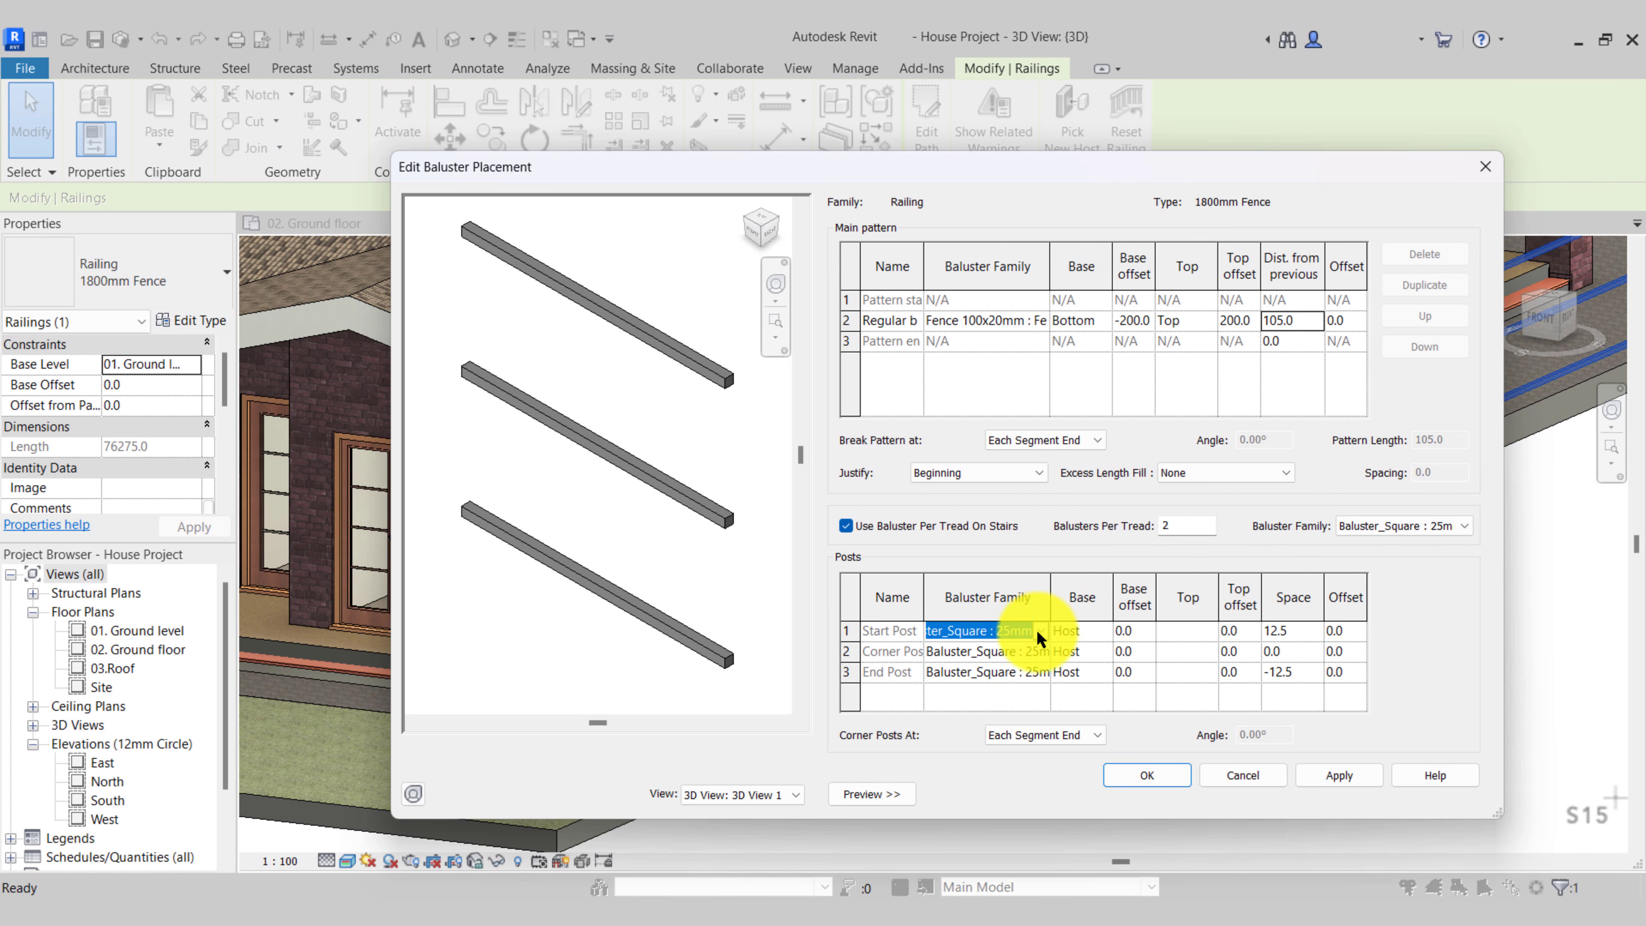
pyautogui.click(1025, 634)
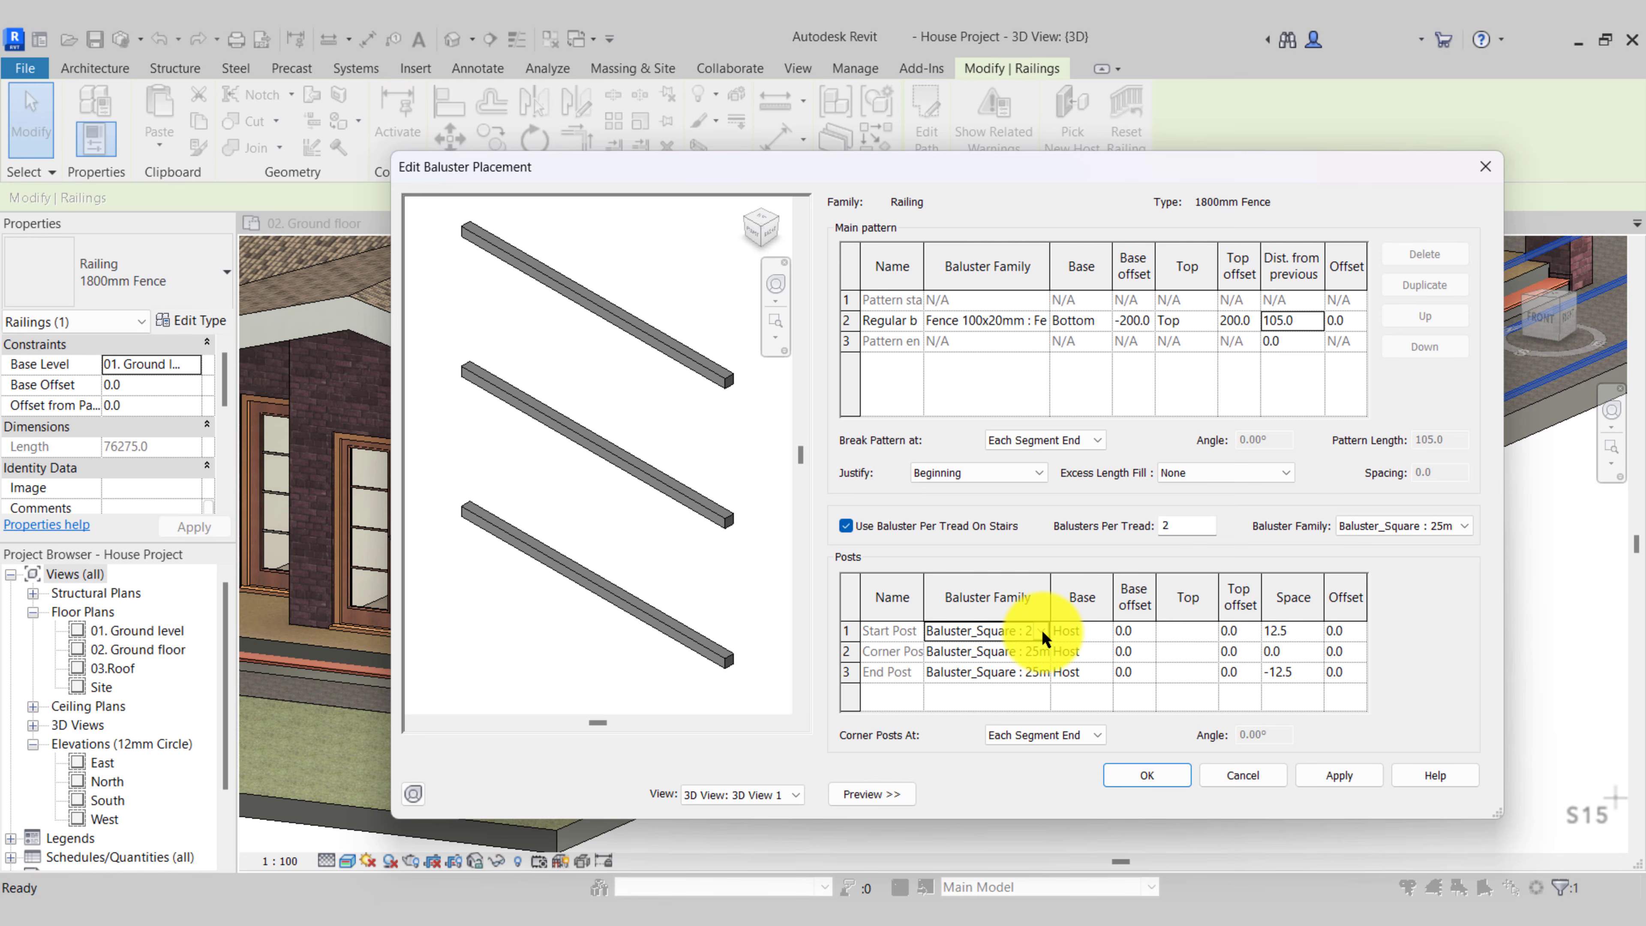
pyautogui.click(1089, 595)
pyautogui.click(1103, 631)
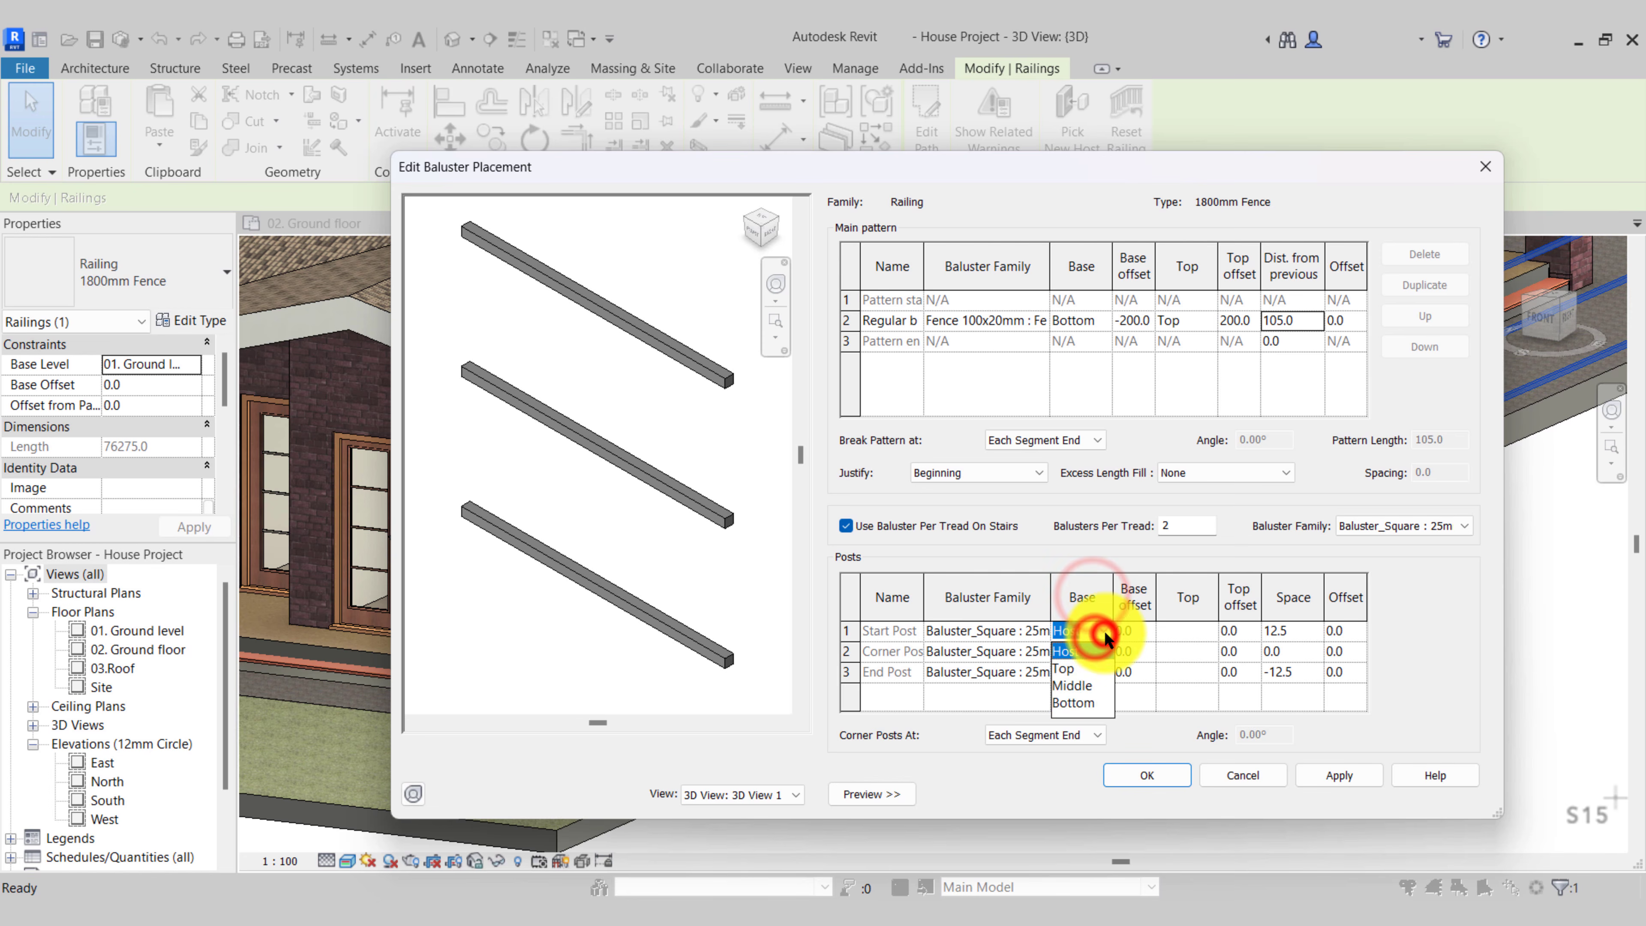
pyautogui.click(1088, 702)
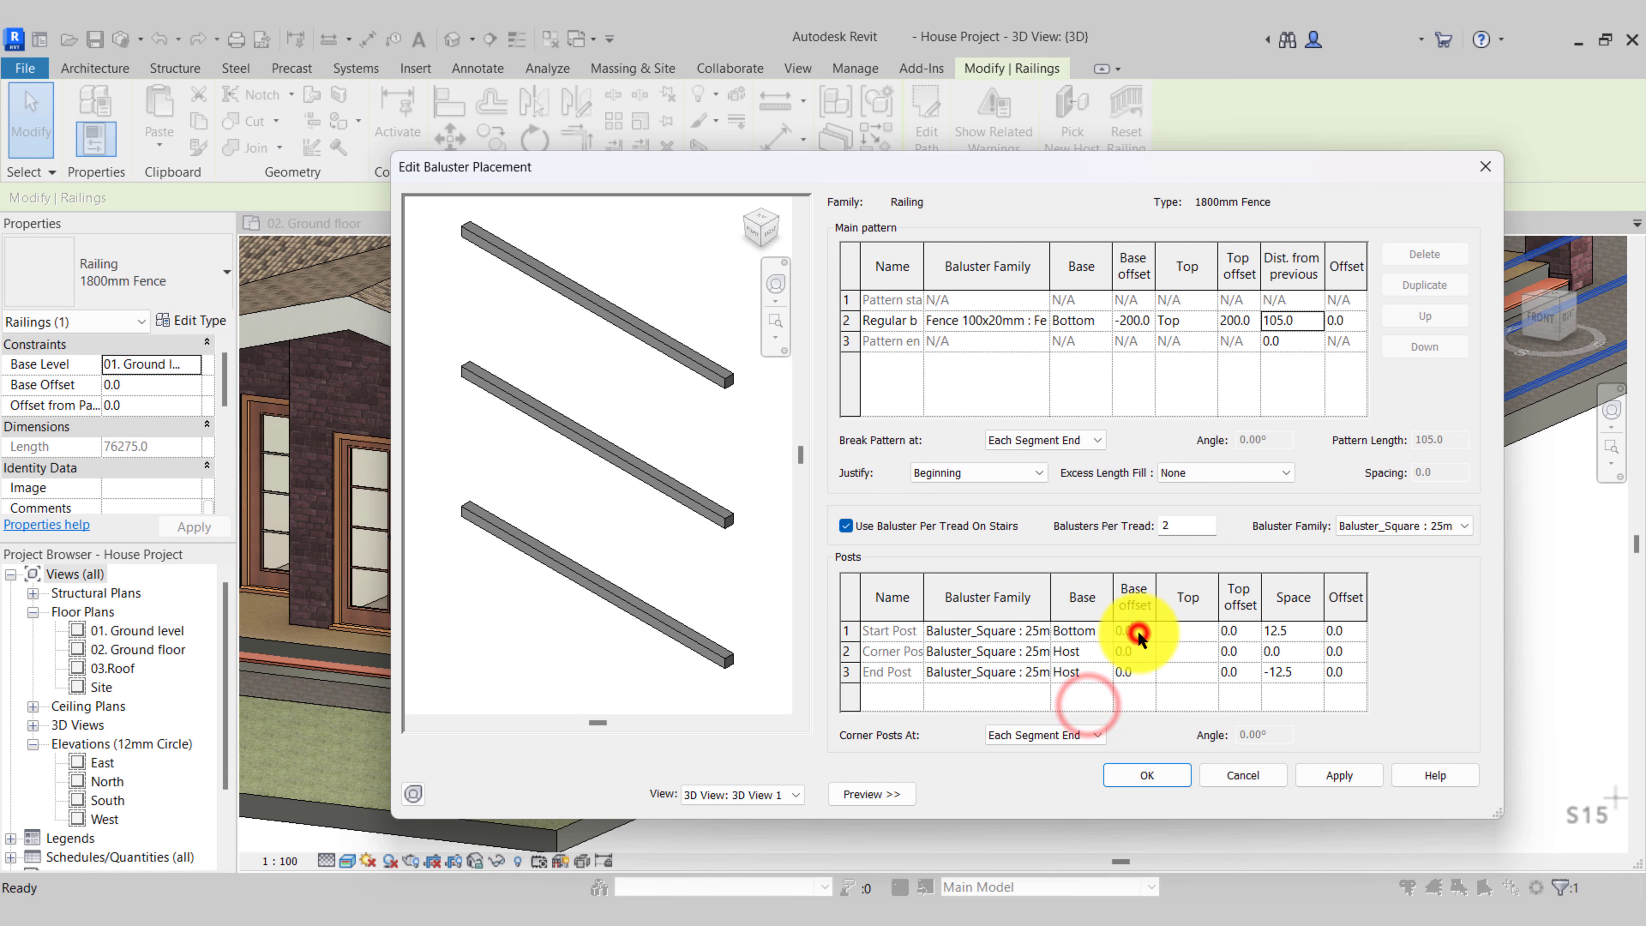
pyautogui.click(1138, 636)
pyautogui.write('-')
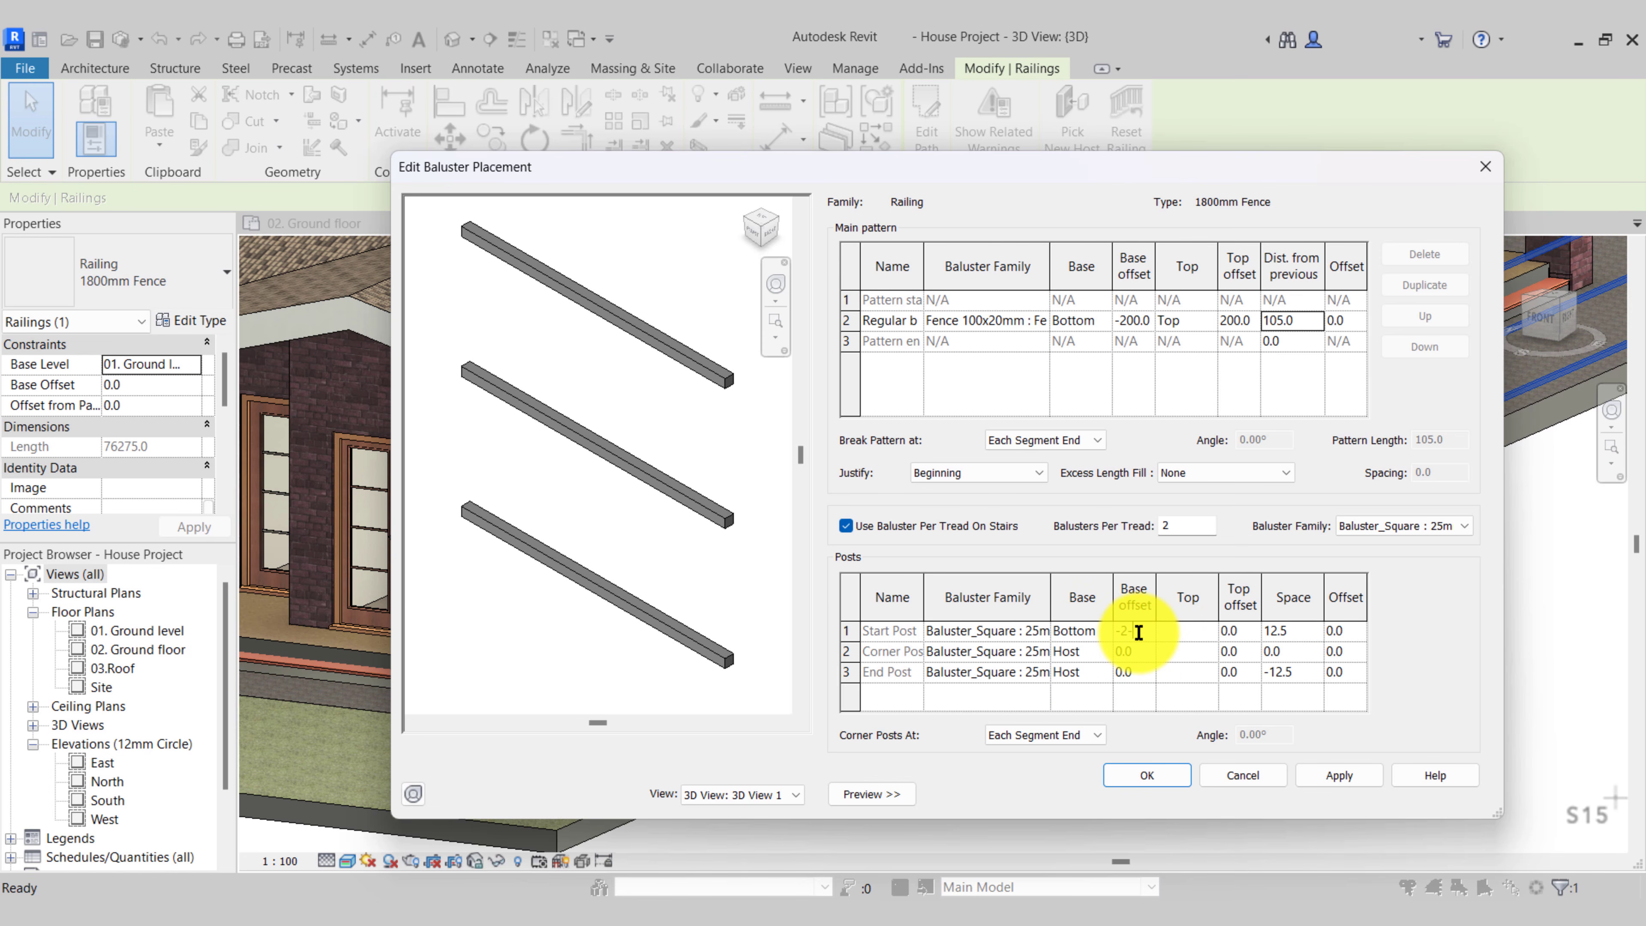
pyautogui.write('200')
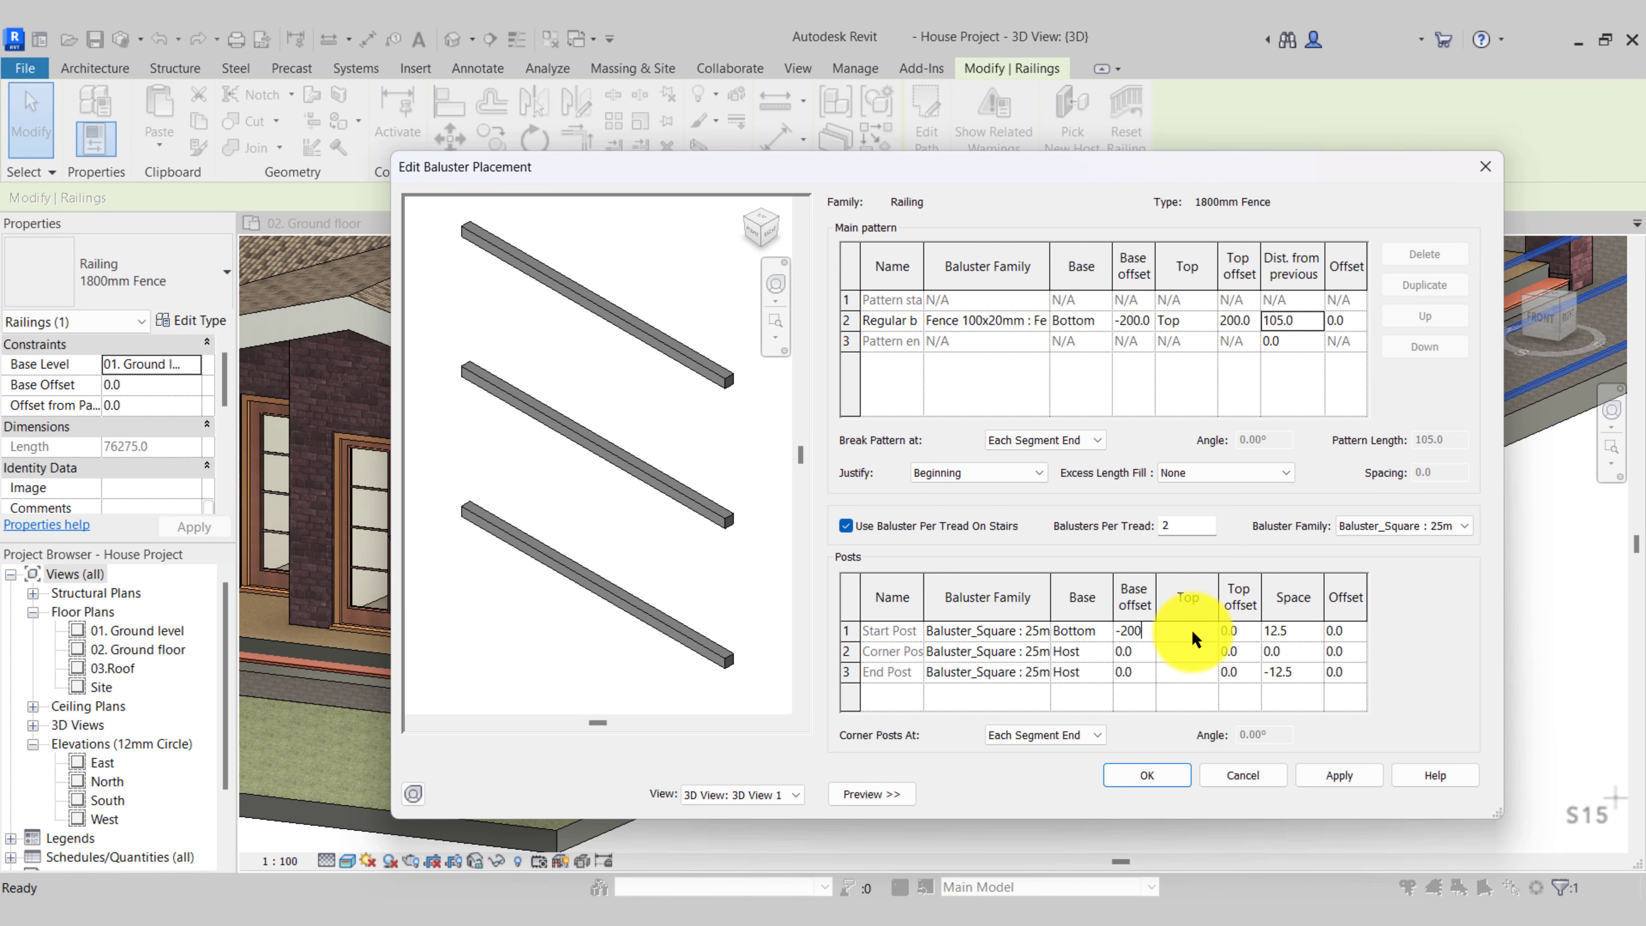
pyautogui.click(1208, 627)
pyautogui.click(1195, 669)
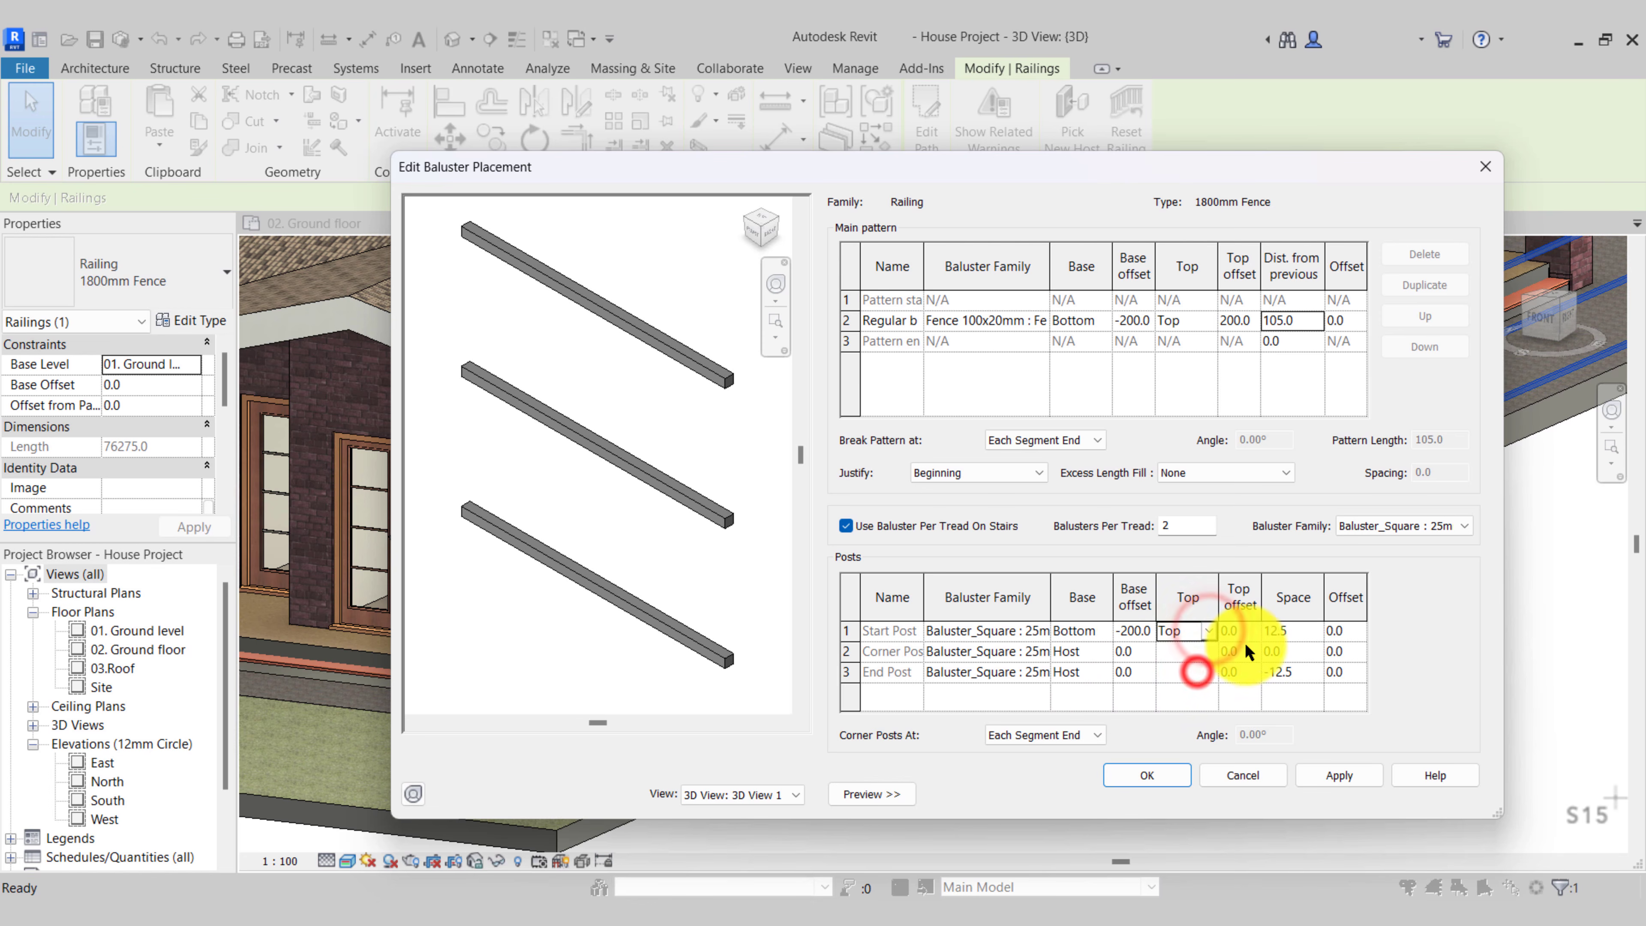
pyautogui.click(1245, 633)
pyautogui.write('200')
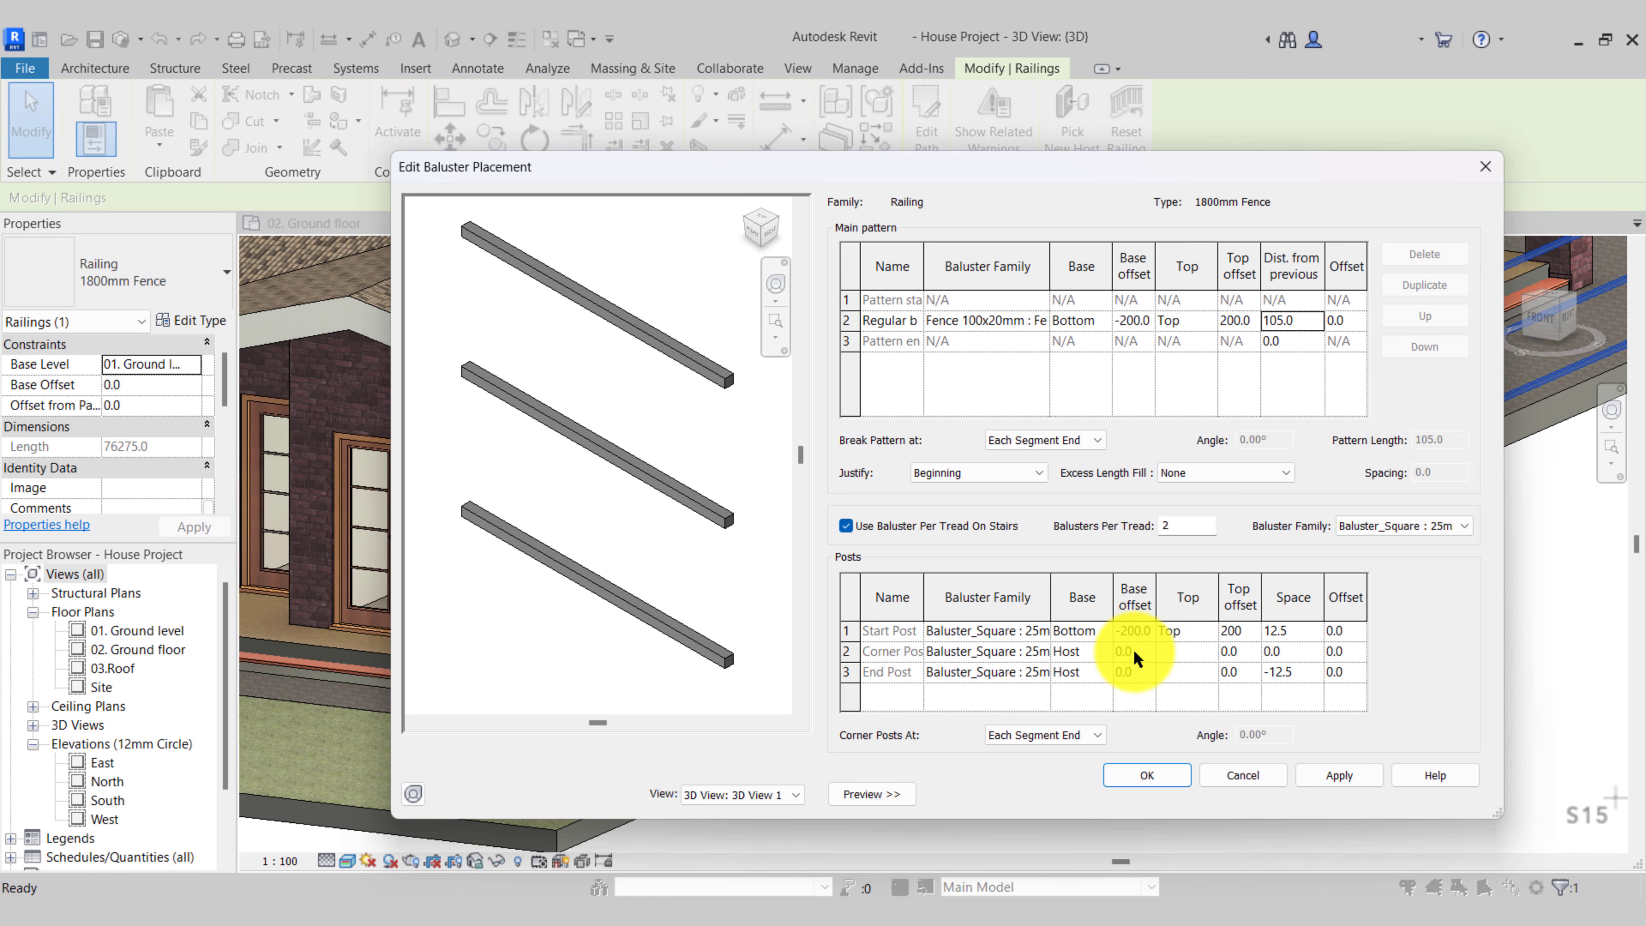
# Set the corner post's base to the Bottom rail with offset -200 and its top to the Top rail with offset 200
pyautogui.click(1152, 651)
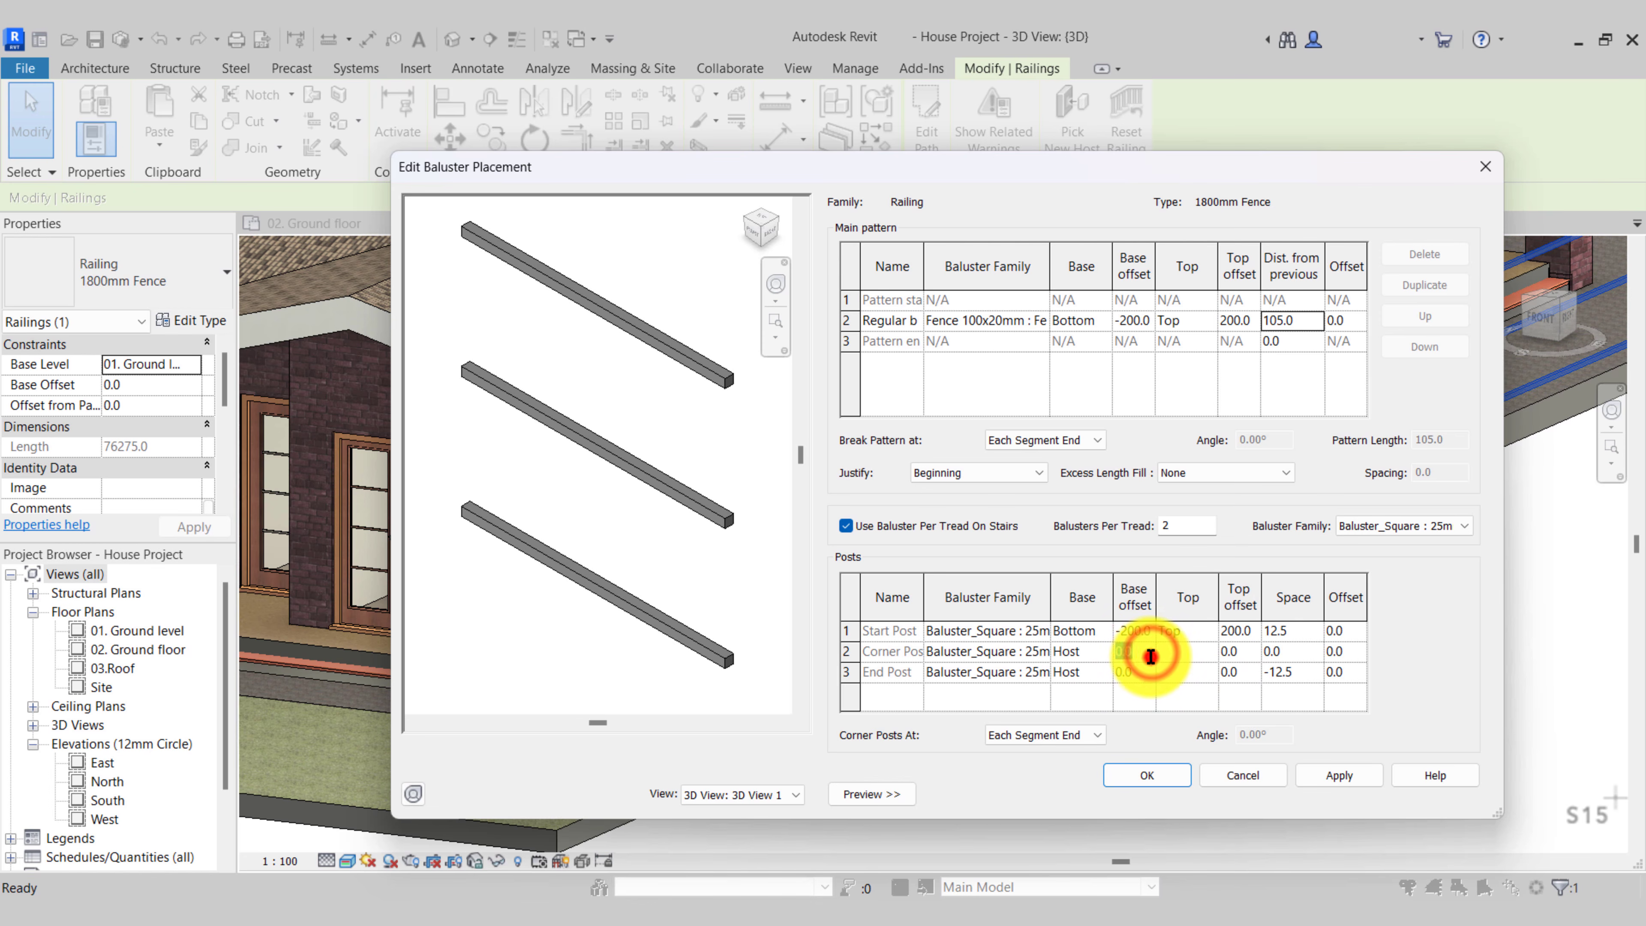
pyautogui.click(1101, 651)
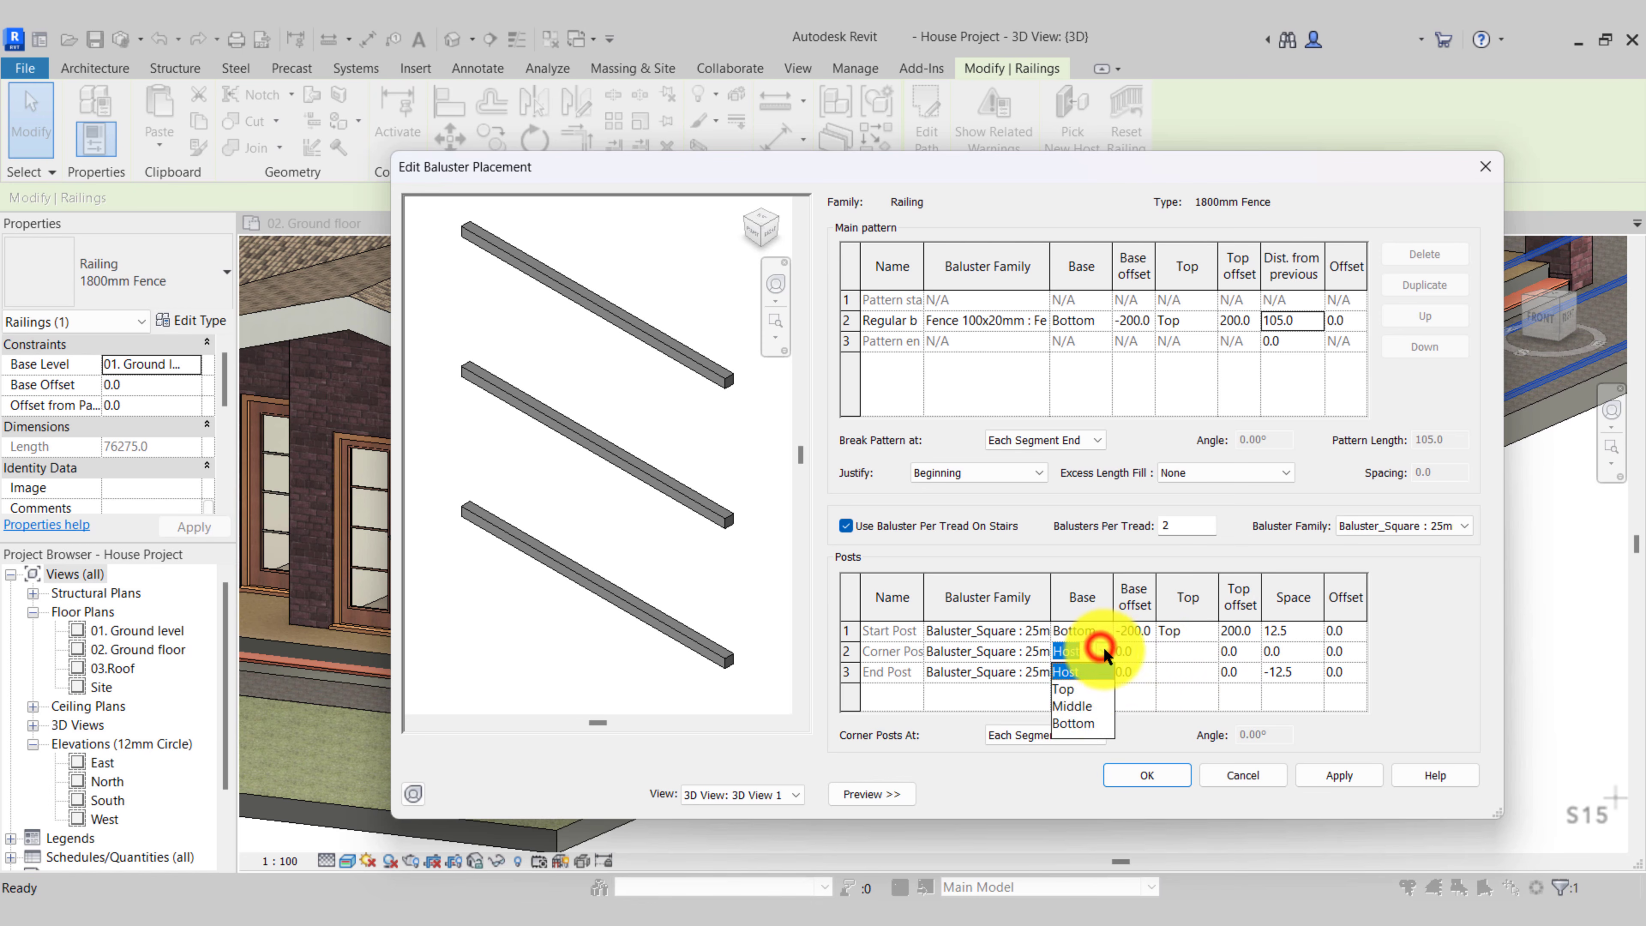
pyautogui.click(1073, 724)
pyautogui.click(1143, 653)
pyautogui.write('-20')
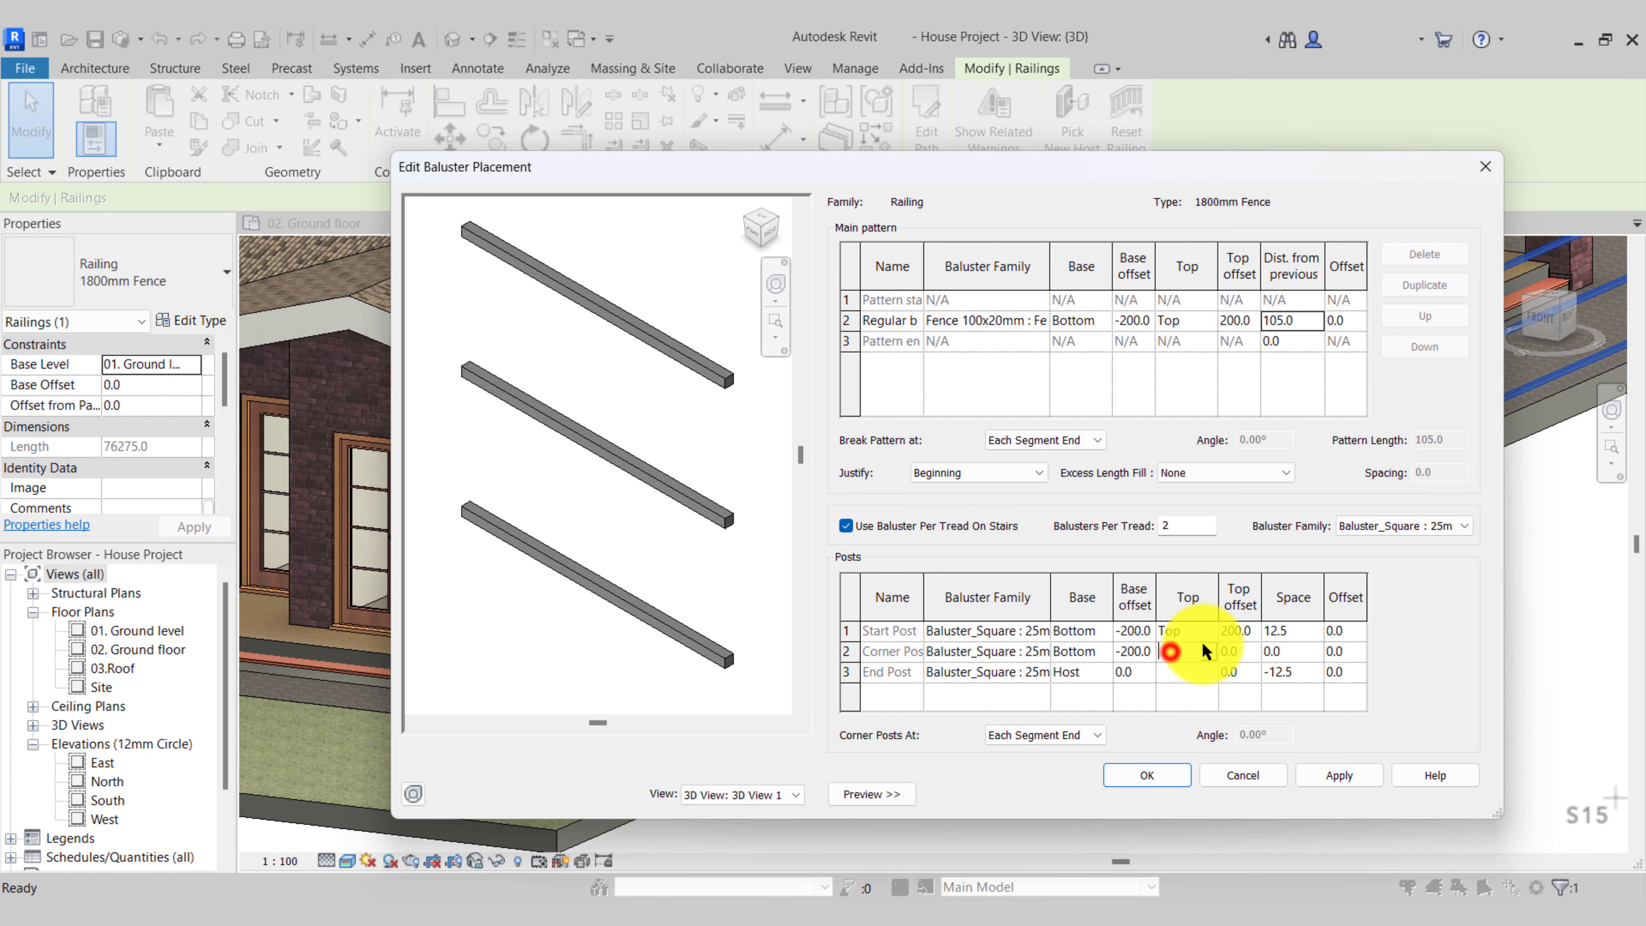
pyautogui.click(1208, 651)
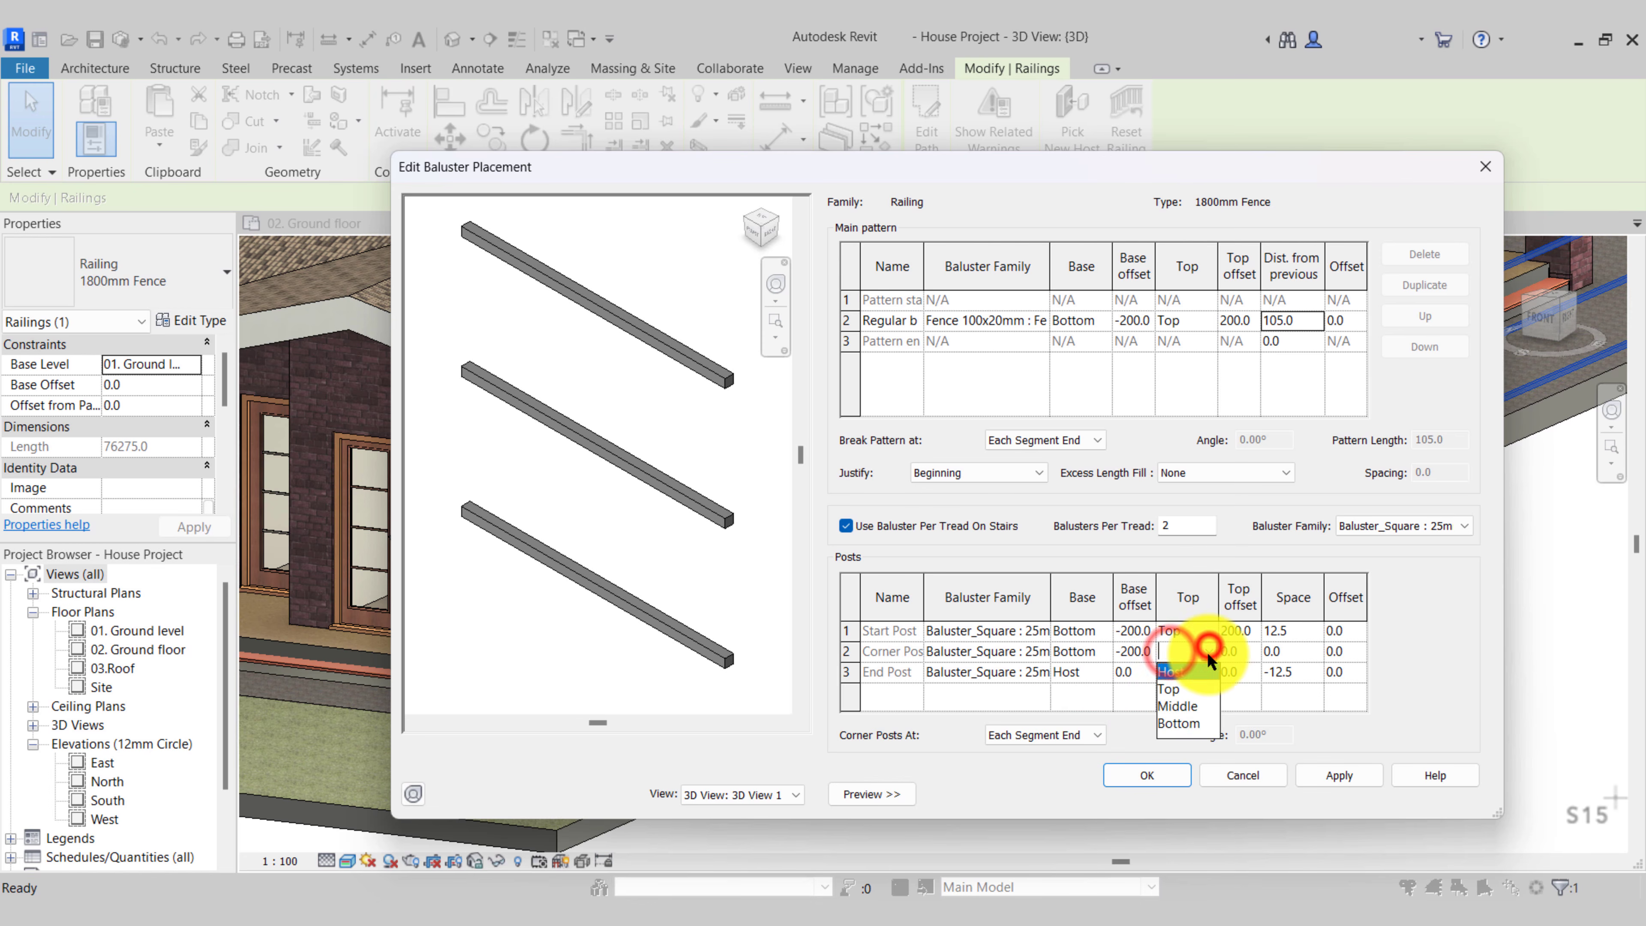
pyautogui.click(1239, 650)
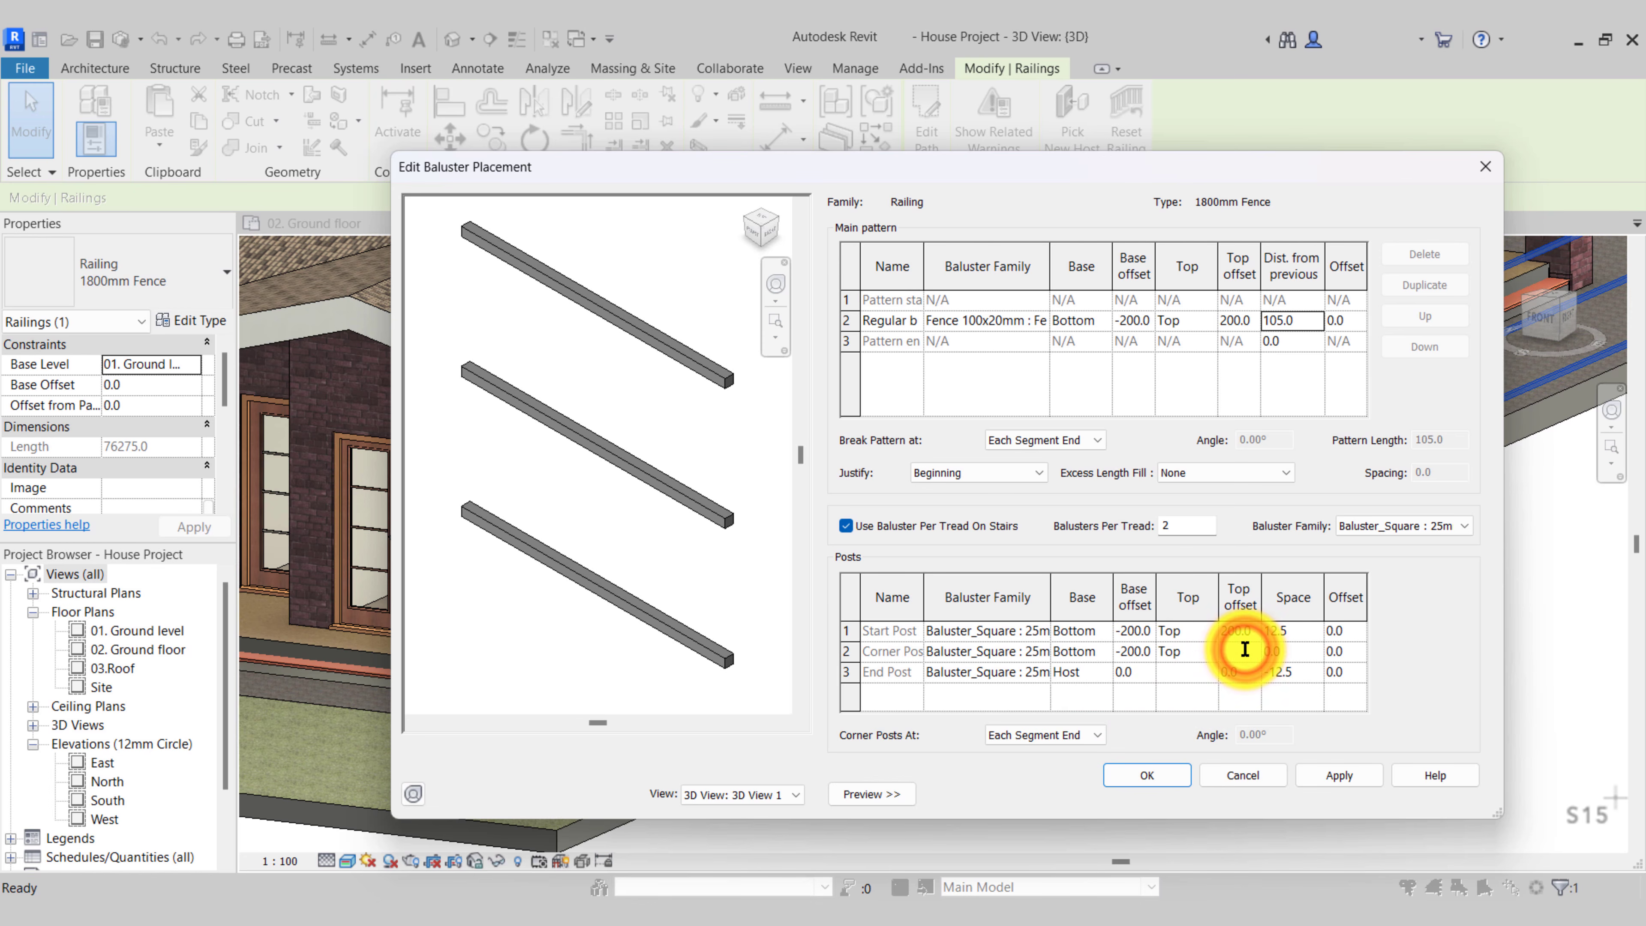
pyautogui.write('200')
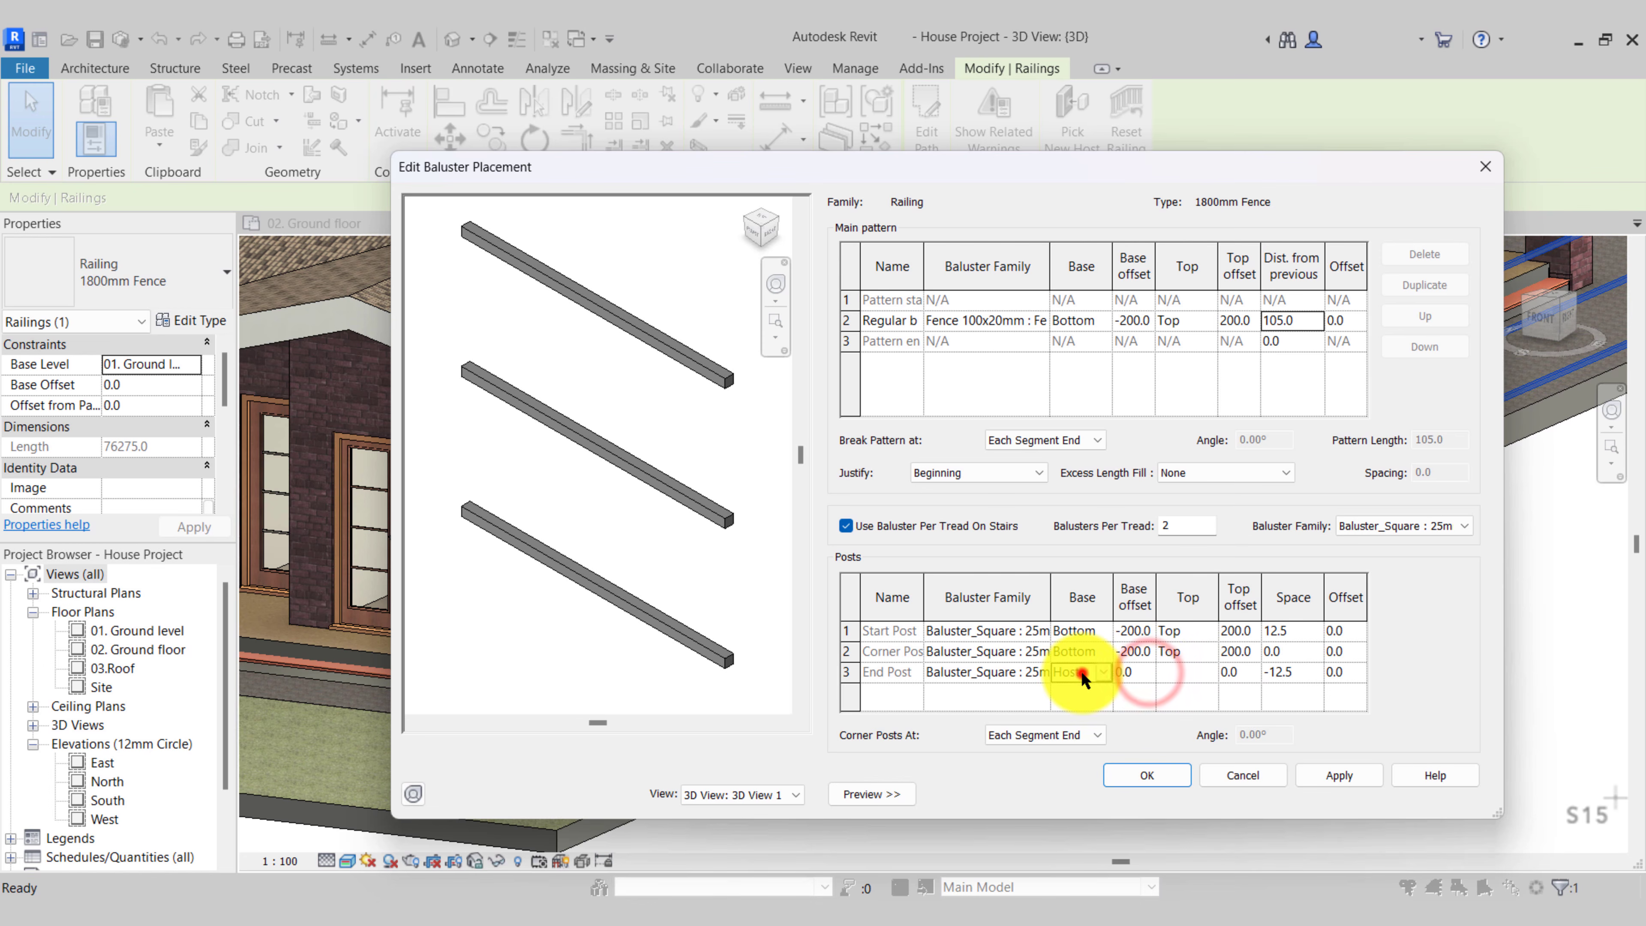
# Set the end post's base to Bottom with offset -200 and top to Top with offset 200, and accept the baluster placement
pyautogui.click(1102, 672)
pyautogui.click(1072, 744)
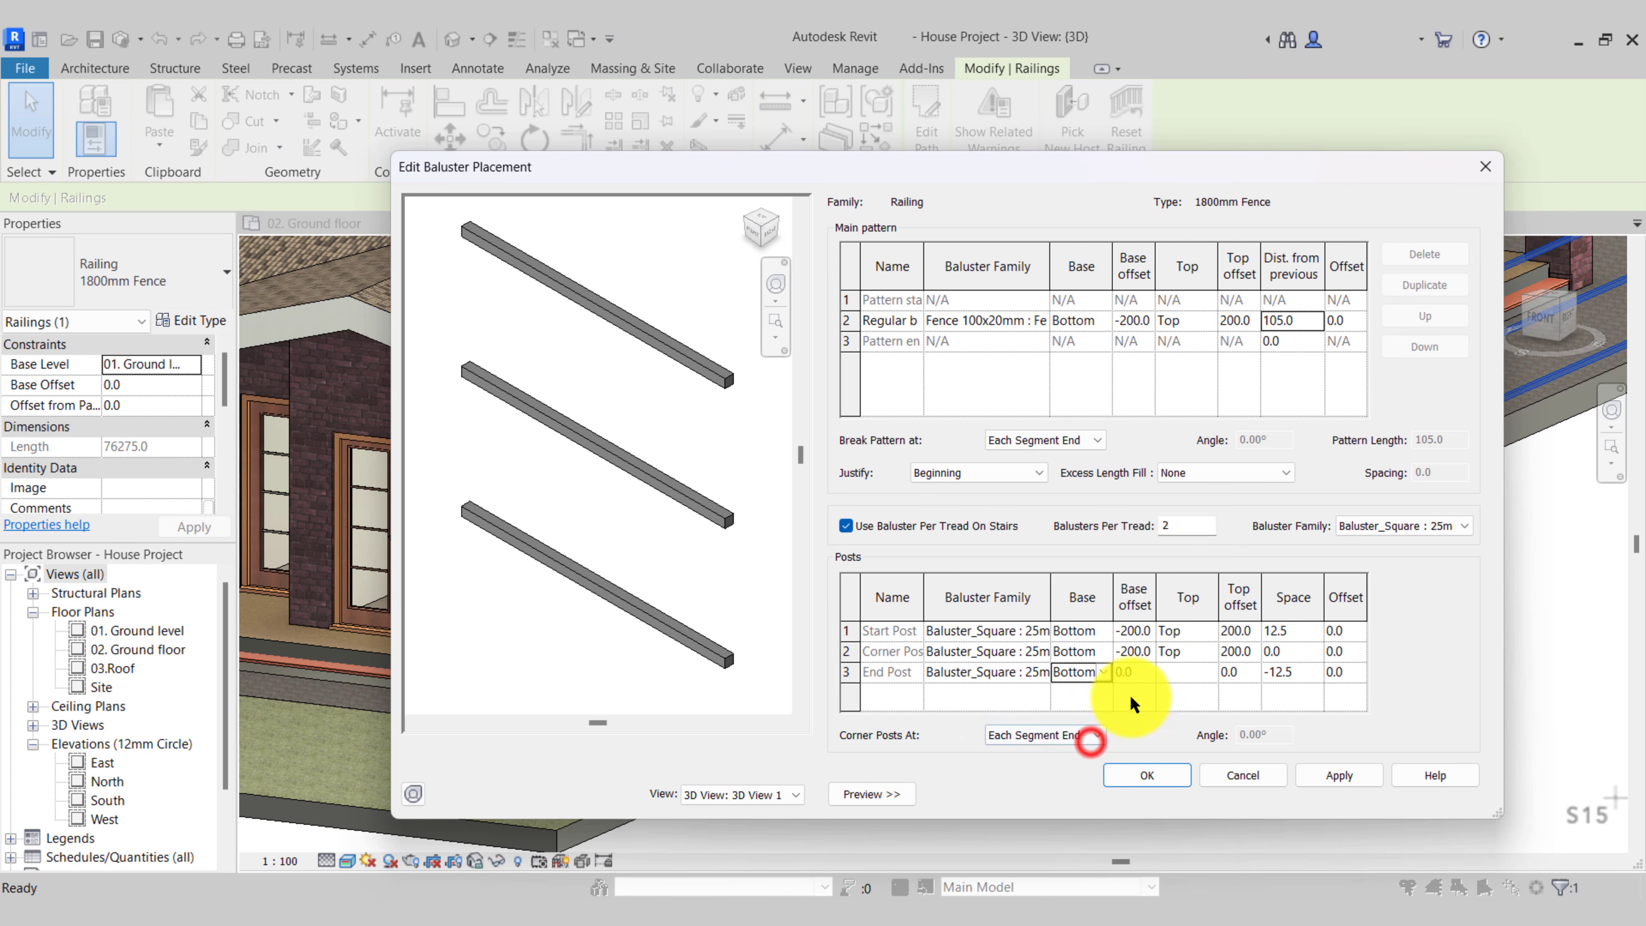
pyautogui.click(1150, 671)
pyautogui.write('-200')
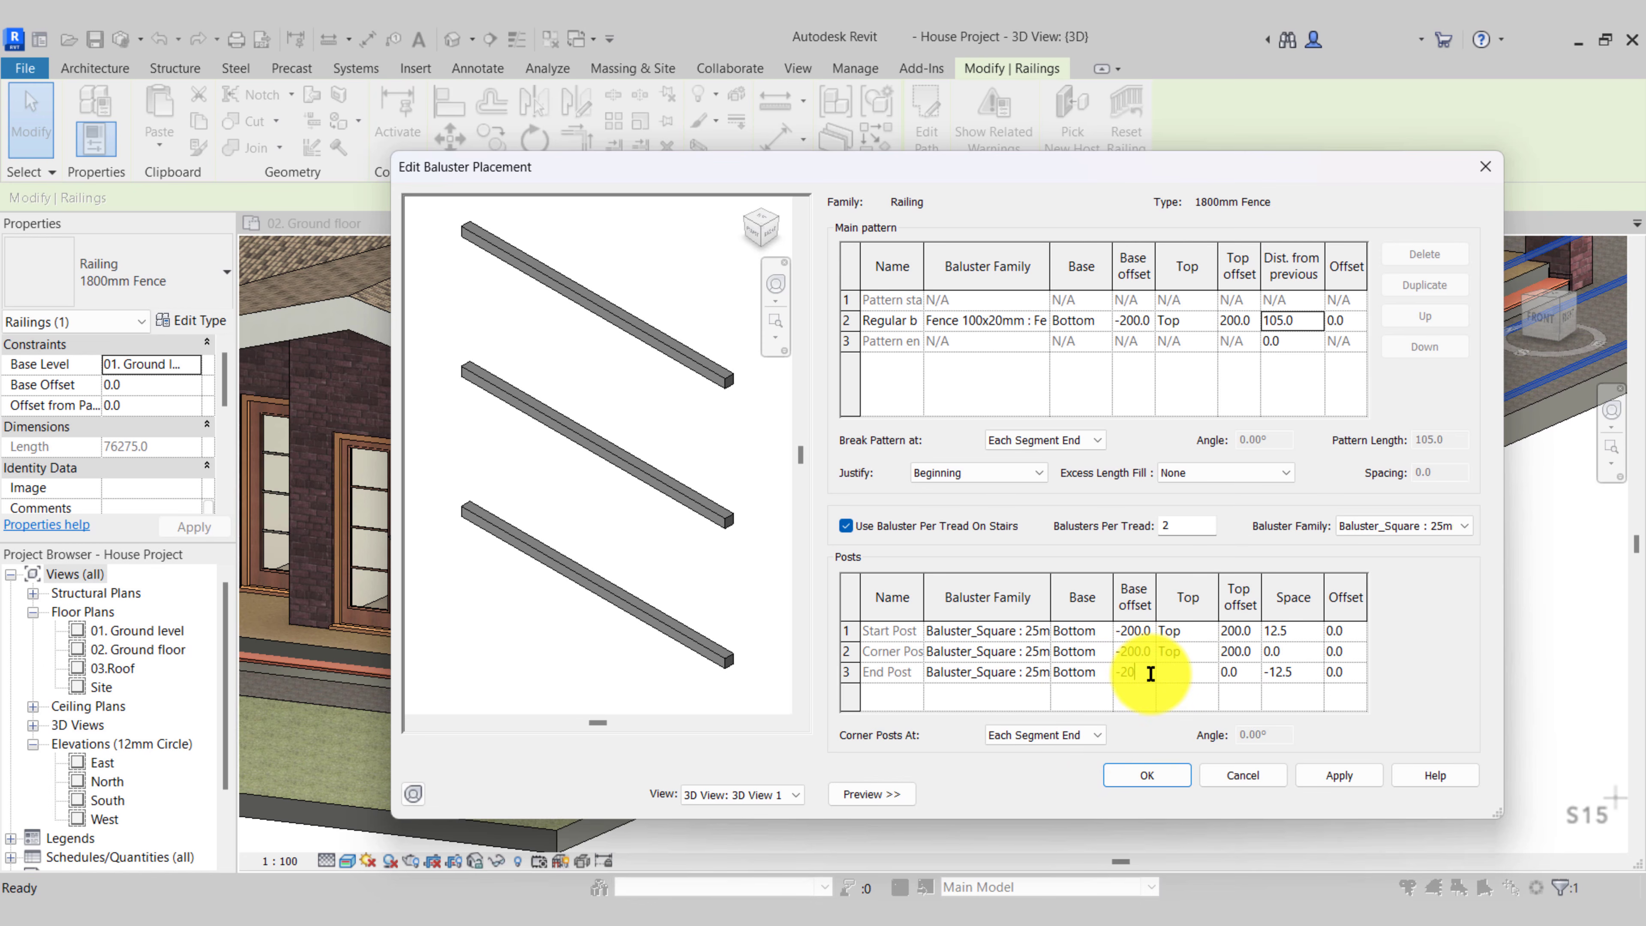
pyautogui.click(1170, 672)
pyautogui.click(1209, 672)
pyautogui.click(1187, 712)
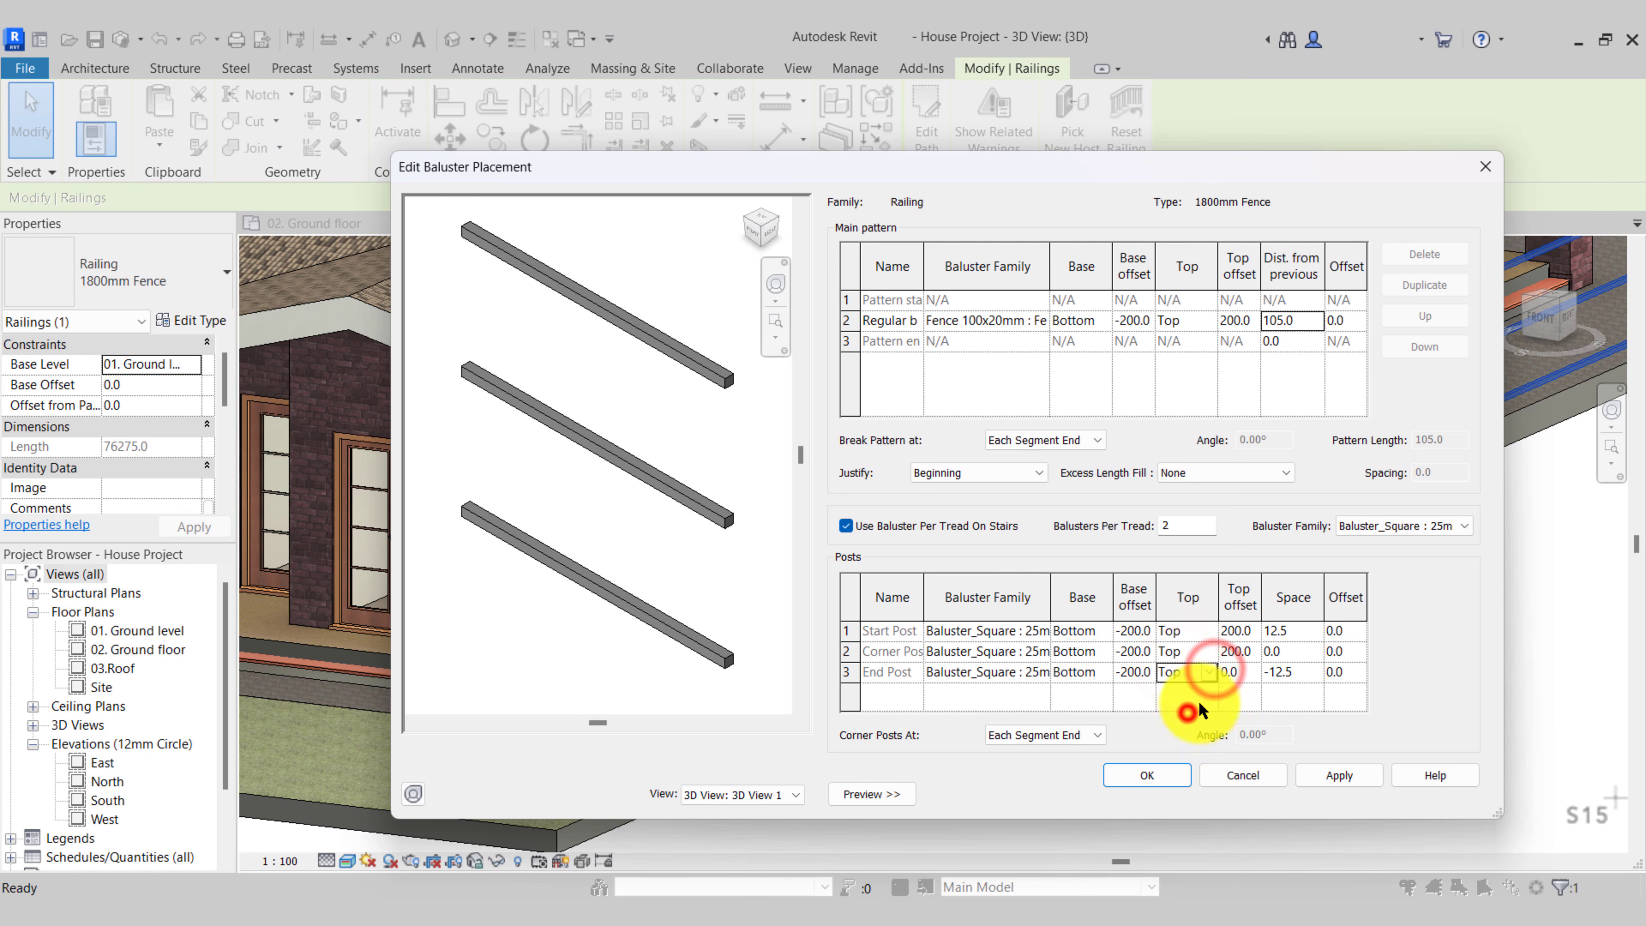
pyautogui.click(1239, 672)
pyautogui.write('200')
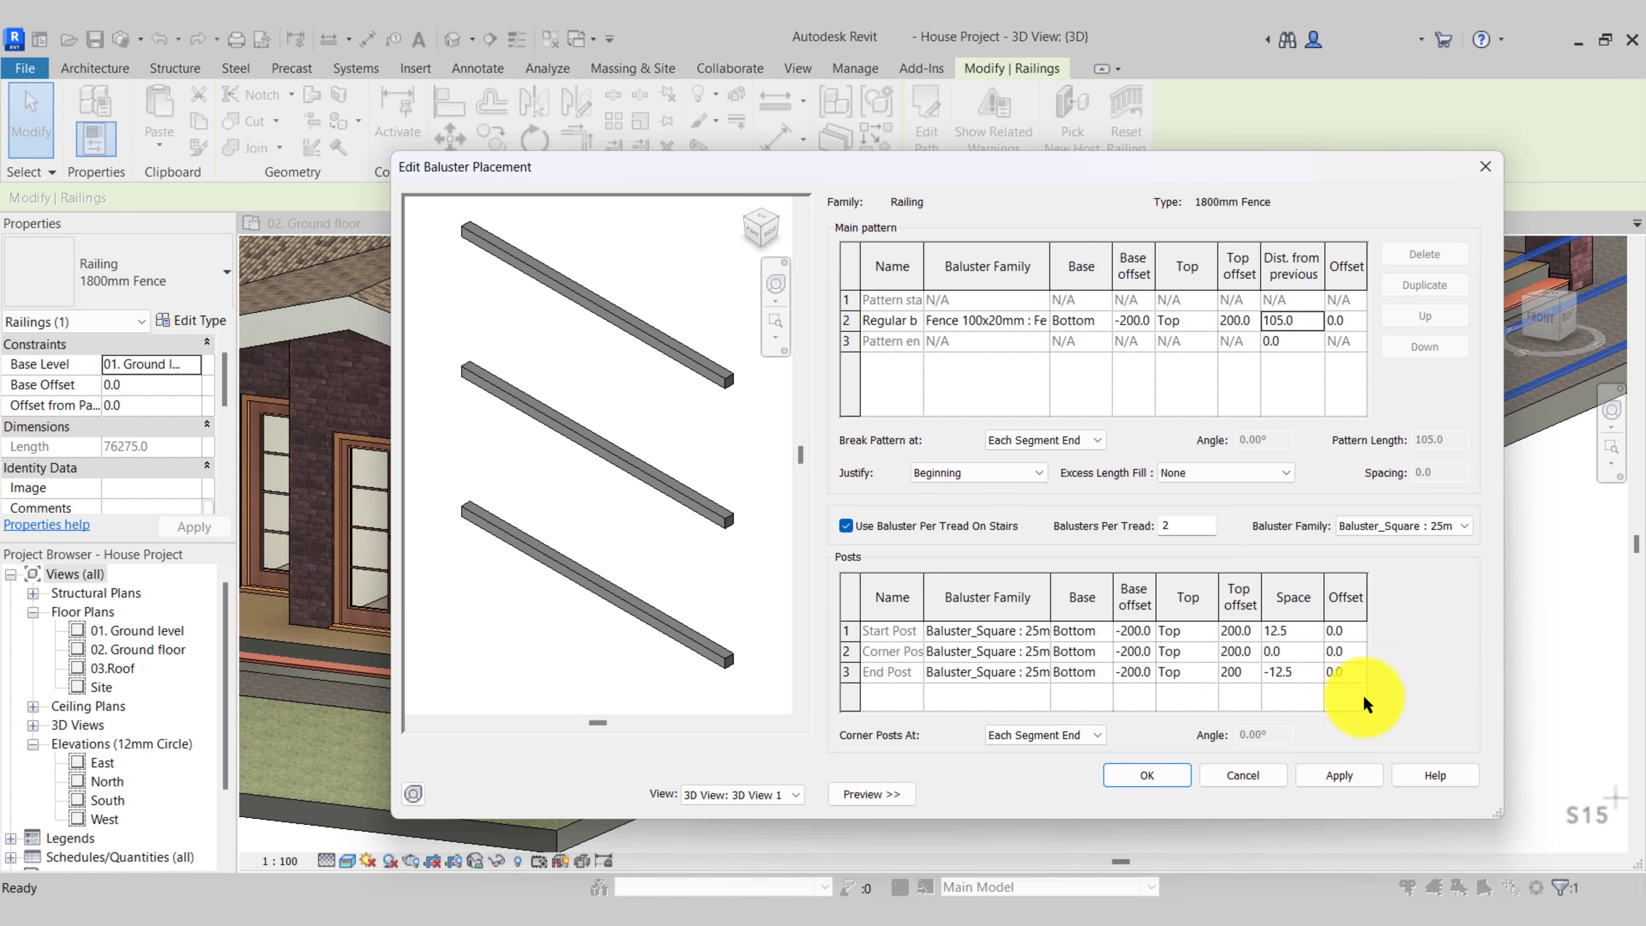
pyautogui.click(1339, 776)
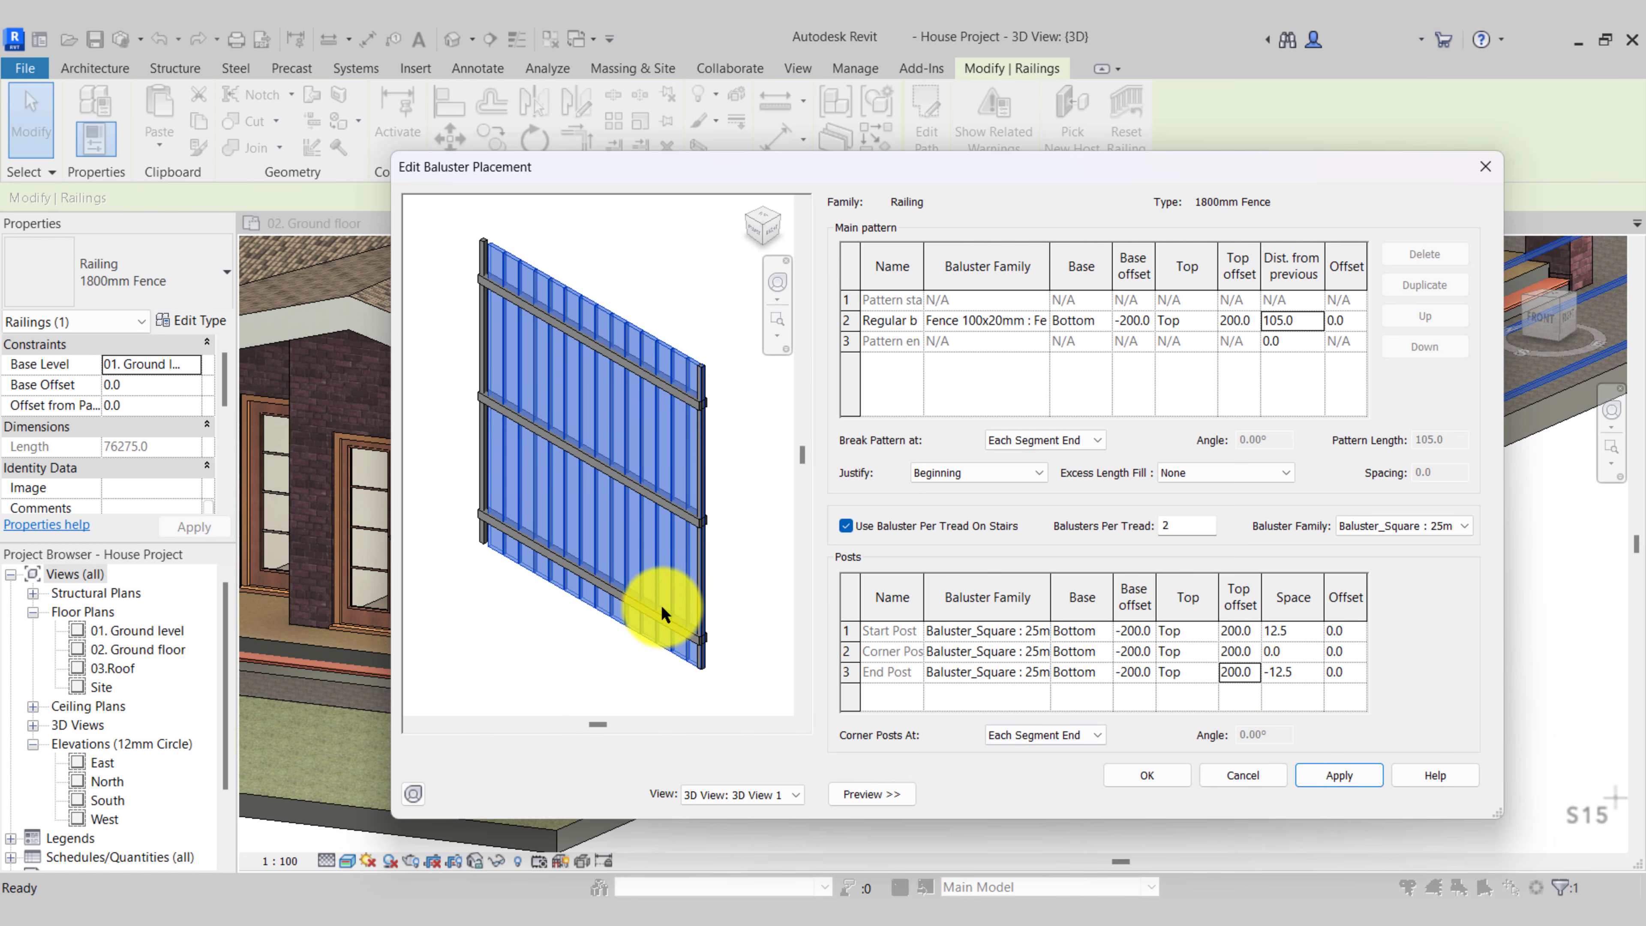
pyautogui.keyDown('shift'); pyautogui.moveTo(587, 625); pyautogui.dragTo(540, 526, button='middle'); pyautogui.keyUp('shift')
pyautogui.scroll(3, 538, 457)
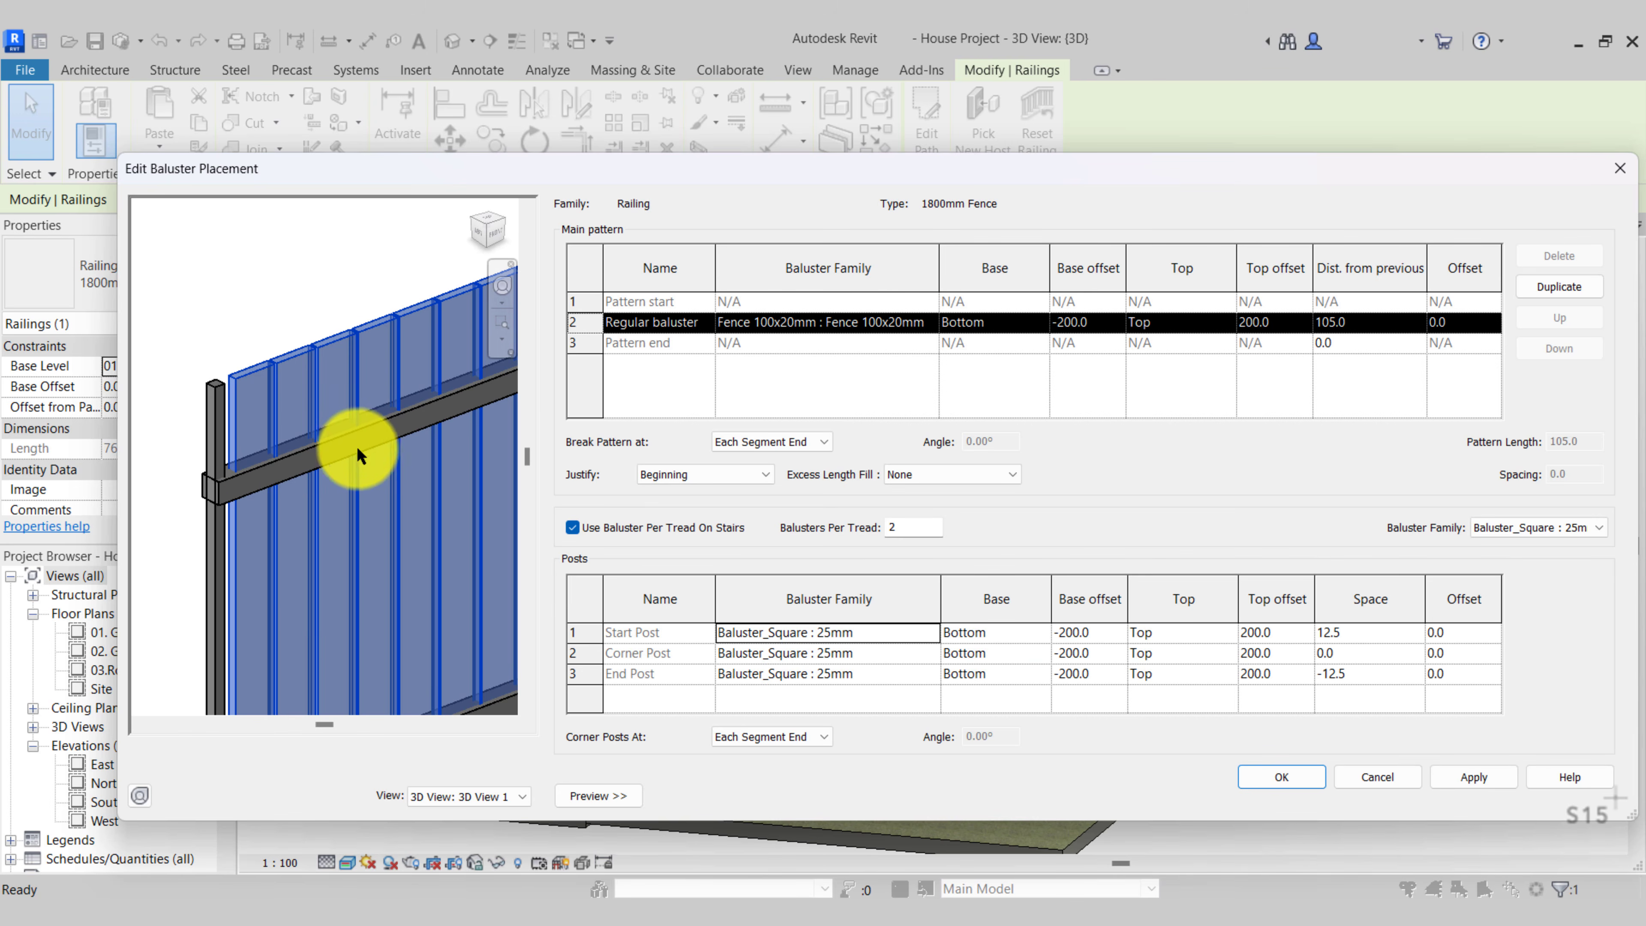
pyautogui.click(1283, 777)
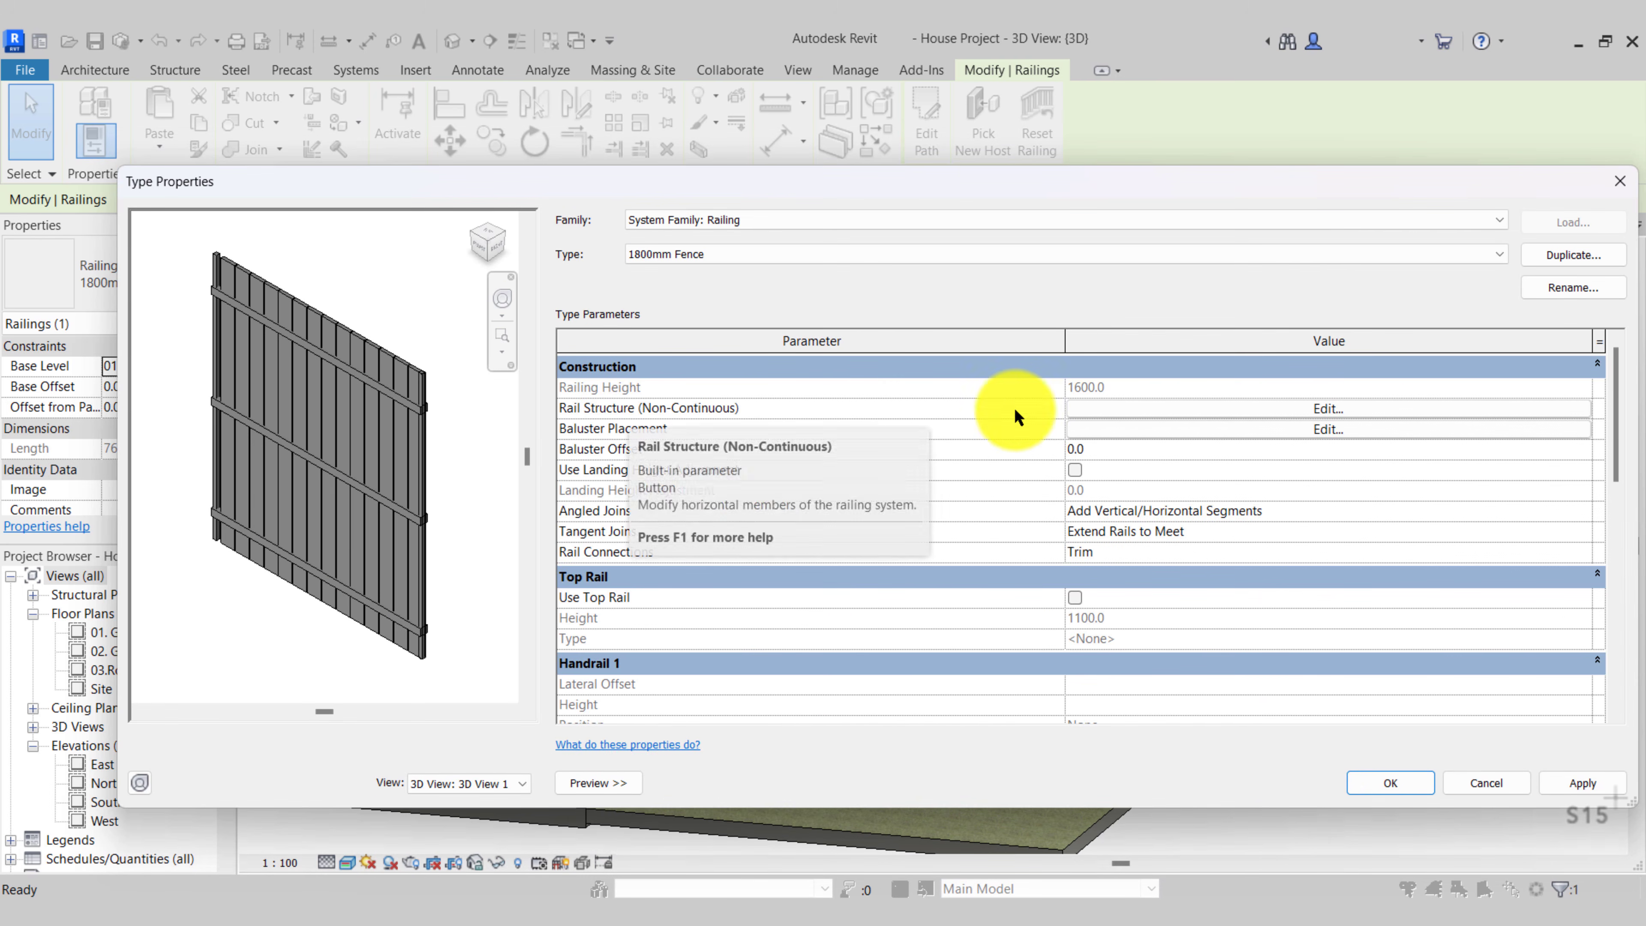
# In the 1800mm Fence type's rail structure, try an offset of 50 for the top rail
pyautogui.click(1138, 408)
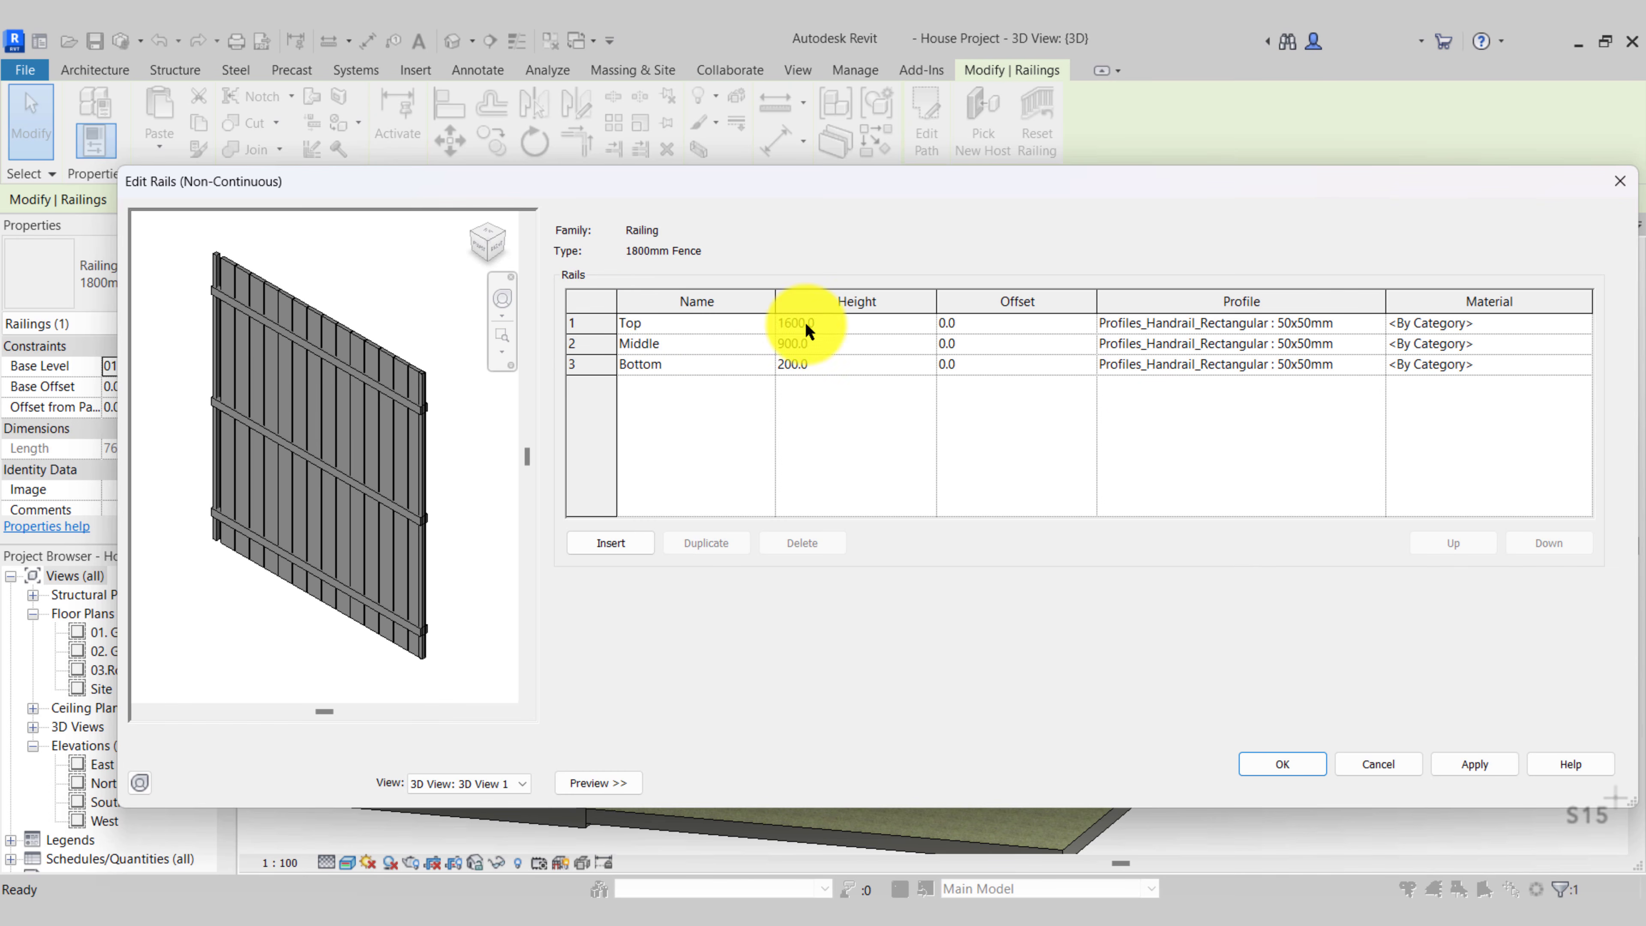
pyautogui.moveTo(323, 422); pyautogui.dragTo(607, 507)
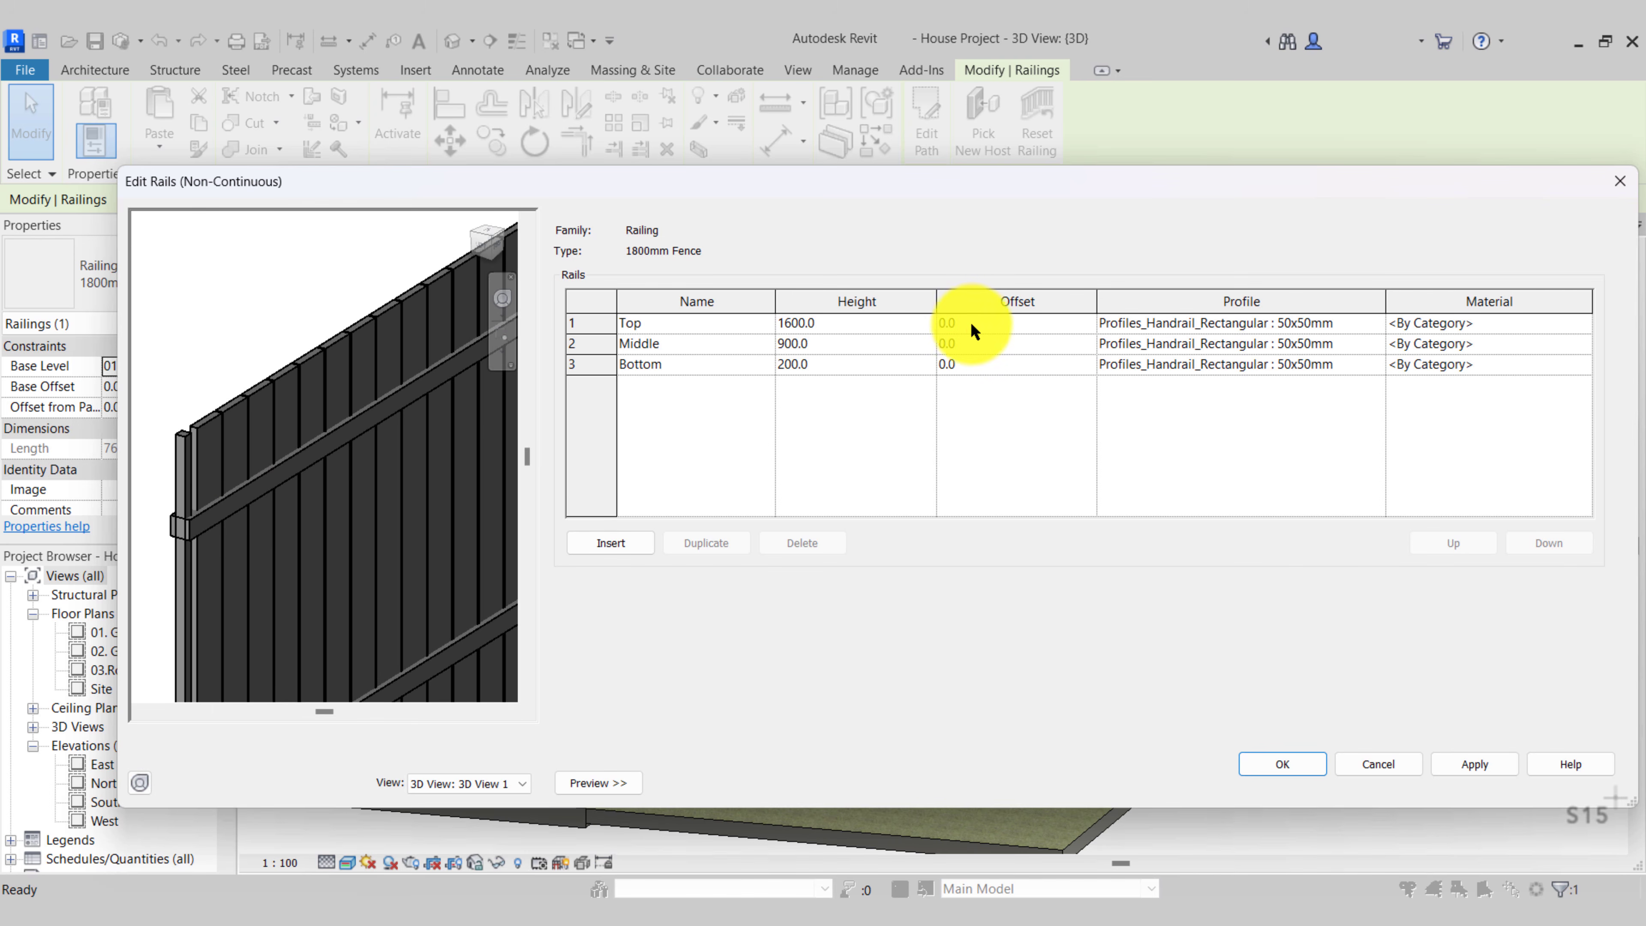
pyautogui.click(985, 327)
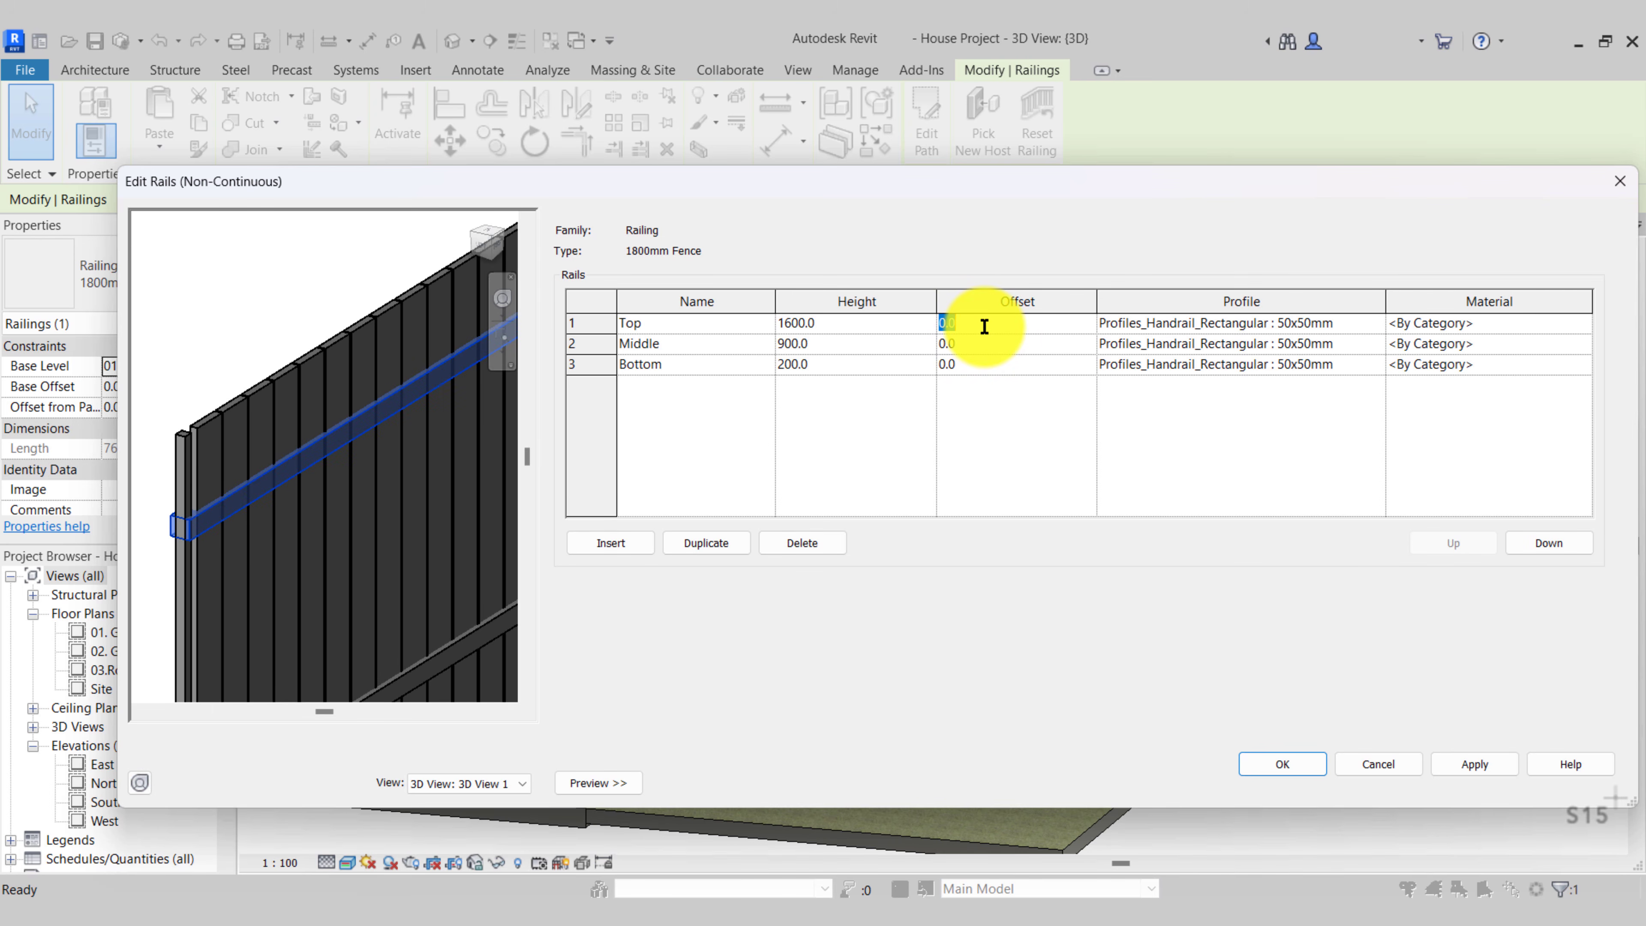
pyautogui.write('50')
pyautogui.click(1473, 763)
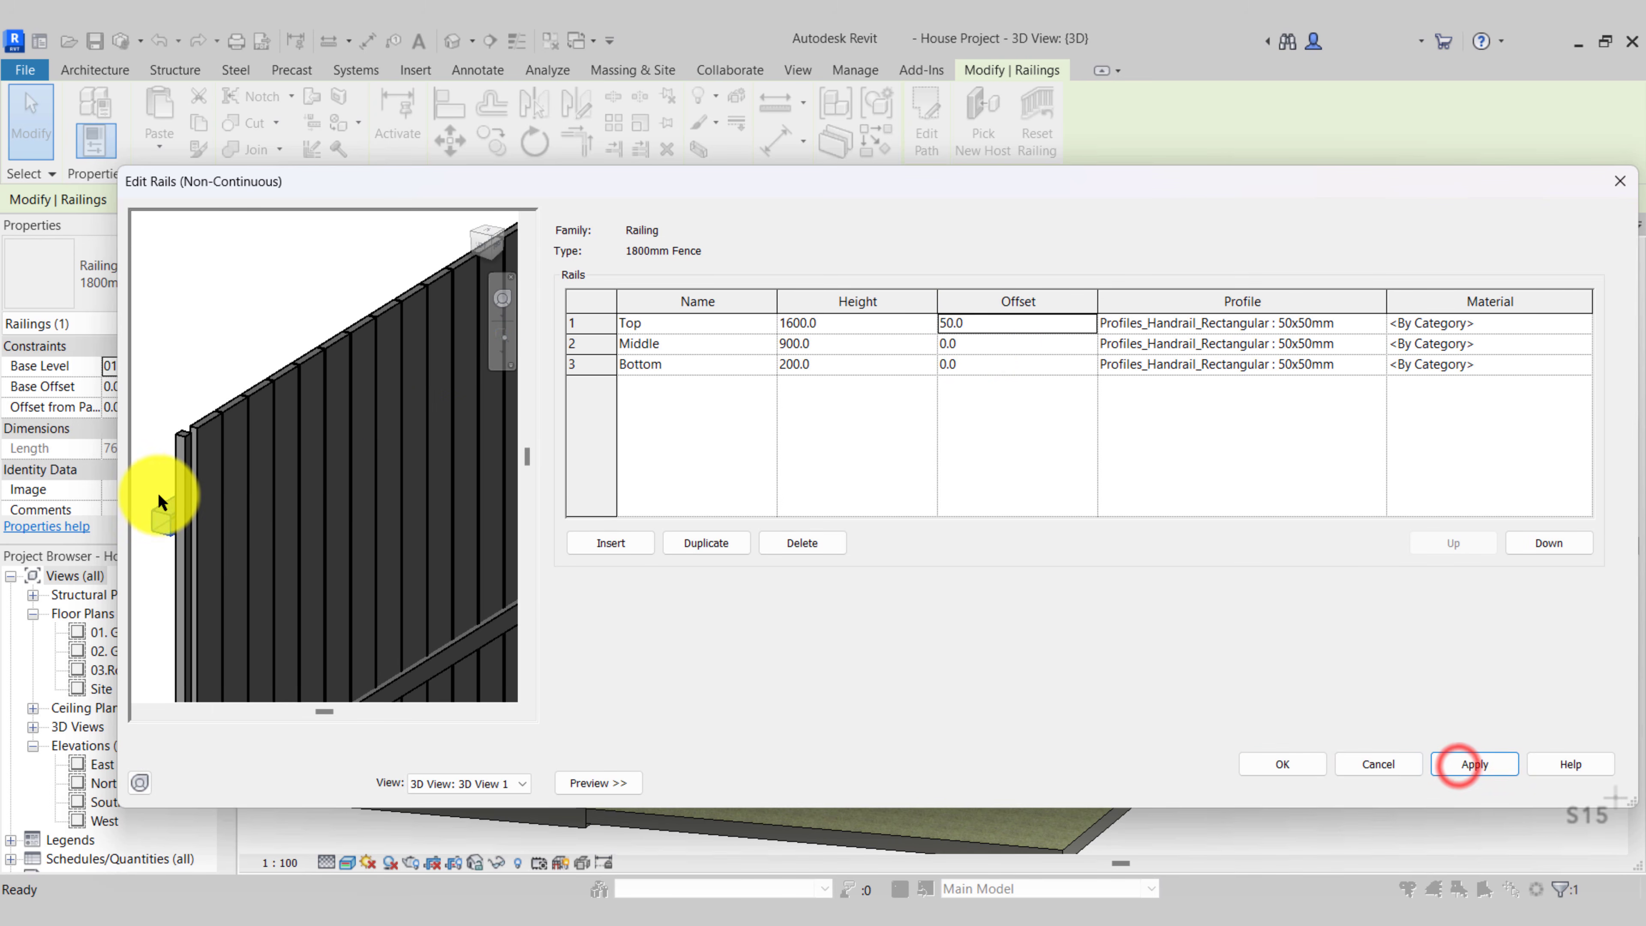
# Set the offsets of the top, middle and bottom rails to -50 and accept the rail structure and type properties
pyautogui.click(981, 324)
pyautogui.write('-50')
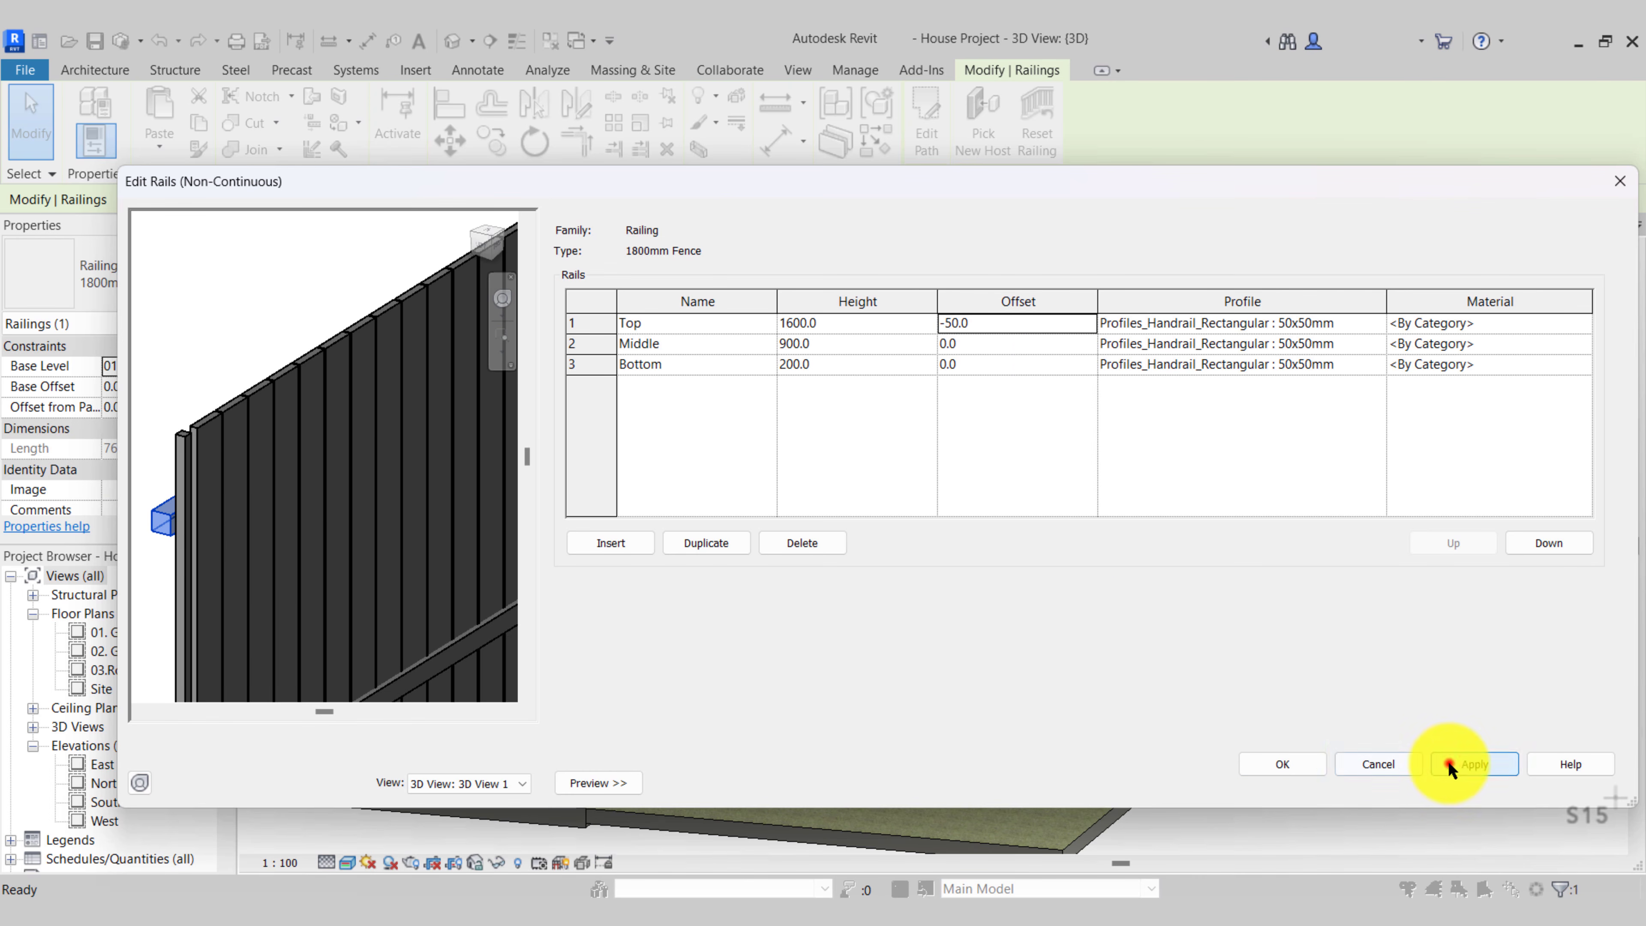
pyautogui.click(1450, 764)
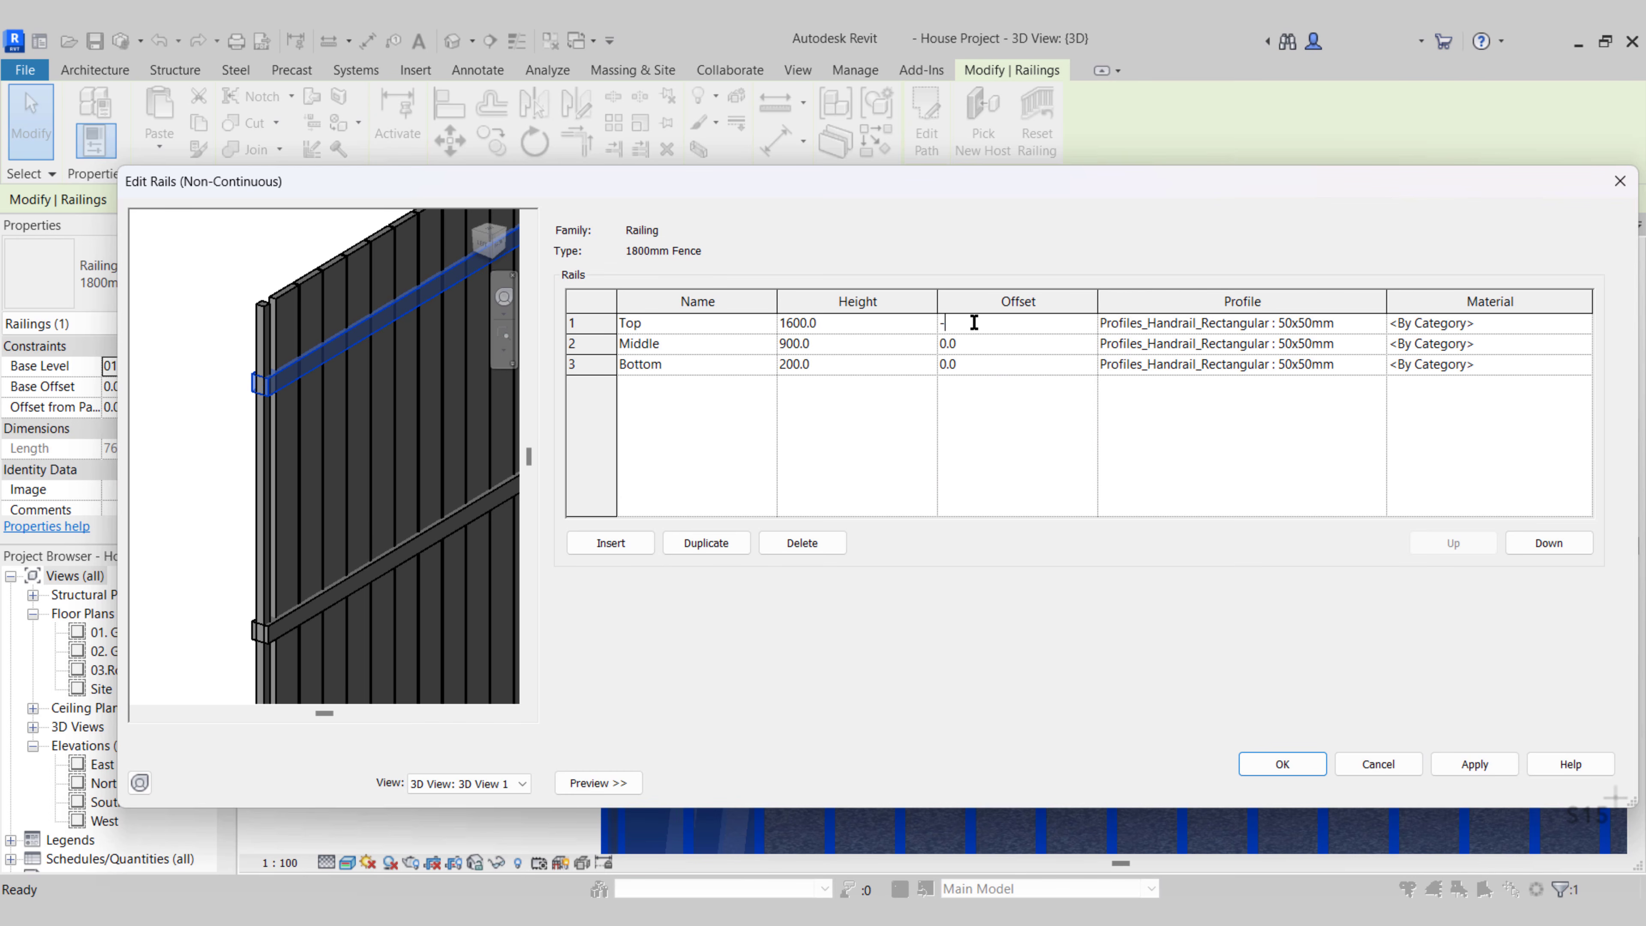
pyautogui.click(982, 345)
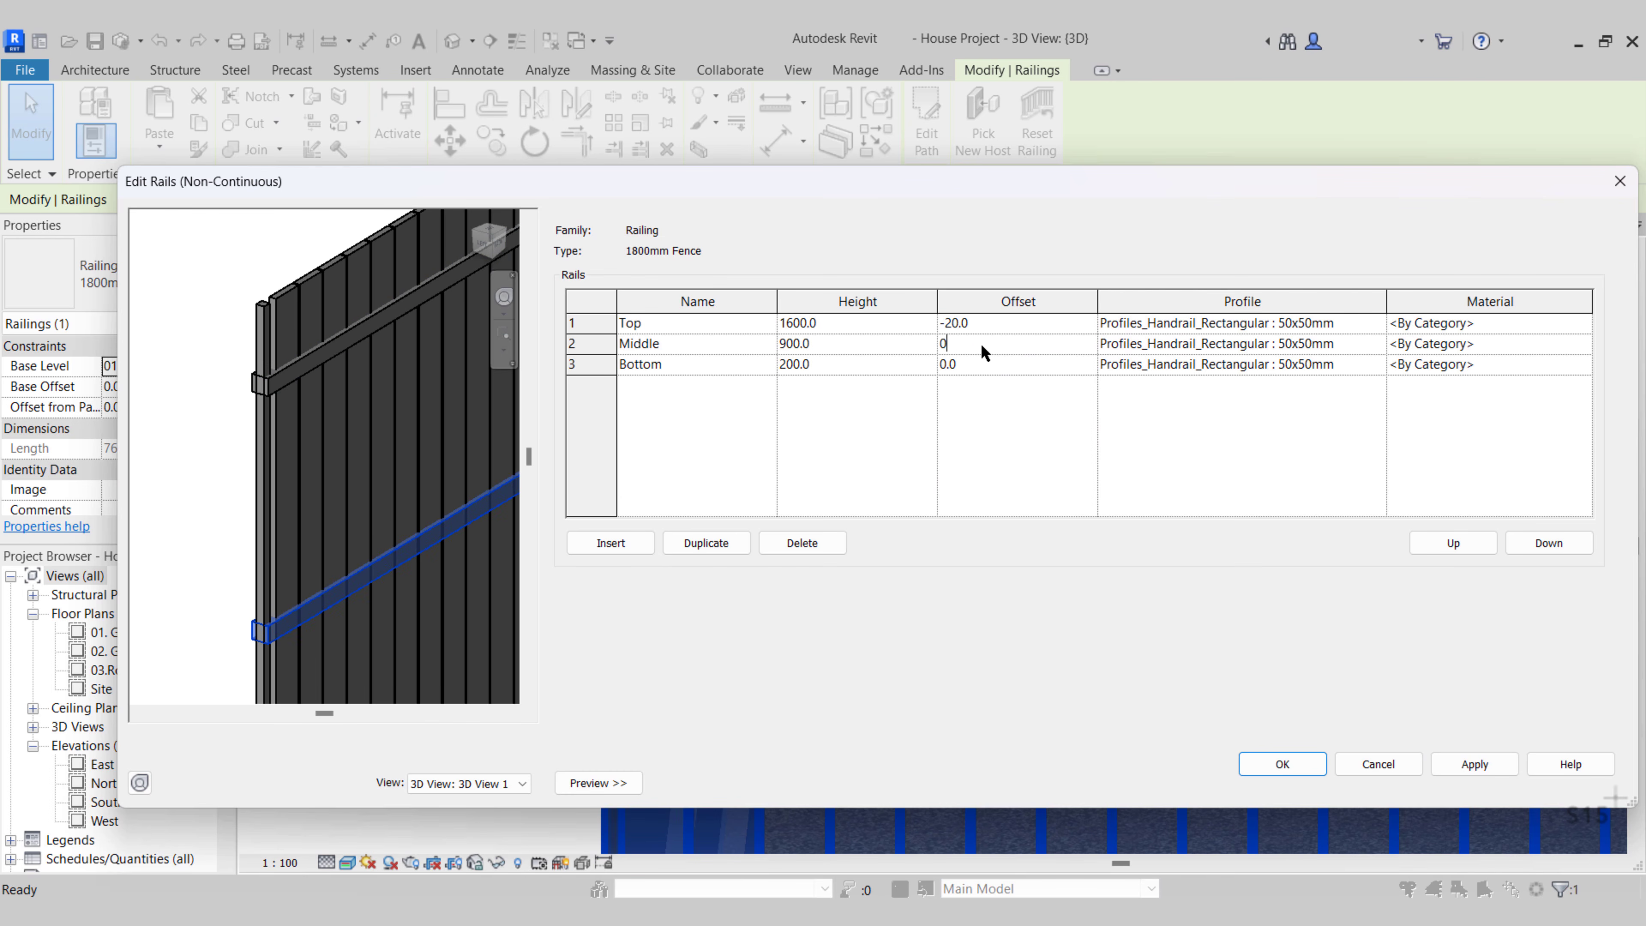
pyautogui.press('BackSpace')
pyautogui.write('-20')
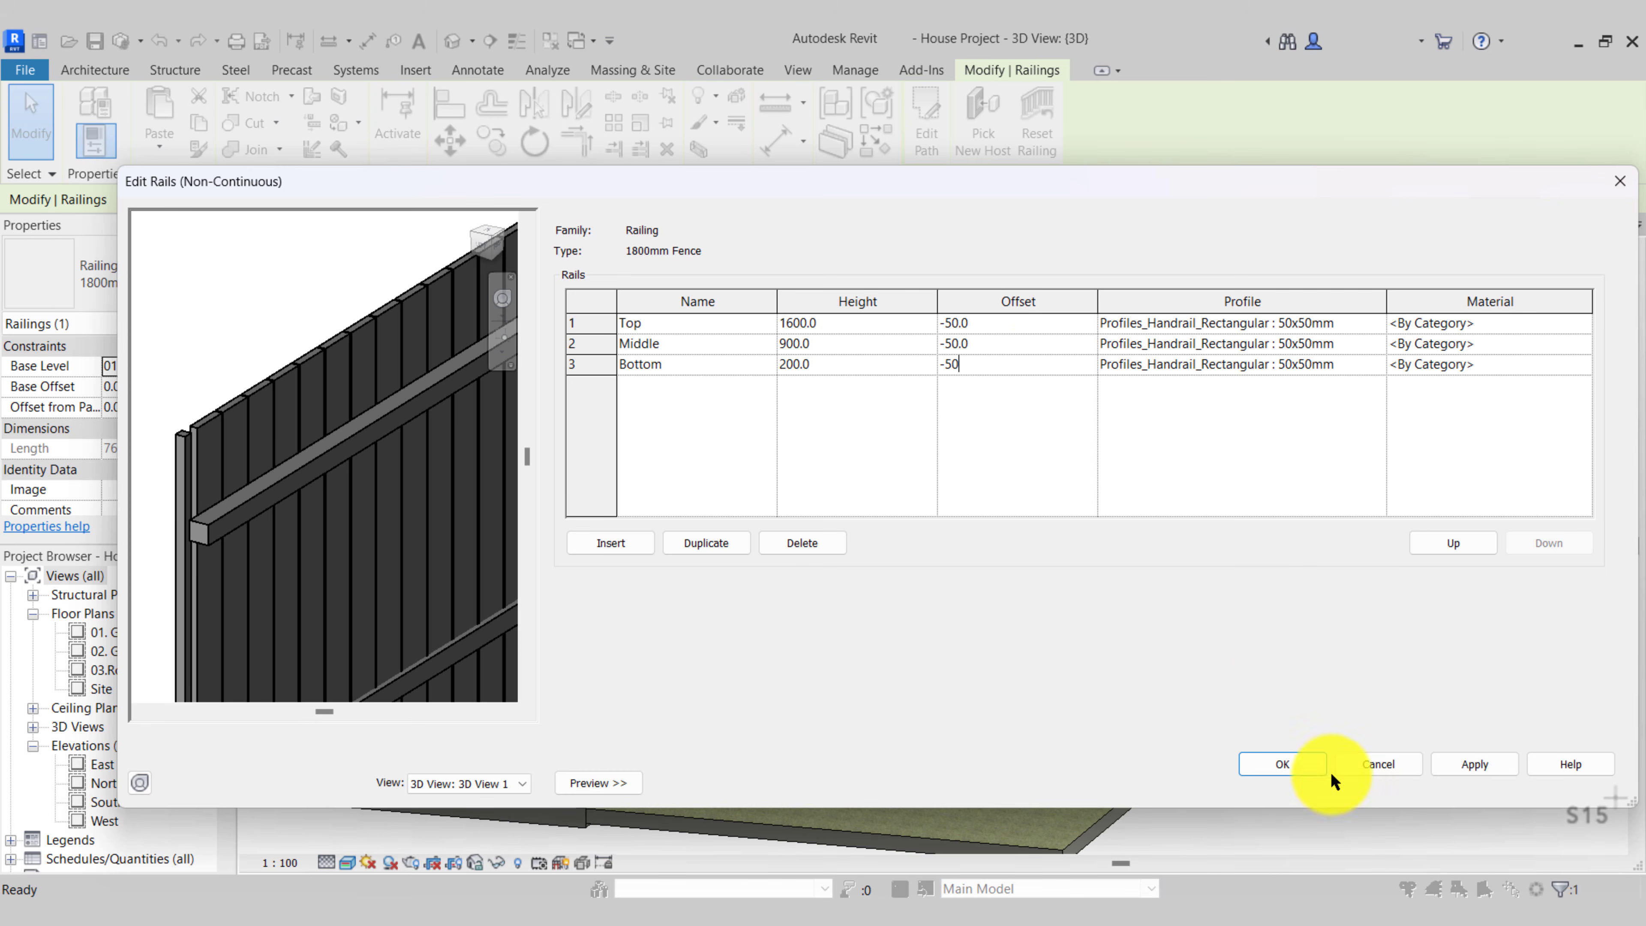
pyautogui.click(1468, 764)
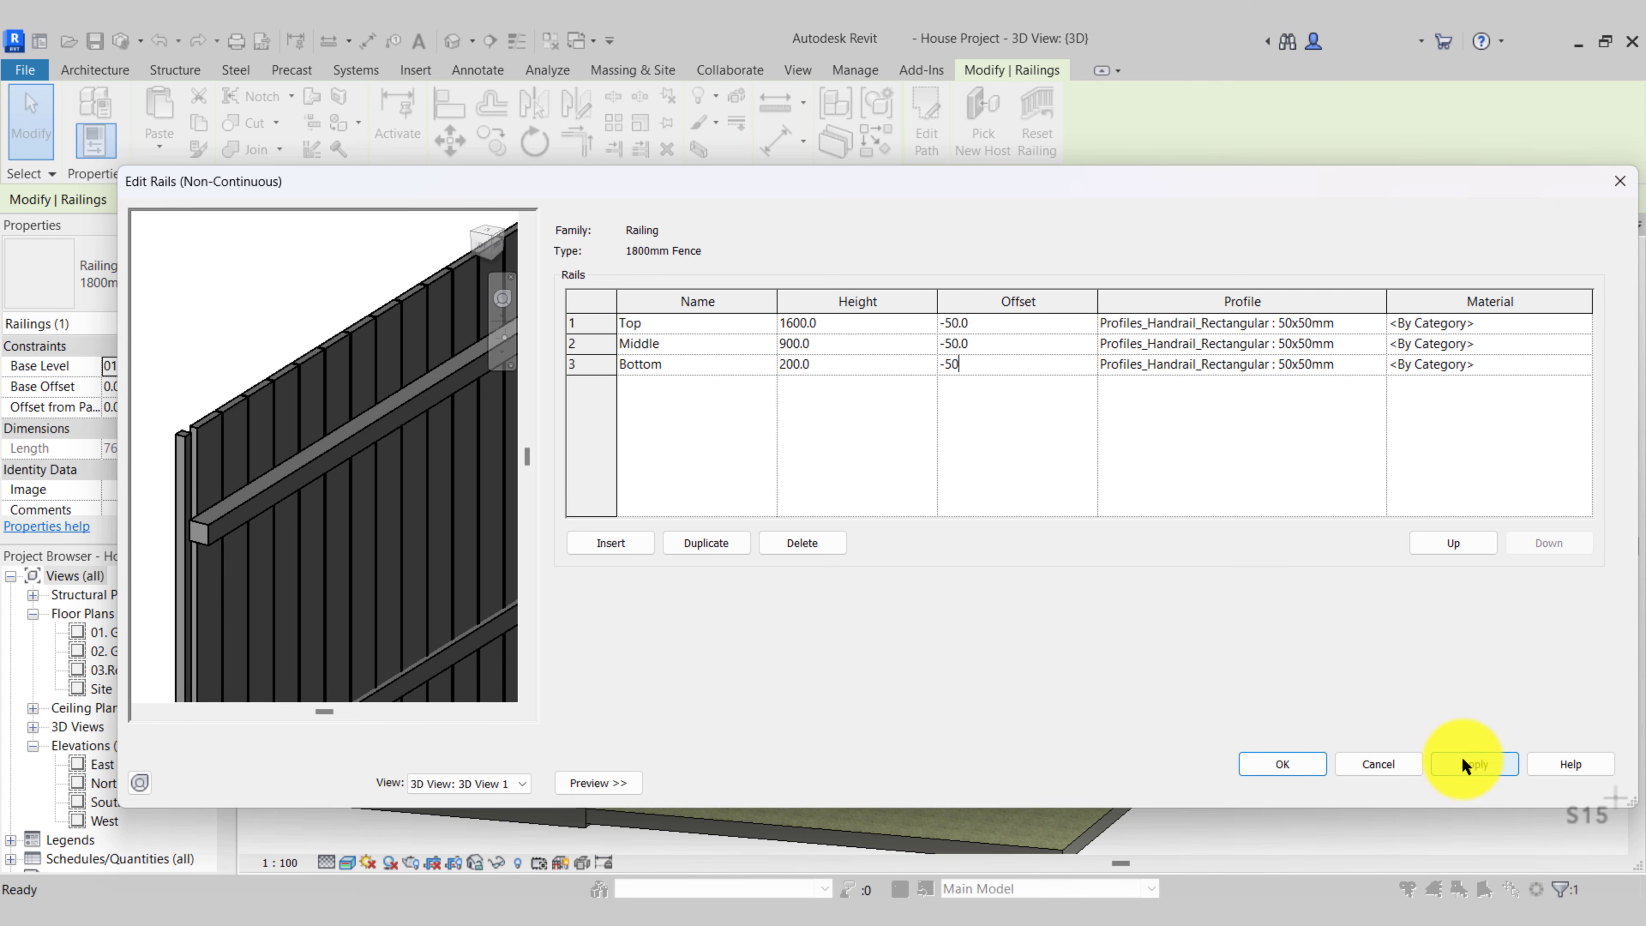
pyautogui.moveTo(241, 548); pyautogui.dragTo(311, 548, button='middle')
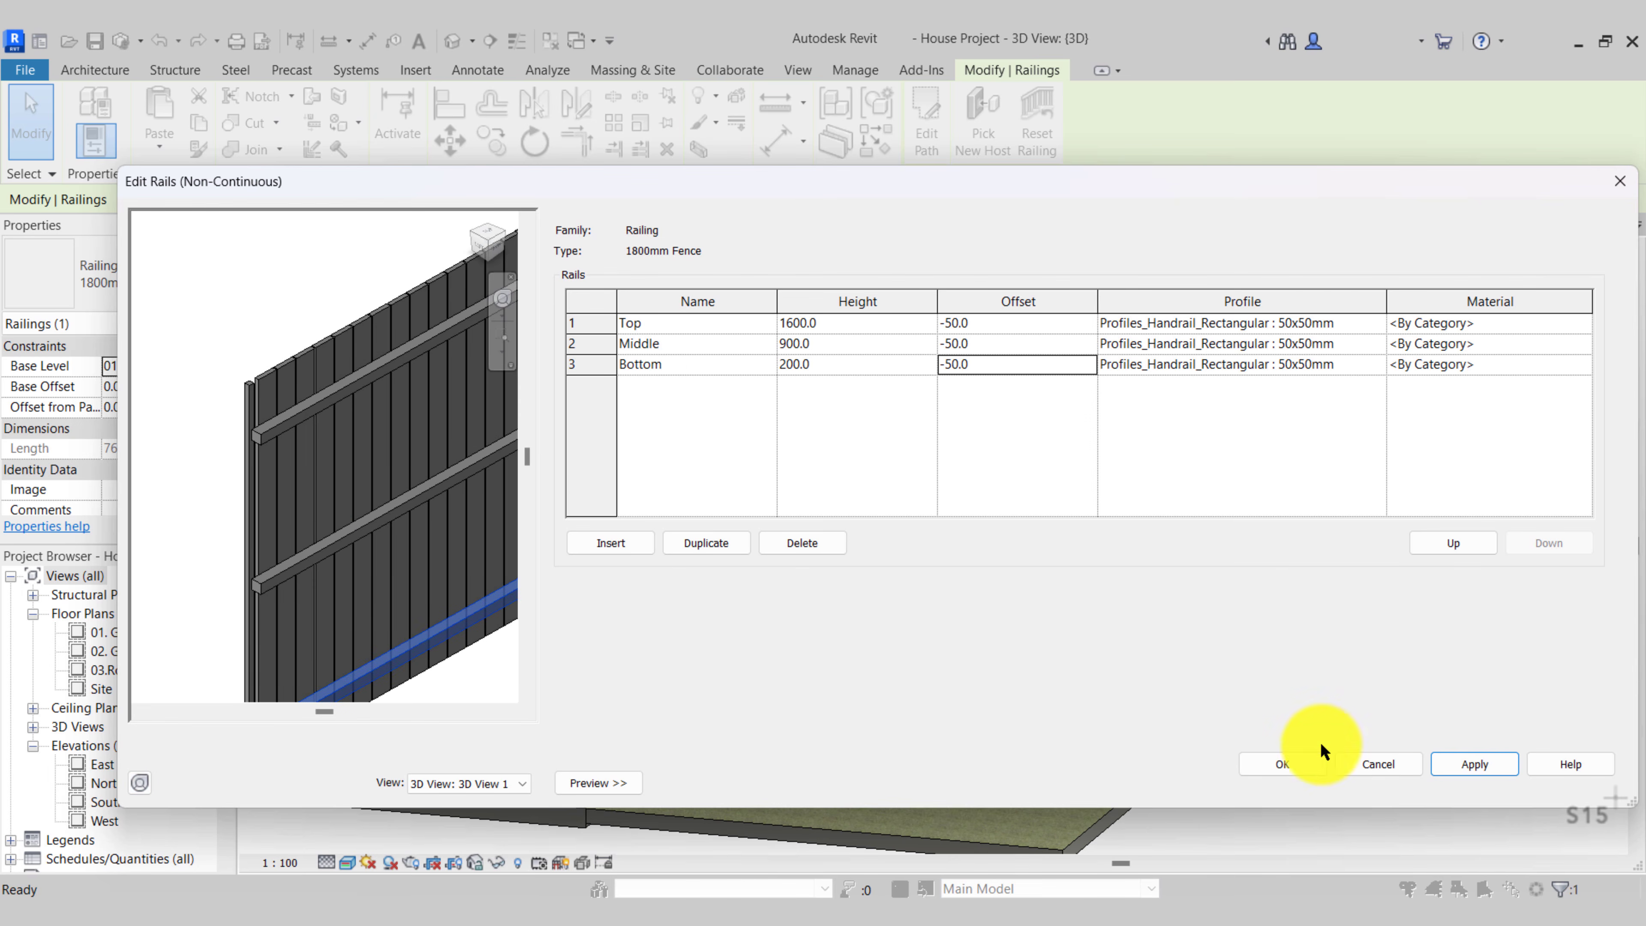
pyautogui.click(1271, 764)
pyautogui.click(1366, 782)
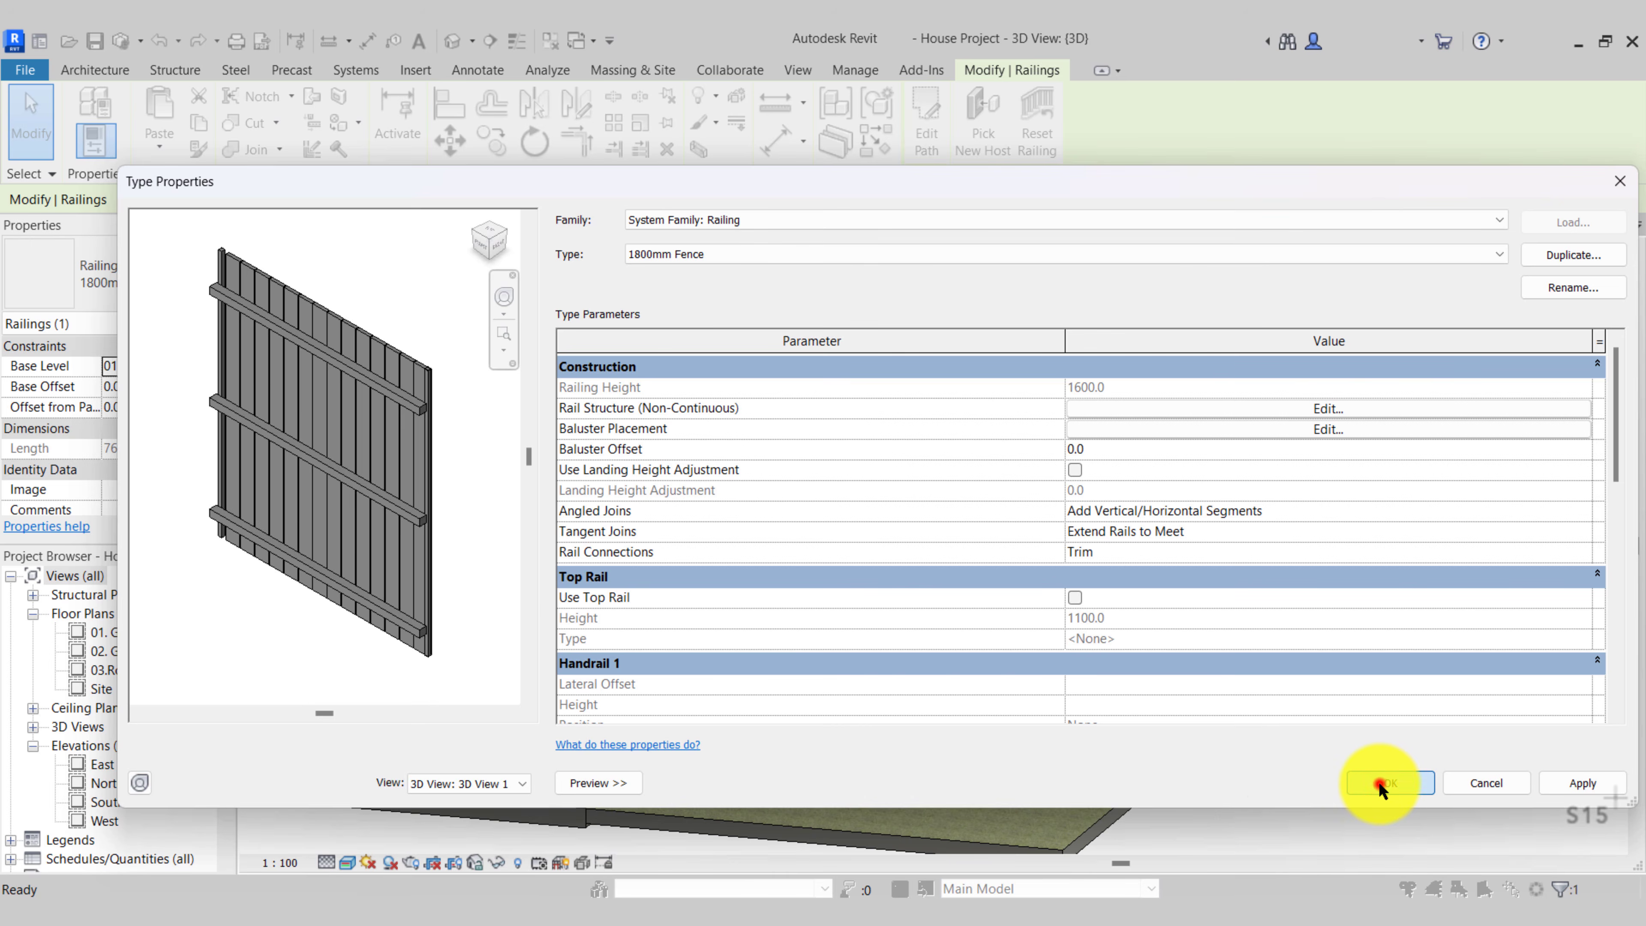
pyautogui.click(1244, 750)
pyautogui.keyDown('shift'); pyautogui.moveTo(1244, 822); pyautogui.dragTo(1141, 816, button='middle'); pyautogui.keyUp('shift')
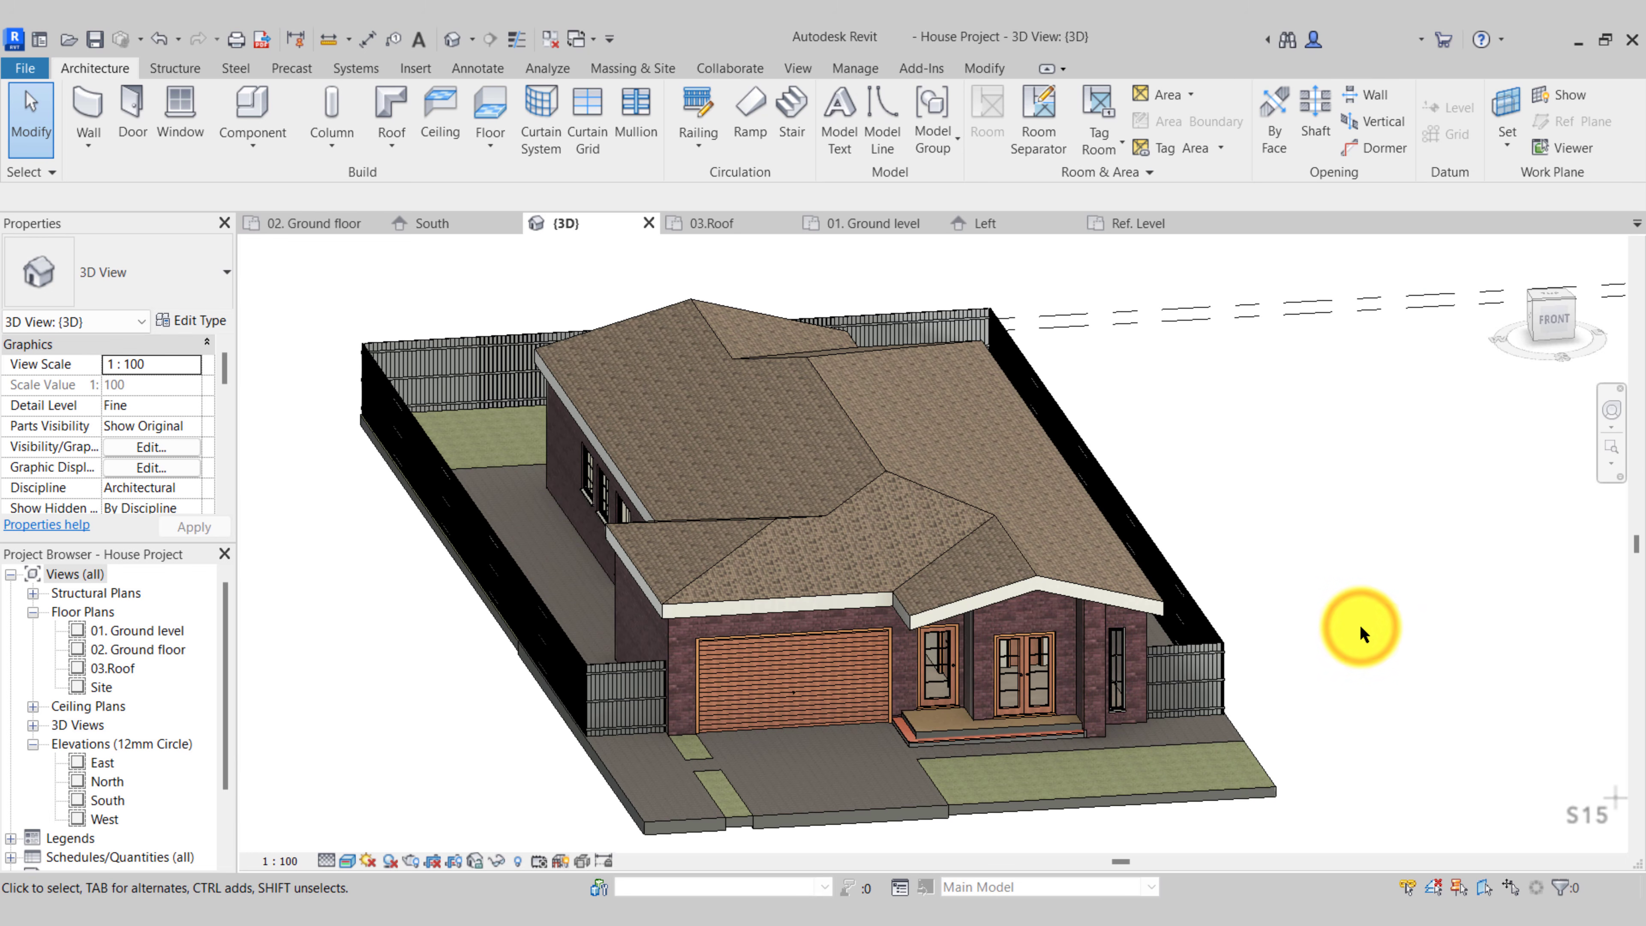